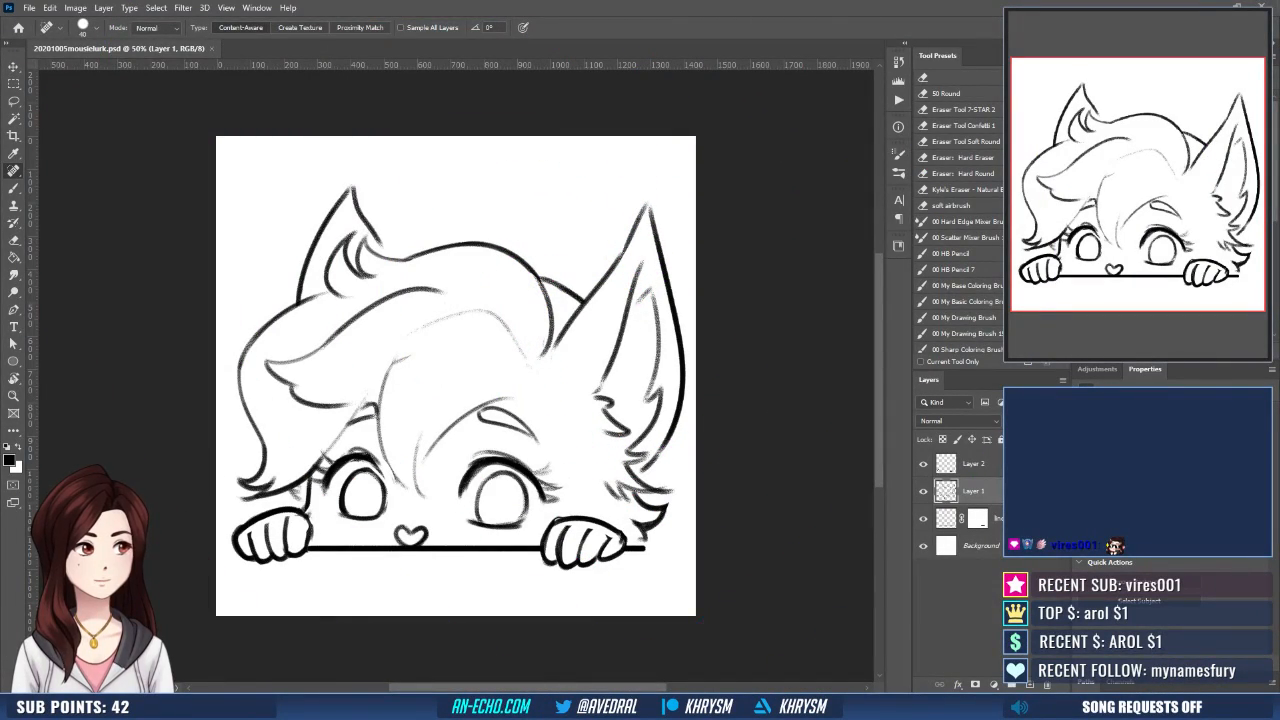
- Group the three sketch layers above the background and reduce the group's opacity to 30%
click(985, 518)
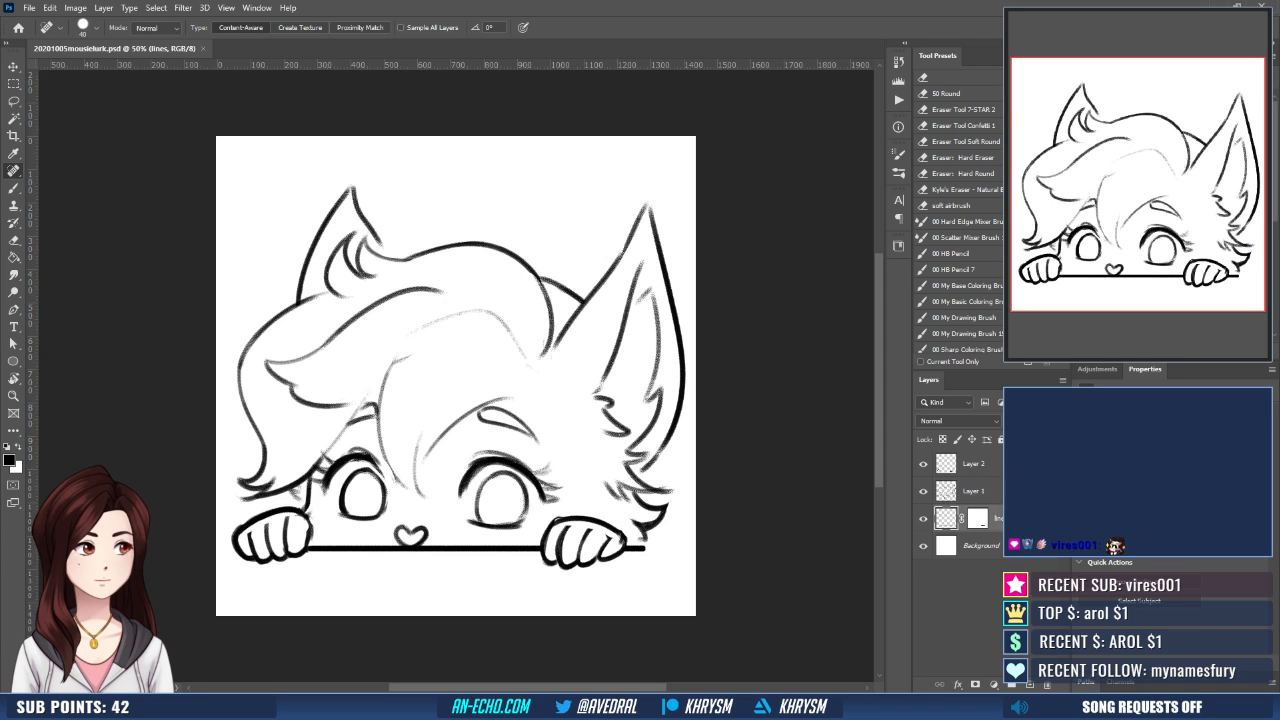
shift+click(974, 464)
key(v)
key(ctrl+g)
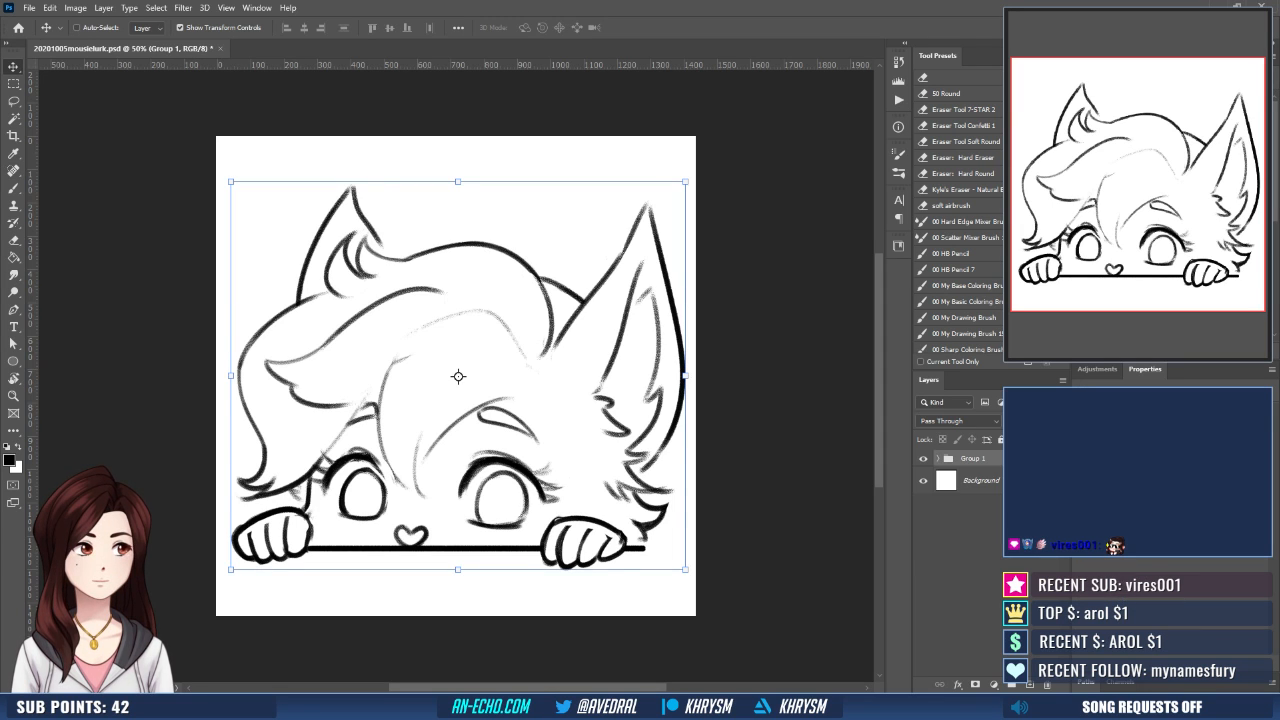
key(3)
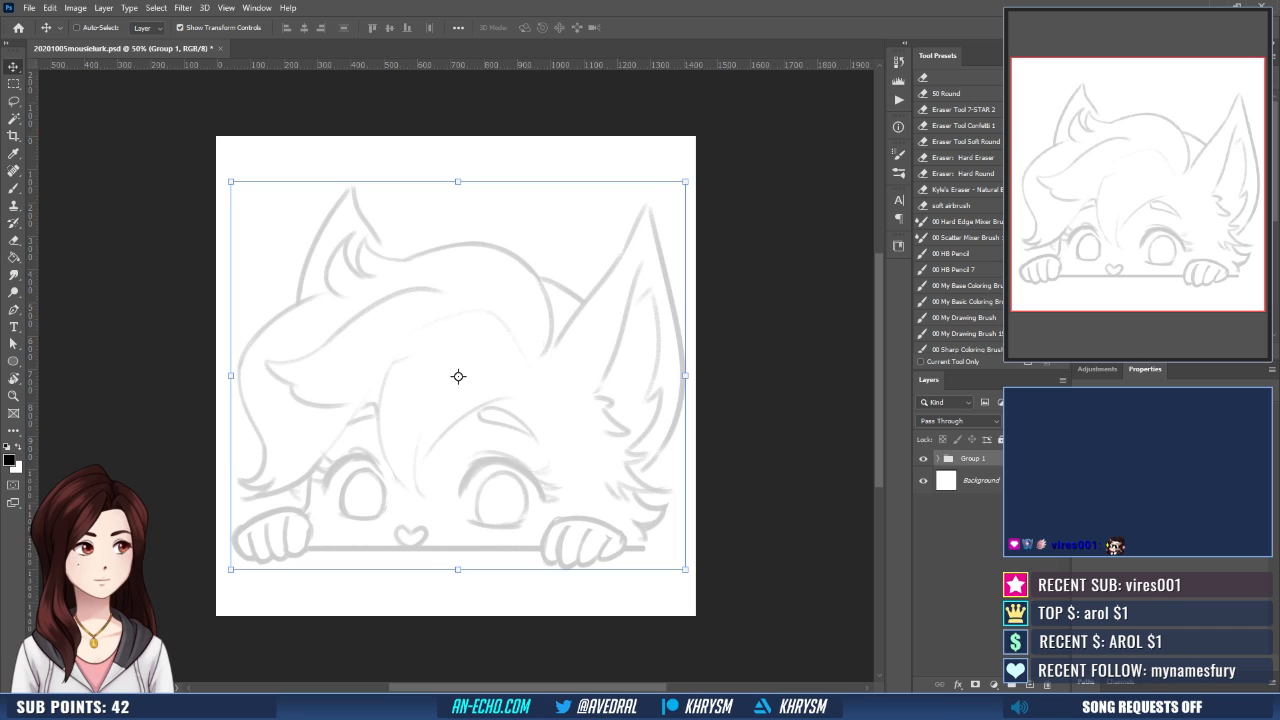
- Create two new layers named line and hands above the faded sketch group
key(ctrl+shift+n)
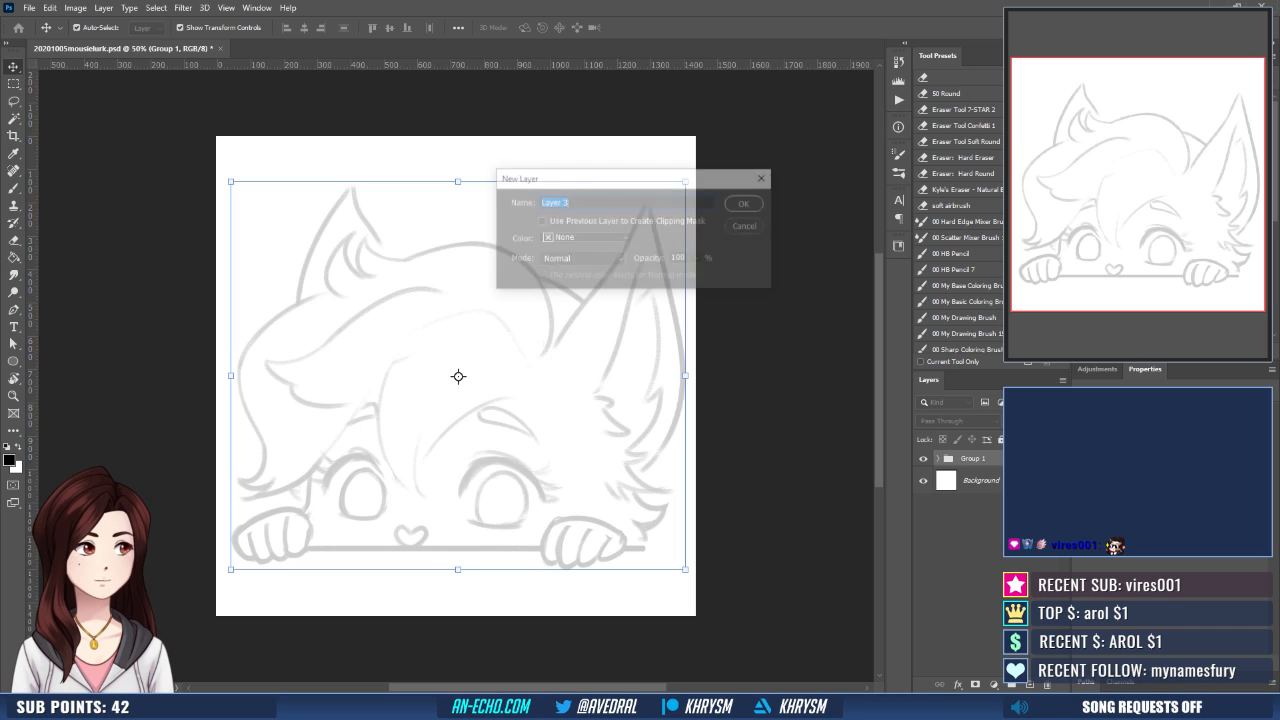
text(line)
key(Return)
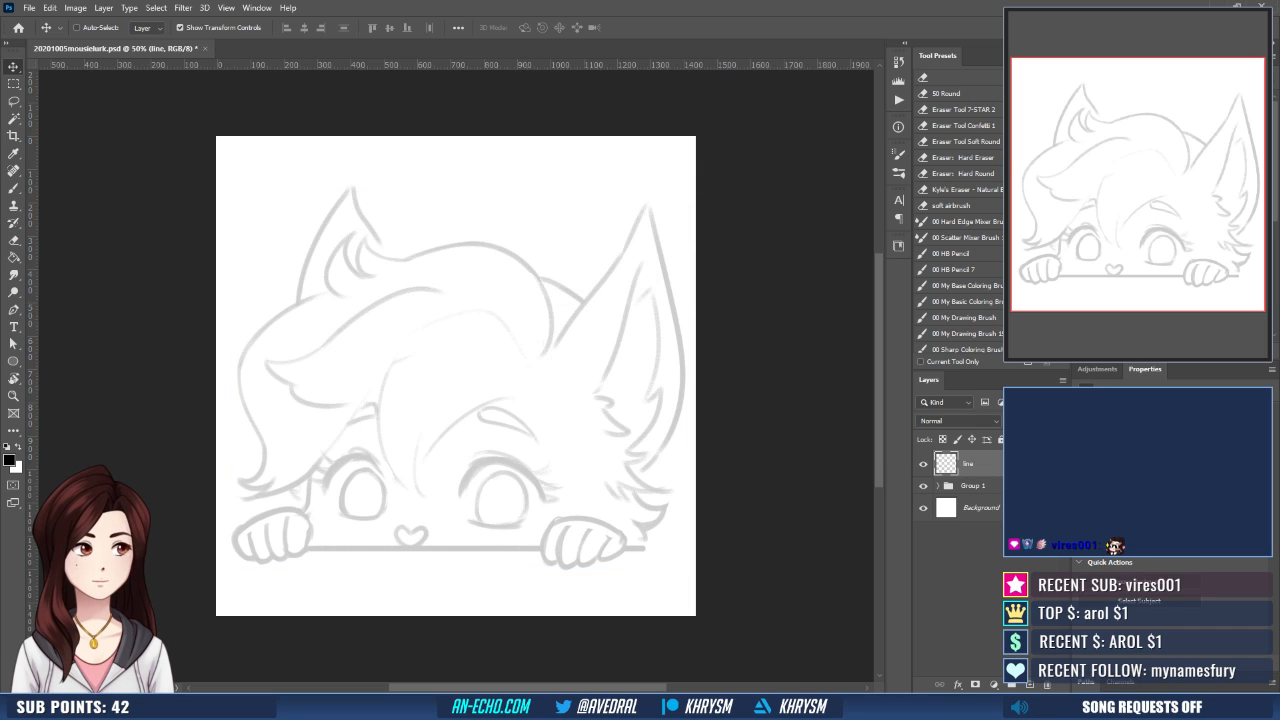
key(ctrl+shift+n)
text(hands)
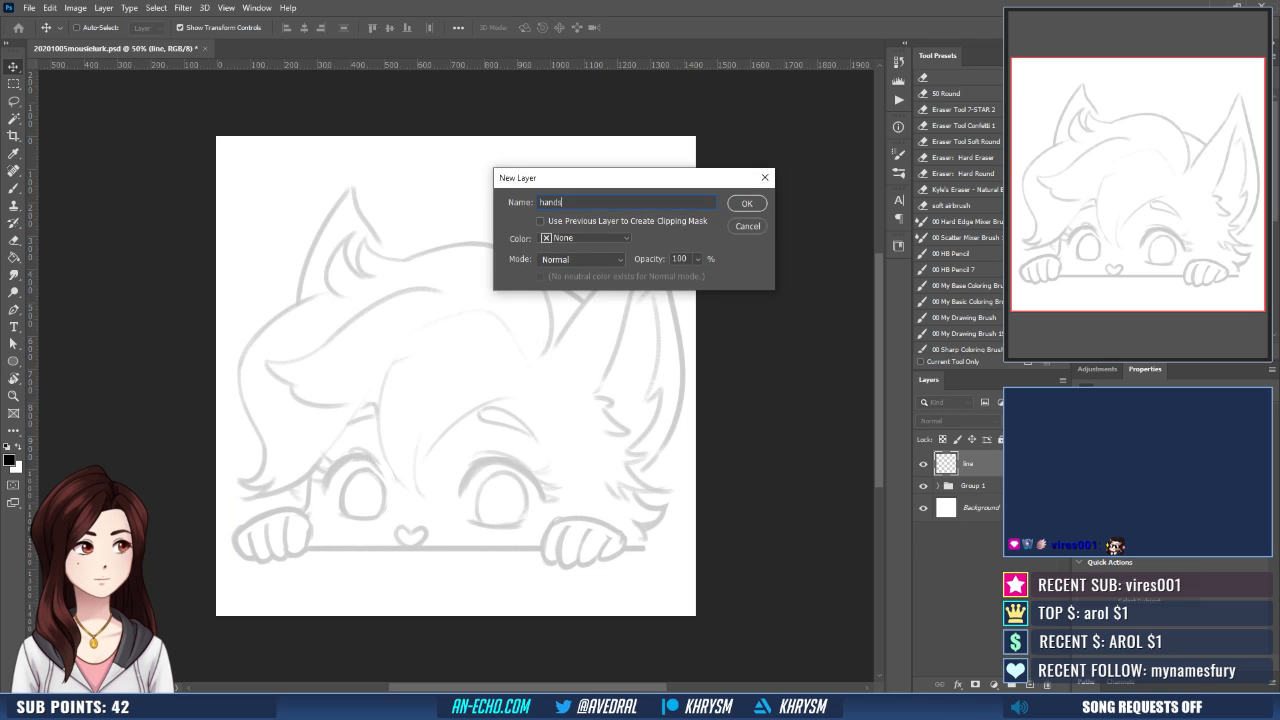
key(Return)
- Add two more new layers named base and face to the layer stack
key(ctrl+shift+n)
text(base)
key(Return)
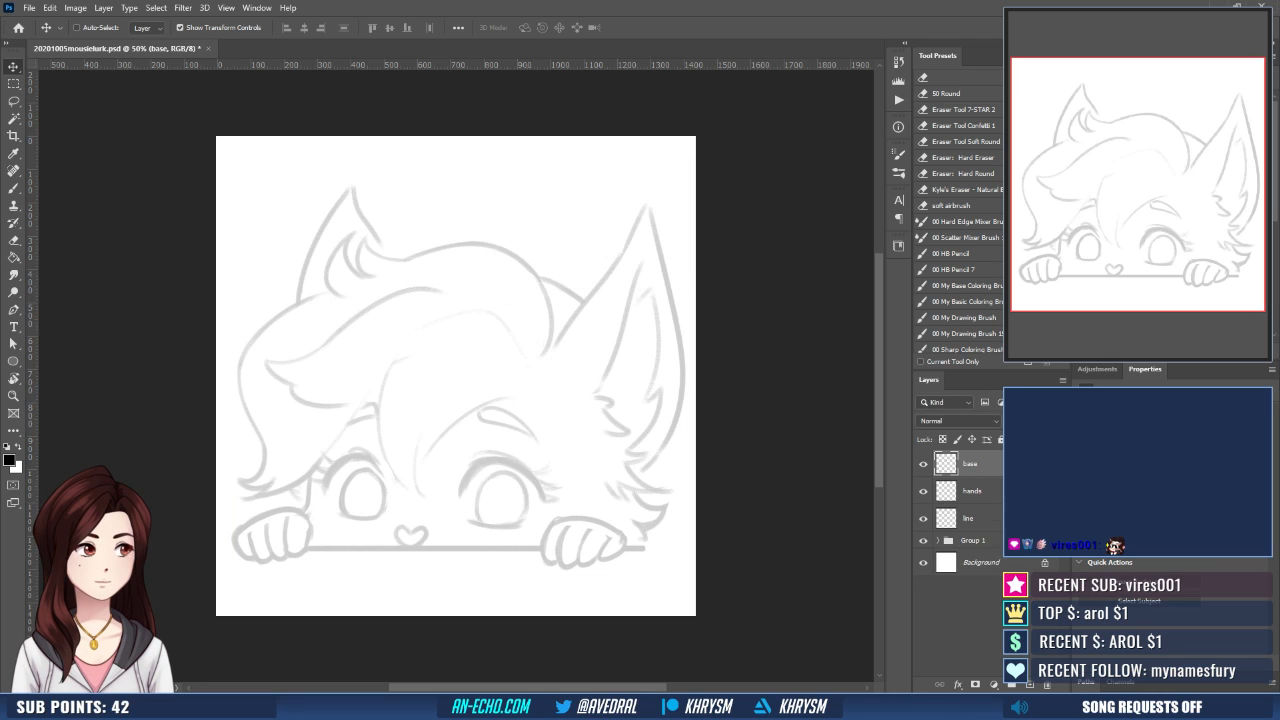
key(ctrl+shift+n)
text(face)
key(Return)
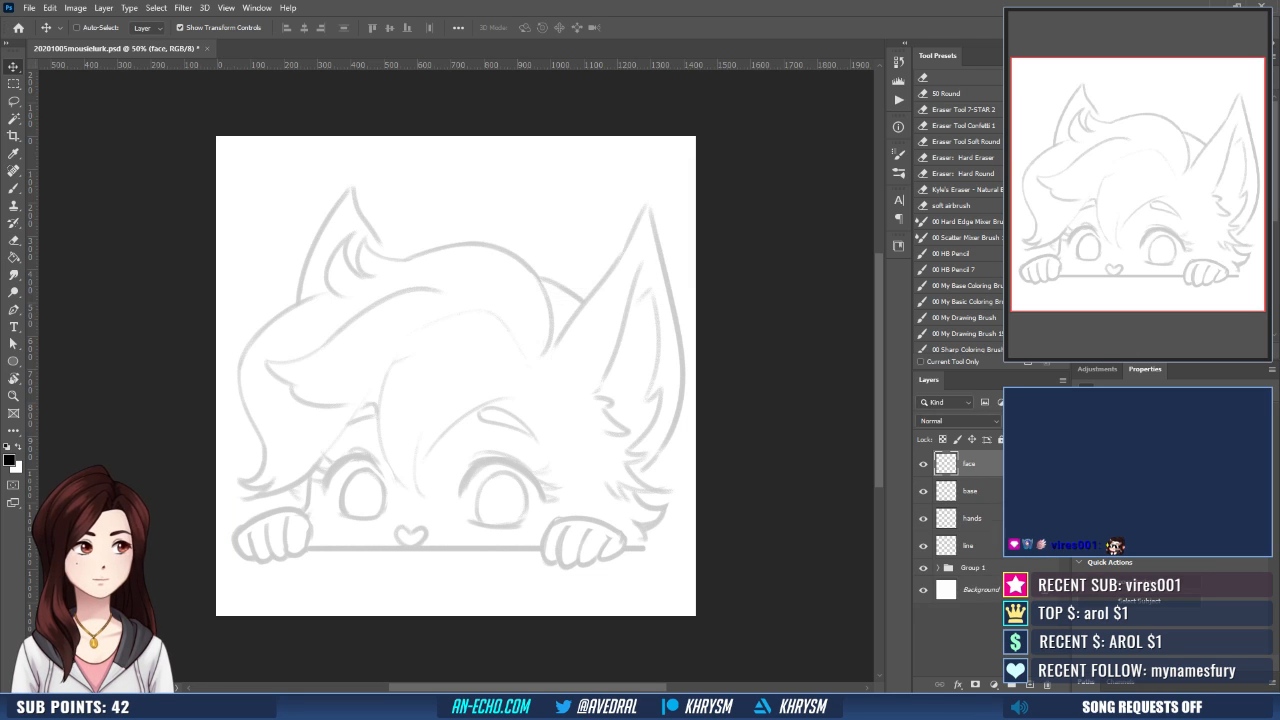
- Reorder the layers so that hands and line sit above face and base
click(968, 518)
shift+click(968, 545)
drag(968, 545, 1000, 468)
- Brush a thick straight black line along the sketched ledge on the line layer, and hide that layer
click(984, 490)
key(b)
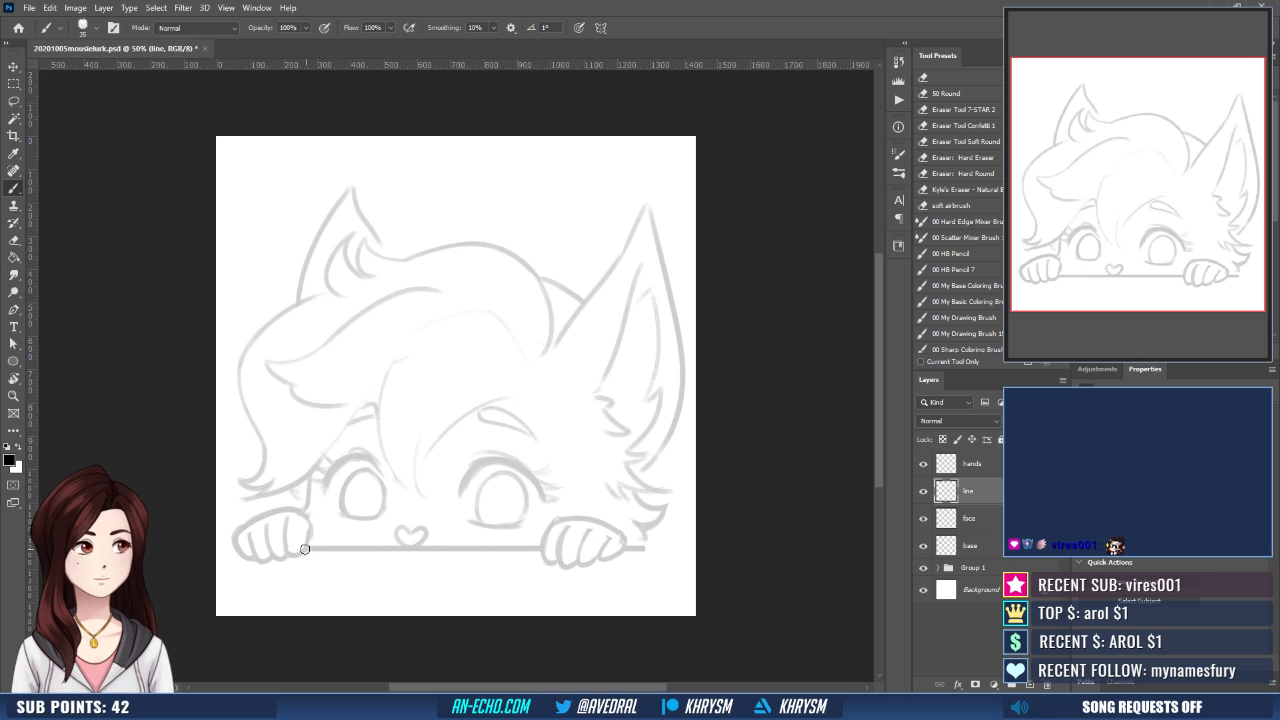
mouse_move(304, 550)
mouse_down()
mouse_move(641, 549)
mouse_move(306, 550)
mouse_up()
drag(612, 542, 619, 509)
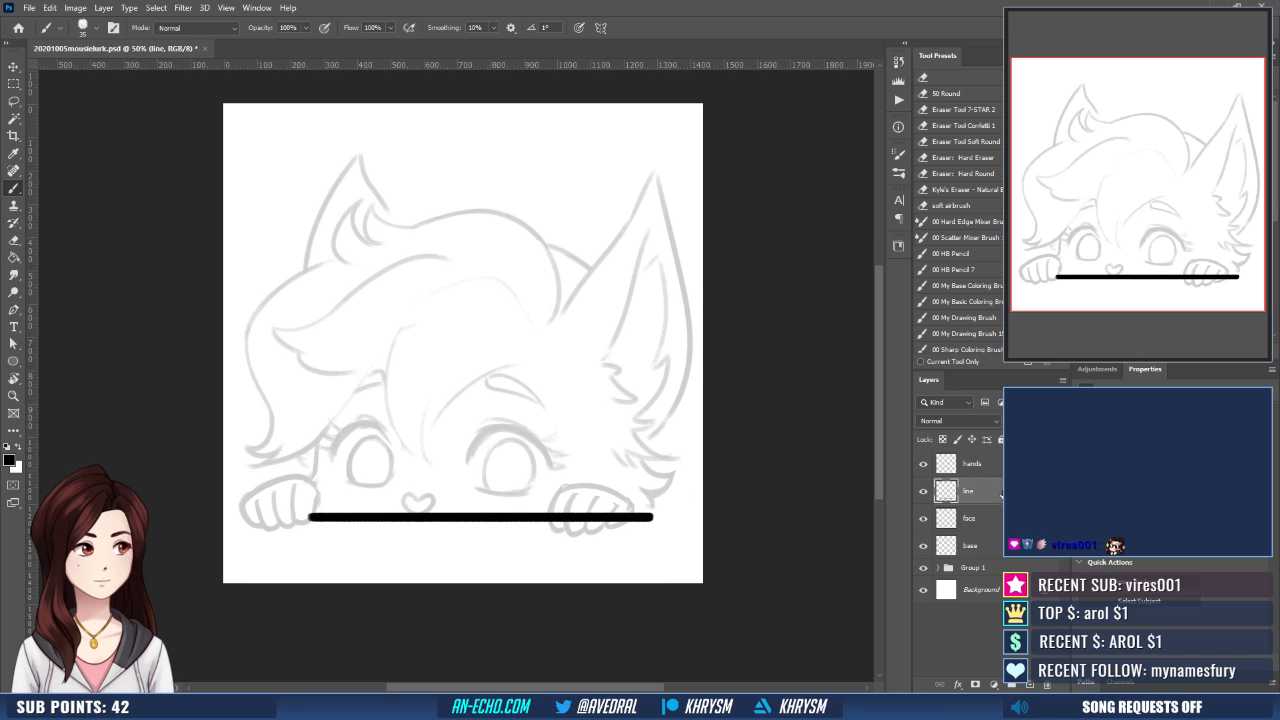
click(921, 491)
- On the hands layer, ink the left paw's top edge and outermost finger with the thick black brush
key(alt+])
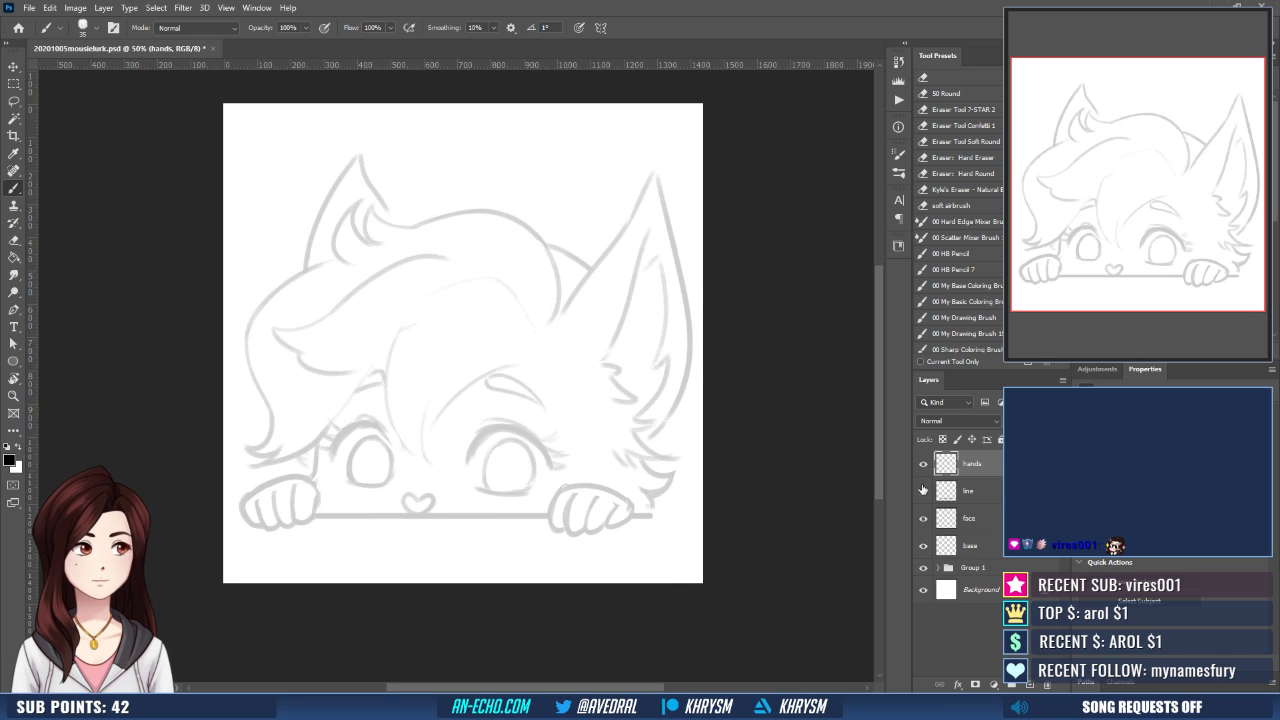
key(ctrl+plus)
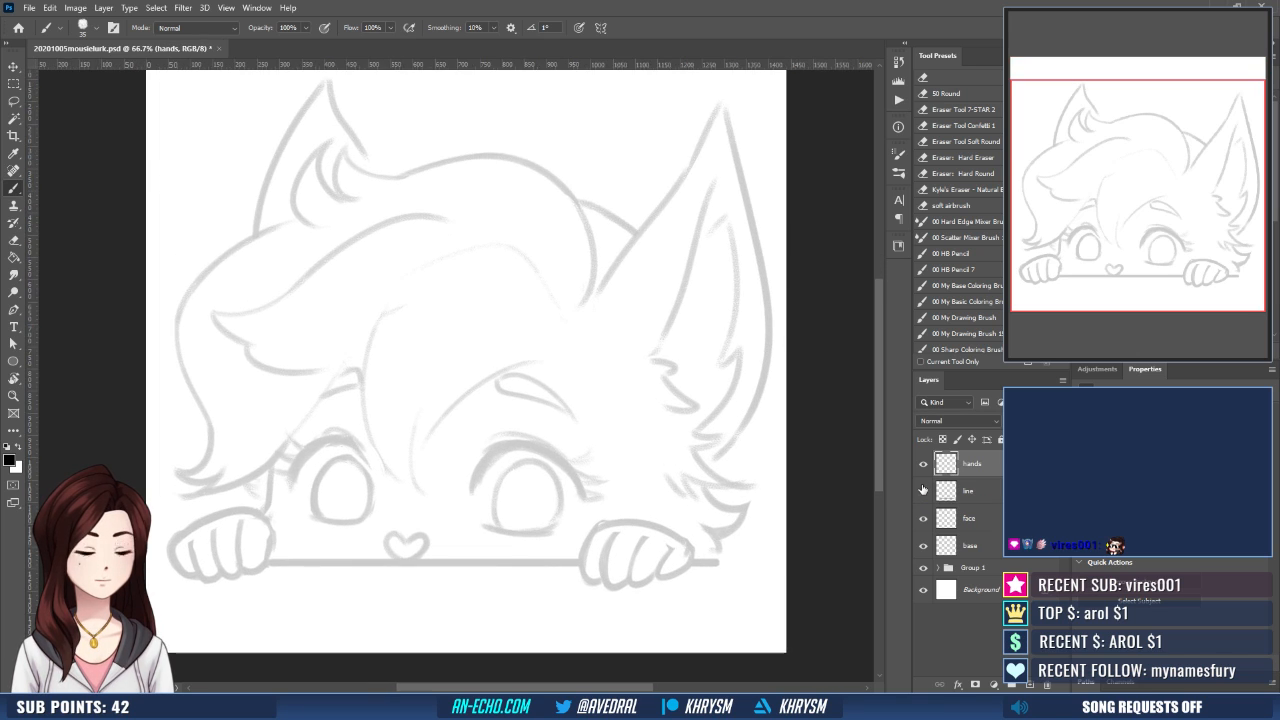
drag(430, 478, 448, 410)
key(ctrl+plus)
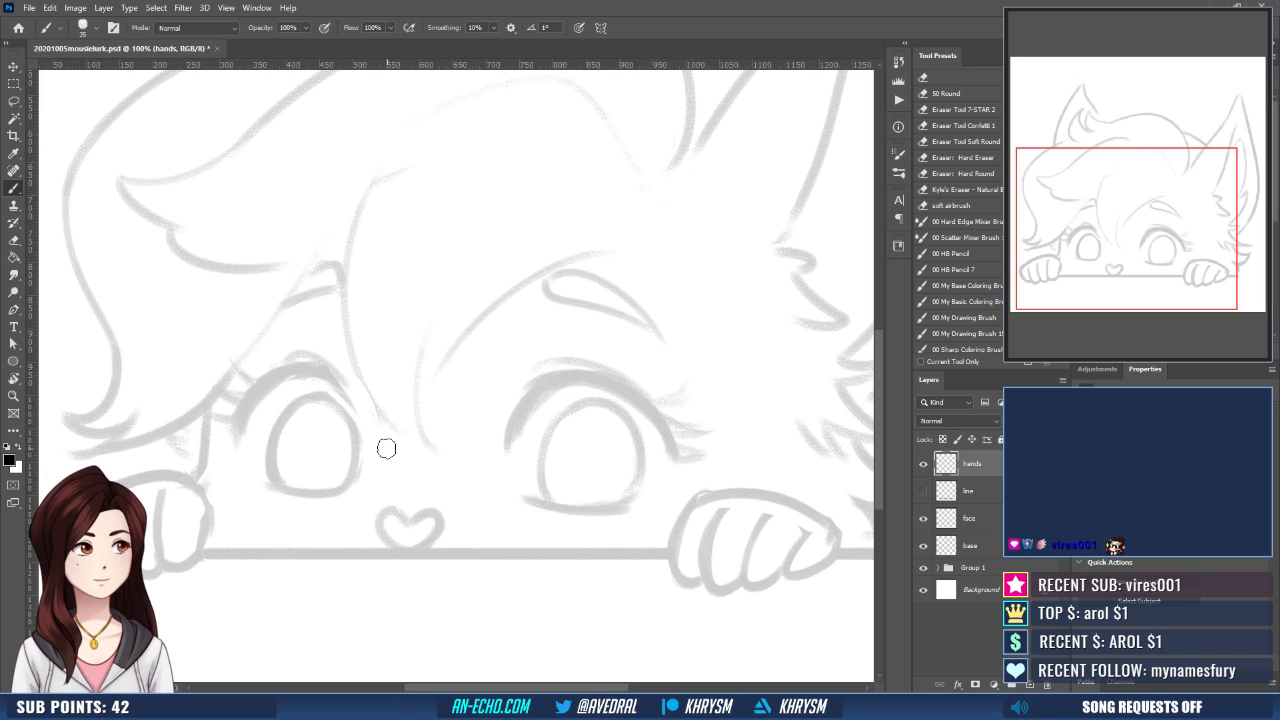
drag(386, 449, 509, 366)
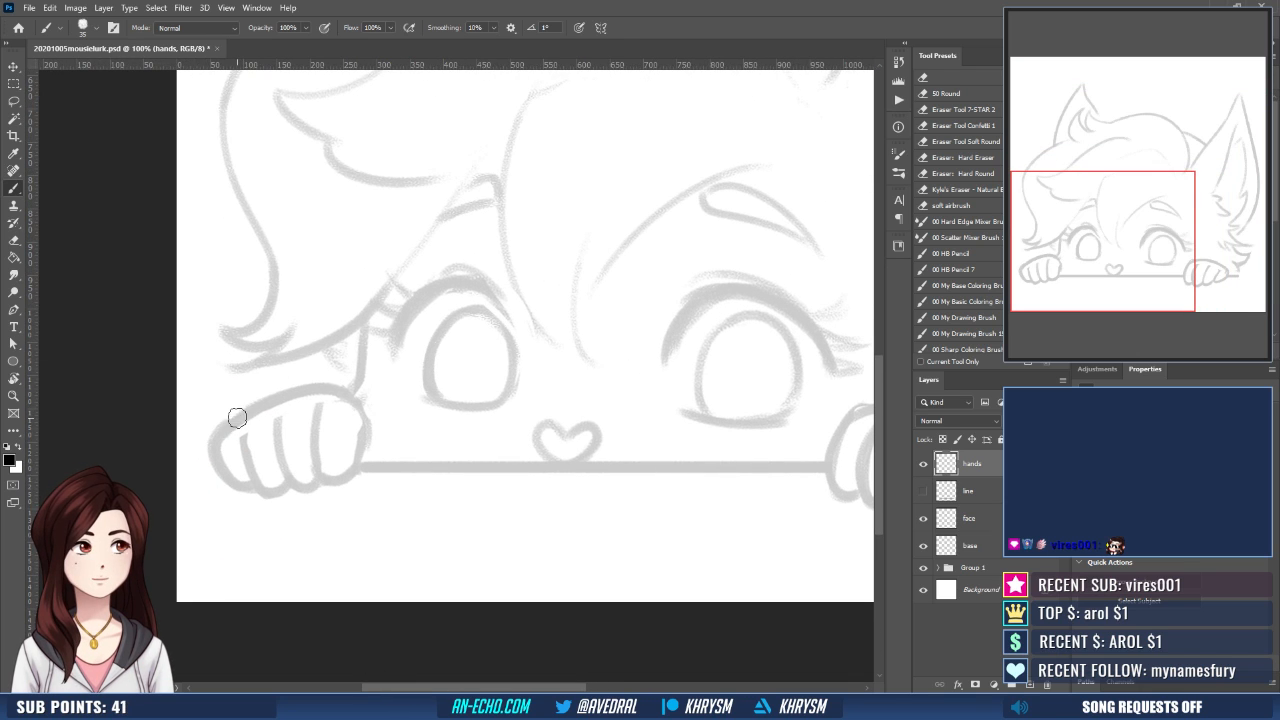
drag(237, 417, 350, 398)
key(ctrl+z)
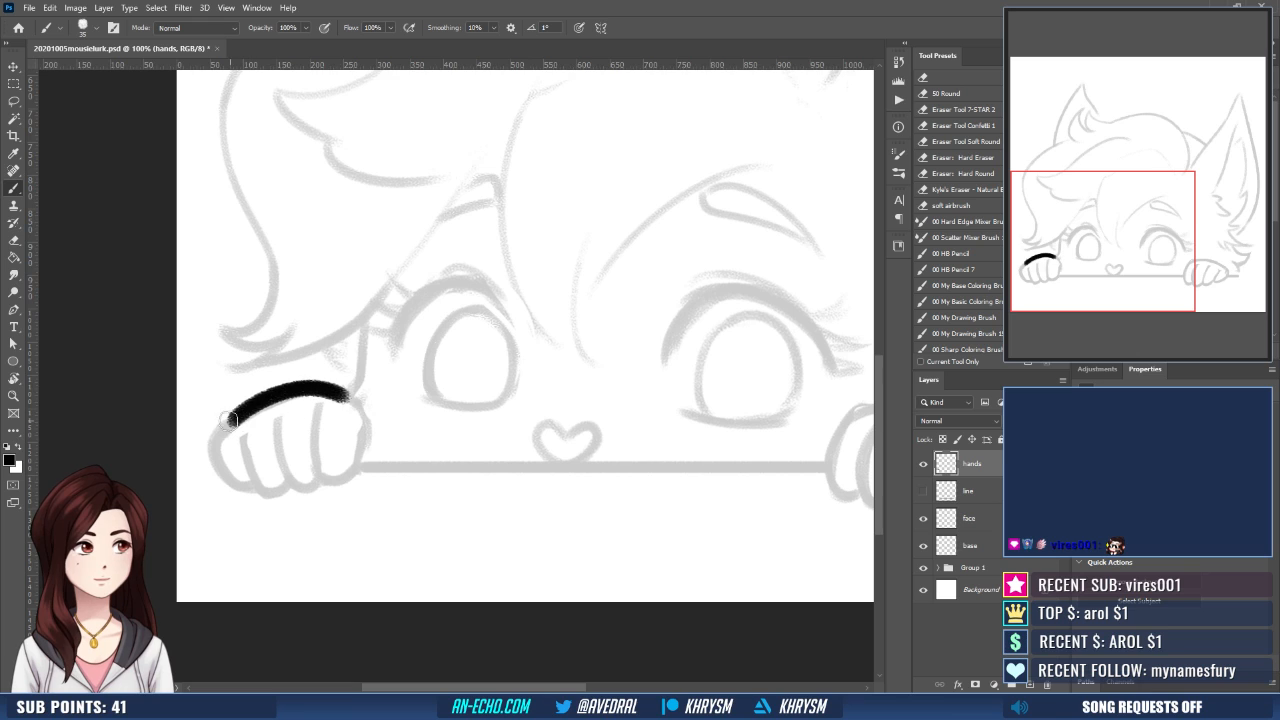
drag(229, 418, 258, 492)
key(ctrl+z)
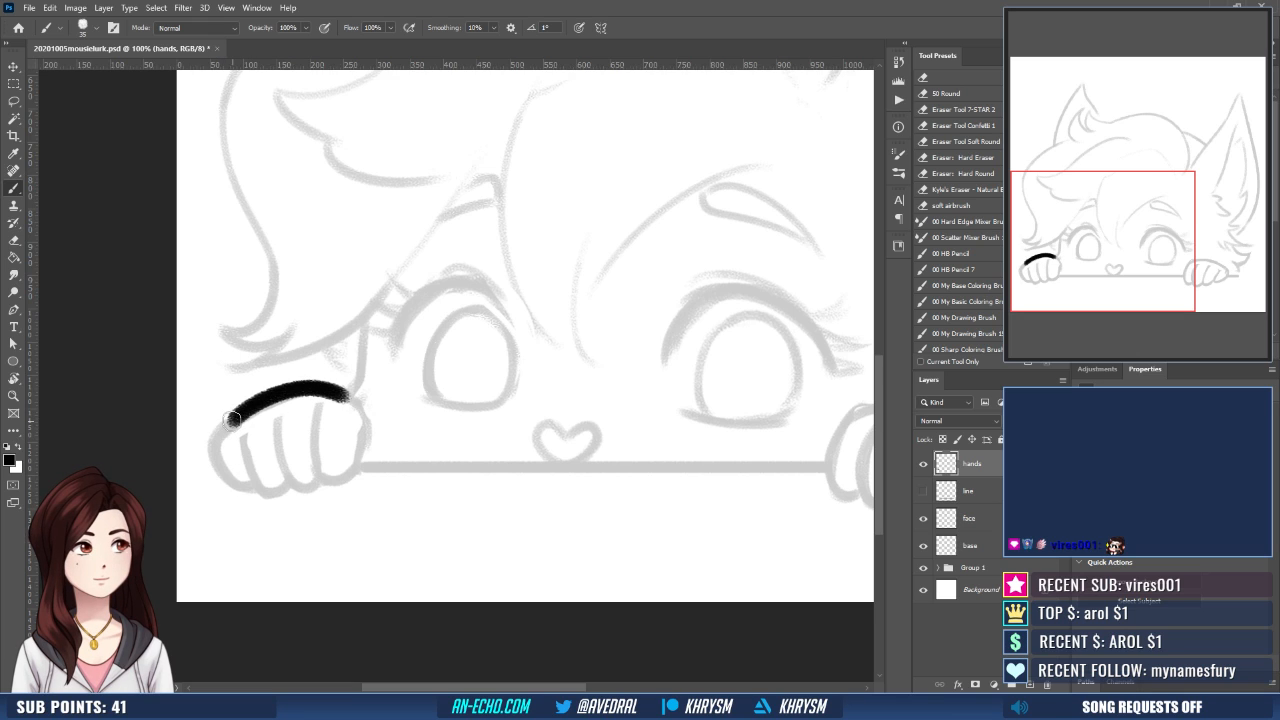
drag(229, 418, 262, 492)
- Ink the second and third fingers of the left paw over the sketch
drag(242, 430, 290, 481)
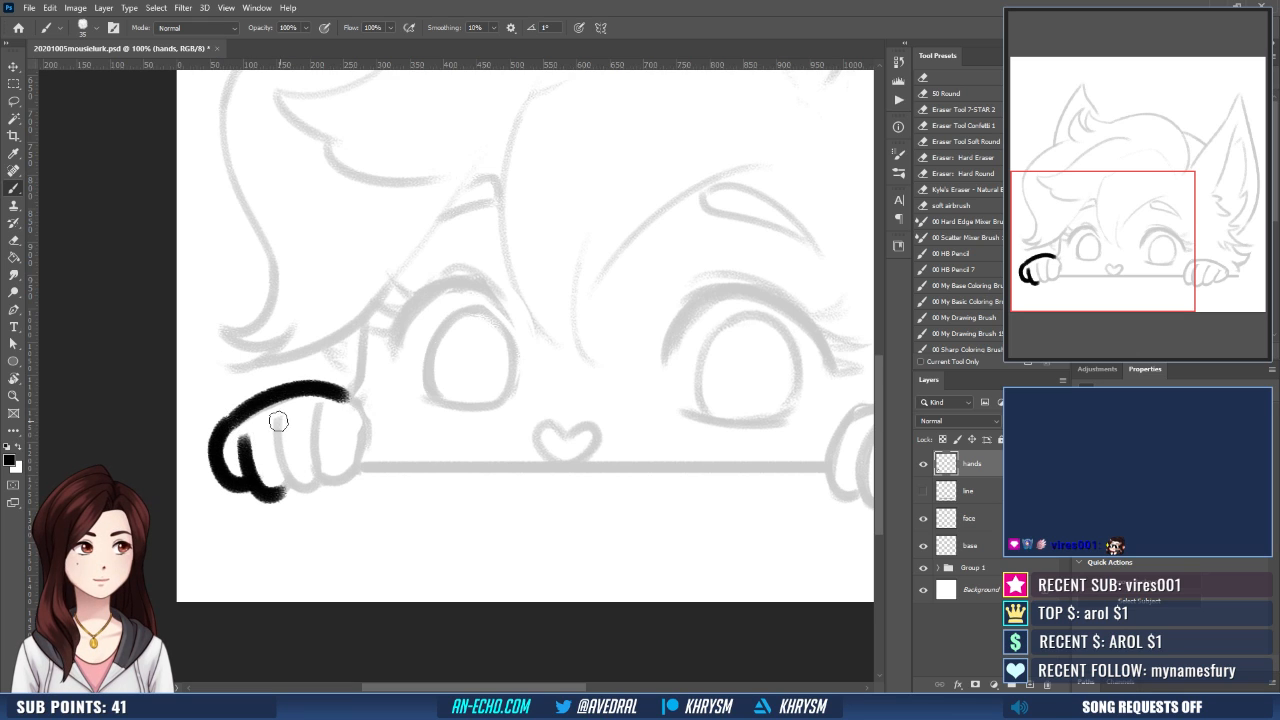
key(ctrl+z)
drag(241, 430, 289, 490)
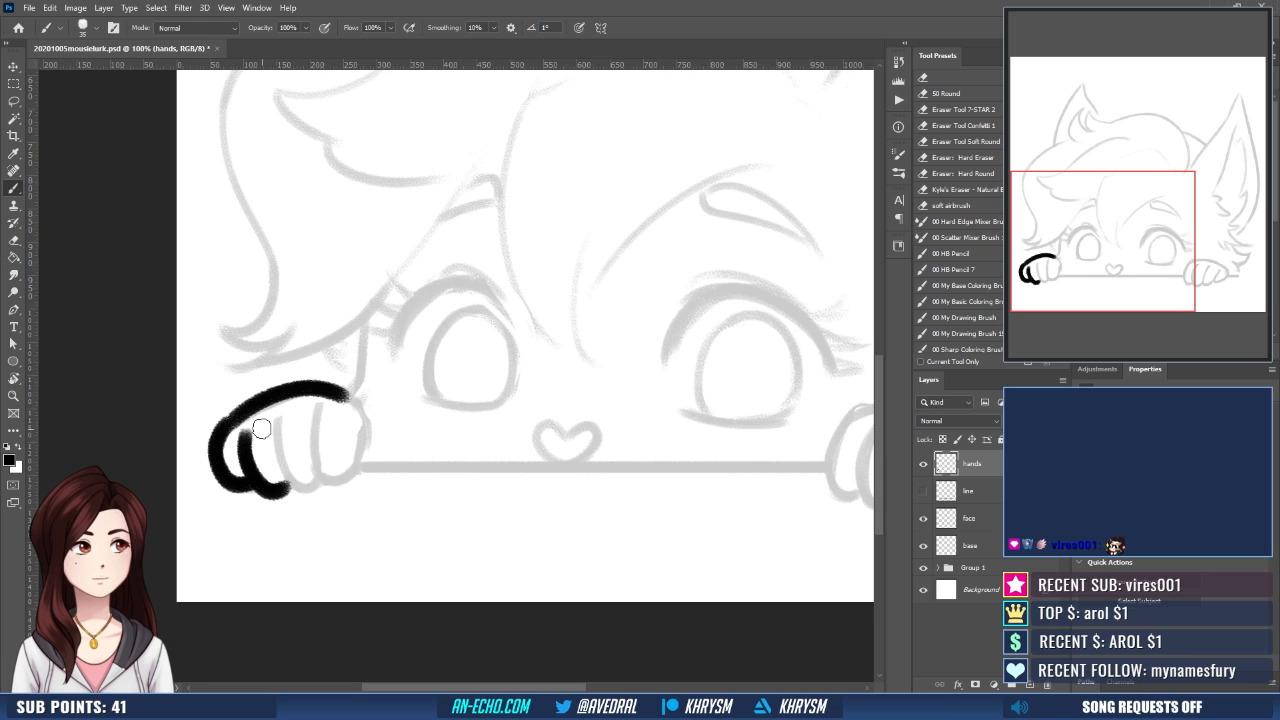
drag(278, 414, 305, 490)
key(ctrl+z)
mouse_move(279, 416)
mouse_down()
mouse_move(289, 484)
mouse_move(324, 492)
mouse_up()
- Ink the left paw's last finger and close its outline on the side facing the nose
mouse_move(318, 404)
mouse_down()
mouse_move(314, 480)
mouse_move(346, 490)
mouse_up()
key(ctrl+z)
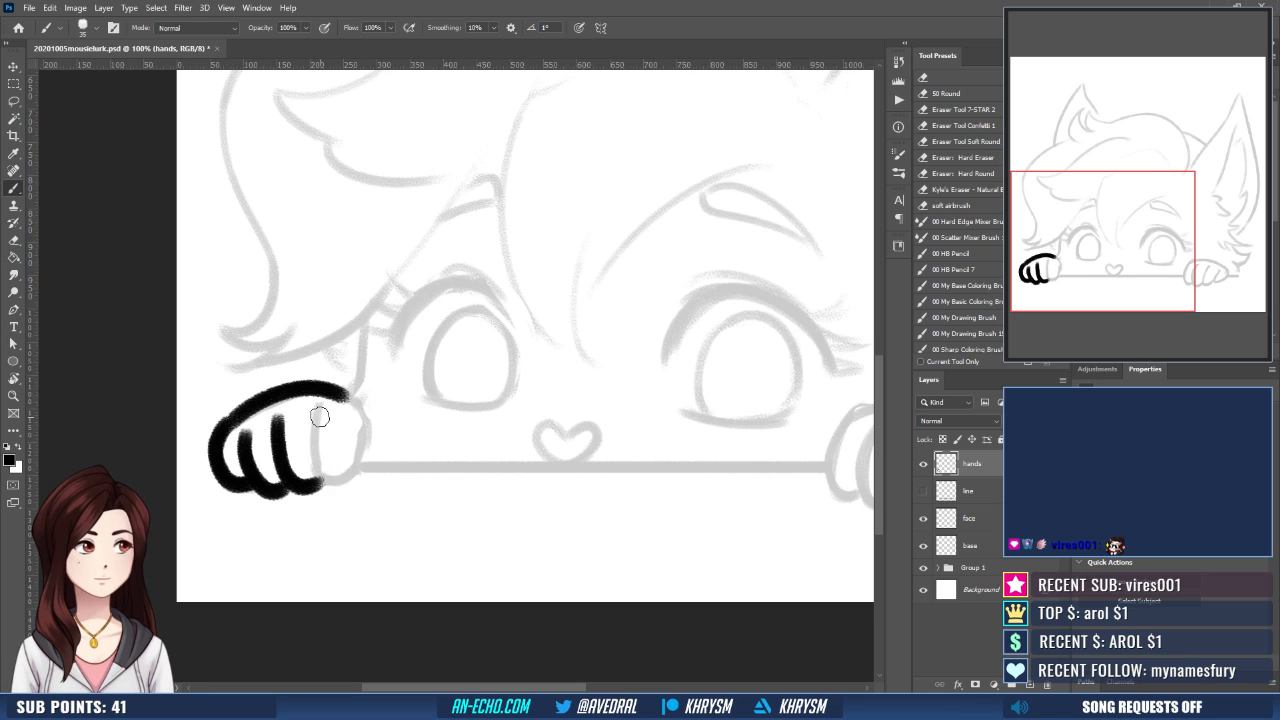
mouse_move(318, 406)
mouse_down()
mouse_move(318, 440)
mouse_move(346, 490)
mouse_up()
drag(340, 394, 364, 440)
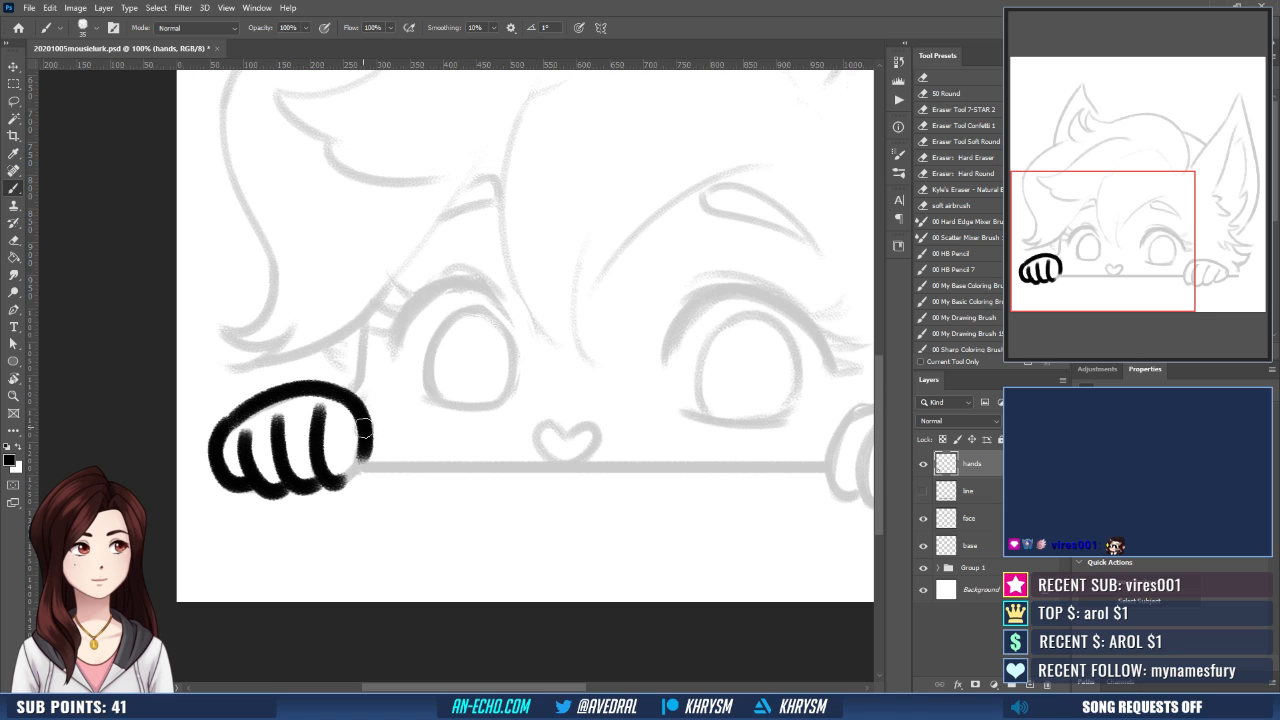
drag(333, 483, 358, 403)
drag(582, 463, 443, 447)
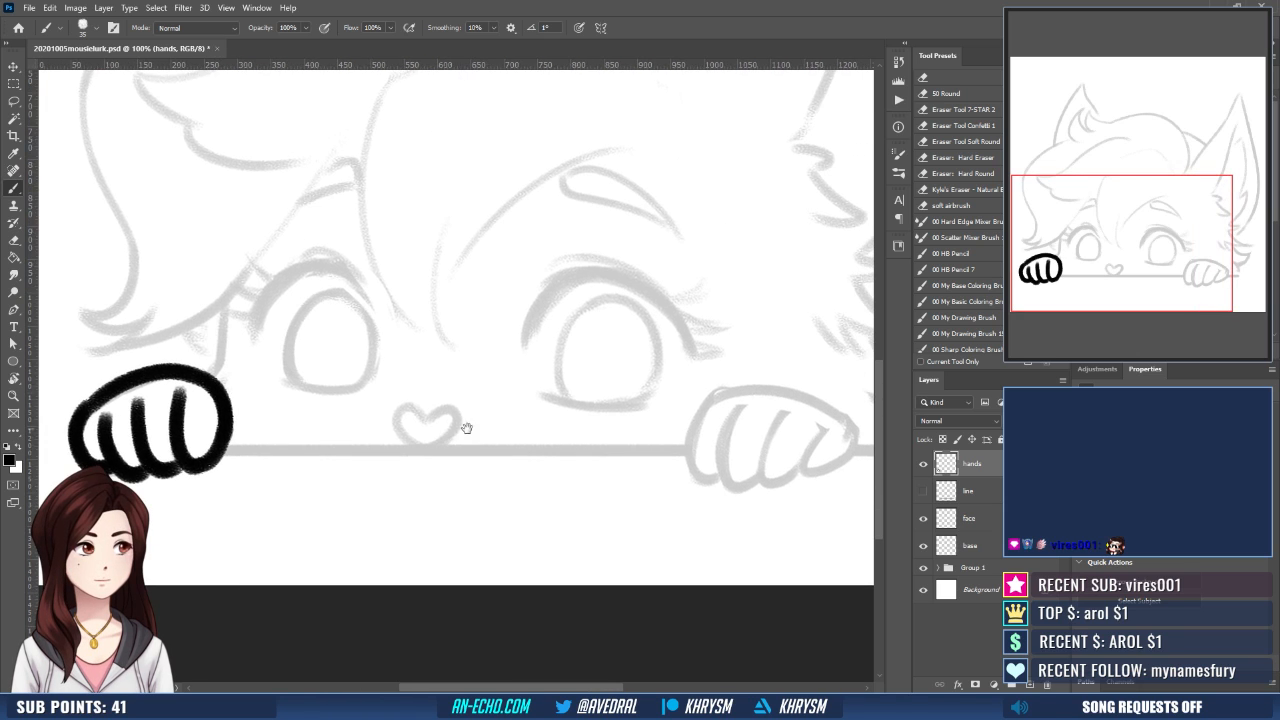
drag(323, 451, 371, 459)
key(ctrl+z)
mouse_move(238, 471)
mouse_down()
mouse_move(260, 472)
mouse_move(270, 417)
mouse_up()
- Ink the right paw's inner edge and the first finger curves following the sketch
mouse_move(395, 451)
mouse_down()
mouse_move(348, 470)
mouse_move(170, 457)
mouse_up()
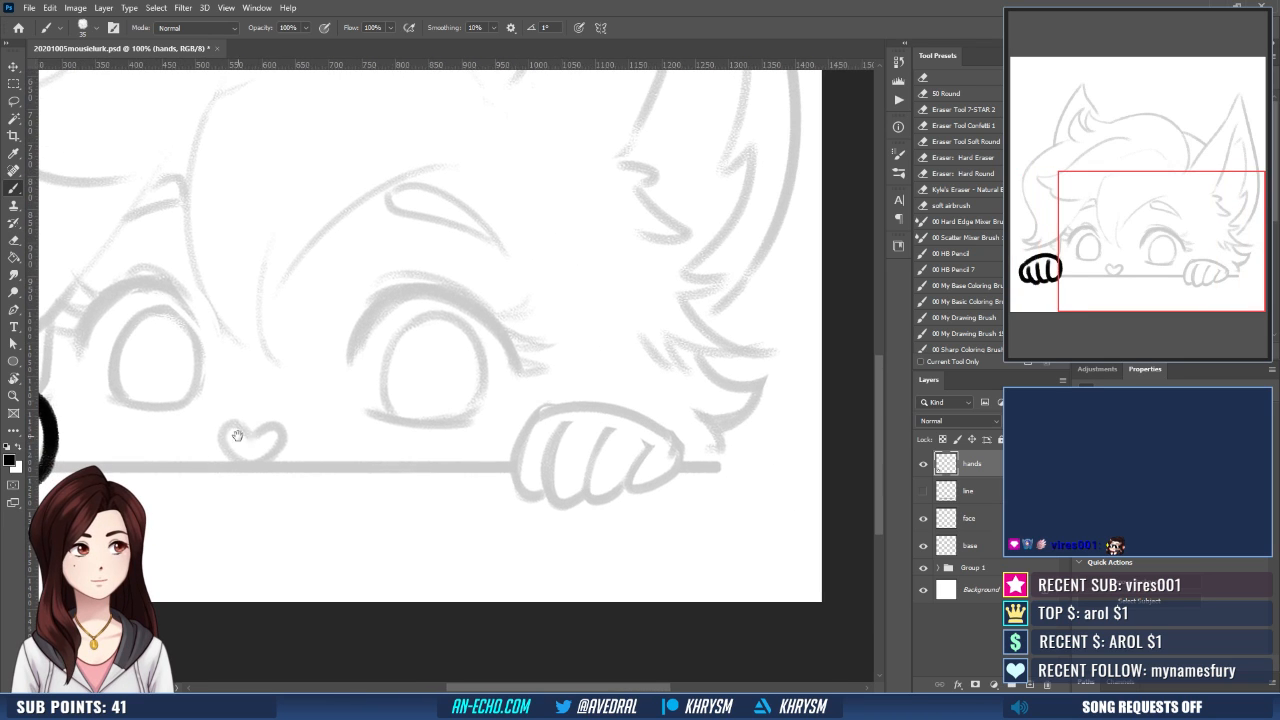
mouse_move(514, 465)
mouse_down()
mouse_move(572, 405)
mouse_move(541, 493)
mouse_up()
mouse_move(565, 424)
mouse_down()
mouse_move(549, 458)
mouse_move(570, 511)
mouse_up()
key(ctrl+z)
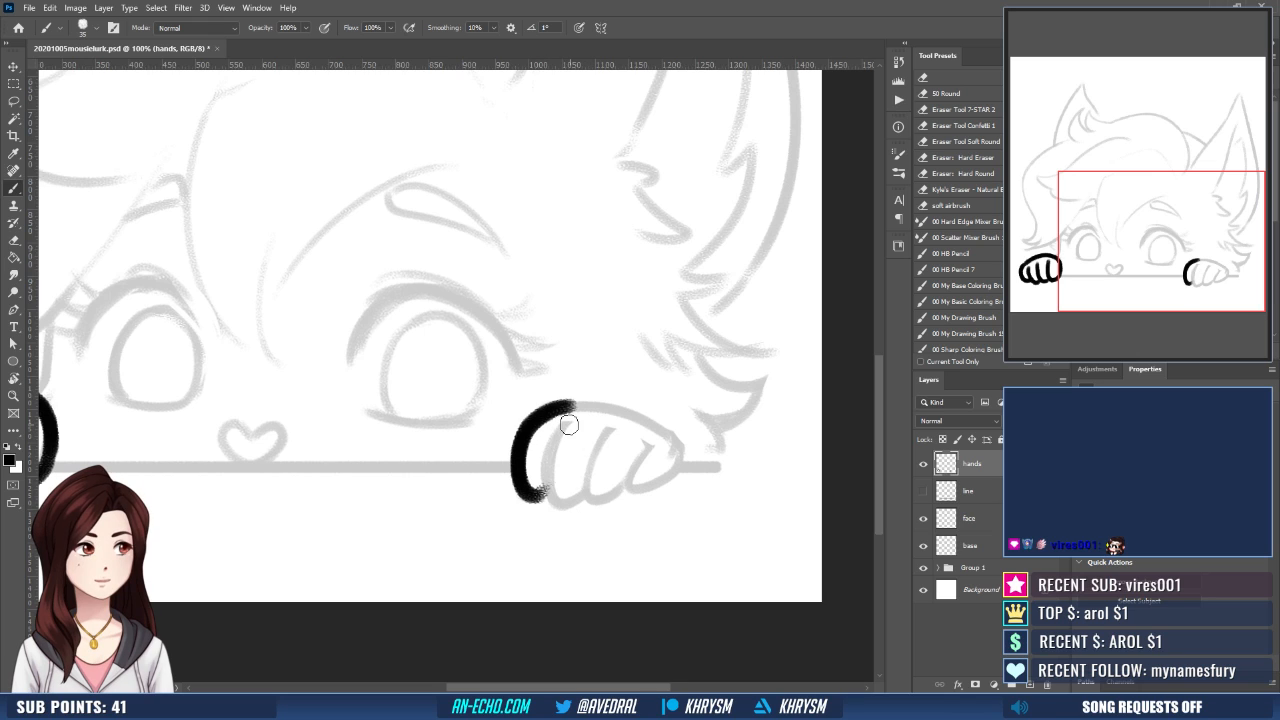
drag(567, 426, 581, 489)
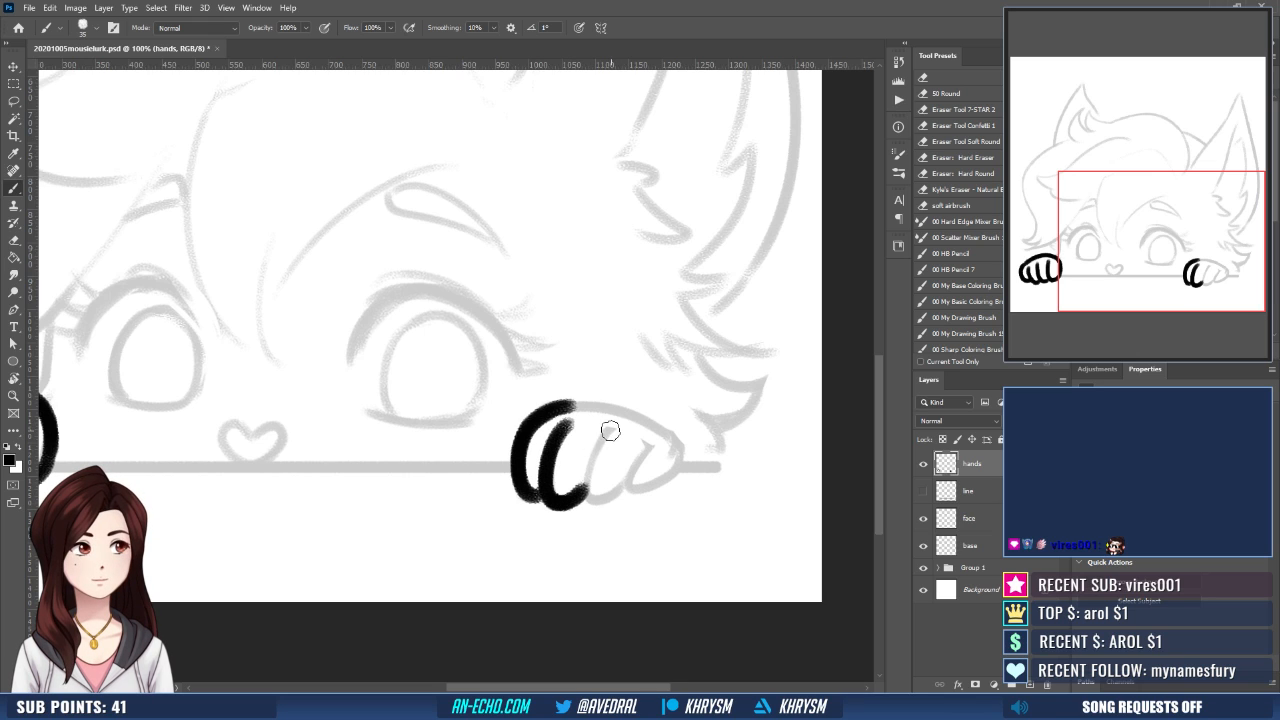
mouse_move(607, 430)
mouse_down()
mouse_move(582, 503)
mouse_move(628, 490)
mouse_up()
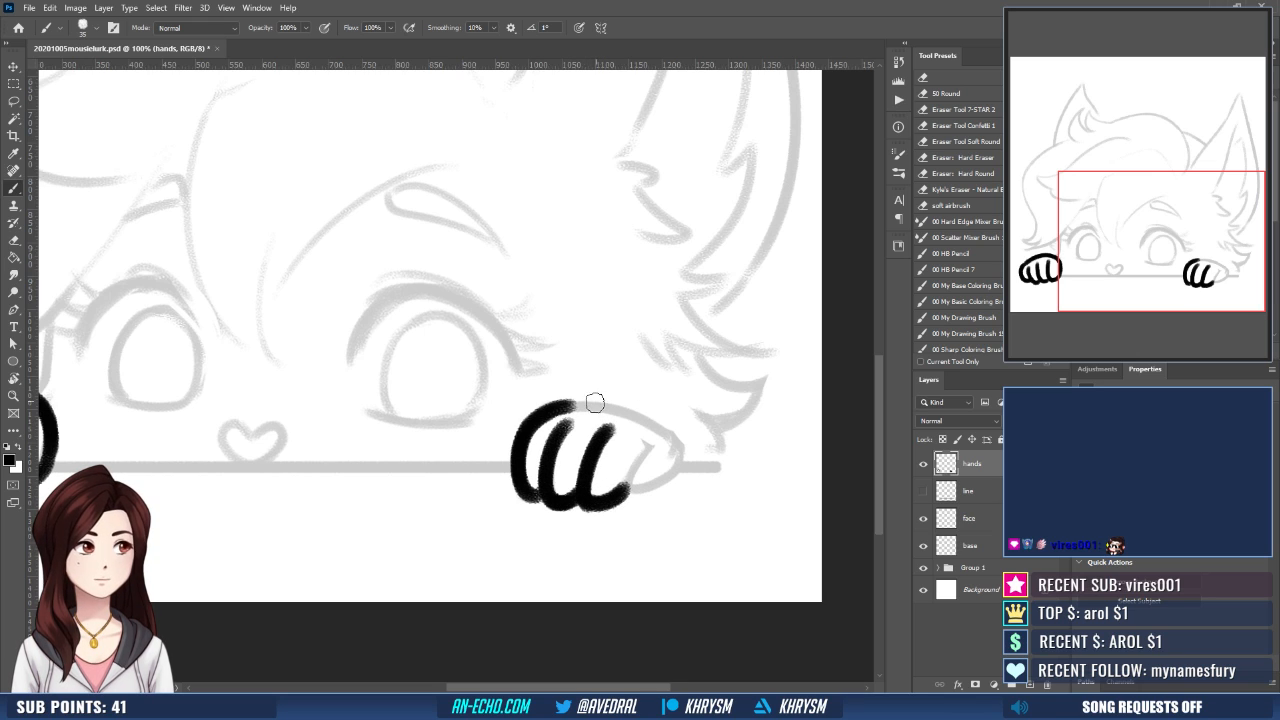
- Ink the right paw's rounded top edge and complete its outline and remaining finger
mouse_move(566, 406)
mouse_down()
mouse_move(612, 403)
mouse_move(675, 457)
mouse_up()
key(ctrl+z)
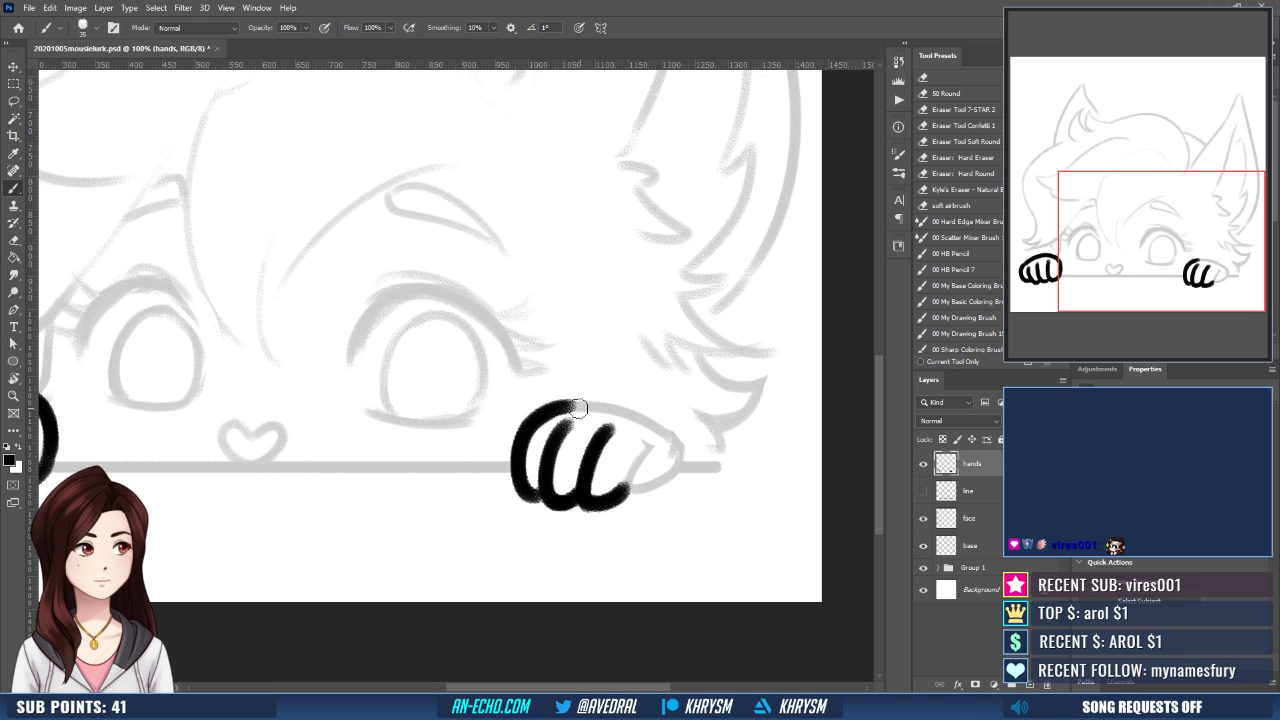
drag(566, 402, 672, 458)
key(ctrl+z)
mouse_move(566, 404)
mouse_down()
mouse_move(582, 396)
mouse_move(678, 460)
mouse_up()
key(ctrl+z)
mouse_move(563, 405)
mouse_down()
mouse_move(668, 432)
mouse_move(675, 460)
mouse_move(625, 488)
mouse_move(660, 484)
mouse_move(614, 503)
mouse_move(698, 488)
mouse_up()
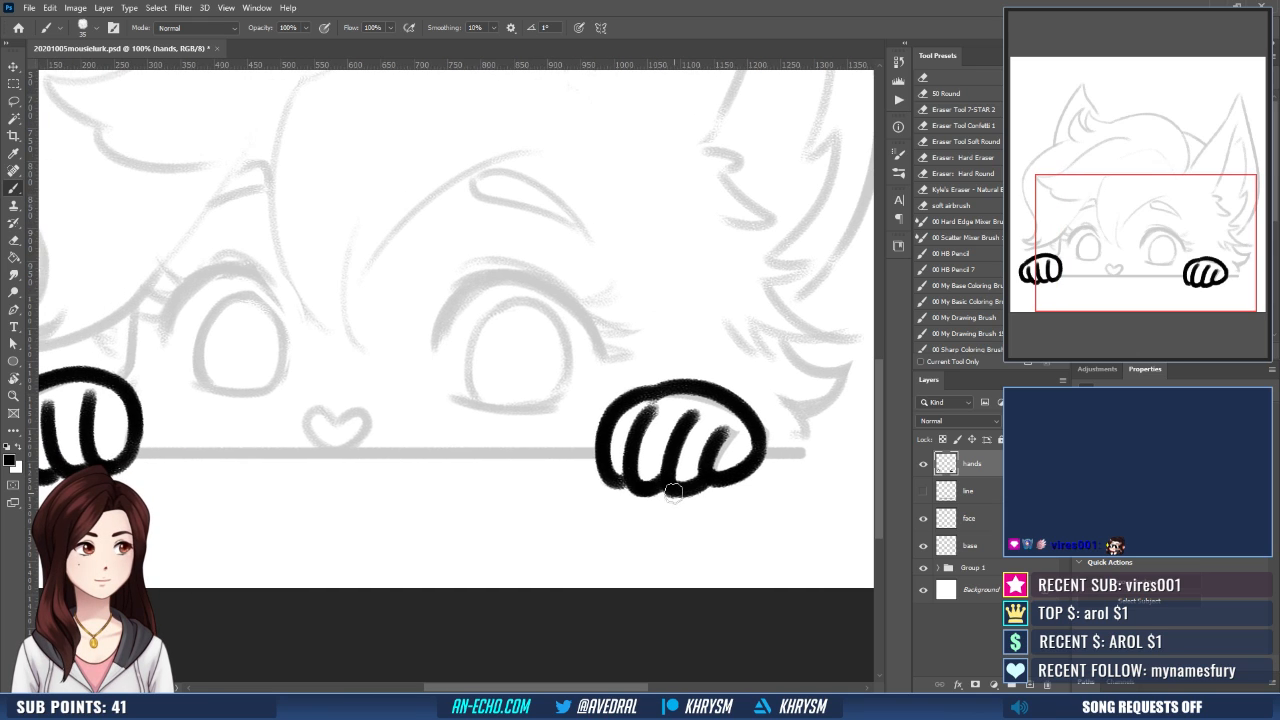
- Select the left paw with the Lasso and shift it slightly down to sit on the ledge
key(ctrl+minus)
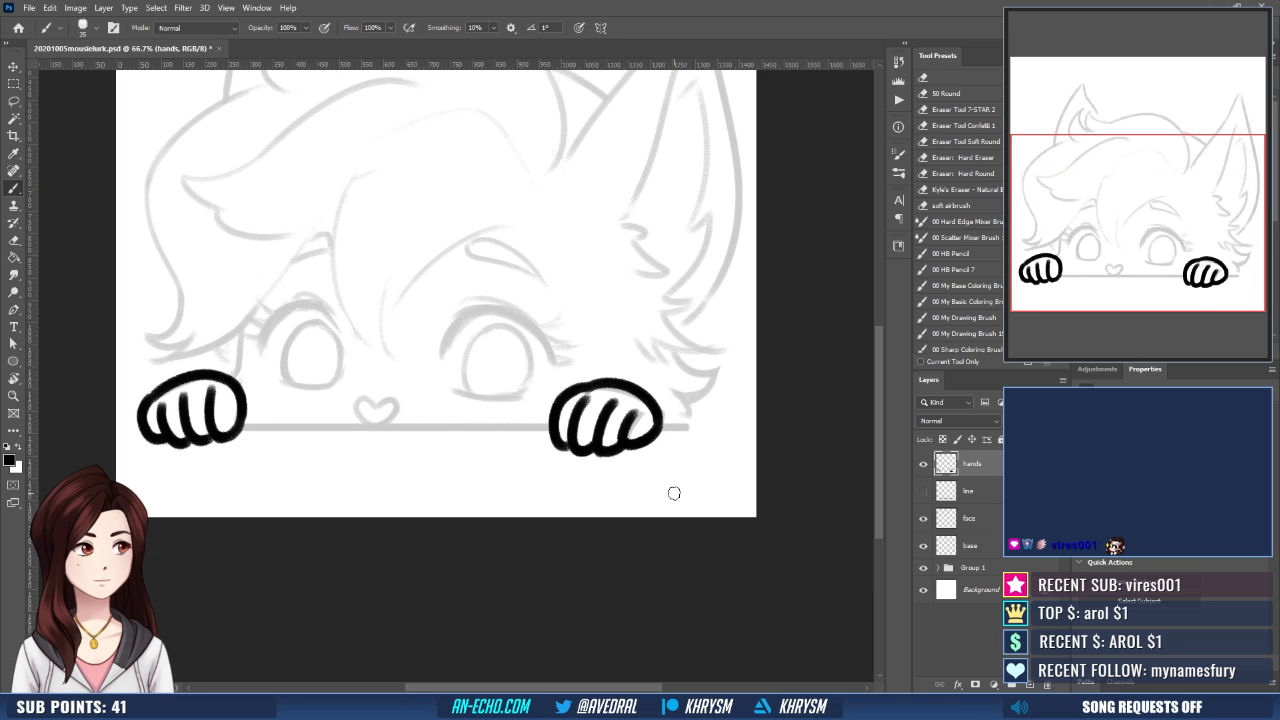
key(l)
mouse_move(280, 428)
mouse_down()
mouse_move(195, 508)
mouse_move(278, 470)
mouse_up()
key(v)
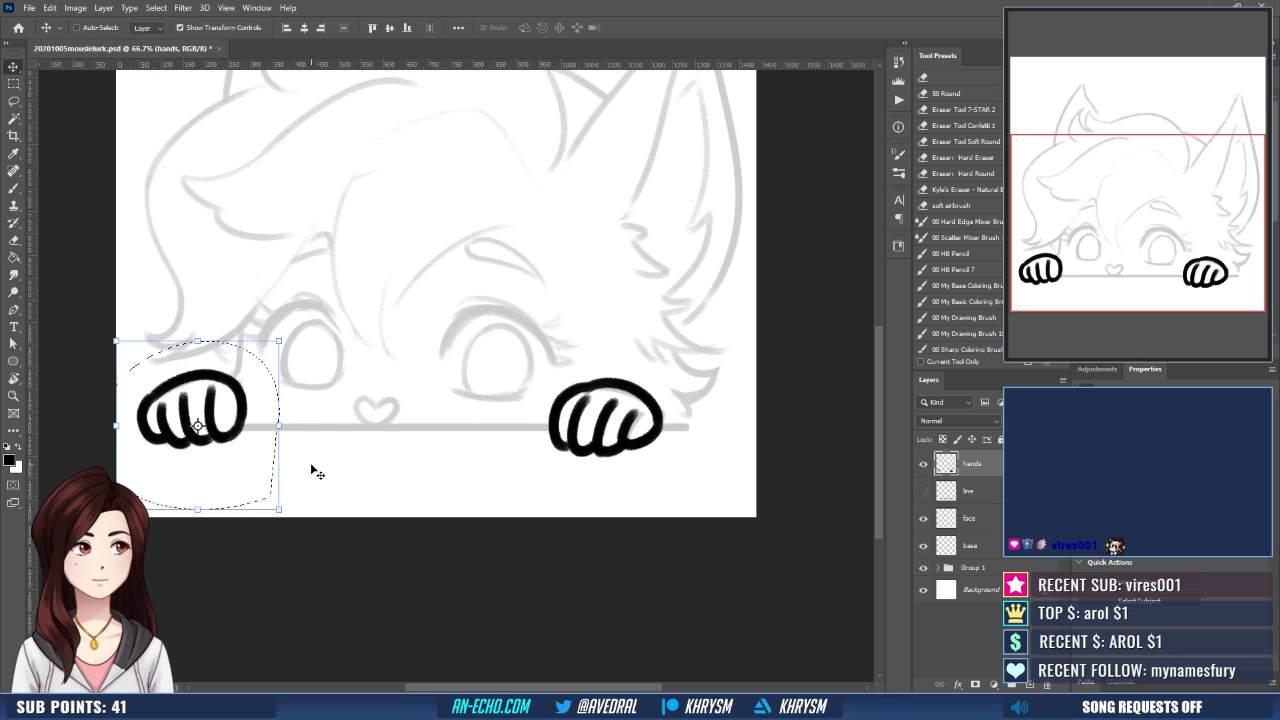
key(ctrl+t)
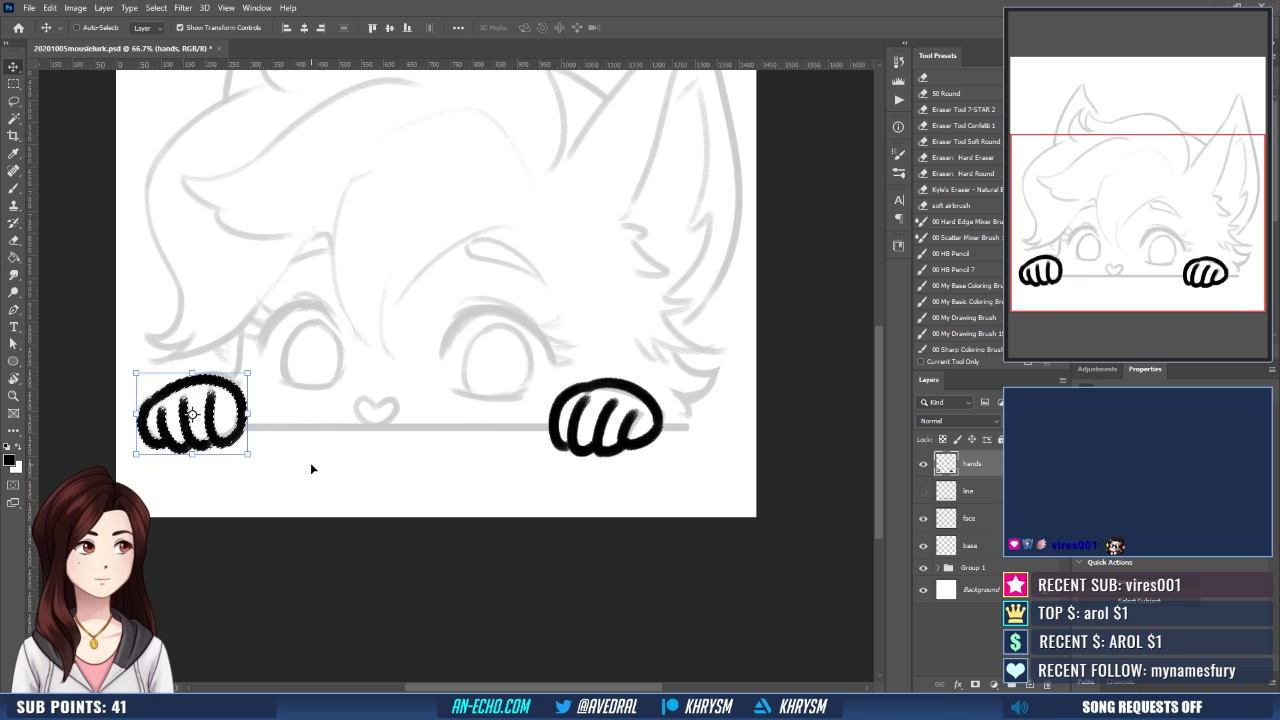
key(Return)
- Show the line layer again and add a layer mask to it
key(b)
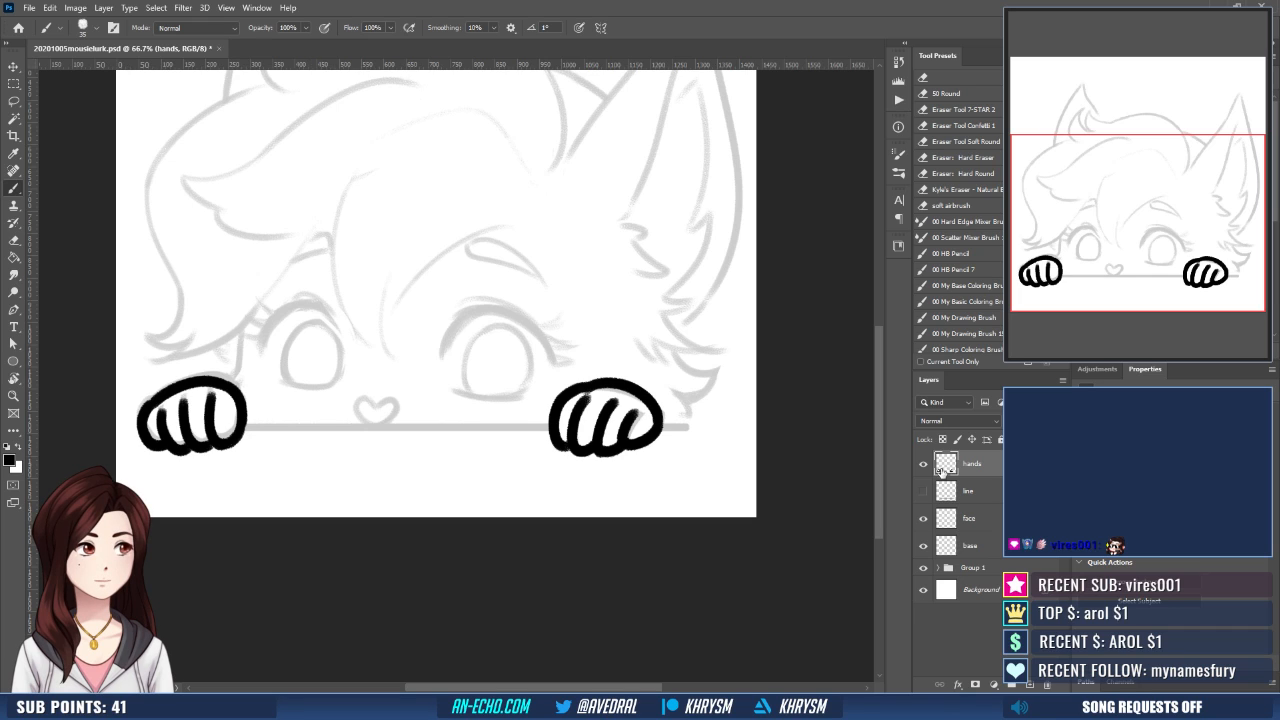
click(922, 494)
click(979, 494)
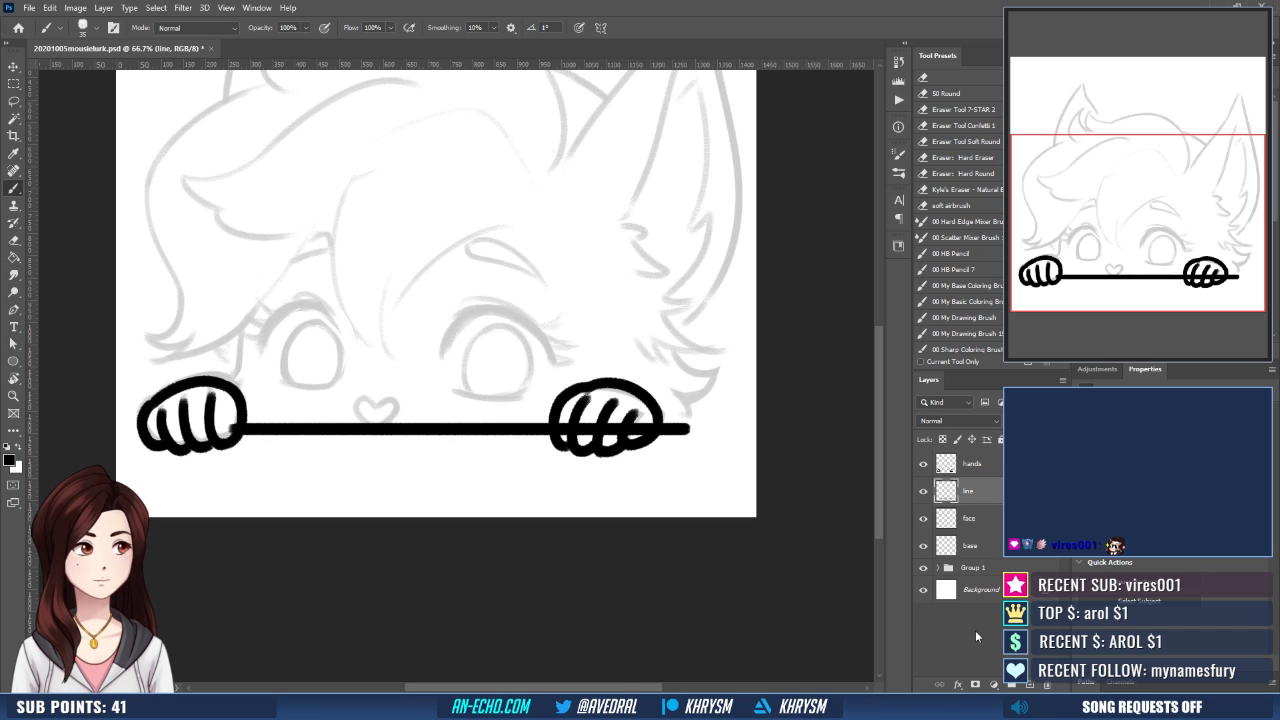
click(976, 684)
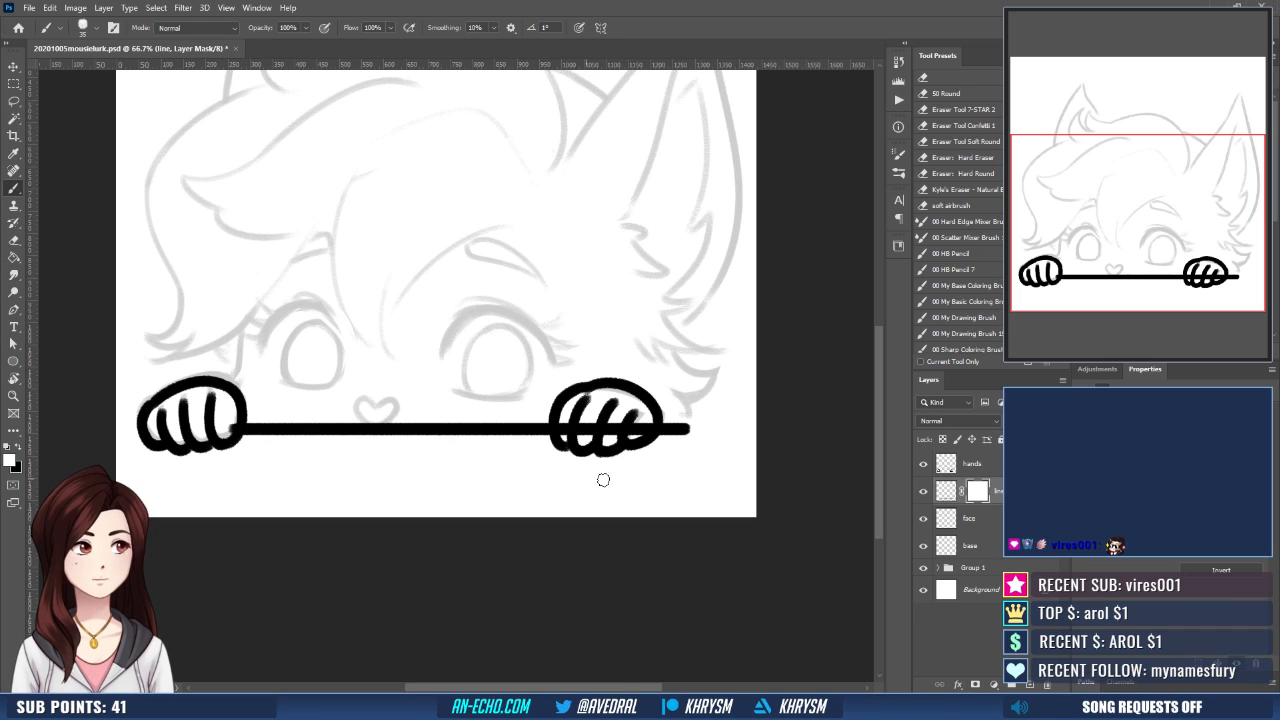
key(ctrl+z)
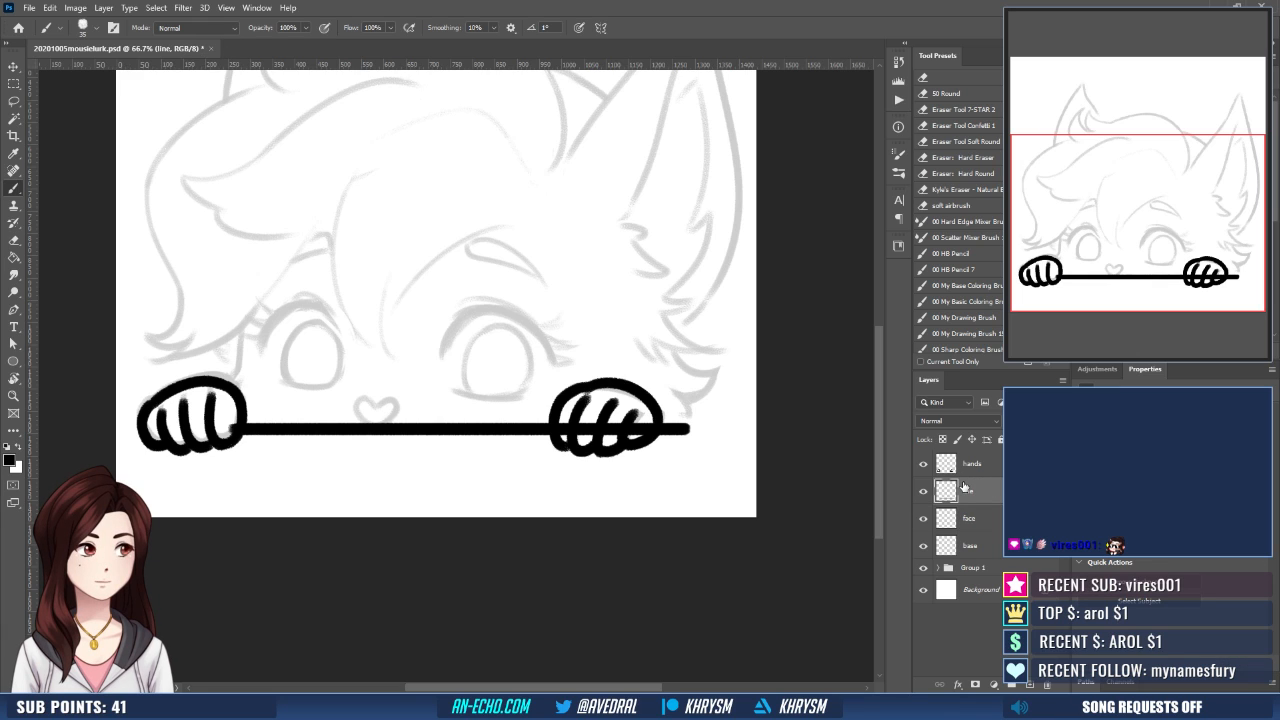
click(975, 684)
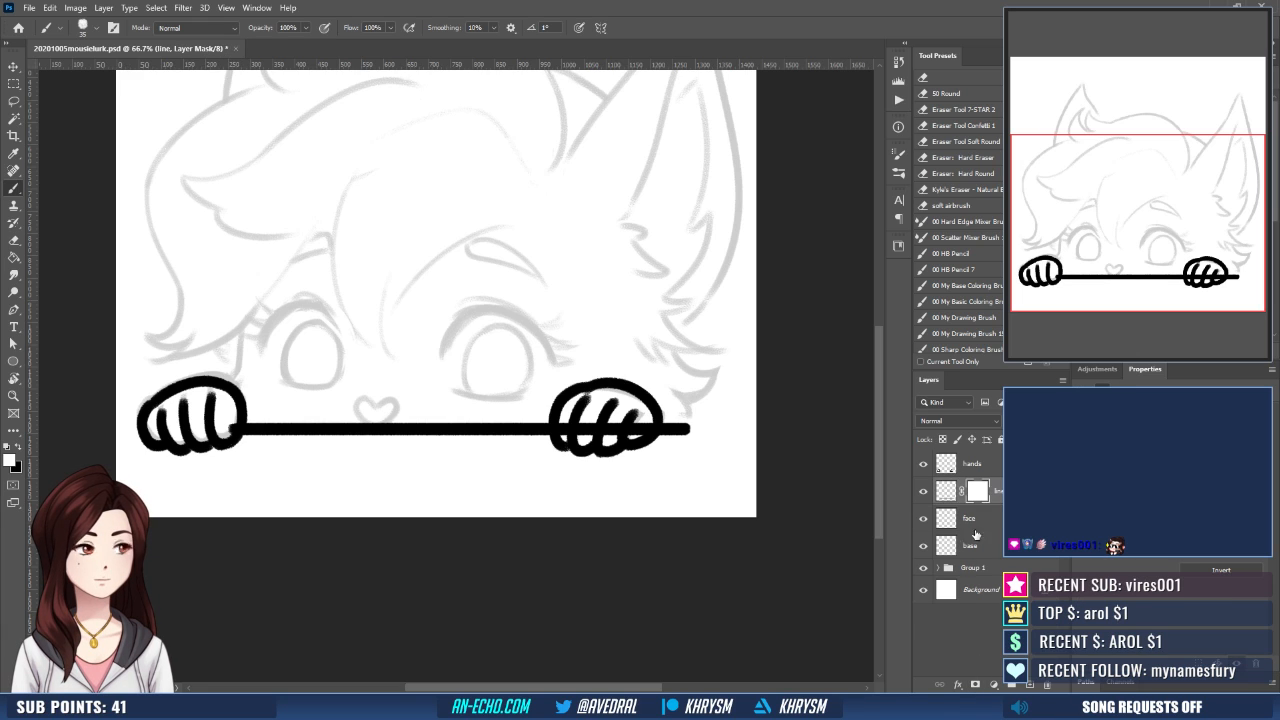
- Erase on the line layer's mask to hide the ledge line where it crosses both paws
key(e)
drag(230, 420, 219, 441)
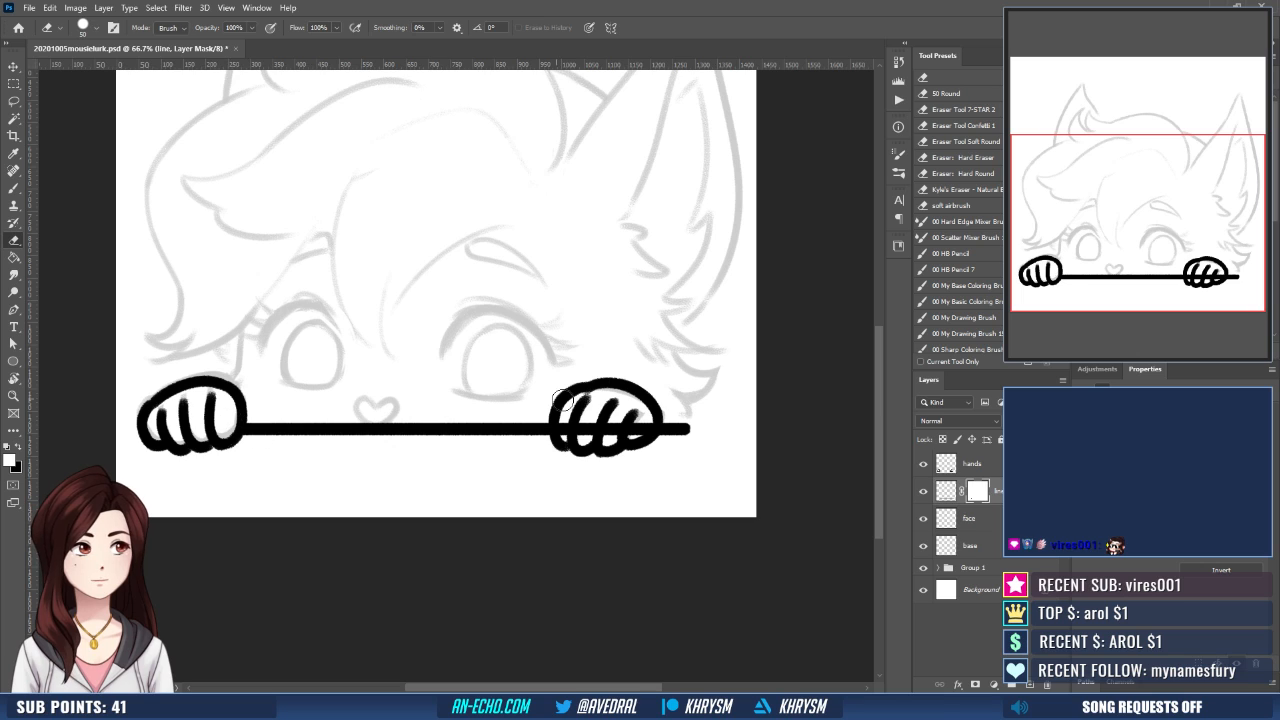
drag(564, 410, 648, 428)
mouse_move(565, 466)
mouse_down()
mouse_move(580, 471)
mouse_move(578, 492)
mouse_up()
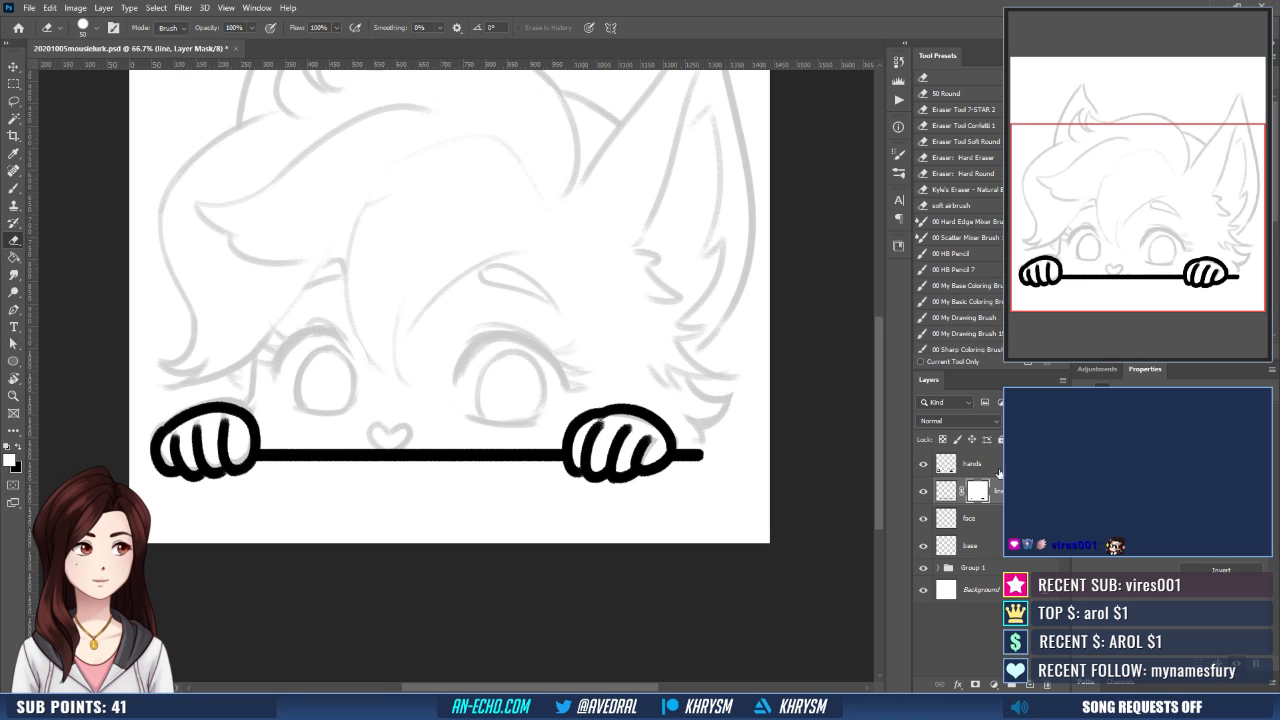
- Select the face layer and ink both eyebrows over the sketch with the Brush, working in a mirrored view
click(991, 521)
mouse_move(562, 474)
mouse_down()
mouse_move(577, 497)
mouse_move(586, 480)
mouse_move(541, 476)
mouse_up()
key(ctrl+shift+h)
key(b)
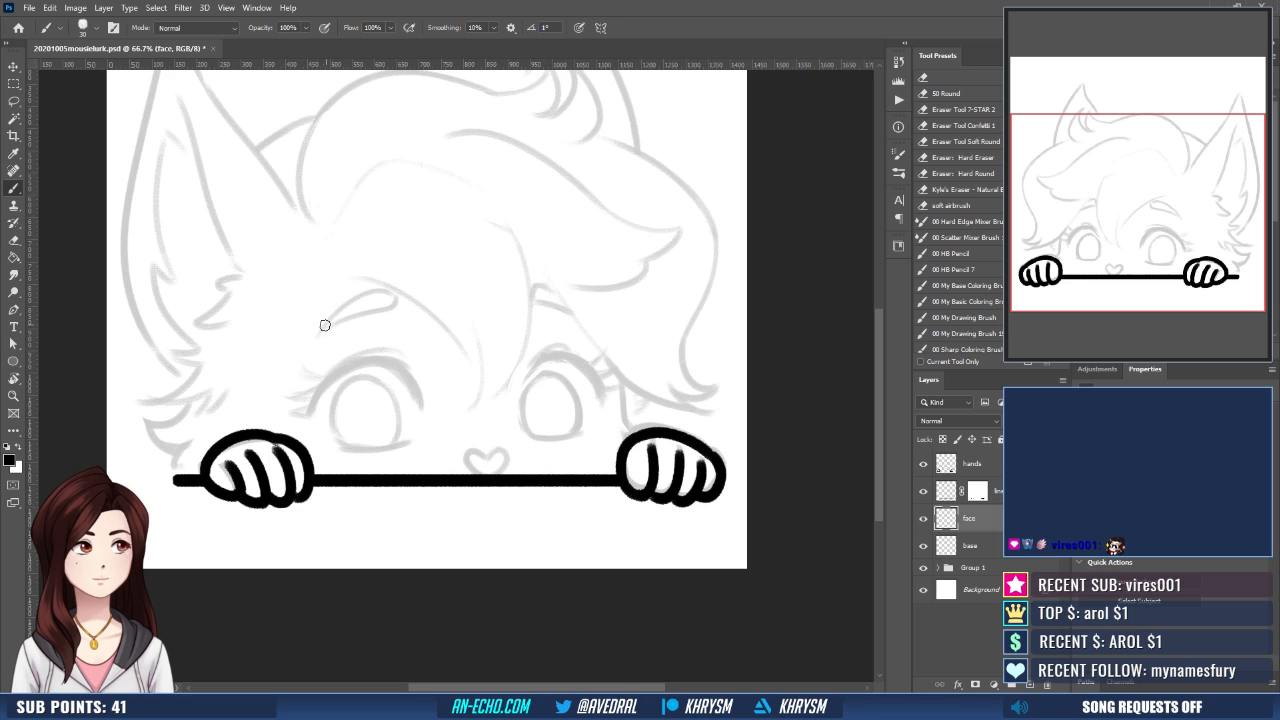
mouse_move(319, 335)
mouse_down()
mouse_move(335, 312)
mouse_move(398, 292)
mouse_up()
key(ctrl+z)
drag(319, 335, 398, 292)
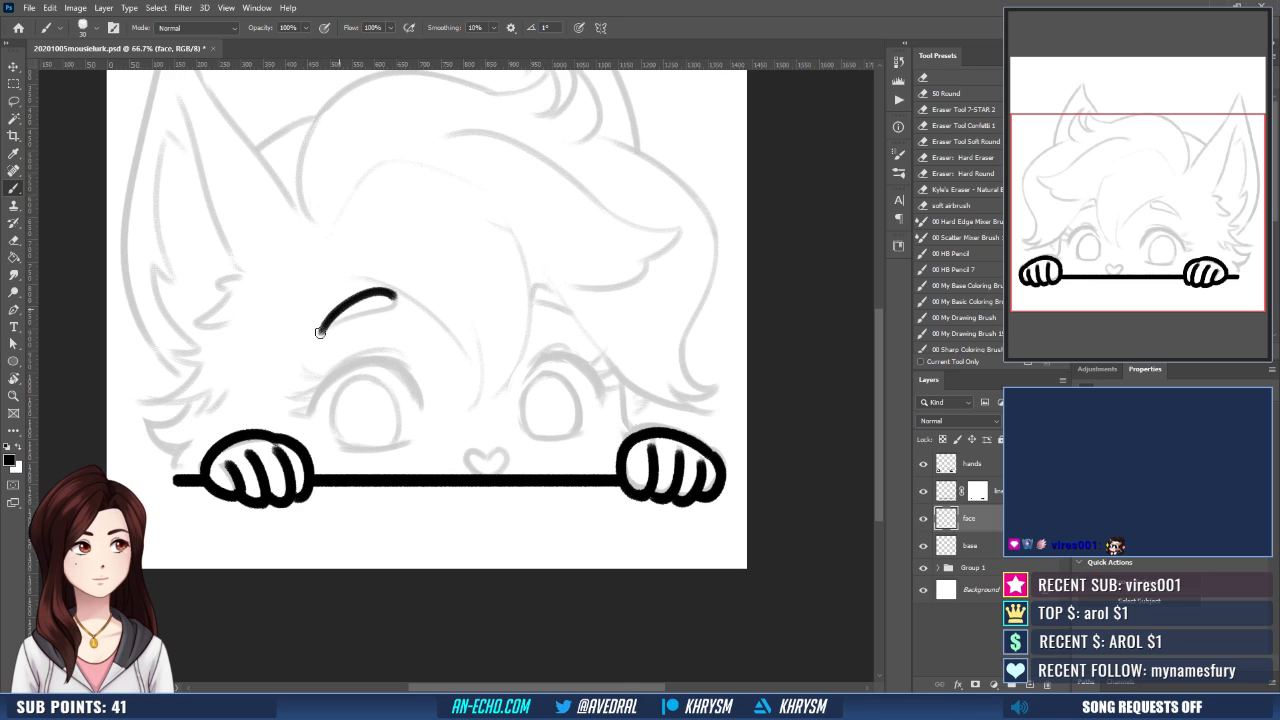
drag(319, 335, 398, 300)
mouse_move(565, 325)
mouse_down()
mouse_move(543, 302)
mouse_move(521, 313)
mouse_move(644, 325)
mouse_up()
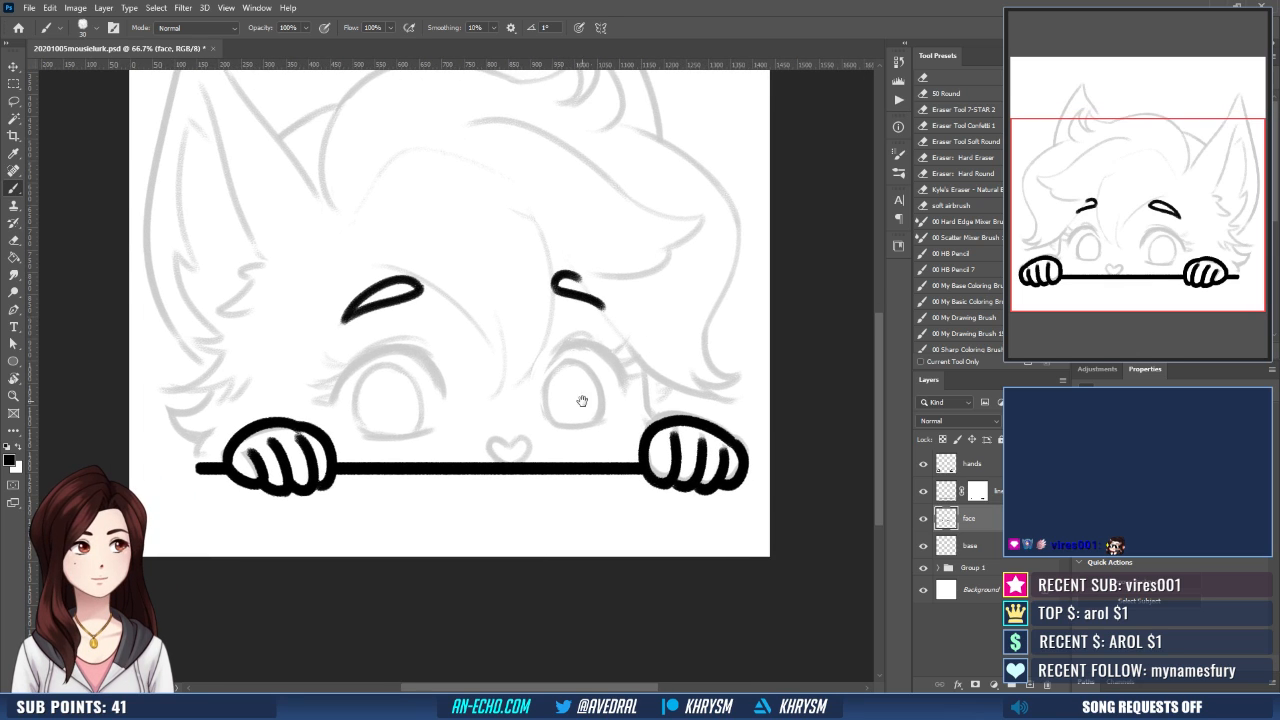
- Ink the larger eye's curved upper lash line and refine its inner end with a 25 px brush
mouse_move(363, 362)
mouse_down()
mouse_move(344, 395)
mouse_move(350, 413)
mouse_move(430, 346)
mouse_up()
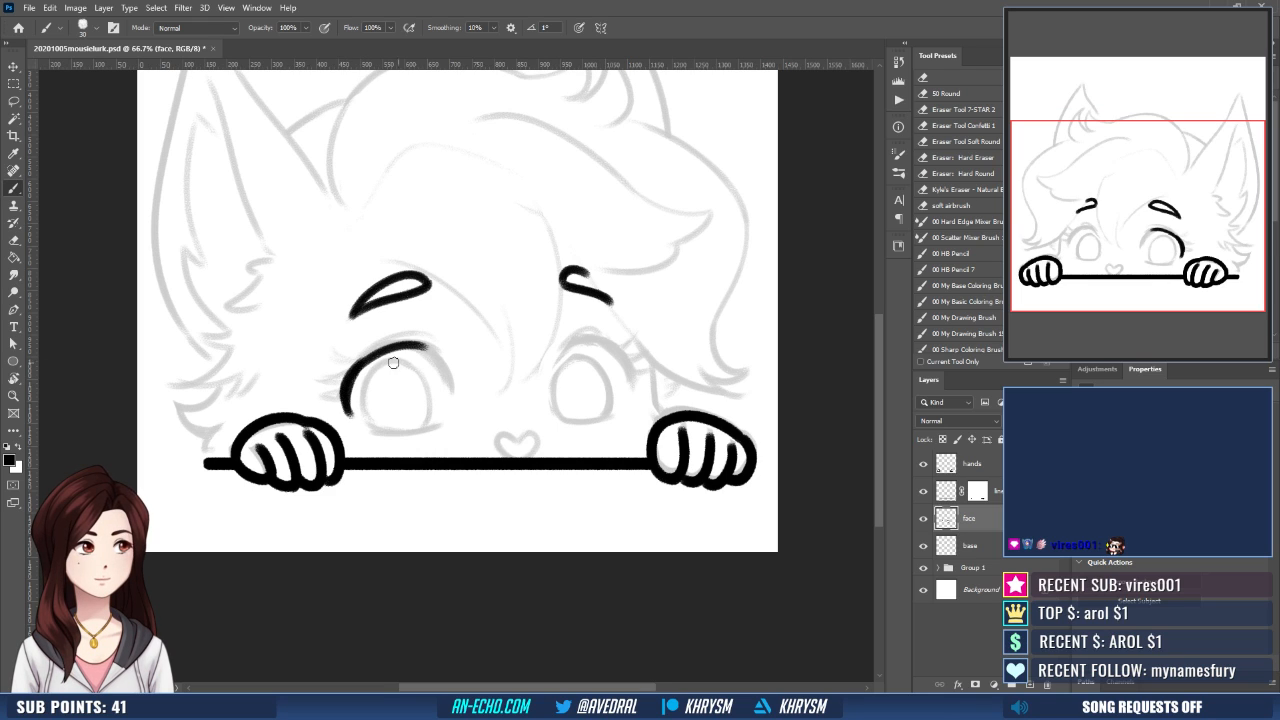
drag(353, 372, 437, 356)
mouse_move(356, 370)
mouse_down()
mouse_move(444, 357)
mouse_move(446, 390)
mouse_up()
drag(428, 346, 448, 392)
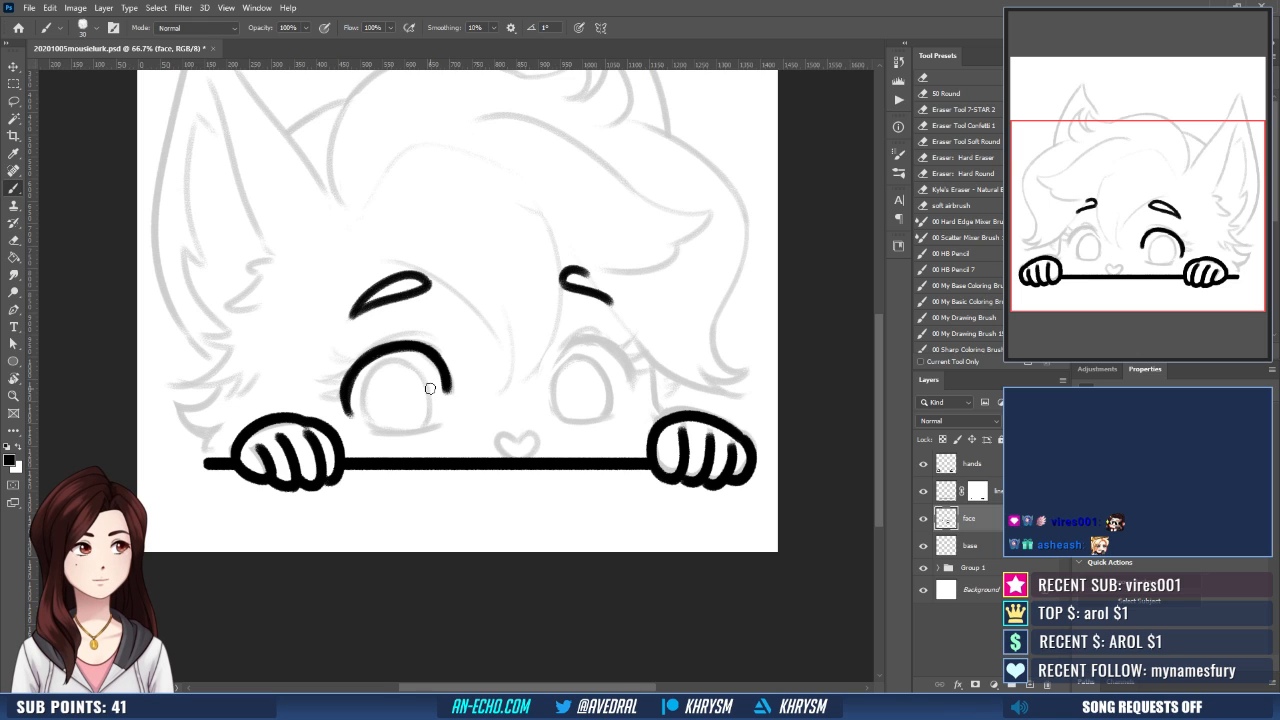
drag(567, 401, 559, 419)
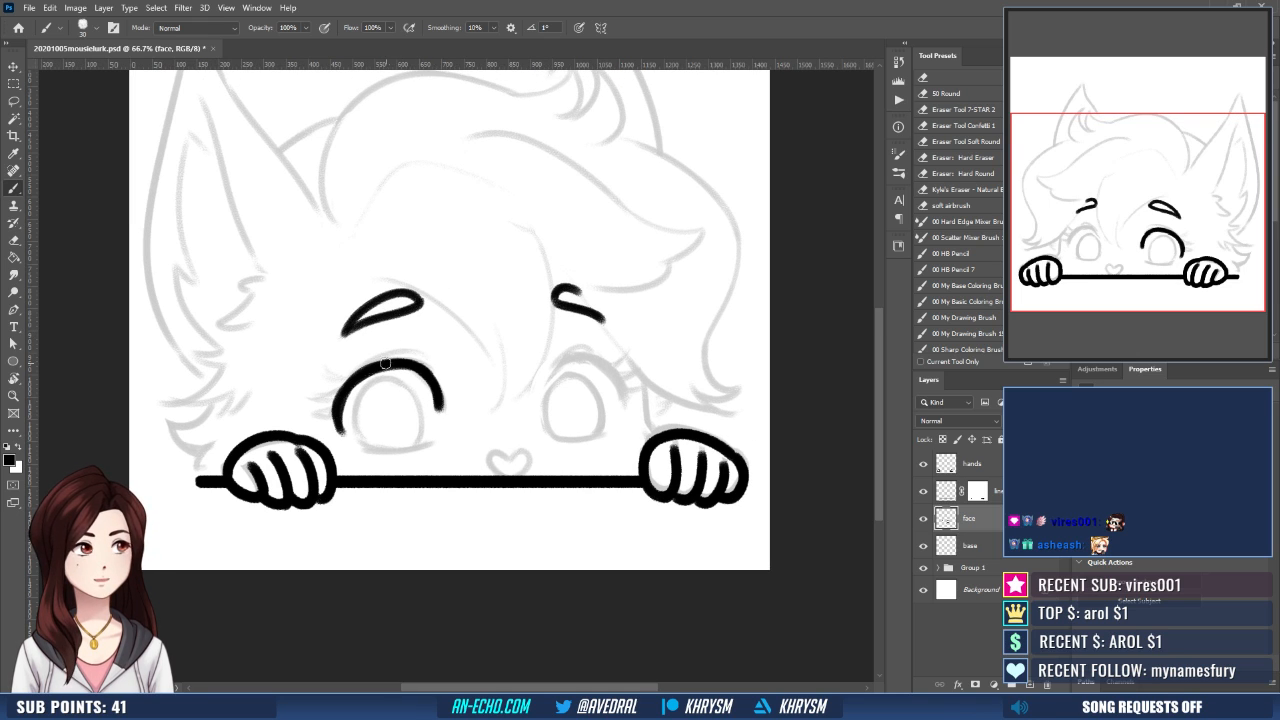
key(ctrl+z)
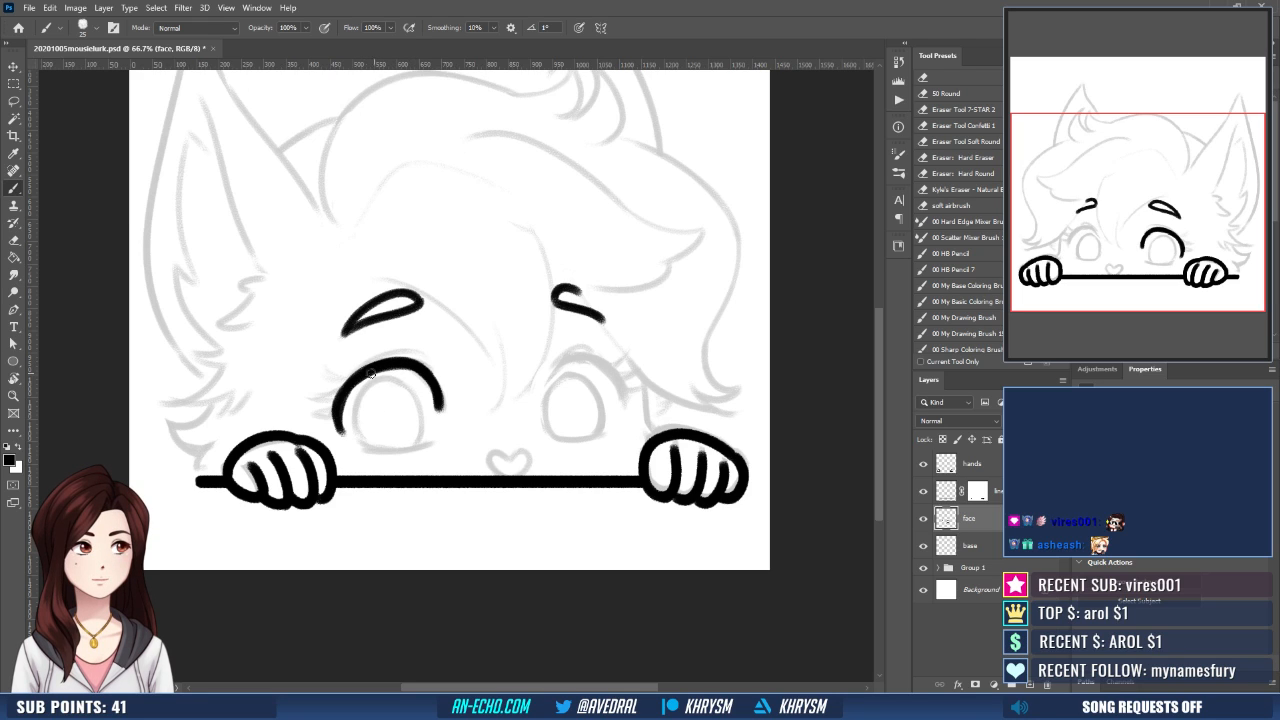
drag(416, 363, 434, 410)
key(ctrl+z)
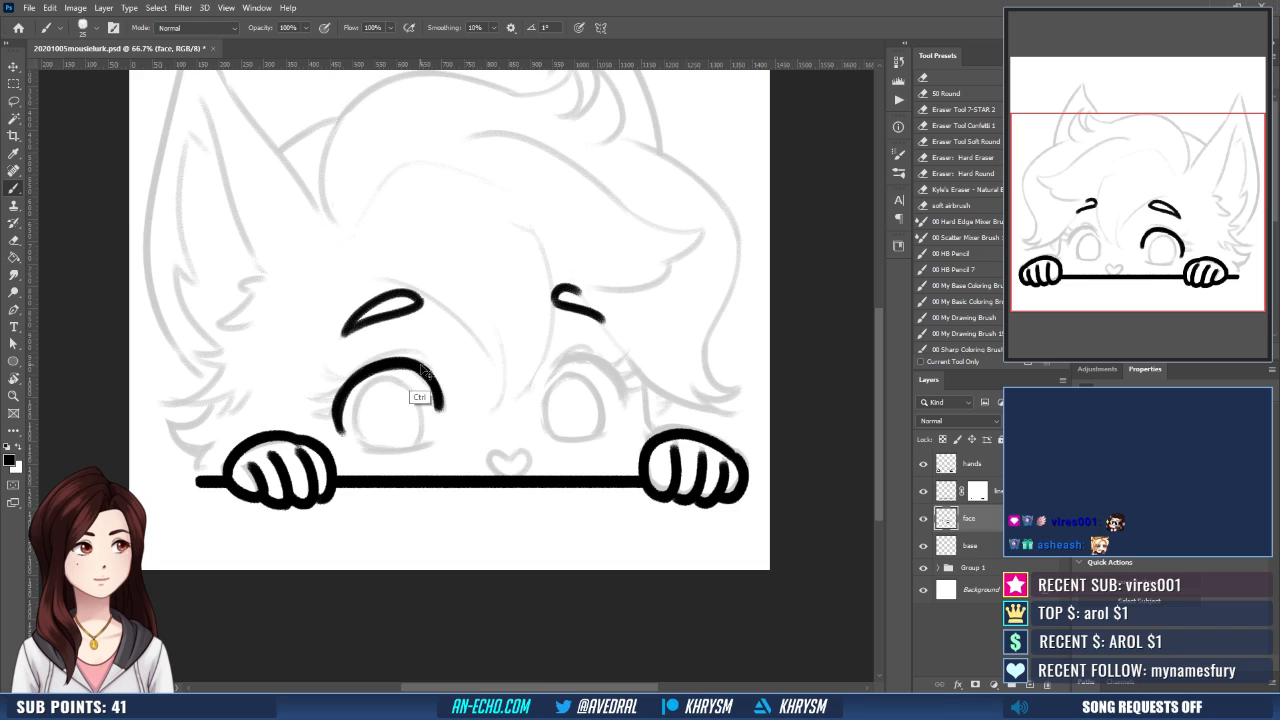
drag(424, 367, 435, 412)
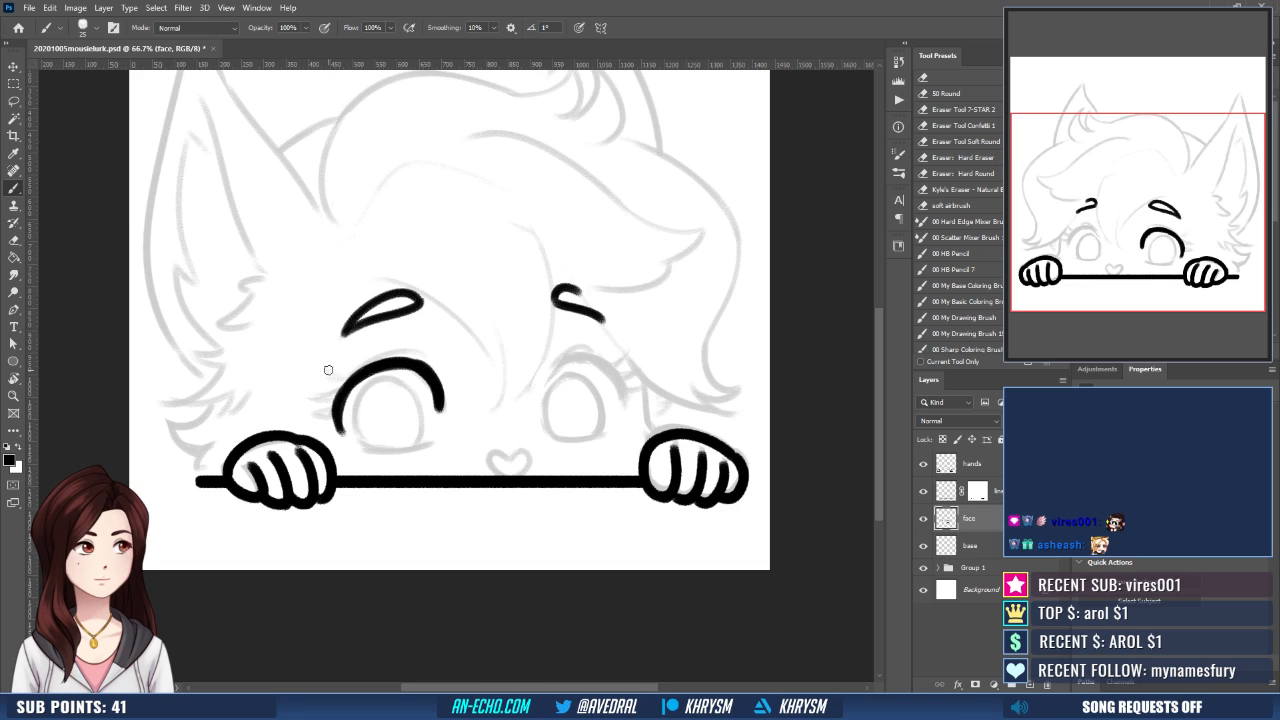
- Ink the eyelid crease above the larger eye and the pointed lashes at its outer corner
mouse_move(328, 370)
mouse_down()
mouse_move(349, 381)
mouse_move(405, 350)
mouse_move(424, 365)
mouse_move(418, 356)
mouse_up()
key(ctrl+z)
key(ctrl+z)
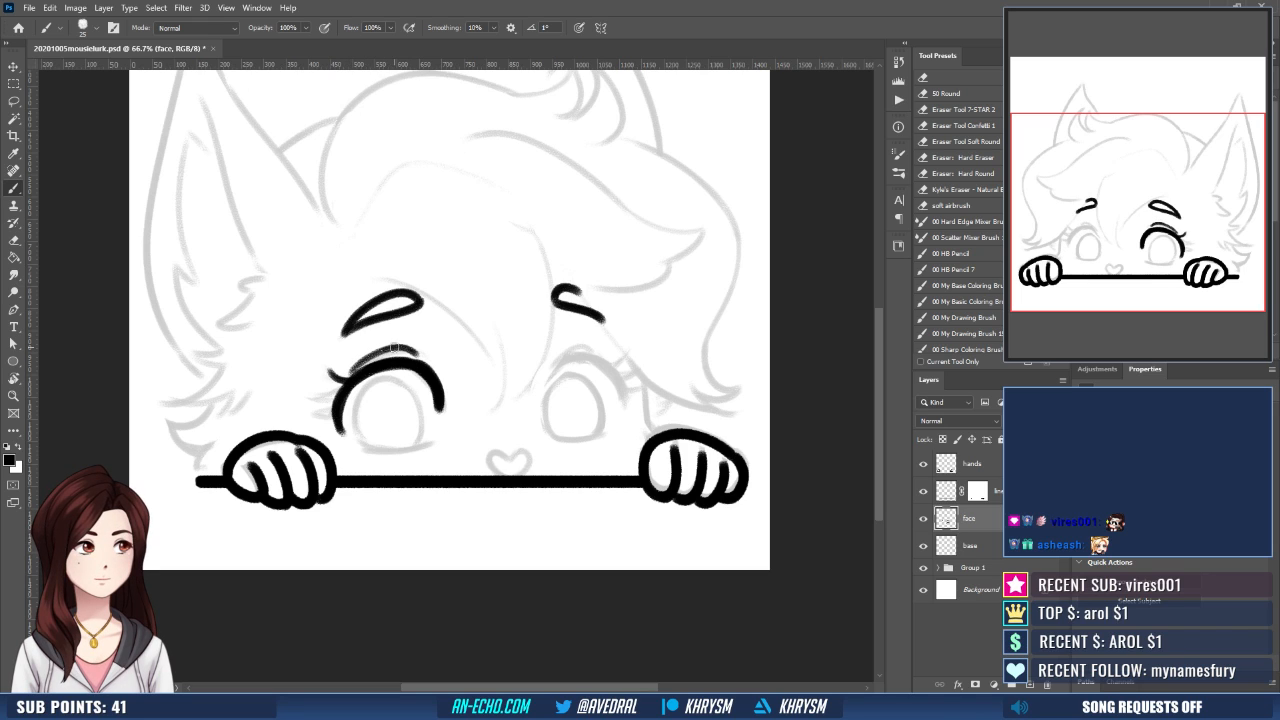
mouse_move(342, 373)
mouse_down()
mouse_move(395, 348)
mouse_move(339, 393)
mouse_up()
key(ctrl+z)
key(ctrl+z)
mouse_move(385, 352)
mouse_down()
mouse_move(308, 399)
mouse_move(321, 415)
mouse_move(306, 417)
mouse_up()
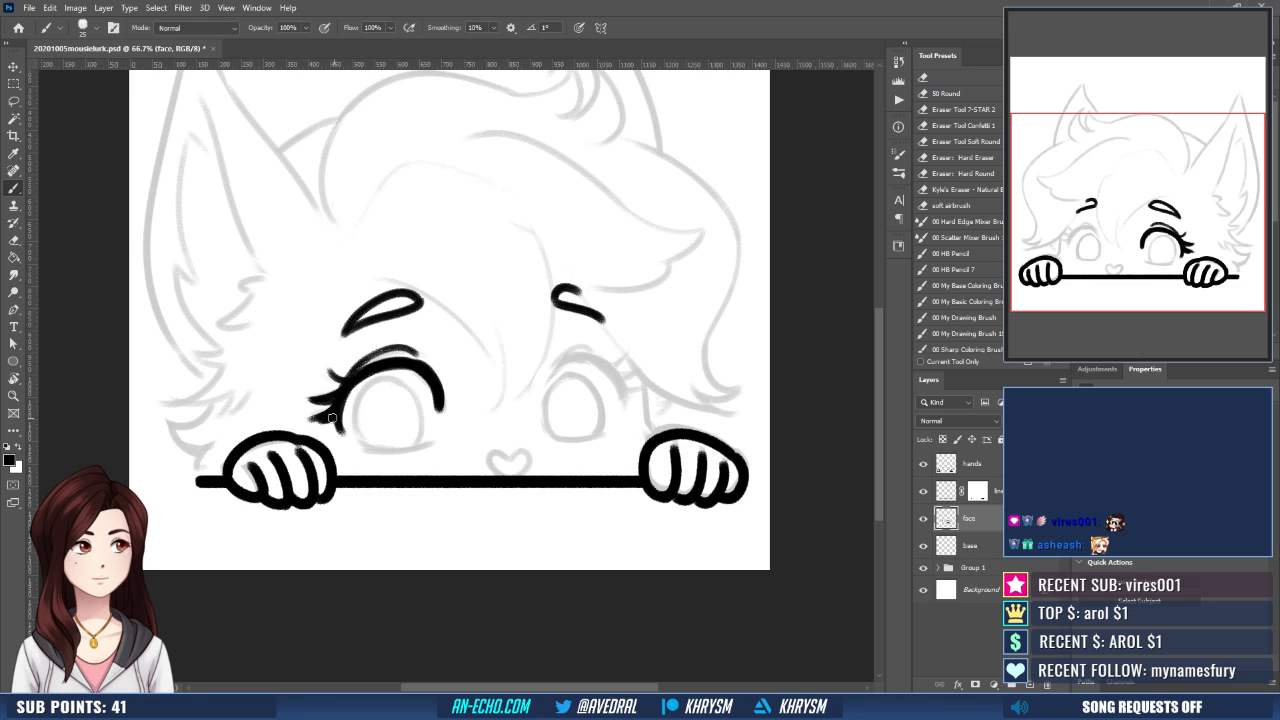
- Refine the larger eye's upper lash line between the outer lashes and the inner corner
drag(515, 430, 484, 418)
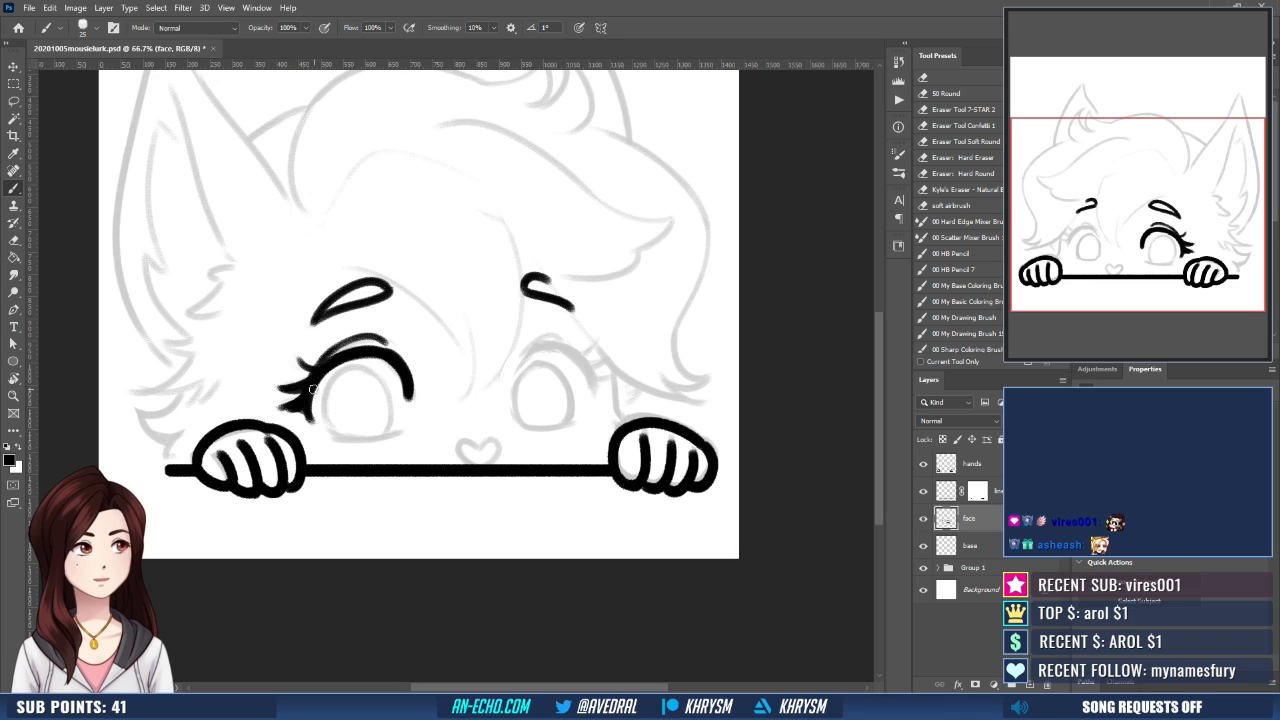
key(ctrl+z)
drag(317, 384, 410, 353)
key(ctrl+z)
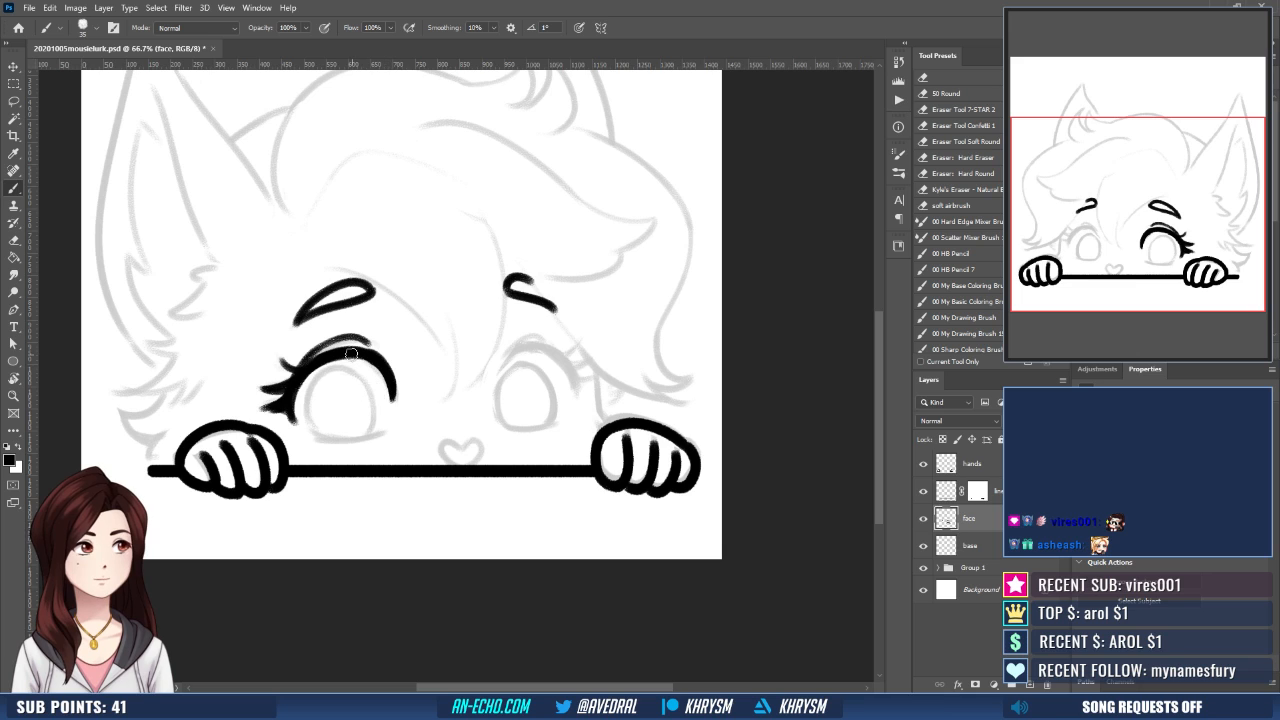
drag(546, 361, 582, 357)
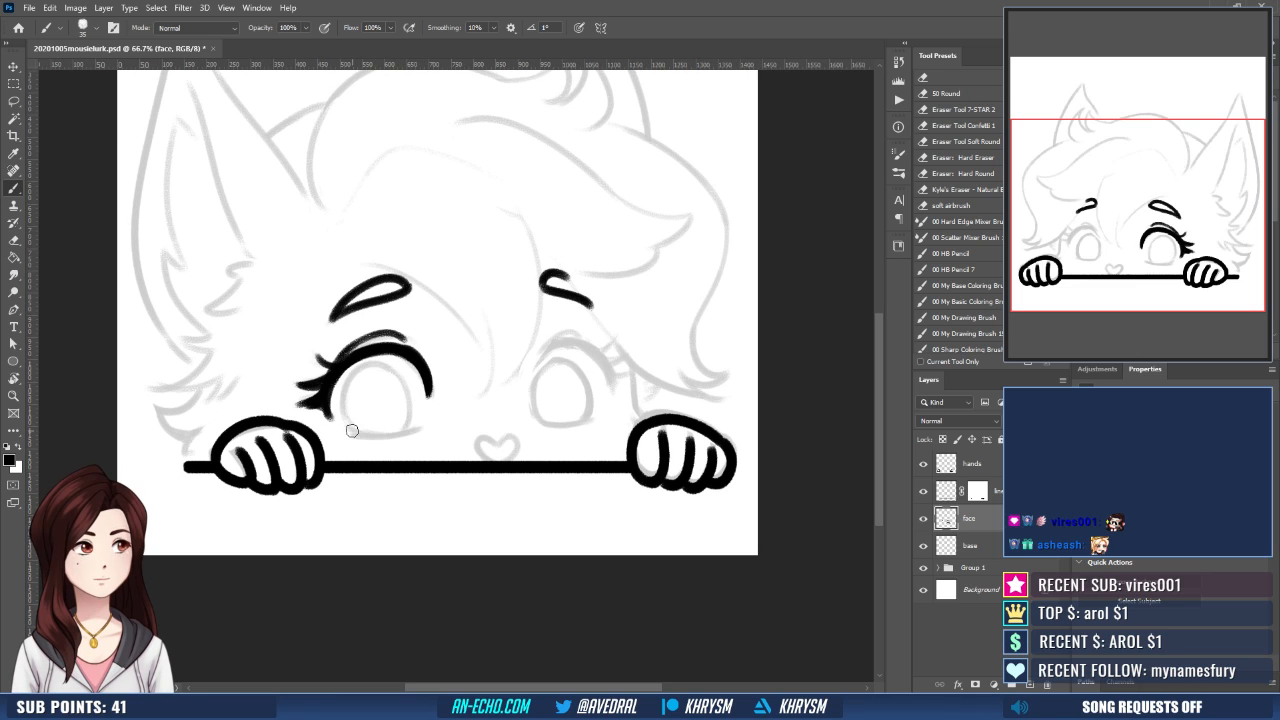
- Ink the larger eye's lower edge and the small heart-shaped nose above the ledge
drag(351, 431, 415, 430)
mouse_move(539, 429)
mouse_down()
mouse_move(470, 440)
mouse_move(492, 449)
mouse_move(499, 427)
mouse_move(484, 453)
mouse_move(545, 439)
mouse_up()
key(ctrl+z)
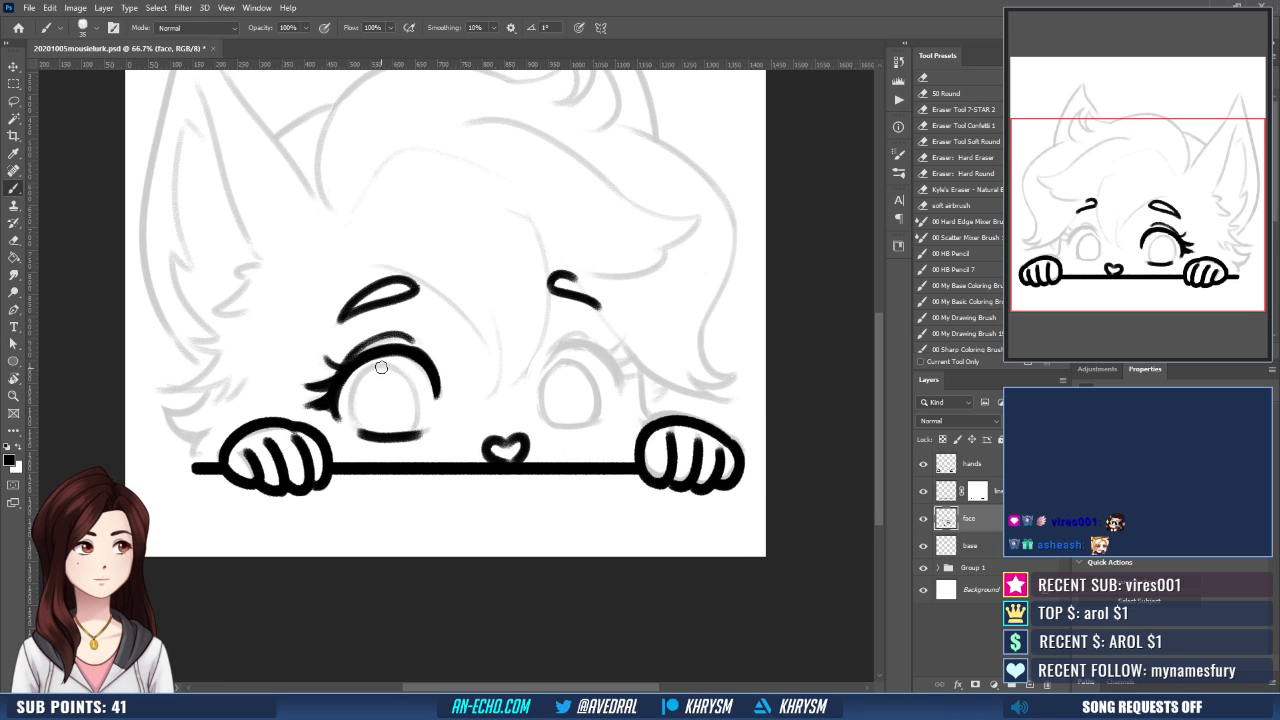
- Ink both sides of the larger eye's iris and clean up its top edge with the Eraser
mouse_move(362, 377)
mouse_down()
mouse_move(400, 414)
mouse_move(380, 437)
mouse_up()
key(e)
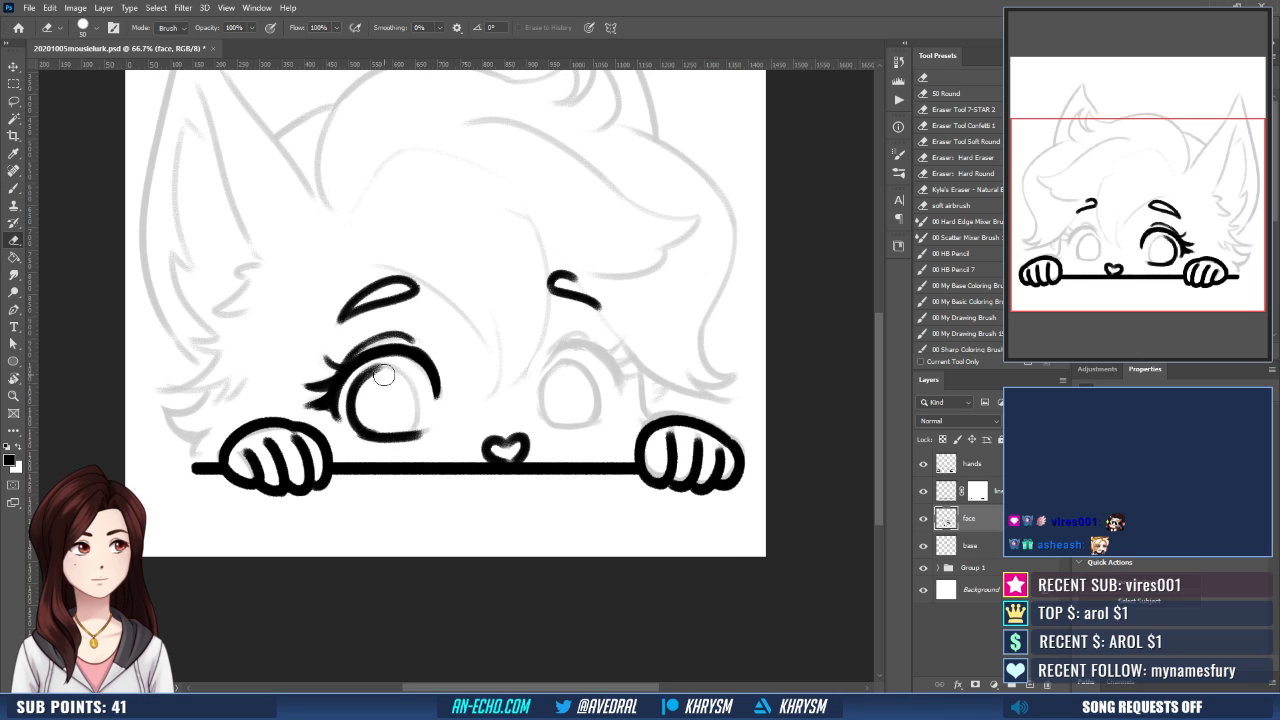
key(b)
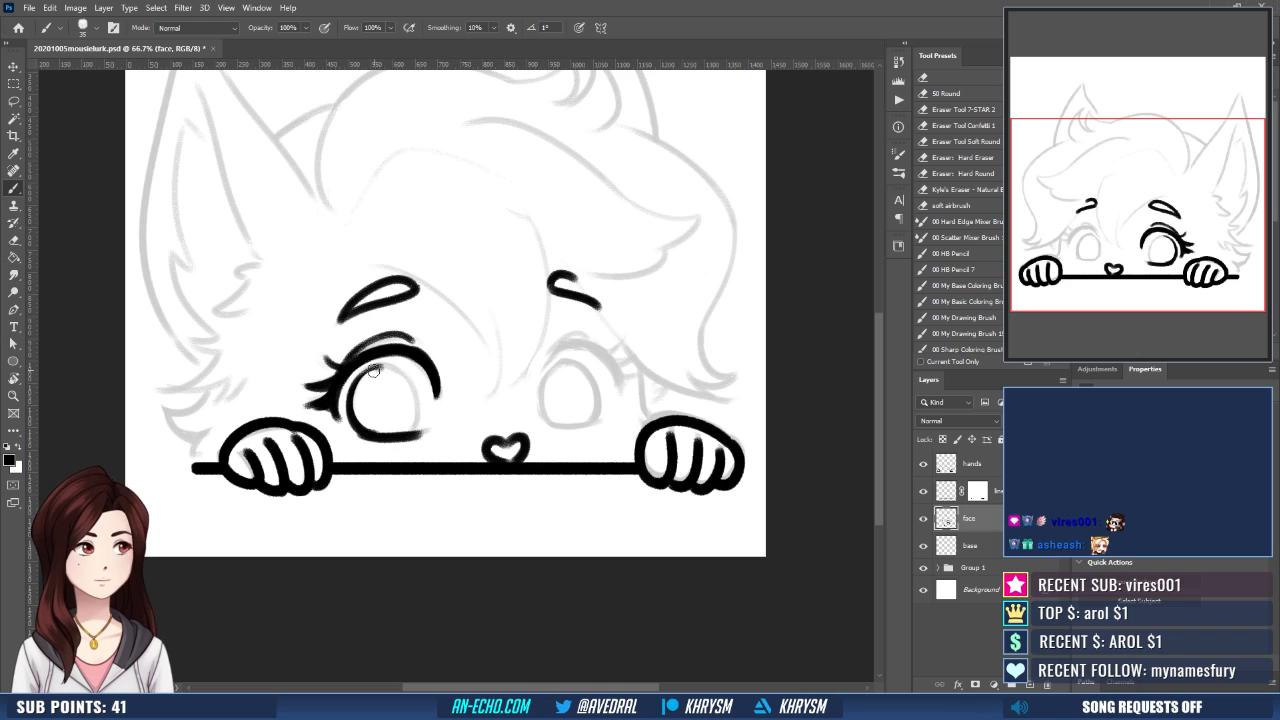
drag(414, 372, 418, 434)
key(e)
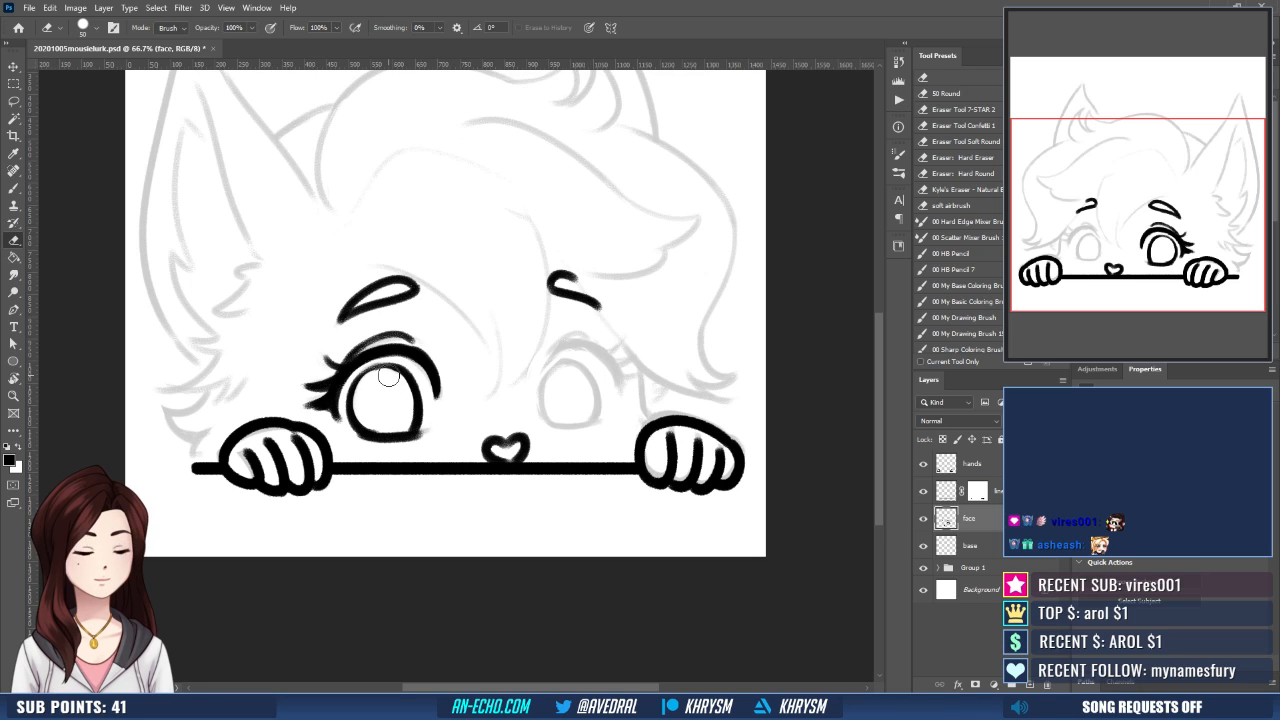
key(b)
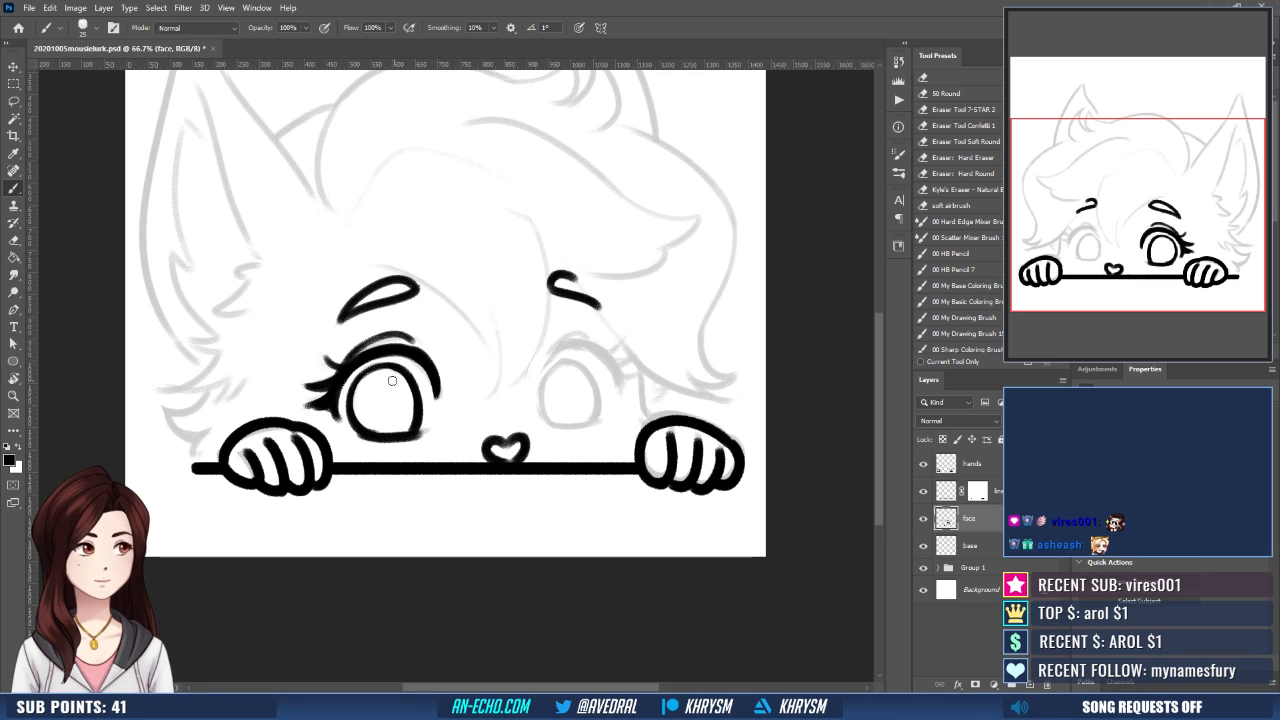
drag(456, 389, 440, 378)
- Unmirror the view and ink the lower edge of the smaller eye
drag(518, 426, 470, 439)
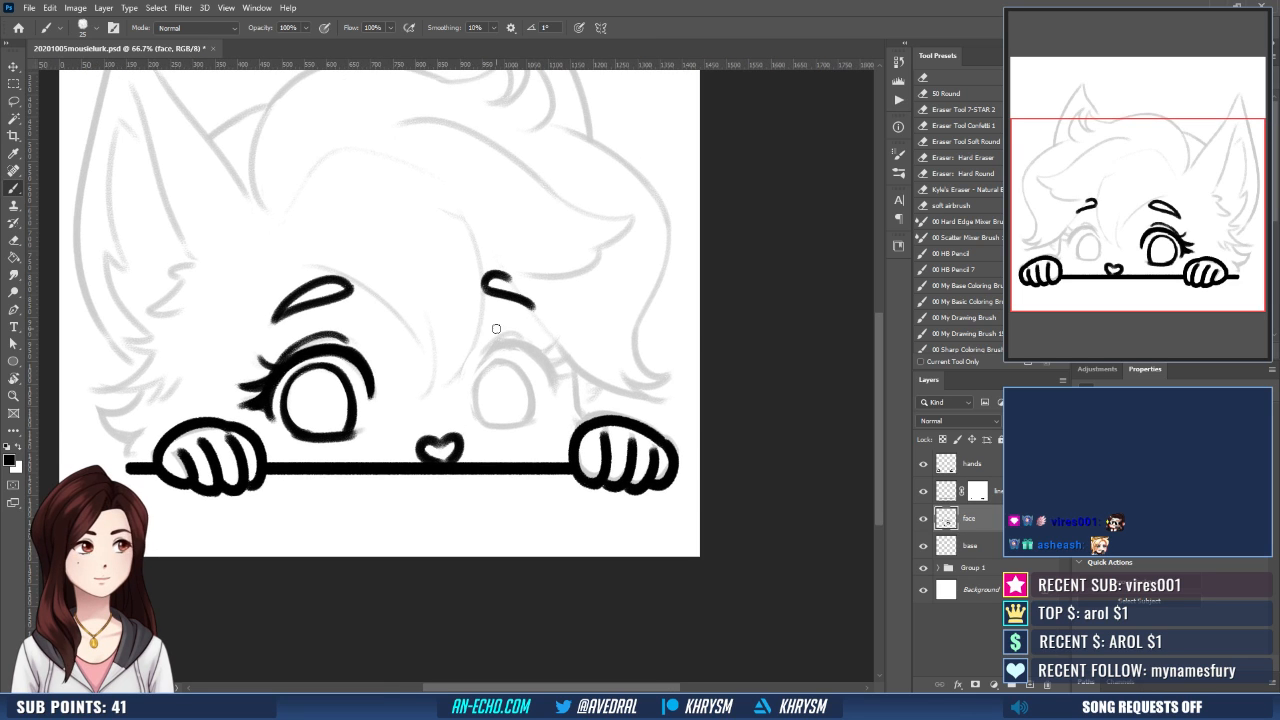
drag(460, 369, 468, 369)
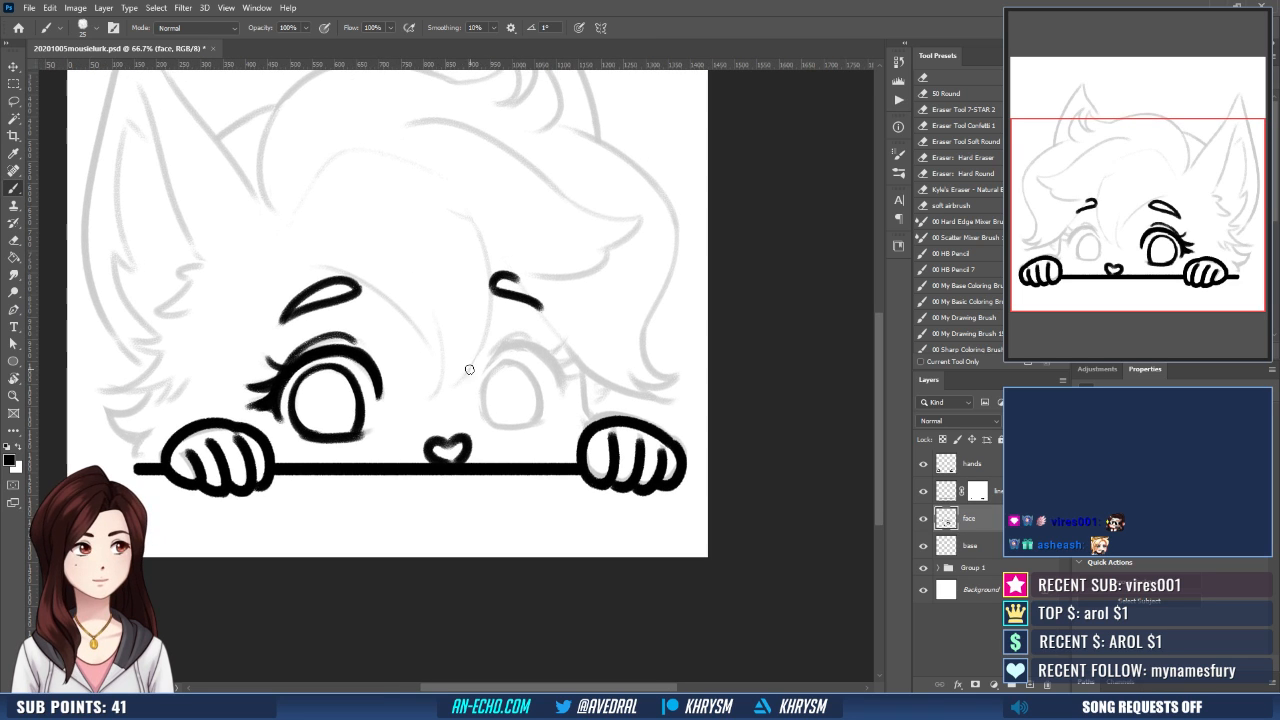
key(ctrl+shift+h)
mouse_move(478, 436)
mouse_down()
mouse_move(566, 457)
mouse_move(588, 471)
mouse_move(532, 465)
mouse_move(572, 491)
mouse_move(586, 402)
mouse_up()
key(r)
key(e)
mouse_move(494, 437)
mouse_down()
mouse_move(577, 422)
mouse_move(559, 417)
mouse_up()
key(b)
mouse_move(541, 464)
mouse_down()
mouse_move(561, 460)
mouse_move(567, 427)
mouse_up()
key(ctrl+z)
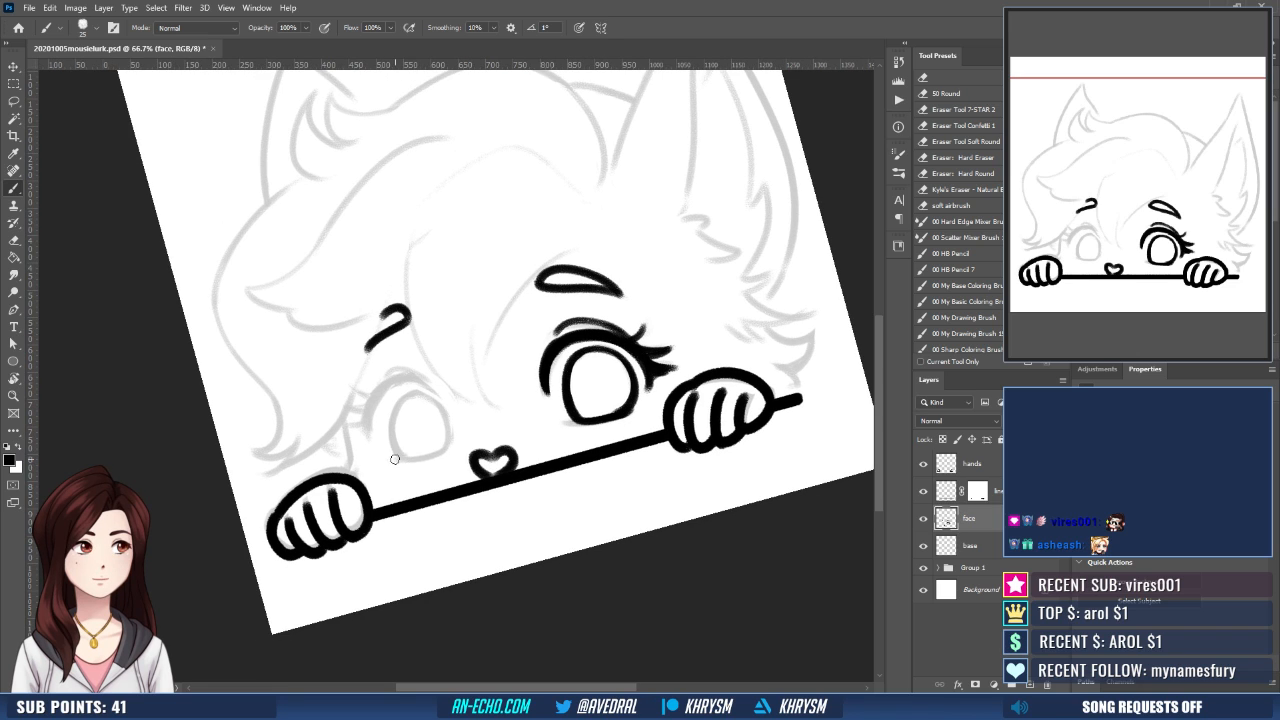
drag(394, 459, 480, 435)
key(Escape)
- Ink both curved sides of the smaller eye's iris, redoing the strokes until they follow the sketch
mouse_move(428, 384)
mouse_down()
mouse_move(401, 399)
mouse_move(393, 443)
mouse_up()
key(ctrl+z)
drag(426, 384, 393, 443)
key(ctrl+z)
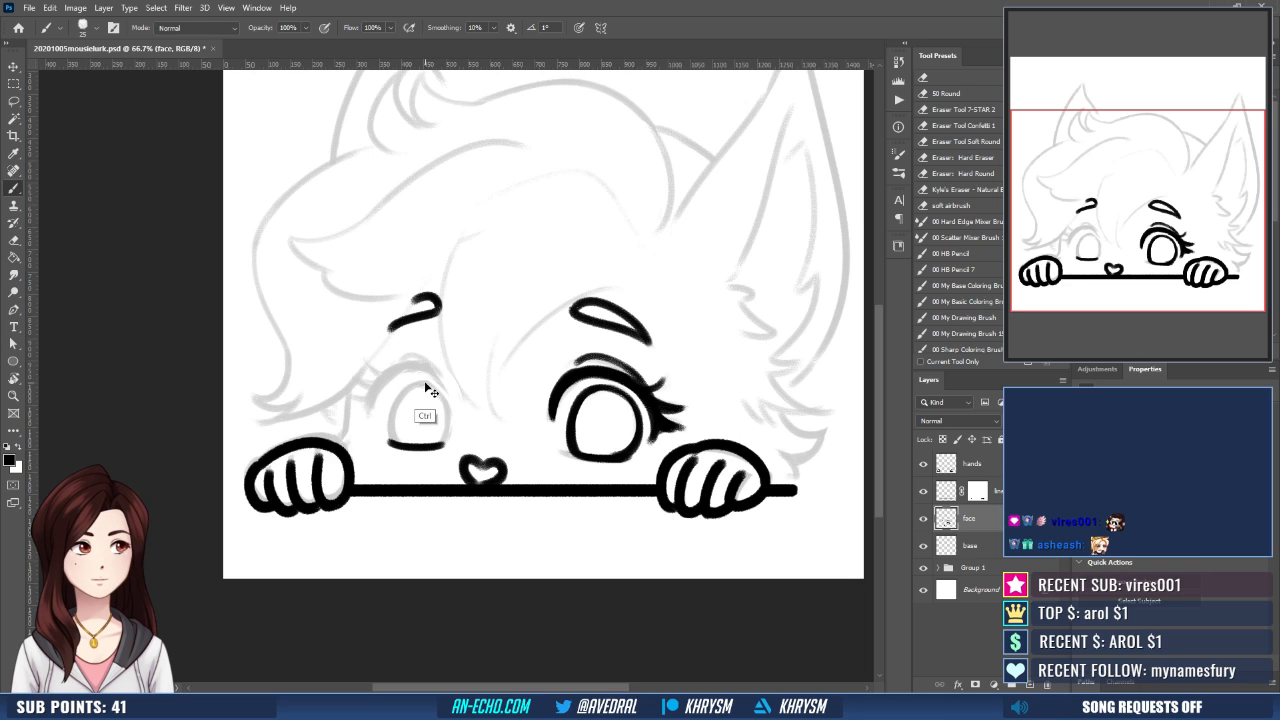
mouse_move(425, 384)
mouse_down()
mouse_move(393, 443)
mouse_move(422, 389)
mouse_move(442, 444)
mouse_up()
key(b)
key(ctrl+z)
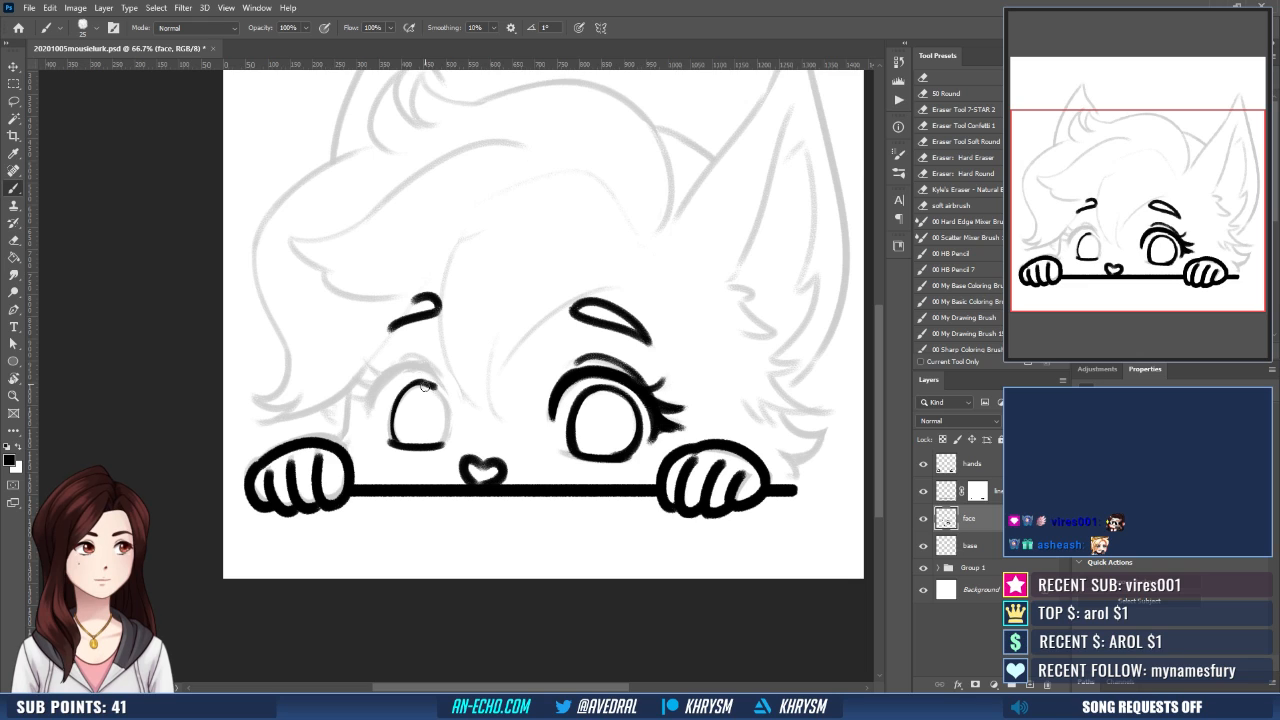
drag(424, 386, 442, 444)
key(ctrl+z)
mouse_move(425, 385)
mouse_down()
mouse_move(443, 442)
mouse_move(448, 413)
mouse_move(442, 444)
mouse_up()
- Retrace the top and outer side of the smaller eye's iris to thicken and smooth its outline
drag(420, 384, 392, 438)
key(ctrl+z)
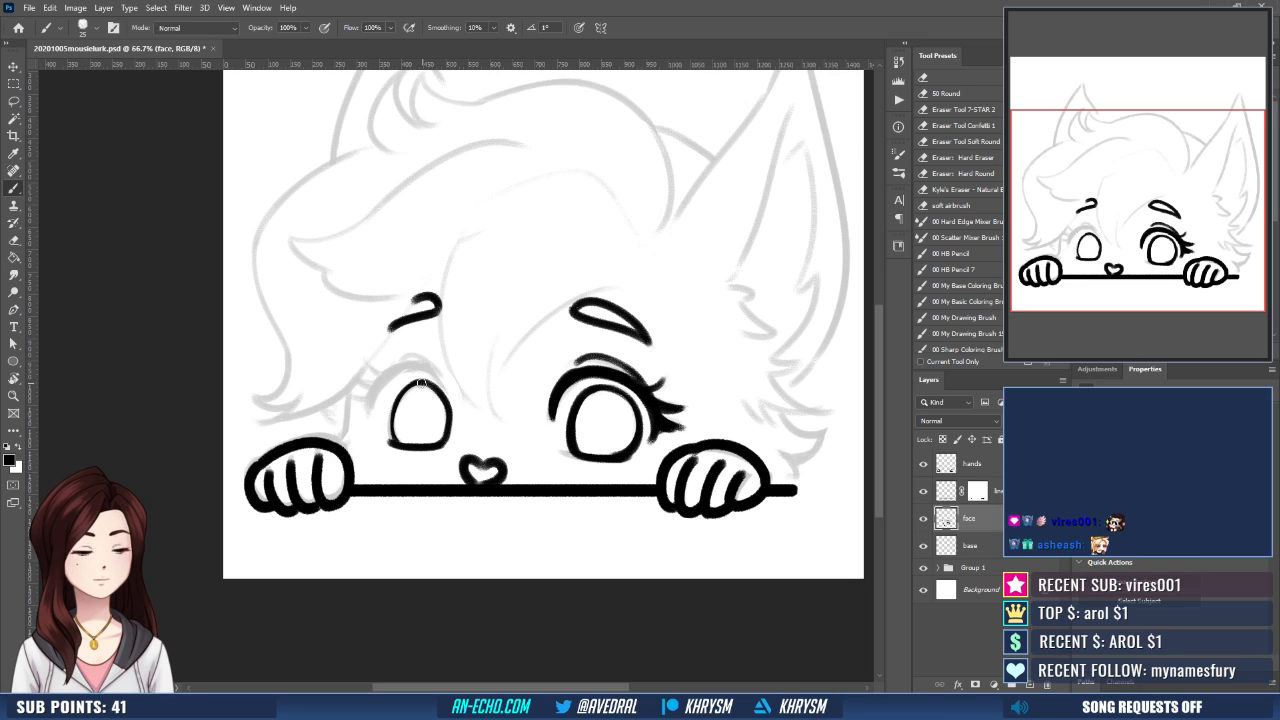
drag(417, 384, 406, 445)
key(ctrl+z)
drag(419, 384, 394, 440)
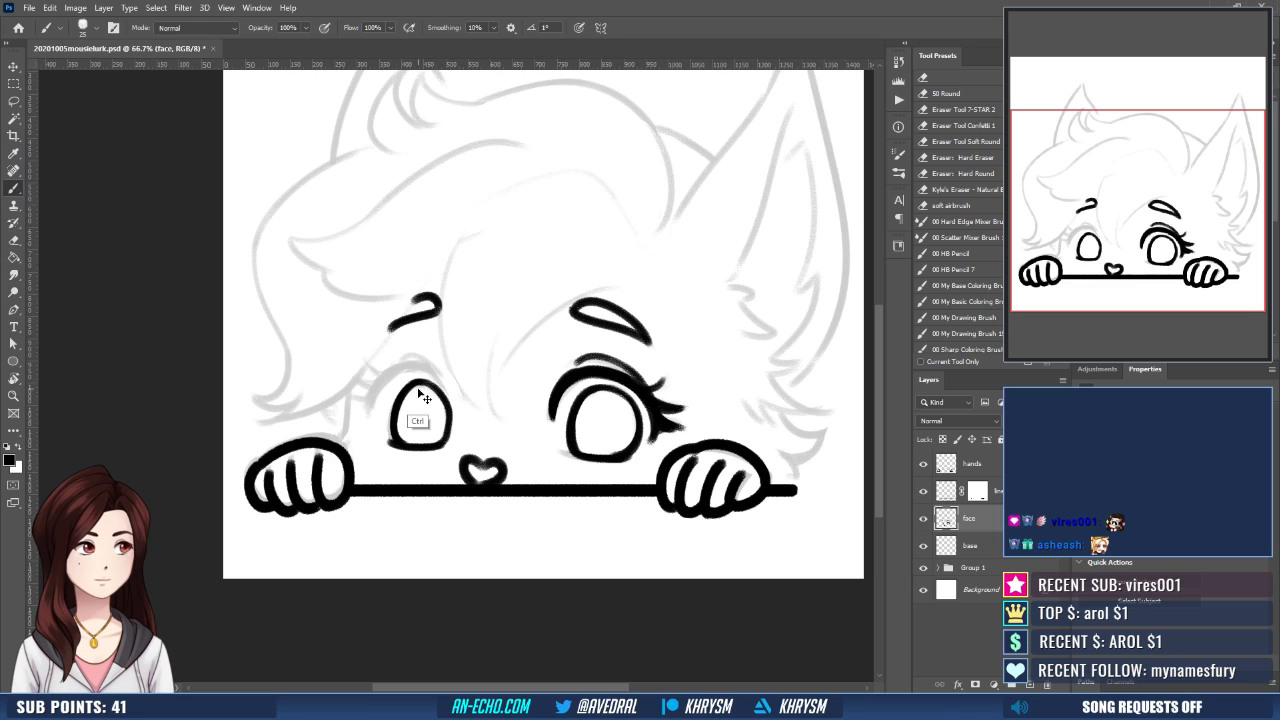
key(ctrl+z)
drag(416, 380, 398, 444)
key(ctrl+z)
mouse_move(419, 383)
mouse_down()
mouse_move(396, 406)
mouse_move(395, 442)
mouse_up()
drag(466, 462, 474, 450)
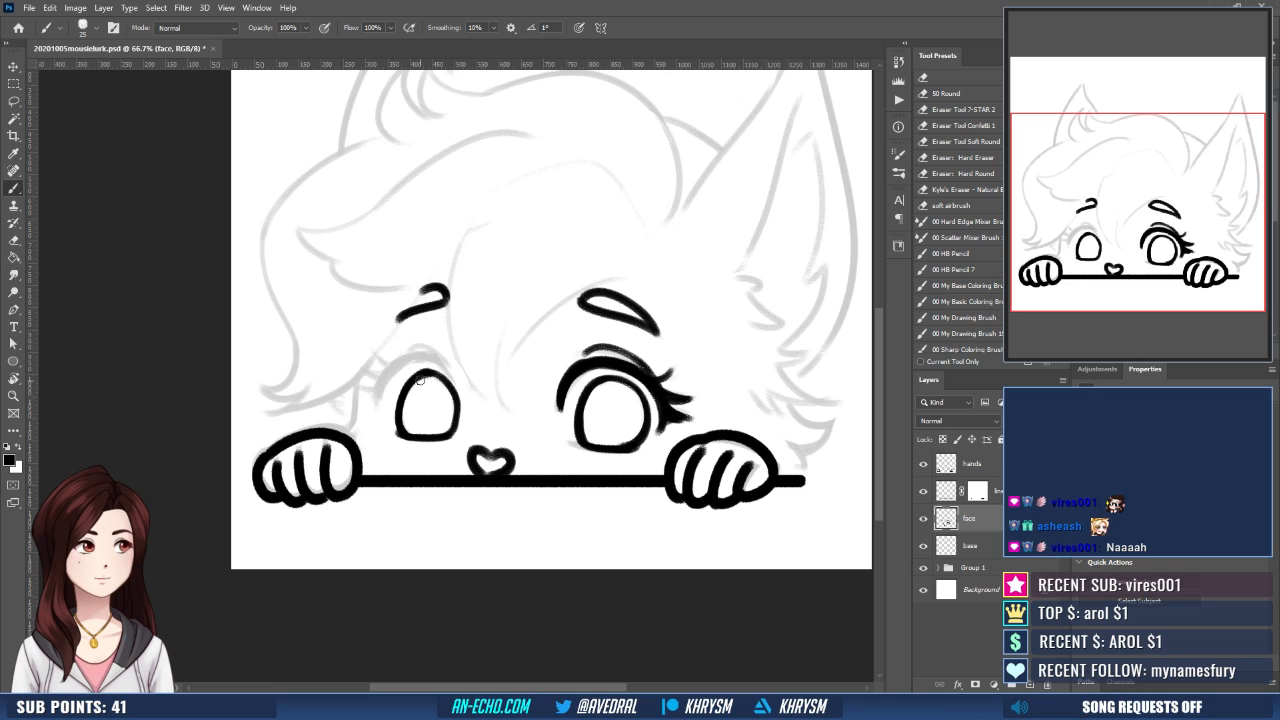
drag(421, 374, 409, 424)
drag(425, 374, 404, 428)
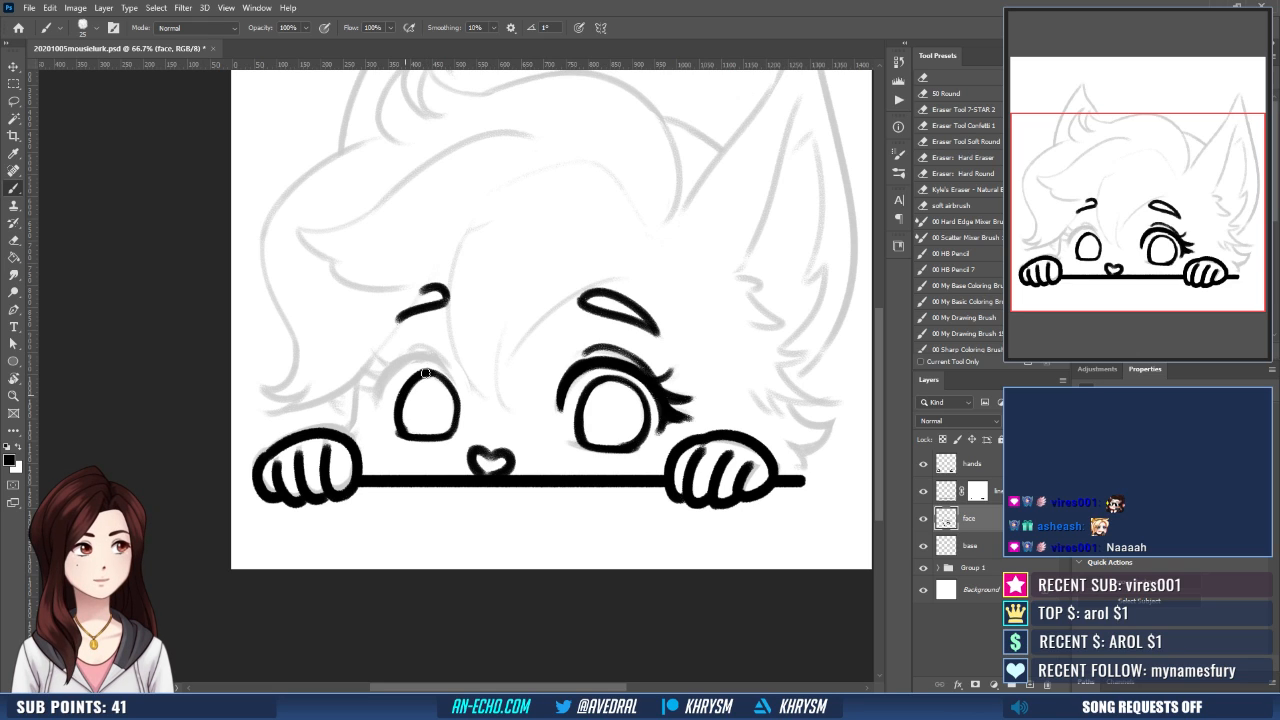
key(ctrl+z)
drag(425, 374, 404, 430)
- Mirror the view again and thicken the upper part of the larger eye's iris outline
key(ctrl+shift+h)
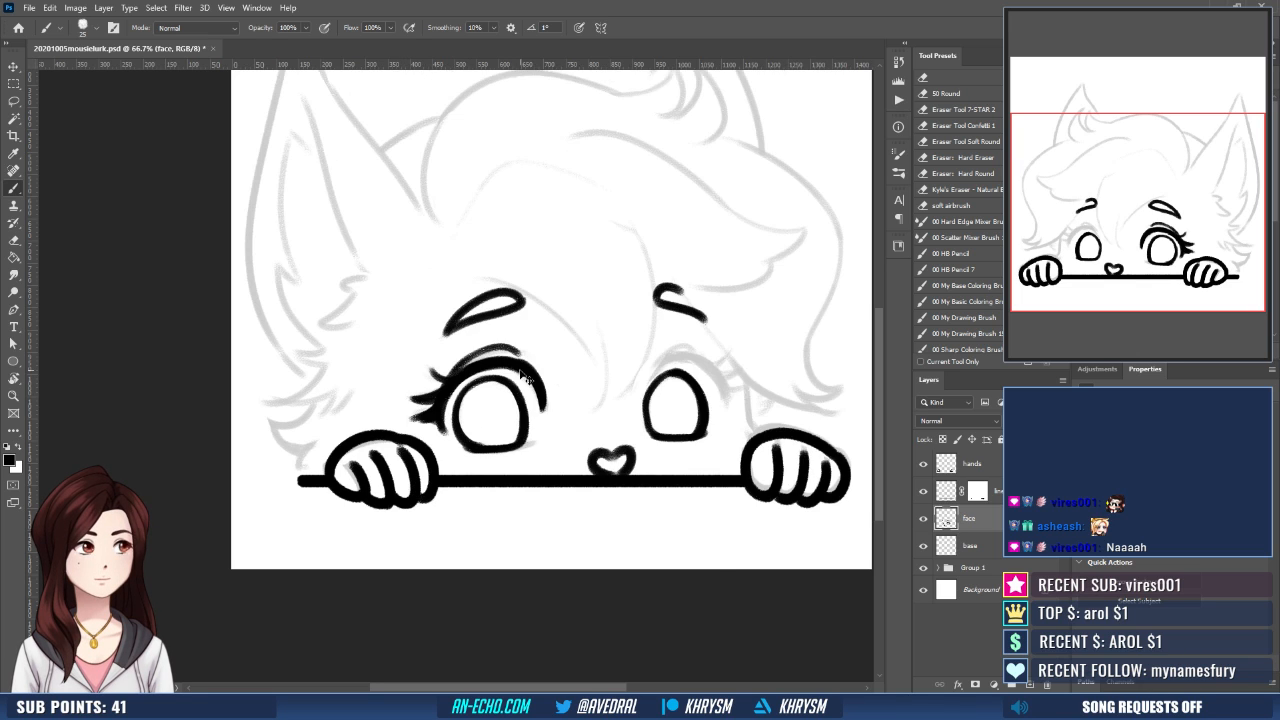
drag(643, 463, 444, 448)
mouse_move(467, 360)
mouse_down()
mouse_move(444, 414)
mouse_move(449, 376)
mouse_move(445, 420)
mouse_up()
key(ctrl+z)
key(ctrl+z)
drag(498, 380, 558, 385)
key(e)
key(b)
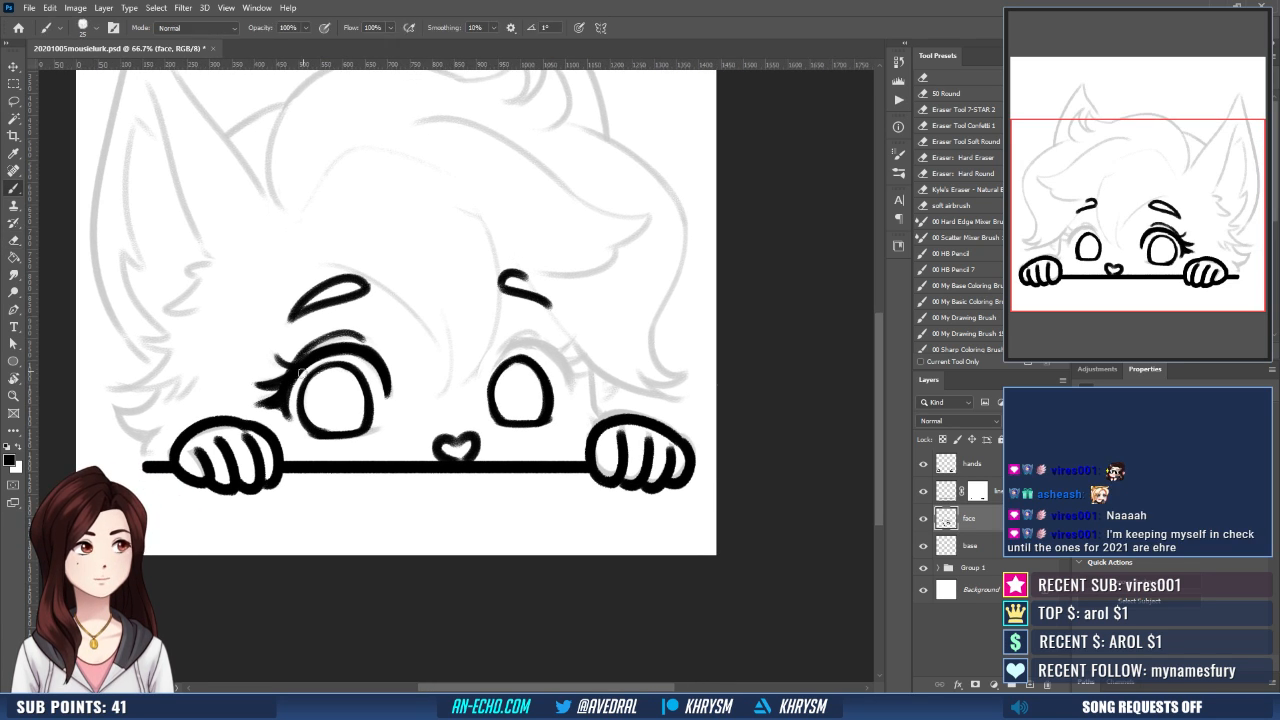
mouse_move(304, 386)
mouse_down()
mouse_move(350, 377)
mouse_move(338, 367)
mouse_up()
key(ctrl+z)
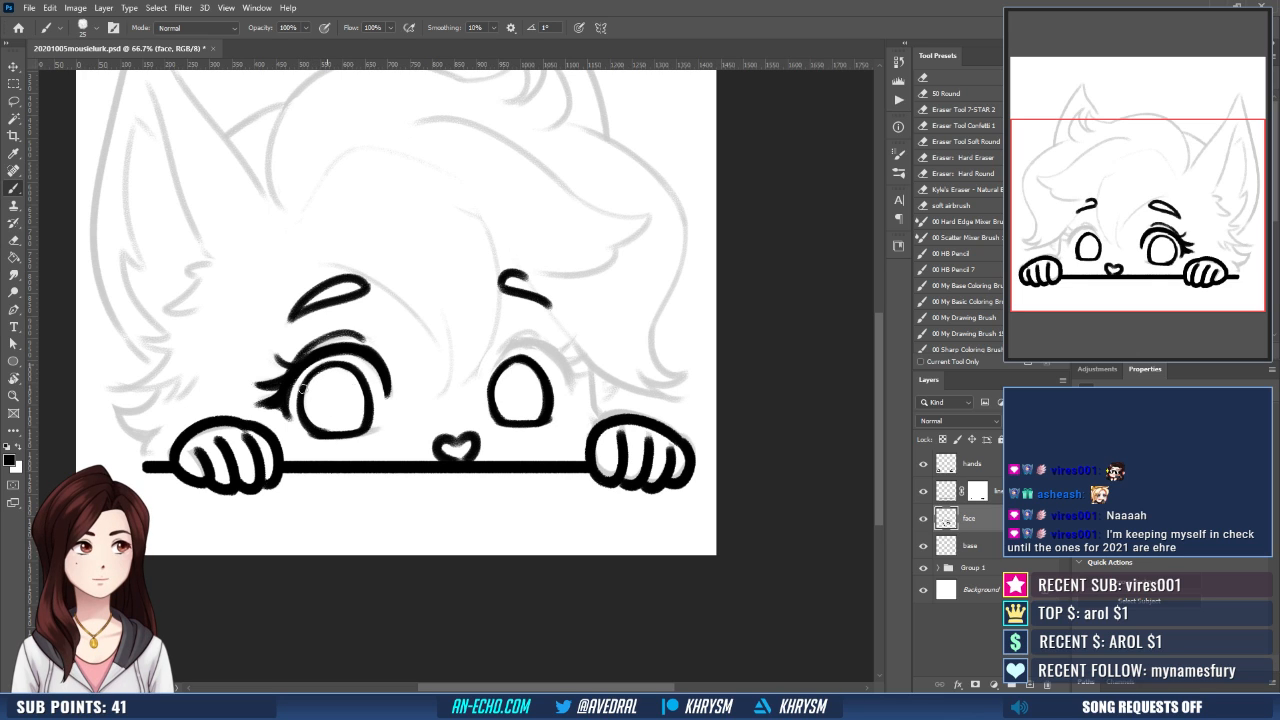
- Ink the smaller eye's lid crease and upper lash line, redoing the outer curve until it follows the sketch
mouse_move(531, 416)
mouse_down()
mouse_move(489, 408)
mouse_move(485, 420)
mouse_up()
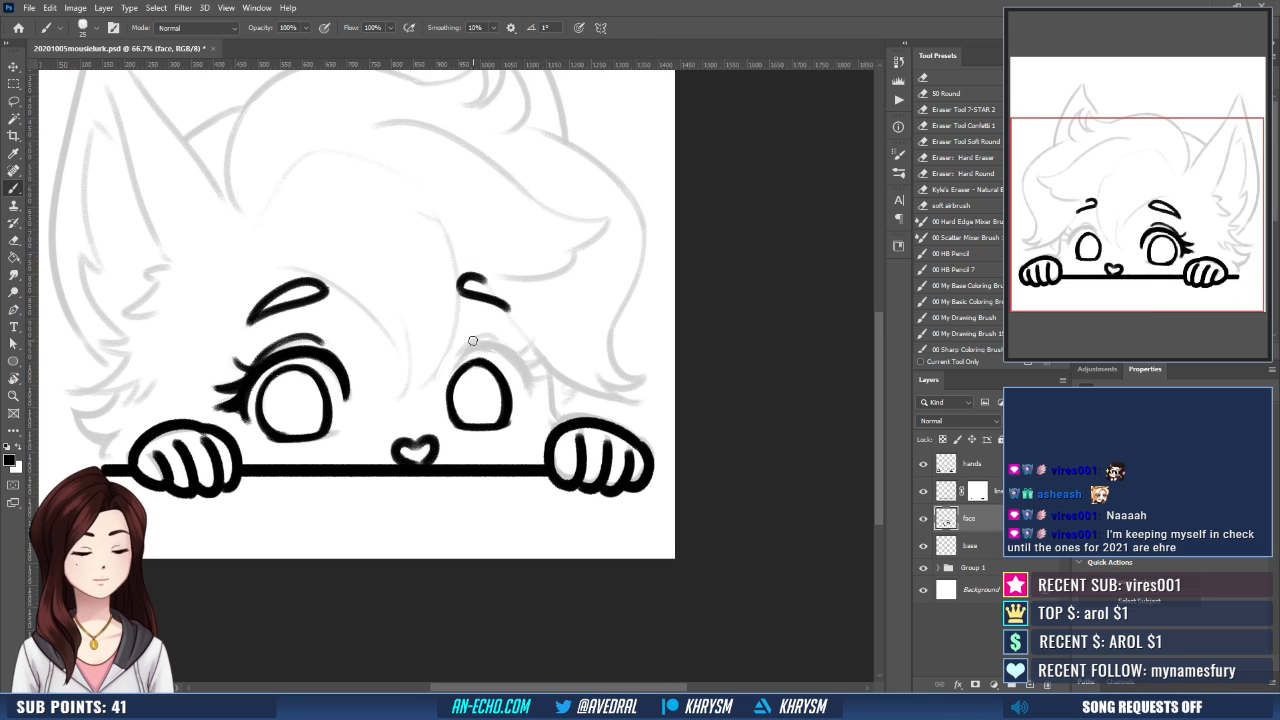
mouse_move(460, 349)
mouse_down()
mouse_move(503, 352)
mouse_move(500, 333)
mouse_move(453, 366)
mouse_move(486, 347)
mouse_move(527, 390)
mouse_up()
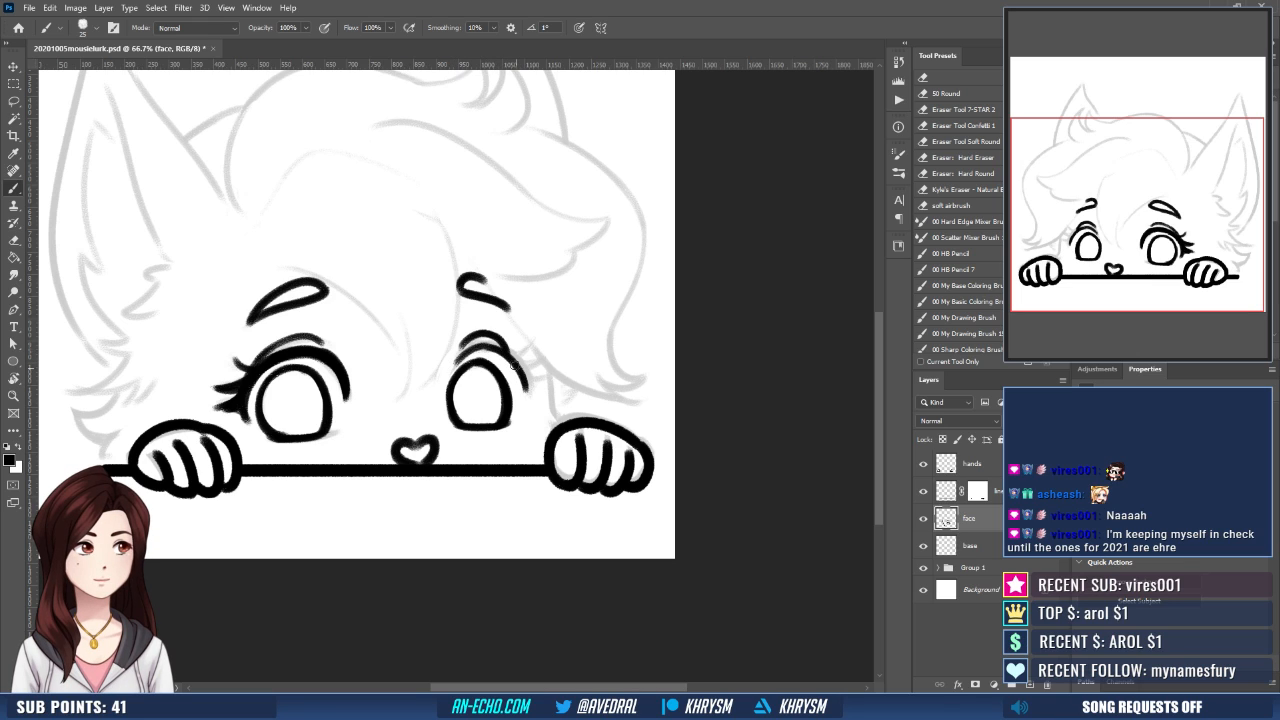
drag(491, 347, 528, 388)
key(ctrl+z)
mouse_move(486, 345)
mouse_down()
mouse_move(527, 391)
mouse_move(508, 435)
mouse_up()
mouse_move(497, 352)
mouse_down()
mouse_move(454, 383)
mouse_move(497, 355)
mouse_up()
drag(568, 331, 571, 323)
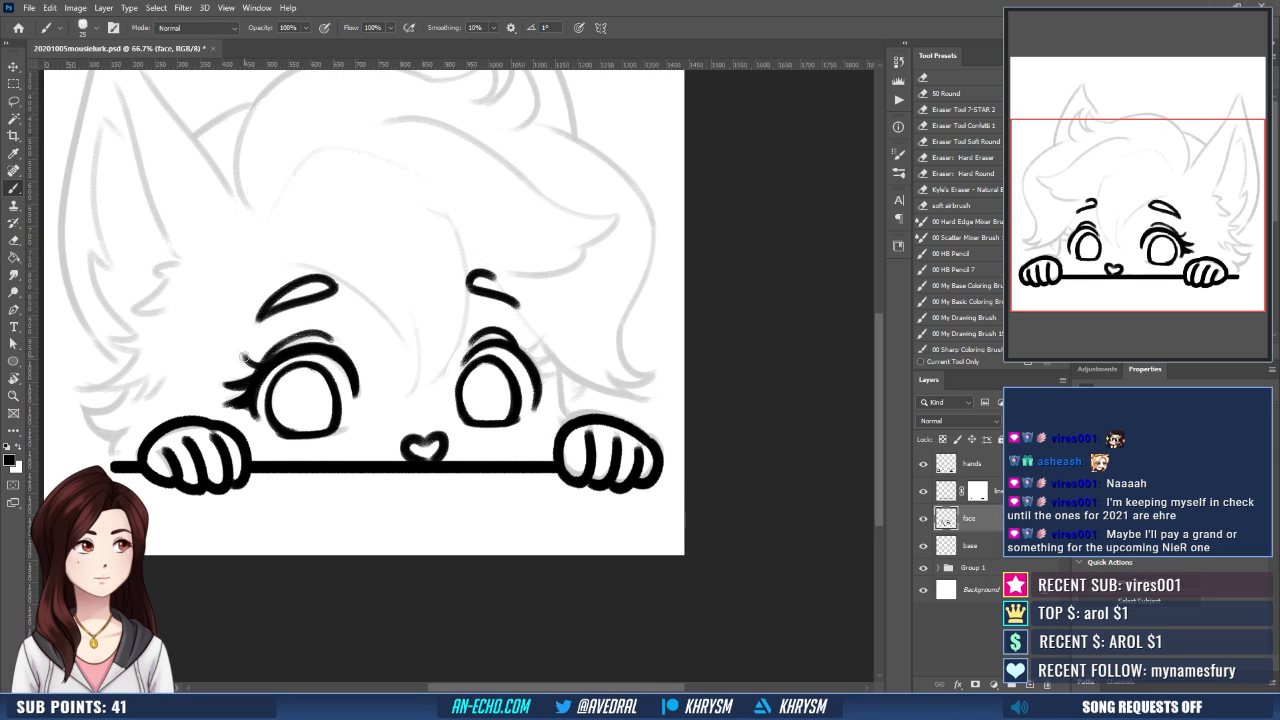
- Ink pointed eyelashes fanning out from the outer corner of the smaller eye
drag(244, 358, 289, 339)
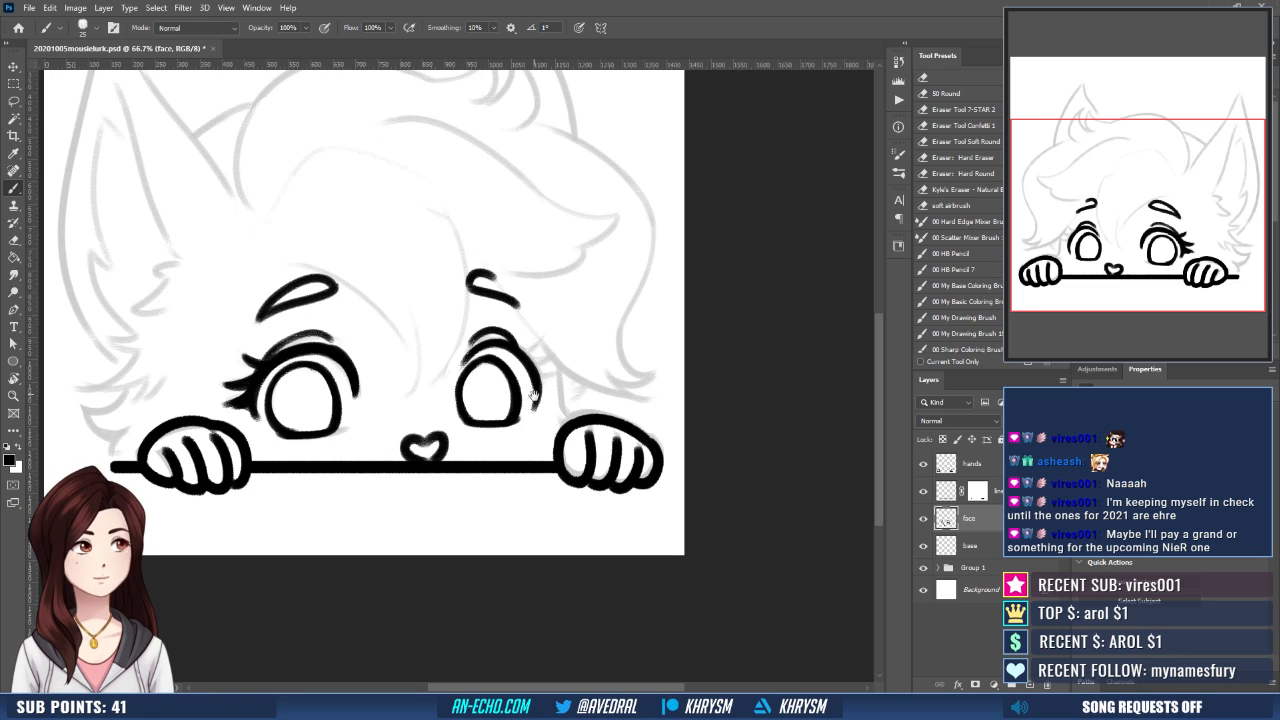
drag(531, 338, 521, 353)
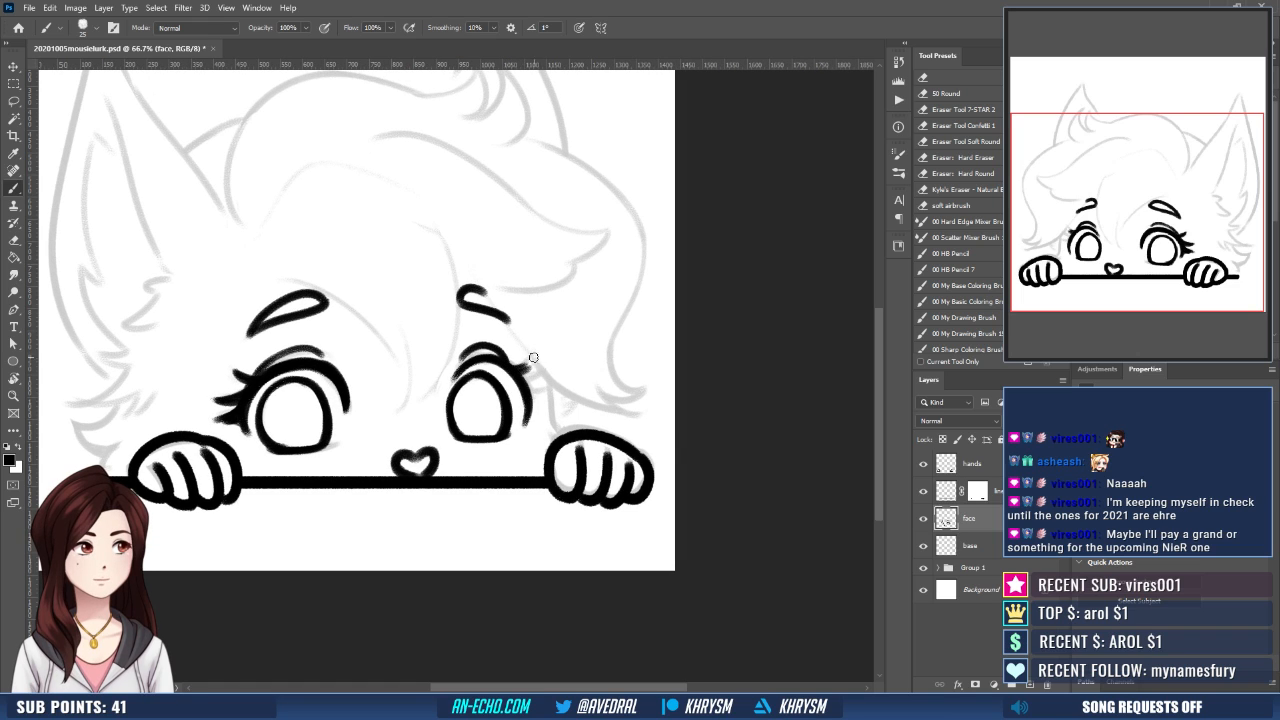
drag(513, 369, 535, 360)
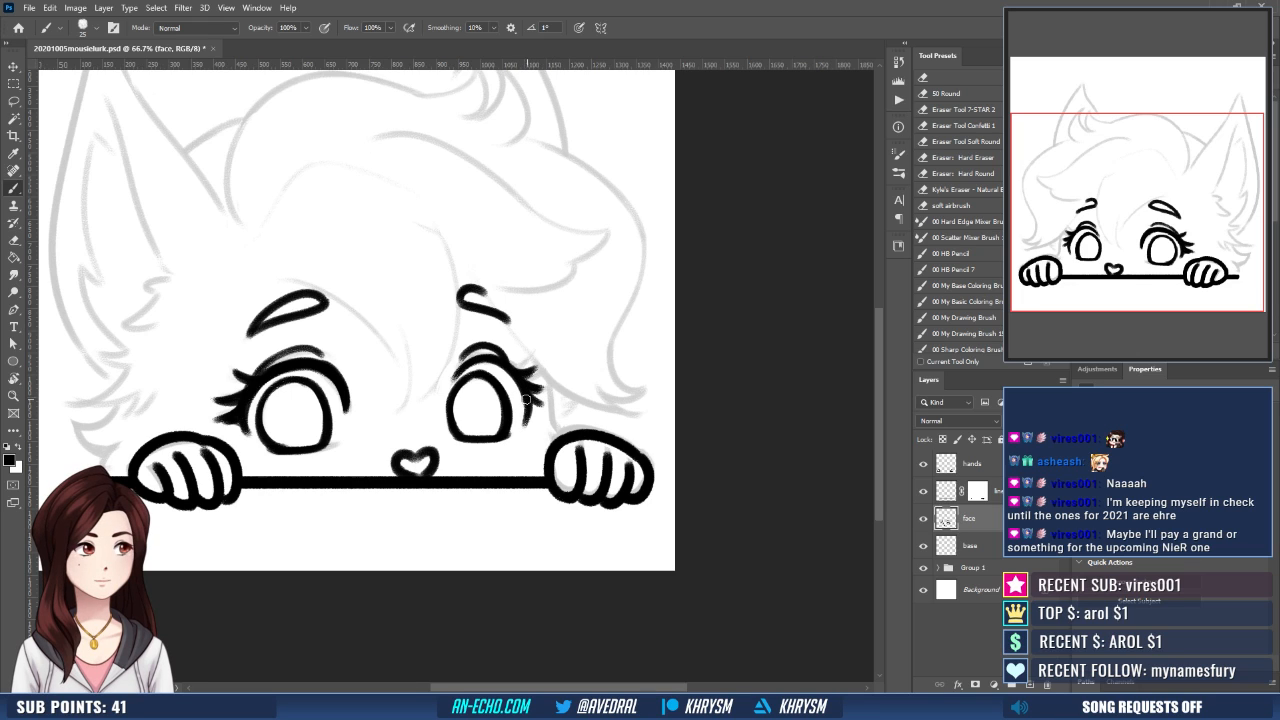
drag(541, 407, 526, 425)
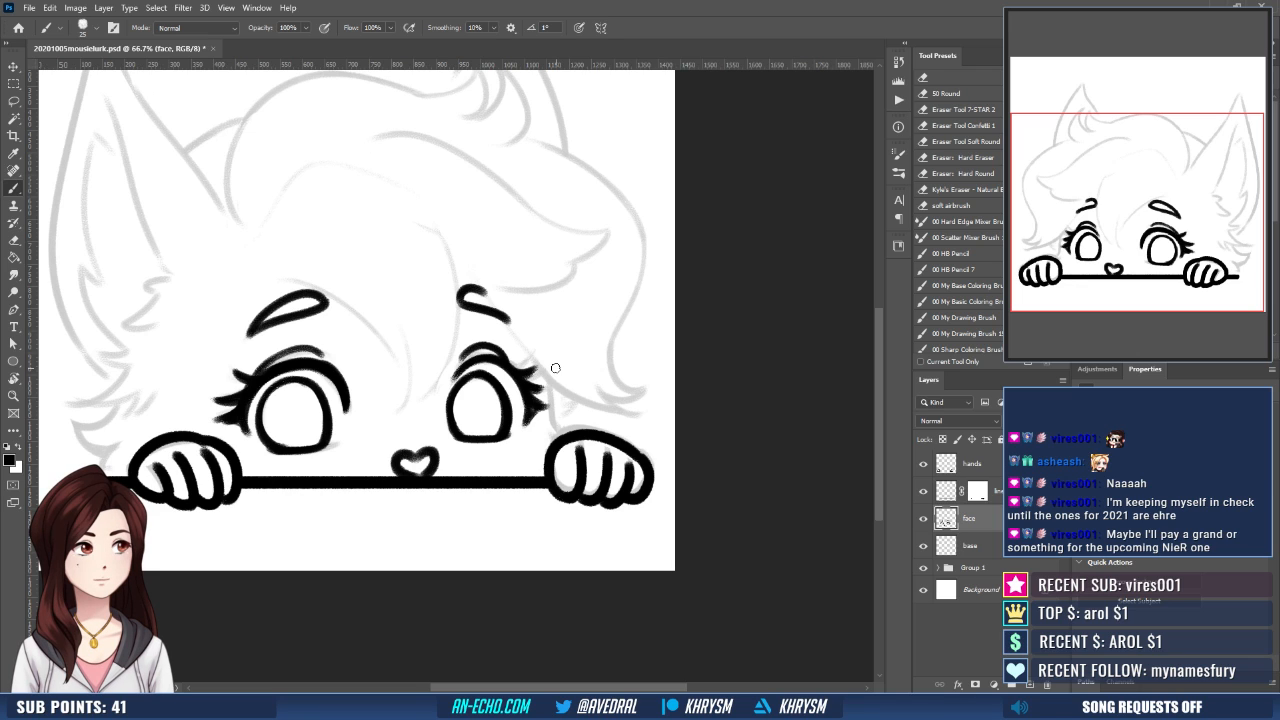
drag(541, 397, 546, 408)
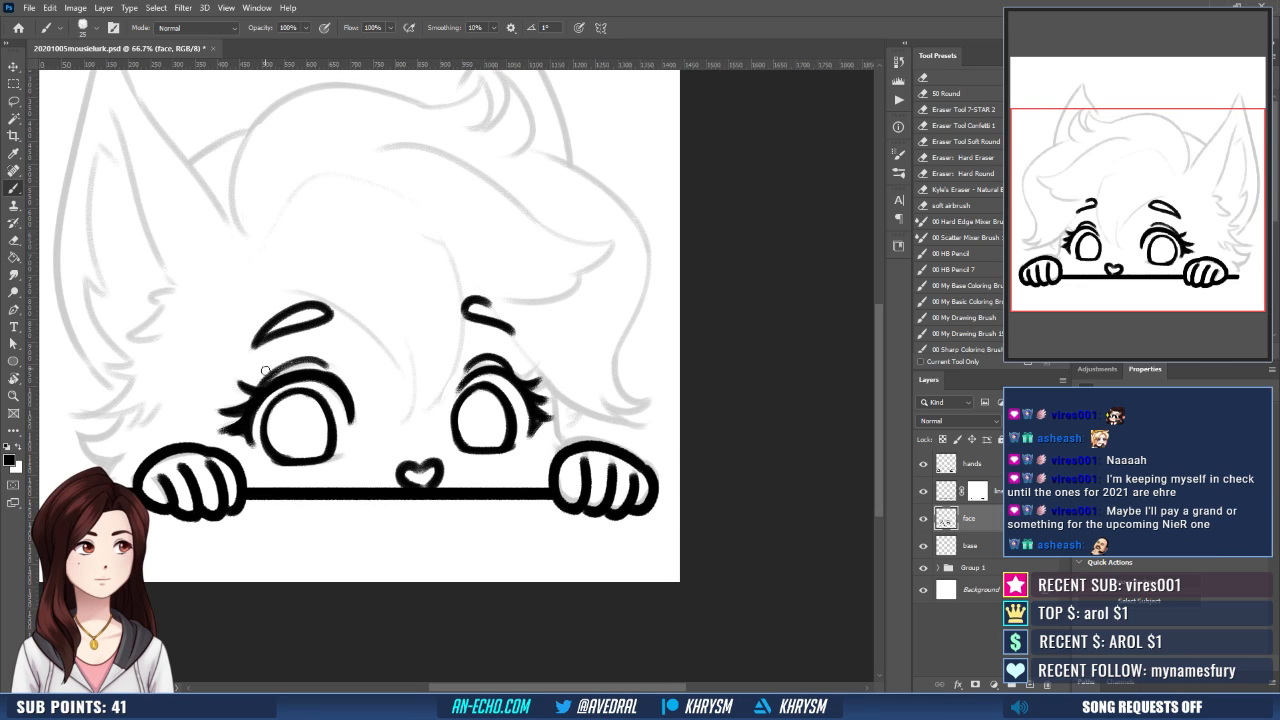
- Extend the larger eye's lid crease toward its outer side and touch up the small heart-shaped mouth
drag(257, 386, 292, 368)
drag(490, 420, 477, 411)
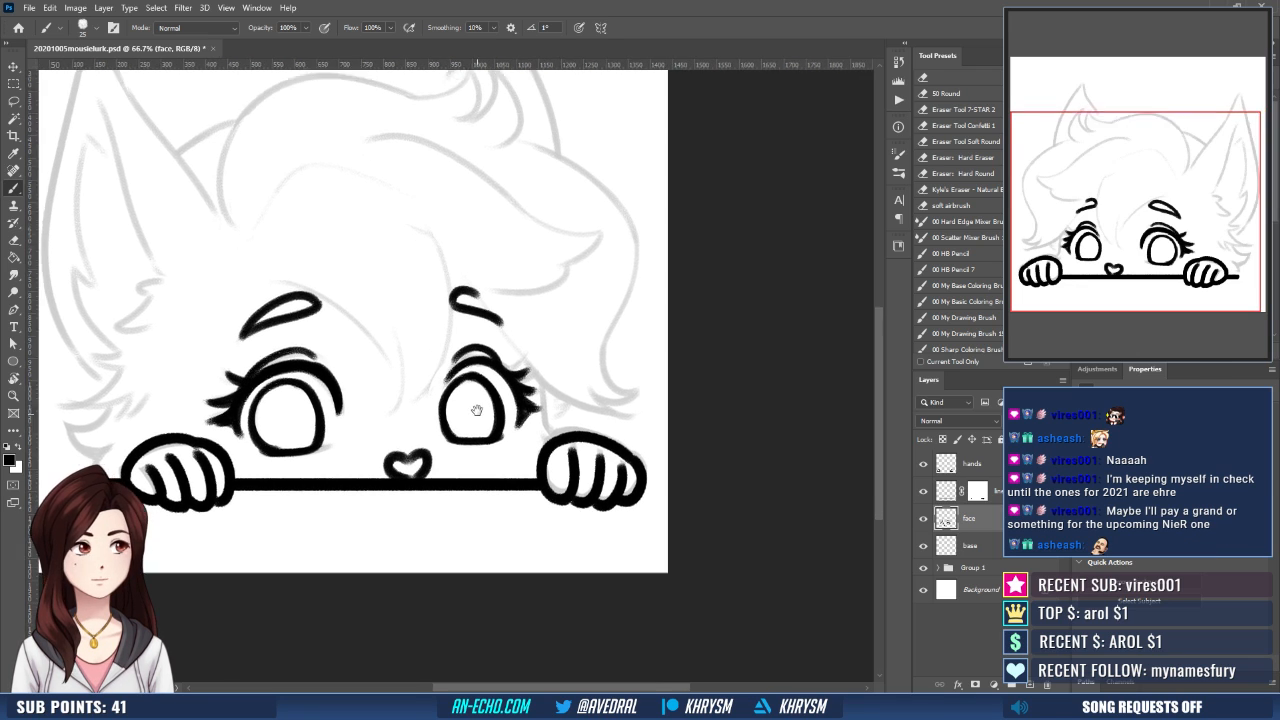
drag(520, 449, 526, 432)
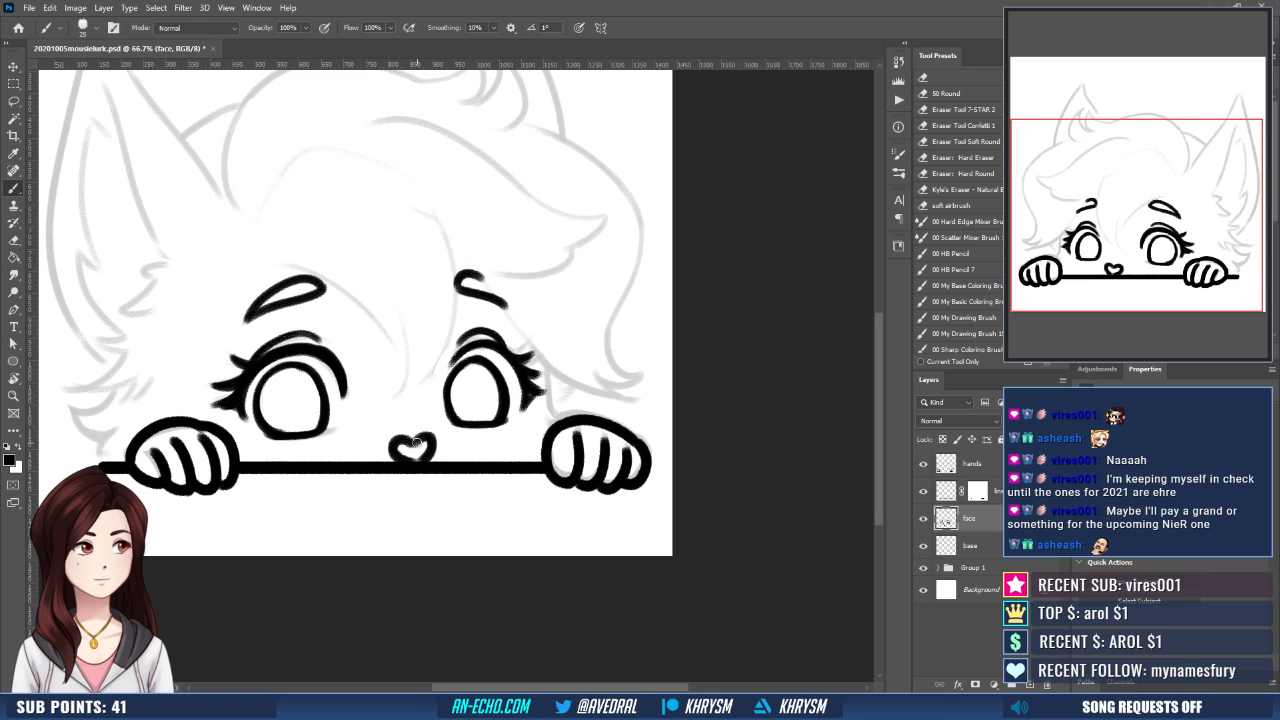
mouse_move(428, 455)
mouse_down()
mouse_move(398, 450)
mouse_move(431, 456)
mouse_up()
drag(590, 448, 622, 444)
mouse_move(592, 494)
mouse_down()
mouse_move(580, 513)
mouse_move(562, 508)
mouse_move(529, 531)
mouse_move(492, 510)
mouse_up()
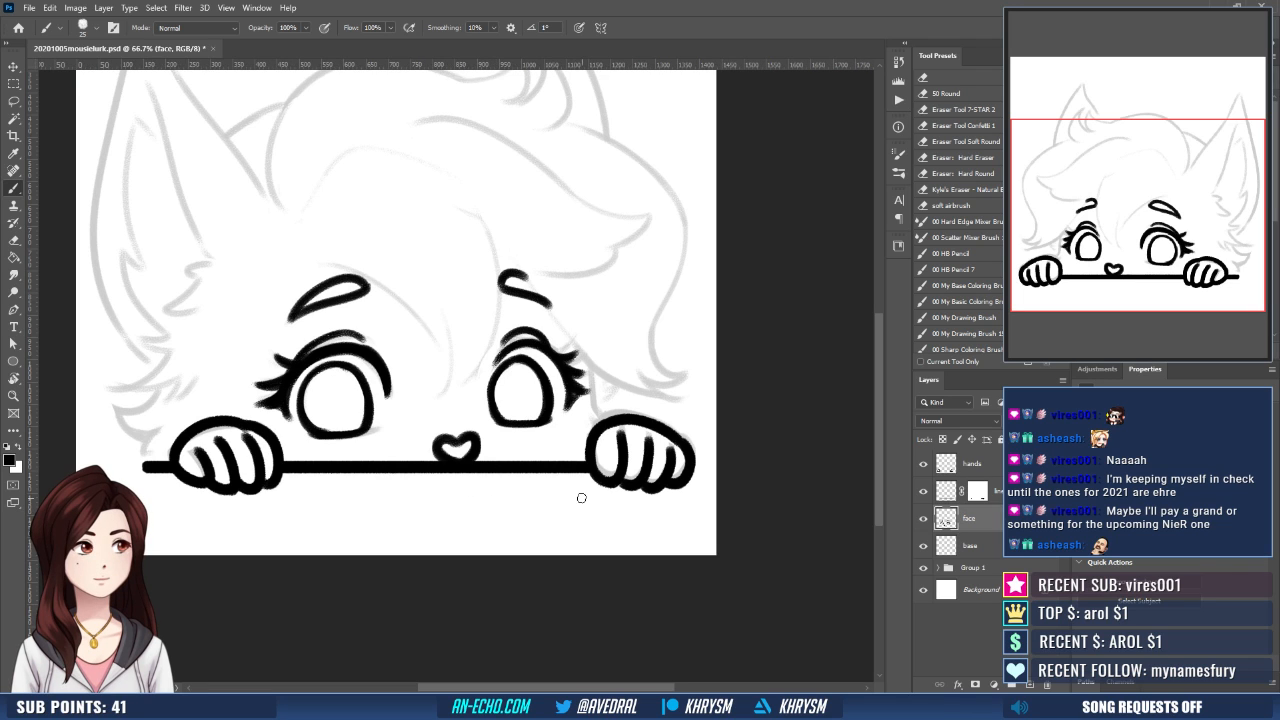
- Unmirror the view and, on the hands layer, rework the inner edge of the hand below the larger eye
click(972, 464)
key(ctrl+shift+h)
drag(626, 509, 609, 498)
key(e)
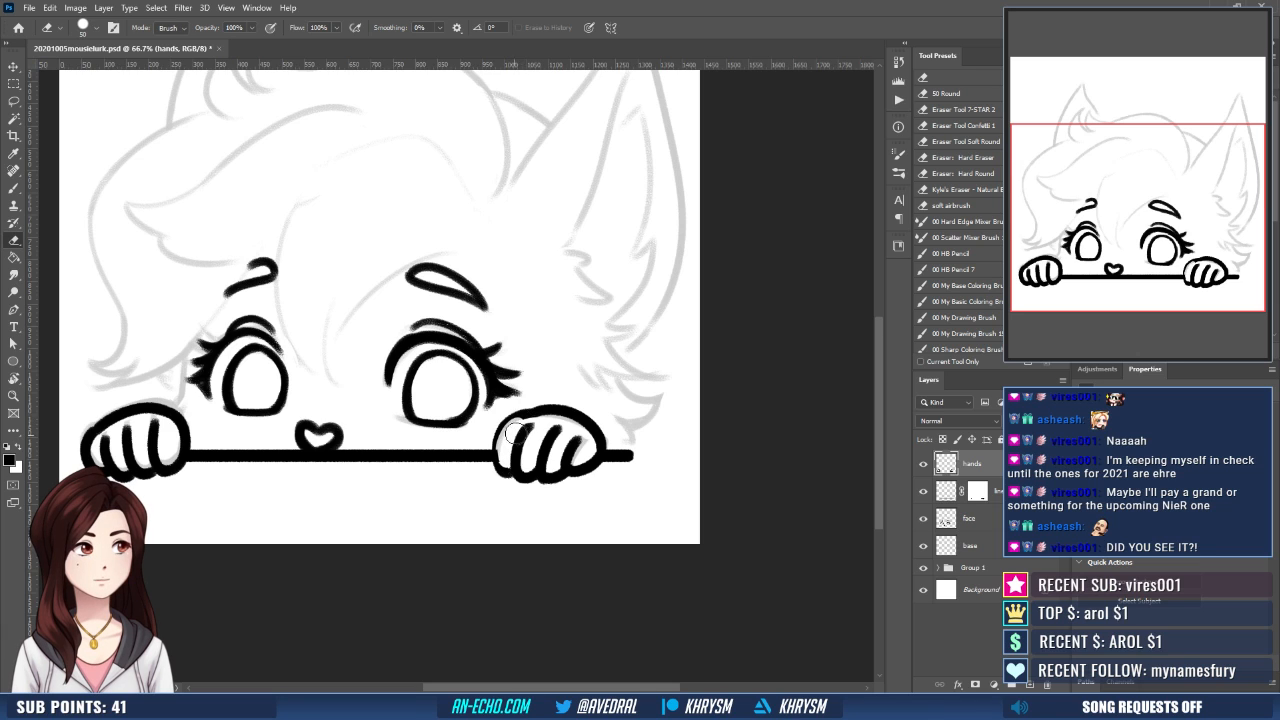
key(ctrl+z)
mouse_move(511, 460)
mouse_down()
mouse_move(517, 434)
mouse_move(508, 466)
mouse_move(511, 447)
mouse_up()
key(ctrl+z)
key(ctrl+z)
key(ctrl+z)
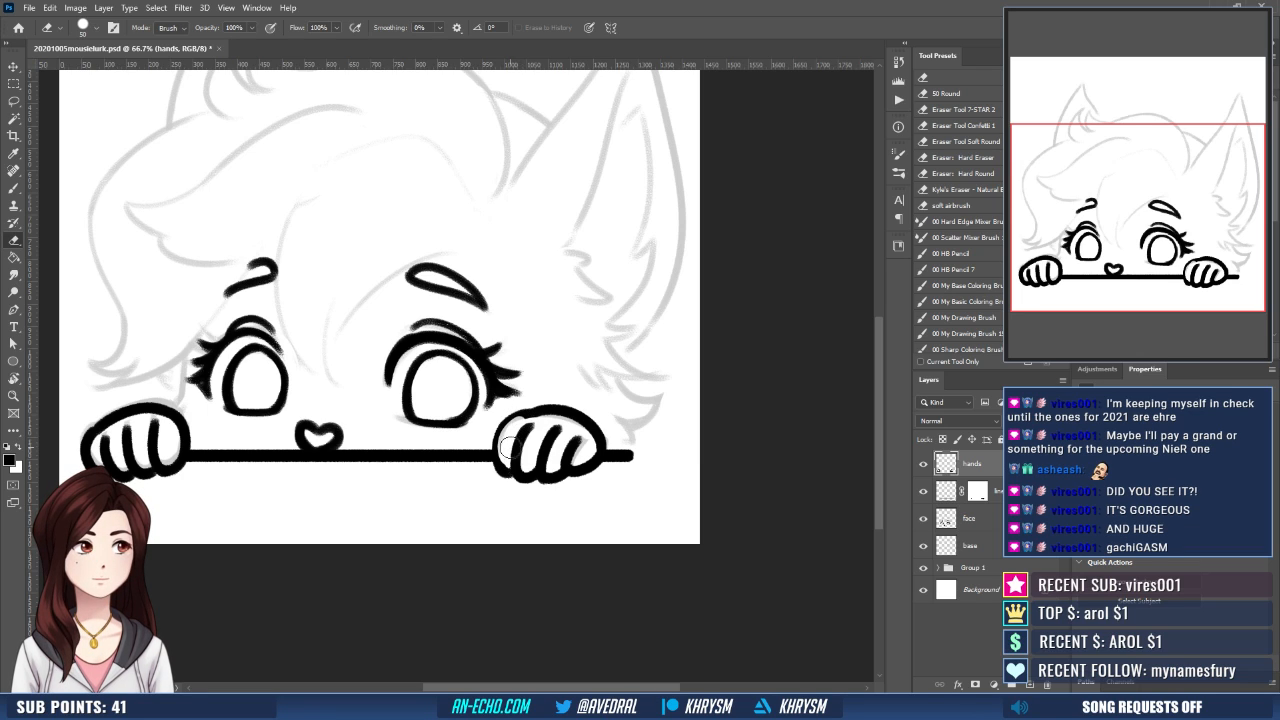
key(b)
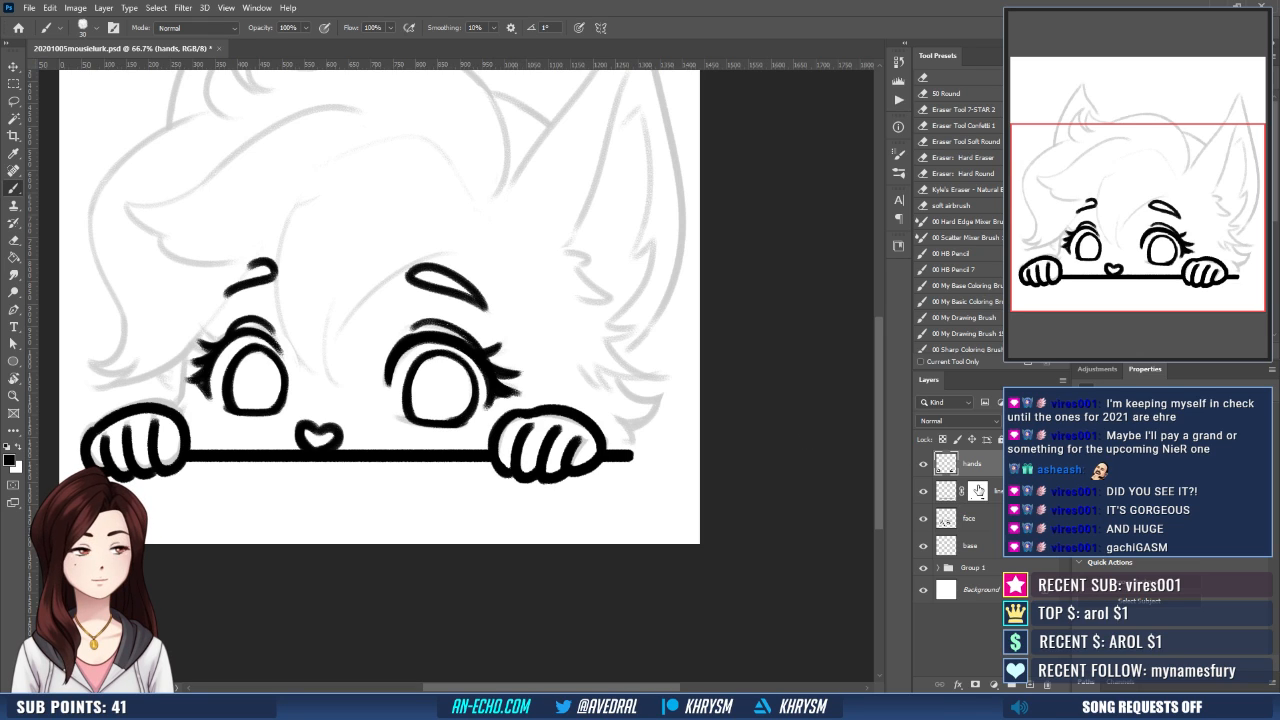
click(978, 490)
key(e)
key(x)
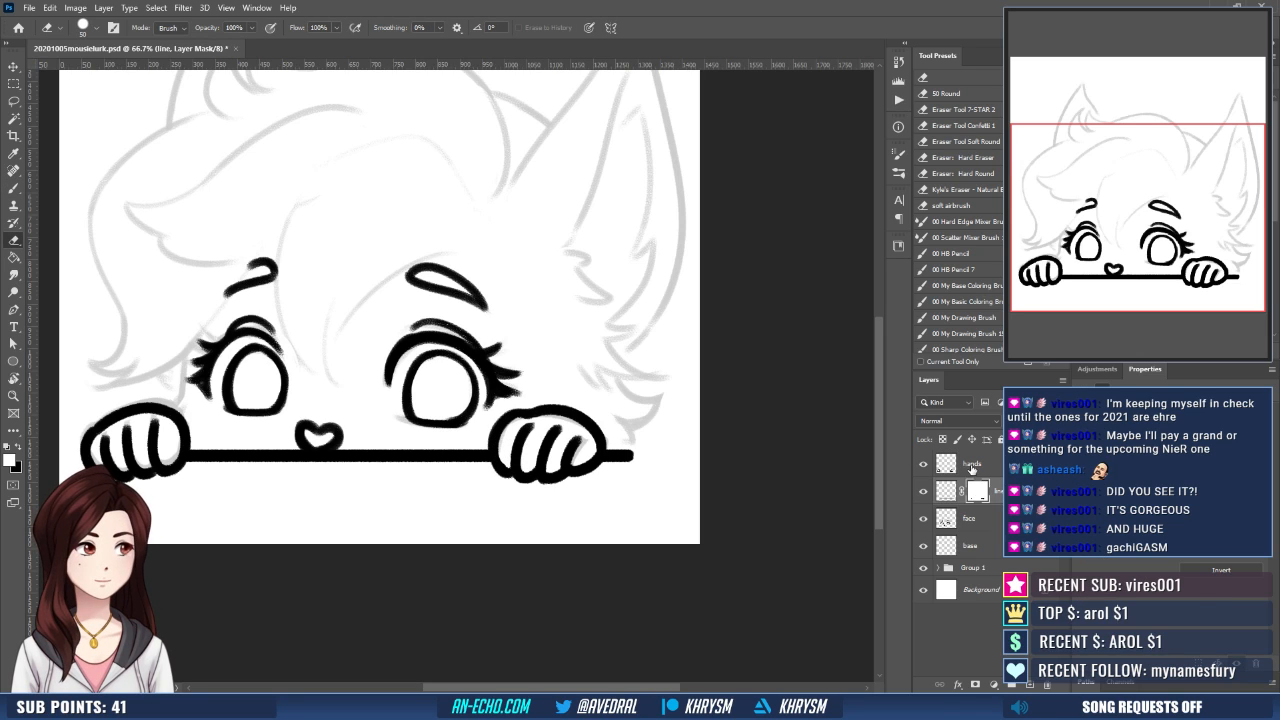
key(alt+bracketright)
- Clean up the hand below the larger eye on the hands layer, trimming and smoothing its inner outline
key(b)
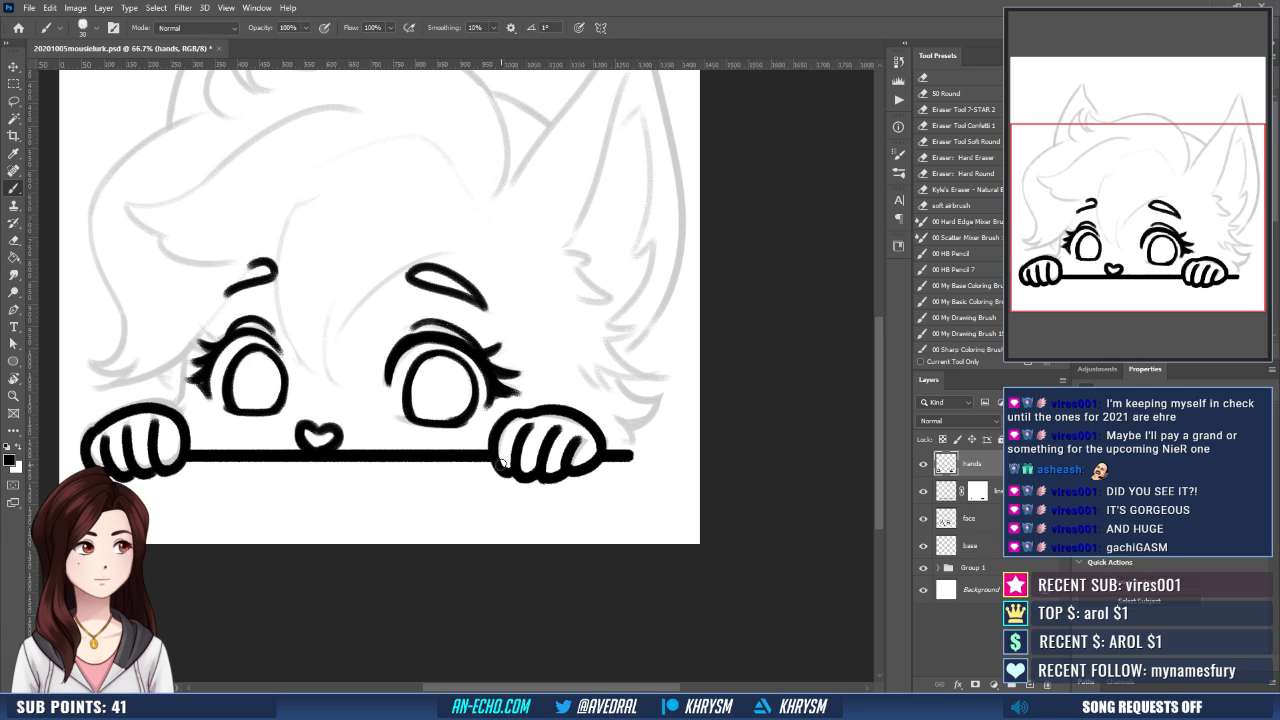
drag(566, 457, 588, 462)
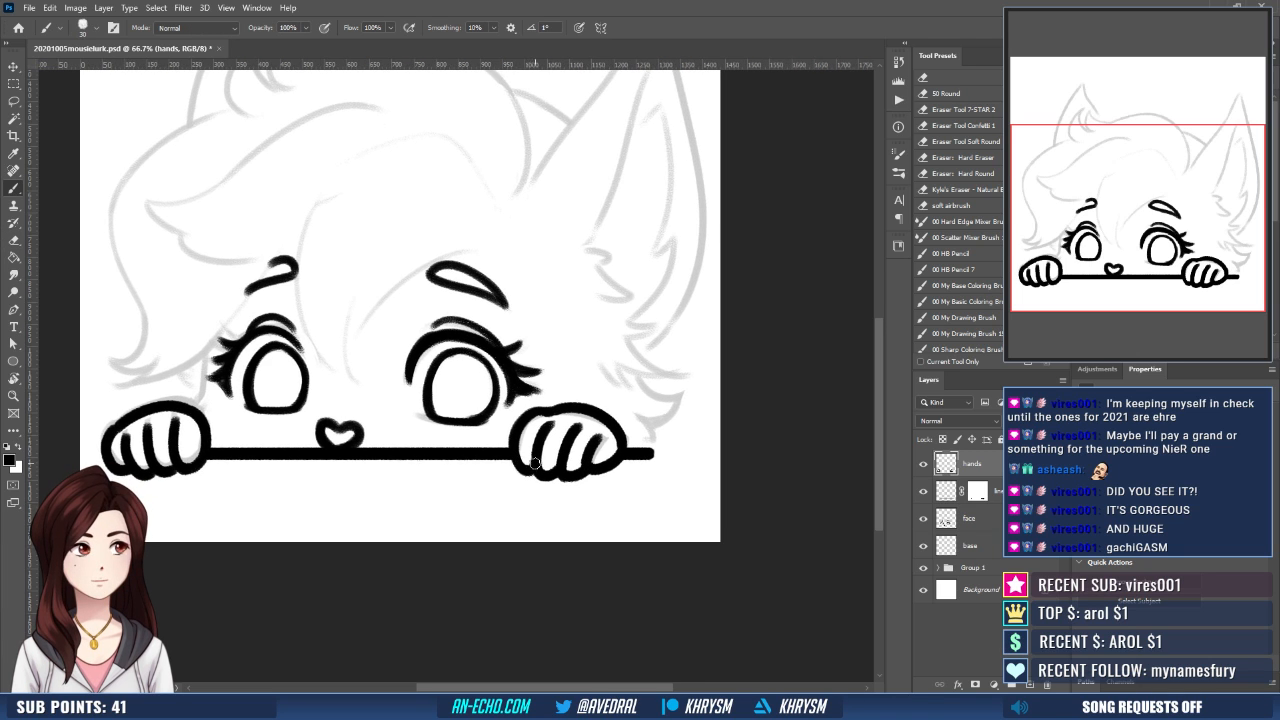
drag(506, 462, 595, 467)
drag(378, 460, 391, 462)
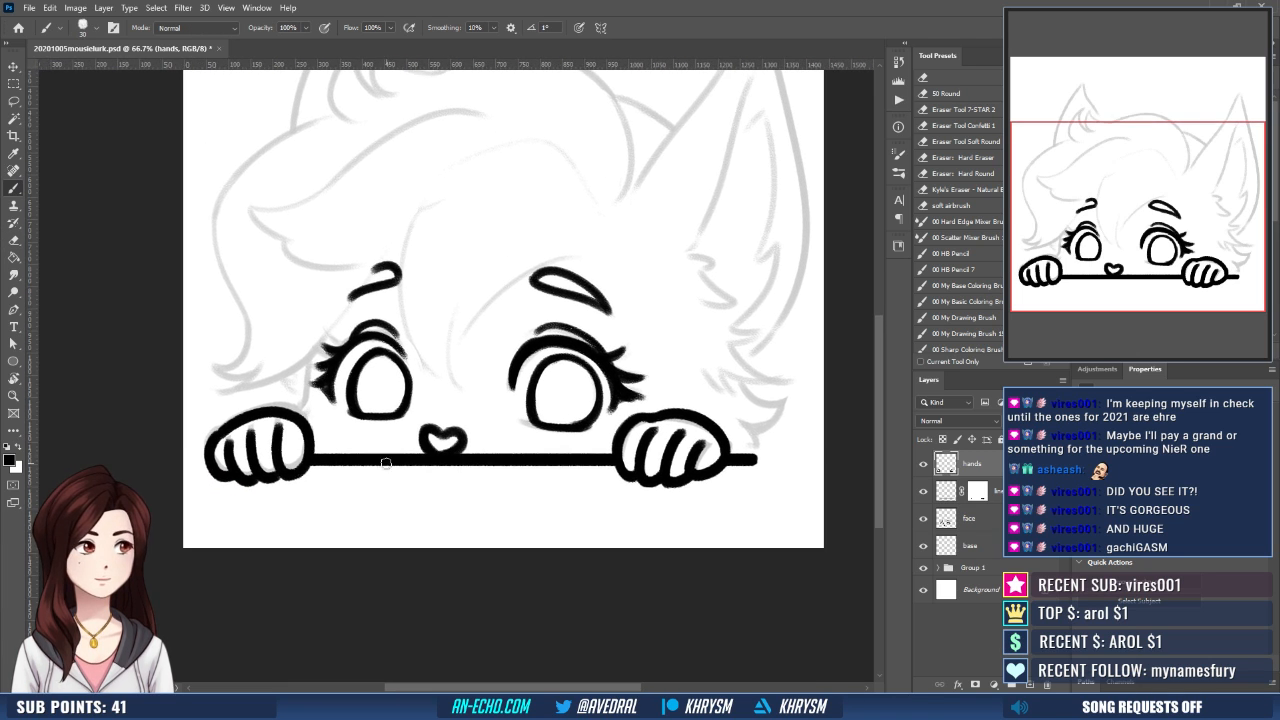
drag(605, 493, 500, 486)
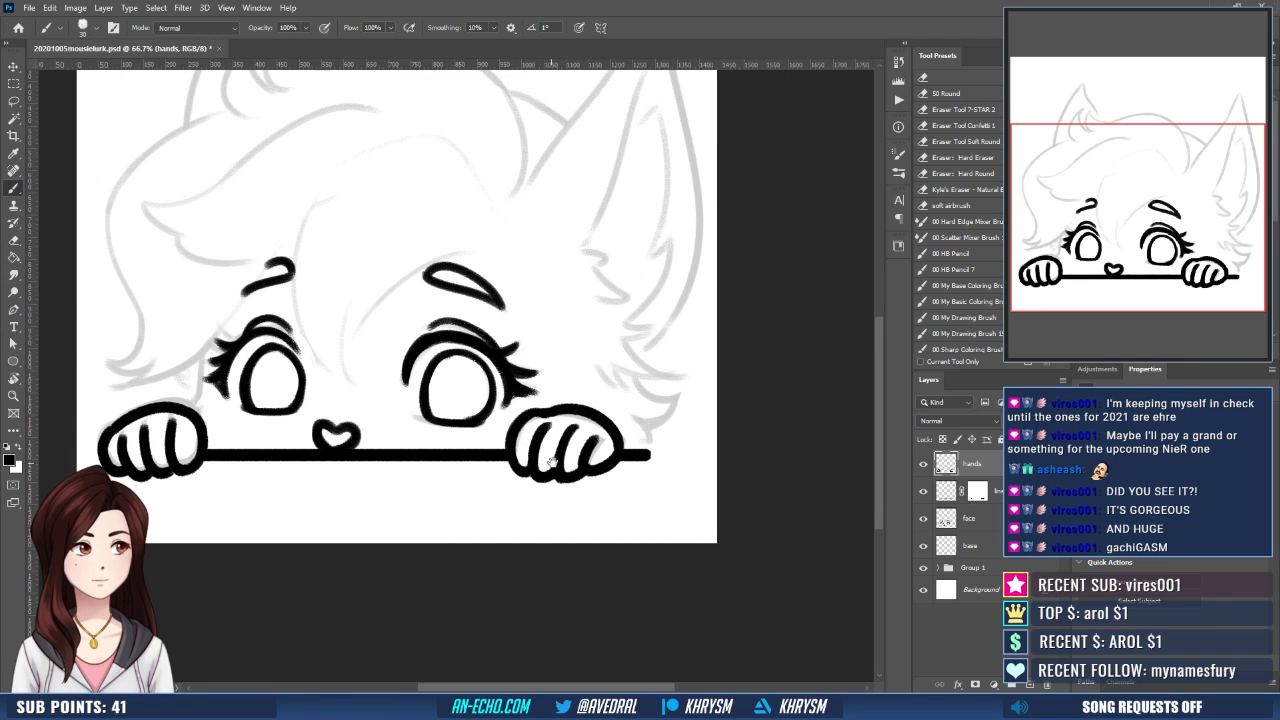
mouse_move(480, 476)
mouse_down()
mouse_move(543, 466)
mouse_move(582, 500)
mouse_up()
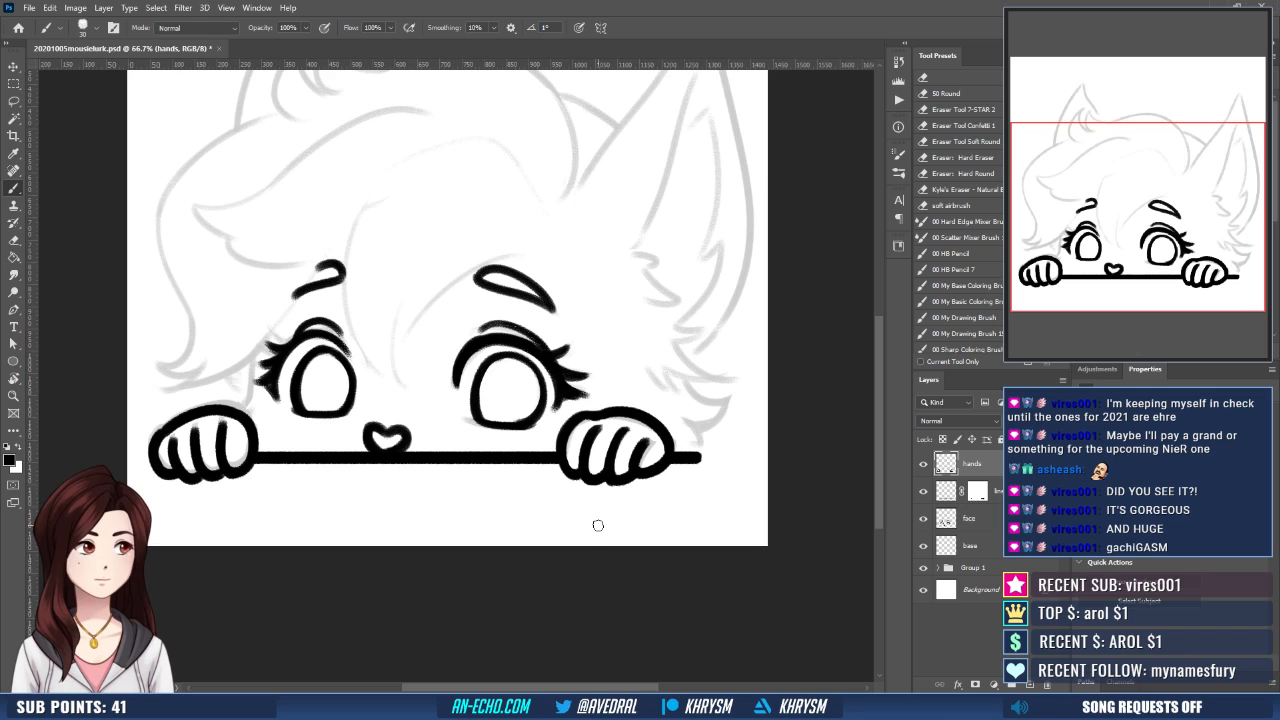
drag(634, 446, 593, 443)
key(e)
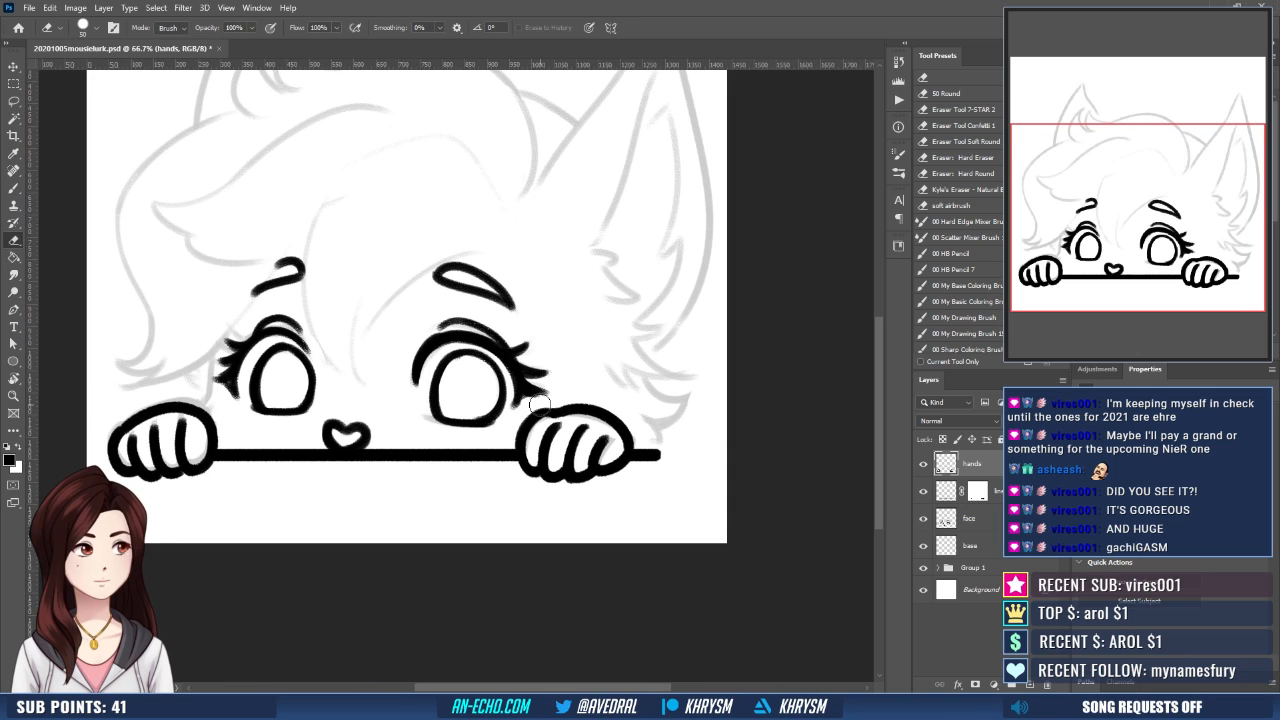
key(b)
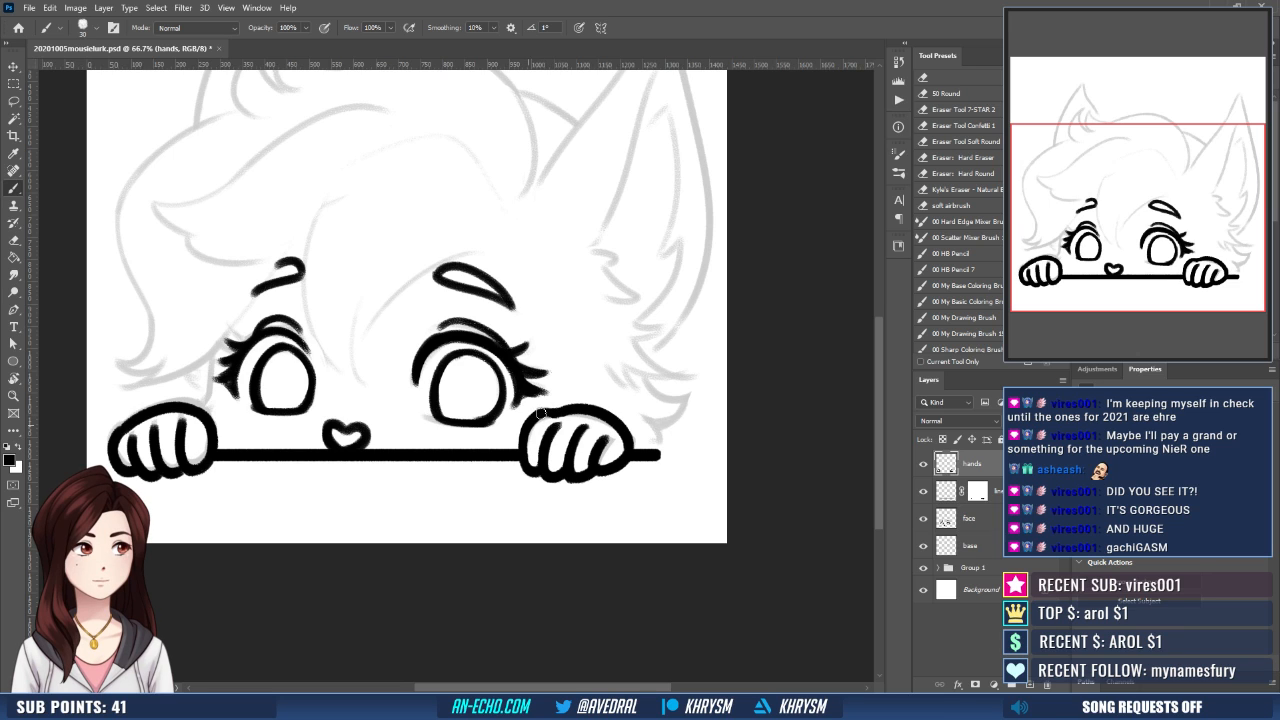
drag(574, 434, 608, 449)
drag(510, 518, 545, 532)
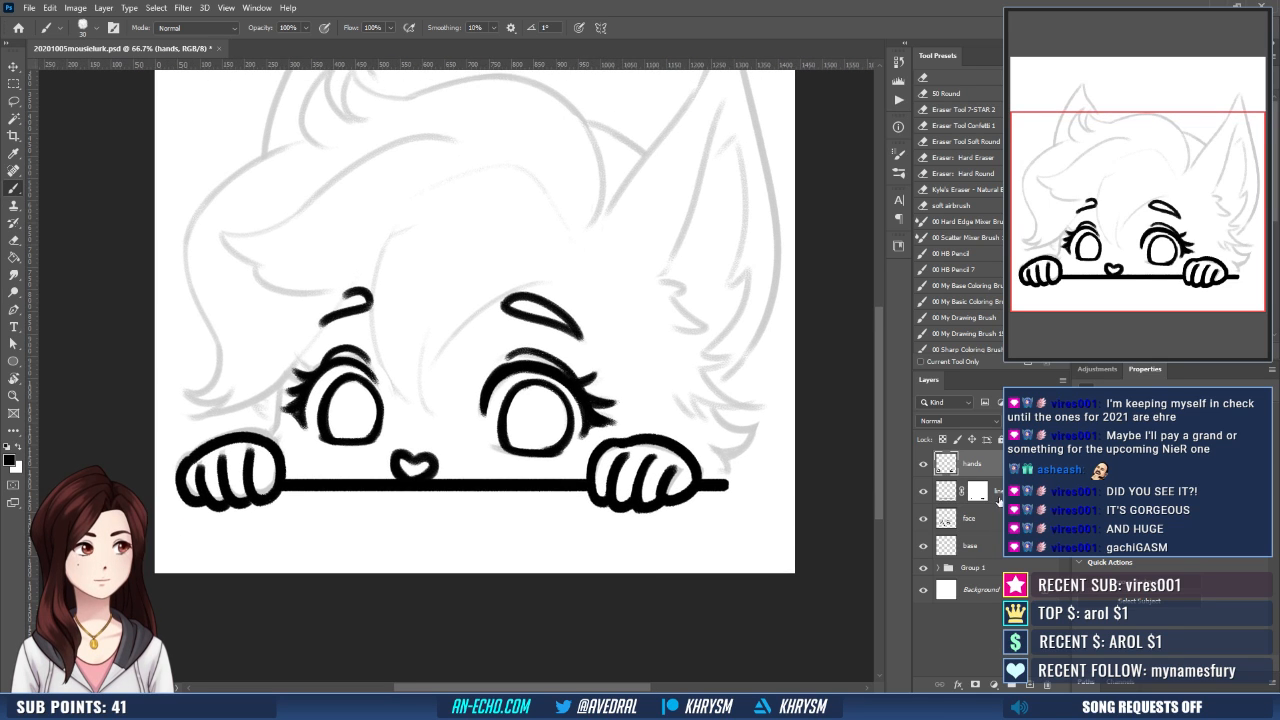
- On the face layer, ink the upper edge of the smaller eye's brow to close its shape, redoing the stroke
click(985, 518)
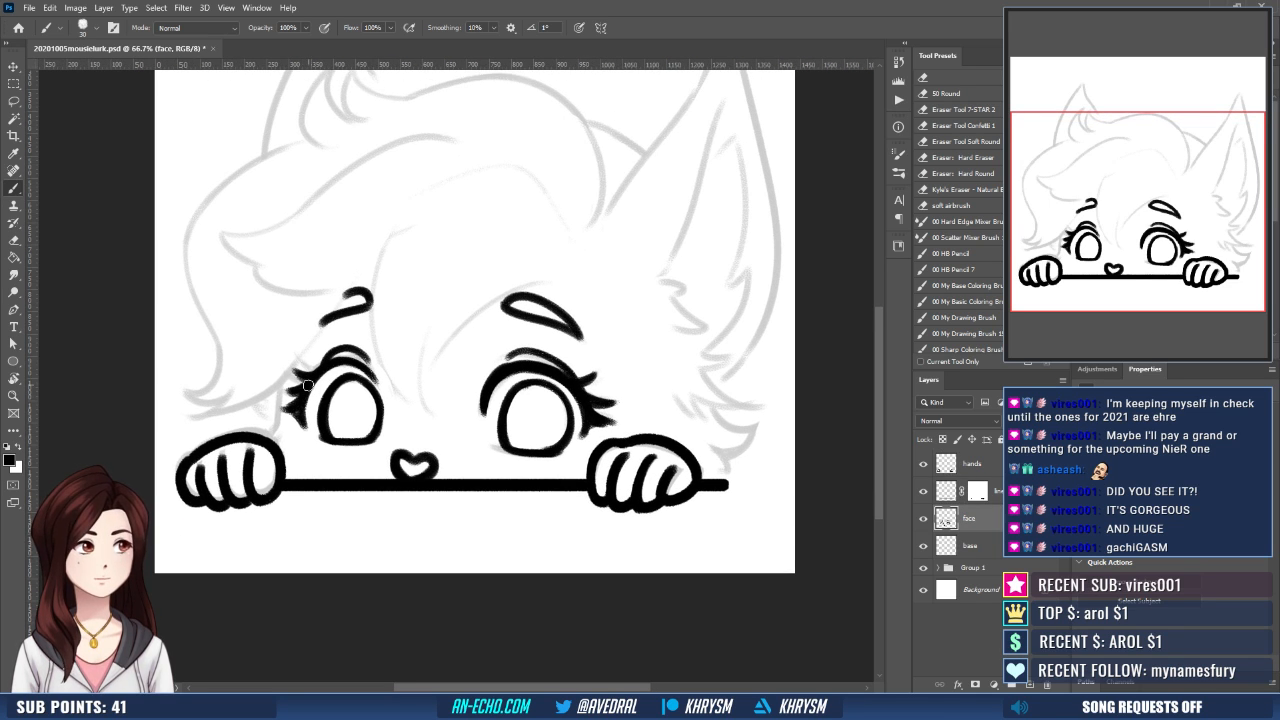
drag(356, 291, 318, 329)
key(ctrl+z)
key(ctrl+z)
key(ctrl+z)
drag(360, 289, 318, 330)
- Thicken the smaller eye's upper lash line, undoing the first stroke at its outer corner
mouse_move(322, 374)
mouse_down()
mouse_move(346, 371)
mouse_move(304, 378)
mouse_up()
key(ctrl+z)
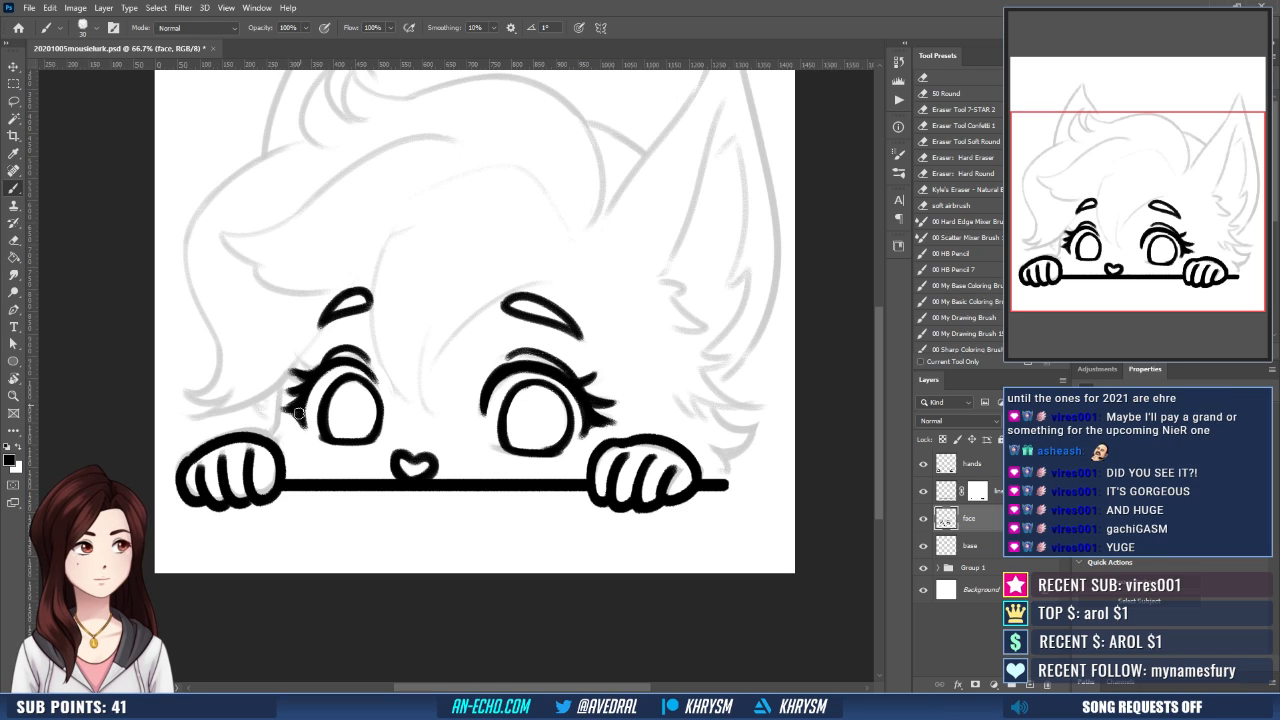
drag(609, 432, 585, 419)
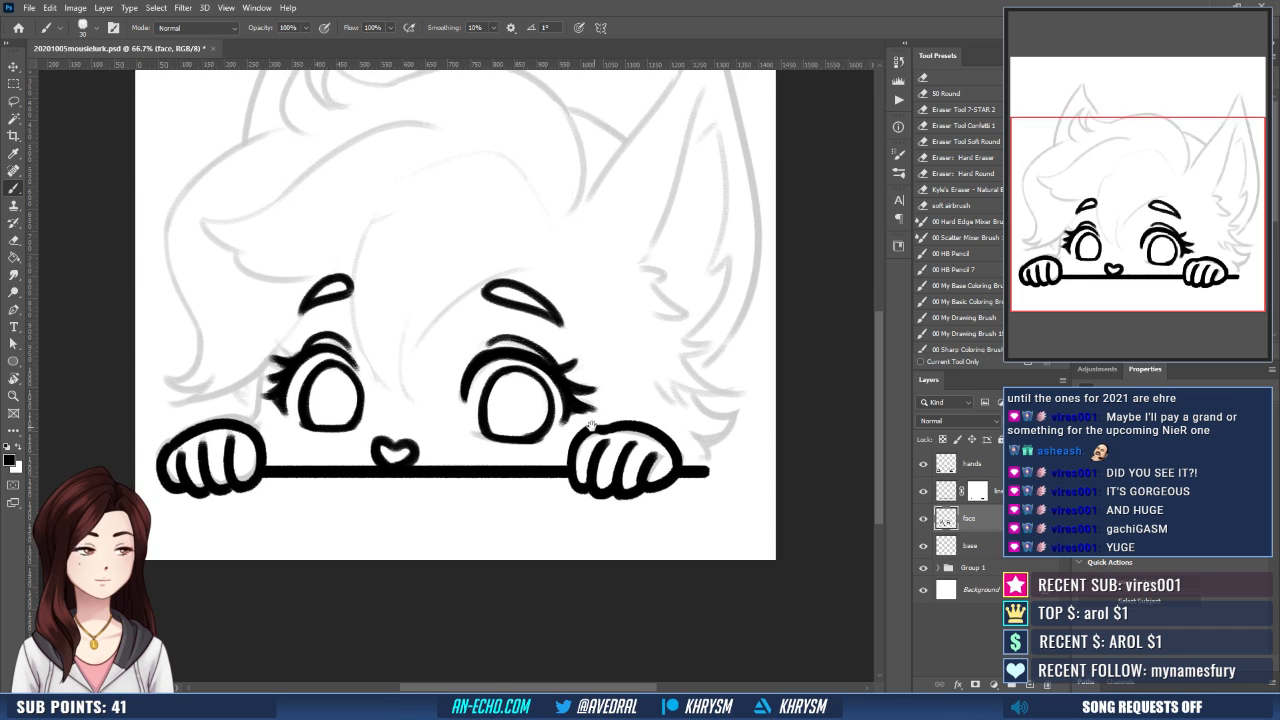
drag(304, 360, 336, 356)
drag(492, 428, 494, 442)
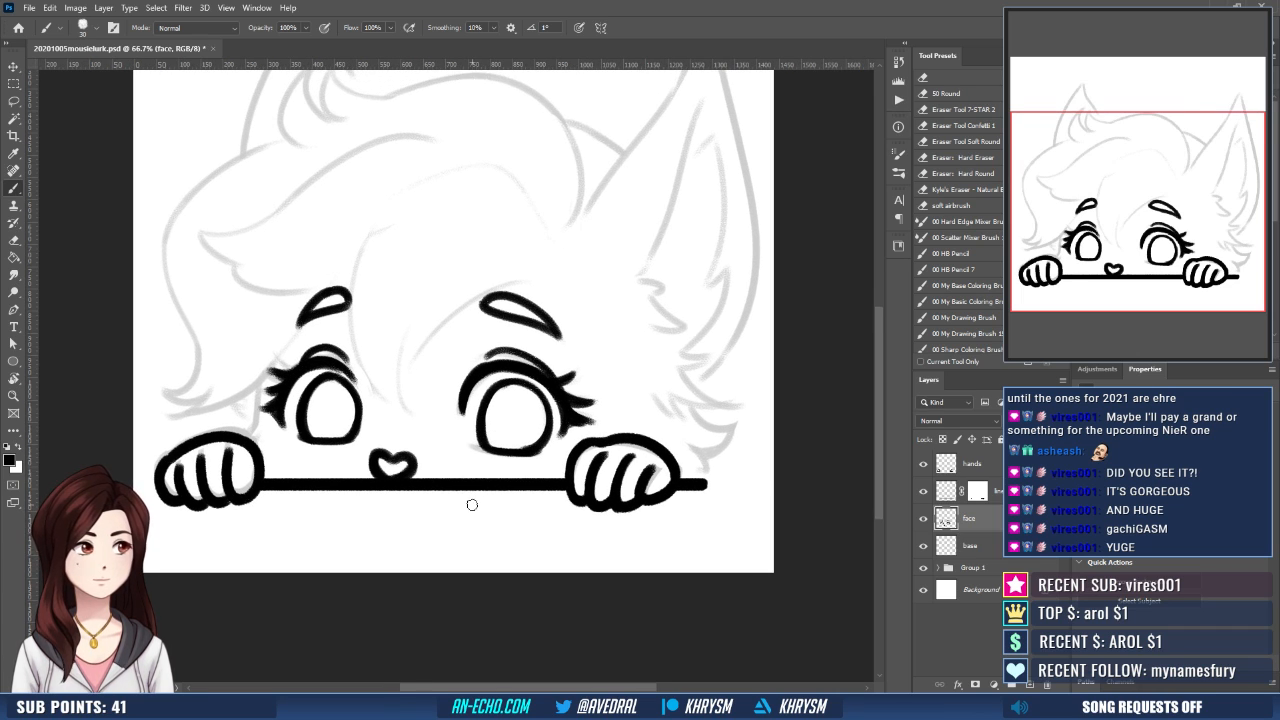
- On the base layer, ink the curved bang edge sweeping above the larger eye's brow, redoing the stroke until it fits
scroll(478, 512, down, 1)
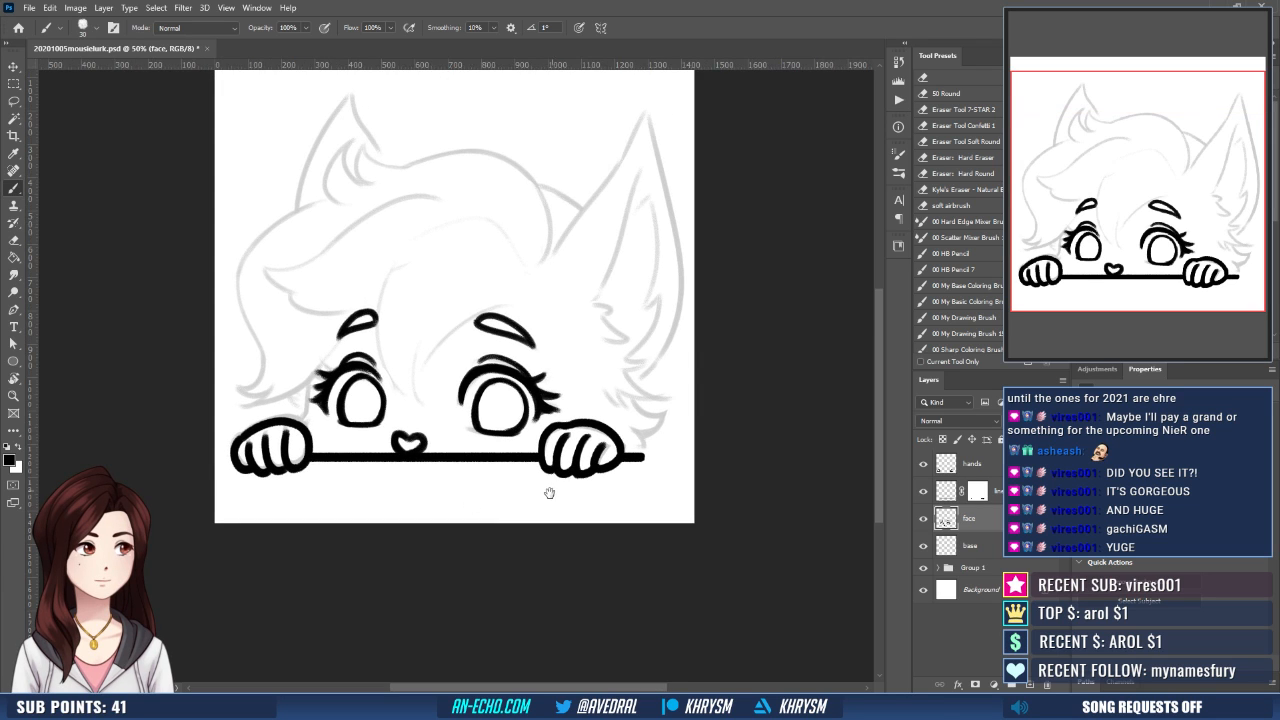
drag(543, 491, 506, 509)
click(990, 548)
drag(608, 481, 611, 497)
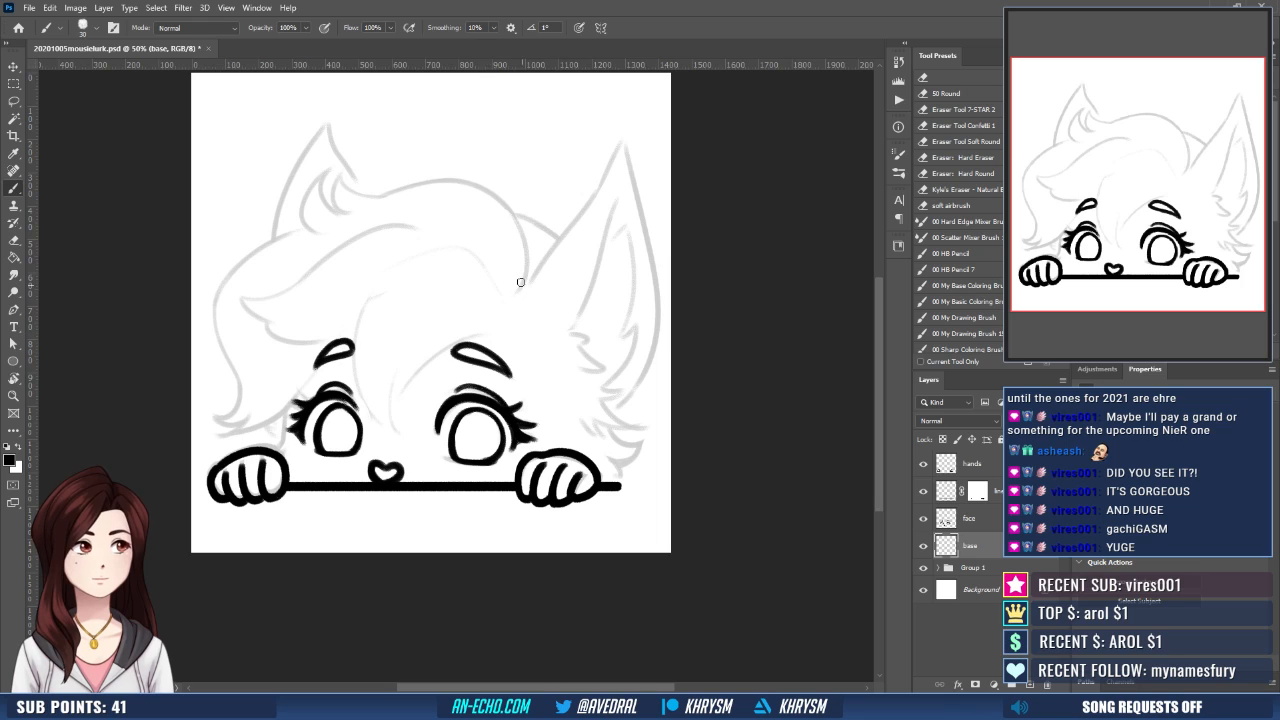
drag(498, 331, 386, 425)
key(ctrl+z)
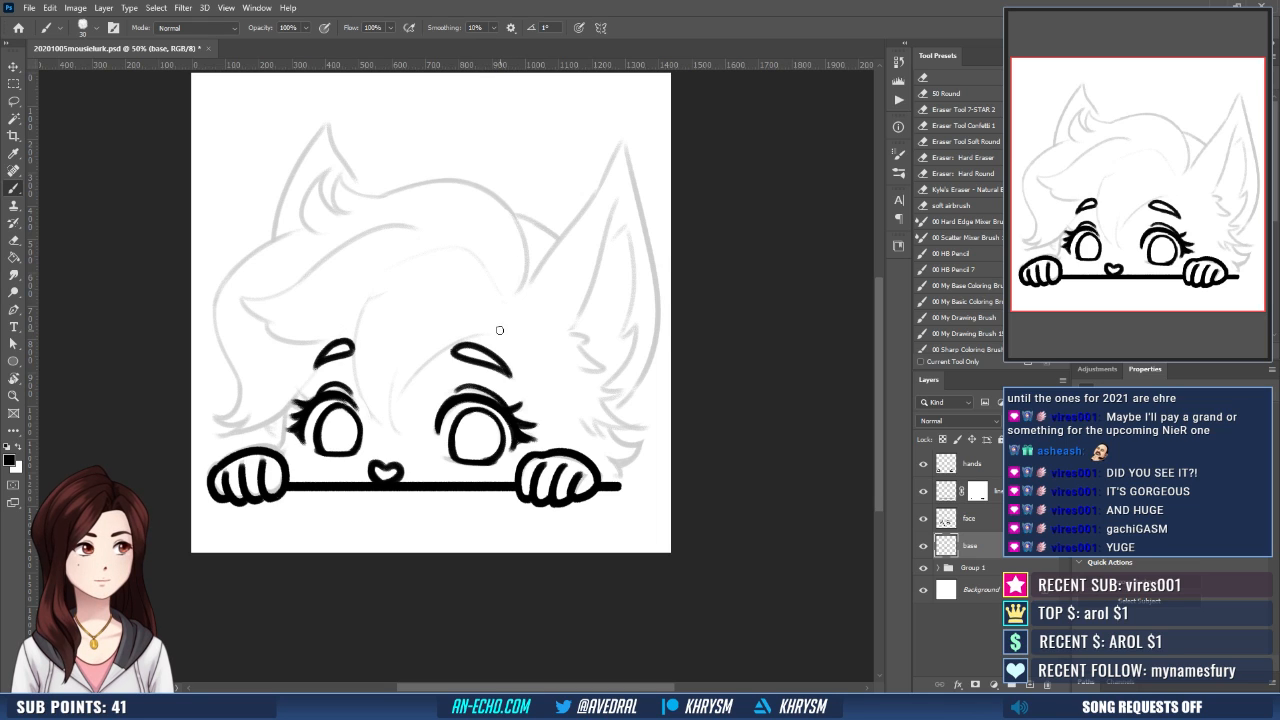
mouse_move(498, 330)
mouse_down()
mouse_move(404, 386)
mouse_move(394, 428)
mouse_up()
key(ctrl+z)
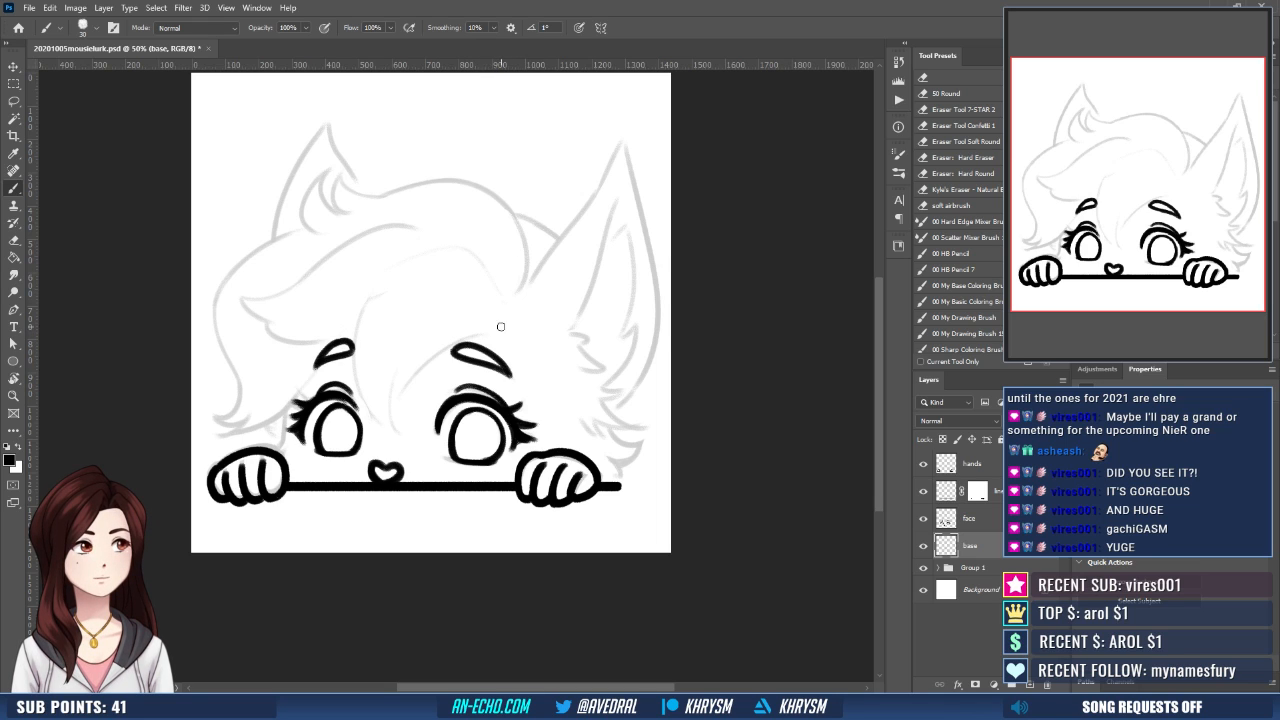
mouse_move(496, 330)
mouse_down()
mouse_move(400, 430)
mouse_move(499, 323)
mouse_up()
key(ctrl+z)
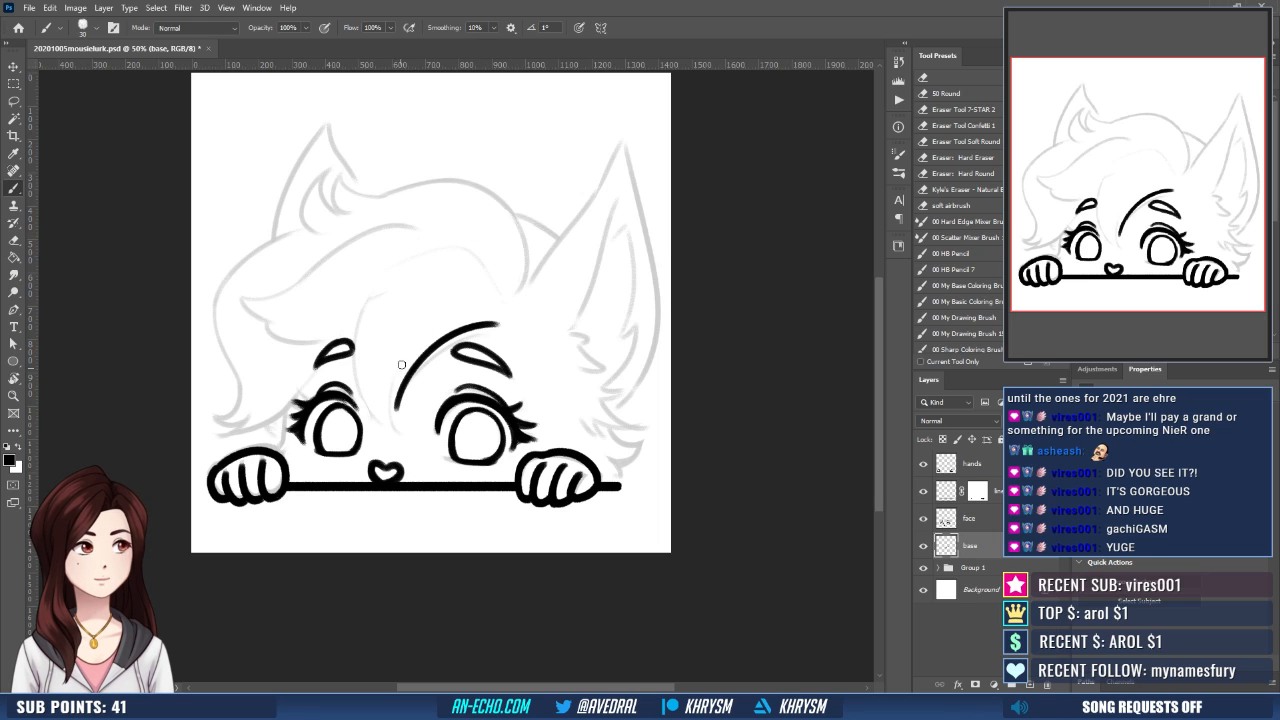
- Ink the inner fold of the bangs and the long curved strand running down to a point between the eyes
mouse_move(401, 365)
mouse_down()
mouse_move(397, 408)
mouse_move(399, 396)
mouse_move(410, 432)
mouse_up()
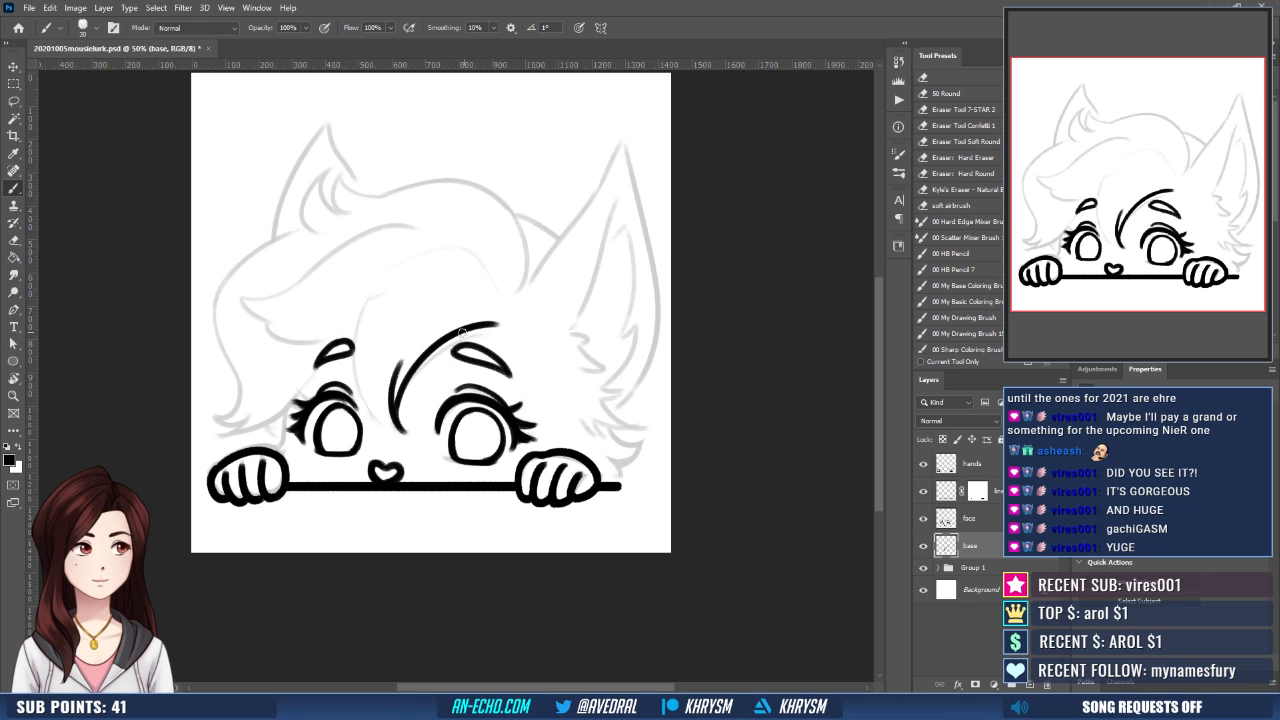
drag(461, 334, 500, 333)
key(ctrl+z)
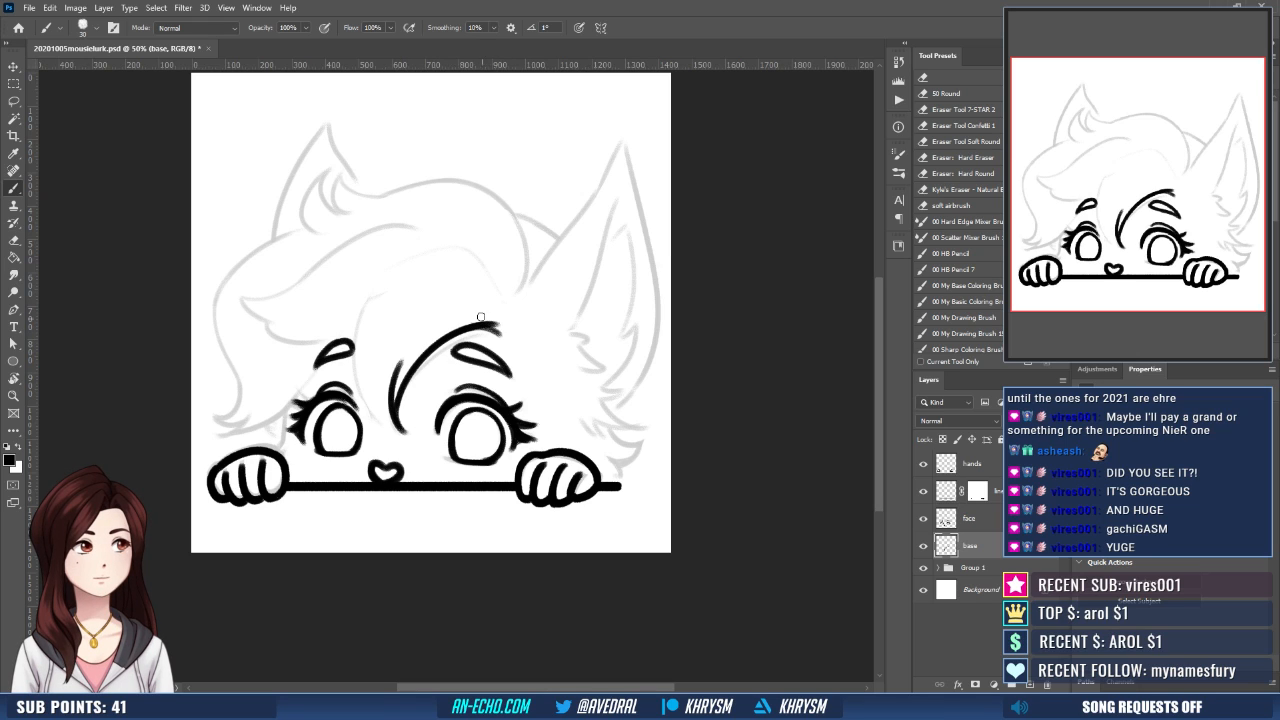
mouse_move(385, 283)
mouse_down()
mouse_move(350, 362)
mouse_move(405, 438)
mouse_up()
scroll(433, 352, up, 1)
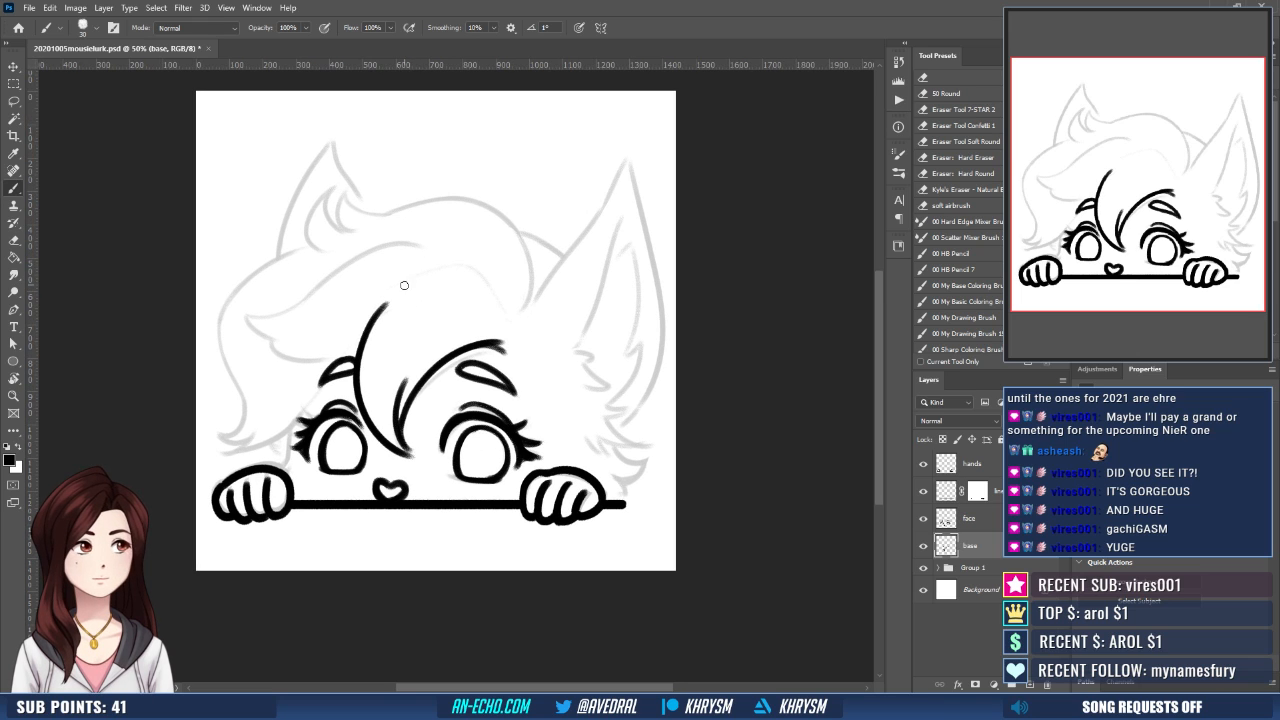
- On the base layer, ink the curved hair strand arching above the bangs toward the larger ear, redoing the stroke once
mouse_move(405, 285)
mouse_down()
mouse_move(472, 266)
mouse_move(508, 316)
mouse_up()
key(ctrl+z)
mouse_move(408, 284)
mouse_down()
mouse_move(498, 298)
mouse_move(533, 341)
mouse_up()
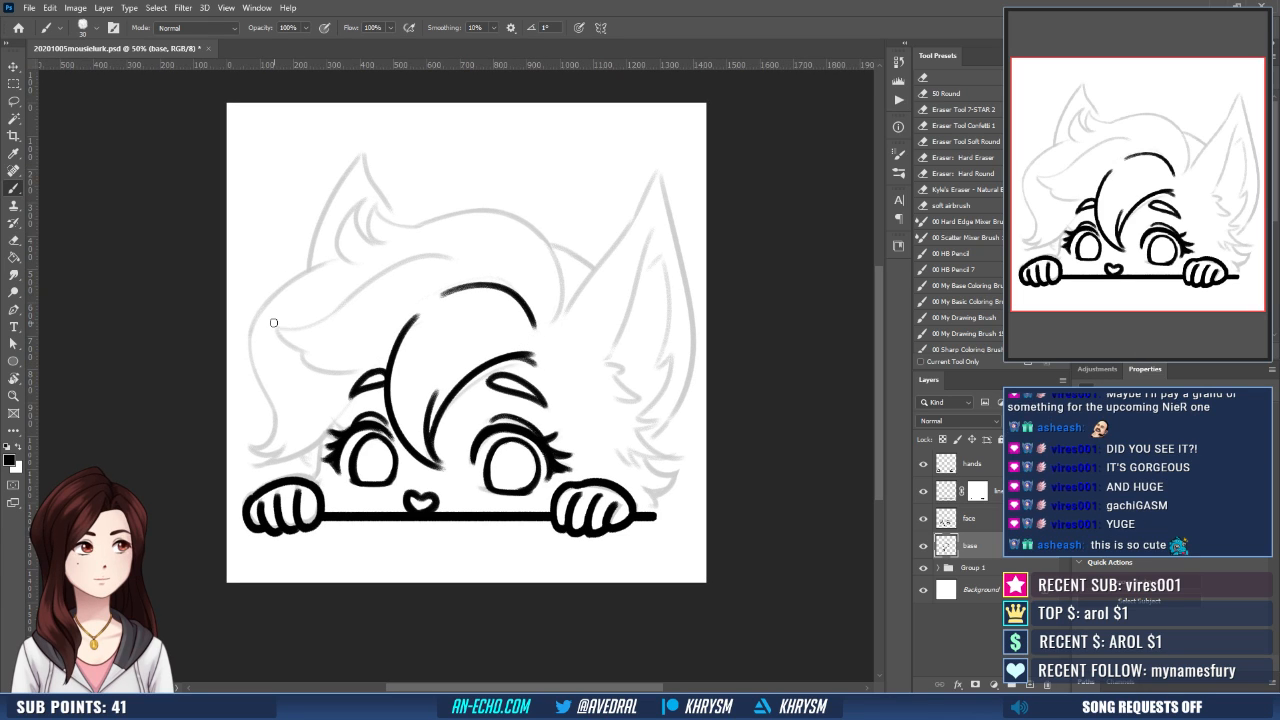
- Ink the upper curve and notched lower edge of the swept bang lock above the smaller eye, redoing strokes until they fit
mouse_move(274, 327)
mouse_down()
mouse_move(370, 275)
mouse_move(450, 258)
mouse_up()
mouse_move(274, 326)
mouse_down()
mouse_move(330, 351)
mouse_move(318, 347)
mouse_move(317, 368)
mouse_move(368, 372)
mouse_move(385, 353)
mouse_up()
key(ctrl+z)
key(ctrl+z)
key(ctrl+z)
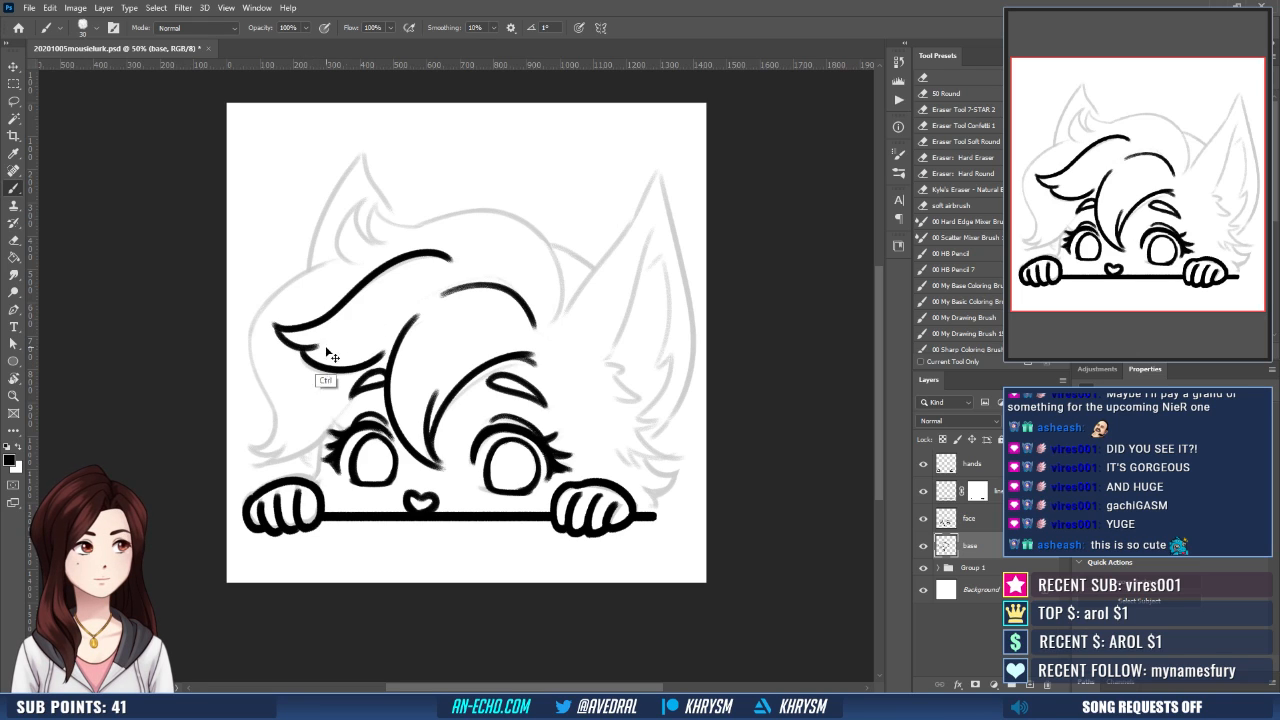
key(ctrl+z)
drag(302, 350, 385, 359)
- Ink the inner edge of the side hair from beneath the swept lock down to its pointed tip above the hand
drag(498, 391, 508, 385)
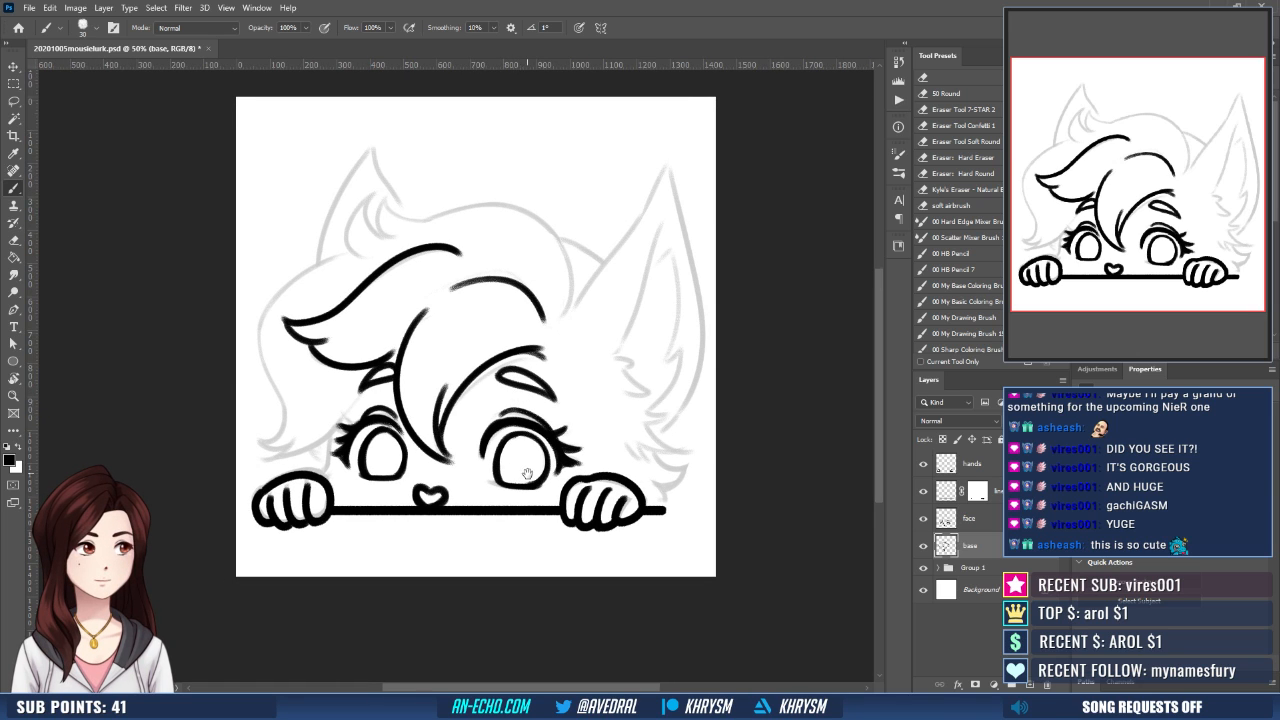
mouse_move(482, 479)
mouse_down()
mouse_move(497, 499)
mouse_move(458, 484)
mouse_up()
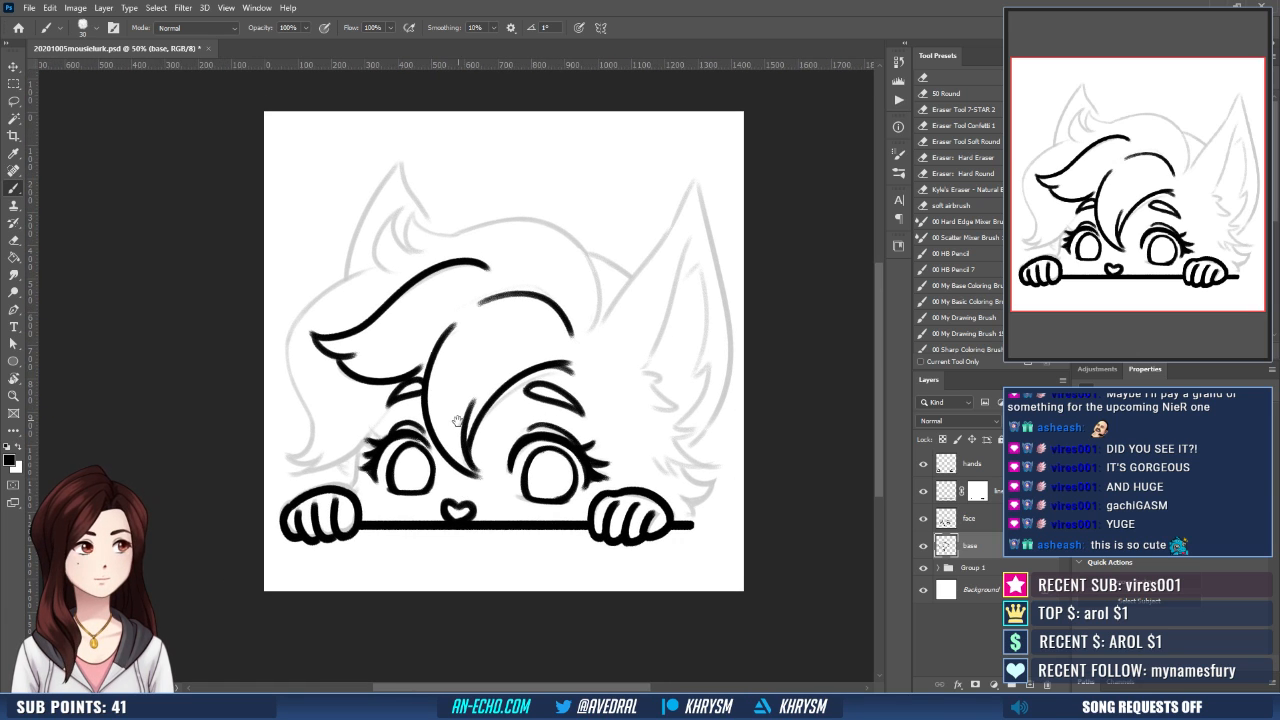
drag(457, 421, 468, 415)
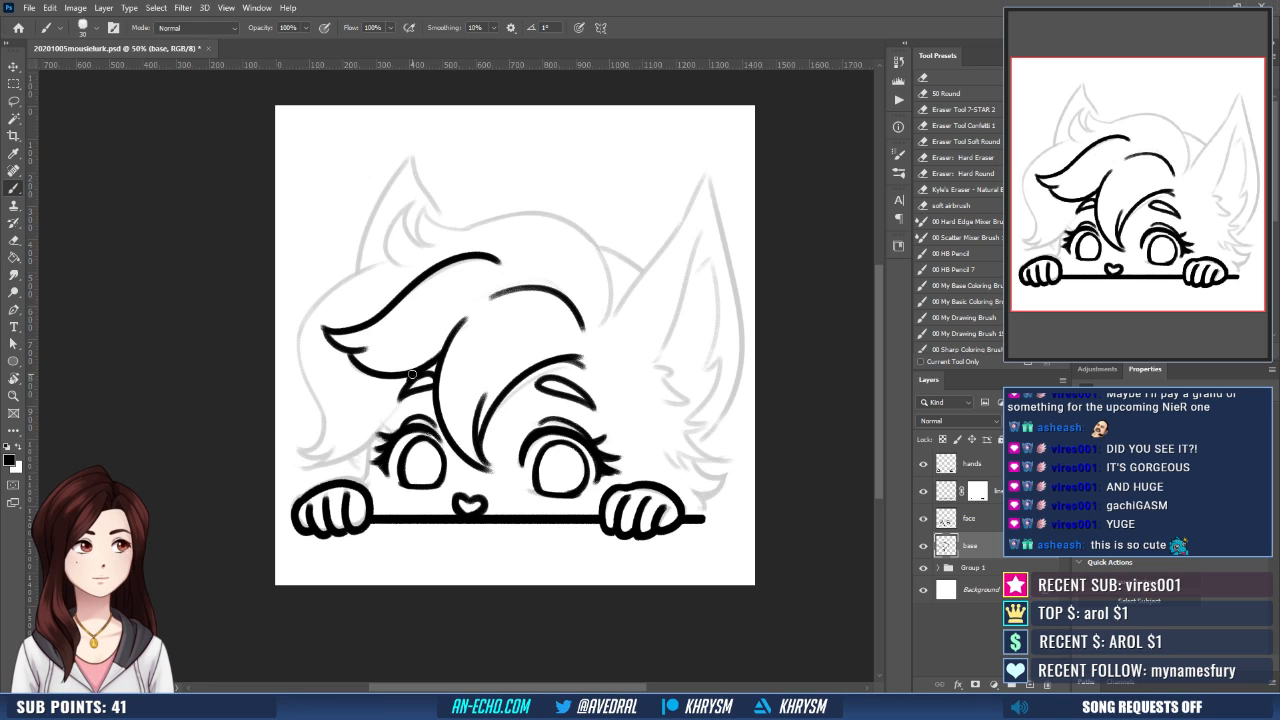
drag(412, 376, 313, 464)
drag(422, 404, 430, 395)
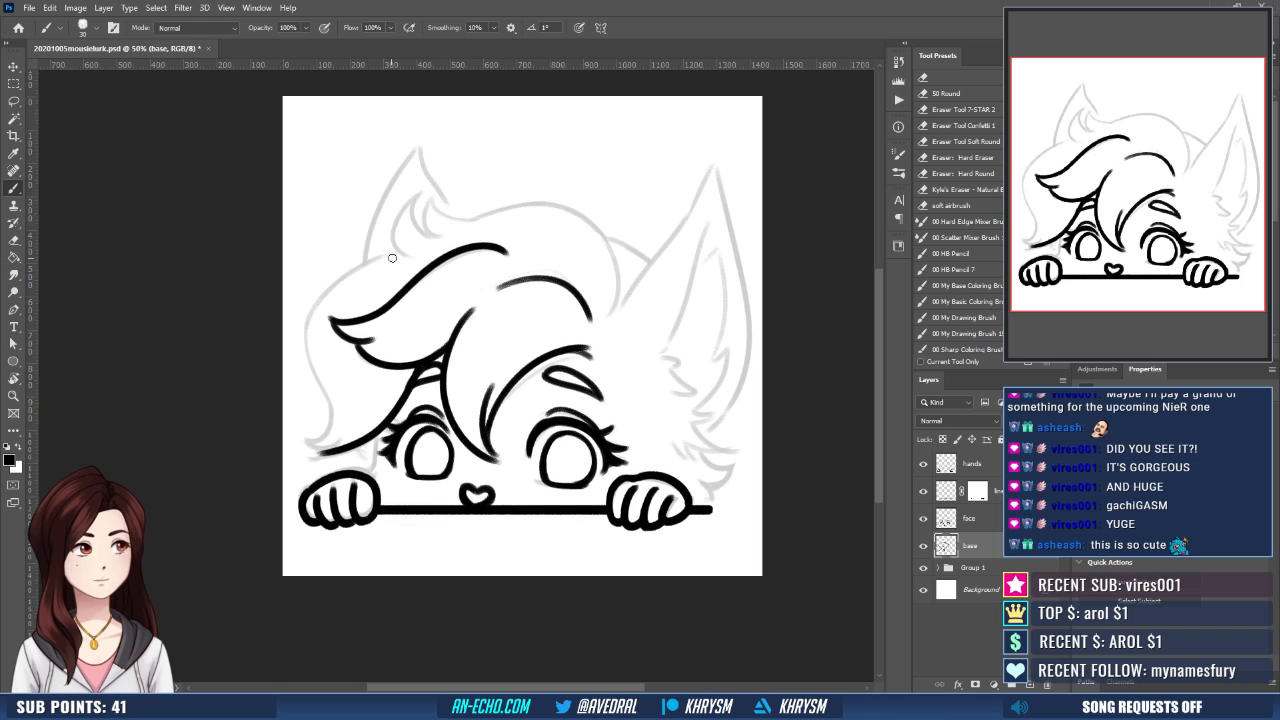
- Ink the side hair's long outer contour from below the smaller ear down to its tip, redoing the stroke until it fits
drag(396, 253, 305, 375)
key(ctrl+z)
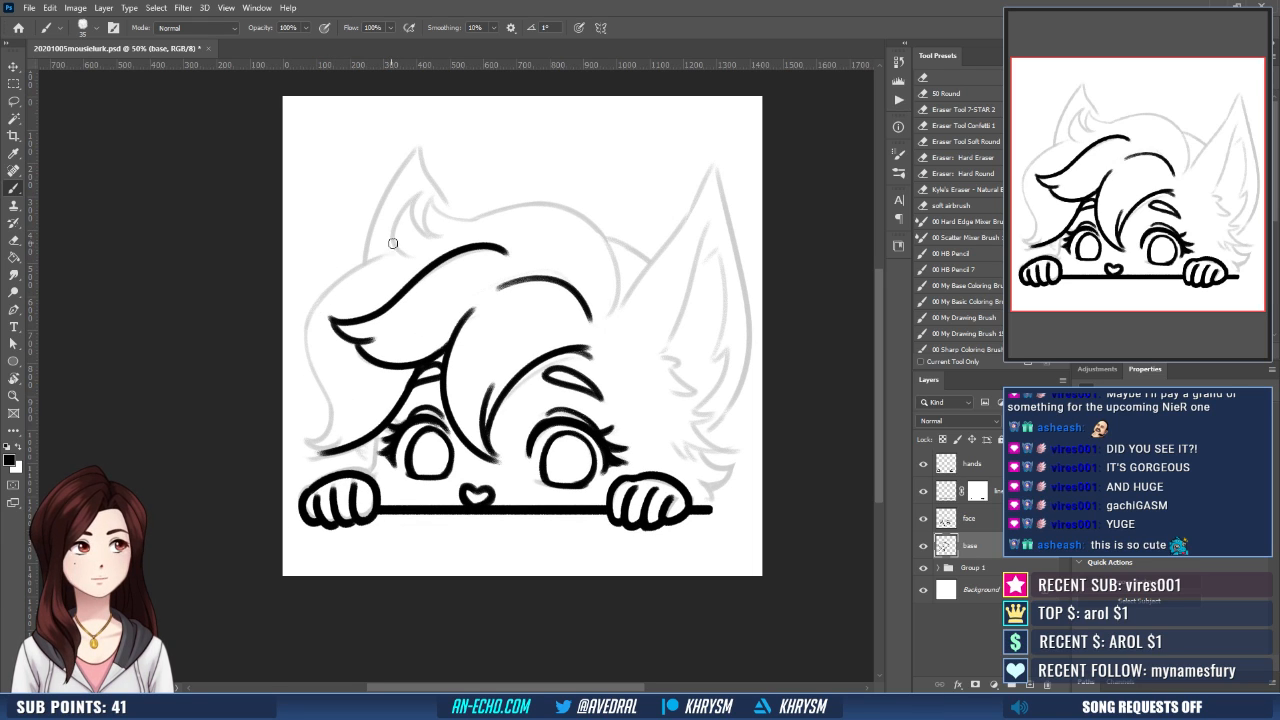
mouse_move(396, 251)
mouse_down()
mouse_move(354, 268)
mouse_move(305, 400)
mouse_up()
key(ctrl+z)
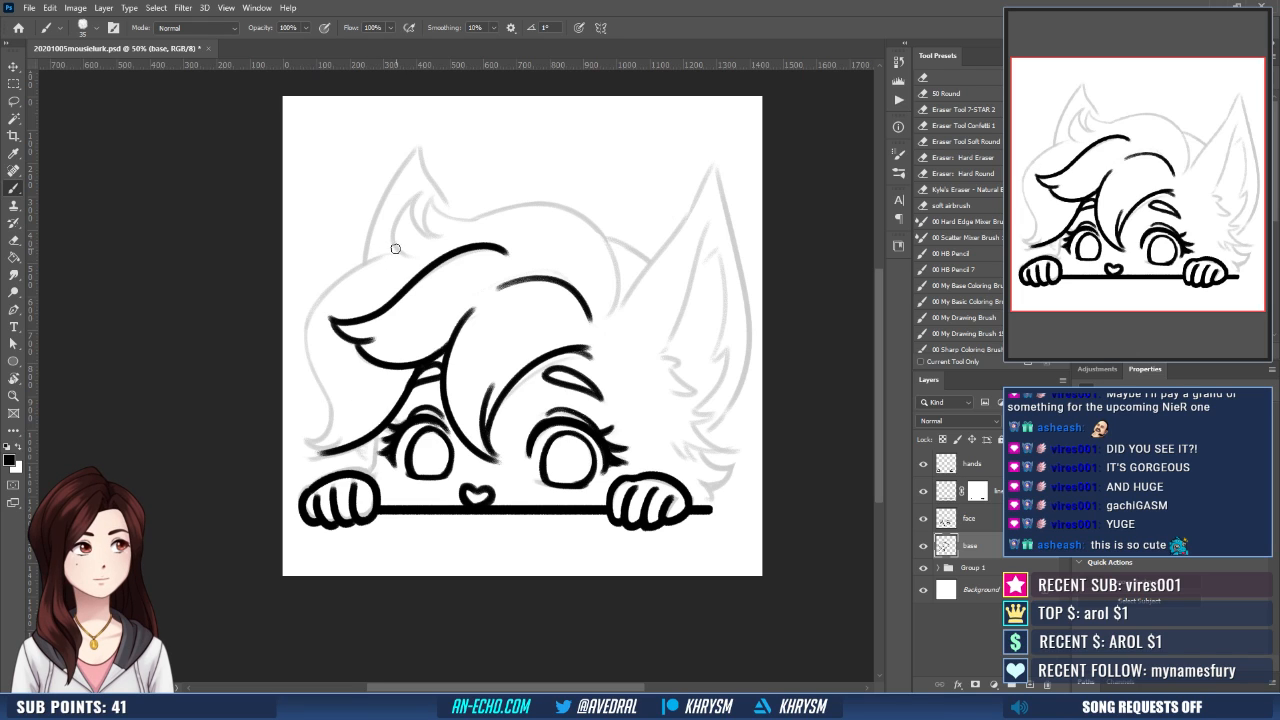
mouse_move(396, 249)
mouse_down()
mouse_move(340, 273)
mouse_move(339, 407)
mouse_move(318, 442)
mouse_move(305, 436)
mouse_move(331, 430)
mouse_move(315, 437)
mouse_move(337, 452)
mouse_move(412, 435)
mouse_move(440, 410)
mouse_move(405, 462)
mouse_up()
key(ctrl+z)
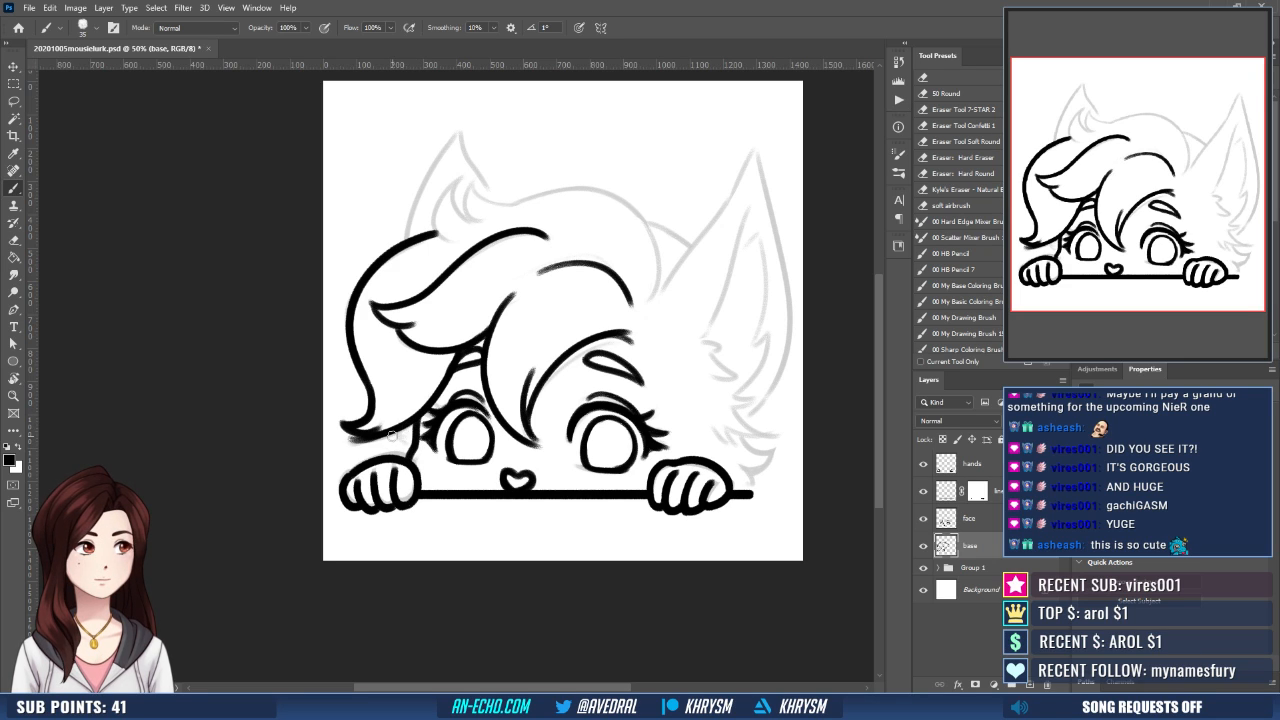
- Ink the small fur tuft between the side hair's tip and the hand below it, undoing a stray stroke
mouse_move(410, 422)
mouse_down()
mouse_move(386, 446)
mouse_move(402, 455)
mouse_up()
drag(605, 508, 610, 507)
key(ctrl+z)
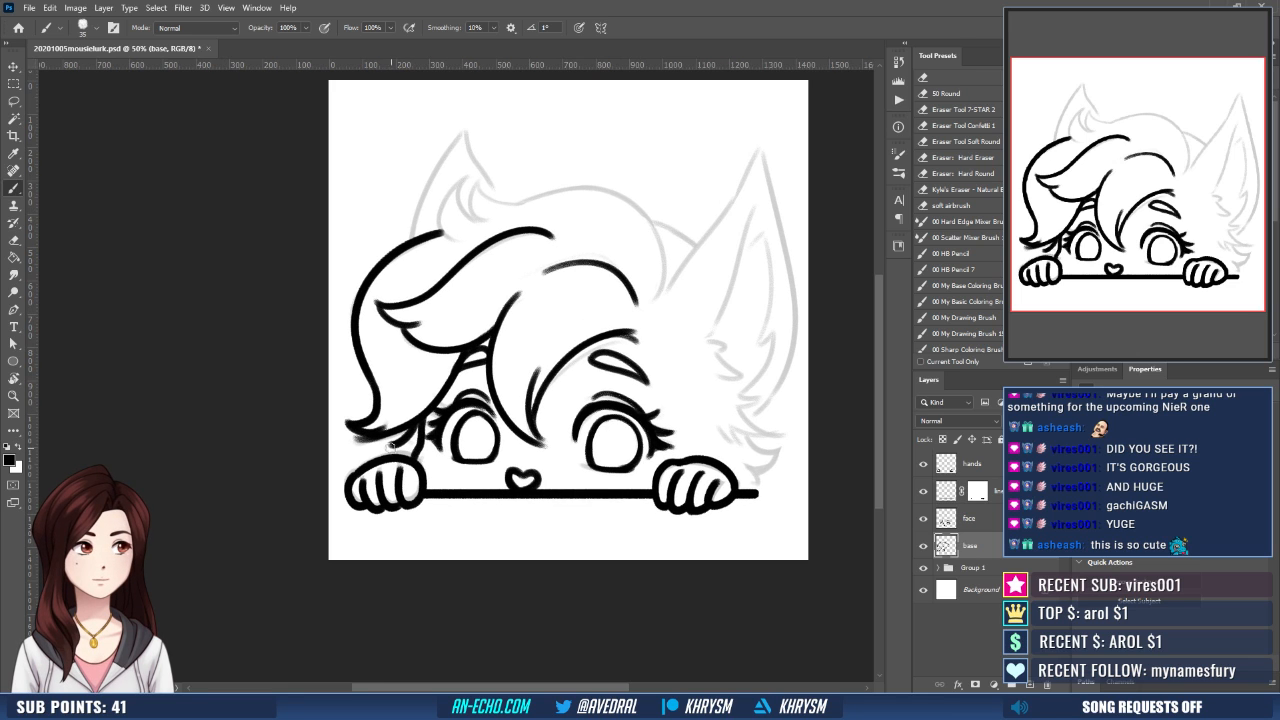
drag(389, 446, 408, 450)
drag(608, 500, 558, 502)
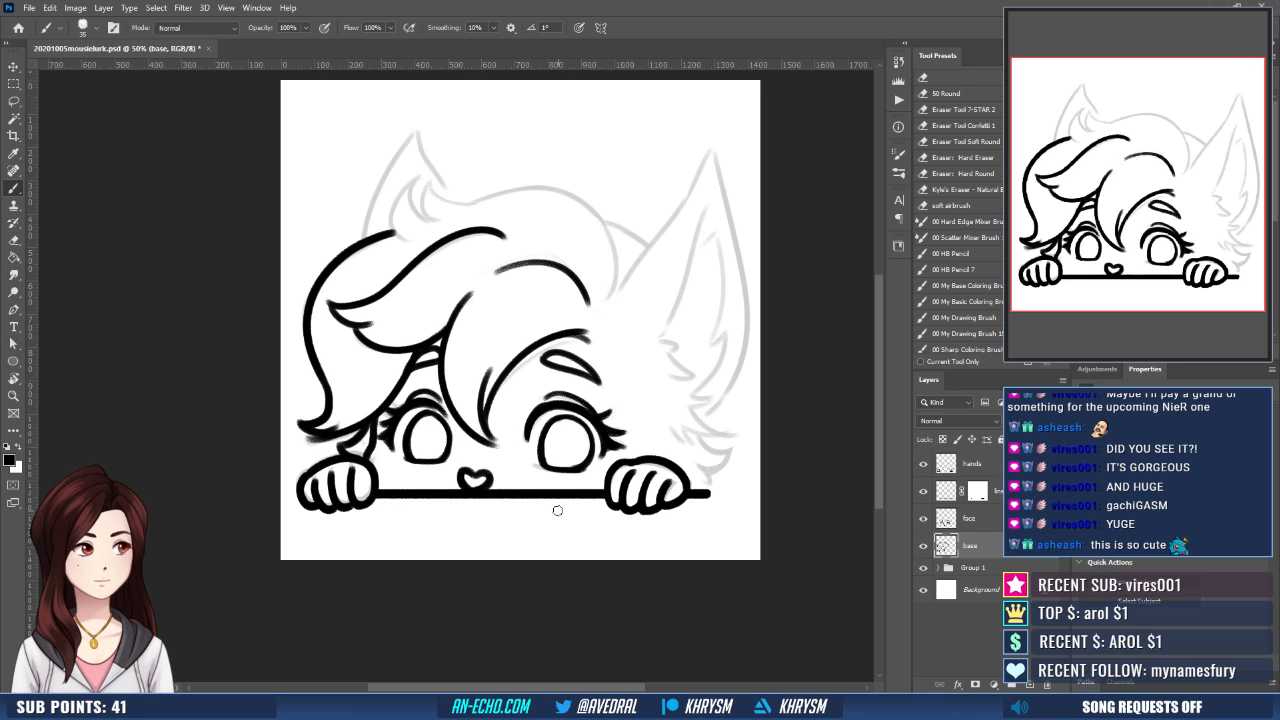
- Ink the curled hair tuft in front of the smaller ear, including its short inner strokes
drag(561, 341, 551, 393)
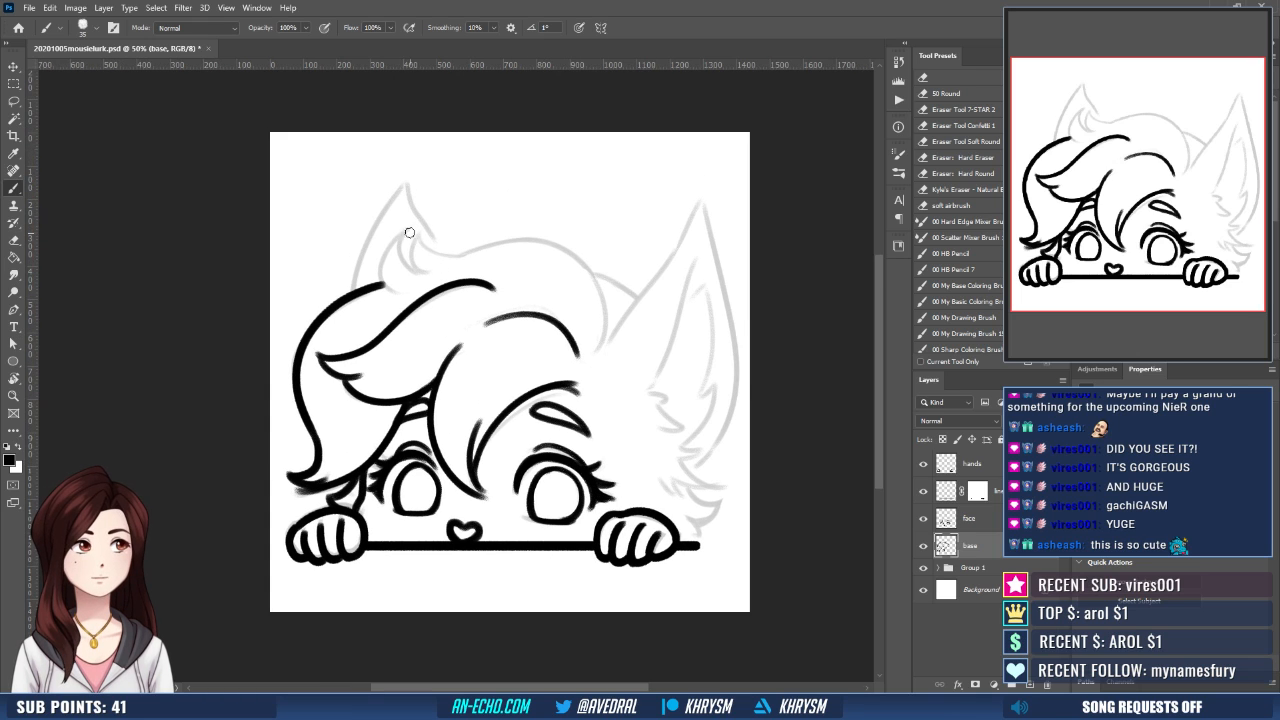
mouse_move(411, 228)
mouse_down()
mouse_move(430, 268)
mouse_move(394, 252)
mouse_move(380, 292)
mouse_up()
mouse_move(420, 236)
mouse_down()
mouse_move(414, 260)
mouse_move(430, 270)
mouse_up()
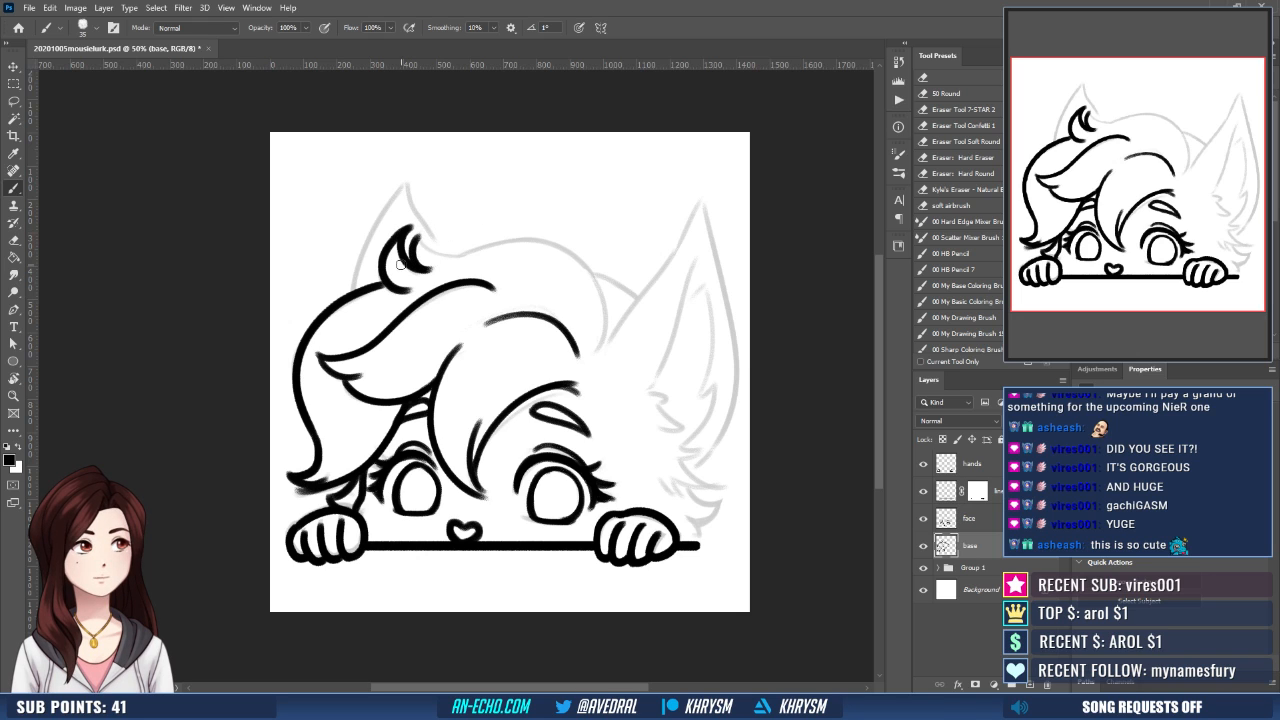
- Ink the crown outline from the curled tuft over the head toward the larger ear, redoing the long curve until it fits
drag(508, 292, 470, 315)
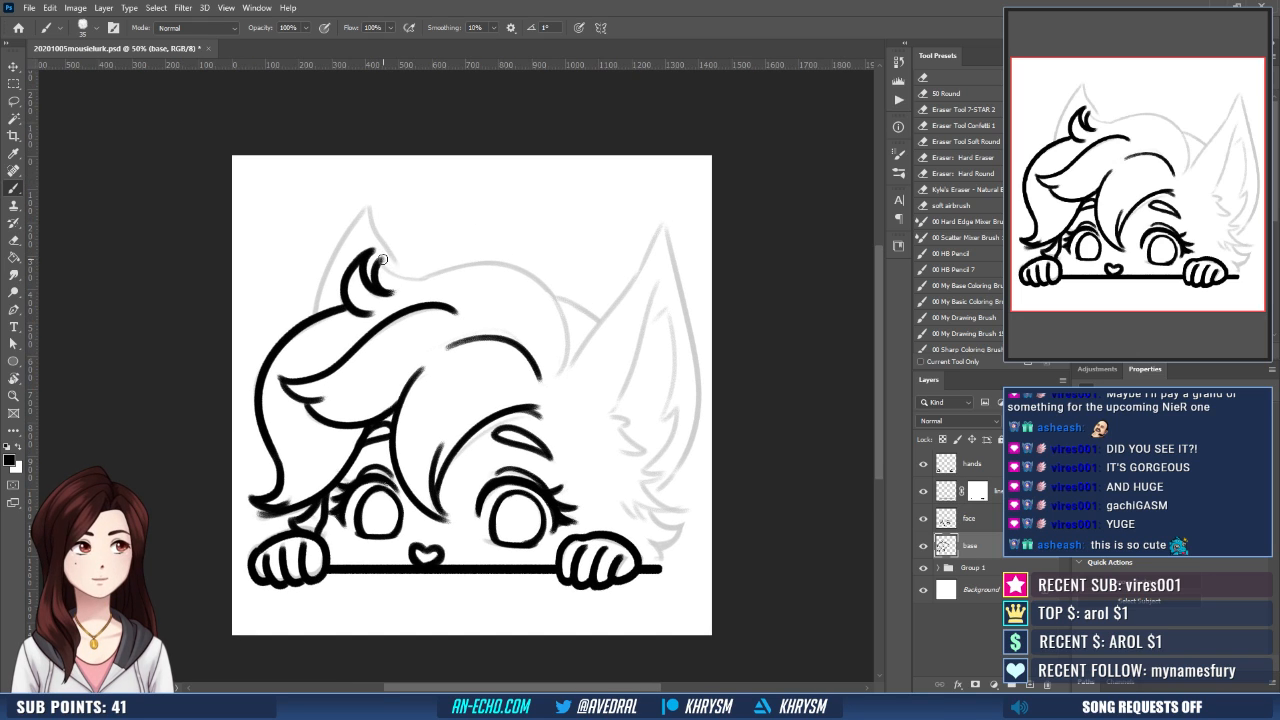
mouse_move(382, 259)
mouse_down()
mouse_move(432, 276)
mouse_move(466, 266)
mouse_move(558, 347)
mouse_up()
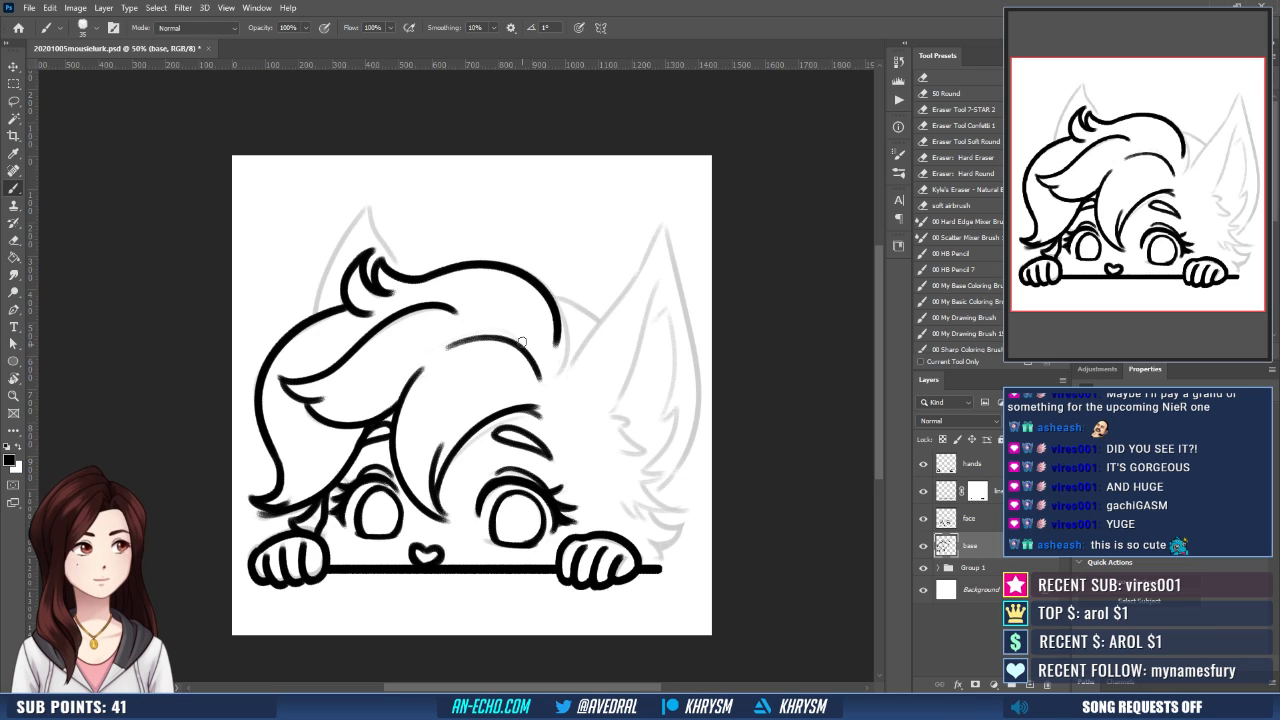
key(ctrl+z)
mouse_move(426, 279)
mouse_down()
mouse_move(485, 265)
mouse_move(562, 382)
mouse_up()
key(ctrl+z)
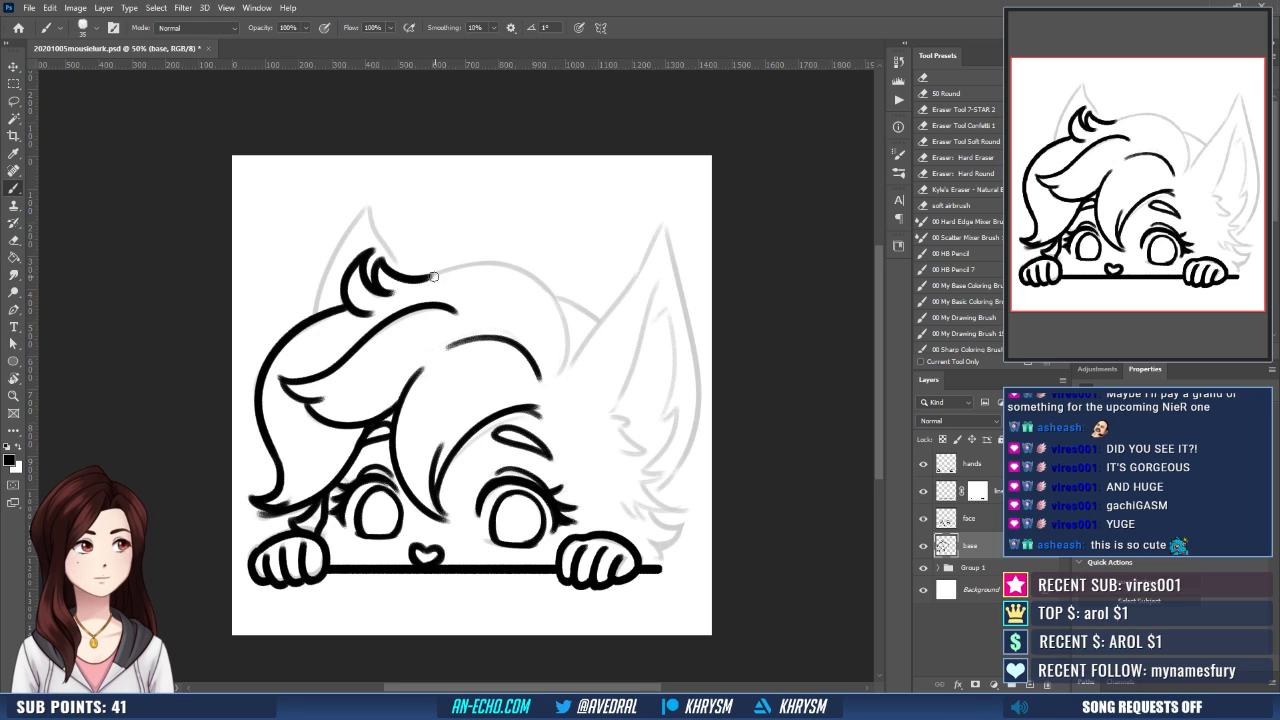
mouse_move(426, 279)
mouse_down()
mouse_move(448, 269)
mouse_move(574, 376)
mouse_move(606, 356)
mouse_move(561, 350)
mouse_move(576, 354)
mouse_up()
- Mirror the canvas view and use Liquify with a smaller brush to nudge the crown's curve near the larger ear inward
key(ctrl+shift+h)
drag(600, 280, 603, 282)
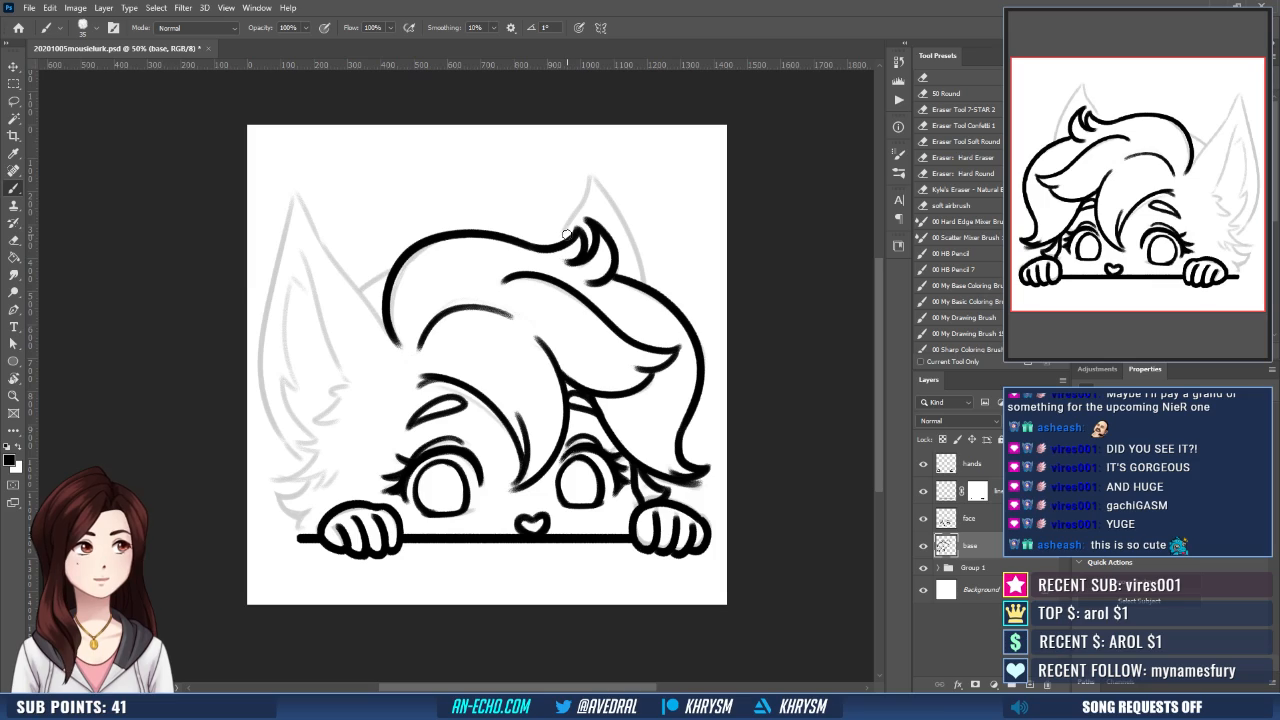
click(183, 8)
click(221, 112)
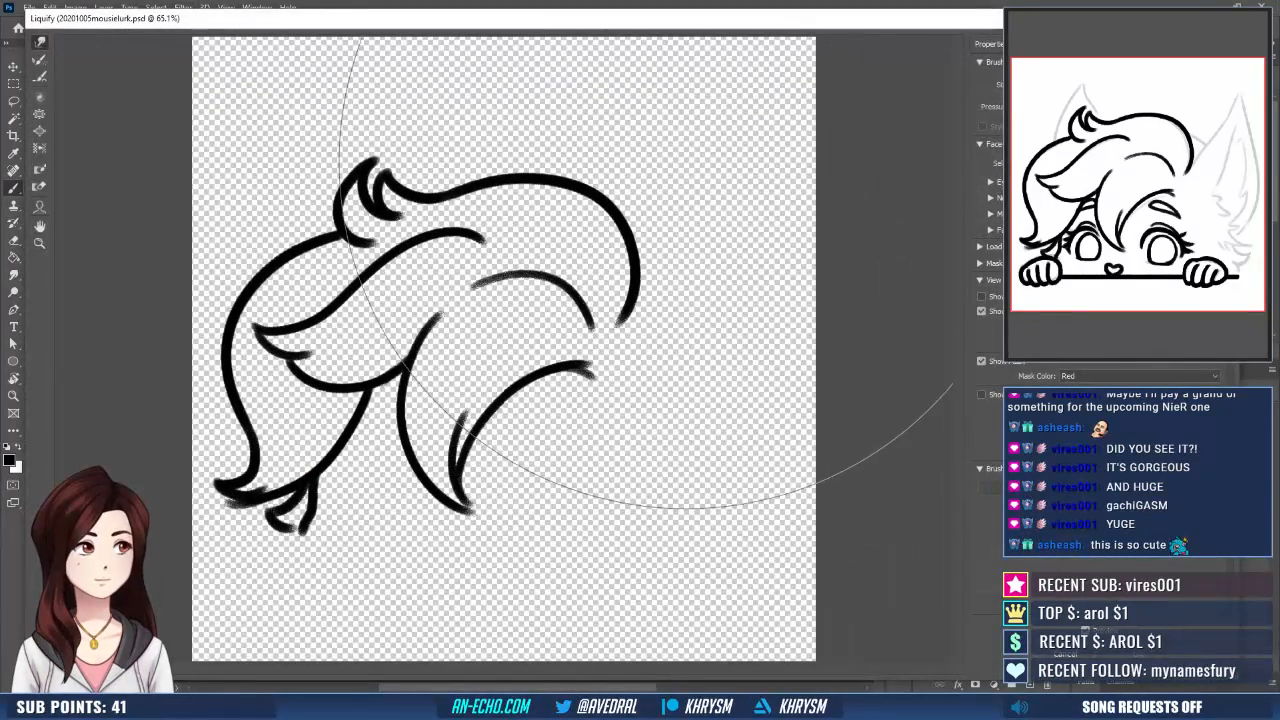
key(bracketleft)
key(bracketleft)
key(bracketleft)
key(bracketleft)
key(bracketleft)
key(bracketleft)
key(bracketleft)
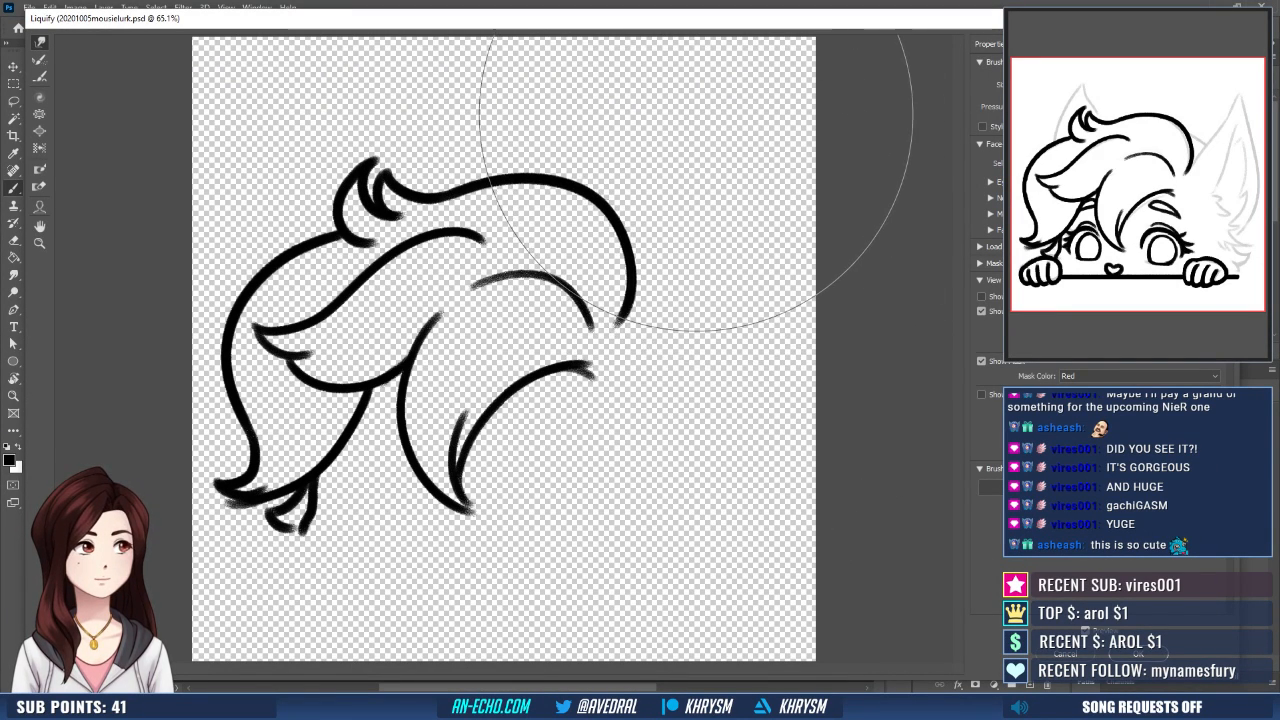
key(Return)
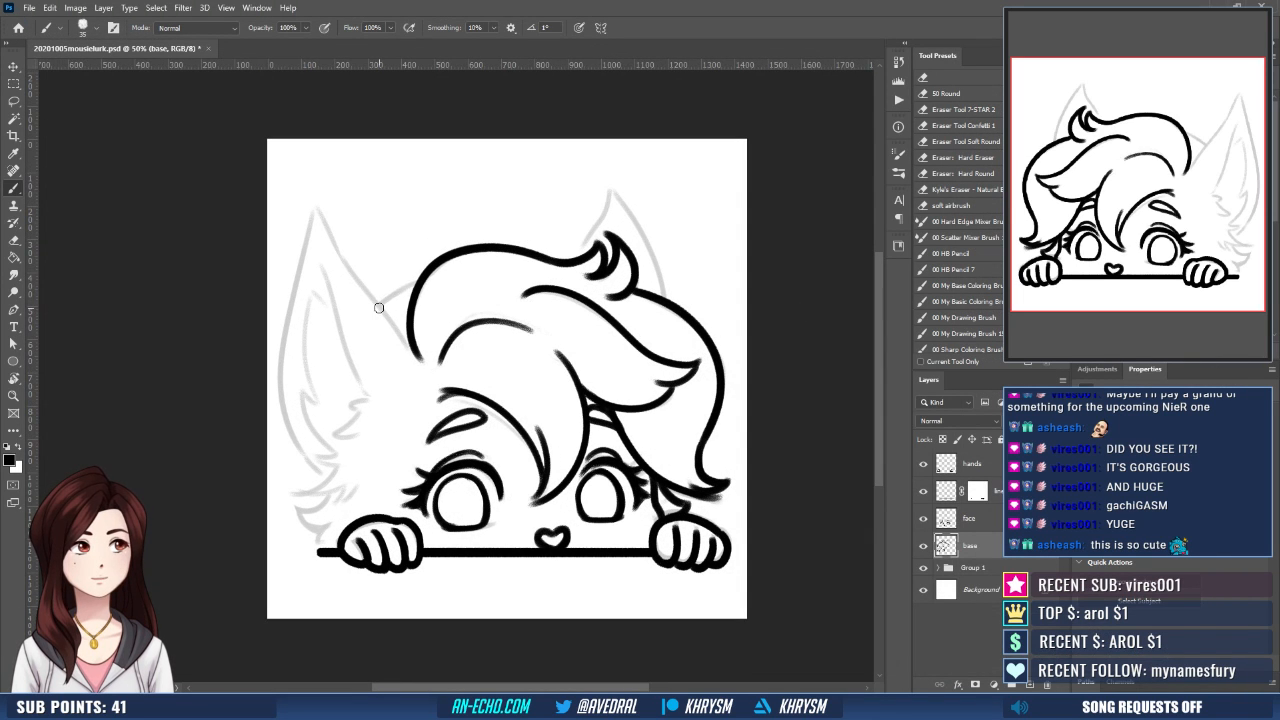
- Ink the short head curve beside the larger ear and both outer edges of that ear, redoing the head-side edge
drag(379, 307, 422, 281)
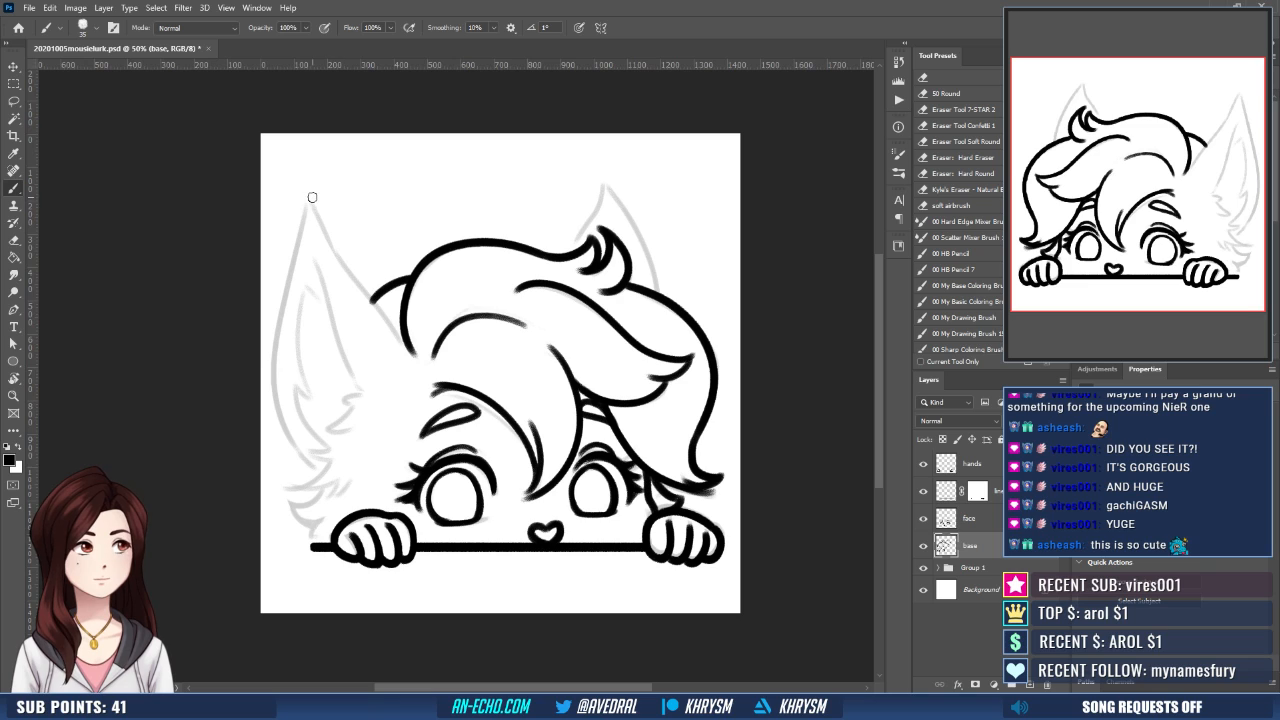
drag(312, 197, 371, 300)
key(ctrl+z)
drag(312, 197, 410, 357)
key(ctrl+z)
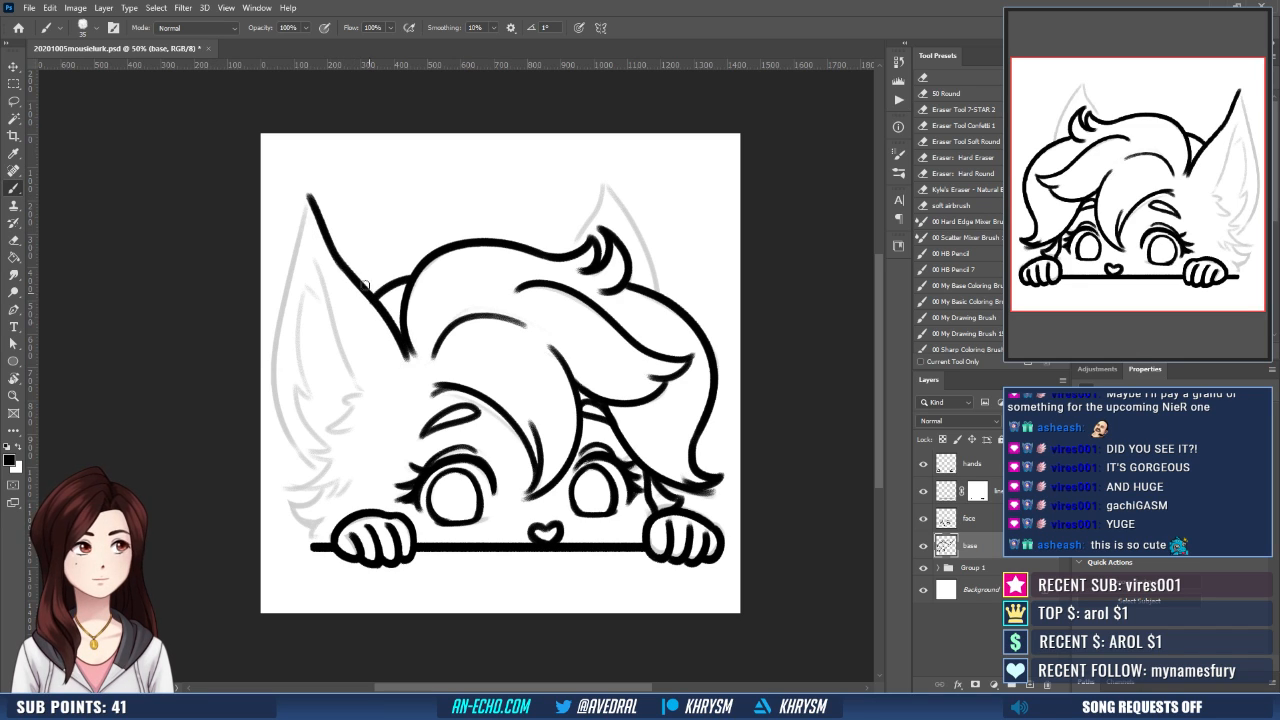
mouse_move(307, 194)
mouse_down()
mouse_move(288, 290)
mouse_move(311, 468)
mouse_up()
- Ink both edges of the smaller ear from its tip down to the hair, redoing the strokes until they fit
mouse_move(583, 224)
mouse_down()
mouse_move(576, 196)
mouse_move(525, 229)
mouse_move(549, 188)
mouse_move(588, 289)
mouse_up()
key(ctrl+z)
key(r)
mouse_move(682, 412)
mouse_down()
mouse_move(694, 288)
mouse_move(421, 214)
mouse_move(546, 309)
mouse_up()
key(b)
drag(336, 420, 449, 314)
key(ctrl+z)
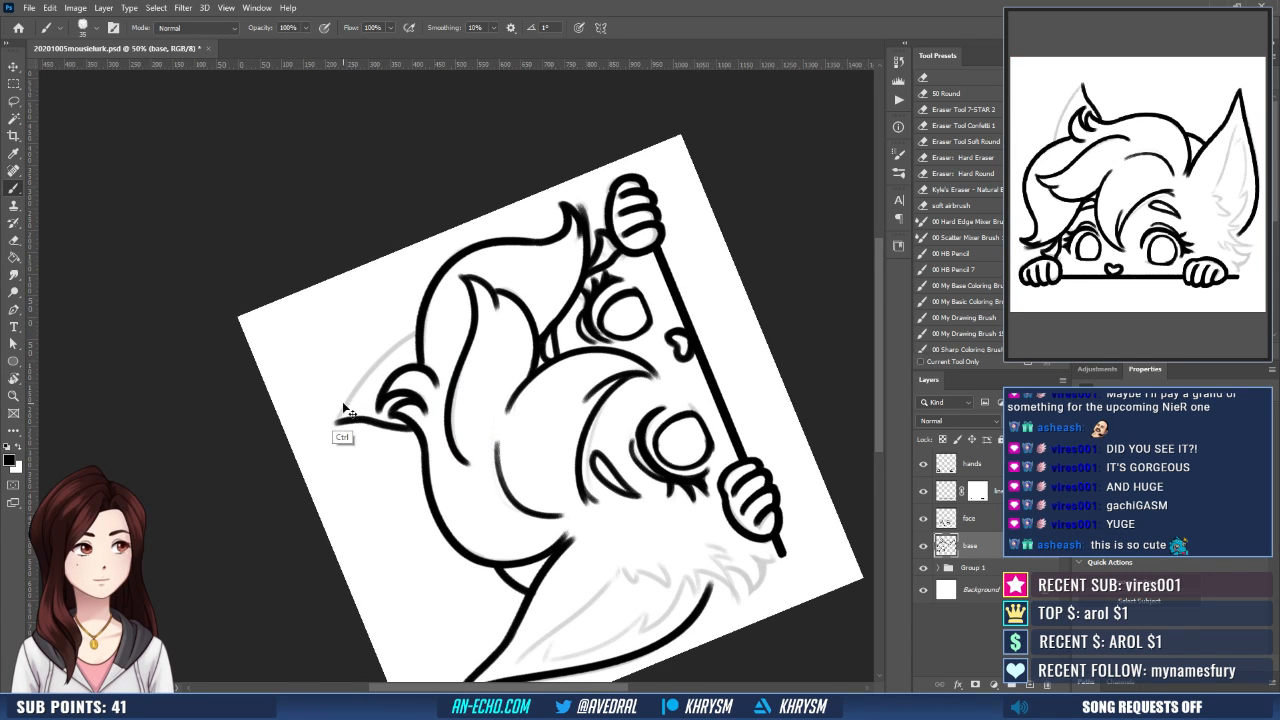
drag(338, 420, 448, 316)
key(ctrl+z)
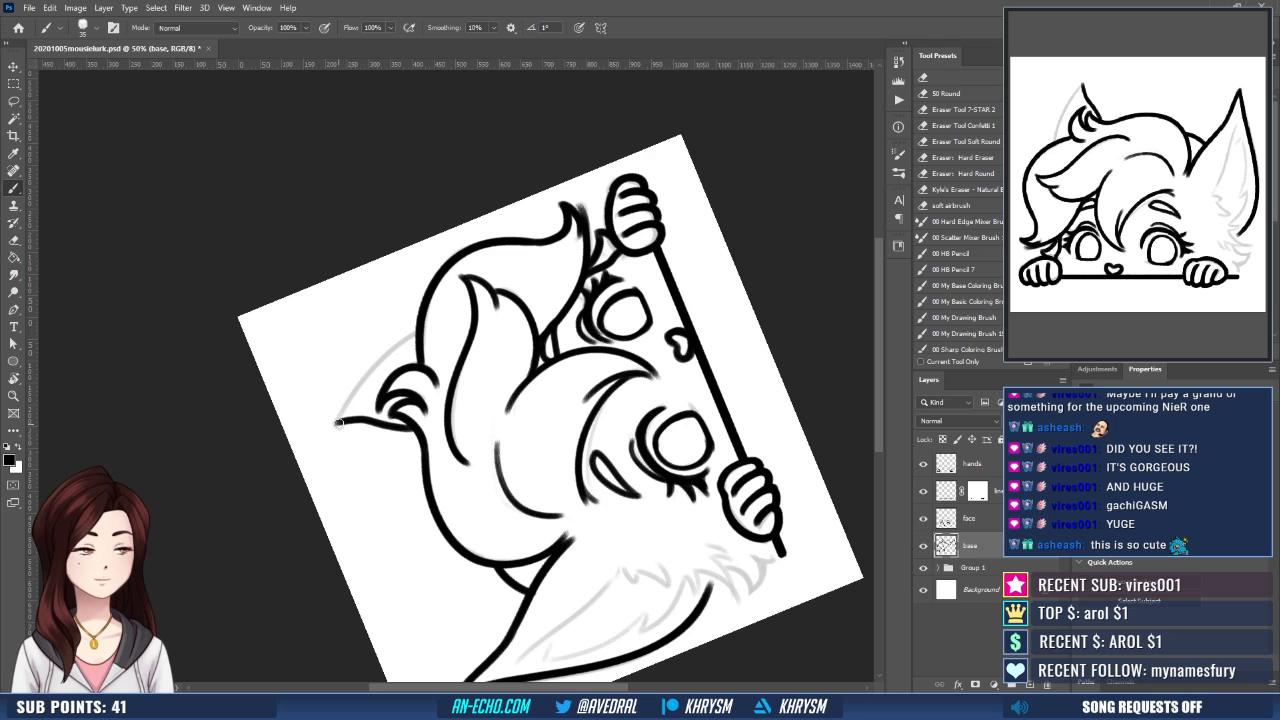
mouse_move(337, 422)
mouse_down()
mouse_move(433, 311)
mouse_move(430, 323)
mouse_up()
key(e)
key(Escape)
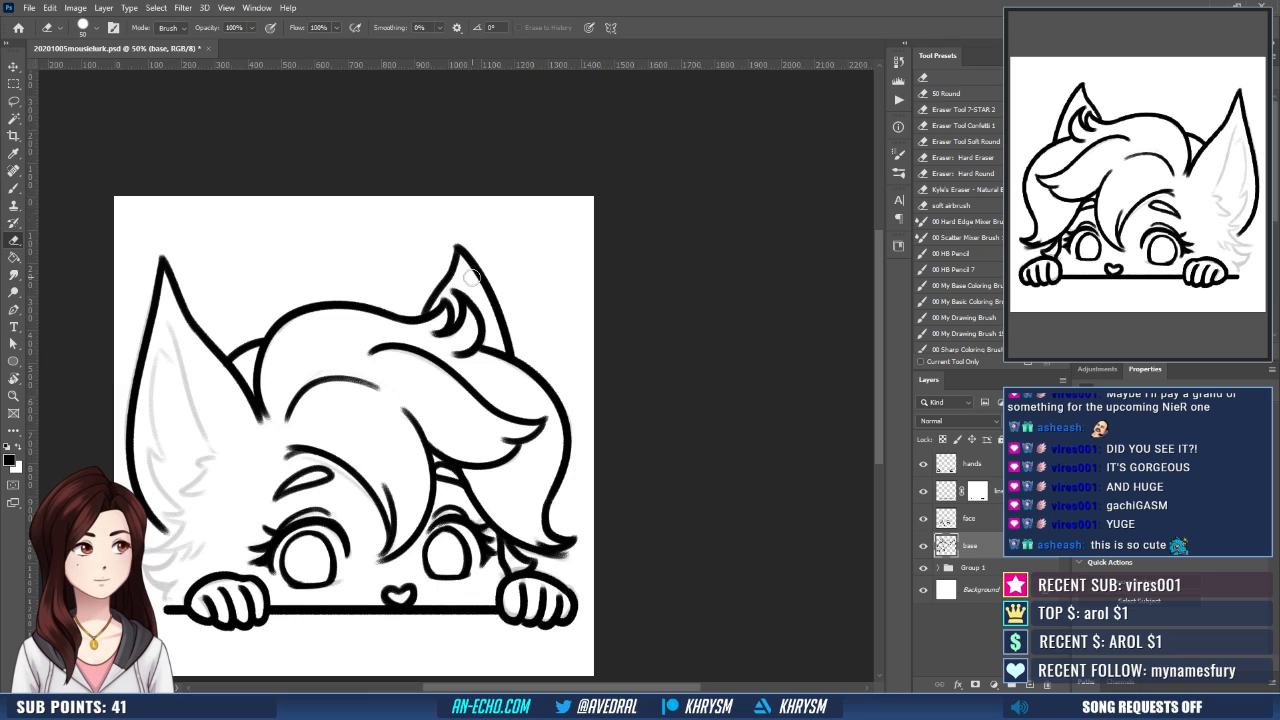
- Ink the head-side inner line of the larger ear from near the tip to the fur, redoing the stroke once
drag(508, 482, 610, 424)
key(b)
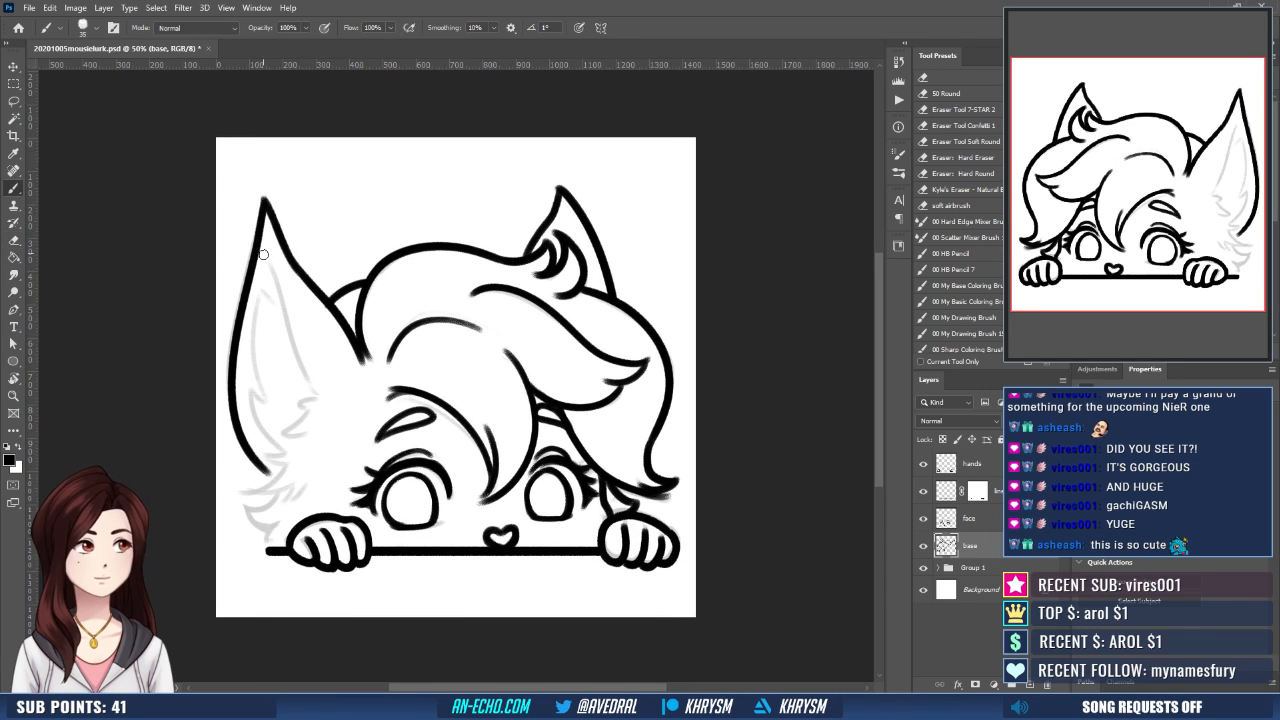
drag(264, 249, 324, 404)
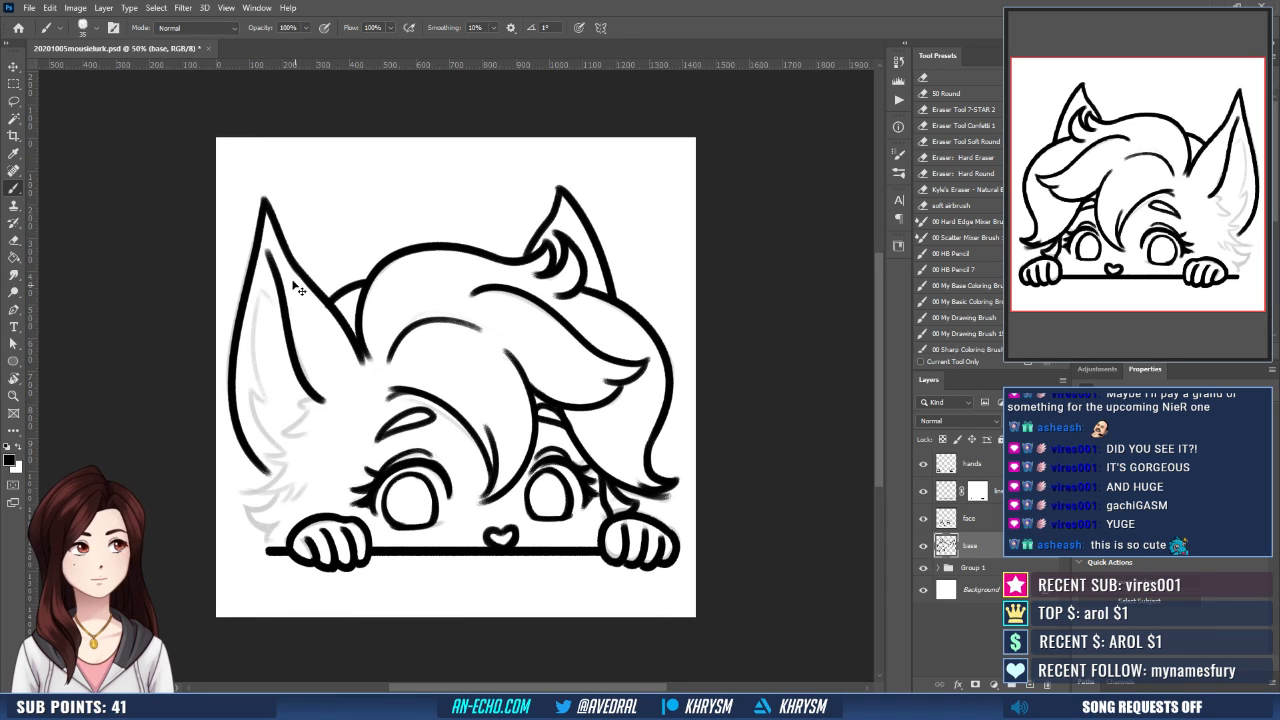
key(ctrl+z)
mouse_move(265, 245)
mouse_down()
mouse_move(293, 345)
mouse_move(332, 398)
mouse_up()
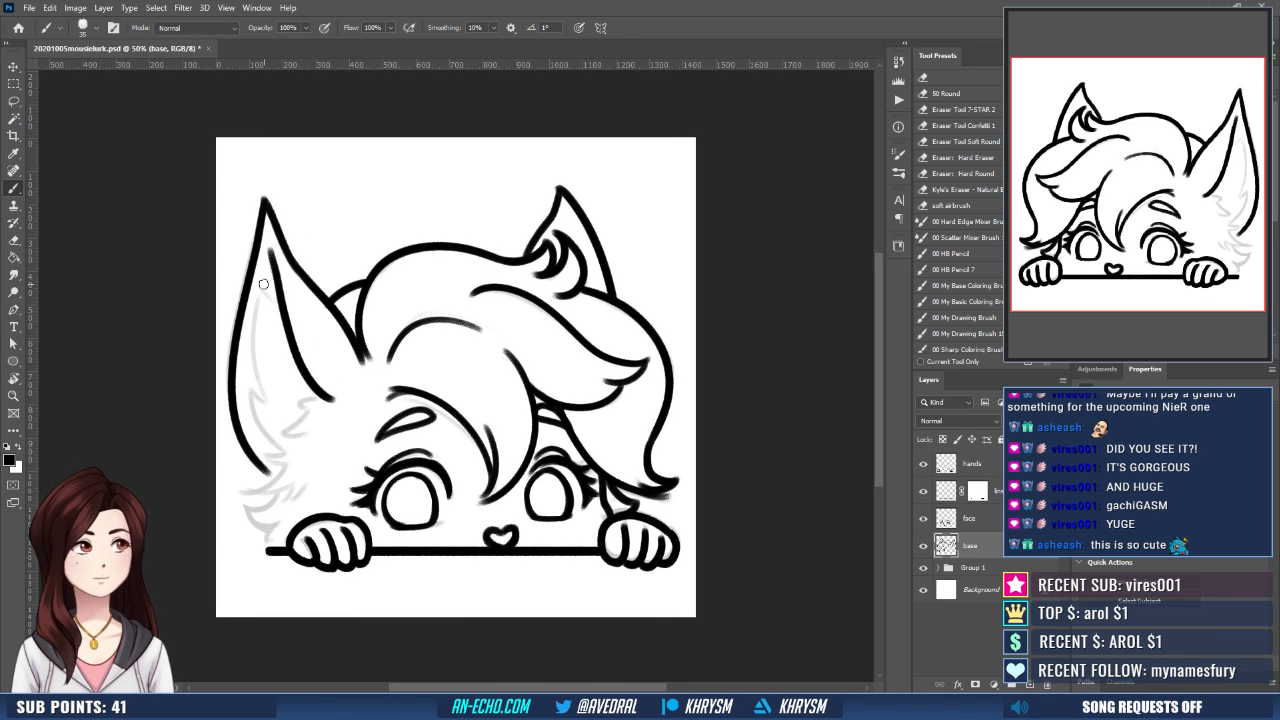
- Ink the outer-side inner line of the larger ear curving down from near the tip, redoing the stroke until it fits
drag(263, 284, 277, 408)
key(ctrl+z)
drag(261, 302, 280, 415)
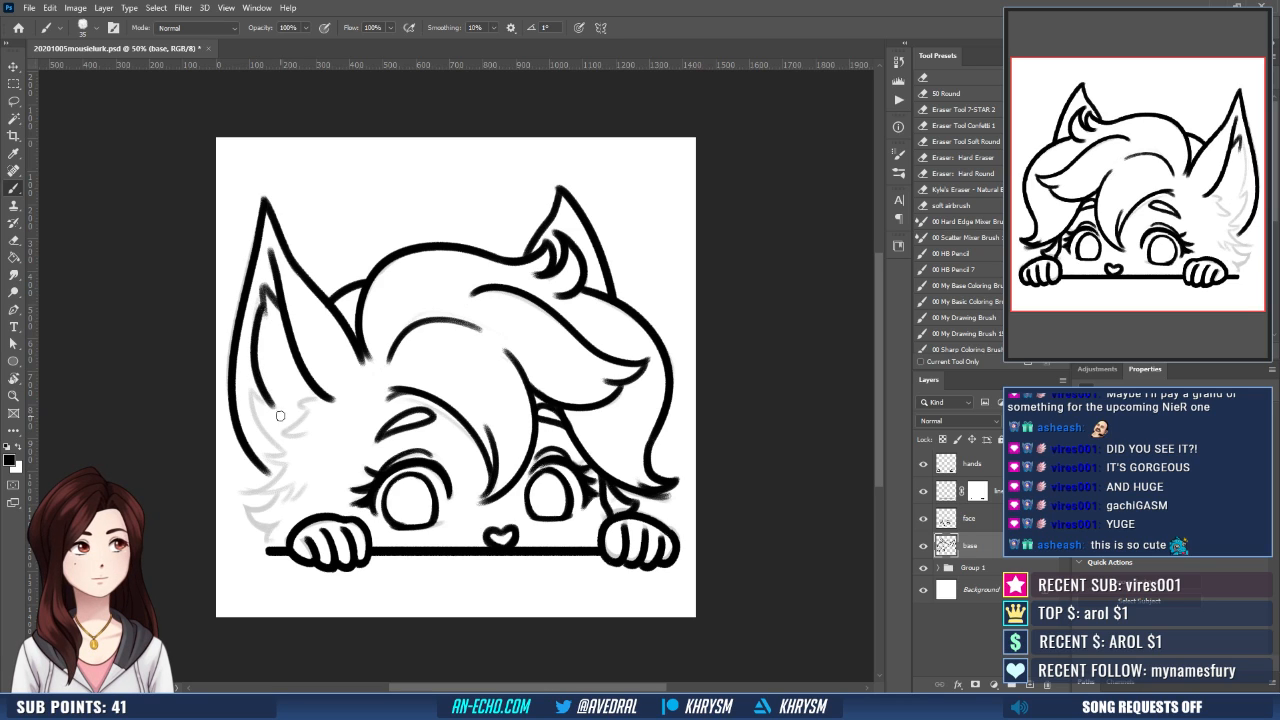
key(ctrl+z)
drag(262, 303, 282, 448)
- Ink the jagged fur tufts at the base of the larger ear's interior, undoing strokes that do not fit
mouse_move(298, 404)
mouse_down()
mouse_move(330, 397)
mouse_move(287, 431)
mouse_move(307, 437)
mouse_up()
key(ctrl+z)
key(ctrl+z)
key(ctrl+z)
- Ink the layered cheek fur tufts from the base of the larger ear down to the ledge line beside the hand
drag(382, 417, 388, 391)
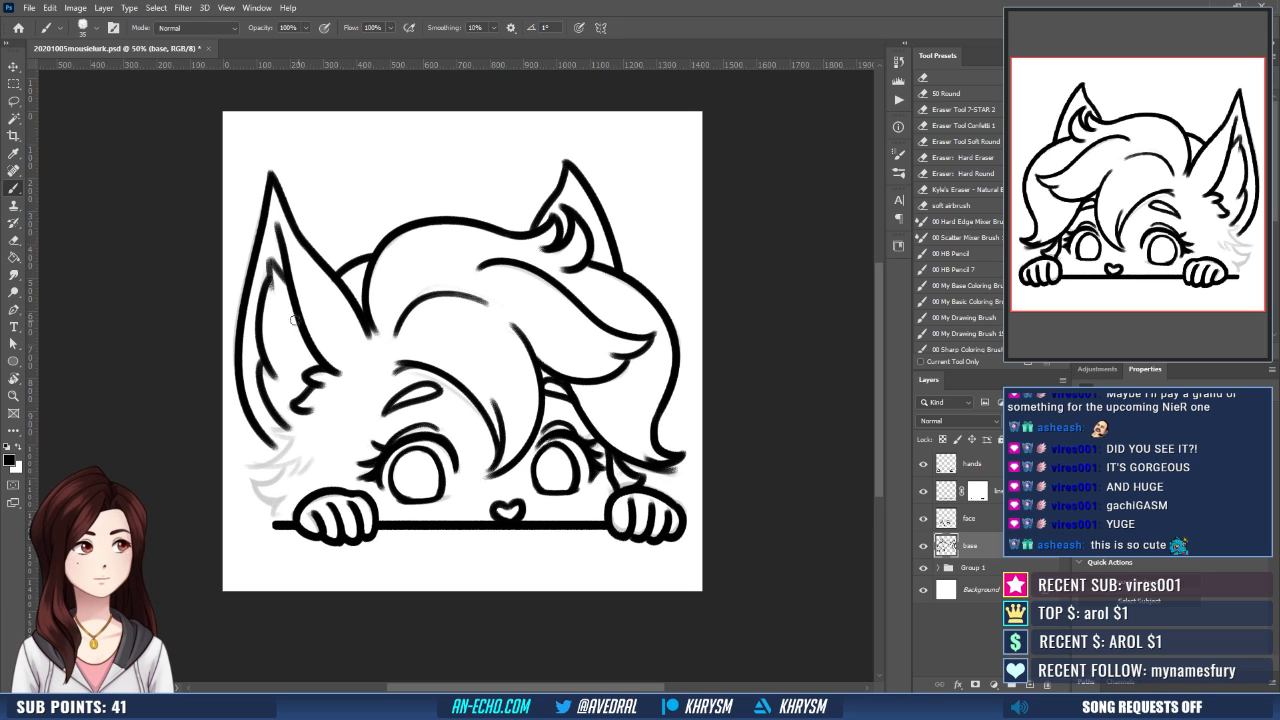
mouse_move(275, 428)
mouse_down()
mouse_move(295, 420)
mouse_move(258, 454)
mouse_move(304, 466)
mouse_move(318, 456)
mouse_up()
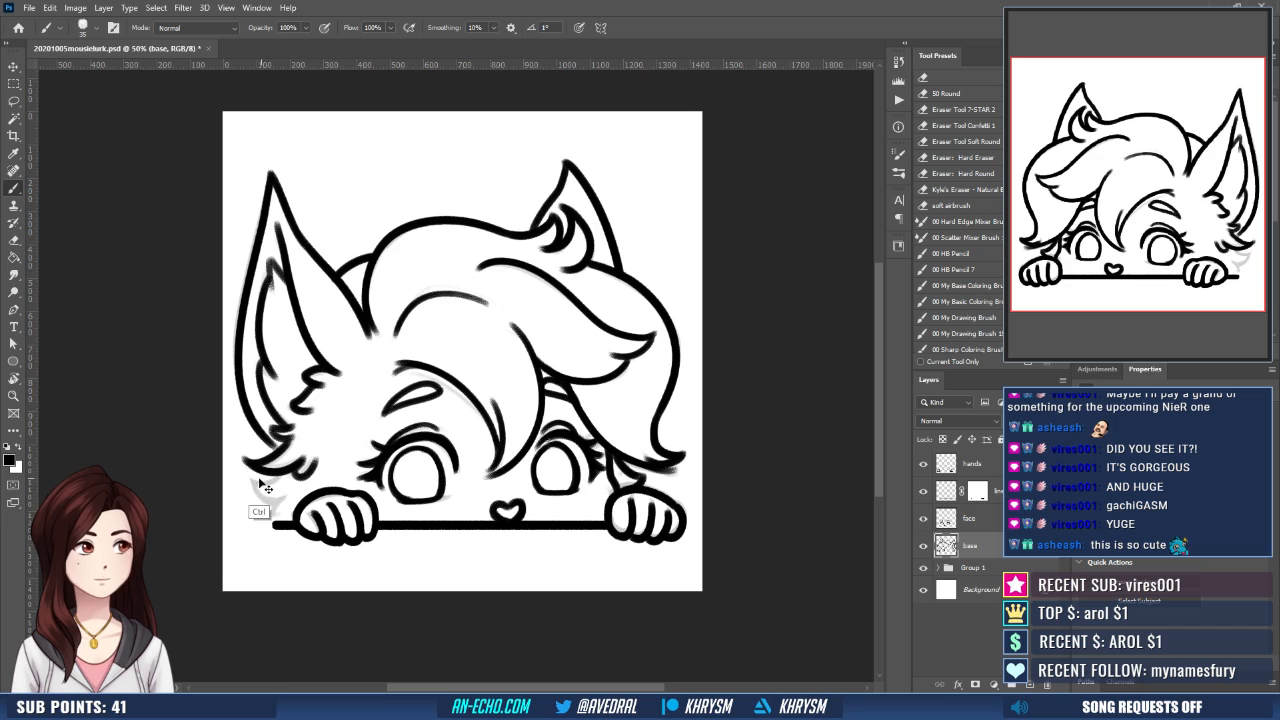
mouse_move(251, 476)
mouse_down()
mouse_move(284, 464)
mouse_move(294, 499)
mouse_up()
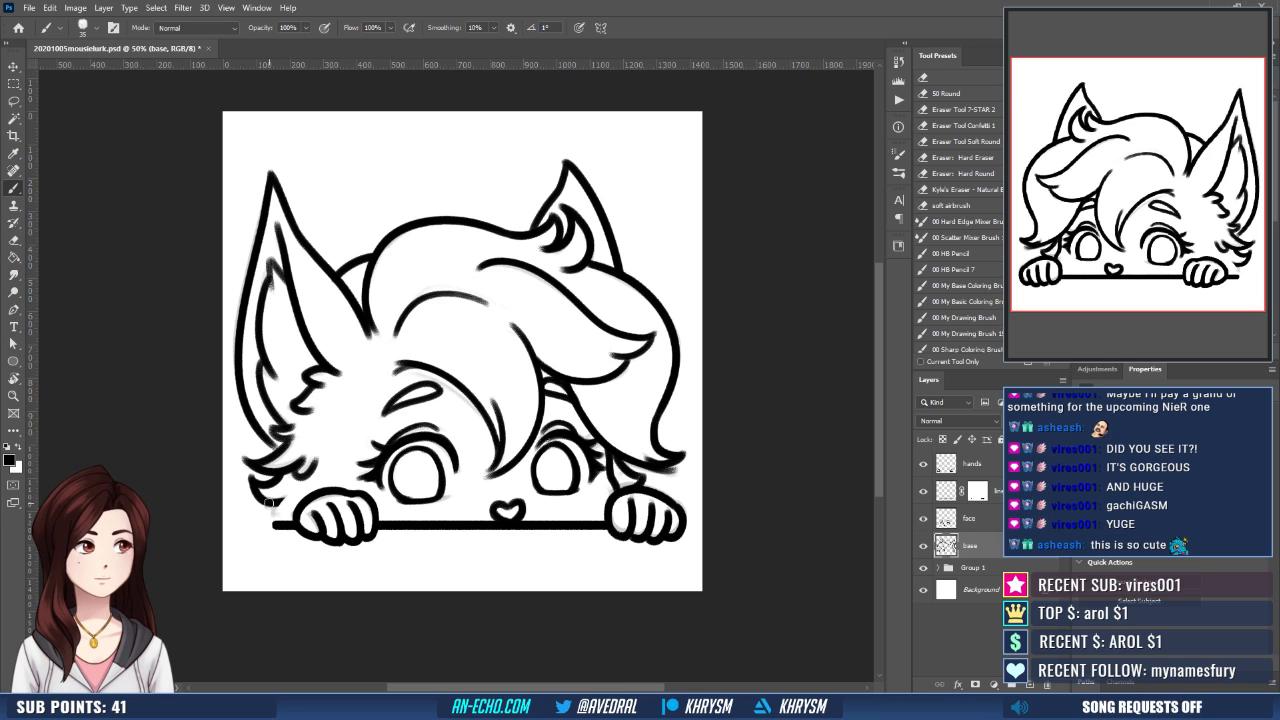
drag(284, 500, 276, 522)
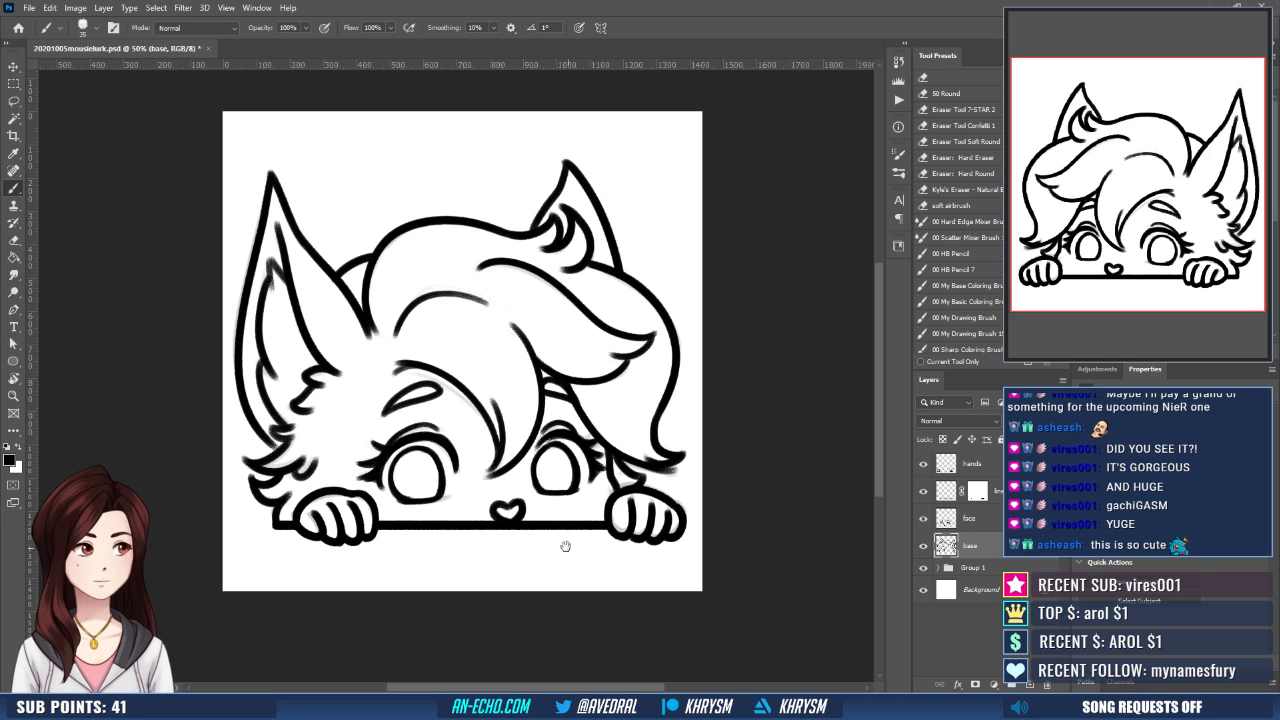
- On the face layer, shape and darken the outer lash tufts of both eyes, alternating between erasing and inking
mouse_move(526, 544)
mouse_down()
mouse_move(511, 536)
mouse_move(487, 579)
mouse_up()
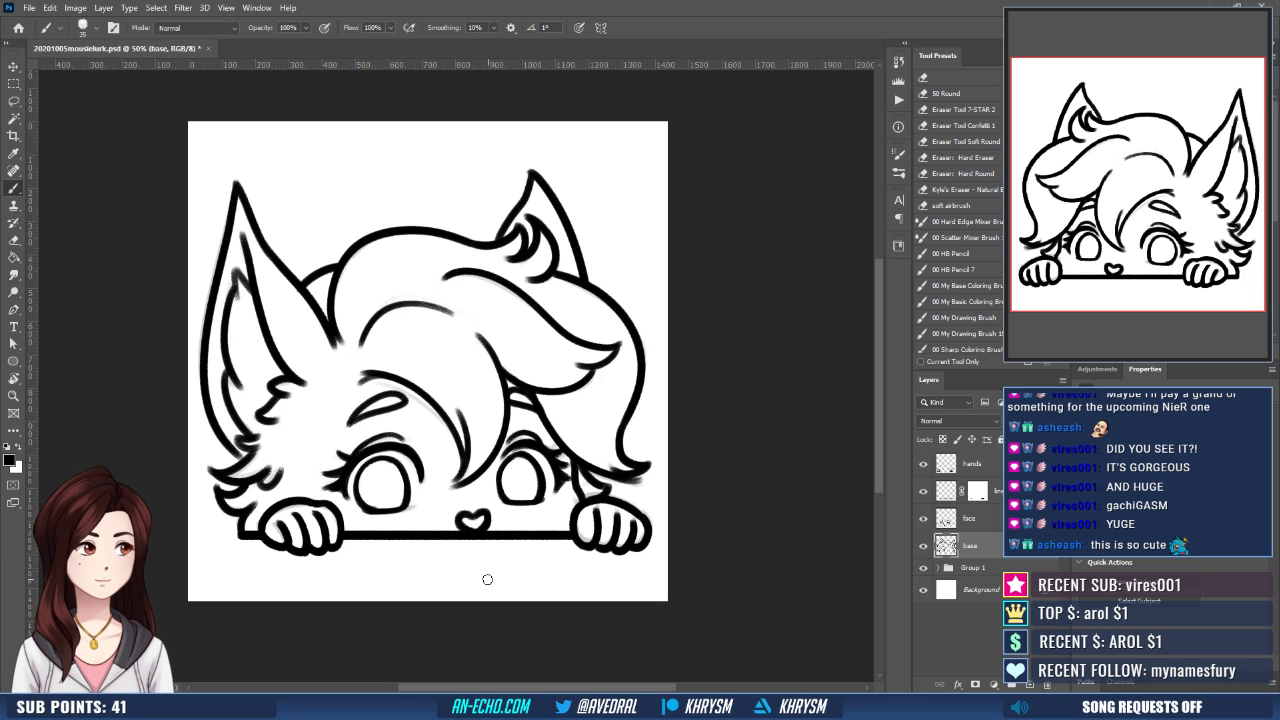
click(1001, 524)
drag(519, 475, 573, 459)
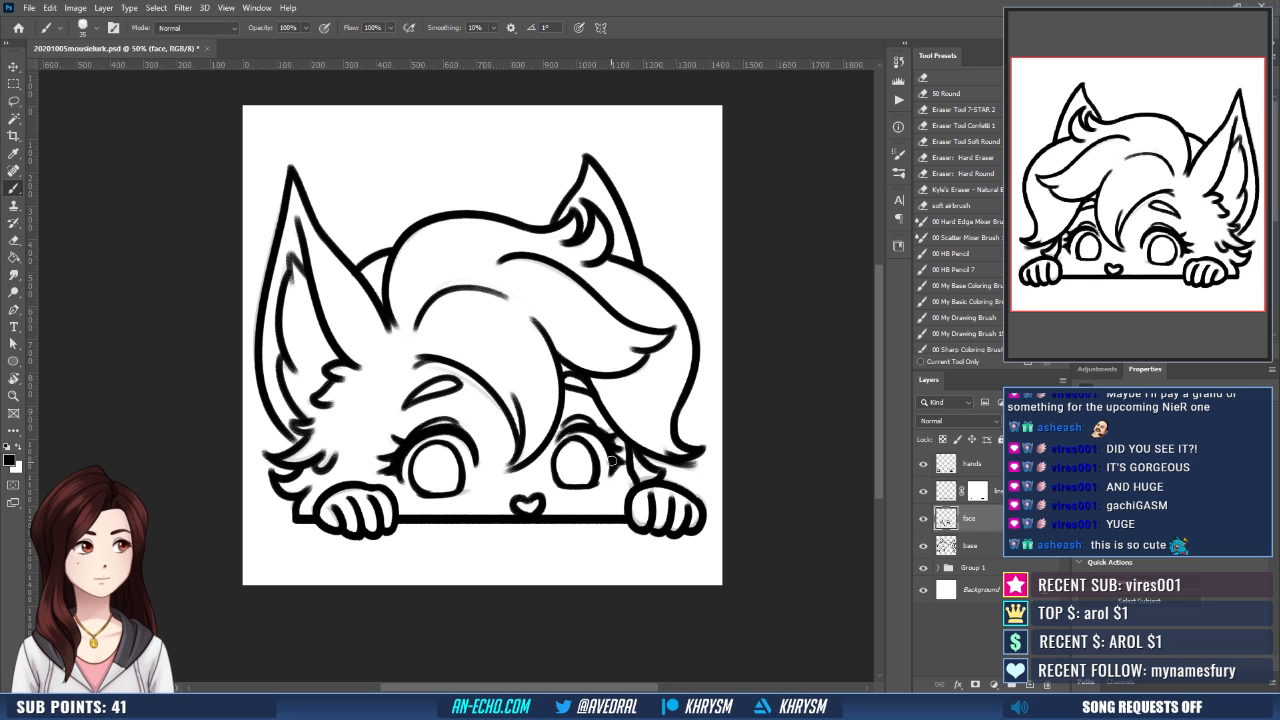
key(e)
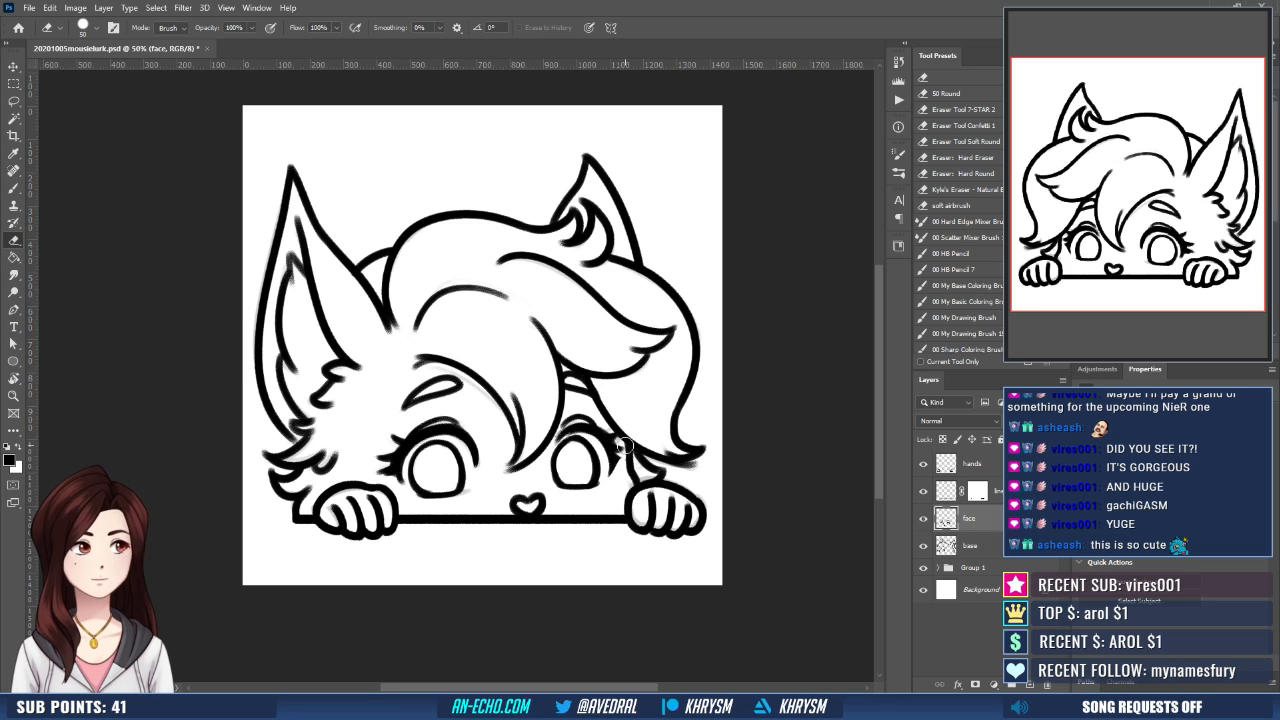
key(b)
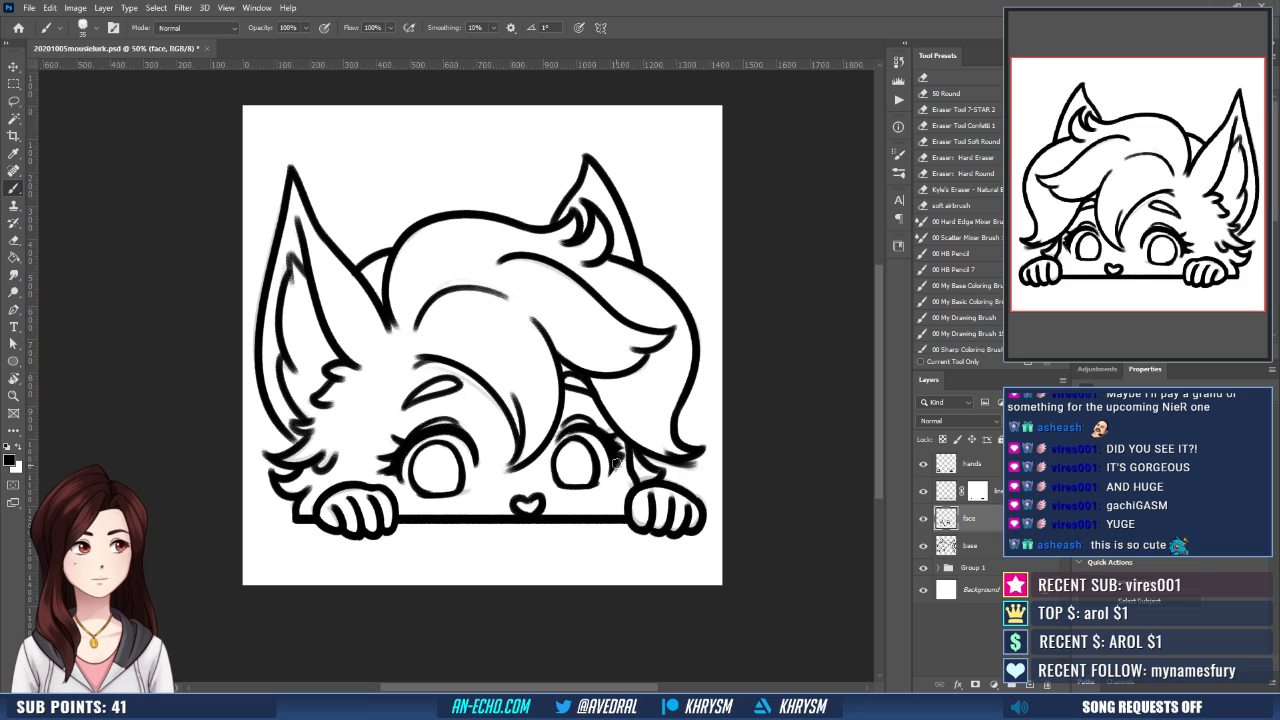
key(e)
key(b)
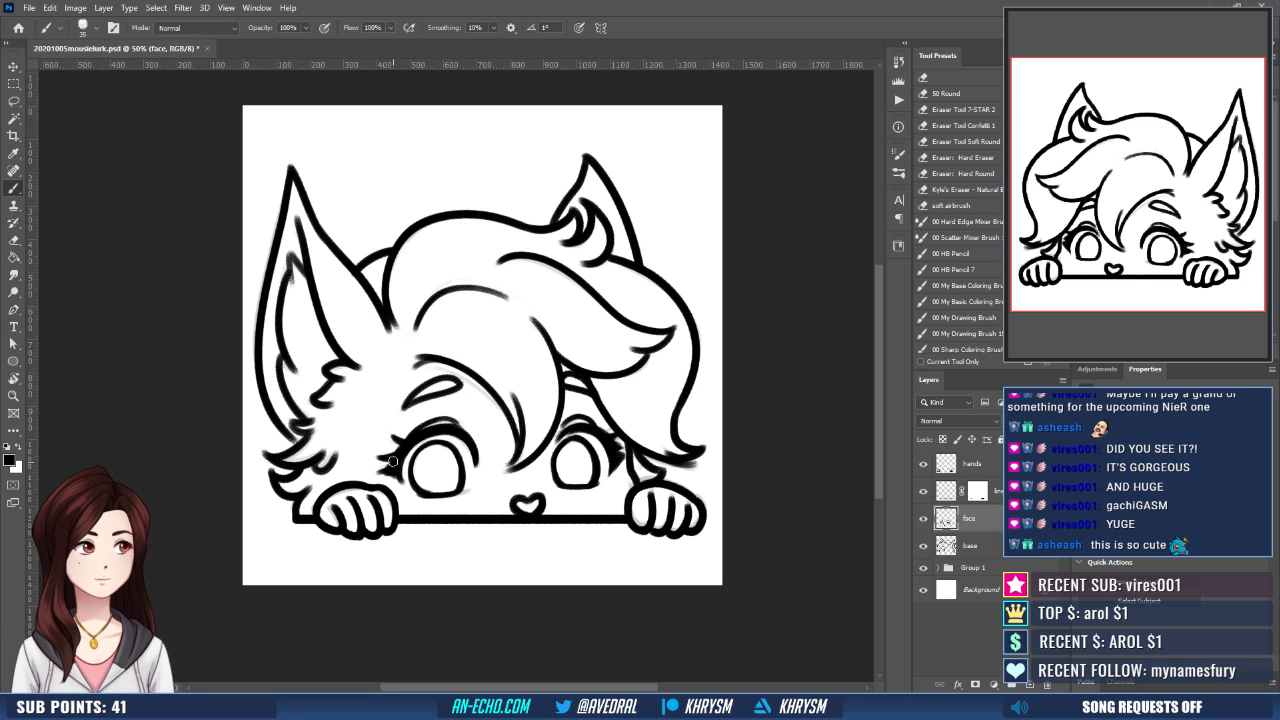
drag(393, 461, 381, 470)
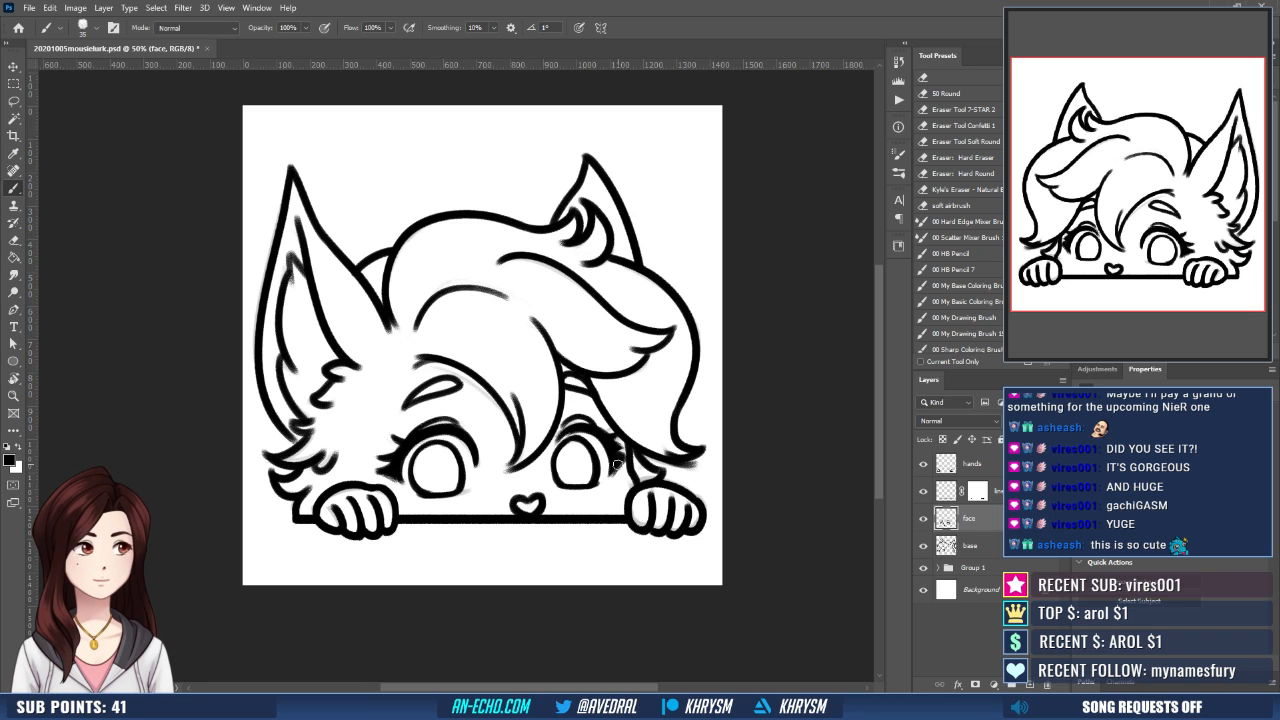
drag(620, 478, 578, 471)
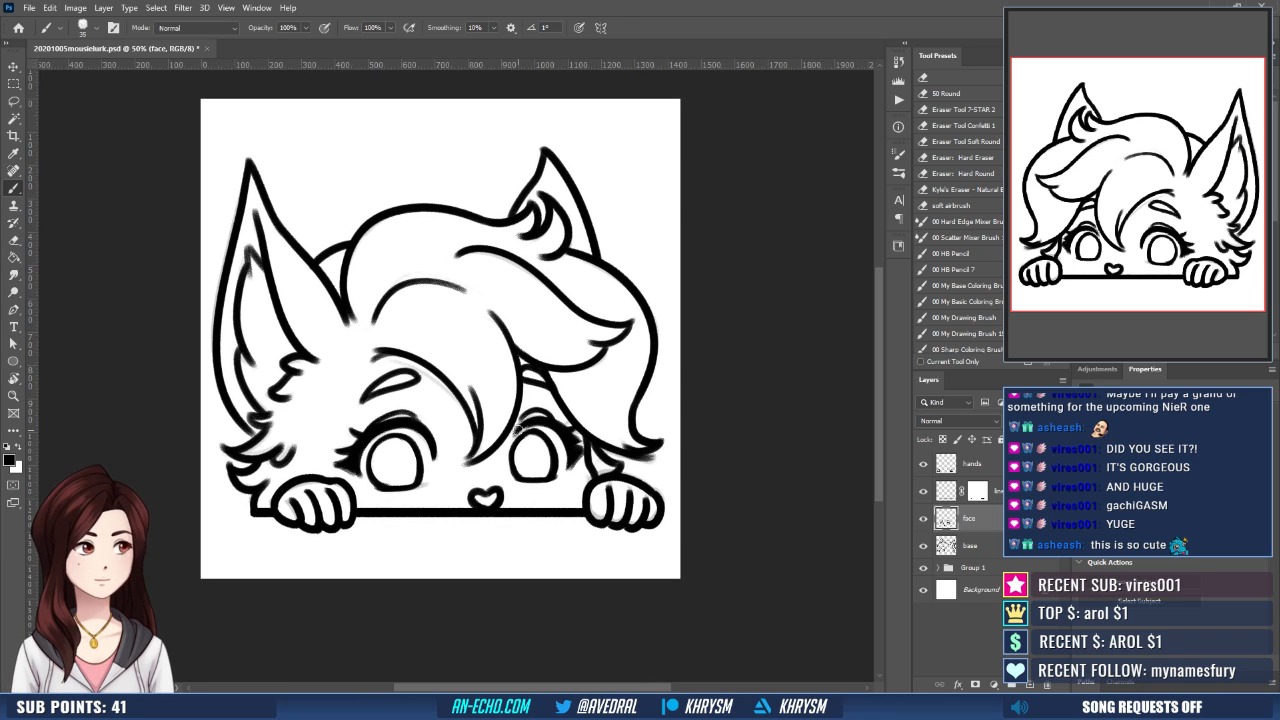
- Clean up the upper iris outlines of both eyes beneath the lashes, alternating between erasing and inking
drag(547, 428, 549, 412)
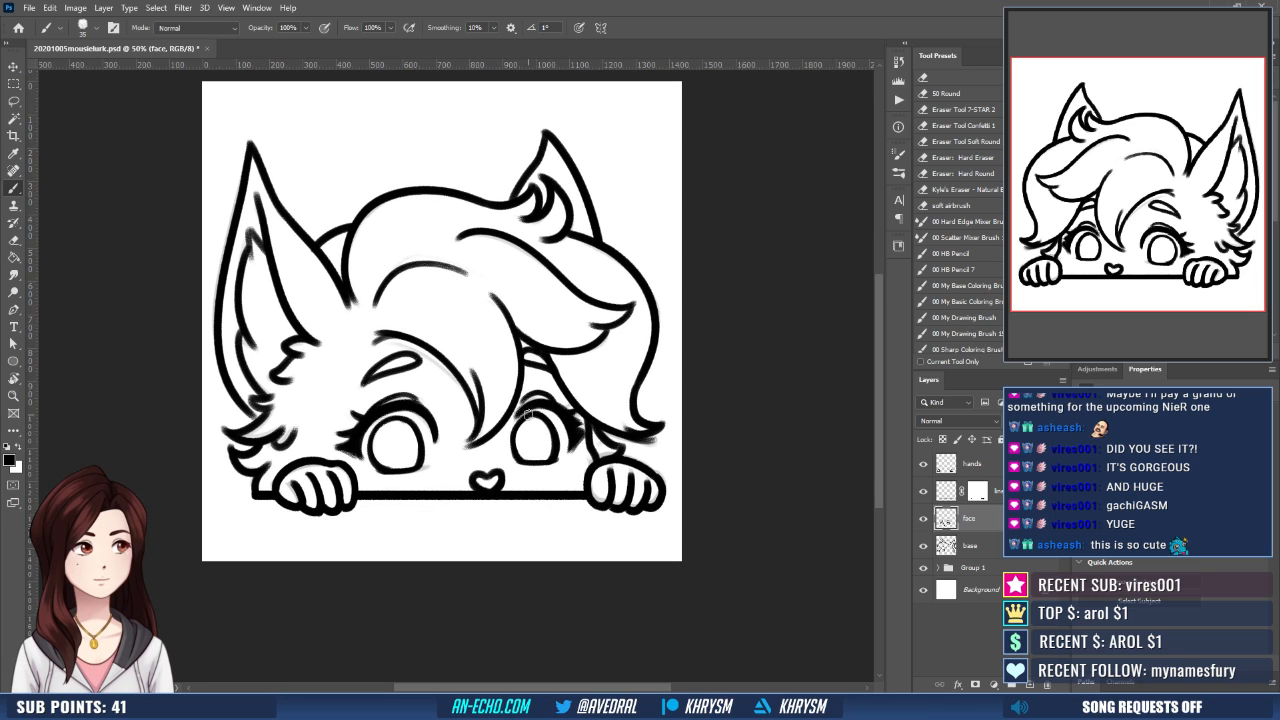
key(e)
key(b)
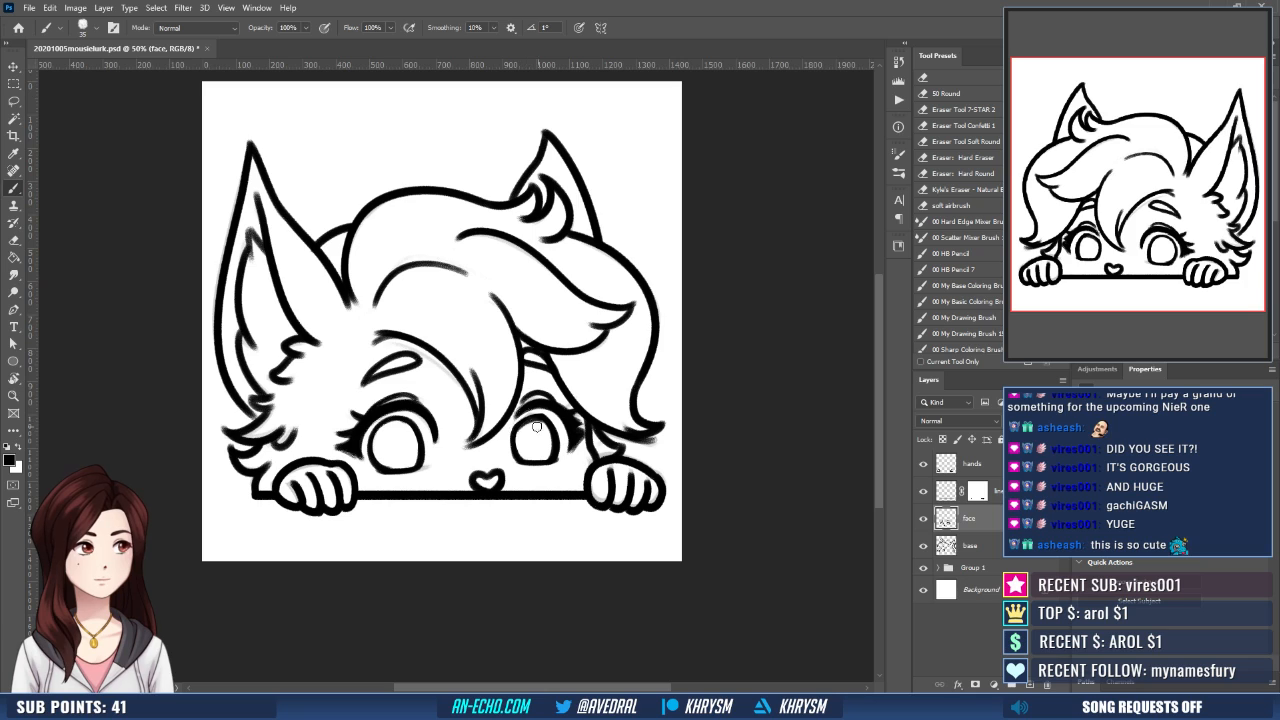
key(e)
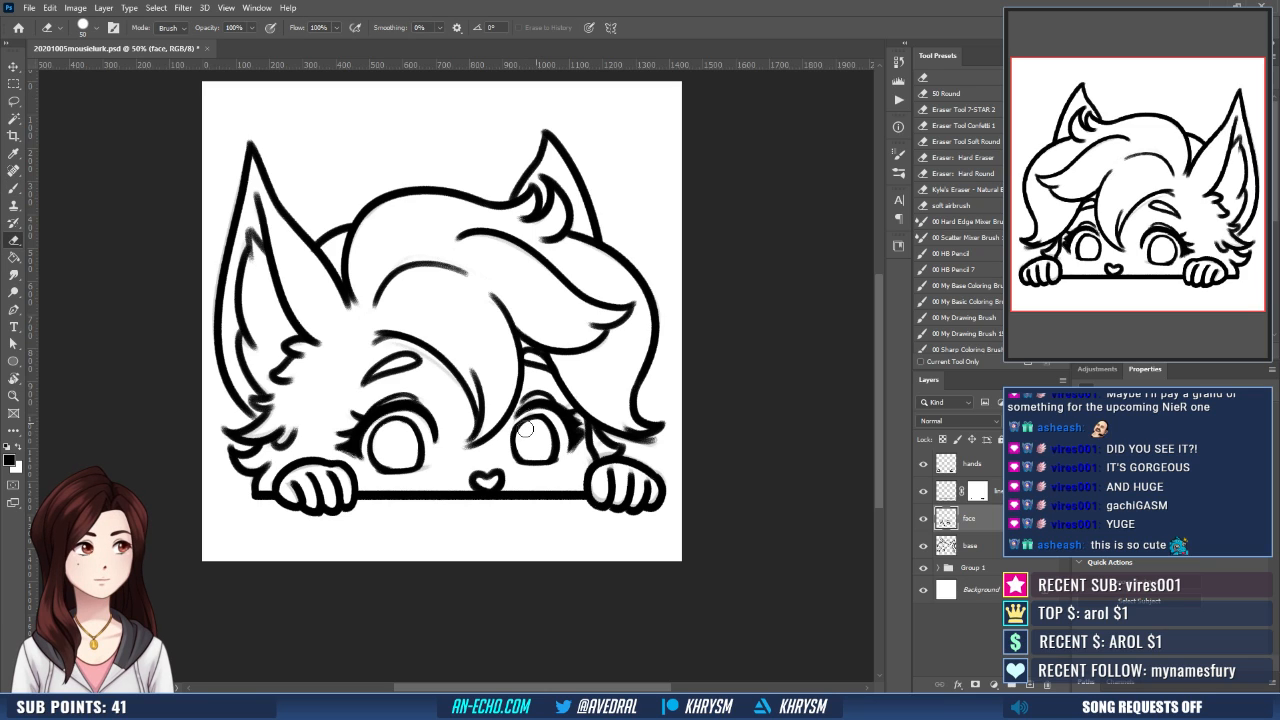
key(b)
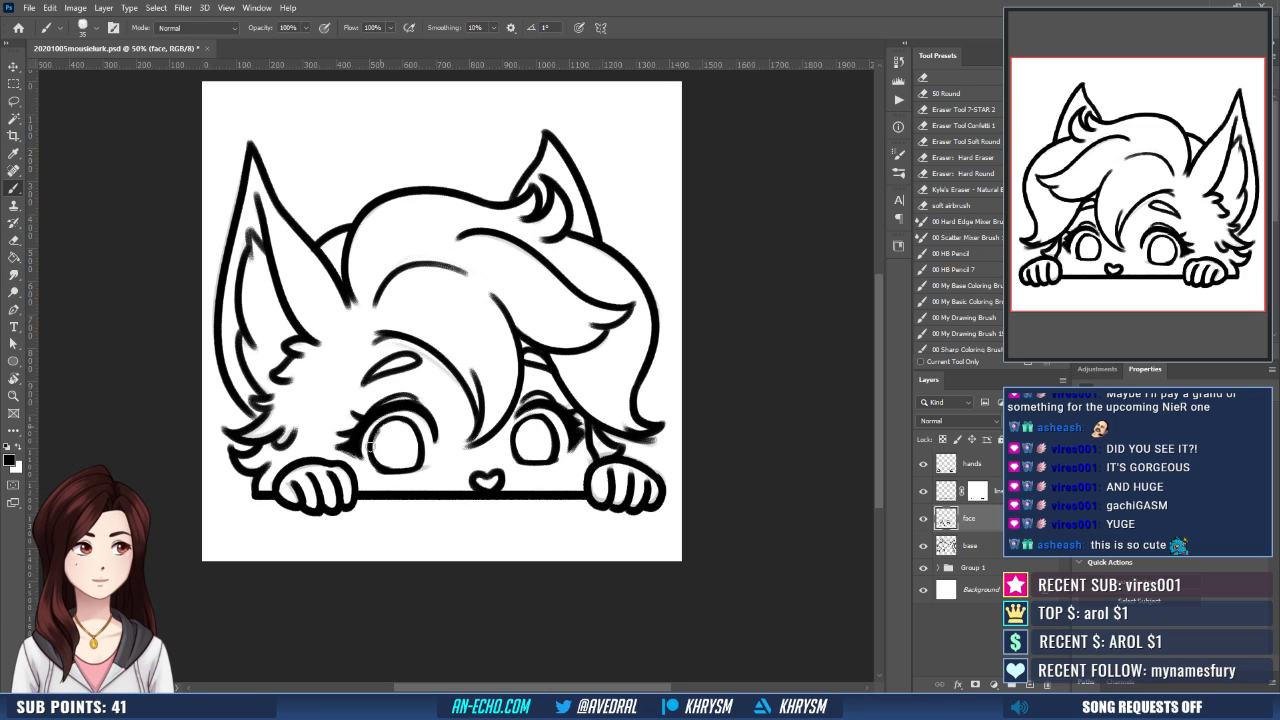
key(e)
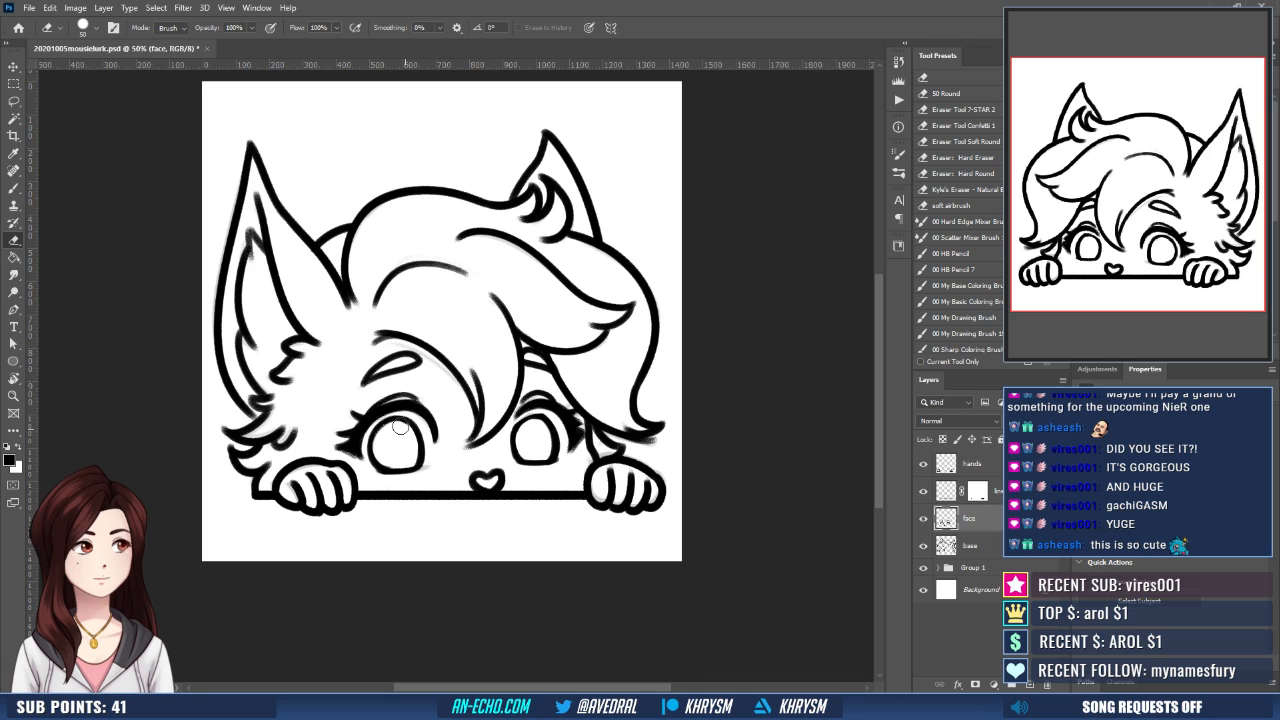
drag(582, 452, 571, 440)
key(b)
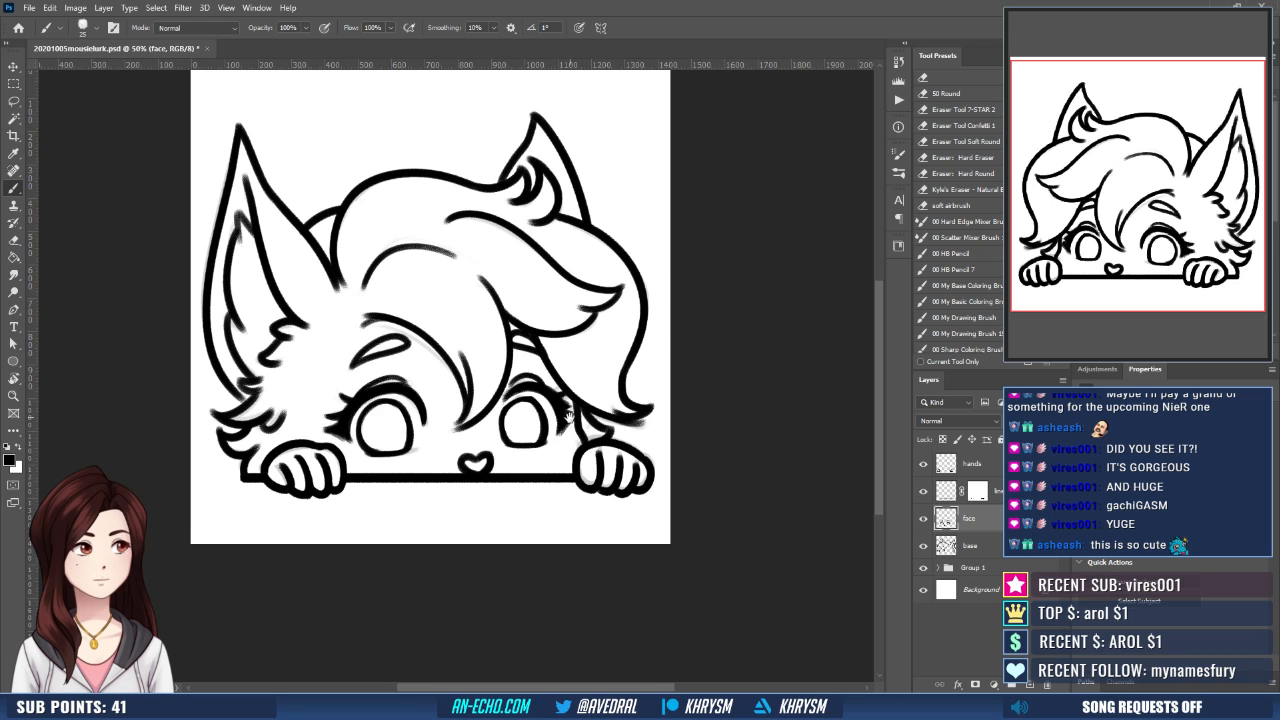
- Rework the lower iris outline of the larger eye and erase the bottom of the smaller eye's iris
drag(570, 418, 538, 432)
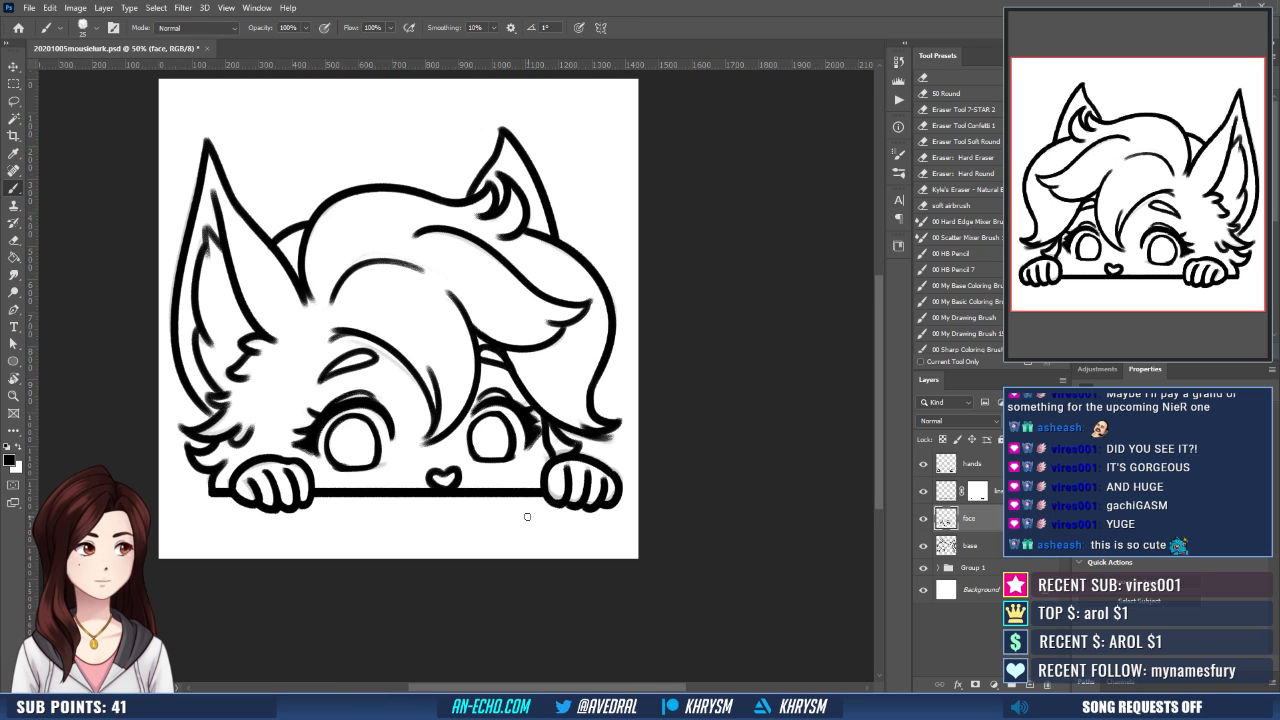
key(ctrl+minus)
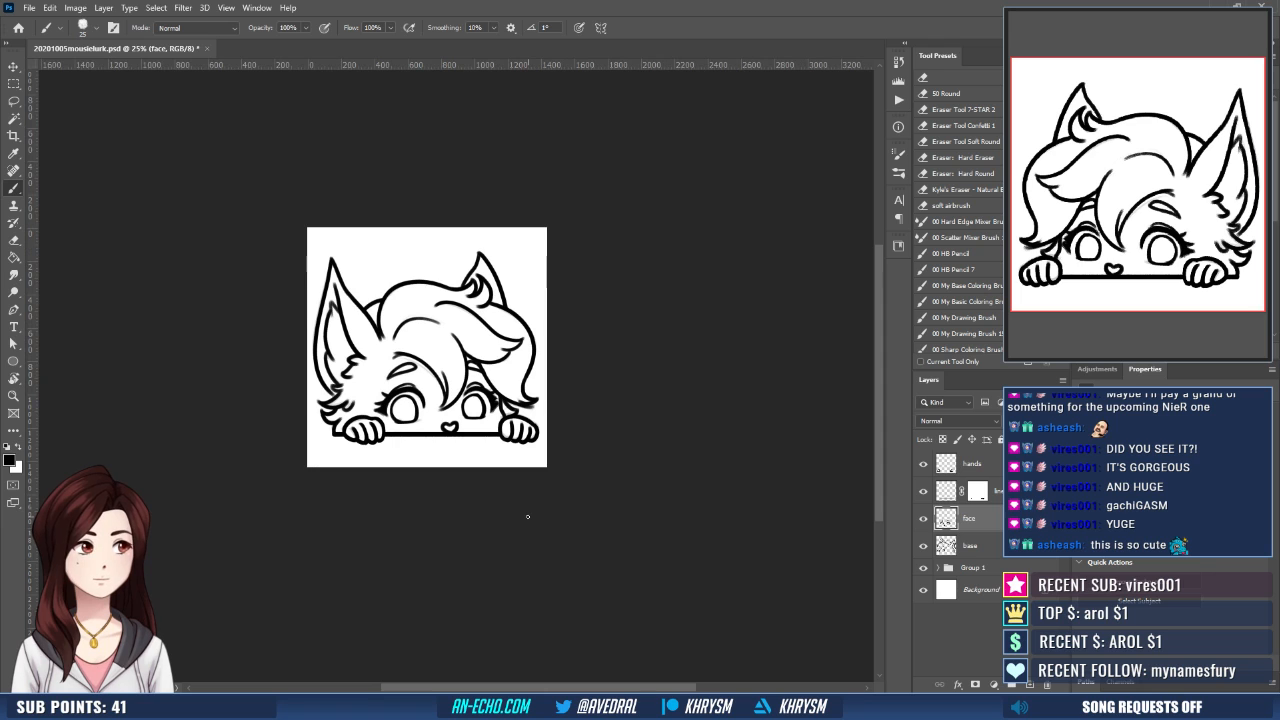
key(ctrl+plus)
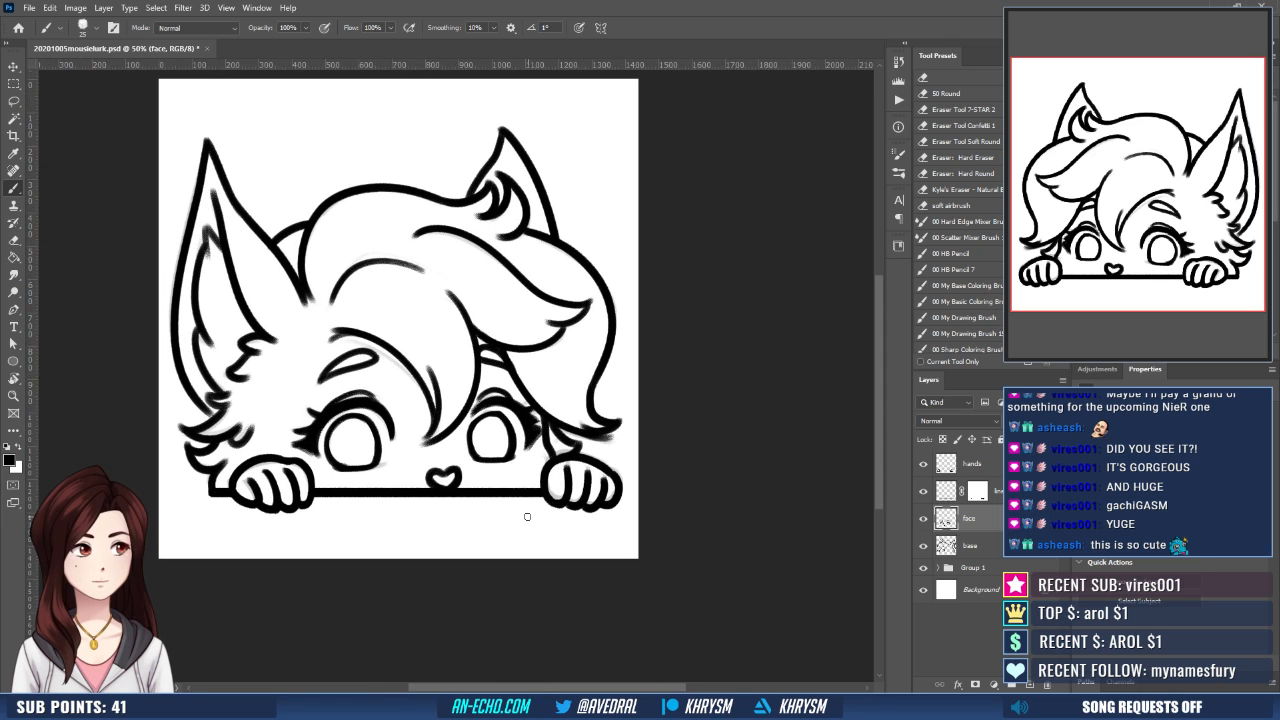
key(ctrl+plus)
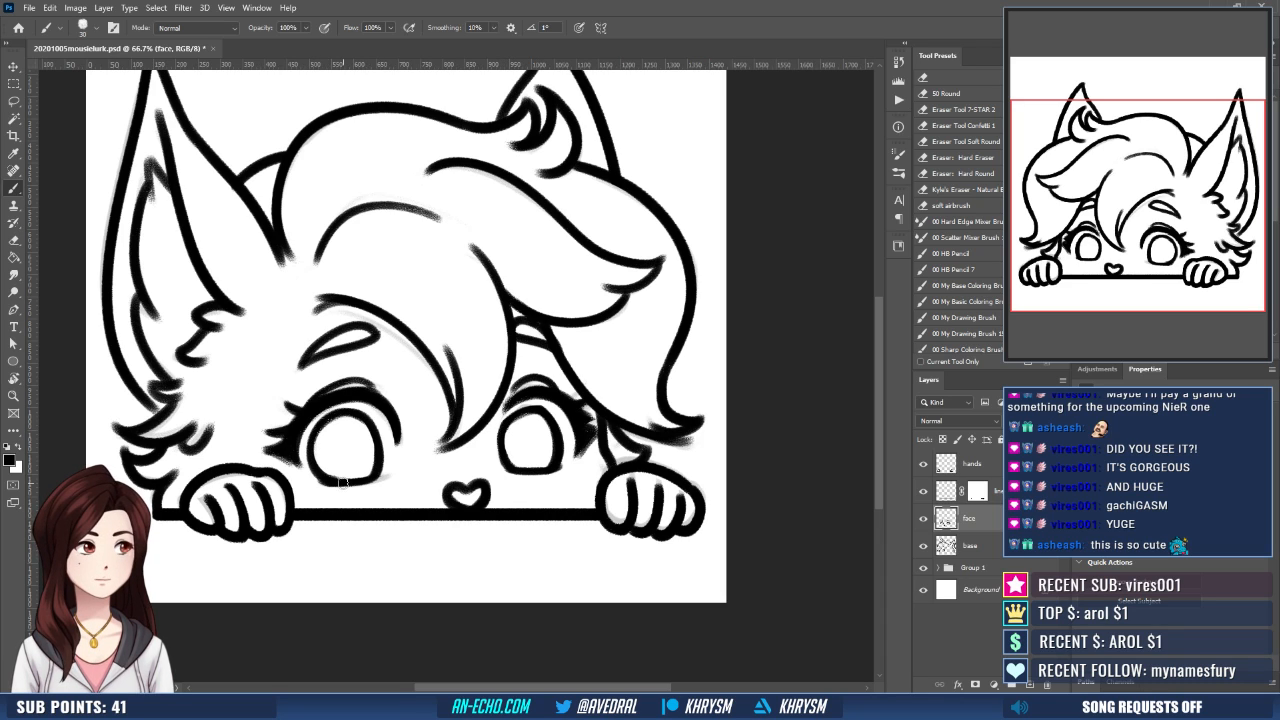
key(r)
mouse_move(346, 486)
mouse_down()
mouse_move(457, 543)
mouse_move(457, 460)
mouse_move(412, 470)
mouse_up()
key(e)
key(Escape)
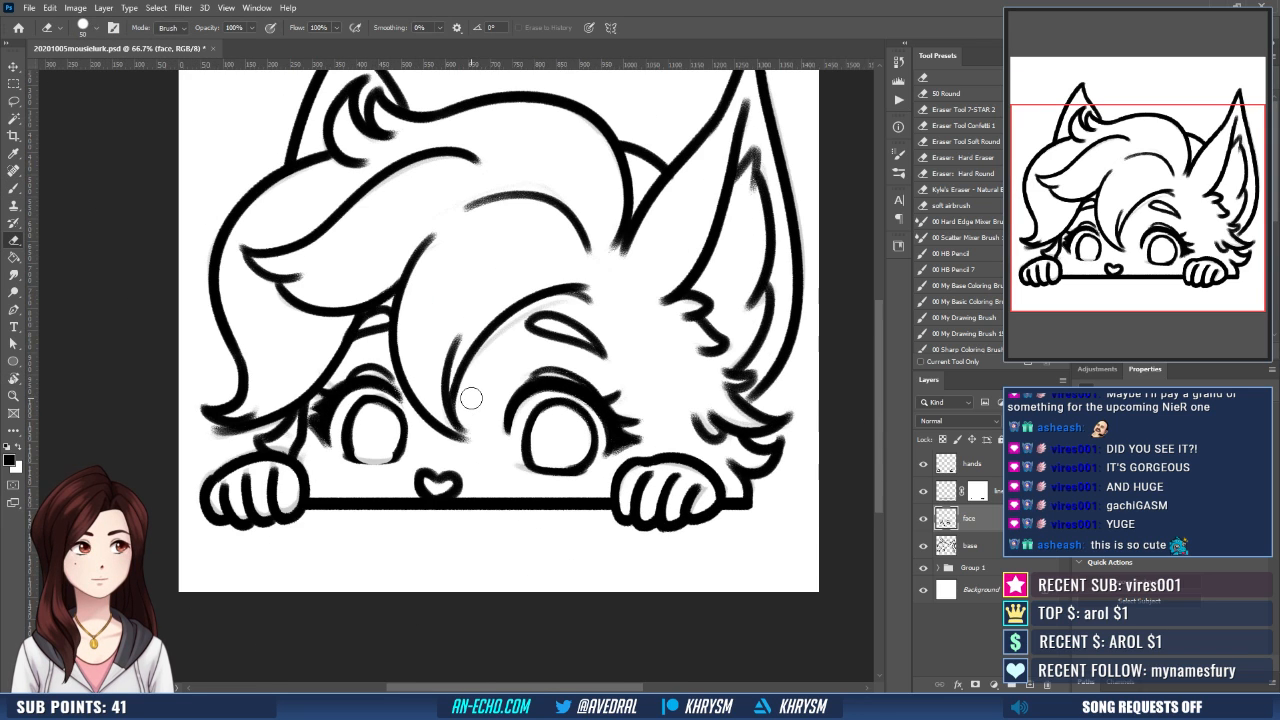
- With the canvas rotated, redraw the smaller eye's iris outline, undoing strokes that do not fit and trimming its edges
key(r)
mouse_move(470, 523)
mouse_down()
mouse_move(408, 463)
mouse_move(358, 470)
mouse_move(406, 465)
mouse_move(360, 470)
mouse_move(408, 466)
mouse_up()
key(b)
key(ctrl+z)
key(ctrl+z)
key(ctrl+z)
key(e)
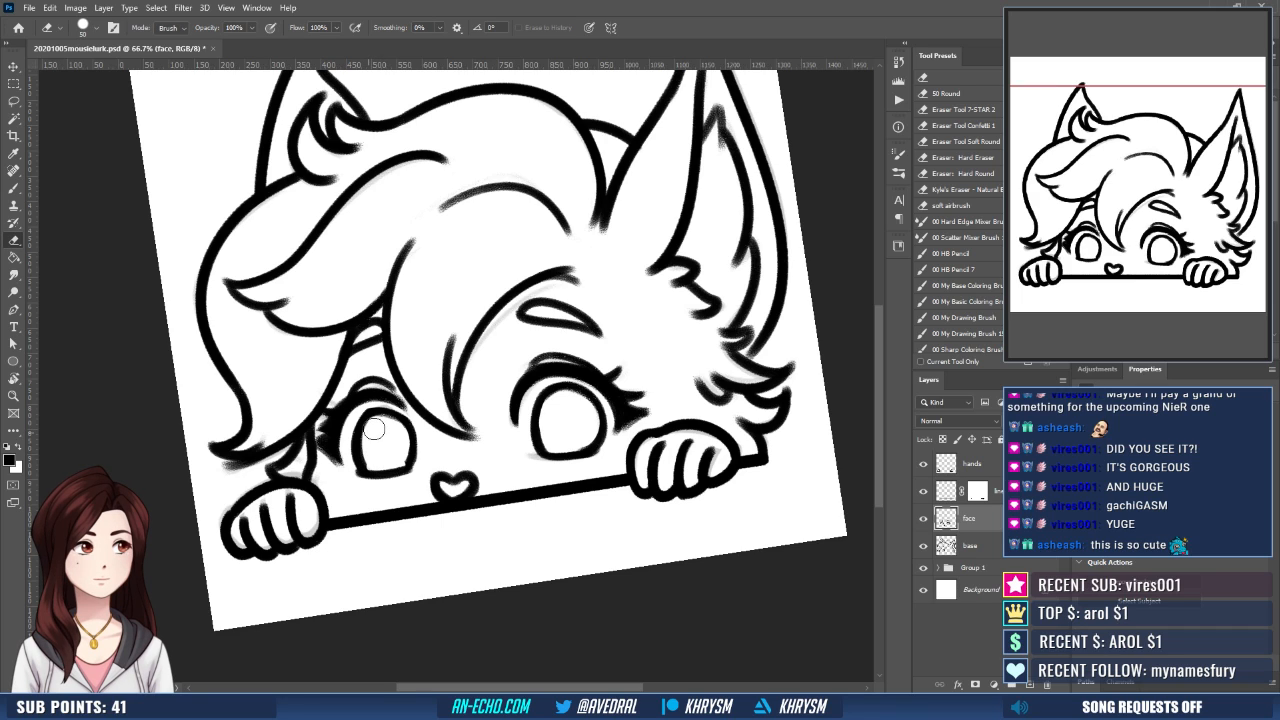
key(b)
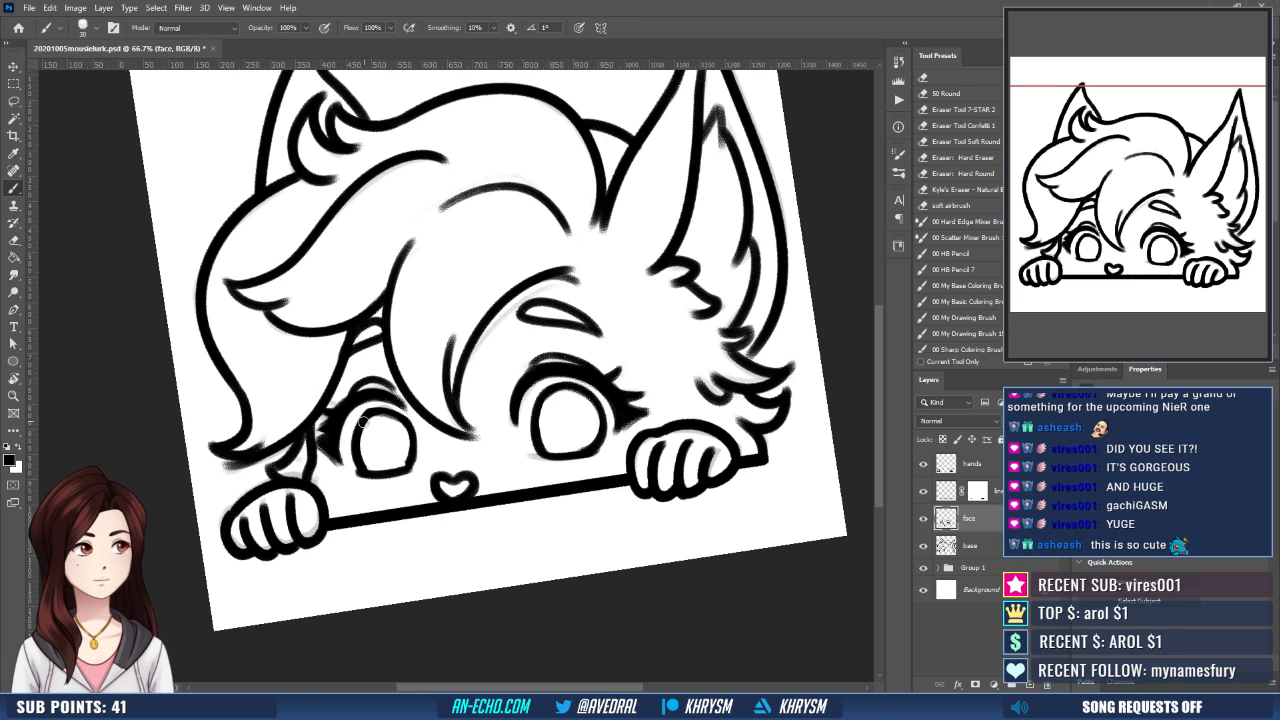
key(e)
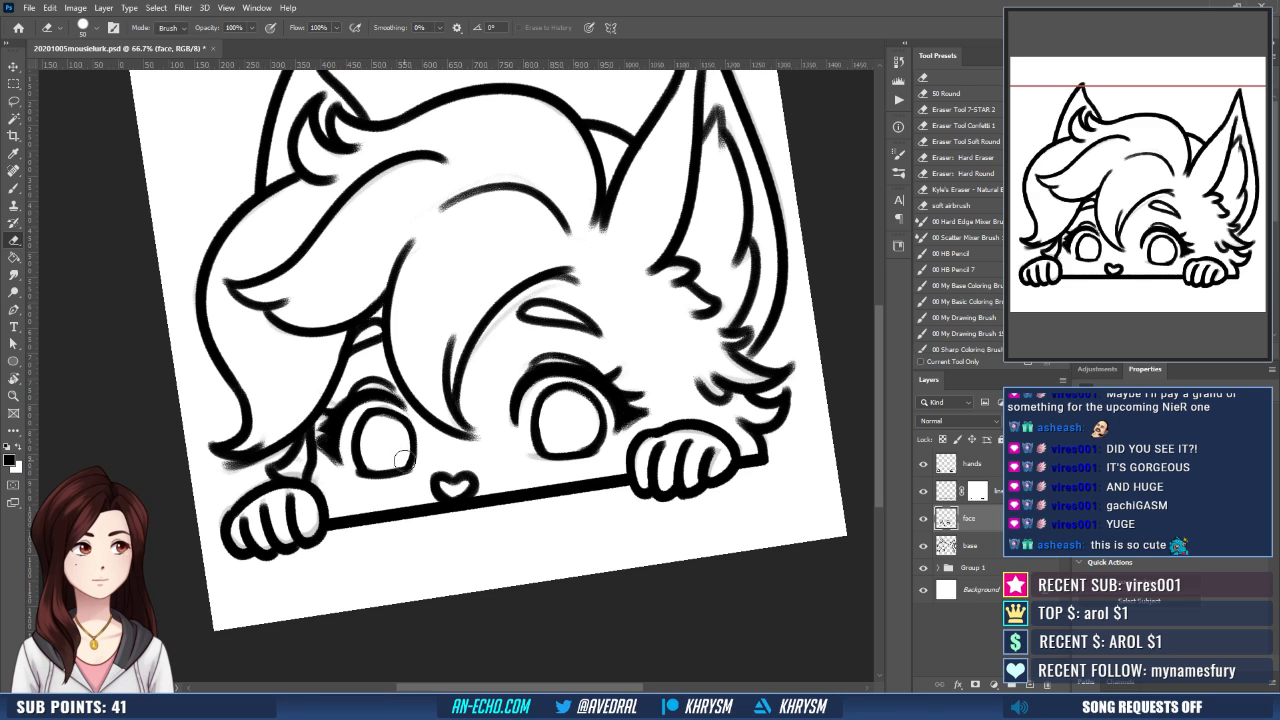
key(b)
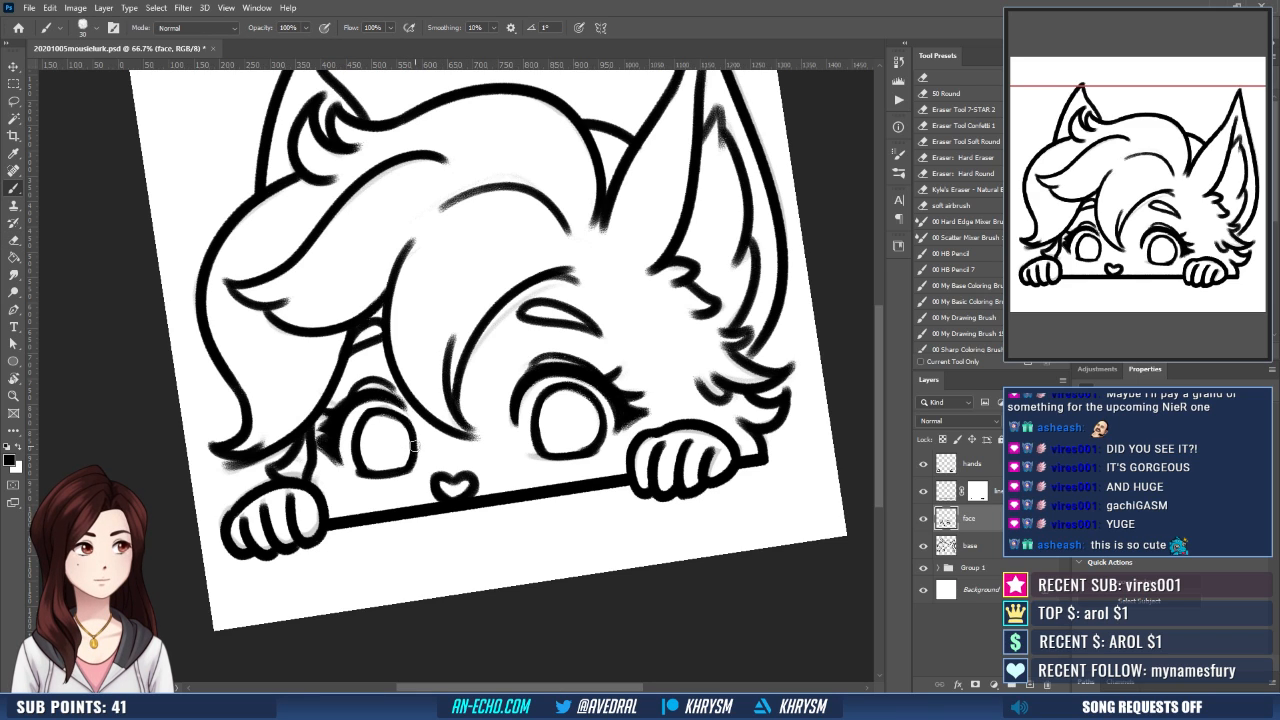
drag(416, 446, 413, 468)
key(Escape)
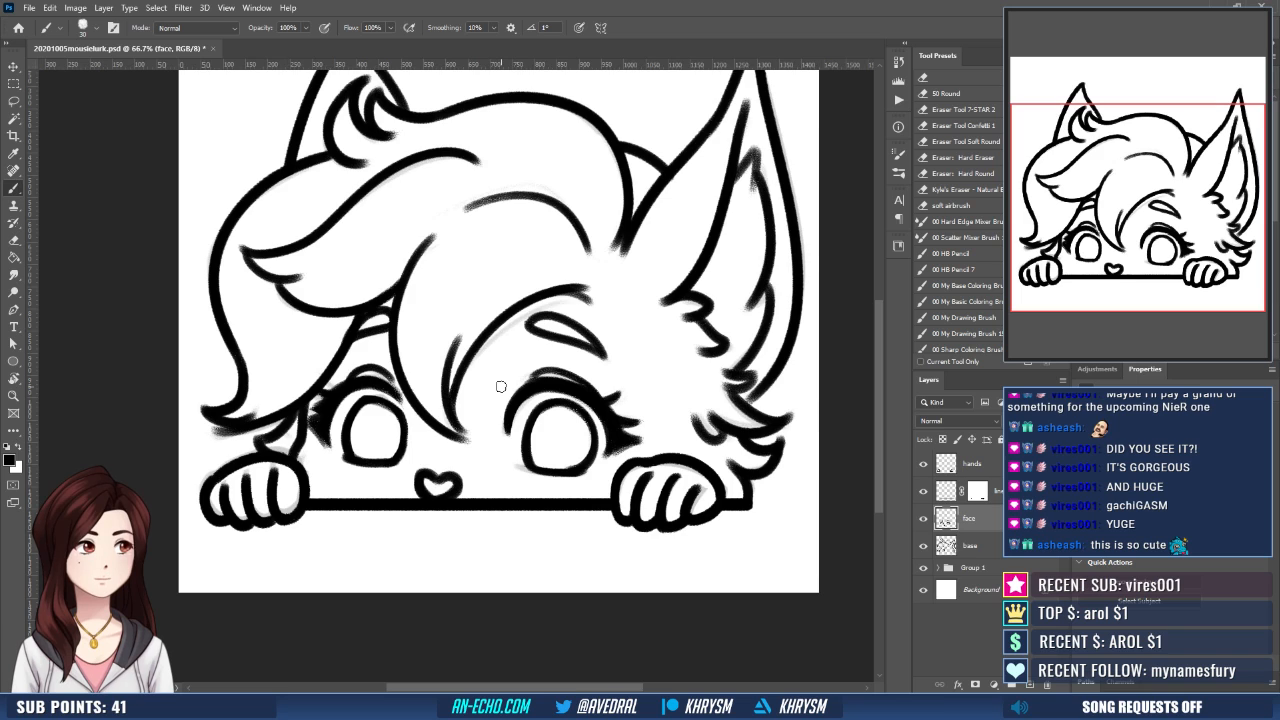
- Touch up the lower outlines of both eyes with the view mirrored, undoing a stroke under the larger eye
key(ctrl+shift+h)
drag(603, 528, 528, 534)
key(e)
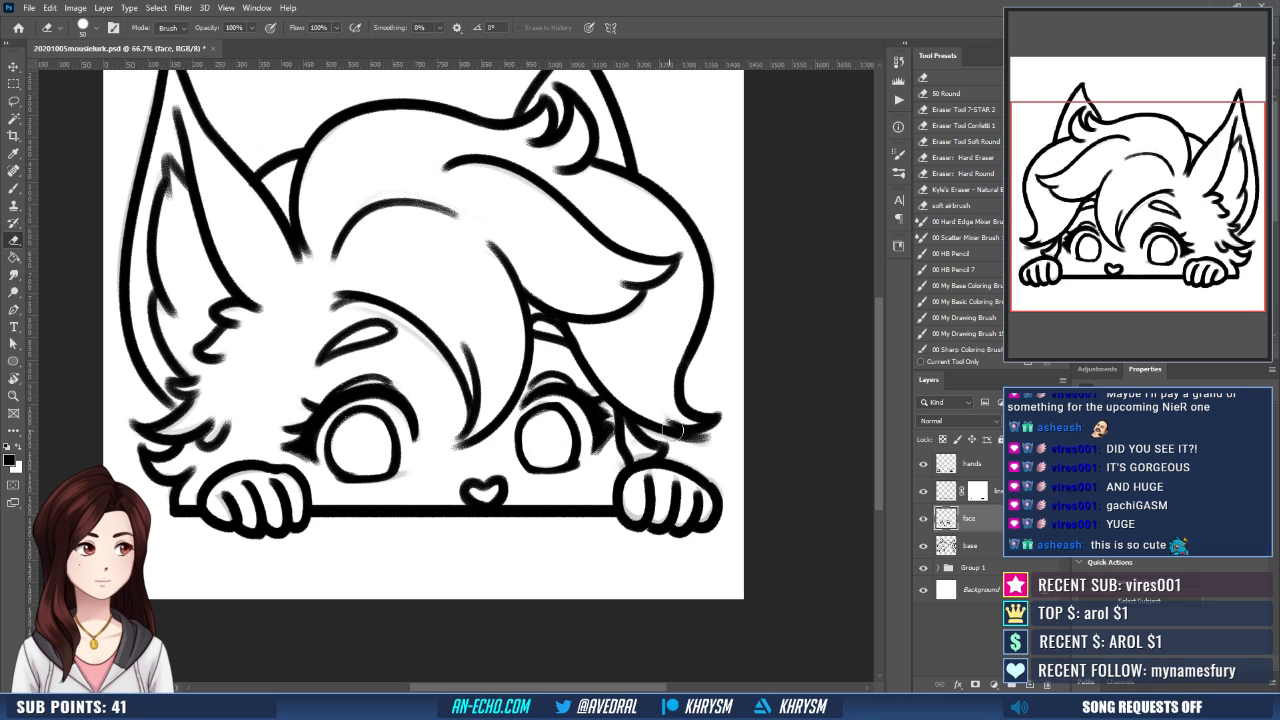
key(b)
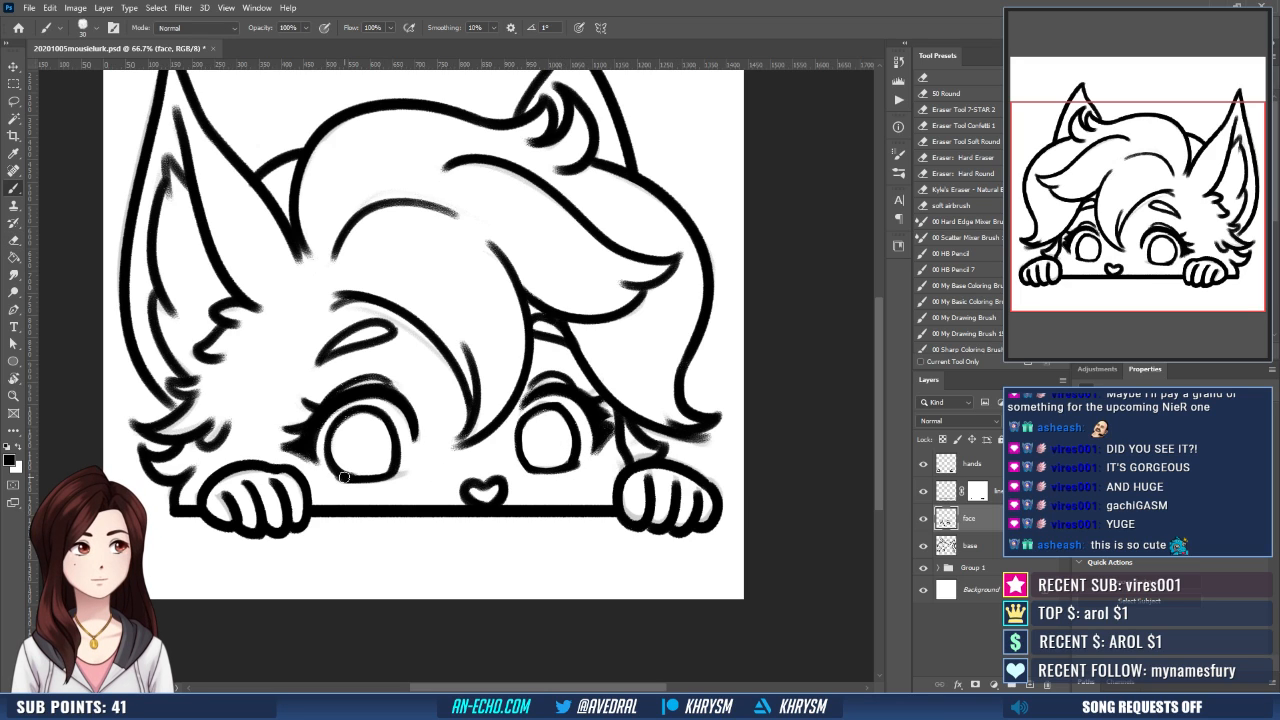
drag(344, 476, 406, 471)
key(ctrl+z)
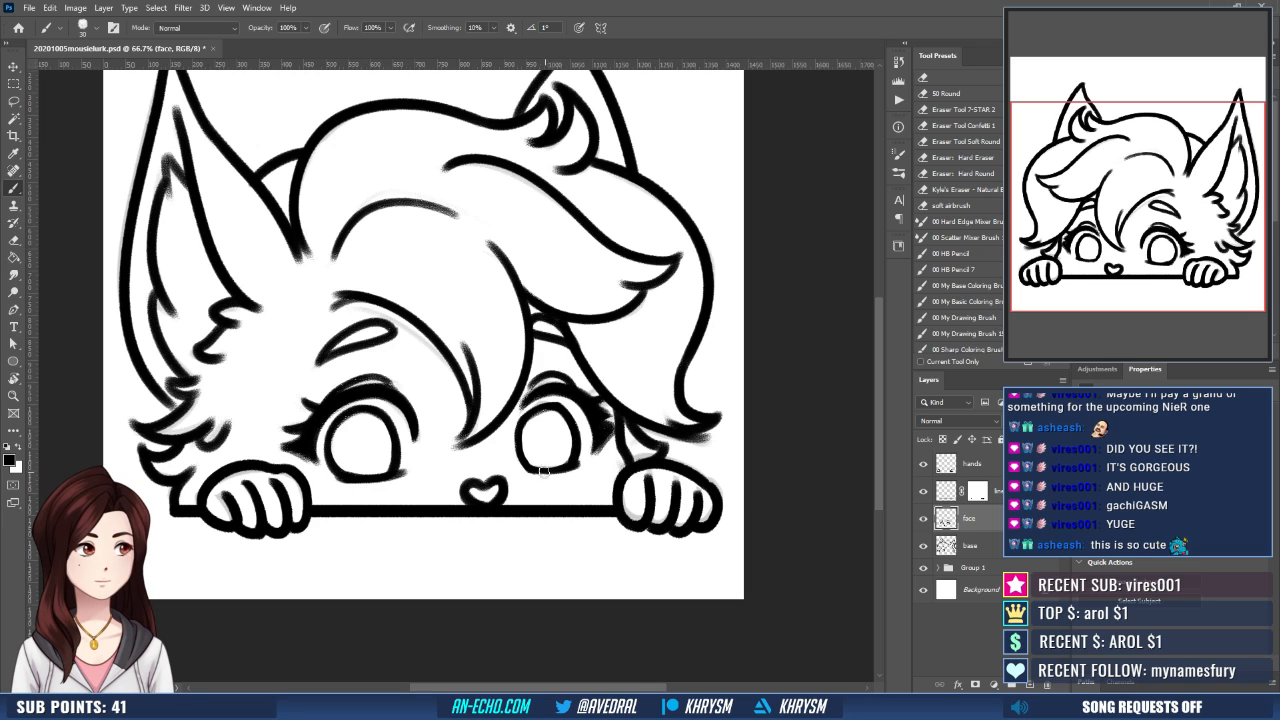
drag(530, 471, 592, 455)
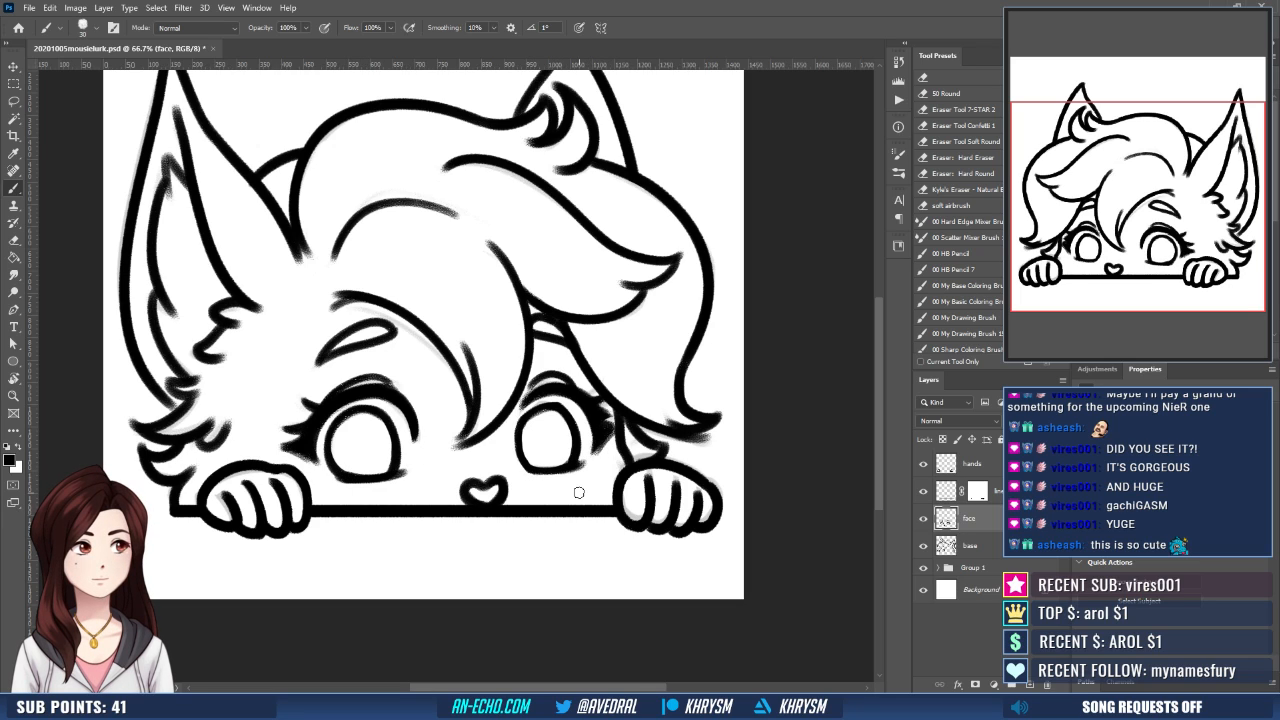
- Mirror the view to check the face, save the file and hide the Group 1 sketch
scroll(578, 492, down, 3)
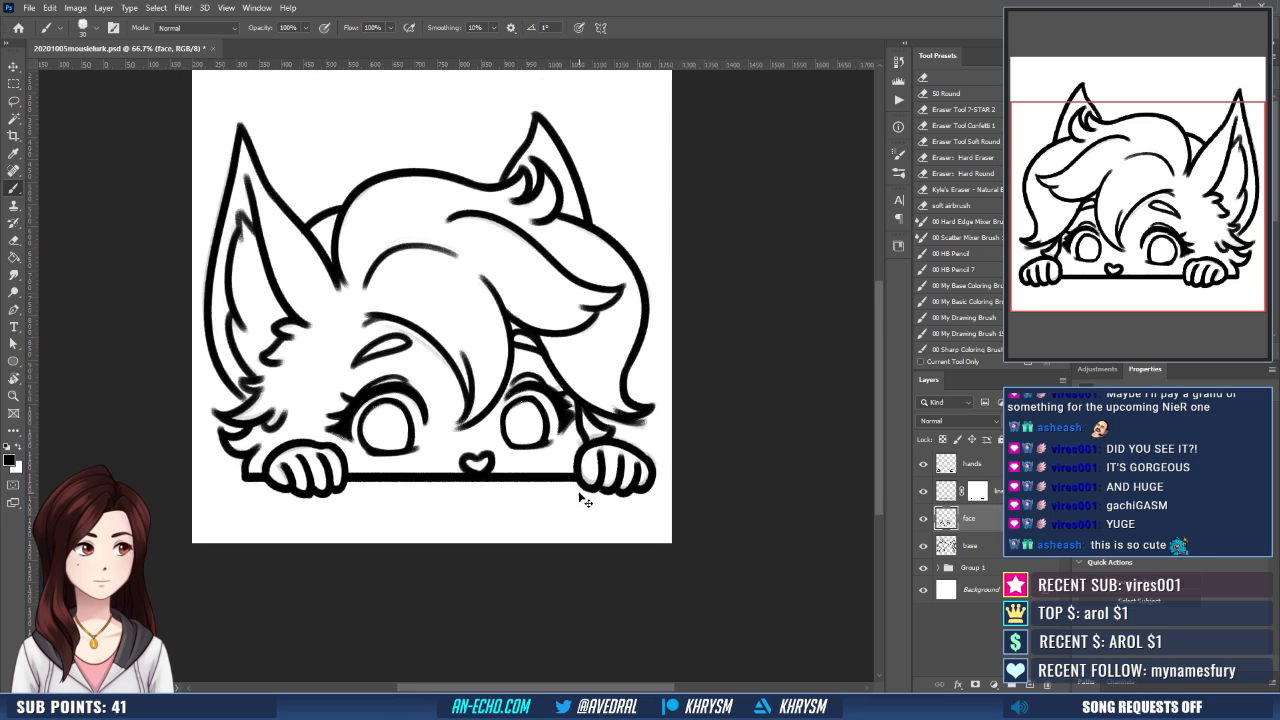
scroll(580, 496, up, 2)
key(ctrl+shift+h)
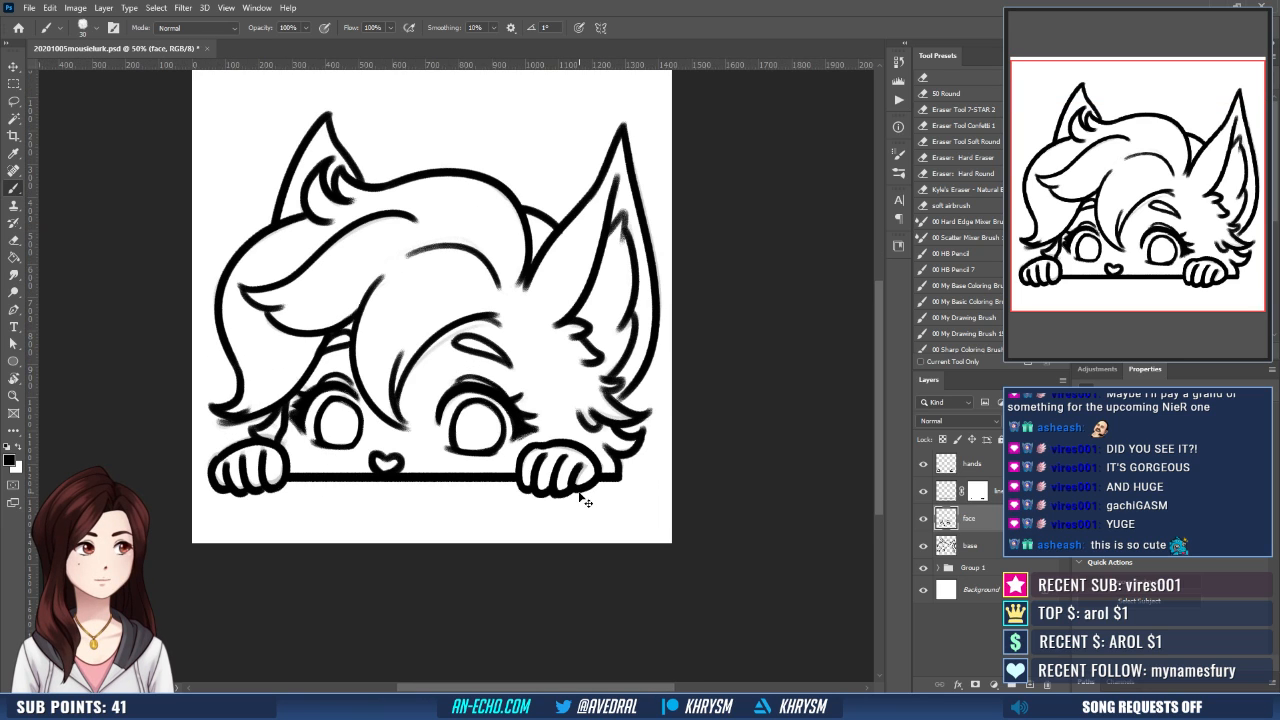
key(ctrl+s)
click(922, 568)
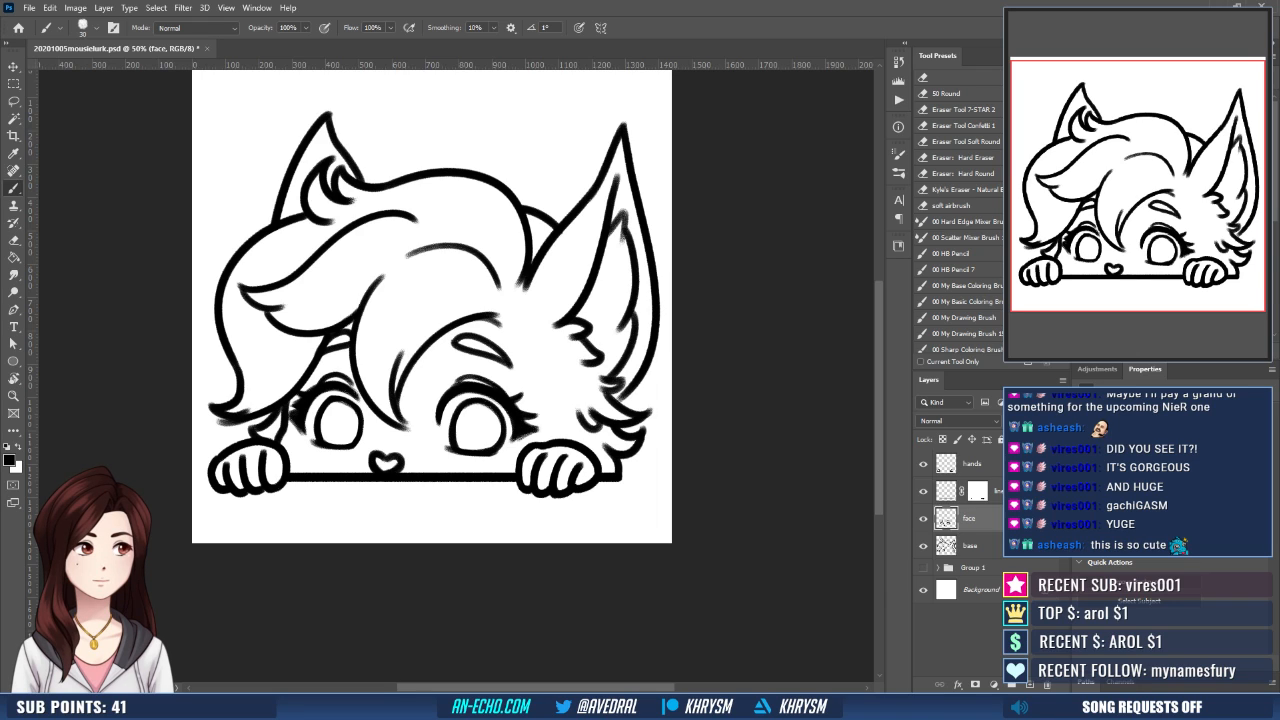
- Strengthen the line art on the face and base layers by duplicating each and merging the copy down
key(ctrl+j)
key(ctrl+e)
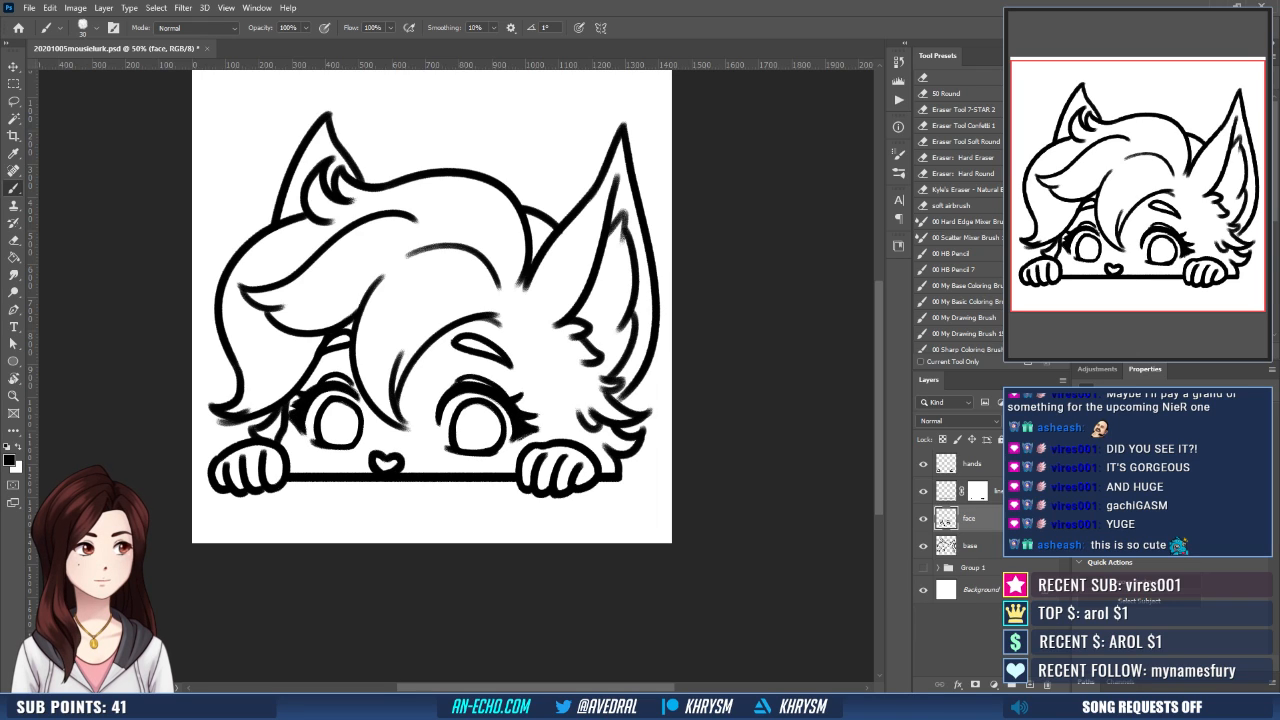
click(978, 546)
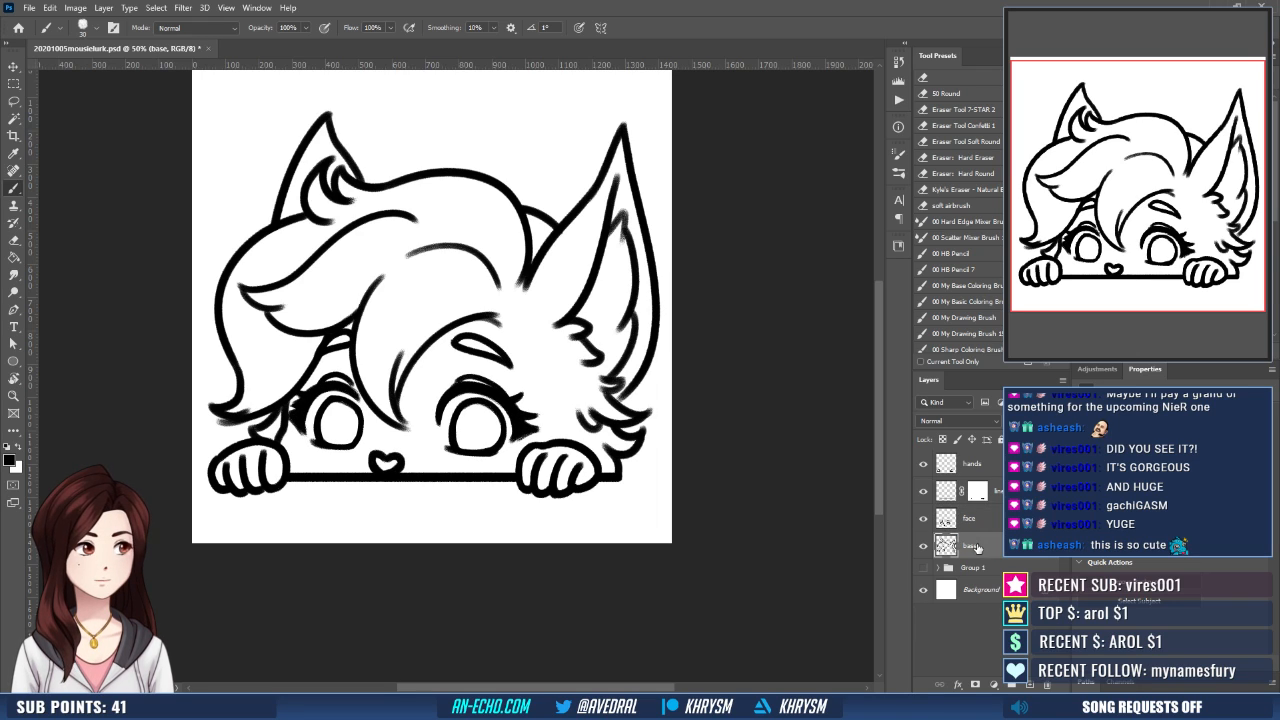
key(ctrl+j)
key(ctrl+e)
key(ctrl+minus)
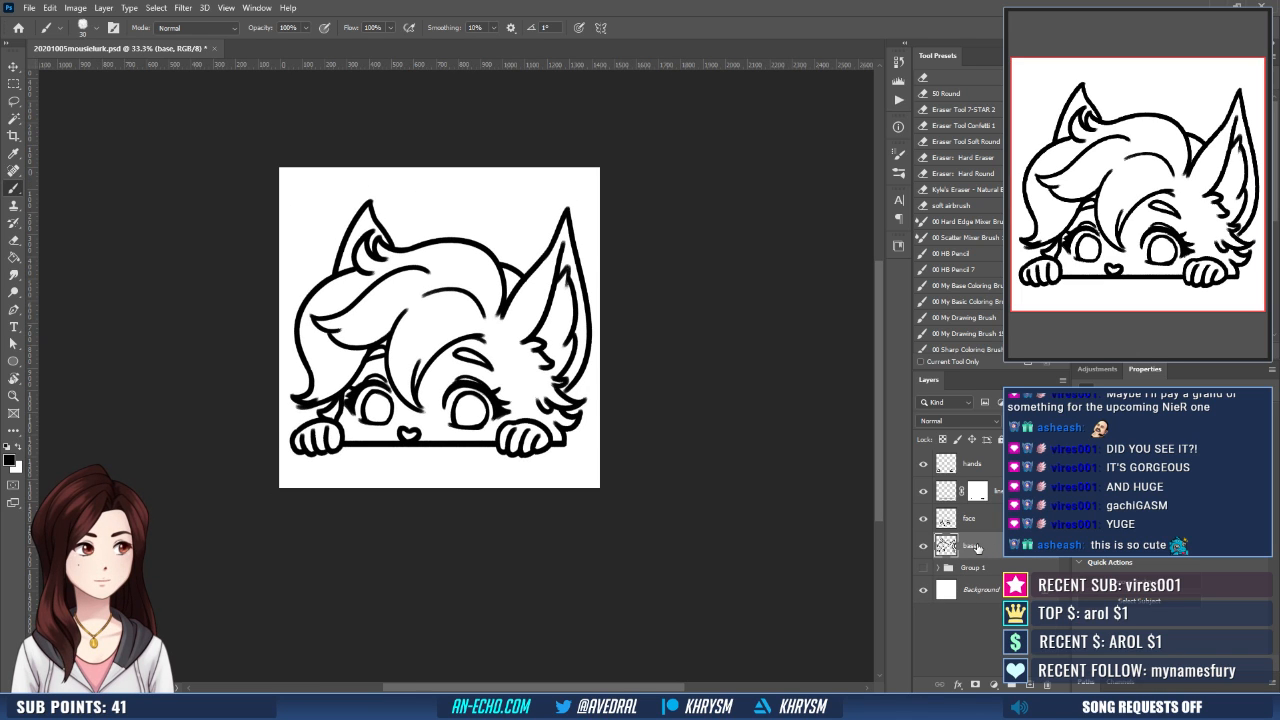
key(ctrl+plus)
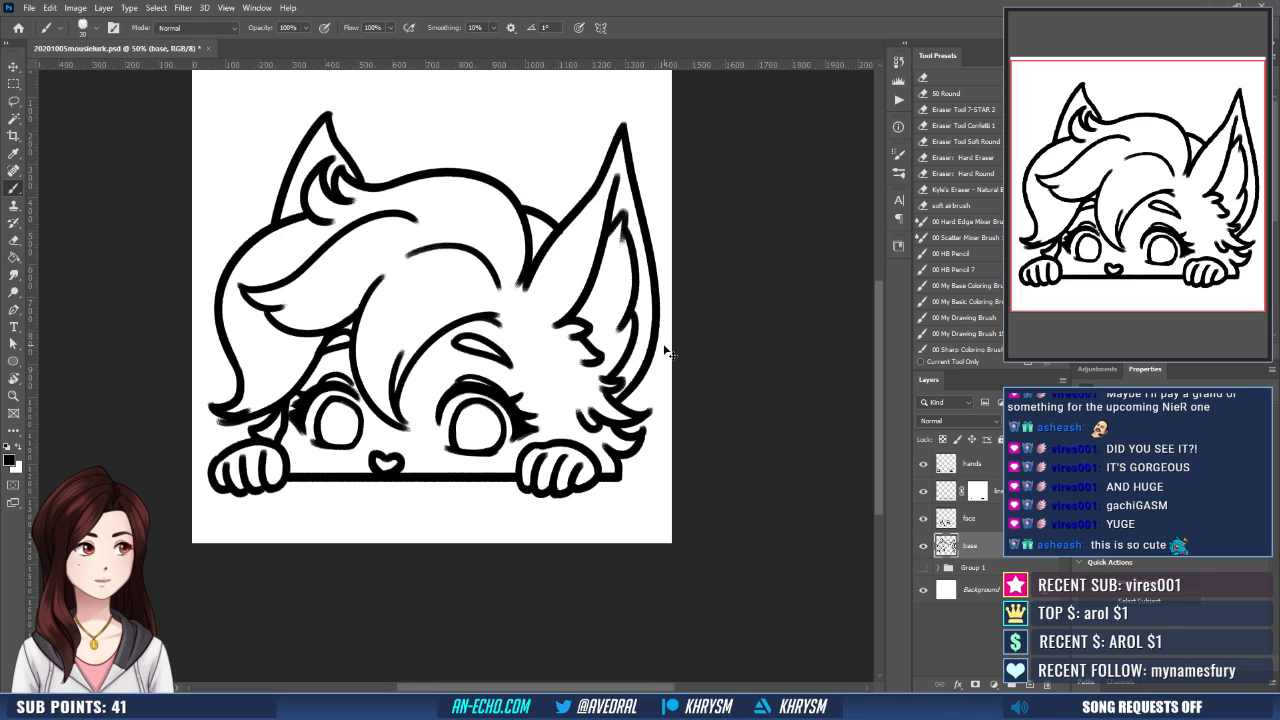
key(ctrl+minus)
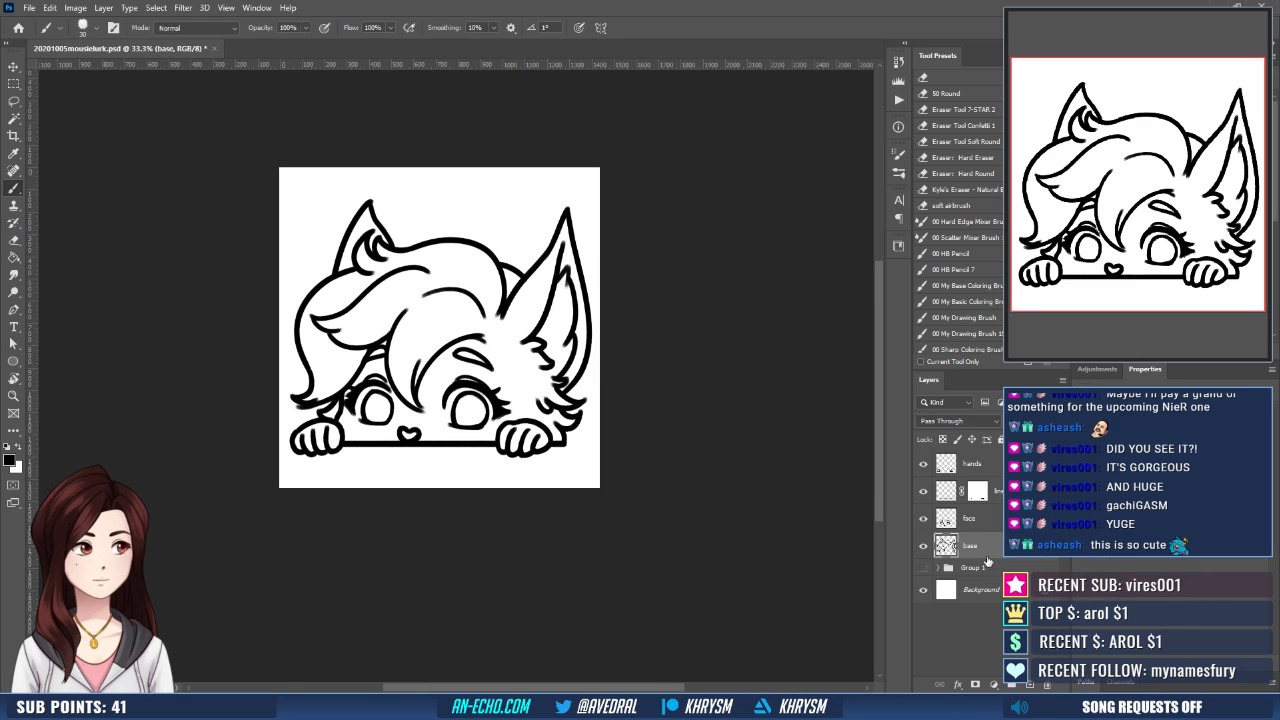
- Run the Emote Layers action above Group 1 to add the set of colouring layers
click(988, 567)
click(897, 100)
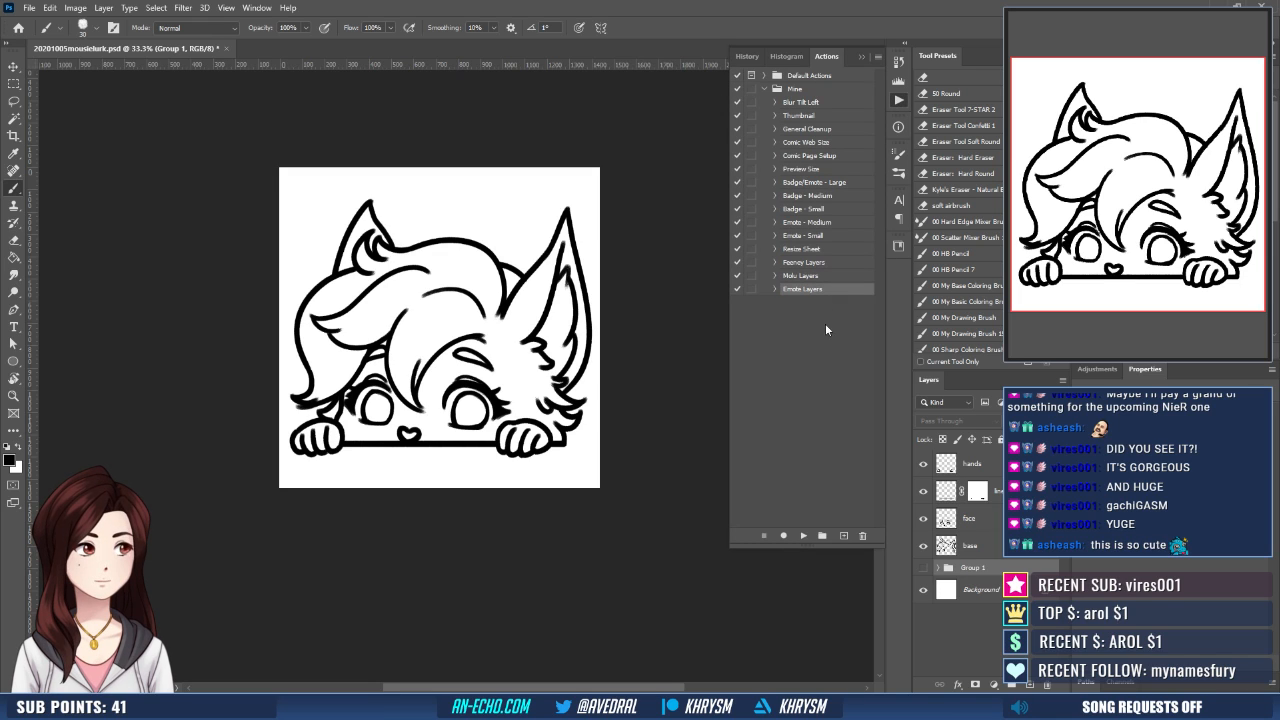
click(805, 535)
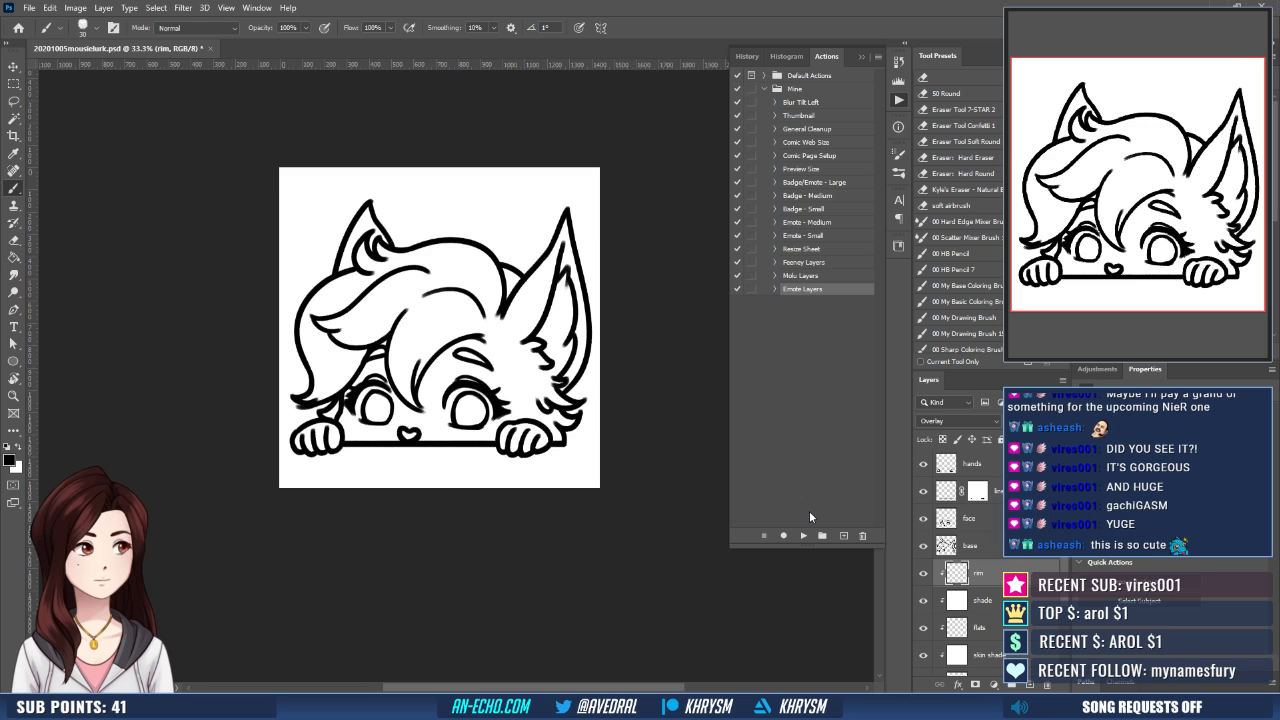
- Mask the fill layer to the character's silhouette, using a selection of the outside area expanded by 10 pixels
scroll(965, 560, down, 3)
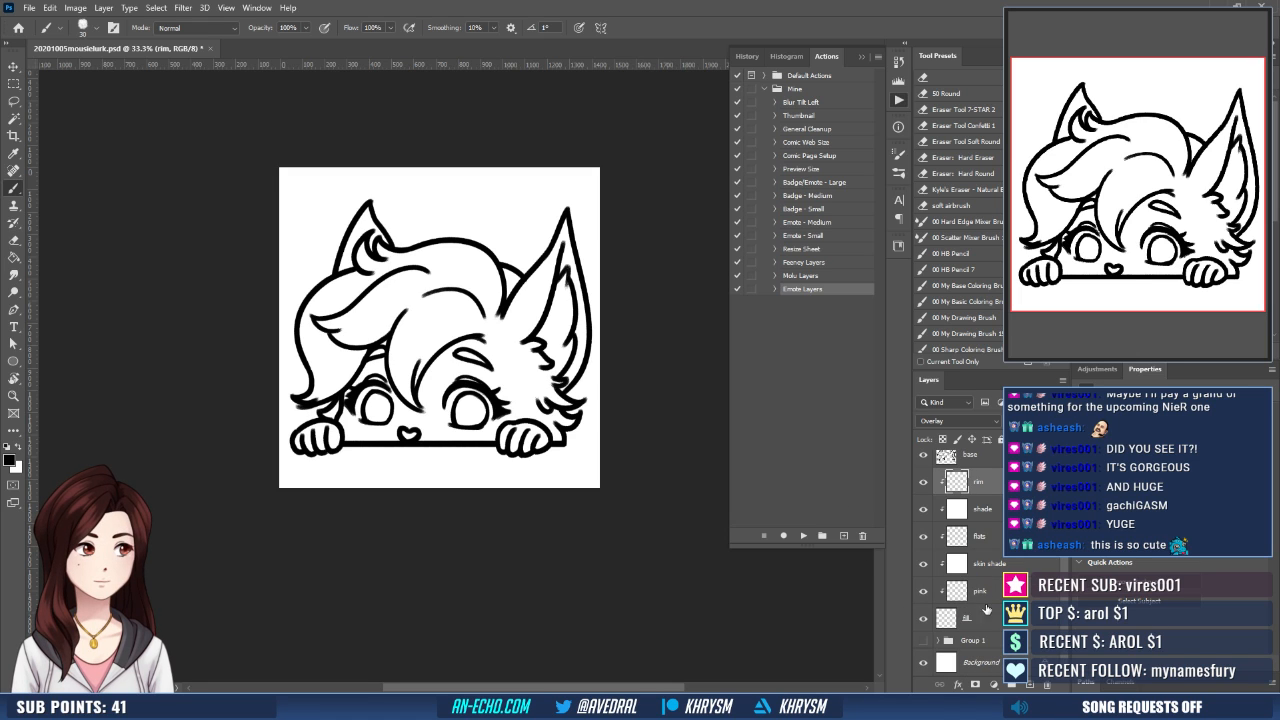
click(975, 620)
key(w)
click(576, 483)
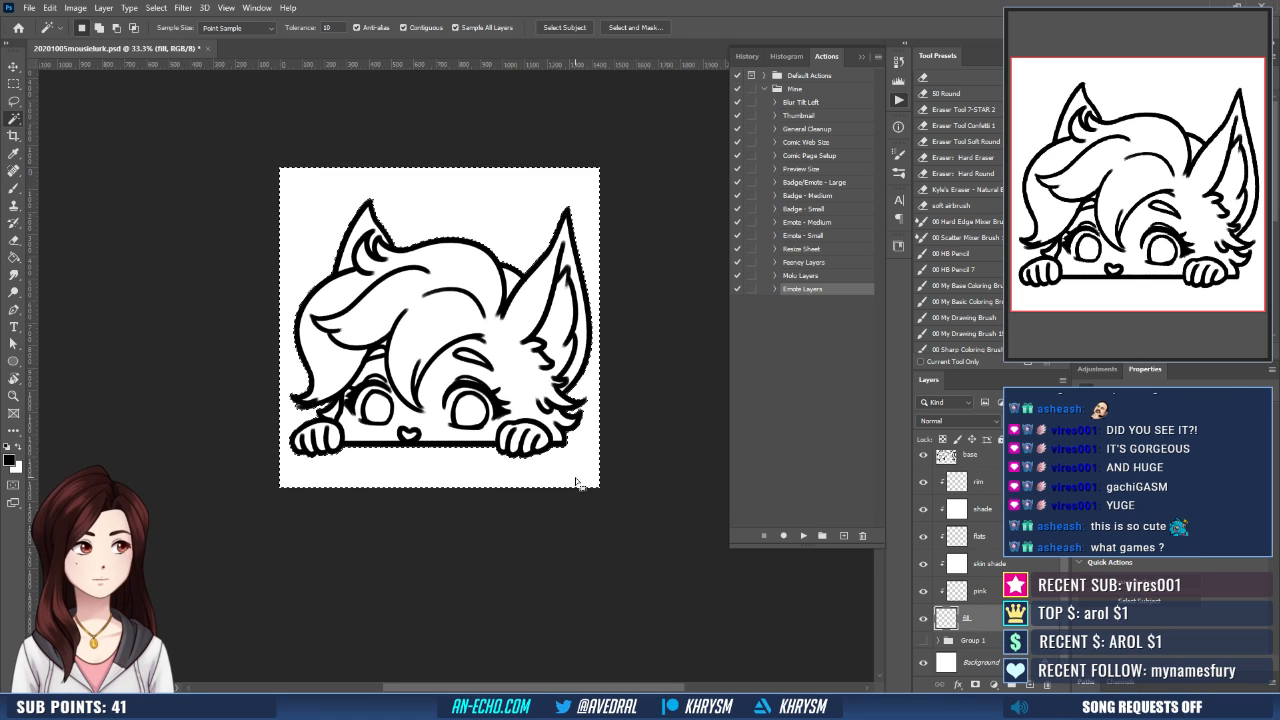
key(ctrl+shift+e)
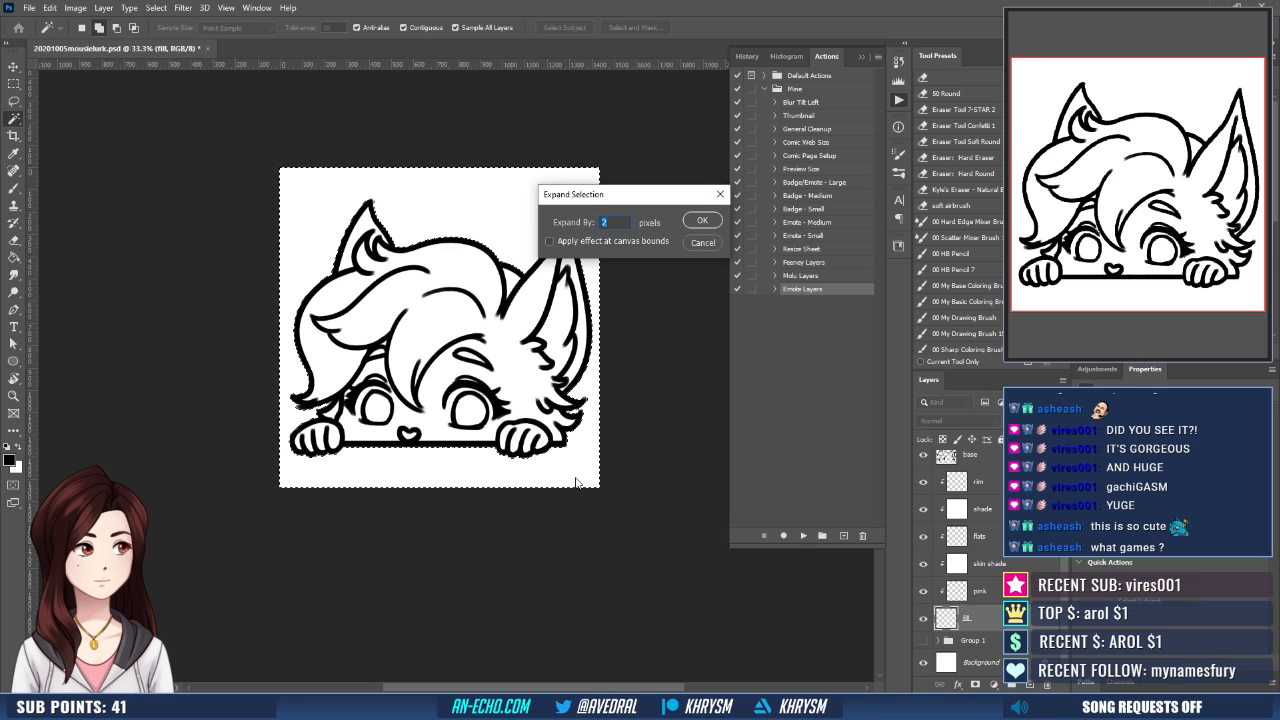
text(10)
key(Return)
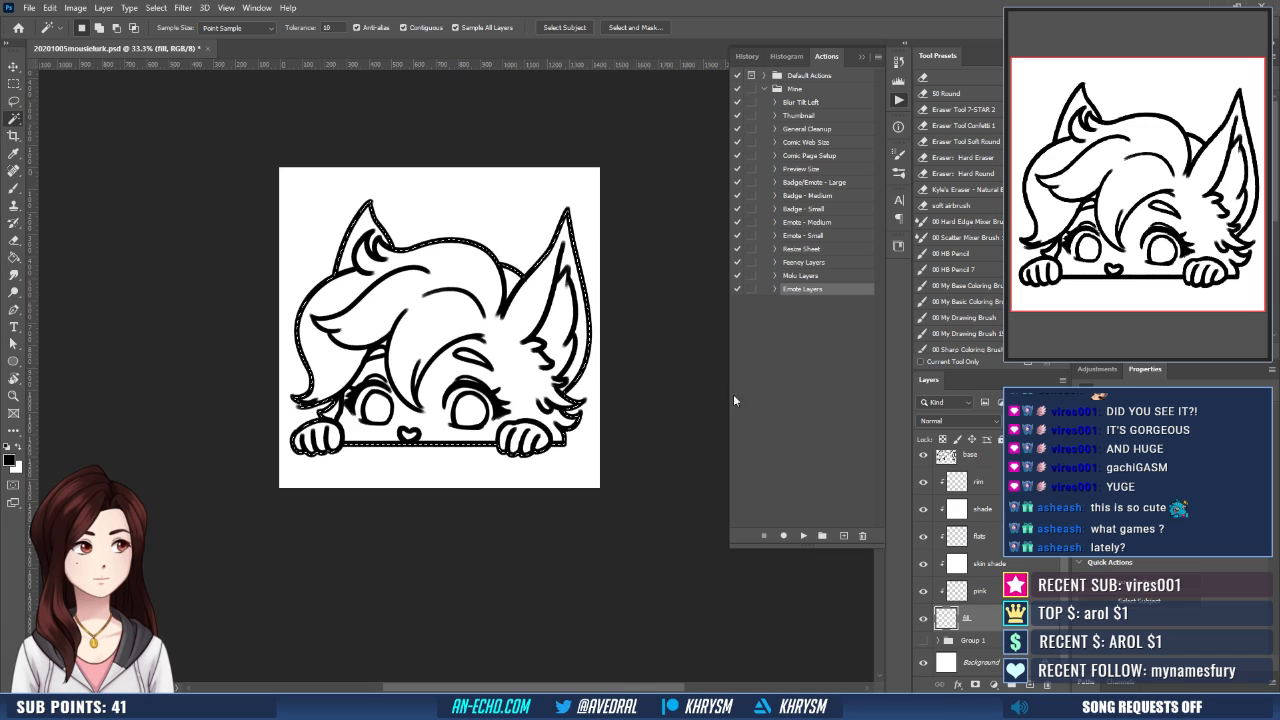
click(975, 684)
click(946, 619)
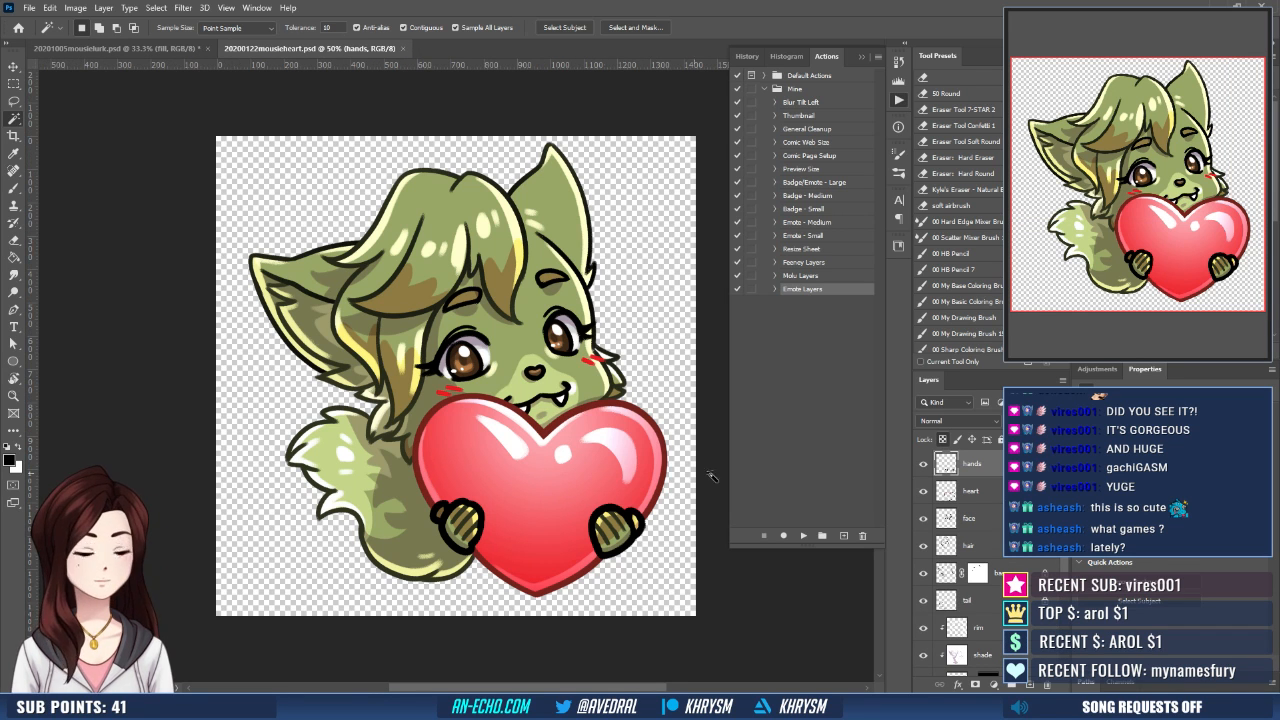
- Fill the masked fill layer with the light green fur colour sampled from the 20200122mousieheart.psd reference
key(g)
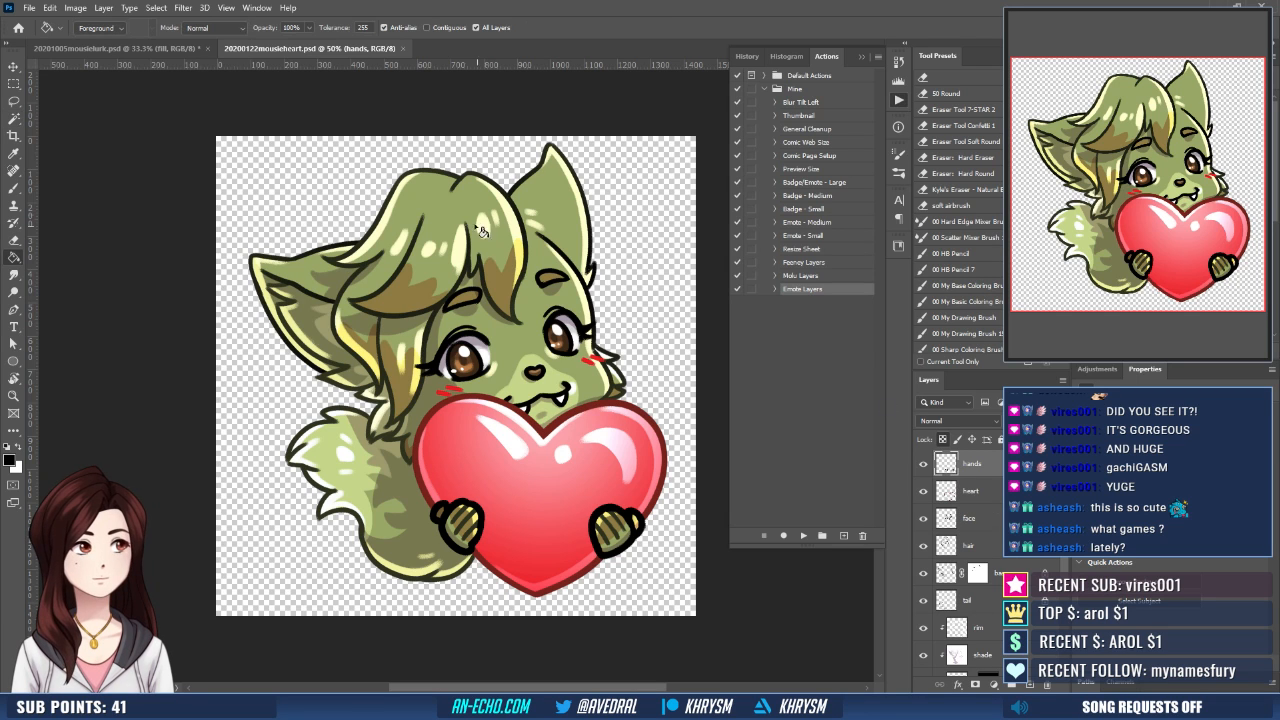
alt+click(430, 195)
click(168, 50)
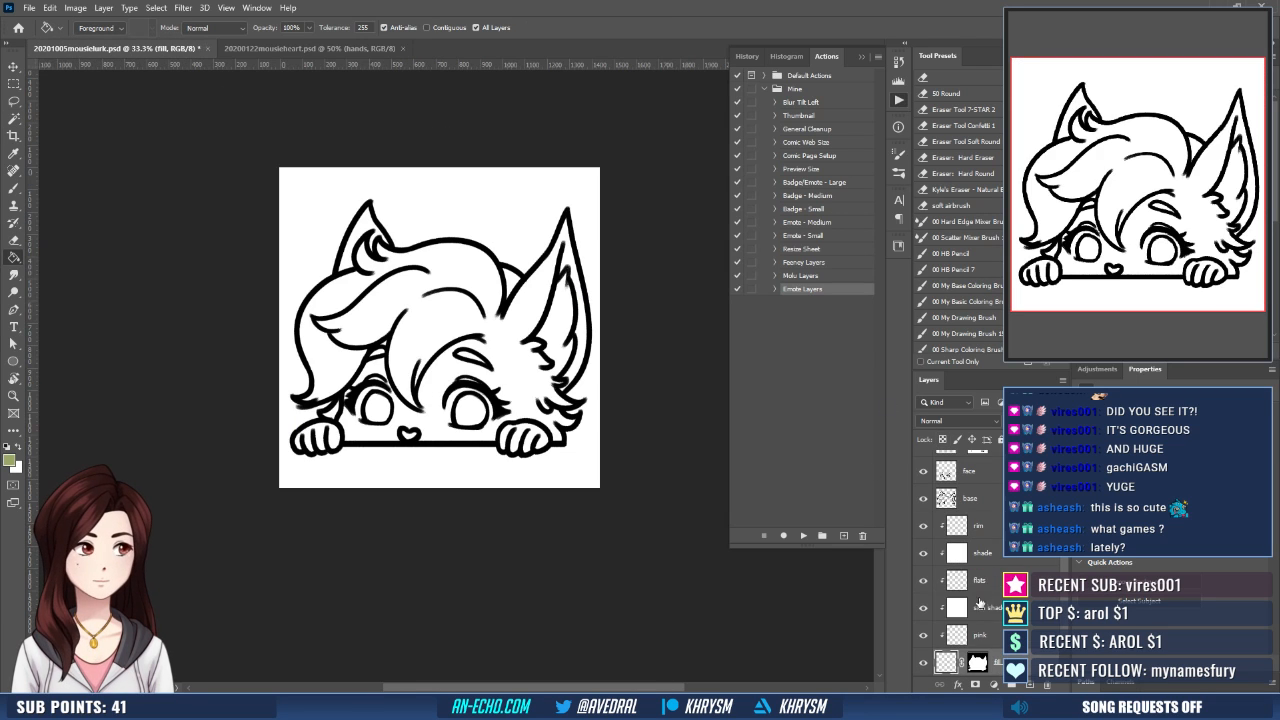
click(945, 666)
click(475, 401)
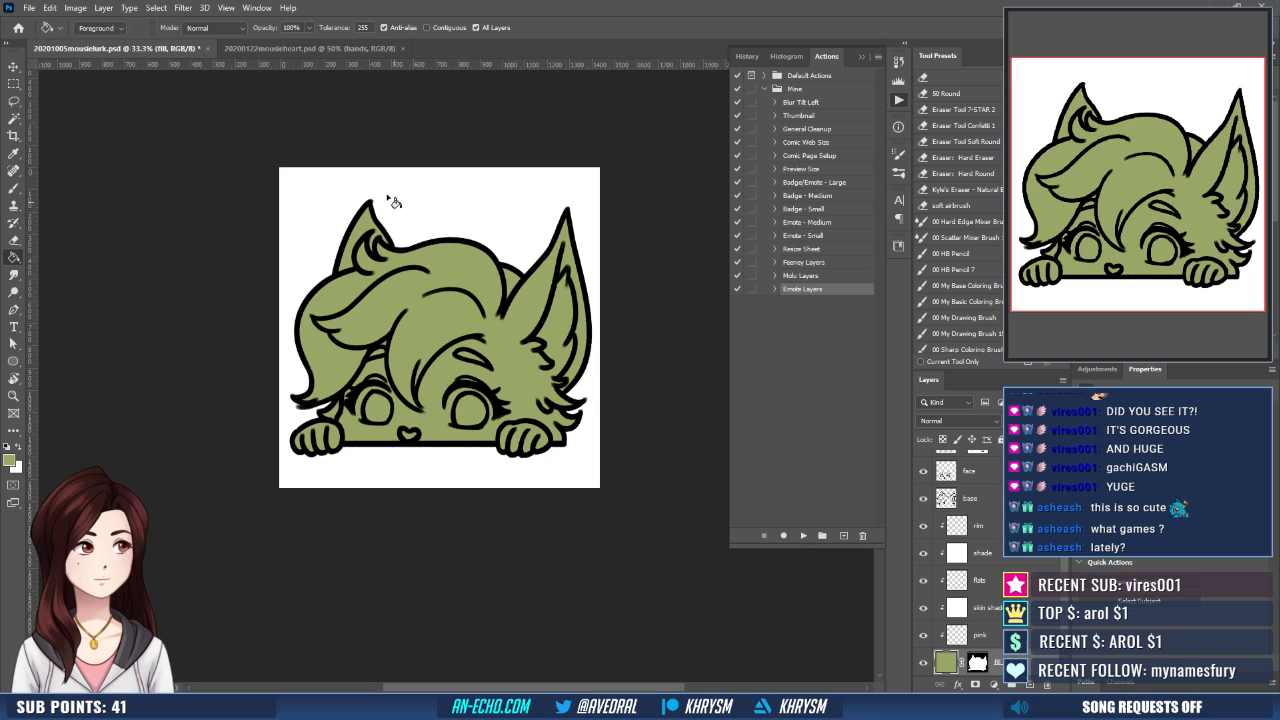
- On the flats layer, outline a jagged marking across the outer hair lock in brown sampled from the reference, redoing the first stroke
click(318, 48)
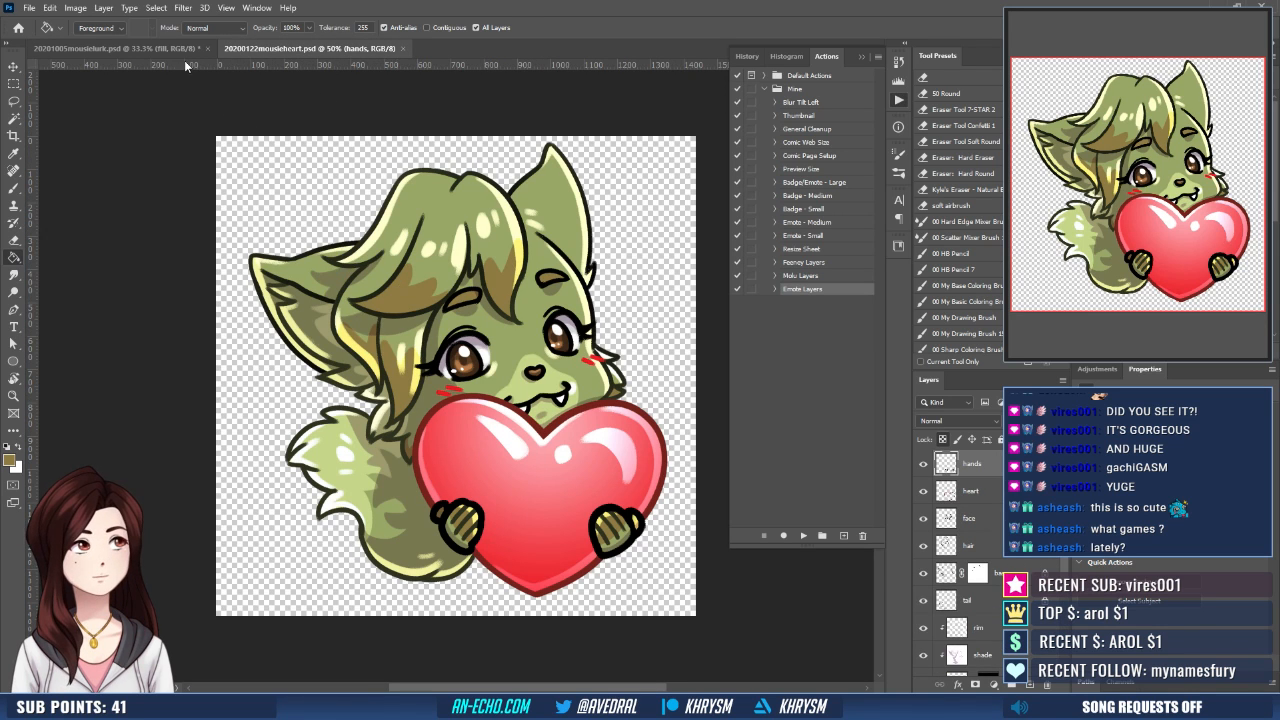
click(182, 53)
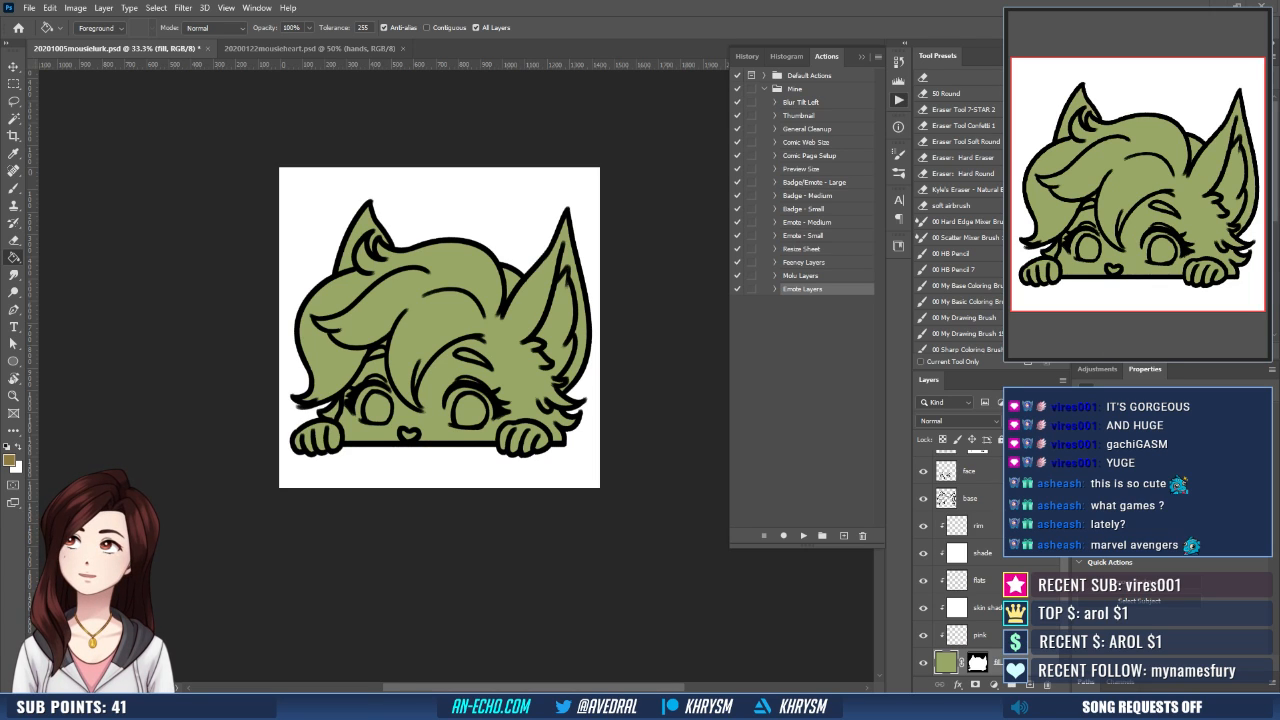
click(1000, 579)
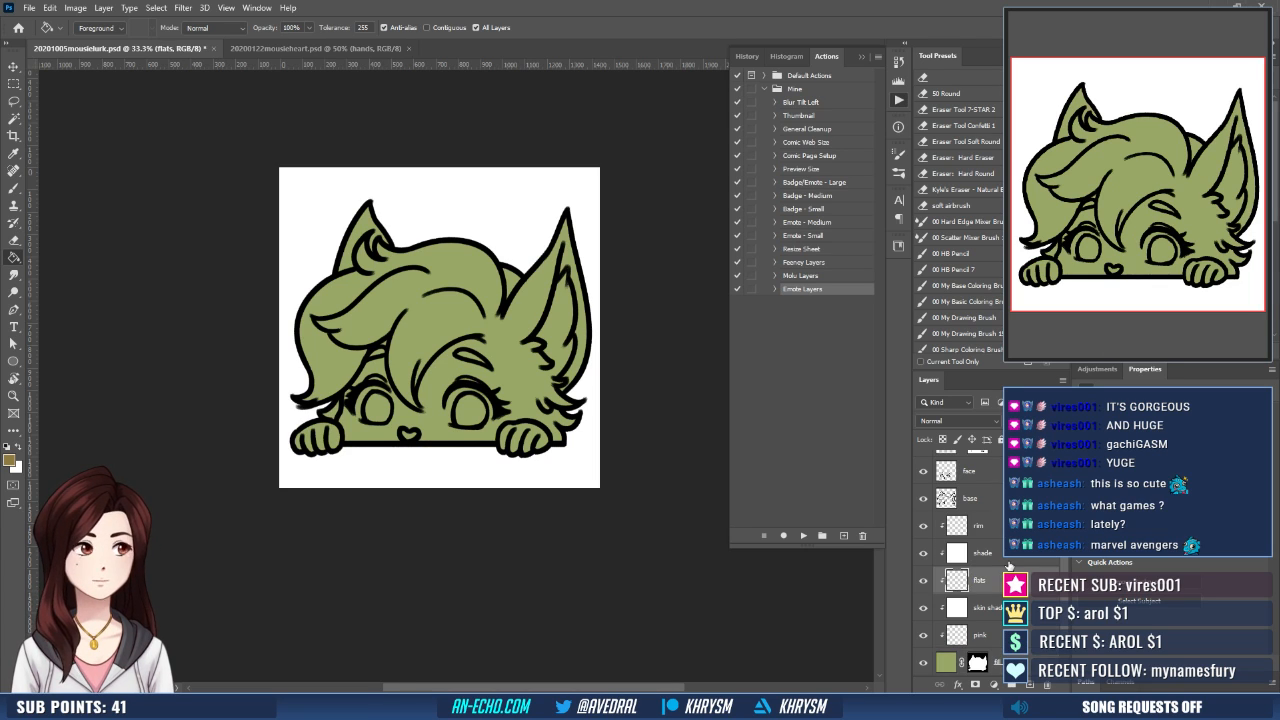
key(ctrl+plus)
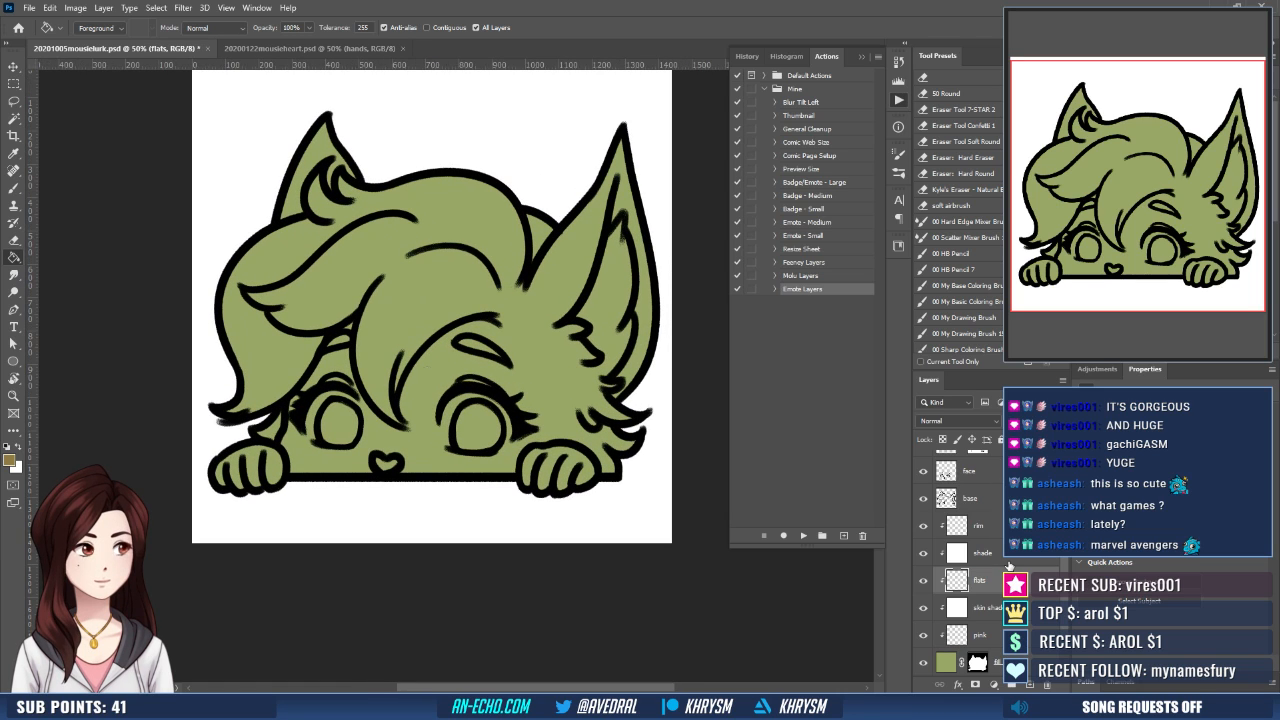
key(b)
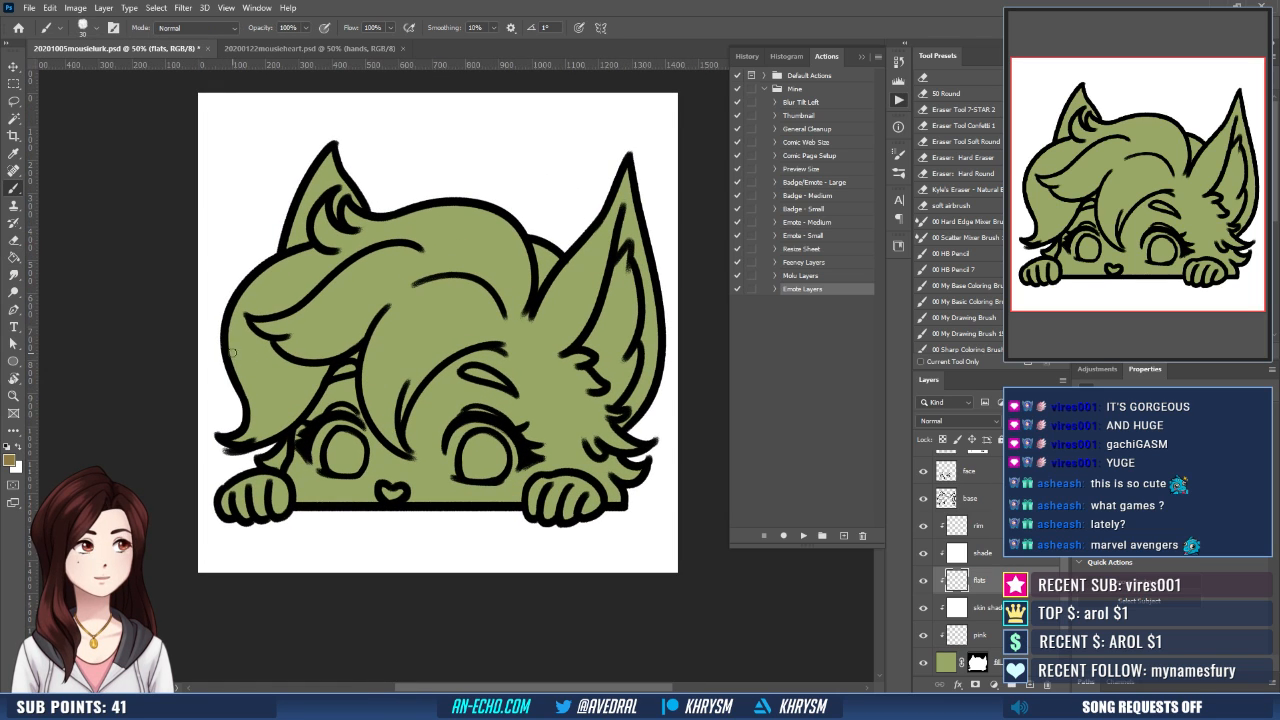
drag(229, 348, 252, 380)
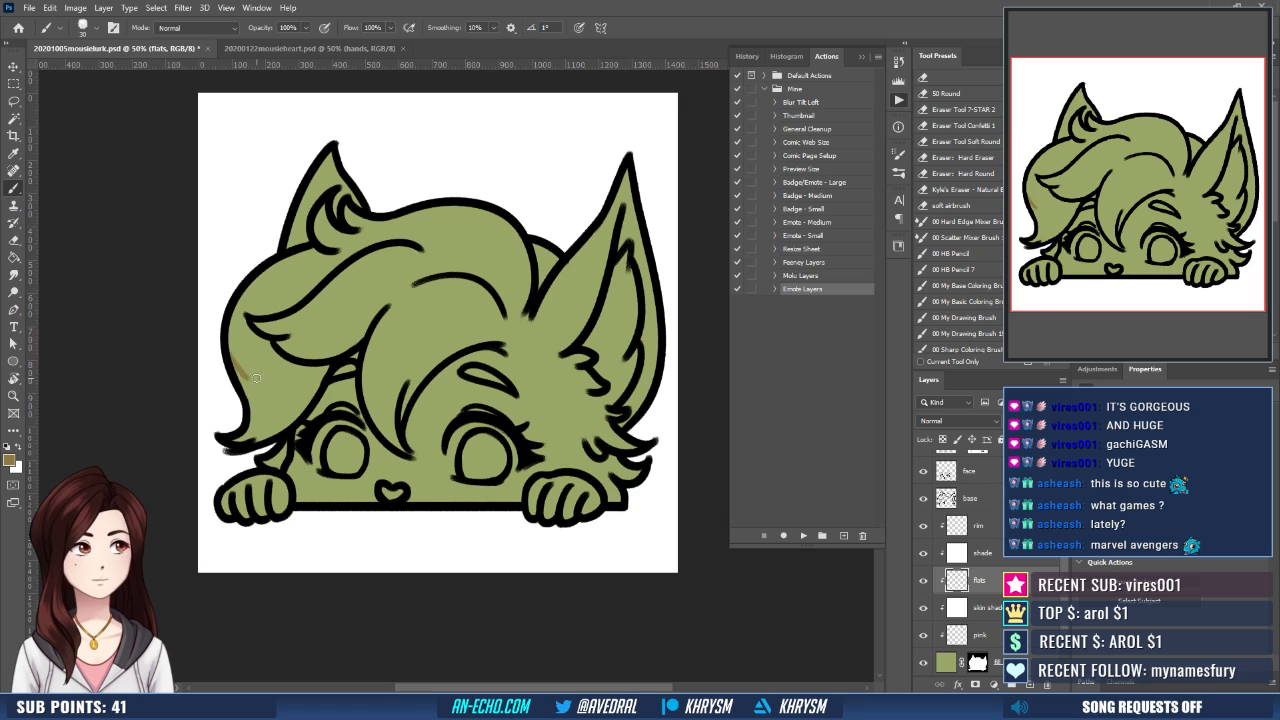
key(ctrl+z)
mouse_move(228, 336)
mouse_down()
mouse_move(257, 380)
mouse_move(298, 411)
mouse_up()
- Outline jagged brown markings on the upper hair lock and the central fringe, undoing strokes that do not fit
drag(468, 349, 458, 369)
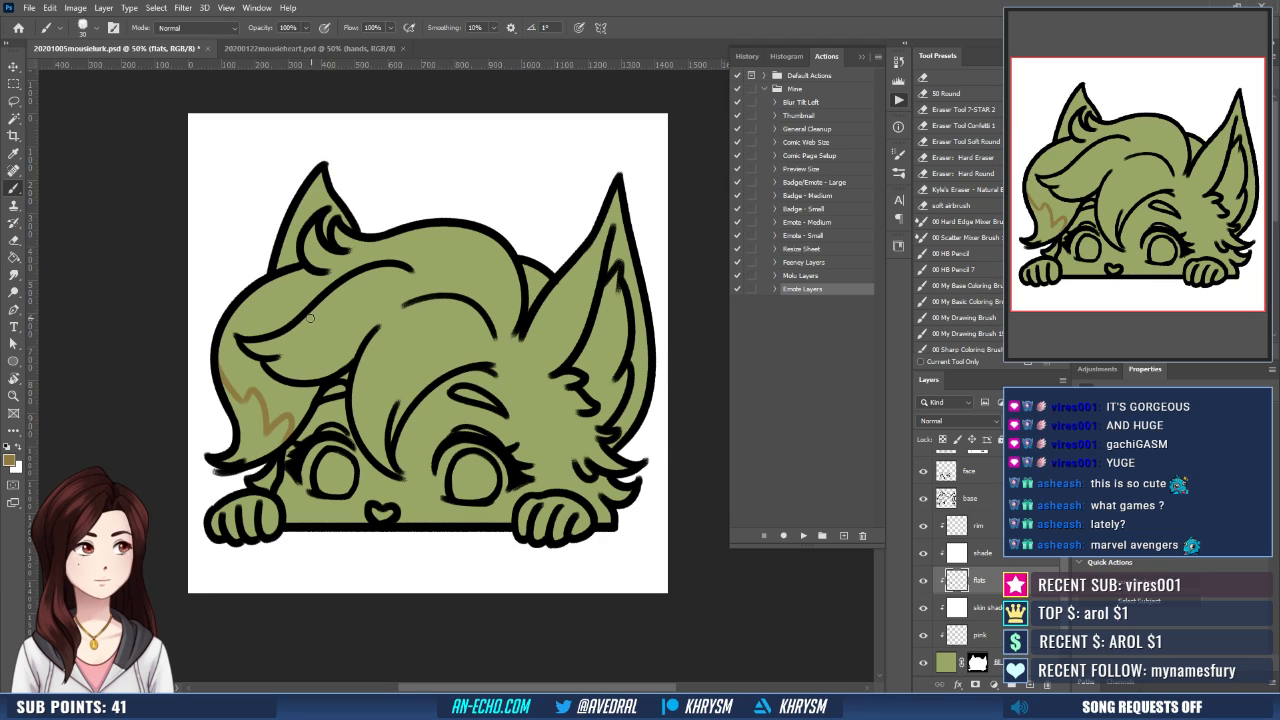
mouse_move(307, 318)
mouse_down()
mouse_move(310, 344)
mouse_move(330, 340)
mouse_move(342, 366)
mouse_move(350, 324)
mouse_move(328, 356)
mouse_move(352, 356)
mouse_up()
key(ctrl+z)
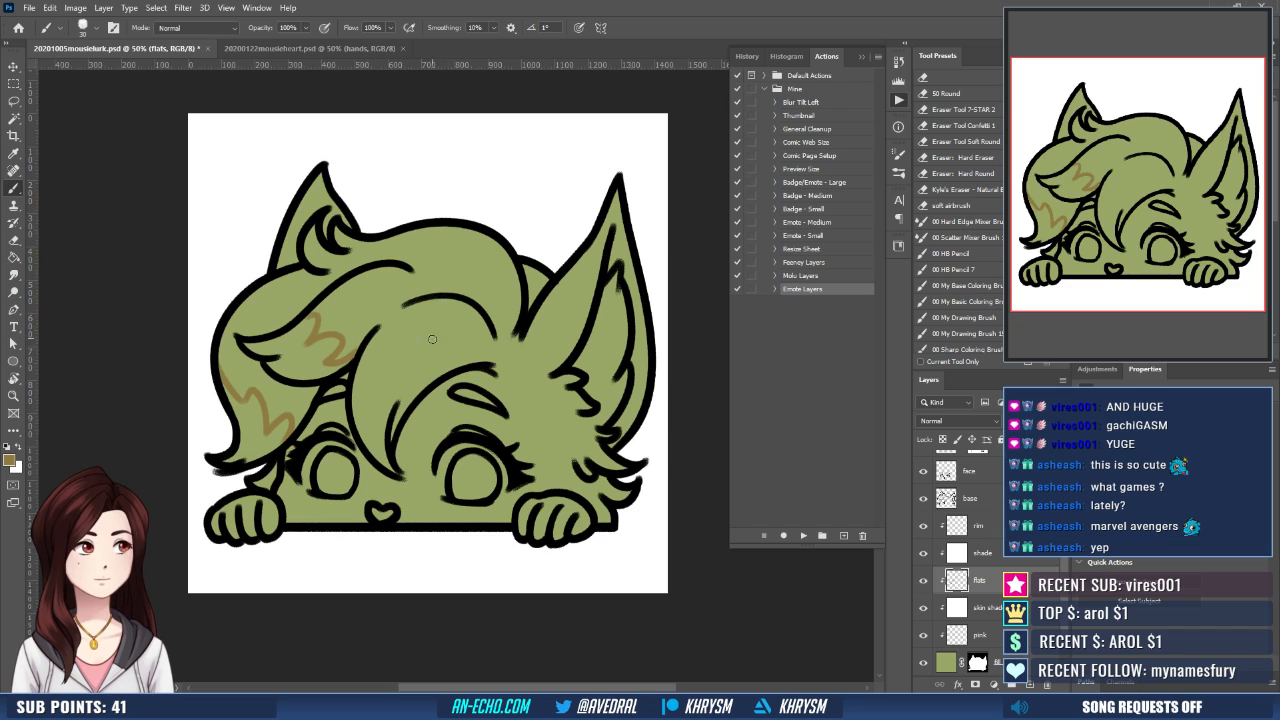
drag(424, 337, 410, 341)
mouse_move(340, 390)
mouse_down()
mouse_move(378, 411)
mouse_move(377, 391)
mouse_move(338, 388)
mouse_move(381, 384)
mouse_move(382, 372)
mouse_move(386, 398)
mouse_move(417, 376)
mouse_up()
key(ctrl+z)
- Select the outlined hair tip areas, expand the selection by 10 pixels and fill them with brown
key(w)
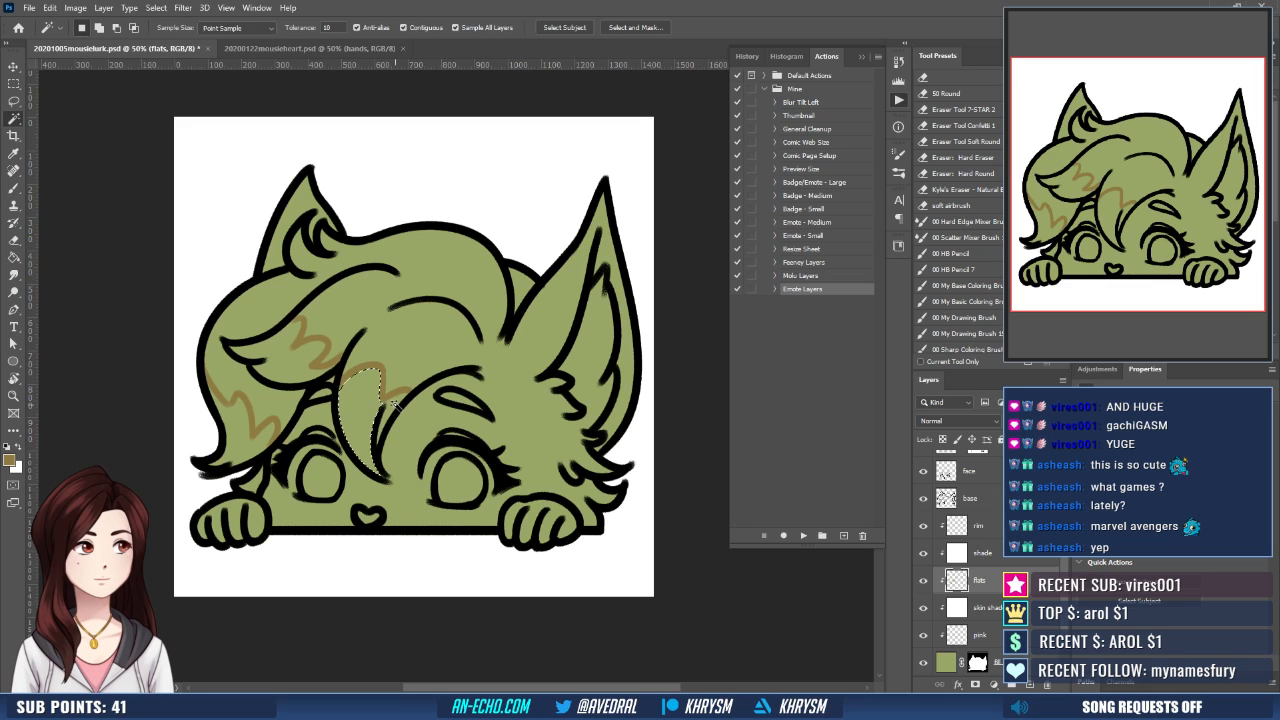
shift+click(395, 406)
shift+click(367, 435)
shift+click(291, 367)
shift+click(246, 438)
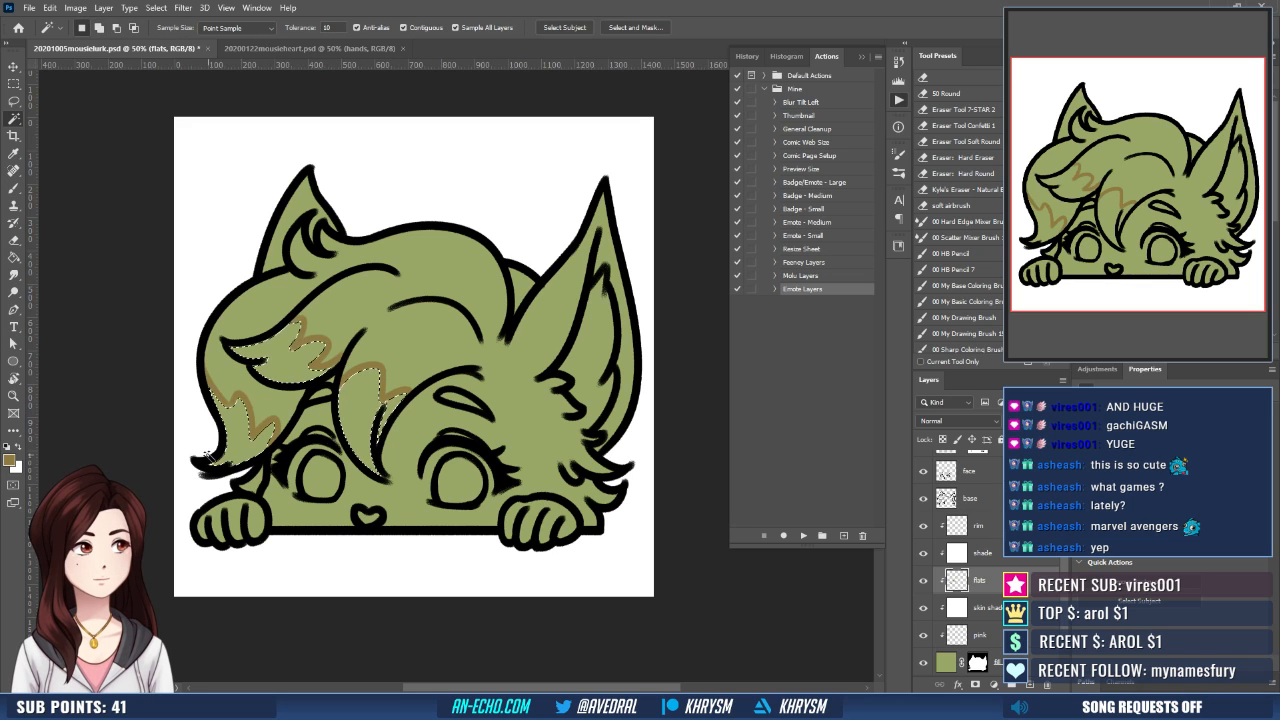
key(ctrl+shift+e)
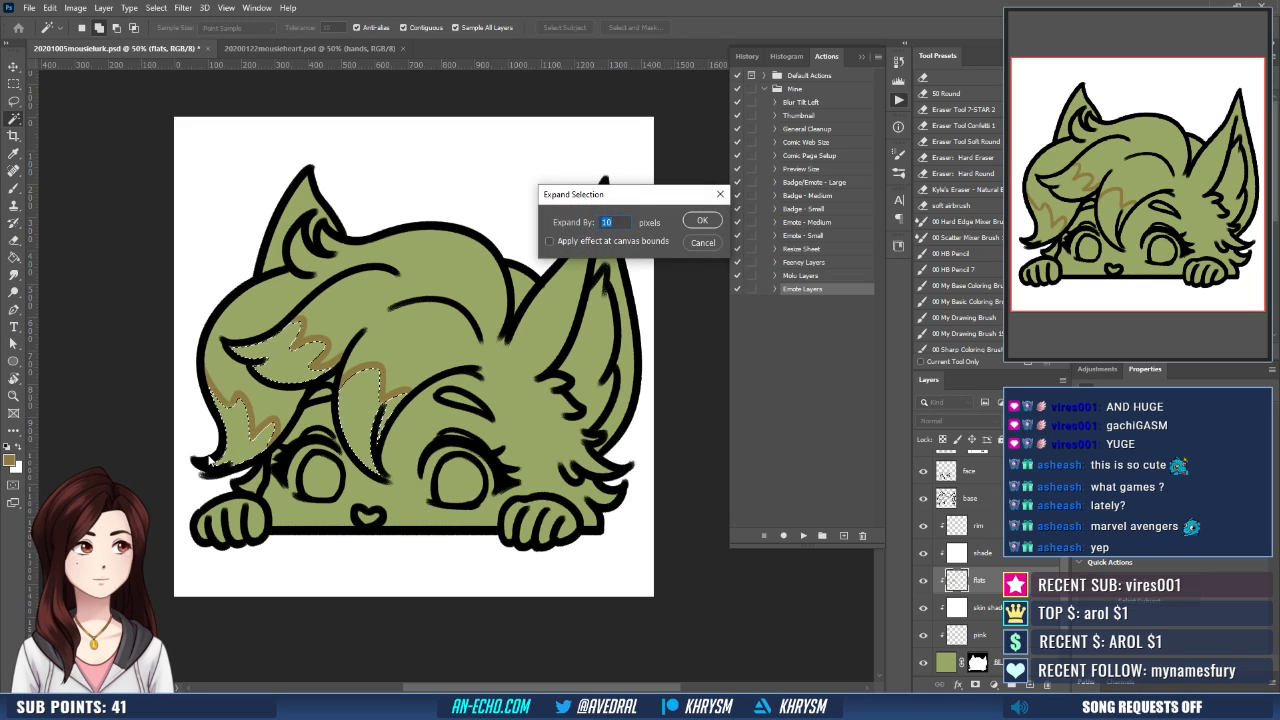
key(Return)
key(g)
click(388, 428)
key(ctrl+d)
key(b)
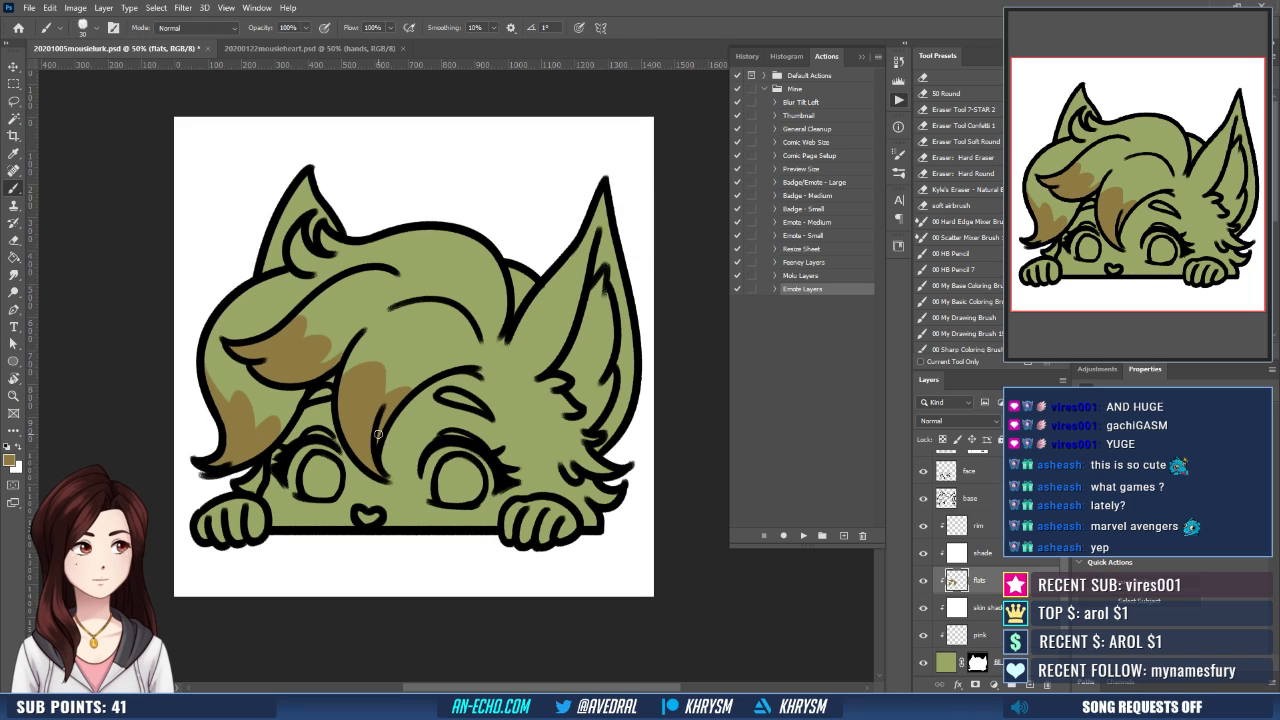
- Paint the small area beside the hand, below the cheek fur, brown on the flats layer
drag(430, 417, 431, 401)
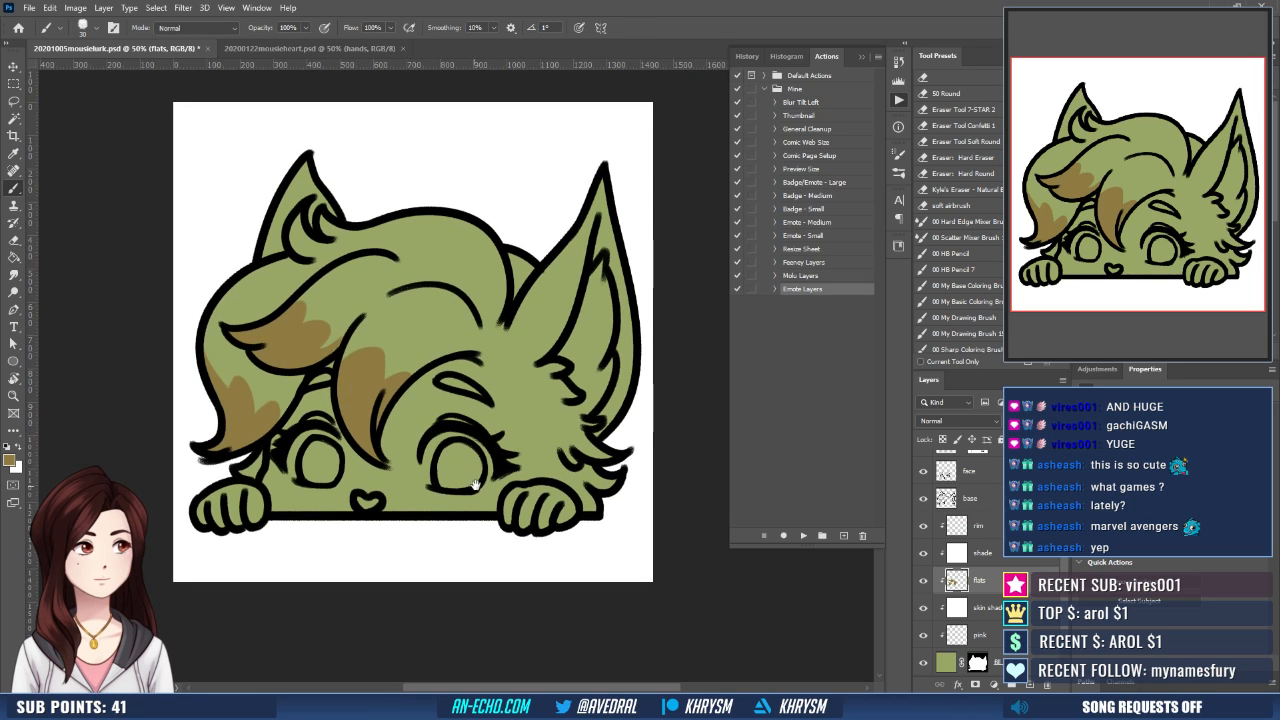
drag(478, 476, 480, 455)
drag(586, 492, 549, 473)
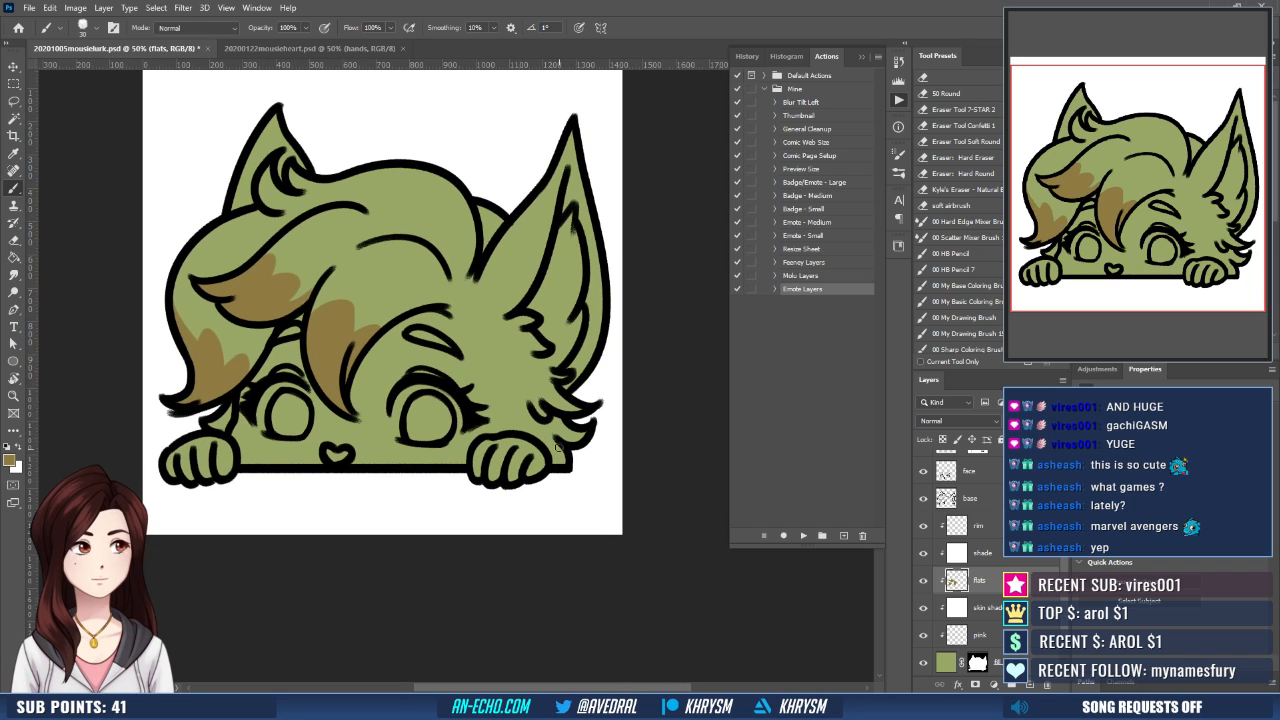
drag(551, 464, 557, 443)
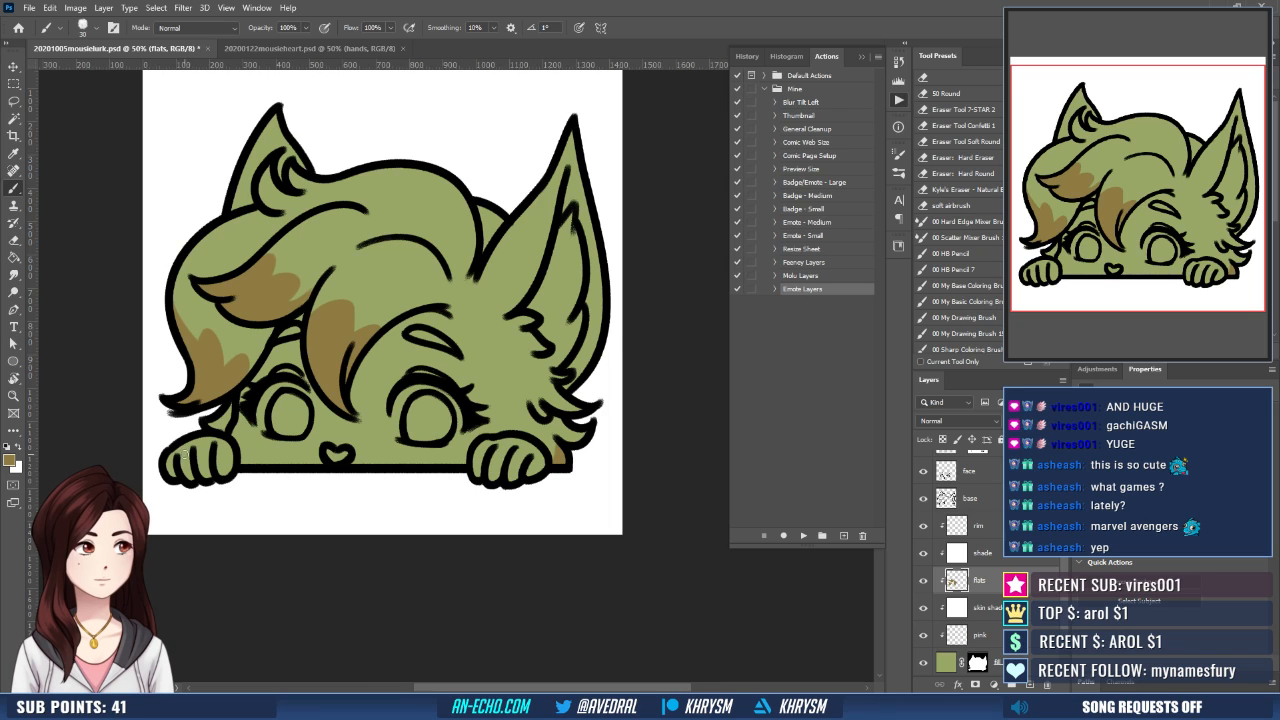
- Paint the fingers of both hands and the eyebrows brown on the flats layer
drag(251, 469, 305, 443)
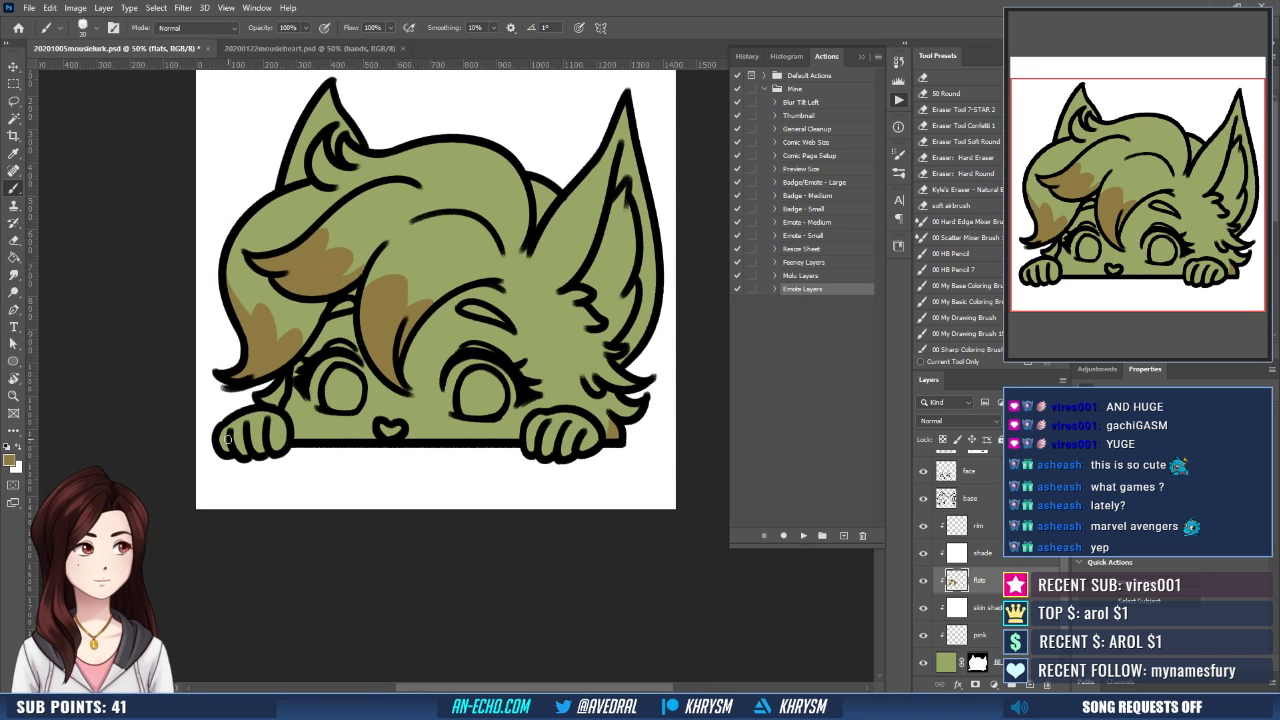
drag(221, 447, 282, 435)
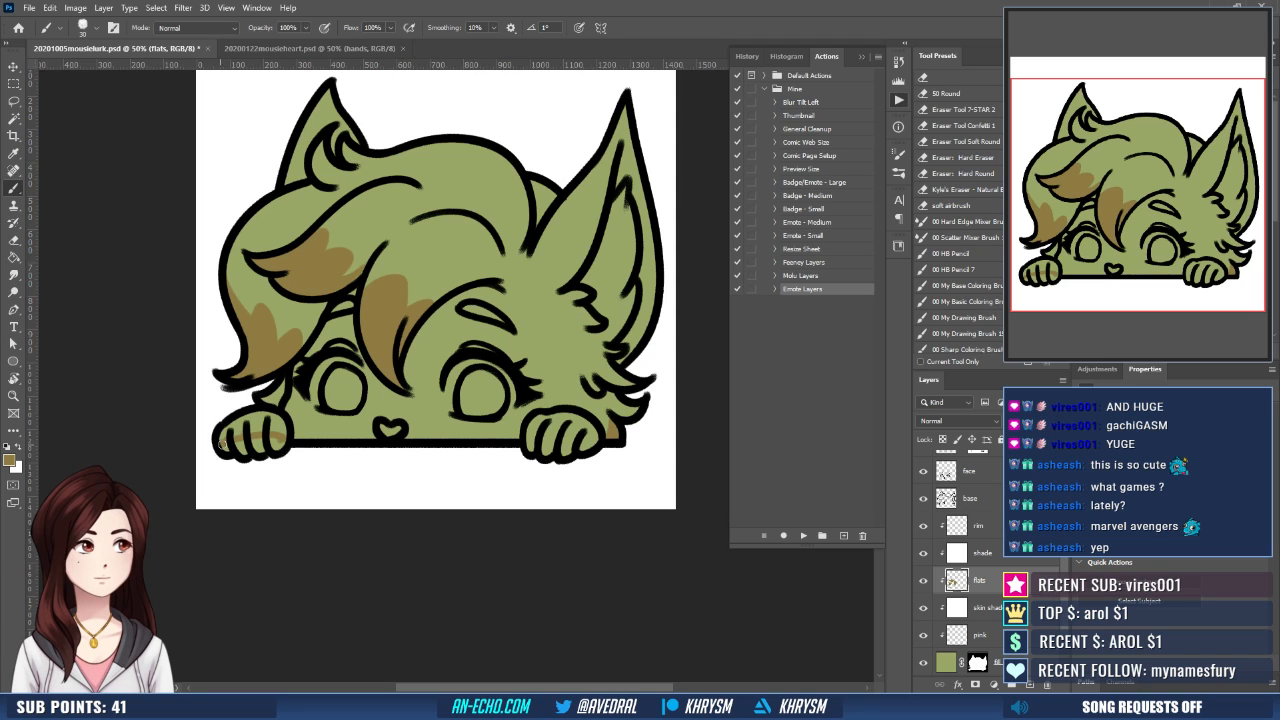
drag(524, 435, 582, 449)
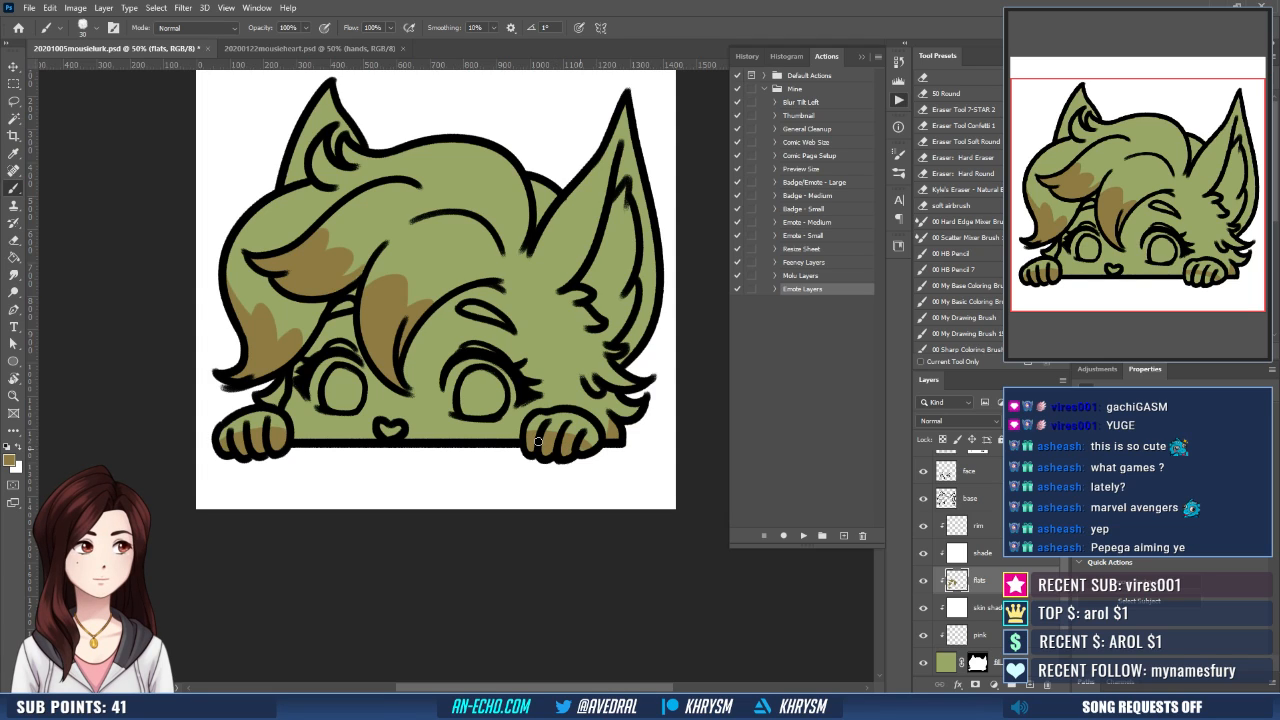
drag(538, 441, 531, 437)
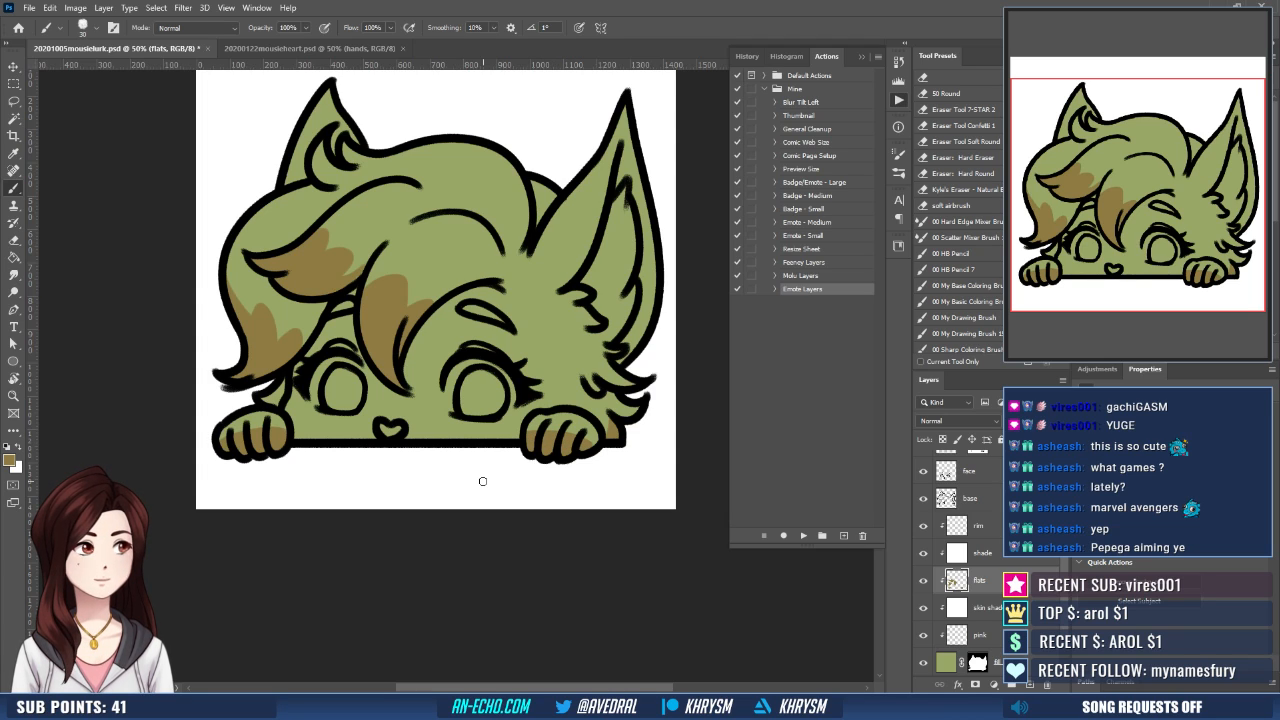
mouse_move(492, 405)
mouse_down()
mouse_move(423, 468)
mouse_move(467, 441)
mouse_move(504, 454)
mouse_up()
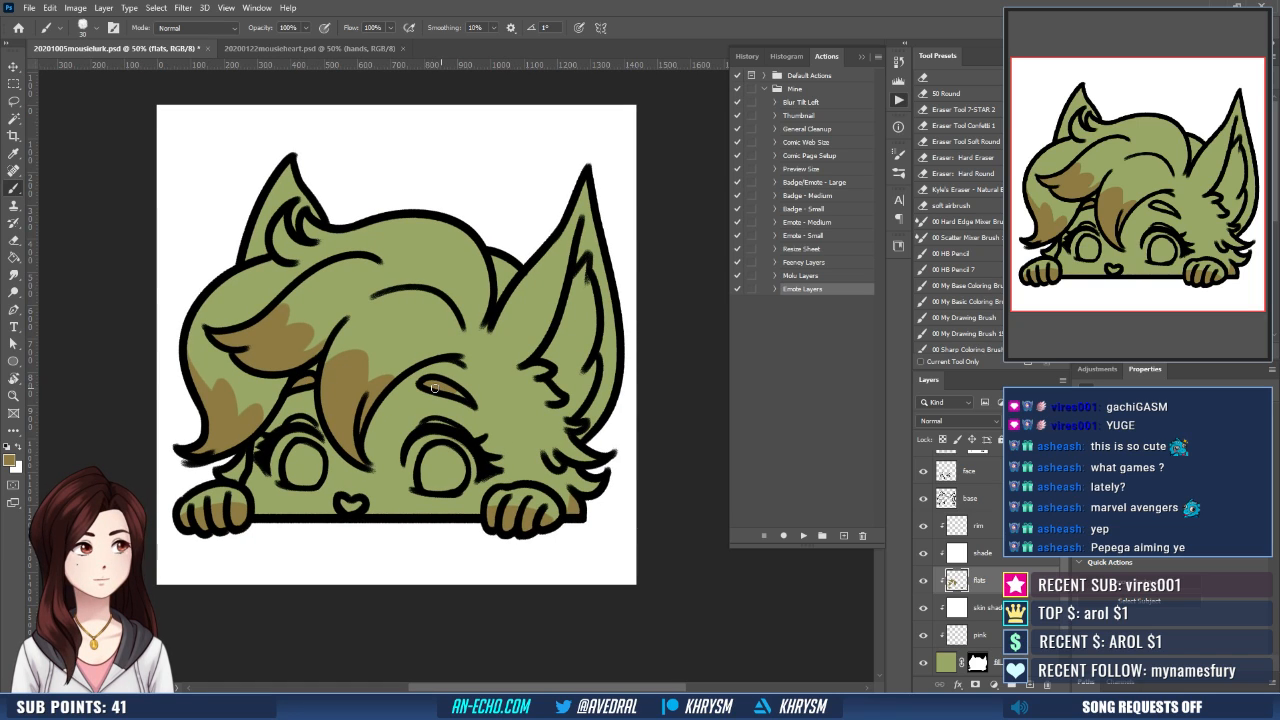
drag(434, 388, 466, 393)
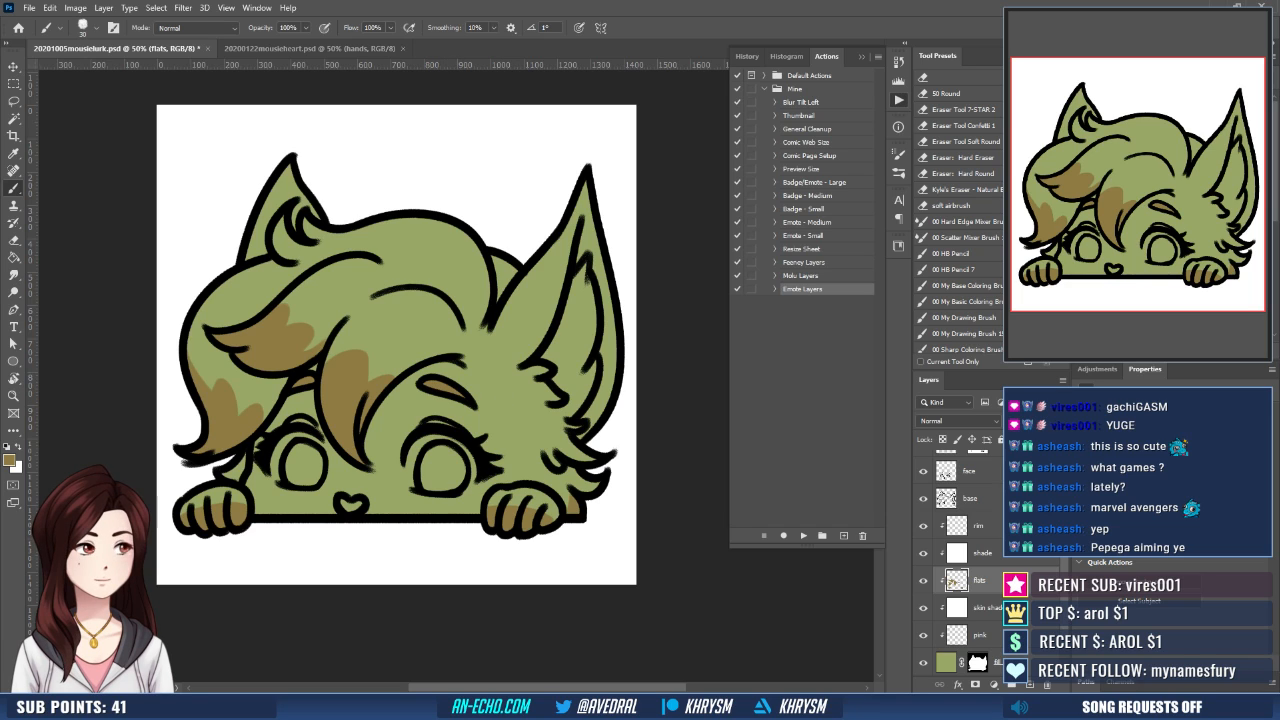
- Lock the transparent pixels of the line art layers from hands down to base, and make base the active layer
scroll(1000, 552, up, 2)
click(1000, 549)
shift+click(988, 465)
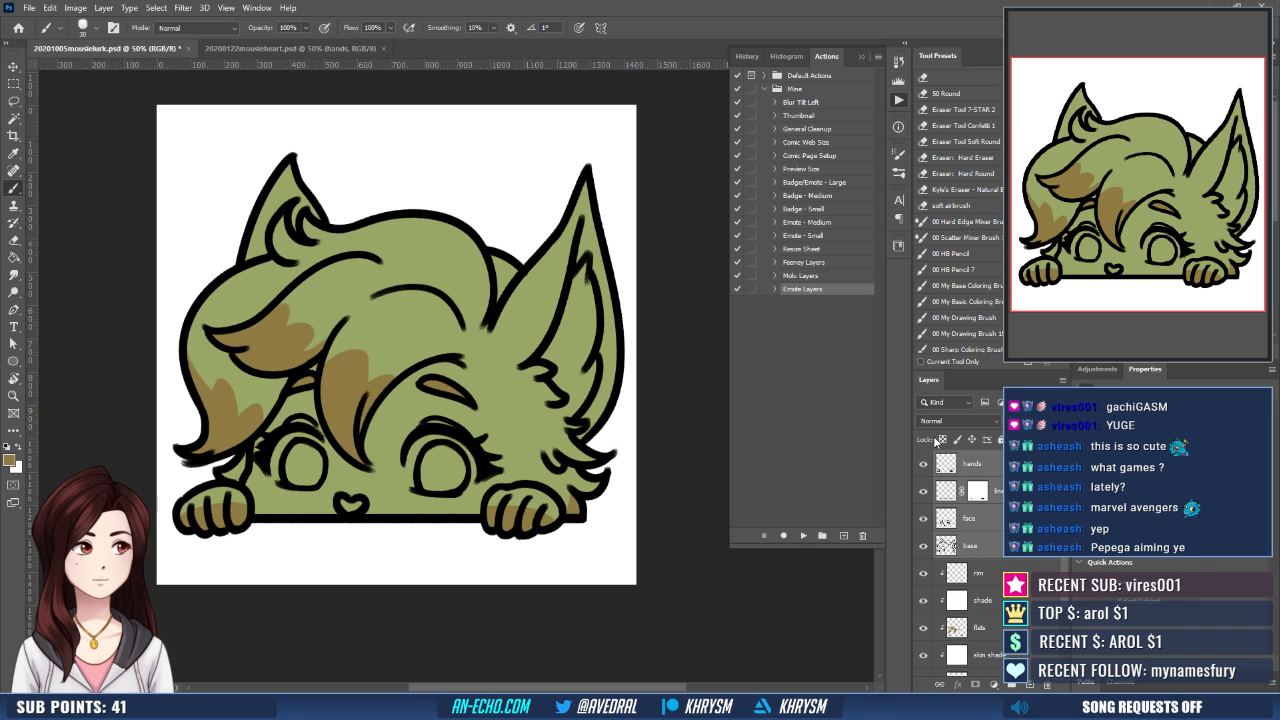
click(942, 440)
click(994, 548)
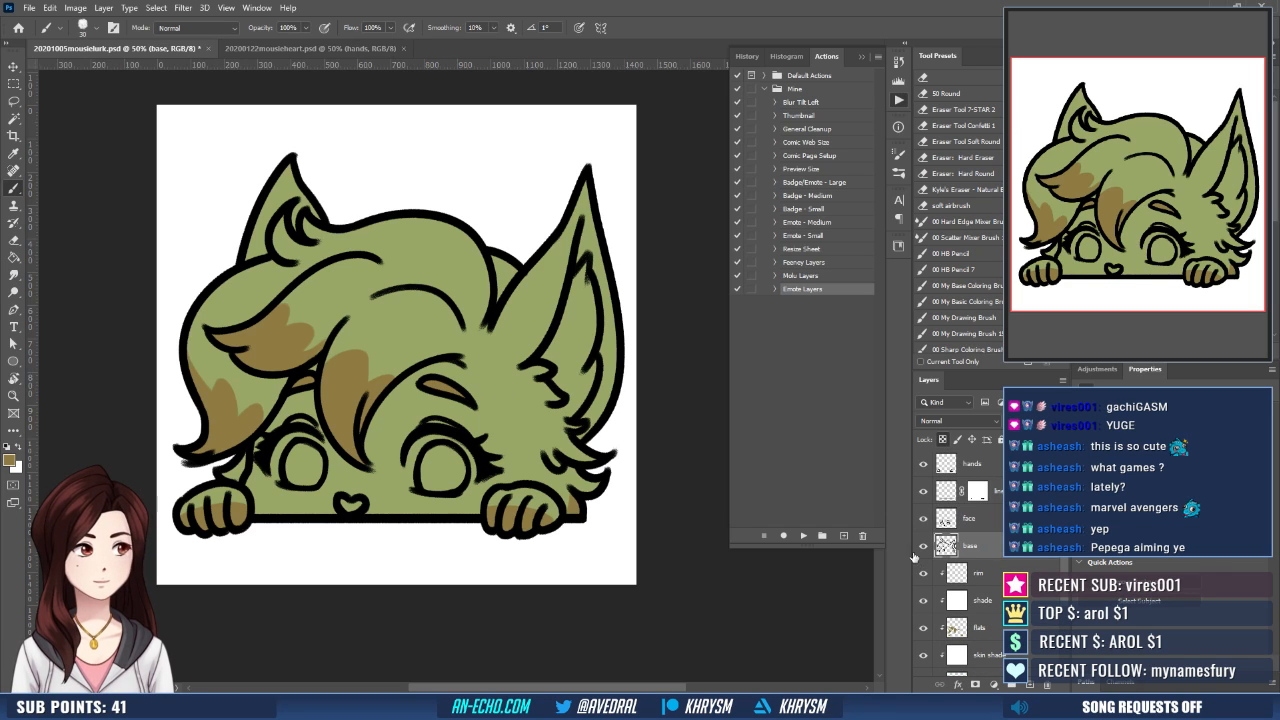
- Sample the dark green line colour from the heart emote and fill the base line art of the peeking emote with it
click(292, 47)
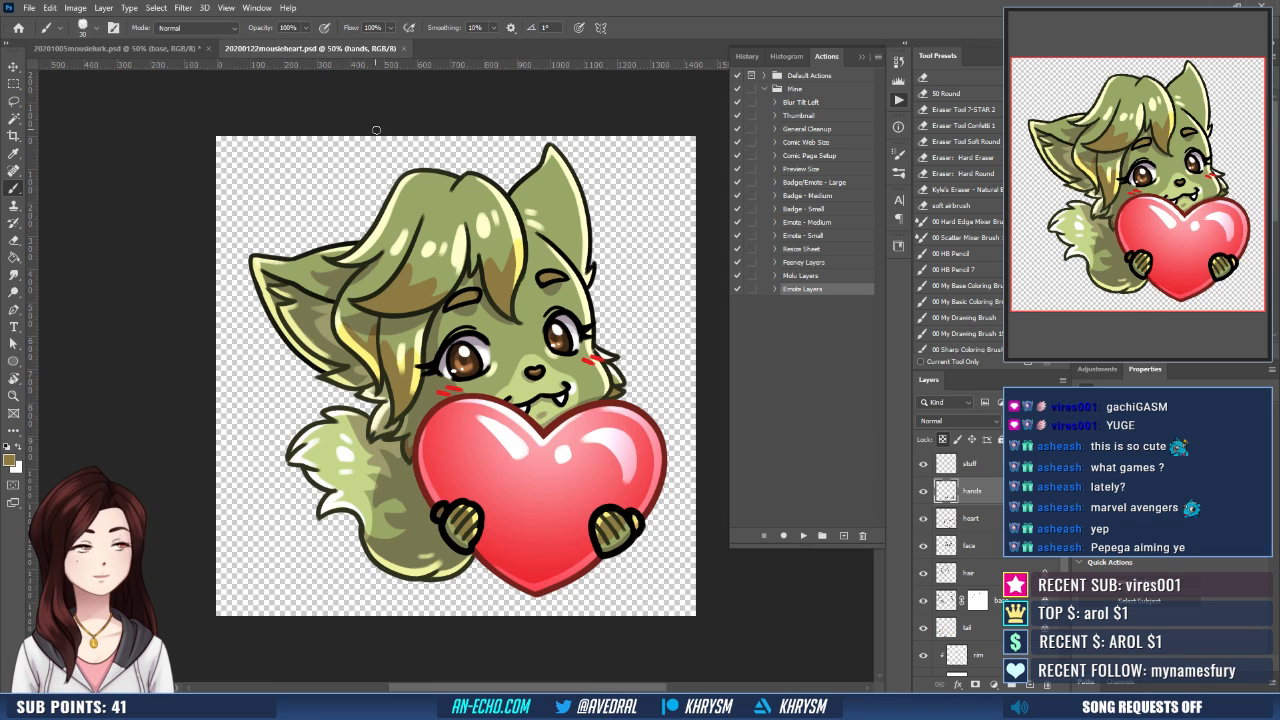
key(g)
click(115, 47)
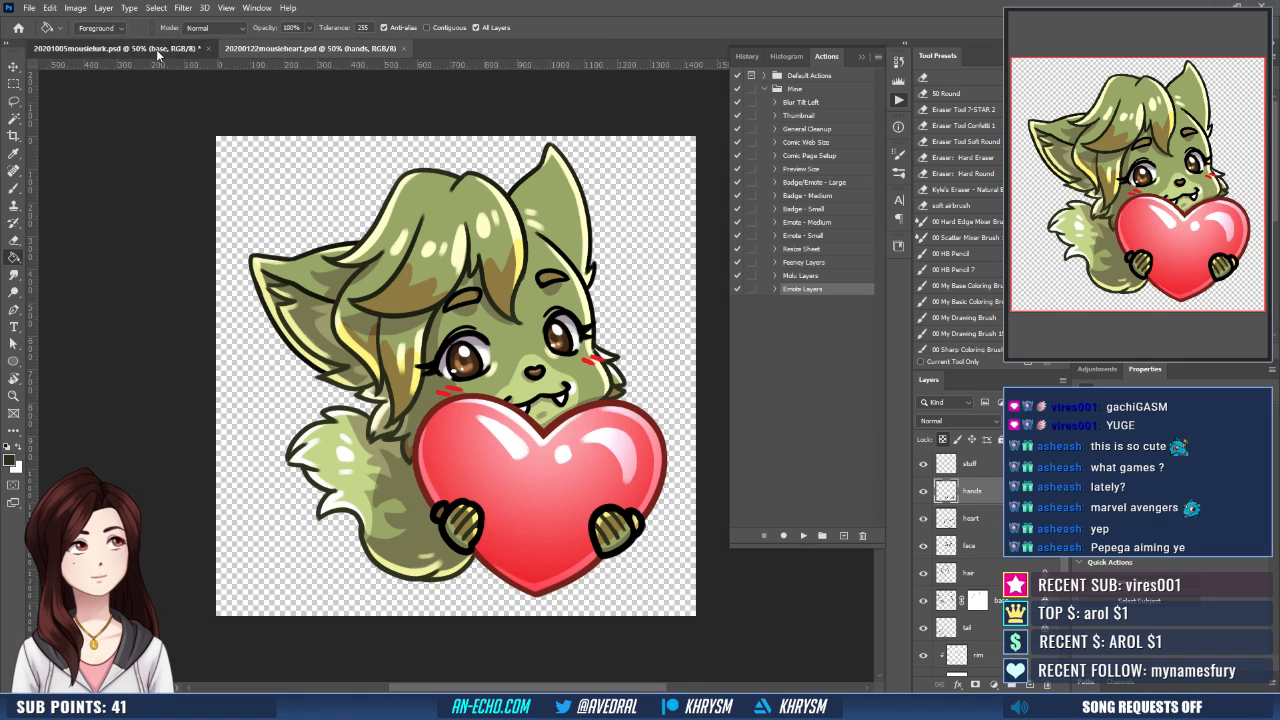
click(466, 288)
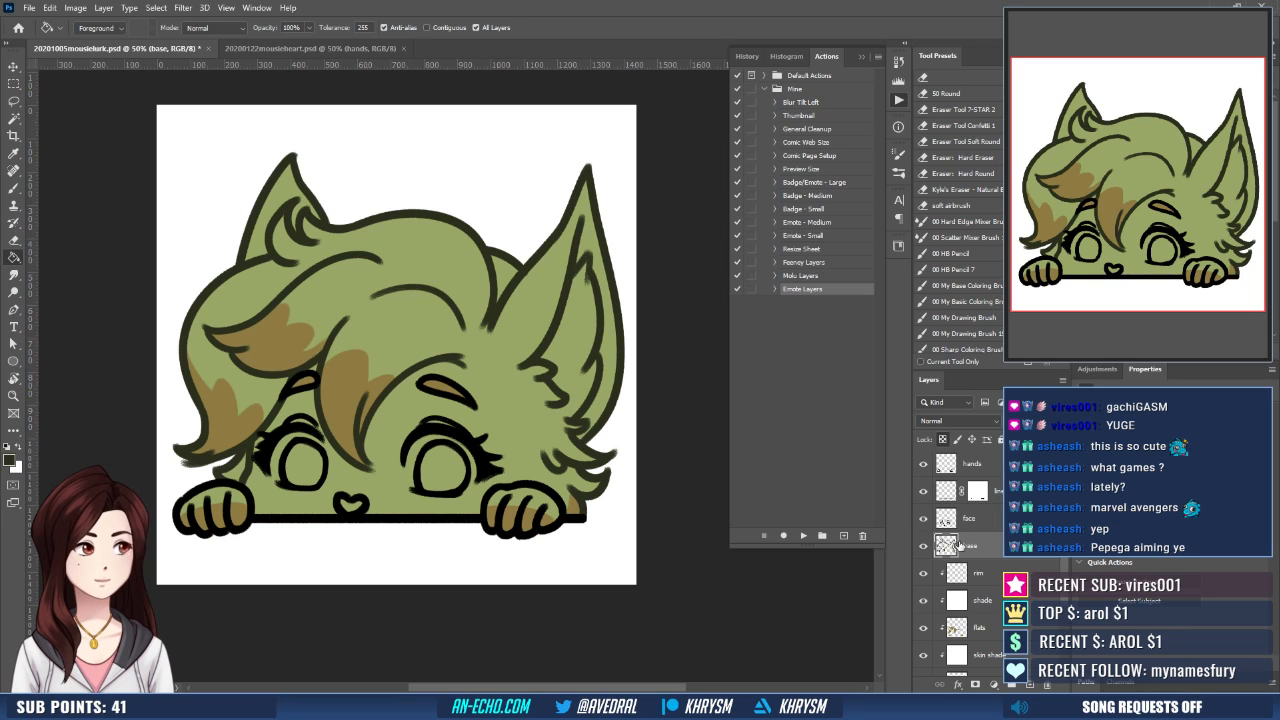
- Paint light grey along the open outer edges of both eye whites on the flats layer
click(987, 622)
key(b)
alt+click(354, 425)
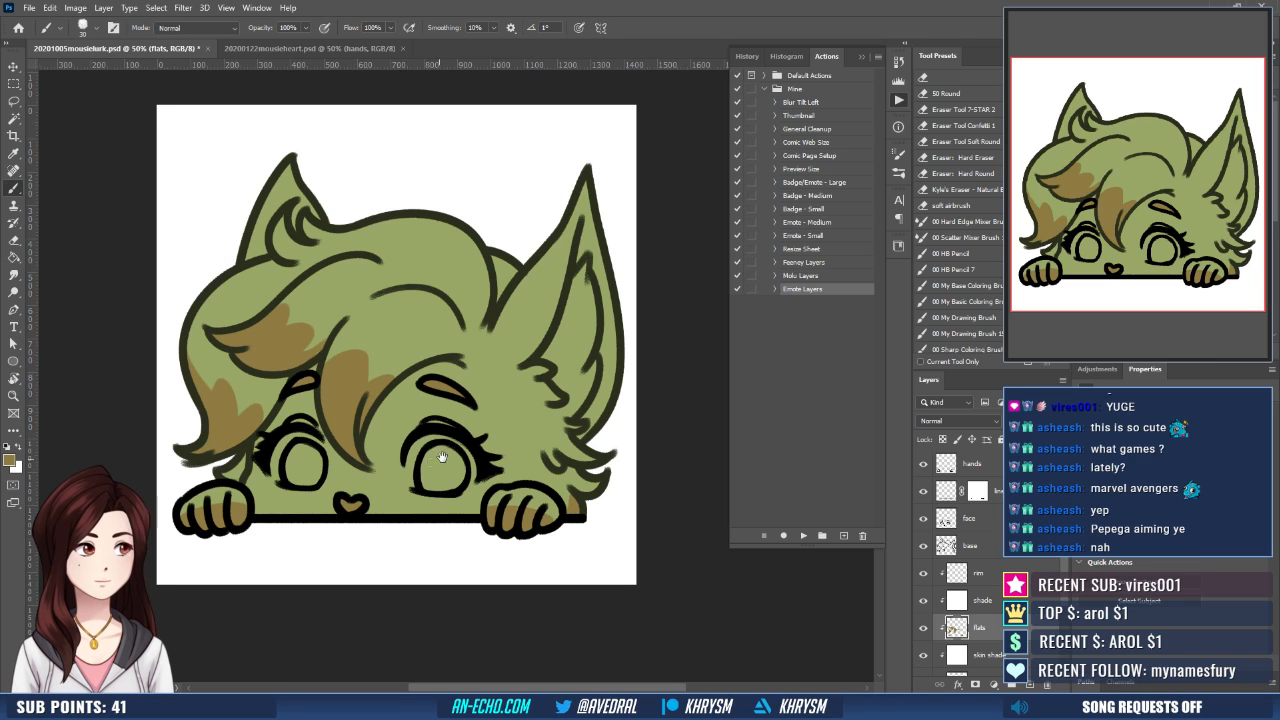
drag(428, 454, 439, 448)
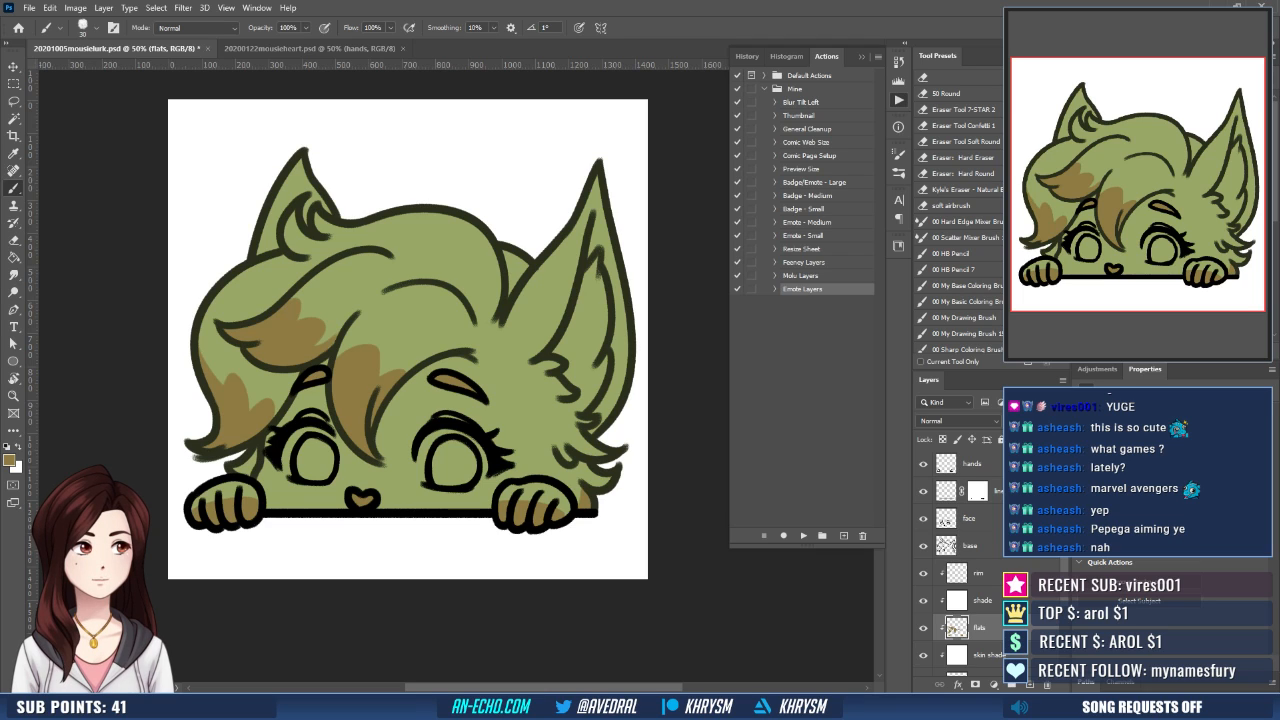
key(x)
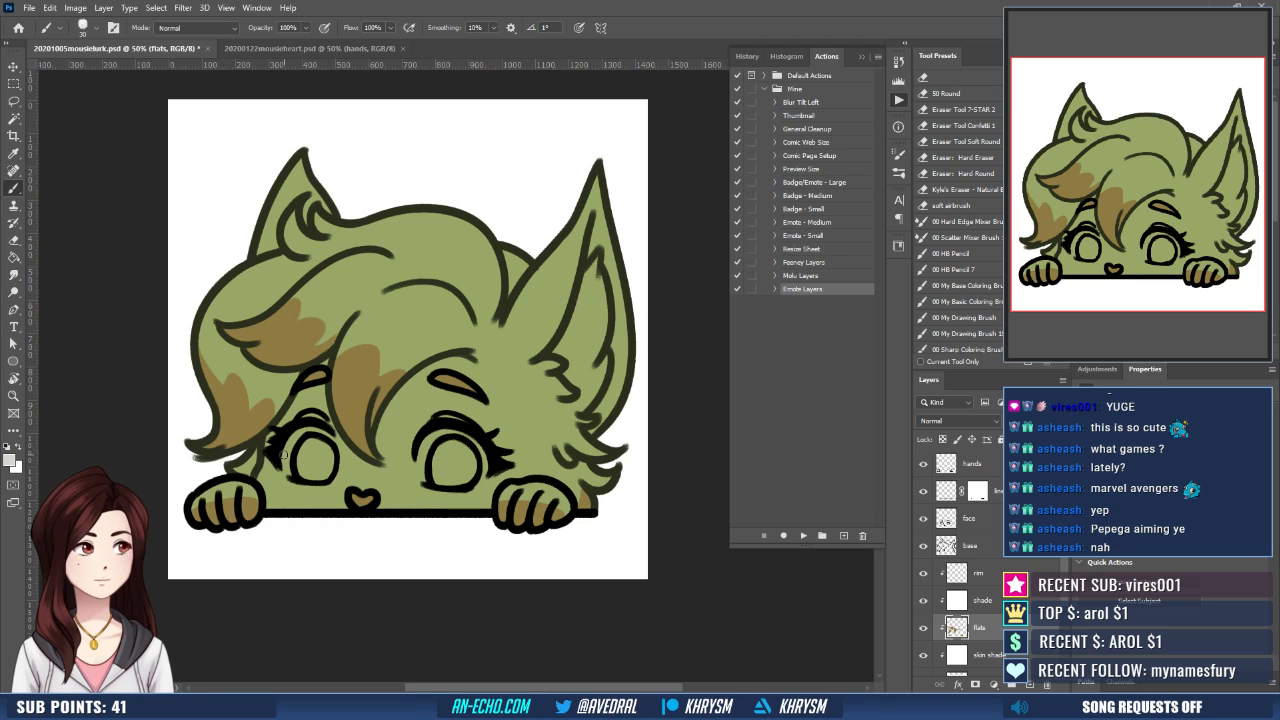
drag(289, 453, 285, 471)
drag(422, 447, 419, 479)
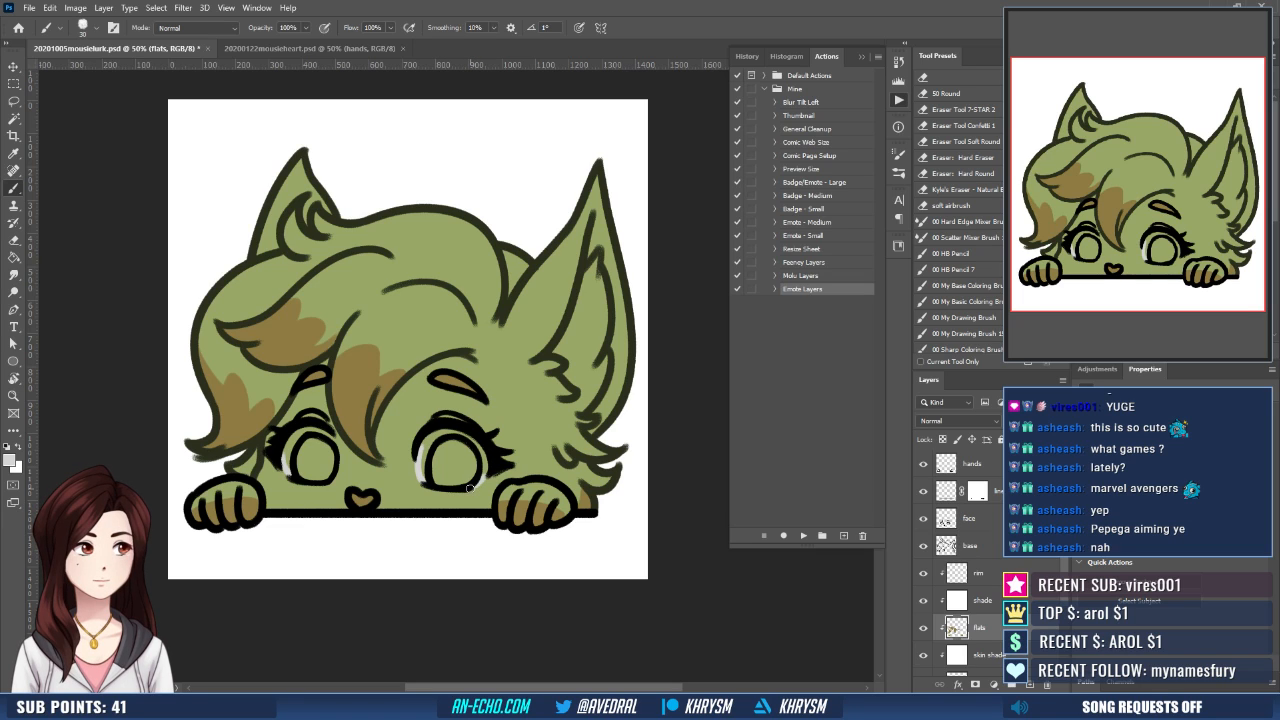
- Select the remaining green area of each eye white, expand the selection and fill it with the same light grey
key(w)
click(440, 446)
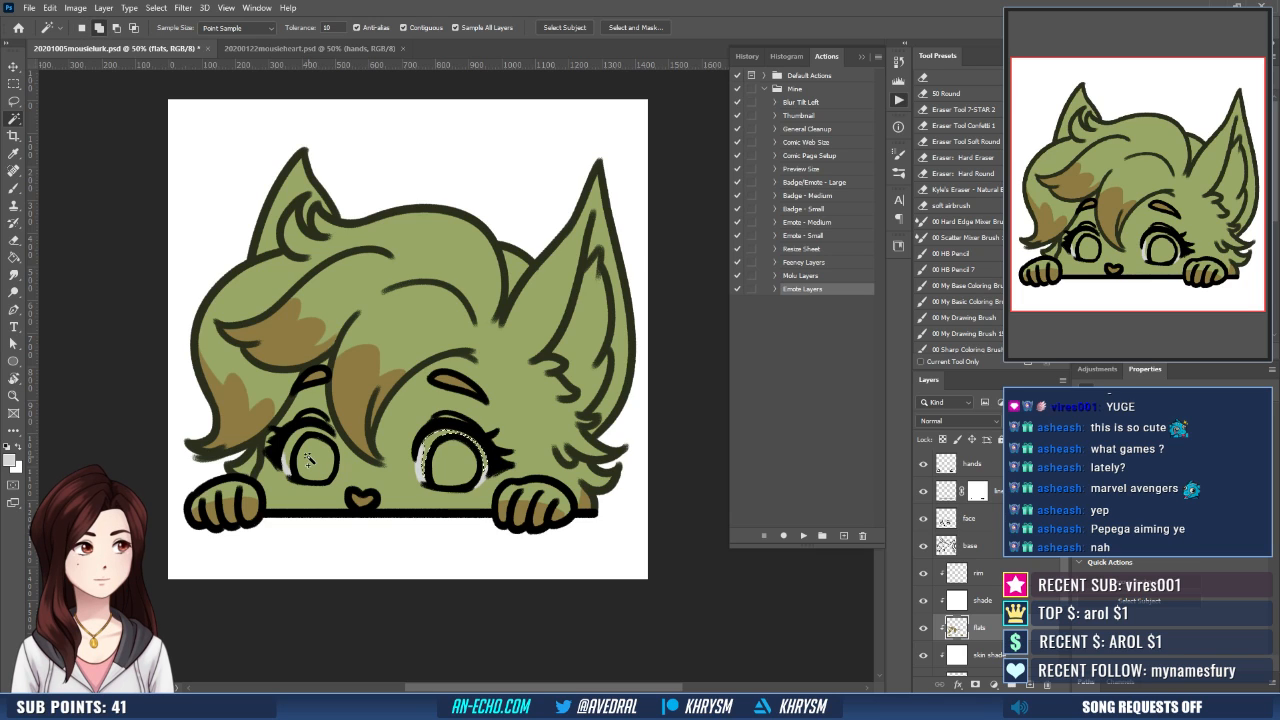
key(ctrl+shift+e)
key(Return)
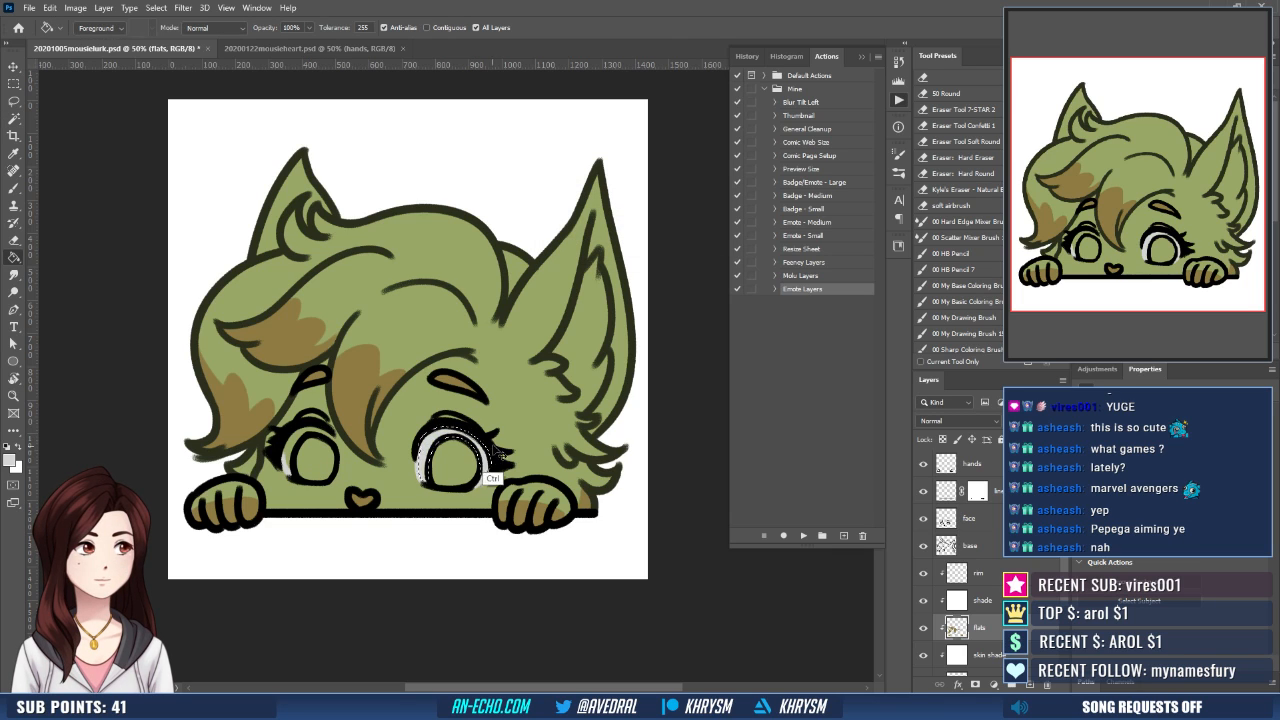
key(b)
key(w)
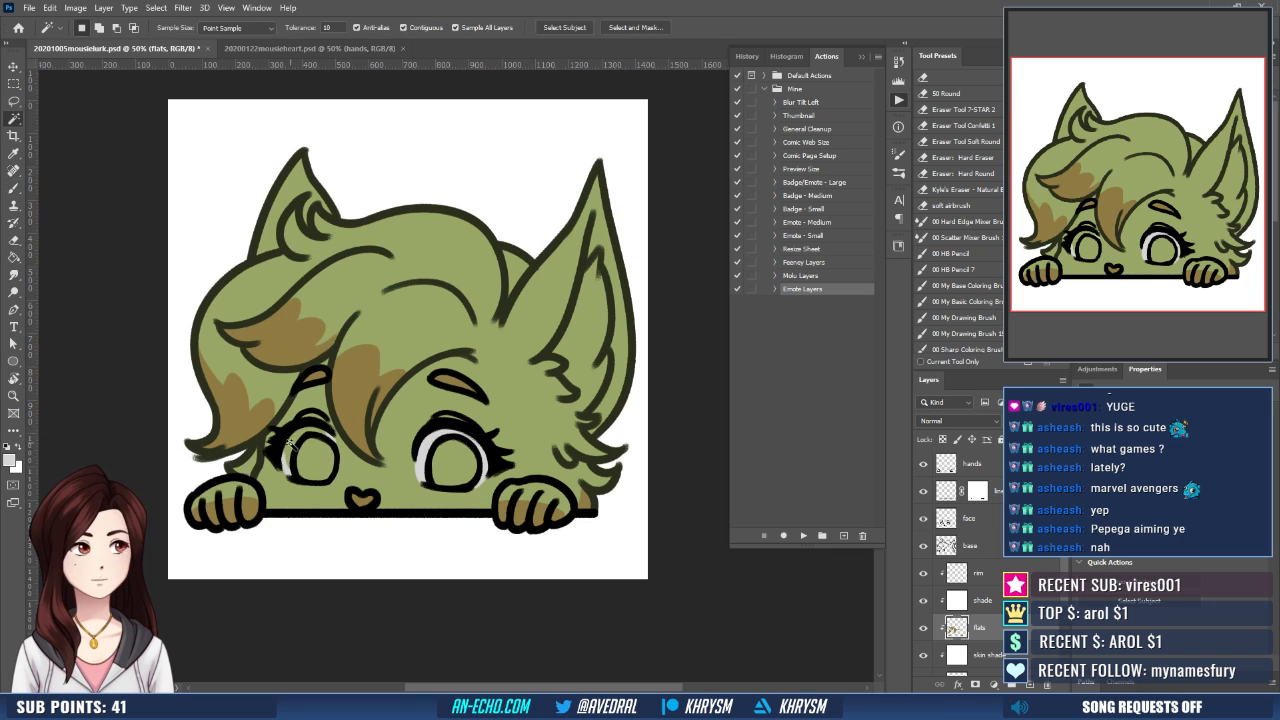
click(292, 455)
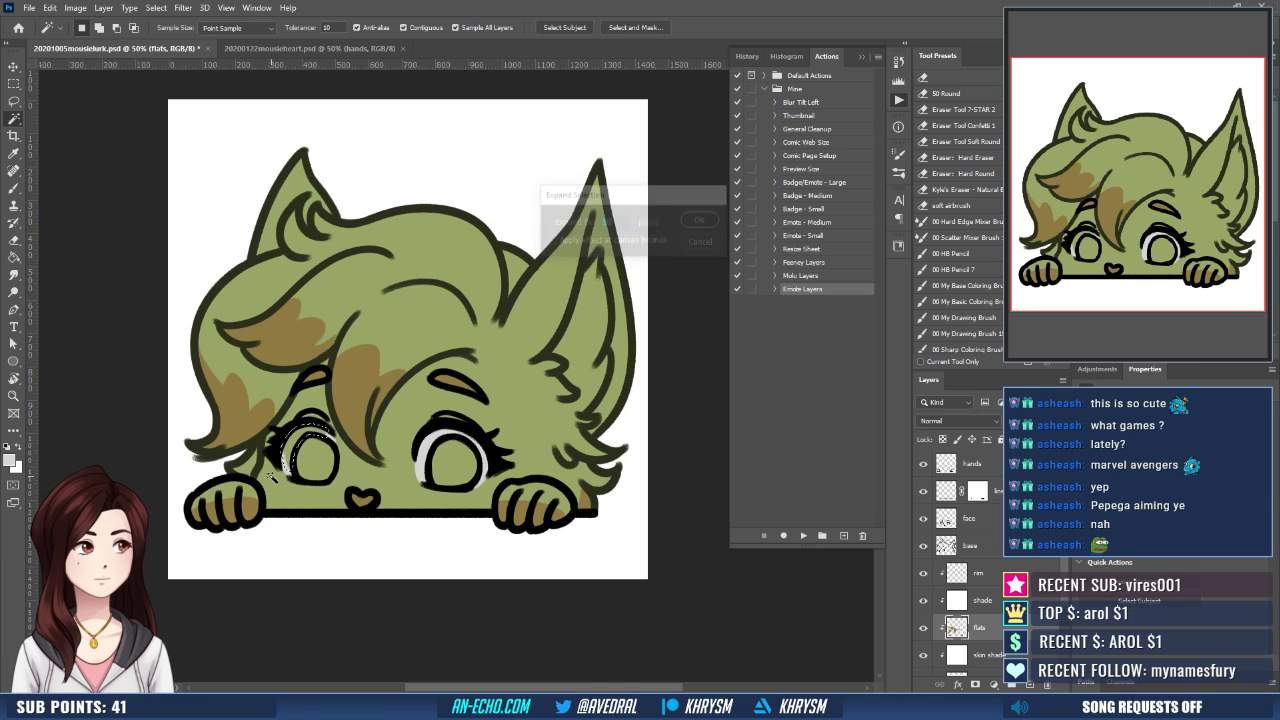
key(g)
drag(554, 491, 524, 500)
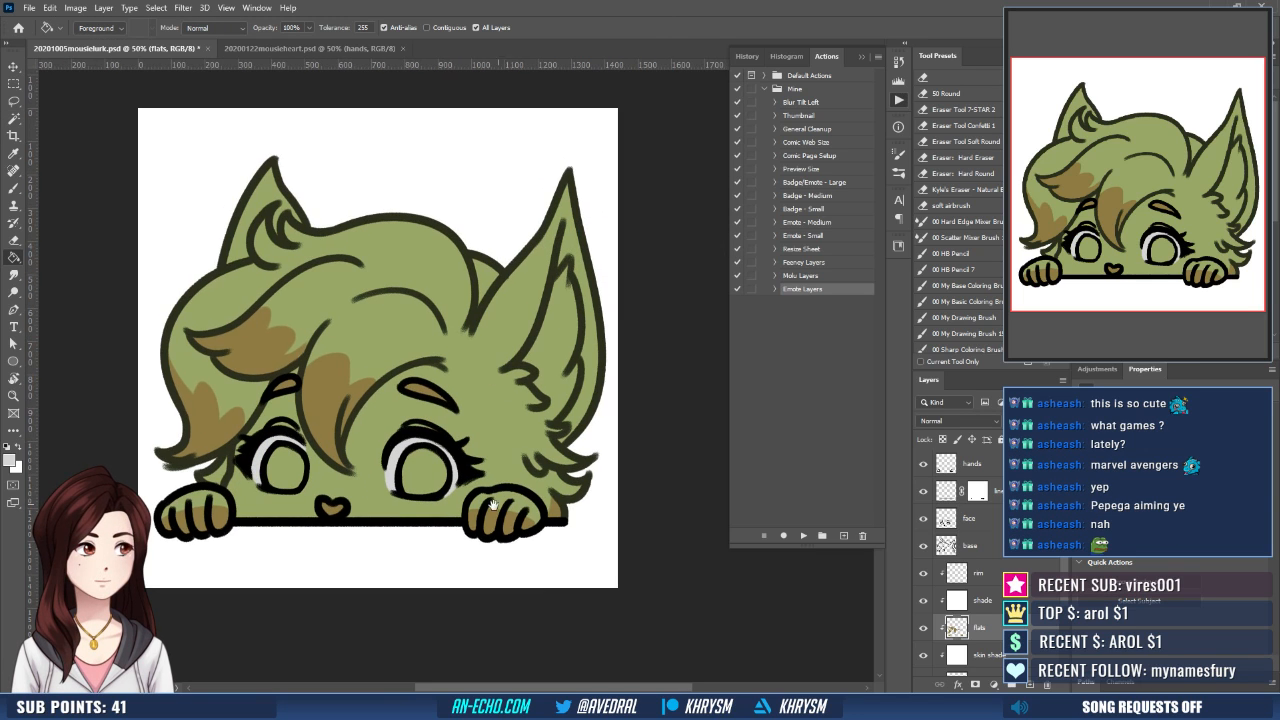
- Hide the rim layer in the heart emote, sample its brown iris colours and return to the peeking emote
click(352, 51)
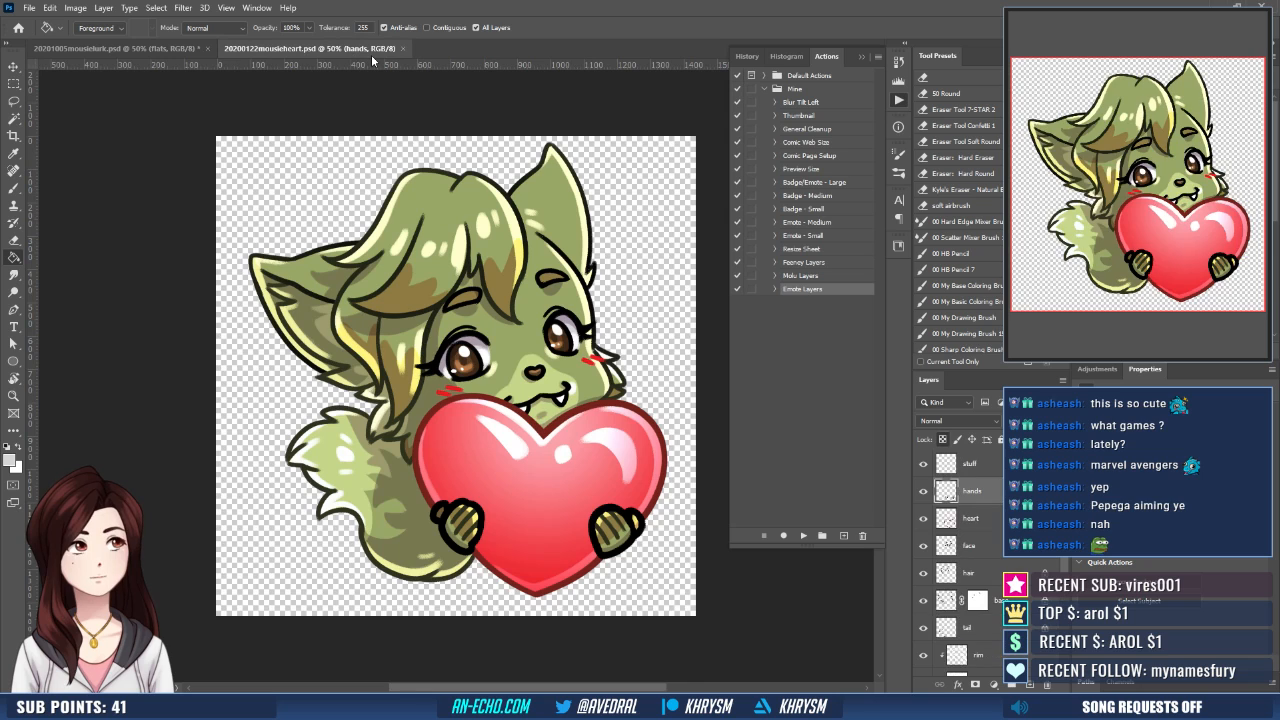
scroll(960, 550, down, 2)
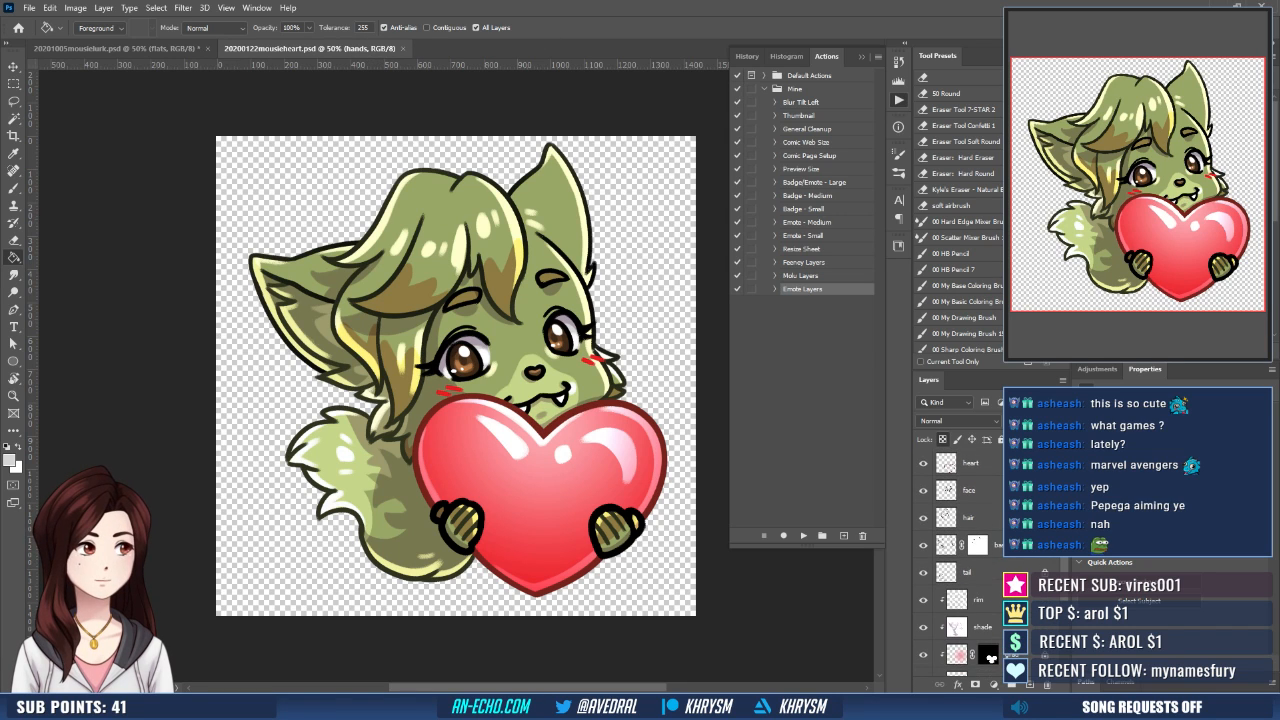
click(923, 599)
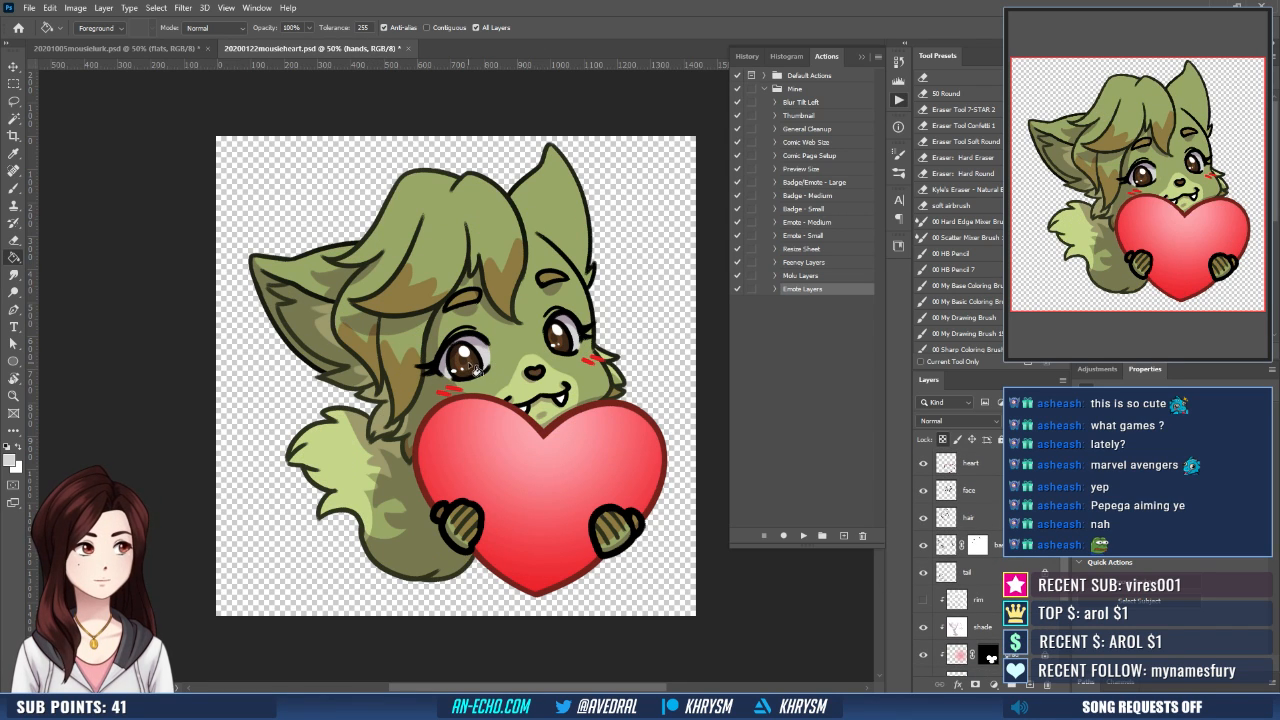
alt+click(470, 366)
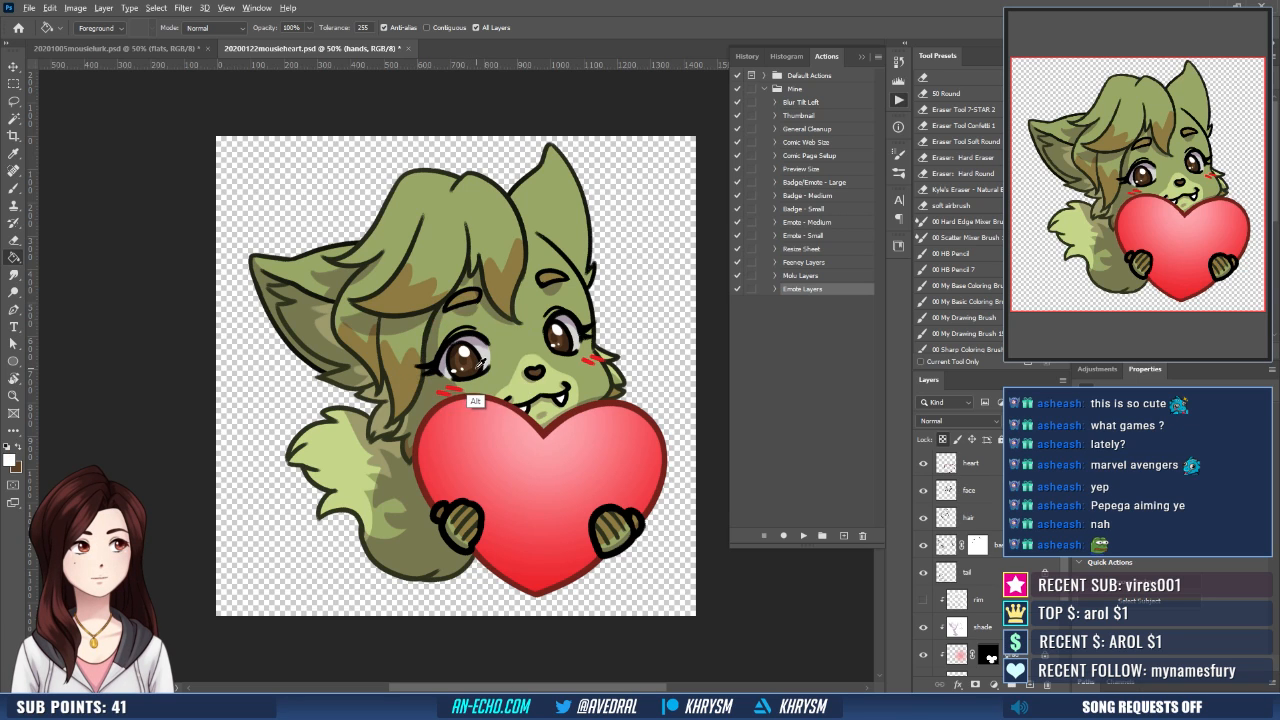
click(180, 48)
drag(447, 421, 479, 417)
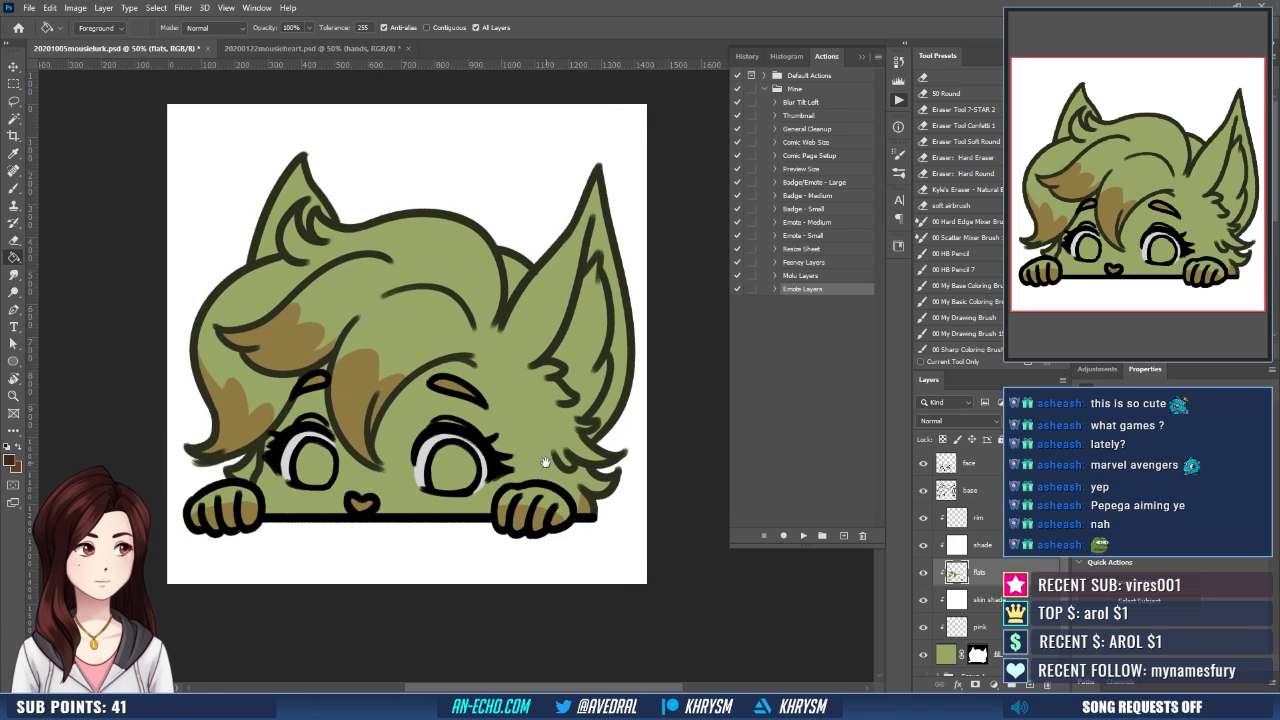
key(b)
key(g)
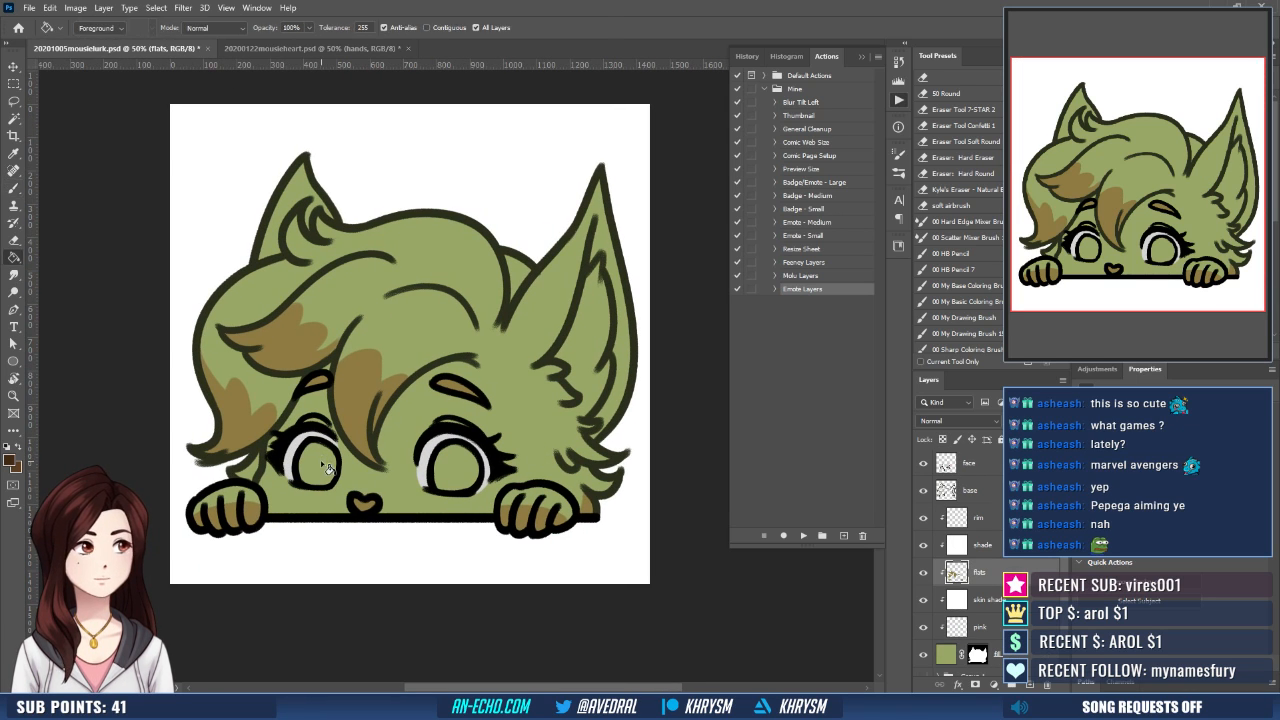
click(434, 474)
key(ctrl+z)
- Select both irises, expand the selection by 10 pixels, fill it with dark brown and deselect
key(w)
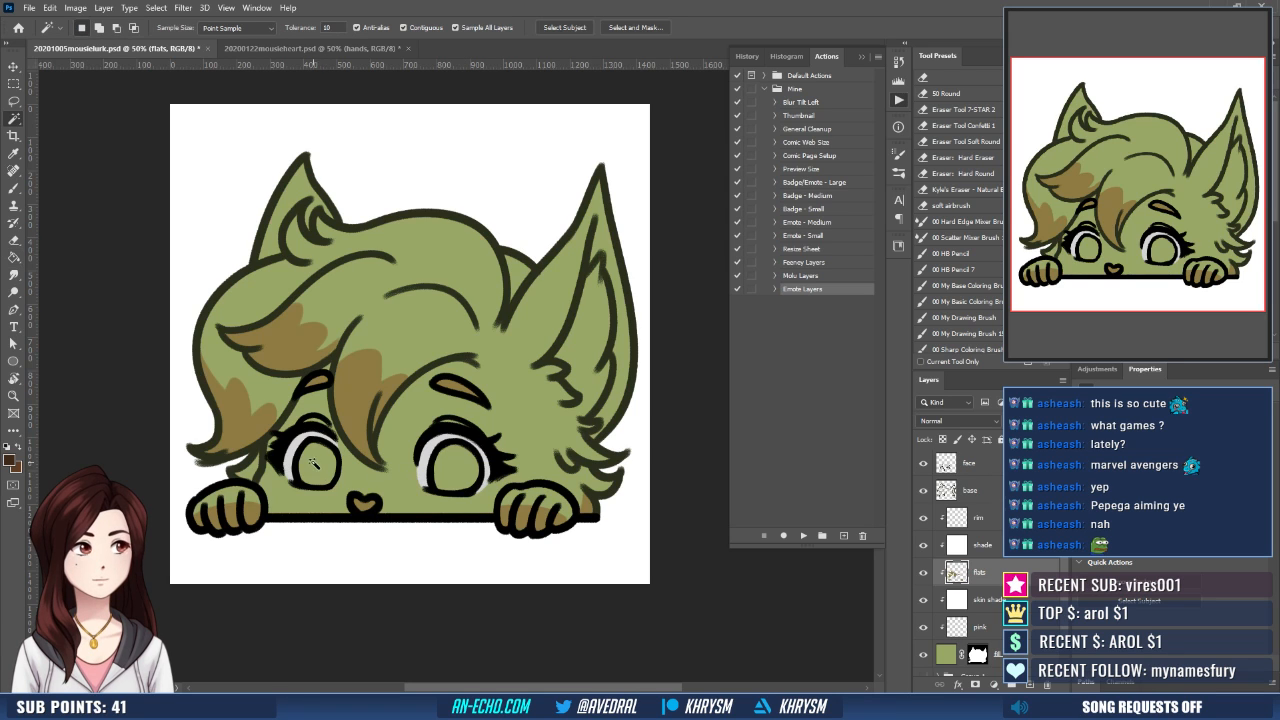
click(424, 481)
key(ctrl+shift+e)
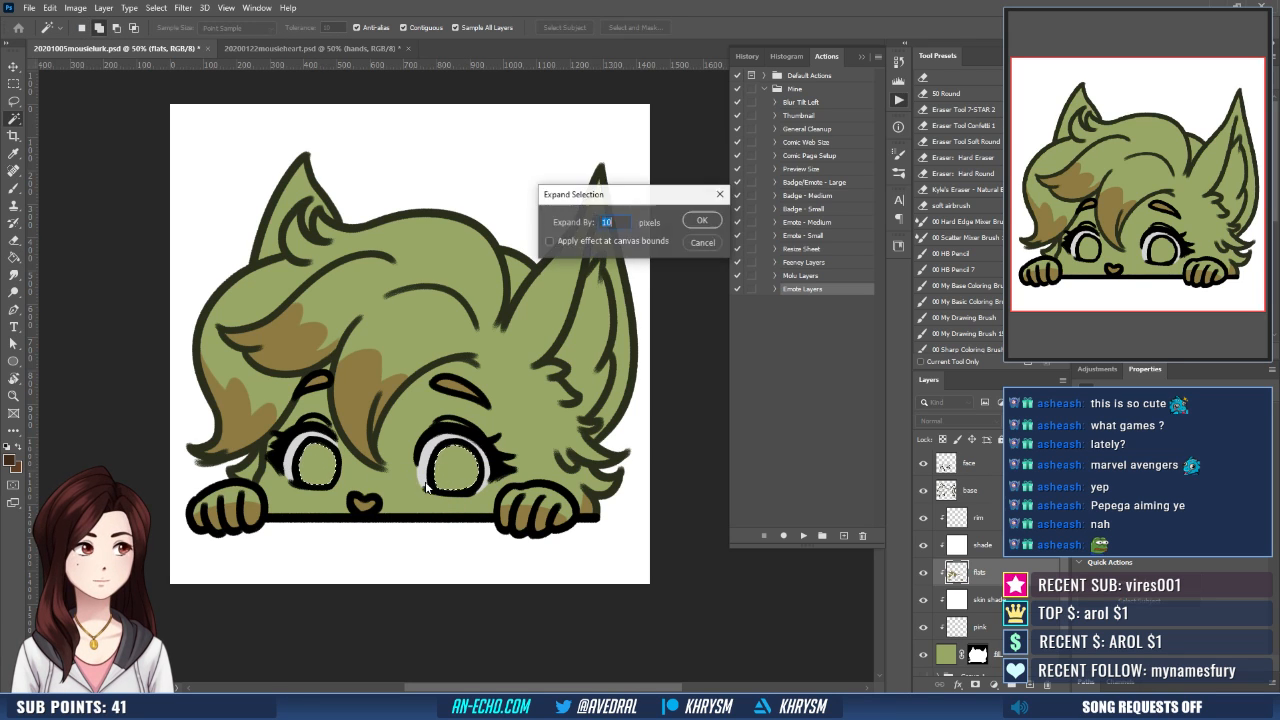
key(Return)
key(g)
click(483, 462)
key(ctrl+d)
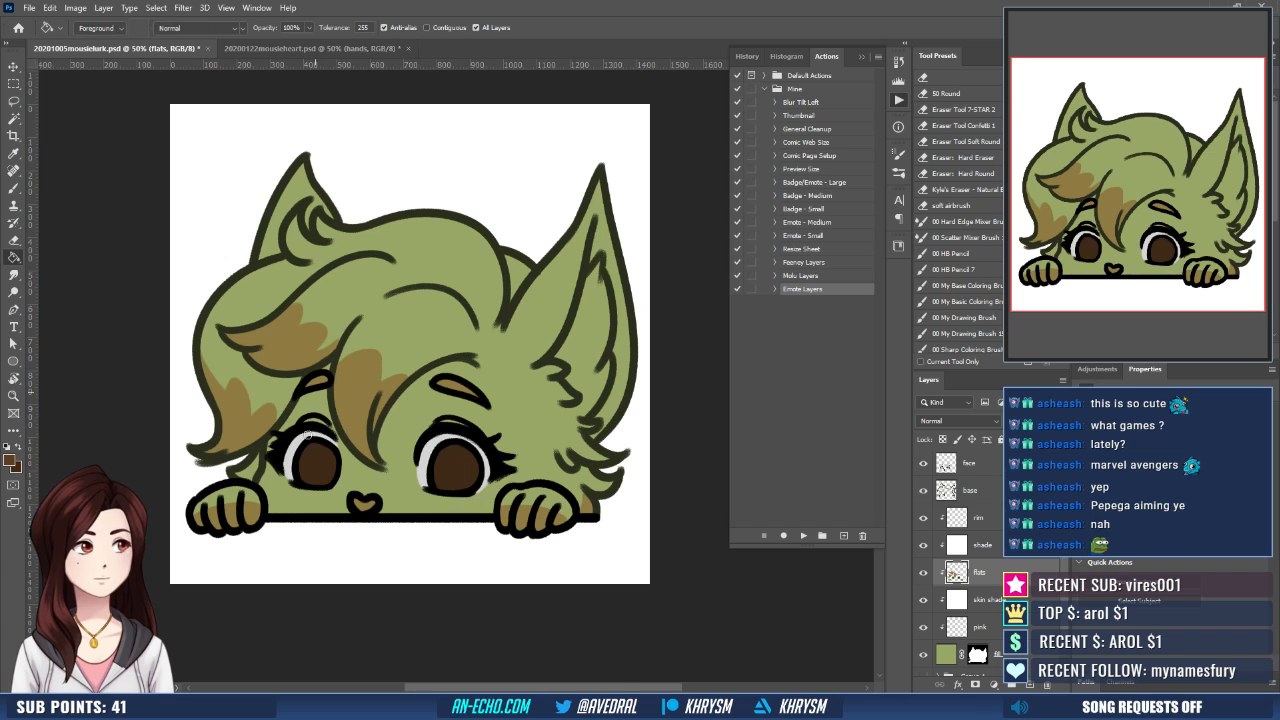
- Paint a lighter brown ring around a dark brown pupil inside both irises on the flats layer
key(b)
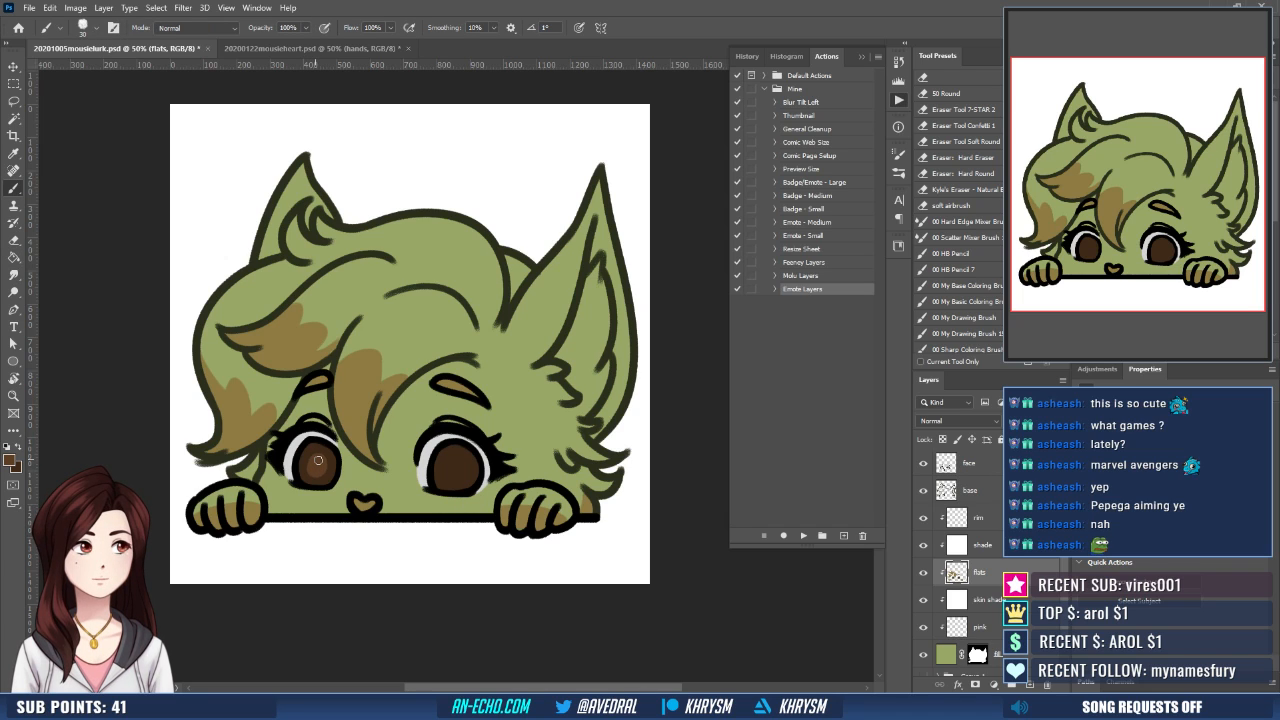
key(x)
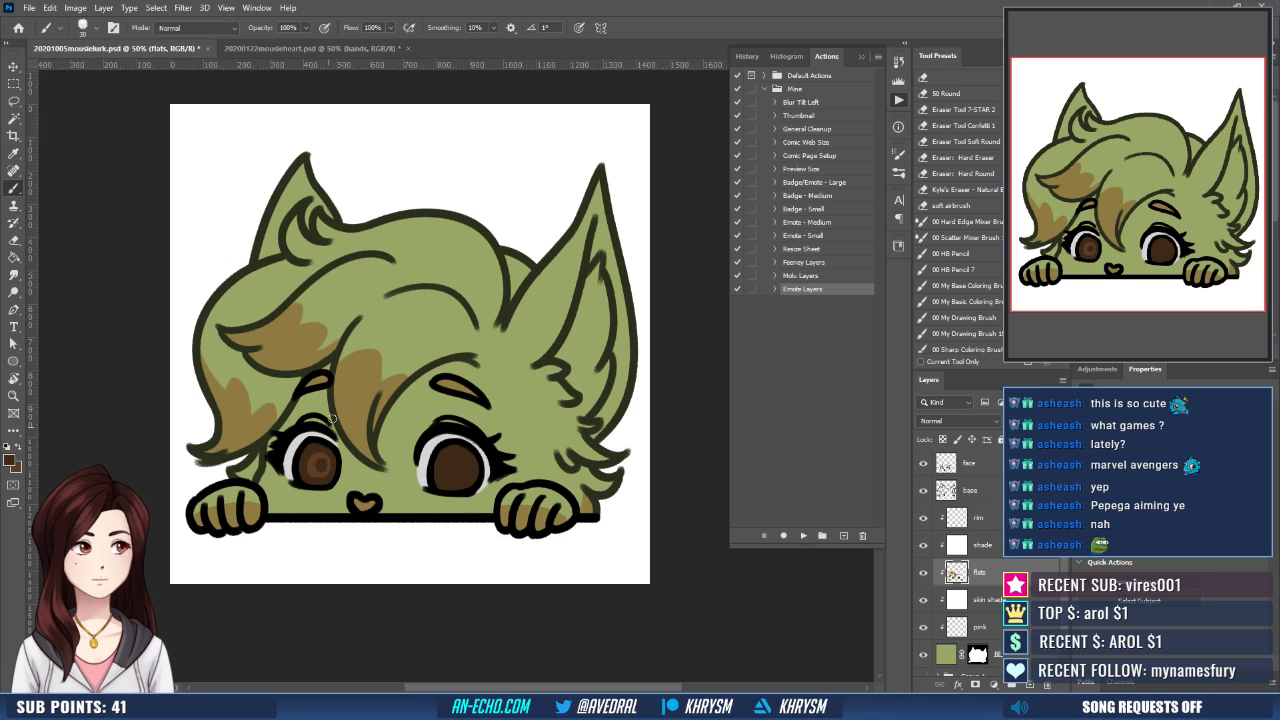
drag(455, 476, 460, 463)
key(x)
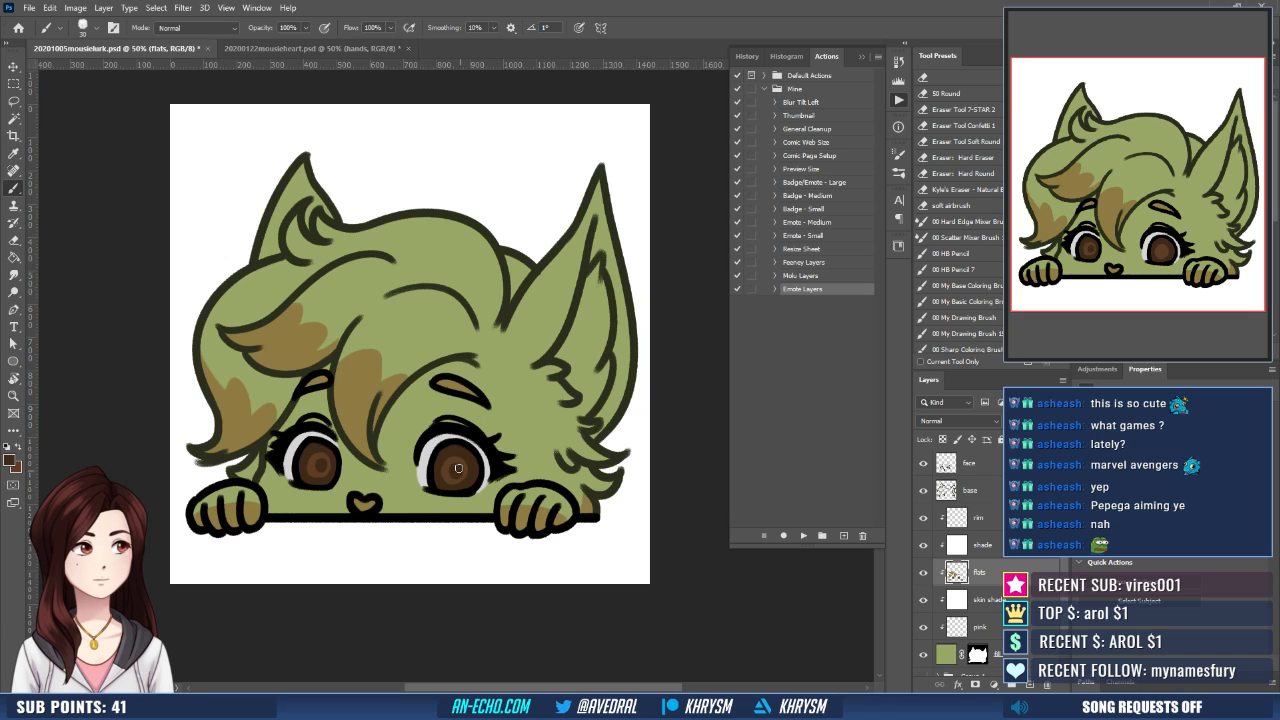
key(ctrl+z)
drag(454, 472, 458, 467)
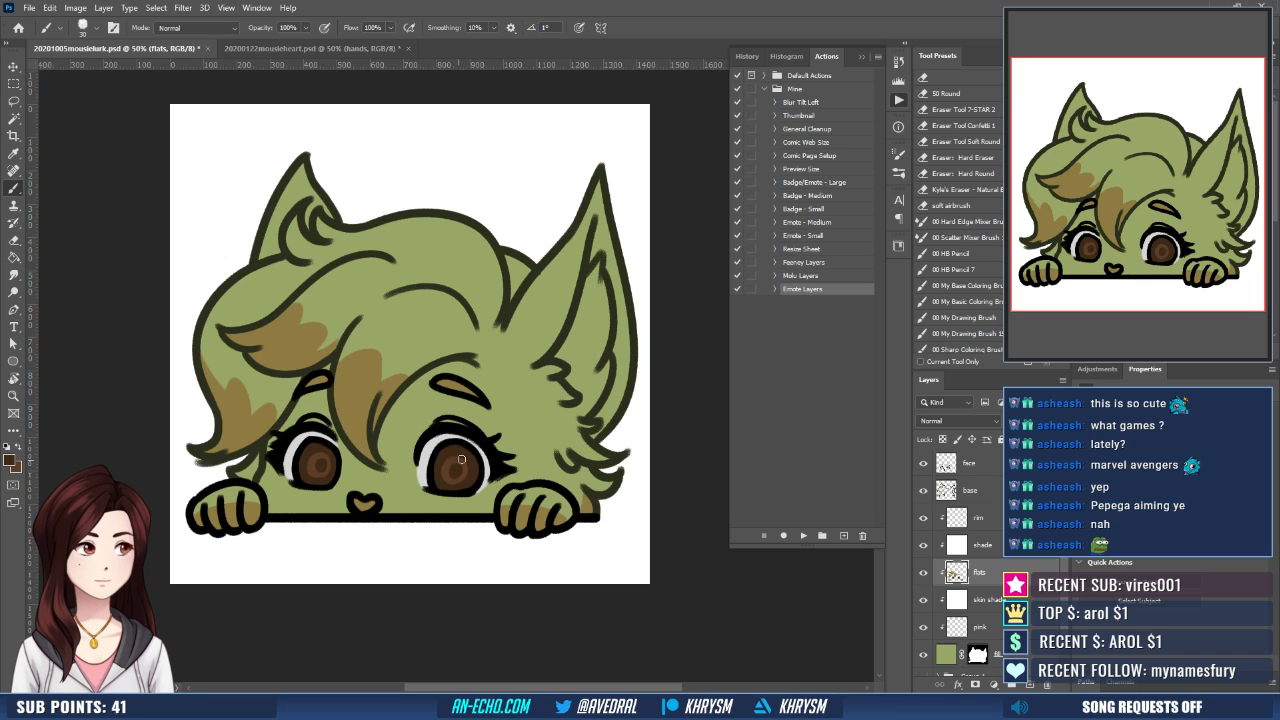
drag(579, 476, 588, 483)
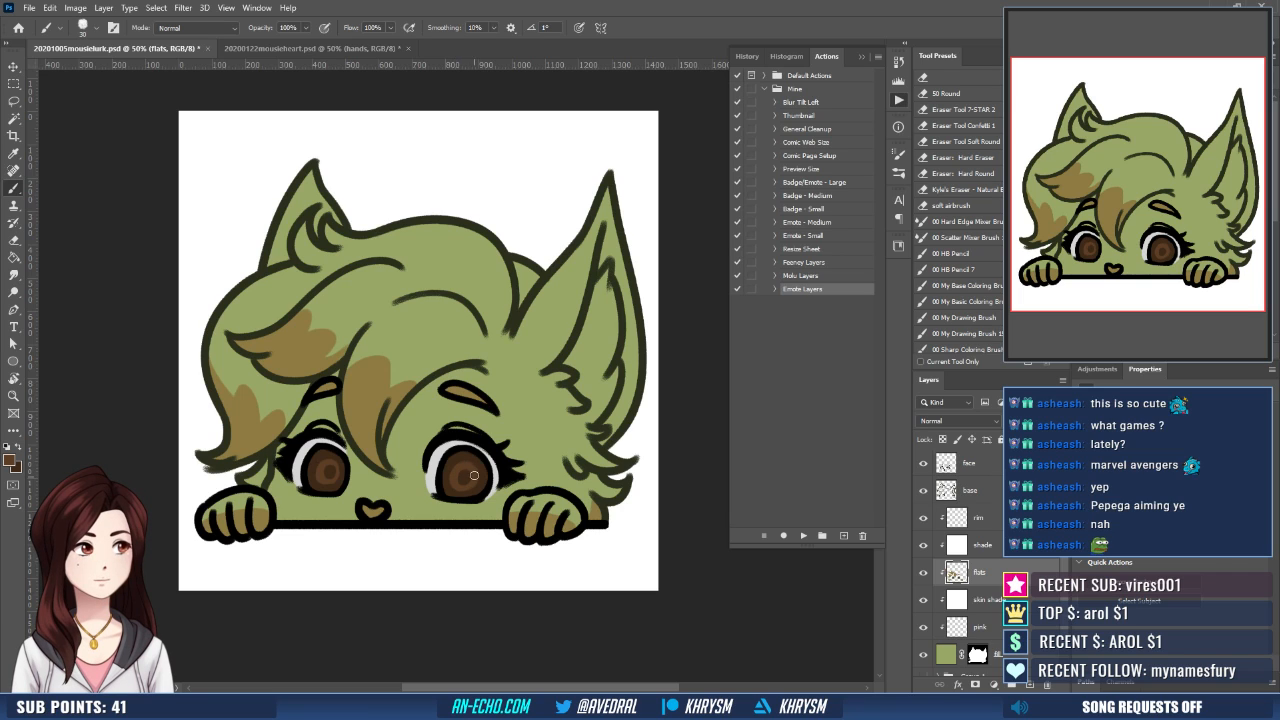
key(x)
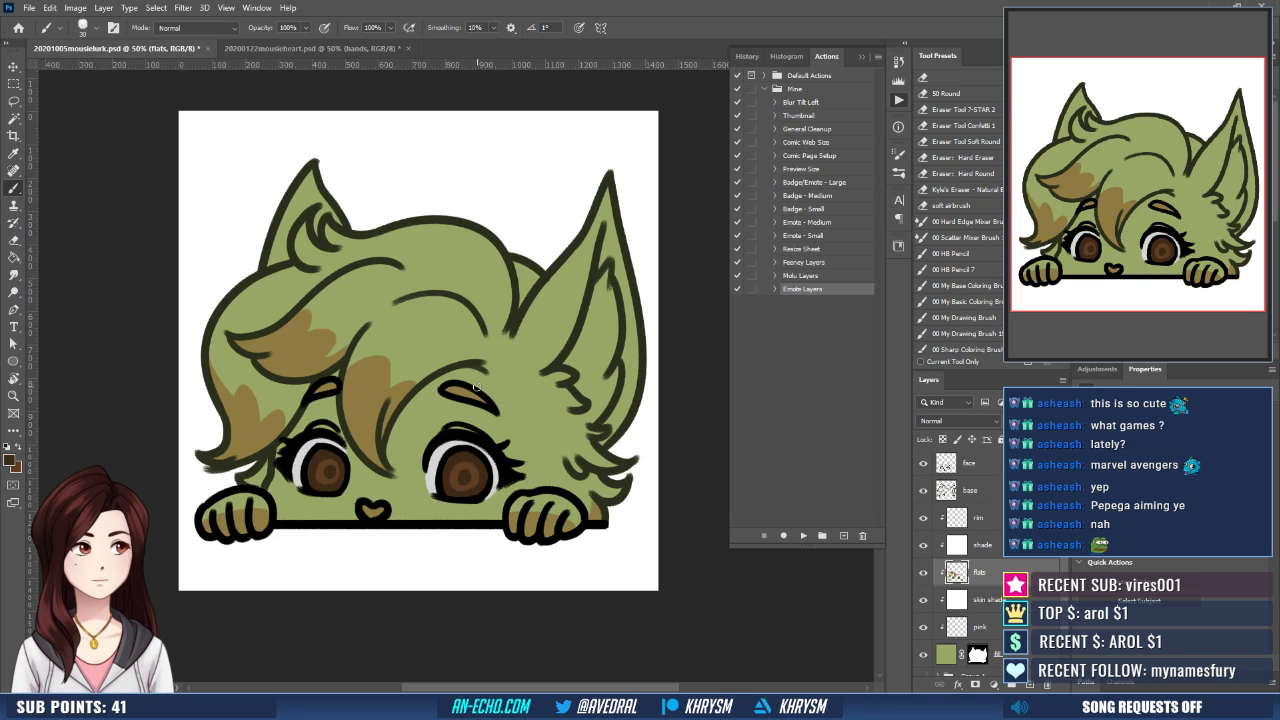
- Paint a pale mauve shadow stroke on the shade layer, following the underside of the central hair lock across the forehead
click(986, 550)
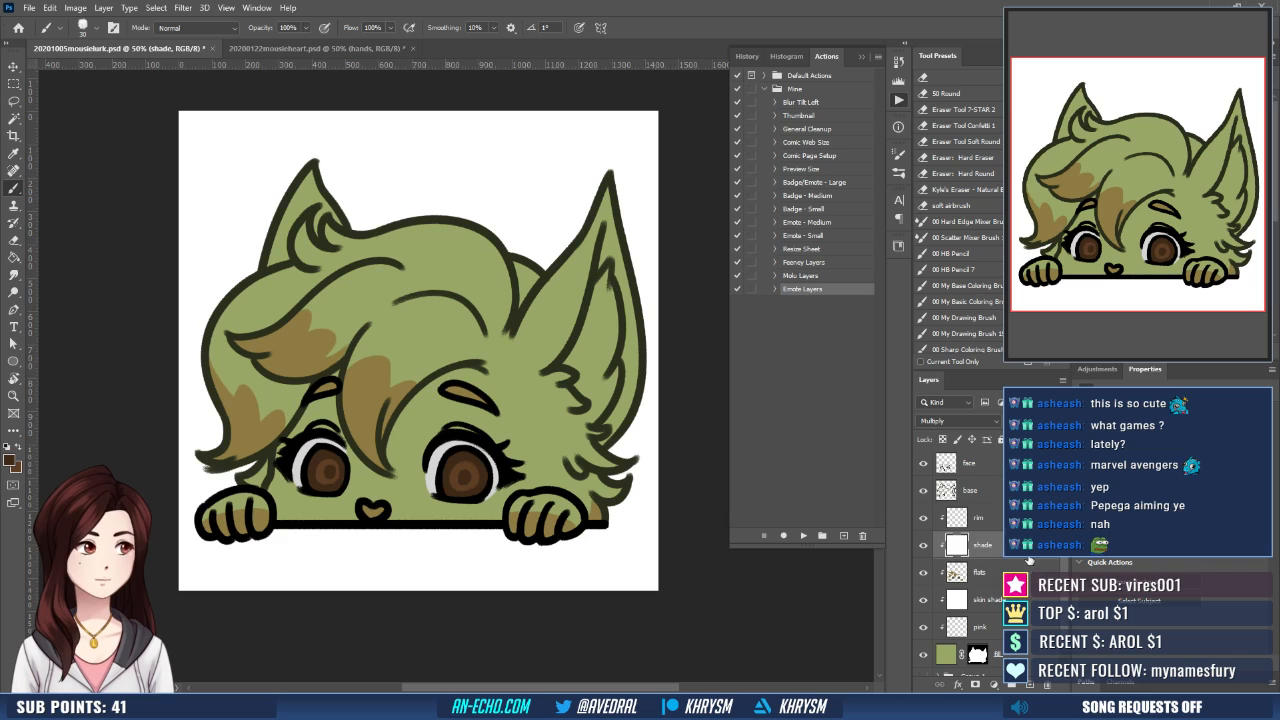
key(d)
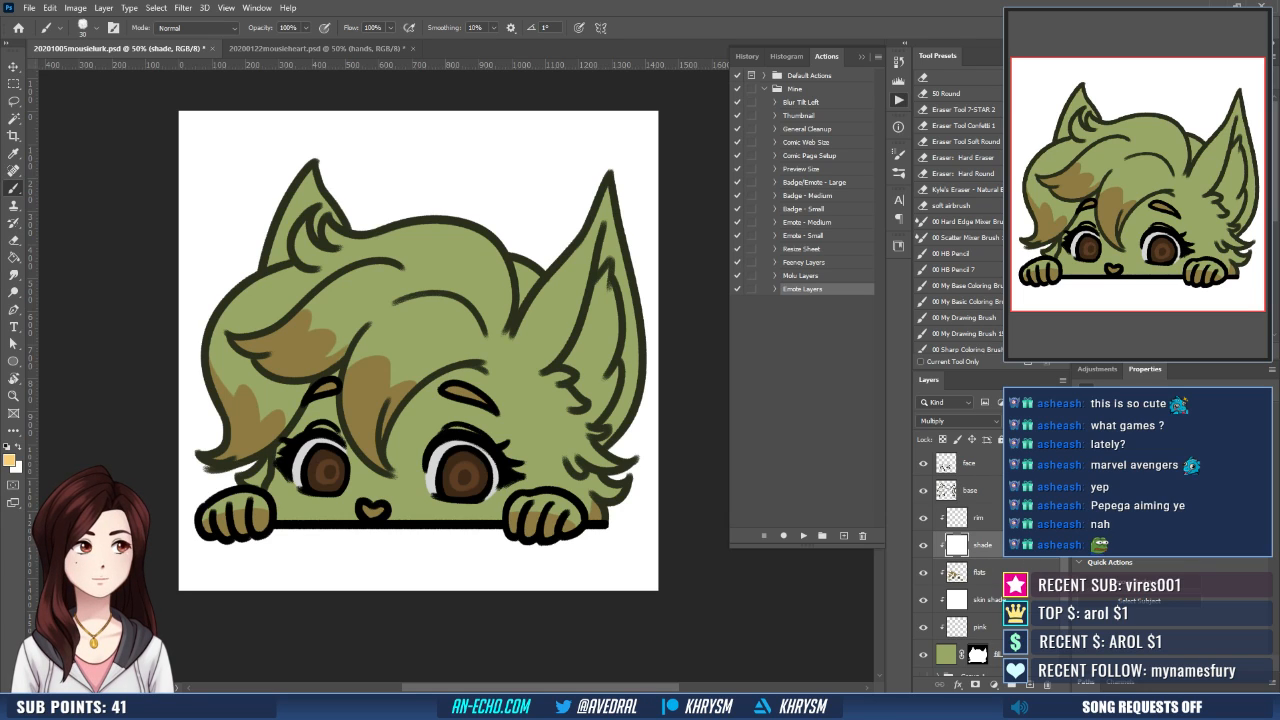
drag(497, 421, 501, 418)
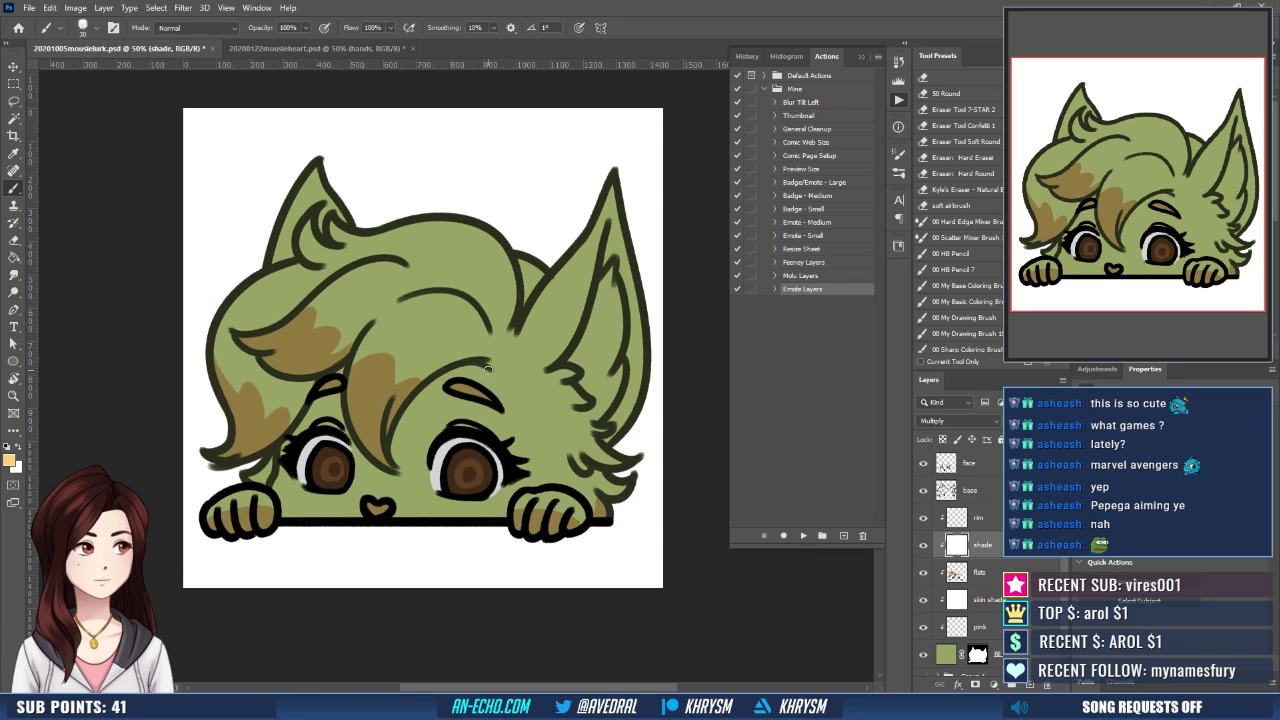
mouse_move(489, 370)
mouse_down()
mouse_move(467, 371)
mouse_move(411, 470)
mouse_up()
key(ctrl+z)
key(d)
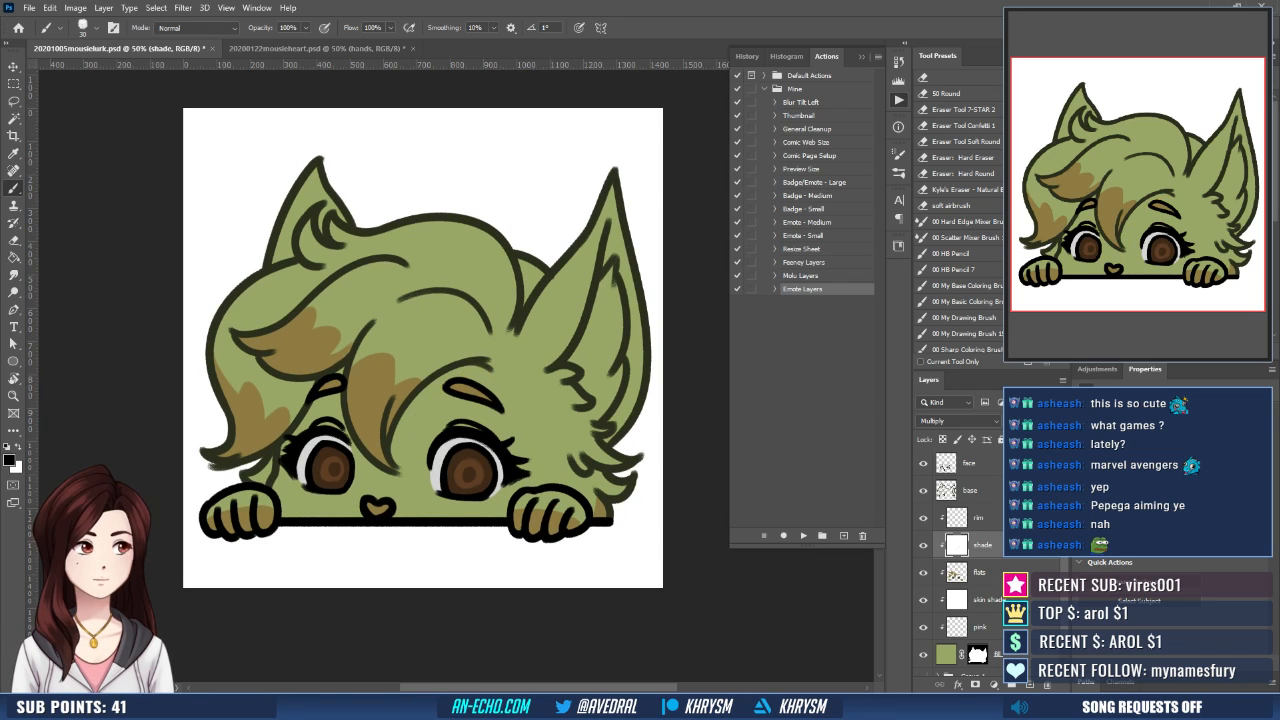
key(x)
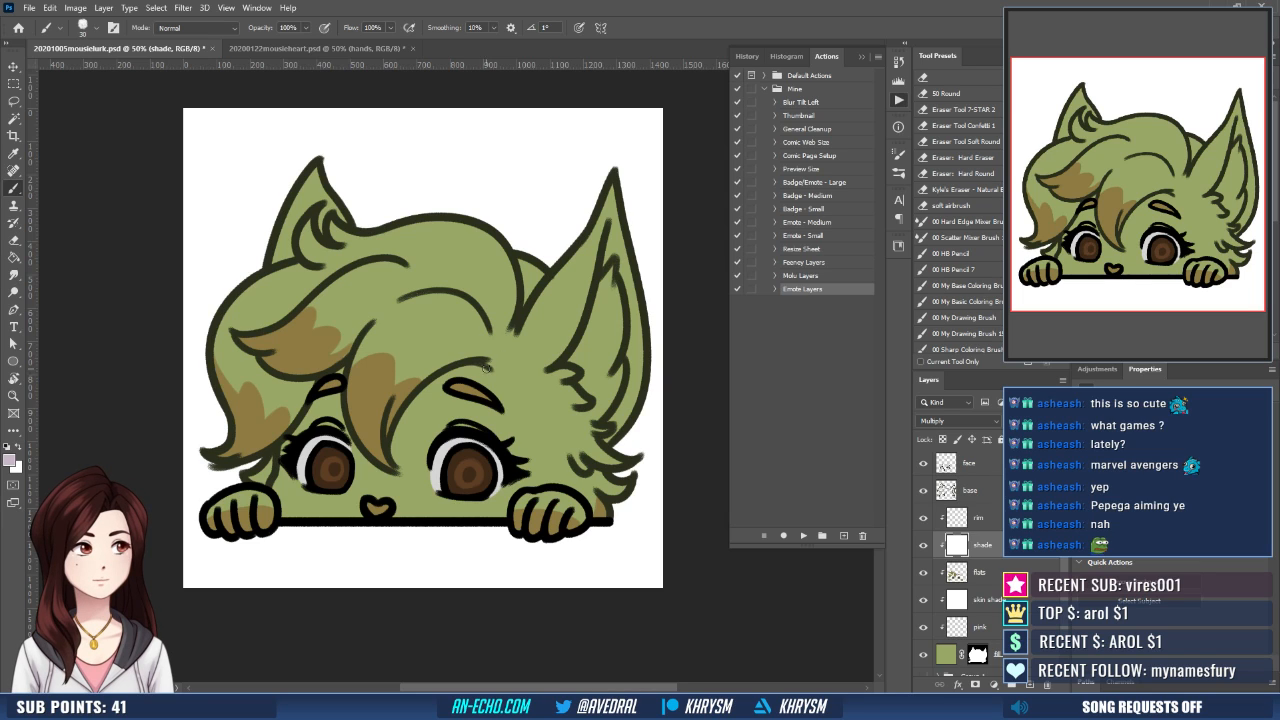
drag(468, 372, 401, 478)
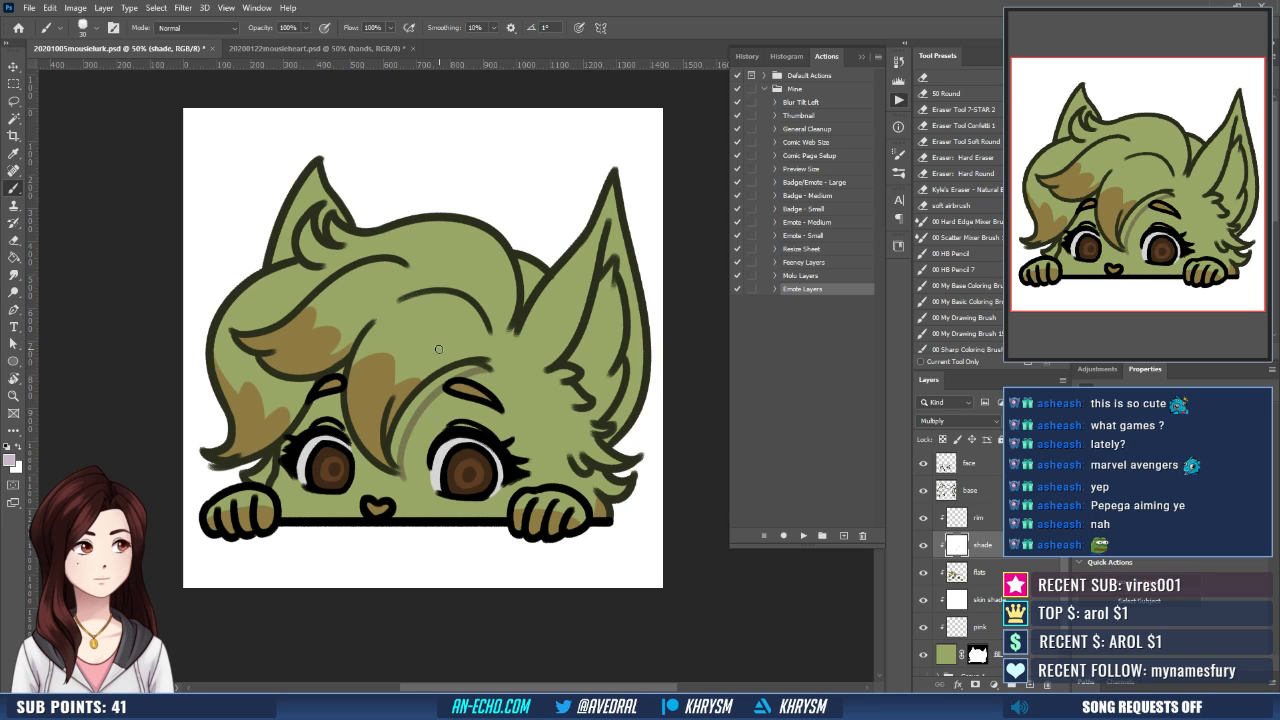
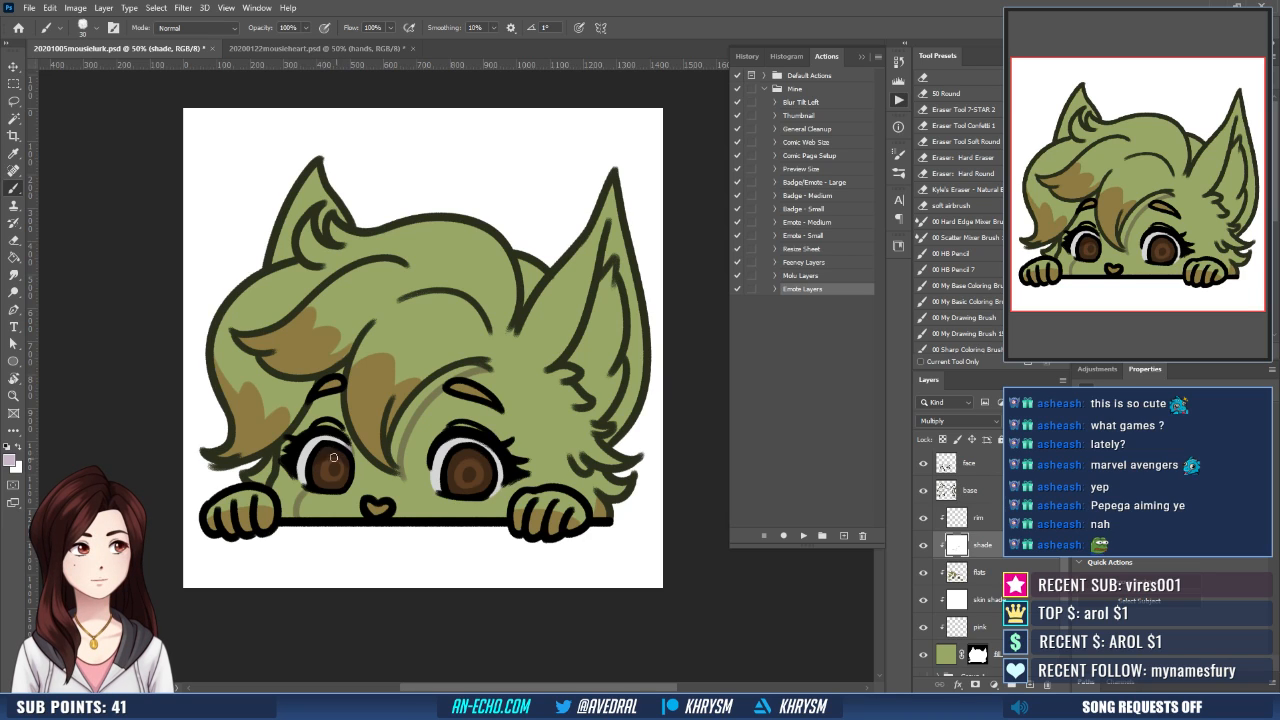
- Select the skin and eye white beneath the side fringe, expand the selection, fill it with pale mauve, deselect and touch up the lash area
key(w)
click(312, 450)
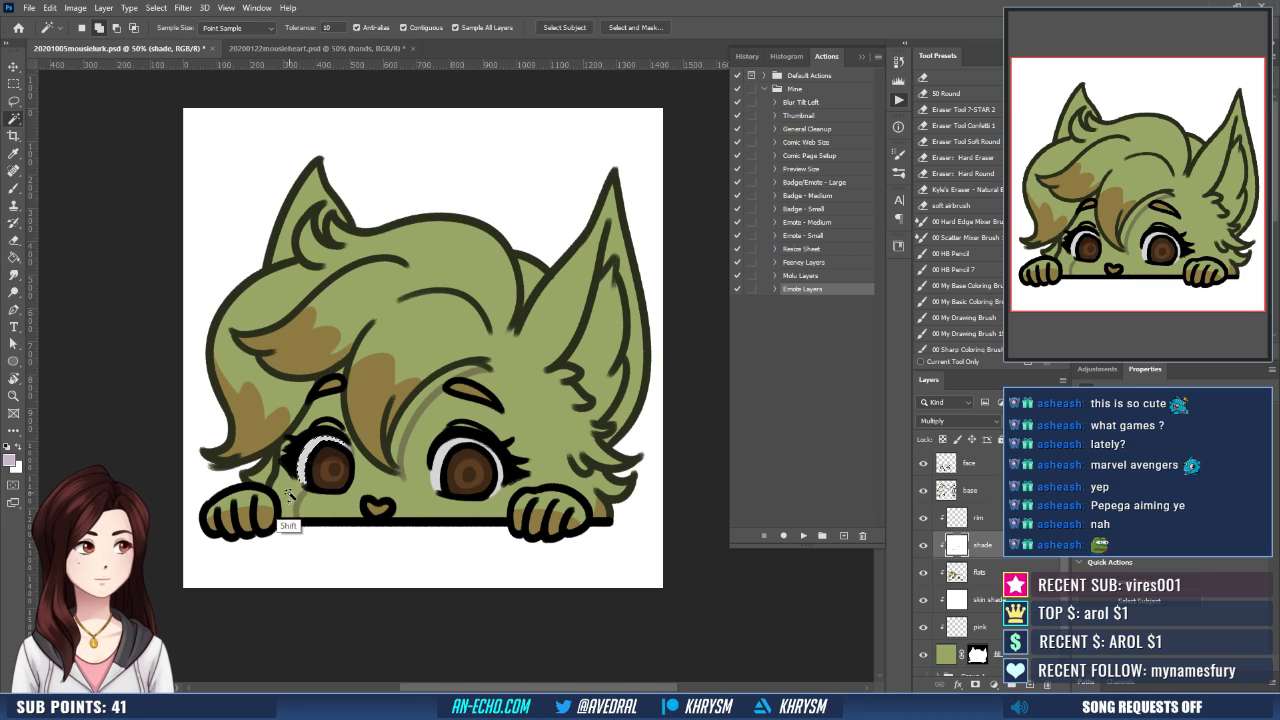
shift+click(278, 478)
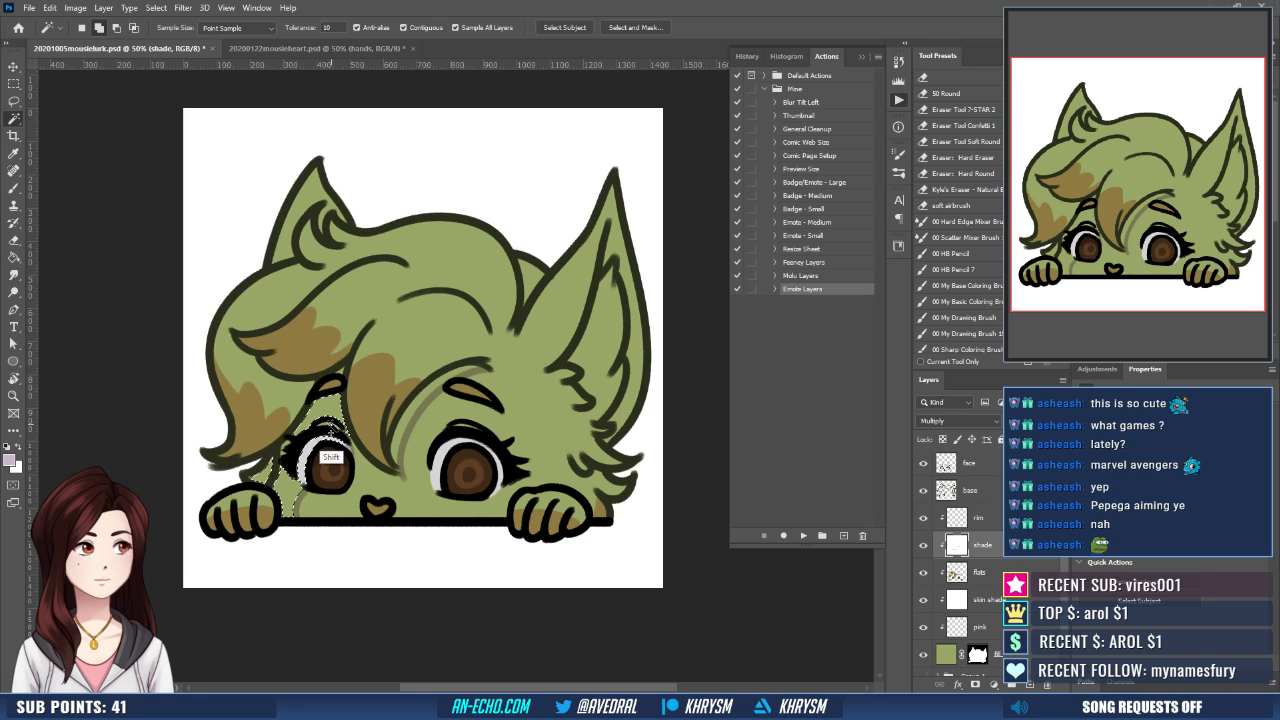
shift+click(318, 440)
key(alt+s)
key(m)
key(e)
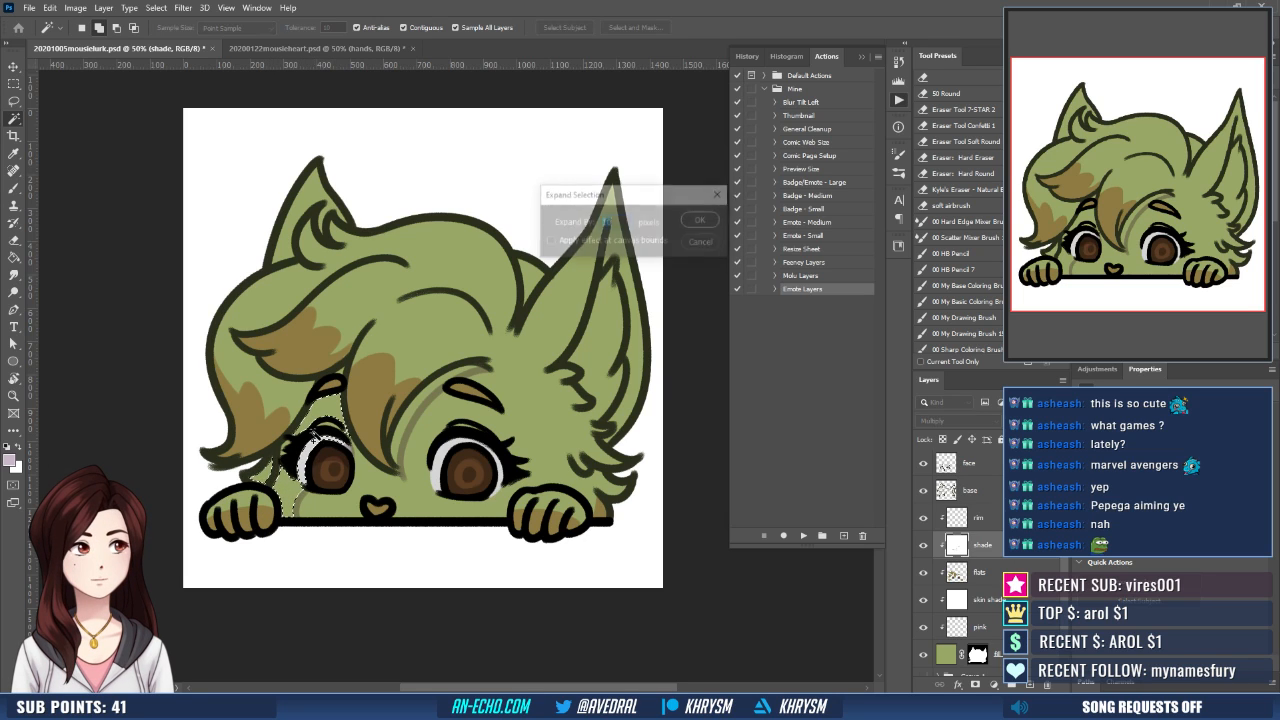
key(Return)
key(g)
click(315, 430)
key(ctrl+d)
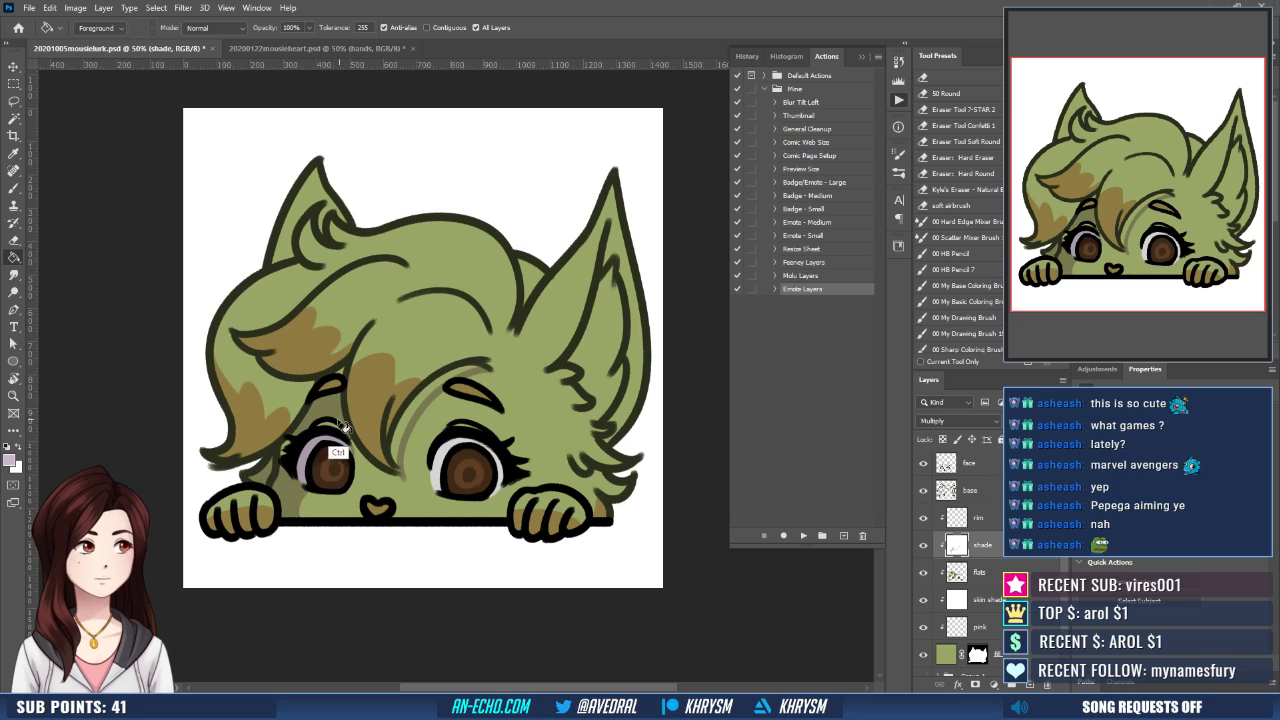
key(b)
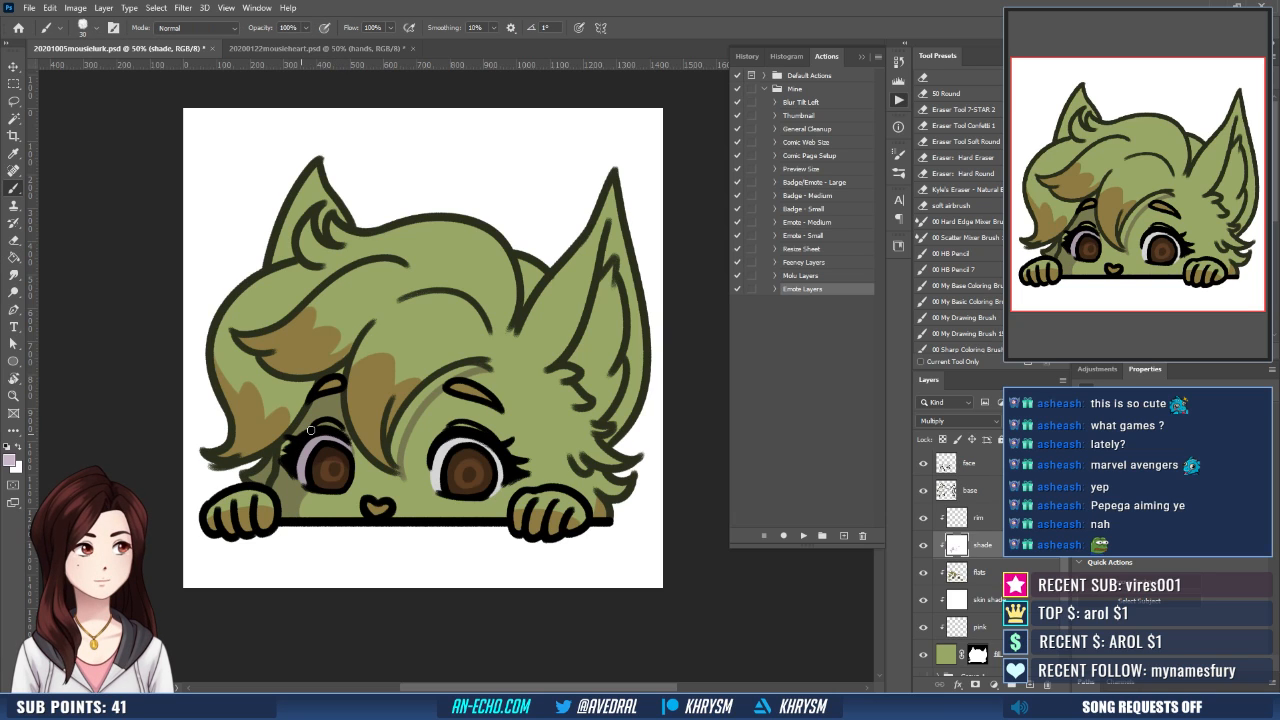
drag(307, 436, 292, 447)
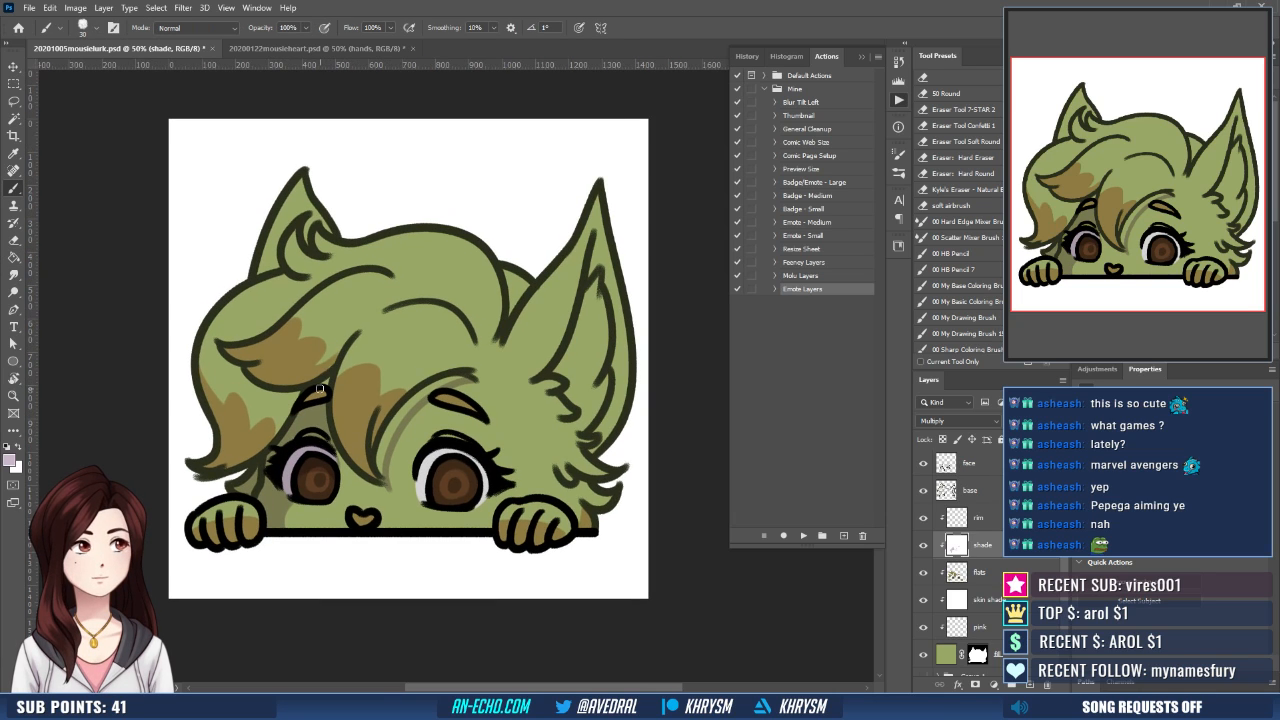
mouse_move(241, 368)
mouse_down()
mouse_move(225, 372)
mouse_move(291, 405)
mouse_up()
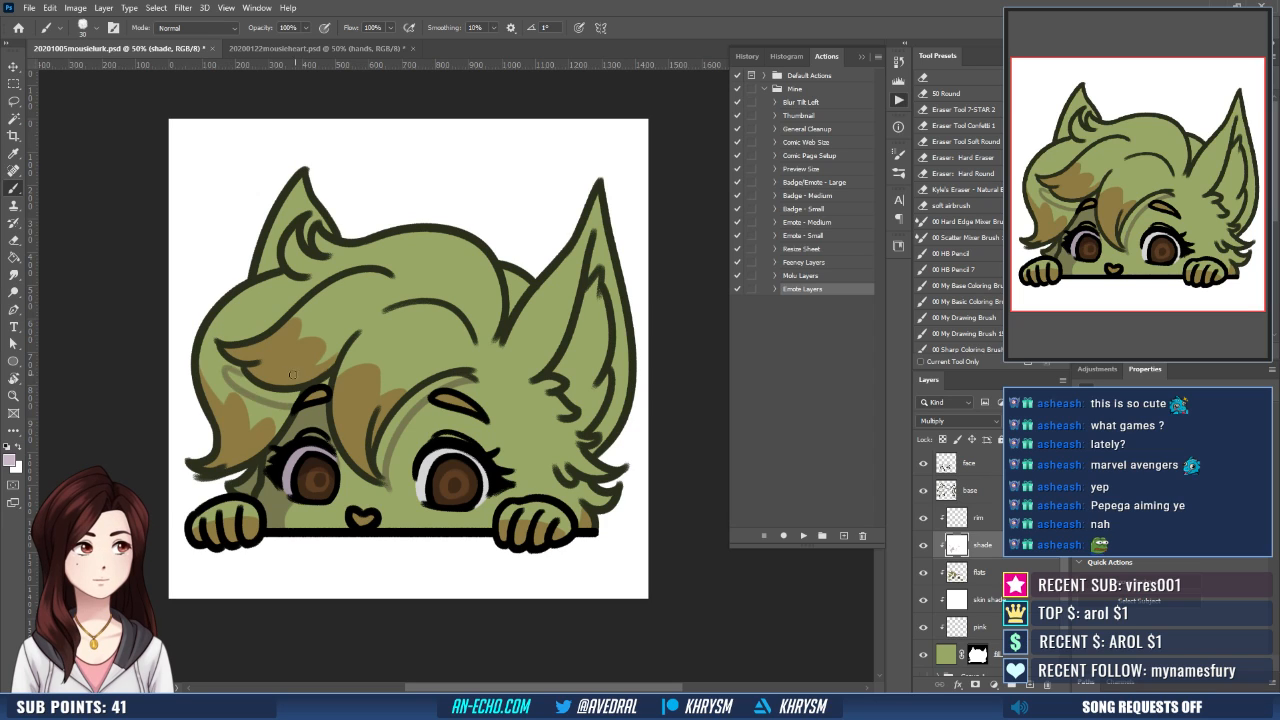
key(ctrl+z)
drag(242, 366, 223, 367)
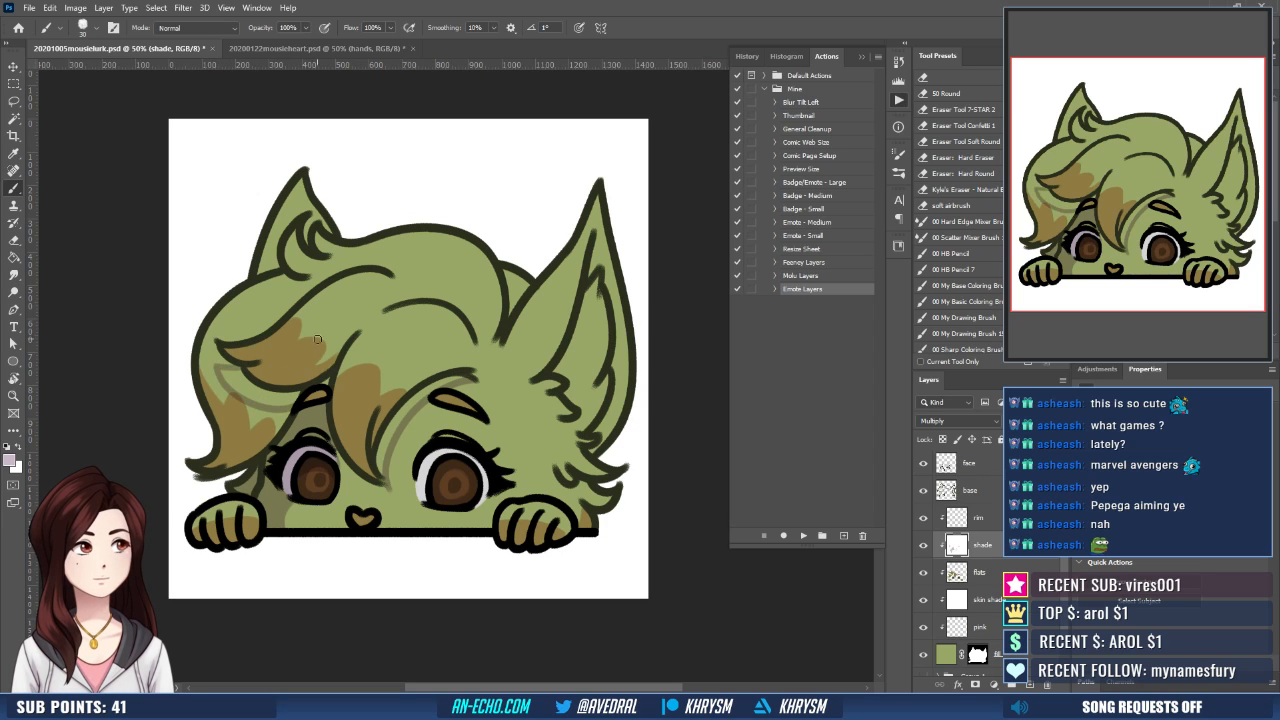
key(ctrl+z)
- Paint a curved shadow edge beneath the side-swept hair lock, select the enclosed area, expand it, fill it with mauve and deselect
drag(214, 368, 292, 408)
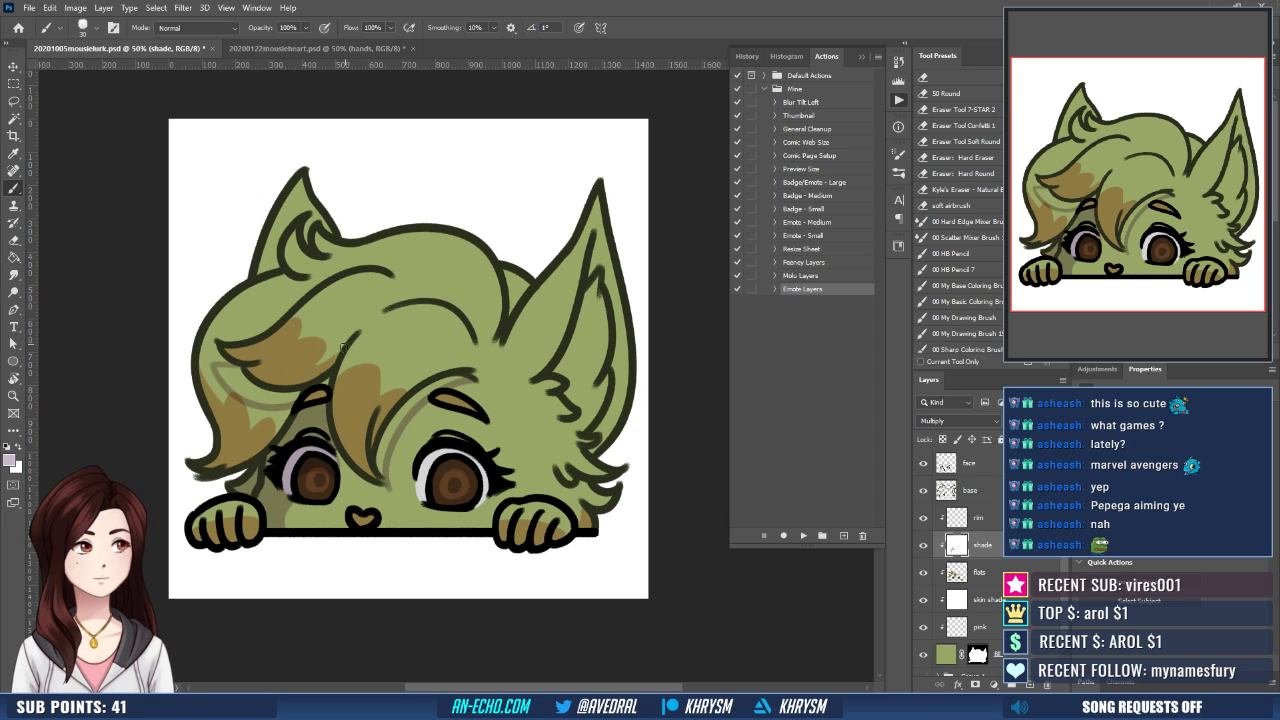
key(w)
click(274, 397)
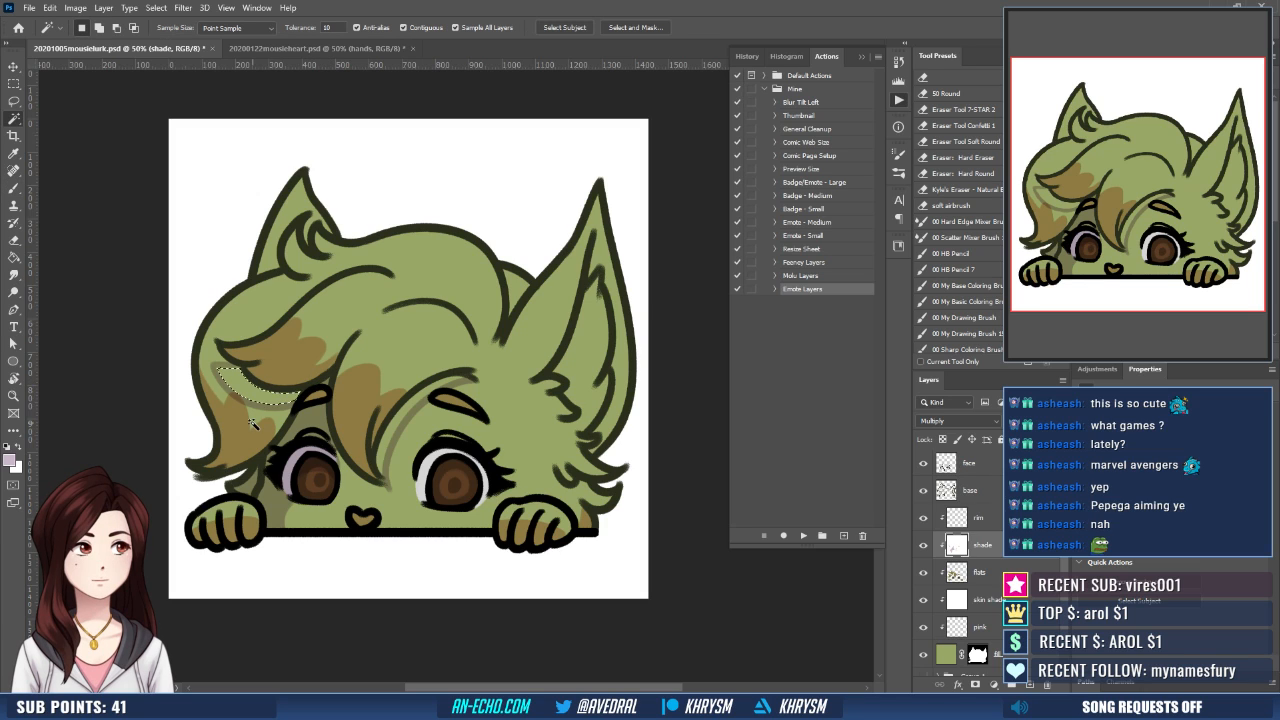
key(ctrl+shift+e)
key(Return)
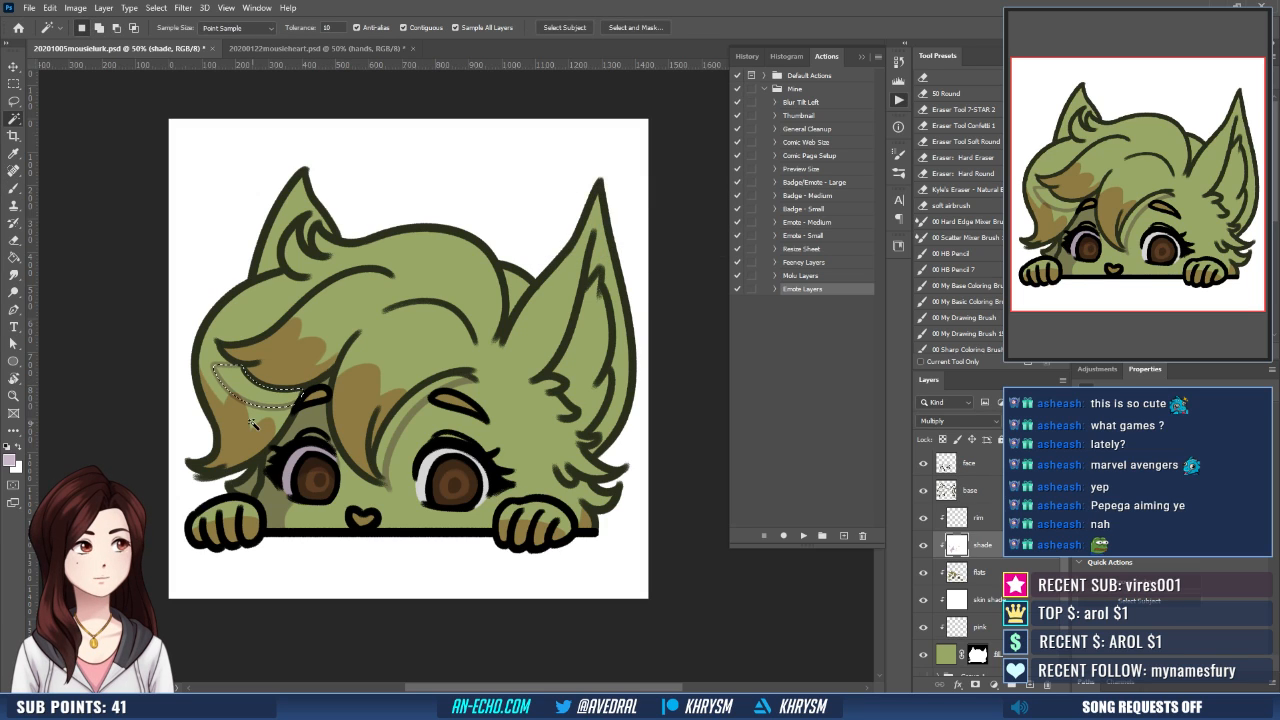
key(g)
click(287, 400)
key(ctrl+d)
- Paint mauve shadow strokes along the inner edge of the side hair lock beside the shaded eye
mouse_move(399, 420)
mouse_down()
mouse_move(398, 431)
mouse_move(390, 411)
mouse_move(440, 438)
mouse_up()
key(b)
drag(262, 428, 242, 466)
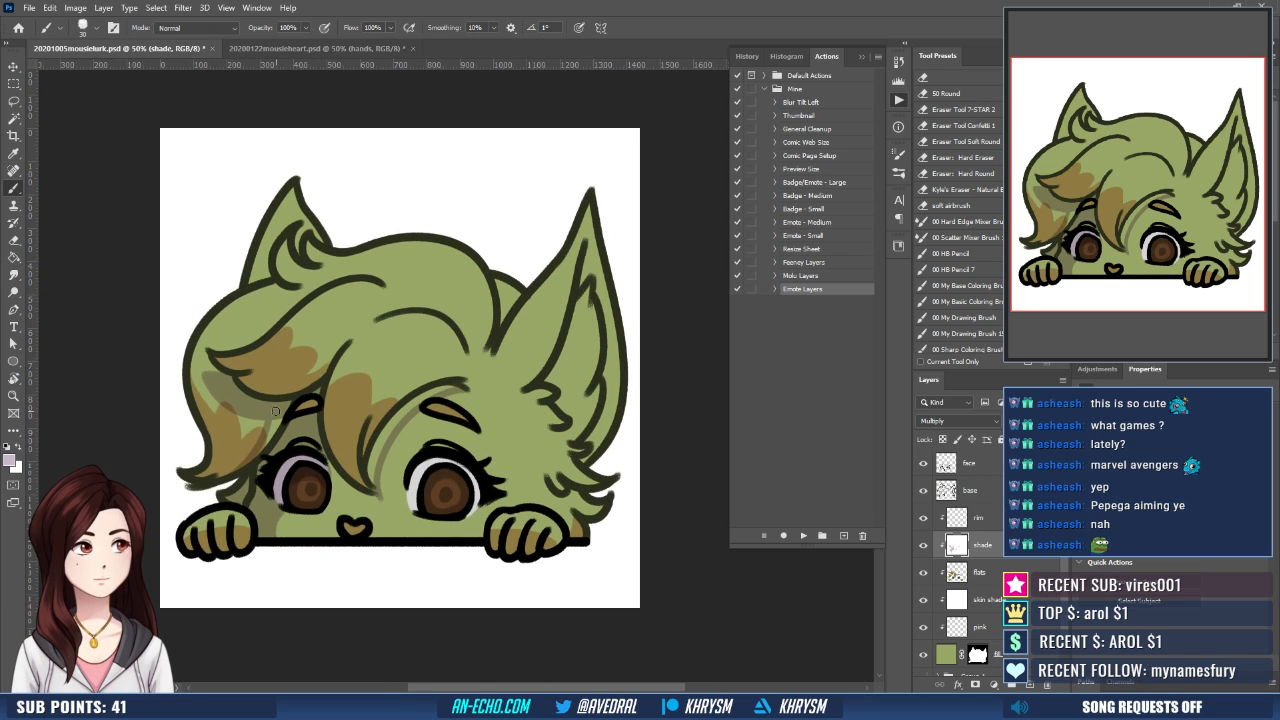
drag(276, 410, 250, 444)
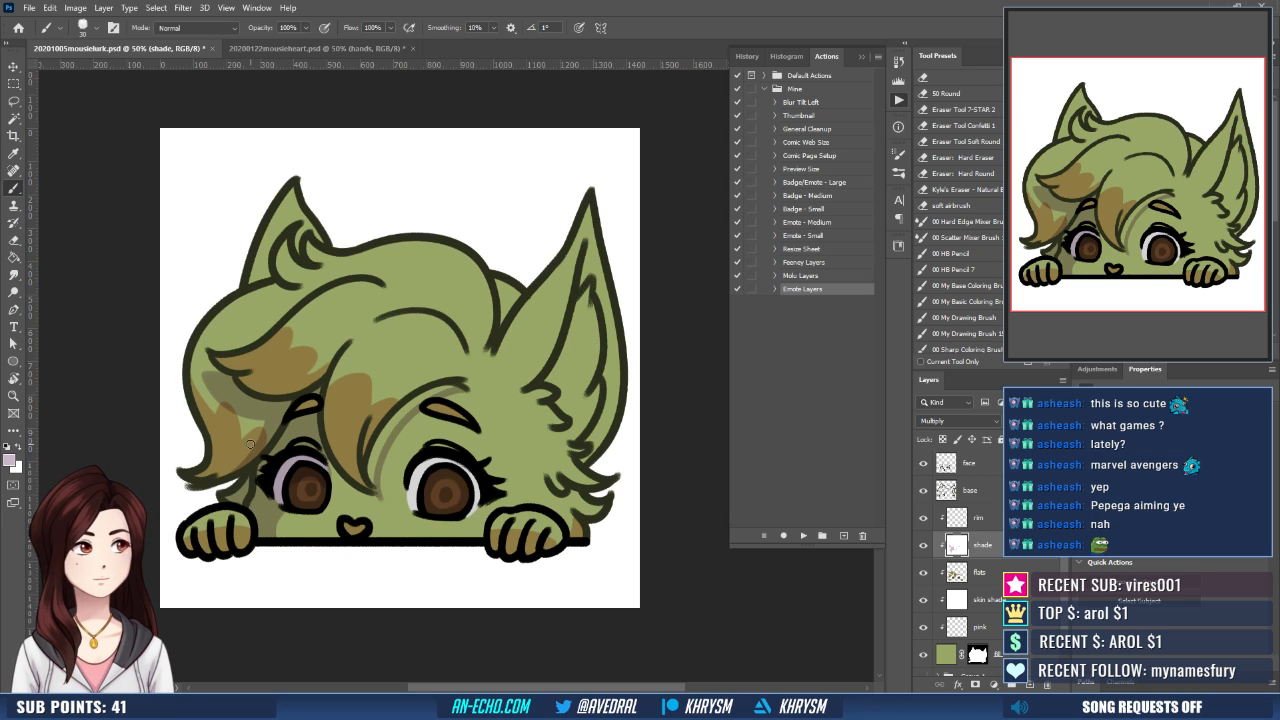
- Select the unshaded gap between the central hair lock and its forehead shadow, expand it, fill it with mauve and deselect
key(w)
click(380, 450)
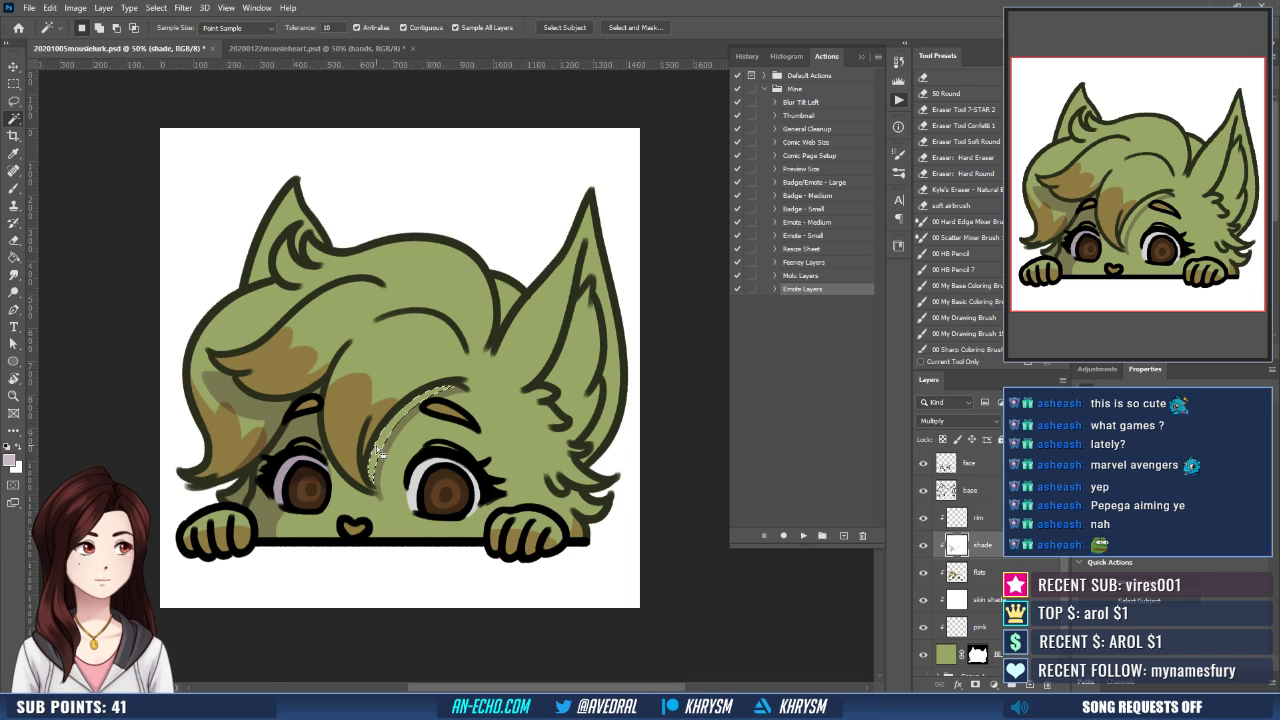
key(ctrl+shift+e)
key(Return)
key(g)
click(403, 415)
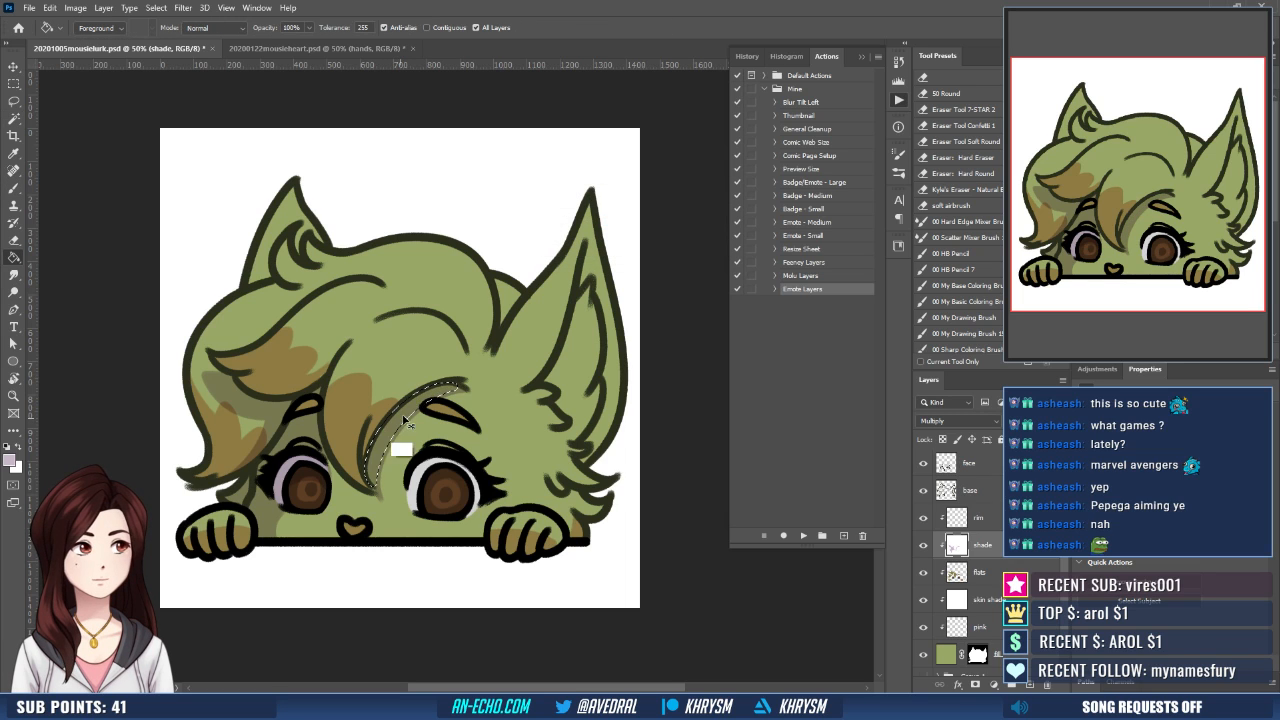
key(ctrl+d)
- Clean up the edge of the cheek shadow beside the paw with white on the shade layer
drag(434, 404, 436, 409)
drag(304, 462, 314, 458)
key(x)
key(b)
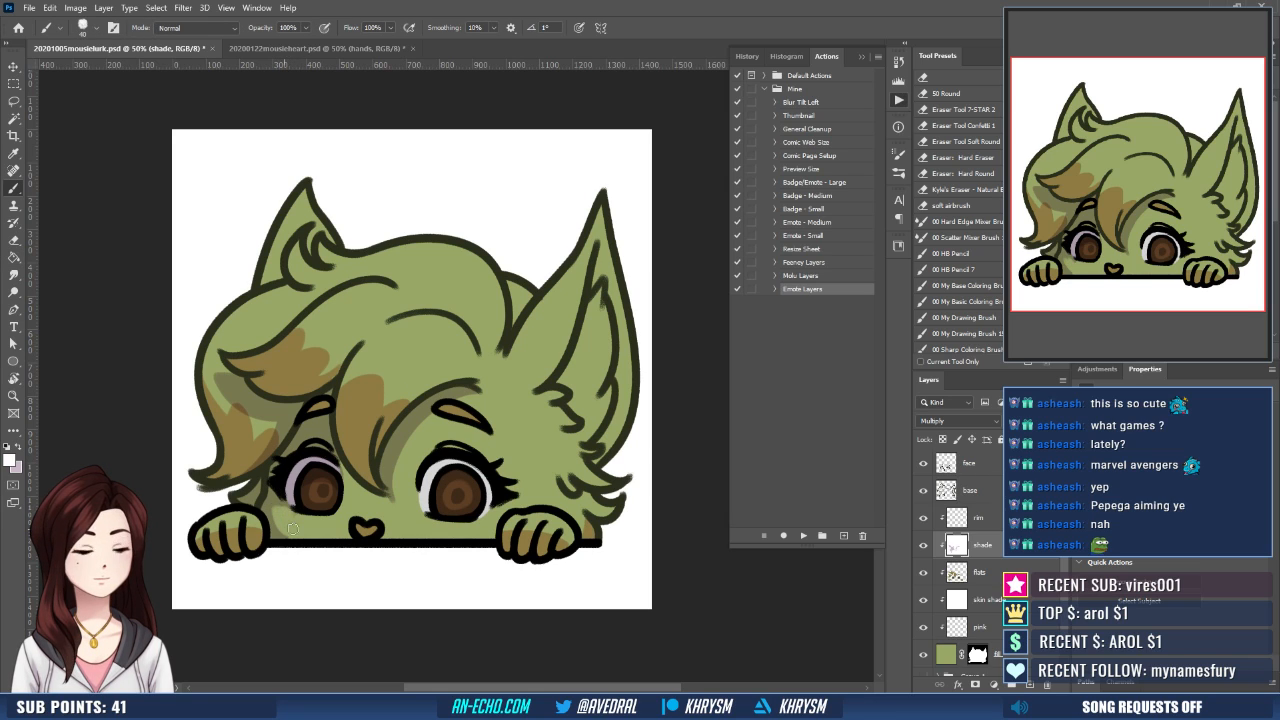
mouse_move(486, 472)
mouse_down()
mouse_move(517, 444)
mouse_move(492, 441)
mouse_up()
- Paint a curved mauve shadow edge from the large ear's base down the side of the face, and shade the nearby eye white
key(x)
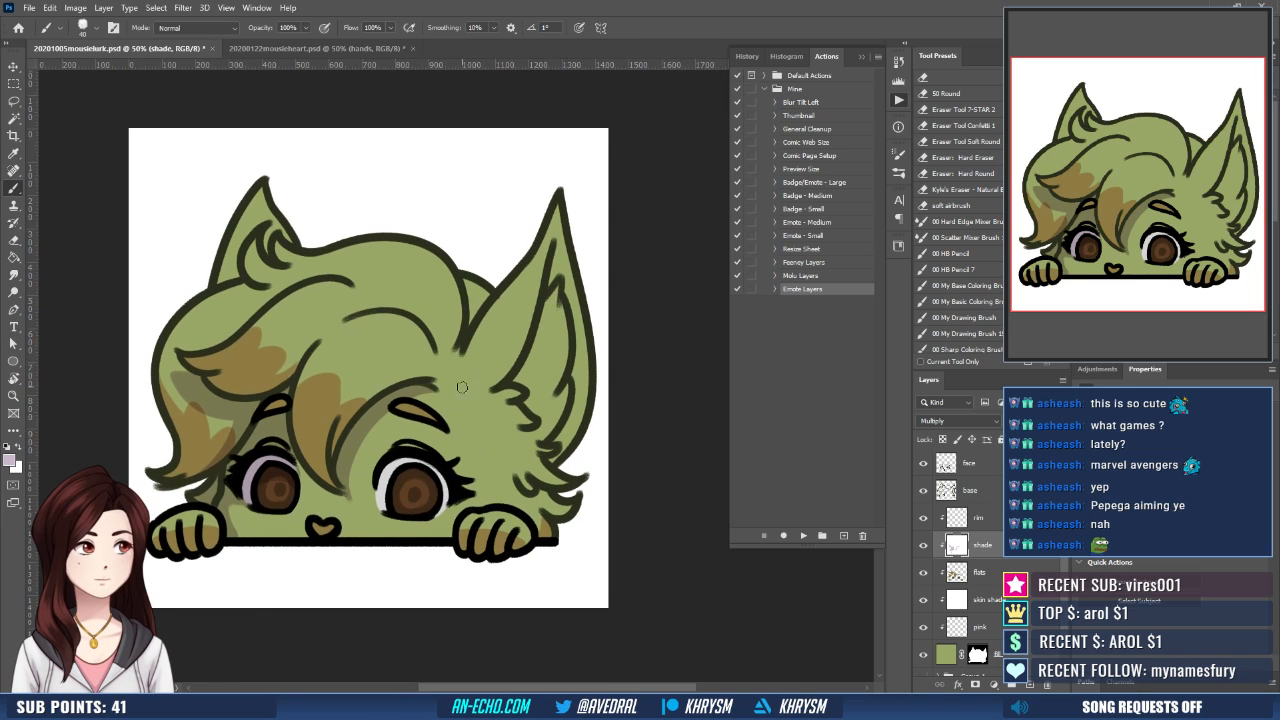
drag(398, 415, 429, 427)
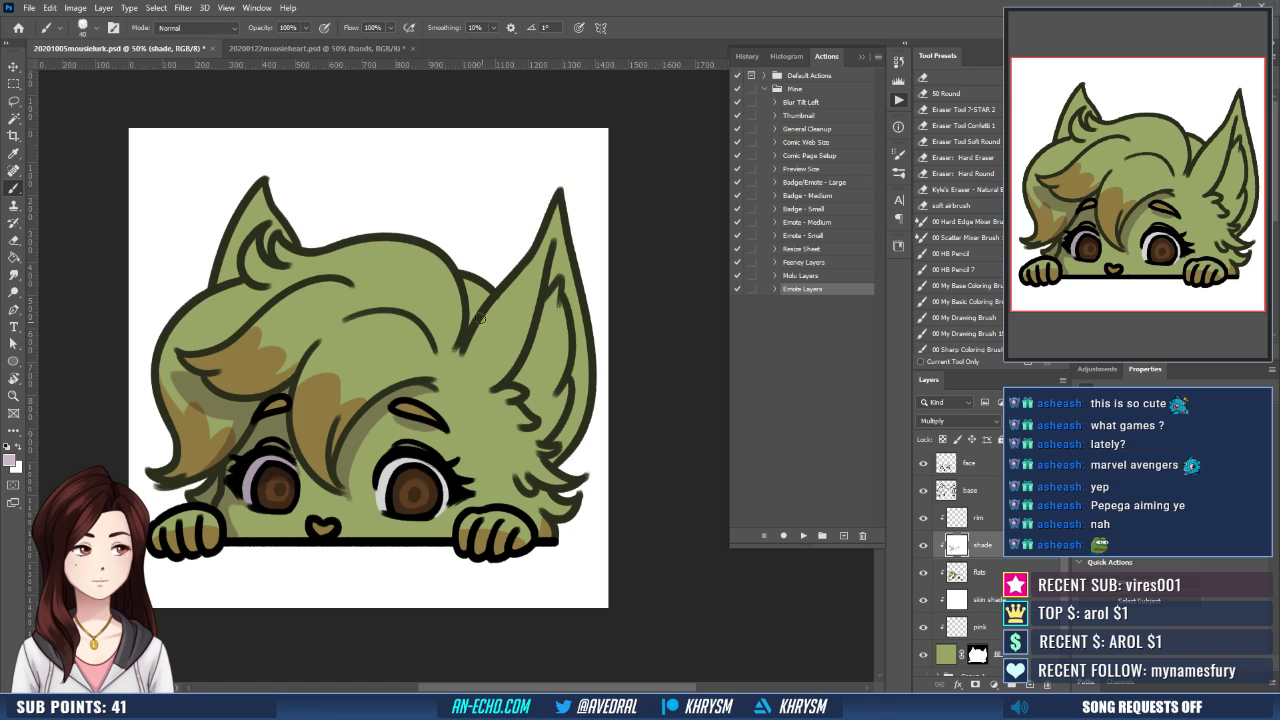
drag(460, 357, 466, 432)
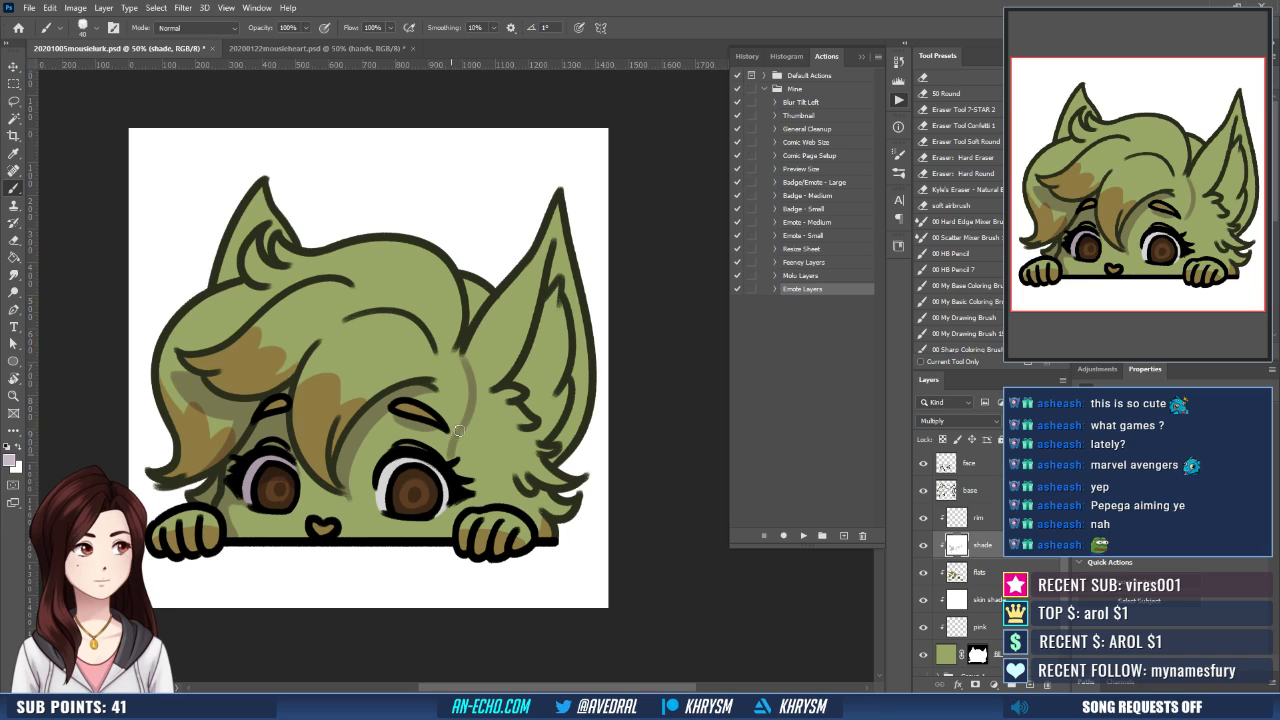
drag(458, 432, 456, 426)
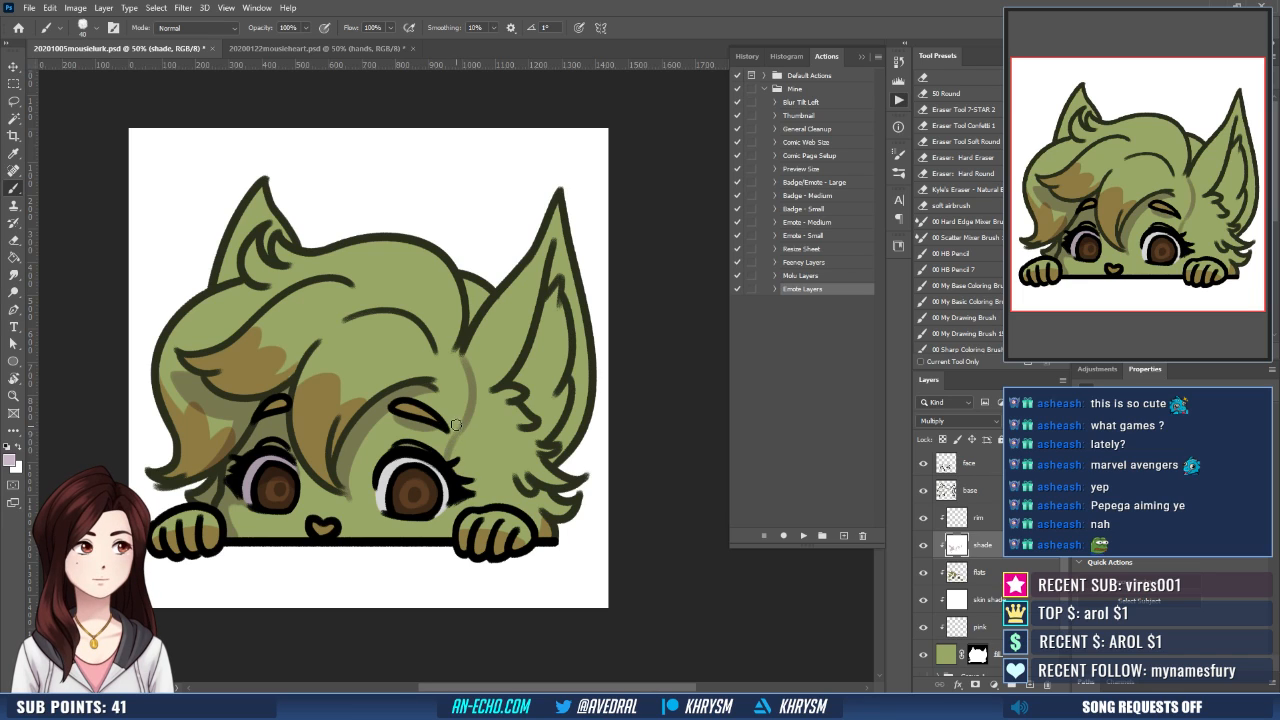
key(ctrl+z)
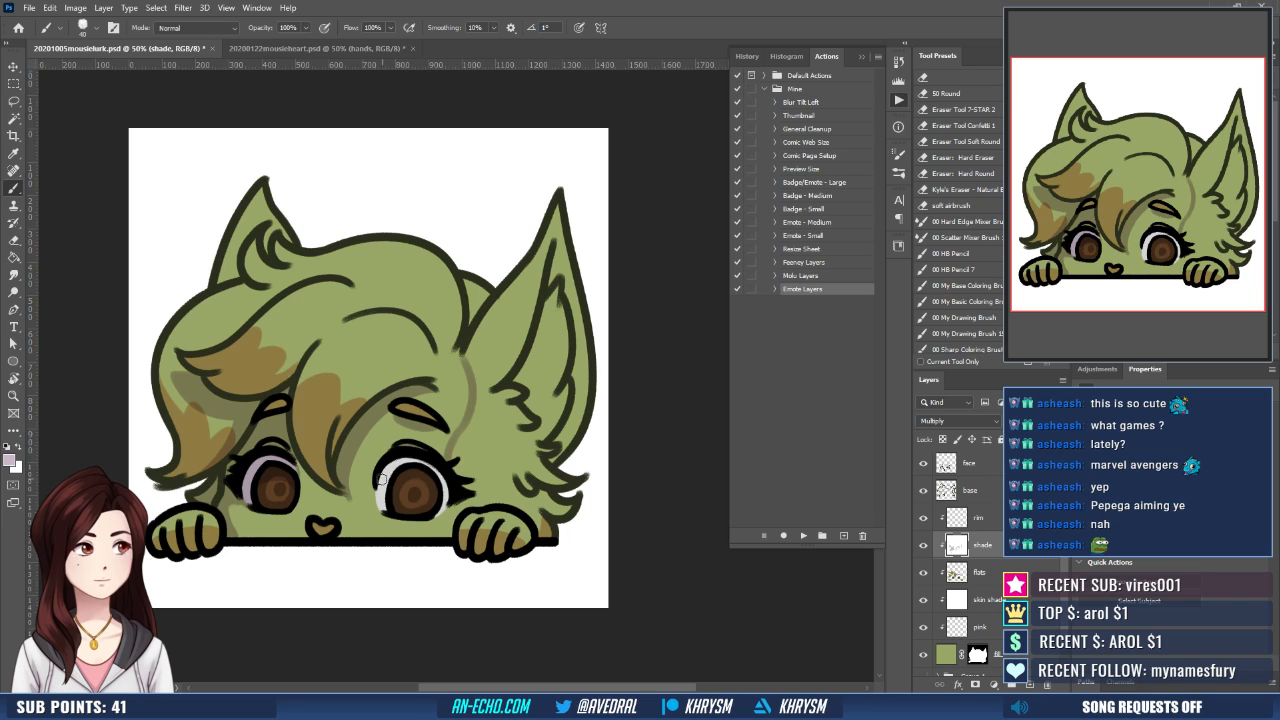
drag(379, 483, 382, 479)
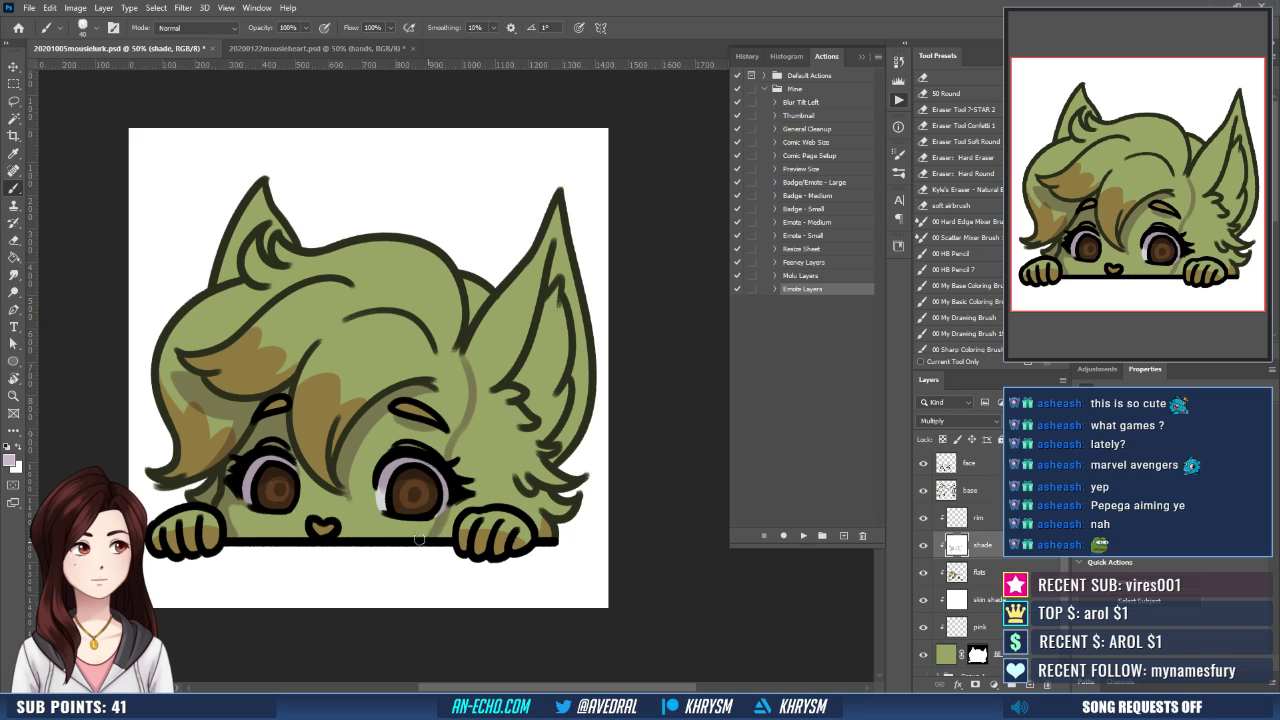
- Select the large ear and the side of the face beyond the shadow edge, expand the selection, fill it with mauve and deselect
key(w)
click(488, 470)
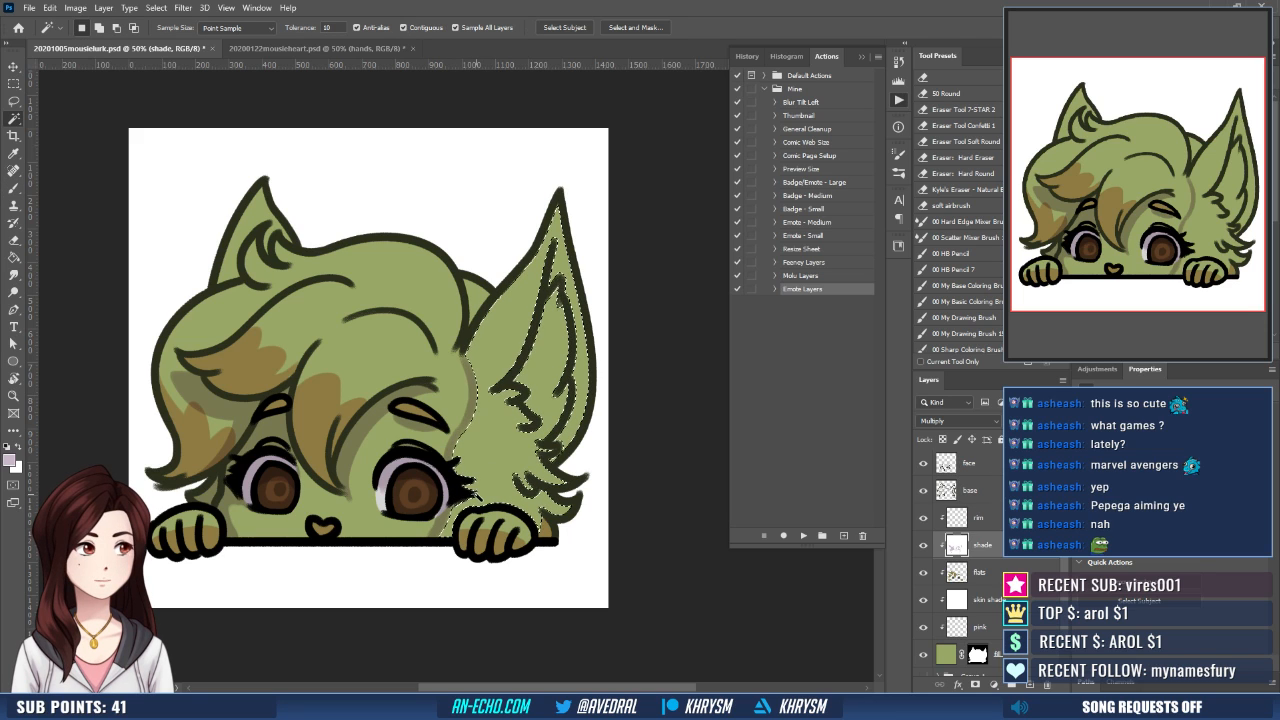
key(shift)
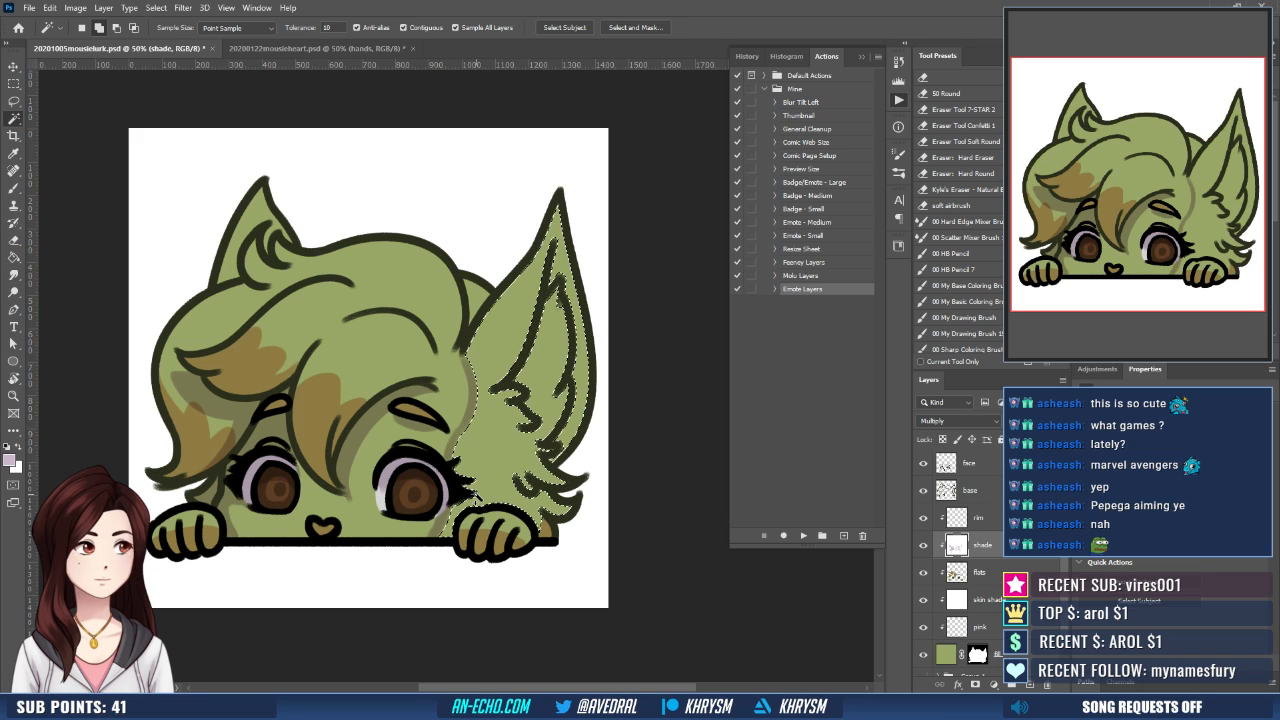
key(alt+s)
key(m)
key(e)
key(Return)
key(g)
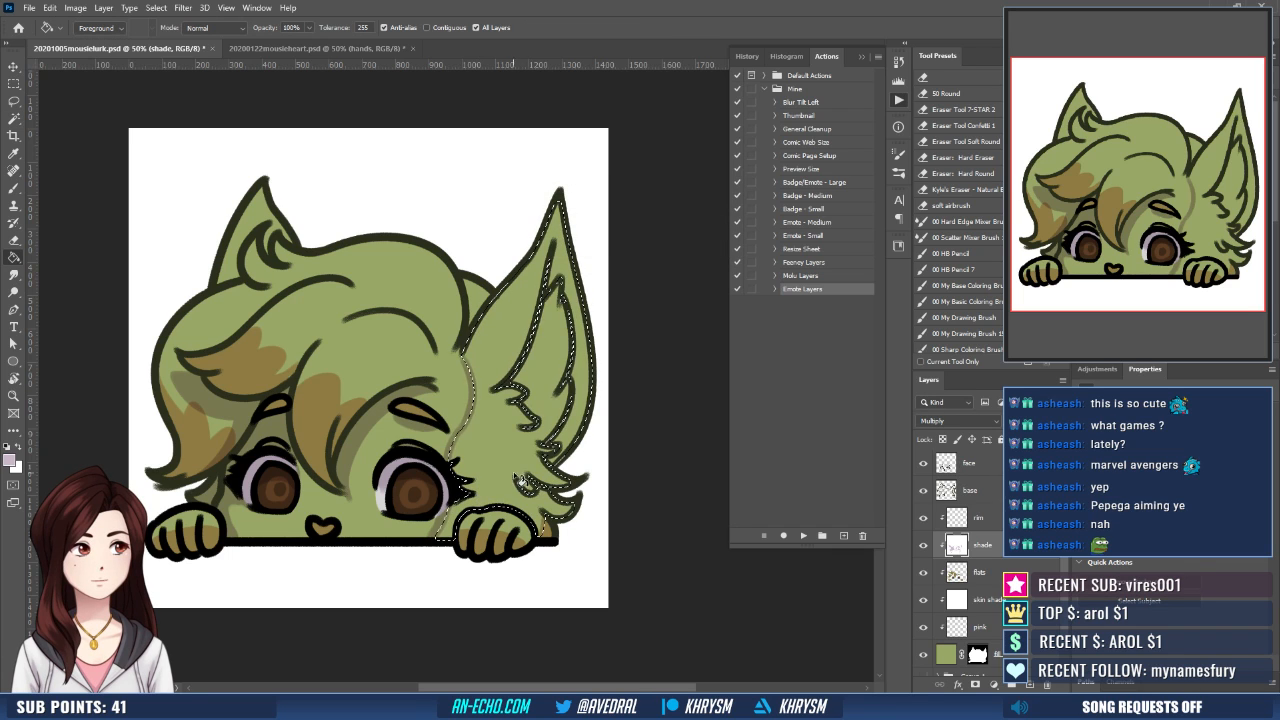
click(532, 462)
key(ctrl+d)
- Paint white over the large ear's shadow to outline a lit area along its front edge, from base to tip
drag(535, 465, 529, 461)
key(b)
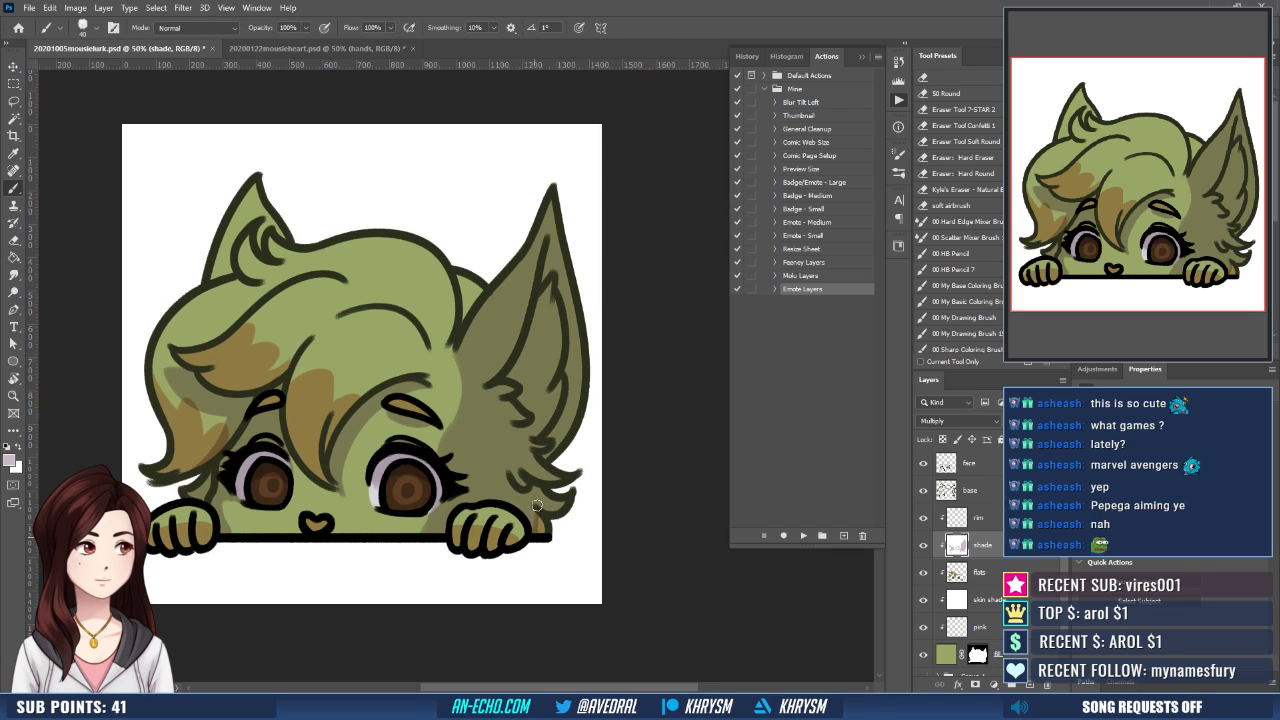
drag(500, 237, 484, 289)
key(x)
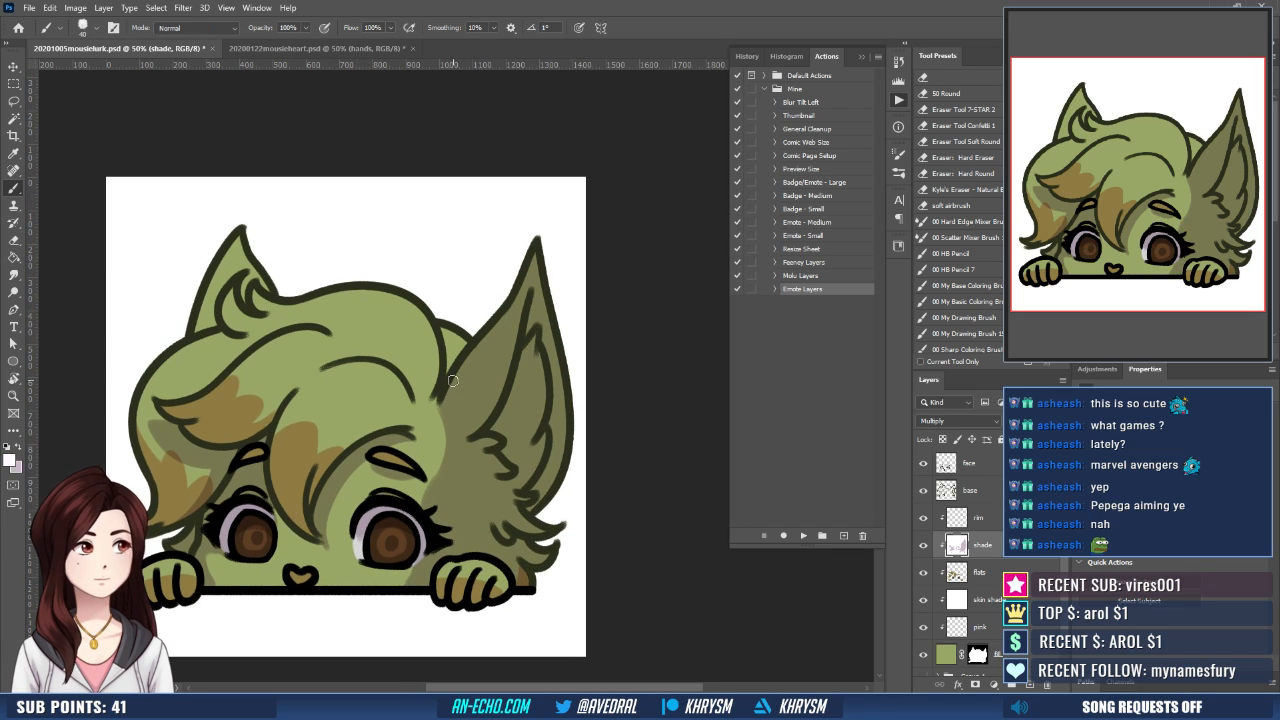
mouse_move(453, 382)
mouse_down()
mouse_move(467, 412)
mouse_move(491, 392)
mouse_up()
drag(535, 247, 512, 342)
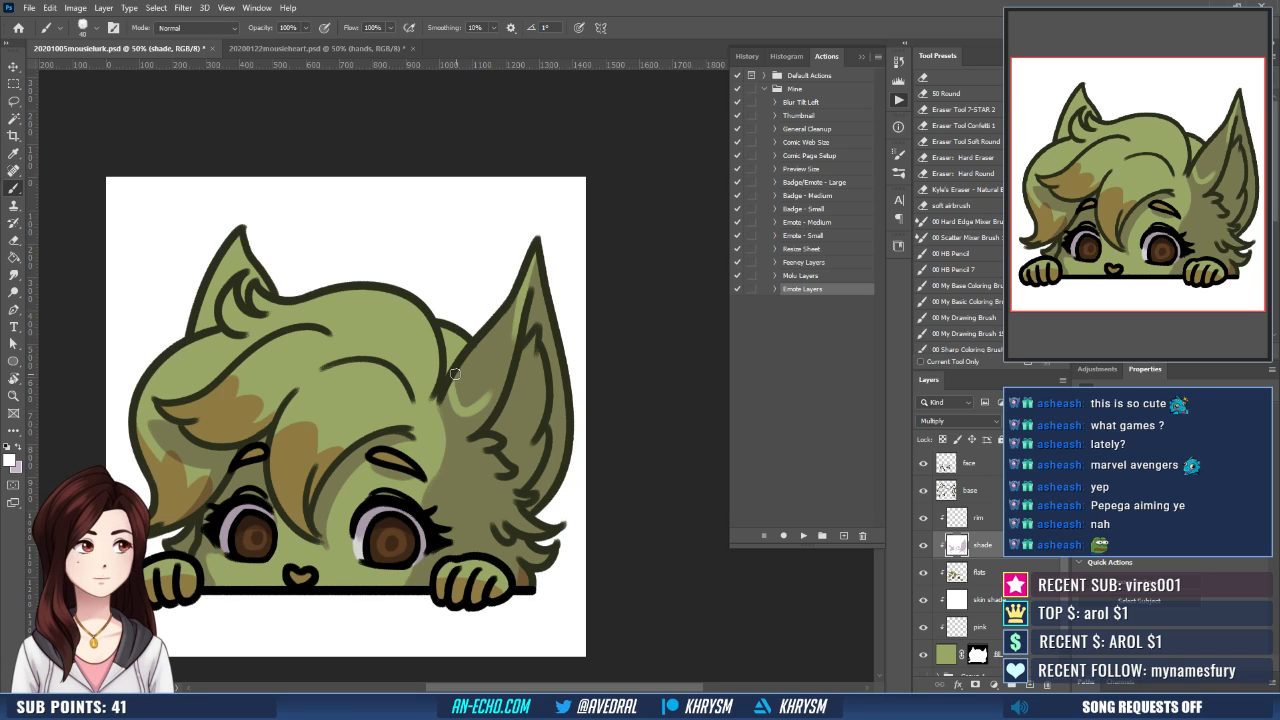
- Select the remaining shadow inside the ear's lit outline, expand the selection, fill it with white and deselect
key(w)
click(447, 428)
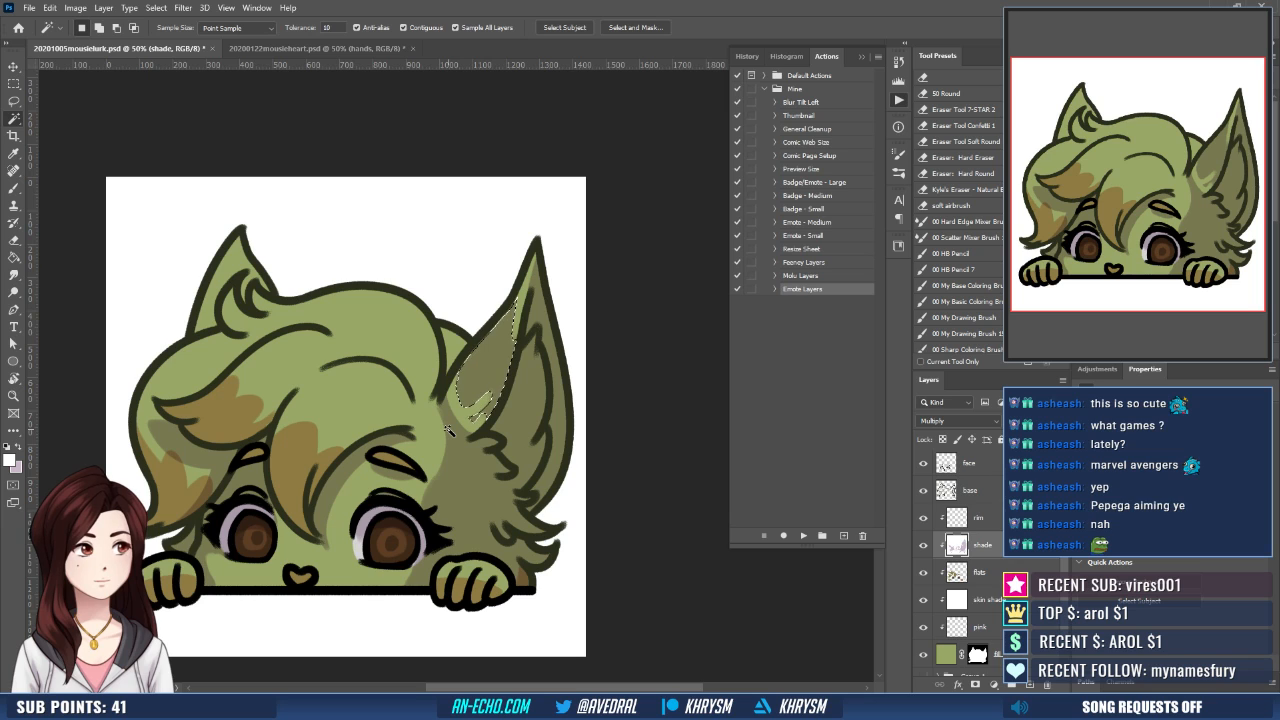
key(ctrl+shift+e)
key(Return)
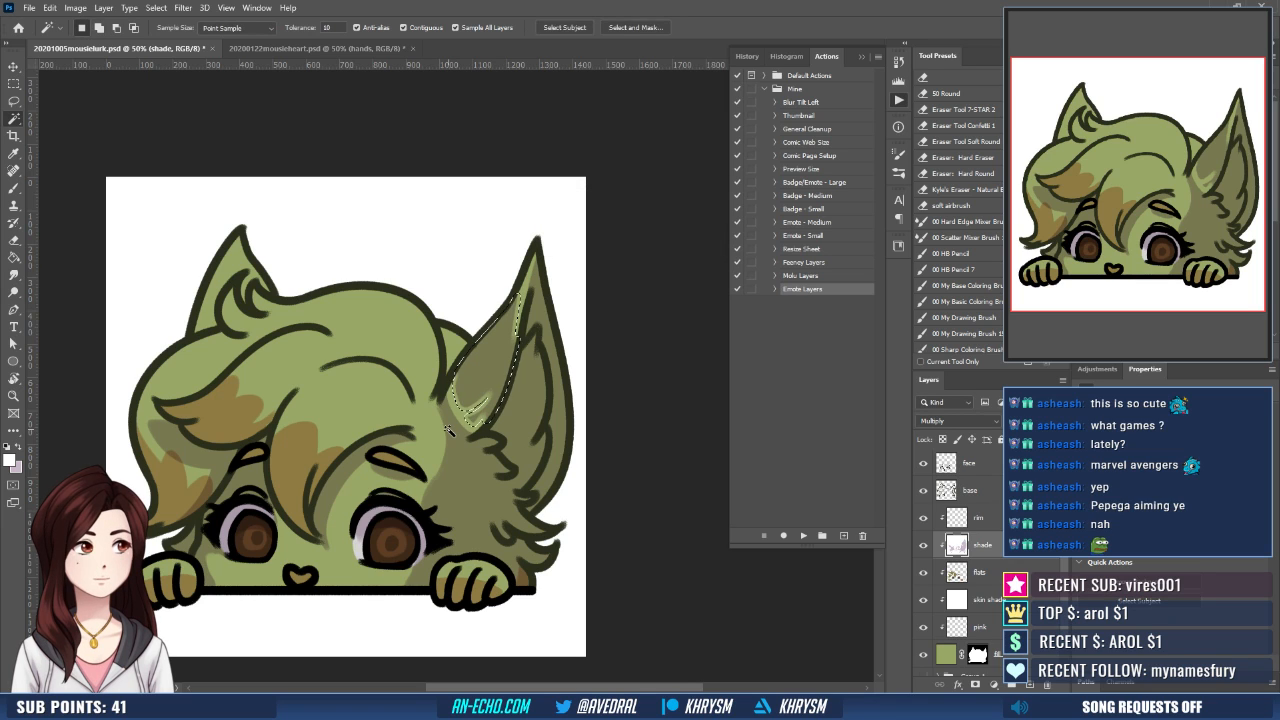
key(g)
click(506, 377)
key(ctrl+d)
- Refine the boundary between light and shadow near the tip of the large ear with mauve and white strokes
drag(535, 257, 531, 279)
key(x)
key(b)
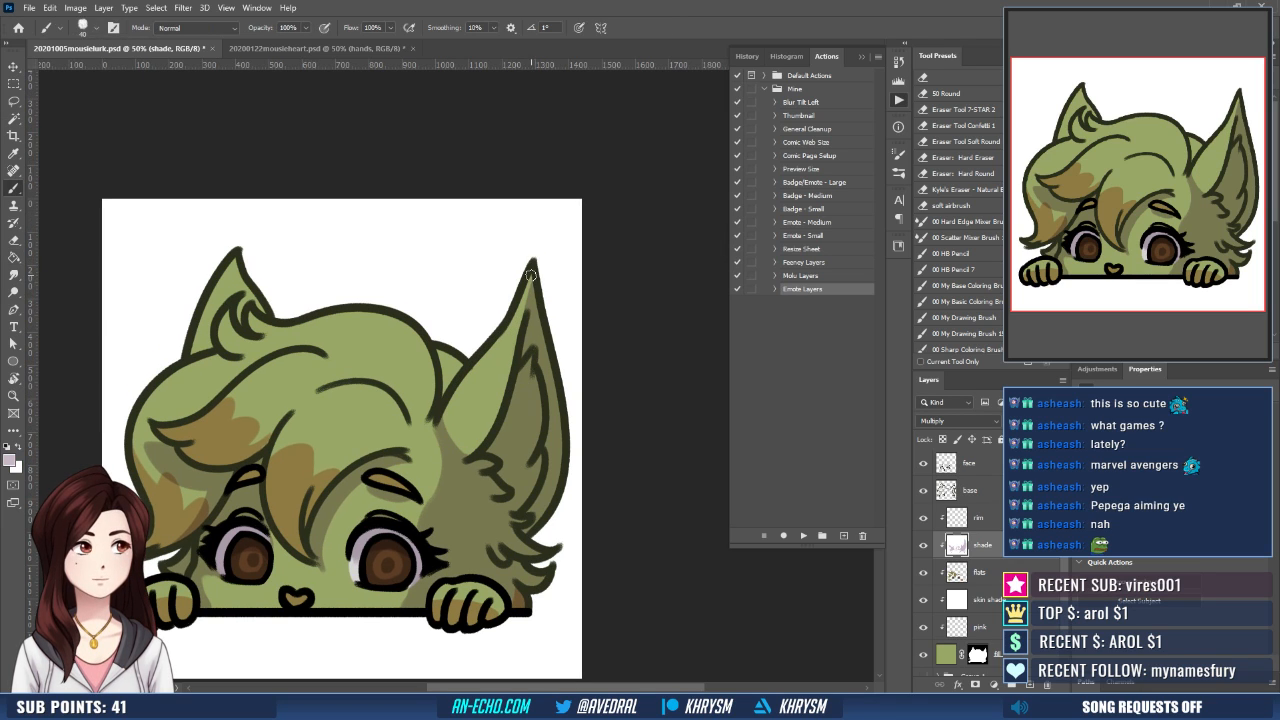
key(x)
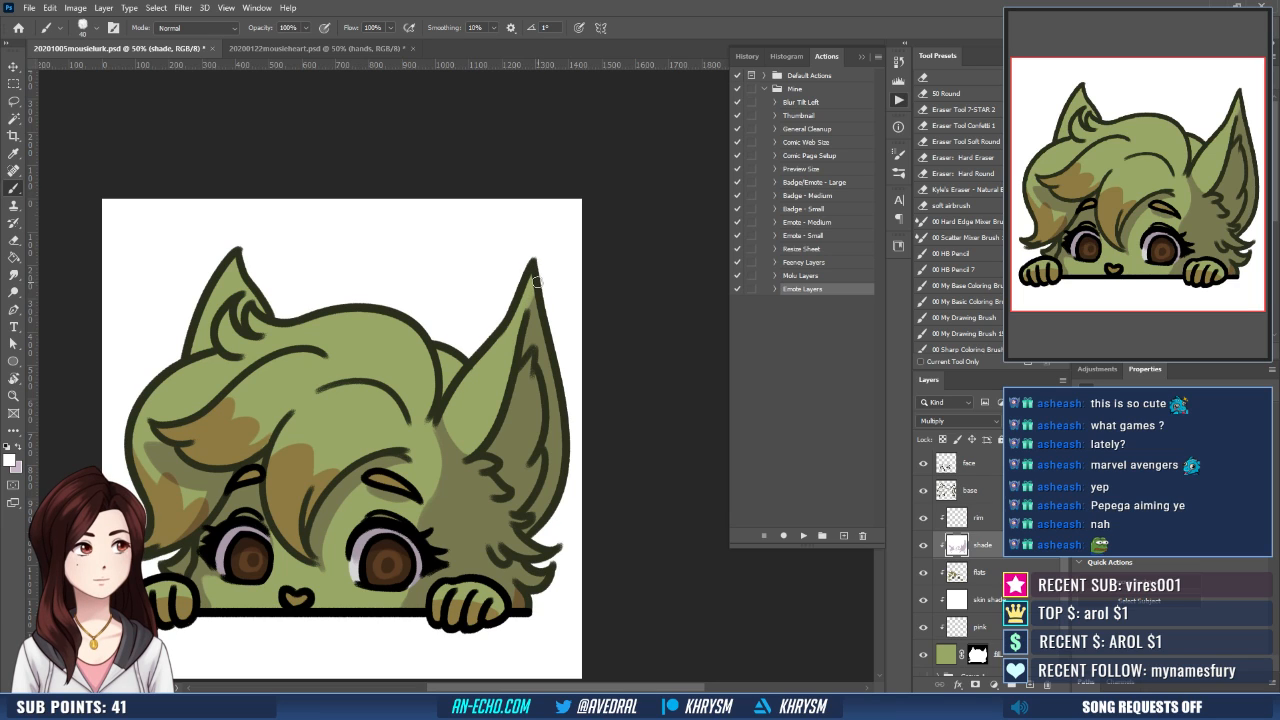
drag(538, 307, 542, 235)
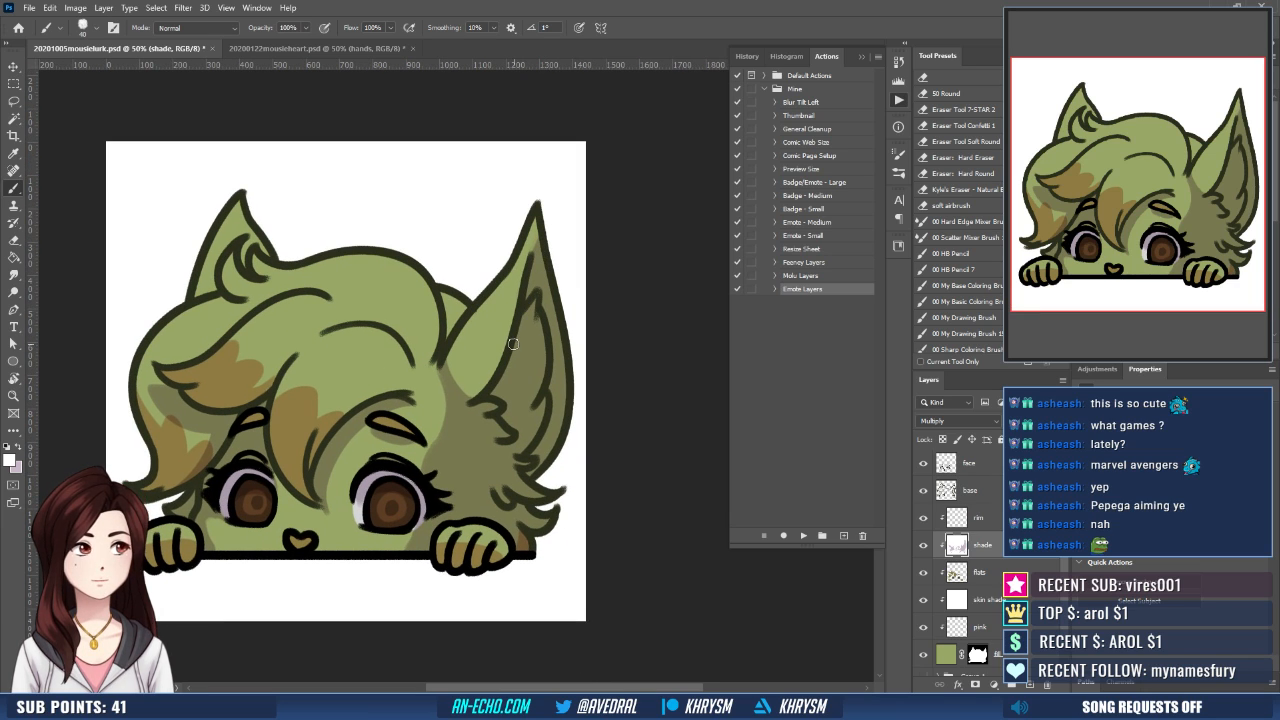
- Hide the shade layer in the heart emote and sample the unshaded light green inside its ear
click(315, 48)
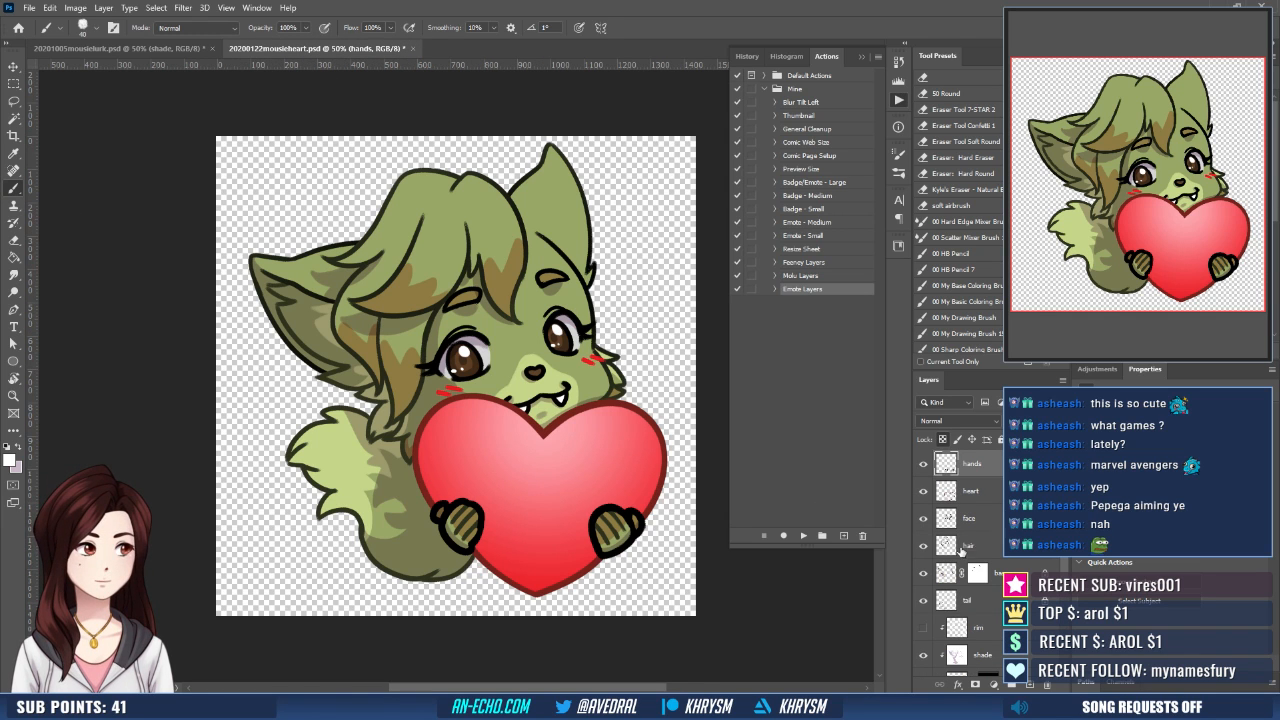
scroll(971, 574, down, 2)
click(922, 600)
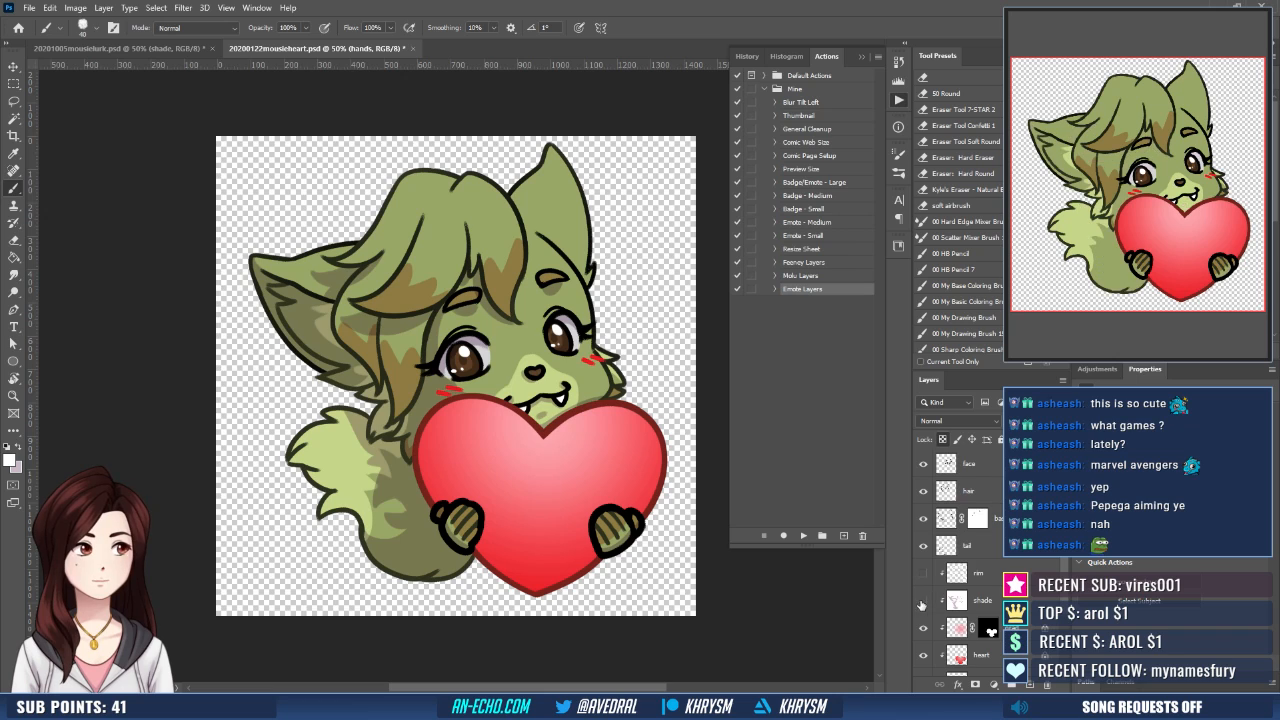
key(g)
alt+click(330, 318)
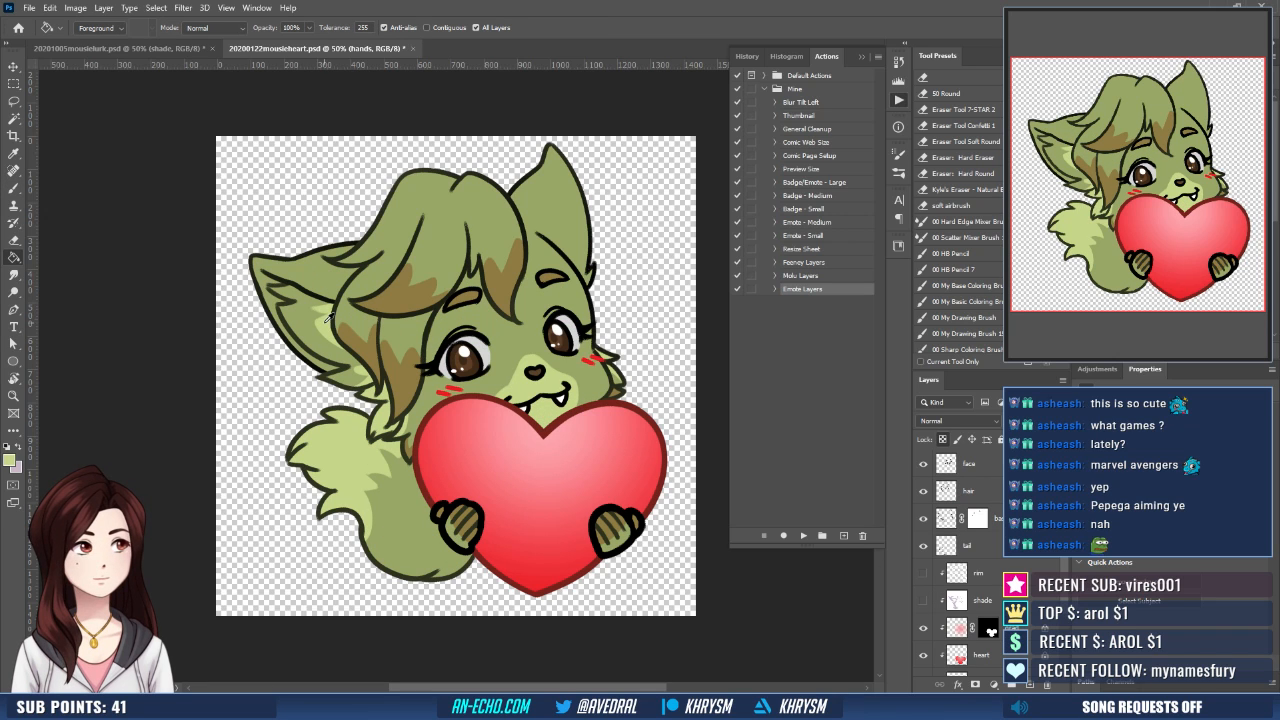
- Paint a light green muzzle patch around the nose on the flats layer of the peeking emote
click(130, 49)
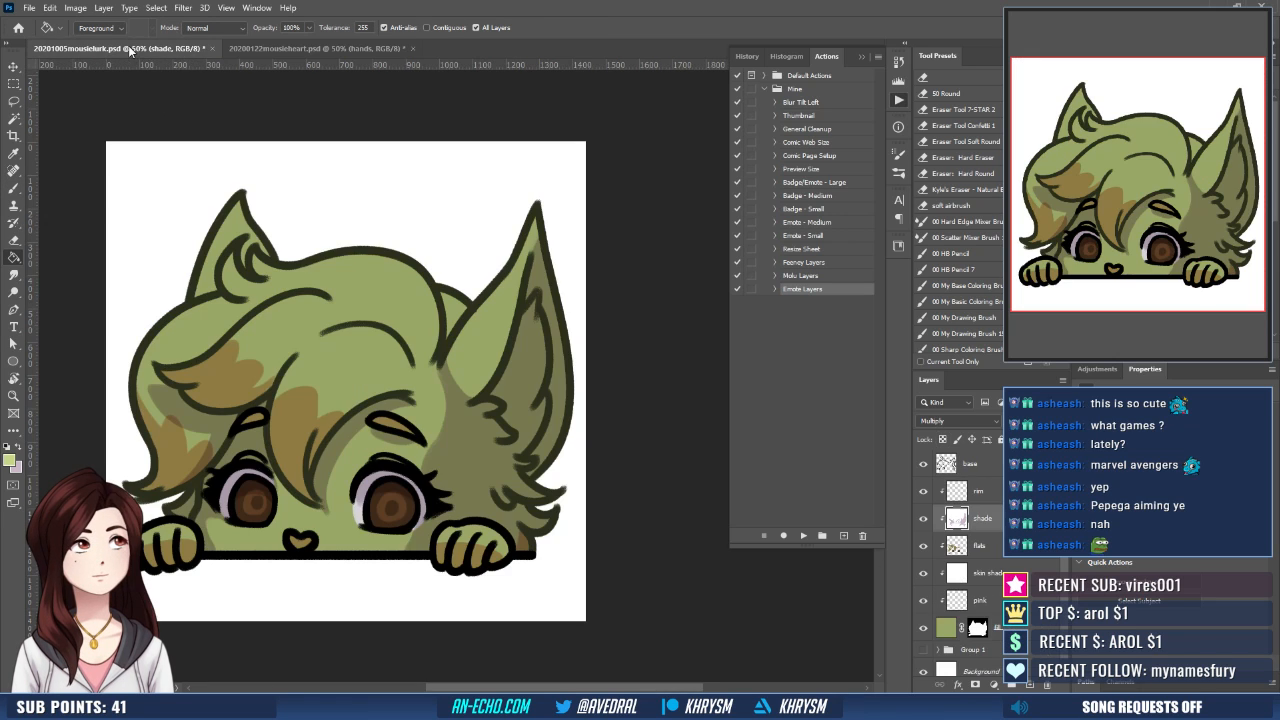
click(968, 544)
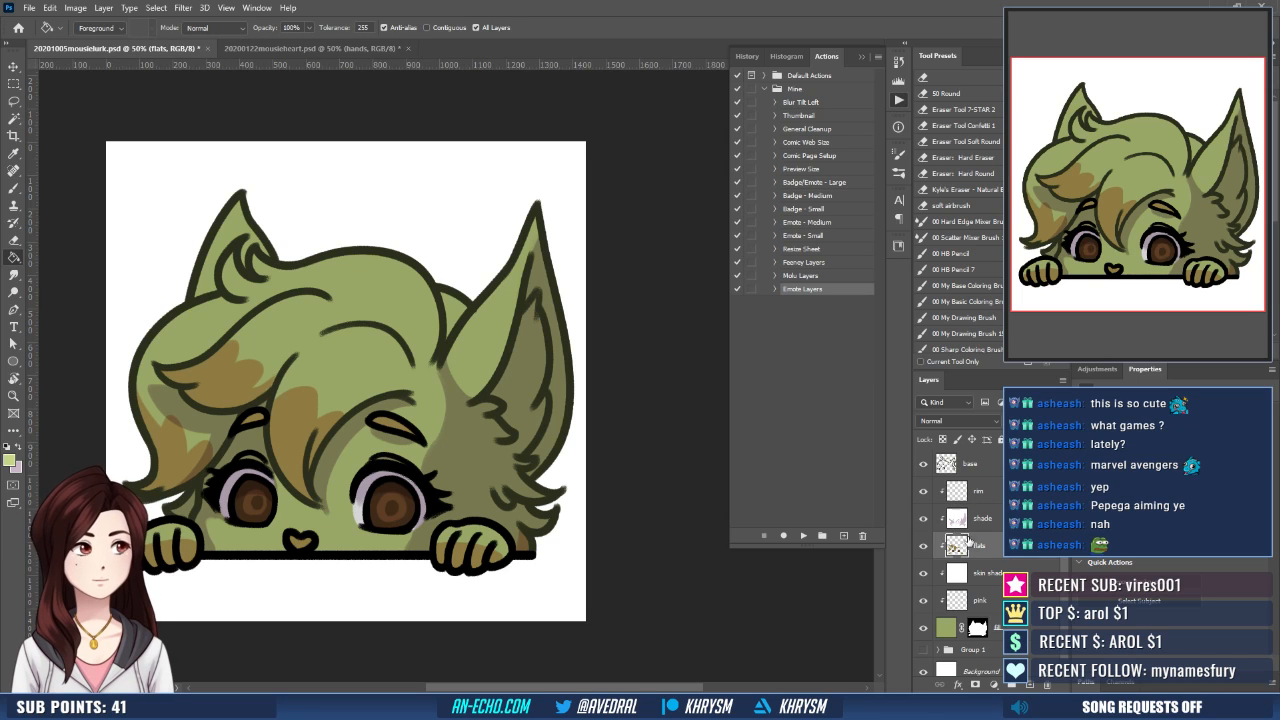
drag(407, 525, 482, 504)
key(b)
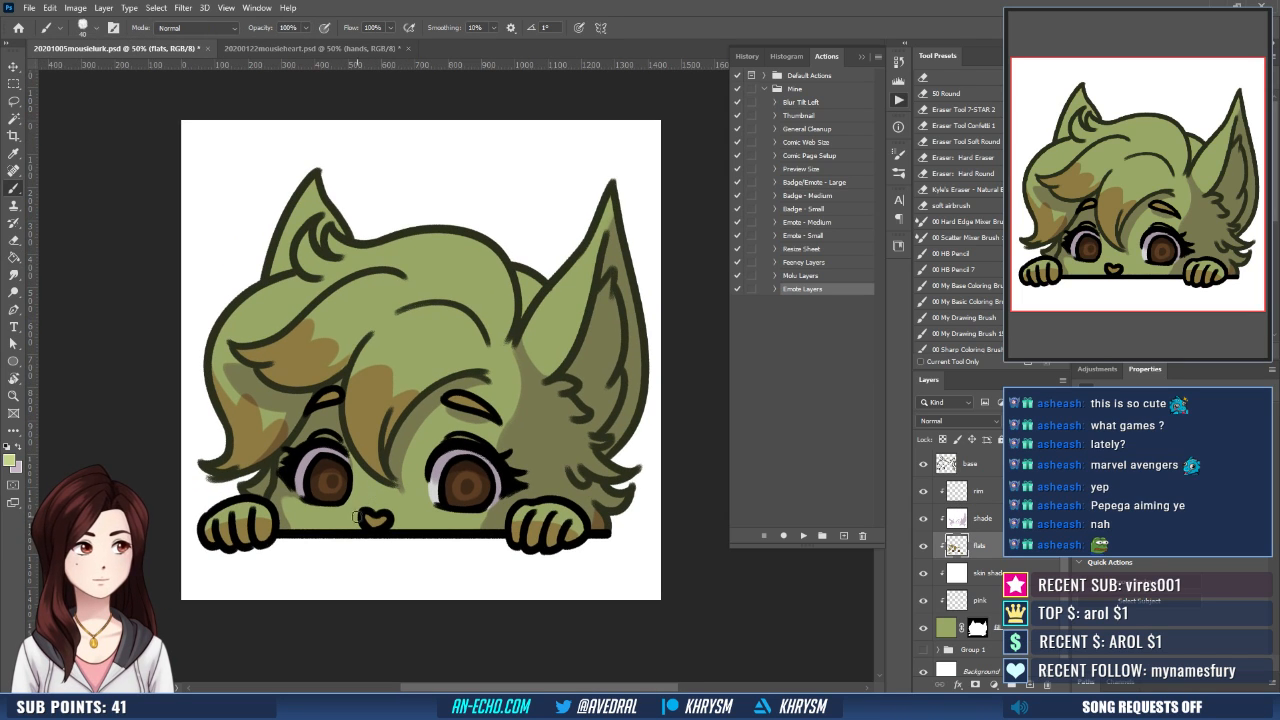
mouse_move(349, 526)
mouse_down()
mouse_move(381, 506)
mouse_move(393, 516)
mouse_up()
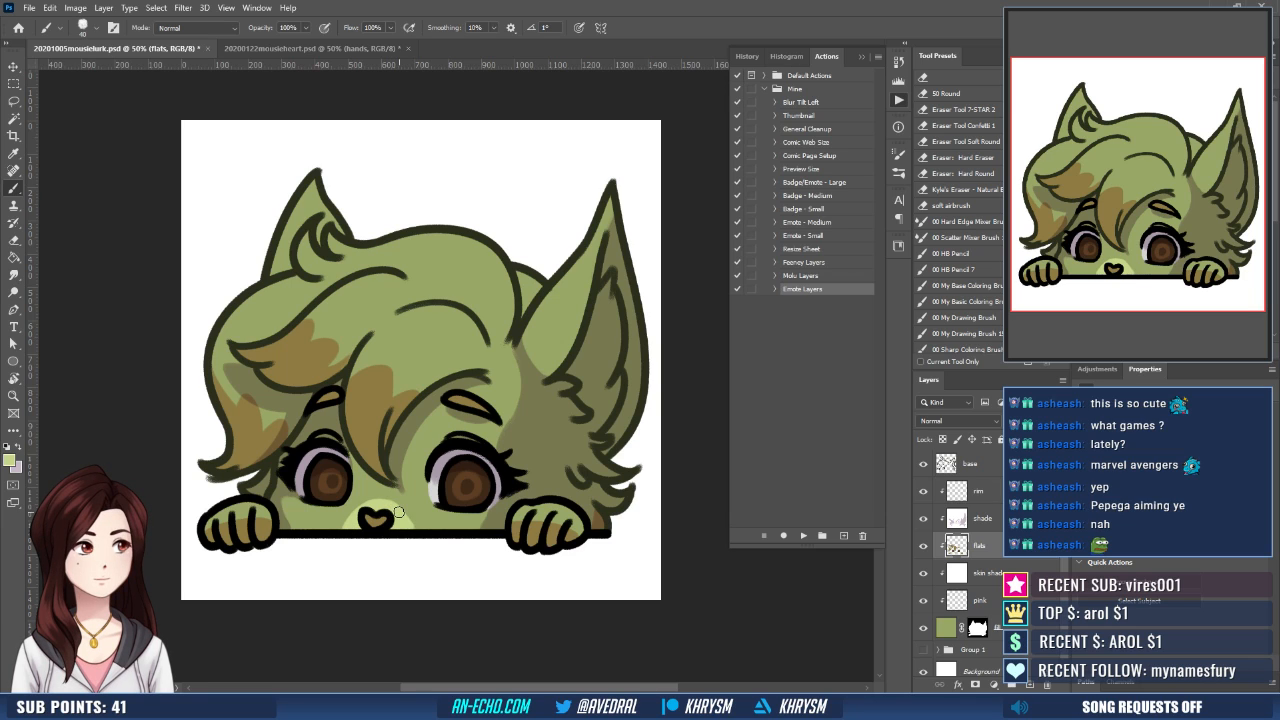
drag(464, 525, 466, 530)
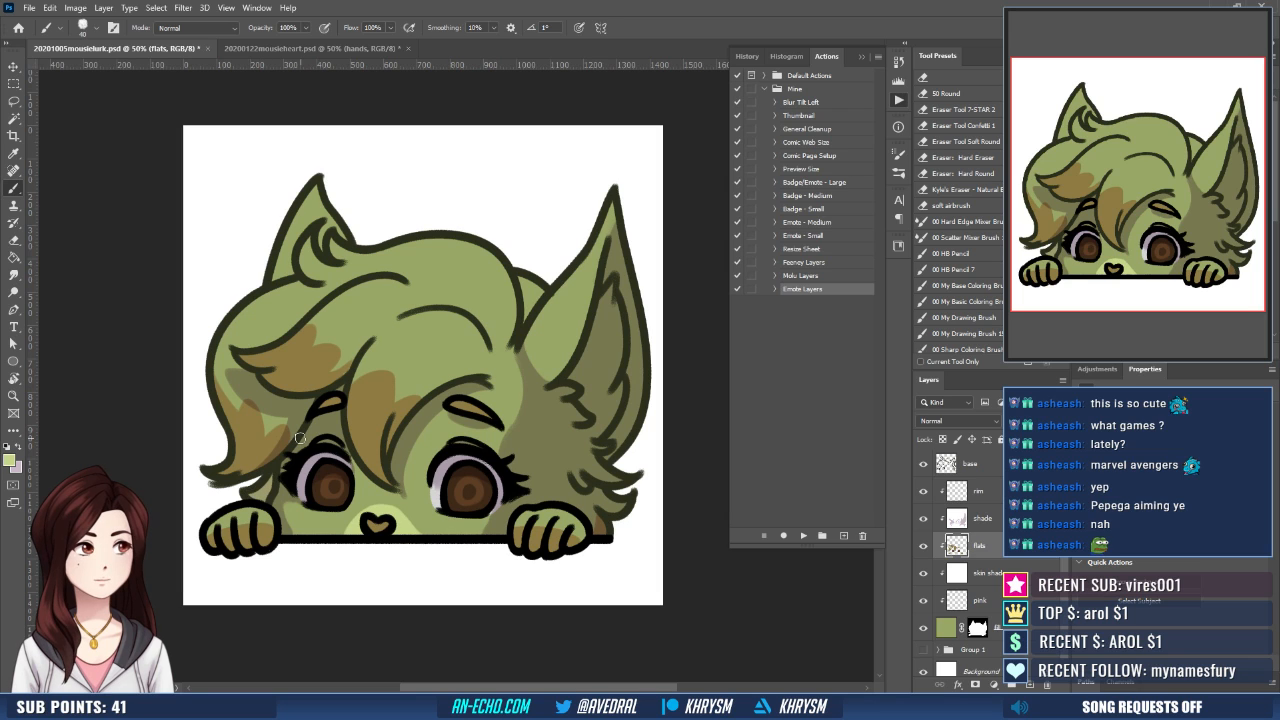
- Paint the inside of the large ear light green on the flats layer, checking the heart emote for reference
click(340, 48)
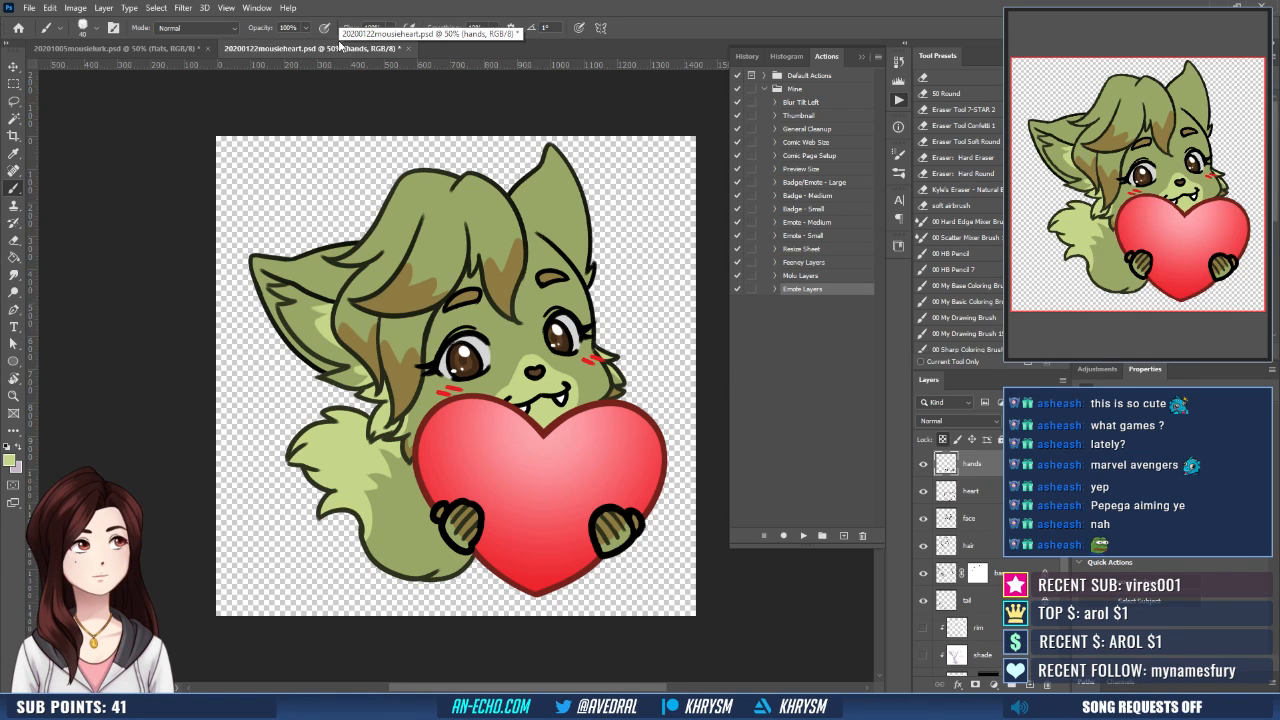
click(146, 49)
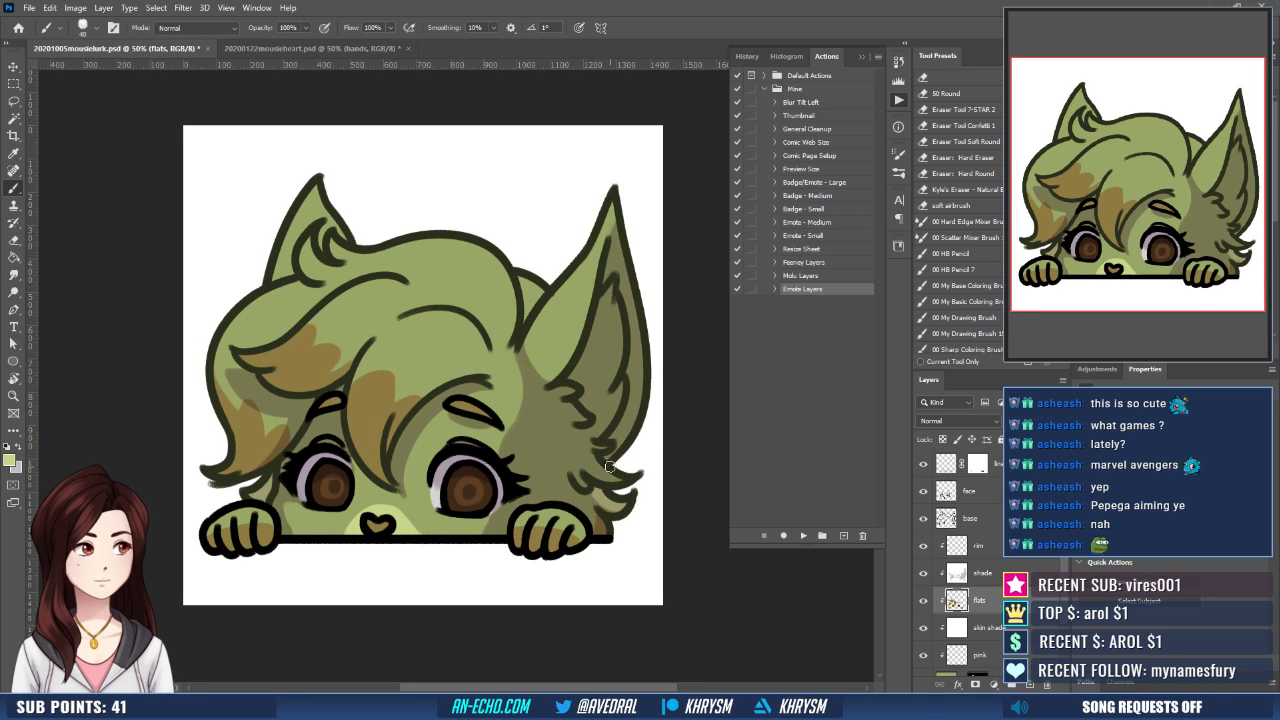
drag(612, 475, 594, 479)
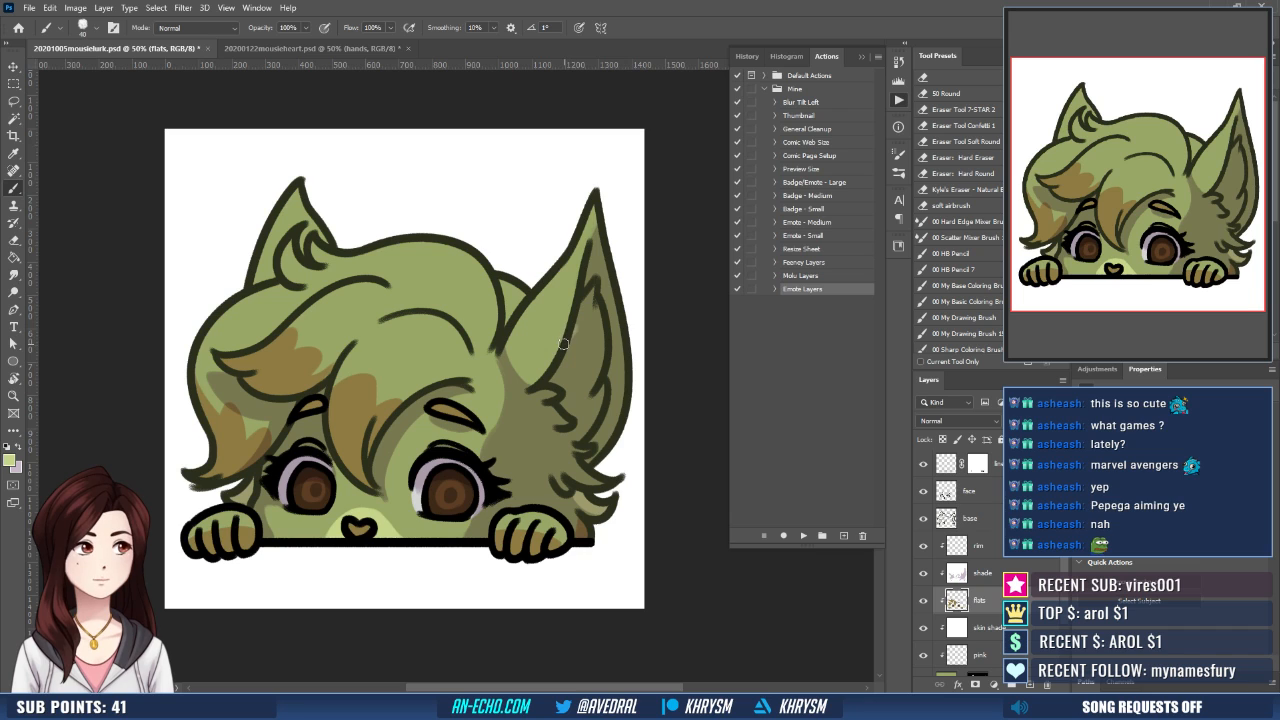
drag(576, 327, 567, 398)
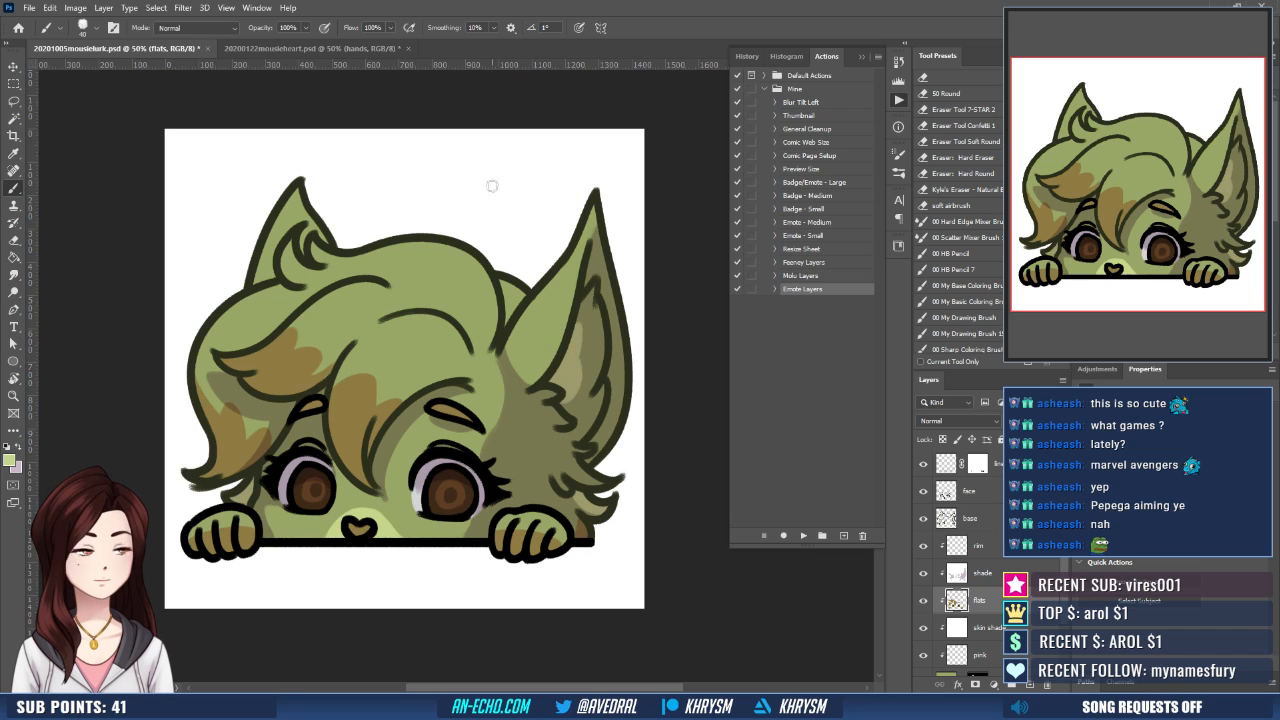
click(316, 48)
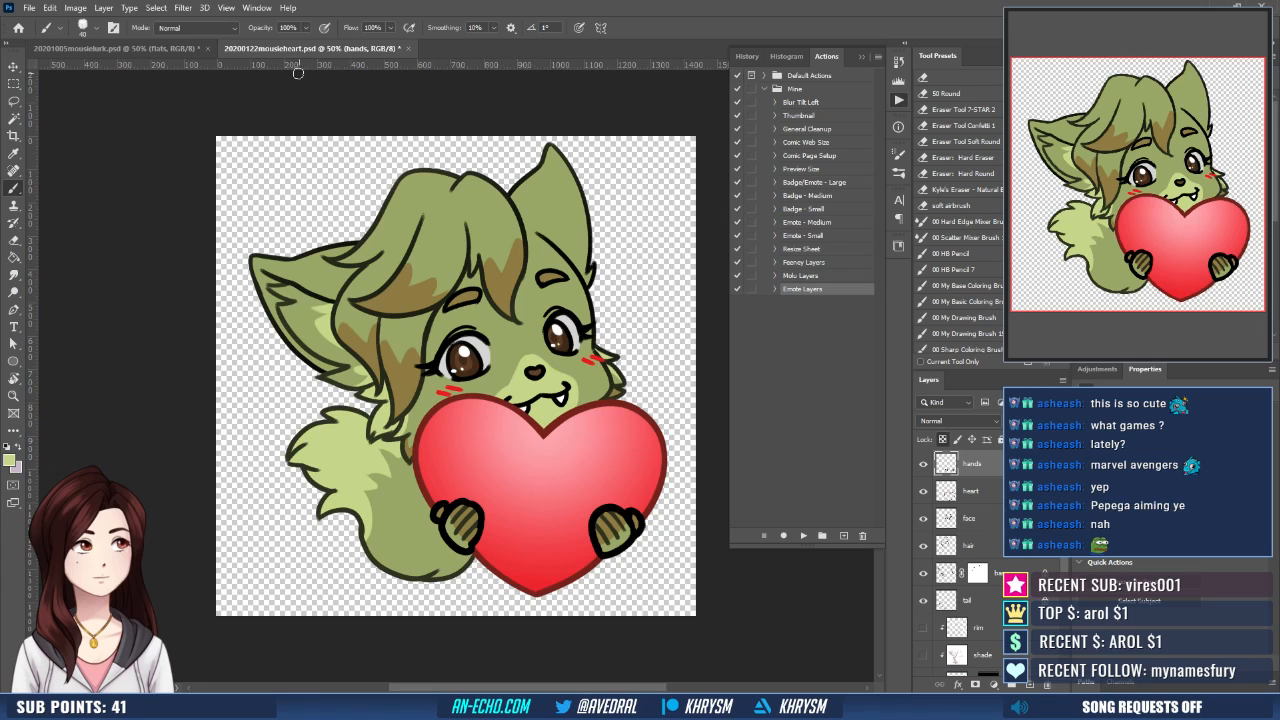
click(190, 49)
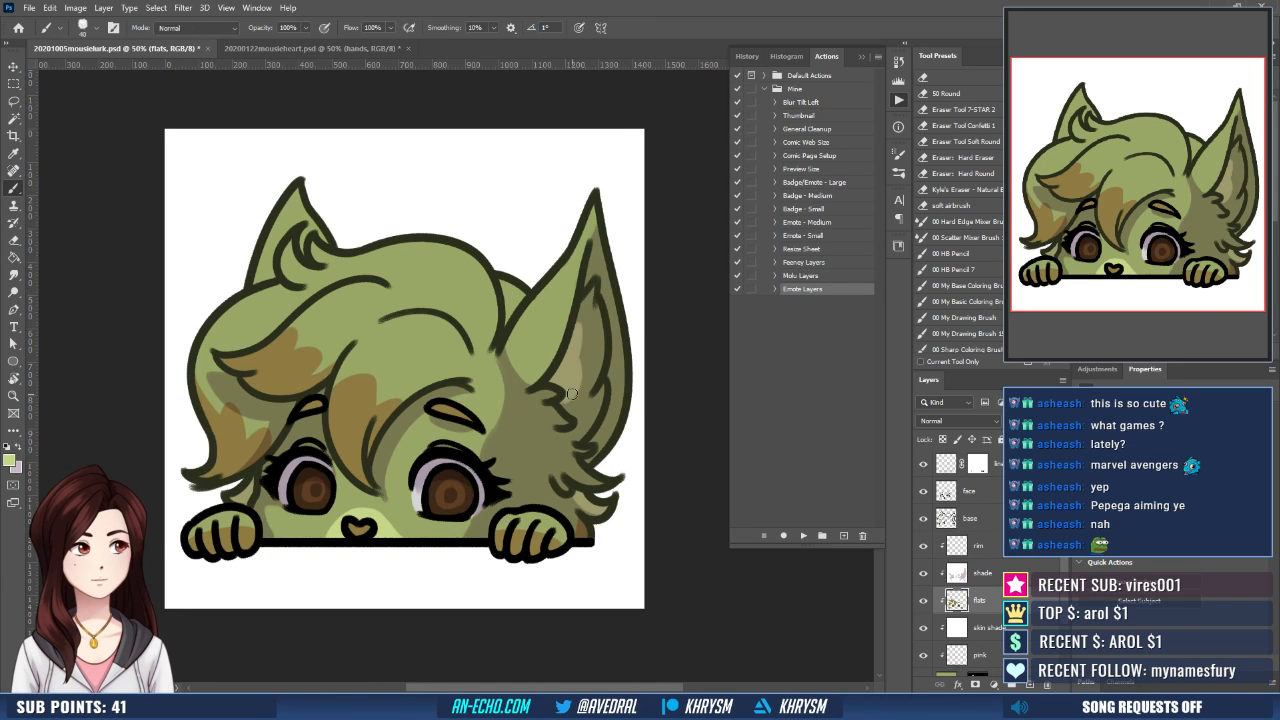
drag(572, 394, 590, 401)
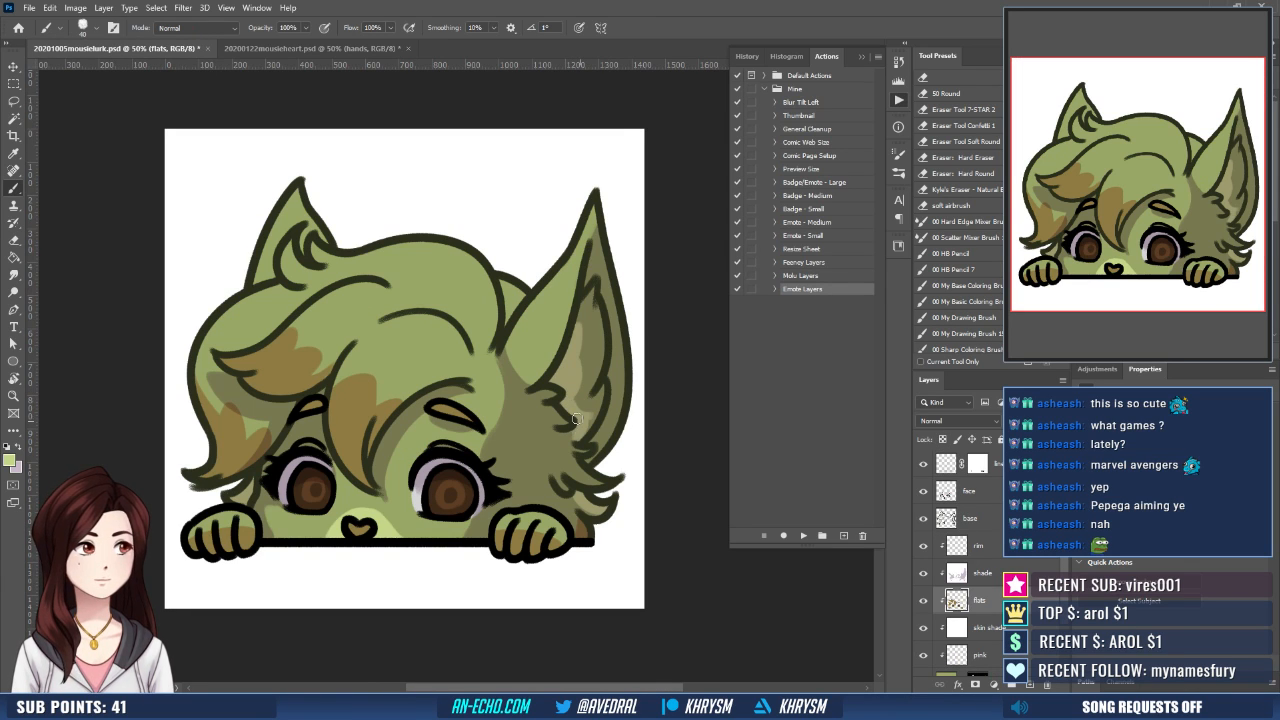
- Add light green to the fur tufts below the large ear and touch up the inner ear, matching the heart emote
drag(568, 440, 576, 425)
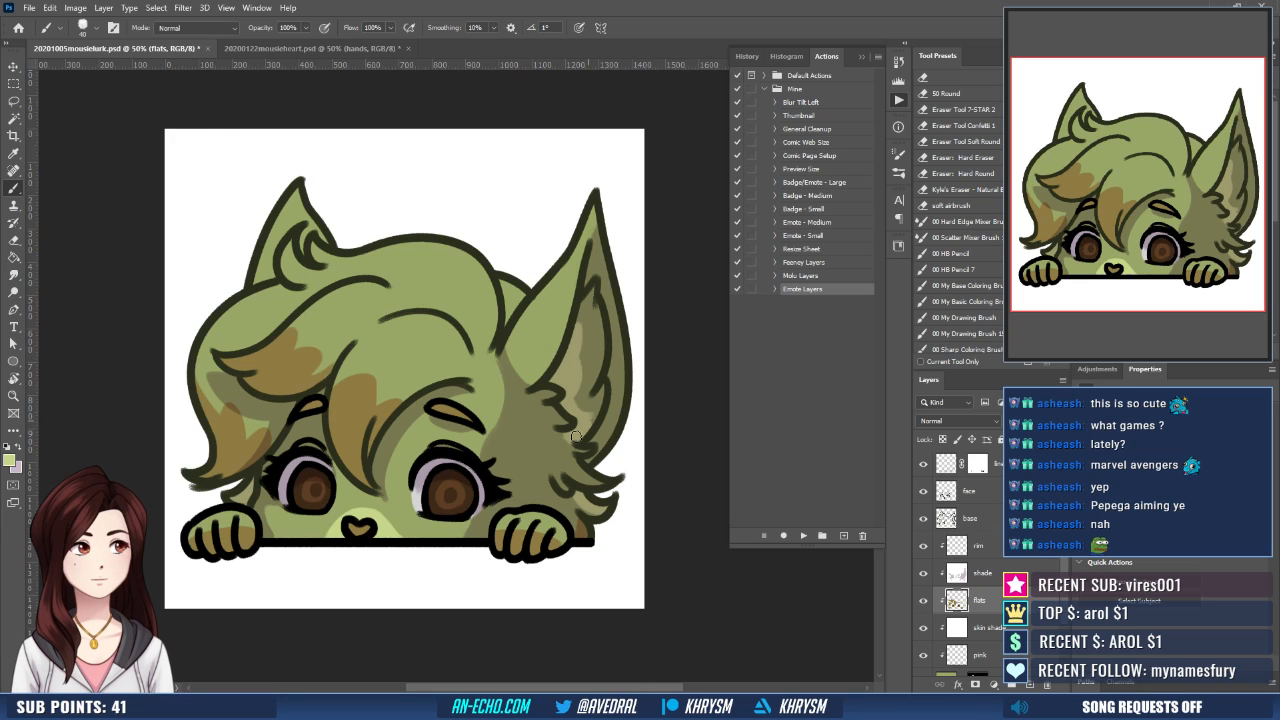
mouse_move(566, 437)
mouse_down()
mouse_move(591, 446)
mouse_move(570, 450)
mouse_up()
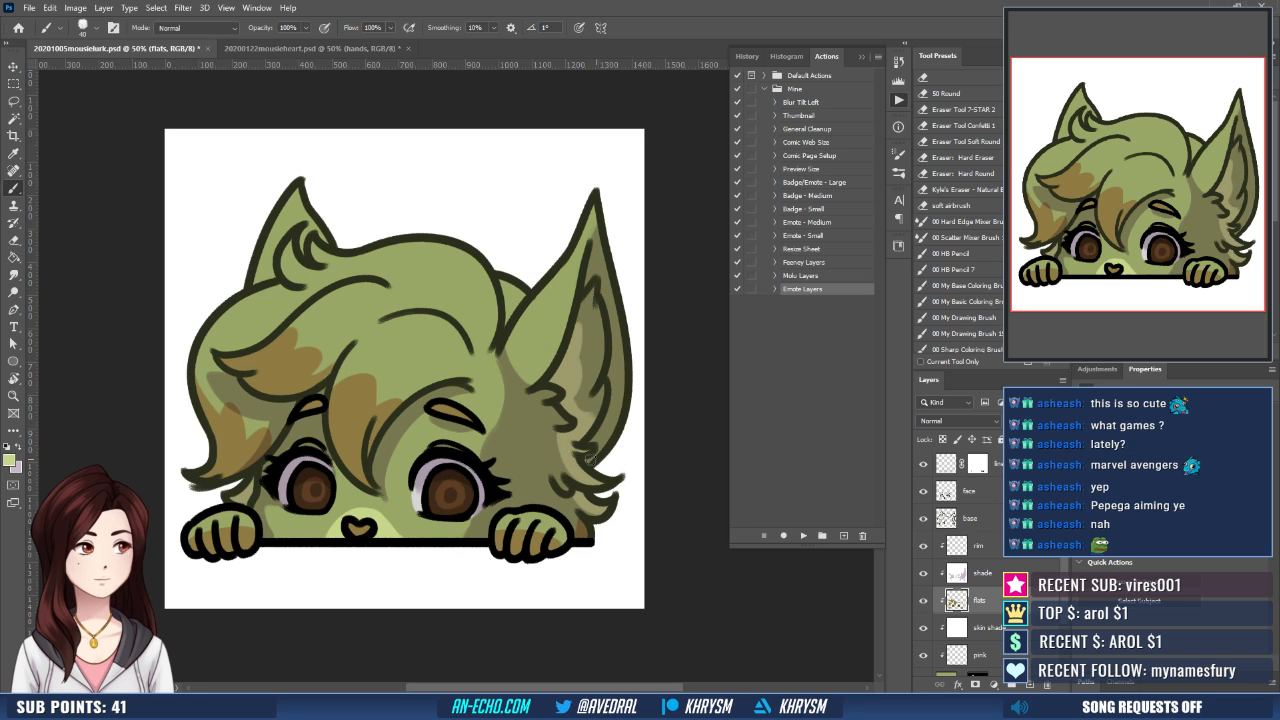
click(282, 48)
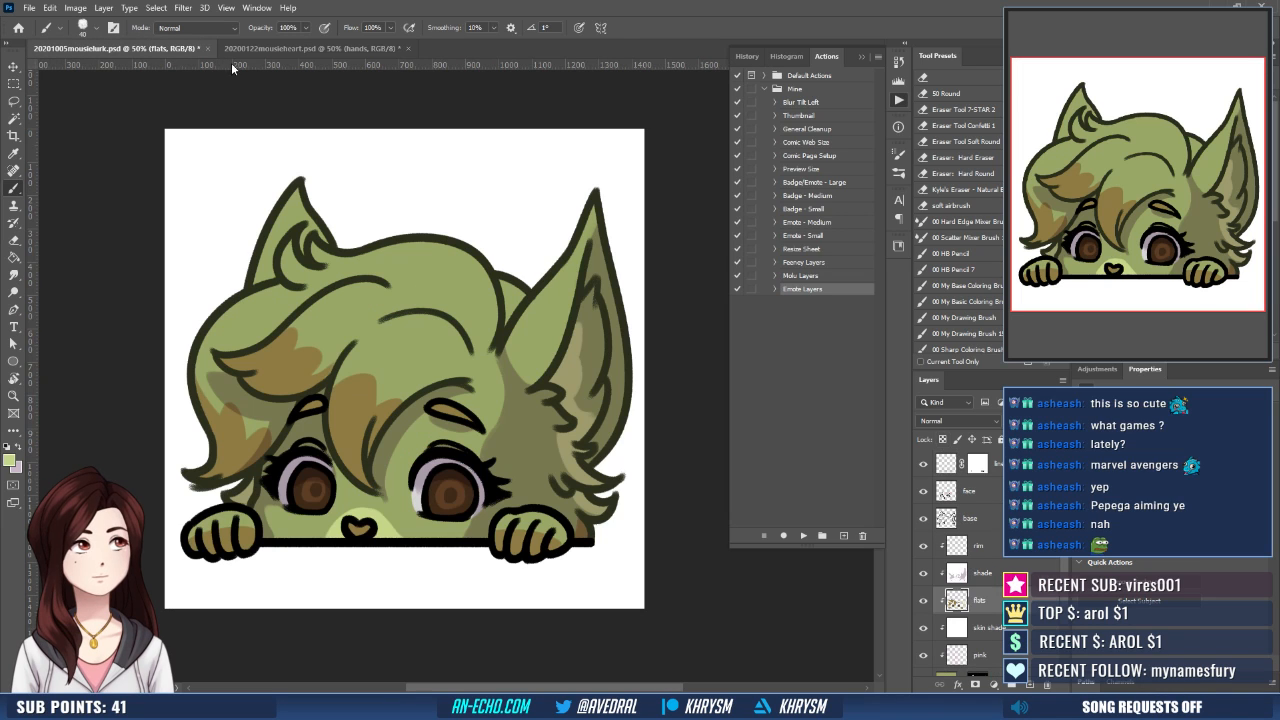
click(196, 49)
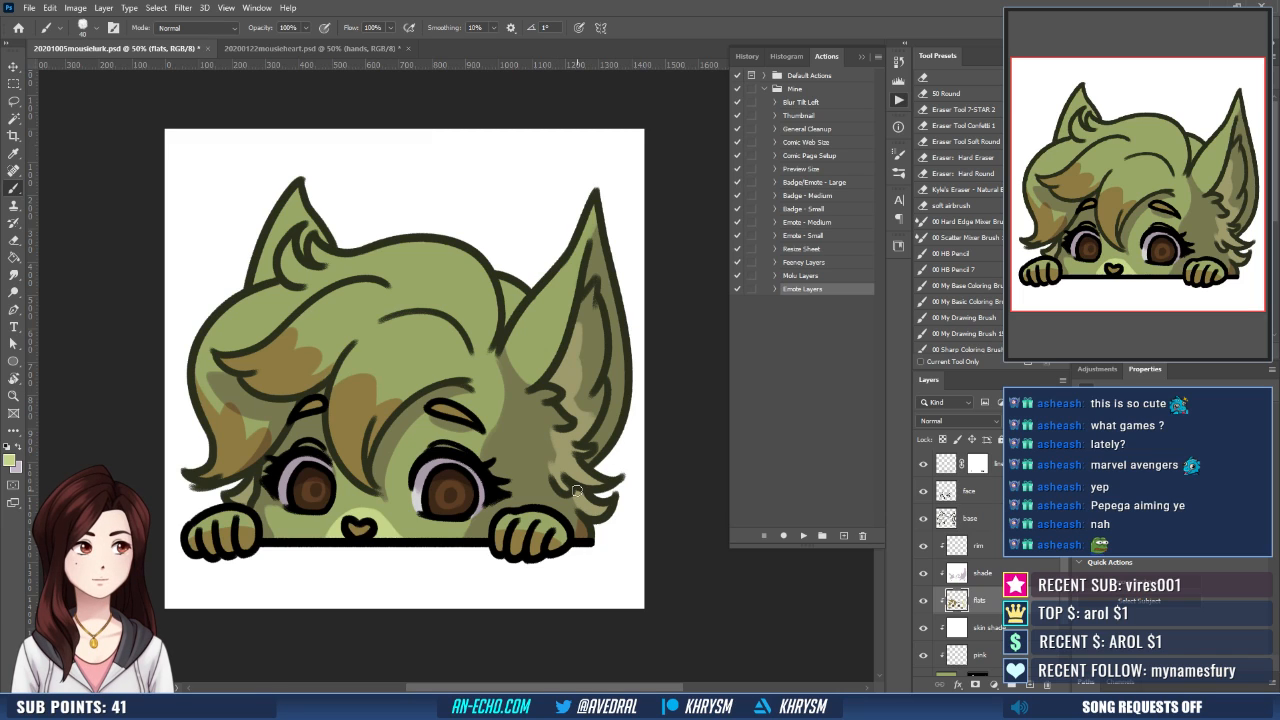
drag(602, 400, 596, 414)
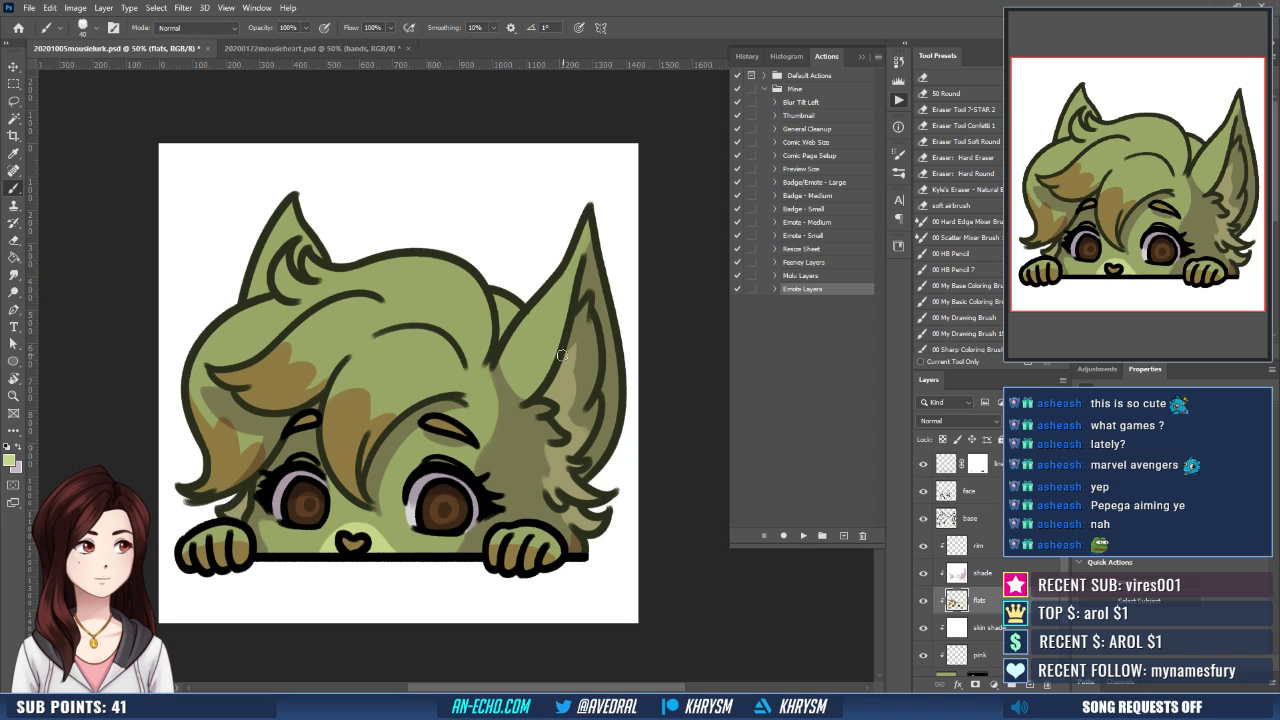
drag(564, 391, 585, 388)
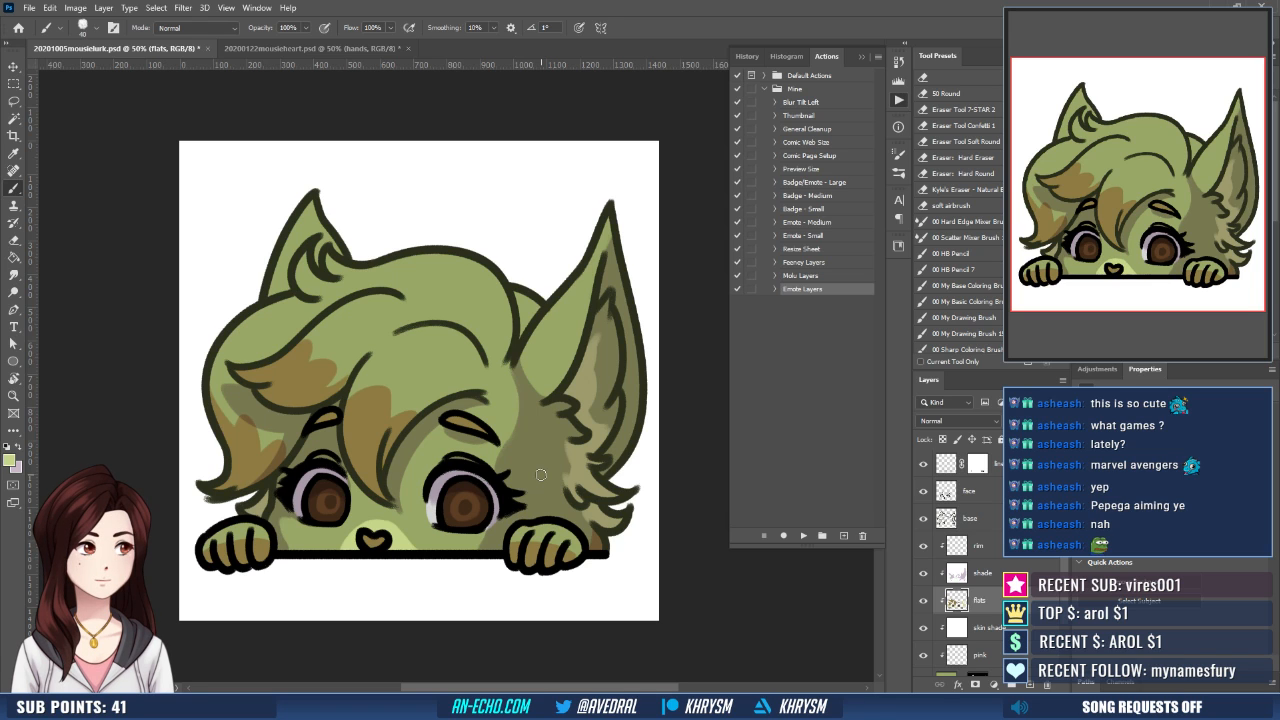
- Sample the dark brown of the heart emote's nose and recolour the peeking character's nose with it
click(301, 48)
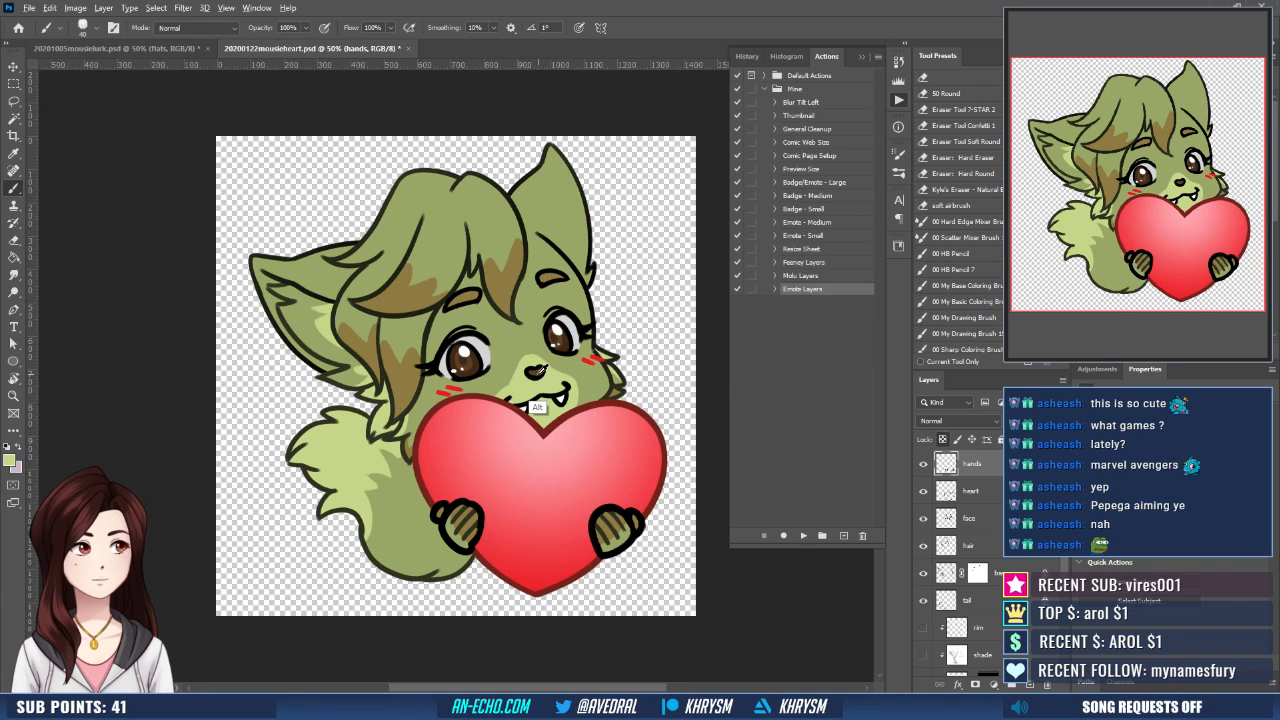
click(178, 49)
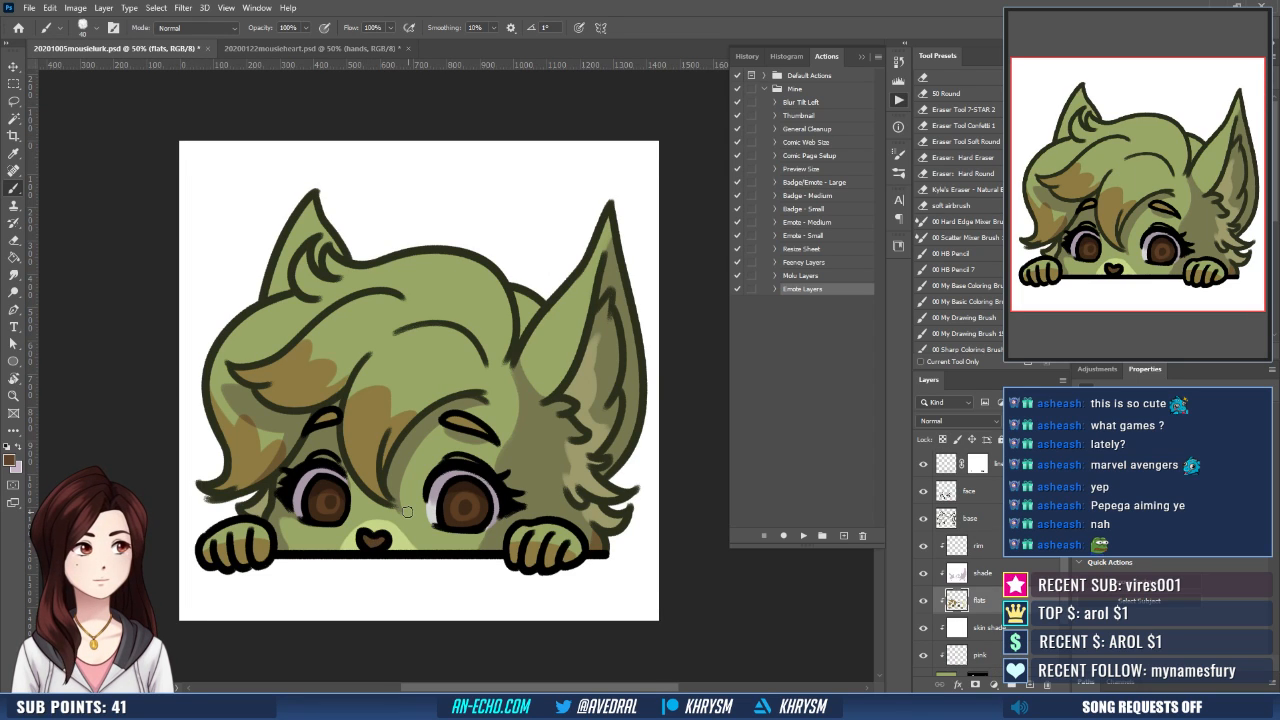
- Paint mauve shadows on the shade layer along the hair's edge near the large ear, the tuft behind it and the fringe
click(975, 573)
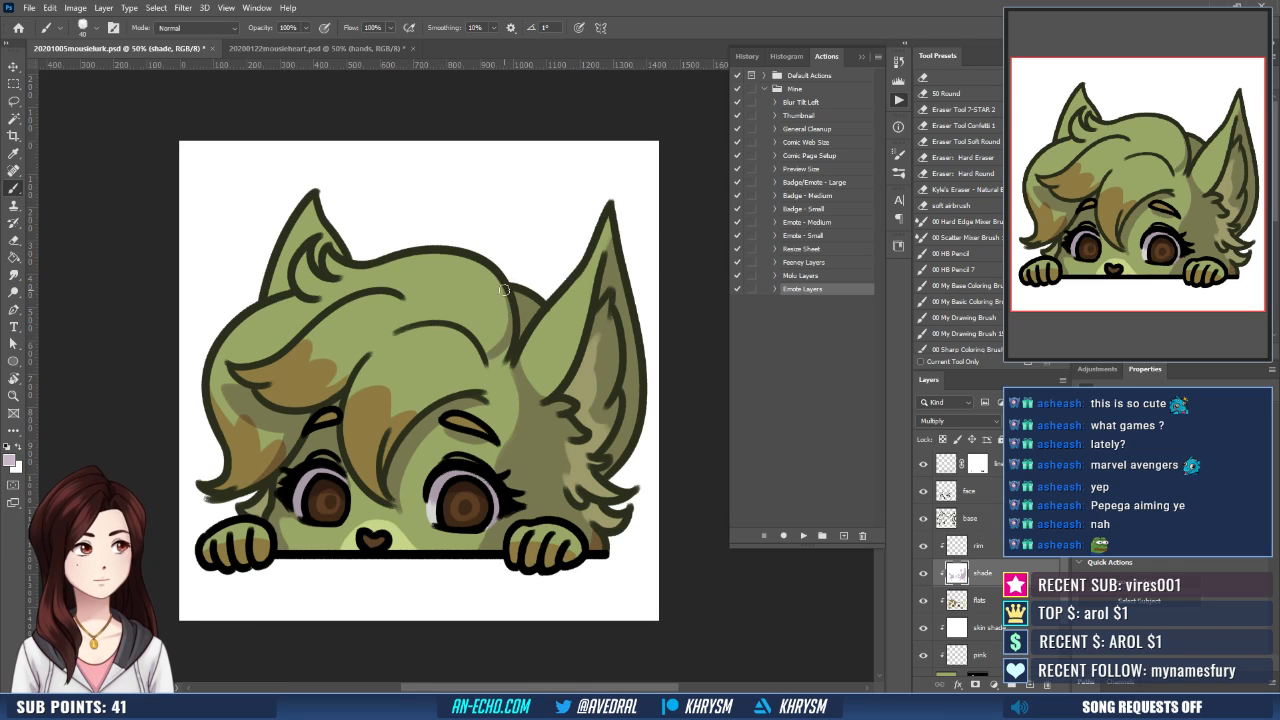
drag(494, 272, 494, 363)
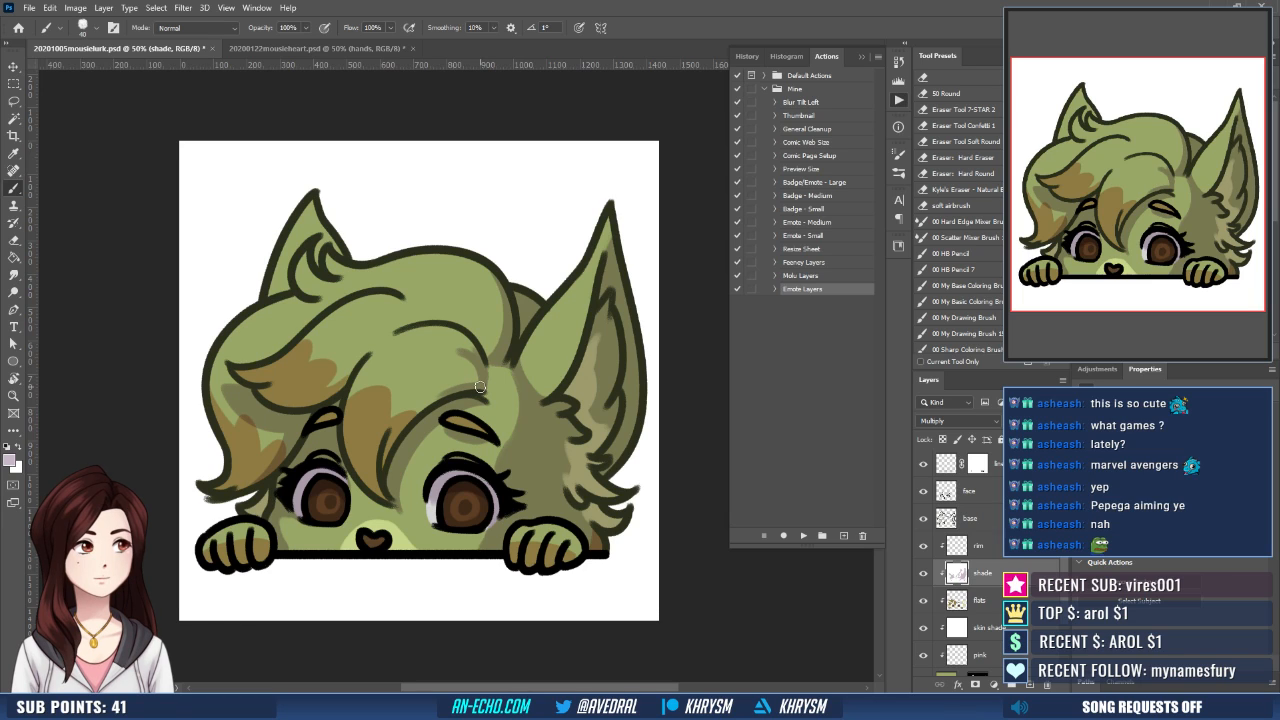
drag(480, 387, 415, 414)
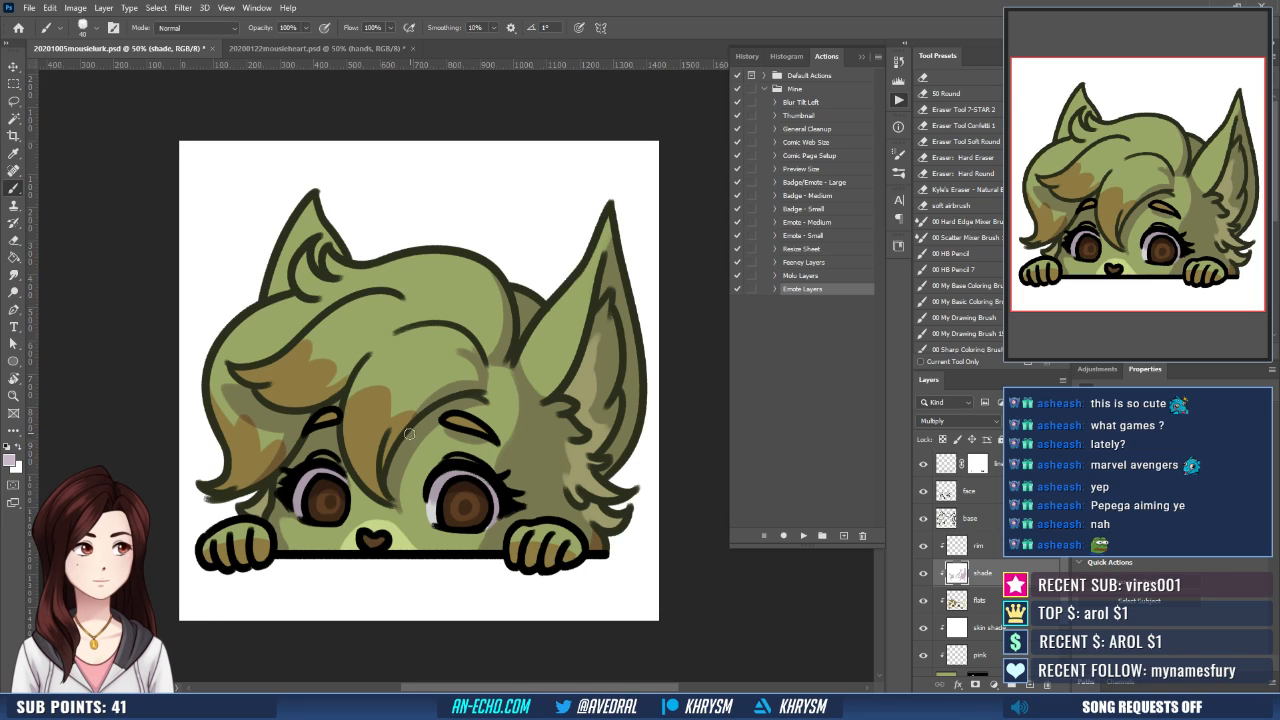
mouse_move(388, 466)
mouse_down()
mouse_move(416, 410)
mouse_move(447, 386)
mouse_up()
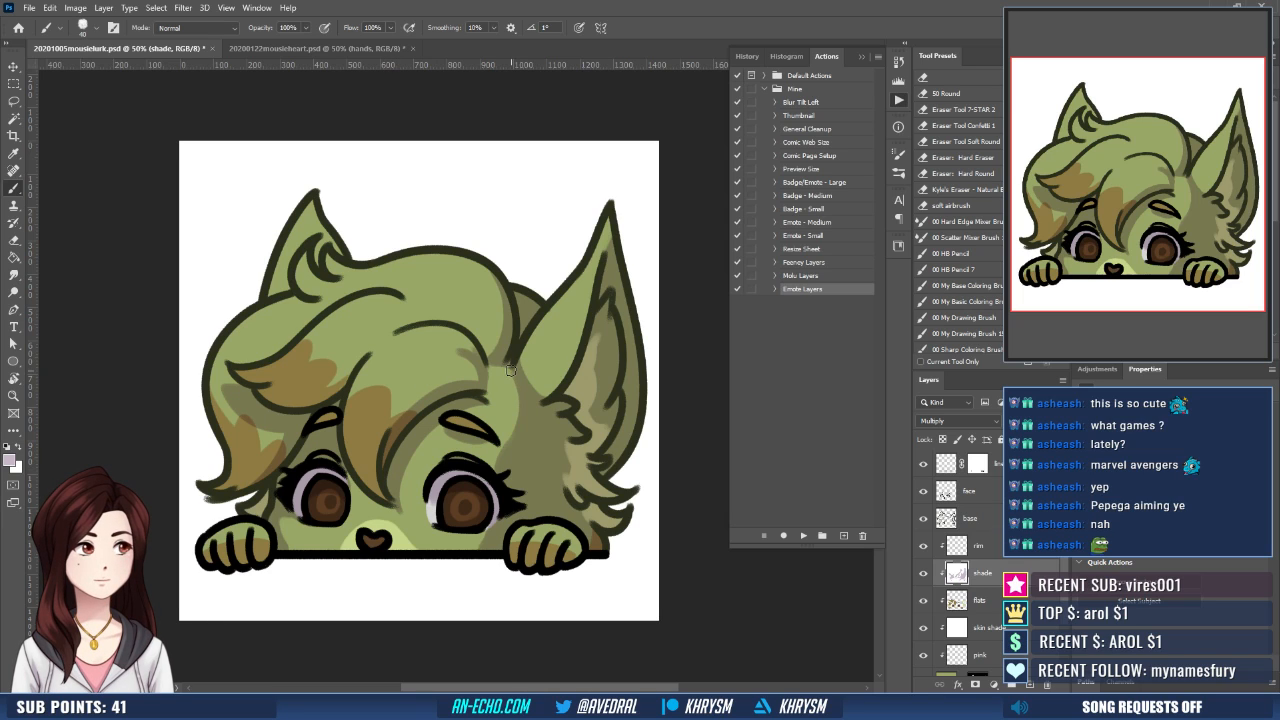
- Refine the shadow between the smaller-ear side's eye and paw with alternating white and mauve strokes
drag(515, 476, 537, 458)
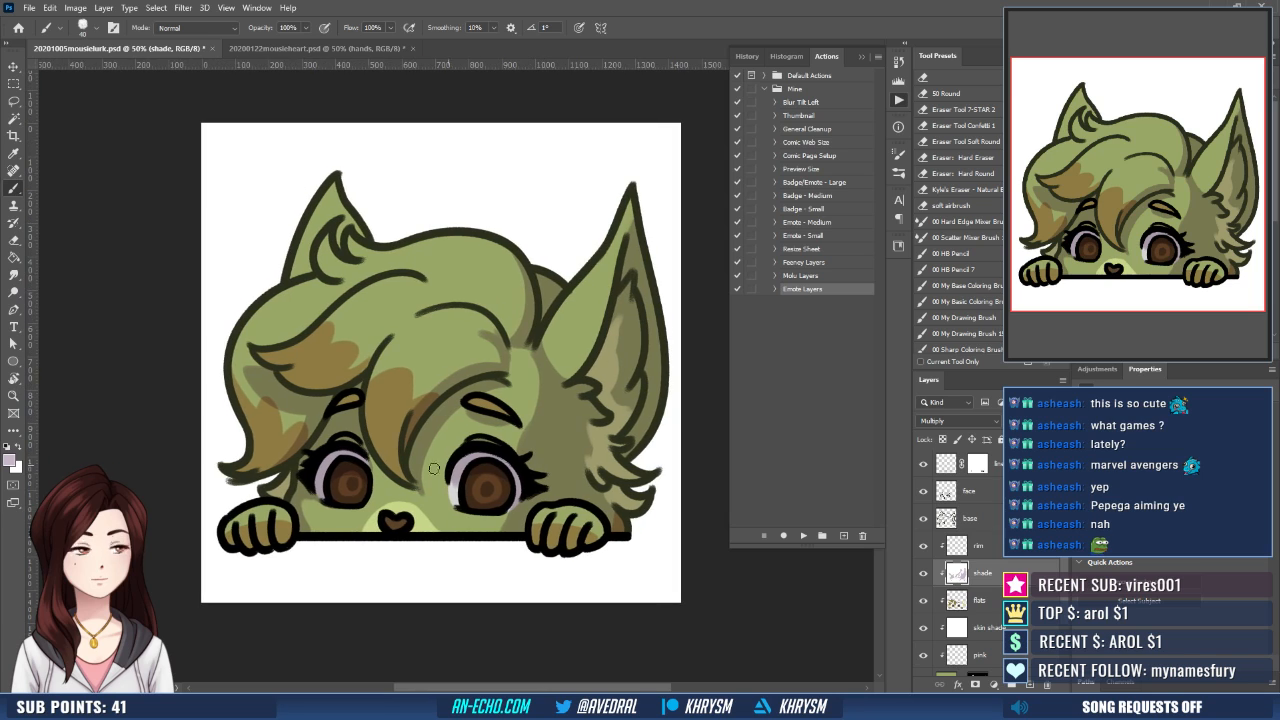
alt+click(308, 503)
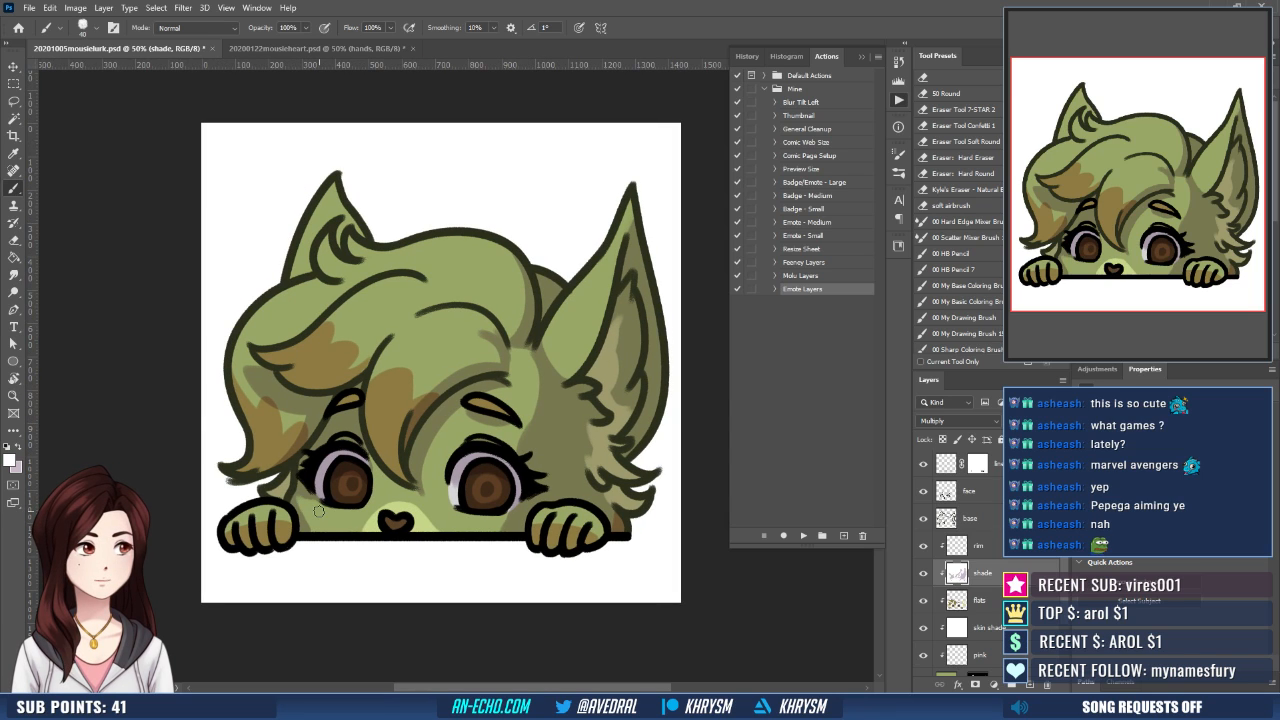
alt+click(300, 490)
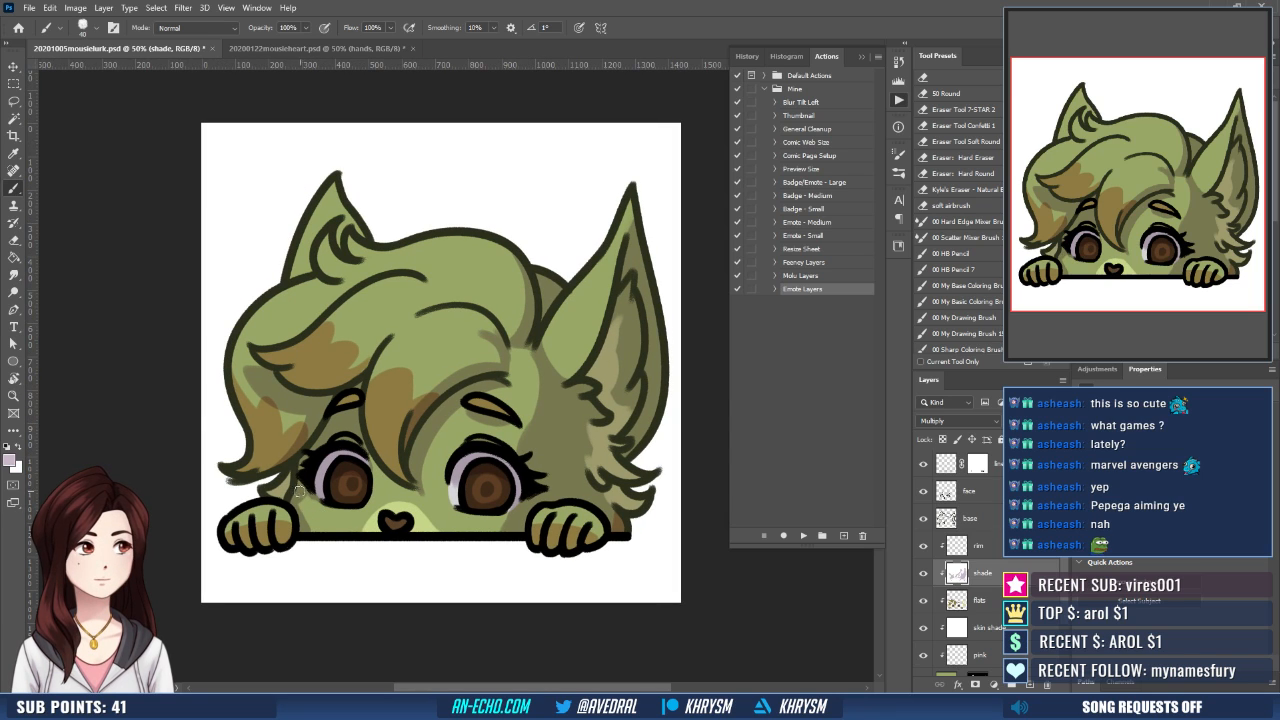
alt+click(296, 505)
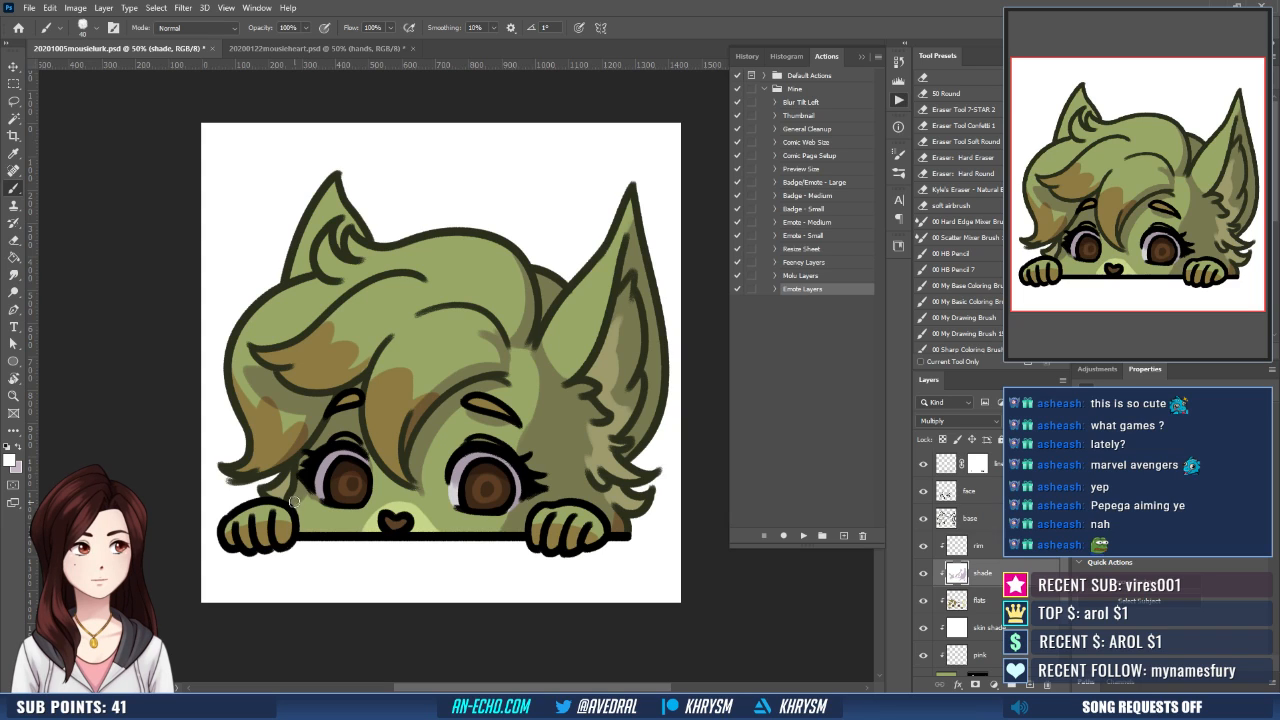
alt+click(309, 488)
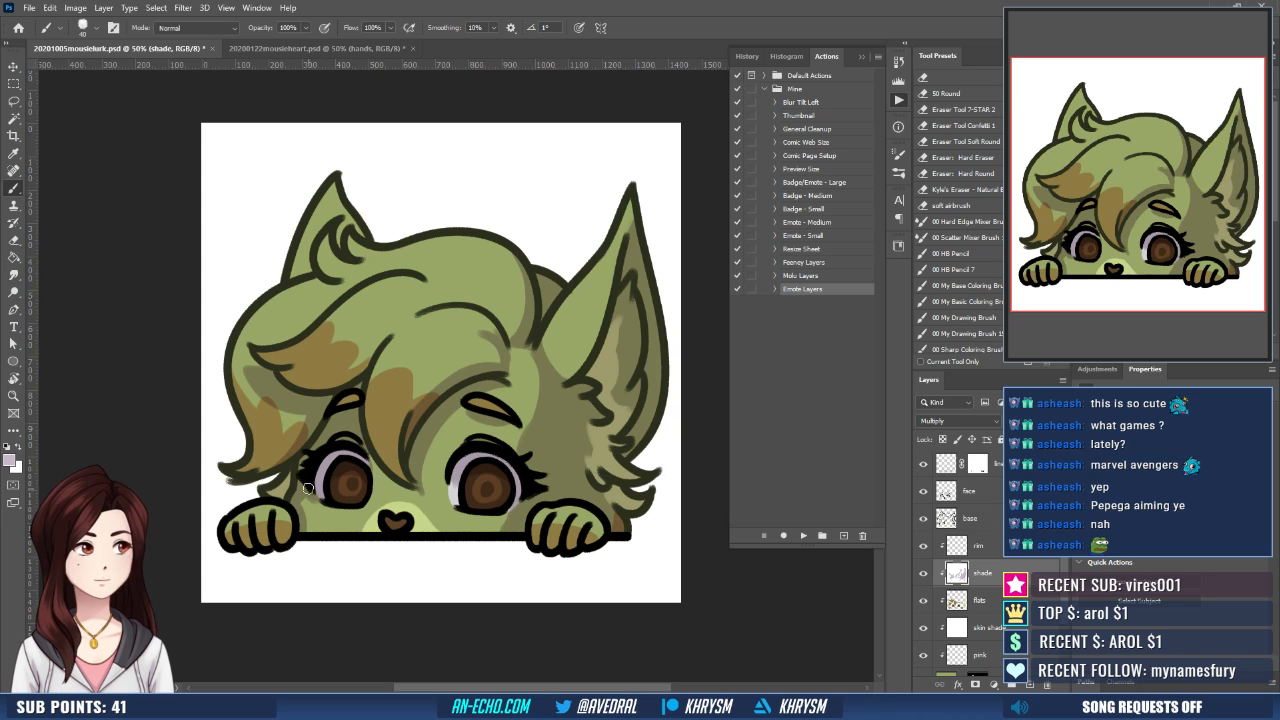
alt+click(313, 498)
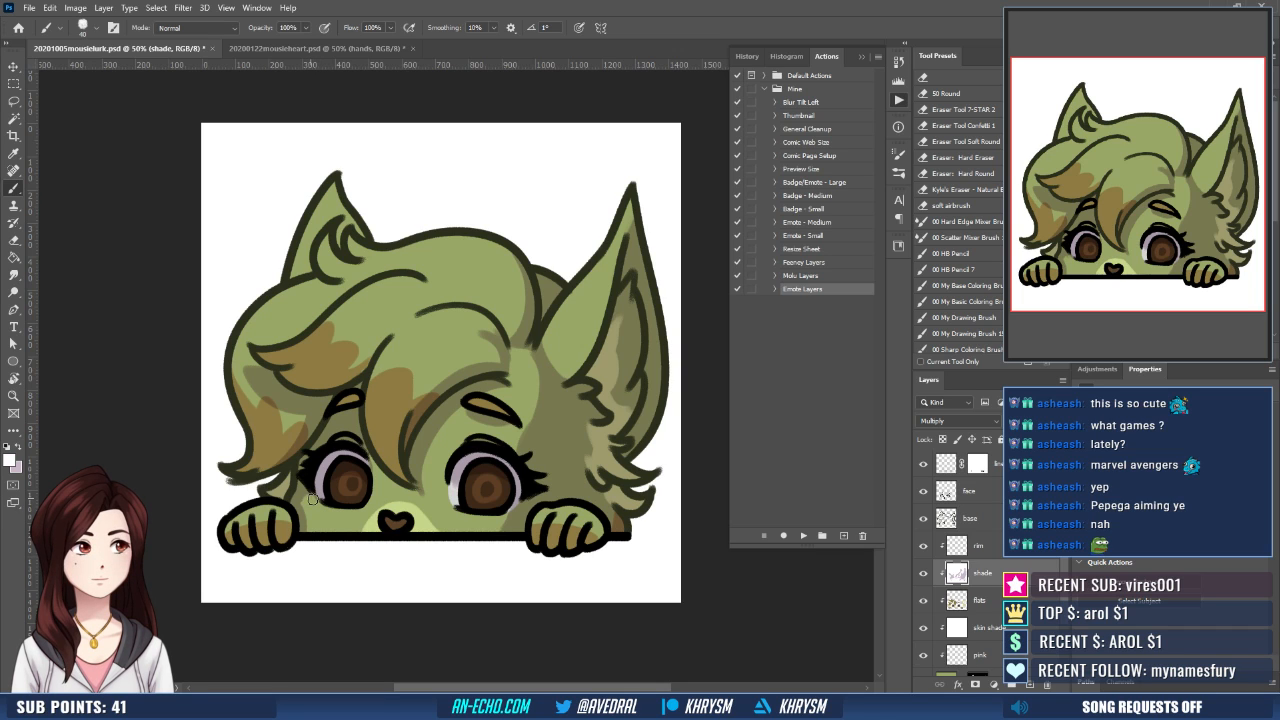
alt+click(307, 503)
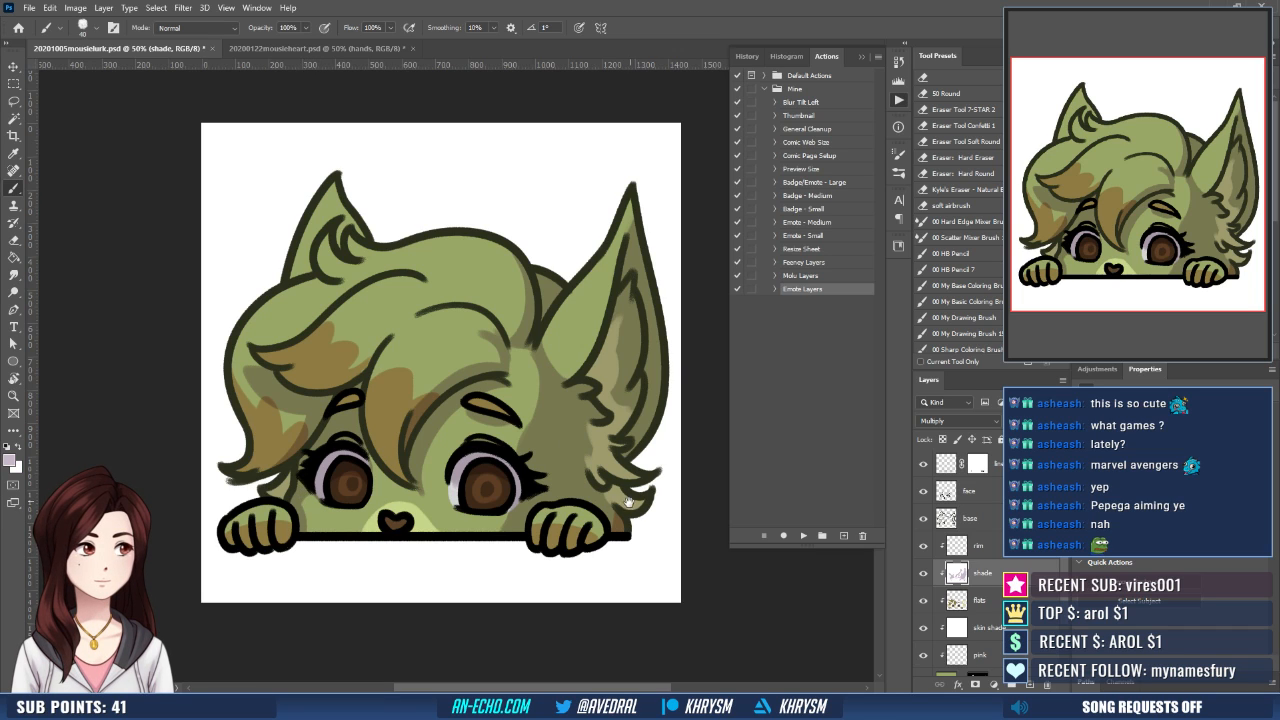
scroll(628, 502, up, 1)
scroll(487, 508, down, 2)
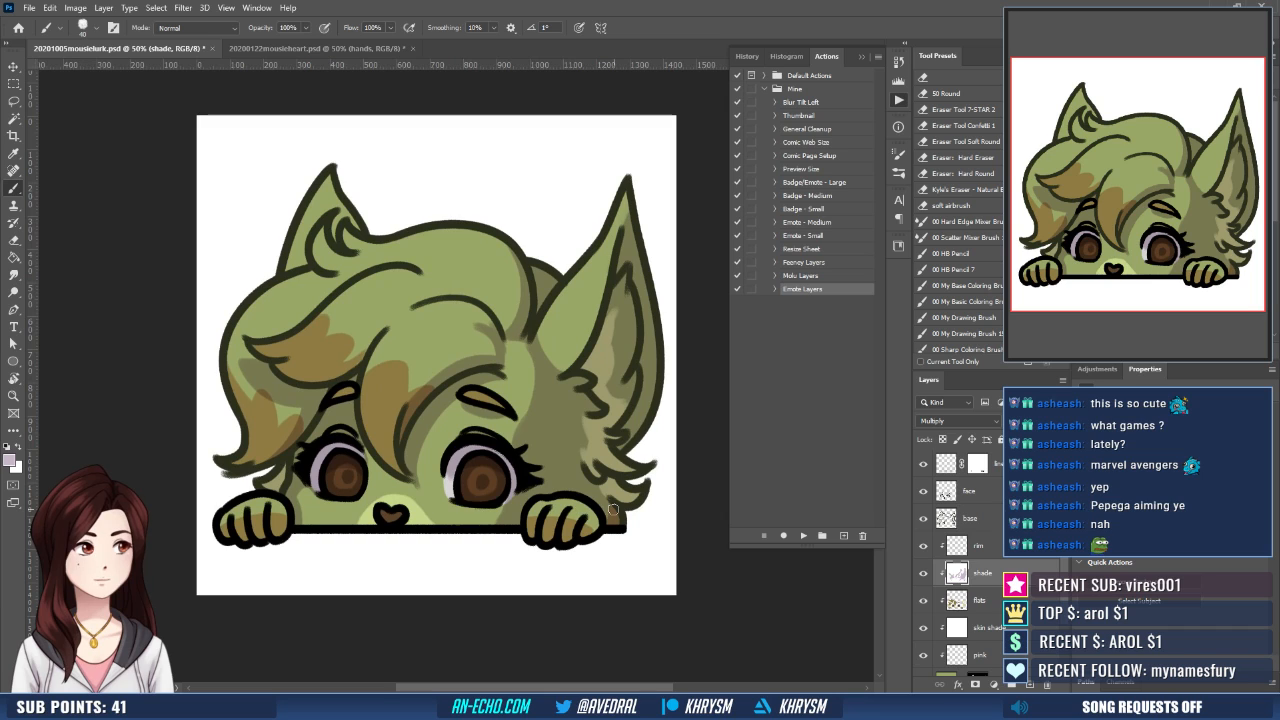
- On the rim layer, brush white overlay highlights into both irises and onto the top of the nose
drag(618, 521, 626, 545)
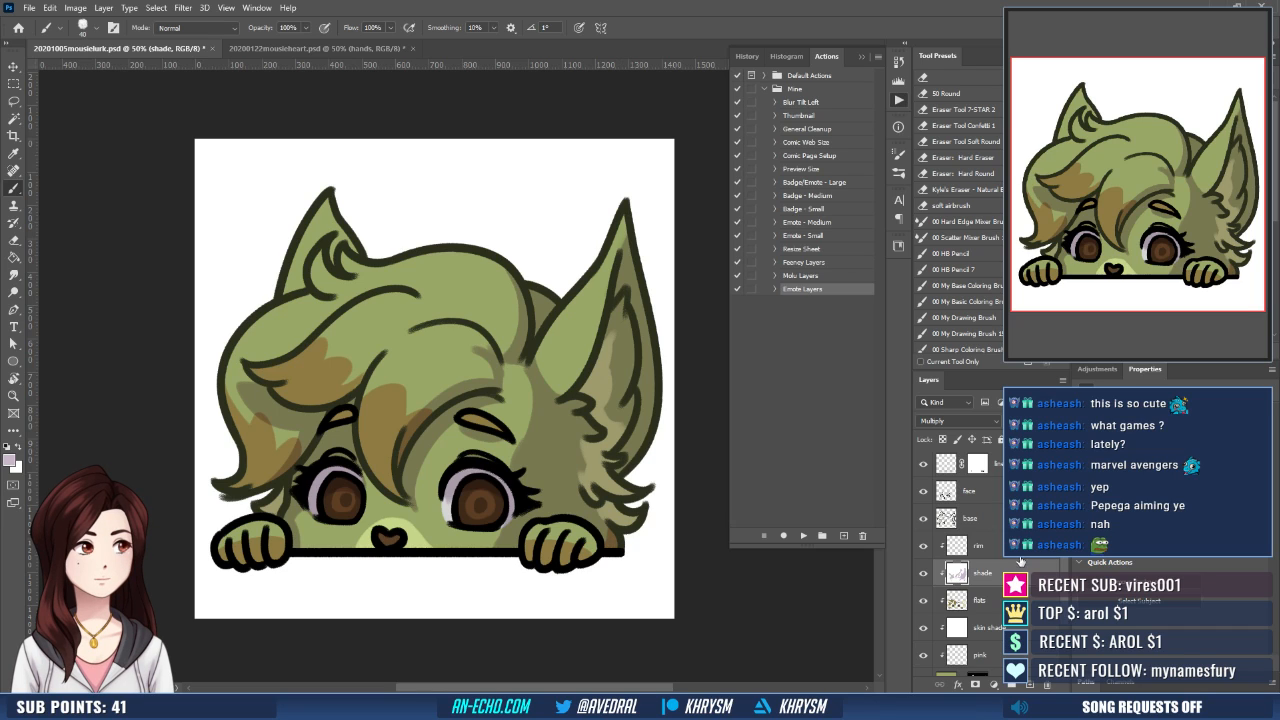
click(996, 543)
key(x)
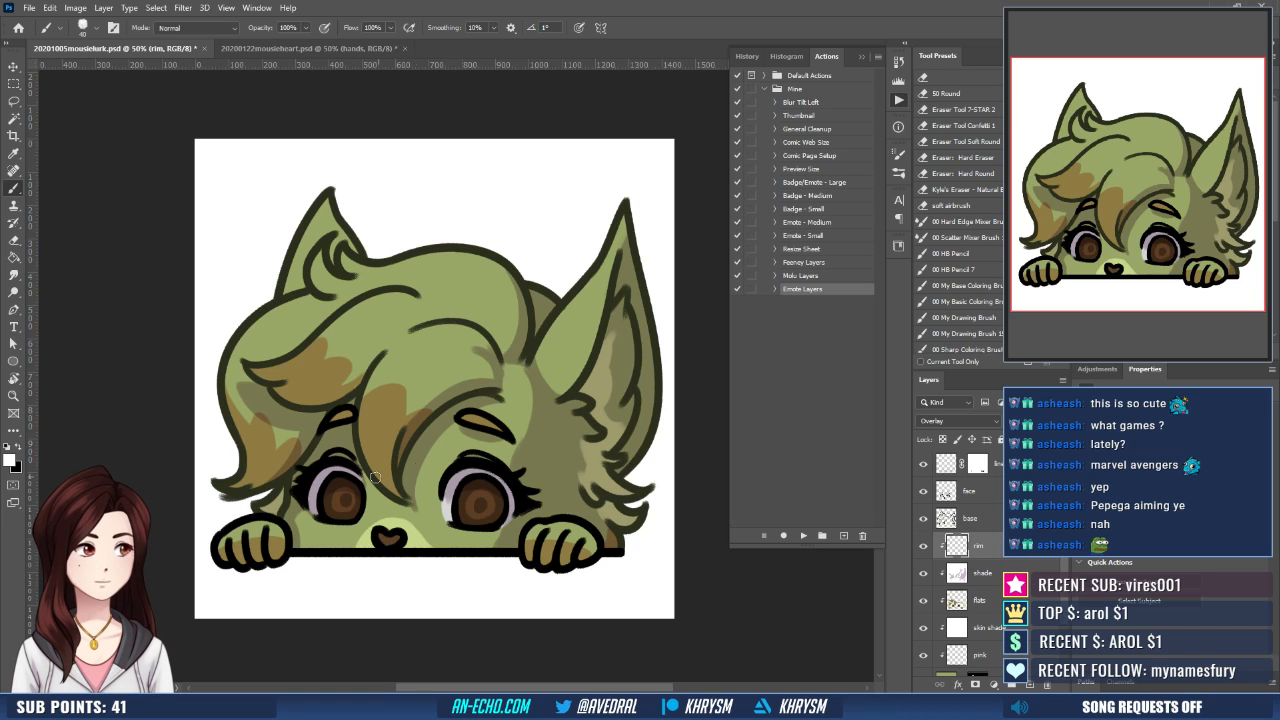
drag(336, 500, 349, 501)
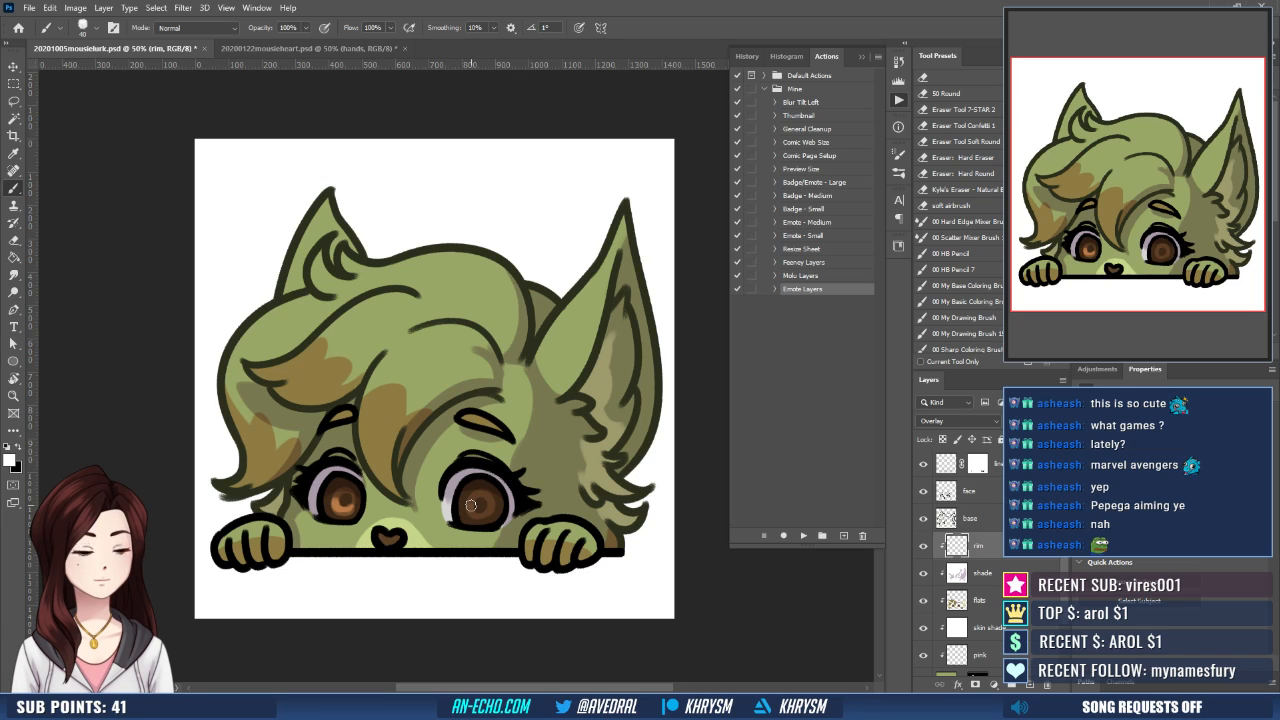
drag(471, 505, 487, 503)
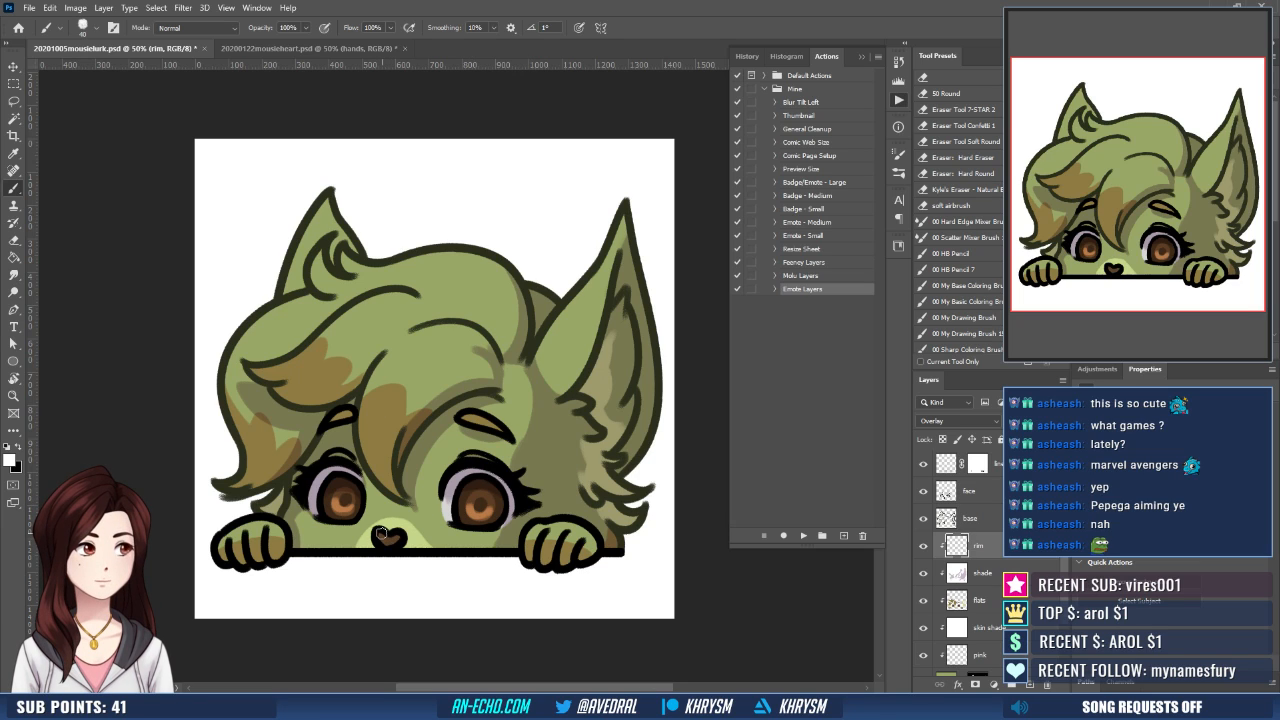
drag(381, 533, 399, 531)
key(ctrl+z)
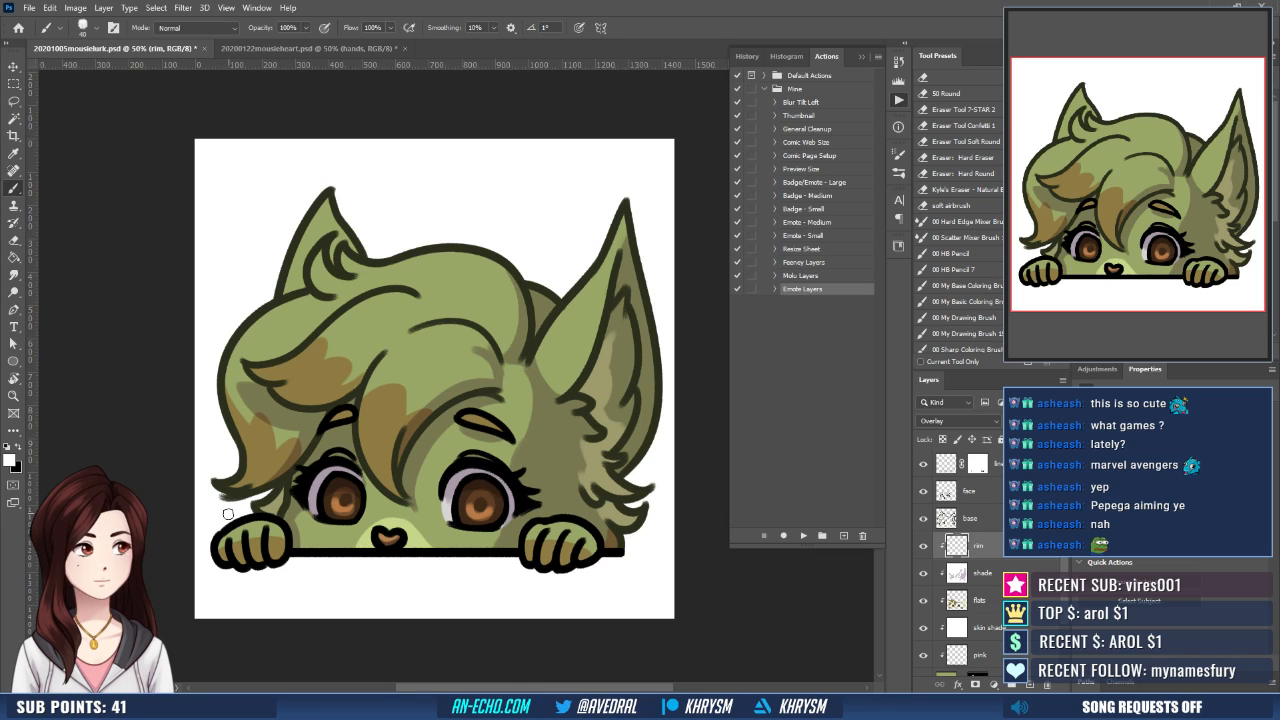
- Paint white rim highlights across the fingers of both paws and along the outer edge of the smaller ear
mouse_move(230, 529)
mouse_down()
mouse_move(240, 559)
mouse_move(233, 535)
mouse_move(224, 547)
mouse_move(273, 535)
mouse_up()
key(ctrl+z)
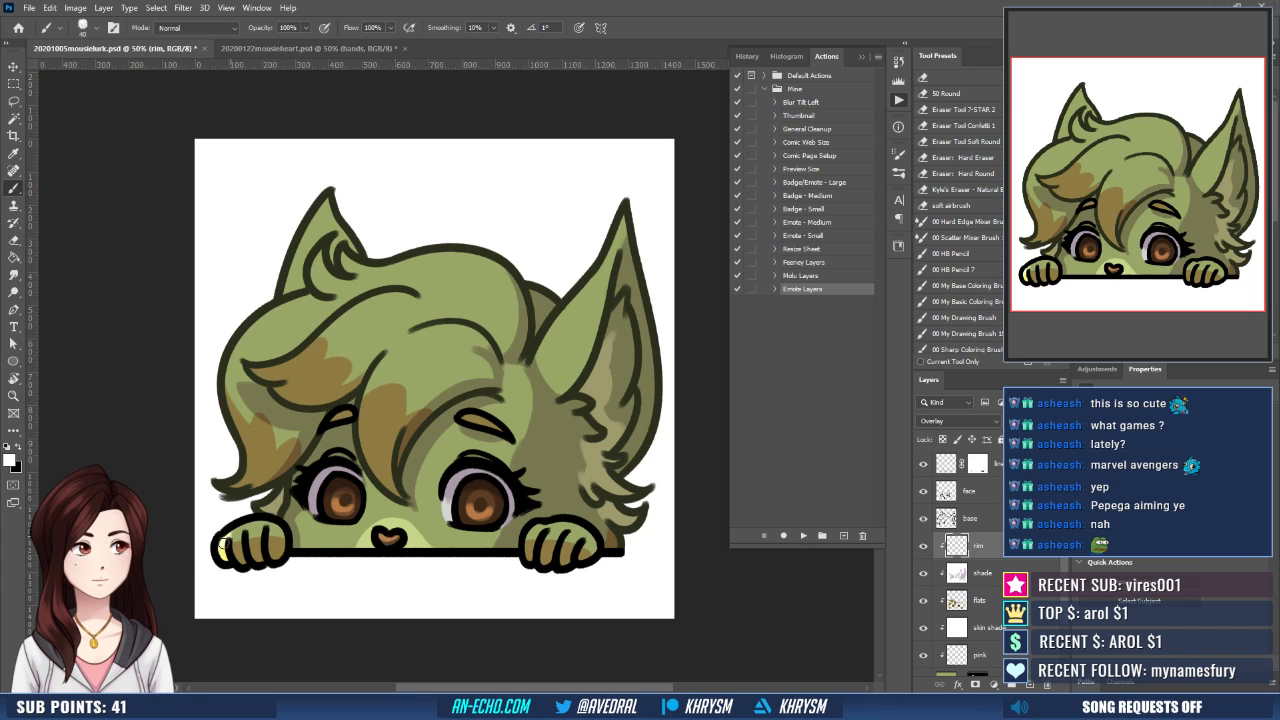
key(e)
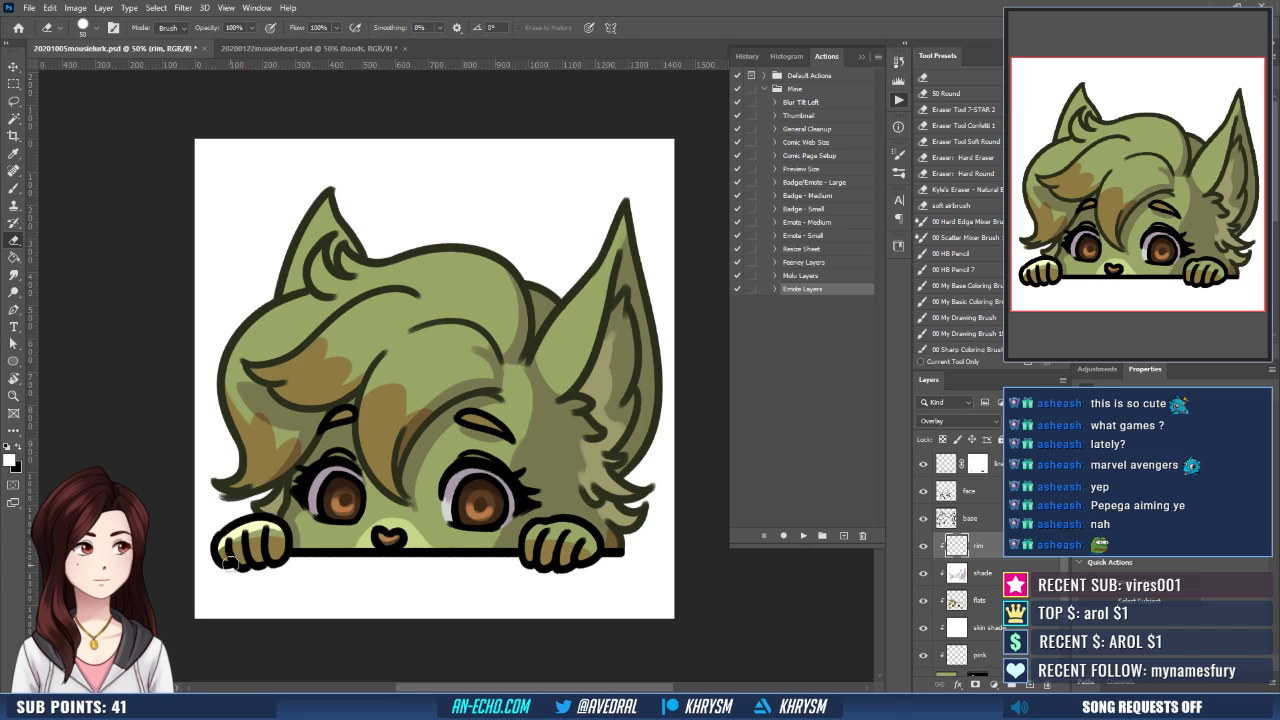
key(b)
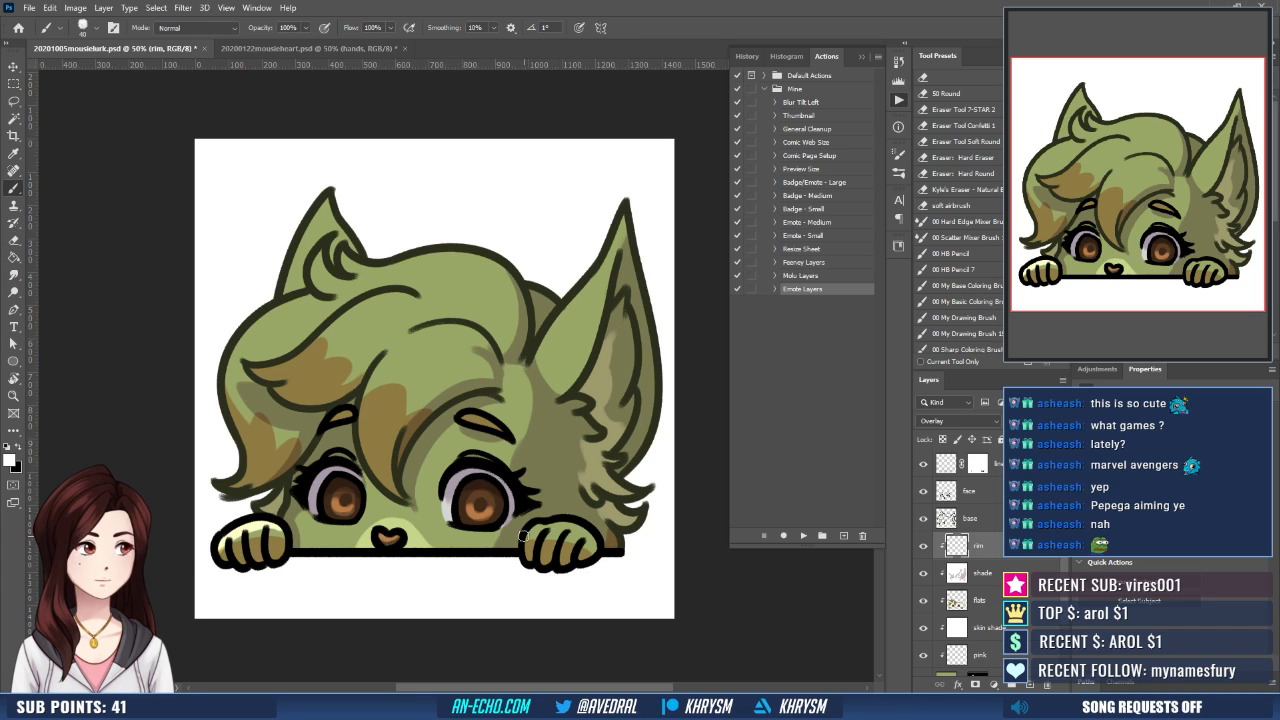
drag(527, 536, 580, 536)
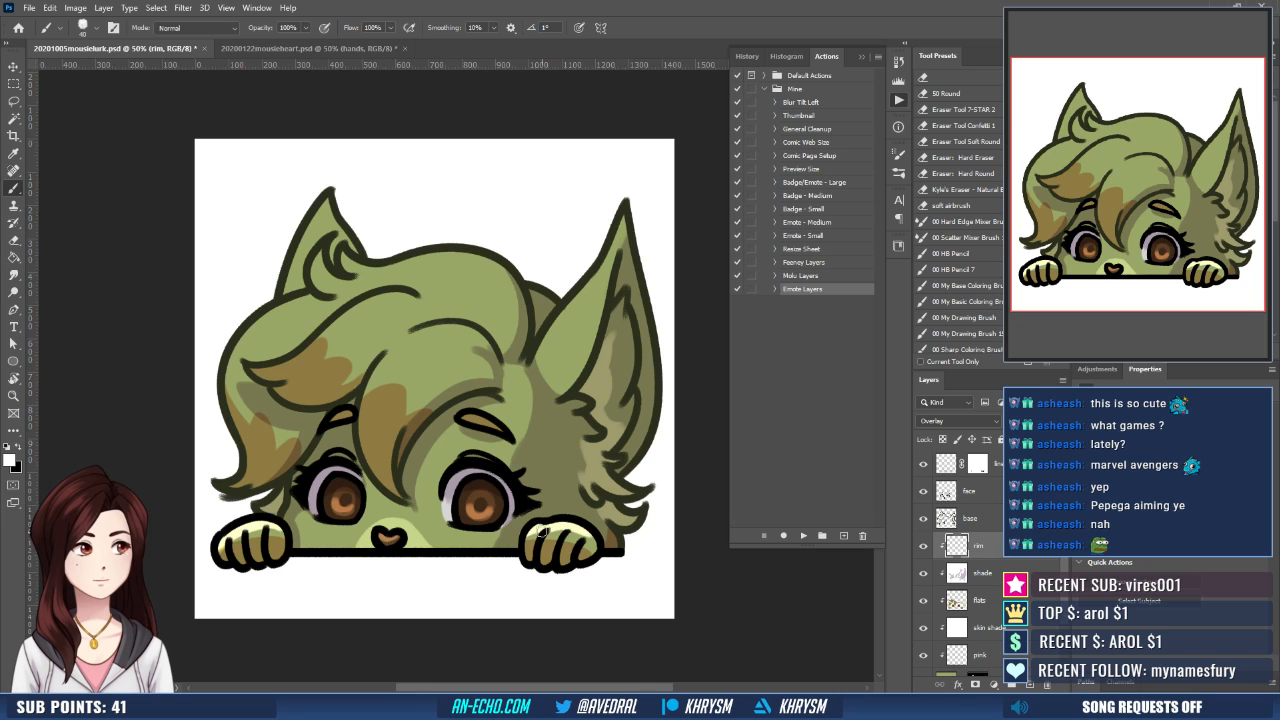
scroll(600, 530, up, 1)
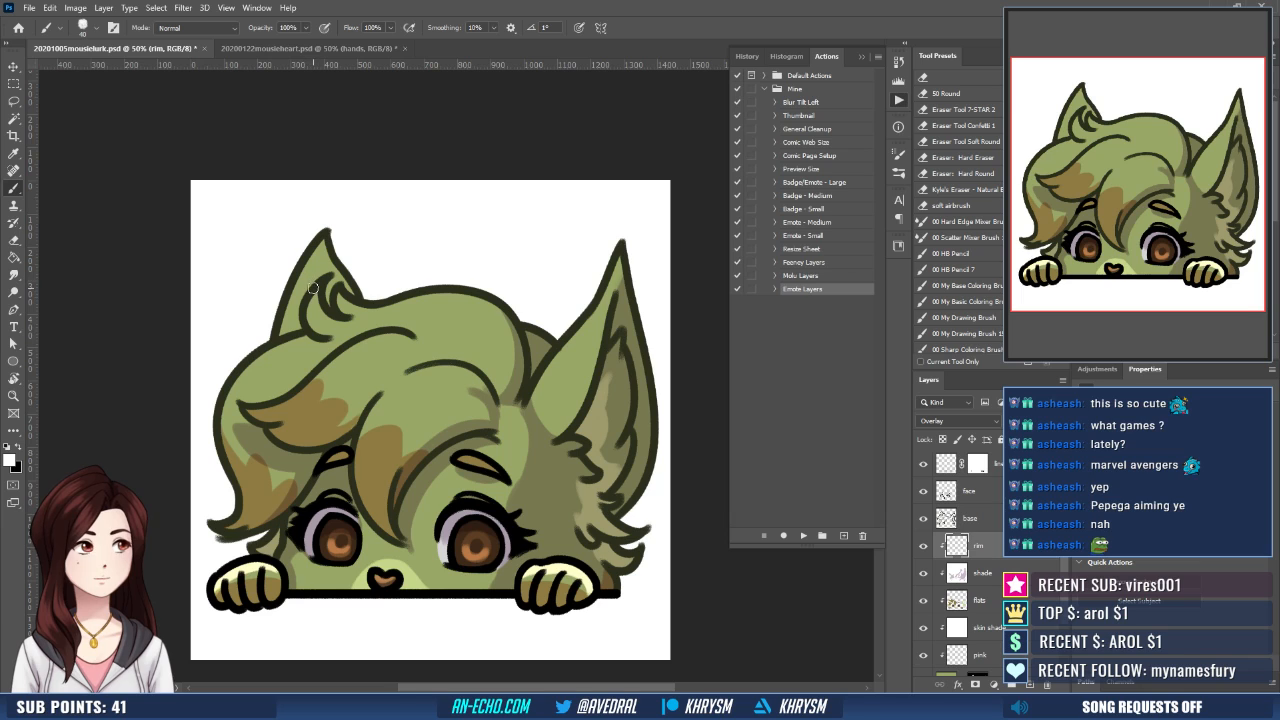
mouse_move(284, 334)
mouse_down()
mouse_move(335, 224)
mouse_move(308, 268)
mouse_move(285, 333)
mouse_move(329, 238)
mouse_up()
key(ctrl+z)
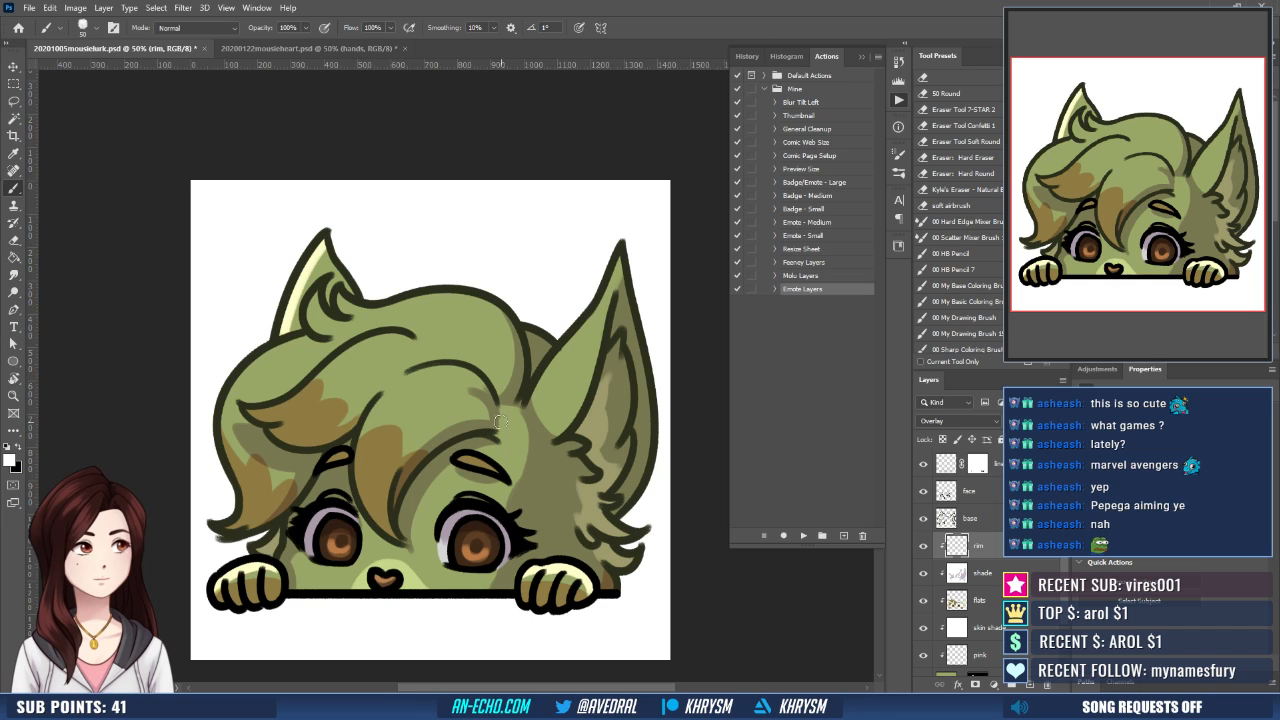
- Paint oval white shine spots across the fringe and the swept hair below the smaller ear
drag(501, 423, 498, 434)
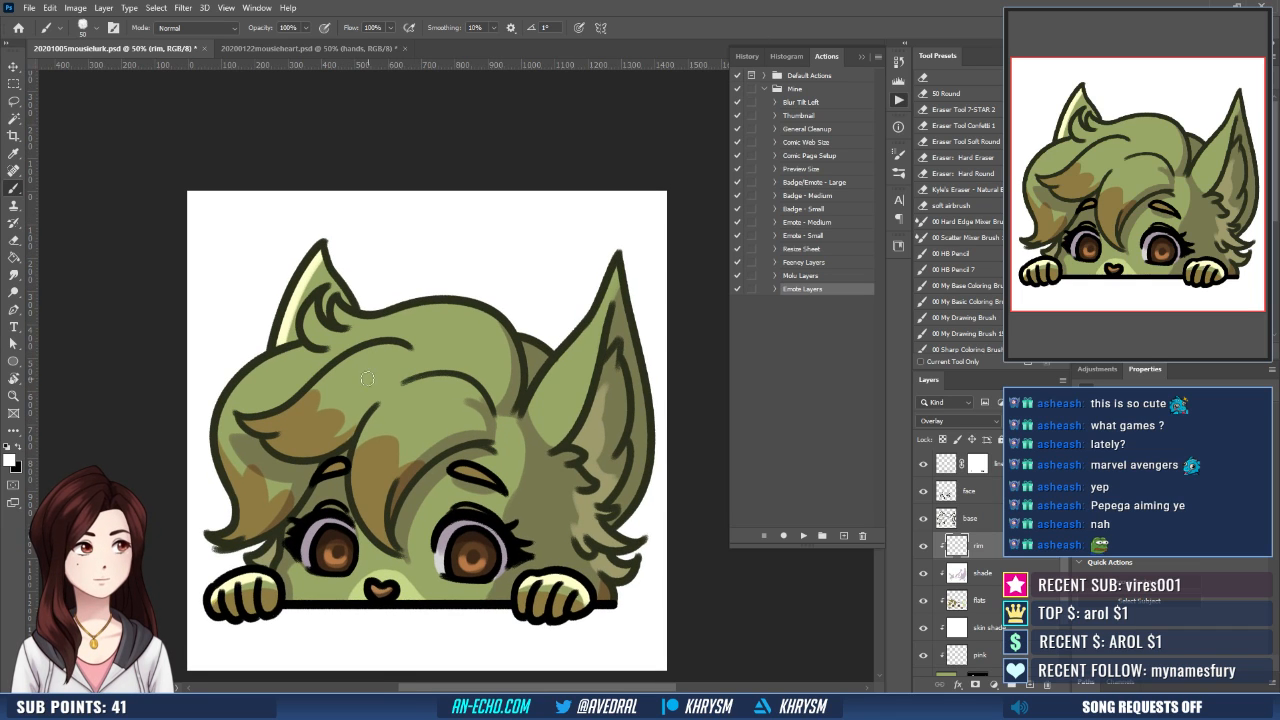
mouse_move(305, 401)
mouse_down()
mouse_move(338, 402)
mouse_move(352, 384)
mouse_move(348, 409)
mouse_up()
key(ctrl+z)
key(ctrl+z)
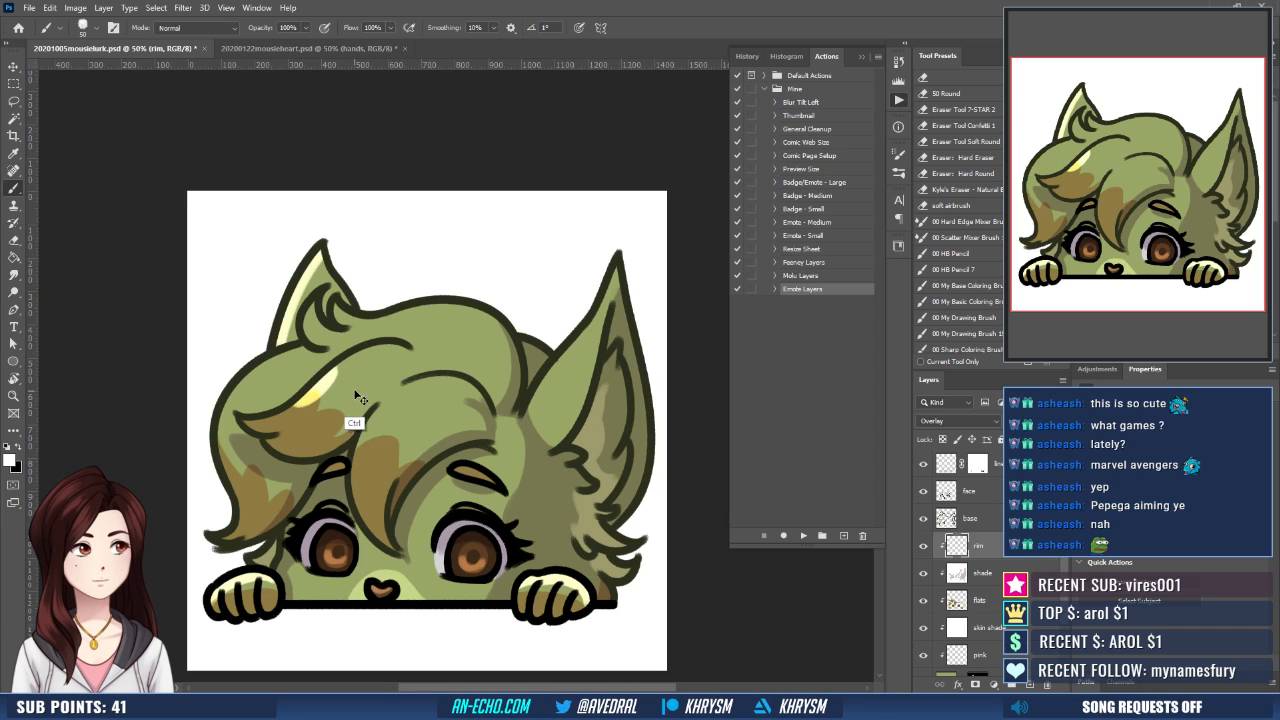
mouse_move(326, 379)
mouse_down()
mouse_move(370, 345)
mouse_move(352, 393)
mouse_up()
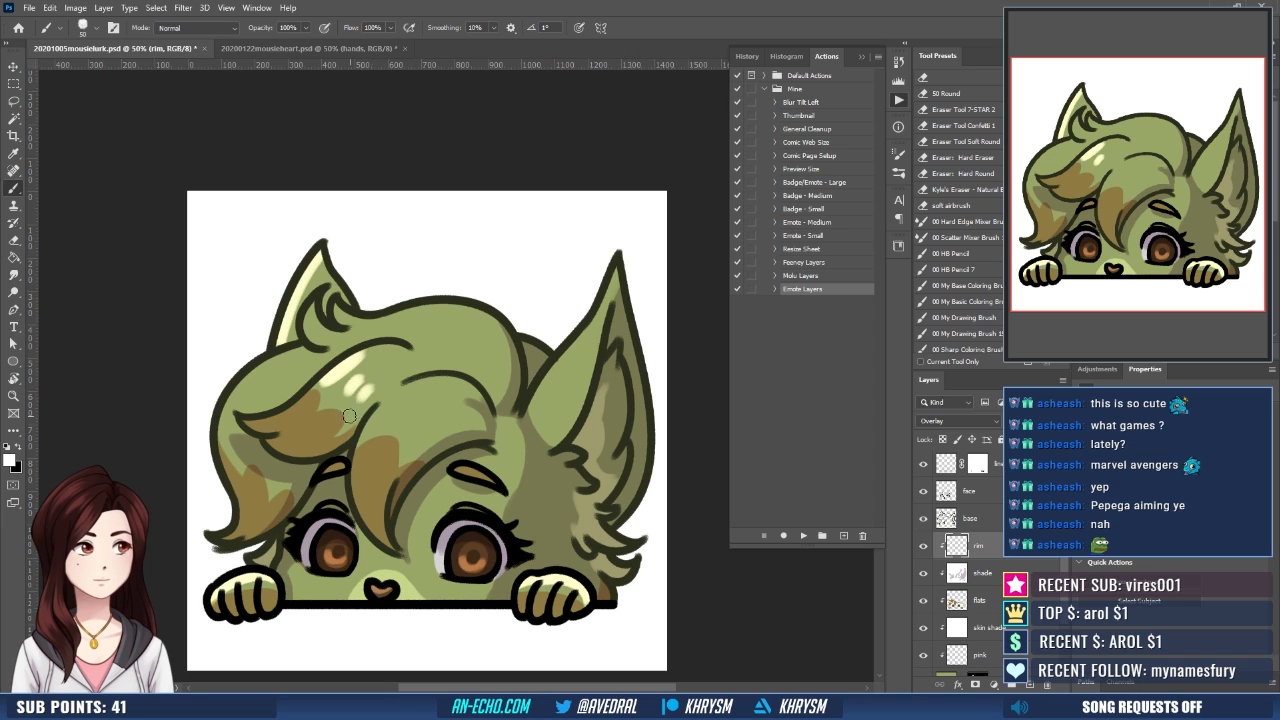
drag(484, 400, 467, 392)
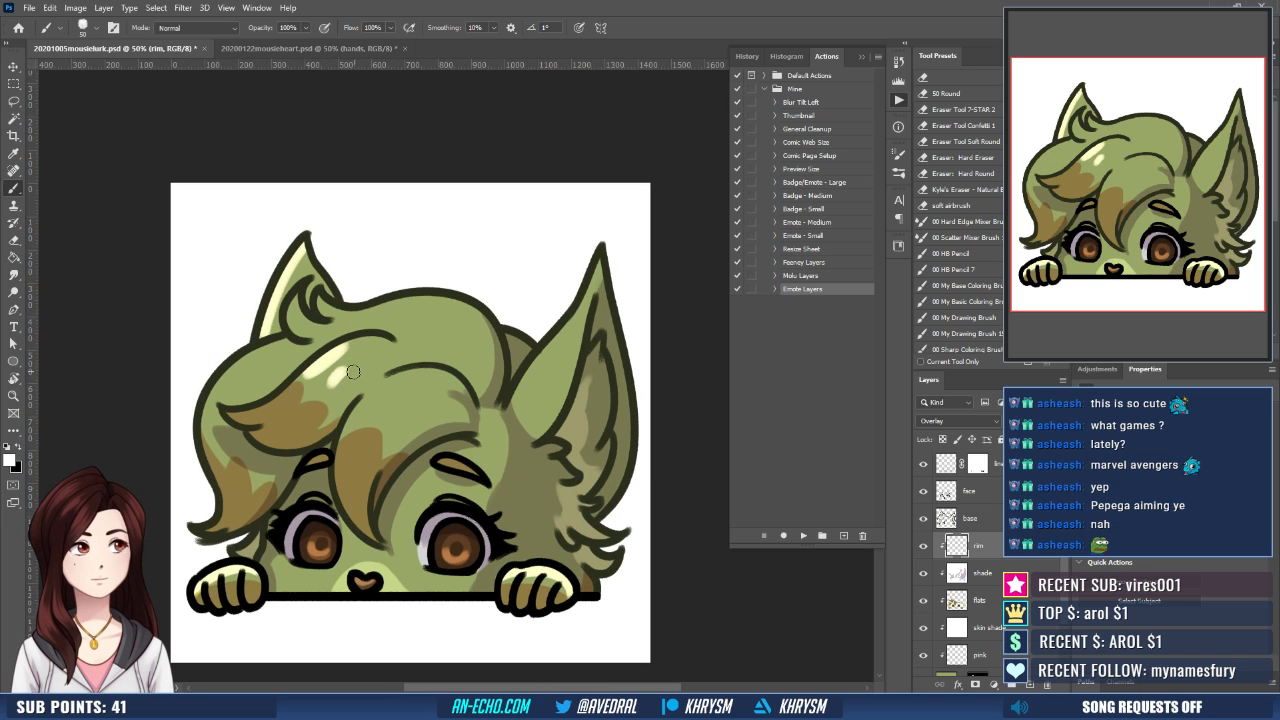
mouse_move(332, 385)
mouse_down()
mouse_move(354, 366)
mouse_move(332, 382)
mouse_move(347, 393)
mouse_move(414, 381)
mouse_move(402, 413)
mouse_up()
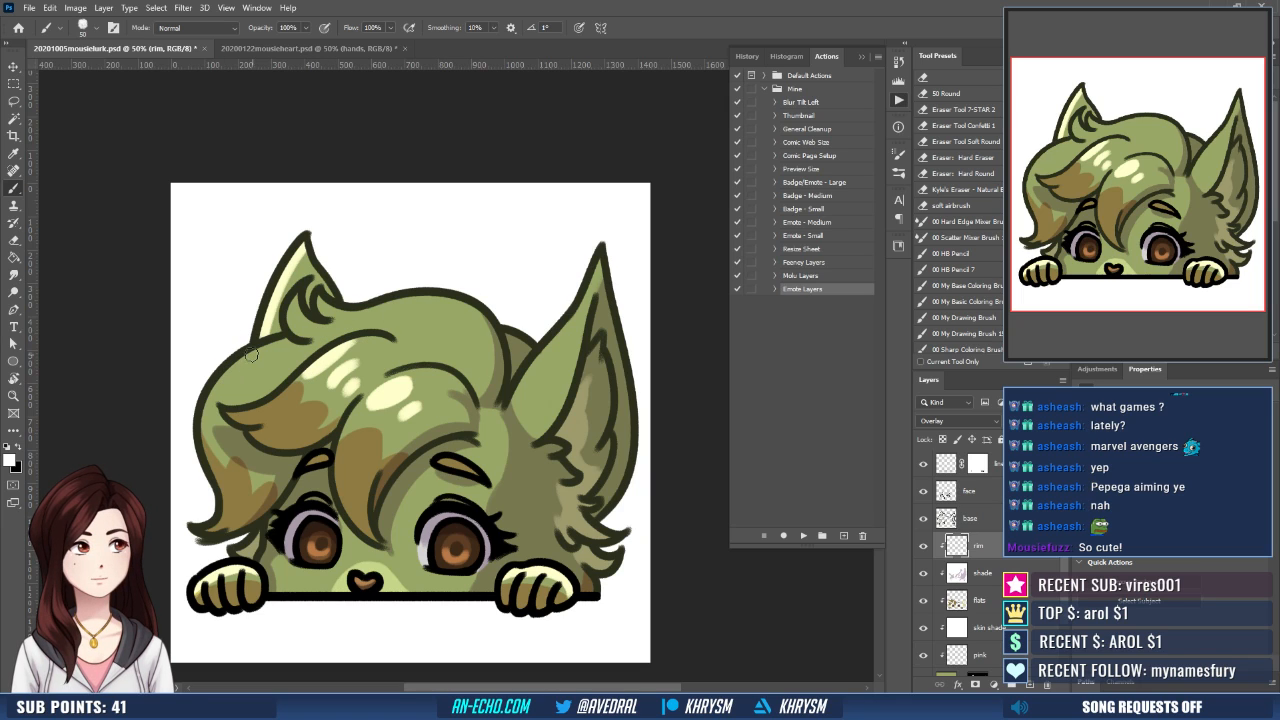
mouse_move(251, 359)
mouse_down()
mouse_move(224, 384)
mouse_move(250, 361)
mouse_move(254, 387)
mouse_up()
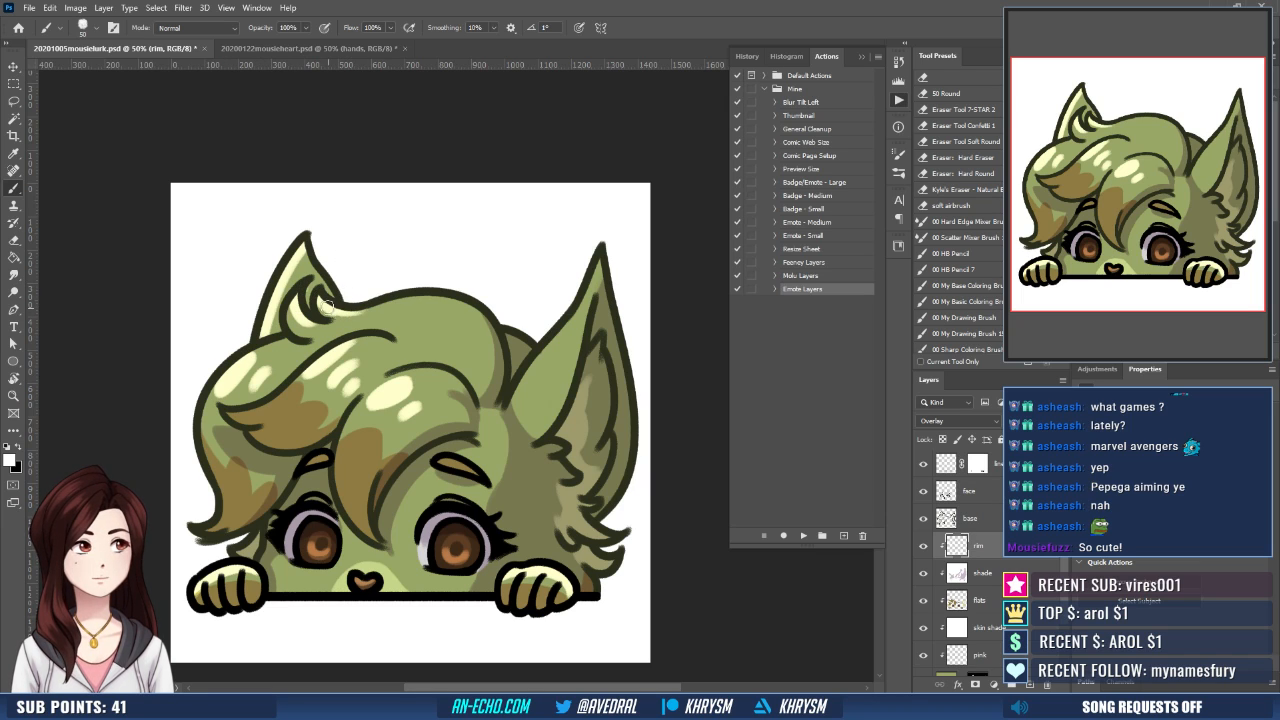
- Paint a white rim highlight along the top of the hair and on the tuft behind it
drag(329, 308, 466, 307)
key(ctrl+z)
drag(320, 297, 488, 321)
key(ctrl+z)
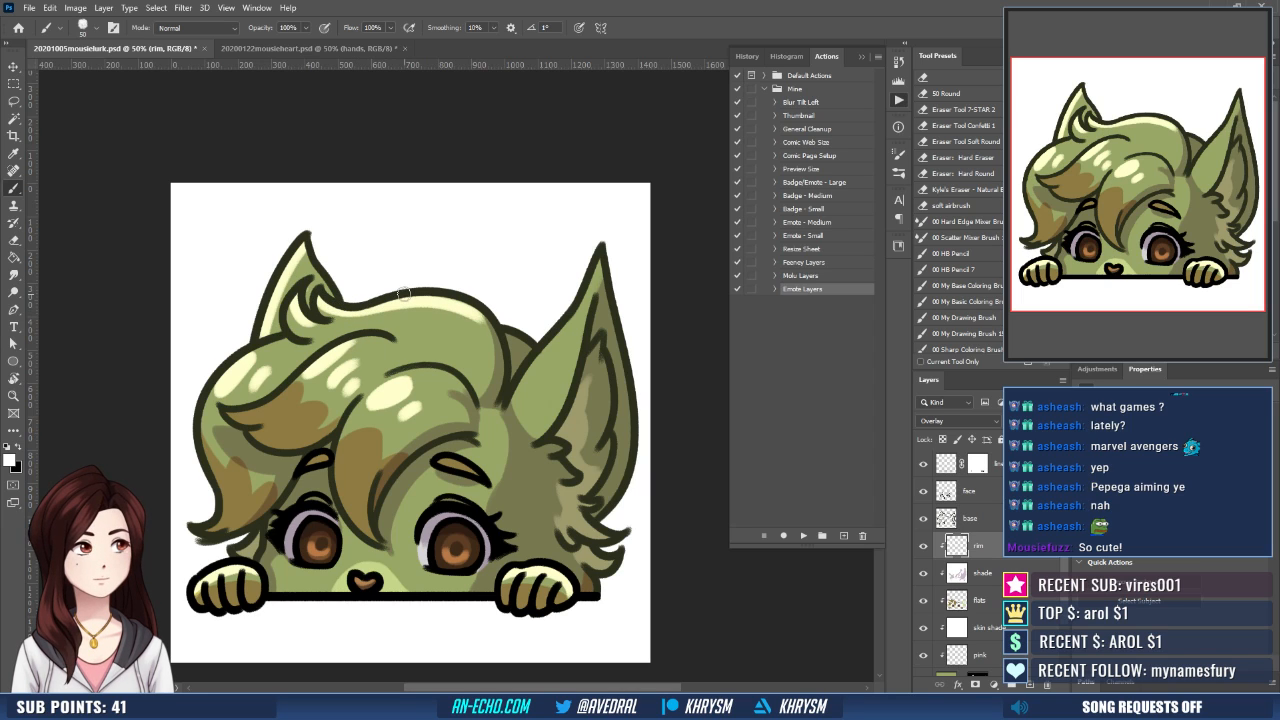
mouse_move(404, 294)
mouse_down()
mouse_move(470, 308)
mouse_move(441, 297)
mouse_move(497, 350)
mouse_up()
drag(462, 308, 493, 389)
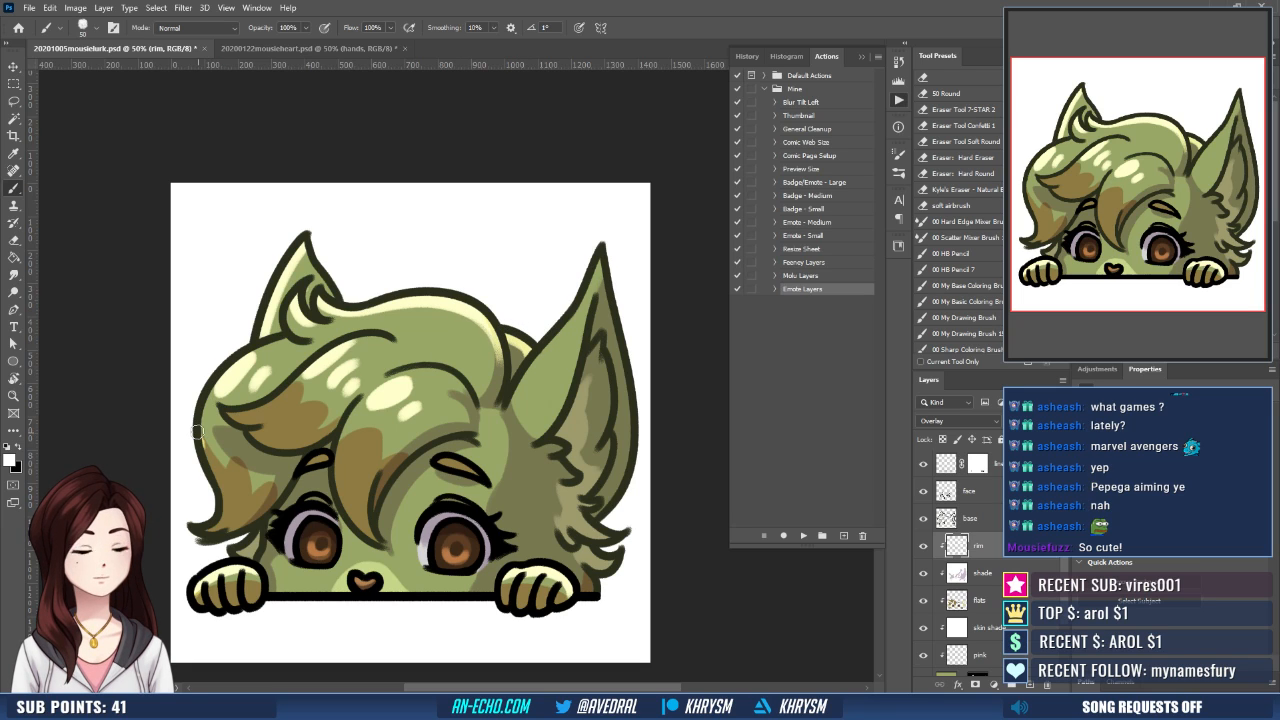
- Paint a thin rim highlight along the outer edge of the hair lock on the smaller-ear side
drag(210, 444, 216, 530)
drag(214, 452, 230, 504)
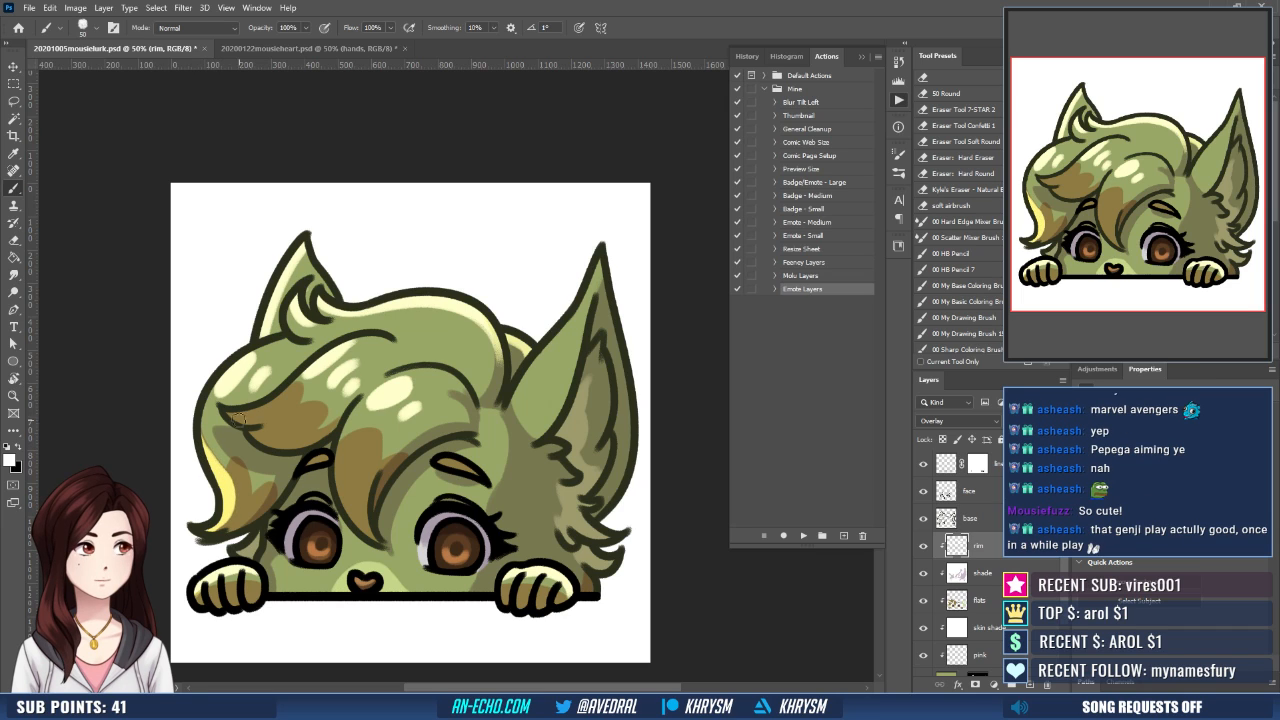
key(ctrl+z)
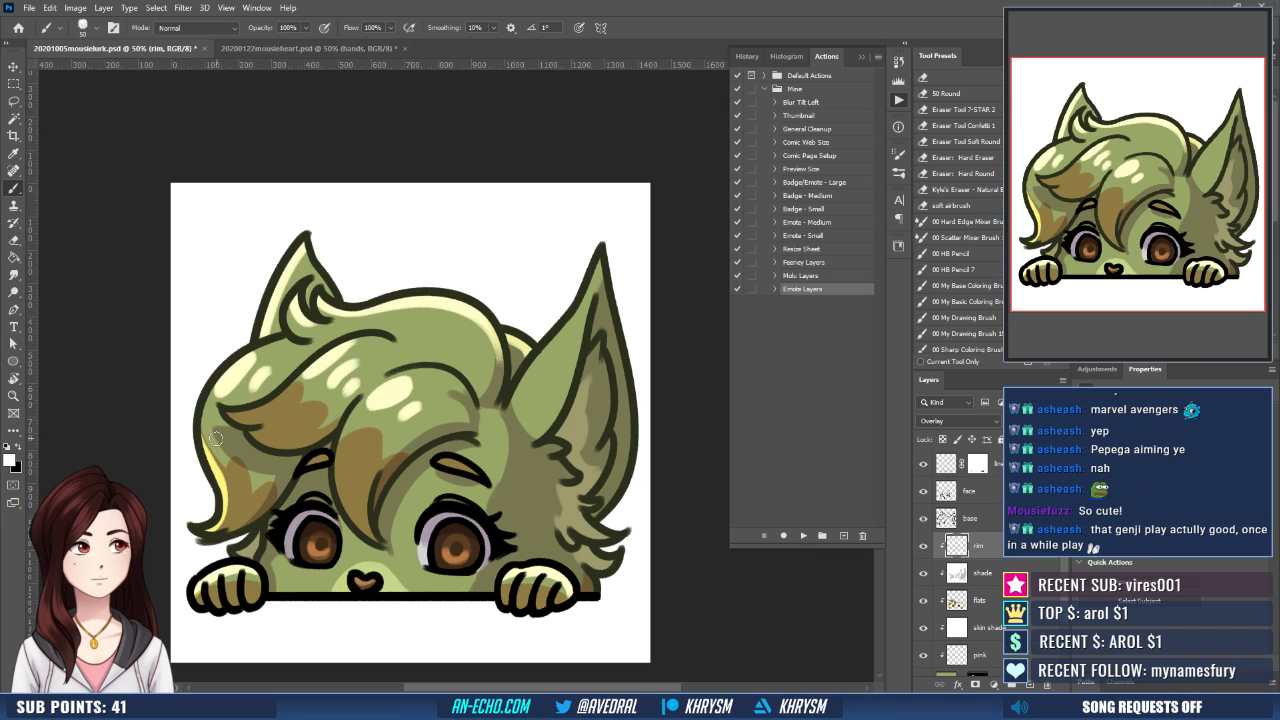
drag(205, 452, 219, 526)
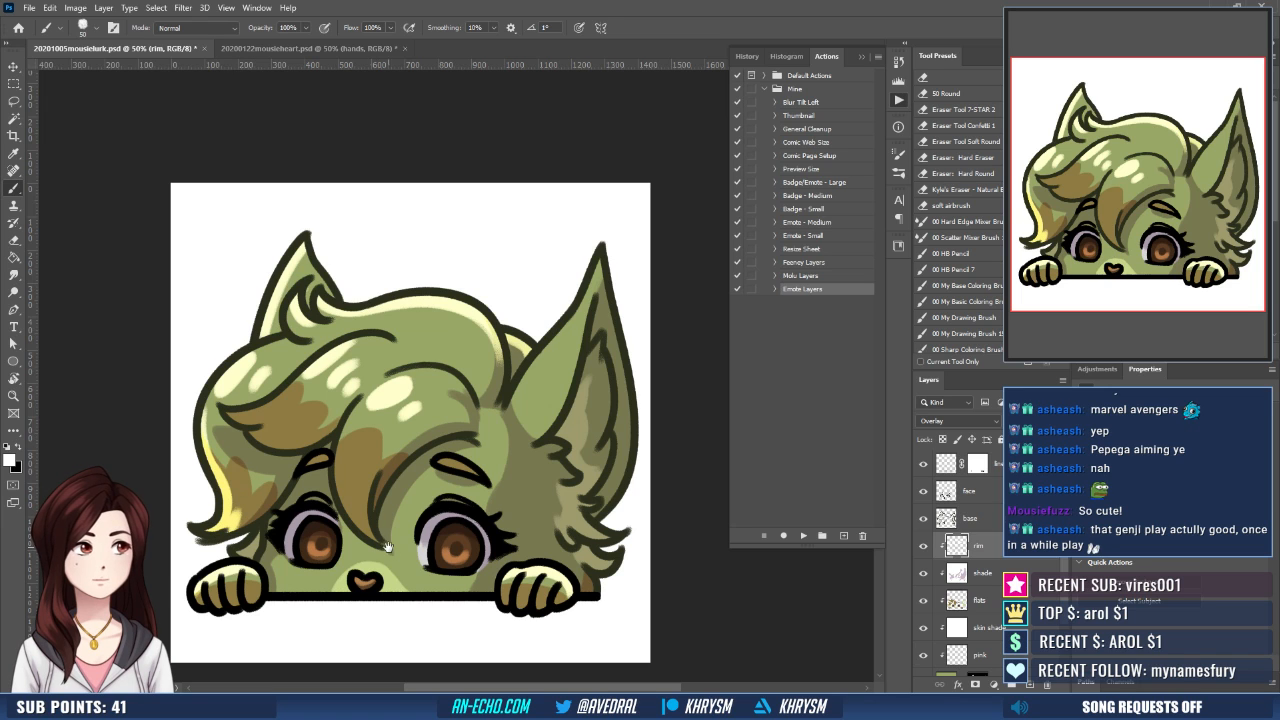
- Add white shine spots near the base of the large ear and a highlight along its front edge
scroll(235, 520, down, 1)
drag(448, 520, 417, 504)
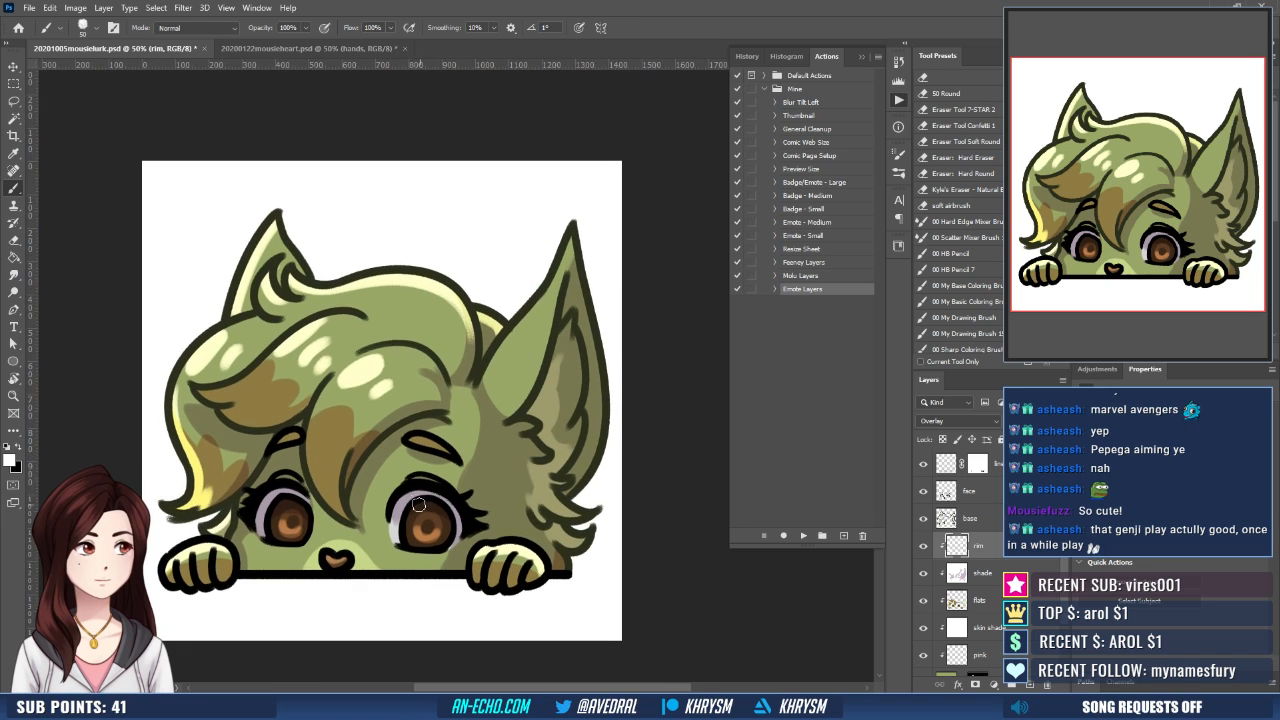
drag(518, 531, 505, 528)
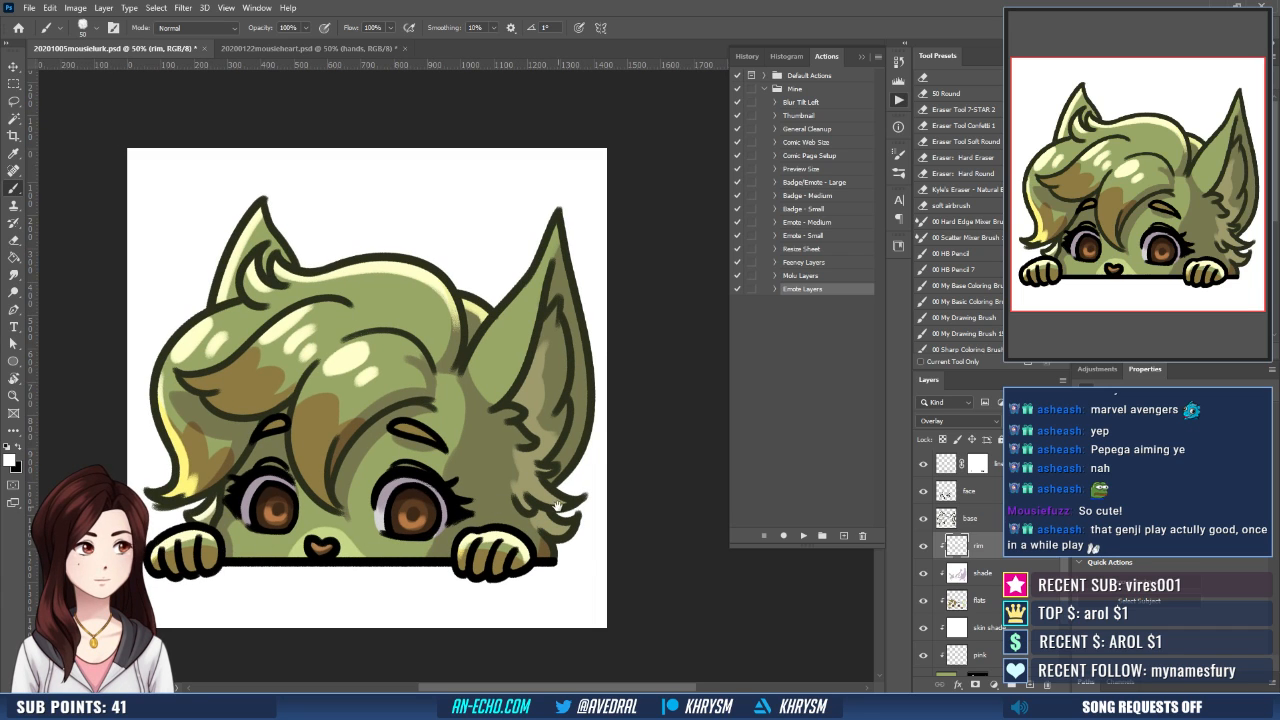
drag(556, 506, 521, 571)
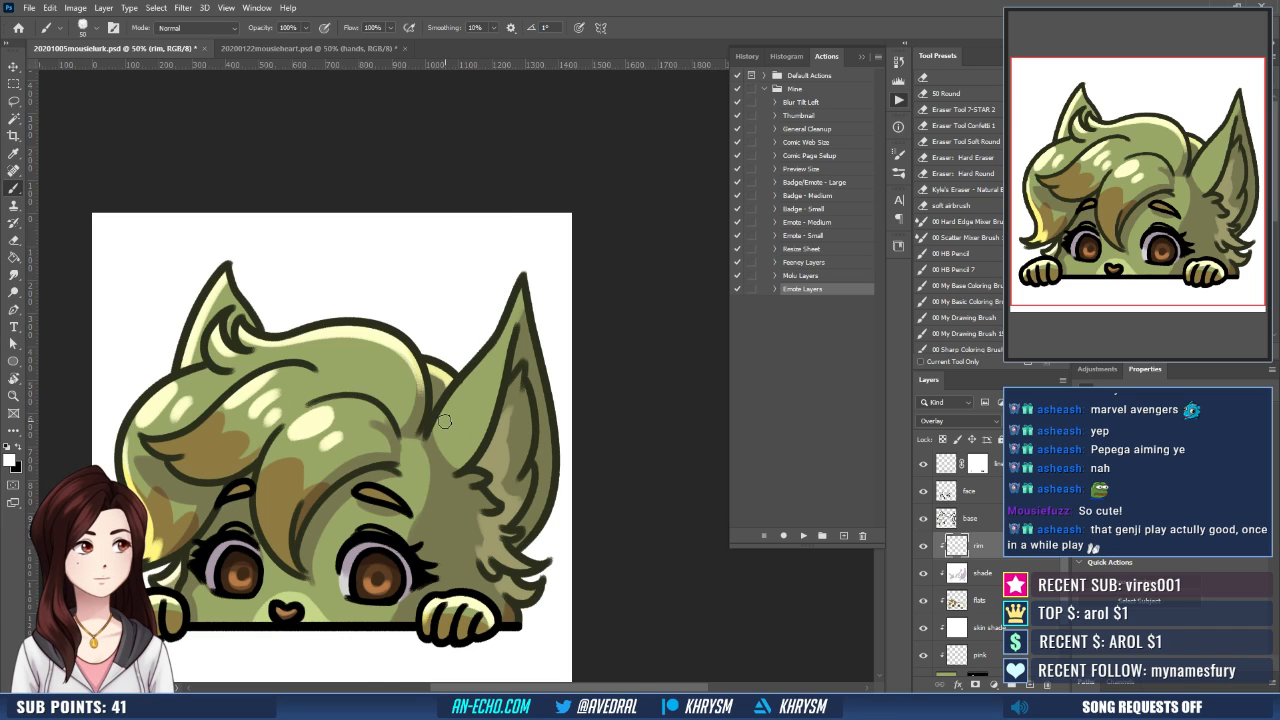
mouse_move(440, 424)
mouse_down()
mouse_move(461, 401)
mouse_move(455, 428)
mouse_up()
drag(520, 287, 480, 345)
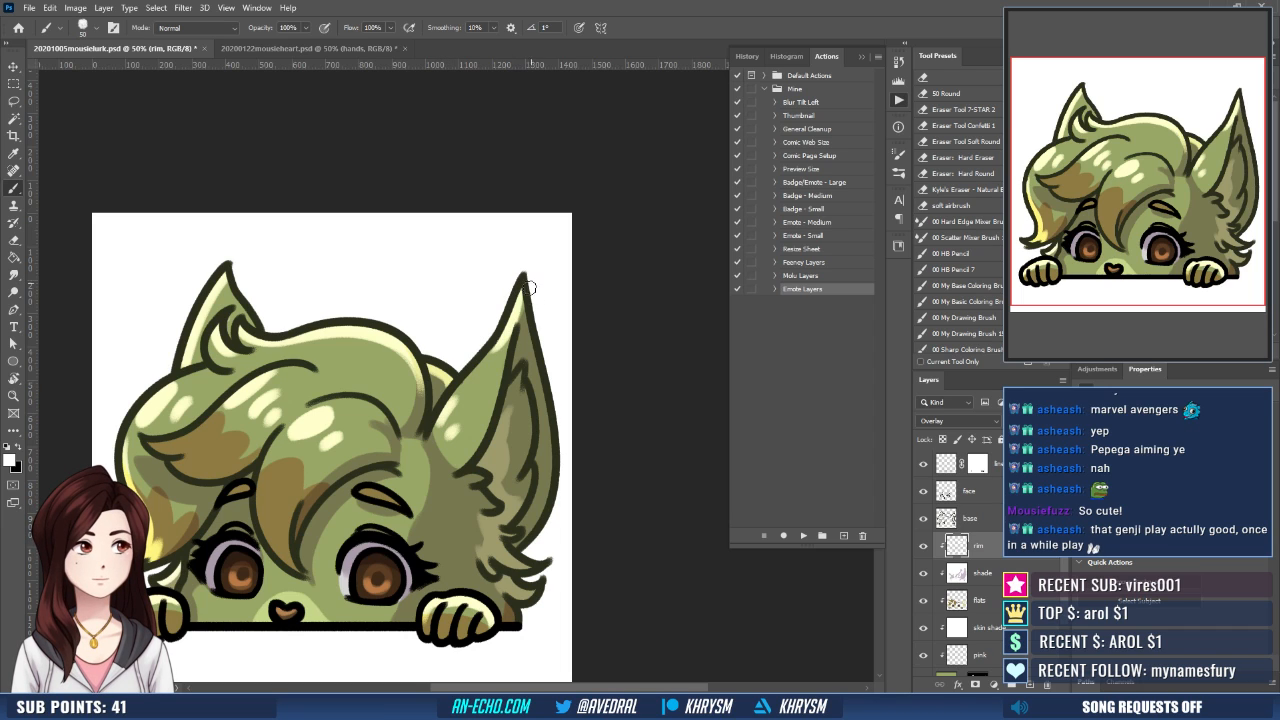
- Paint a white rim highlight down the large ear's outer edge from tip to base, redoing unsatisfactory strokes
mouse_move(526, 292)
mouse_down()
mouse_move(539, 345)
mouse_move(526, 246)
mouse_move(496, 338)
mouse_move(516, 327)
mouse_move(508, 305)
mouse_move(497, 406)
mouse_move(517, 363)
mouse_move(515, 323)
mouse_move(515, 426)
mouse_move(516, 404)
mouse_move(486, 434)
mouse_up()
key(ctrl+z)
drag(517, 256, 524, 452)
key(ctrl+z)
drag(513, 247, 532, 442)
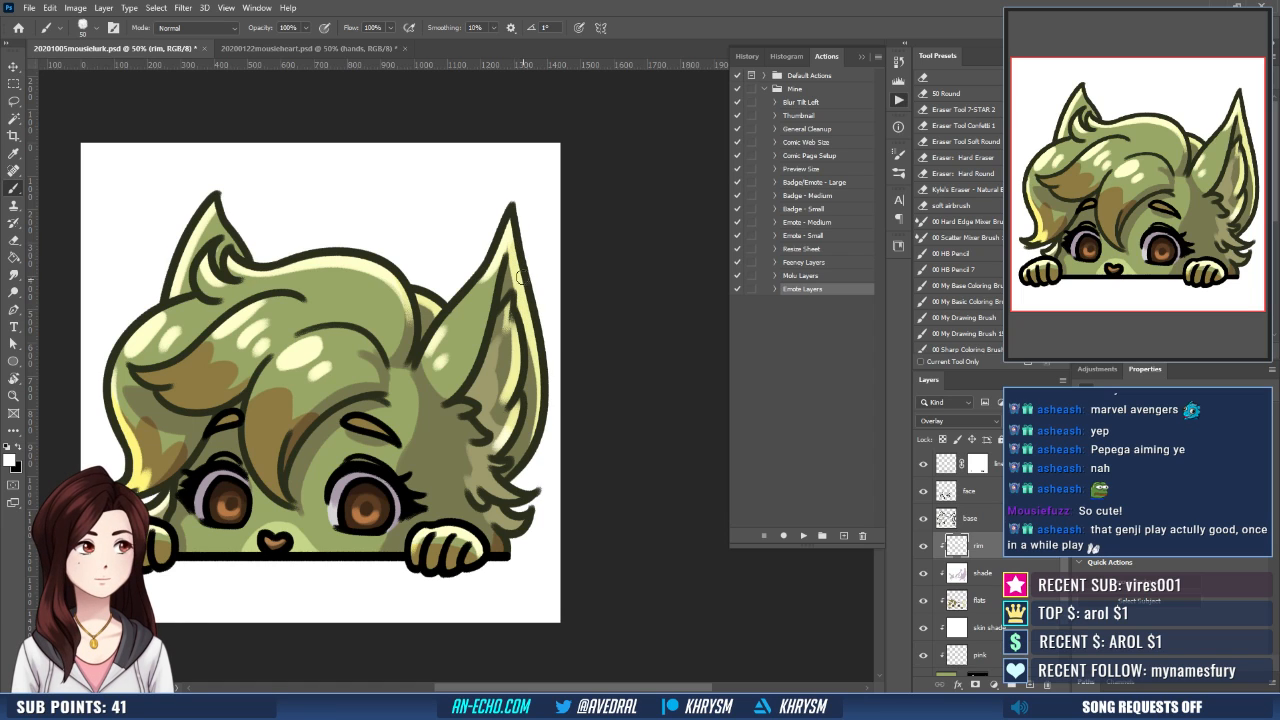
drag(531, 346, 516, 450)
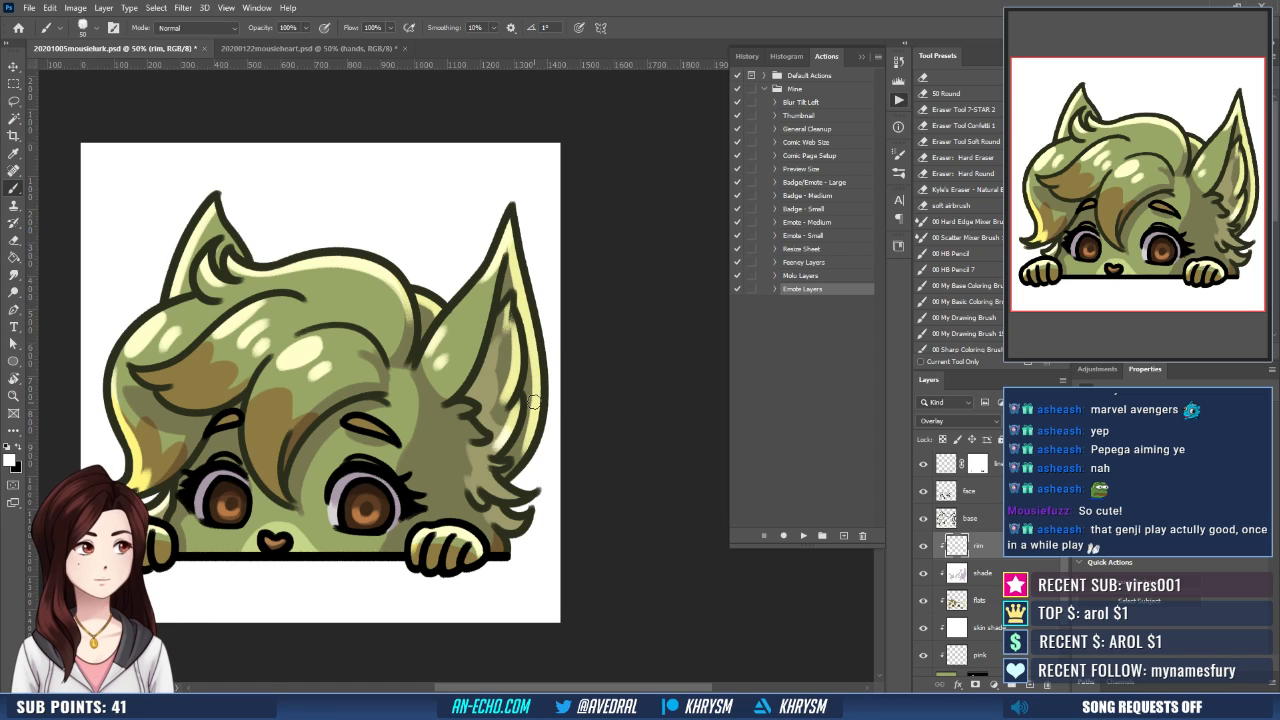
drag(534, 398, 508, 476)
- Highlight the tips of the cheek fur tufts below the large ear
scroll(527, 446, down, 2)
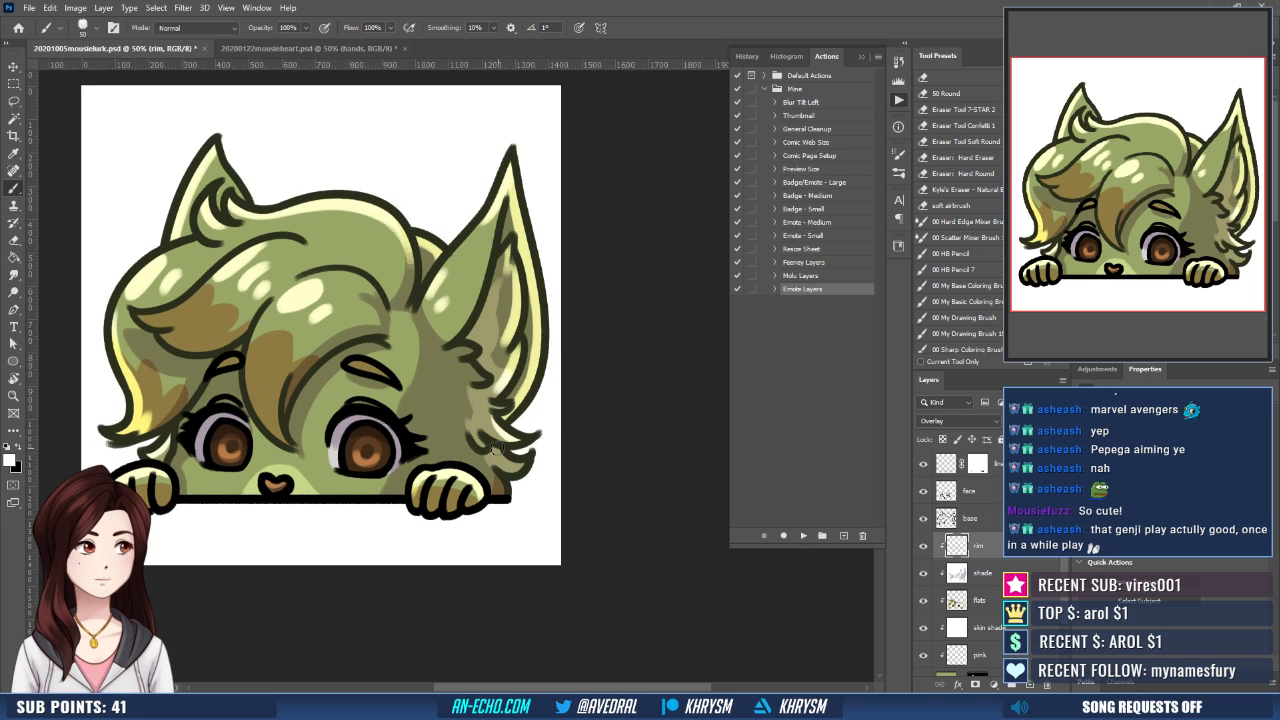
drag(516, 451, 501, 465)
drag(514, 412, 568, 464)
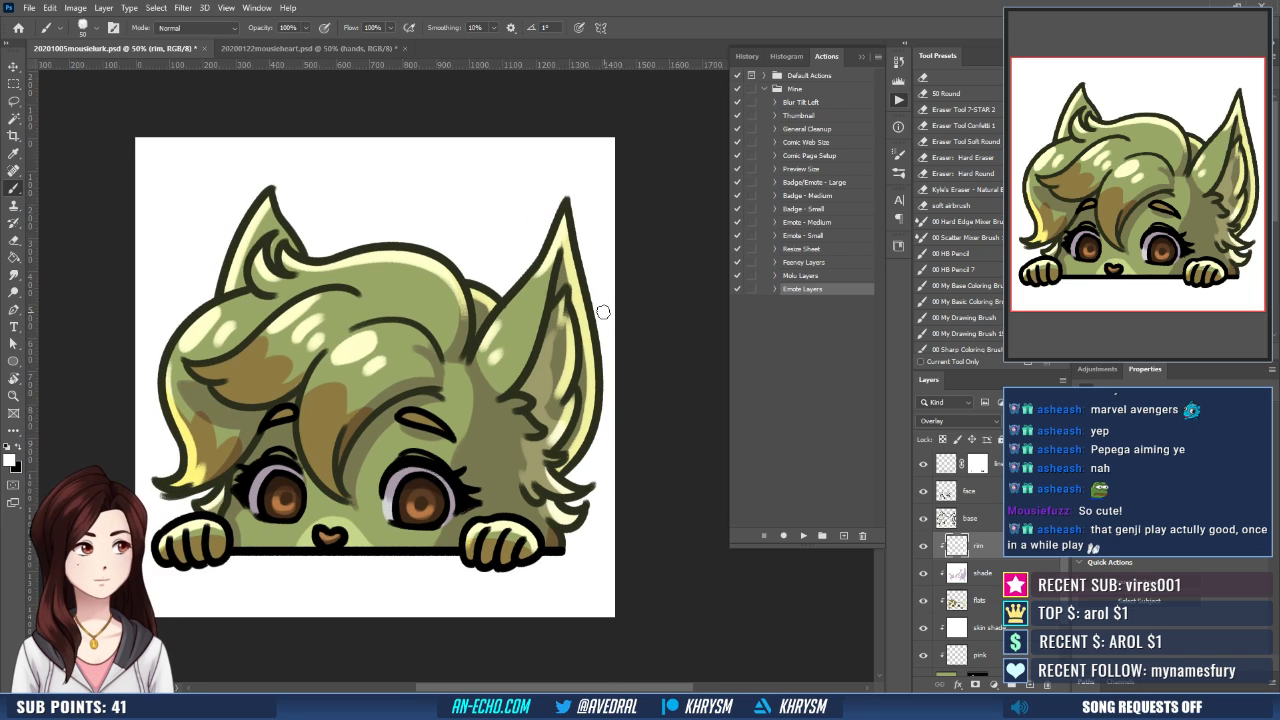
- Create a new layer named "stuff" above the hands layer
scroll(992, 470, up, 1)
click(992, 463)
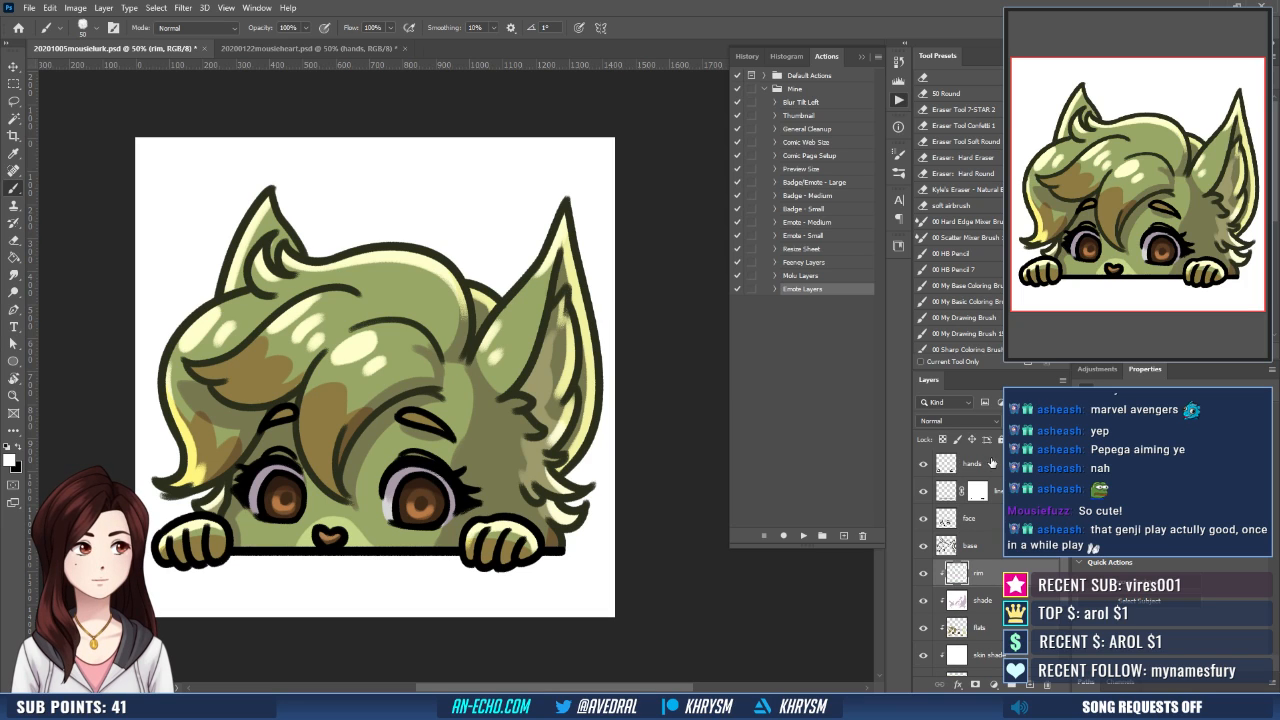
key(ctrl+shift+n)
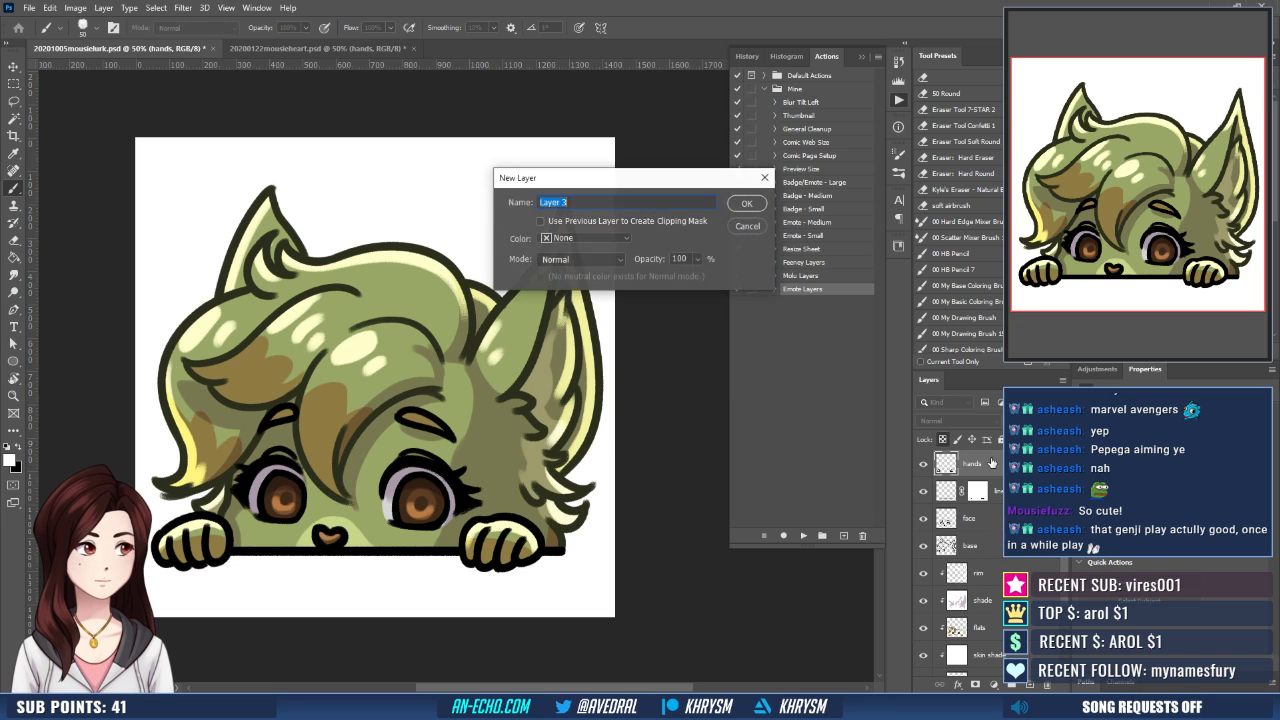
text(stuff)
key(Return)
- Dab solid white catchlights of different sizes in both irises on the stuff layer
drag(480, 465, 538, 456)
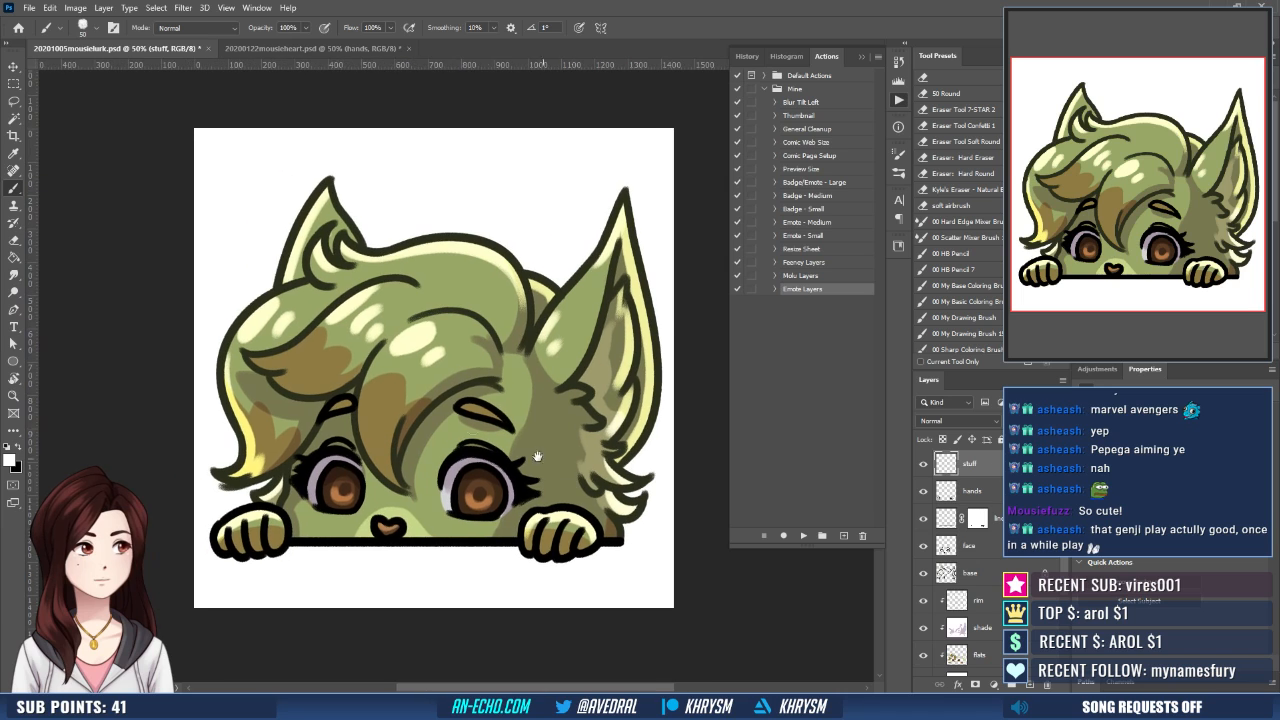
click(334, 483)
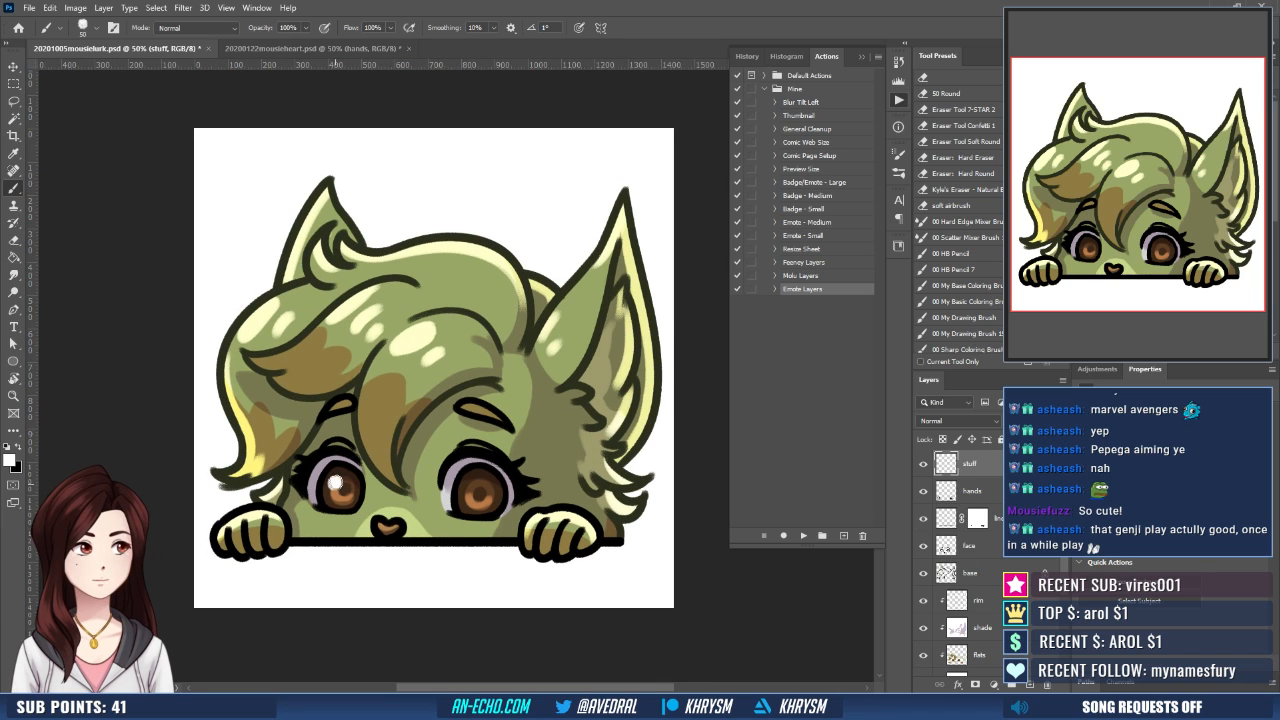
click(471, 485)
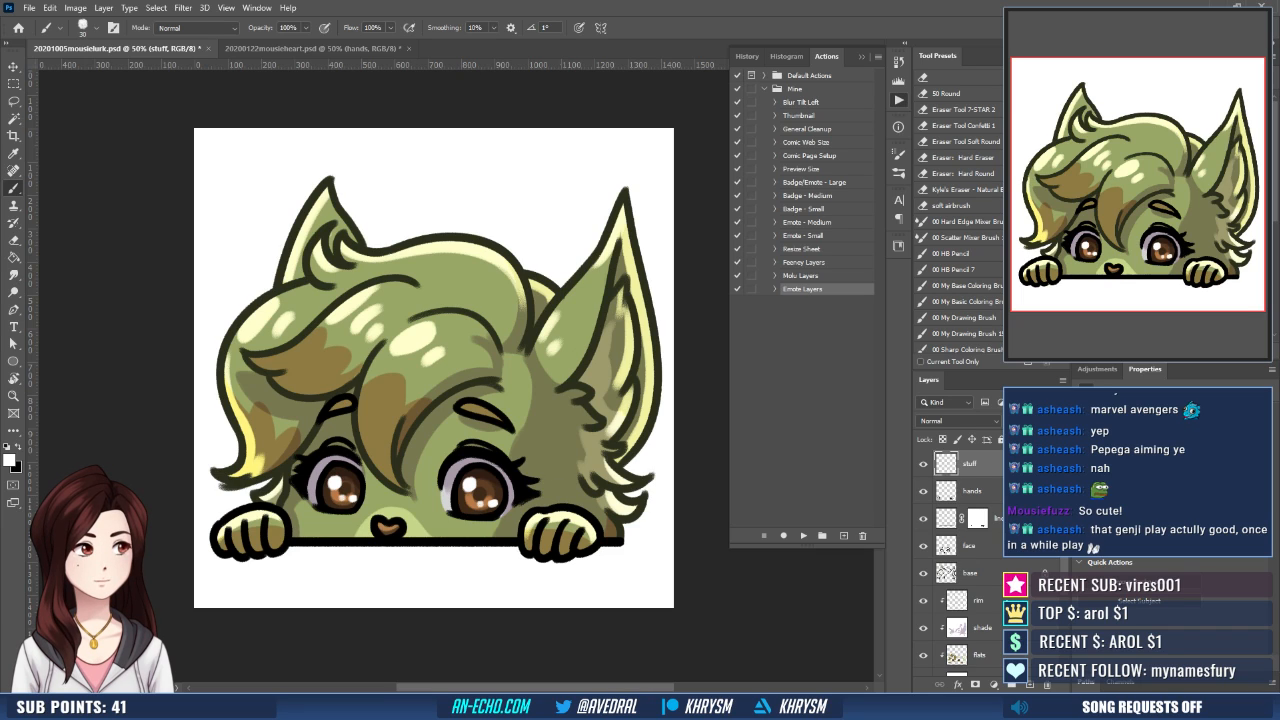
- Paint white highlights on the cheeks just below both eyes on the rim layer, redoing unsatisfactory strokes
click(965, 600)
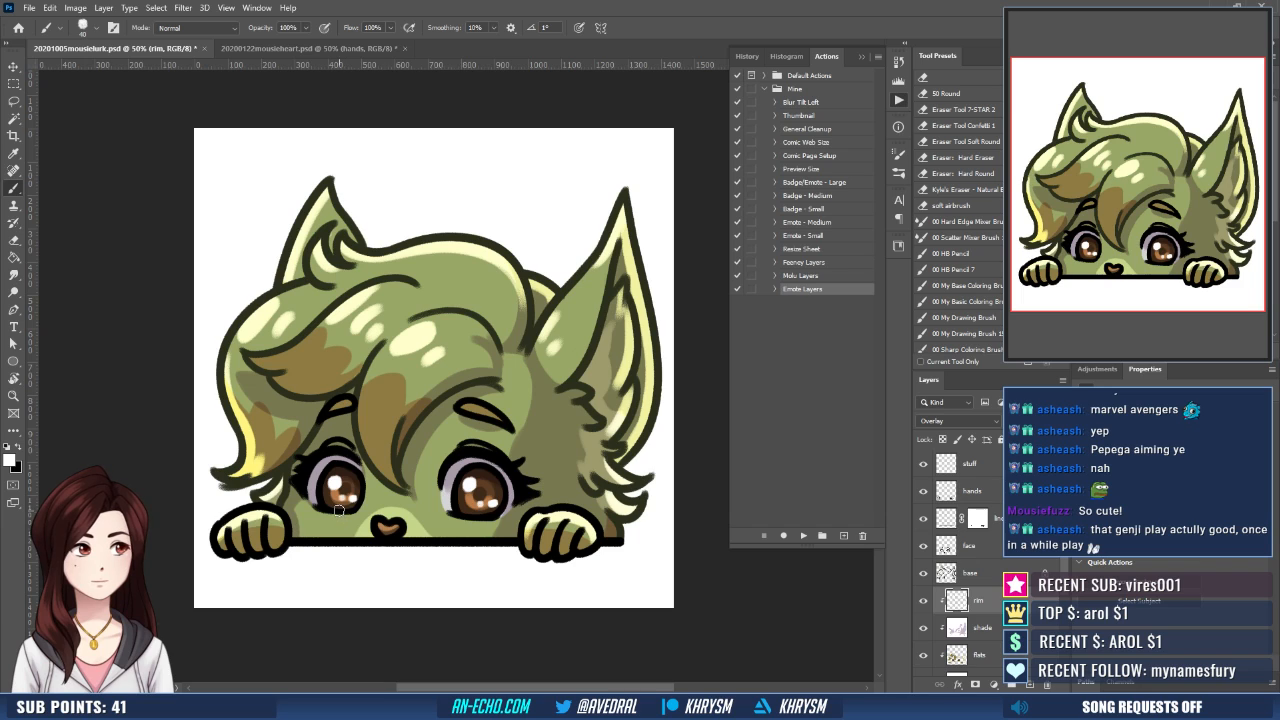
drag(303, 504, 448, 517)
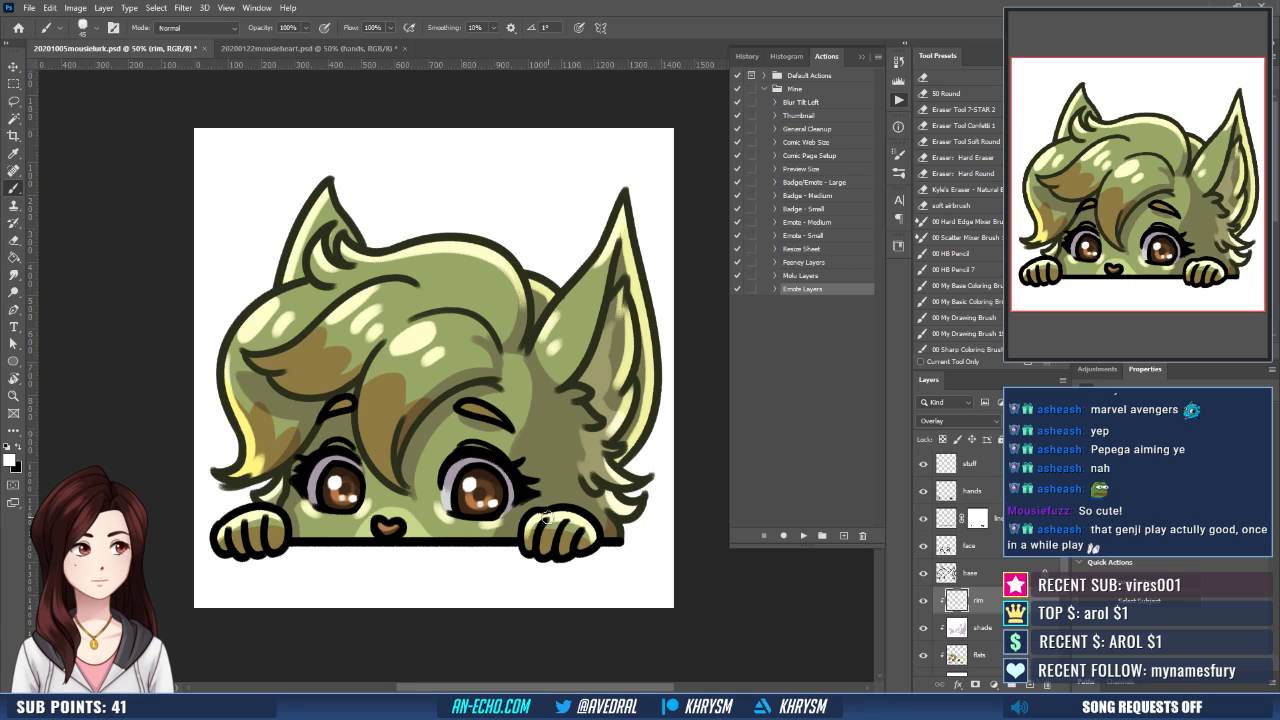
key(ctrl+z)
key(ctrl+z)
key(ctrl+z)
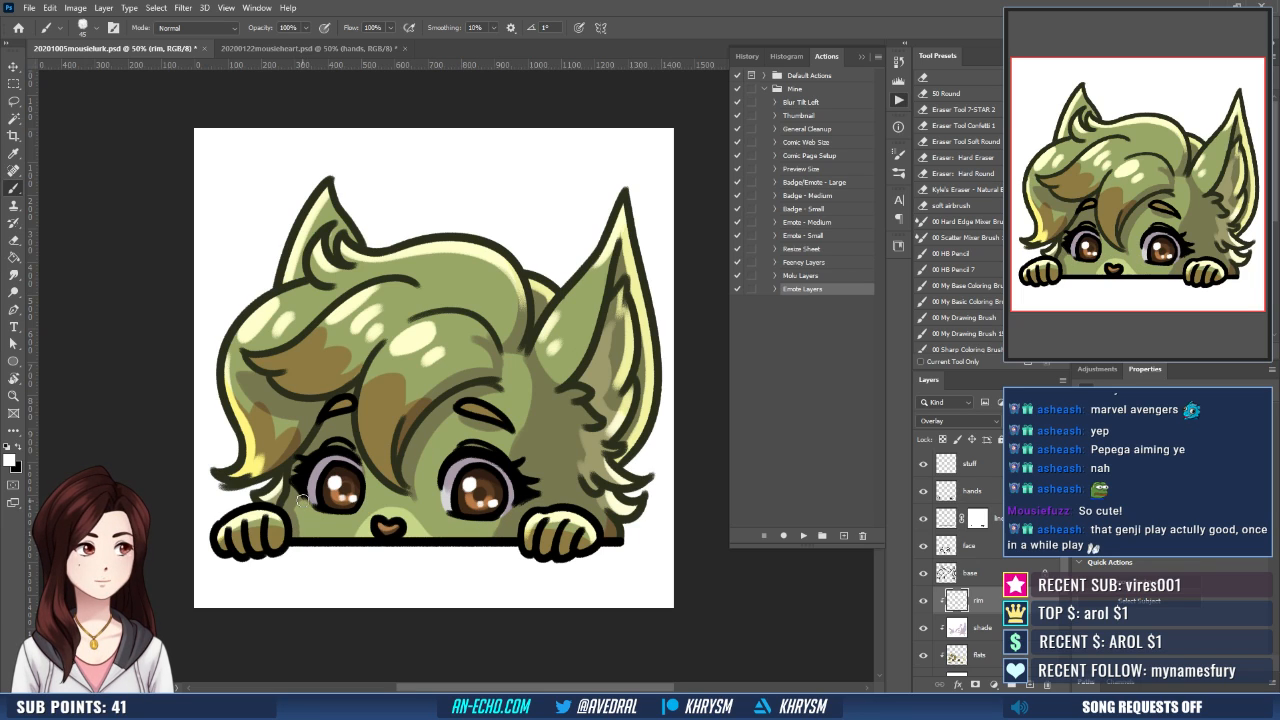
drag(369, 491, 359, 511)
key(ctrl+z)
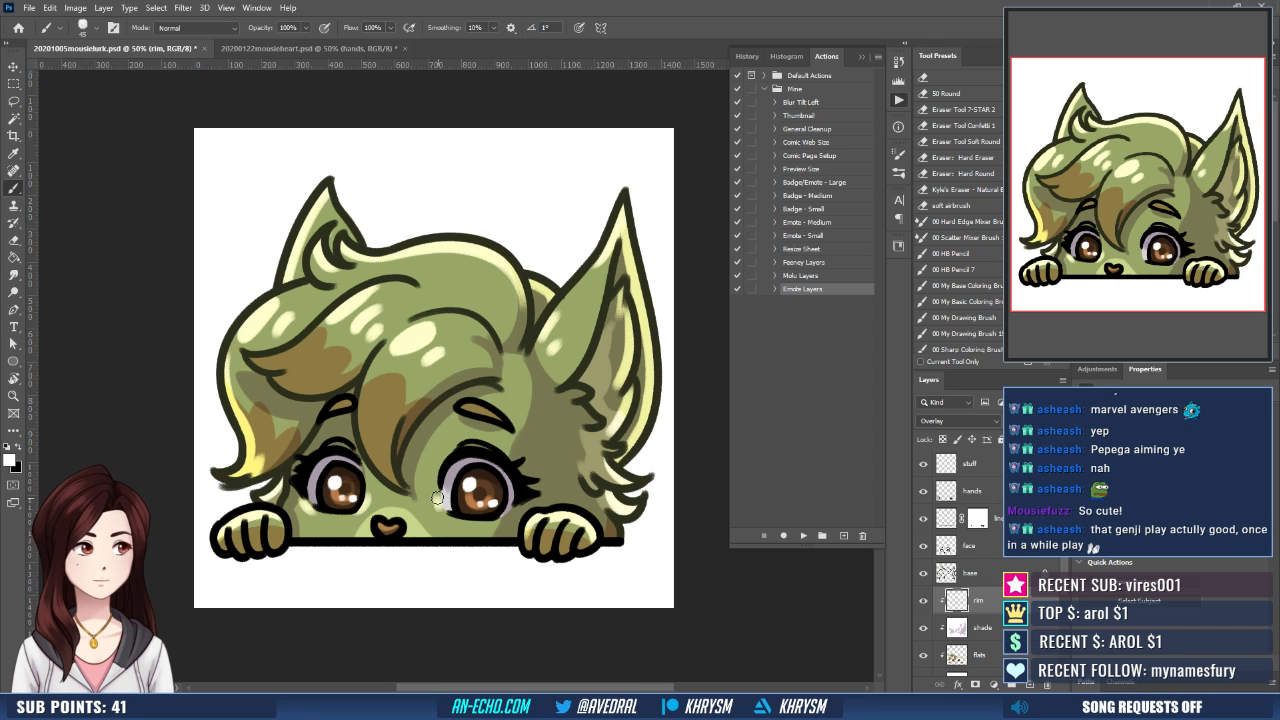
drag(517, 500, 504, 497)
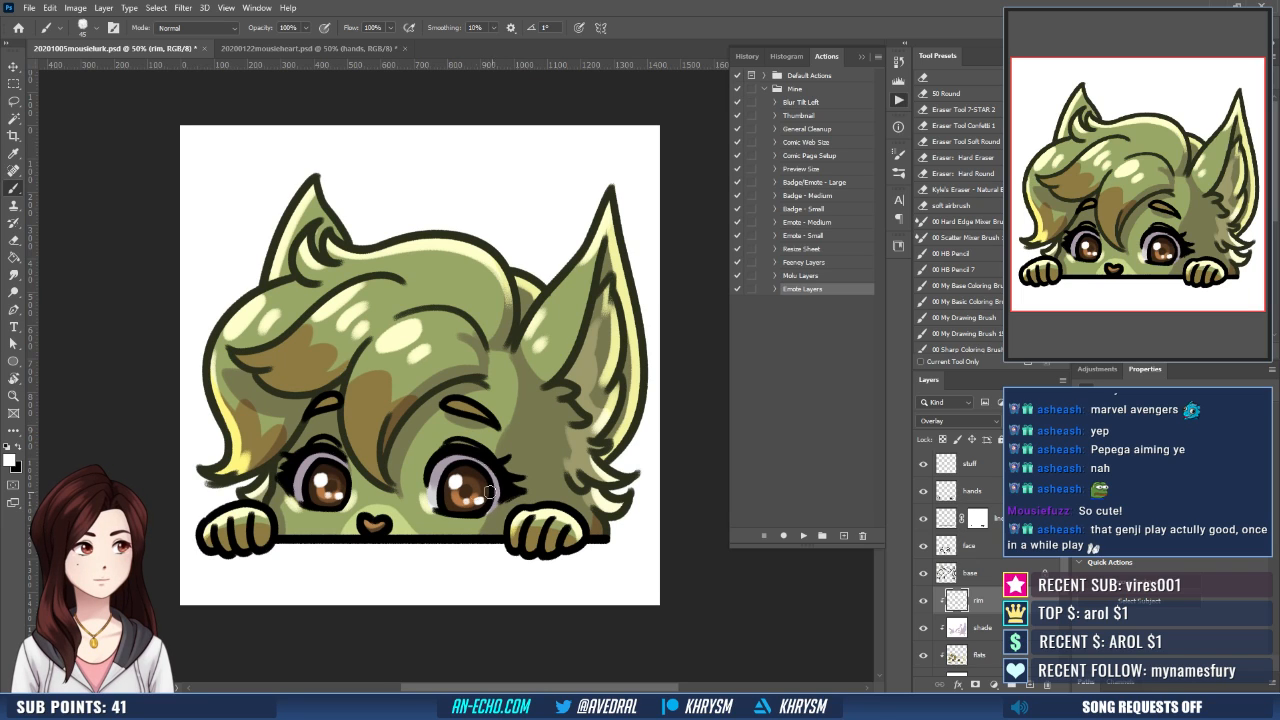
key(e)
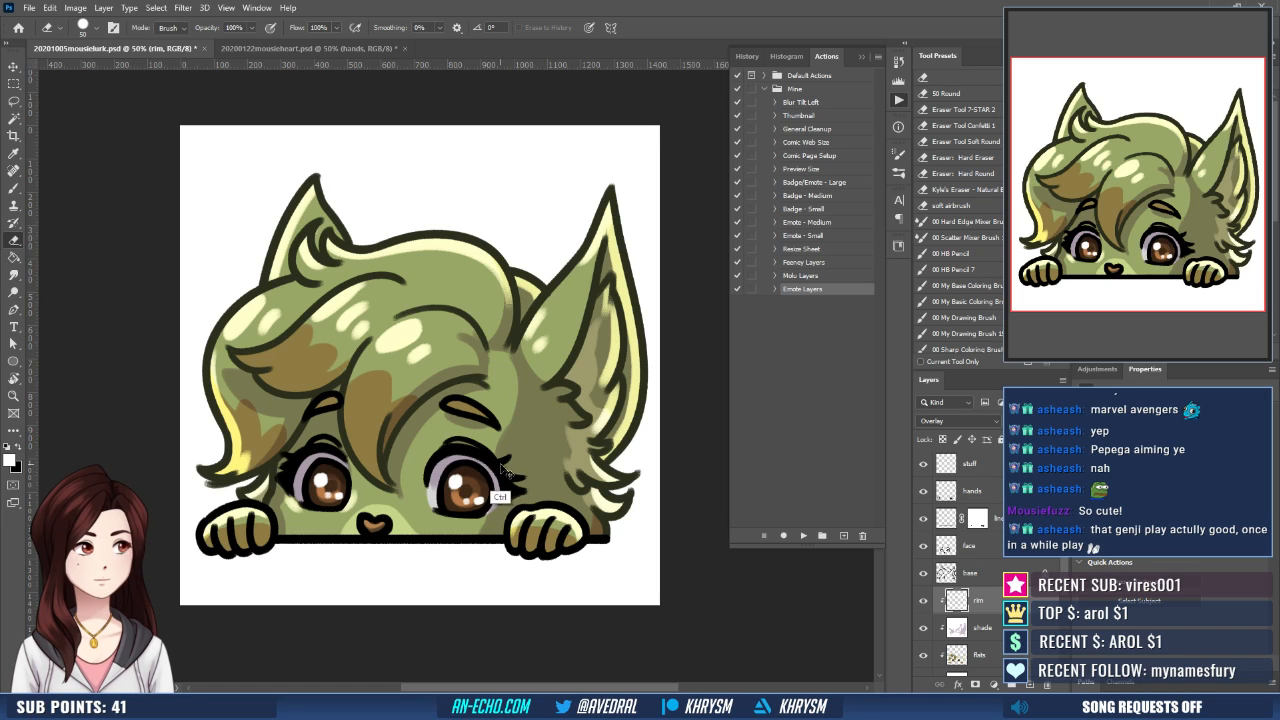
key(b)
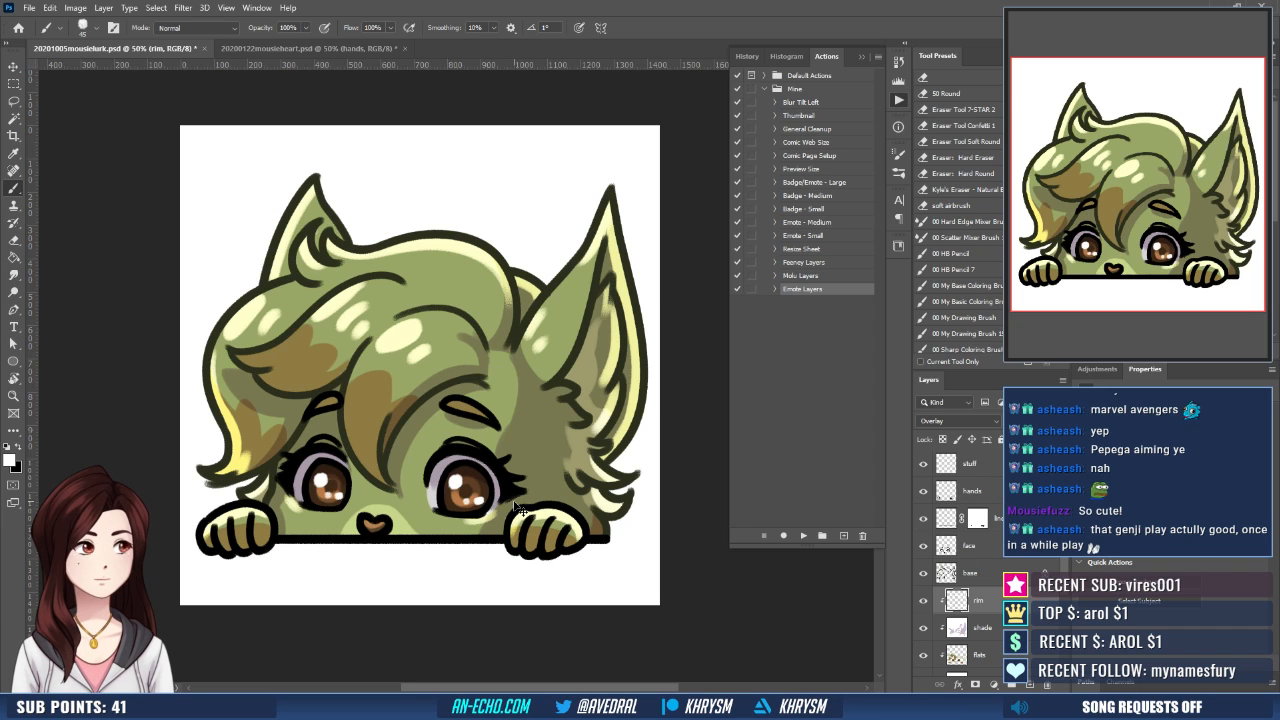
- Check how the whole emote reads at a much smaller zoom level
key(ctrl+minus)
key(ctrl+minus)
key(ctrl+minus)
key(ctrl+minus)
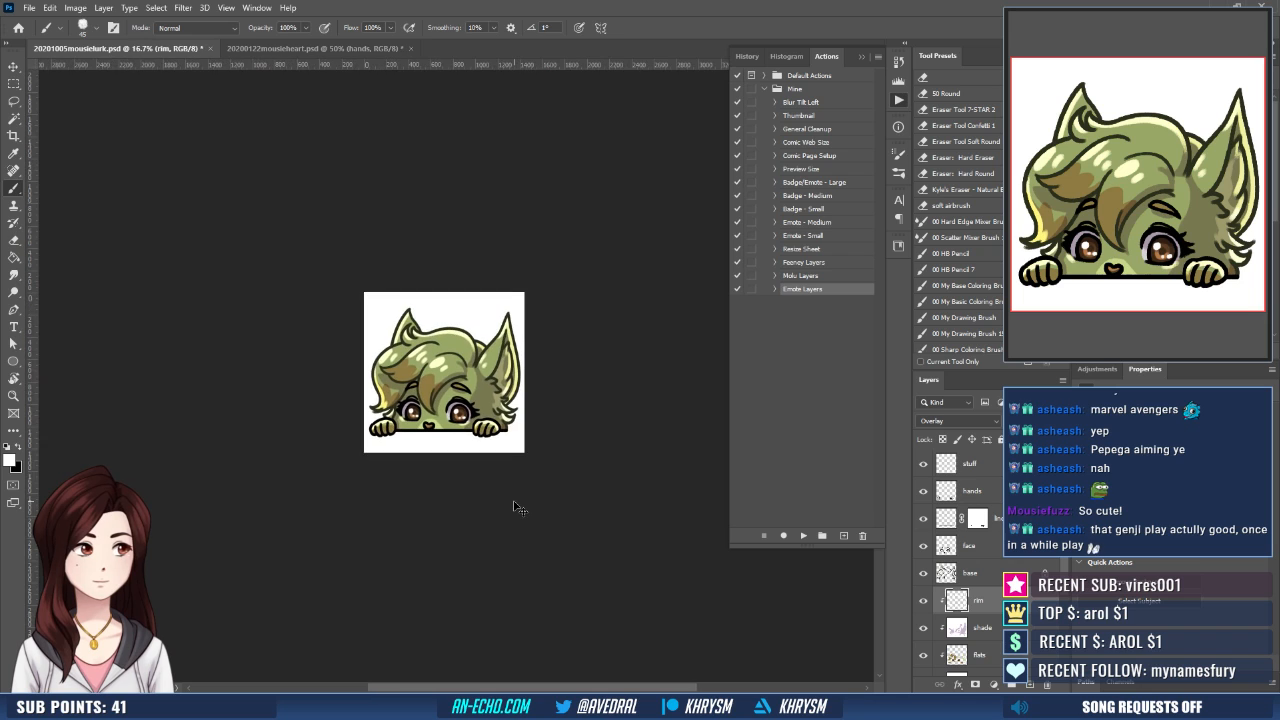
key(ctrl+equal)
key(ctrl+equal)
key(ctrl+equal)
key(ctrl+equal)
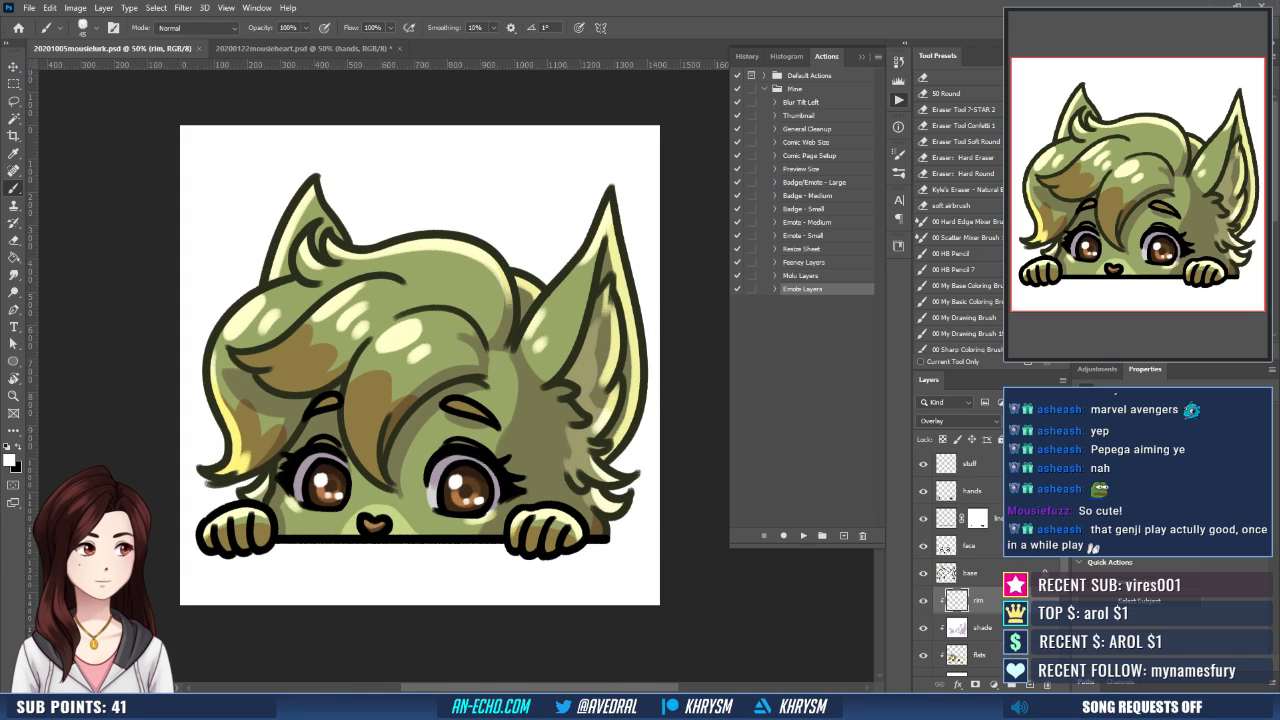
- Hide the white Background layer and save the transparent emote as 20201005mousielurk.png, replacing the existing file
scroll(940, 630, down, 2)
click(924, 662)
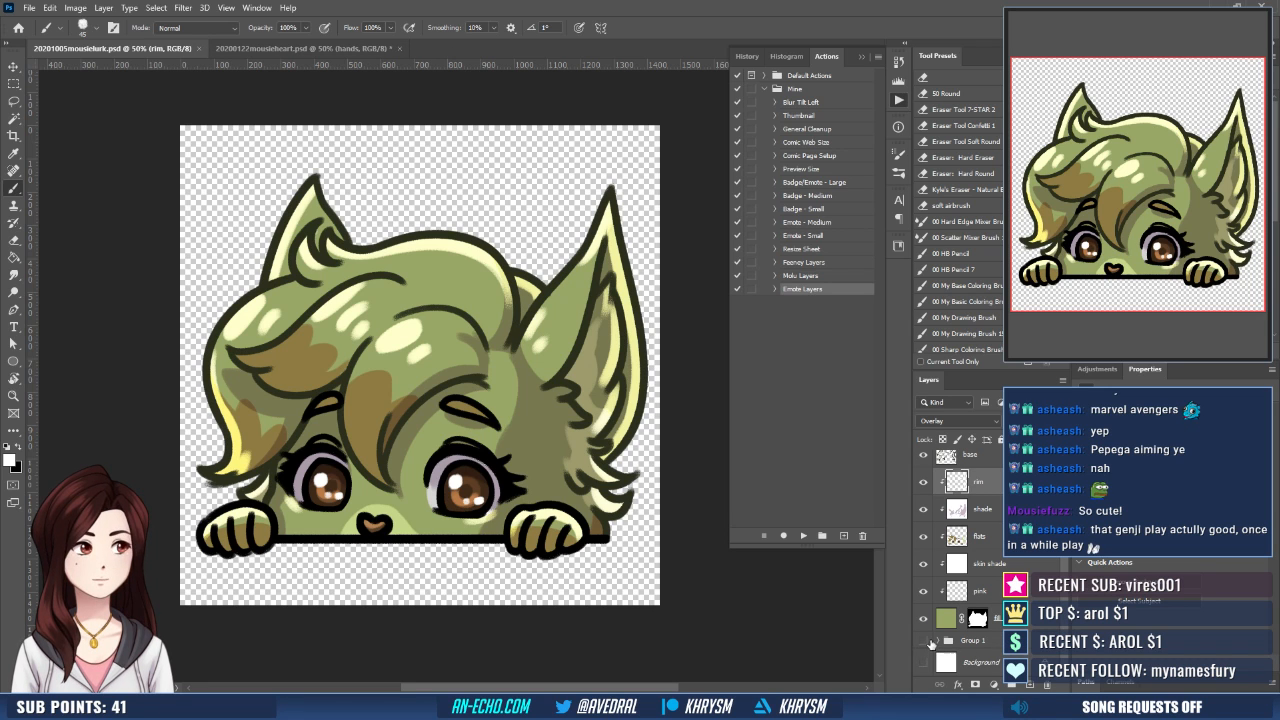
key(ctrl+shift+s)
key(Return)
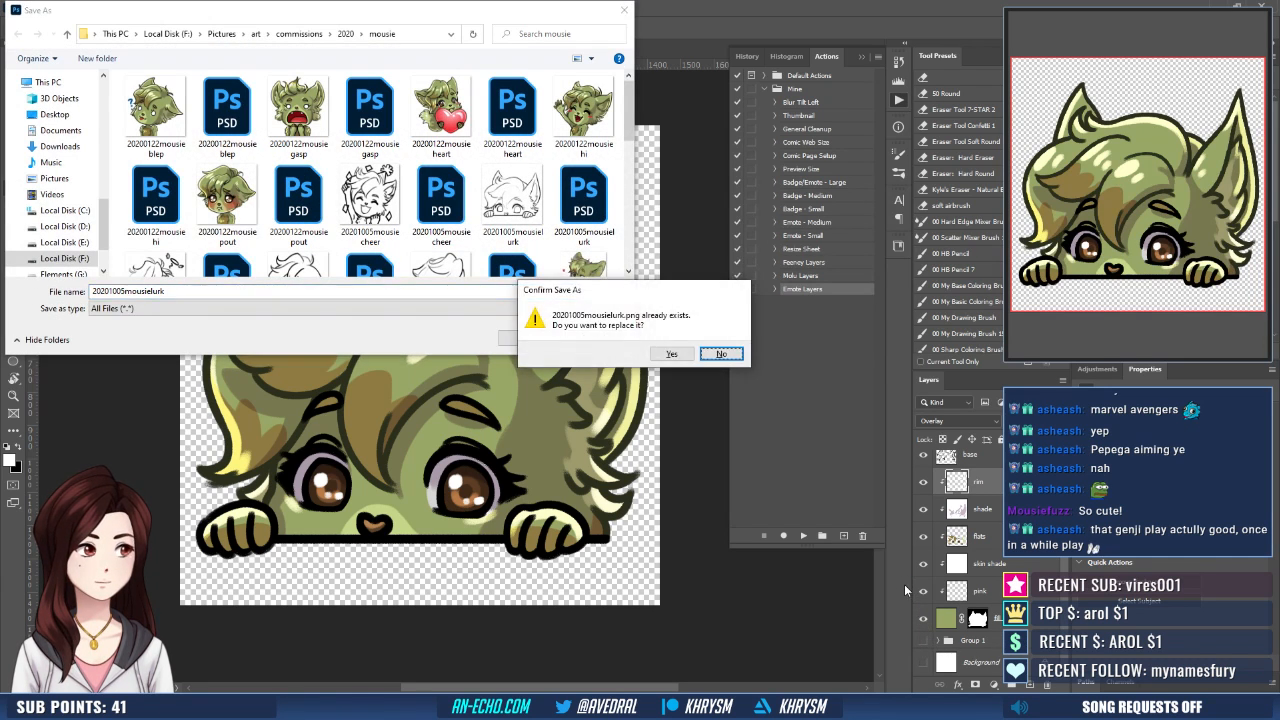
key(y)
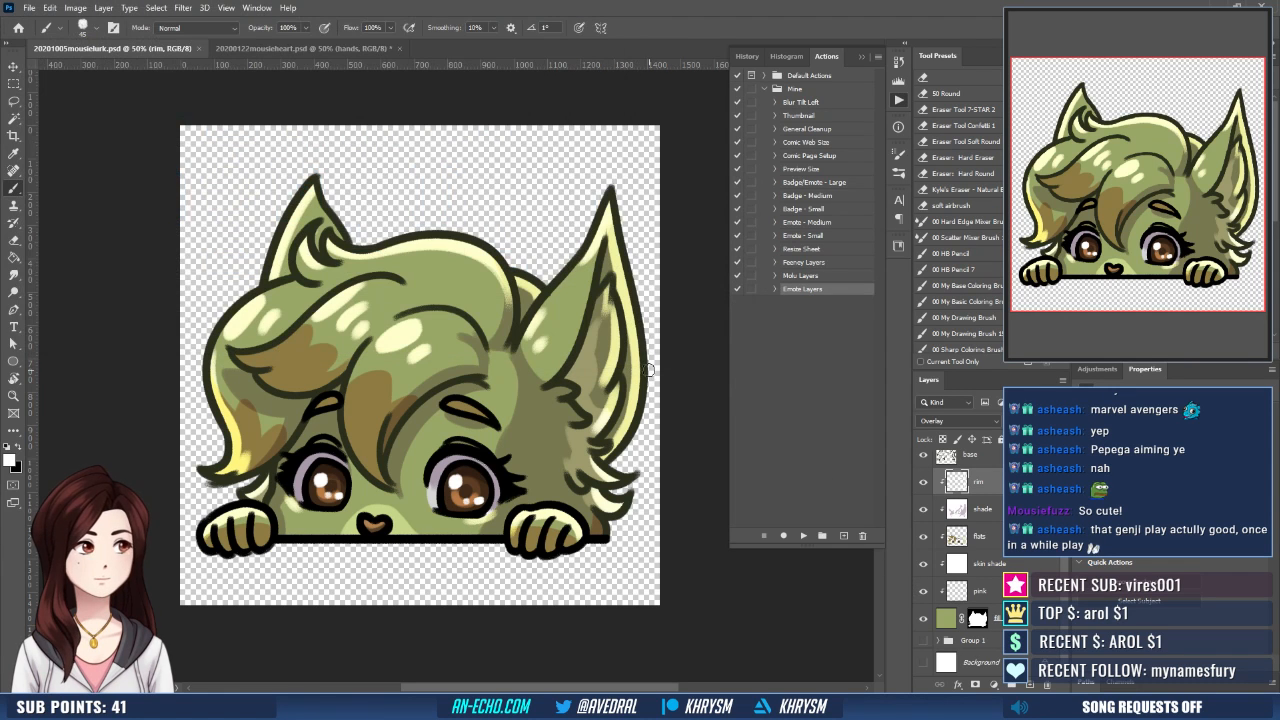
click(29, 8)
click(100, 196)
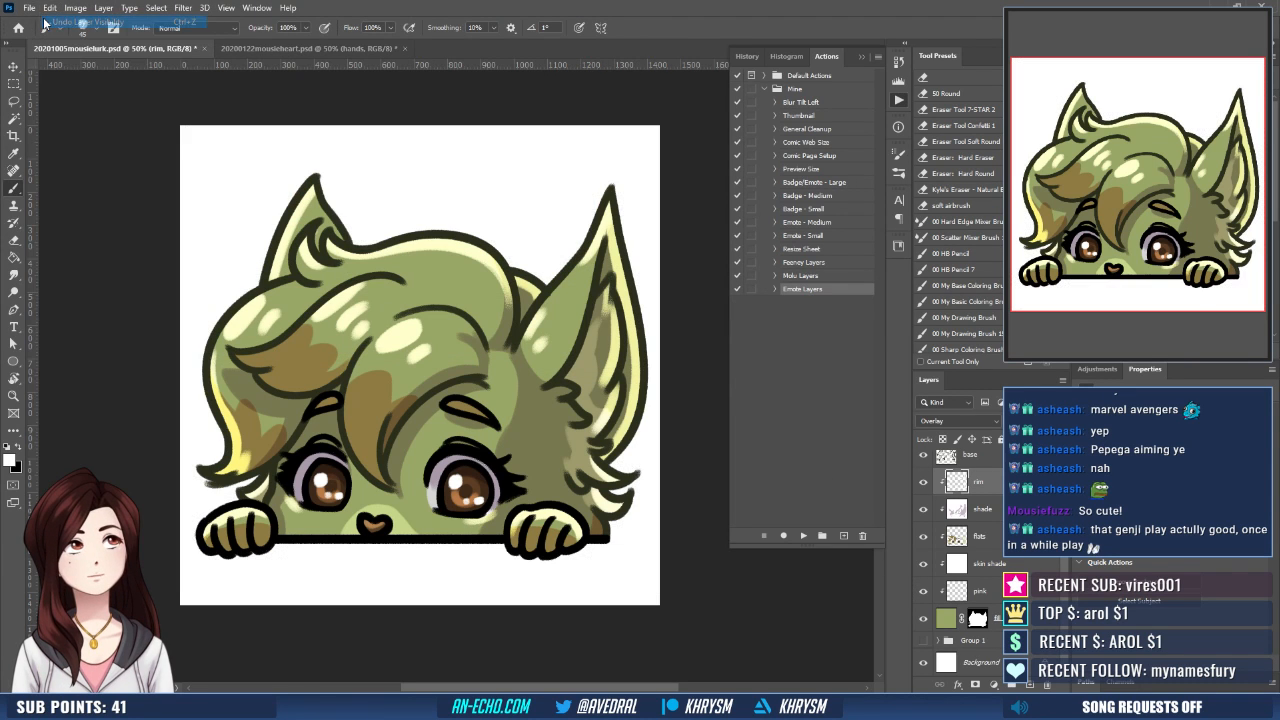
click(30, 9)
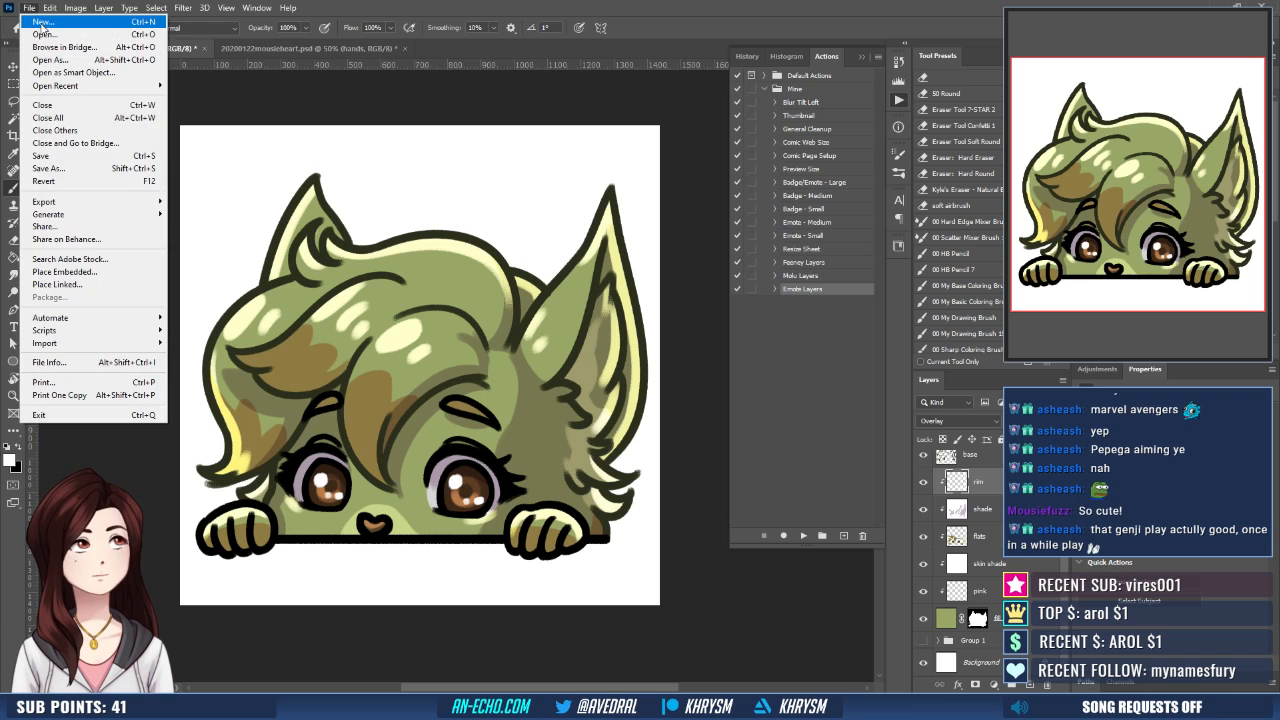
click(747, 56)
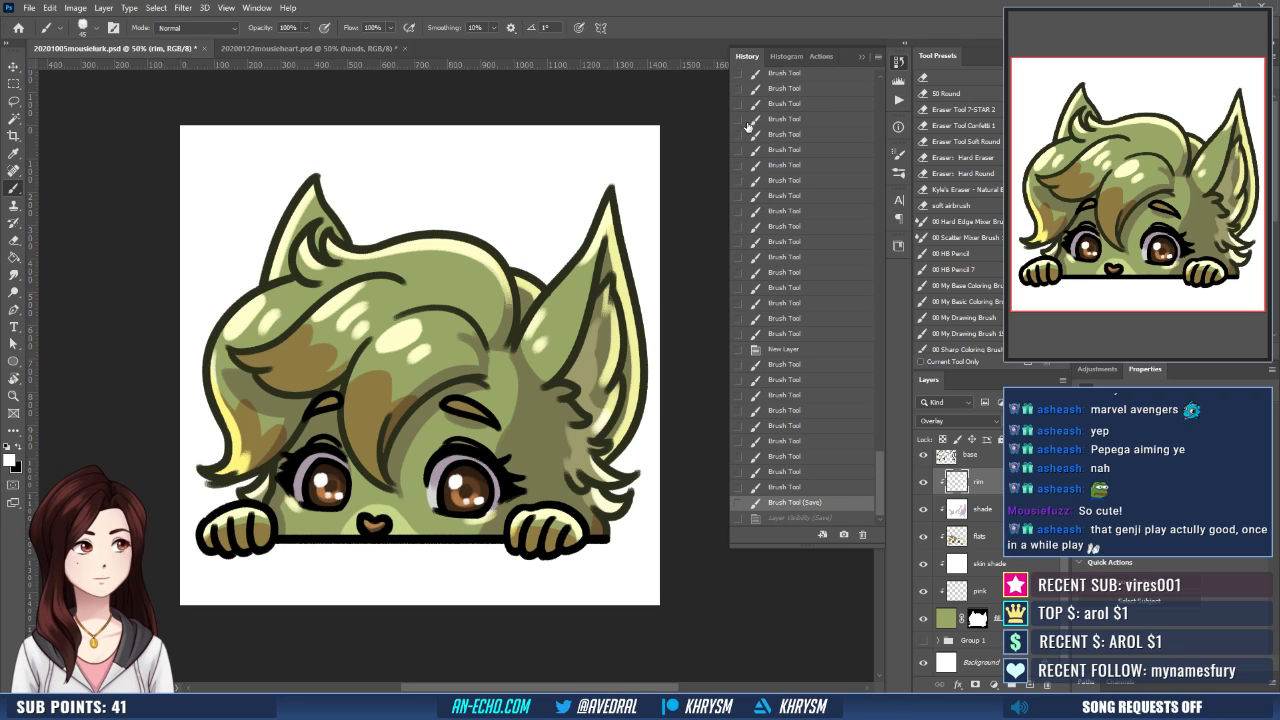
click(786, 519)
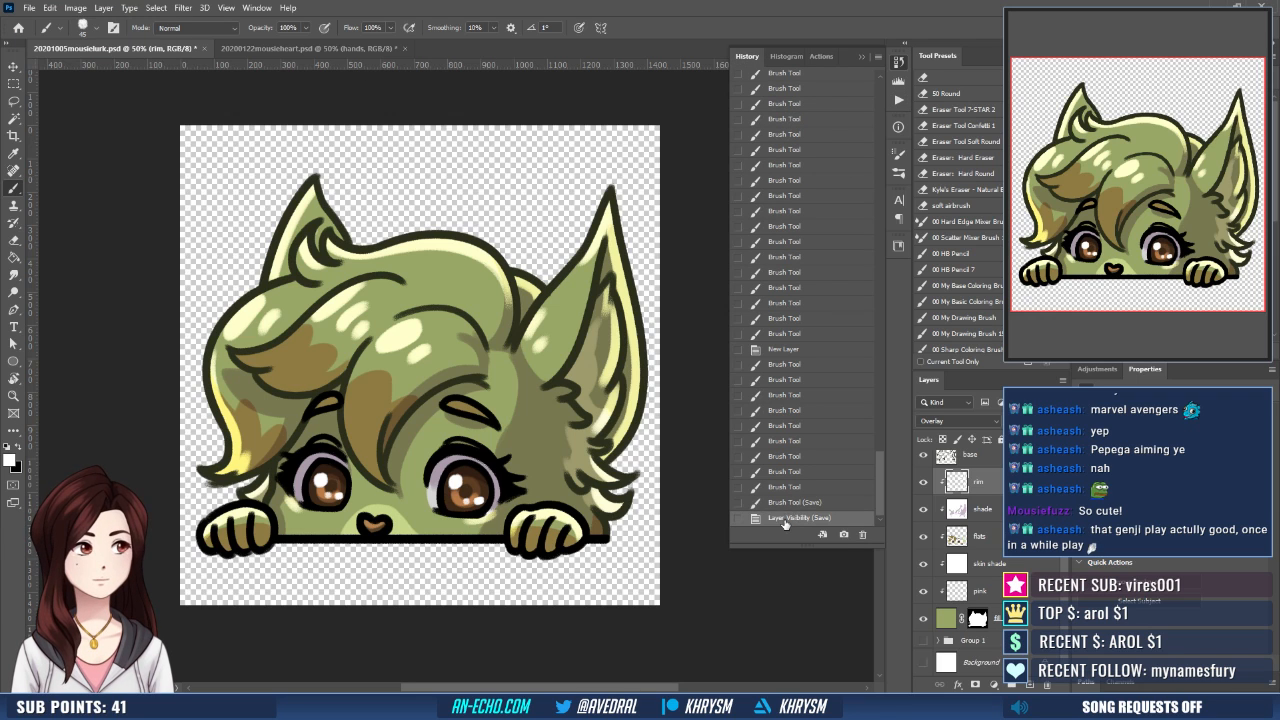
- Create a new document from the Emote 112 px preset and place the 20201005mousielurk image in it
click(29, 8)
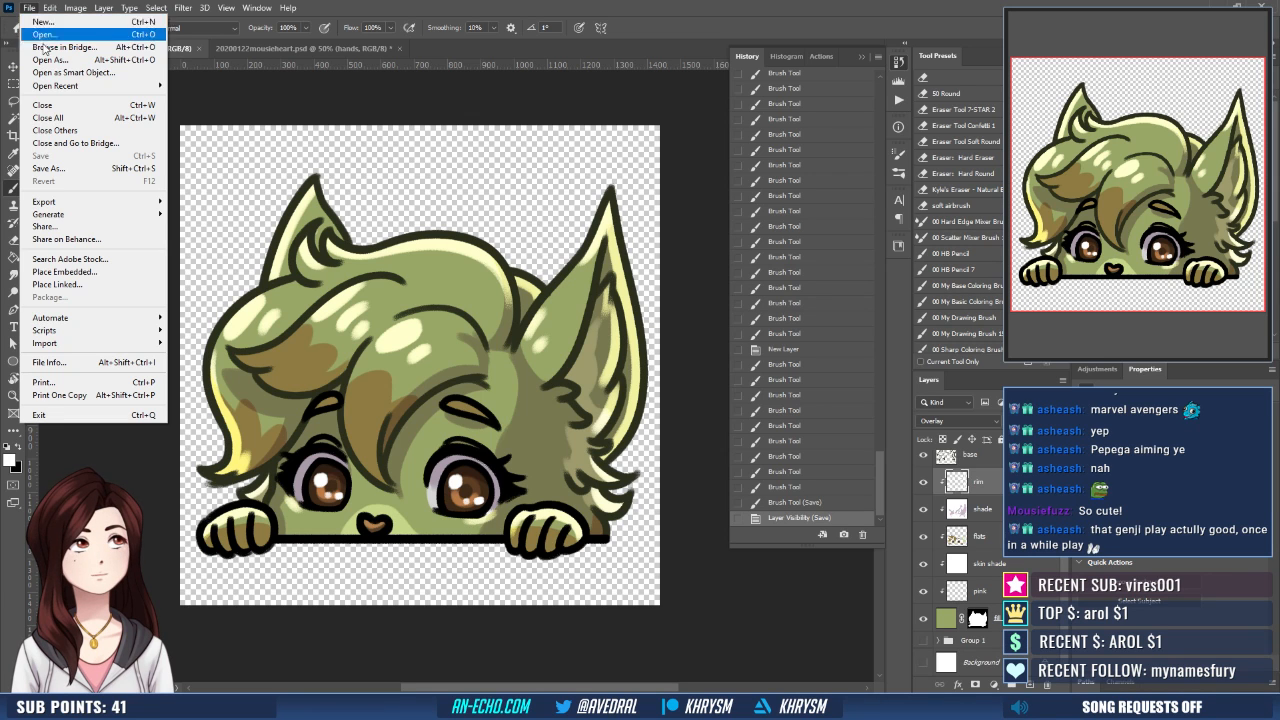
click(42, 21)
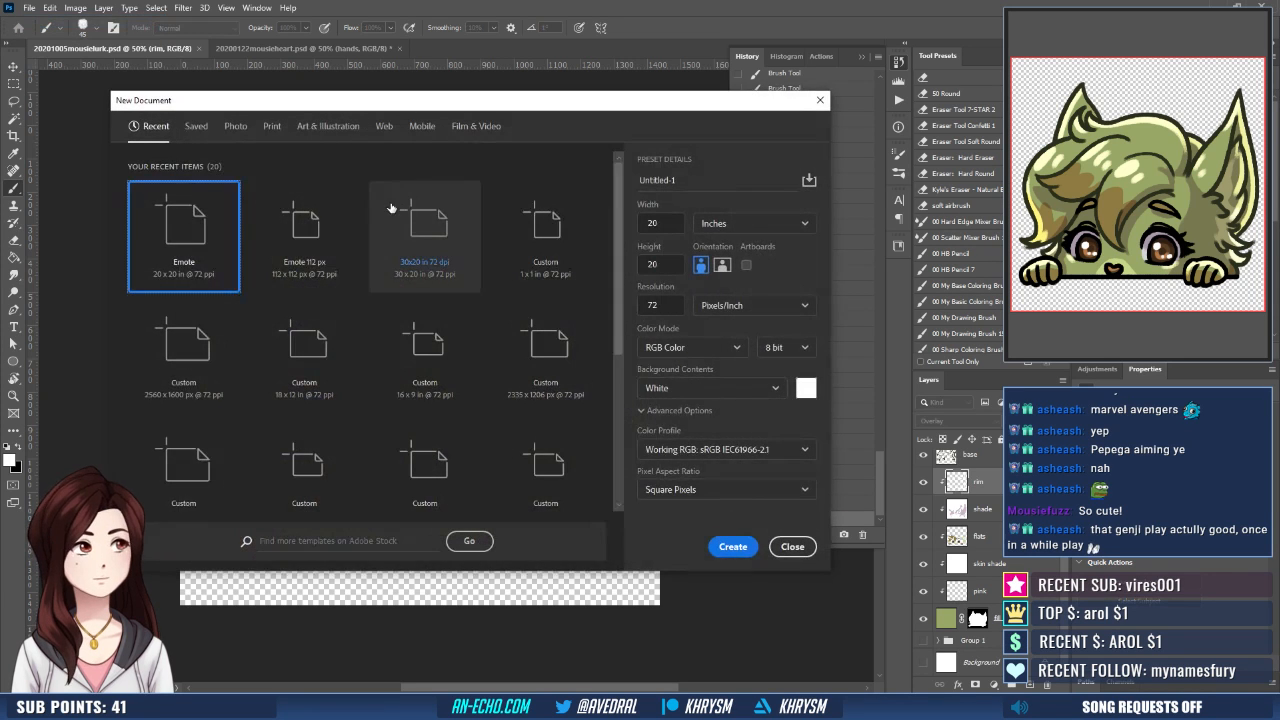
double_click(334, 226)
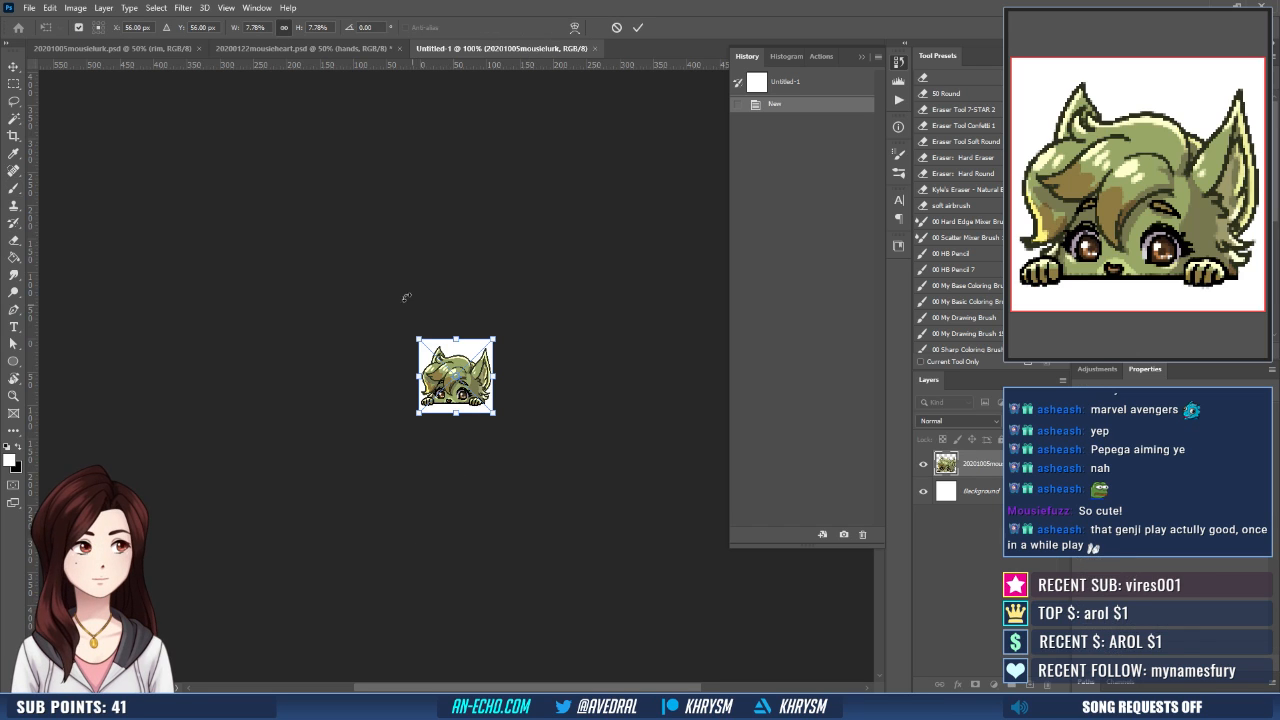
- Scale the placed emote proportionally to 8.5% and commit the placement
drag(265, 27, 58, 11)
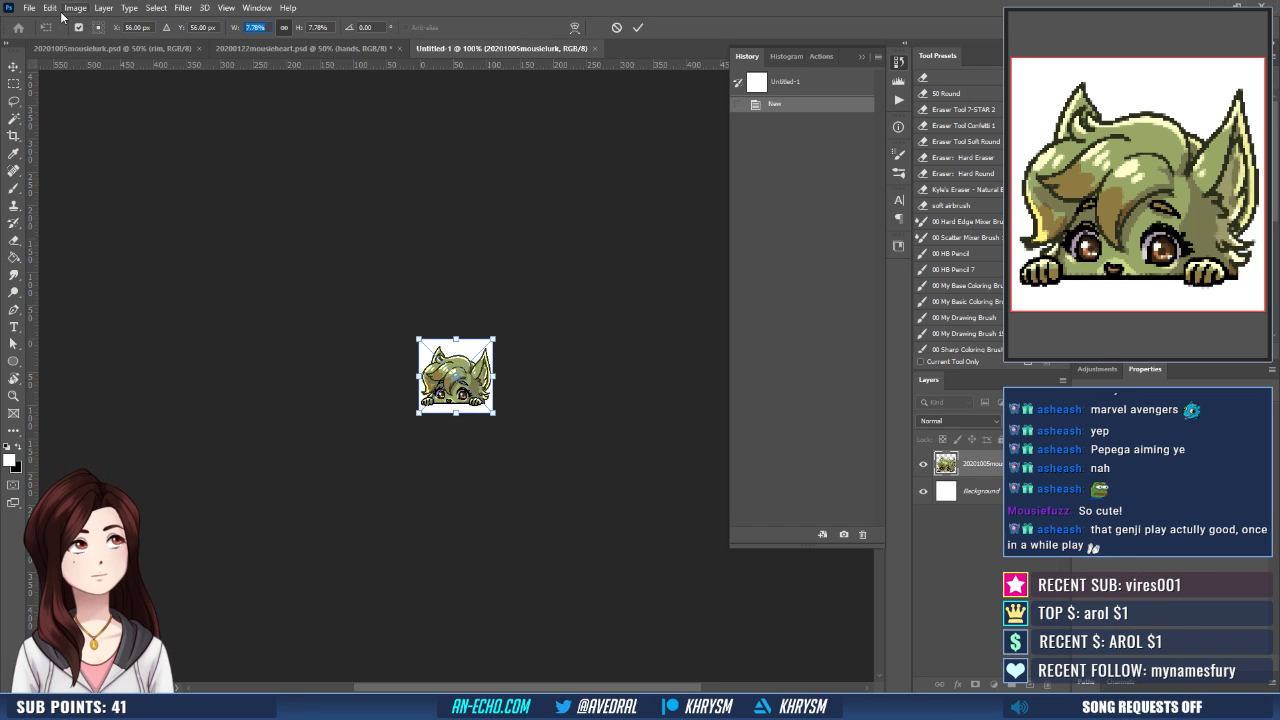
text(9)
key(Return)
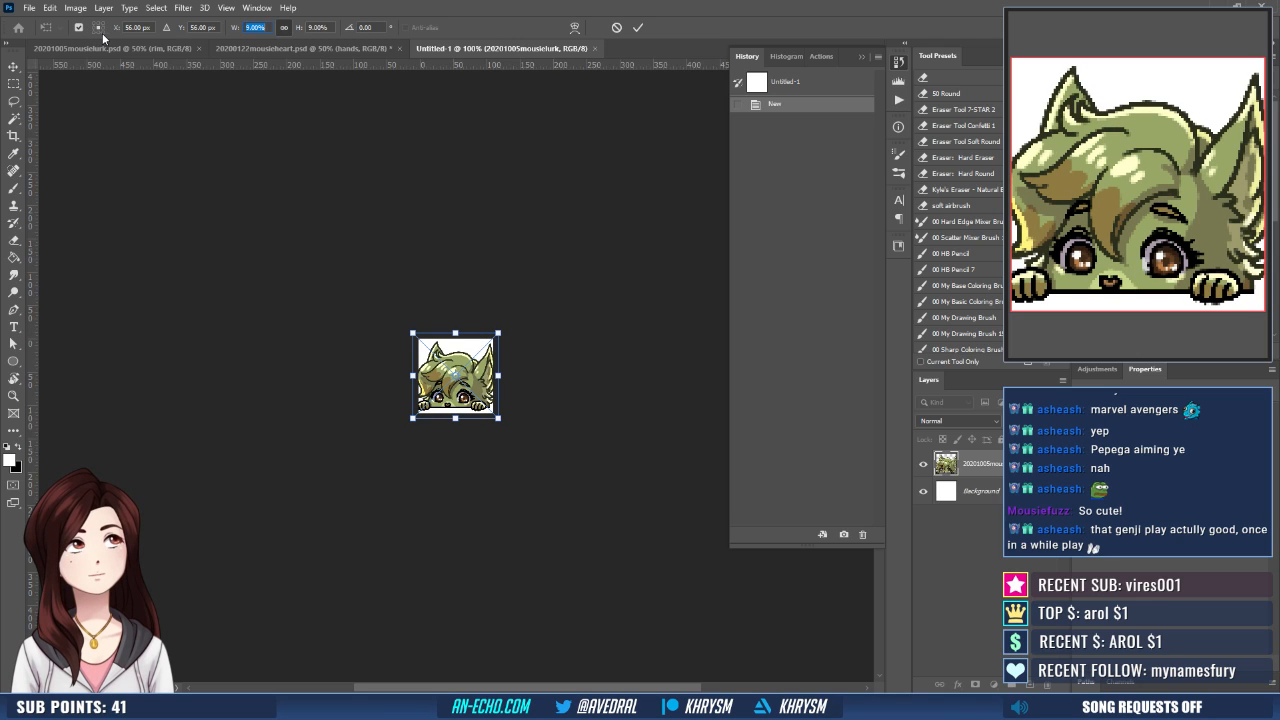
text(8)
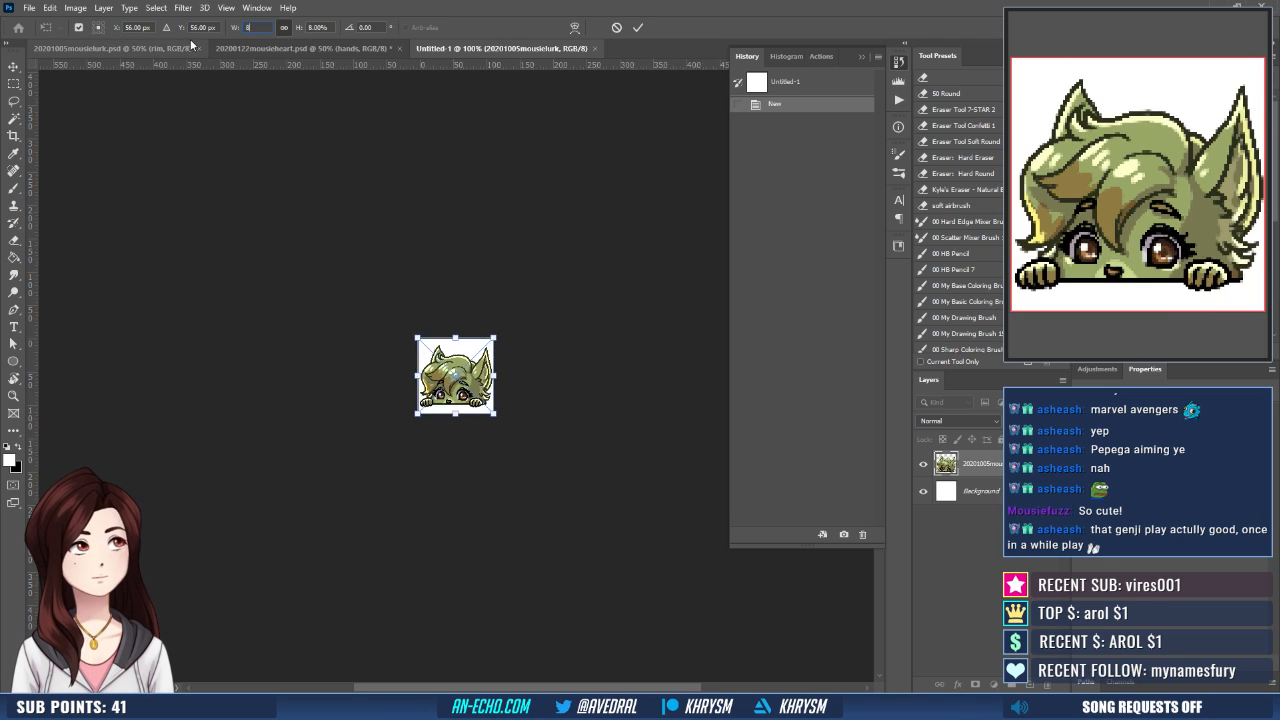
text(.5)
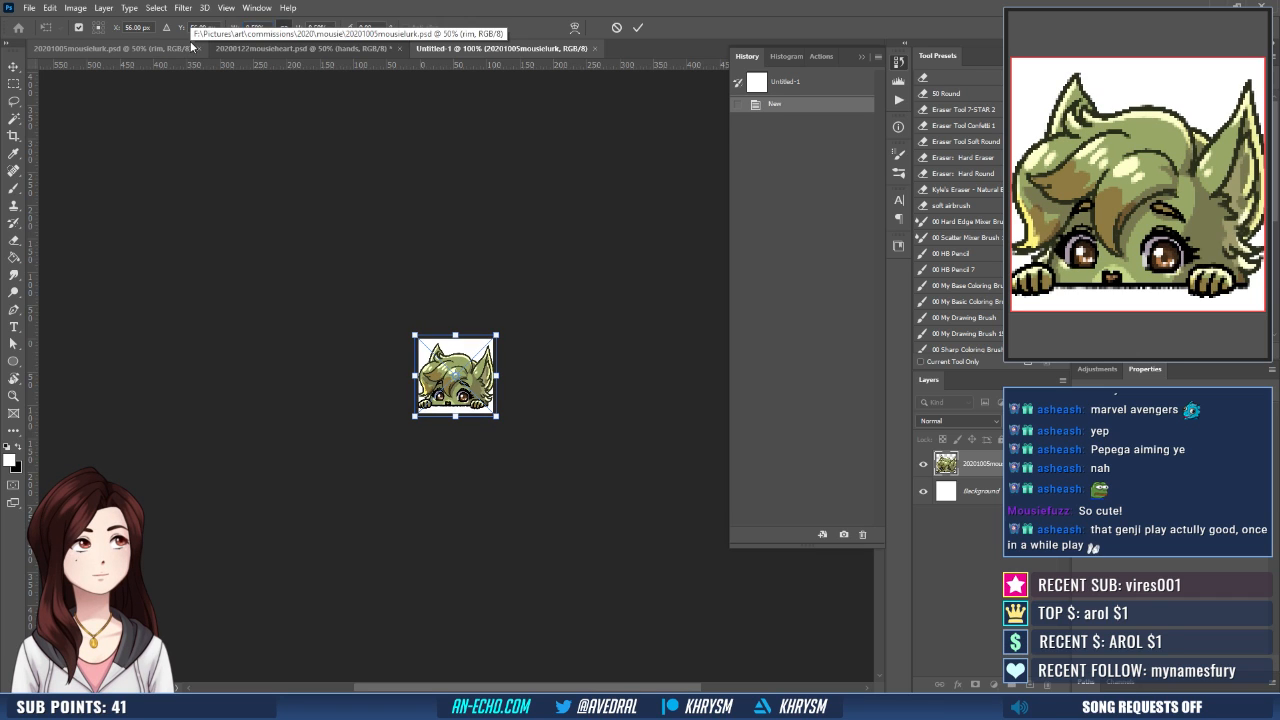
key(Return)
- Delete the white Background layer and align the emote with the bottom edge of the canvas
drag(981, 491, 1047, 685)
key(v)
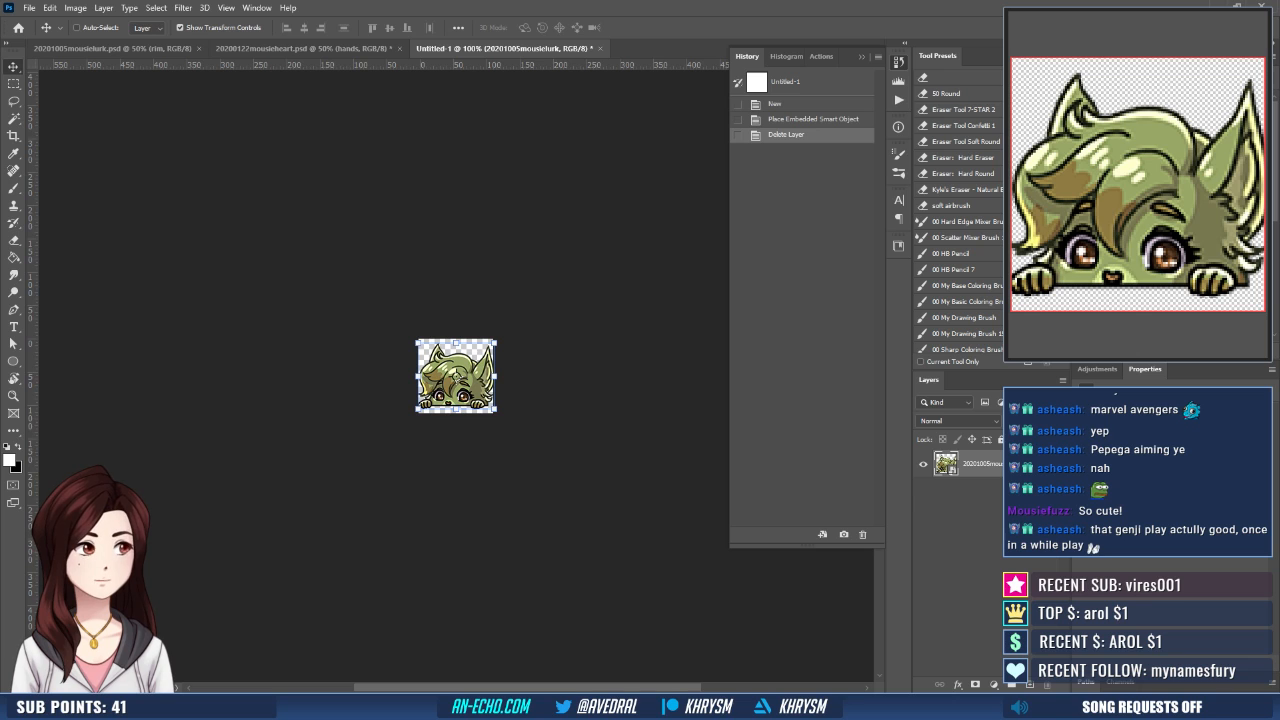
scroll(456, 376, up, 4)
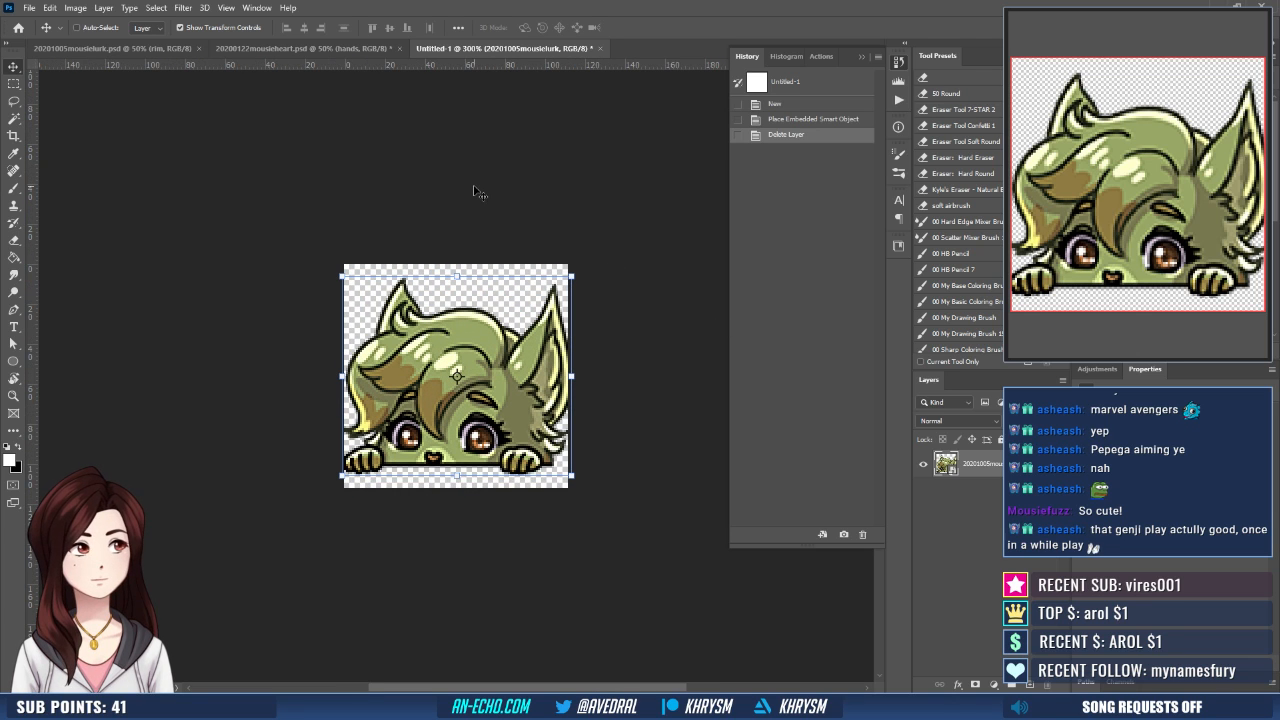
key(ctrl+a)
click(406, 27)
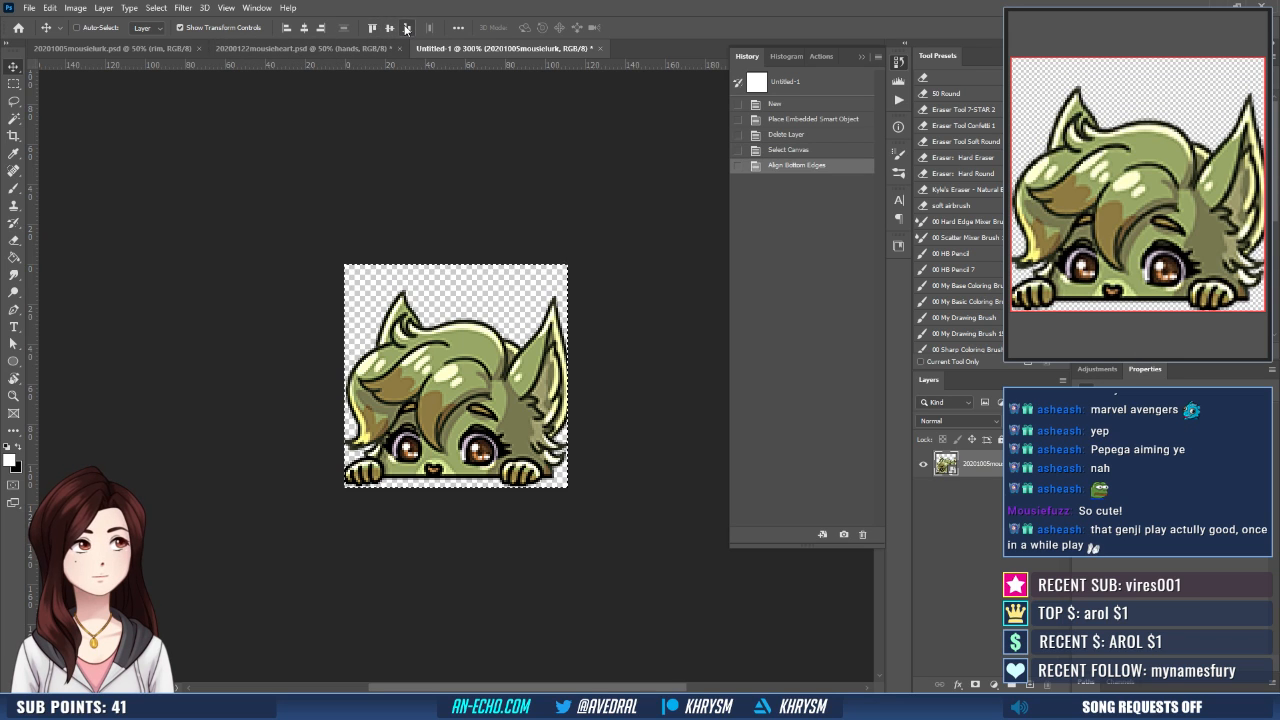
key(ctrl+d)
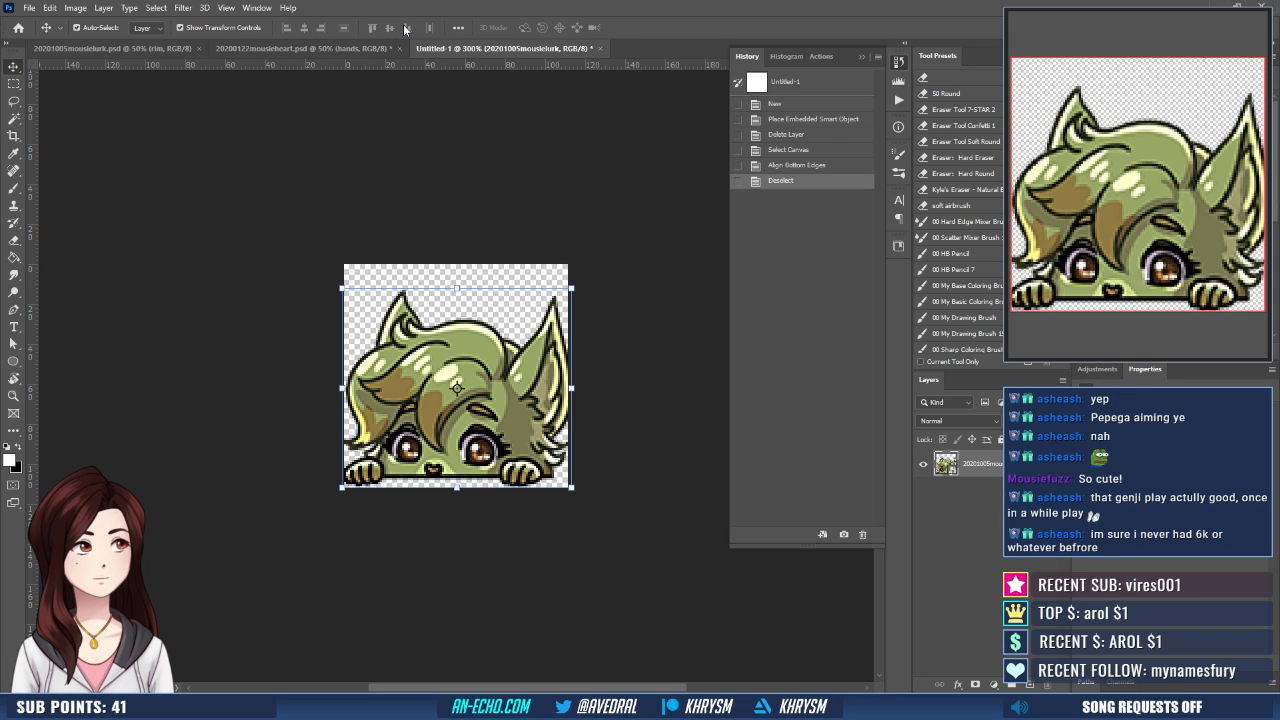
- Duplicate the emote layer three times
key(ctrl+j)
key(ctrl+j)
key(ctrl+j)
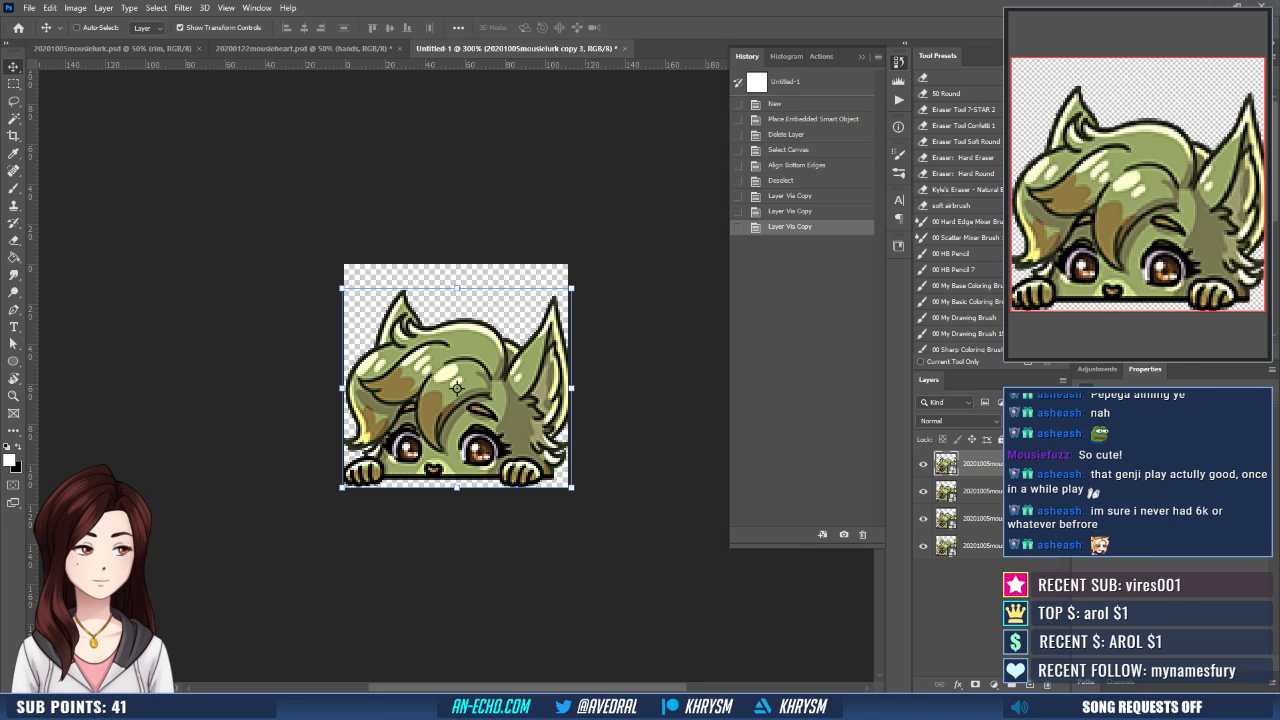
- Start saving the emote document as a layered Photoshop file named mousieLurk-112
key(ctrl+shift+s)
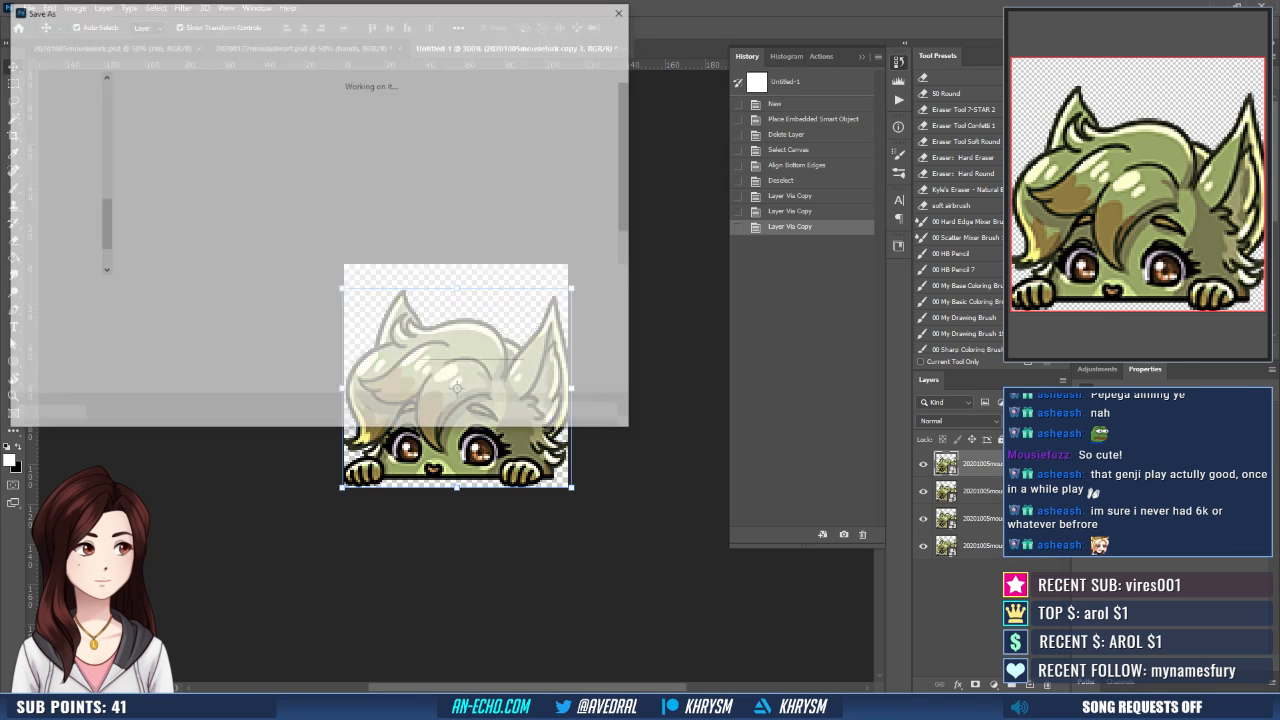
text(mousi)
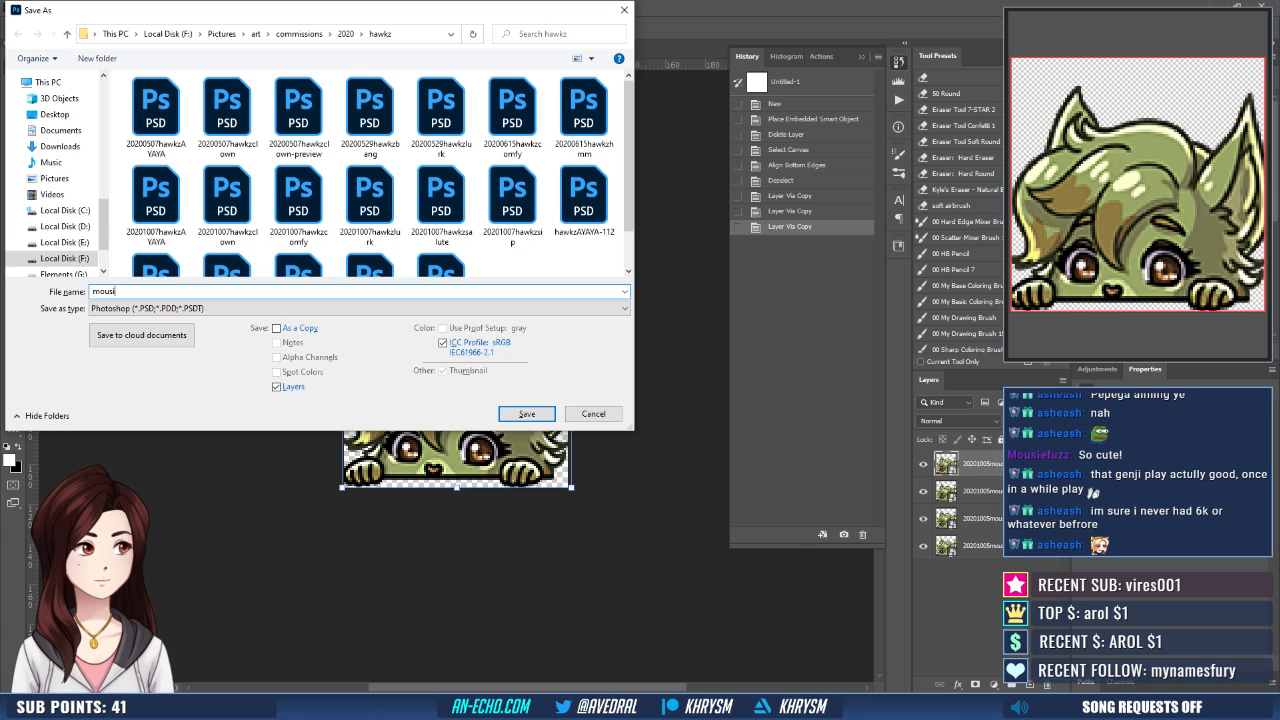
text(eLurk-01)
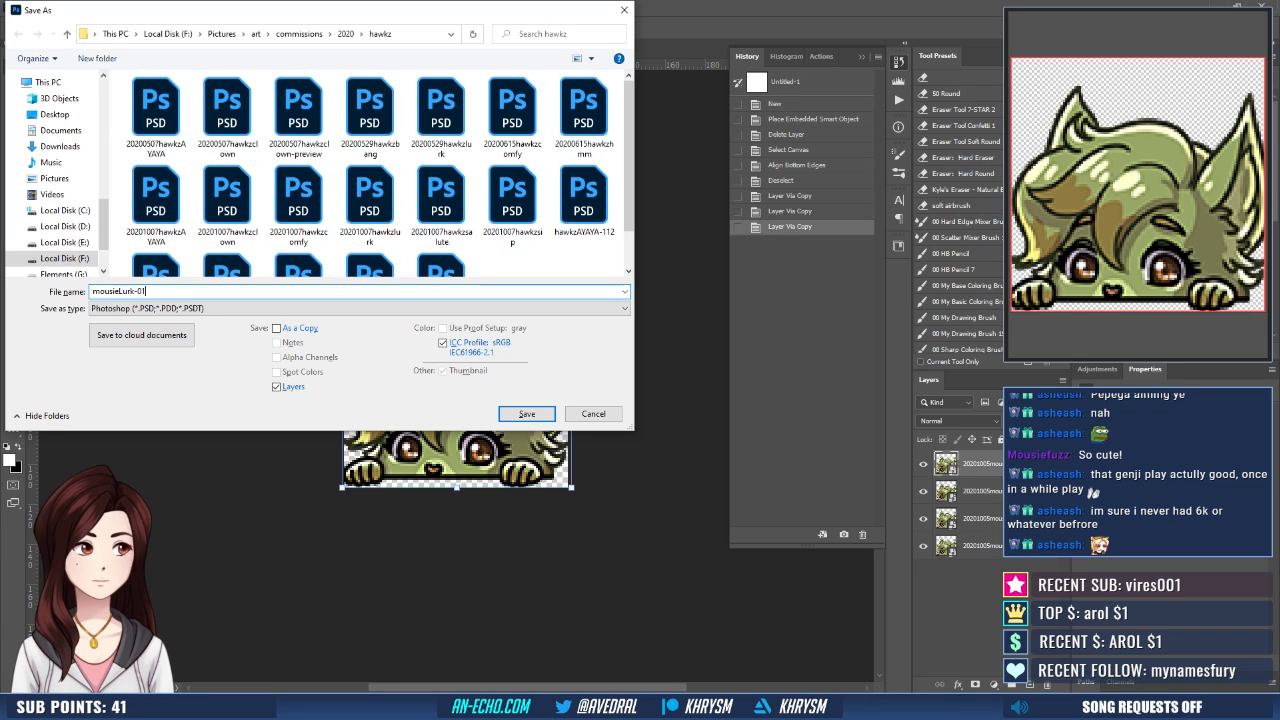
key(BackSpace)
key(BackSpace)
text(112)
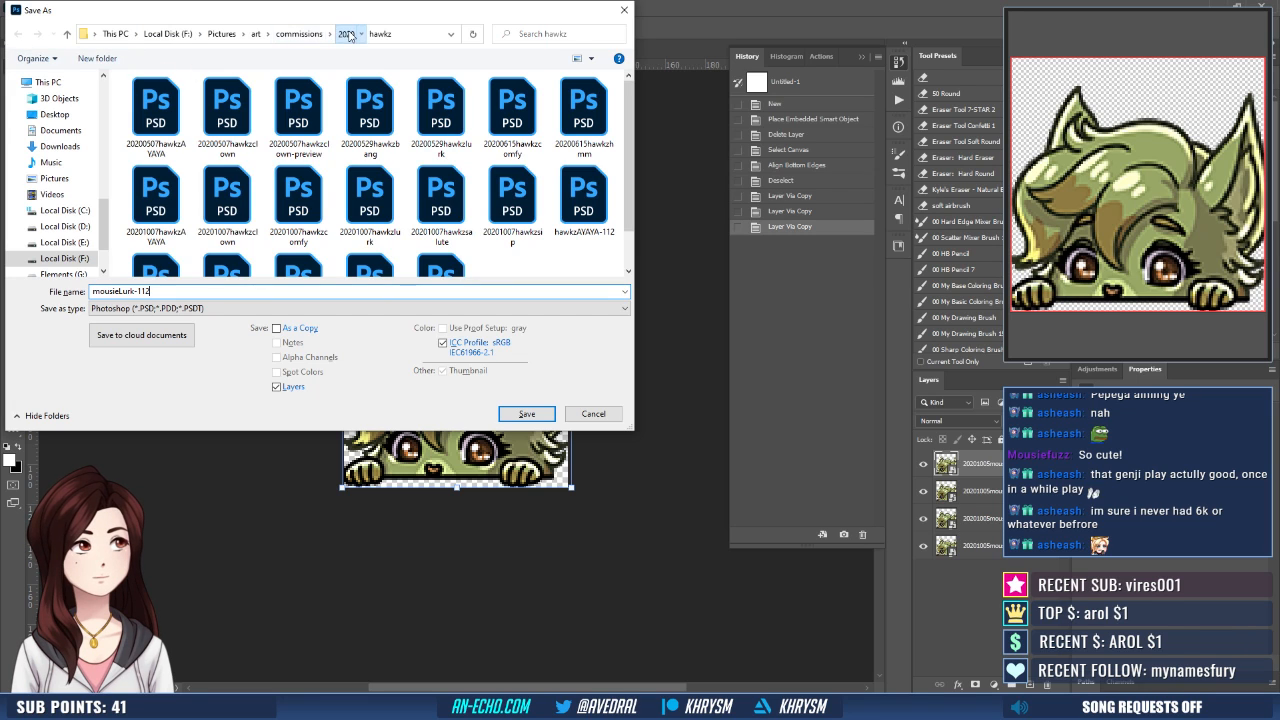
- Choose the mousie folder under commissions 2020 as the destination and save the document there
click(345, 33)
scroll(422, 177, down, 1)
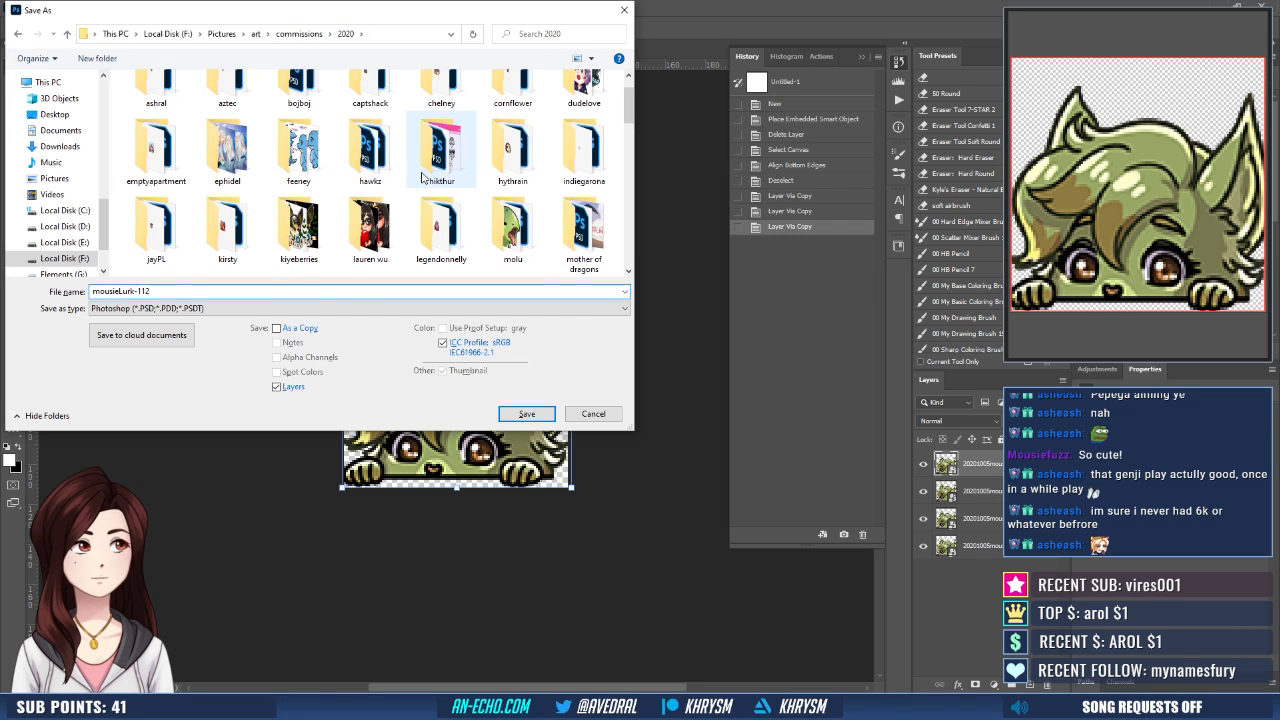
scroll(480, 230, down, 2)
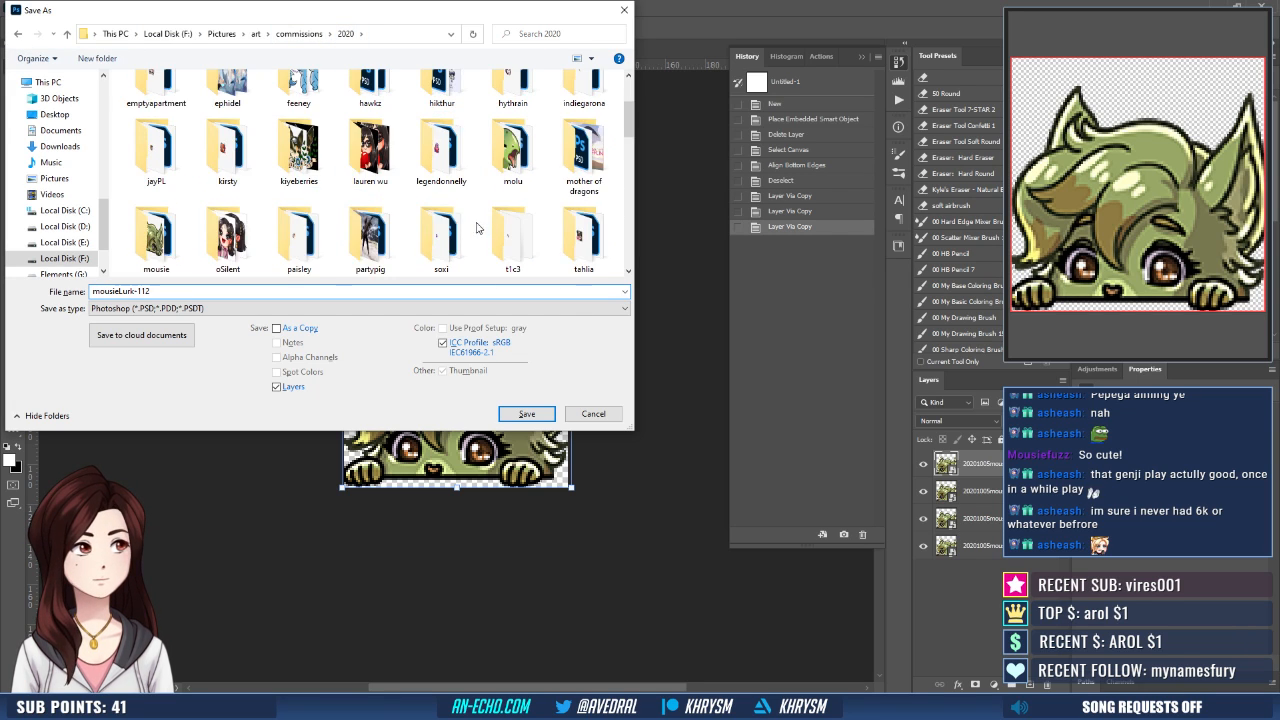
double_click(155, 238)
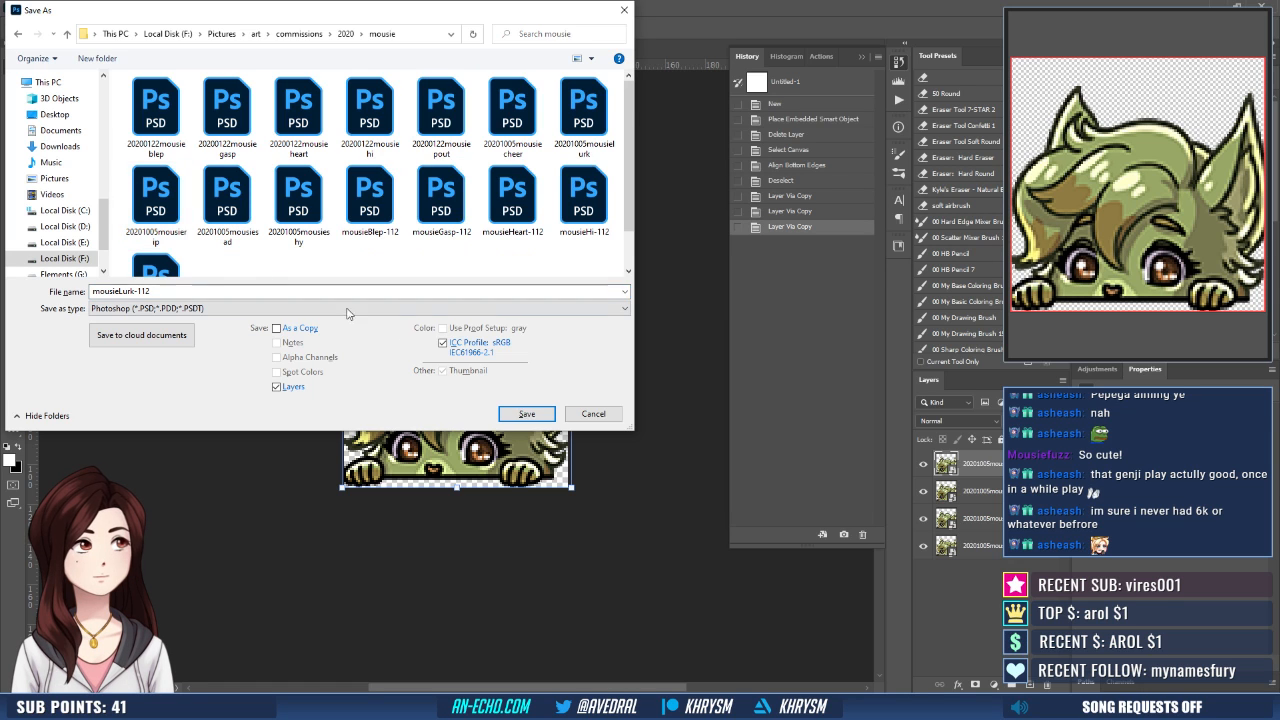
click(527, 413)
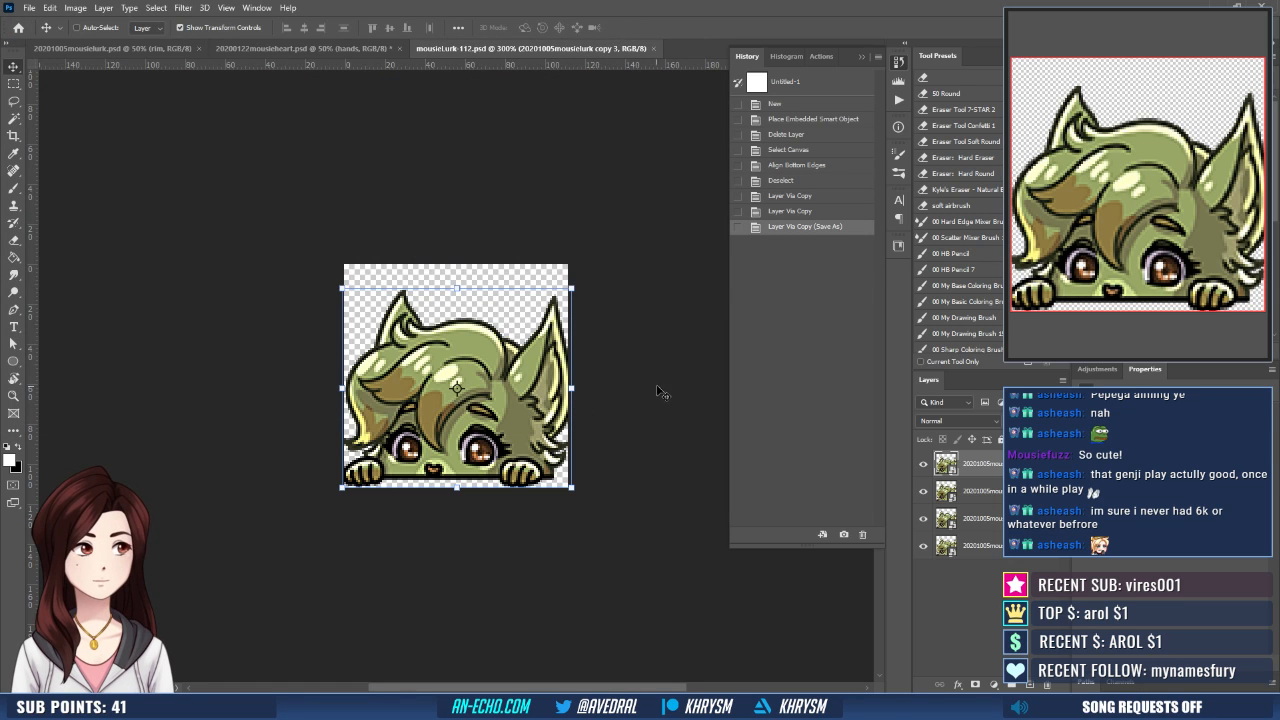
- Export the full-size emote as a PNG named mousieLurk-112 in the mousie folder
key(ctrl)
key(ctrl+shift+apostrophe)
key(Return)
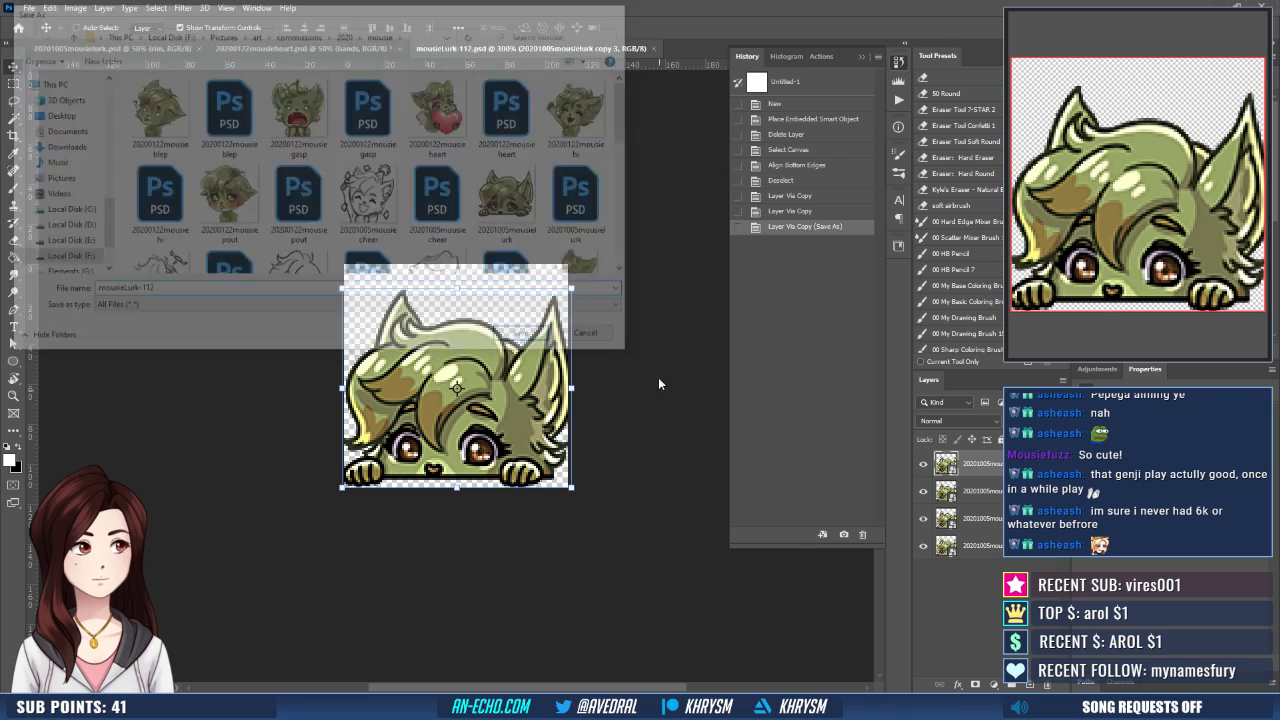
- Try running the Emote - Small action on the unmerged emote layers and start undoing it
click(898, 101)
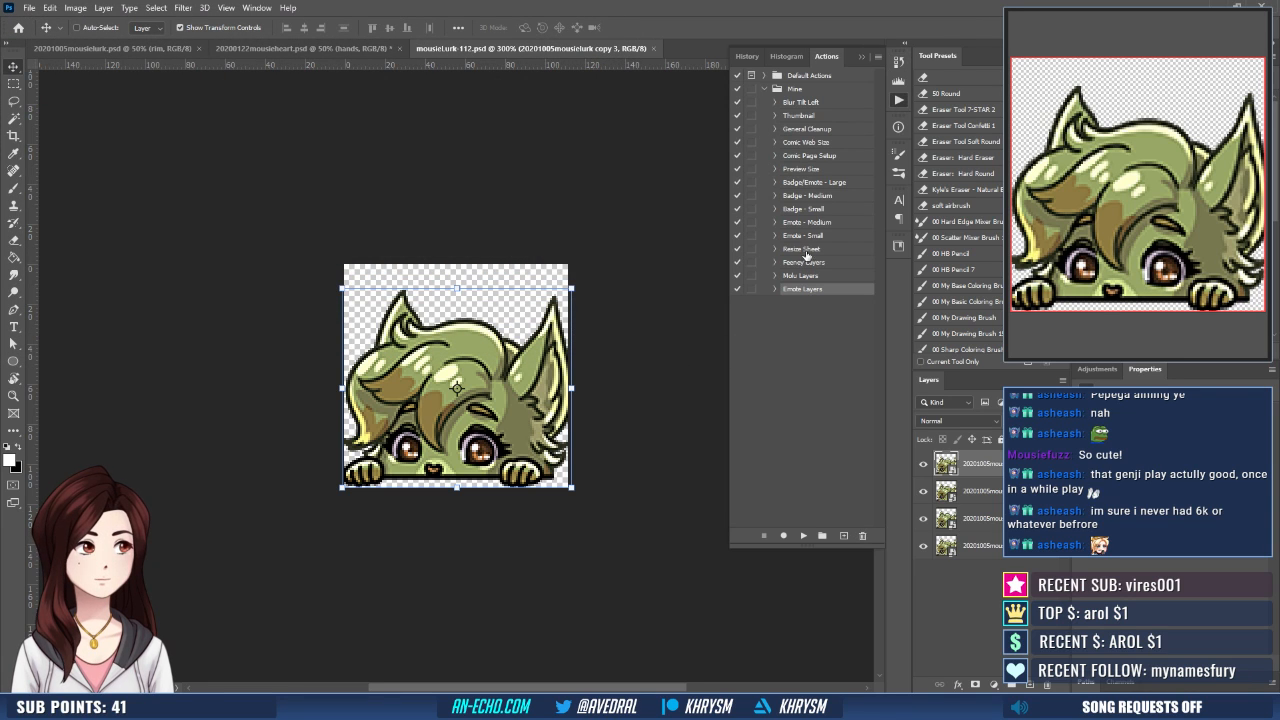
click(808, 237)
click(804, 535)
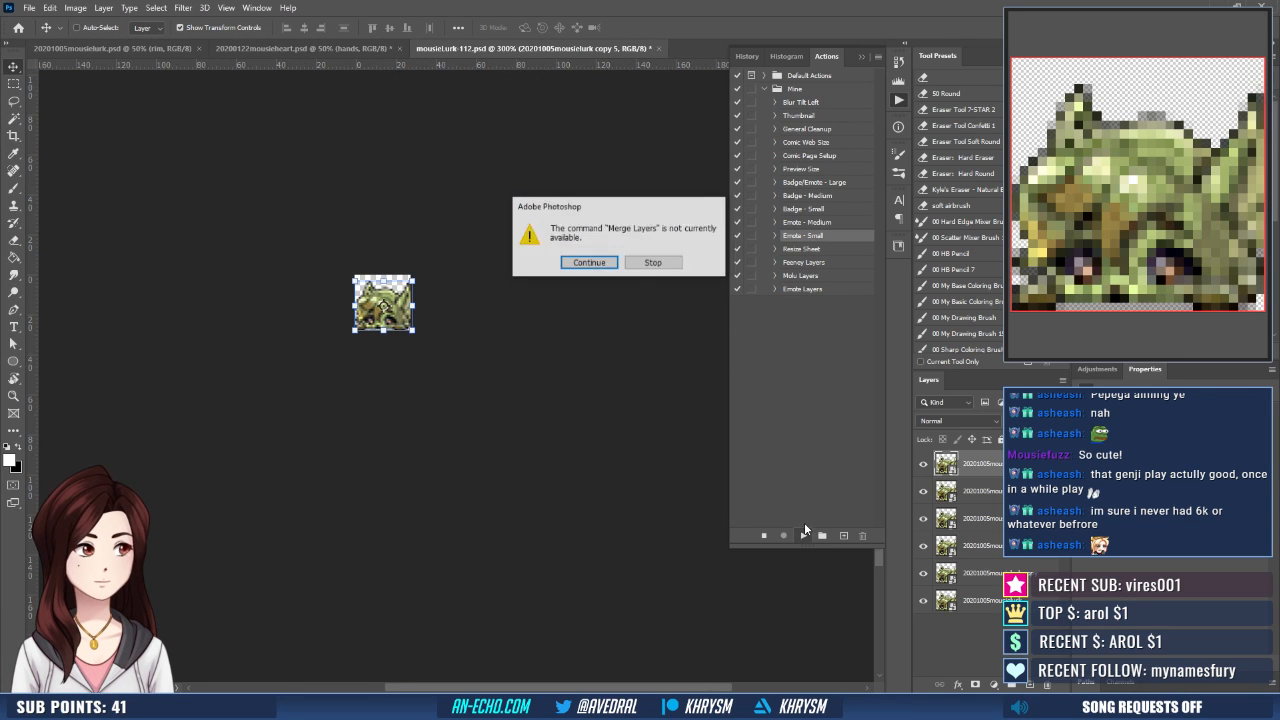
key(Return)
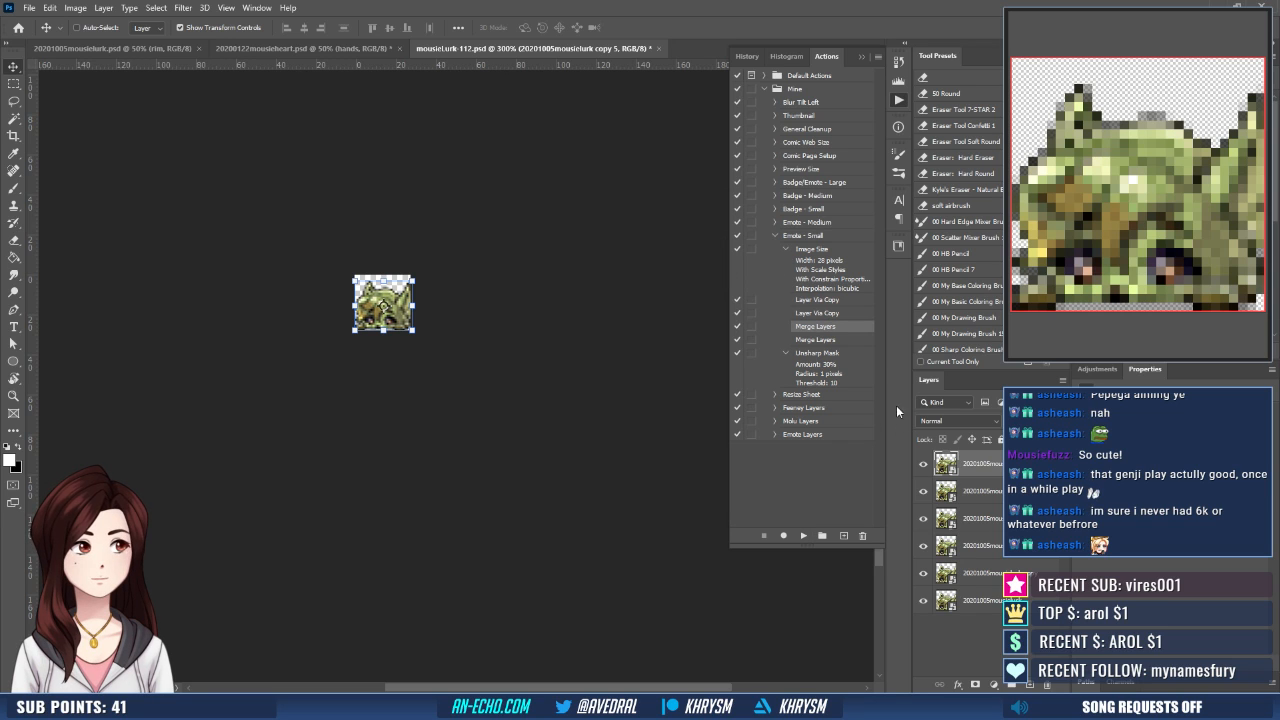
key(ctrl+z)
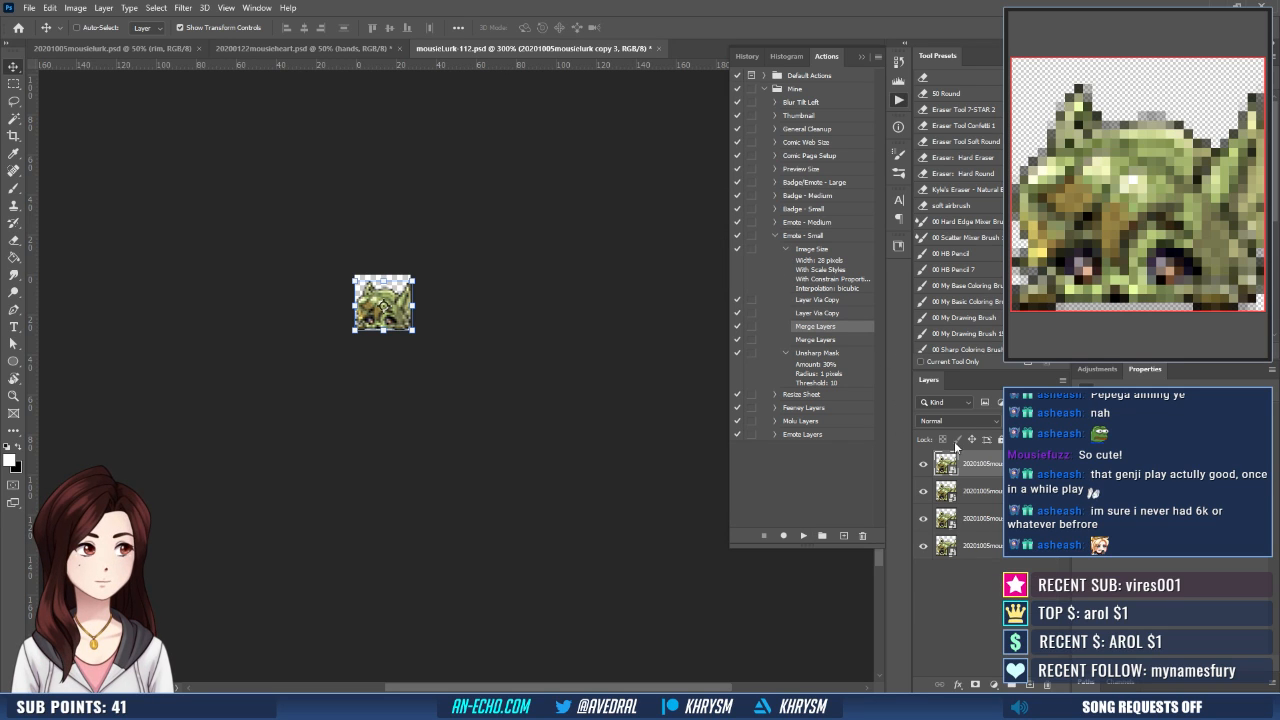
- Undo the remaining image resize and merge the top three emote copies into one layer
shift+click(1012, 518)
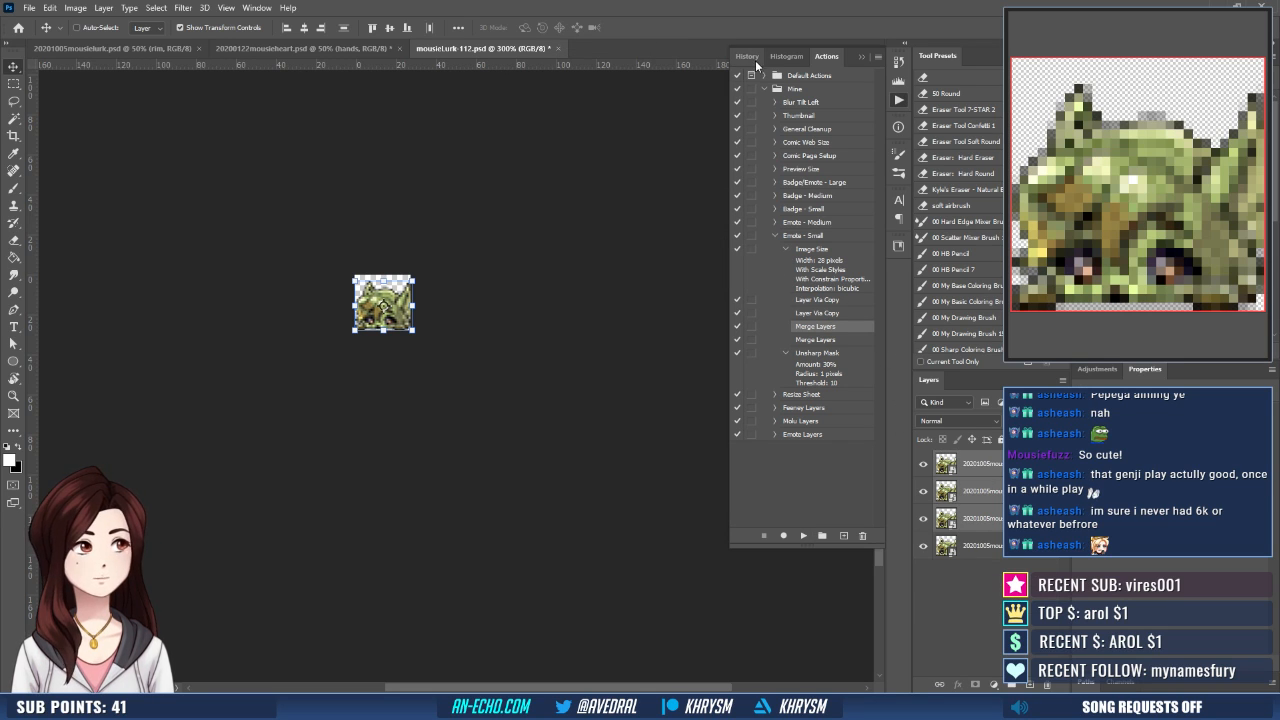
key(ctrl+z)
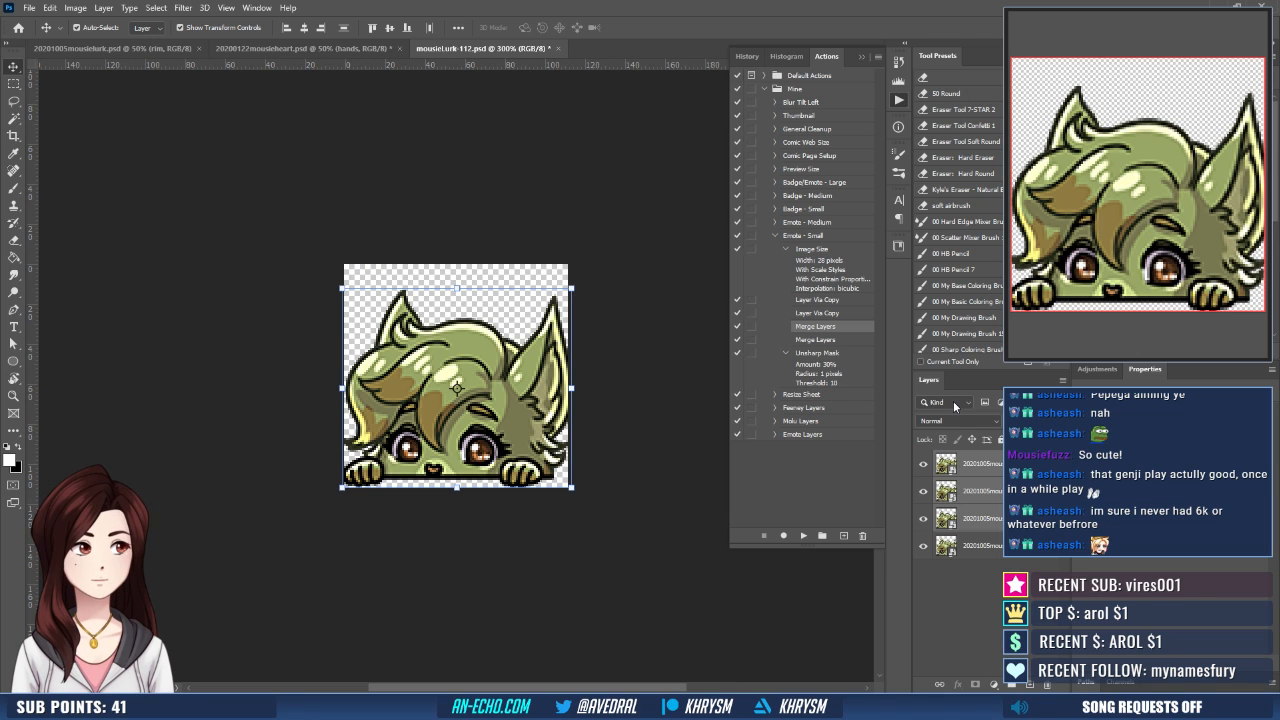
key(ctrl+e)
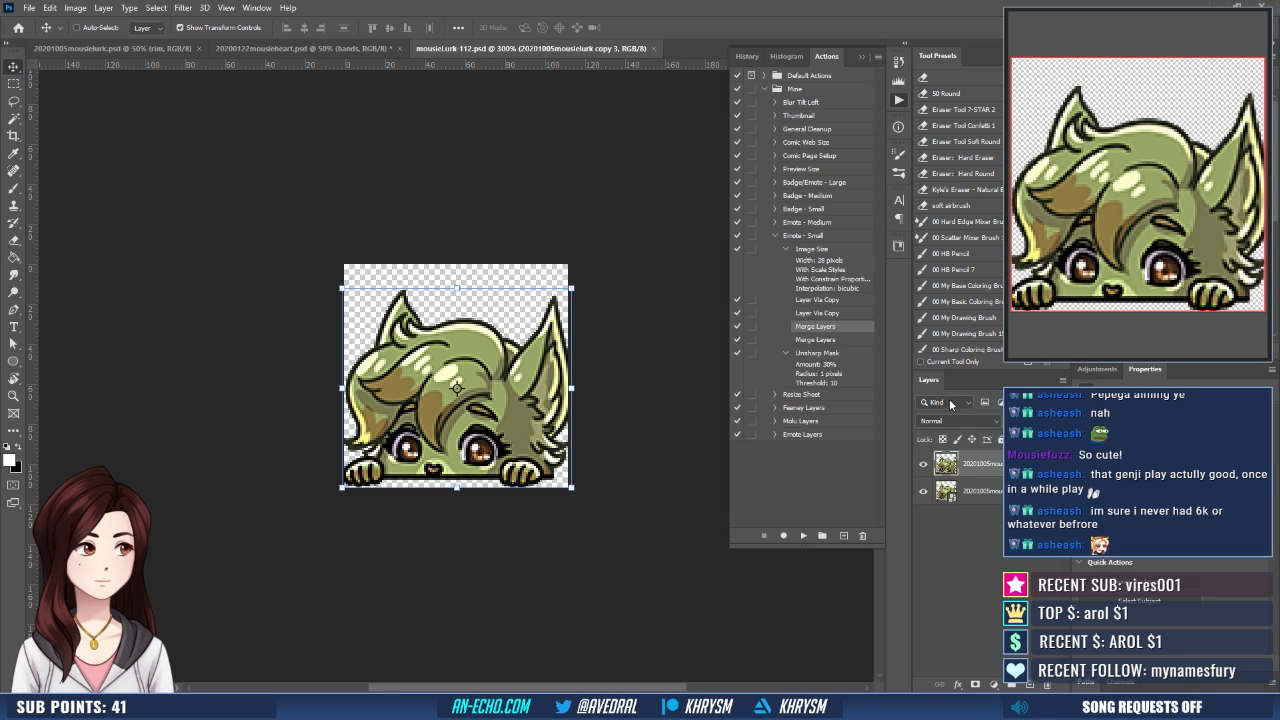
- Run the Emote - Small action on the merged layer and export the result as mousieLurk-28
click(807, 238)
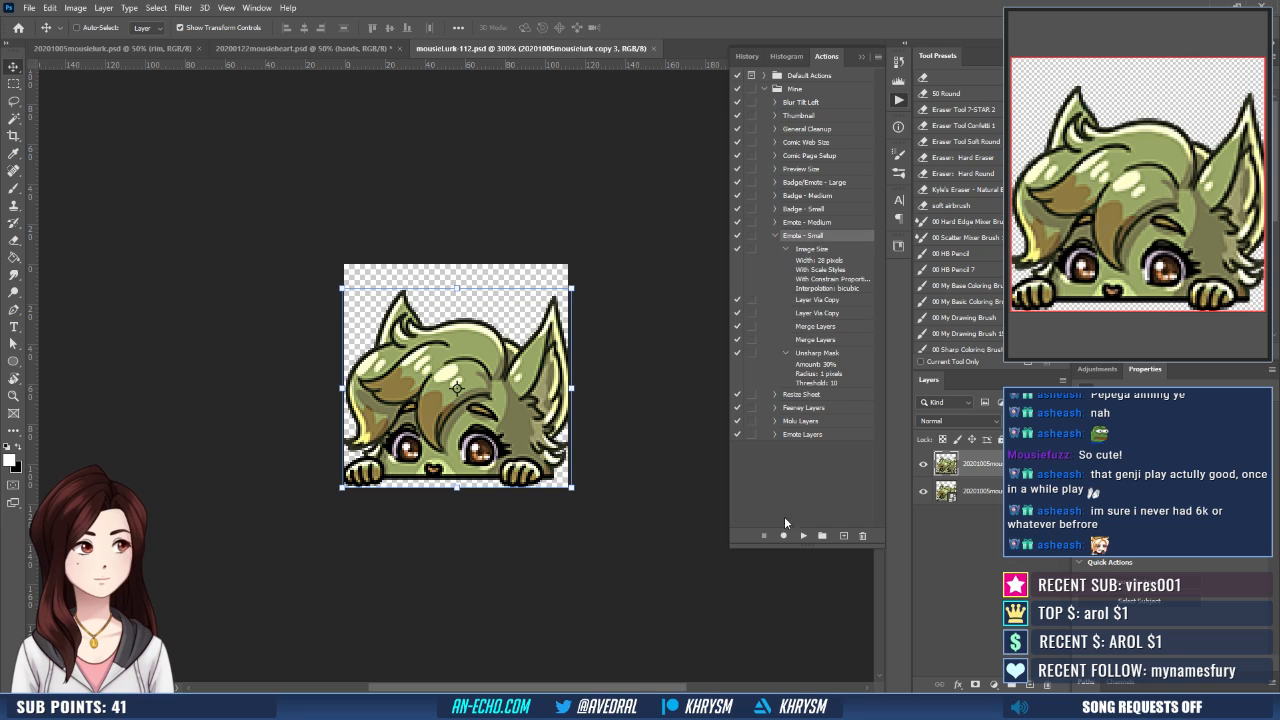
click(804, 535)
key(ctrl+shift+s)
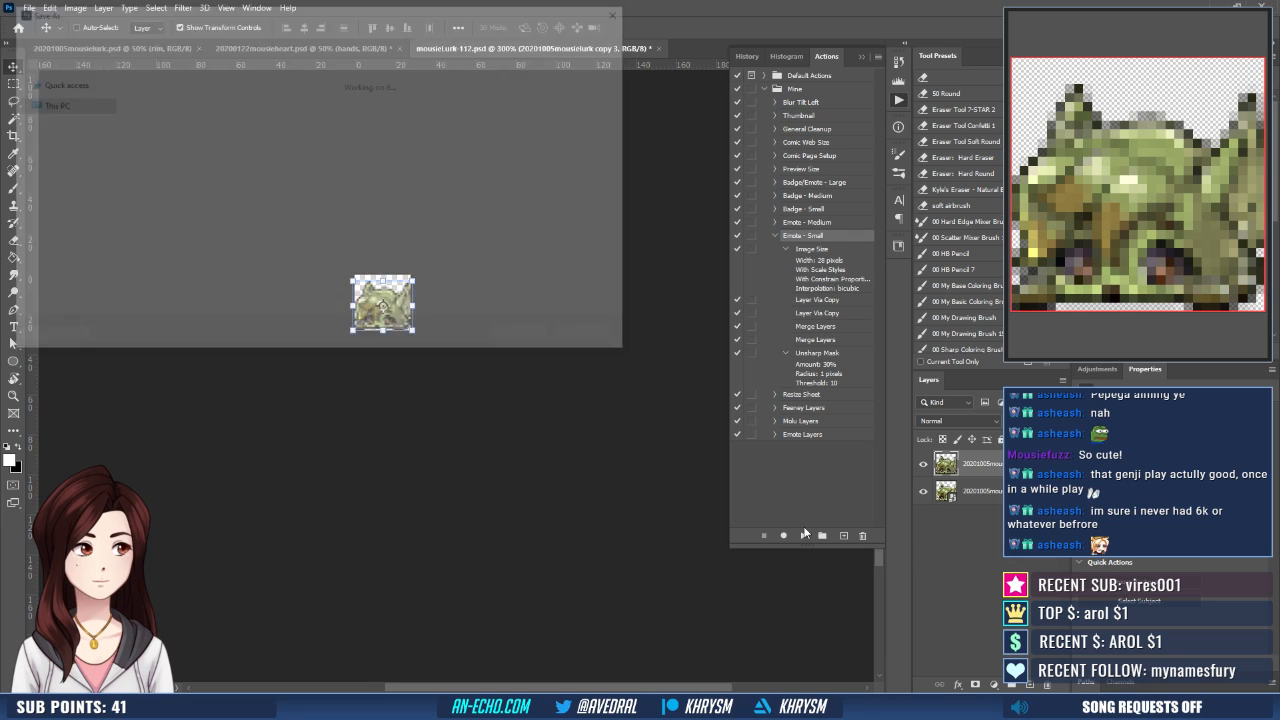
key(BackSpace)
key(BackSpace)
key(BackSpace)
text(28)
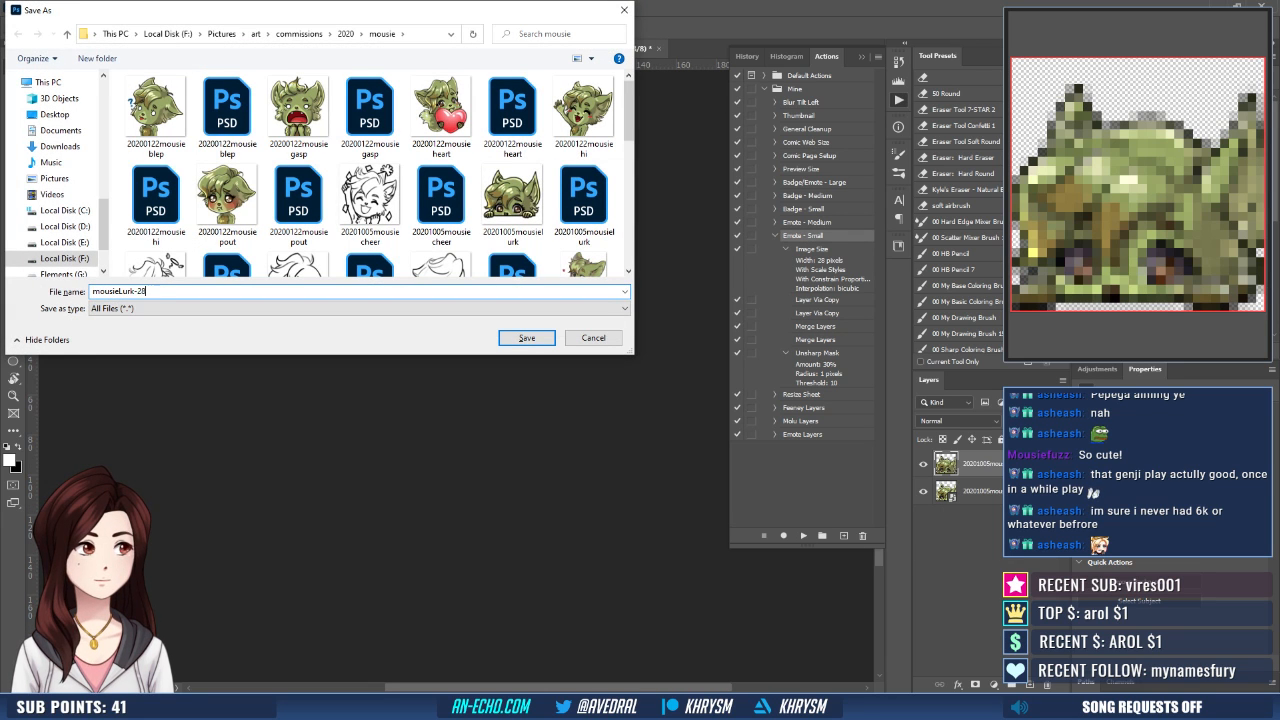
key(Return)
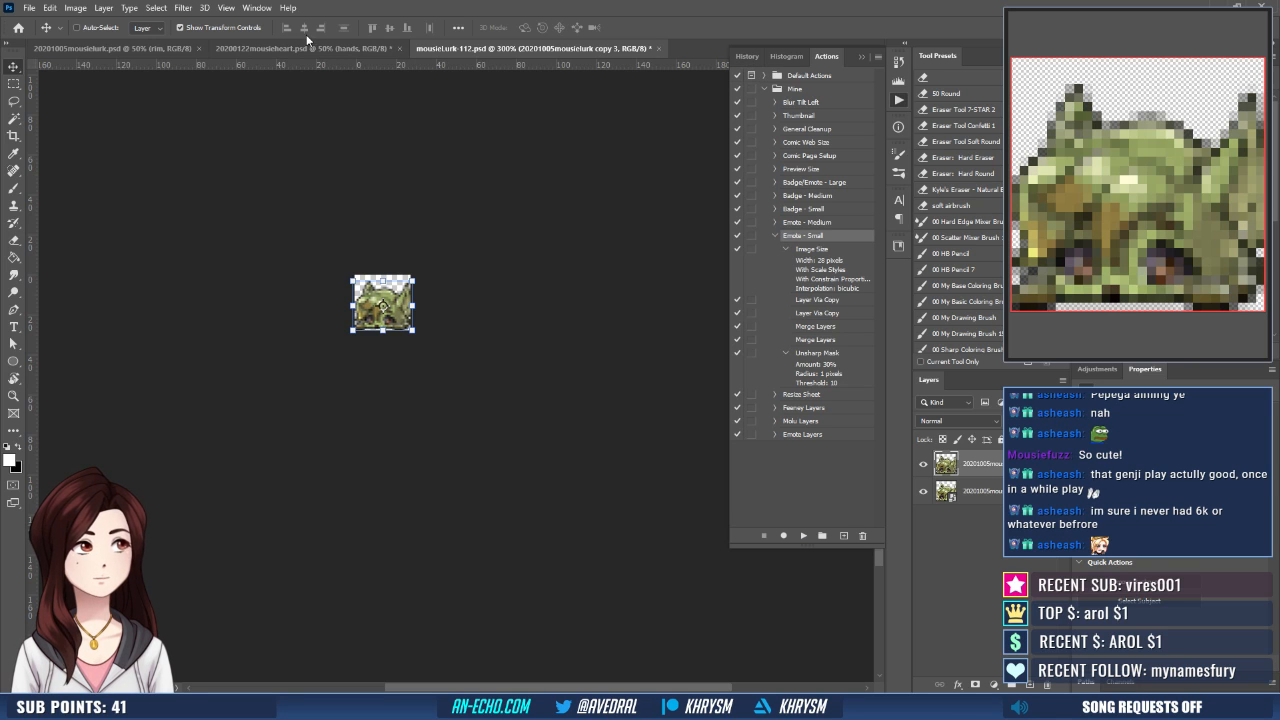
- Step back in the history to the state before the Unsharp Mask
click(186, 9)
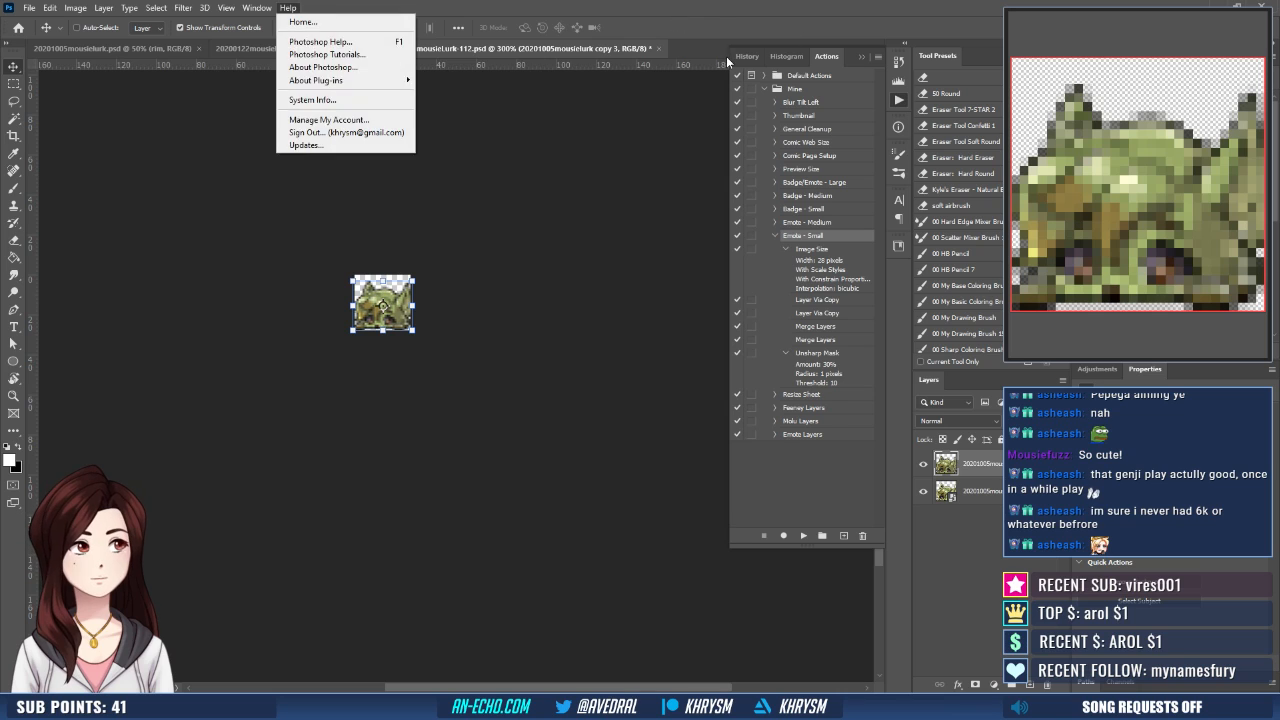
click(726, 56)
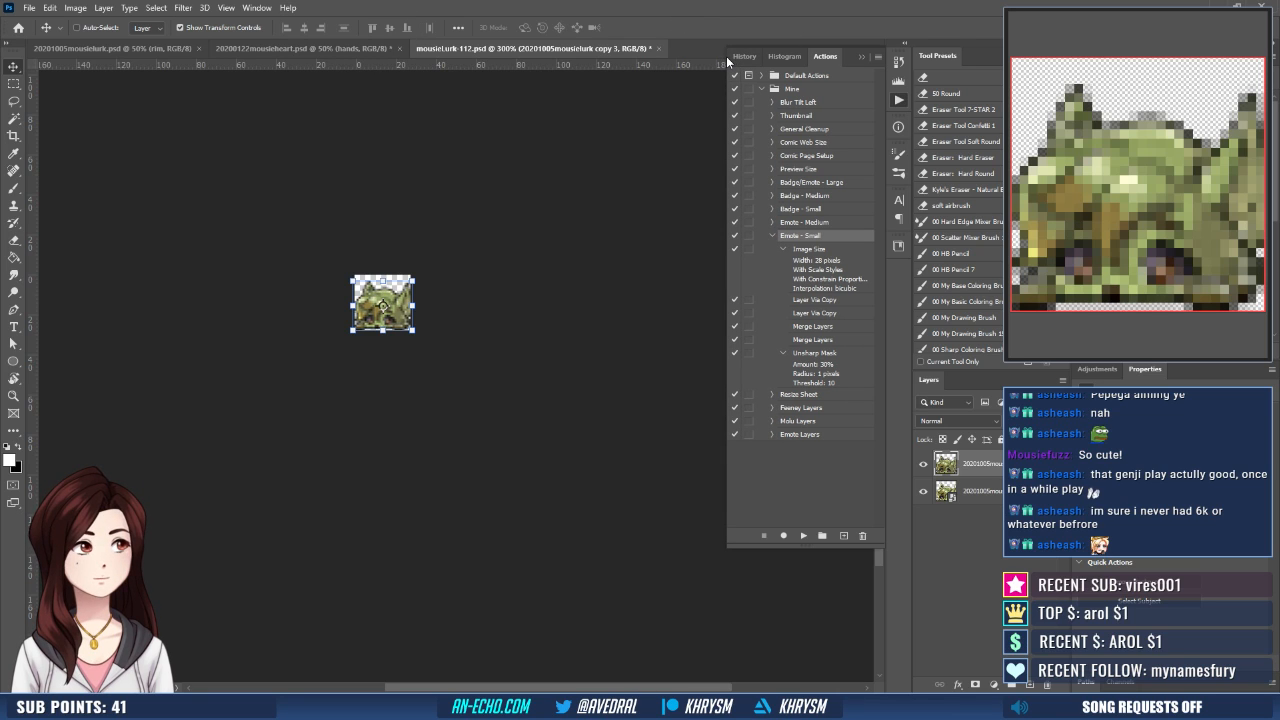
click(742, 56)
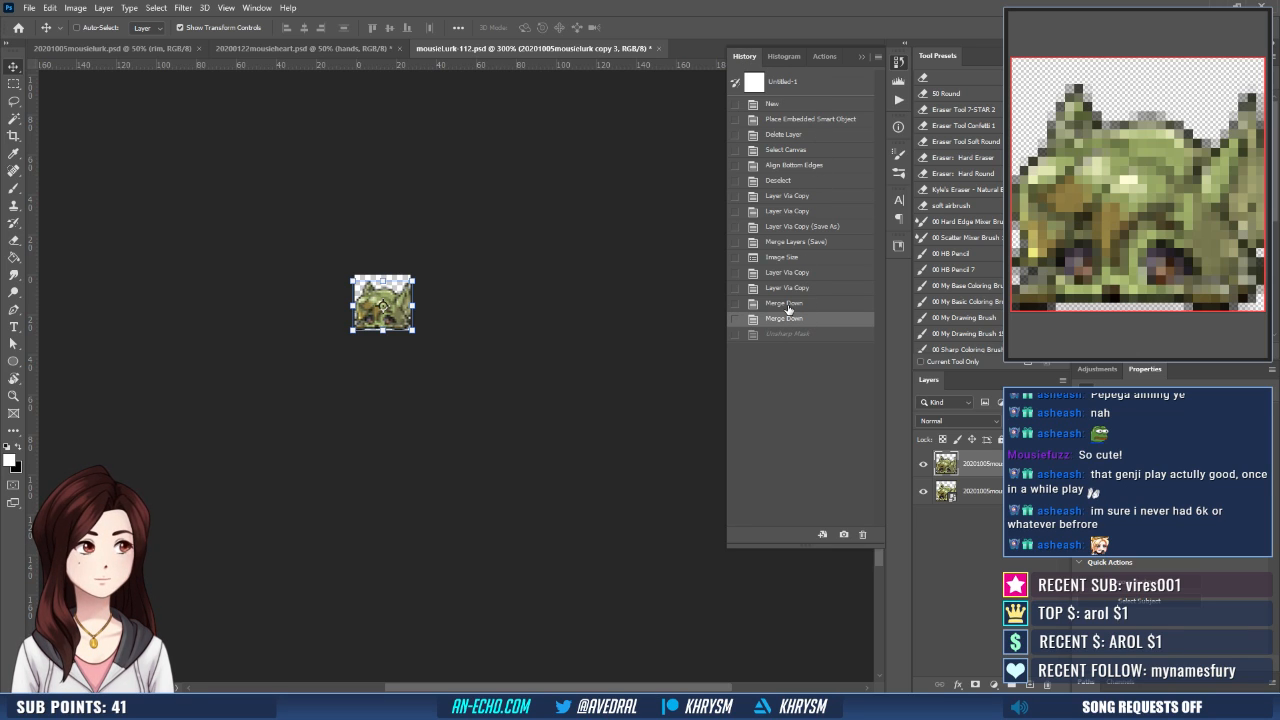
- Apply Smart Sharpen with 50% amount, 1.0 px radius, 10% noise reduction and Lens Blur removal, and compare it with the previous state
click(156, 7)
mouse_move(183, 7)
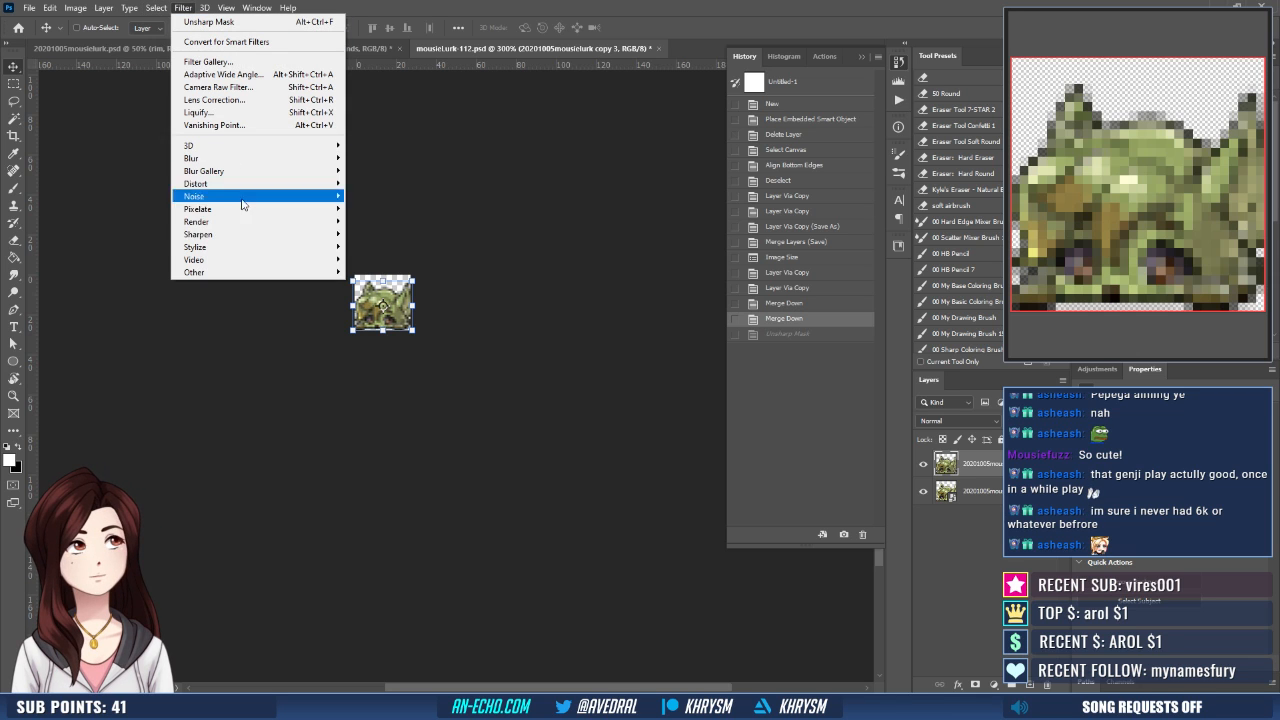
mouse_move(254, 238)
click(385, 286)
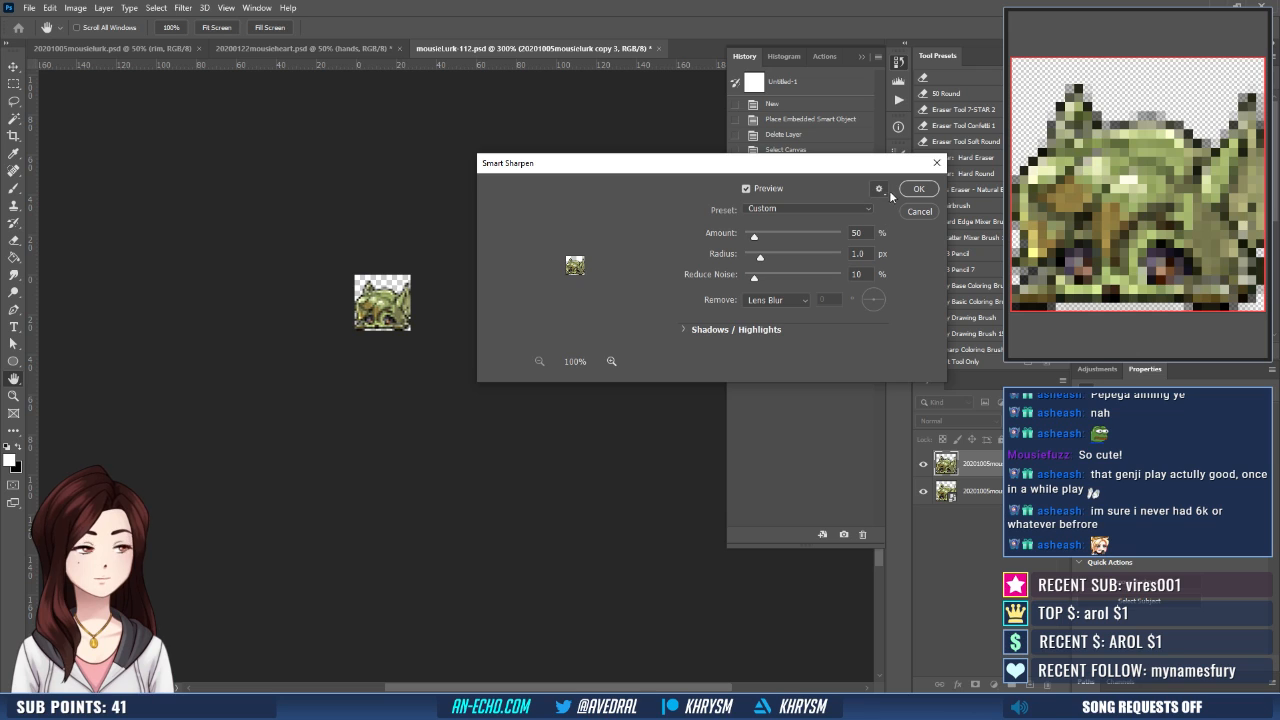
click(912, 190)
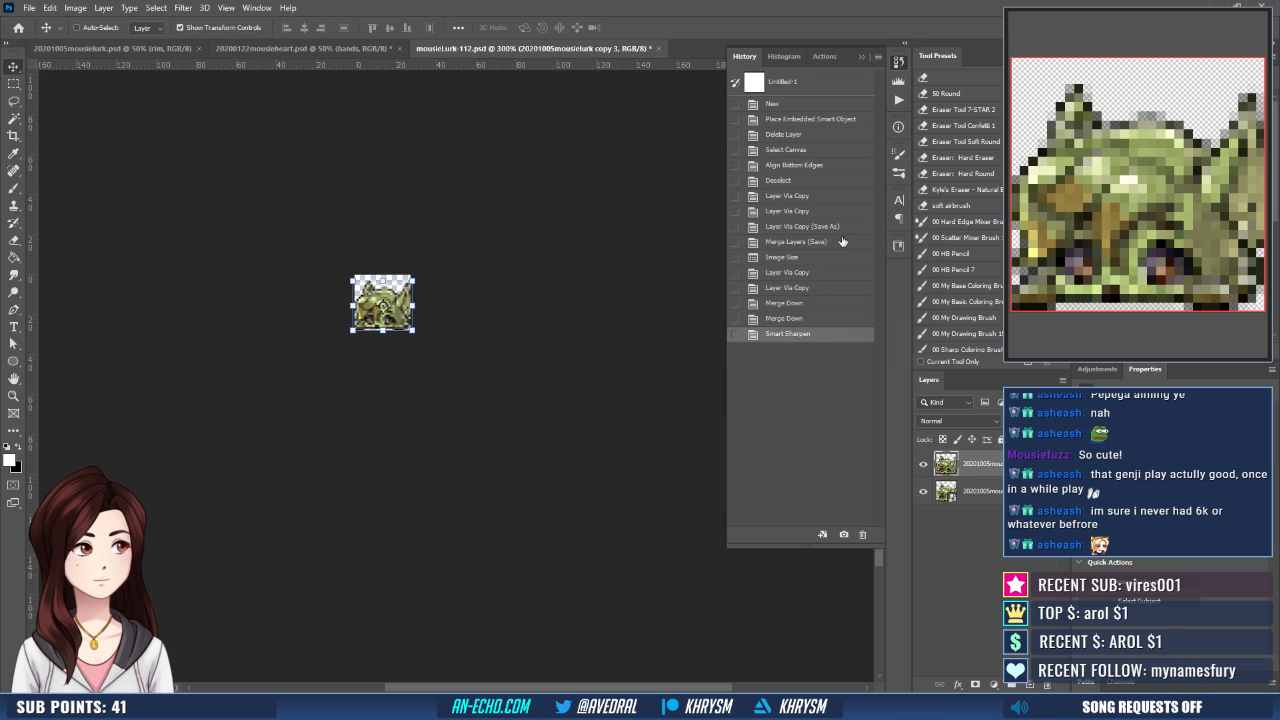
click(792, 318)
click(783, 334)
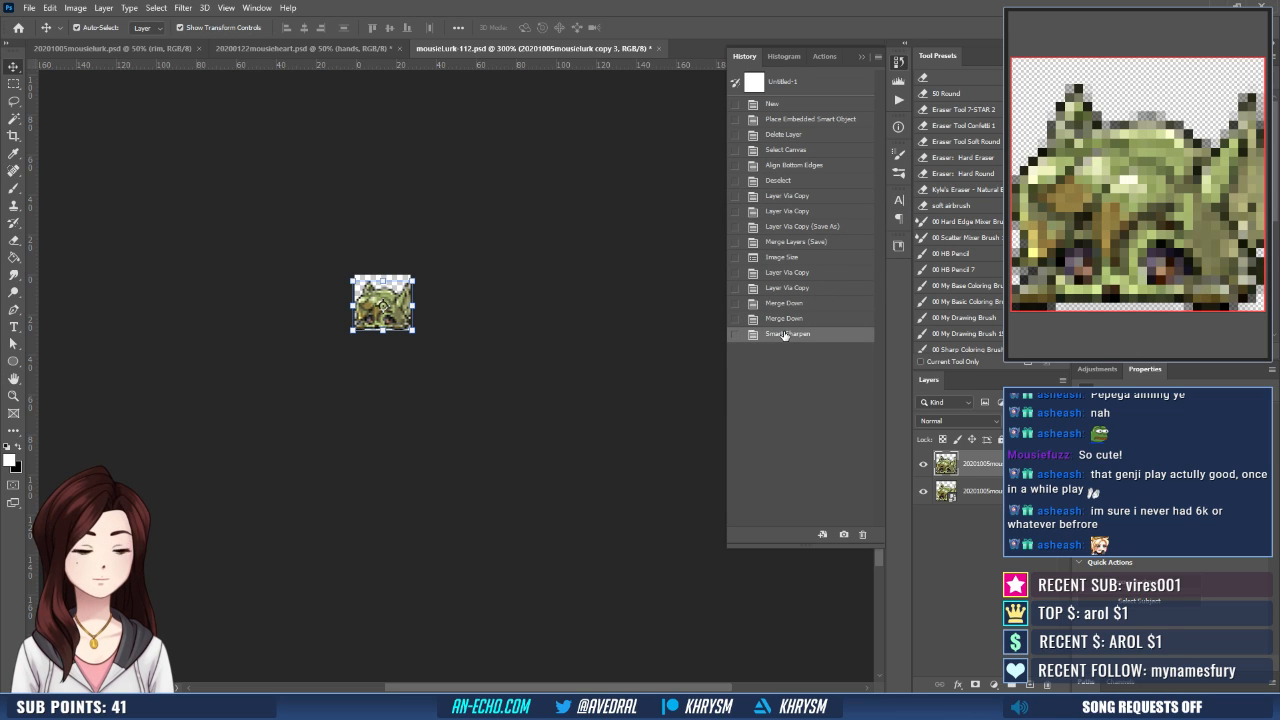
- Export the sharpened small emote as mousieLurk-28, overwriting the existing PNG
key(ctrl+shift+s)
key(BackSpace)
key(BackSpace)
key(BackSpace)
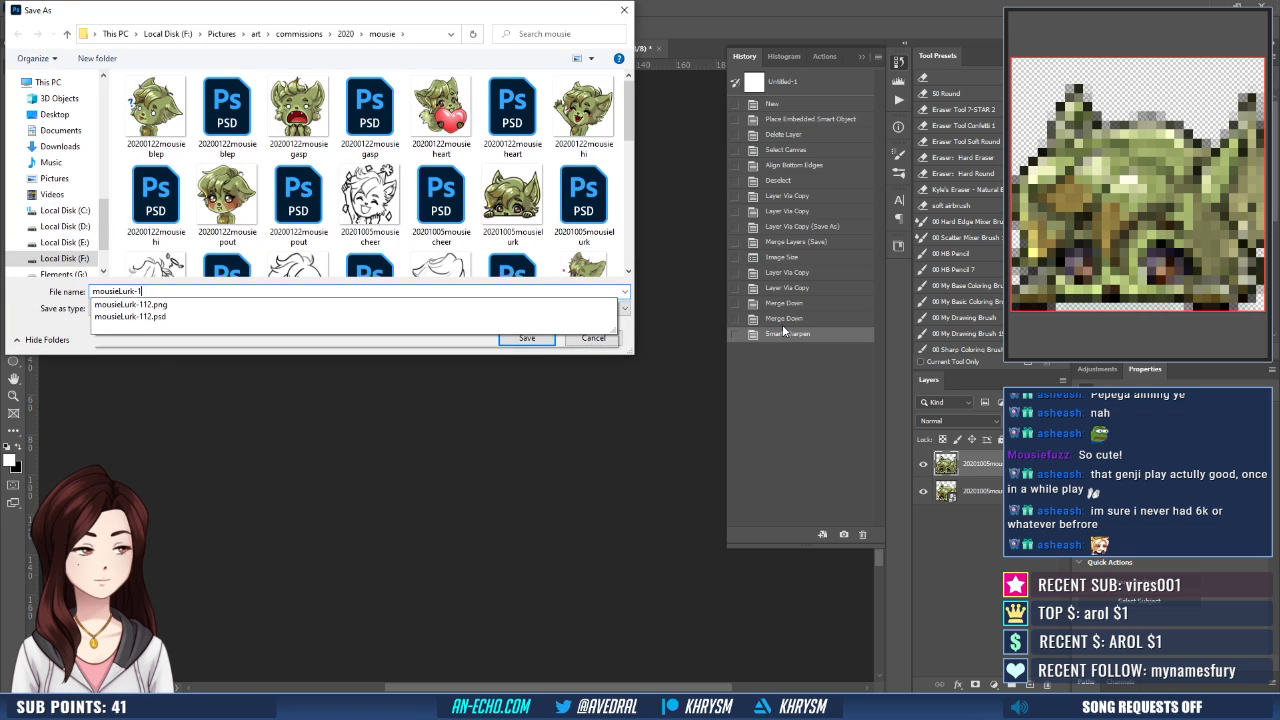
text(28)
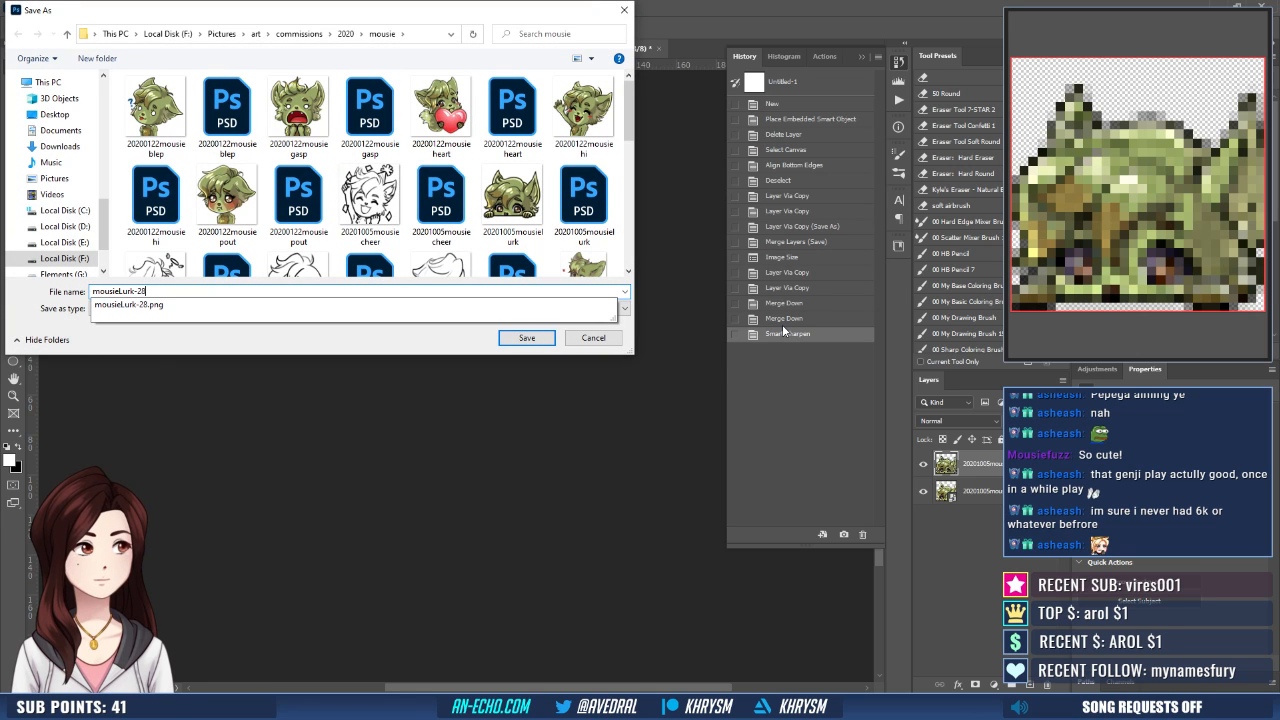
key(Return)
key(y)
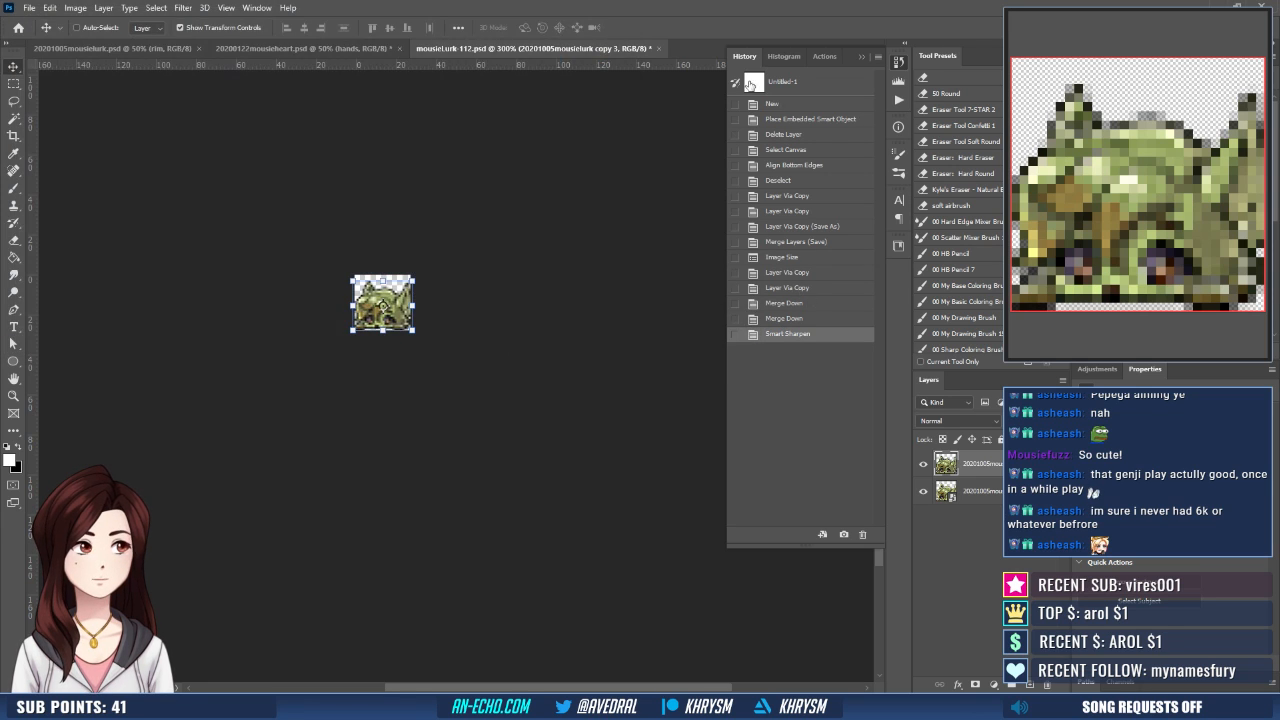
- Revert the document to the merged full-size state and run the Emote - Medium action
click(797, 242)
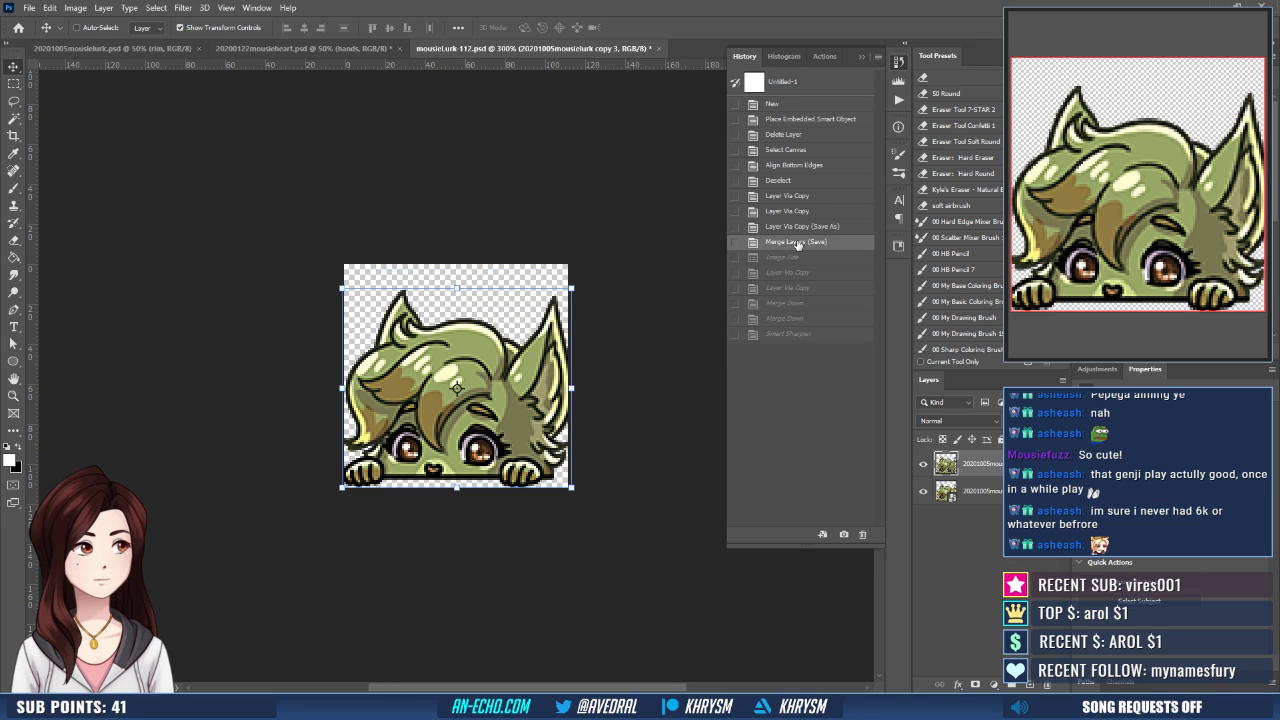
click(899, 101)
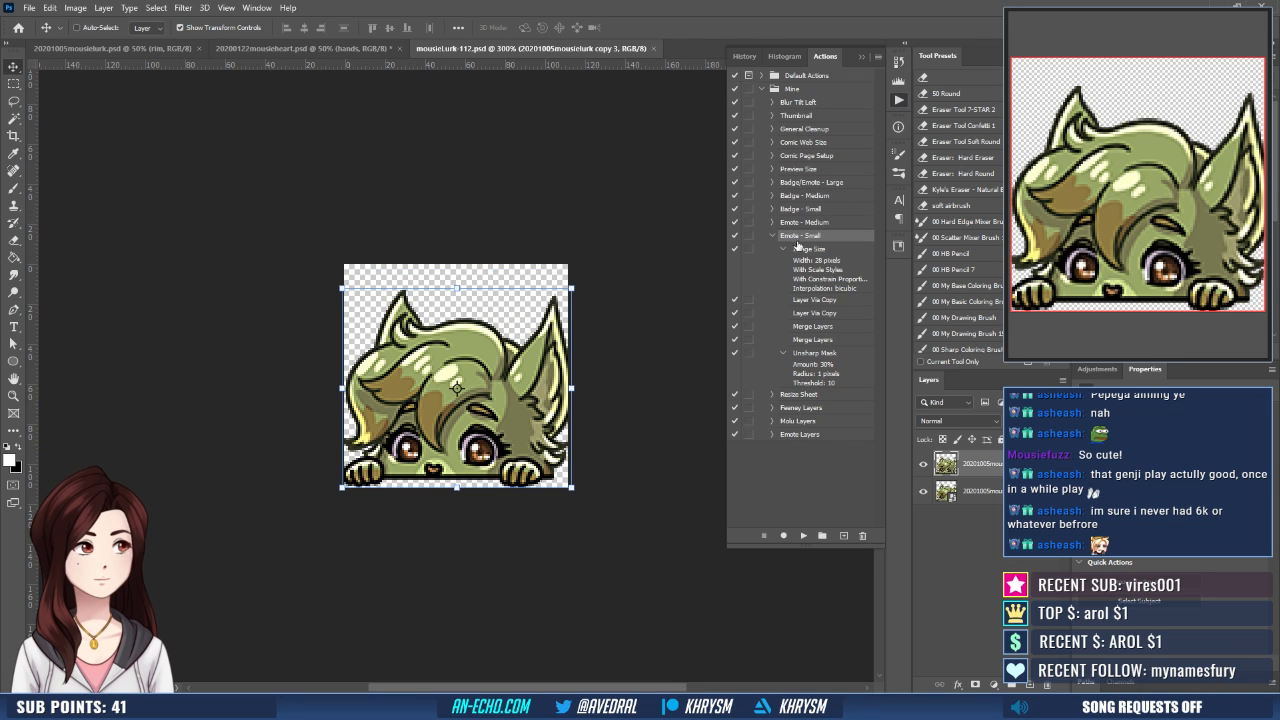
click(805, 222)
click(806, 536)
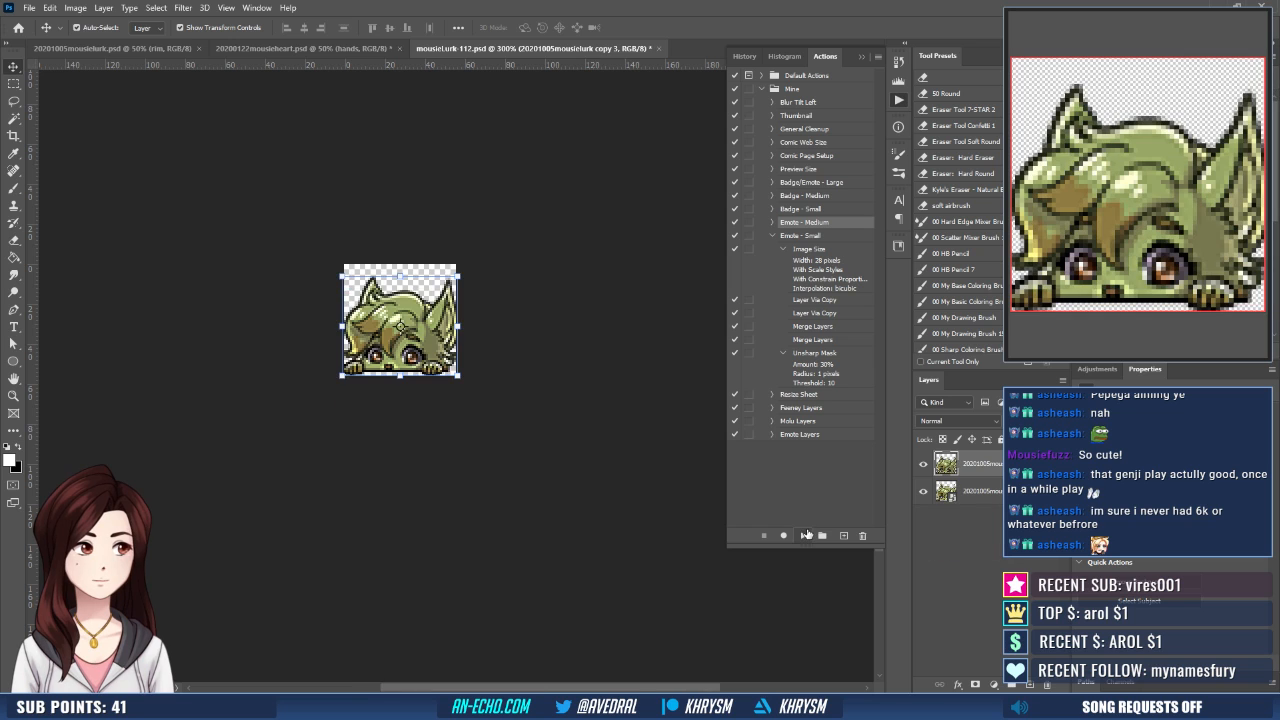
- Export the medium emote as mousieLurk-56 in the mousie folder
key(End)
key(BackSpace)
key(BackSpace)
key(BackSpace)
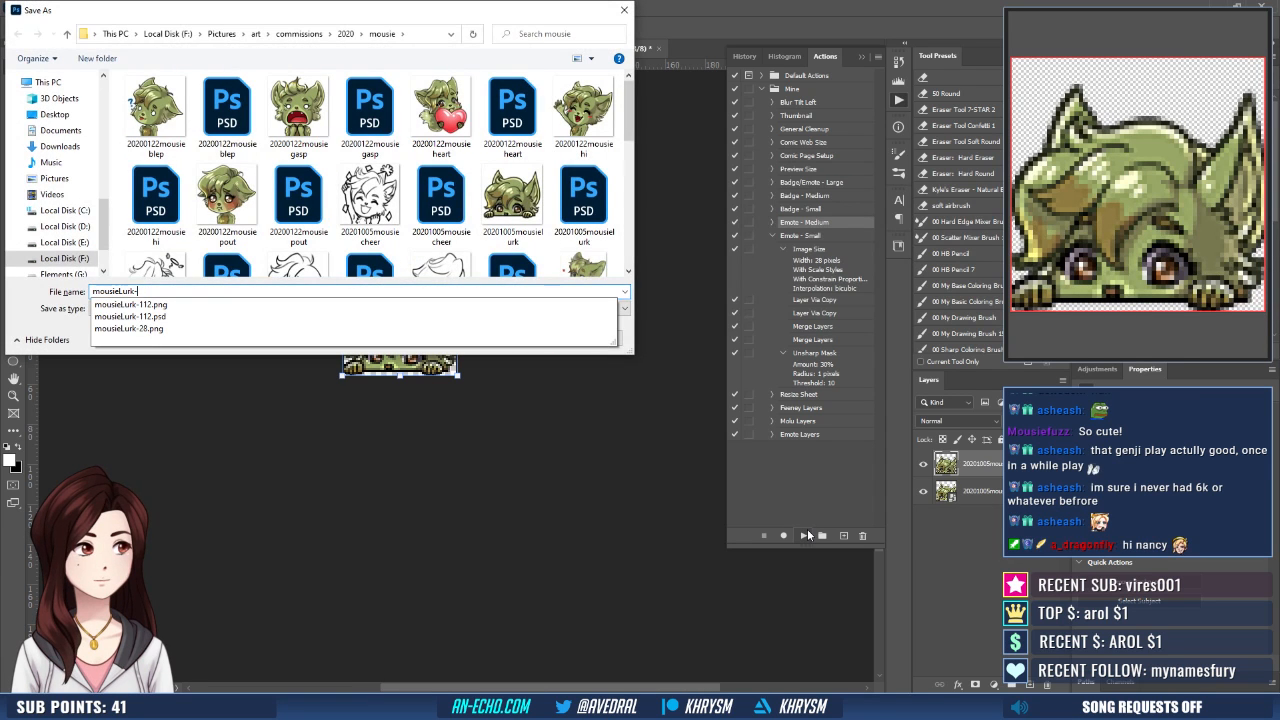
text(56)
key(Return)
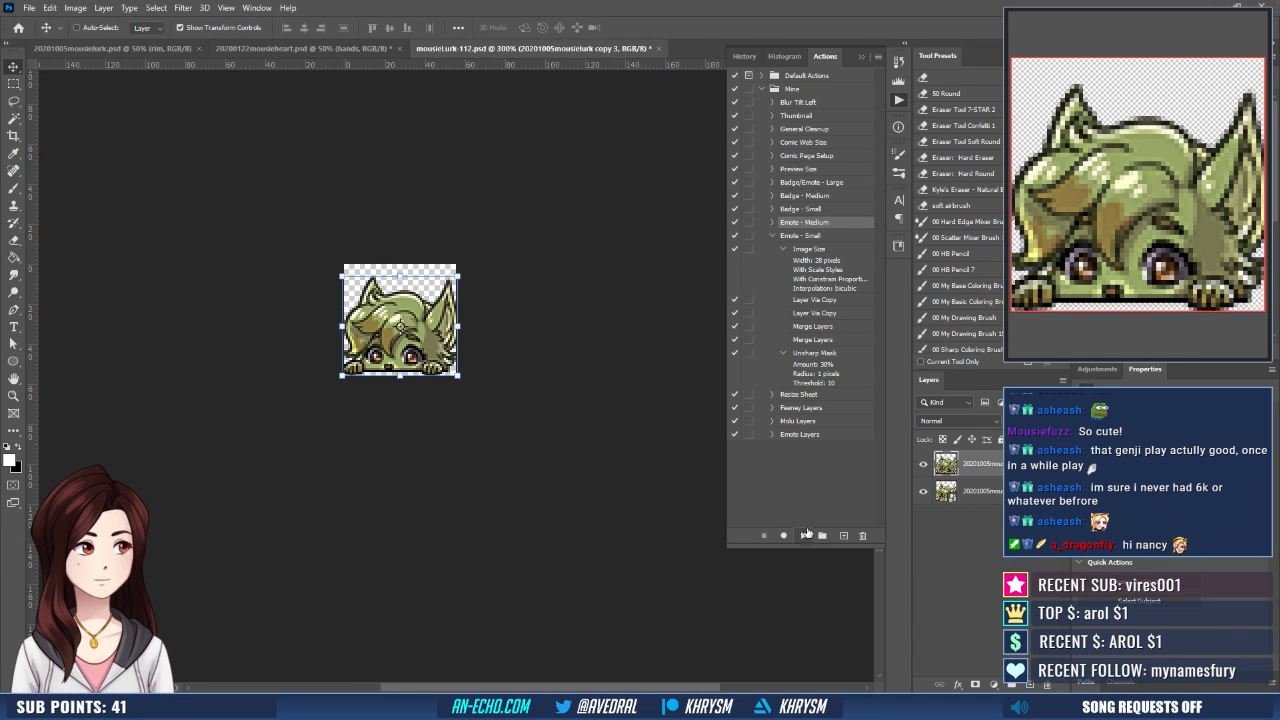
- Return the 112 px lurk emote to its saved merged state, then close it and 20201005mousielurk.psd
click(744, 55)
click(780, 242)
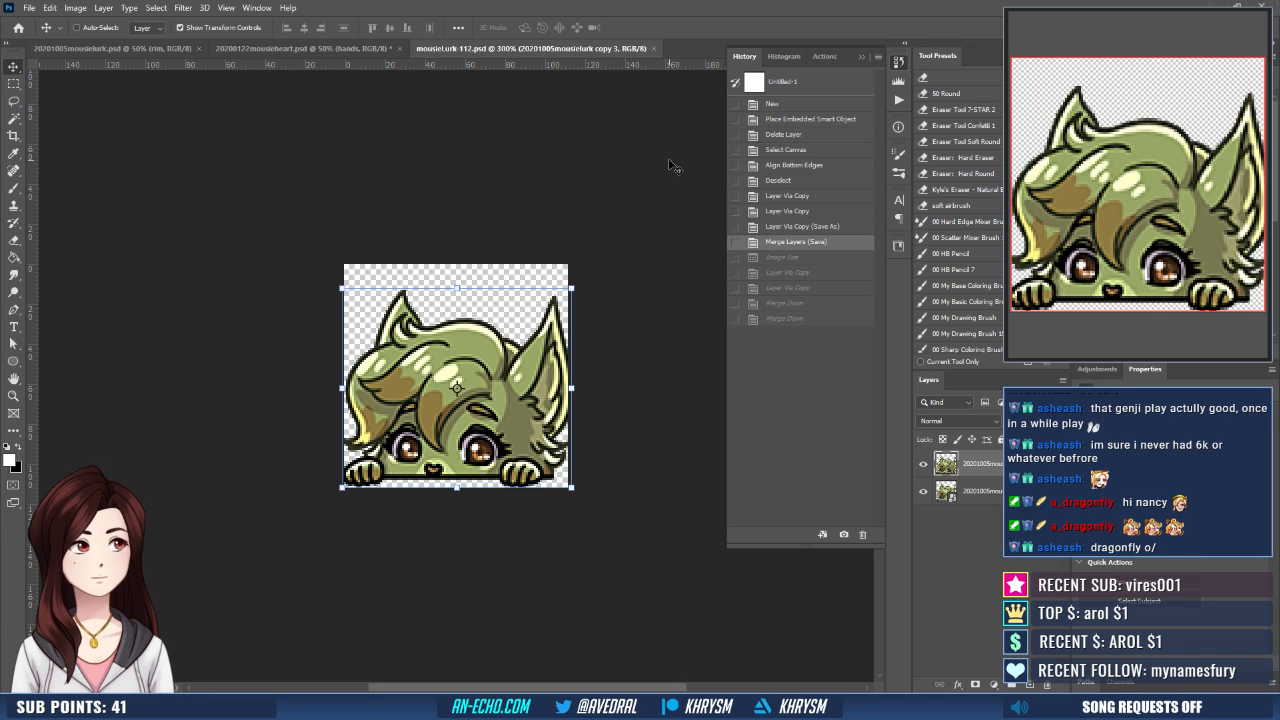
click(651, 48)
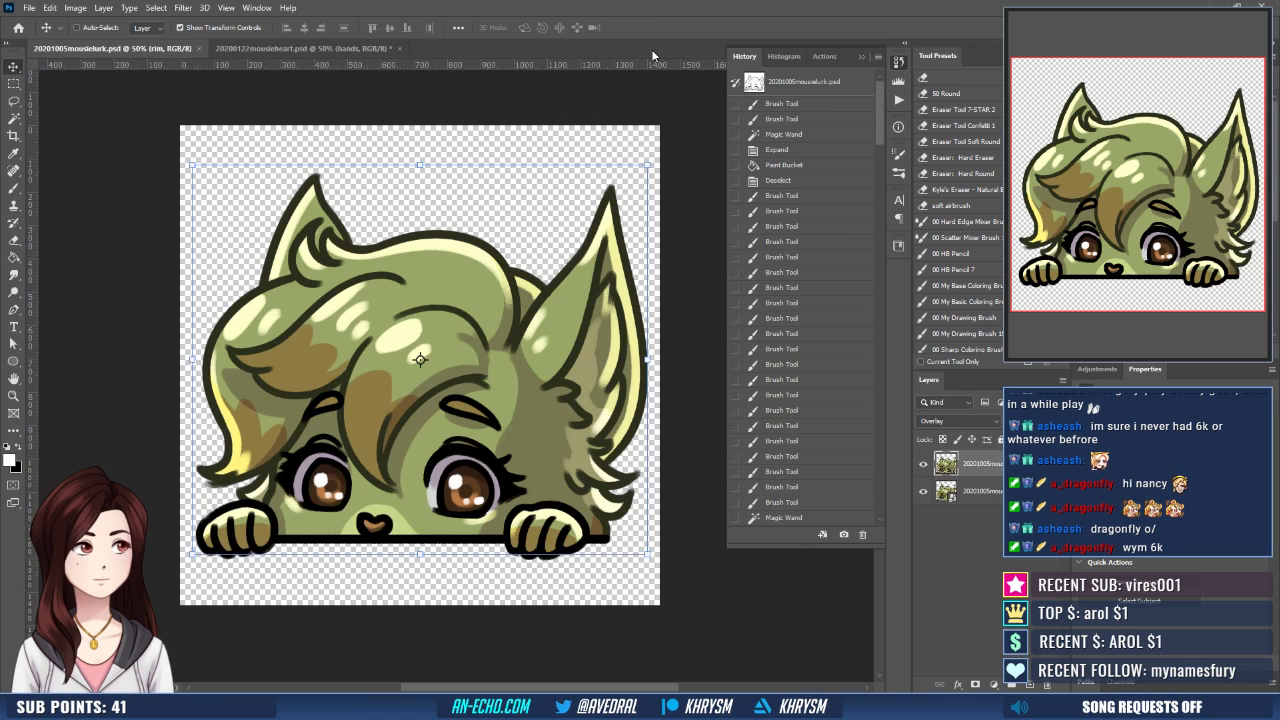
click(198, 48)
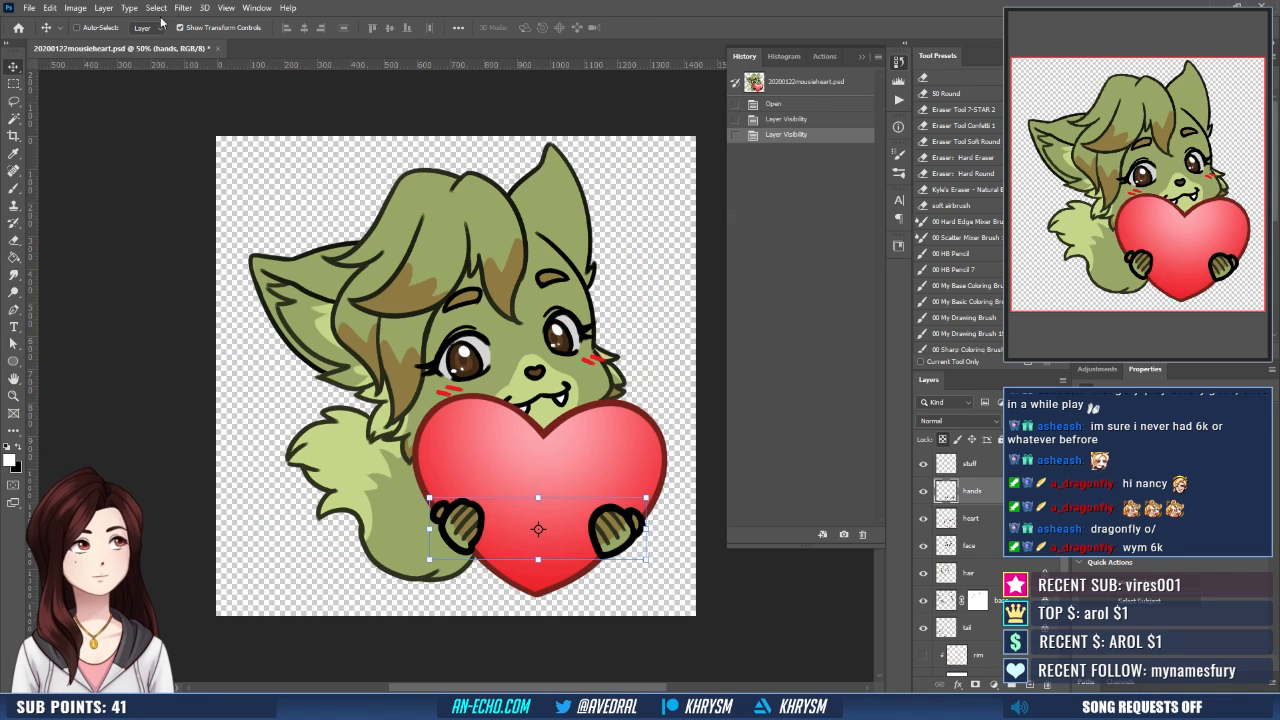
- Open 20201005mousiecheer.psd and group its sketch layers at 30% opacity
click(30, 8)
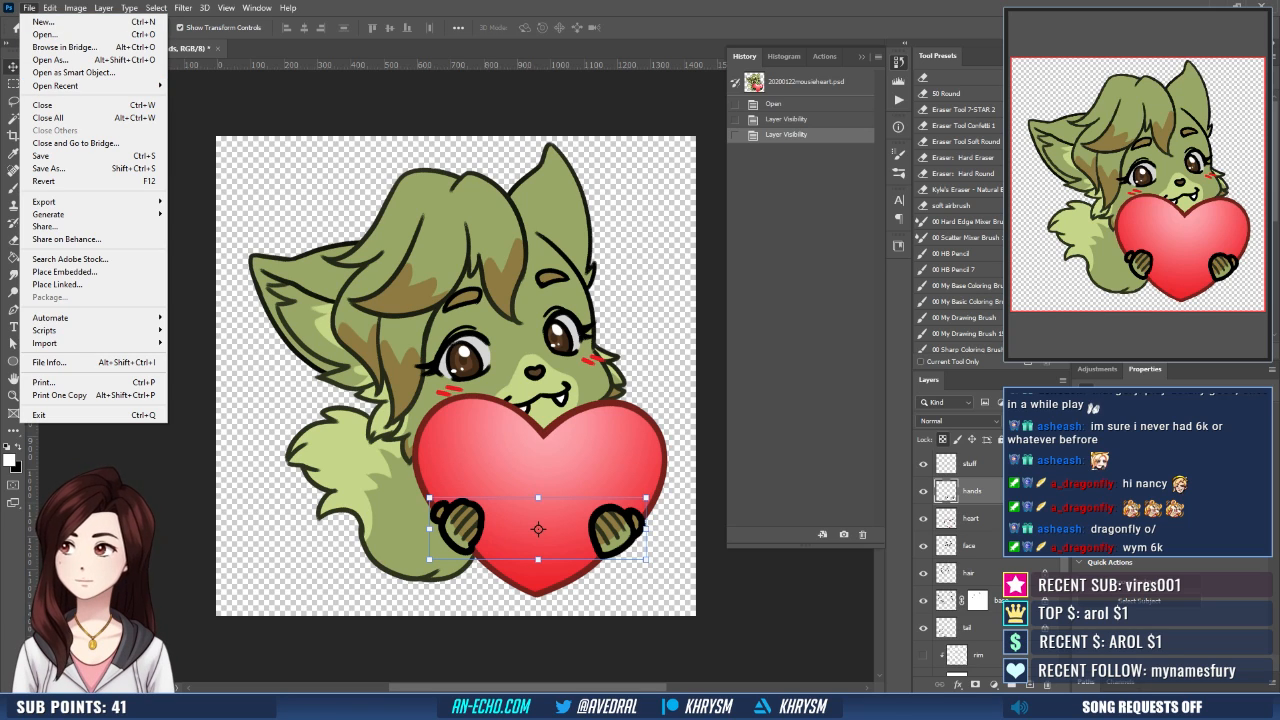
key(Escape)
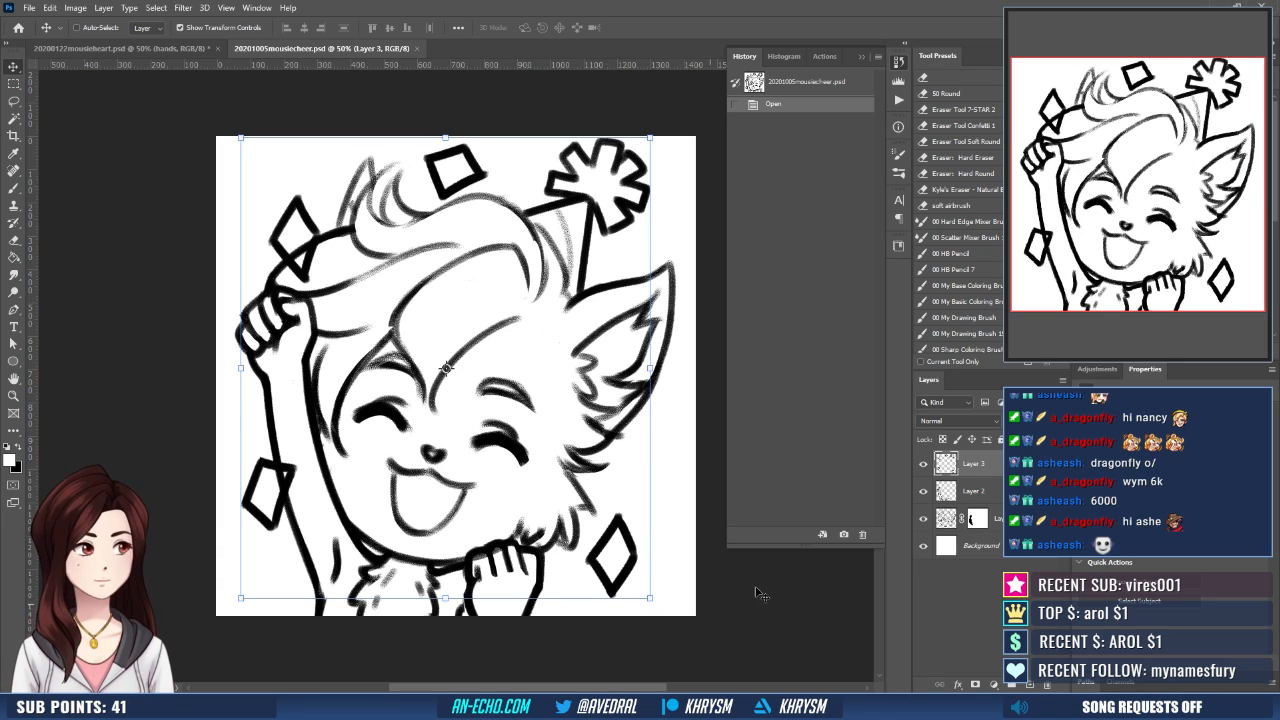
key(ctrl+g)
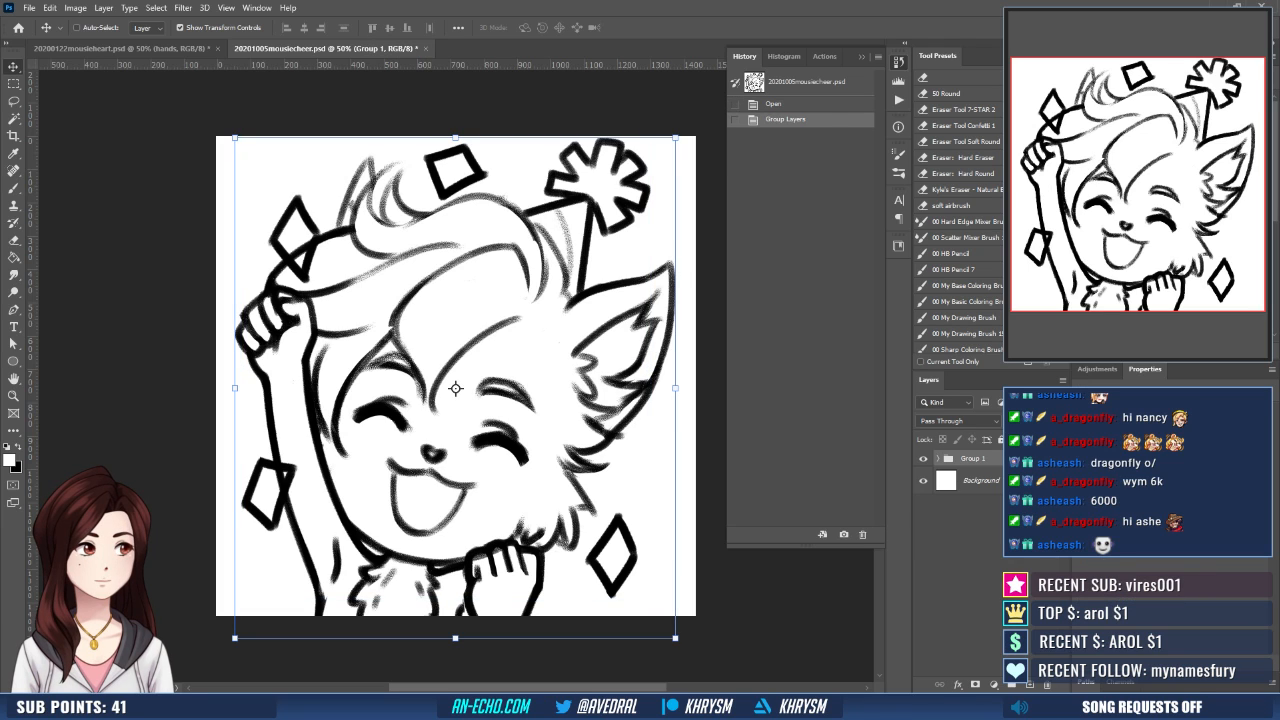
key(3)
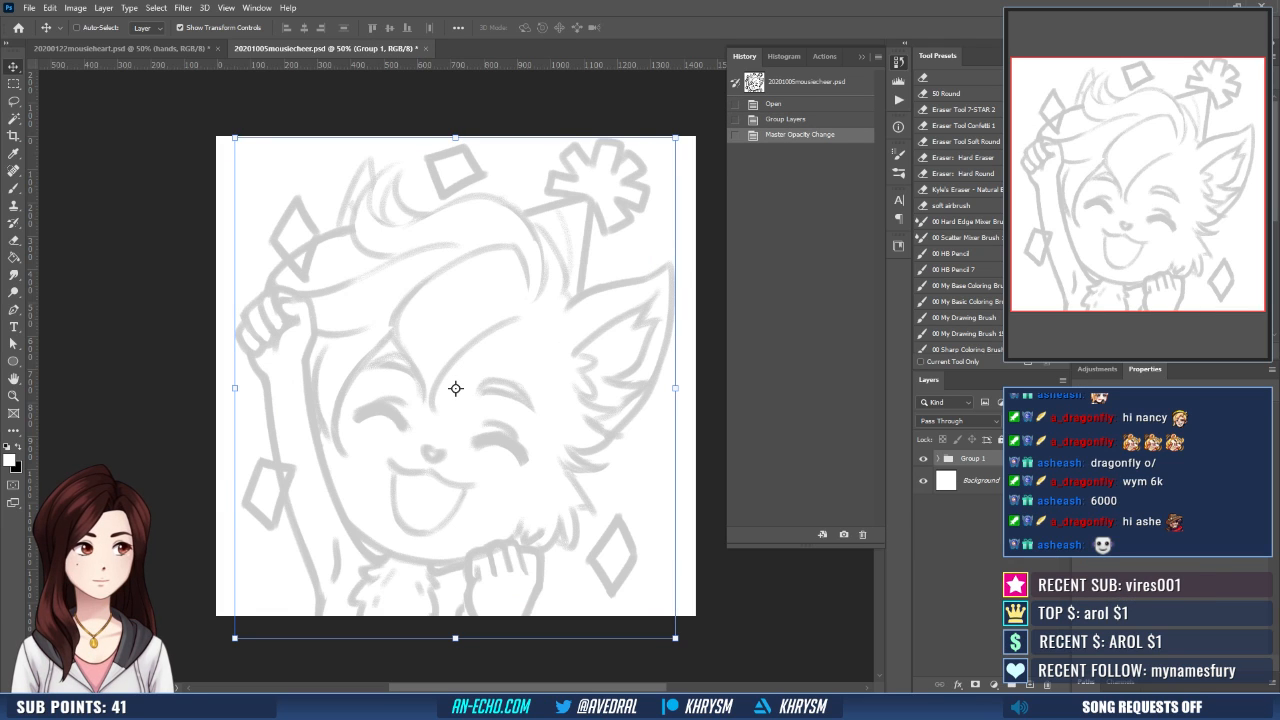
- Add two new layers named hat and base above the faded sketch group
key(ctrl+shift+n)
text(ba)
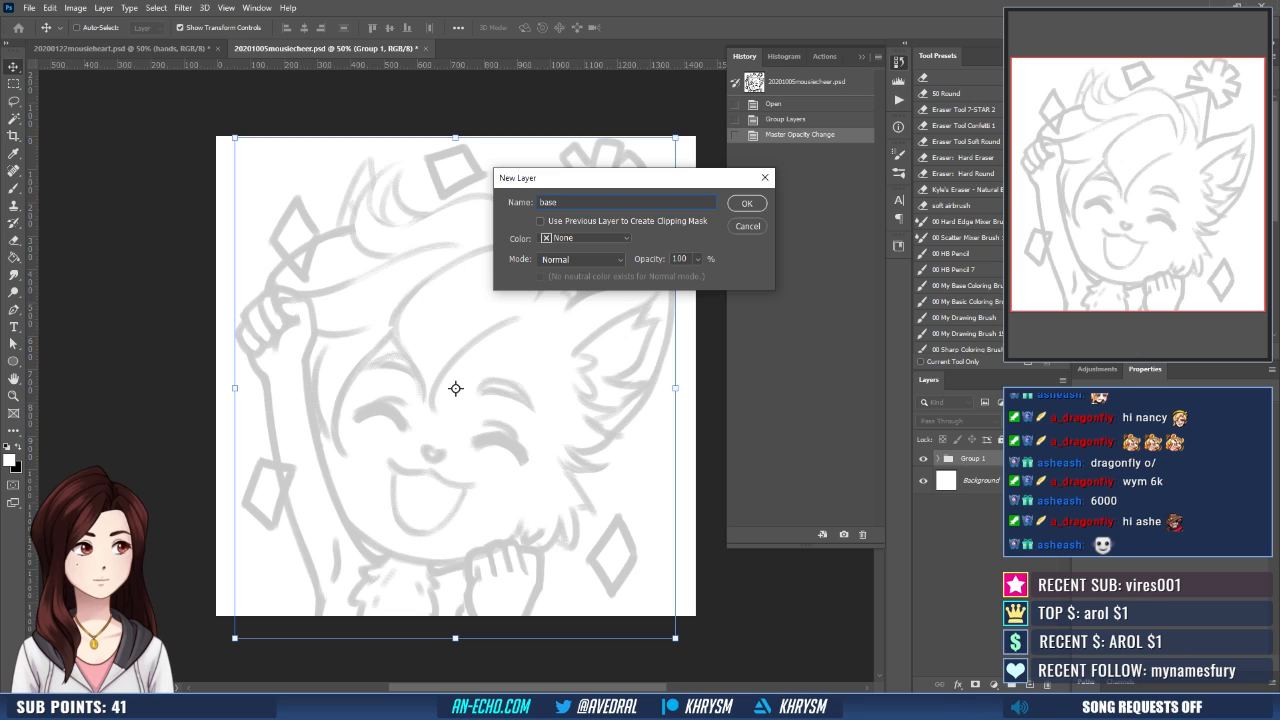
text(se)
key(ctrl+a)
text(hat)
key(Return)
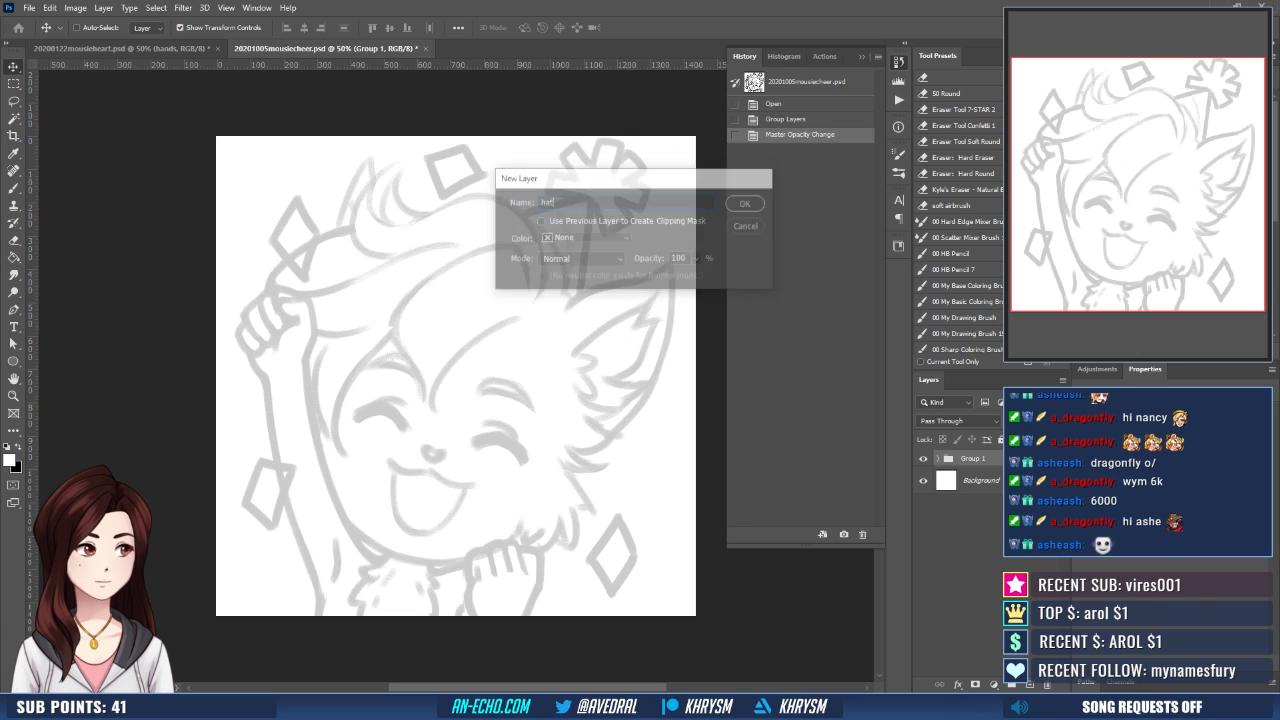
text(base)
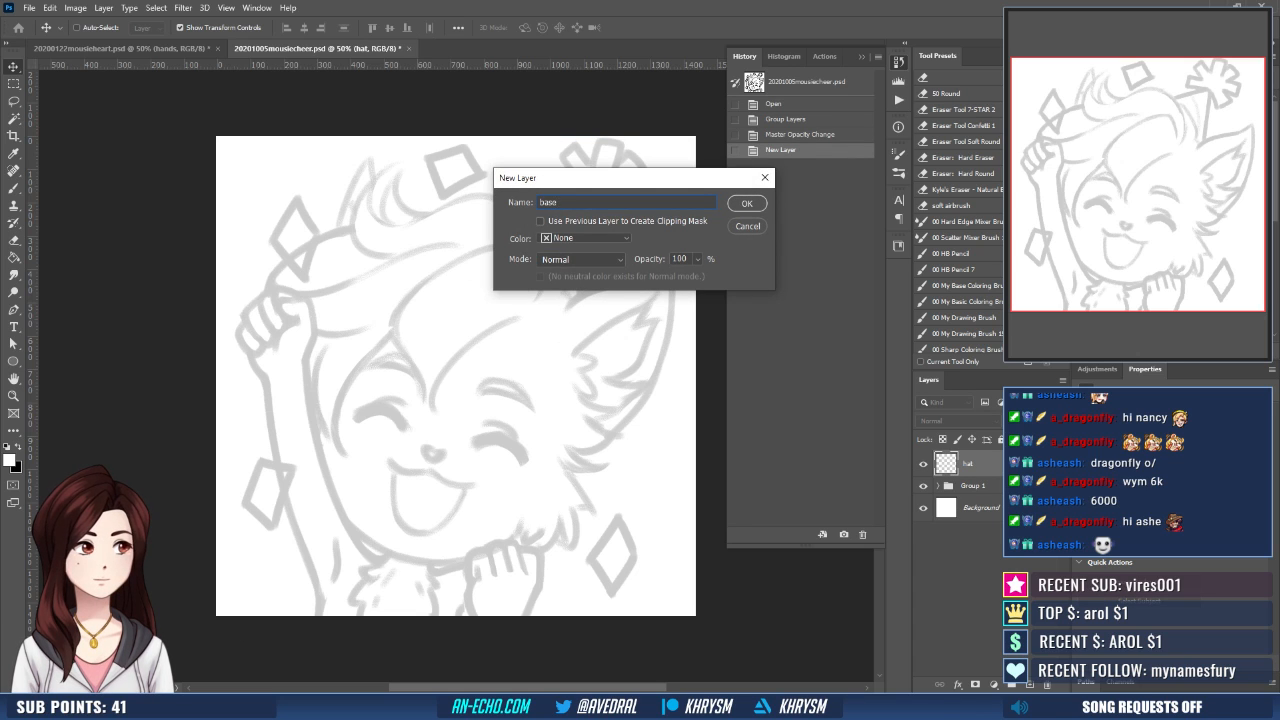
key(Return)
- Add three more layers named face, hand and confetti above the base layer
key(ctrl+shift+n)
text(fac)
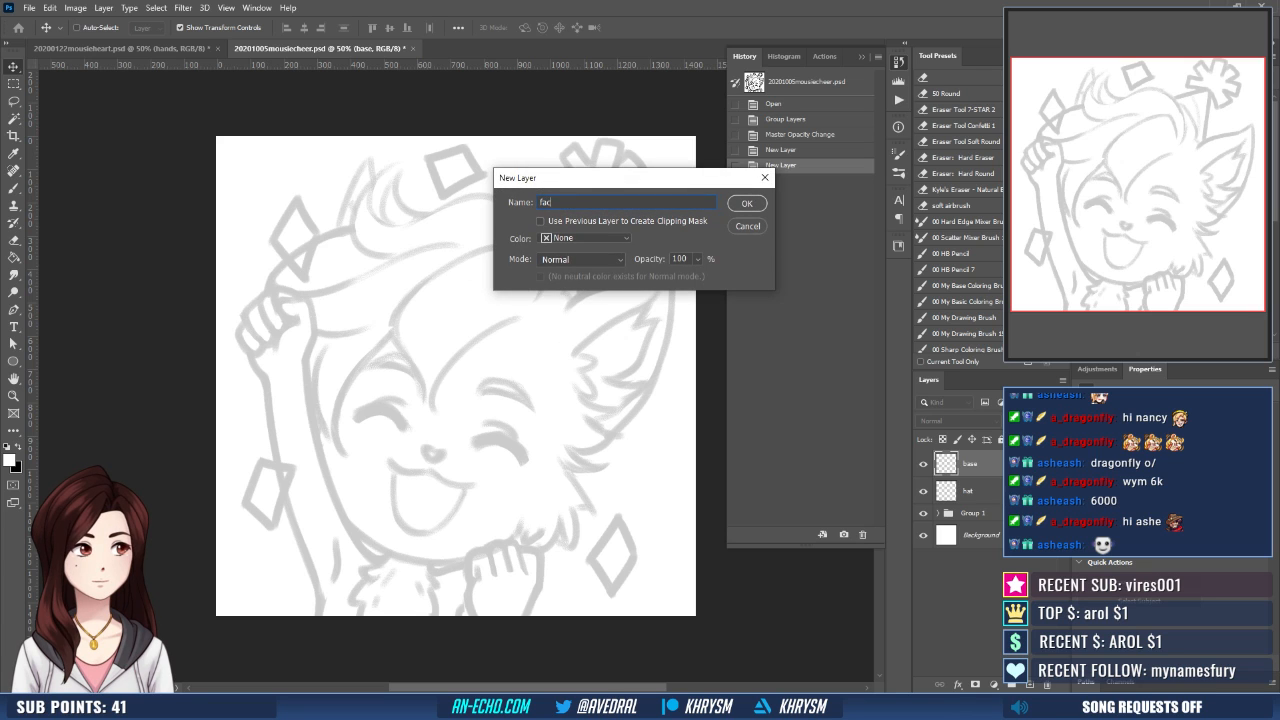
text(e)
key(Return)
key(ctrl+shift+n)
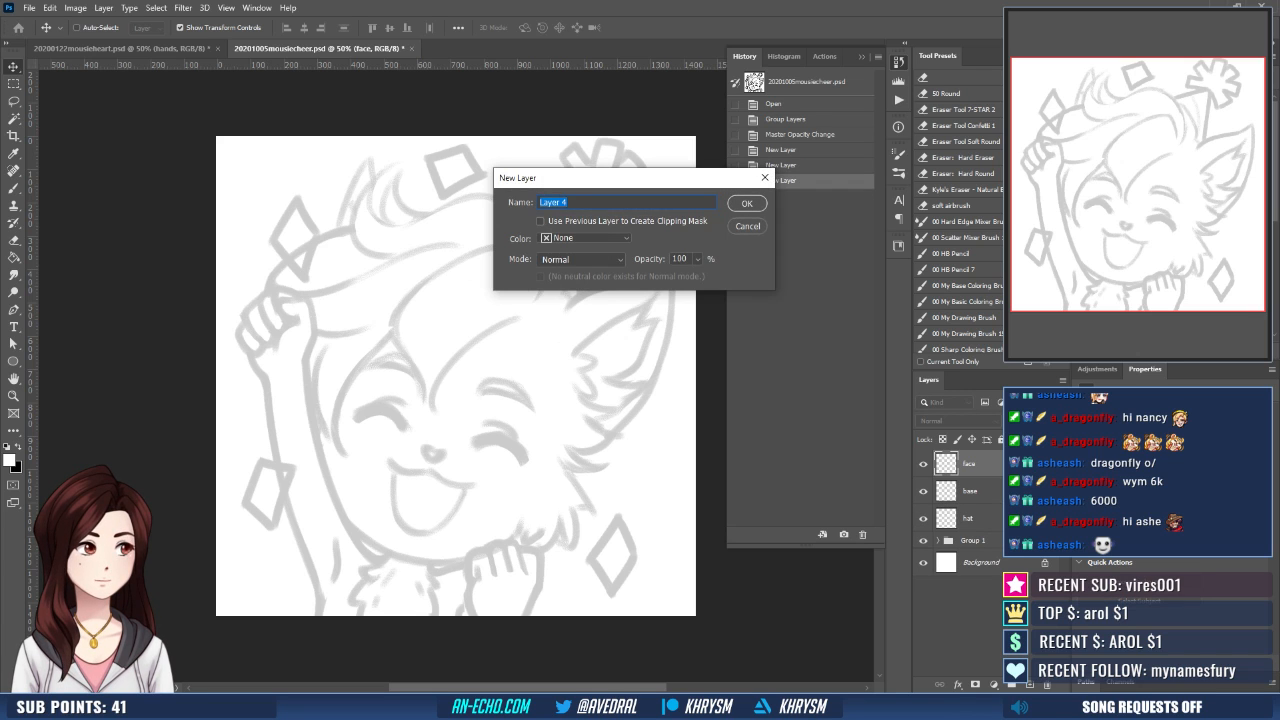
text(hand)
key(Return)
key(ctrl+shift+n)
text(confetti)
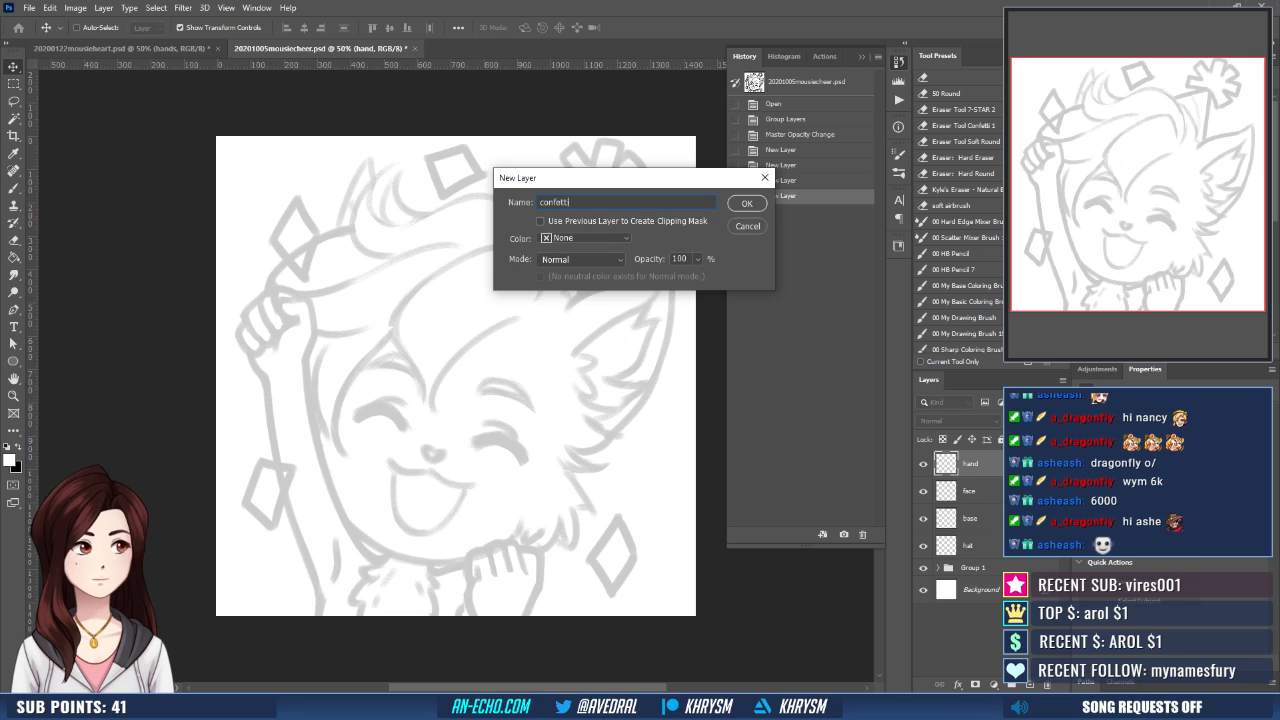
key(Return)
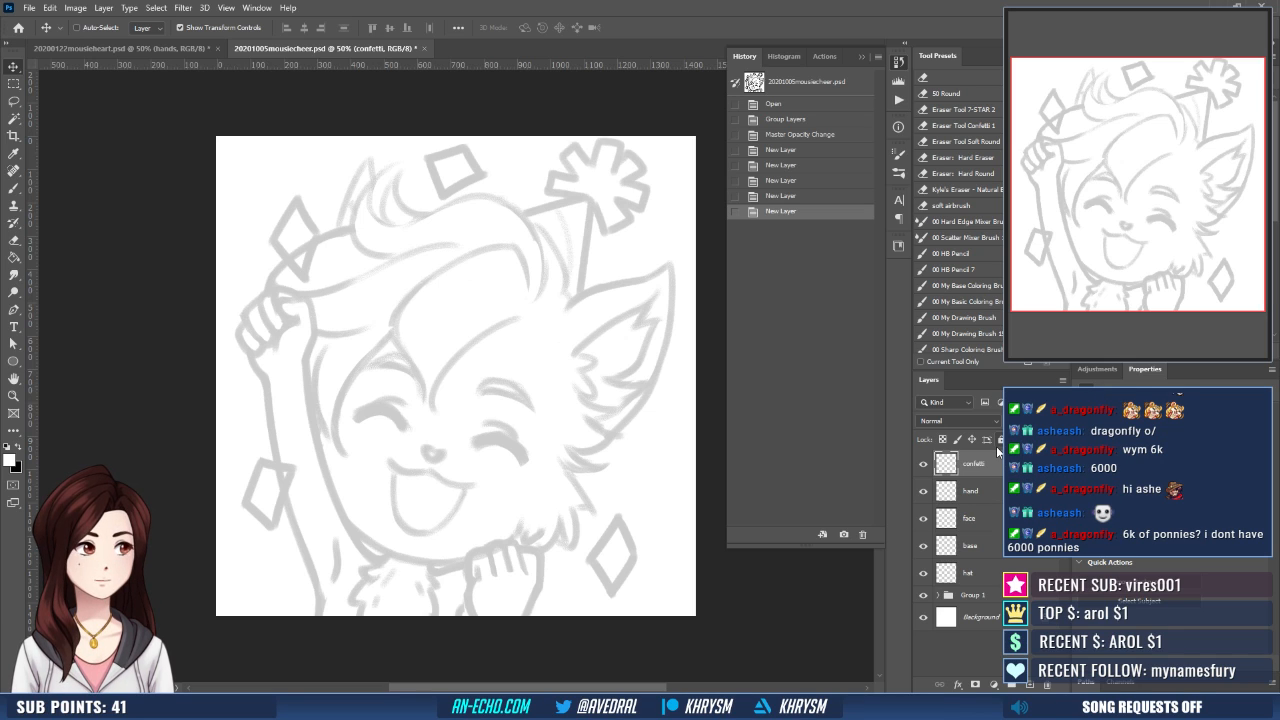
- Ink the diamond confetti piece beside the lowered hand in black with a 30 px brush on the confetti layer
key(ctrl+plus)
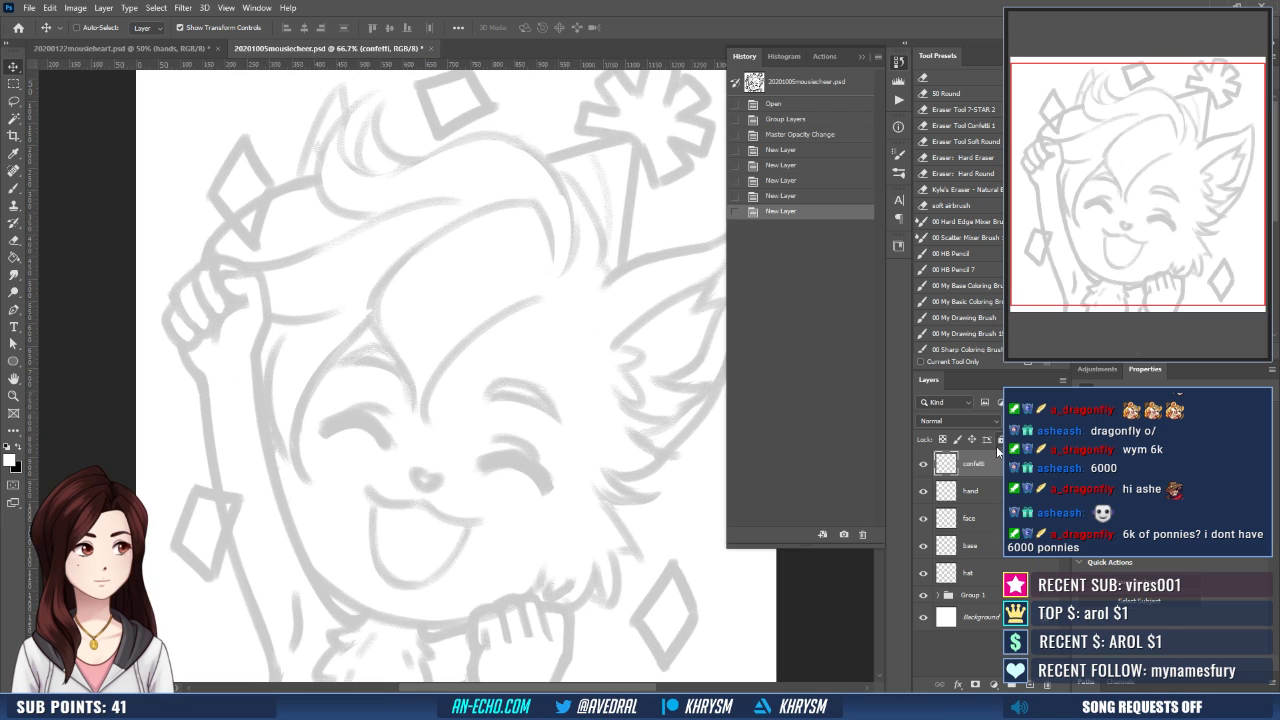
drag(551, 466, 487, 325)
key(b)
drag(614, 377, 624, 391)
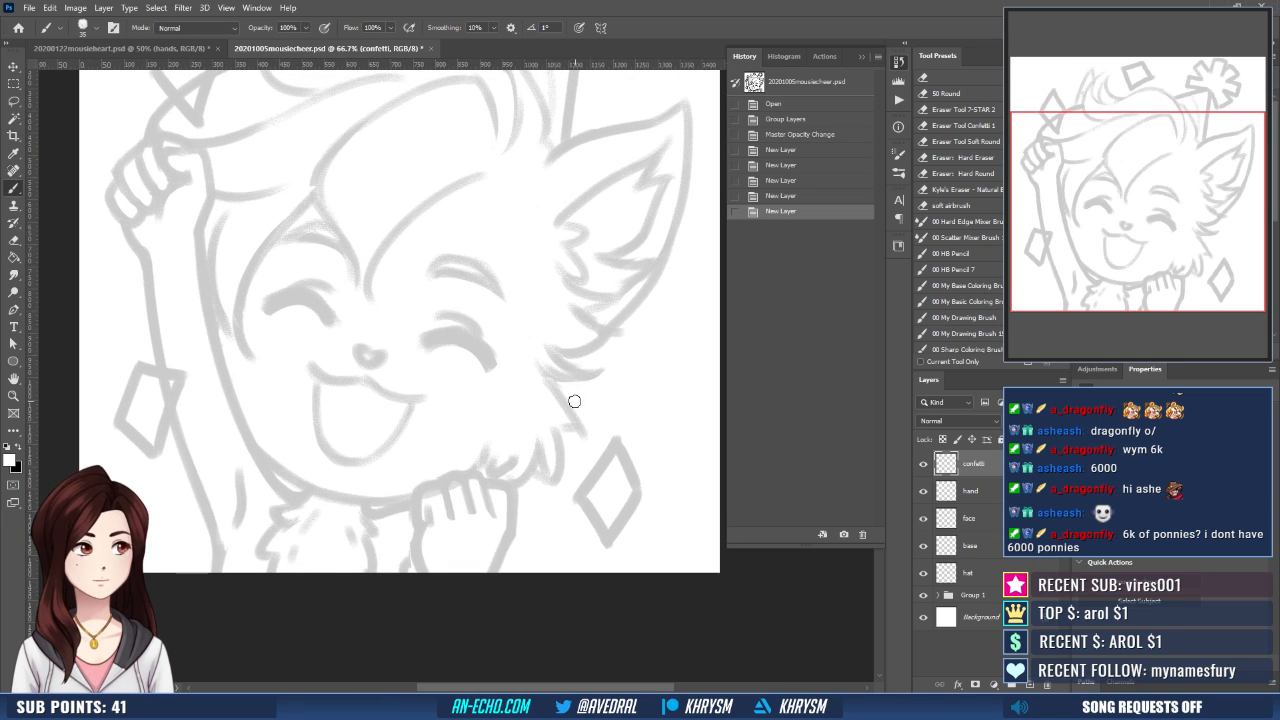
key(bracketleft)
mouse_move(617, 443)
mouse_down()
mouse_move(580, 495)
mouse_move(619, 444)
mouse_up()
key(ctrl+z)
key(x)
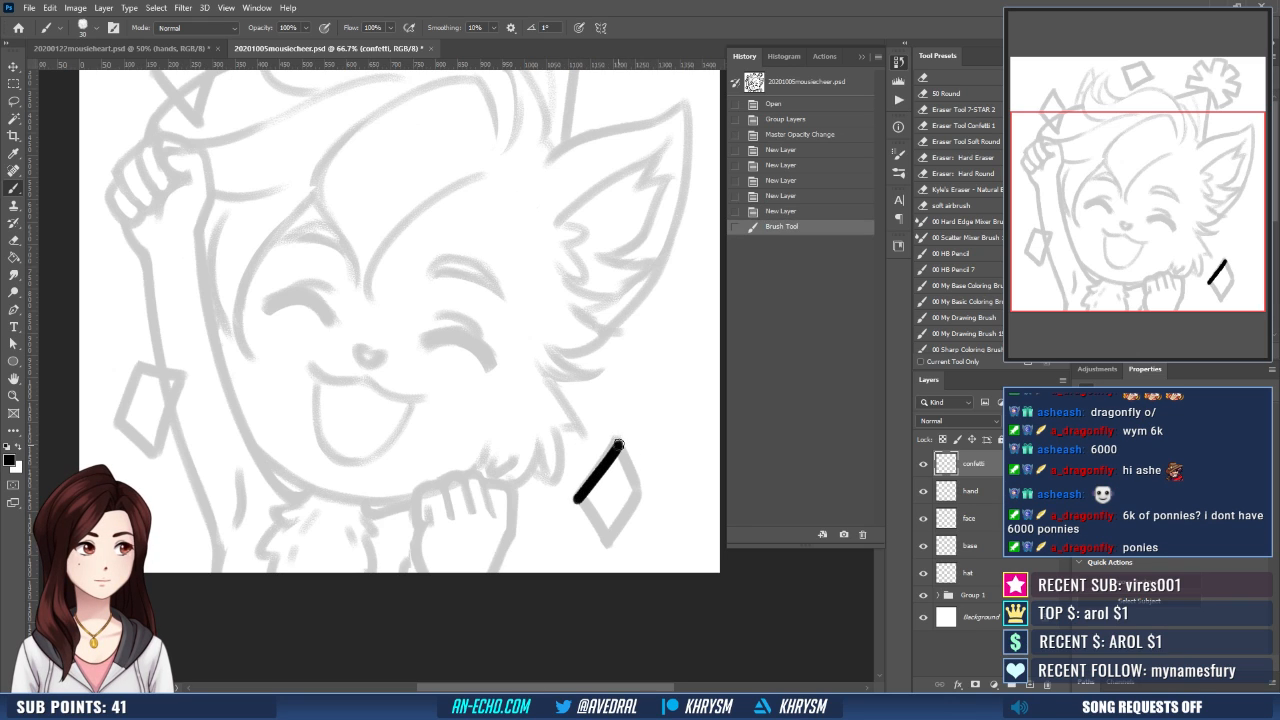
key(ctrl+z)
mouse_move(580, 500)
mouse_down()
mouse_move(618, 446)
mouse_move(640, 494)
mouse_up()
key(ctrl+z)
mouse_move(617, 443)
mouse_down()
mouse_move(640, 494)
mouse_move(607, 540)
mouse_up()
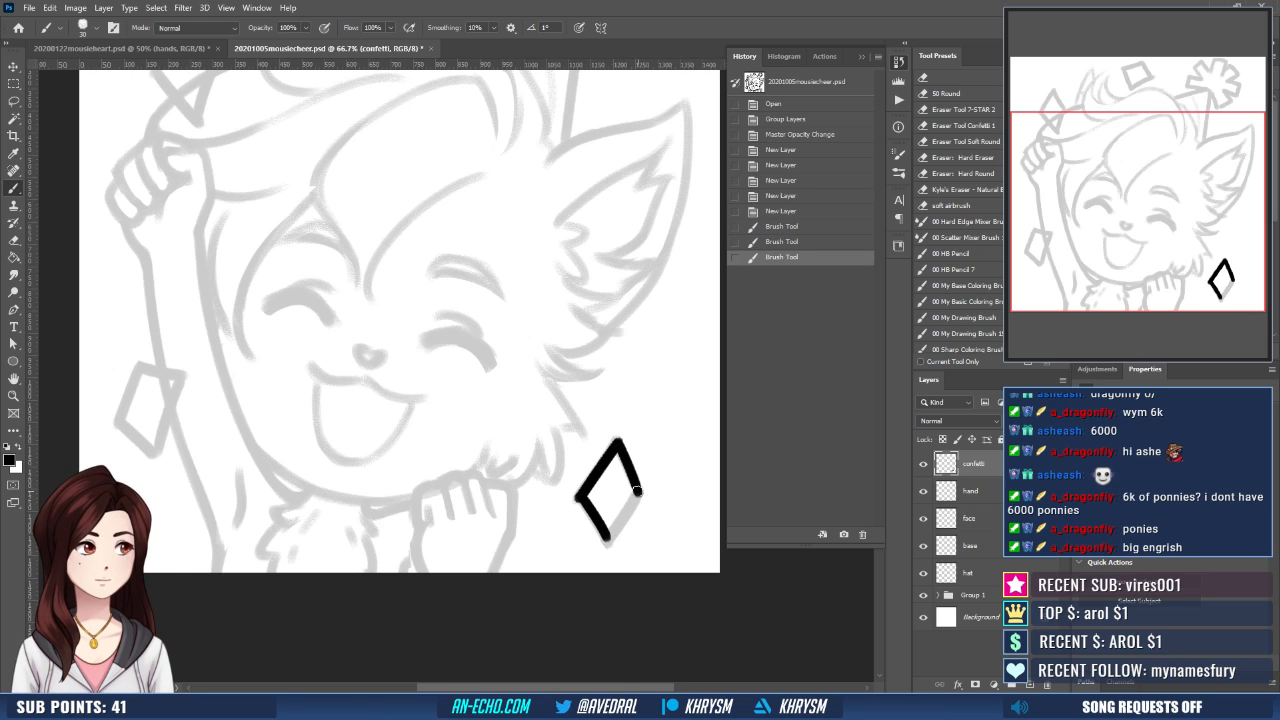
mouse_move(638, 490)
mouse_down()
mouse_move(607, 543)
mouse_move(583, 495)
mouse_move(616, 442)
mouse_move(745, 496)
mouse_up()
key(e)
key(b)
- Ink the four-sided confetti piece beside the raised arm in black, redrawing its inner edge for a clean corner
key(r)
mouse_move(472, 497)
mouse_down()
mouse_move(539, 460)
mouse_move(436, 502)
mouse_move(465, 478)
mouse_up()
key(b)
key(Escape)
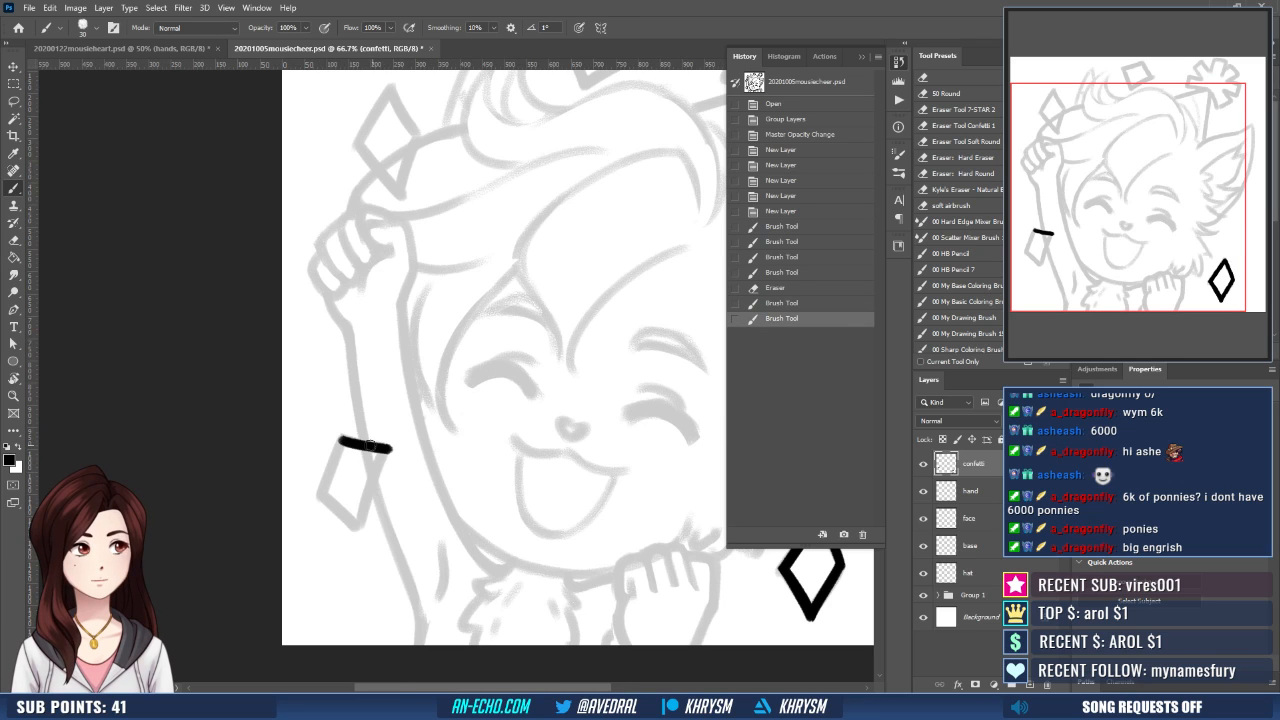
drag(342, 441, 320, 493)
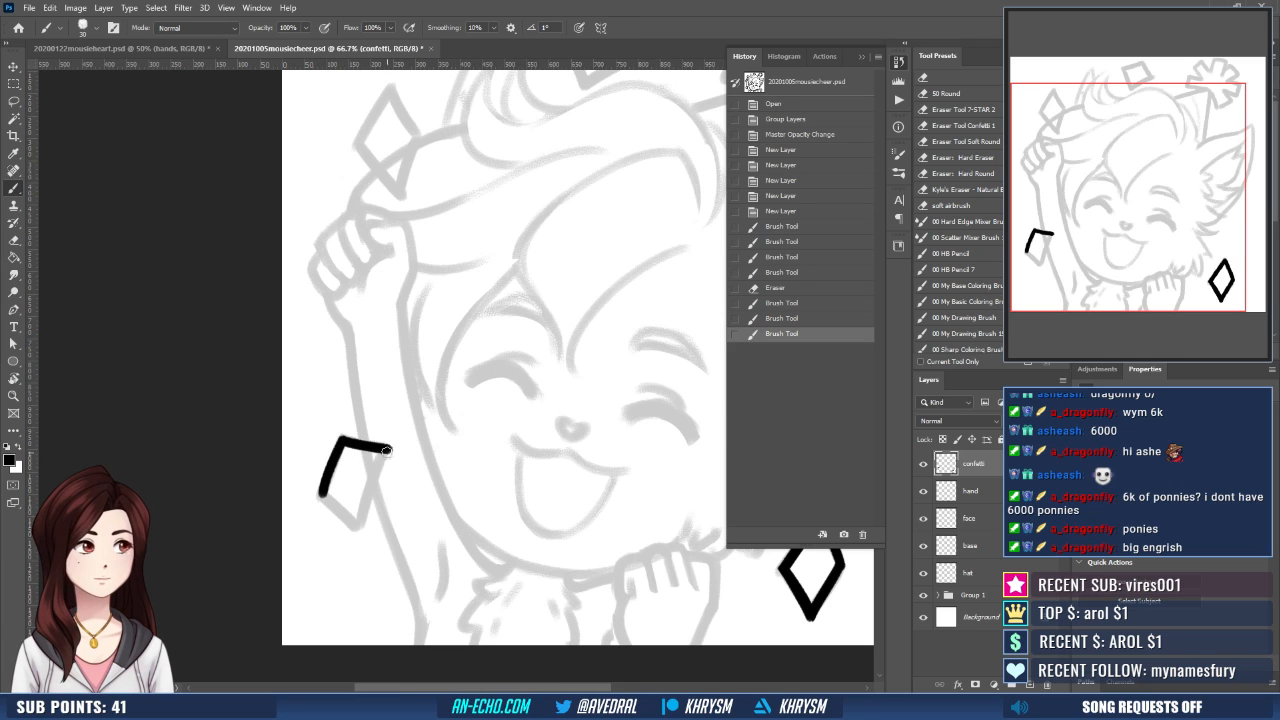
drag(386, 450, 356, 527)
key(e)
drag(392, 445, 358, 519)
key(b)
key(ctrl+z)
drag(385, 451, 359, 518)
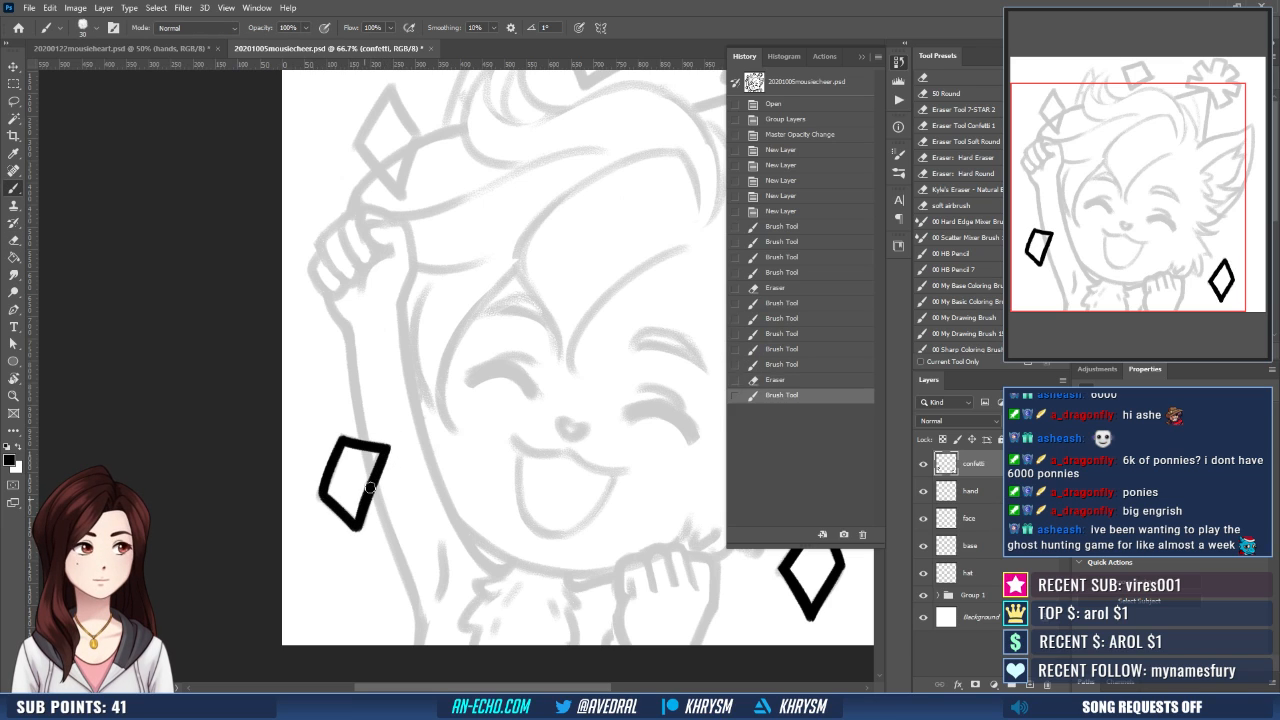
key(ctrl+z)
drag(385, 451, 358, 519)
- Ink the tall diamond confetti piece above the raised fist in black, following the sketch
mouse_move(468, 397)
mouse_down()
mouse_move(434, 520)
mouse_move(380, 592)
mouse_up()
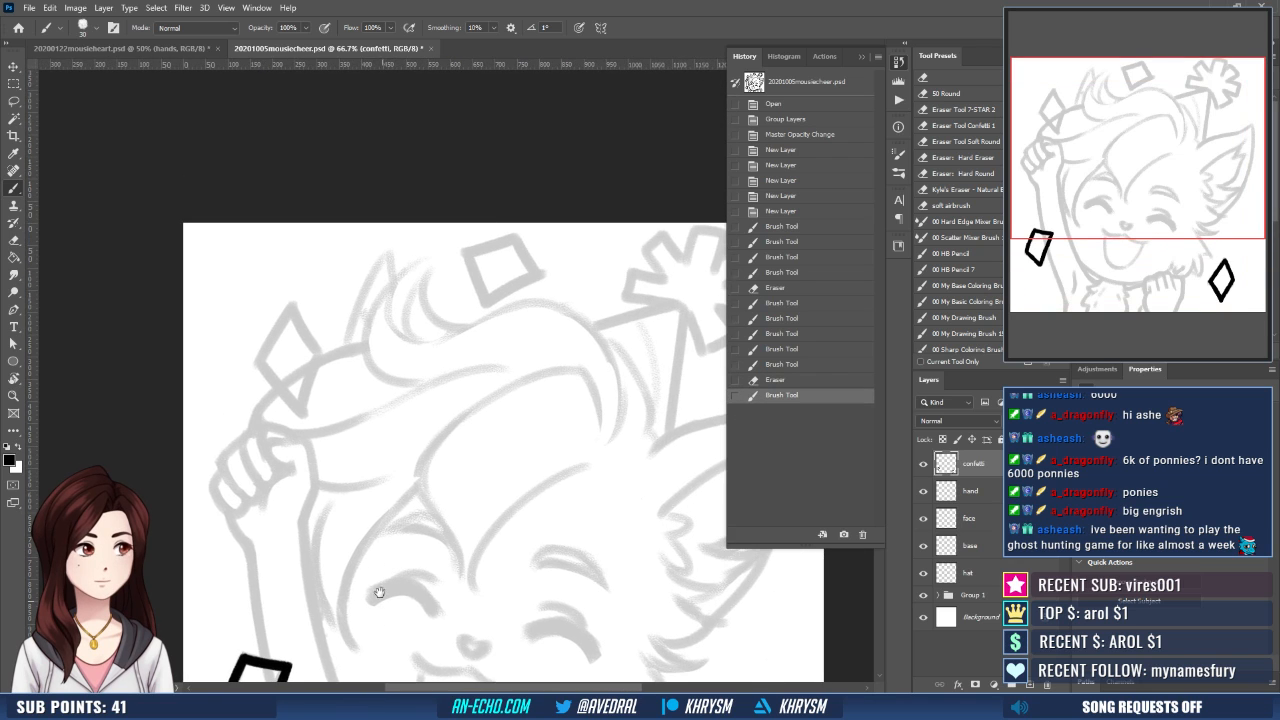
drag(381, 460, 415, 526)
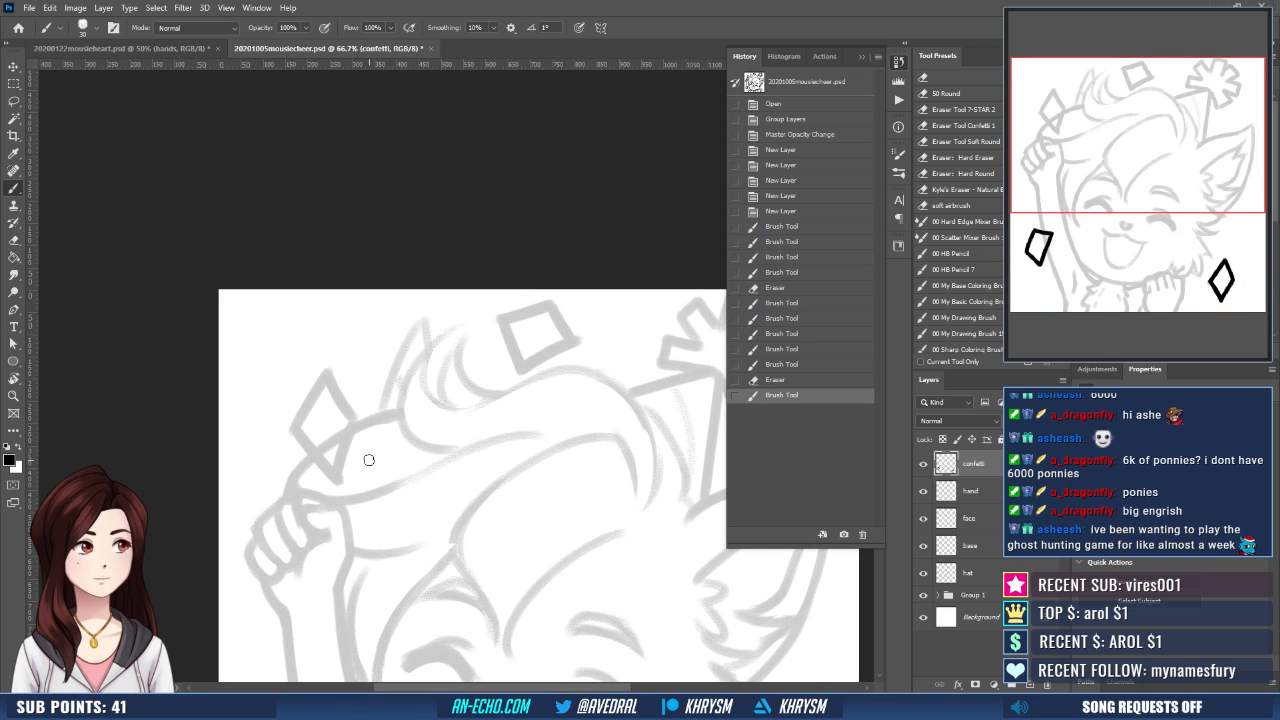
drag(390, 431, 427, 446)
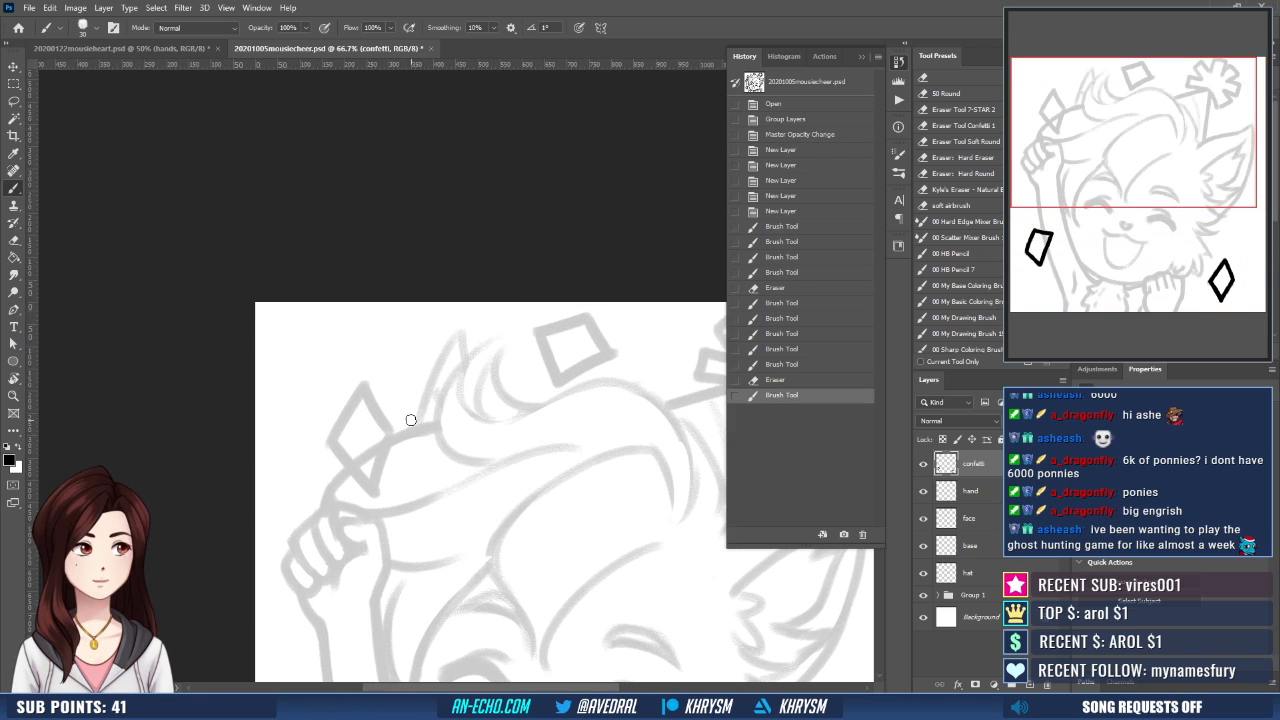
mouse_move(331, 442)
mouse_down()
mouse_move(366, 381)
mouse_move(381, 418)
mouse_move(333, 441)
mouse_move(378, 497)
mouse_up()
drag(394, 438, 376, 497)
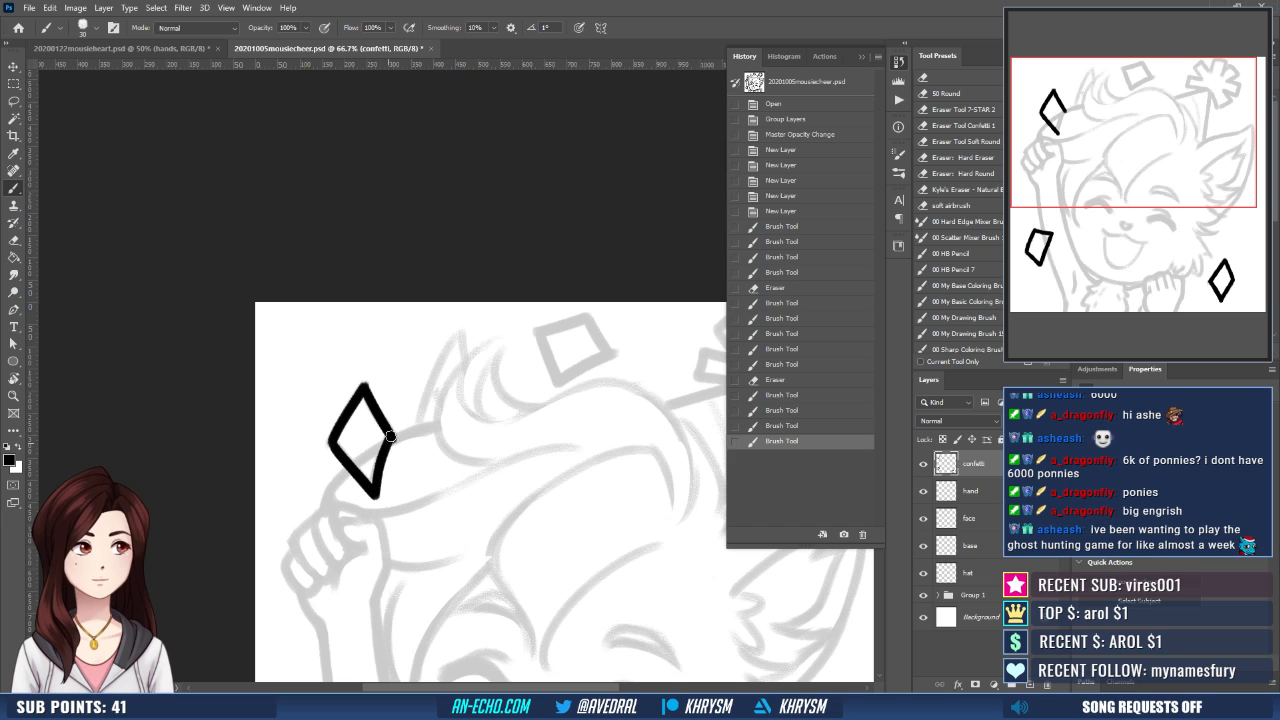
- Ink the square confetti piece above the hair on a rotated canvas, then reset the canvas rotation
drag(530, 495, 337, 500)
key(r)
mouse_move(482, 516)
mouse_down()
mouse_move(508, 508)
mouse_move(523, 456)
mouse_up()
mouse_move(354, 401)
mouse_down()
mouse_move(392, 365)
mouse_move(430, 388)
mouse_up()
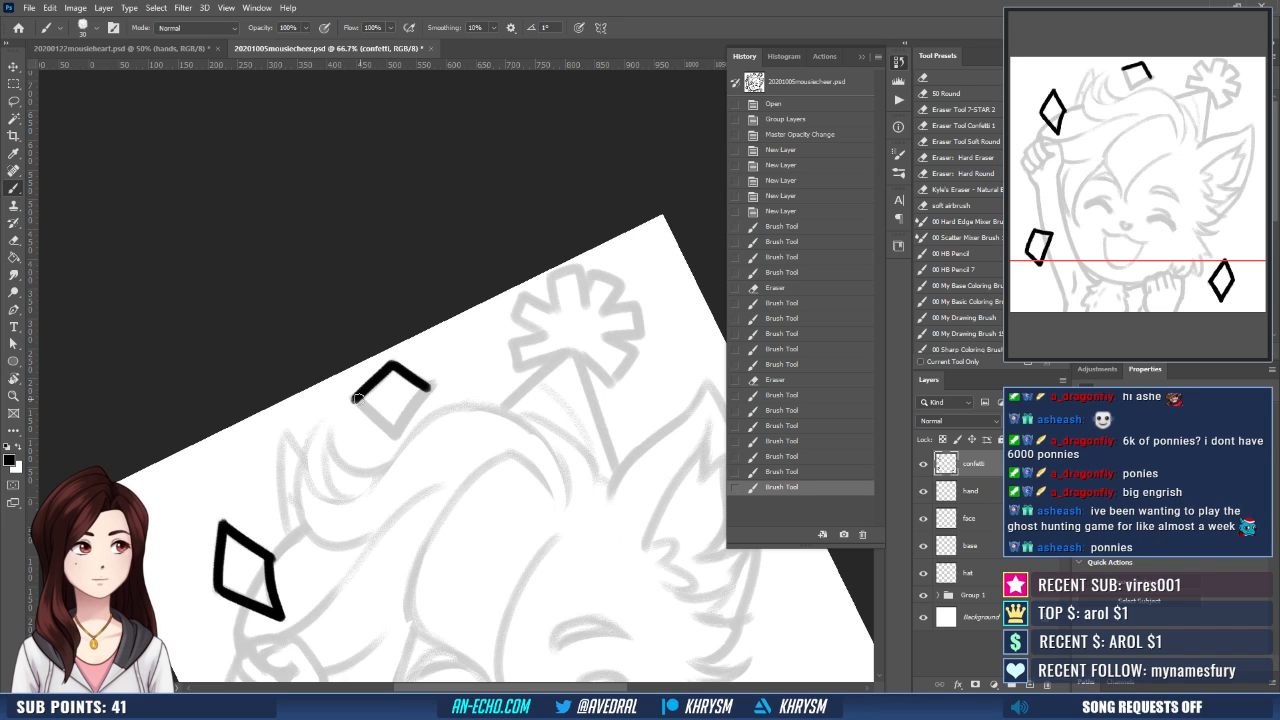
mouse_move(355, 400)
mouse_down()
mouse_move(396, 436)
mouse_move(430, 389)
mouse_up()
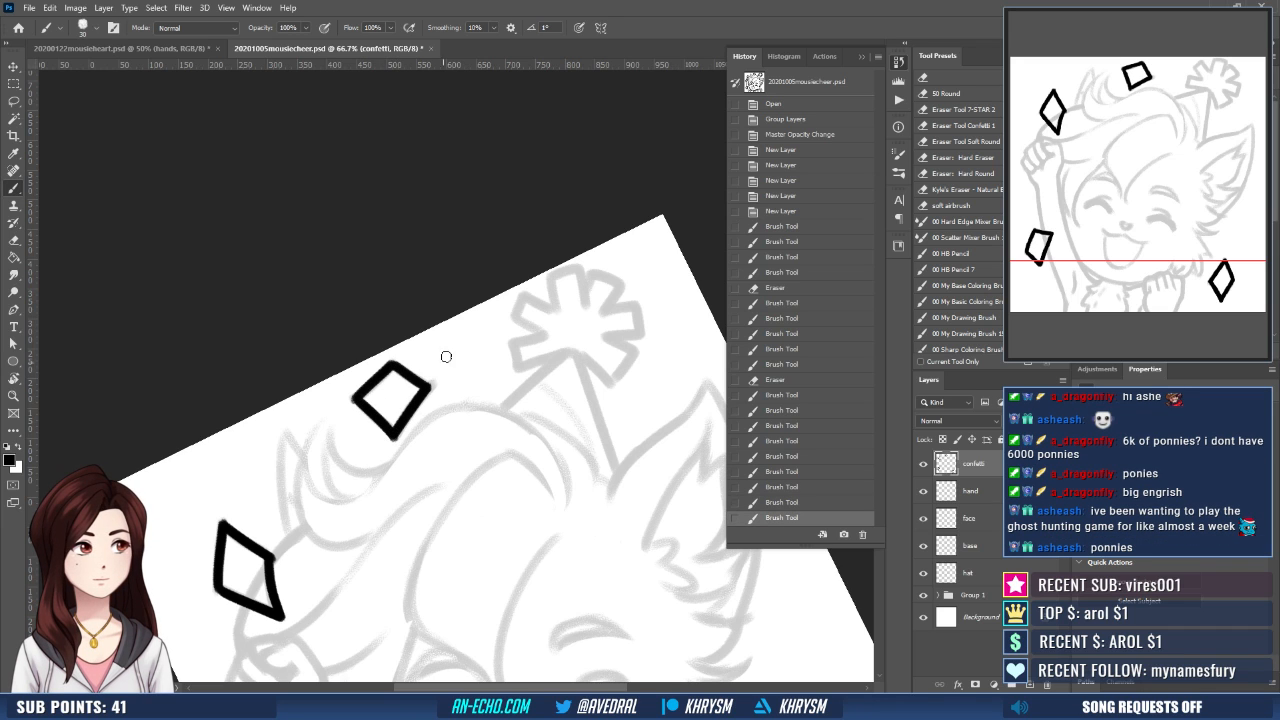
key(Escape)
- Erase stray edges around the corners of the inked confetti pieces with a 50 px eraser
drag(390, 487, 479, 308)
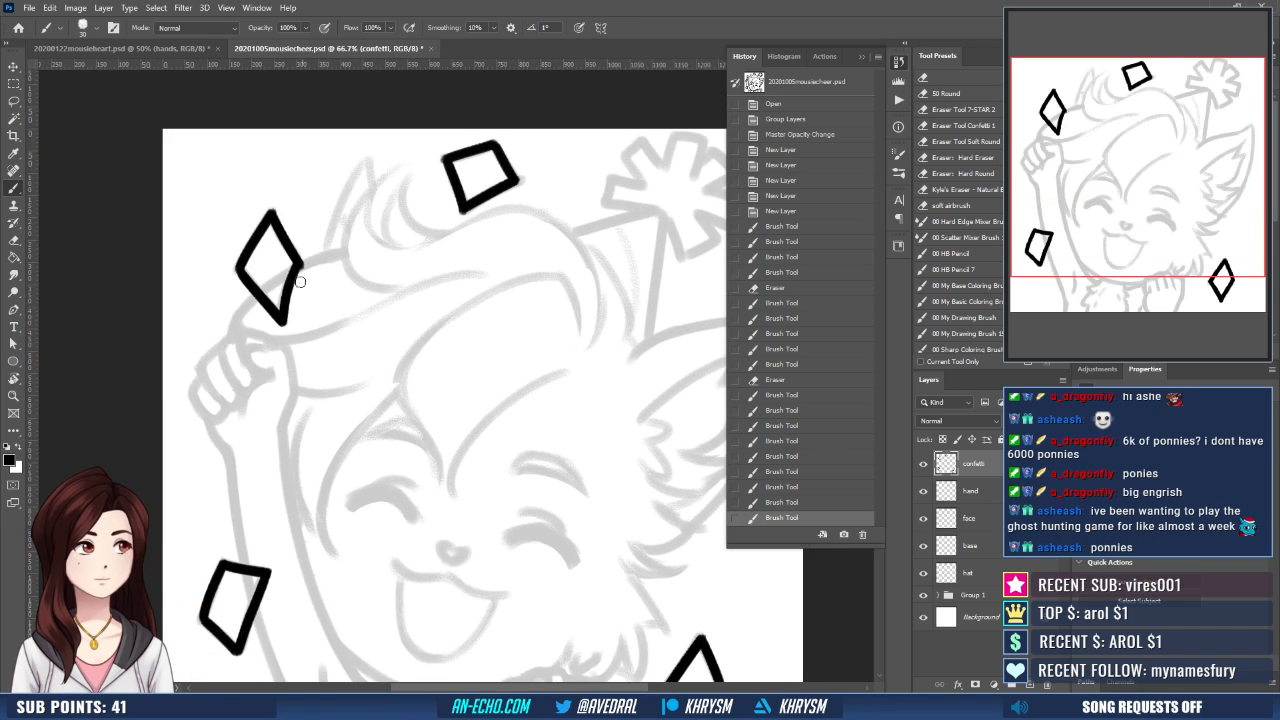
key(e)
drag(307, 263, 300, 272)
drag(391, 357, 286, 234)
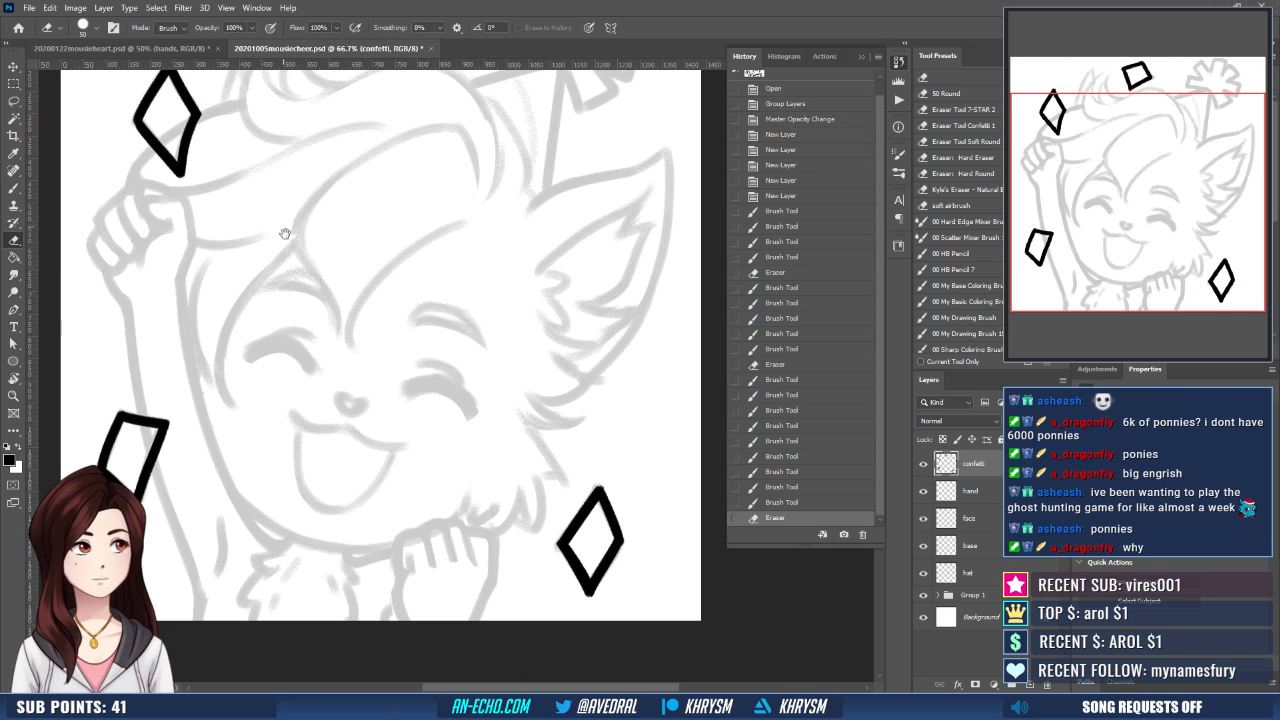
drag(575, 518, 630, 628)
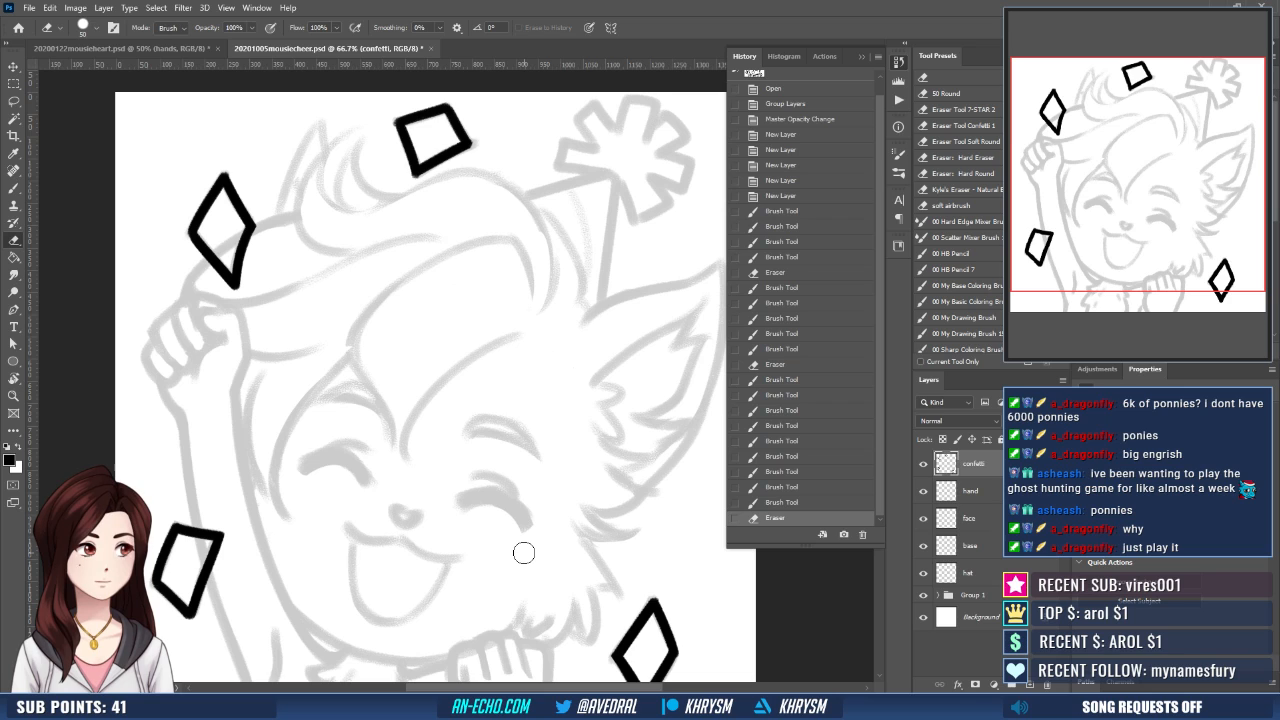
drag(389, 121, 391, 108)
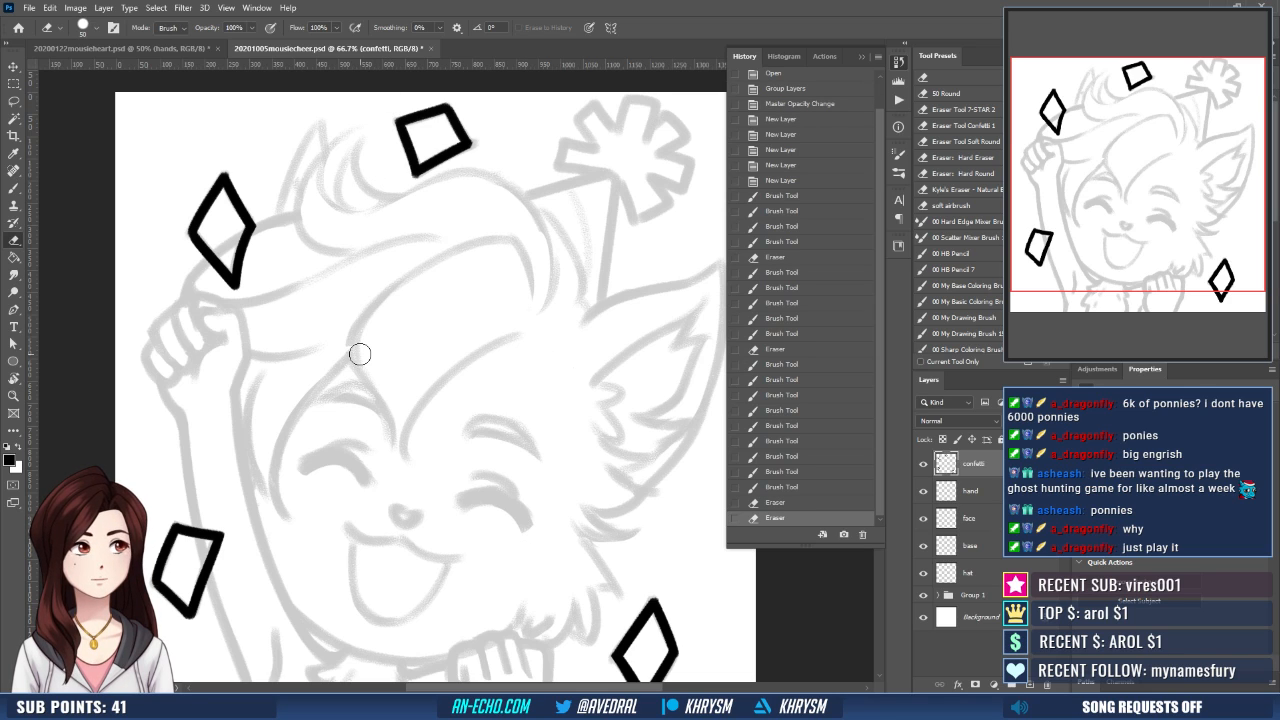
- Duplicate the confetti layer and merge it down to solidify the lines, then retouch the tip of the diamond above the fist
key(ctrl+j)
key(ctrl+e)
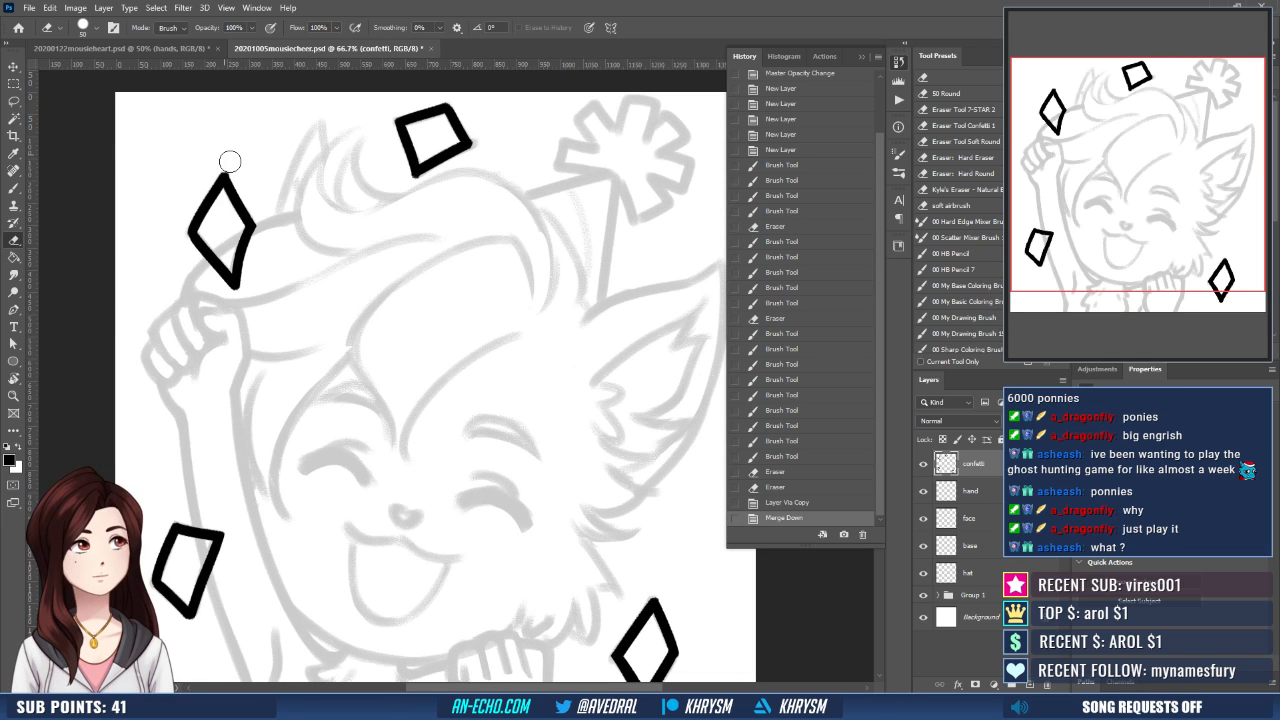
drag(230, 162, 236, 165)
drag(333, 220, 341, 240)
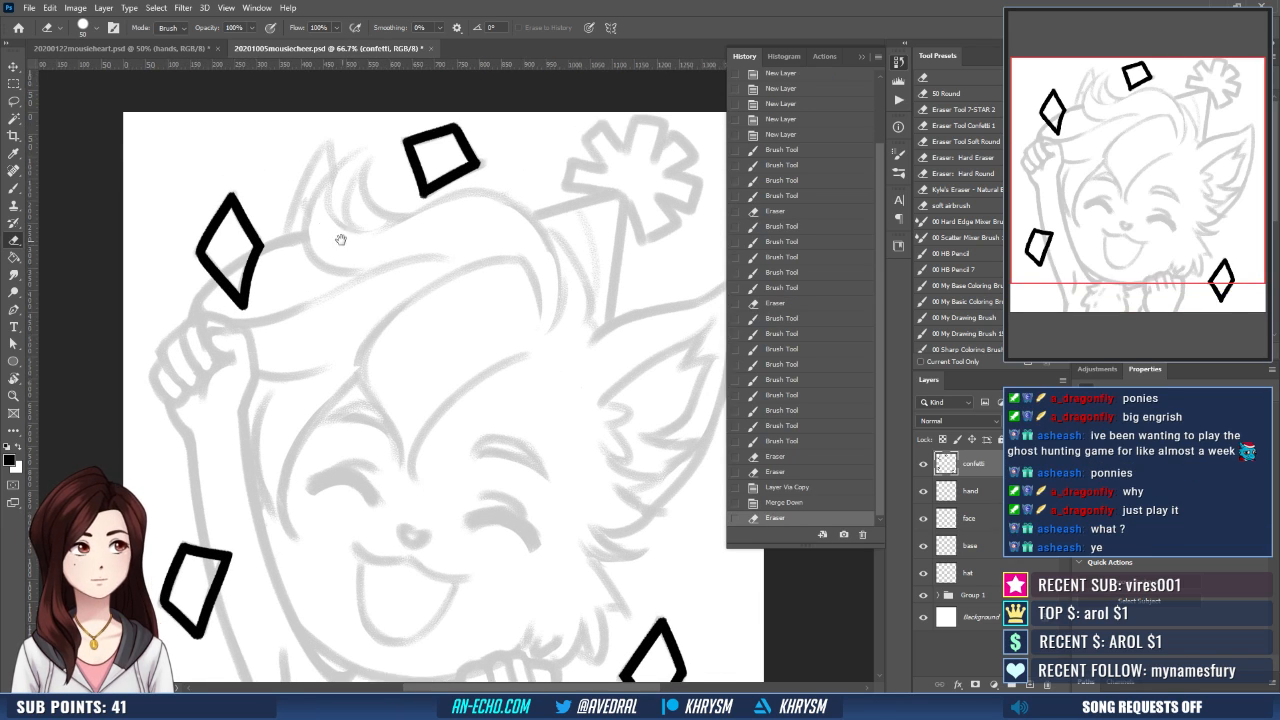
key(b)
click(231, 200)
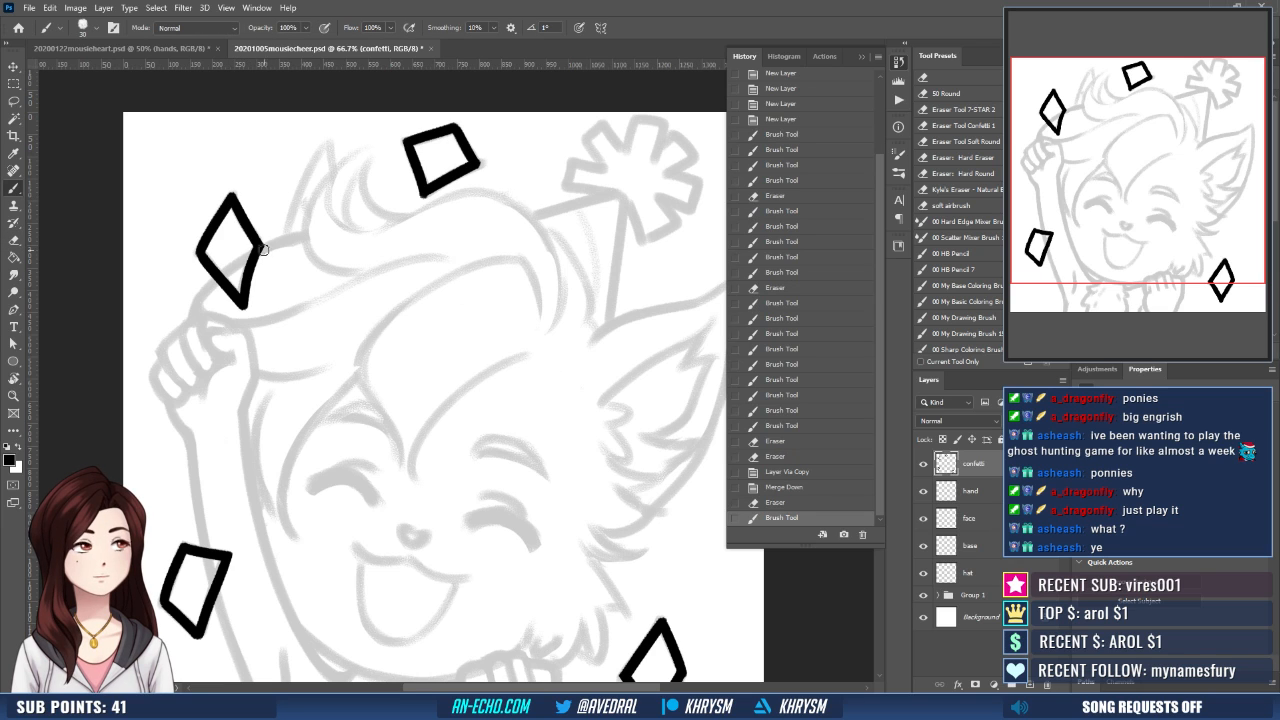
drag(544, 421, 459, 366)
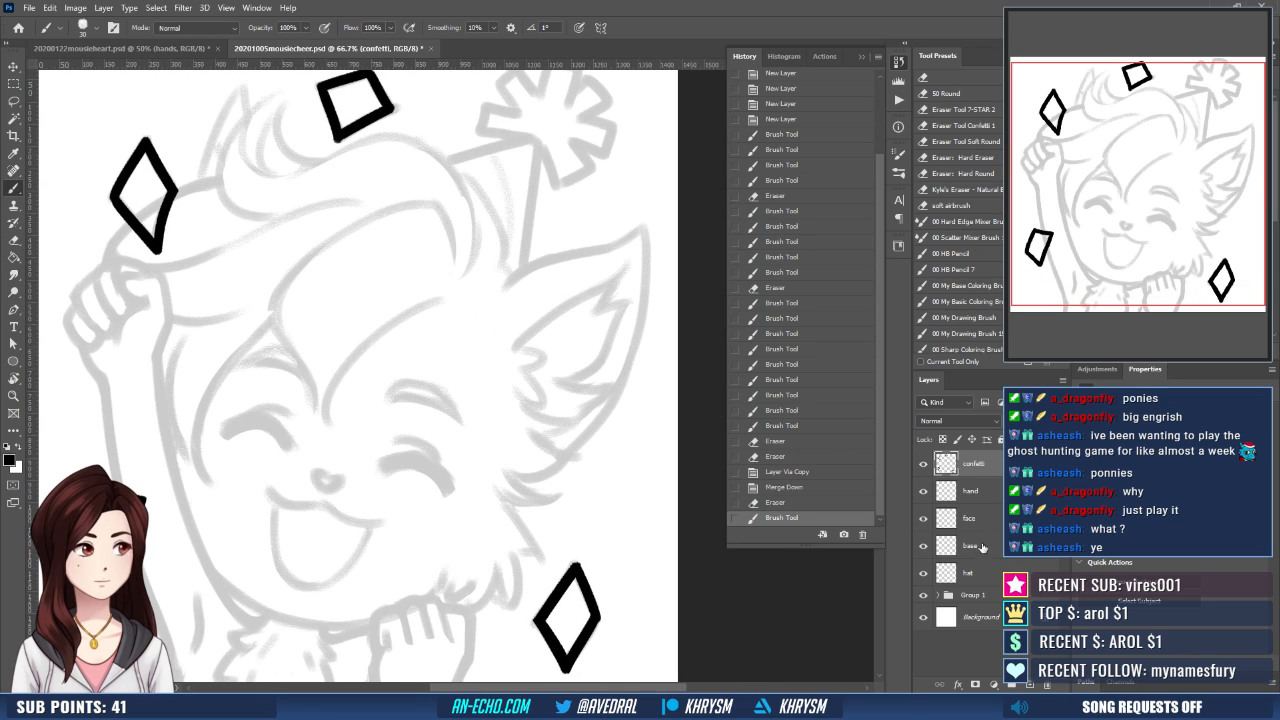
- On the hat layer, draw a Pen path along the party hat's two straight sides, with a narrow tip at the pompom
click(980, 573)
drag(414, 266, 318, 449)
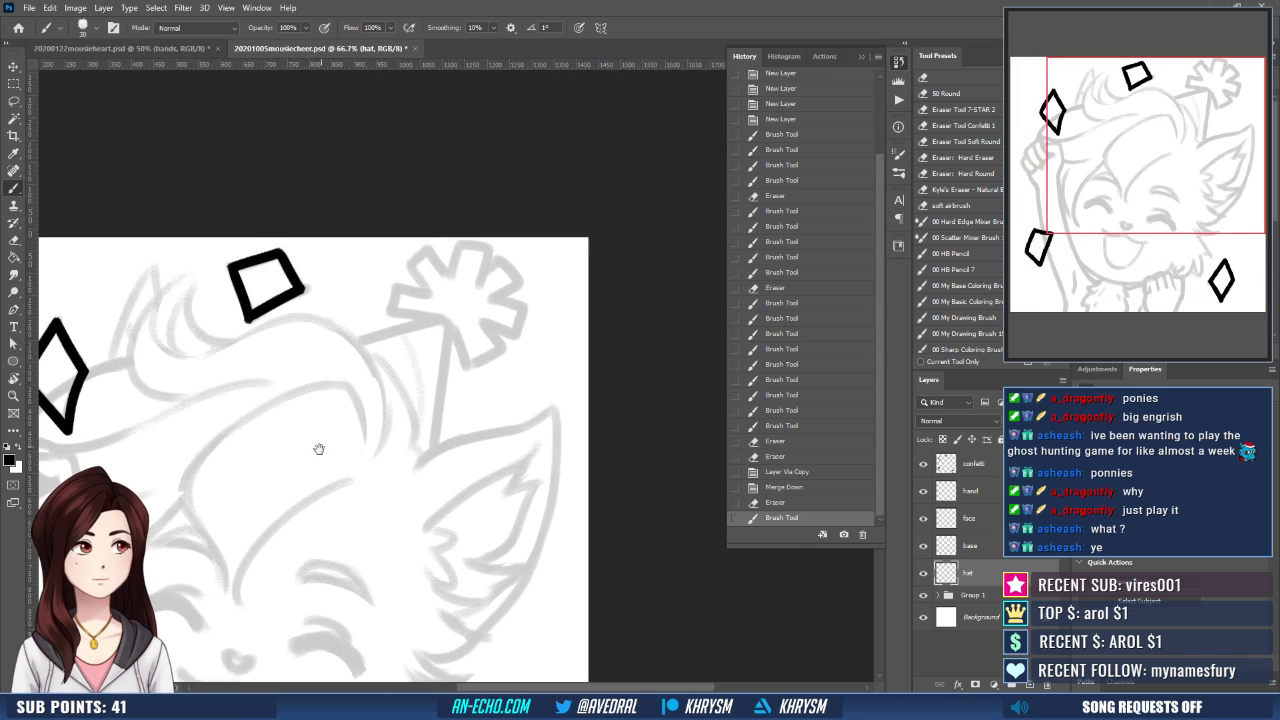
key(r)
drag(397, 383, 499, 465)
key(p)
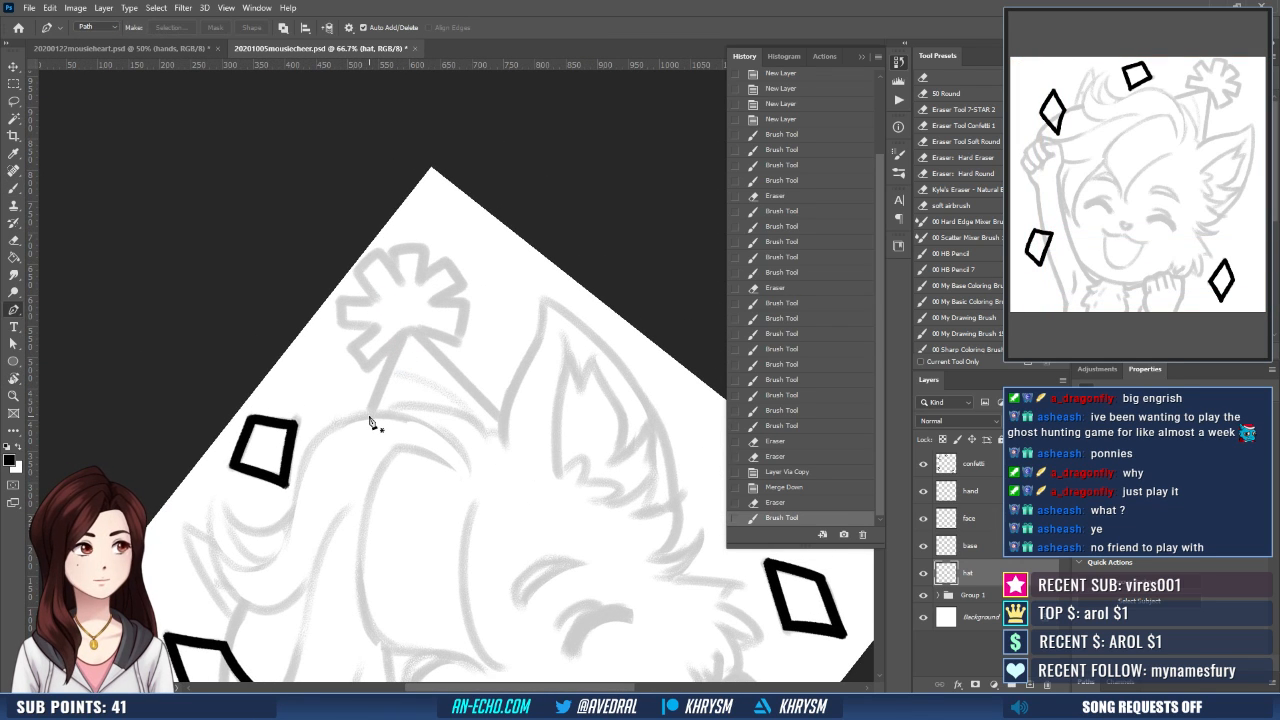
click(368, 416)
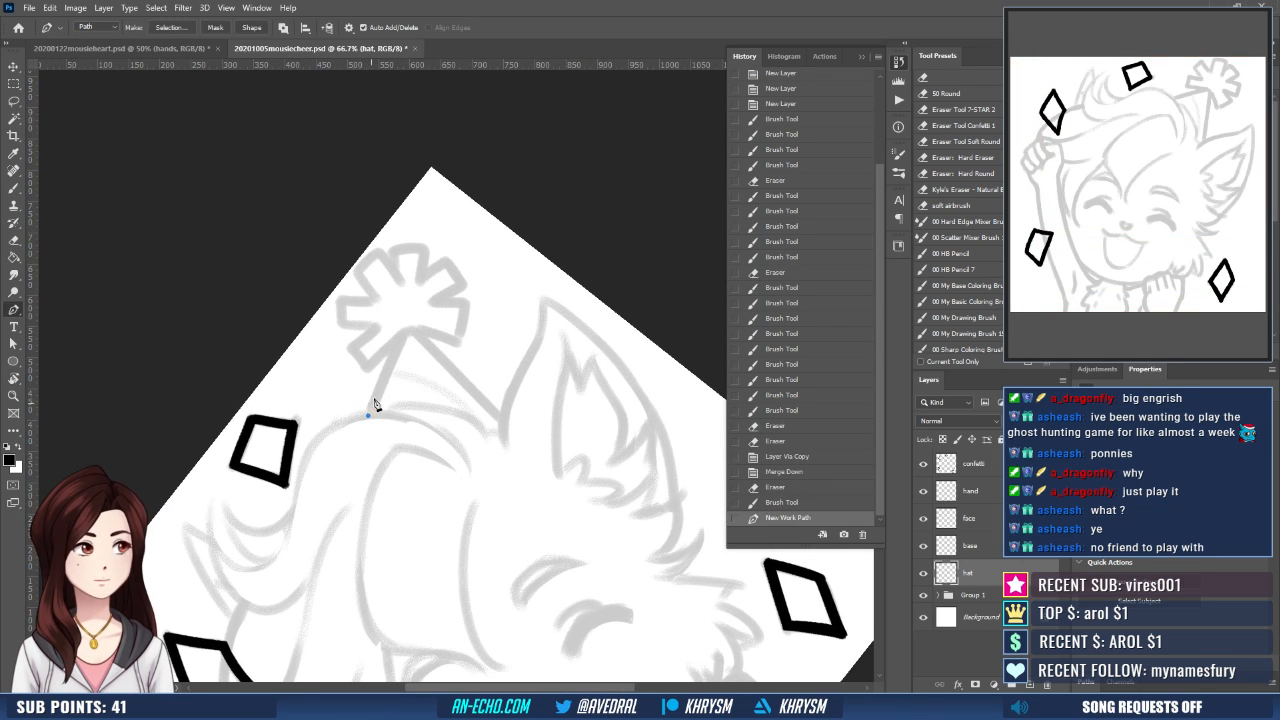
click(405, 334)
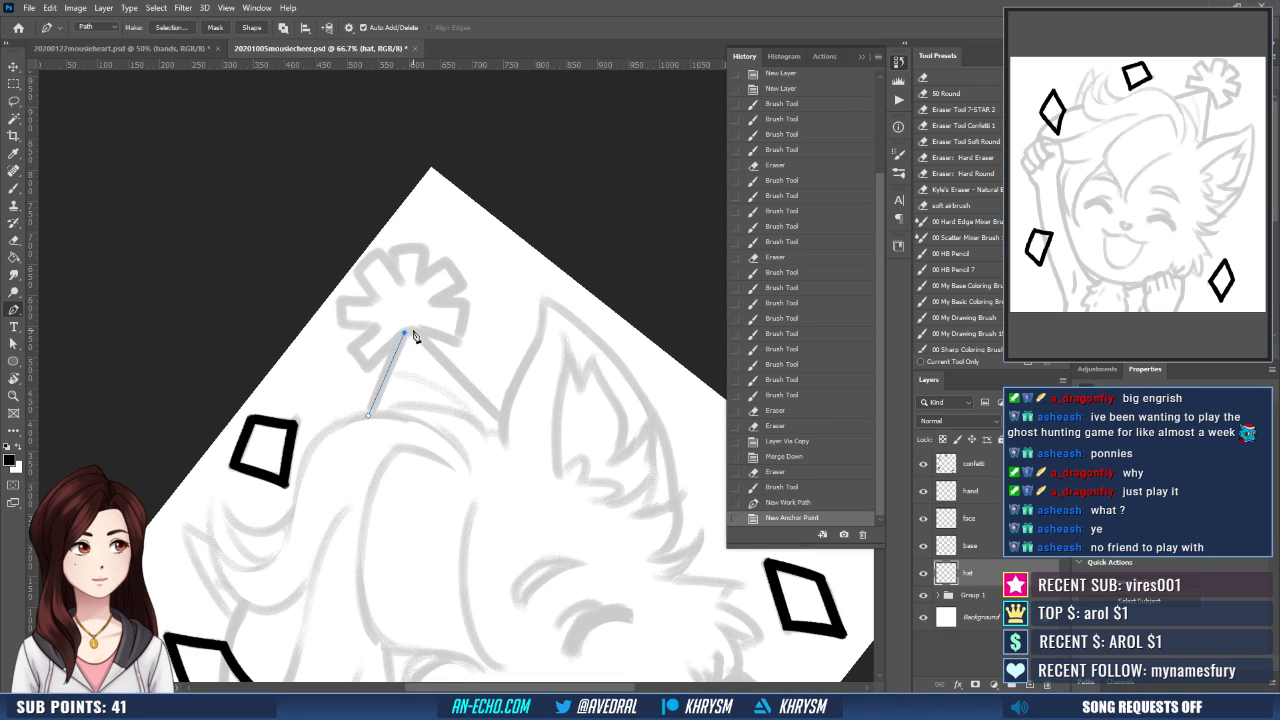
click(412, 331)
click(506, 420)
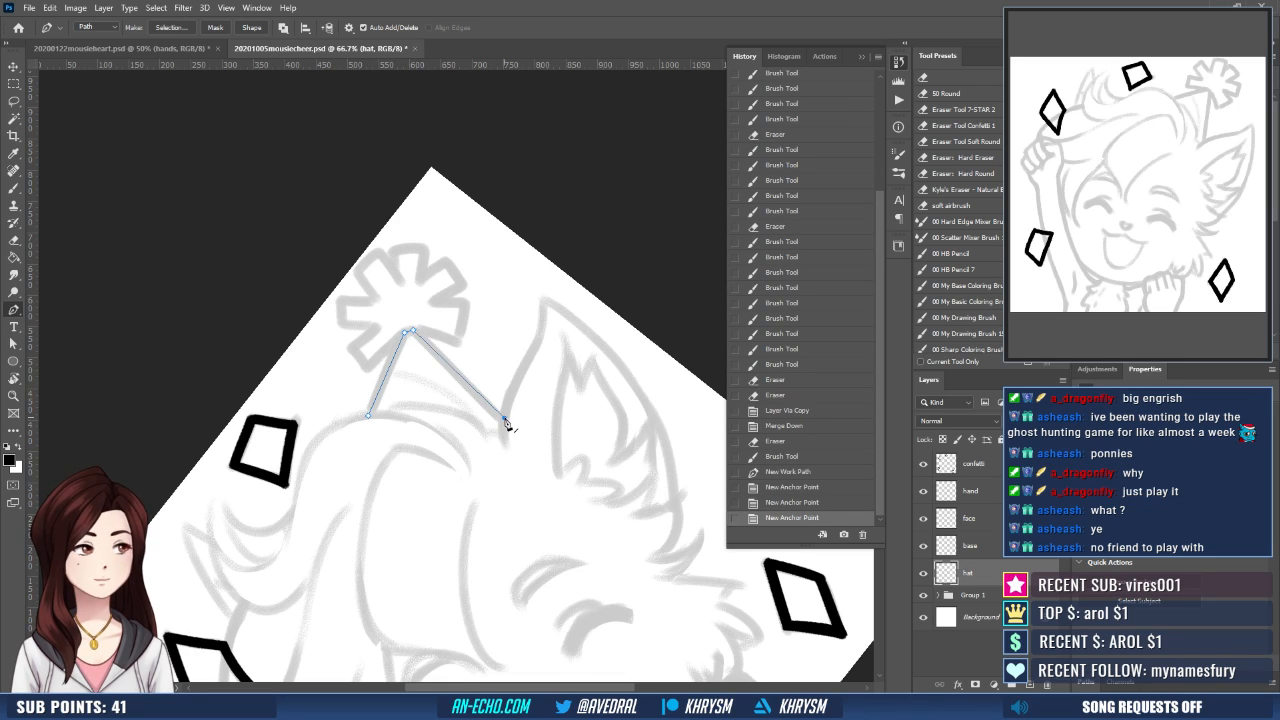
- Nudge the path's end point beside the ear into line with the sketched hat edge
key(a)
key(Up)
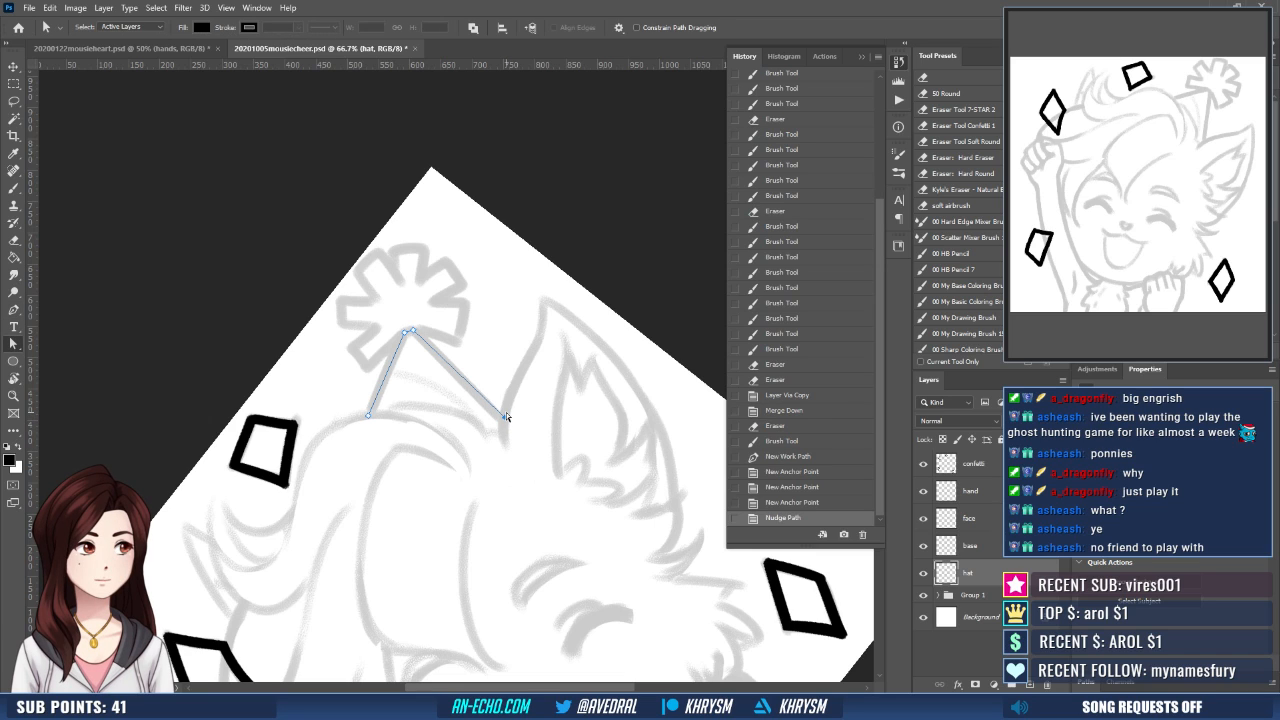
key(Left)
key(Left)
key(Left)
key(Left)
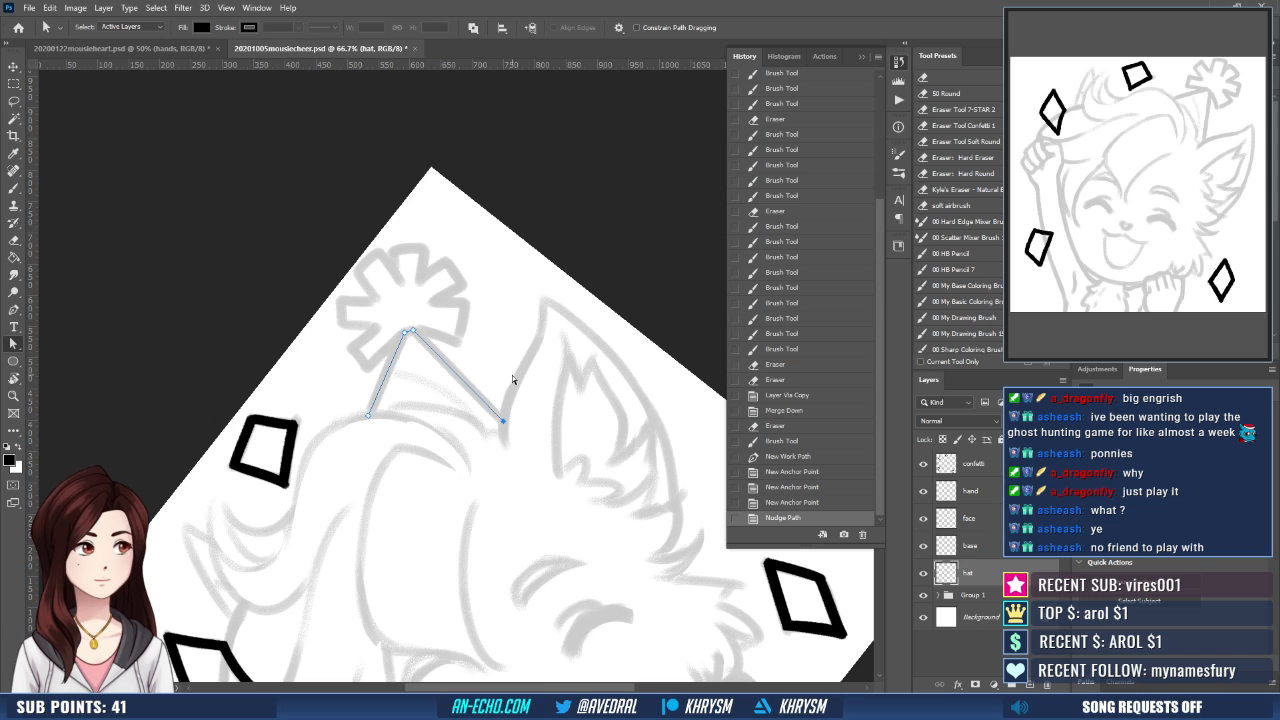
- Stroke the hat path with the 30 px black brush, then dismiss the path and reset the canvas rotation
key(b)
key(Return)
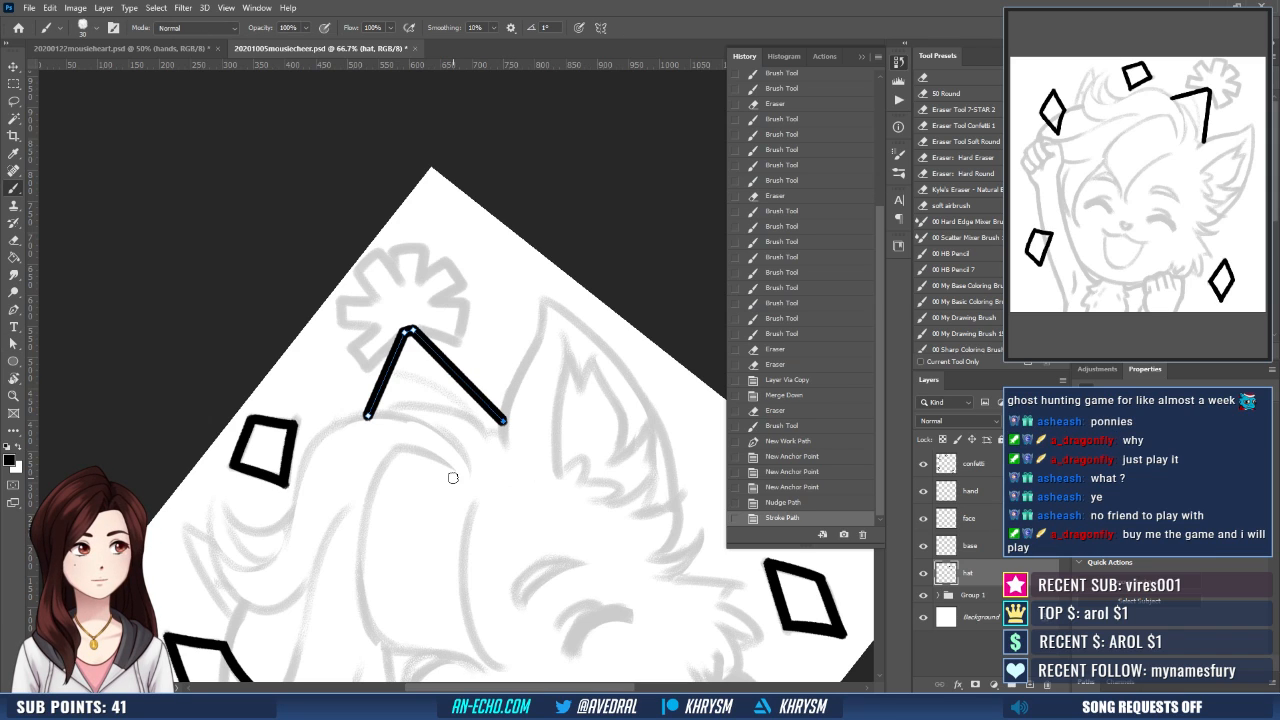
double_click(1181, 682)
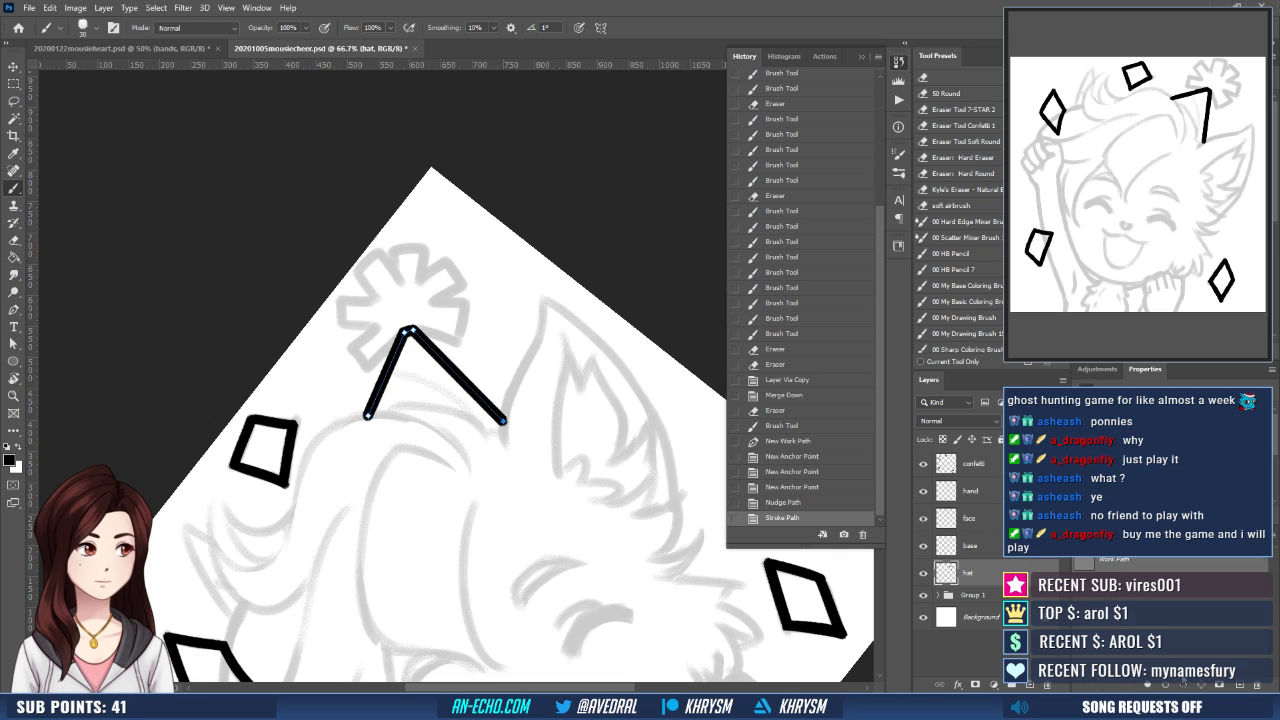
key(Escape)
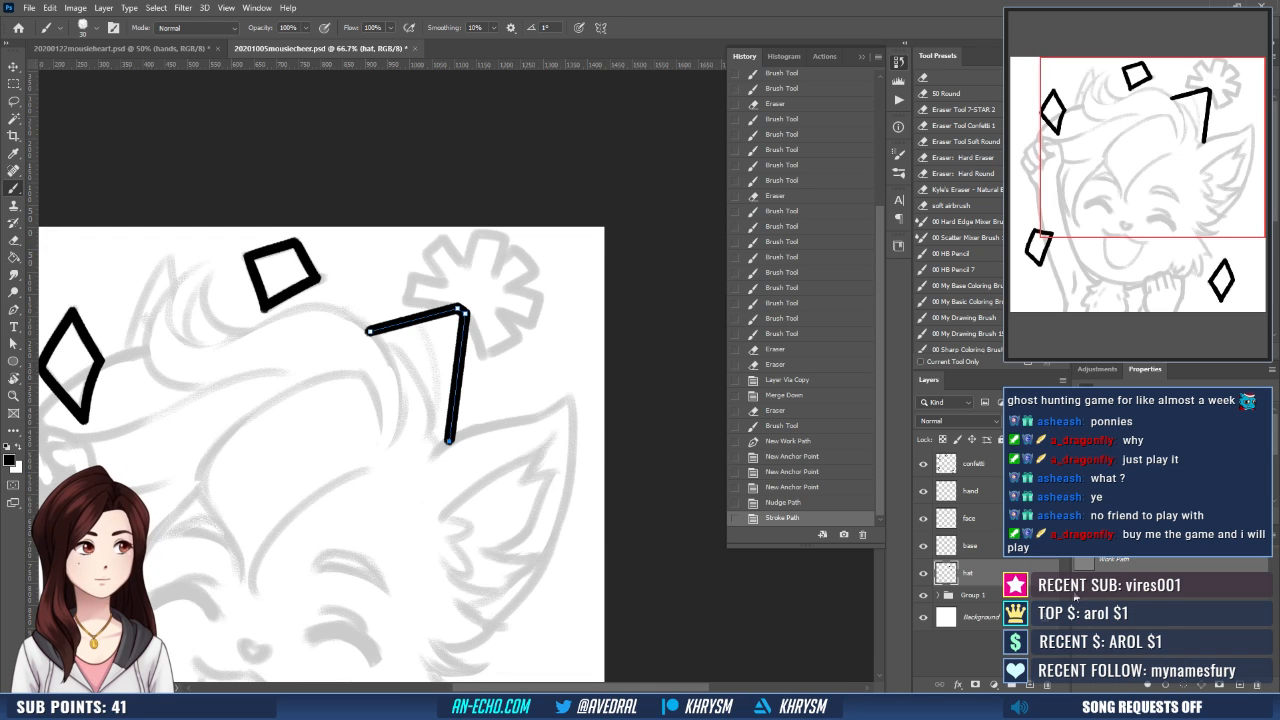
click(1134, 622)
drag(411, 519, 446, 560)
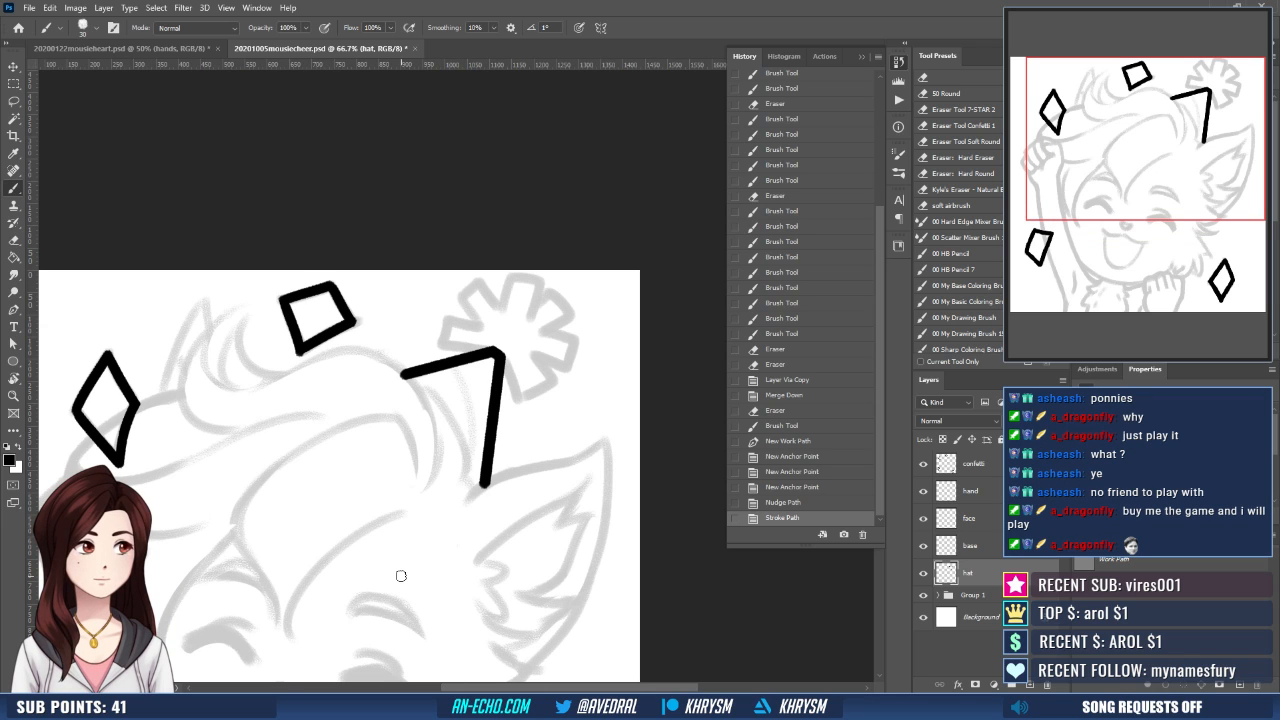
- Ink the pompom's first spikes on the side facing the square confetti, using a rotated canvas, then reset the rotation
drag(562, 362, 539, 384)
key(r)
drag(477, 496, 510, 352)
key(b)
mouse_move(414, 392)
mouse_down()
mouse_move(407, 425)
mouse_move(412, 399)
mouse_move(407, 420)
mouse_move(434, 432)
mouse_up()
key(ctrl+z)
mouse_move(439, 383)
mouse_down()
mouse_move(432, 431)
mouse_move(462, 440)
mouse_move(410, 434)
mouse_up()
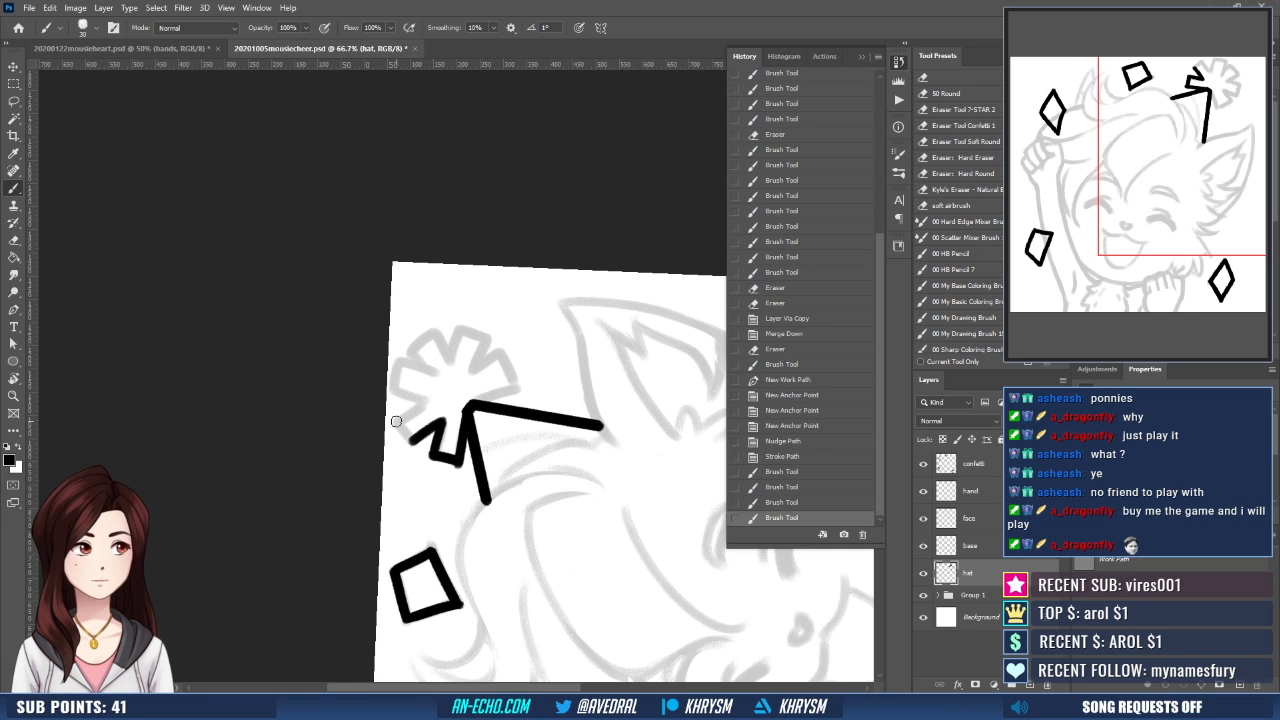
mouse_move(397, 422)
mouse_down()
mouse_move(429, 400)
mouse_move(413, 442)
mouse_up()
key(Escape)
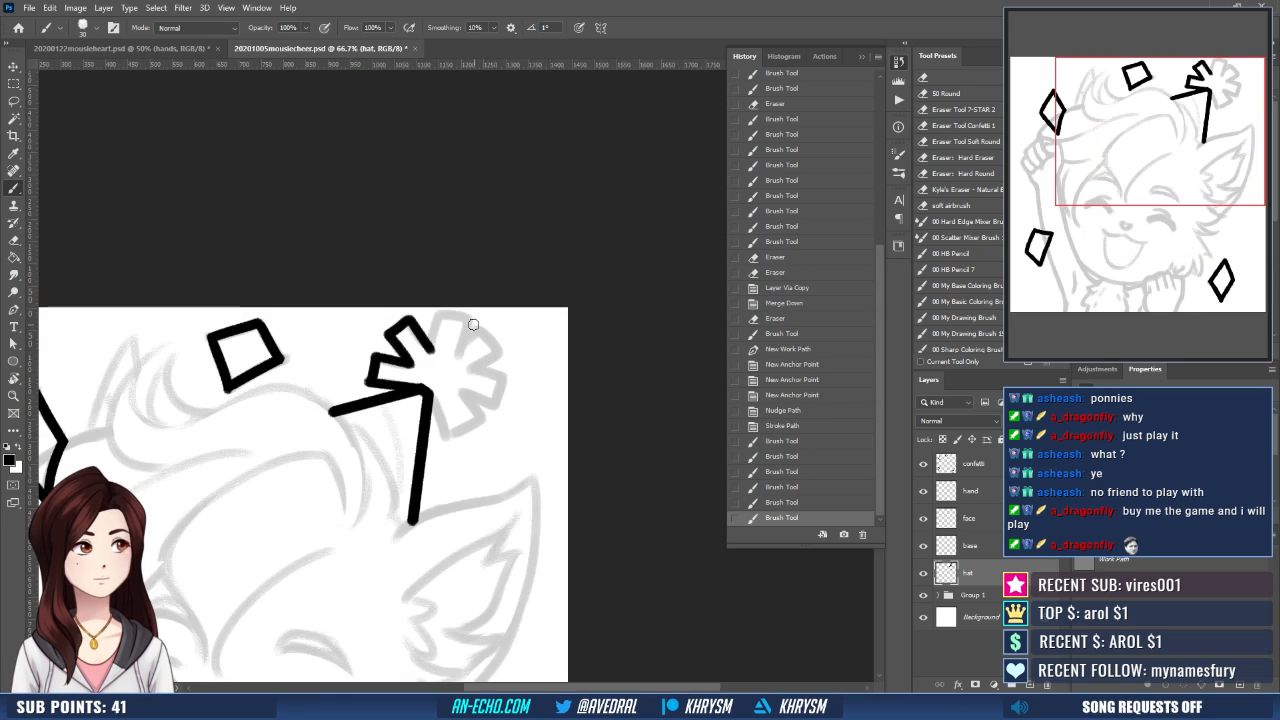
- Ink the remaining spikes around the pompom in black to close its outline at the hat tip
mouse_move(491, 364)
mouse_down()
mouse_move(490, 375)
mouse_move(438, 324)
mouse_move(459, 324)
mouse_move(457, 364)
mouse_move(480, 337)
mouse_move(499, 367)
mouse_move(468, 386)
mouse_move(500, 388)
mouse_move(490, 418)
mouse_move(444, 444)
mouse_up()
key(ctrl+z)
key(ctrl+z)
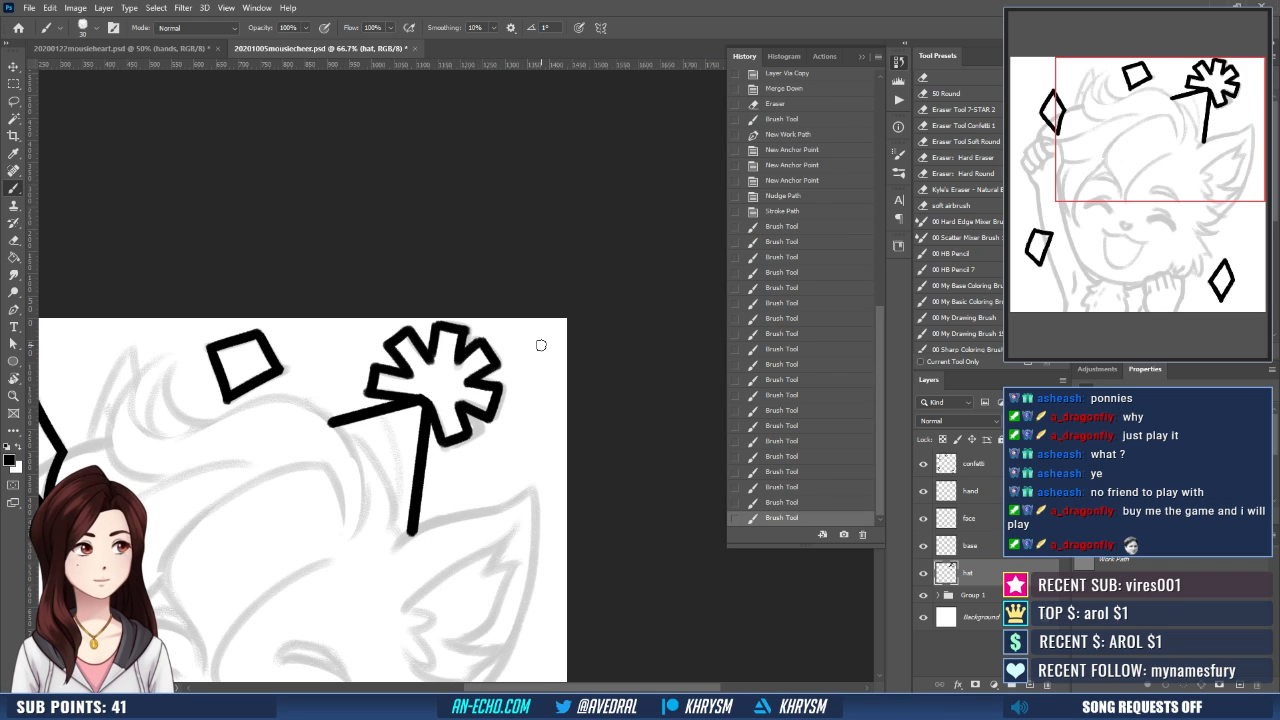
drag(478, 316, 527, 287)
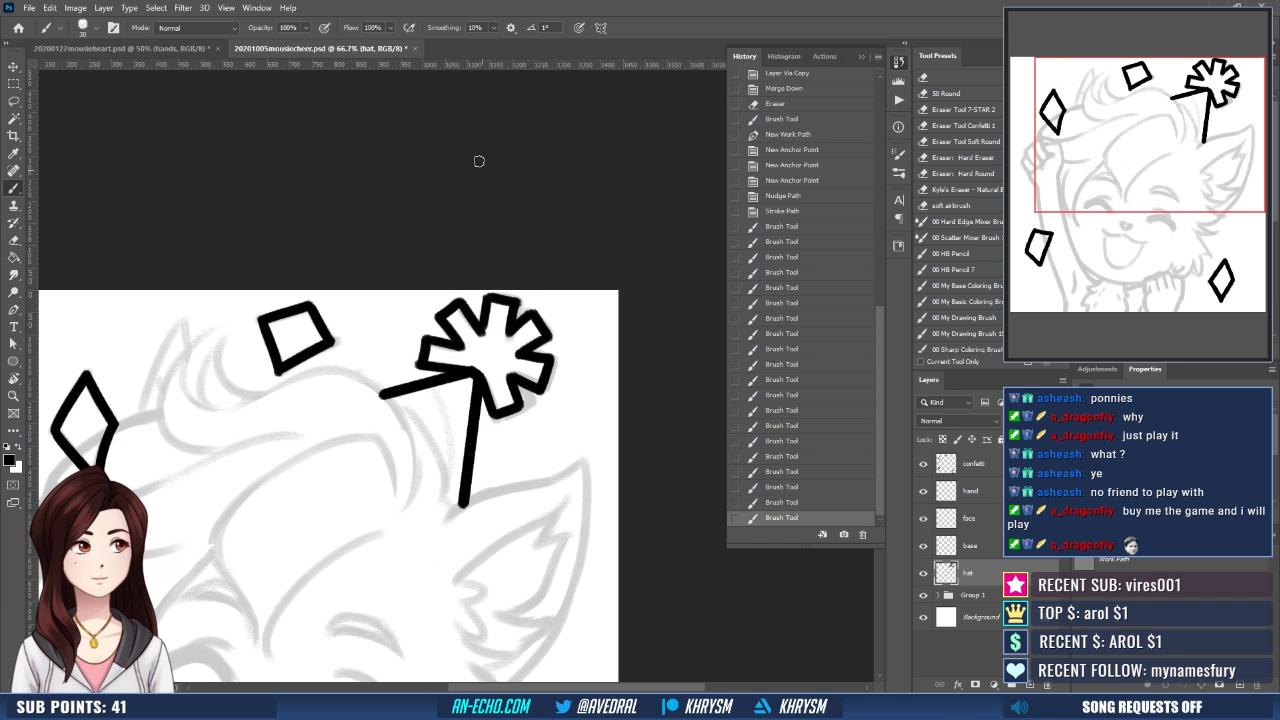
- Flip the canvas view horizontally, then trim and re-ink the pompom spike nearest the square confetti
key(ctrl+shift+h)
mouse_move(377, 474)
mouse_down()
mouse_move(397, 461)
mouse_move(579, 461)
mouse_up()
drag(435, 430, 453, 457)
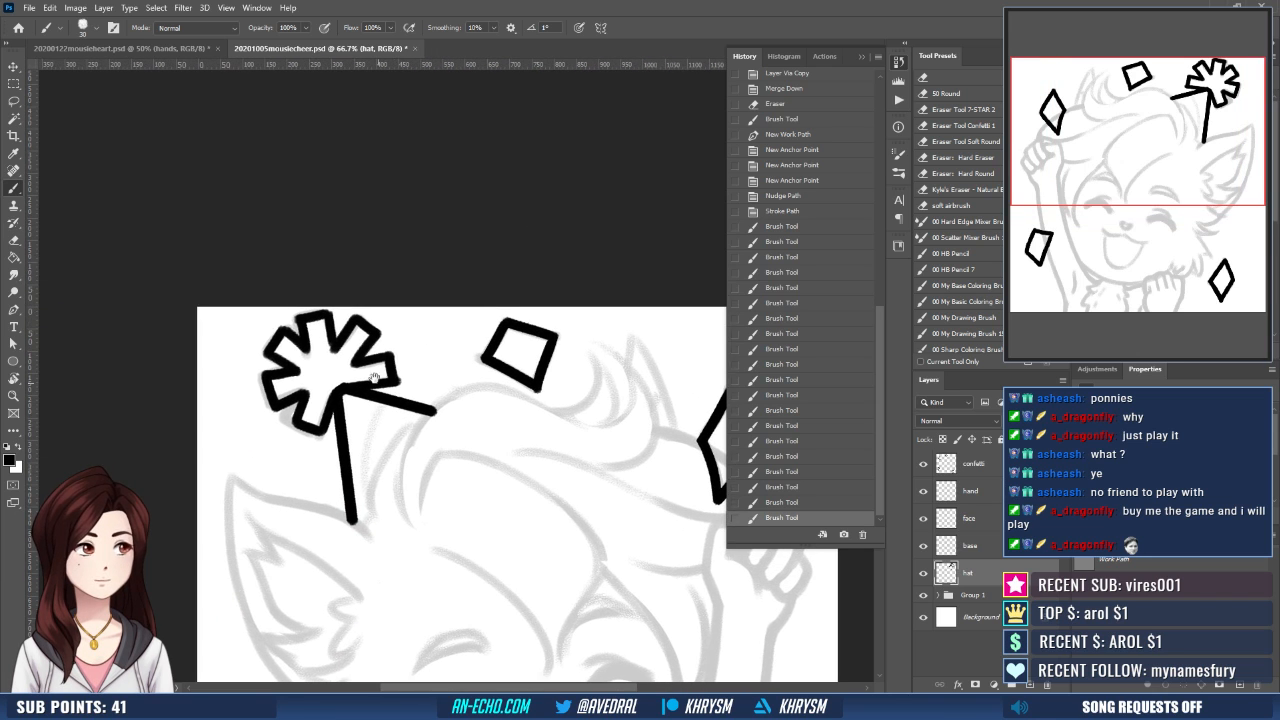
mouse_move(393, 314)
mouse_down()
mouse_move(386, 286)
mouse_move(394, 376)
mouse_up()
key(e)
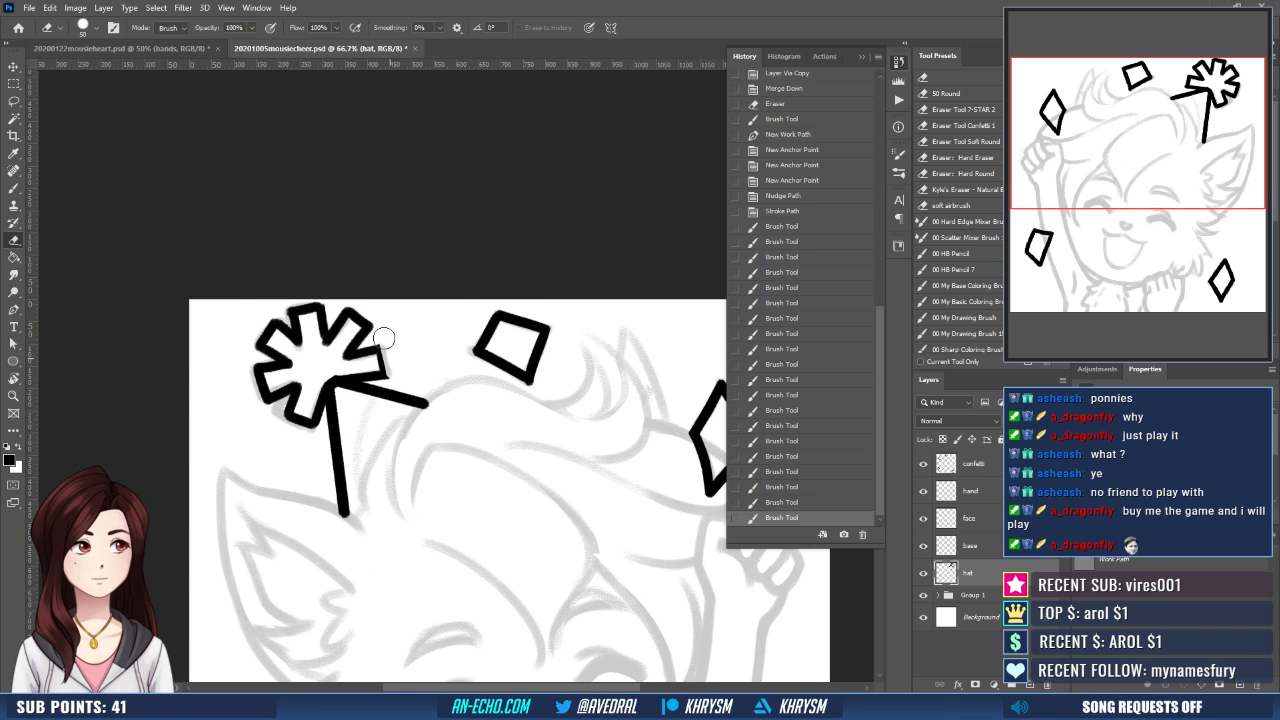
drag(386, 332, 384, 372)
key(b)
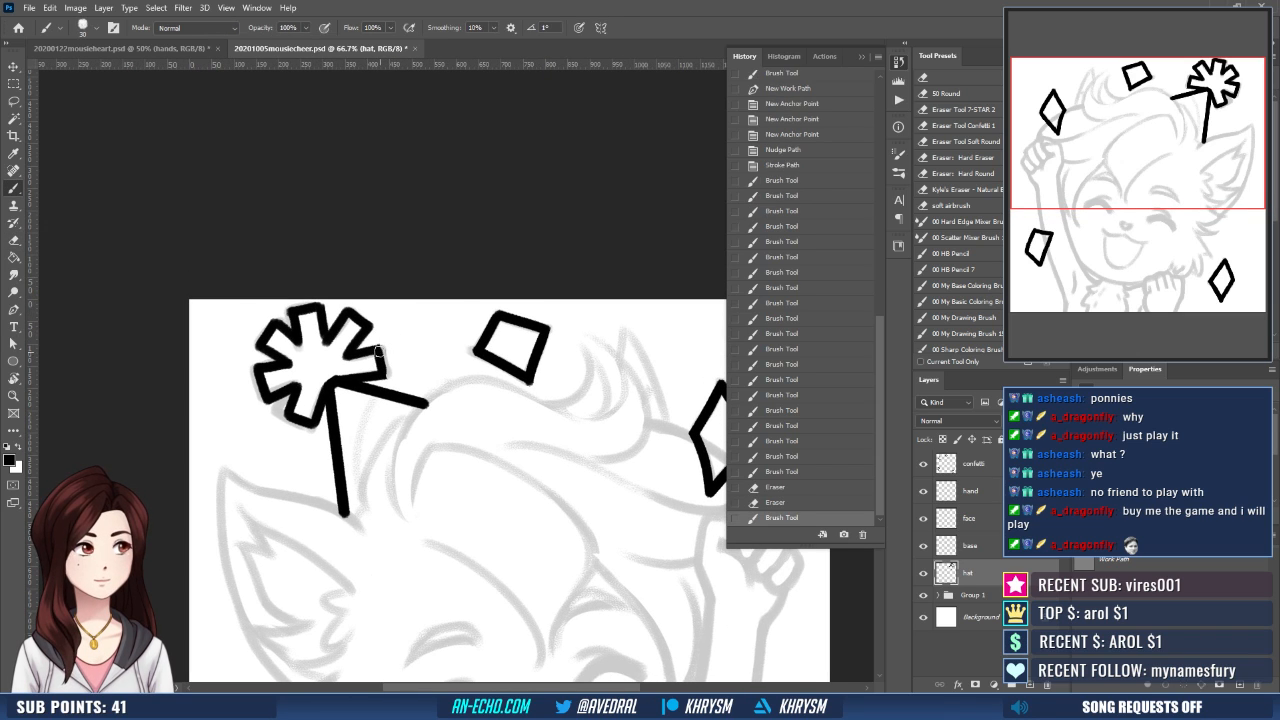
- Erase rough edges on the pompom's upper spikes and retouch their lines with the black brush
key(e)
drag(313, 318, 320, 354)
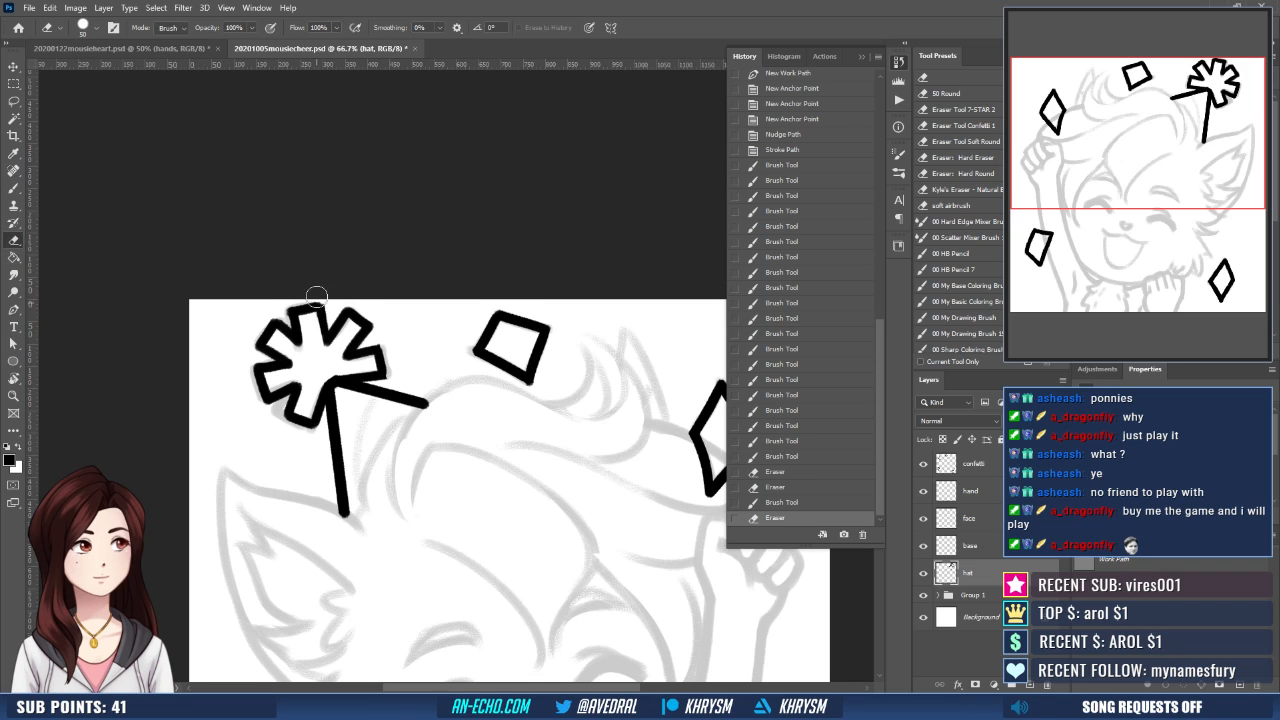
drag(342, 300, 340, 307)
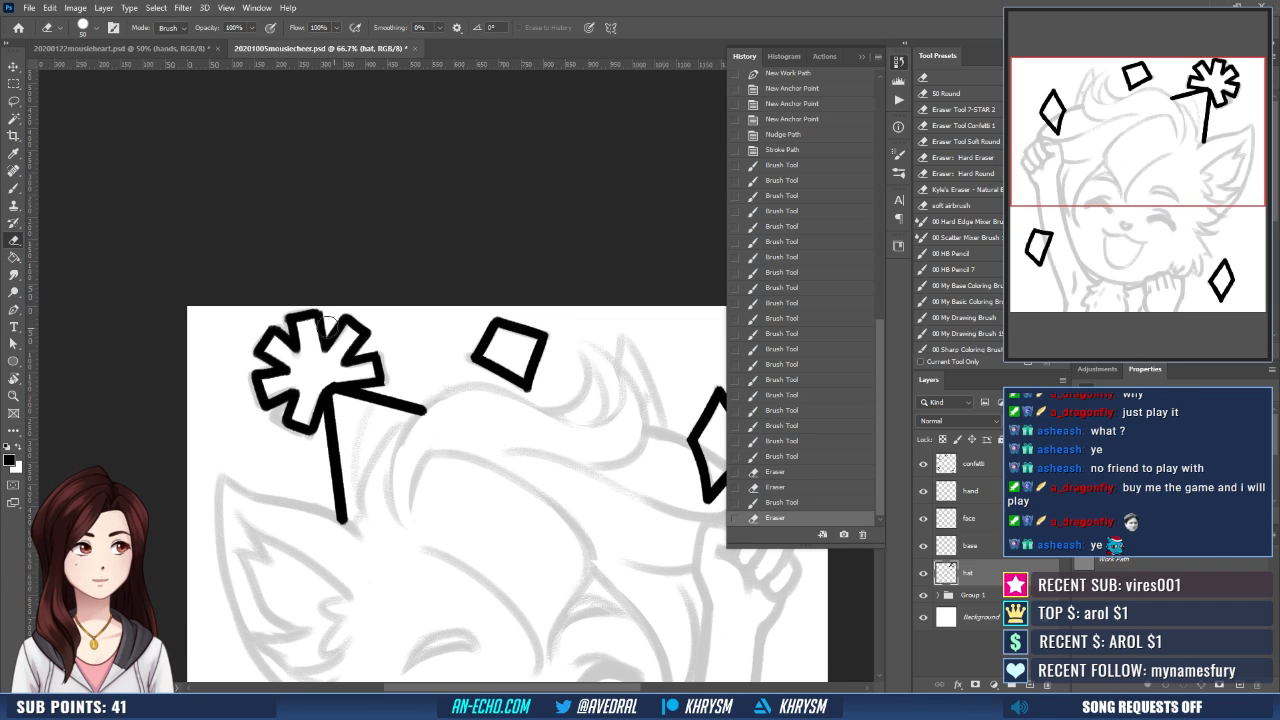
key(b)
mouse_move(278, 338)
mouse_down()
mouse_move(288, 343)
mouse_move(292, 322)
mouse_move(300, 352)
mouse_up()
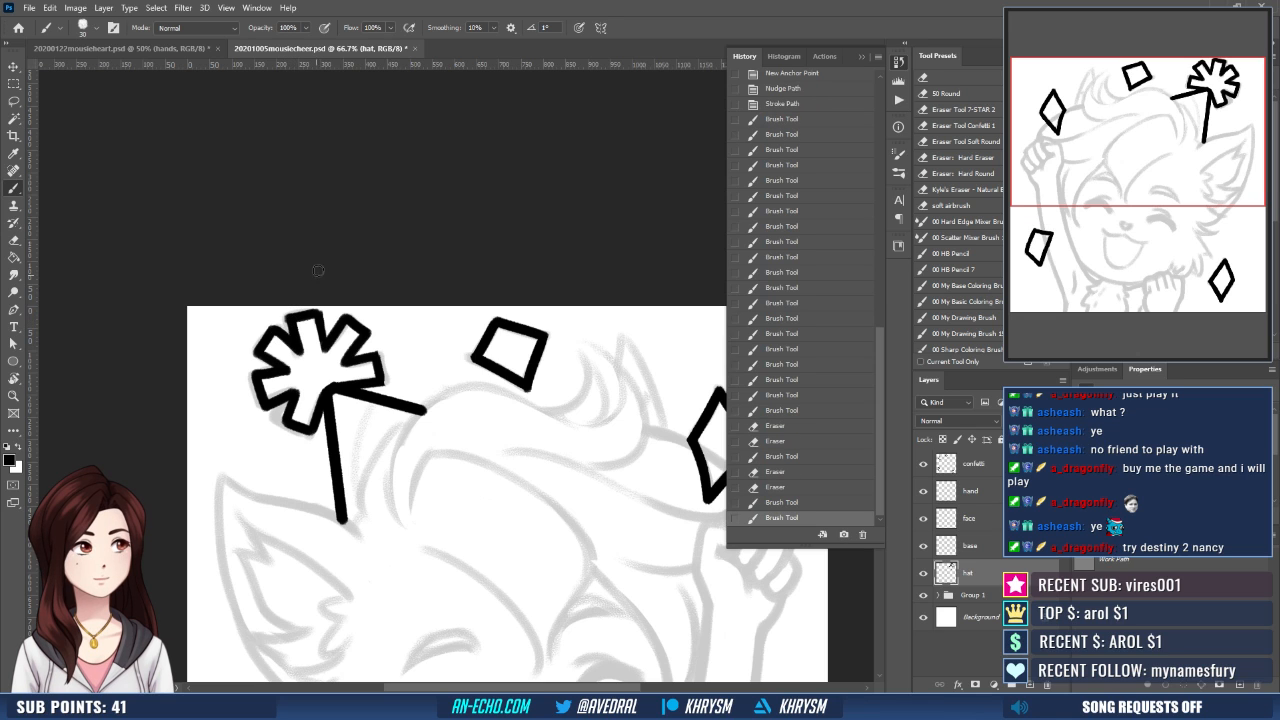
- Stretch the inked hat and pompom downward to about 103% height with Free Transform
scroll(405, 330, down, 1)
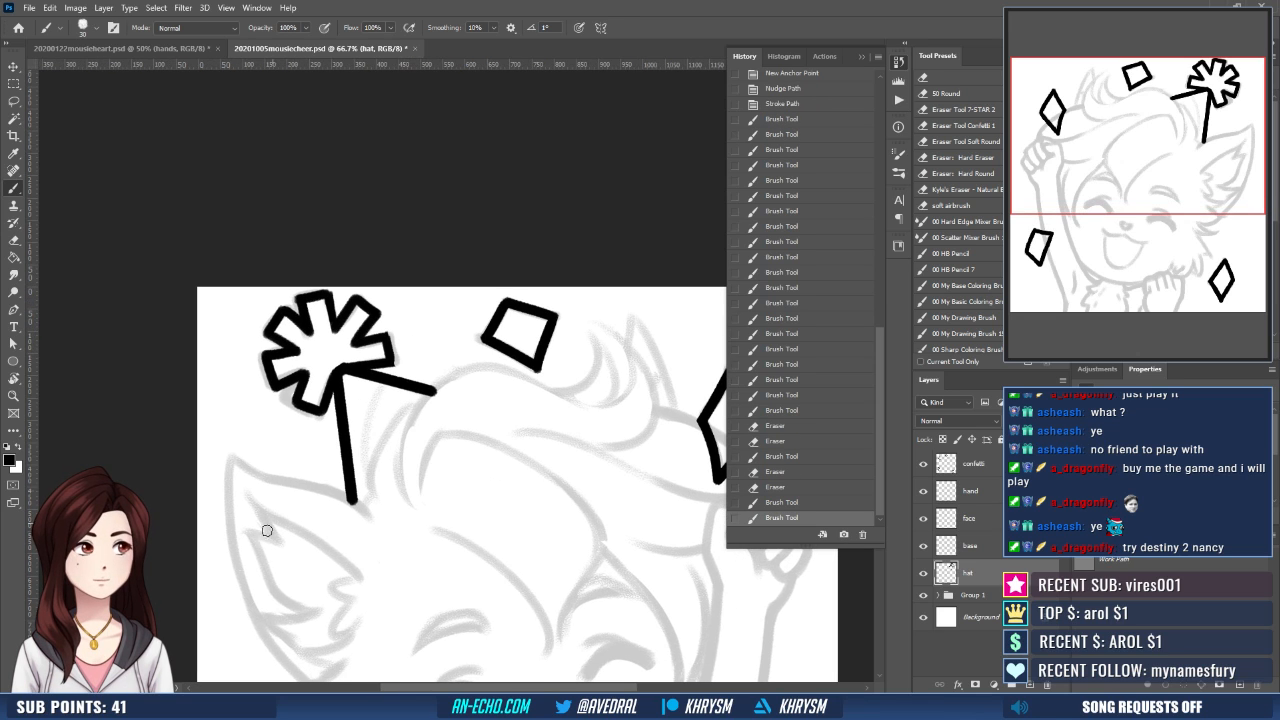
drag(491, 363, 481, 293)
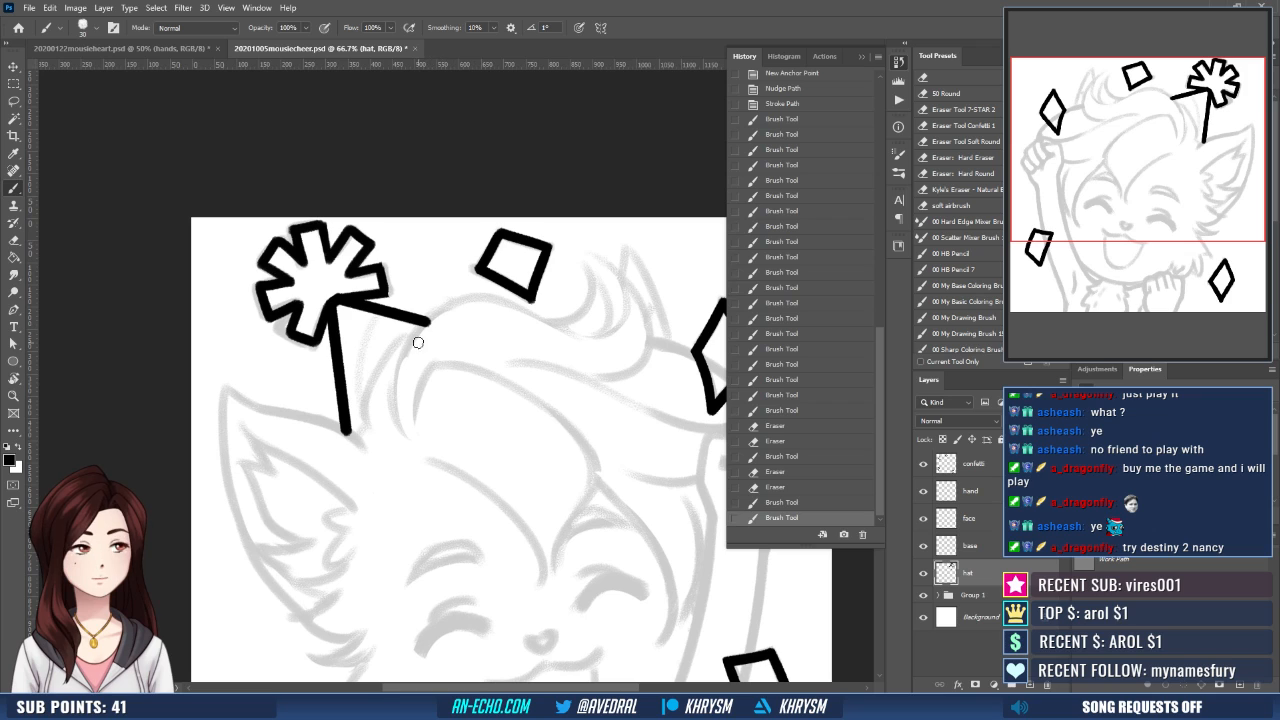
key(ctrl+t)
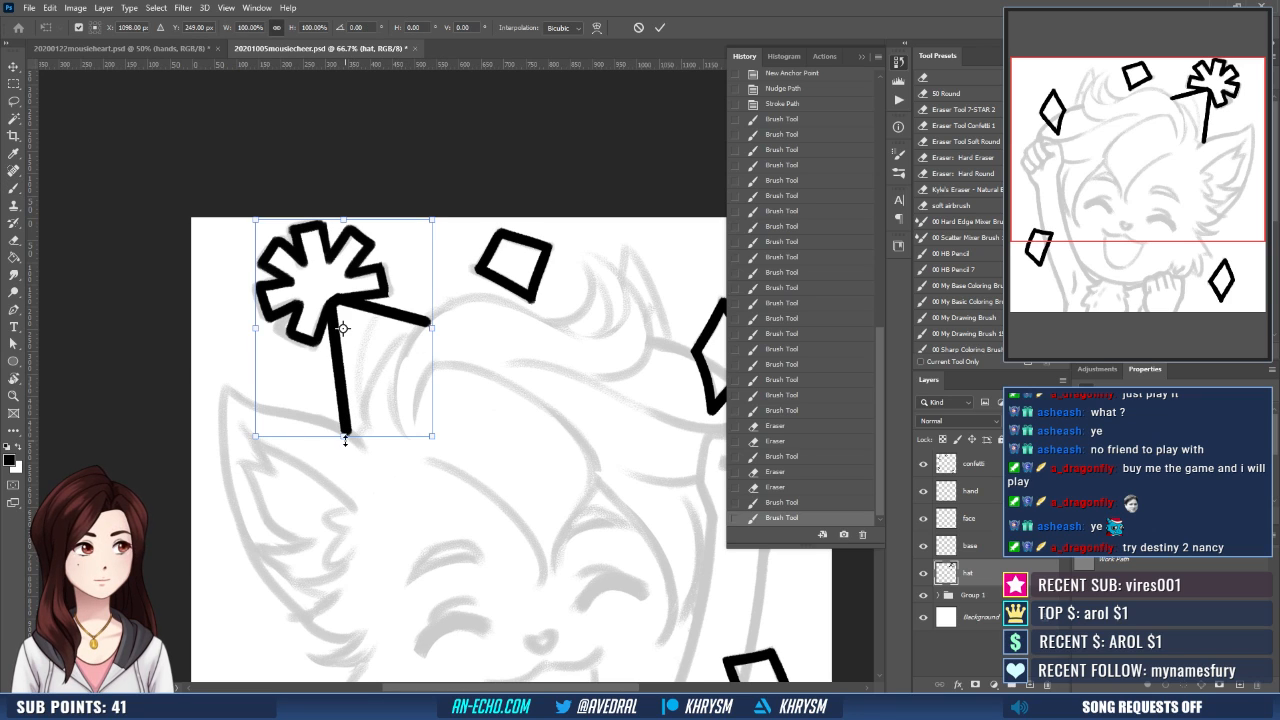
drag(347, 436, 345, 443)
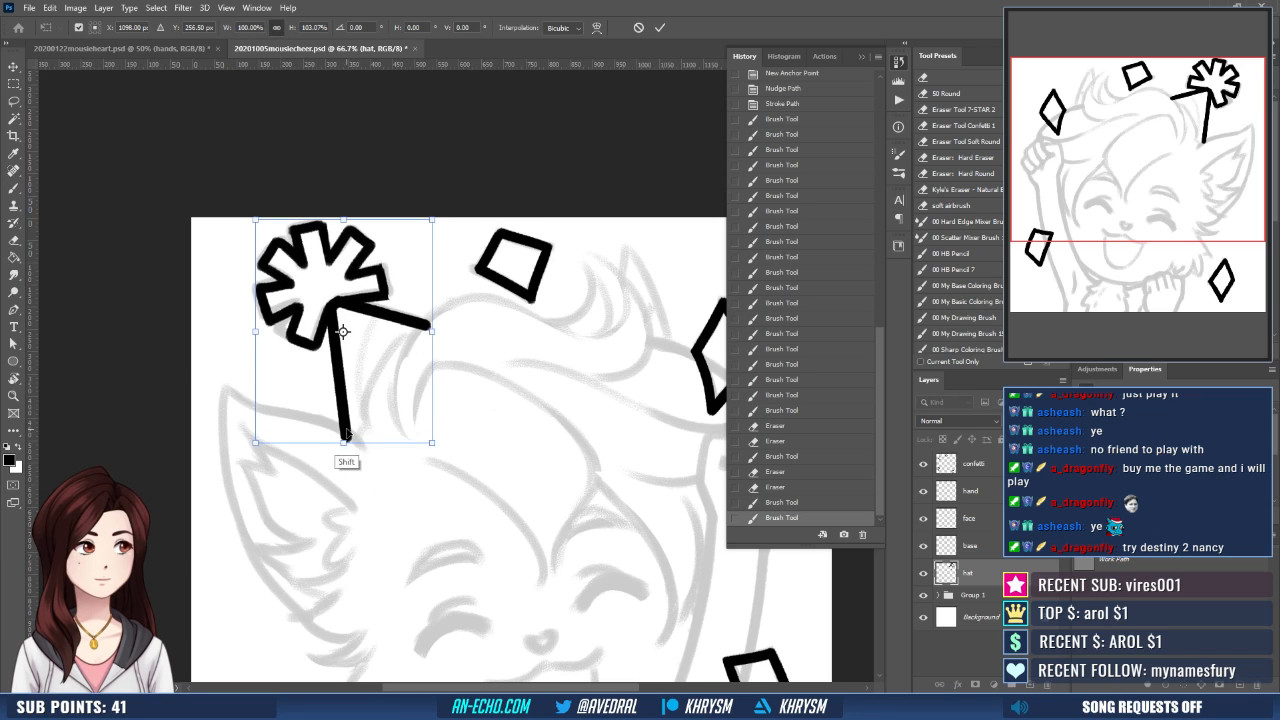
key(Return)
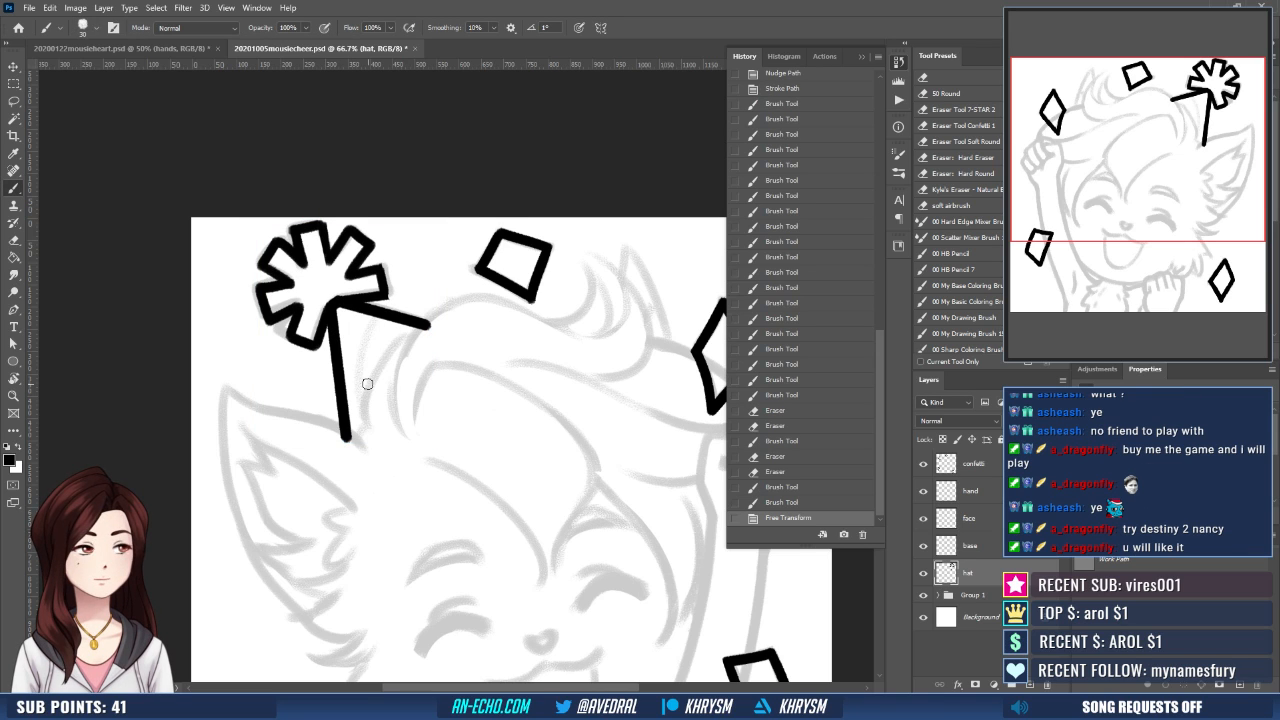
- Trim the lower ends of both hat side lines with the 50 px eraser where they meet the hair and ear
drag(455, 386, 433, 339)
key(e)
drag(310, 396, 338, 407)
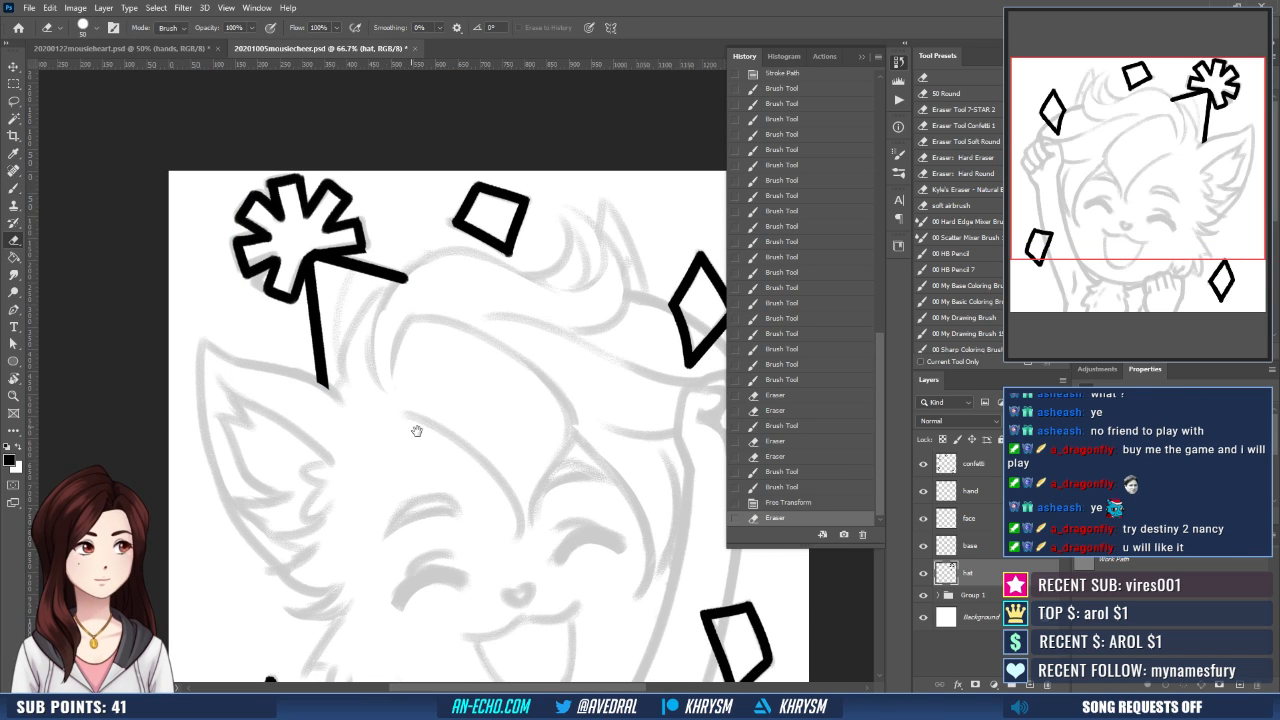
mouse_move(417, 431)
mouse_down()
mouse_move(400, 432)
mouse_move(440, 371)
mouse_up()
click(360, 263)
mouse_move(386, 300)
mouse_down()
mouse_move(388, 352)
mouse_move(389, 312)
mouse_up()
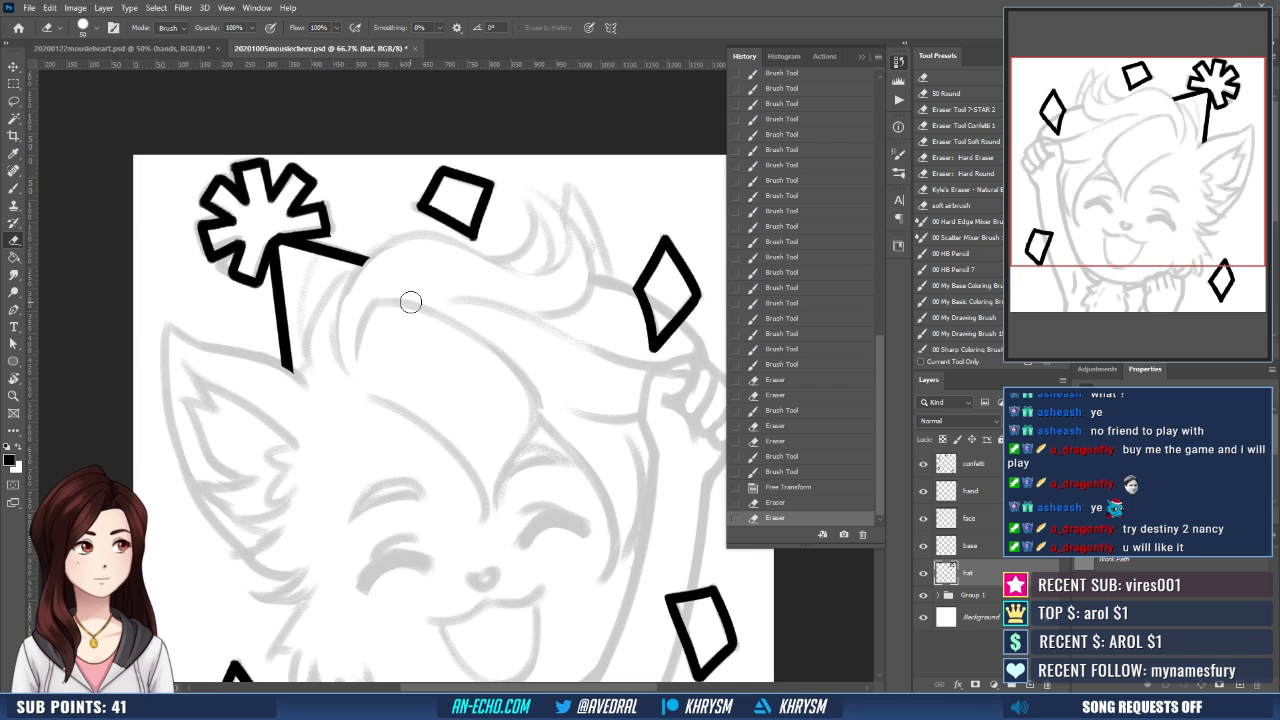
- On the face layer, outline the eyebrow on the large ear's side with the 30 px black brush, drawing its upper arc and lower edge
click(990, 524)
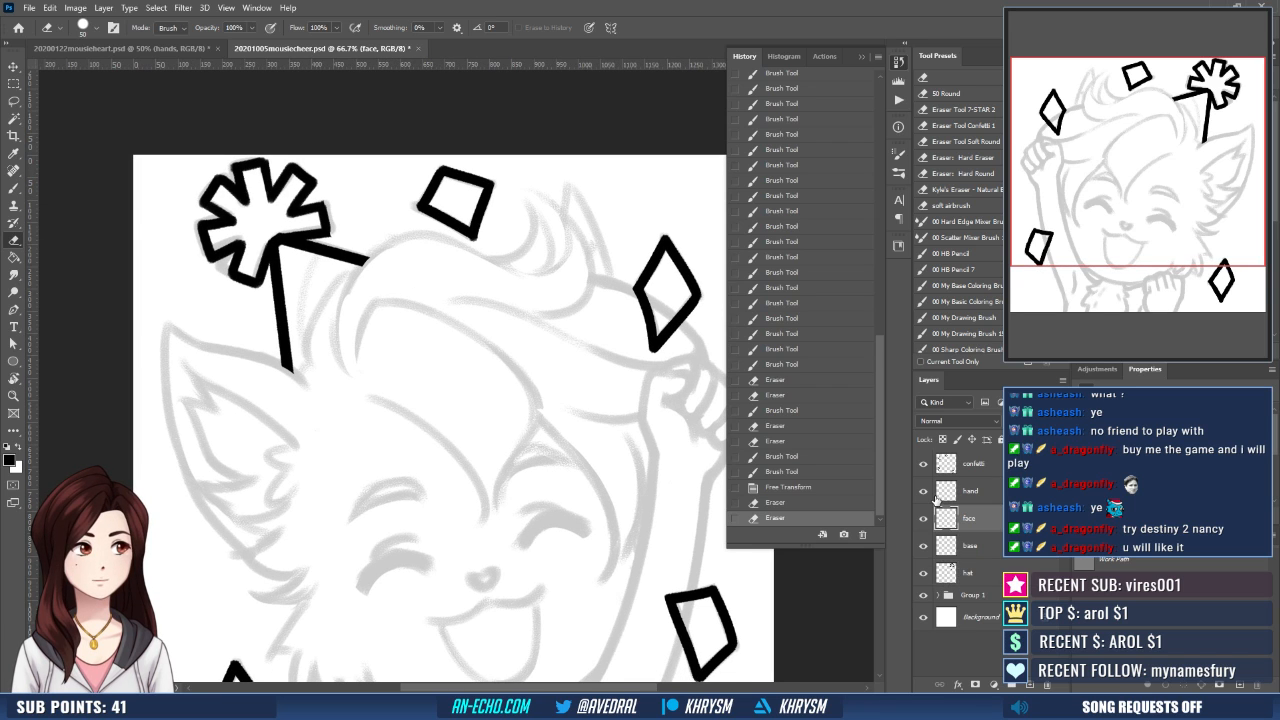
mouse_move(523, 531)
mouse_down()
mouse_move(480, 457)
mouse_move(419, 420)
mouse_move(553, 395)
mouse_up()
key(ctrl+plus)
key(b)
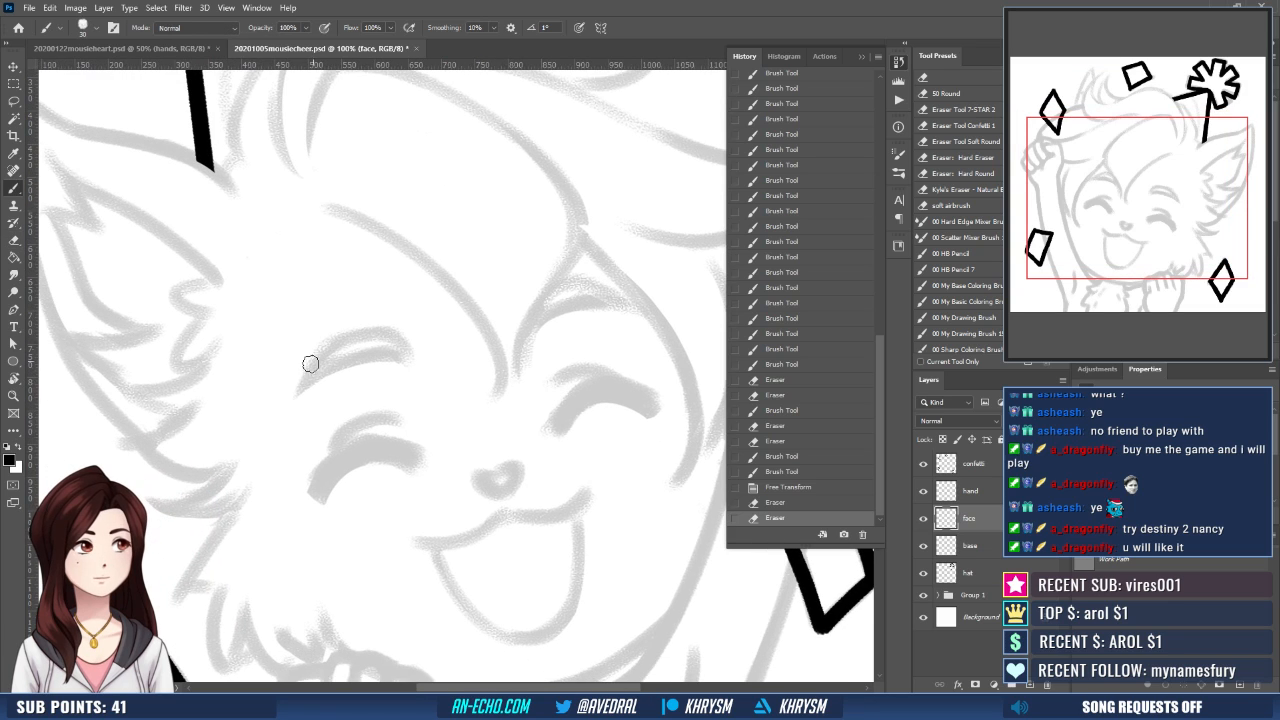
drag(303, 381, 391, 358)
key(ctrl+z)
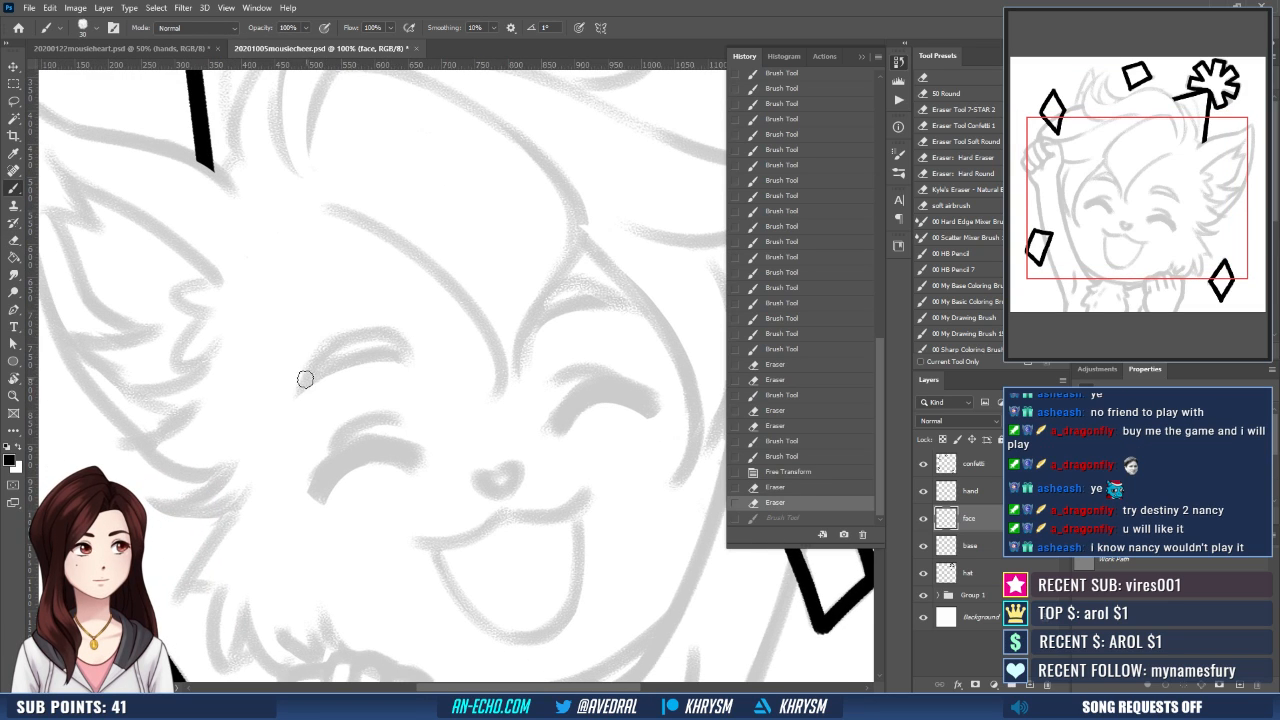
mouse_move(305, 379)
mouse_down()
mouse_move(376, 318)
mouse_move(398, 346)
mouse_up()
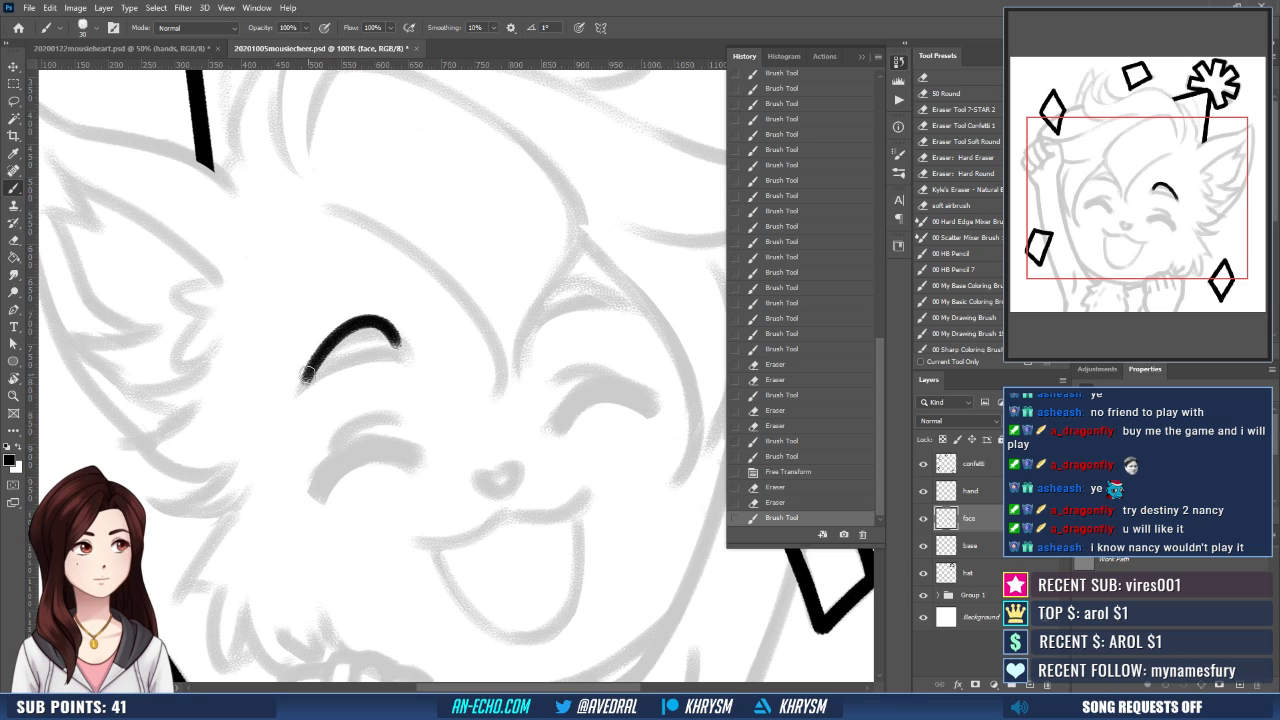
mouse_move(308, 373)
mouse_down()
mouse_move(306, 384)
mouse_move(402, 334)
mouse_up()
key(ctrl+z)
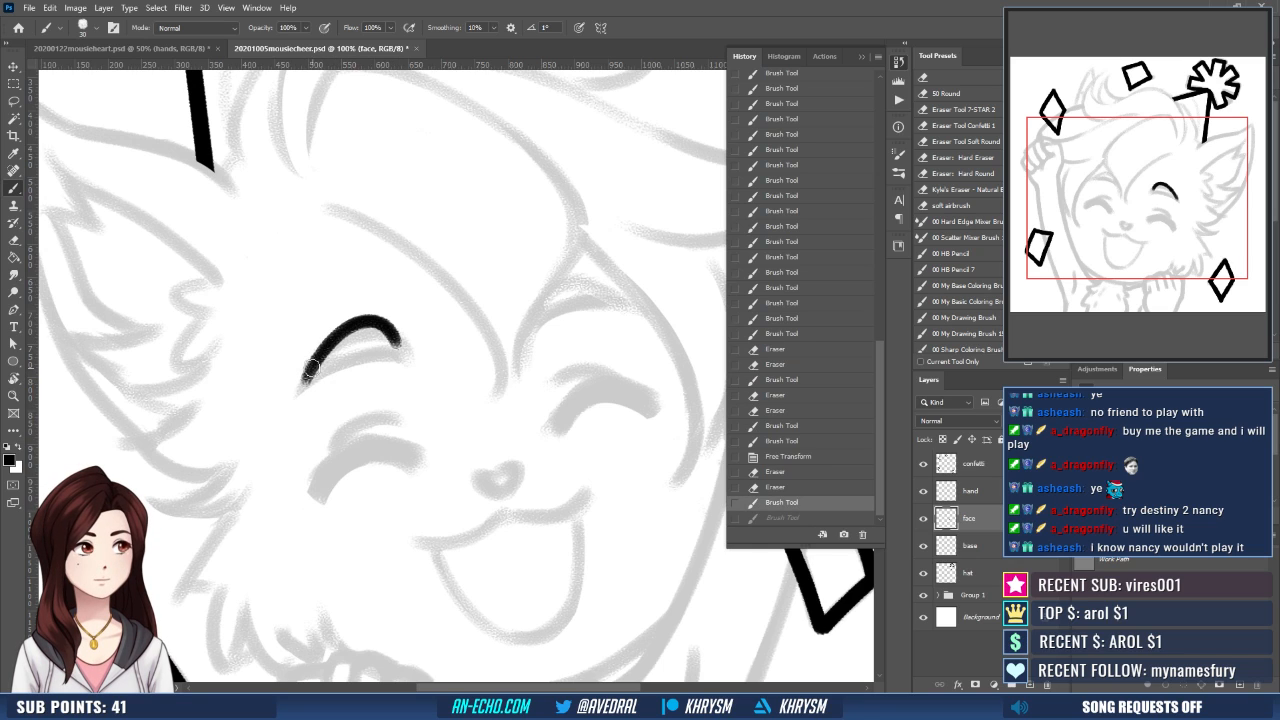
drag(311, 369, 400, 345)
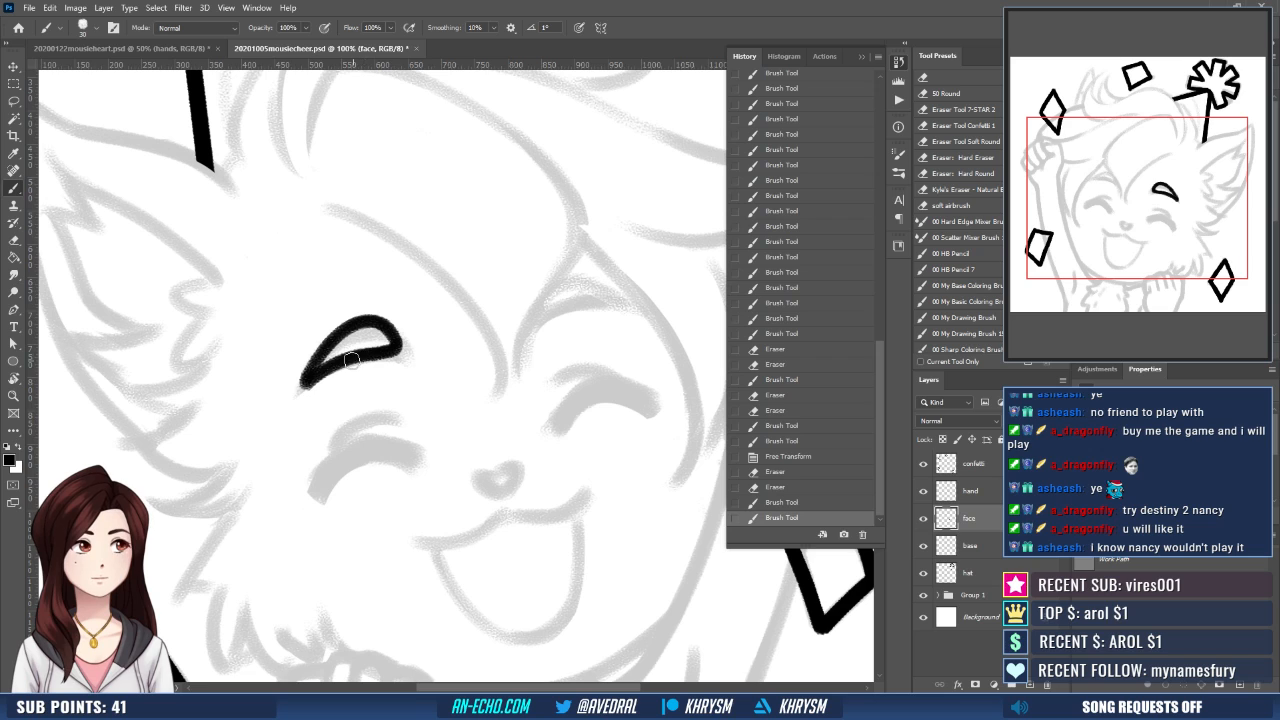
- Trim the underside of the ear-side eyebrow with the 50 px eraser and re-ink its lower line in black
key(e)
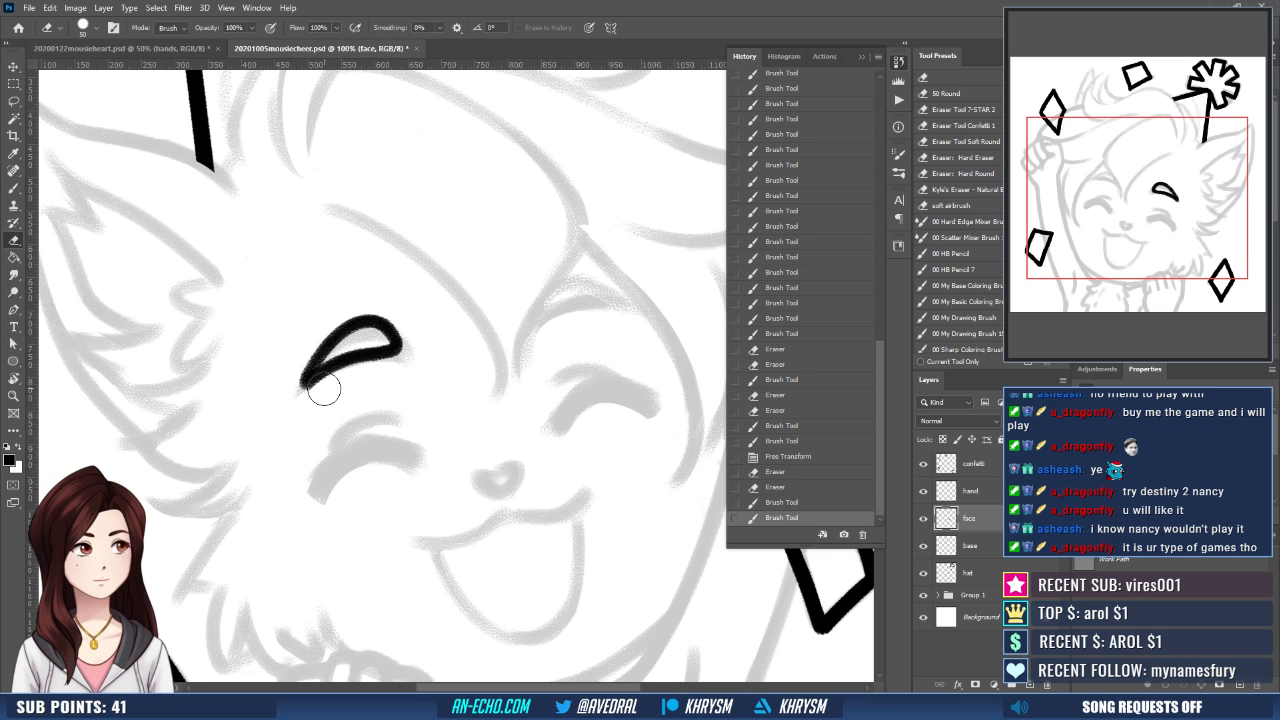
mouse_move(323, 390)
mouse_down()
mouse_move(400, 350)
mouse_move(330, 372)
mouse_move(377, 349)
mouse_up()
key(b)
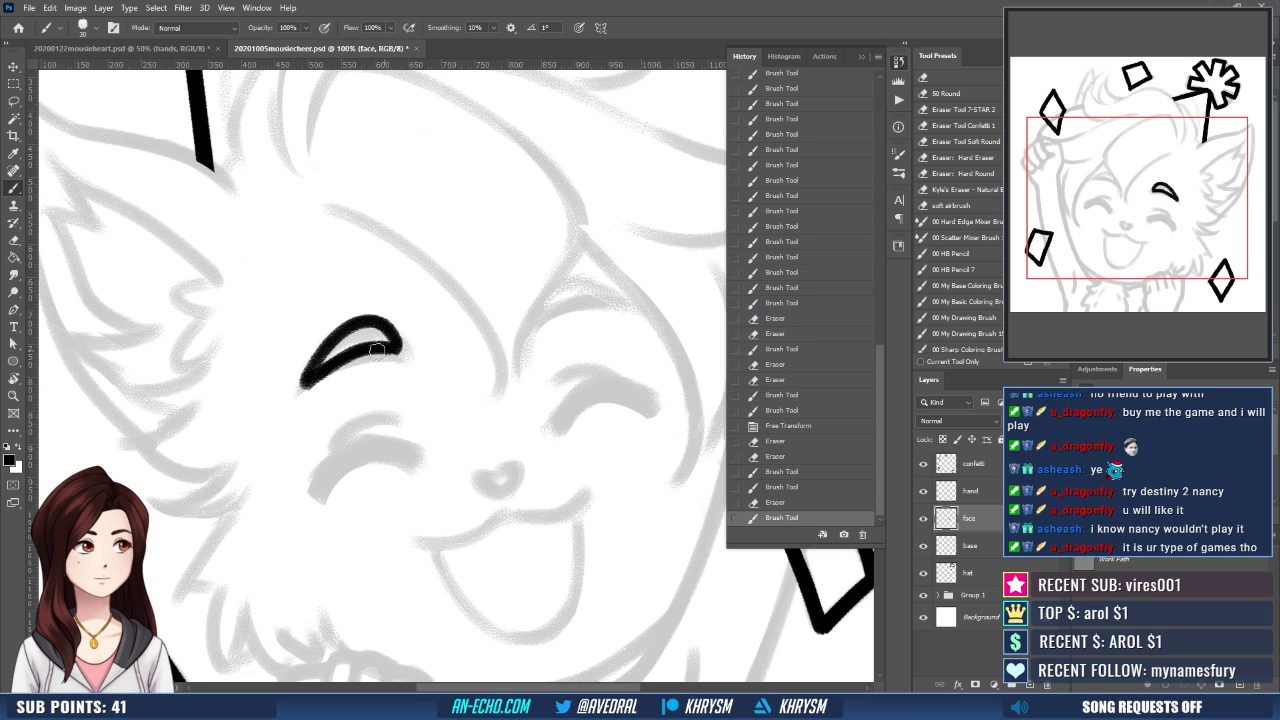
key(ctrl+z)
mouse_move(312, 380)
mouse_down()
mouse_move(388, 342)
mouse_move(473, 329)
mouse_move(415, 355)
mouse_up()
key(ctrl+z)
drag(318, 386, 384, 356)
key(ctrl+z)
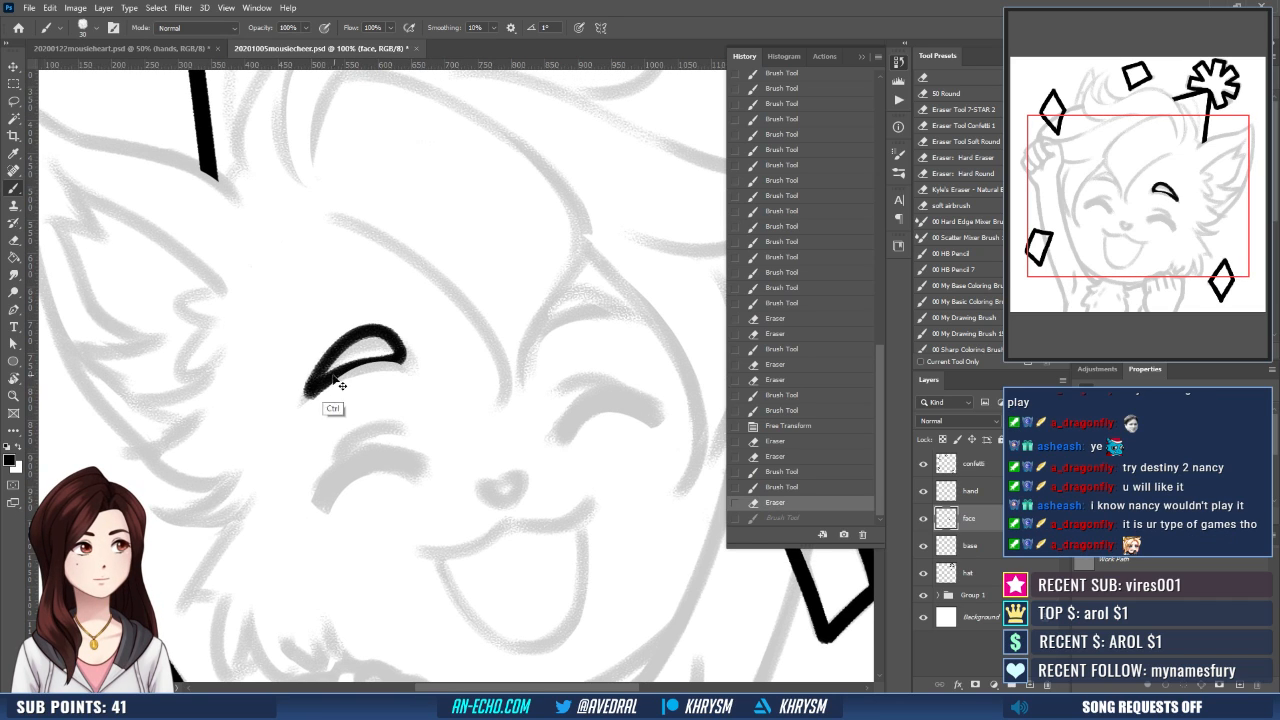
drag(308, 393, 390, 366)
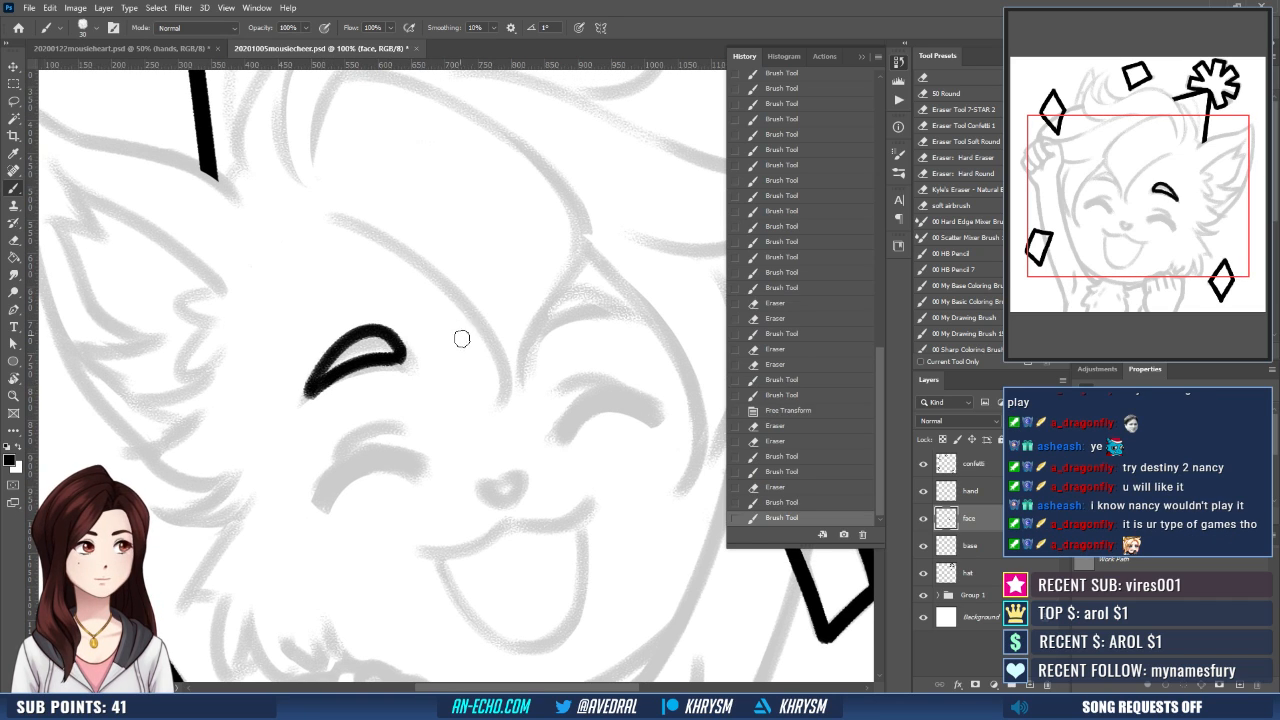
- Flip and rotate the canvas view, then ink the upper and lower strokes of the eyebrow on the raised arm's side
key(ctrl+shift+h)
key(r)
drag(507, 473, 603, 446)
mouse_move(441, 457)
mouse_down()
mouse_move(436, 522)
mouse_move(422, 497)
mouse_move(309, 429)
mouse_move(355, 376)
mouse_move(314, 437)
mouse_up()
key(ctrl+z)
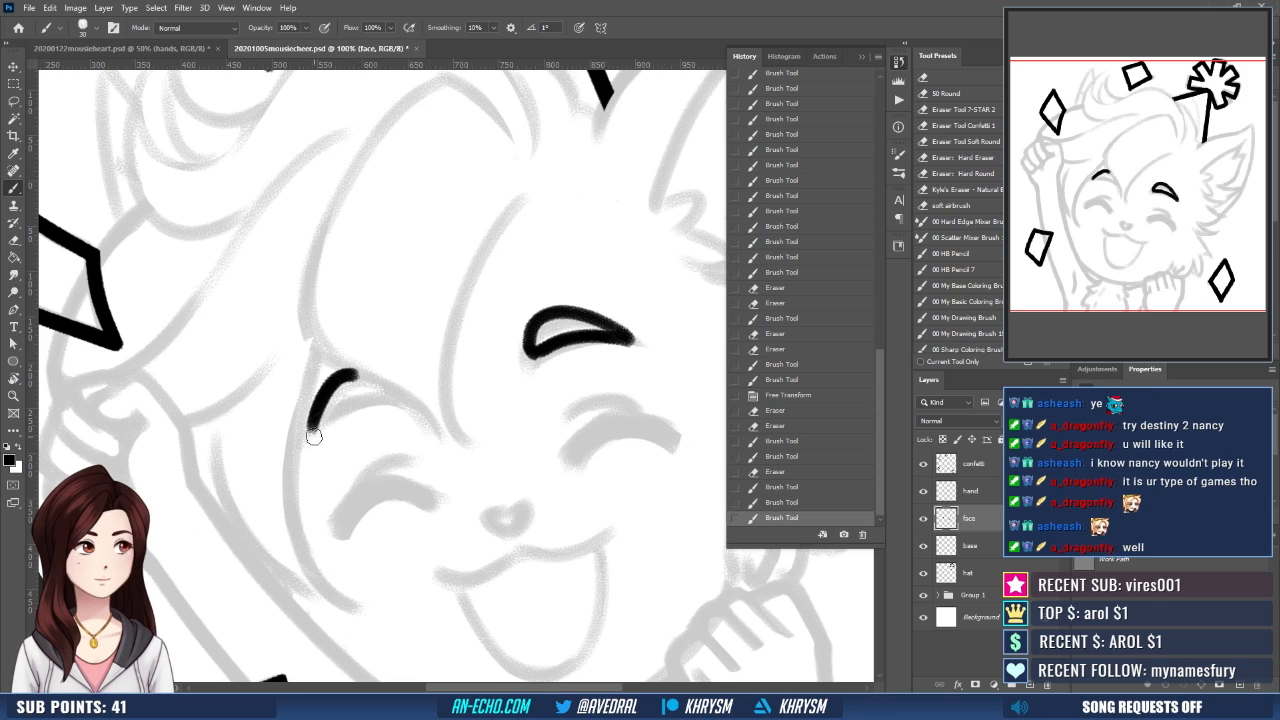
key(ctrl+z)
mouse_move(352, 375)
mouse_down()
mouse_move(310, 426)
mouse_move(354, 377)
mouse_up()
mouse_move(308, 442)
mouse_down()
mouse_move(334, 404)
mouse_move(396, 401)
mouse_up()
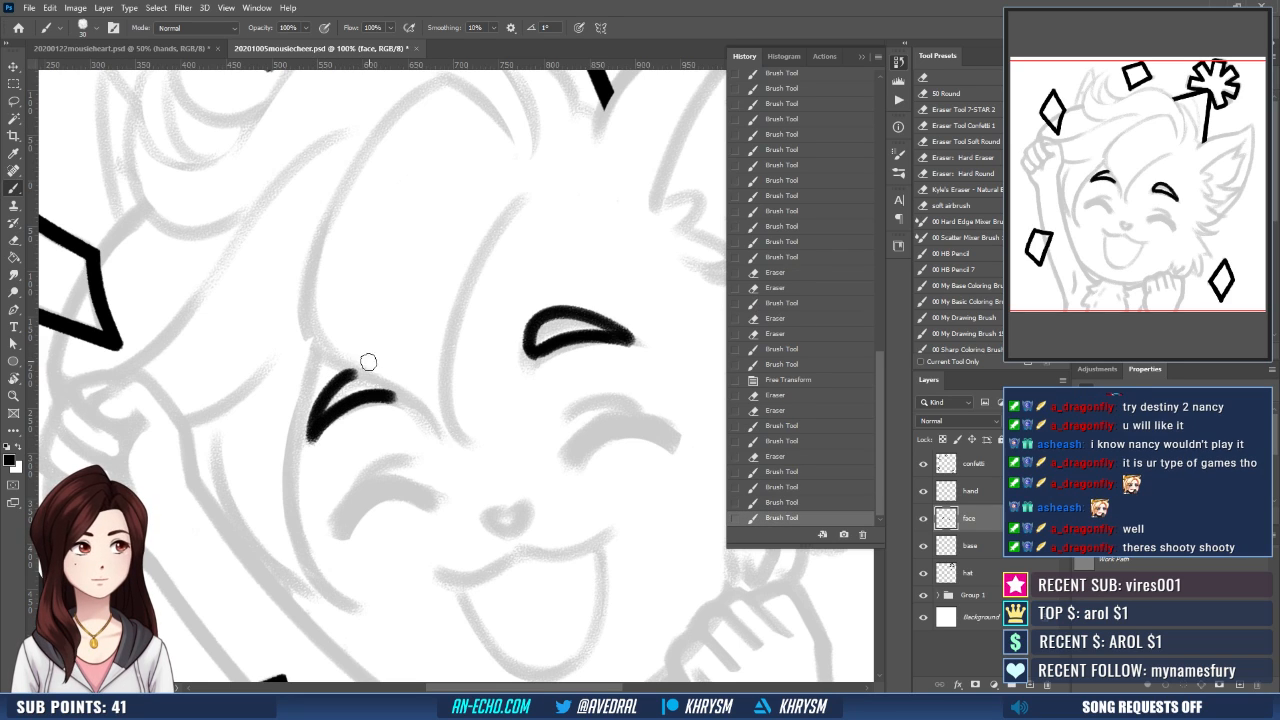
- Erase the excess between the two strokes of the arm-side eyebrow and retouch its lower line with the black brush
key(e)
drag(331, 411, 383, 383)
key(b)
drag(323, 420, 384, 398)
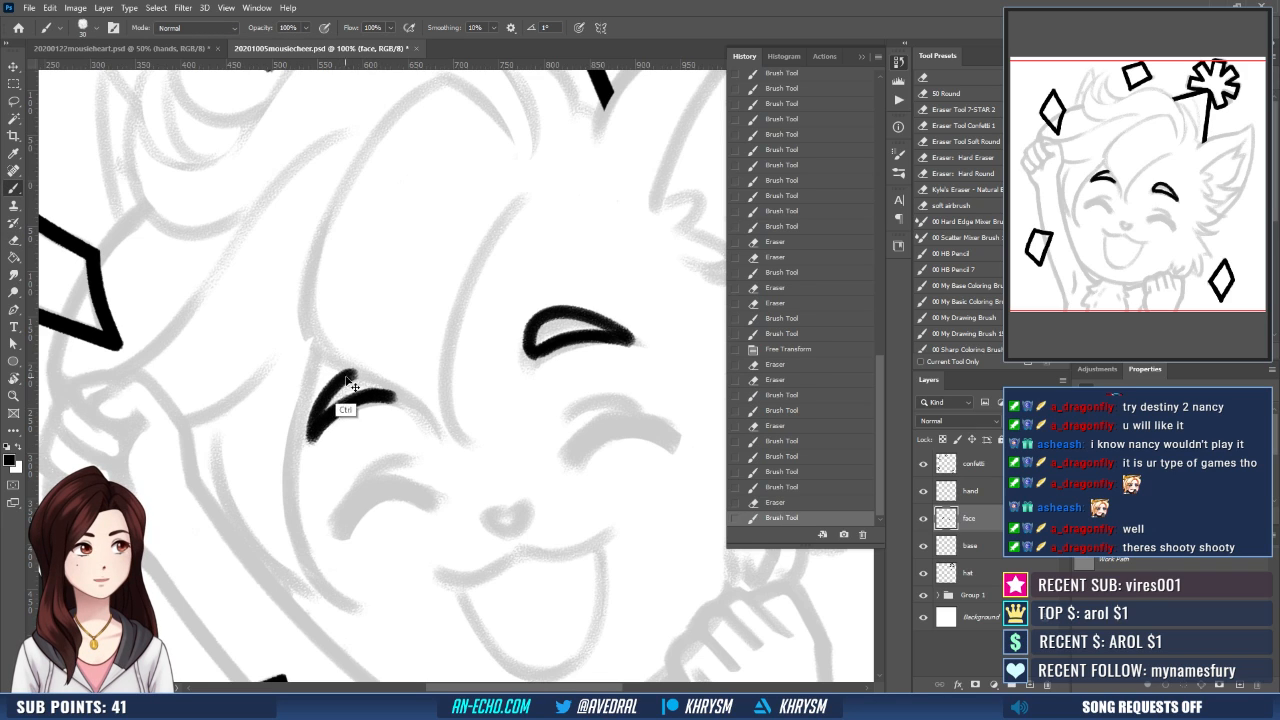
key(ctrl+z)
- Trim the arm-side eyebrow again with the eraser, redraw its lower stroke in black, and reset the canvas rotation
key(e)
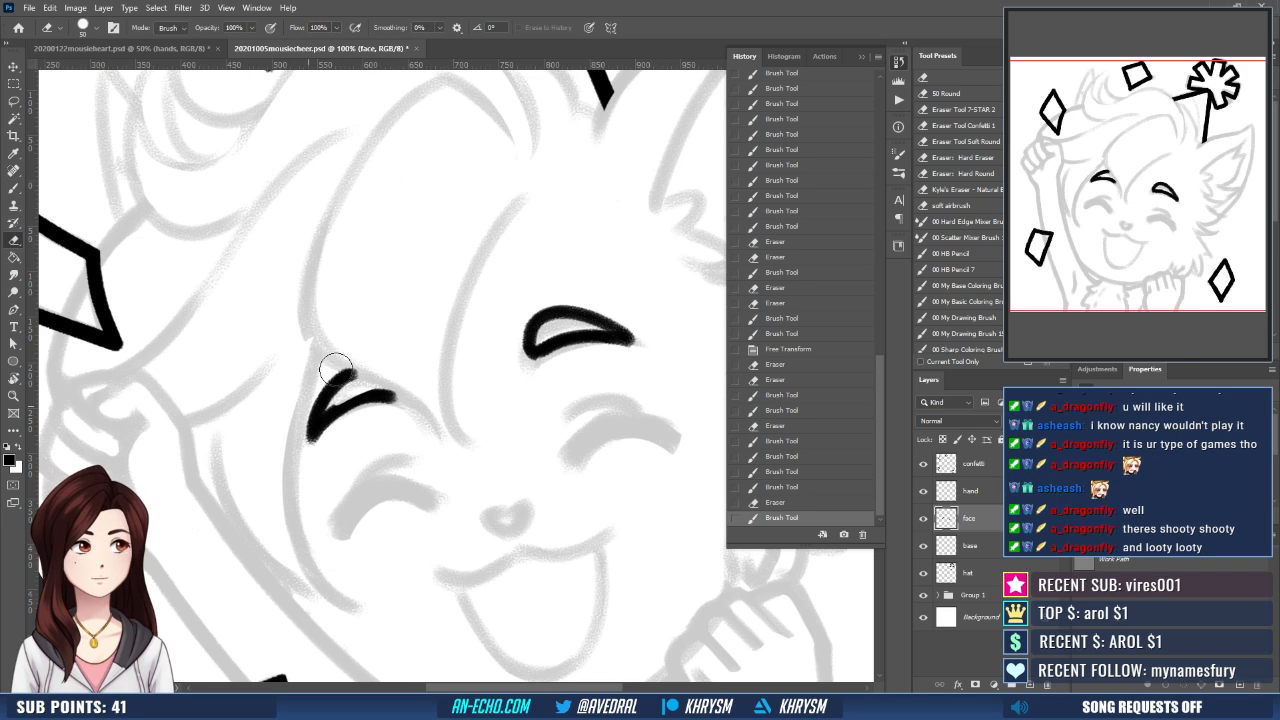
mouse_move(334, 363)
mouse_down()
mouse_move(315, 426)
mouse_move(390, 395)
mouse_up()
key(b)
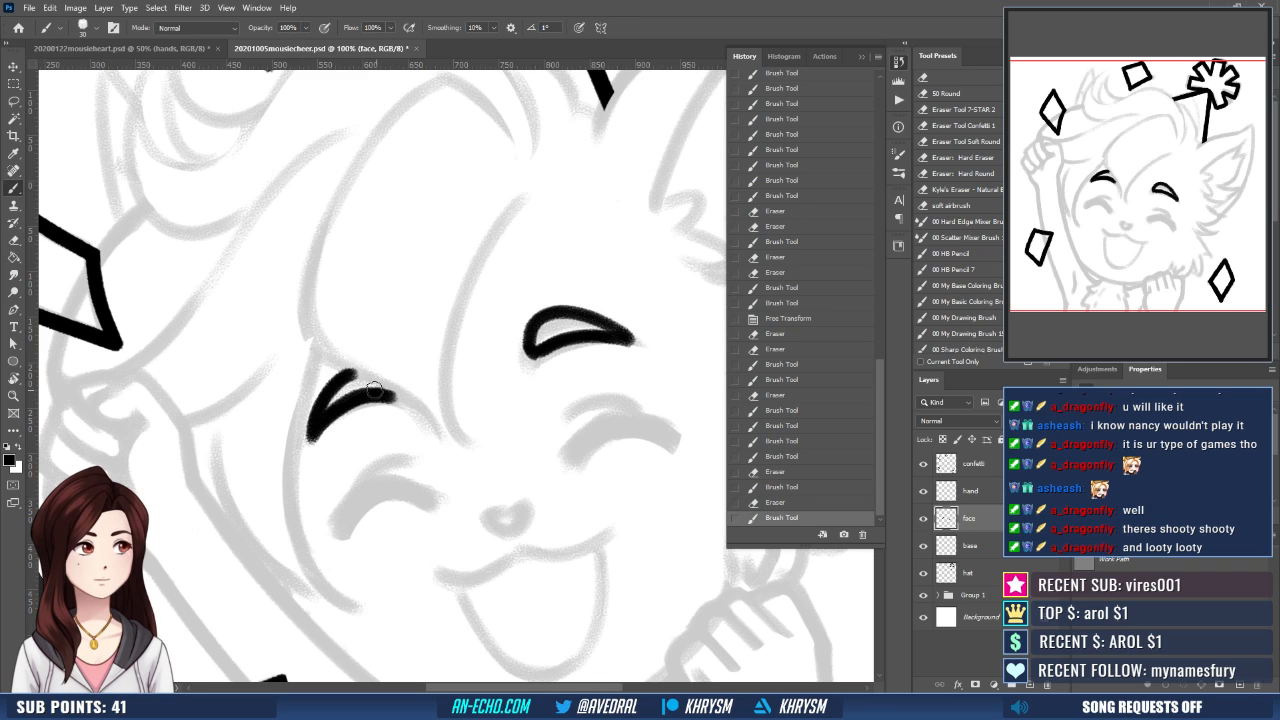
key(ctrl+z)
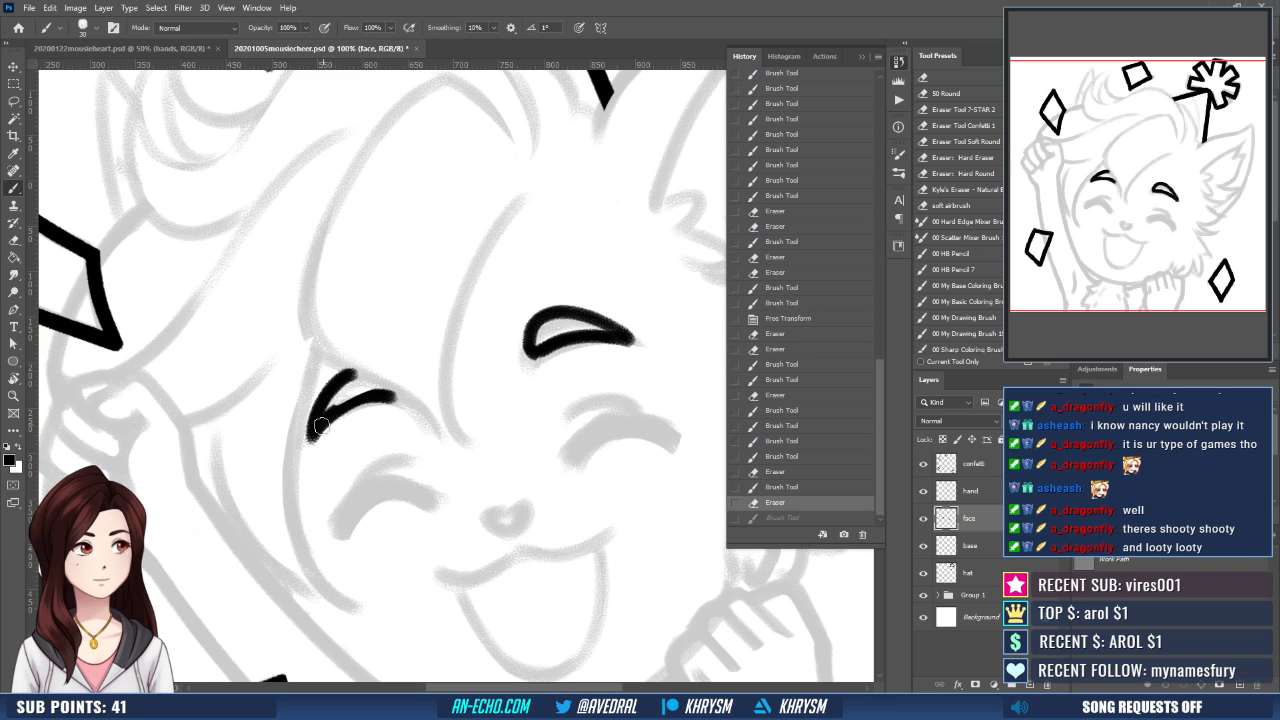
drag(316, 432, 388, 397)
key(ctrl+z)
key(ctrl+shift+z)
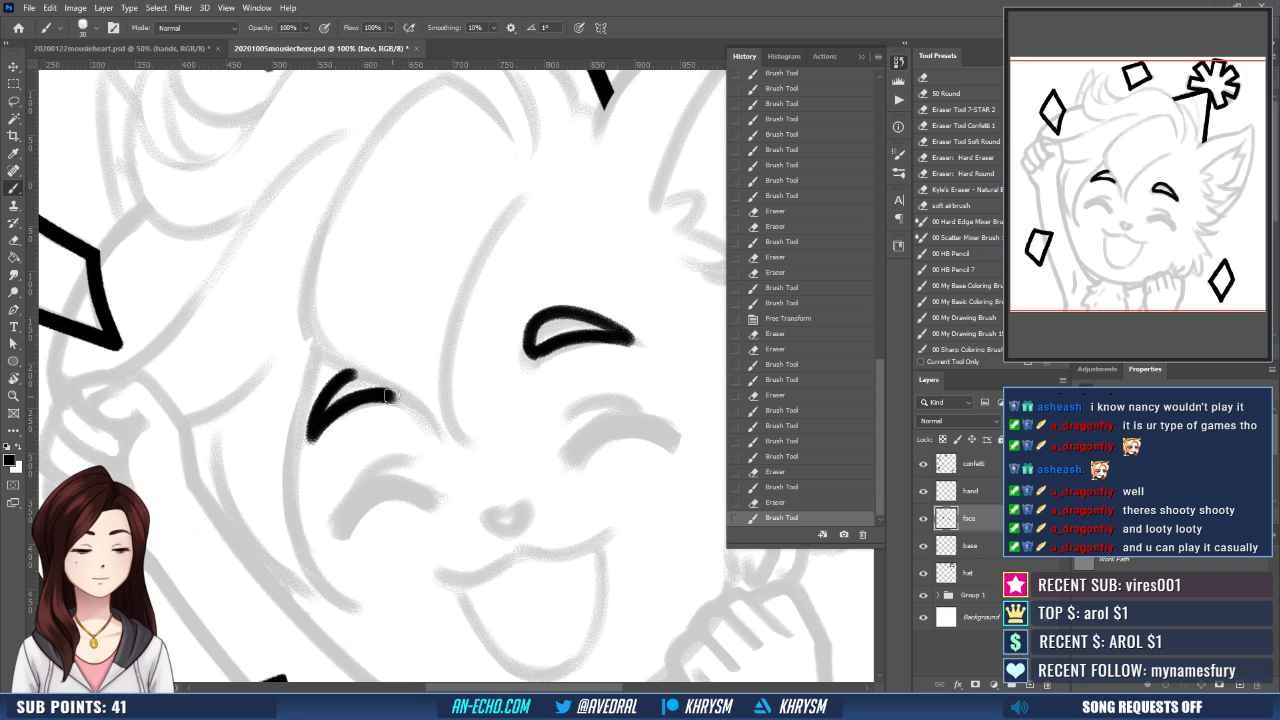
key(ctrl+z)
drag(319, 427, 388, 396)
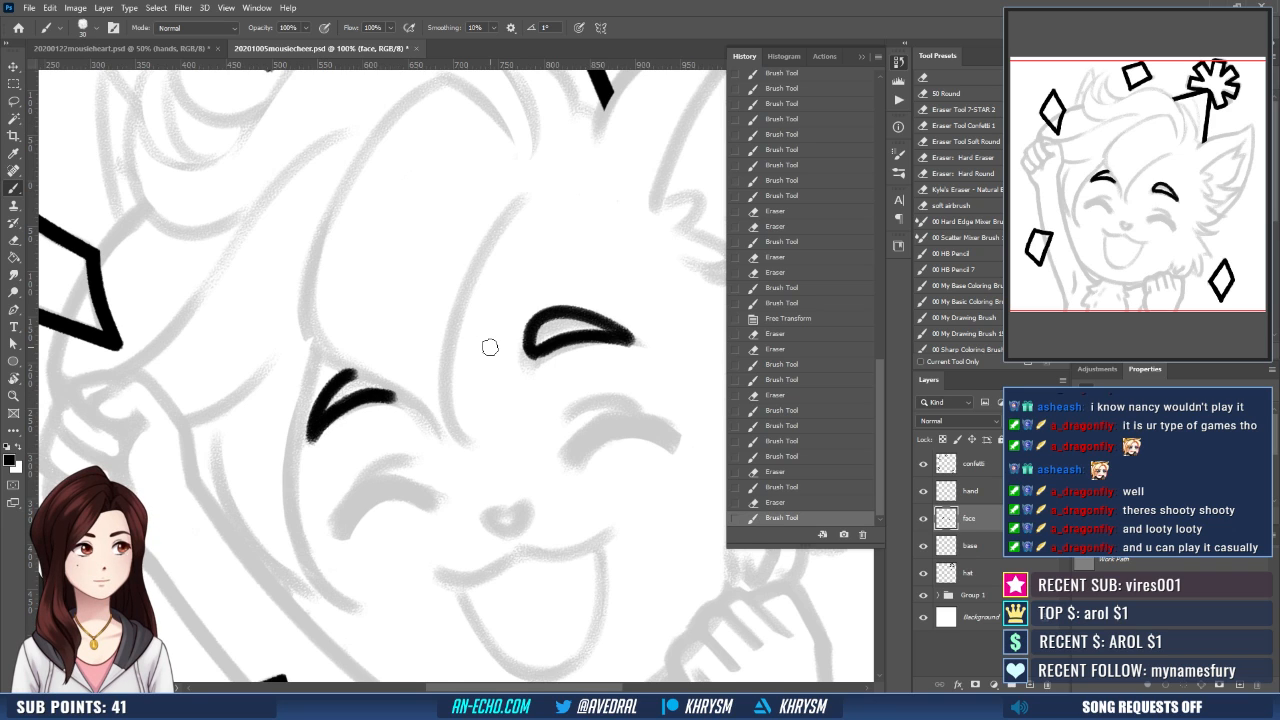
key(Escape)
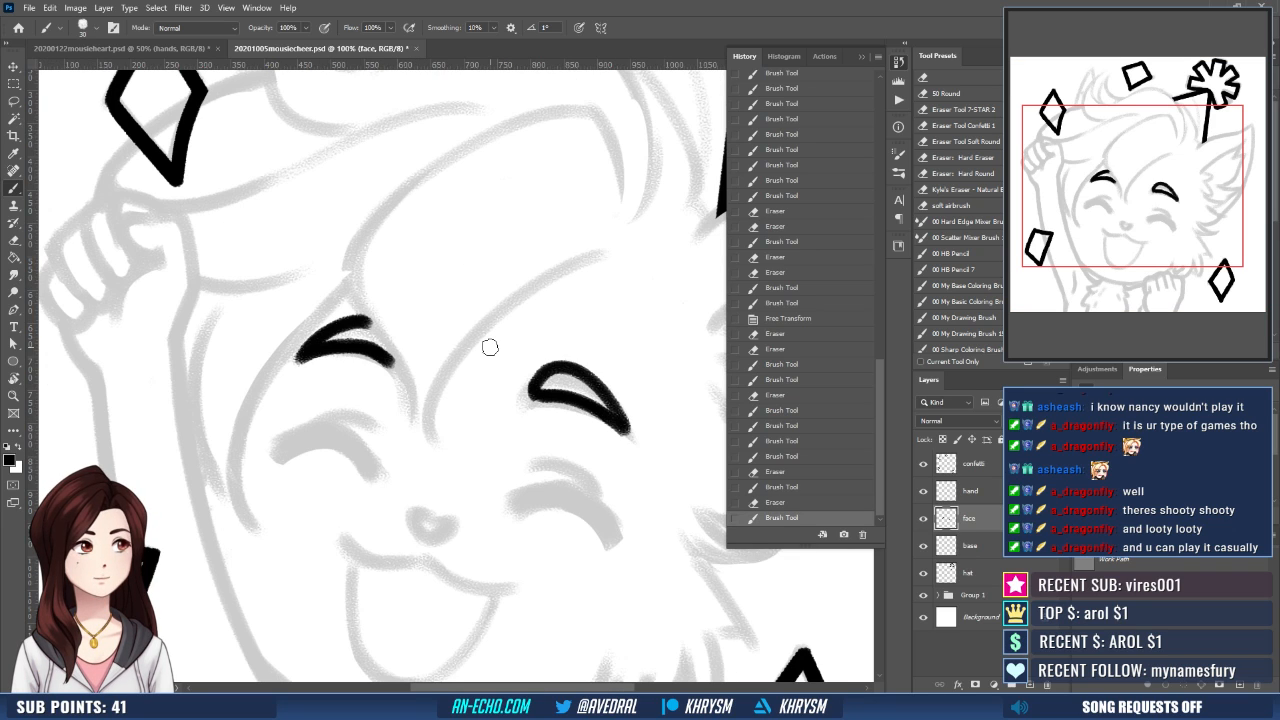
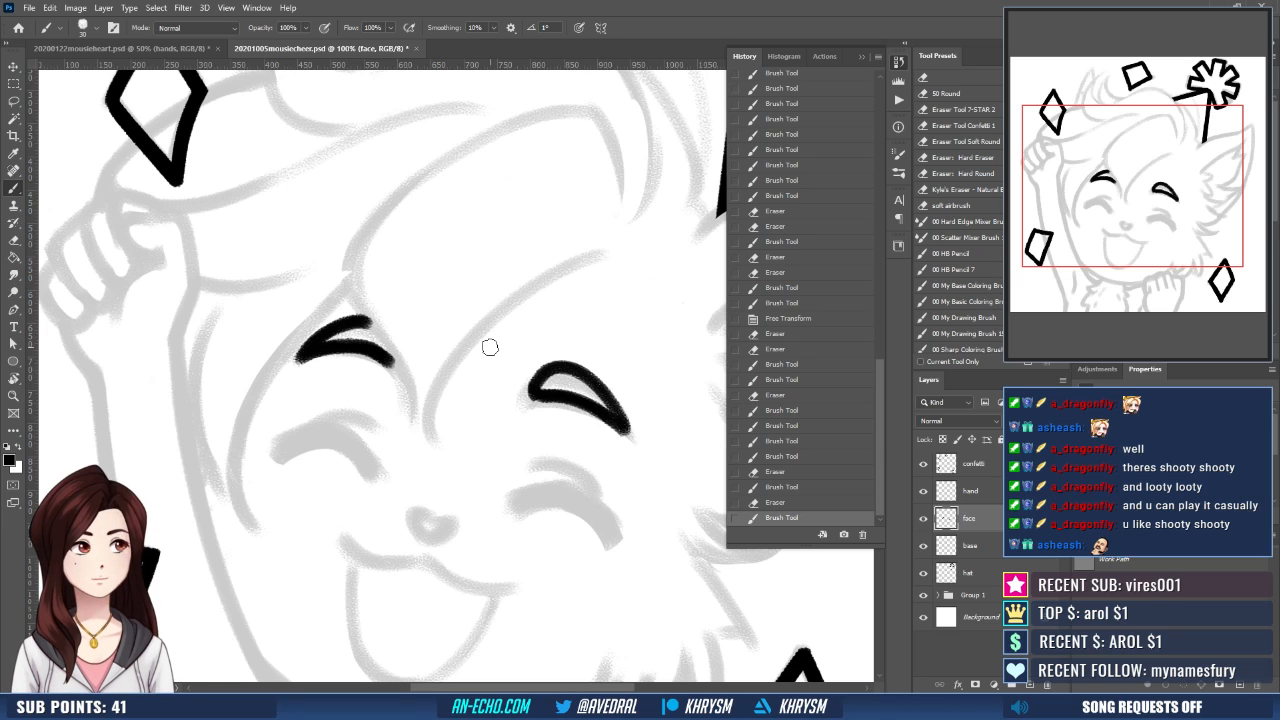
- Tilt the canvas view around the face and ink the first black lobe of the heart-shaped nose
click(864, 57)
drag(534, 334, 548, 267)
key(r)
drag(480, 487, 517, 417)
drag(569, 486, 513, 560)
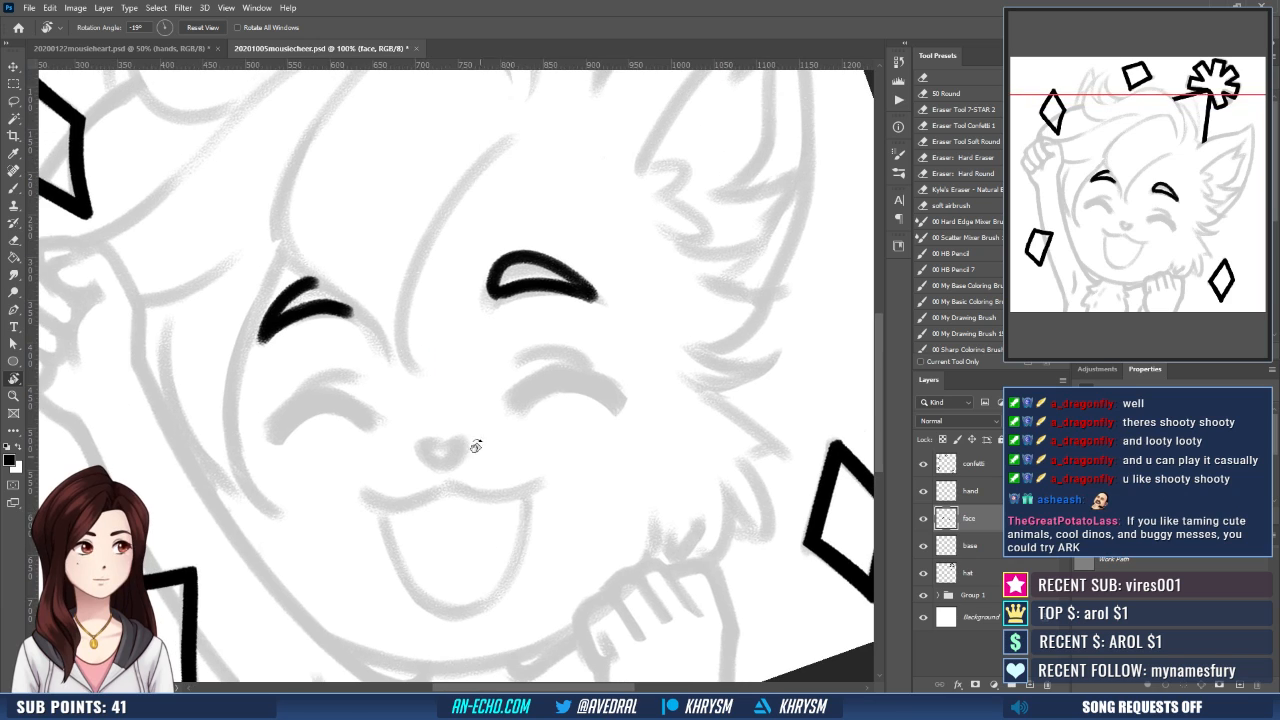
drag(486, 416, 490, 433)
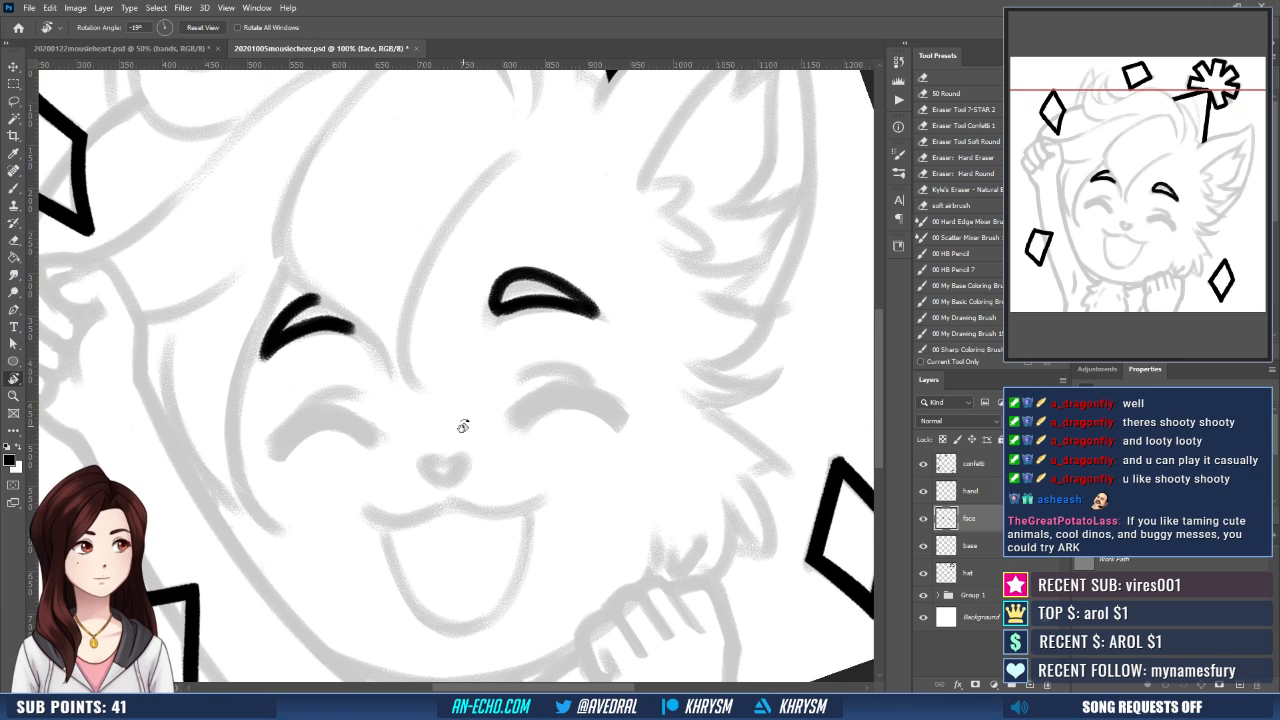
key(b)
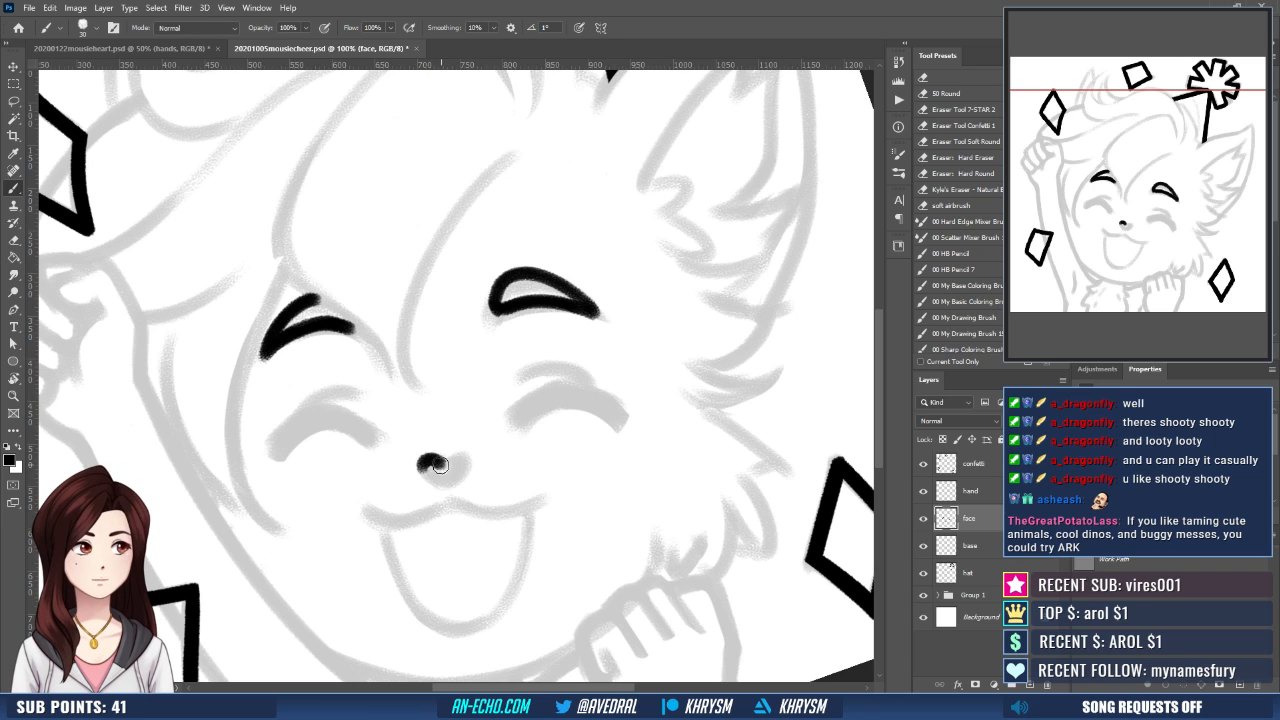
- Trim the nose lobe's inner edge with the 50 px eraser and complete the heart outline with the 25 px black brush
key(e)
drag(440, 468, 445, 477)
key(b)
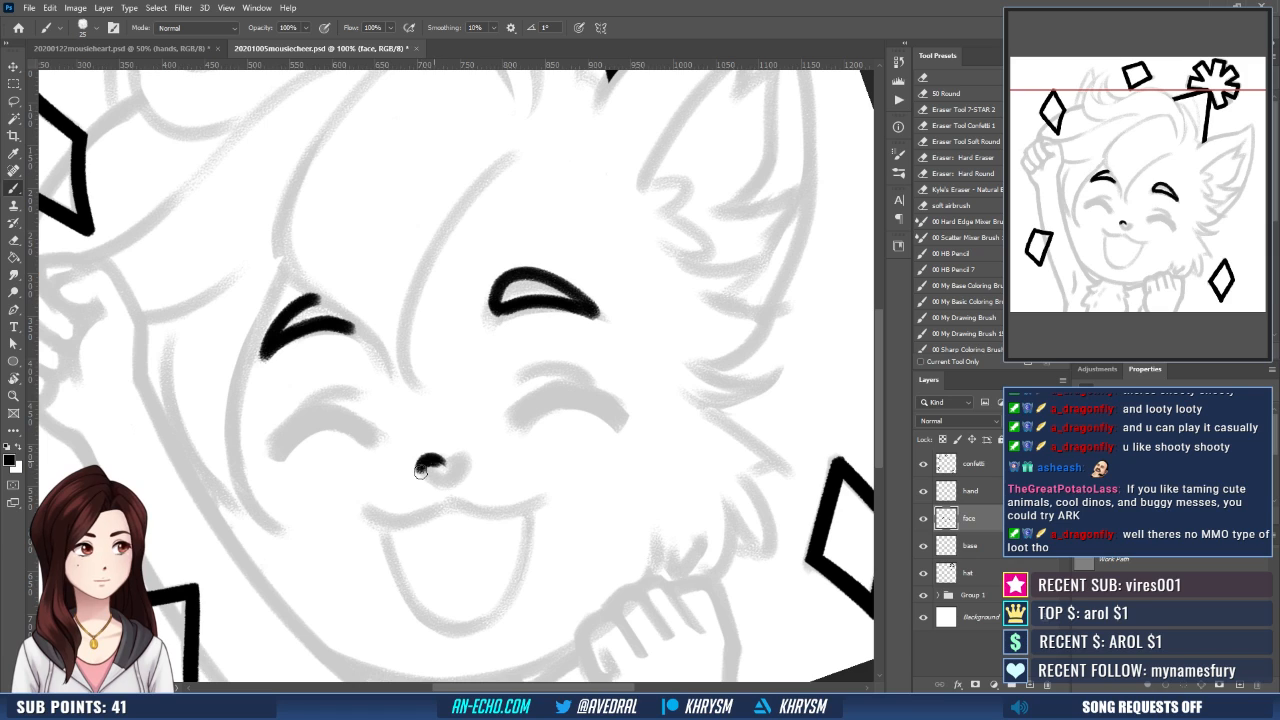
click(428, 462)
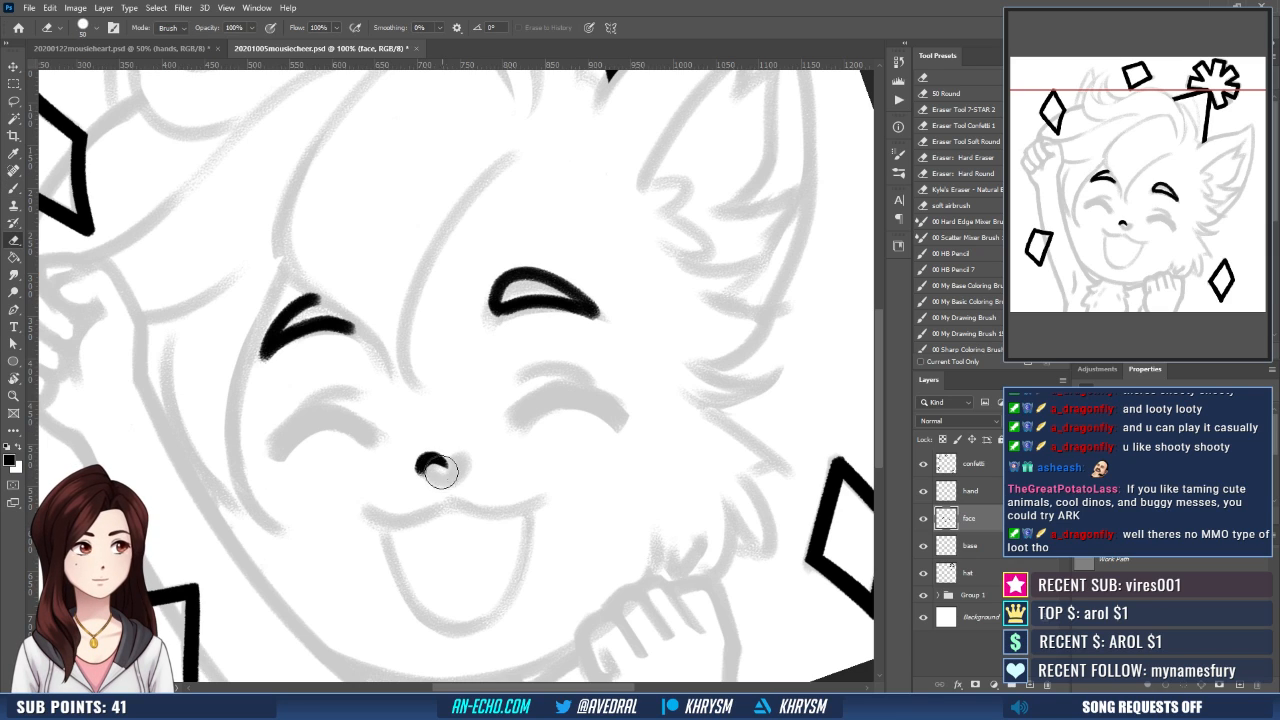
mouse_move(443, 462)
mouse_down()
mouse_move(465, 467)
mouse_move(456, 458)
mouse_move(450, 486)
mouse_up()
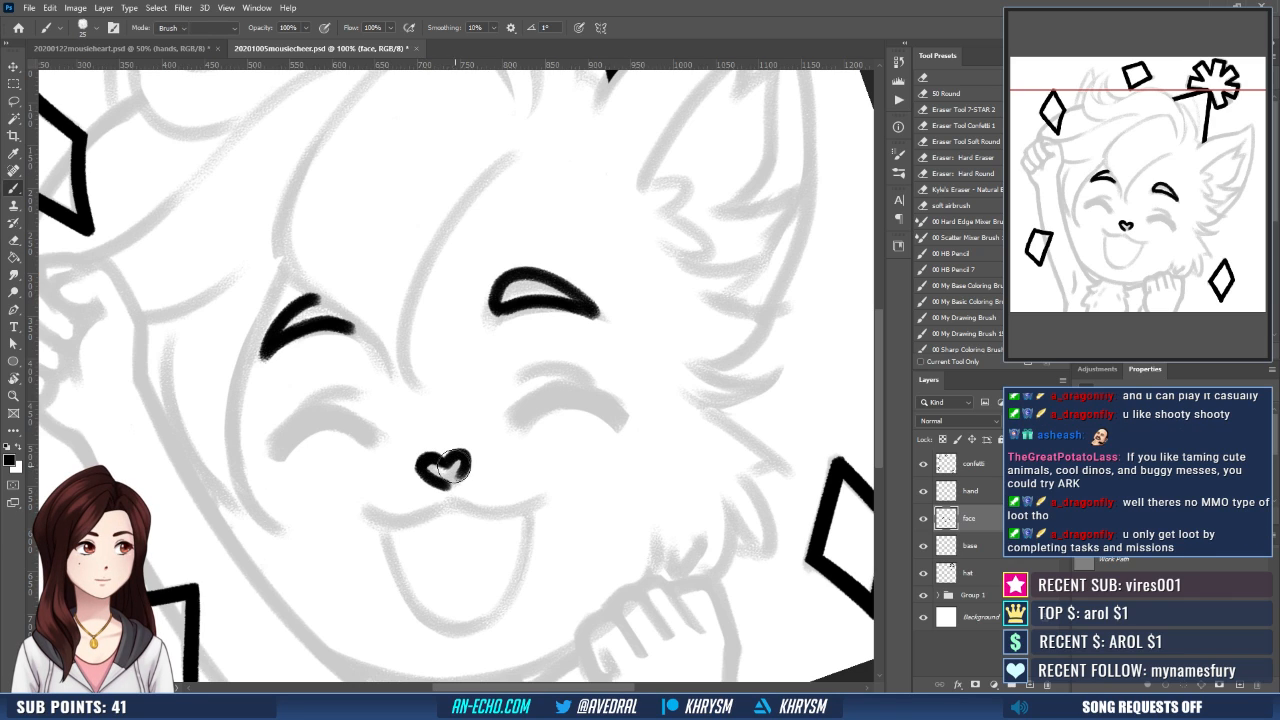
key(e)
key(b)
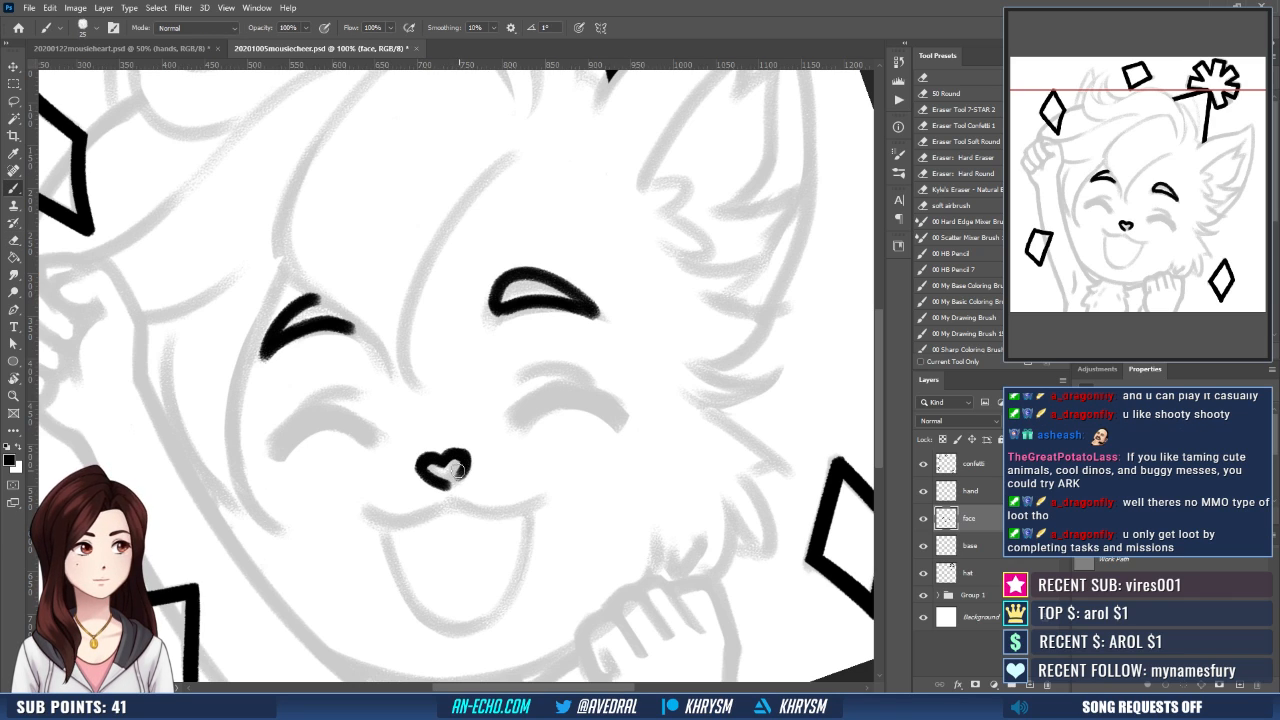
drag(443, 461, 450, 480)
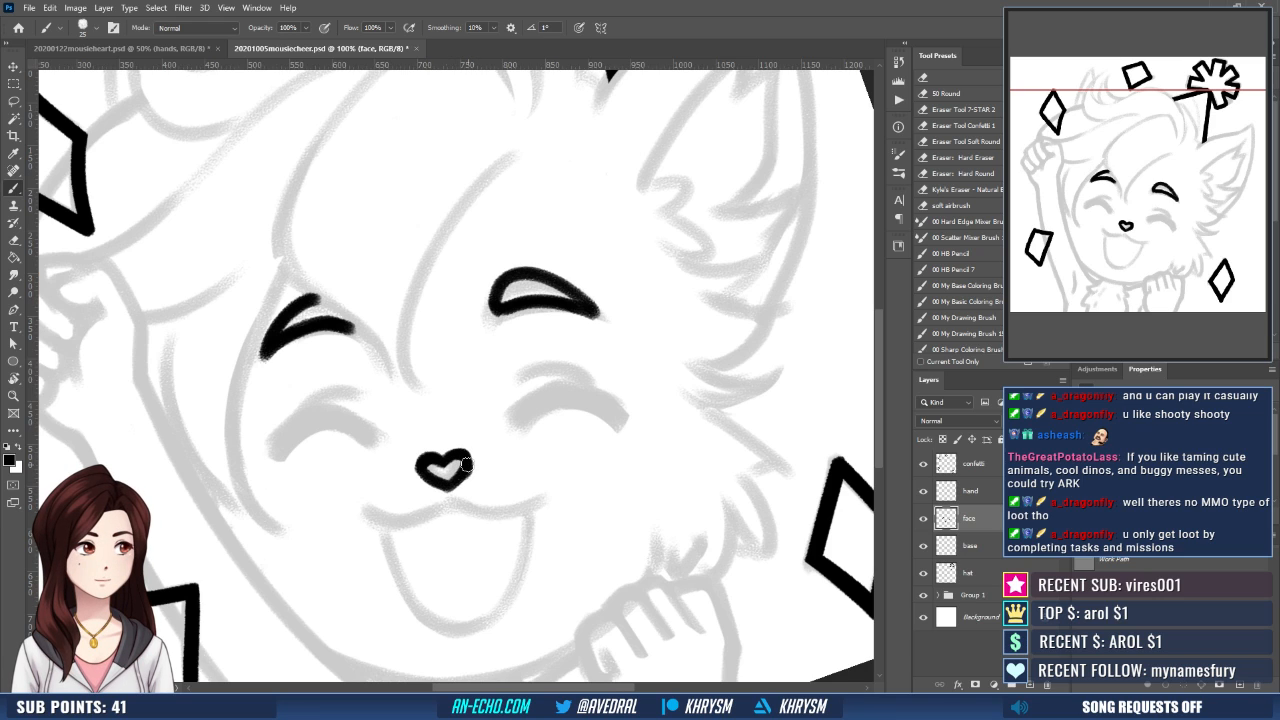
- Ink the wavy upper mouth line below the nose in black and trim its centre with the eraser
drag(500, 456, 482, 428)
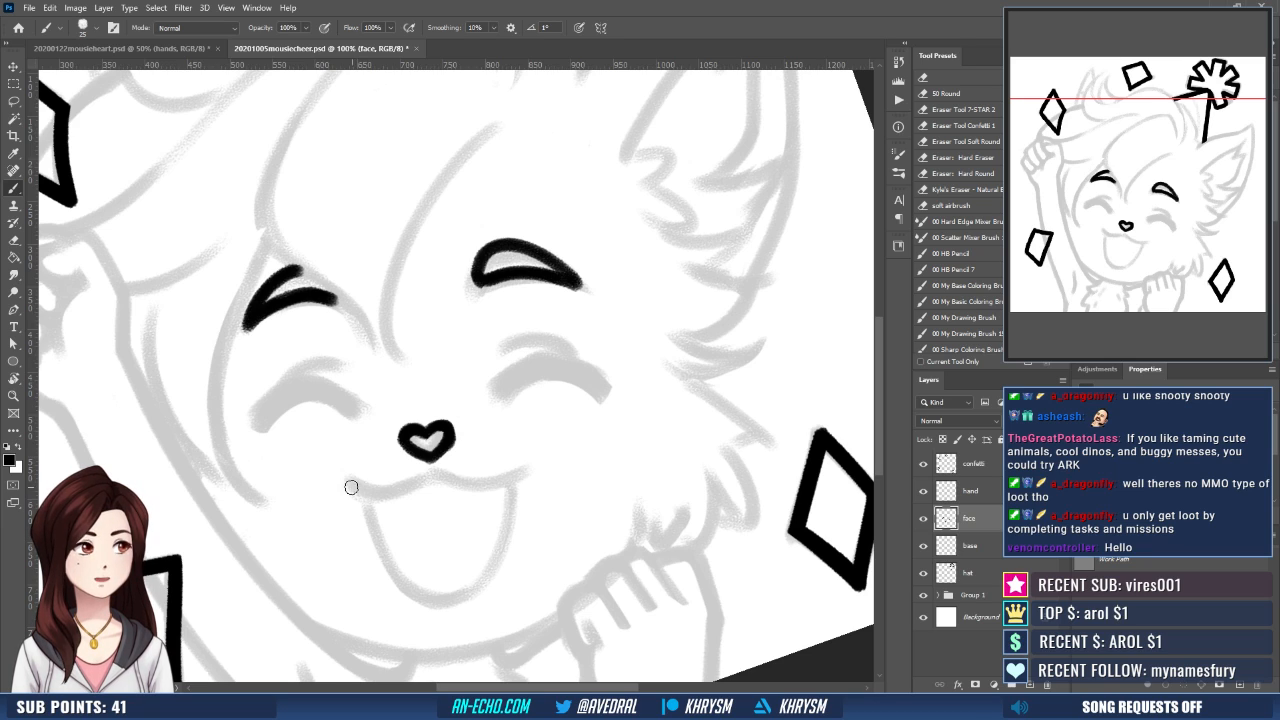
mouse_move(351, 487)
mouse_down()
mouse_move(516, 474)
mouse_move(488, 460)
mouse_up()
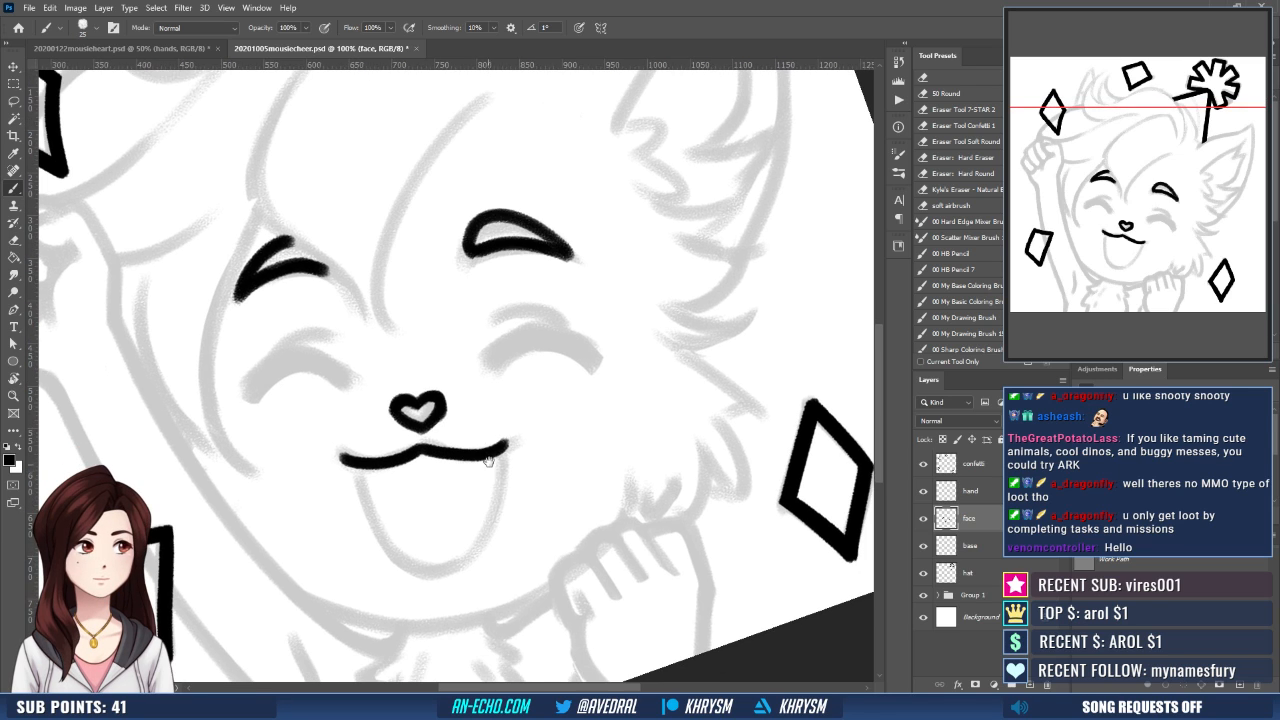
drag(518, 418, 523, 422)
key(e)
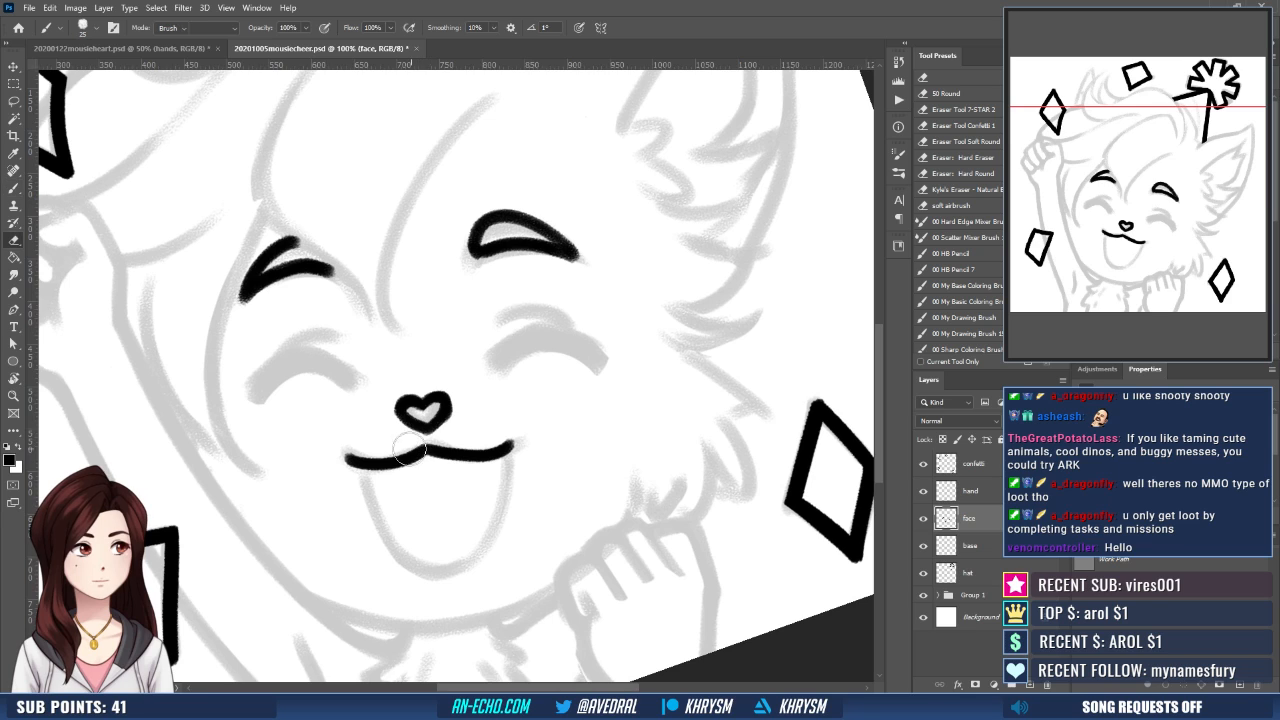
key(b)
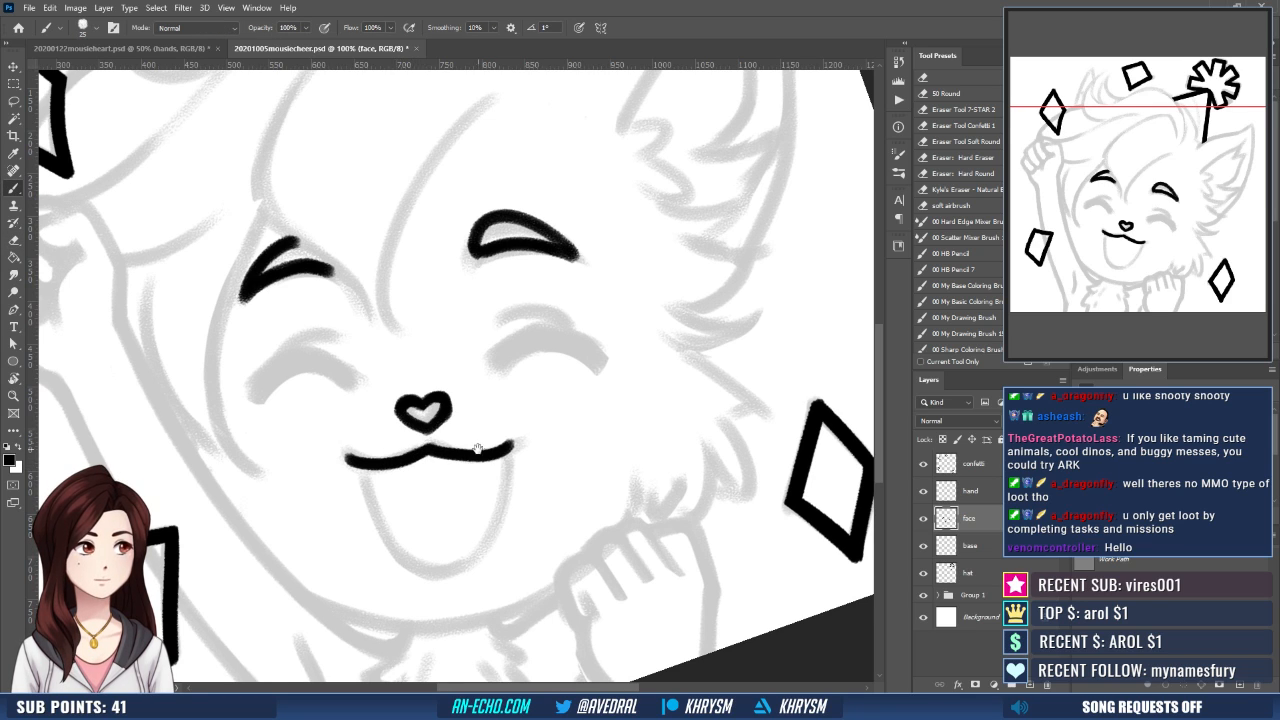
- Refine the centre peak of the upper mouth line with the 50 px eraser and the black brush
drag(472, 436, 426, 426)
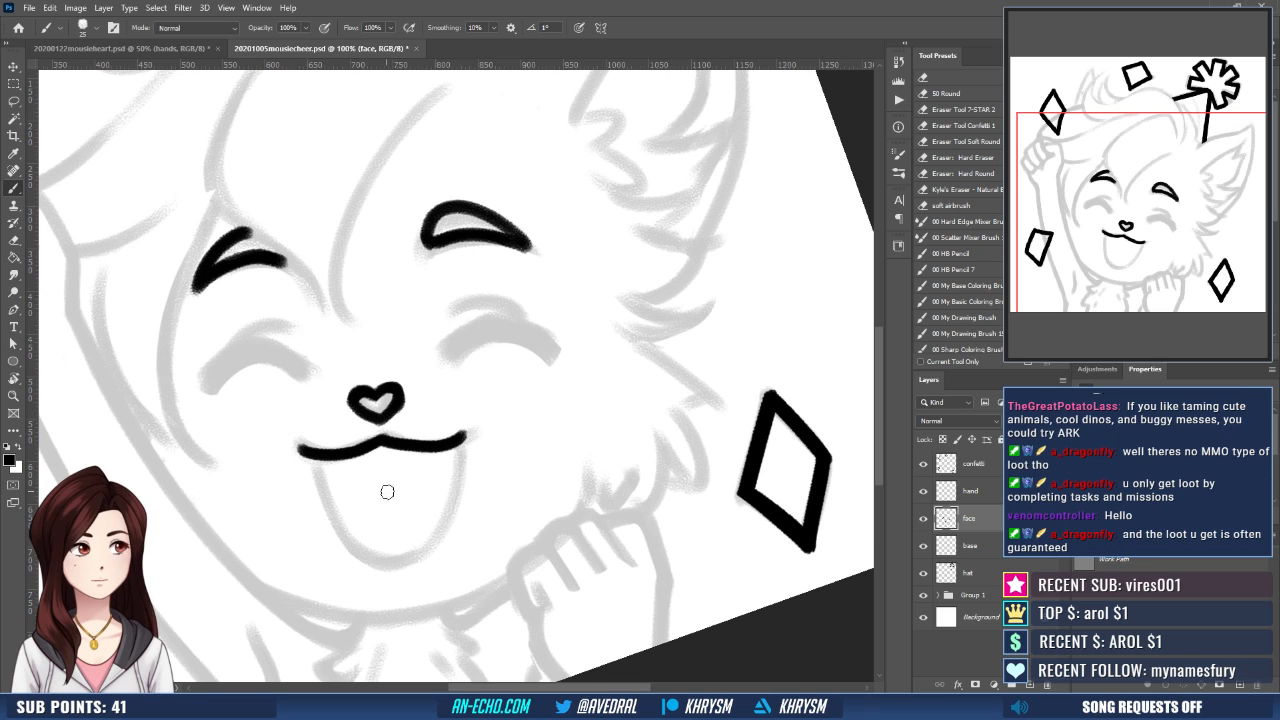
drag(387, 492, 368, 426)
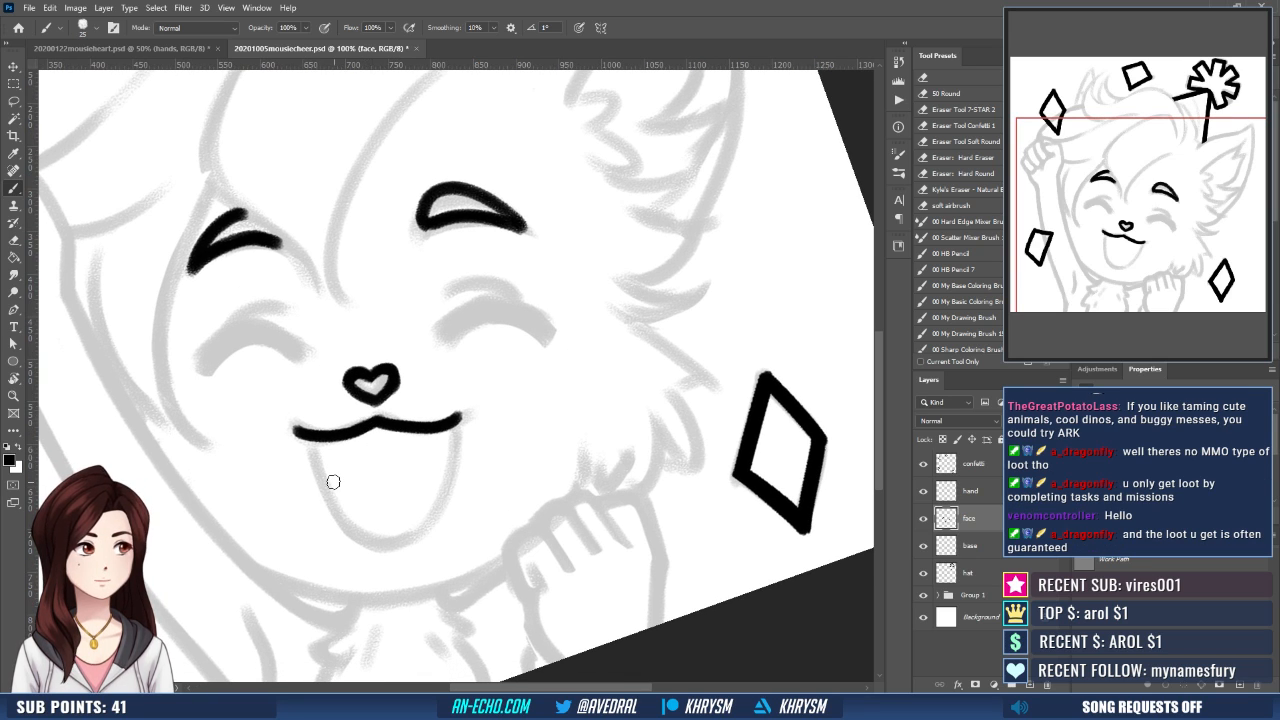
drag(389, 477, 399, 489)
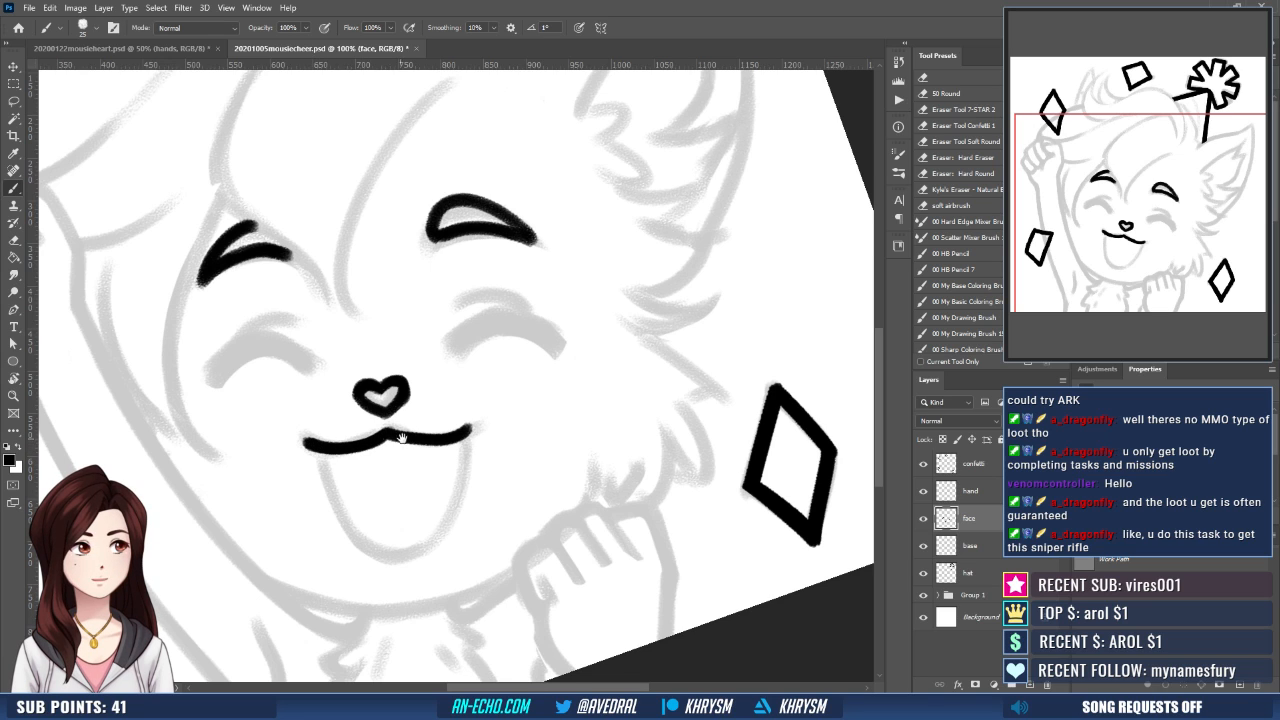
mouse_move(400, 437)
mouse_down()
mouse_move(390, 443)
mouse_move(412, 452)
mouse_up()
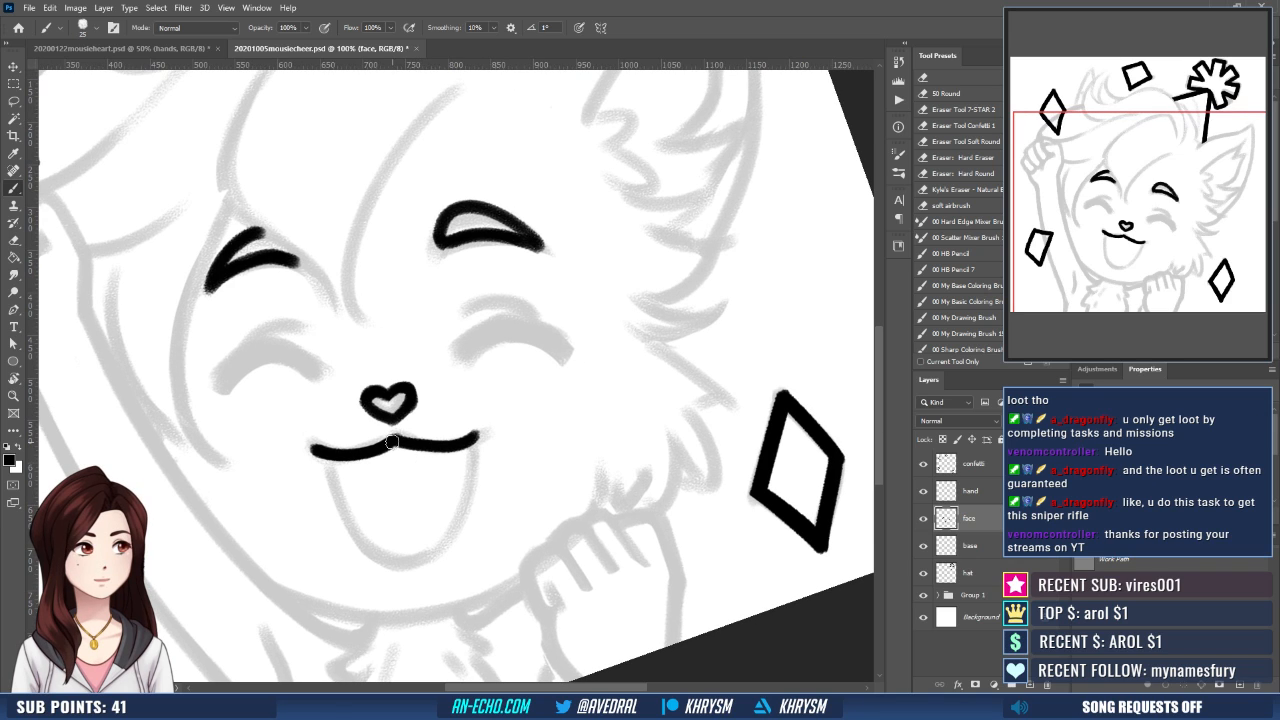
key(e)
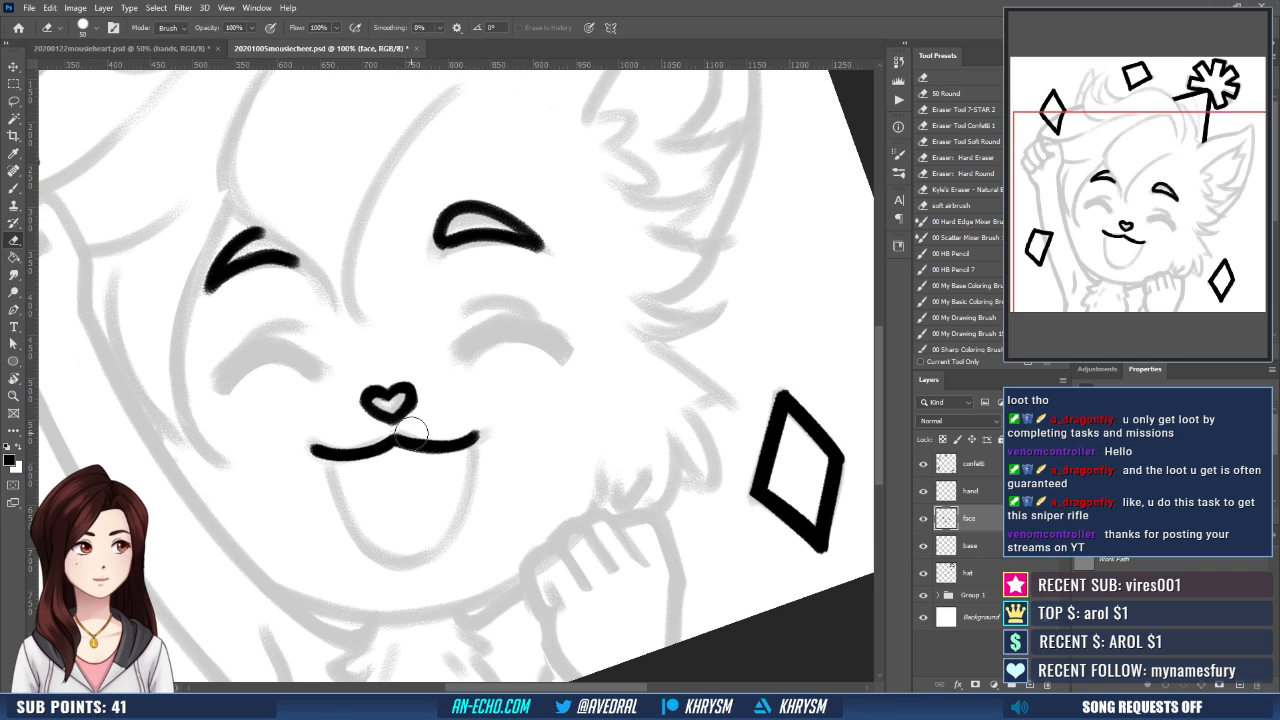
key(b)
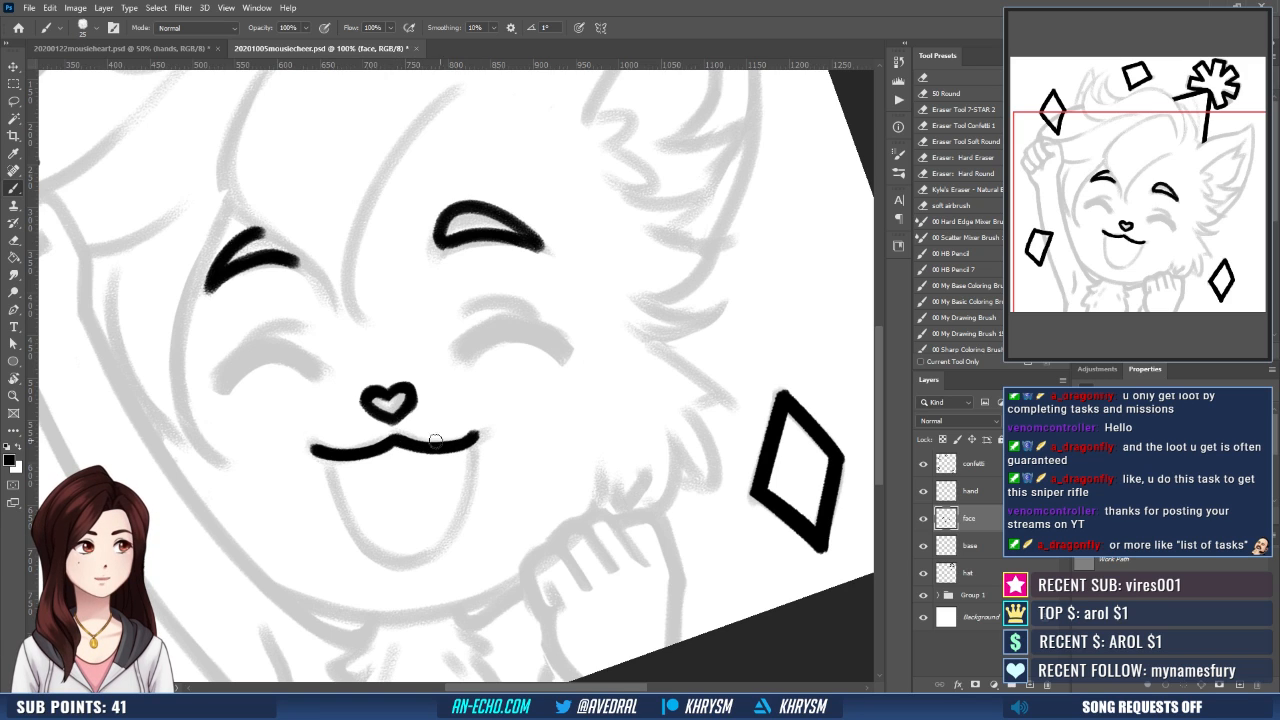
- Draw a curved Pen path along the sketched open mouth, from one end of the upper mouth line to the other
drag(503, 449, 493, 401)
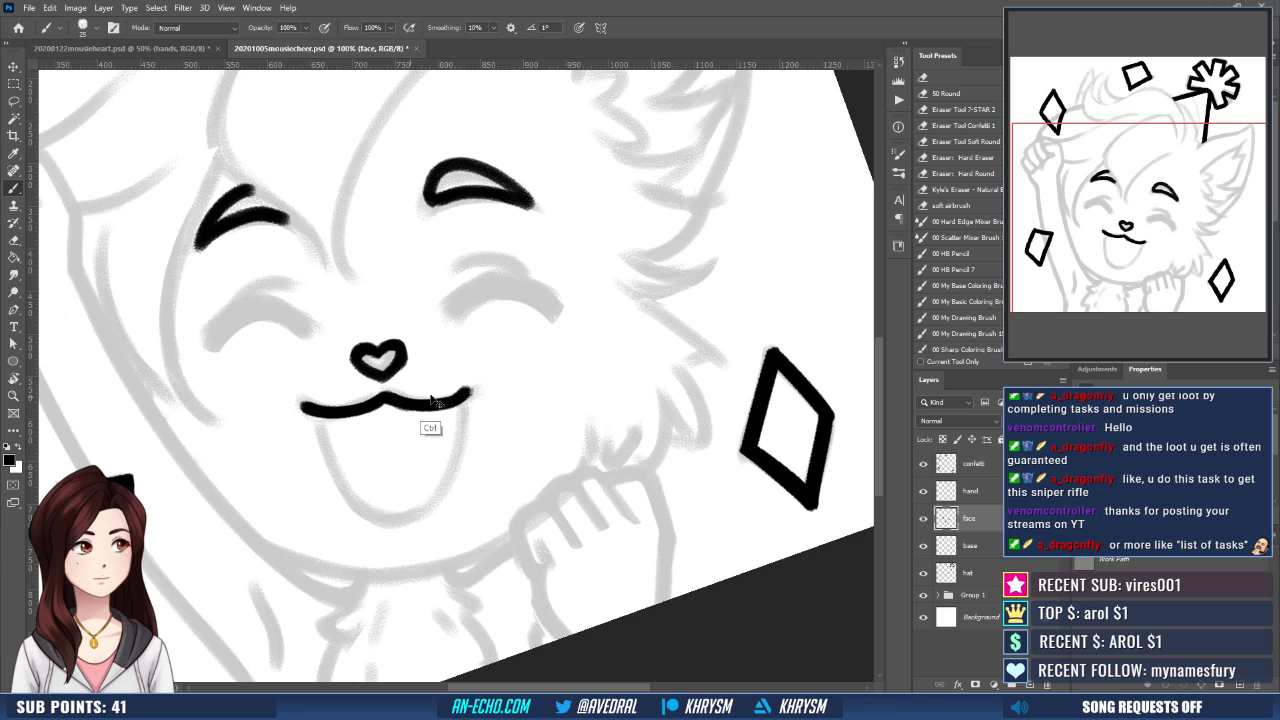
mouse_move(462, 396)
mouse_down()
mouse_move(470, 388)
mouse_move(453, 389)
mouse_up()
key(p)
click(309, 408)
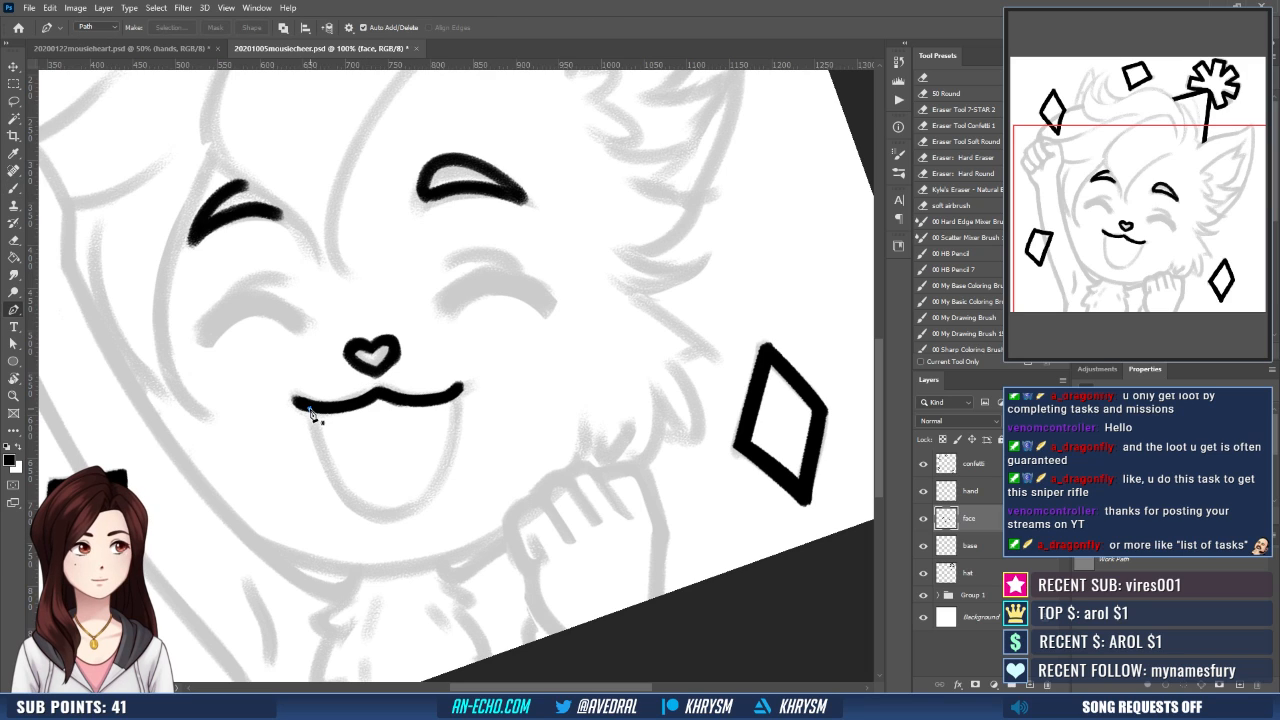
drag(390, 517, 457, 510)
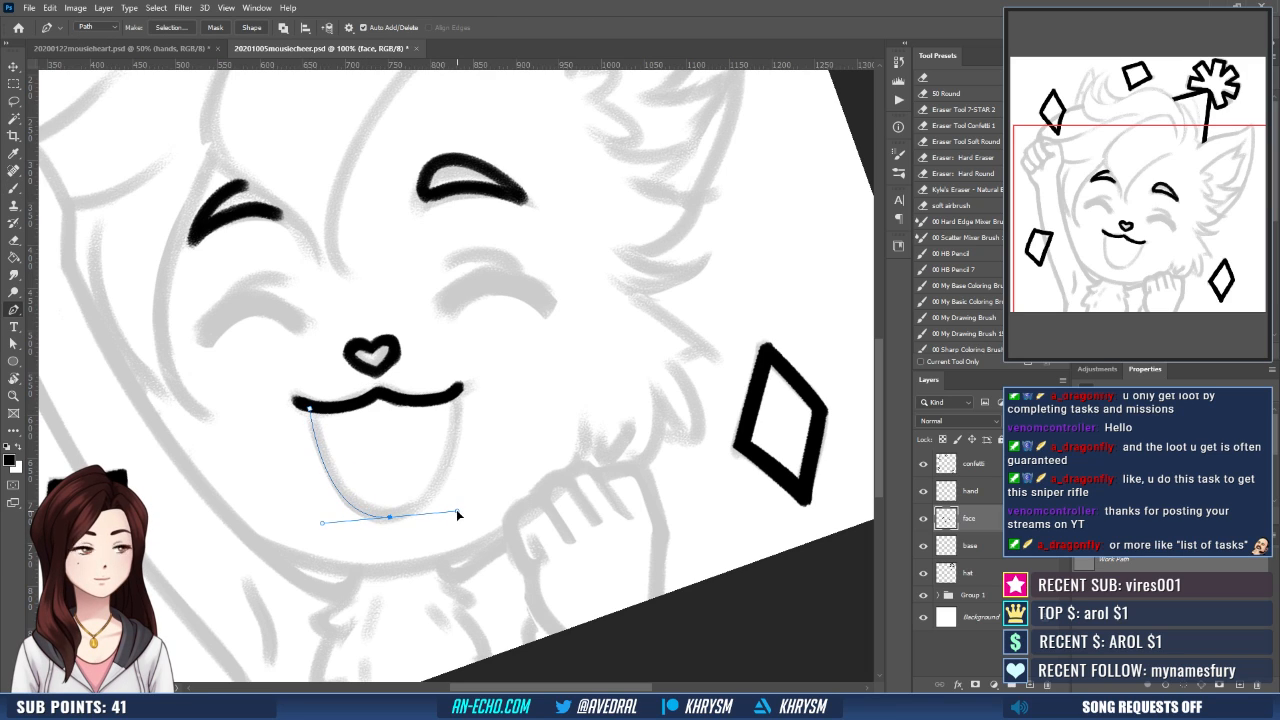
click(452, 398)
- Adjust the direction handle at the bottom of the mouth path and stroke the path with the black brush
key(b)
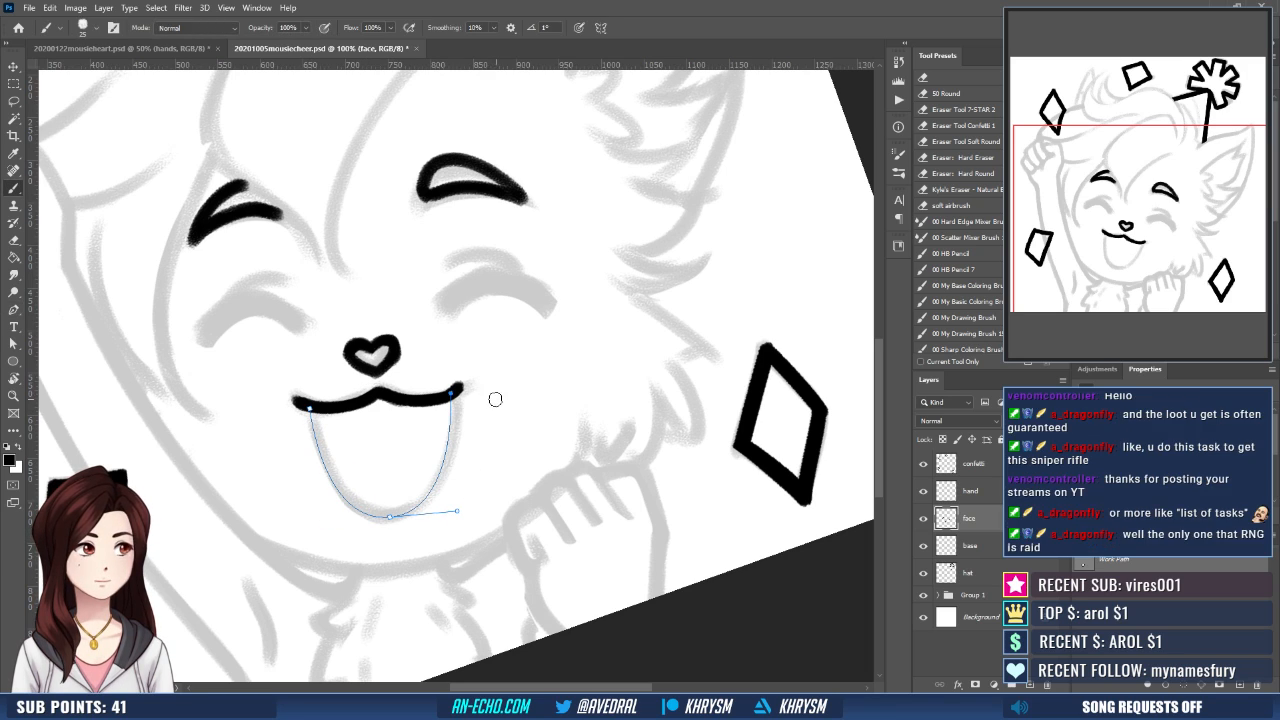
key(a)
click(457, 511)
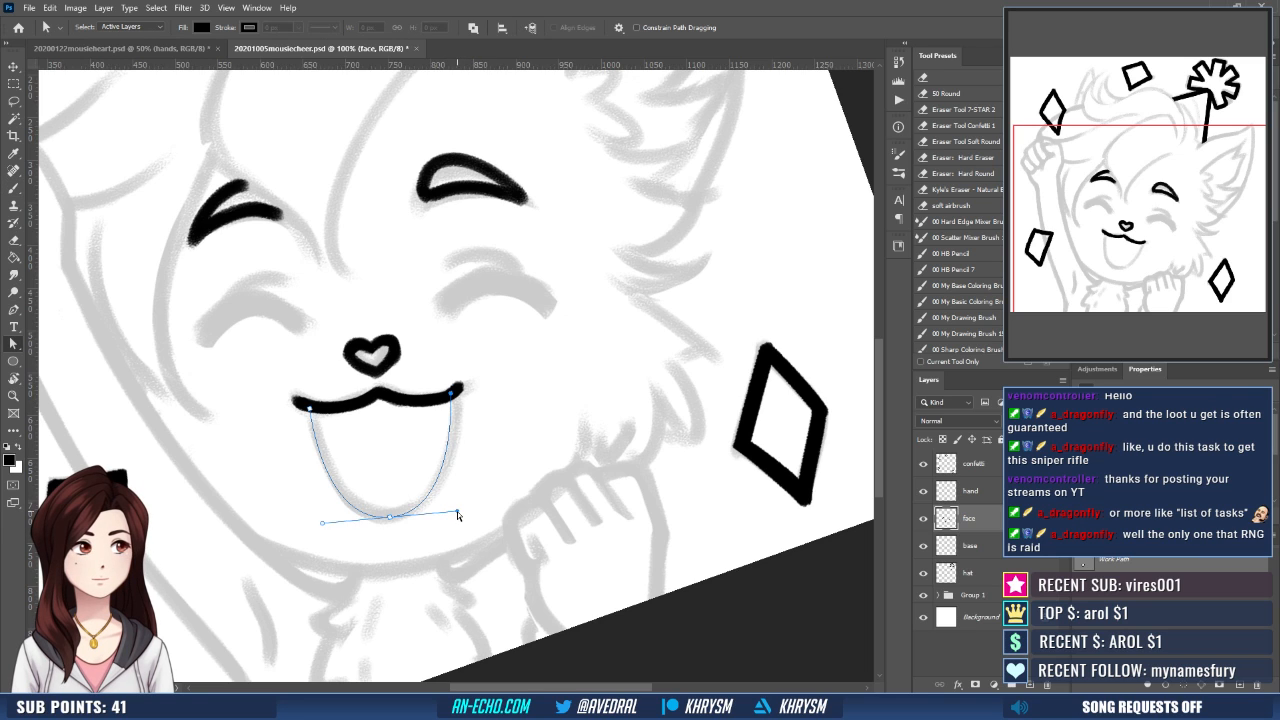
key(b)
key(Return)
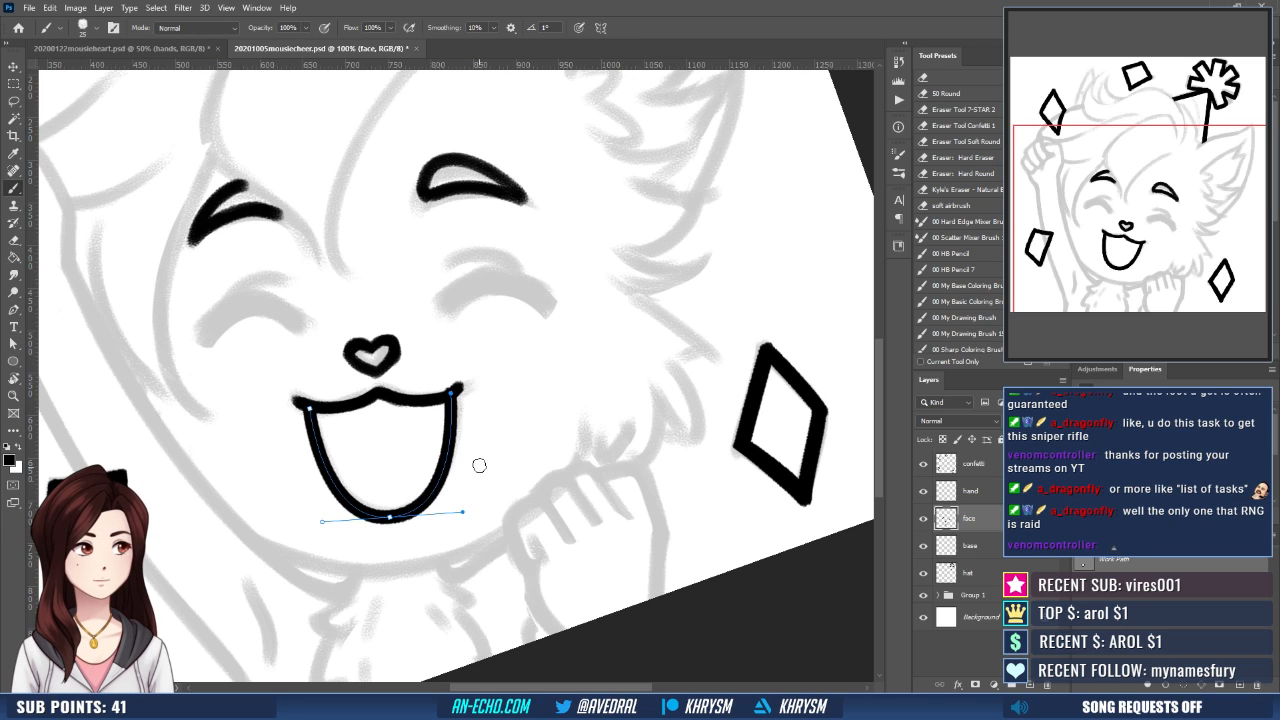
- Hide the mouth path and clean up the mouth and nose outlines with the 50 px eraser
scroll(480, 455, up, 1)
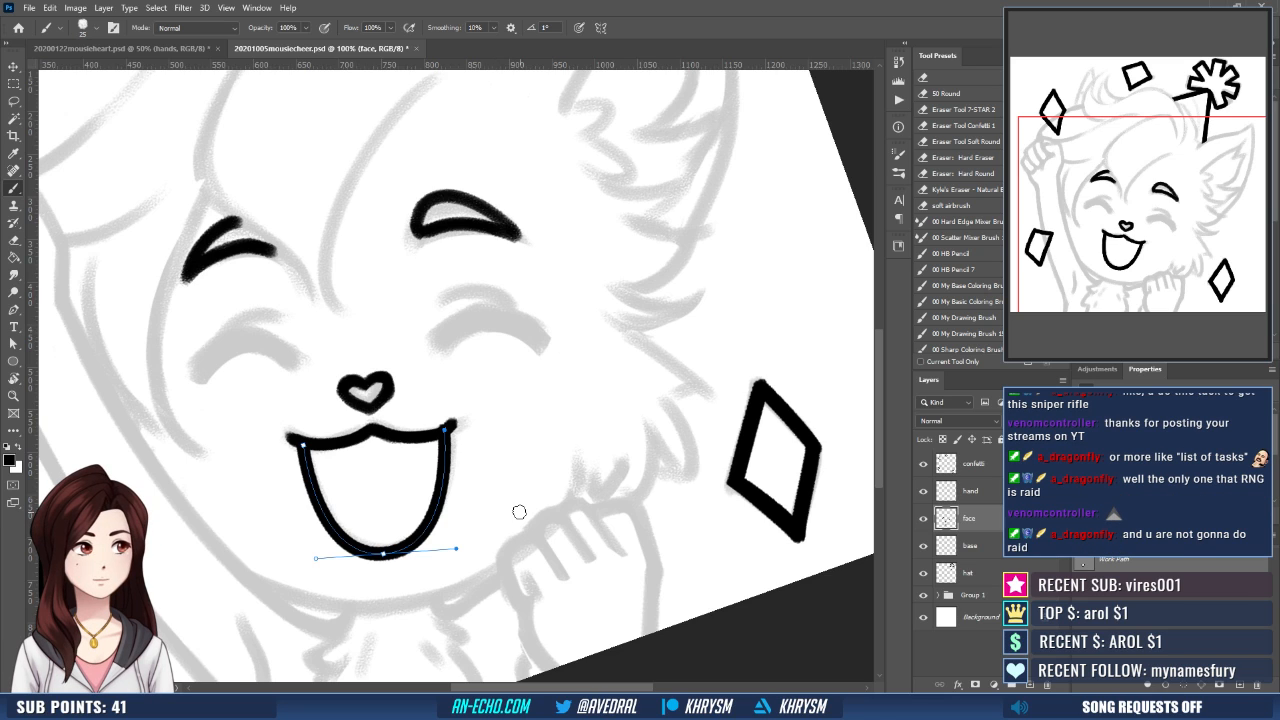
click(1170, 625)
mouse_move(473, 398)
mouse_down()
mouse_move(480, 411)
mouse_move(451, 424)
mouse_up()
key(e)
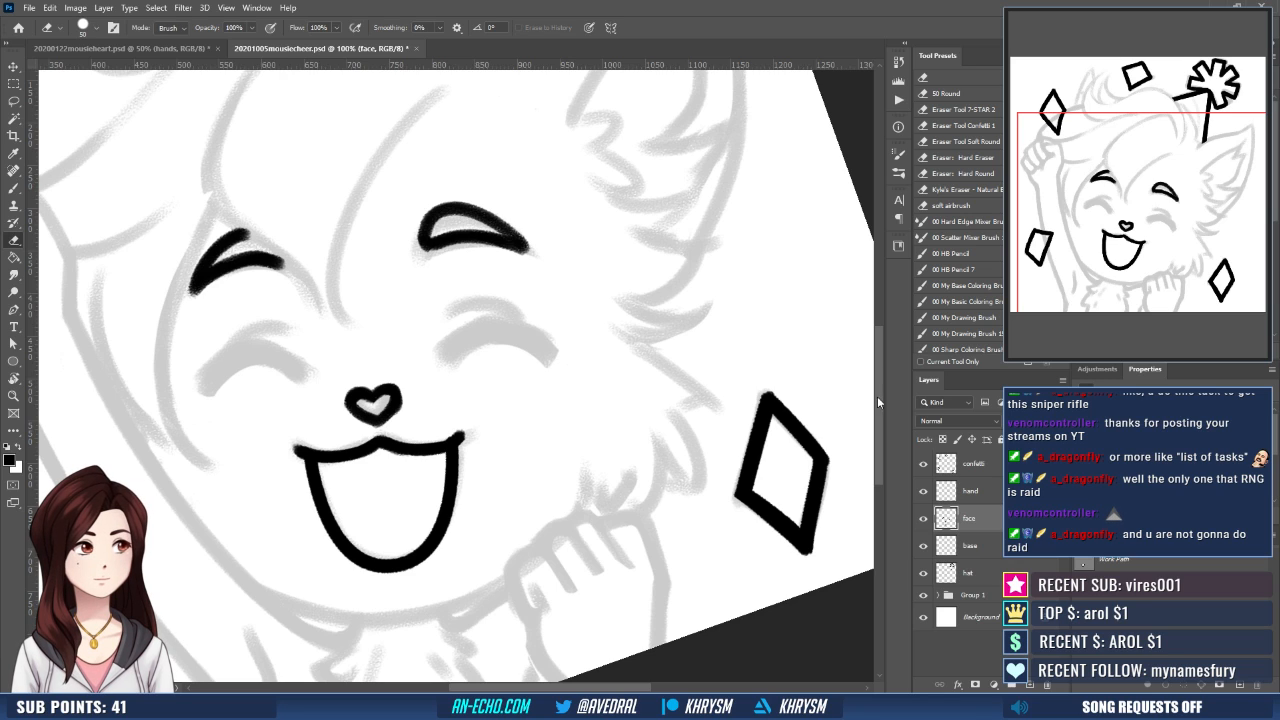
drag(590, 438, 600, 453)
key(b)
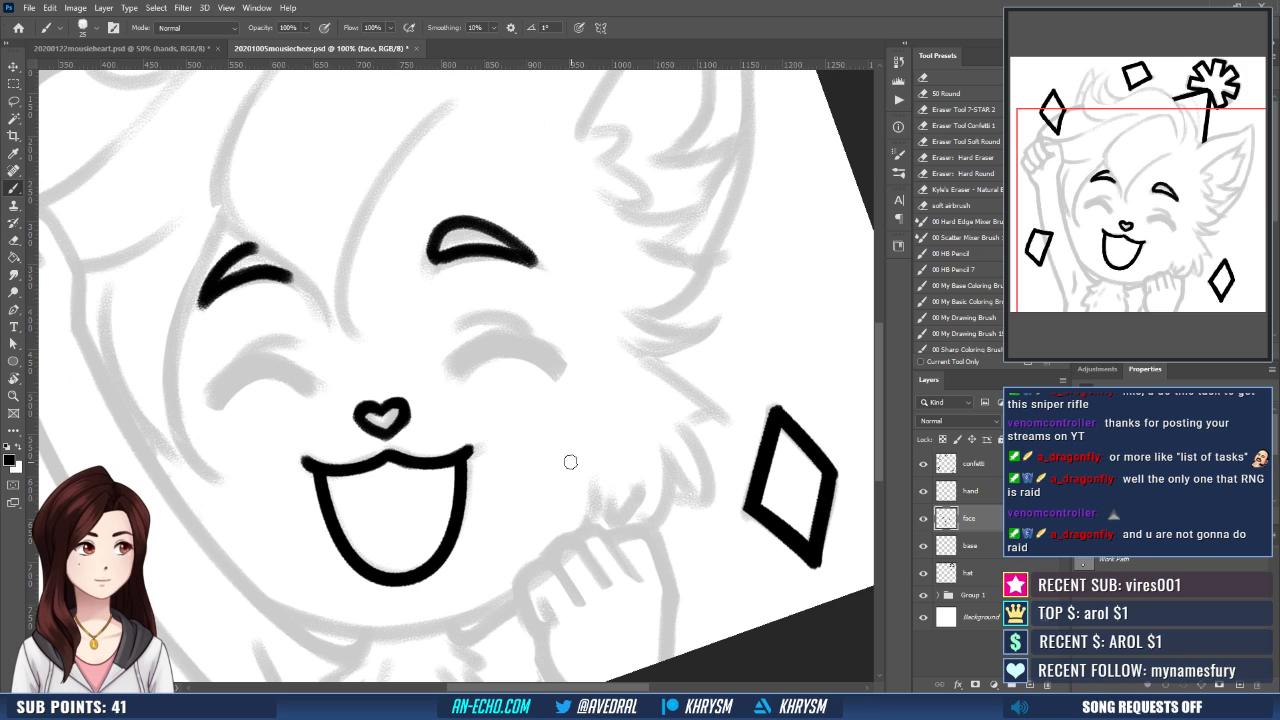
key(e)
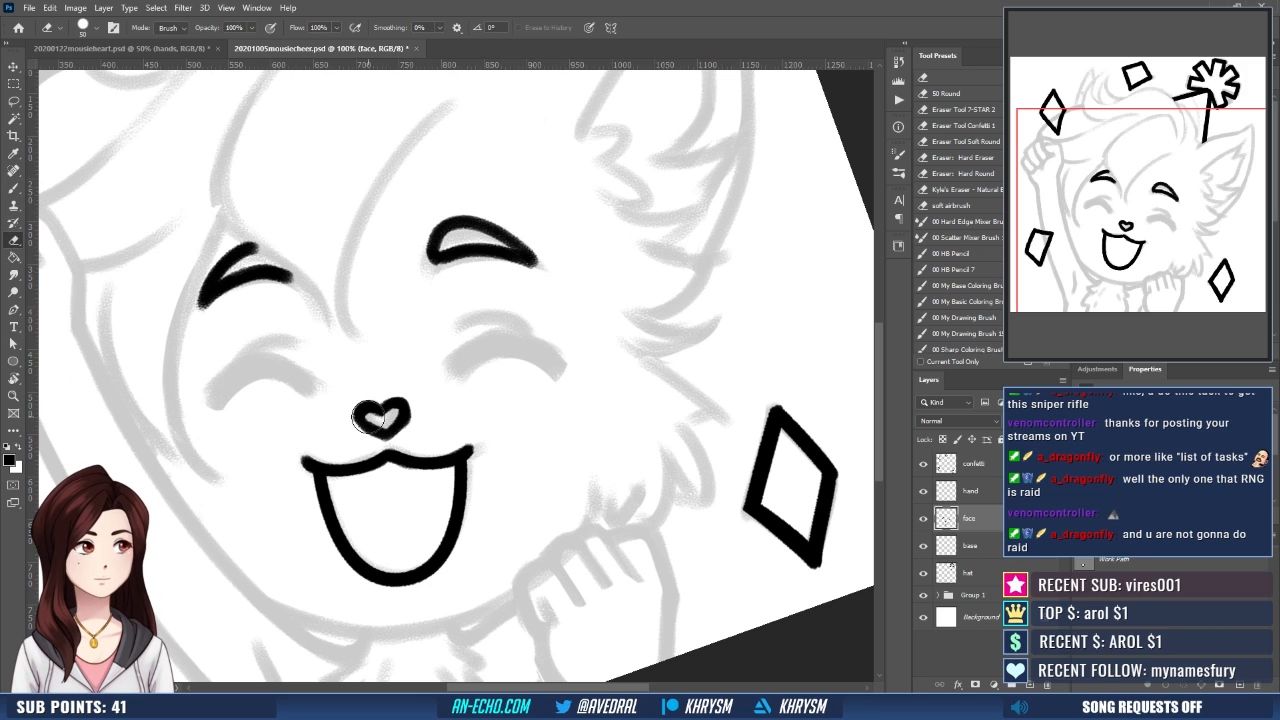
key(b)
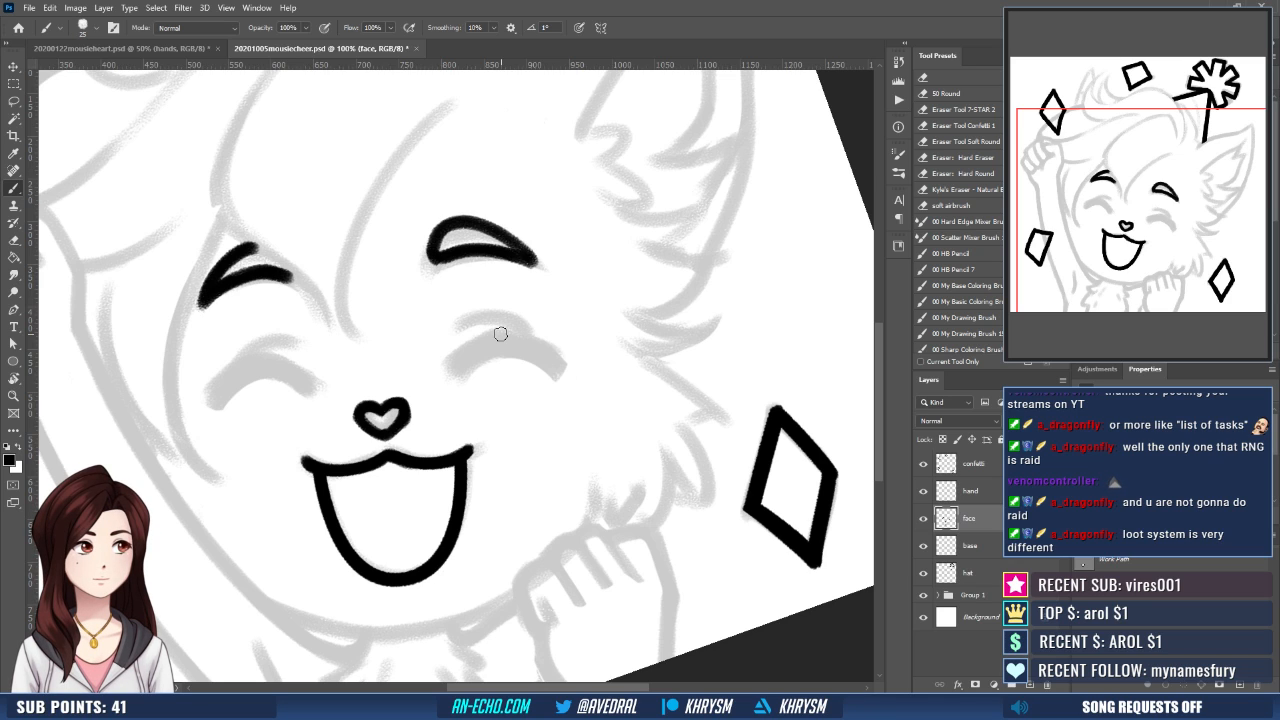
- Ink both closed eyes as thick black arcs over the sketch
drag(434, 413, 462, 439)
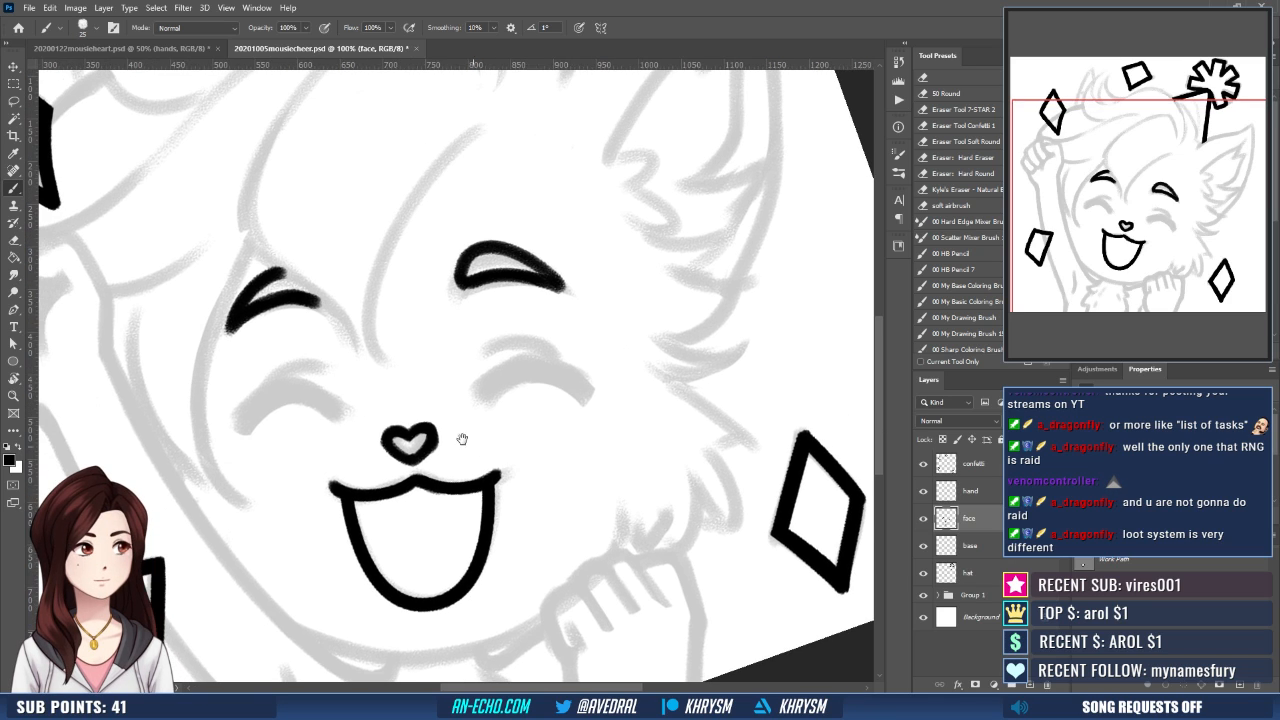
mouse_move(246, 427)
mouse_down()
mouse_move(286, 392)
mouse_move(334, 409)
mouse_up()
mouse_move(481, 397)
mouse_down()
mouse_move(527, 368)
mouse_move(591, 397)
mouse_up()
drag(524, 368, 582, 396)
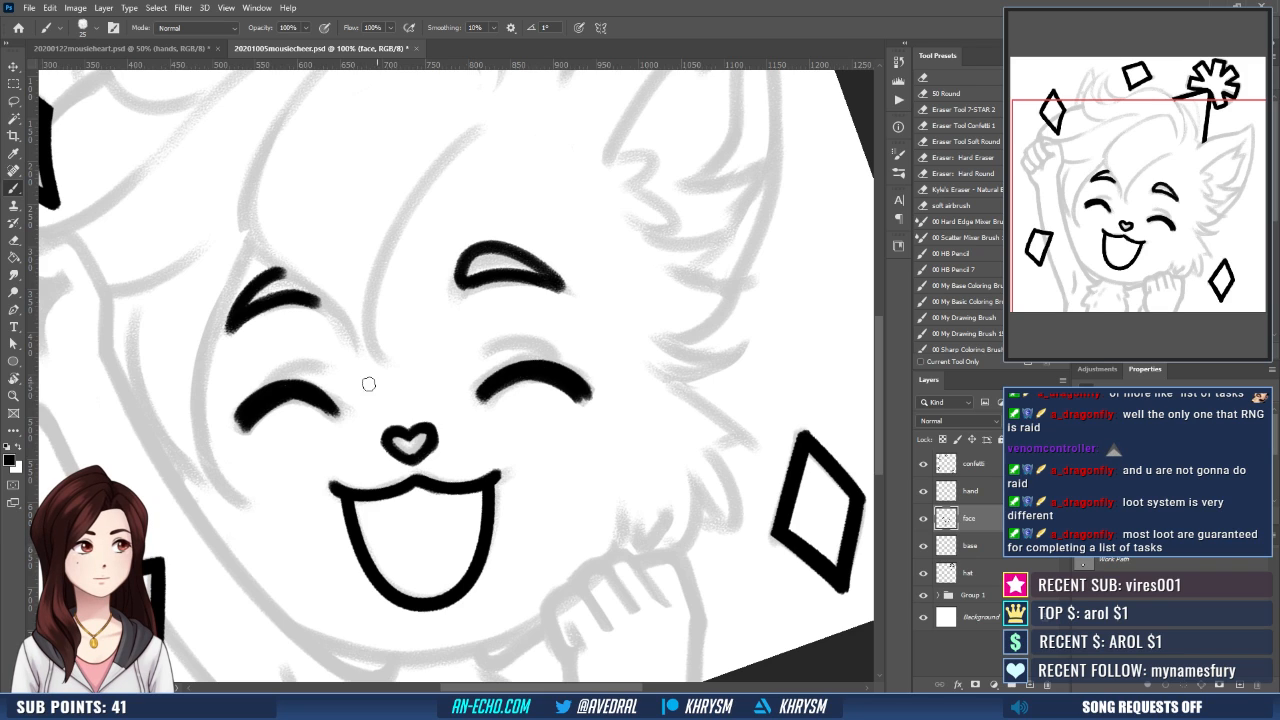
- Retouch the arm-side eye's inner end and thicken the ear-side eye's arc, undoing stray strokes
drag(272, 401, 339, 407)
key(ctrl+z)
key(ctrl+z)
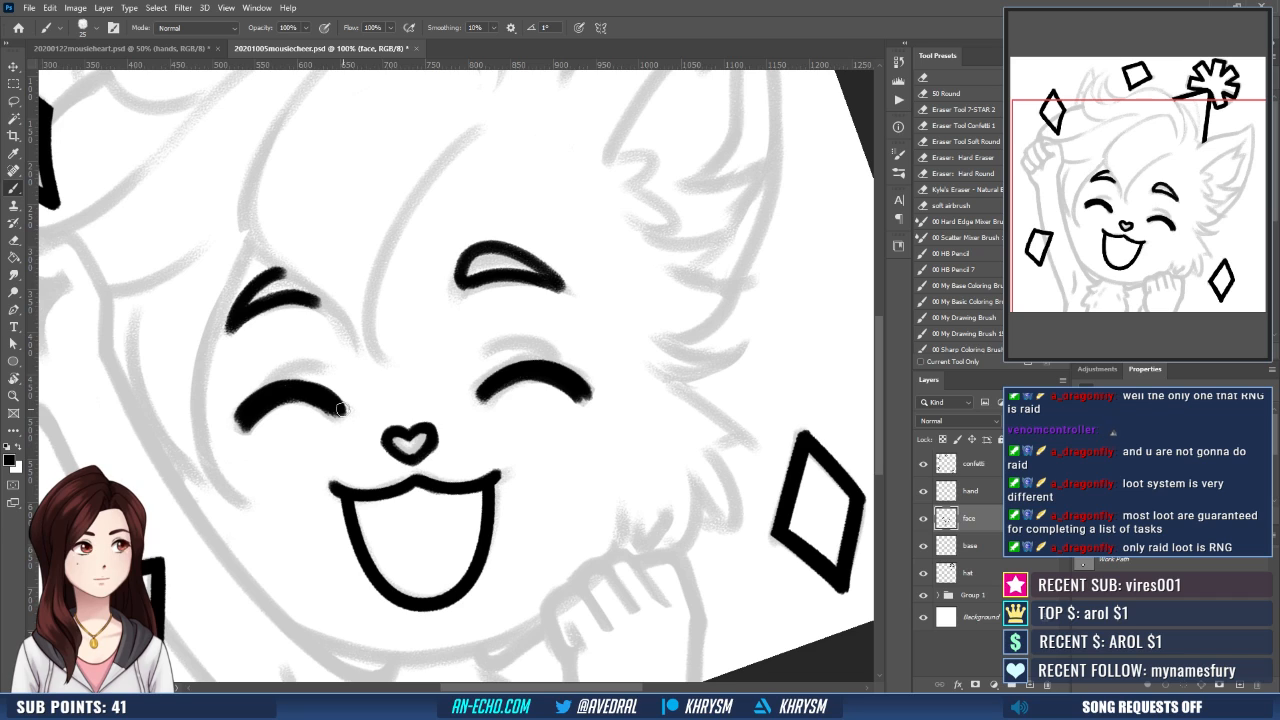
drag(482, 385, 545, 364)
key(ctrl+z)
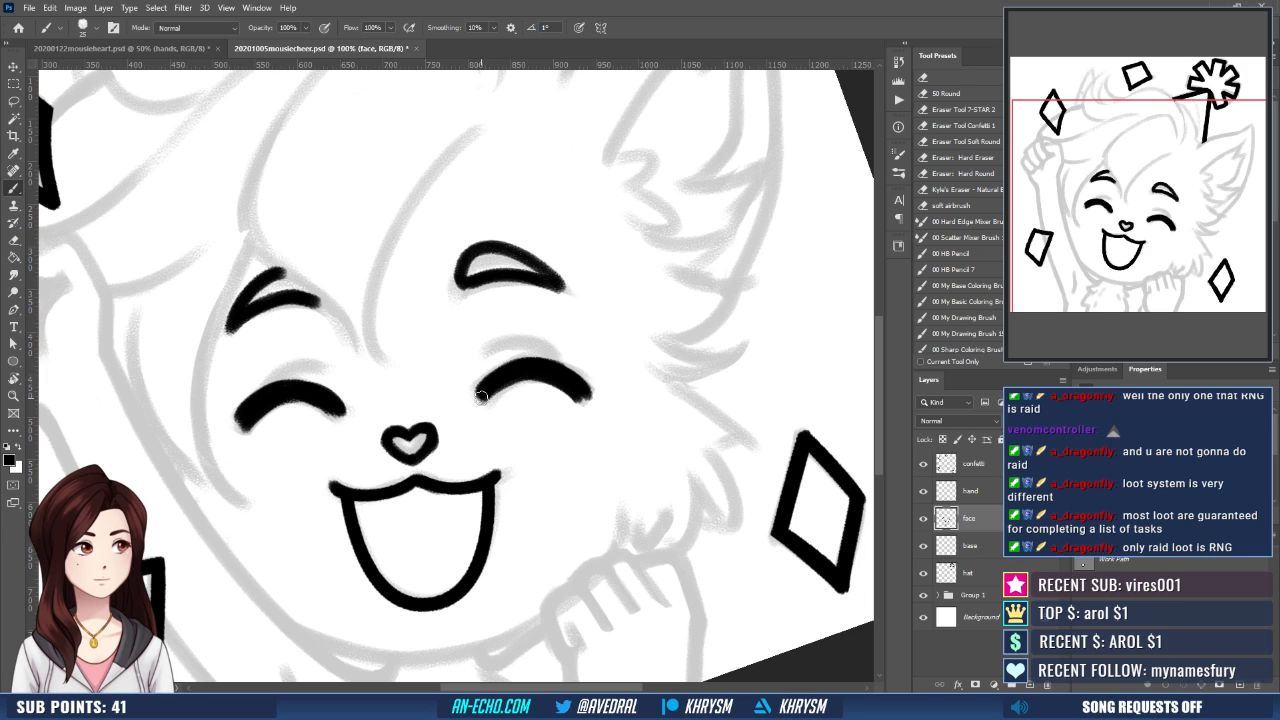
- Ink a thin crease line above each closed eye, undoing and redrawing strokes that miss the sketch
drag(556, 426, 580, 423)
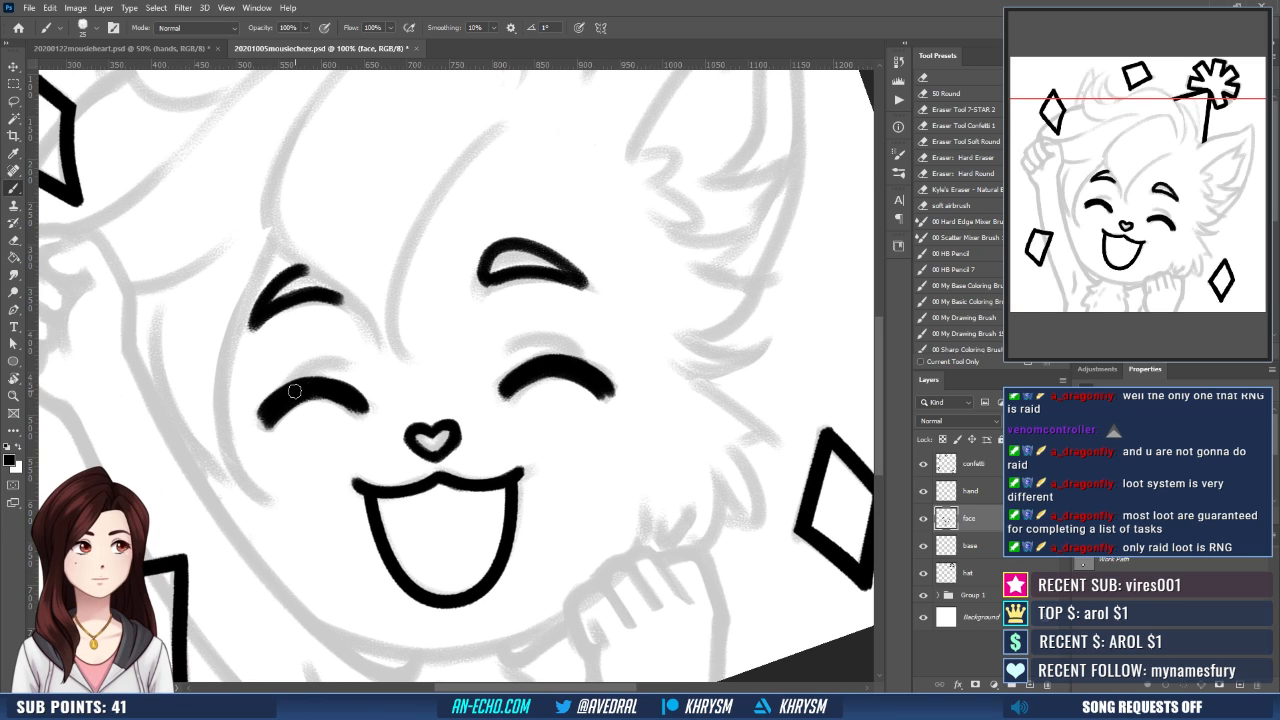
mouse_move(298, 388)
mouse_down()
mouse_move(342, 389)
mouse_move(305, 371)
mouse_move(357, 364)
mouse_up()
key(ctrl+z)
key(ctrl+z)
key(ctrl+z)
mouse_move(545, 340)
mouse_down()
mouse_move(508, 355)
mouse_move(583, 373)
mouse_up()
key(ctrl+z)
mouse_move(508, 354)
mouse_down()
mouse_move(552, 343)
mouse_move(580, 371)
mouse_up()
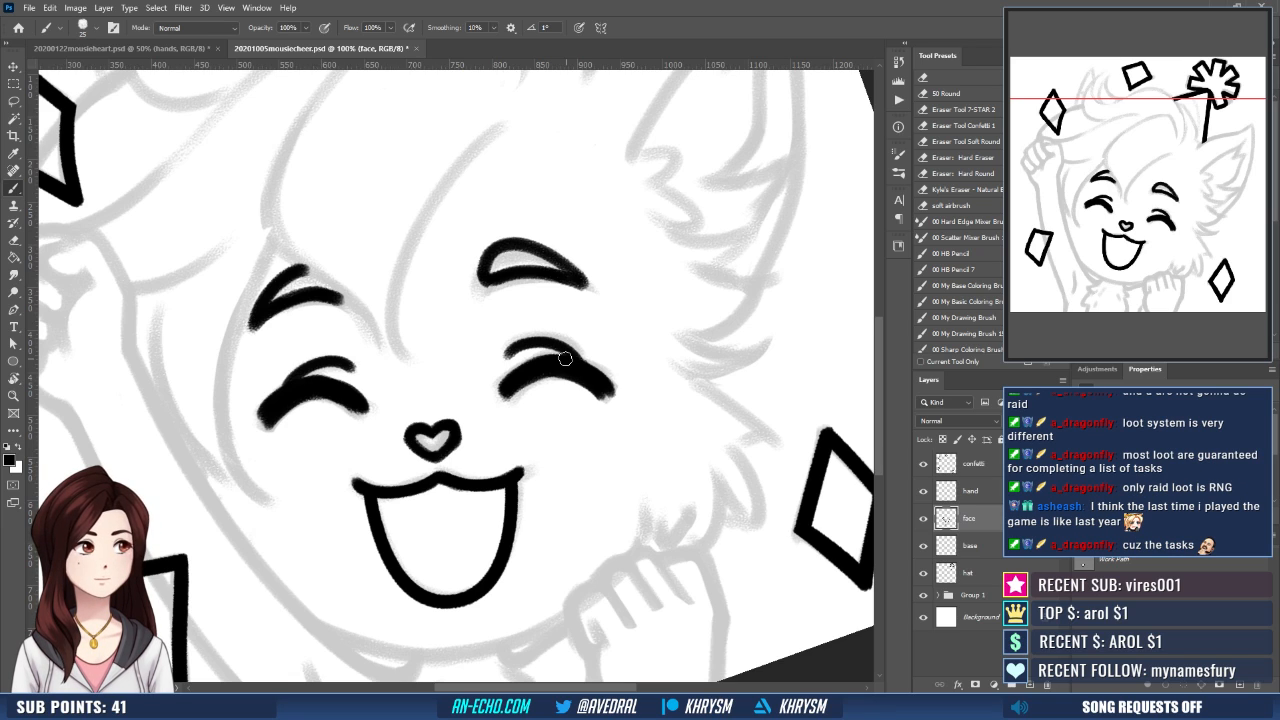
- Retouch the ear-side eye's thick arc toward its inner end to smooth its edge
drag(614, 463, 611, 461)
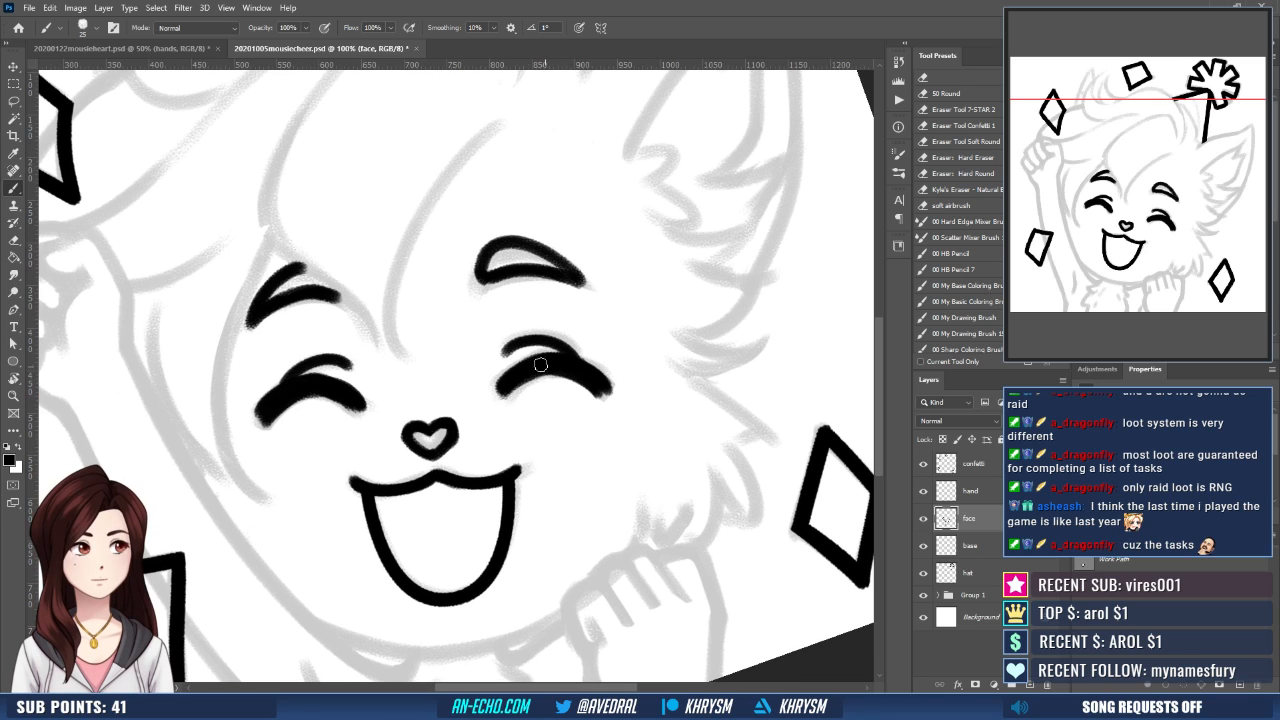
drag(503, 397, 559, 368)
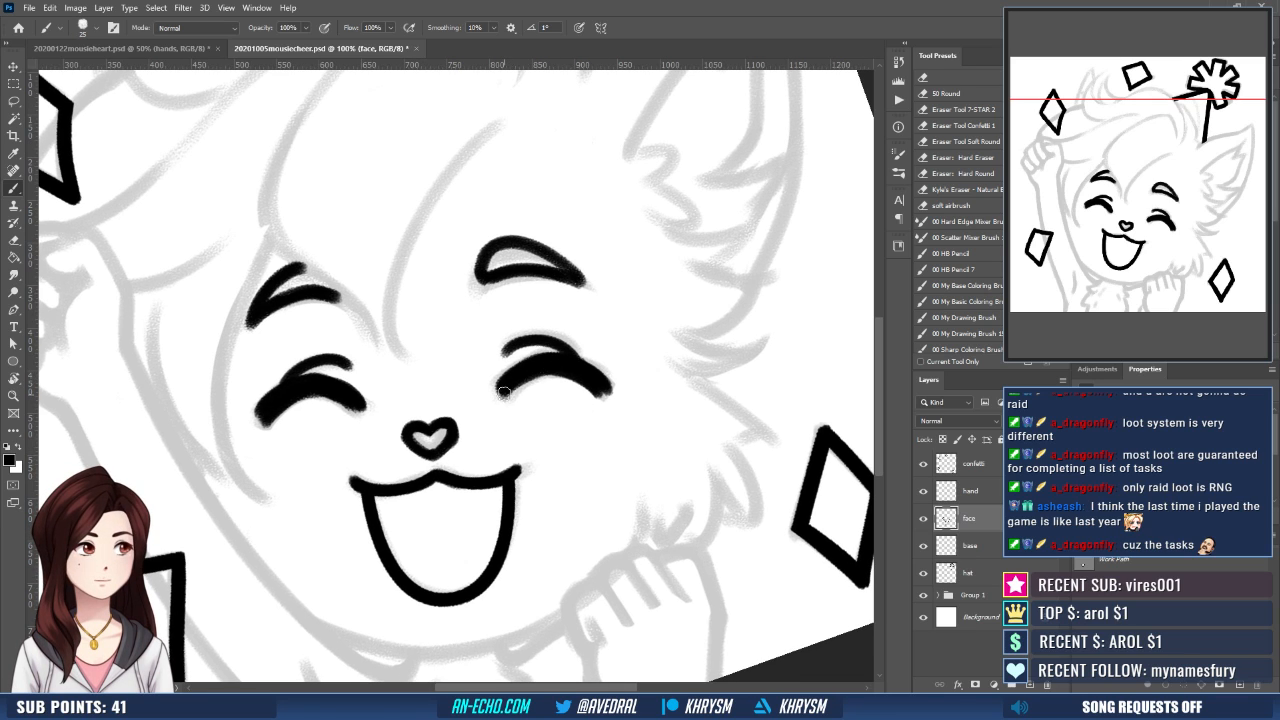
key(e)
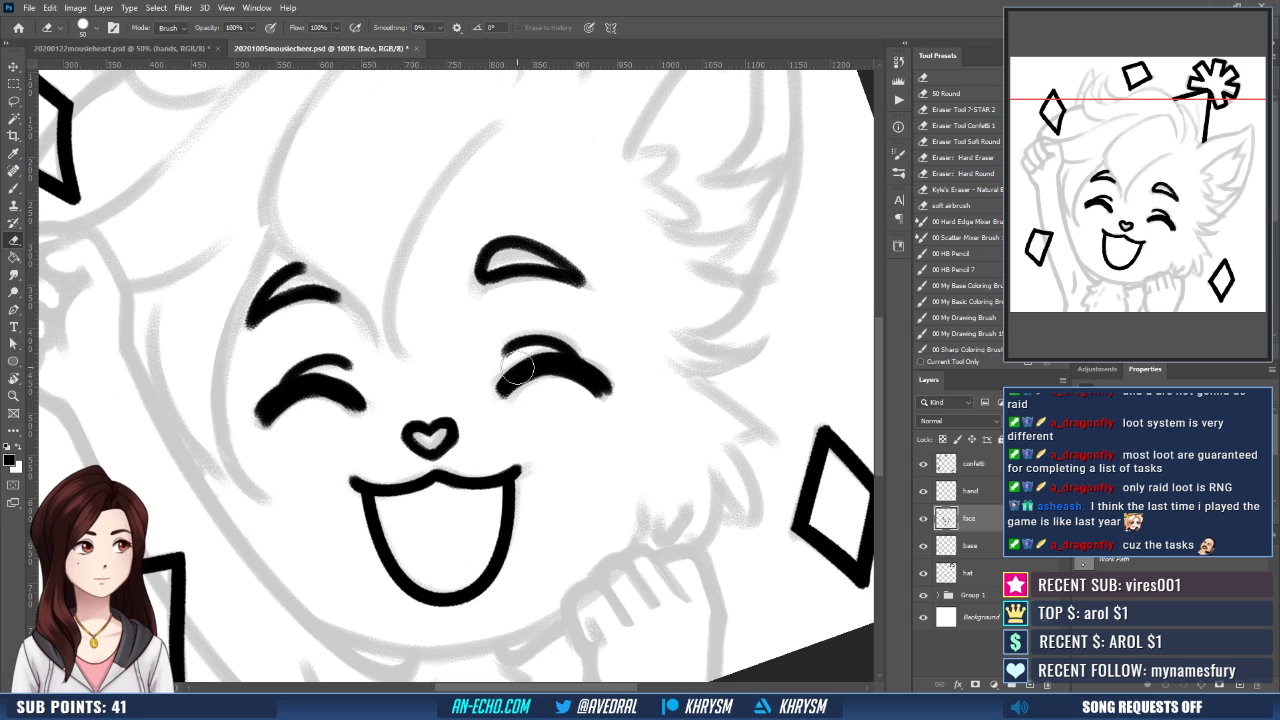
key(b)
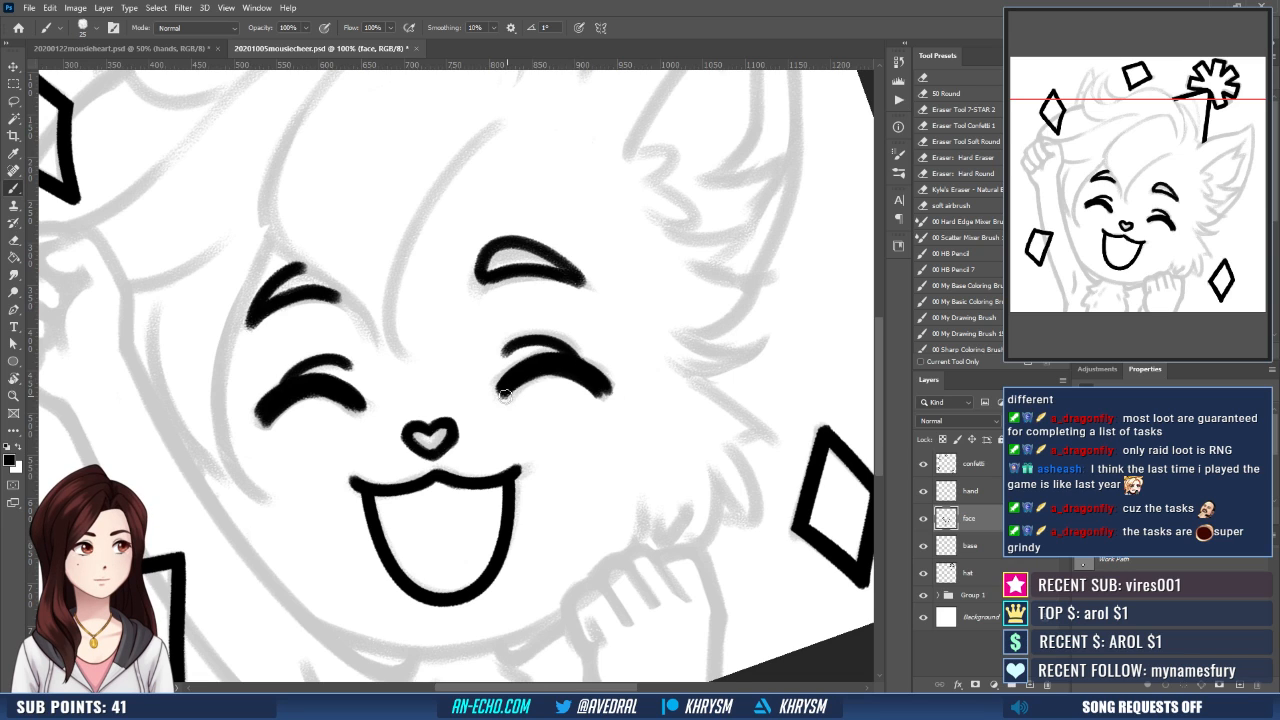
- Close the arm-side eyebrow's outline and refine both eyebrows with the brush and eraser, undoing a stray stroke
drag(646, 394, 638, 381)
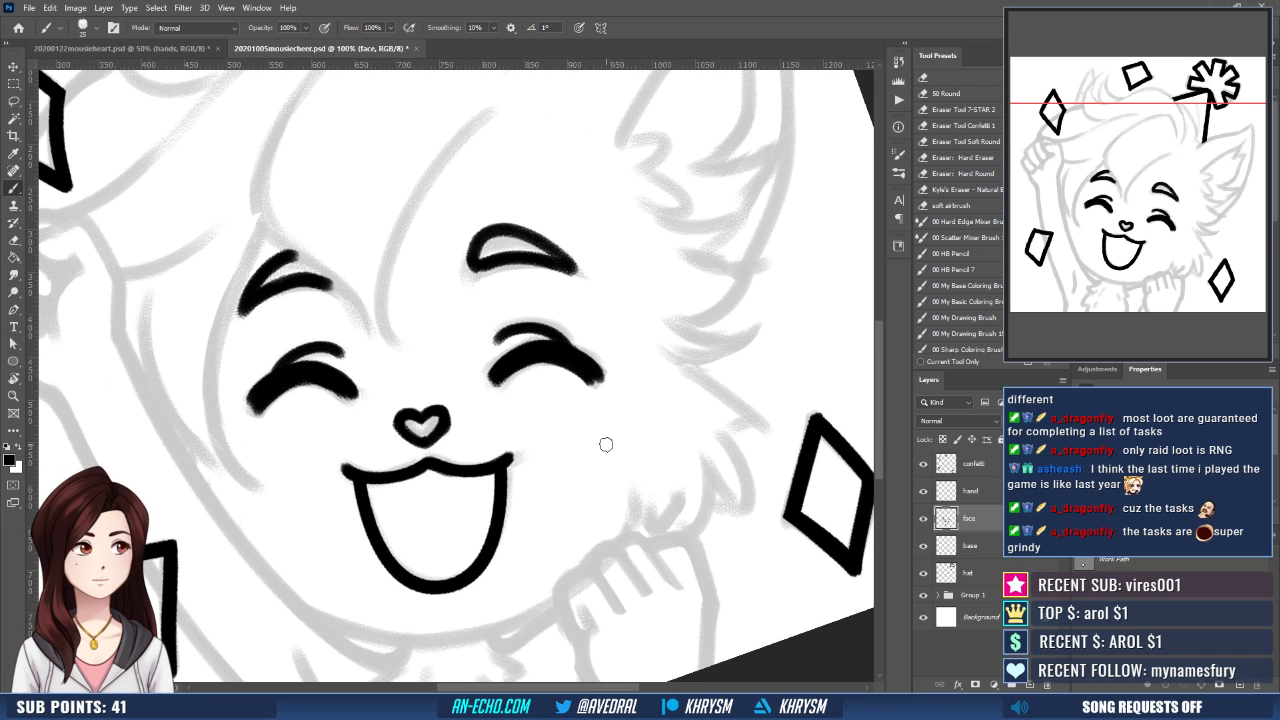
drag(606, 444, 602, 488)
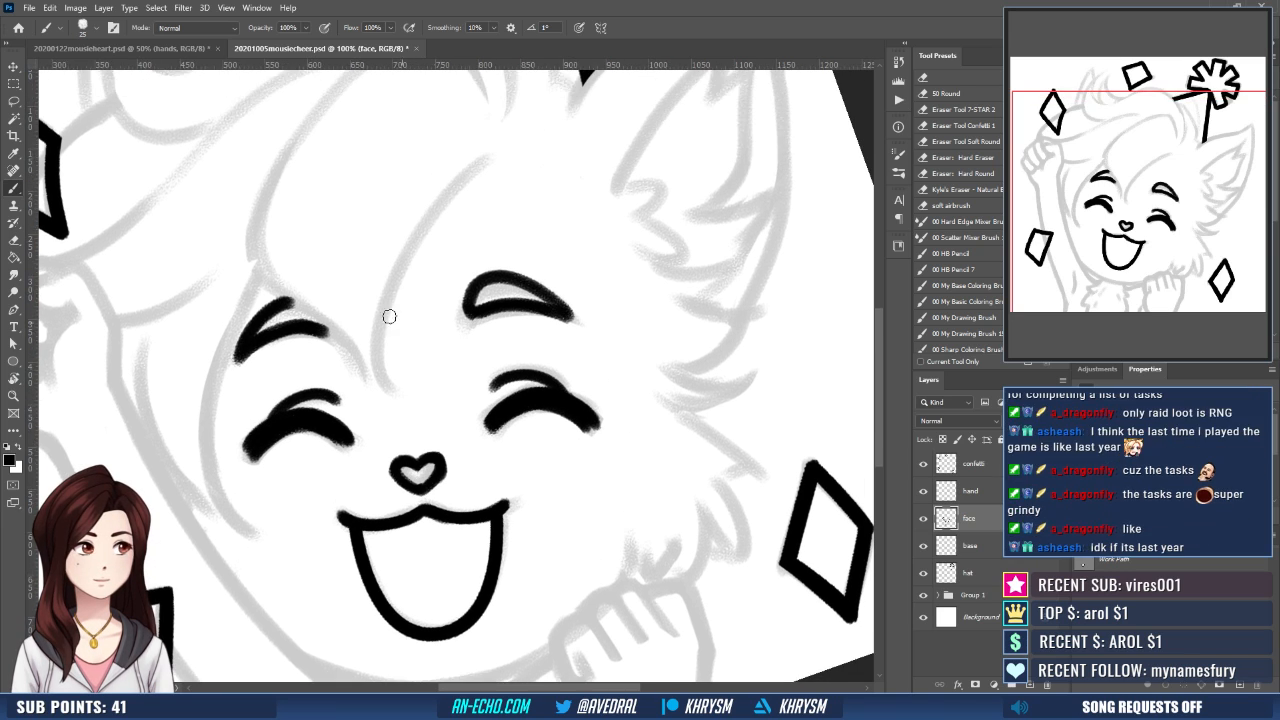
drag(312, 306, 331, 330)
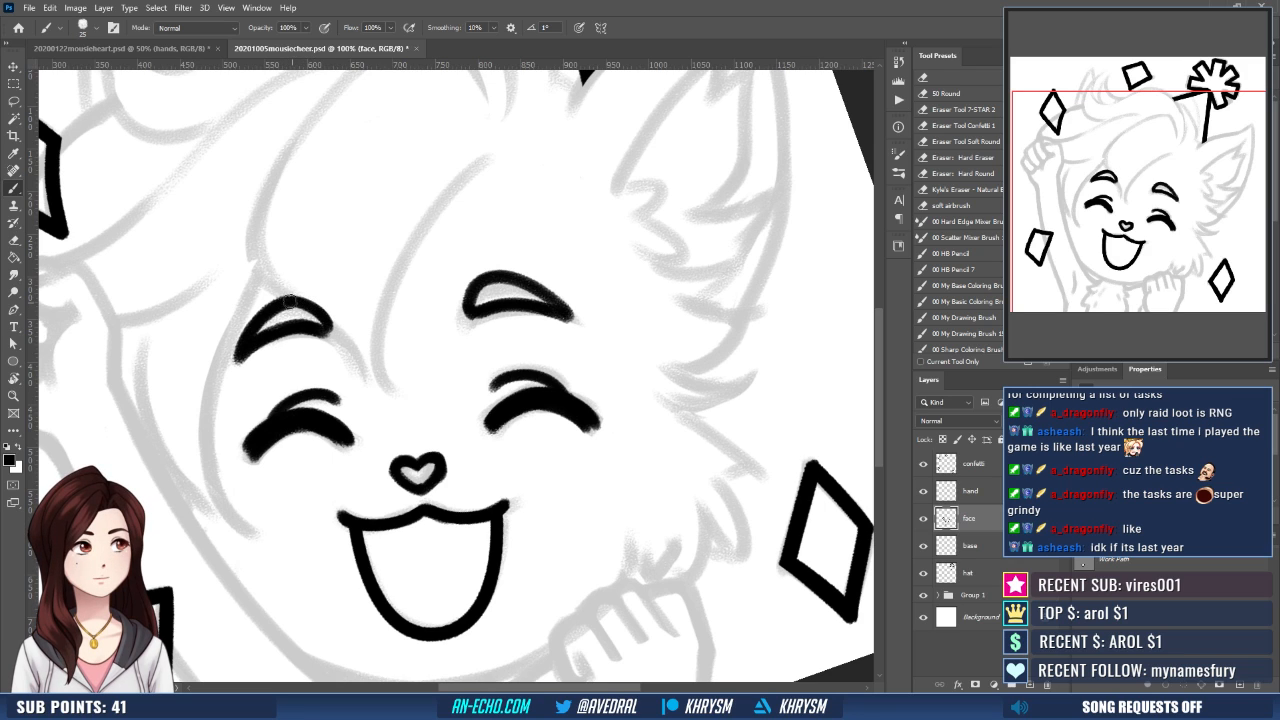
drag(532, 392, 553, 385)
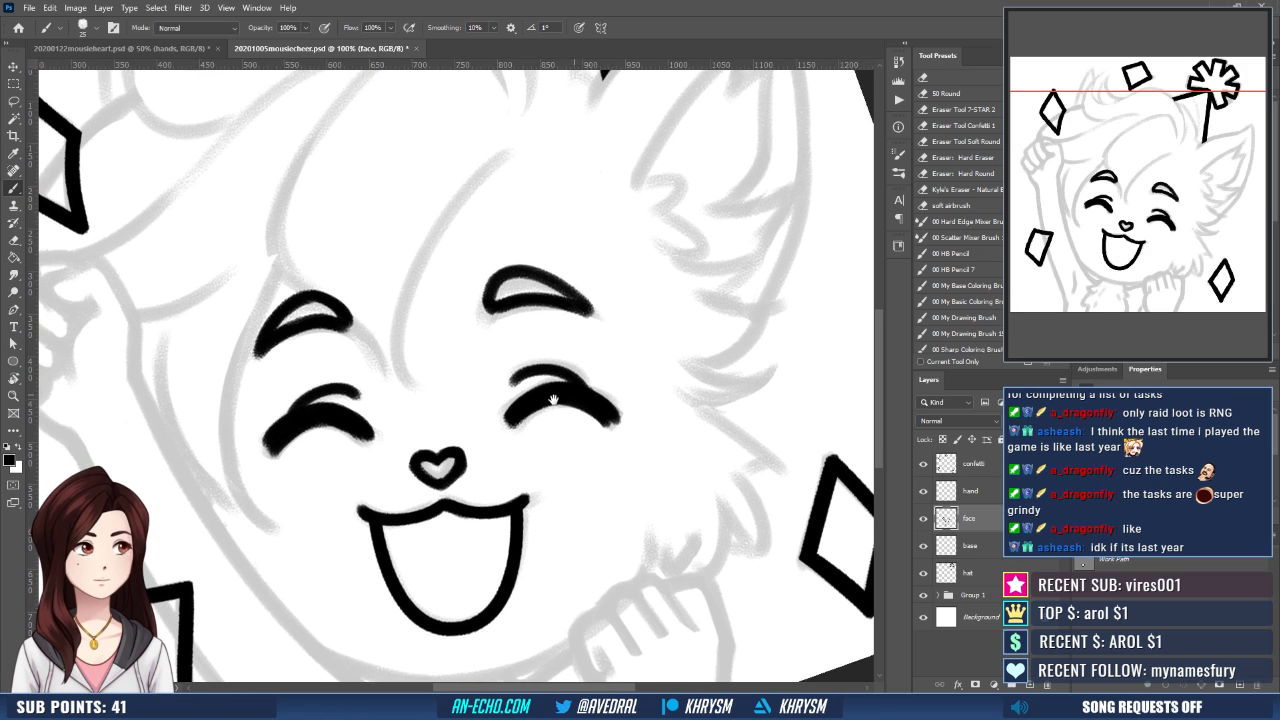
key(e)
mouse_move(509, 284)
mouse_down()
mouse_move(495, 303)
mouse_move(531, 300)
mouse_up()
key(b)
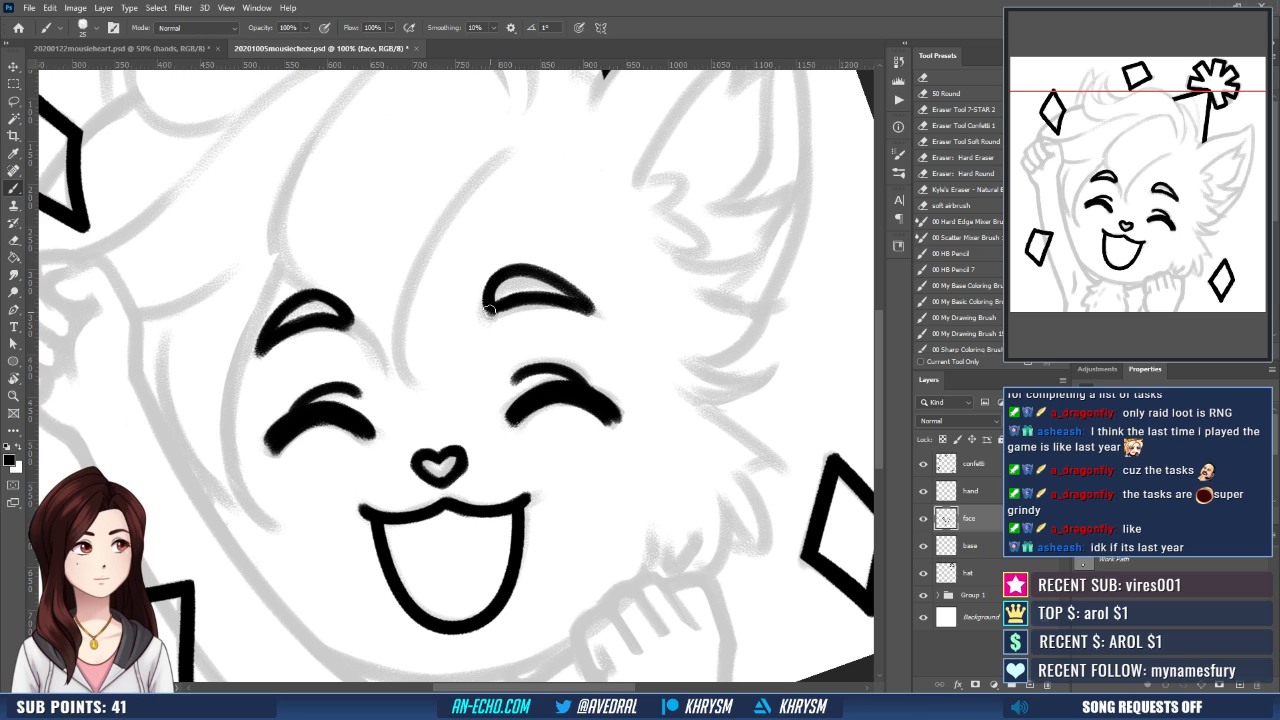
key(e)
mouse_move(320, 306)
mouse_down()
mouse_move(340, 315)
mouse_move(324, 331)
mouse_move(346, 308)
mouse_move(349, 318)
mouse_up()
key(b)
key(ctrl+z)
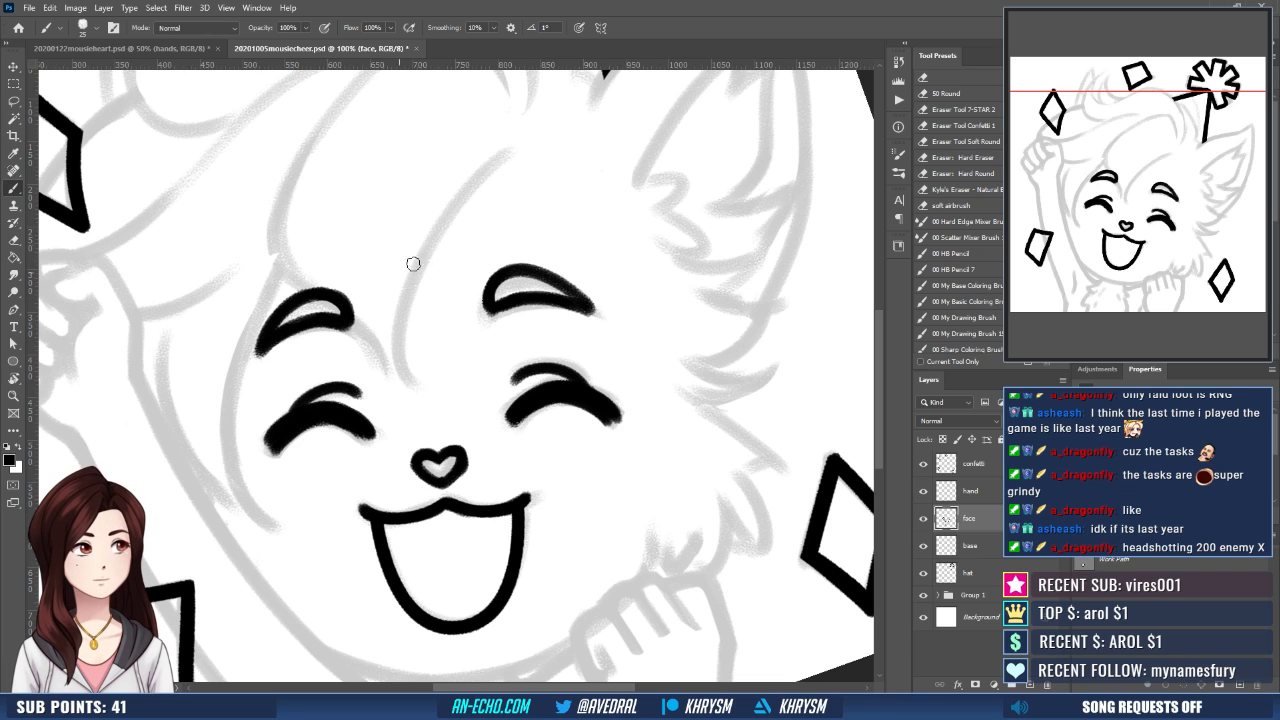
mouse_move(506, 272)
mouse_down()
mouse_move(487, 310)
mouse_move(506, 300)
mouse_up()
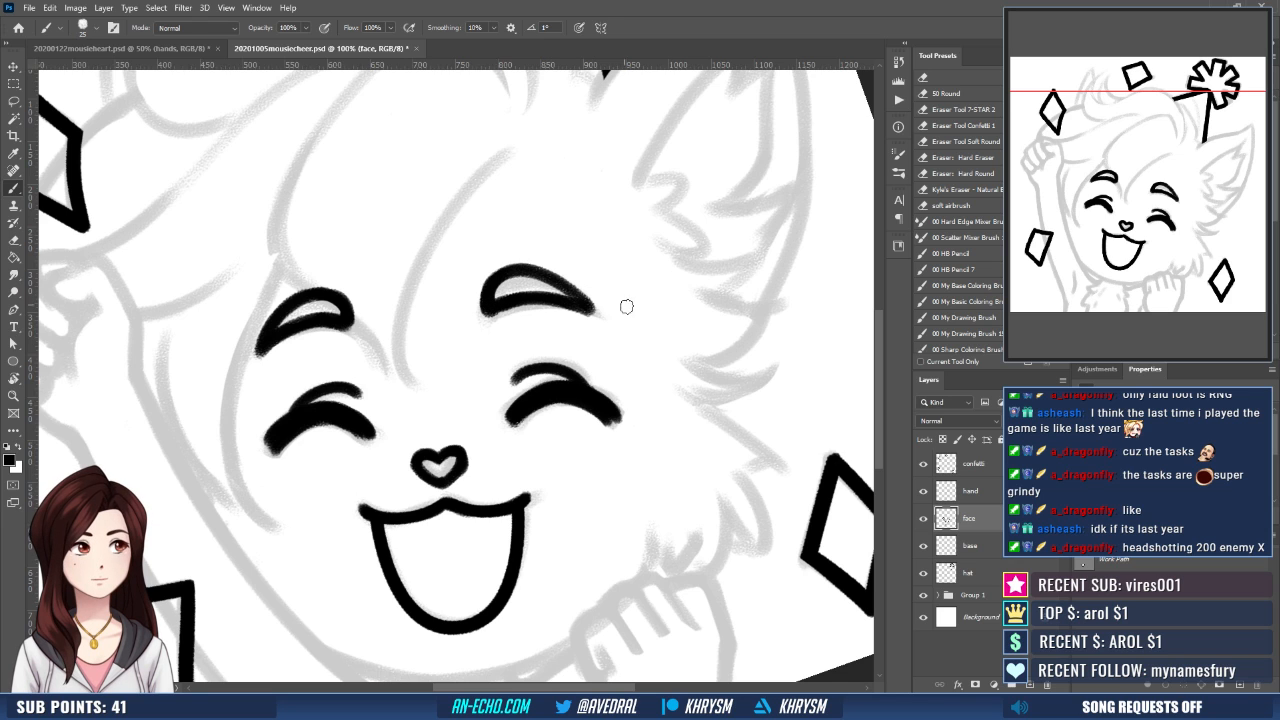
- Lasso both eyebrows in the mirrored view, rotate them about 2.55° and nudge them 20 px toward the ear and 10 px down
drag(635, 387, 648, 364)
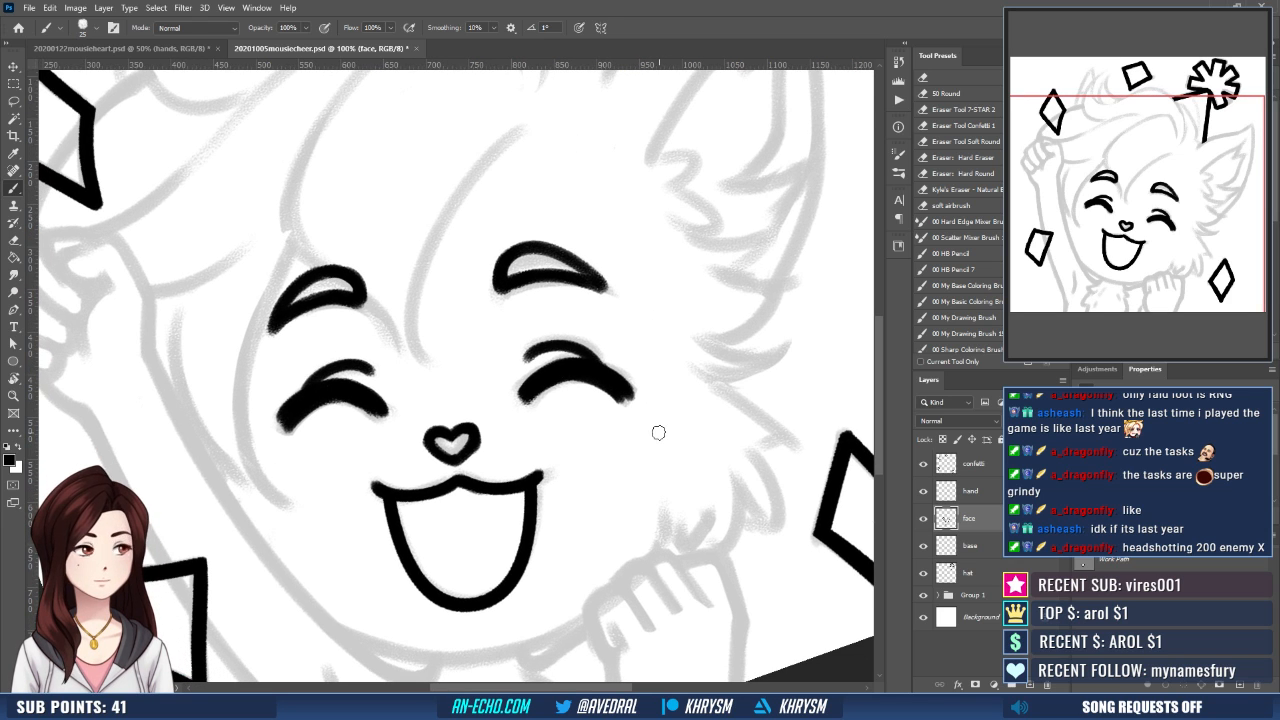
key(ctrl+minus)
key(ctrl+shift+h)
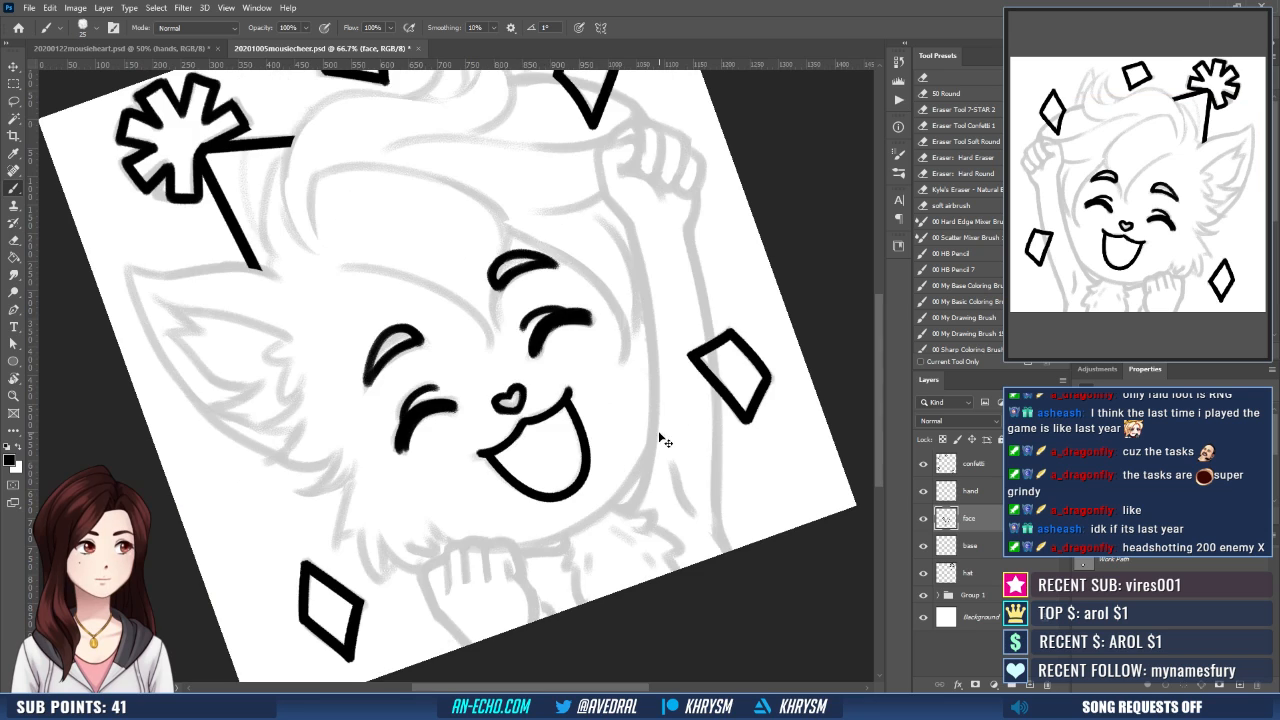
key(Escape)
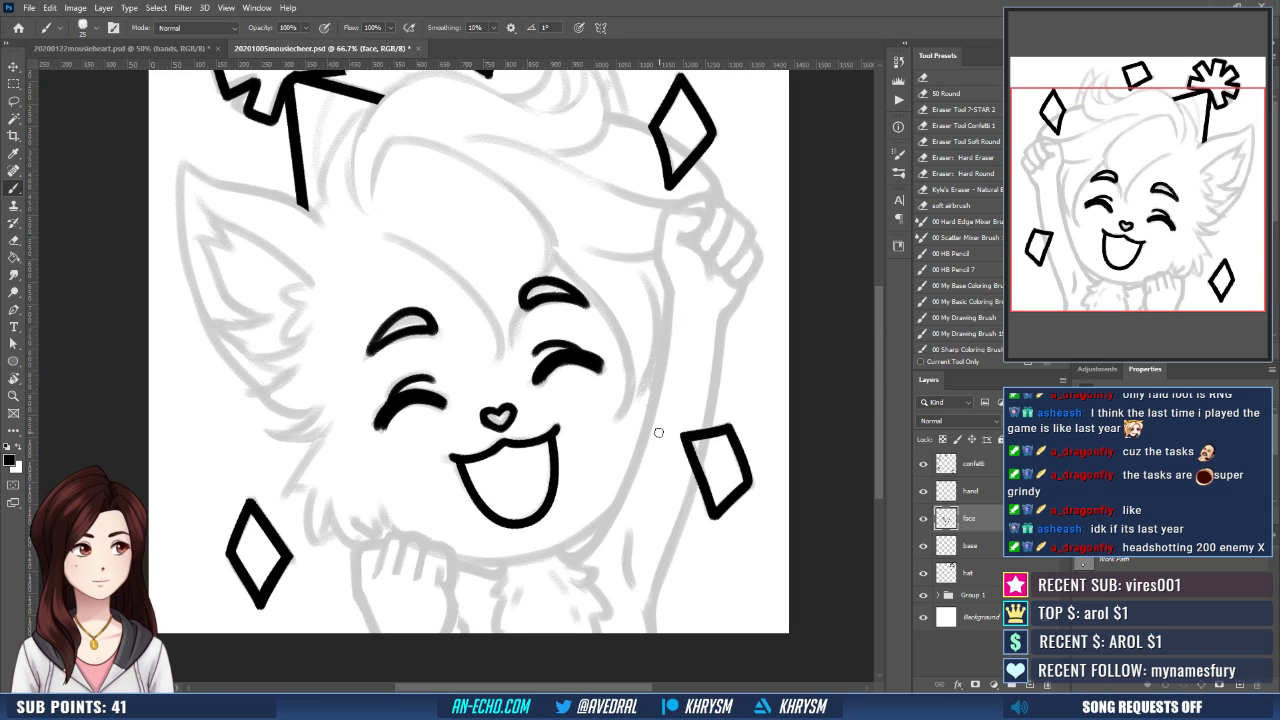
key(l)
mouse_move(364, 400)
mouse_down()
mouse_move(386, 376)
mouse_move(548, 330)
mouse_move(475, 232)
mouse_move(366, 404)
mouse_up()
key(ctrl+t)
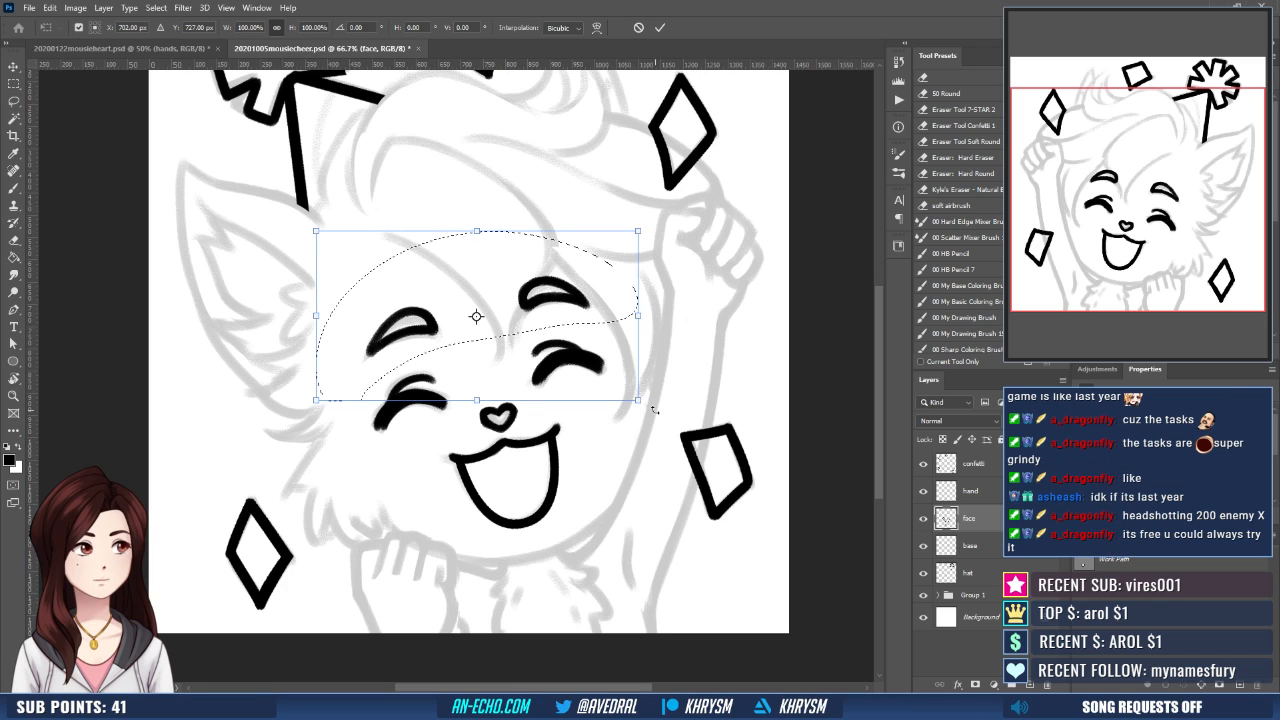
drag(669, 383, 655, 393)
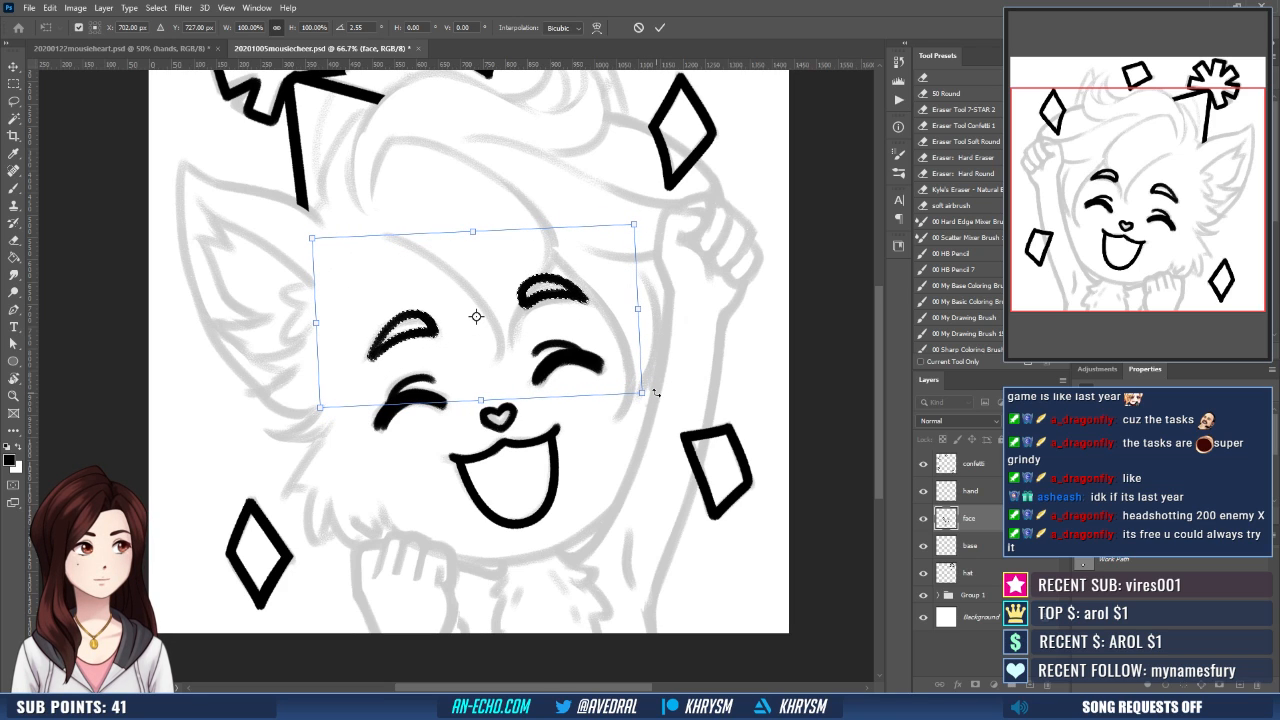
key(shift+Left)
key(shift+Left)
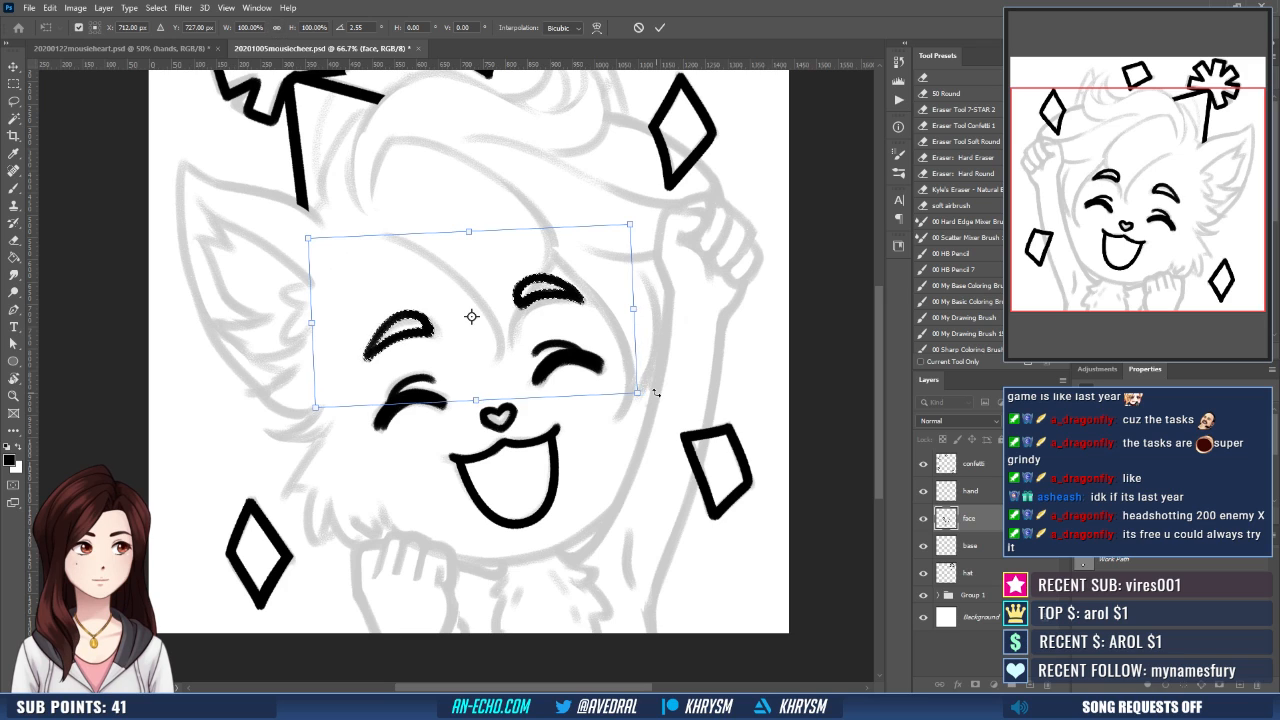
key(shift+Down)
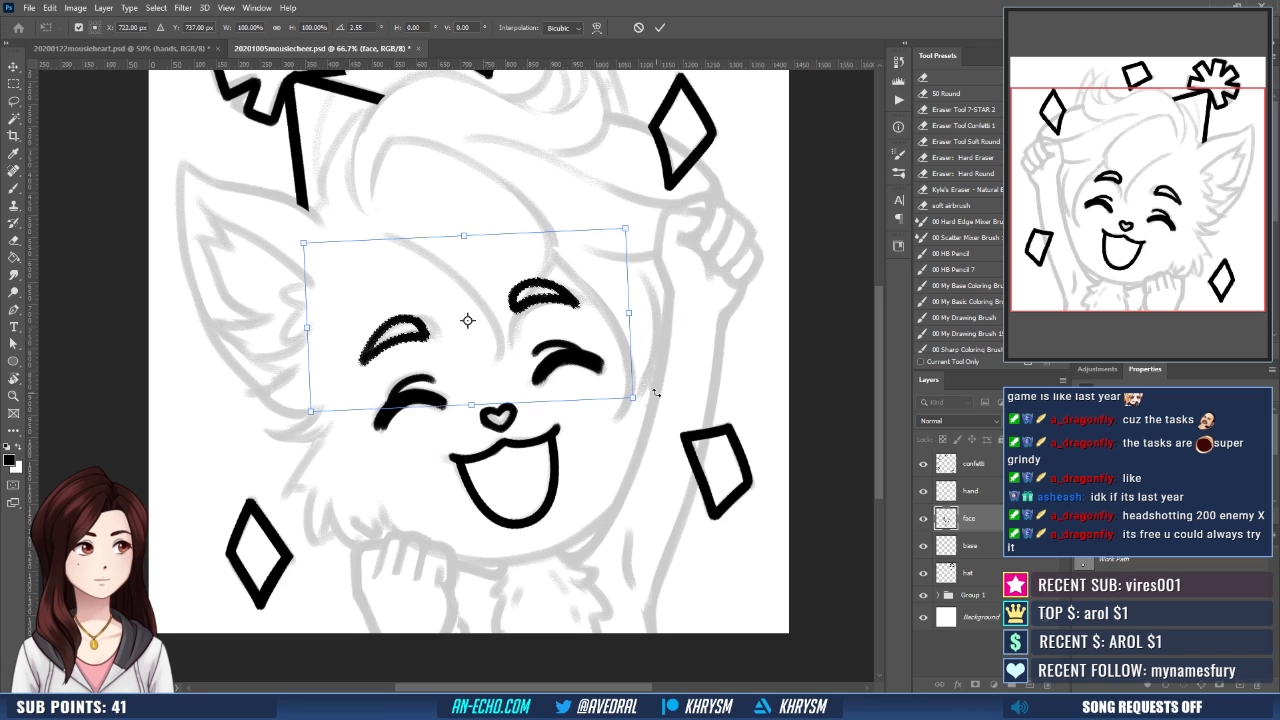
- Fine-tune the eyebrows' rotation and position, apply the transform, deselect them and restore the unmirrored view
drag(640, 351, 653, 395)
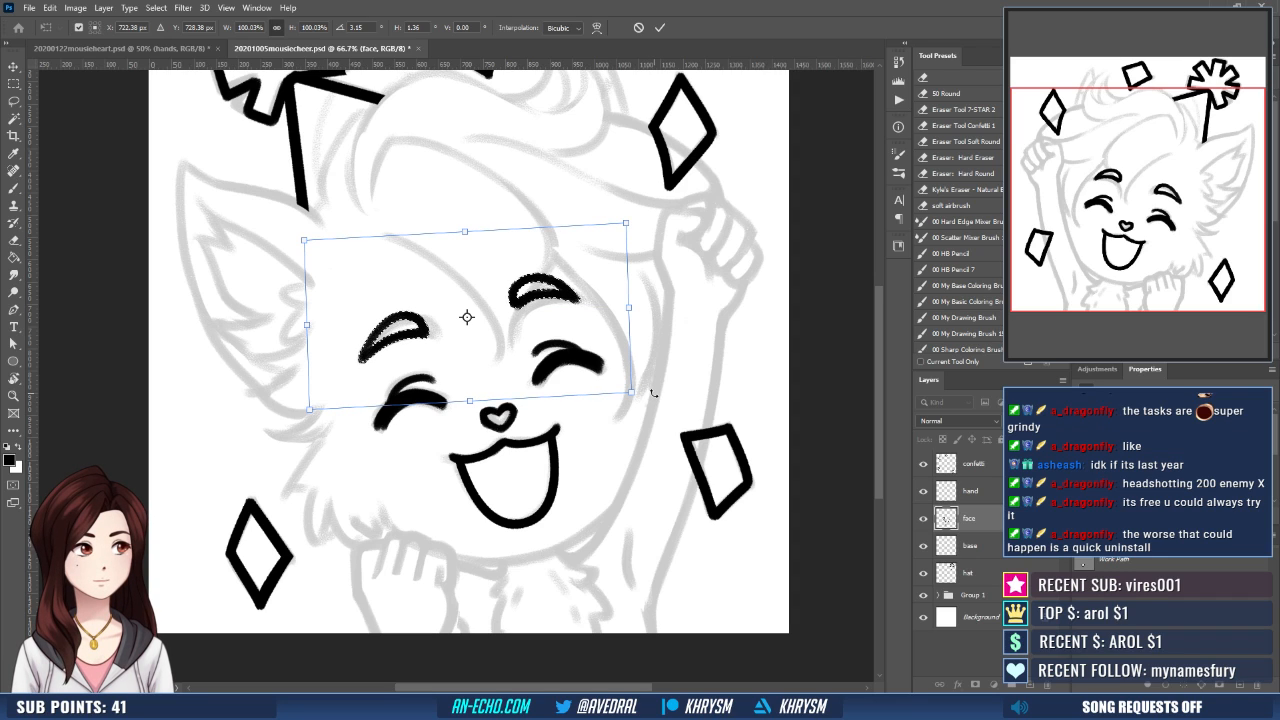
drag(652, 410, 650, 410)
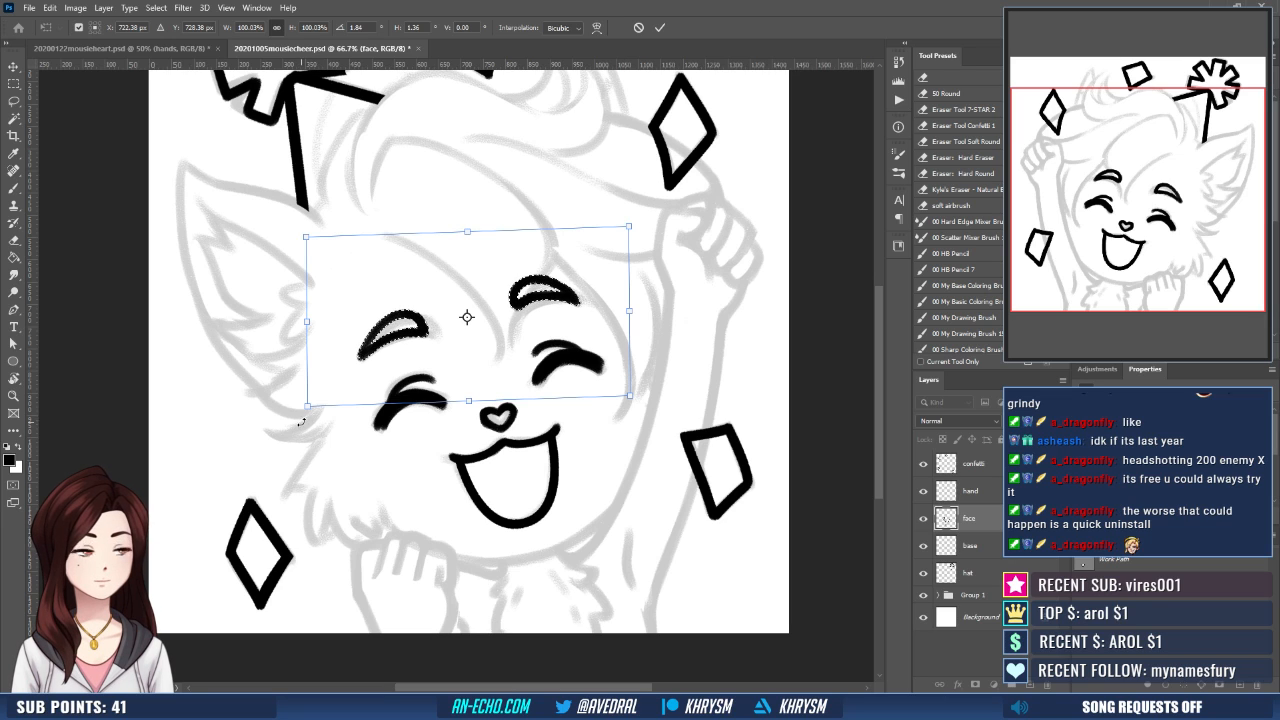
drag(300, 421, 298, 421)
key(Return)
key(ctrl+d)
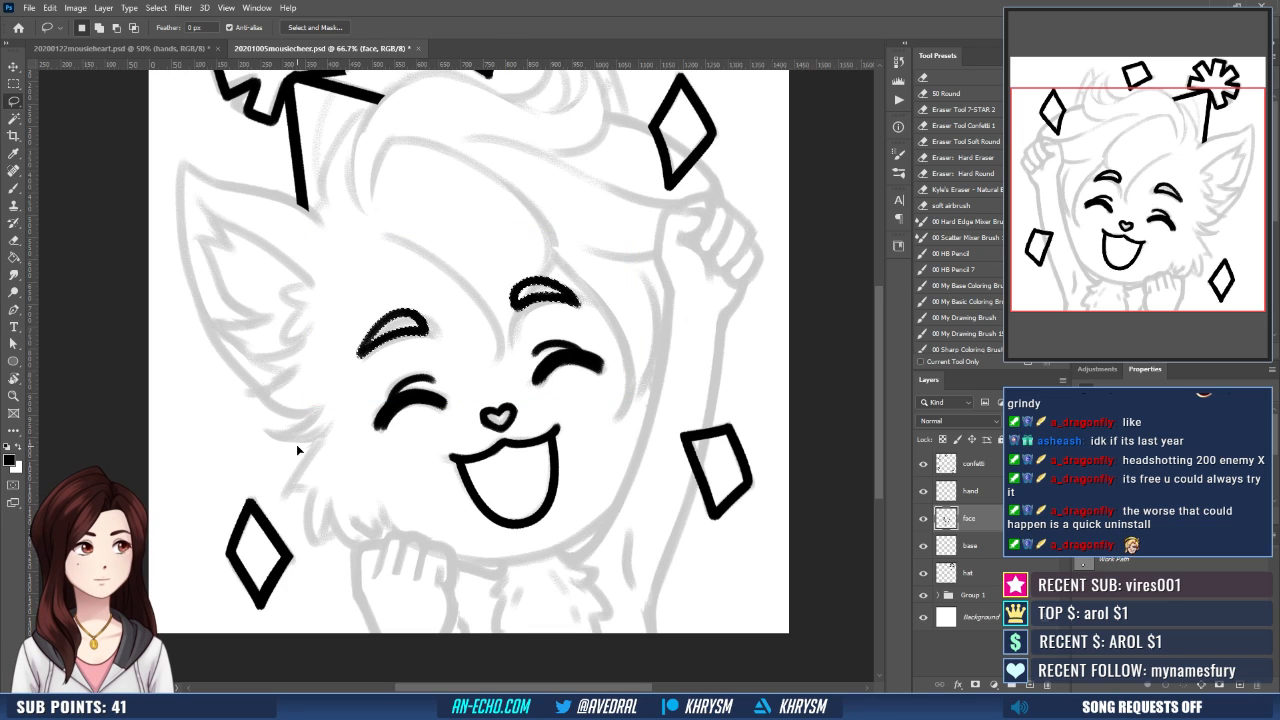
key(ctrl+t)
mouse_move(609, 357)
mouse_down()
mouse_move(634, 337)
mouse_move(624, 348)
mouse_up()
key(Return)
key(ctrl+shift+h)
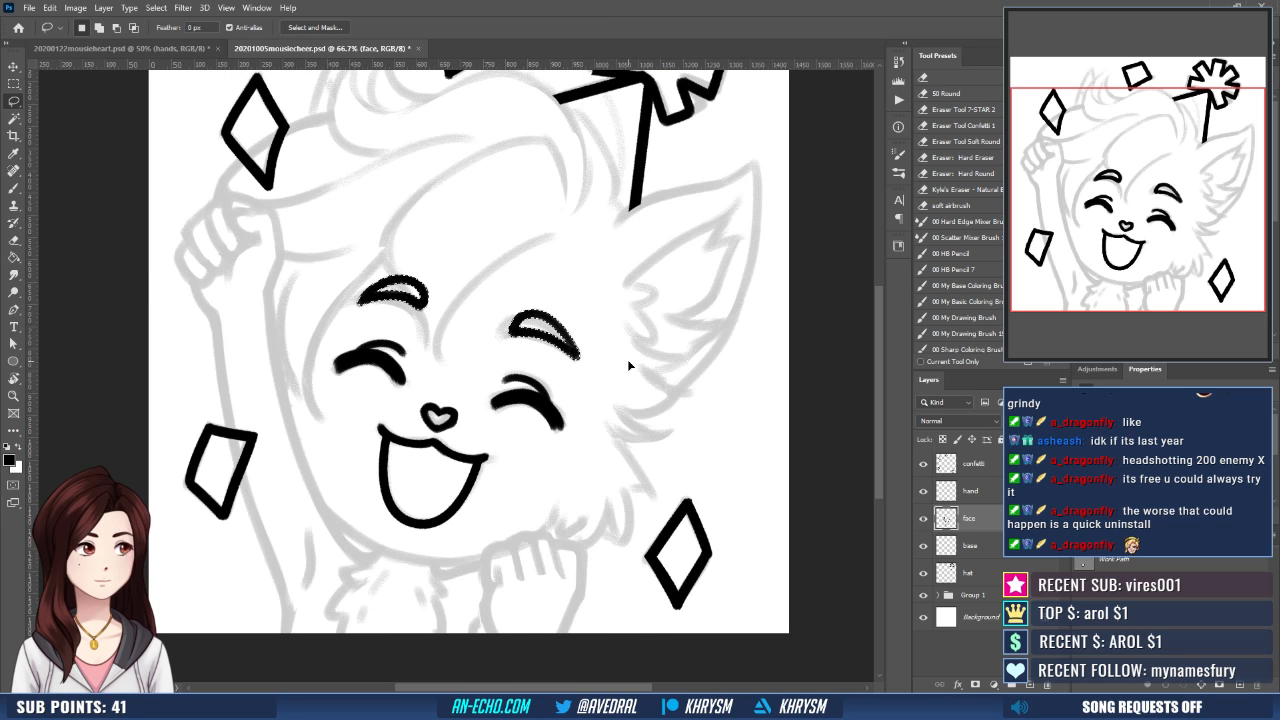
drag(574, 475, 581, 496)
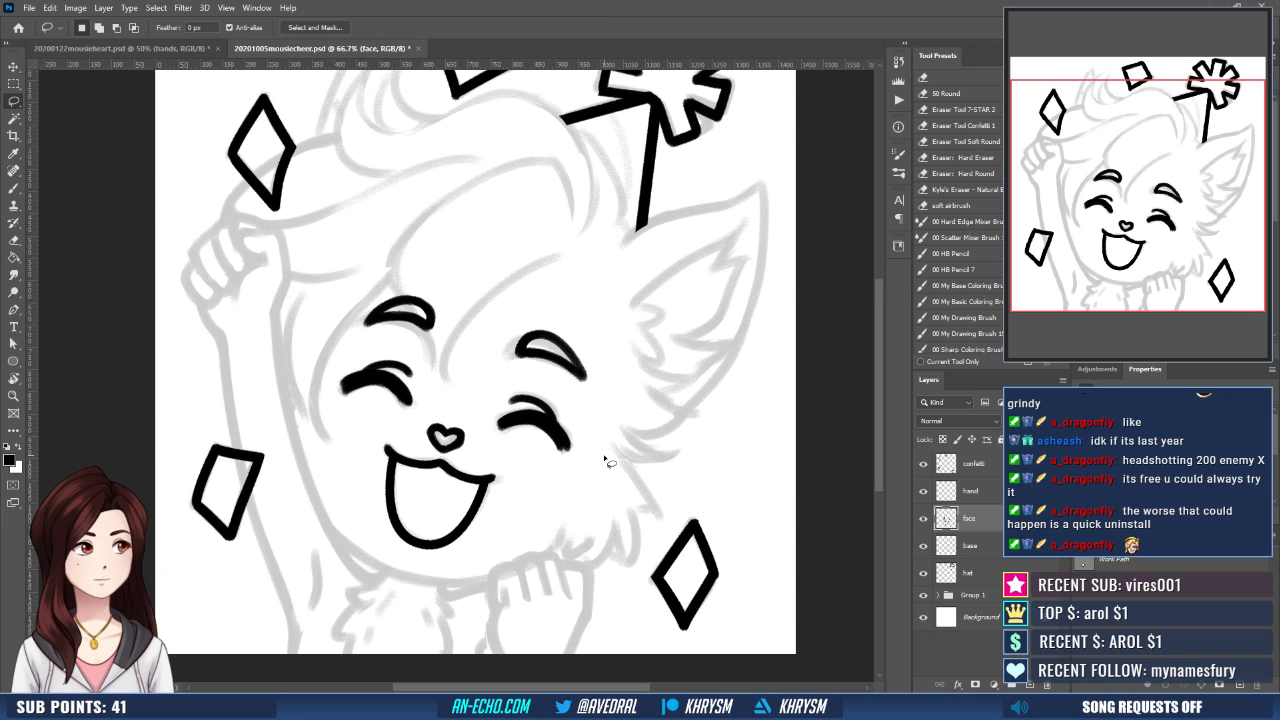
- Ink the knuckles and finger lines of the hand below the chin on the hand layer
click(995, 490)
drag(729, 529, 644, 440)
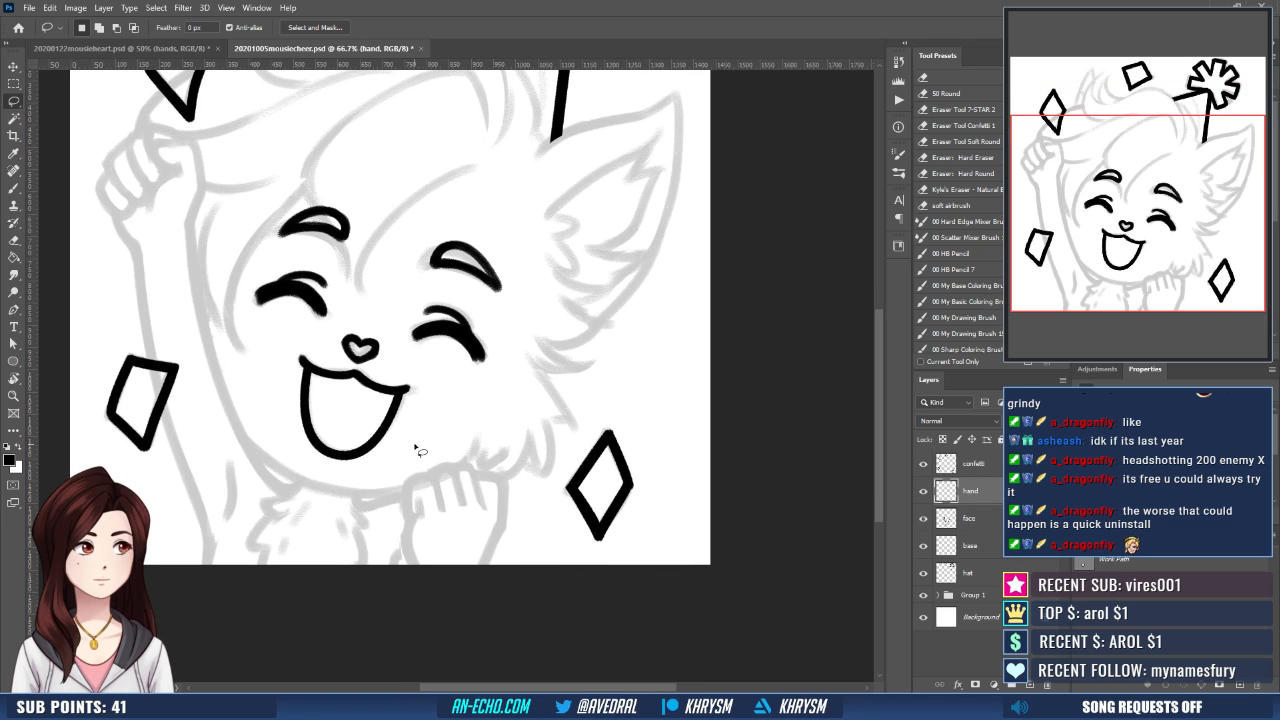
key(b)
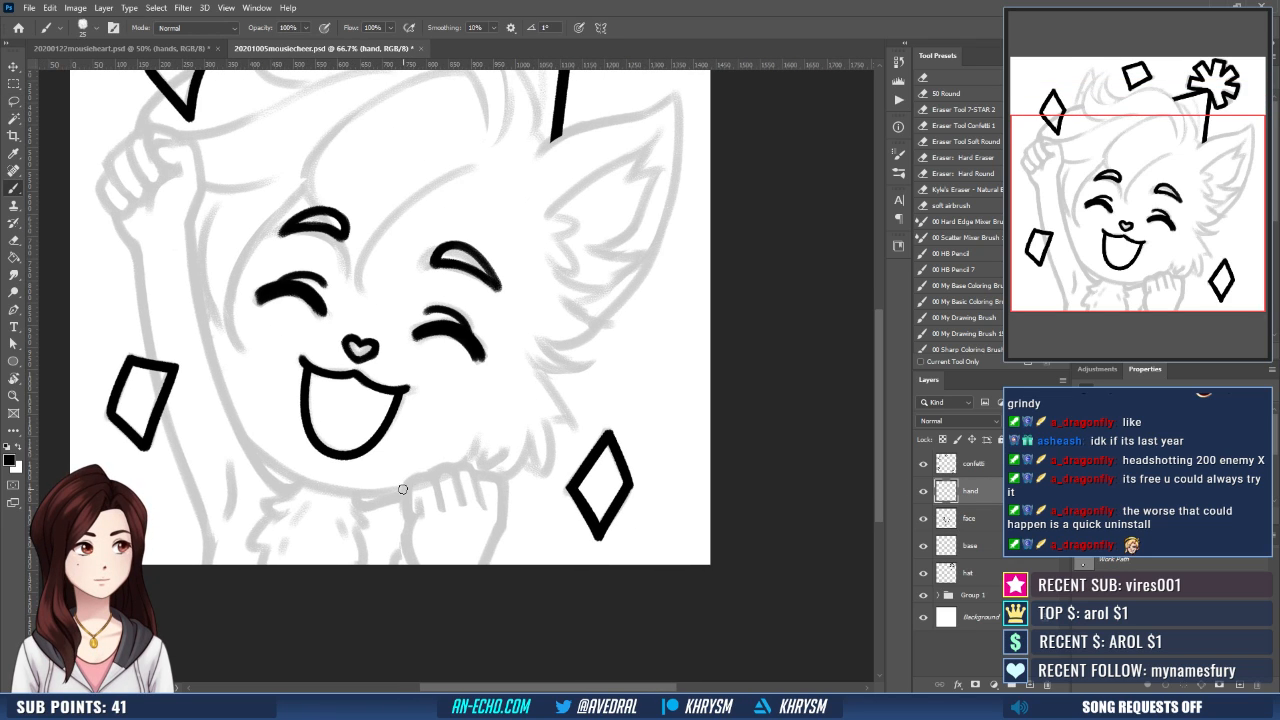
drag(402, 489, 407, 520)
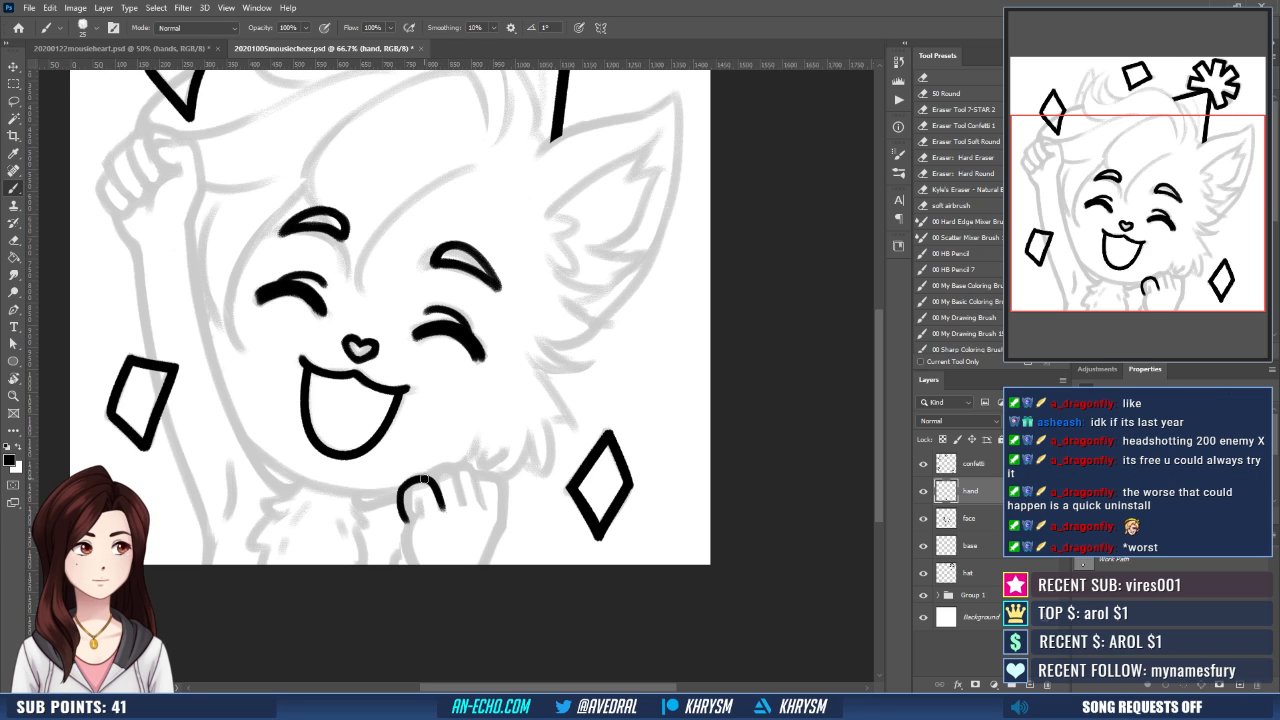
mouse_move(432, 494)
mouse_down()
mouse_move(462, 490)
mouse_move(463, 512)
mouse_move(486, 512)
mouse_move(505, 478)
mouse_move(500, 528)
mouse_up()
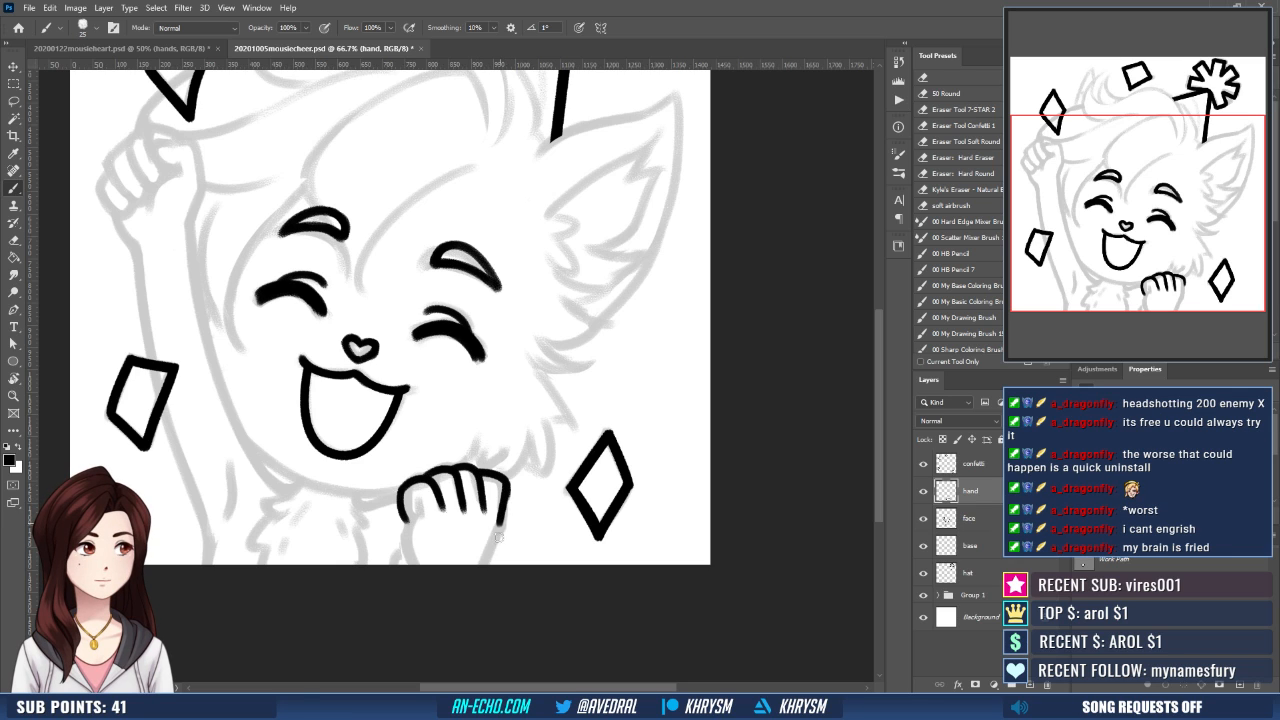
- Clean up the finger lines and ink both sides of the lower hand down to the canvas edge, undoing a stray stroke
mouse_move(535, 477)
mouse_down()
mouse_move(547, 433)
mouse_move(503, 474)
mouse_move(515, 468)
mouse_move(512, 482)
mouse_up()
key(e)
key(b)
key(e)
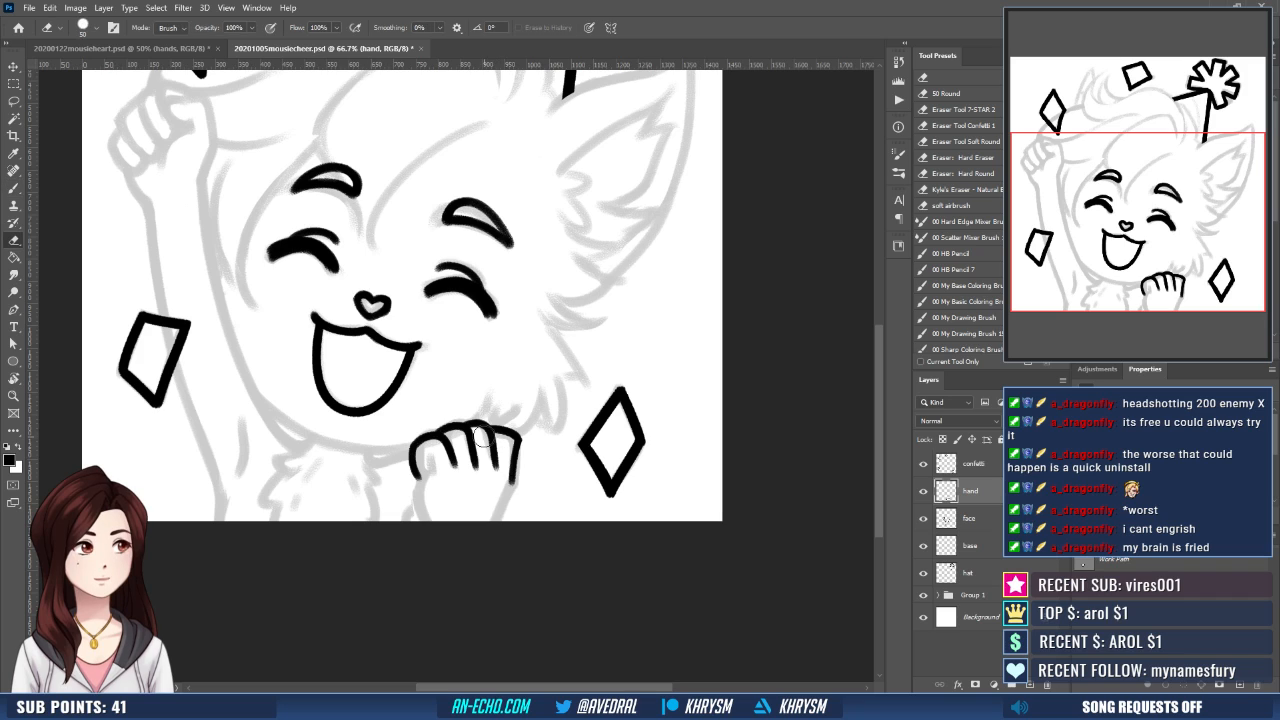
mouse_move(485, 441)
mouse_down()
mouse_move(507, 501)
mouse_move(486, 522)
mouse_up()
key(b)
key(ctrl+z)
drag(514, 474, 491, 521)
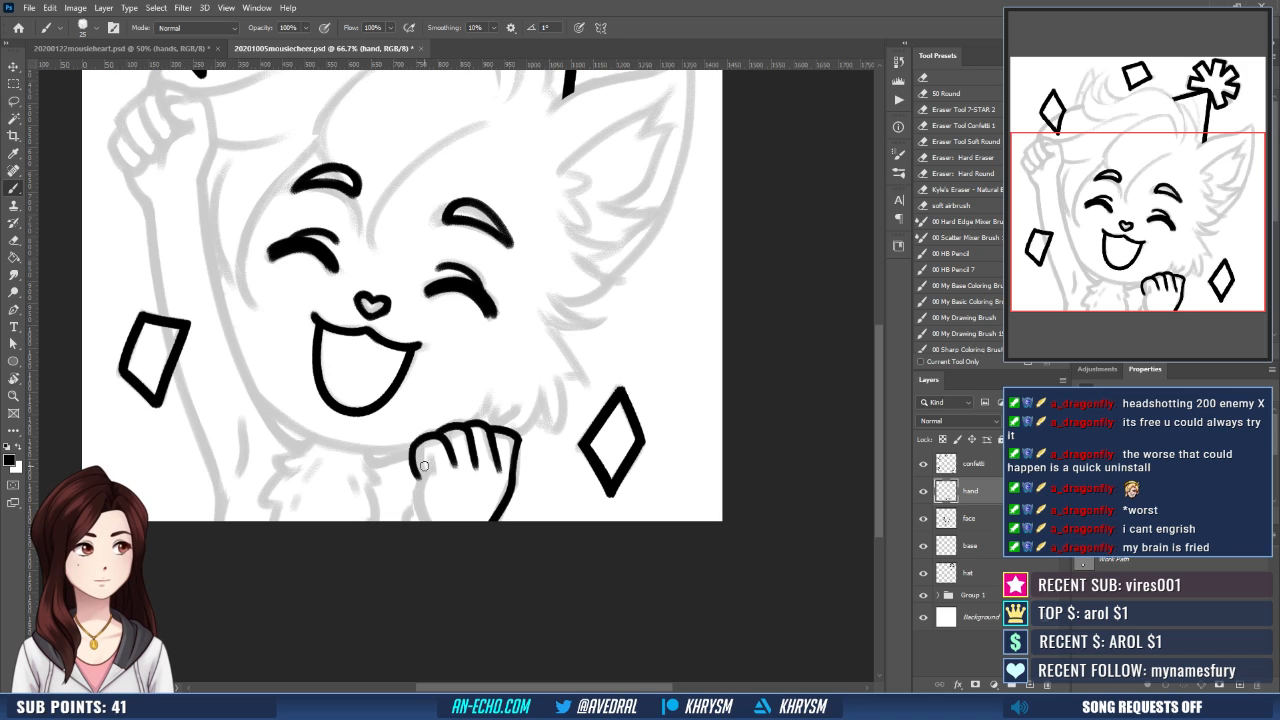
drag(429, 457, 419, 521)
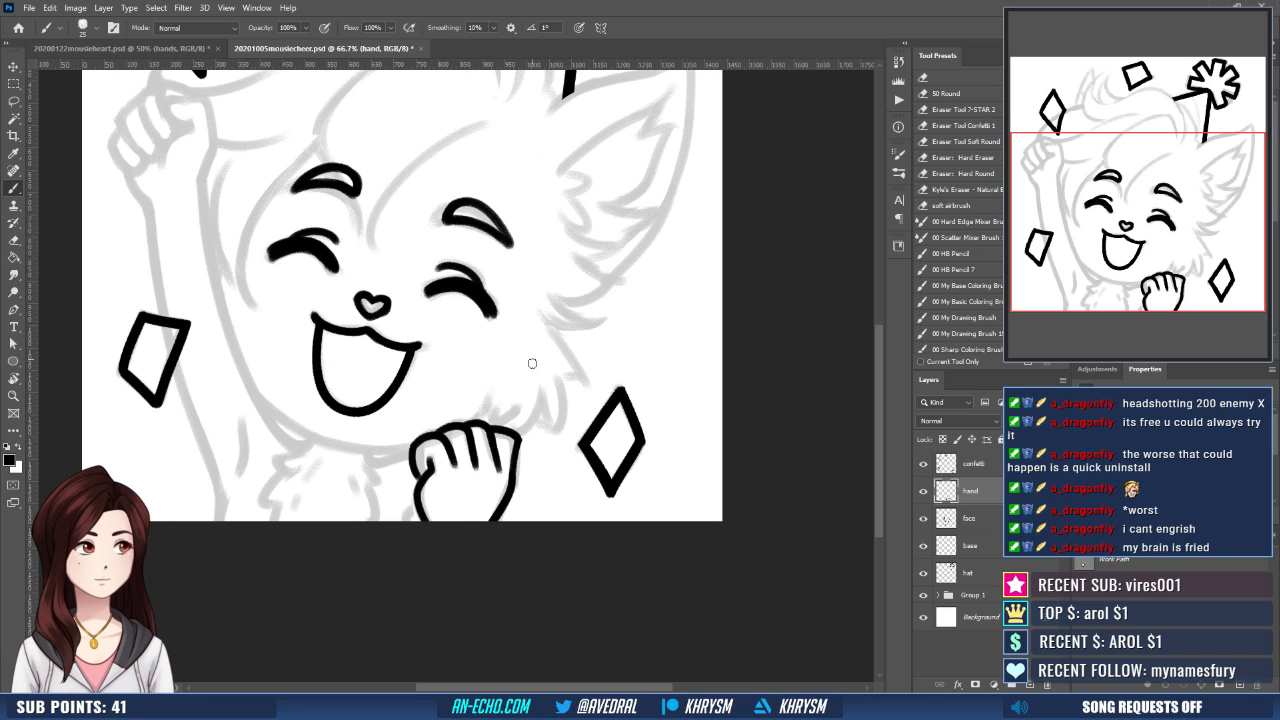
- Thicken the lower hand's outline along its thumb side and outer side
drag(532, 363, 550, 383)
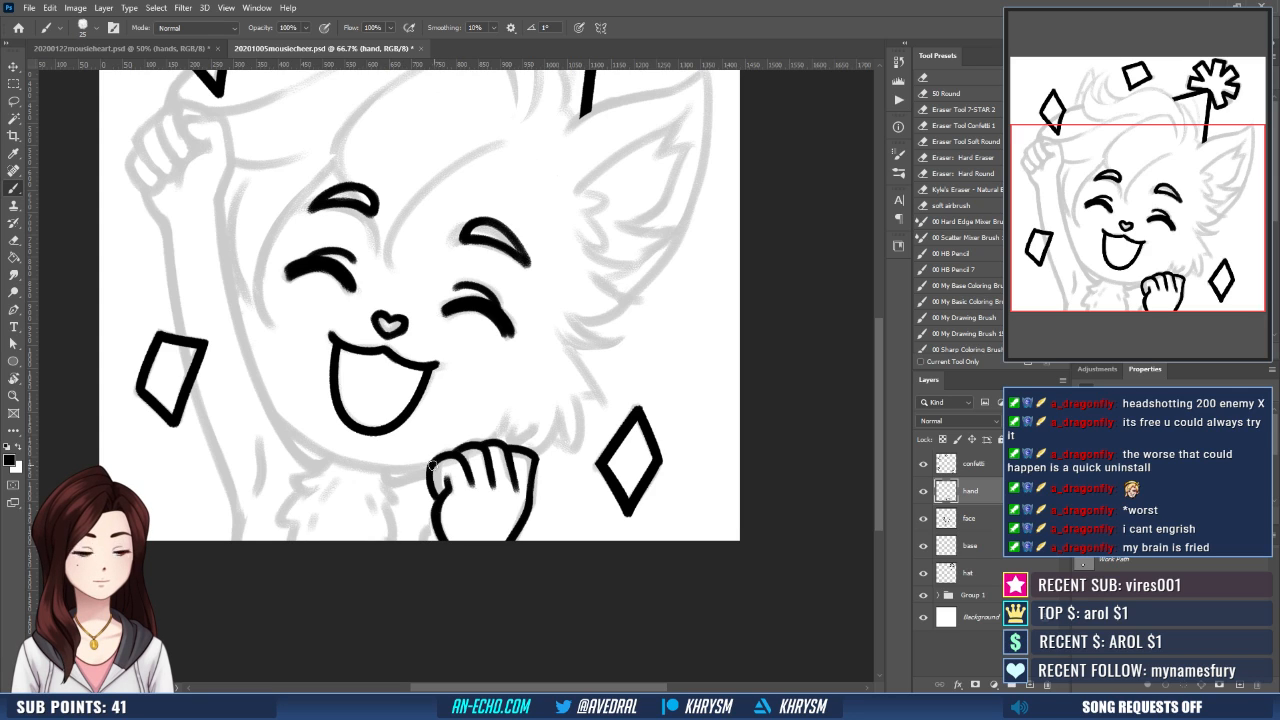
drag(438, 501, 435, 540)
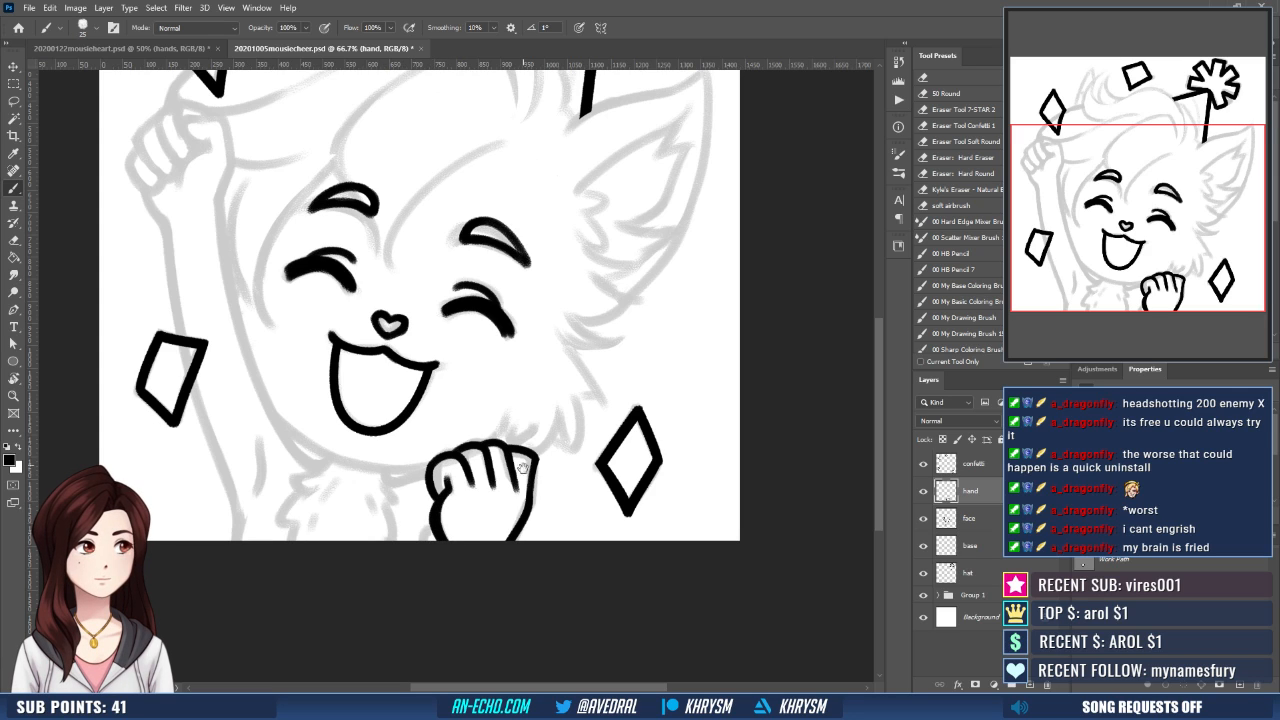
drag(501, 421, 504, 434)
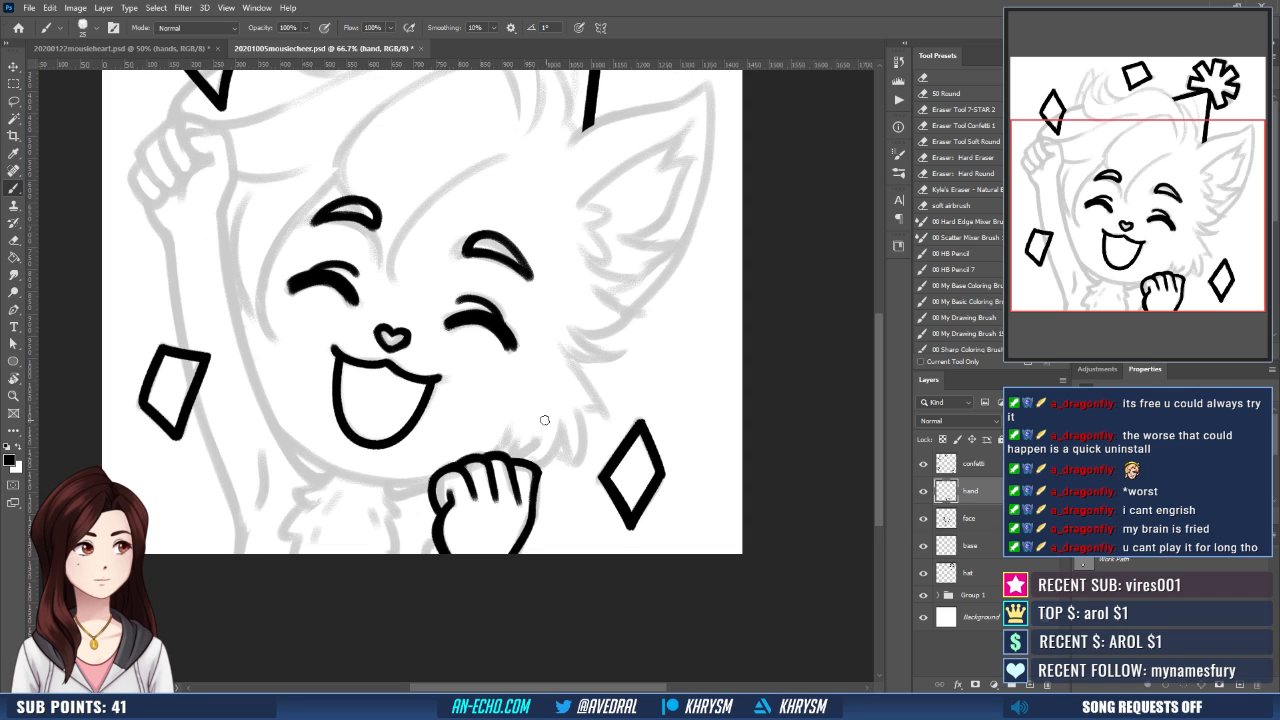
drag(546, 478, 560, 473)
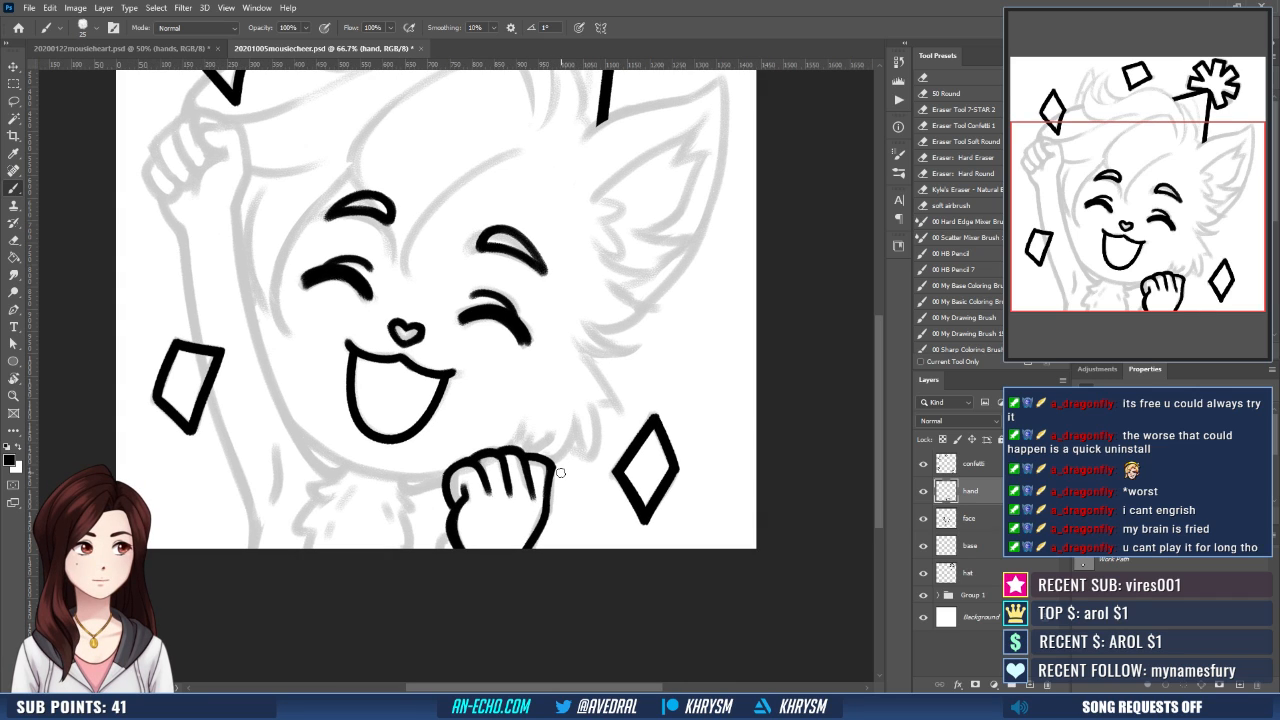
mouse_move(550, 466)
mouse_down()
mouse_move(547, 510)
mouse_move(522, 548)
mouse_up()
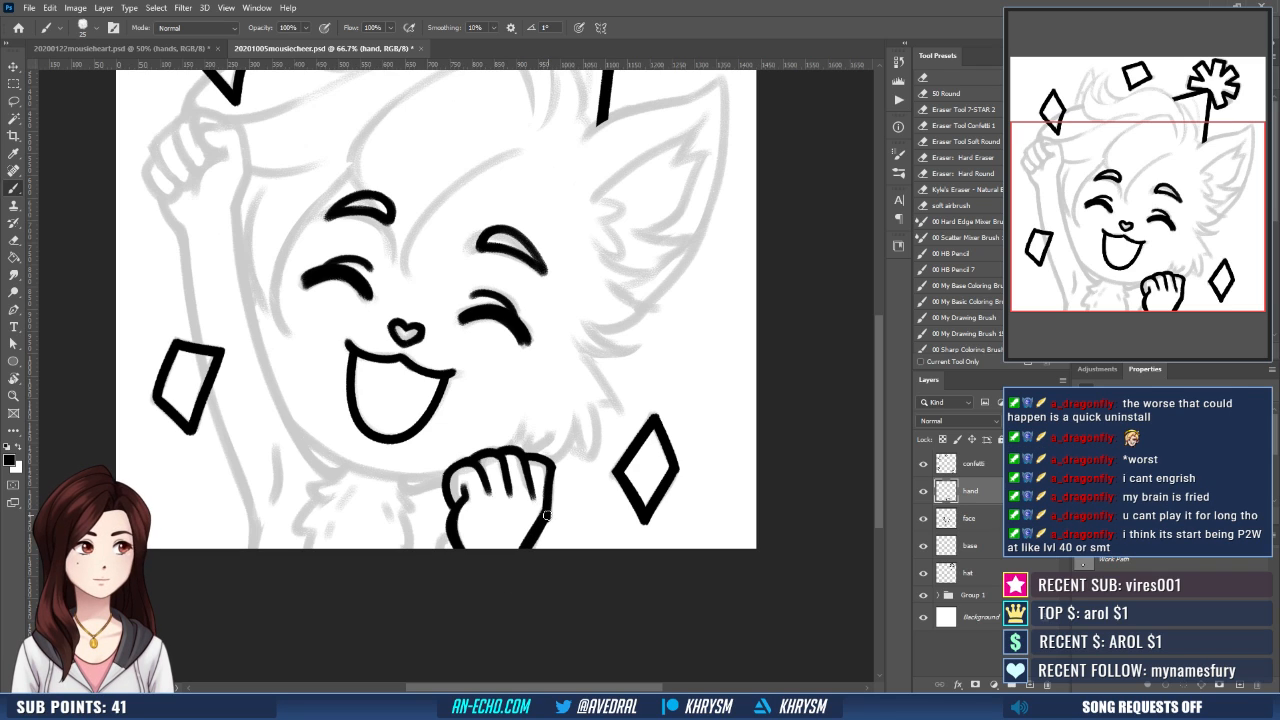
- Touch up the knuckle outline along the upper edge of the lower hand on the hand layer
mouse_move(549, 463)
mouse_down()
mouse_move(547, 516)
mouse_move(587, 480)
mouse_move(584, 498)
mouse_up()
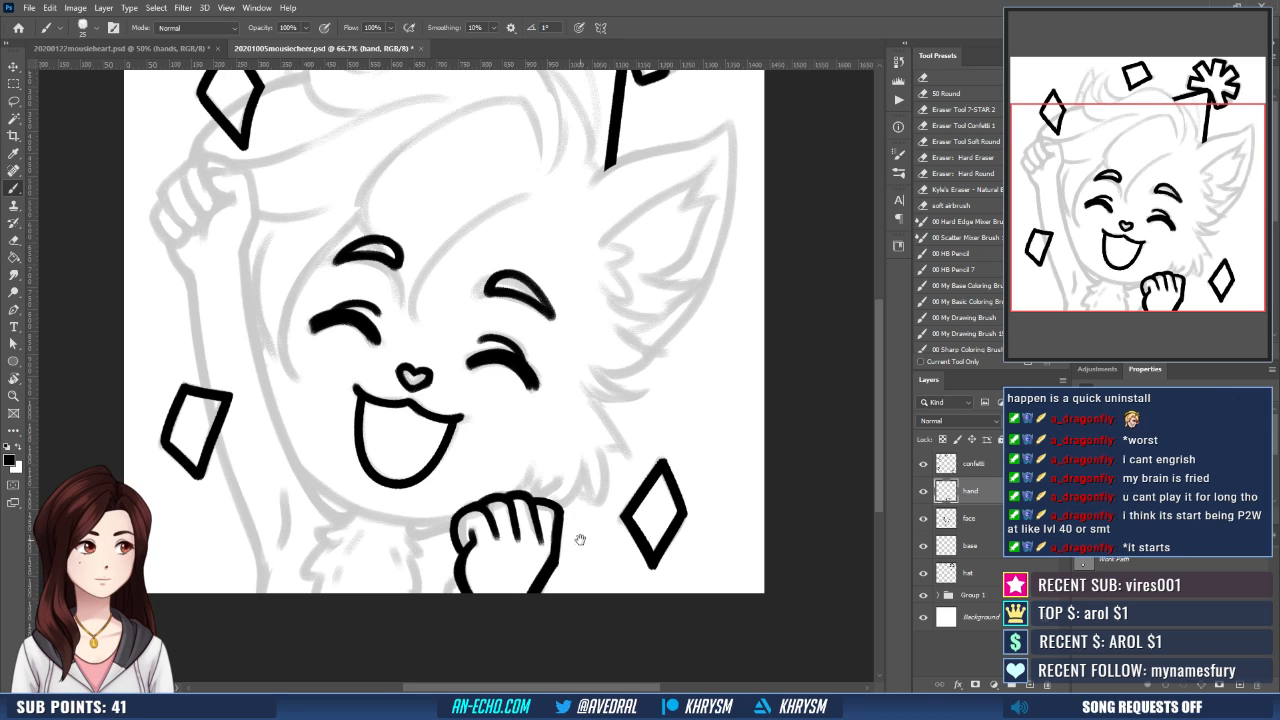
drag(583, 535, 548, 540)
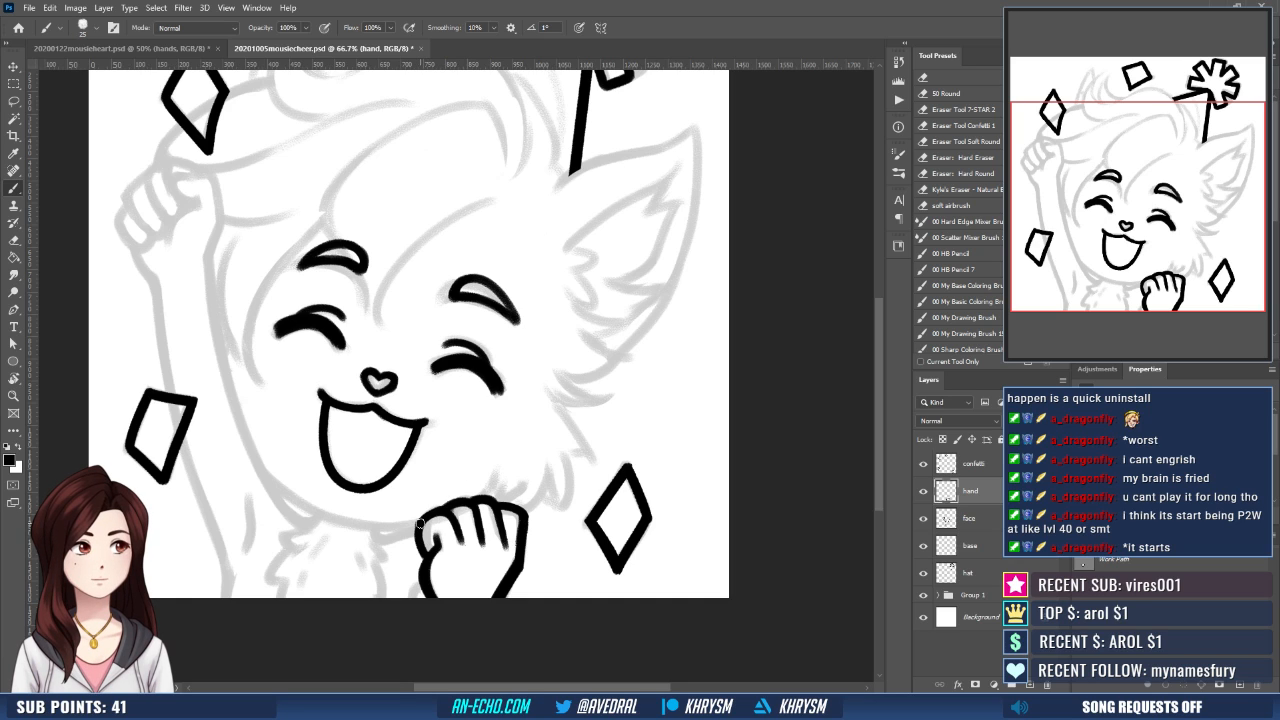
drag(516, 494, 504, 492)
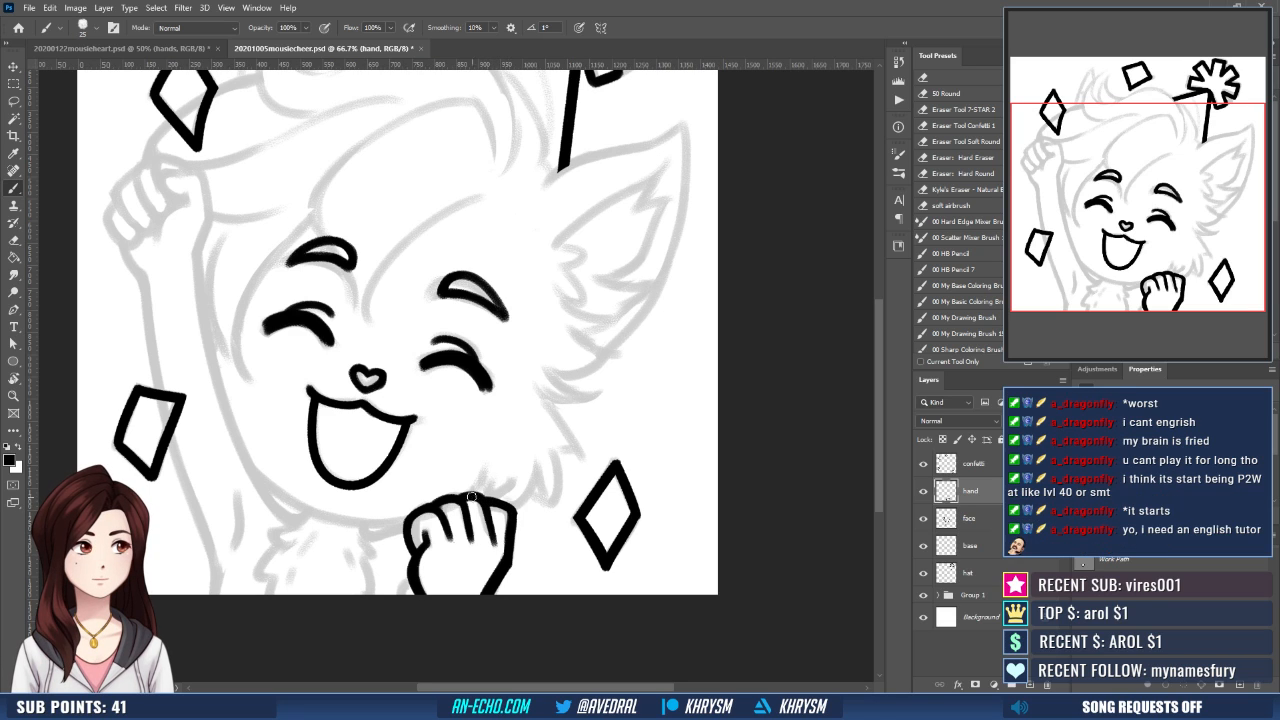
drag(545, 532, 548, 518)
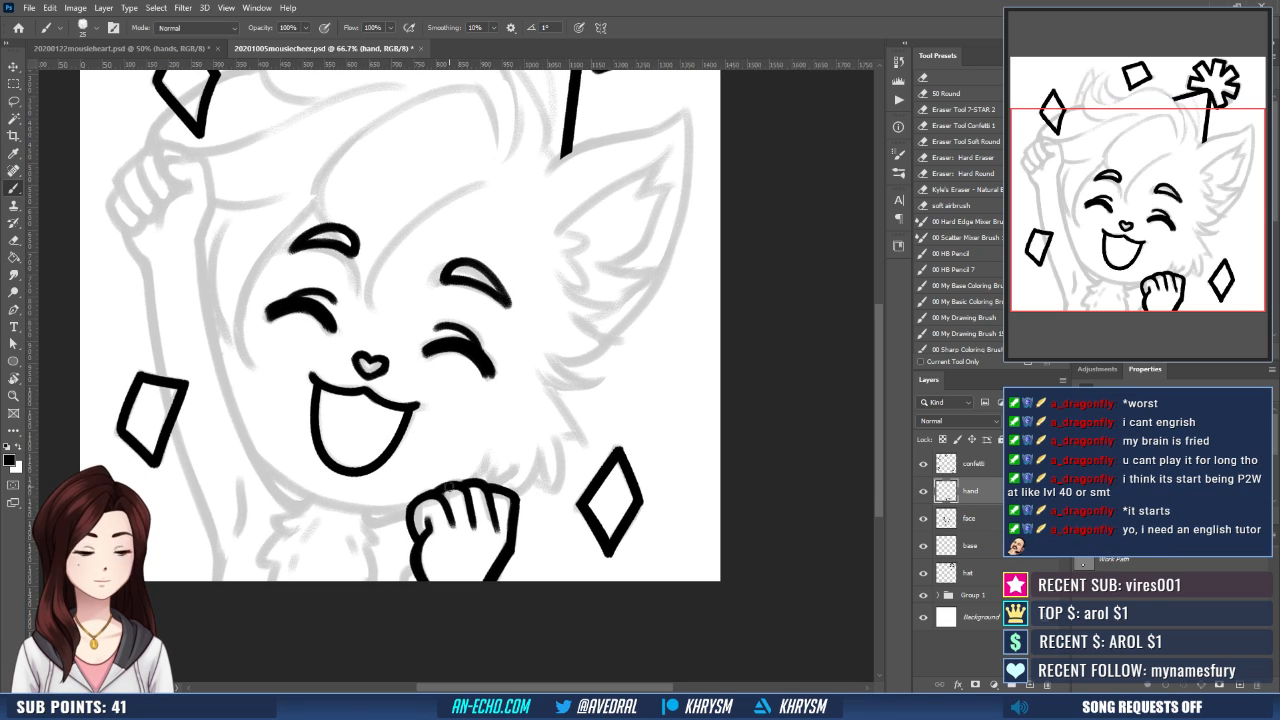
- Clean up the lower hand's finger lines and knuckle outline with the eraser and brush, undoing one stray stroke
key(e)
mouse_move(447, 519)
mouse_down()
mouse_move(452, 499)
mouse_move(452, 529)
mouse_move(484, 533)
mouse_move(474, 511)
mouse_move(476, 526)
mouse_move(489, 521)
mouse_up()
key(b)
key(ctrl+z)
key(e)
key(b)
key(e)
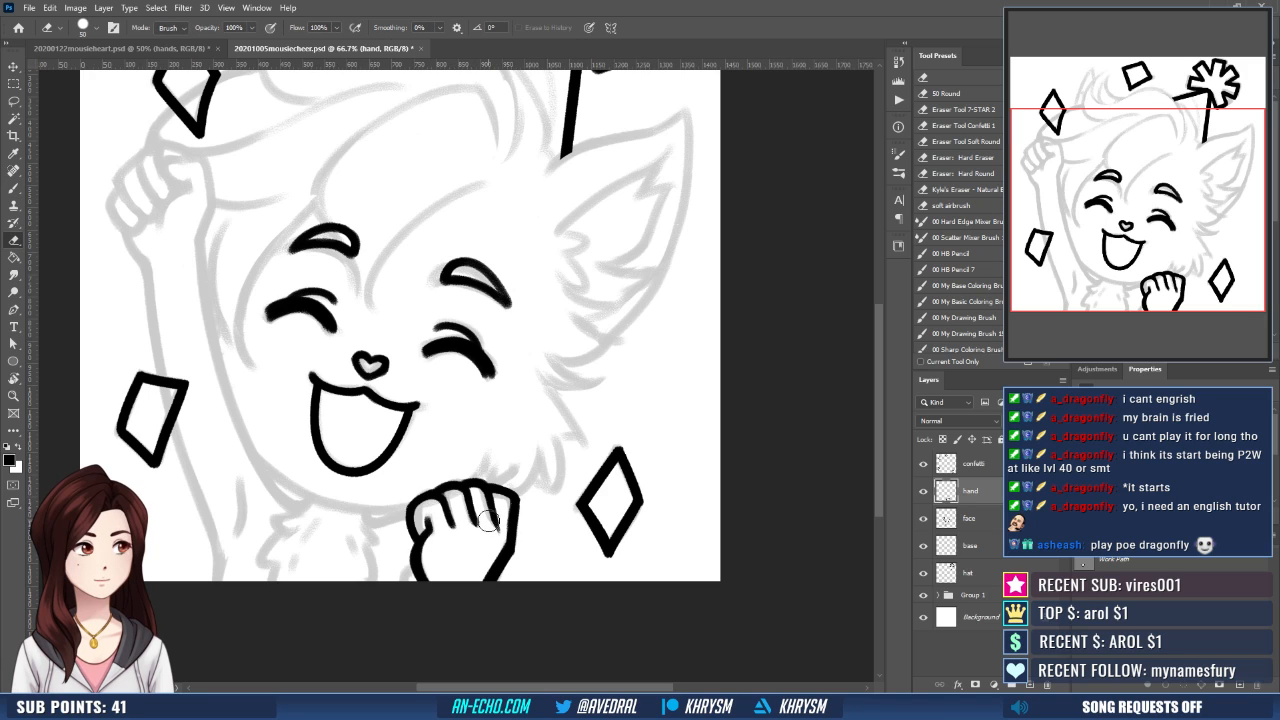
key(b)
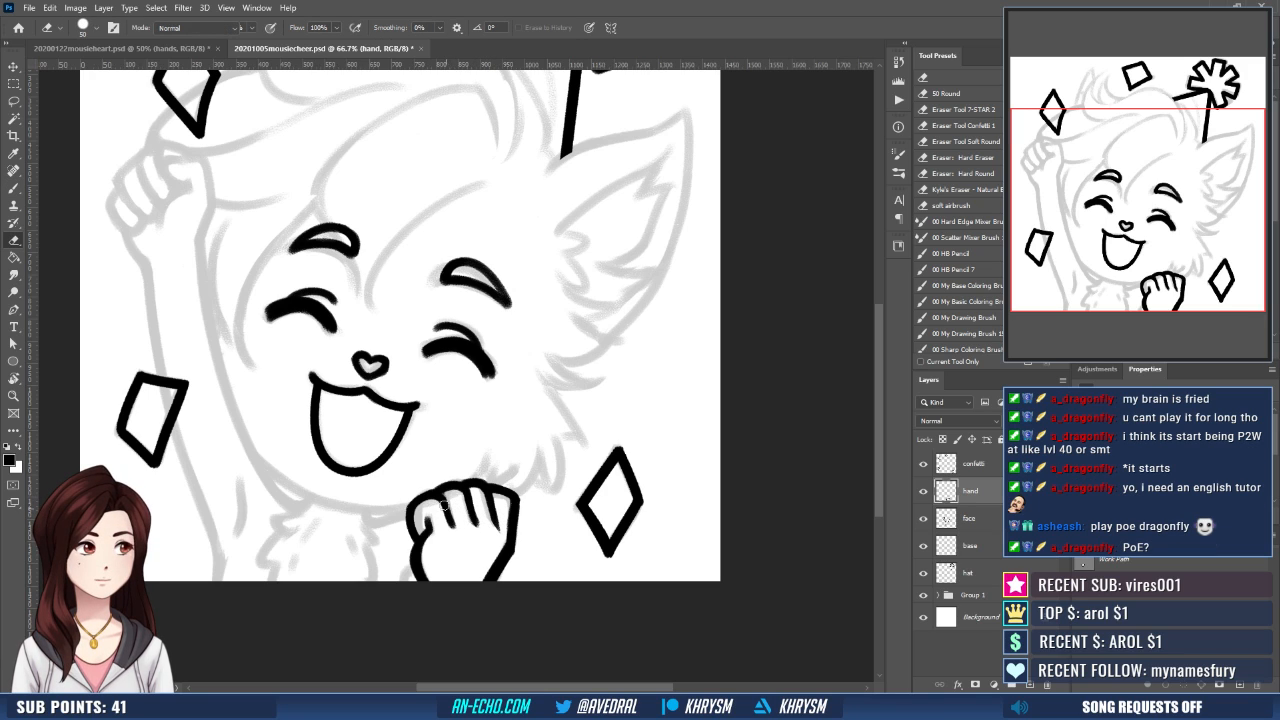
drag(474, 487, 481, 485)
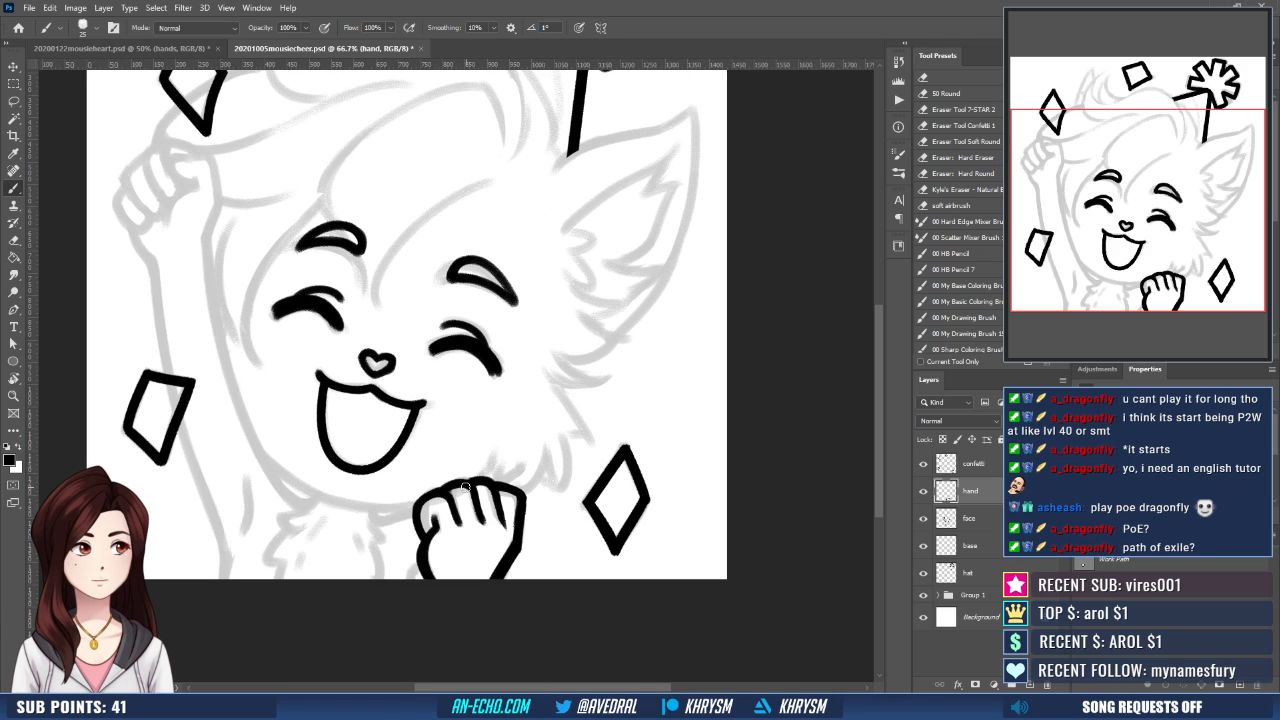
drag(591, 529, 612, 535)
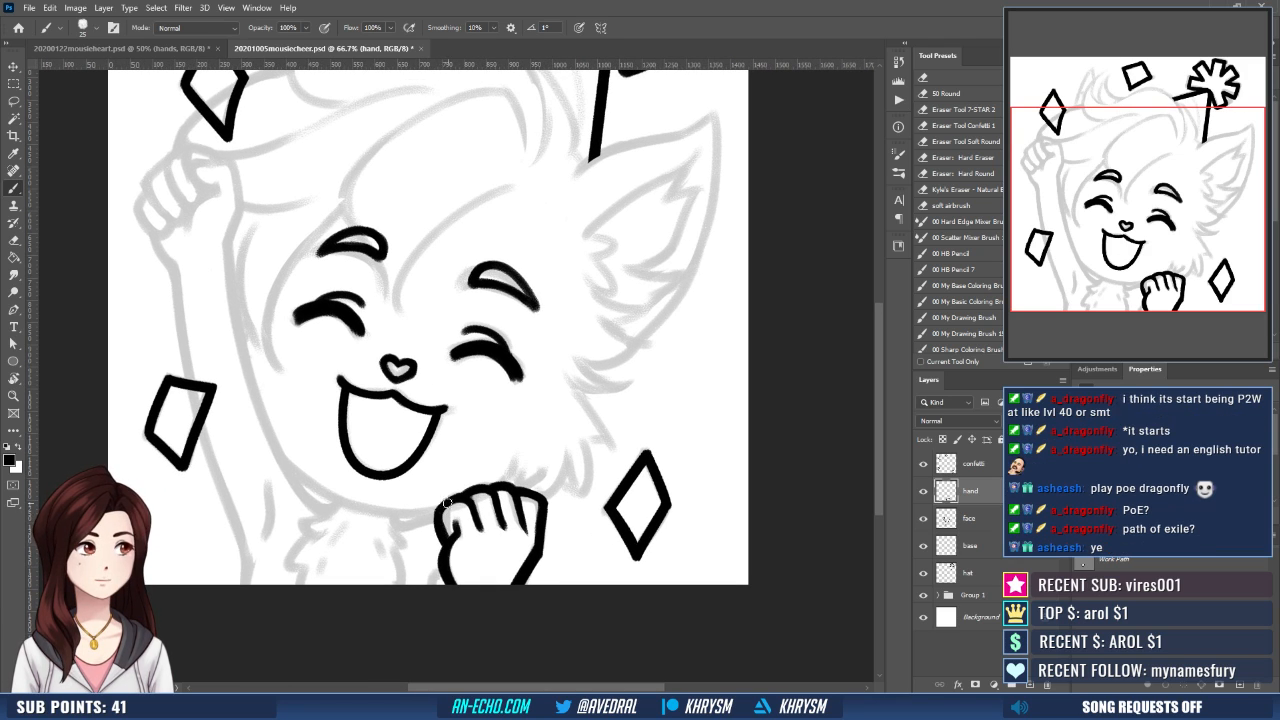
drag(584, 520, 541, 562)
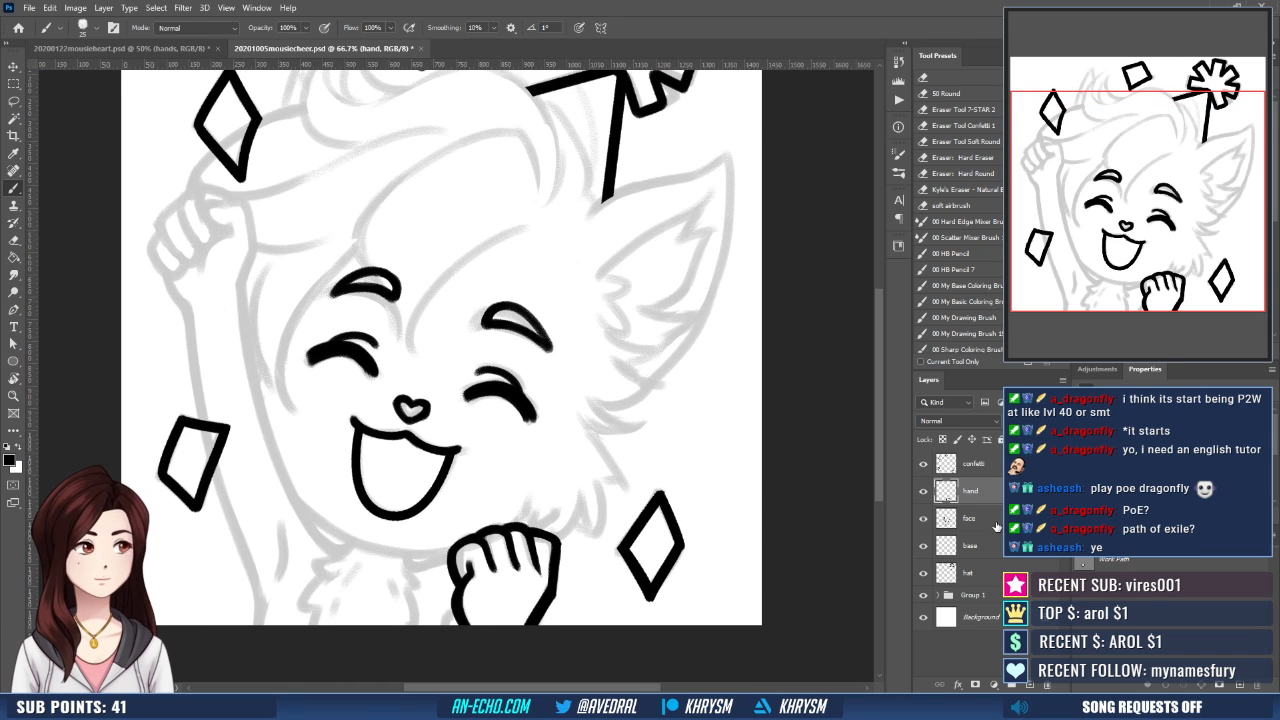
- Switch to the base layer and ink the thumb tip of the raised fist, undoing a stray stroke
click(988, 547)
mouse_move(482, 479)
mouse_down()
mouse_move(532, 579)
mouse_move(571, 560)
mouse_move(549, 437)
mouse_up()
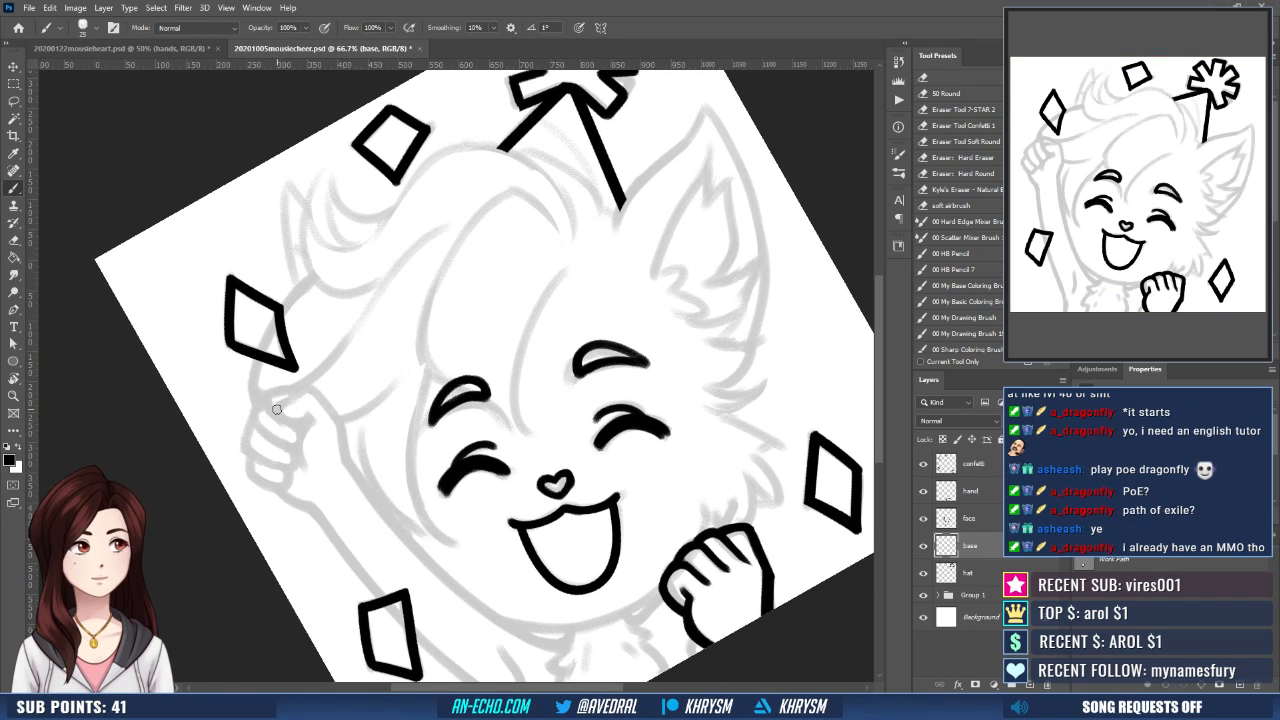
mouse_move(277, 407)
mouse_down()
mouse_move(310, 387)
mouse_move(312, 402)
mouse_move(289, 401)
mouse_move(301, 418)
mouse_up()
key(ctrl+z)
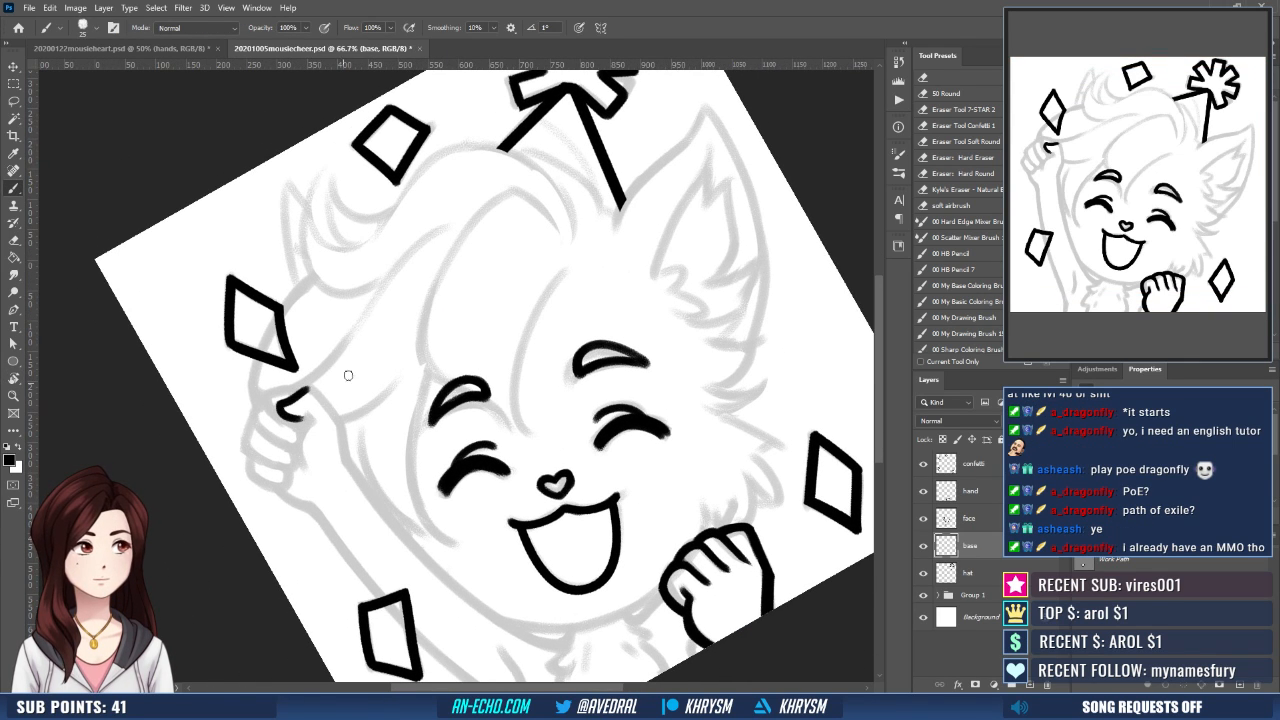
key(Escape)
mouse_move(341, 324)
mouse_down()
mouse_move(306, 268)
mouse_move(274, 273)
mouse_up()
key(e)
key(b)
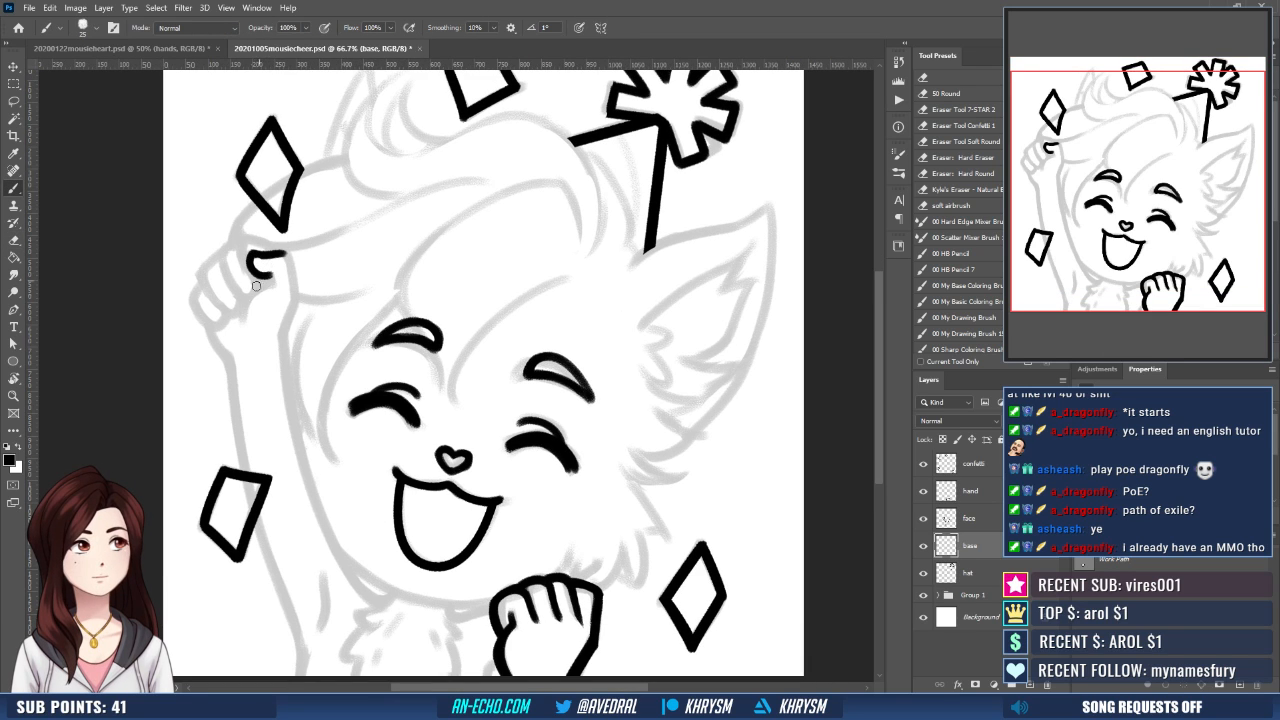
- Ink the raised hand's thumb and wrist and the arm's inner edge down to the chin, redoing the long stroke
mouse_move(241, 316)
mouse_down()
mouse_move(314, 218)
mouse_move(277, 214)
mouse_move(289, 267)
mouse_move(287, 240)
mouse_move(292, 256)
mouse_move(285, 343)
mouse_move(310, 281)
mouse_move(285, 217)
mouse_move(271, 246)
mouse_move(340, 494)
mouse_up()
key(ctrl+z)
mouse_move(269, 242)
mouse_down()
mouse_move(320, 460)
mouse_move(346, 510)
mouse_up()
key(ctrl+z)
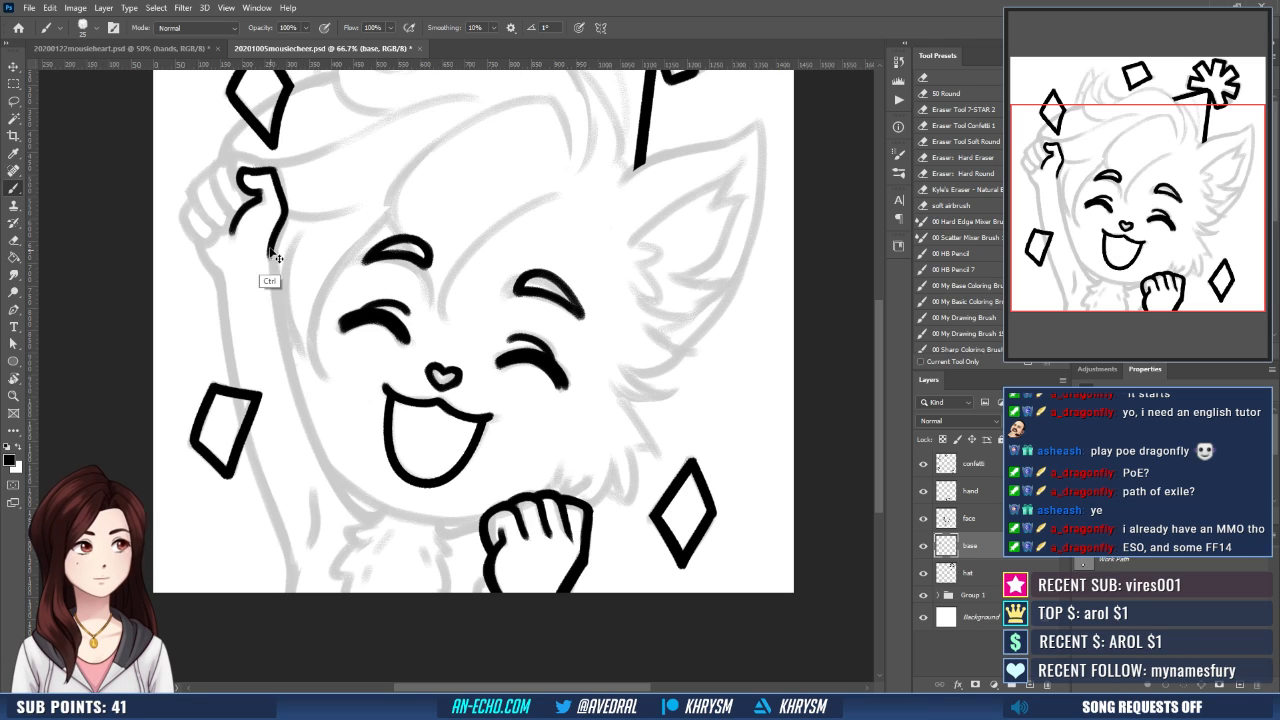
mouse_move(270, 246)
mouse_down()
mouse_move(305, 404)
mouse_move(360, 520)
mouse_up()
key(ctrl+z)
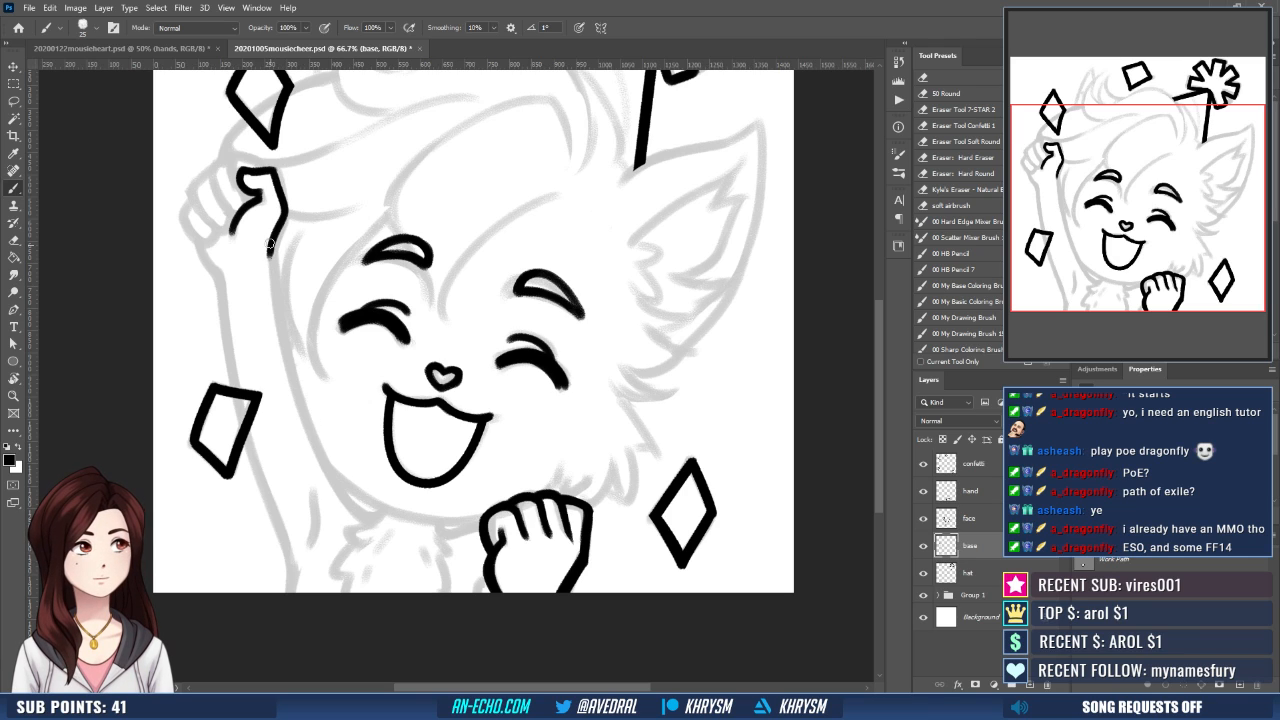
mouse_move(269, 243)
mouse_down()
mouse_move(305, 411)
mouse_move(361, 520)
mouse_up()
- Ink the outer heel of the raised fist and its curled outer fingers, undoing misplaced strokes
drag(331, 322, 355, 346)
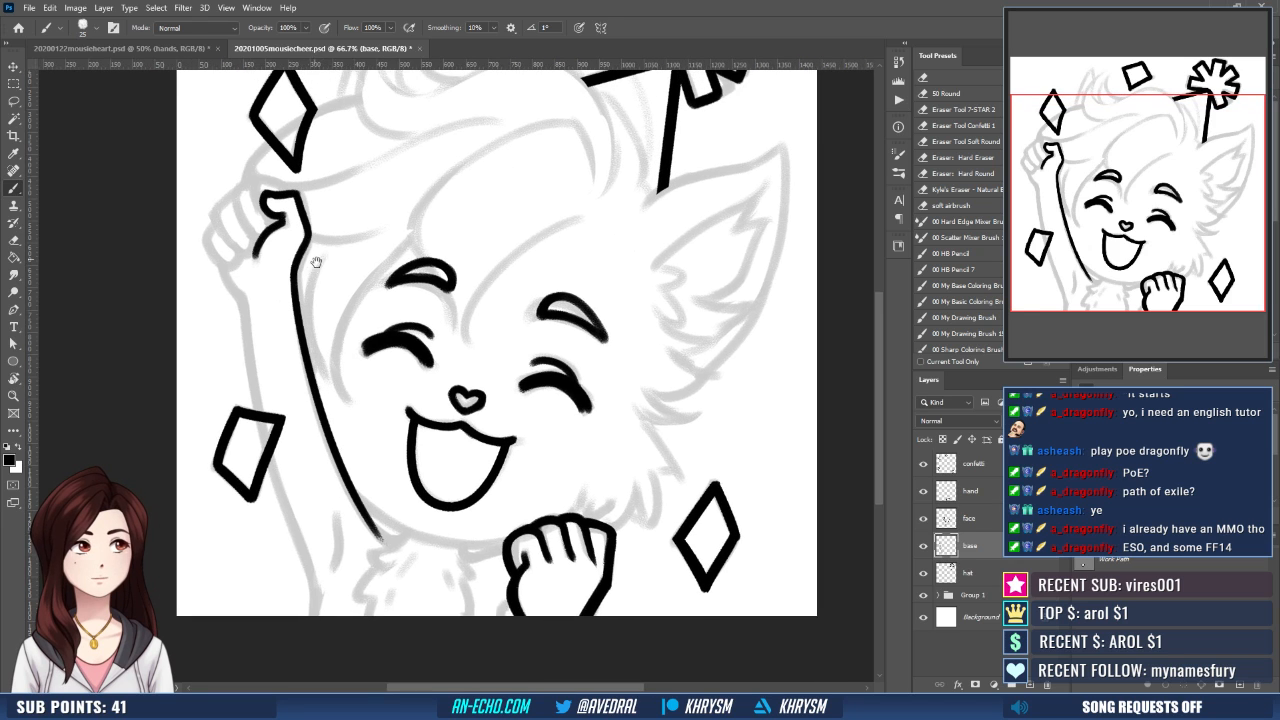
drag(324, 275, 348, 393)
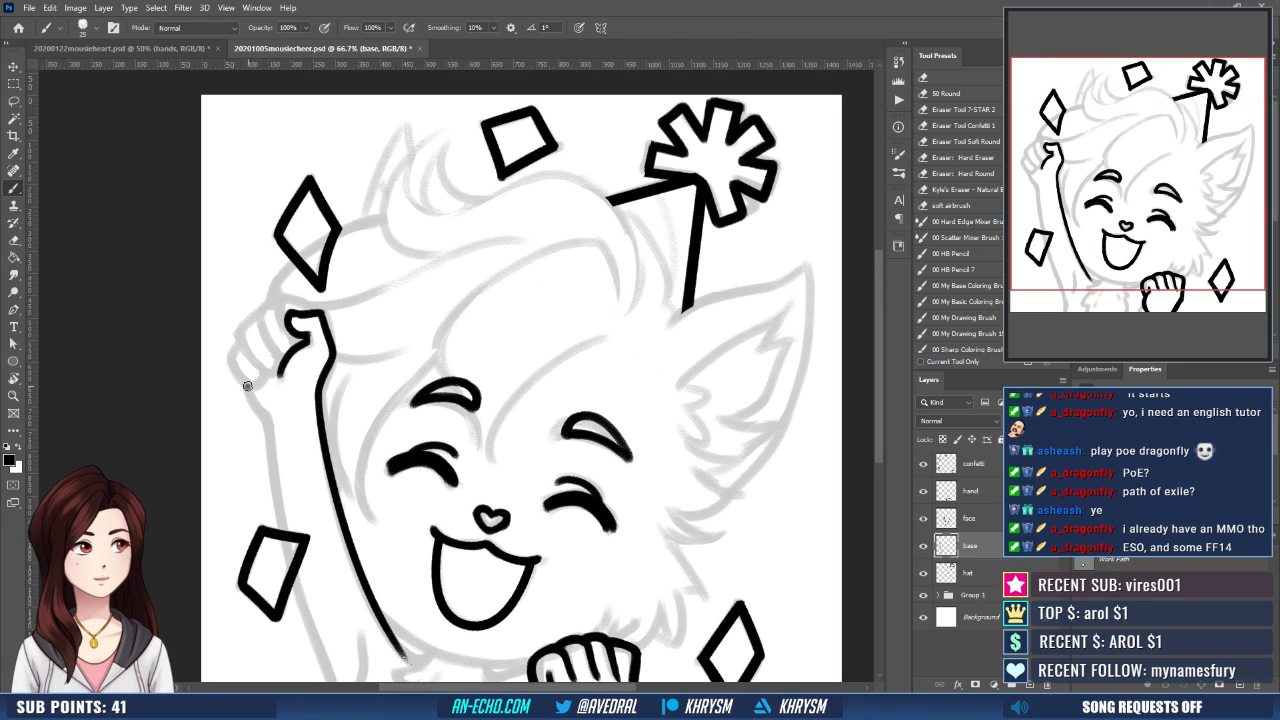
drag(247, 385, 270, 421)
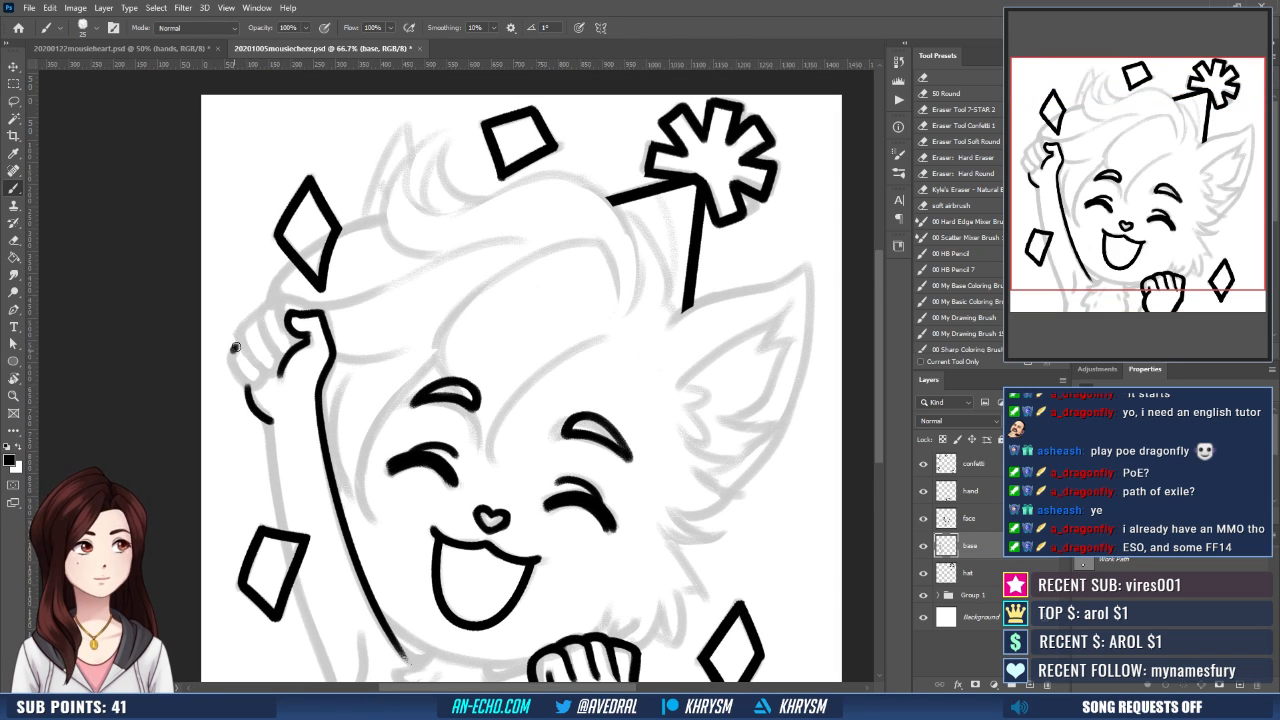
mouse_move(235, 347)
mouse_down()
mouse_move(264, 382)
mouse_move(234, 371)
mouse_move(264, 379)
mouse_move(243, 328)
mouse_move(270, 373)
mouse_up()
key(ctrl+z)
key(ctrl+z)
key(ctrl+z)
mouse_move(242, 330)
mouse_down()
mouse_move(290, 344)
mouse_move(298, 363)
mouse_move(270, 327)
mouse_move(248, 353)
mouse_move(270, 330)
mouse_up()
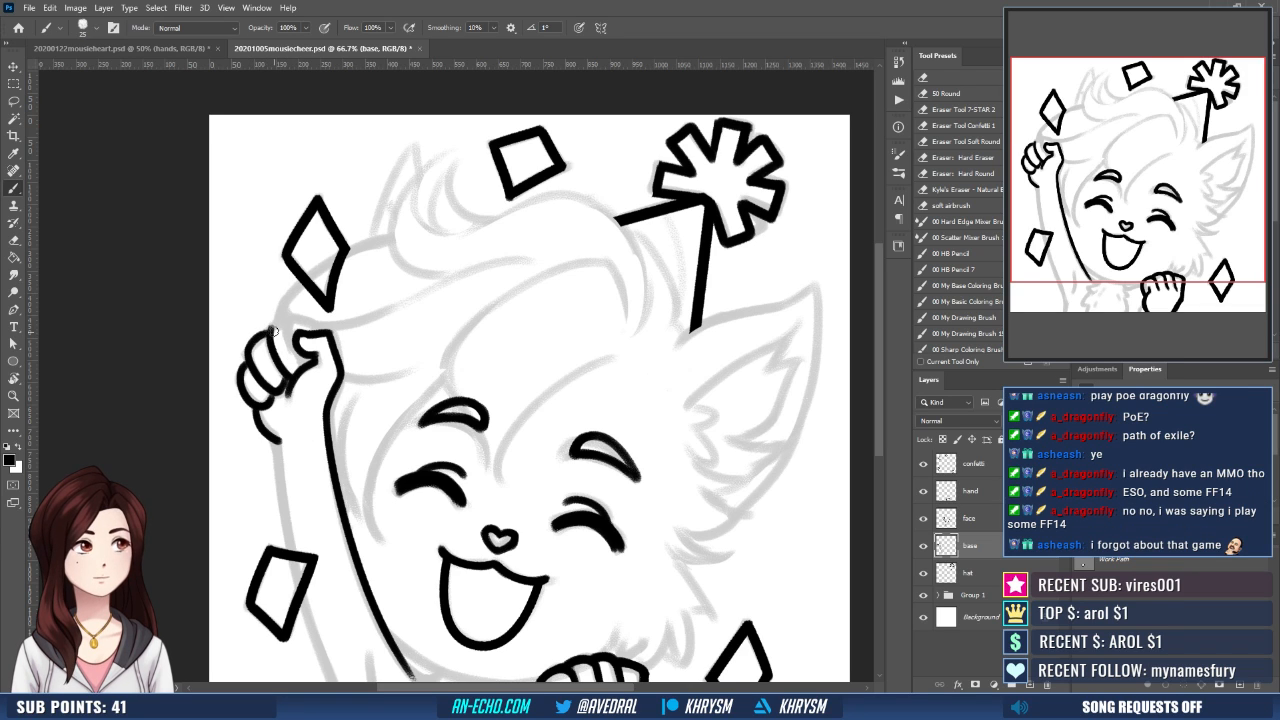
- Ink the remaining fingers of the raised fist up to the thumb and thicken the finger outlines
mouse_move(270, 332)
mouse_down()
mouse_move(316, 316)
mouse_move(325, 328)
mouse_move(298, 343)
mouse_move(305, 361)
mouse_up()
key(ctrl+z)
key(ctrl+z)
drag(347, 319, 358, 297)
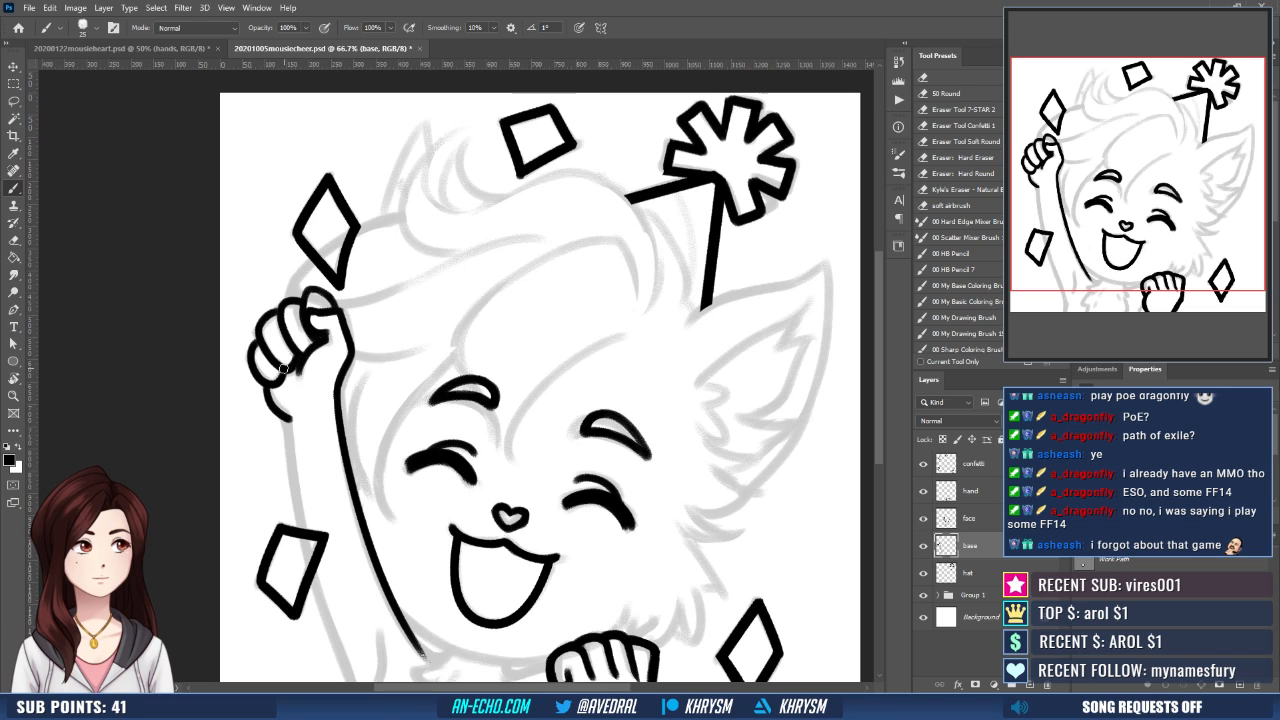
drag(362, 326, 359, 302)
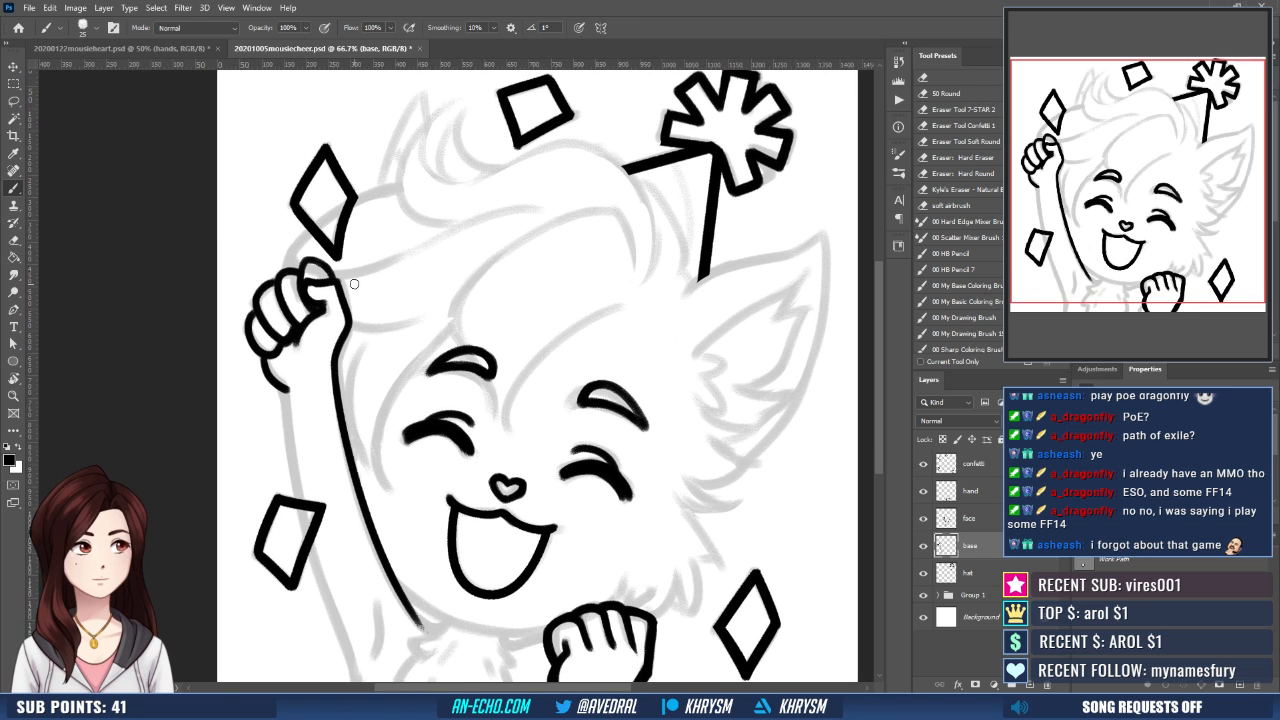
- Ink the raised arm's outer edge from the wrist down past the confetti diamond, redoing the stroke once
drag(553, 449, 537, 362)
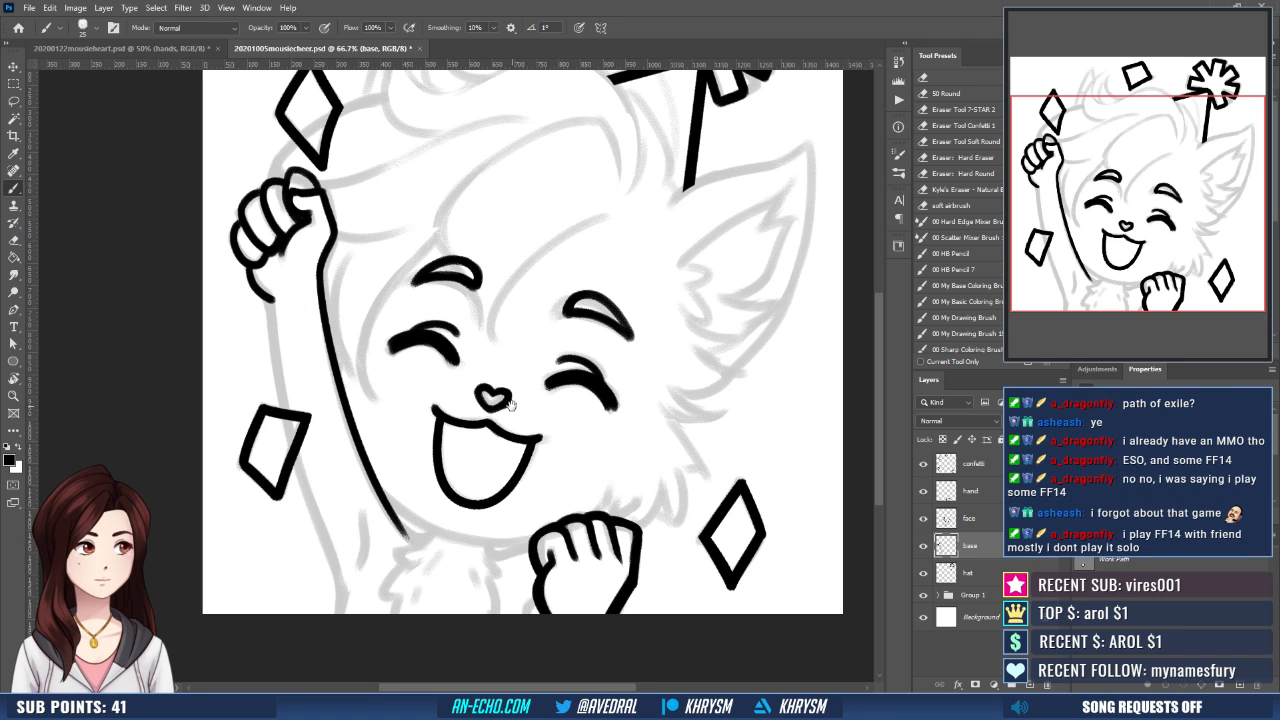
mouse_move(471, 451)
mouse_down()
mouse_move(435, 446)
mouse_move(435, 427)
mouse_up()
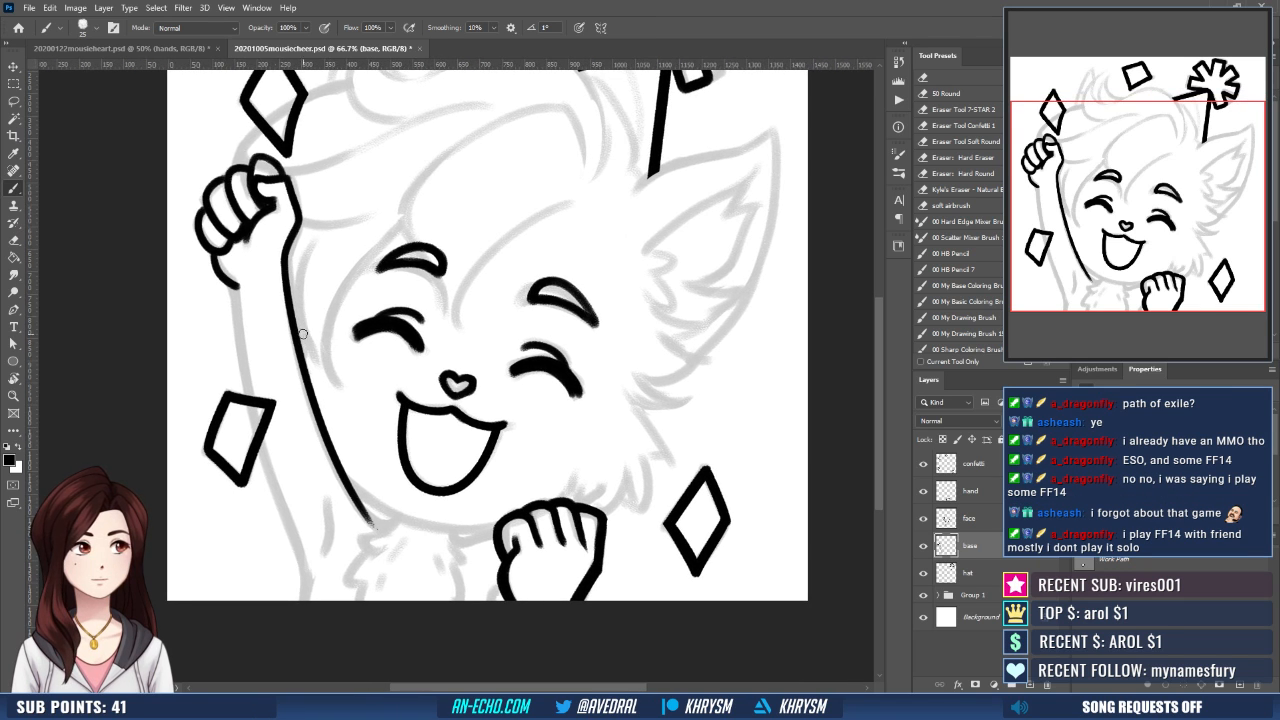
drag(234, 289, 303, 548)
key(ctrl+z)
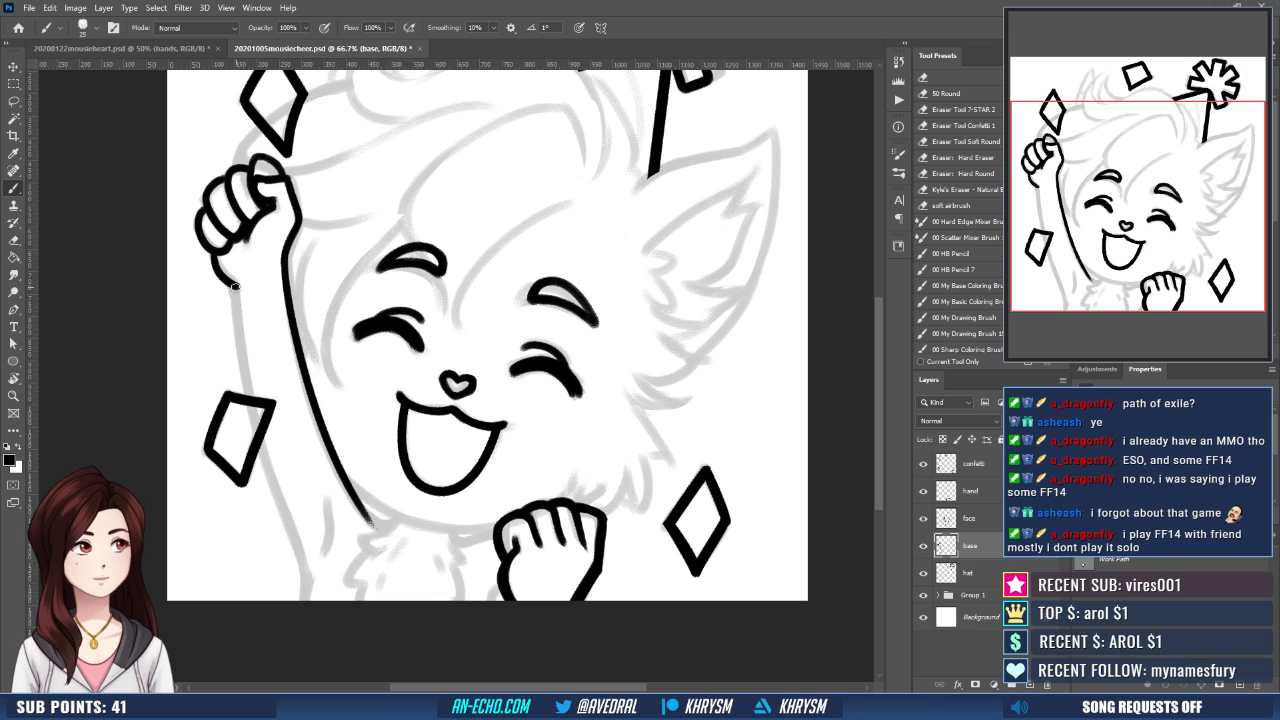
drag(234, 288, 301, 549)
- Extend the raised arm's outer edge down to the canvas edge and ink the short armpit crease
scroll(278, 498, down, 2)
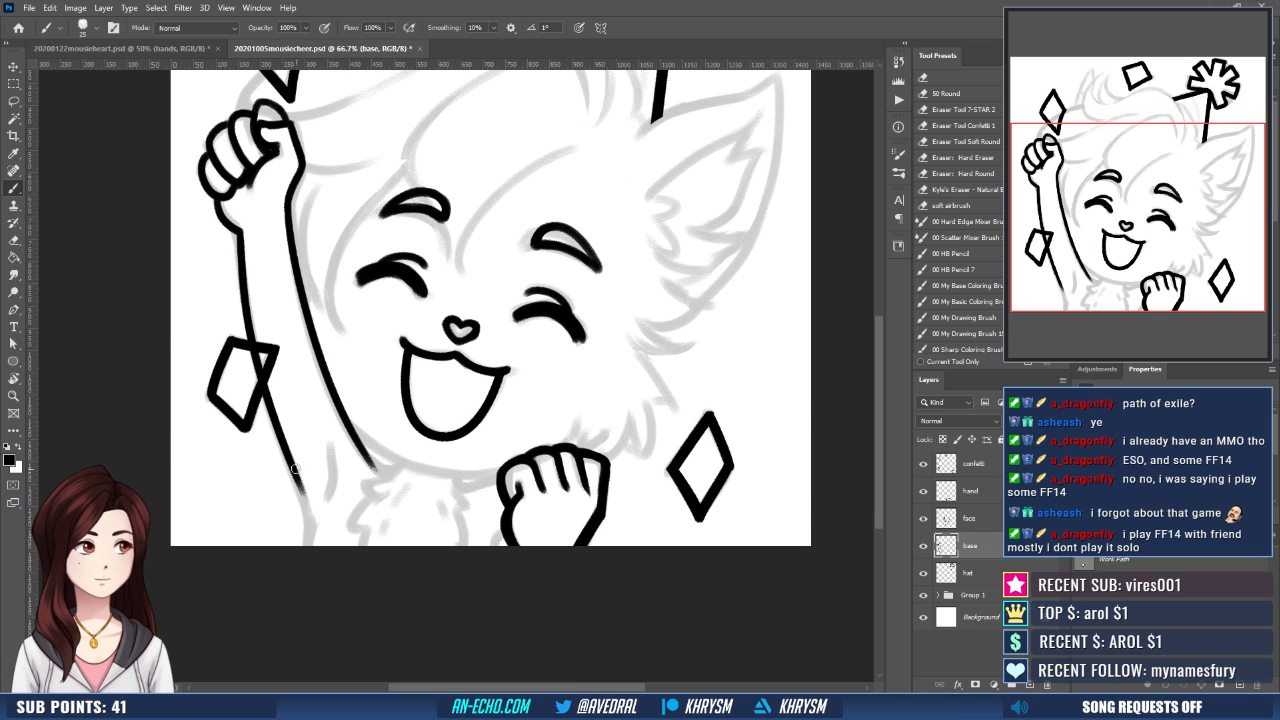
drag(287, 456, 311, 537)
key(ctrl+z)
drag(290, 460, 313, 536)
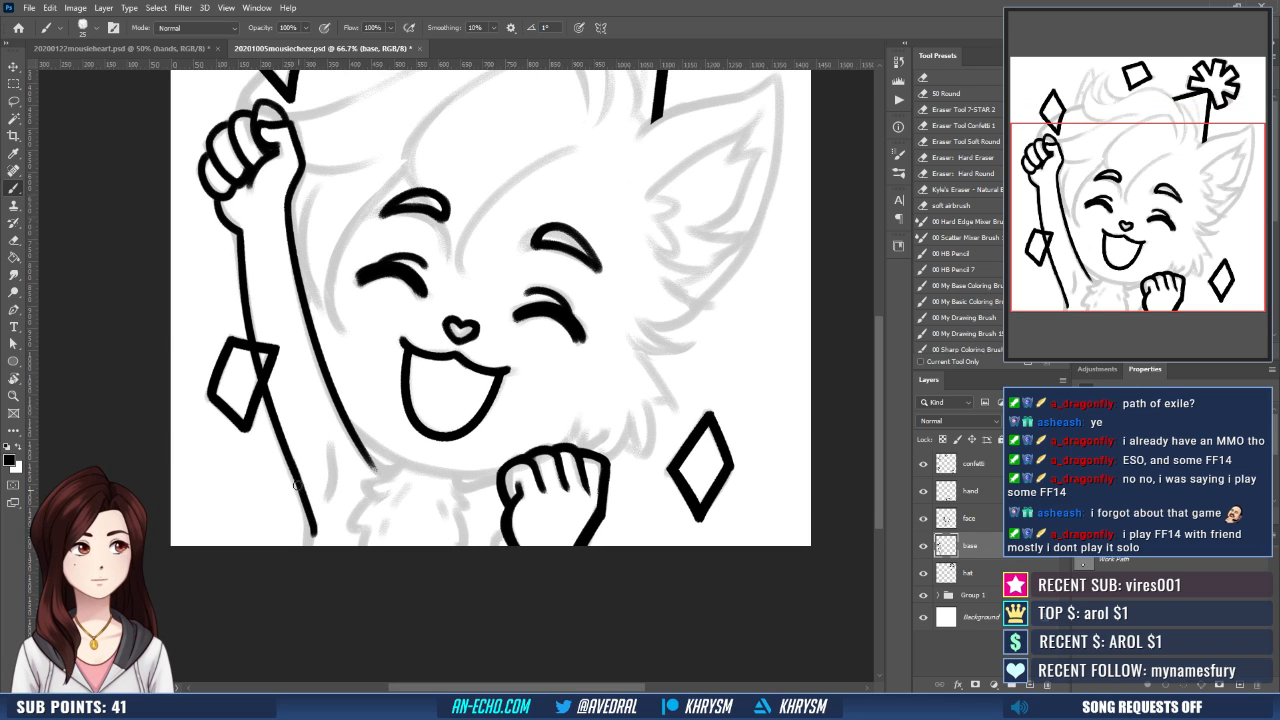
key(ctrl+z)
mouse_move(288, 458)
mouse_down()
mouse_move(316, 537)
mouse_move(320, 501)
mouse_up()
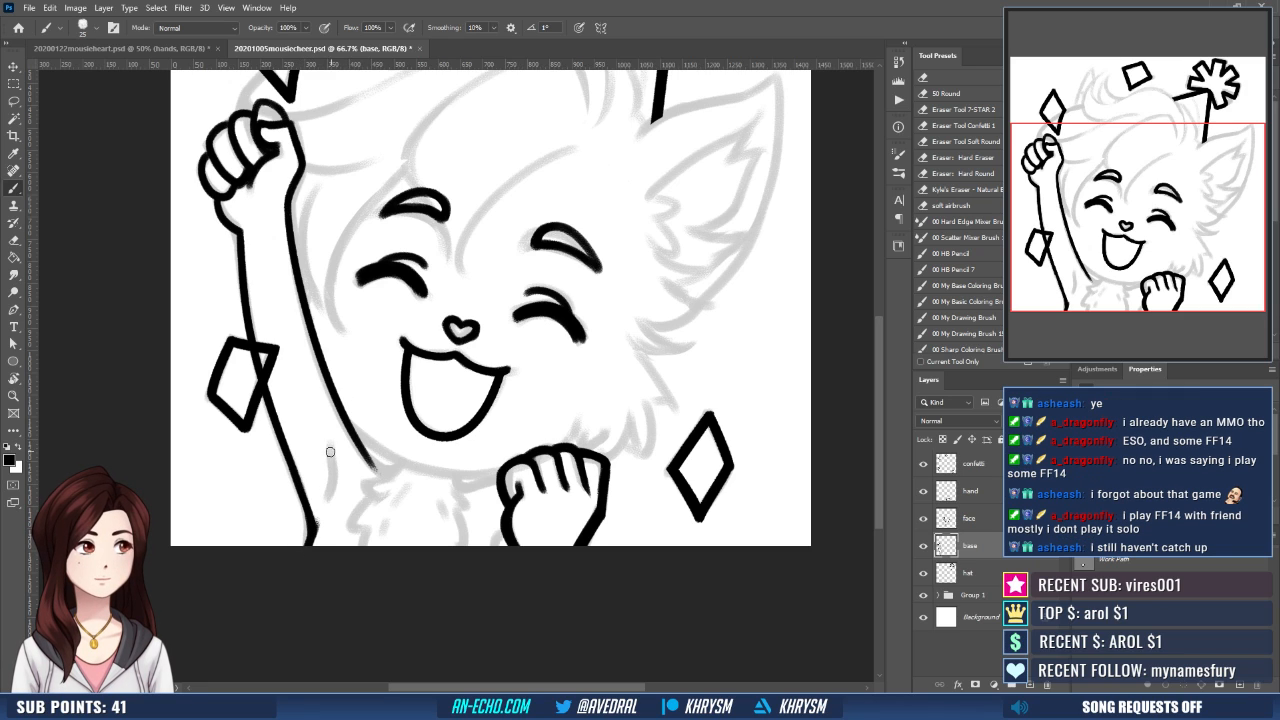
drag(329, 445, 329, 508)
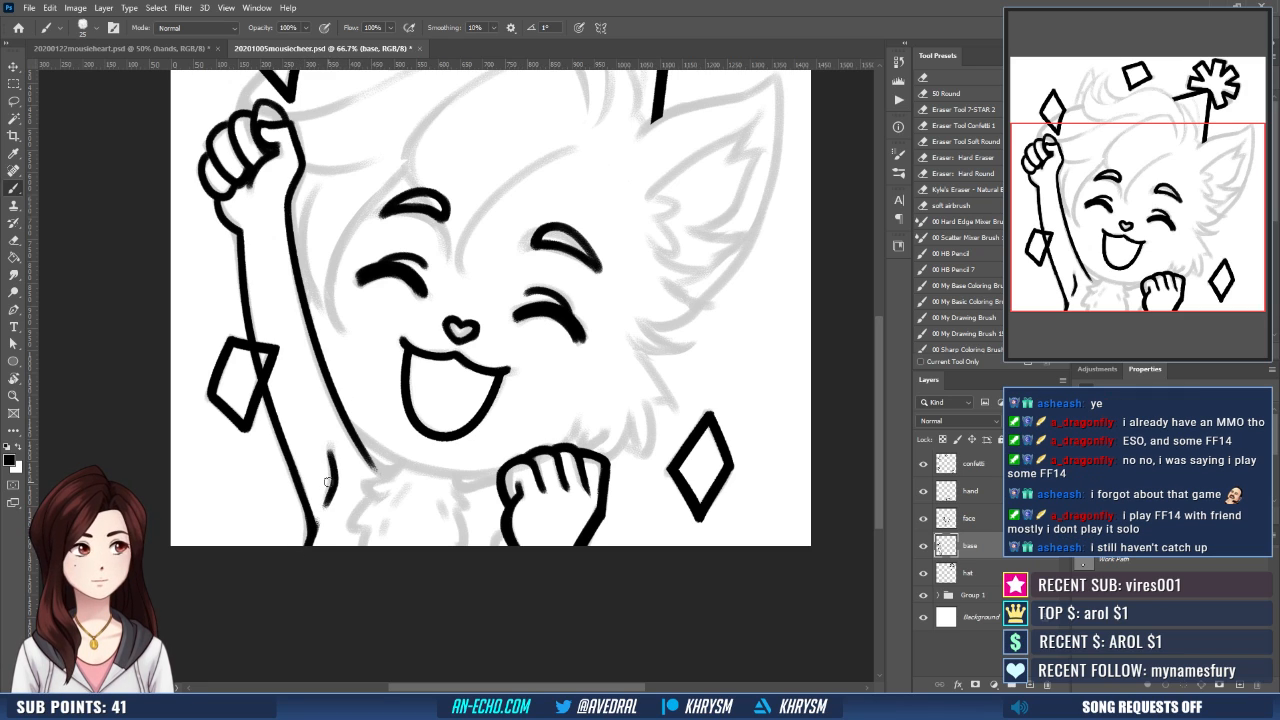
- Erase the rough outline where the raised fist's smallest finger meets the heel of the hand
scroll(443, 373, up, 2)
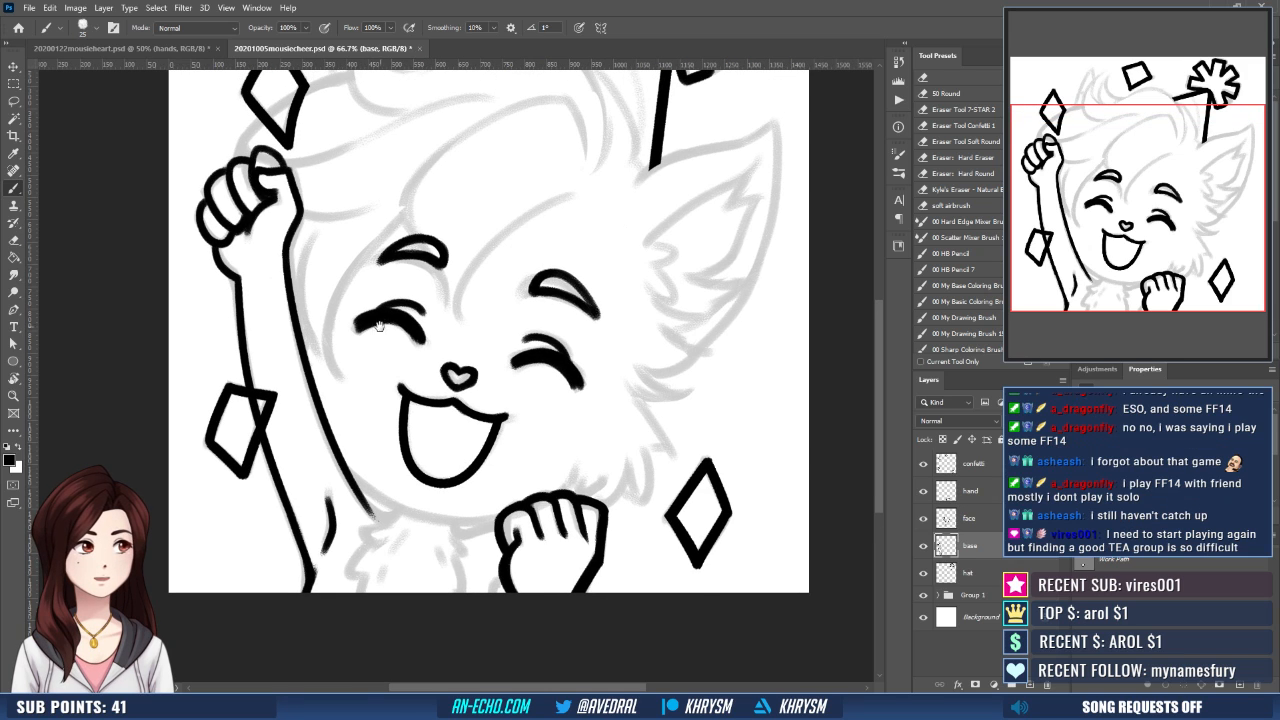
scroll(258, 315, up, 4)
key(e)
mouse_move(249, 341)
mouse_down()
mouse_move(269, 370)
mouse_move(258, 340)
mouse_up()
key(b)
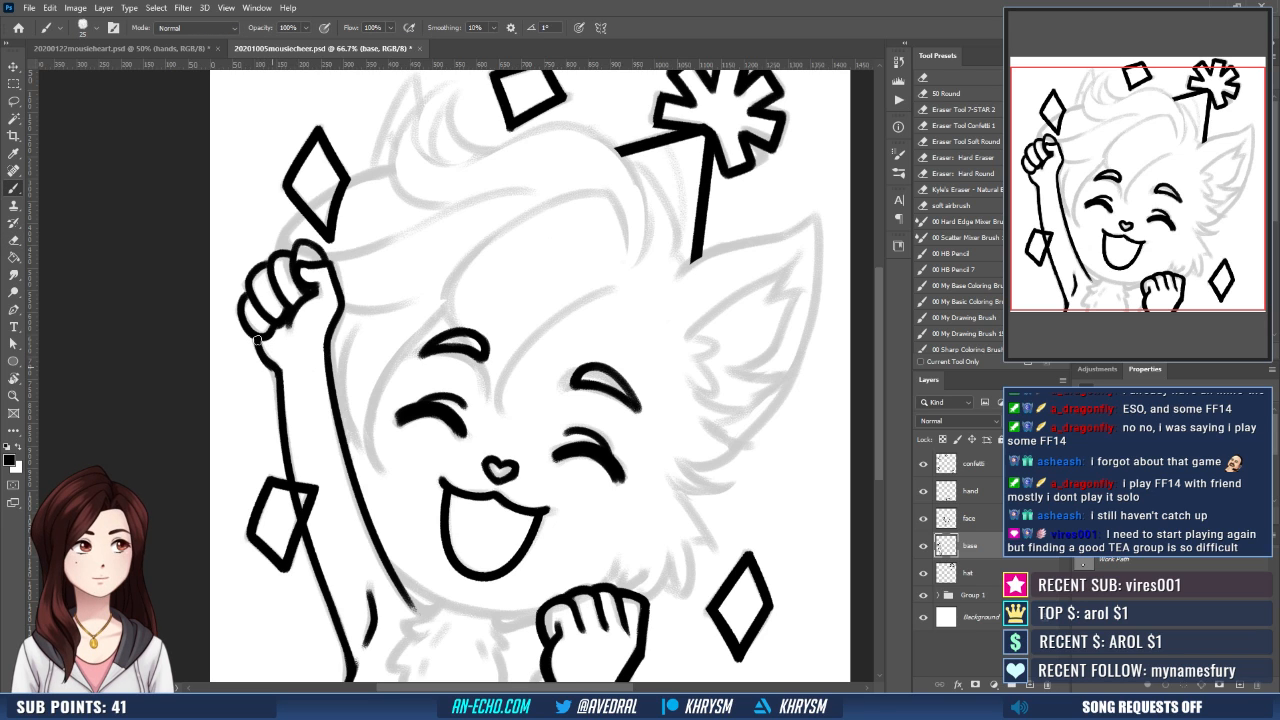
- Clean up the raised arm's outer wrist corner and thicken the forearm line below it
drag(430, 304, 446, 358)
key(e)
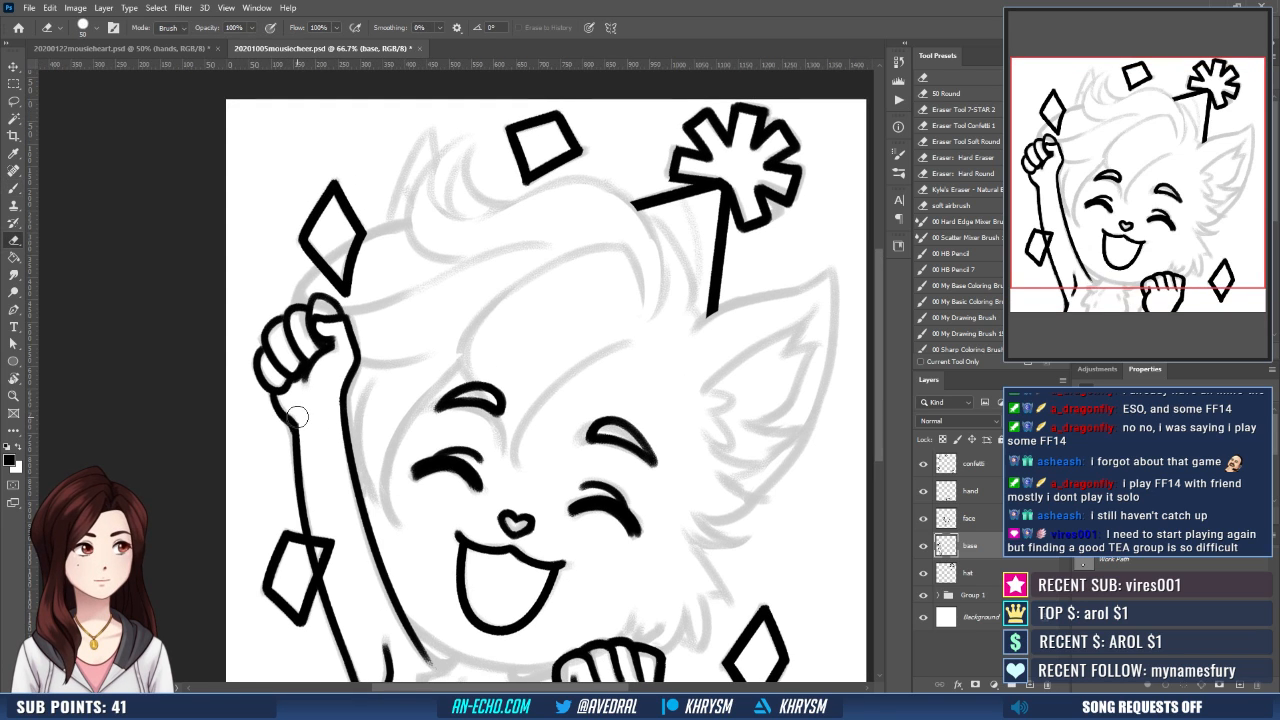
drag(322, 427, 326, 377)
key(b)
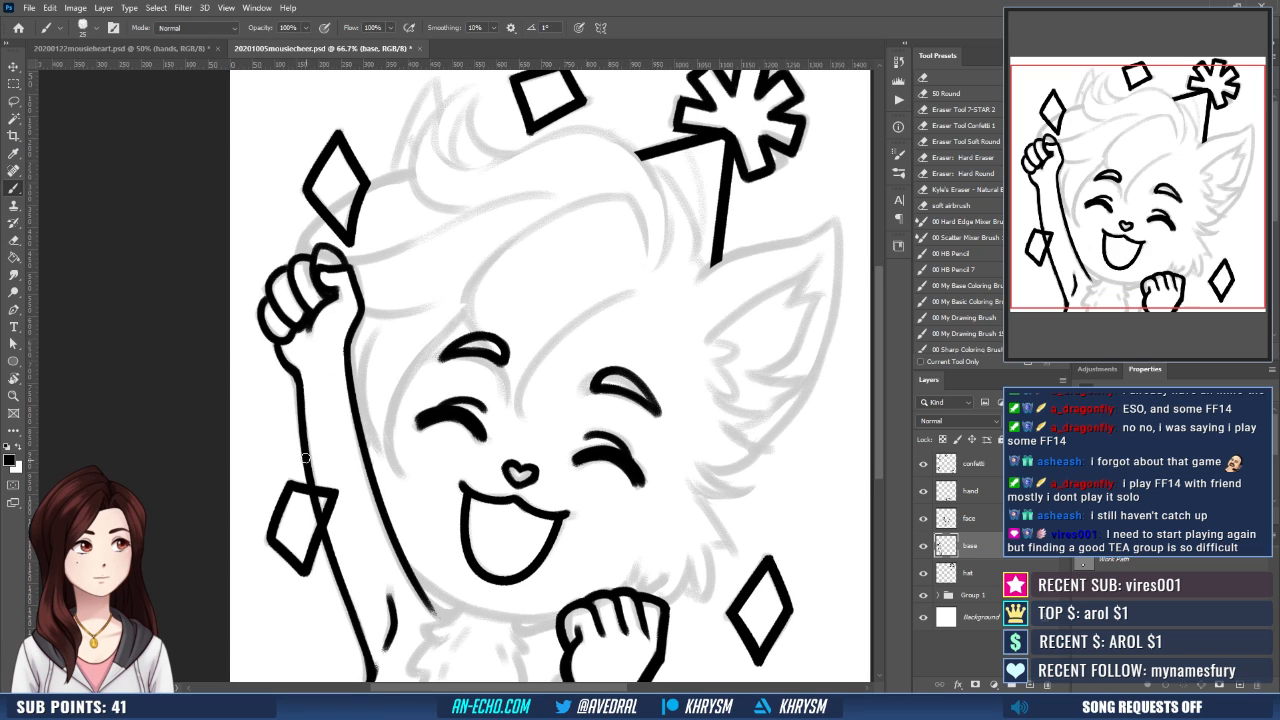
drag(348, 396, 341, 371)
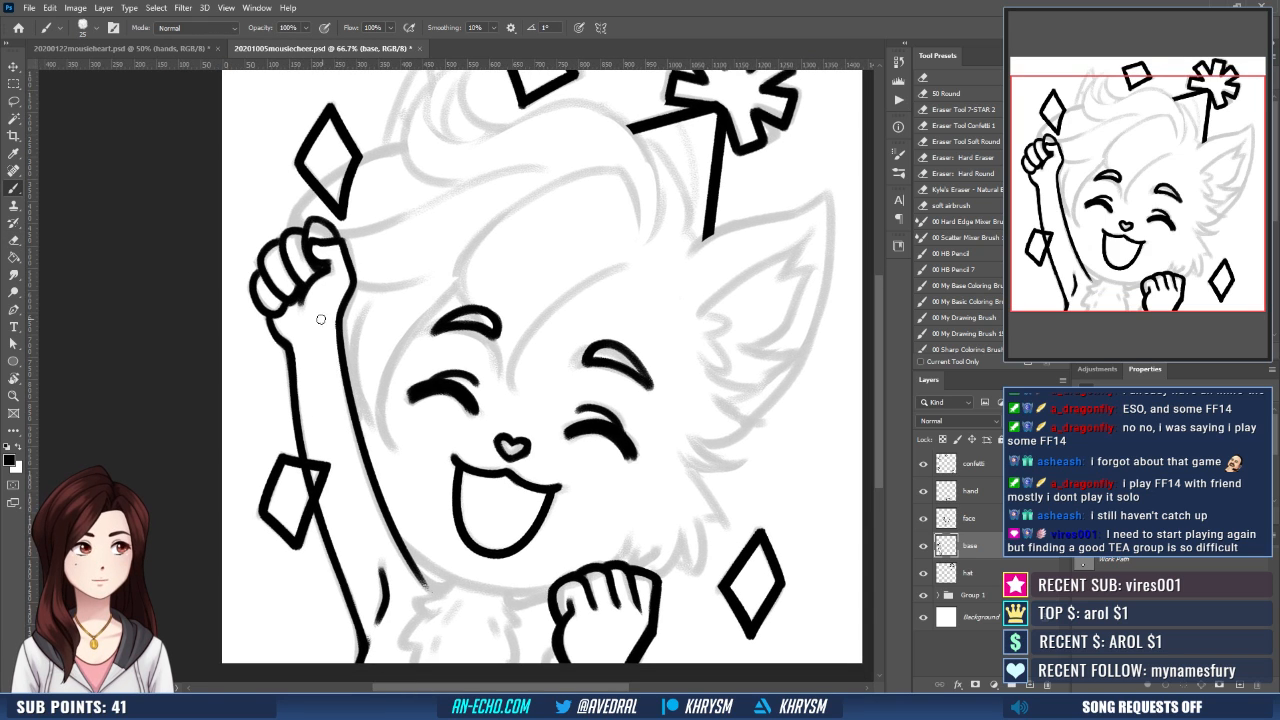
drag(320, 326, 341, 325)
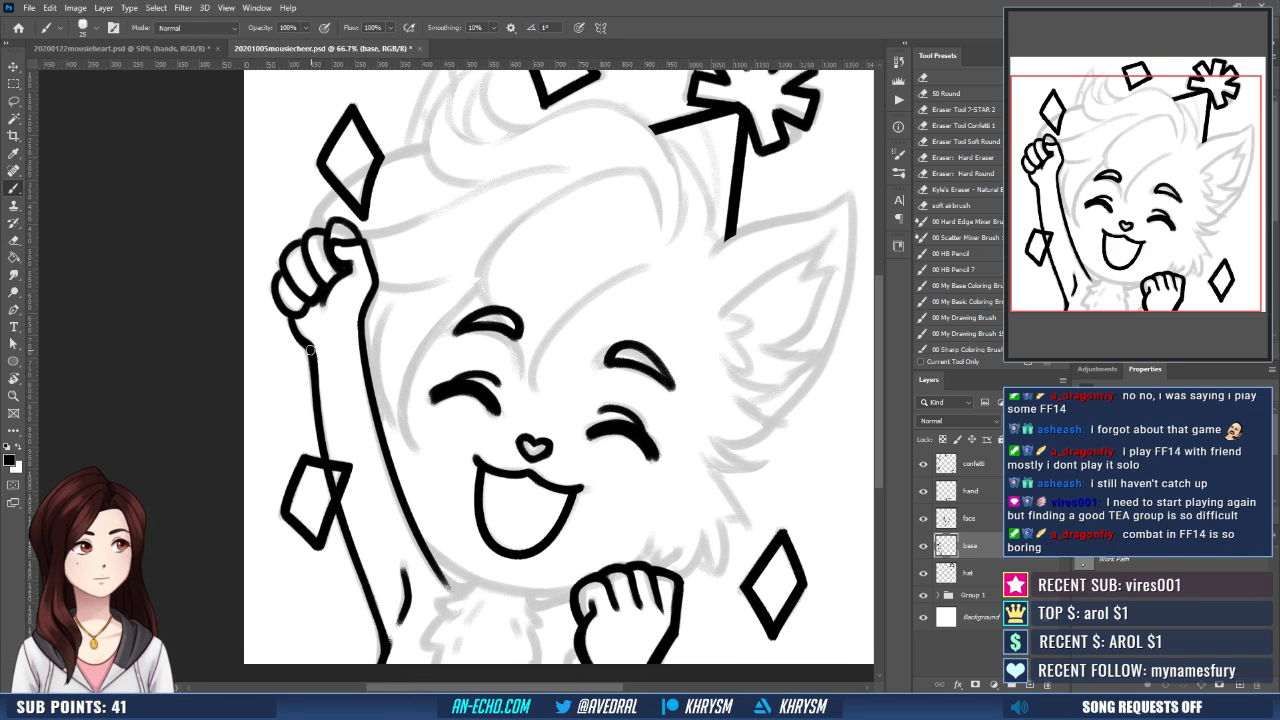
- Clean up and thicken the raised arm's outer forearm line between the wrist and the confetti diamond, redoing the stroke once
key(r)
mouse_move(327, 470)
mouse_down()
mouse_move(441, 345)
mouse_move(474, 328)
mouse_move(386, 391)
mouse_up()
key(e)
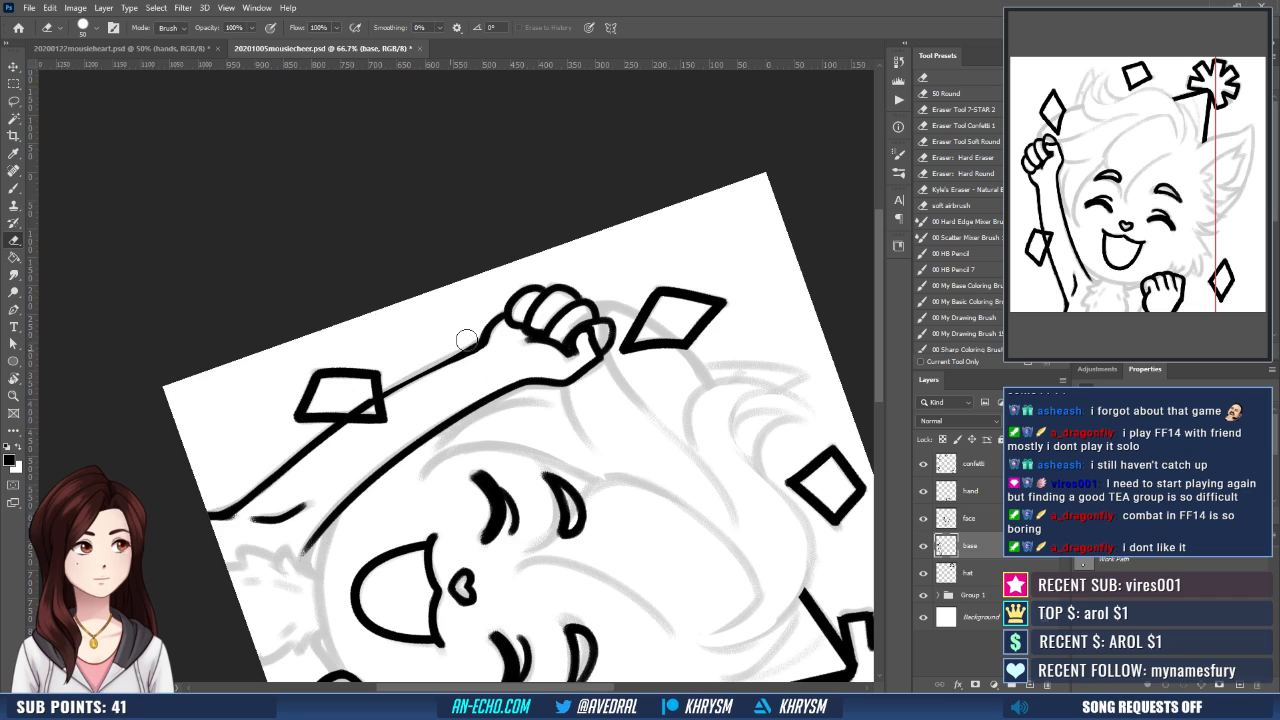
key(b)
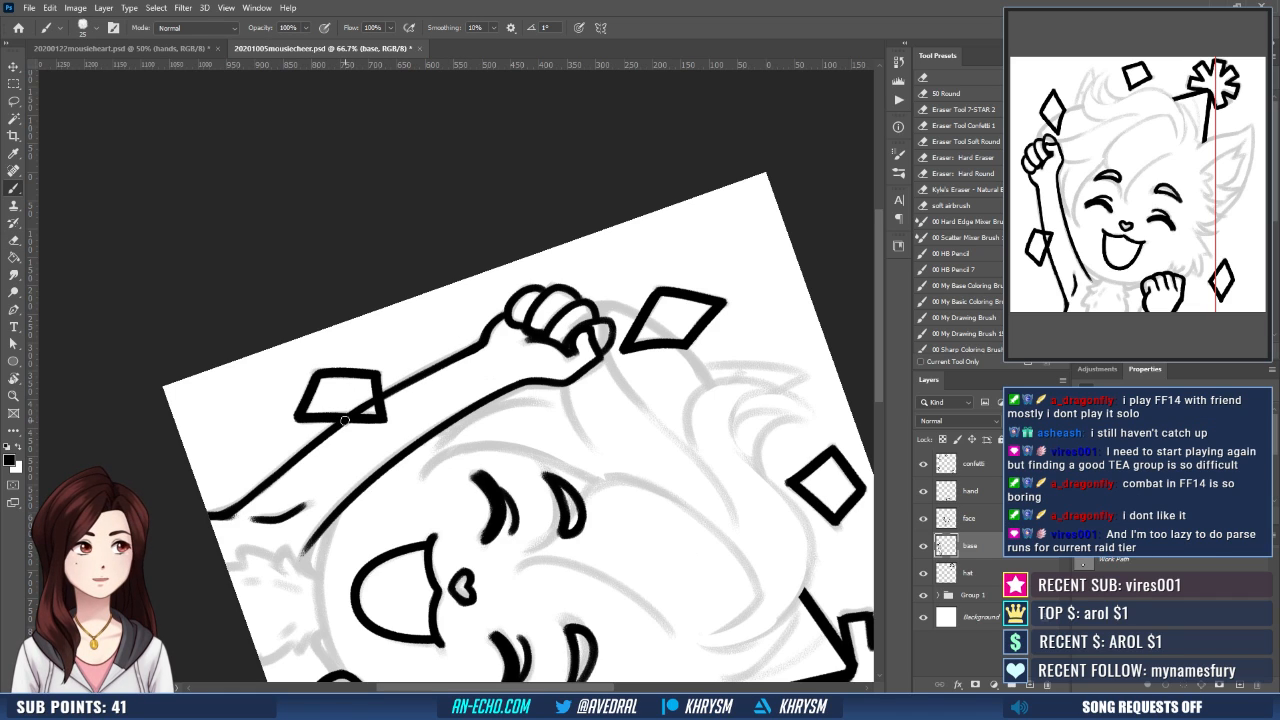
drag(347, 418, 472, 346)
key(ctrl+z)
drag(358, 410, 478, 342)
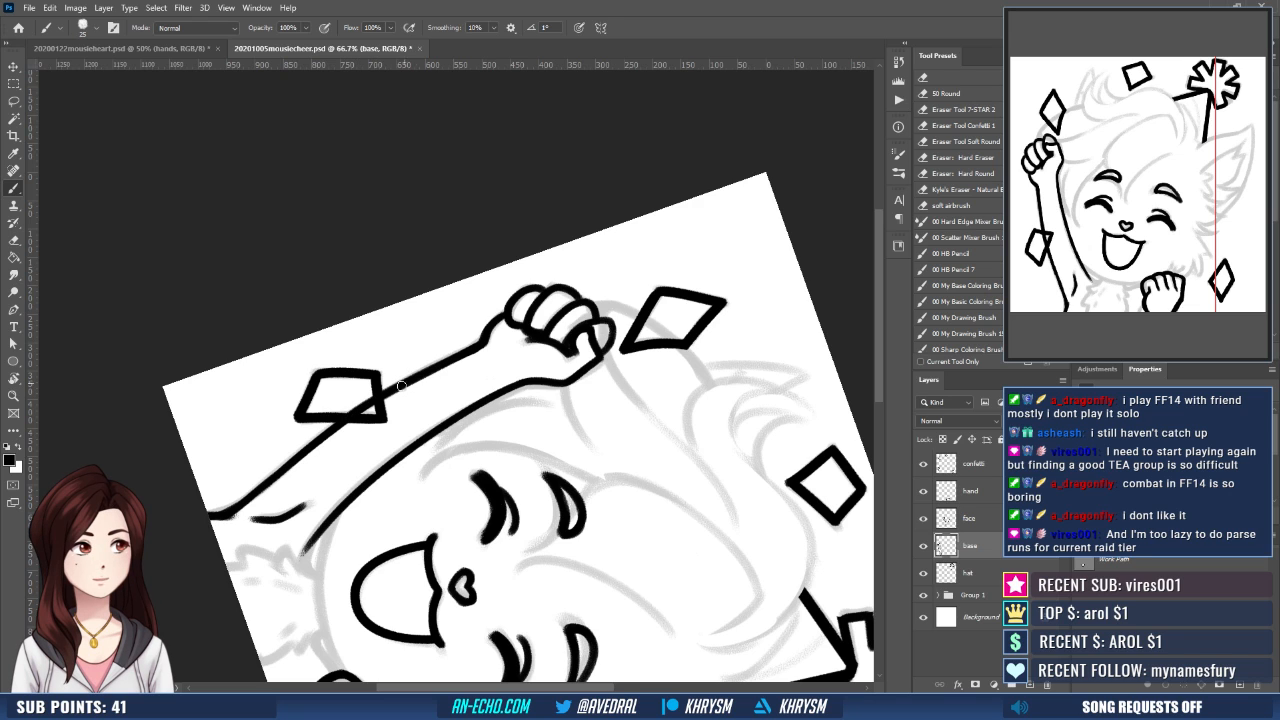
key(Escape)
- Redraw the thumb line across the raised fist and touch up the inner wrist curve below it
mouse_move(423, 403)
mouse_down()
mouse_move(500, 491)
mouse_move(473, 492)
mouse_up()
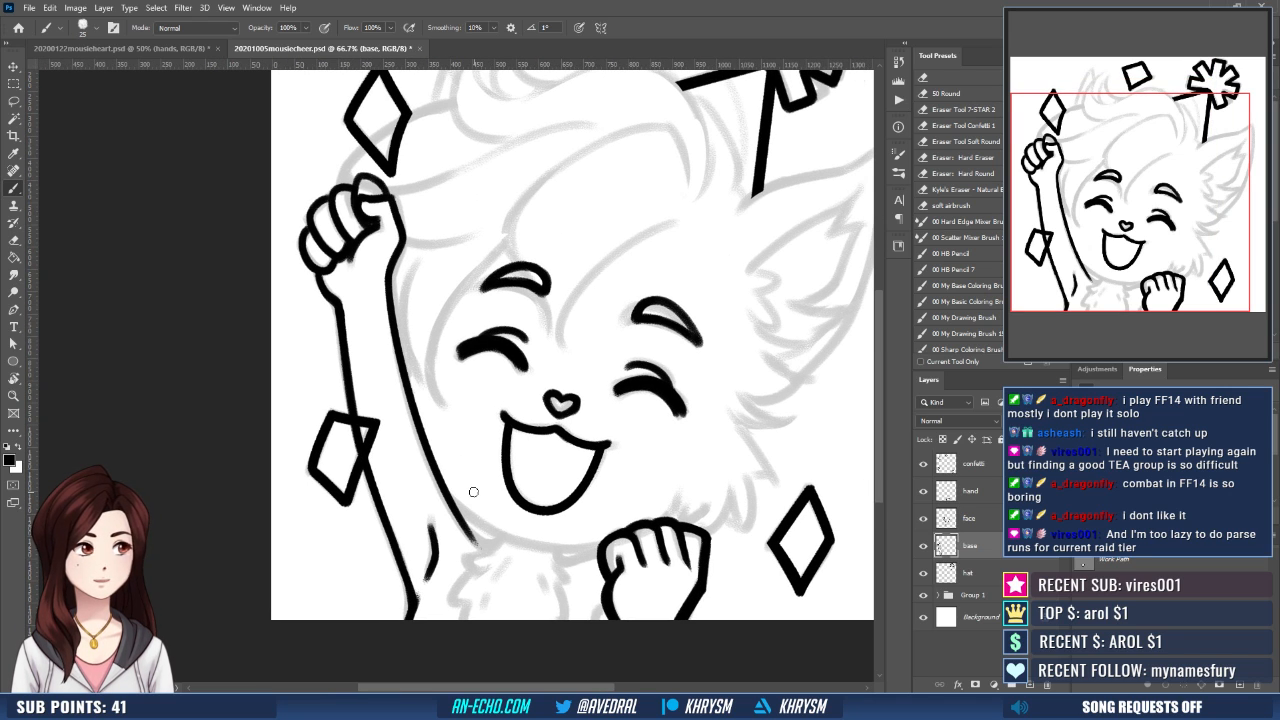
scroll(458, 318, up, 3)
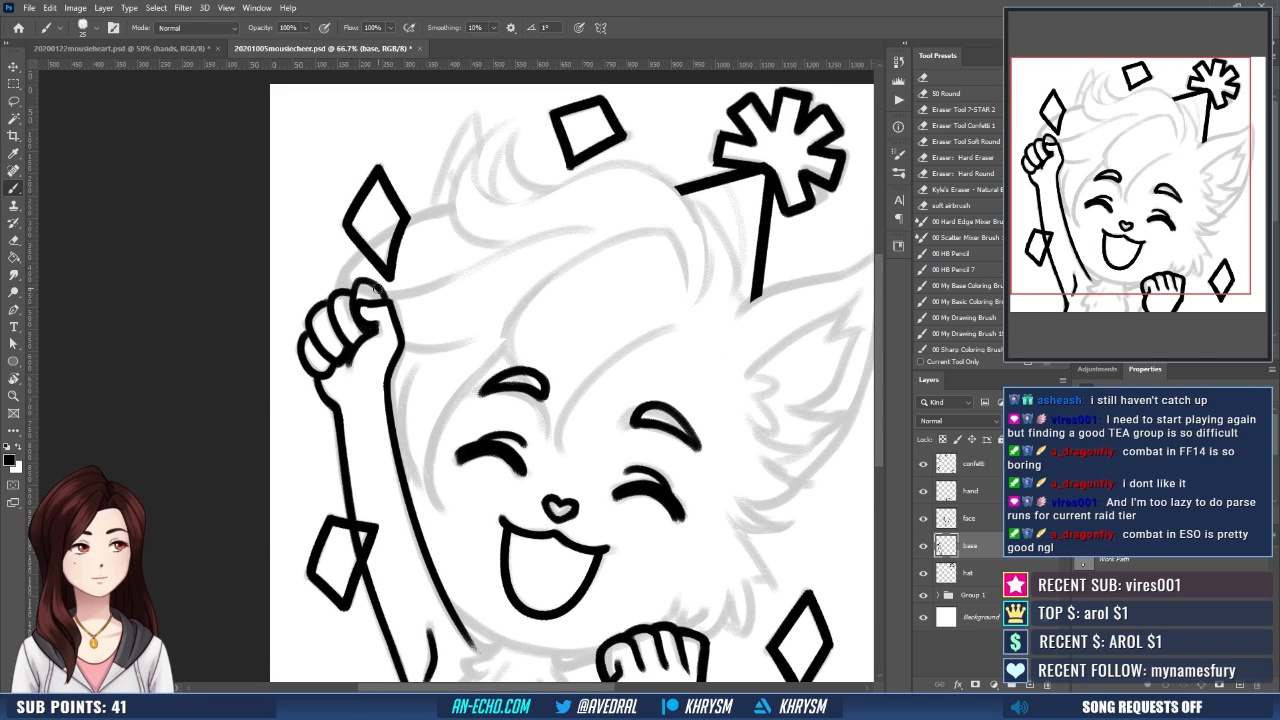
key(e)
drag(362, 304, 384, 306)
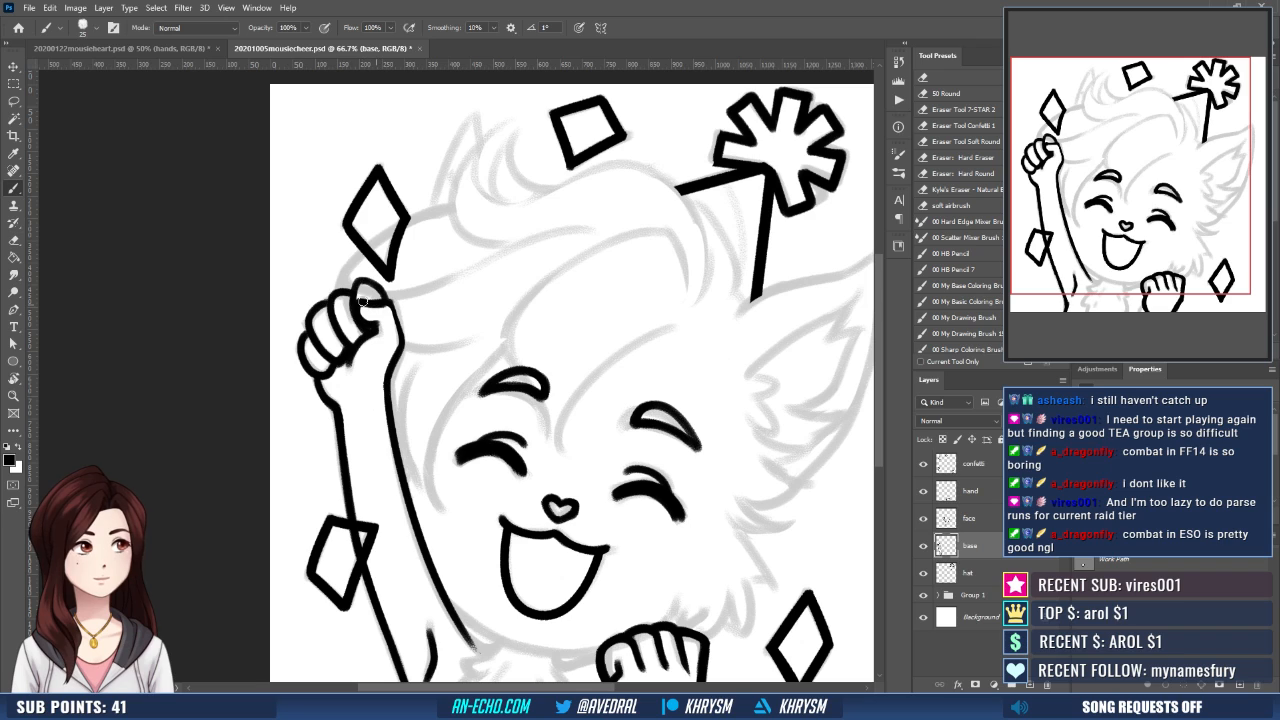
key(ctrl+z)
drag(361, 302, 393, 304)
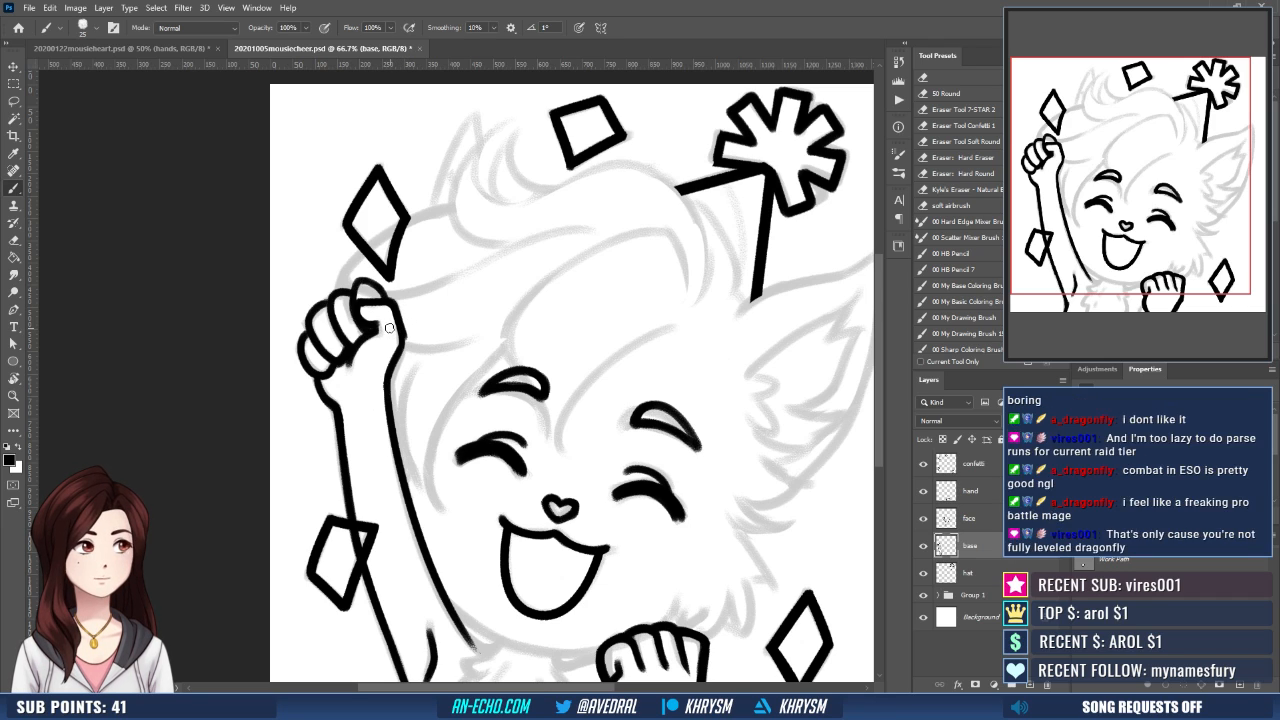
key(e)
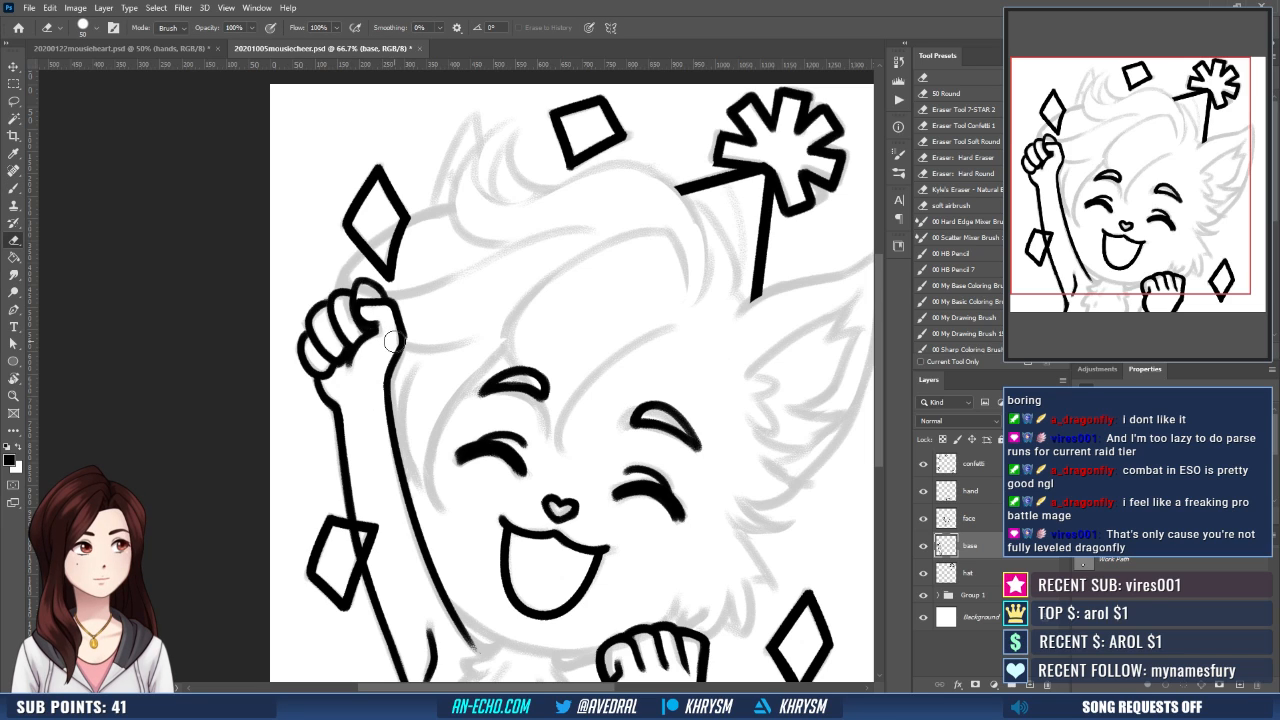
key(b)
drag(404, 337, 388, 374)
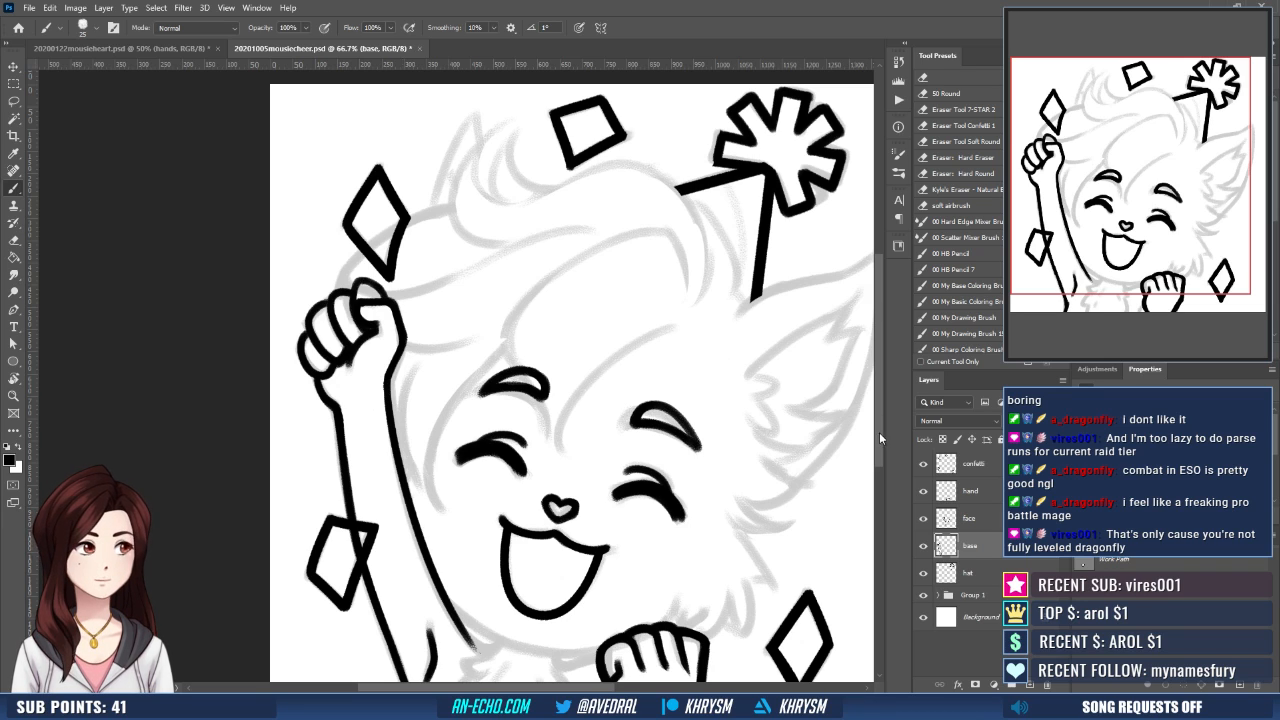
- Trim the armpit crease of the raised arm with the eraser and re-ink it as a short tapered curve
drag(536, 426, 517, 384)
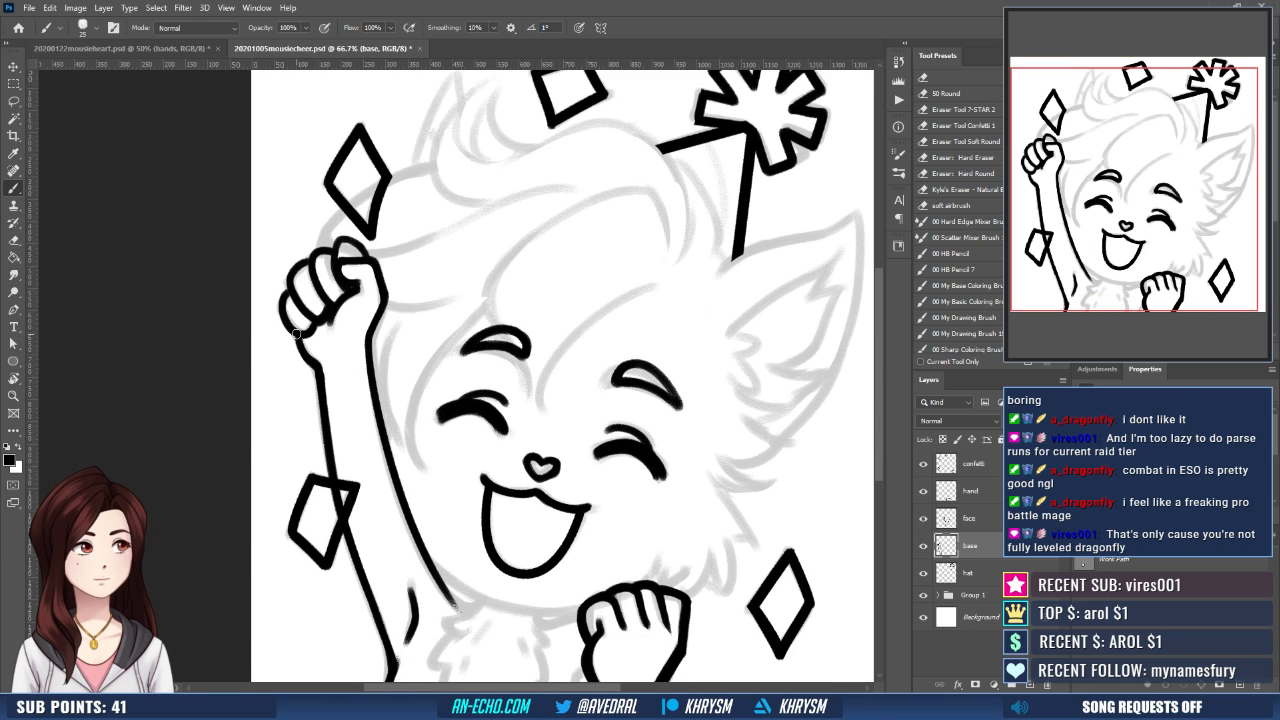
drag(403, 371, 397, 434)
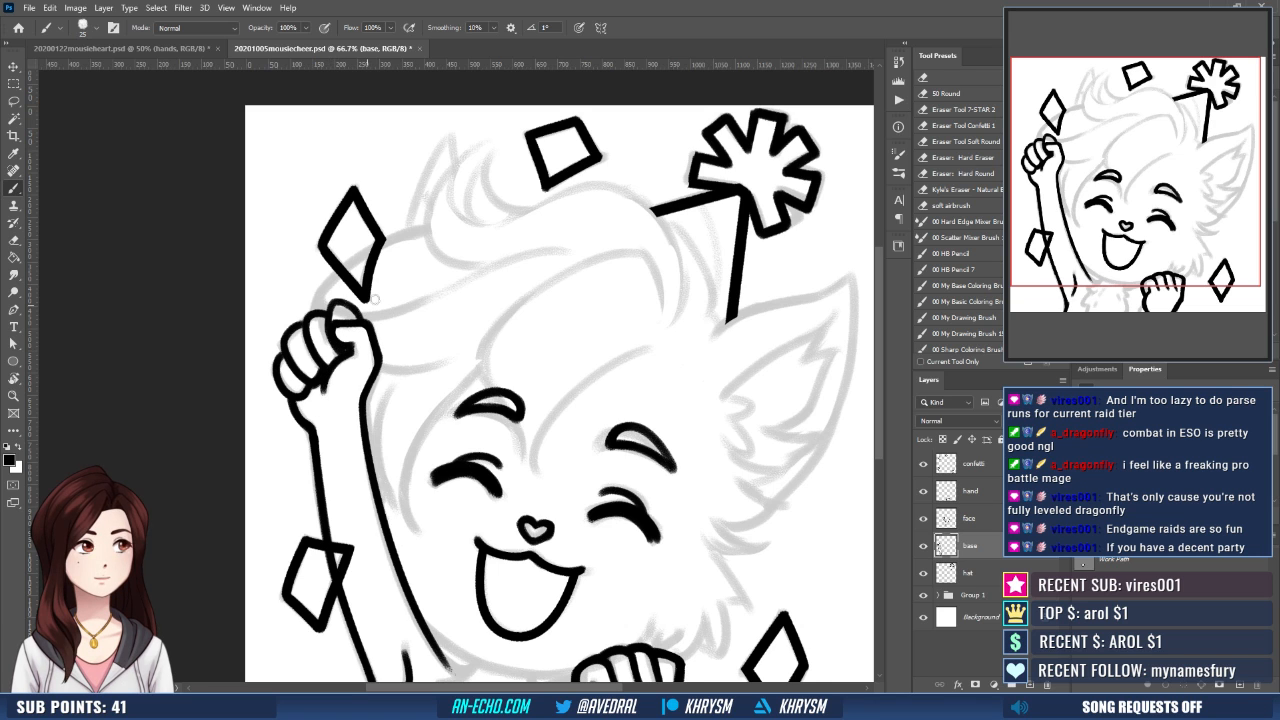
drag(469, 405, 486, 370)
mouse_move(528, 570)
mouse_down()
mouse_move(482, 404)
mouse_move(474, 424)
mouse_up()
key(e)
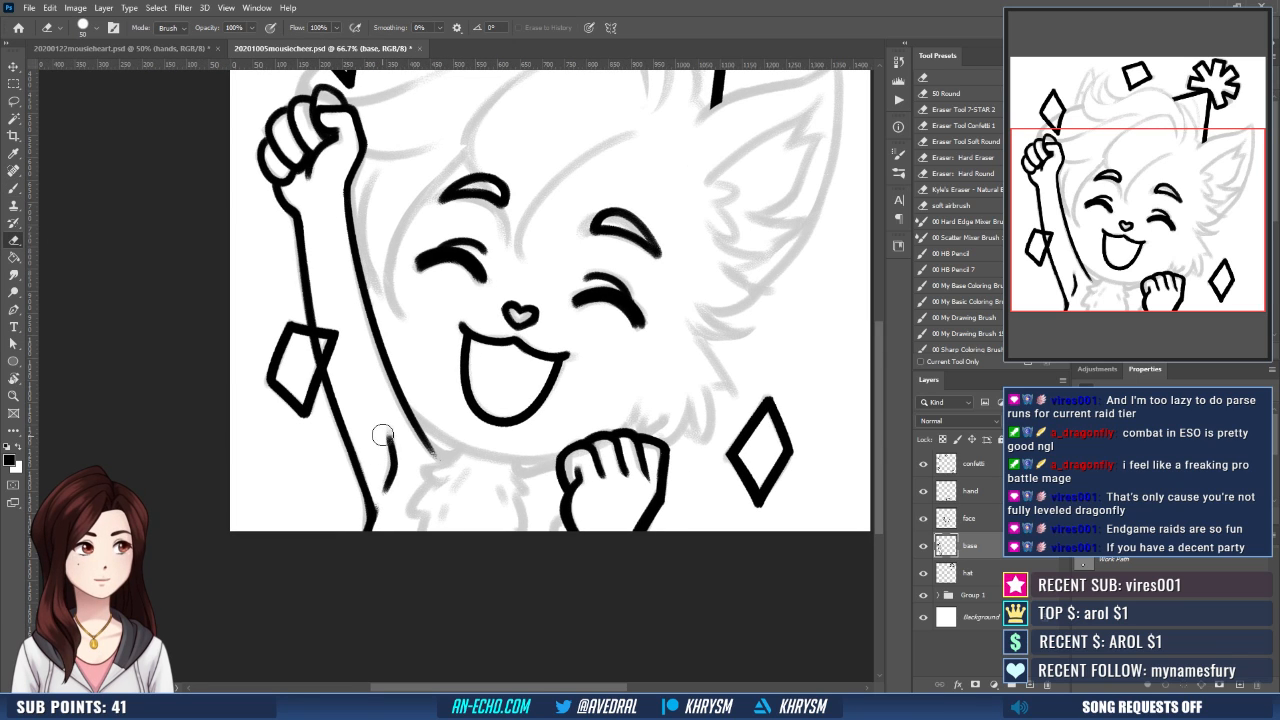
drag(382, 436, 379, 488)
key(b)
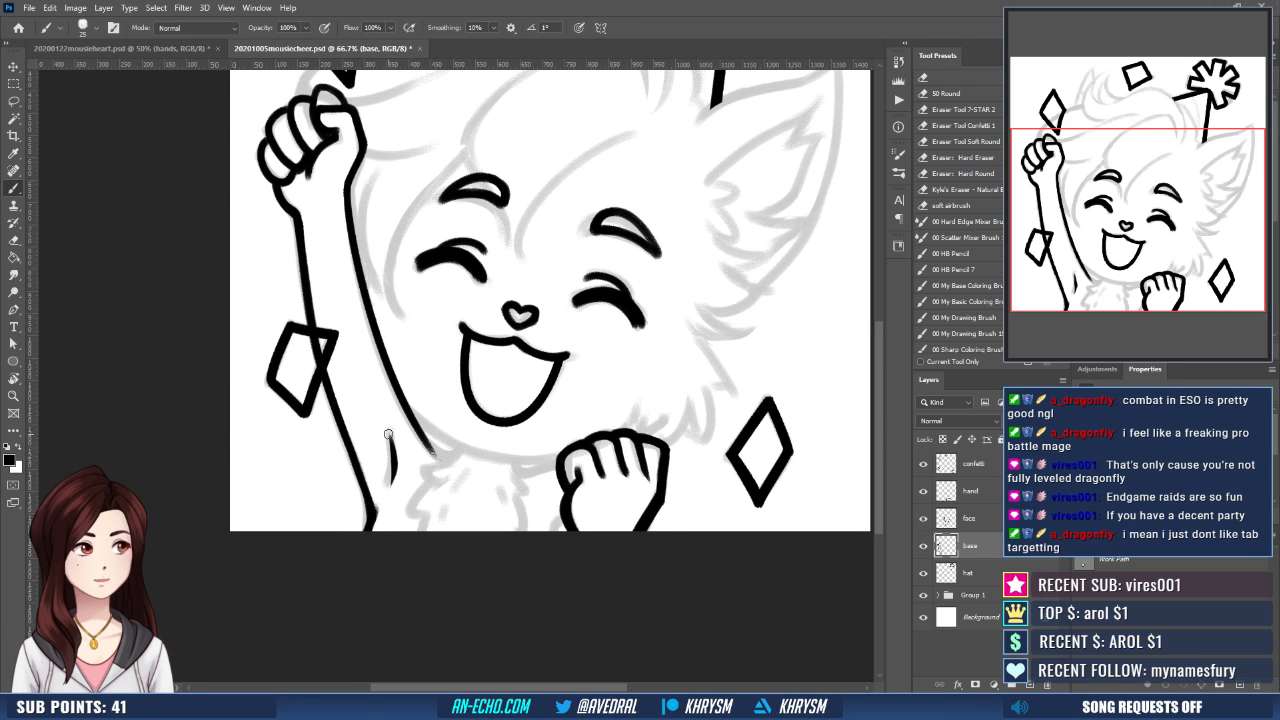
drag(388, 434, 386, 481)
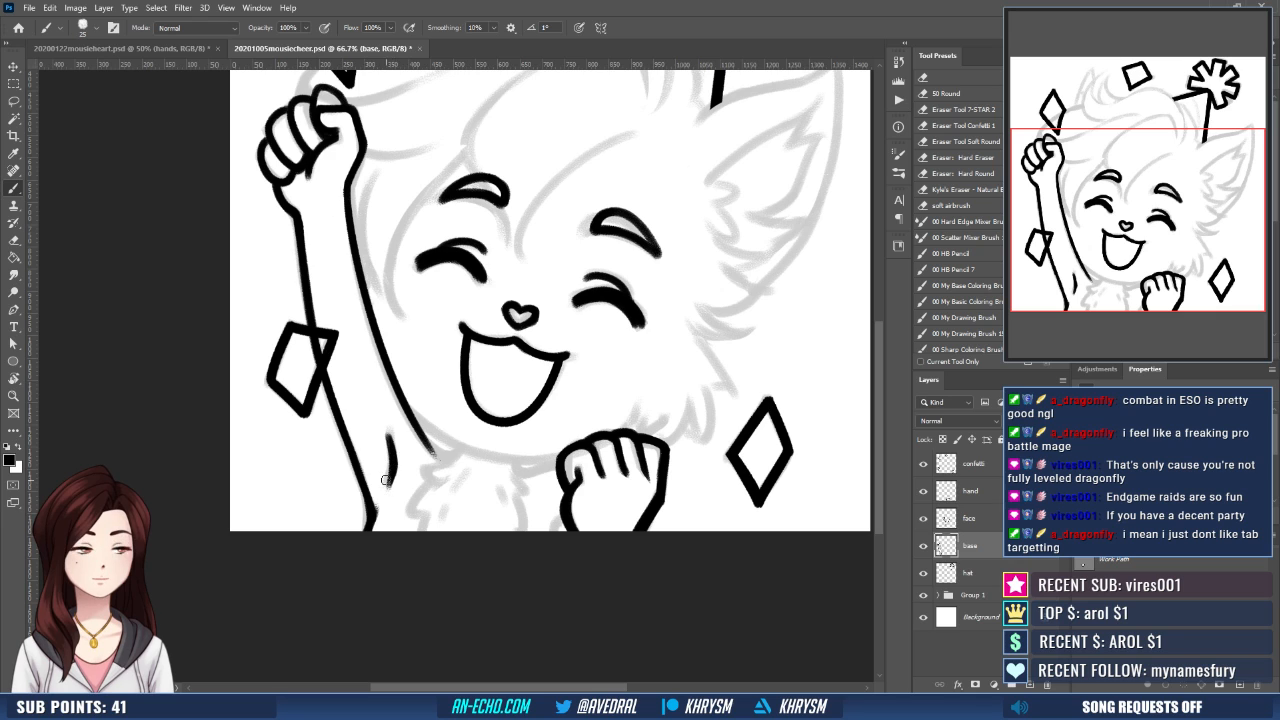
- Ink the jagged fur tufts along both sides of the neck down to the canvas edge
drag(498, 490, 479, 515)
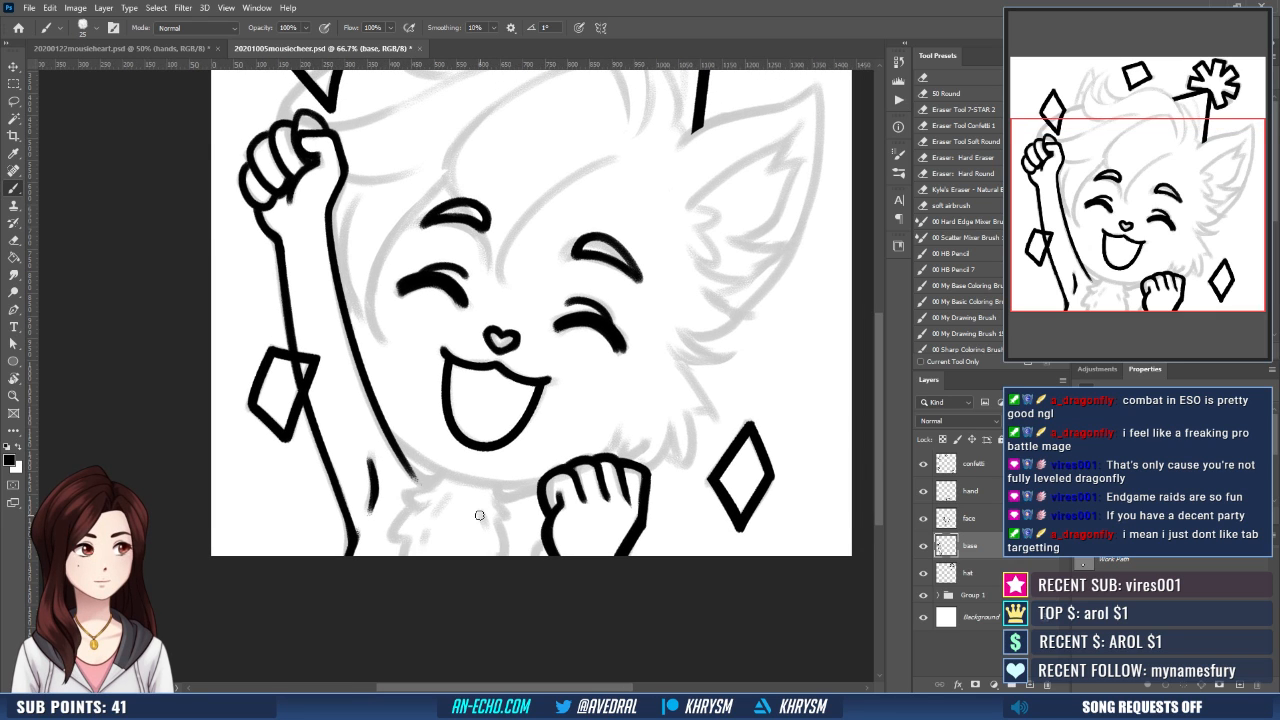
drag(531, 443, 508, 523)
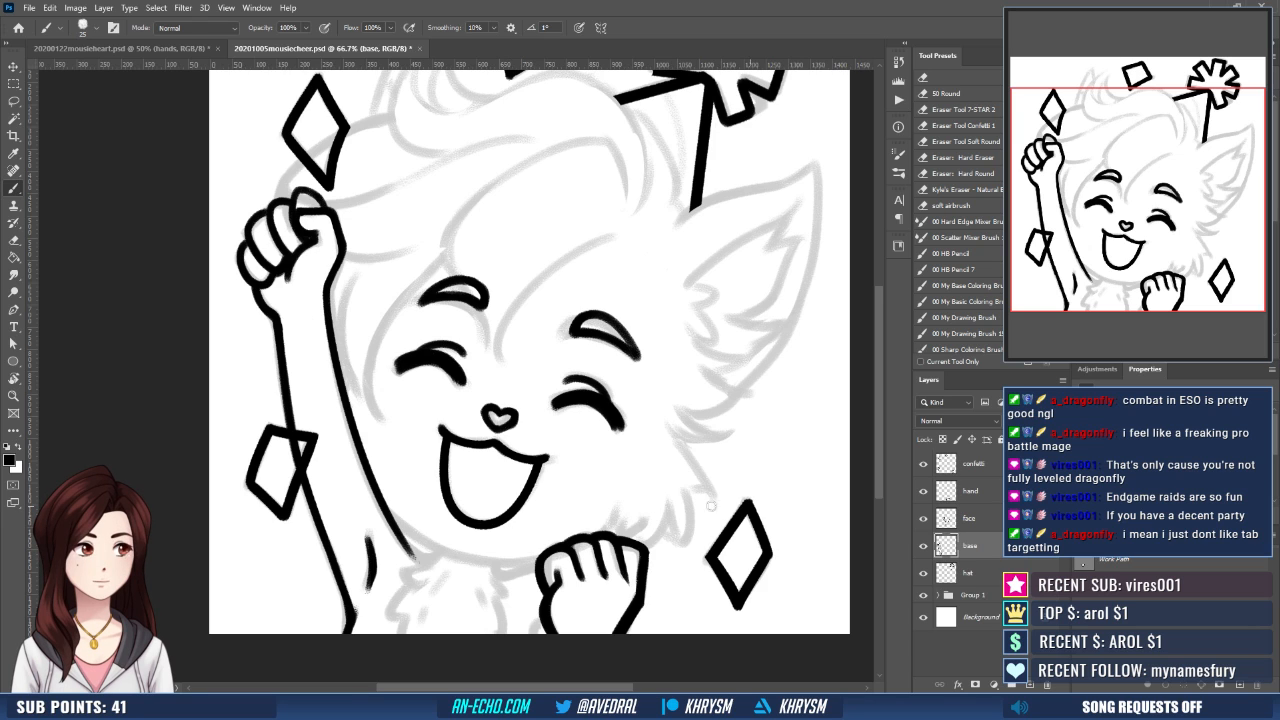
mouse_move(471, 550)
mouse_down()
mouse_move(428, 516)
mouse_move(415, 458)
mouse_move(374, 476)
mouse_move(386, 459)
mouse_move(409, 466)
mouse_move(350, 494)
mouse_move(363, 505)
mouse_move(346, 551)
mouse_up()
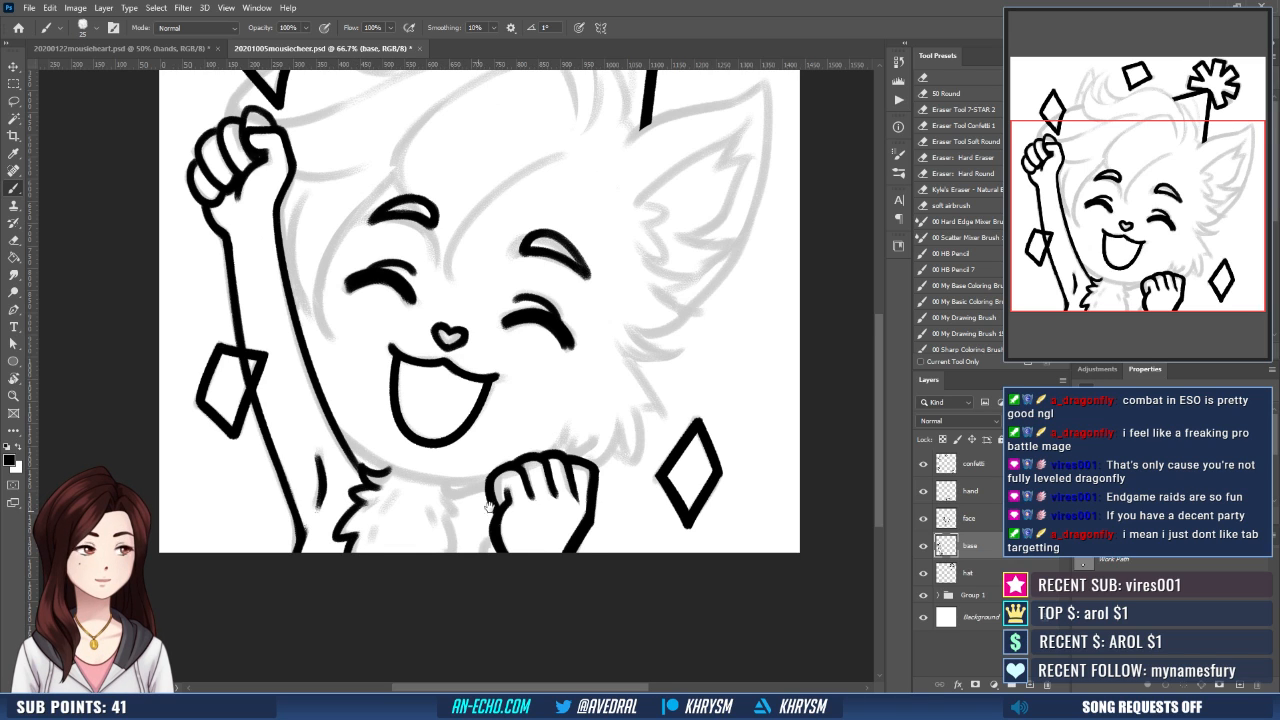
mouse_move(459, 479)
mouse_down()
mouse_move(439, 501)
mouse_move(448, 469)
mouse_move(440, 488)
mouse_up()
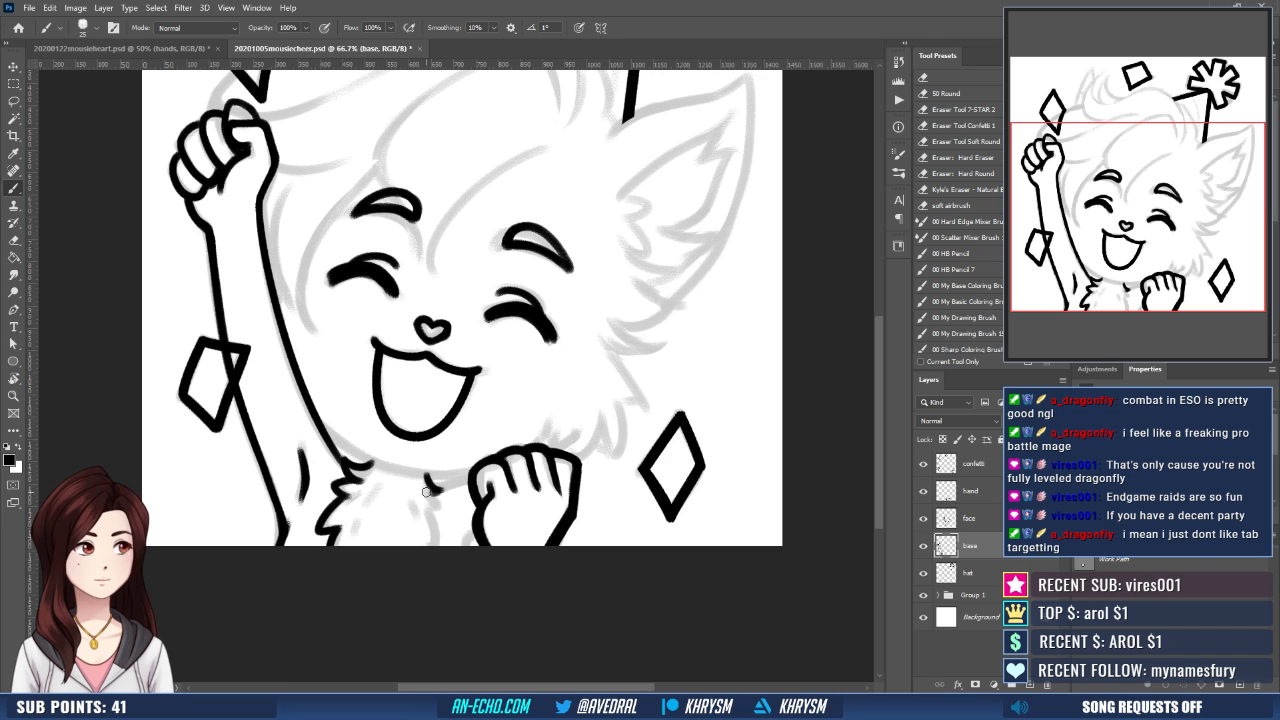
drag(431, 496, 436, 546)
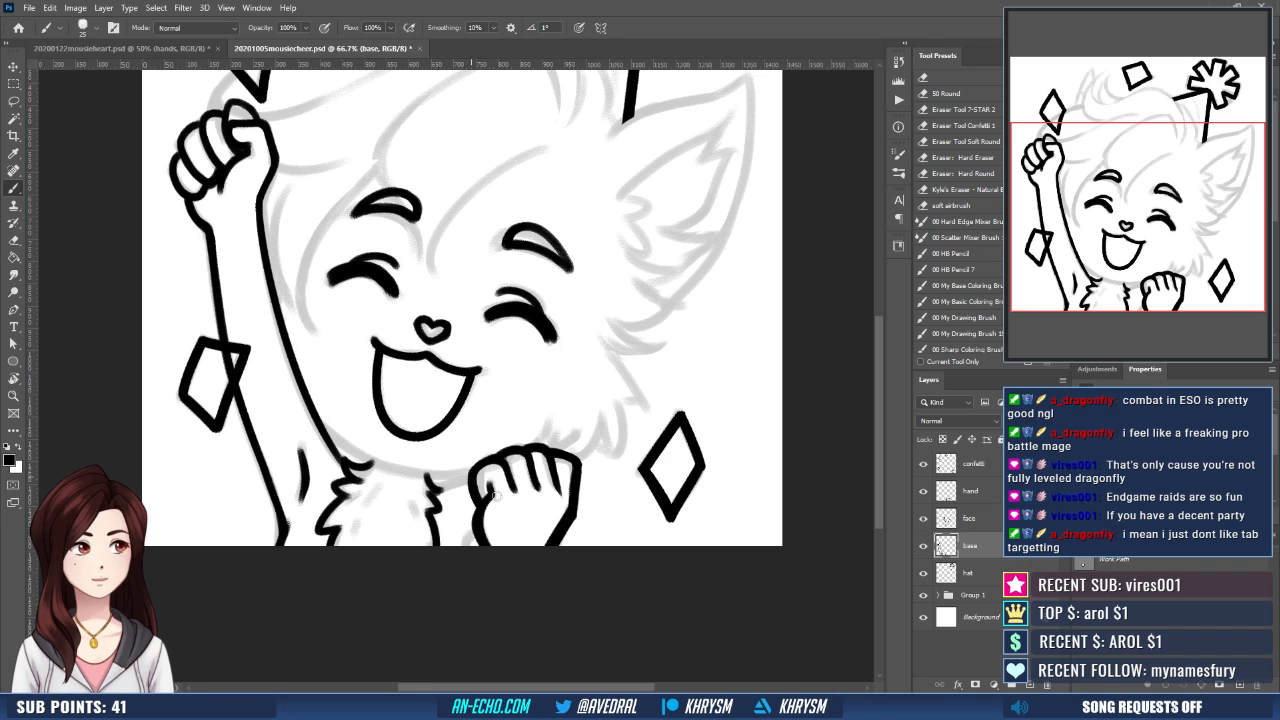
- Ink the short shoulder line from the neck fur to the lower fist, redoing the stroke until it joins cleanly
drag(541, 514, 554, 503)
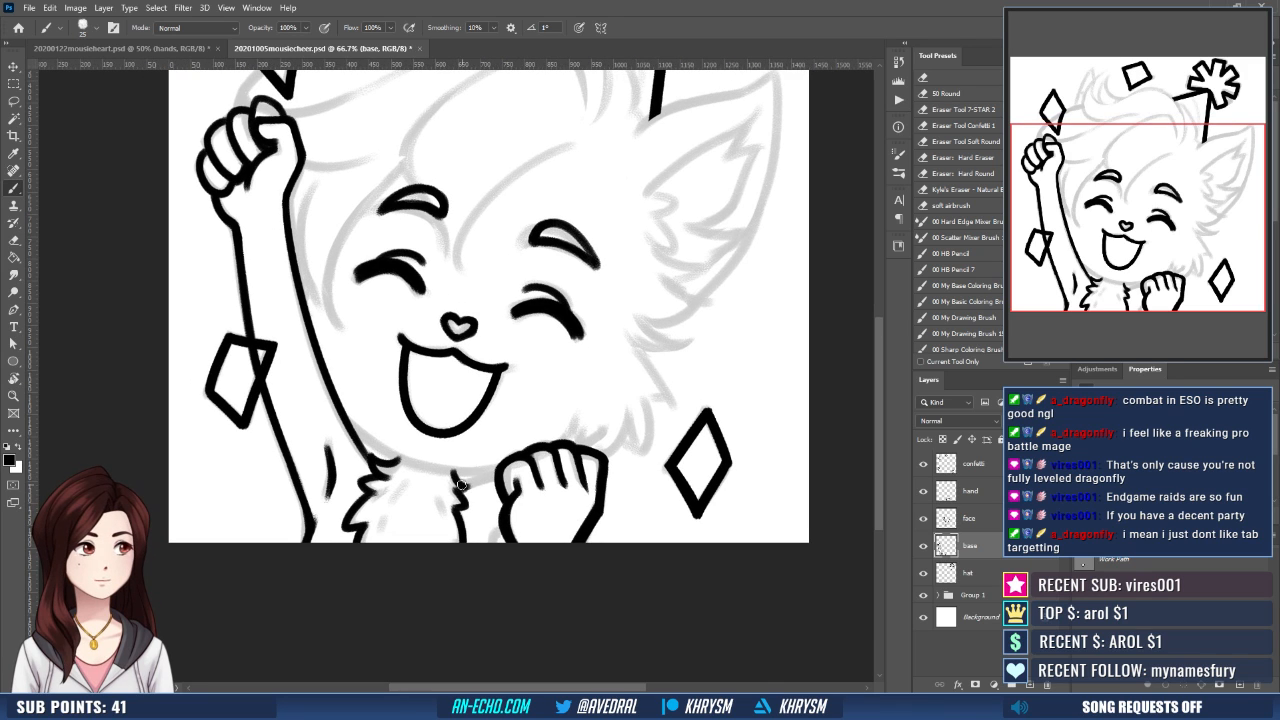
mouse_move(461, 487)
mouse_down()
mouse_move(498, 474)
mouse_move(484, 490)
mouse_up()
key(ctrl+z)
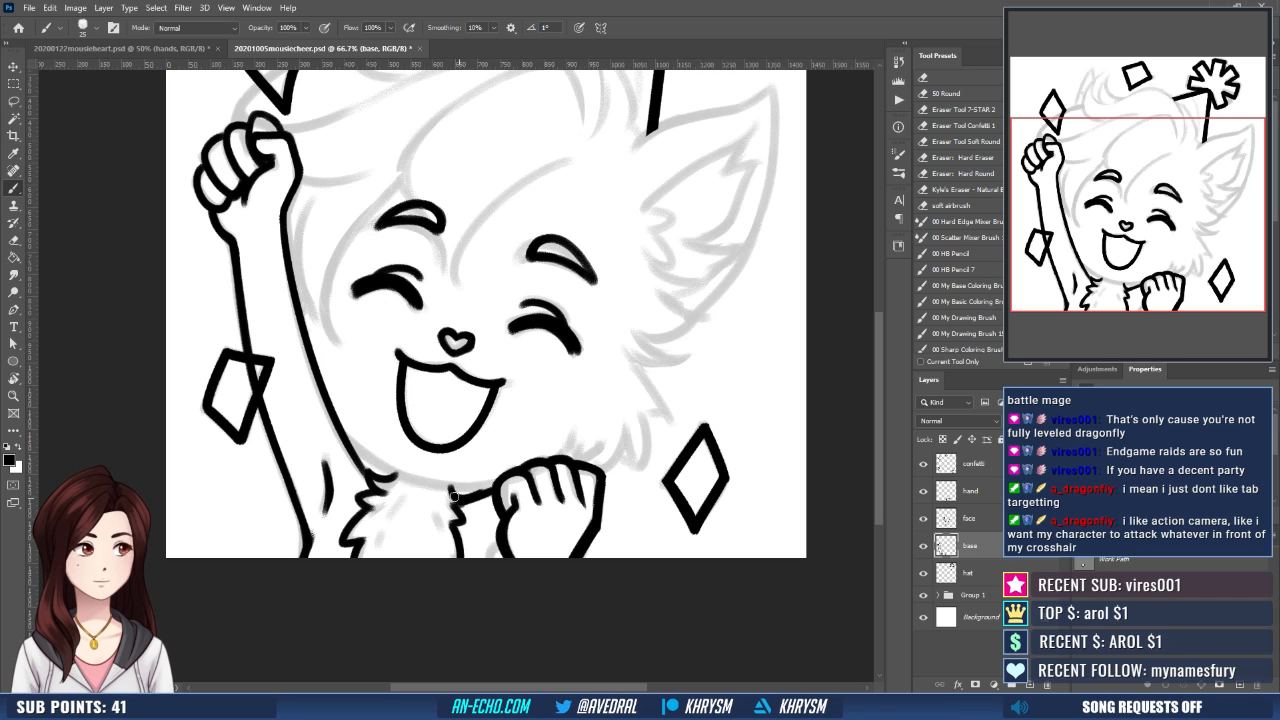
drag(453, 493, 492, 488)
key(ctrl+z)
key(ctrl+z)
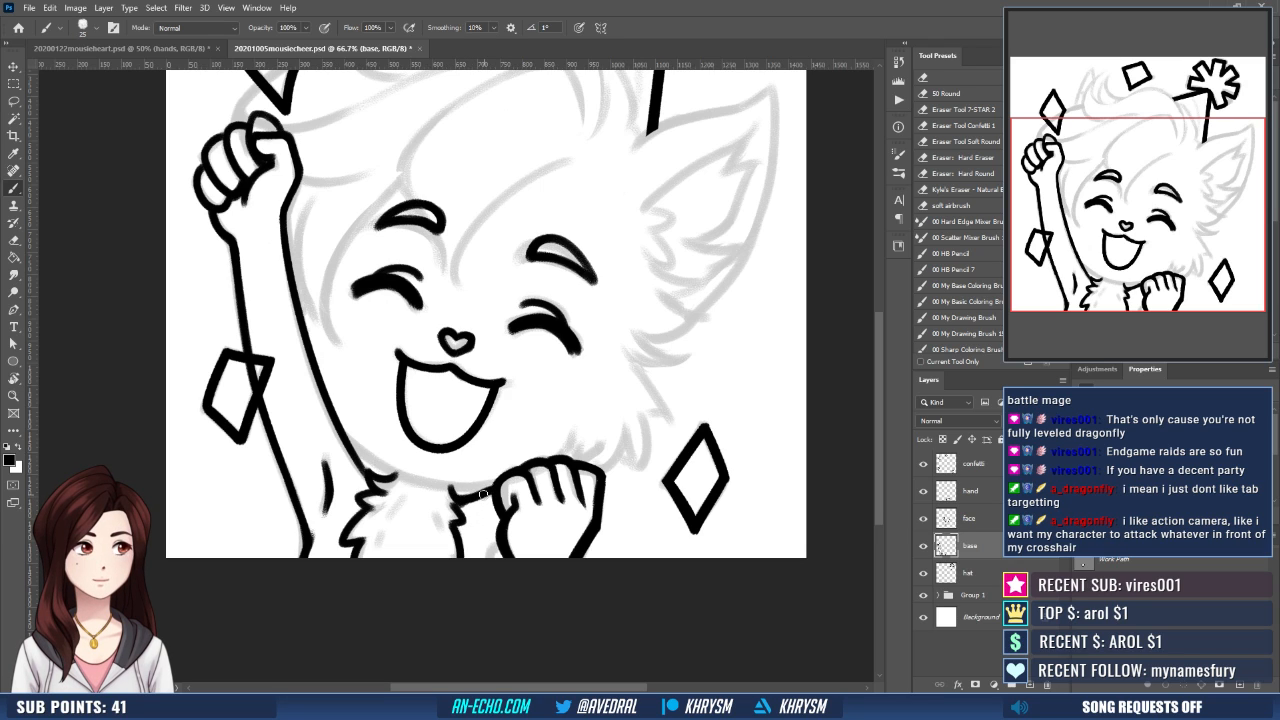
drag(557, 496, 557, 535)
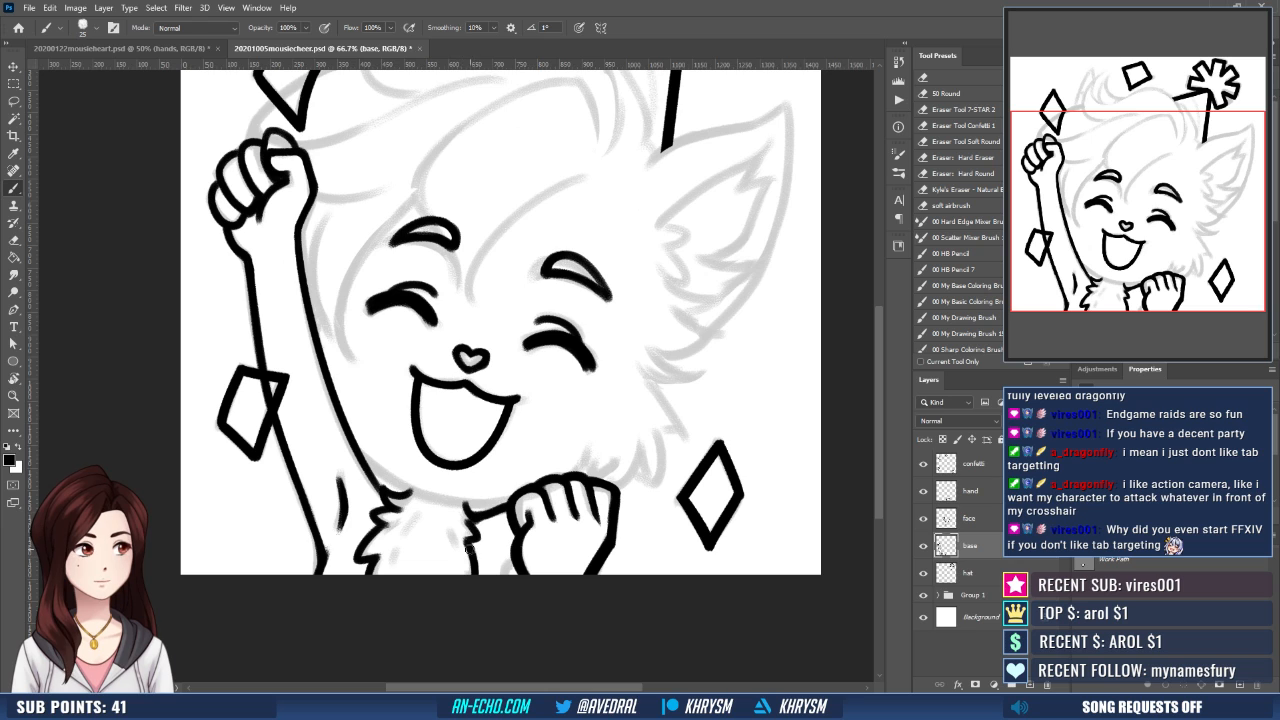
- Inspect the inked raised fist, arm and neck fur for rough spots in the line work
drag(390, 362, 417, 432)
drag(328, 318, 332, 295)
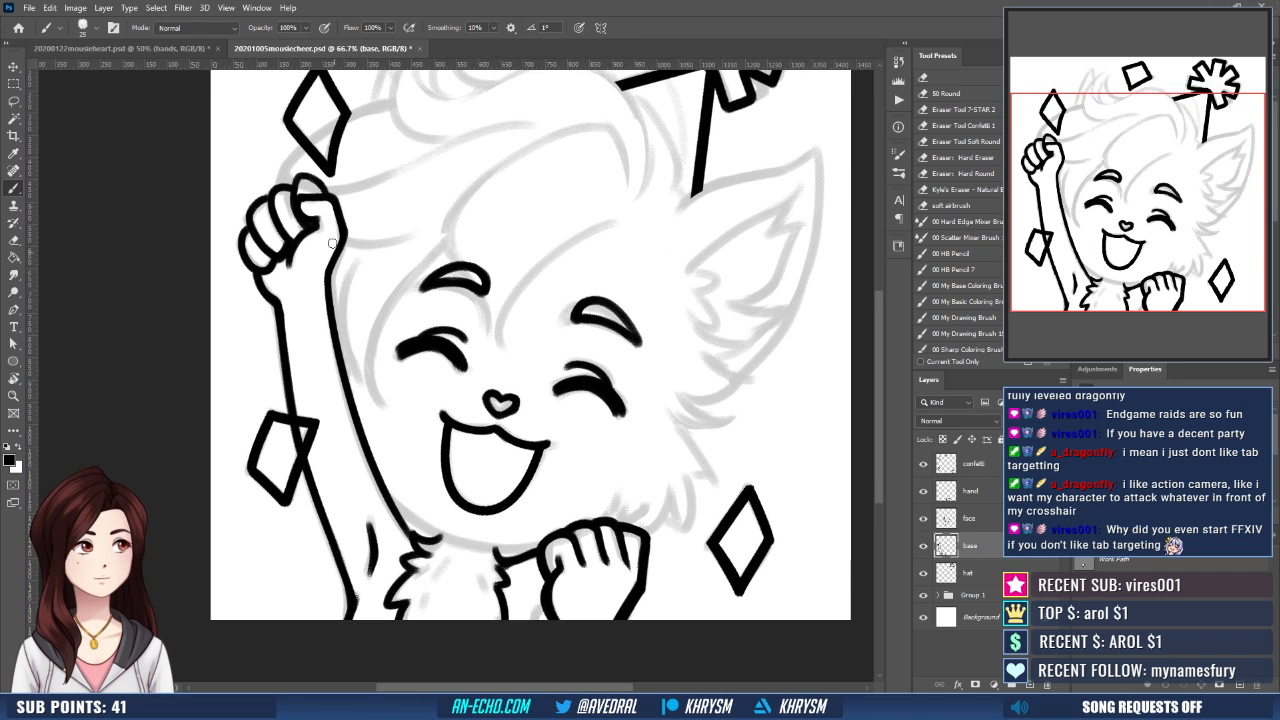
key(e)
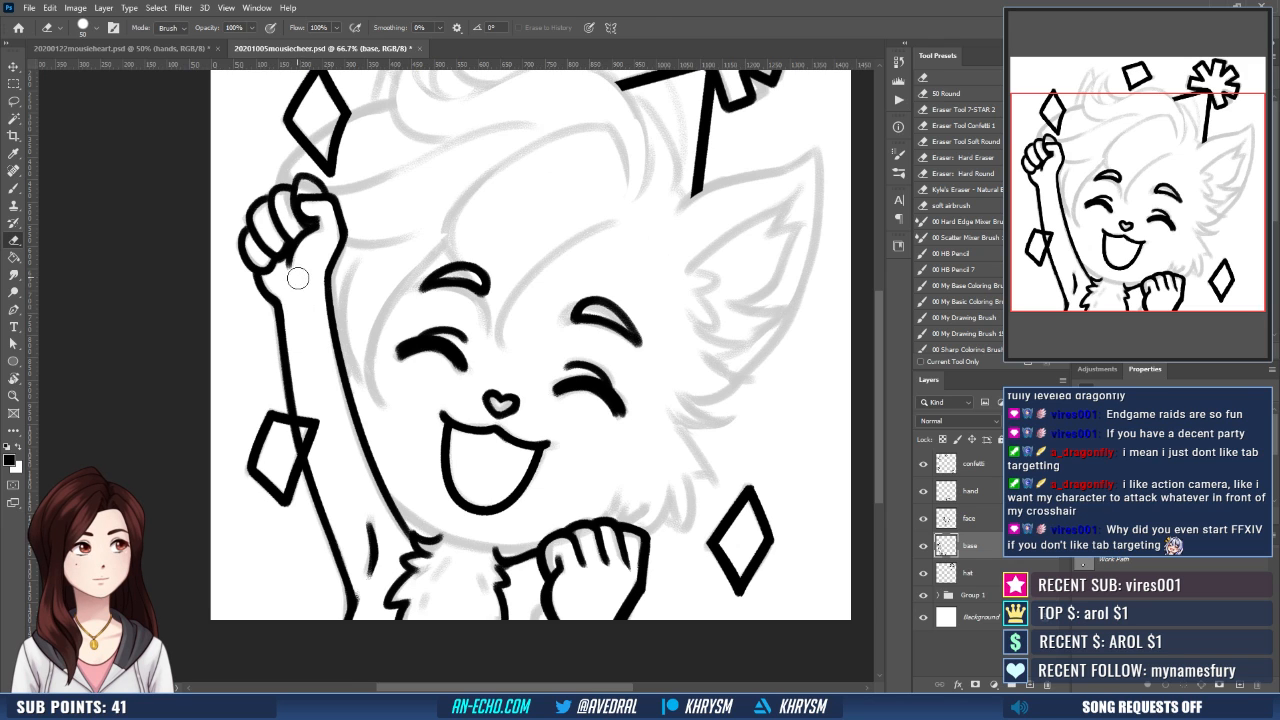
drag(298, 278, 302, 345)
drag(358, 305, 356, 350)
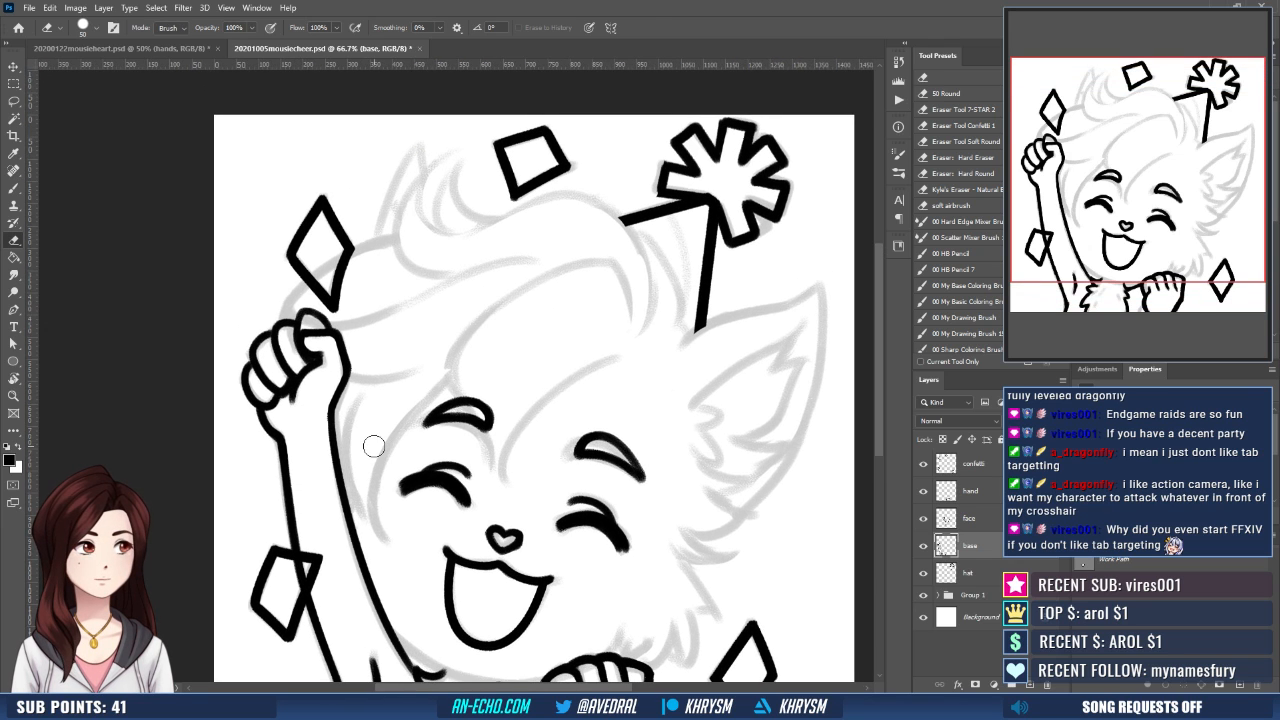
drag(503, 494, 489, 460)
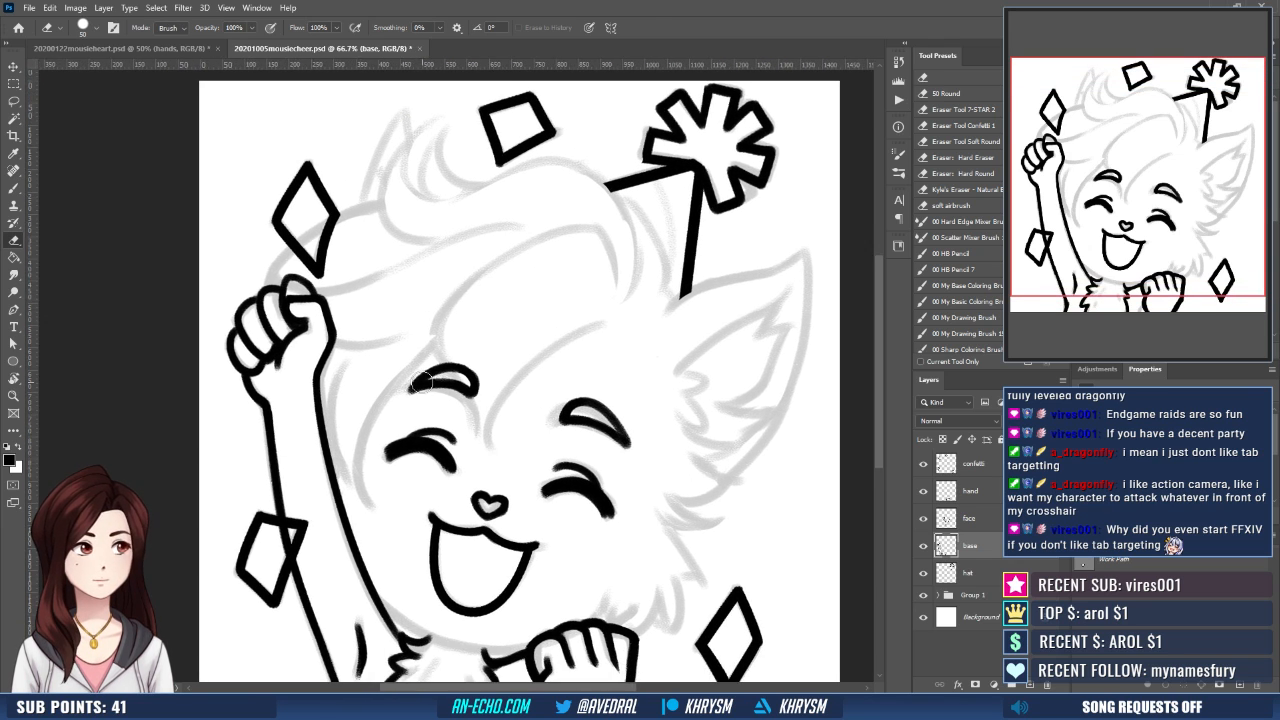
key(b)
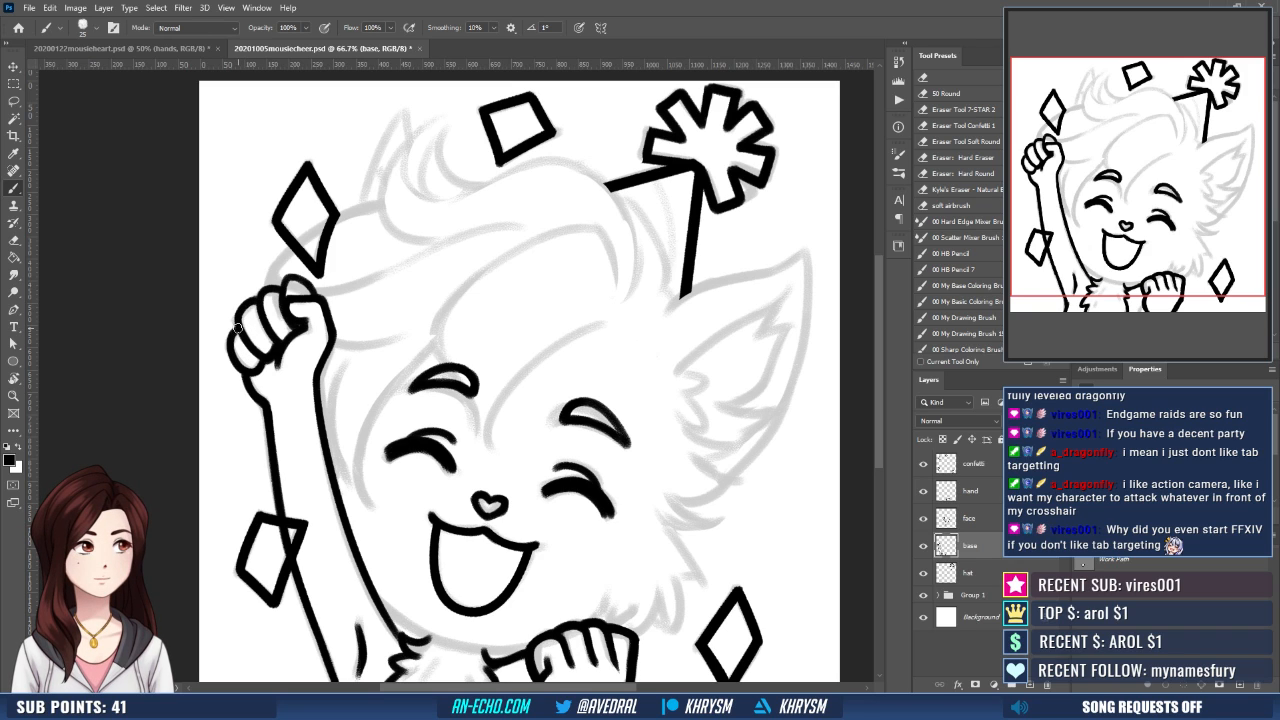
drag(287, 303, 271, 283)
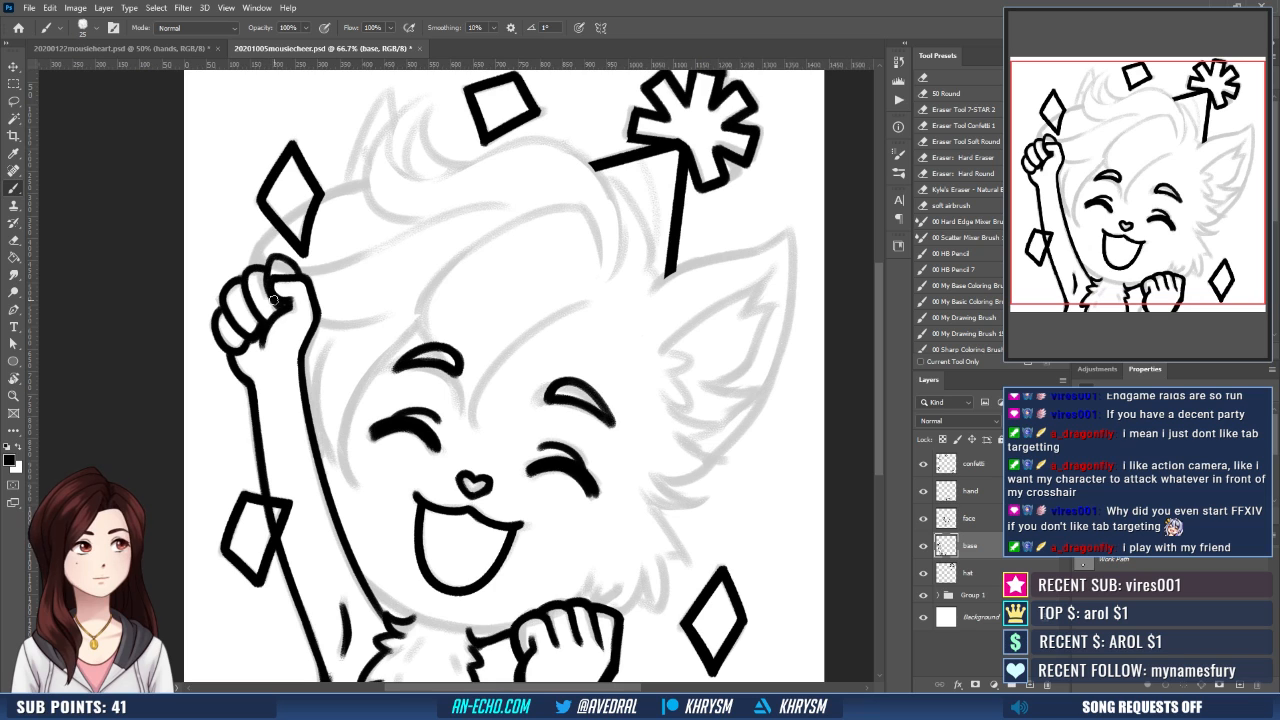
drag(687, 614, 670, 594)
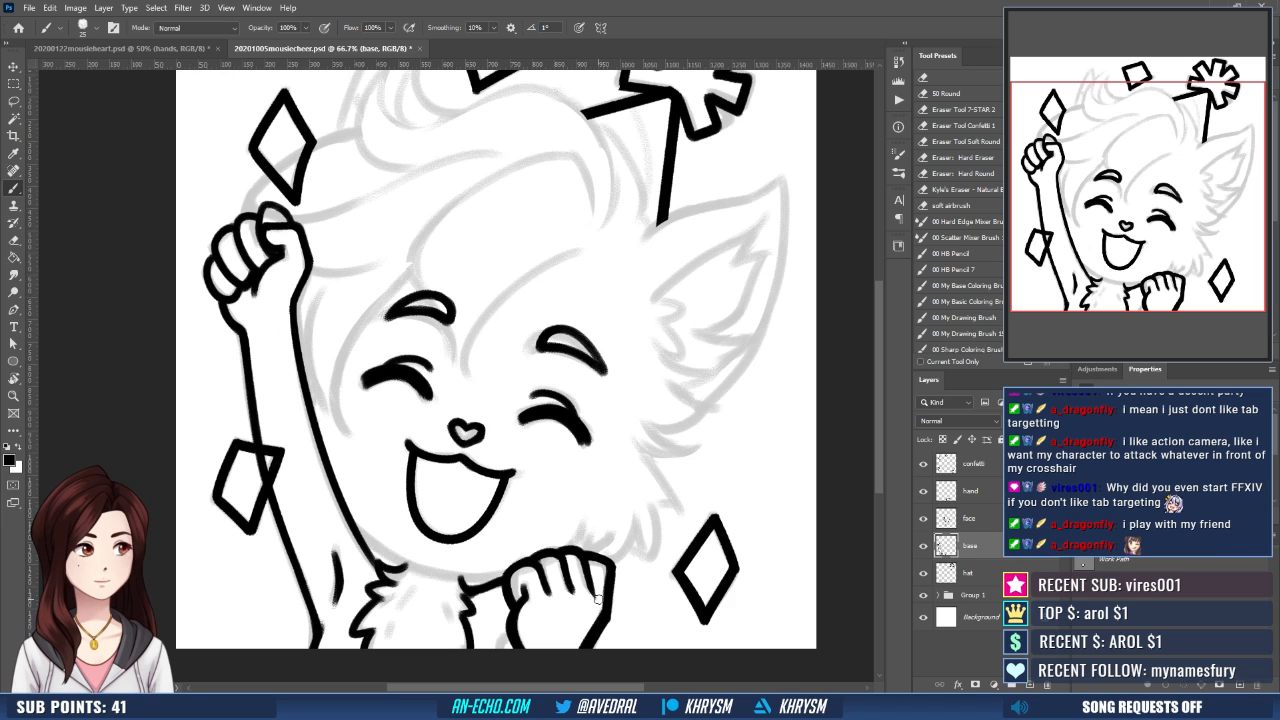
- Add a new empty layer above the base layer and make the base layer active again
key(ctrl+shift+n)
key(Return)
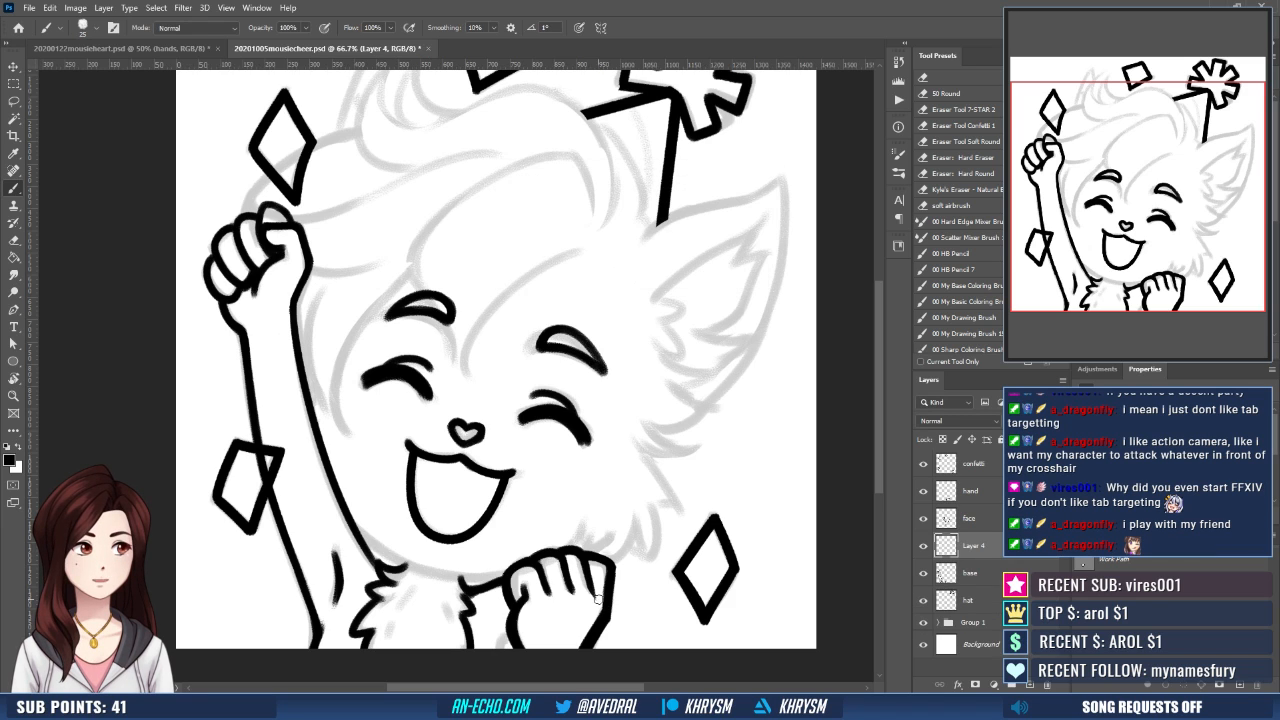
click(990, 574)
- Ink the curved hair strand from the forehead down between the eyebrows on the base layer, redoing the stroke until it sits well
drag(270, 191, 298, 291)
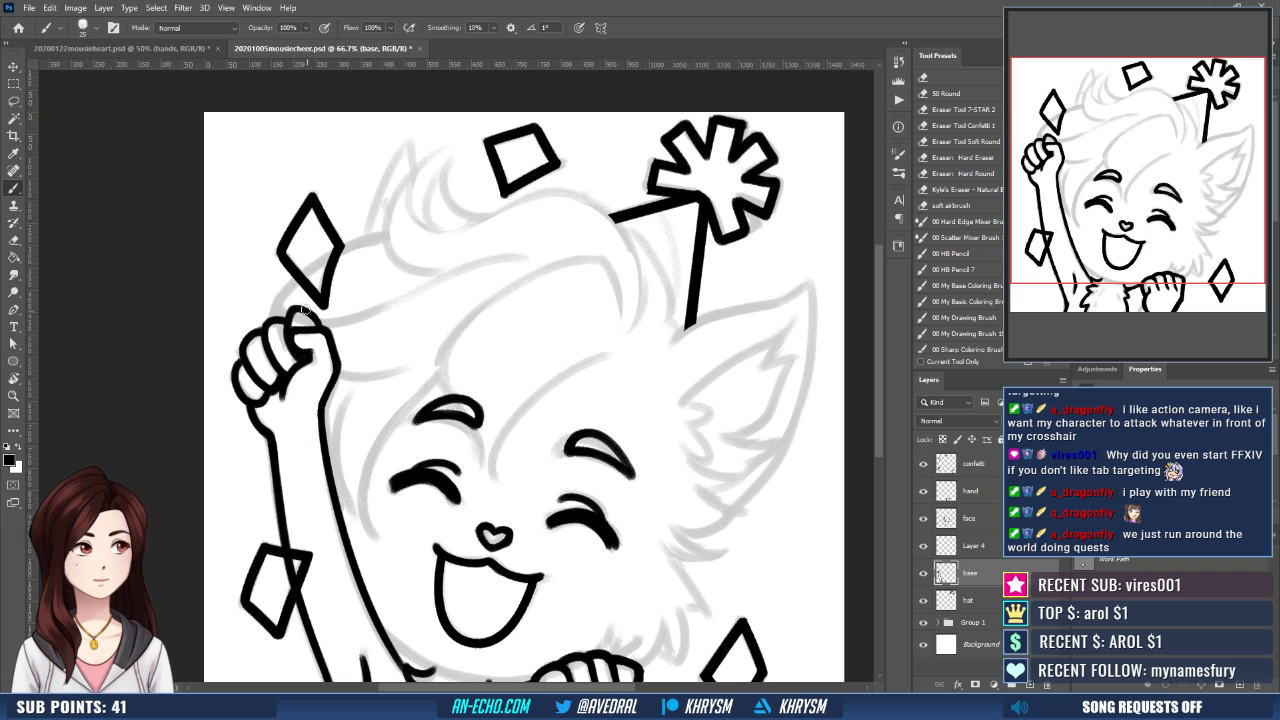
drag(477, 336, 440, 289)
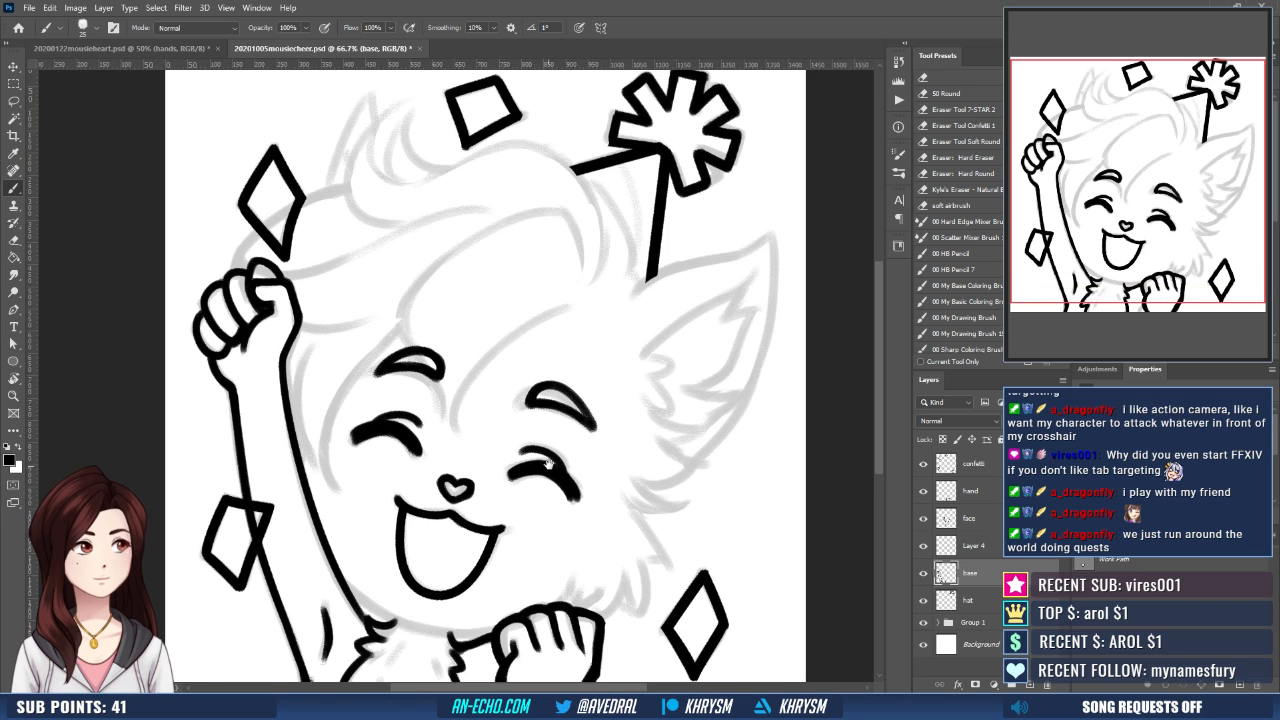
drag(548, 463, 552, 428)
drag(506, 470, 510, 514)
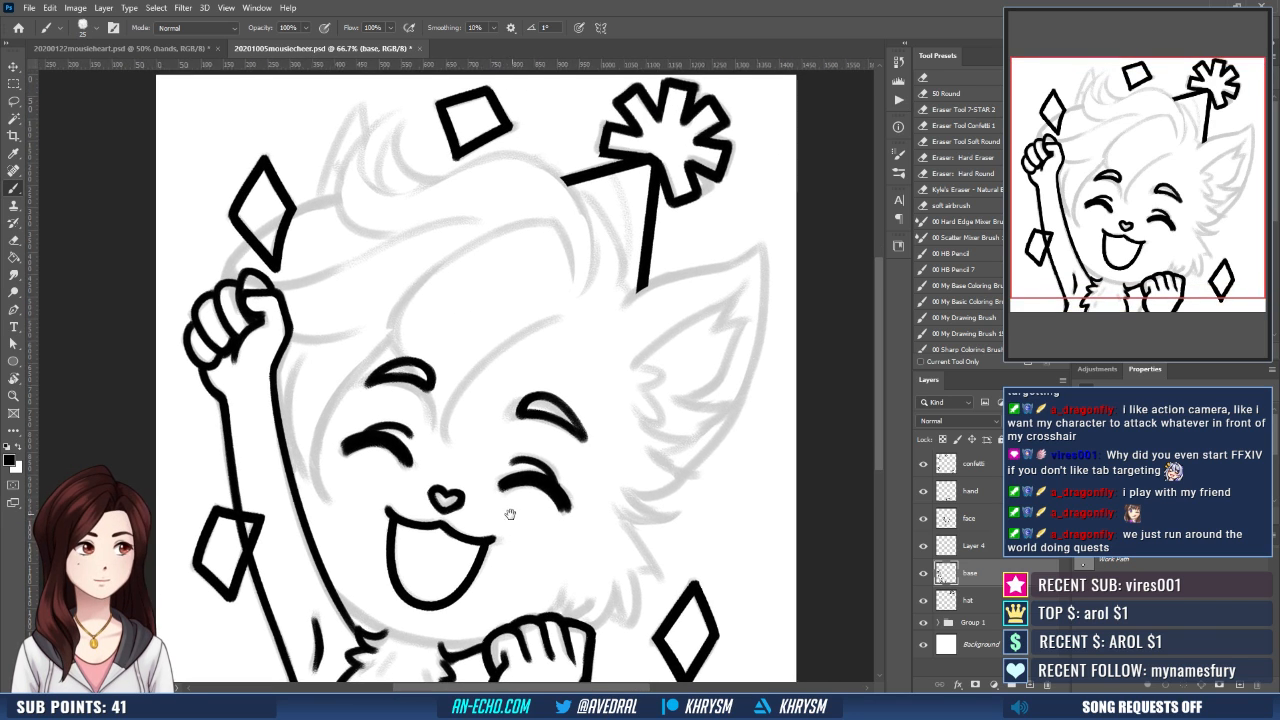
mouse_move(536, 357)
mouse_down()
mouse_move(468, 380)
mouse_move(440, 458)
mouse_up()
key(ctrl+z)
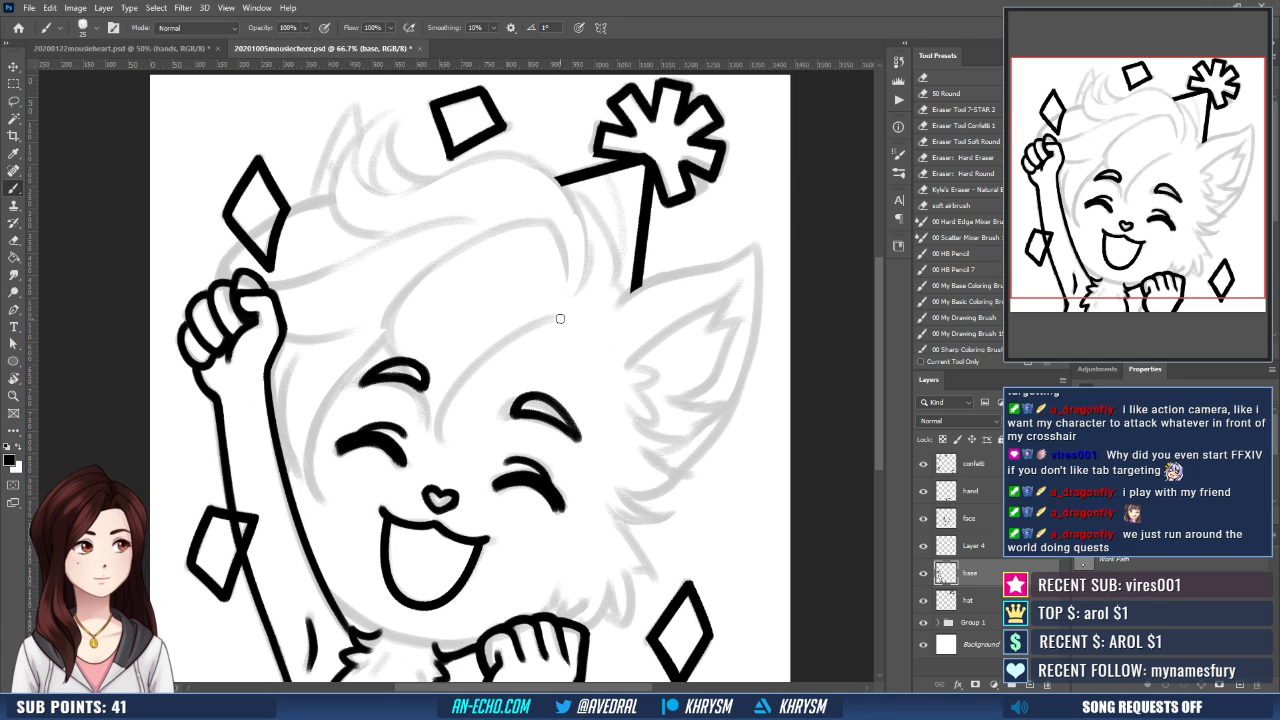
mouse_move(558, 318)
mouse_down()
mouse_move(456, 390)
mouse_move(439, 455)
mouse_up()
drag(541, 332, 538, 336)
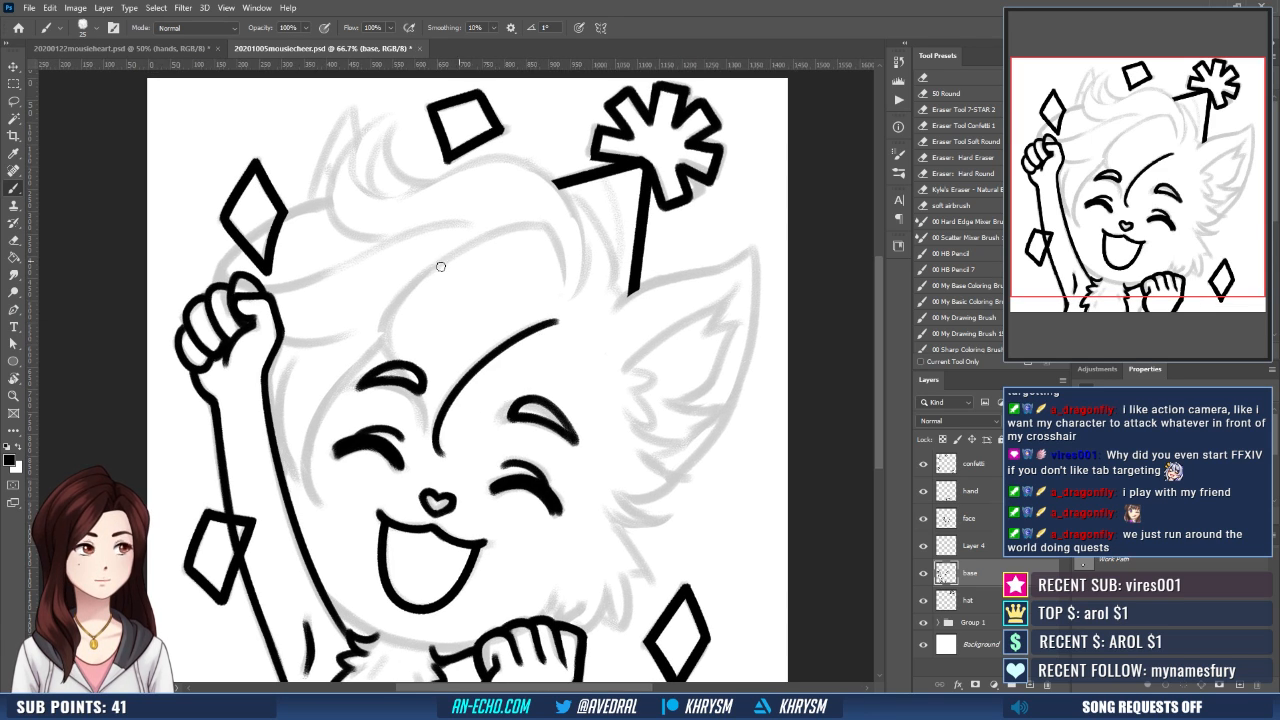
- Ink the large bang with its arched upper edge, its lower edge across the brow and its downturned end near the hat
mouse_move(383, 337)
mouse_down()
mouse_move(440, 258)
mouse_move(551, 222)
mouse_up()
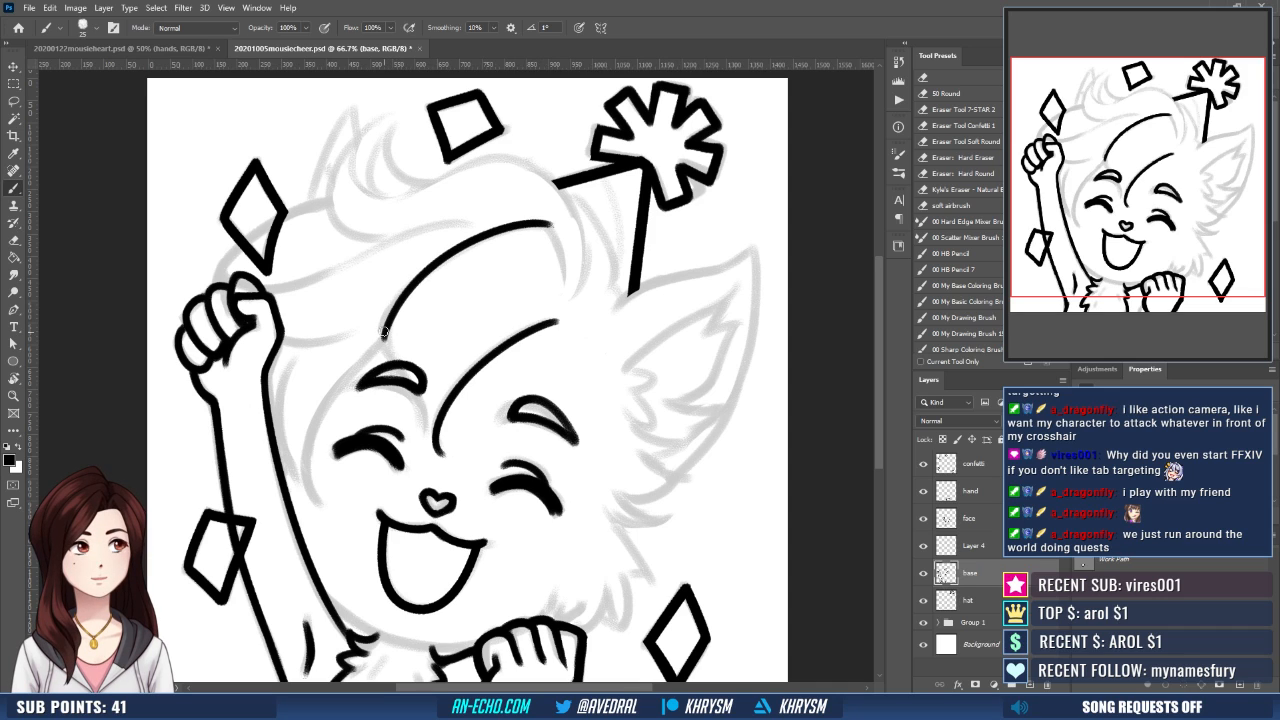
drag(384, 332, 430, 452)
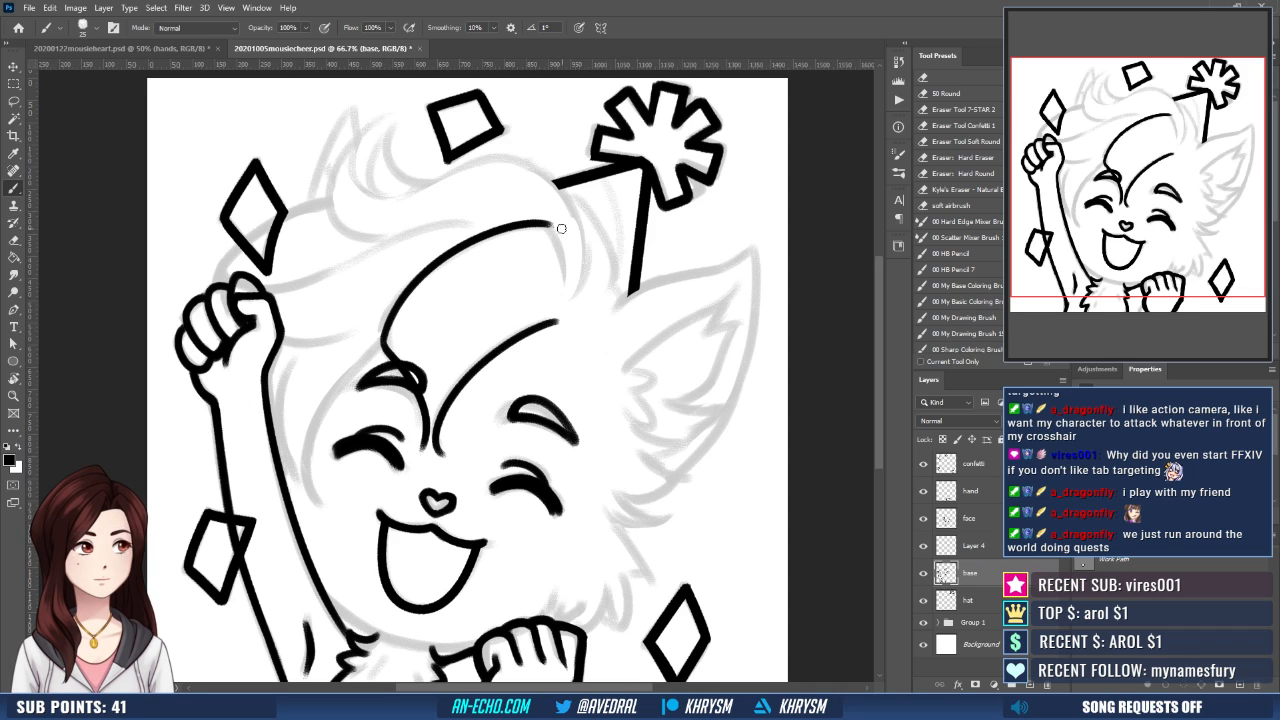
mouse_move(552, 224)
mouse_down()
mouse_move(566, 290)
mouse_move(612, 286)
mouse_up()
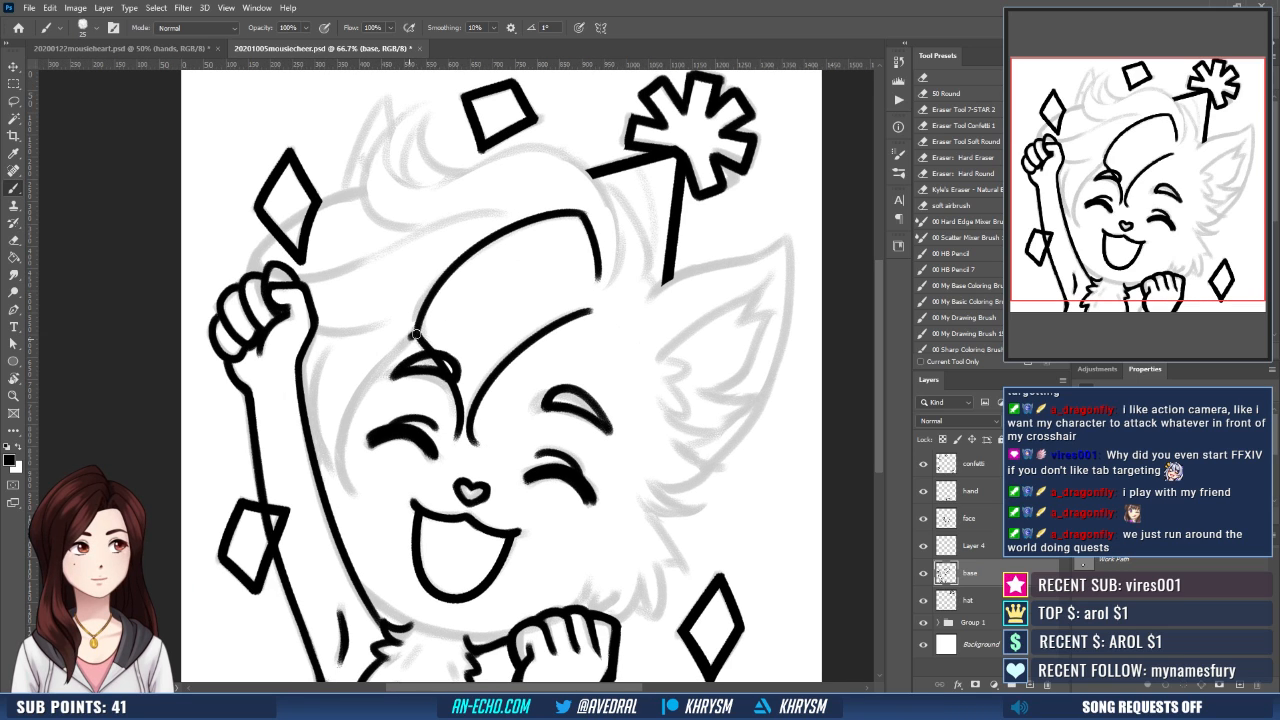
- Ink the hair edge curving from the bang's lower corner down around the cheek, redoing the stroke until it is smooth
drag(415, 334, 345, 494)
key(ctrl+z)
drag(415, 334, 337, 468)
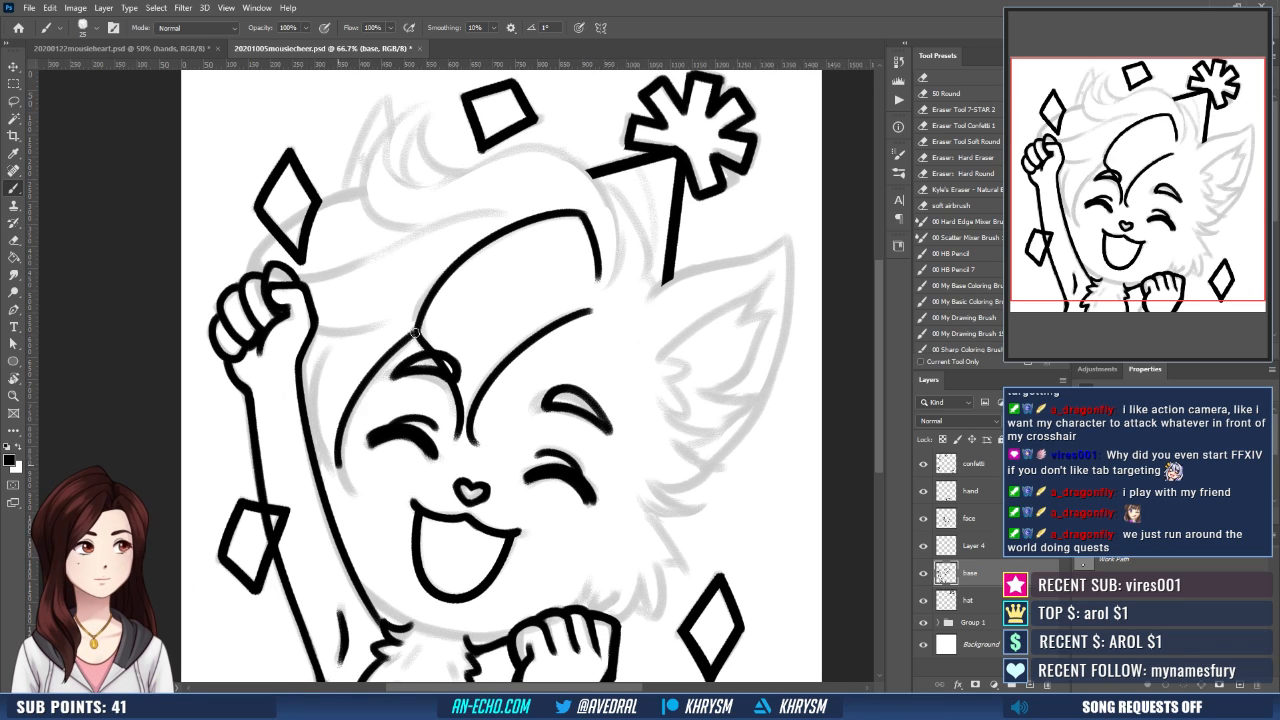
key(ctrl+z)
mouse_move(414, 332)
mouse_down()
mouse_move(340, 466)
mouse_move(350, 500)
mouse_up()
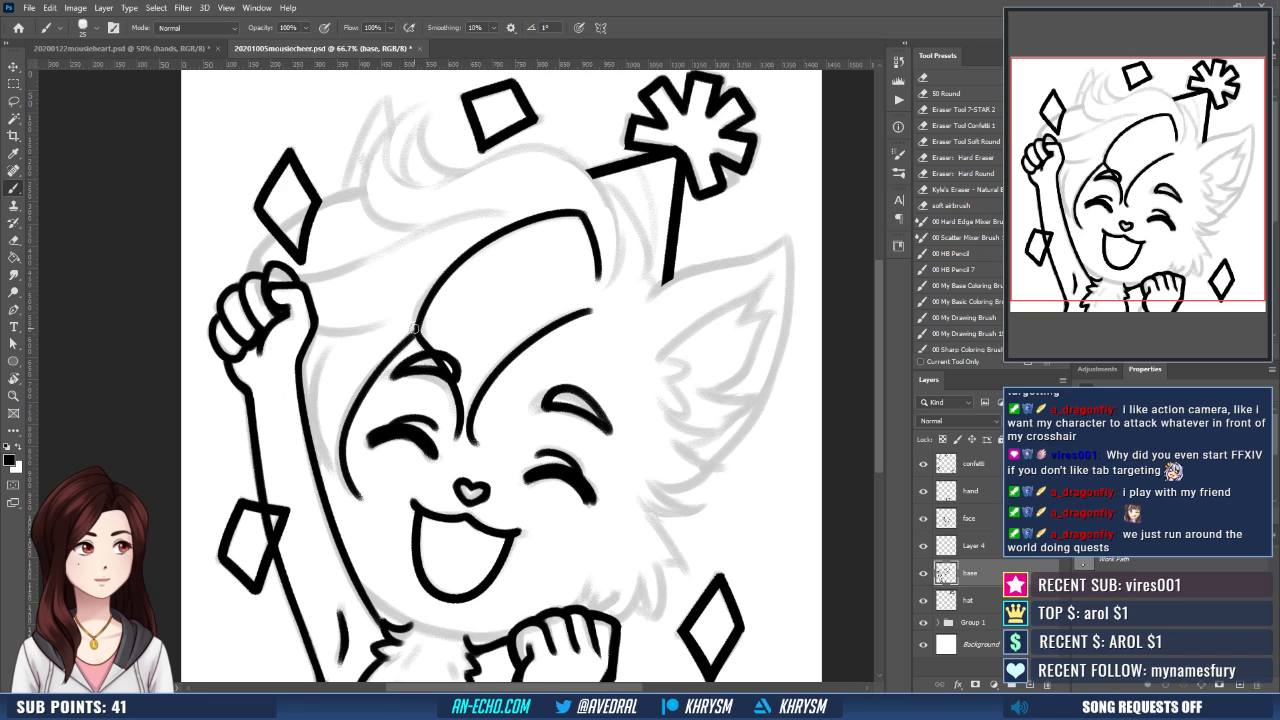
key(ctrl+z)
mouse_move(413, 333)
mouse_down()
mouse_move(342, 436)
mouse_move(352, 500)
mouse_up()
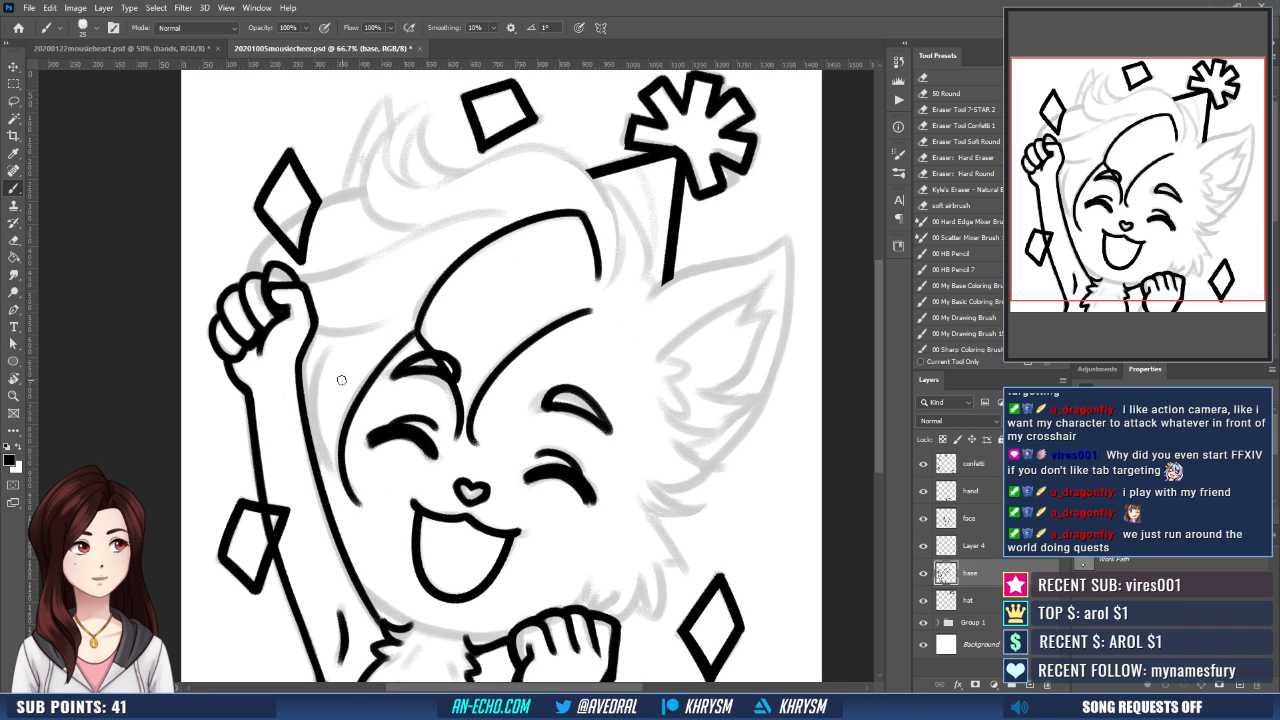
- Ink the outer edge of the side lock between the raised arm and the cheek, meeting the lock's tip
mouse_move(325, 361)
mouse_down()
mouse_move(311, 382)
mouse_move(348, 509)
mouse_up()
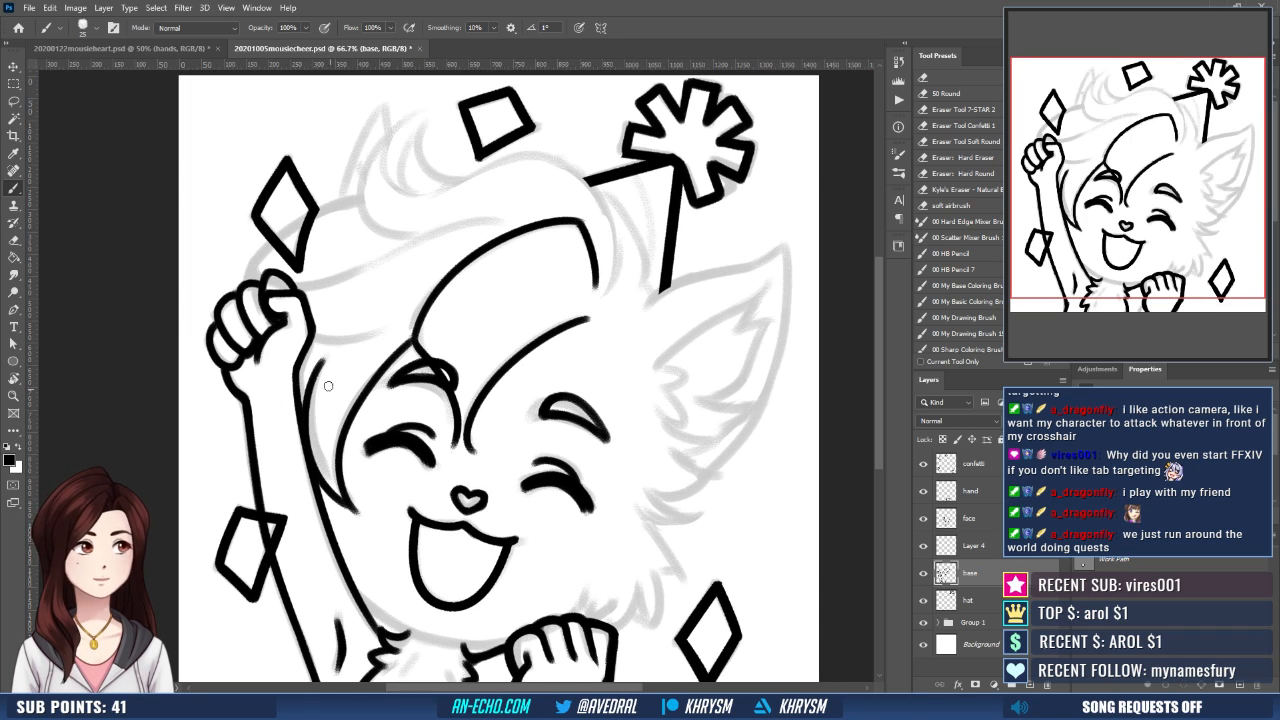
key(ctrl+z)
drag(321, 361, 347, 507)
key(ctrl+z)
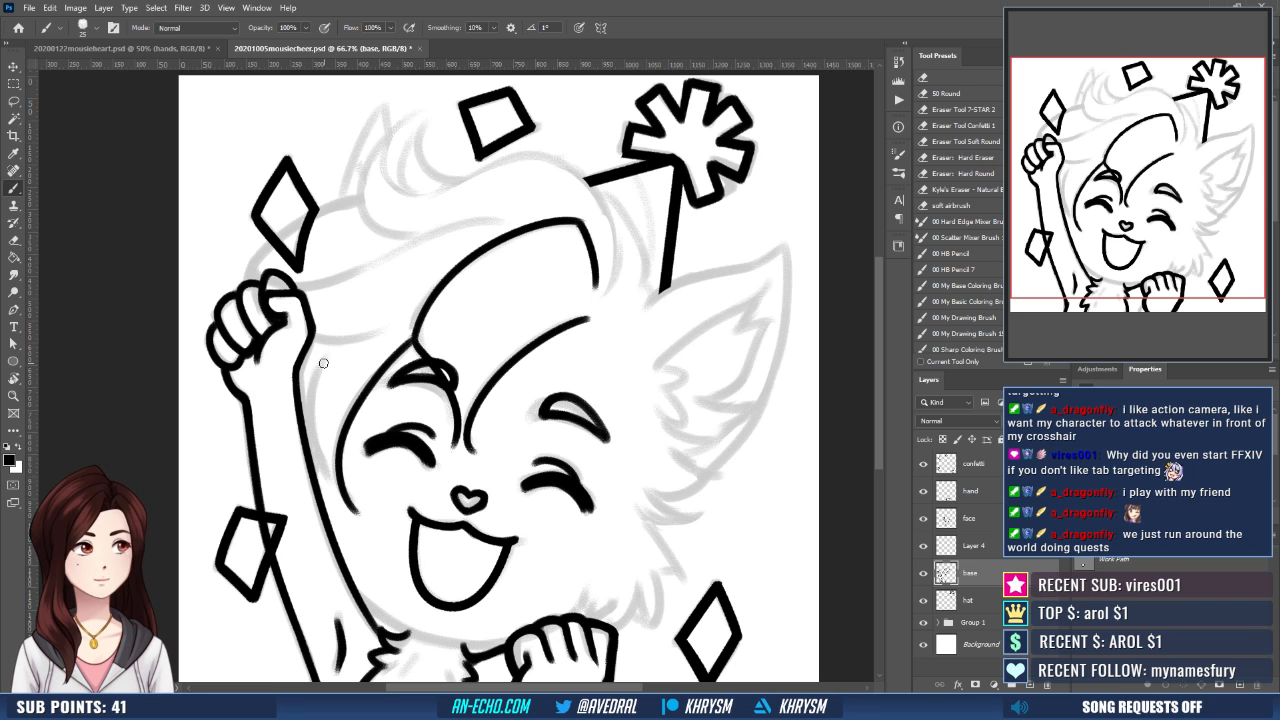
drag(322, 363, 338, 491)
- Rotate the canvas and ink the long sweeping hair line from the raised fist up toward the top of the bang
drag(486, 436, 494, 500)
key(r)
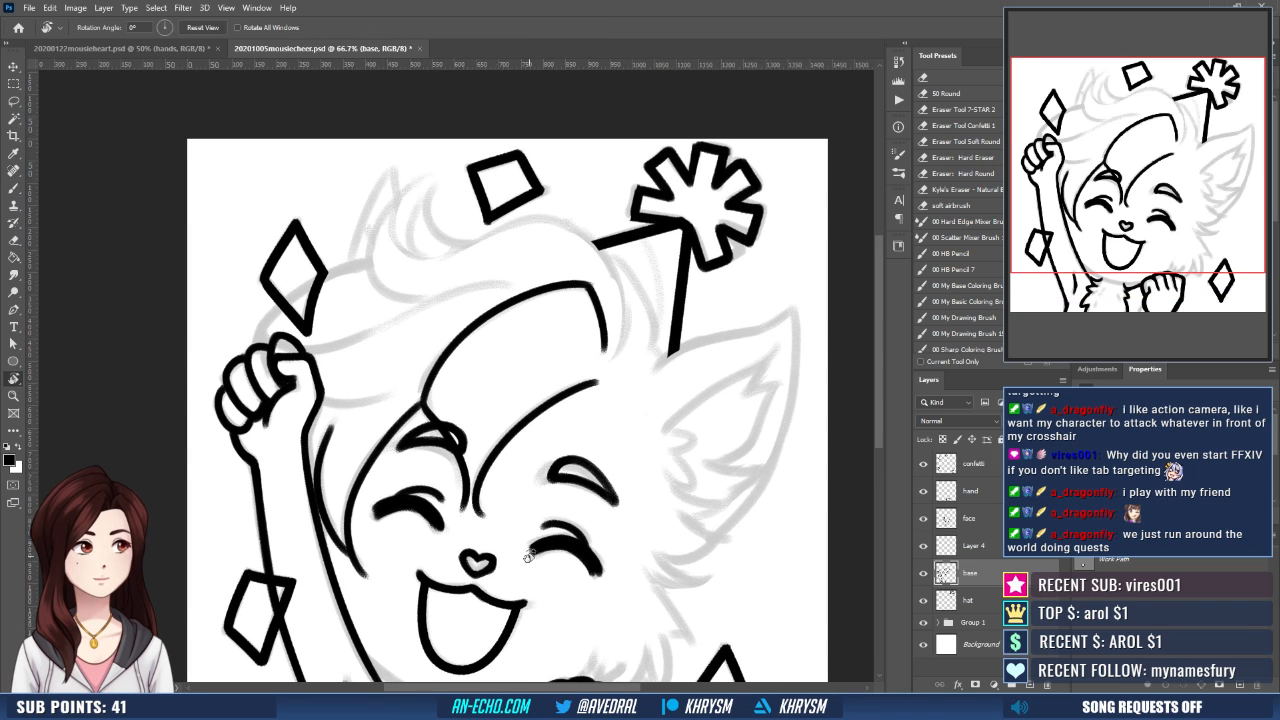
drag(529, 556, 575, 548)
key(b)
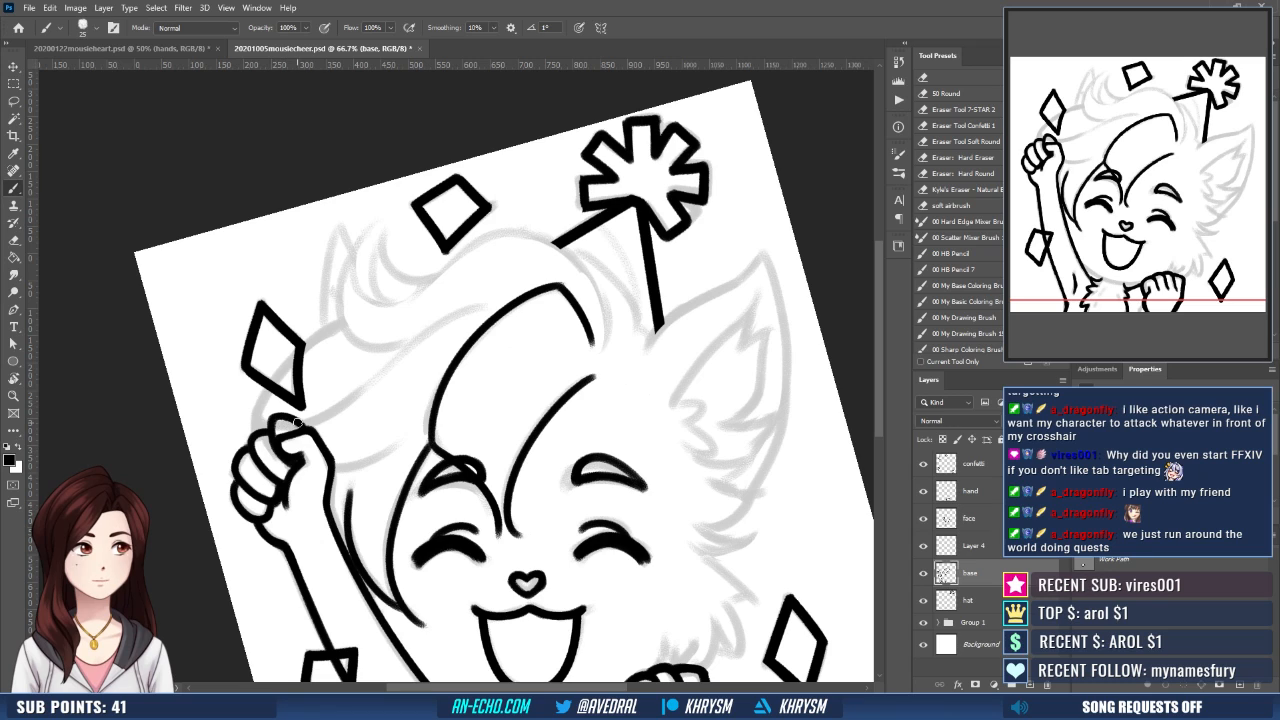
drag(297, 423, 488, 304)
key(ctrl+z)
drag(298, 424, 490, 302)
- Ink the short curved hair strand running from the raised wrist toward the bang, redoing it until it follows the sketch
drag(333, 467, 401, 431)
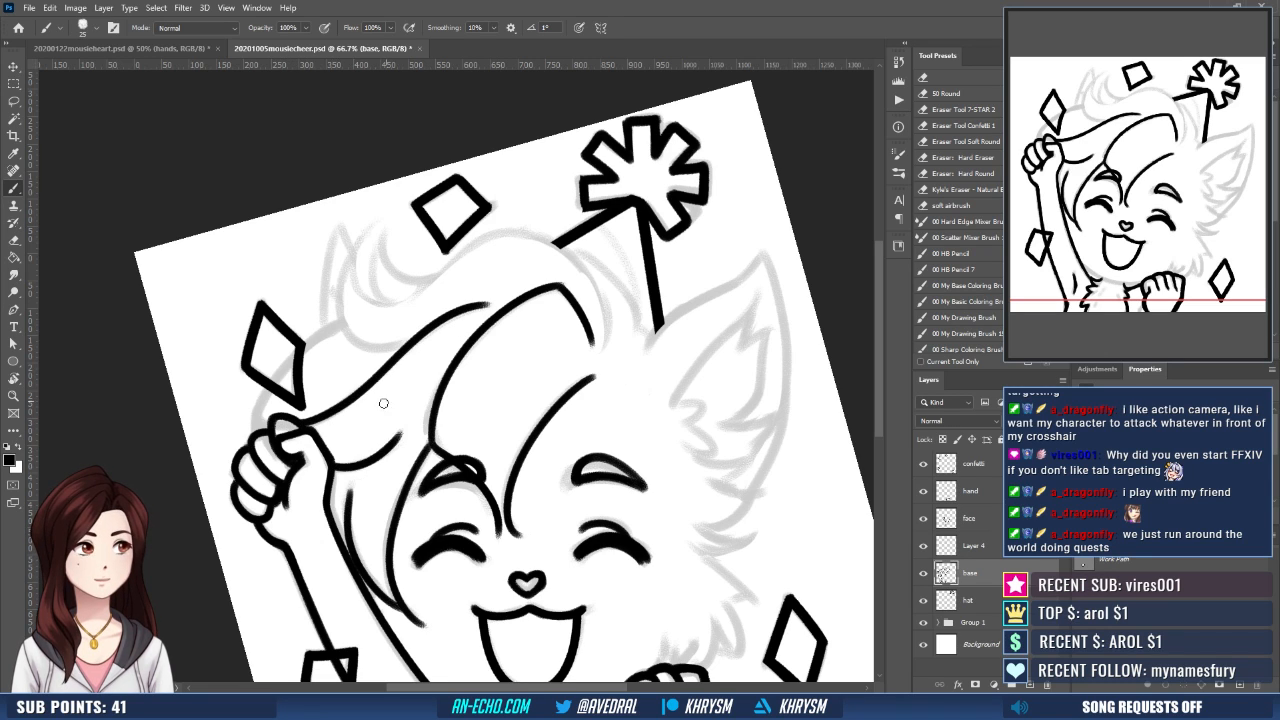
key(ctrl+z)
drag(333, 467, 402, 441)
key(ctrl+z)
drag(425, 461, 398, 419)
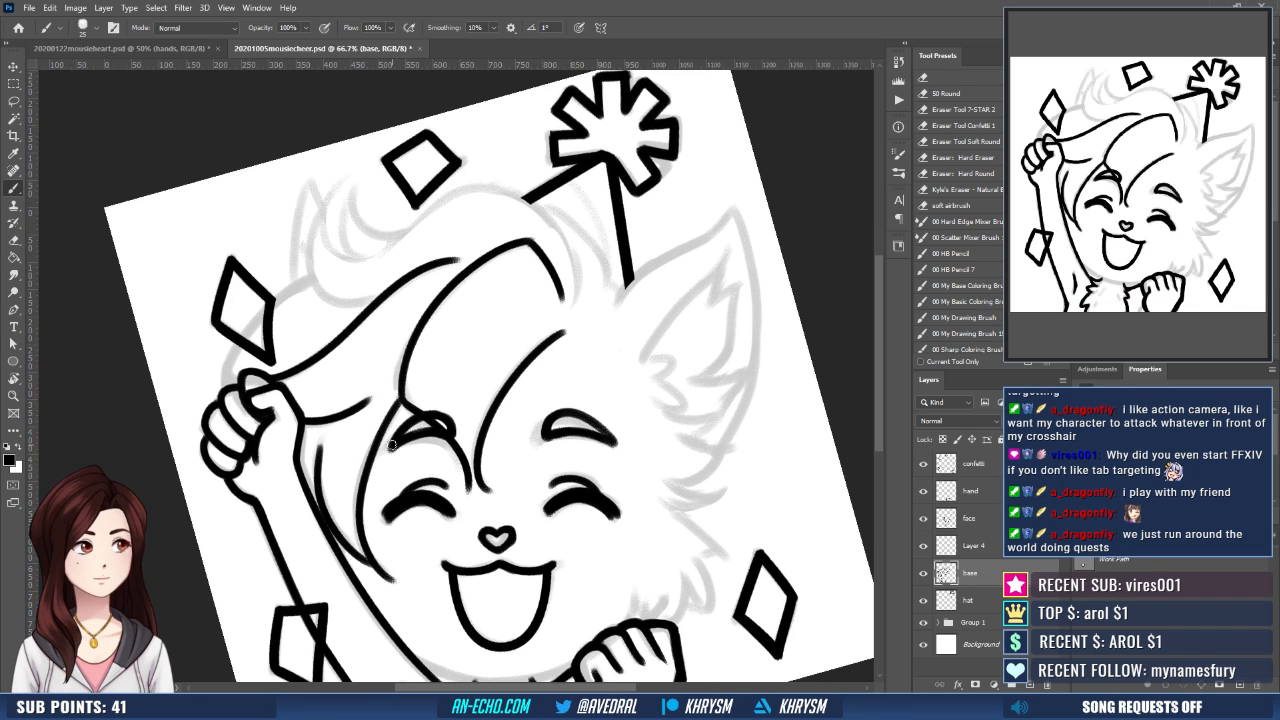
- Ink the inner curve of the hair curl on top of the head, redoing the stroke until it is smooth
scroll(440, 410, up, 5)
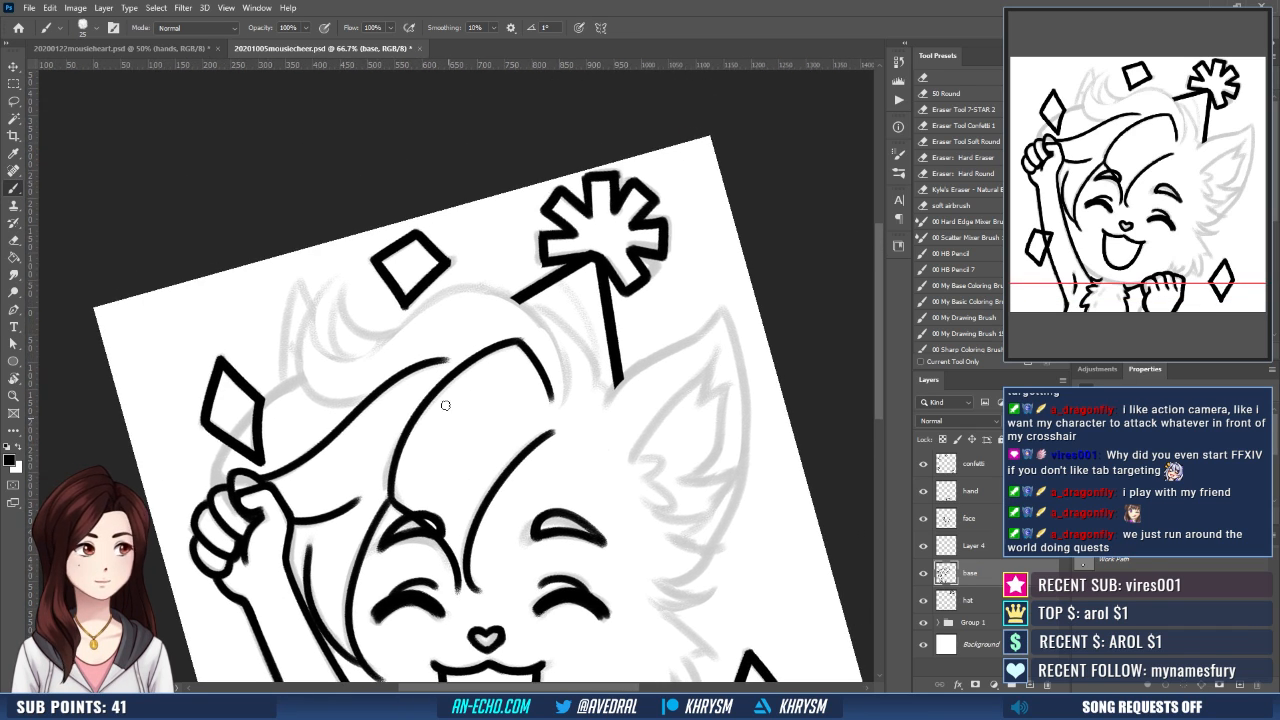
mouse_move(328, 288)
mouse_down()
mouse_move(310, 332)
mouse_move(392, 350)
mouse_up()
key(ctrl+z)
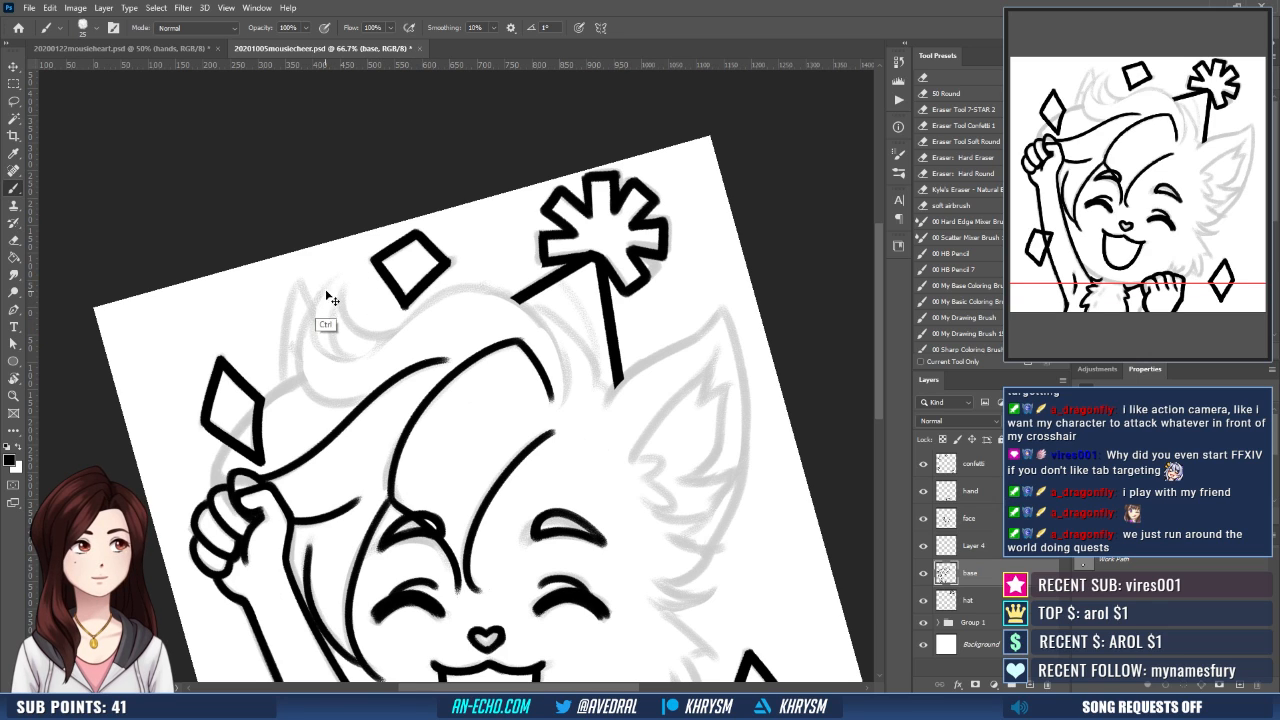
mouse_move(328, 289)
mouse_down()
mouse_move(310, 322)
mouse_move(378, 350)
mouse_up()
key(ctrl+z)
drag(326, 288, 383, 349)
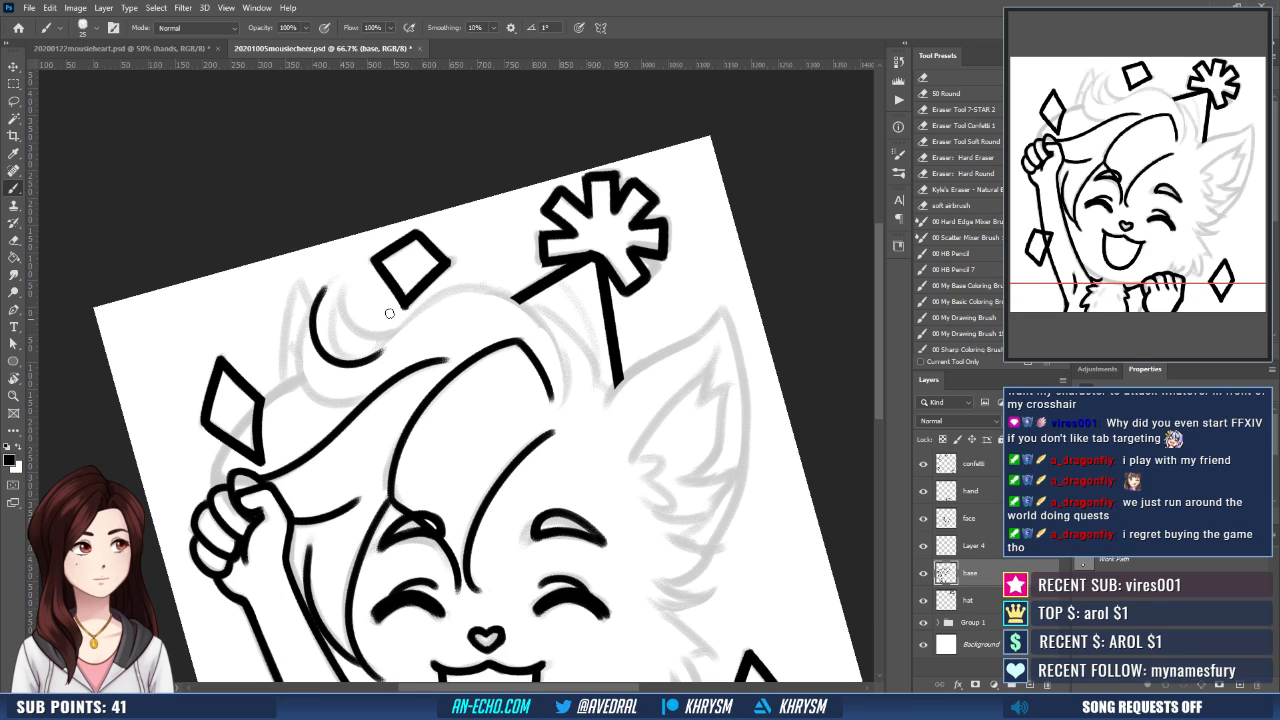
- Ink the curl's outer curve down to the long hair line, and the crown line from the curl to the hat
mouse_move(314, 309)
mouse_down()
mouse_move(297, 351)
mouse_move(382, 400)
mouse_up()
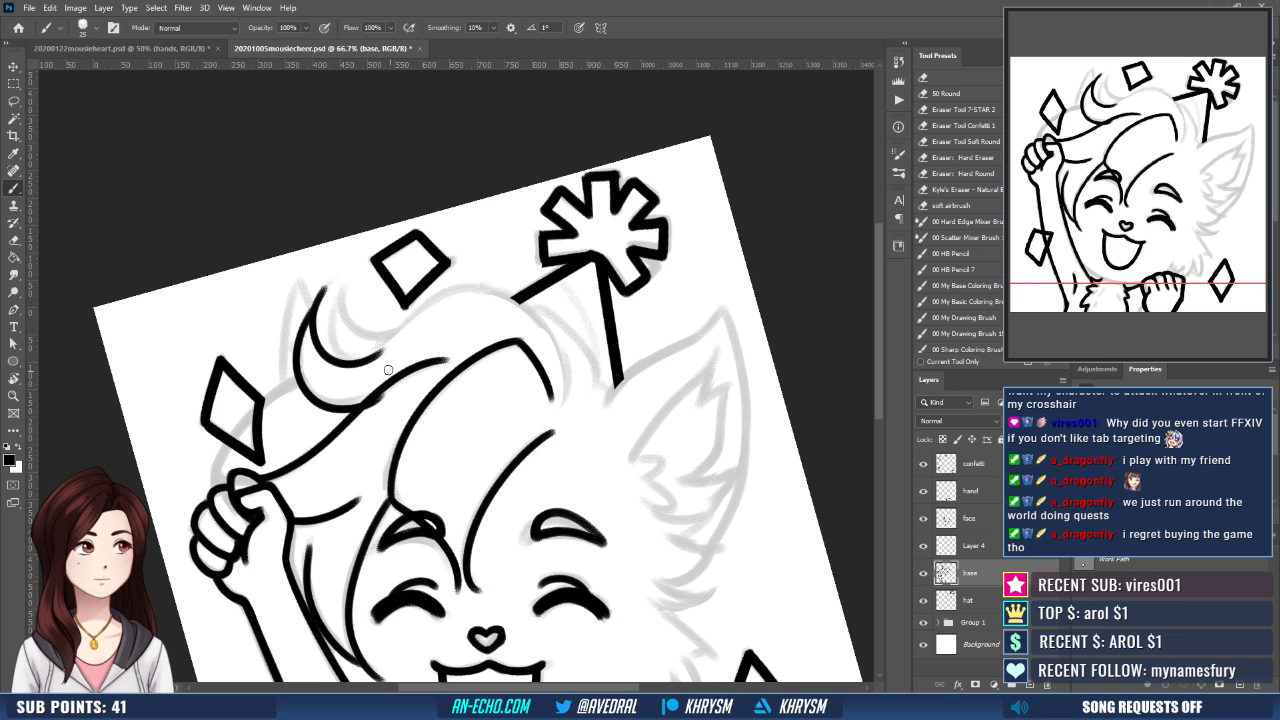
key(ctrl+z)
mouse_move(315, 309)
mouse_down()
mouse_move(304, 331)
mouse_move(368, 408)
mouse_up()
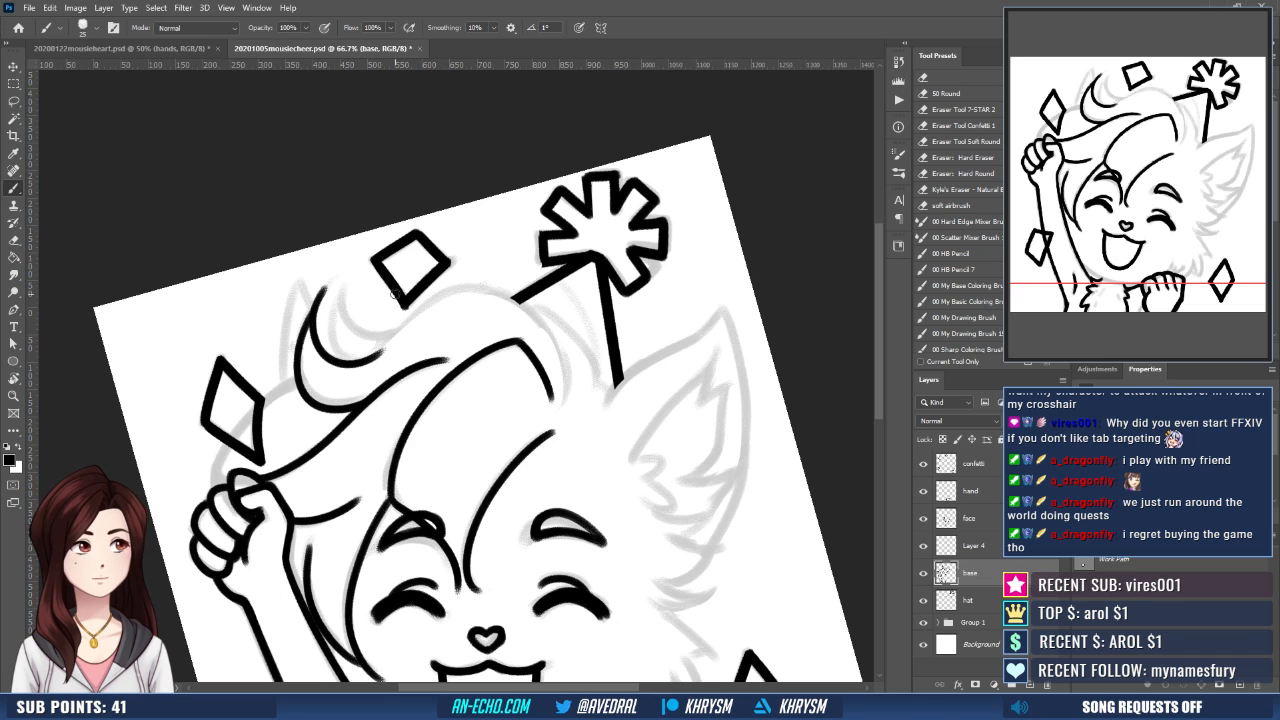
drag(484, 443, 476, 475)
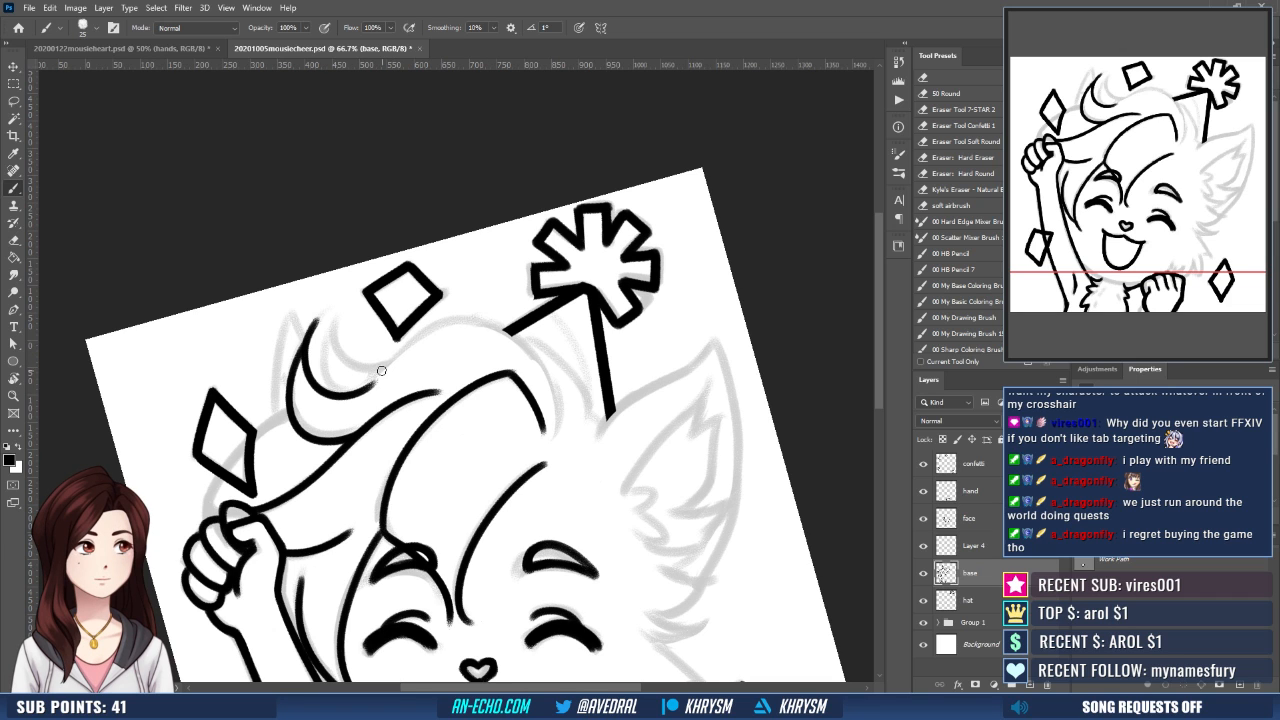
mouse_move(383, 370)
mouse_down()
mouse_move(456, 322)
mouse_move(503, 330)
mouse_up()
- Try to continue the crown line past the hat and down beside the bang with the canvas rotated
key(r)
mouse_move(629, 509)
mouse_down()
mouse_move(658, 399)
mouse_move(620, 257)
mouse_up()
drag(620, 257, 644, 340)
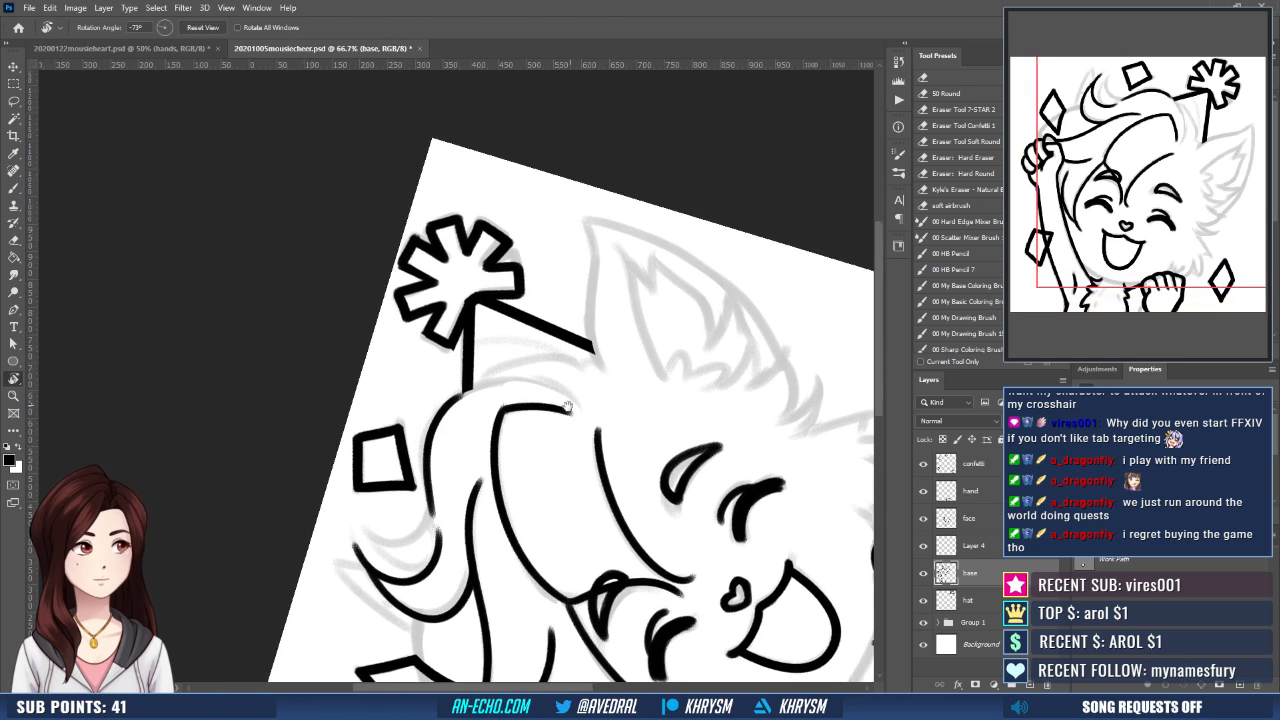
key(b)
mouse_move(427, 448)
mouse_down()
mouse_move(434, 430)
mouse_move(563, 397)
mouse_up()
key(ctrl+z)
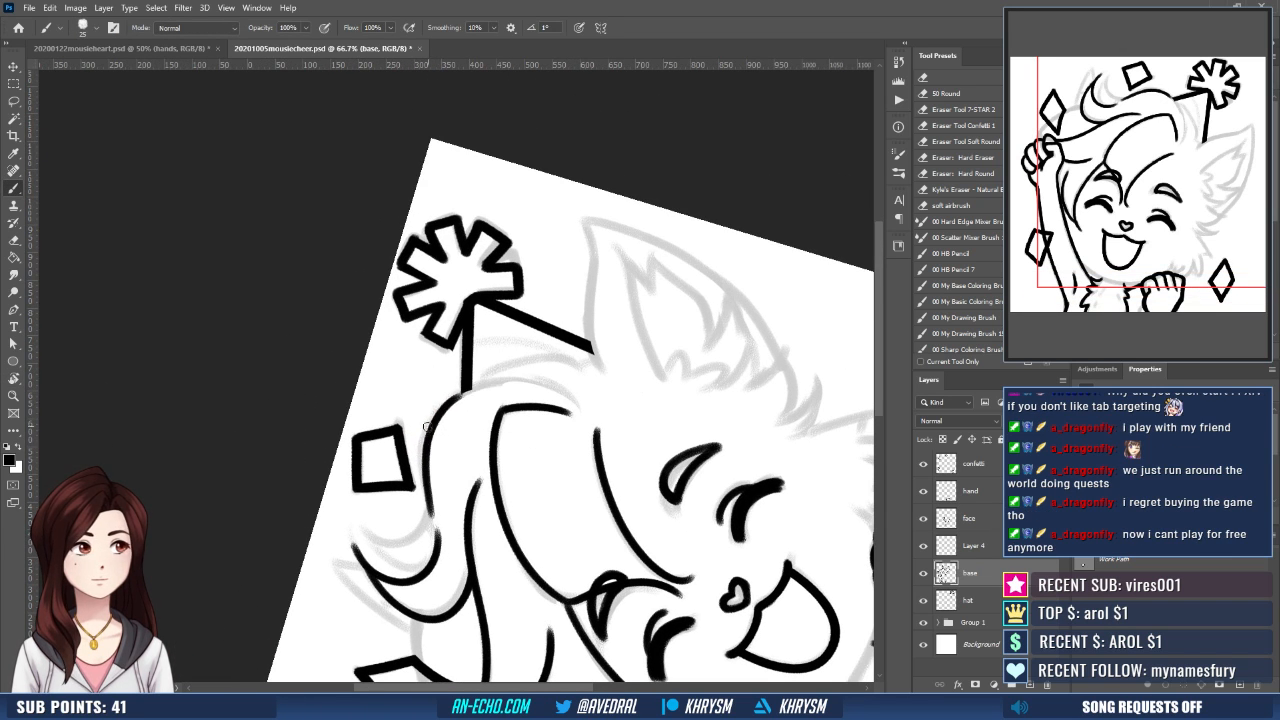
drag(428, 430, 573, 401)
key(ctrl+z)
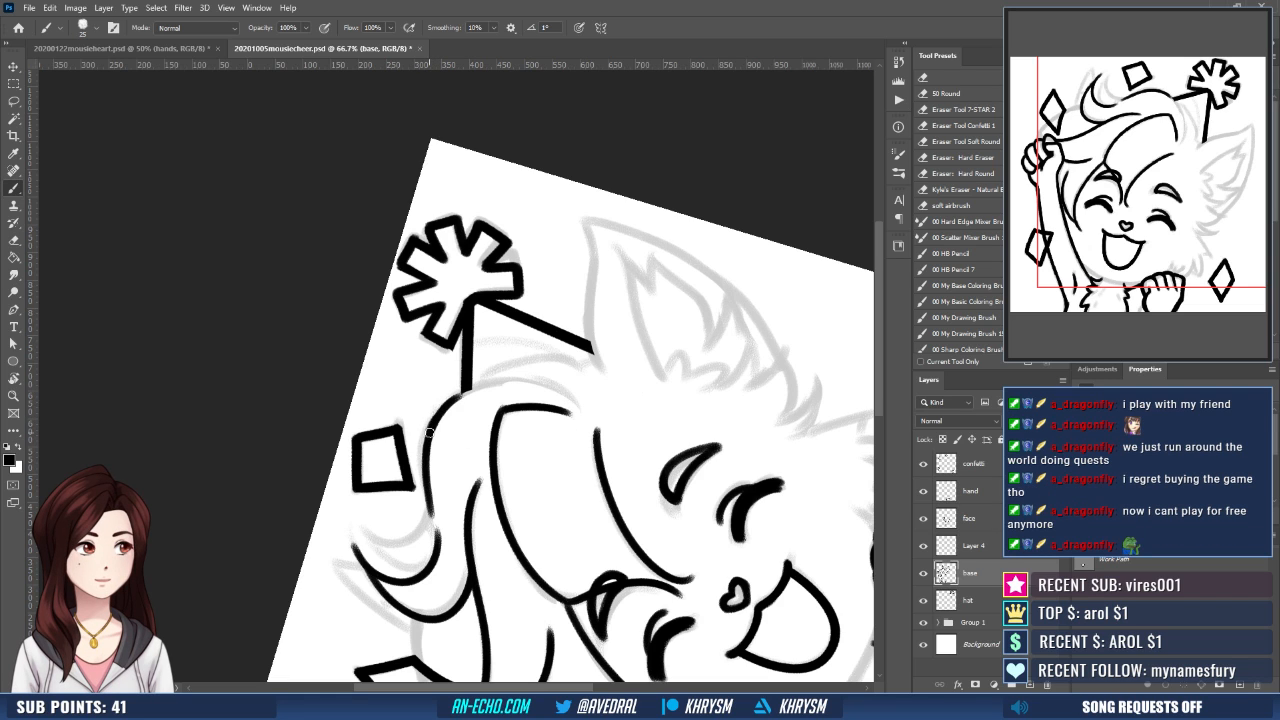
drag(429, 429, 563, 392)
key(ctrl+z)
mouse_move(428, 429)
mouse_down()
mouse_move(463, 394)
mouse_move(570, 400)
mouse_move(556, 384)
mouse_up()
key(Escape)
key(ctrl+z)
- Ink the crown line's continuation past the hat corner and down beside the bang's end, redoing it until it flows
mouse_move(427, 322)
mouse_down()
mouse_move(460, 345)
mouse_move(477, 412)
mouse_up()
key(ctrl+z)
key(ctrl+z)
mouse_move(424, 323)
mouse_down()
mouse_move(478, 380)
mouse_move(445, 335)
mouse_move(478, 435)
mouse_up()
key(ctrl+z)
drag(436, 324, 456, 453)
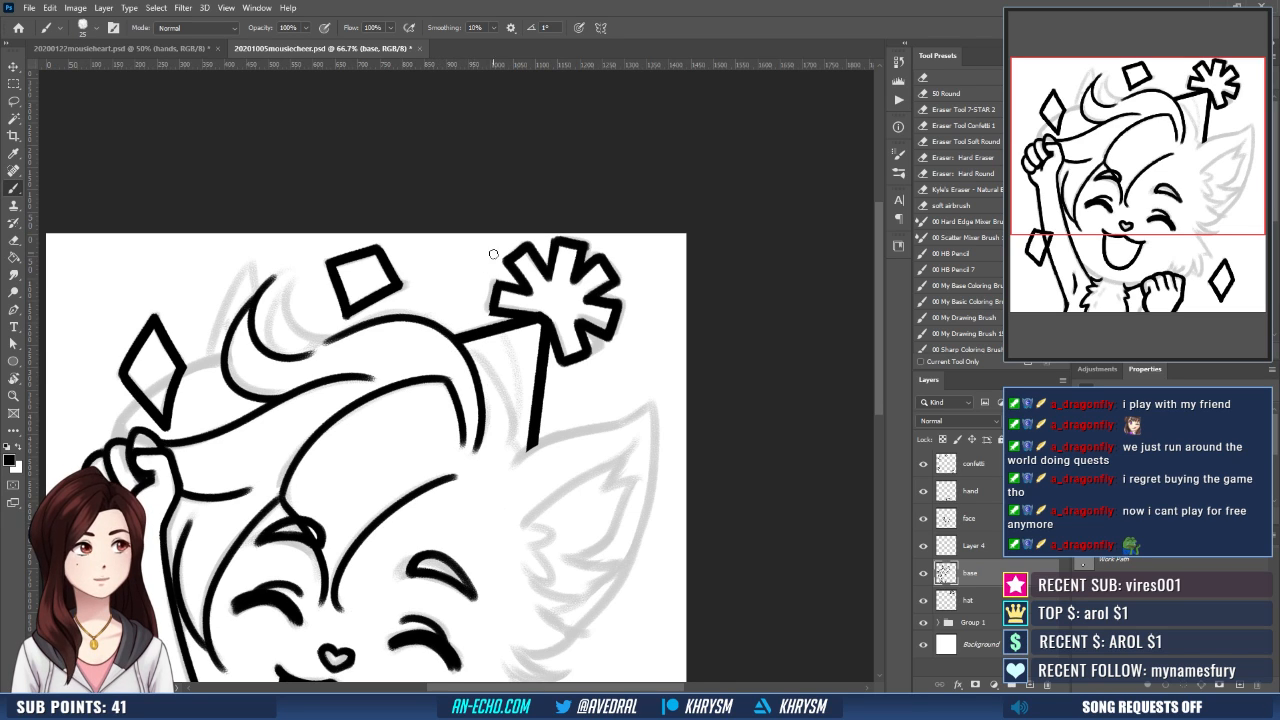
- Erase excess ink around the tip of the hair curl to sharpen it
drag(495, 414, 533, 418)
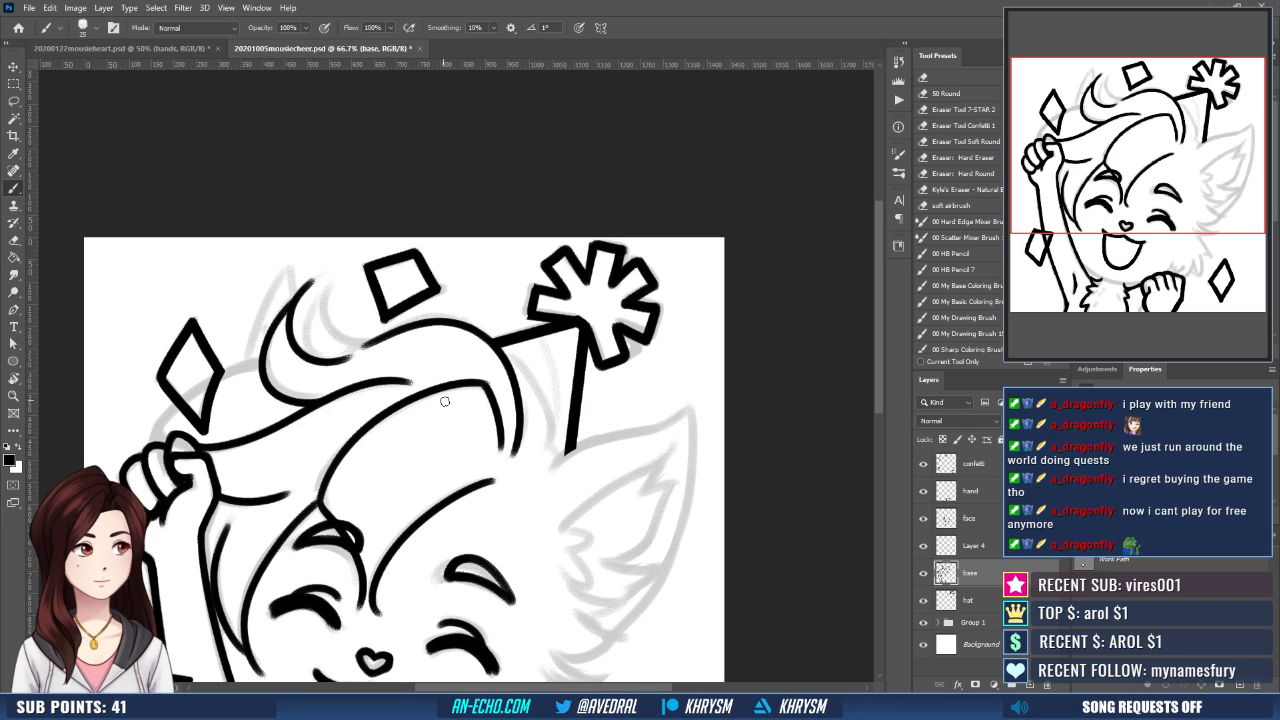
drag(446, 405, 438, 430)
key(e)
mouse_move(270, 328)
mouse_down()
mouse_move(340, 283)
mouse_move(327, 306)
mouse_up()
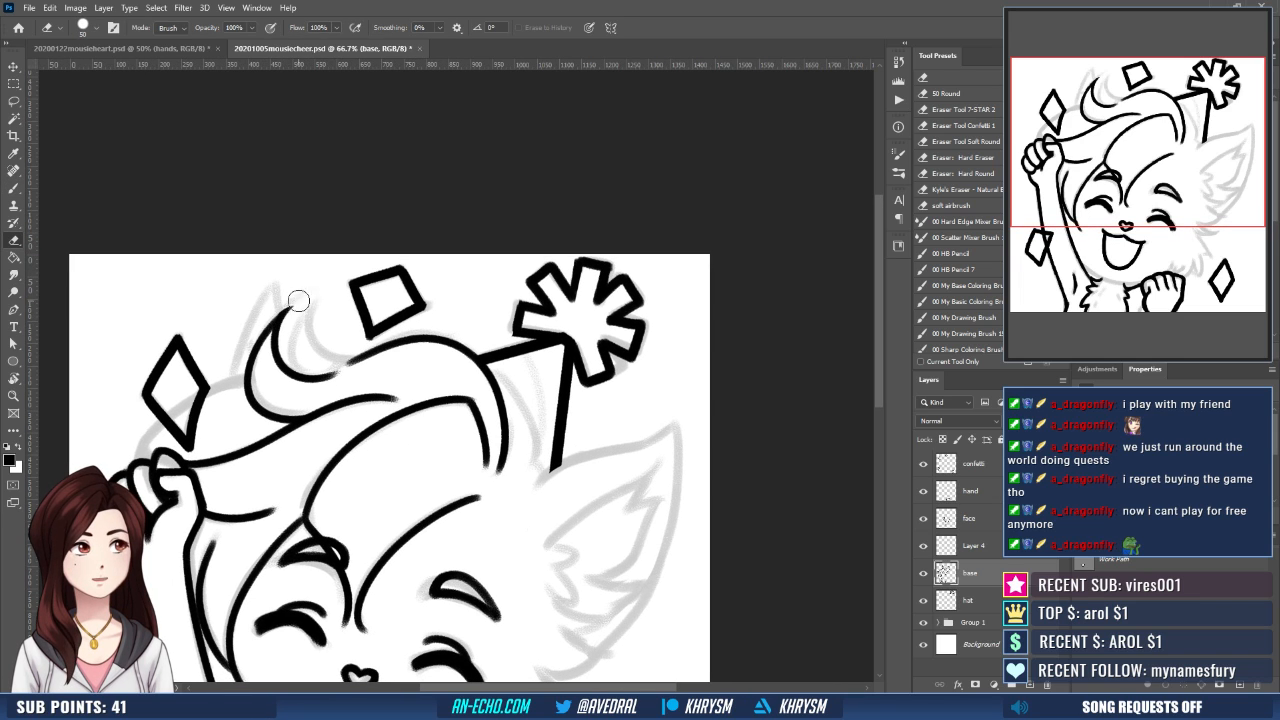
- Ink the inner hair strands of the curl, joining the last one to the start of the crown line
key(b)
mouse_move(303, 372)
mouse_down()
mouse_move(311, 309)
mouse_move(328, 372)
mouse_up()
key(ctrl+z)
key(ctrl+shift+z)
key(ctrl+z)
key(ctrl+z)
mouse_move(317, 307)
mouse_down()
mouse_move(307, 318)
mouse_move(338, 374)
mouse_up()
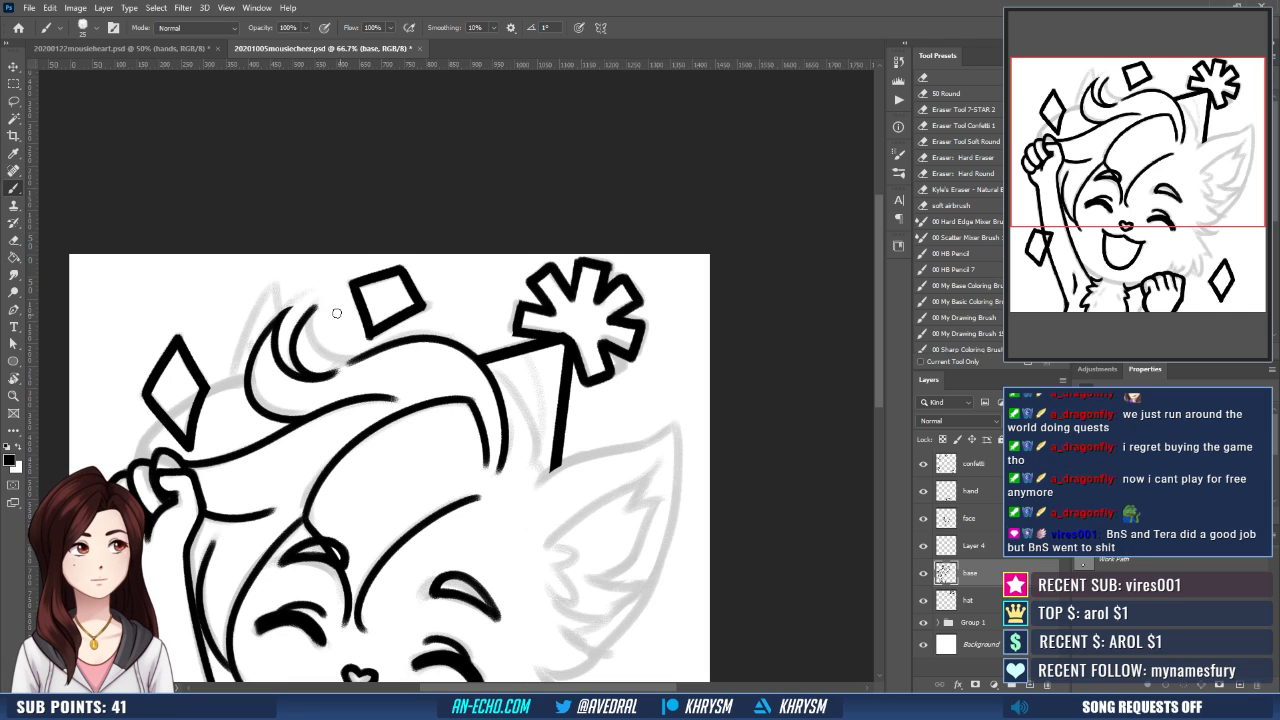
drag(316, 306, 360, 359)
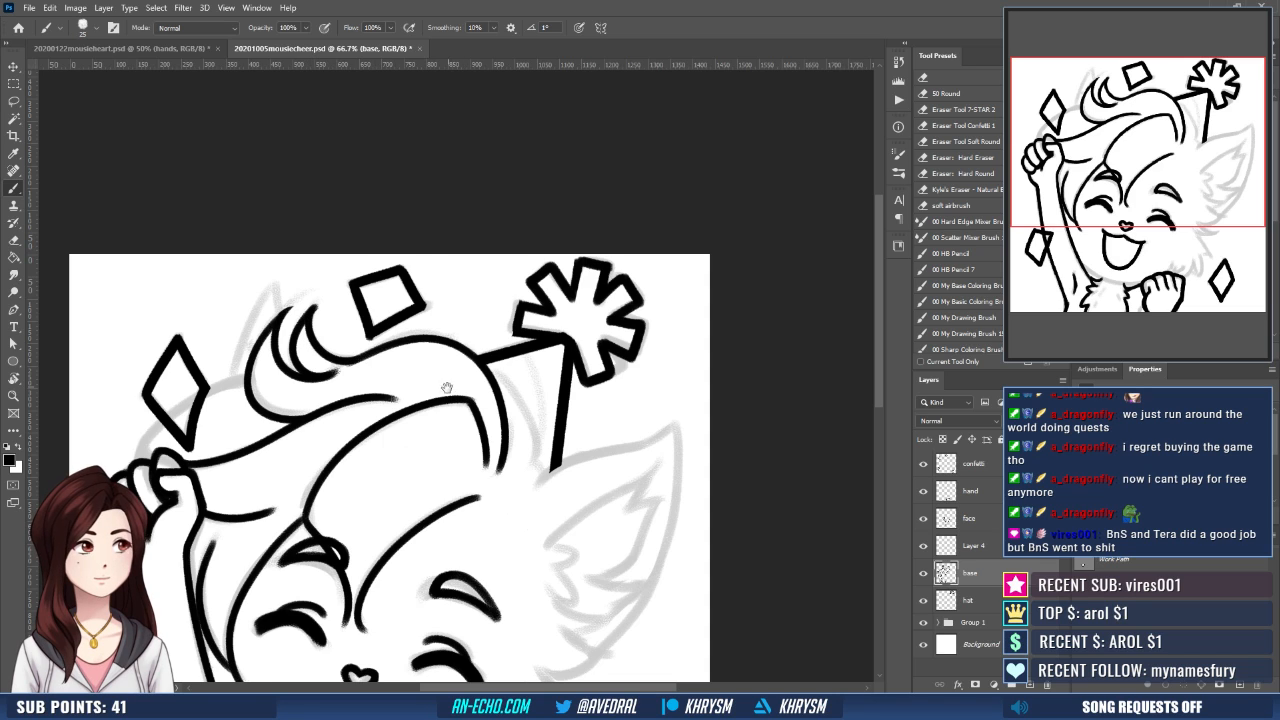
- Clean up the ink above the curl's inner strand tips with the eraser and return to the brush
scroll(449, 391, left, 1)
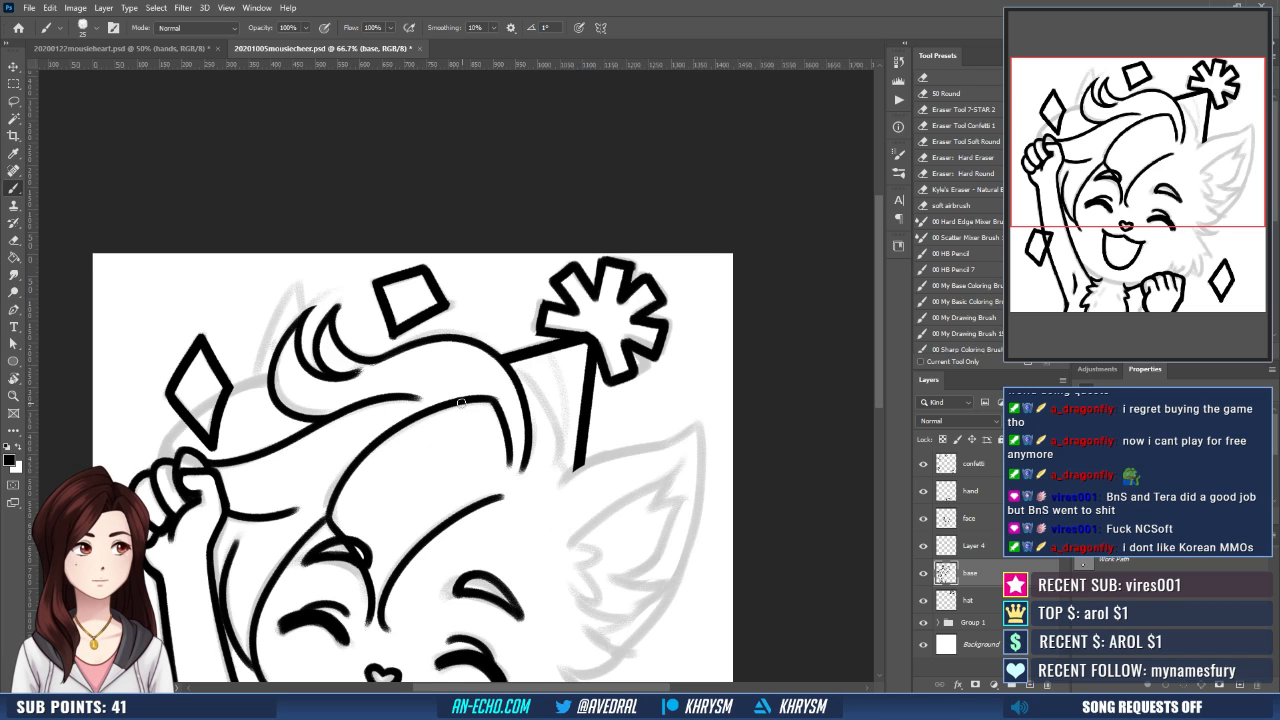
drag(507, 353, 521, 365)
key(e)
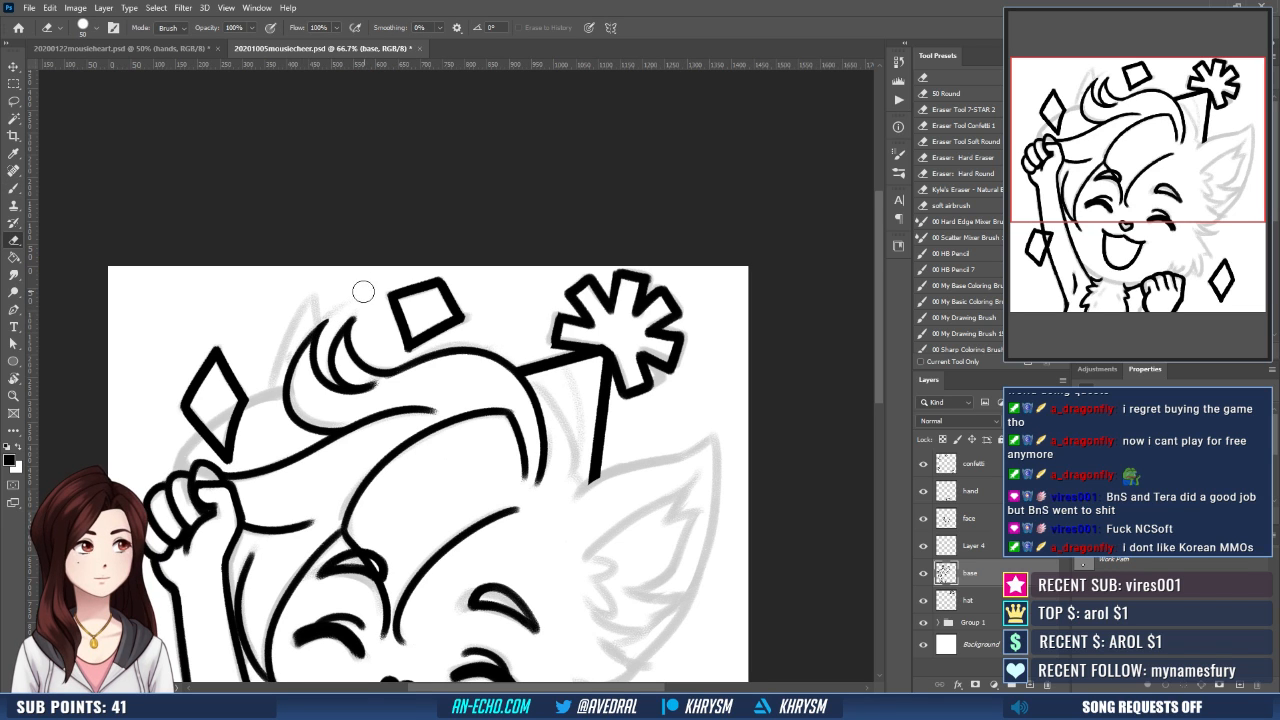
drag(368, 289, 380, 277)
drag(513, 426, 556, 439)
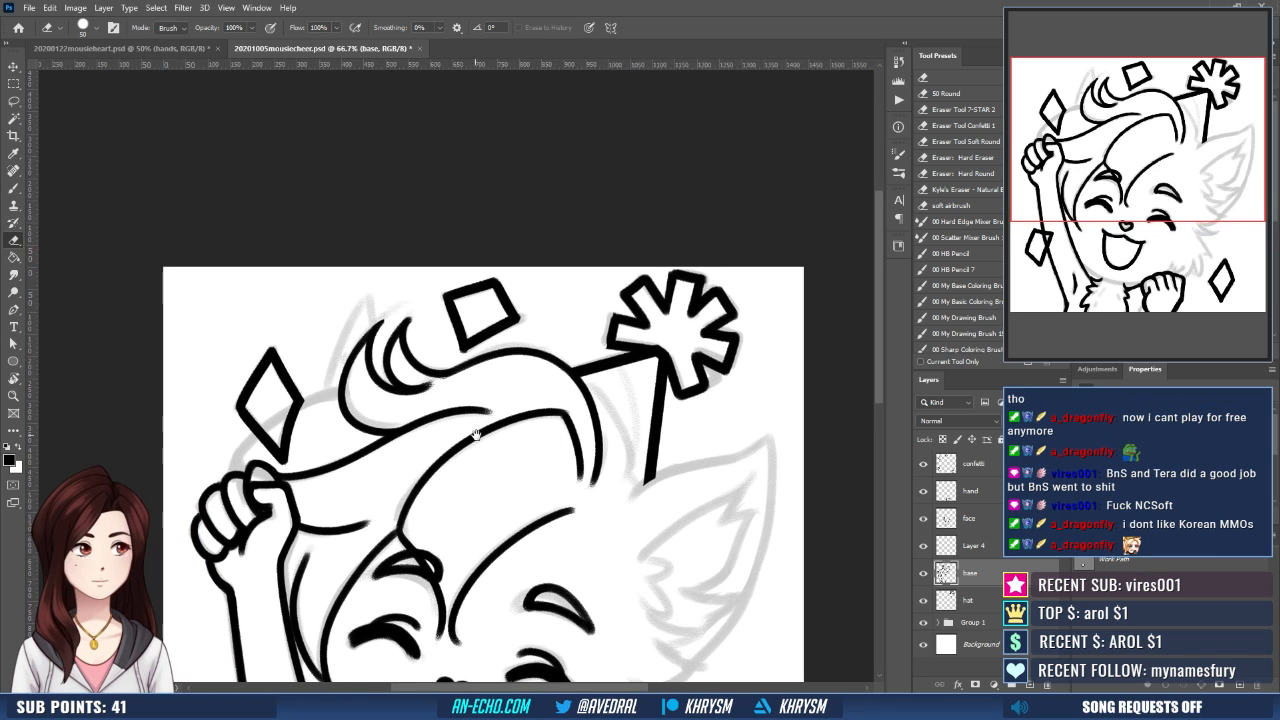
drag(476, 435, 522, 405)
key(b)
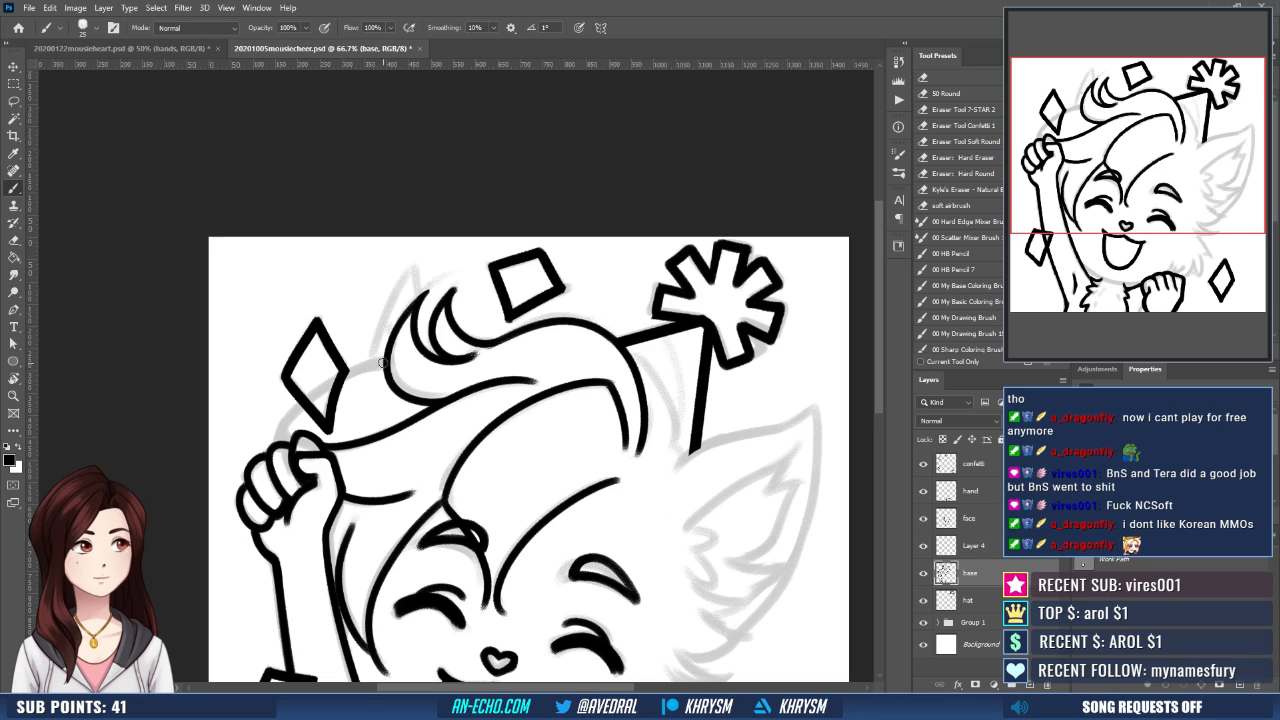
- Ink the back-of-head hair outline from the curl's outer edge past the diamond down to the raised fist, redoing it until it flows
mouse_move(384, 362)
mouse_down()
mouse_move(282, 441)
mouse_move(283, 459)
mouse_up()
key(ctrl+z)
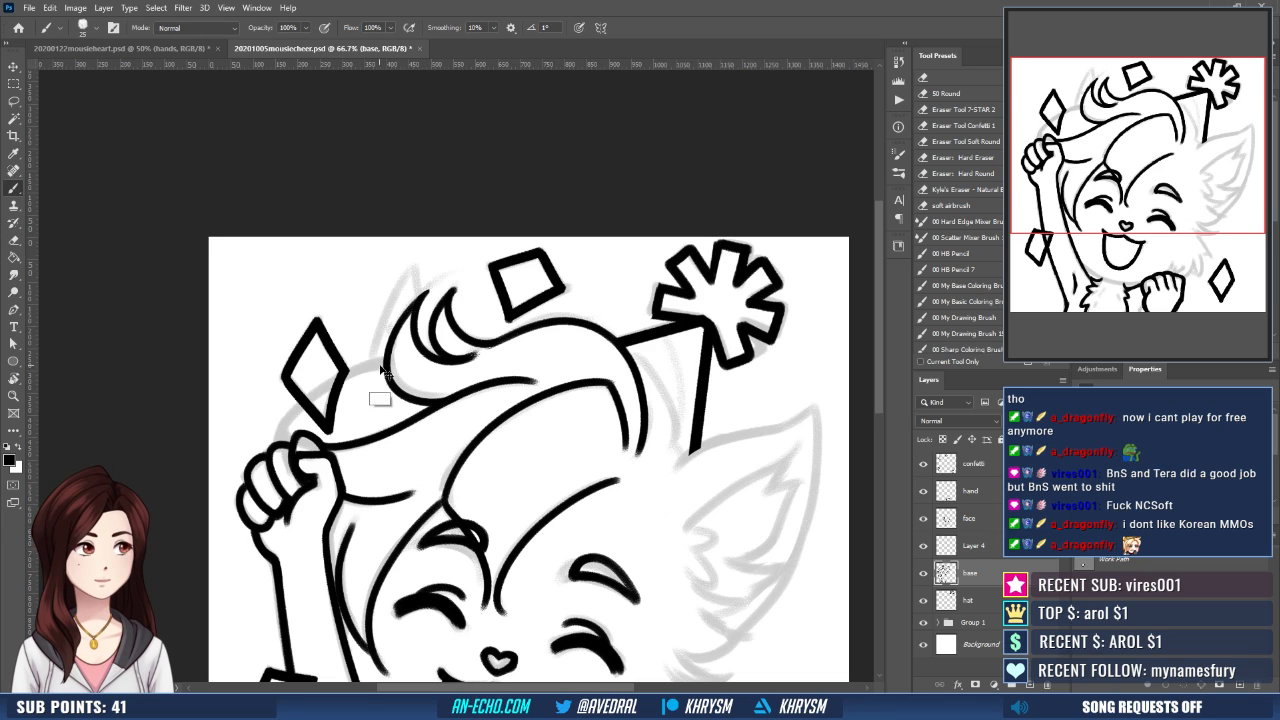
drag(385, 362, 279, 446)
key(ctrl+z)
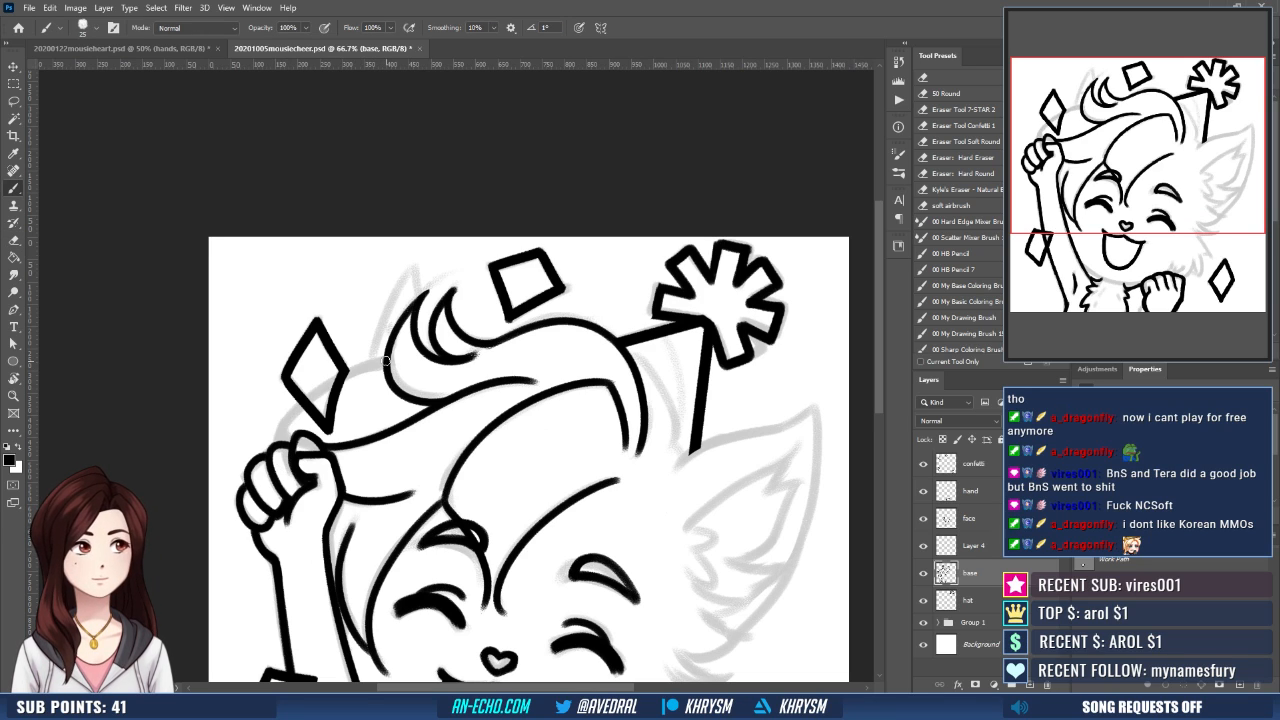
drag(372, 364, 283, 440)
- Erase the end of the new hair outline where it overlaps the raised fist and return to the brush
key(e)
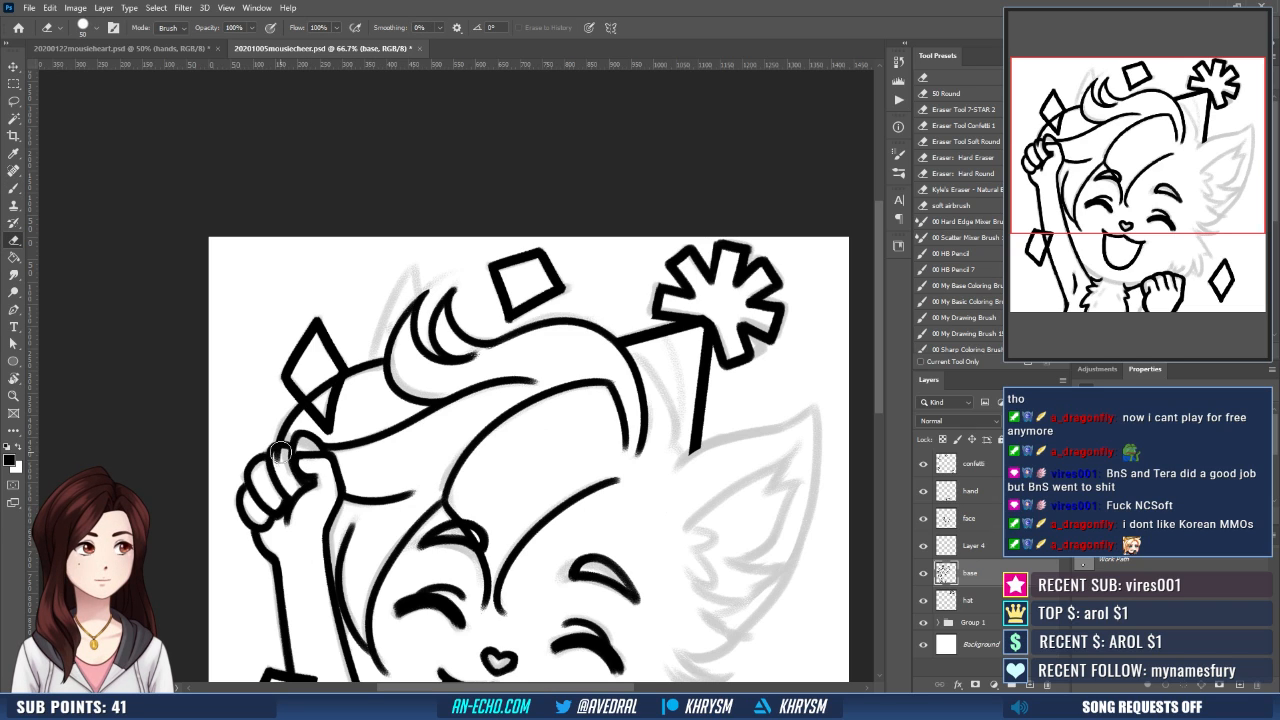
mouse_move(281, 450)
mouse_down()
mouse_move(283, 466)
mouse_move(276, 428)
mouse_up()
key(b)
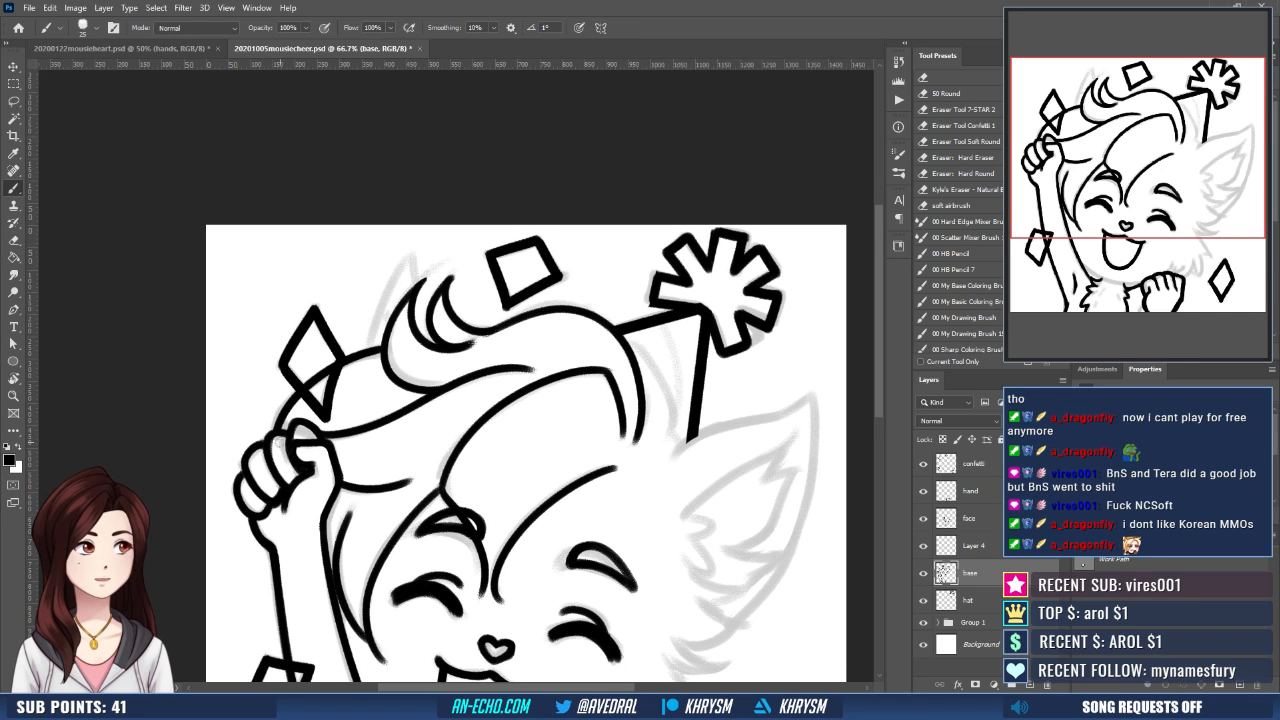
key(e)
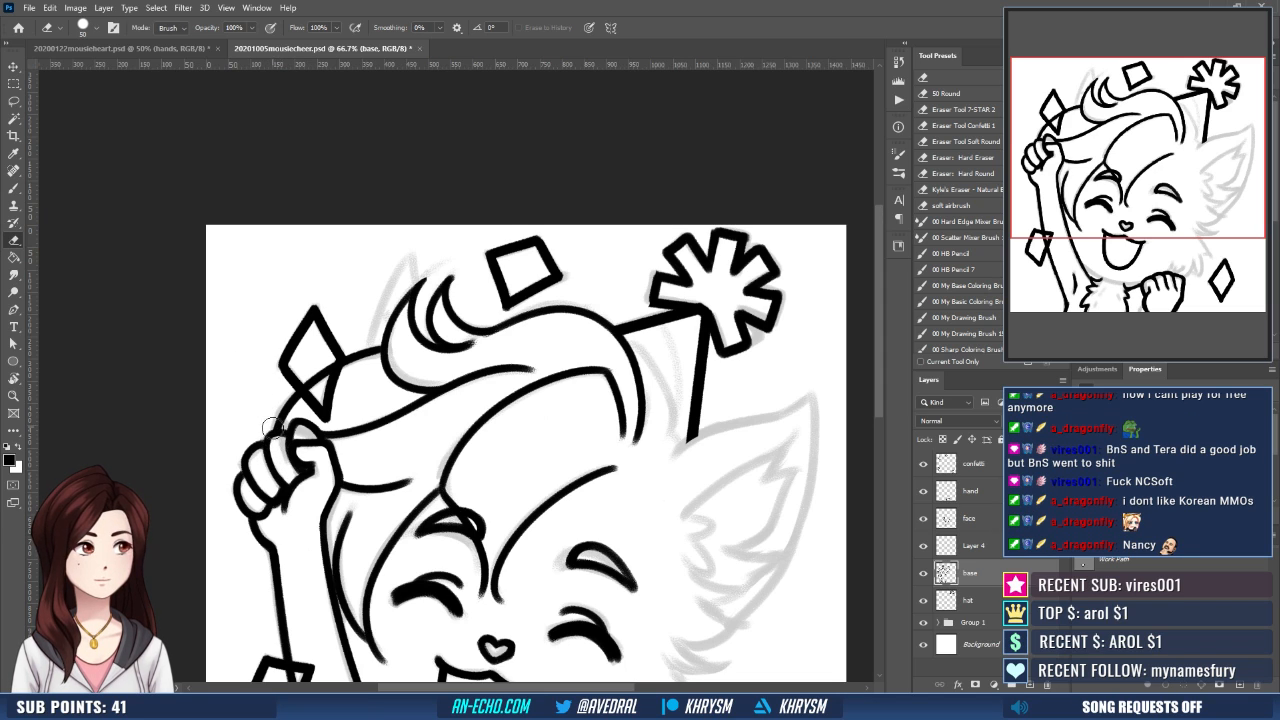
key(b)
drag(293, 393, 292, 409)
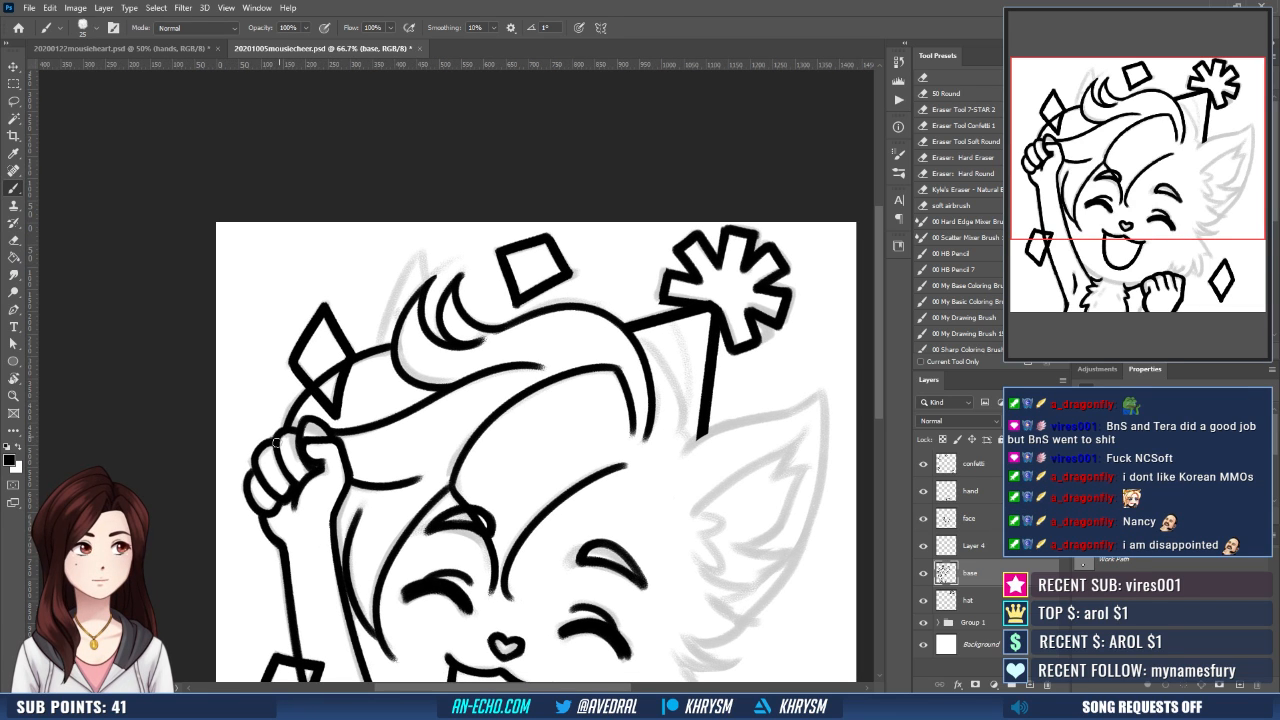
- Make Layer 4 the active layer for further inking
drag(351, 406, 363, 389)
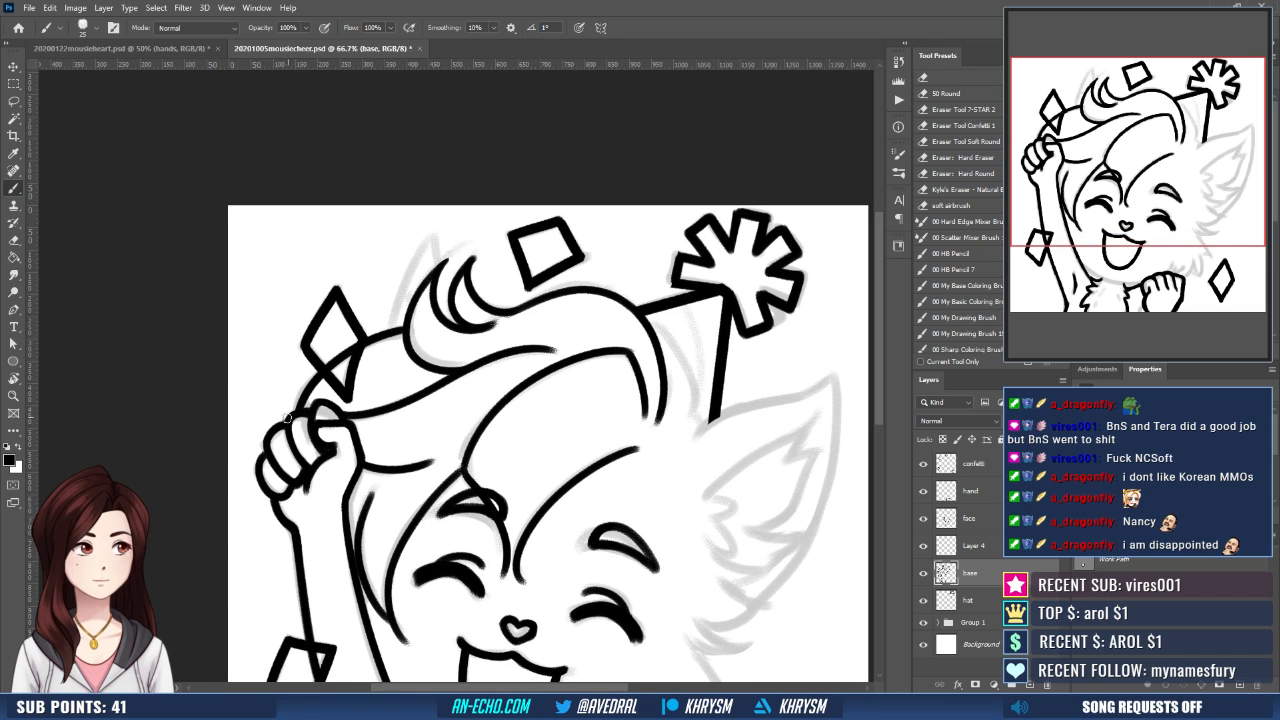
scroll(285, 420, down, 1)
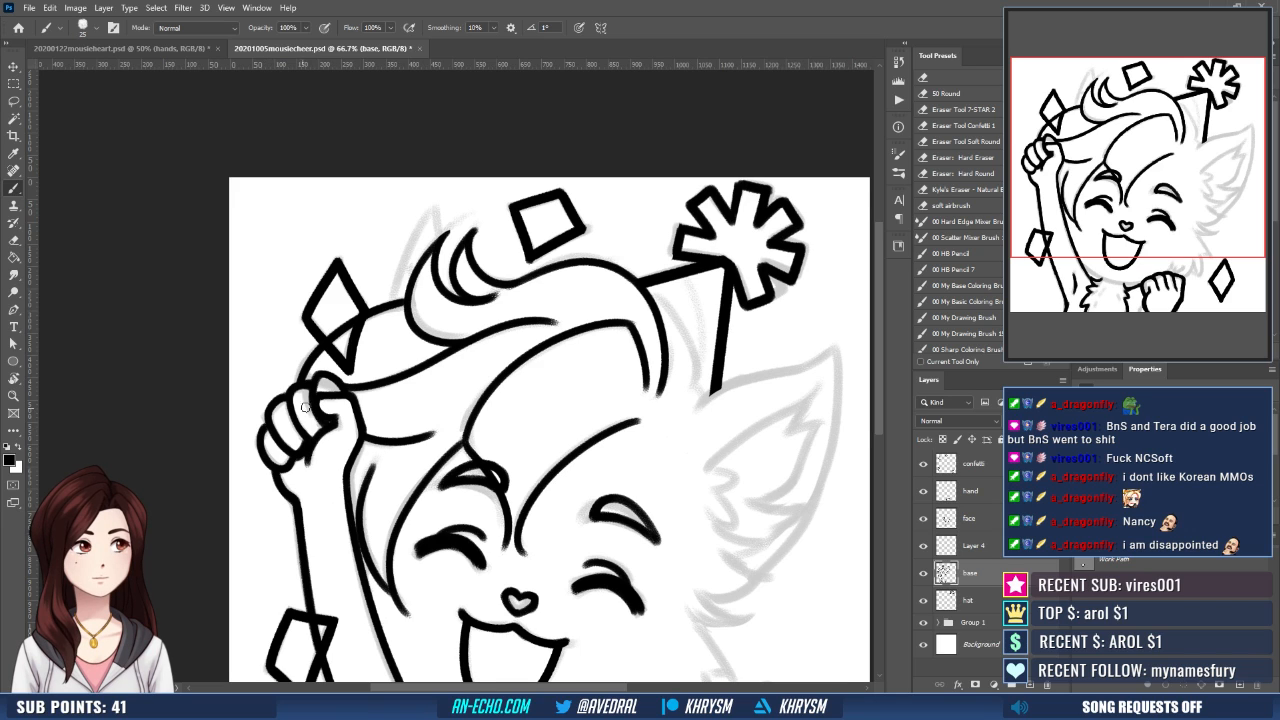
drag(380, 420, 362, 455)
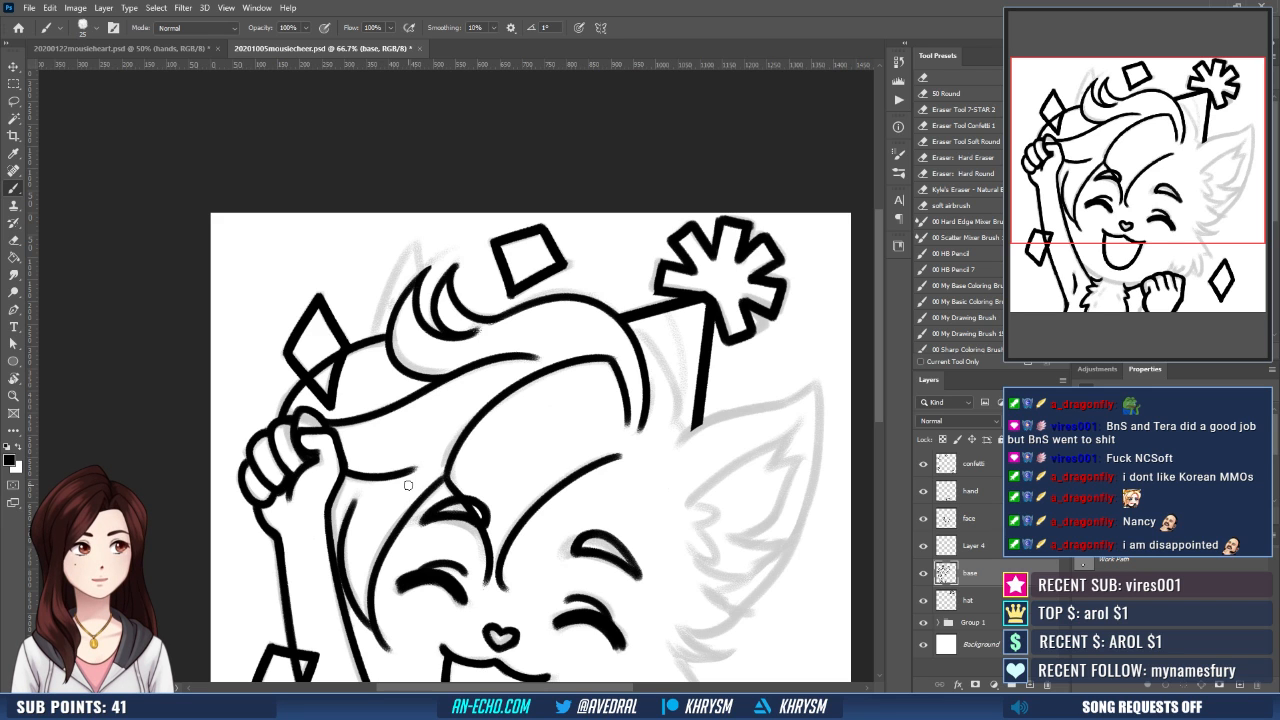
drag(567, 466, 542, 505)
drag(629, 513, 605, 559)
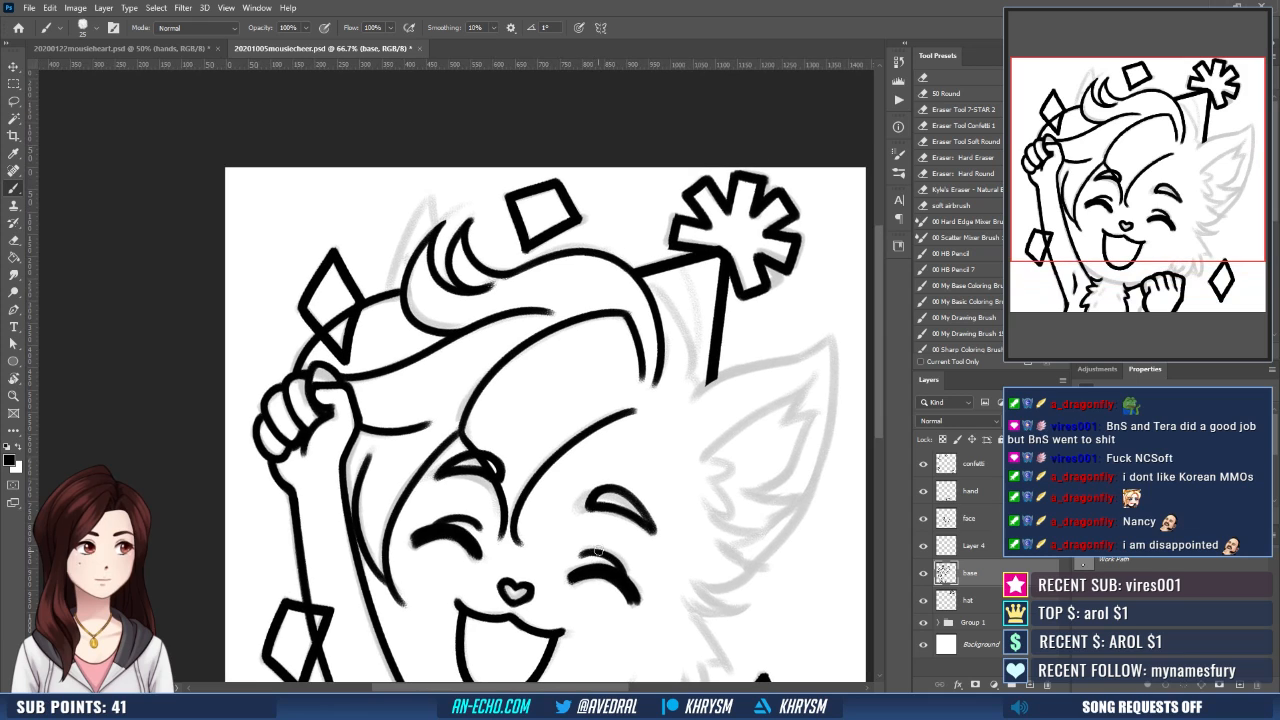
click(966, 542)
drag(714, 494, 740, 584)
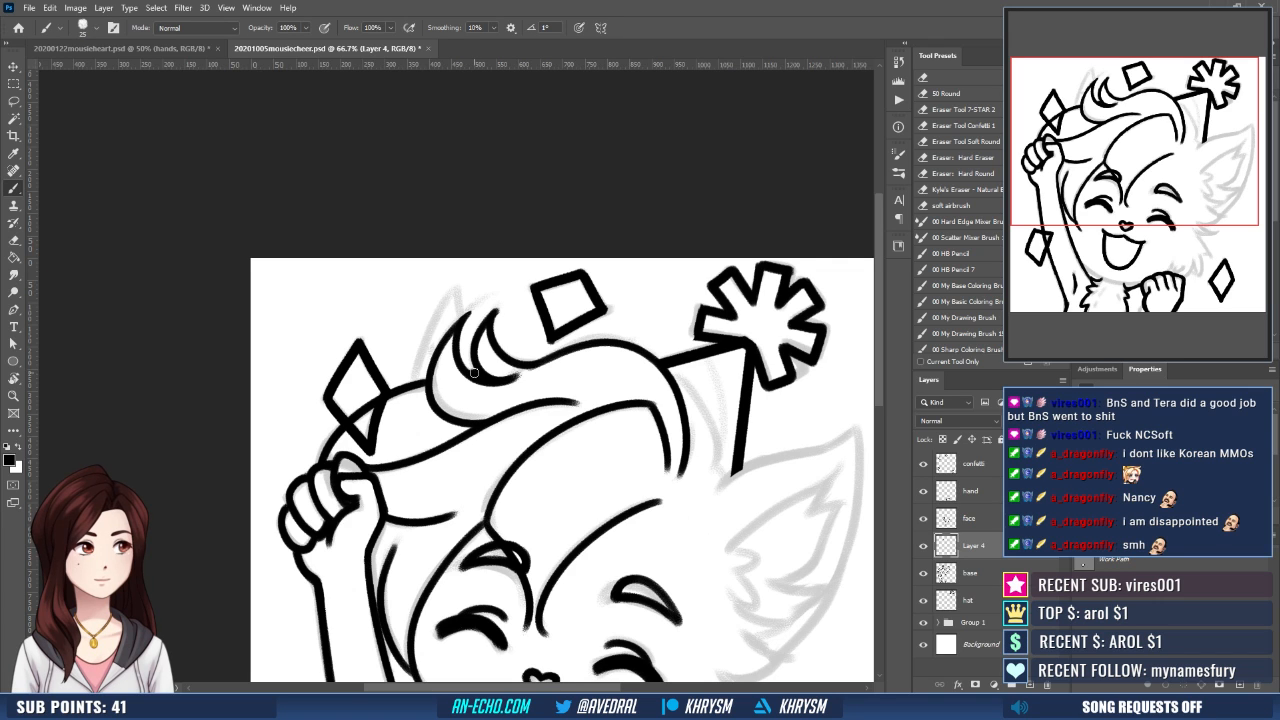
key(e)
drag(560, 388, 516, 359)
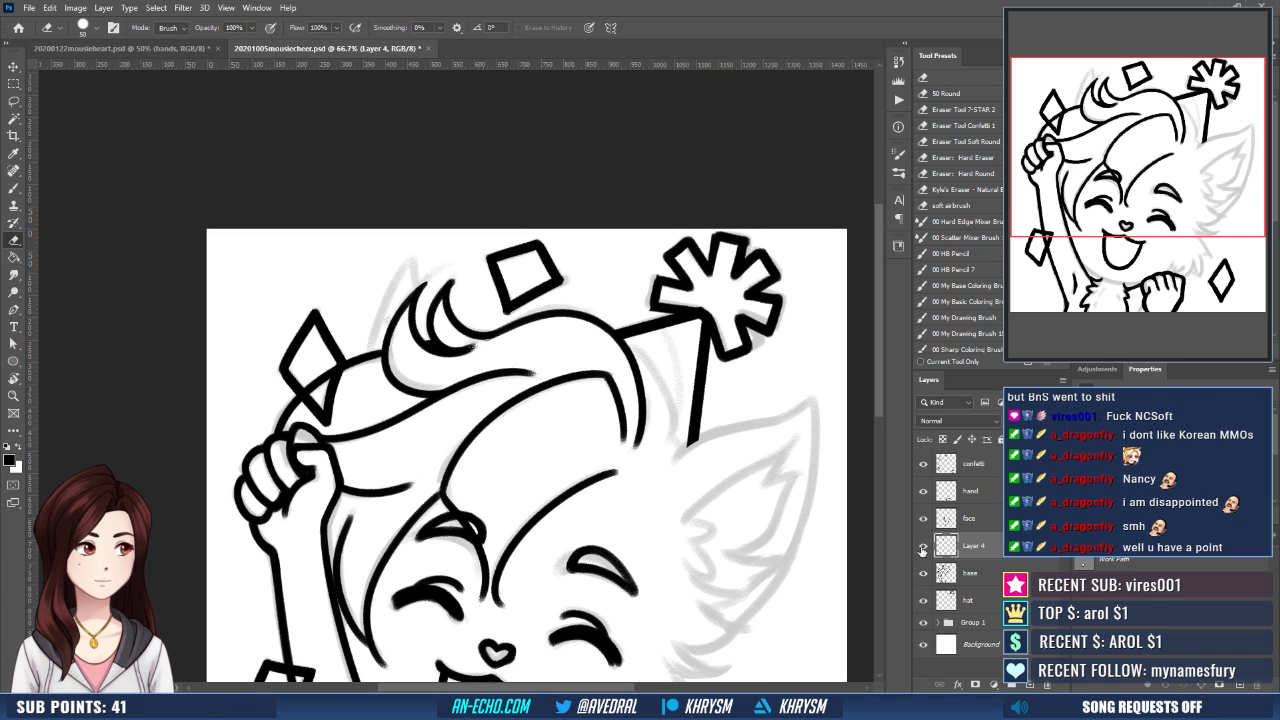
mouse_move(614, 537)
mouse_down()
mouse_move(580, 485)
mouse_move(580, 551)
mouse_up()
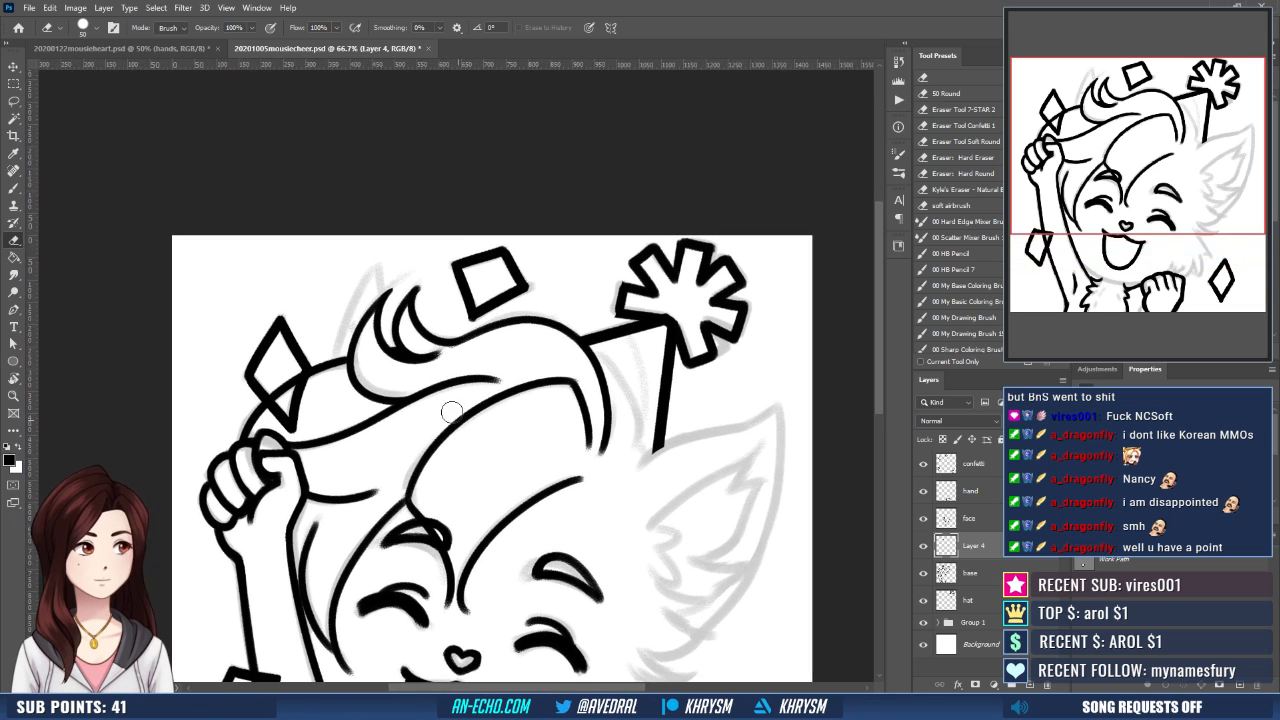
- Ink the pointed ear tip rising behind the hair curl on Layer 4, redoing its outer edge once
key(b)
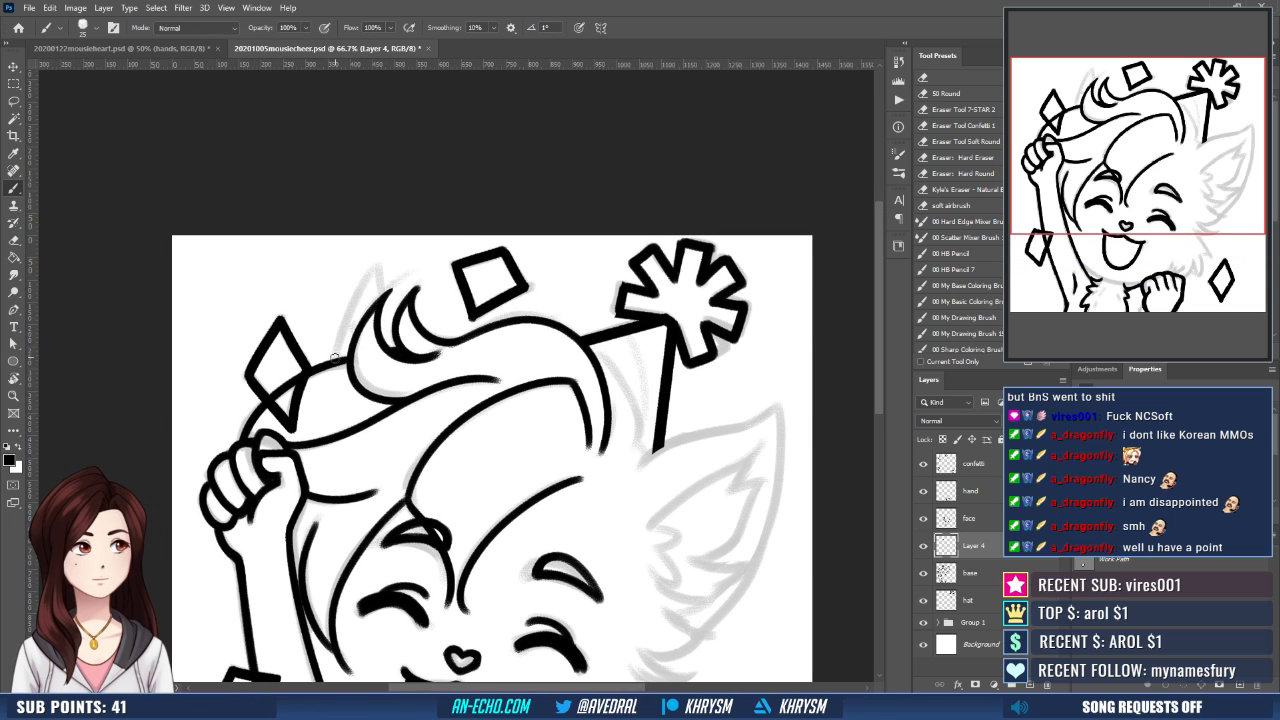
drag(335, 360, 392, 250)
key(ctrl+z)
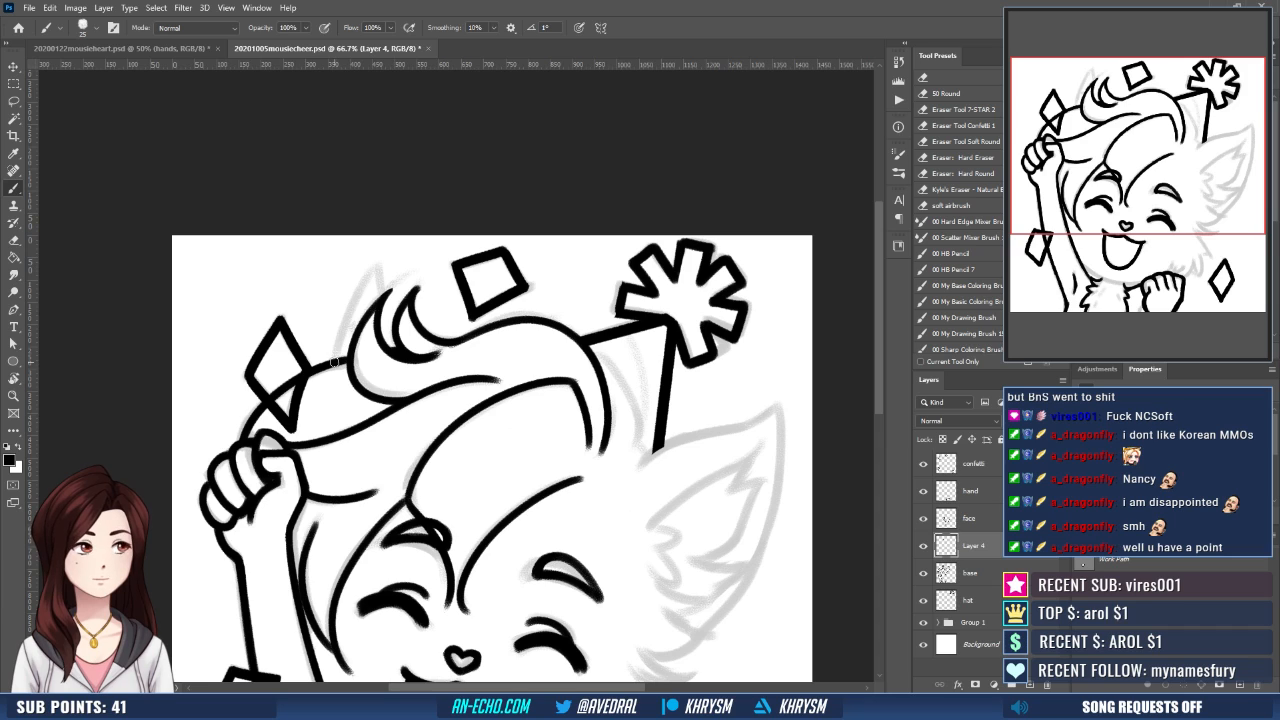
mouse_move(335, 358)
mouse_down()
mouse_move(396, 255)
mouse_move(393, 327)
mouse_up()
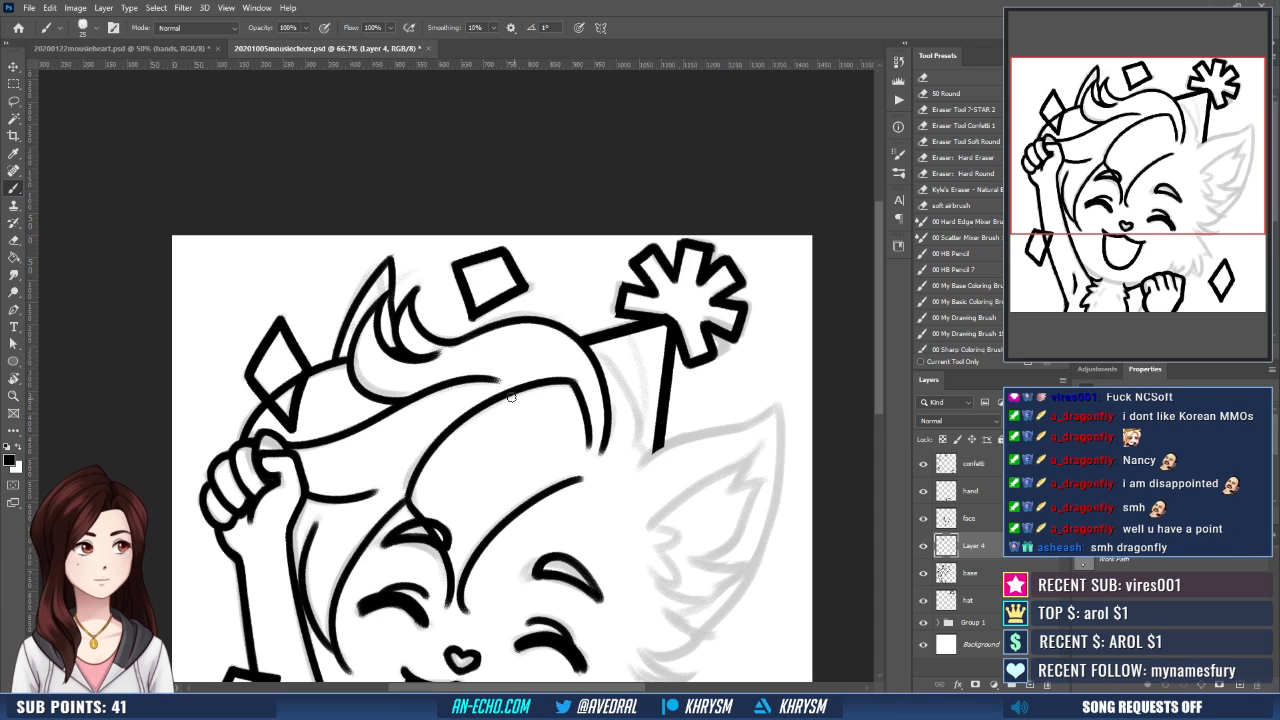
drag(392, 262, 394, 302)
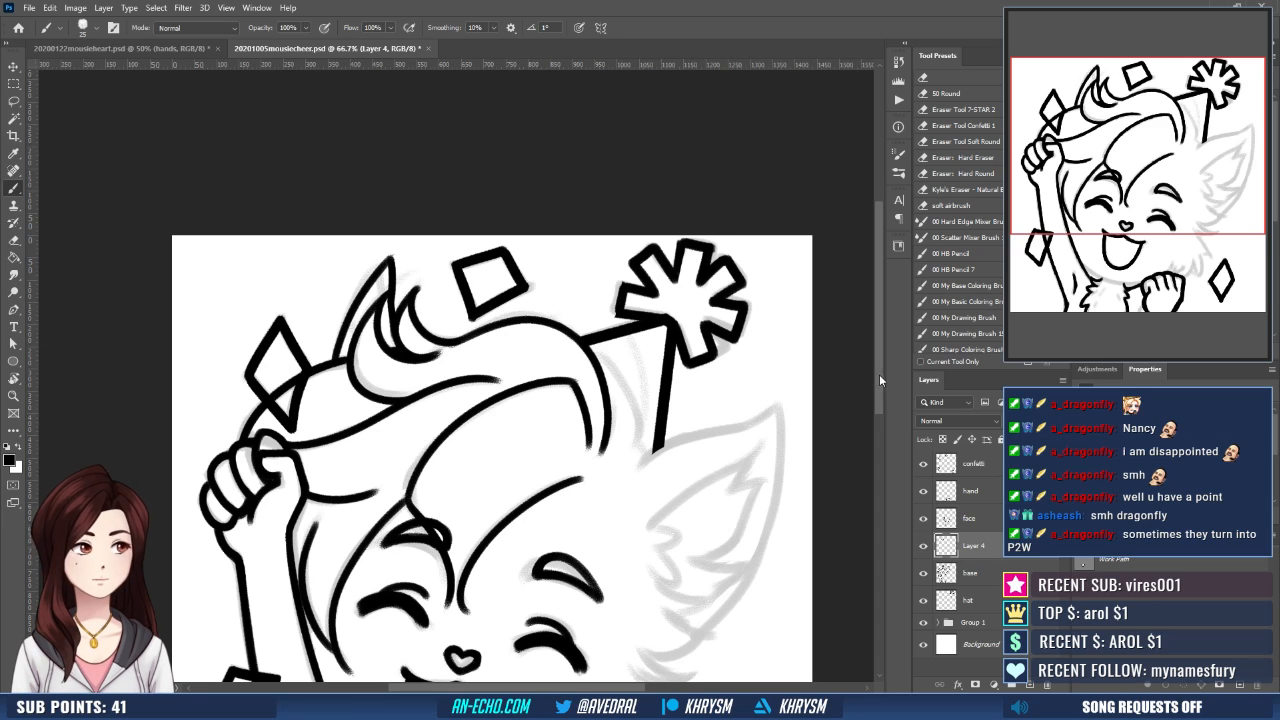
- Flip the canvas view horizontally and ink a curved hair strand from the crown line down inside the hat's base
drag(674, 459, 663, 427)
key(ctrl+shift+h)
drag(613, 463, 627, 455)
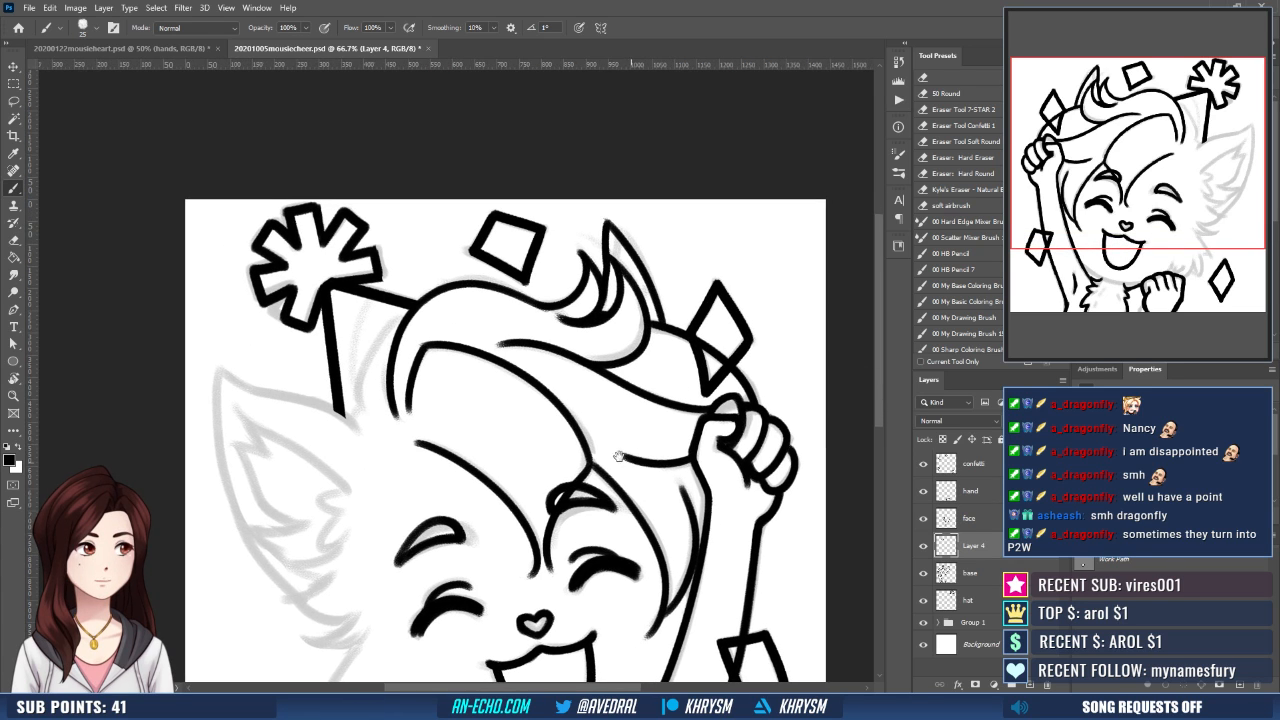
drag(409, 315, 355, 415)
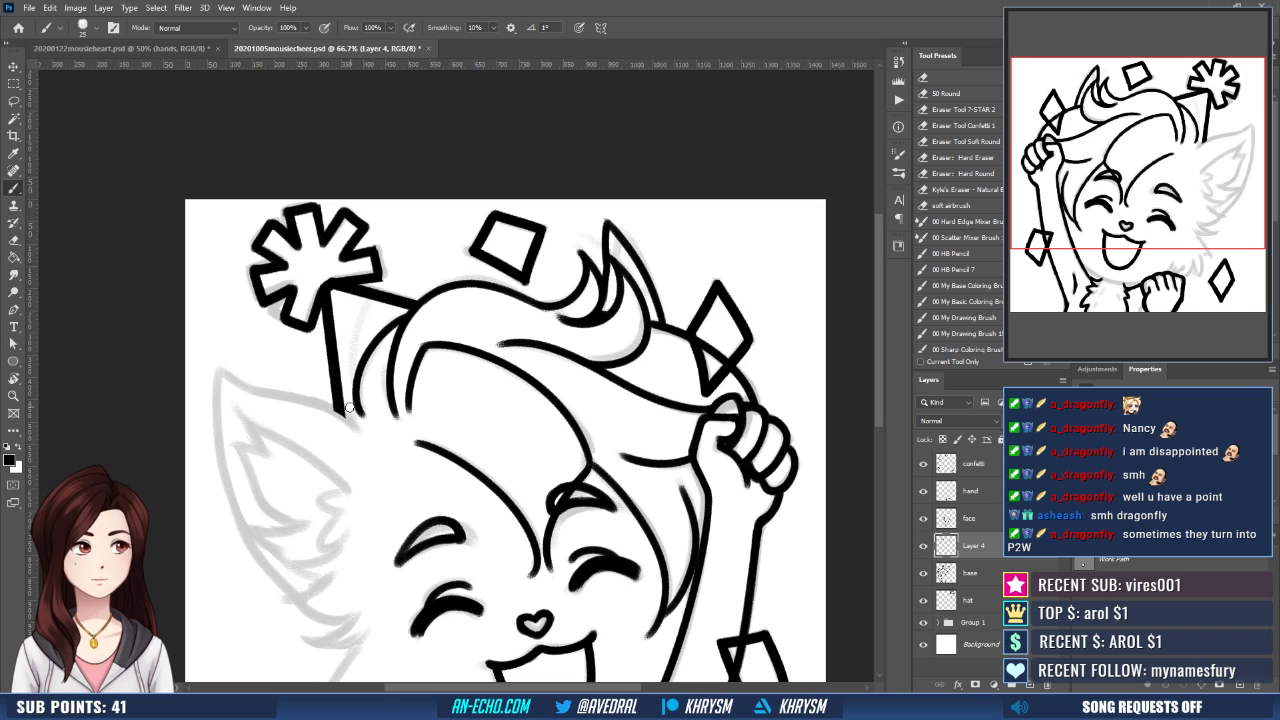
- Ink a second, shorter hair strand between the first one and the hat's edge, redoing it until it fits
drag(350, 425, 337, 322)
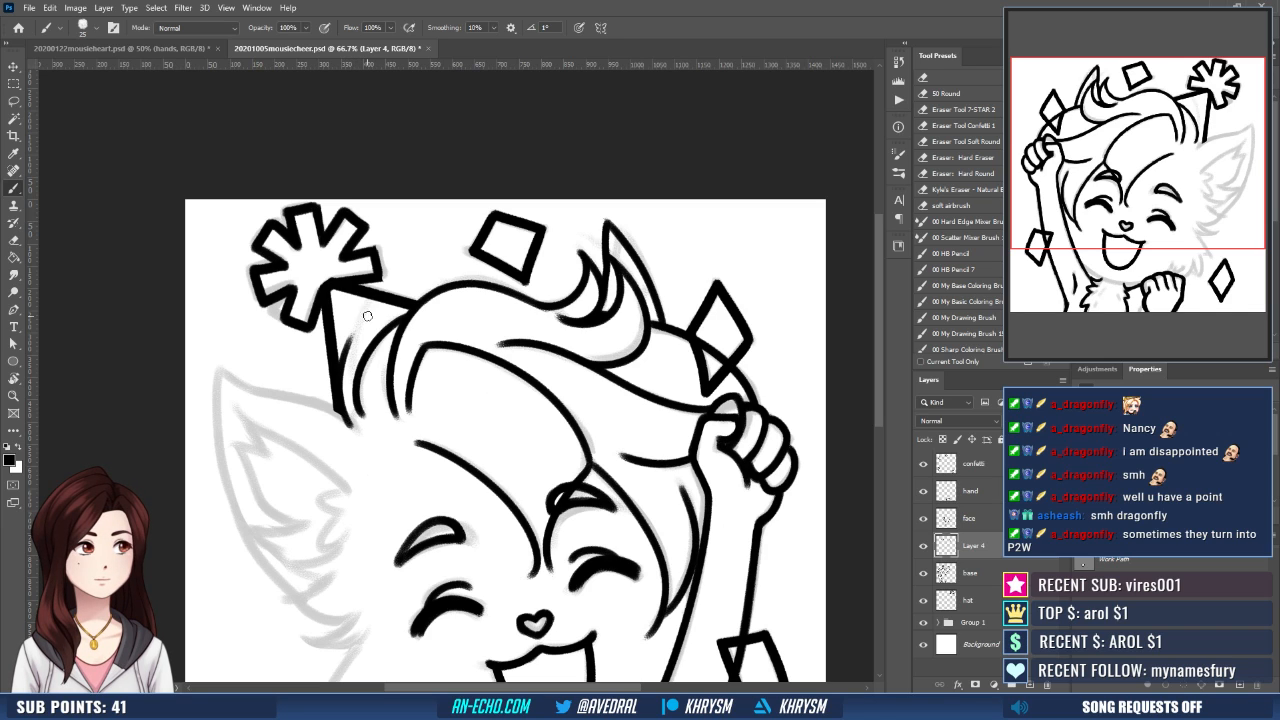
key(ctrl+z)
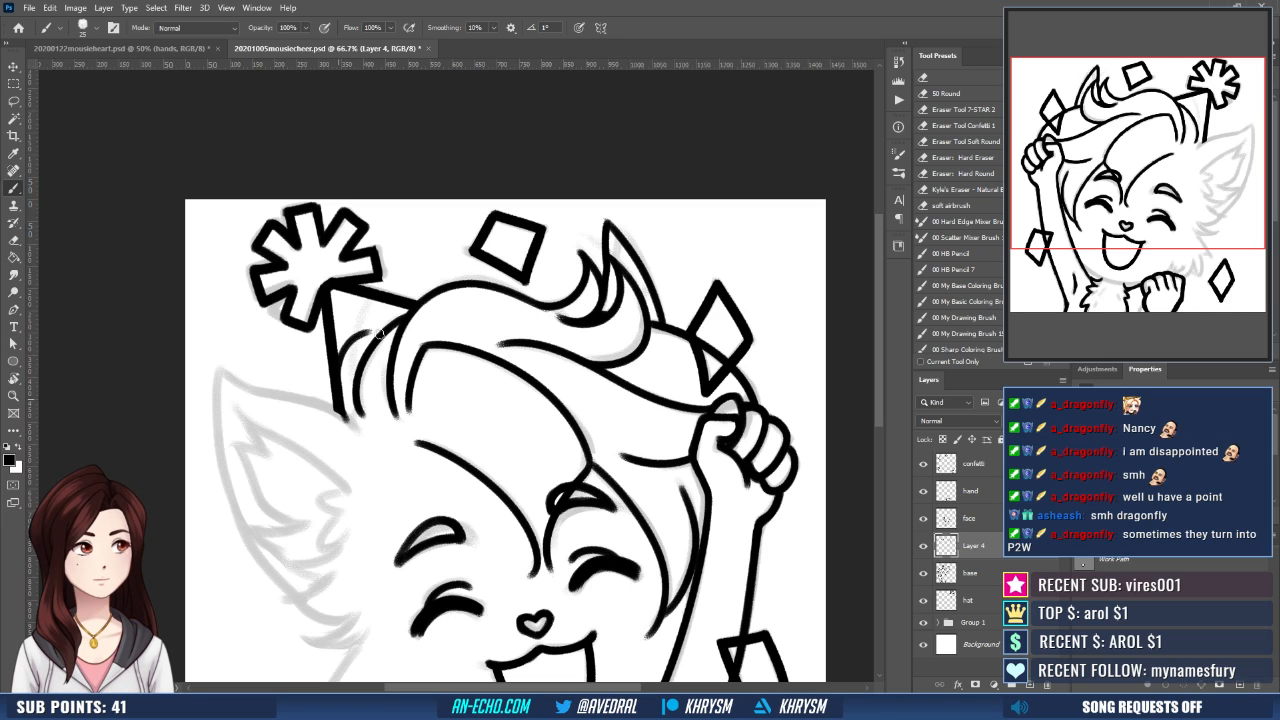
drag(368, 331, 348, 420)
key(ctrl+z)
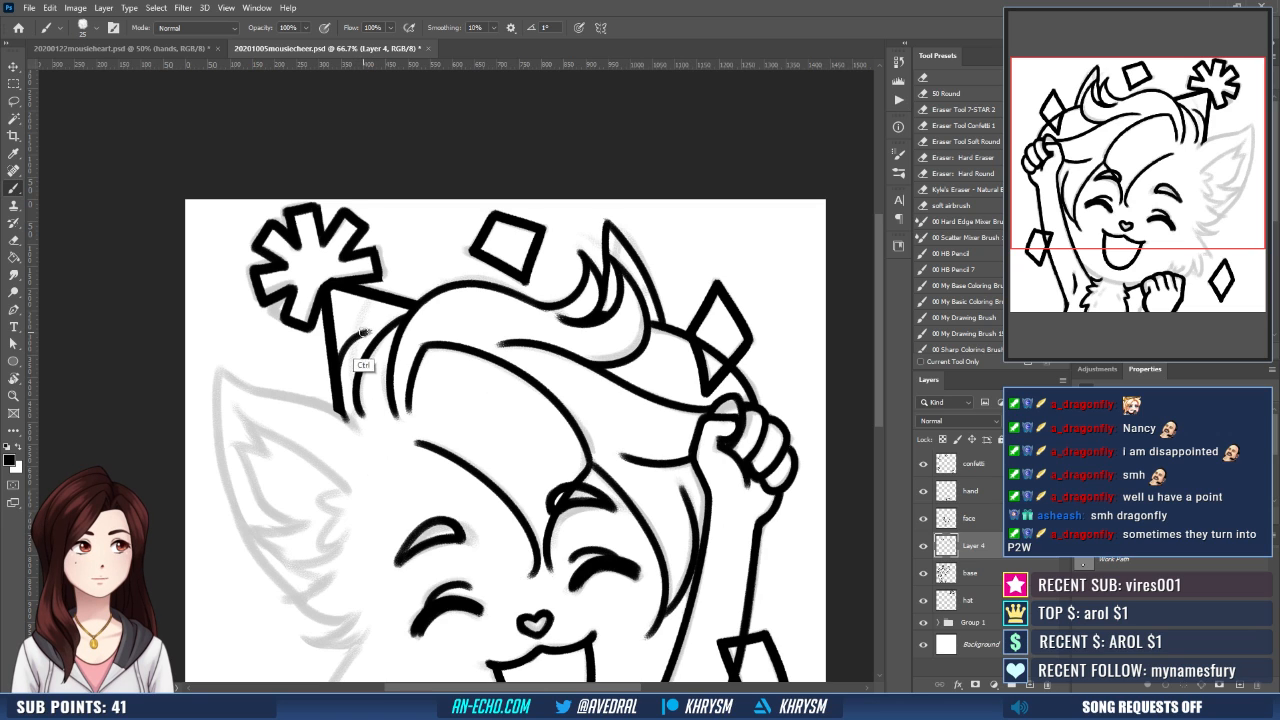
drag(367, 333, 350, 410)
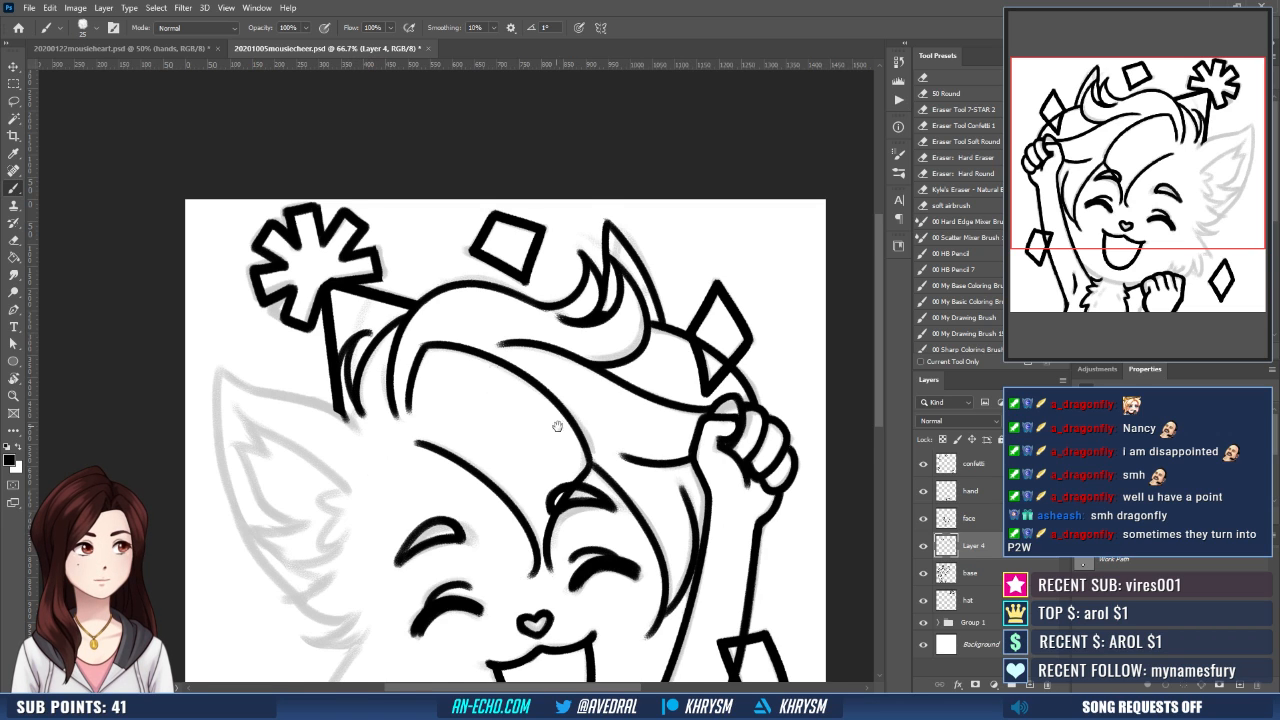
- Erase the inked ear tip behind the hair curl and return to the brush
drag(549, 408, 544, 333)
key(e)
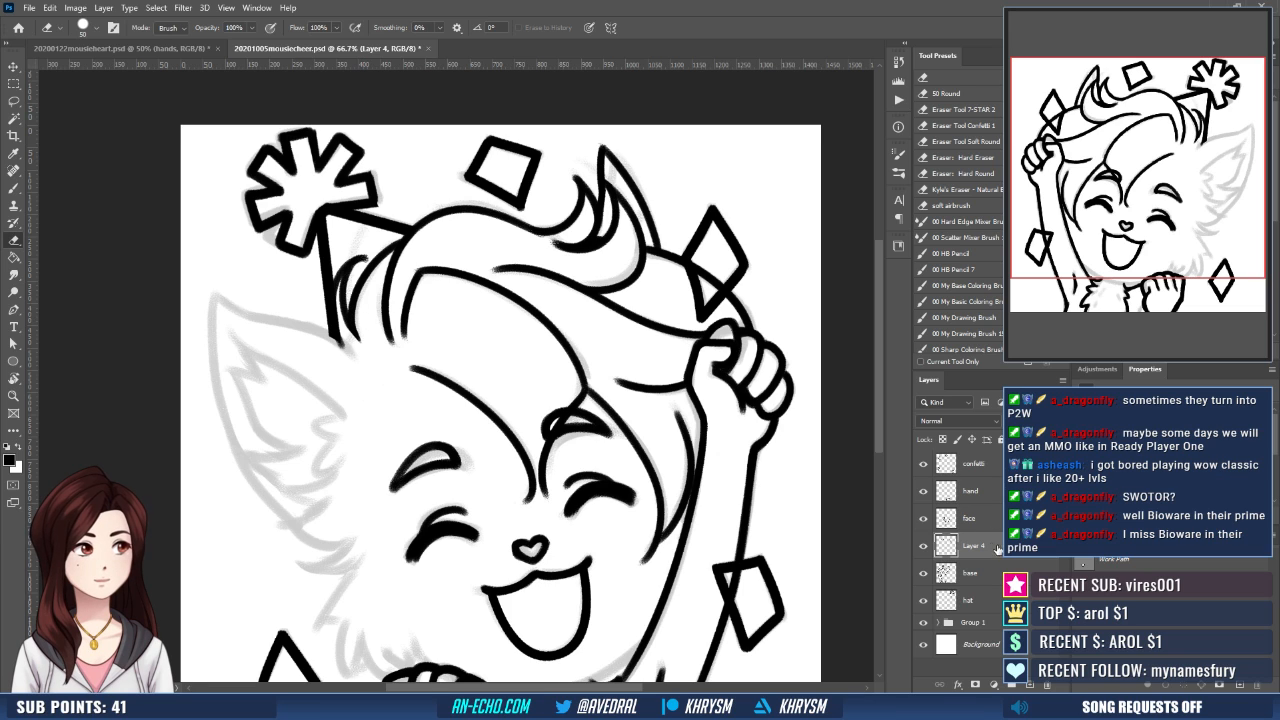
drag(652, 263, 574, 309)
mouse_move(521, 190)
mouse_down()
mouse_move(521, 283)
mouse_move(538, 208)
mouse_move(578, 288)
mouse_up()
scroll(520, 190, down, 1)
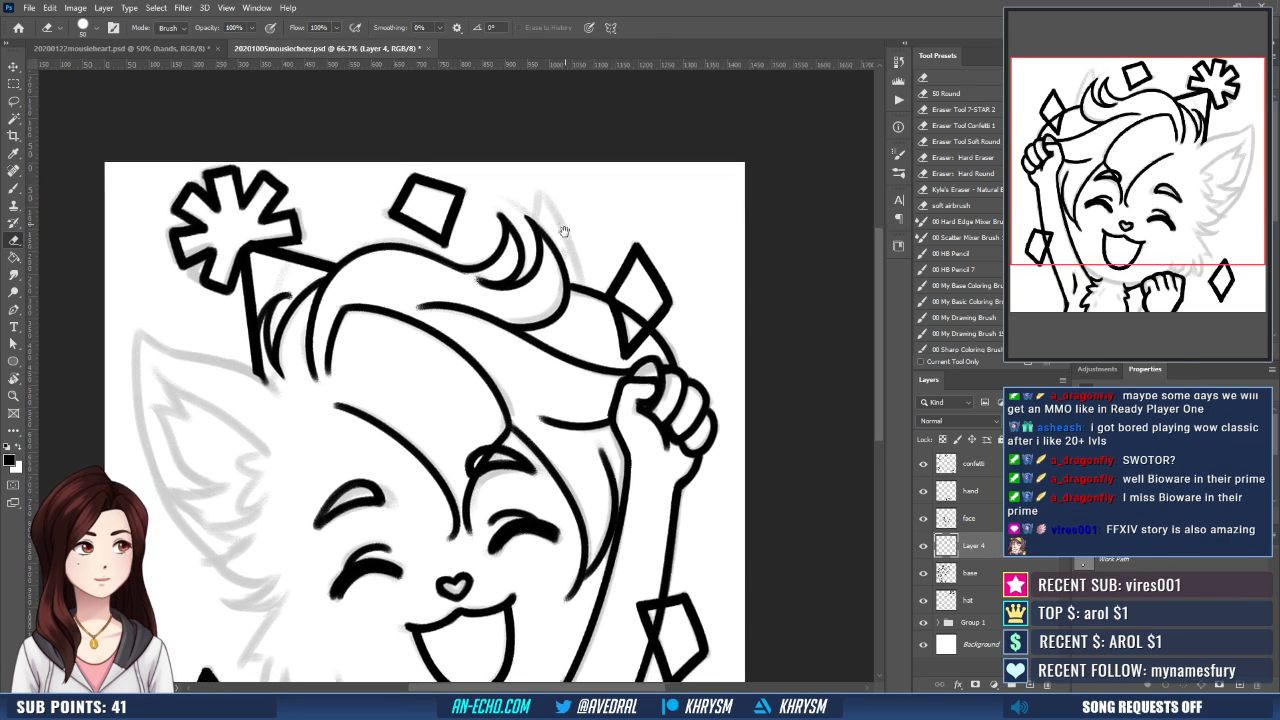
key(b)
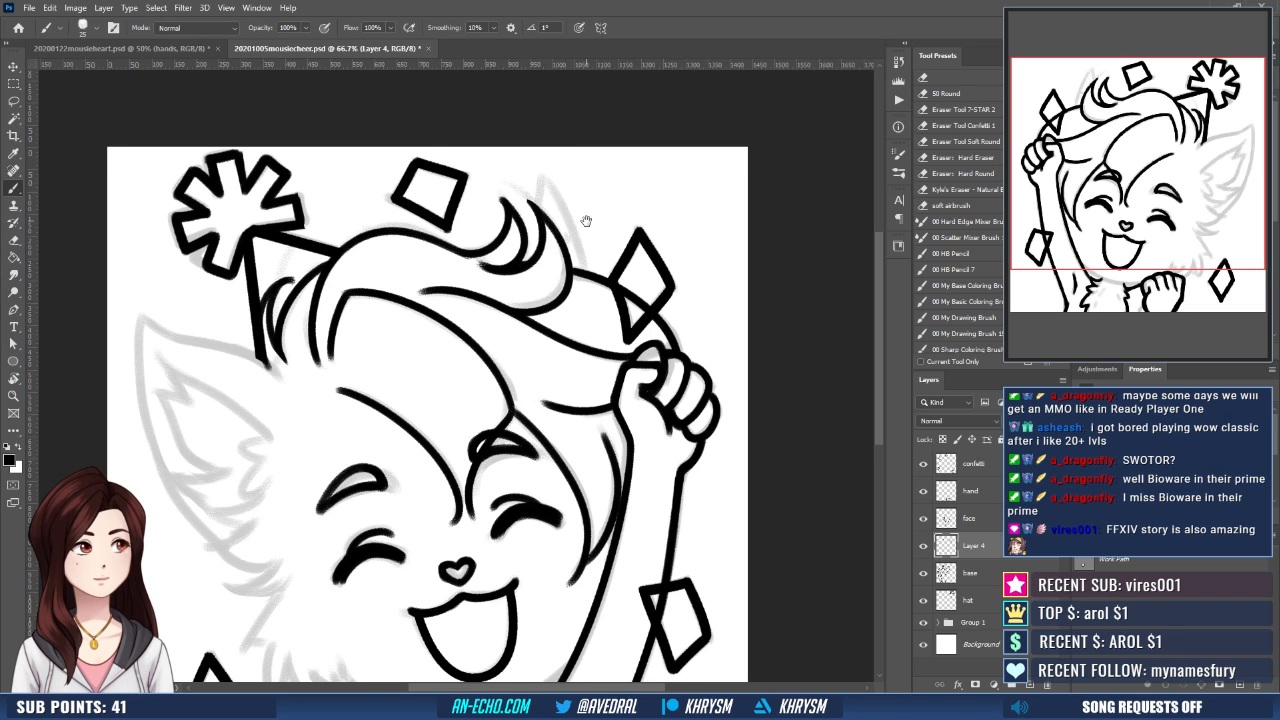
- Examine the inked hair and the sketched ear behind the curl in flipped and rotated canvas views
drag(586, 220, 591, 214)
key(ctrl+shift+h)
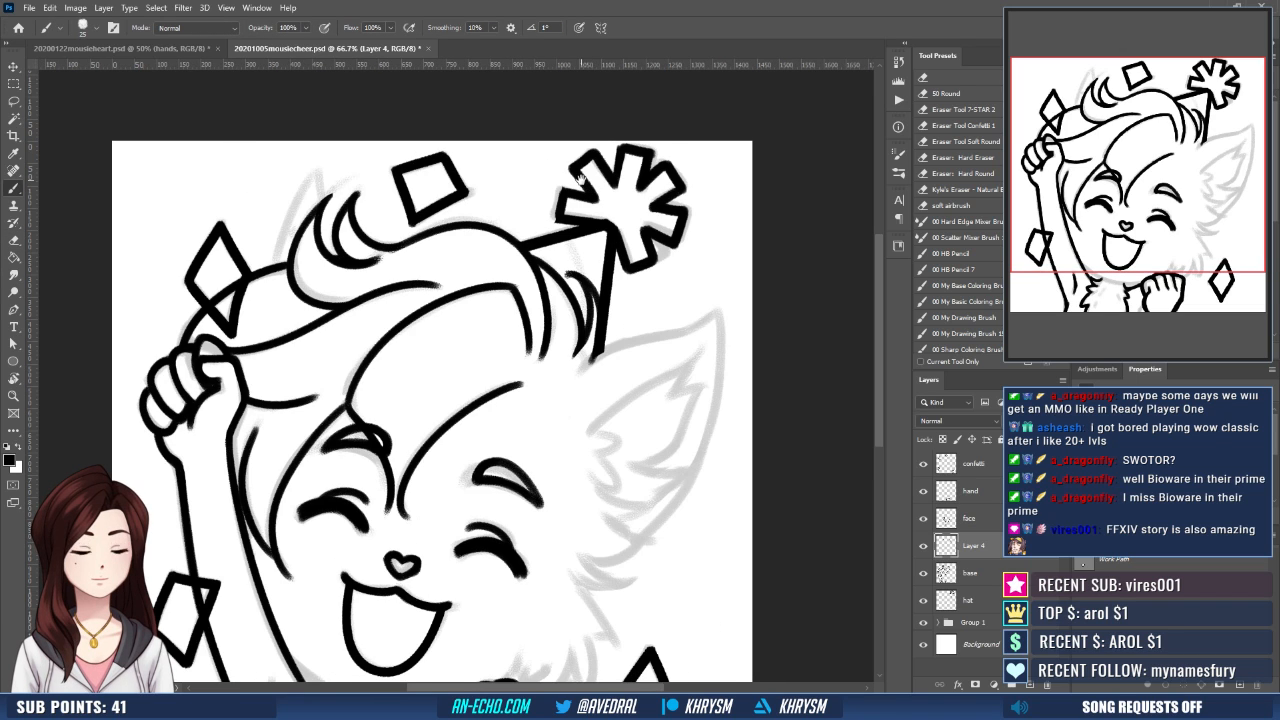
drag(553, 340, 525, 359)
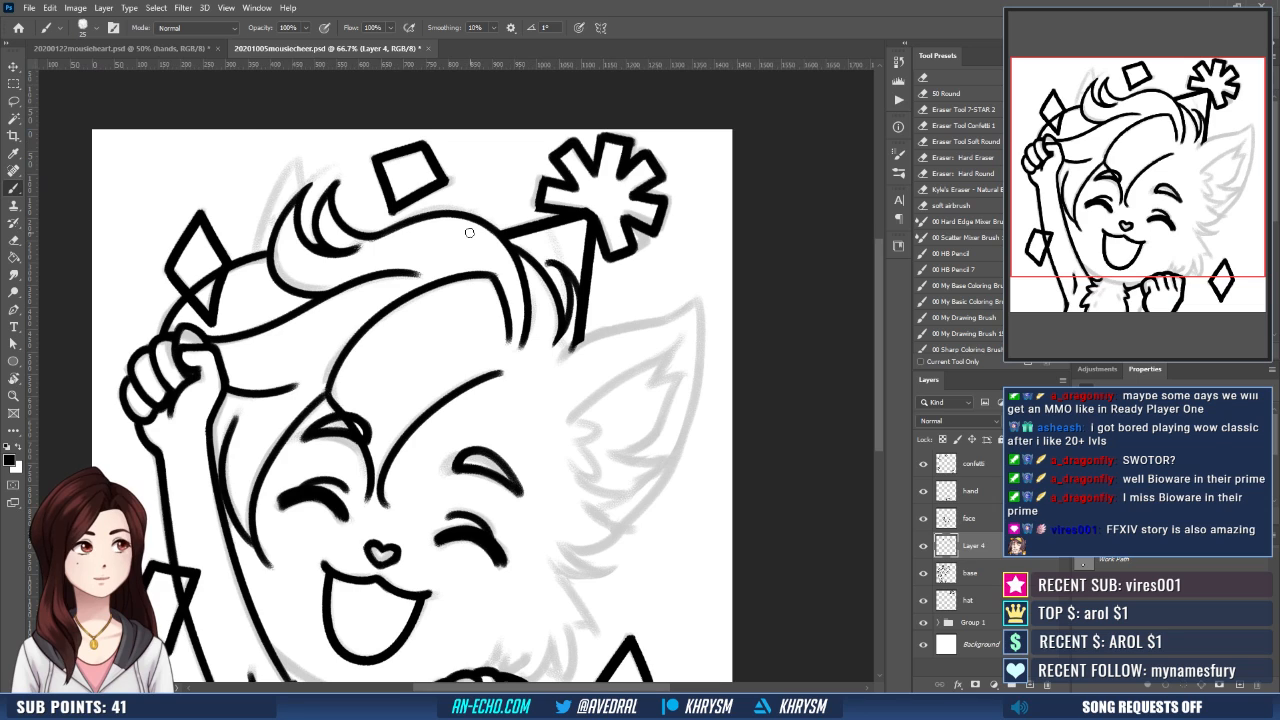
key(ctrl+shift+h)
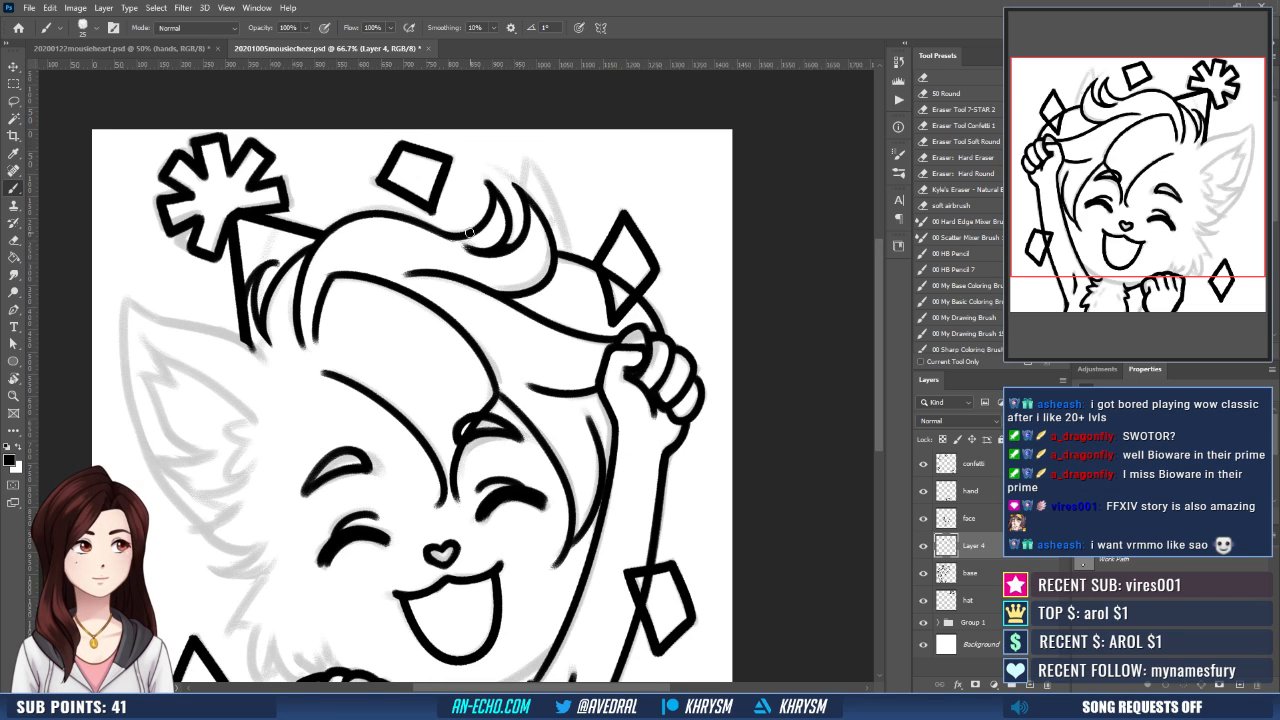
drag(592, 426, 562, 451)
key(r)
drag(491, 208, 575, 270)
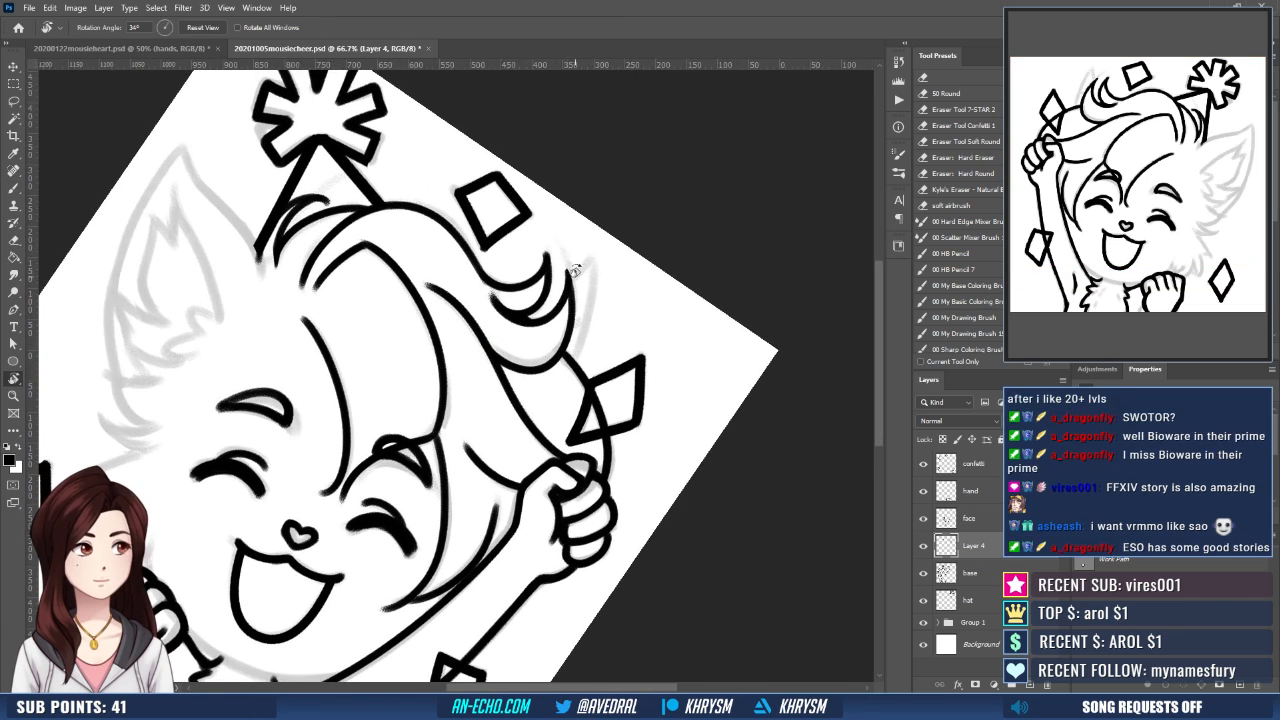
drag(558, 352, 582, 332)
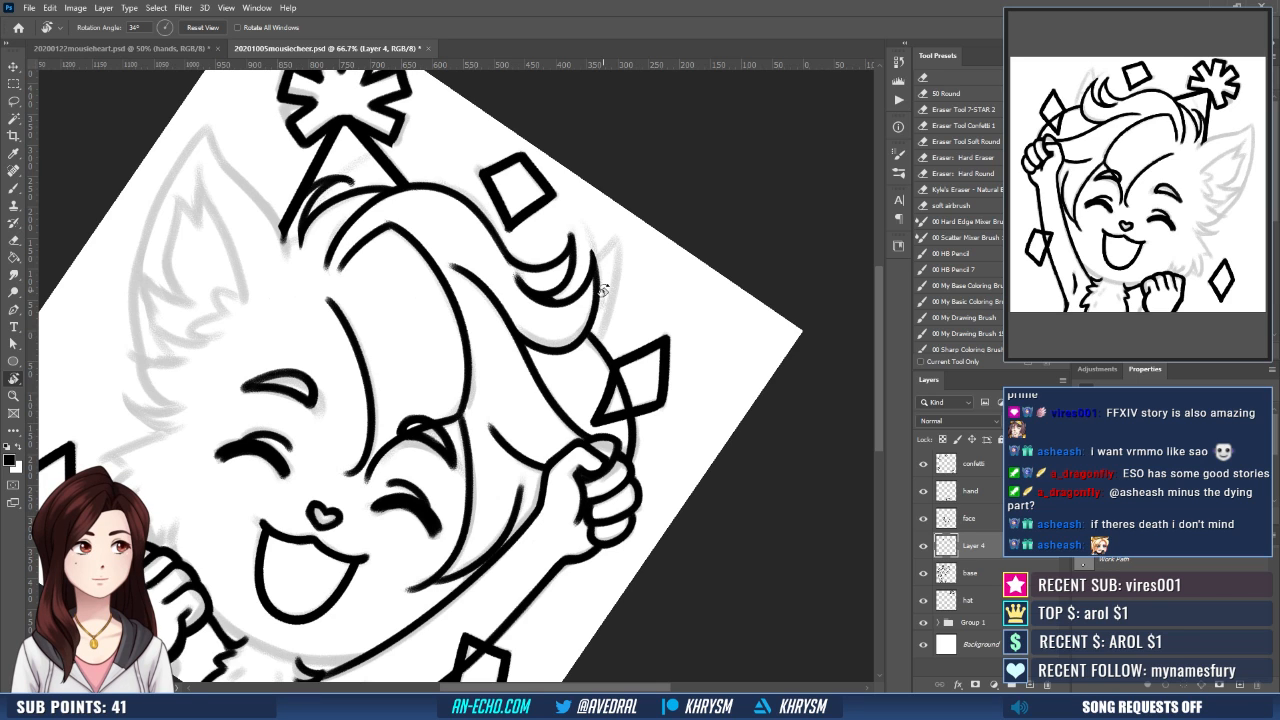
key(Escape)
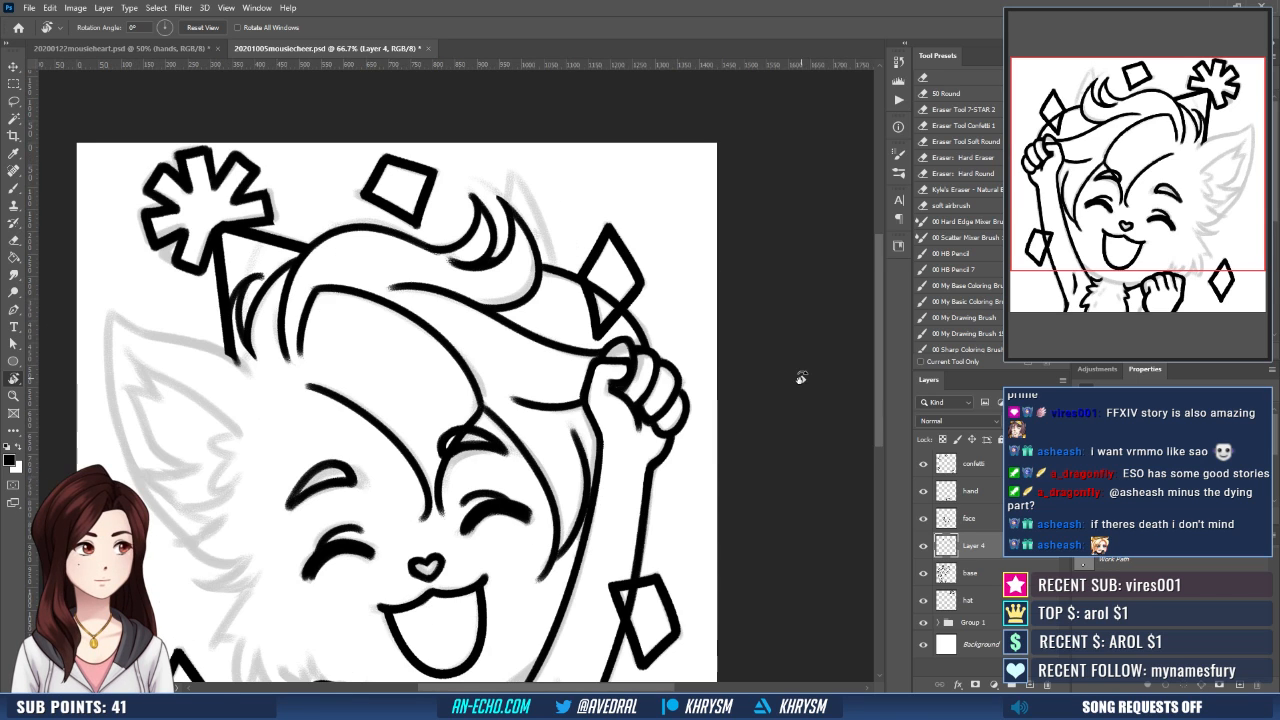
drag(521, 389, 570, 371)
key(ctrl+shift+h)
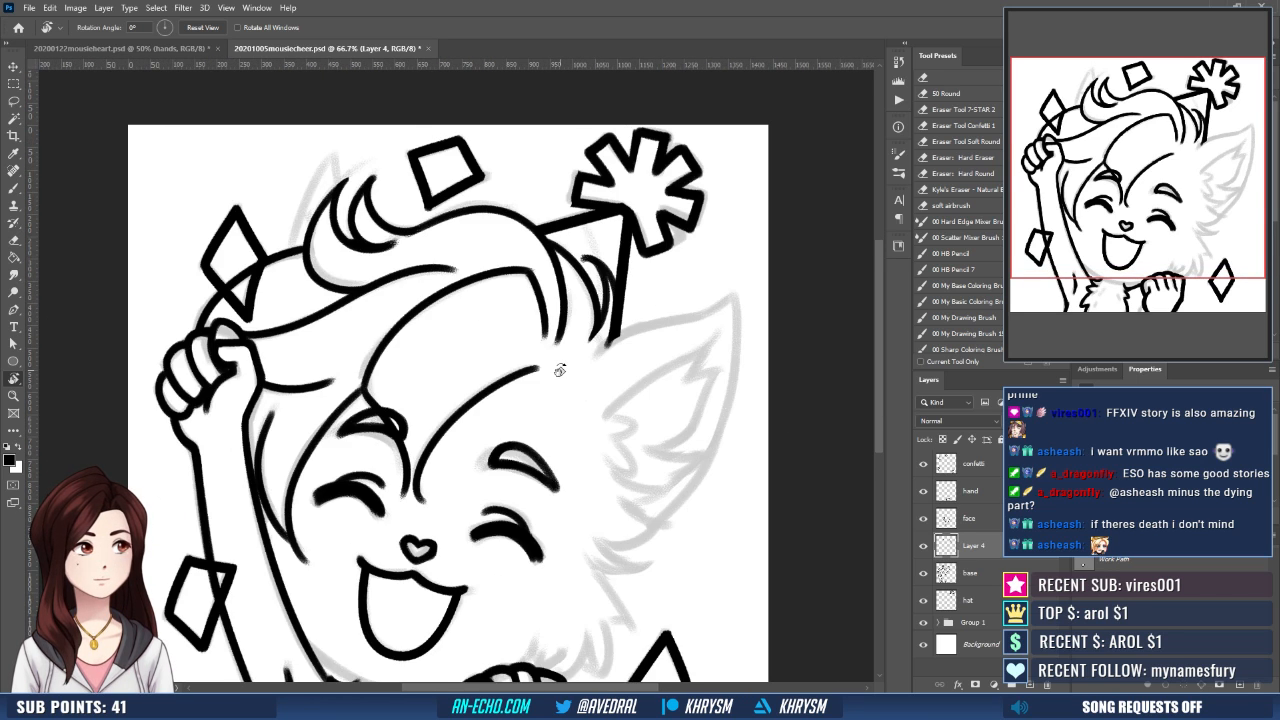
drag(488, 482, 475, 480)
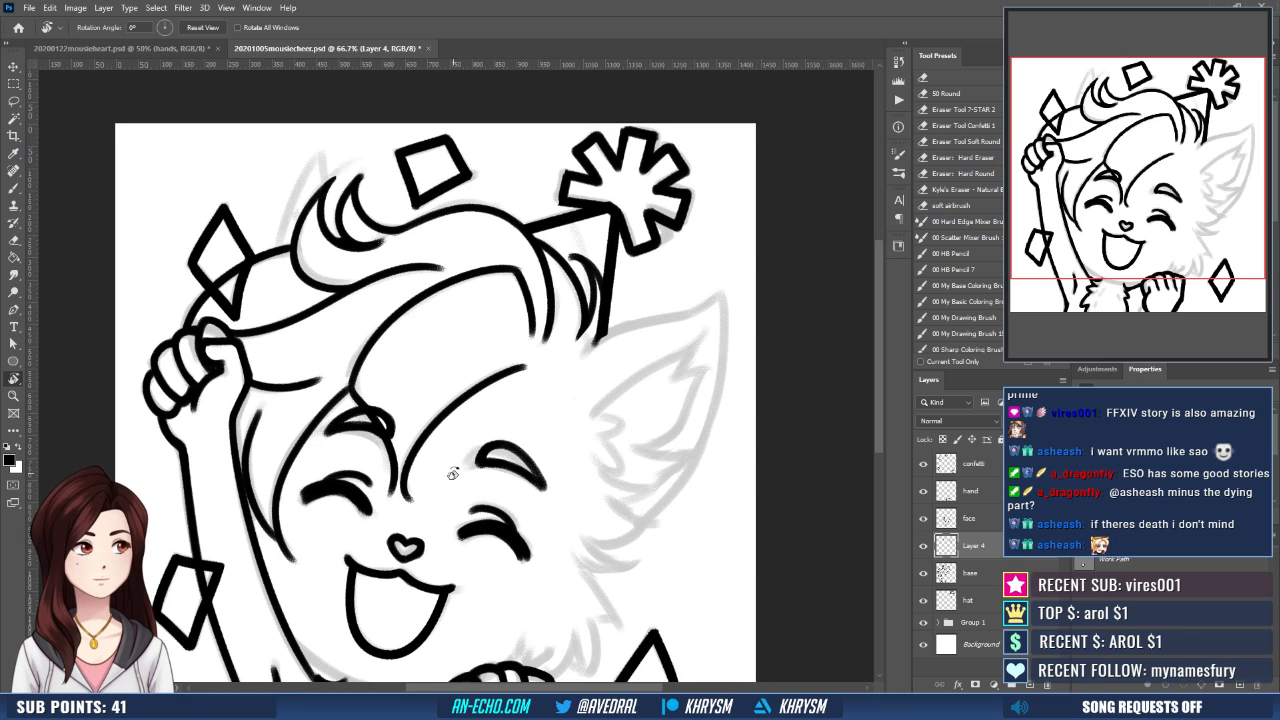
drag(610, 487, 605, 497)
key(b)
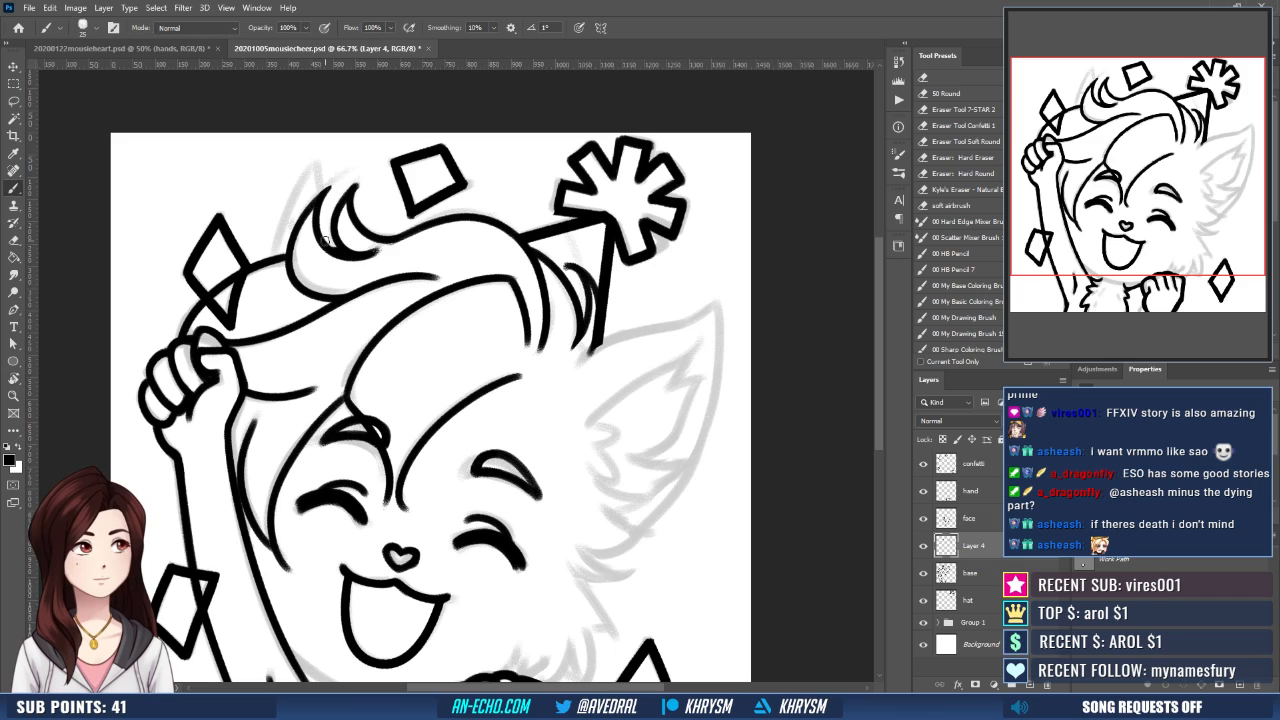
- Ink a pointed hair strand rising from inside the curl, drawing both of its edges to meet at the sketched tip
drag(327, 241, 363, 163)
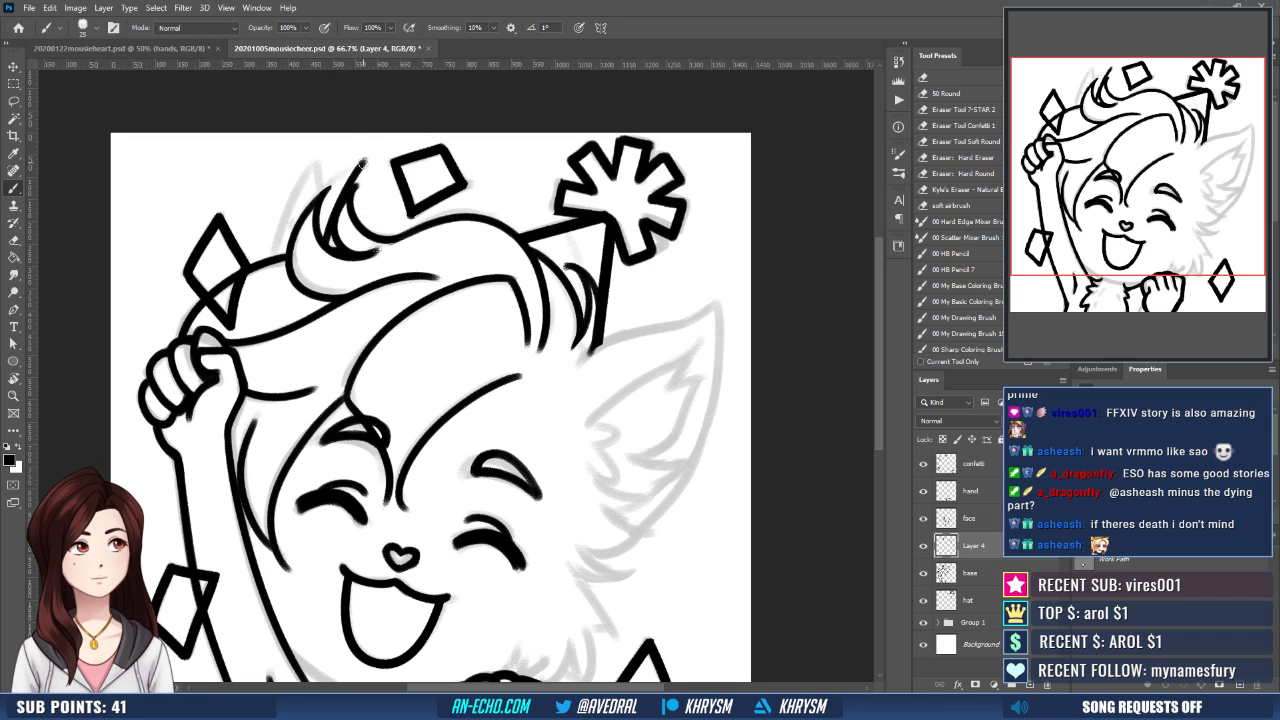
drag(363, 164, 374, 229)
drag(656, 289, 631, 249)
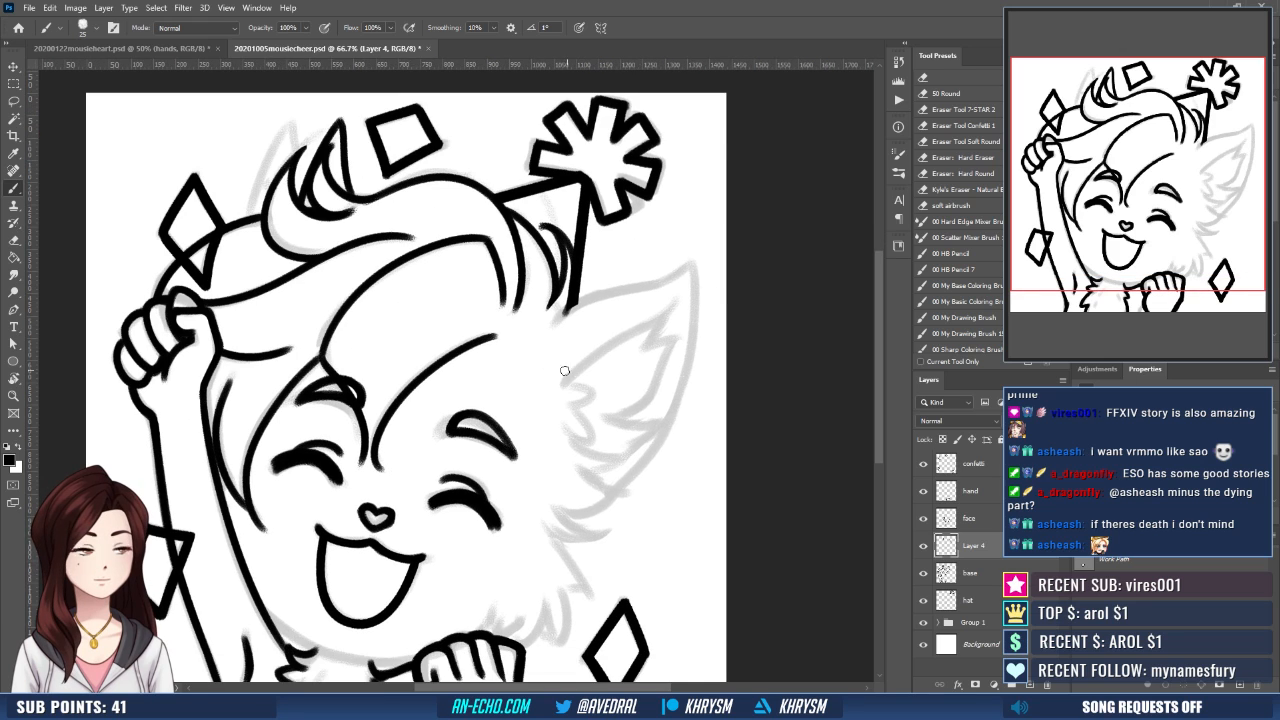
drag(448, 234, 427, 328)
key(e)
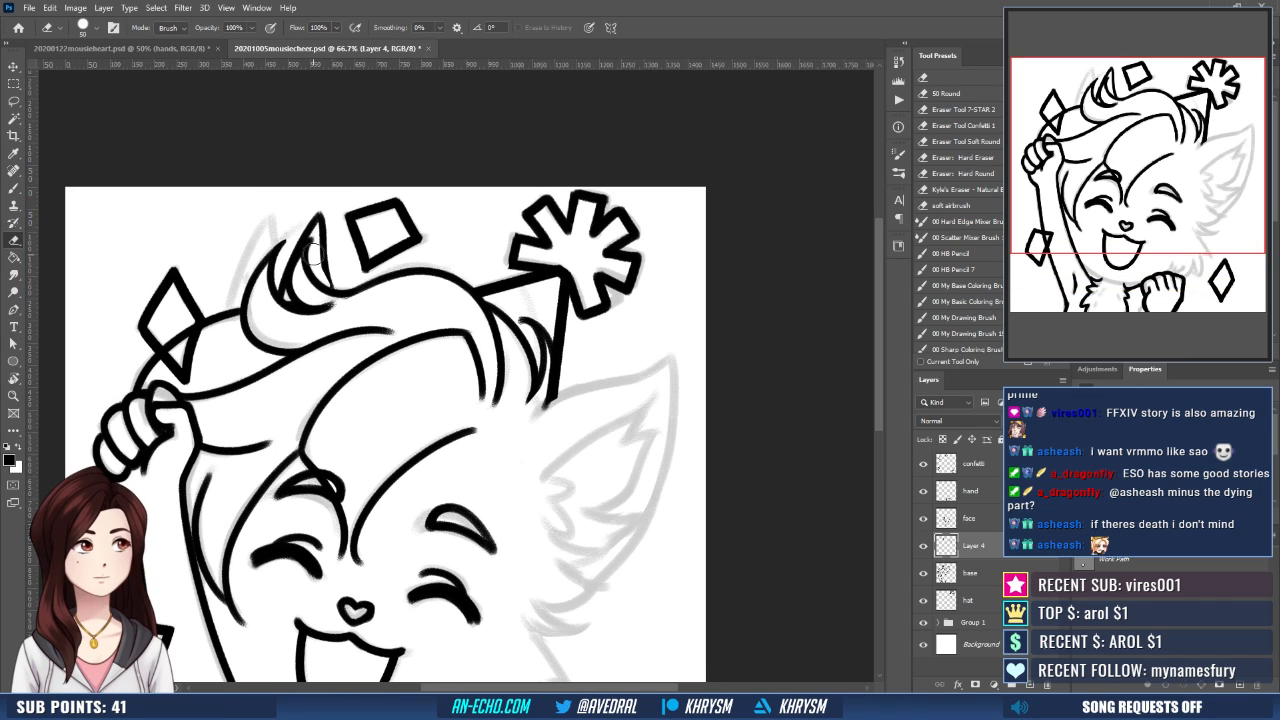
key(b)
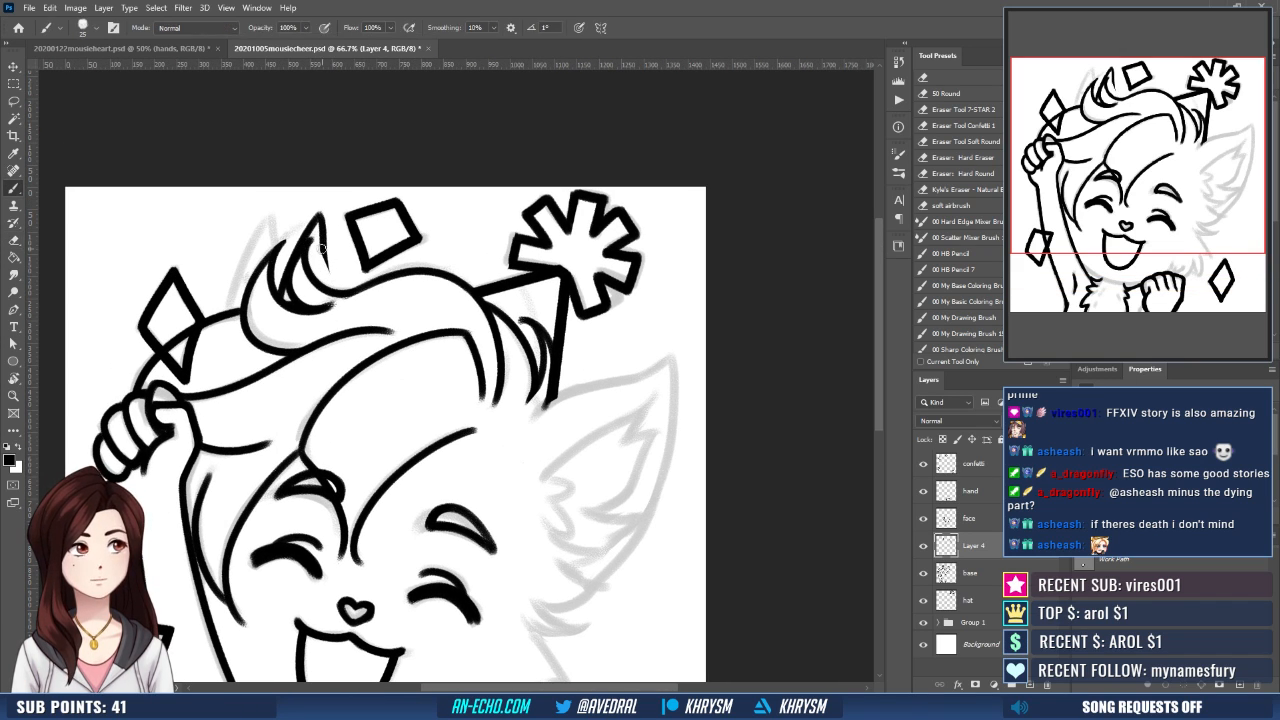
drag(322, 249, 340, 289)
- Clean up the tip of the new curl strand and re-ink its inner edge up to the point
drag(635, 317, 680, 233)
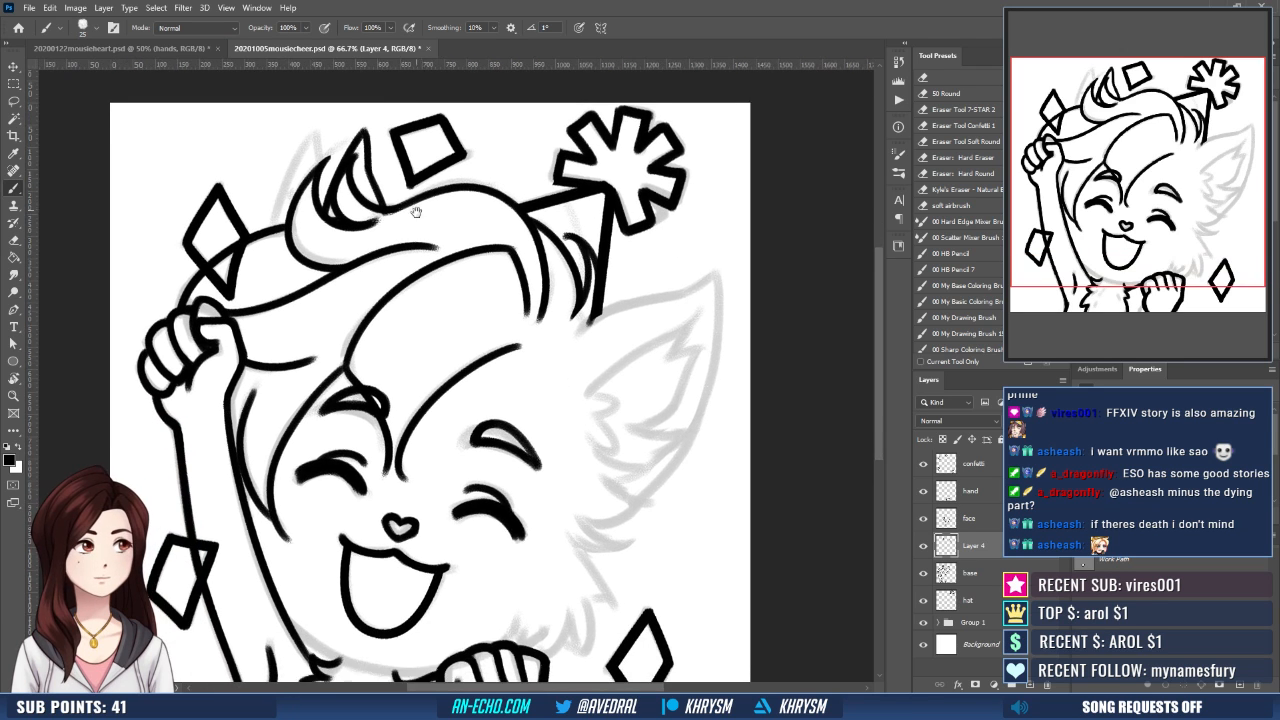
drag(416, 212, 423, 288)
key(e)
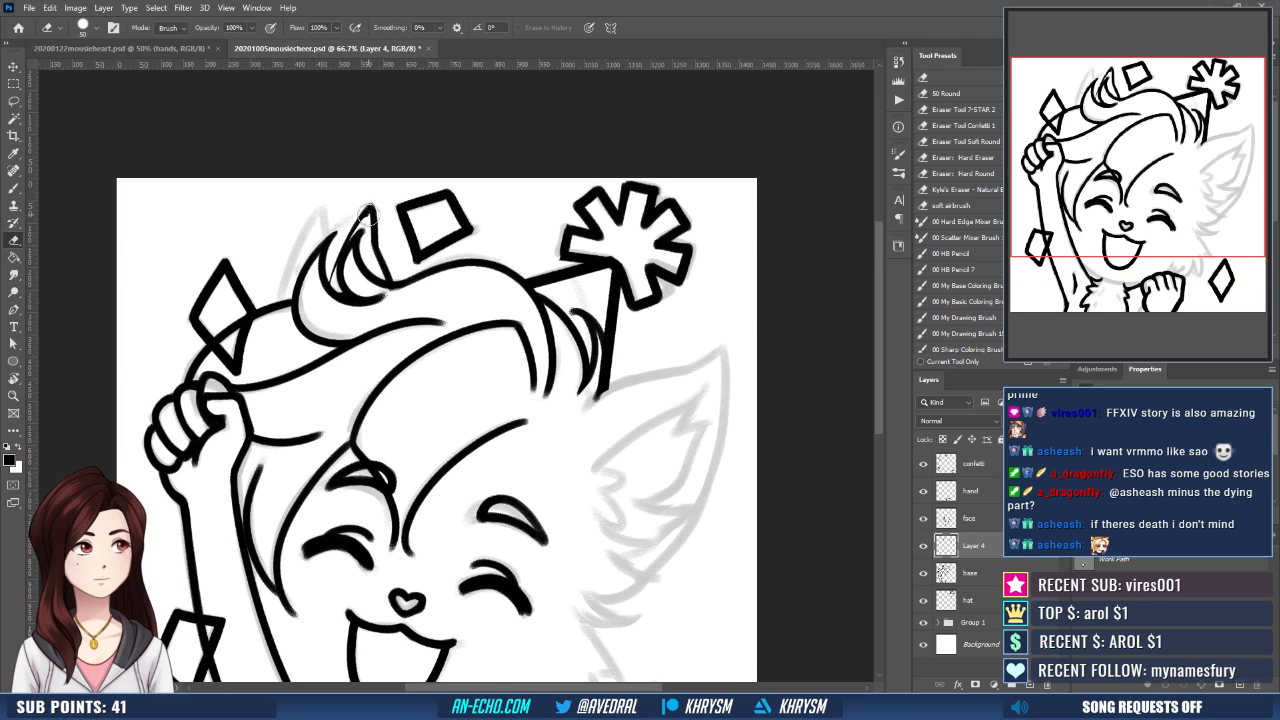
key(b)
drag(328, 280, 375, 201)
drag(457, 340, 465, 290)
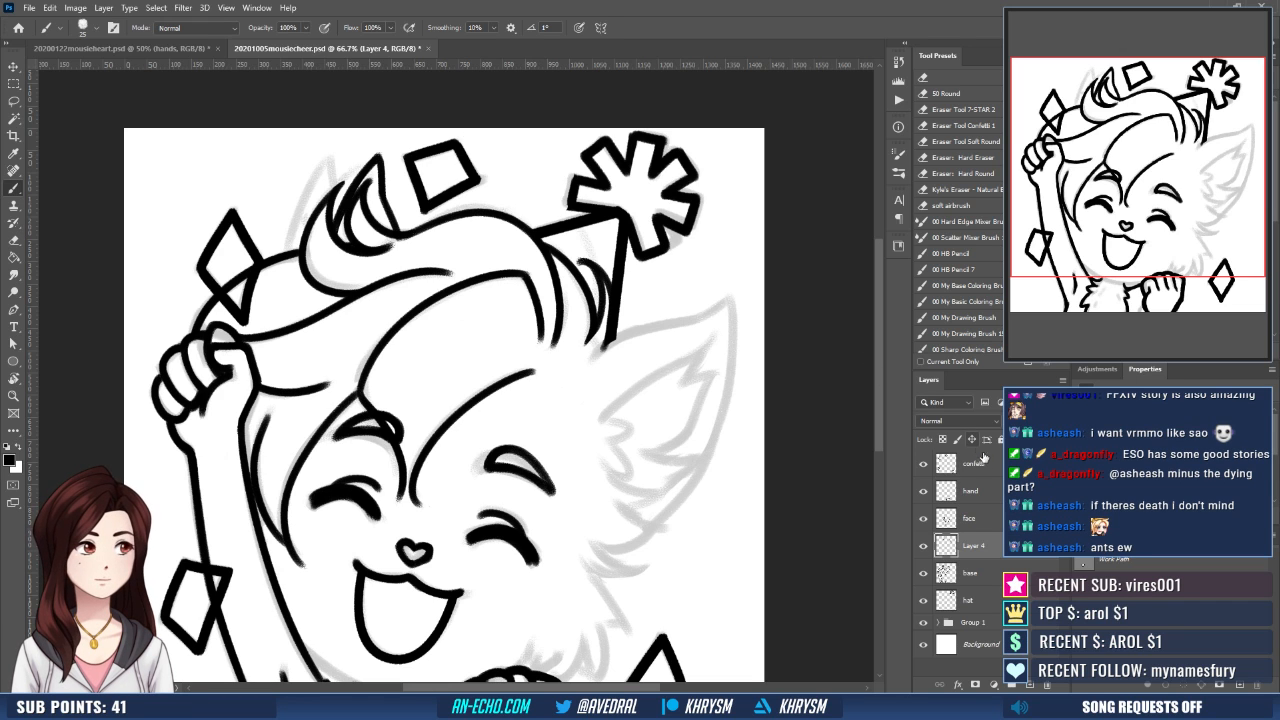
- Rotate the canvas and ink the upper edge of the large ear from the hat's base toward the tip, redoing the stroke until it fits
key(r)
drag(595, 541, 588, 233)
key(b)
mouse_move(560, 300)
mouse_down()
mouse_move(548, 320)
mouse_move(662, 207)
mouse_up()
key(ctrl+z)
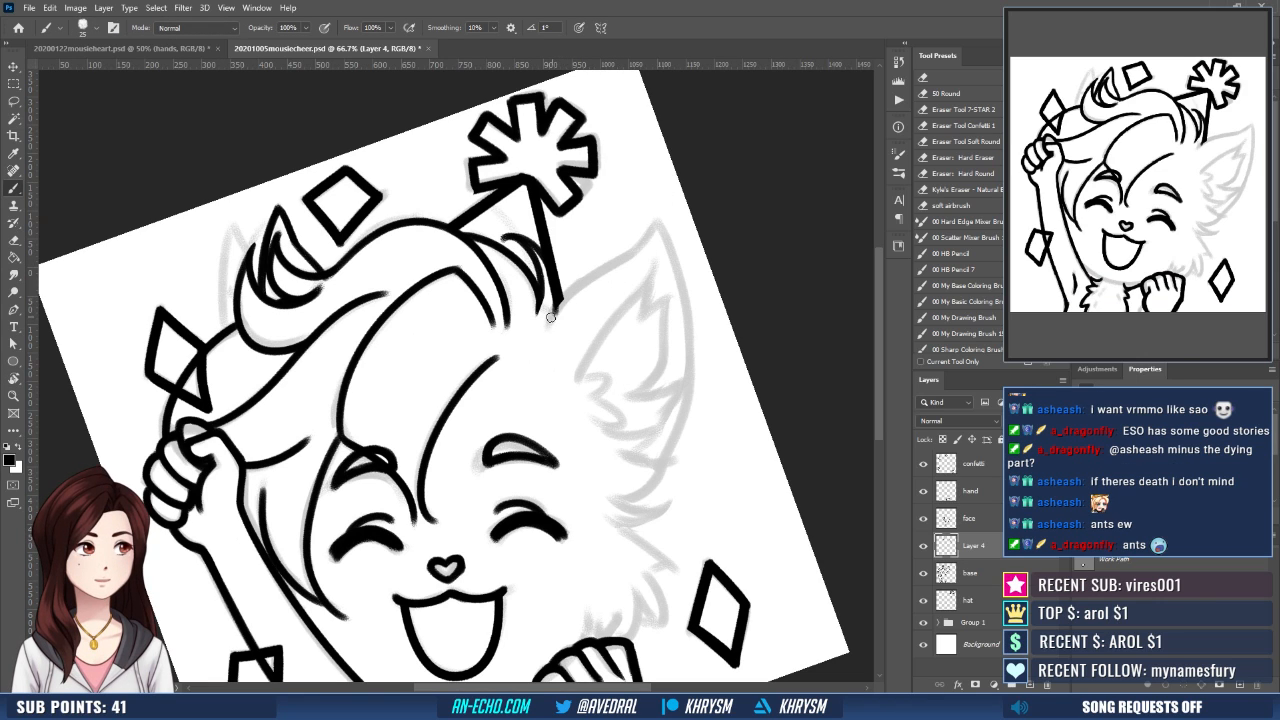
drag(550, 318, 643, 250)
key(ctrl+z)
mouse_move(550, 319)
mouse_down()
mouse_move(648, 248)
mouse_move(639, 191)
mouse_move(614, 191)
mouse_move(642, 156)
mouse_up()
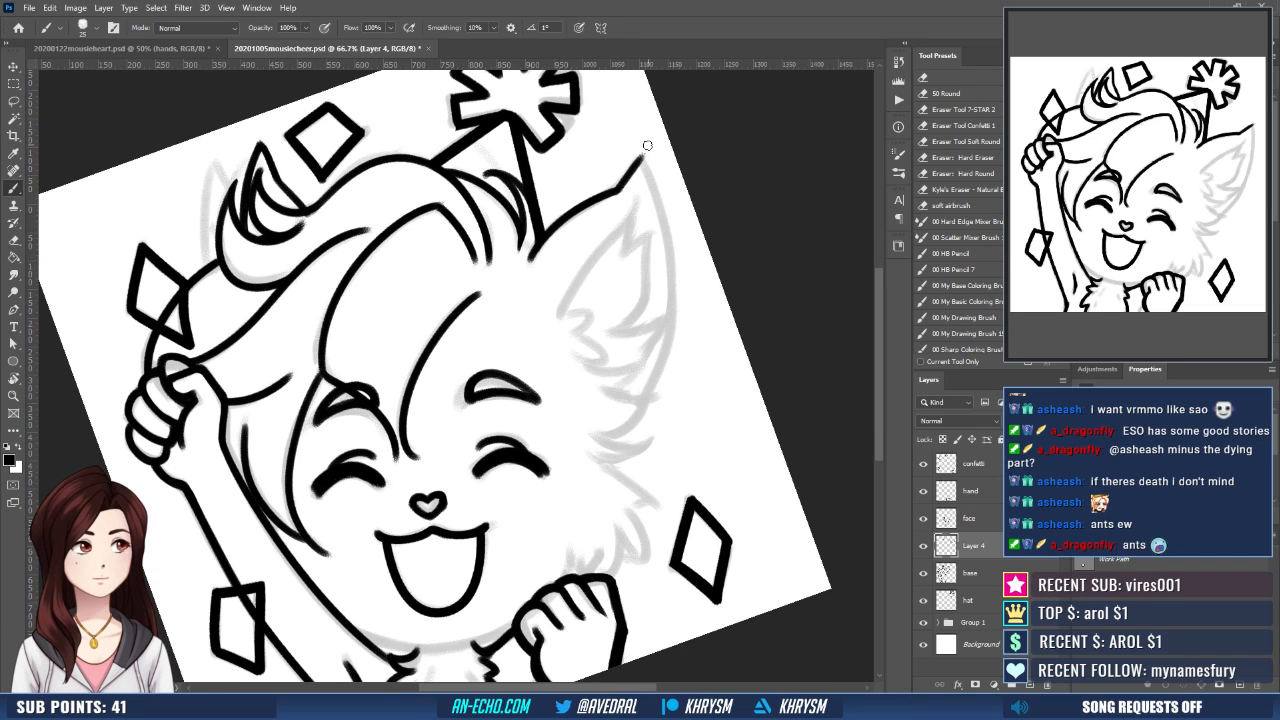
key(ctrl+z)
key(Escape)
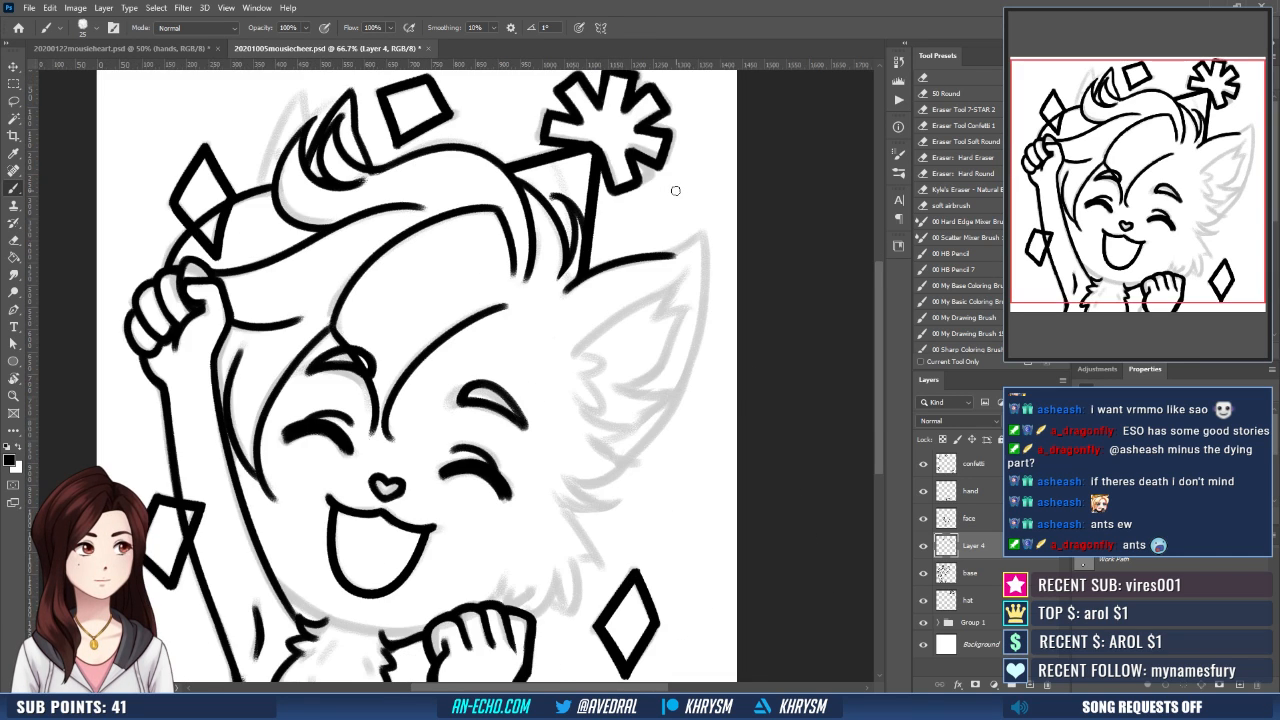
- Flip and rotate the canvas view, then extend the ear's inked upper edge to its pointed tip
key(ctrl+h)
key(r)
drag(491, 388, 478, 412)
mouse_move(466, 408)
mouse_down()
mouse_move(488, 426)
mouse_move(476, 466)
mouse_move(605, 466)
mouse_move(605, 488)
mouse_up()
key(e)
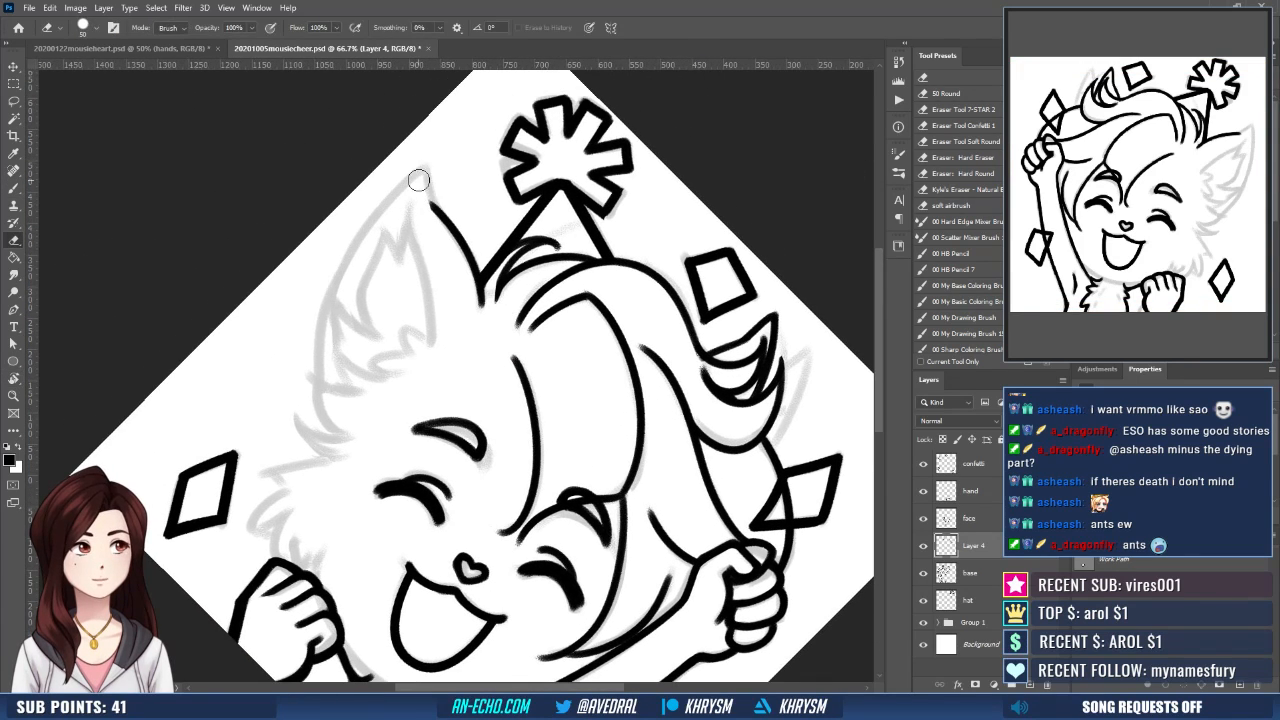
key(b)
drag(432, 204, 424, 165)
key(ctrl+z)
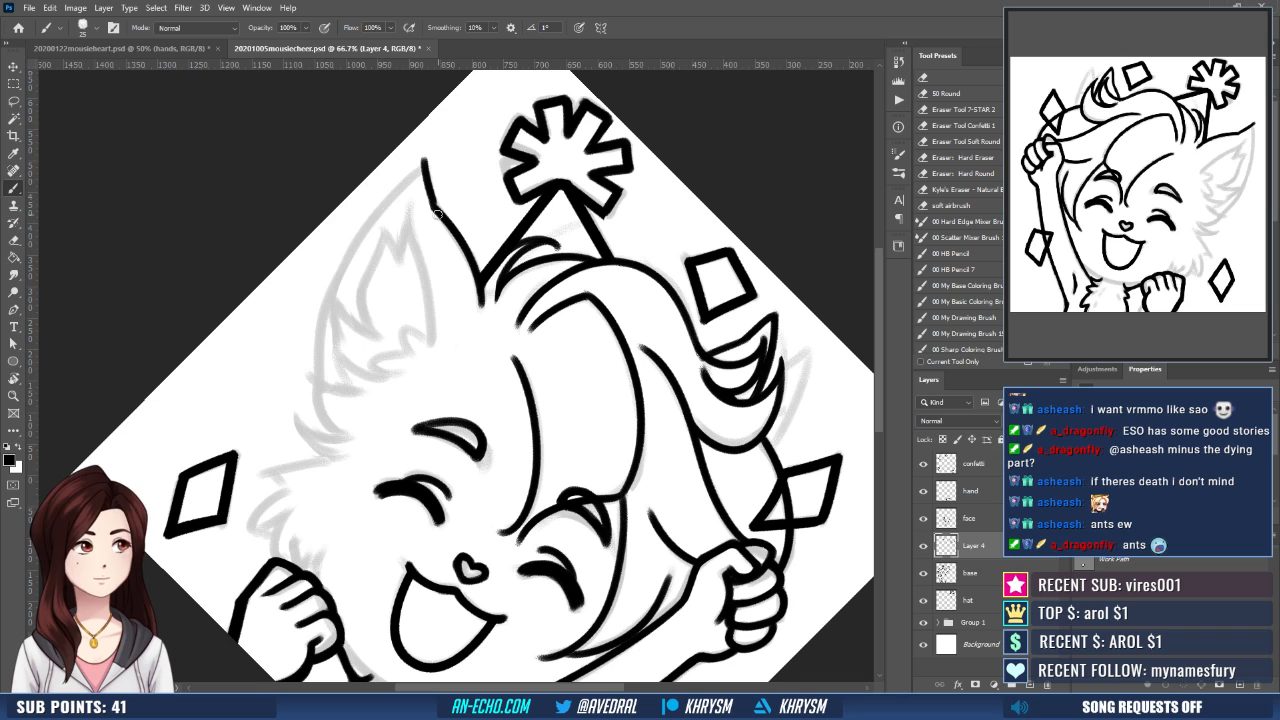
- Rotate the canvas and ink the ear's long outer edge from the base up to the tip, repeating the curve until it fits
mouse_move(578, 386)
mouse_down()
mouse_move(590, 399)
mouse_move(570, 447)
mouse_up()
key(r)
drag(569, 490, 566, 554)
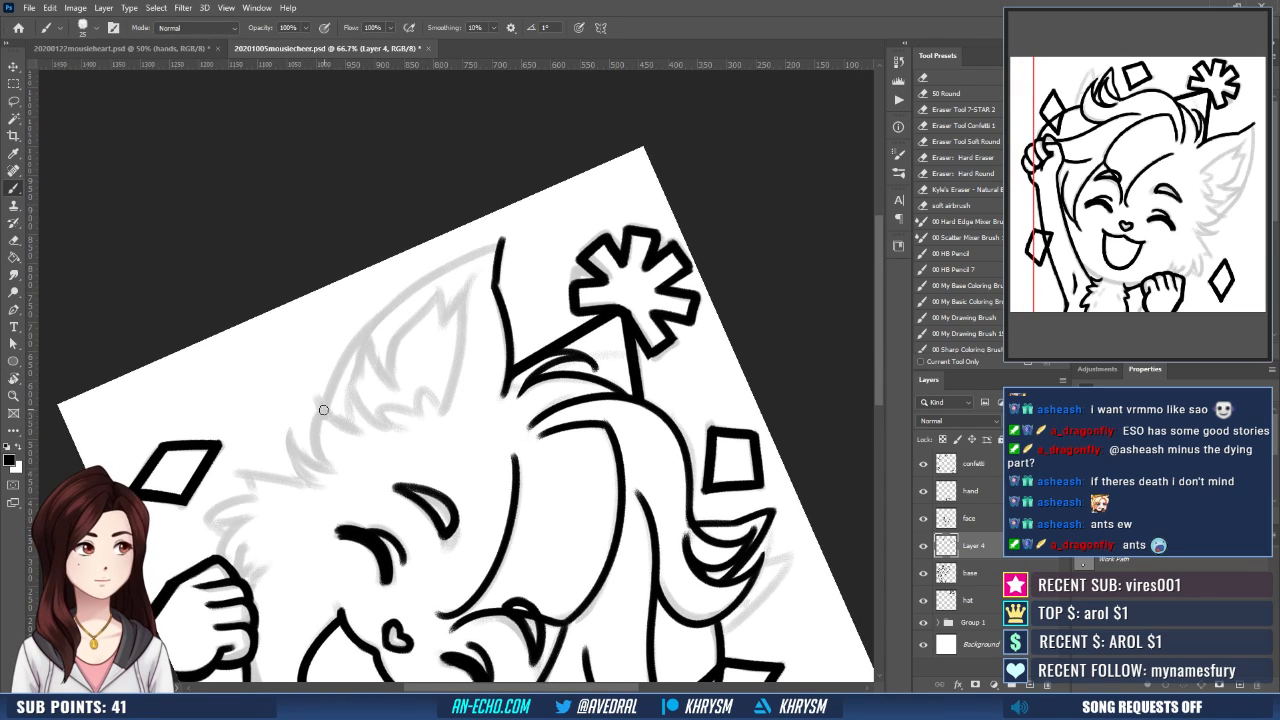
mouse_move(323, 412)
mouse_down()
mouse_move(340, 378)
mouse_move(496, 245)
mouse_up()
key(ctrl+z)
mouse_move(322, 405)
mouse_down()
mouse_move(458, 258)
mouse_move(516, 228)
mouse_up()
key(ctrl+z)
mouse_move(323, 410)
mouse_down()
mouse_move(333, 375)
mouse_move(438, 275)
mouse_move(500, 236)
mouse_up()
key(ctrl+z)
mouse_move(322, 409)
mouse_down()
mouse_move(397, 306)
mouse_move(505, 237)
mouse_up()
key(Escape)
- Tidy the ear tip with the eraser and ink the long curved line inside the ear
mouse_move(627, 516)
mouse_down()
mouse_move(538, 467)
mouse_move(499, 489)
mouse_up()
key(r)
key(e)
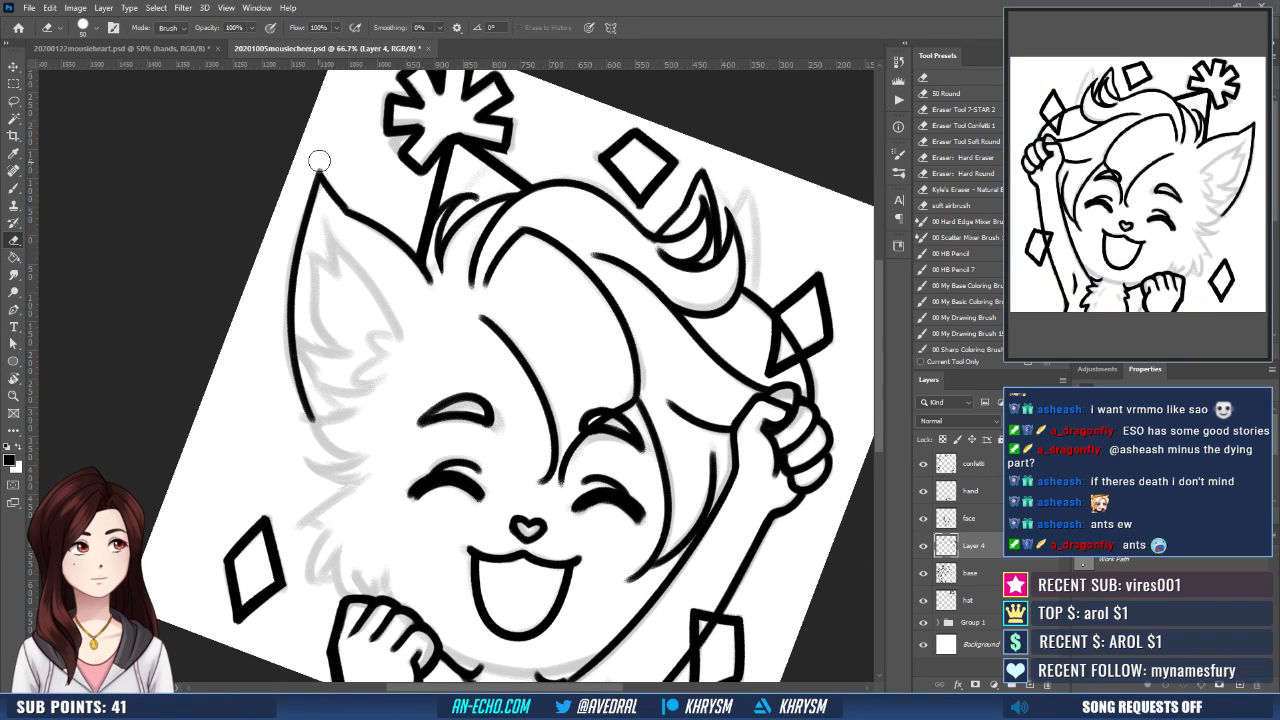
mouse_move(366, 181)
mouse_down()
mouse_move(340, 147)
mouse_move(301, 184)
mouse_move(381, 301)
mouse_up()
key(b)
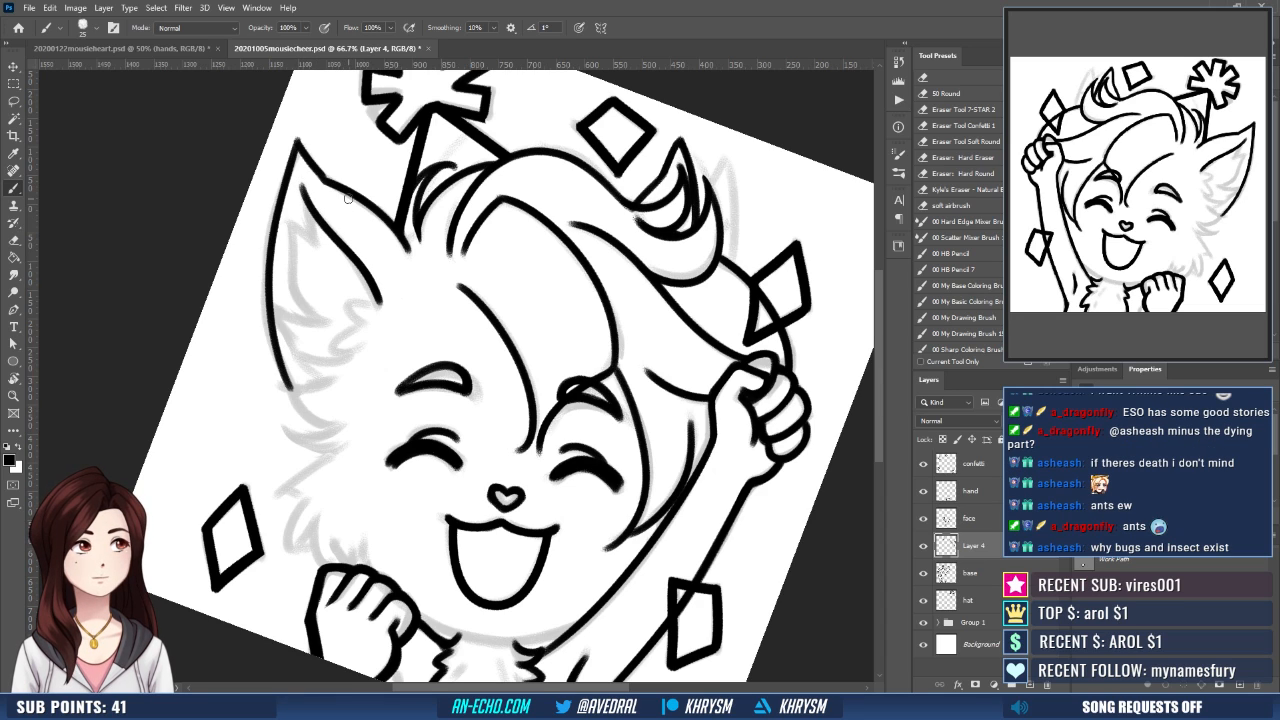
- Ink the jagged fur at the base of the inner ear line and the tufts just below the ear
mouse_move(378, 300)
mouse_down()
mouse_move(348, 304)
mouse_move(334, 341)
mouse_move(361, 348)
mouse_move(319, 379)
mouse_move(288, 382)
mouse_move(337, 374)
mouse_move(325, 424)
mouse_move(339, 423)
mouse_up()
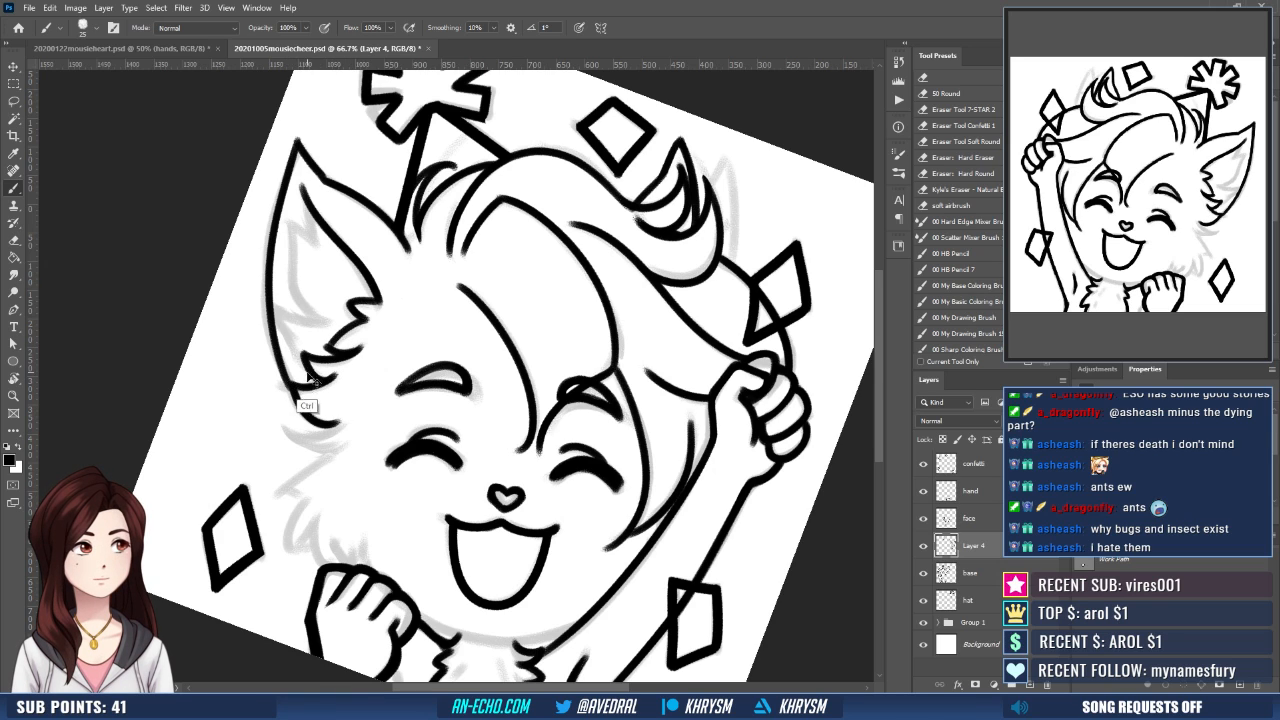
key(ctrl+z)
mouse_move(291, 386)
mouse_down()
mouse_move(363, 368)
mouse_move(322, 415)
mouse_move(286, 428)
mouse_move(356, 406)
mouse_move(316, 417)
mouse_move(280, 496)
mouse_up()
key(ctrl+z)
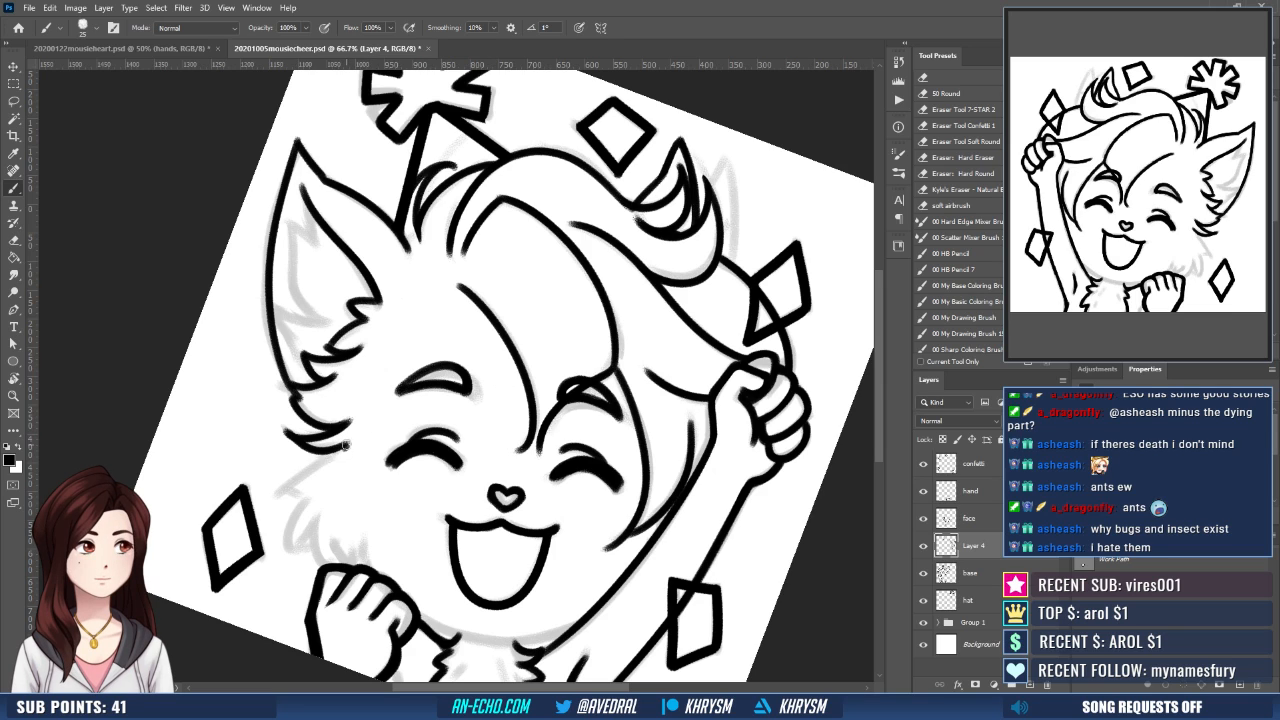
- Ink the slanted upper edge of the cheek tuft and the fur strokes beneath its tip
drag(345, 445, 278, 500)
key(ctrl+z)
drag(345, 446, 277, 502)
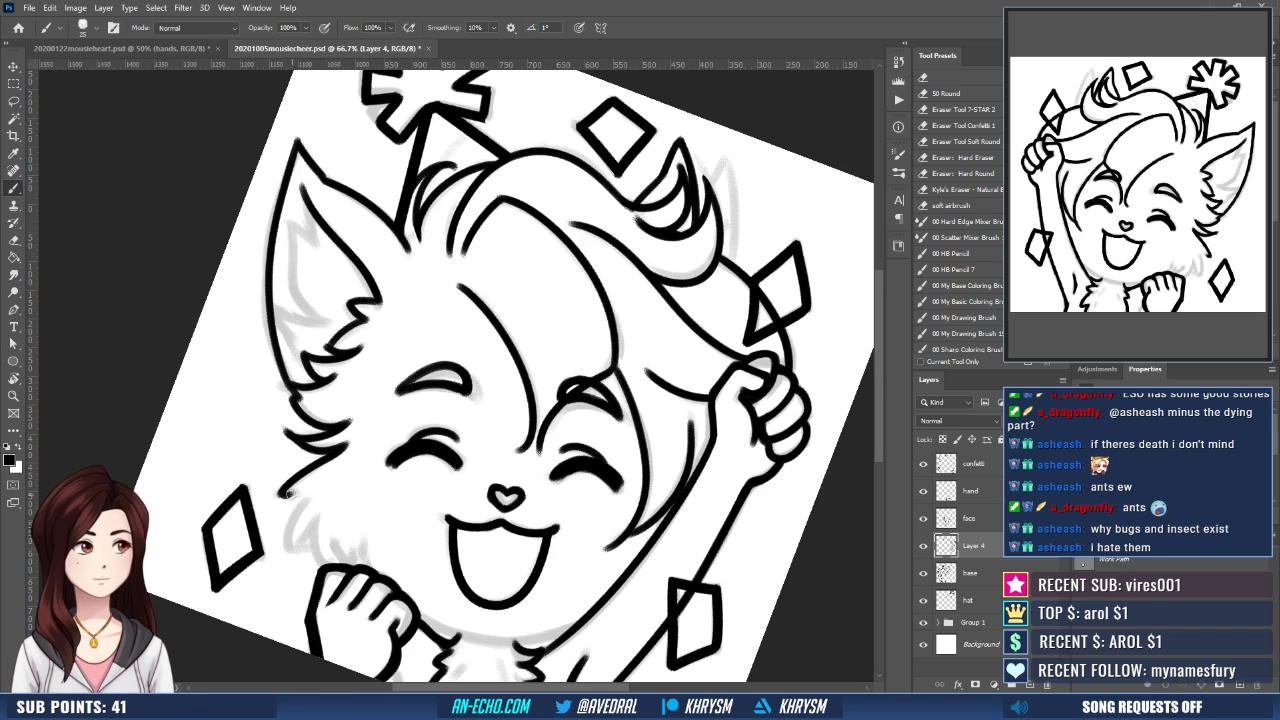
drag(304, 500, 294, 557)
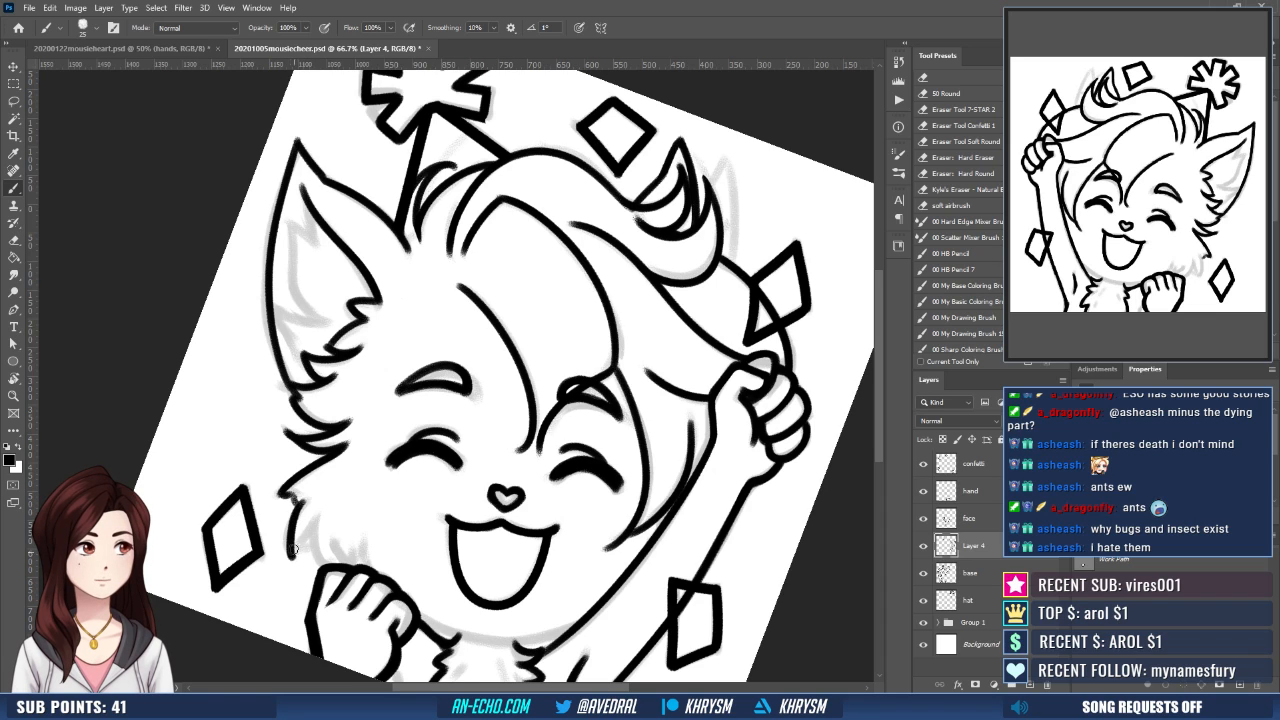
key(ctrl+z)
mouse_move(303, 498)
mouse_down()
mouse_move(298, 552)
mouse_move(324, 564)
mouse_up()
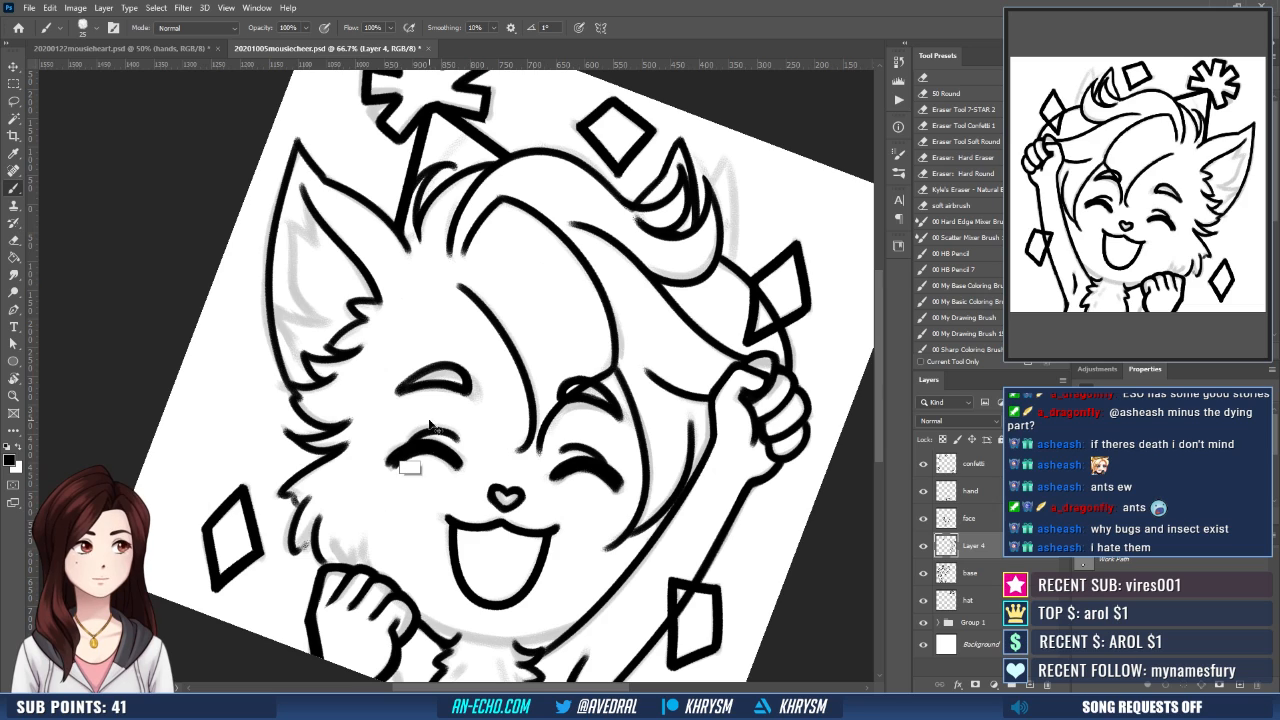
- Redo the curved cheek fur stroke that runs down to the lowered fist until it follows the sketch
key(ctrl+z)
drag(320, 519, 324, 563)
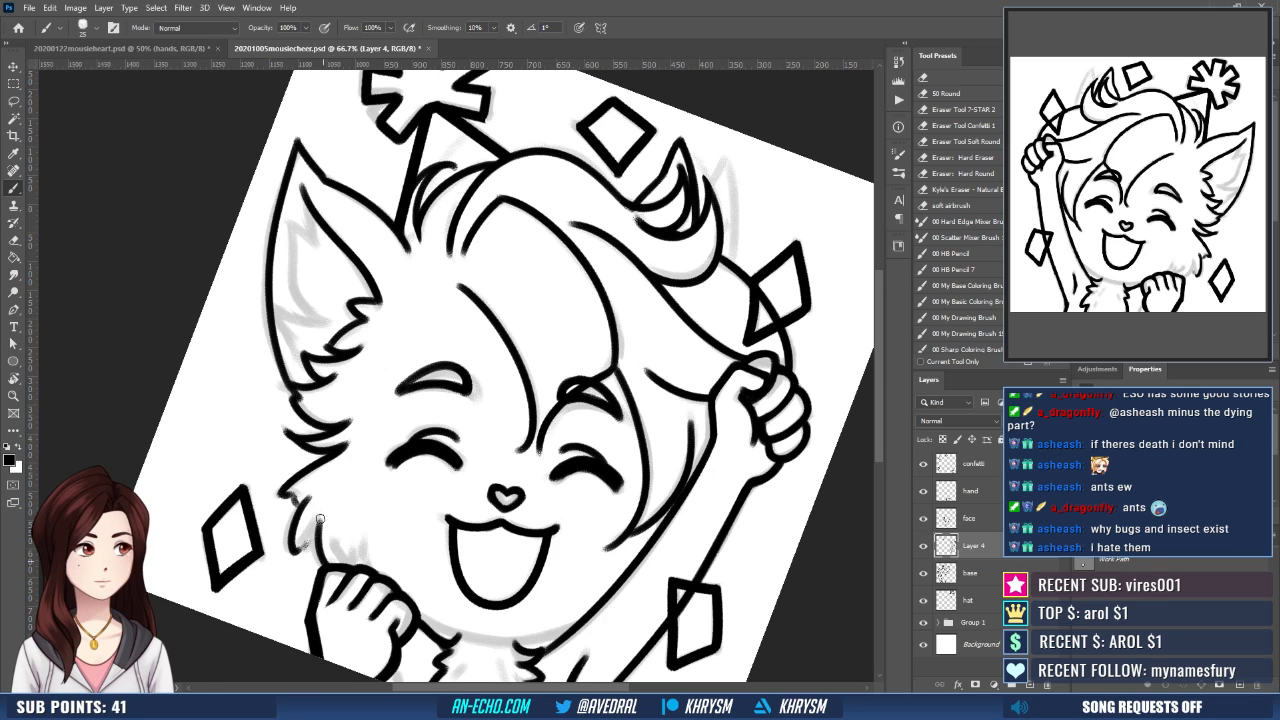
key(ctrl+z)
drag(322, 514, 322, 562)
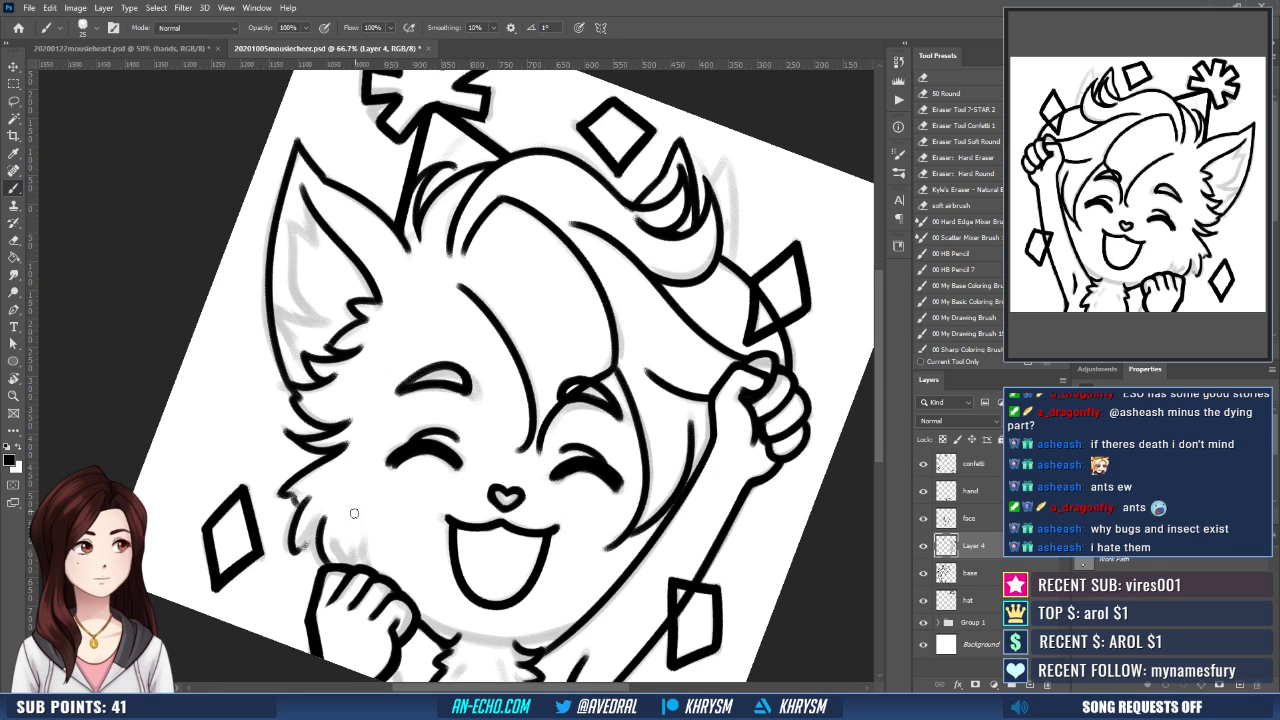
key(ctrl+z)
drag(335, 513, 322, 564)
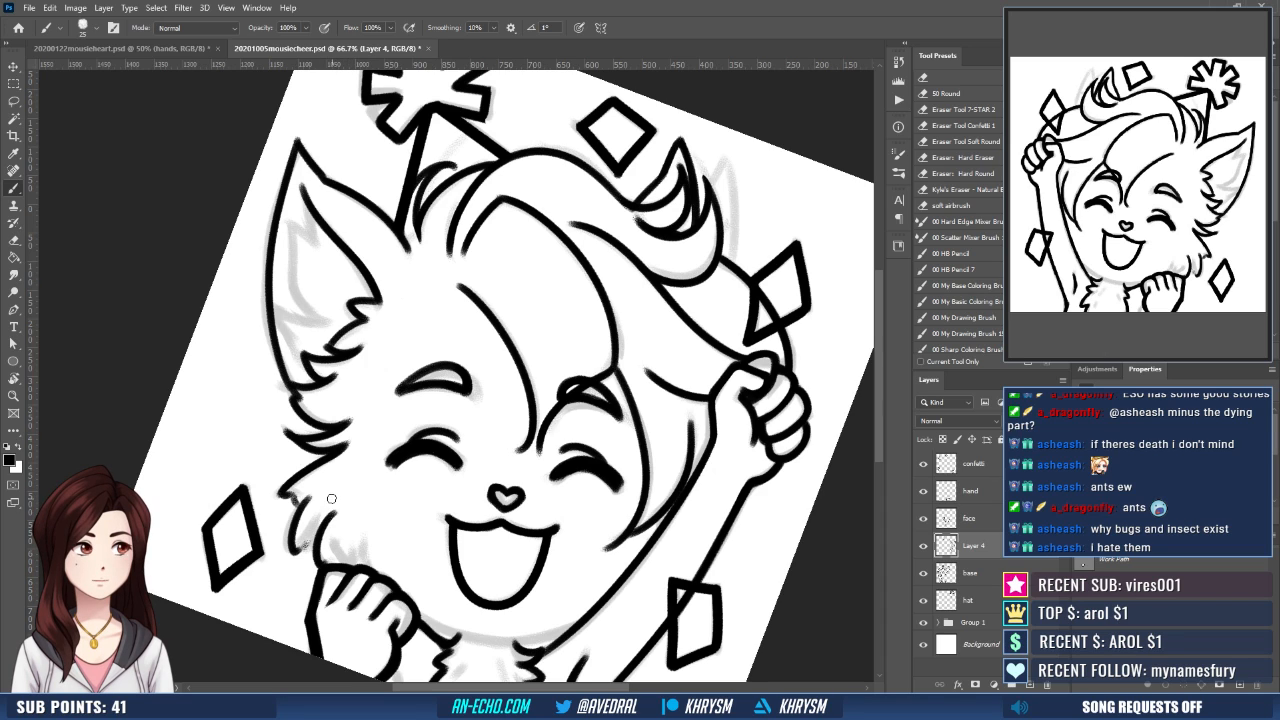
- Erase the outer cheek fur stroke and ink it again as a set of pointed tufts beside the fist
key(e)
drag(308, 498, 298, 556)
key(b)
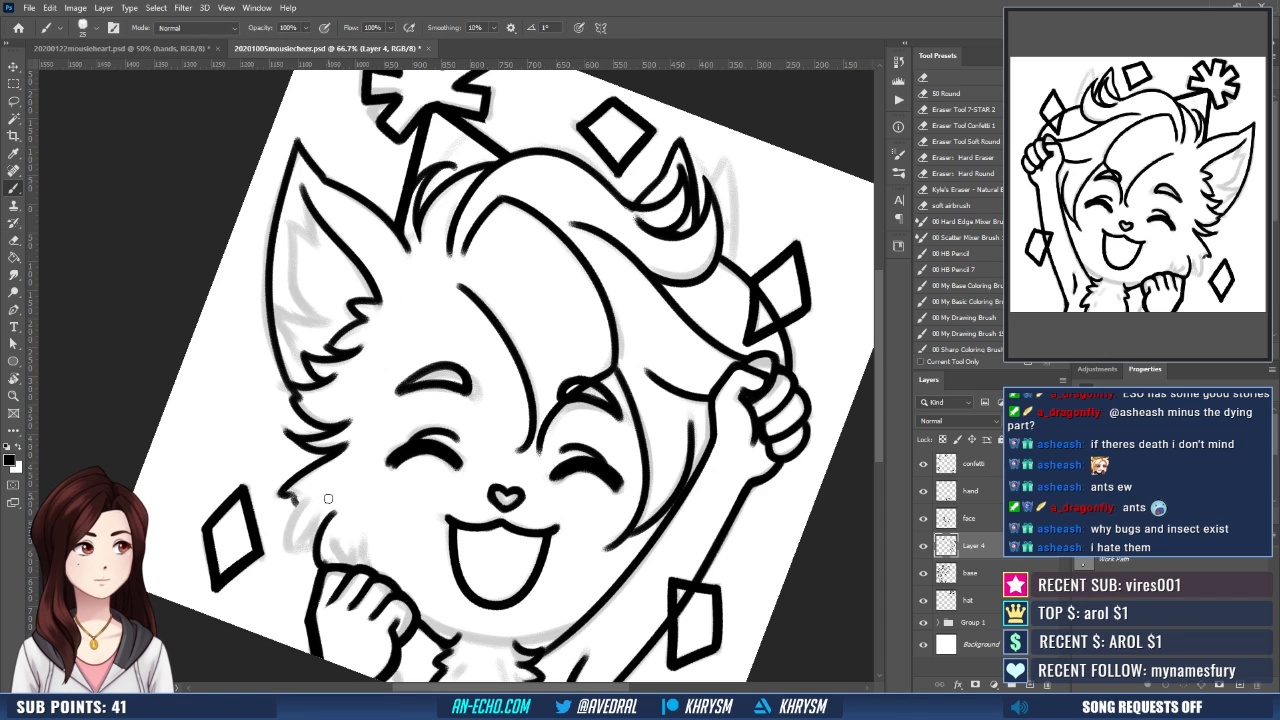
mouse_move(333, 497)
mouse_down()
mouse_move(307, 530)
mouse_move(302, 500)
mouse_move(298, 546)
mouse_up()
key(ctrl+z)
key(ctrl+z)
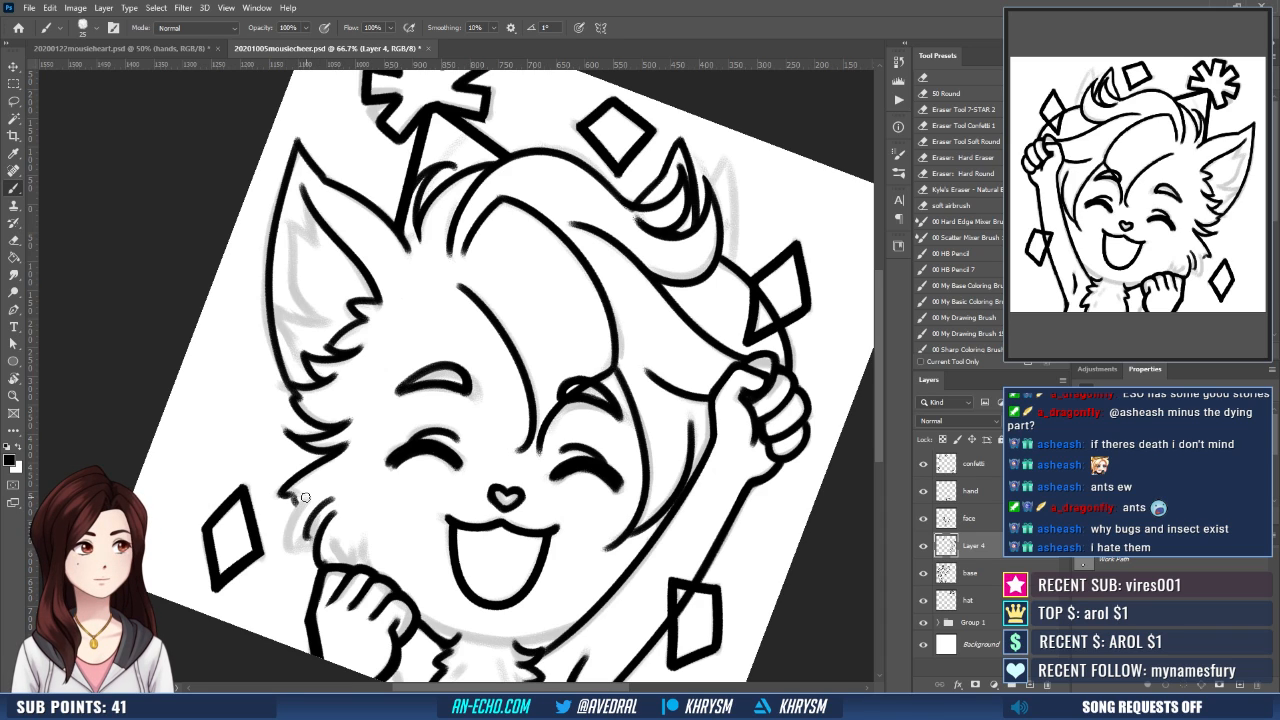
mouse_move(301, 498)
mouse_down()
mouse_move(291, 556)
mouse_move(313, 538)
mouse_up()
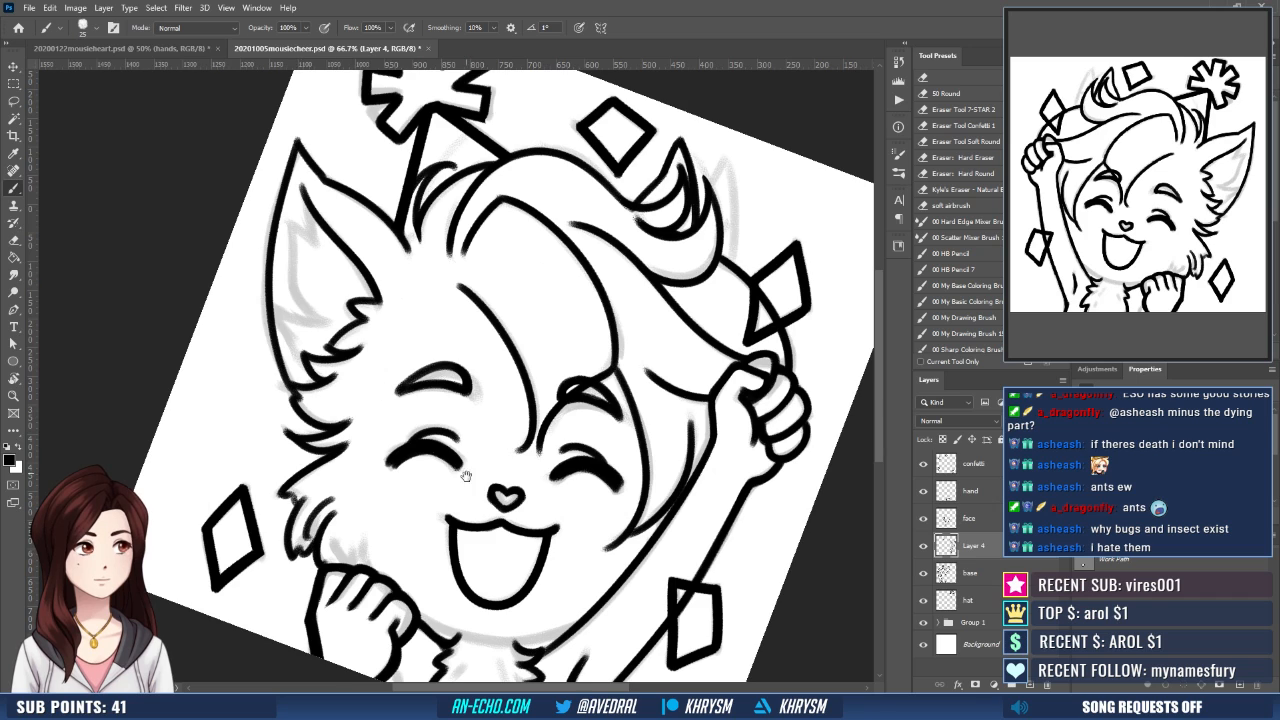
drag(466, 476, 448, 458)
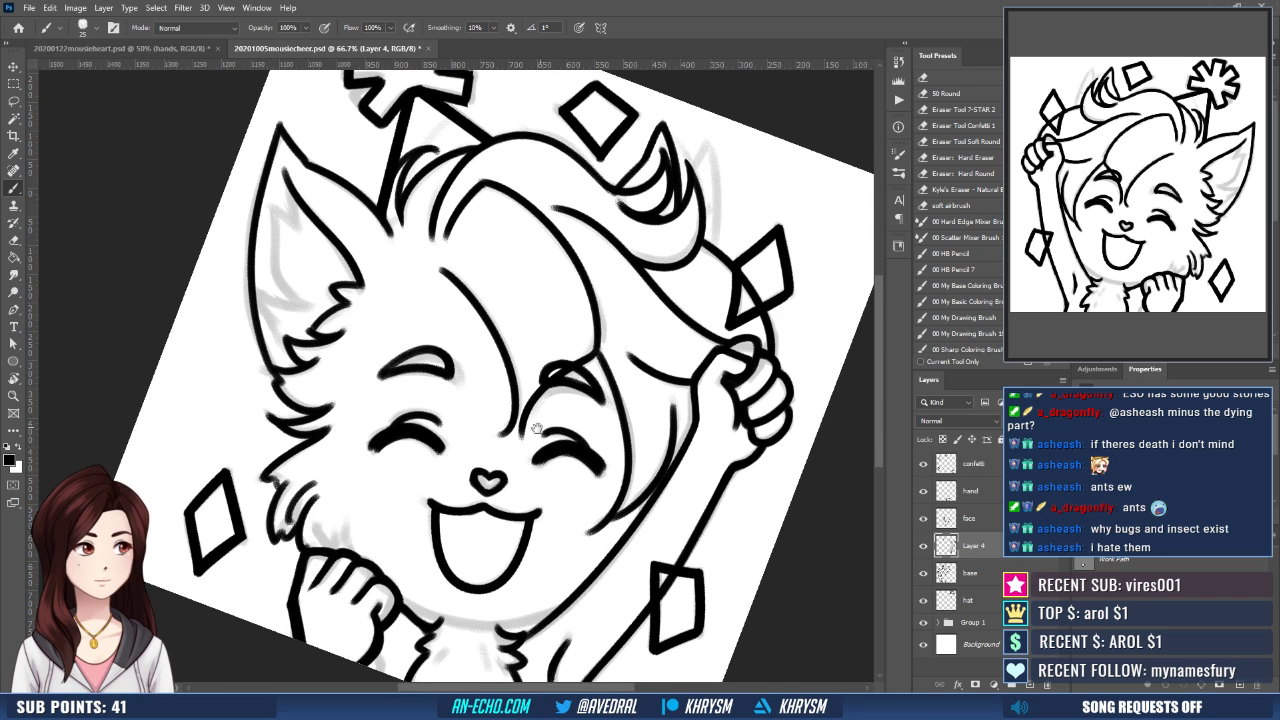
- Touch up the slanted edge of the cheek tuft and ink the small fur strokes just above the lowered fist
drag(489, 437, 539, 451)
key(e)
drag(320, 485, 380, 451)
key(b)
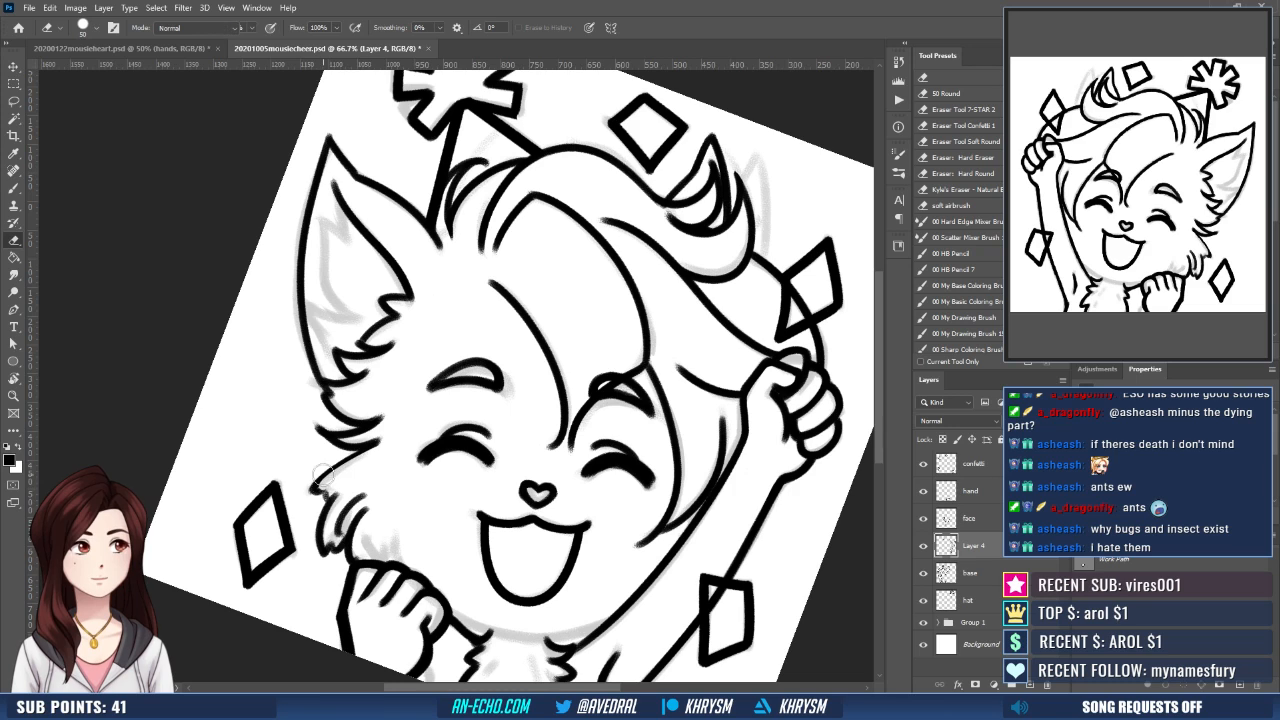
drag(313, 488, 358, 450)
key(ctrl+z)
key(ctrl+z)
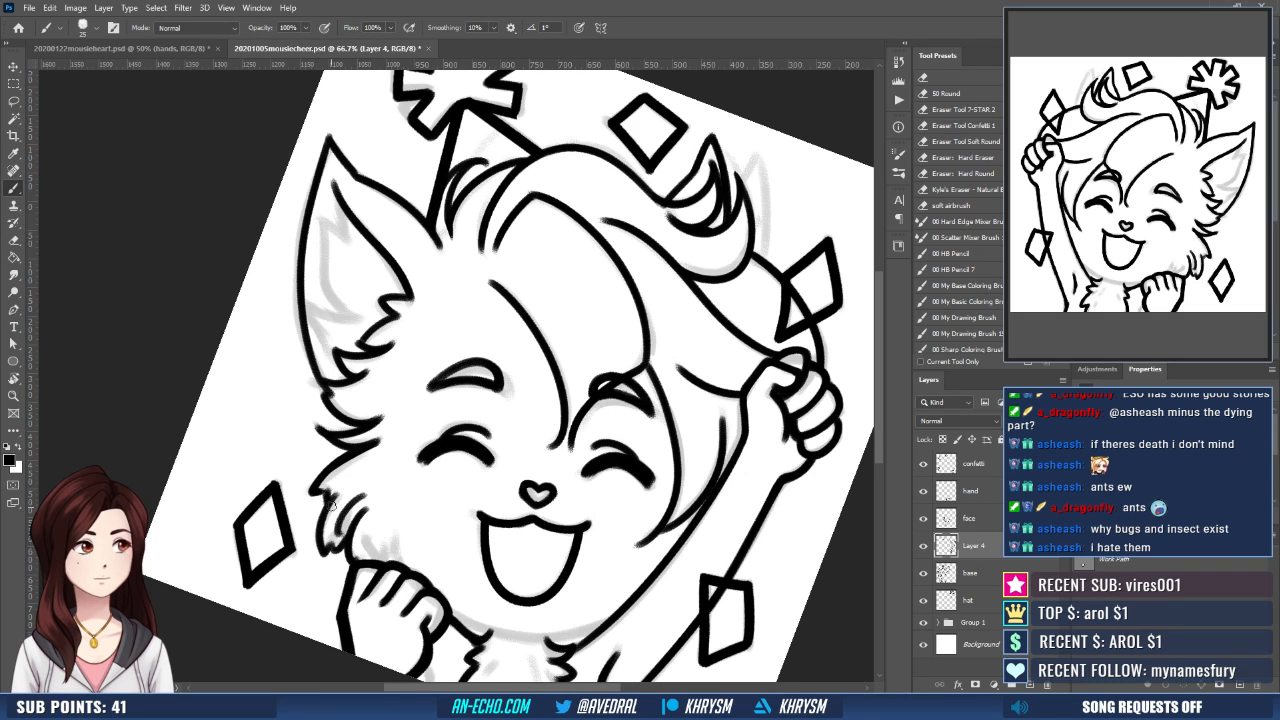
drag(515, 458, 453, 404)
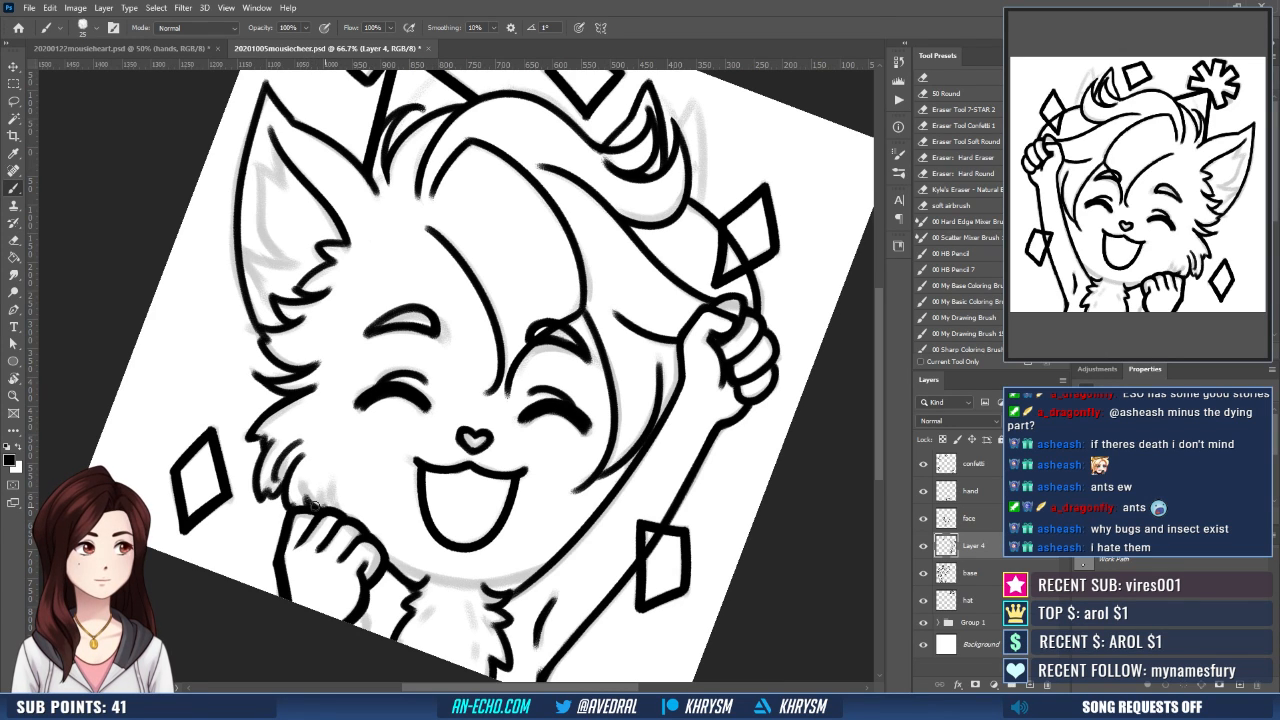
drag(436, 506, 405, 469)
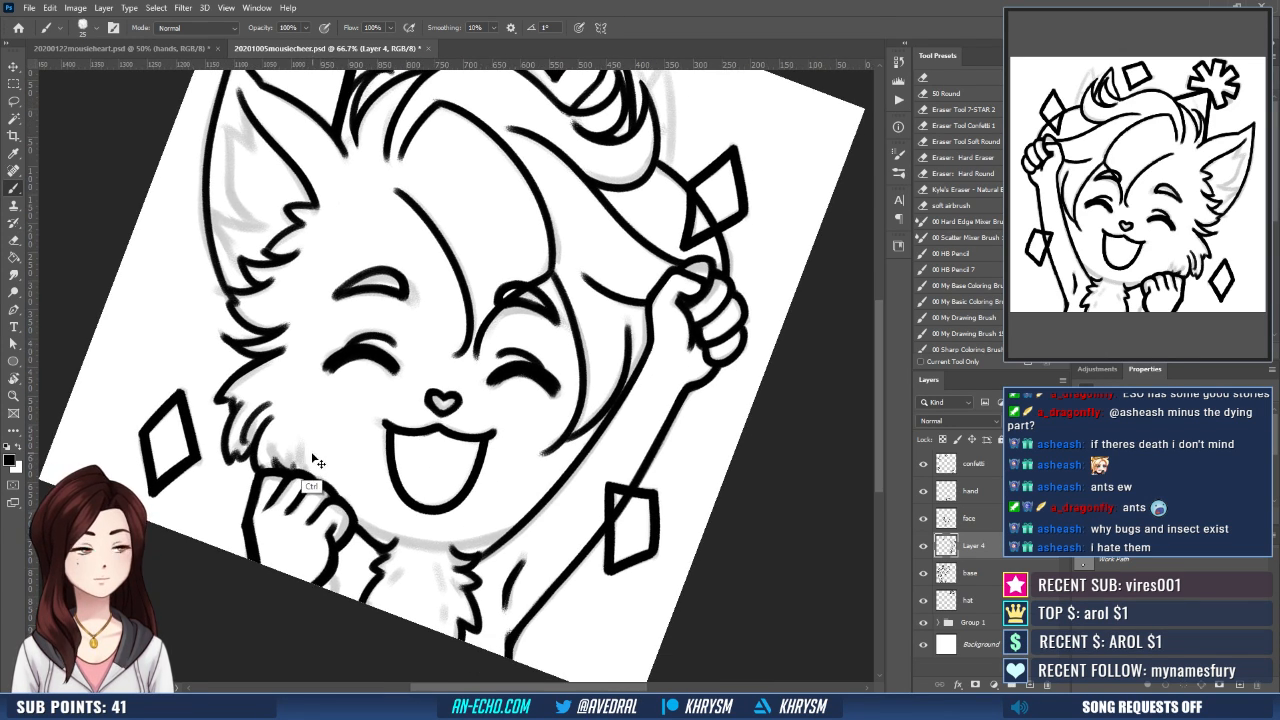
- Straighten the canvas view and ink the jagged inner fur of the ear from near the tip down to its base
key(r)
mouse_move(451, 548)
mouse_down()
mouse_move(497, 512)
mouse_move(528, 571)
mouse_up()
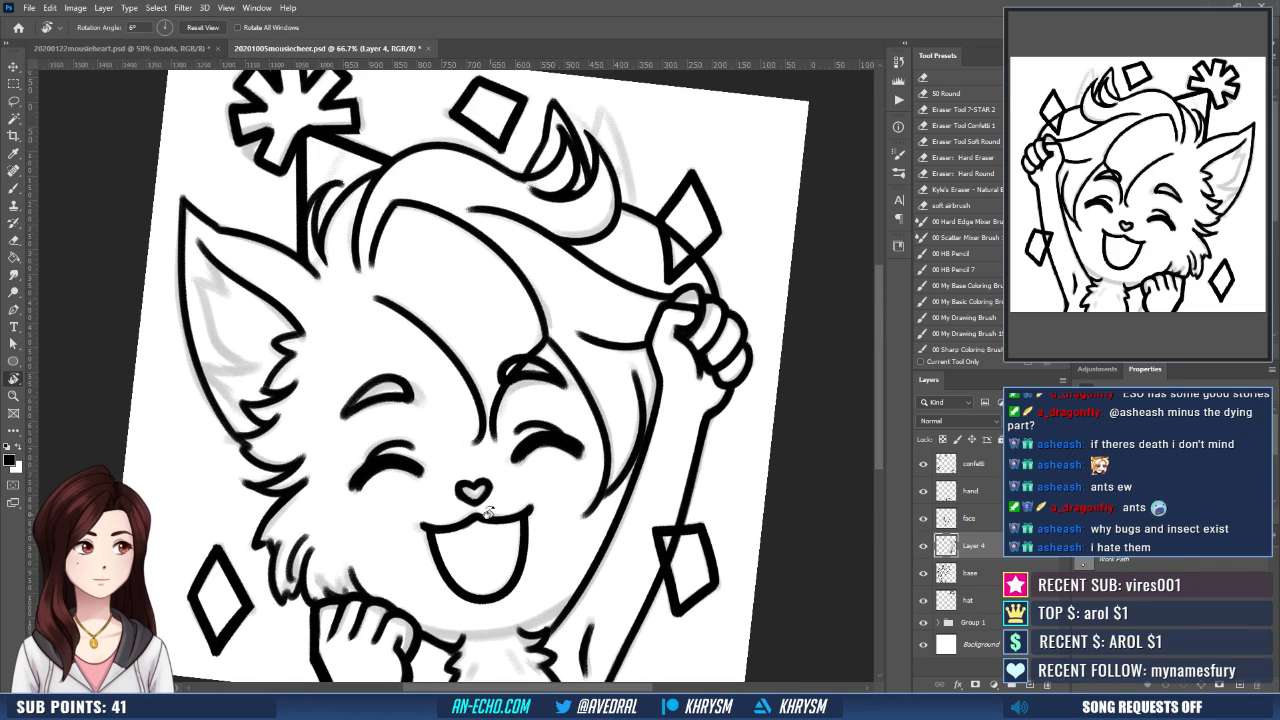
mouse_move(489, 513)
mouse_down()
mouse_move(413, 510)
mouse_move(430, 546)
mouse_up()
key(b)
mouse_move(326, 225)
mouse_down()
mouse_move(330, 257)
mouse_move(287, 312)
mouse_move(304, 336)
mouse_move(294, 315)
mouse_move(306, 319)
mouse_move(276, 322)
mouse_move(302, 341)
mouse_move(274, 339)
mouse_move(287, 352)
mouse_move(279, 391)
mouse_up()
key(ctrl+z)
key(ctrl+z)
key(ctrl+z)
key(ctrl+z)
key(Escape)
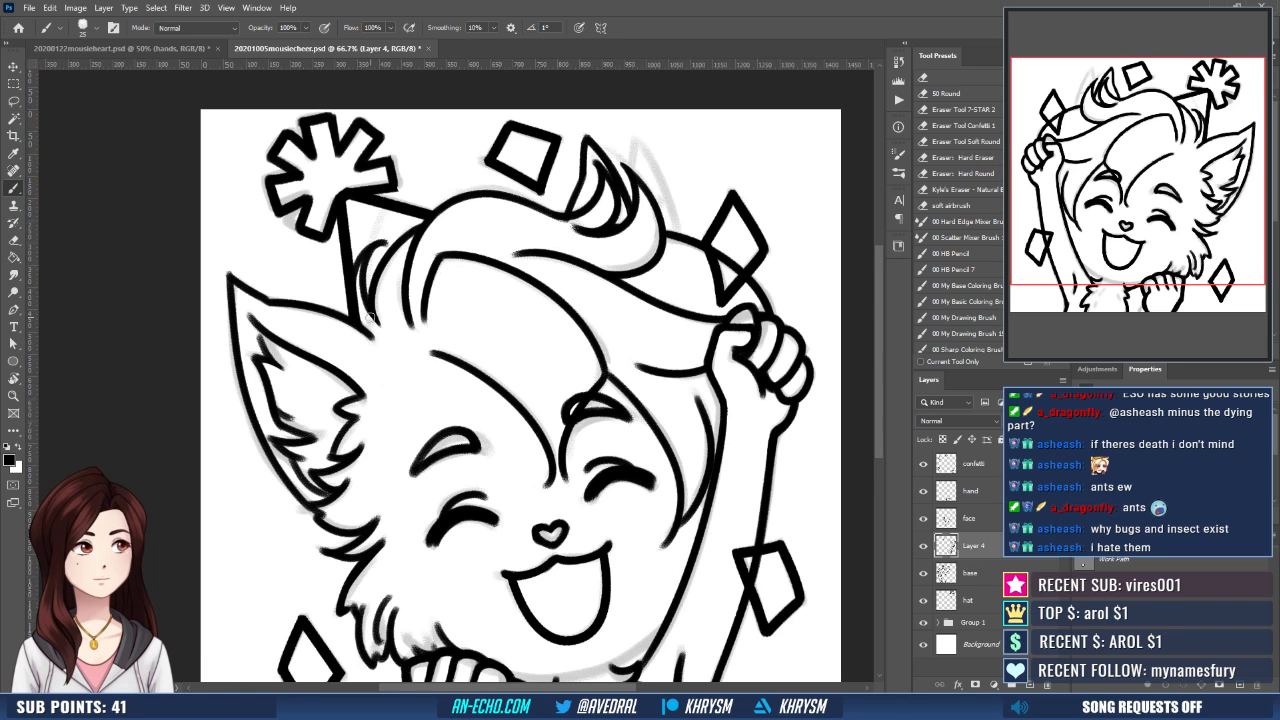
- Draw a curved pen path along the sketched jawline from the lowered fist to the base of the raised arm
drag(607, 516, 479, 420)
scroll(479, 420, down, 2)
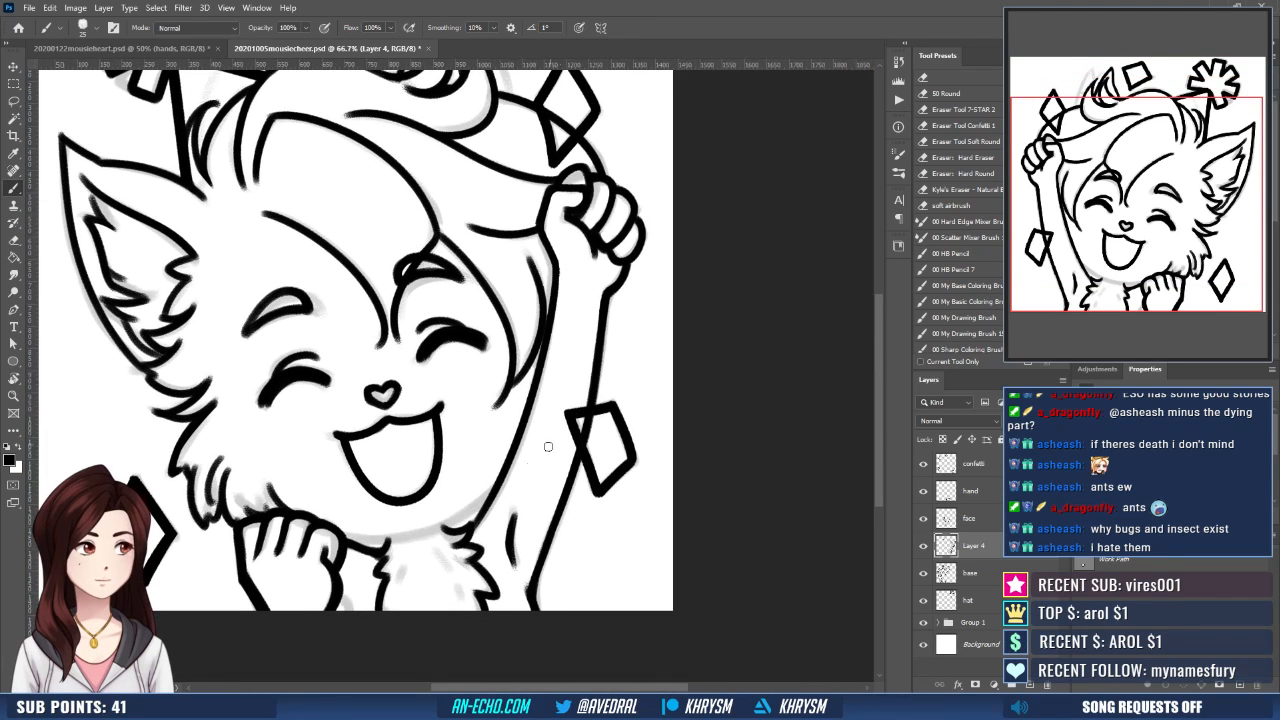
key(p)
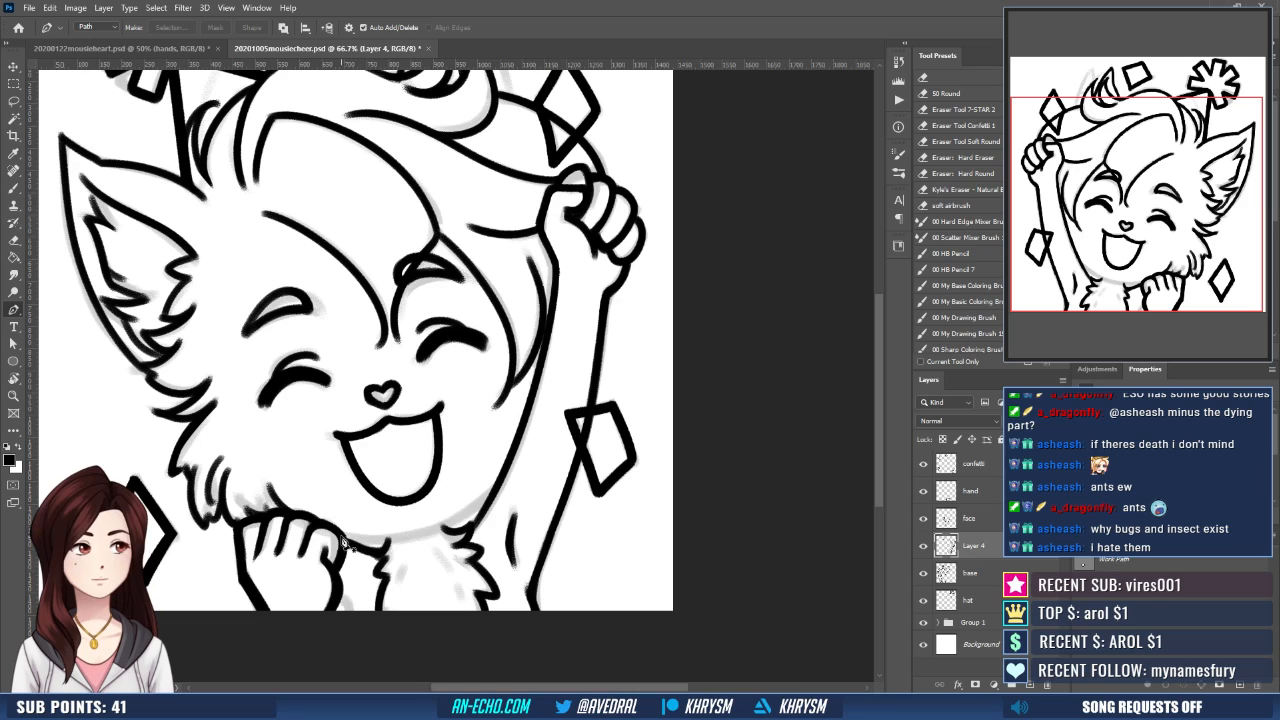
click(341, 535)
drag(420, 533, 478, 516)
click(500, 485)
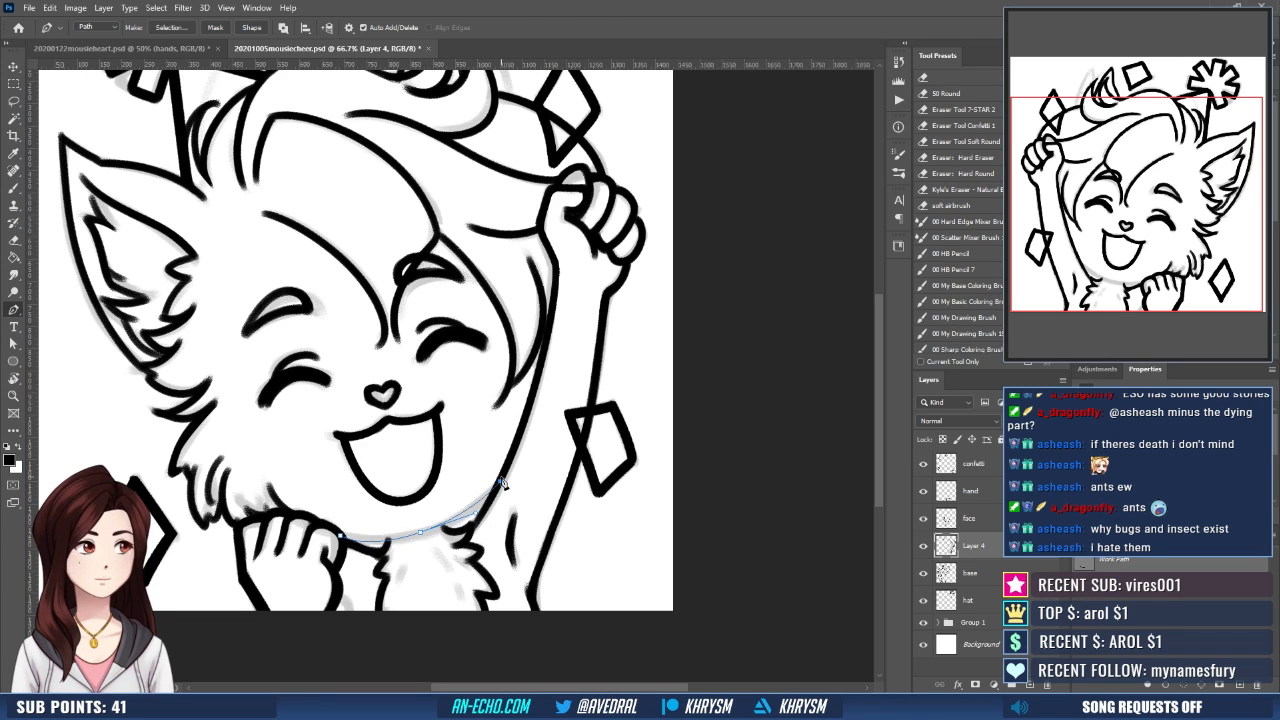
- Try to stroke the jawline path with the black brush
key(b)
key(Return)
key(ctrl+z)
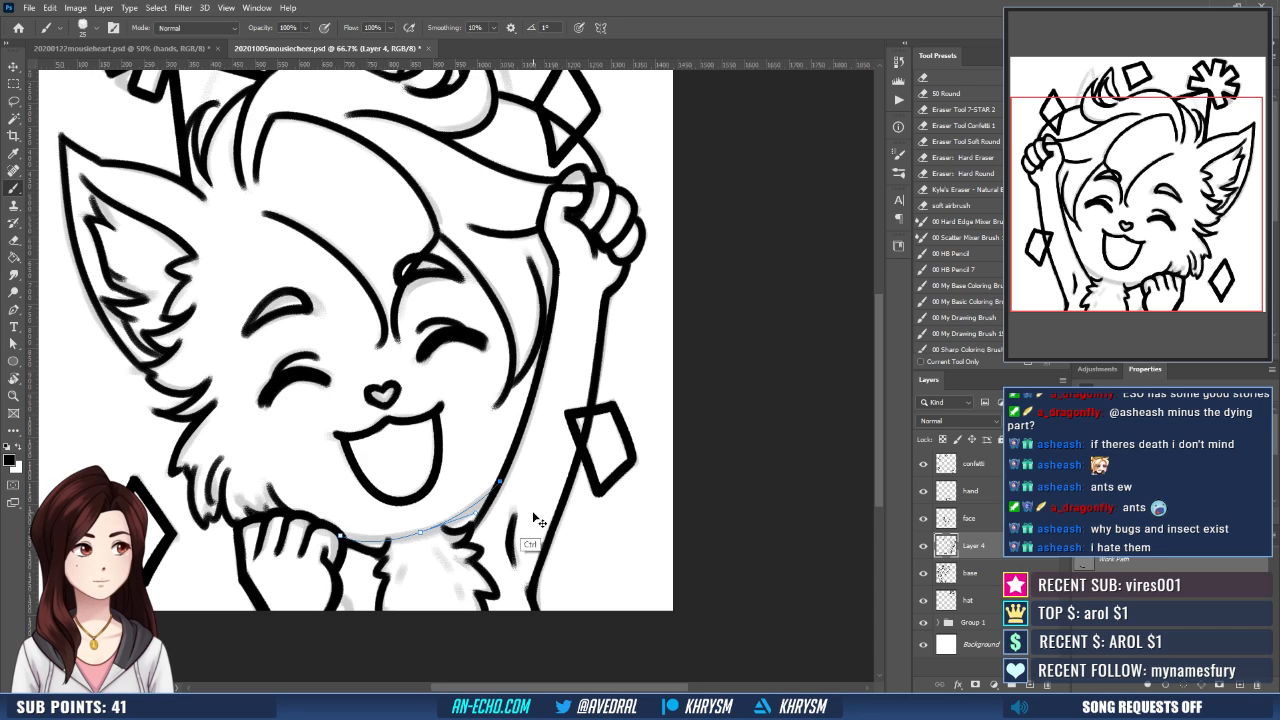
- Reshape the jawline path by adjusting the curve handles on both sides of its middle anchor to follow the sketch
key(a)
click(420, 533)
drag(366, 550, 377, 548)
key(b)
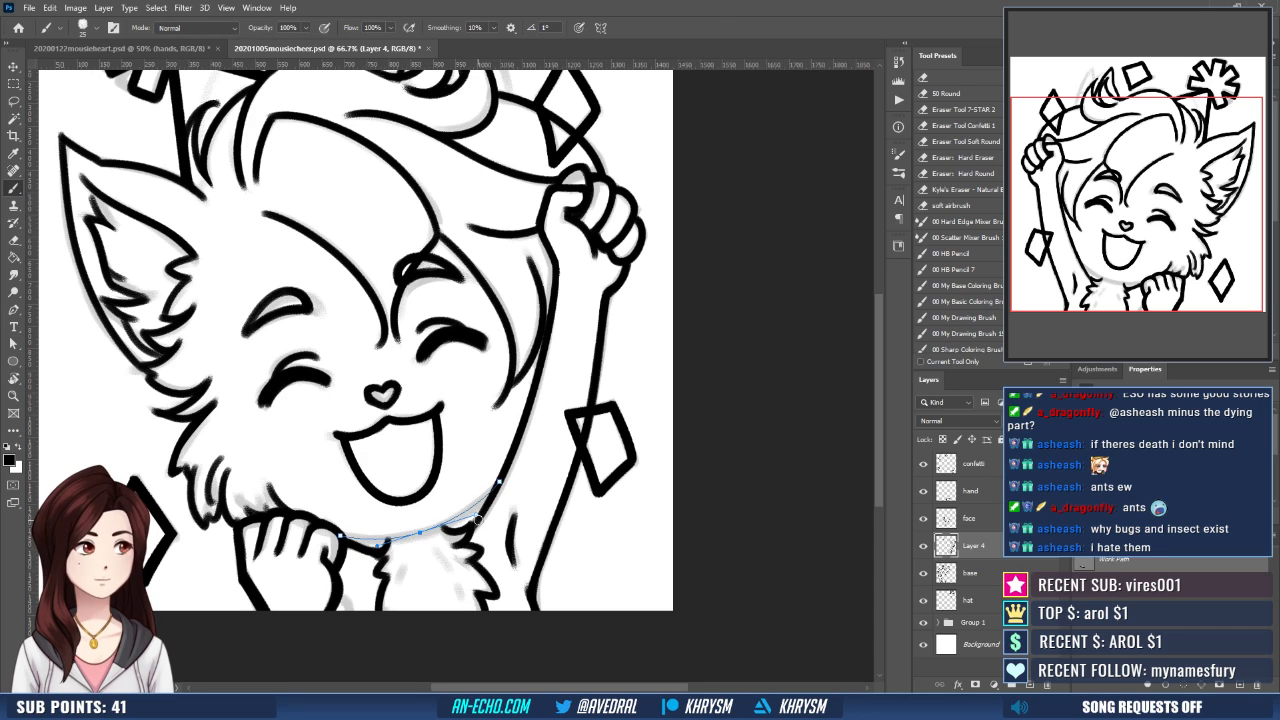
key(a)
drag(478, 516, 487, 509)
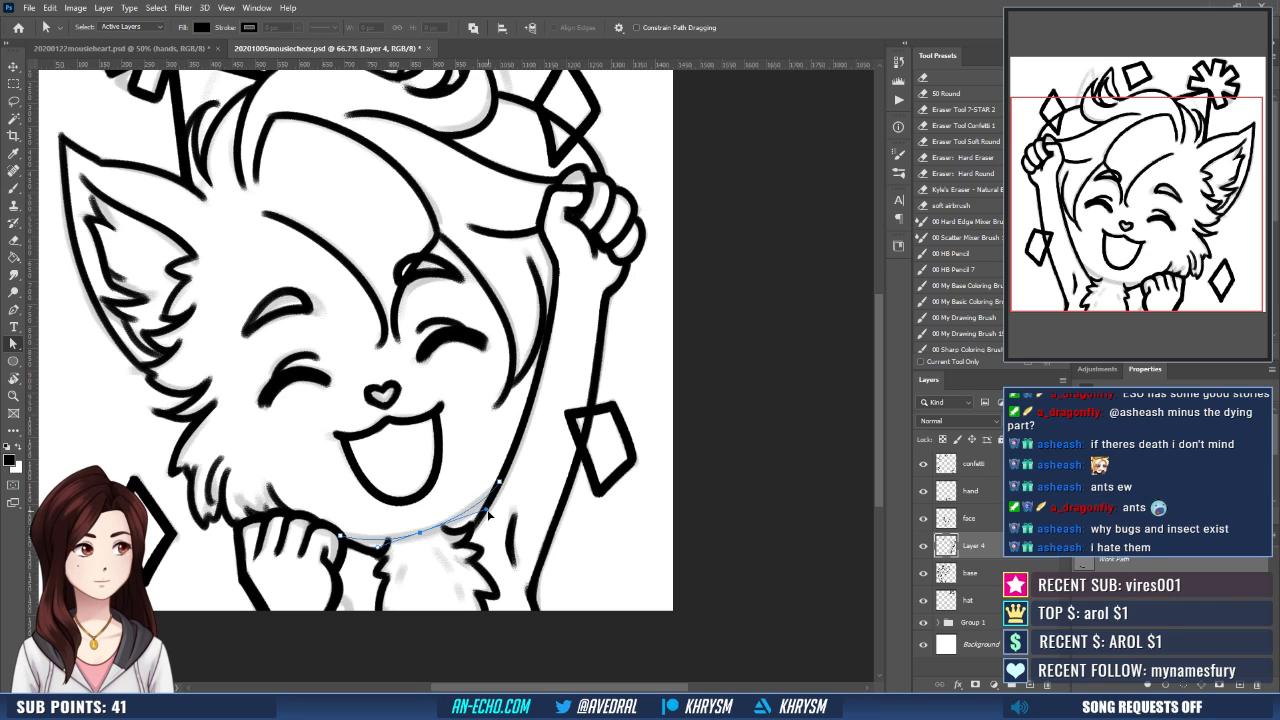
- Stroke the reshaped jawline path with the black brush on Layer 4 and dismiss the path
key(b)
key(Return)
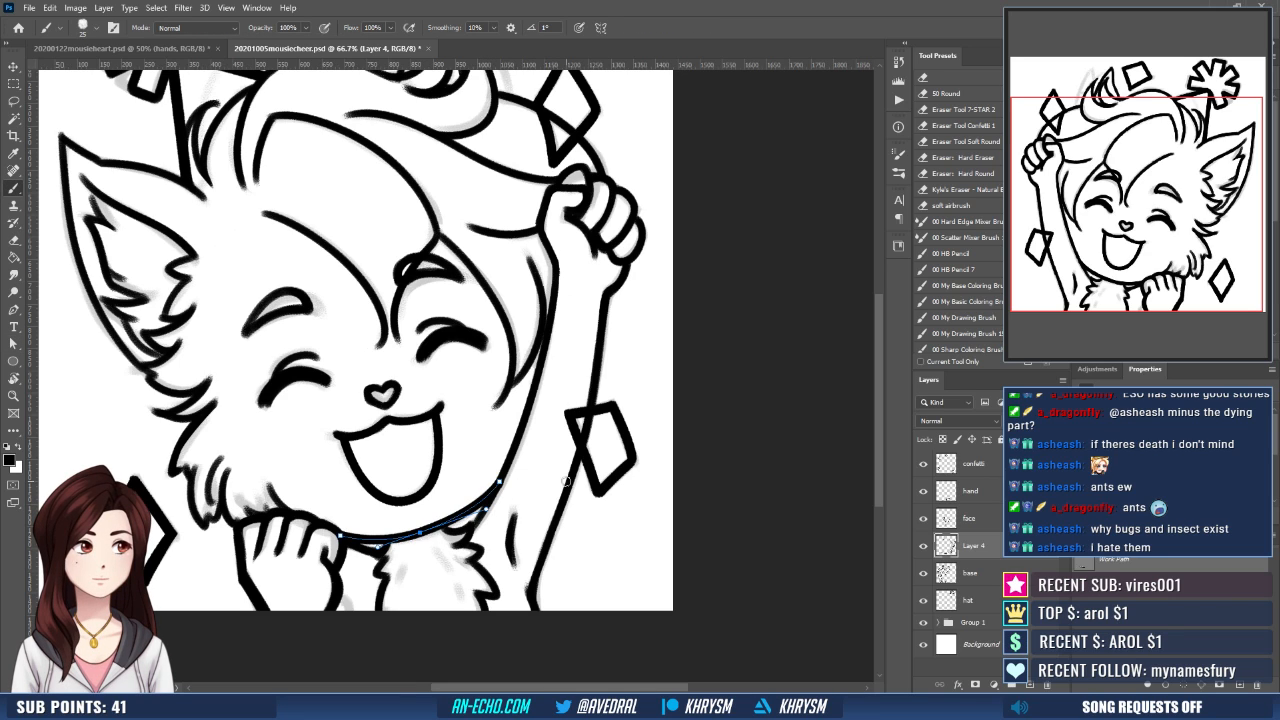
key(Escape)
- Try freehand brush strokes along the underside of the chin to thicken the inked jawline
drag(560, 493, 581, 500)
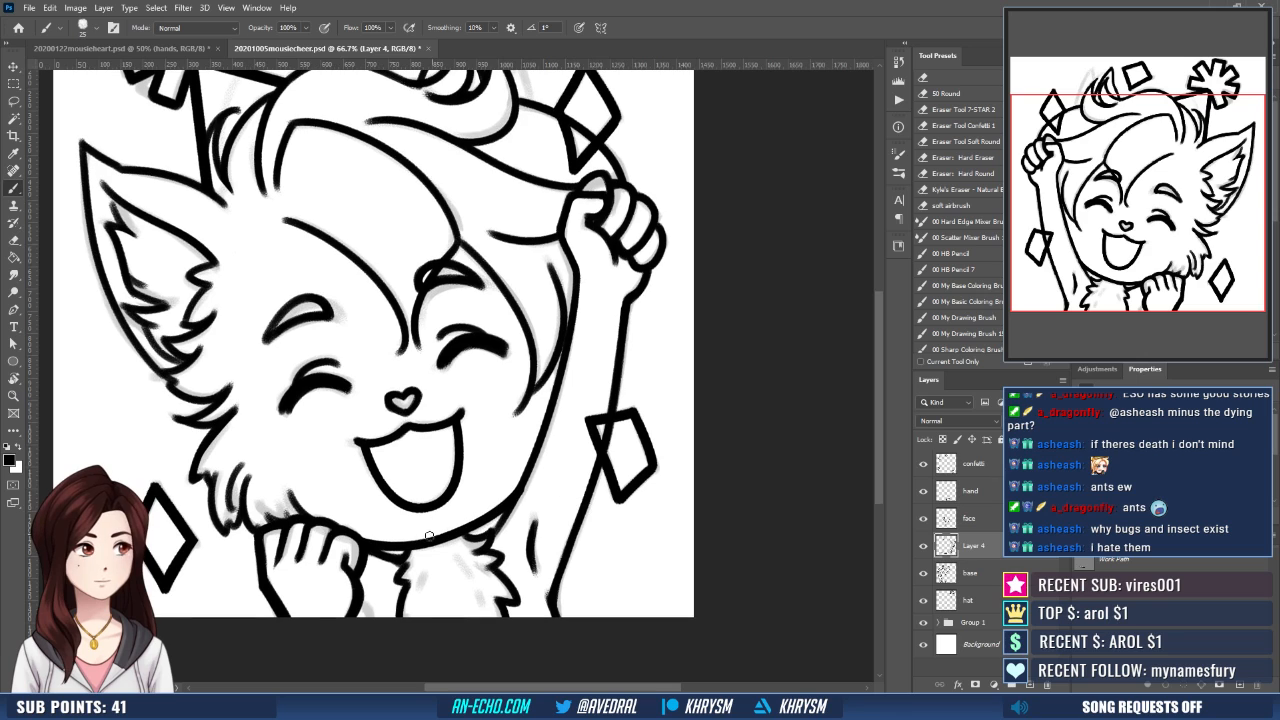
drag(397, 546, 479, 516)
key(ctrl+z)
drag(400, 546, 475, 517)
key(ctrl+z)
drag(400, 546, 462, 527)
key(ctrl+z)
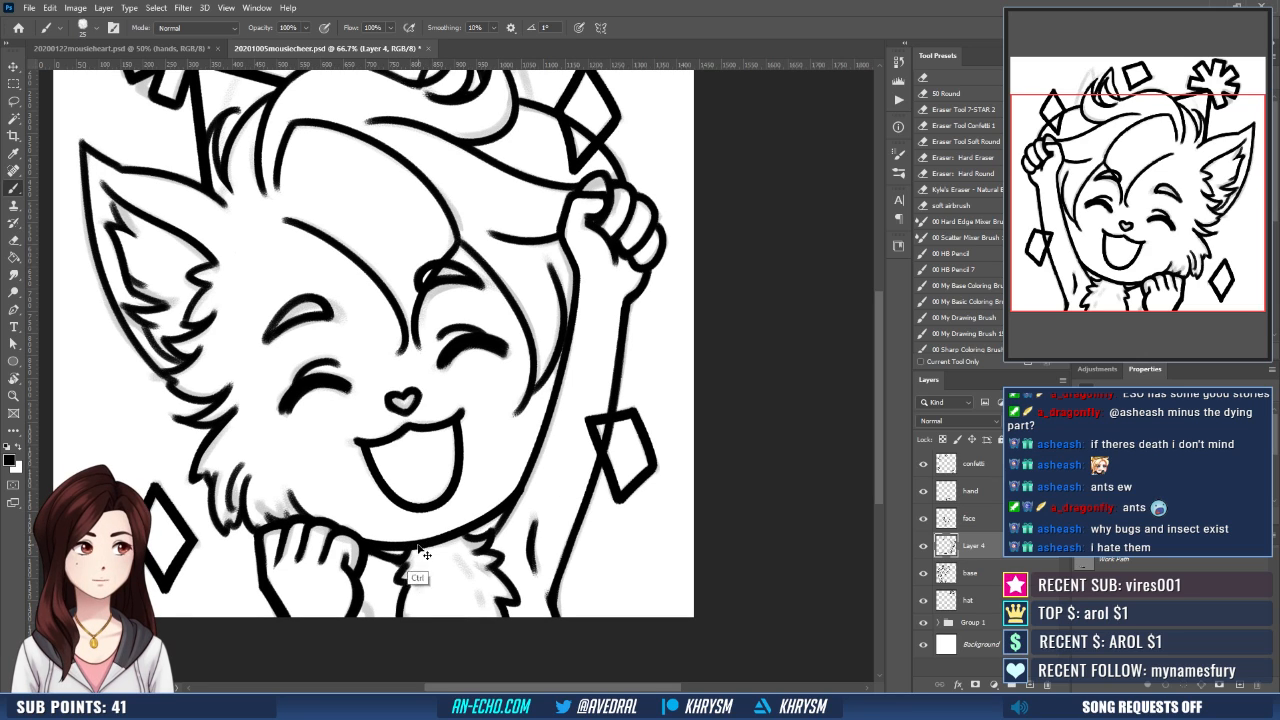
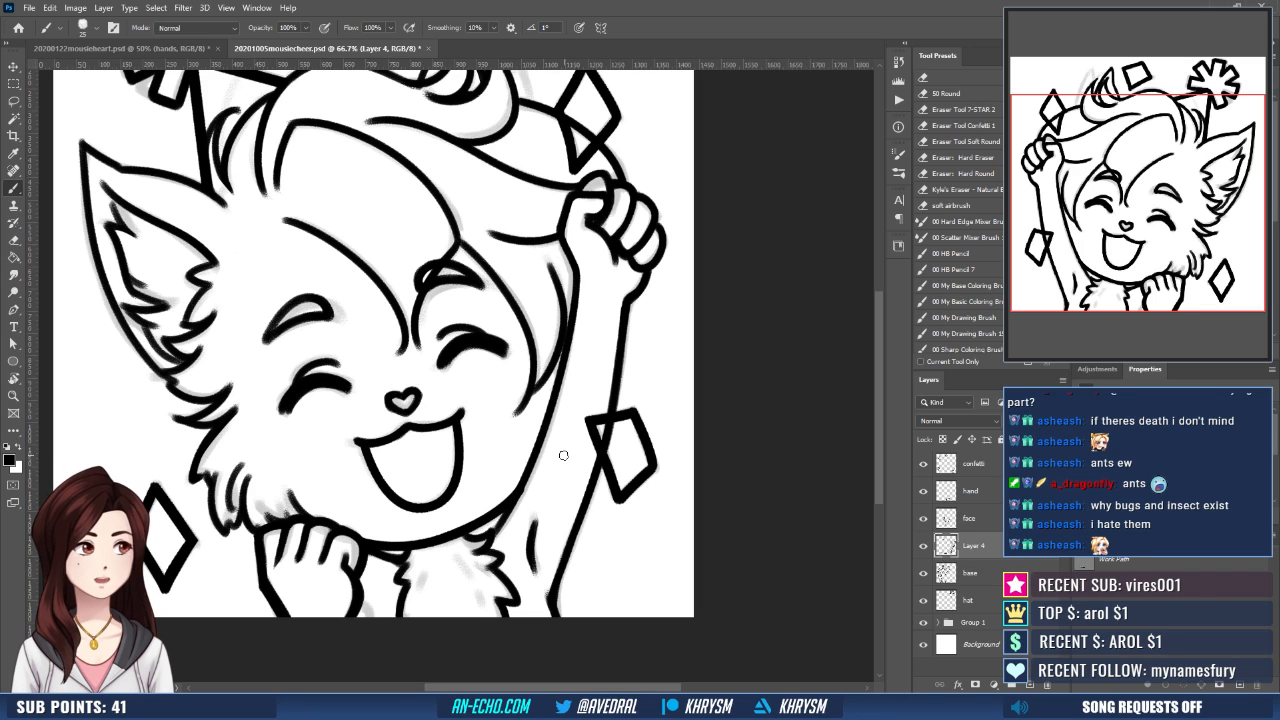
- Erase the hair outline between the forehead curl and the raised fist on the base layer
mouse_move(526, 435)
mouse_down()
mouse_move(509, 392)
mouse_move(546, 497)
mouse_up()
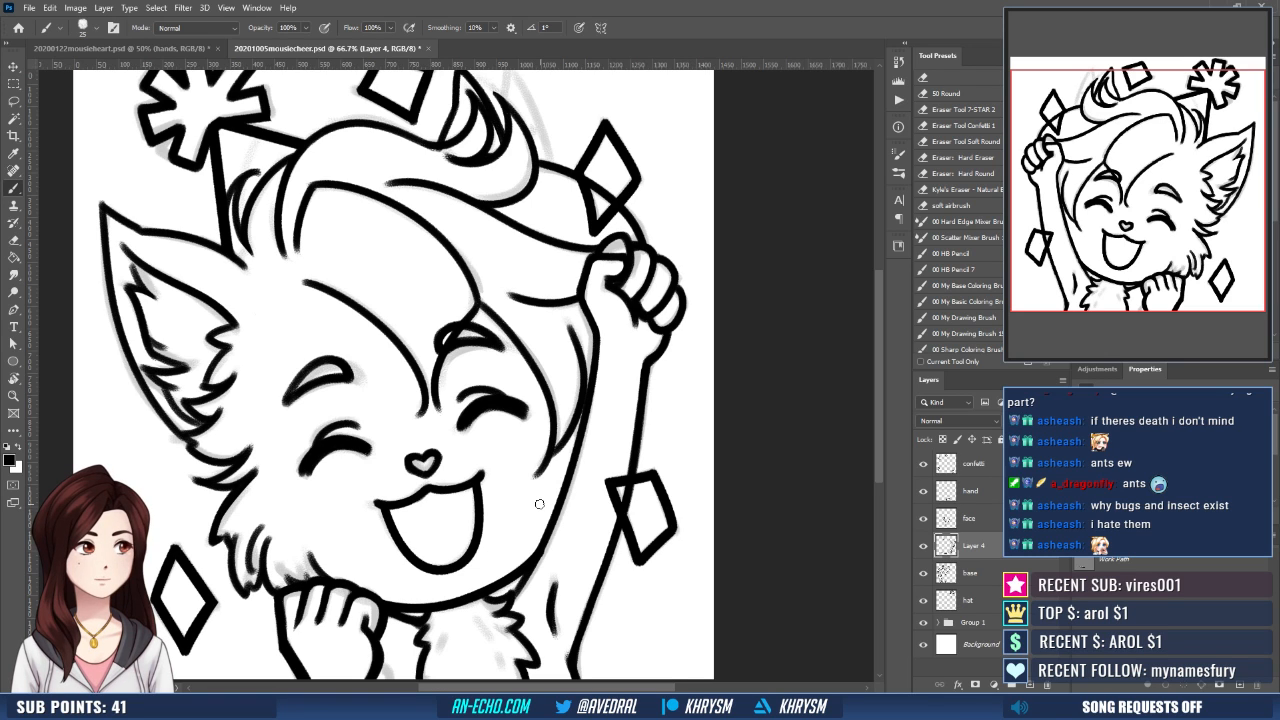
drag(493, 405, 594, 456)
key(ctrl+shift+h)
drag(475, 479, 514, 518)
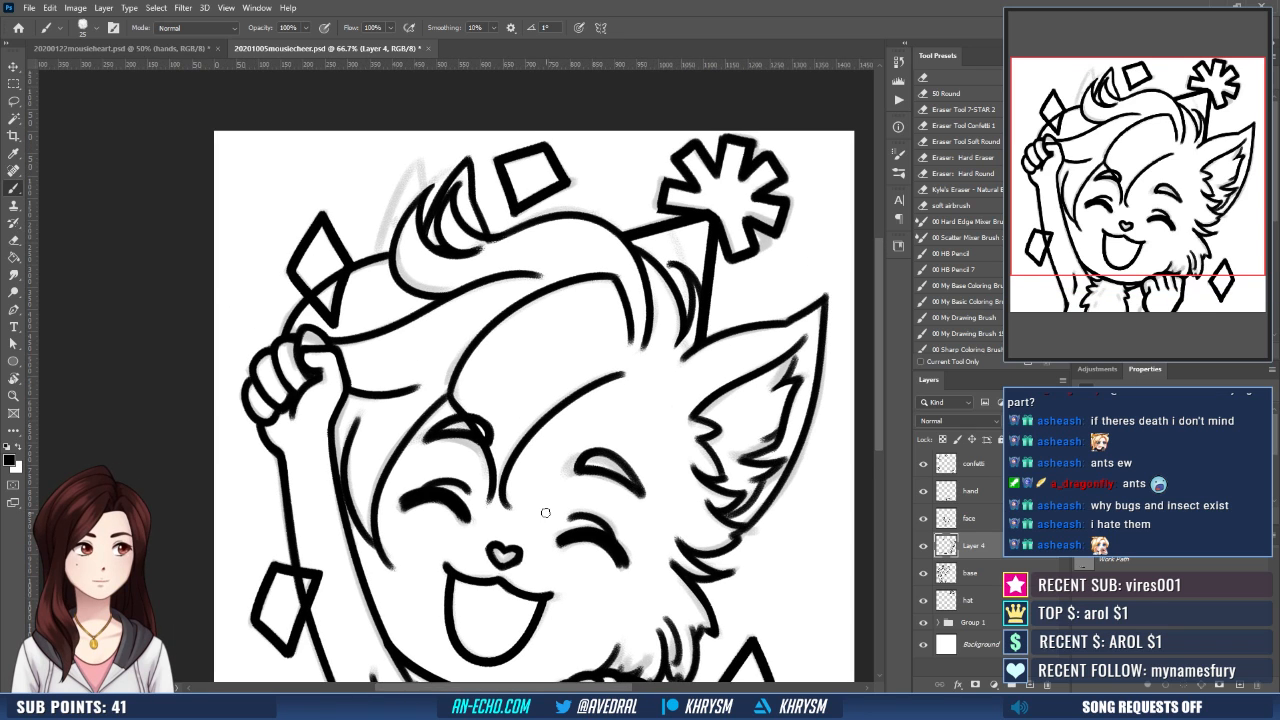
click(924, 548)
click(924, 548)
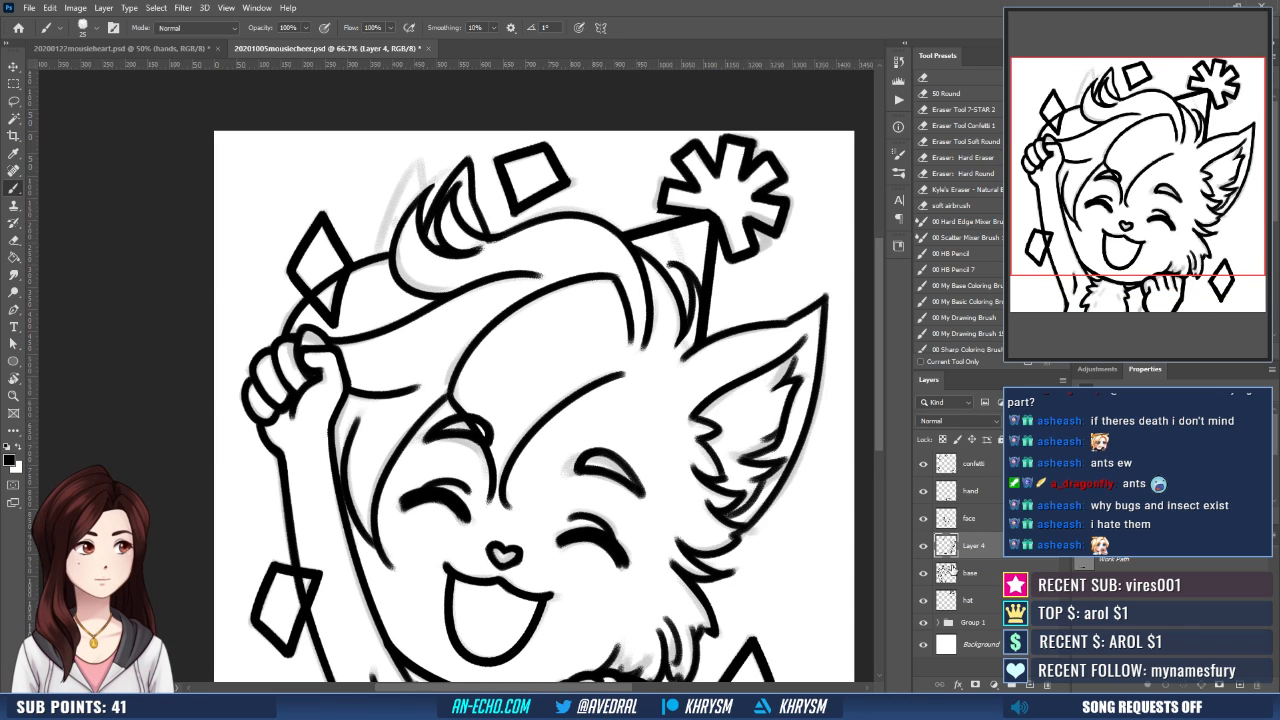
click(950, 573)
key(r)
drag(662, 502, 651, 454)
key(e)
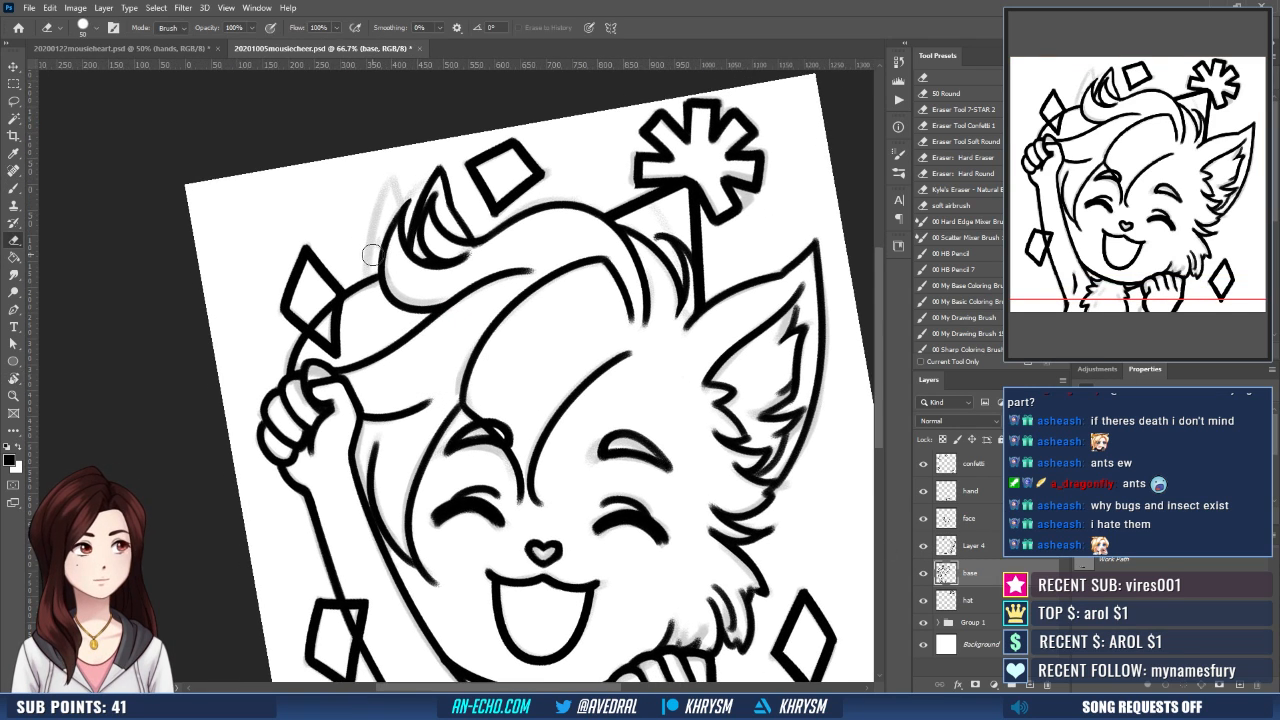
drag(364, 283, 277, 374)
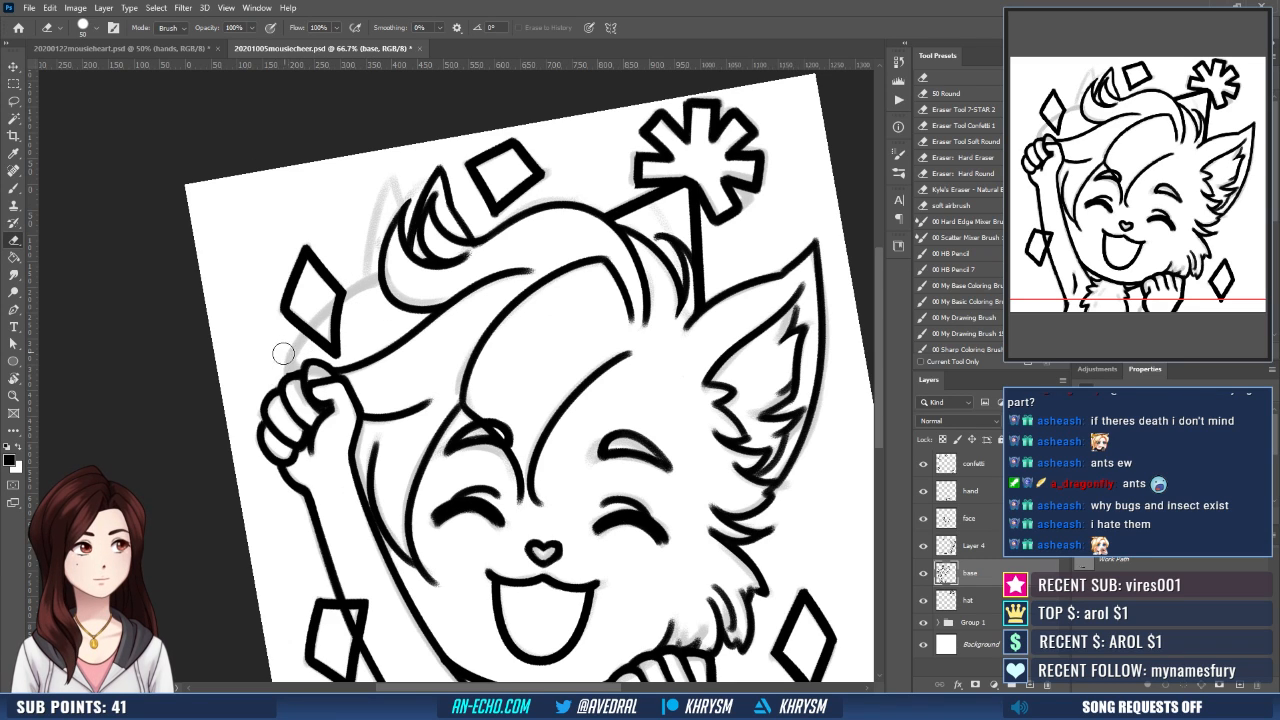
- Ink a new hair outline on Layer 4, sweeping from the forehead curl past the confetti diamond to the raised fist
key(b)
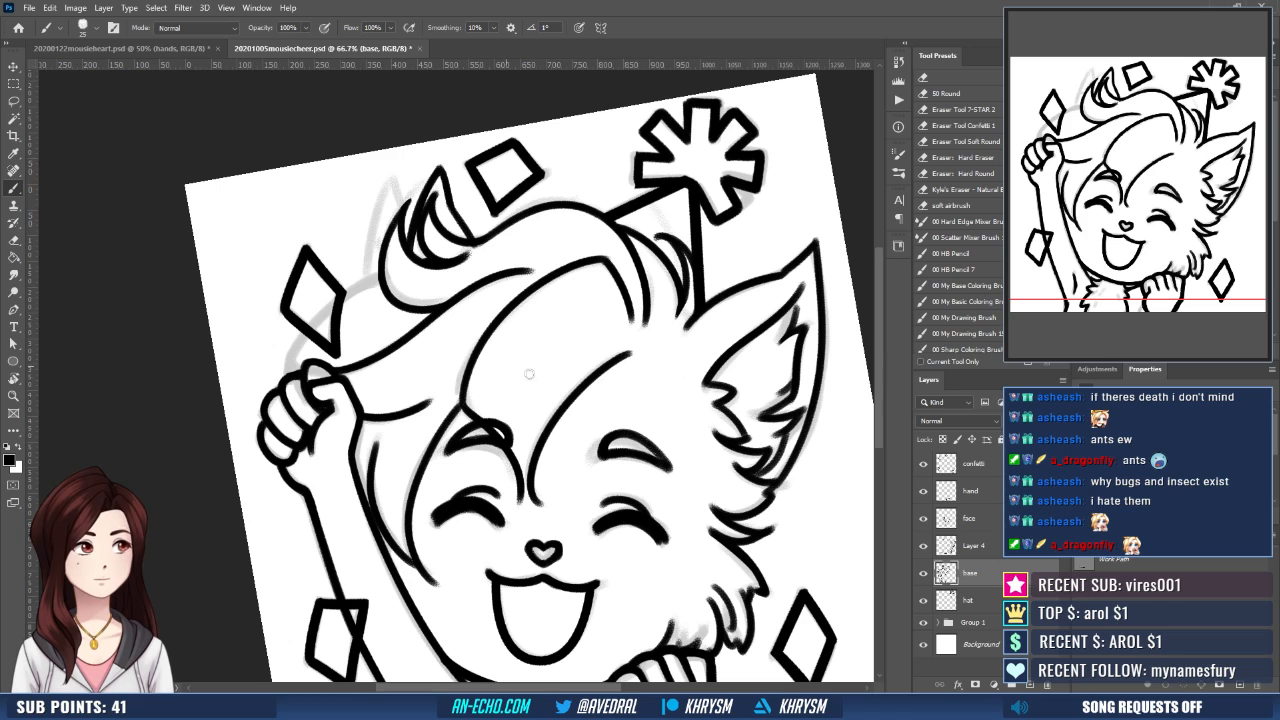
click(972, 545)
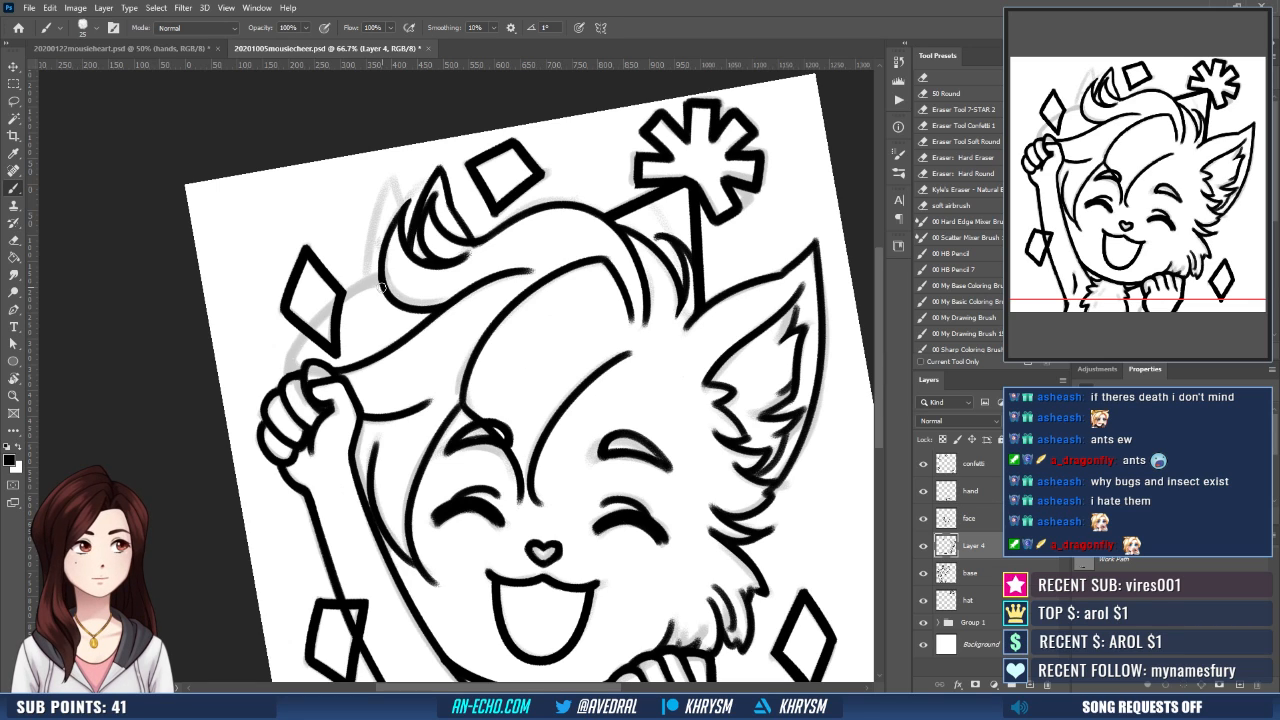
mouse_move(381, 288)
mouse_down()
mouse_move(328, 316)
mouse_move(297, 364)
mouse_move(303, 391)
mouse_up()
key(e)
key(Escape)
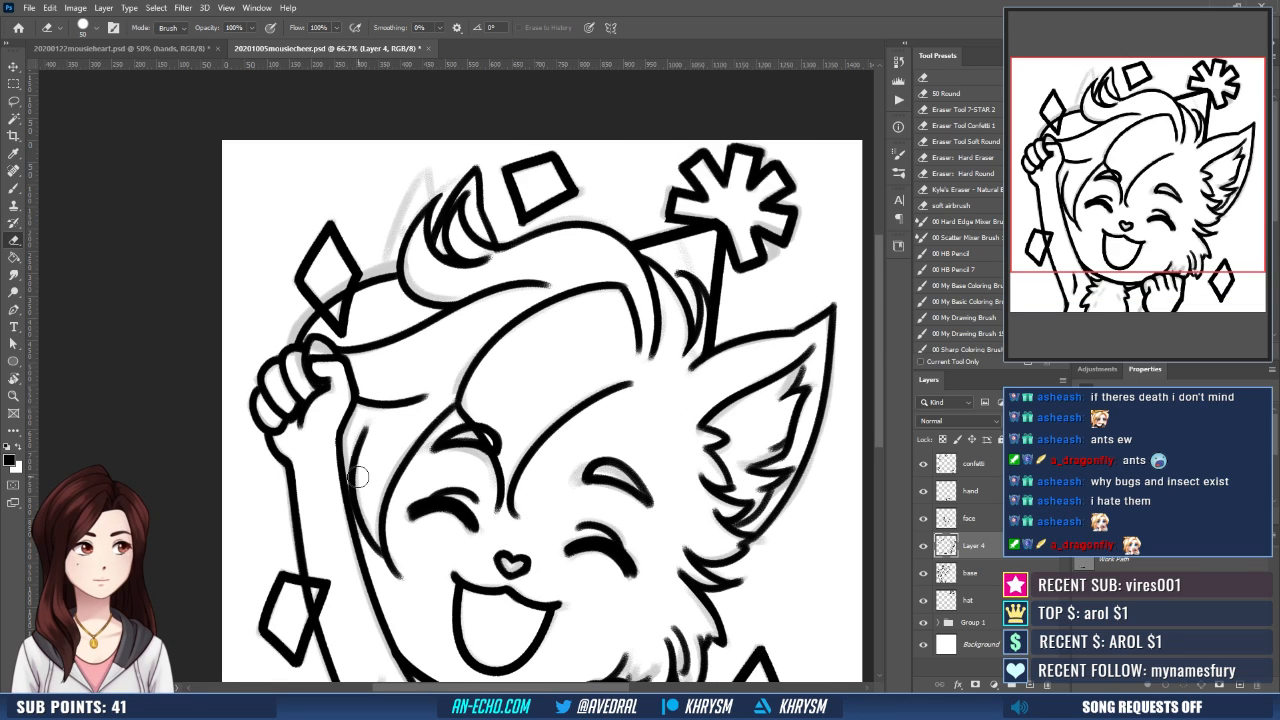
- Redraw the hair outline beside the raised fist on Layer 4 with repeated brush strokes, undoing the unwanted attempts
key(b)
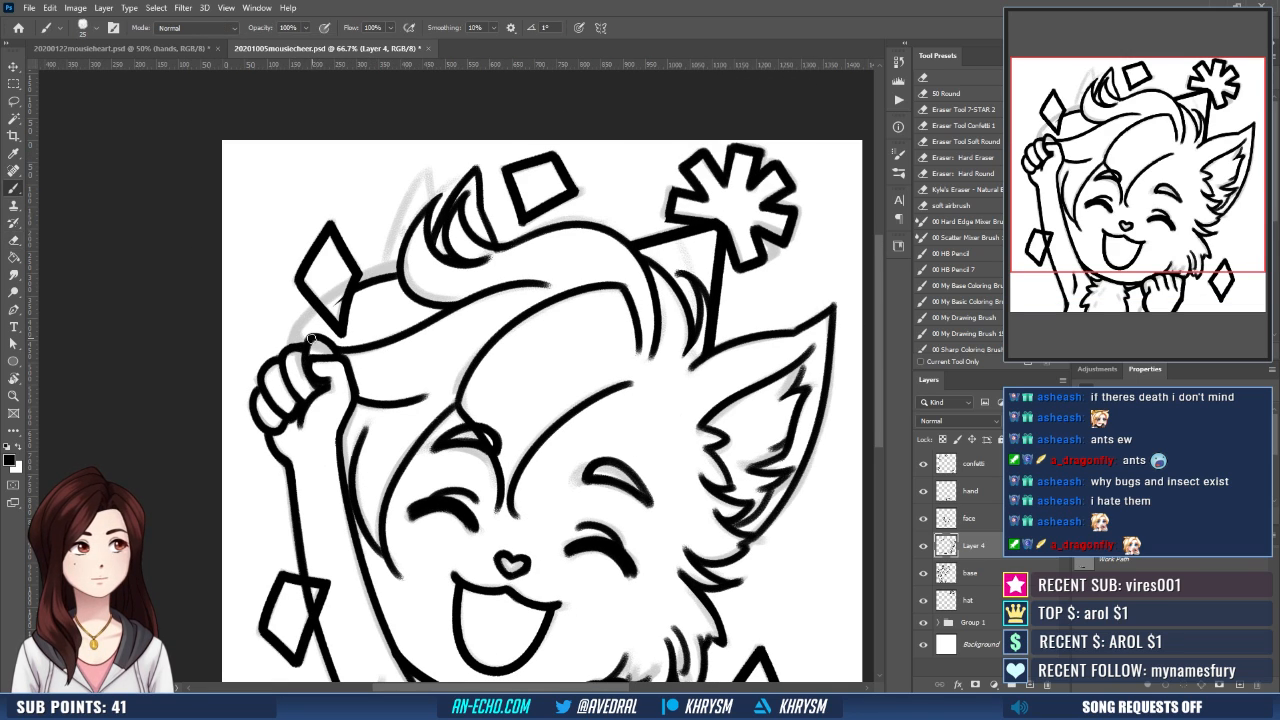
drag(310, 338, 370, 287)
key(ctrl+z)
drag(309, 339, 344, 294)
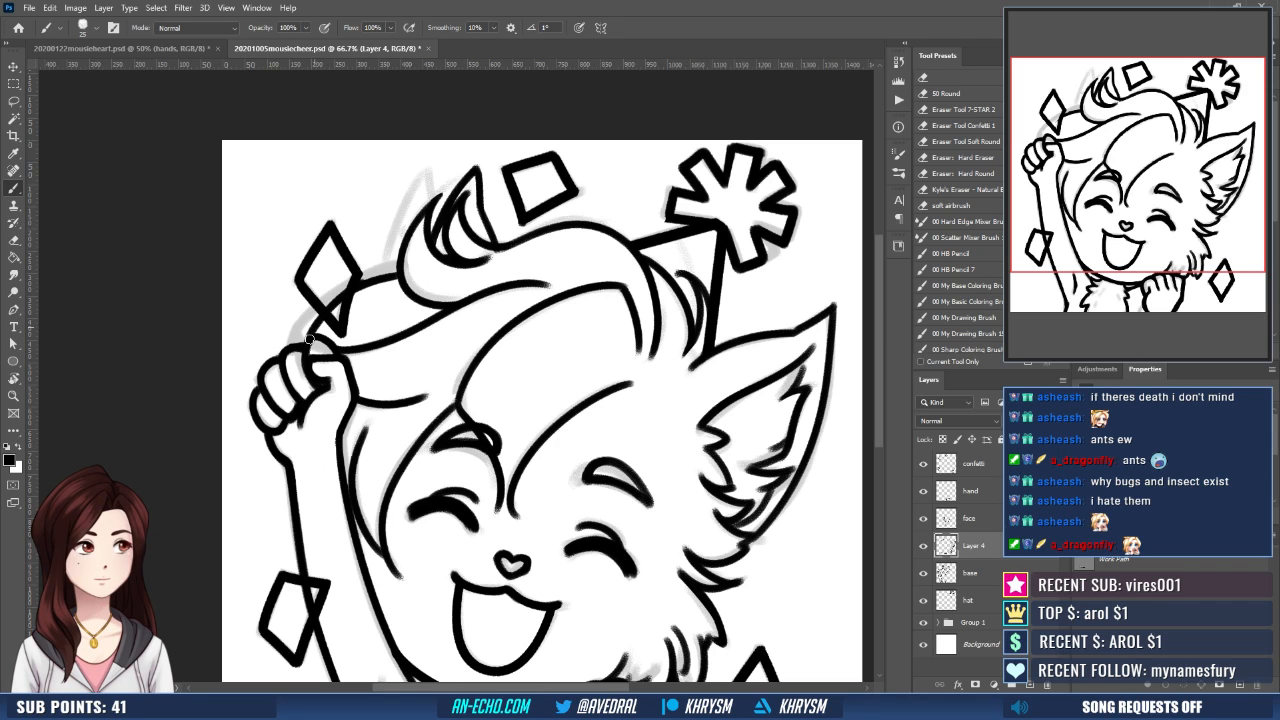
key(ctrl+z)
drag(309, 337, 398, 274)
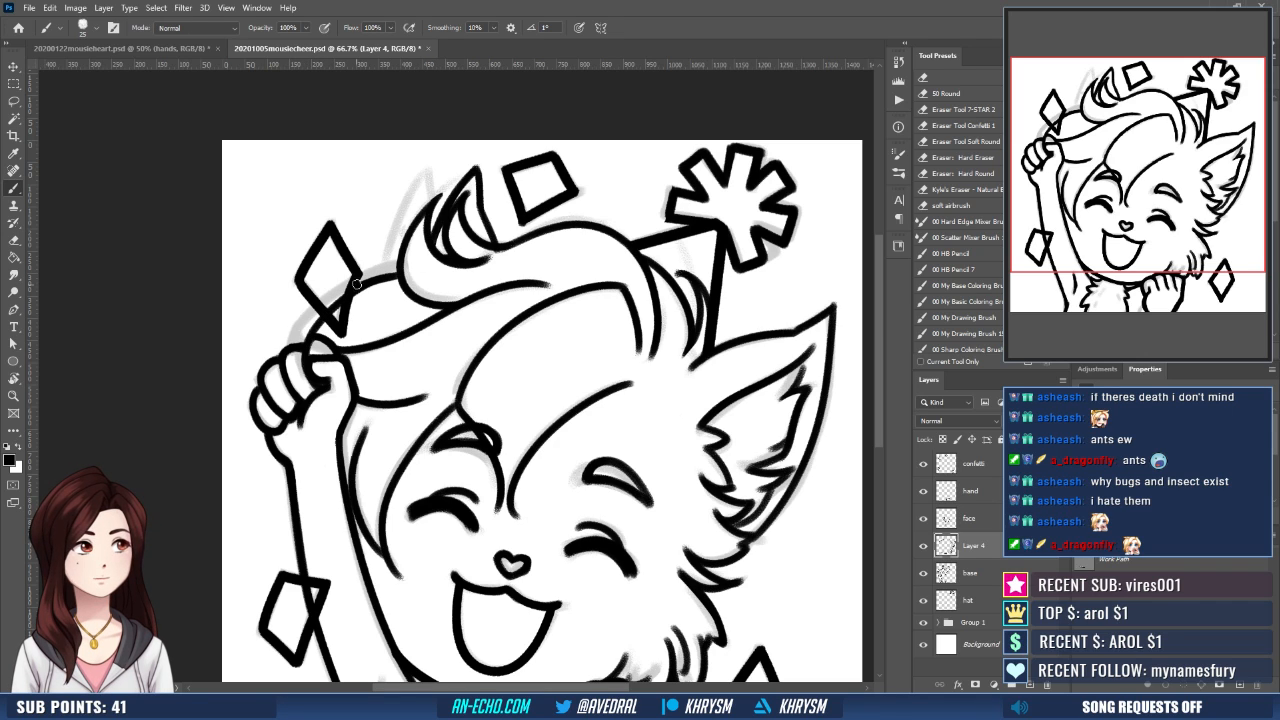
key(ctrl+z)
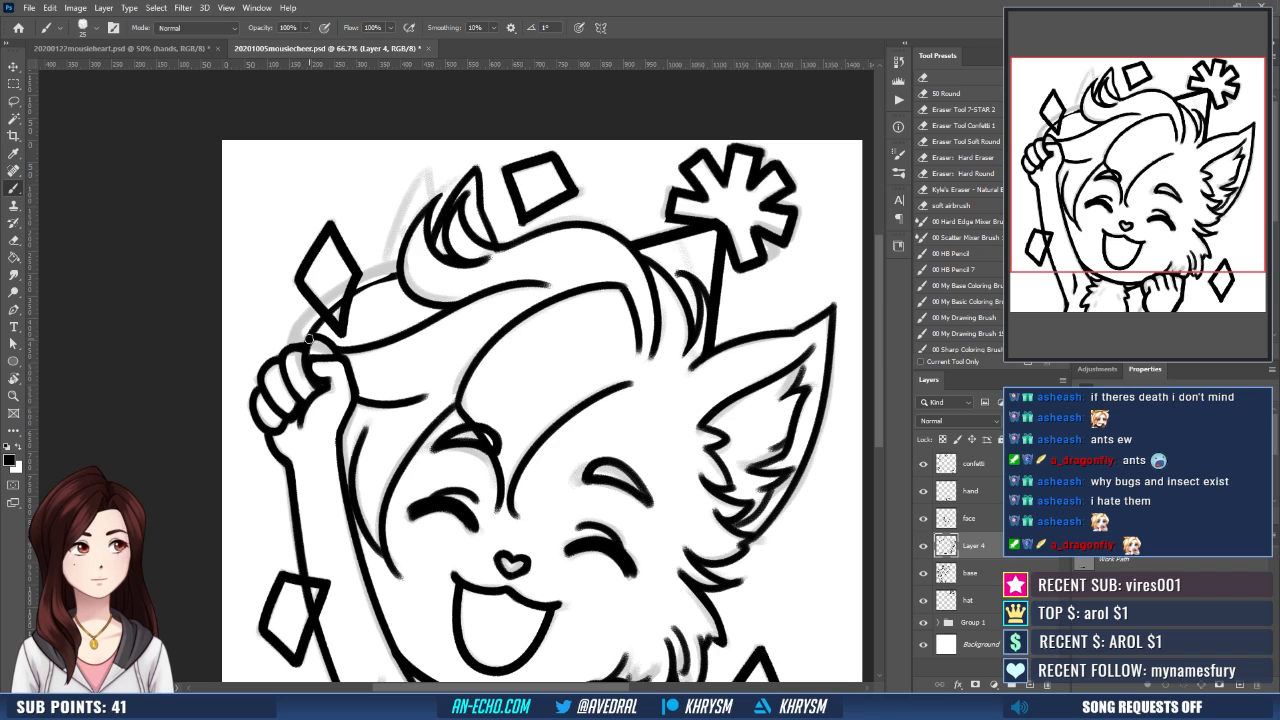
drag(309, 338, 400, 272)
key(ctrl+z)
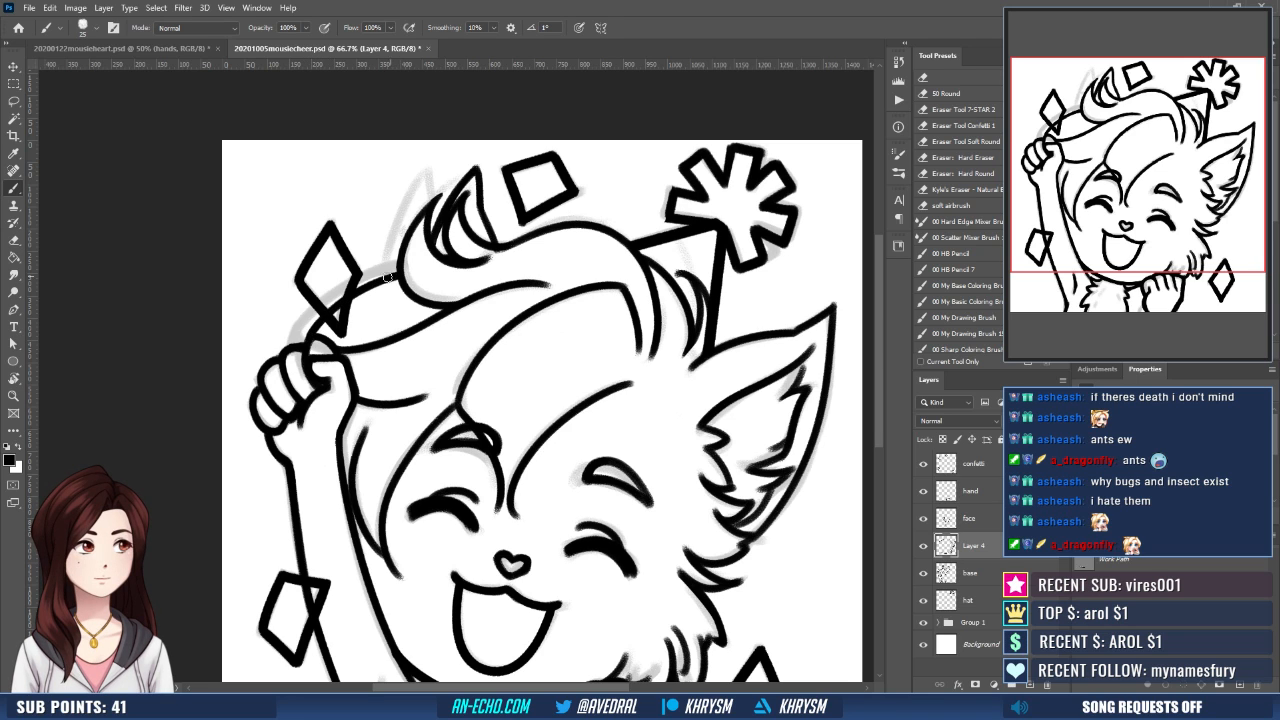
key(e)
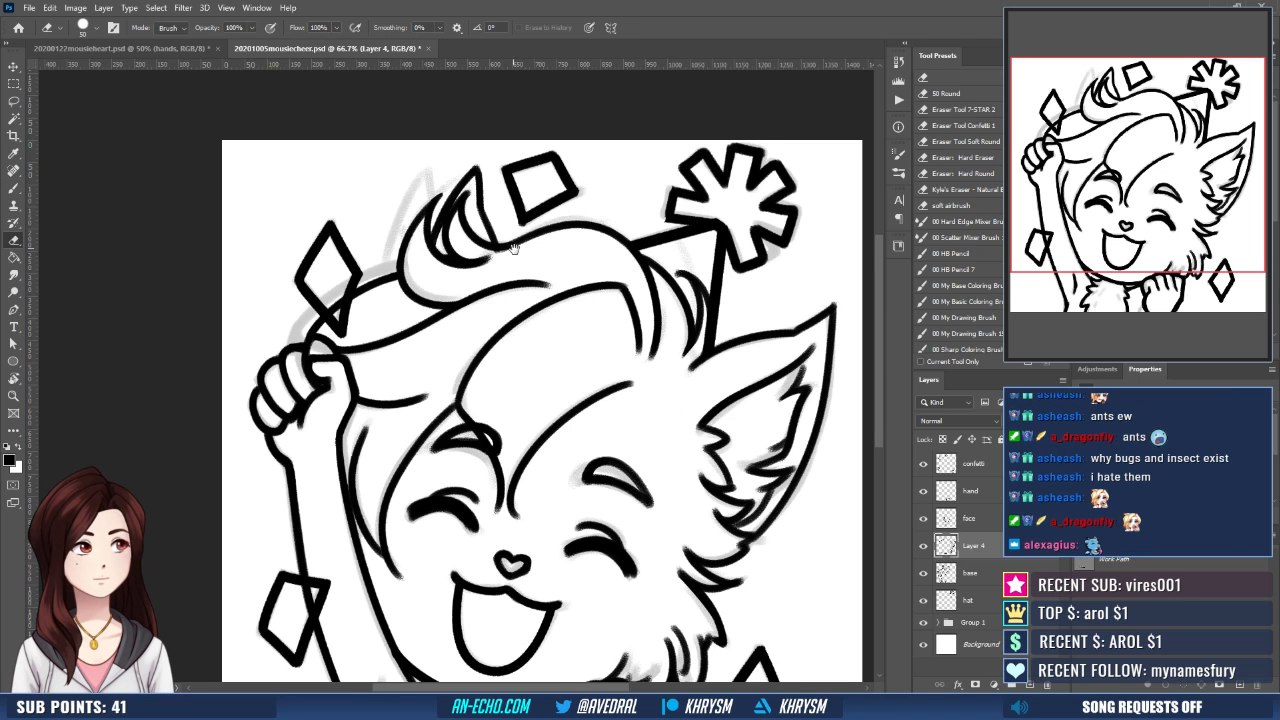
drag(614, 268, 596, 200)
mouse_move(728, 427)
mouse_down()
mouse_move(708, 373)
mouse_move(721, 460)
mouse_up()
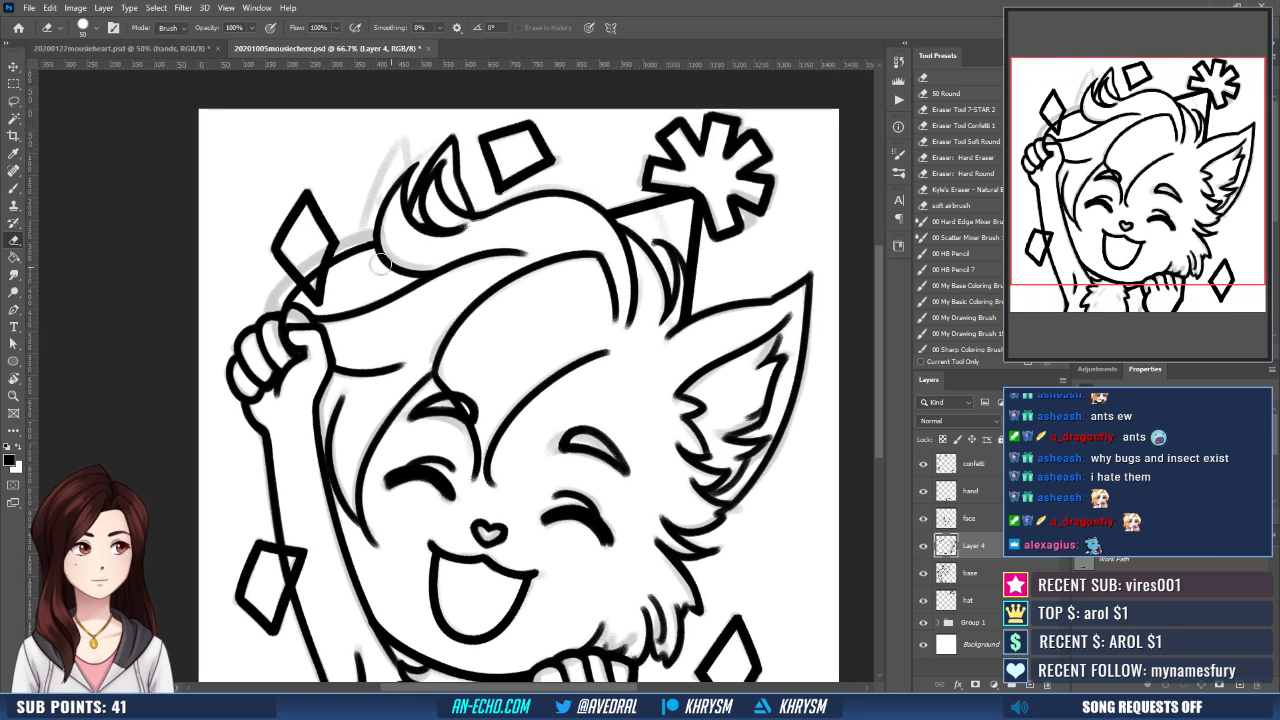
drag(366, 268, 360, 255)
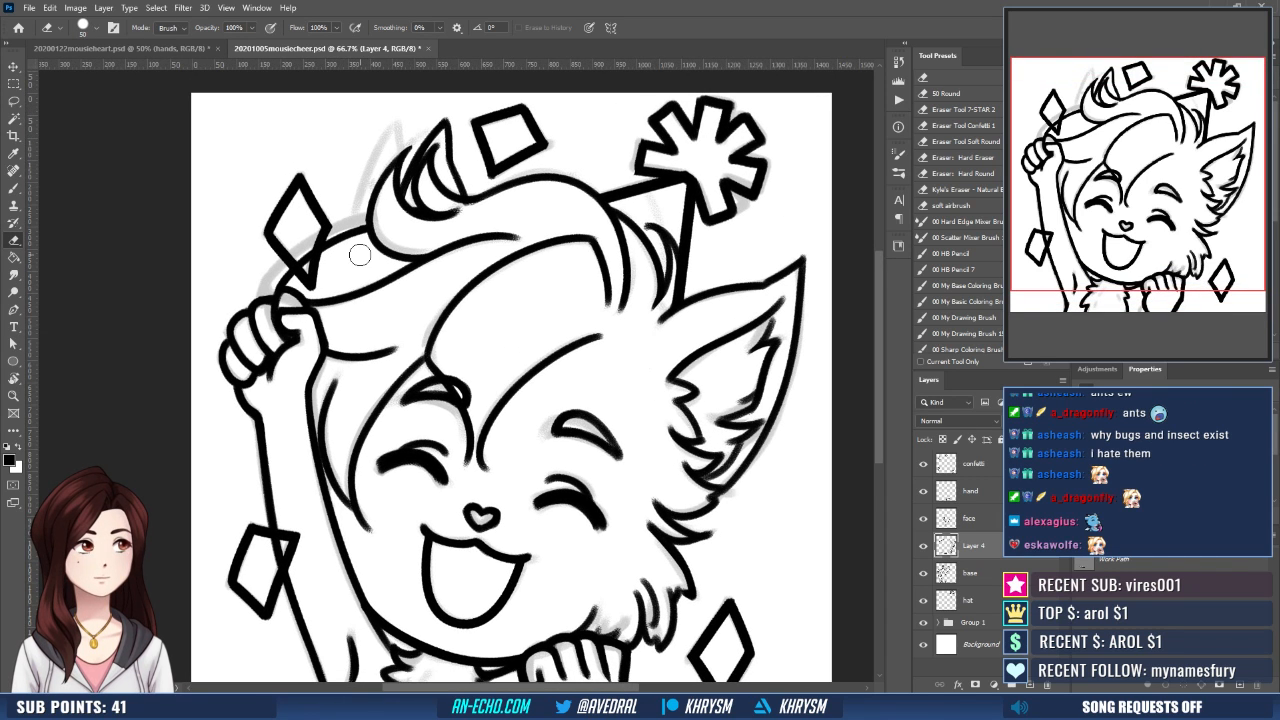
- Merge Layer 4 into the base layer, then duplicate the base layer and merge the copy back down
key(ctrl+minus)
key(ctrl+minus)
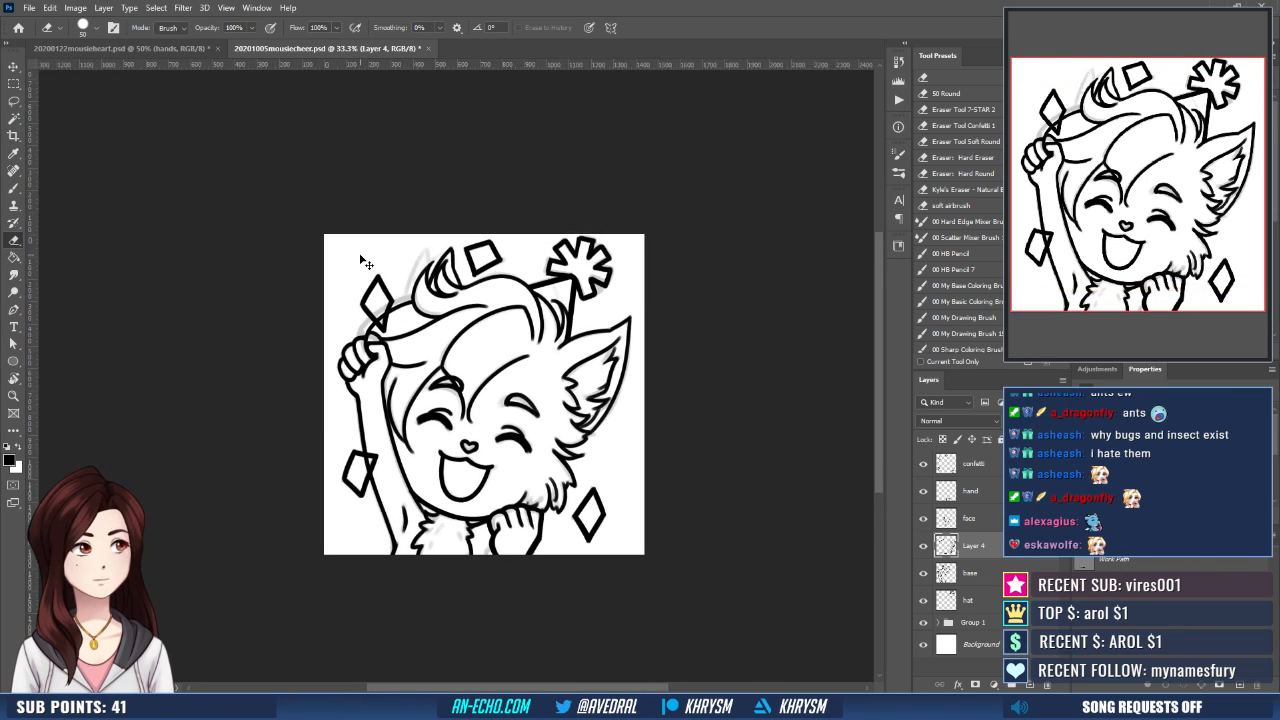
key(ctrl+e)
key(ctrl+j)
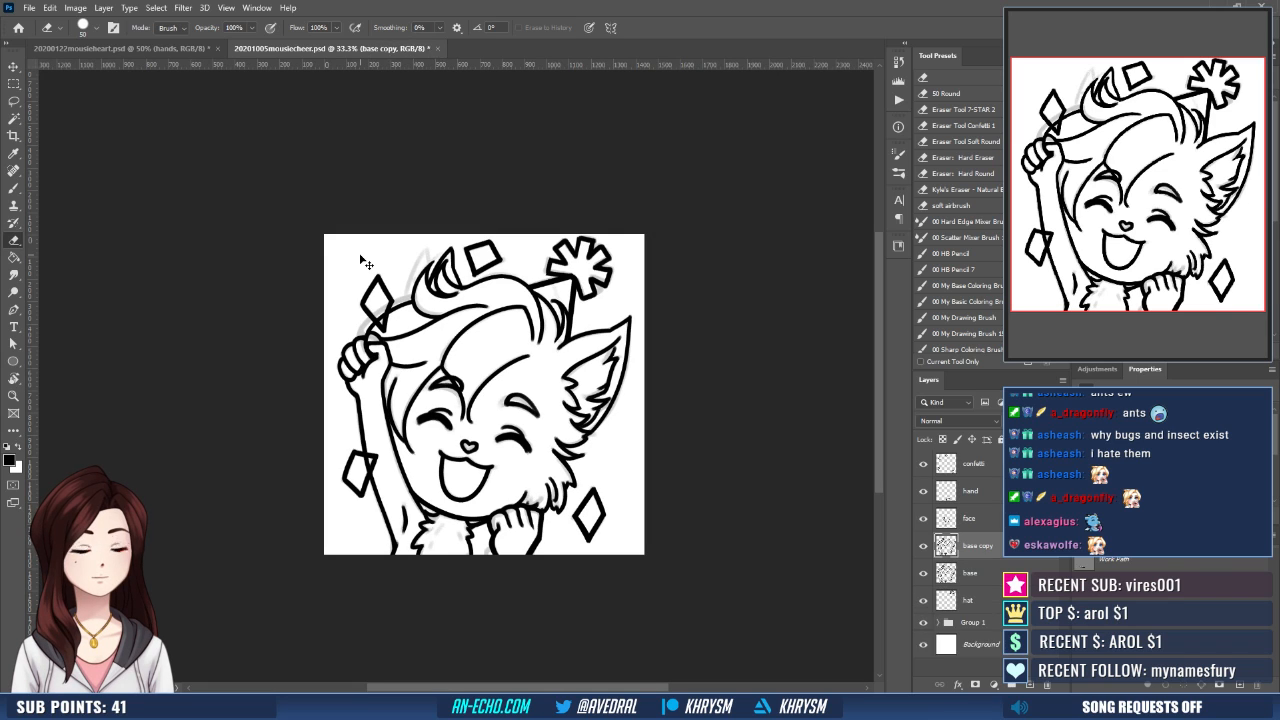
key(ctrl+e)
- Use Liquify on the base layer to nudge the chin line slightly upward with a medium-sized brush
key(ctrl+shift+h)
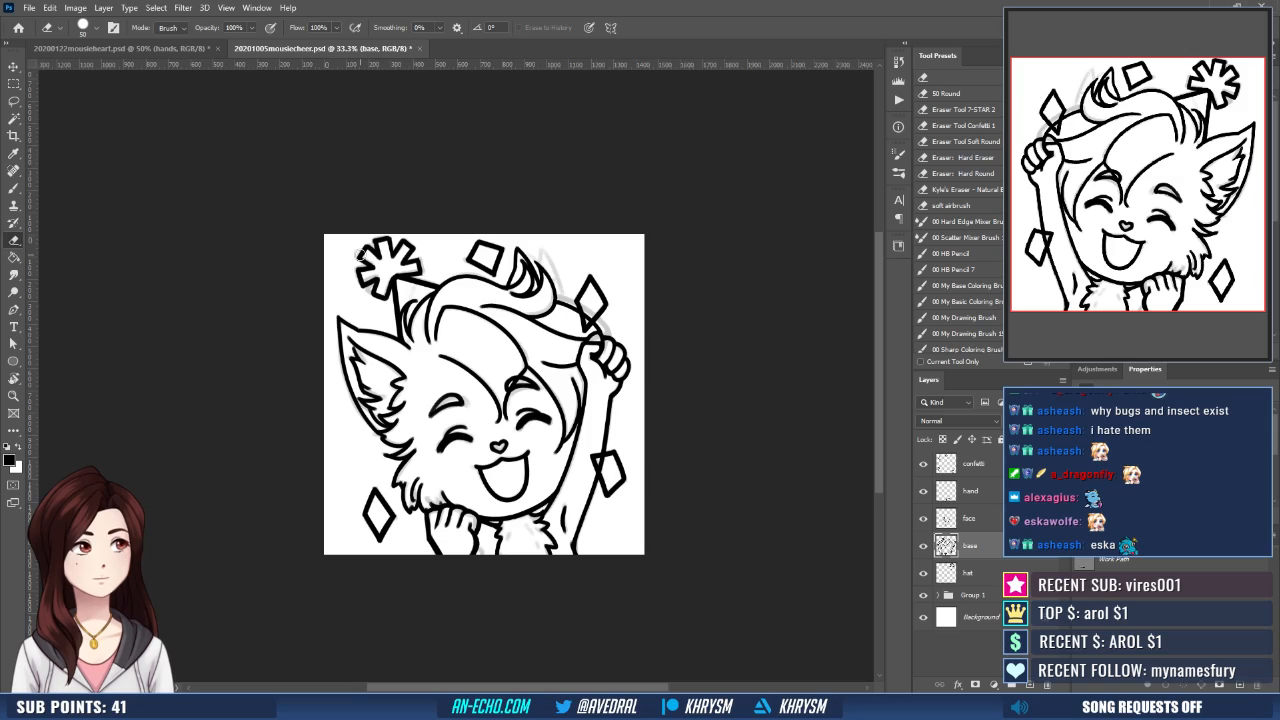
click(183, 7)
click(214, 120)
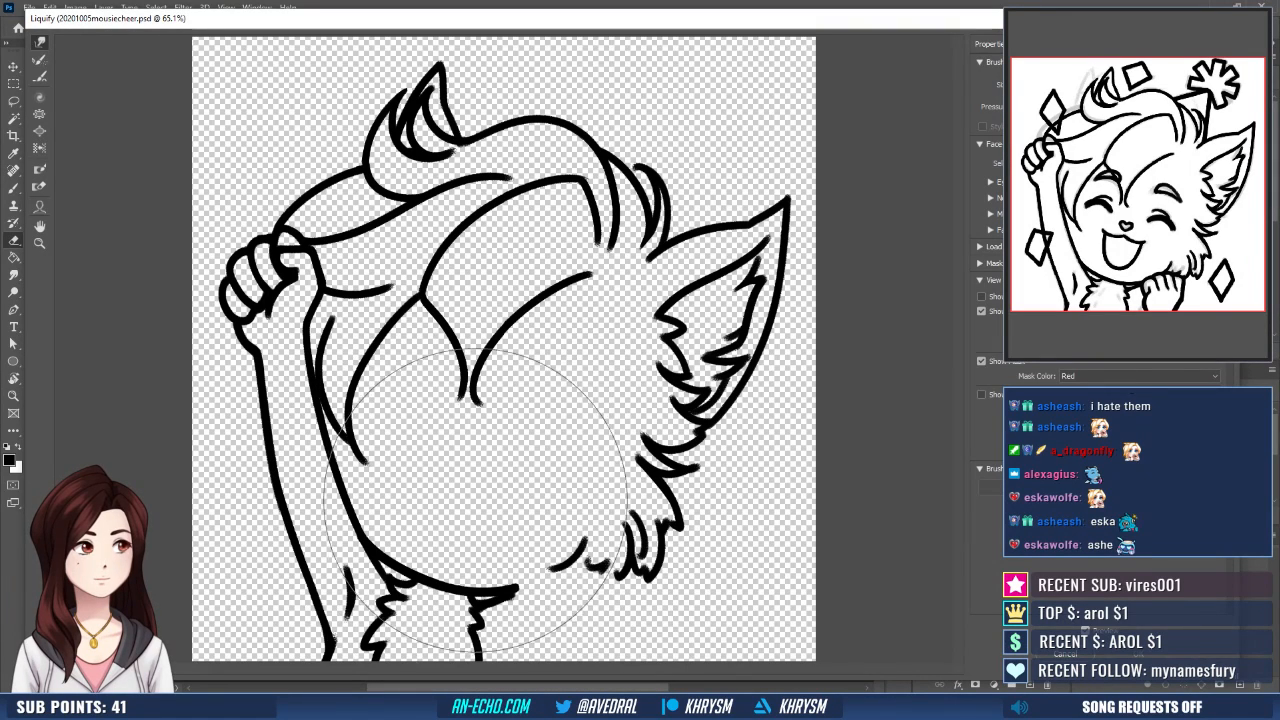
key(bracketleft)
key(bracketleft)
key(bracketleft)
key(bracketleft)
key(bracketleft)
key(bracketleft)
key(bracketleft)
key(bracketleft)
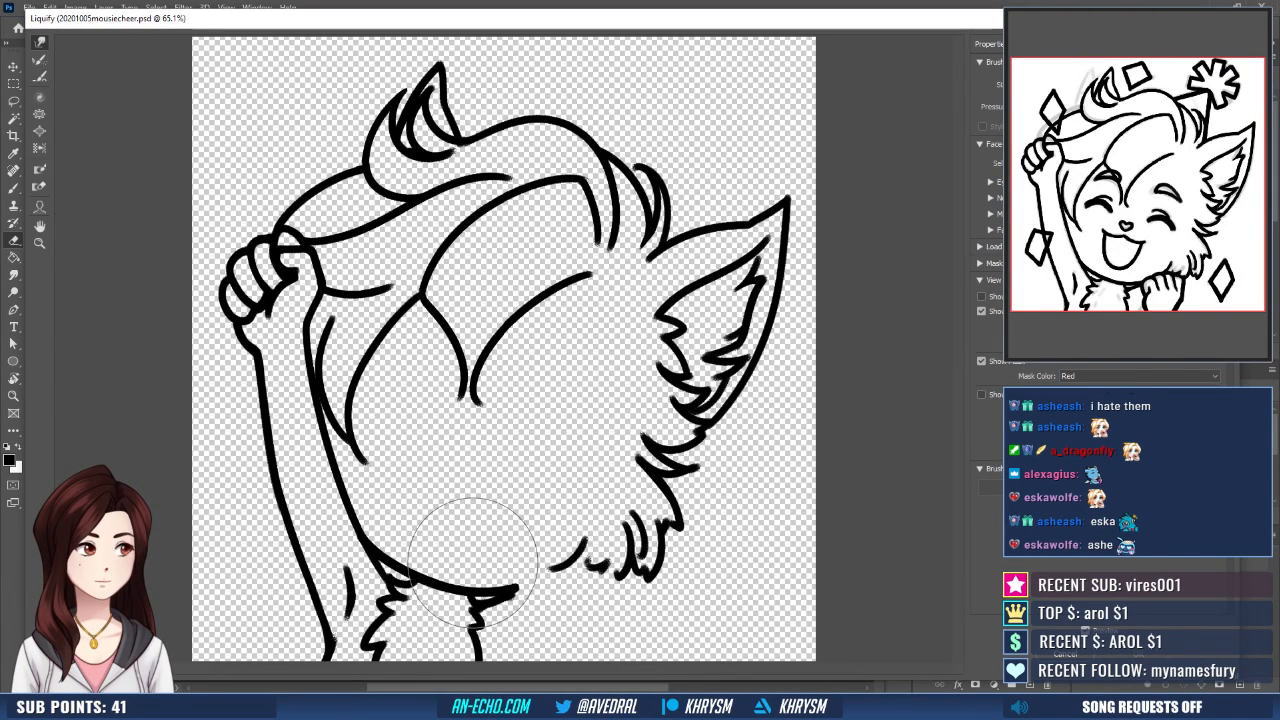
key(bracketright)
key(bracketright)
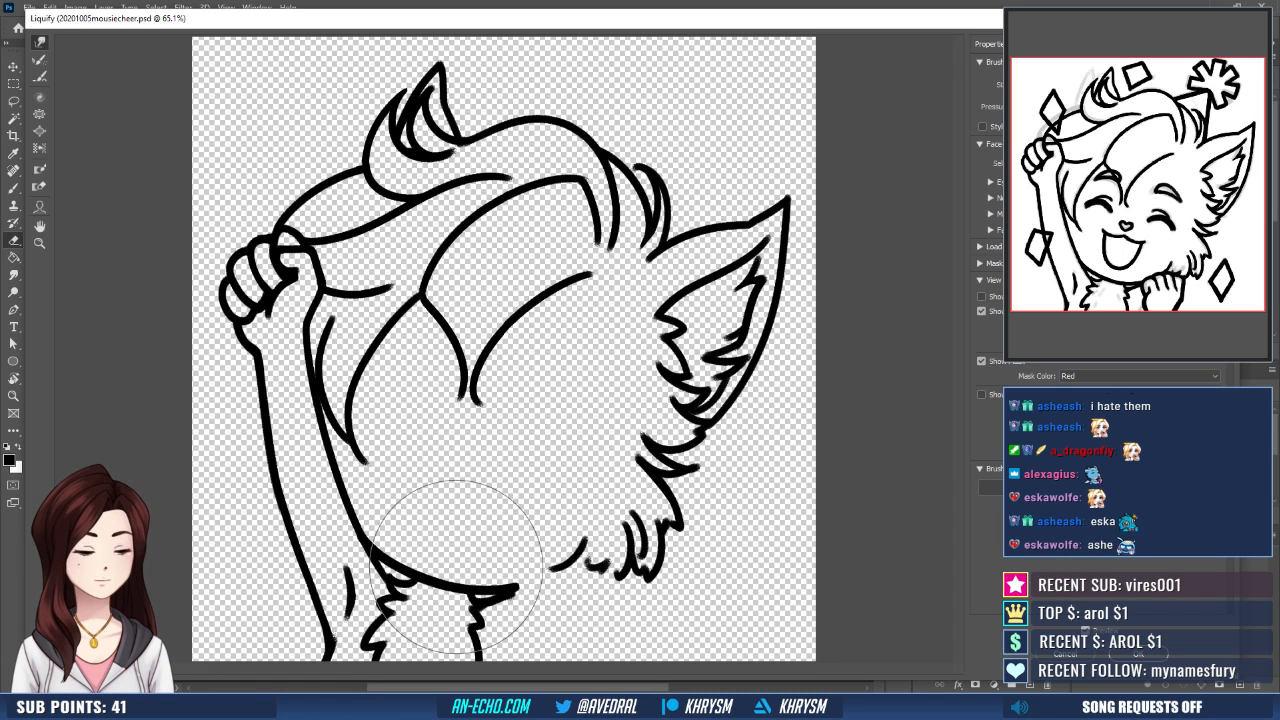
drag(457, 567, 459, 560)
key(Return)
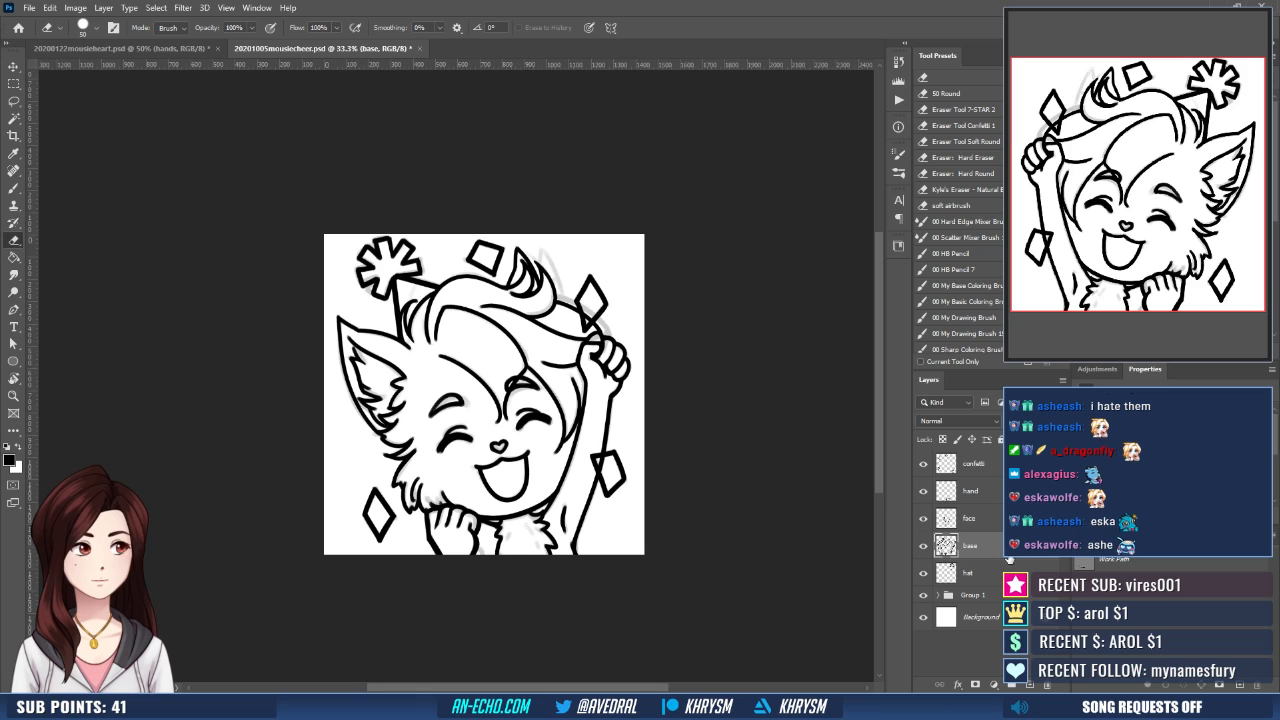
- Examine the jawline, chin and neck line art in both mirrored and normal views
key(ctrl+plus)
key(ctrl+plus)
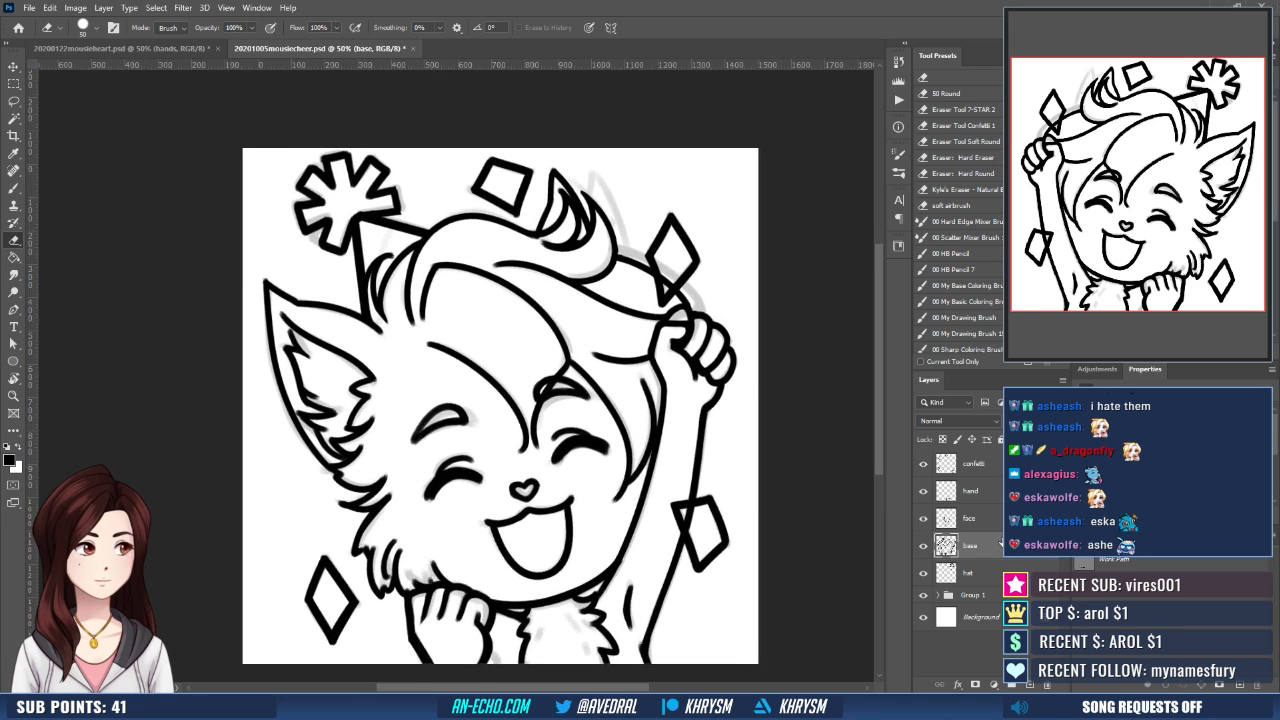
drag(578, 545, 510, 365)
key(b)
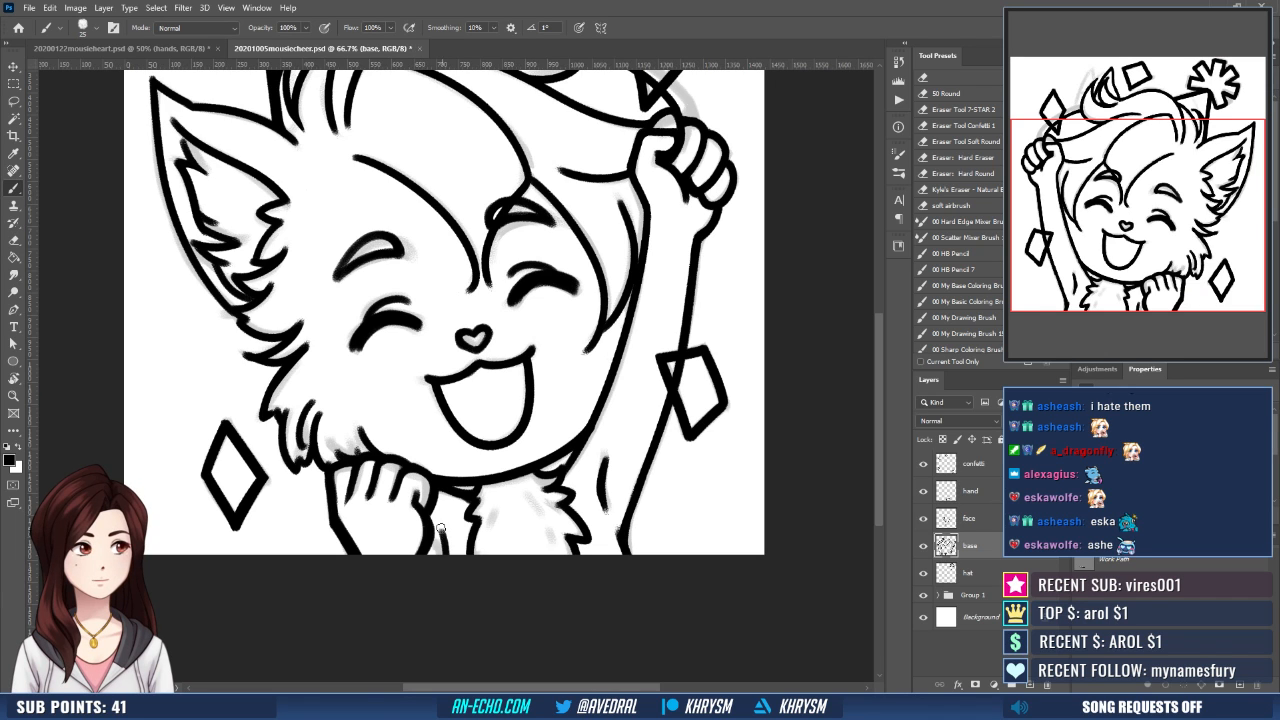
drag(458, 509, 464, 552)
key(ctrl+shift+h)
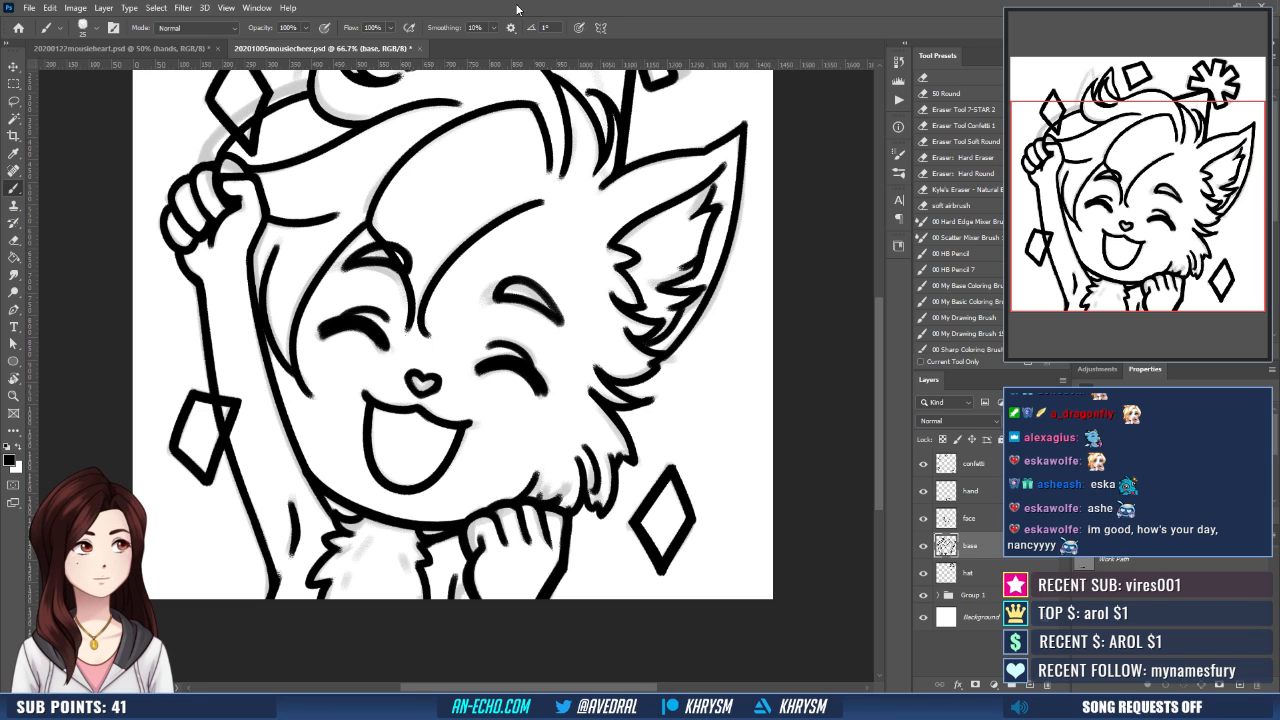
key(ctrl+minus)
mouse_move(562, 402)
mouse_down()
mouse_move(531, 530)
mouse_move(496, 532)
mouse_up()
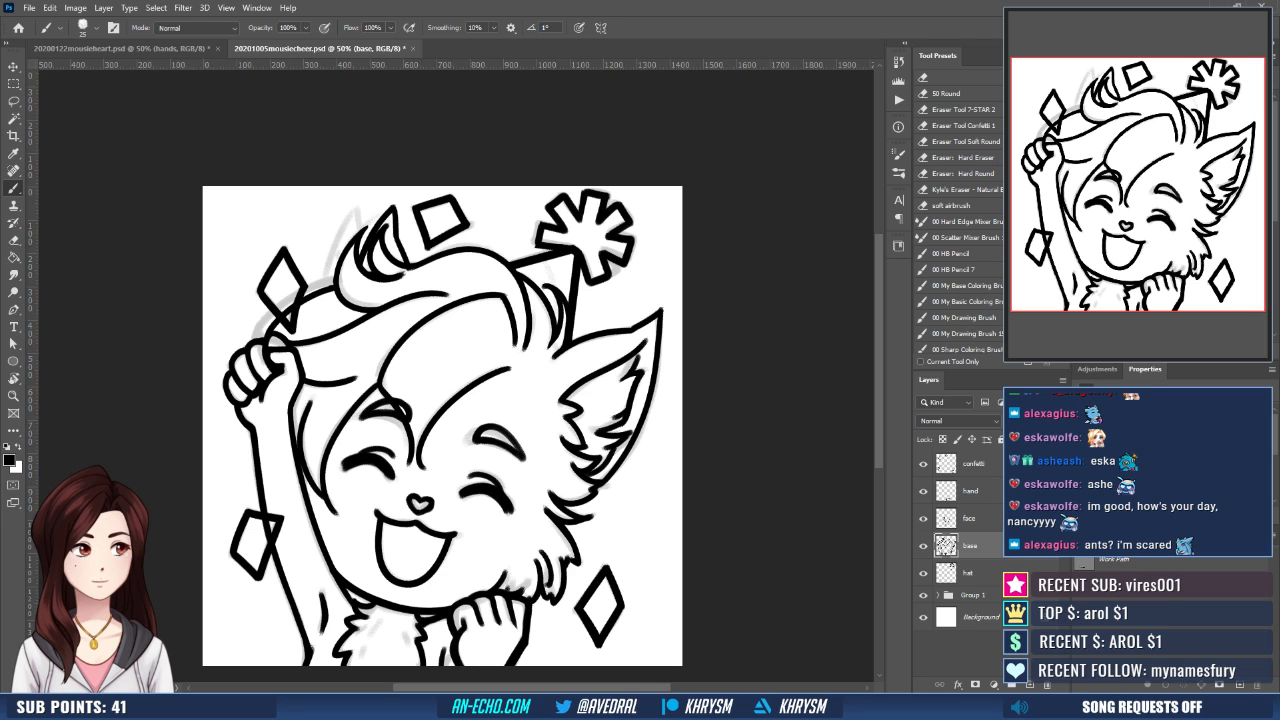
- Examine the inked hair curl at the forehead with the canvas rotated, then return to the upright full view
key(ctrl+plus)
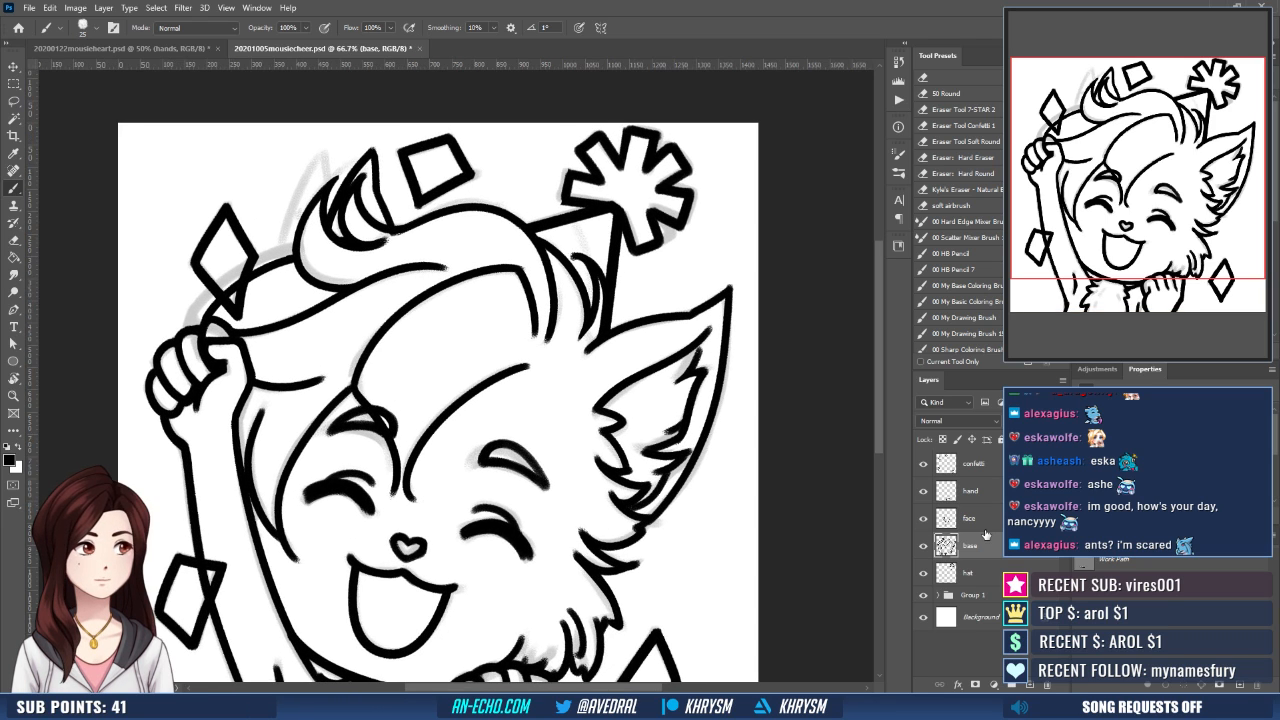
drag(604, 392, 581, 483)
key(r)
mouse_move(590, 414)
mouse_down()
mouse_move(456, 467)
mouse_move(441, 519)
mouse_up()
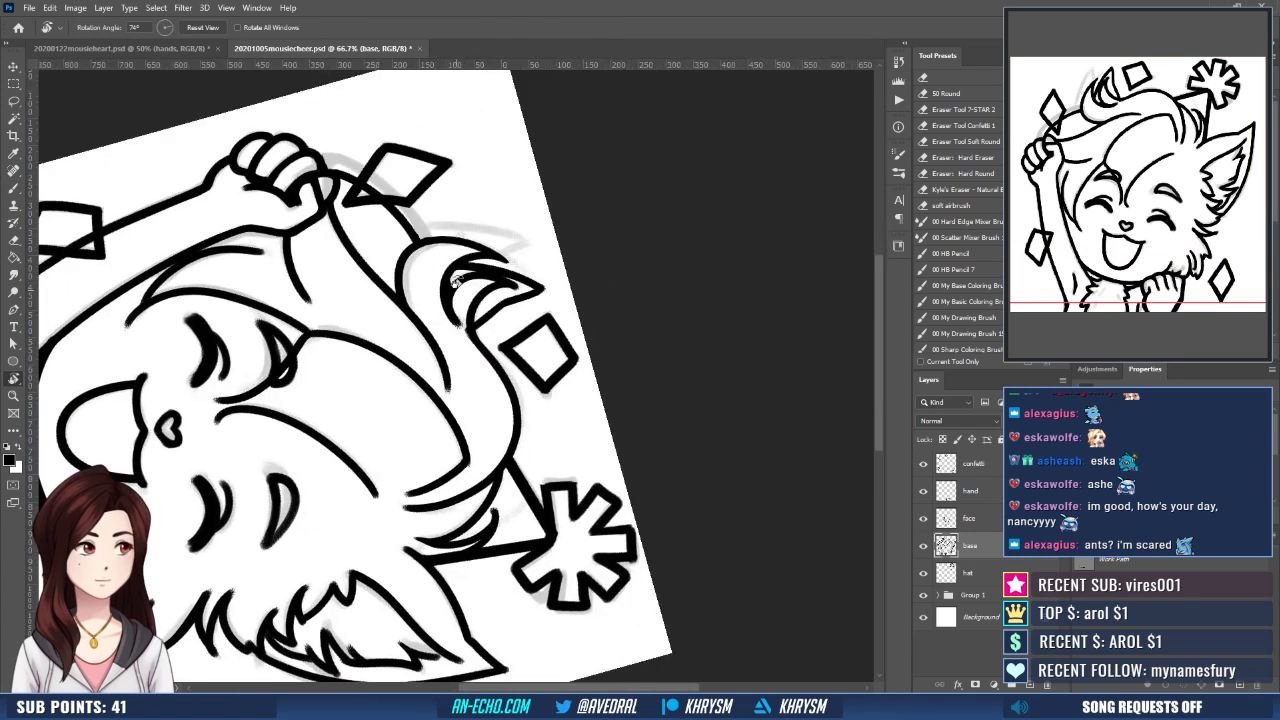
key(e)
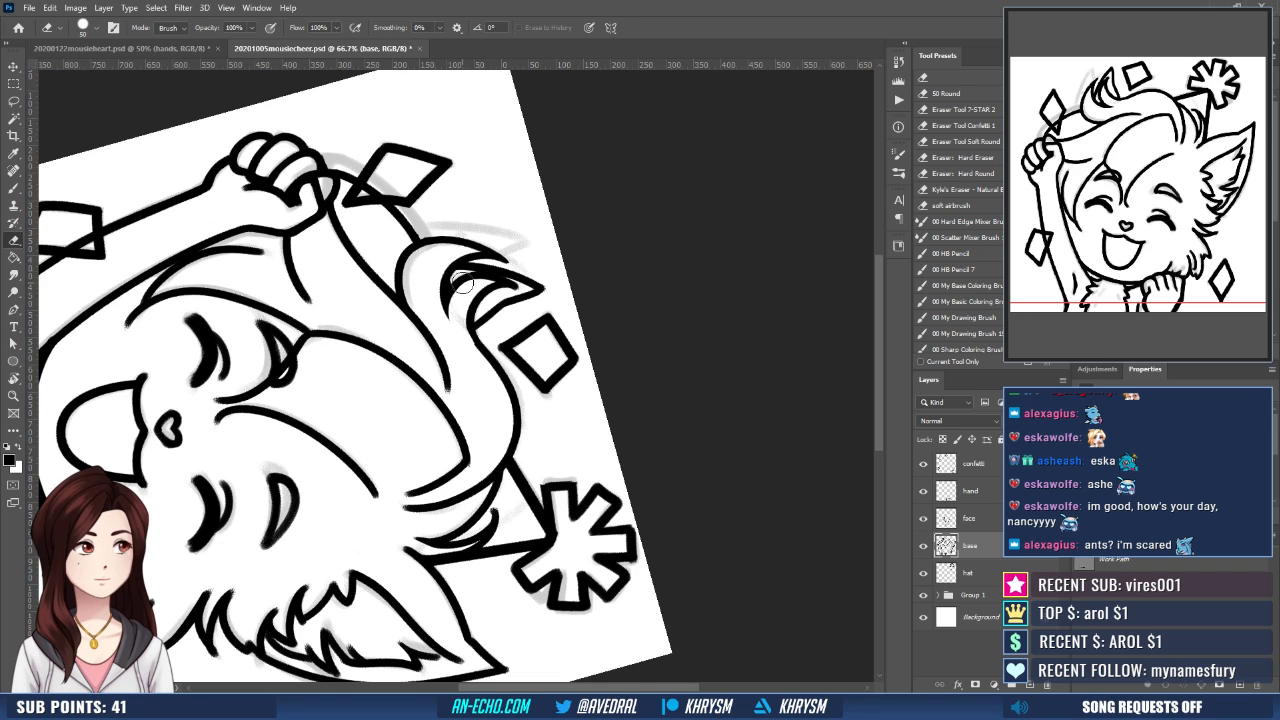
key(b)
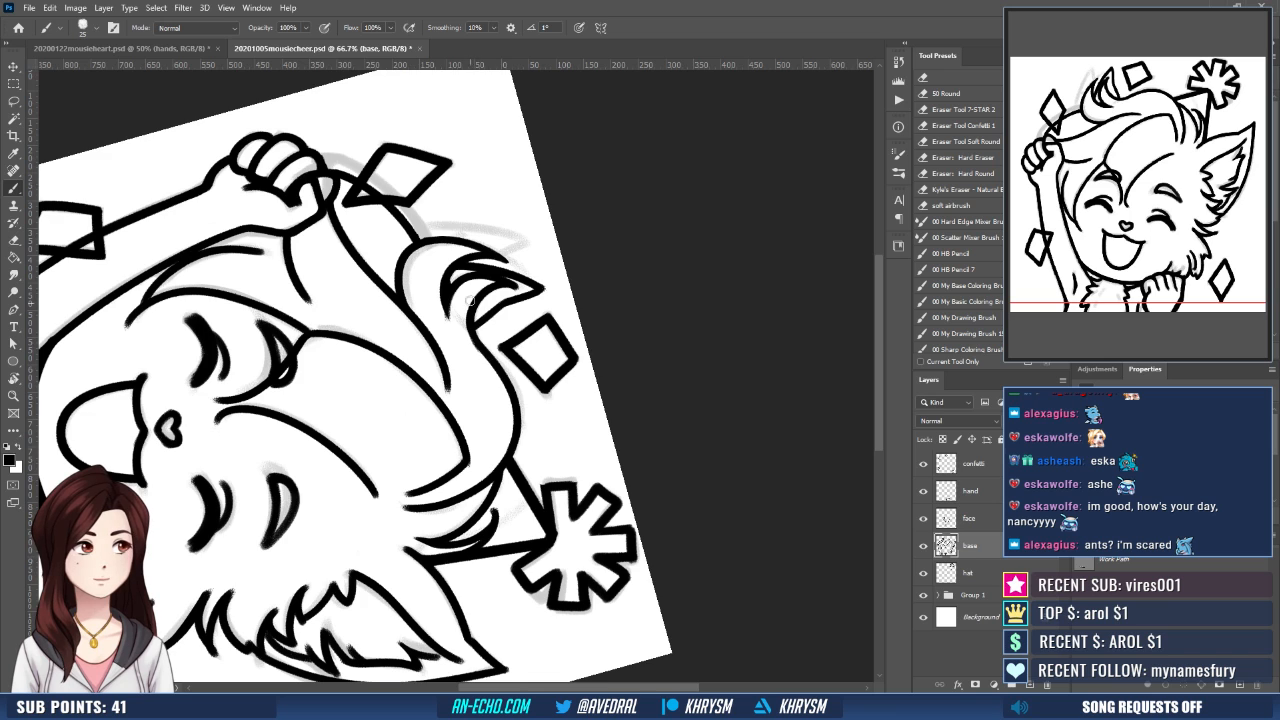
key(Escape)
drag(613, 506, 636, 336)
key(ctrl+minus)
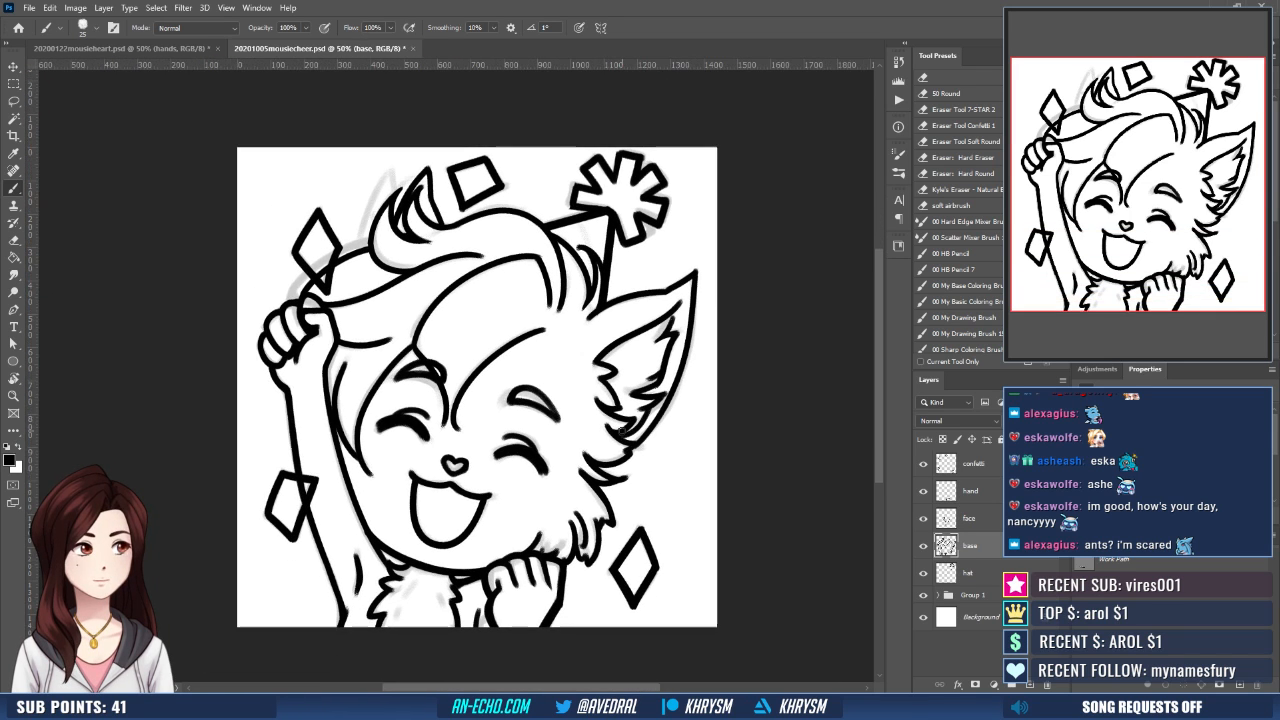
- Hide the sketch in Group 1 and make the face layer active in a mirrored view
click(924, 596)
click(965, 568)
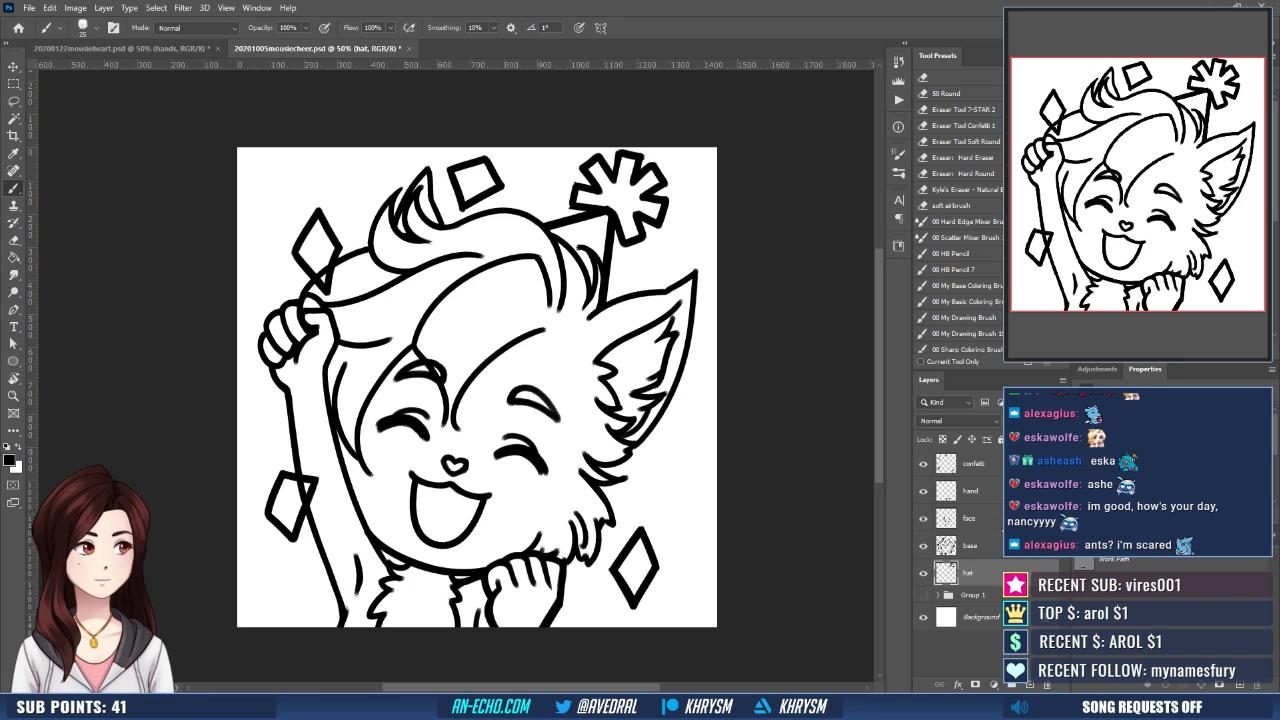
click(968, 516)
key(ctrl+shift+h)
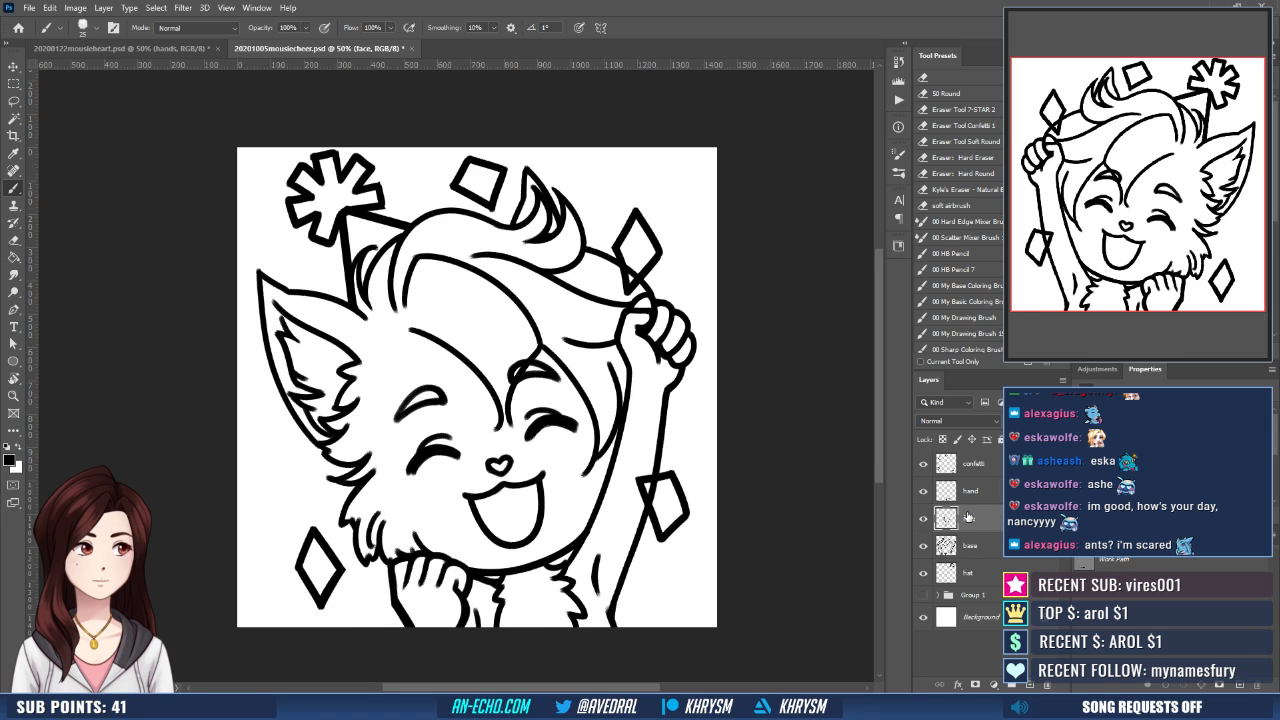
key(ctrl+plus)
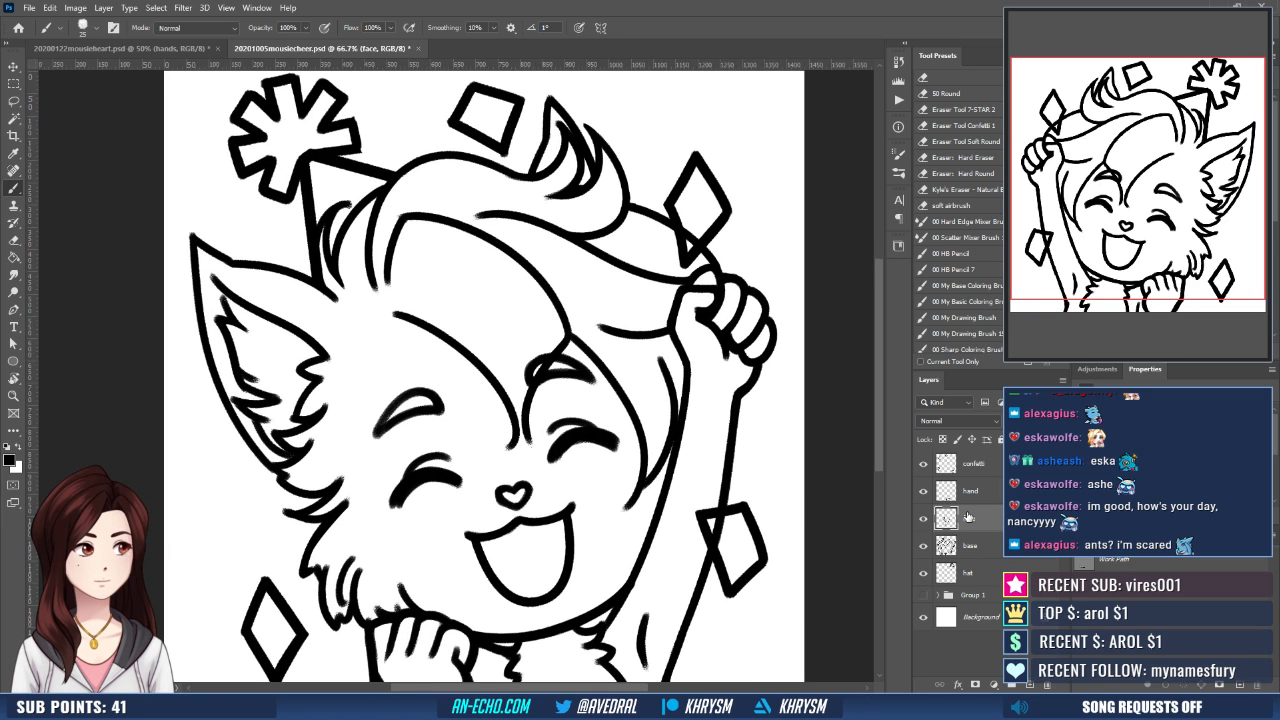
- Erase the thin eyelid lines above both closed eyes on the face layer
key(ctrl+plus)
drag(672, 428, 482, 378)
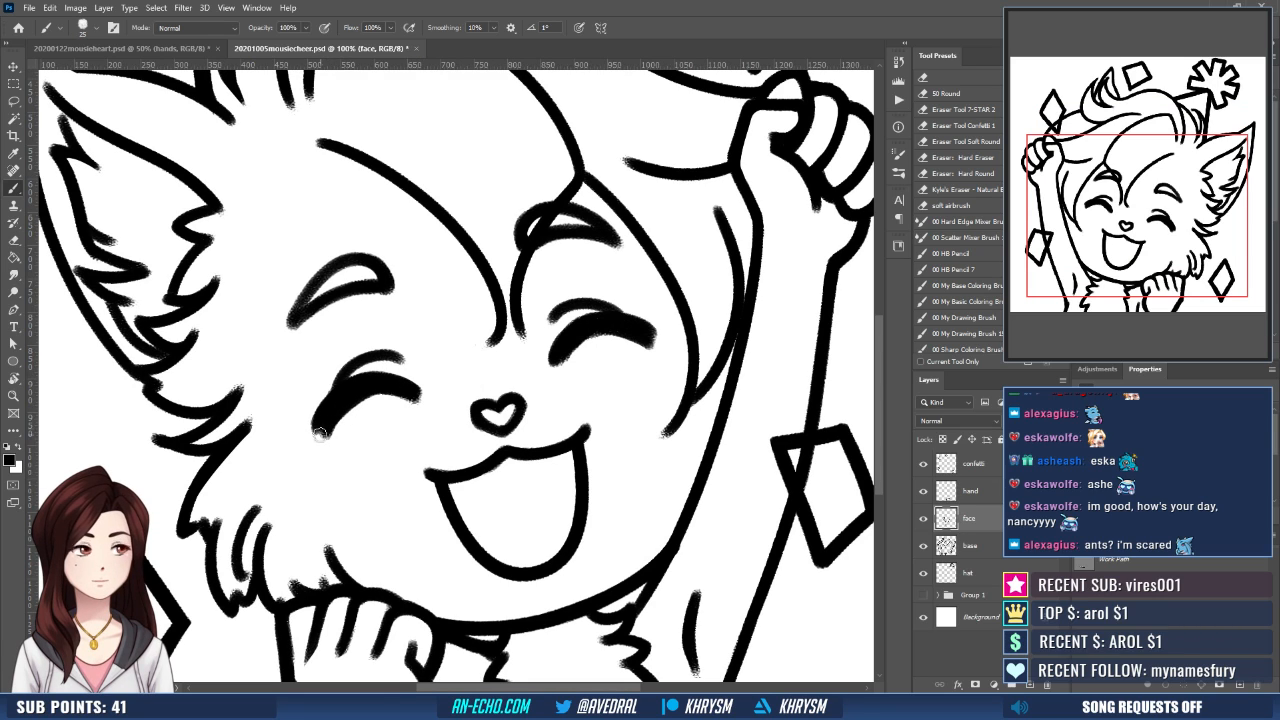
drag(634, 407, 589, 461)
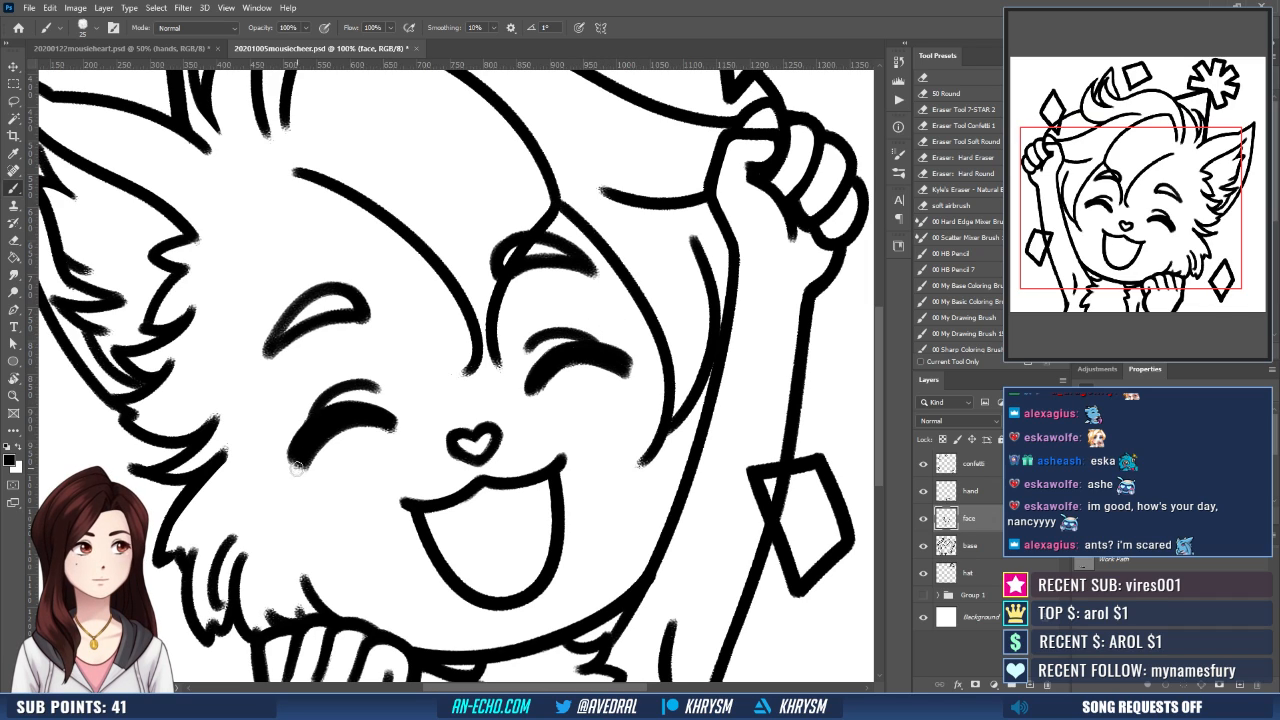
key(e)
drag(294, 429, 389, 389)
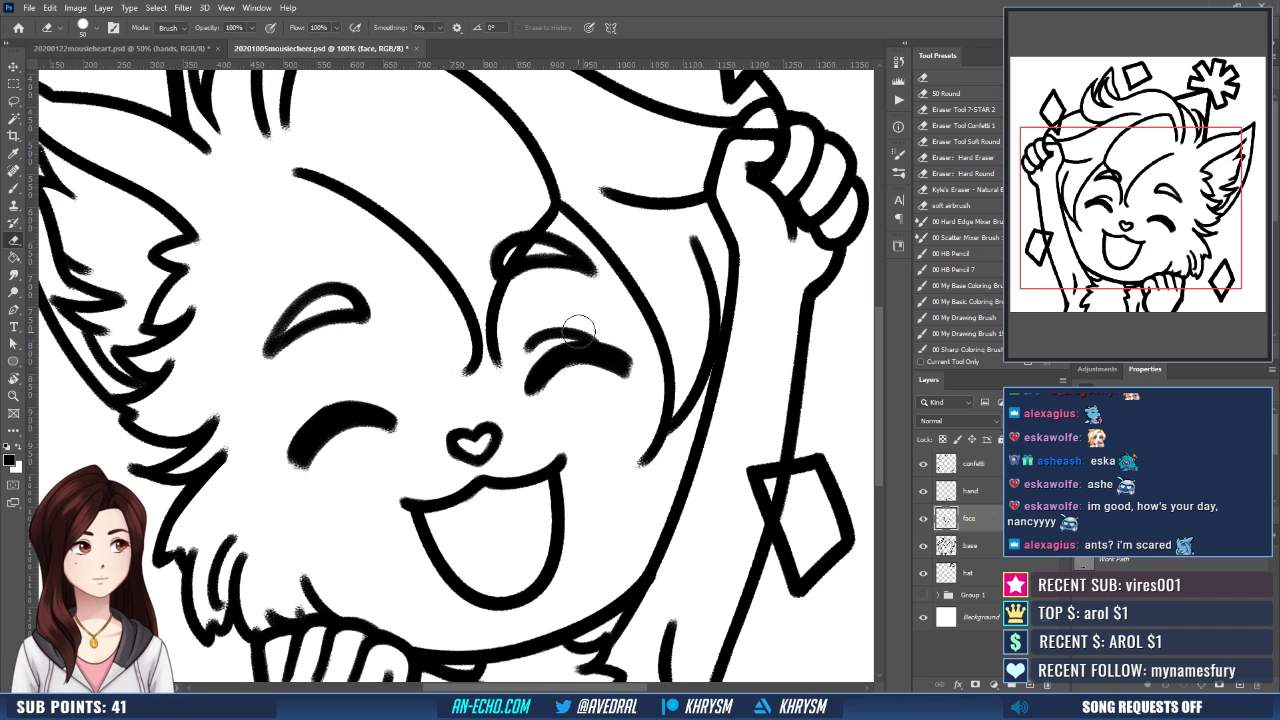
drag(519, 360, 577, 325)
- Thicken and smooth the upper edge of the closed eye nearer the raised arm with the black brush
key(b)
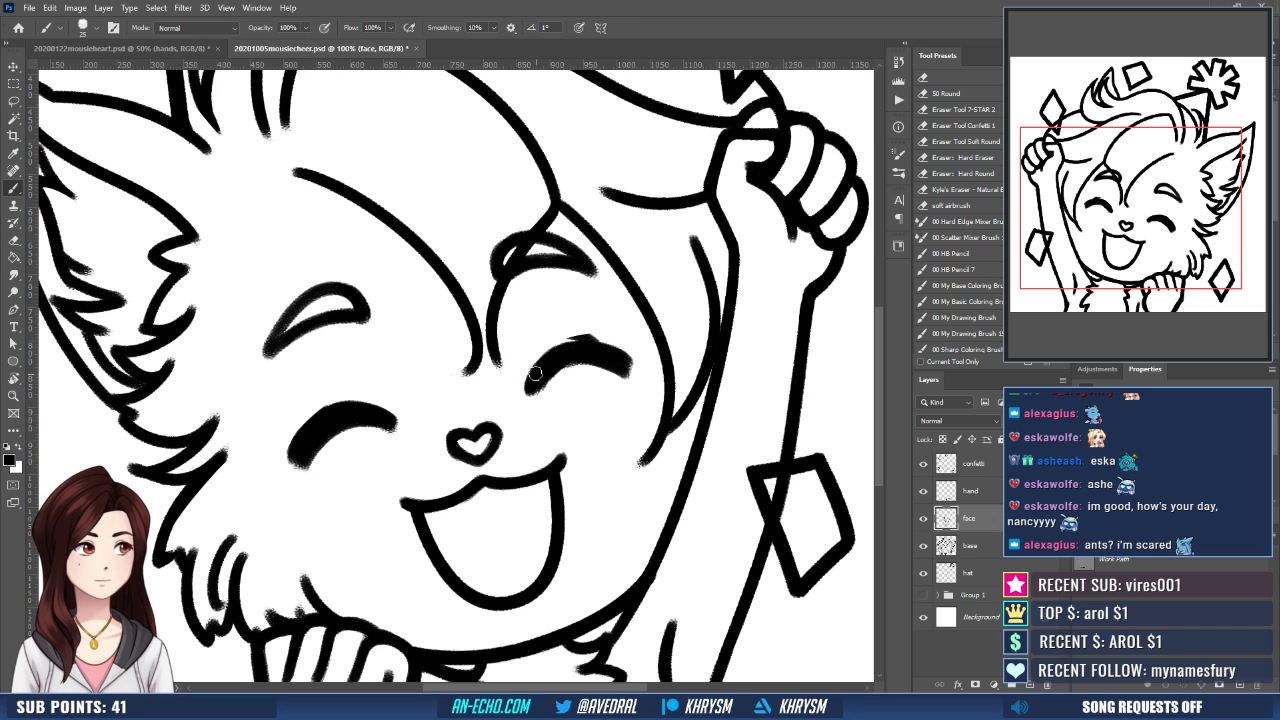
mouse_move(536, 373)
mouse_down()
mouse_move(566, 352)
mouse_move(535, 373)
mouse_move(598, 356)
mouse_move(571, 348)
mouse_move(626, 356)
mouse_up()
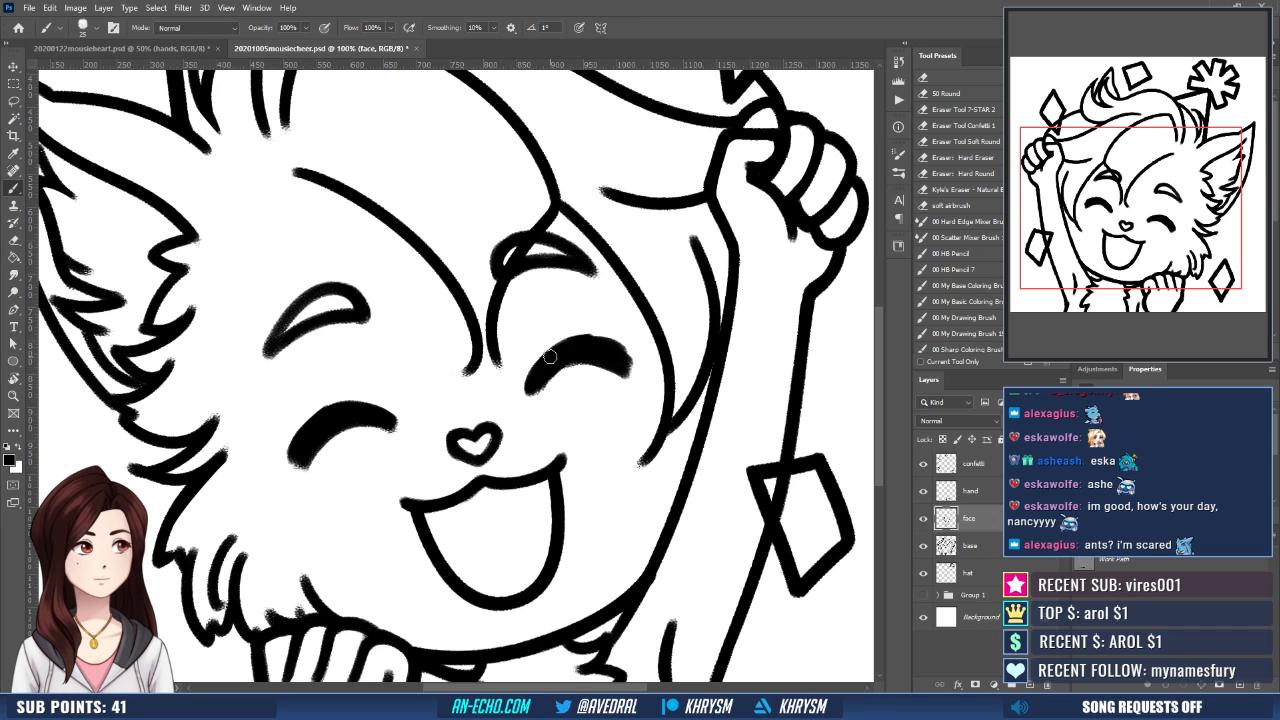
drag(530, 383, 574, 344)
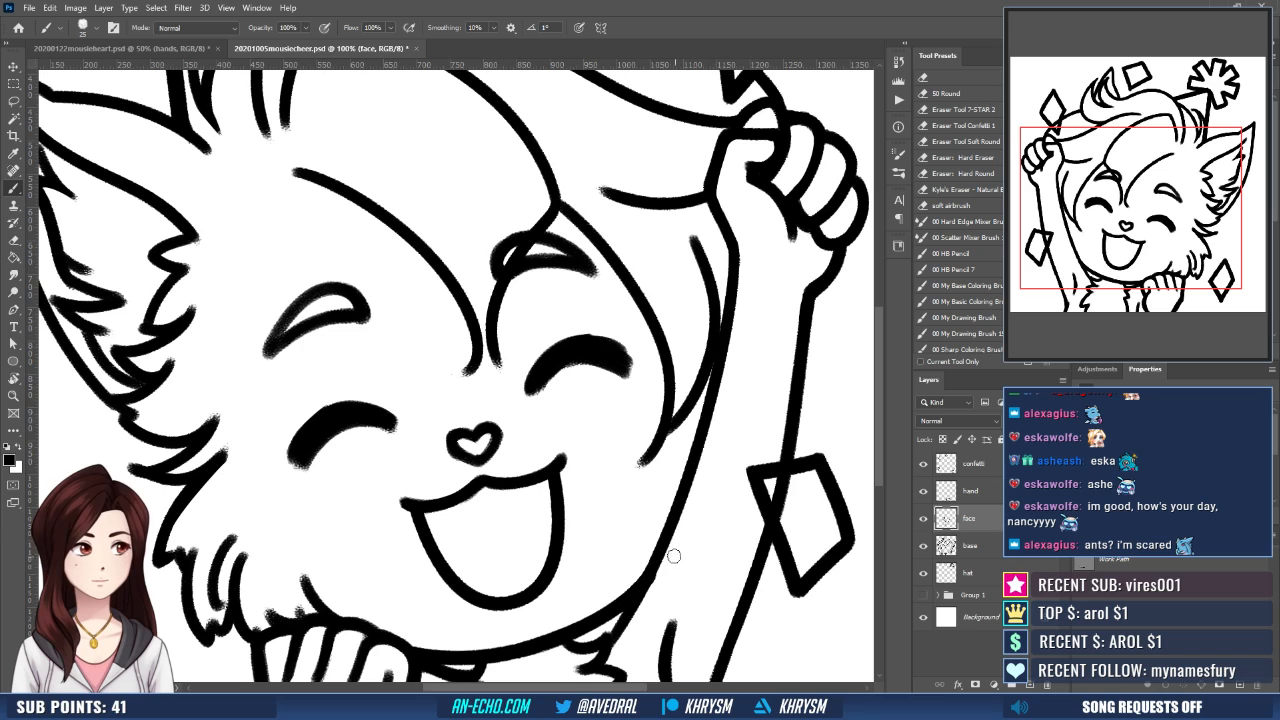
- Check the eyes in a flipped view and draw new thin eyelid lines above both of them
key(ctrl+shift+h)
key(r)
drag(646, 590, 700, 516)
key(Escape)
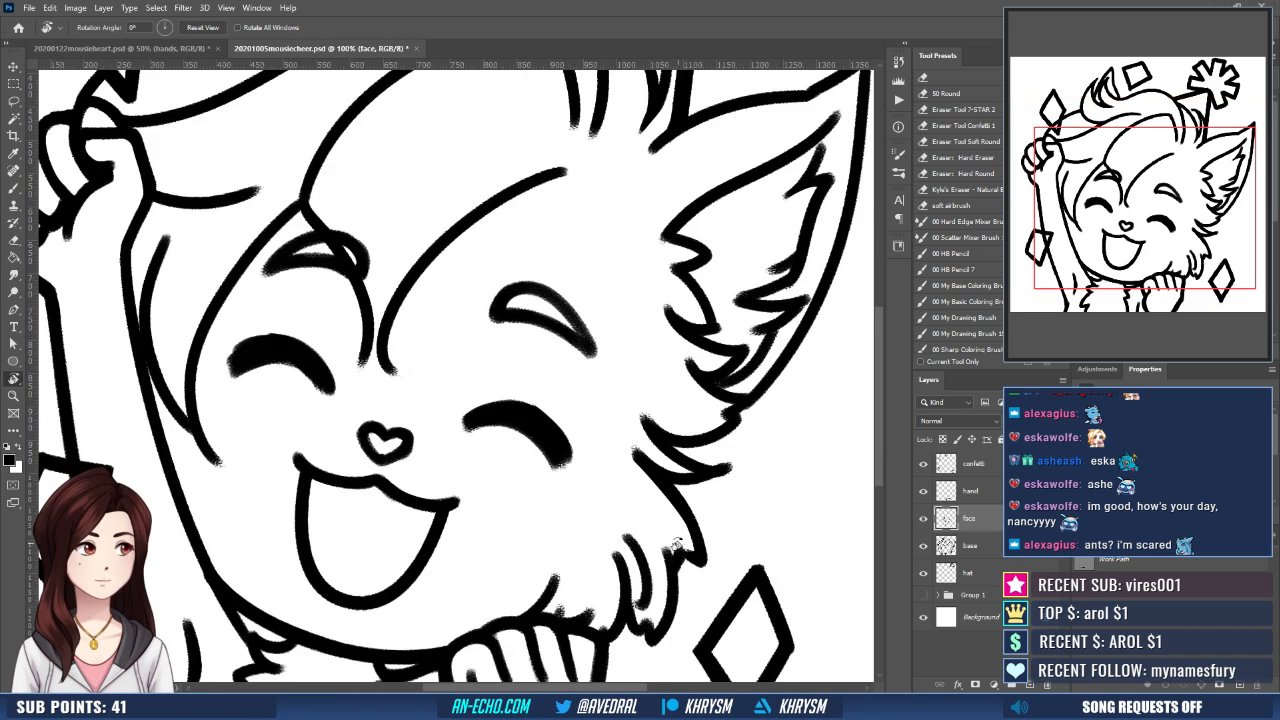
key(ctrl+shift+h)
key(b)
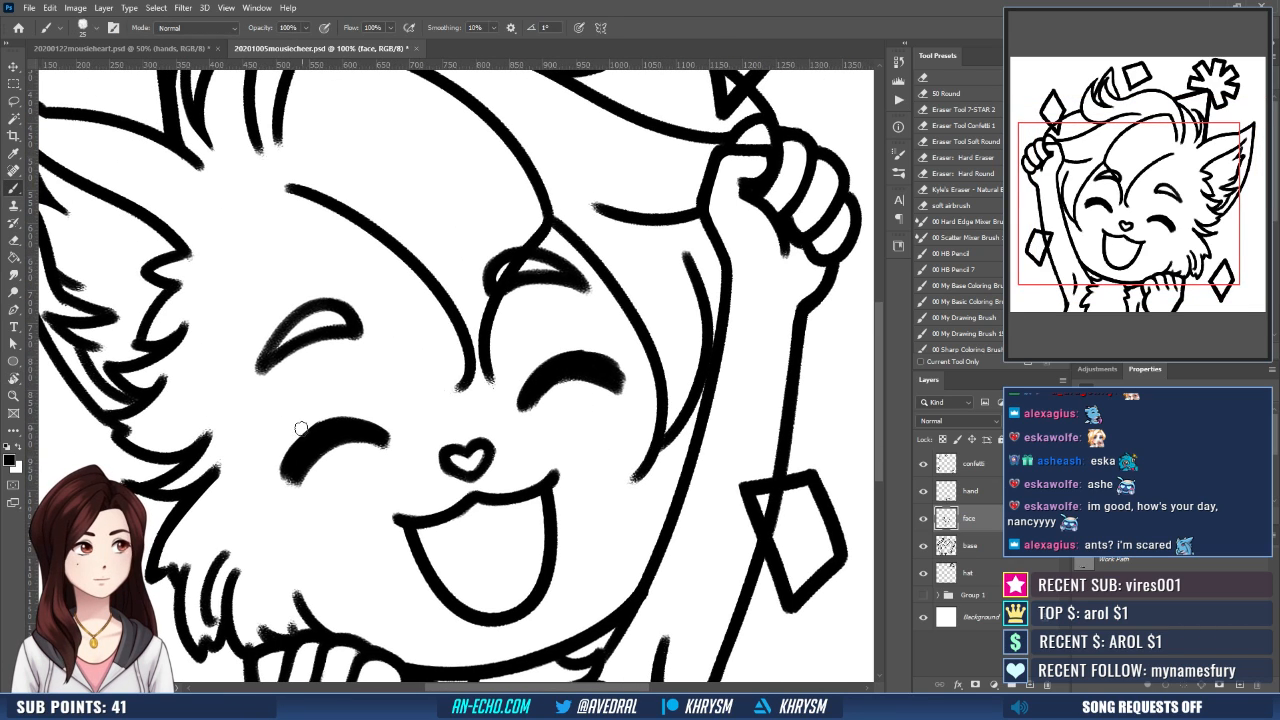
drag(293, 430, 364, 407)
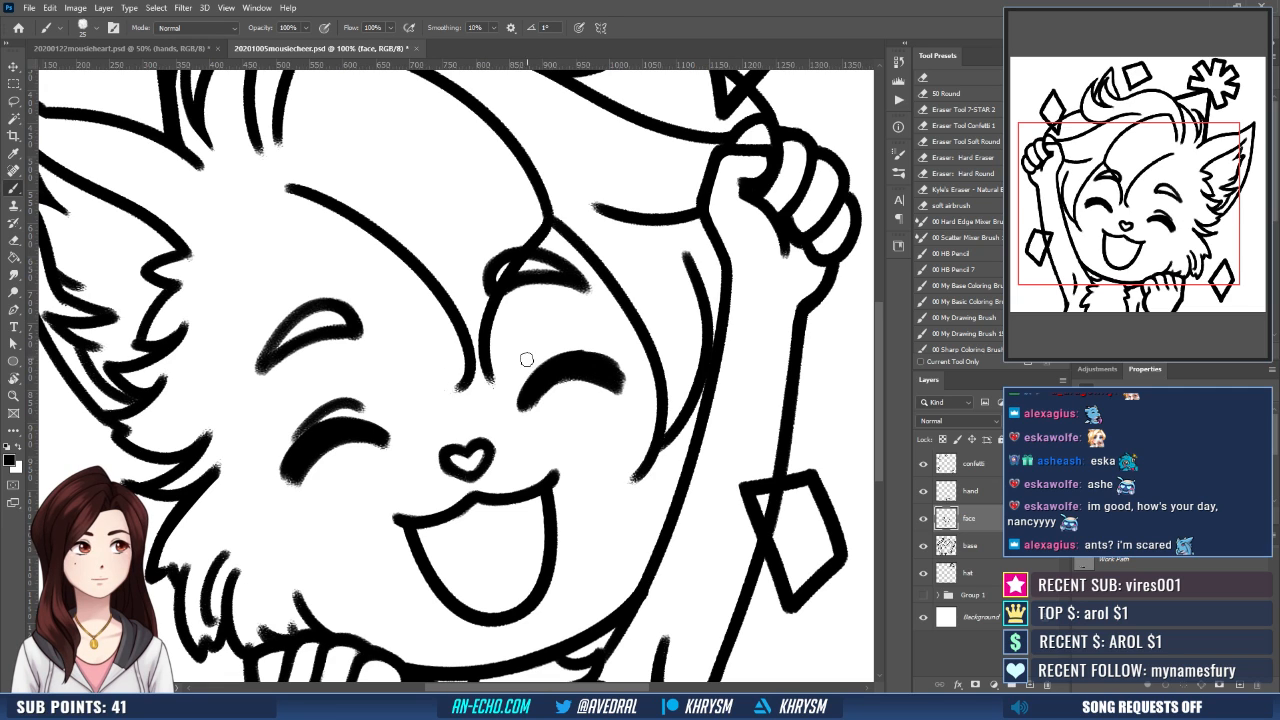
mouse_move(527, 359)
mouse_down()
mouse_move(602, 358)
mouse_move(599, 338)
mouse_move(586, 366)
mouse_move(567, 345)
mouse_move(516, 376)
mouse_up()
scroll(646, 261, down, 1)
drag(612, 368, 601, 360)
scroll(562, 408, down, 4)
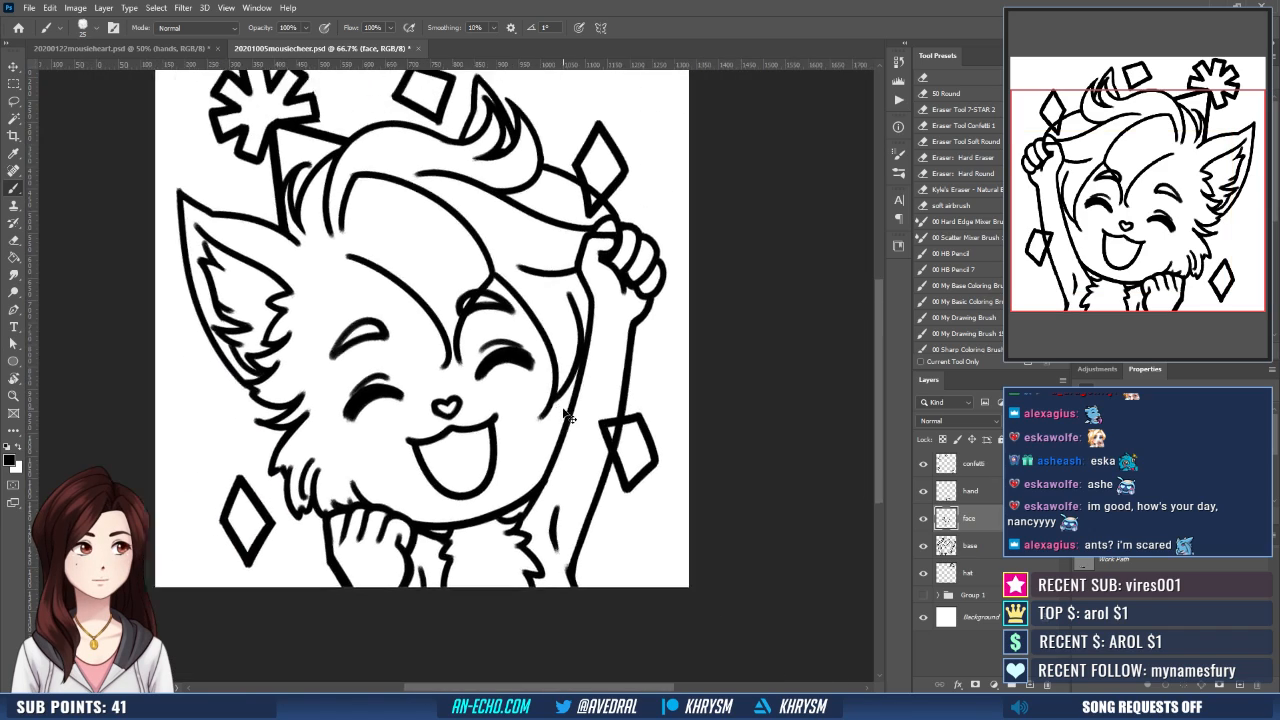
- Add short eyelashes at the outer corners of both closed eyes
scroll(565, 415, up, 3)
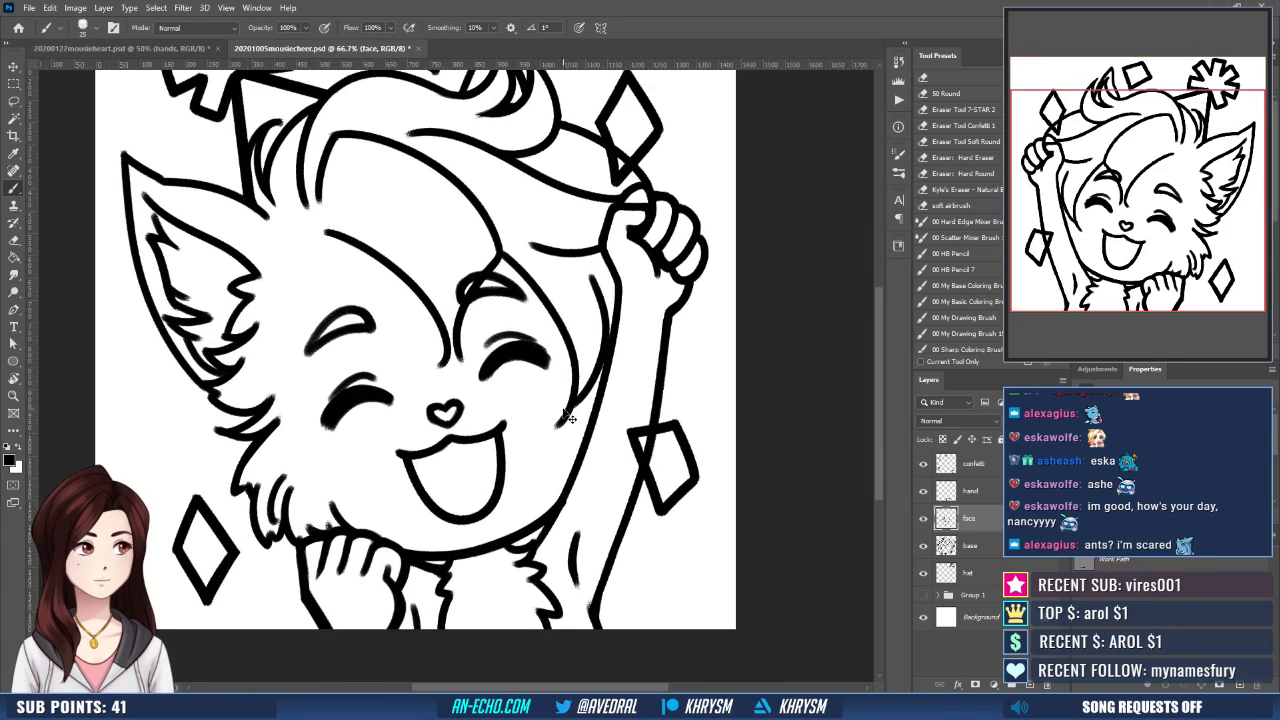
drag(563, 412, 557, 456)
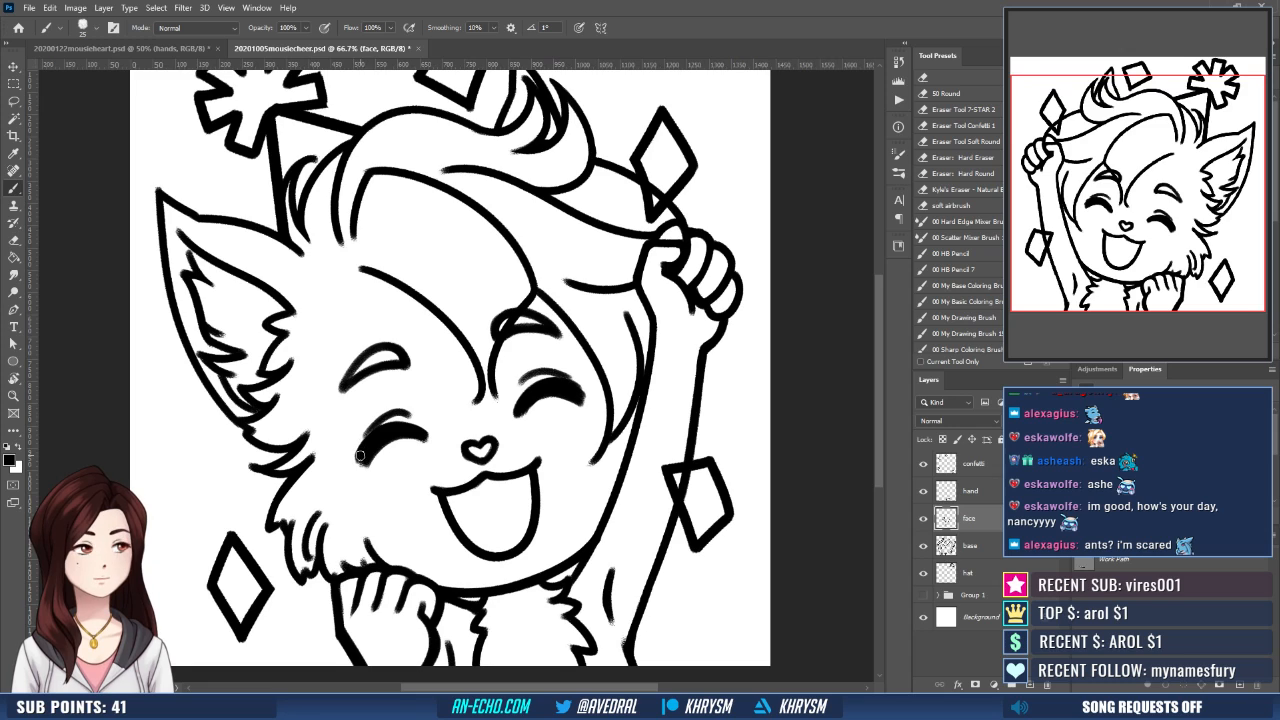
mouse_move(360, 456)
mouse_down()
mouse_move(348, 464)
mouse_move(366, 447)
mouse_move(348, 455)
mouse_up()
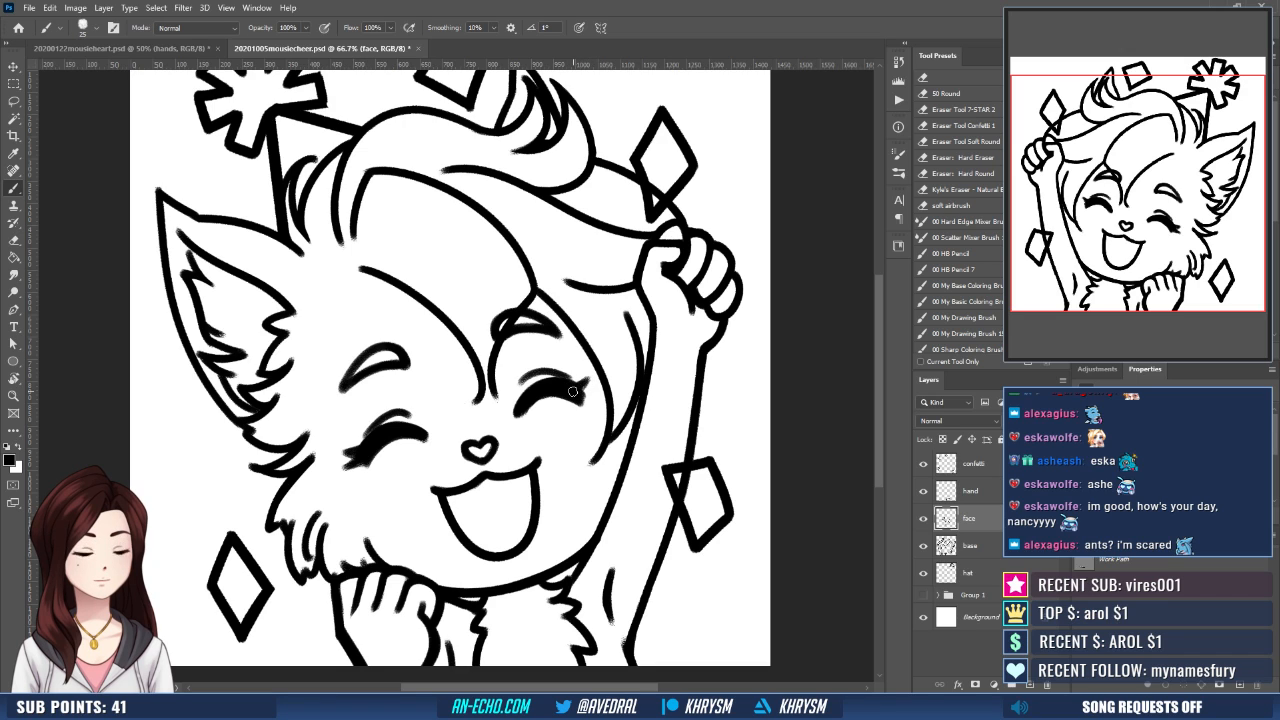
drag(572, 391, 594, 381)
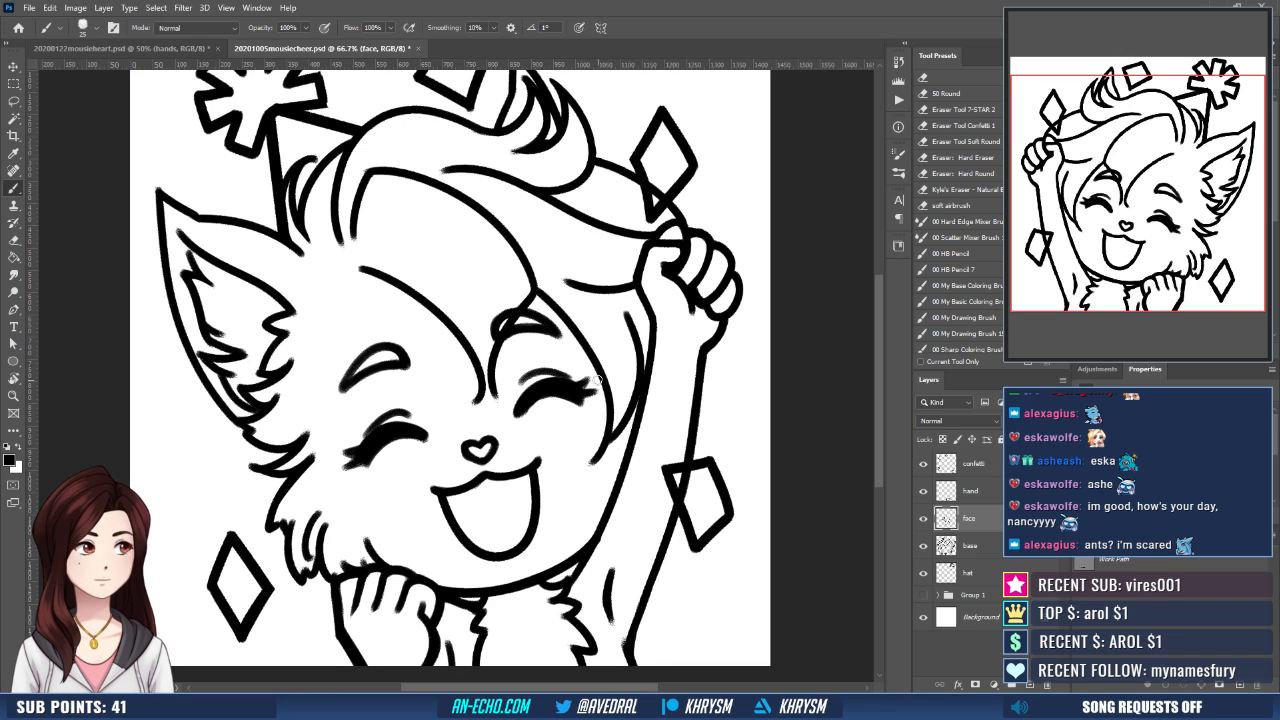
drag(598, 436, 534, 416)
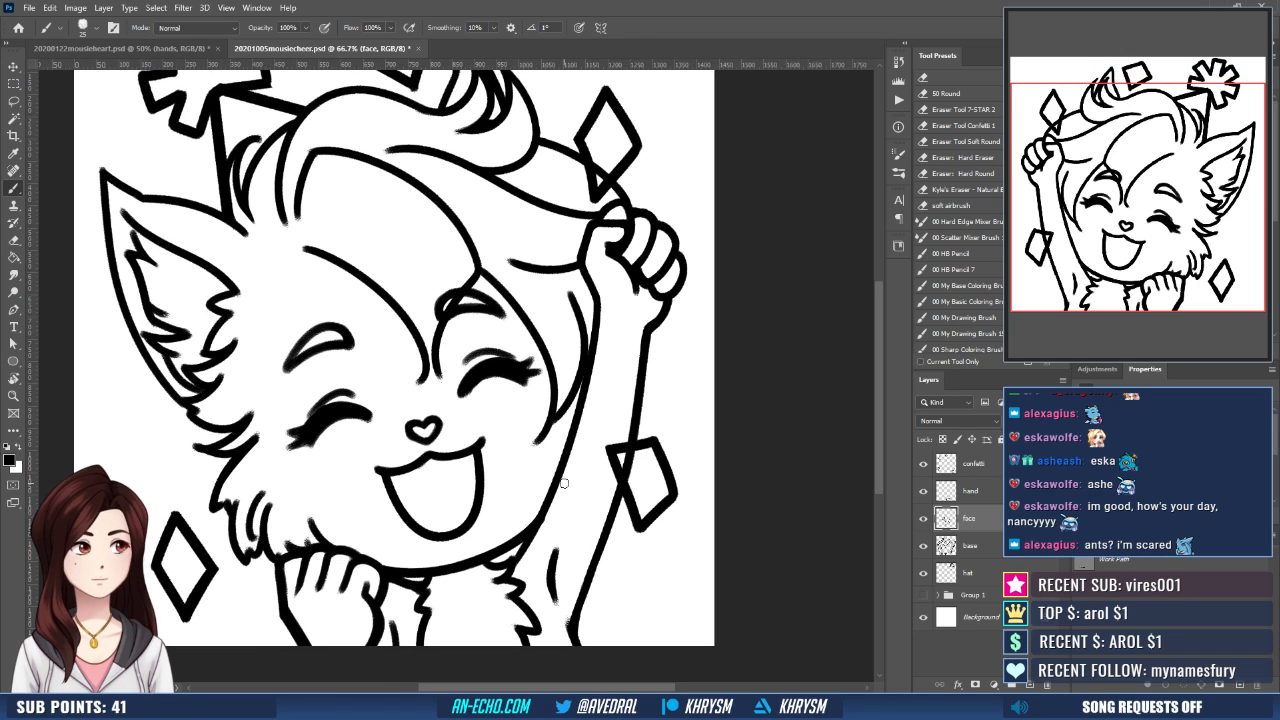
key(ctrl+minus)
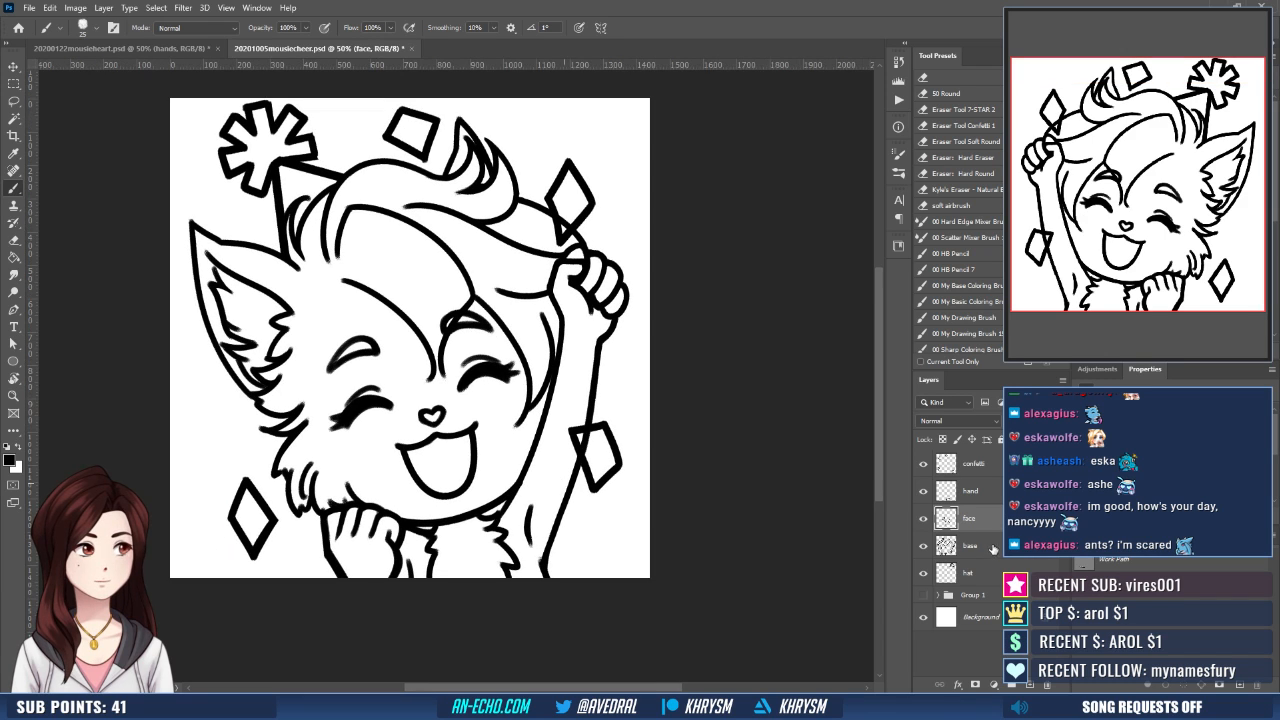
- Add a layer mask to the base layer, mask out the lines crossing the confetti diamonds, and save the document
click(993, 549)
click(976, 685)
drag(606, 484, 626, 532)
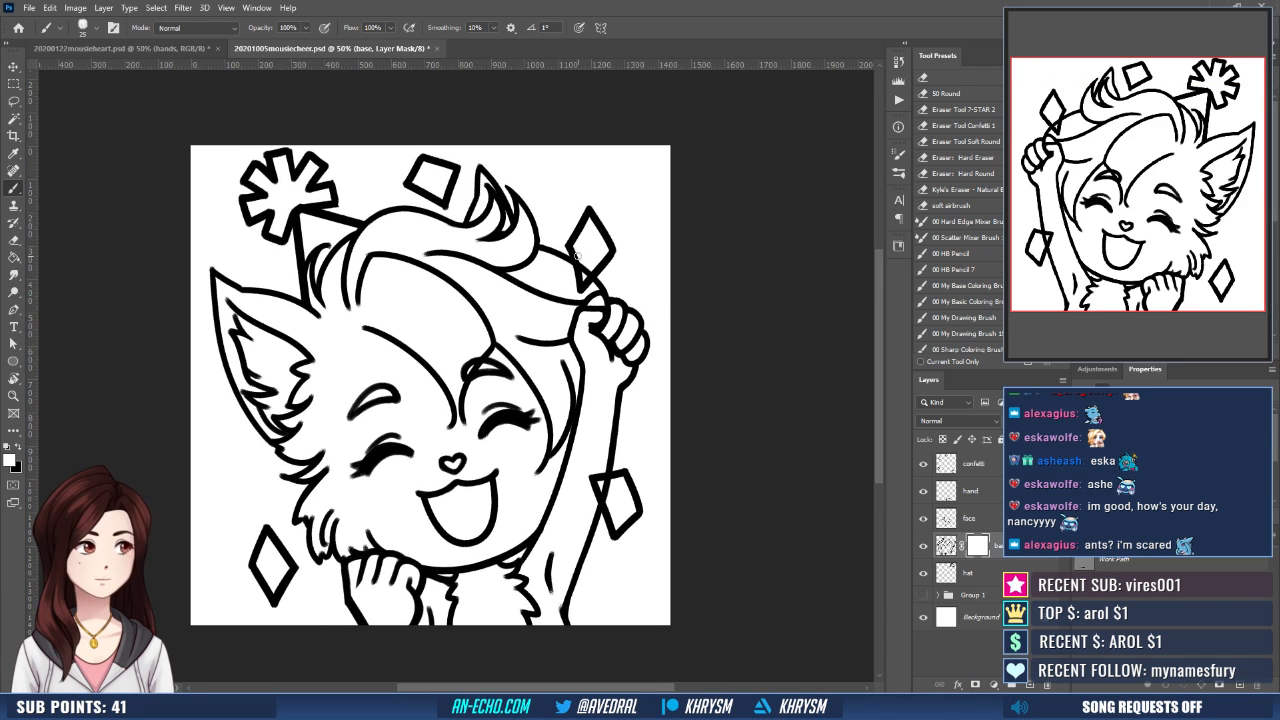
key(e)
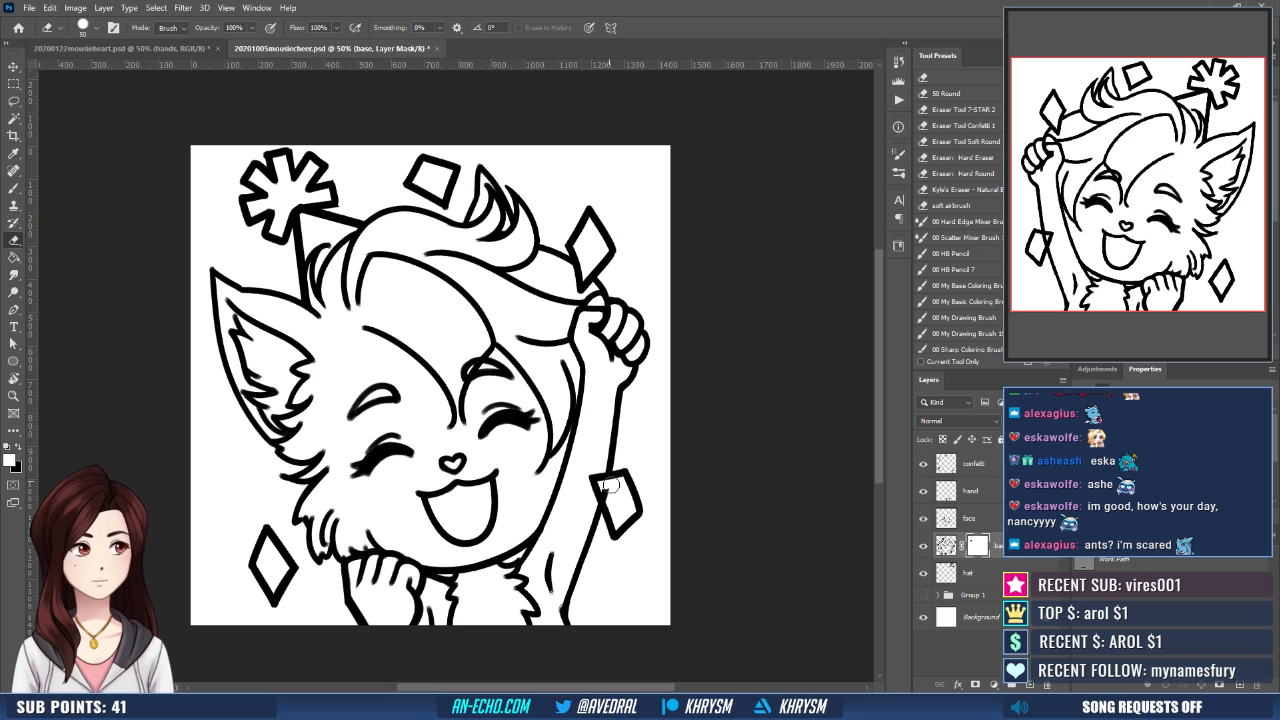
drag(636, 370, 672, 344)
key(ctrl+s)
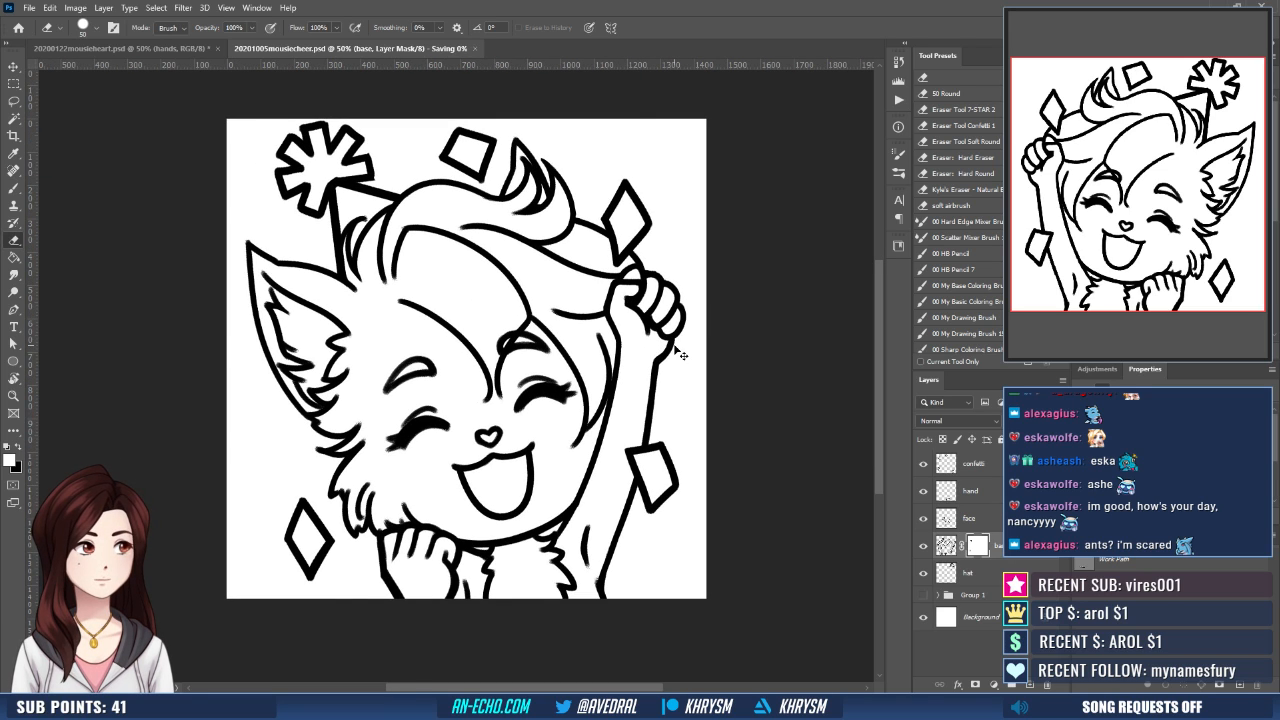
- Thicken the upper cheek fur lines on the base layer's artwork with the brush in a flipped view
key(ctrl+shift+h)
click(946, 546)
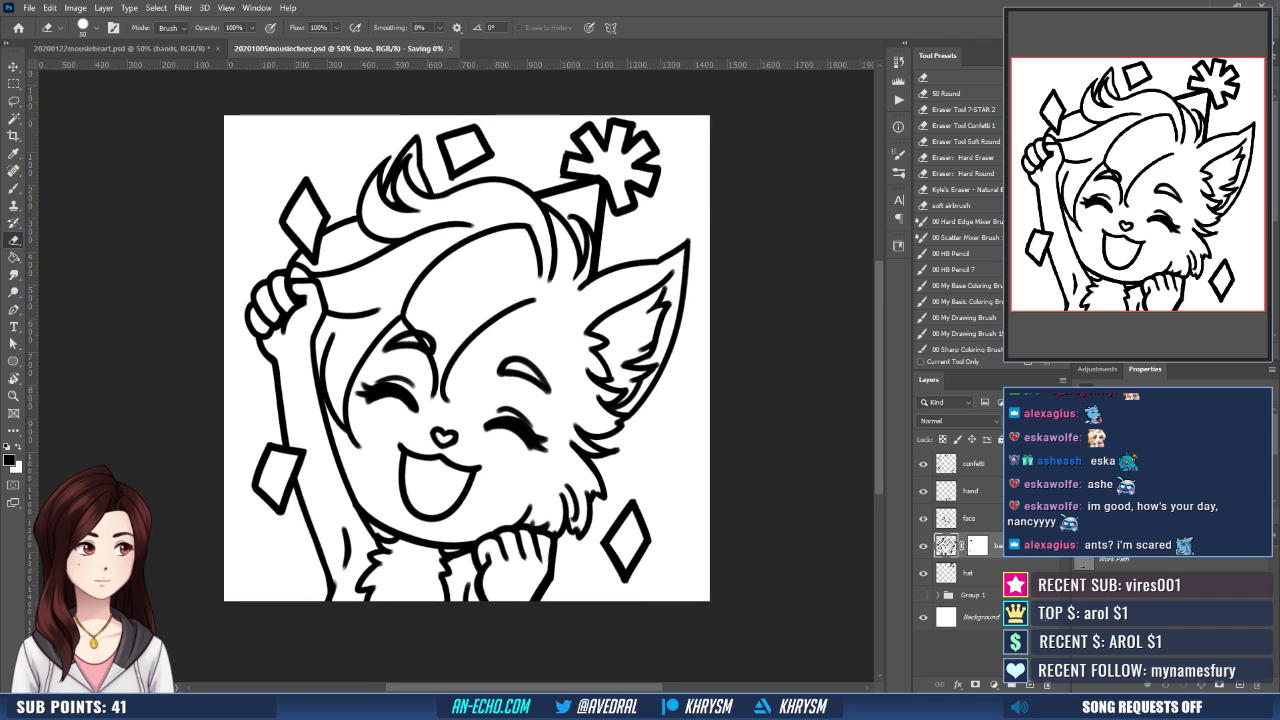
key(ctrl+plus)
drag(730, 522, 705, 492)
key(b)
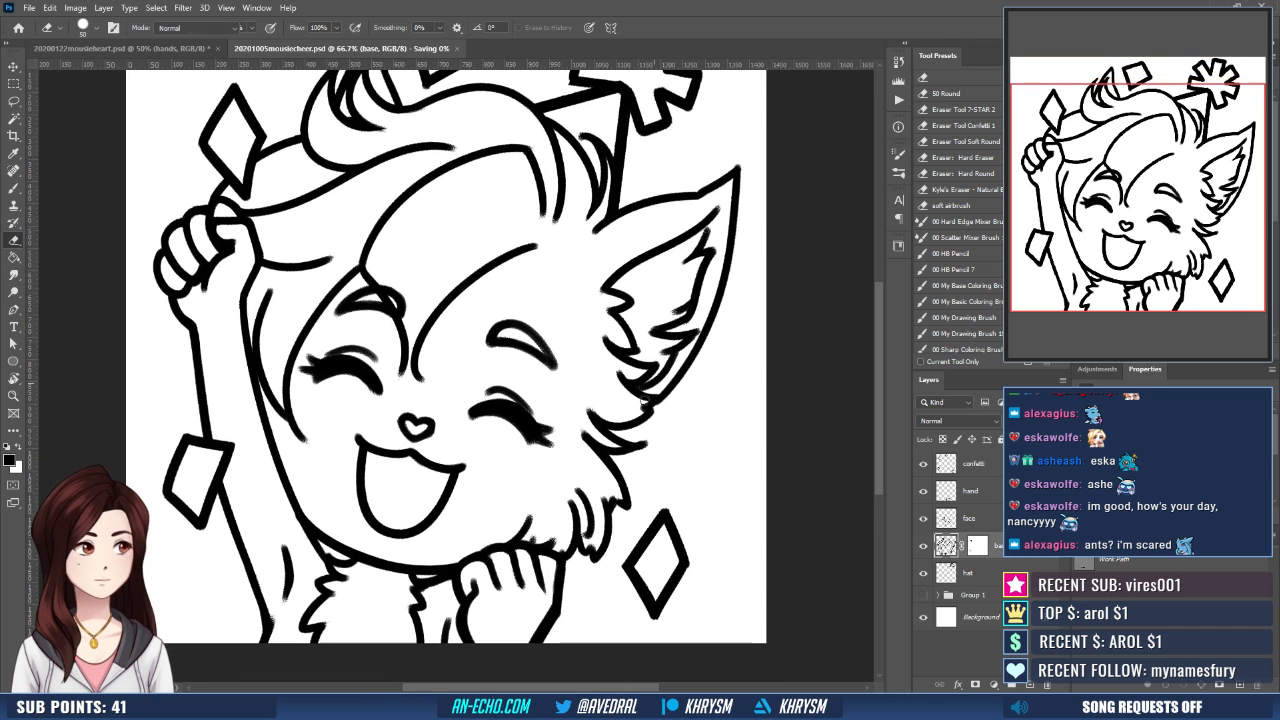
drag(605, 427, 639, 416)
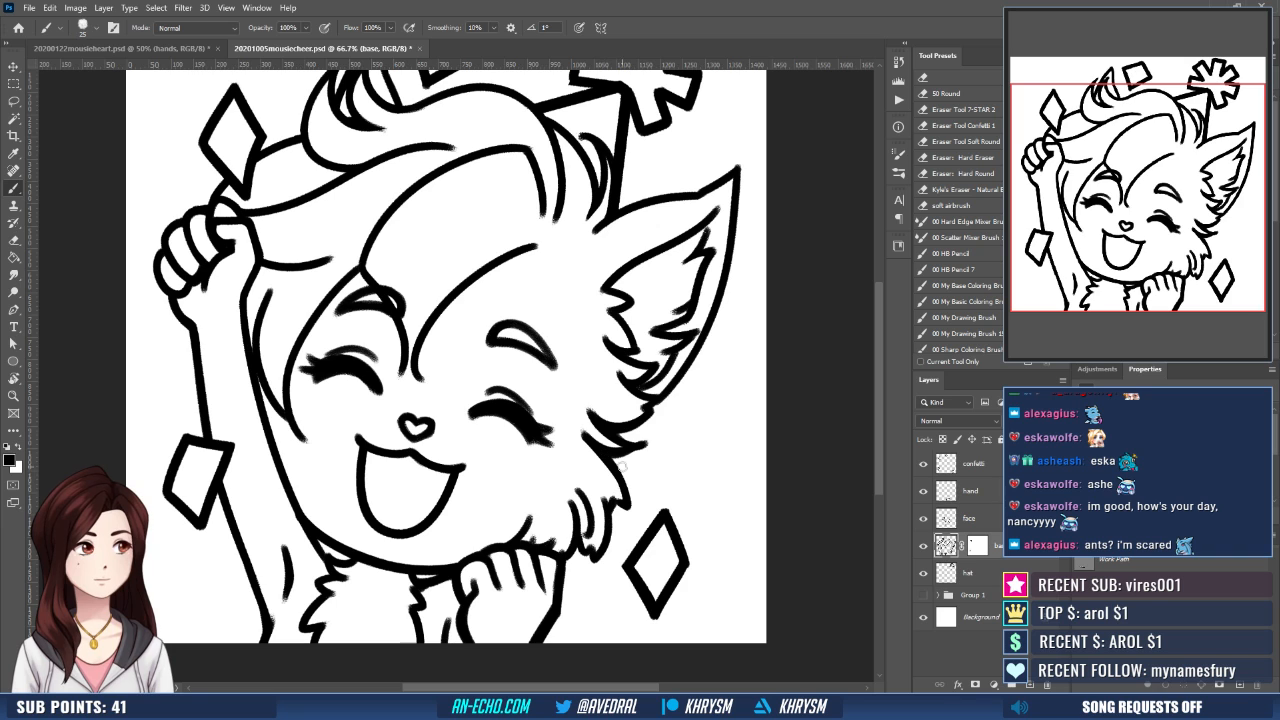
drag(624, 434, 654, 537)
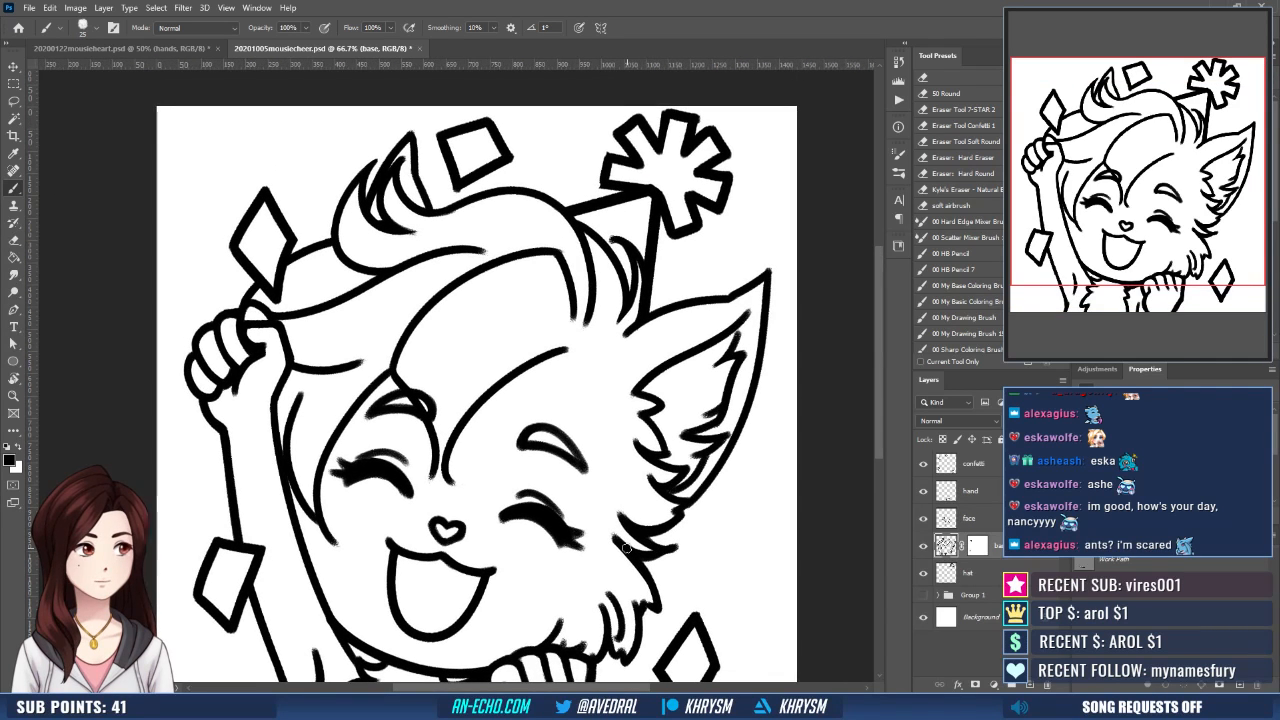
key(ctrl+minus)
key(ctrl+minus)
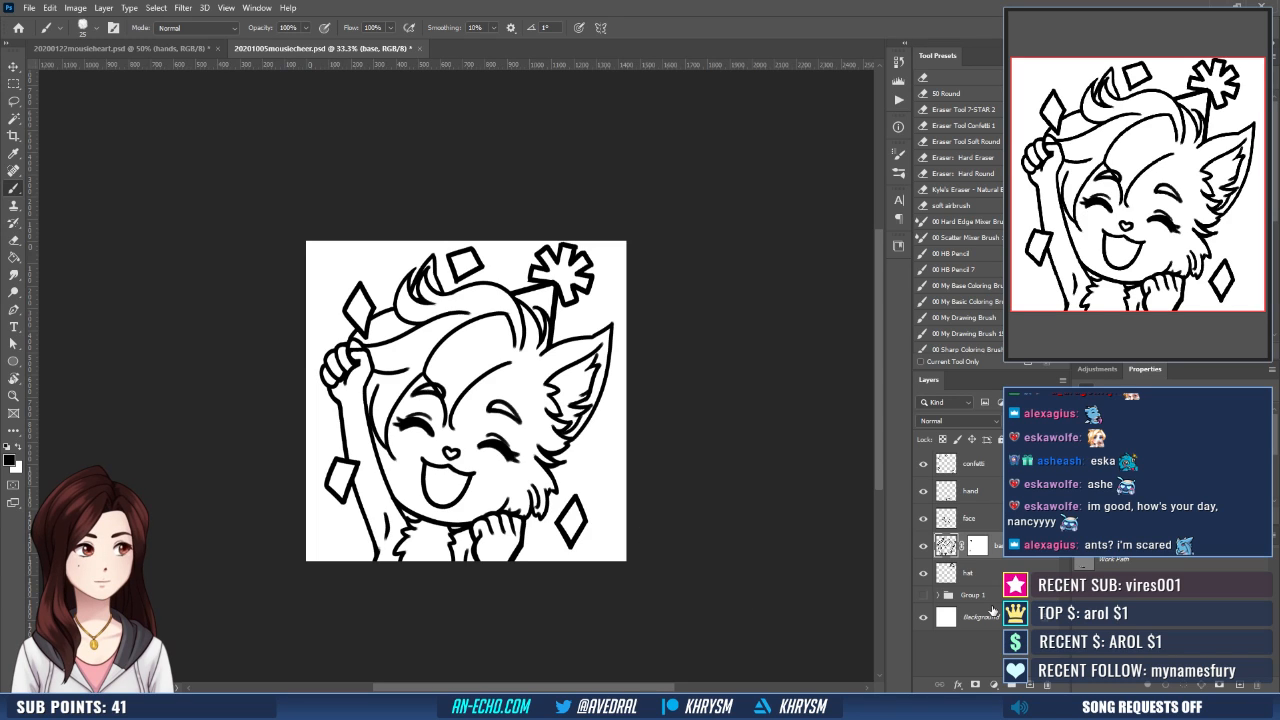
- Run the Emote Layers action above Group 1 to create the coloring layers beneath the line art
click(993, 597)
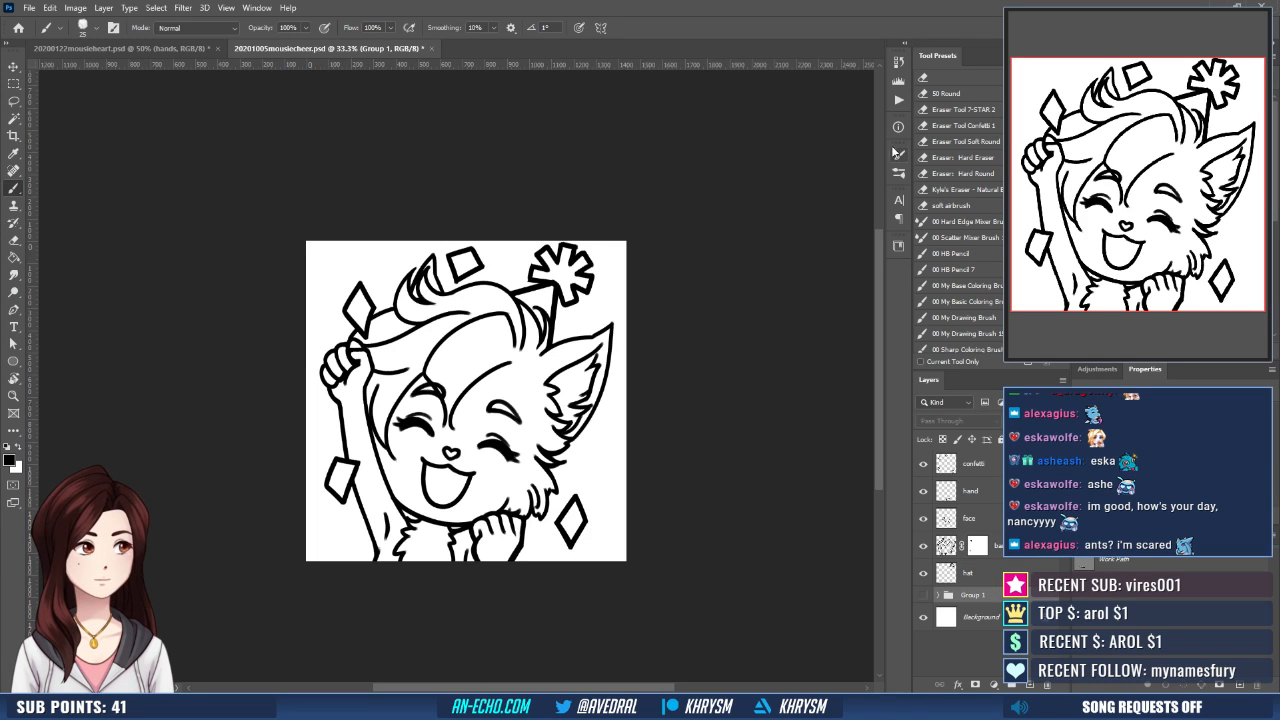
click(898, 99)
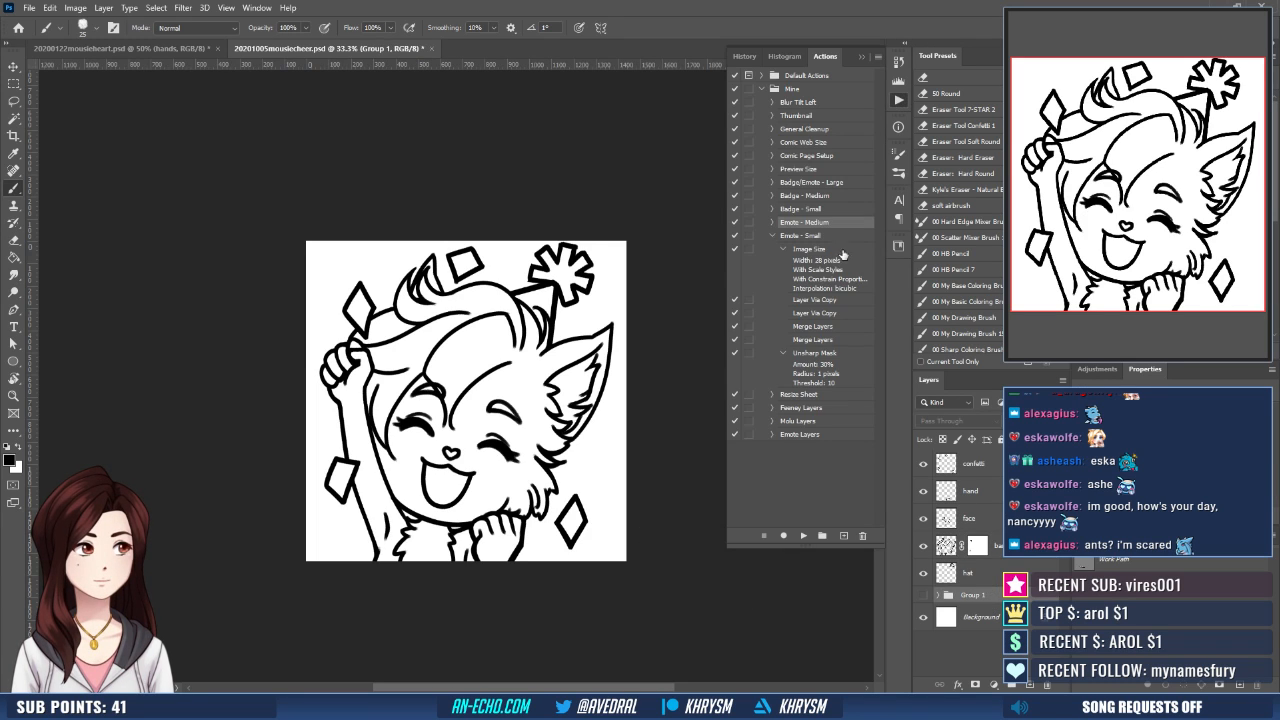
click(801, 436)
click(803, 535)
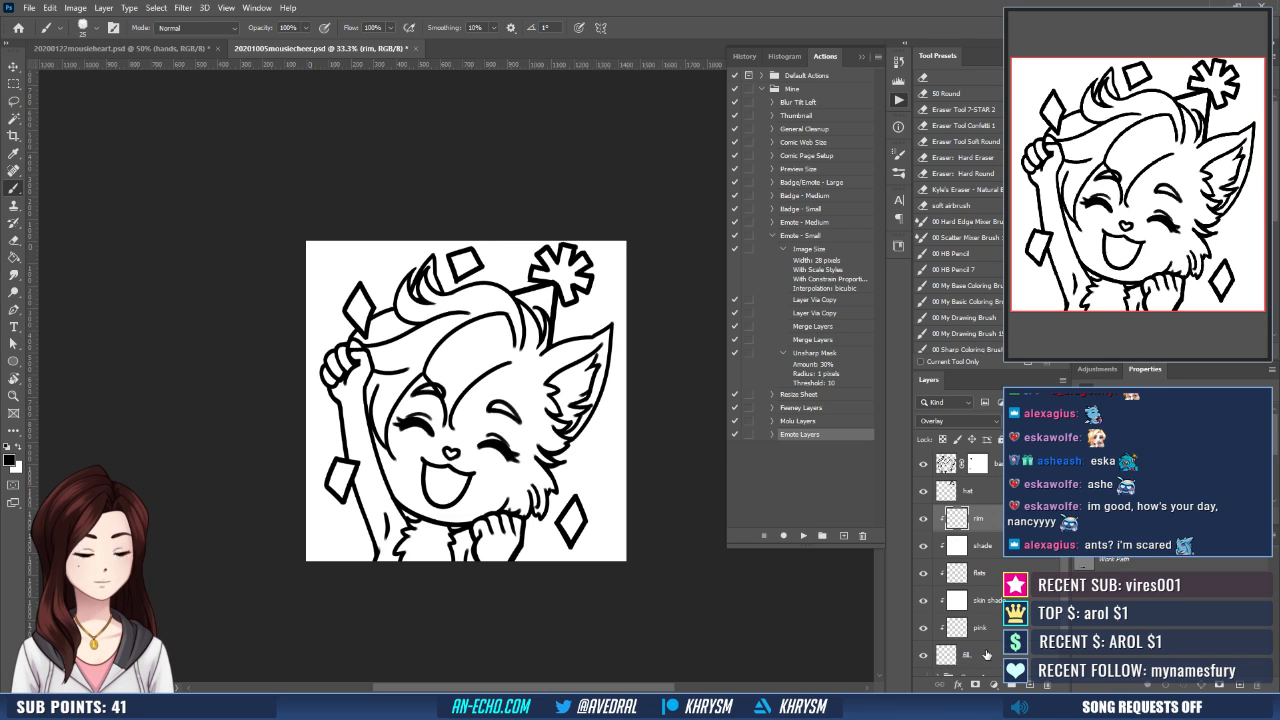
- Mask the fill layer to the character and confetti, using an inverted and contracted Magic Wand selection of the background
click(968, 655)
key(w)
click(610, 490)
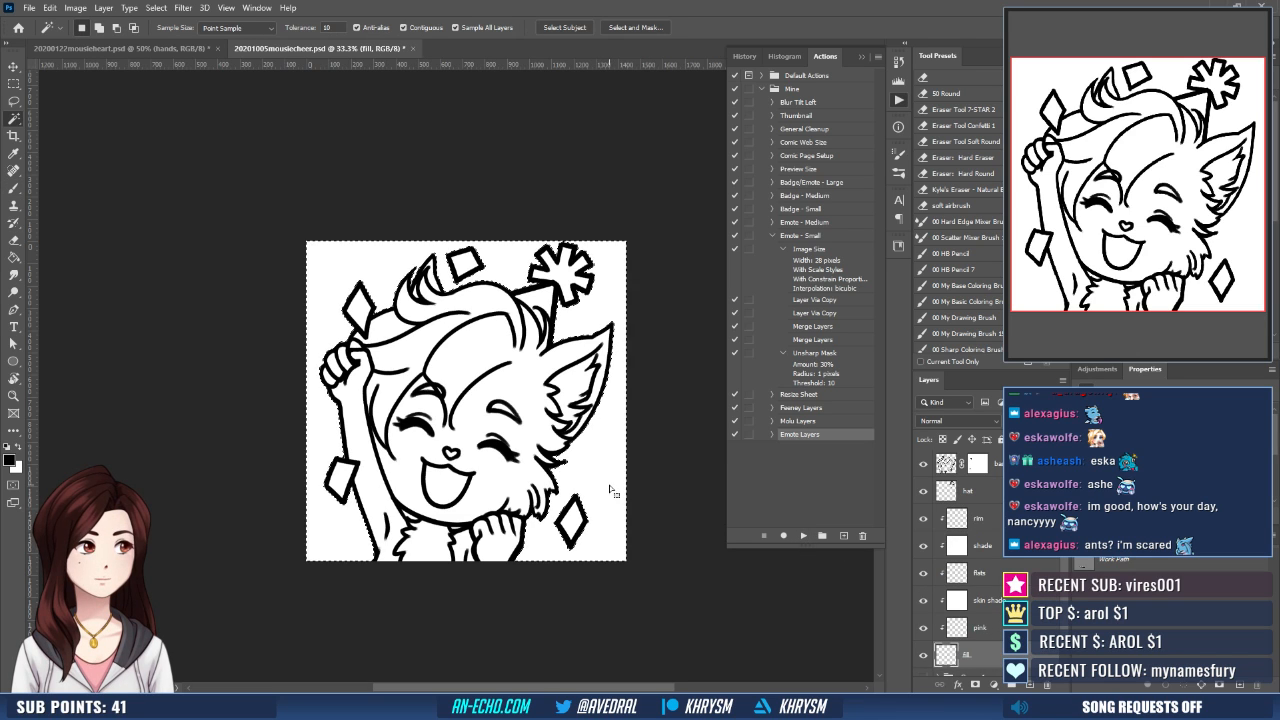
key(ctrl+shift+i)
key(alt+s)
key(m)
key(c)
key(Return)
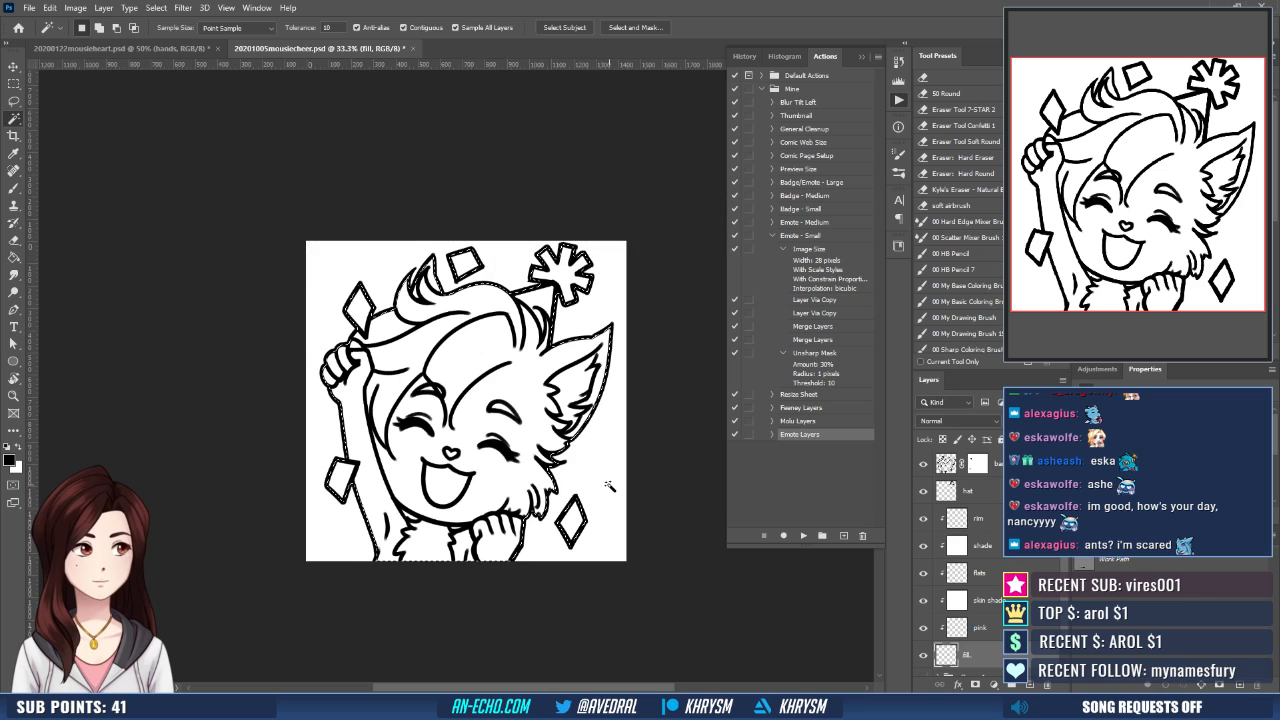
scroll(920, 660, down, 1)
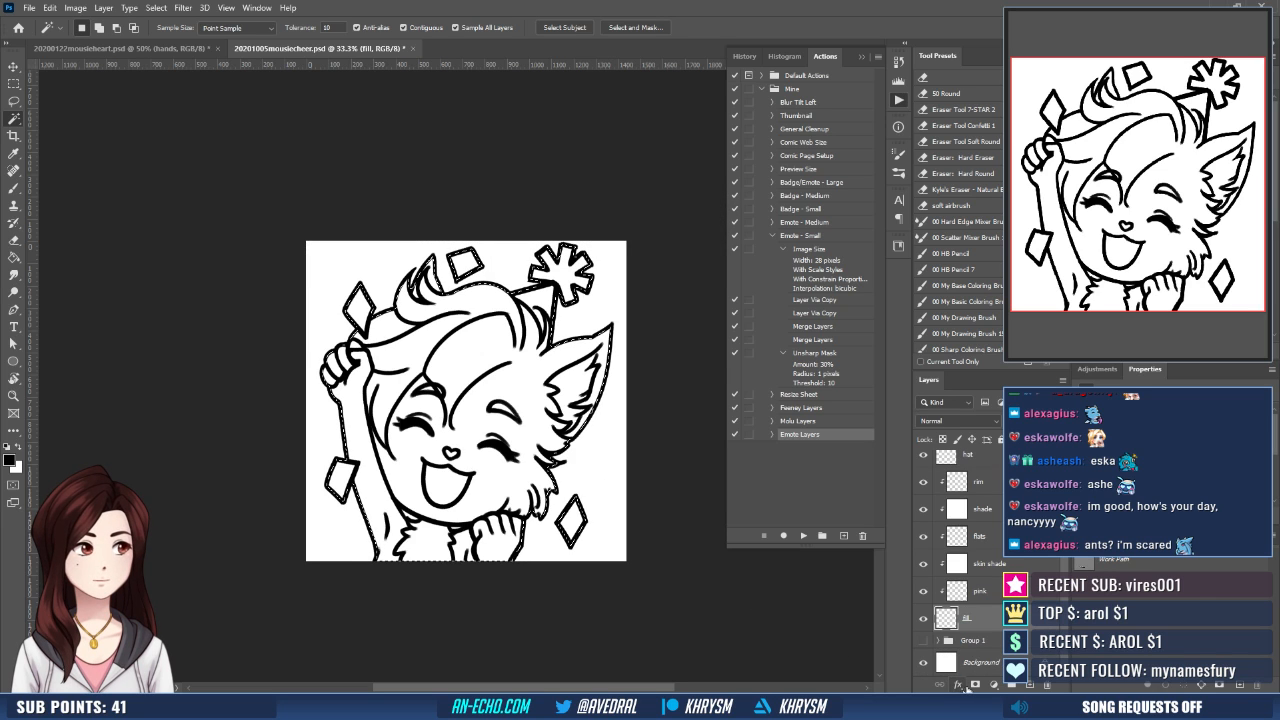
click(974, 684)
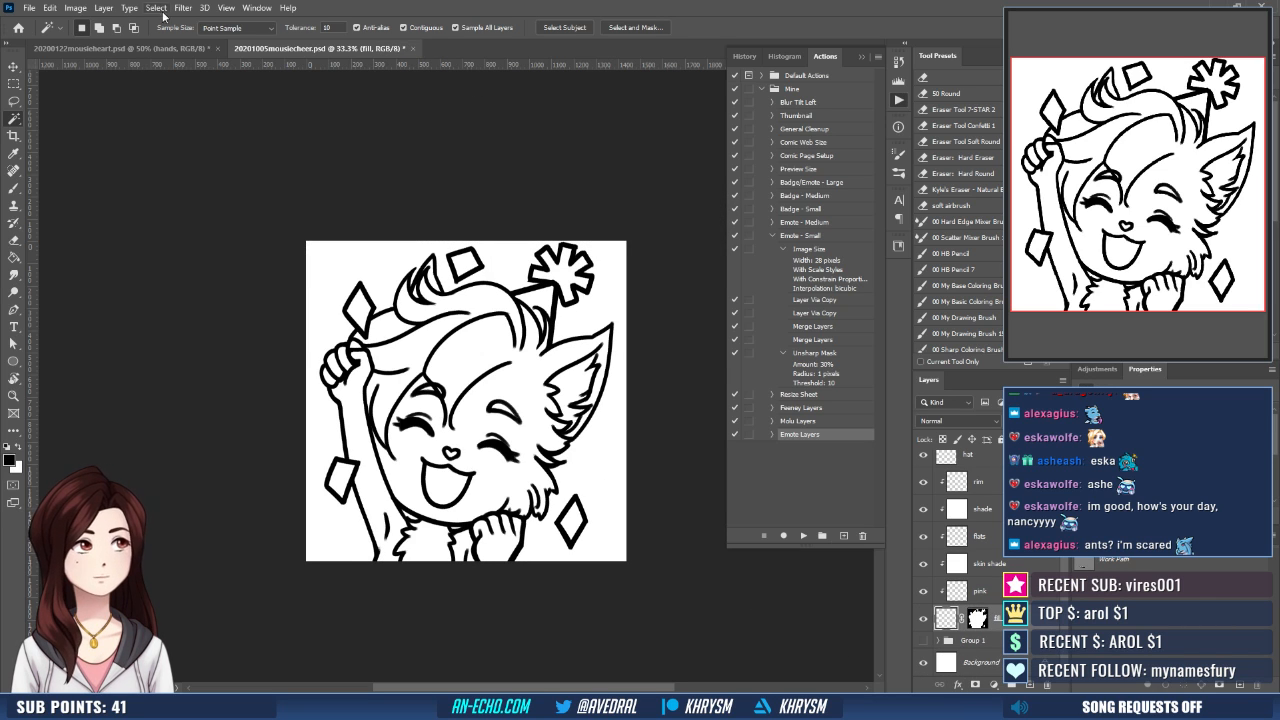
- Fill the fill layer with the olive green sampled from the hair in the mousieheart document, and make the flats layer active
click(154, 45)
key(g)
alt+click(443, 217)
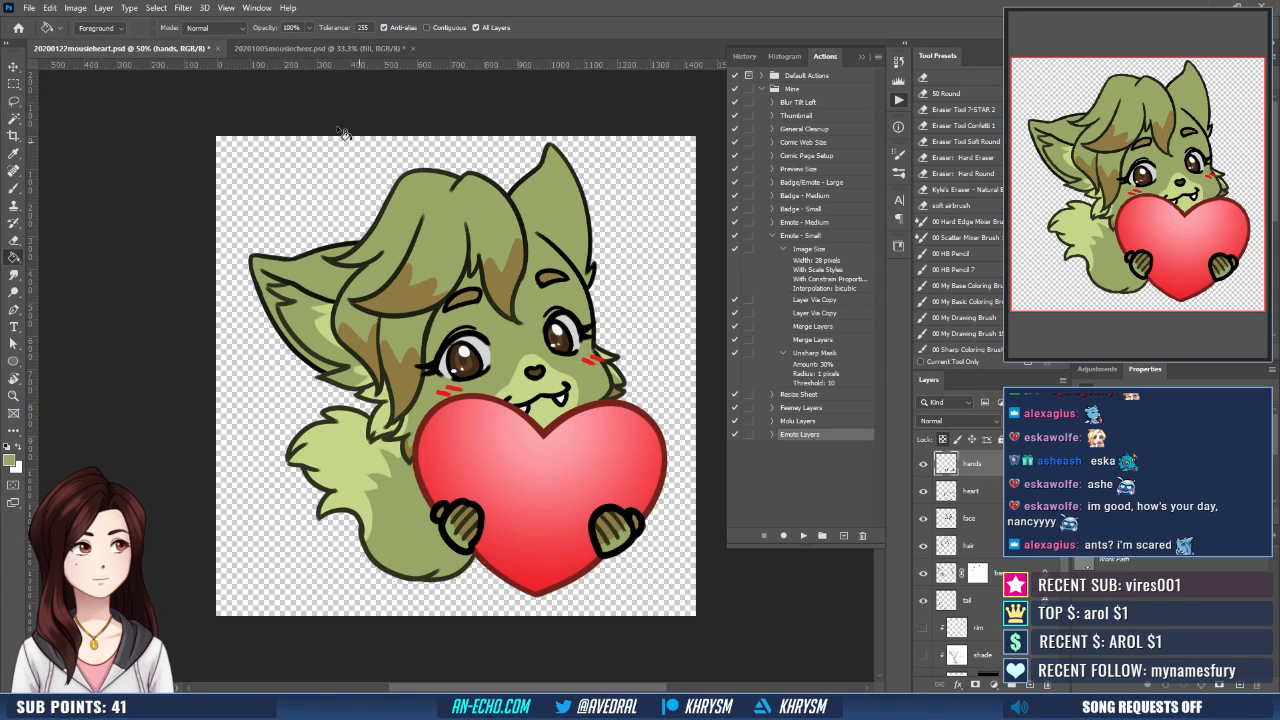
click(320, 48)
key(alt+BackSpace)
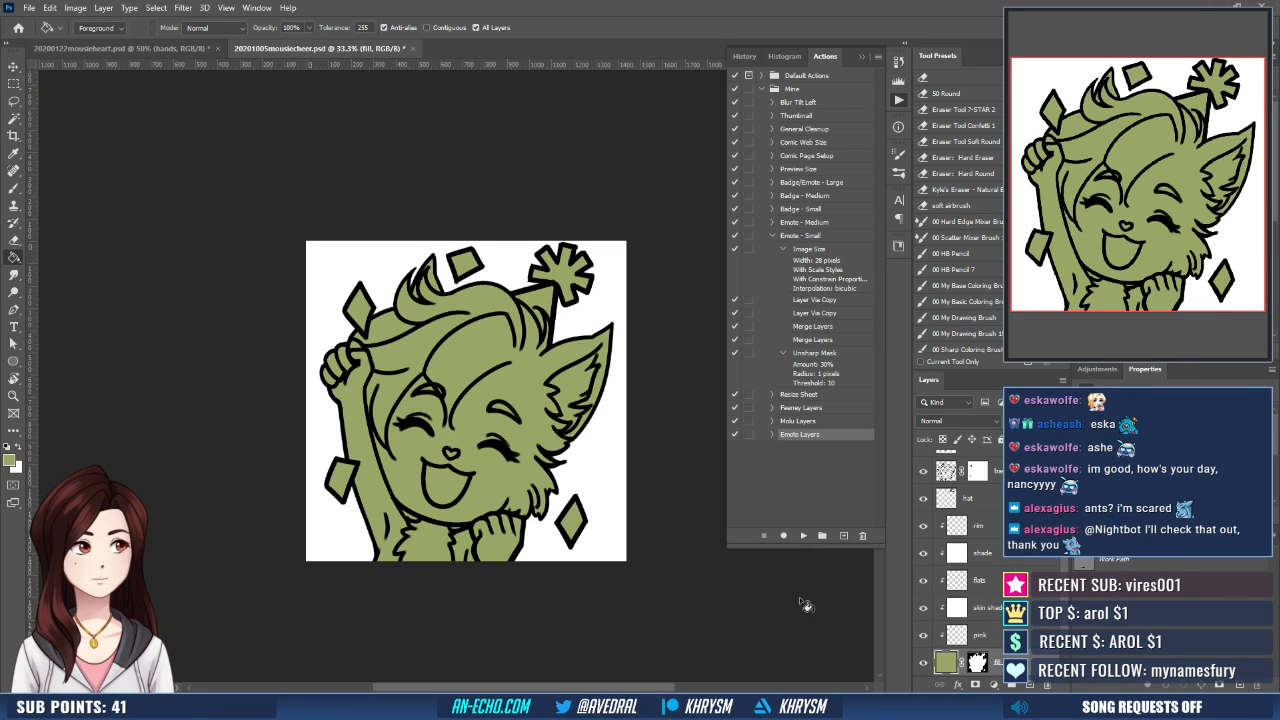
click(993, 585)
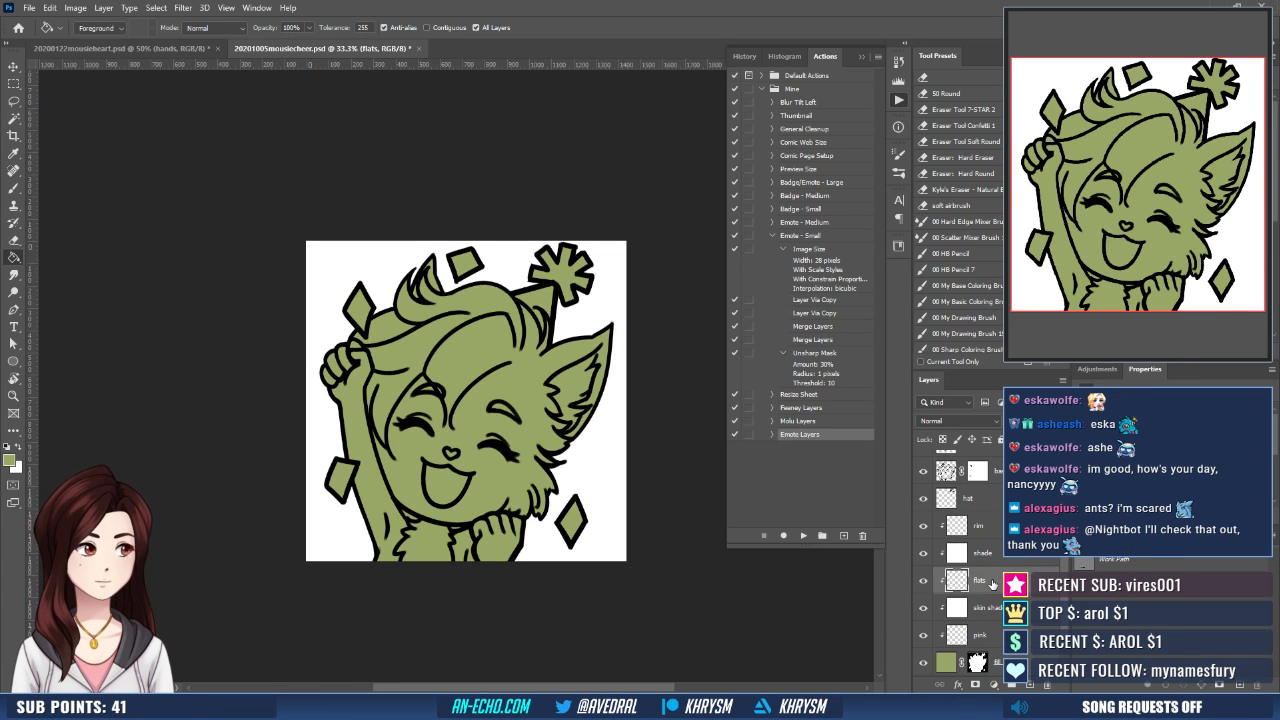
key(ctrl+plus)
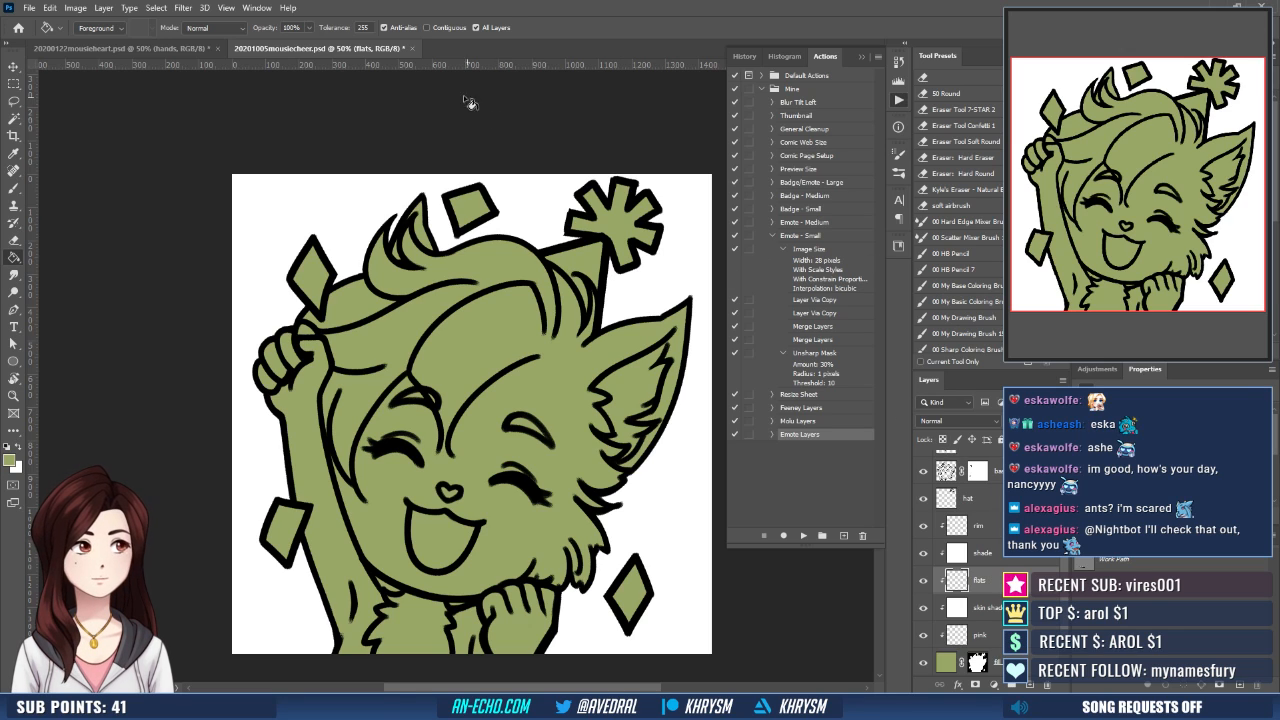
- Sample the brown of the hair markings from the mousieheart document and return to the mousiecheer flats layer with the brush
click(166, 45)
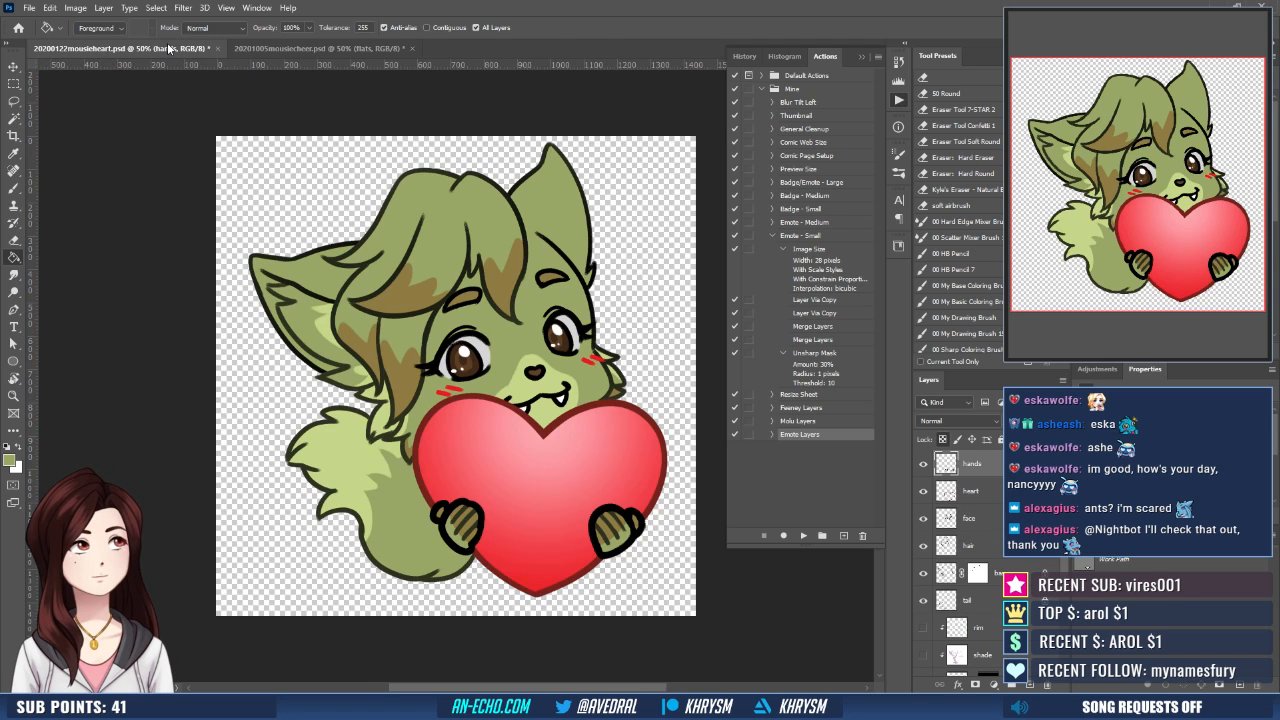
key(b)
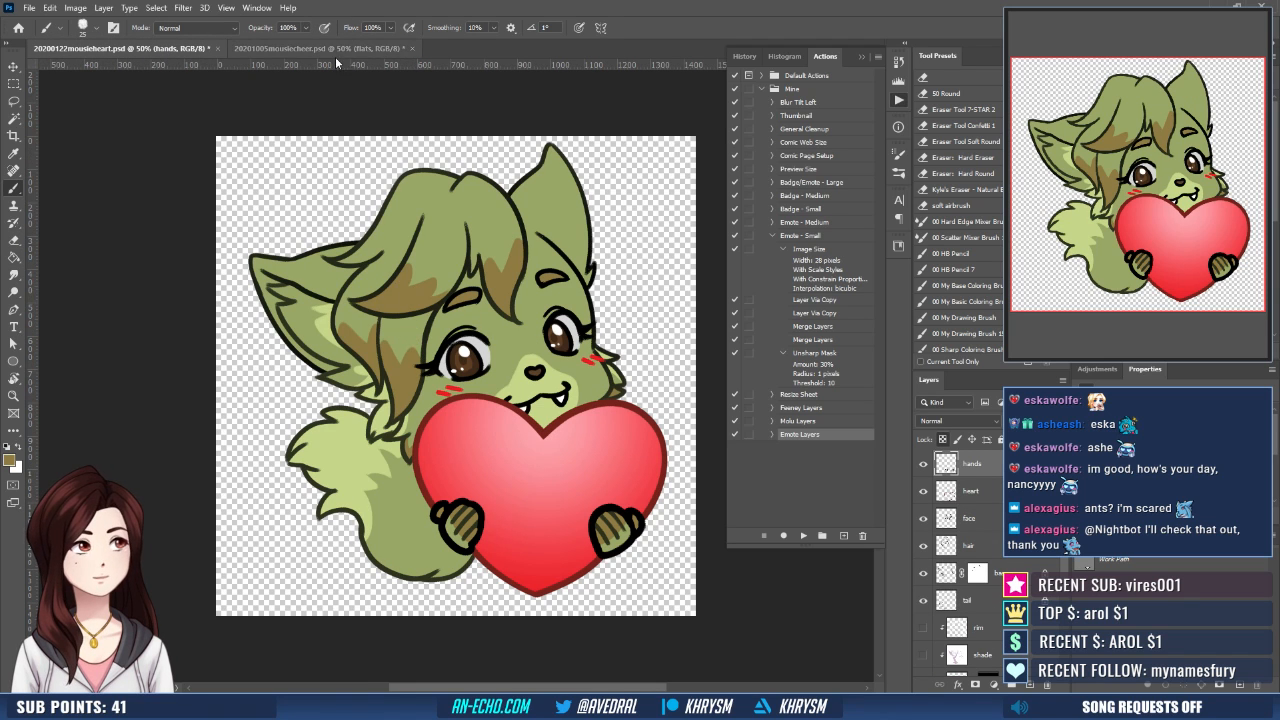
click(338, 49)
drag(572, 369, 522, 341)
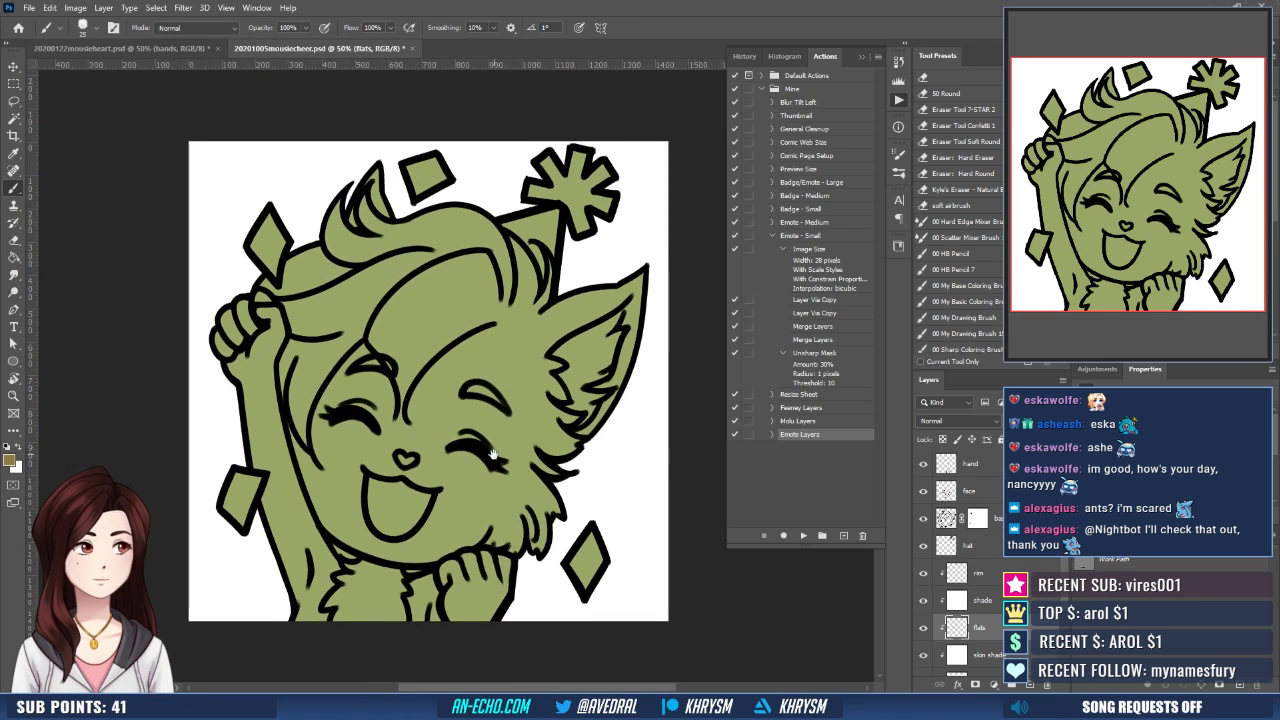
drag(495, 454, 482, 468)
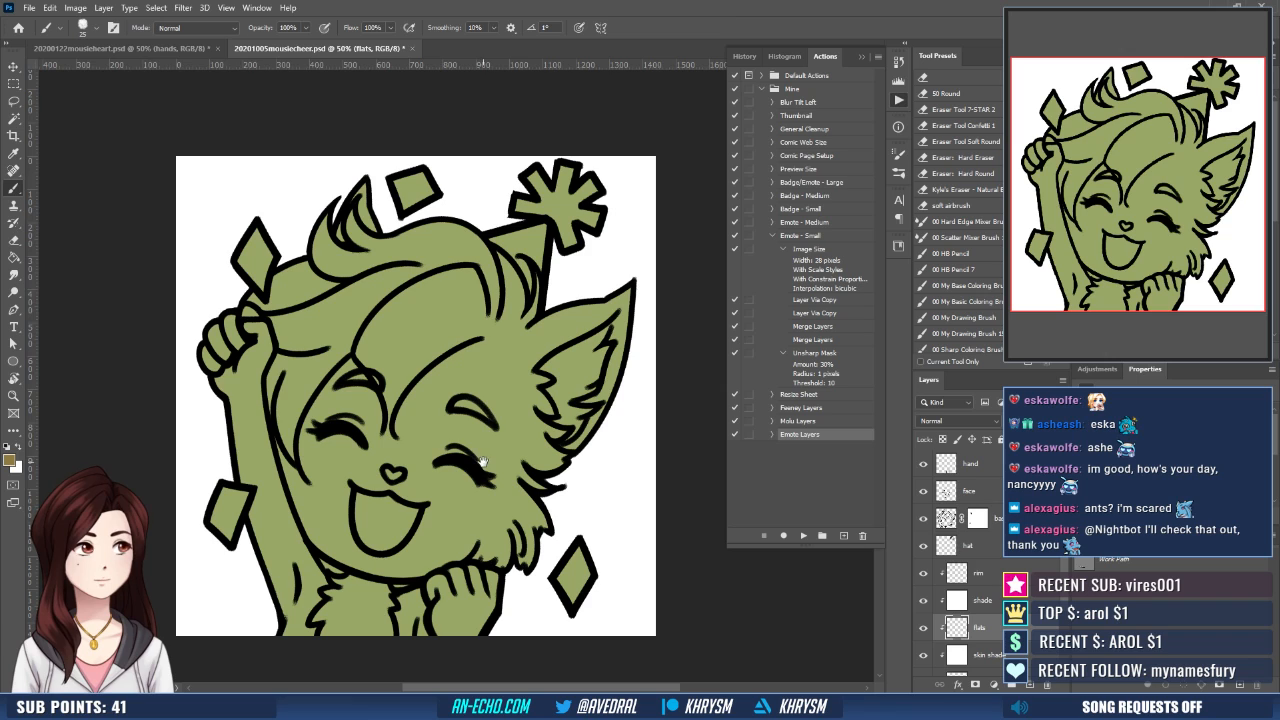
drag(484, 460, 480, 468)
- Outline zigzag edges for the brown markings across the three front hair locks on the flats layer
drag(321, 305, 322, 348)
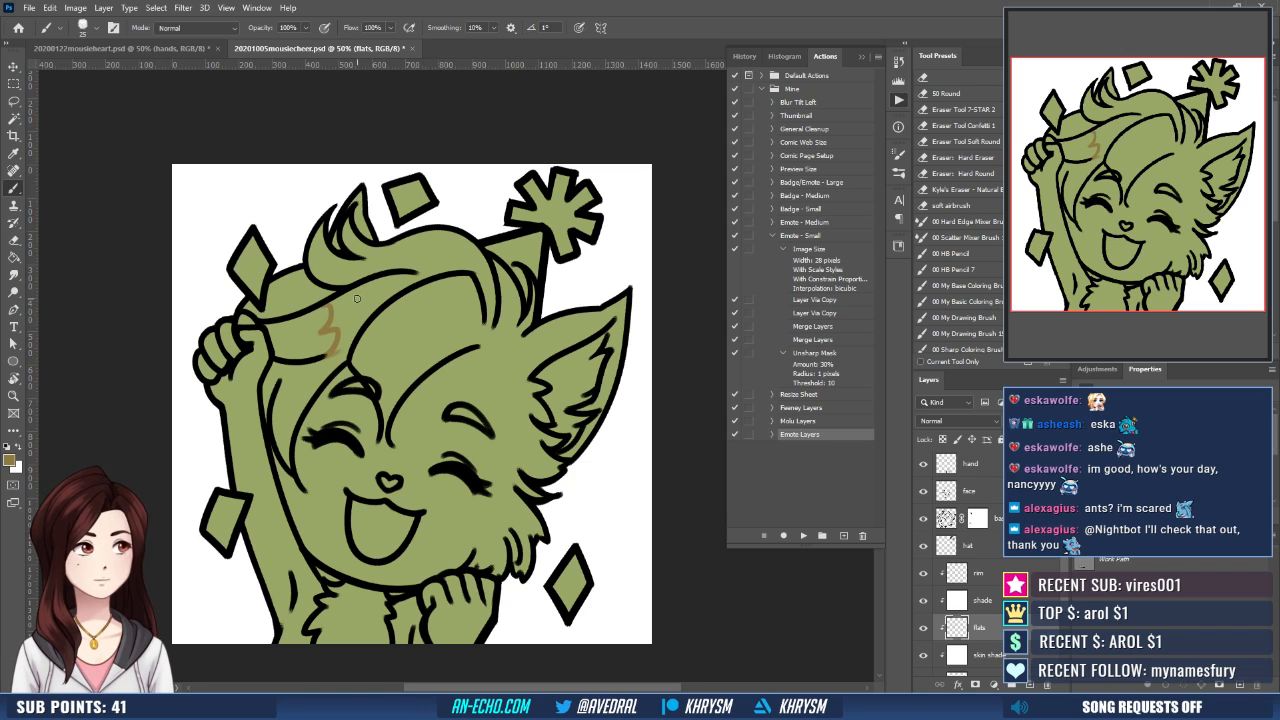
key(ctrl+z)
mouse_move(317, 333)
mouse_down()
mouse_move(334, 340)
mouse_move(324, 351)
mouse_up()
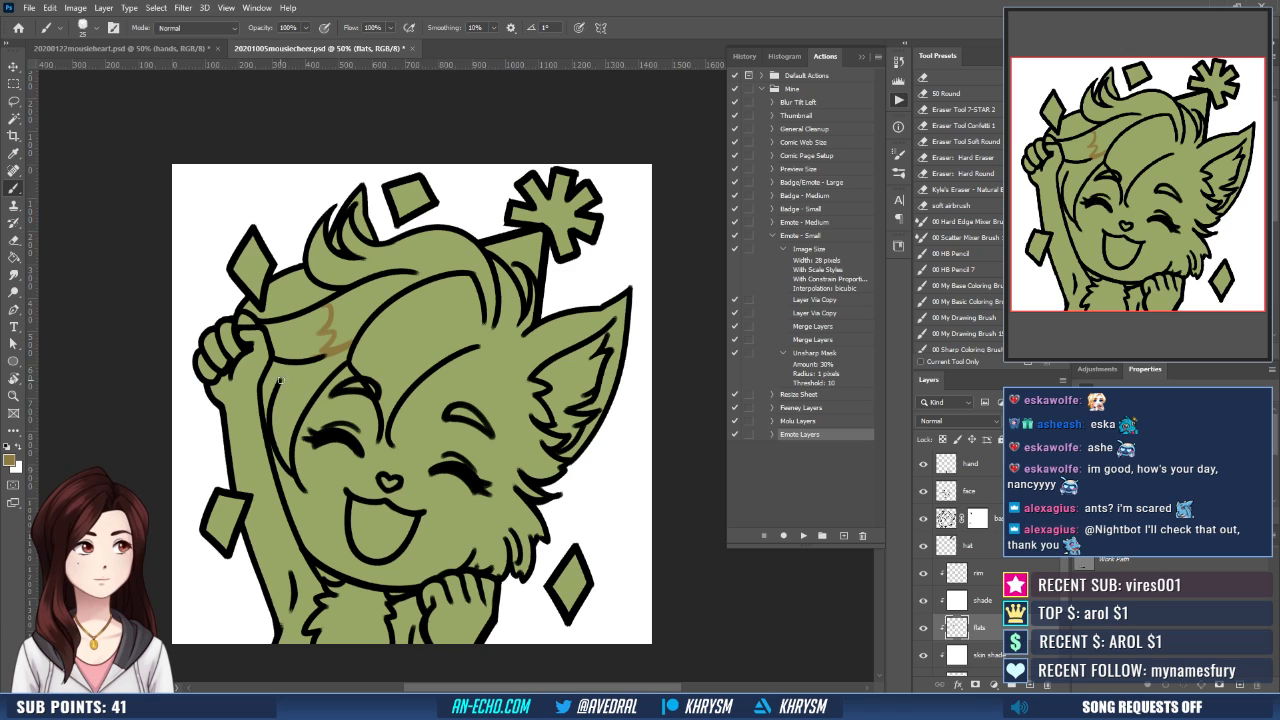
mouse_move(278, 384)
mouse_down()
mouse_move(288, 412)
mouse_move(306, 403)
mouse_up()
key(ctrl+z)
drag(377, 367, 363, 385)
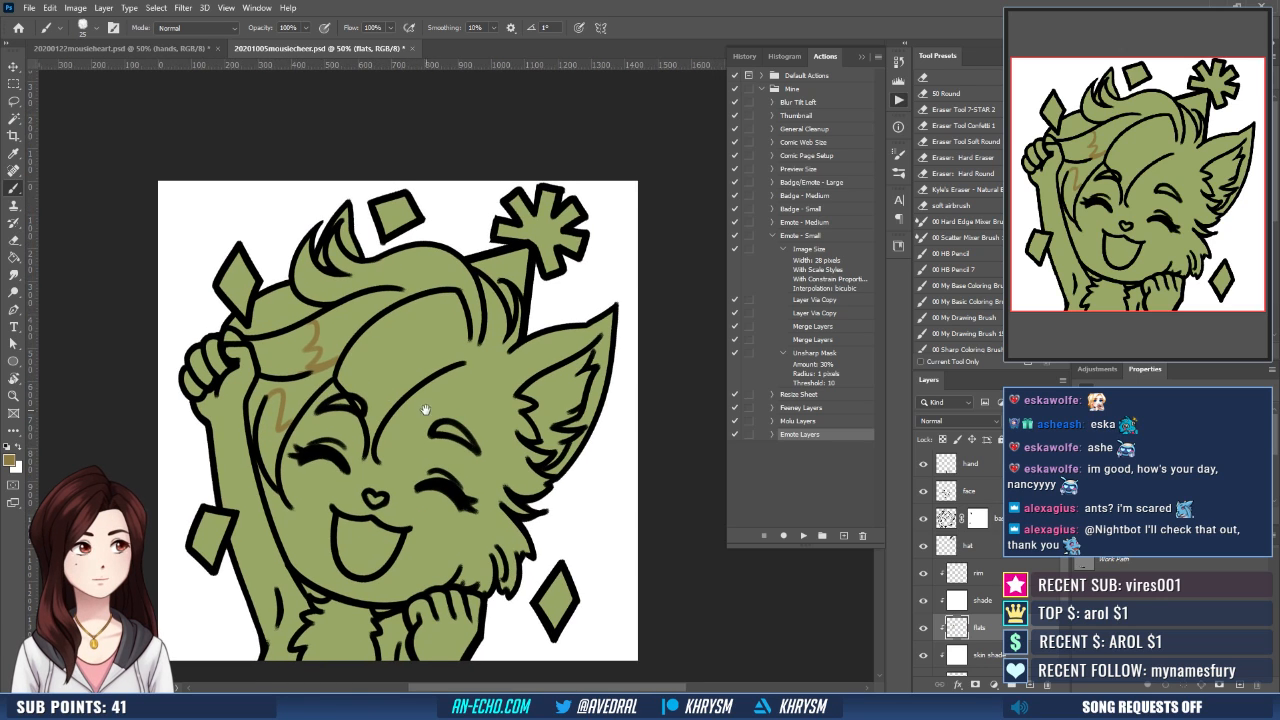
drag(426, 410, 420, 404)
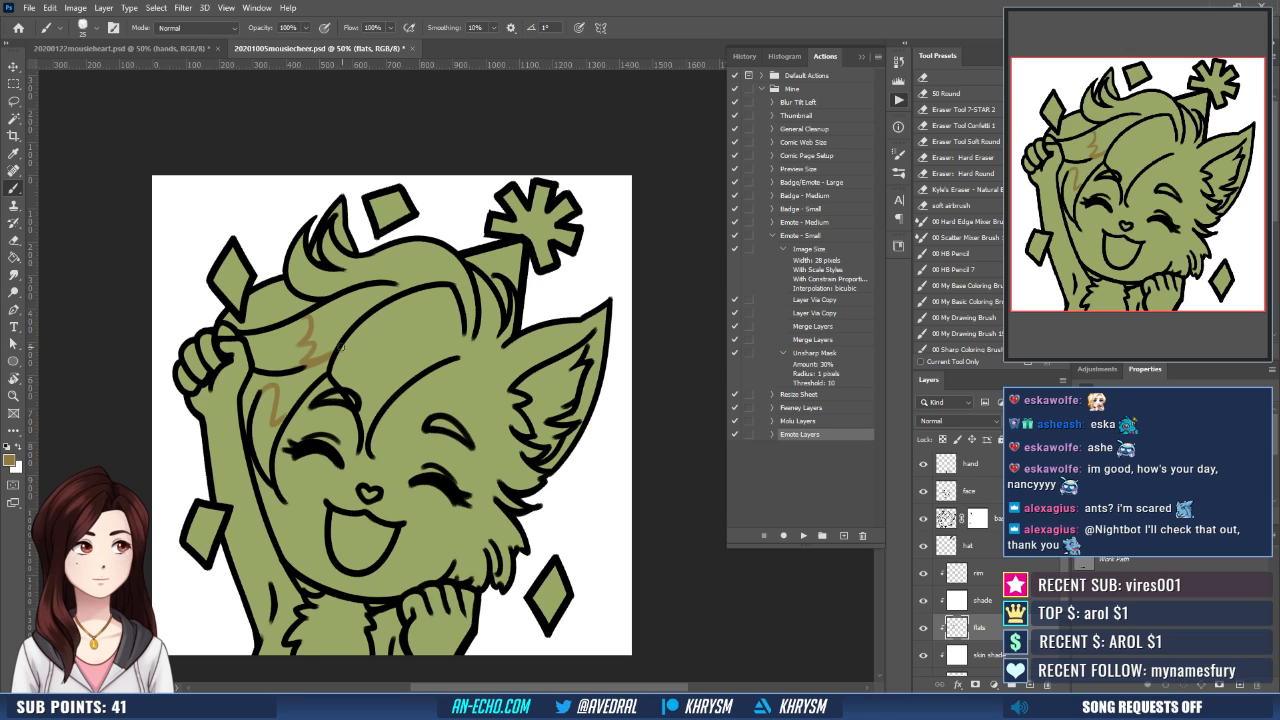
mouse_move(333, 359)
mouse_down()
mouse_move(360, 369)
mouse_move(368, 391)
mouse_move(406, 385)
mouse_move(386, 406)
mouse_up()
key(ctrl+z)
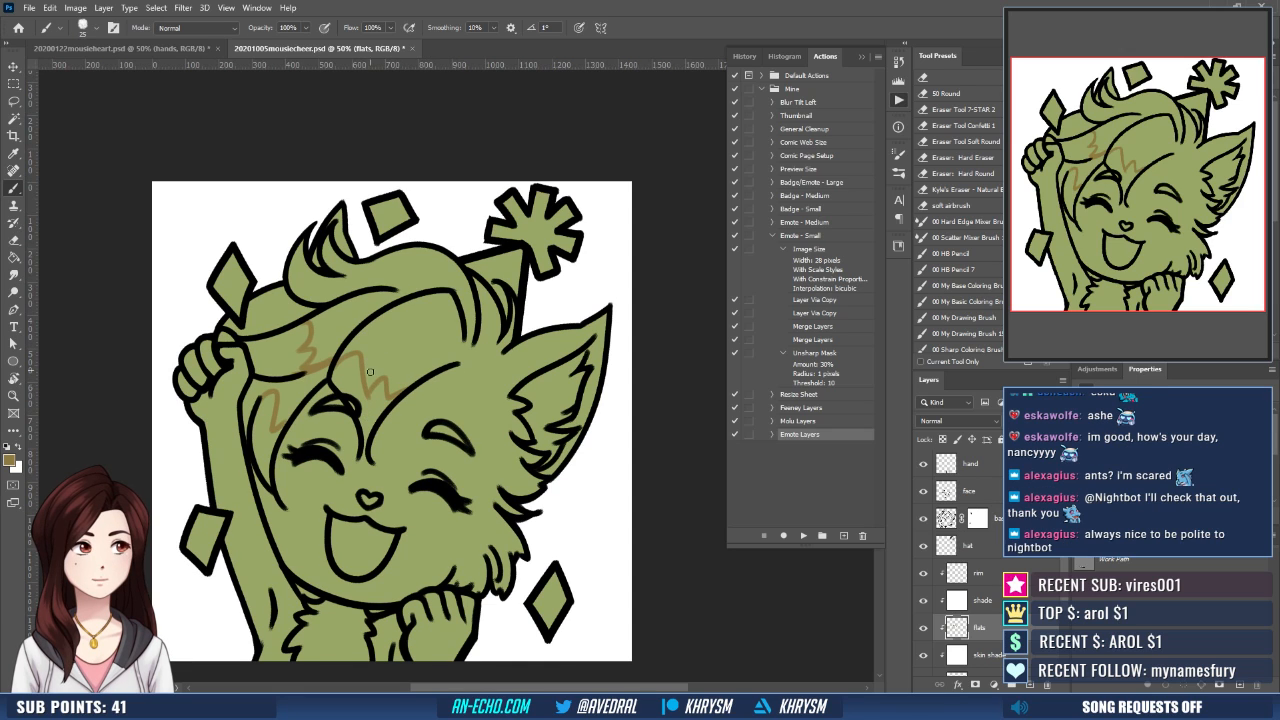
- Fill the outlined hair tips with the brown, using an expanded Magic Wand selection of the three lock areas
key(w)
click(373, 411)
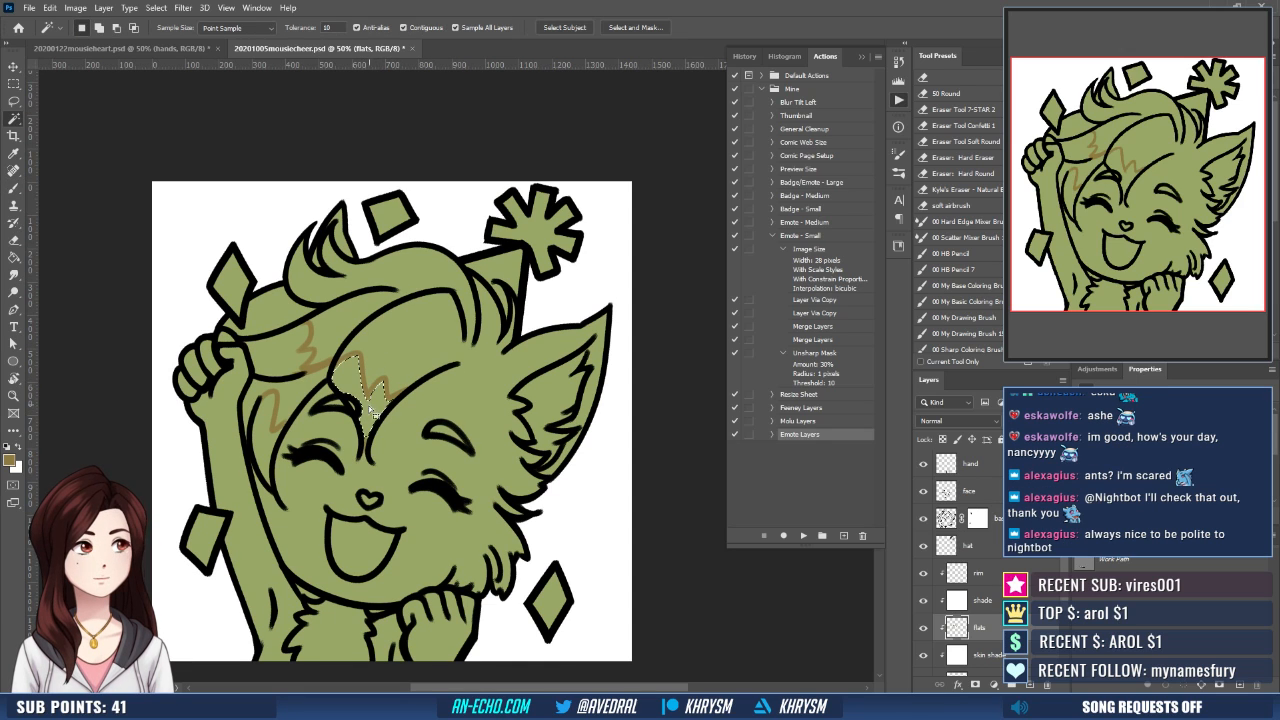
shift+click(264, 443)
shift+click(277, 366)
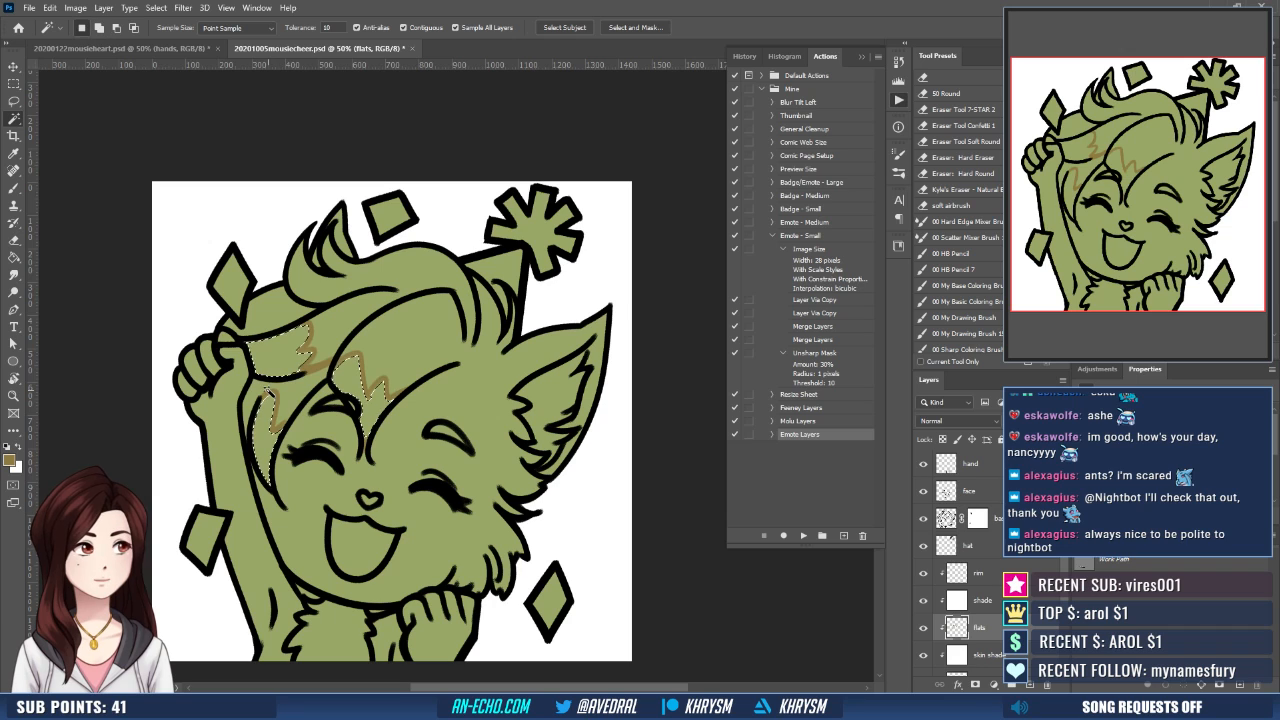
key(ctrl+shift+e)
key(Return)
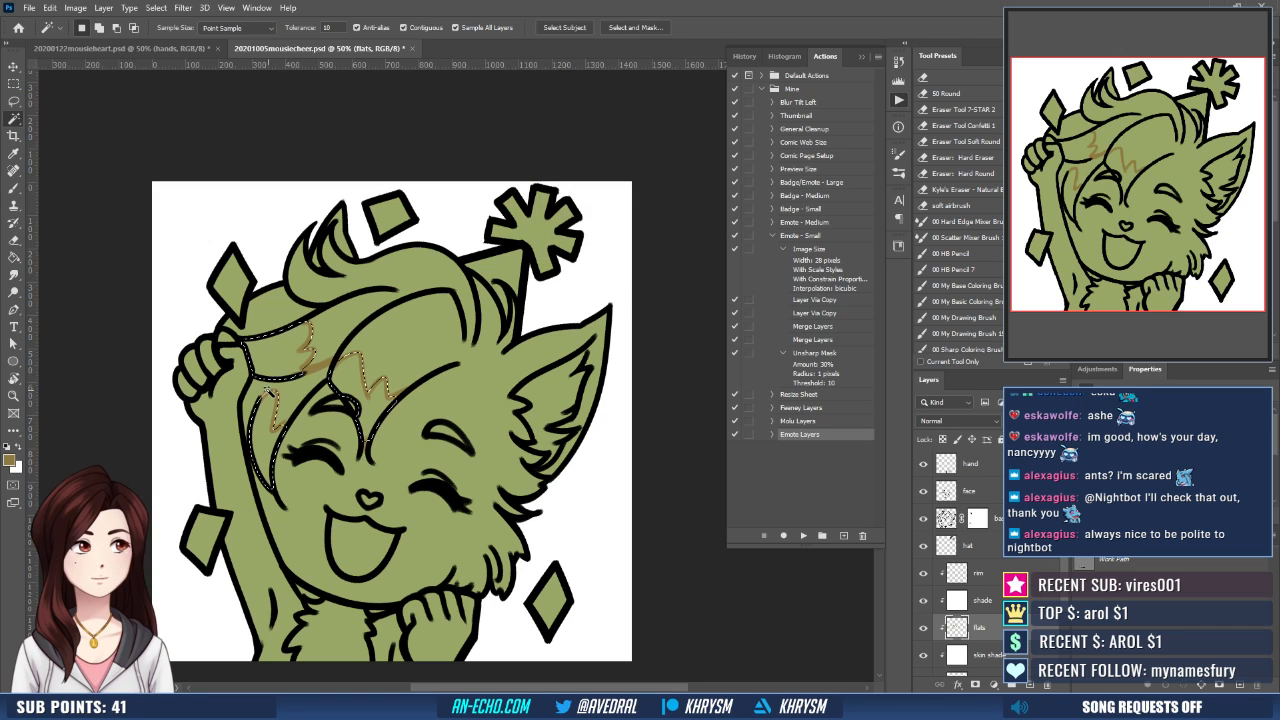
key(g)
click(372, 430)
key(ctrl+d)
- Fill the open mouth with red on the flats layer, using an expanded Magic Wand selection
drag(409, 407, 455, 411)
key(b)
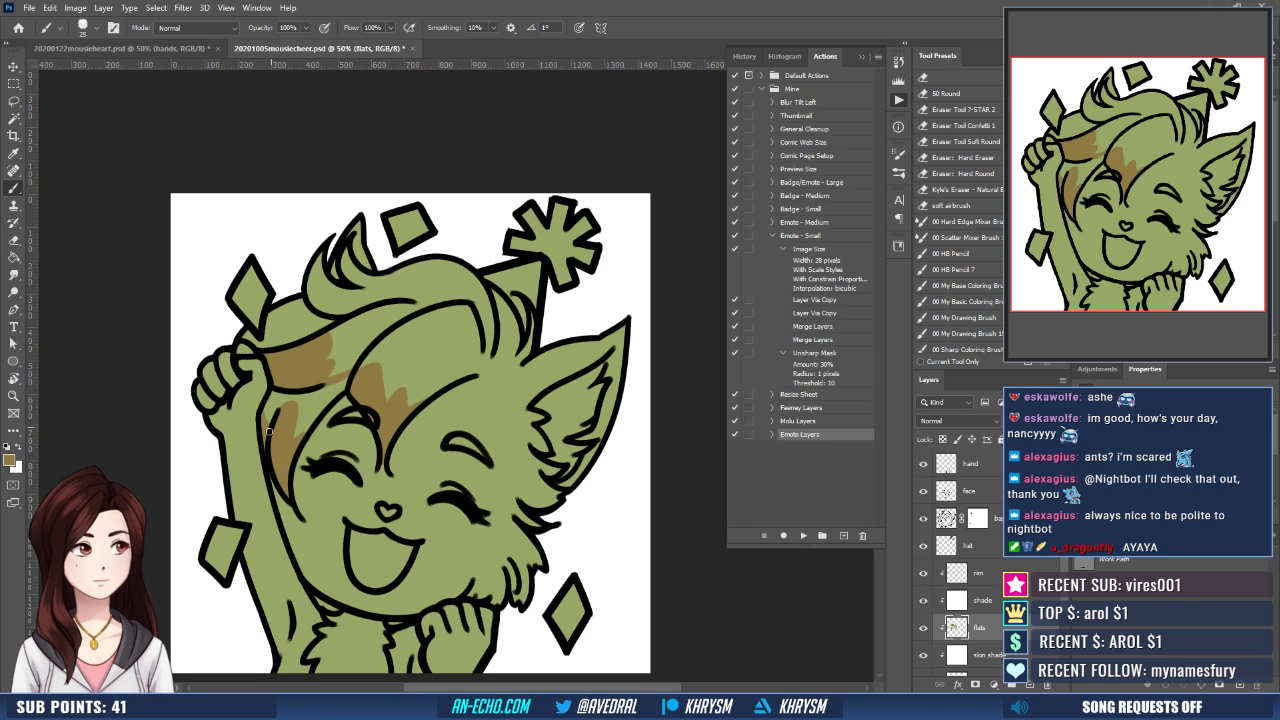
mouse_move(511, 441)
mouse_down()
mouse_move(465, 448)
mouse_move(490, 429)
mouse_up()
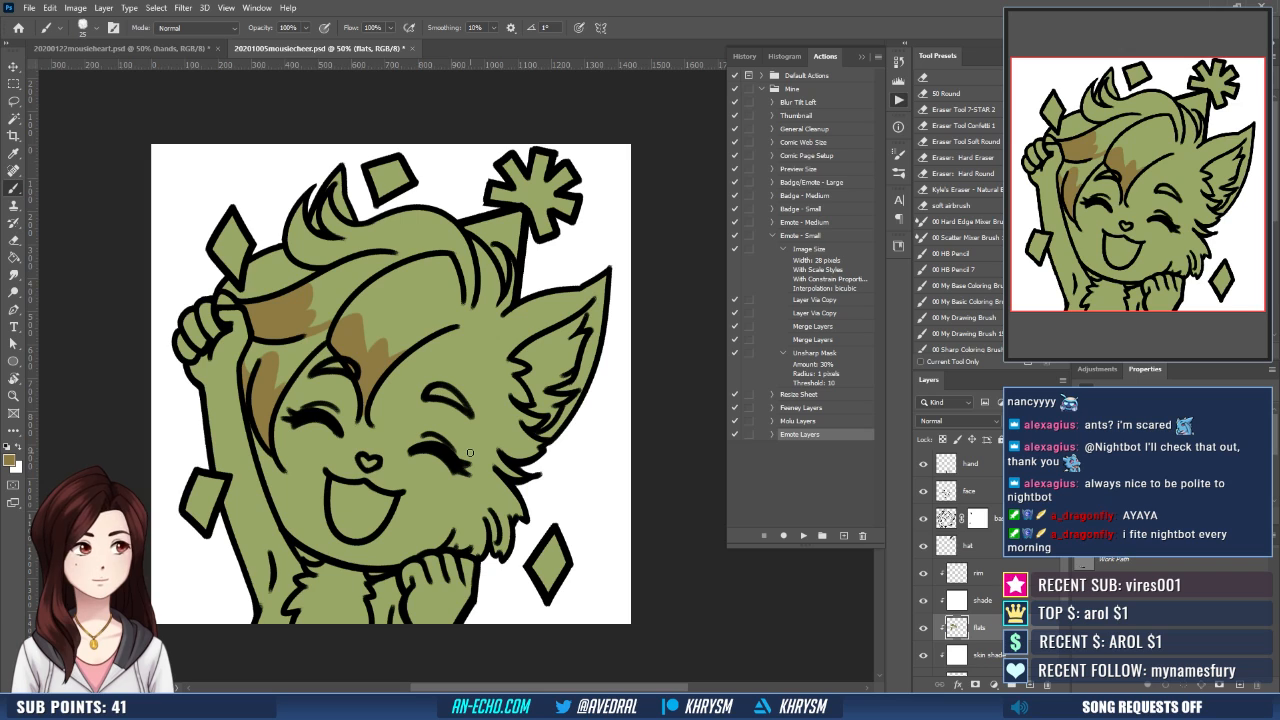
drag(497, 341, 505, 345)
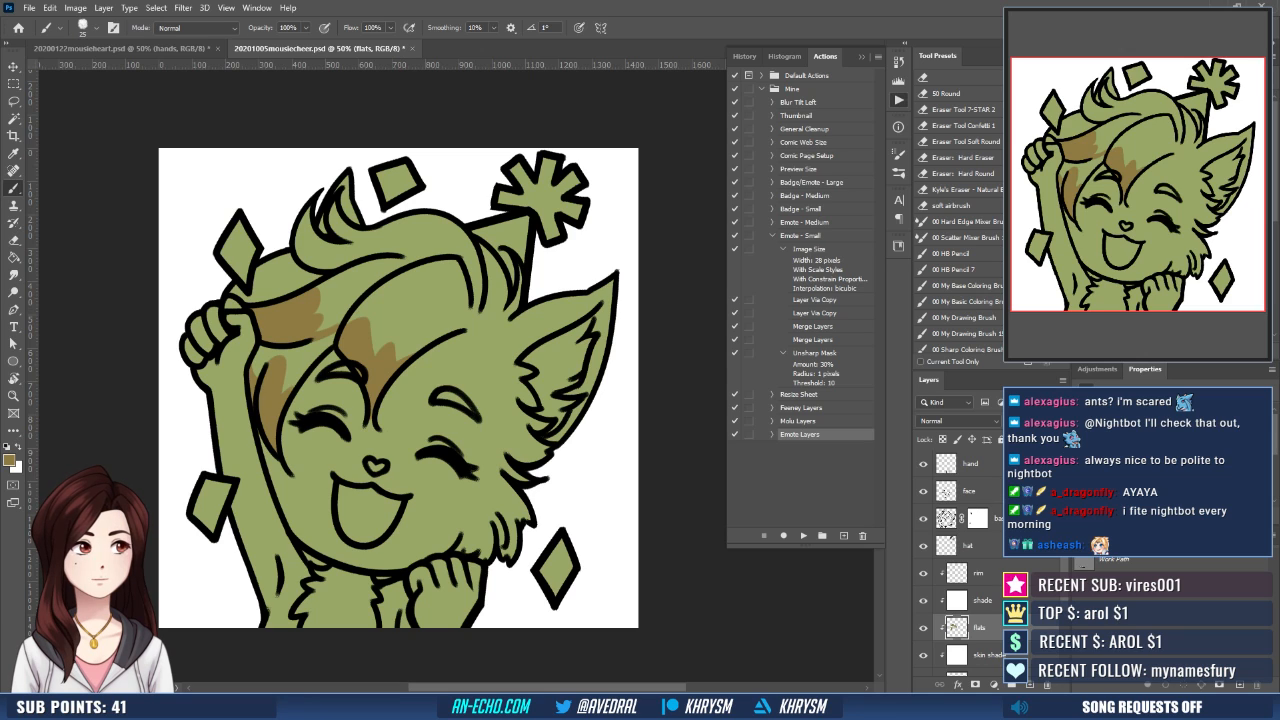
key(w)
click(372, 510)
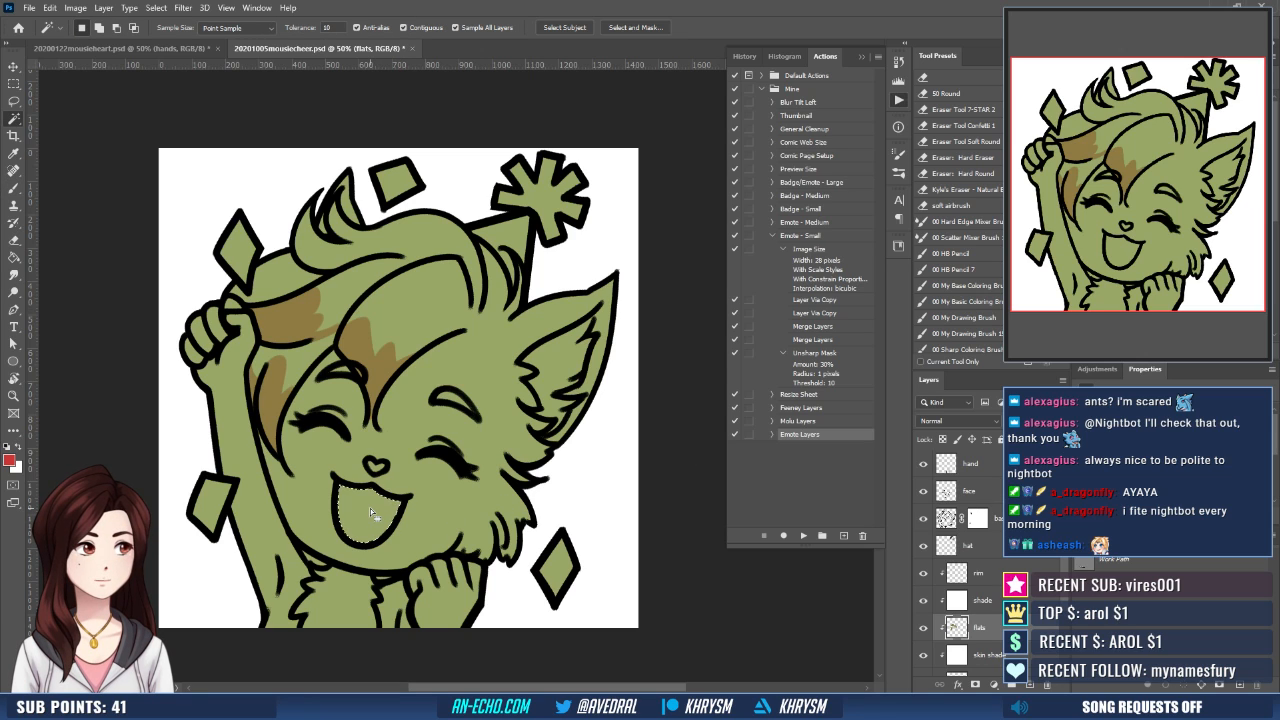
key(ctrl+shift+e)
key(Return)
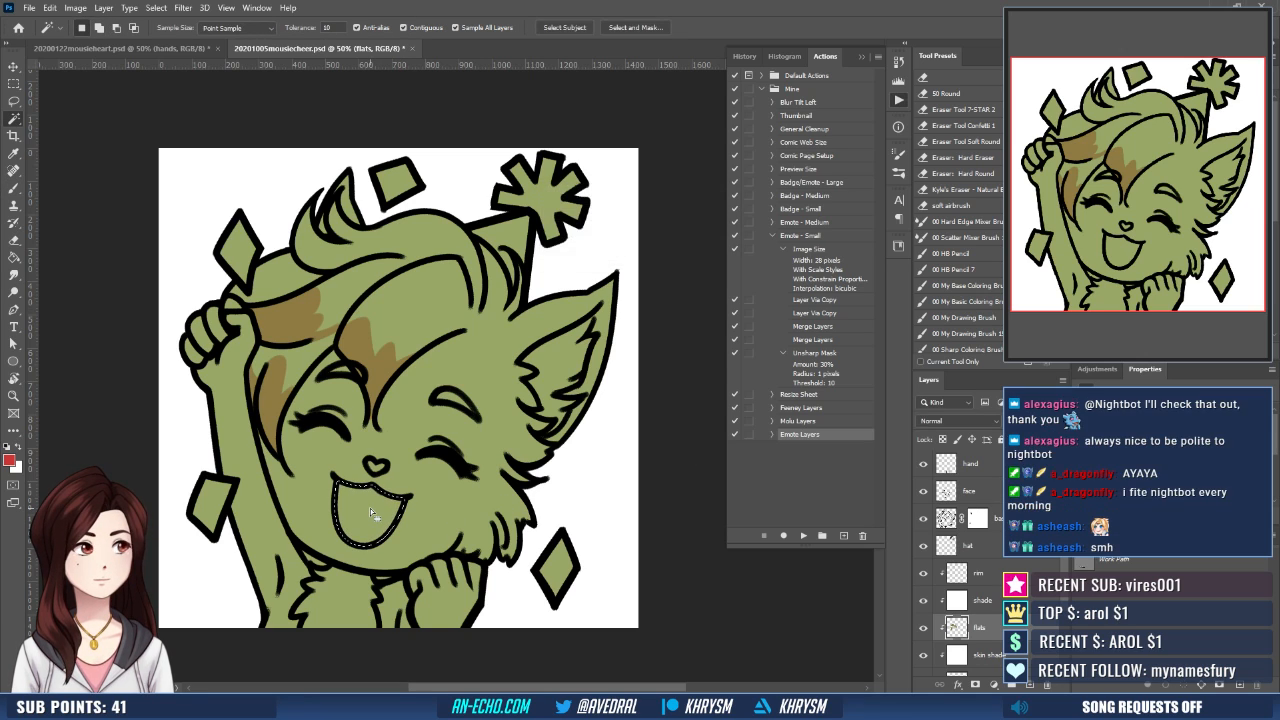
key(g)
click(369, 507)
key(ctrl+d)
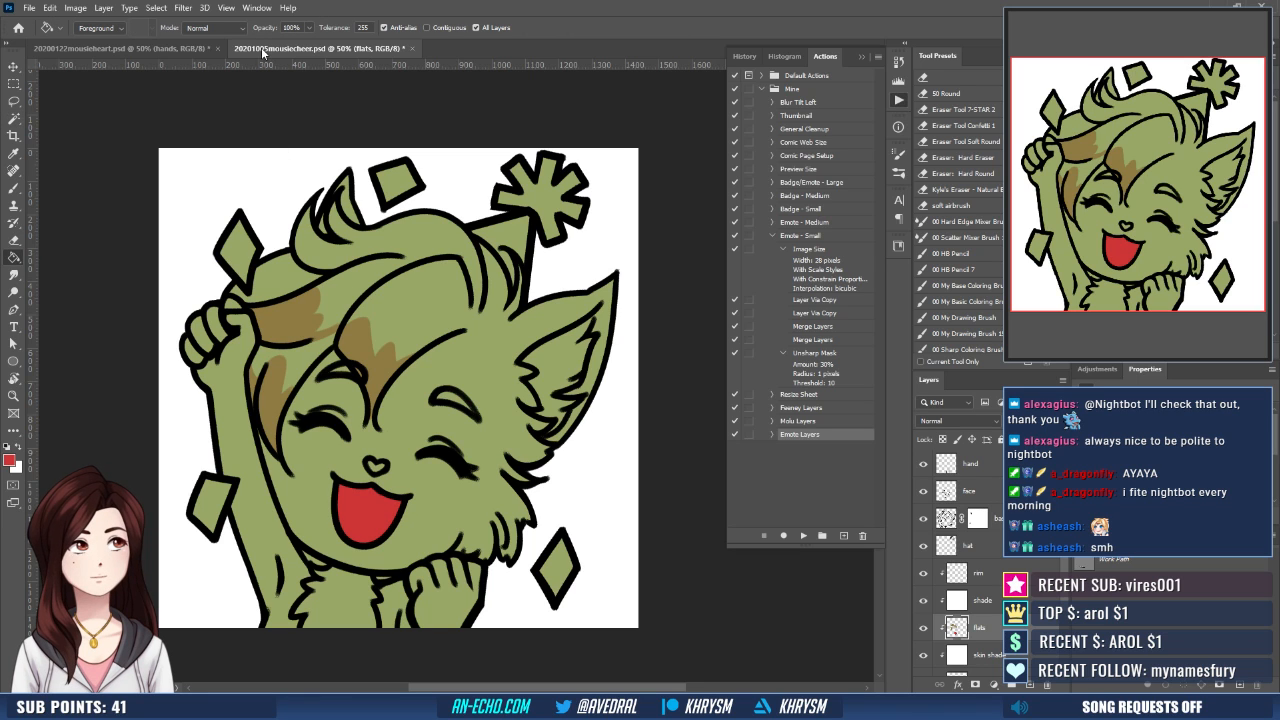
- Fill the nose with the dark brown sampled from the mousieheart document, using an expanded Magic Wand selection
click(178, 46)
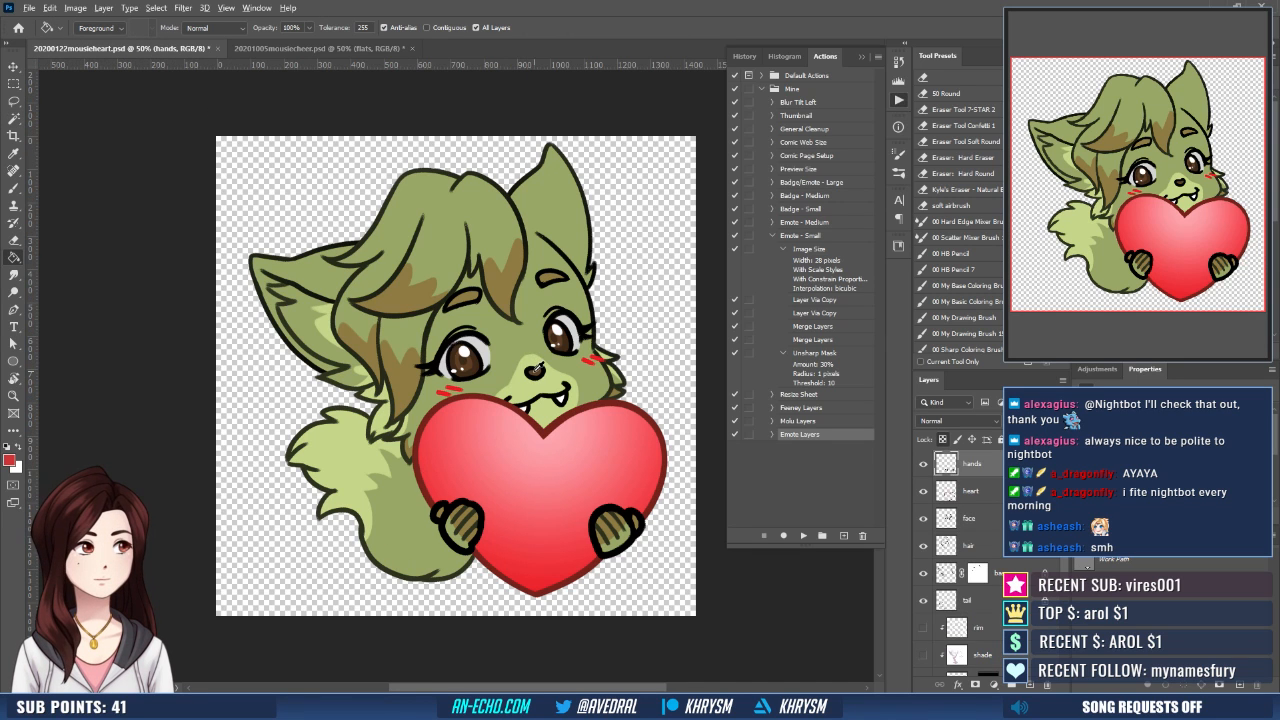
click(285, 50)
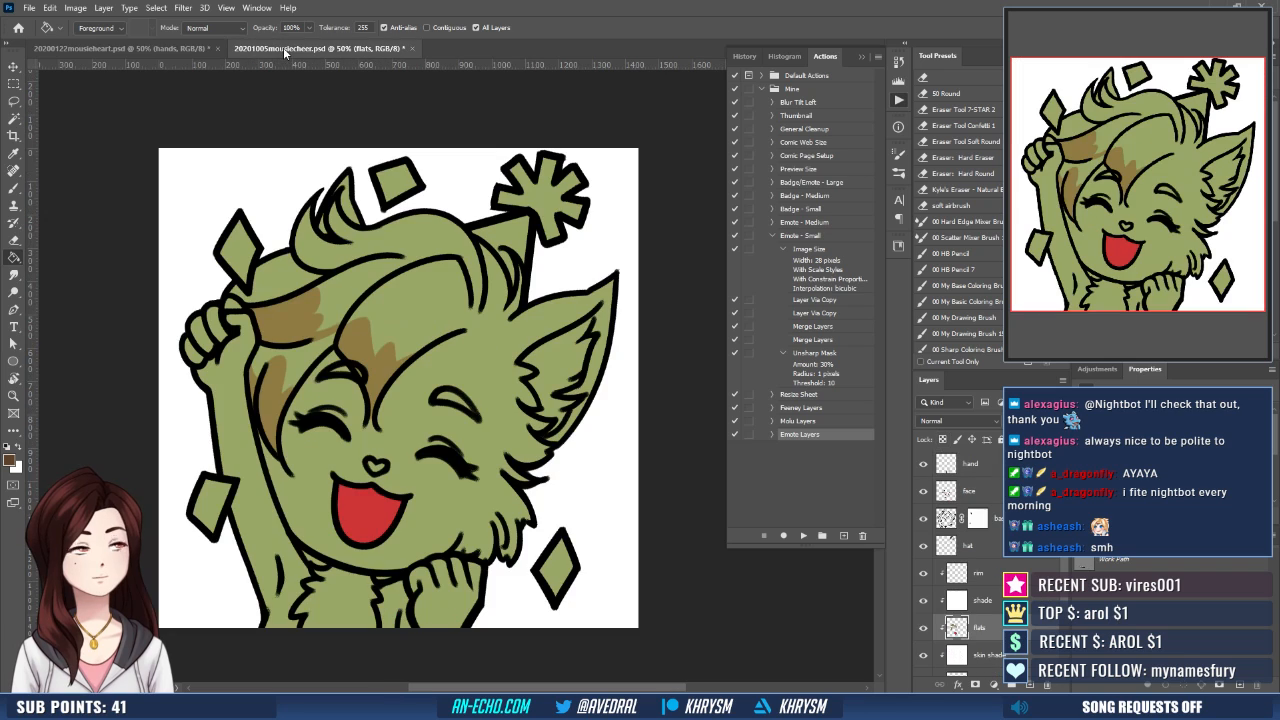
key(w)
click(376, 466)
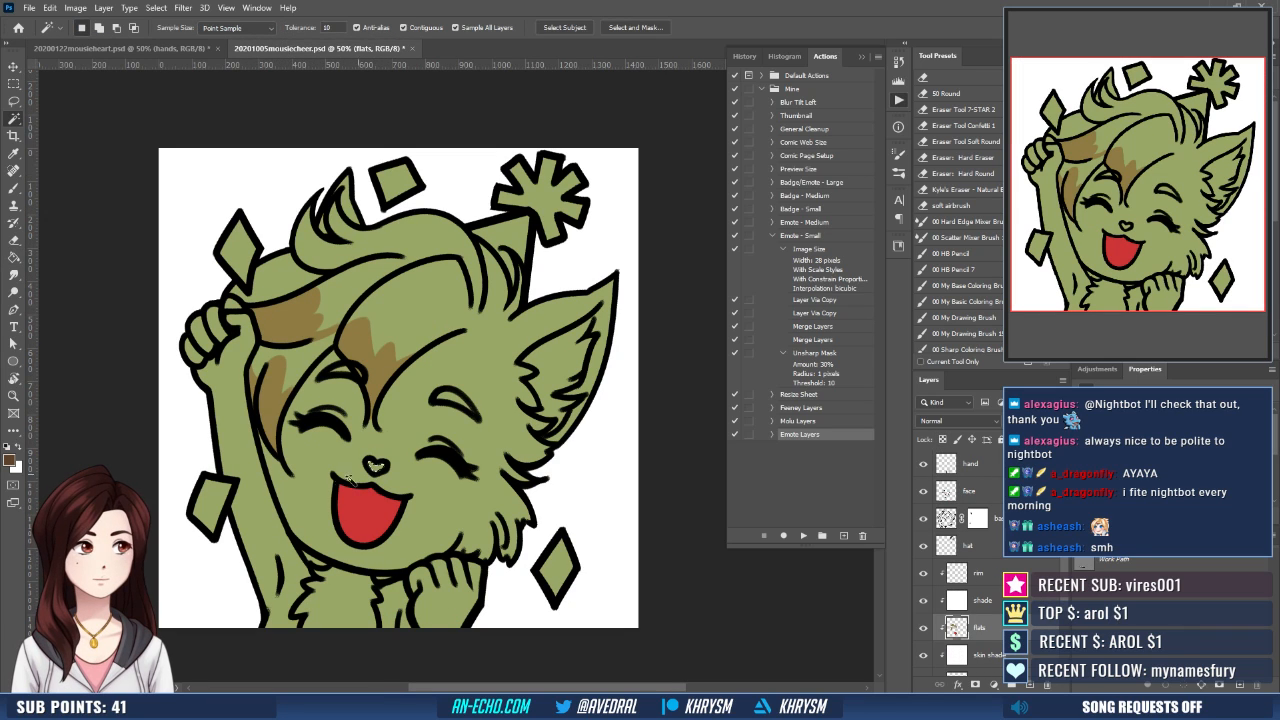
key(shift+F6)
key(Return)
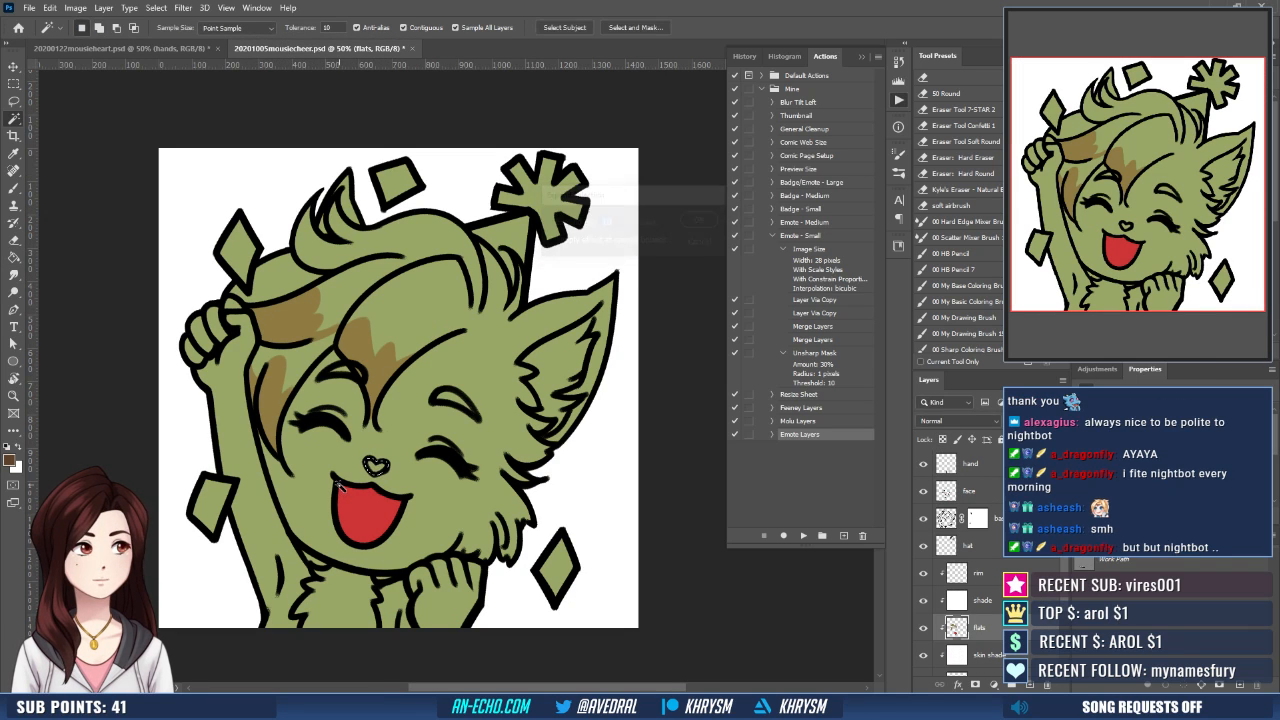
key(g)
click(376, 470)
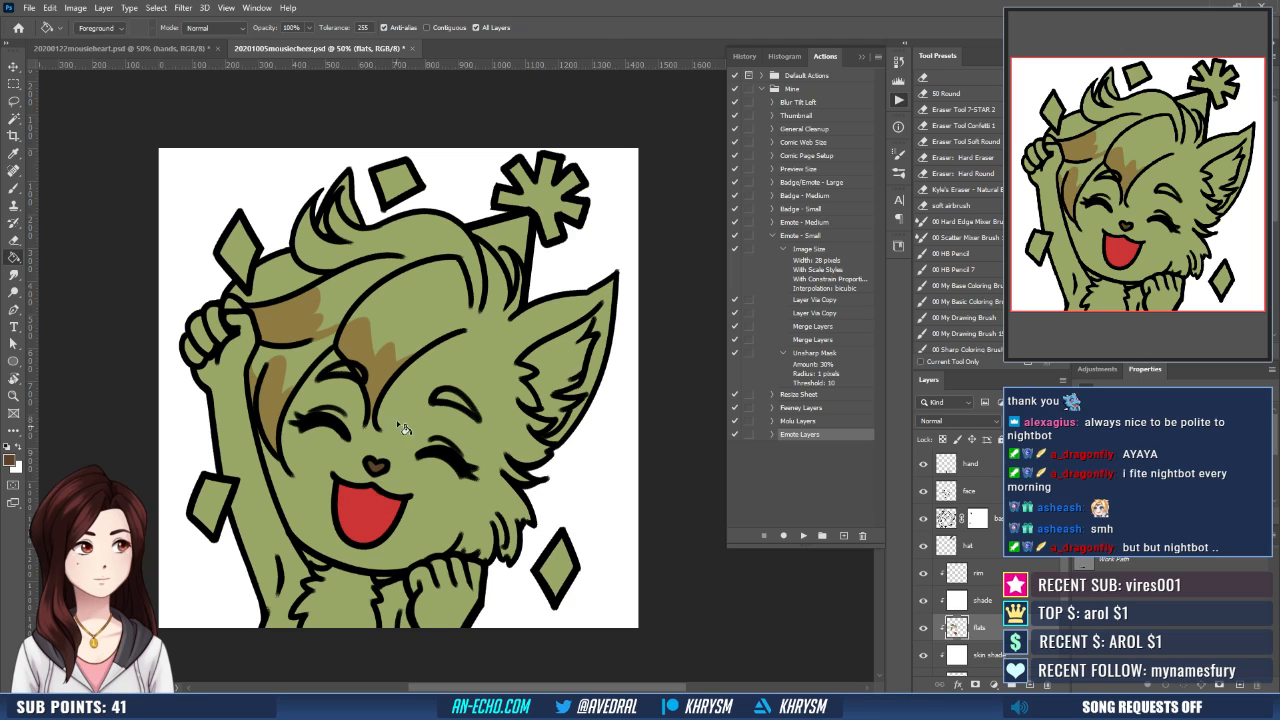
- Fill both eyebrows with the brown sampled from the hair markings, using an expanded Magic Wand selection
key(w)
click(366, 370)
shift+click(460, 400)
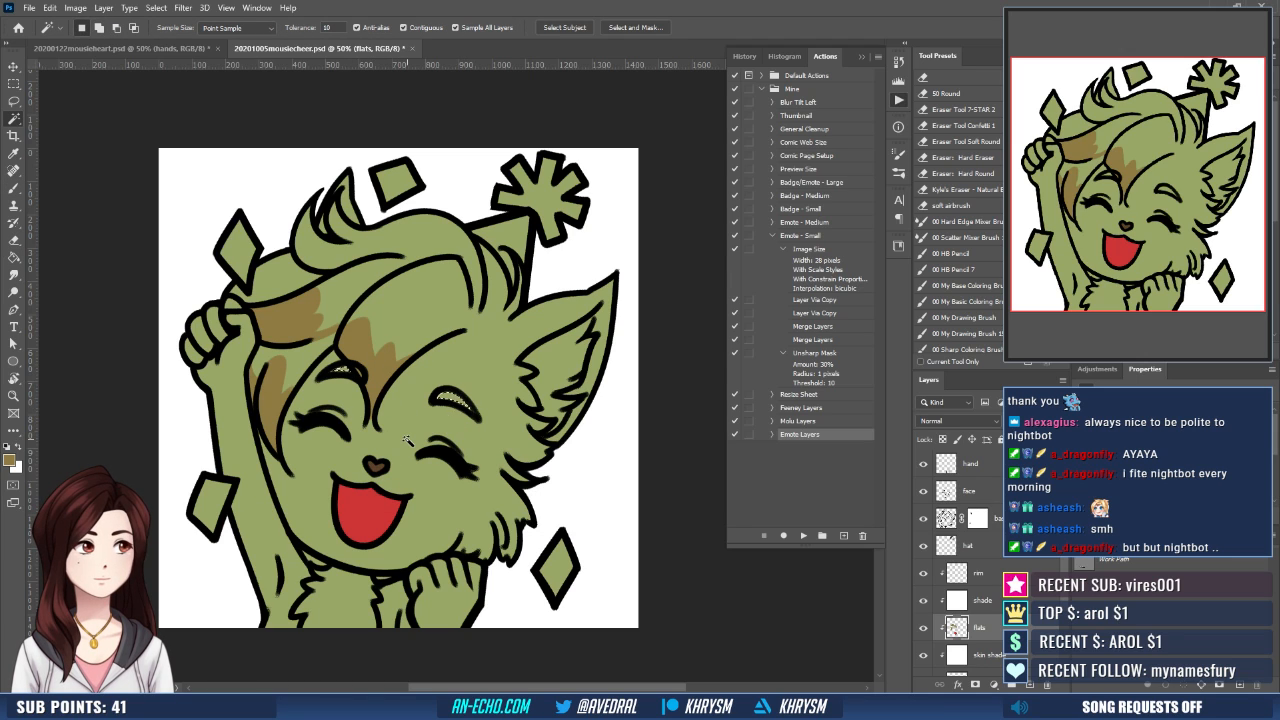
key(shift+F6)
key(Return)
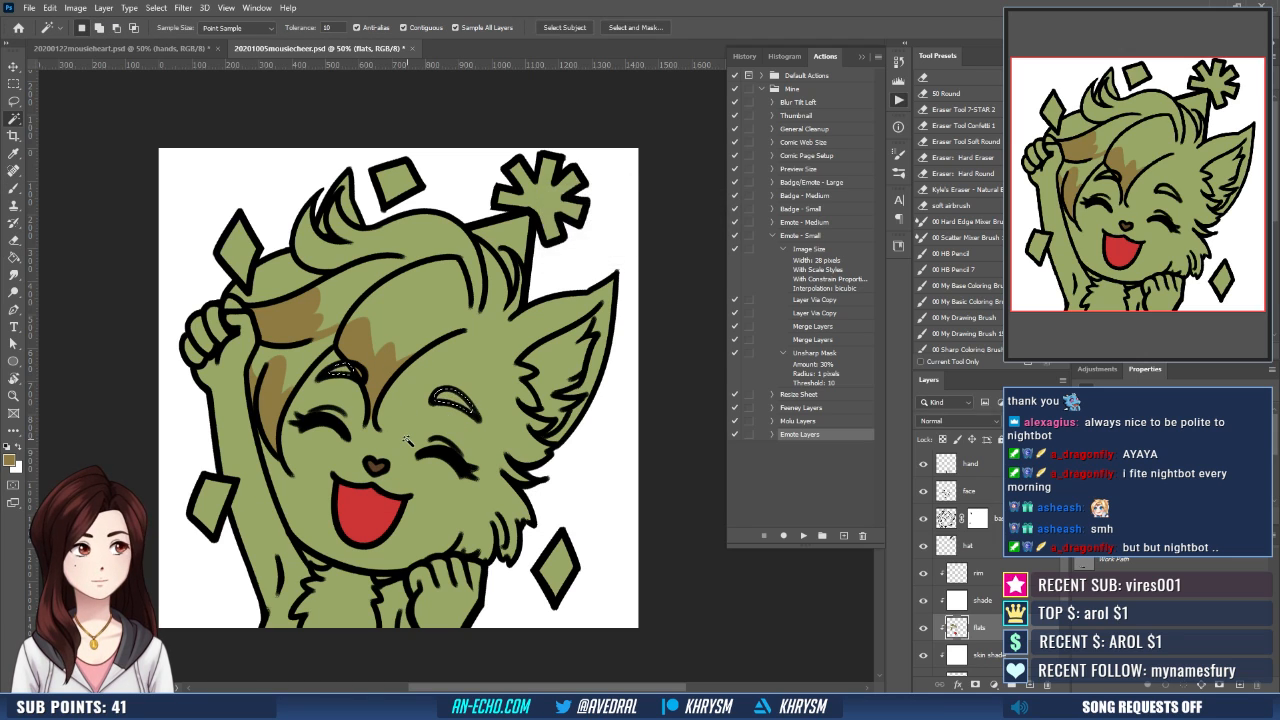
key(g)
key(ctrl+d)
key(b)
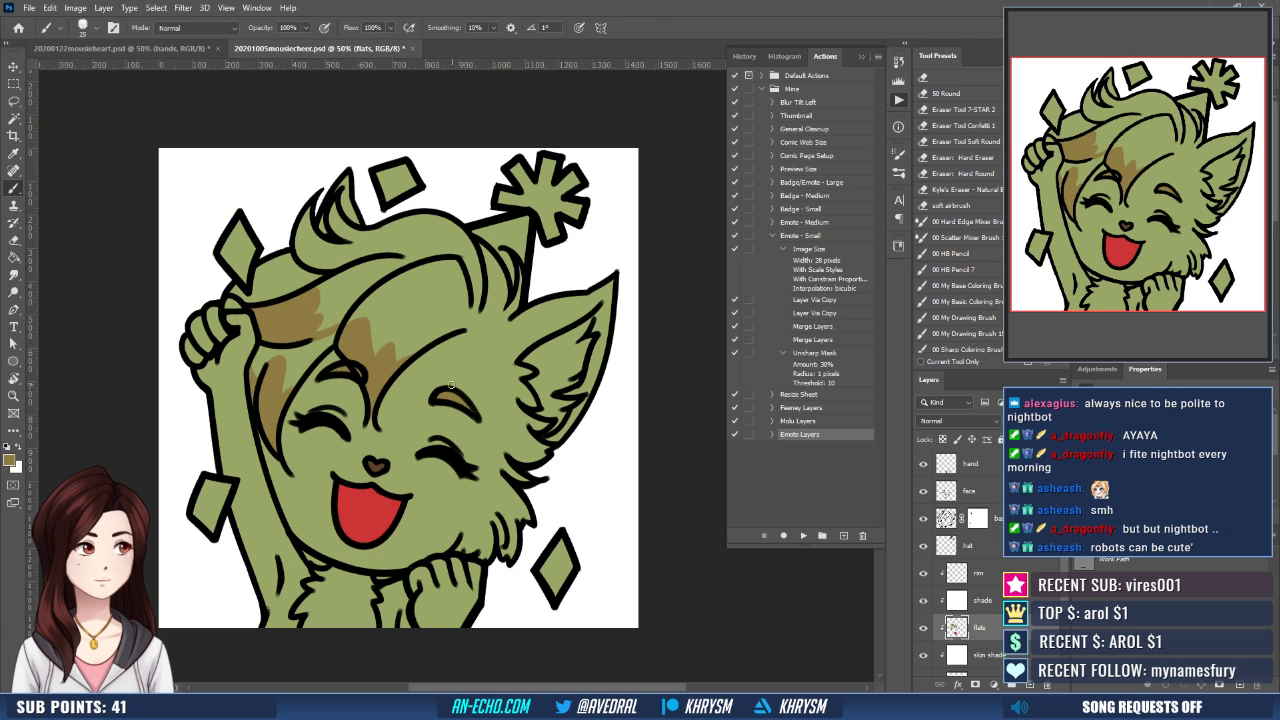
- Fill the asterisk-shaped confetti piece above the ear with bright yellow, using an expanded Magic Wand selection
drag(488, 424, 481, 430)
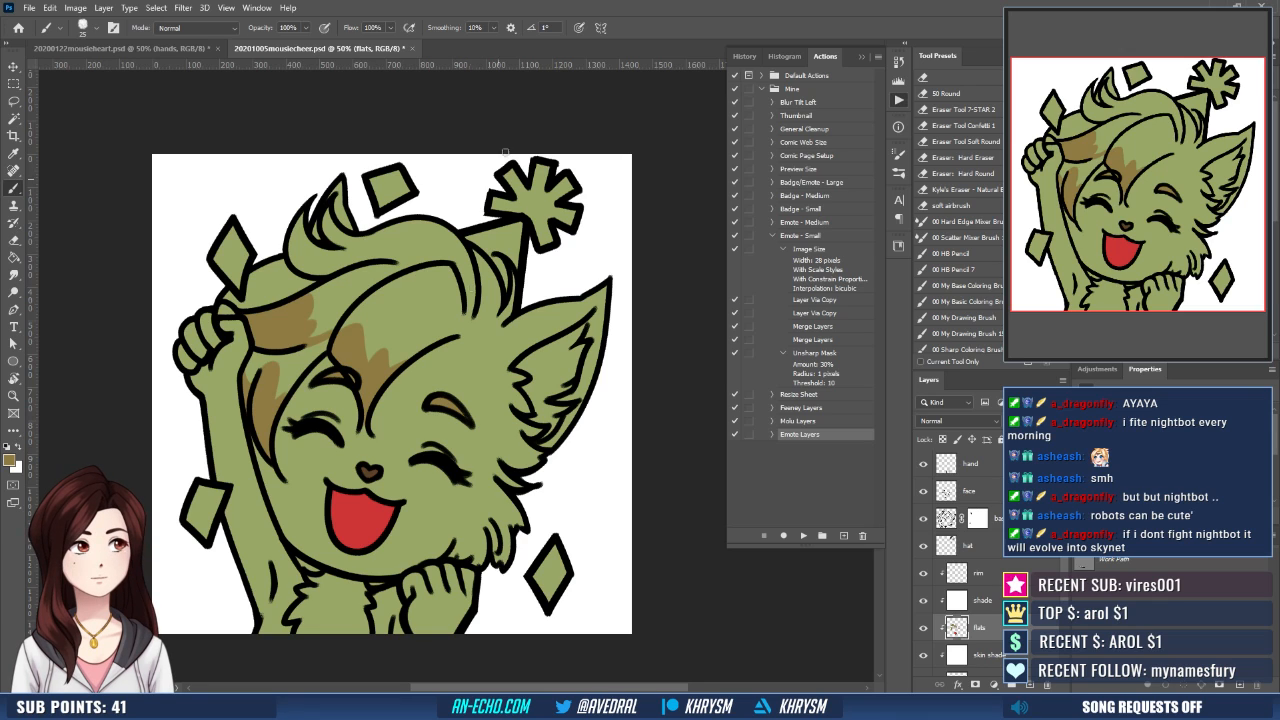
key(x)
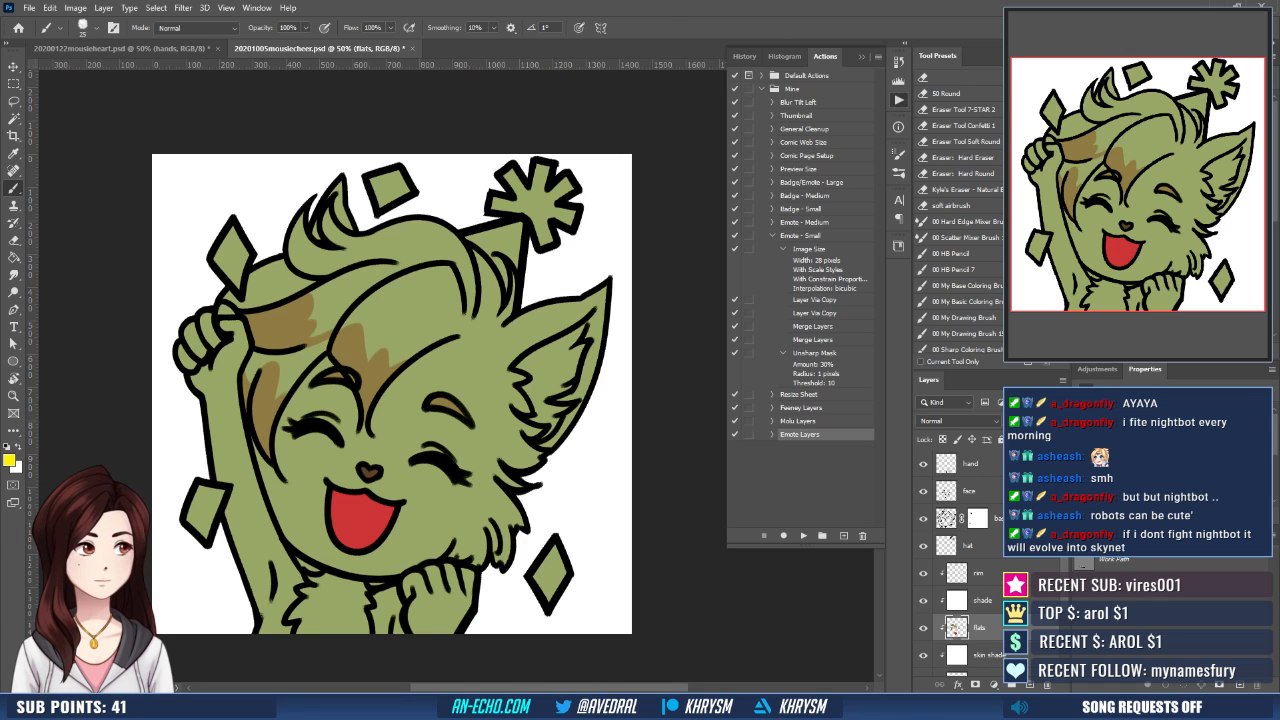
key(w)
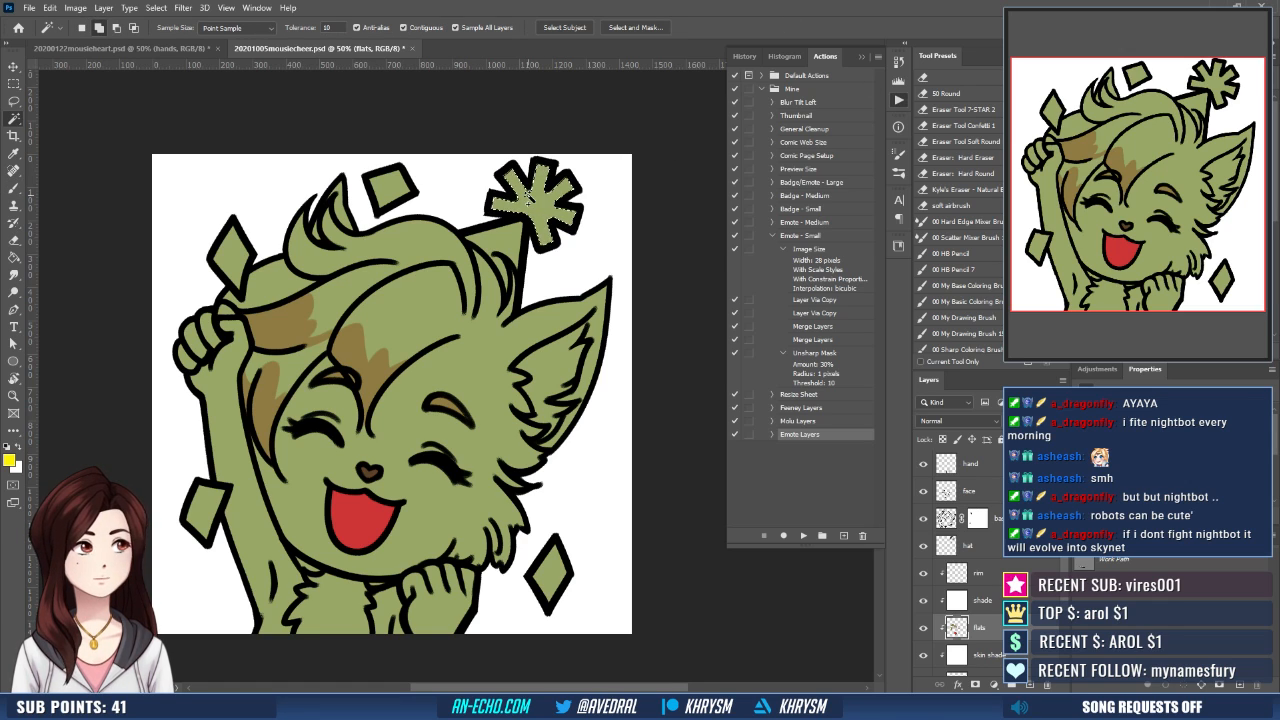
key(alt+s)
key(m)
key(e)
key(Return)
key(g)
click(528, 195)
key(ctrl+d)
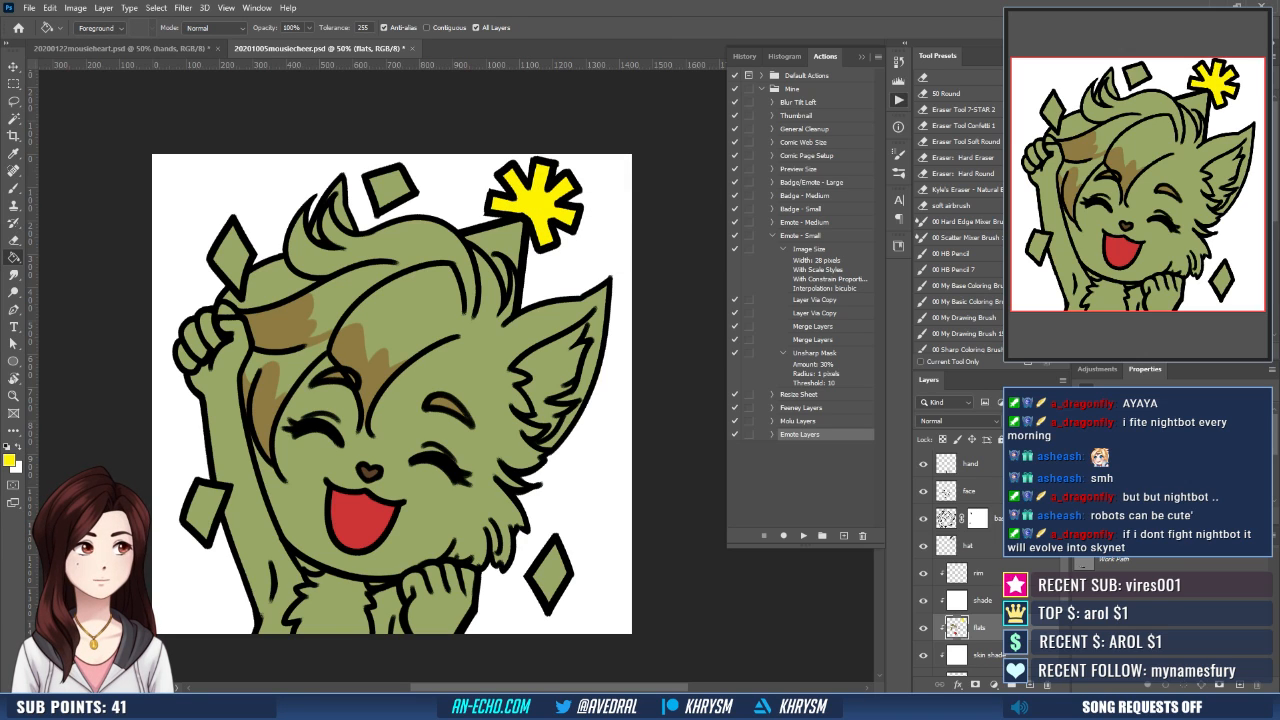
- Fill the confetti diamond above the head with orange, using a Magic Wand selection expanded by 10 pixels
key(x)
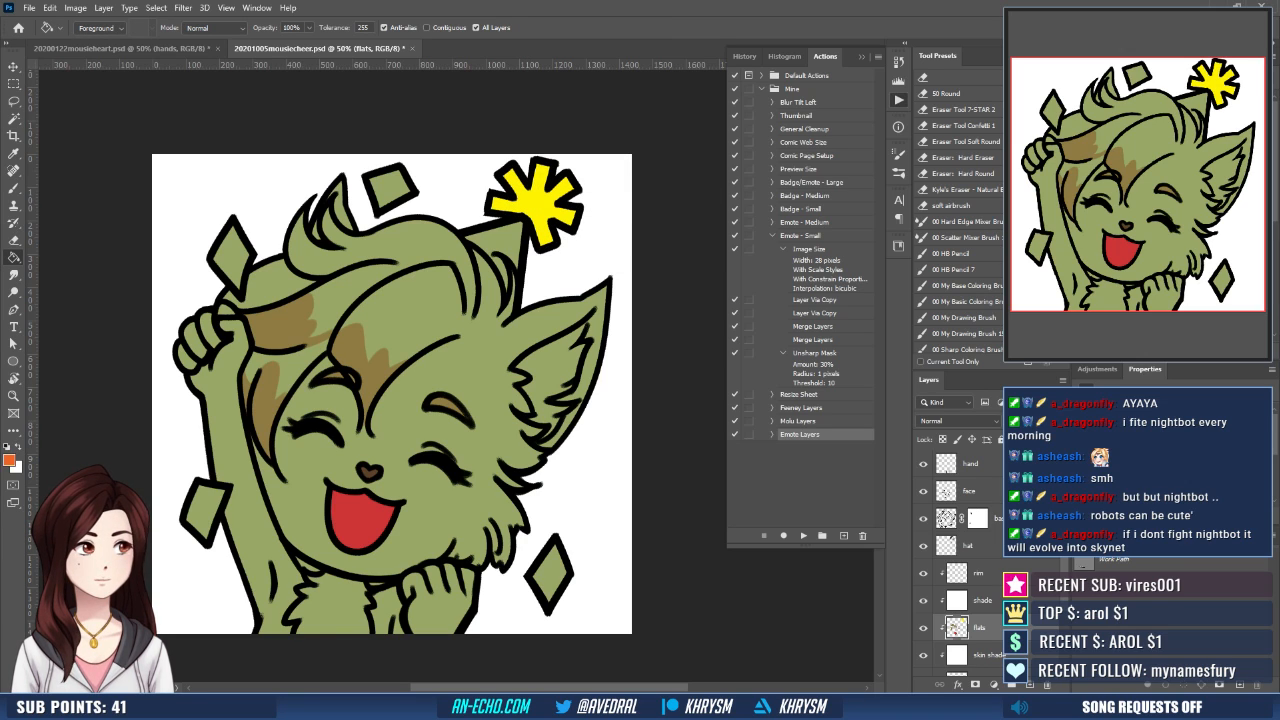
key(w)
click(395, 192)
key(alt+s)
key(m)
key(e)
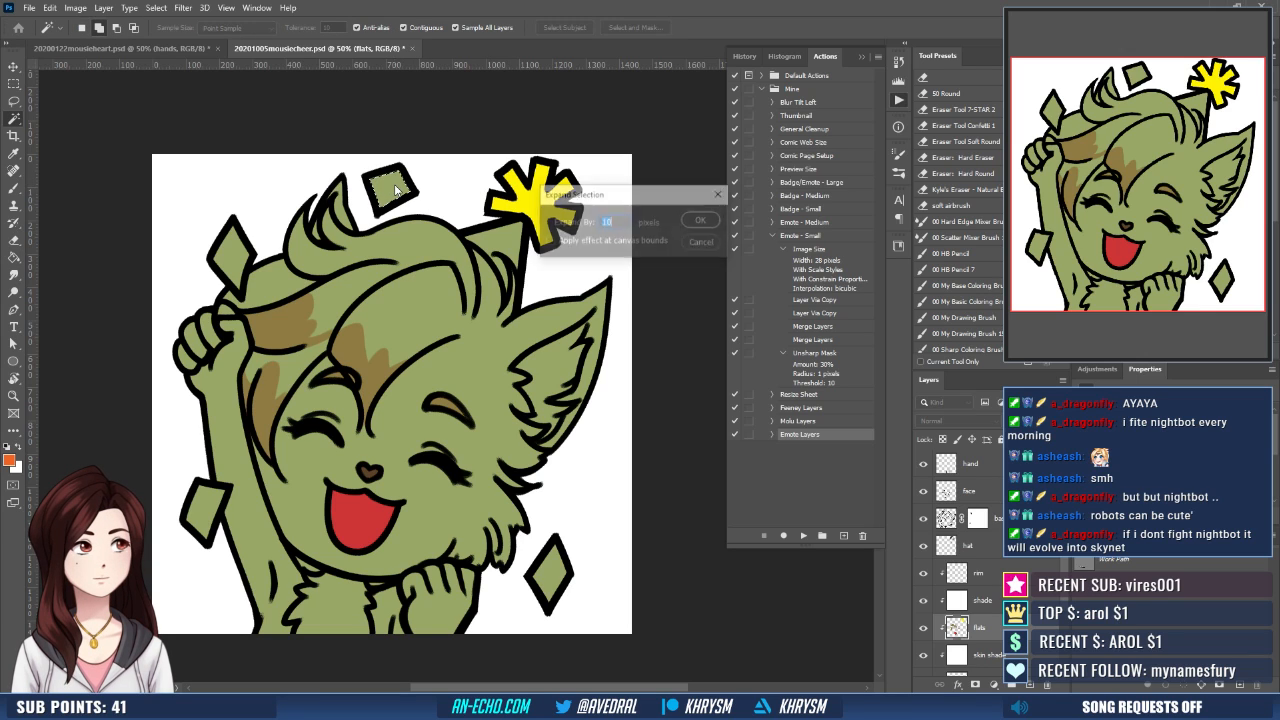
key(Return)
key(g)
click(398, 192)
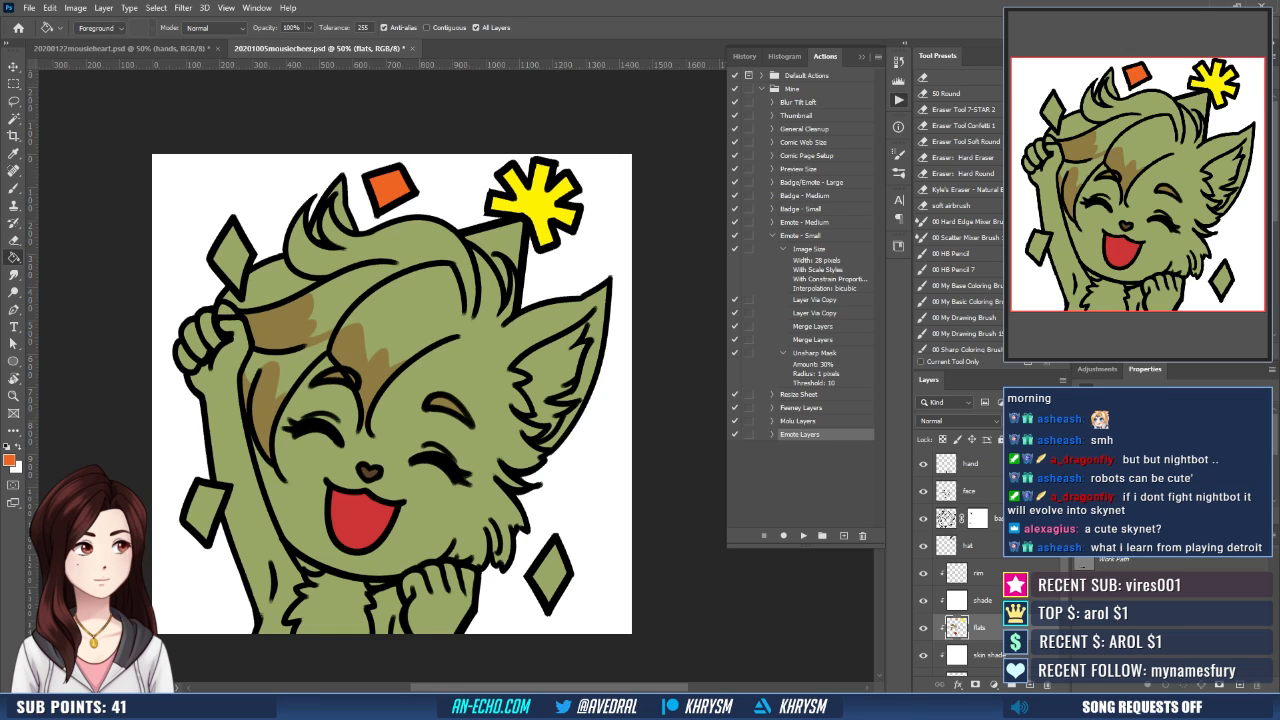
- Fill the confetti diamond beside the lowered fist with magenta, using an expanded Magic Wand selection
key(x)
key(w)
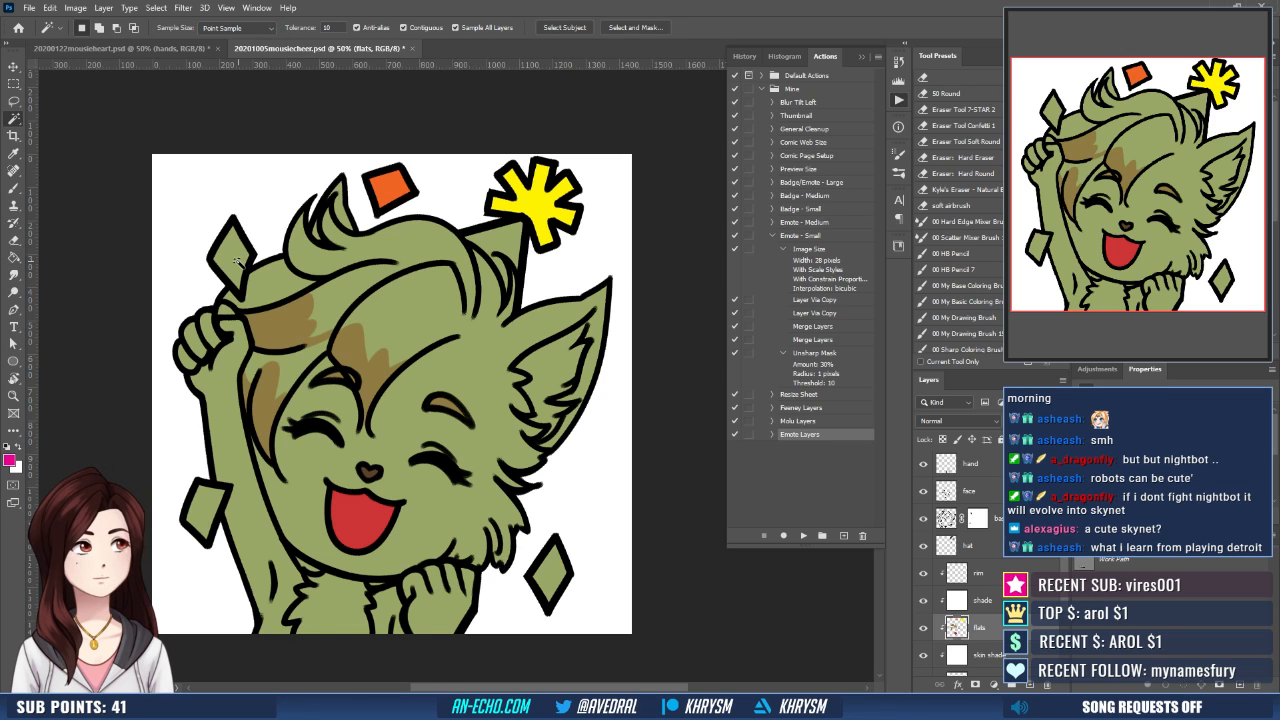
click(547, 578)
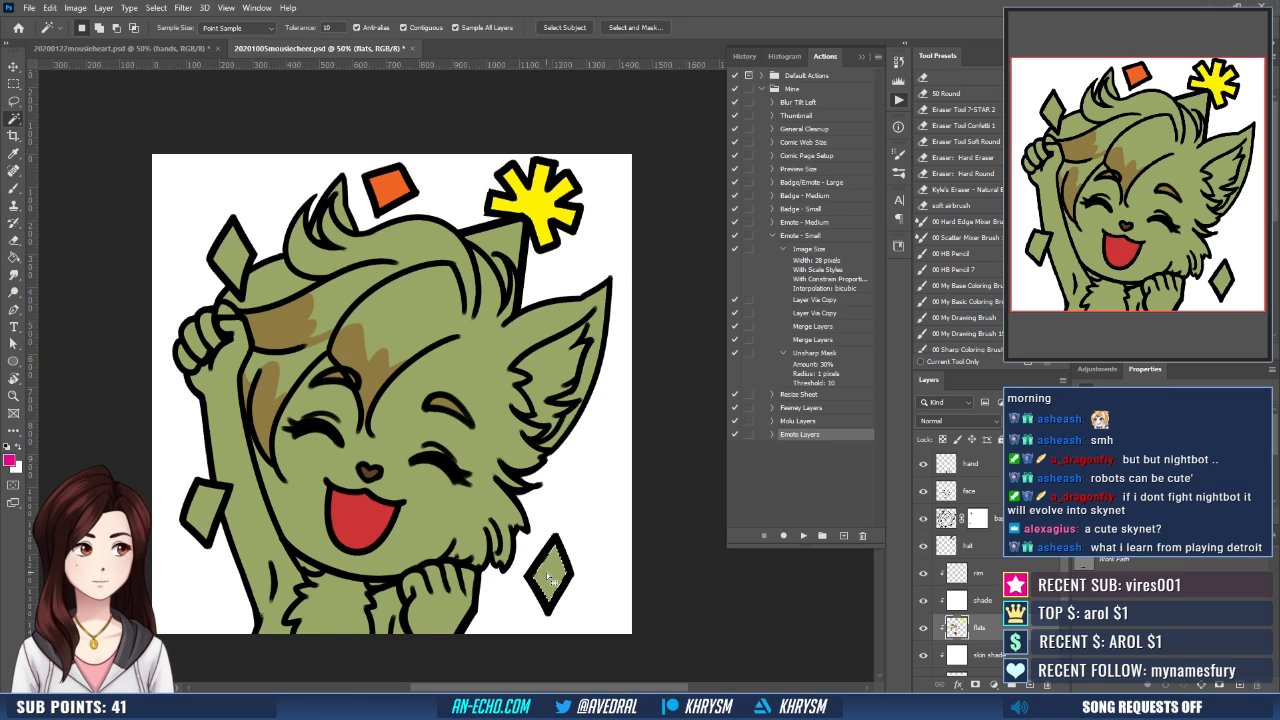
key(ctrl+shift+e)
key(Return)
key(g)
click(551, 576)
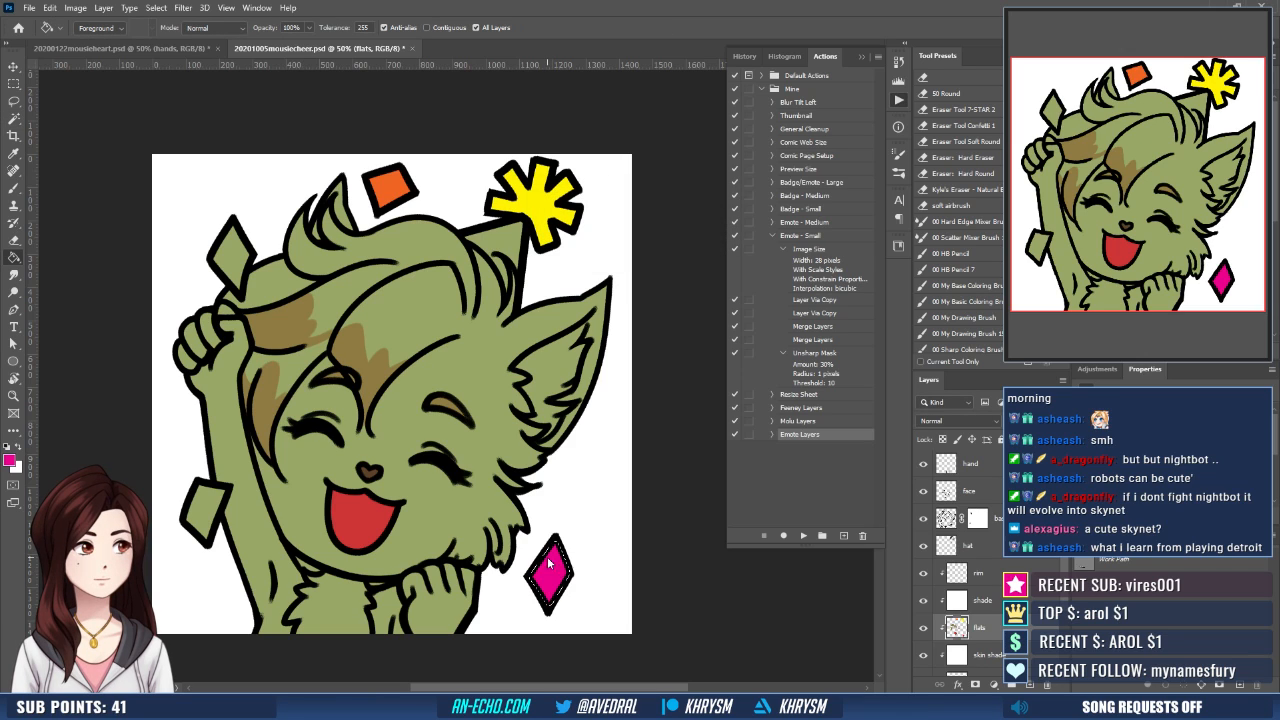
key(ctrl+d)
- Fill the confetti piece beside the raised arm with cyan, using an expanded Magic Wand selection
key(x)
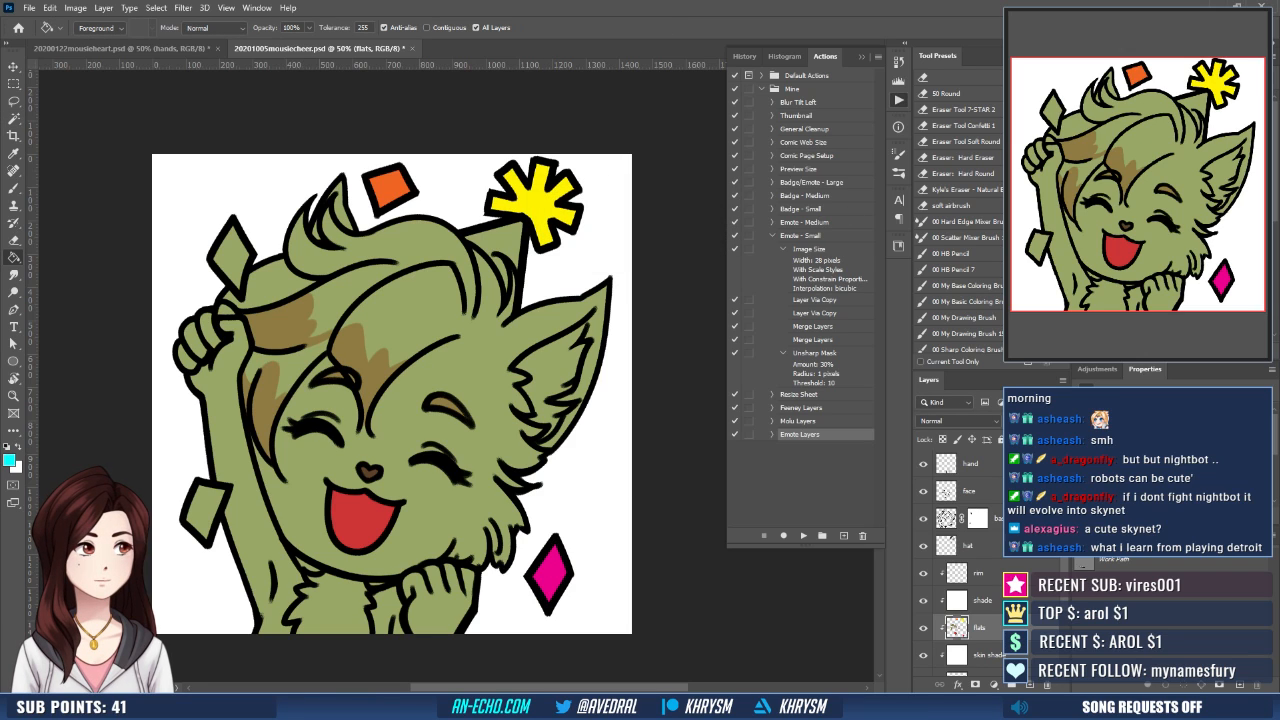
key(w)
click(213, 500)
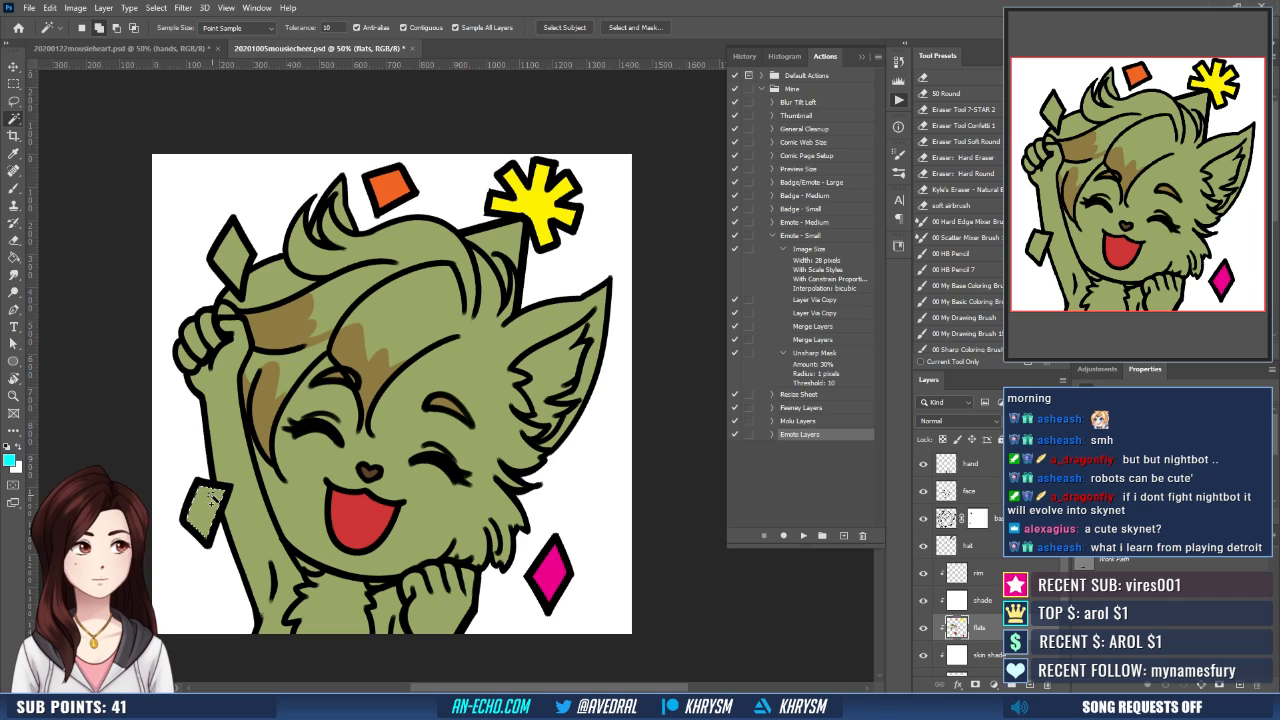
key(ctrl+shift+e)
key(Return)
key(g)
click(213, 502)
key(ctrl+d)
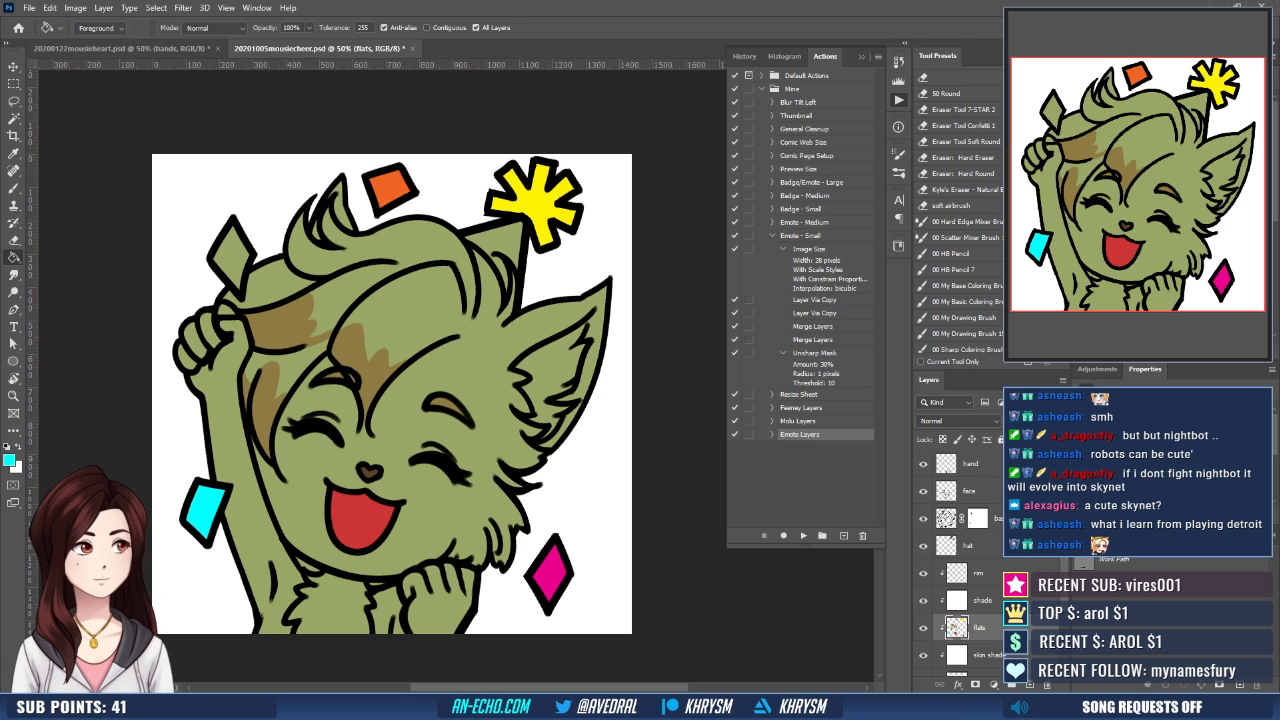
- Fill the confetti diamond above the raised hand with red, using a Magic Wand selection expanded by 10 pixels
click(1085, 88)
key(w)
click(222, 261)
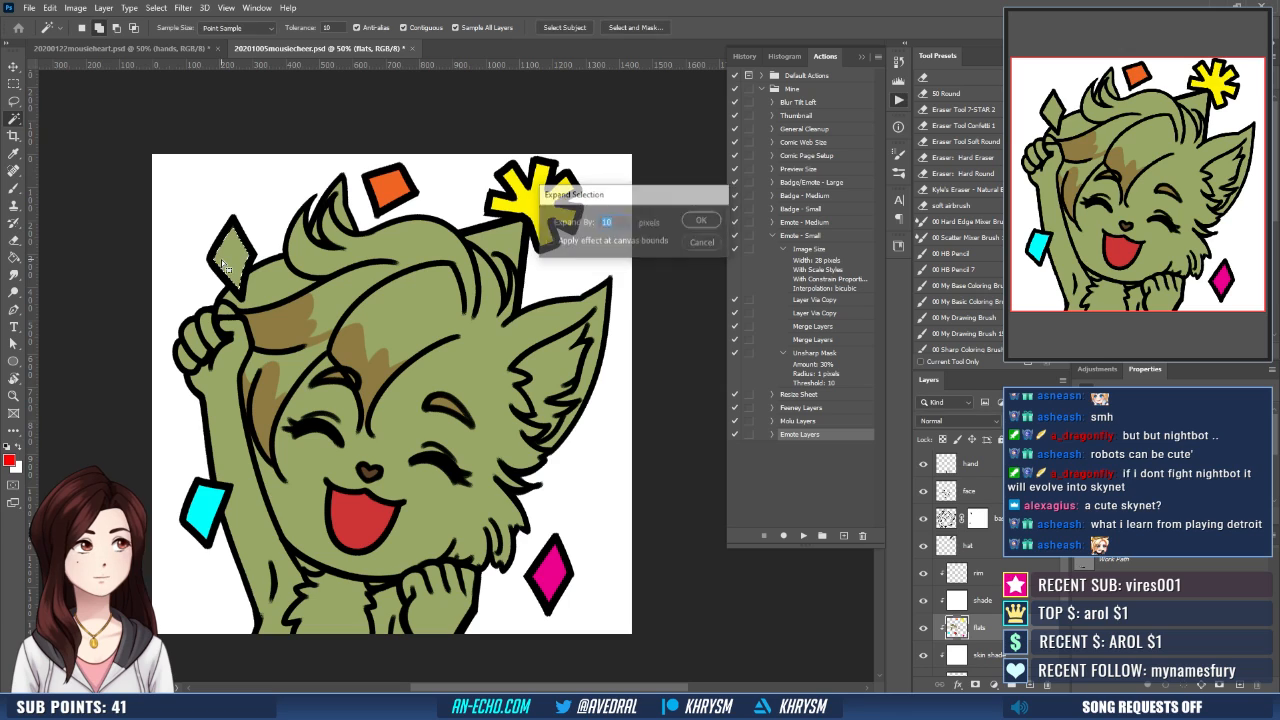
key(Return)
key(g)
click(226, 264)
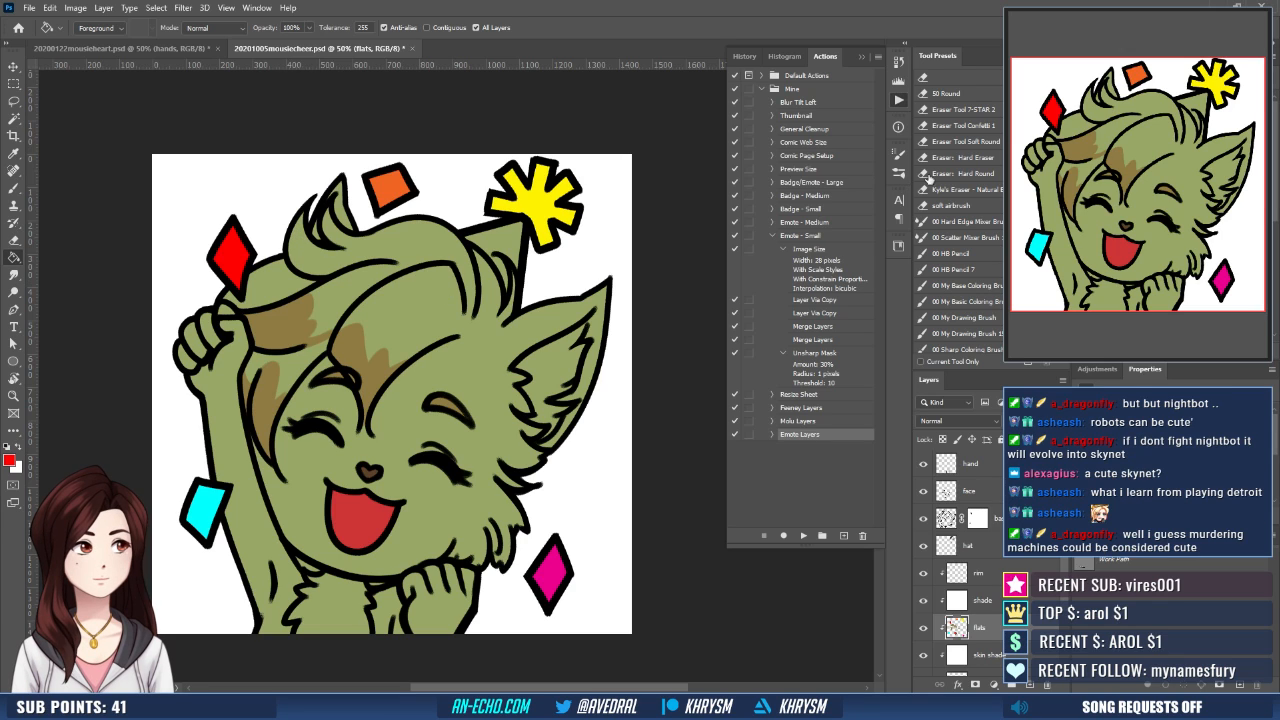
- Fill the party hat below the yellow confetti with dark blue, using a Magic Wand selection
key(d)
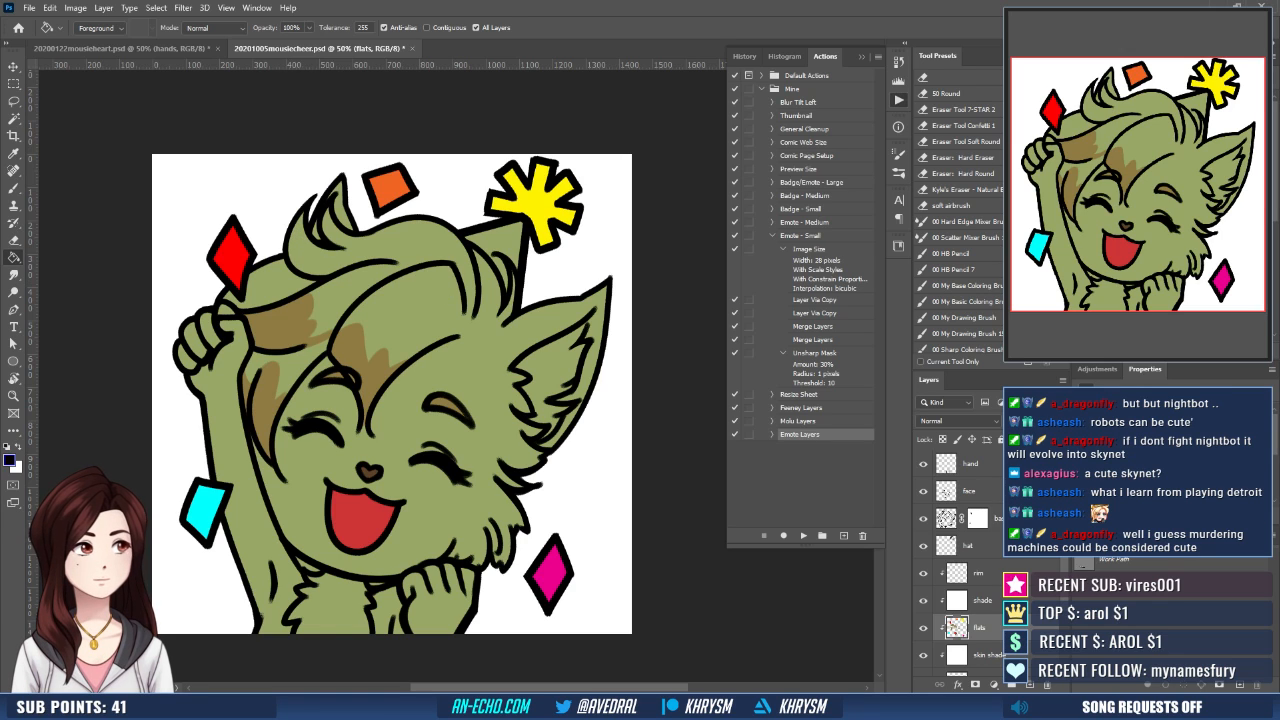
key(w)
click(489, 238)
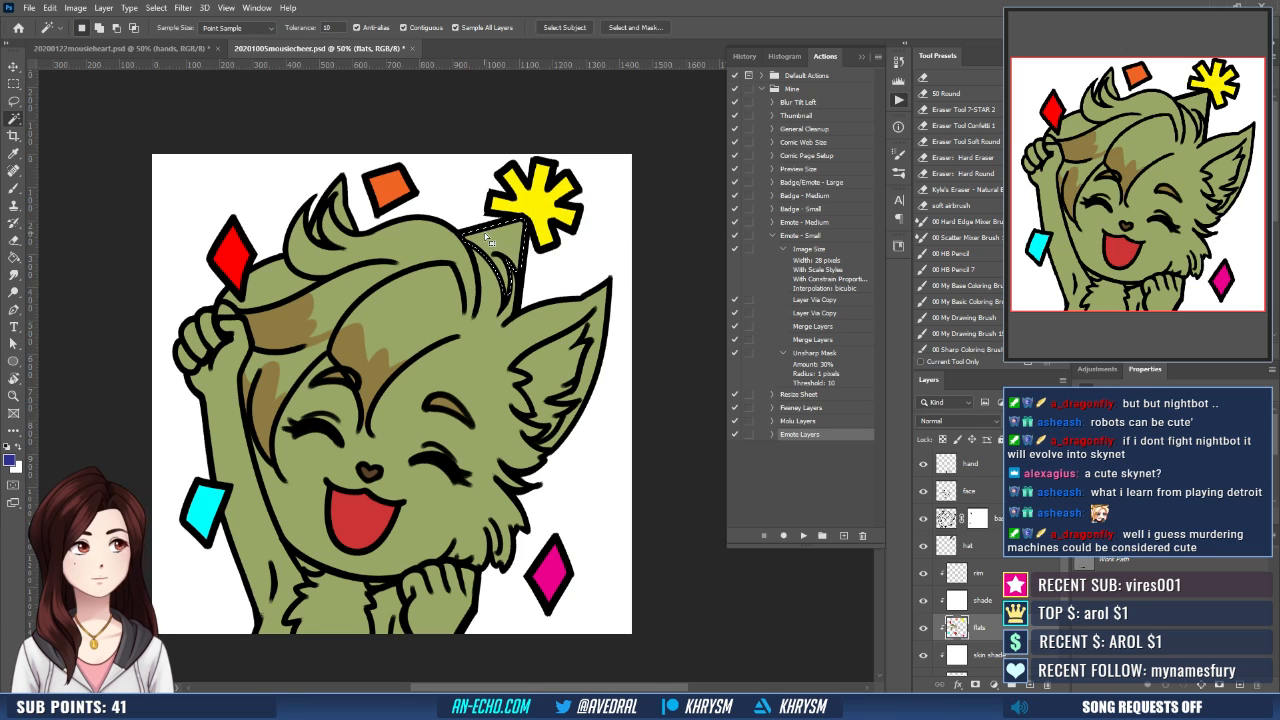
key(g)
click(508, 268)
scroll(512, 320, up, 1)
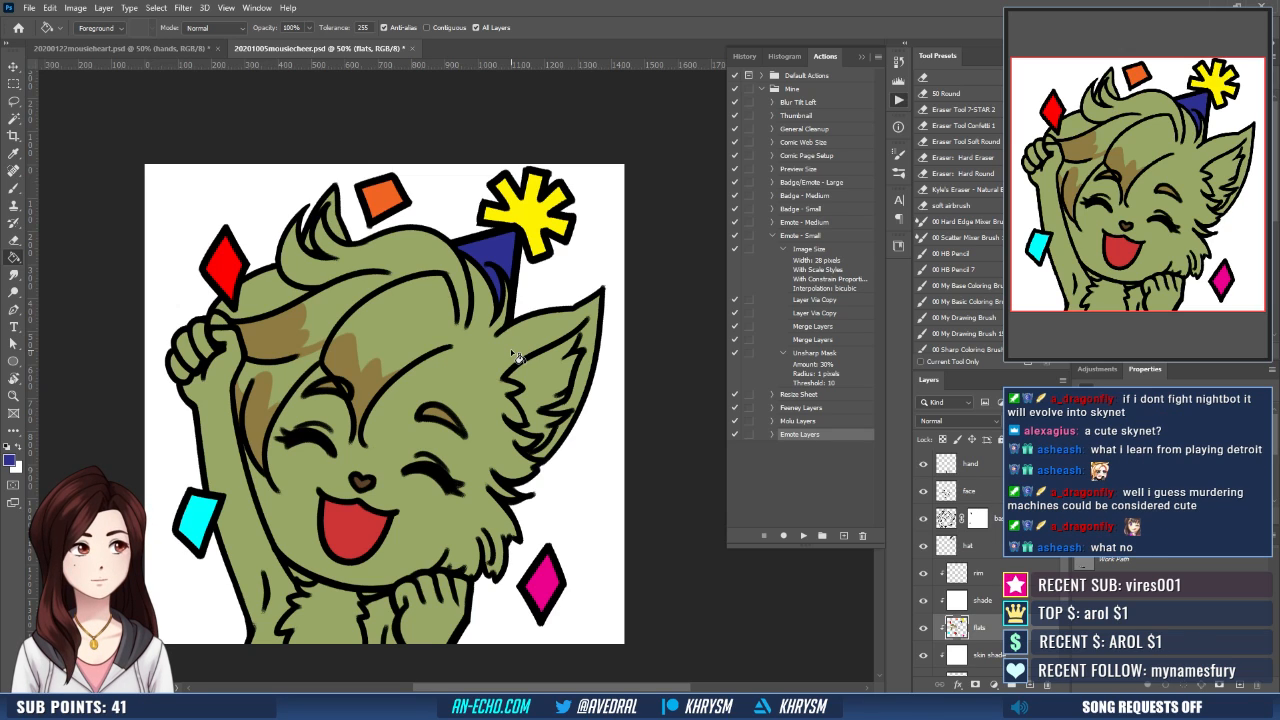
- Paint white spots on the dark blue party hat with the brush, using the hat's sampled blue for corrections
key(d)
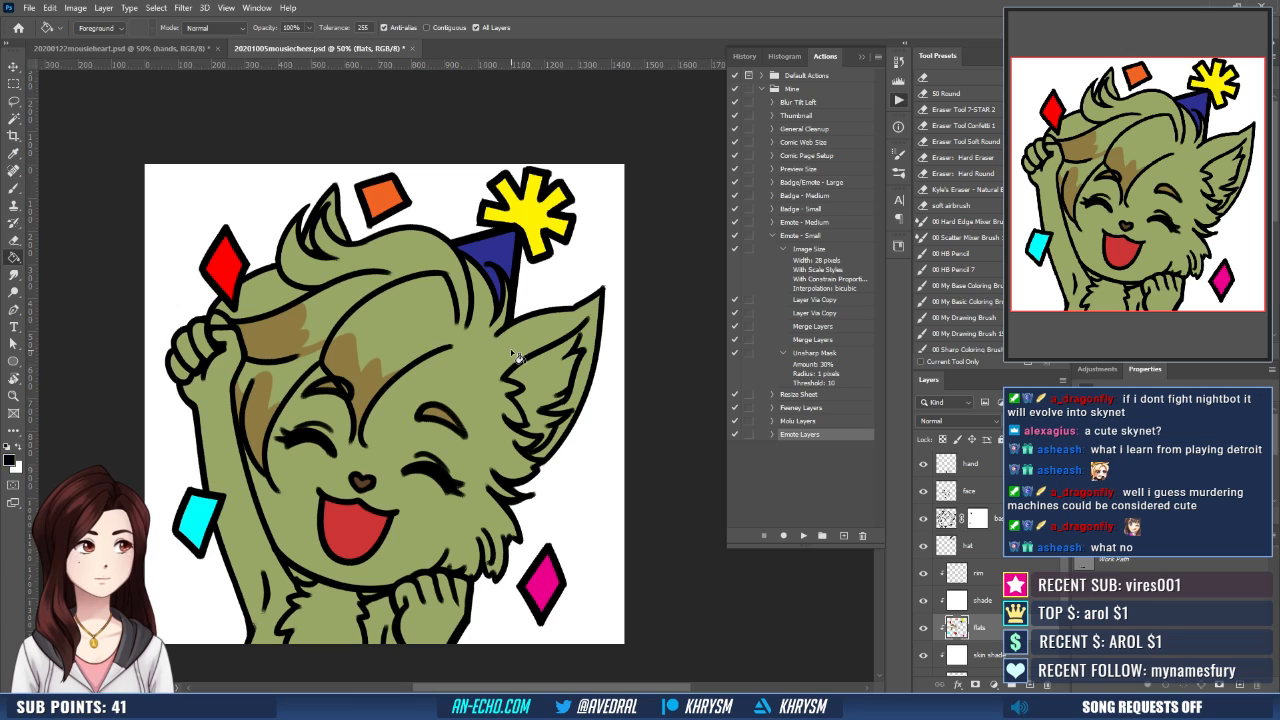
key(x)
key(b)
mouse_move(477, 245)
mouse_down()
mouse_move(504, 245)
mouse_move(488, 234)
mouse_move(492, 279)
mouse_up()
key(ctrl+z)
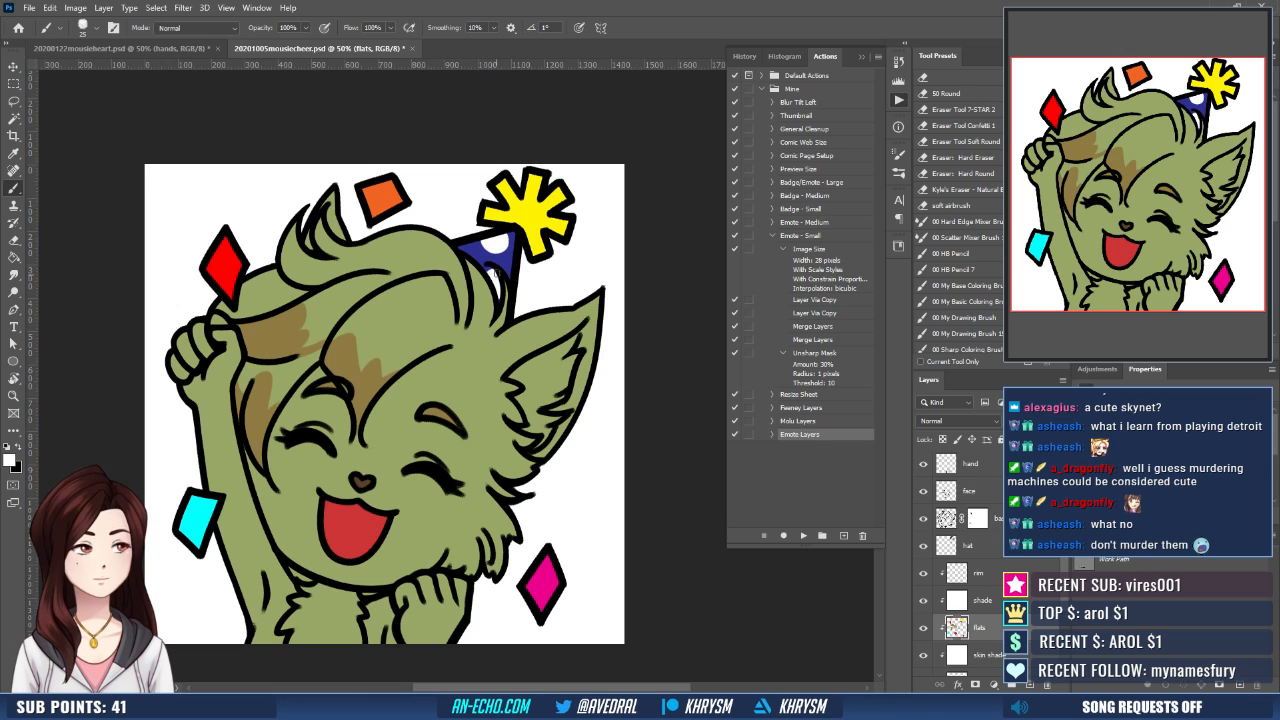
alt+click(489, 270)
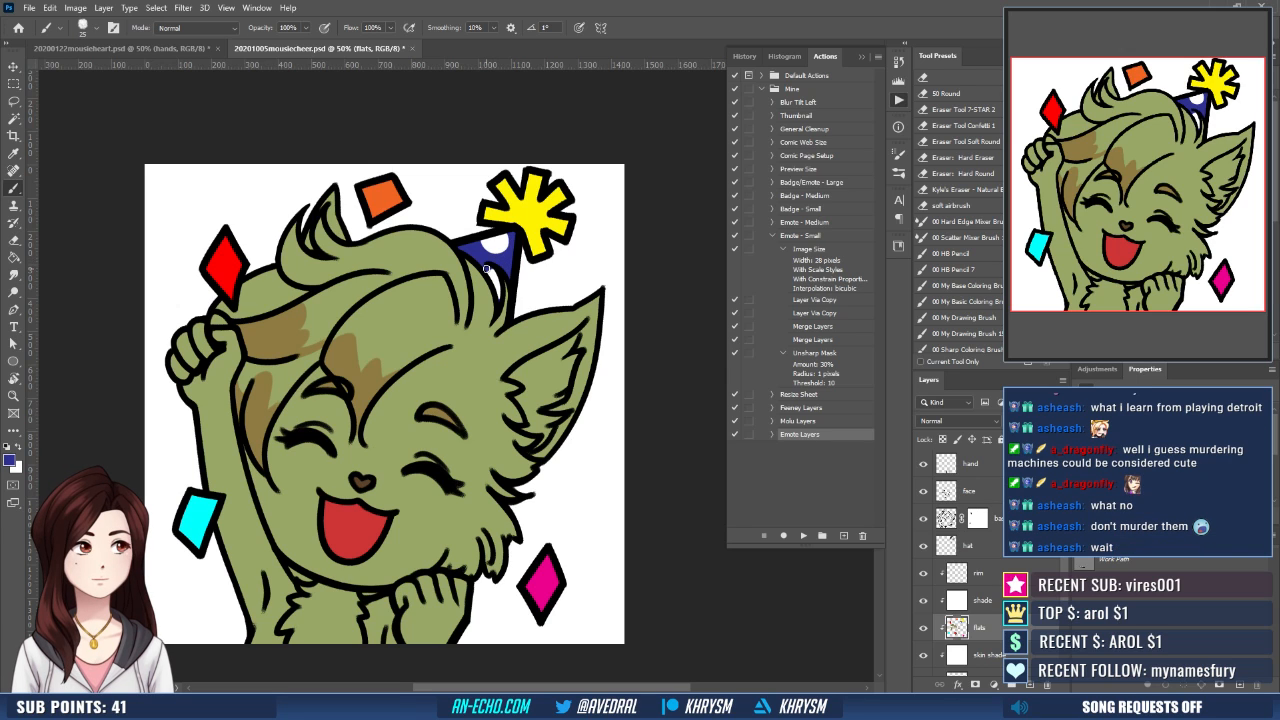
drag(532, 250, 560, 263)
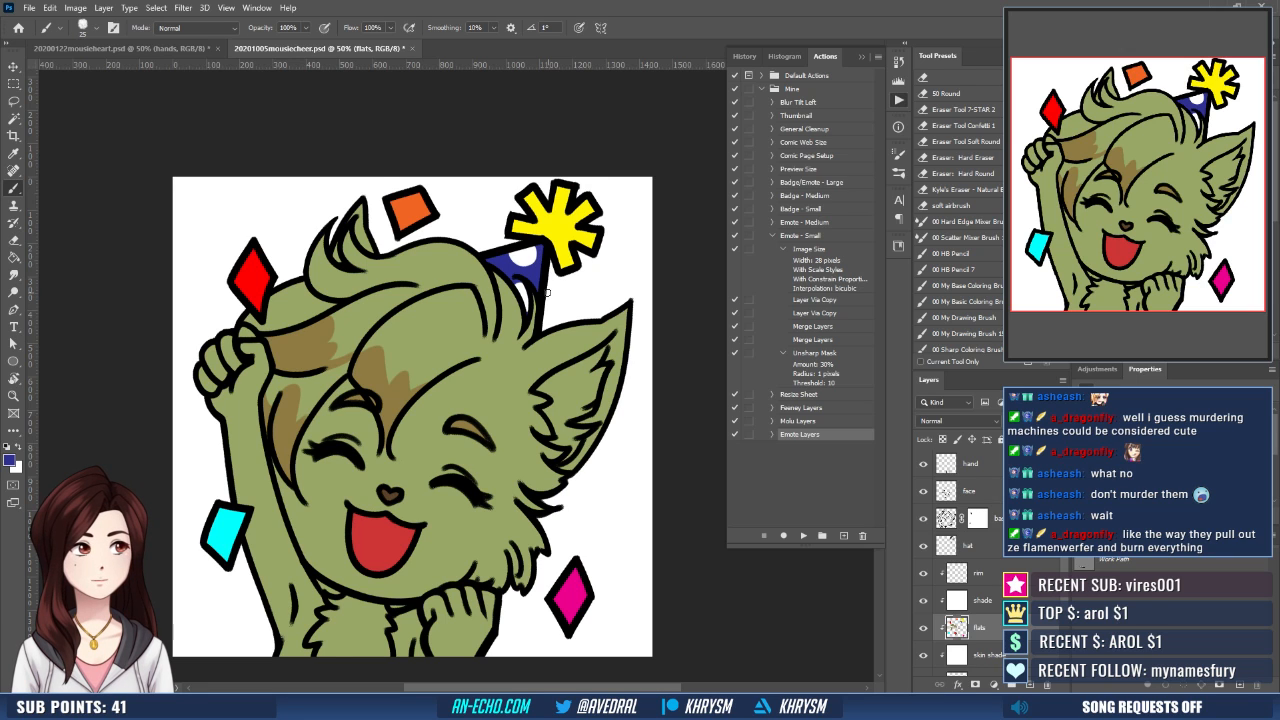
drag(556, 378, 526, 396)
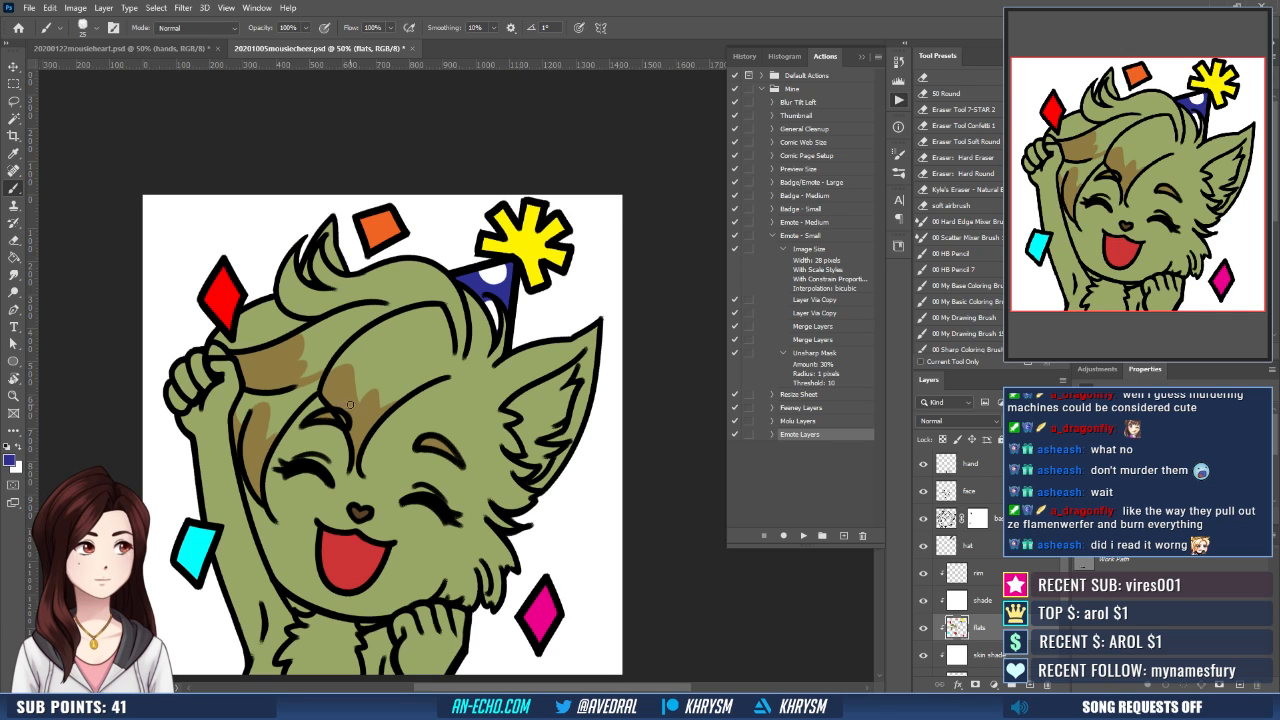
drag(412, 446, 426, 404)
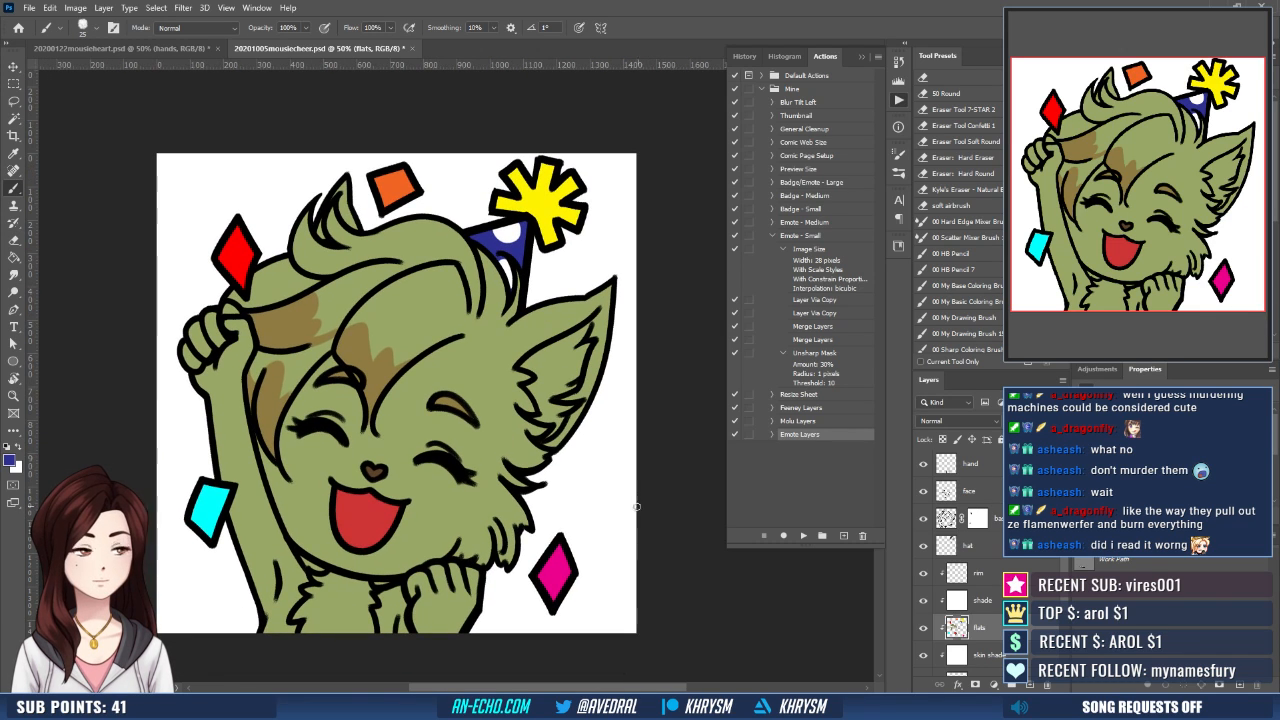
- Remove the green from the gaps beneath the chin on the fill layer's mask, using an expanded Magic Wand selection
scroll(988, 572, down, 2)
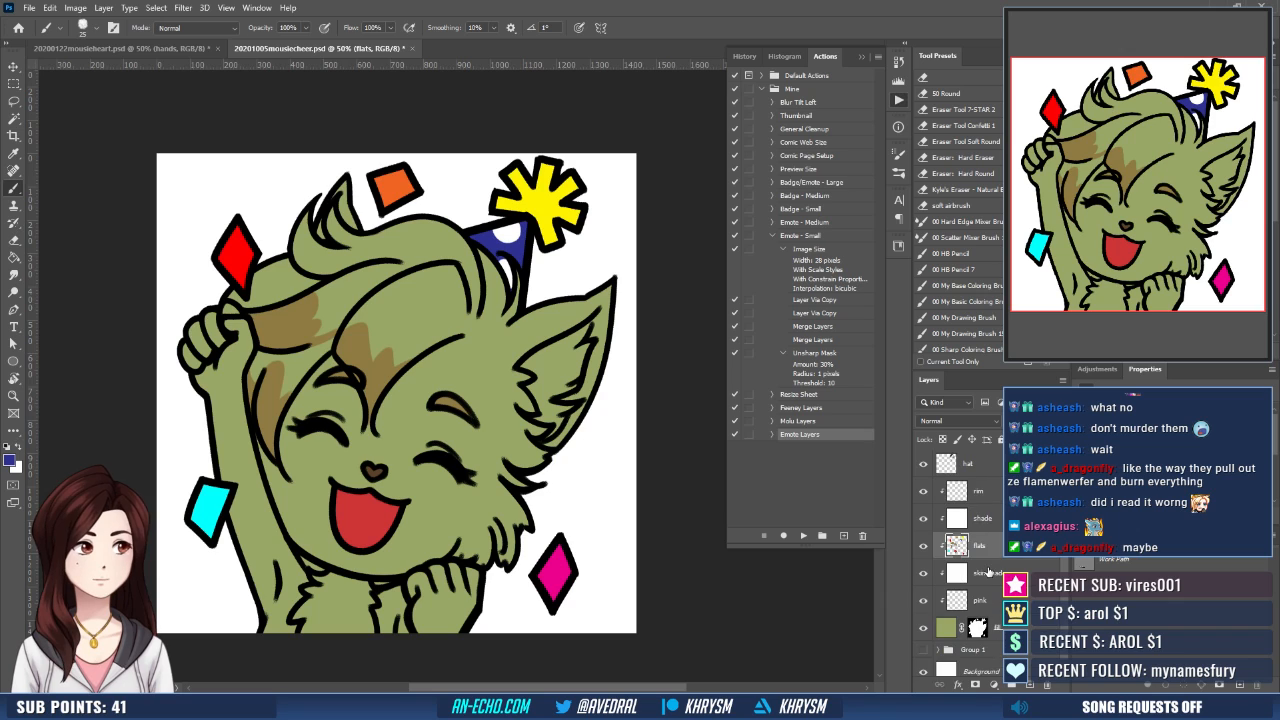
scroll(988, 572, down, 1)
click(977, 619)
key(w)
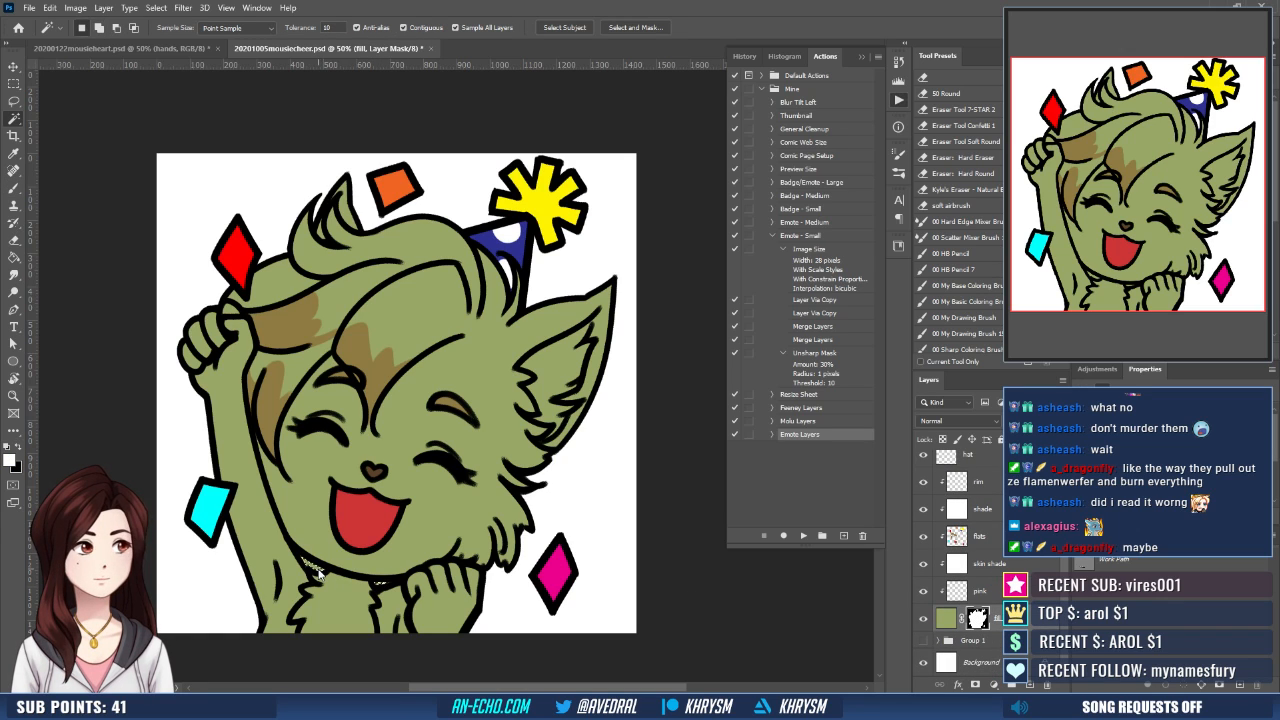
key(alt+s)
key(m)
key(e)
key(Return)
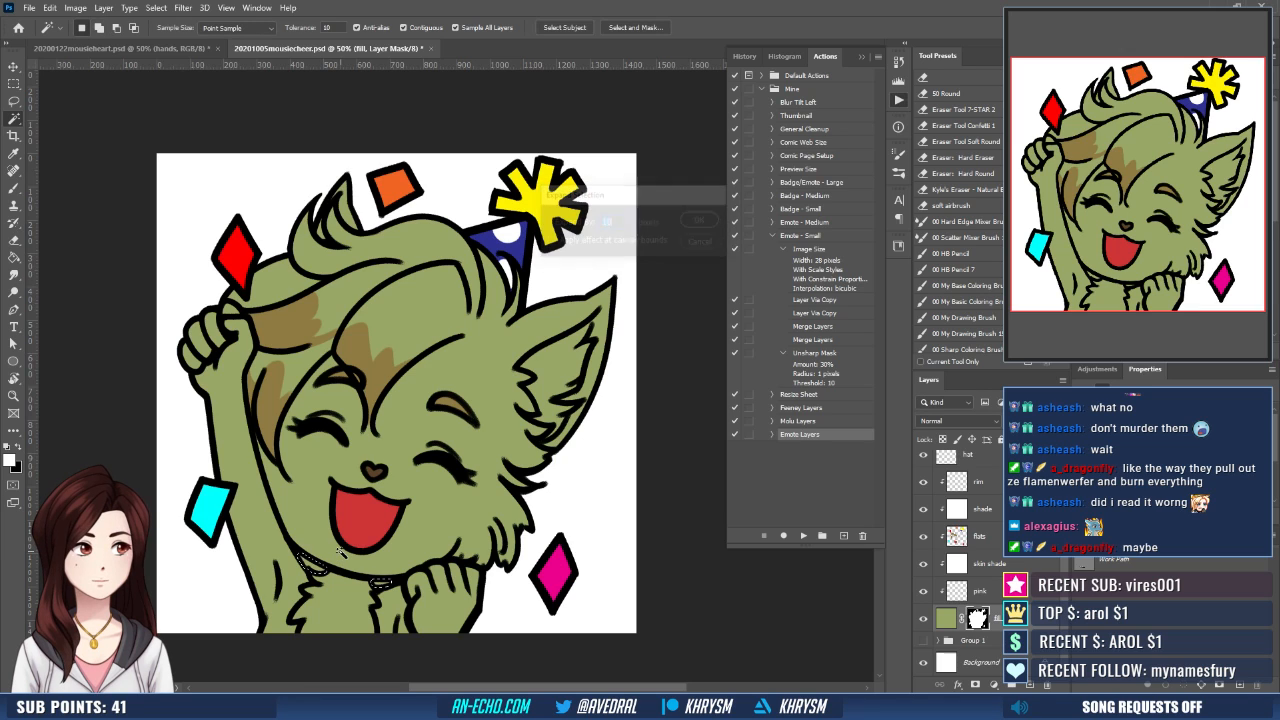
key(g)
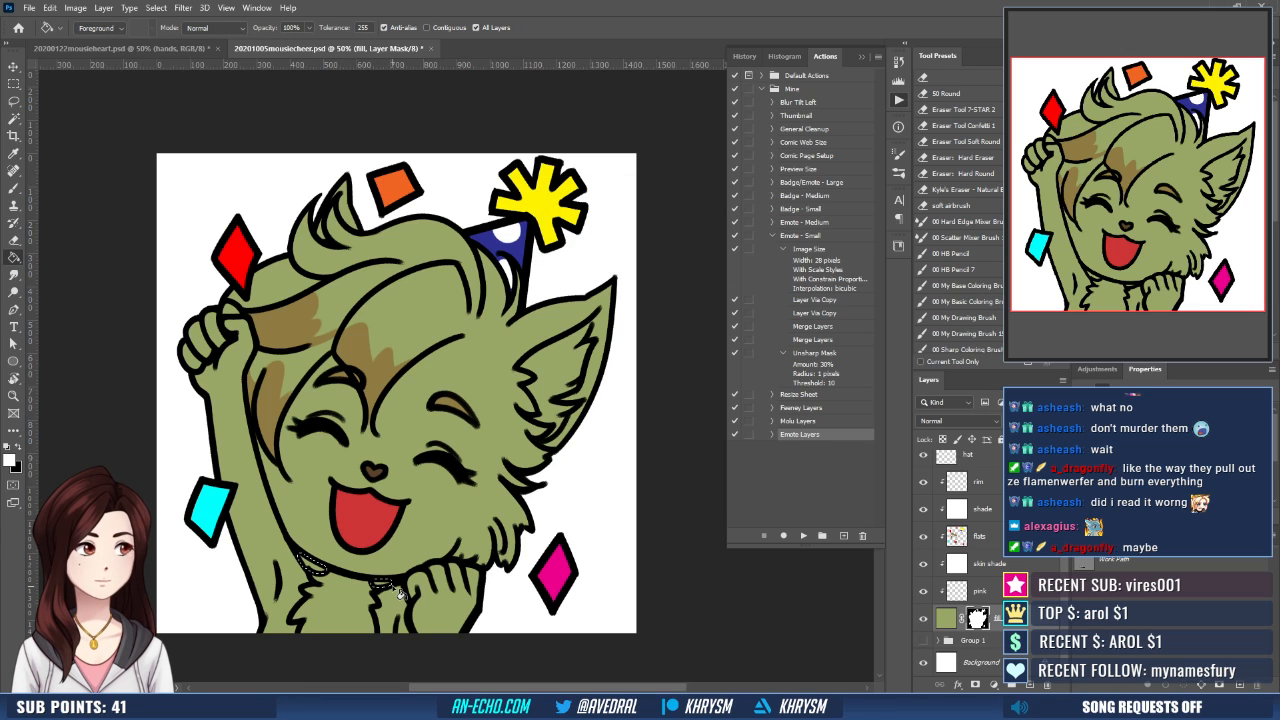
key(Delete)
key(ctrl+d)
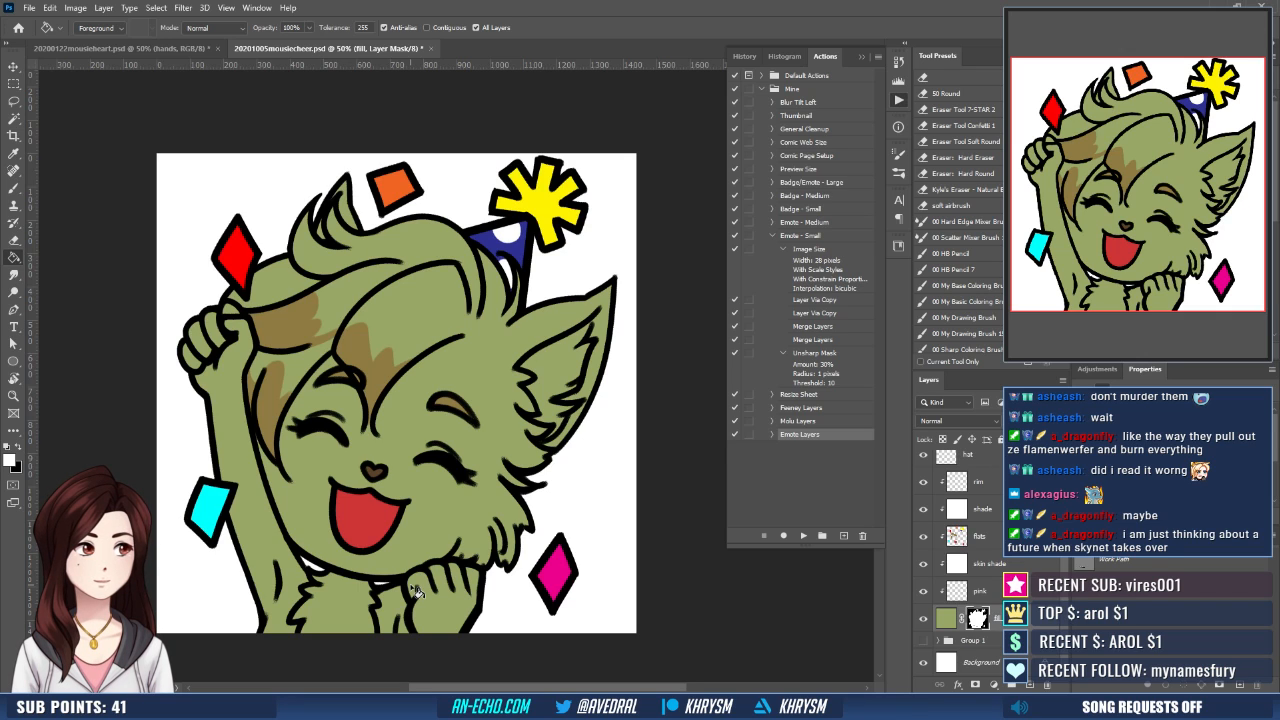
- Lock the confetti layer's transparent pixels and recolor the red diamond's outline dark red within a lasso selection
scroll(988, 532, up, 2)
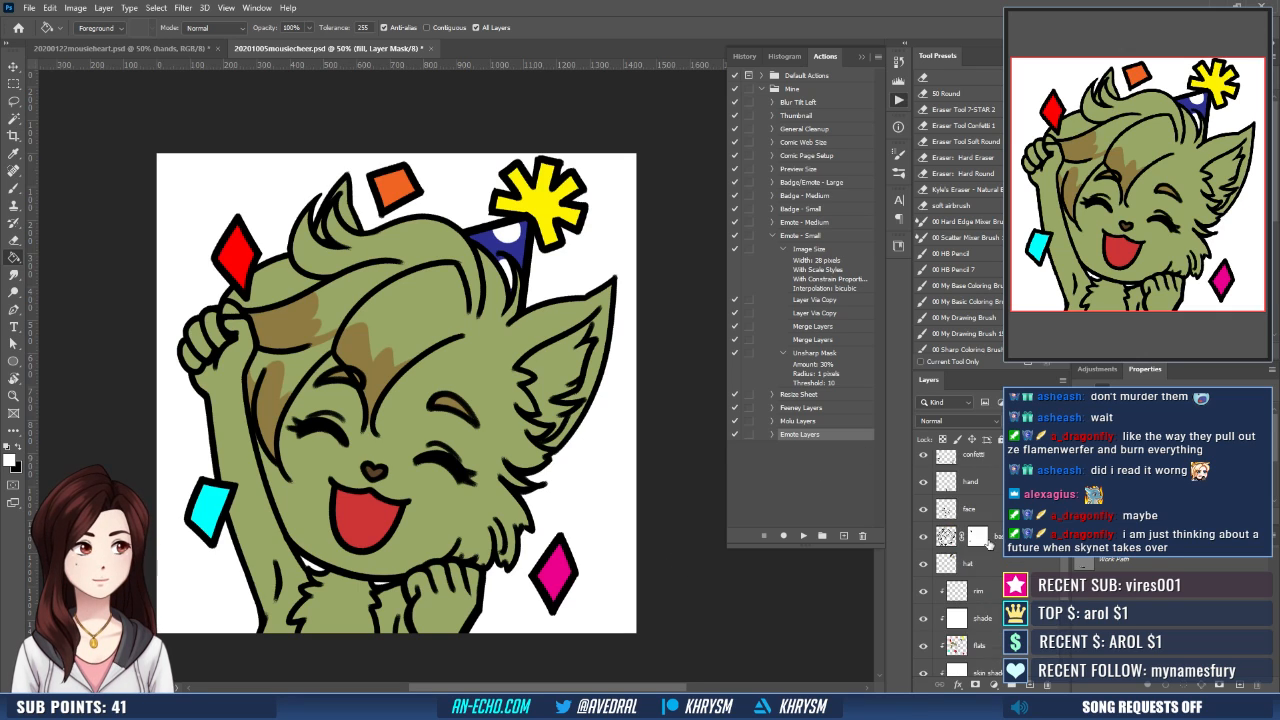
click(968, 464)
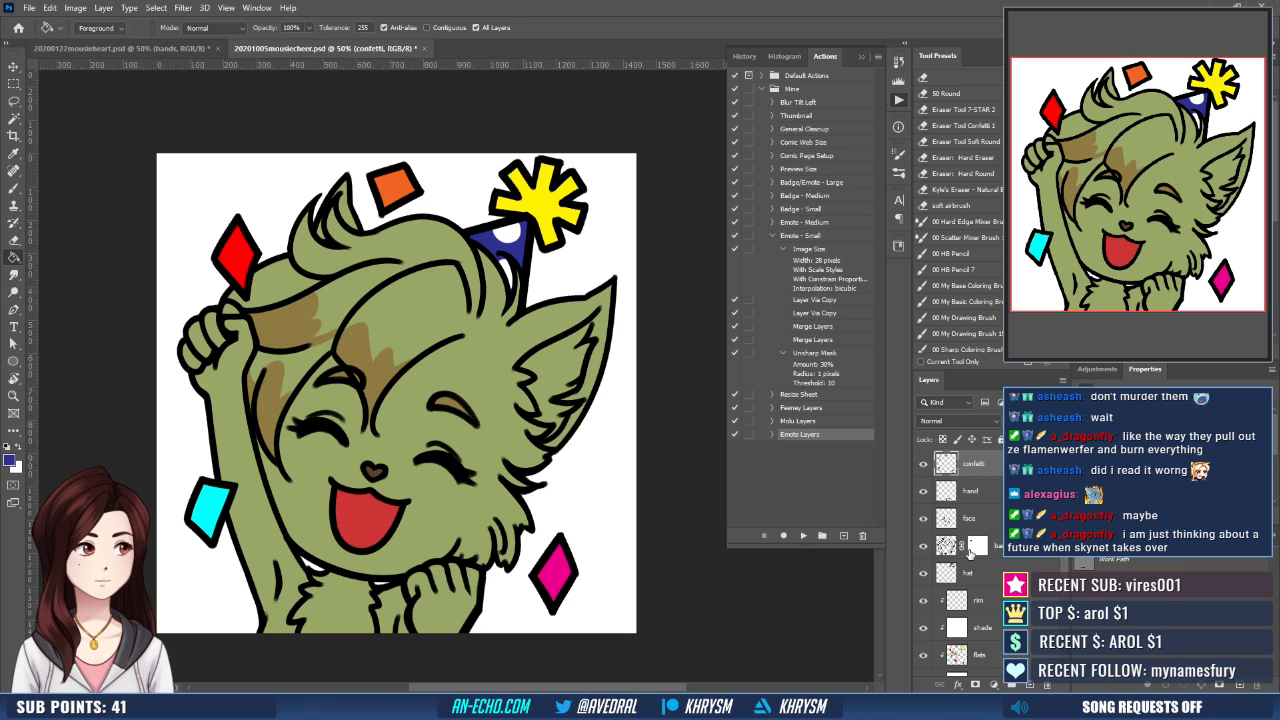
click(942, 440)
click(970, 463)
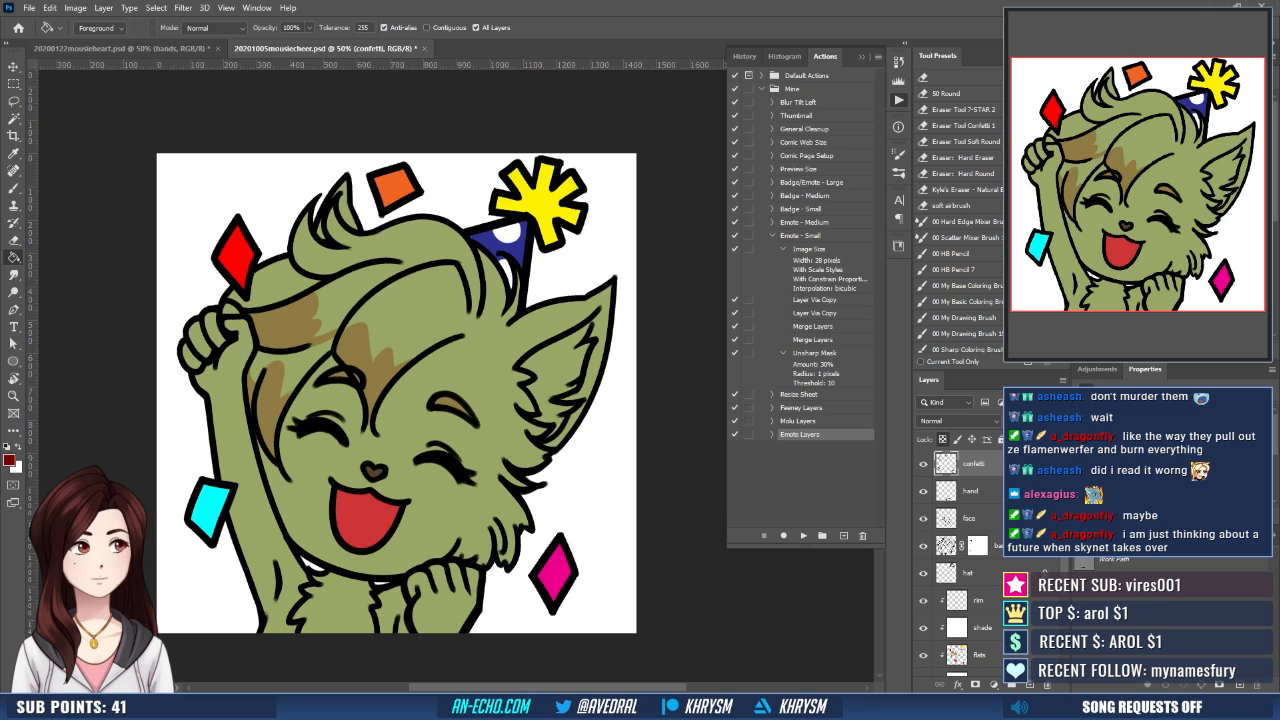
key(l)
mouse_move(276, 266)
mouse_down()
mouse_move(194, 210)
mouse_move(269, 294)
mouse_up()
key(g)
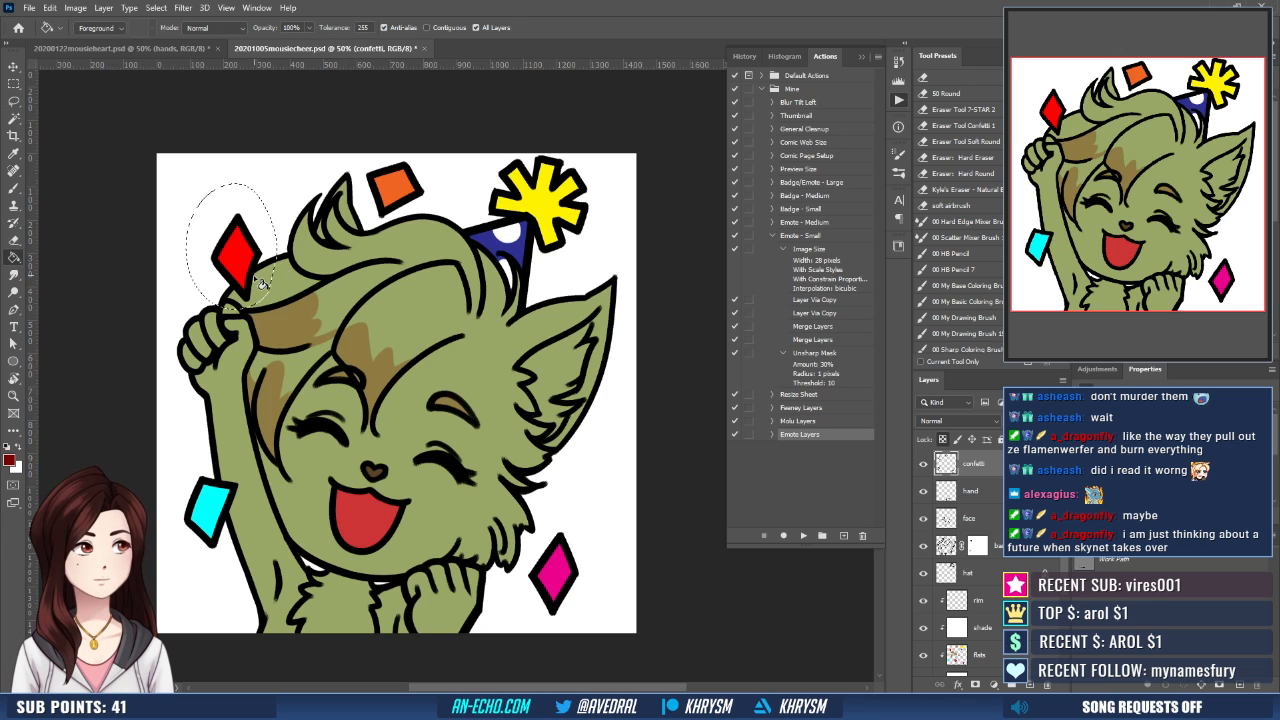
click(252, 277)
- Recolor the orange confetti diamond's outline dark orange-brown within a lasso selection
click(1110, 165)
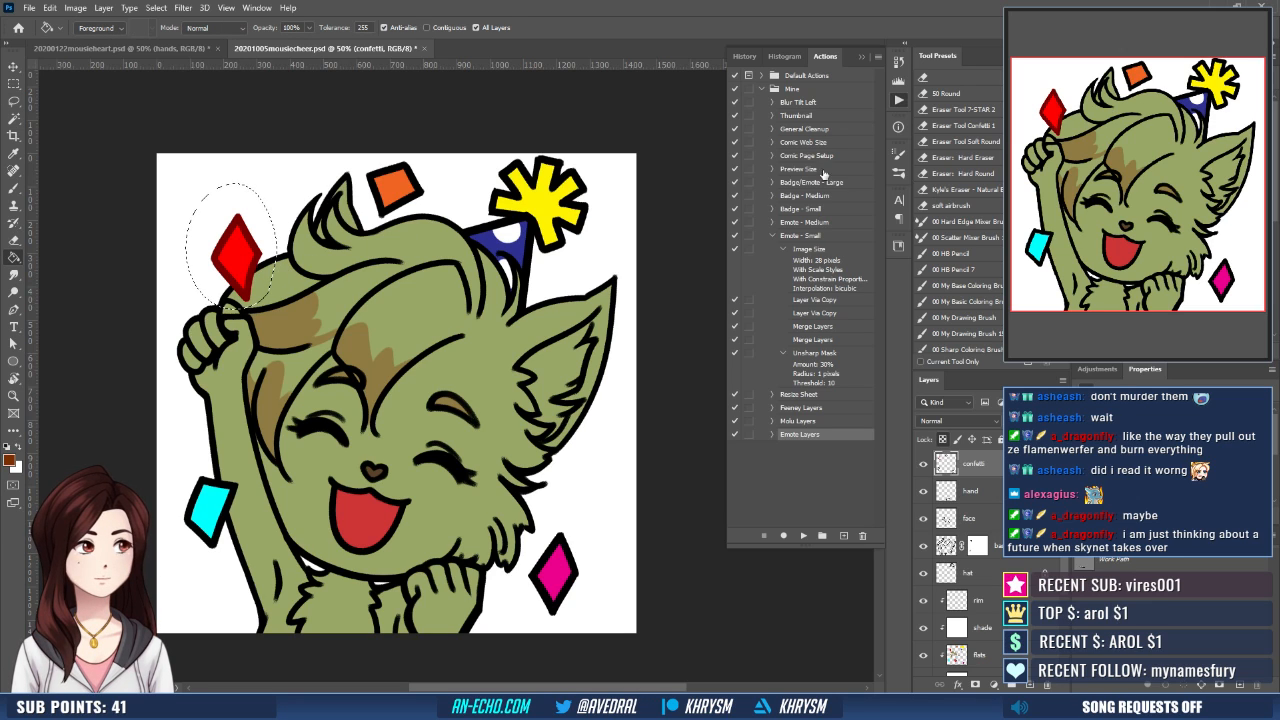
key(l)
key(ctrl+d)
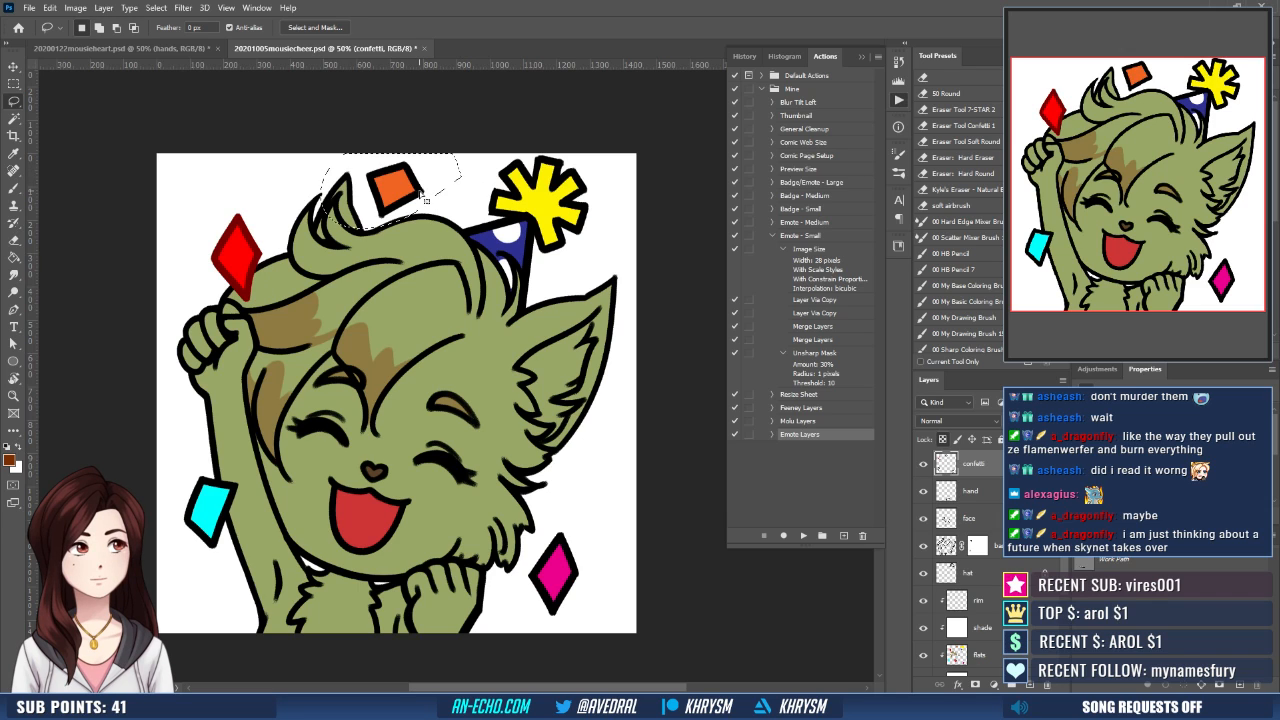
mouse_move(452, 205)
mouse_down()
mouse_move(362, 228)
mouse_move(458, 170)
mouse_up()
key(g)
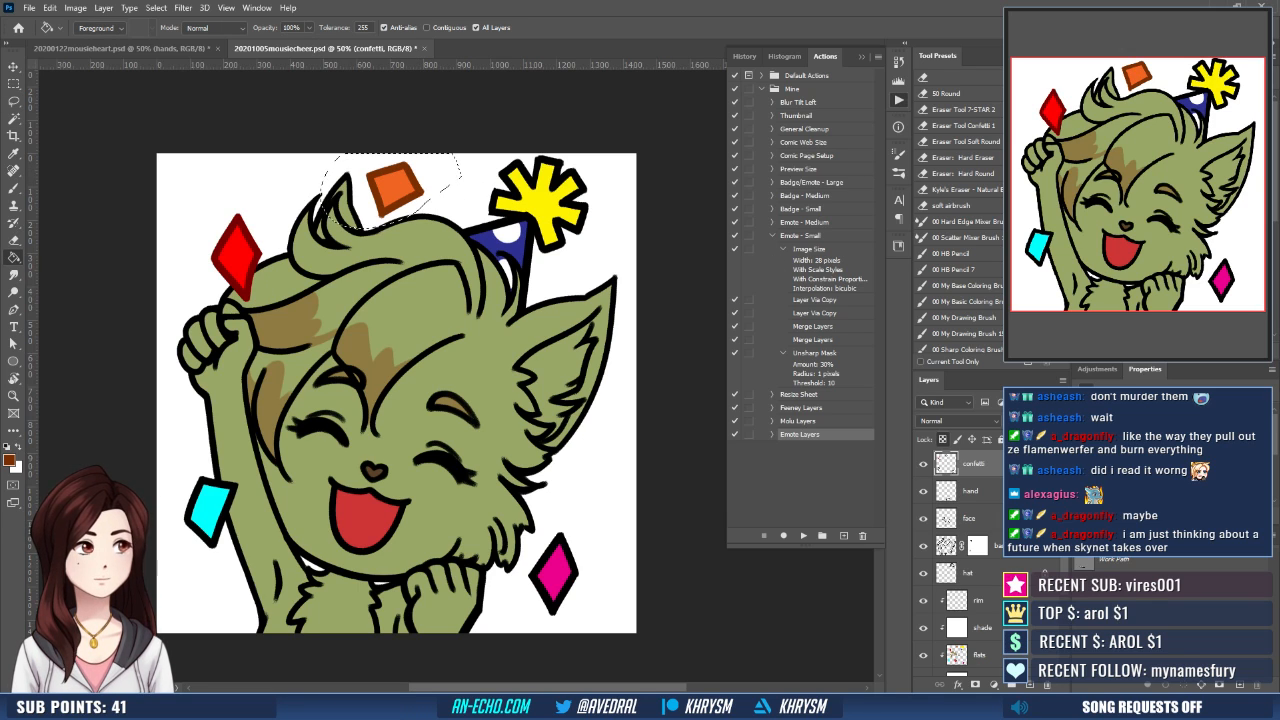
- Recolor the cyan confetti piece's outline dark blue within a lasso selection, undoing the brighter blue fill
click(1110, 165)
key(ctrl+d)
key(l)
mouse_move(270, 503)
mouse_down()
mouse_move(245, 452)
mouse_move(240, 548)
mouse_move(268, 504)
mouse_up()
key(g)
click(208, 512)
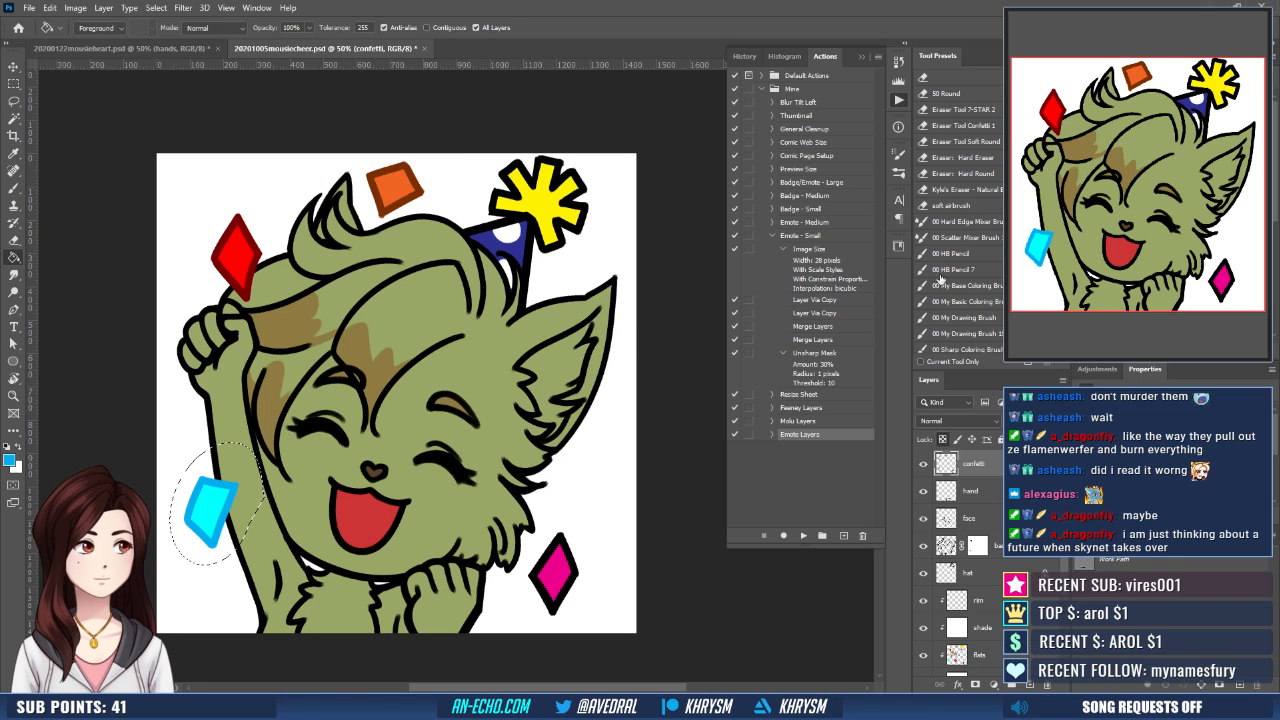
key(ctrl+z)
click(1110, 150)
click(241, 507)
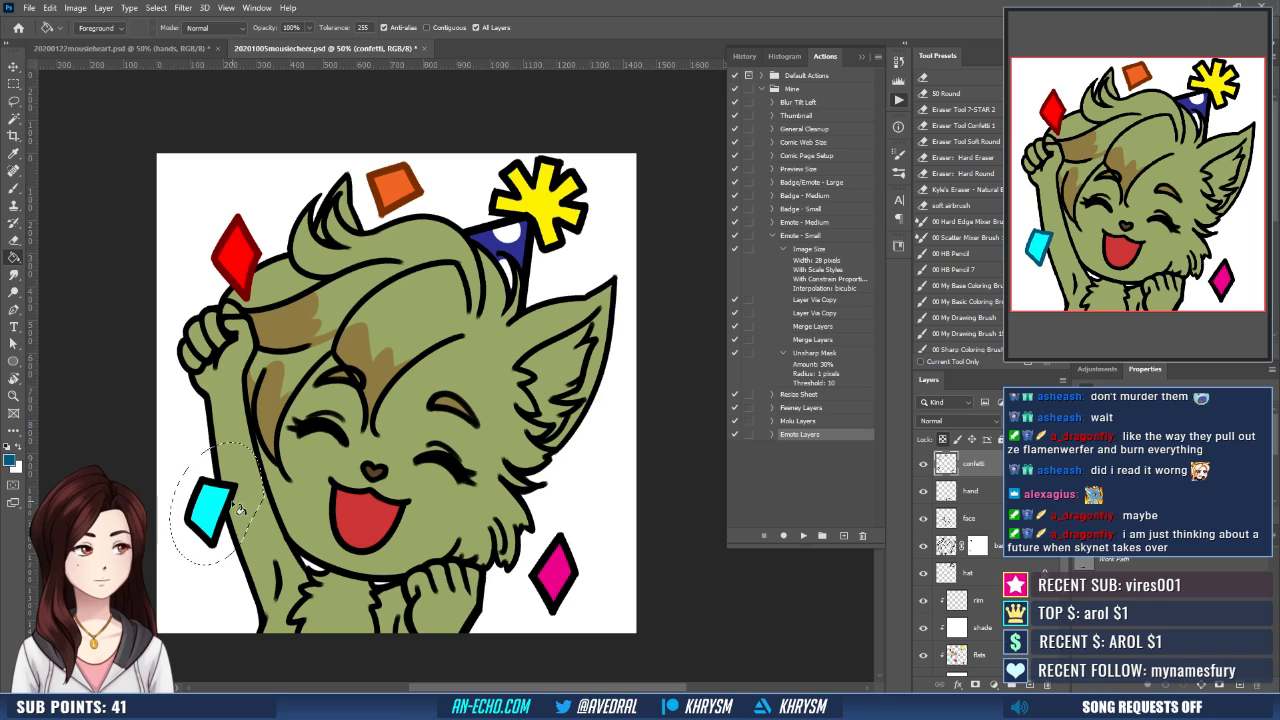
key(ctrl+d)
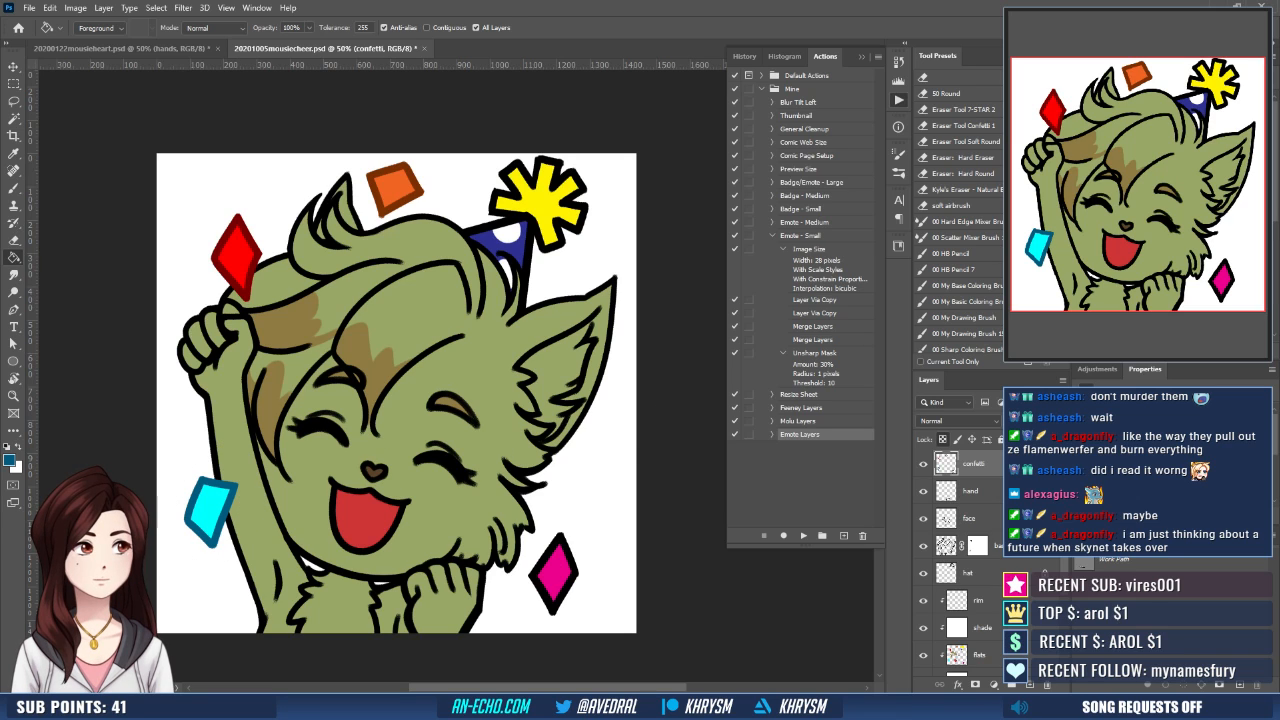
- Recolor the magenta confetti diamond's outline dark magenta within a lasso selection
click(1110, 180)
key(l)
mouse_move(573, 513)
mouse_down()
mouse_move(593, 538)
mouse_move(574, 514)
mouse_up()
key(g)
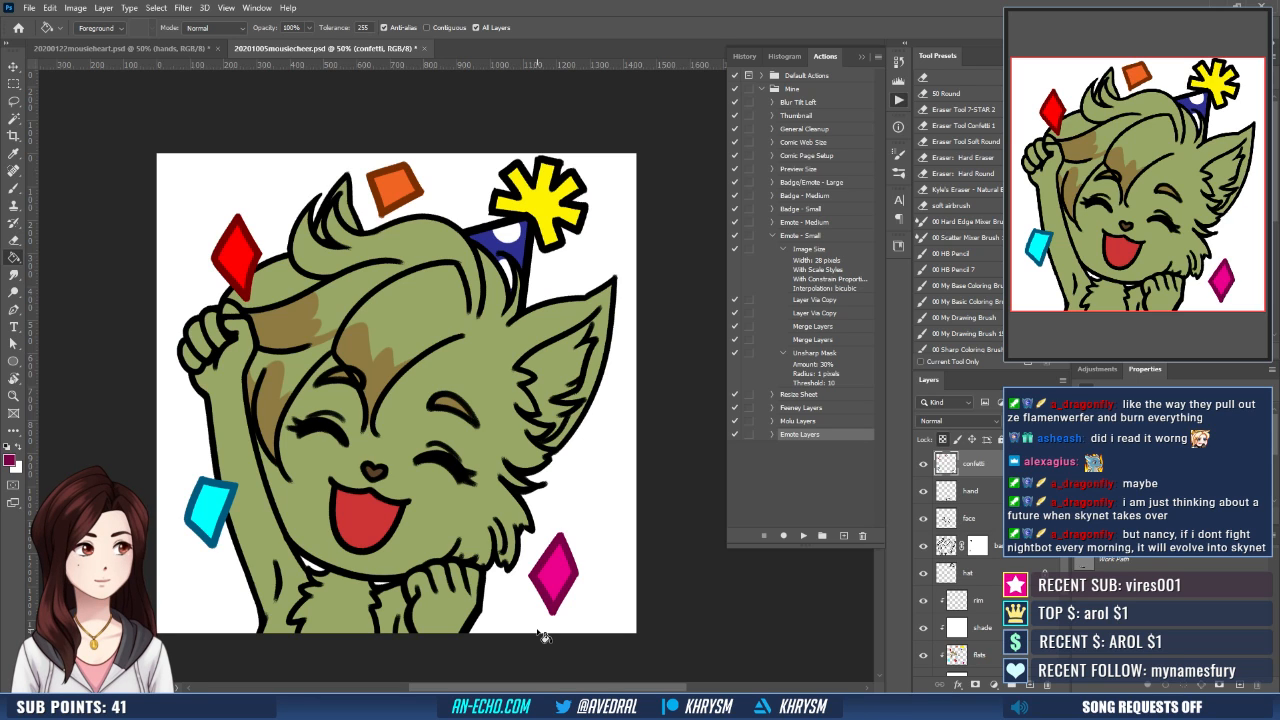
- Recolor the base layer's line art with the dark olive outline color sampled from the mousieheart emote
click(999, 541)
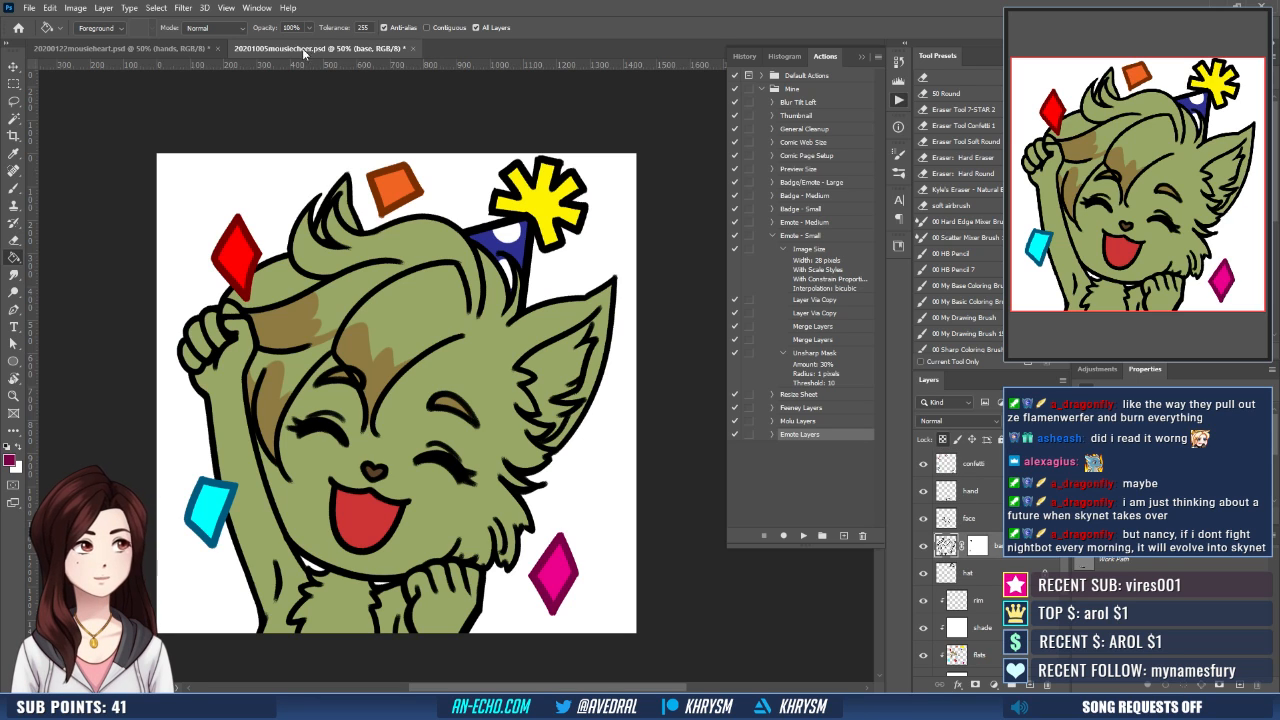
click(195, 49)
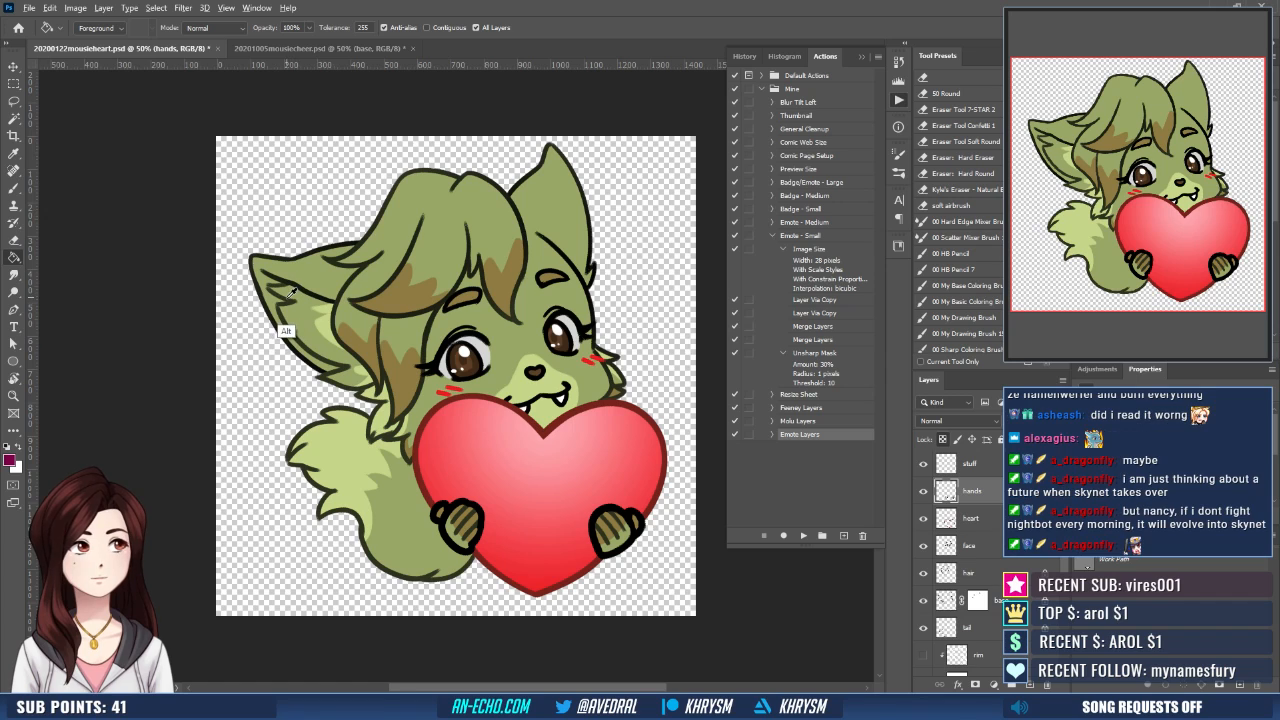
click(255, 49)
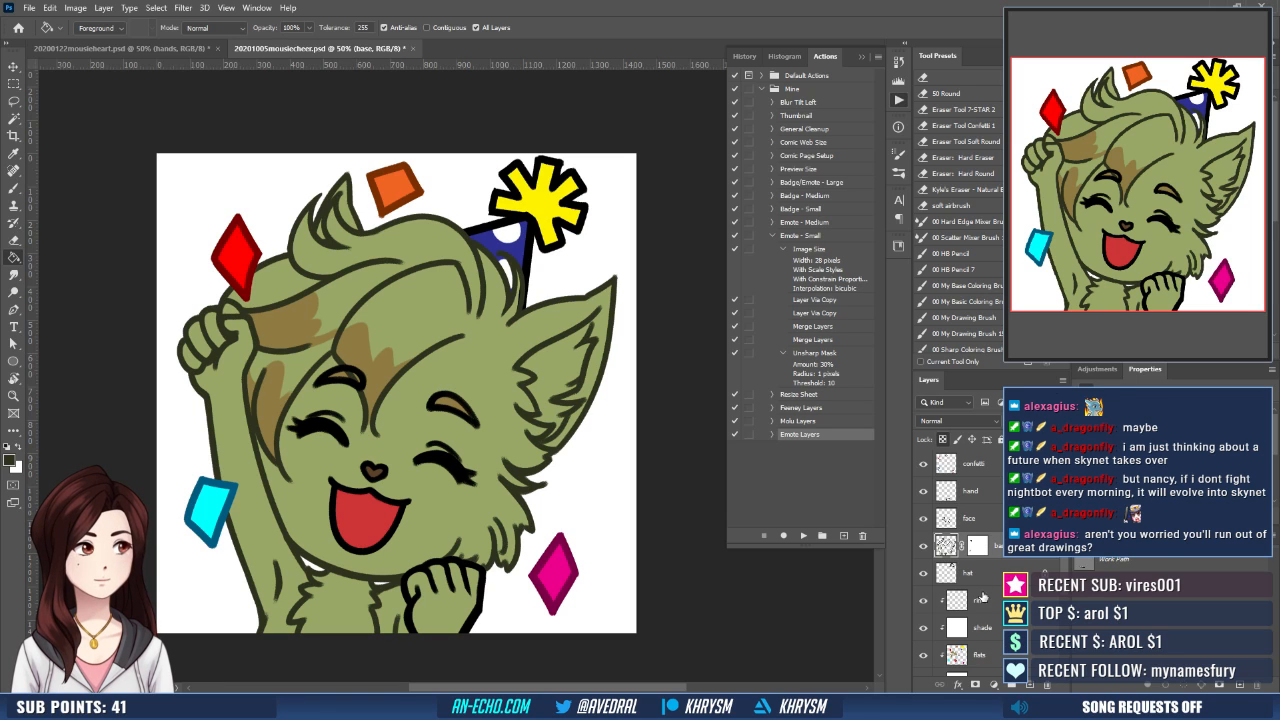
- Make the flats layer active, sample the brown of the hair markings, and consult the mousieheart emote for the marking placement
click(978, 546)
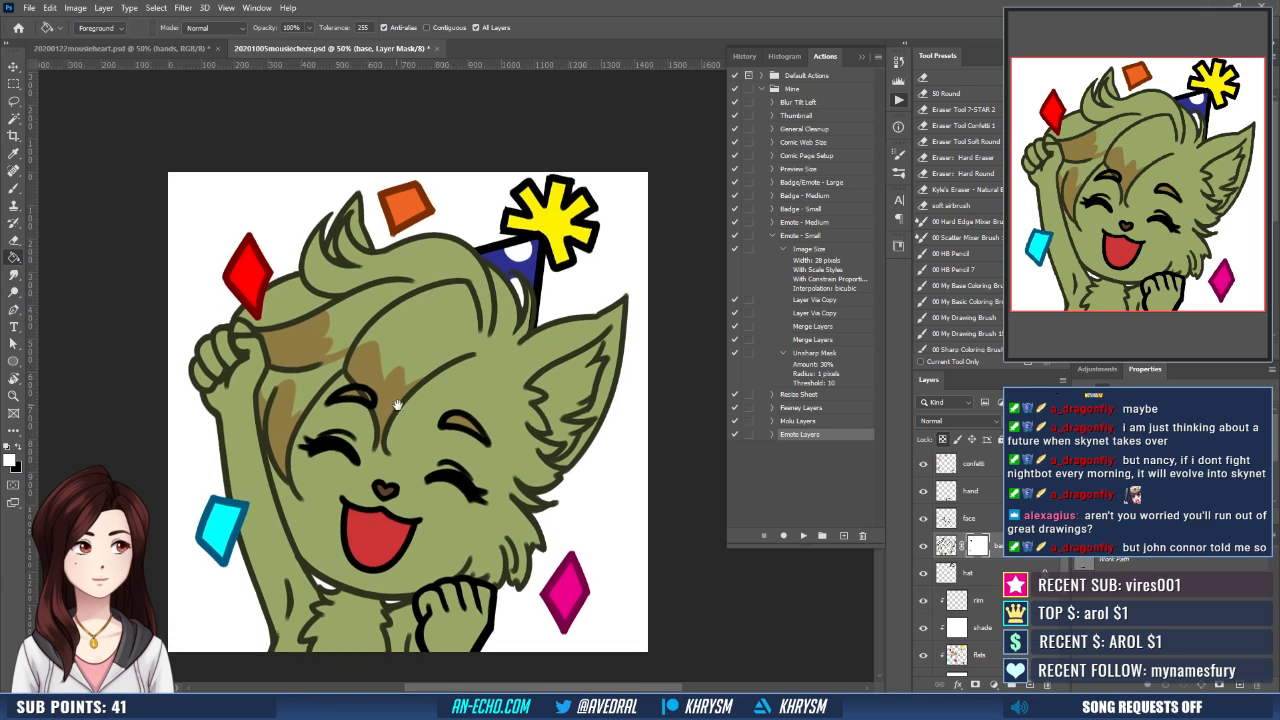
key(e)
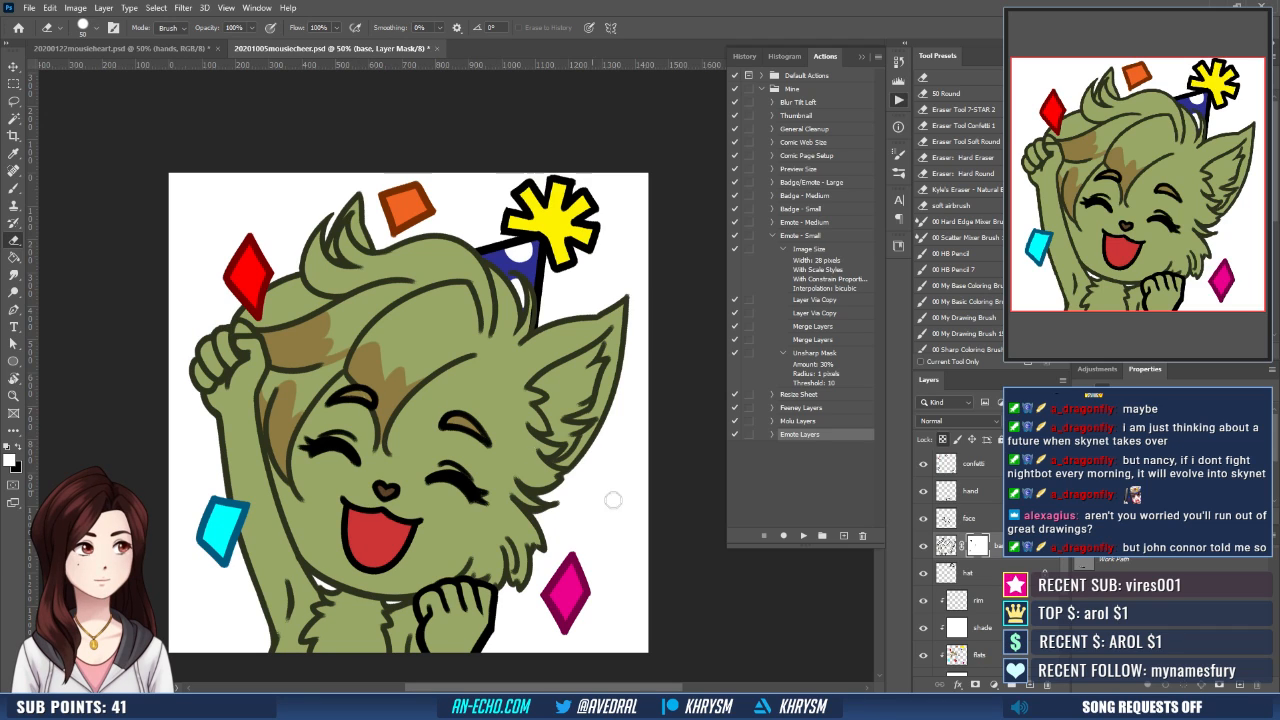
click(990, 608)
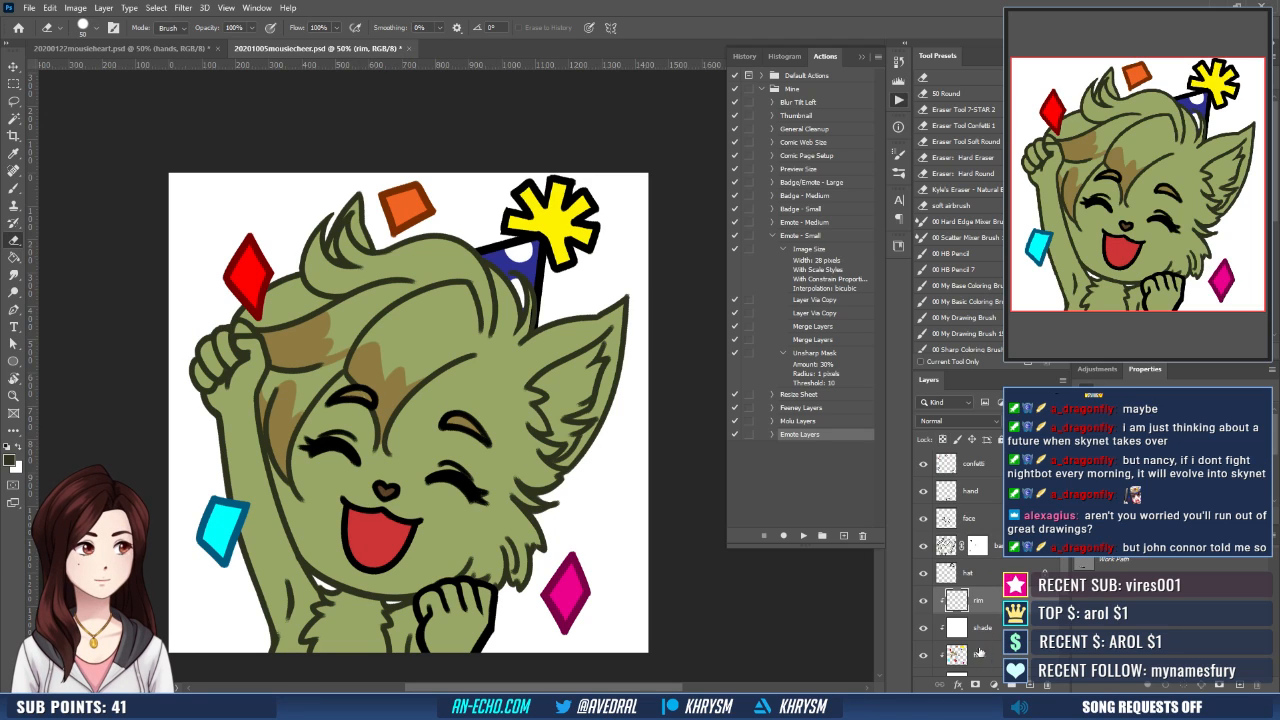
click(984, 654)
key(b)
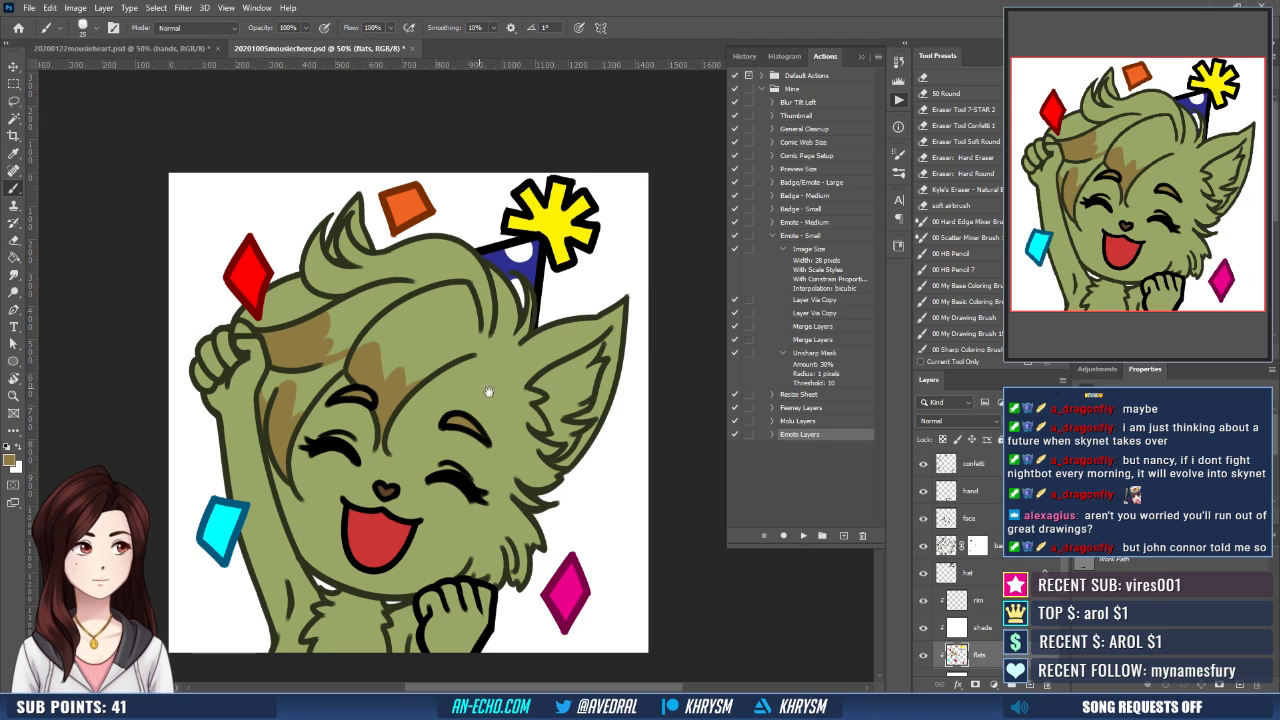
drag(489, 392, 508, 322)
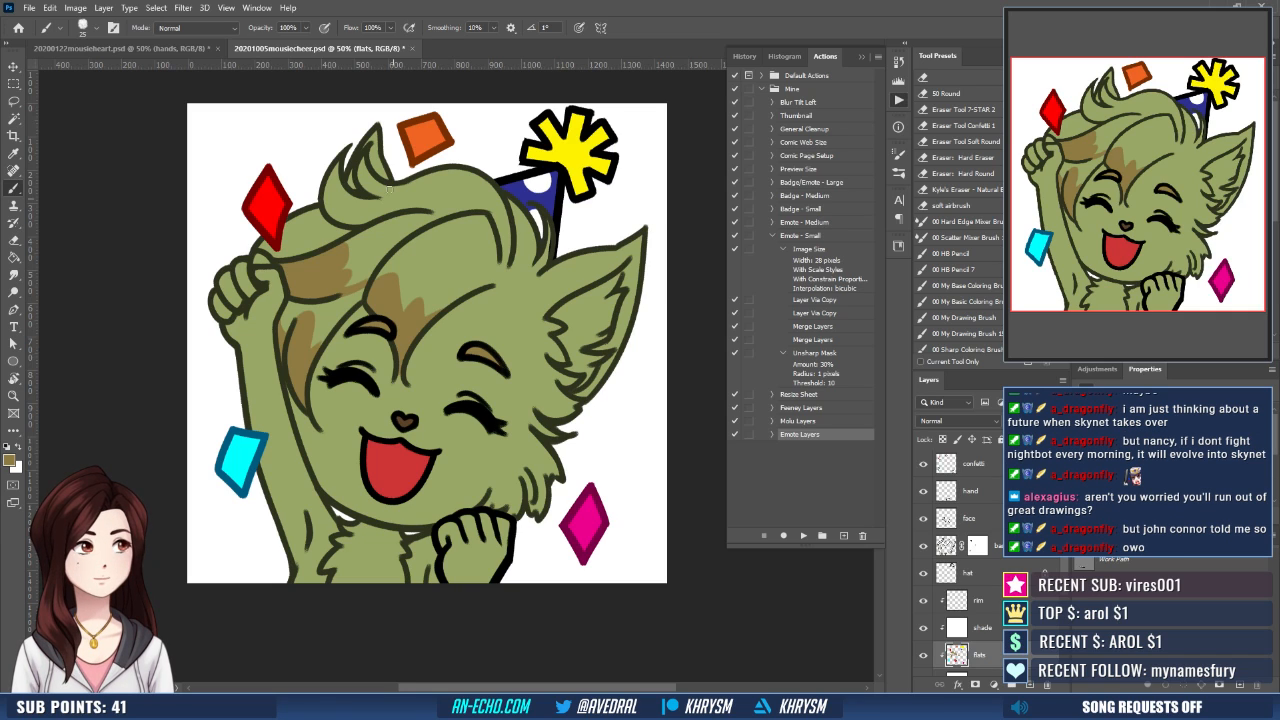
click(151, 46)
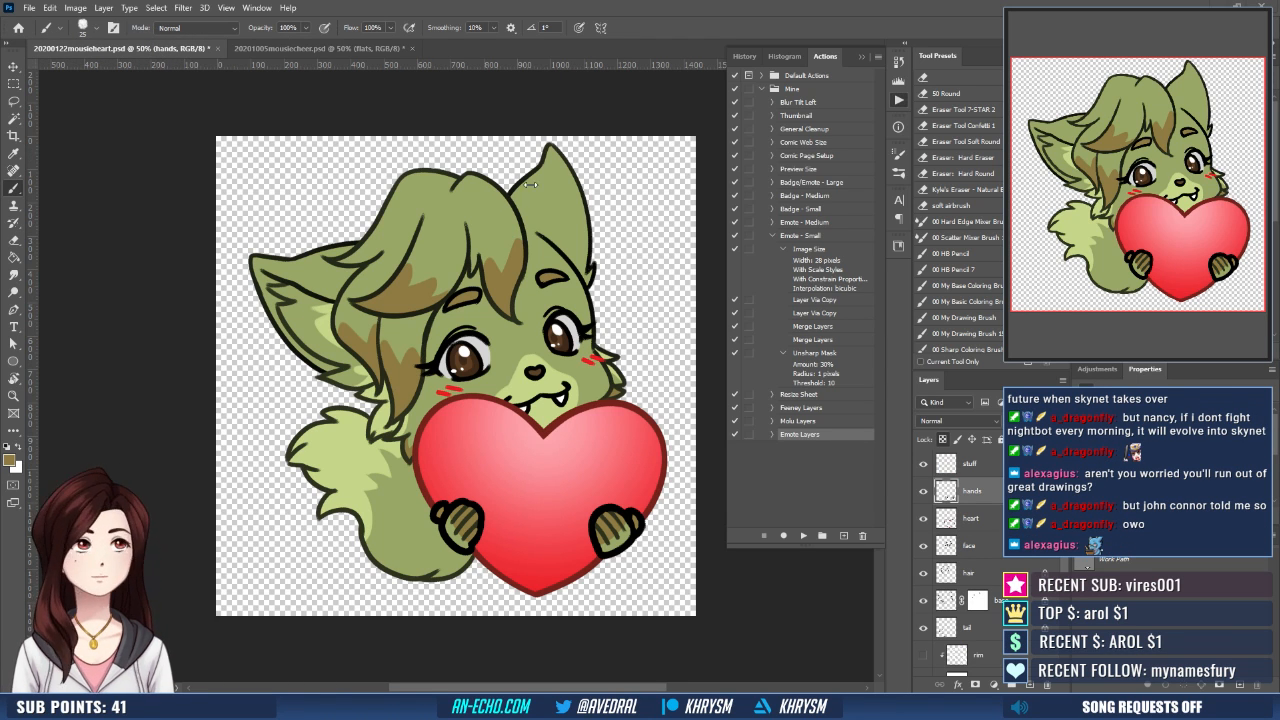
click(295, 47)
- Select the chest fur area on the flats layer, expand the selection, and fill it with the brown marking color
key(g)
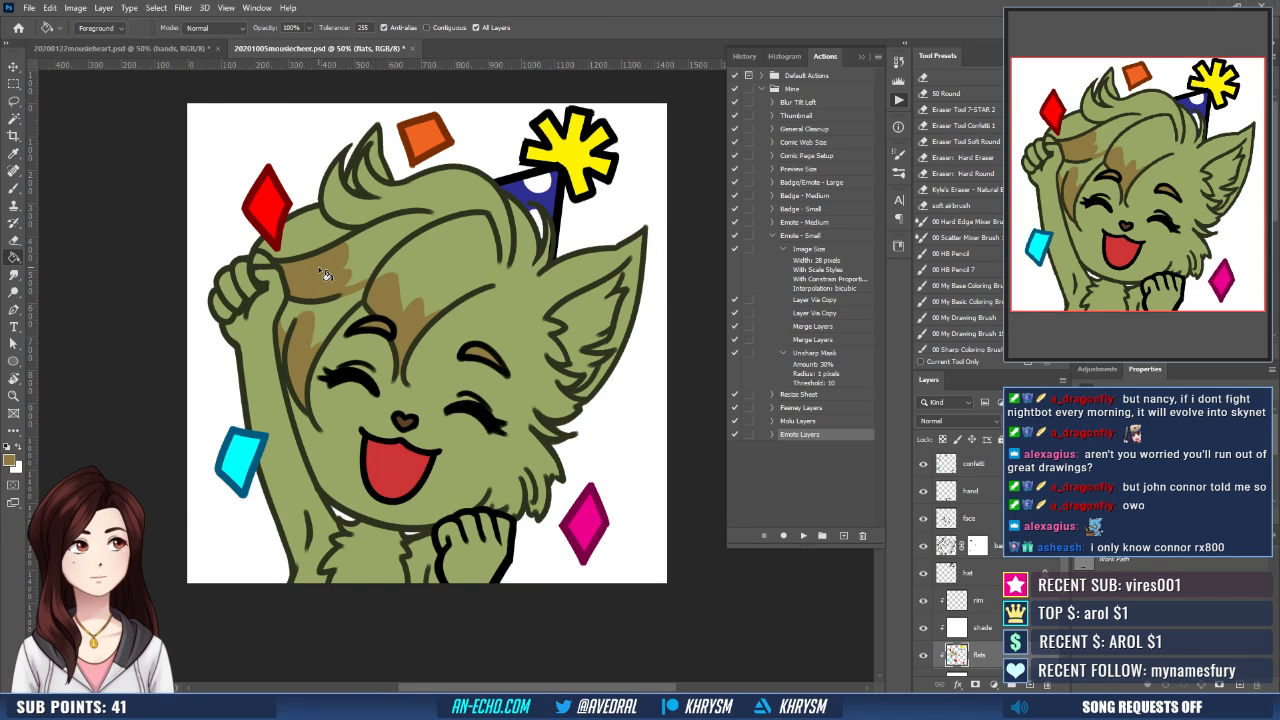
key(b)
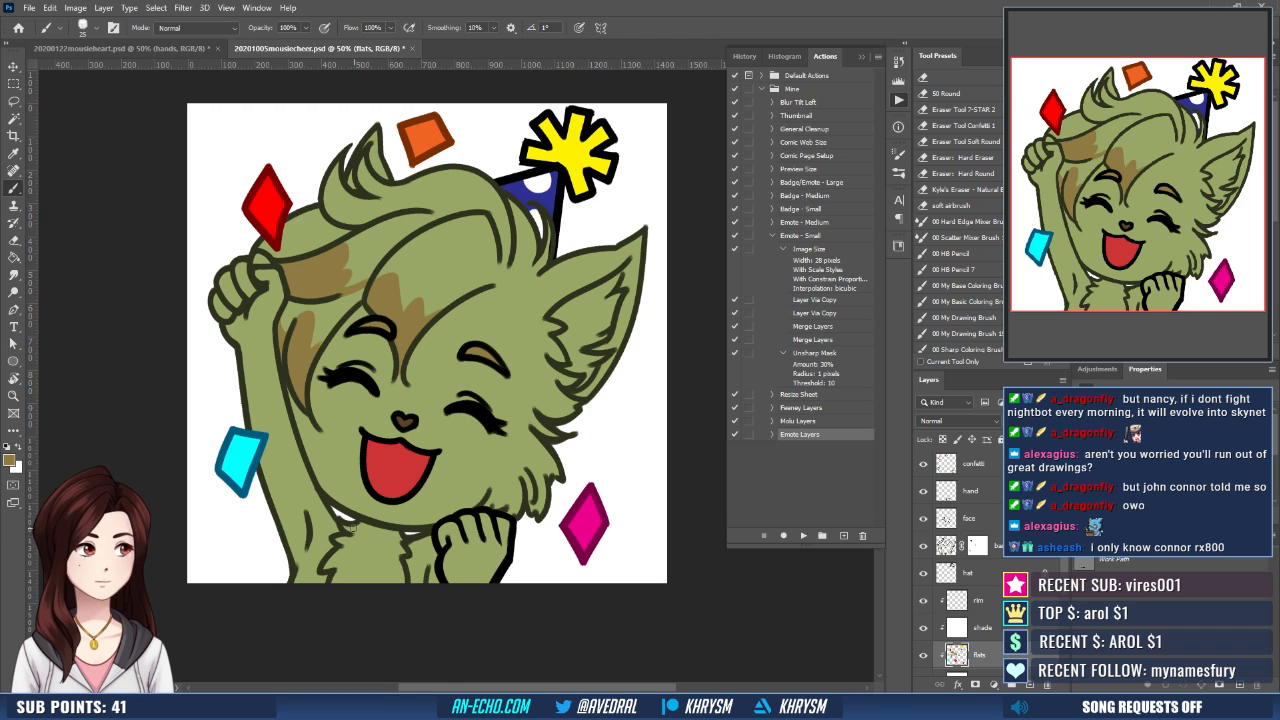
key(w)
click(345, 576)
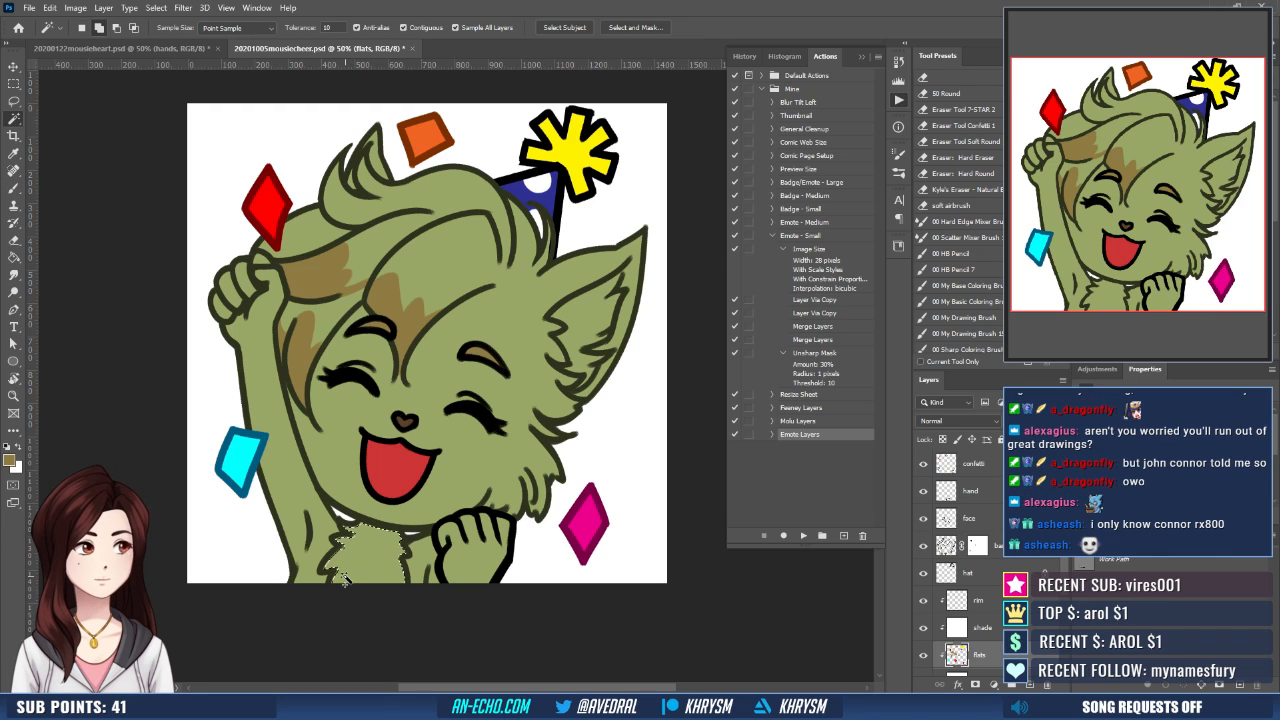
key(alt+s)
key(m)
key(e)
key(Return)
key(g)
click(388, 566)
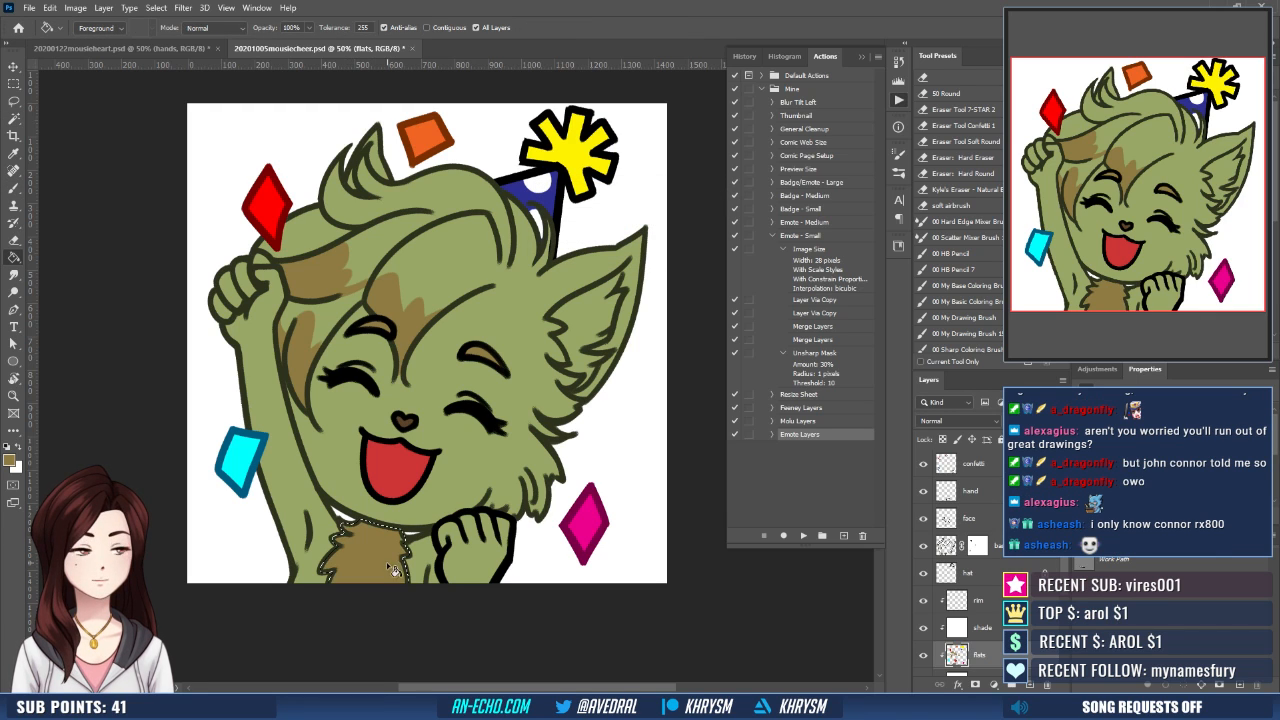
key(ctrl+d)
- Shape the upper edge of the brown chest patch into jagged fur tips by erasing and repainting on the flats layer
scroll(487, 550, up, 2)
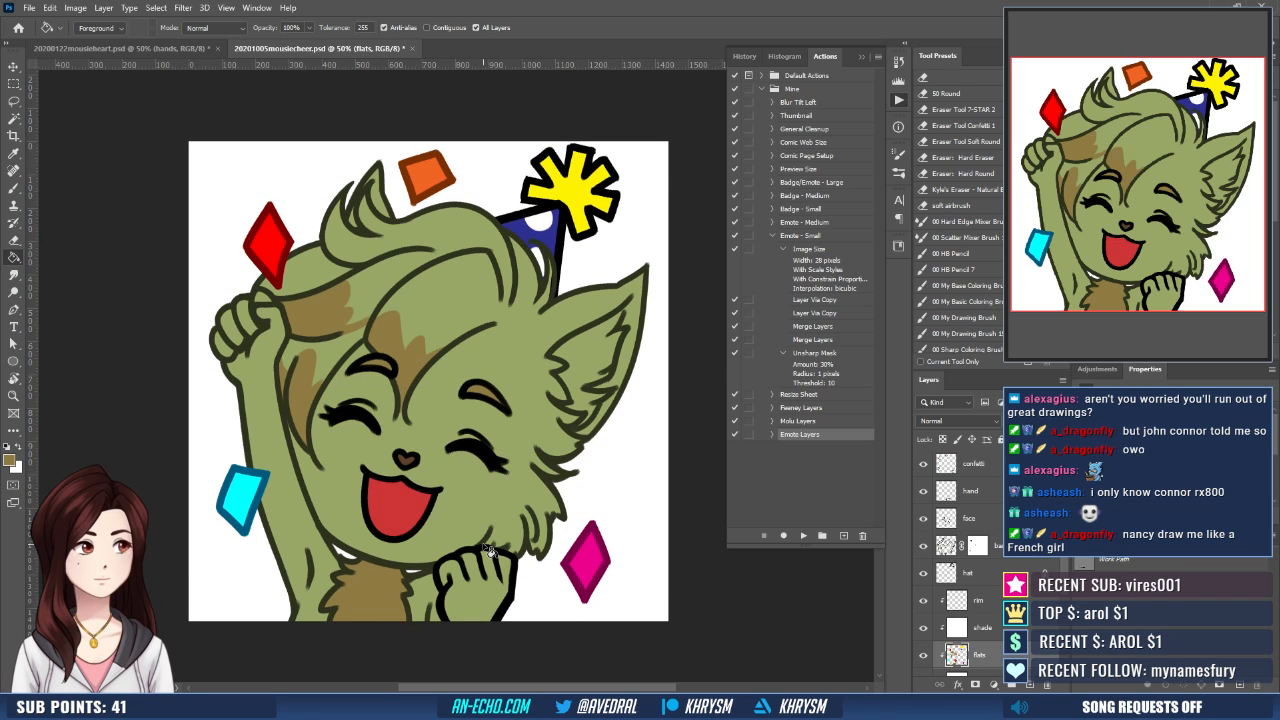
key(e)
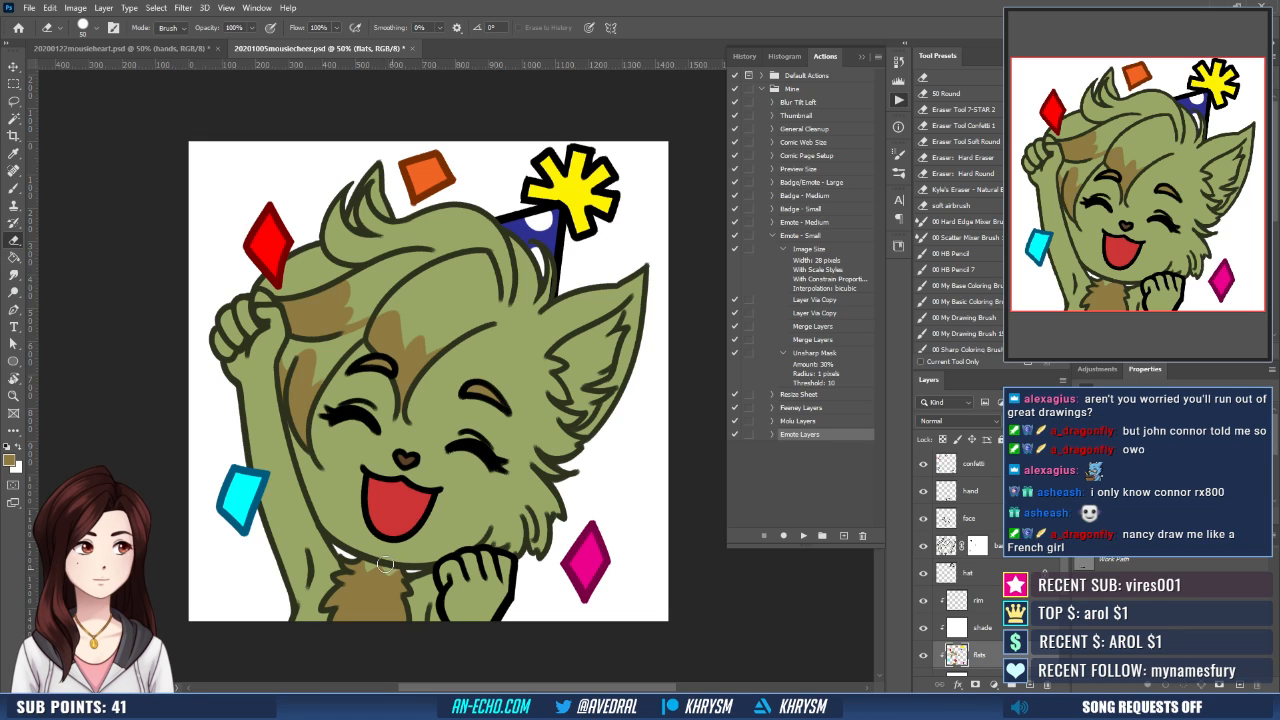
drag(443, 530, 434, 515)
key(b)
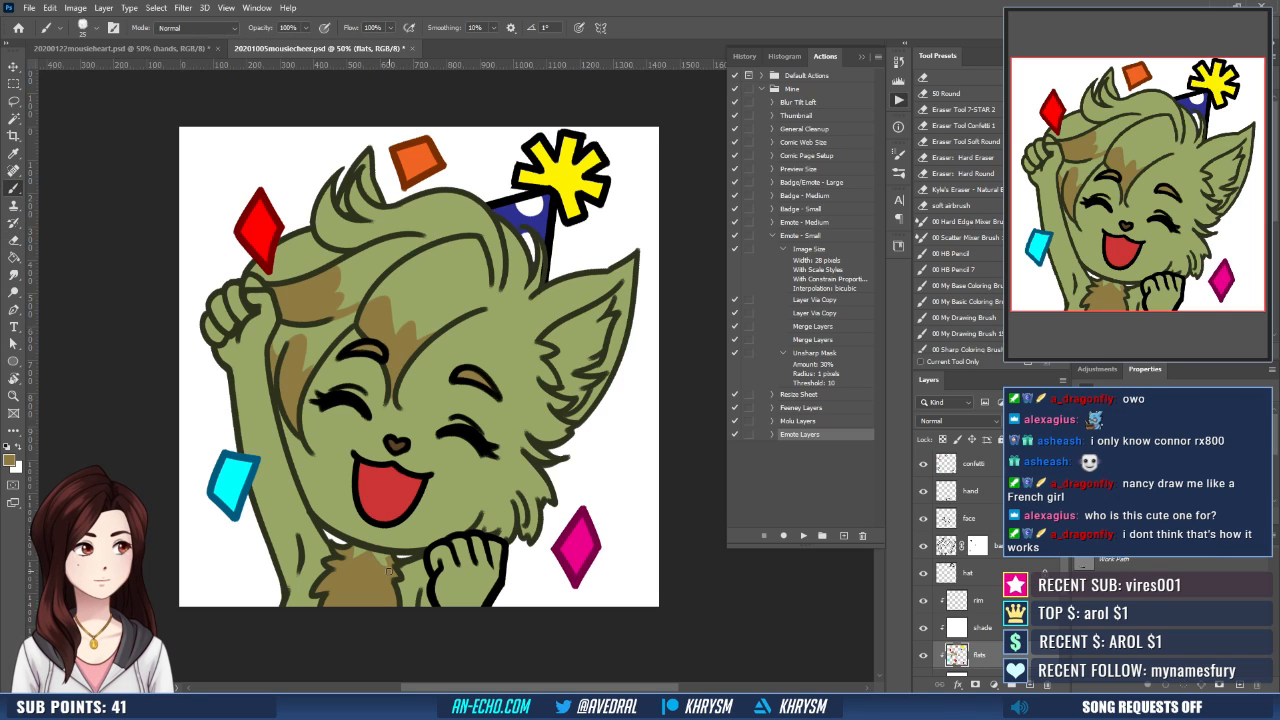
key(e)
key(b)
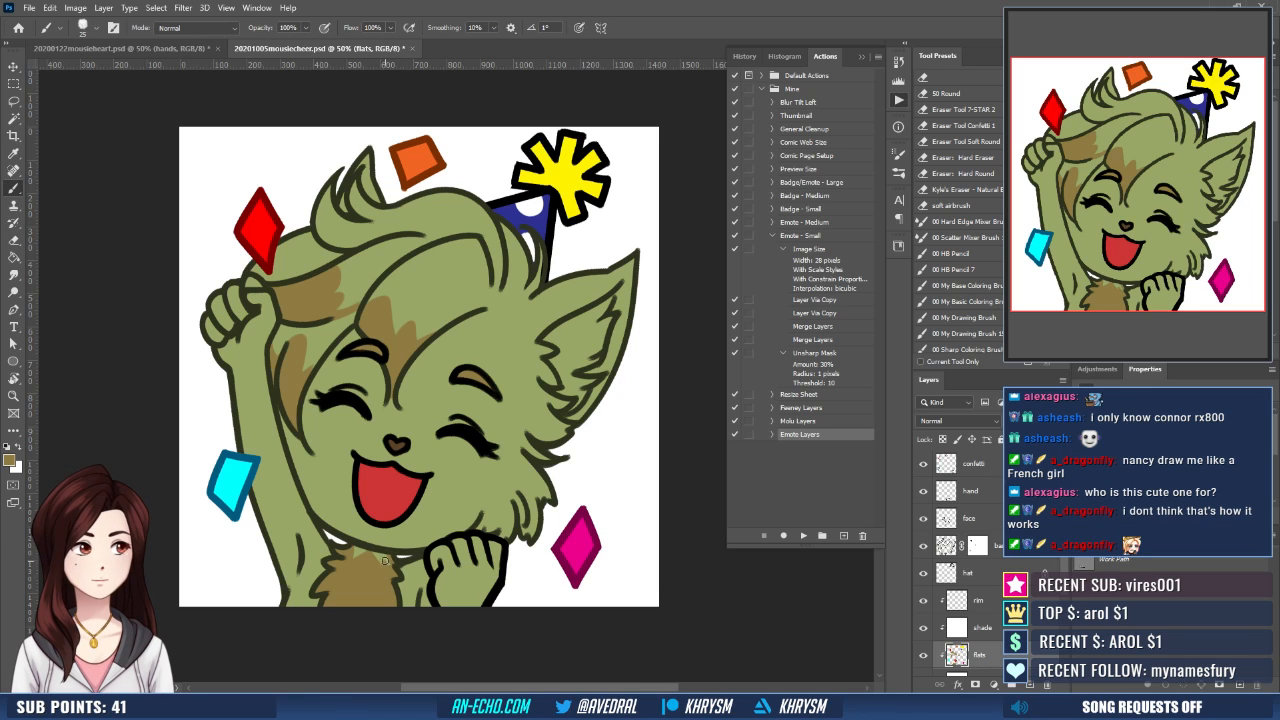
key(e)
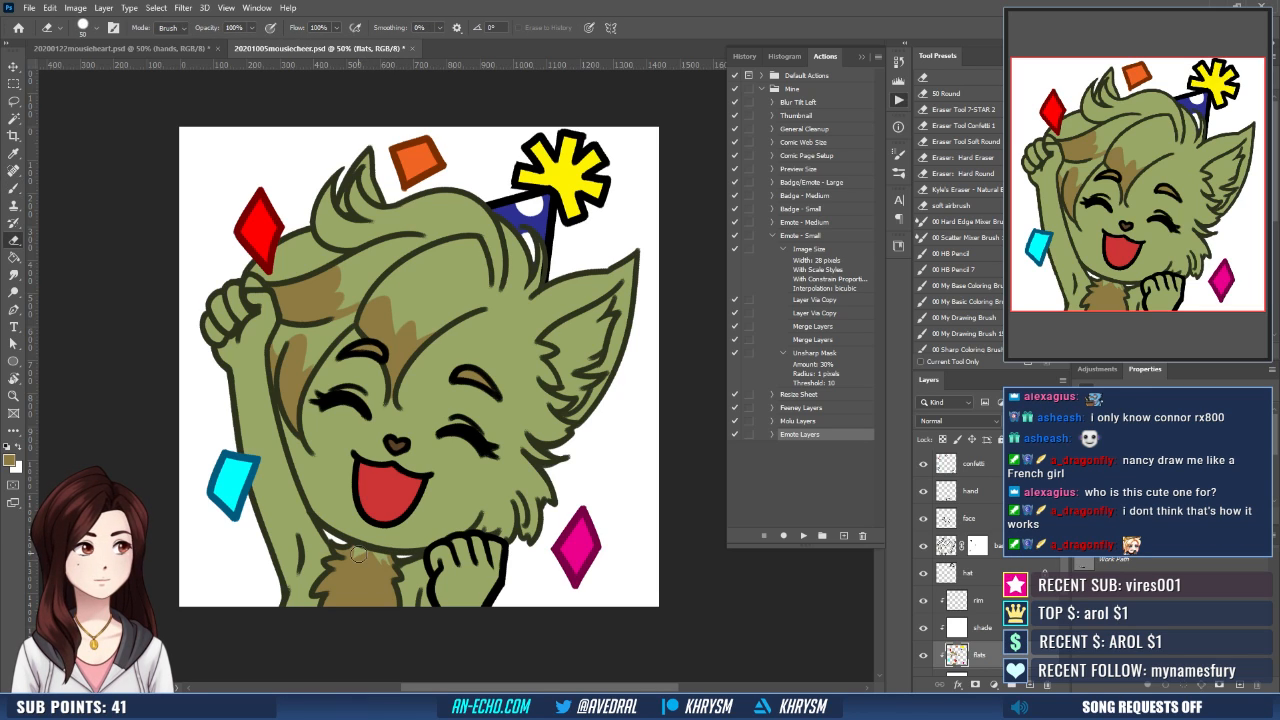
key(b)
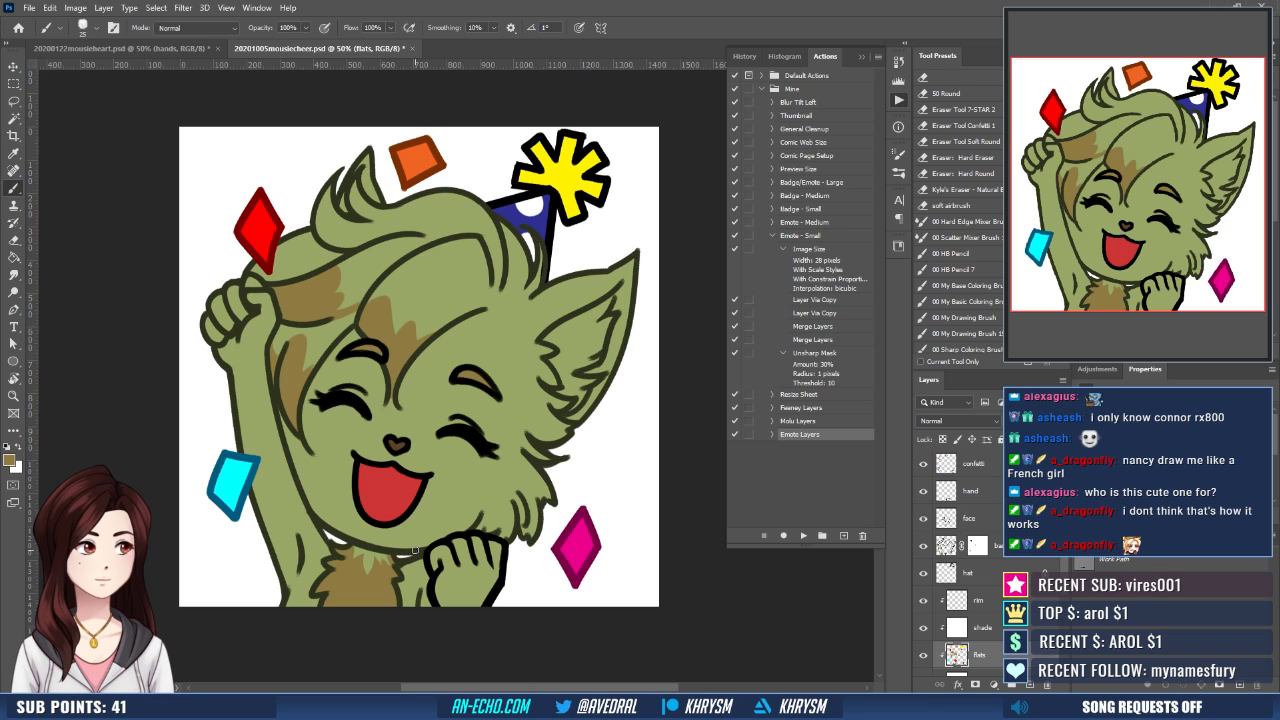
- Outline the shadow area of the back hair locks below the party hat in pale mauve on the shade layer
scroll(515, 410, up, 1)
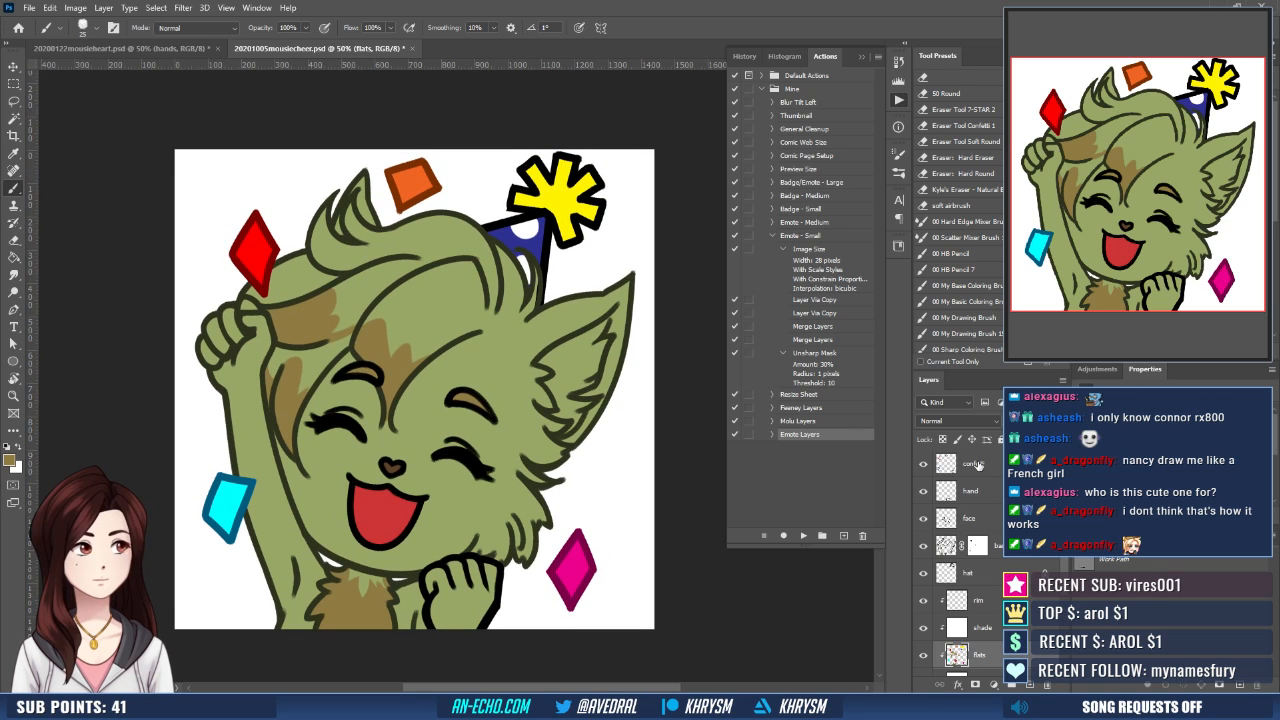
click(983, 628)
key(d)
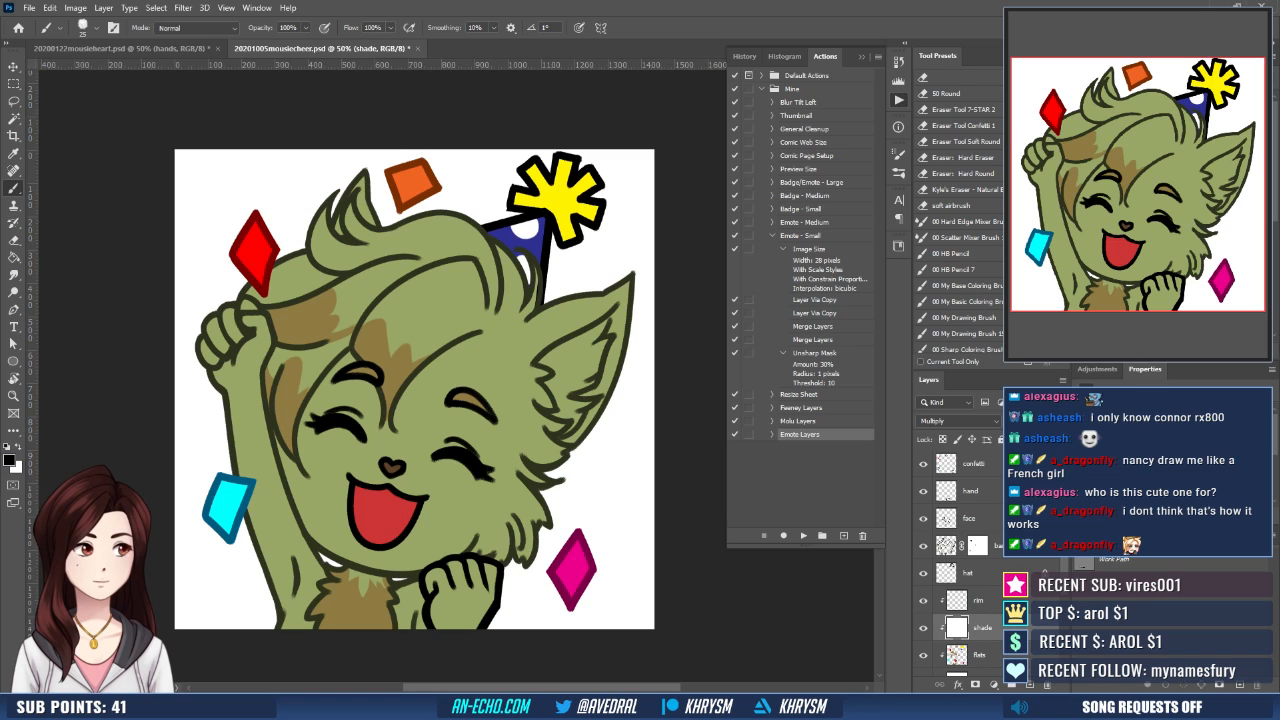
key(x)
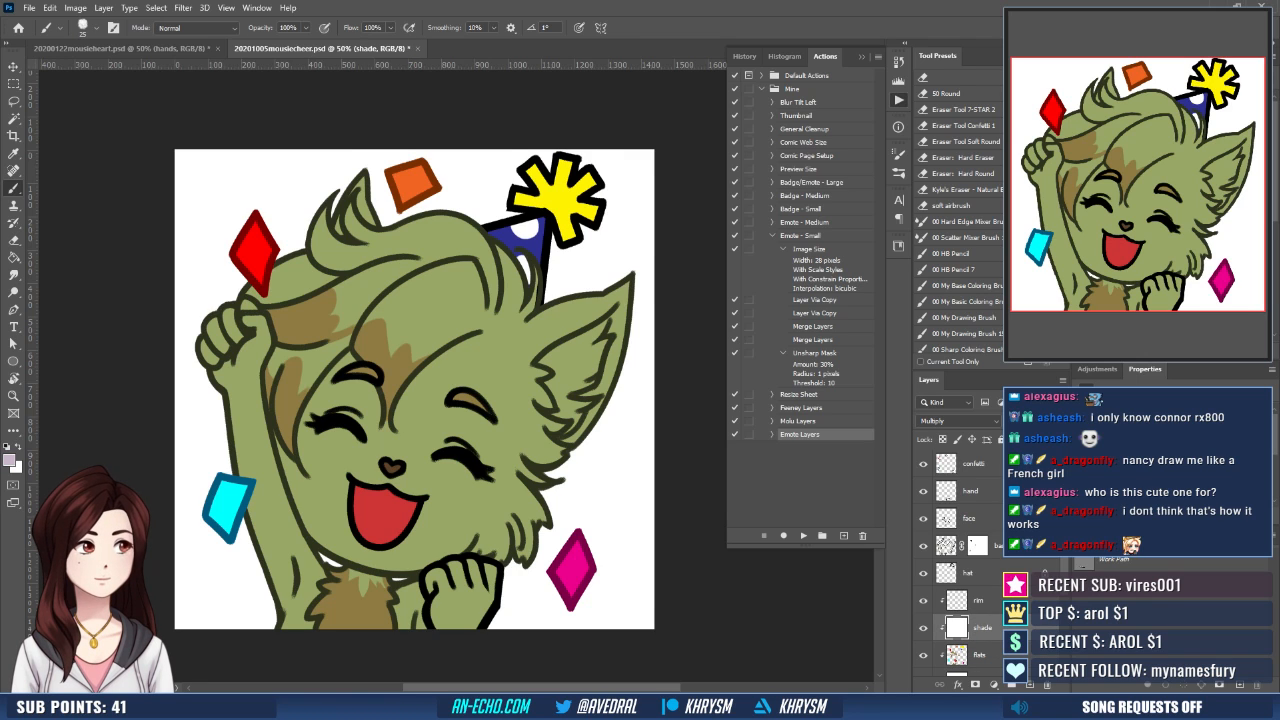
scroll(490, 415, up, 1)
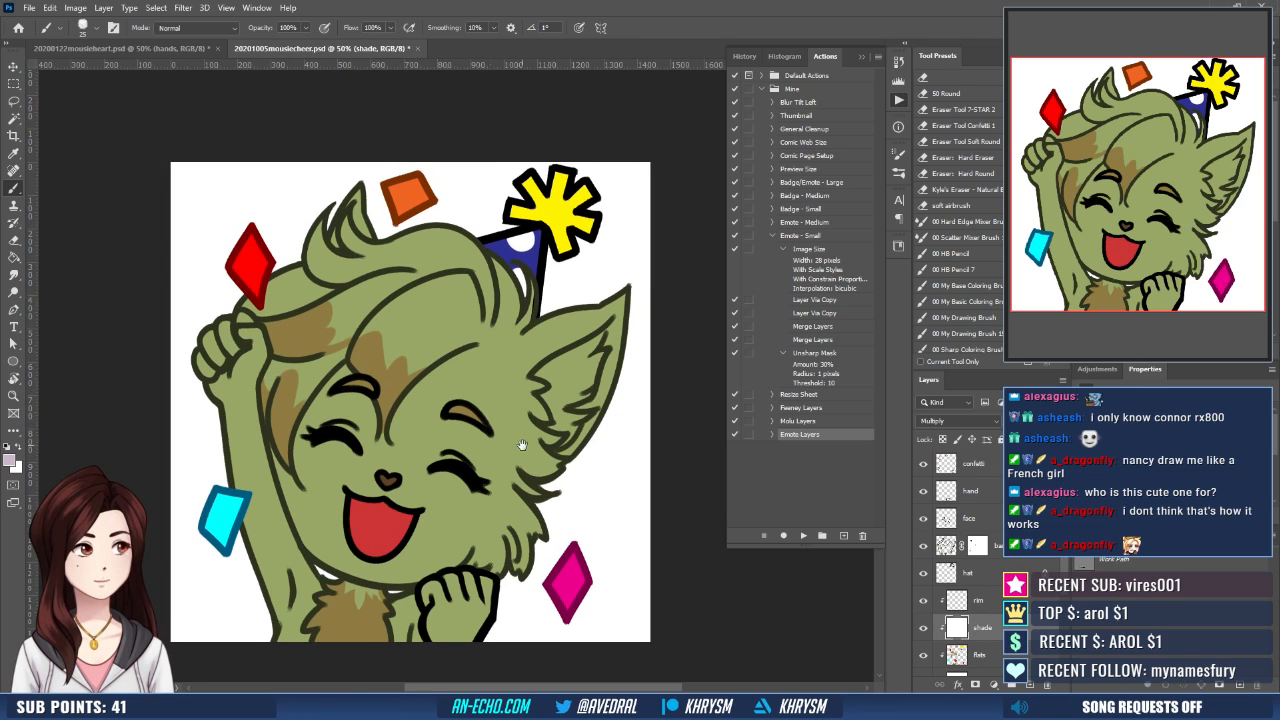
scroll(488, 370, up, 1)
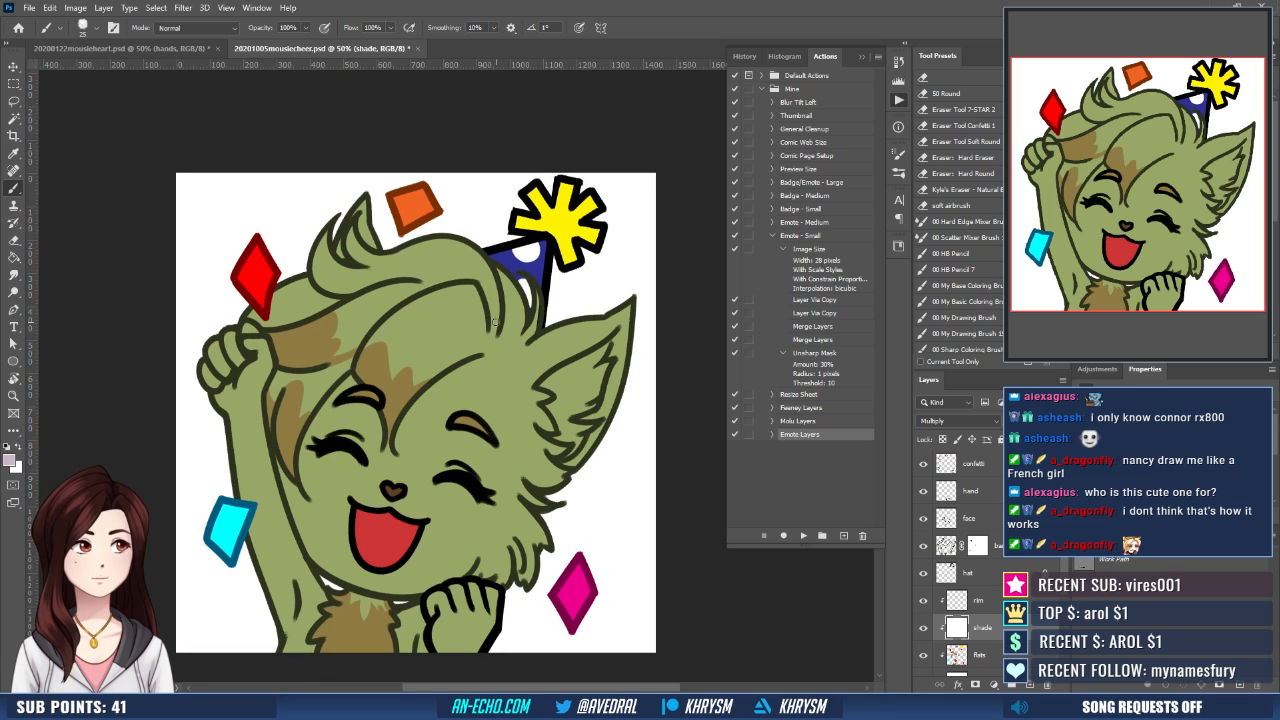
key(ctrl+z)
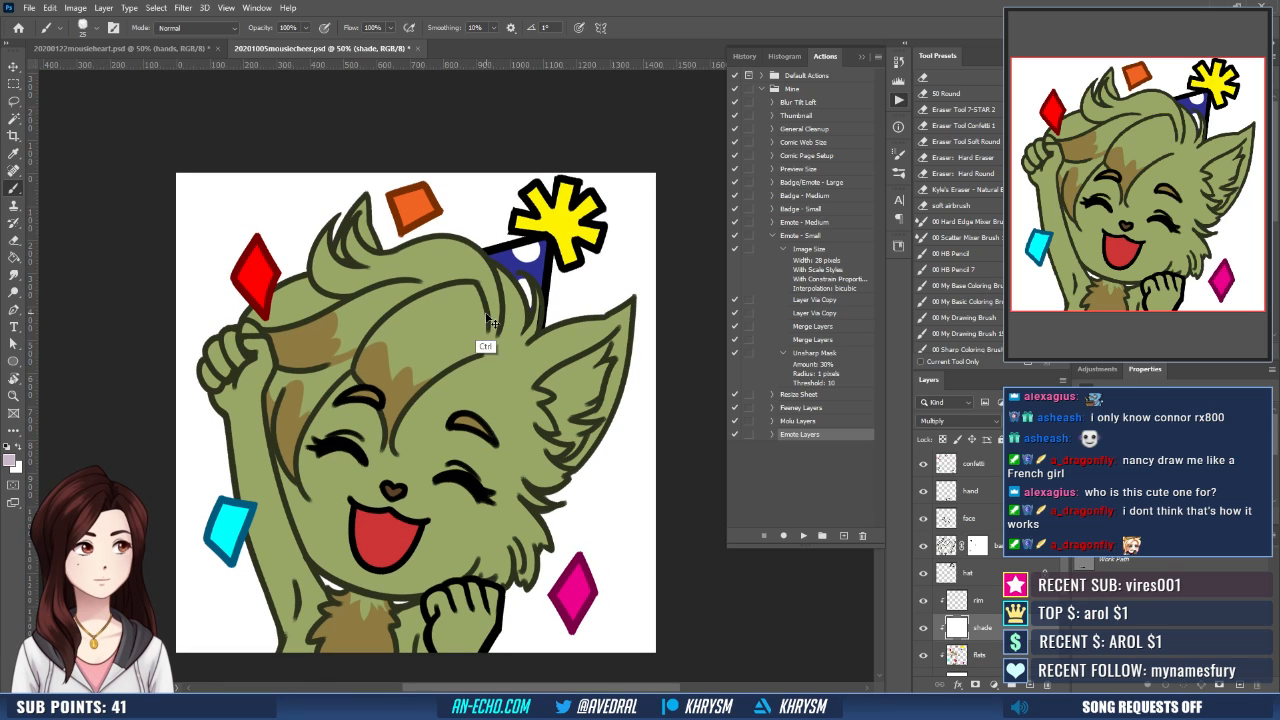
drag(476, 351, 486, 316)
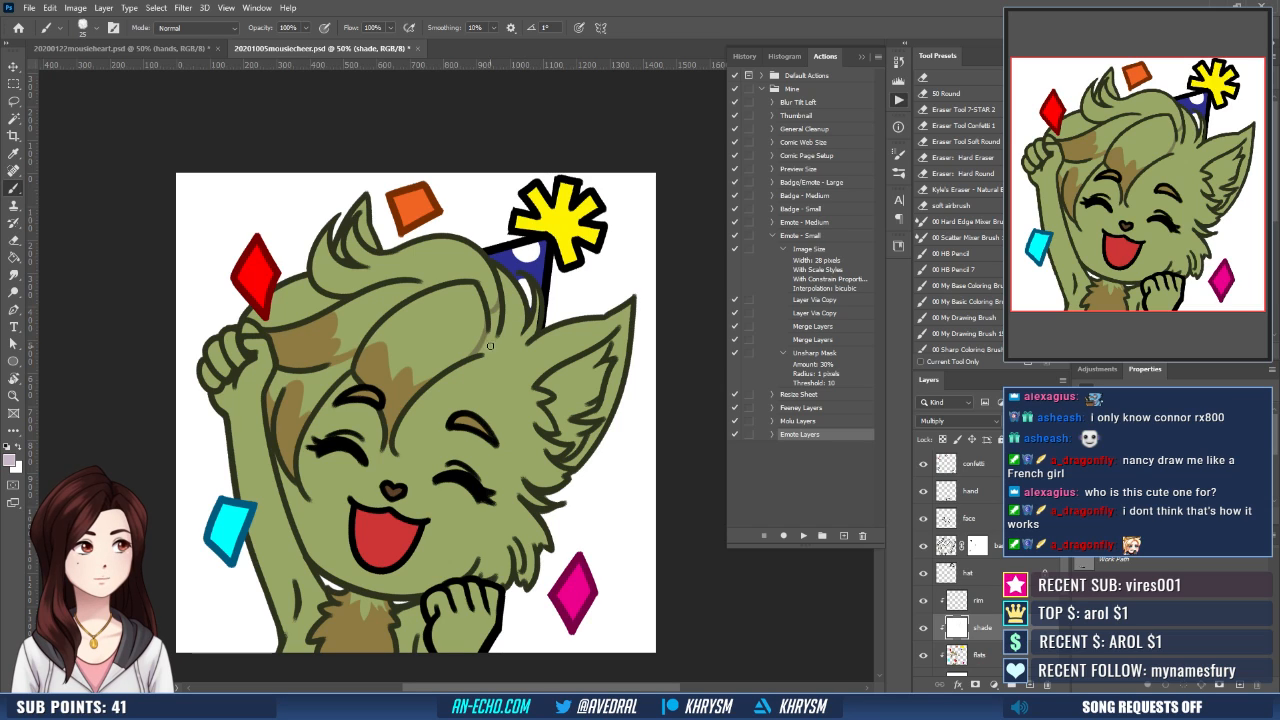
drag(482, 356, 535, 341)
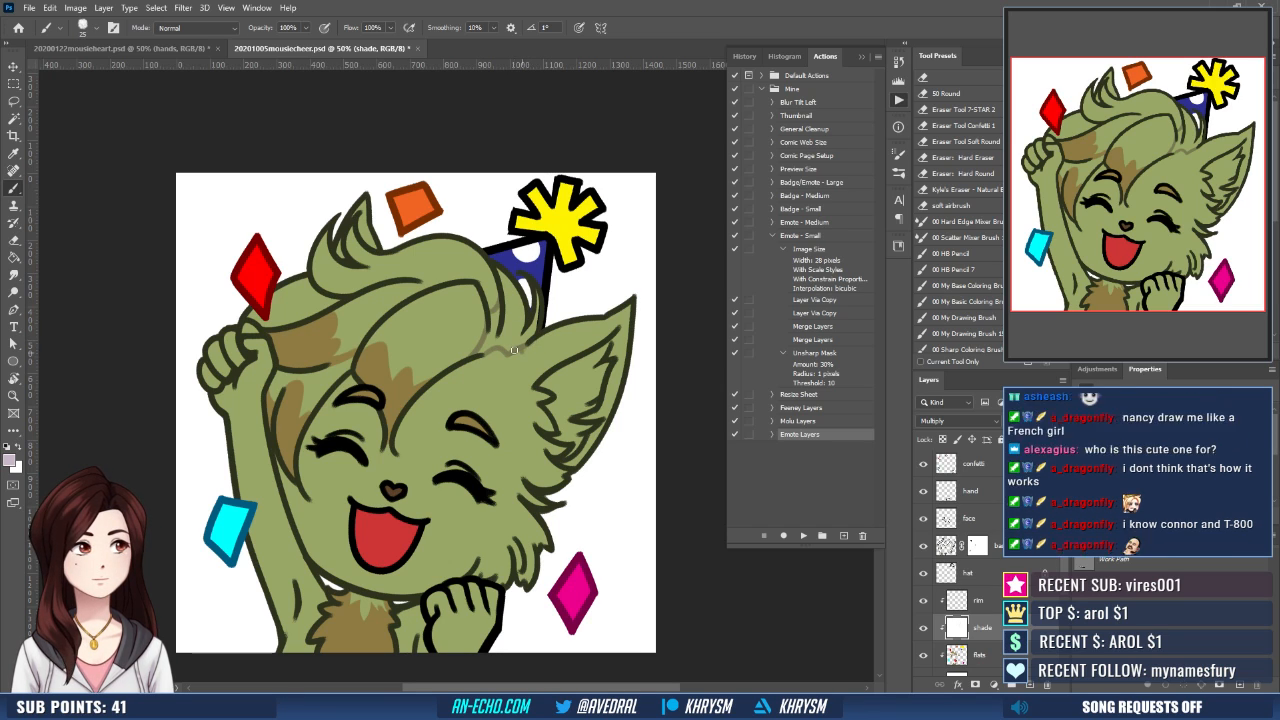
- Select the outlined back hair locks, expand the selection, and fill it with the pale mauve shade color
key(w)
click(507, 326)
shift+click(528, 324)
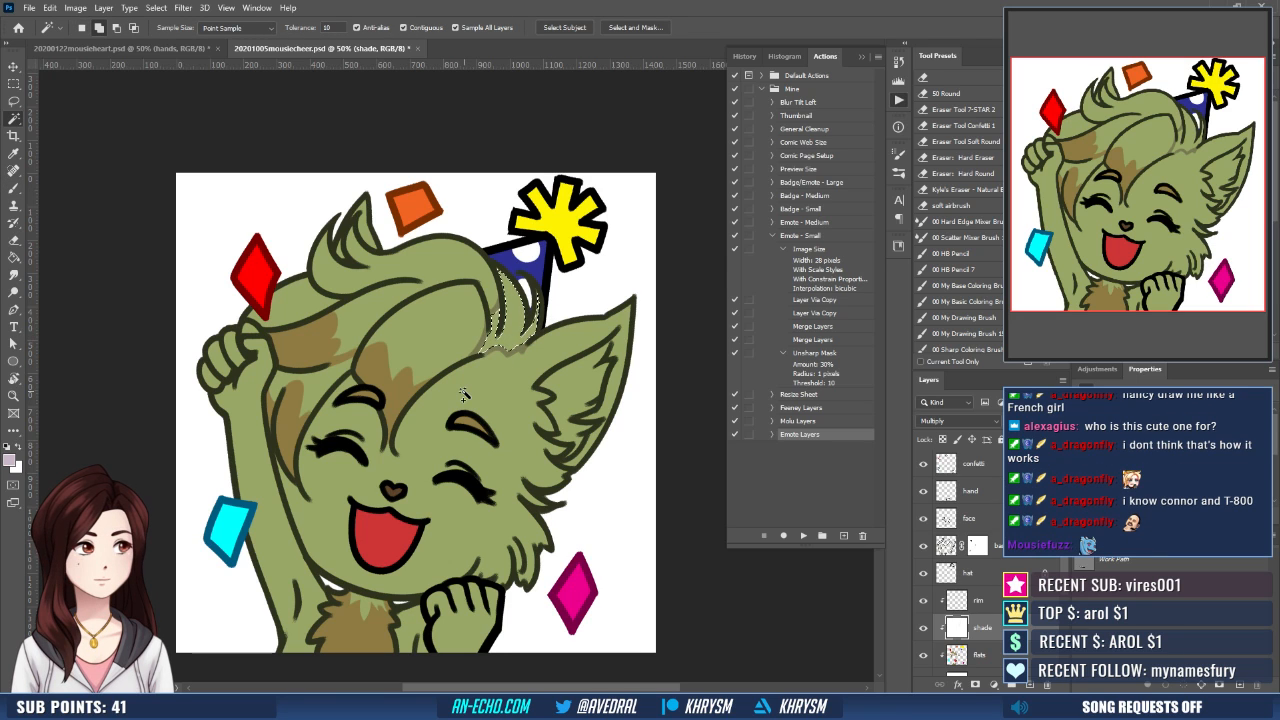
key(alt+s)
key(m)
key(e)
key(Return)
key(g)
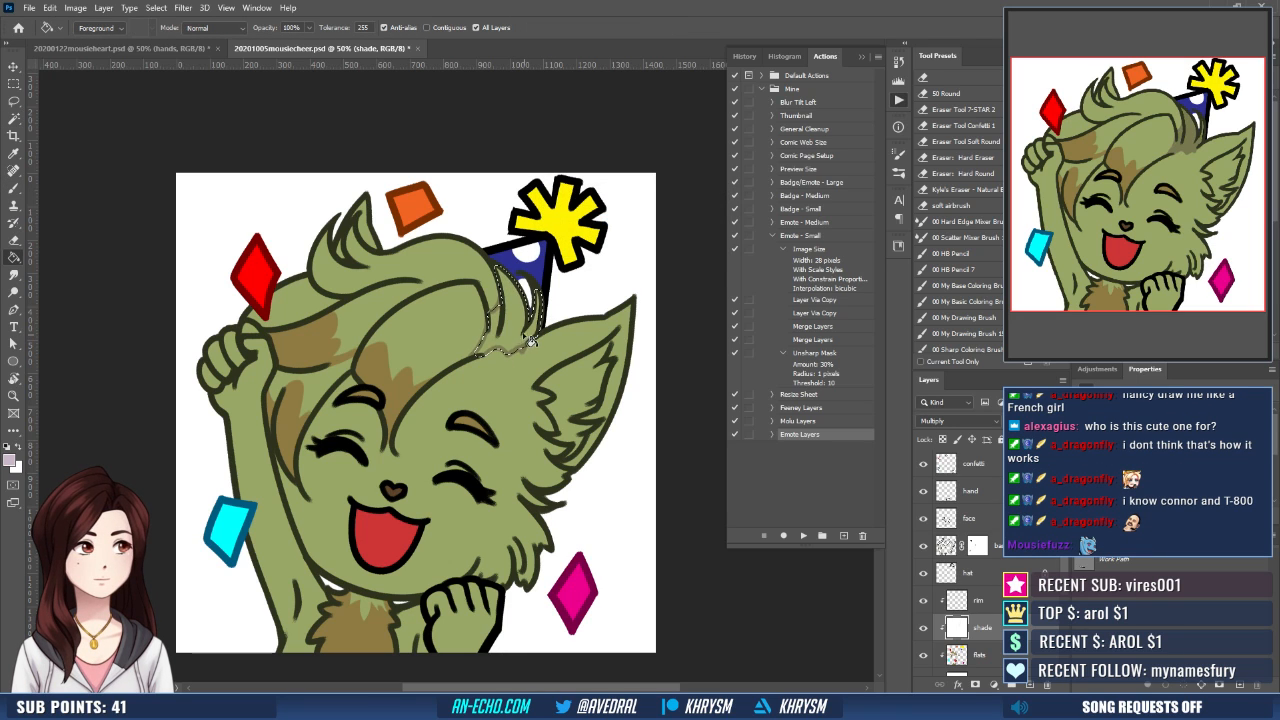
click(548, 330)
mouse_move(552, 328)
mouse_down()
mouse_move(554, 314)
mouse_move(534, 311)
mouse_move(598, 242)
mouse_move(588, 254)
mouse_up()
- Draw a pale mauve shadow contour on the shade layer from the hair beside the ear down the cheek to the chin
key(x)
key(b)
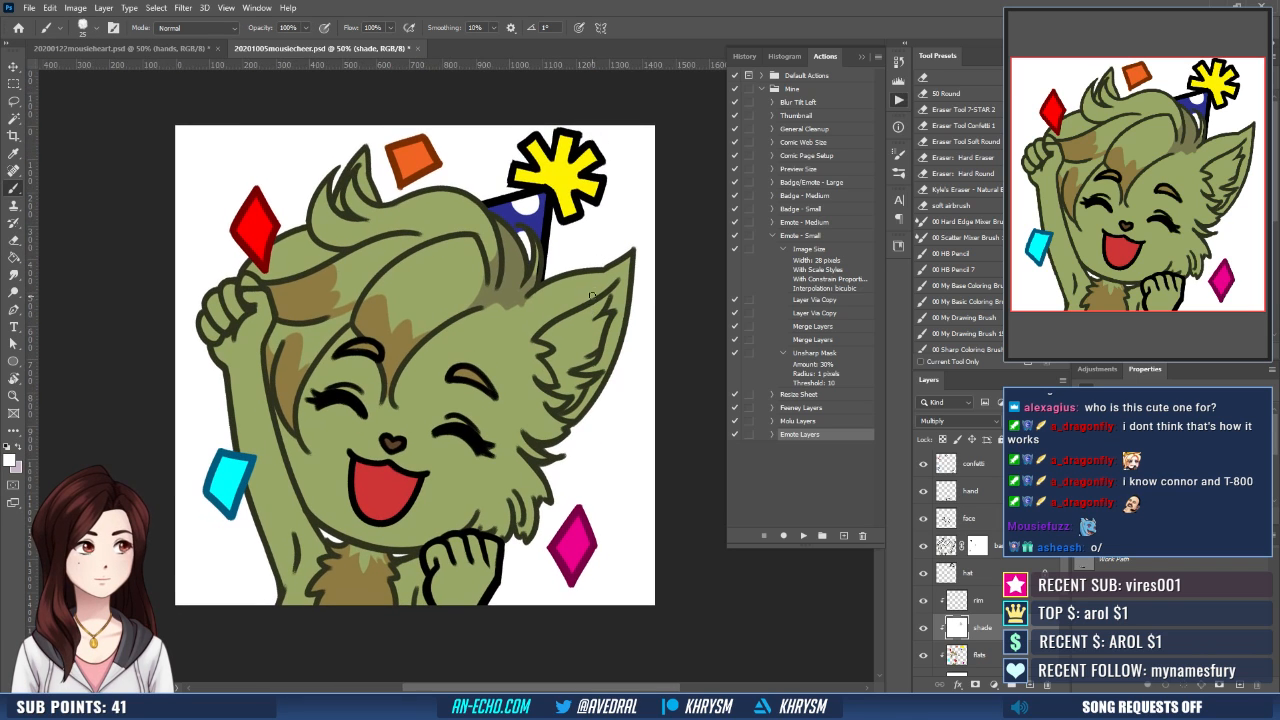
key(x)
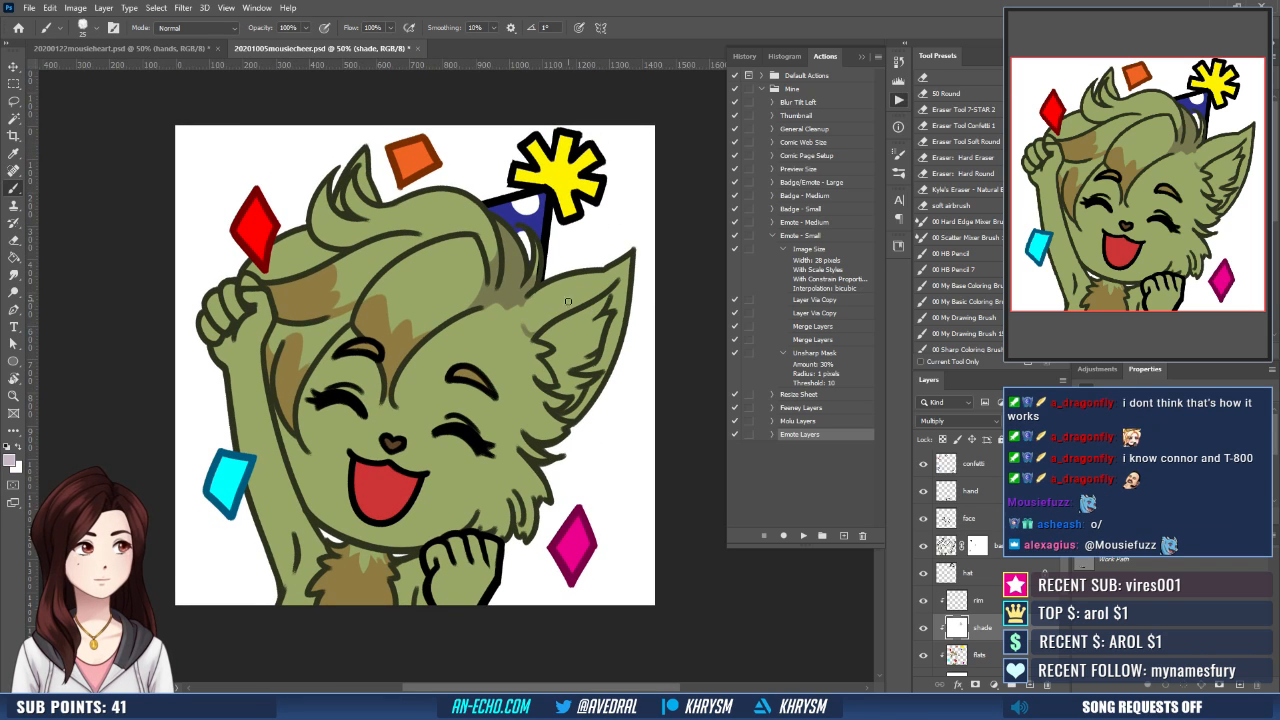
drag(553, 325, 557, 302)
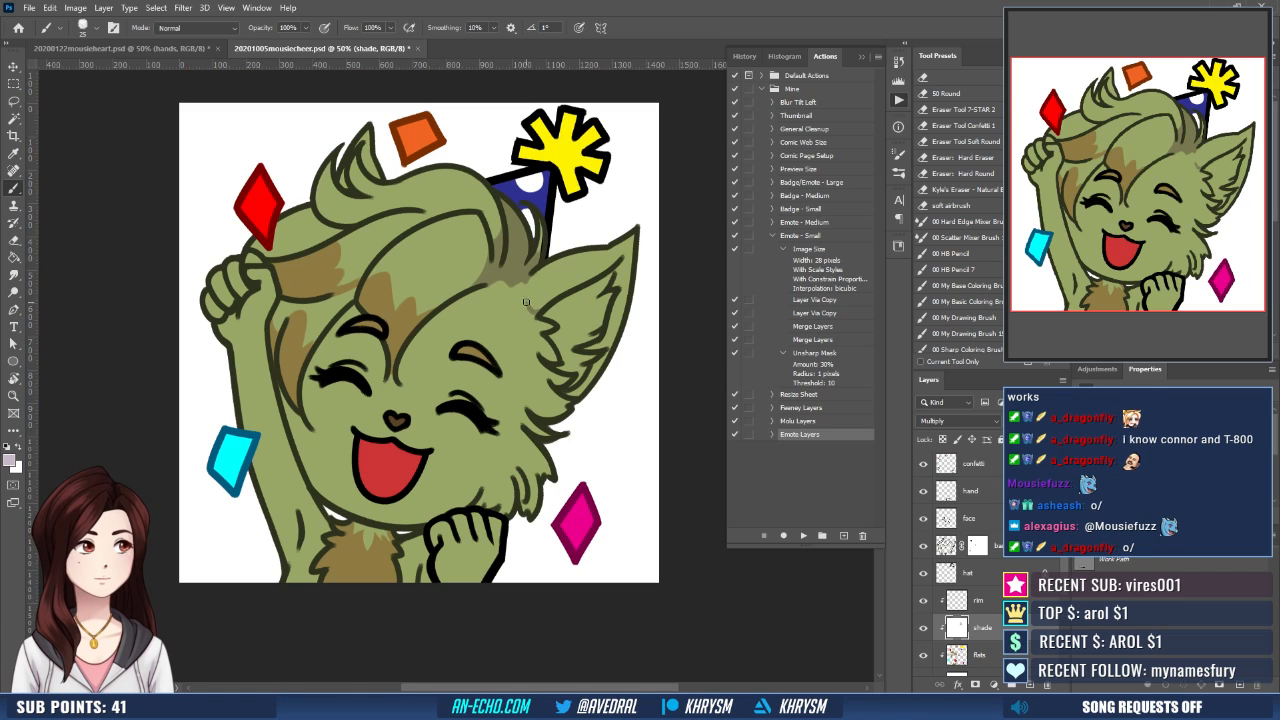
mouse_move(529, 304)
mouse_down()
mouse_move(532, 341)
mouse_move(483, 432)
mouse_move(518, 405)
mouse_move(476, 480)
mouse_up()
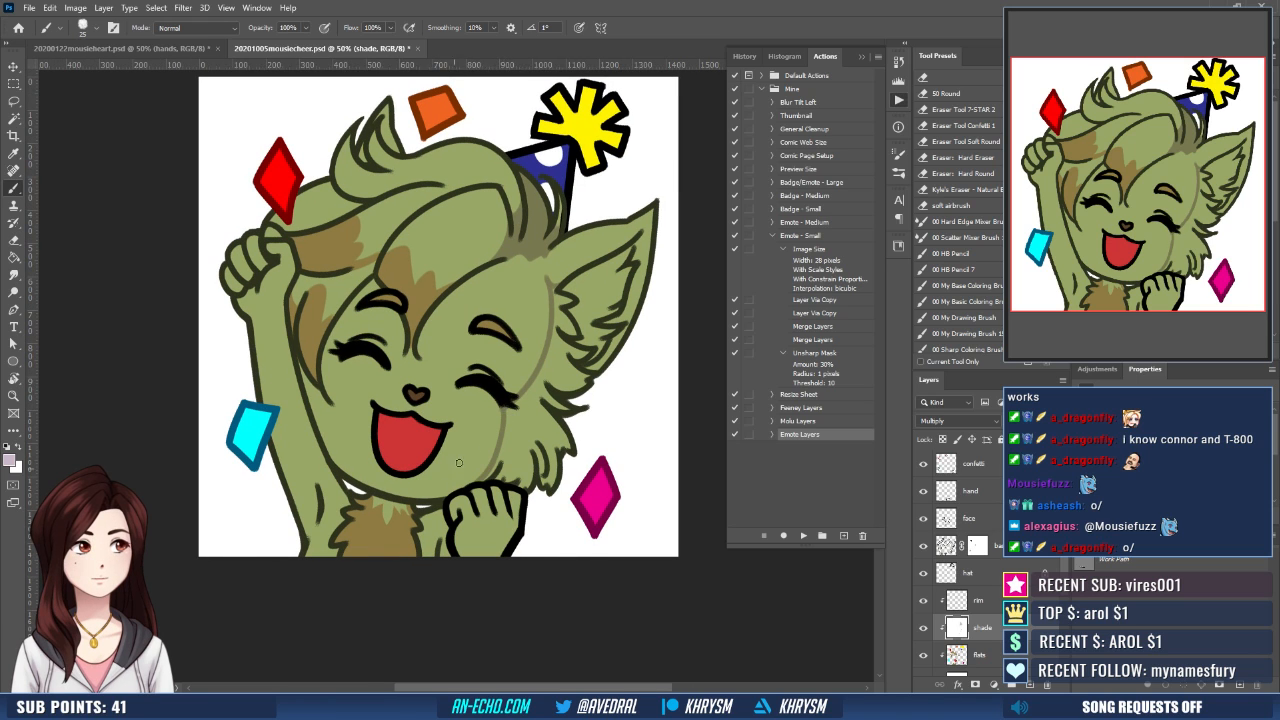
drag(568, 436, 582, 431)
- Sample the light green fur color from the mousieheart emote and outline the cheek fur below the ear on the flats layer
click(1017, 650)
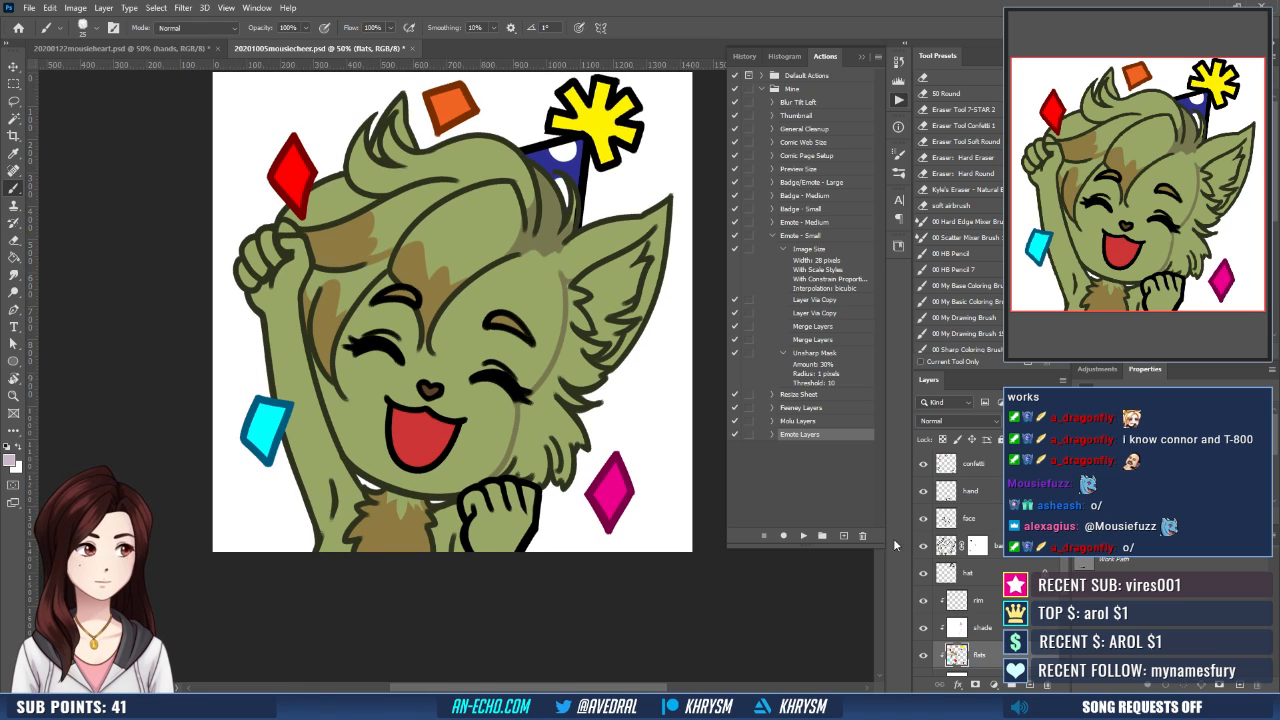
click(120, 48)
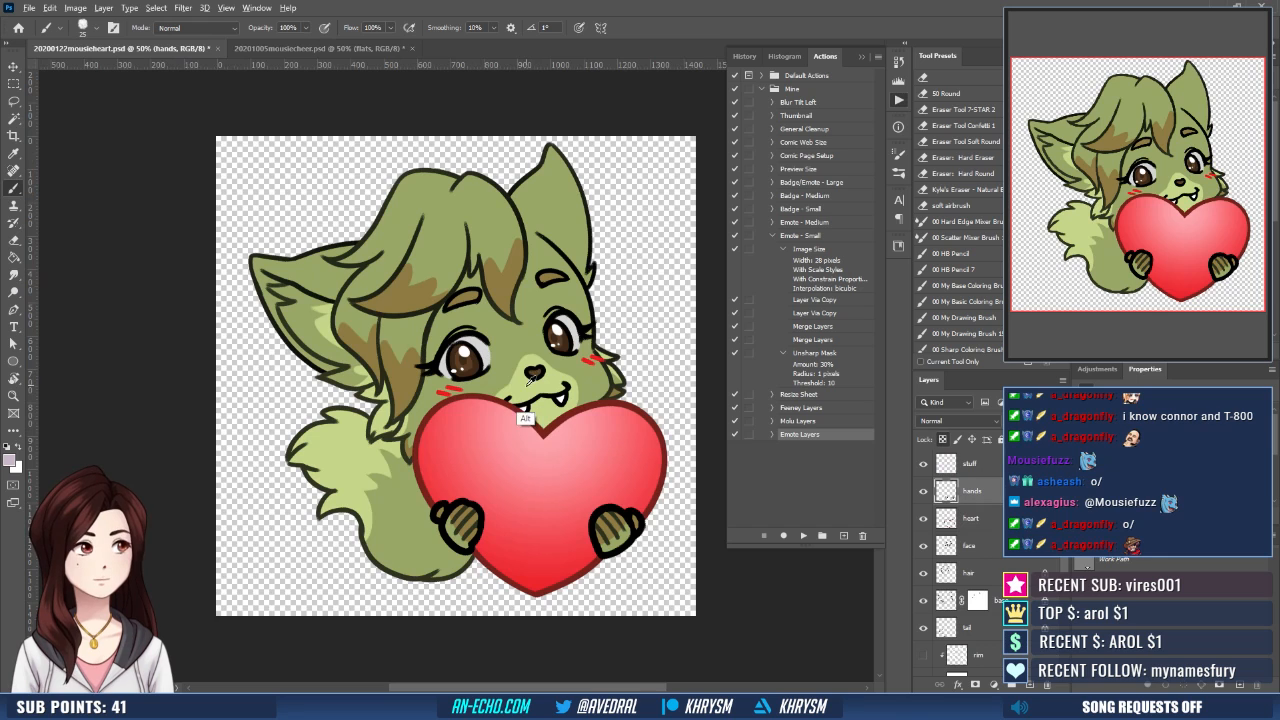
click(300, 48)
drag(604, 372, 588, 394)
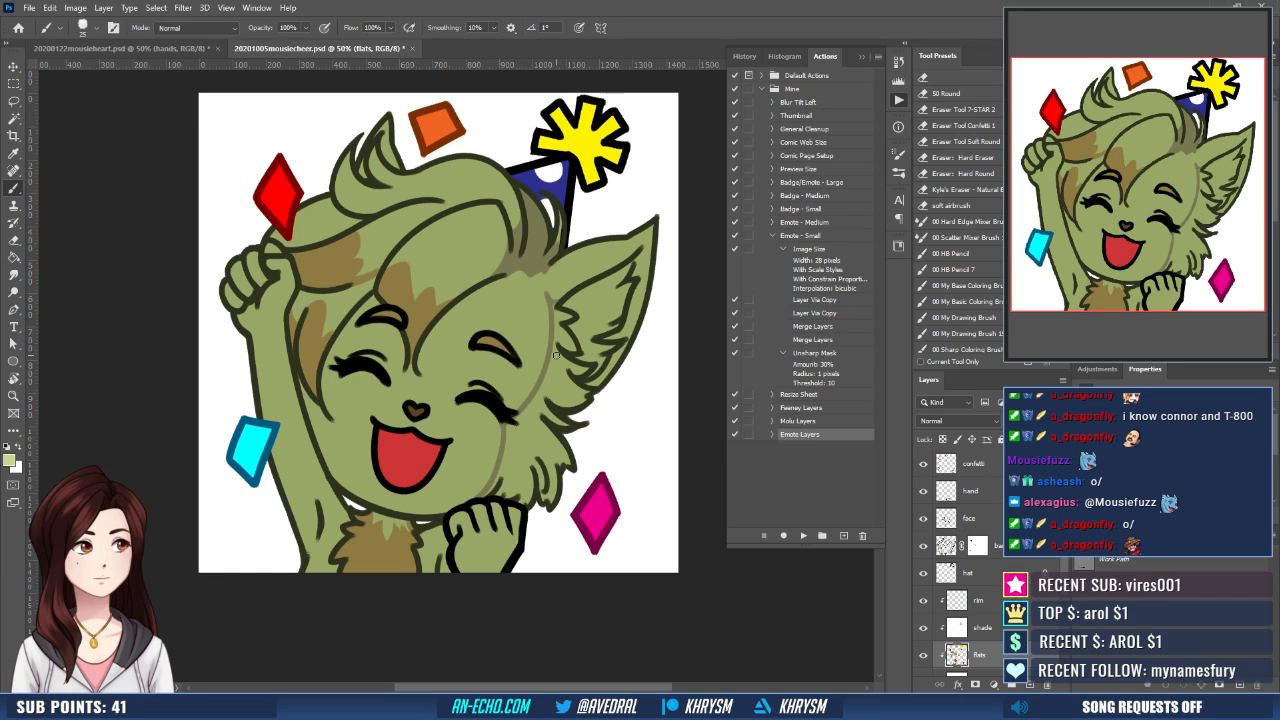
drag(556, 351, 554, 391)
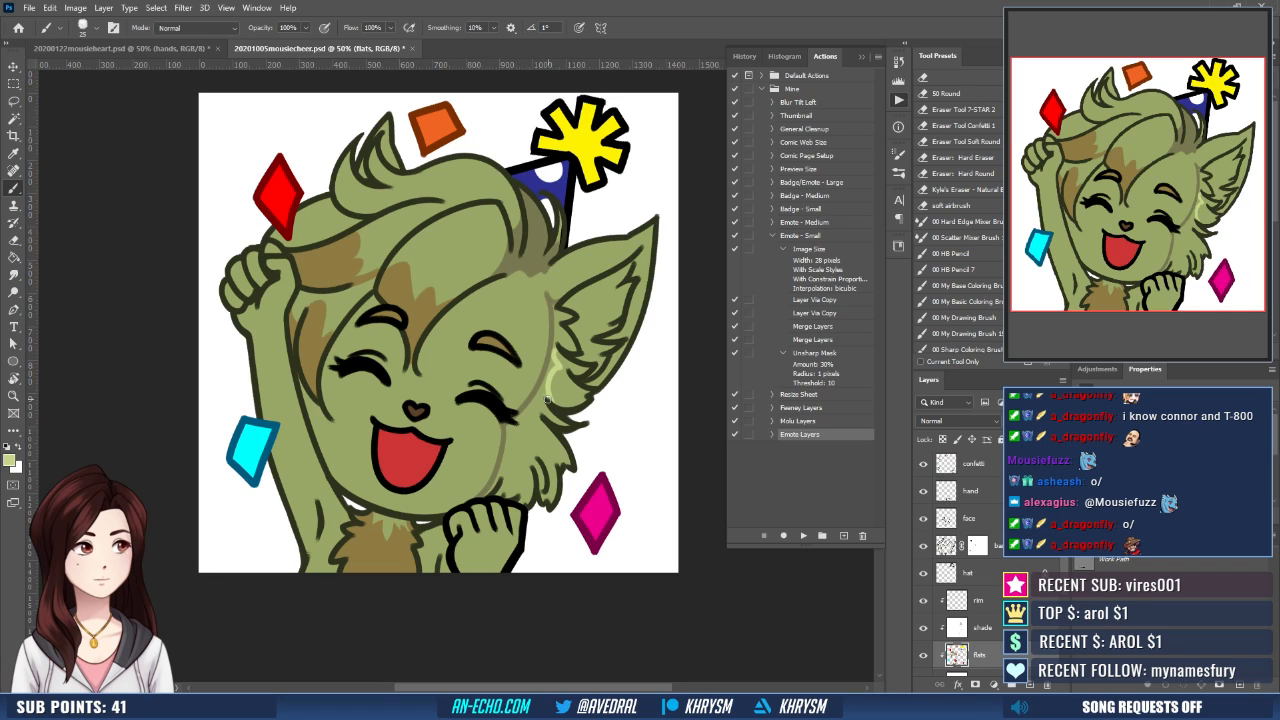
mouse_move(547, 399)
mouse_down()
mouse_move(528, 452)
mouse_move(536, 473)
mouse_up()
- Select the outlined cheek fur tufts, expand the selection, and fill it with the light green
key(w)
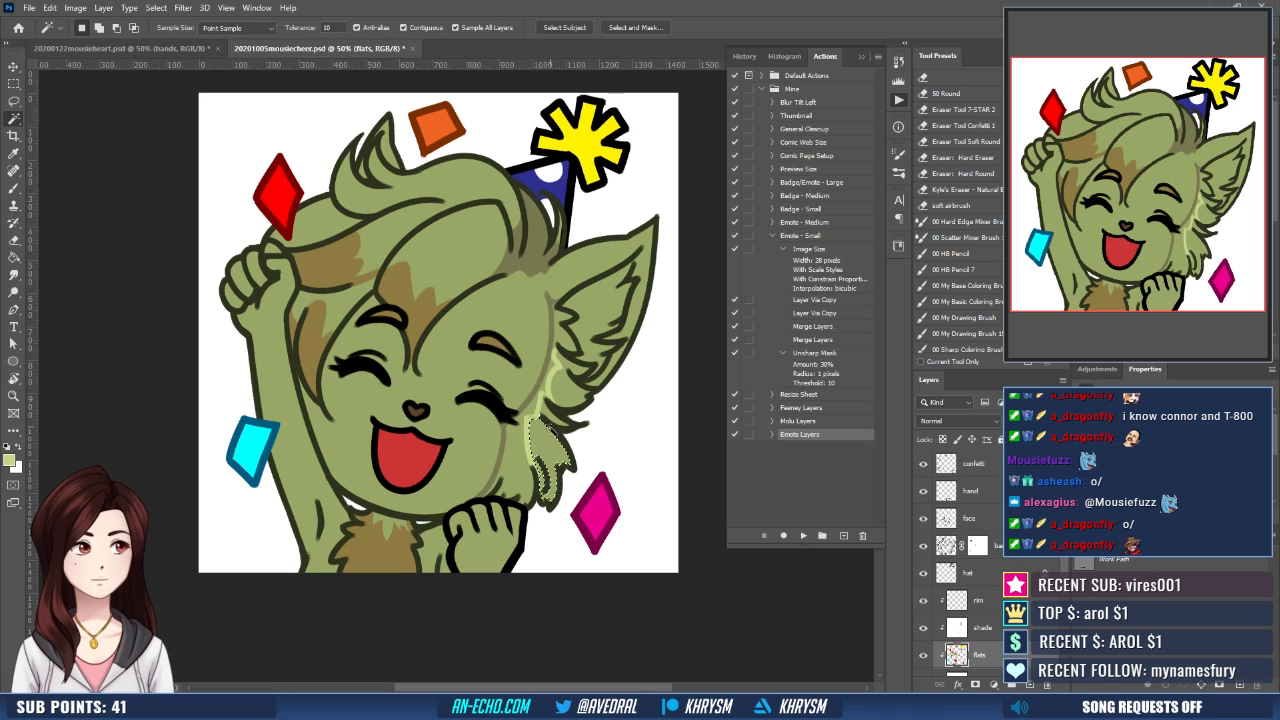
click(550, 428)
shift+click(561, 404)
shift+click(575, 388)
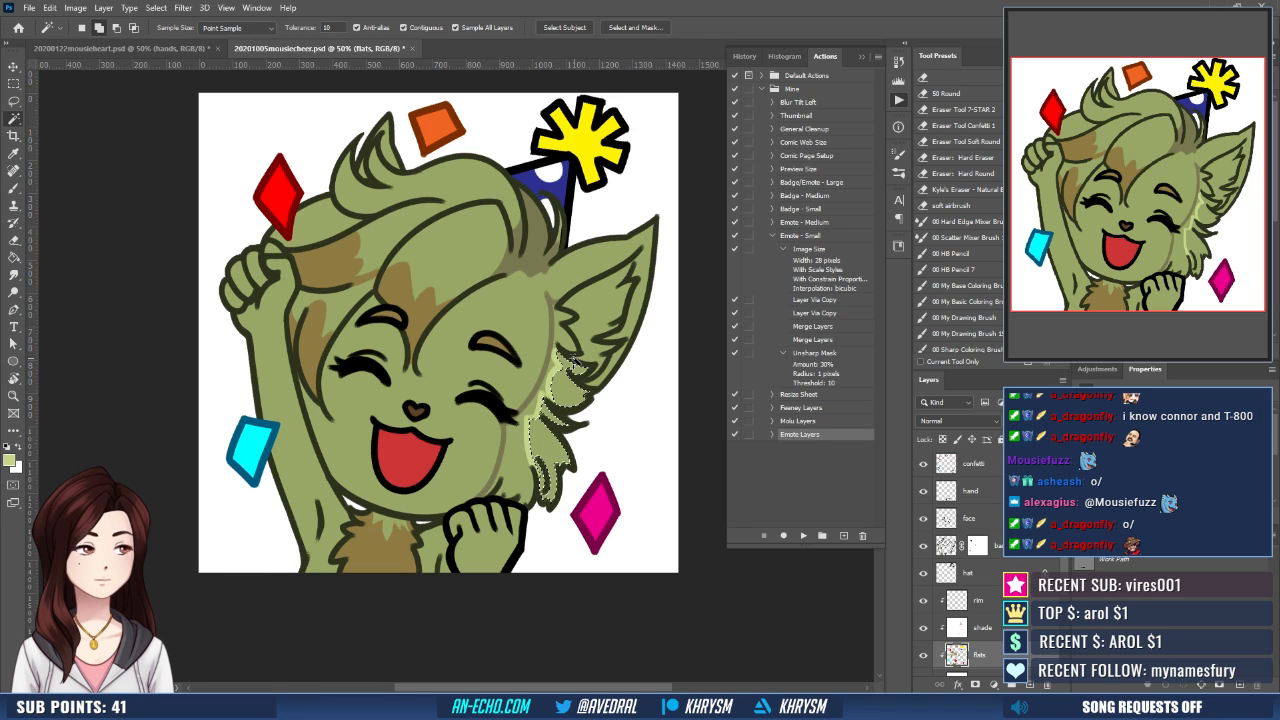
key(alt+s)
key(m)
key(e)
key(Return)
key(g)
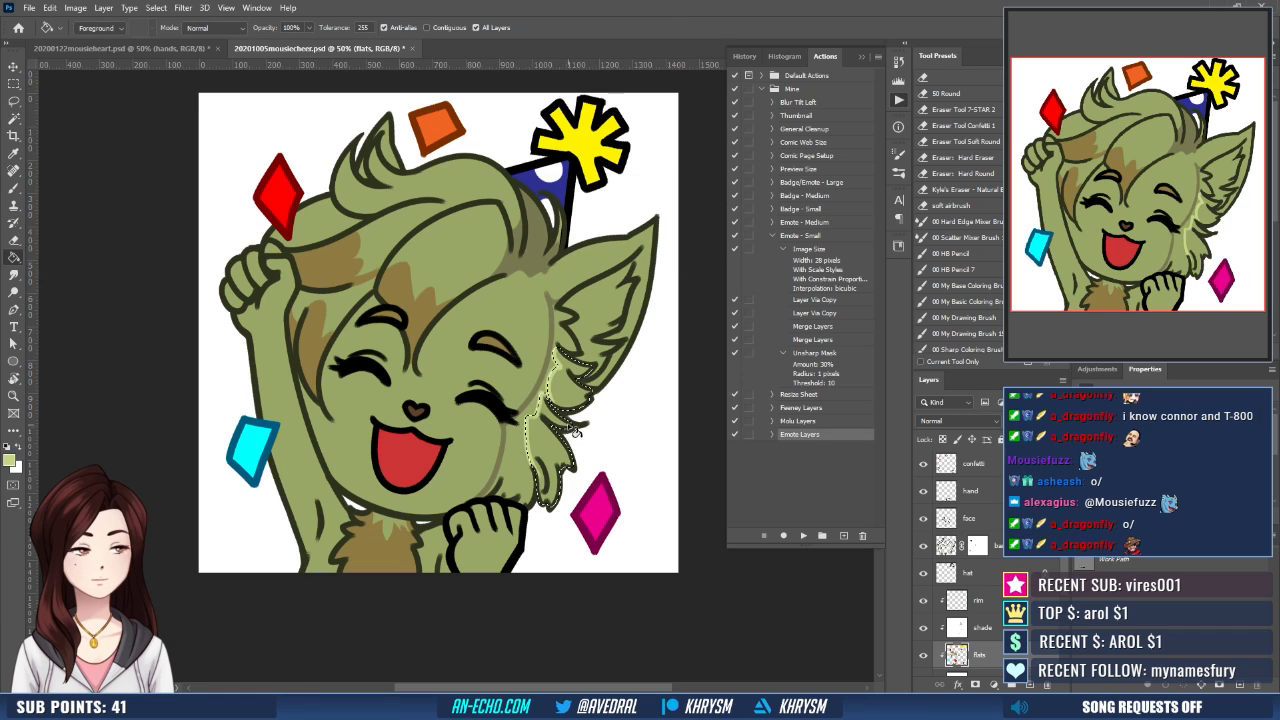
click(591, 425)
key(ctrl+d)
drag(592, 425, 589, 442)
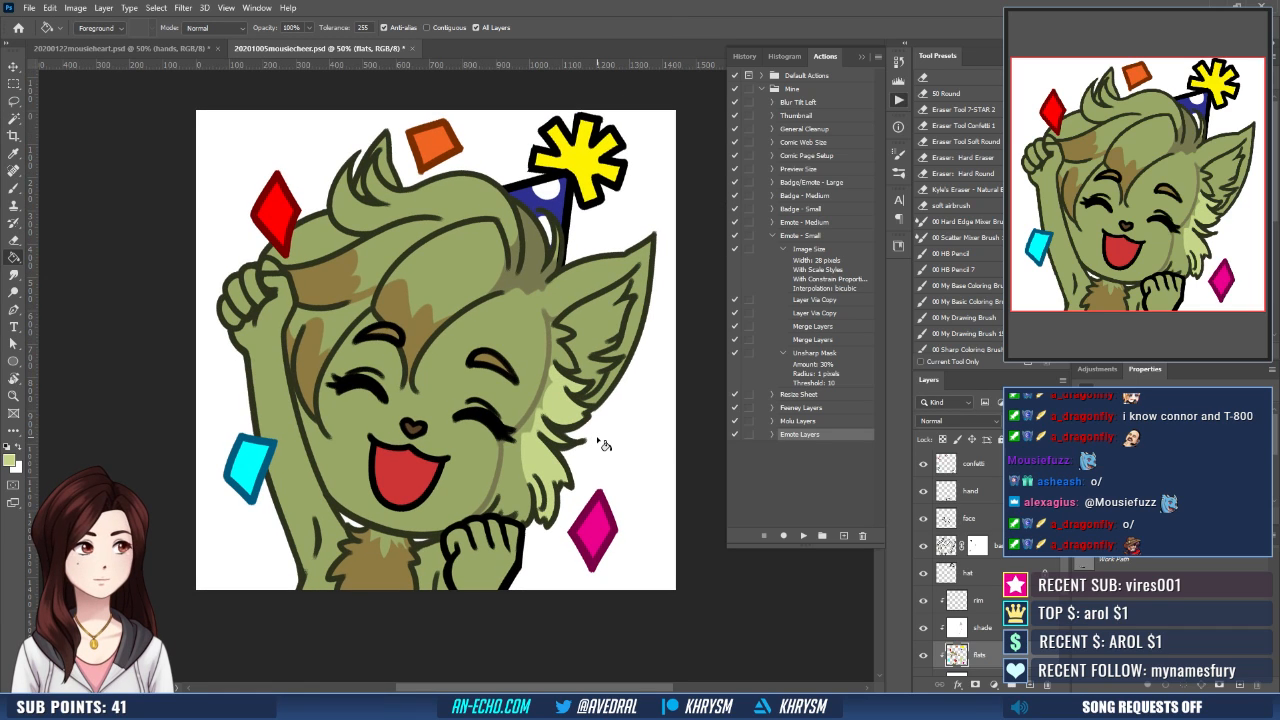
- Outline the inner ear fur area in light green on the flats layer
key(b)
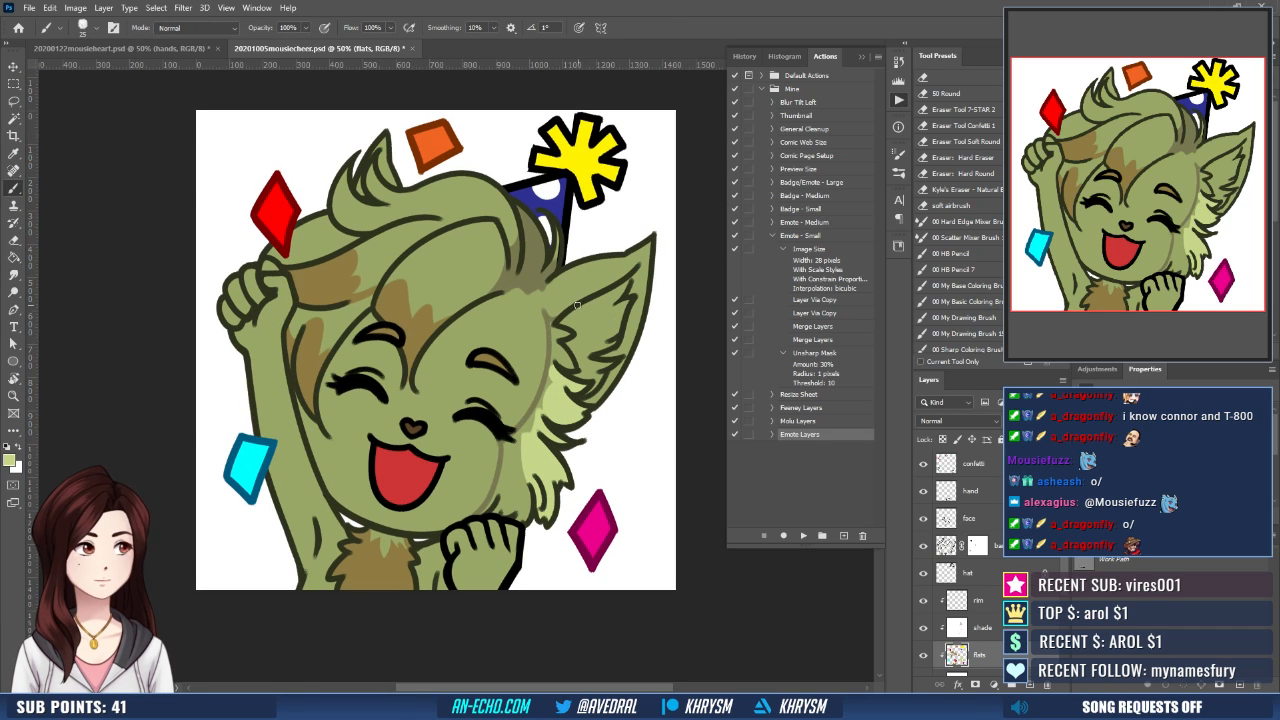
mouse_move(575, 310)
mouse_down()
mouse_move(577, 358)
mouse_move(589, 328)
mouse_move(592, 345)
mouse_move(577, 358)
mouse_up()
key(ctrl+z)
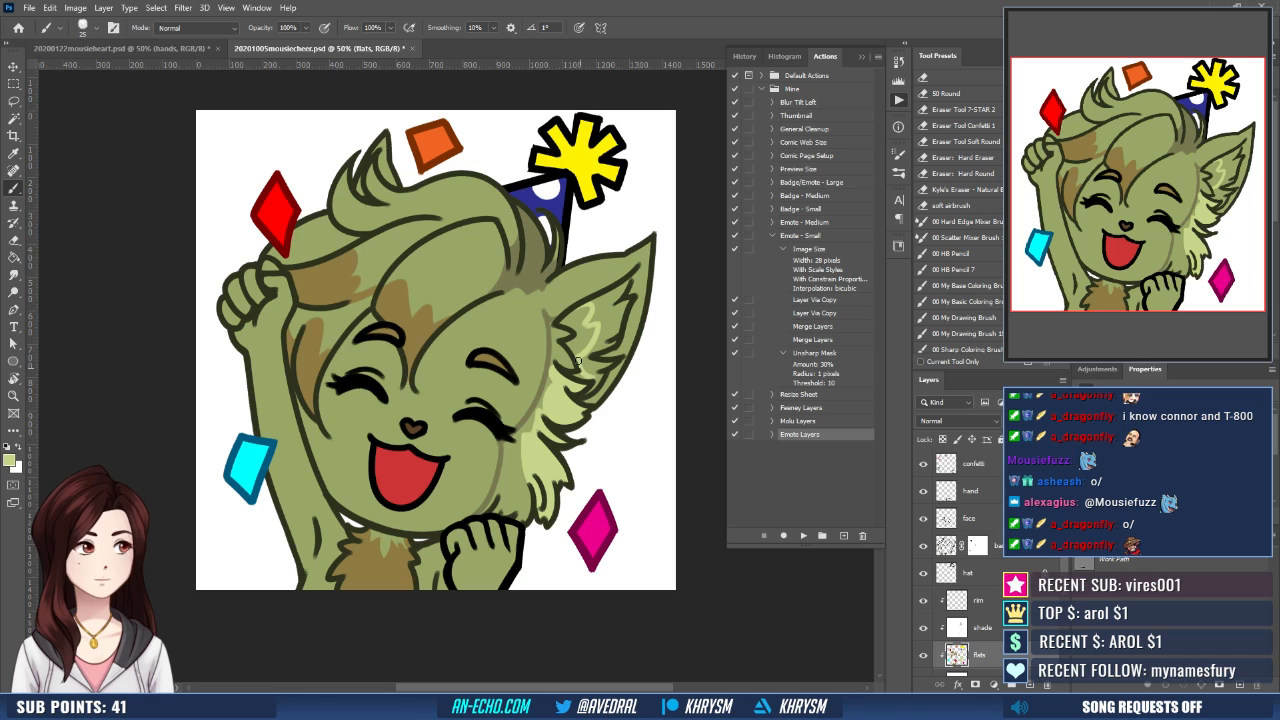
- Select the outlined inner ear fur, expand the selection by 10 pixels, and fill it with the light green
key(w)
click(578, 338)
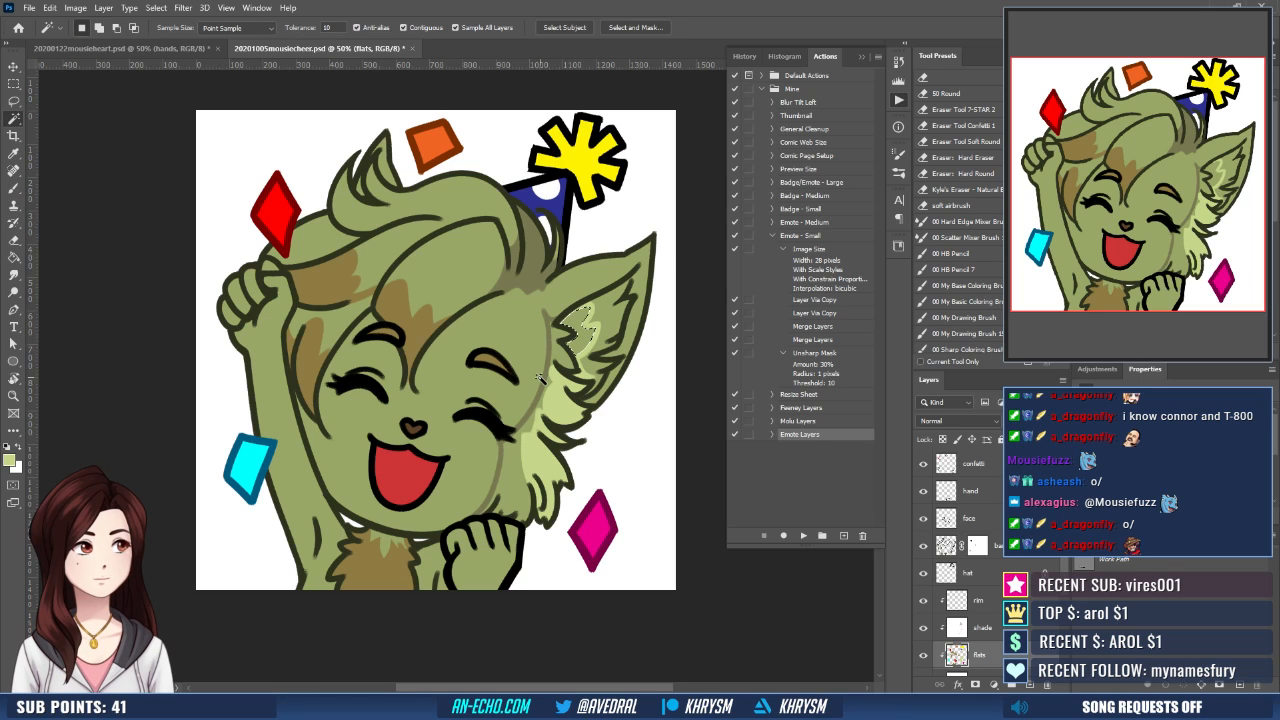
key(ctrl+shift+e)
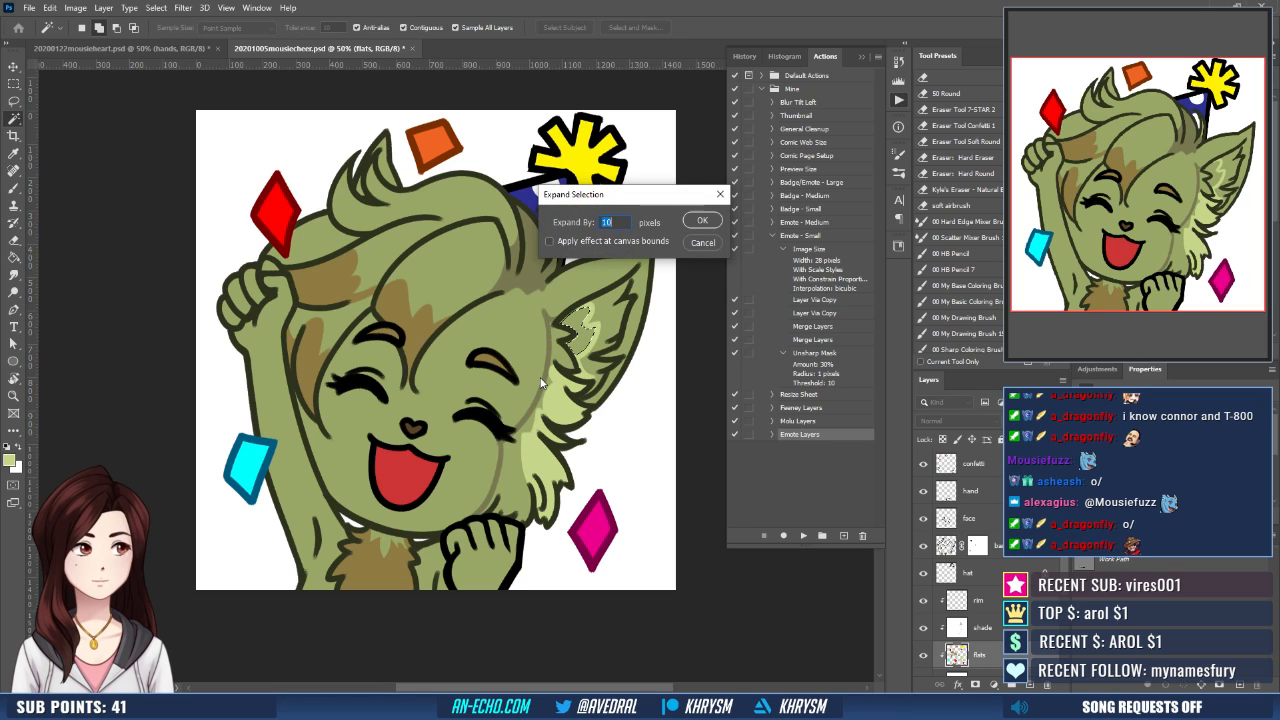
key(Return)
key(g)
drag(589, 429, 592, 438)
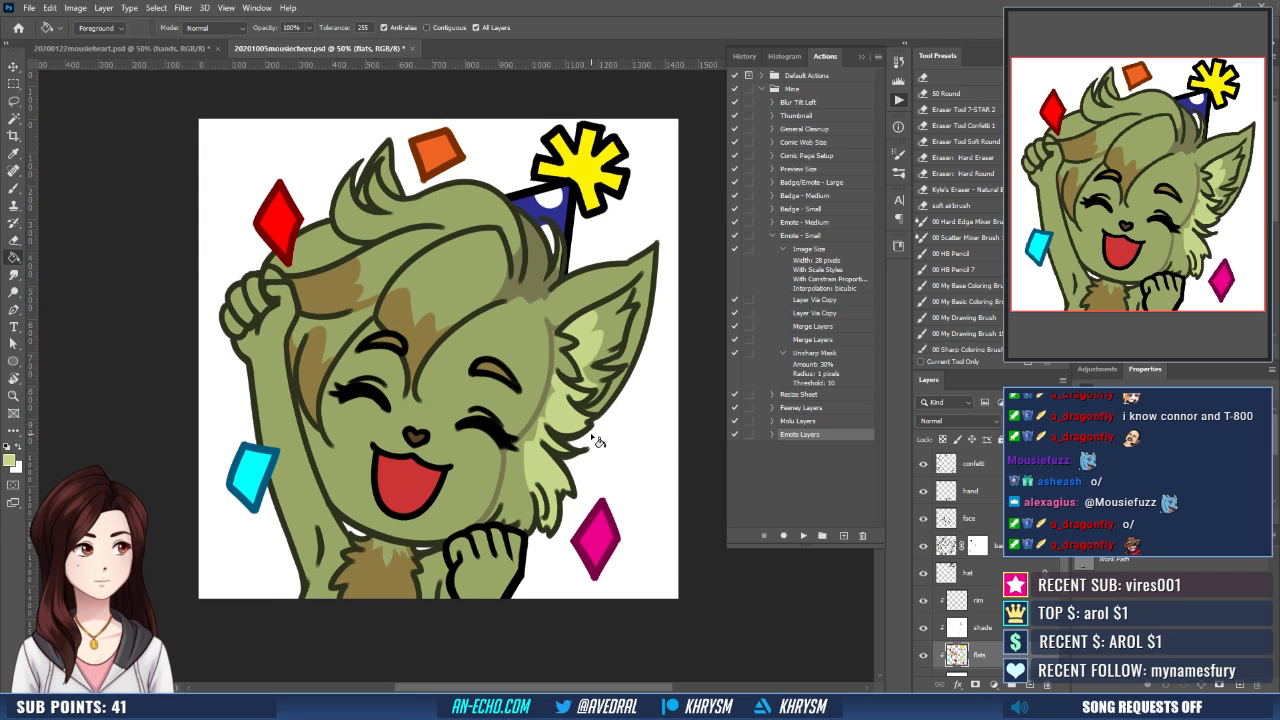
drag(574, 508, 578, 524)
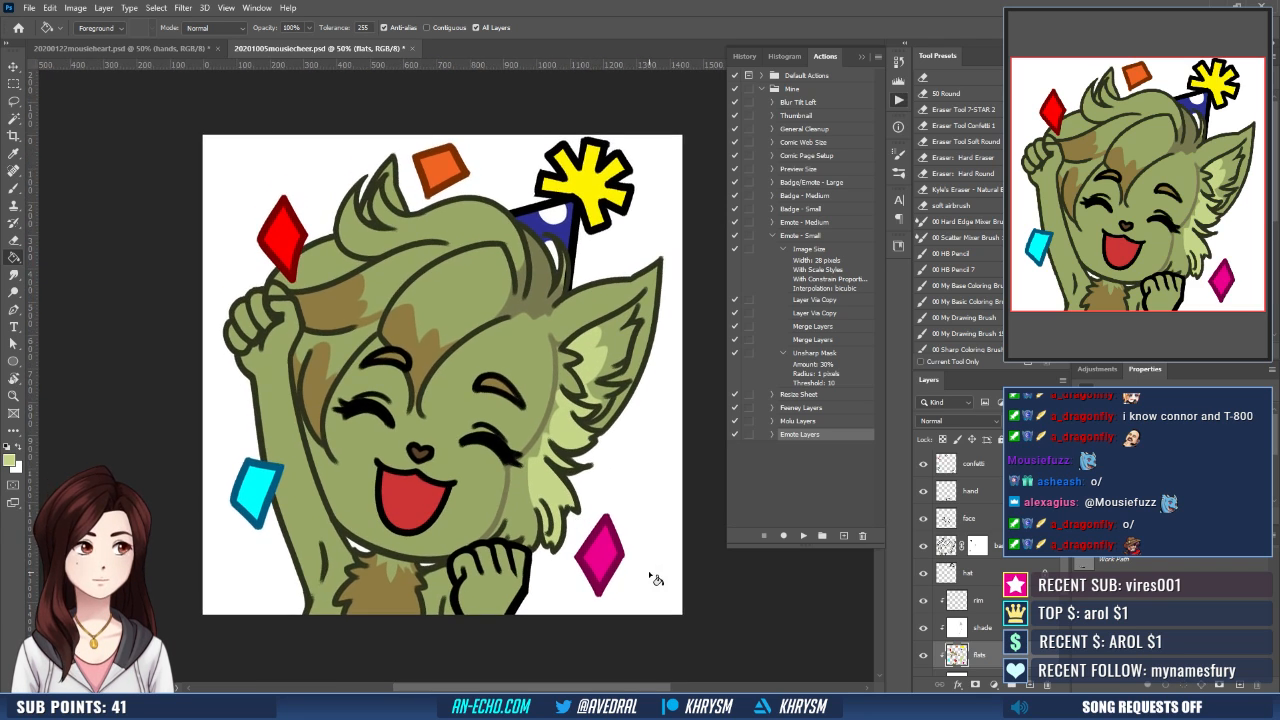
- Switch to the brown marking color, mark off the fingers of the raised hand, and select the finger areas
key(b)
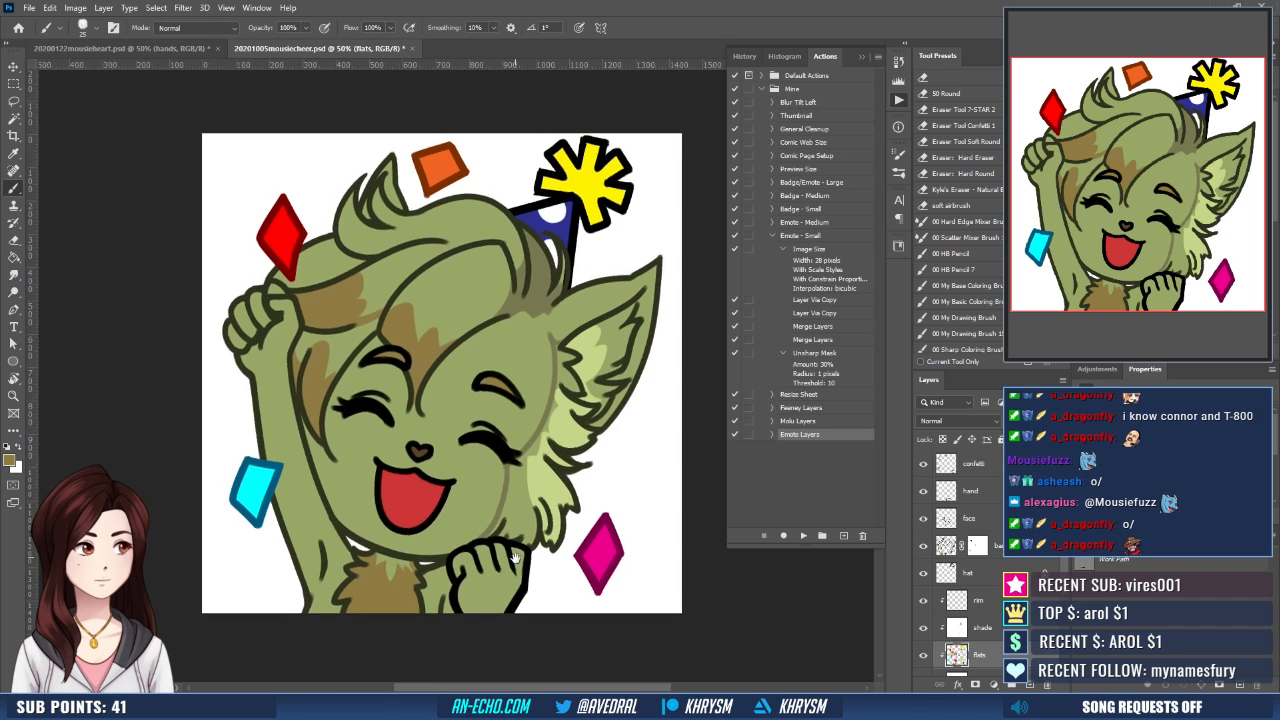
drag(499, 506, 494, 518)
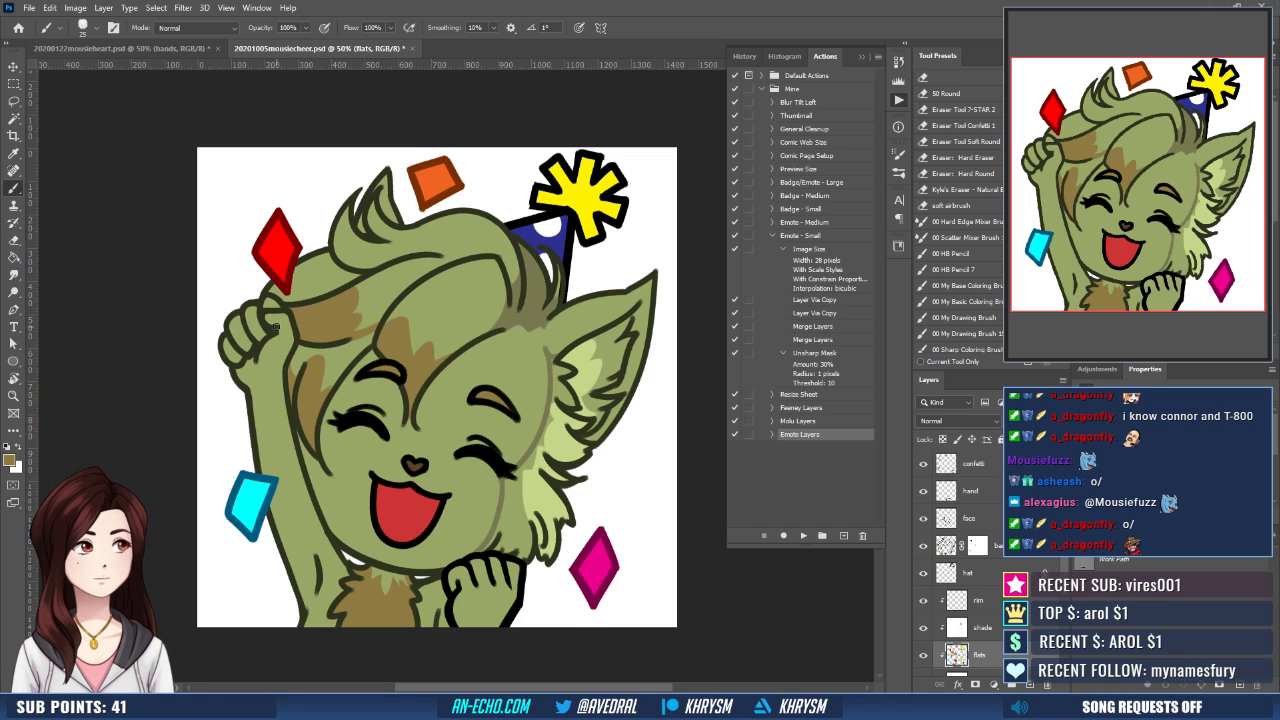
key(w)
shift+click(272, 318)
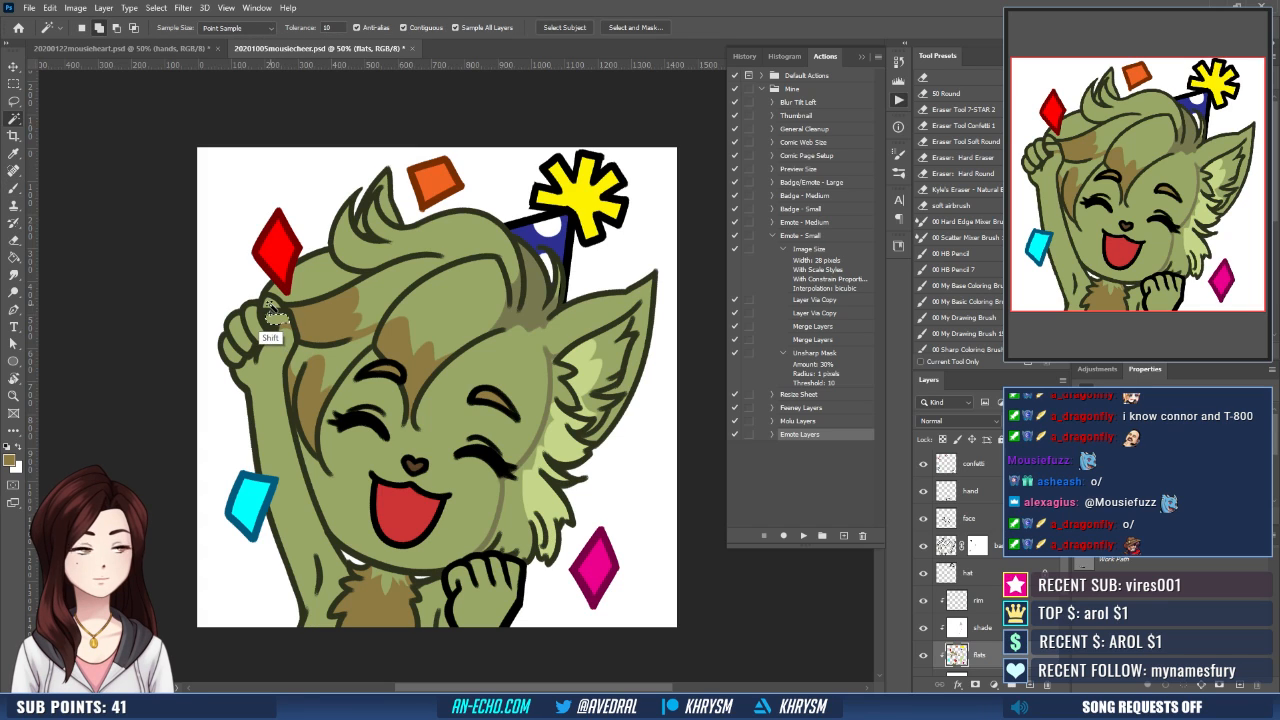
shift+click(238, 348)
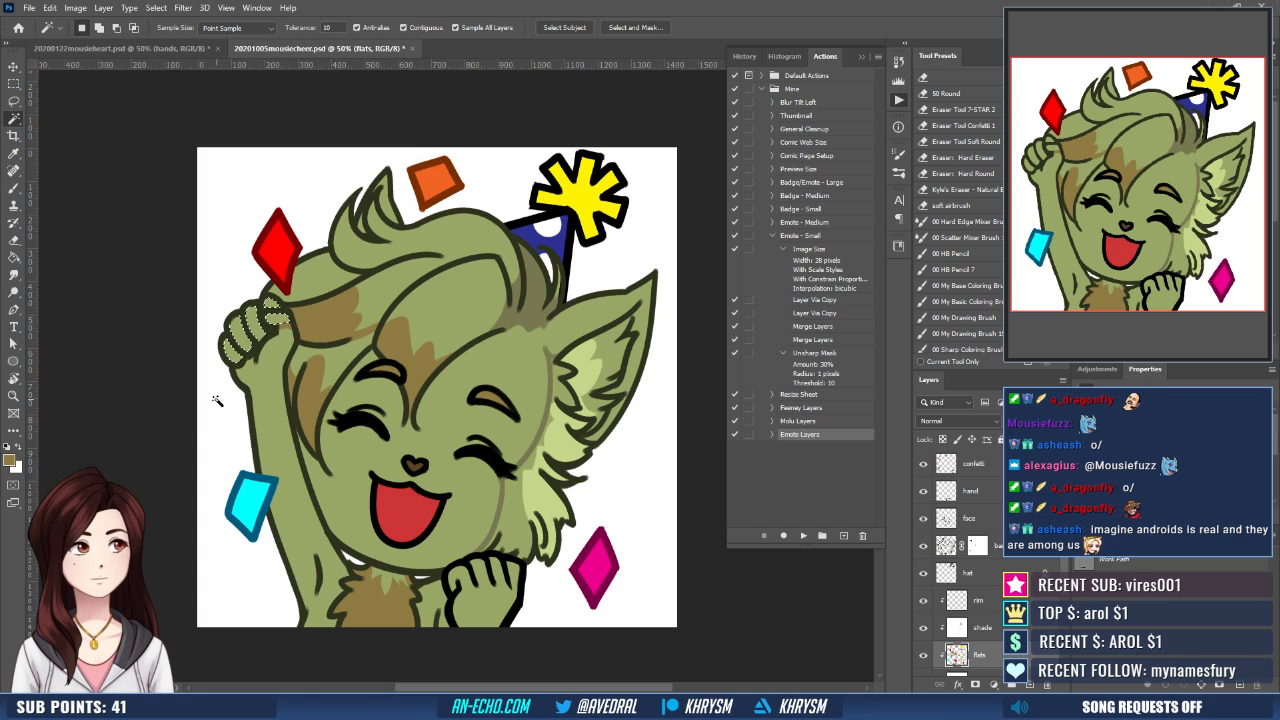
- Expand the raised hand's finger selection by 10 pixels and fill it with brown
key(alt+s)
key(m)
key(e)
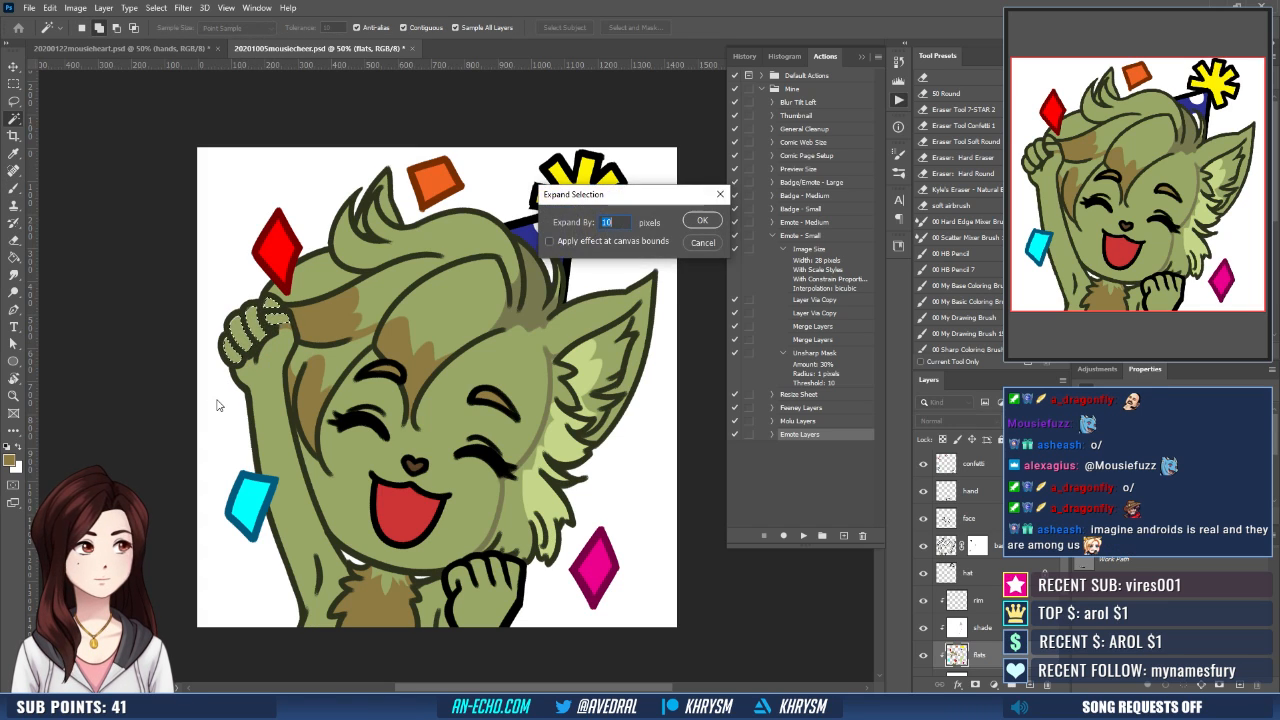
key(Return)
key(g)
click(280, 333)
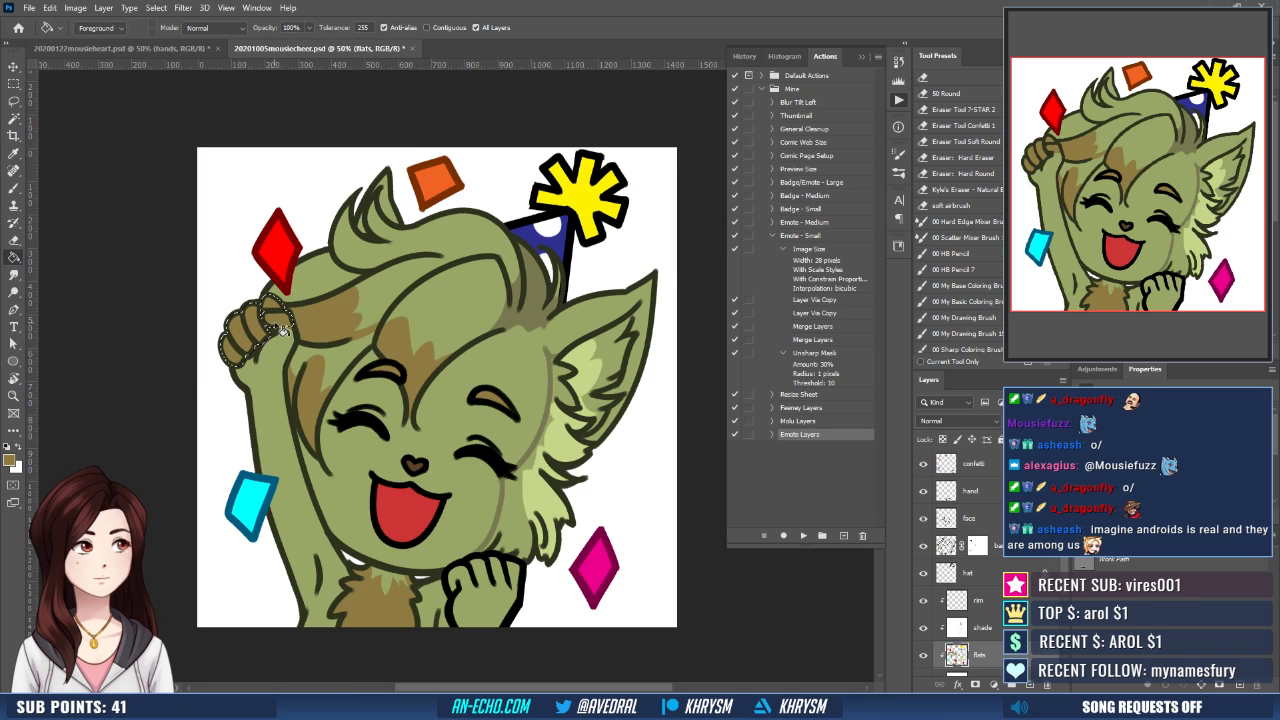
scroll(420, 516, down, 2)
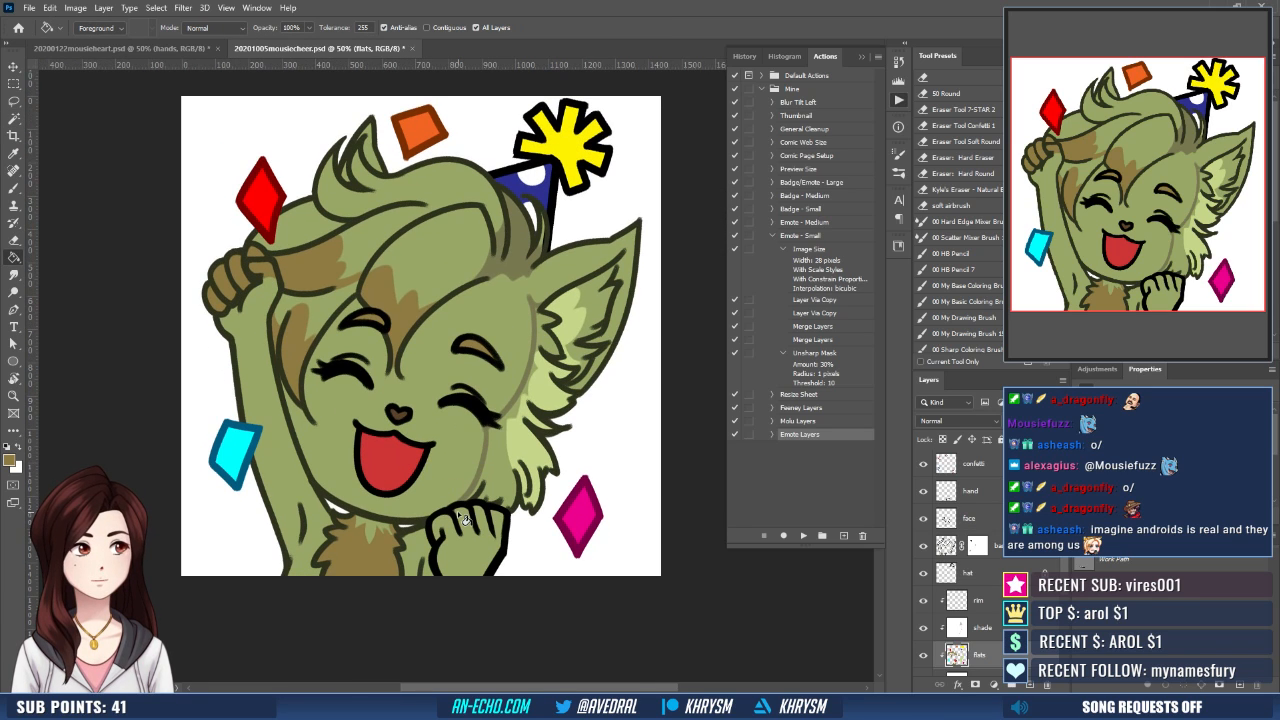
- Paint a brown boundary line across the lower fist's fingers and select the four finger areas above it
scroll(463, 518, down, 1)
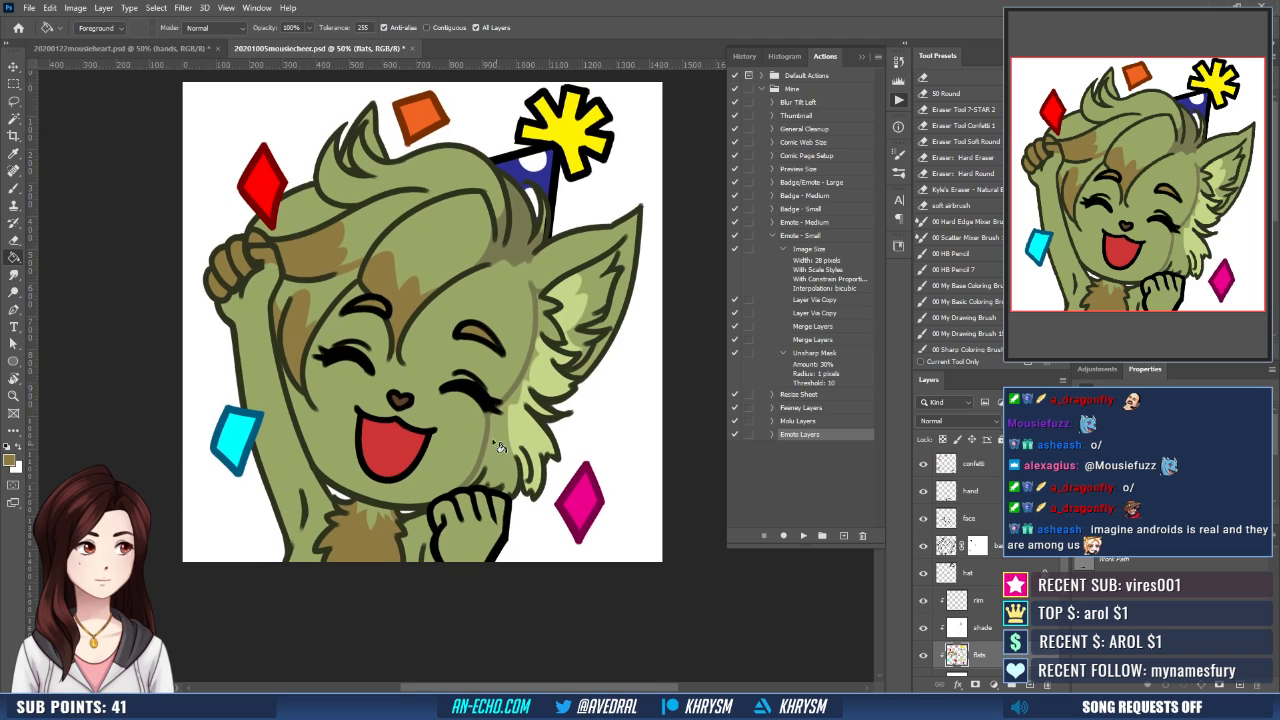
key(b)
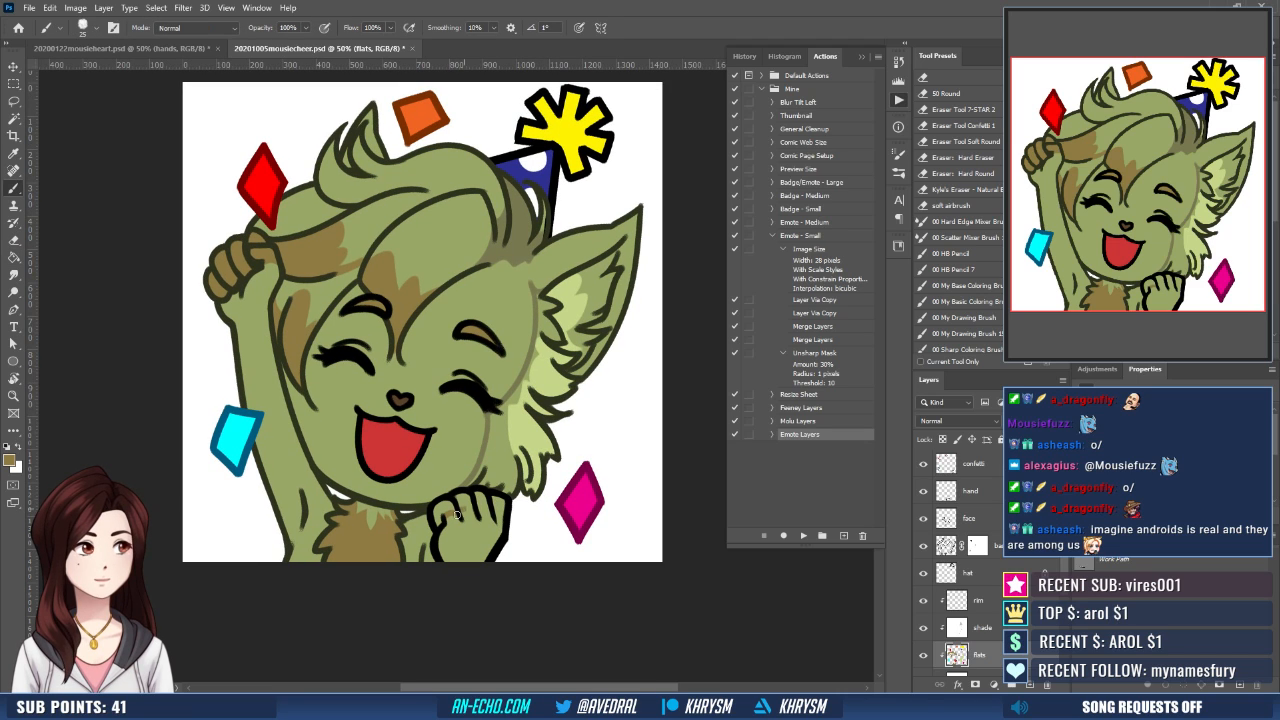
key(ctrl)
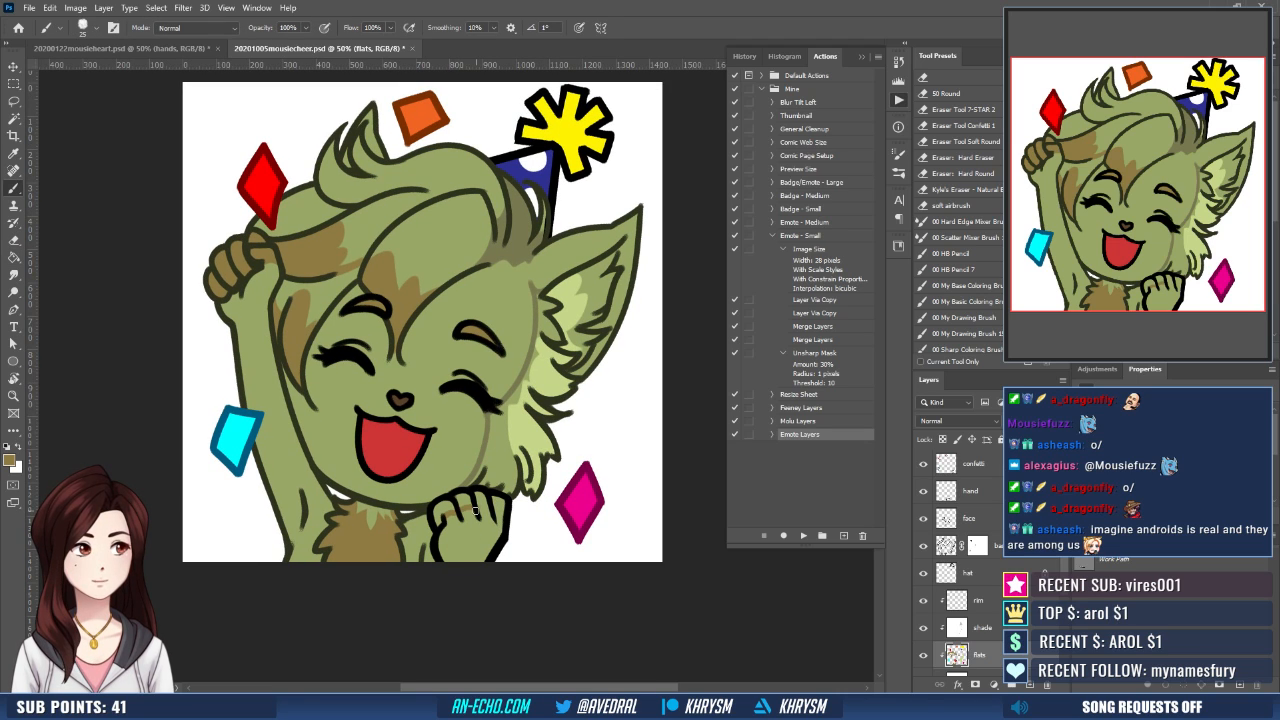
drag(491, 513, 504, 508)
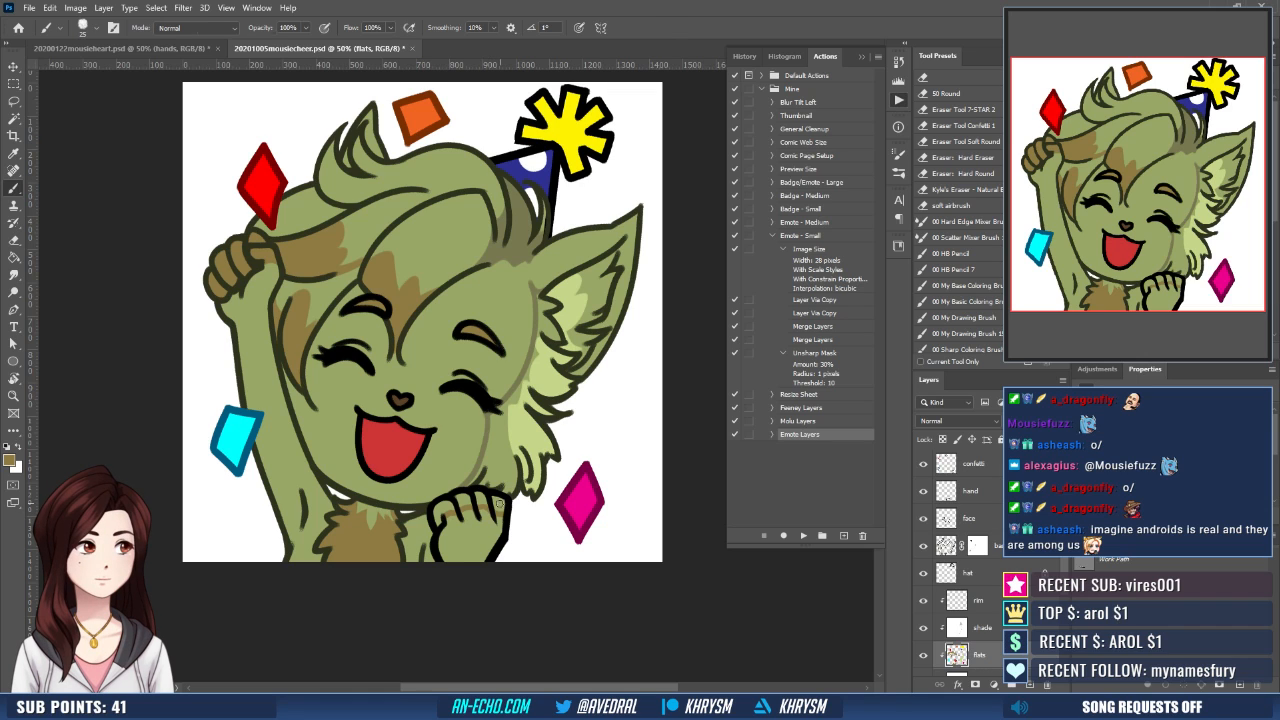
key(w)
click(497, 504)
shift+click(480, 505)
shift+click(463, 506)
shift+click(443, 512)
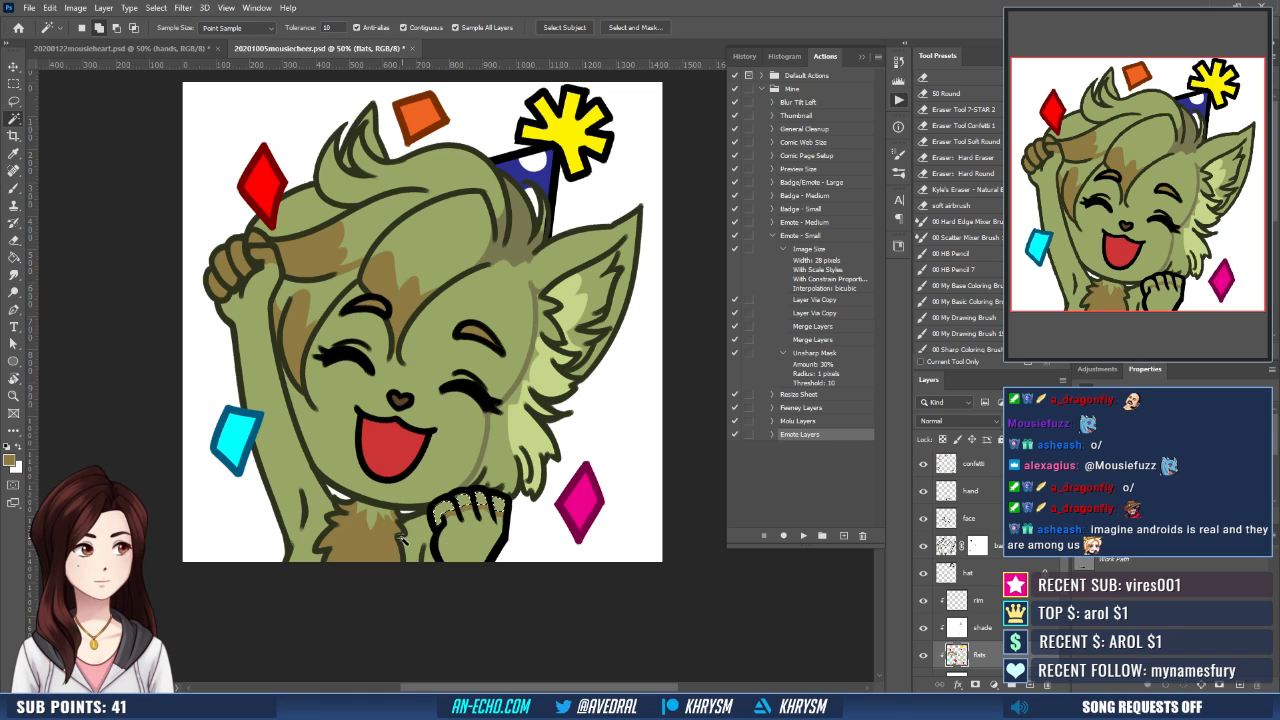
- Fill the expanded finger selection on the lower fist with brown and touch up the marking with the brush
key(alt+s)
key(m)
key(e)
key(Return)
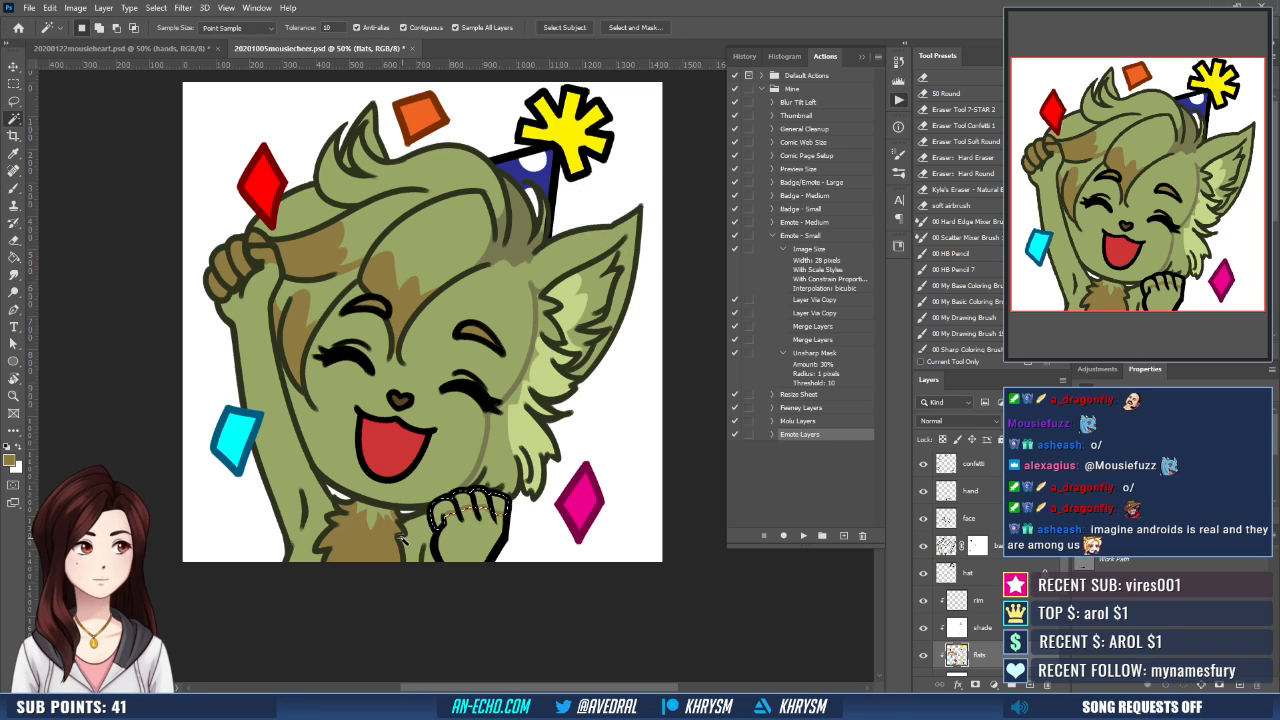
key(g)
click(494, 504)
key(ctrl+d)
drag(502, 509, 531, 540)
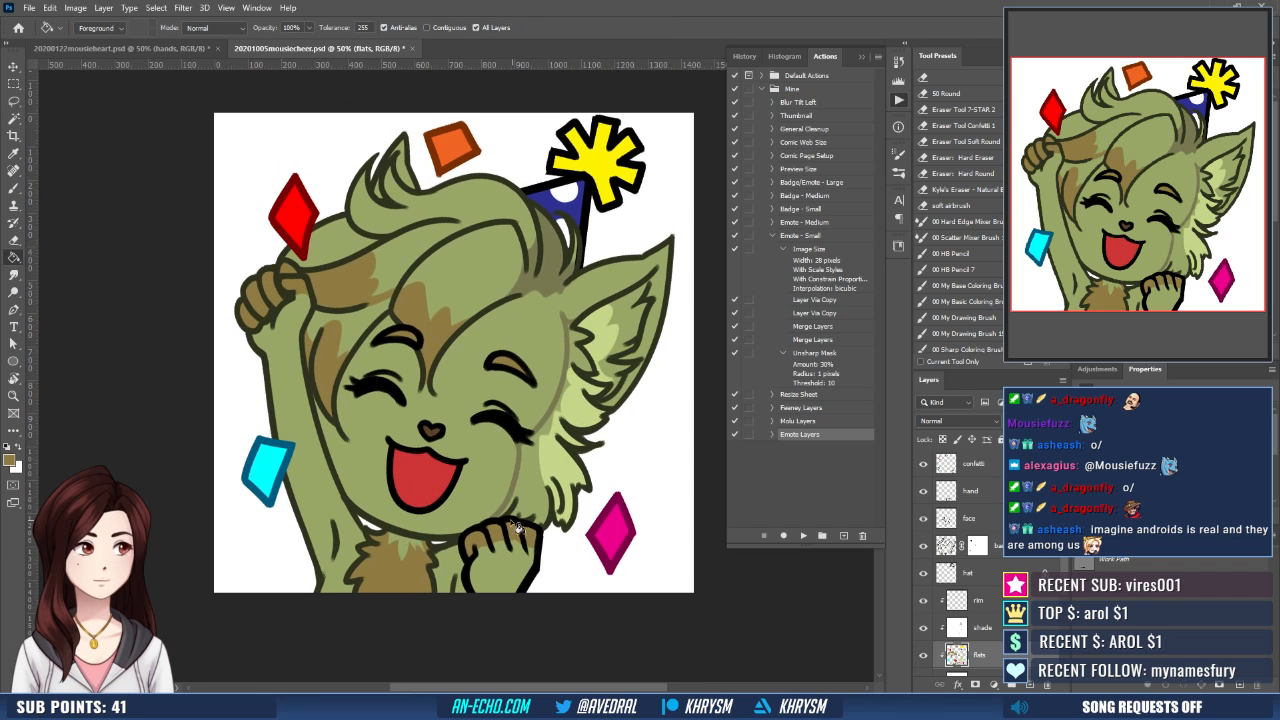
key(b)
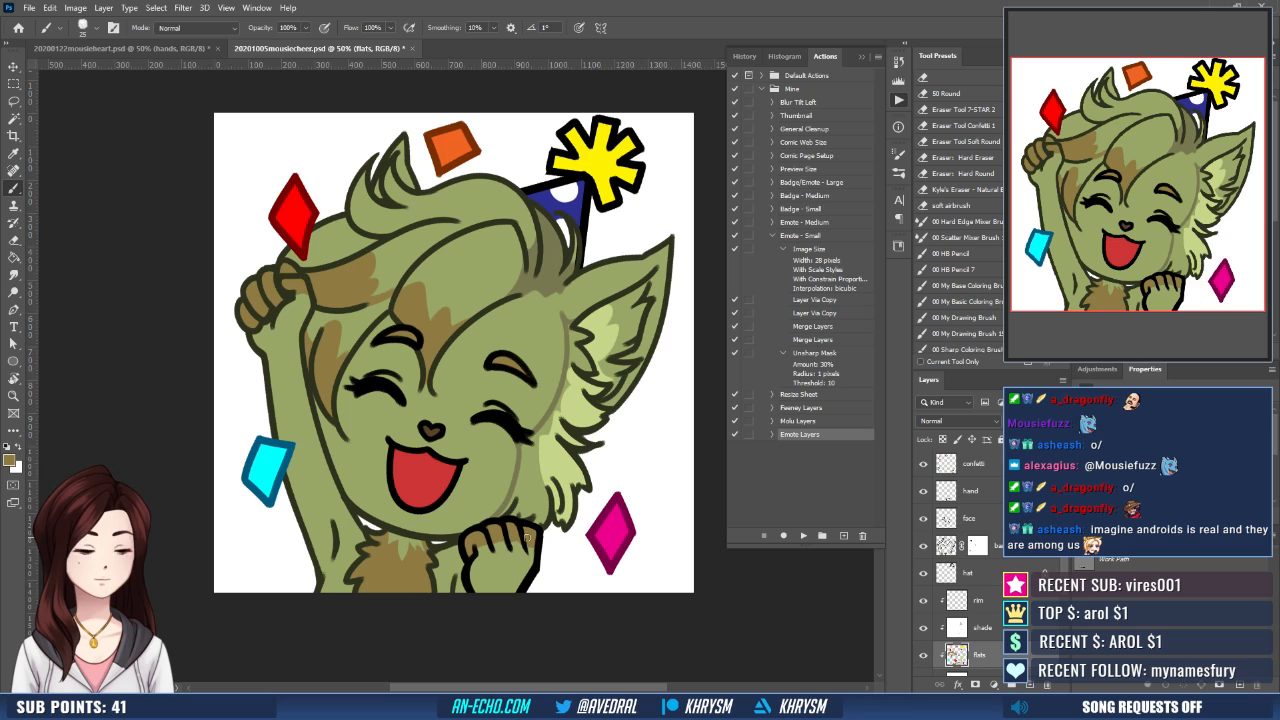
drag(519, 532, 516, 544)
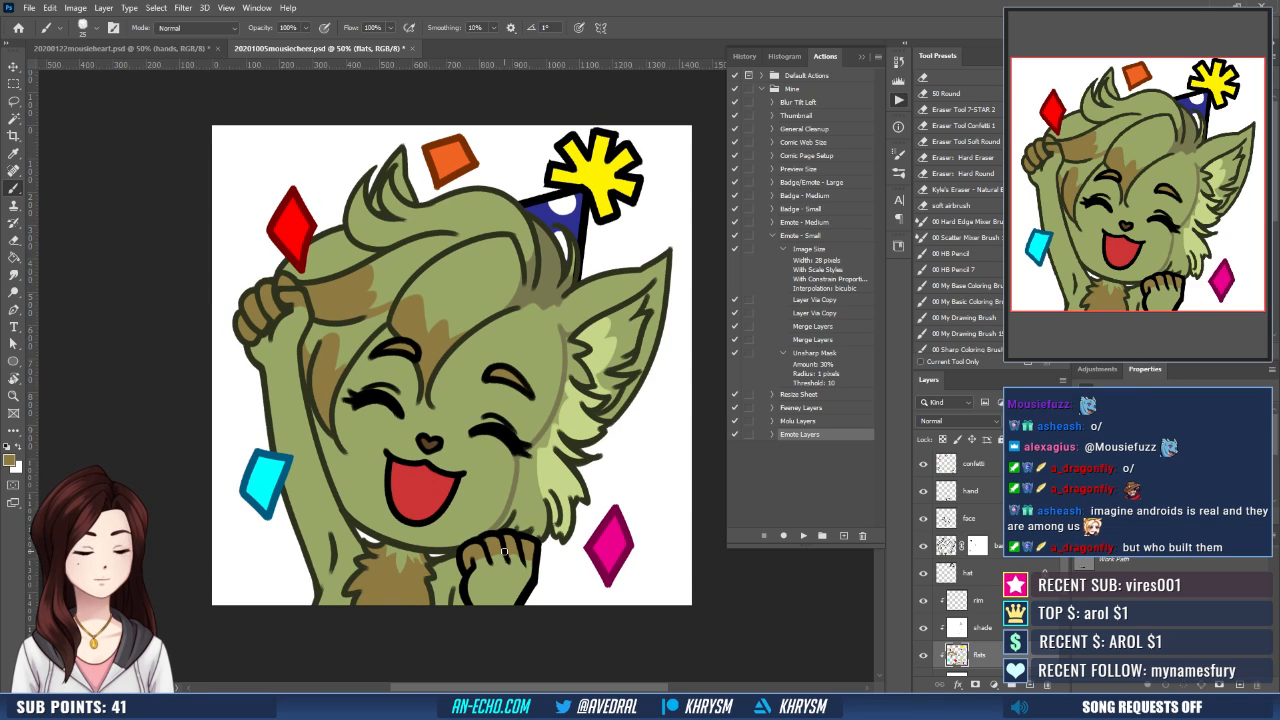
- Paint pale mauve shadows on the yellow star topper of the party hat on the shade layer
click(996, 622)
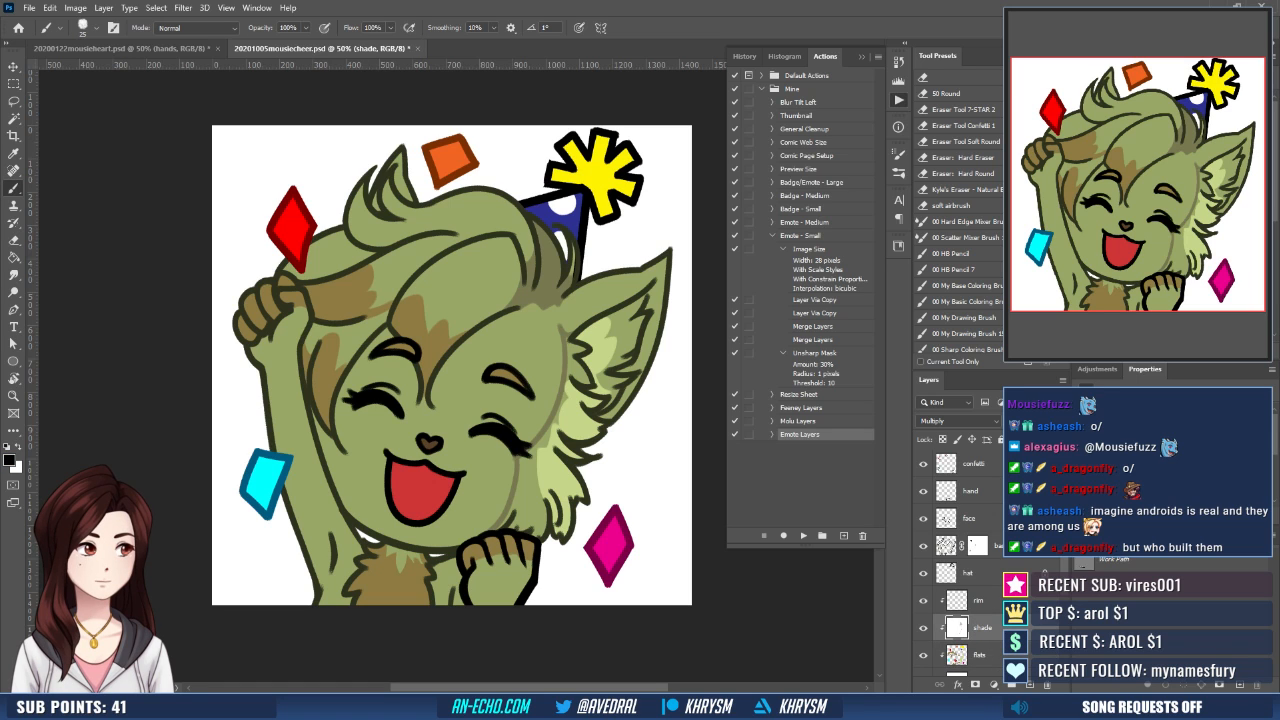
drag(532, 419, 515, 481)
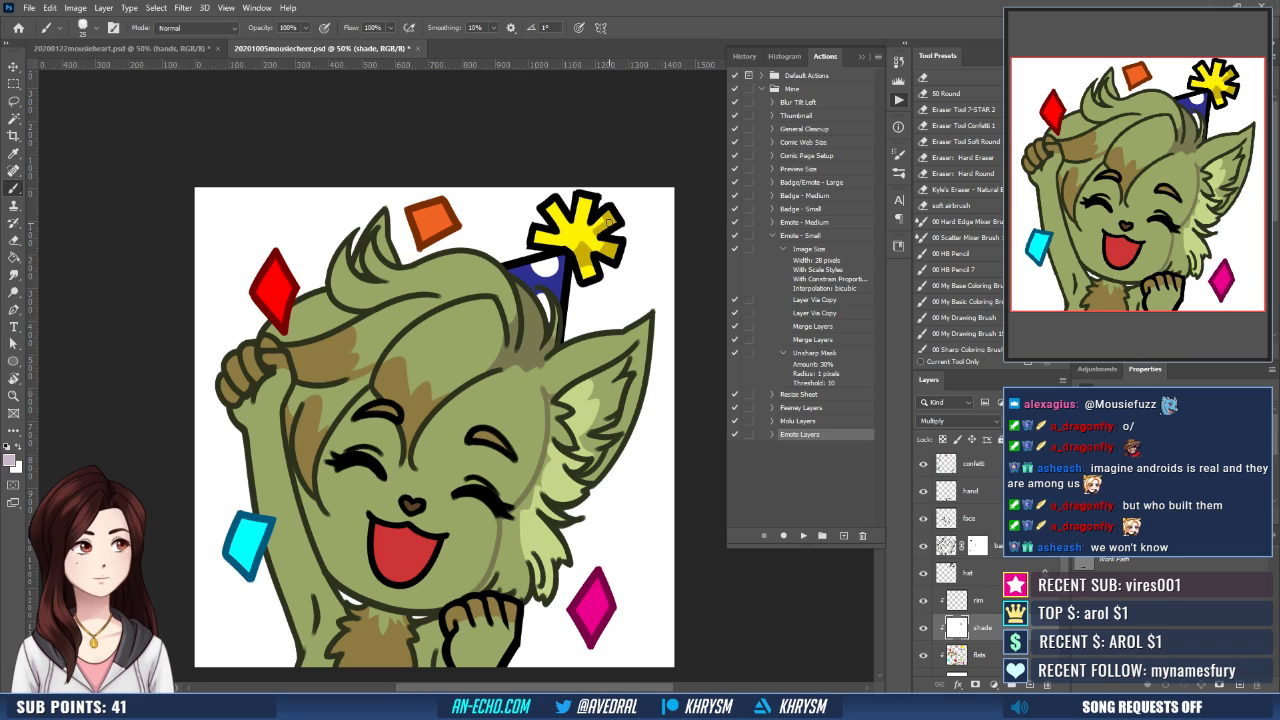
key(x)
key(x)
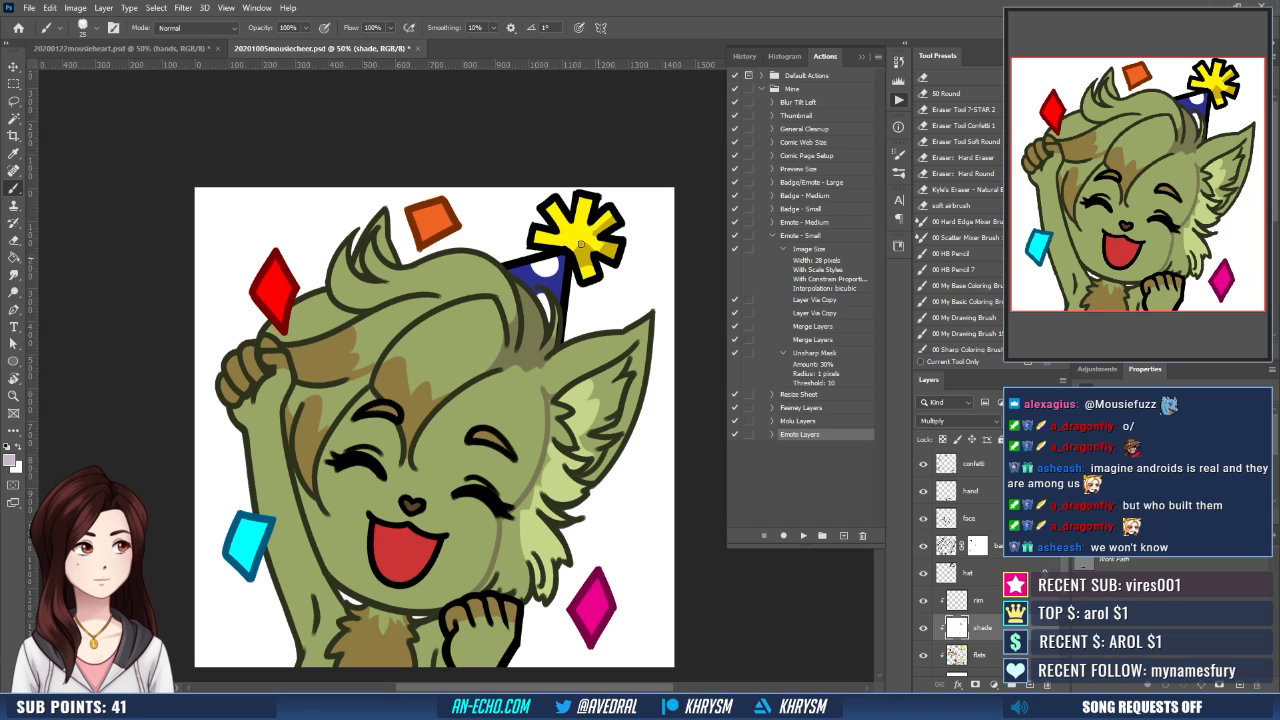
scroll(590, 256, up, 2)
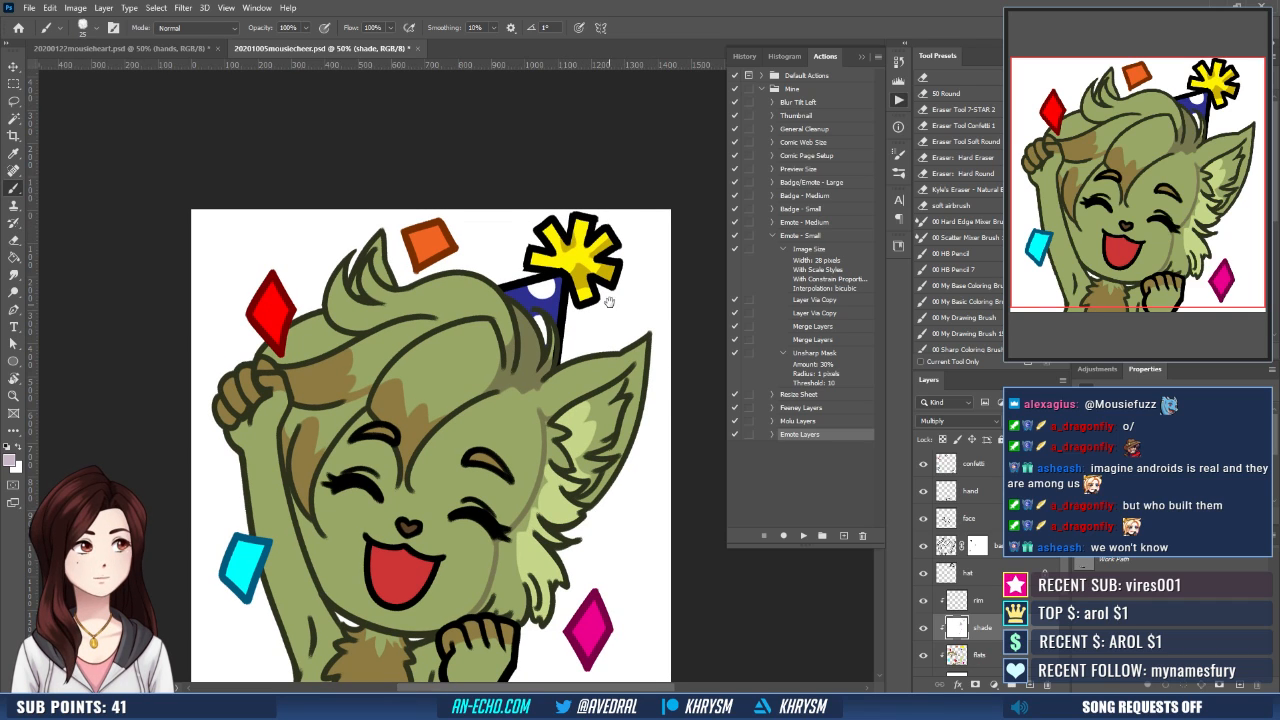
scroll(627, 240, down, 3)
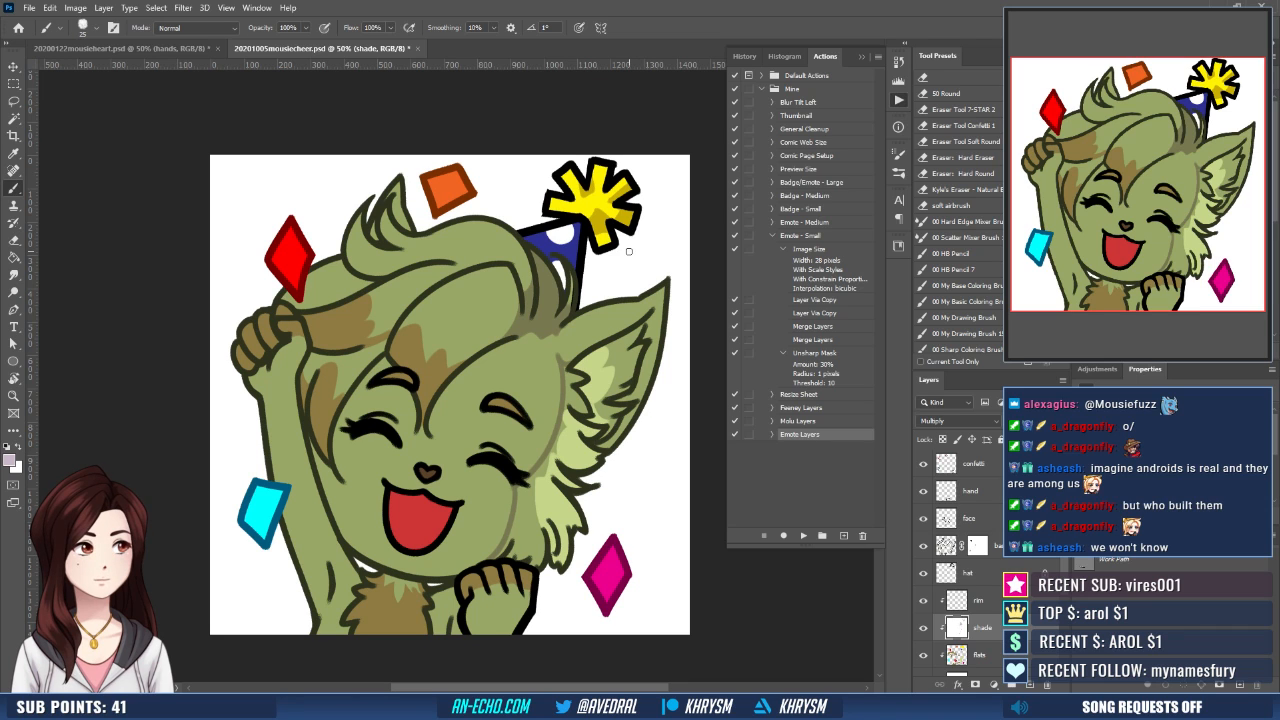
- Lasso the inner ear and cheek fur on the shade layer and fill the selection with pale mauve
scroll(629, 251, down, 2)
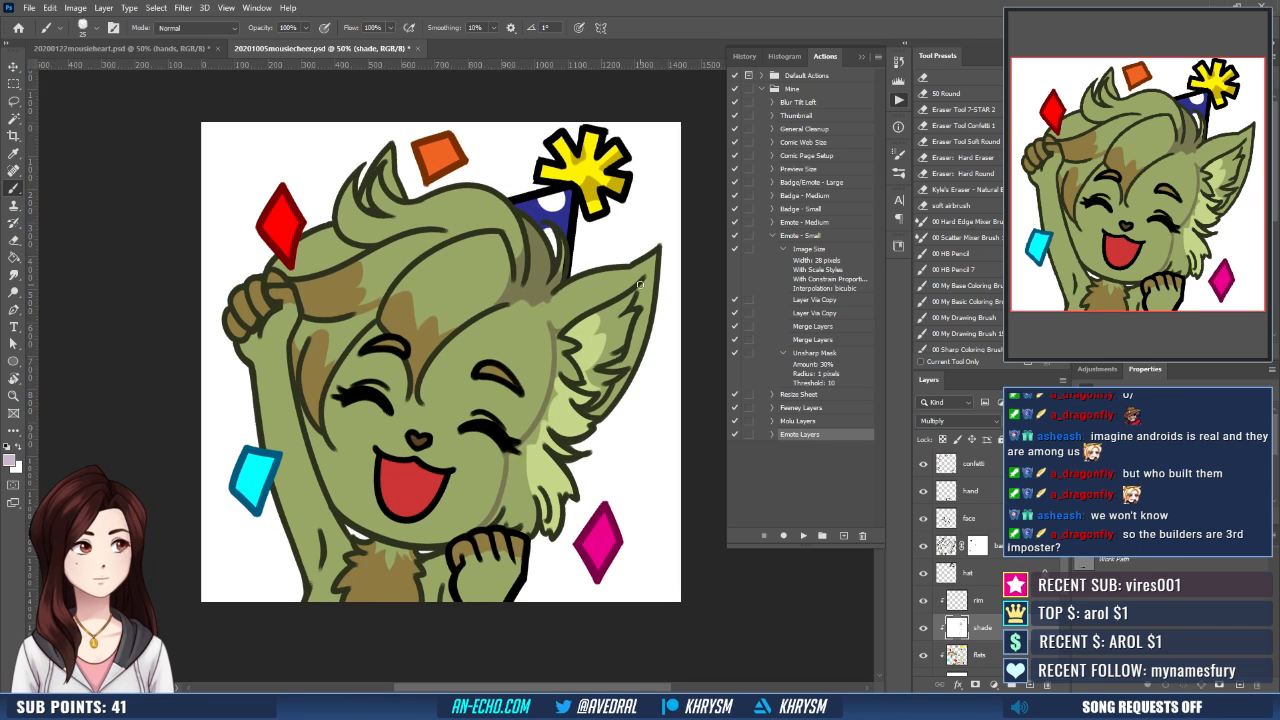
key(l)
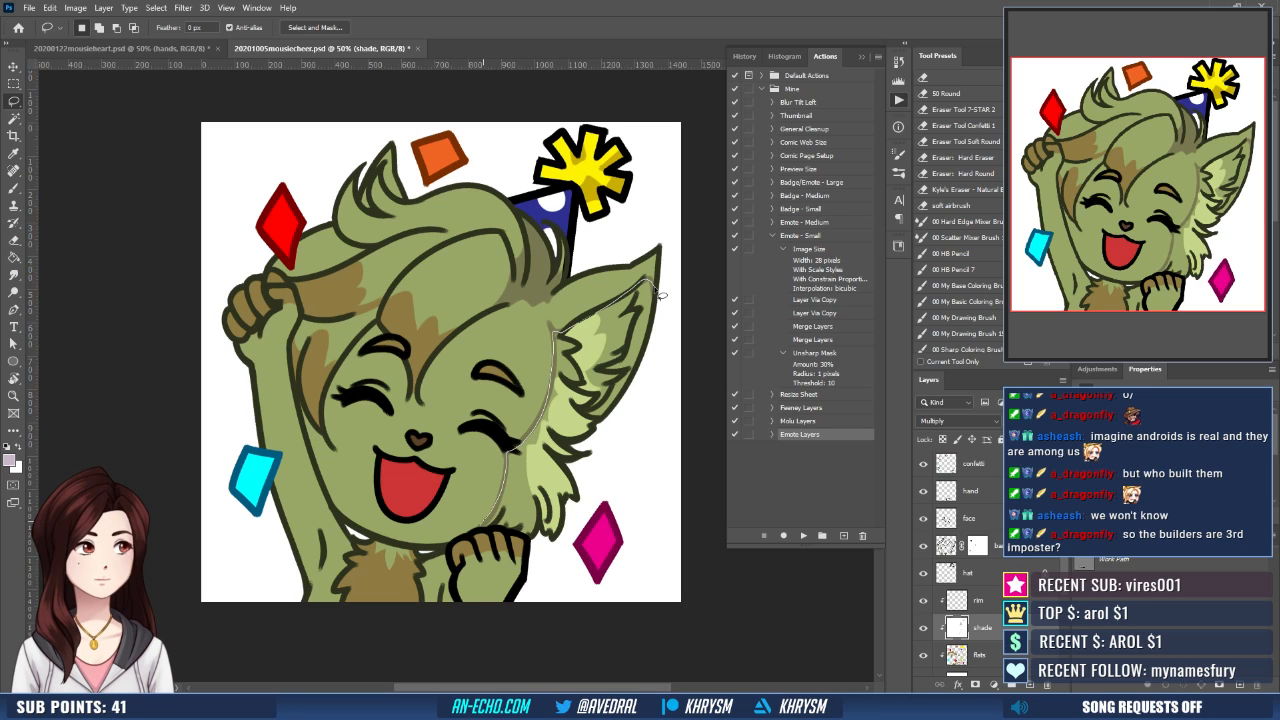
mouse_move(538, 549)
mouse_down()
mouse_move(634, 400)
mouse_move(663, 300)
mouse_up()
key(g)
click(630, 359)
key(ctrl+d)
key(b)
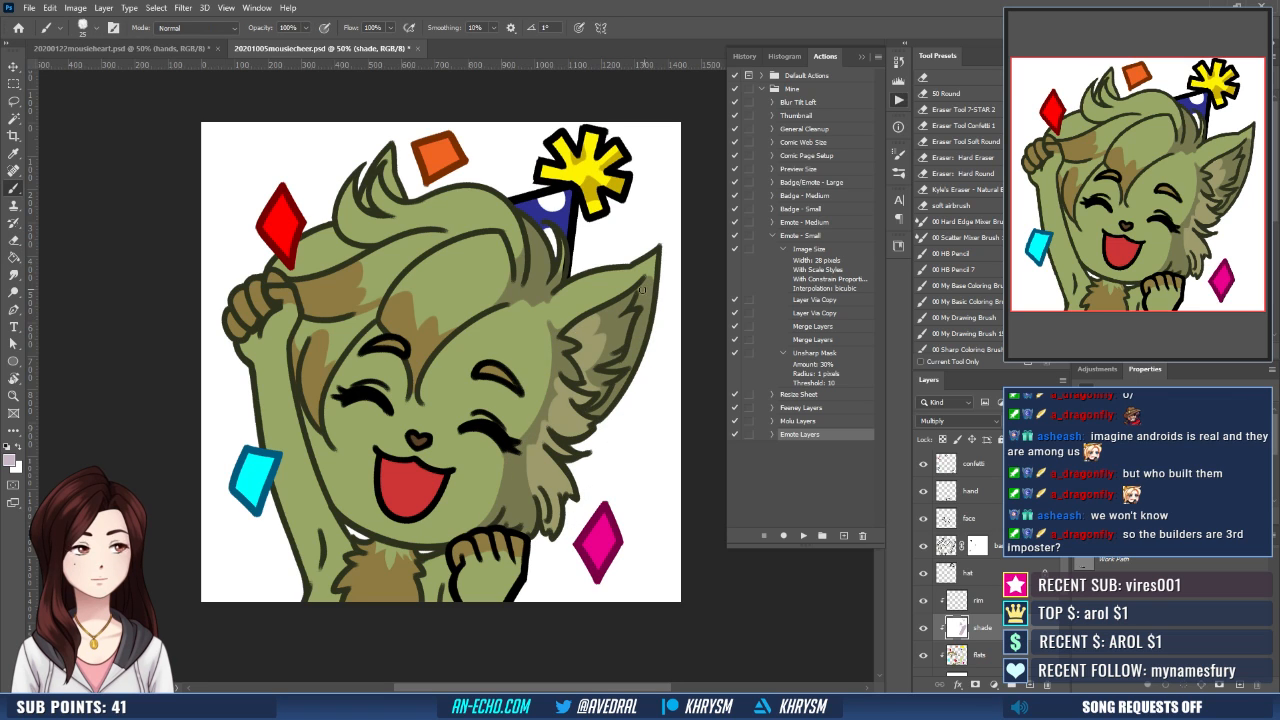
- Paint pale mauve shadows under both eyebrows, beneath the bangs and along the hair's edge on the face
mouse_move(551, 468)
mouse_down()
mouse_move(586, 415)
mouse_move(600, 465)
mouse_up()
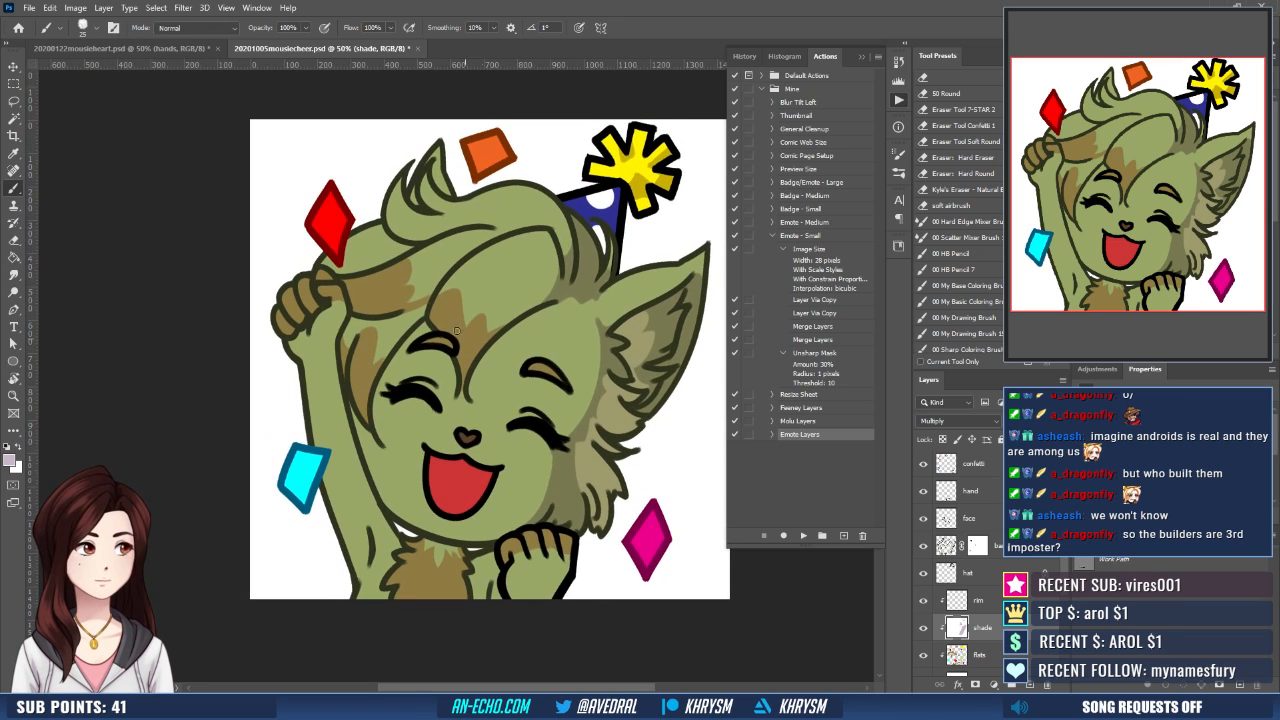
drag(420, 352, 443, 357)
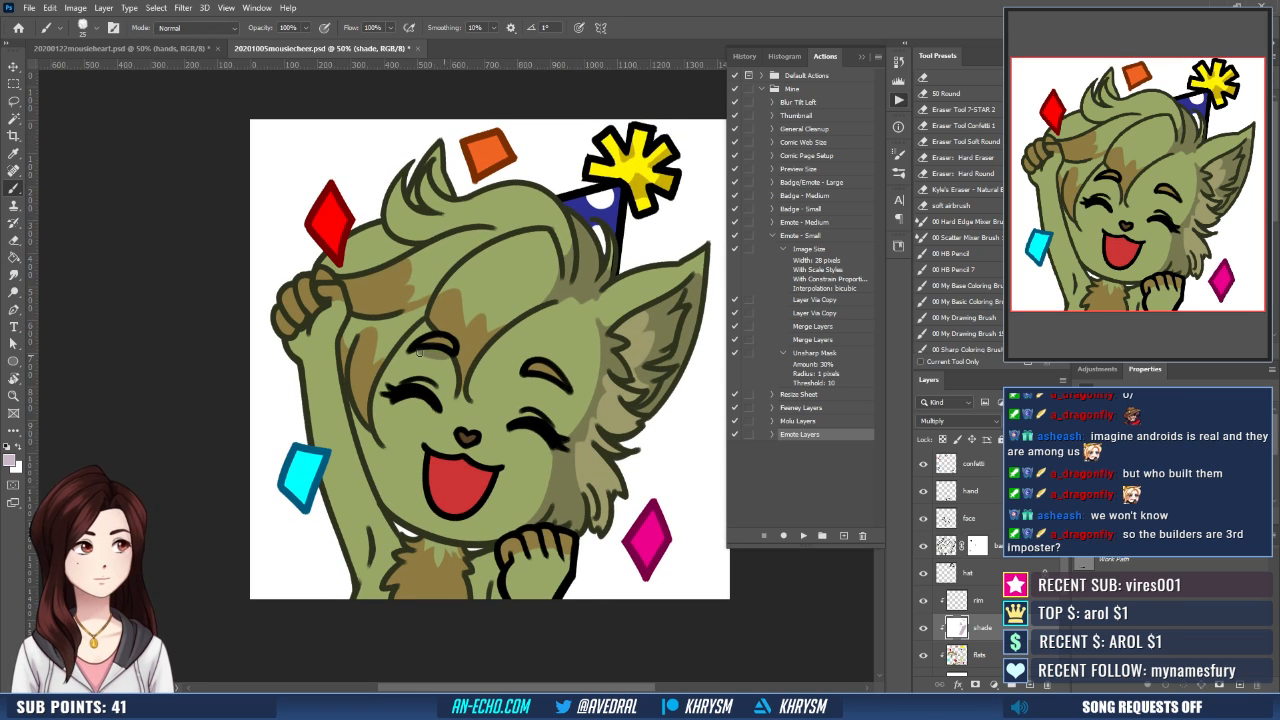
drag(529, 379, 558, 388)
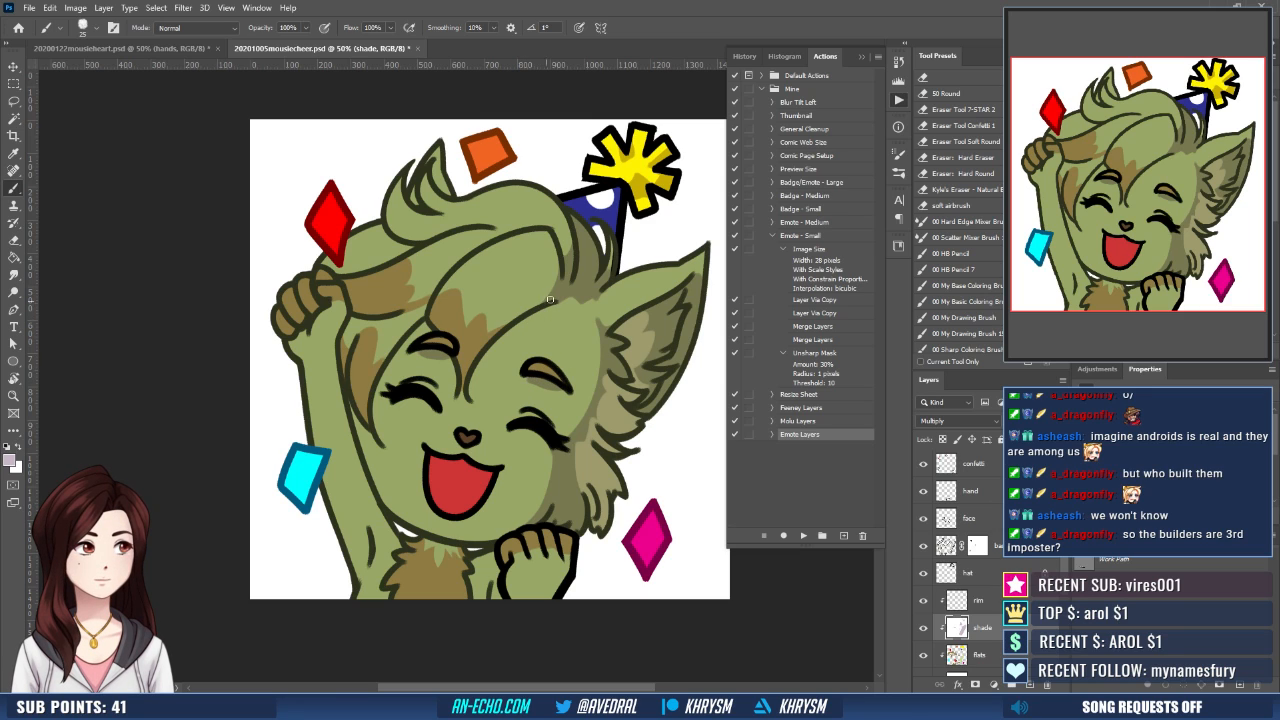
drag(551, 307, 491, 352)
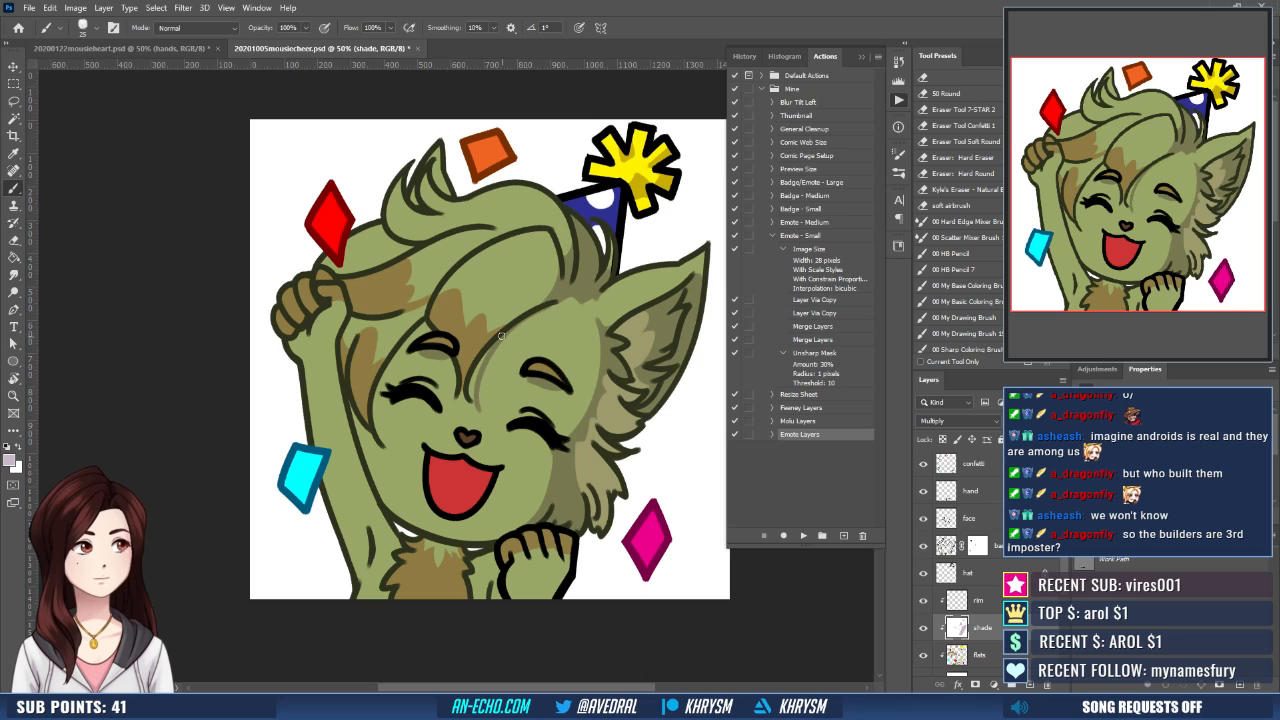
drag(491, 349, 471, 395)
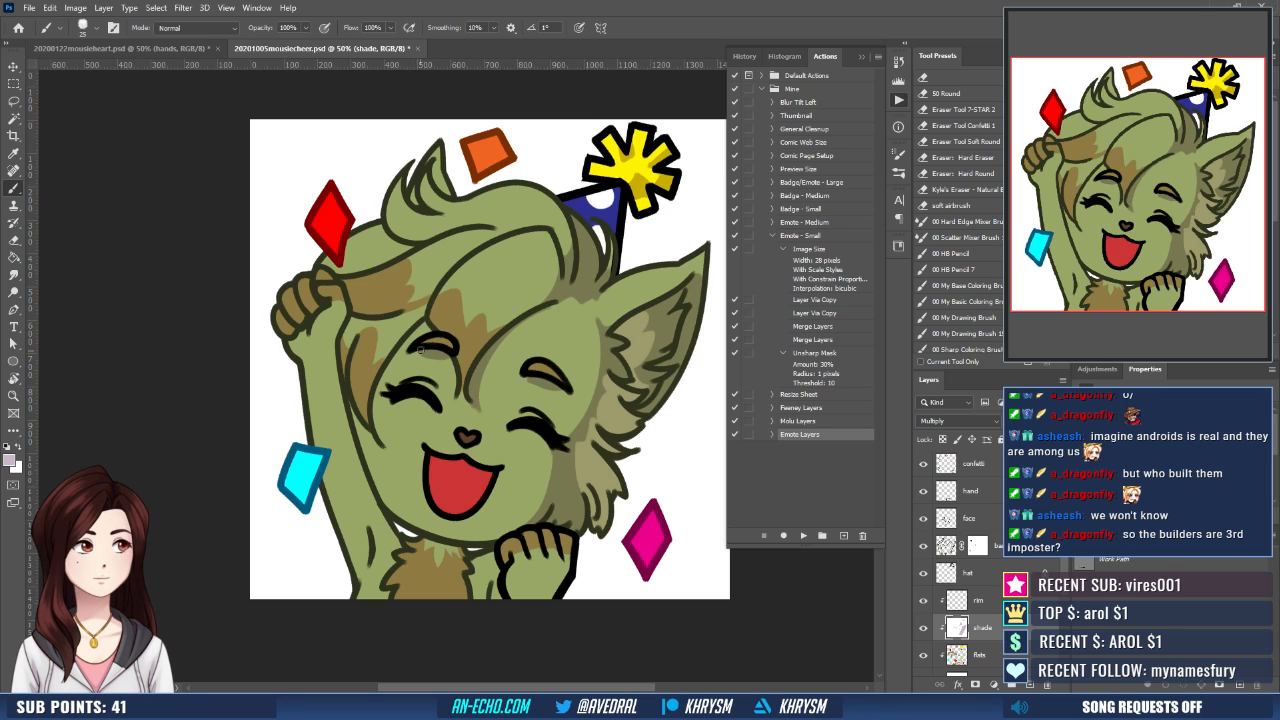
drag(419, 355, 373, 487)
- Redo the shadow stroke beneath the hair lock near the raised hand and select the unshaded hair areas around the brown marking
scroll(540, 400, up, 2)
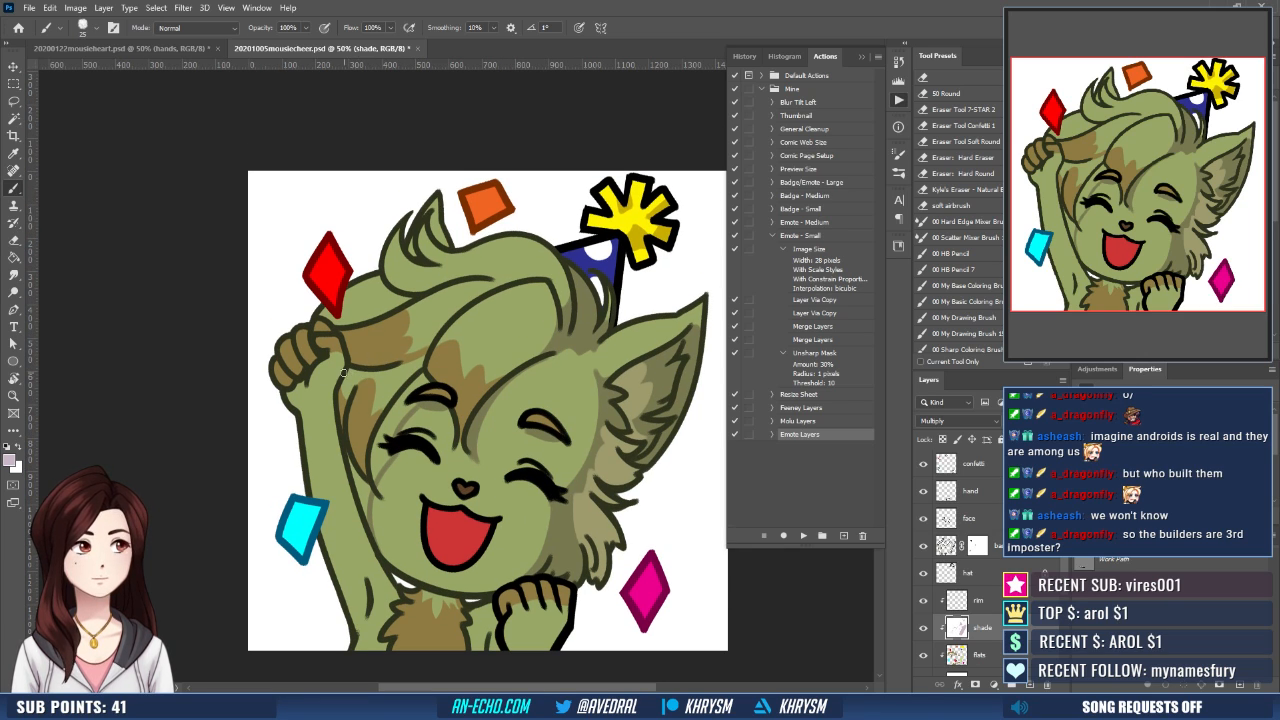
mouse_move(343, 373)
mouse_down()
mouse_move(392, 374)
mouse_move(384, 387)
mouse_up()
key(ctrl+z)
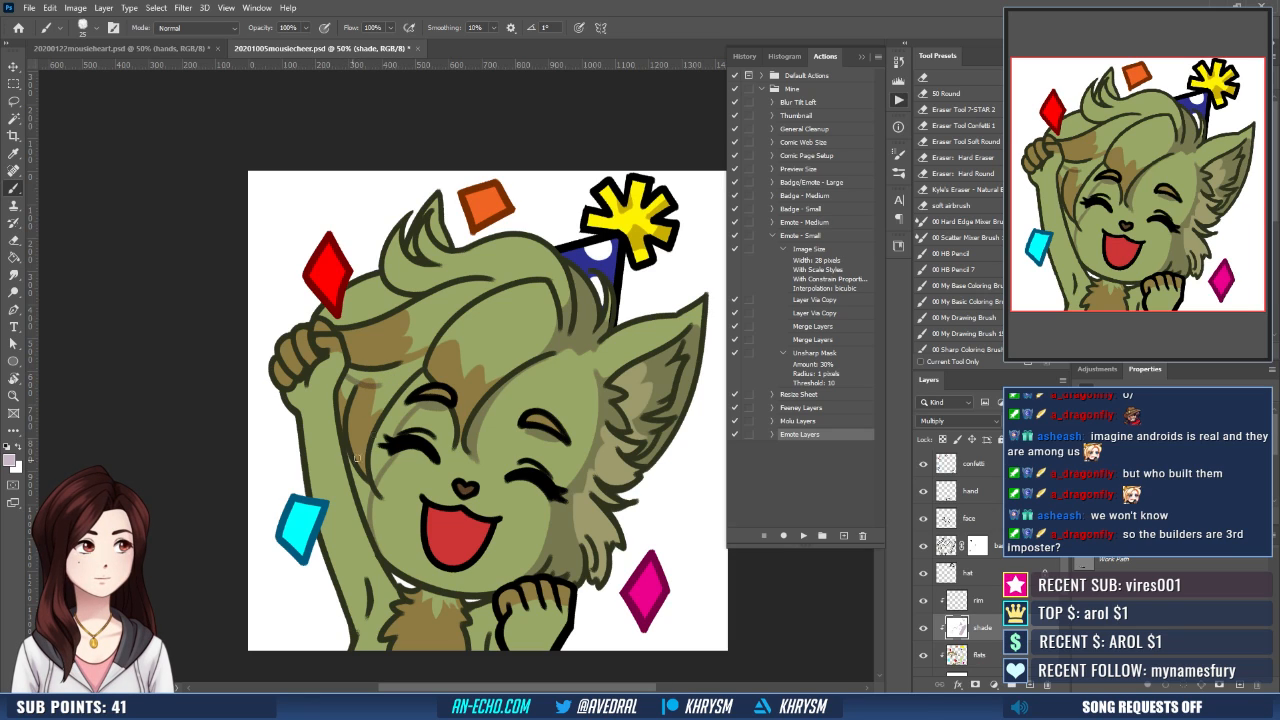
key(w)
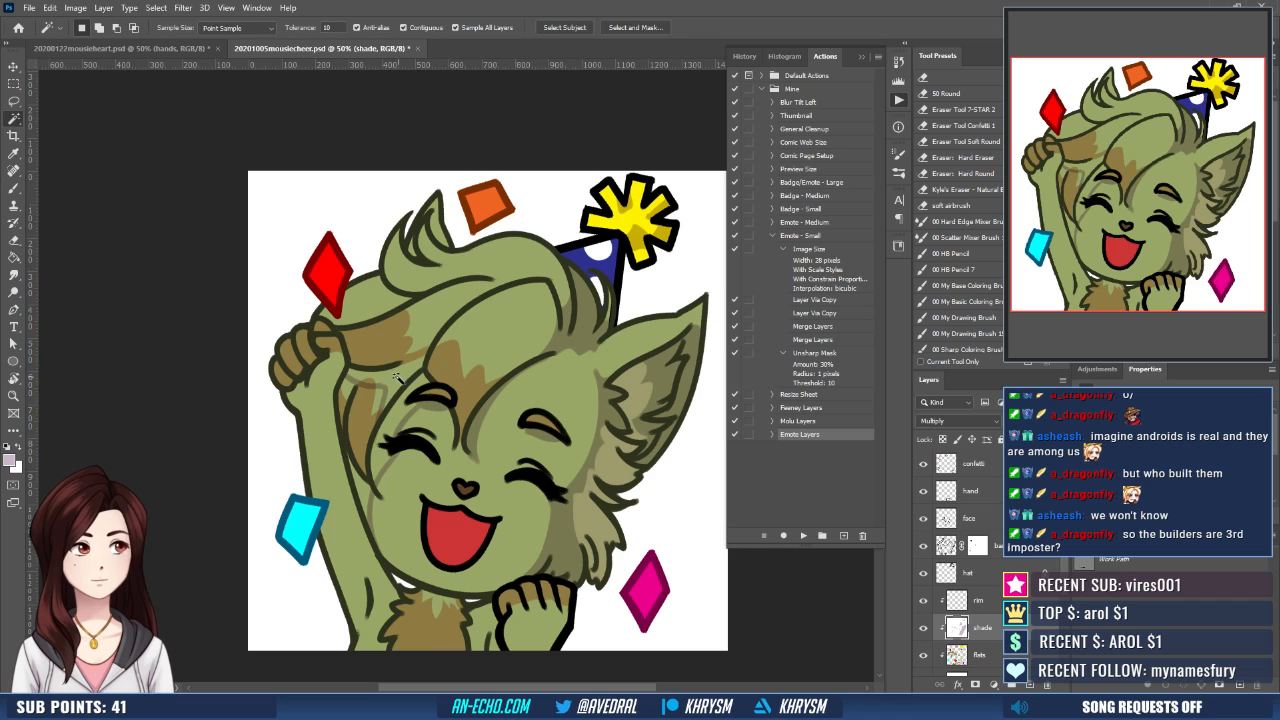
shift+click(389, 383)
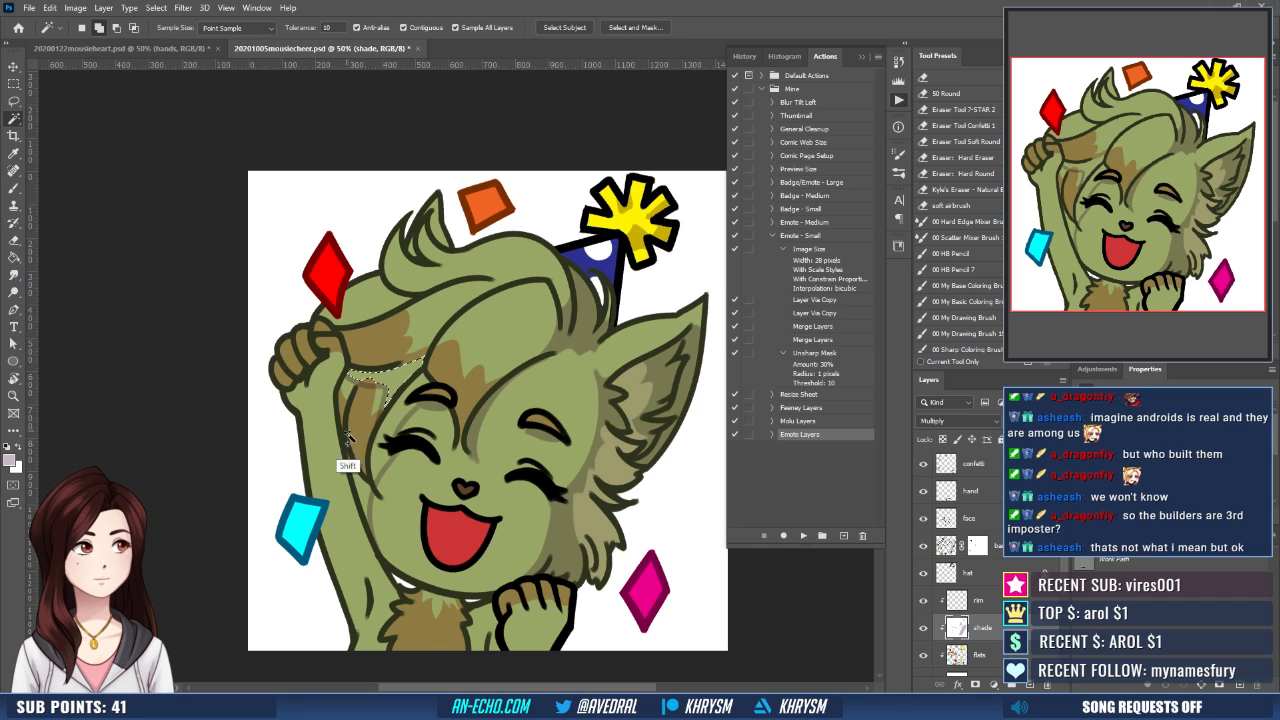
shift+click(346, 395)
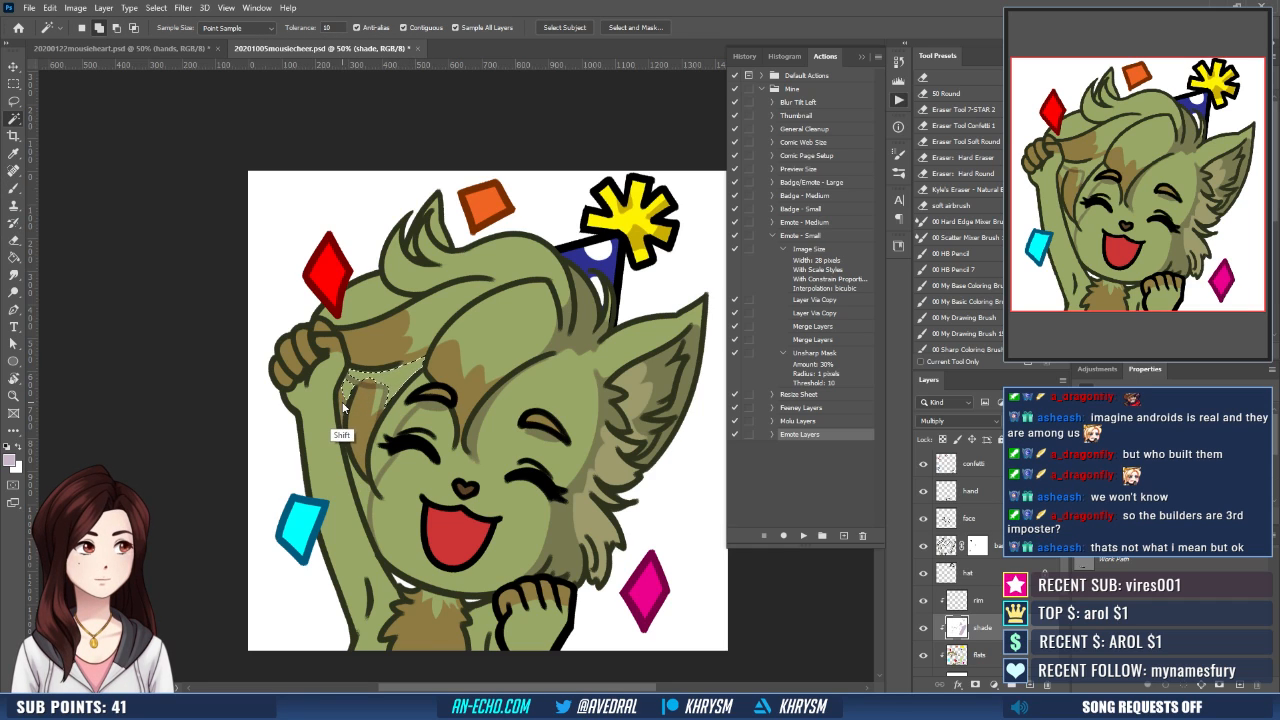
shift+click(392, 420)
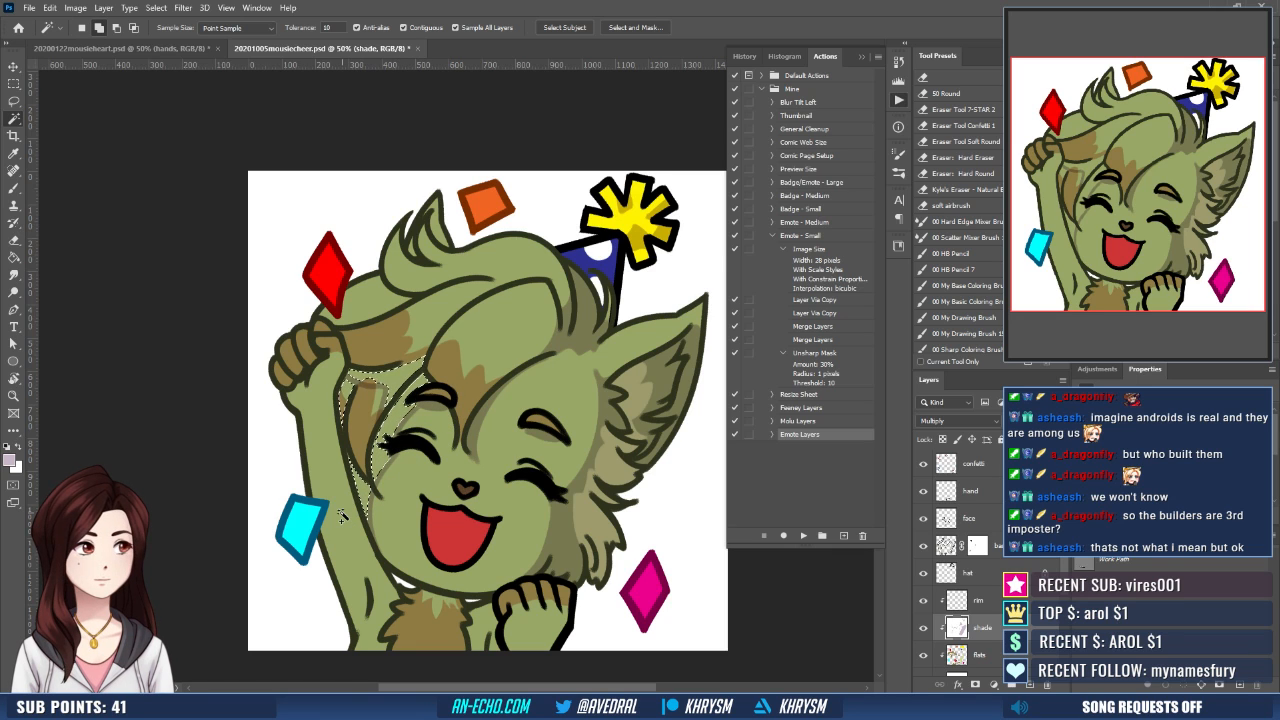
- Expand the selection of the side hair and fill it with pale mauve on the shade layer
key(ctrl+alt+e)
key(Return)
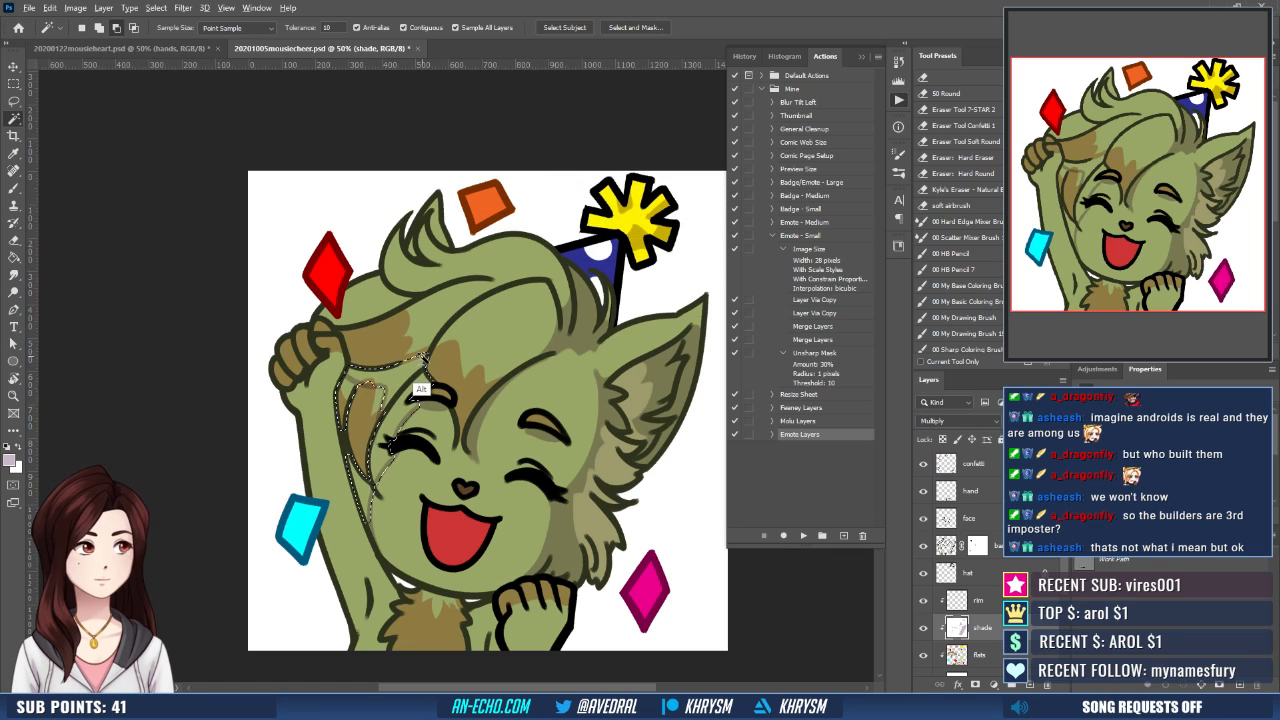
key(g)
click(430, 366)
key(b)
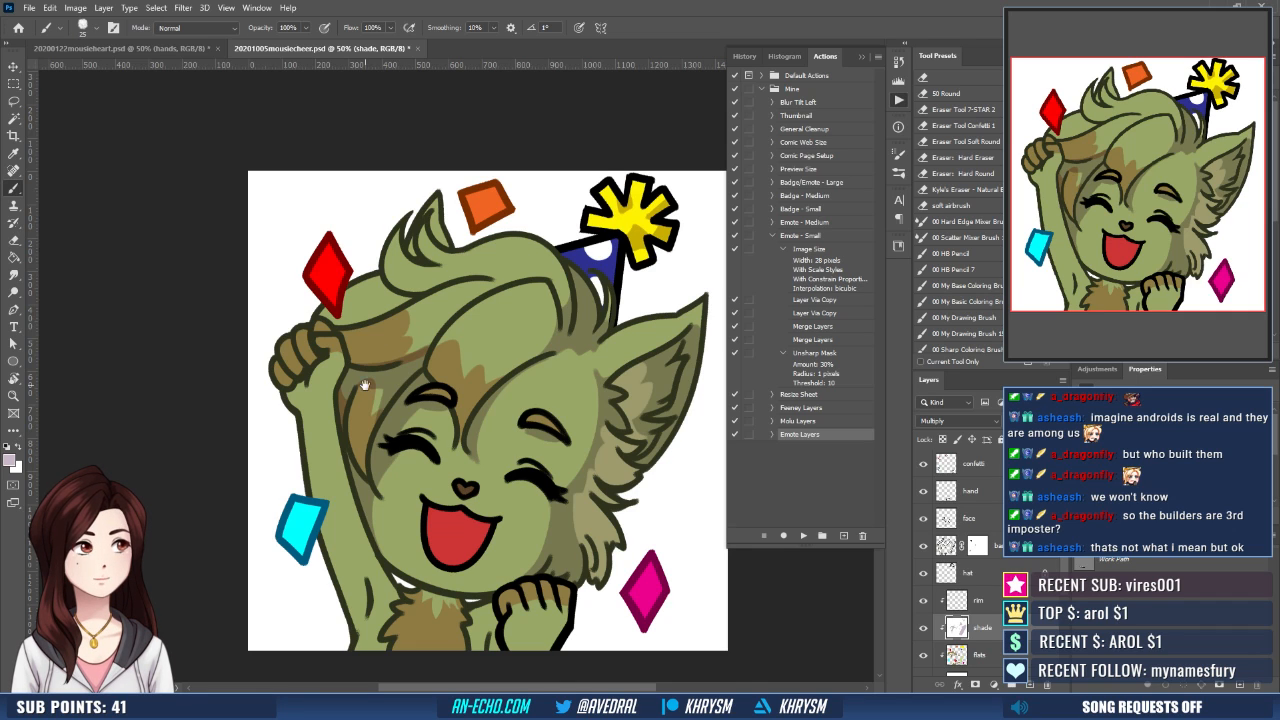
- Paint pale mauve shadows on the raised fist and touch up the shading beneath the bangs
drag(366, 386, 391, 459)
drag(303, 457, 314, 441)
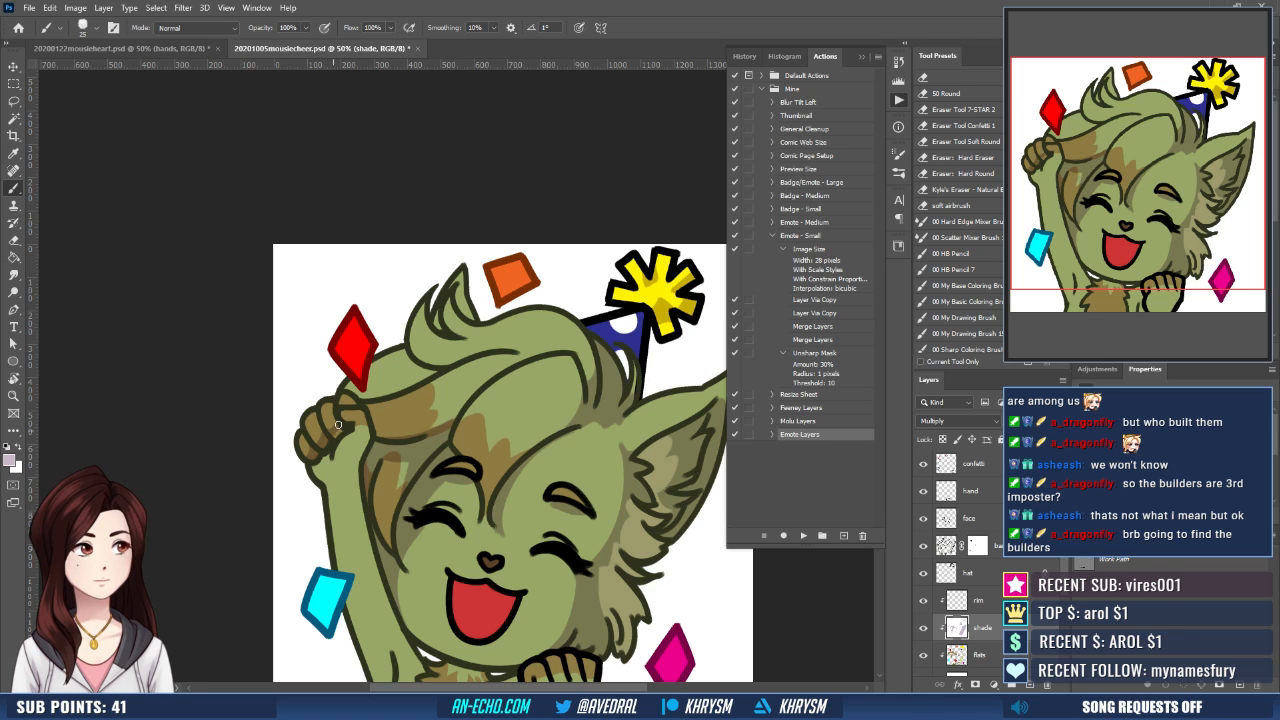
drag(383, 404, 369, 374)
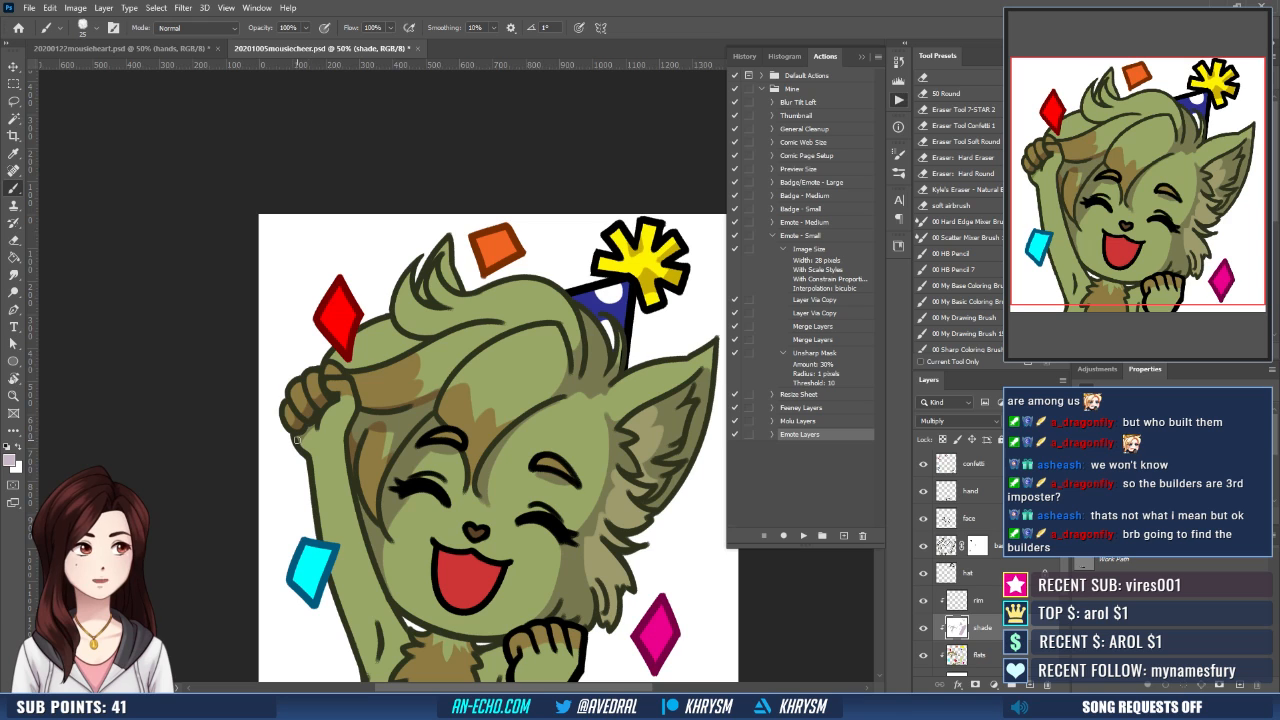
drag(458, 422, 399, 451)
drag(437, 530, 450, 551)
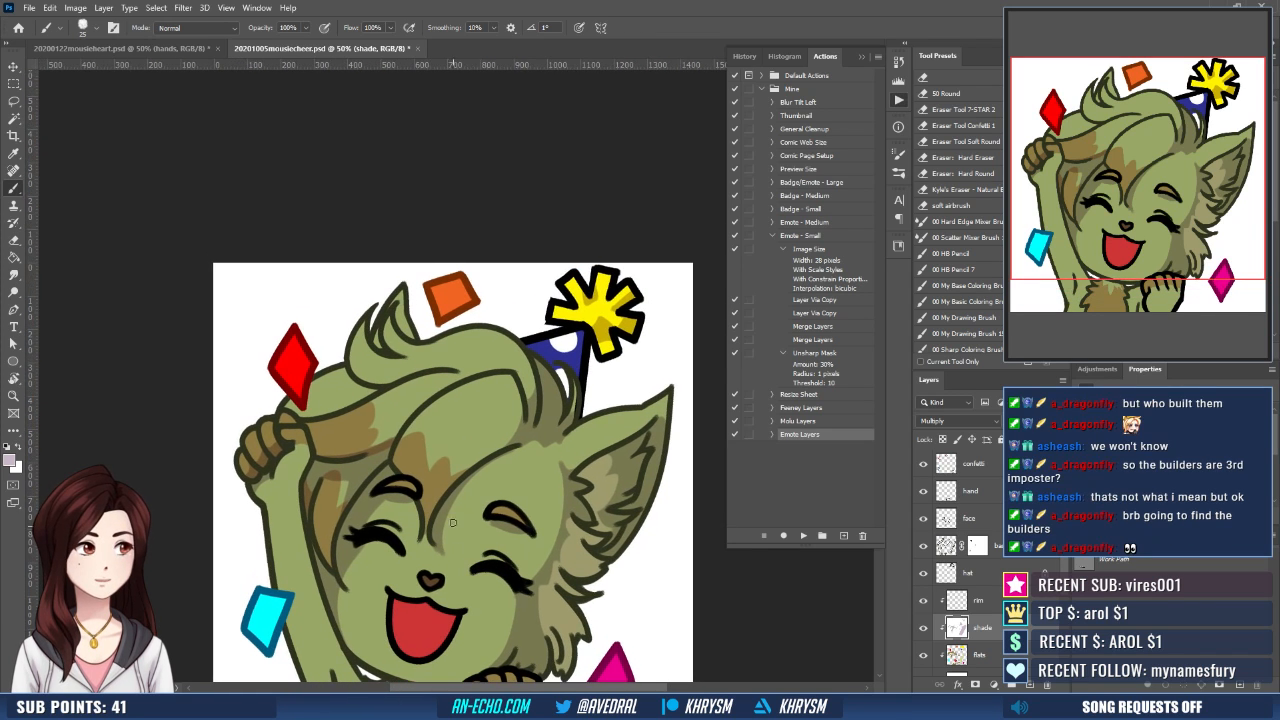
mouse_move(489, 490)
mouse_down()
mouse_move(442, 478)
mouse_move(453, 441)
mouse_move(442, 478)
mouse_move(483, 504)
mouse_up()
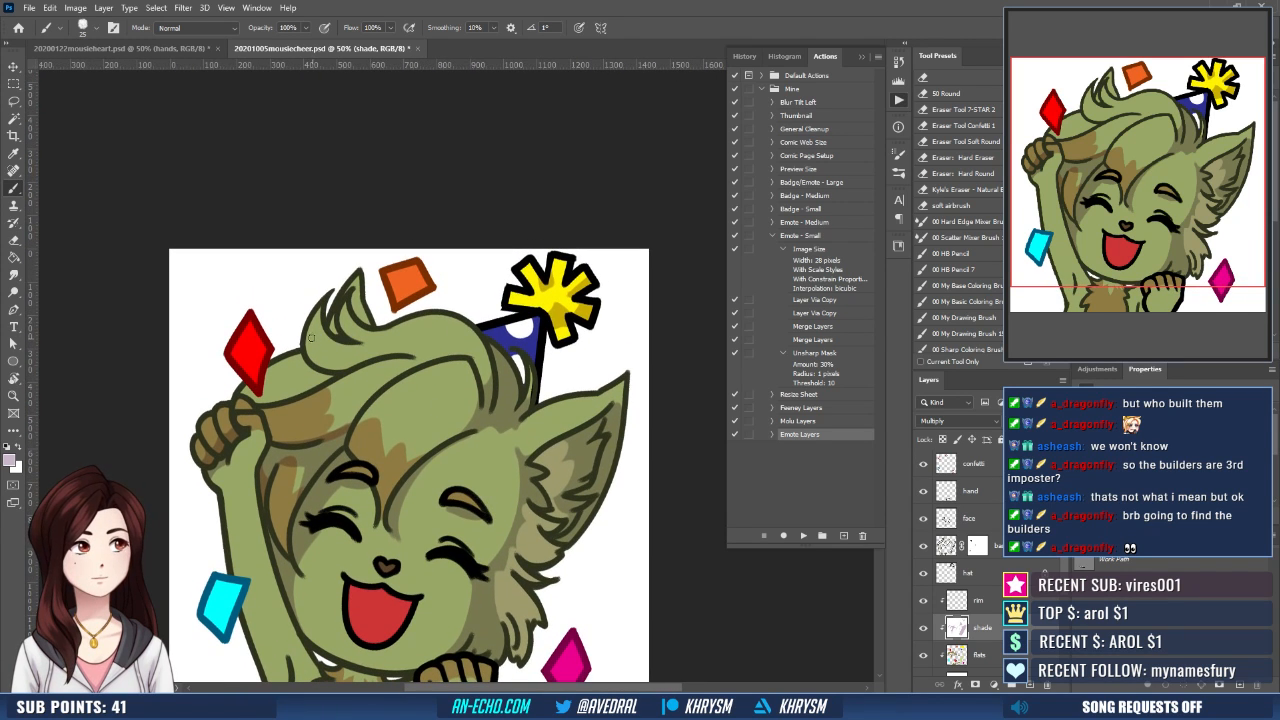
- Shade the hair tuft on top of the head in pale mauve and trim the shadow's edge with white
drag(344, 321, 340, 332)
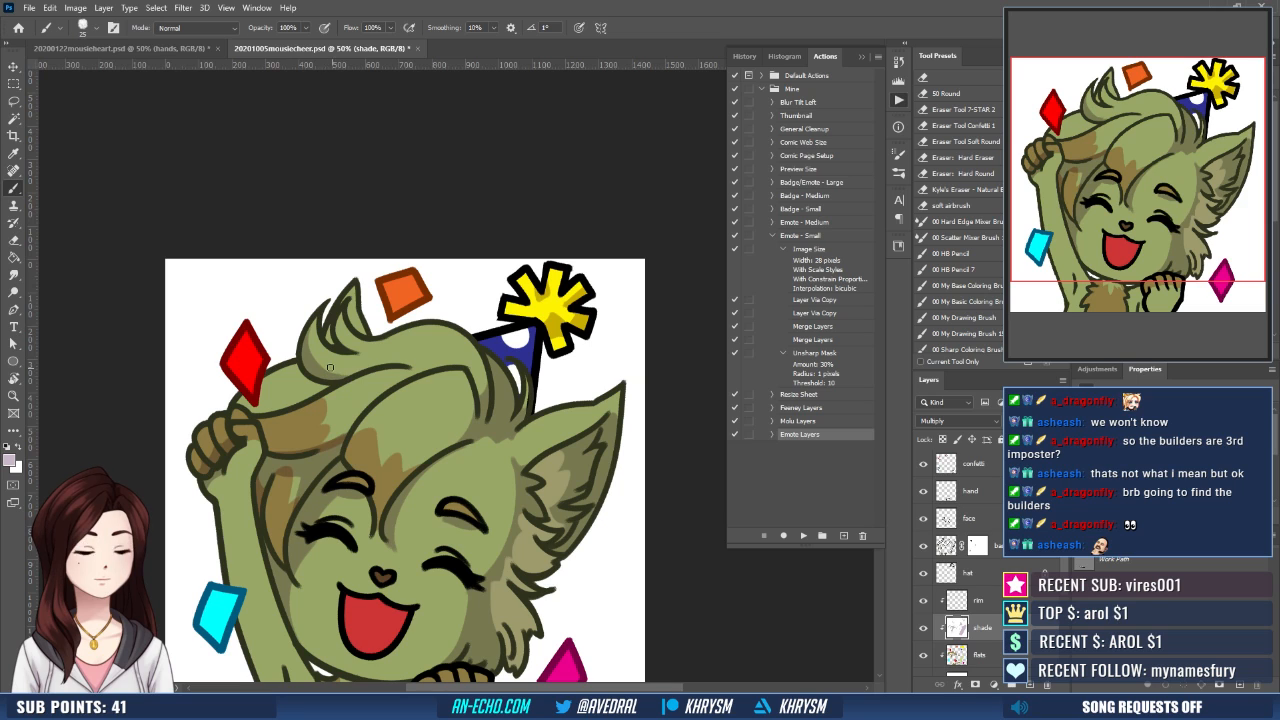
key(x)
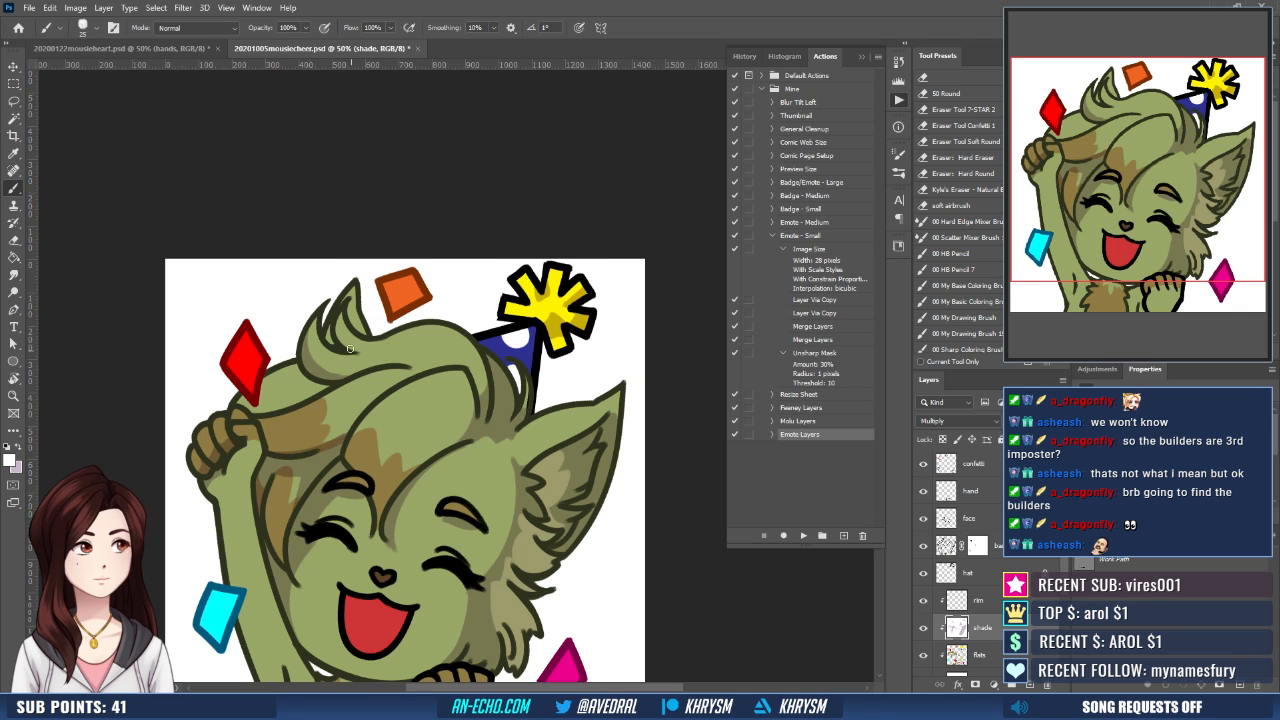
drag(350, 349, 364, 335)
key(x)
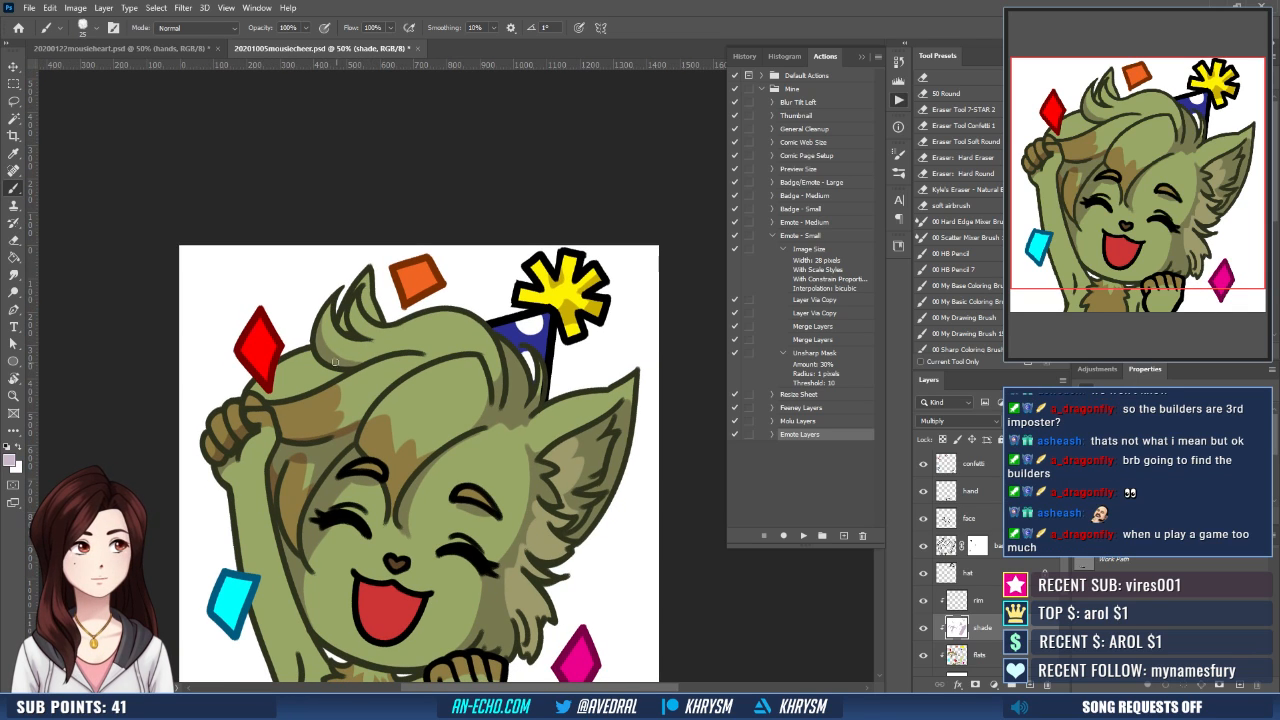
scroll(393, 339, down, 1)
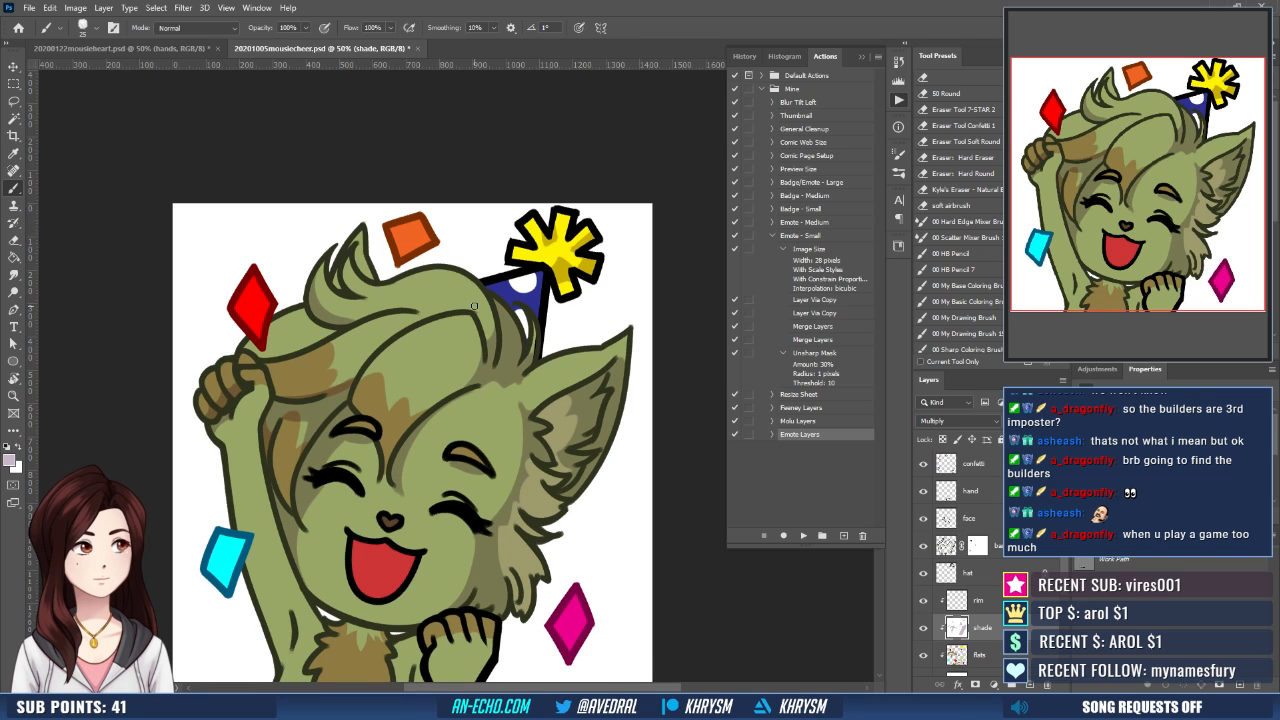
drag(474, 305, 502, 258)
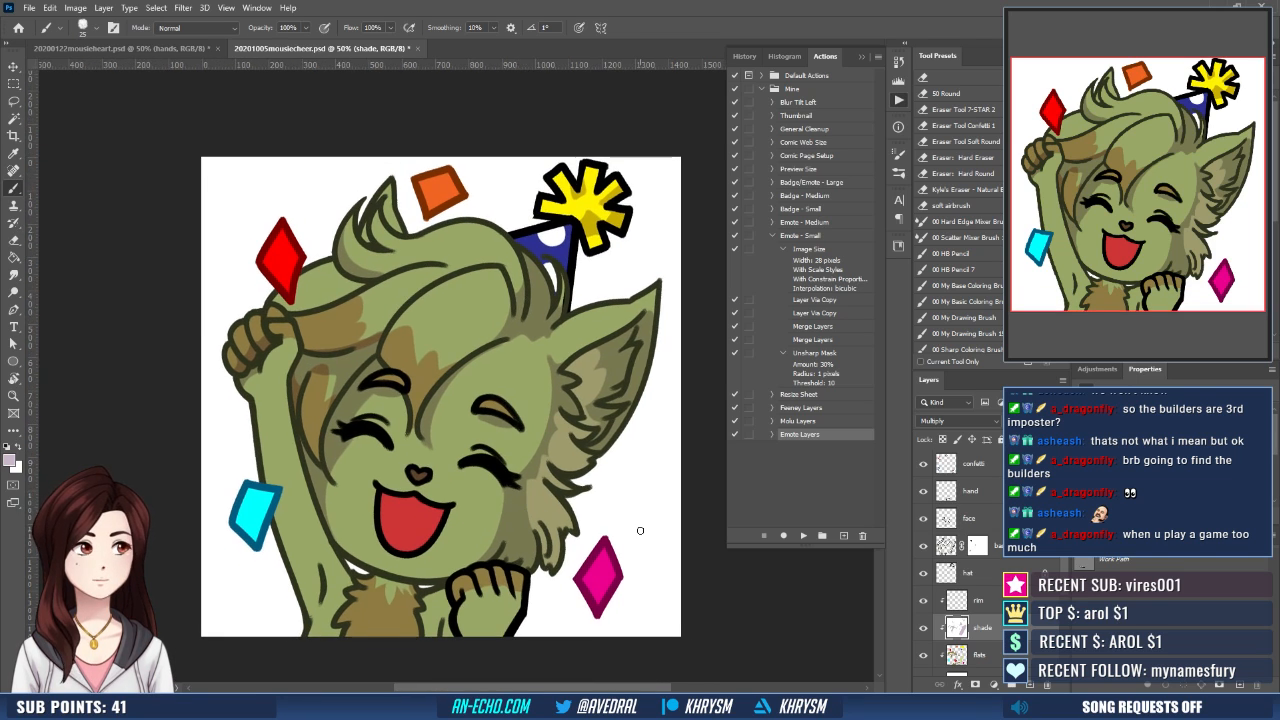
- Take the light green from the mousieheart emote and outline the muzzle over the nose and down its left side on the flats layer
click(975, 654)
click(184, 48)
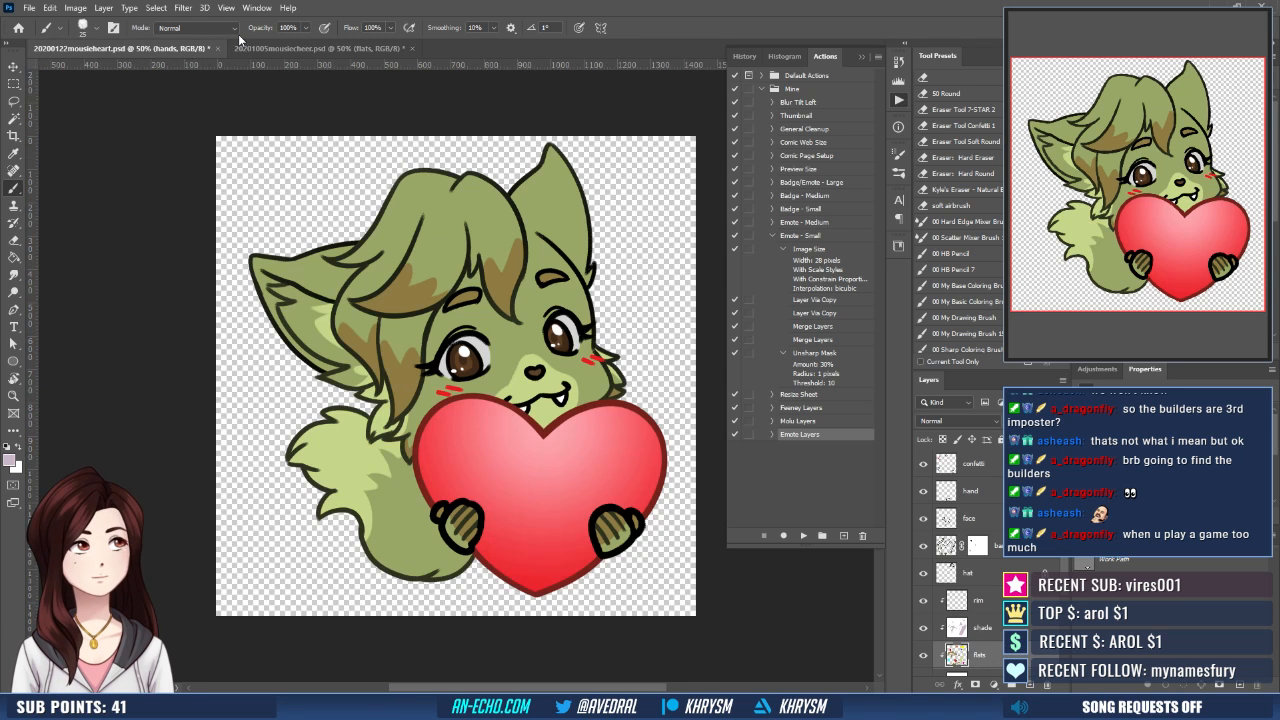
click(320, 48)
mouse_move(396, 470)
mouse_down()
mouse_move(418, 460)
mouse_move(436, 472)
mouse_up()
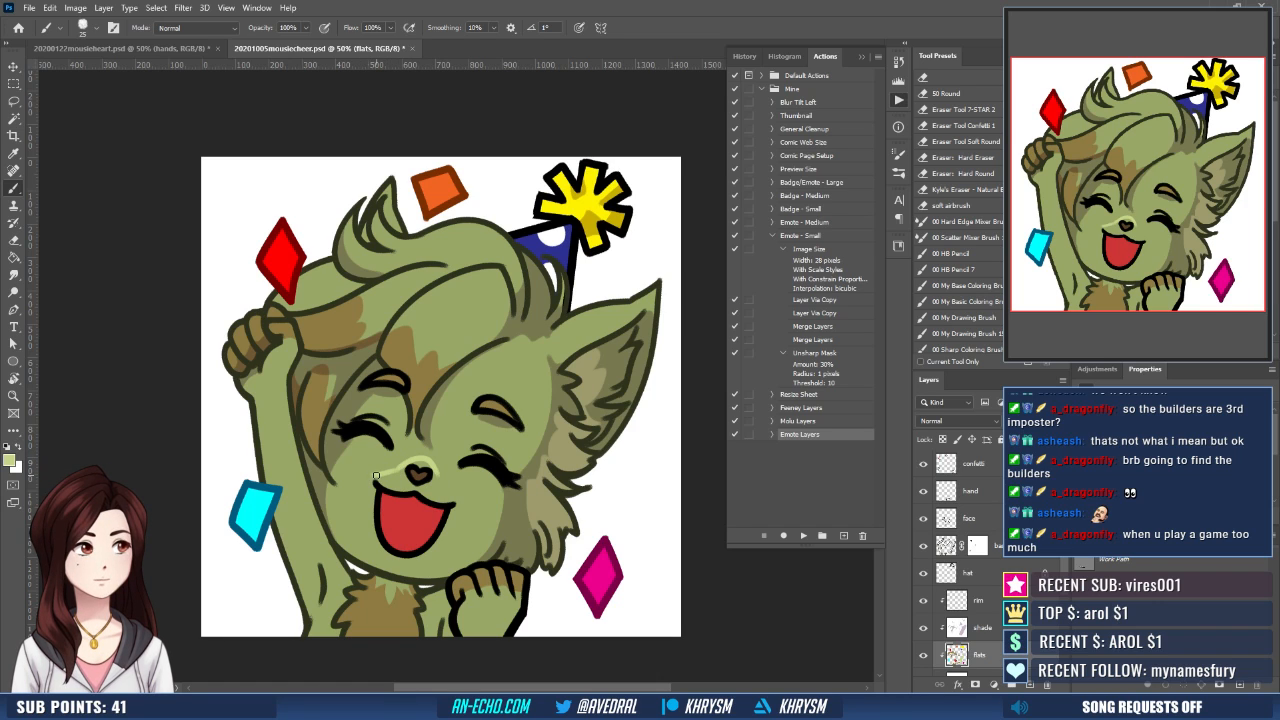
drag(376, 476, 364, 565)
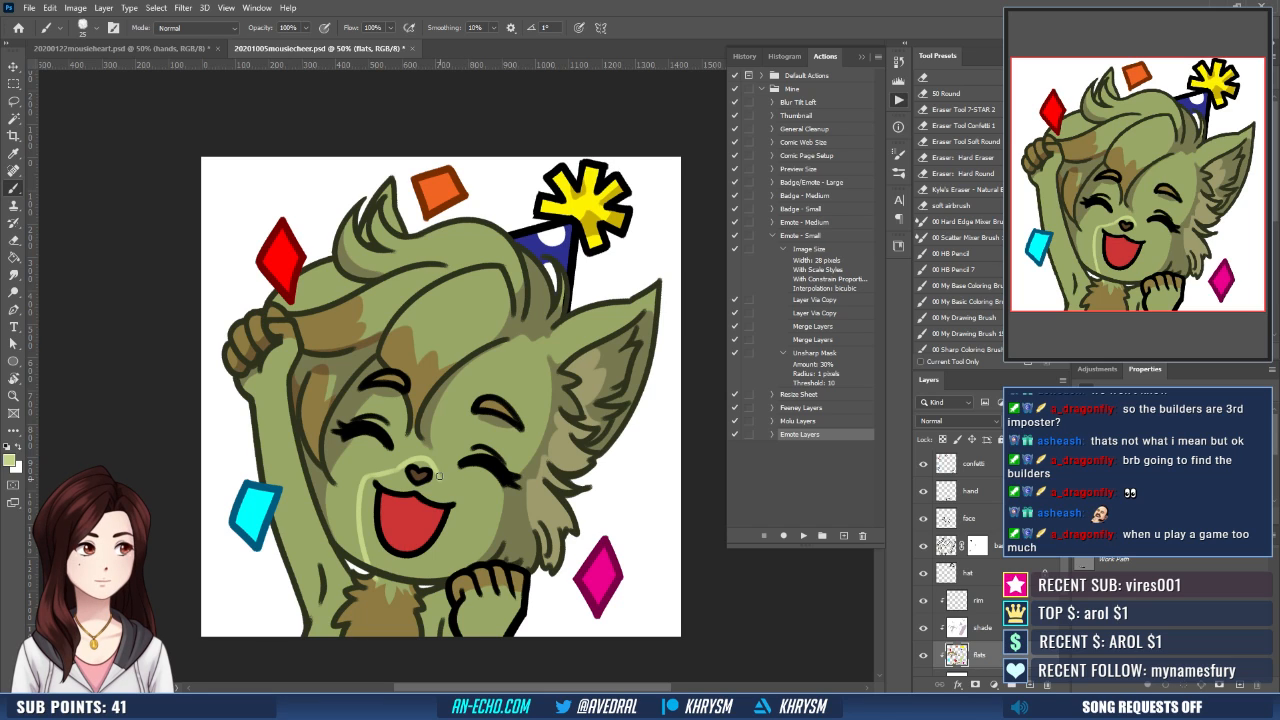
- Draw the right side of the light green muzzle outline from the nose to the chin, redoing the lower curve until smooth
mouse_move(438, 477)
mouse_down()
mouse_move(466, 512)
mouse_move(417, 574)
mouse_up()
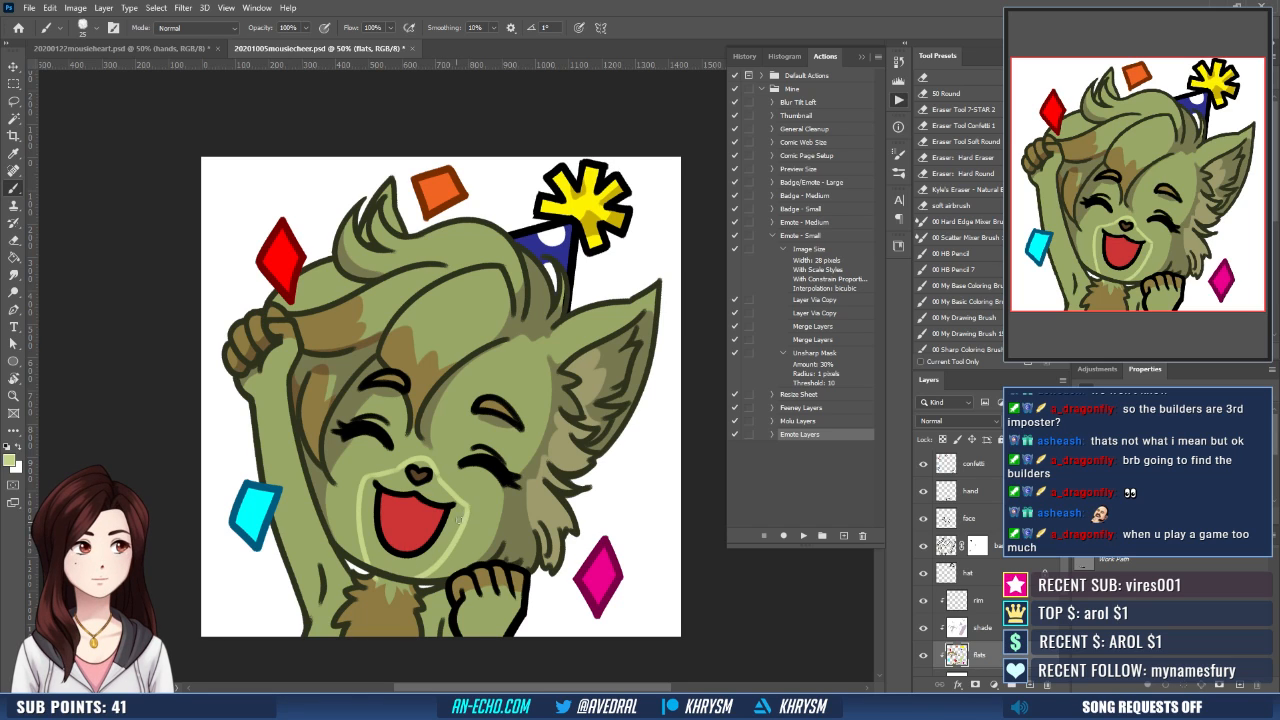
key(ctrl+z)
drag(467, 508, 410, 574)
key(ctrl+z)
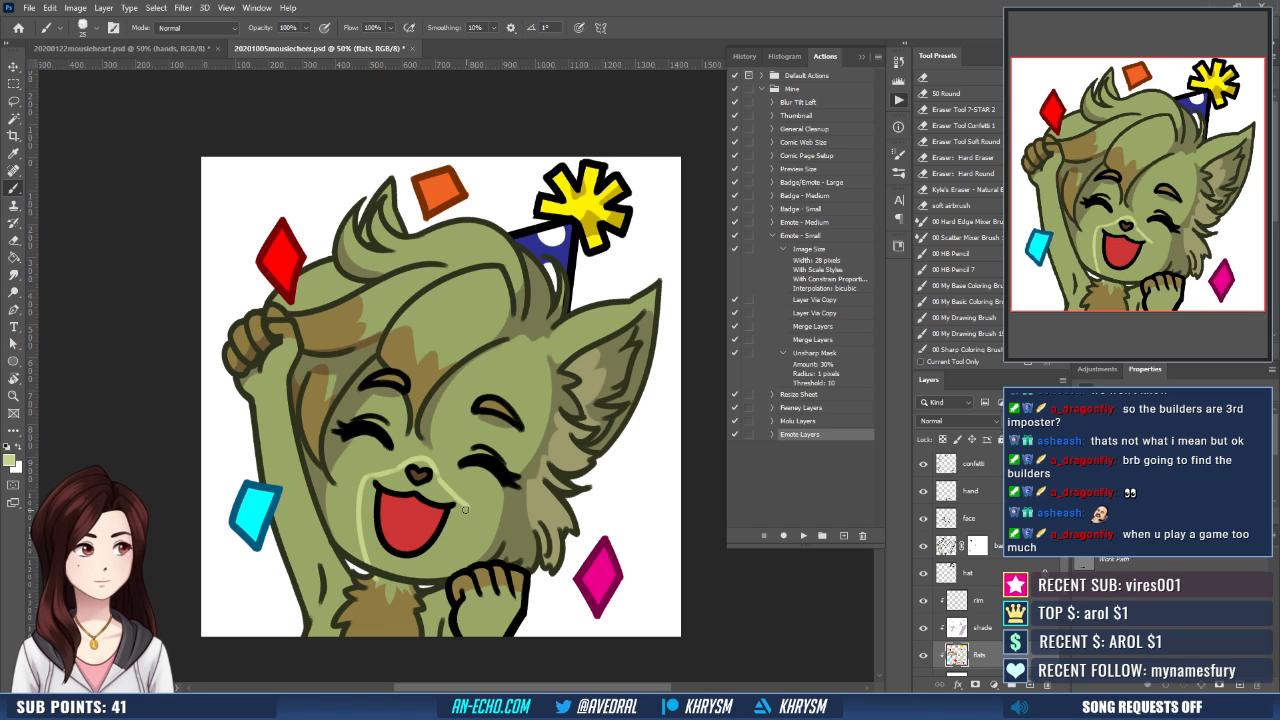
drag(467, 508, 413, 576)
key(ctrl+z)
mouse_move(467, 508)
mouse_down()
mouse_move(450, 548)
mouse_move(410, 576)
mouse_up()
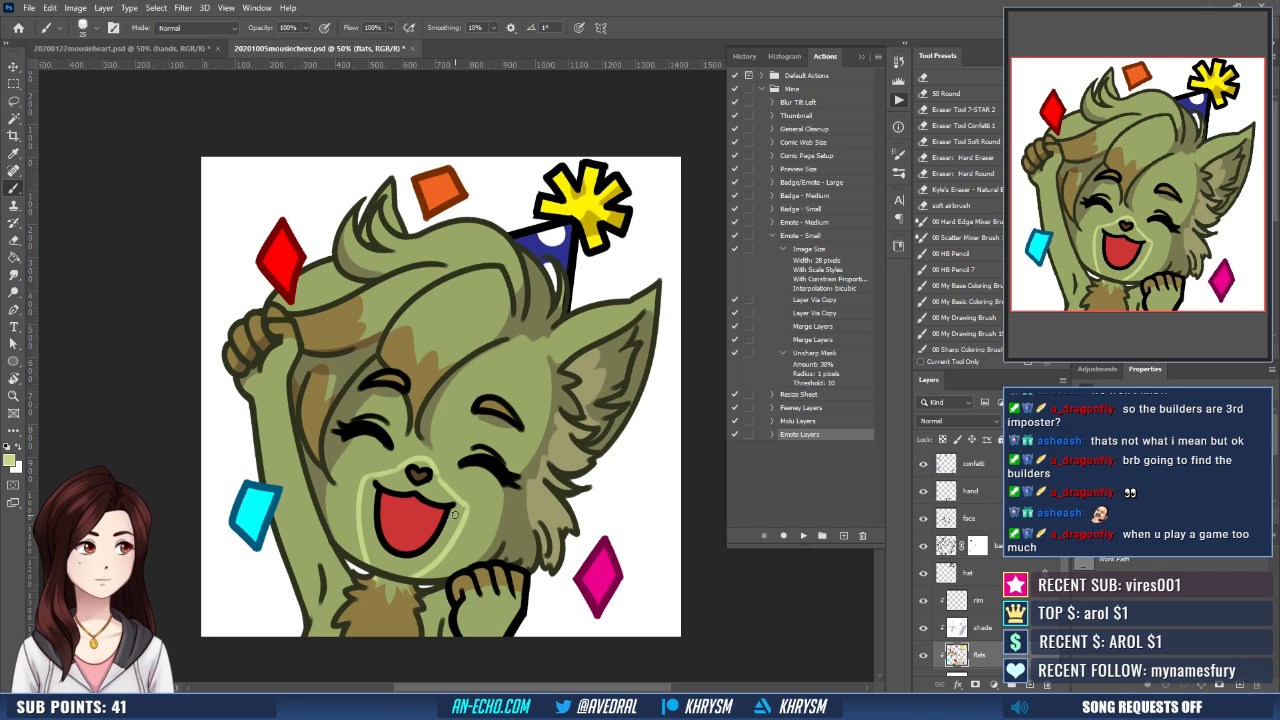
- Touch up the light green muzzle outline and select the enclosed area around the mouth
key(e)
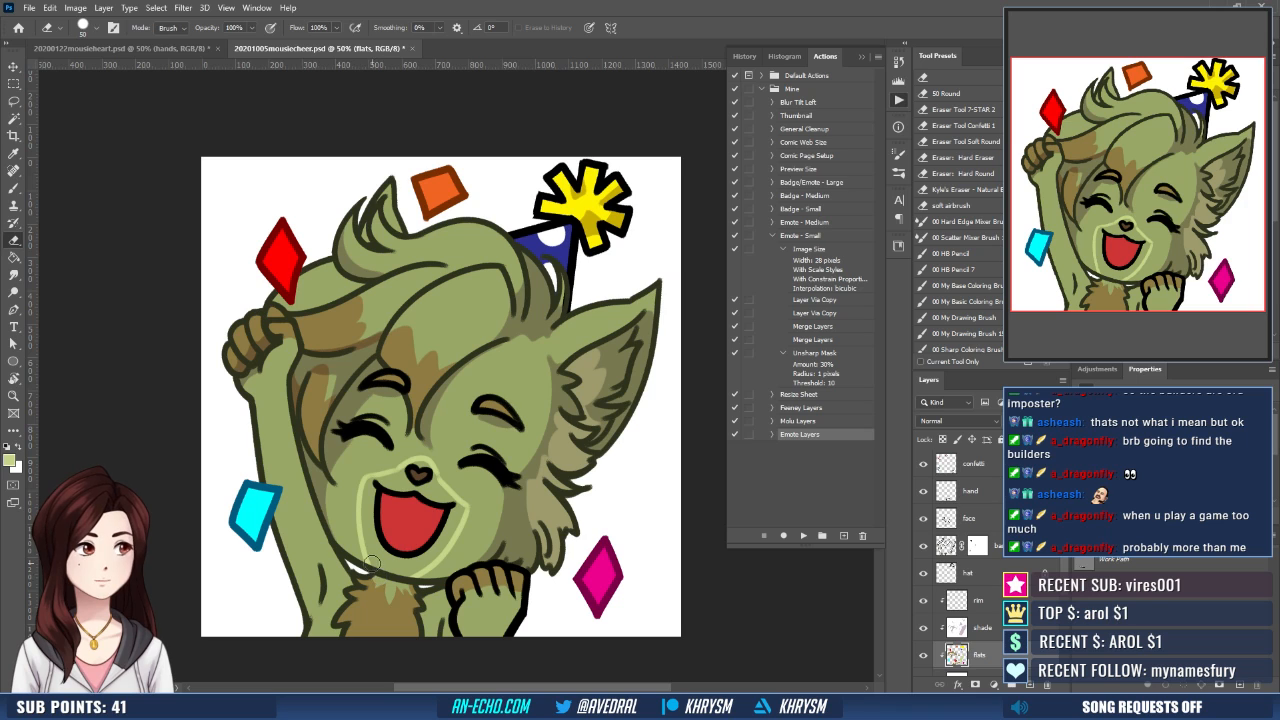
key(b)
alt+click(373, 576)
drag(460, 535, 488, 523)
alt+click(466, 520)
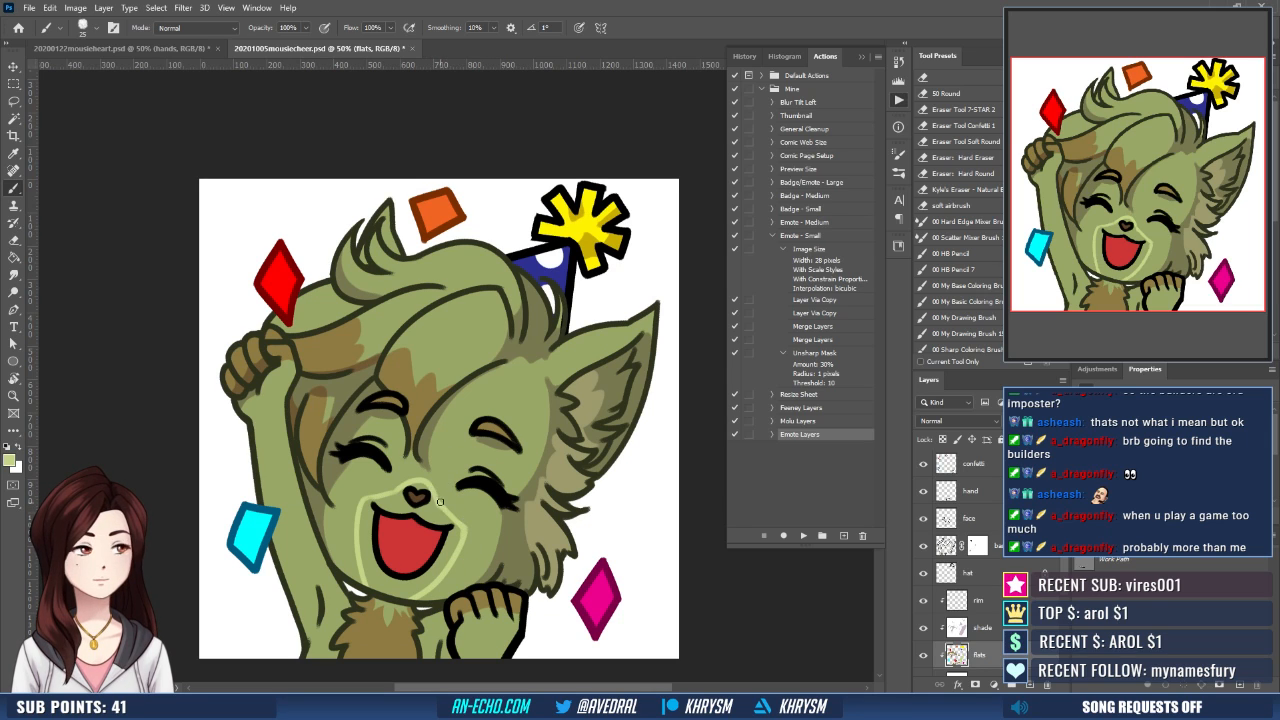
key(w)
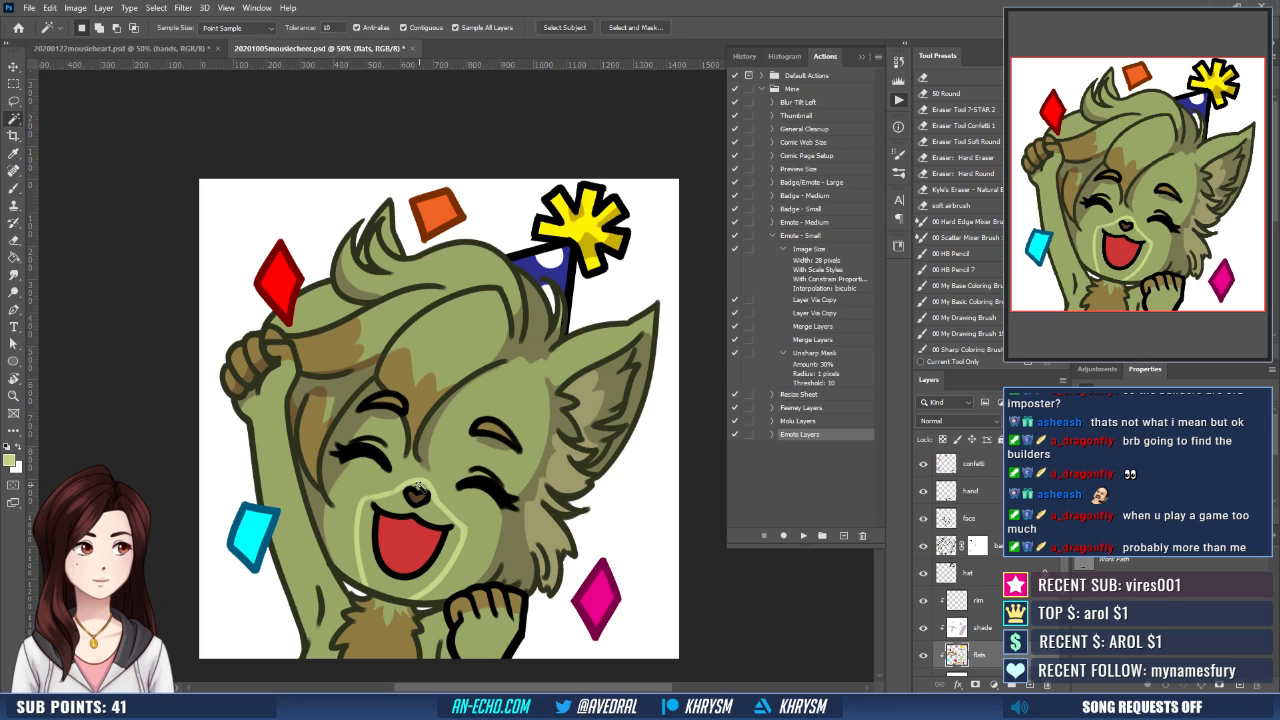
click(440, 534)
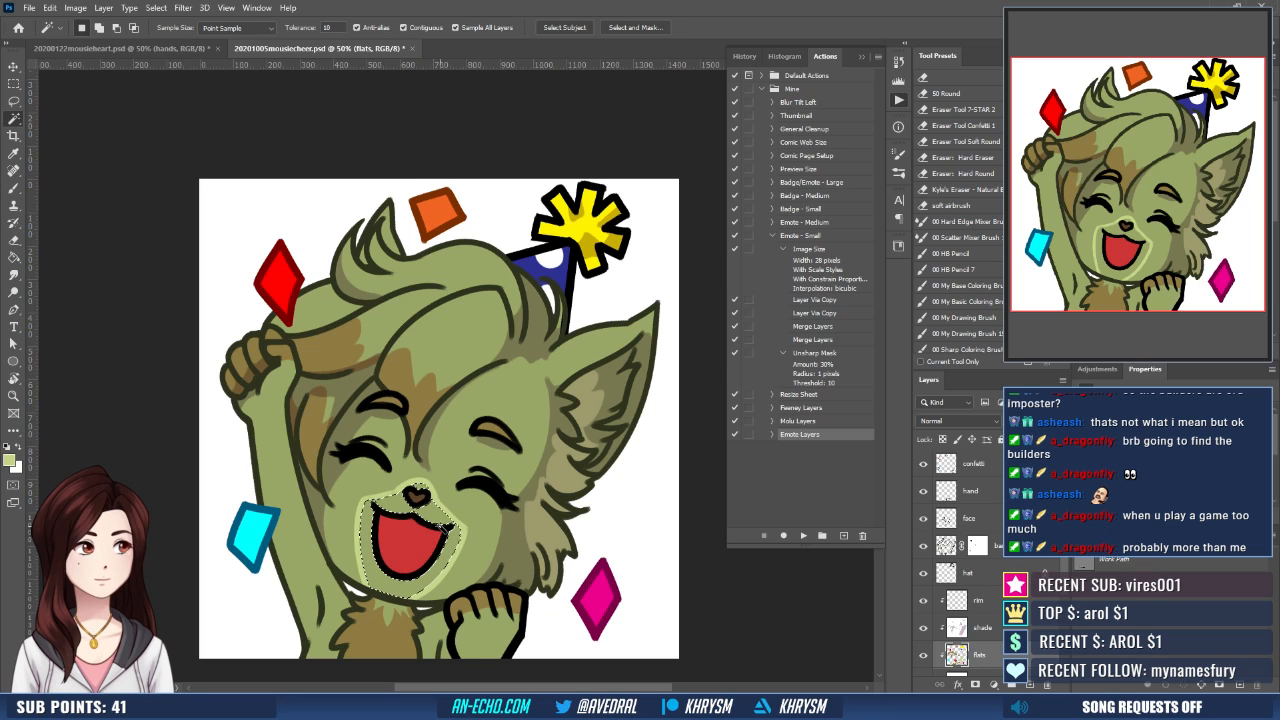
- Expand the mouth-area selection by 10 pixels, fill it with the light green muzzle color, and deselect
key(F6)
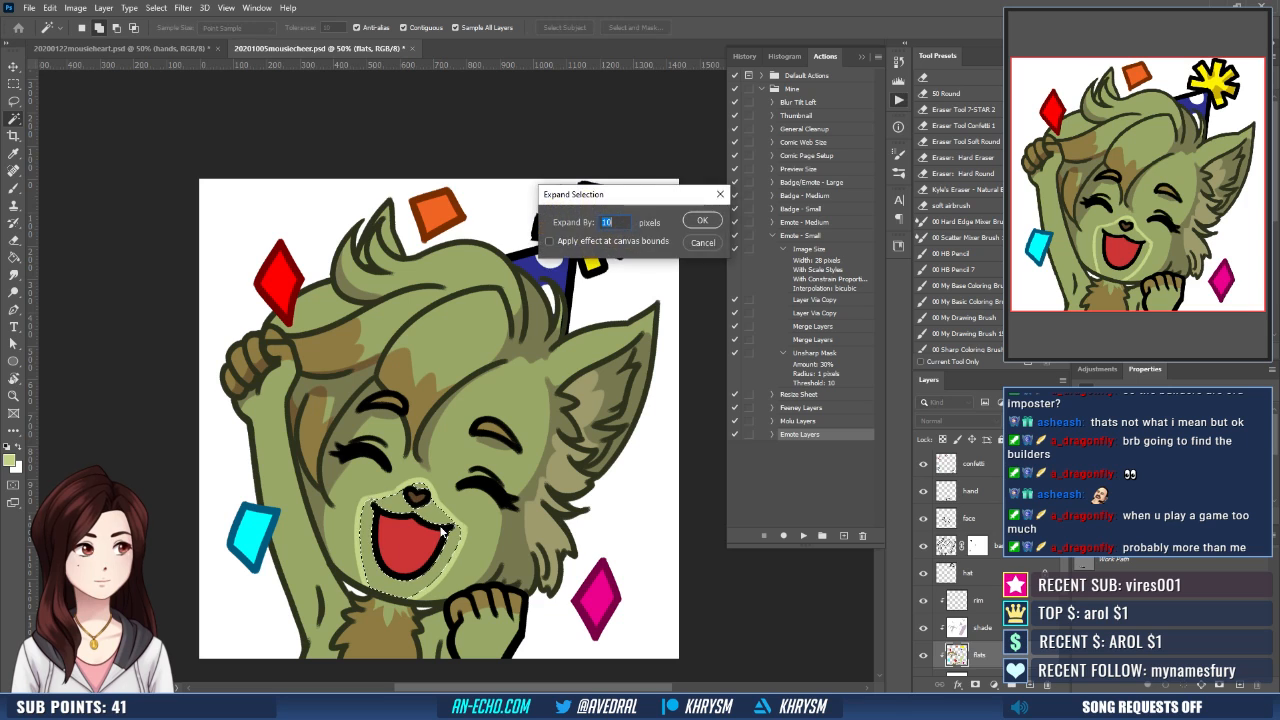
key(Return)
key(g)
click(458, 541)
key(ctrl+d)
drag(470, 526, 473, 536)
drag(538, 512, 525, 525)
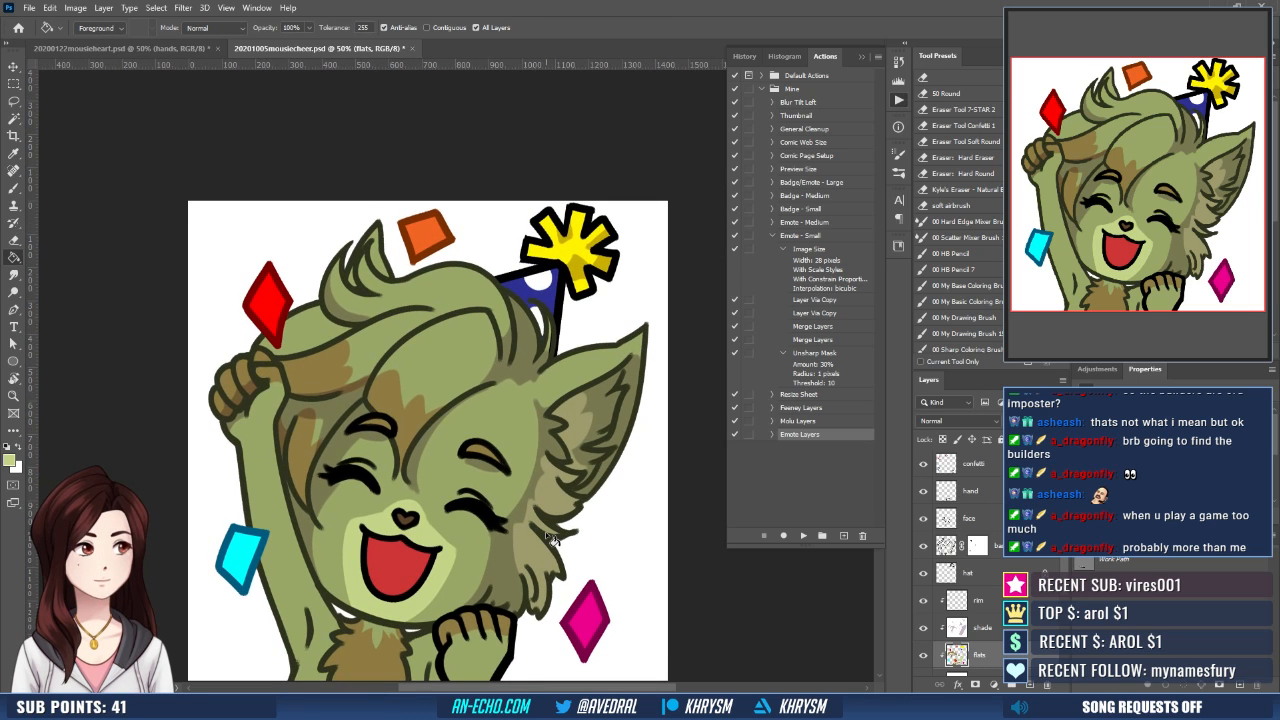
drag(588, 564, 585, 566)
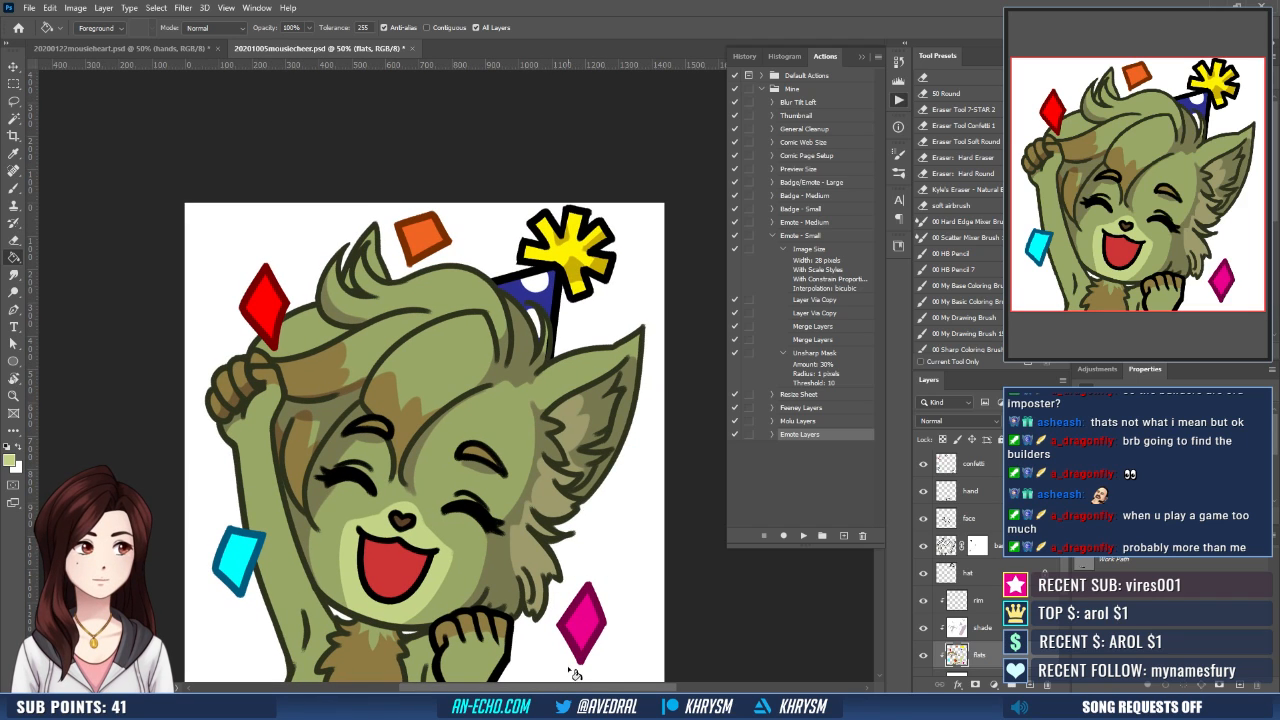
- On the rim layer, paint white highlights along the tops of the raised paw's fingers
click(979, 601)
key(d)
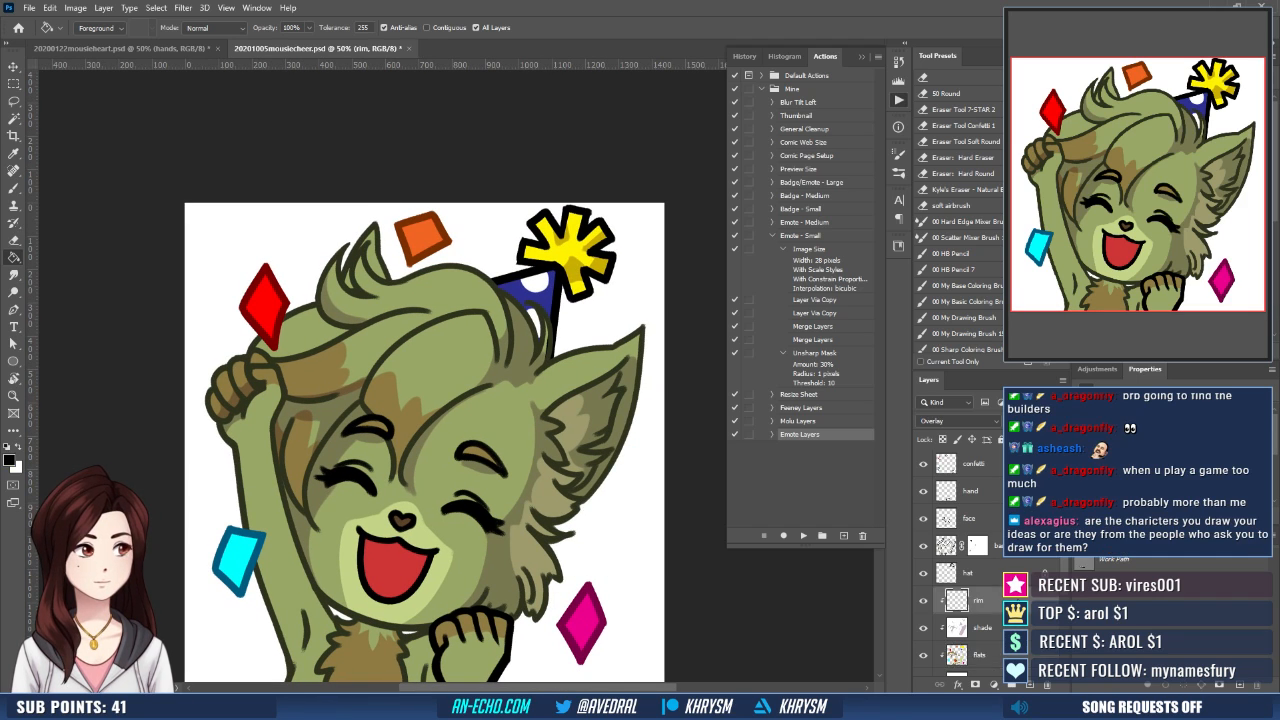
drag(450, 520, 425, 514)
key(x)
key(b)
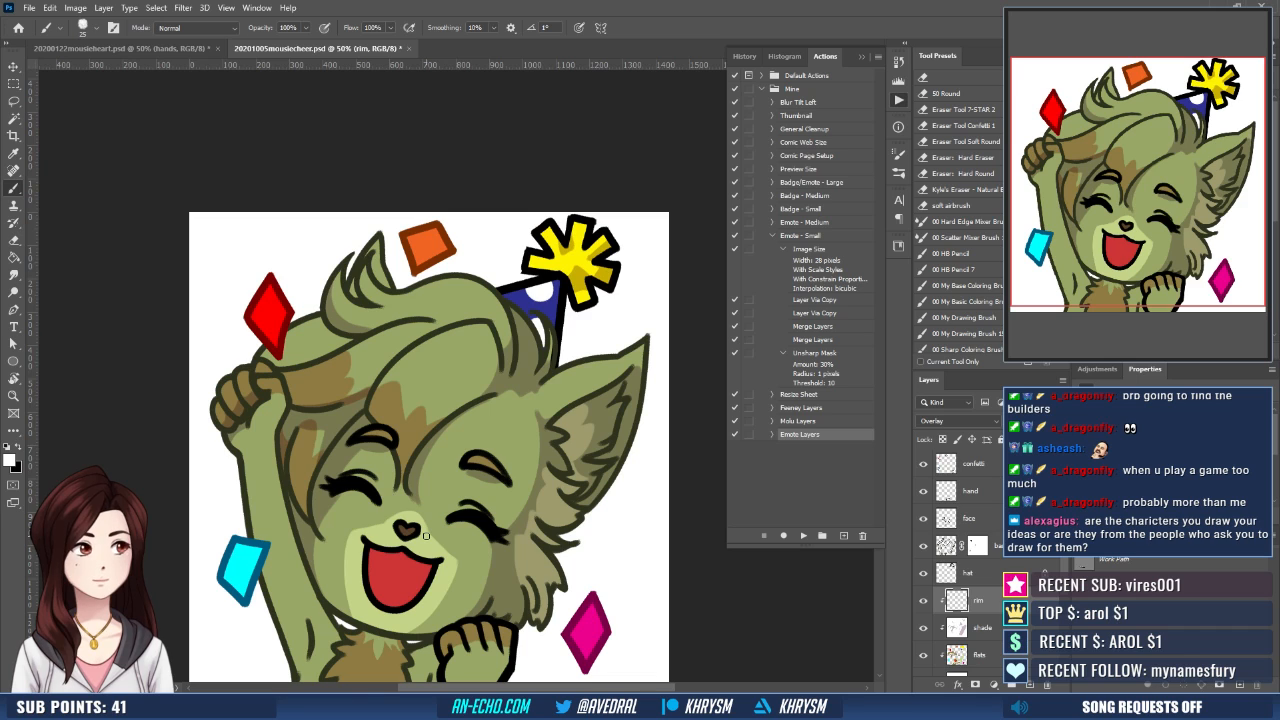
drag(510, 533, 538, 489)
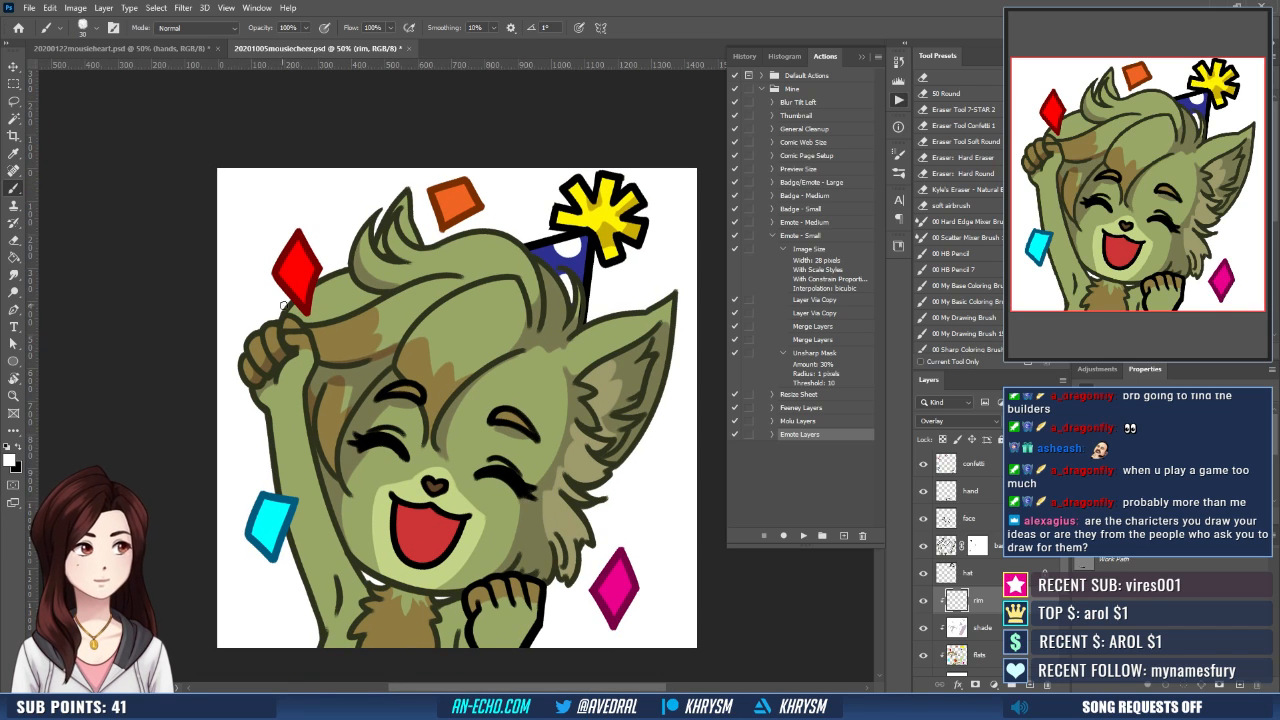
drag(290, 322, 258, 342)
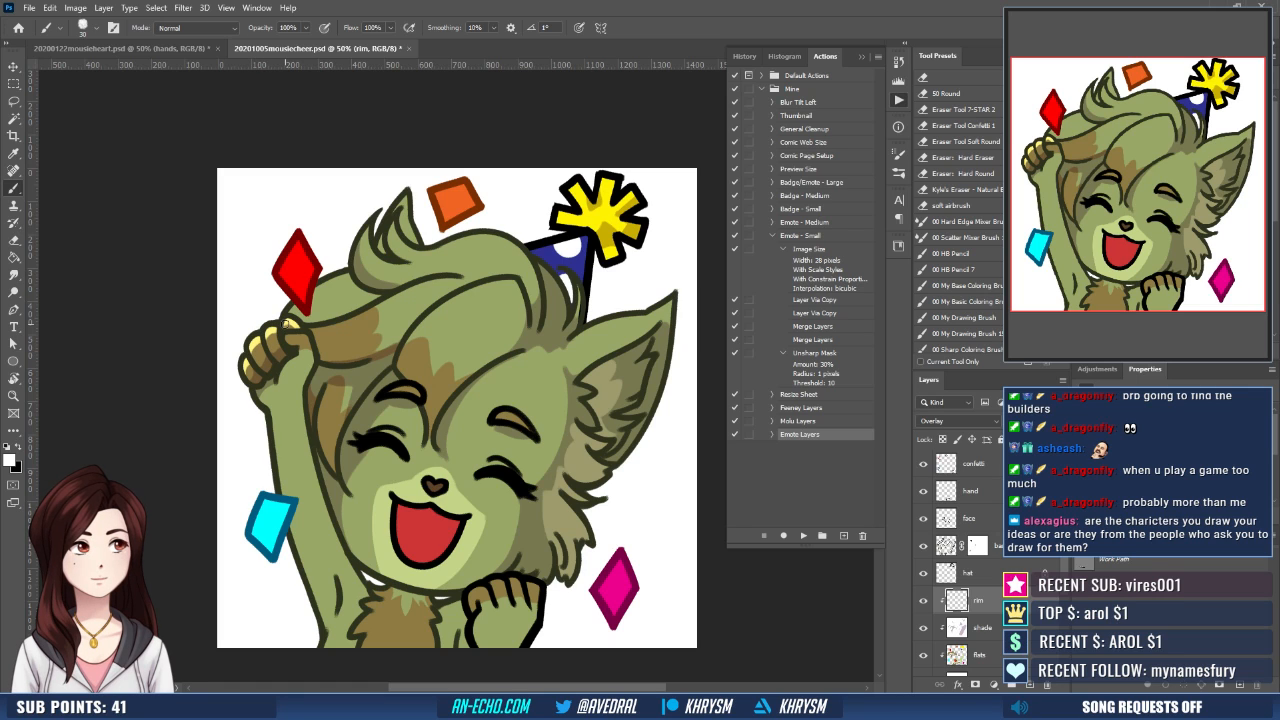
- Paint a white rim light down the outer edge of the raised arm, redoing the first stroke
mouse_move(326, 398)
mouse_down()
mouse_move(325, 359)
mouse_move(277, 412)
mouse_move(283, 456)
mouse_up()
drag(268, 370, 288, 462)
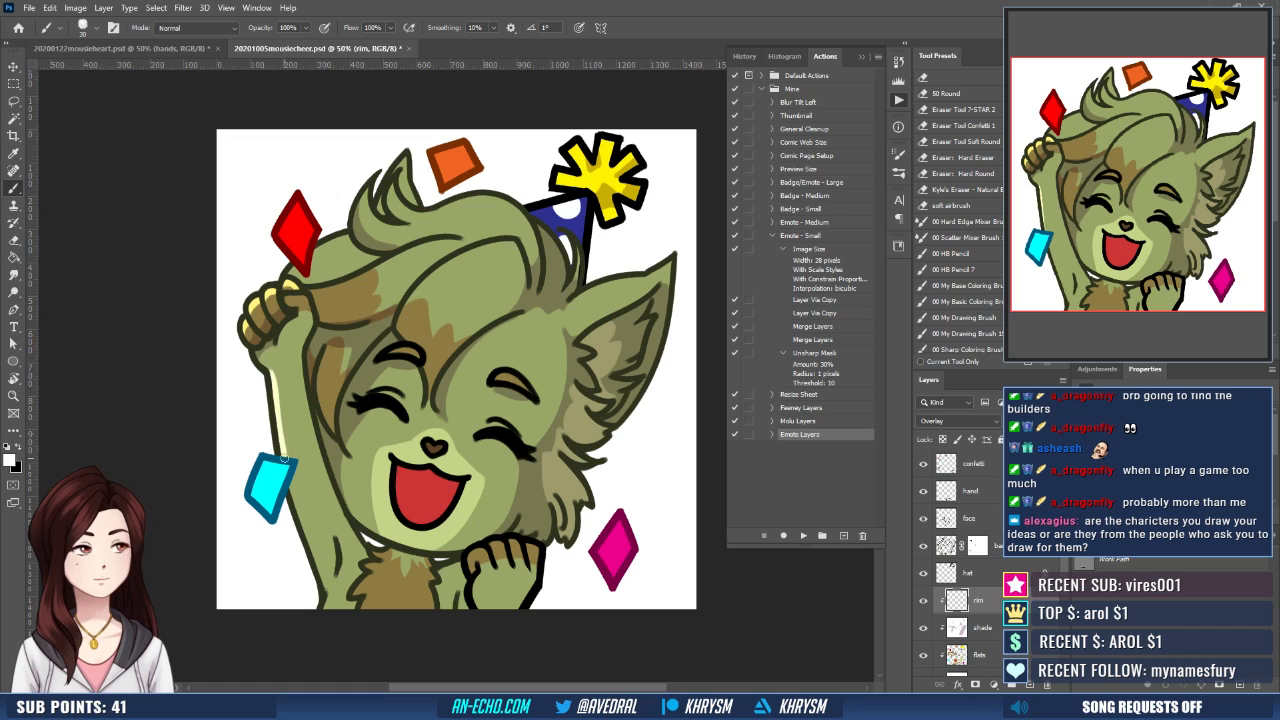
key(ctrl+z)
drag(271, 370, 318, 596)
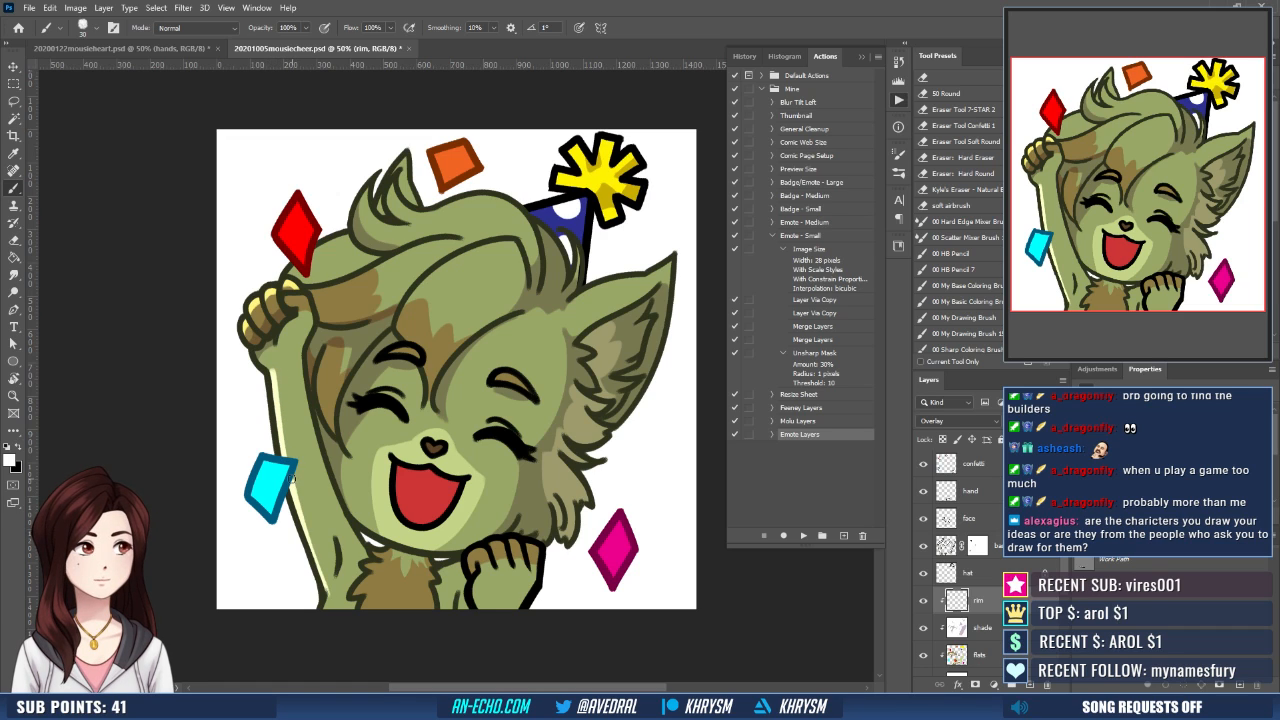
drag(291, 479, 325, 582)
drag(291, 478, 326, 611)
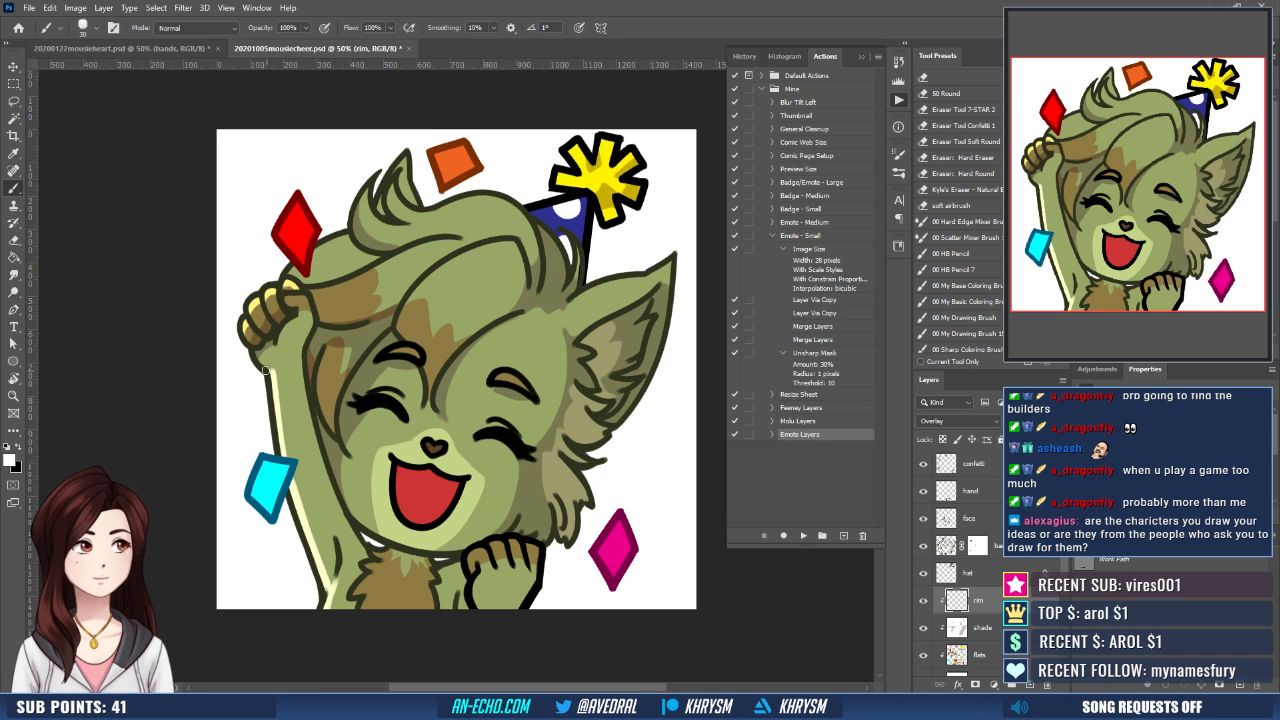
- Paint white rim light and highlight spots on the back of the hair and the long lock beside the raised paw
scroll(277, 375, up, 3)
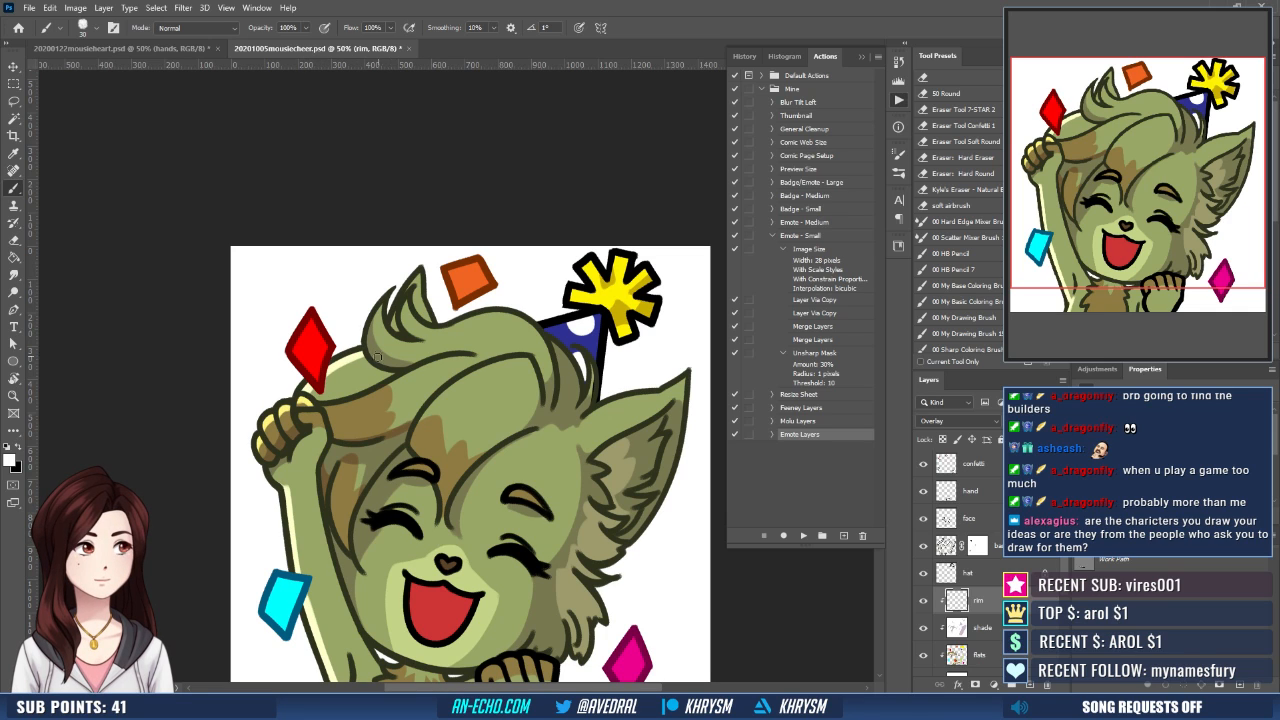
drag(356, 372, 337, 383)
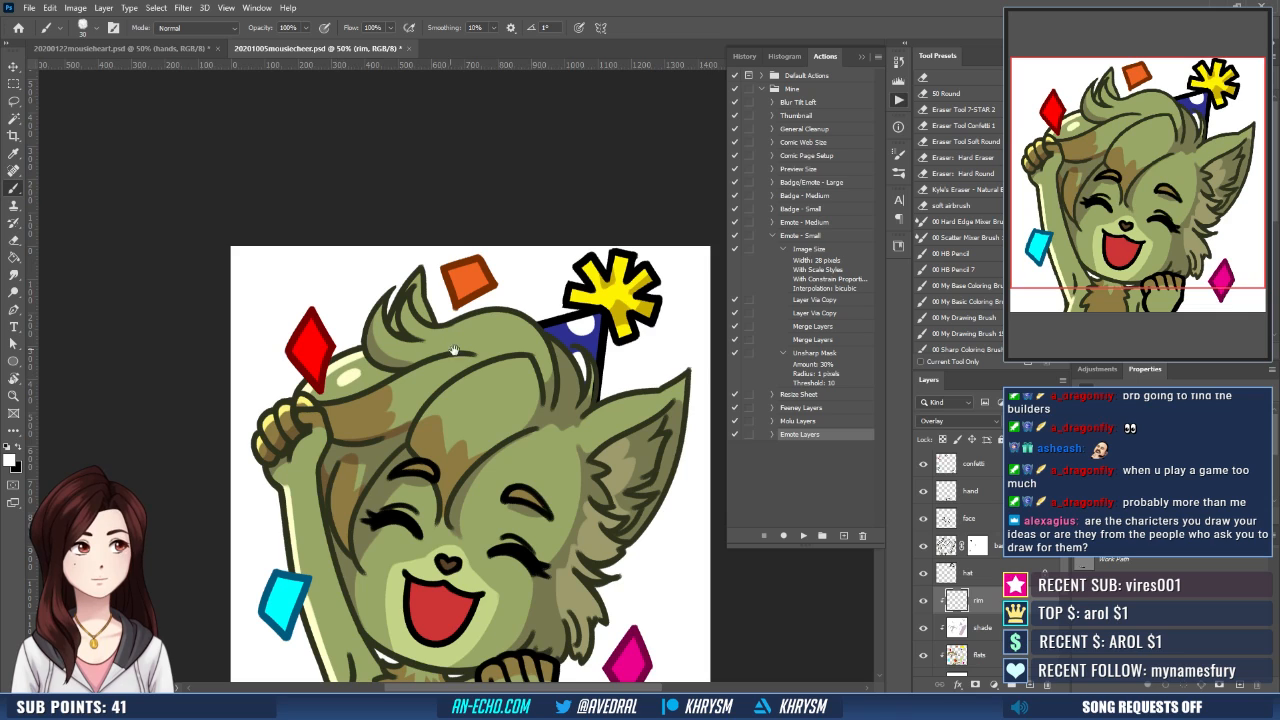
drag(454, 350, 439, 371)
drag(342, 419, 436, 379)
mouse_move(333, 423)
mouse_down()
mouse_move(436, 380)
mouse_move(396, 415)
mouse_move(412, 402)
mouse_move(437, 422)
mouse_up()
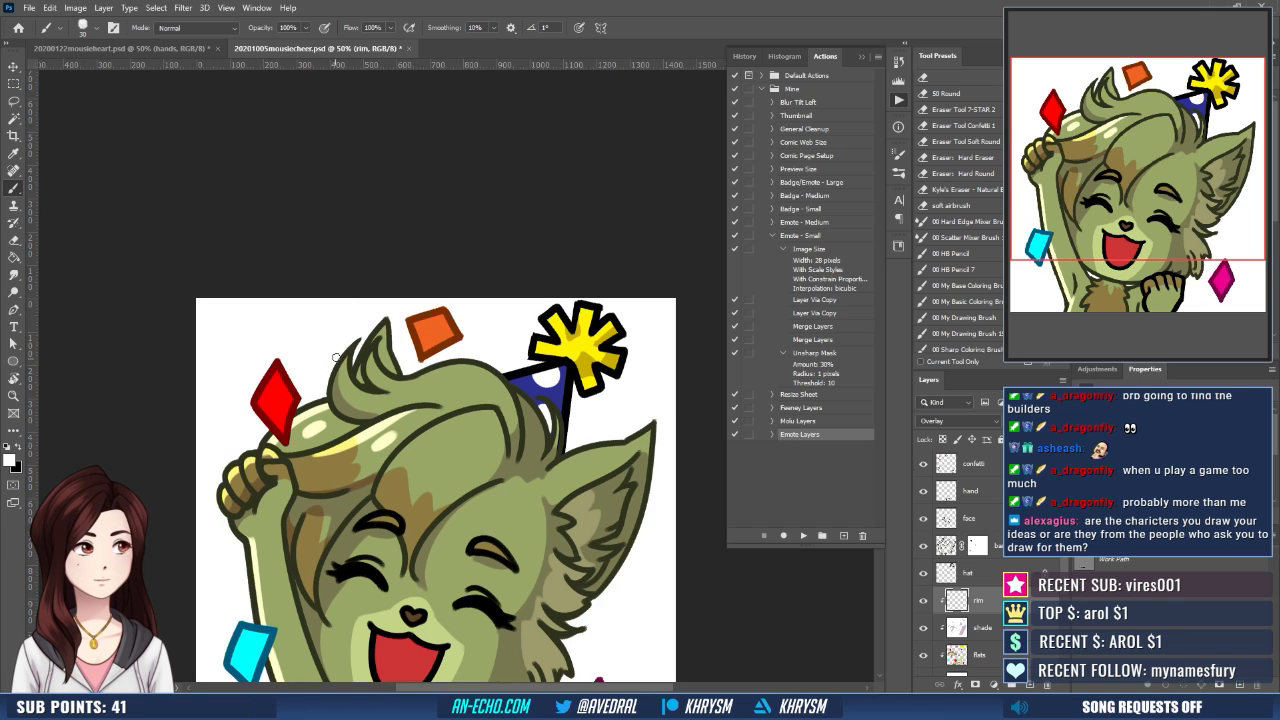
- Paint white rim highlights on the strands of the hair tuft on top of the head, redoing the inner strokes
mouse_move(348, 357)
mouse_down()
mouse_move(337, 397)
mouse_move(362, 391)
mouse_up()
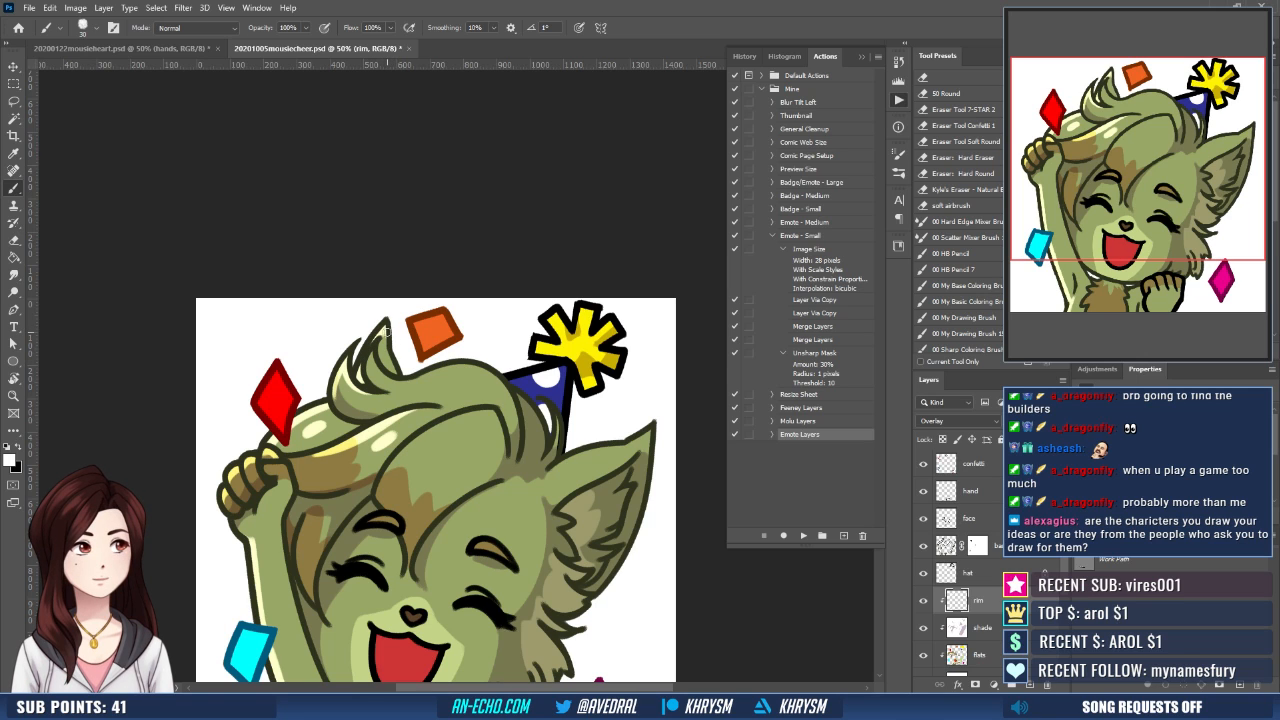
drag(504, 338, 478, 340)
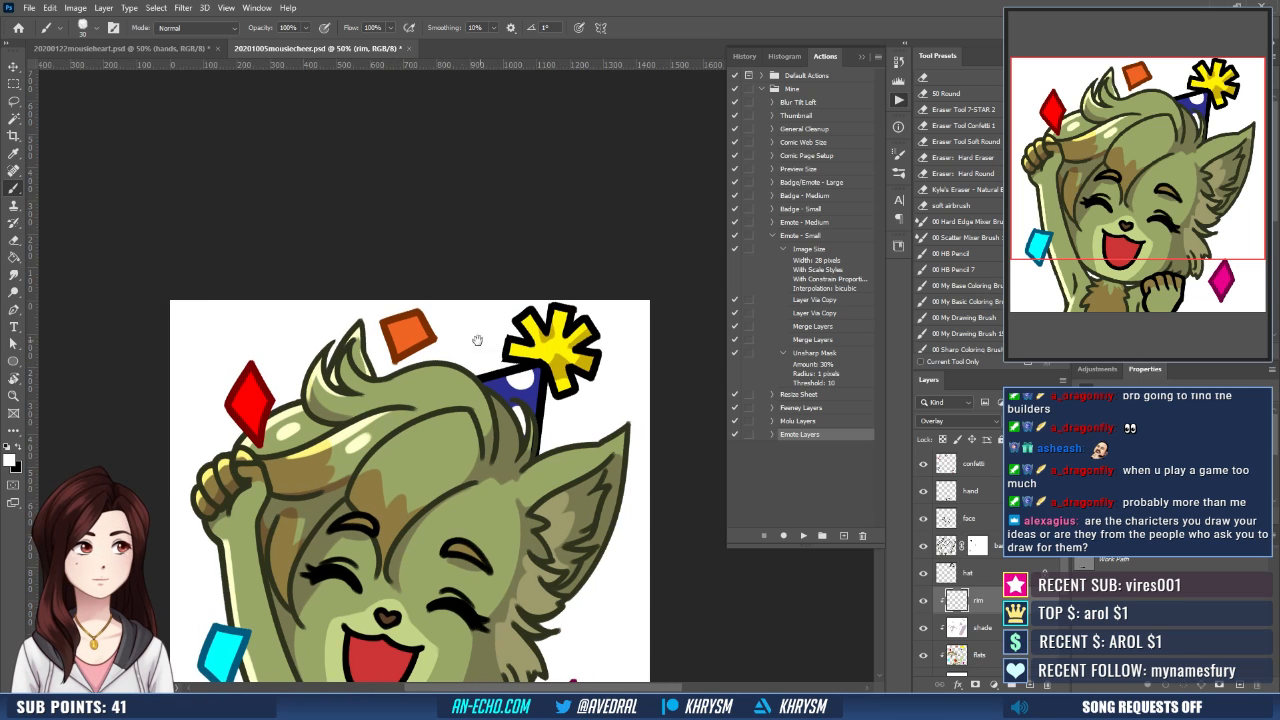
drag(379, 398, 400, 389)
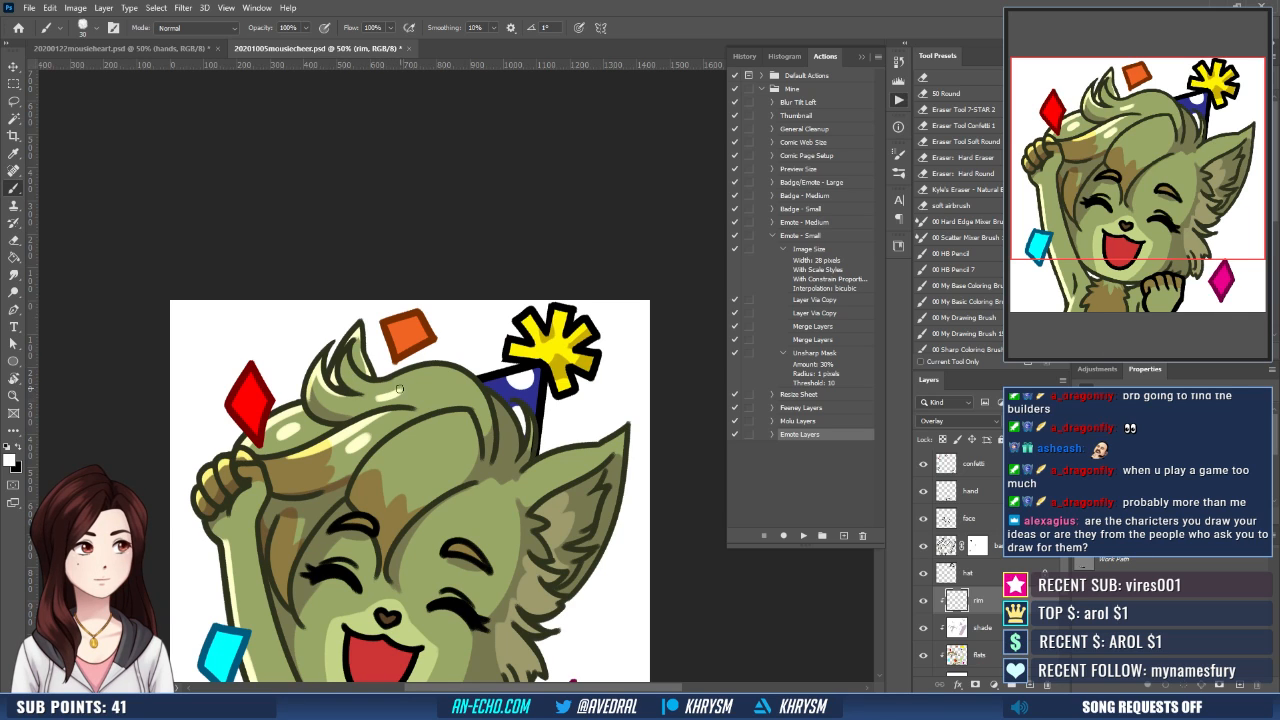
mouse_move(350, 352)
mouse_down()
mouse_move(373, 380)
mouse_move(398, 381)
mouse_move(343, 366)
mouse_move(358, 391)
mouse_move(393, 386)
mouse_move(367, 391)
mouse_up()
key(ctrl+z)
key(ctrl+z)
key(ctrl+z)
key(e)
key(b)
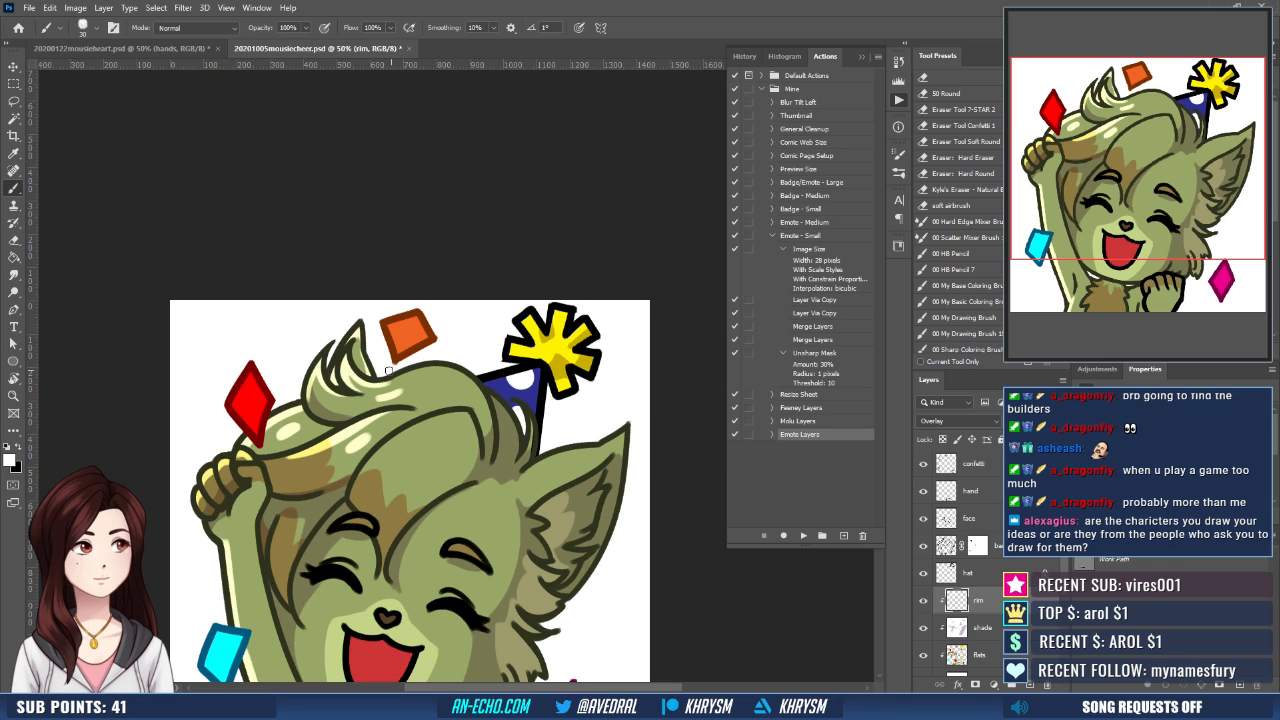
- Highlight the upper edge of the hair between the tuft and the party hat, adding highlight spots below it
mouse_move(387, 384)
mouse_down()
mouse_move(456, 371)
mouse_move(442, 372)
mouse_up()
key(ctrl+z)
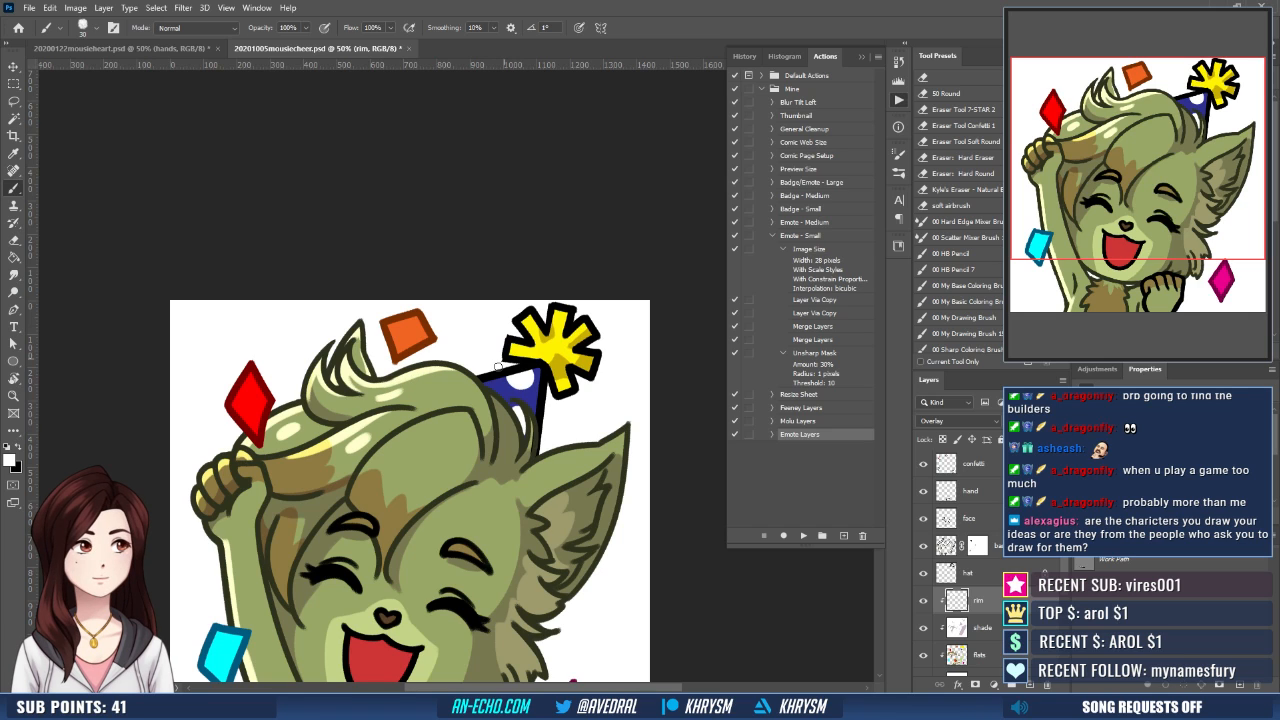
key(e)
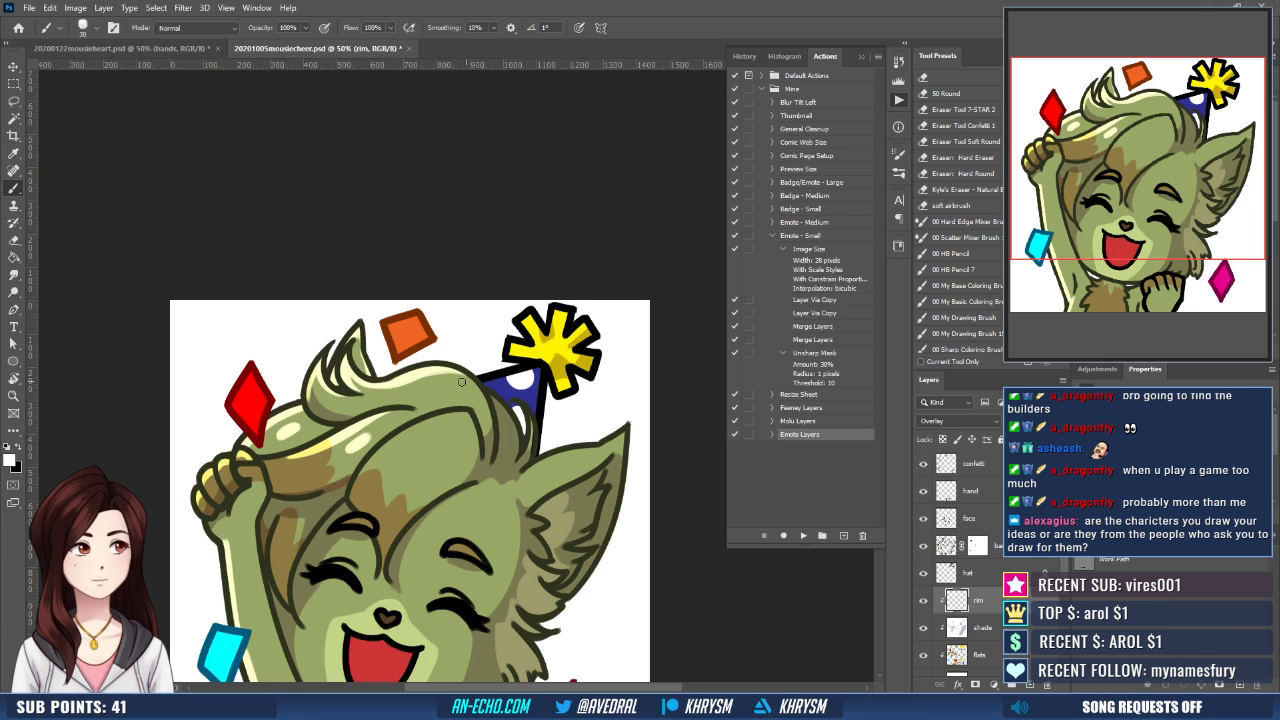
mouse_move(393, 399)
mouse_down()
mouse_move(418, 391)
mouse_move(388, 409)
mouse_up()
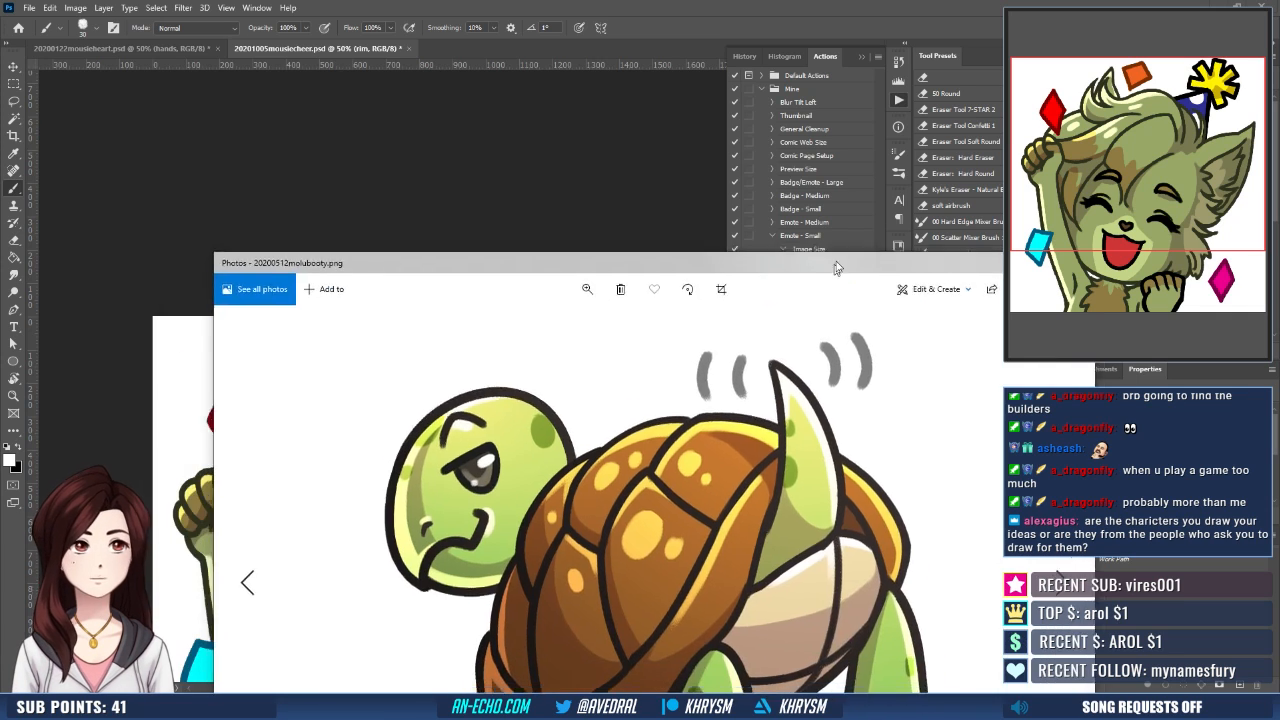
- Bring up the 20200817ashralhi.png emote in the Photos window, view it, and move it away again
drag(834, 266, 1279, 90)
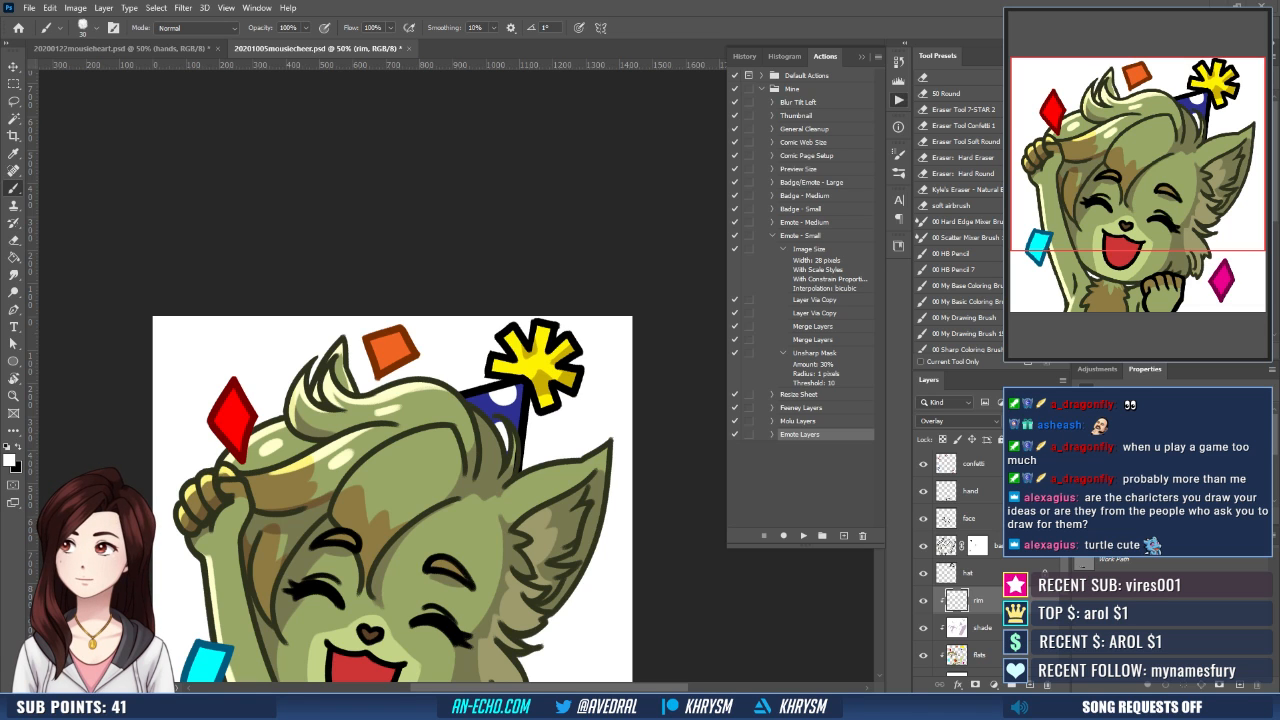
drag(720, 700, 643, 58)
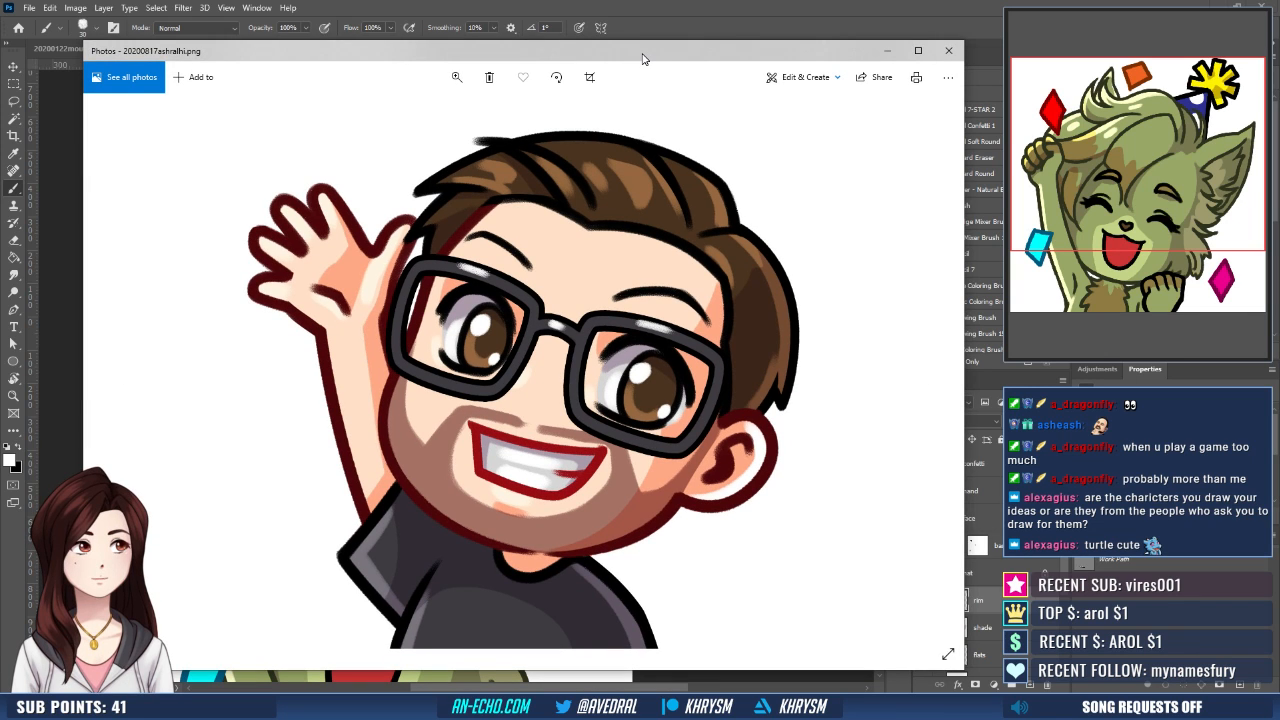
drag(643, 59, 2, 140)
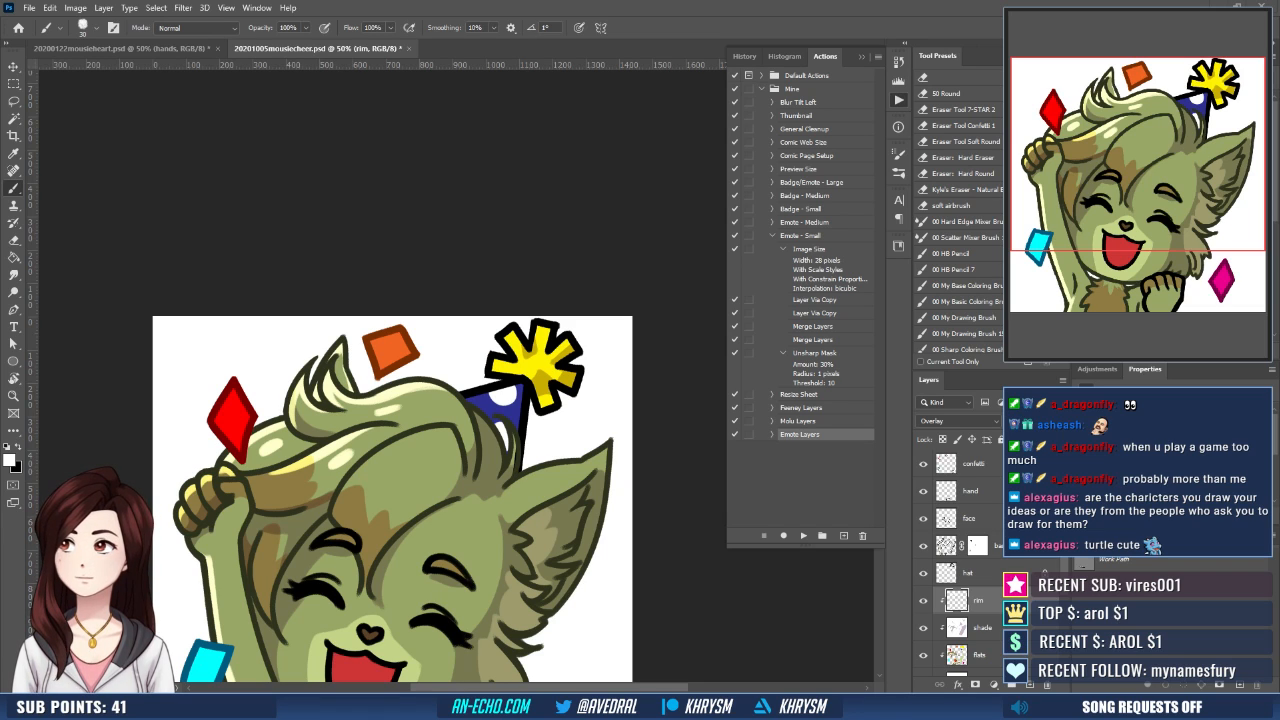
- Dab white highlight spots on the large front hair lock above the forehead
click(861, 58)
drag(574, 433, 644, 305)
mouse_move(450, 340)
mouse_down()
mouse_move(476, 321)
mouse_move(512, 358)
mouse_move(510, 340)
mouse_up()
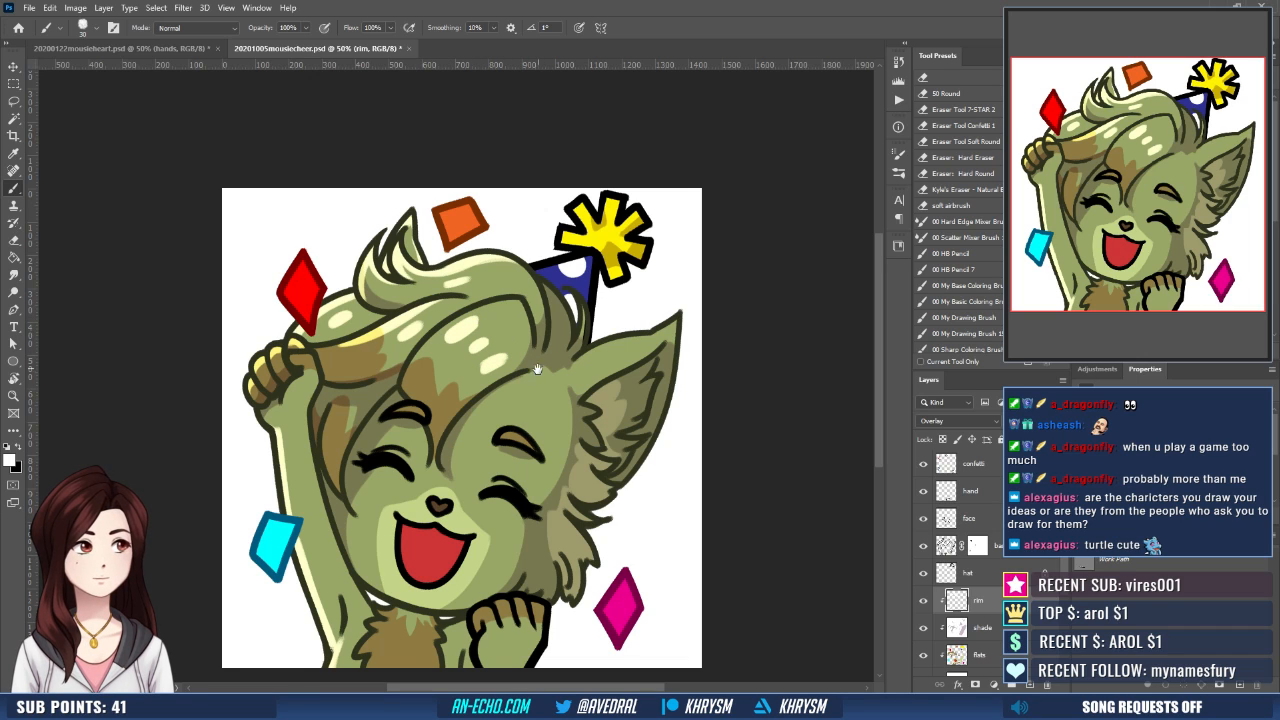
- Add white highlights at the base of the ear and along the edges of the blue party hat
mouse_move(536, 384)
mouse_down()
mouse_move(517, 384)
mouse_move(555, 375)
mouse_up()
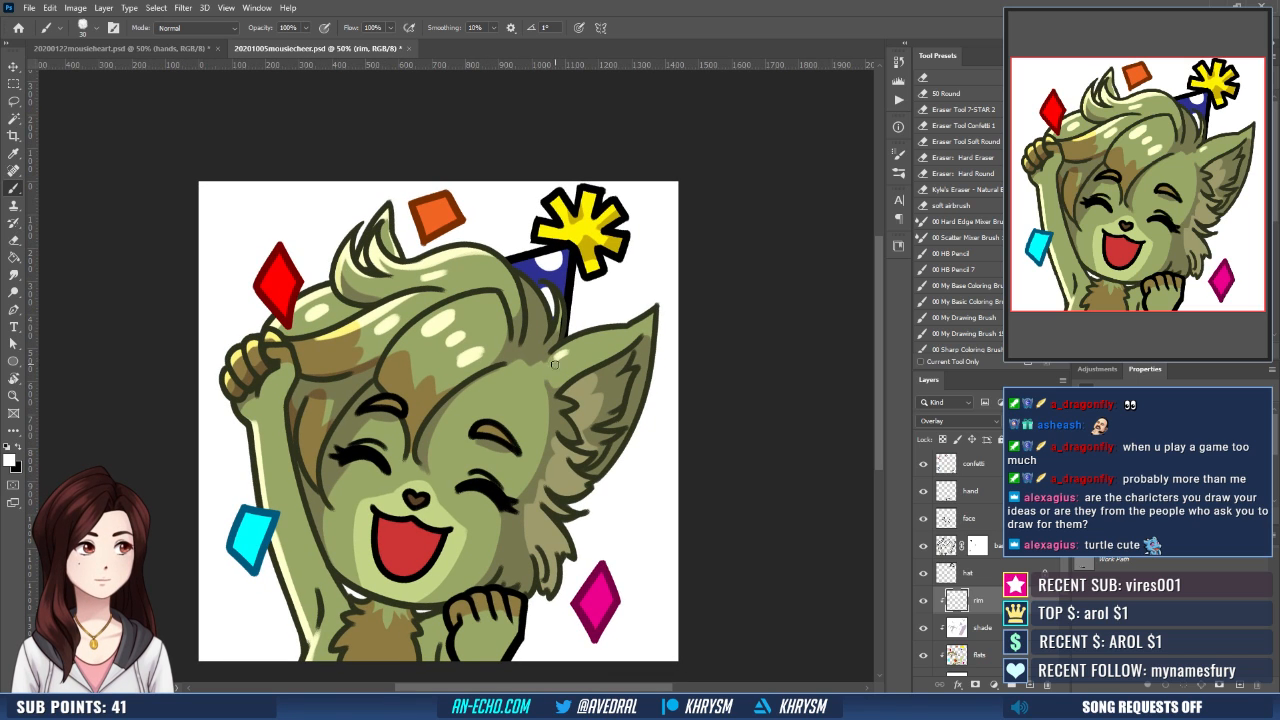
mouse_move(613, 413)
mouse_down()
mouse_move(646, 378)
mouse_move(643, 452)
mouse_move(613, 455)
mouse_up()
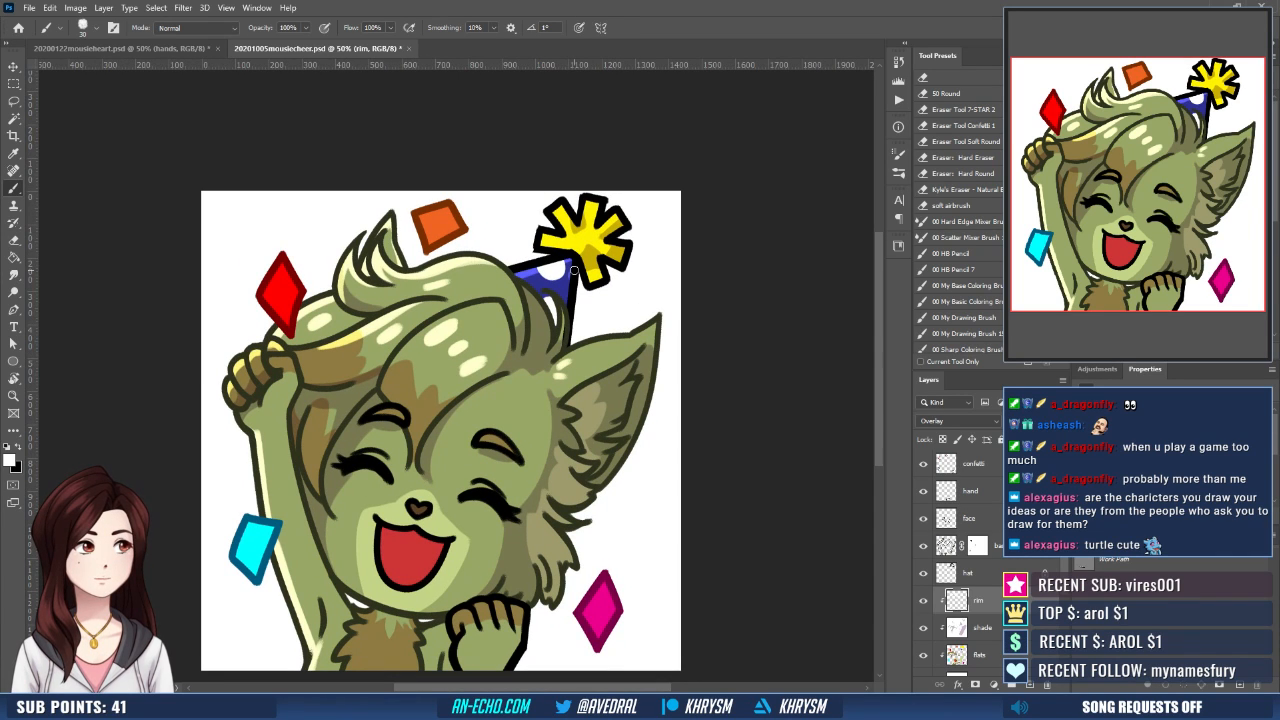
drag(573, 277, 549, 347)
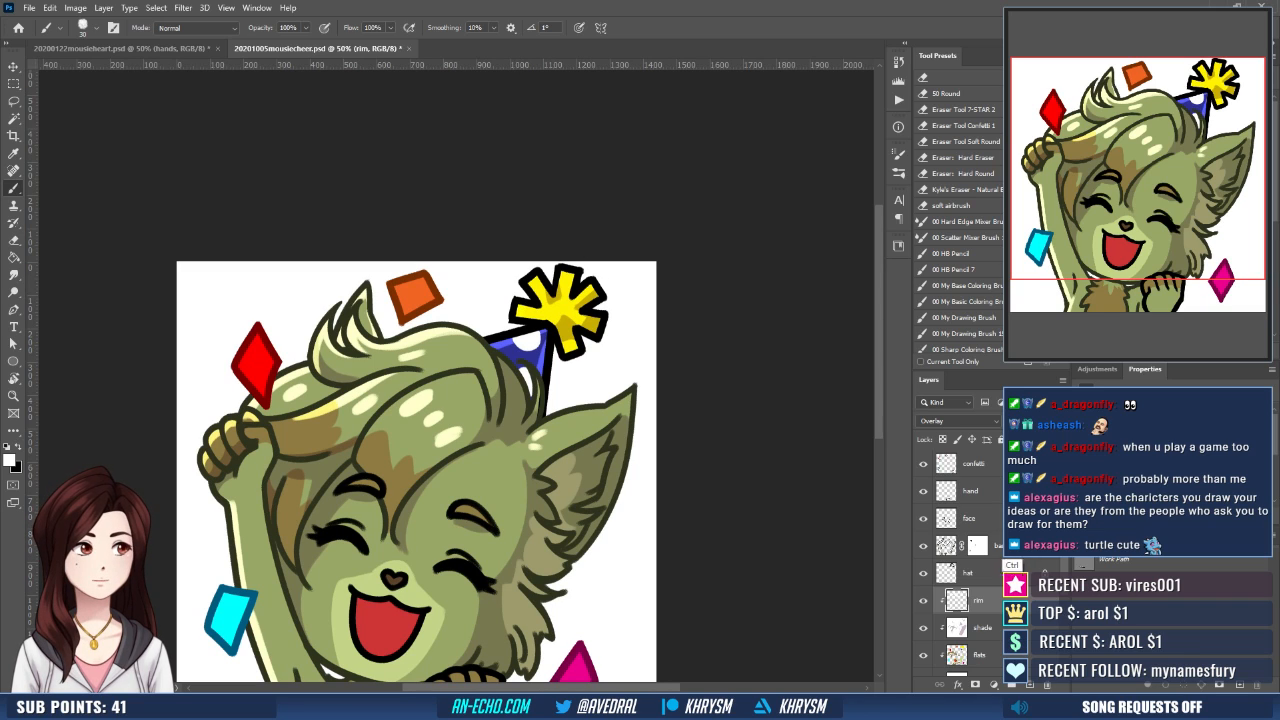
- Create a layer named "stuff" above the confetti layer and paint white highlights on the yellow hat star's points and center
click(983, 465)
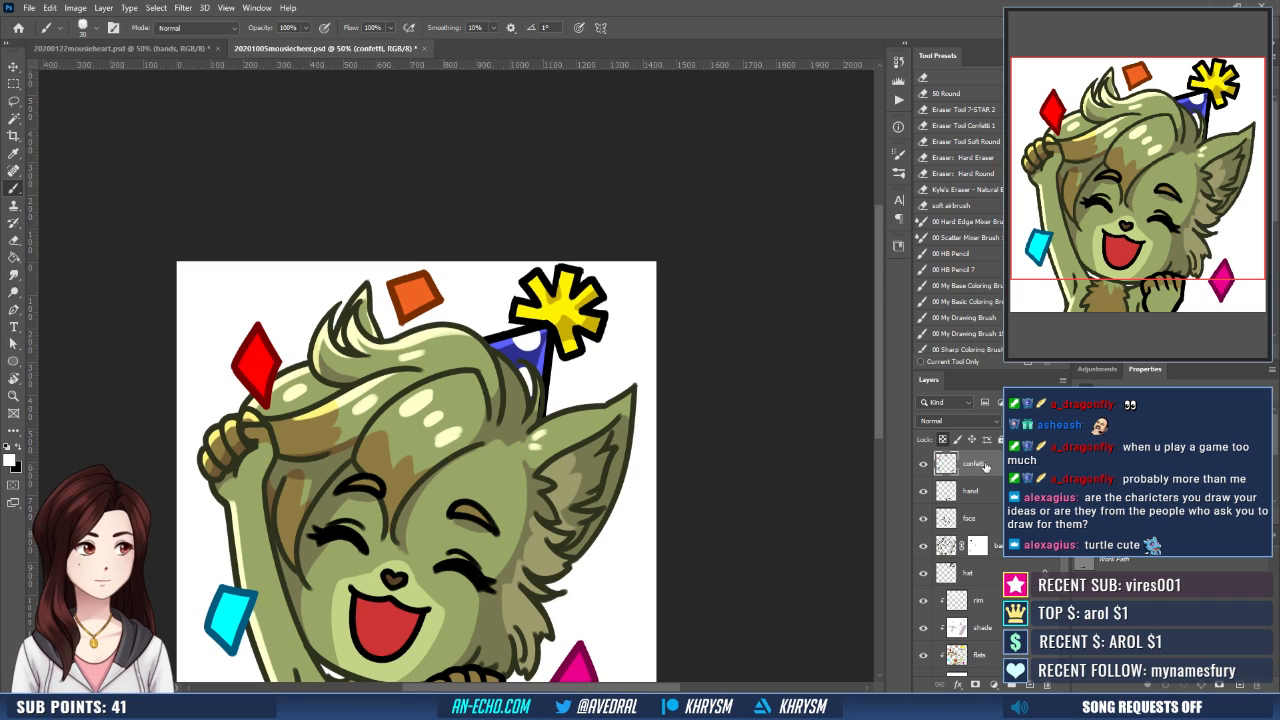
key(ctrl+shift+n)
text(stuff)
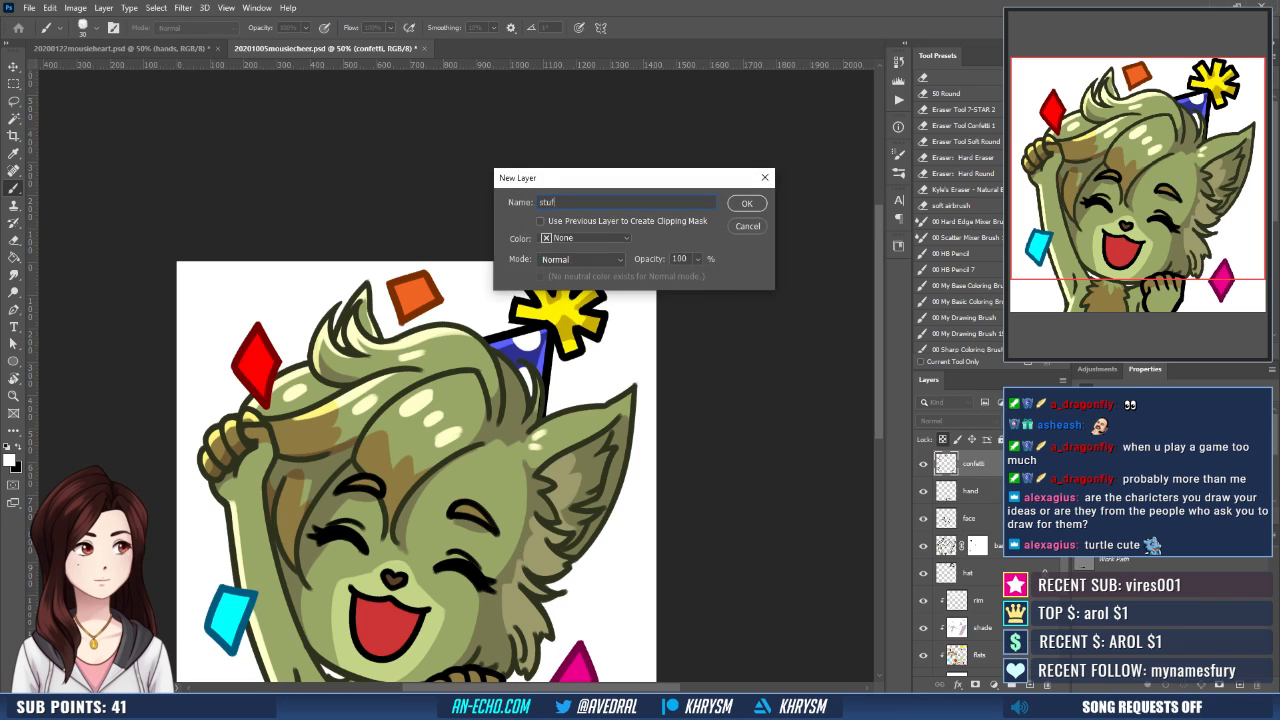
key(Return)
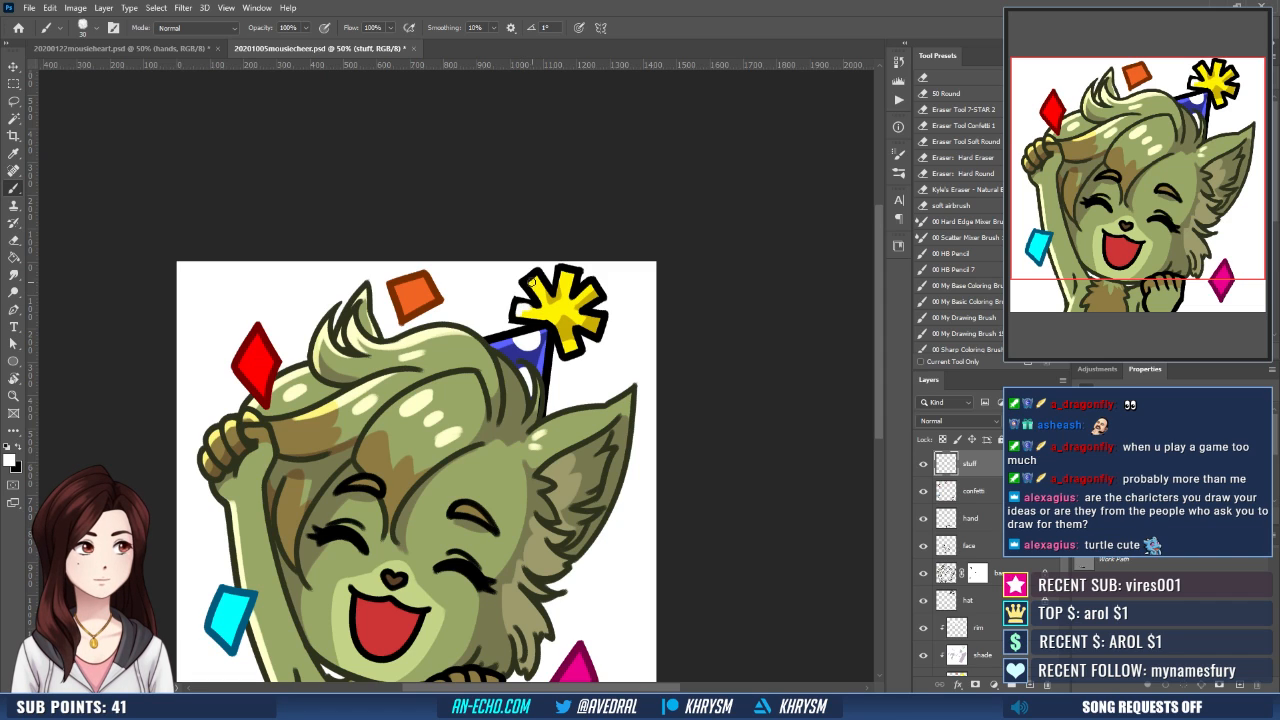
drag(531, 282, 563, 280)
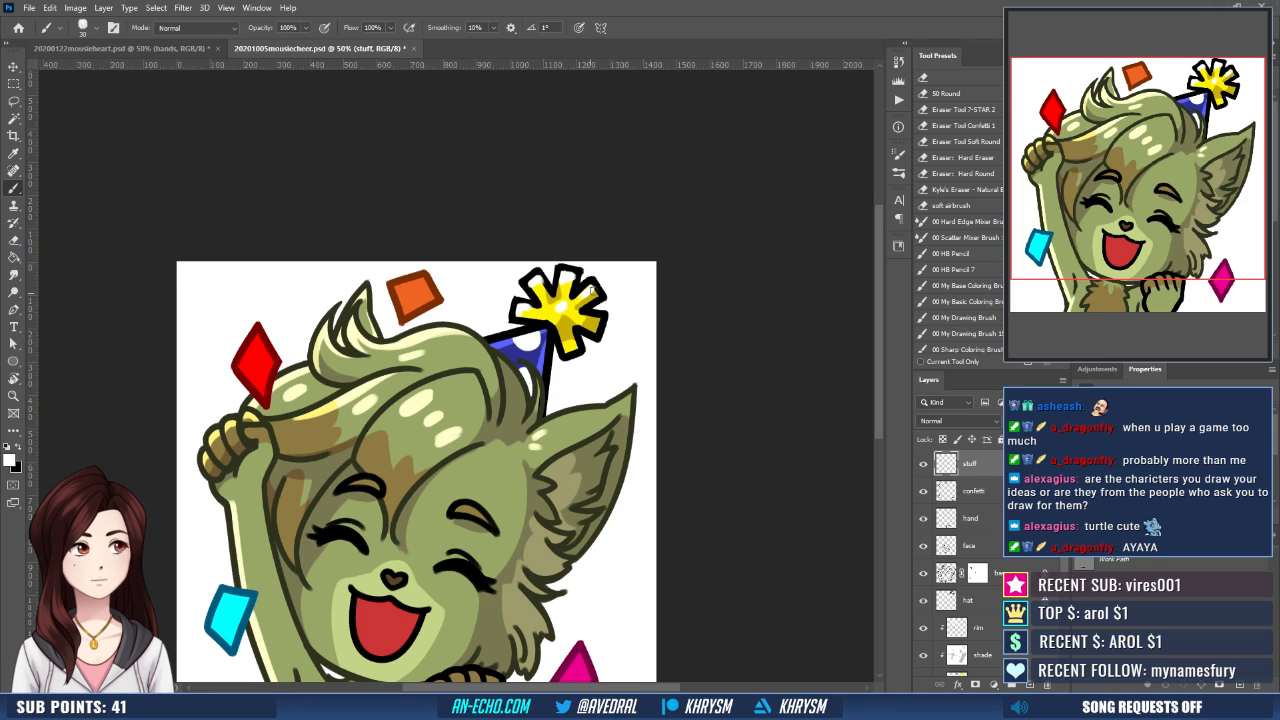
drag(591, 358, 600, 332)
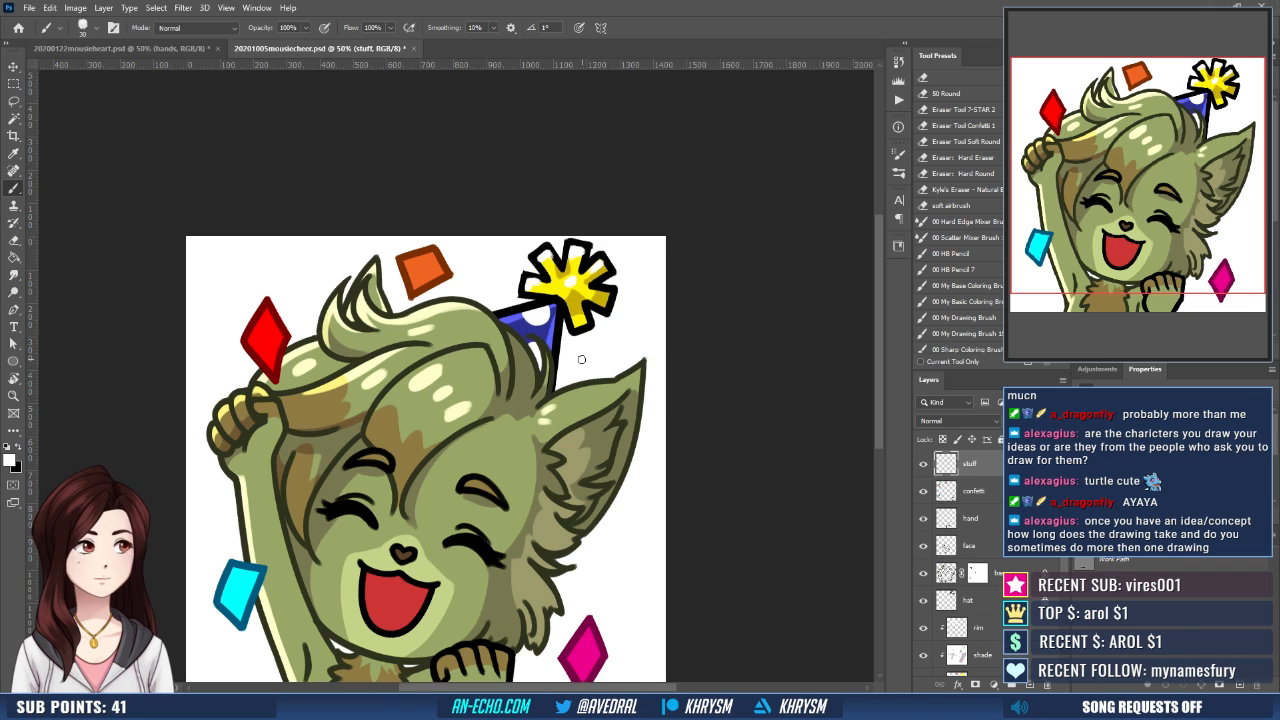
- Clear the small highlight spots from the front hair lock and repaint them on the rim layer with a larger white brush
click(978, 627)
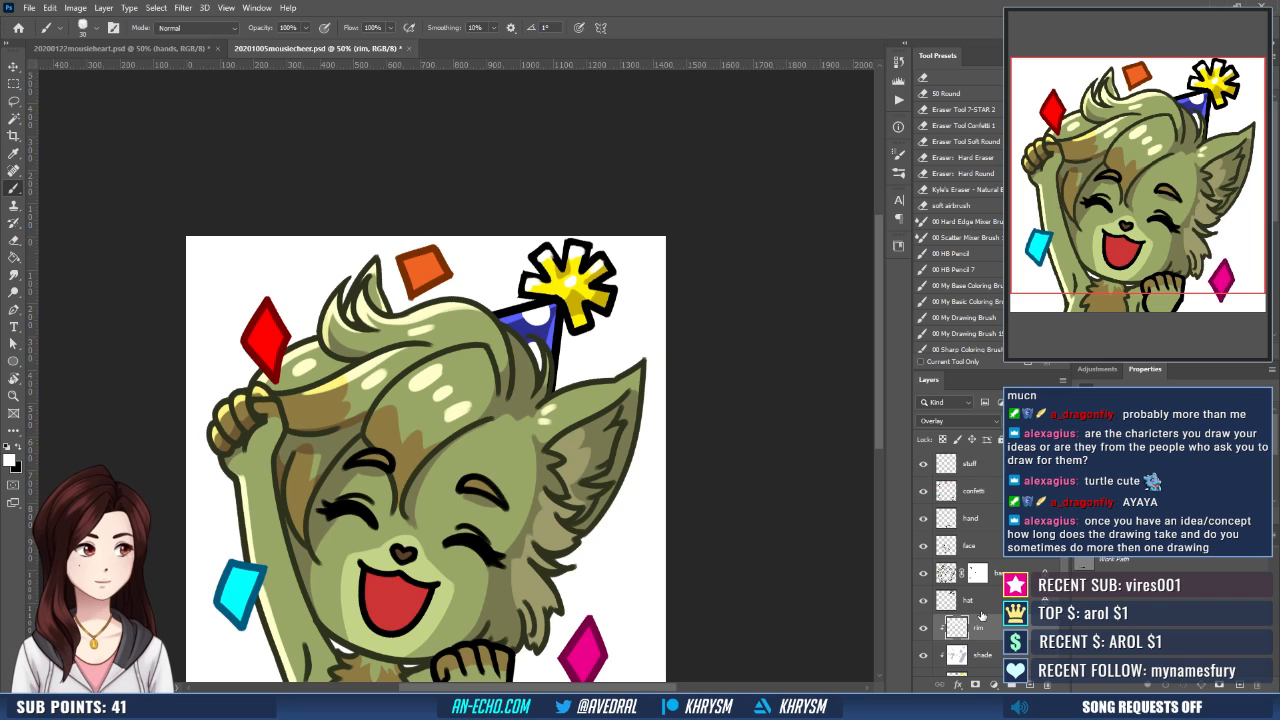
drag(481, 404, 526, 386)
key(e)
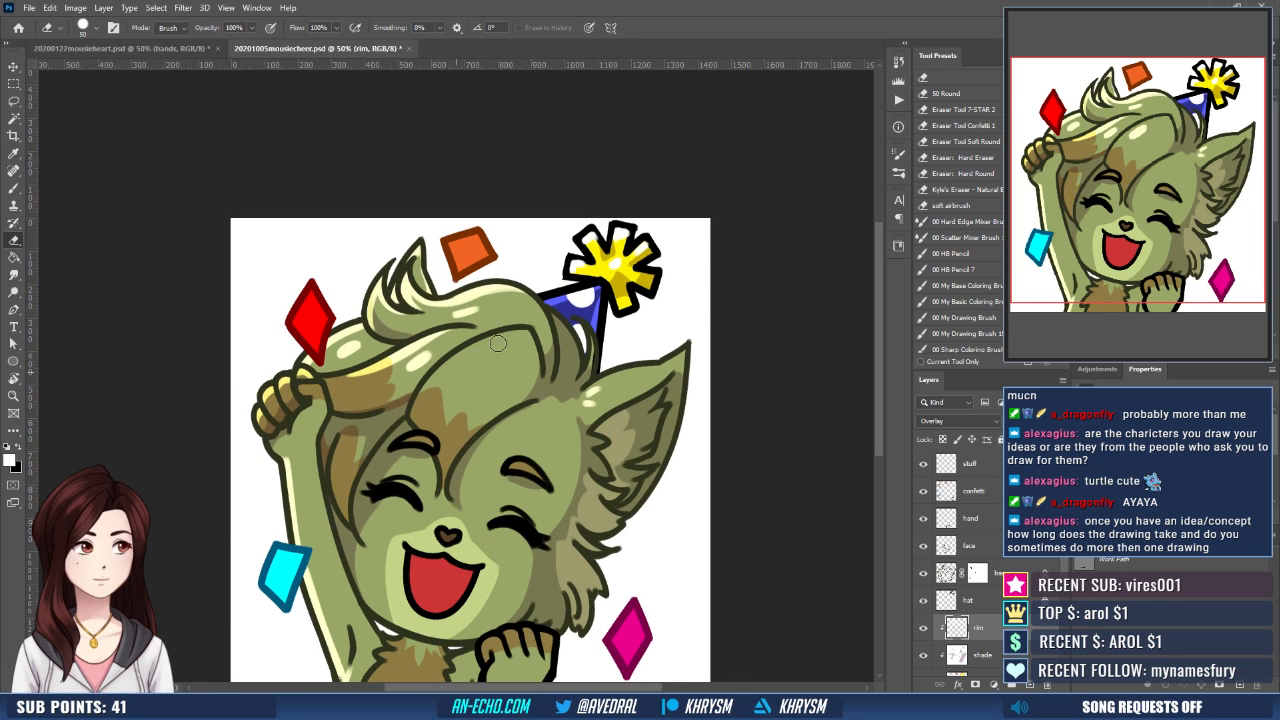
key(b)
key(bracketright)
key(bracketright)
key(bracketright)
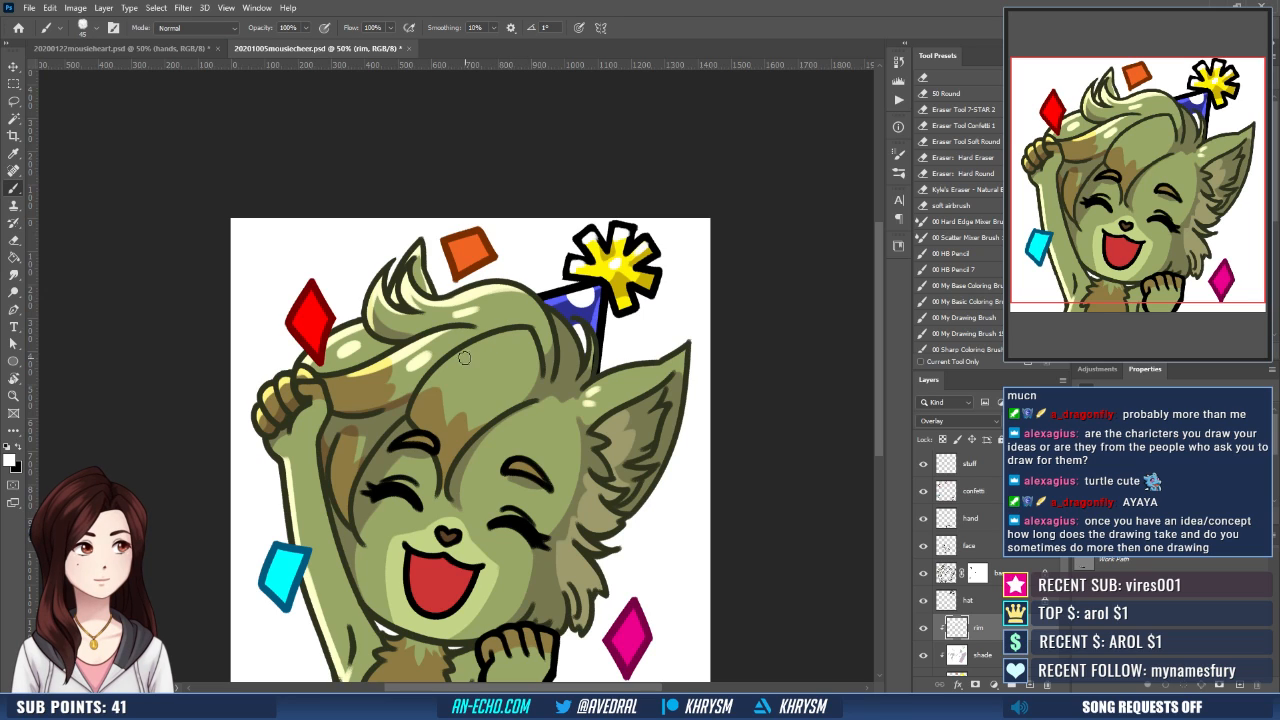
drag(459, 366, 495, 347)
key(ctrl+z)
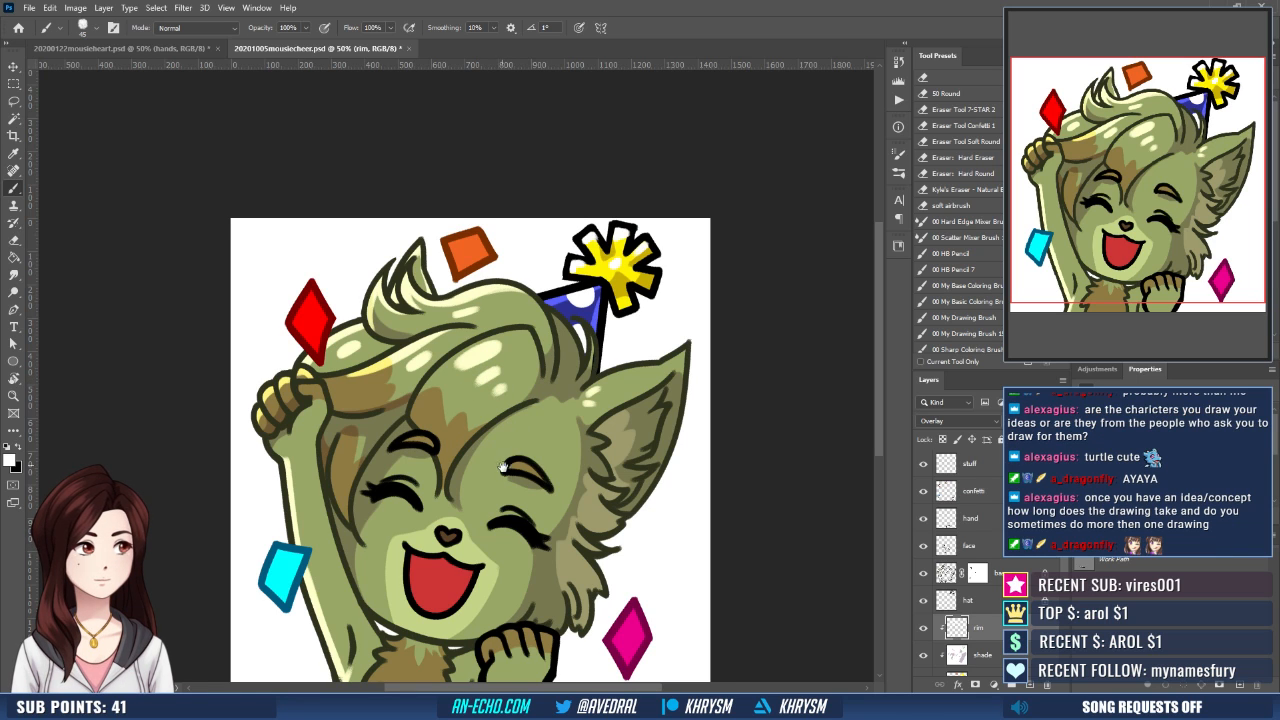
- Paint small white highlights beneath both closed eyes on the rim layer with a size 30 brush
scroll(580, 430, down, 3)
drag(584, 438, 580, 437)
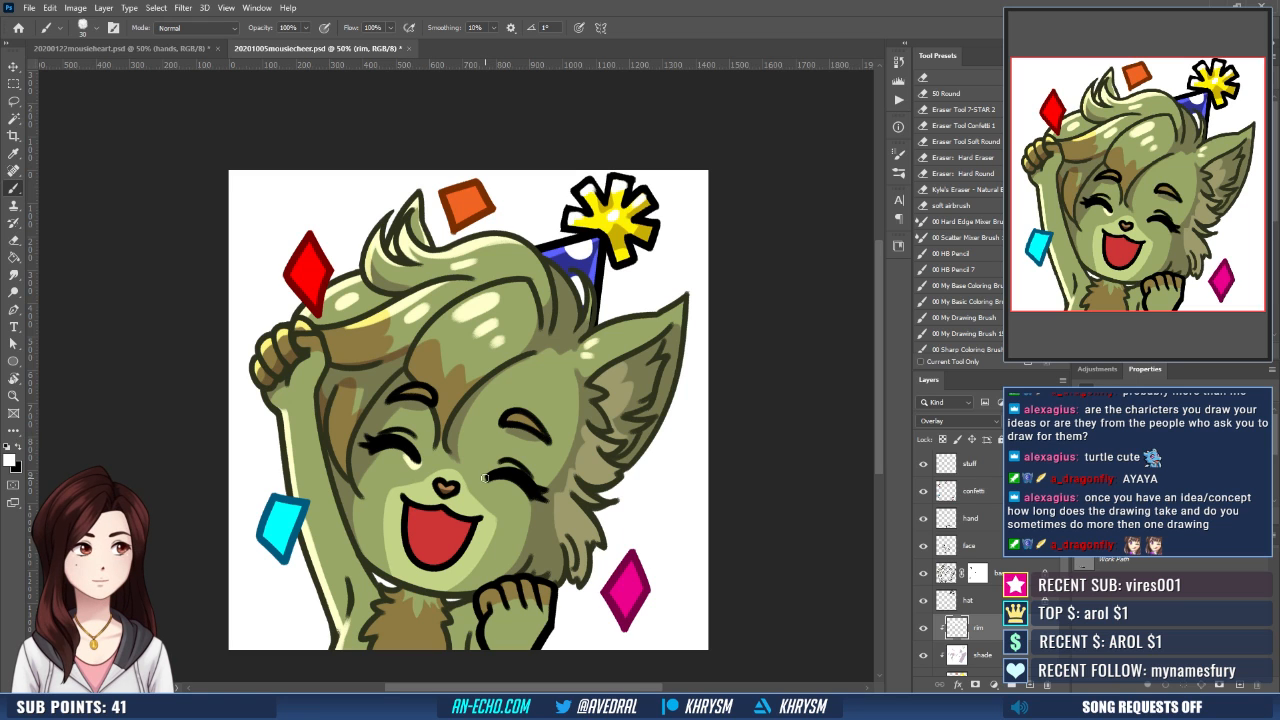
drag(540, 478, 495, 436)
- On the shade layer, paint a mauve shadow edge across the open mouth and select the mouth area above it
key(r)
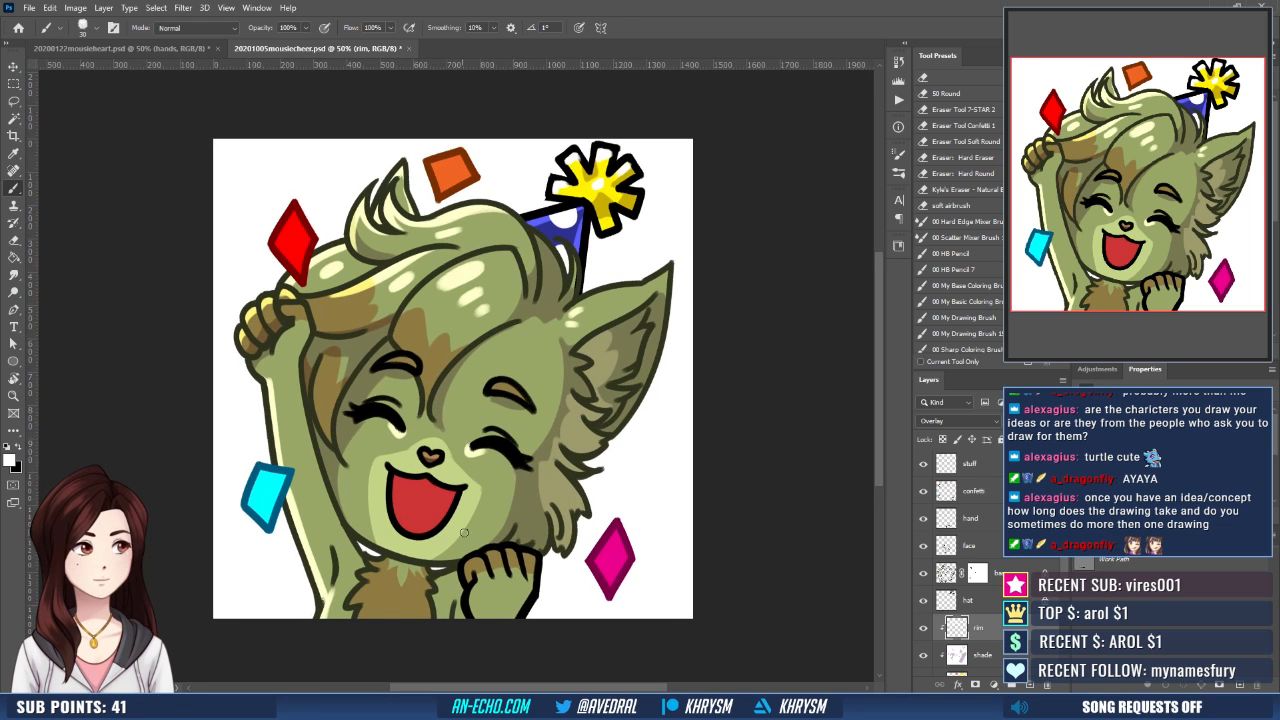
drag(540, 560, 752, 525)
click(1040, 657)
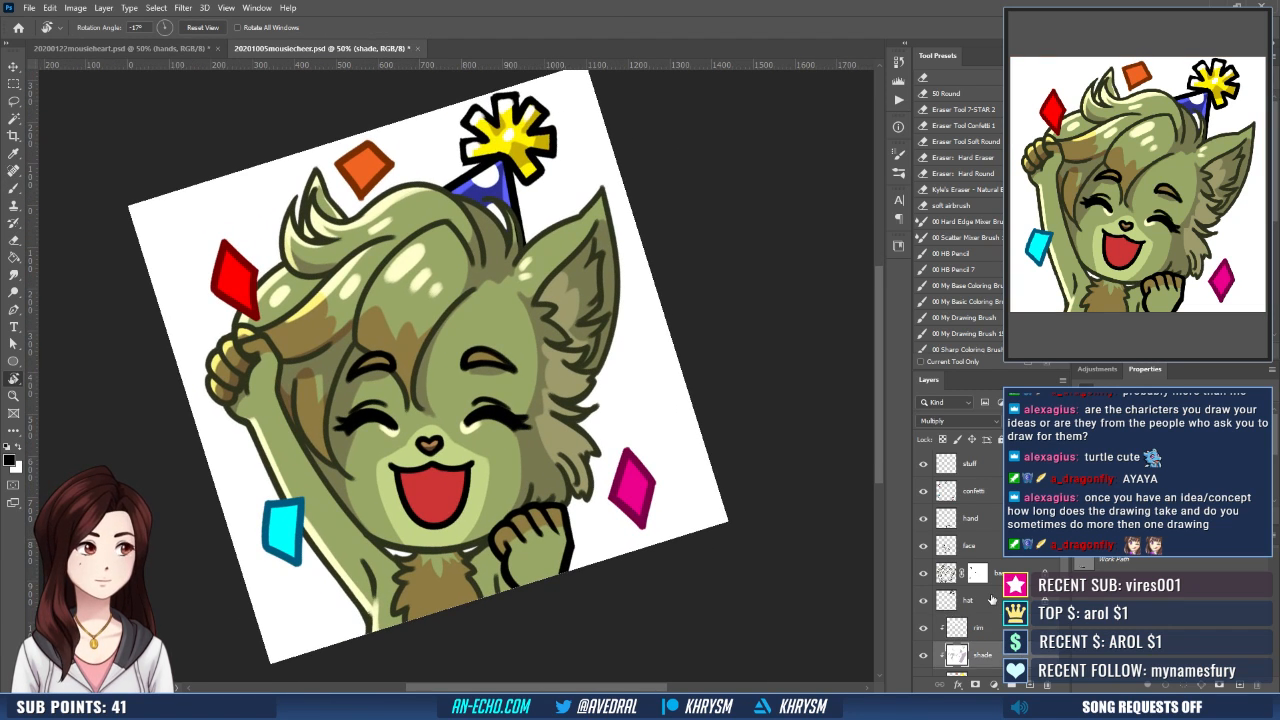
key(b)
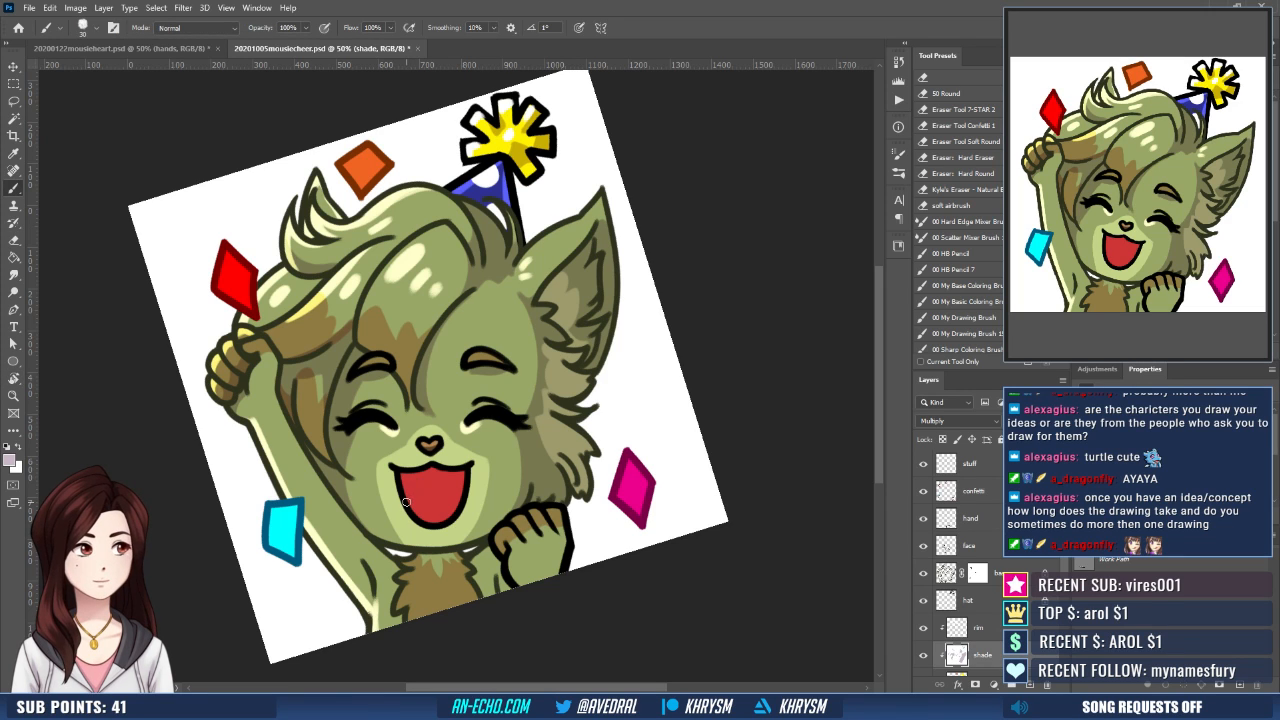
key(w)
click(446, 483)
key(b)
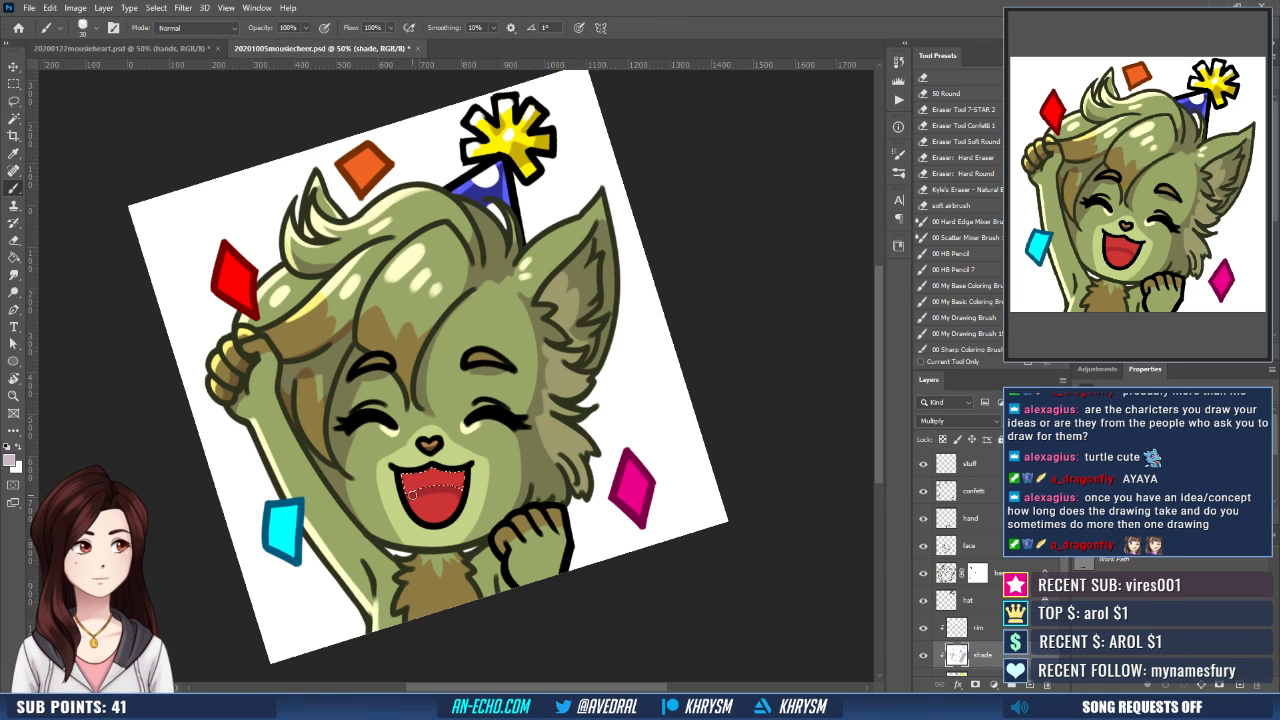
- Expand the mouth selection slightly, fill it with the mauve shade color, and deselect it
key(F2)
key(Return)
key(g)
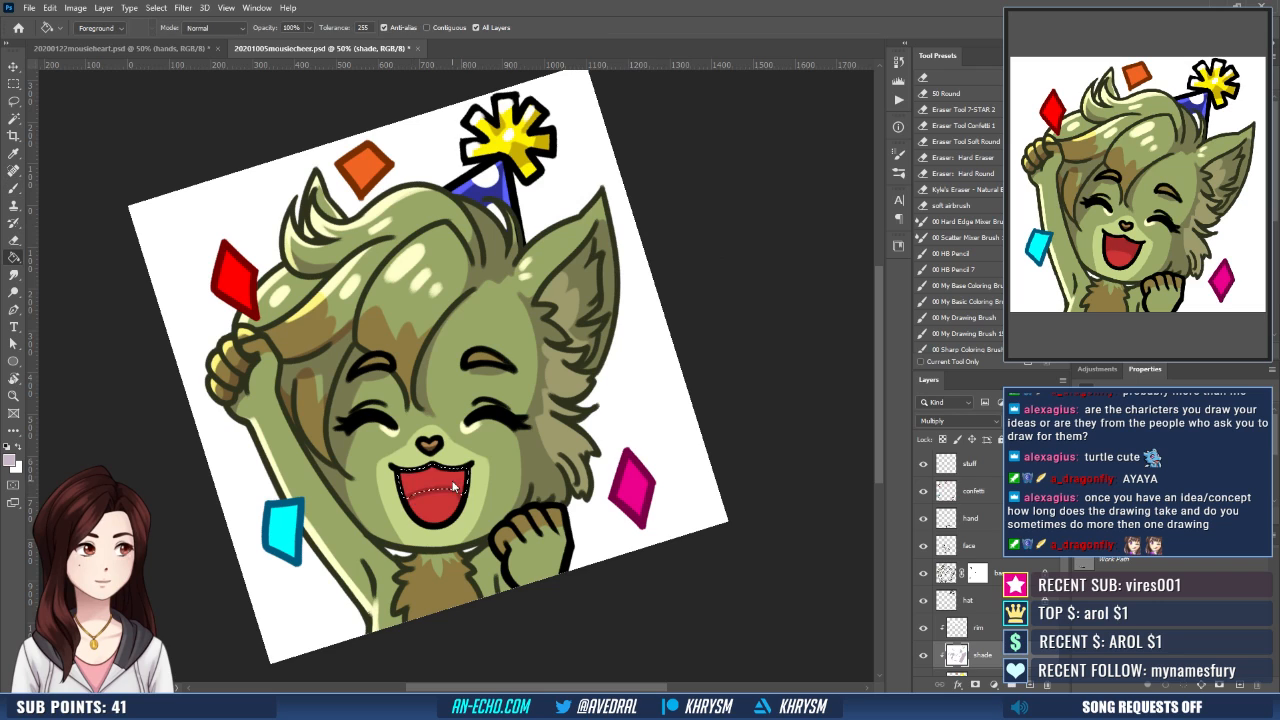
click(440, 489)
key(ctrl+d)
key(b)
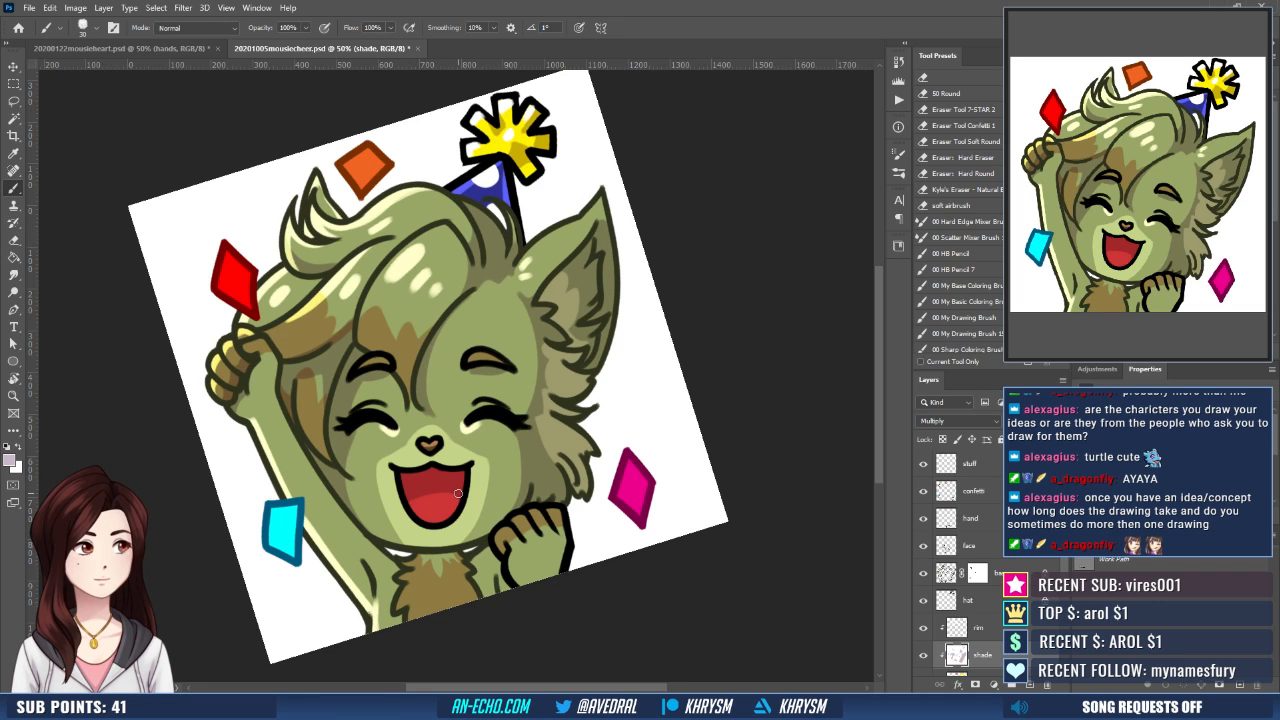
key(Escape)
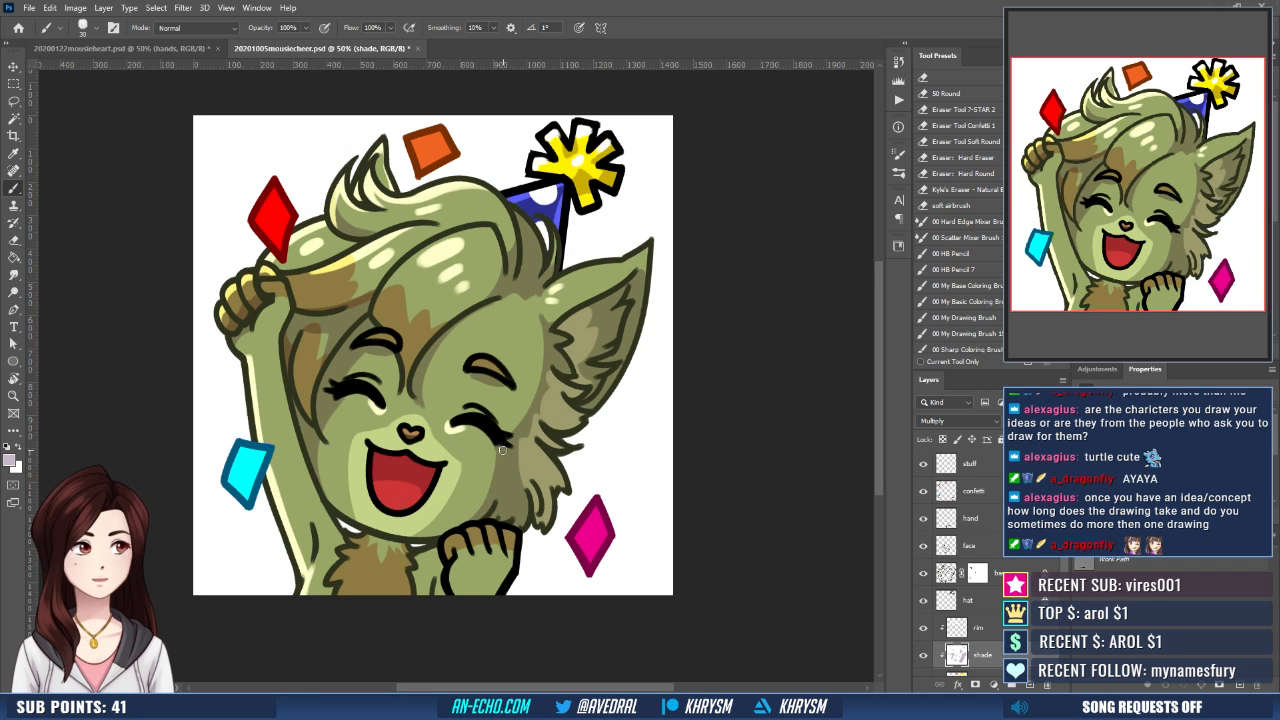
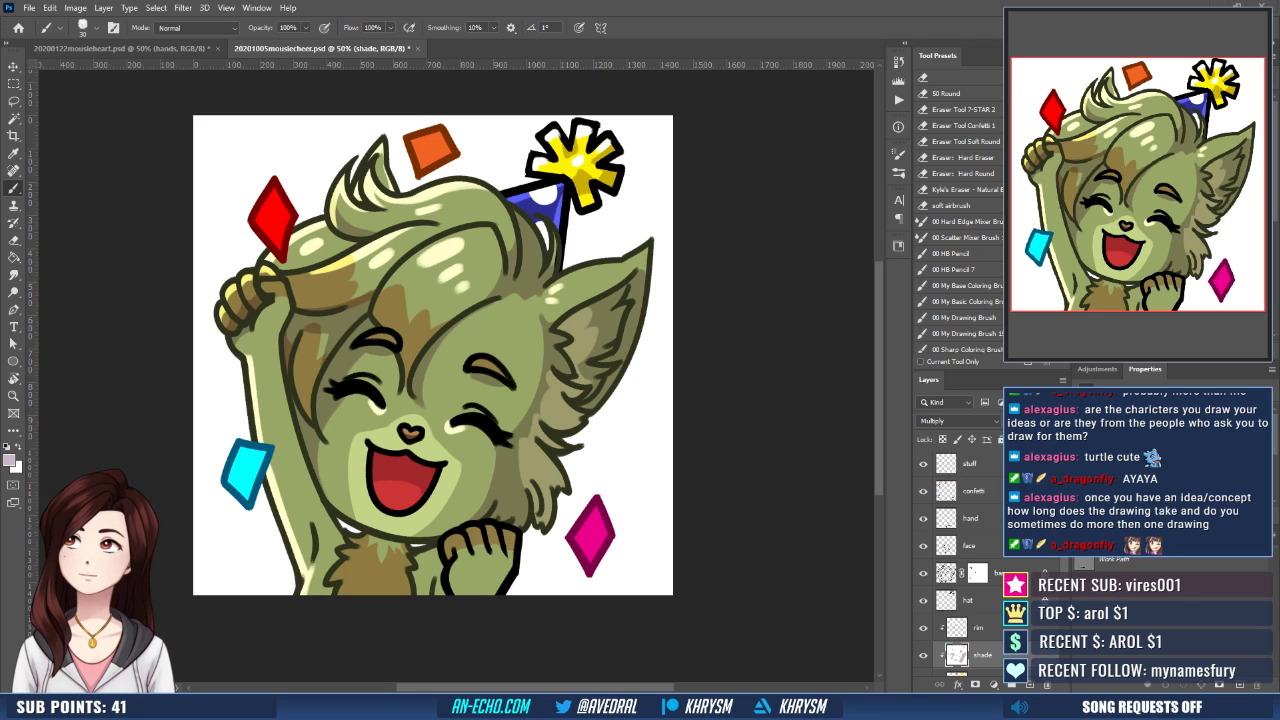
- Bring the void elf sketches 20200807voidelf1.png, sketch3.png, sketch2.png and sketch4.png into view over the canvas
mouse_move(0, 160)
mouse_down()
mouse_move(503, 149)
mouse_move(922, 46)
mouse_move(882, 52)
mouse_up()
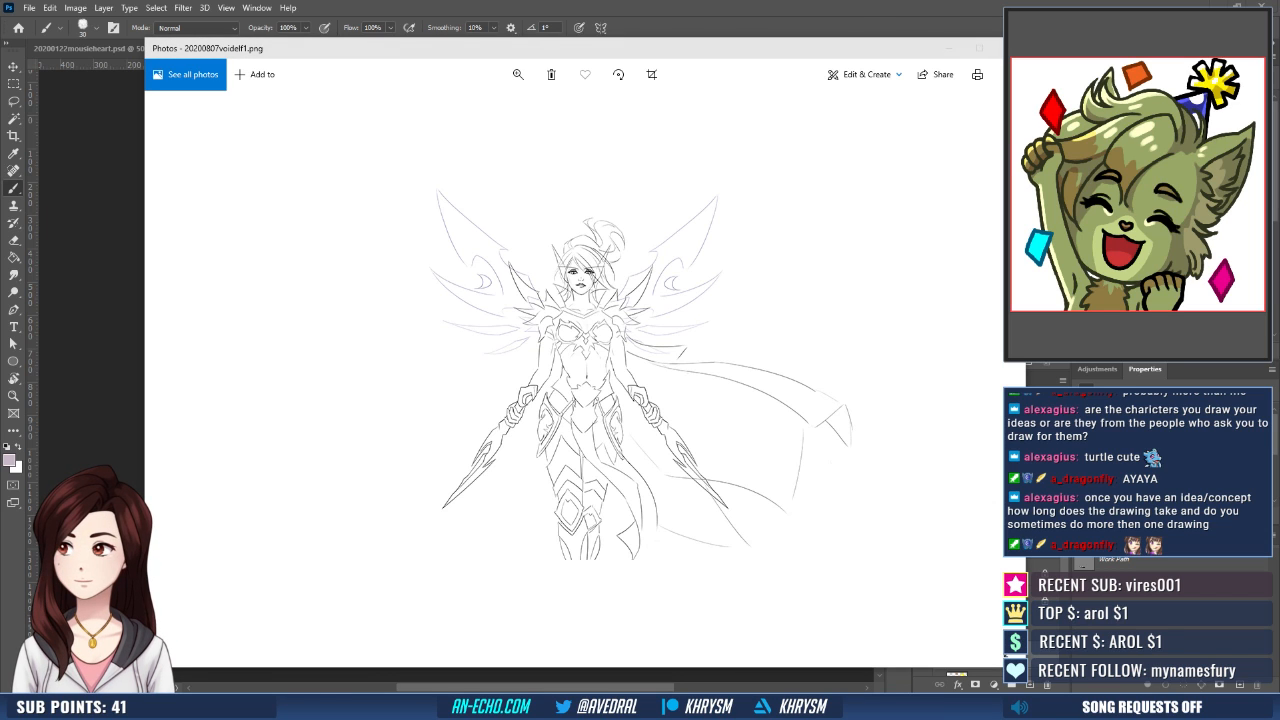
mouse_move(0, 130)
mouse_down()
mouse_move(434, 118)
mouse_move(697, 34)
mouse_up()
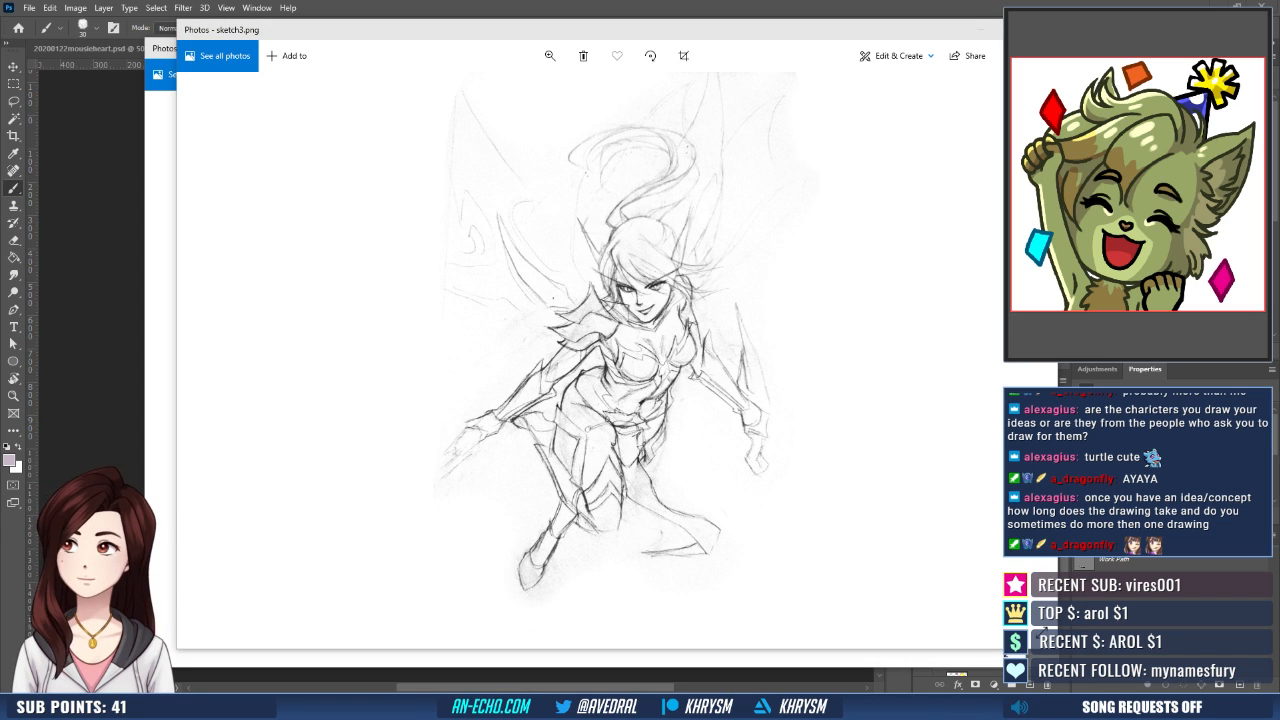
mouse_move(0, 160)
mouse_down()
mouse_move(583, 166)
mouse_move(837, 134)
mouse_move(697, 583)
mouse_move(714, 603)
mouse_up()
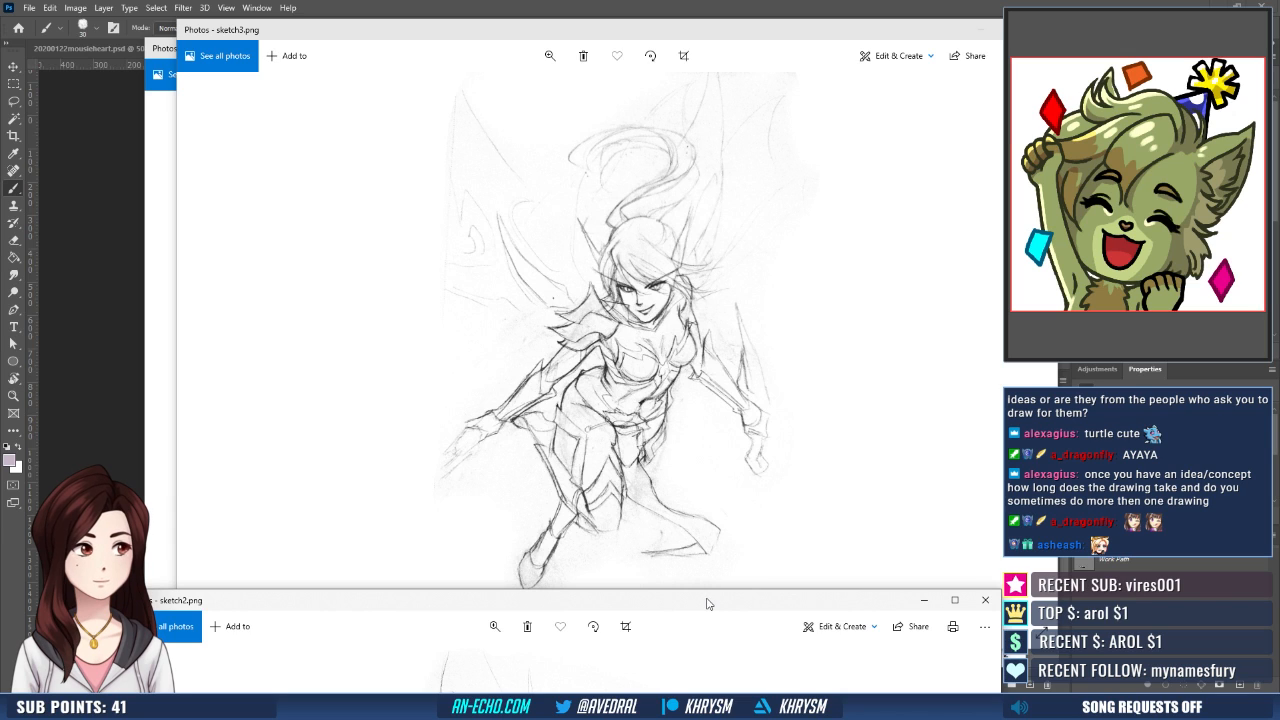
mouse_move(706, 603)
mouse_down()
mouse_move(717, 143)
mouse_move(696, 53)
mouse_move(620, 603)
mouse_up()
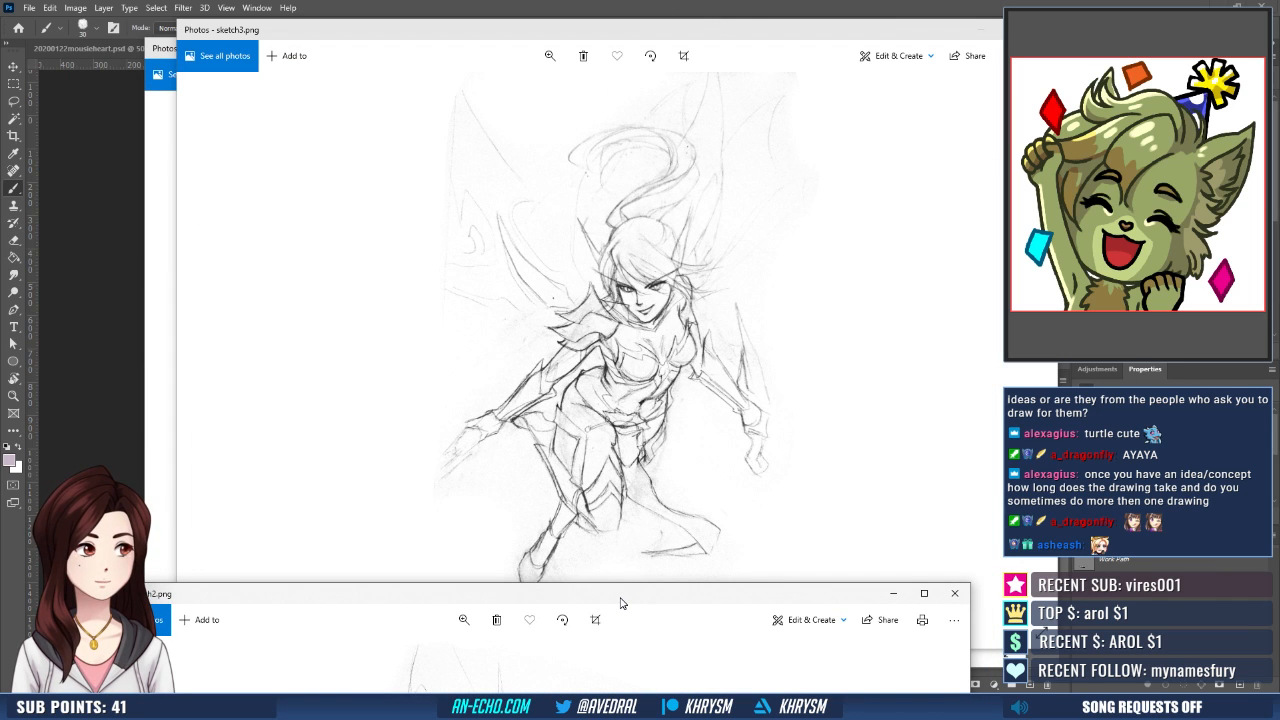
drag(620, 603, 621, 600)
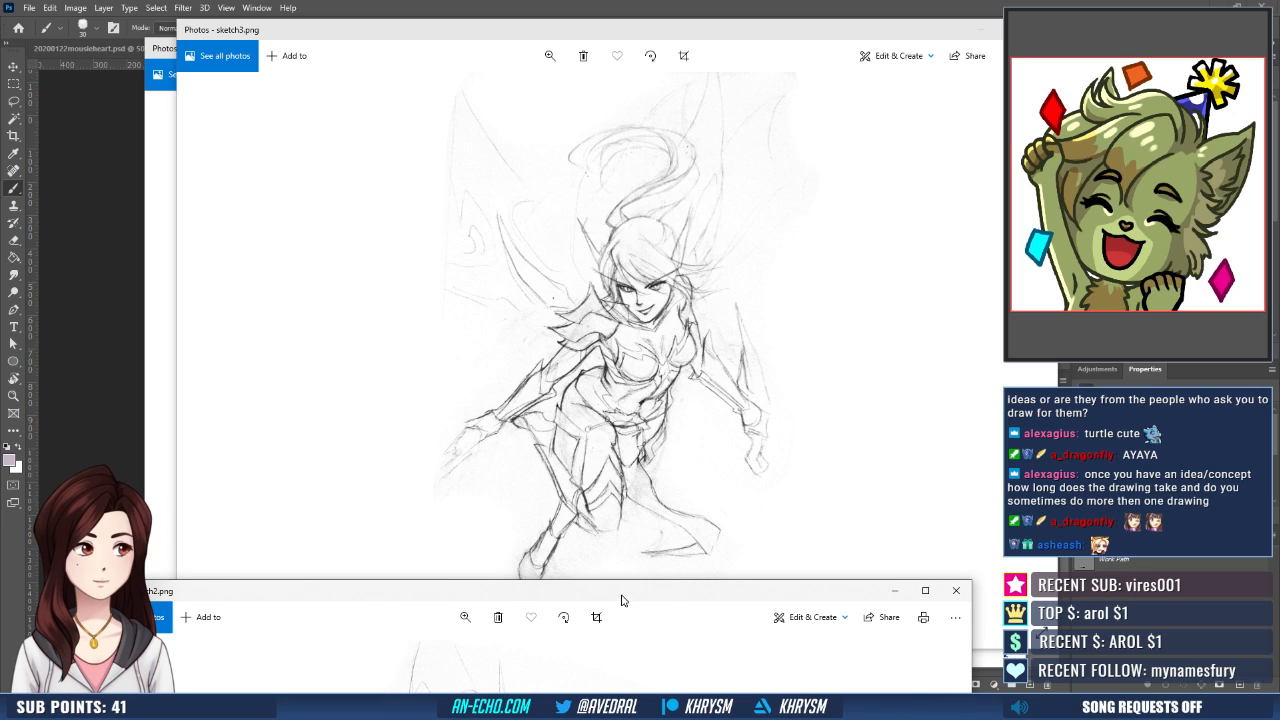
drag(621, 600, 631, 97)
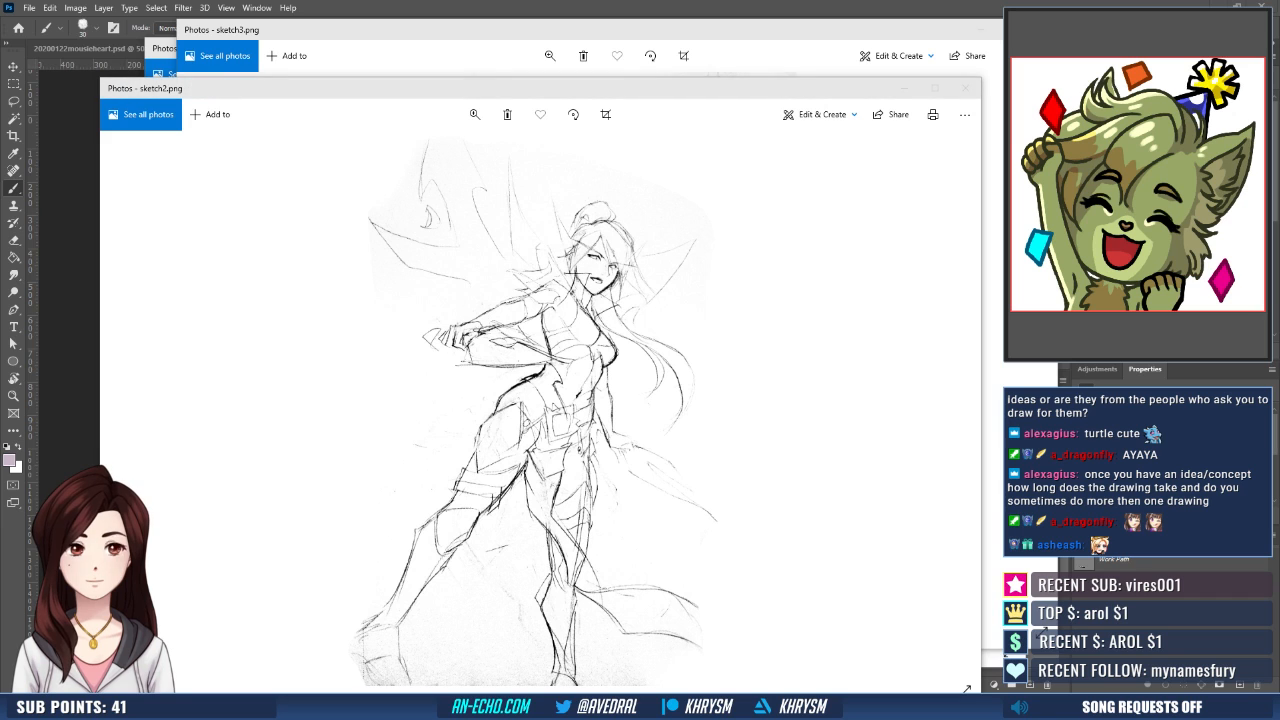
mouse_move(2, 122)
mouse_down()
mouse_move(329, 116)
mouse_move(689, 52)
mouse_move(651, 54)
mouse_move(653, 65)
mouse_up()
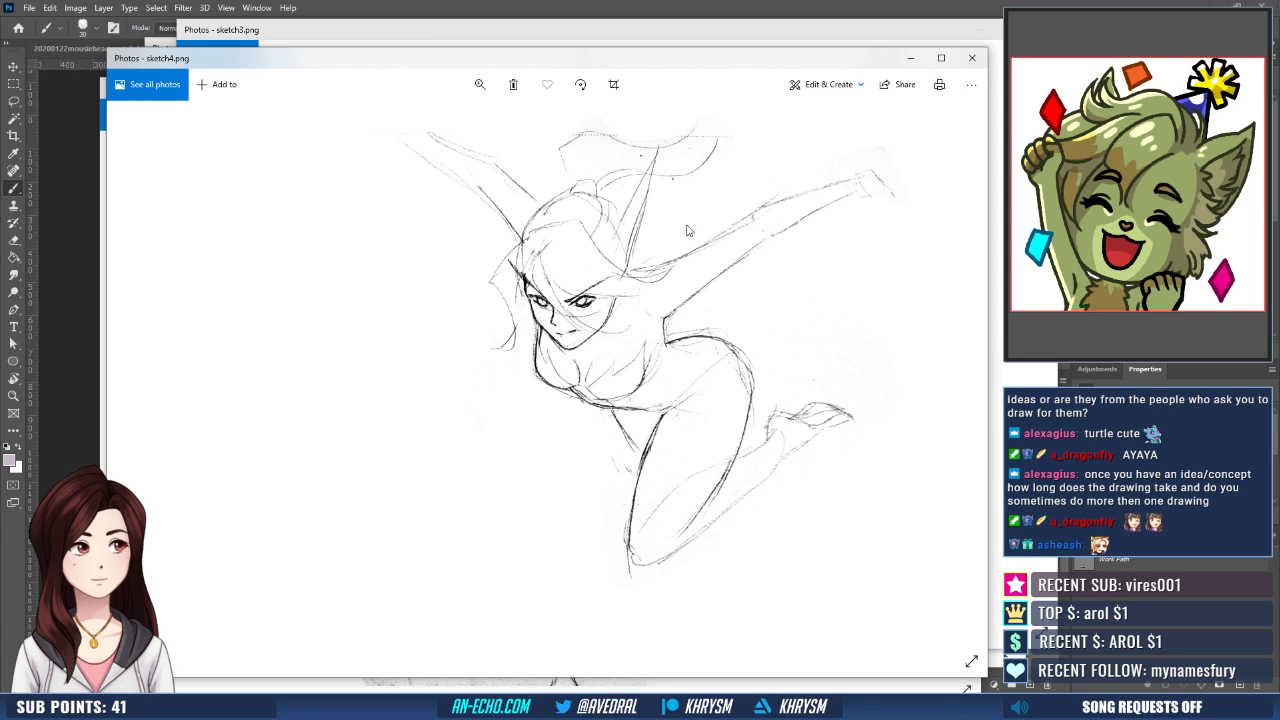
- Clear the void elf sketches off the canvas and briefly show the finished painting 20200807voidelf-2k.png
drag(691, 62, 2, 90)
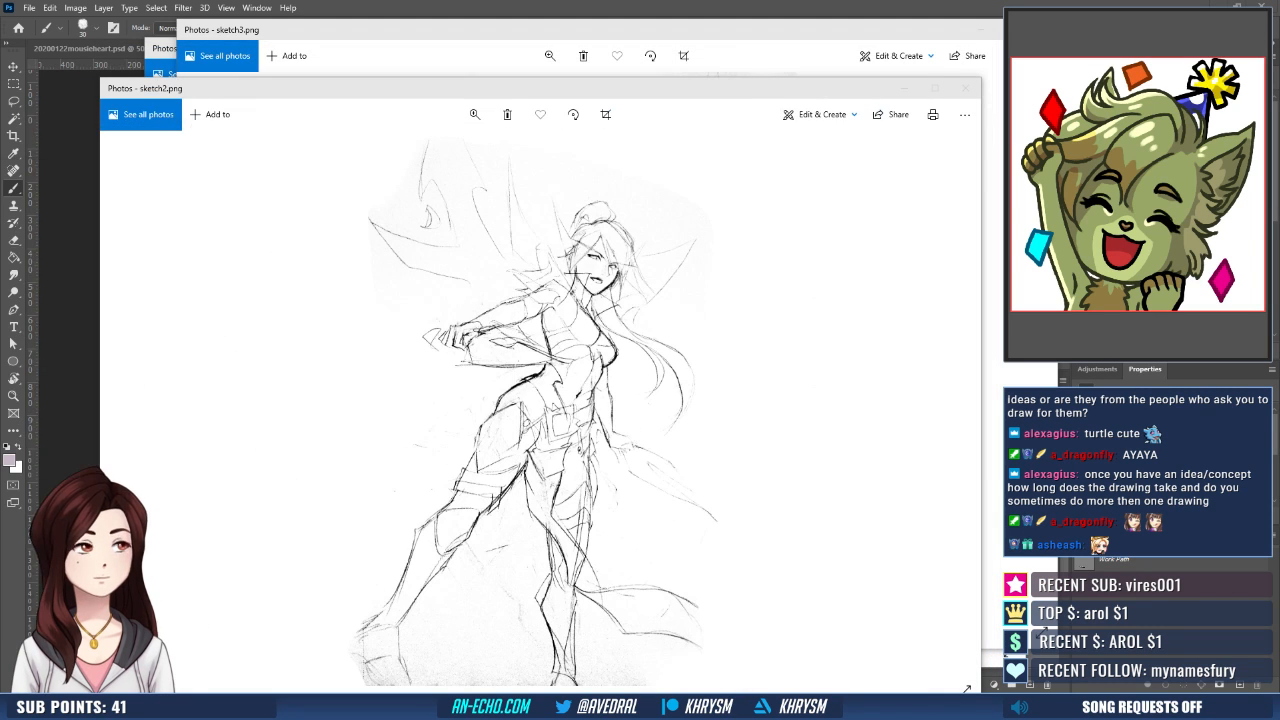
drag(693, 97, 2, 97)
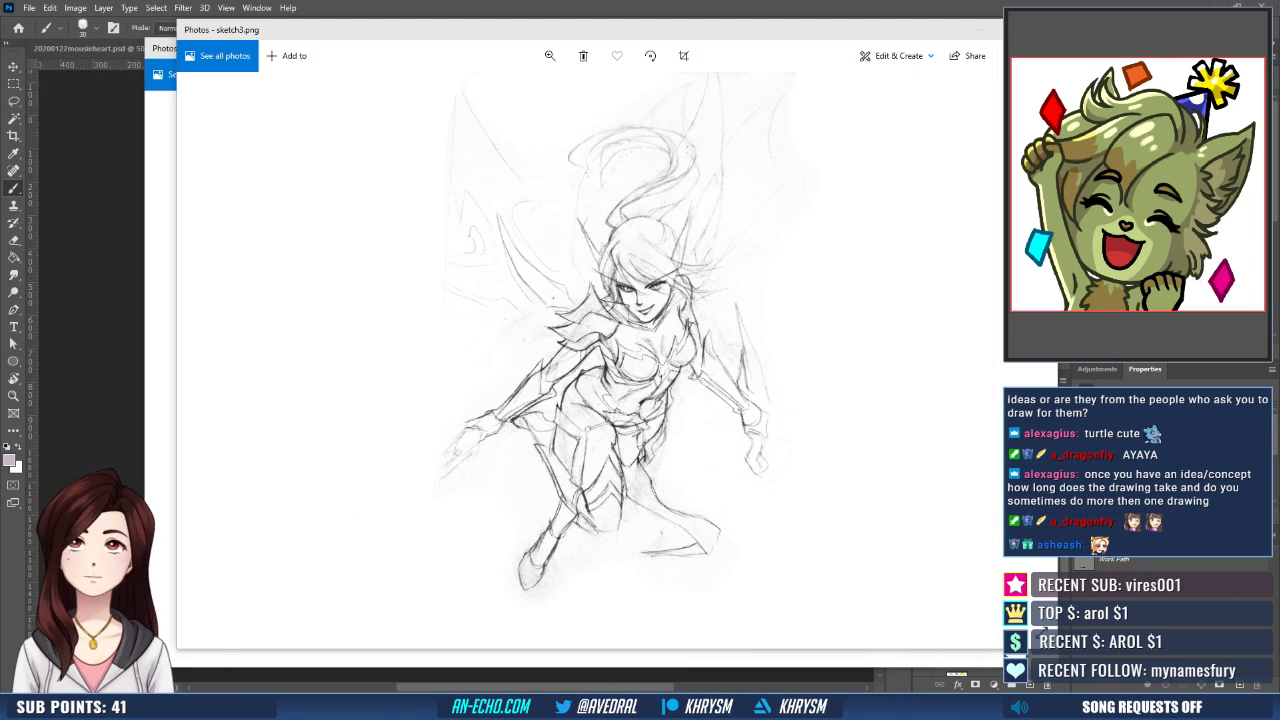
drag(775, 33, 2, 35)
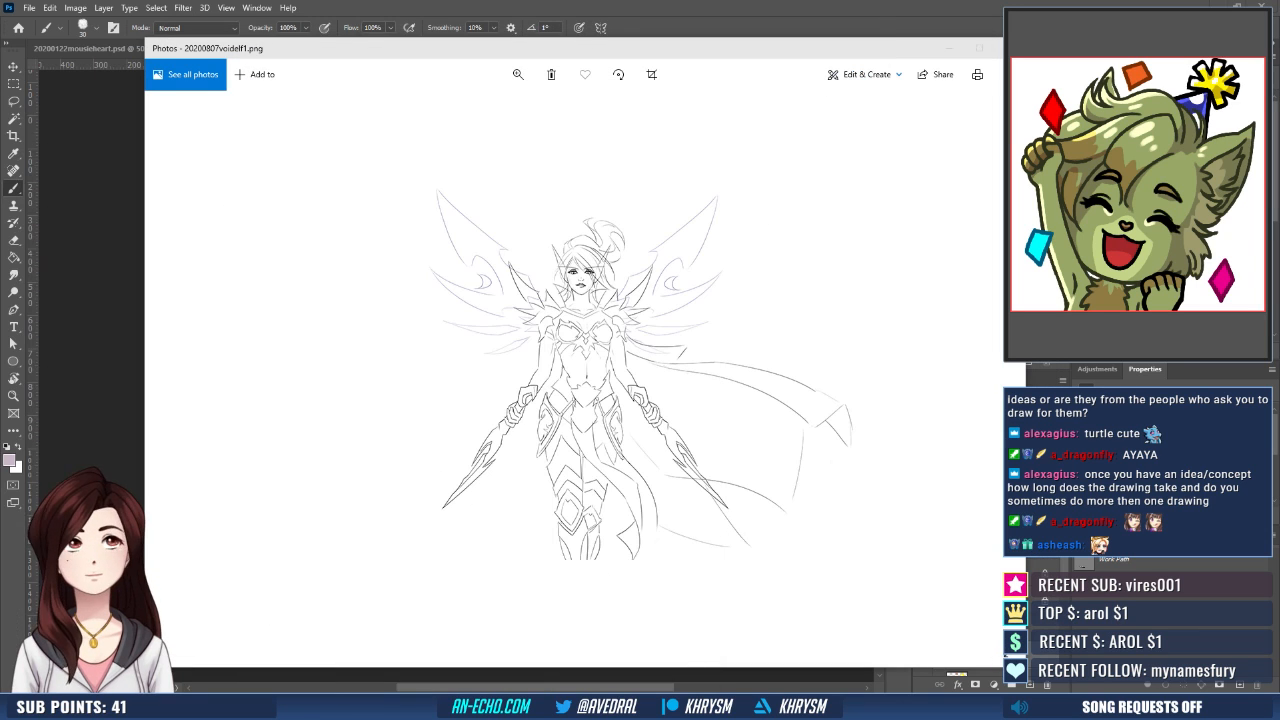
drag(913, 48, 2, 155)
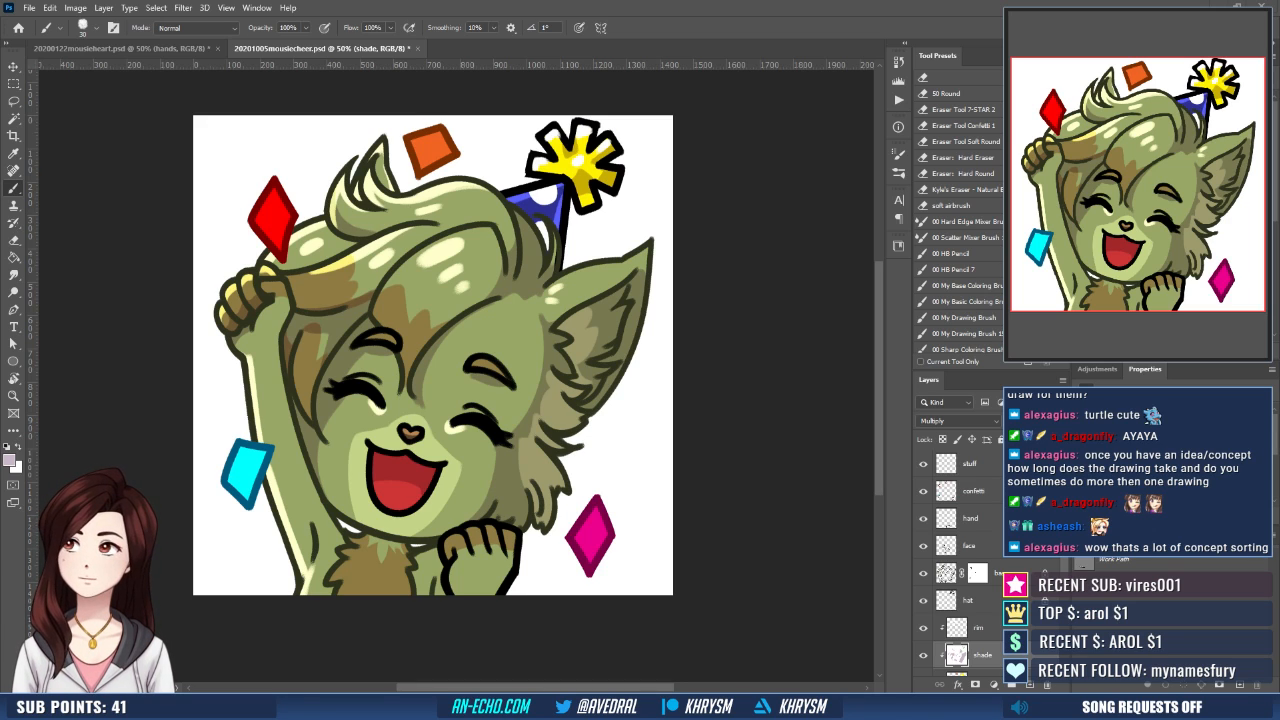
drag(0, 197, 629, 61)
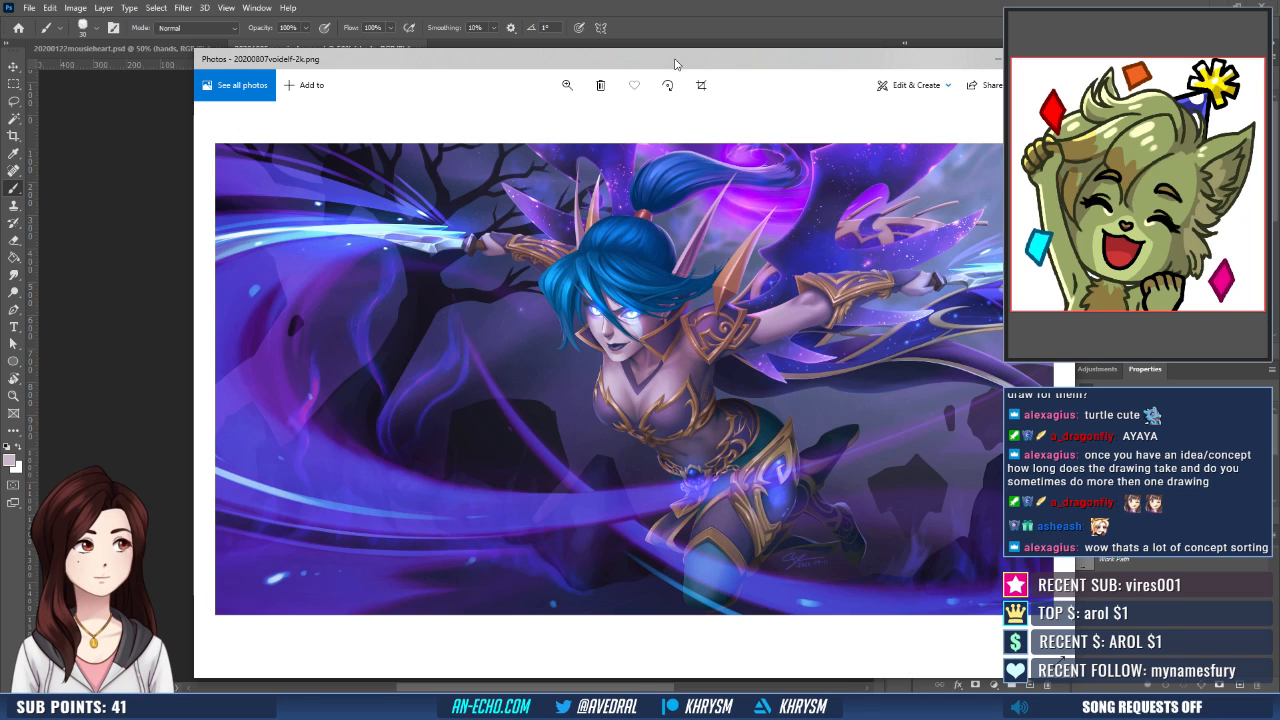
drag(675, 64, 0, 130)
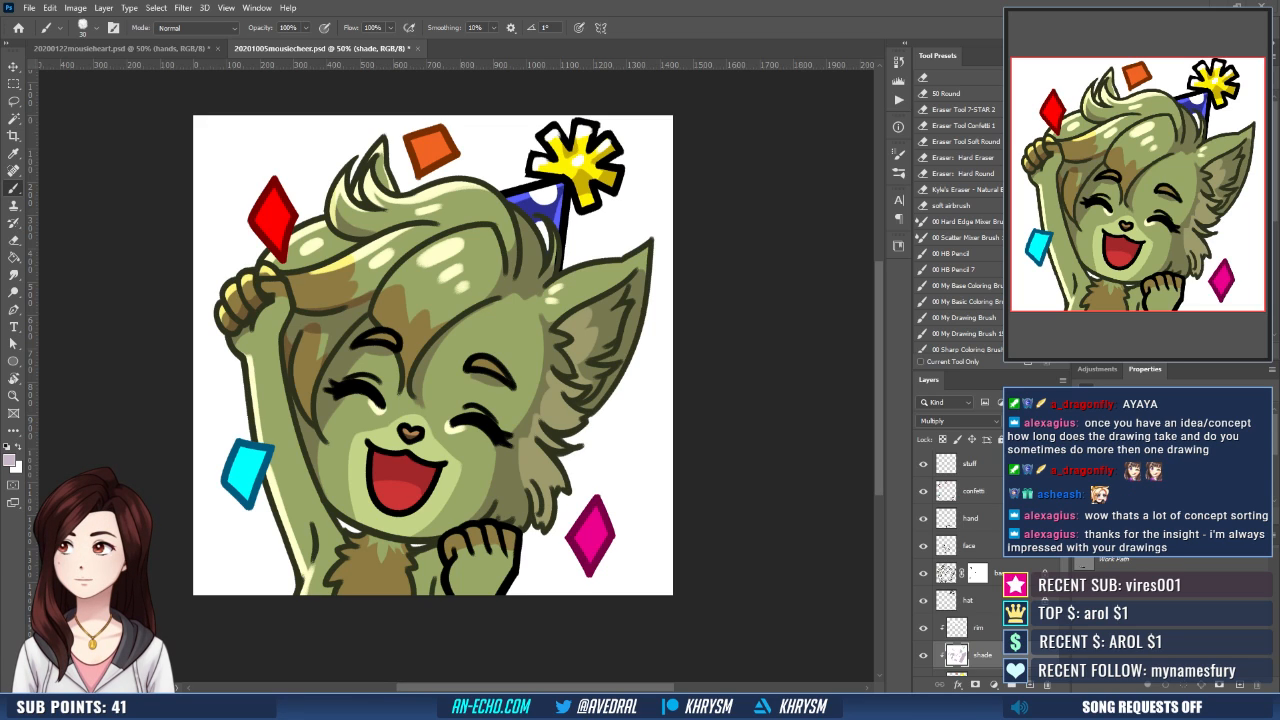
- Bring the two-fighter sketch 001.png into view and browse its progress images through to 009.png
drag(2, 300, 478, 79)
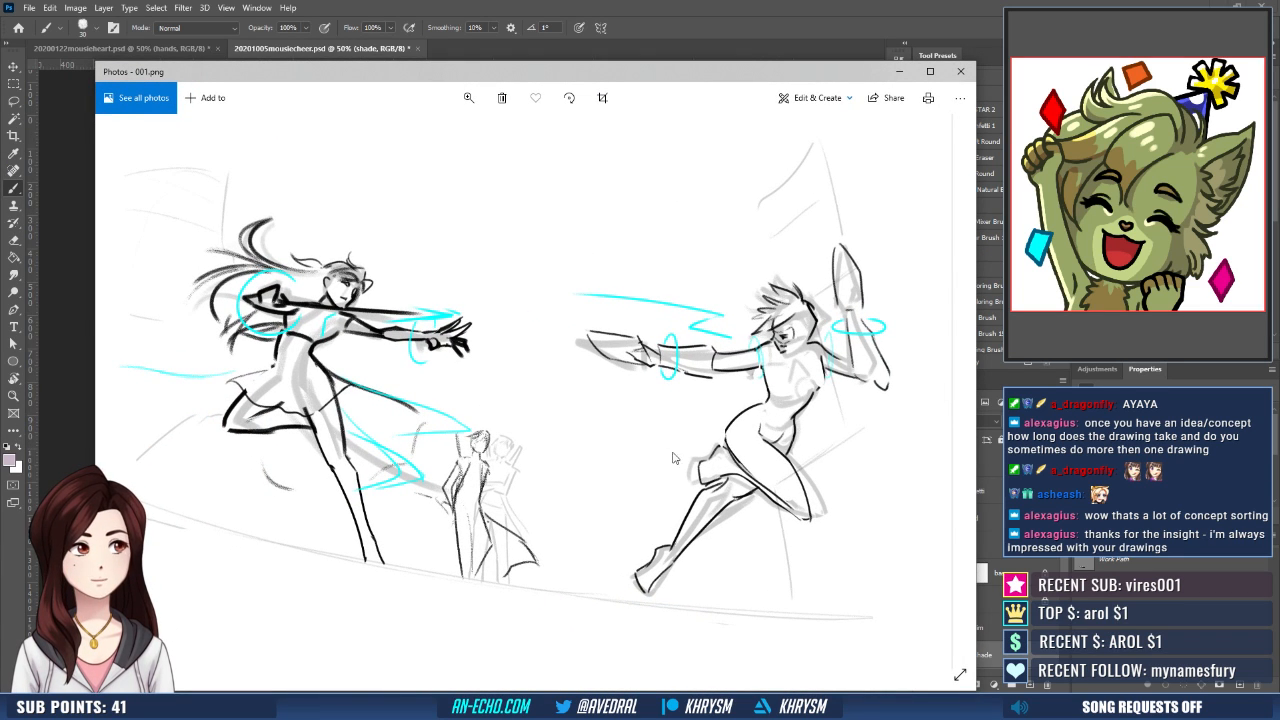
drag(550, 84, 541, 46)
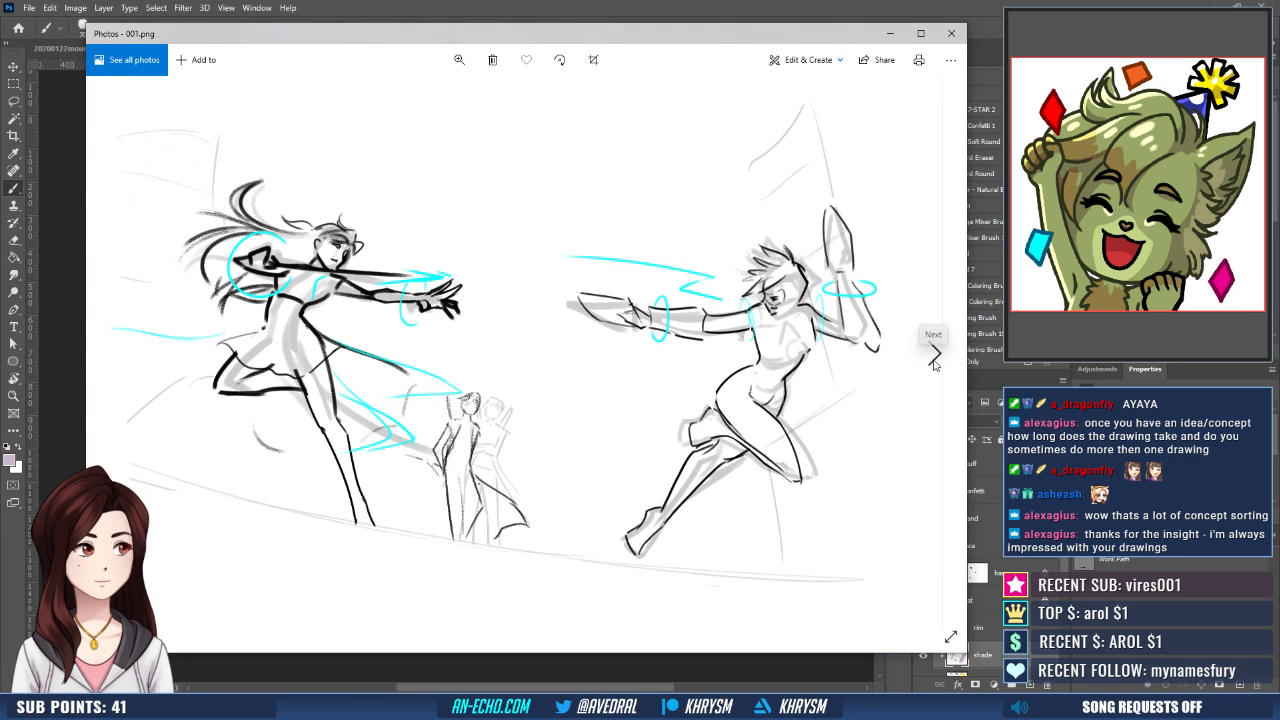
click(932, 353)
click(932, 353)
click(932, 353)
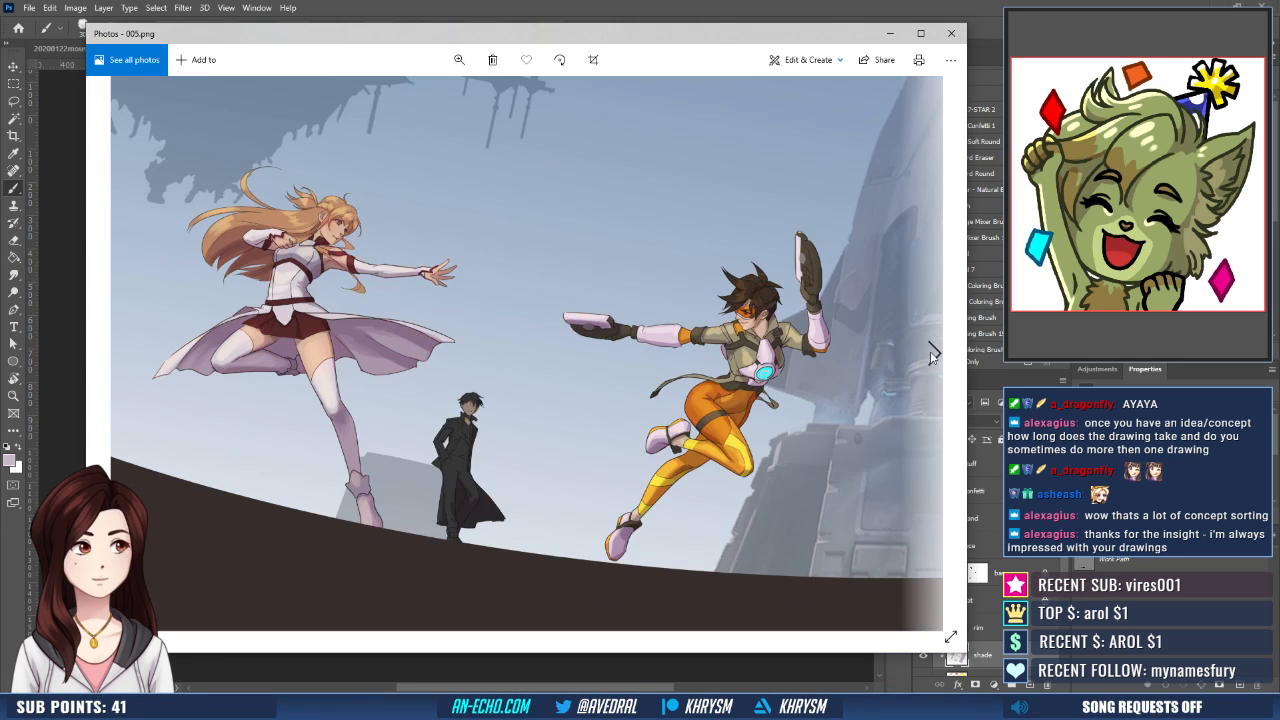
click(932, 353)
click(932, 353)
click(930, 353)
click(930, 353)
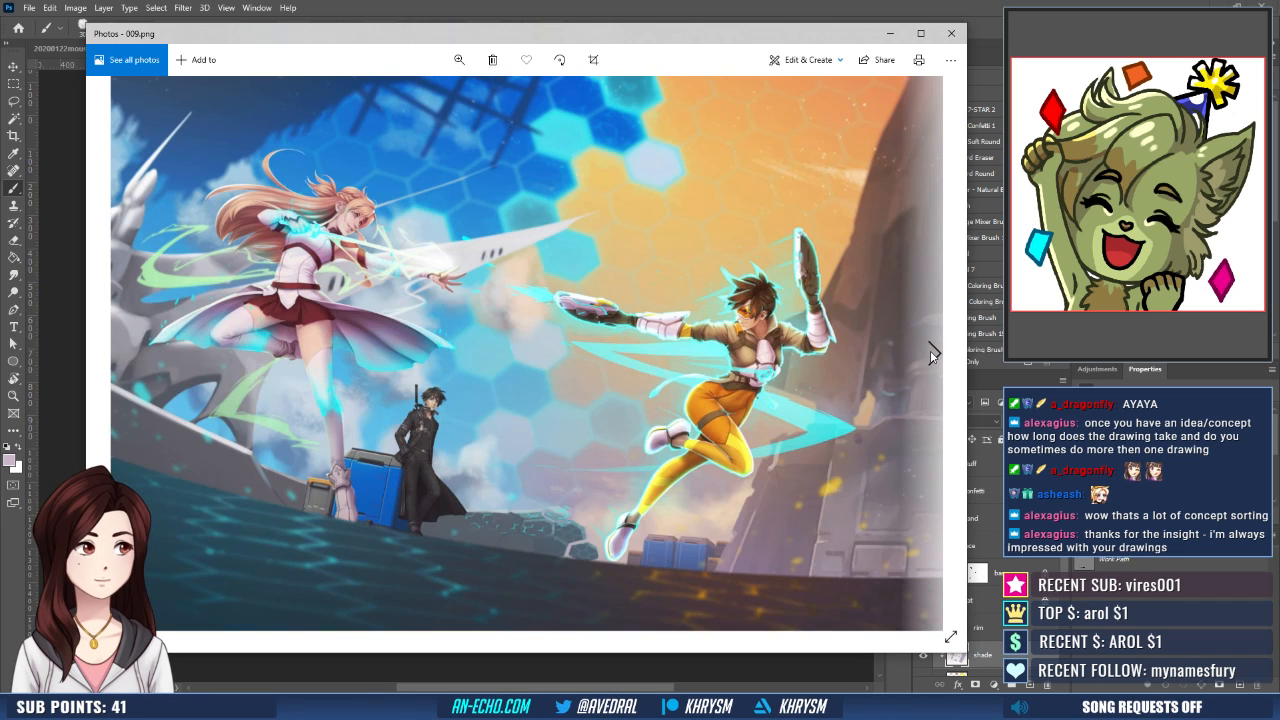
click(930, 353)
click(122, 358)
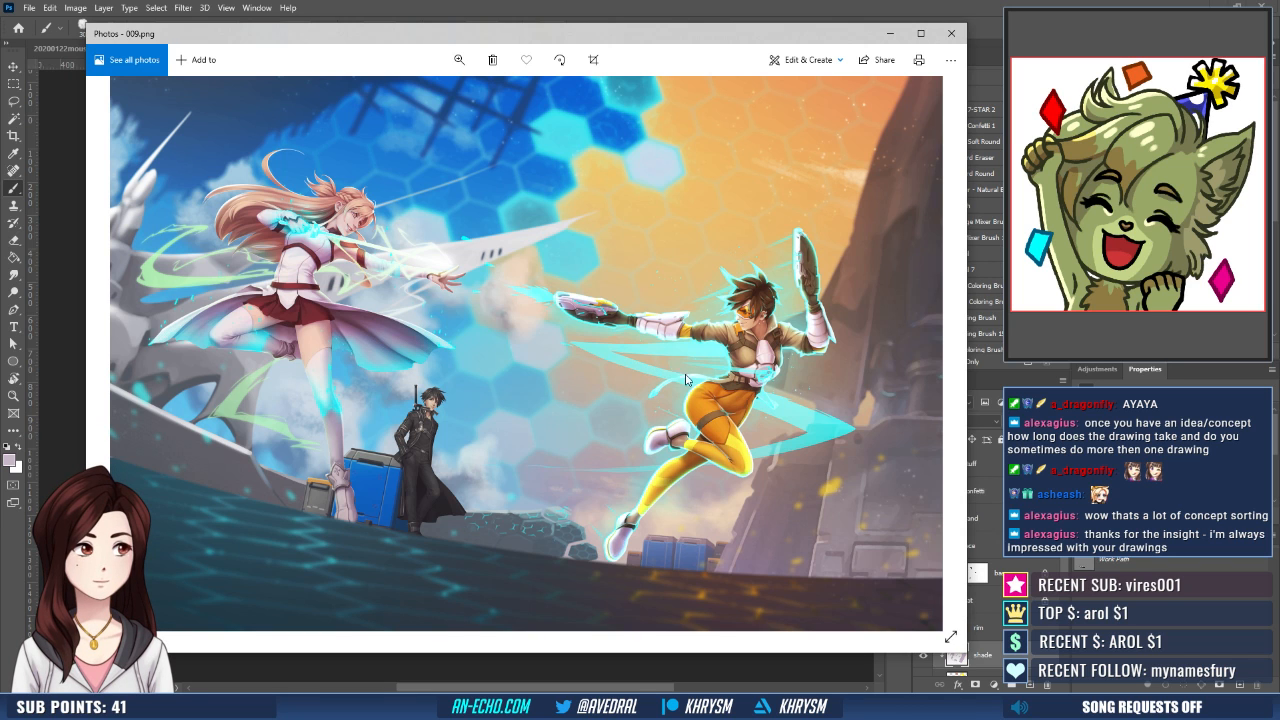
- Examine the characters in 009.png up close, from the swordswoman to the gunner, and move the image off the canvas
scroll(556, 331, up, 3)
drag(383, 291, 539, 380)
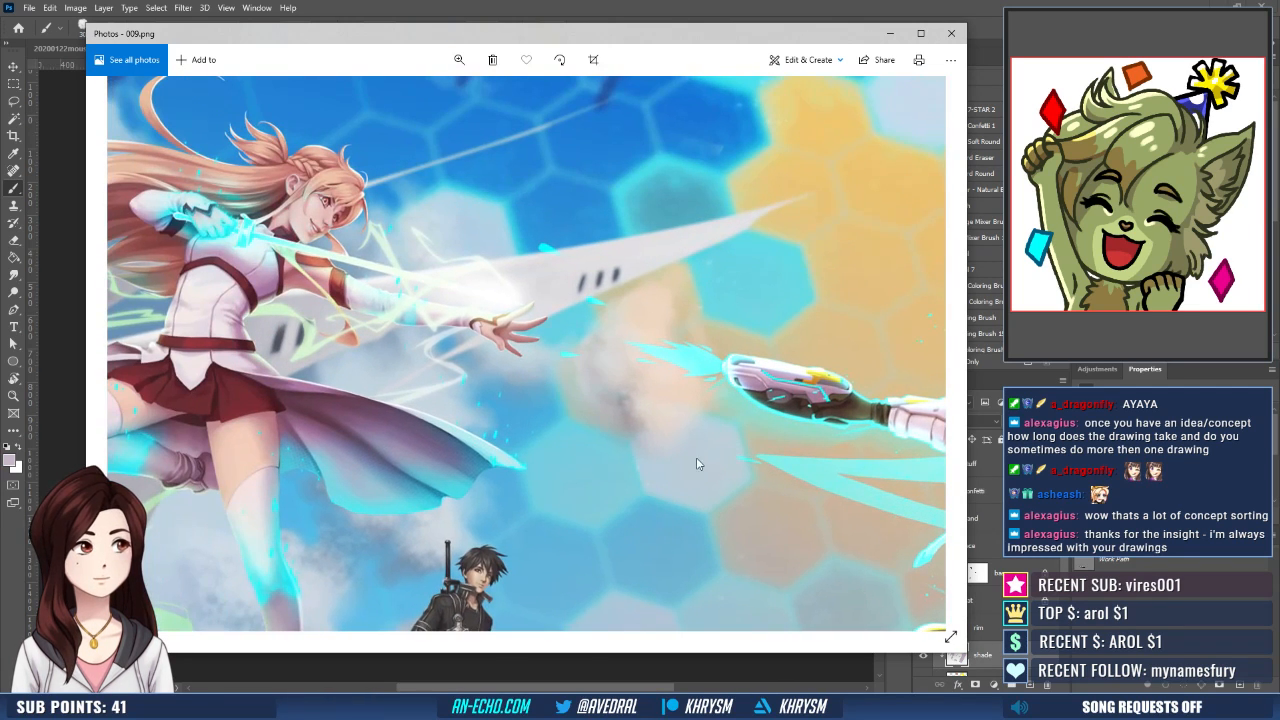
drag(770, 478, 331, 309)
drag(564, 337, 746, 337)
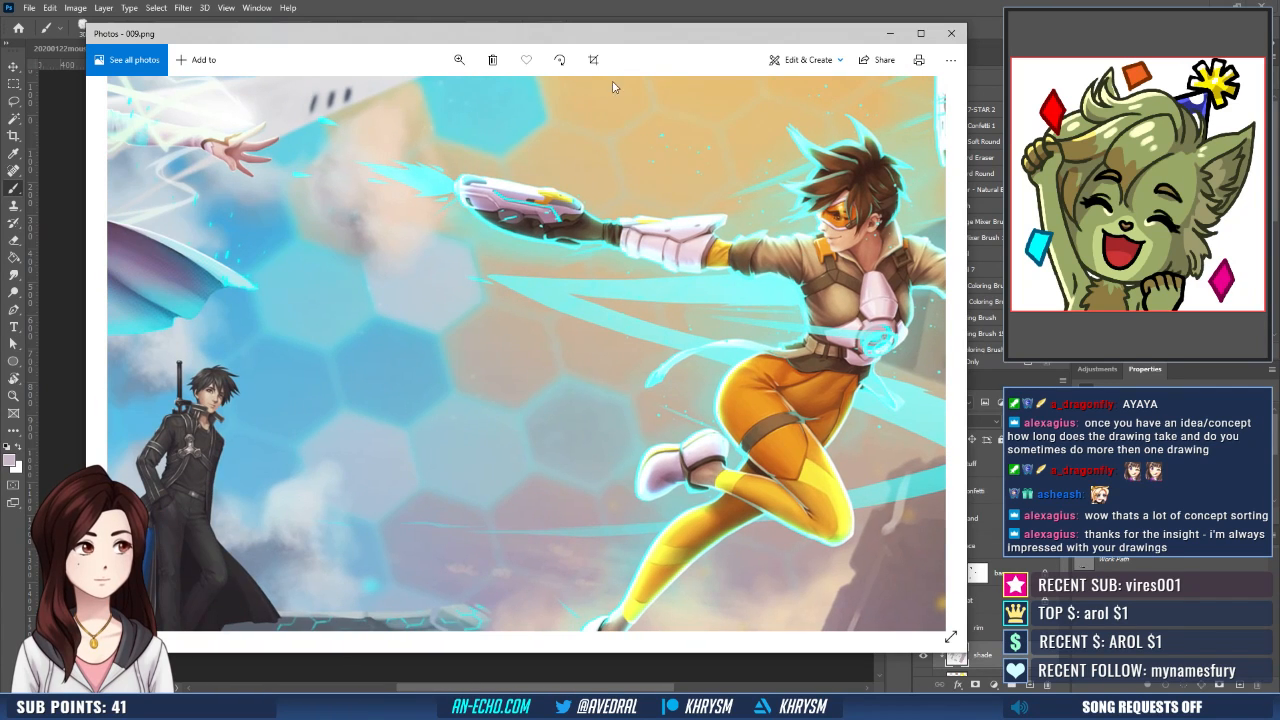
drag(570, 42, 0, 90)
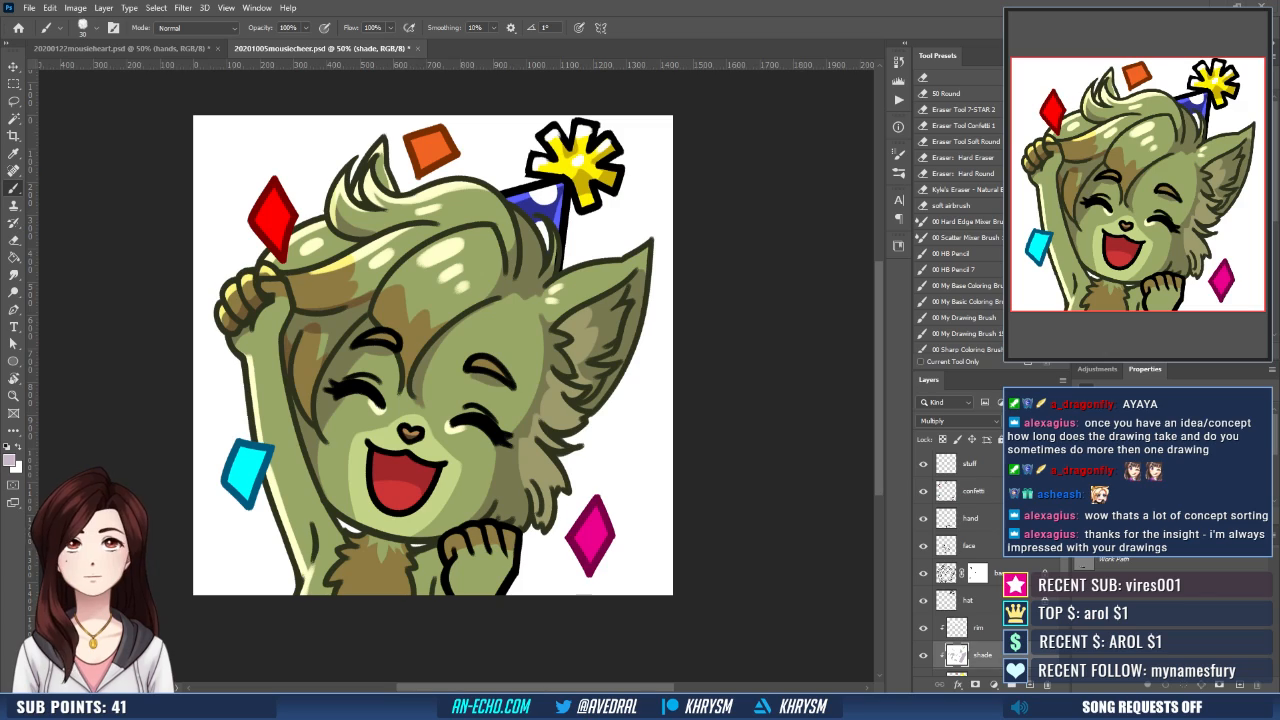
- View 20200616mercy-marked.png, and step through the painting's progress images from 001.png to 005.png
drag(666, 124, 589, 45)
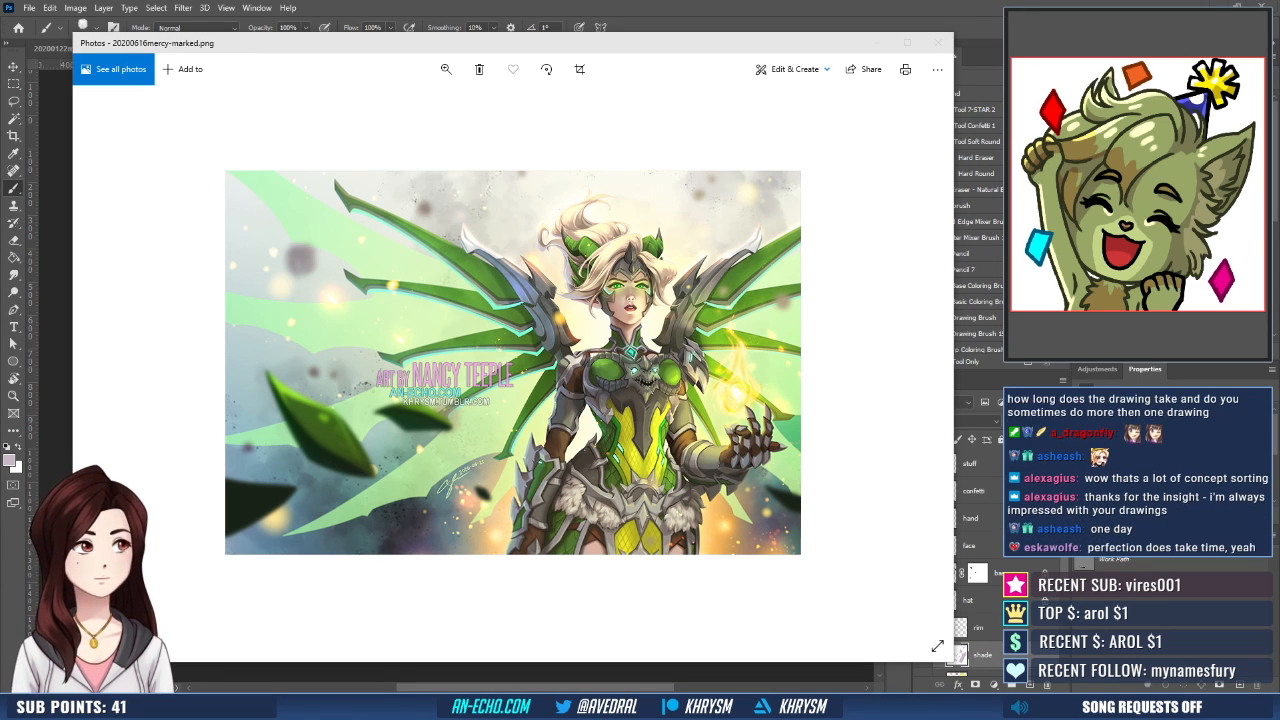
click(937, 43)
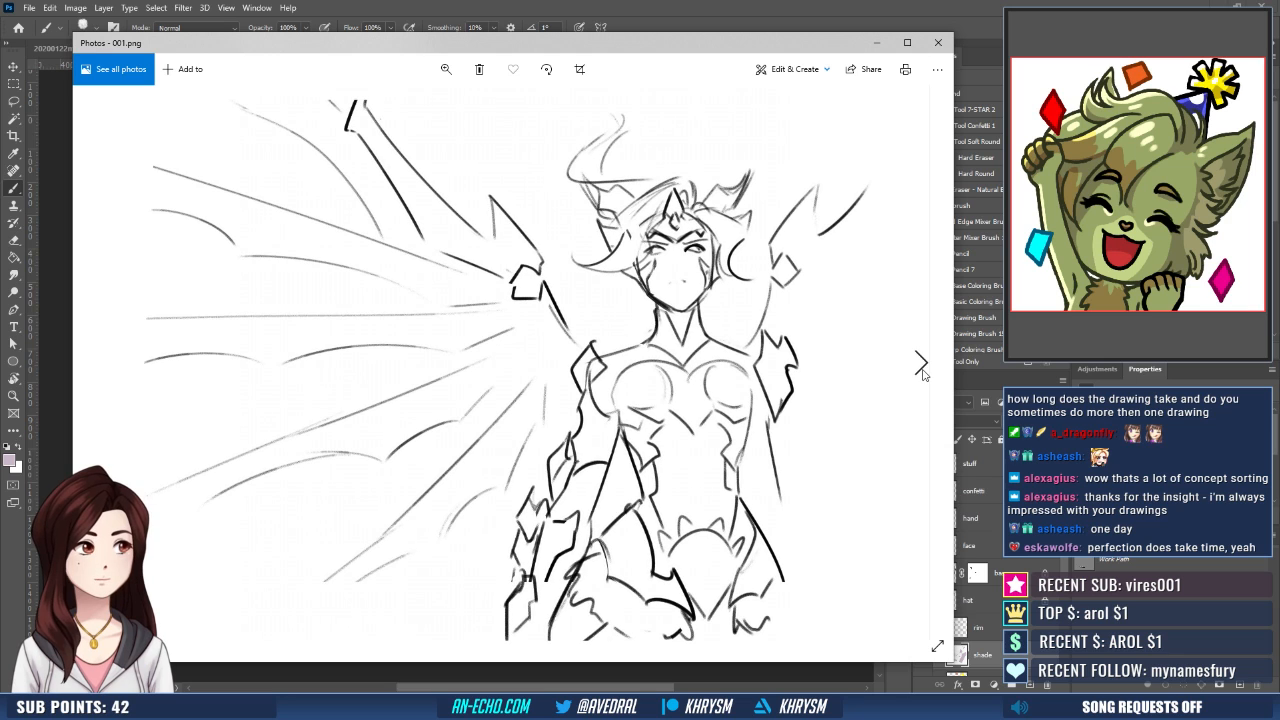
click(922, 368)
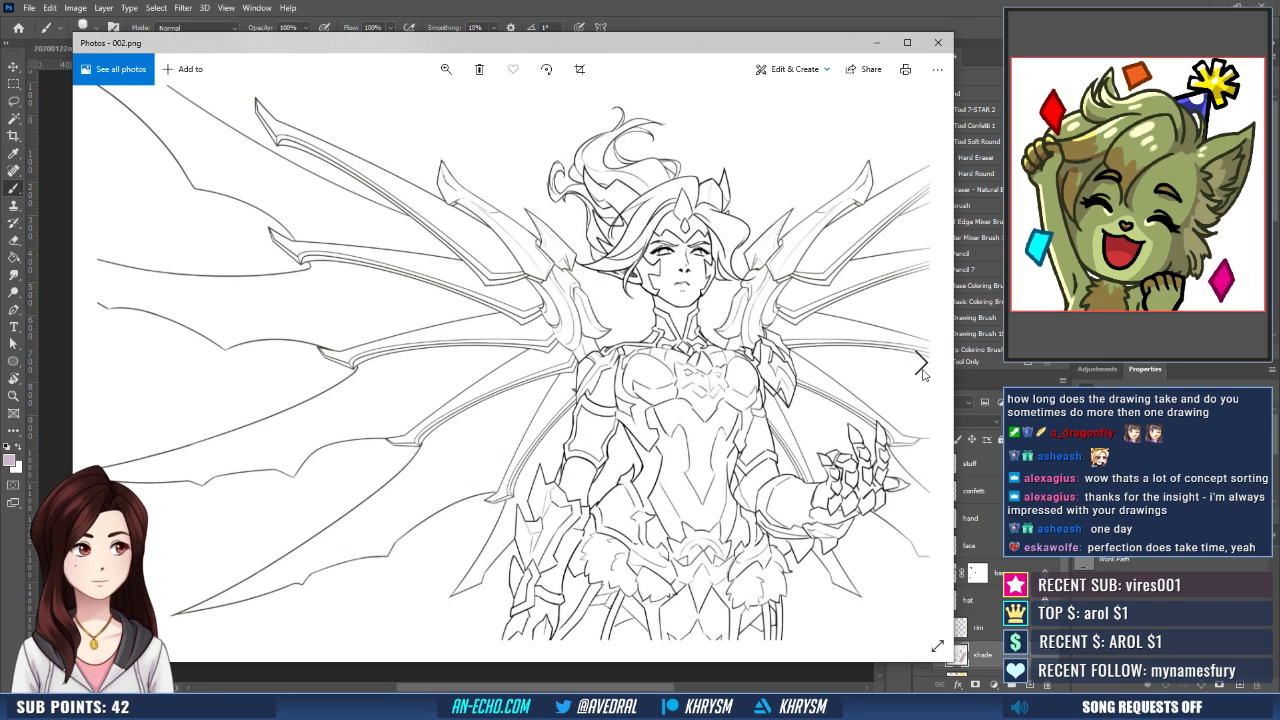
click(922, 368)
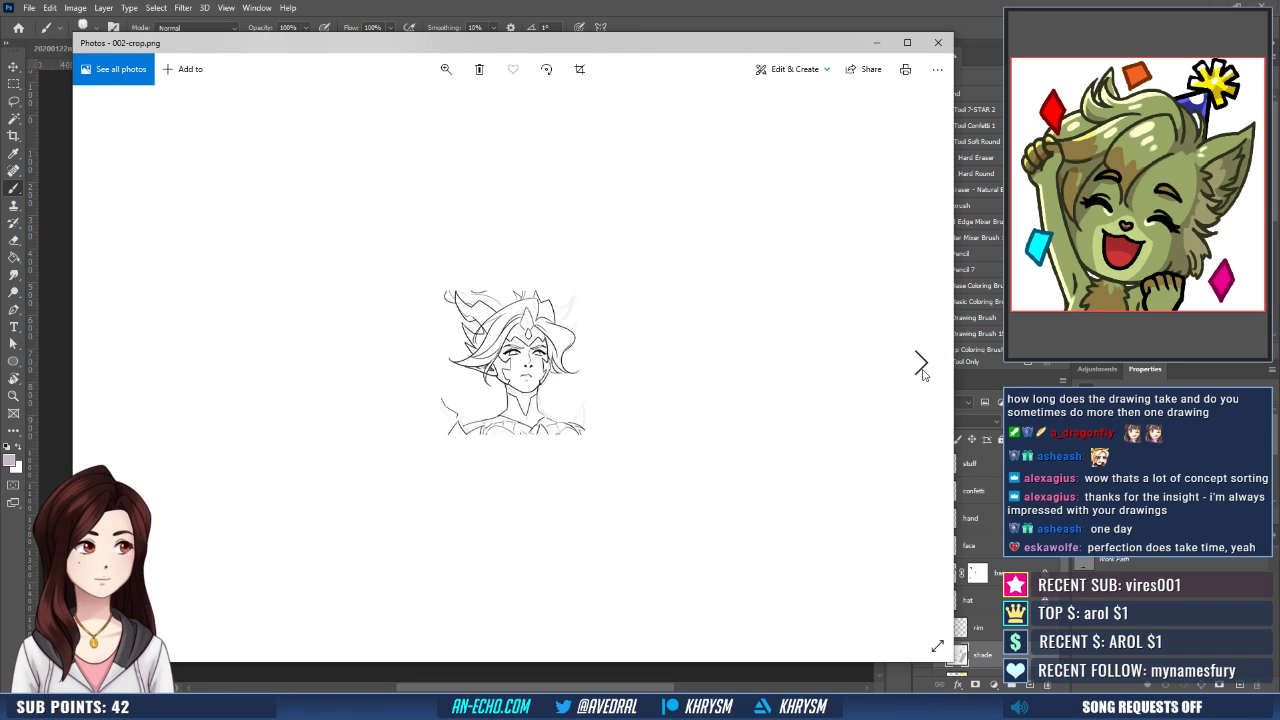
click(922, 368)
click(922, 368)
click(922, 368)
click(922, 368)
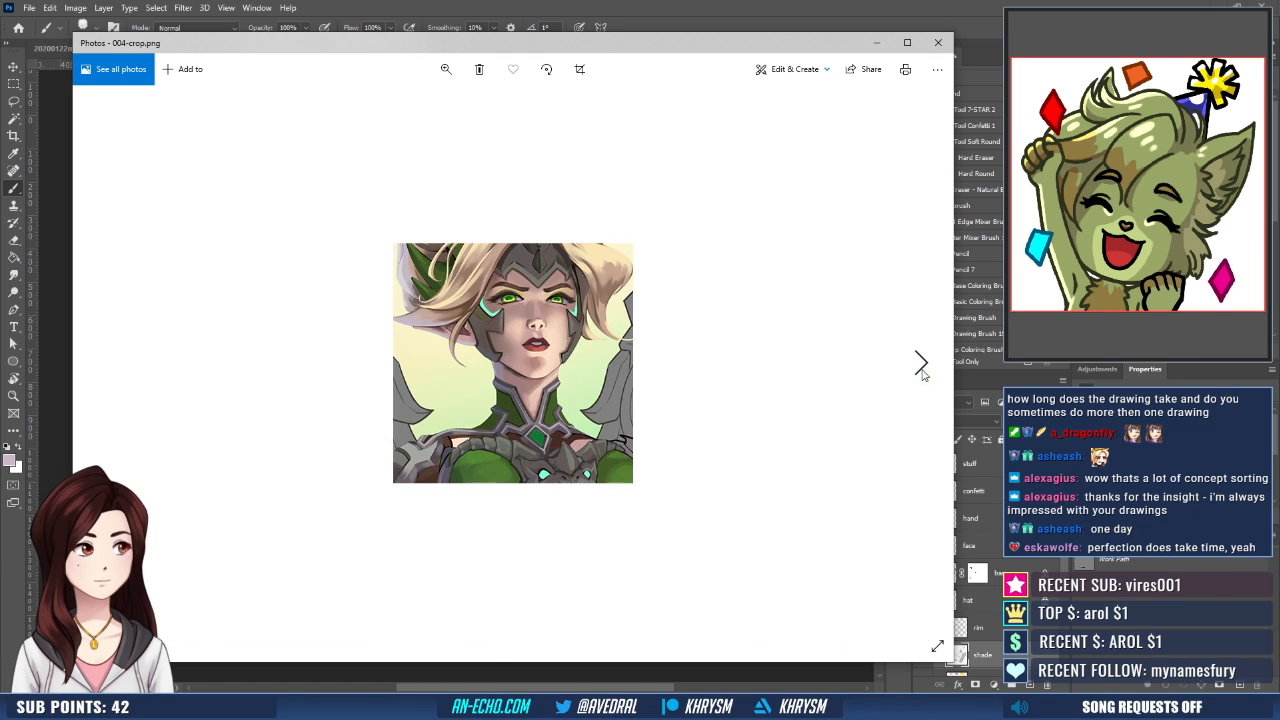
click(922, 368)
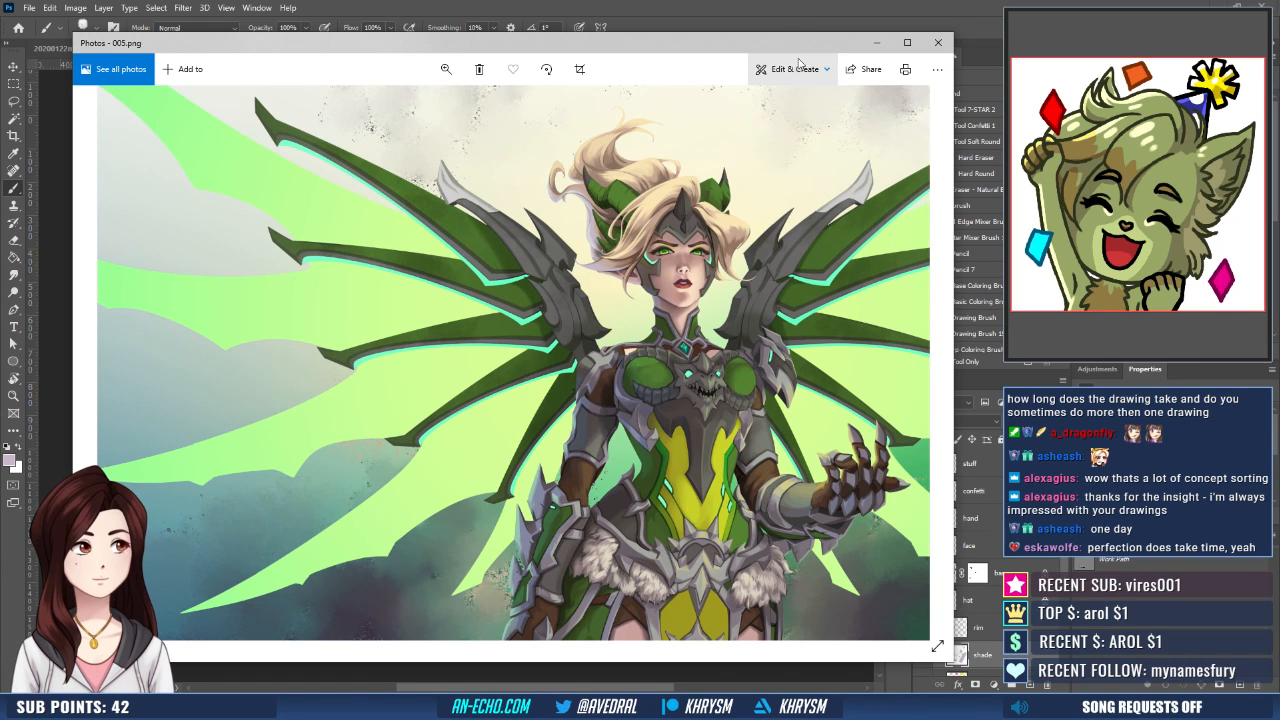
drag(779, 47, 2, 80)
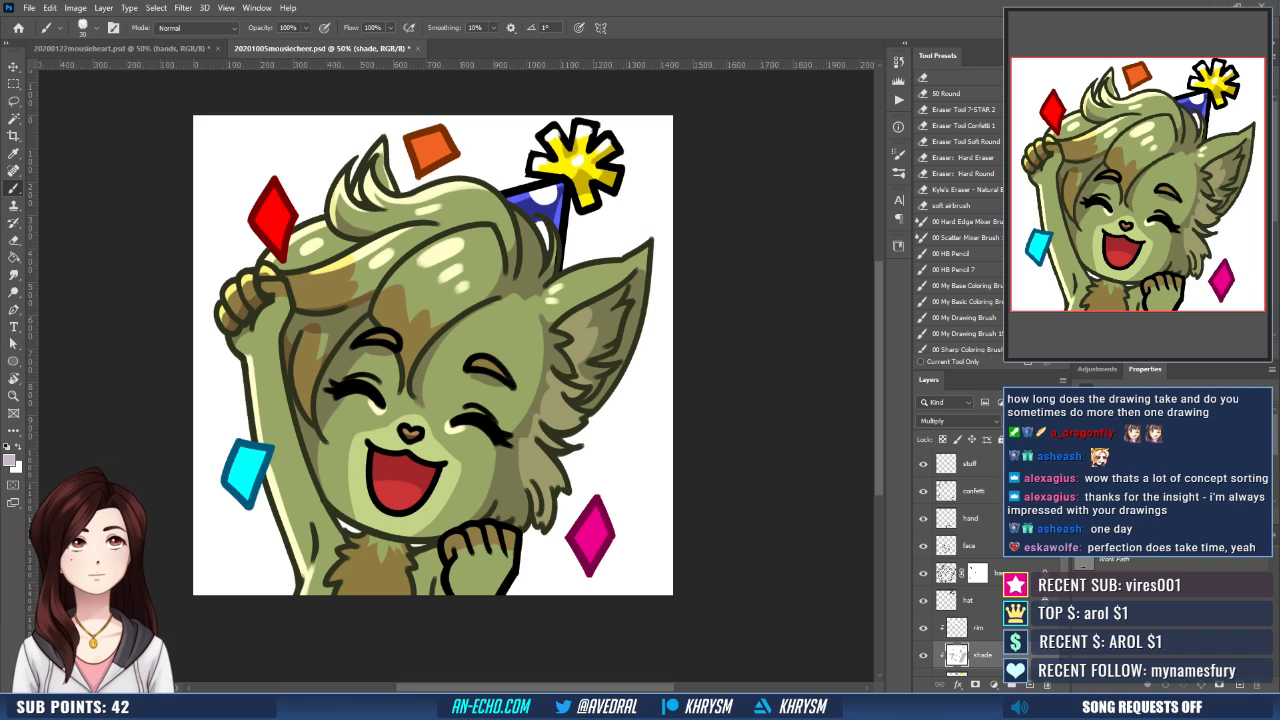
- Show 20180910mercyfaith-high.png and the earlier 2016 Mercy images, browsing the 20160712mercyfaith.jpg work-in-progress versions up to wip3a
mouse_move(500, 715)
mouse_down()
mouse_move(543, 125)
mouse_move(597, 18)
mouse_move(614, 52)
mouse_up()
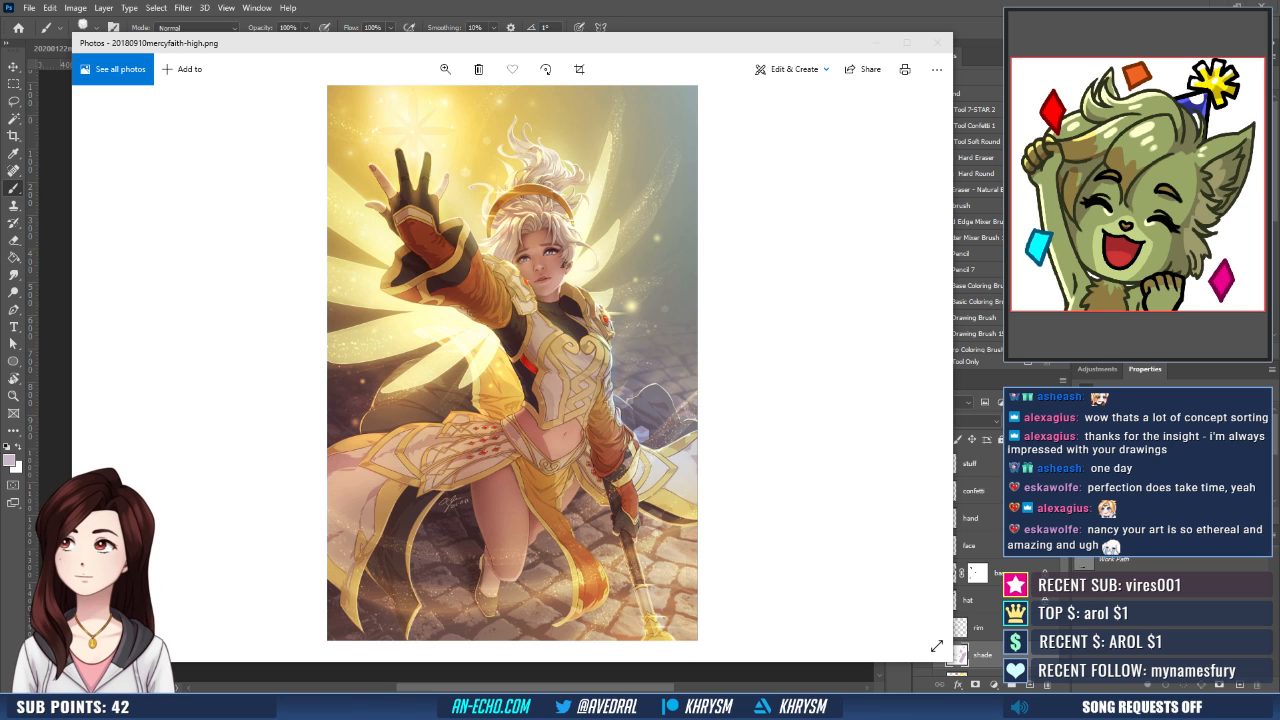
drag(0, 180, 609, 39)
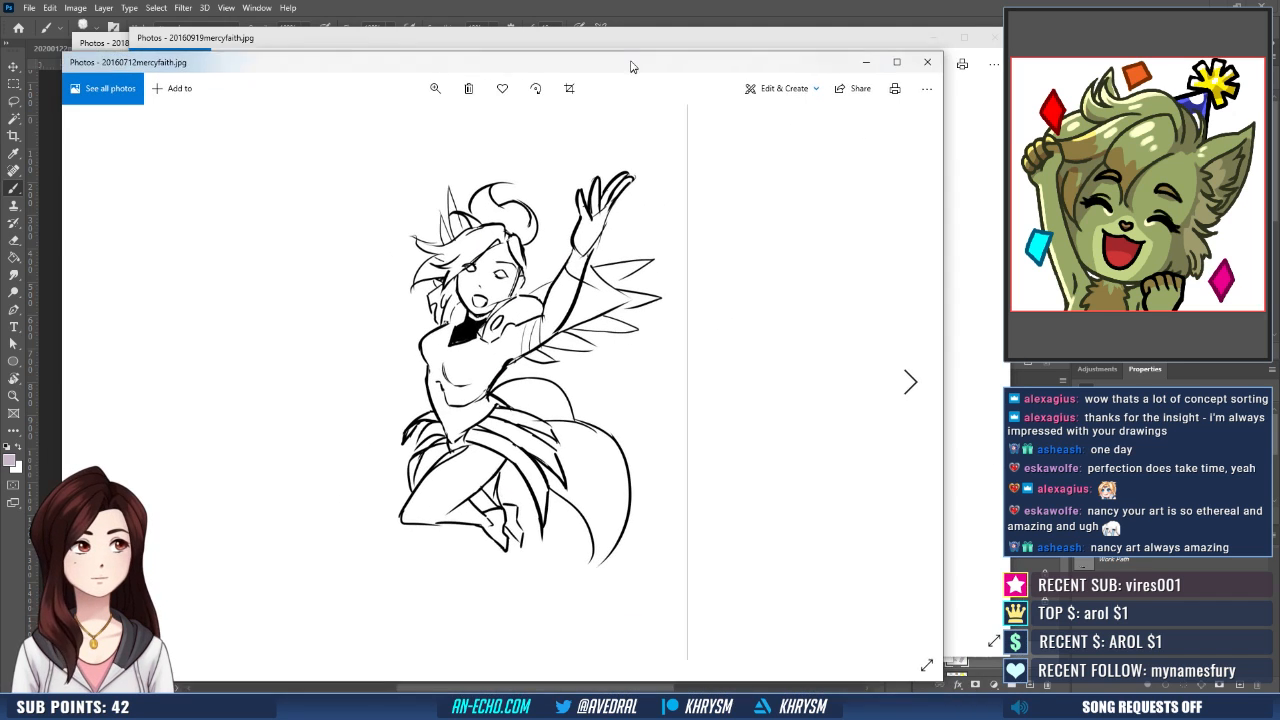
click(909, 373)
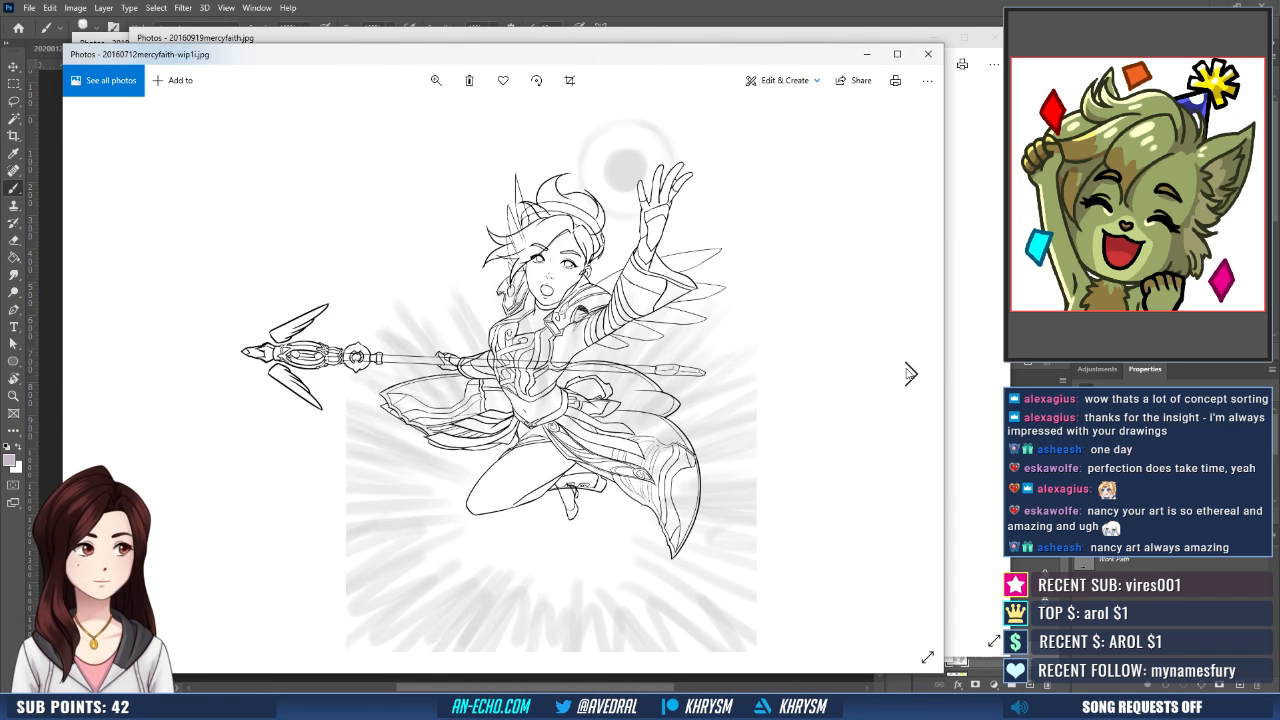
click(909, 373)
click(909, 373)
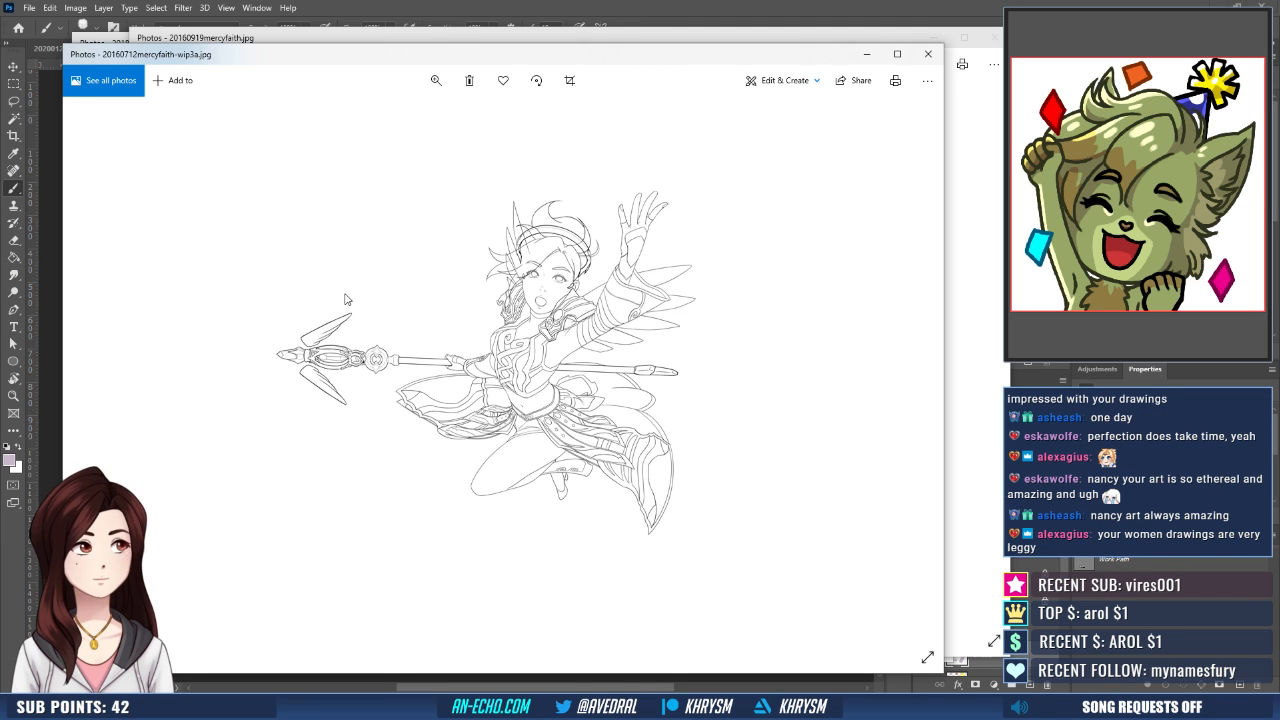
- Close the 20160712mercyfaith line art, the 20170503mercyavatar.png sketch and the 20160919mercyfaith.jpg outfit design
click(926, 57)
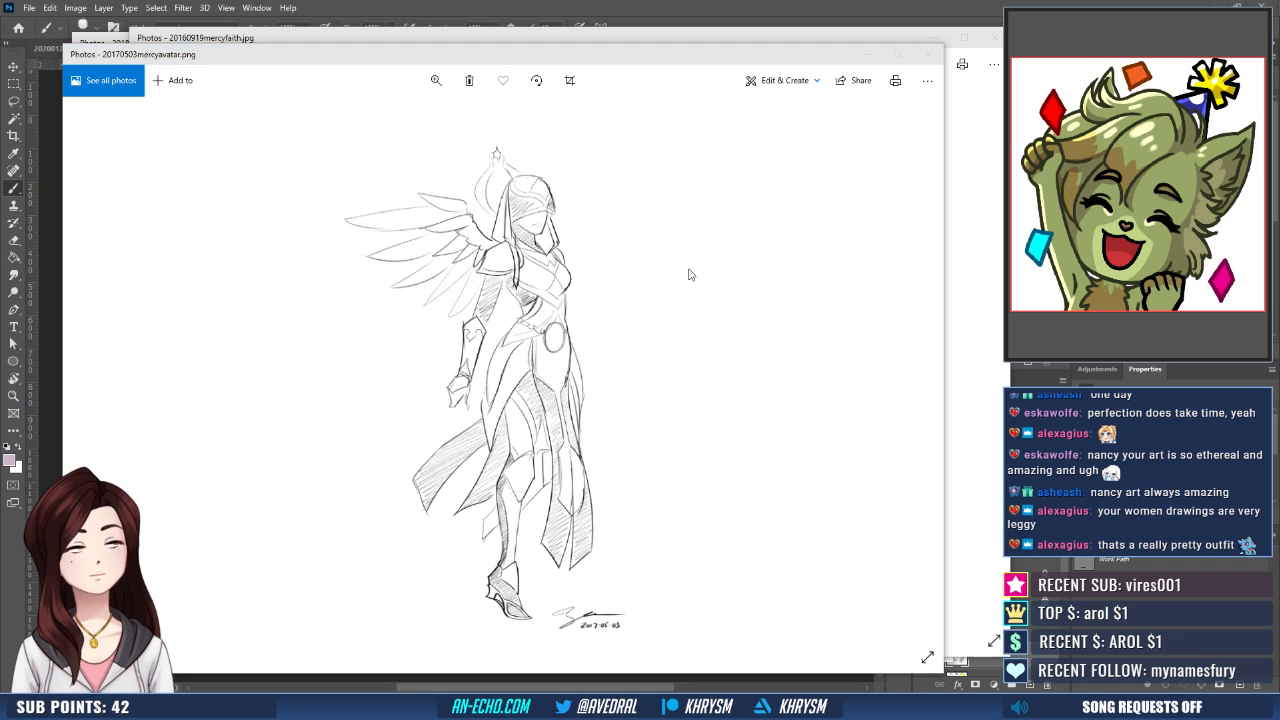
click(930, 54)
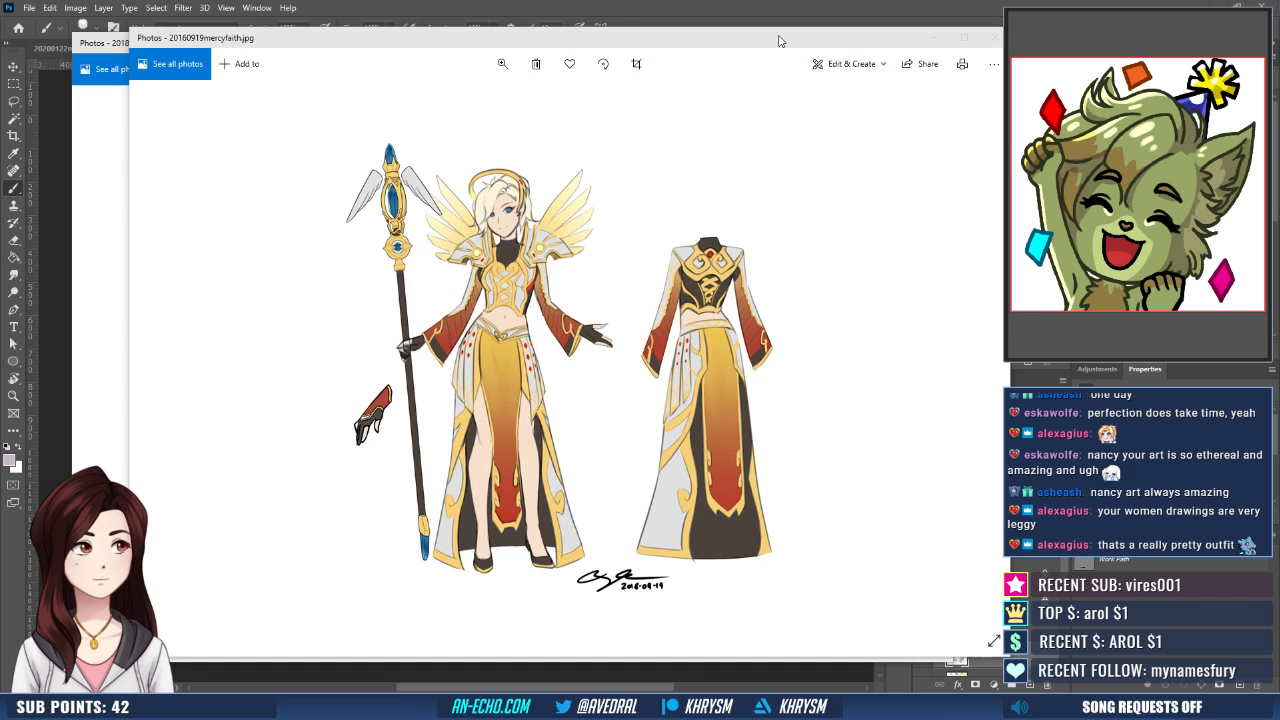
click(995, 37)
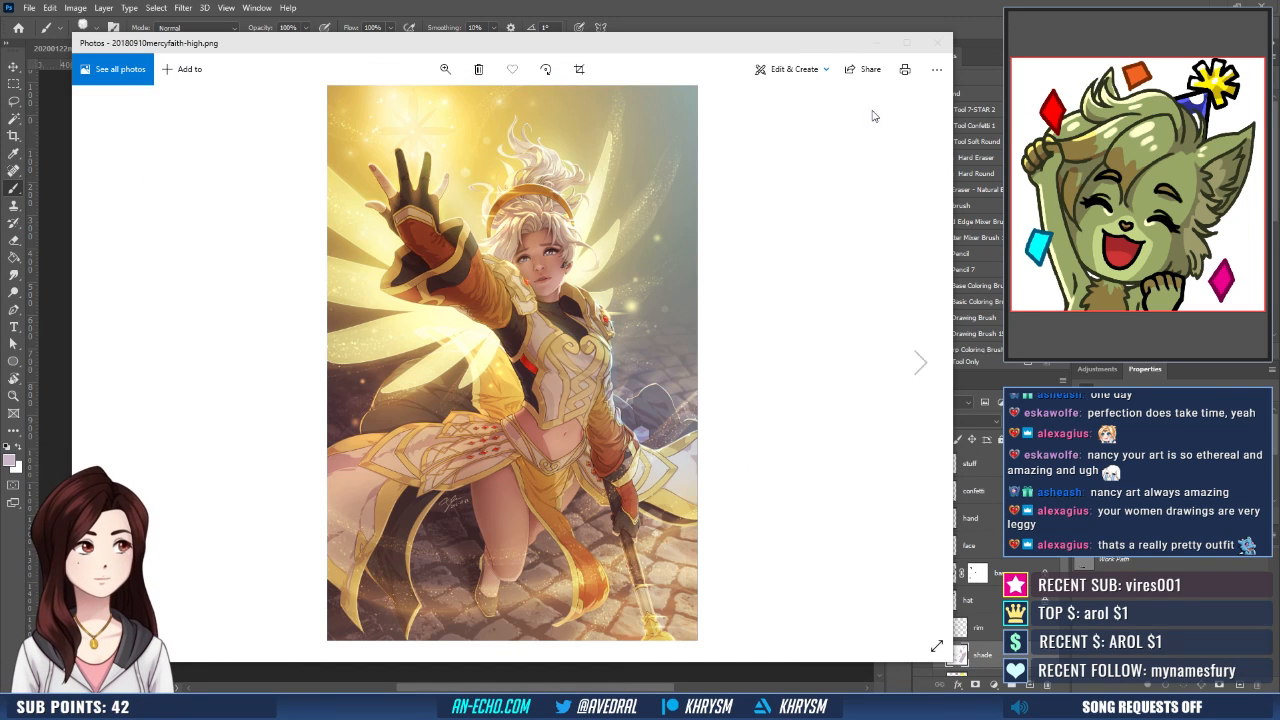
- Move the Mercy painting off the canvas and show the 2017 character portraits from 01_hammond.png to 10_the queen.png
drag(669, 47, 667, 0)
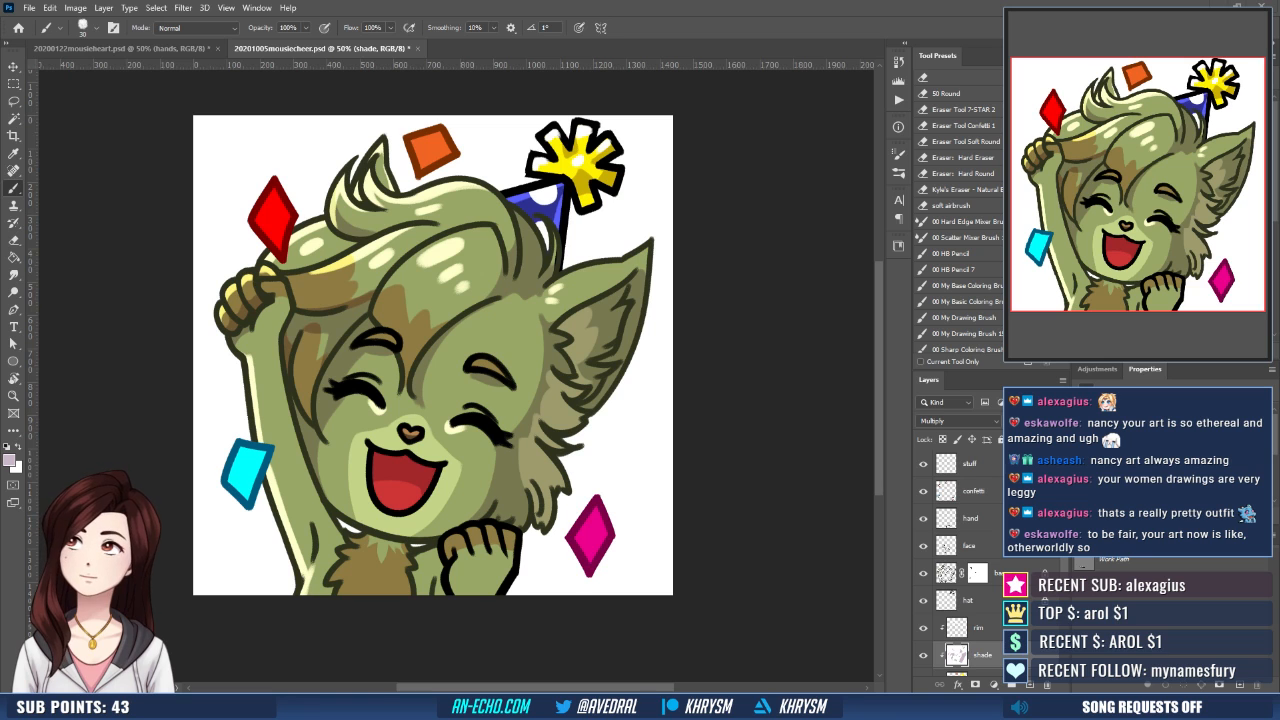
drag(0, 150, 616, 71)
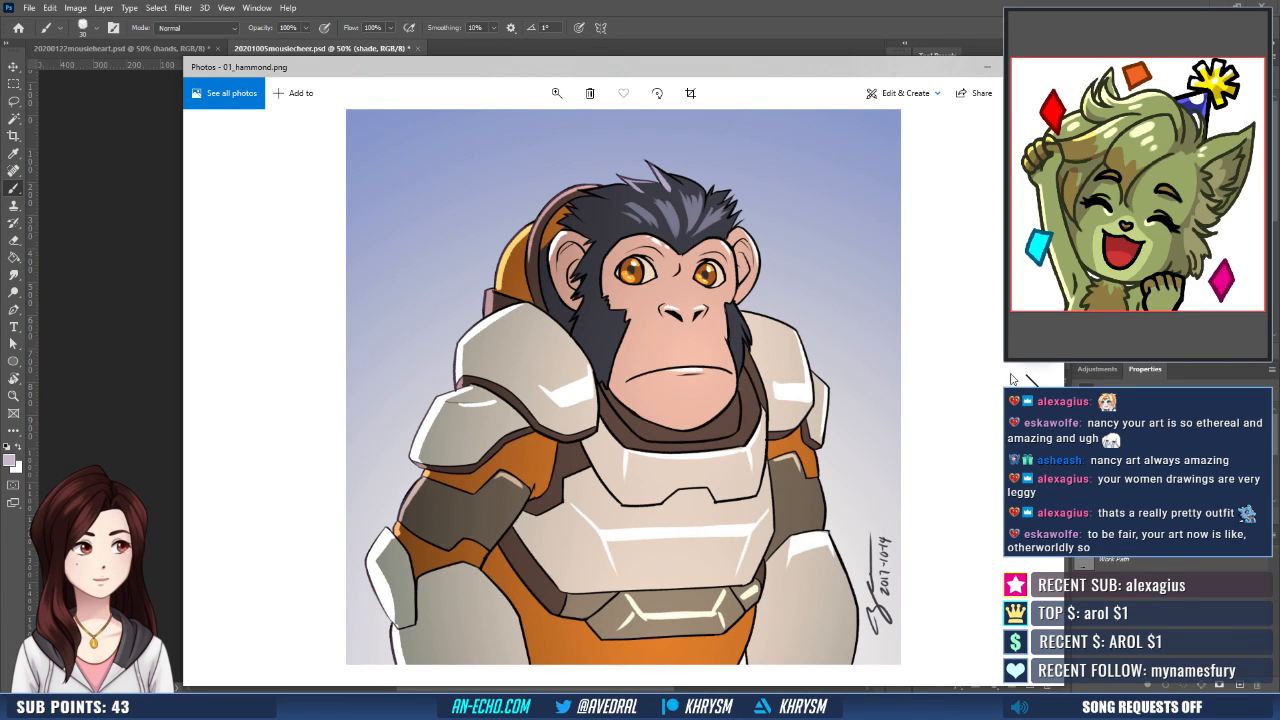
key(Right)
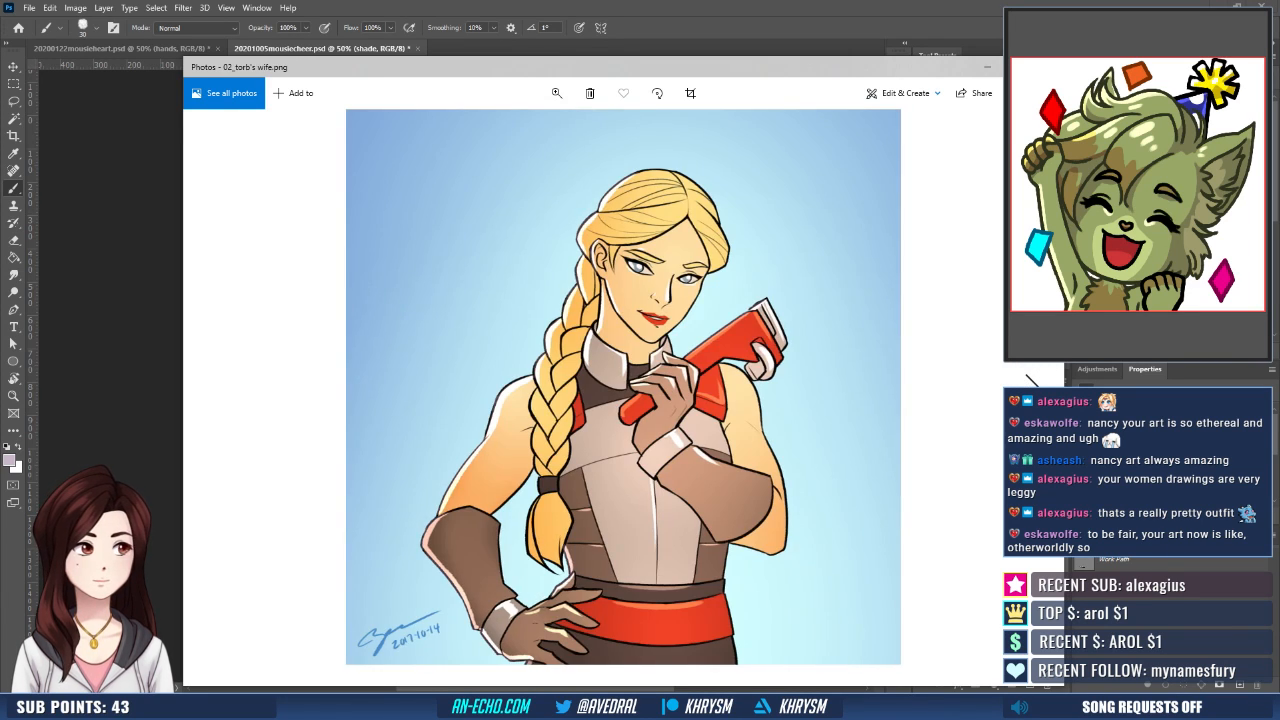
key(Right)
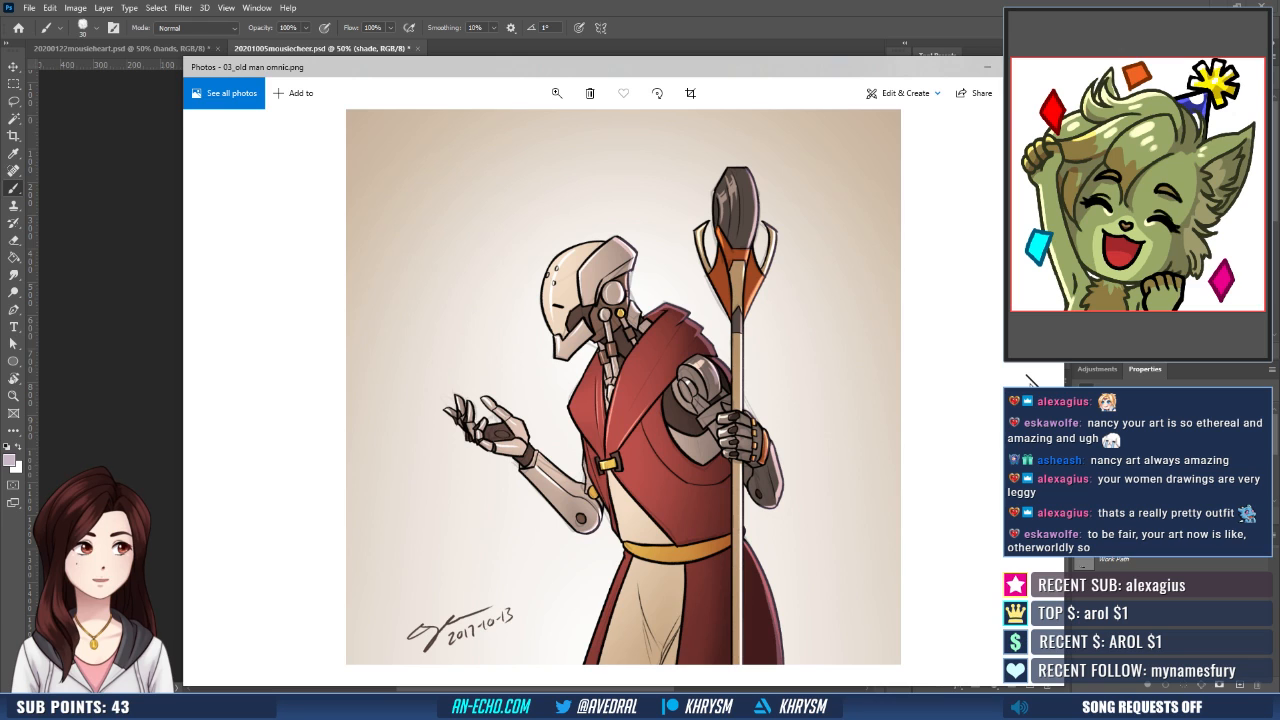
key(Right)
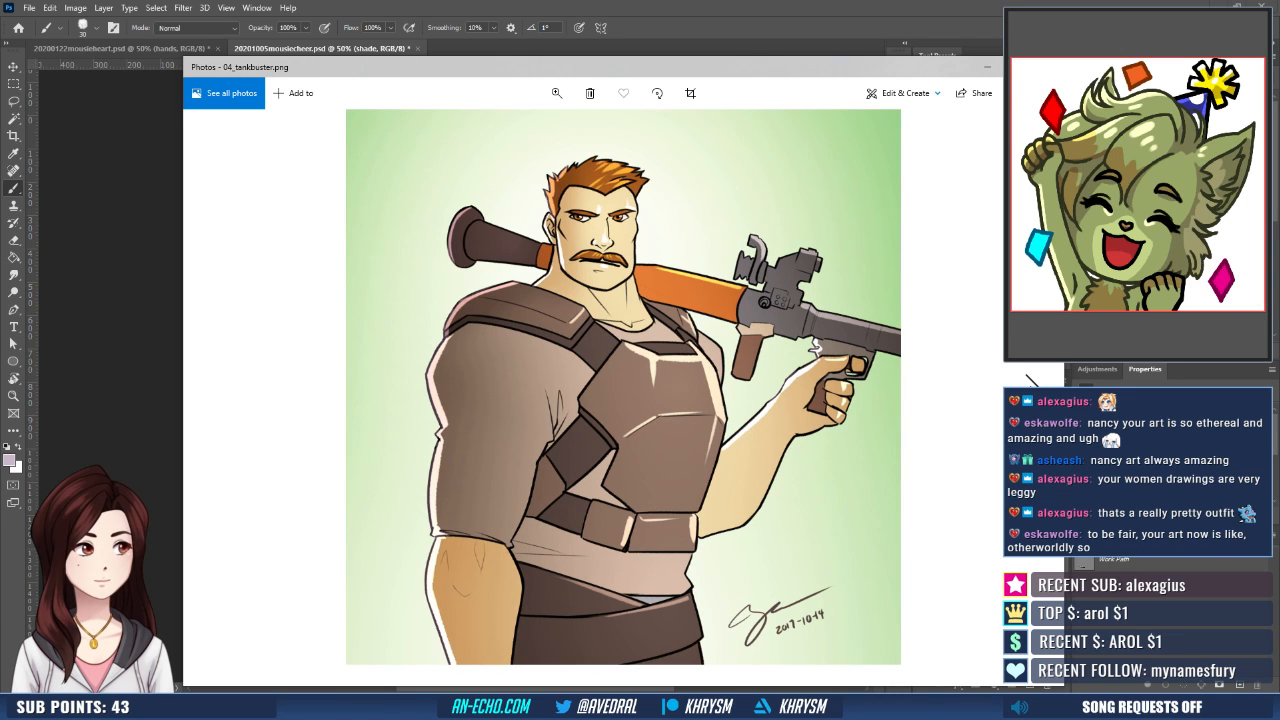
key(Right)
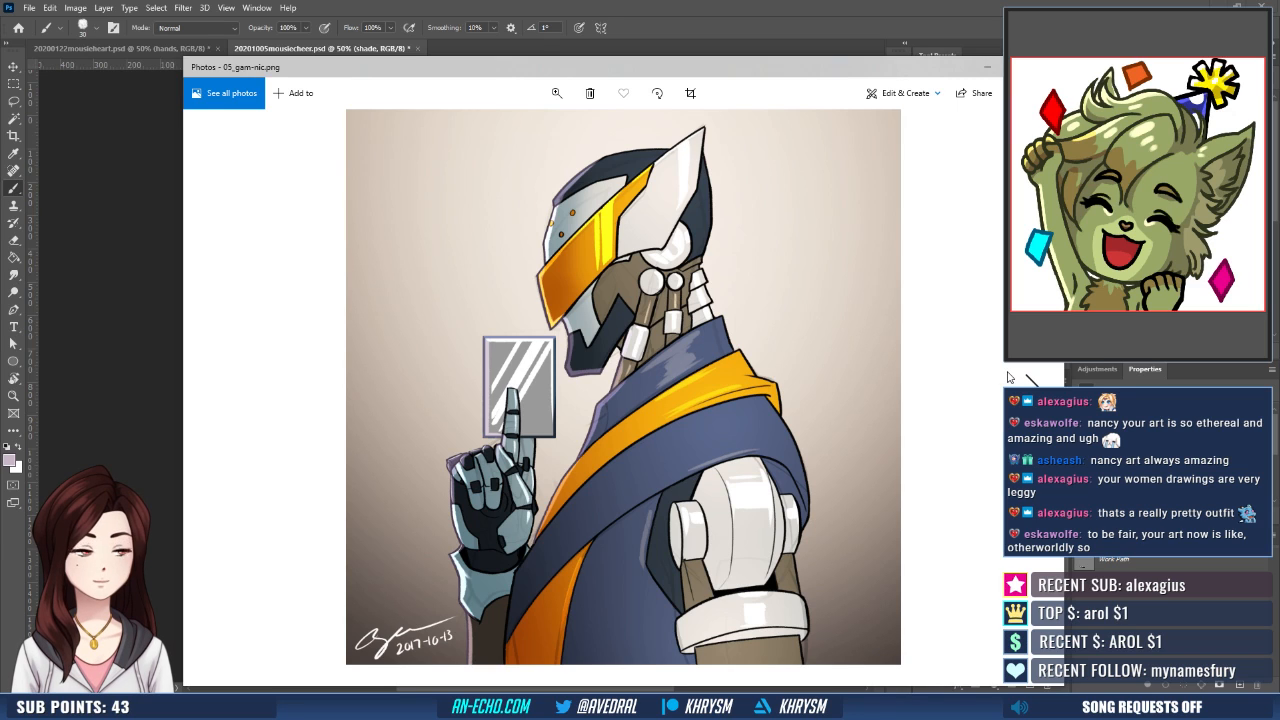
key(Right)
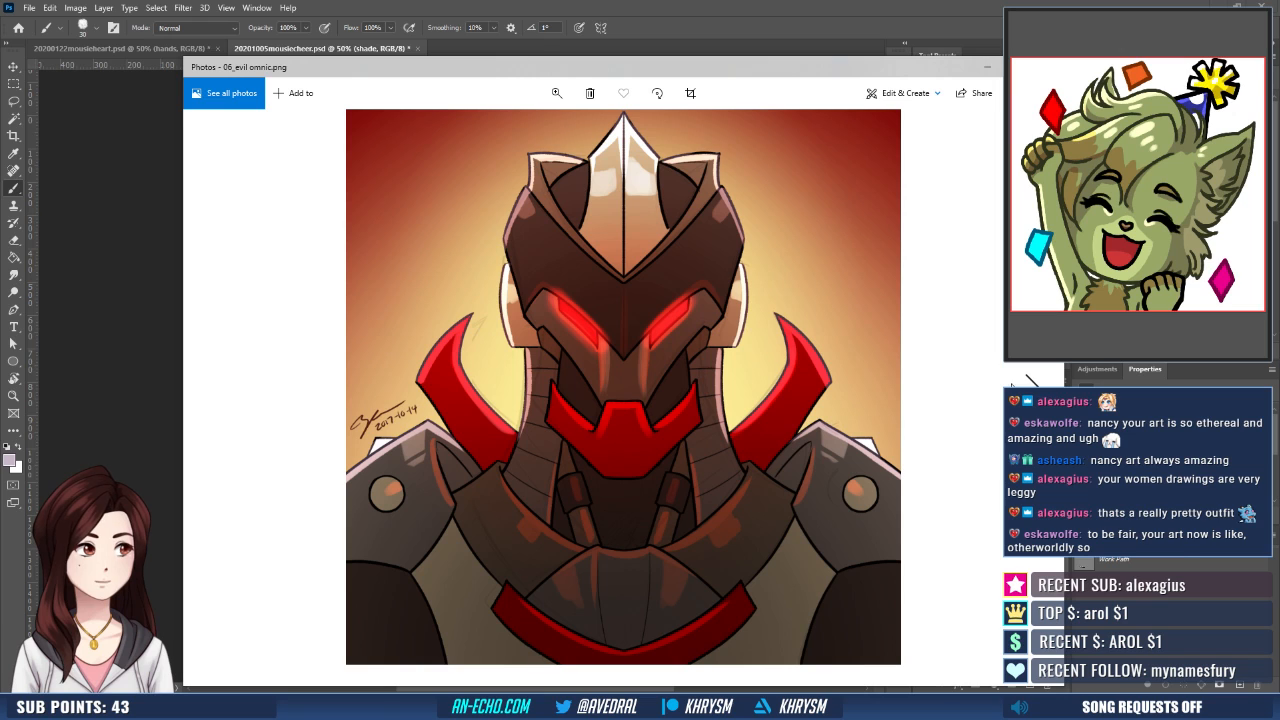
key(Right)
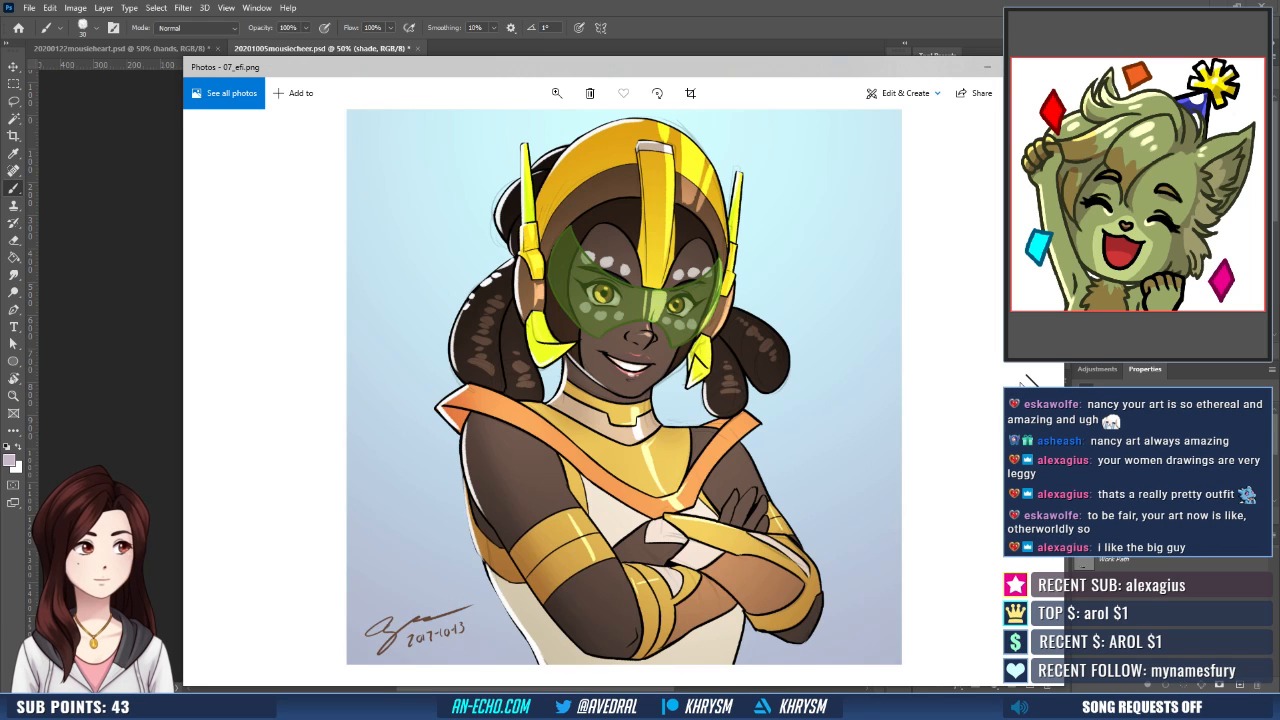
key(Right)
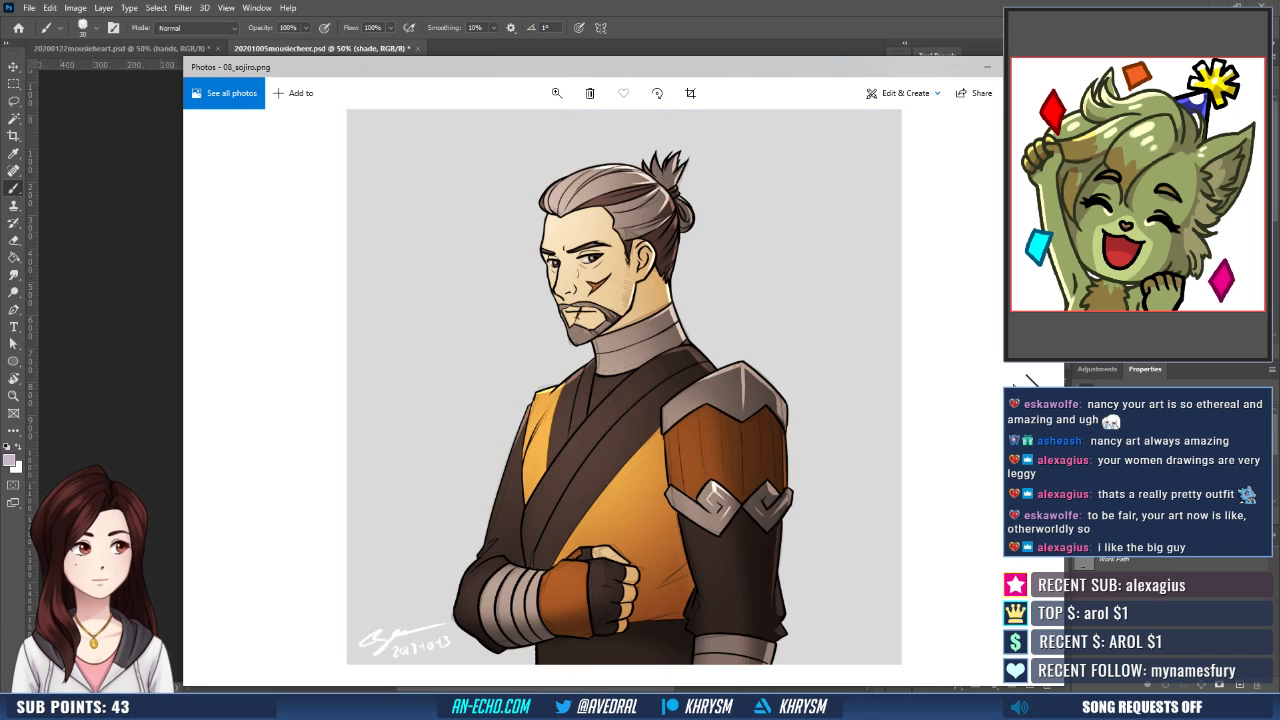
key(Right)
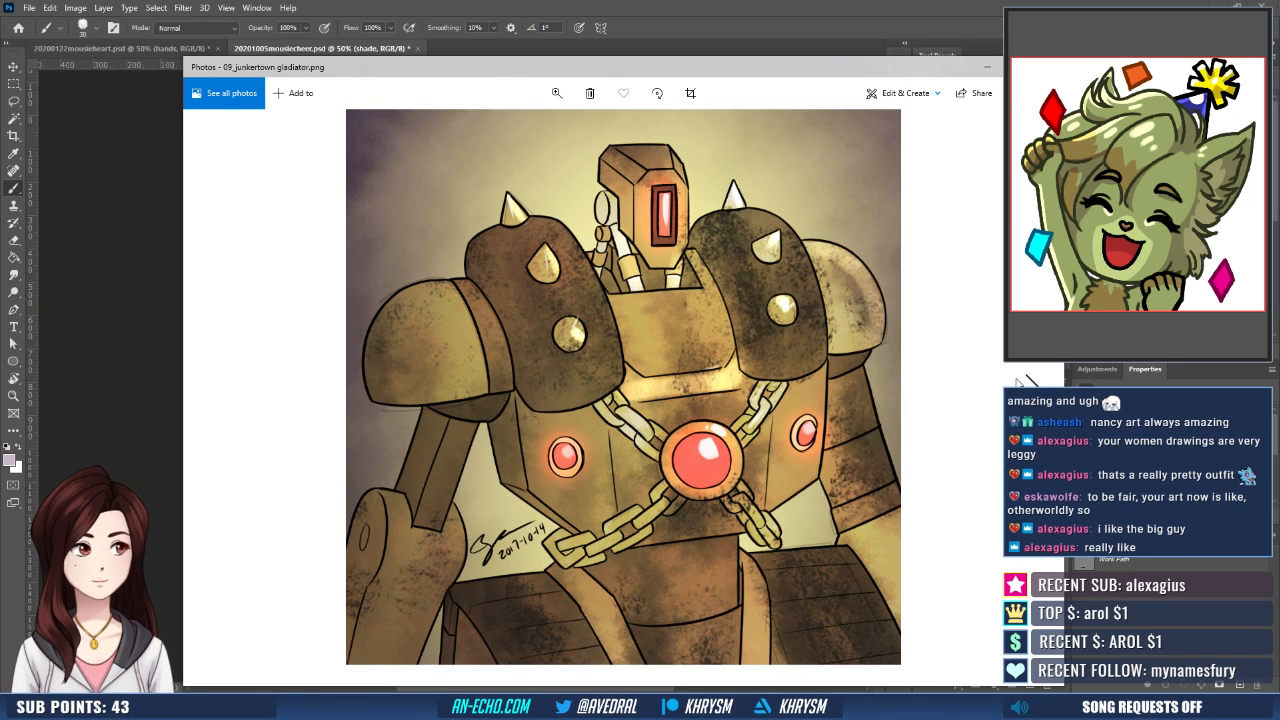
key(Right)
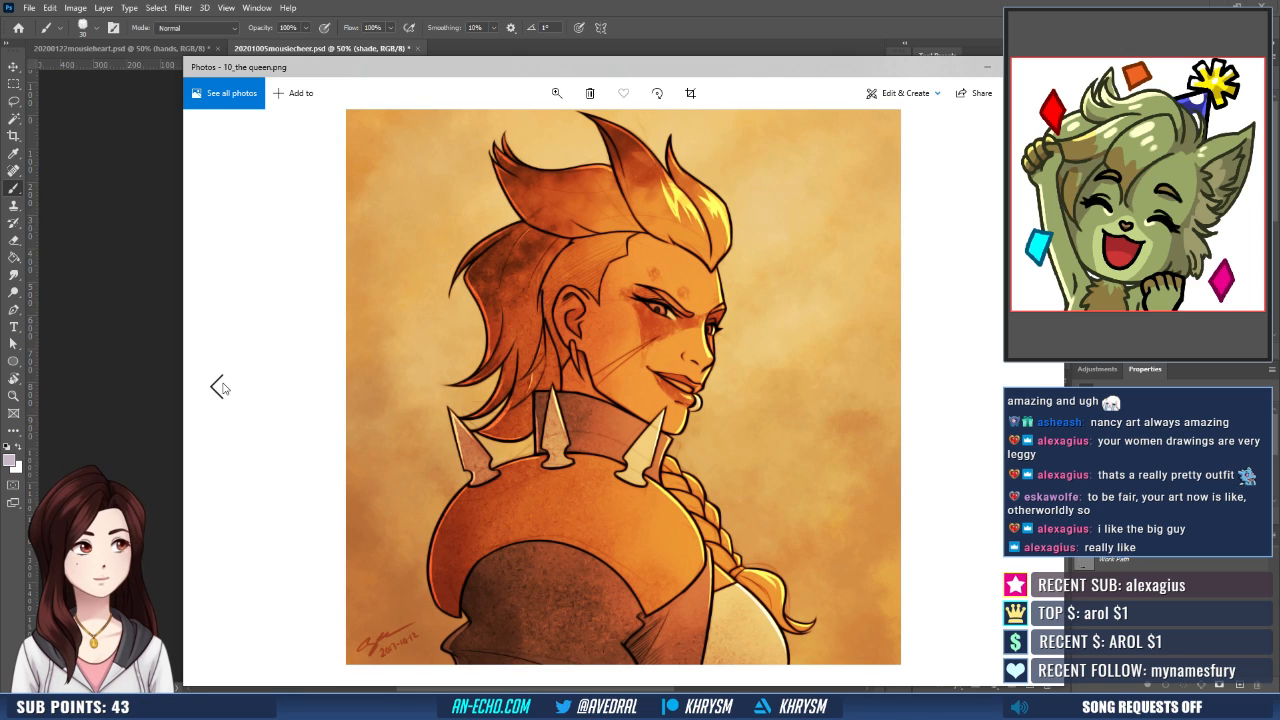
- Revisit the omnic portraits from 03_old man omnic.png to 06_evil omnic.png, show 07_efi.png, and move the image off the canvas
click(220, 388)
click(220, 388)
click(221, 390)
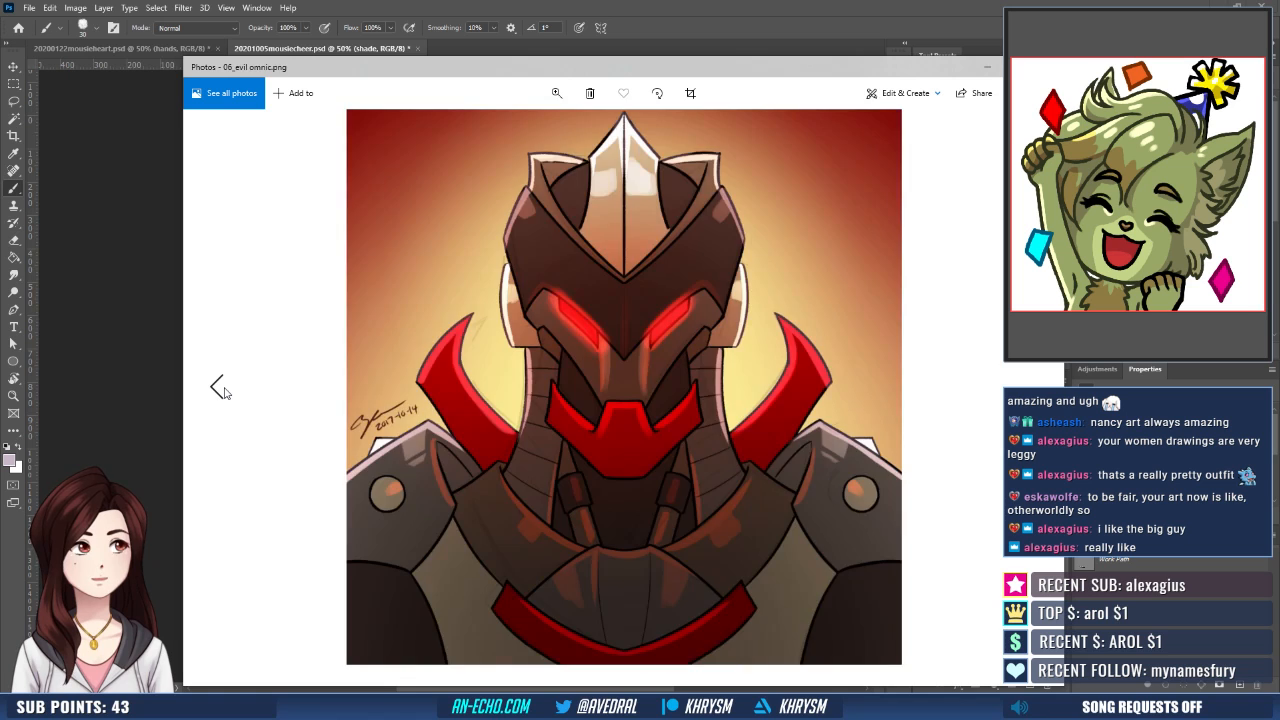
click(221, 390)
click(221, 390)
click(222, 390)
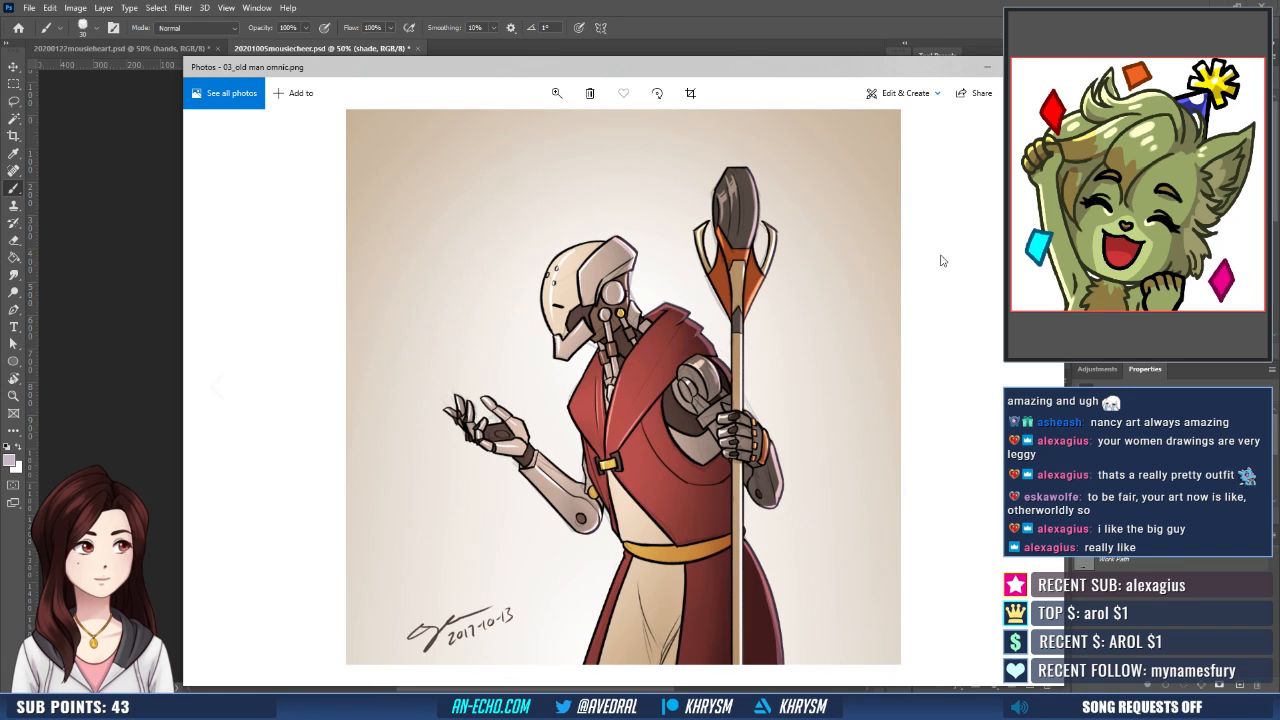
key(Right)
key(Right)
key(Right)
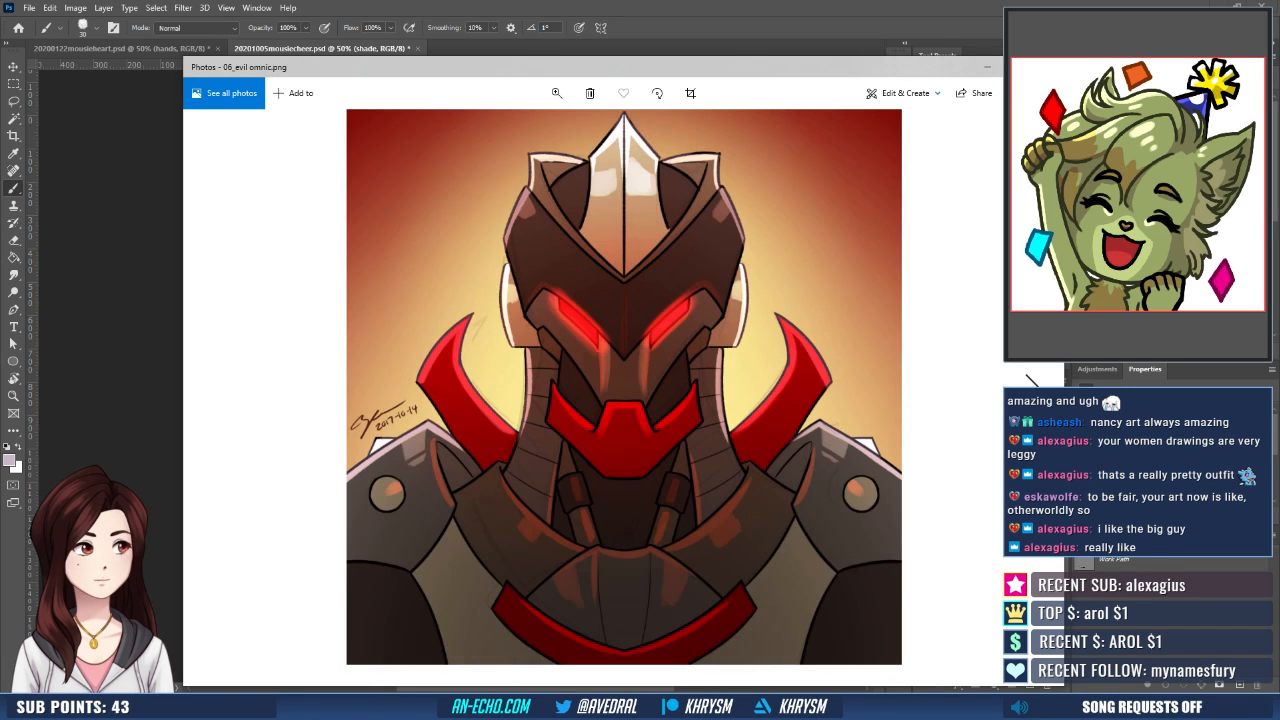
click(218, 388)
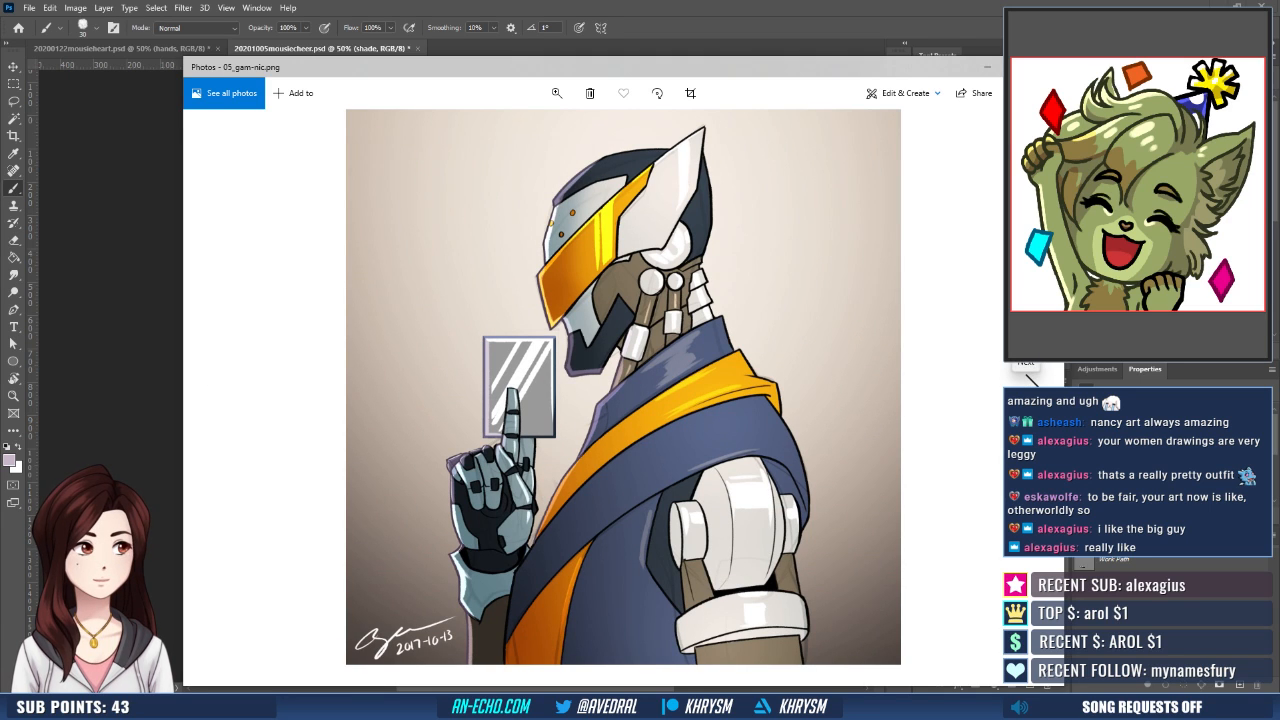
click(1028, 380)
click(1028, 380)
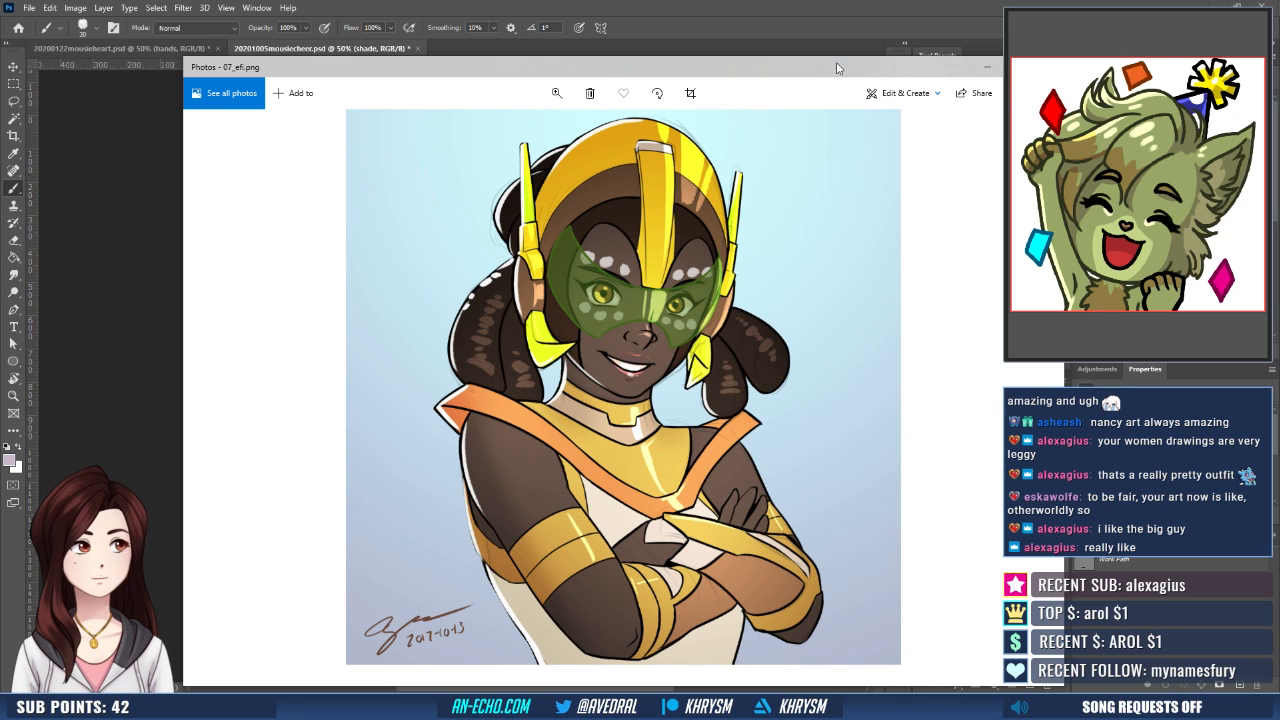
drag(812, 76, 0, 128)
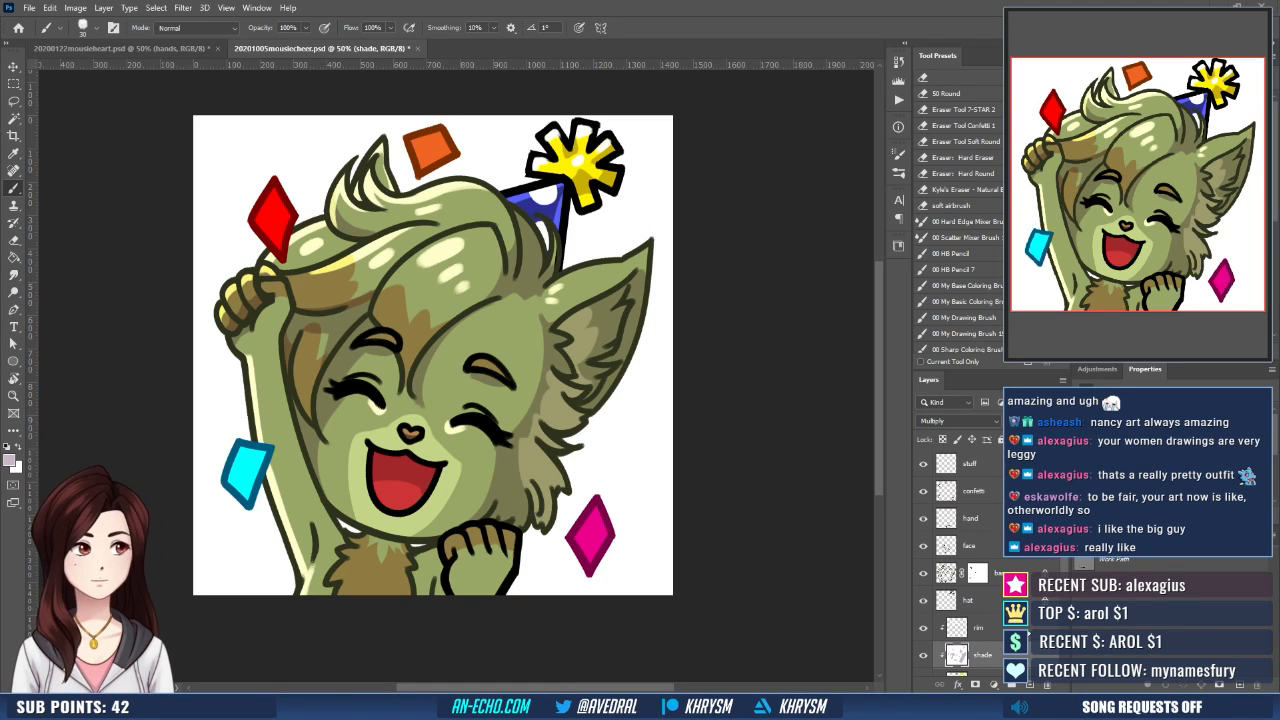
- Paint the shadow beneath the chin onto the upper chest fur on the shade layer, alternating light purple and white to shape it
drag(570, 519, 657, 459)
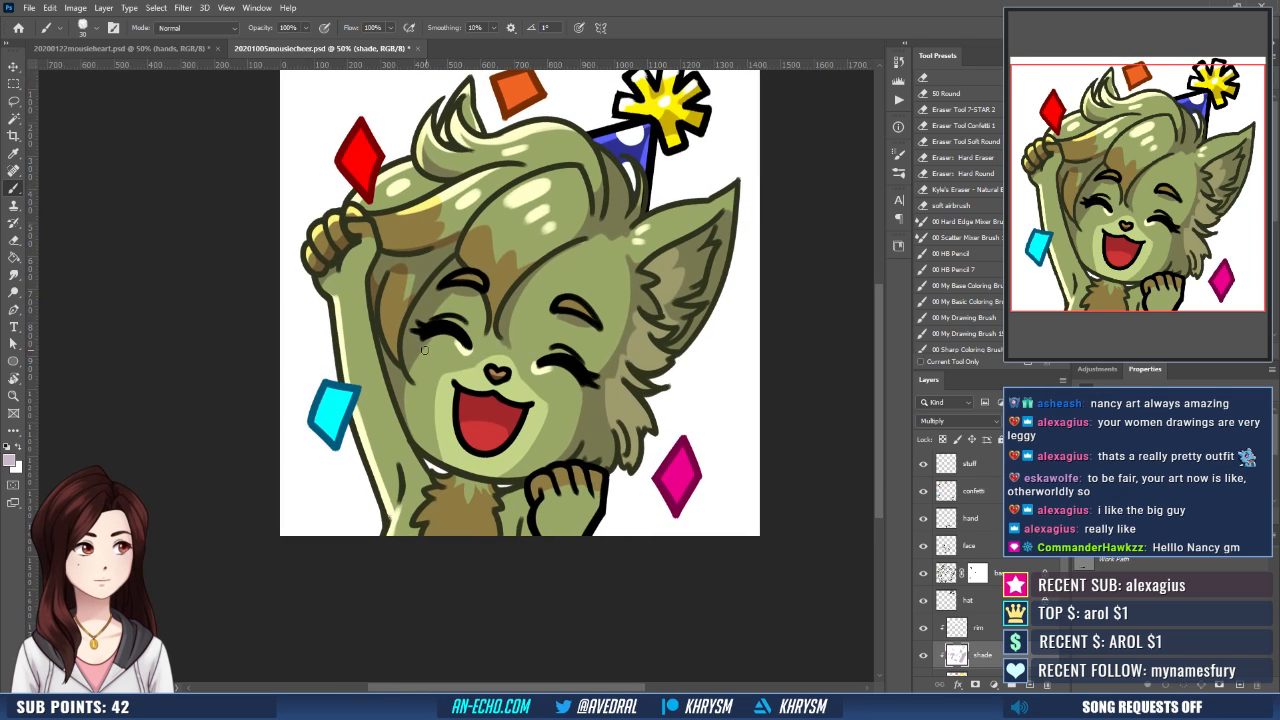
mouse_move(401, 416)
mouse_down()
mouse_move(420, 481)
mouse_move(490, 488)
mouse_up()
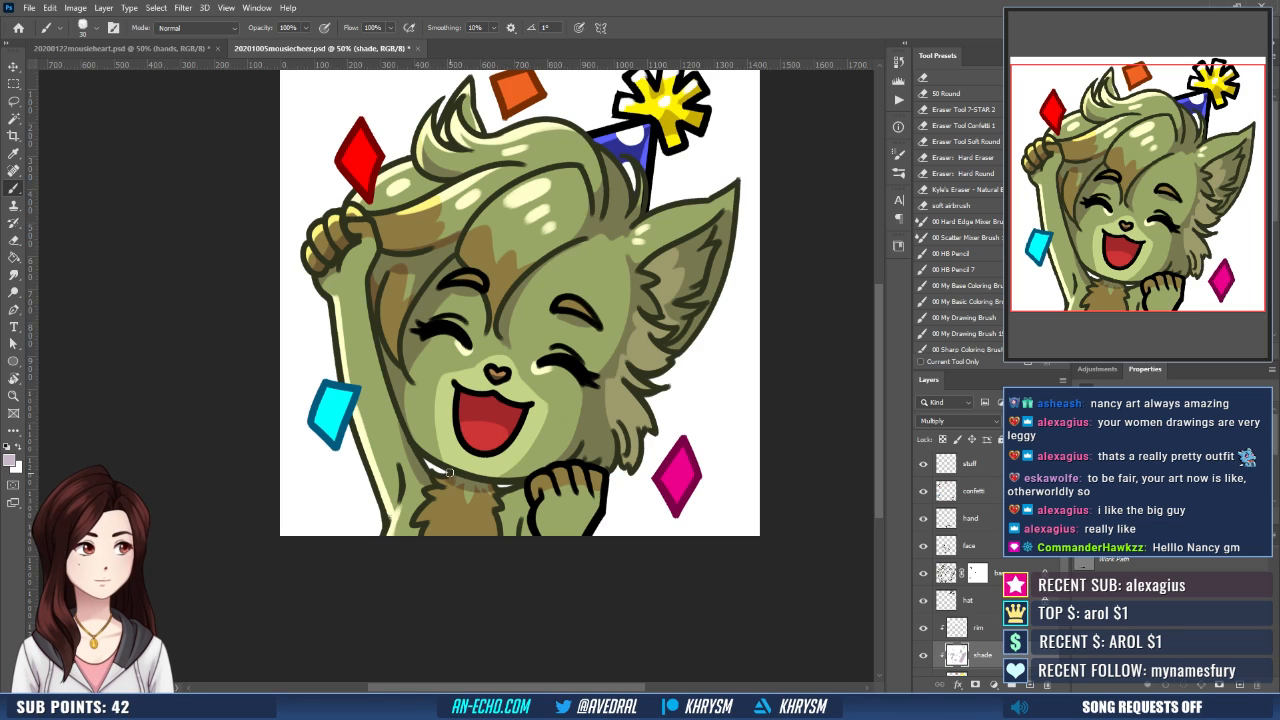
key(x)
key(x)
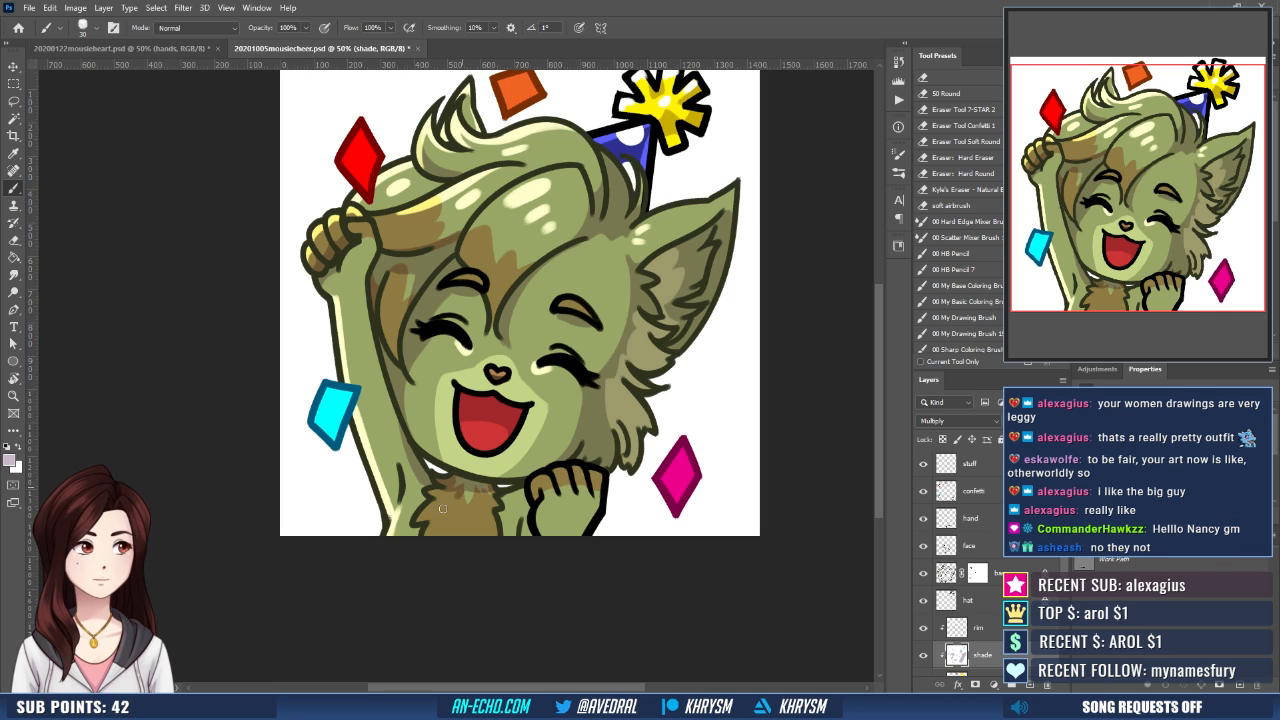
key(x)
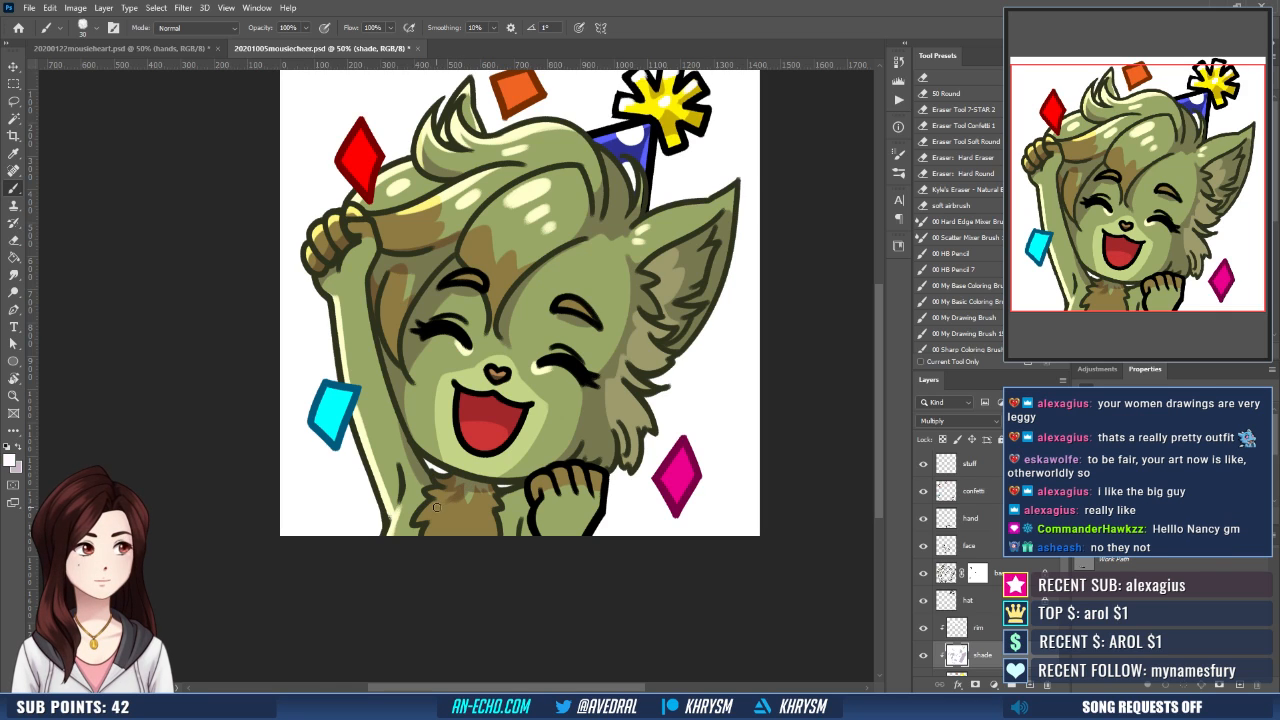
key(x)
key(x)
key(x)
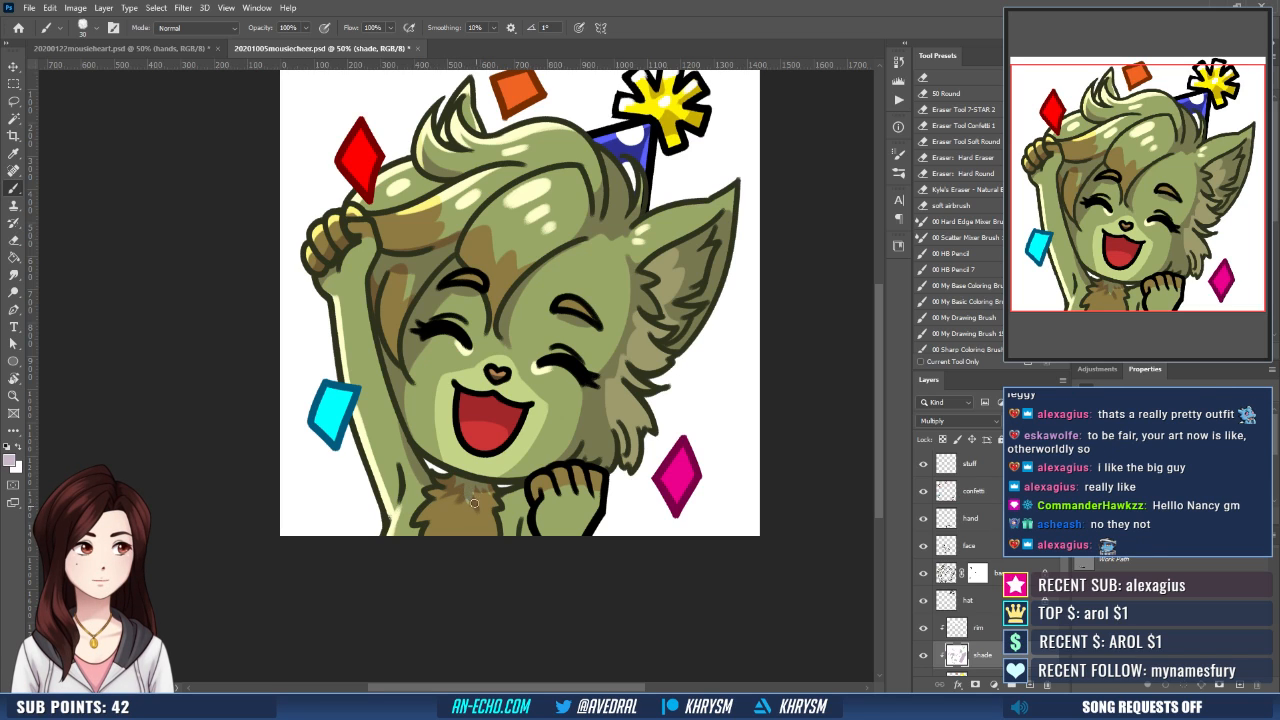
key(x)
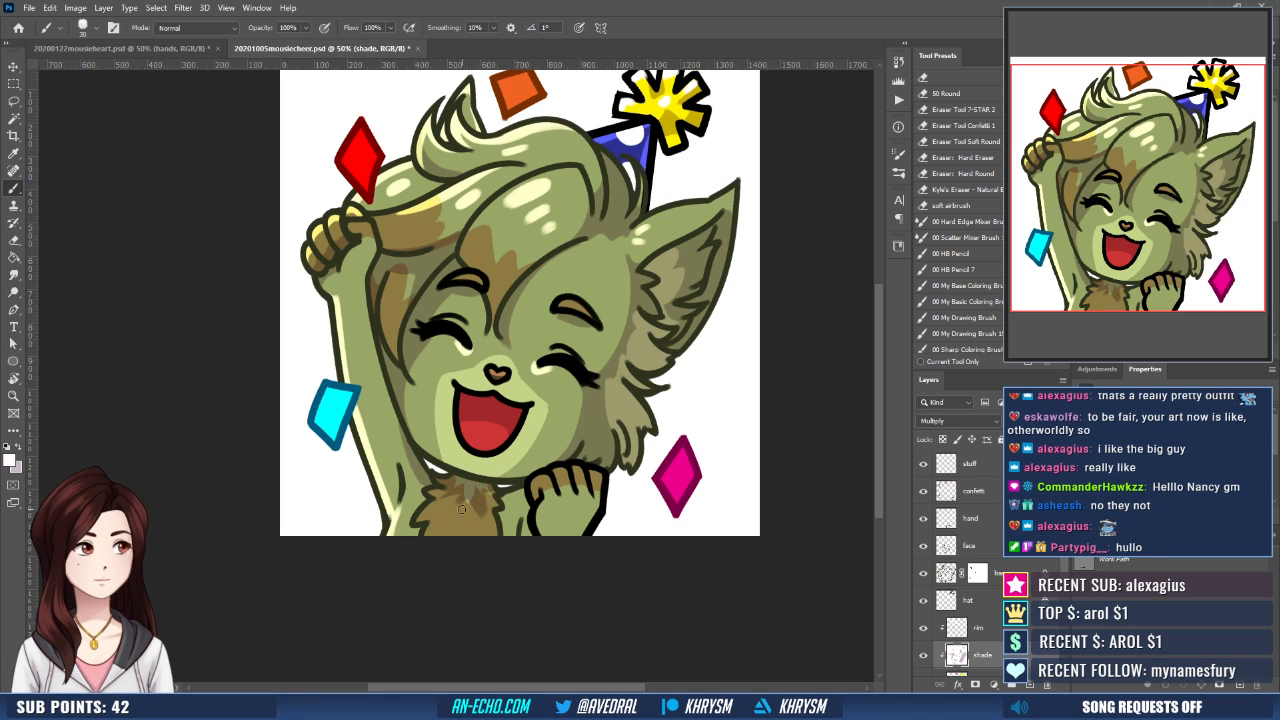
key(x)
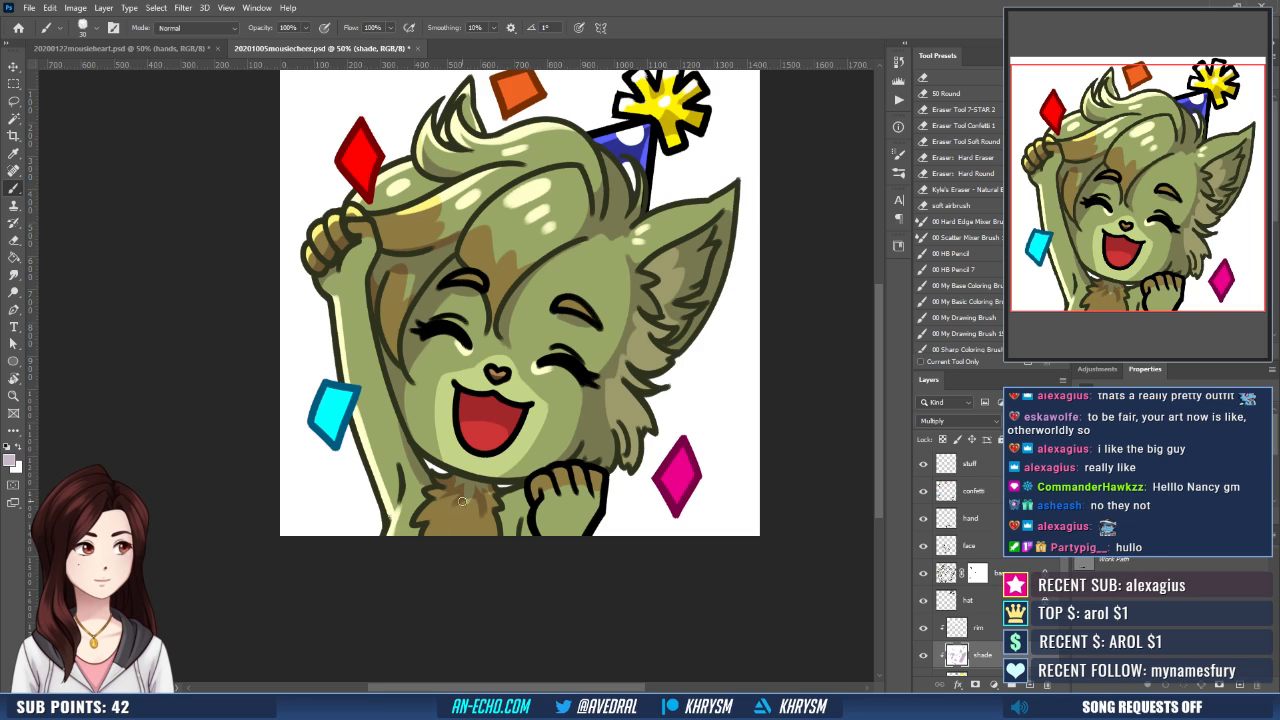
- Extend the light purple shading down the sides of the chest fur, trimming it into jagged tufts with white
drag(420, 524, 460, 499)
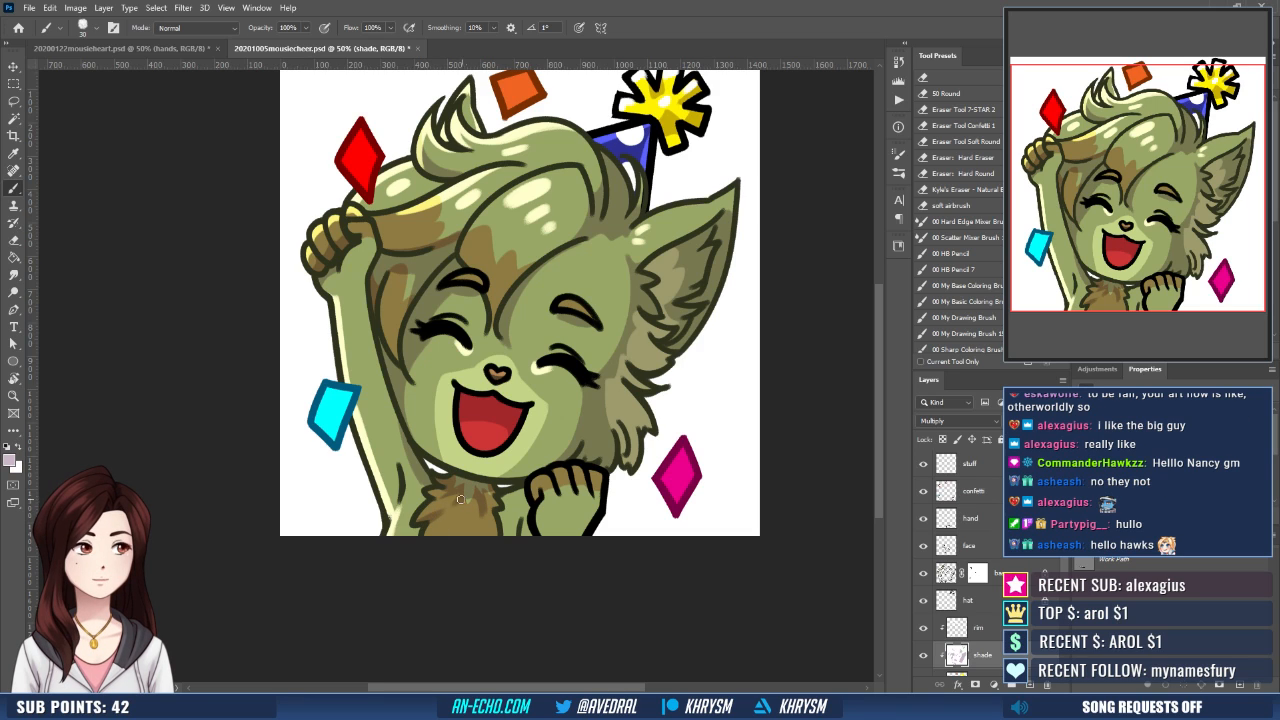
key(x)
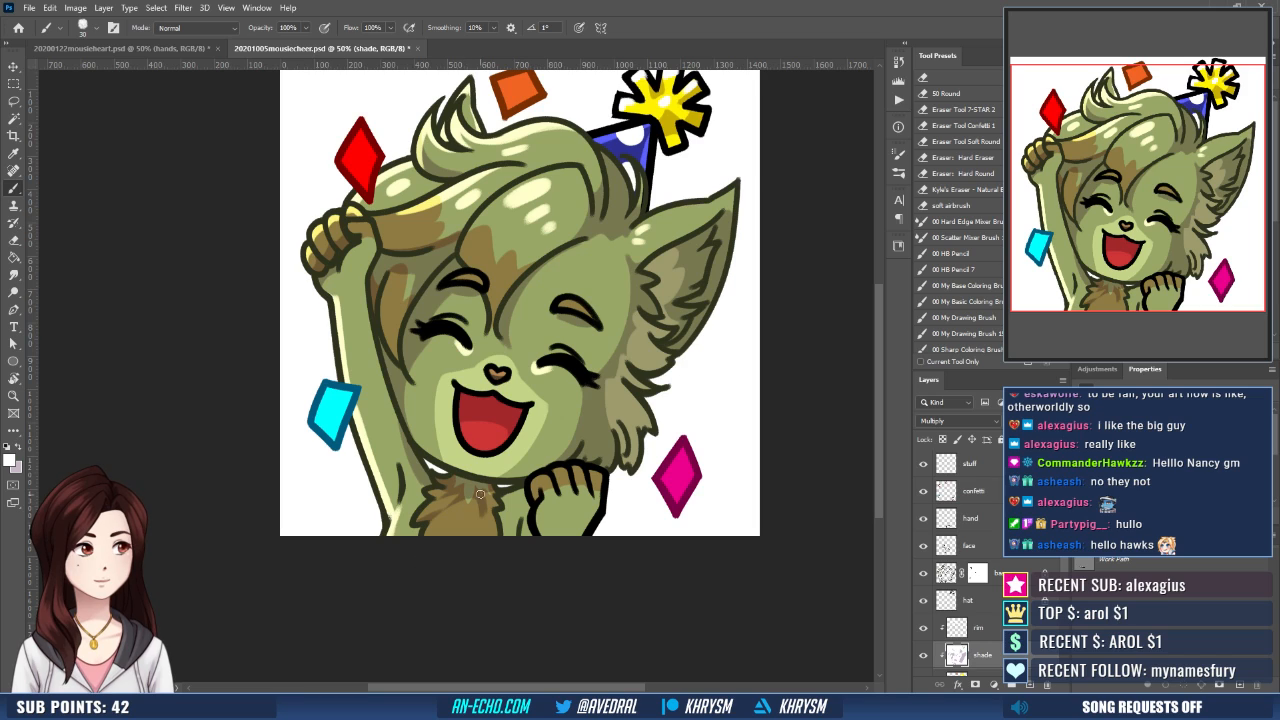
key(x)
drag(490, 498, 477, 545)
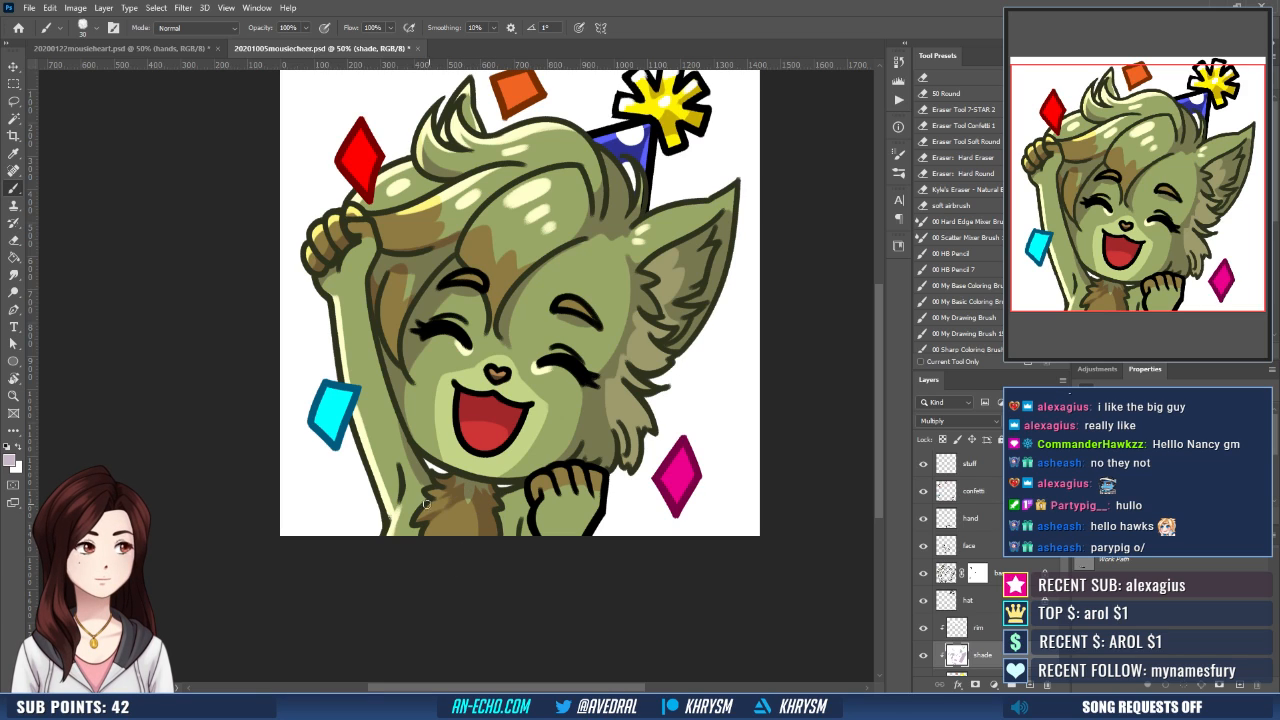
drag(425, 496, 458, 492)
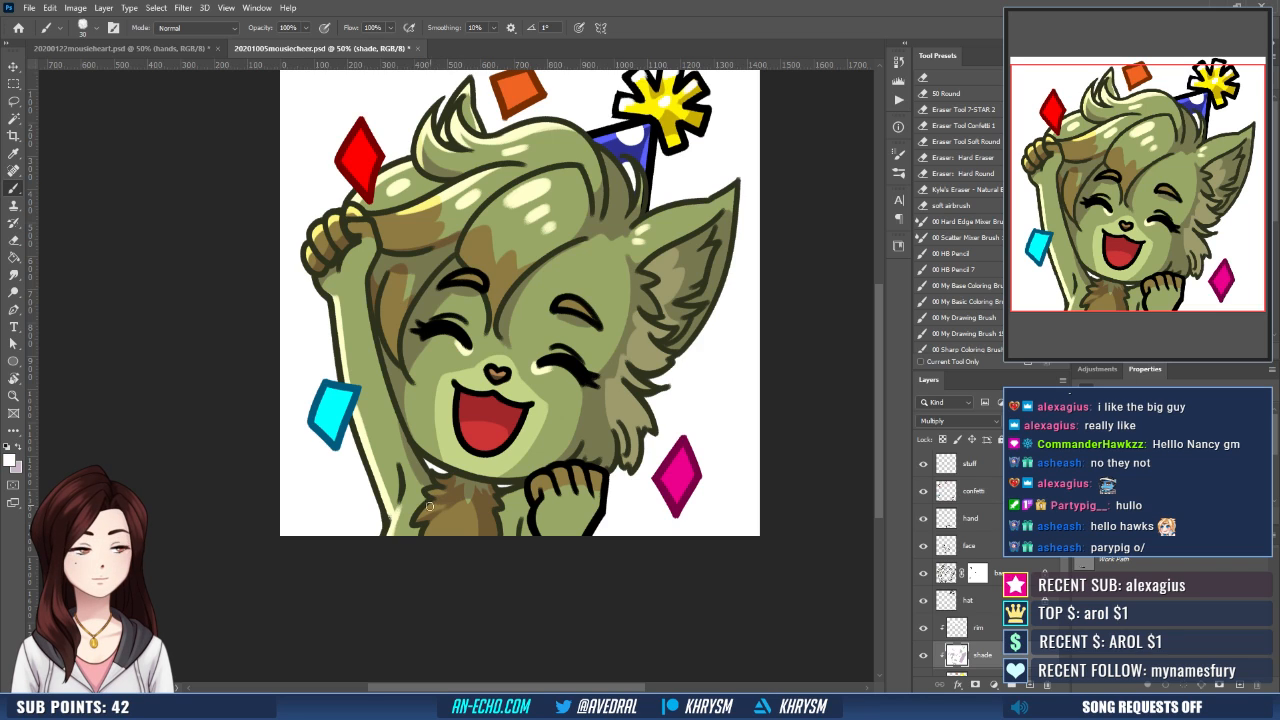
key(x)
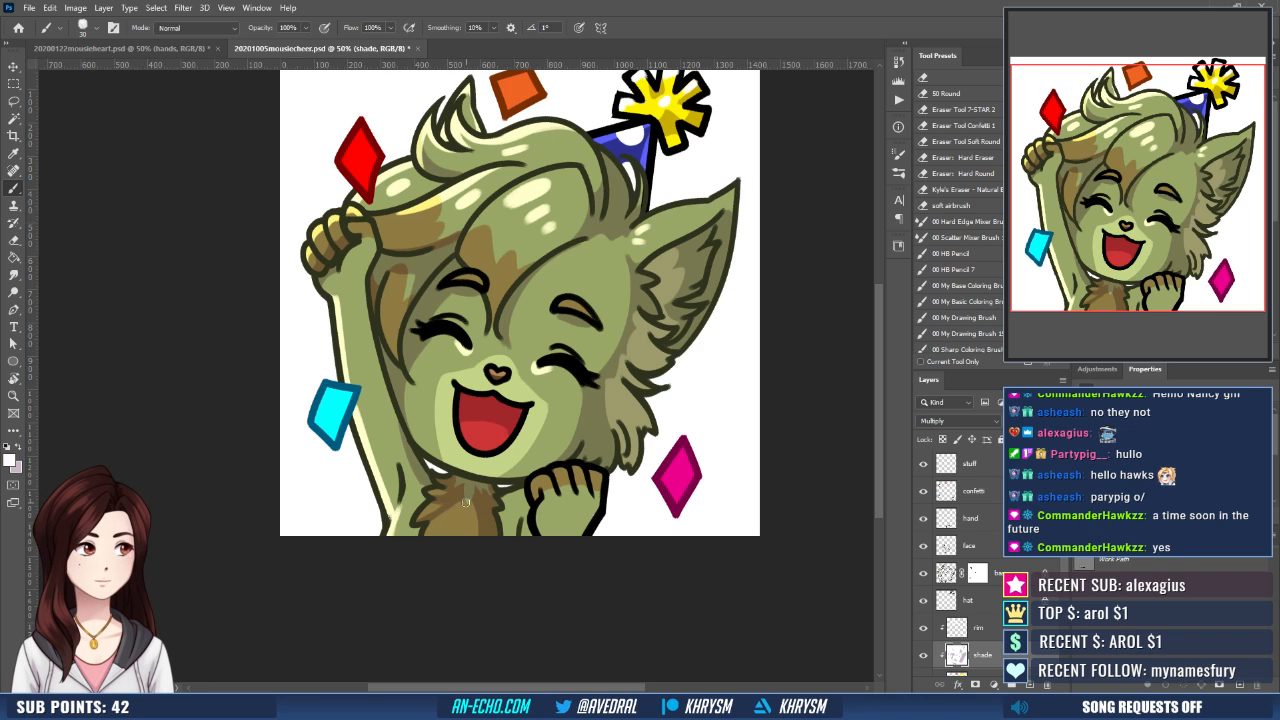
key(x)
mouse_move(460, 494)
mouse_down()
mouse_move(468, 502)
mouse_move(420, 545)
mouse_up()
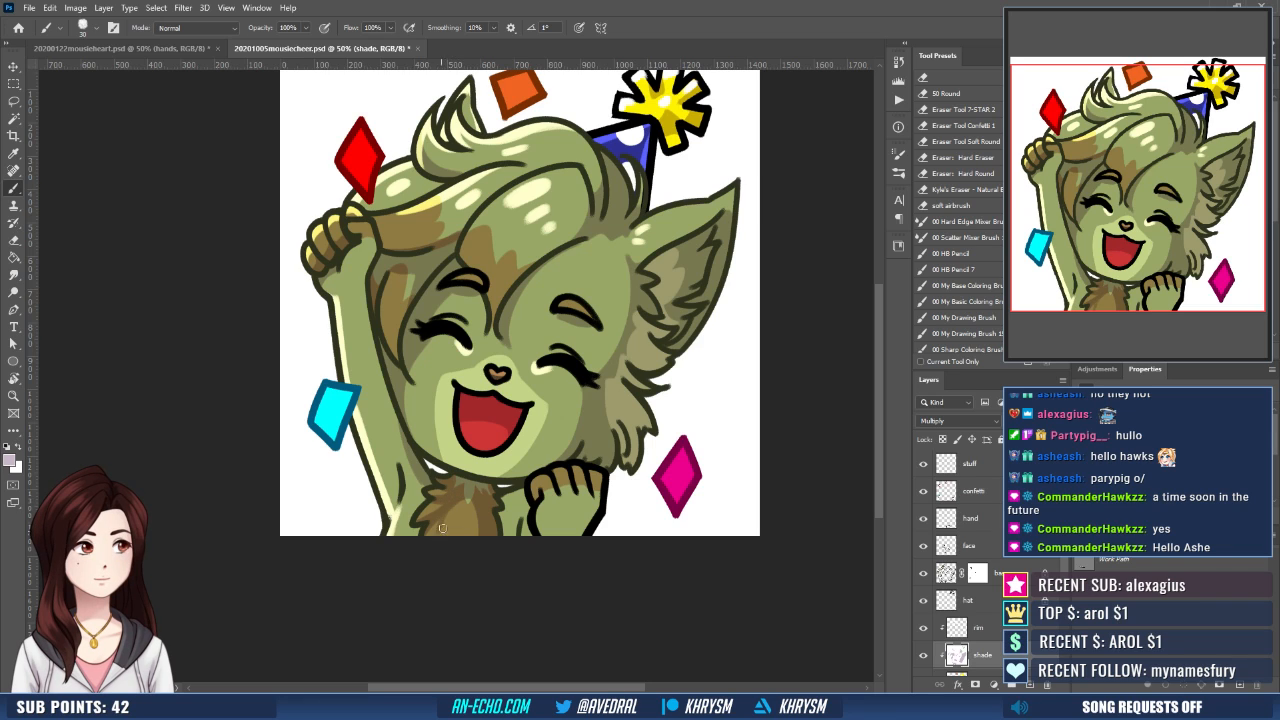
key(x)
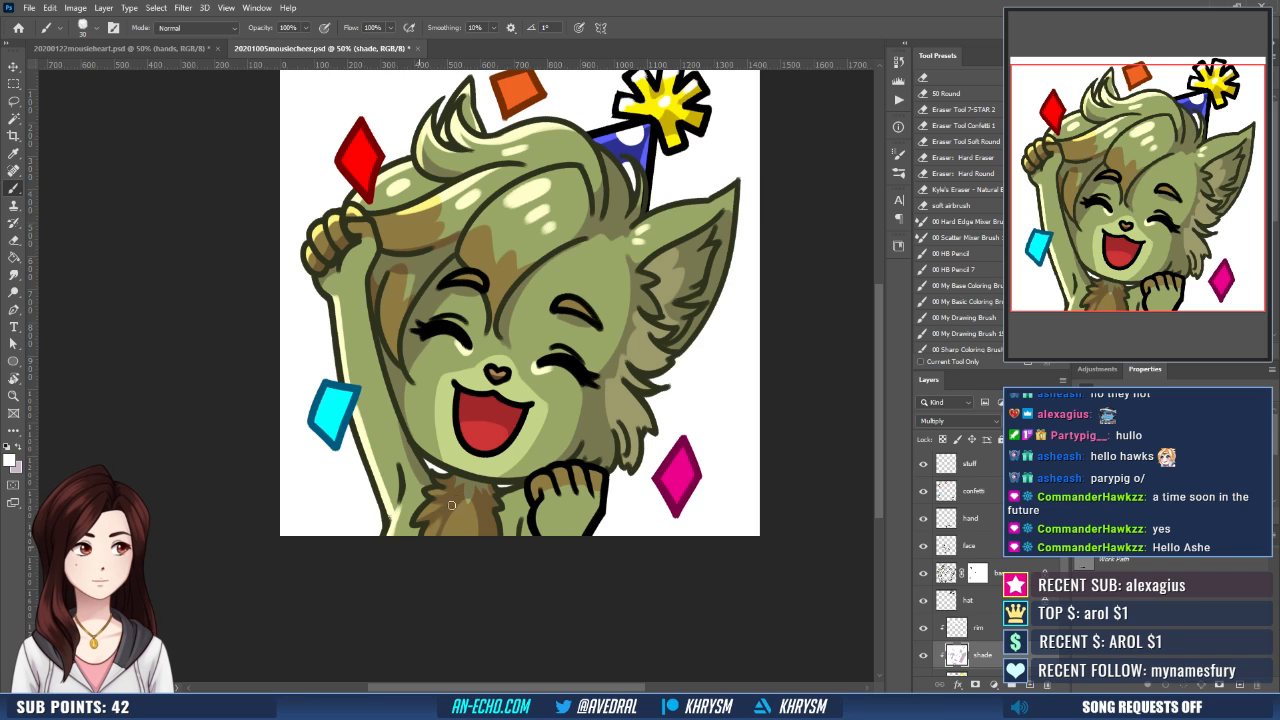
- Shade the outer side of the lowered fist in light purple on the shade layer, and make the rim layer active
drag(538, 458, 518, 464)
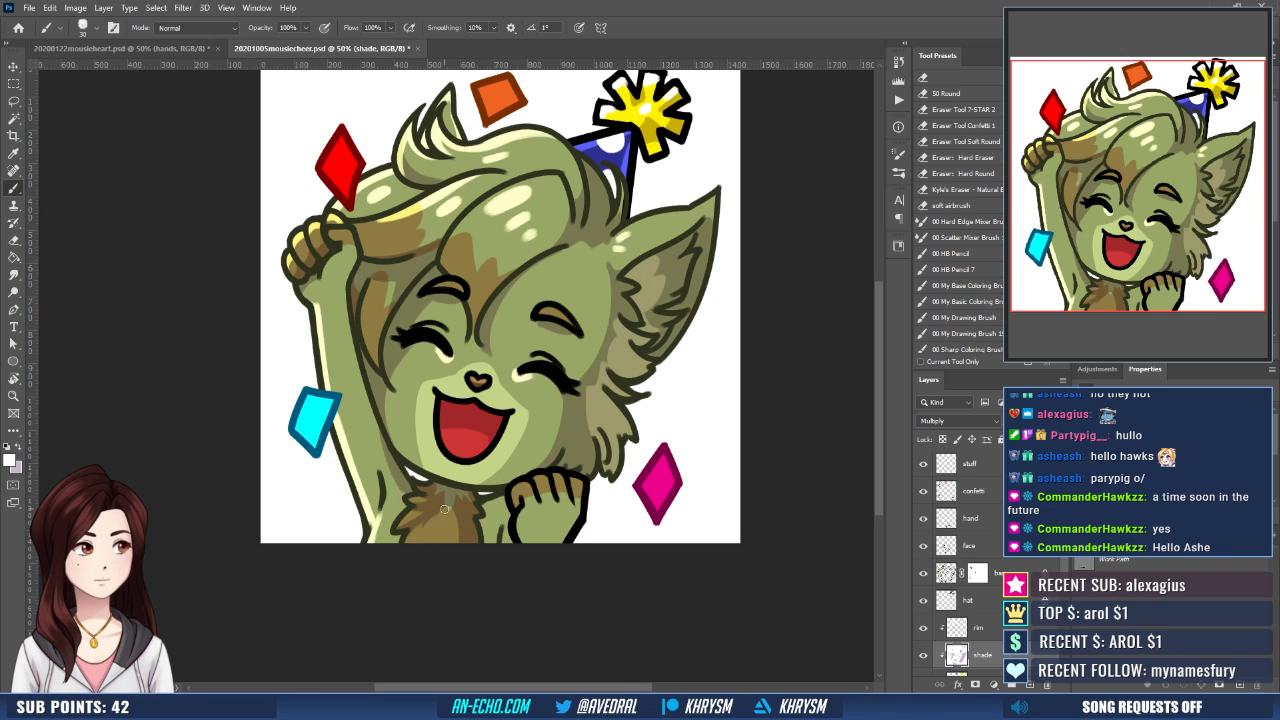
key(x)
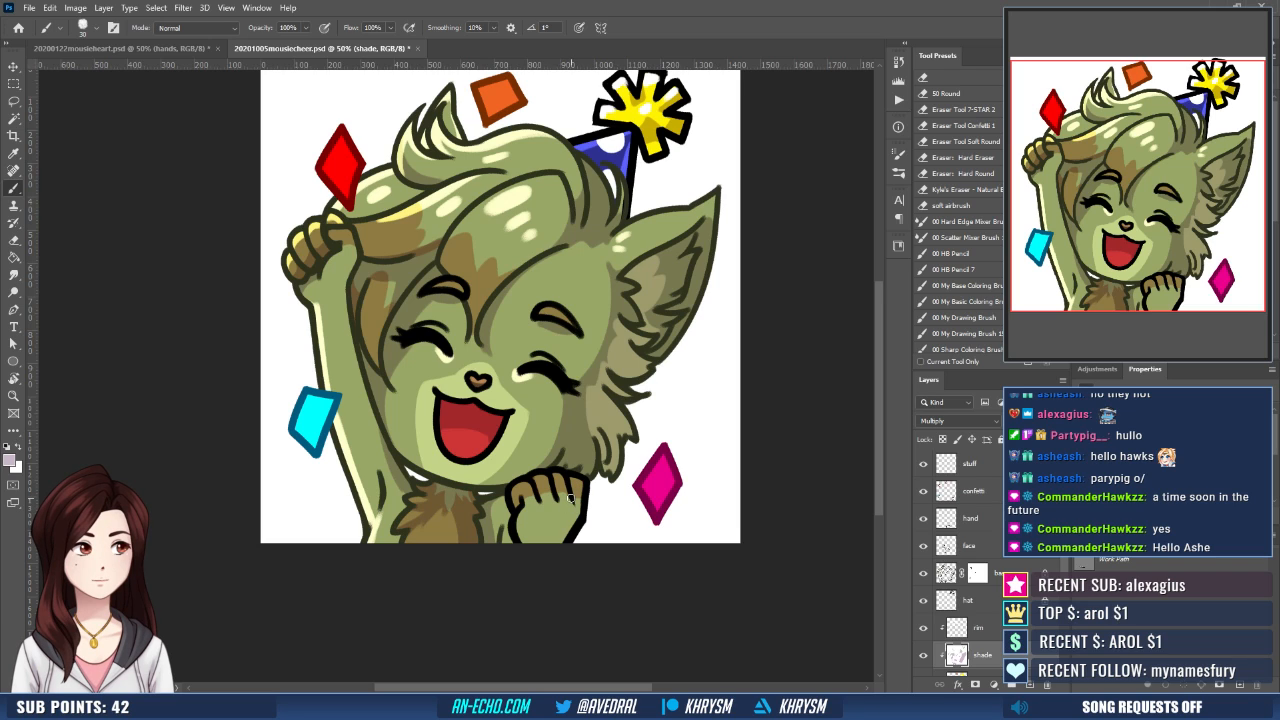
drag(574, 512, 565, 541)
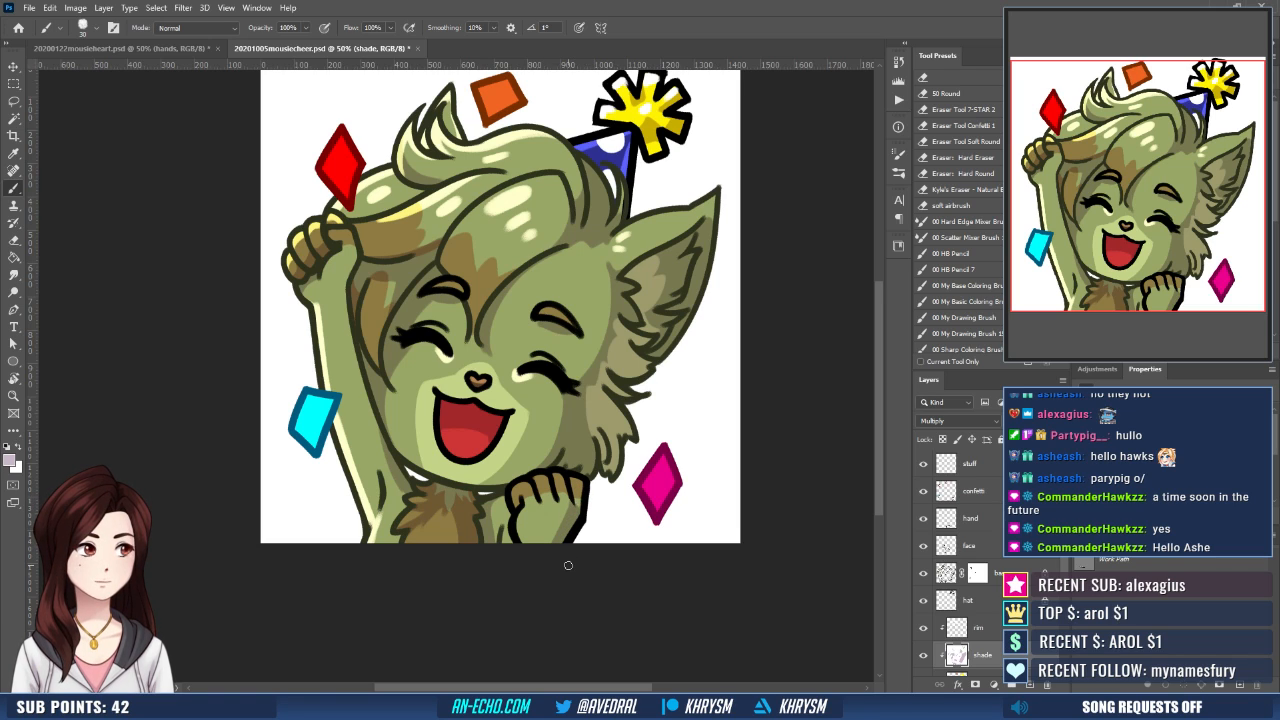
click(1026, 629)
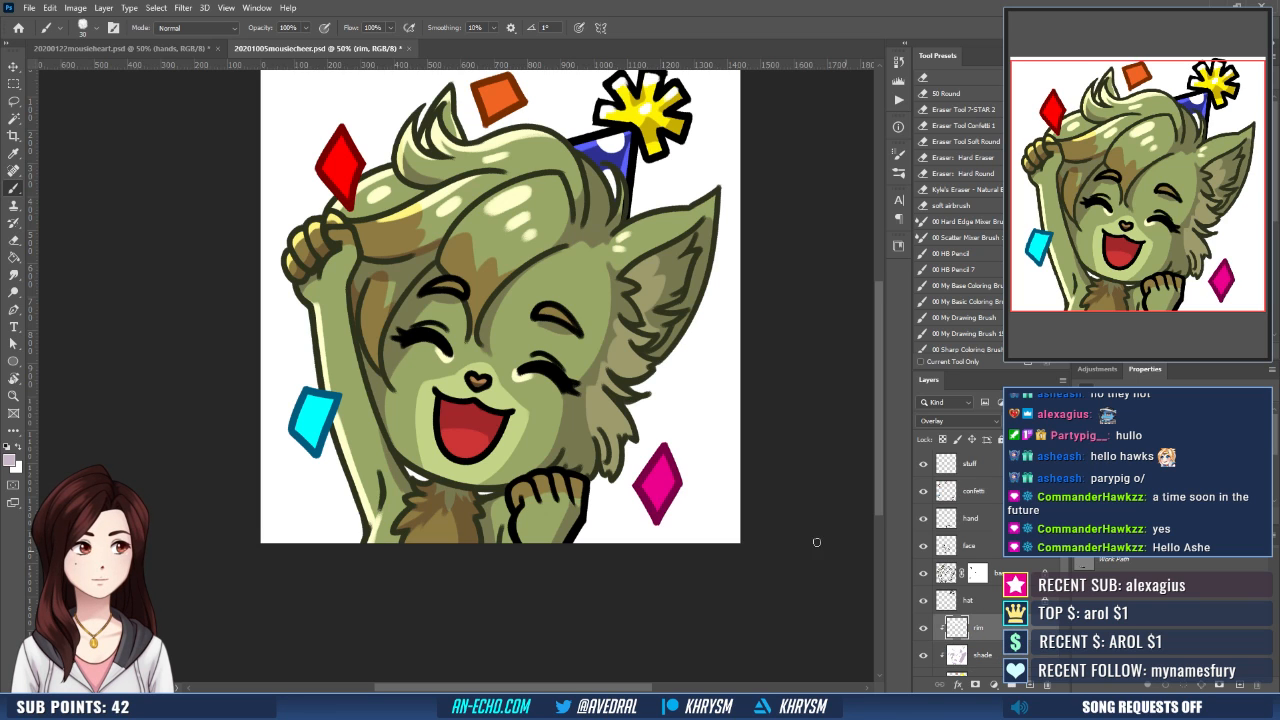
- Paint white rim highlights along the upper and outer edges of the large ear on the rim layer
drag(644, 474, 671, 491)
key(x)
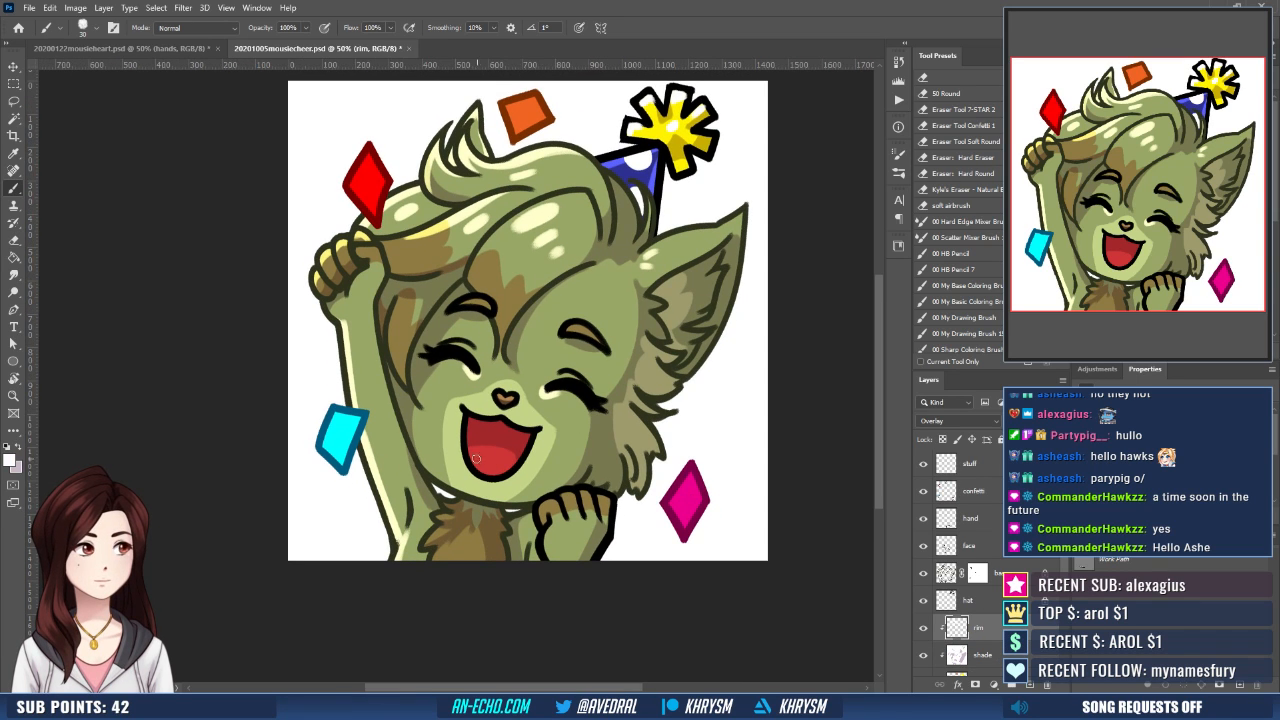
drag(660, 438, 634, 486)
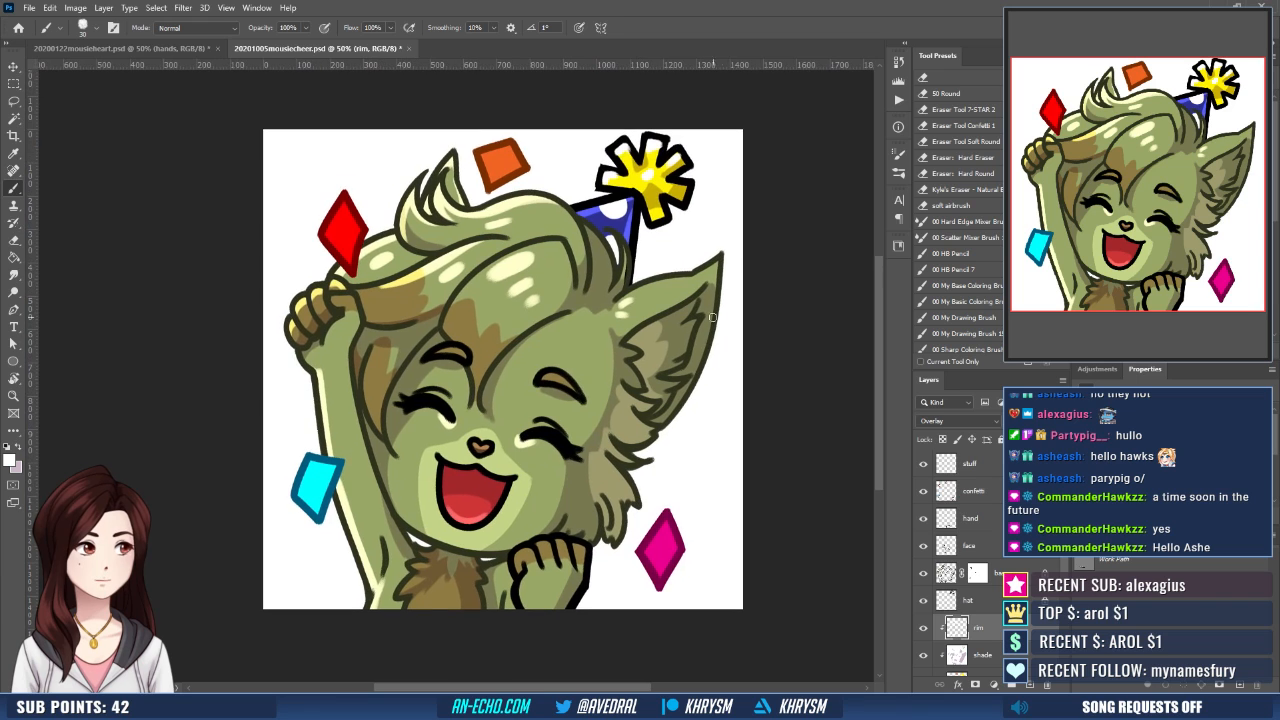
mouse_move(654, 281)
mouse_down()
mouse_move(736, 210)
mouse_move(738, 187)
mouse_move(679, 262)
mouse_move(705, 264)
mouse_move(680, 302)
mouse_up()
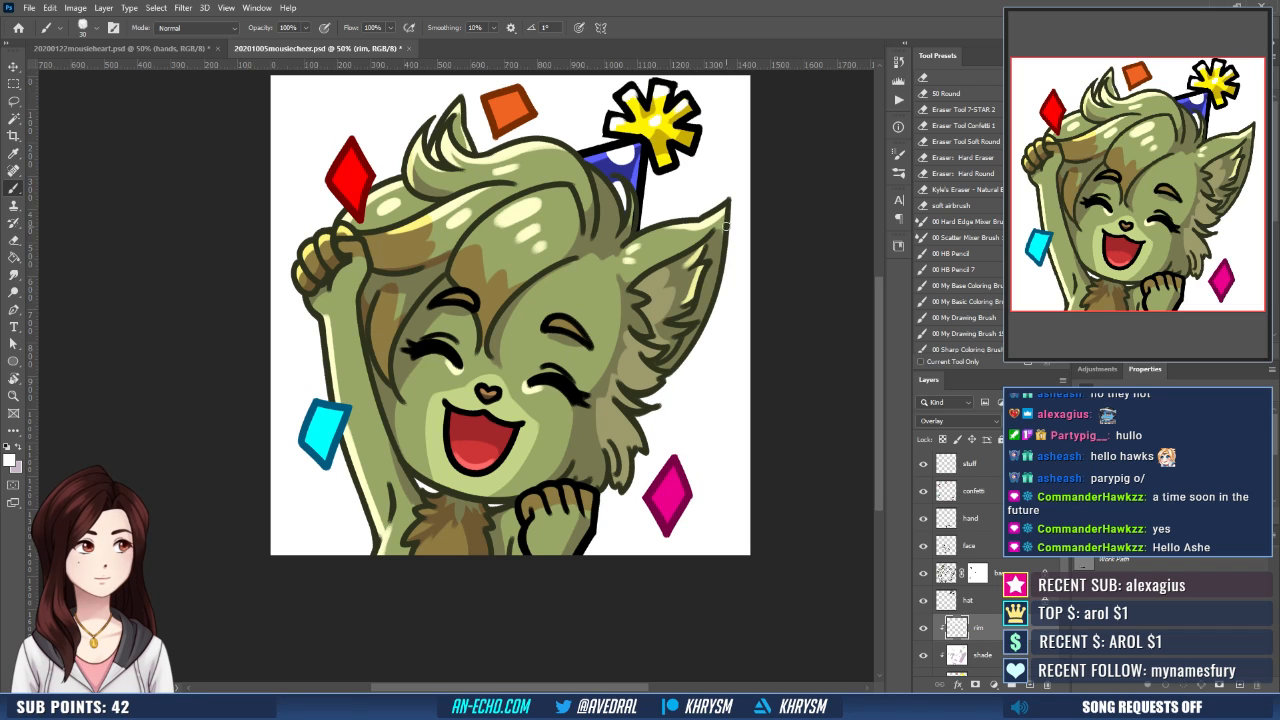
mouse_move(725, 211)
mouse_down()
mouse_move(694, 336)
mouse_move(698, 318)
mouse_up()
key(ctrl+z)
drag(722, 217, 697, 320)
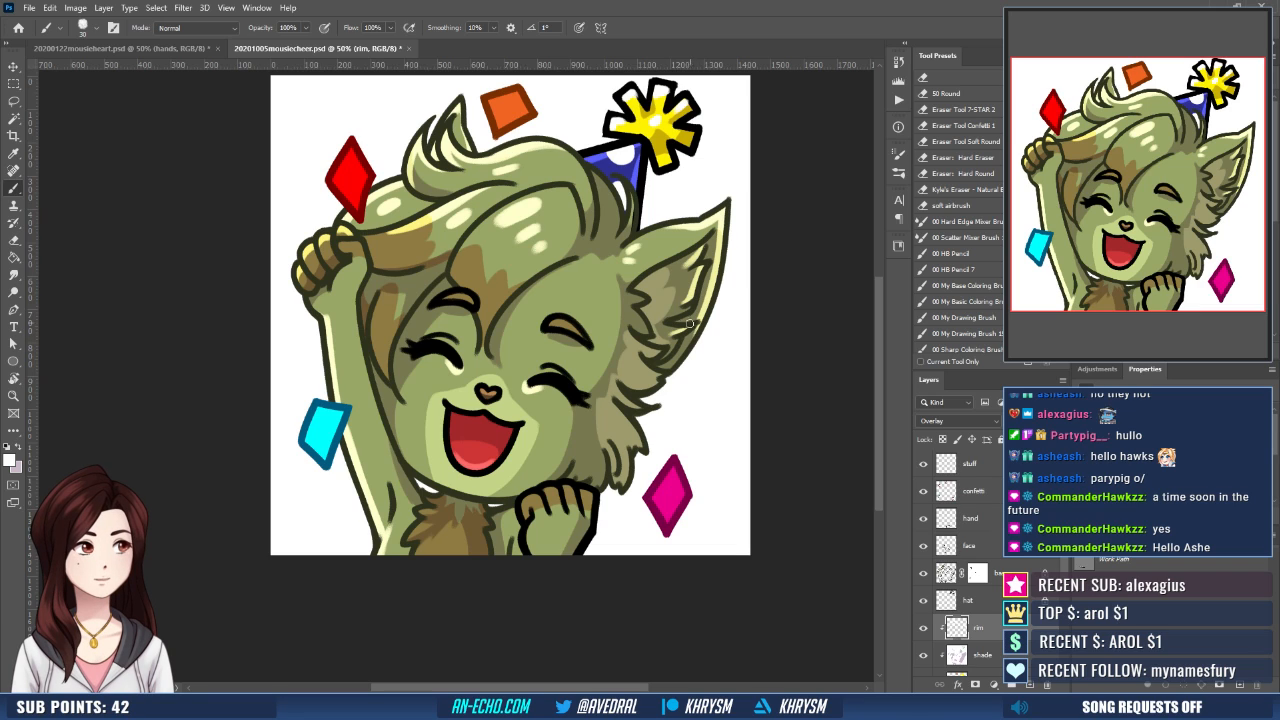
- Add white rim highlights to the cheek fur tufts below the ear, undoing and repainting unsatisfactory strokes
mouse_move(696, 324)
mouse_down()
mouse_move(668, 366)
mouse_move(637, 354)
mouse_up()
key(ctrl+z)
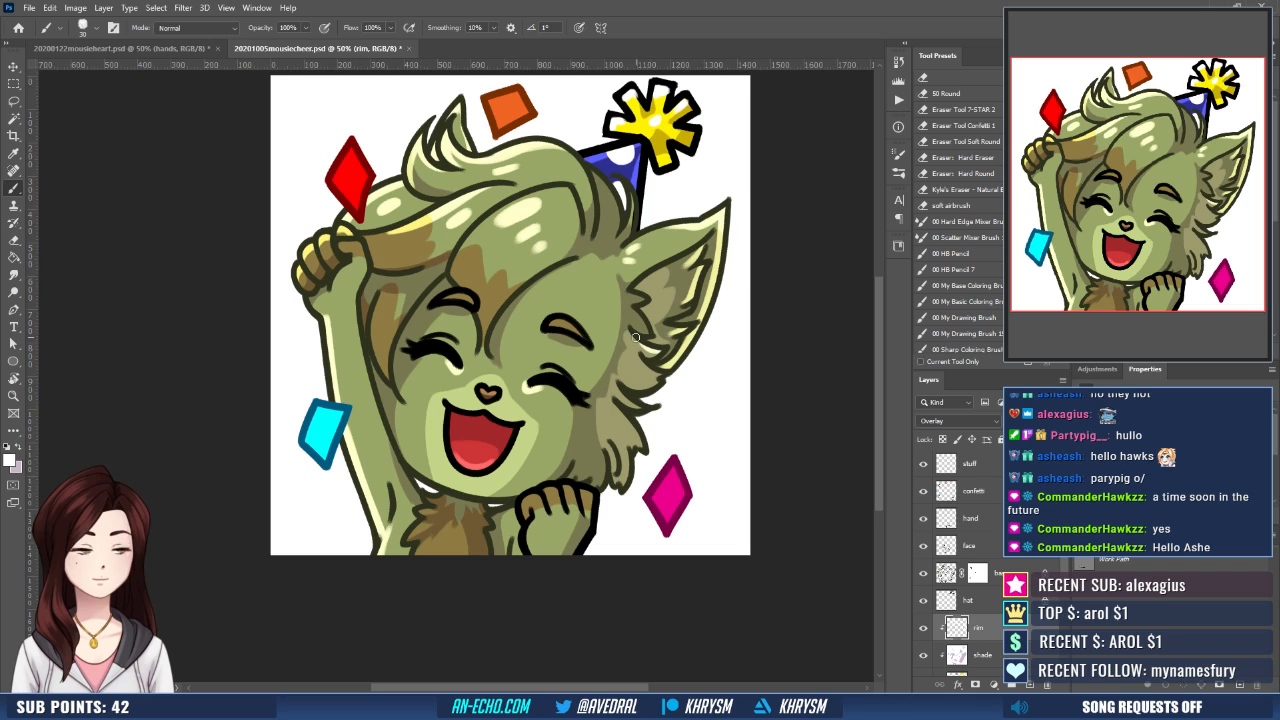
mouse_move(639, 353)
mouse_down()
mouse_move(661, 379)
mouse_move(639, 407)
mouse_move(638, 443)
mouse_move(628, 428)
mouse_move(620, 483)
mouse_up()
key(ctrl+z)
key(ctrl+z)
drag(637, 414, 673, 373)
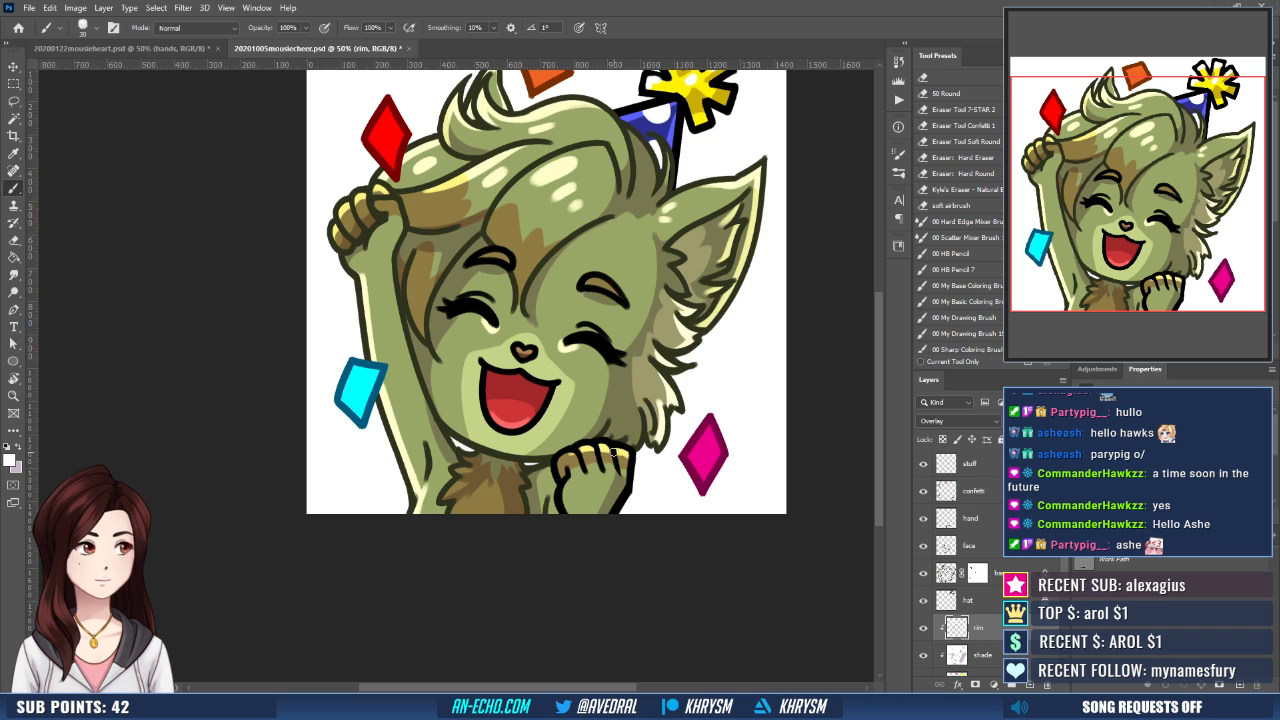
- Highlight the outer edge of the lowered fist in white on the rim layer and retouch its light purple shading on the shade layer
drag(629, 453, 611, 509)
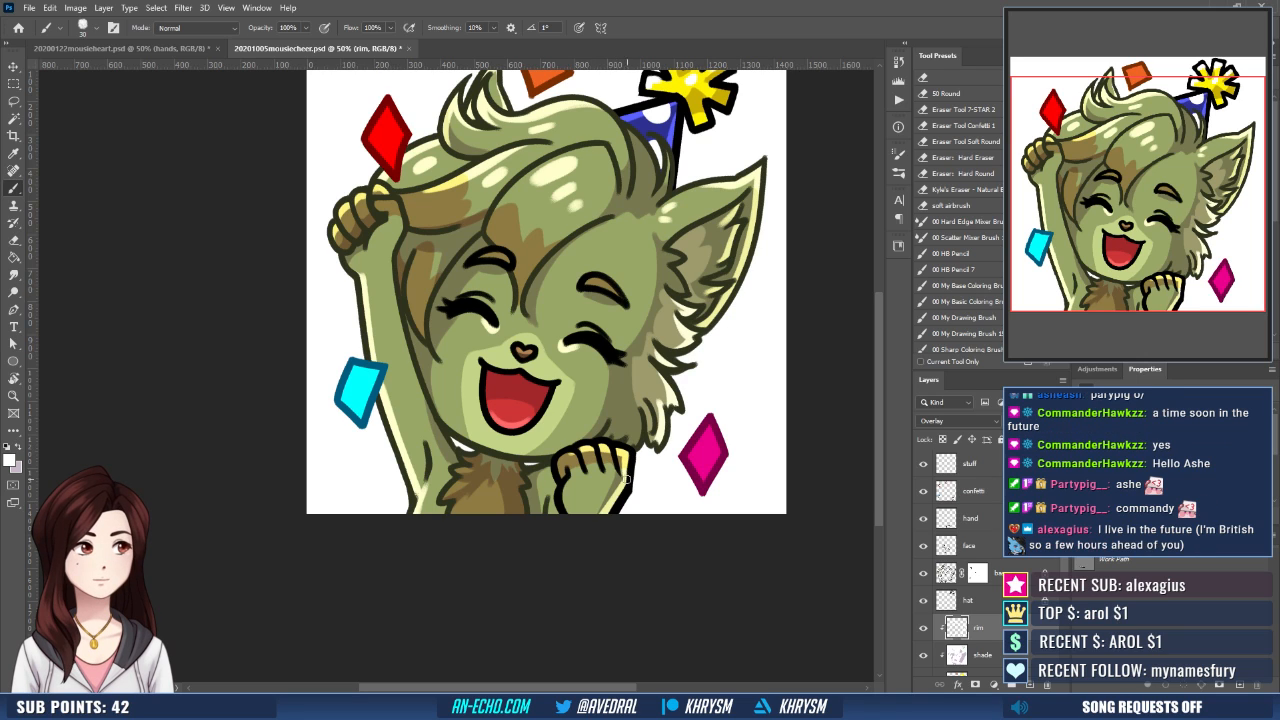
key(e)
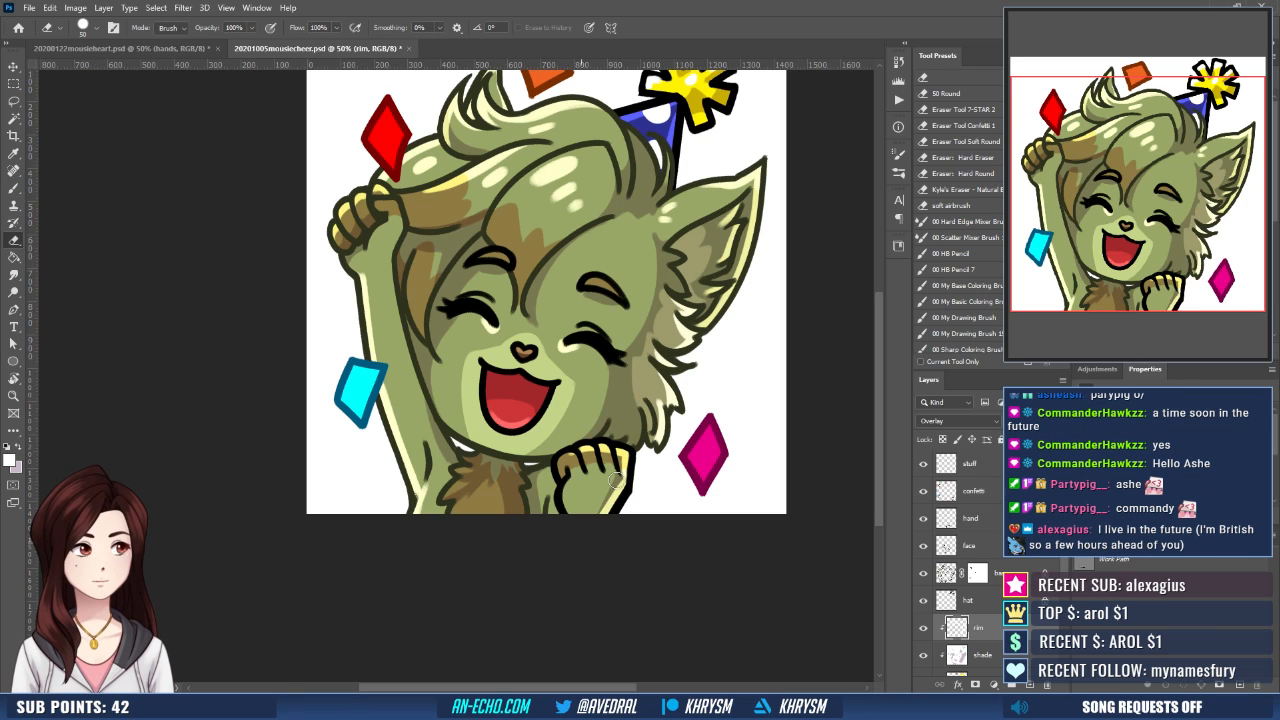
key(b)
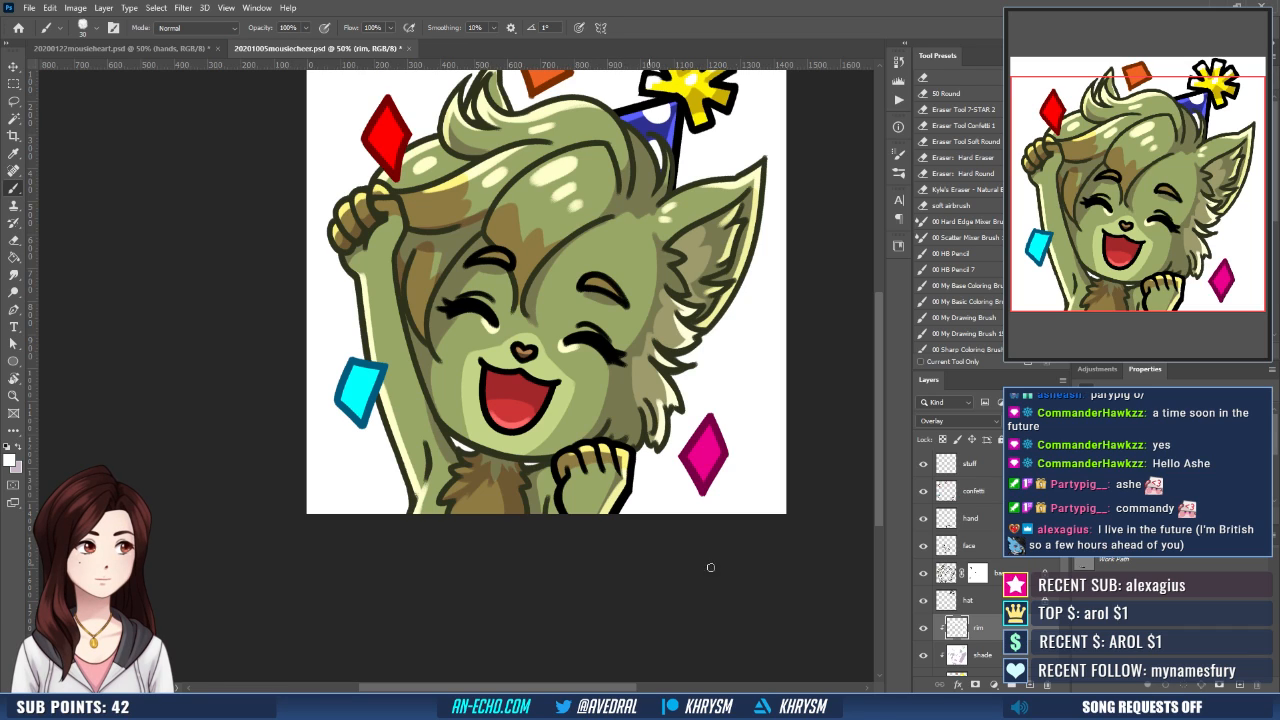
click(977, 654)
key(x)
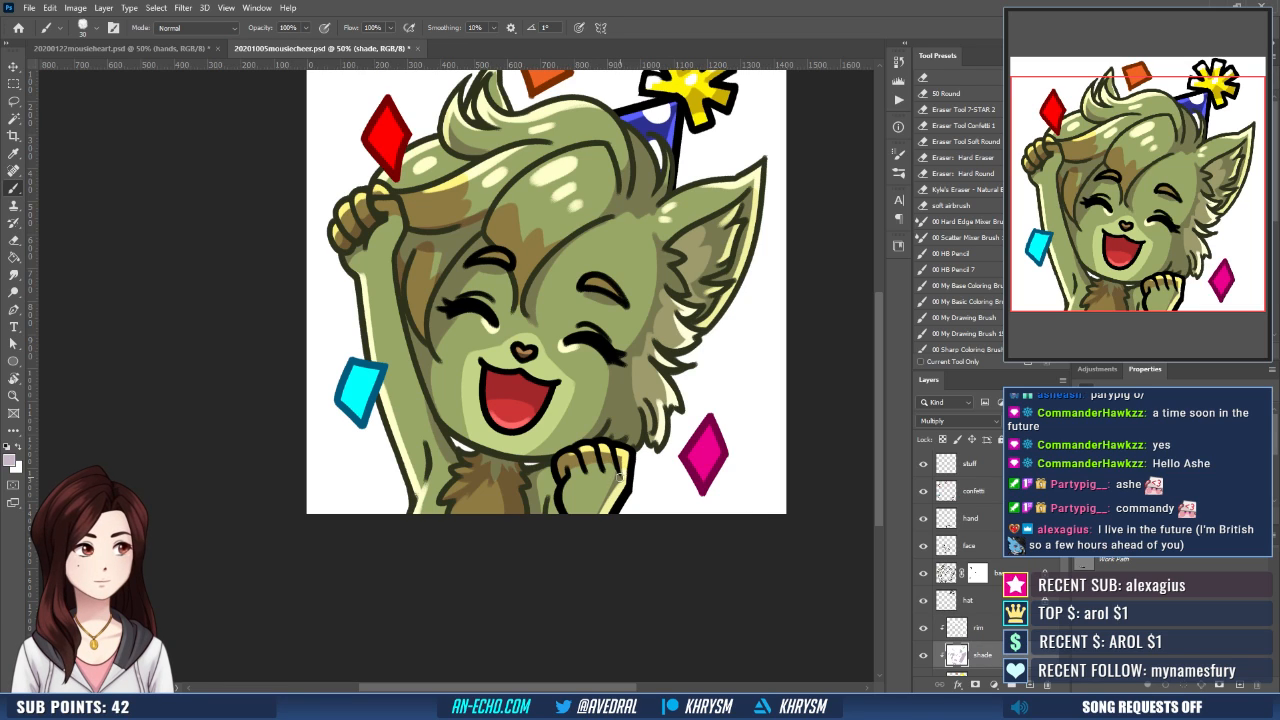
drag(607, 485, 596, 510)
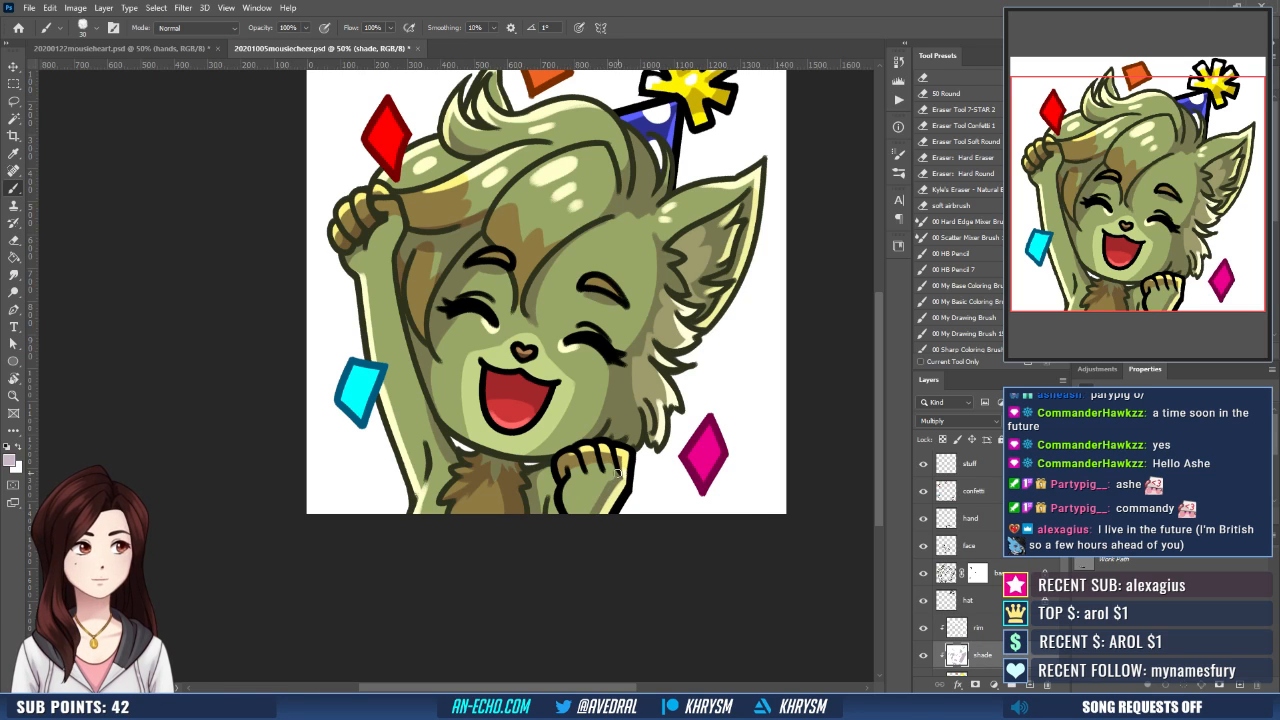
click(980, 628)
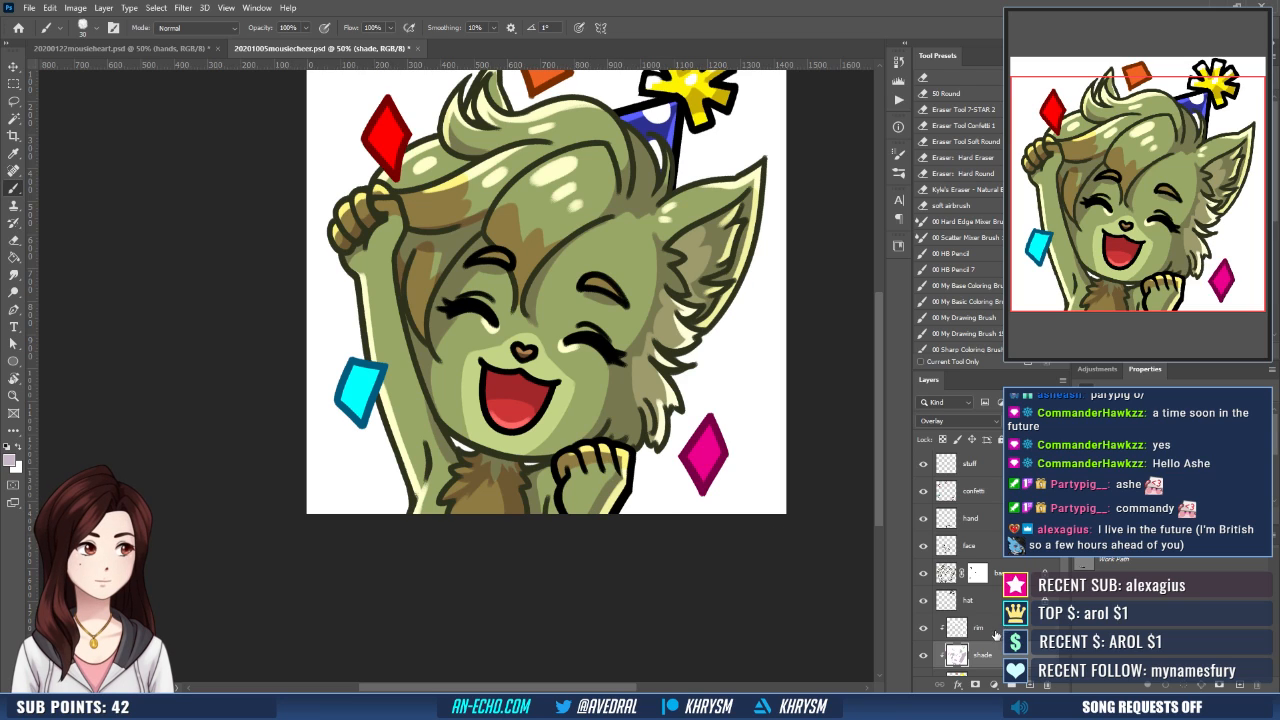
key(x)
mouse_move(626, 454)
mouse_down()
mouse_move(604, 507)
mouse_move(621, 498)
mouse_move(641, 533)
mouse_up()
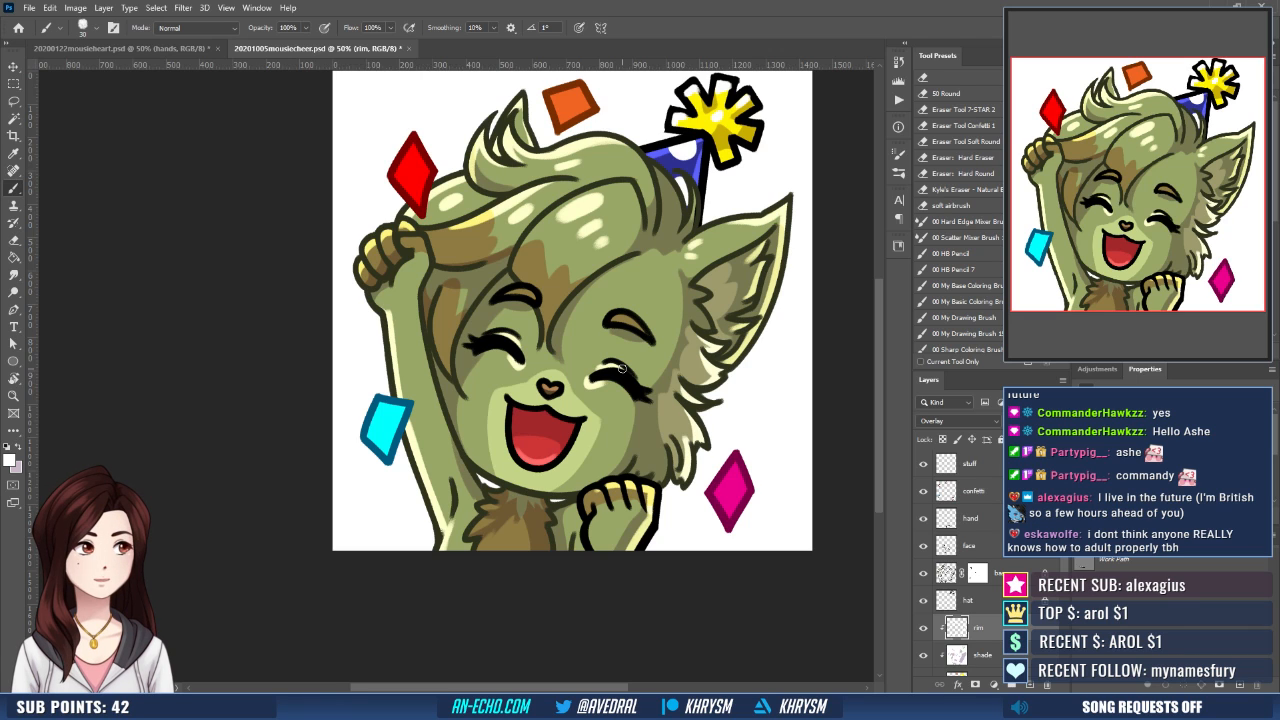
- Paint white rim highlights onto the tufts in the middle of the chest fur
mouse_move(693, 370)
mouse_down()
mouse_move(636, 370)
mouse_move(649, 364)
mouse_up()
mouse_move(433, 521)
mouse_down()
mouse_move(447, 514)
mouse_move(457, 540)
mouse_up()
key(ctrl+z)
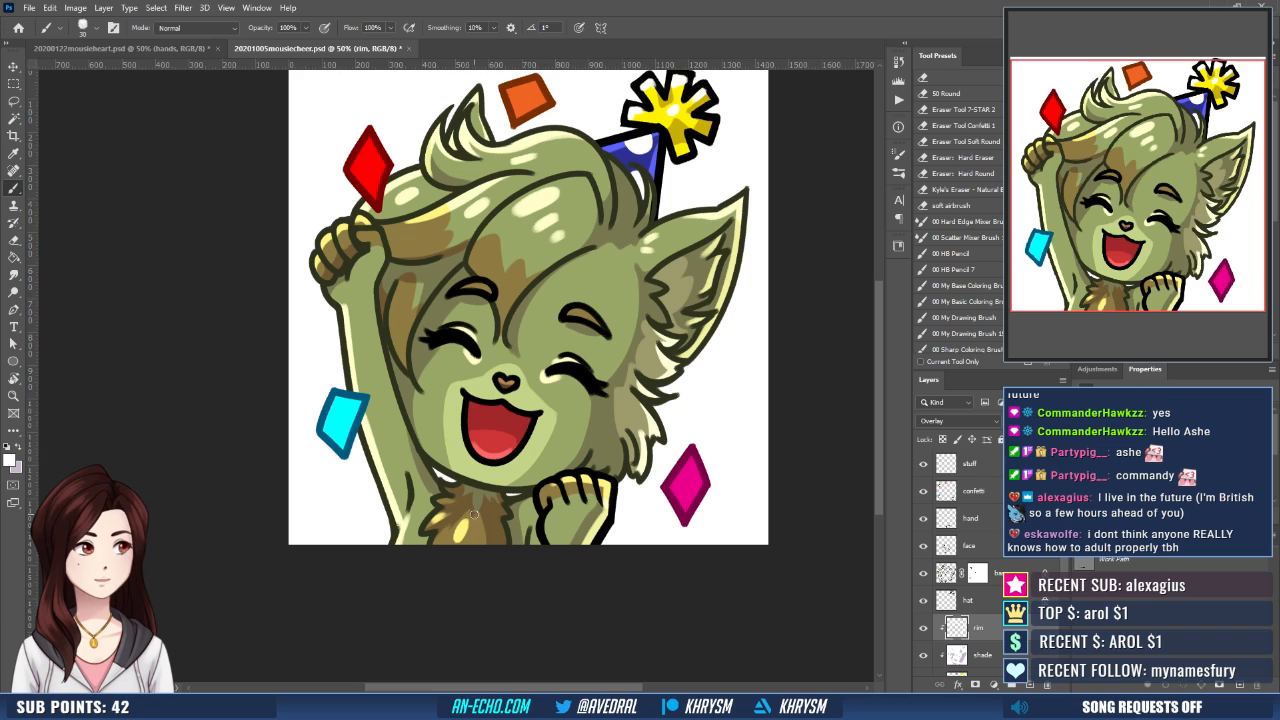
drag(514, 507, 506, 552)
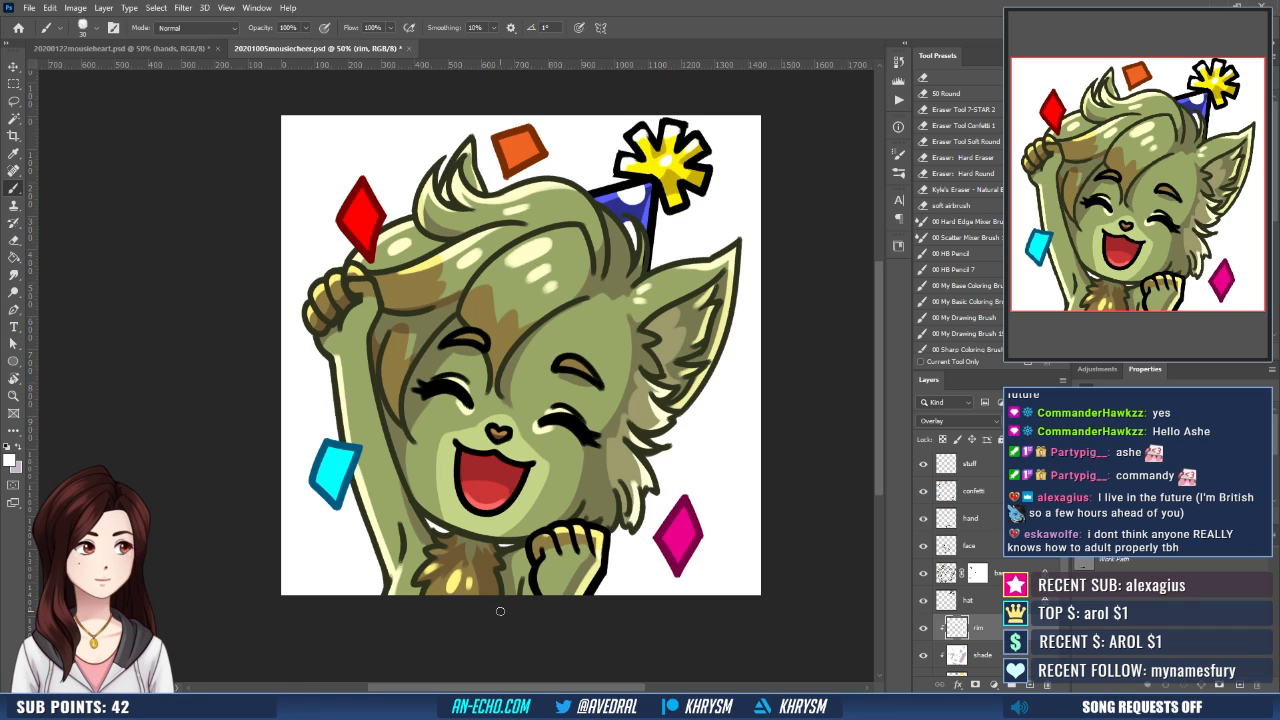
- Add small white highlights on the muzzle around the corners of the open mouth
drag(453, 448, 450, 441)
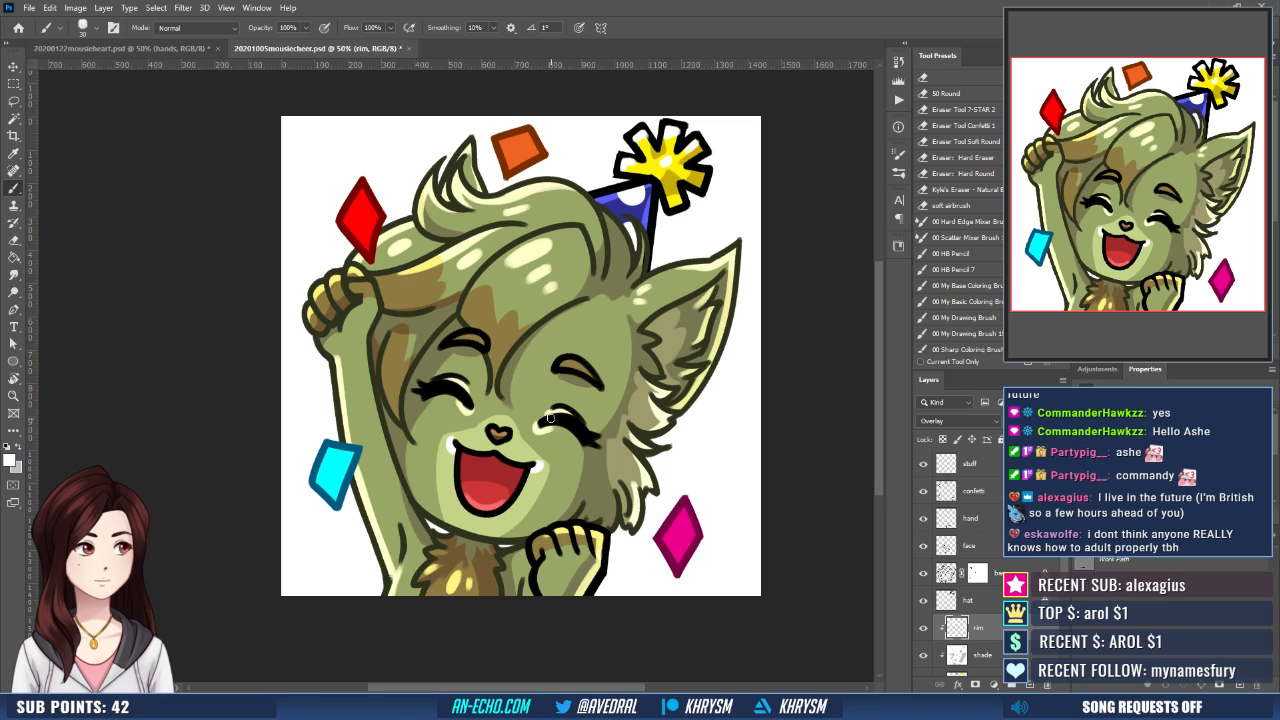
drag(532, 480, 540, 466)
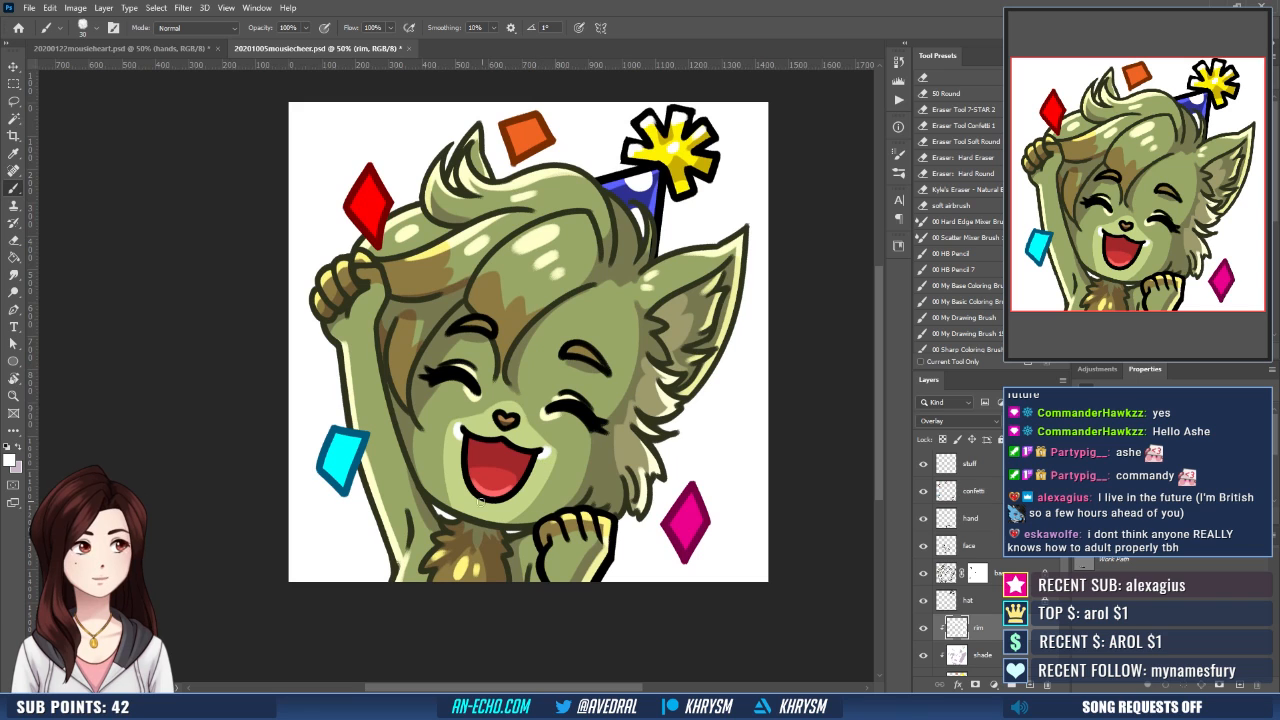
mouse_move(473, 501)
mouse_down()
mouse_move(499, 501)
mouse_move(501, 540)
mouse_up()
drag(420, 480, 428, 516)
drag(322, 393, 351, 349)
drag(409, 408, 414, 426)
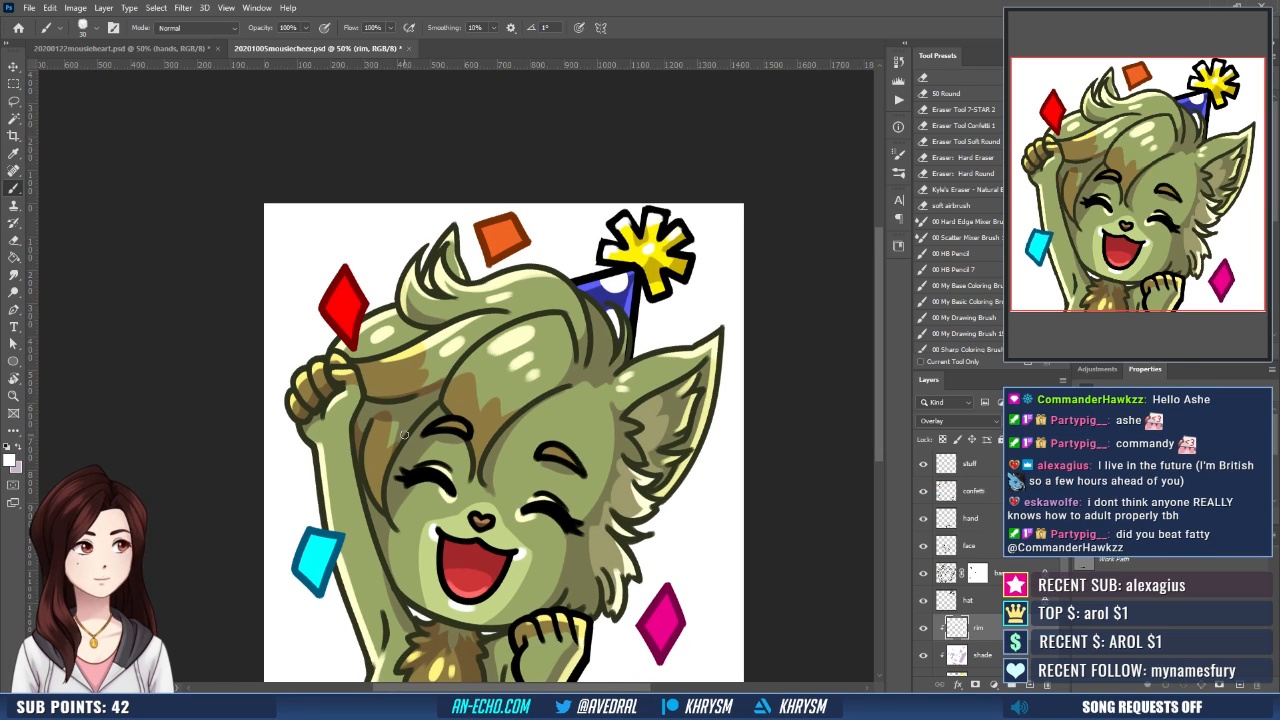
- Hide the white Background layer so the emote sits on transparency
key(ctrl+minus)
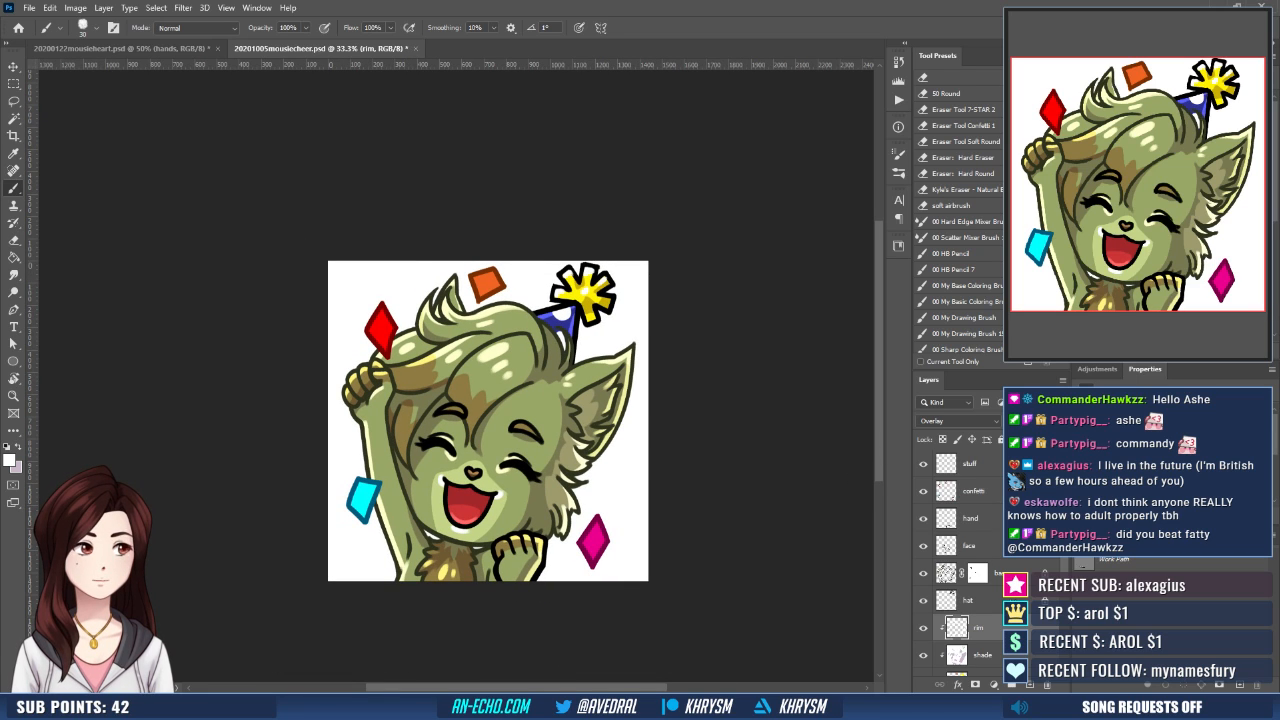
scroll(1000, 634, down, 3)
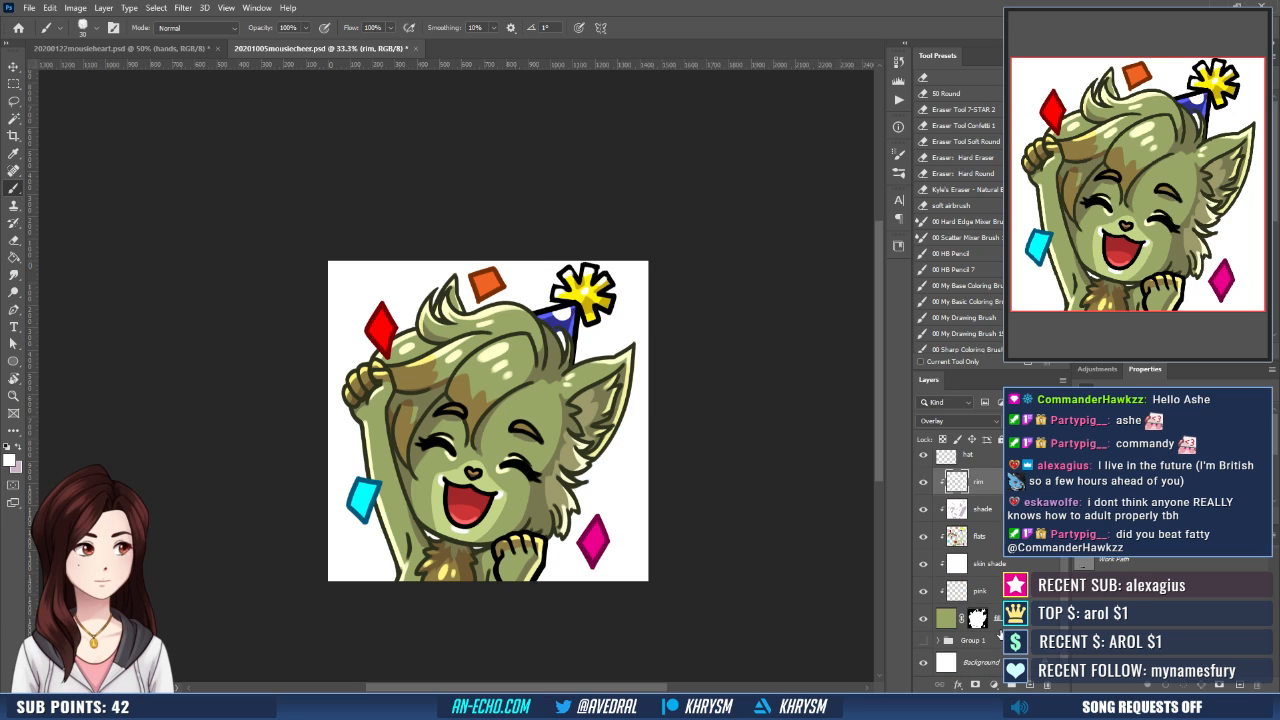
click(923, 662)
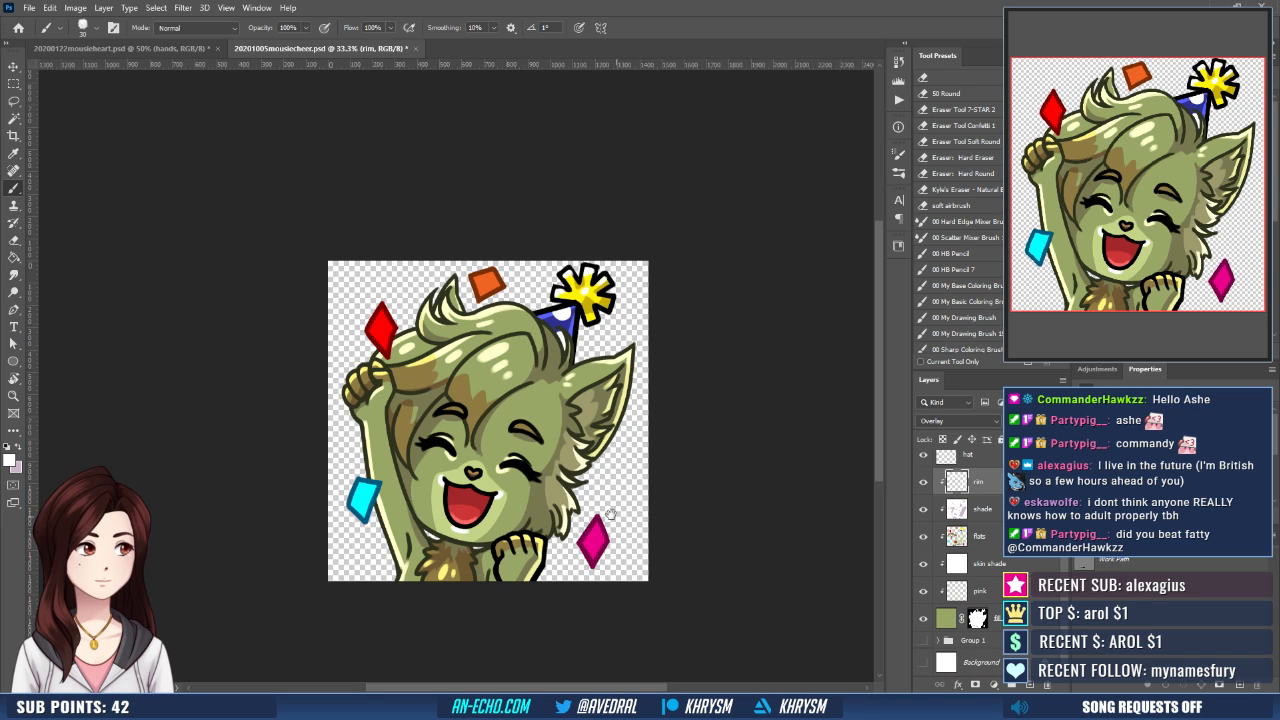
drag(593, 510, 564, 514)
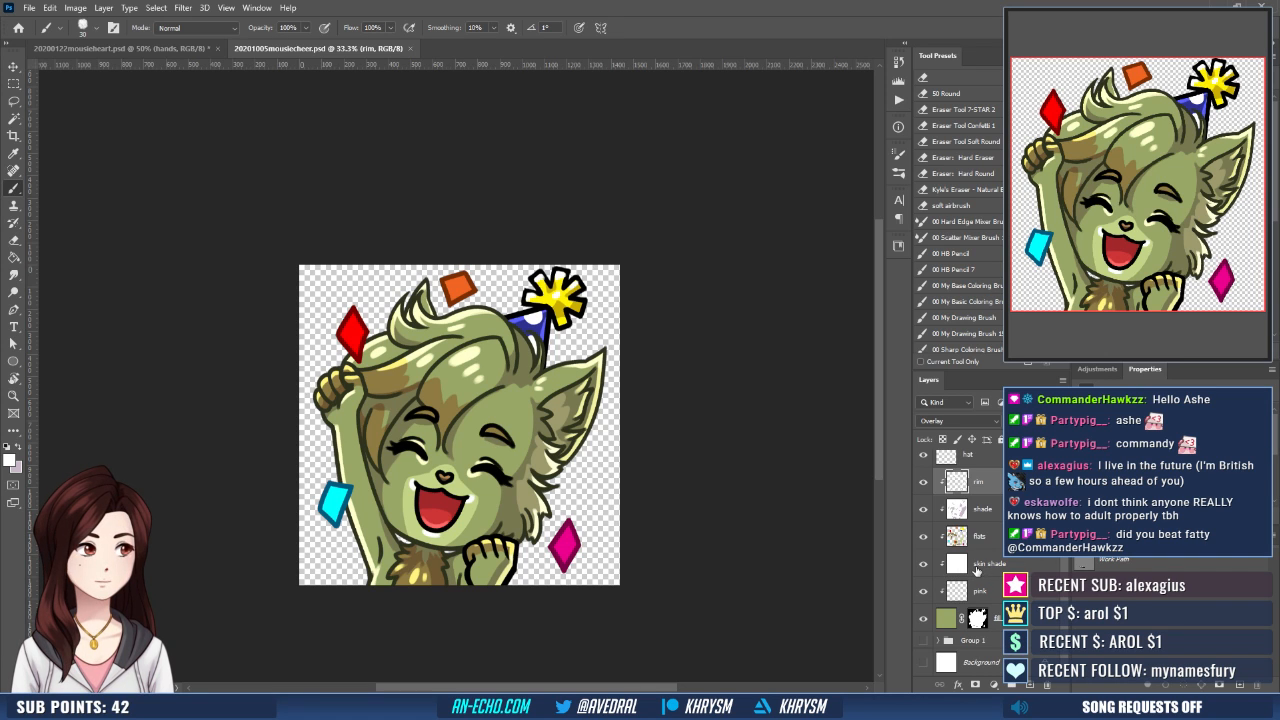
- Save a PNG copy as 20201005mousiecheer in the mousie folder, replacing the existing file
key(shift+ctrl+s)
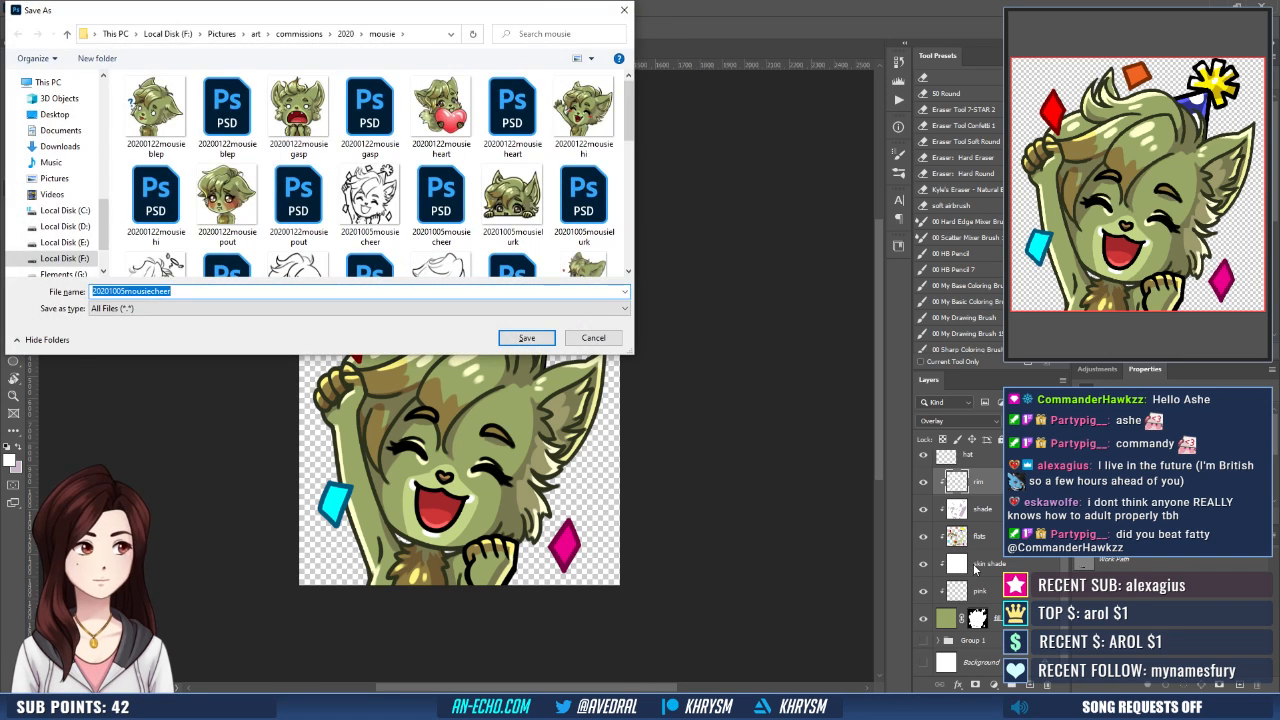
key(Return)
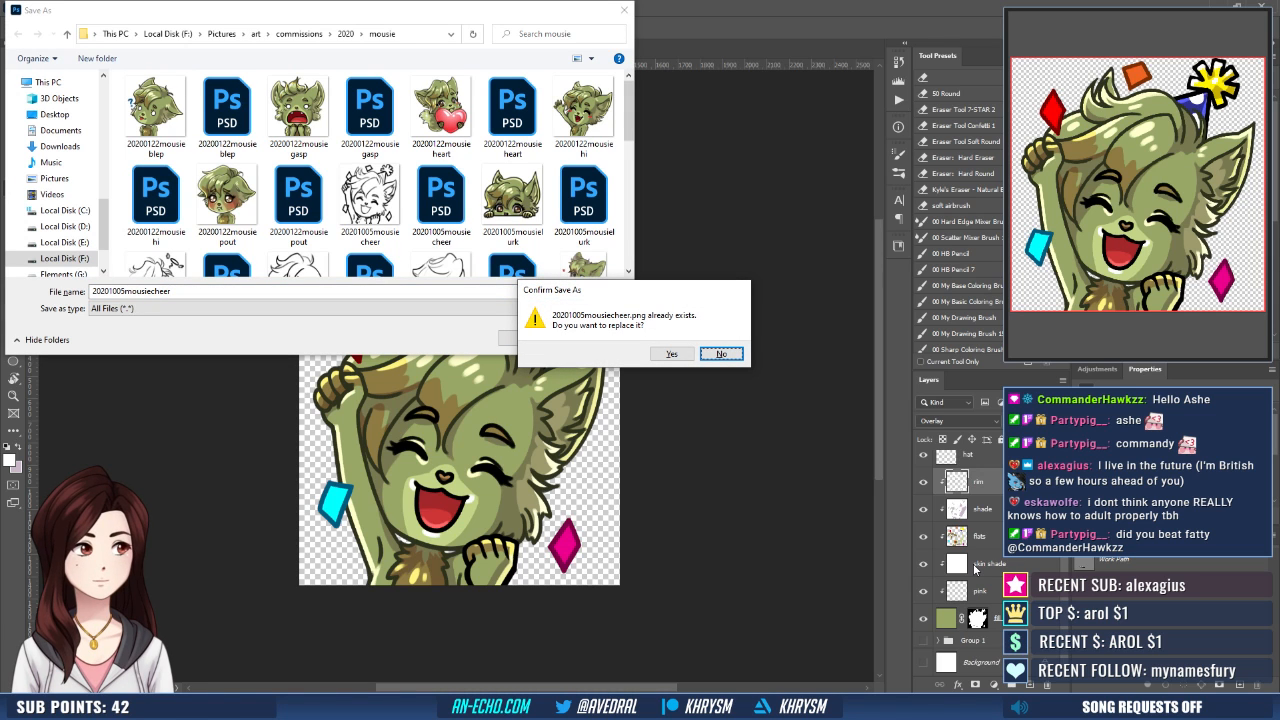
key(y)
- Create a new 112 x 112 px document at 72 ppi from the Emote 112 px preset
click(30, 8)
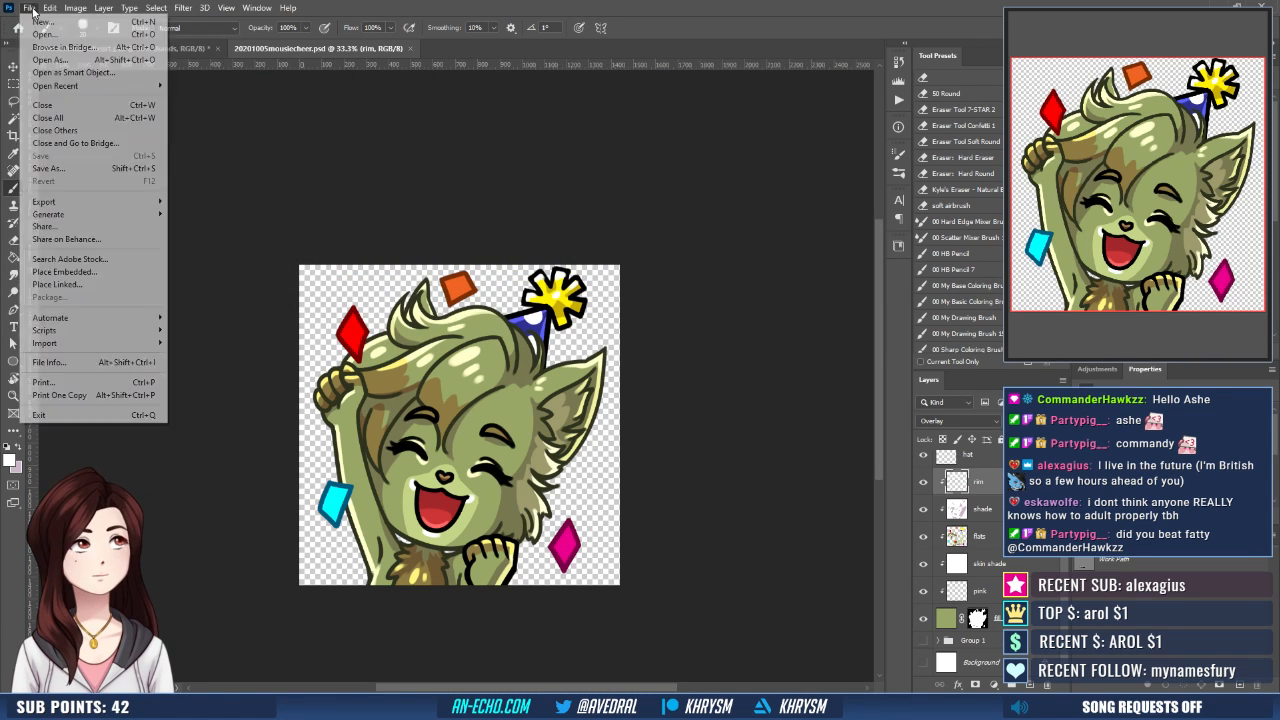
click(40, 21)
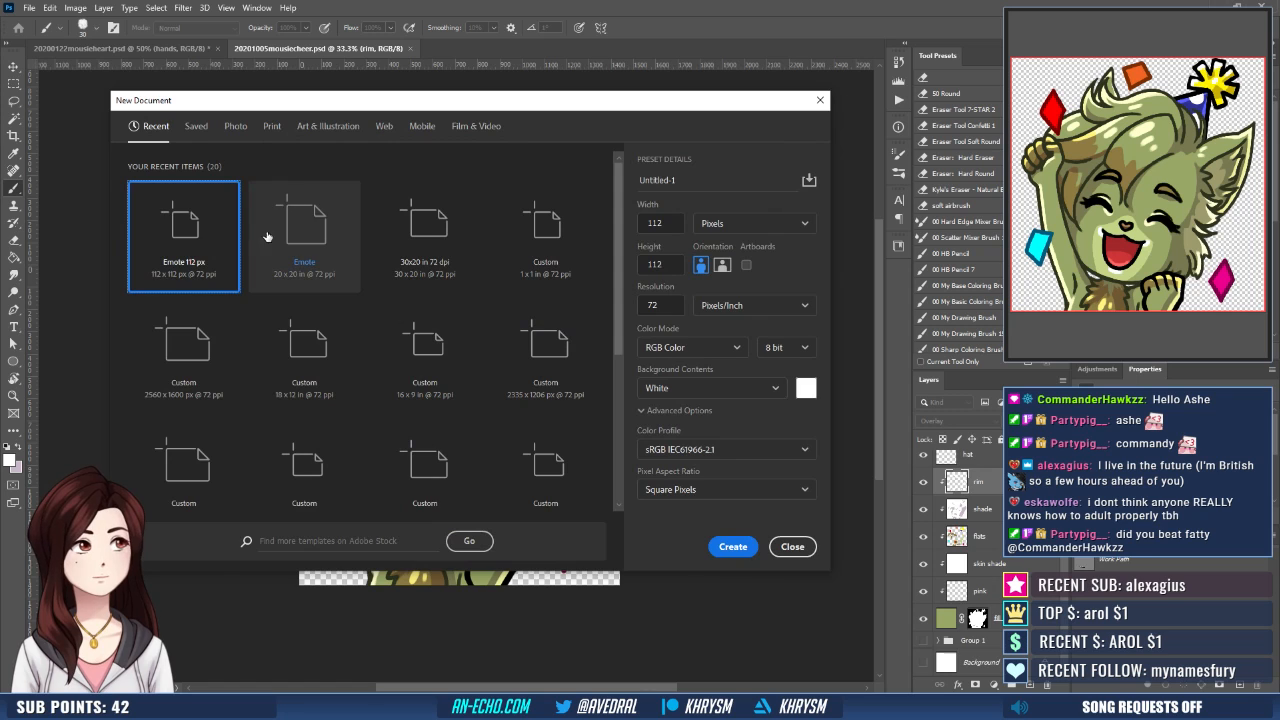
double_click(210, 236)
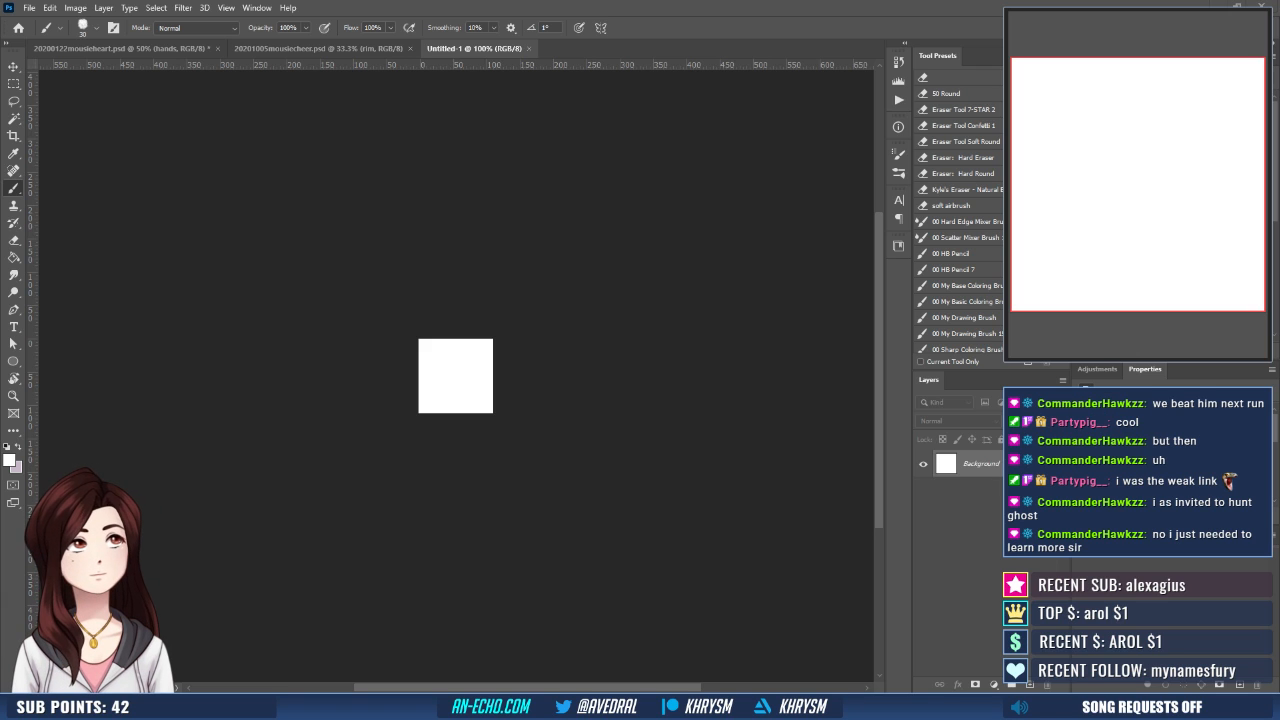
- Place the 20201005mousiecheer image in the new document and scale it to 8.5% in width and height
drag(709, 433, 462, 392)
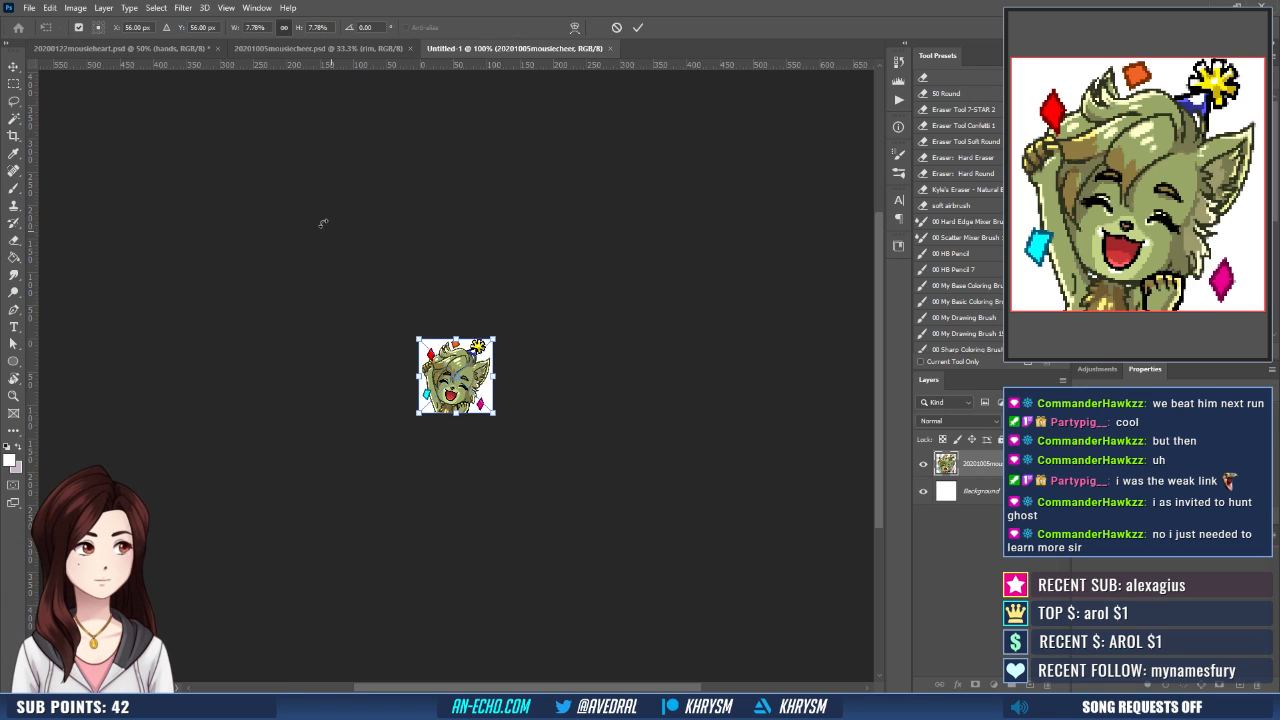
click(258, 27)
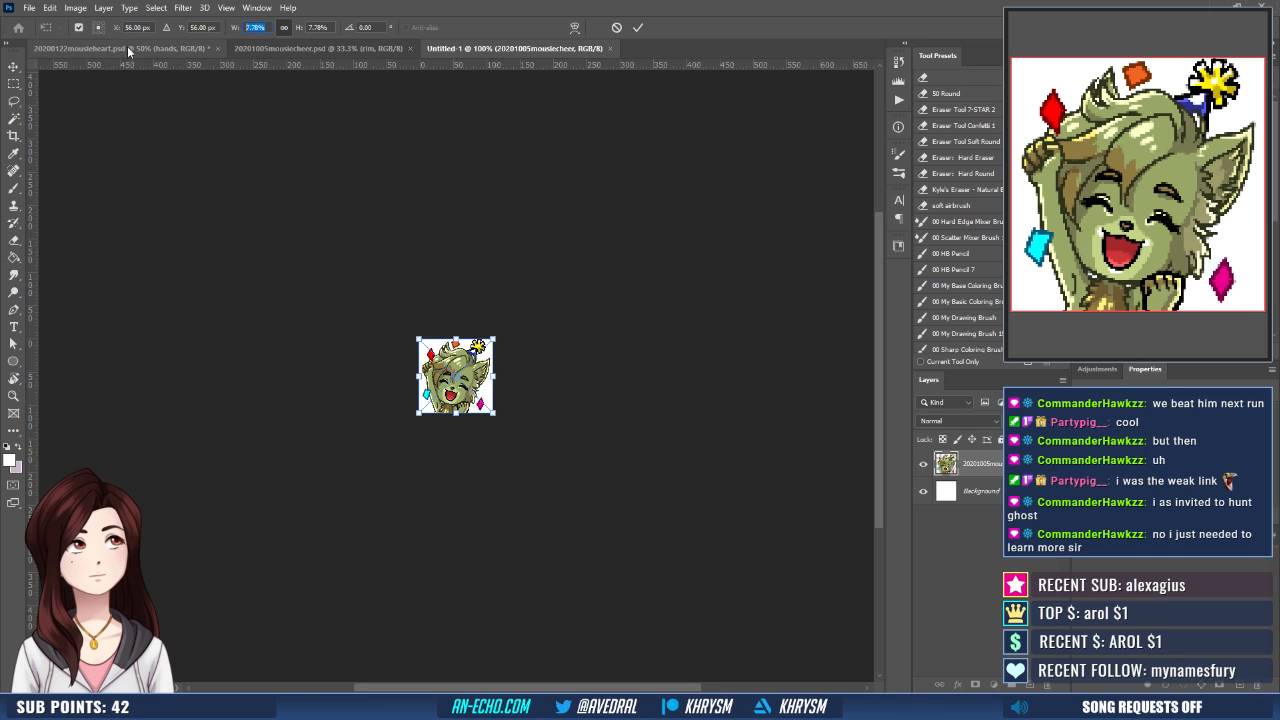
text(8)
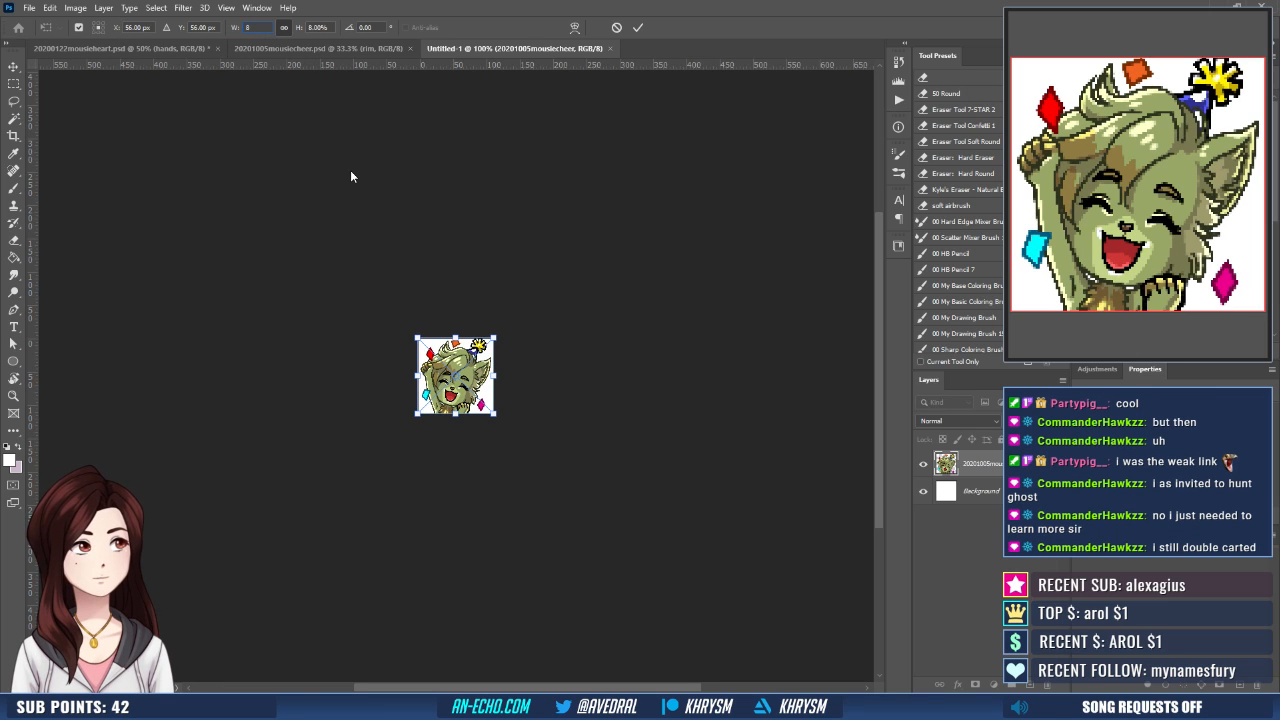
key(Up)
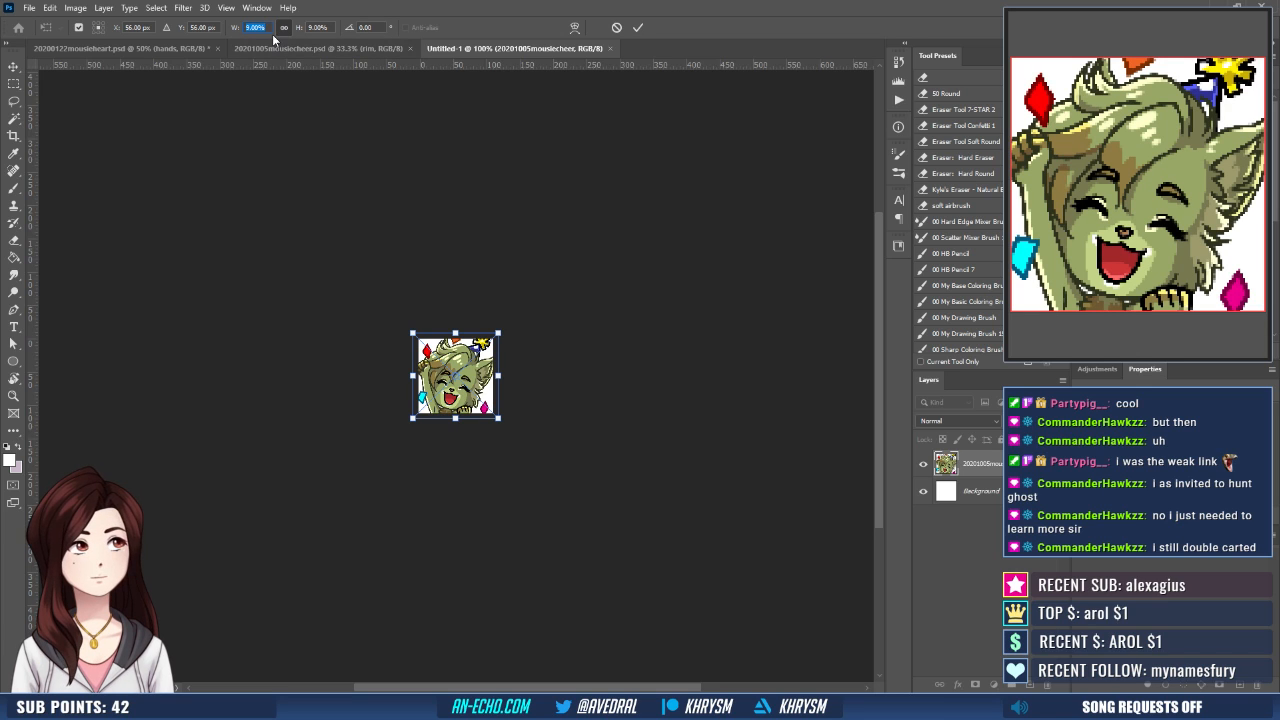
text(8.5)
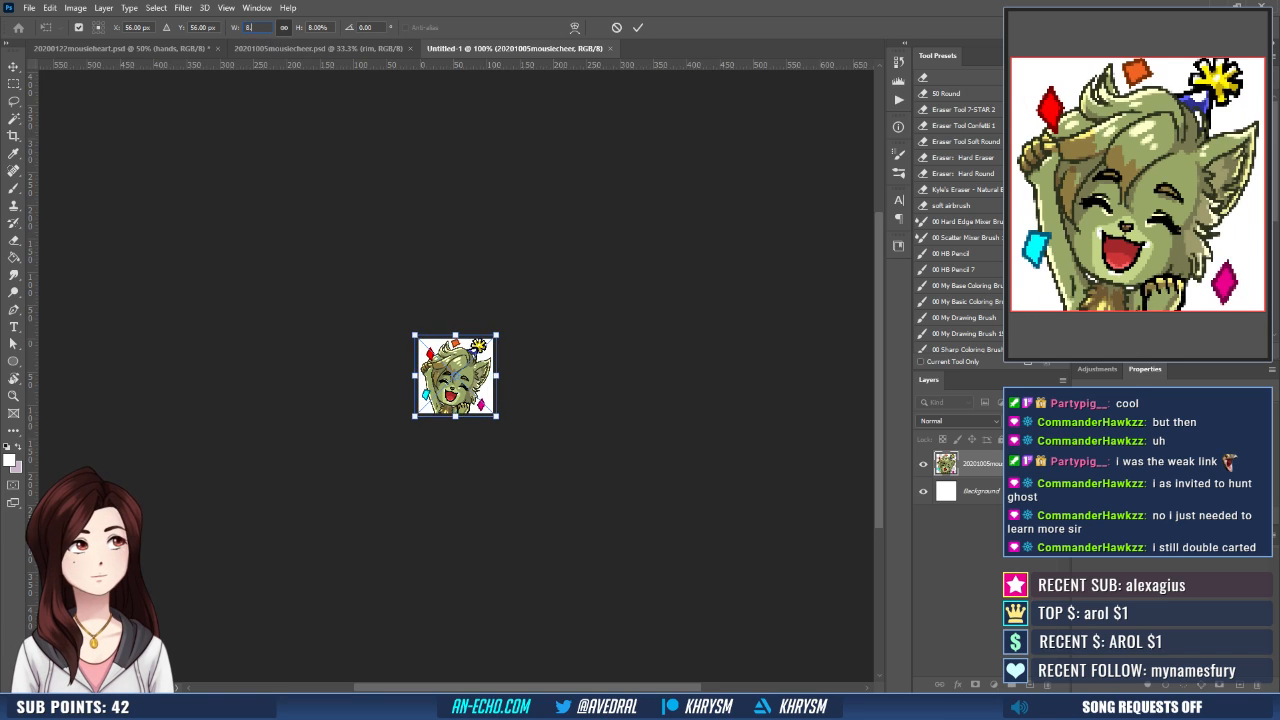
key(Return)
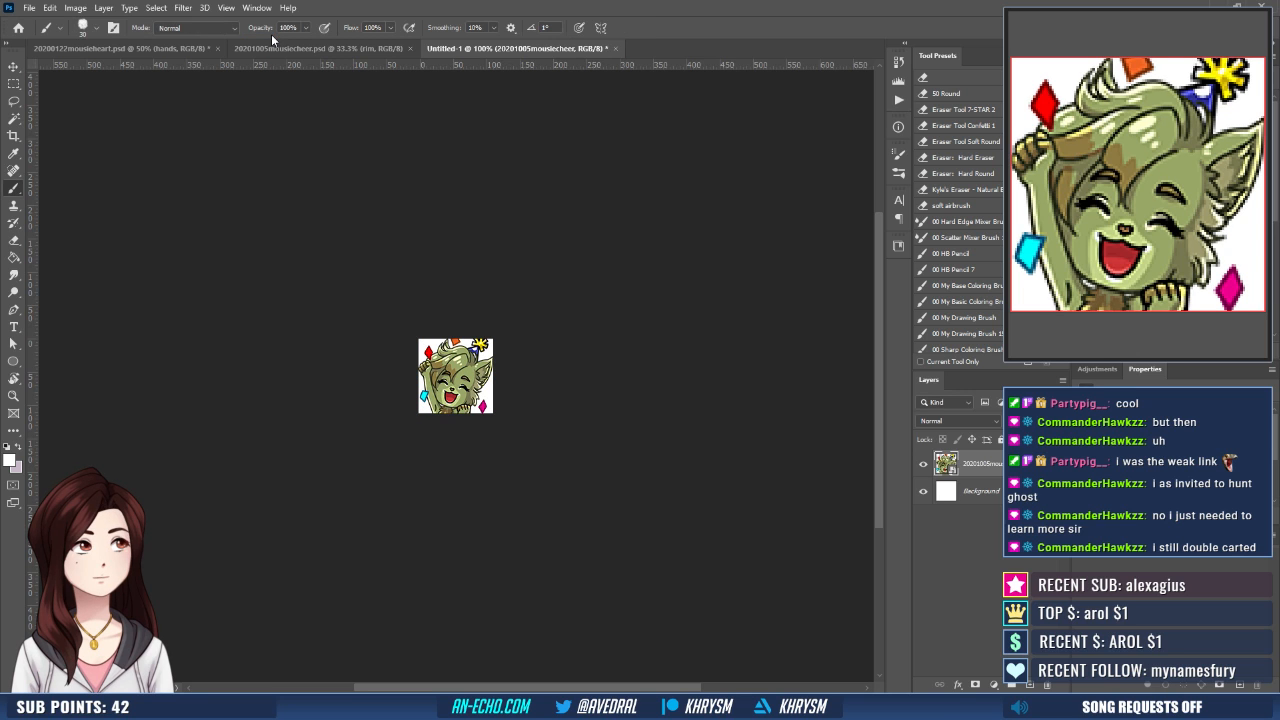
- Delete the white Background layer from the small emote document, leaving only the placed image
key(ctrl+plus)
key(ctrl+plus)
key(ctrl+plus)
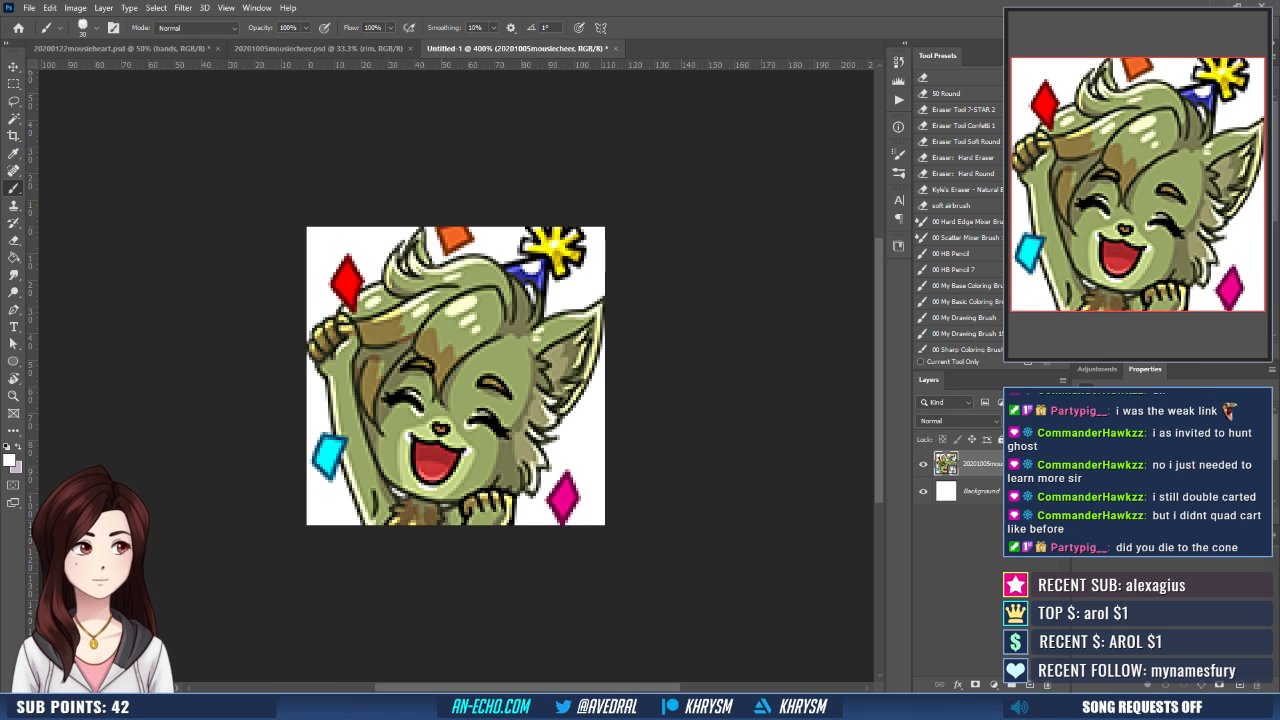
drag(984, 494, 1052, 685)
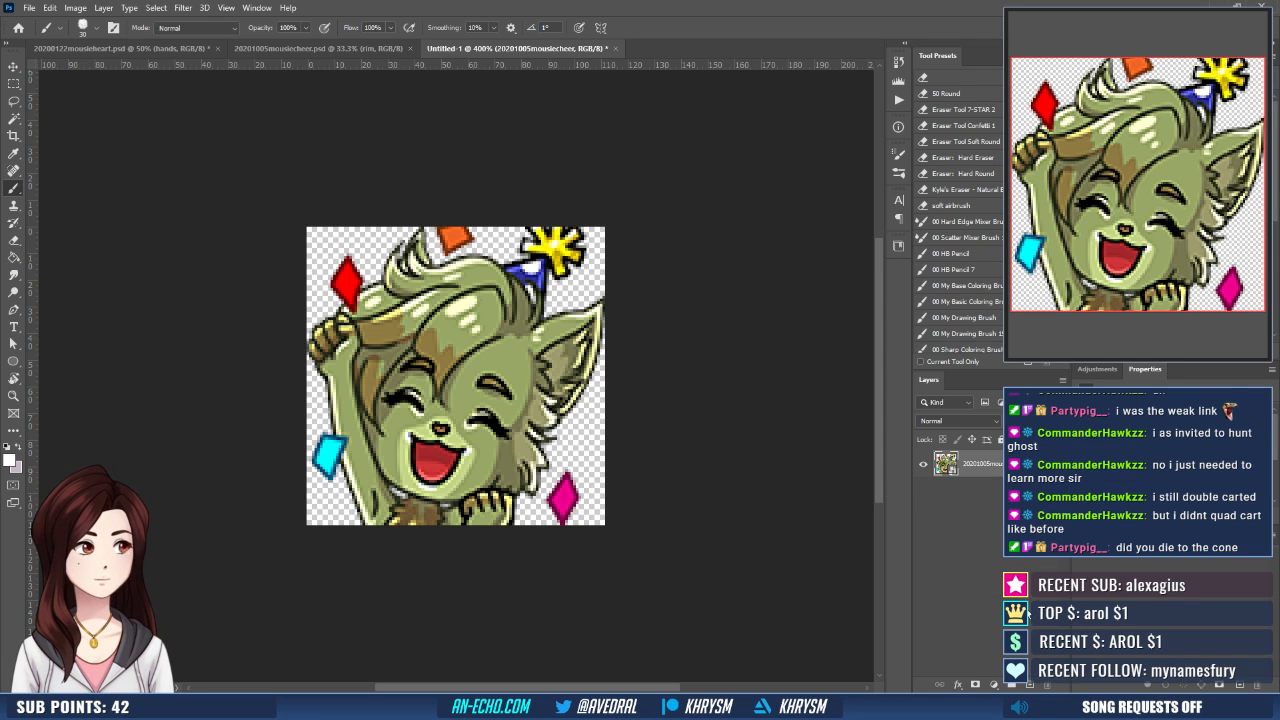
- Duplicate the placed emote layer three times and merge the copies into a single layer above the original
key(ctrl+j)
key(ctrl+j)
key(ctrl+j)
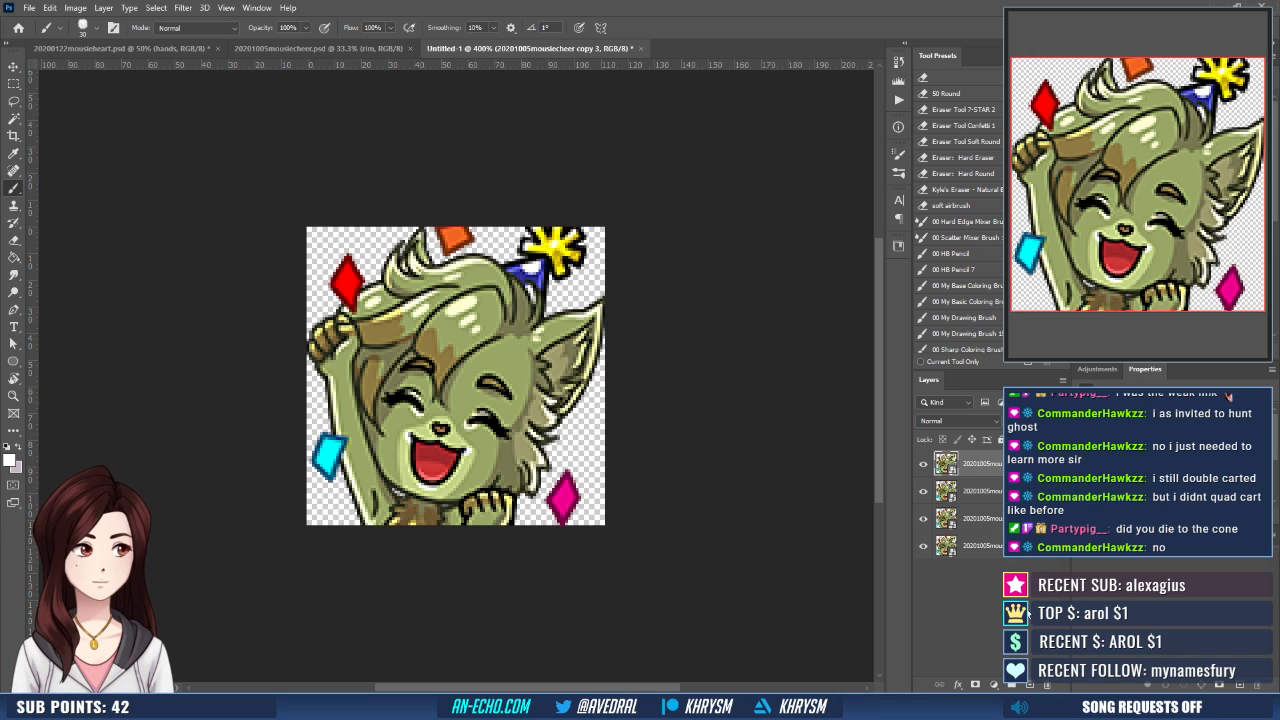
shift+click(984, 518)
key(ctrl+e)
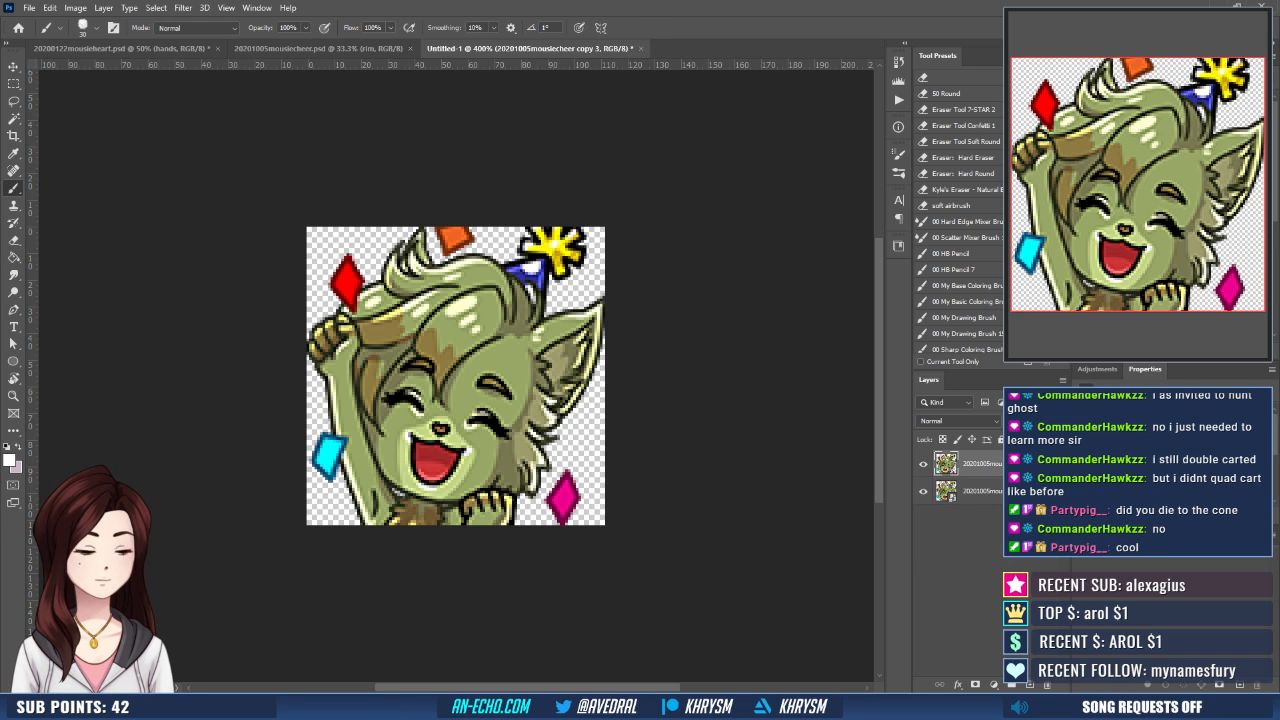
- Save the 112 px document as mousie-112 in the mousie folder, plus a PNG copy with the same name
key(ctrl+s)
text(mousie)
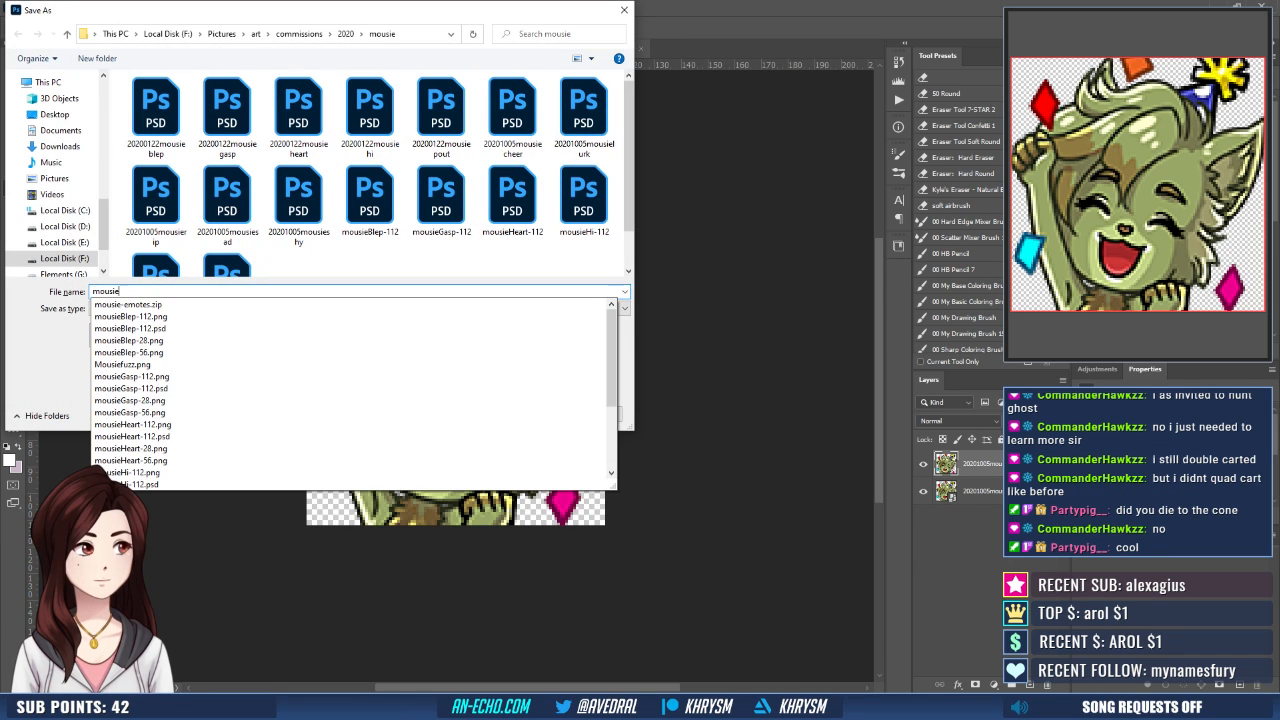
text(-112)
key(Return)
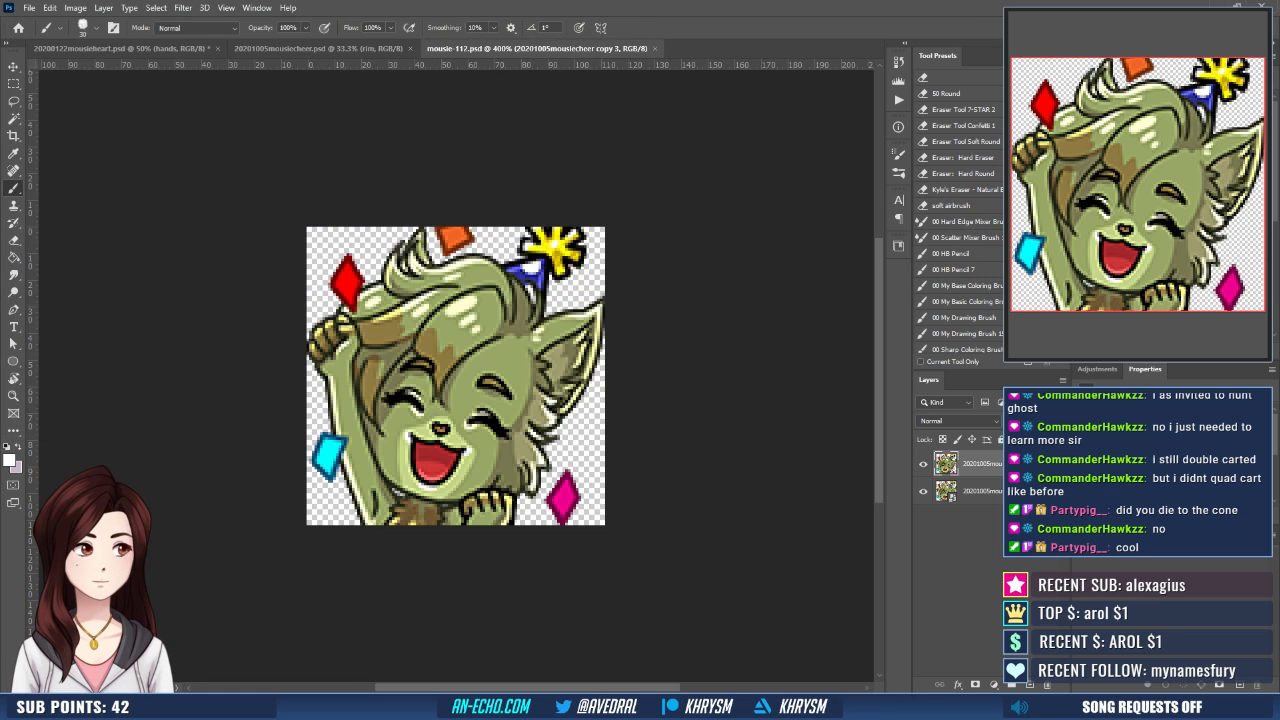
key(ctrl+shift+s)
key(Escape)
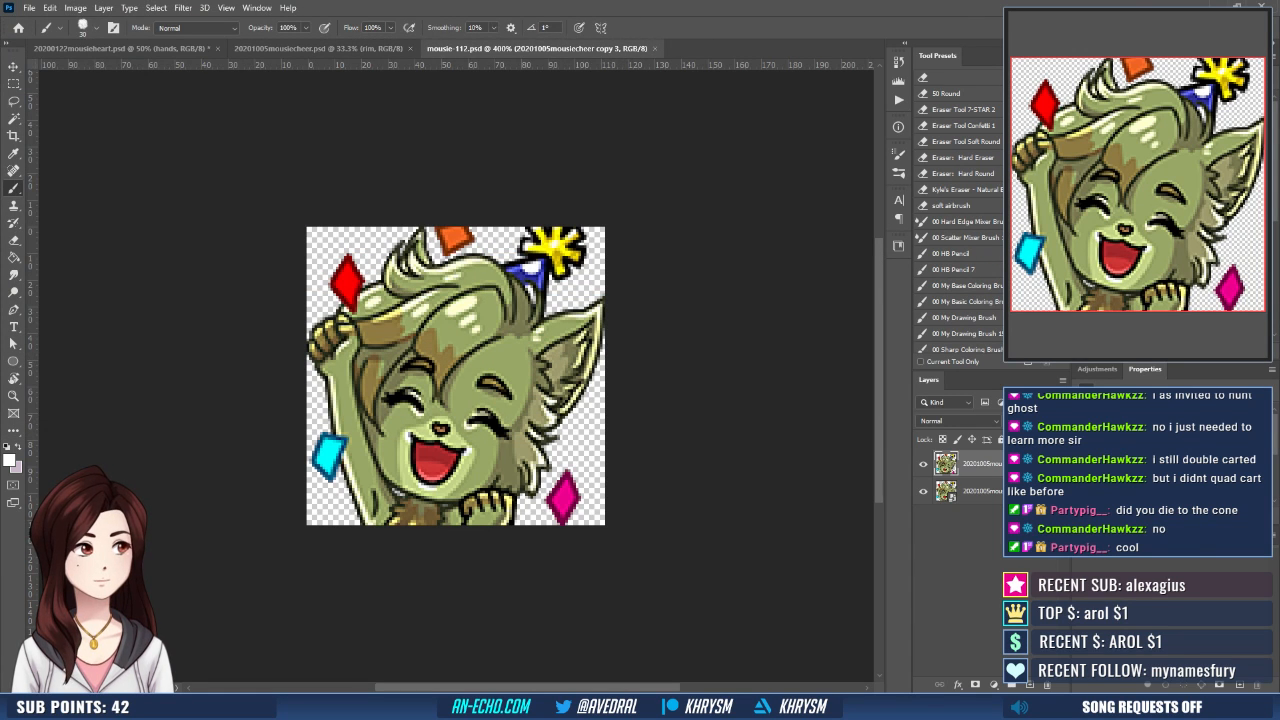
- Run the recorded Emote - Small action to shrink the emote to 28 px wide
click(898, 100)
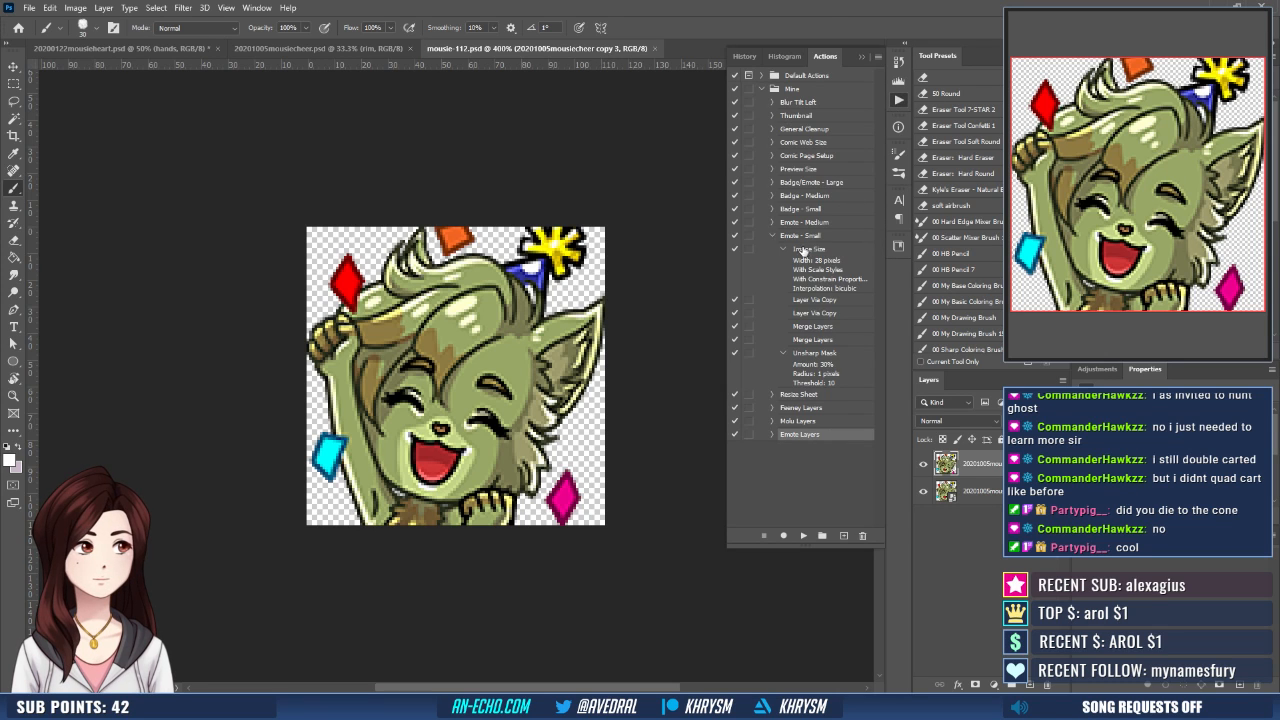
click(772, 236)
click(812, 238)
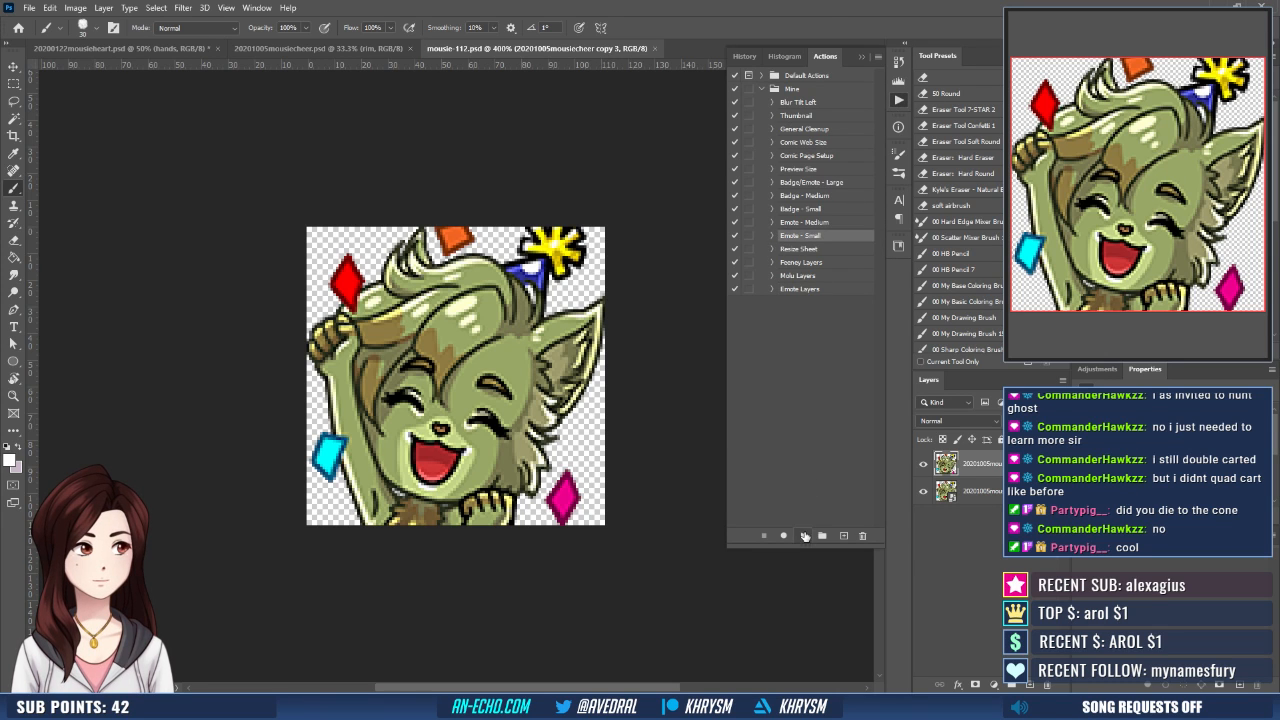
click(805, 536)
key(ctrl+shift+s)
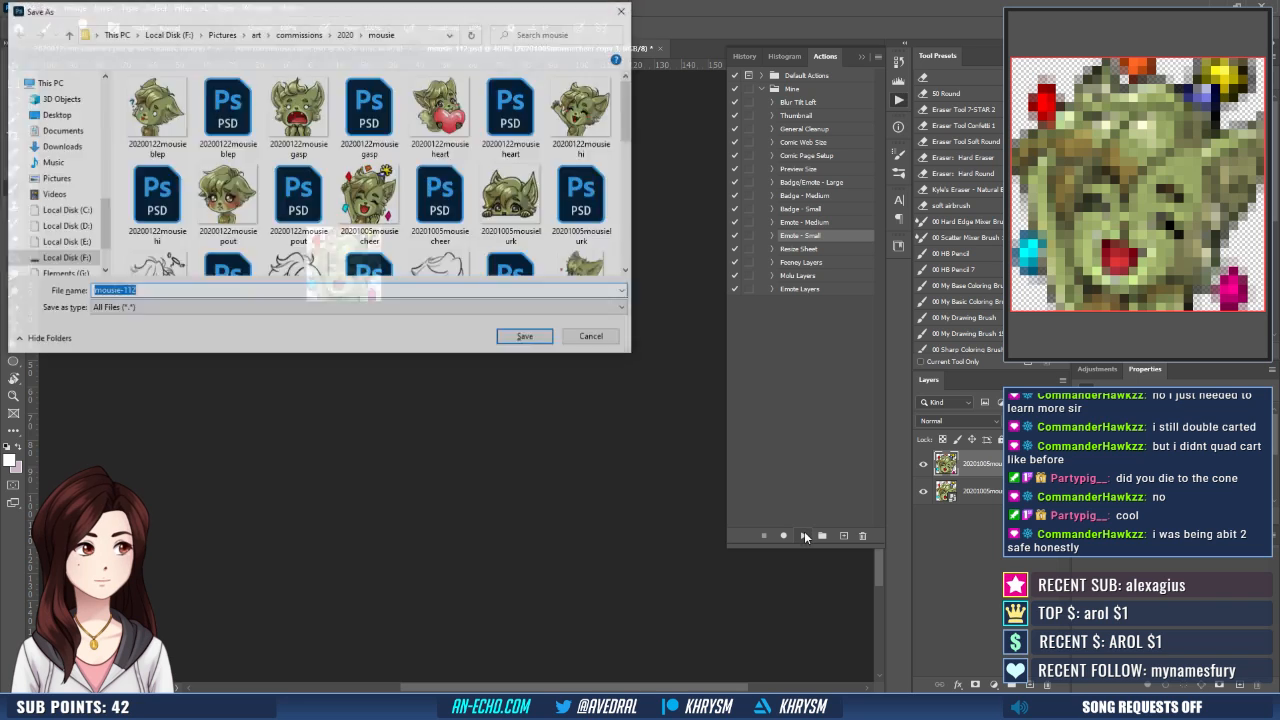
key(Escape)
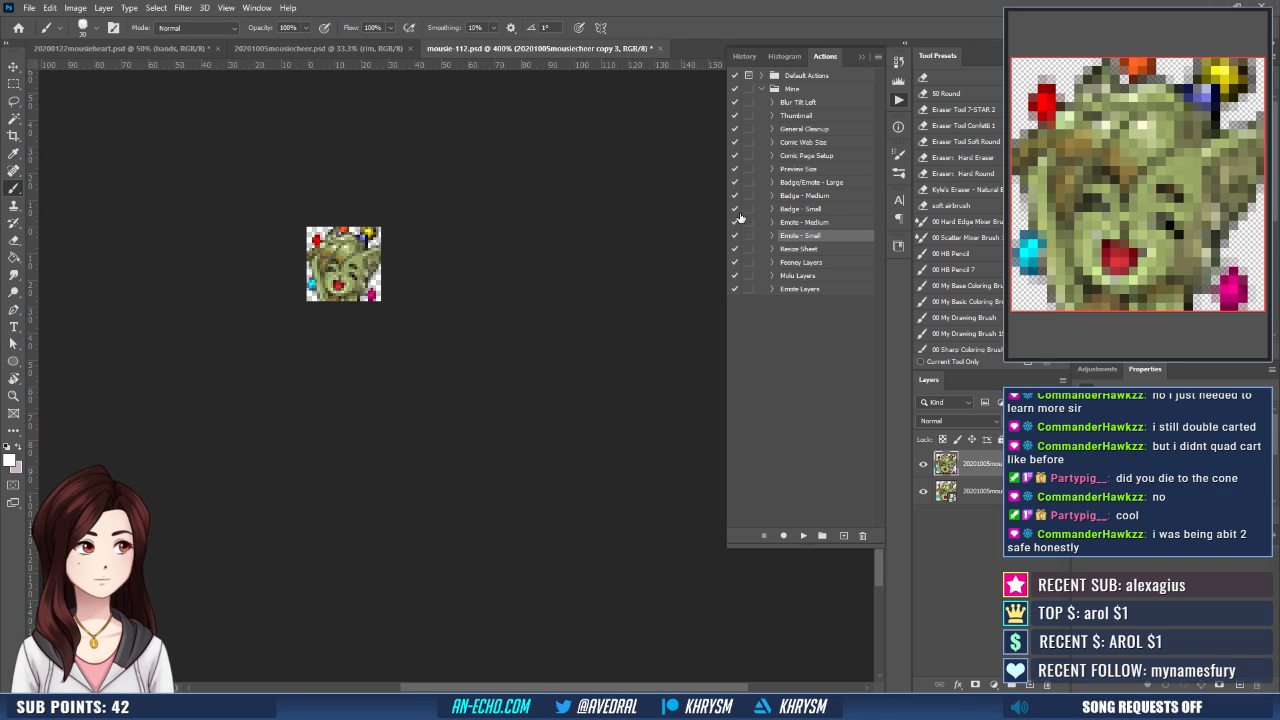
- Step back to before the action's Unsharp Mask and apply Smart Sharpen to the 28 px emote instead
click(745, 56)
click(785, 276)
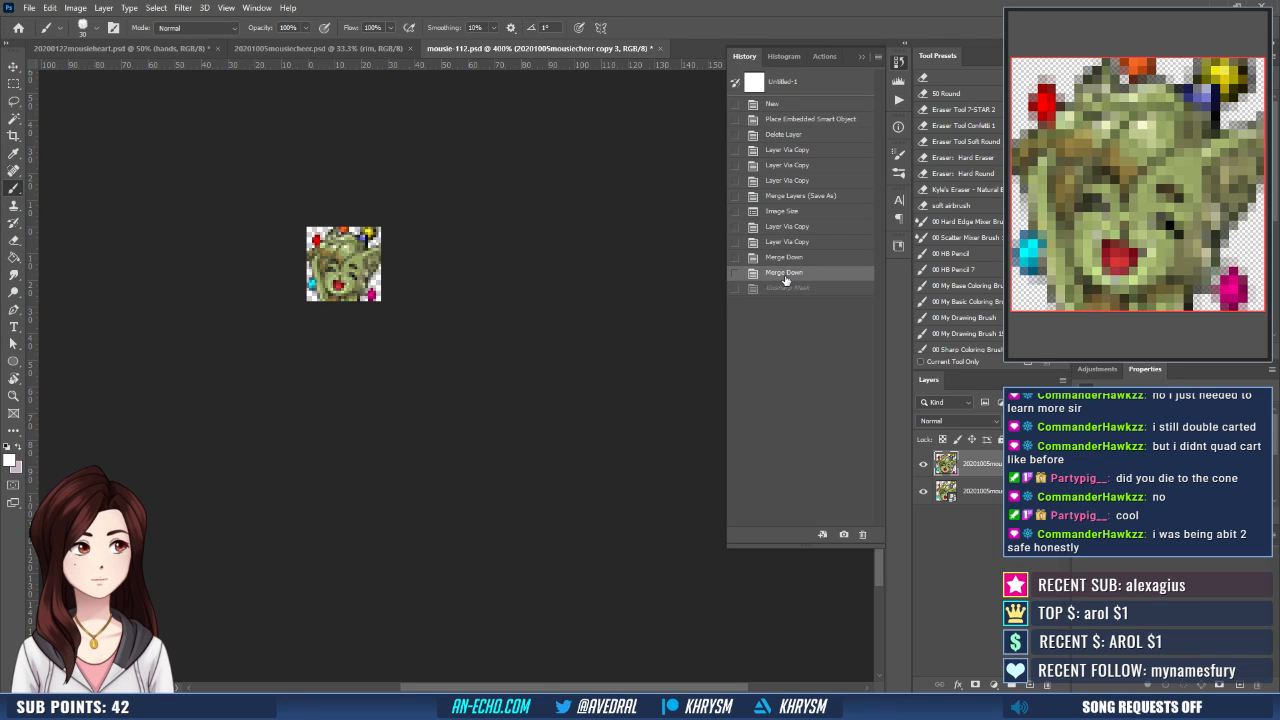
click(183, 8)
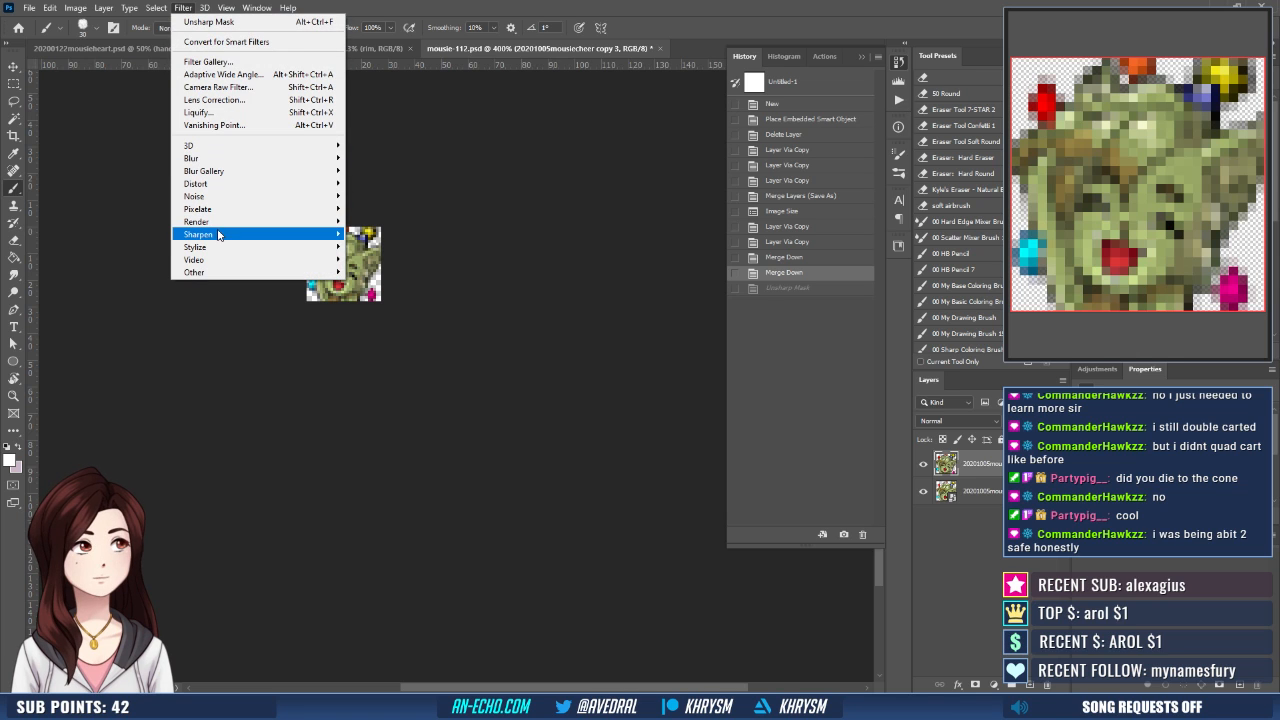
mouse_move(219, 234)
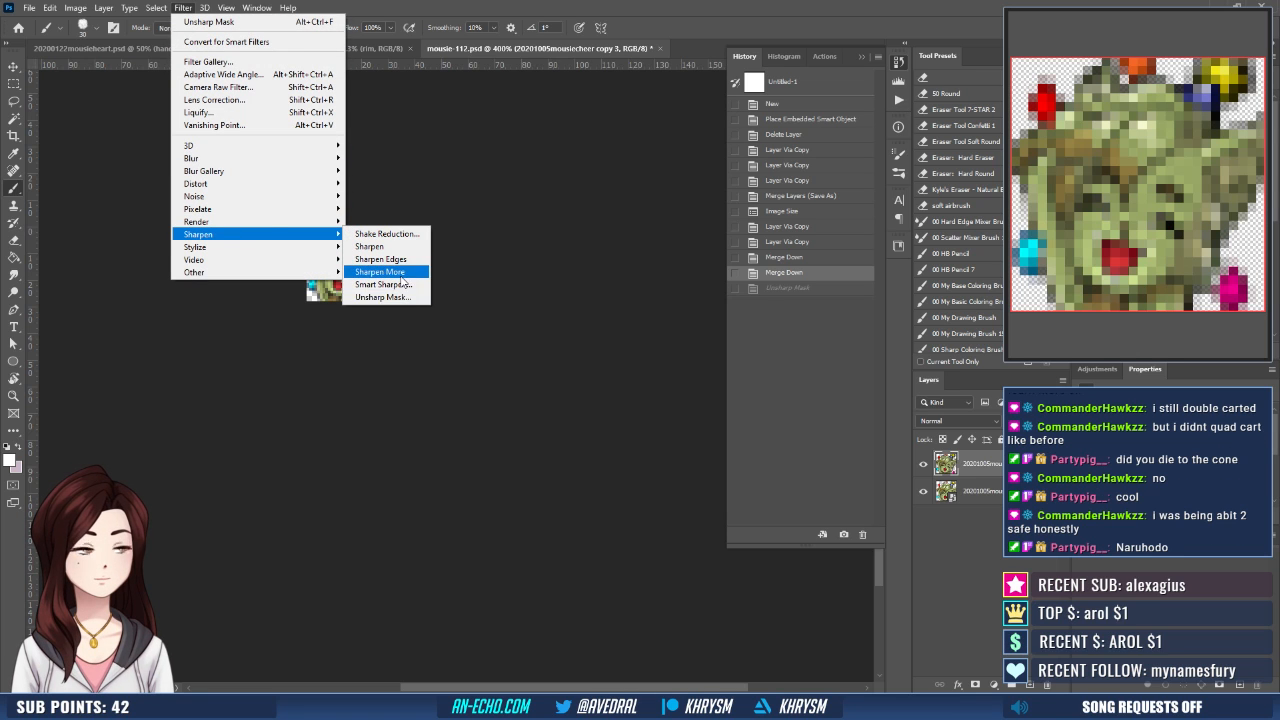
click(385, 284)
key(Return)
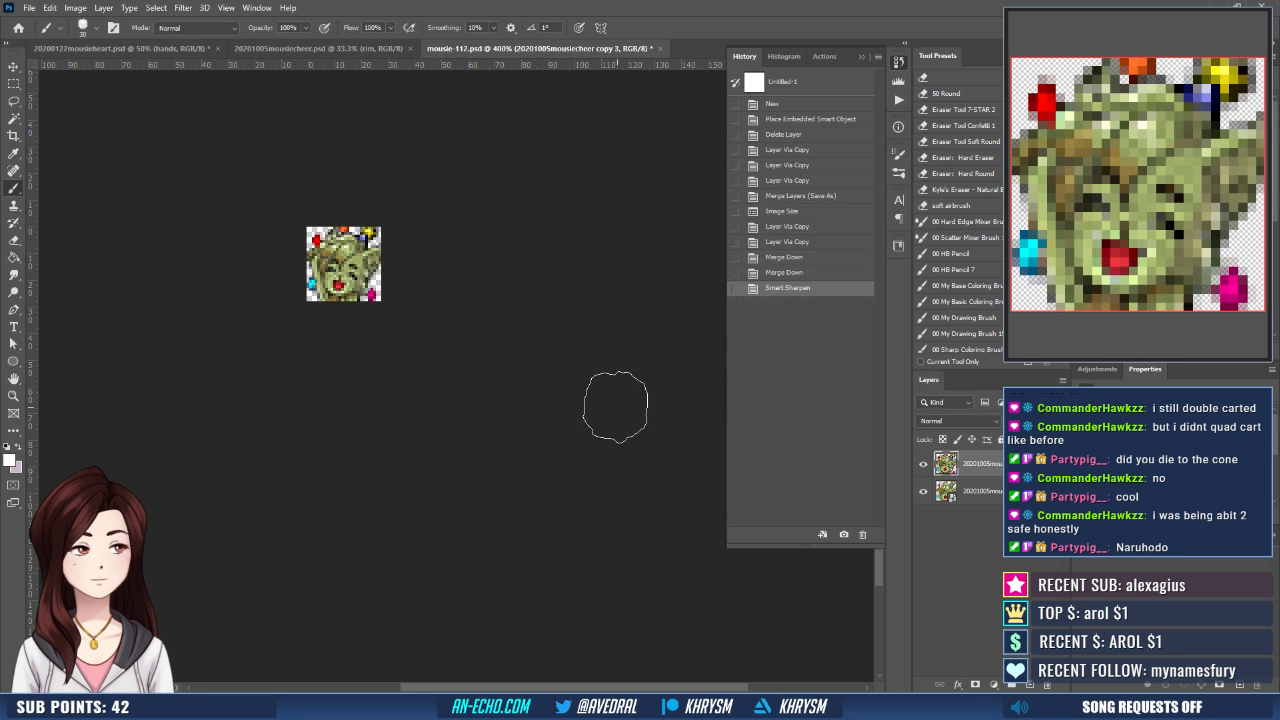
- Save a PNG copy of the small emote as mousie-28 in the mousie folder
key(ctrl+shift+s)
key(End)
key(BackSpace)
key(BackSpace)
key(BackSpace)
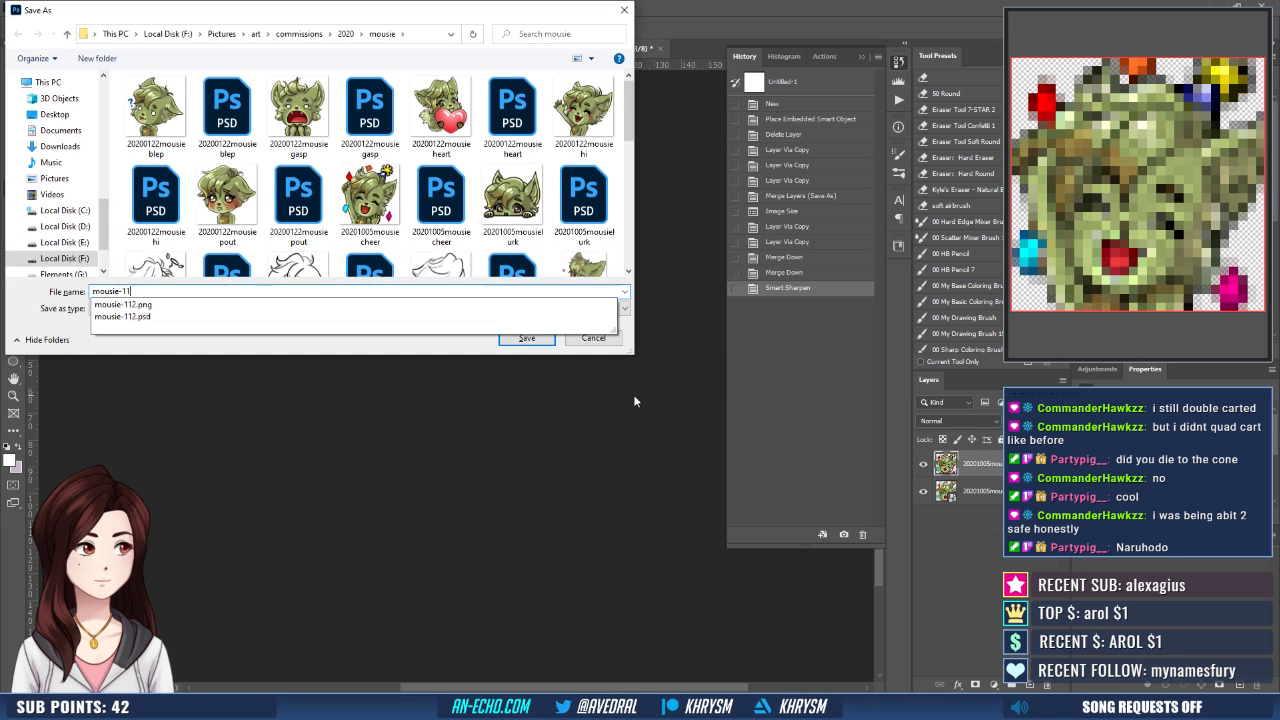
text(28)
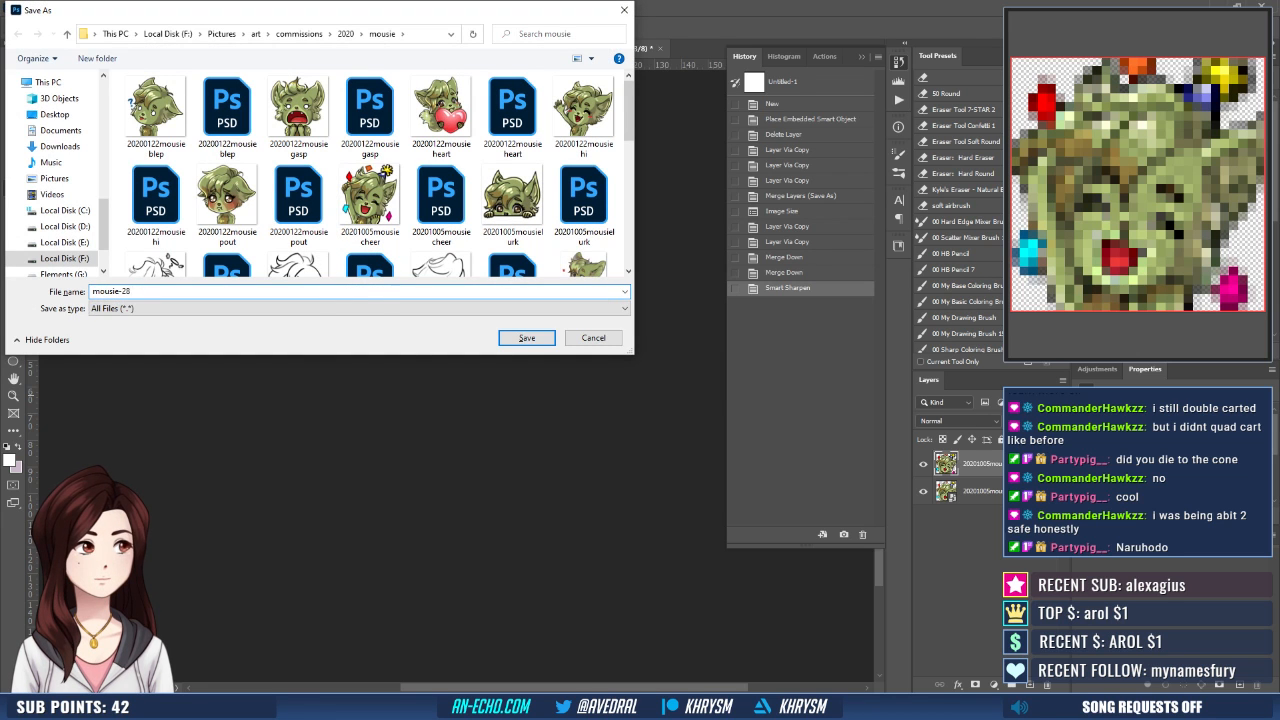
key(Return)
- Restore the emote to its merged 112 px state and run the recorded Emote - Medium action
click(815, 195)
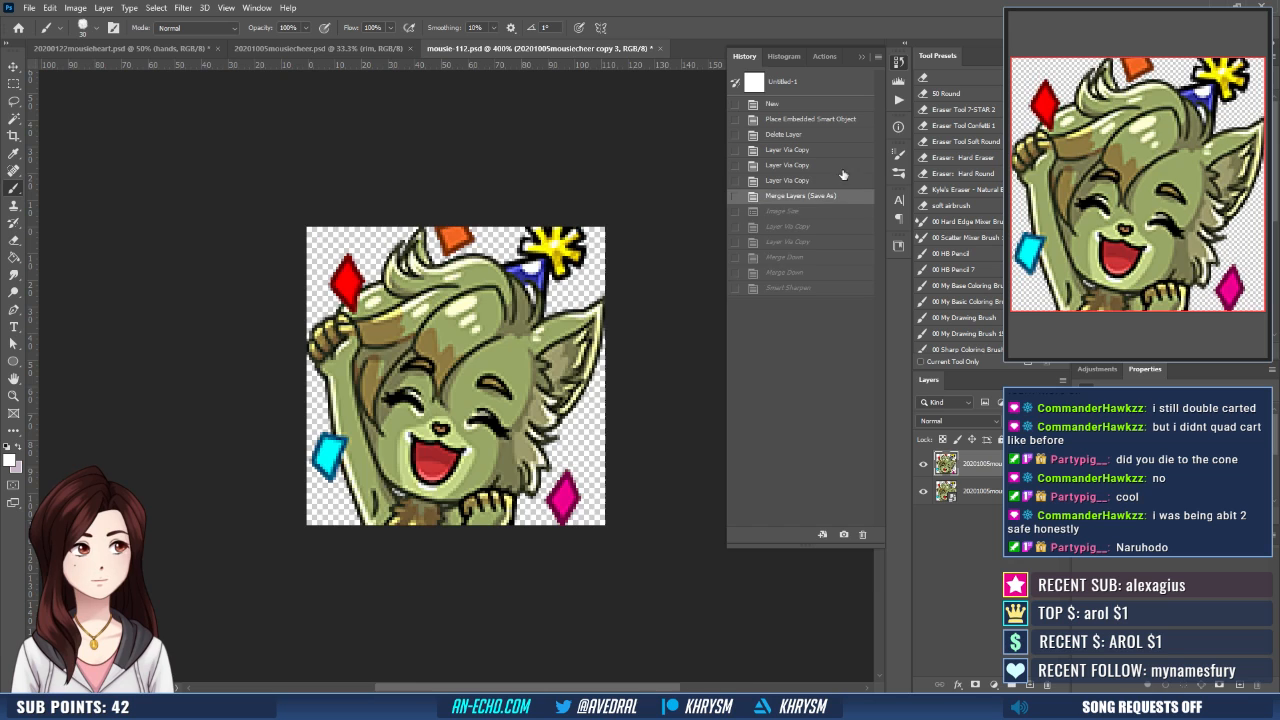
click(895, 101)
click(792, 223)
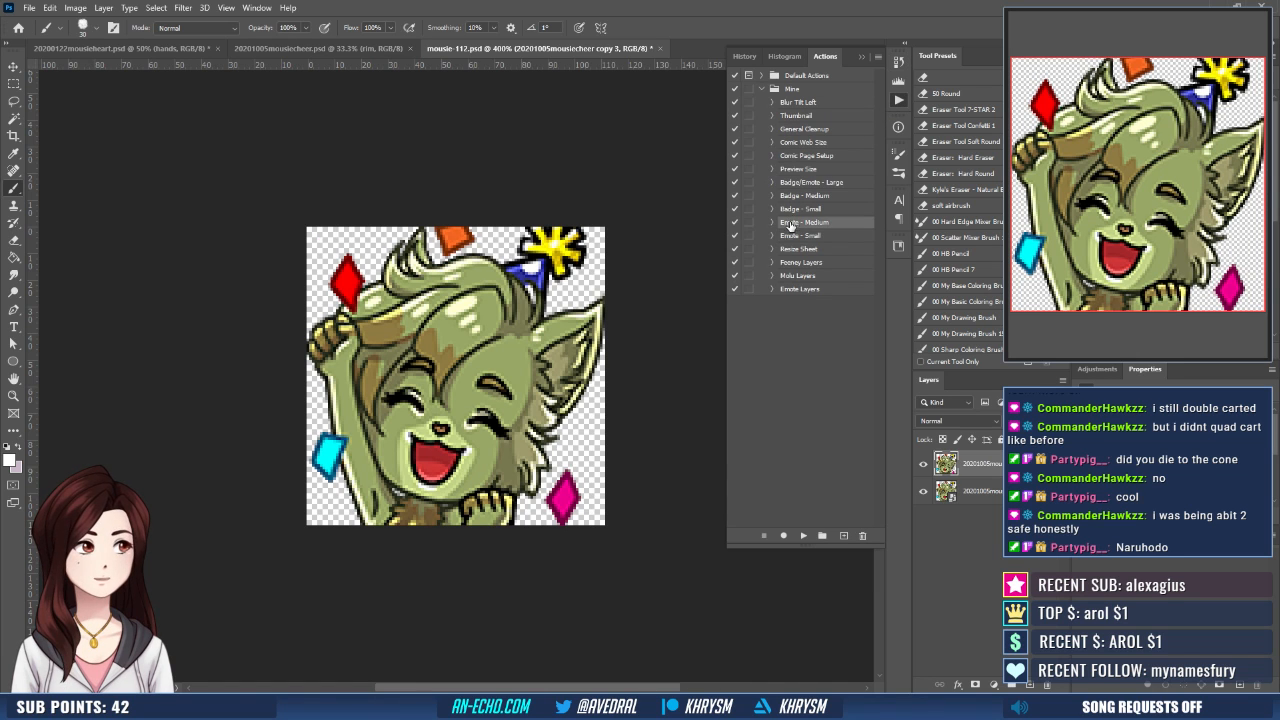
click(802, 536)
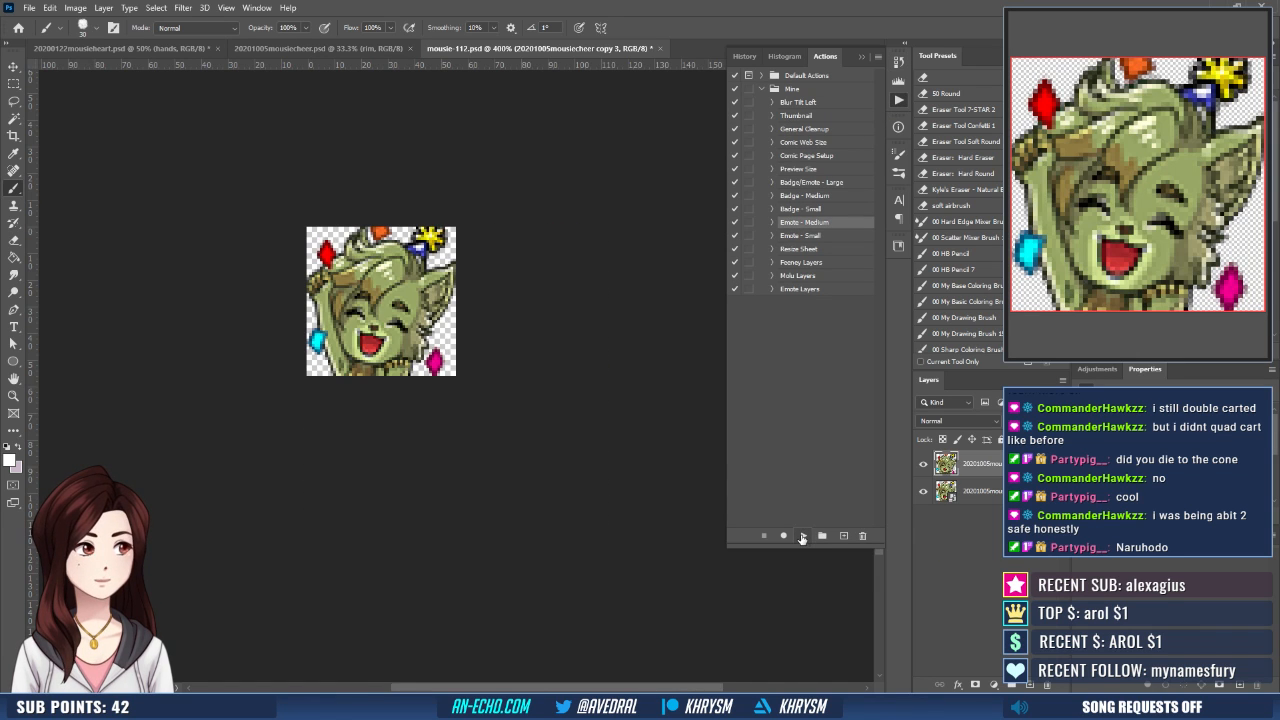
- Save a PNG copy of the medium emote as mousie-56 in the mousie folder
key(ctrl+shift+s)
key(End)
key(BackSpace)
key(BackSpace)
key(BackSpace)
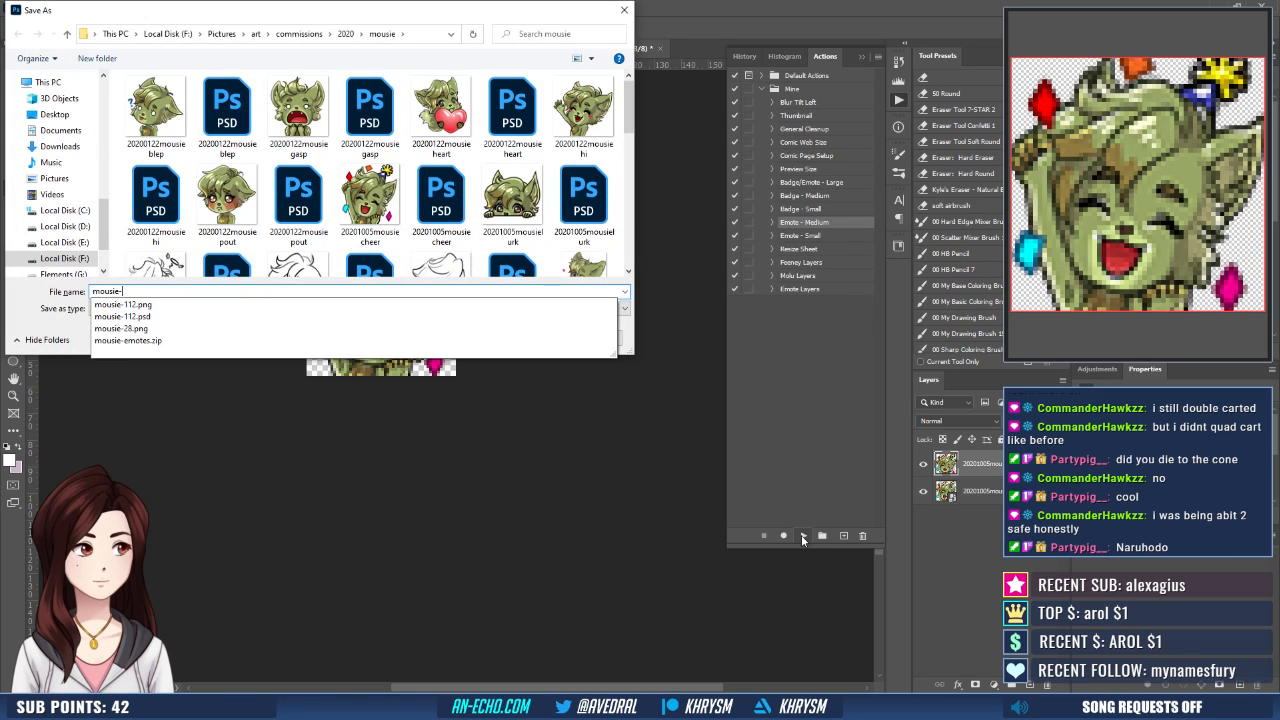
text(56)
key(Return)
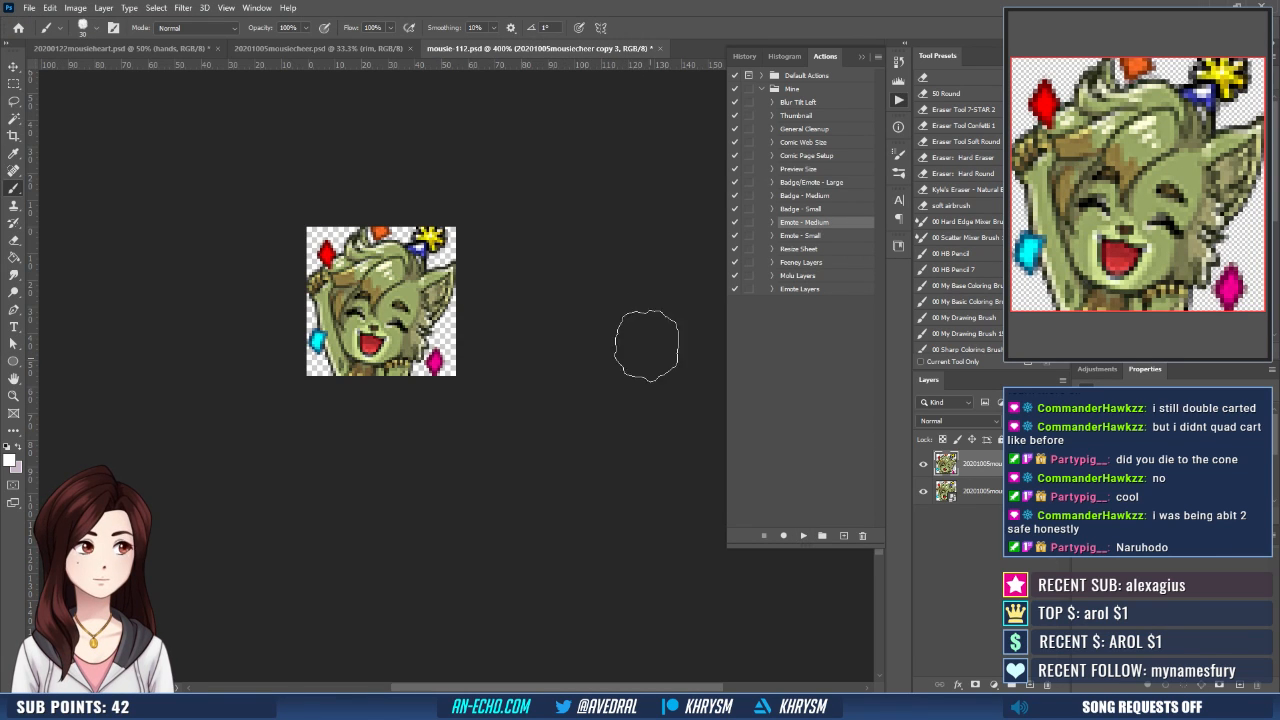
- Restore the merged 112 px state of the emote and close both the mousie-112 and 20201005mousiecheer documents
click(744, 56)
click(785, 196)
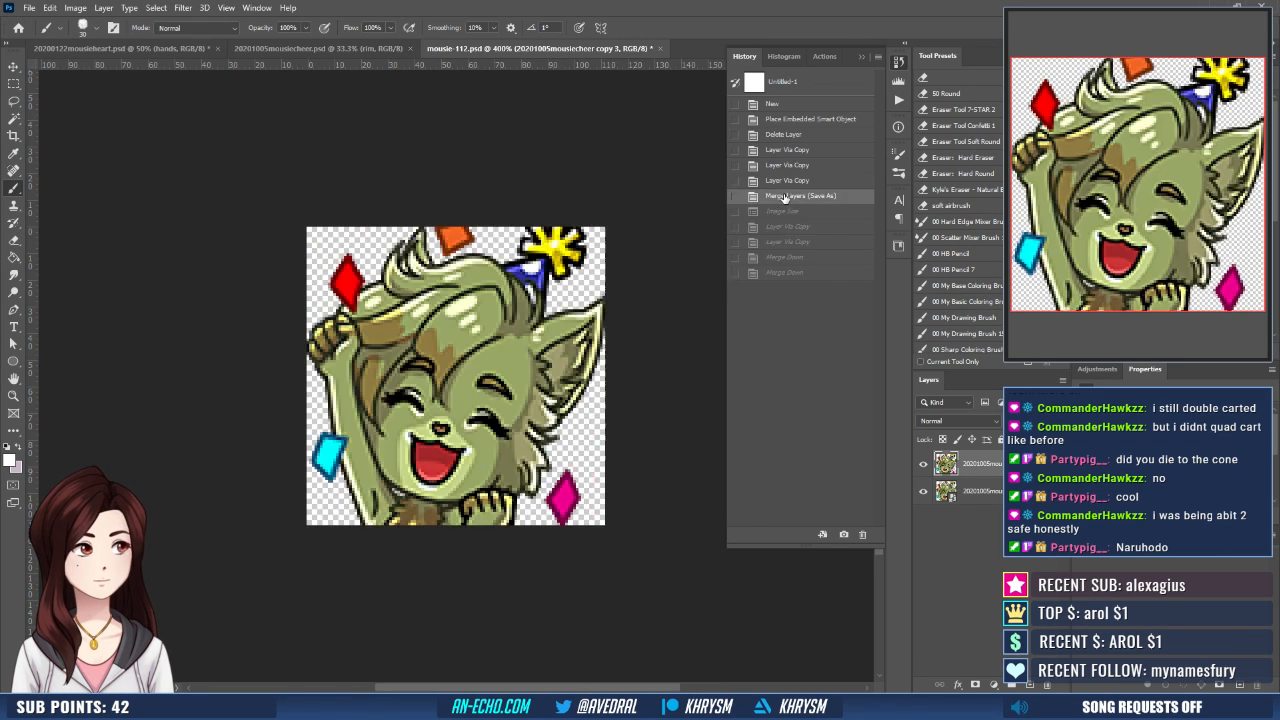
key(ctrl+w)
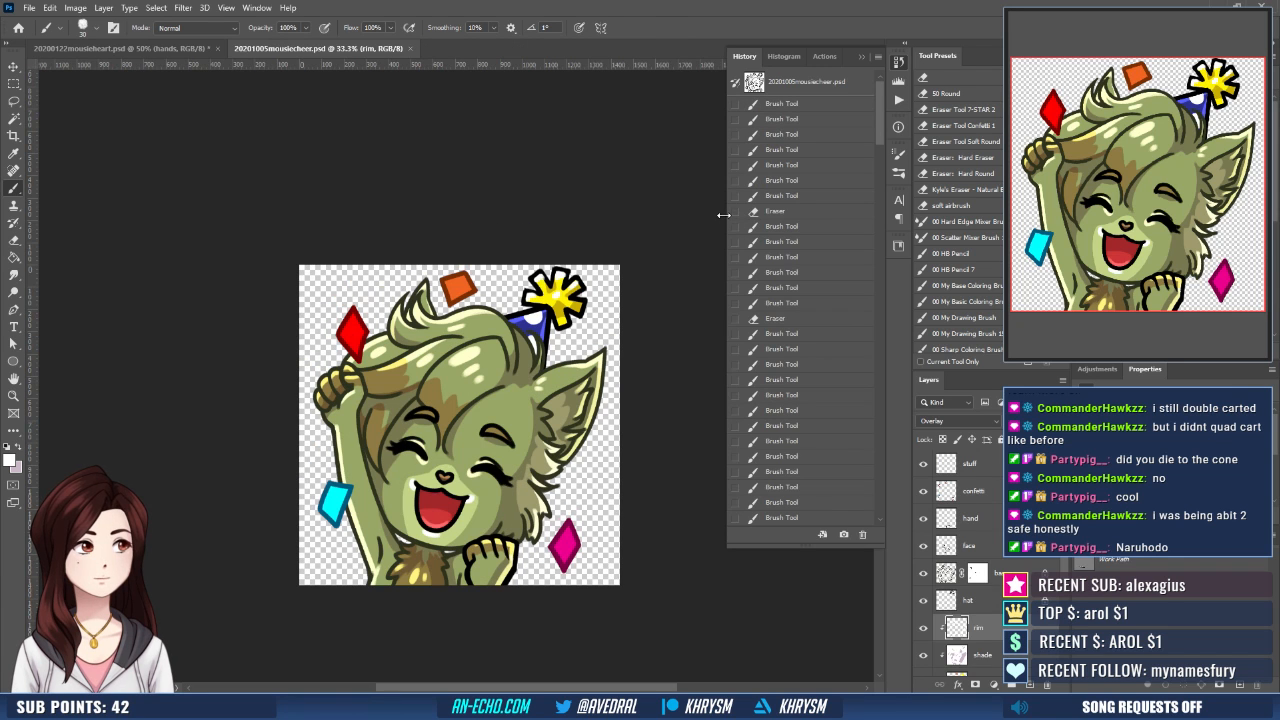
key(ctrl+w)
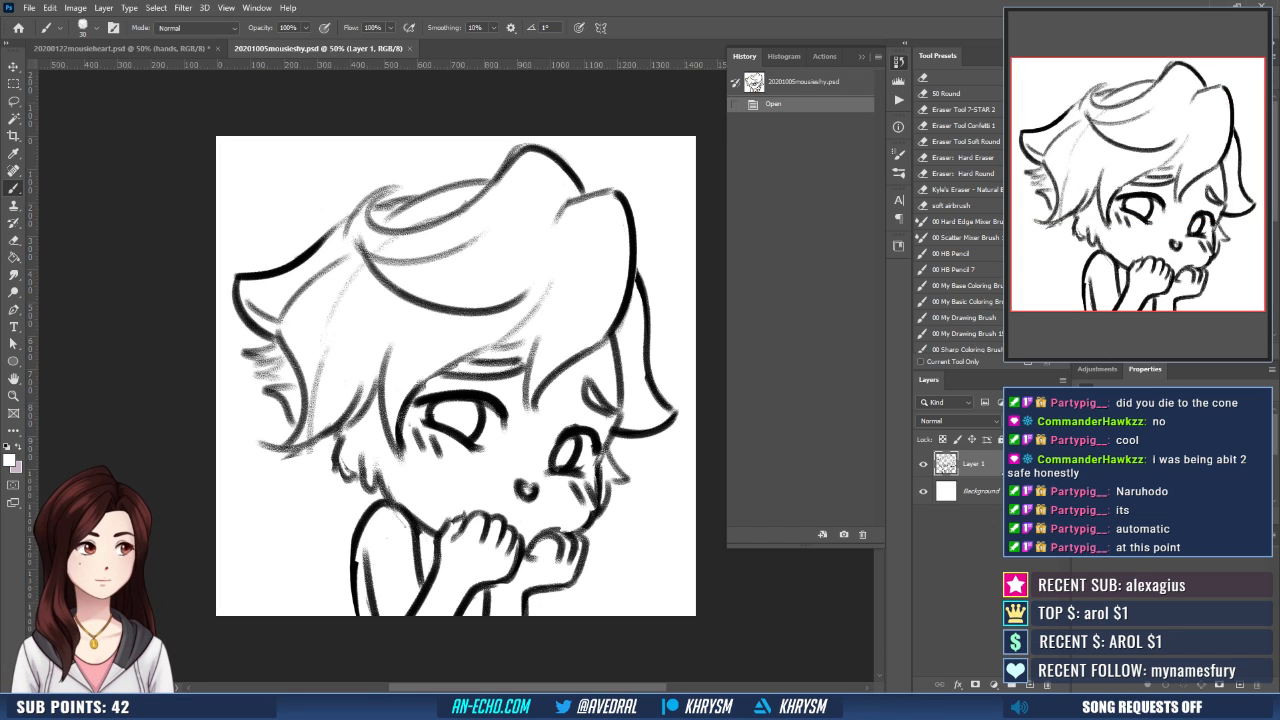
- Fade the sketch layer of the shy emote to 20% opacity and add new layers named base, face and hands above it
key(v)
key(2)
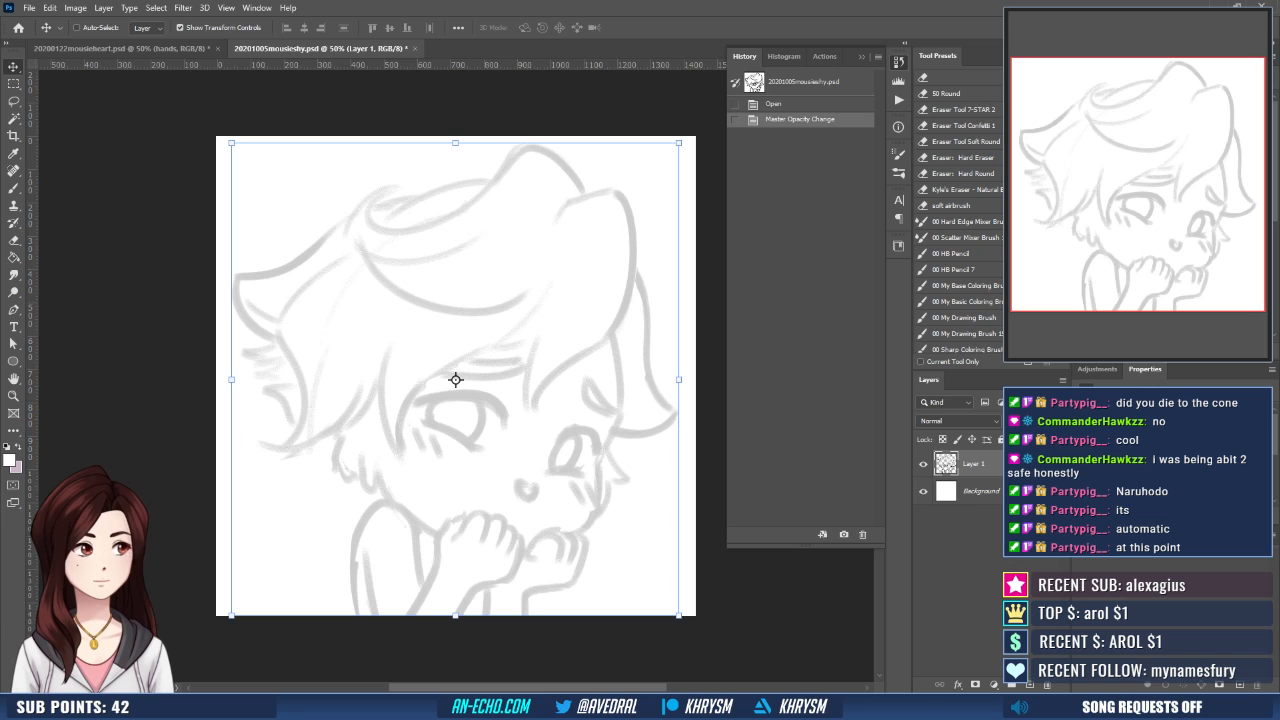
key(ctrl+shift+n)
text(base)
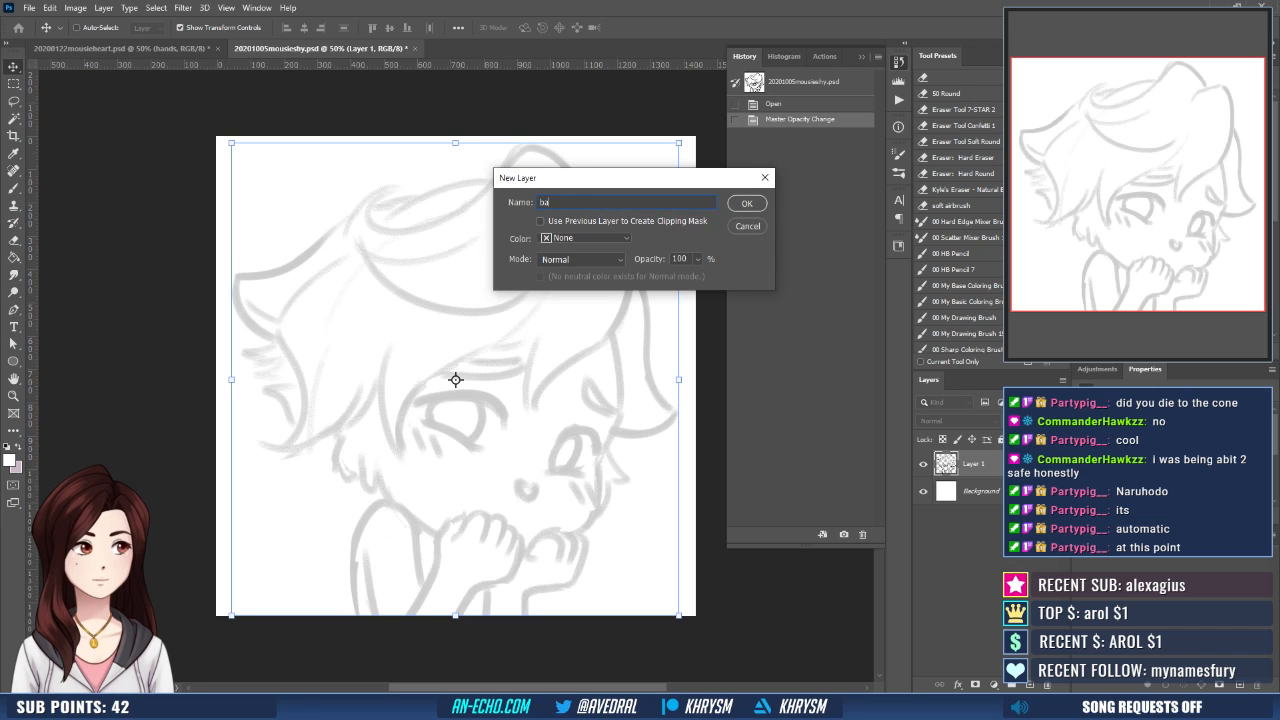
key(Return)
key(ctrl+shift+n)
text(face)
key(Return)
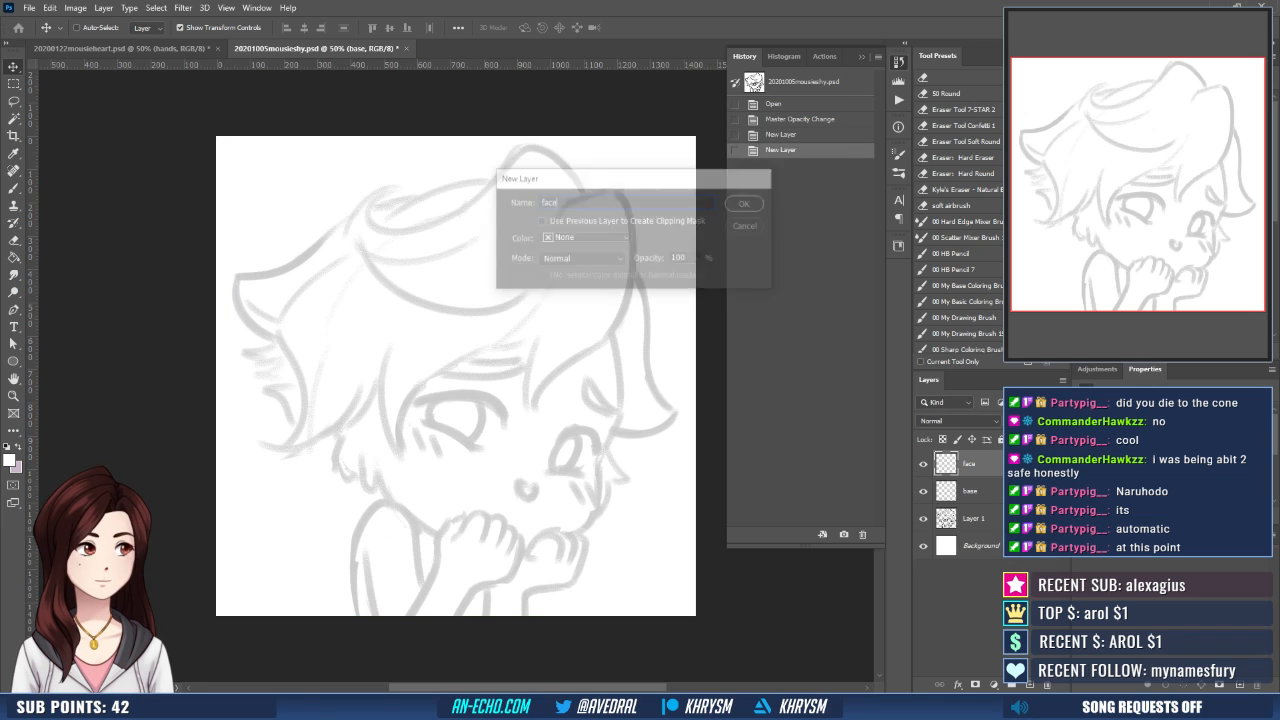
key(ctrl+shift+n)
text(hands)
key(Return)
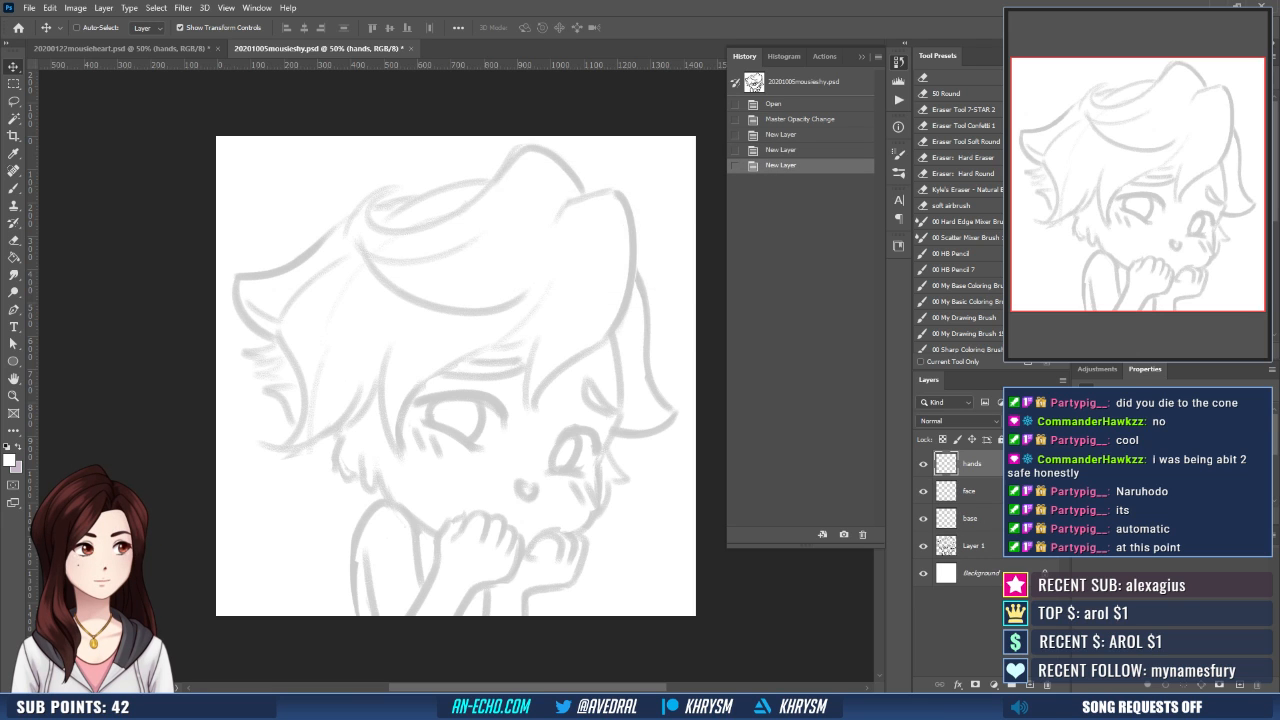
- Flip the canvas view and ink the outer edge of the smaller hand and its forearm in black on the hands layer
key(ctrl+shift+h)
key(ctrl+plus)
key(ctrl+plus)
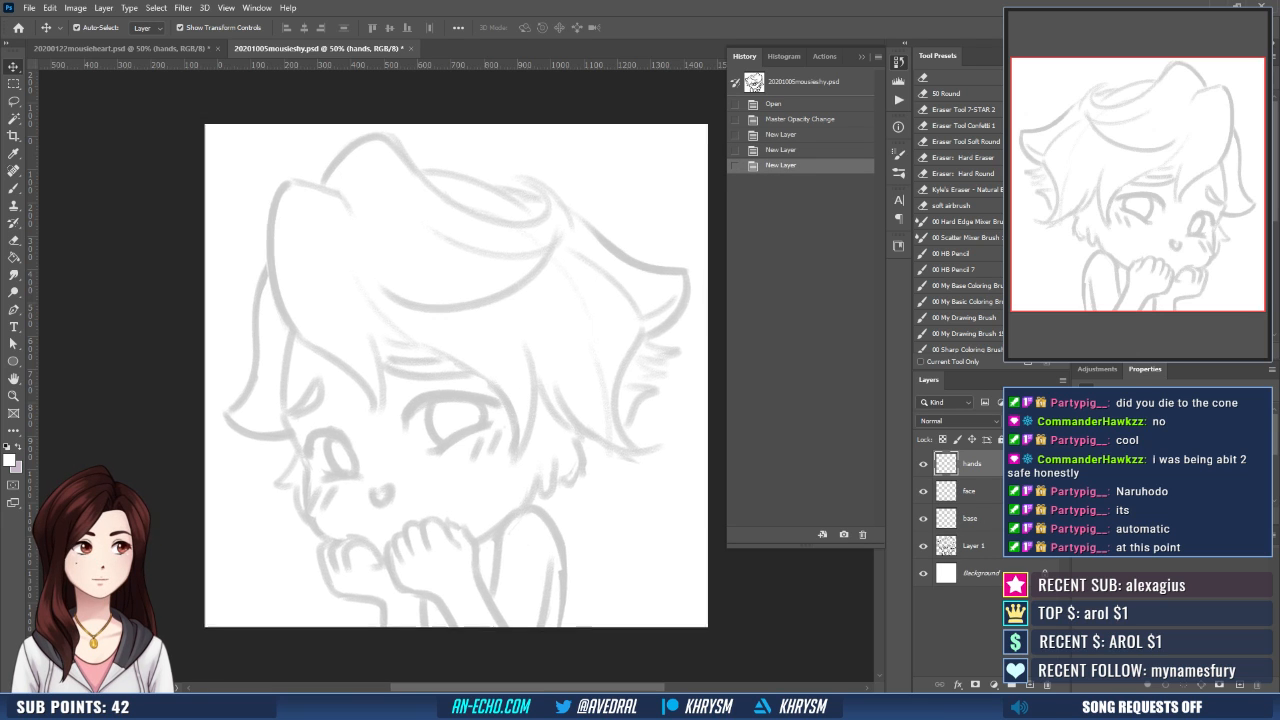
key(d)
key(b)
drag(547, 522, 537, 257)
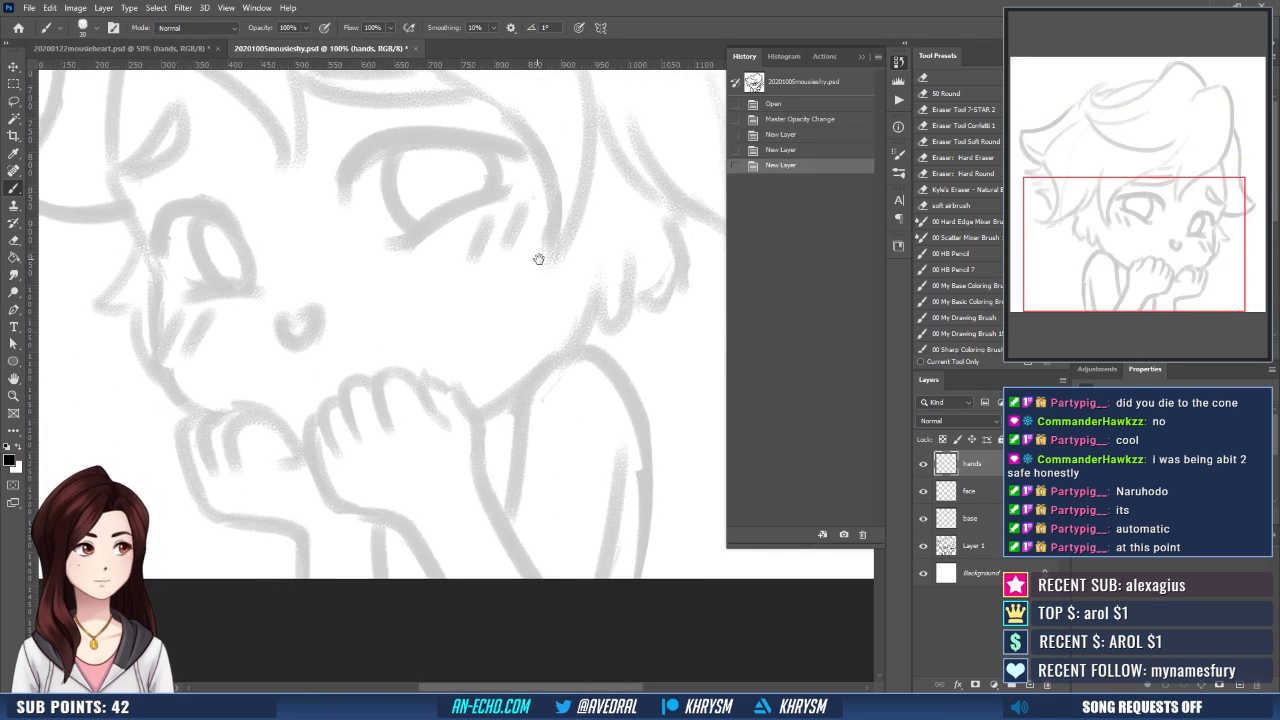
drag(460, 366, 517, 423)
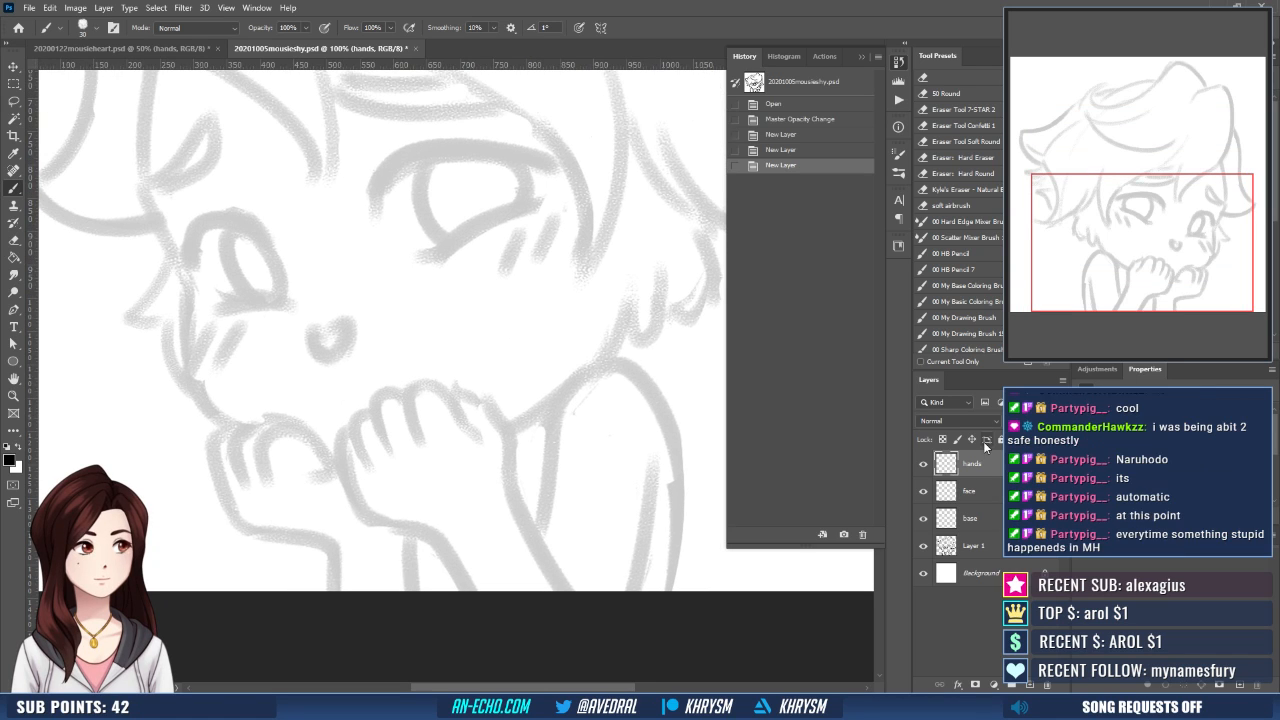
drag(361, 378, 367, 391)
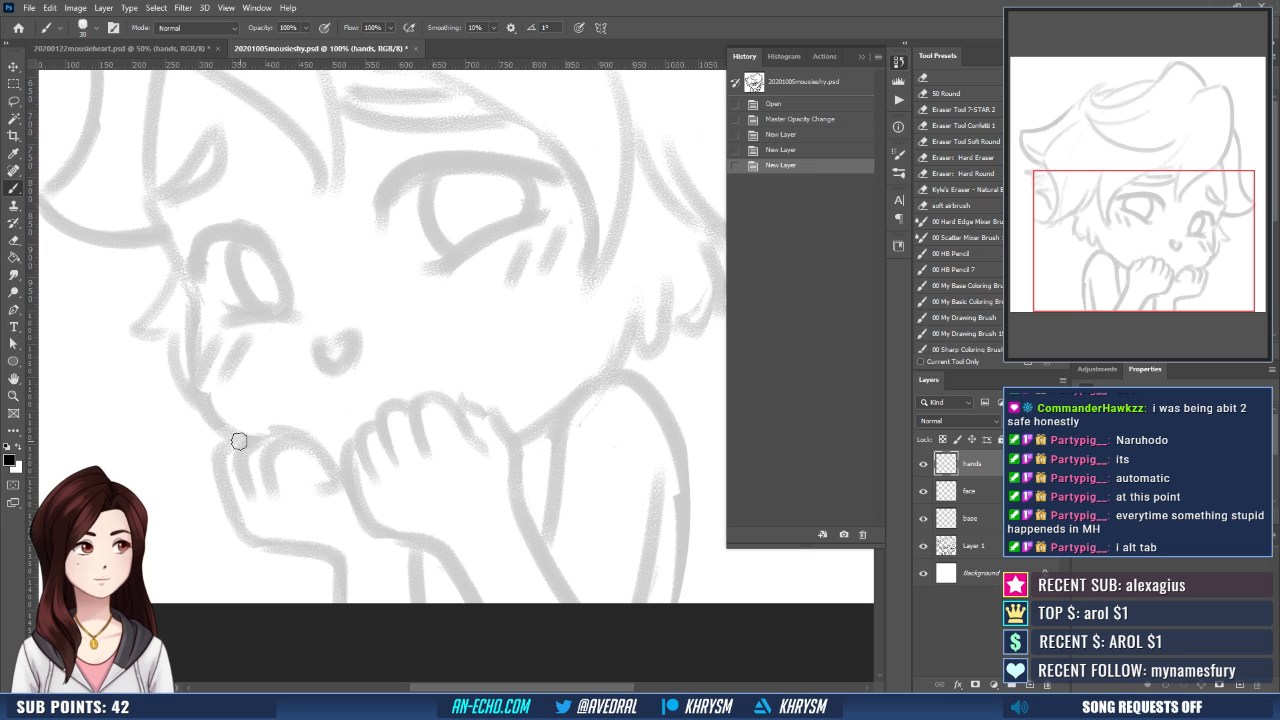
drag(240, 441, 256, 534)
key(r)
mouse_move(337, 503)
mouse_down()
mouse_move(432, 561)
mouse_move(486, 401)
mouse_up()
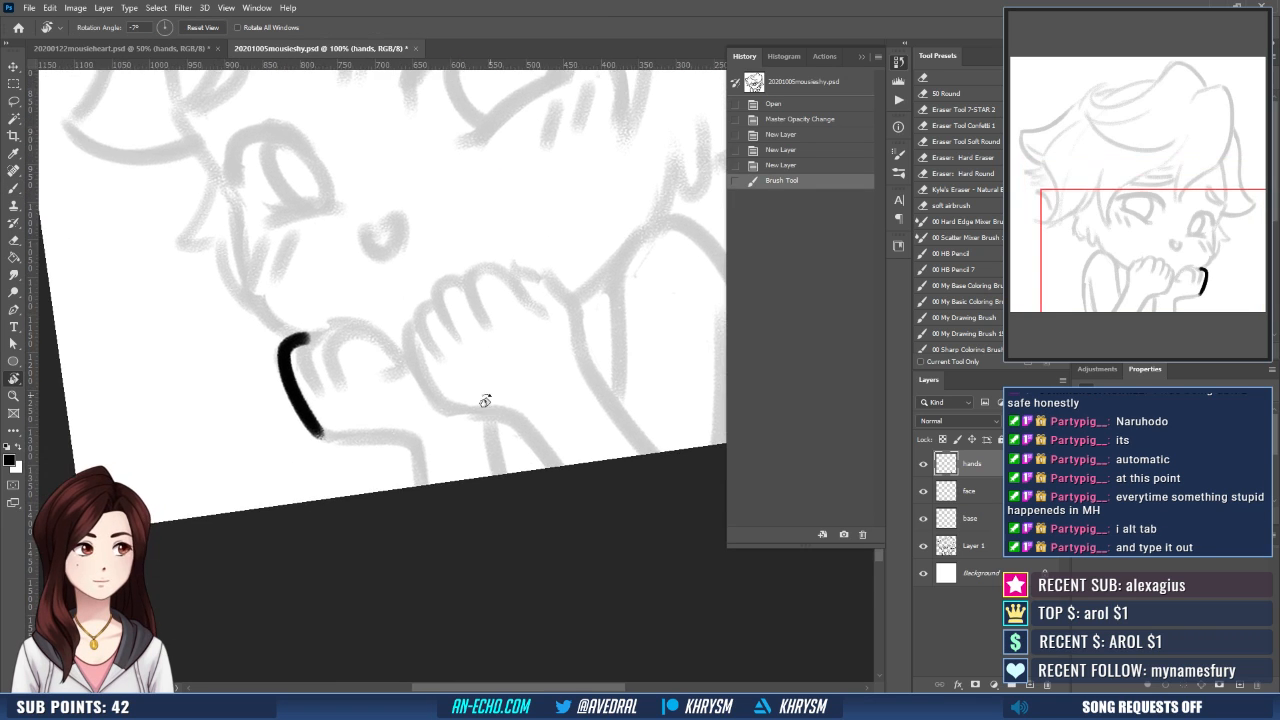
drag(463, 481, 483, 417)
key(b)
mouse_move(386, 510)
mouse_down()
mouse_move(463, 457)
mouse_move(409, 443)
mouse_move(366, 485)
mouse_move(364, 512)
mouse_up()
key(Escape)
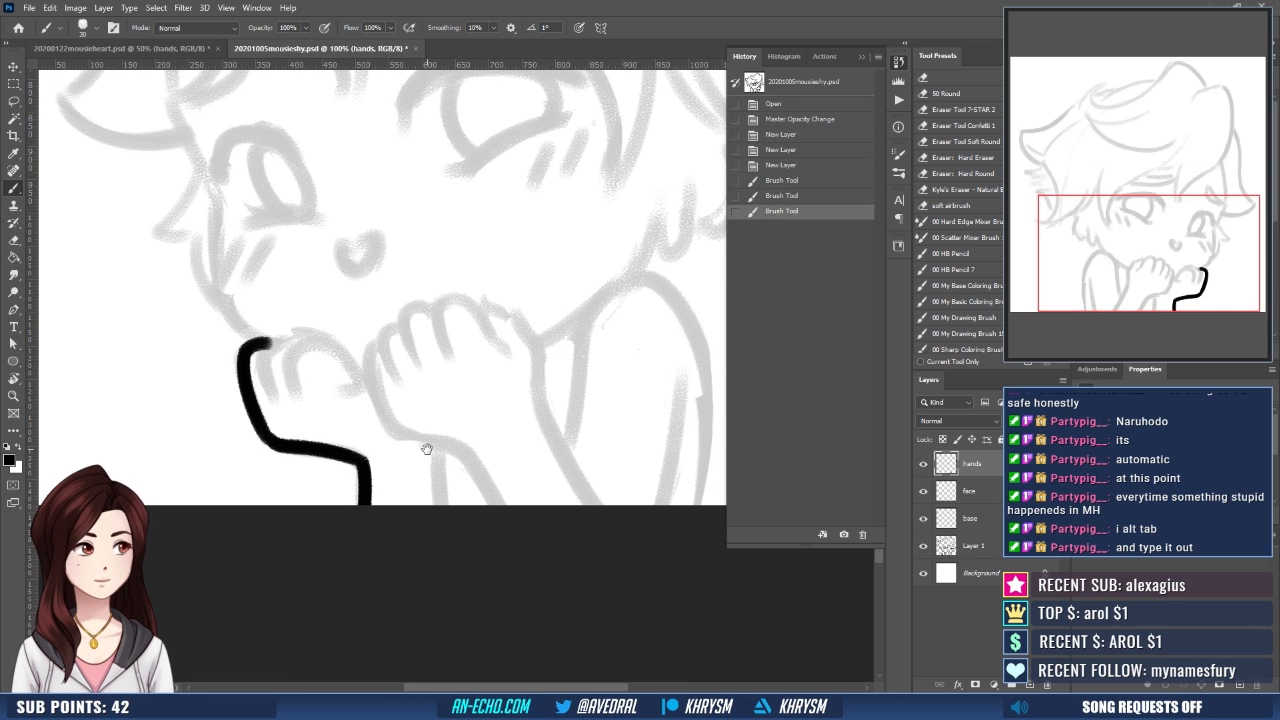
- Ink the first finger crease of the smaller hand and the knuckle line curving from its top on the hands layer
drag(427, 449, 398, 509)
drag(341, 429, 357, 432)
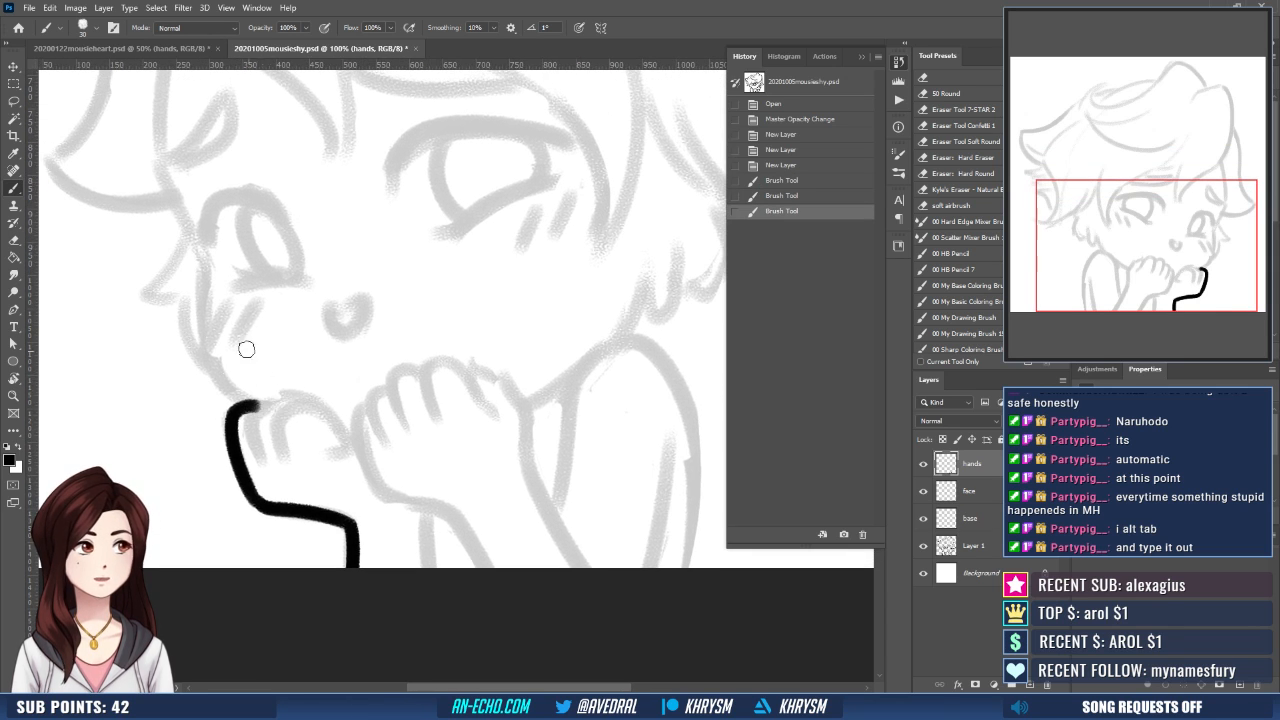
drag(261, 409, 265, 460)
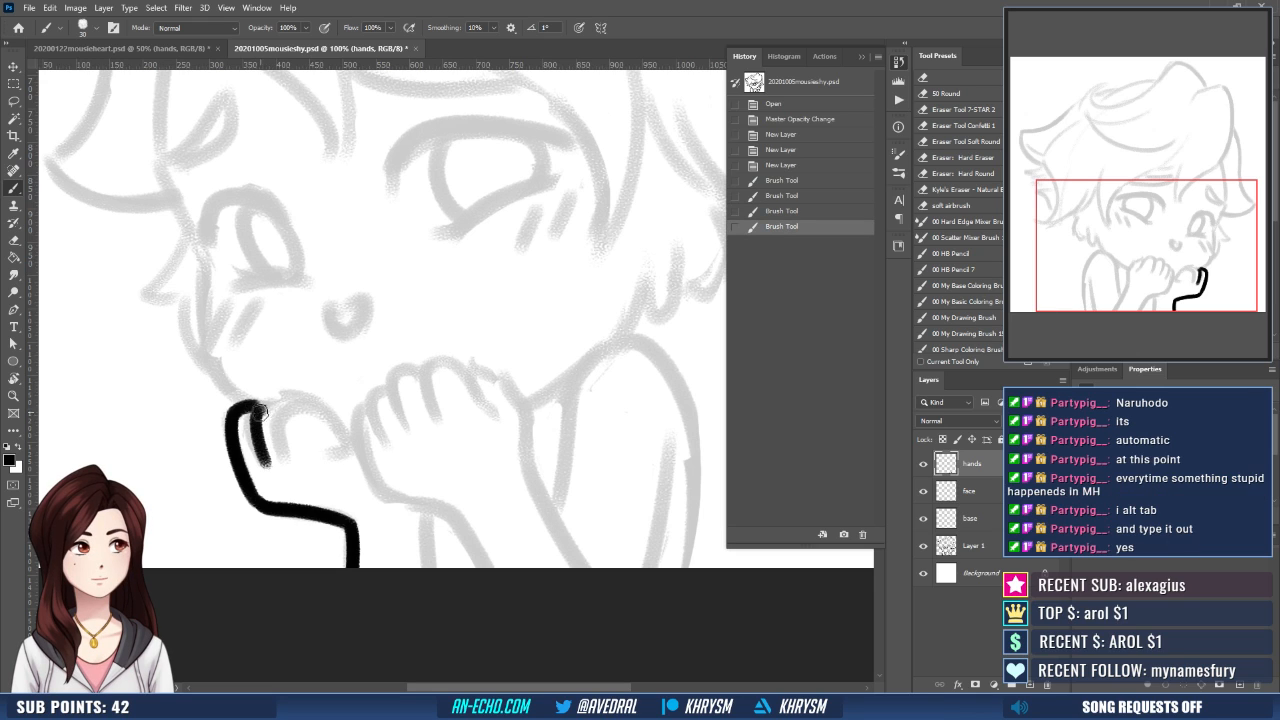
drag(254, 412, 312, 398)
key(ctrl+z)
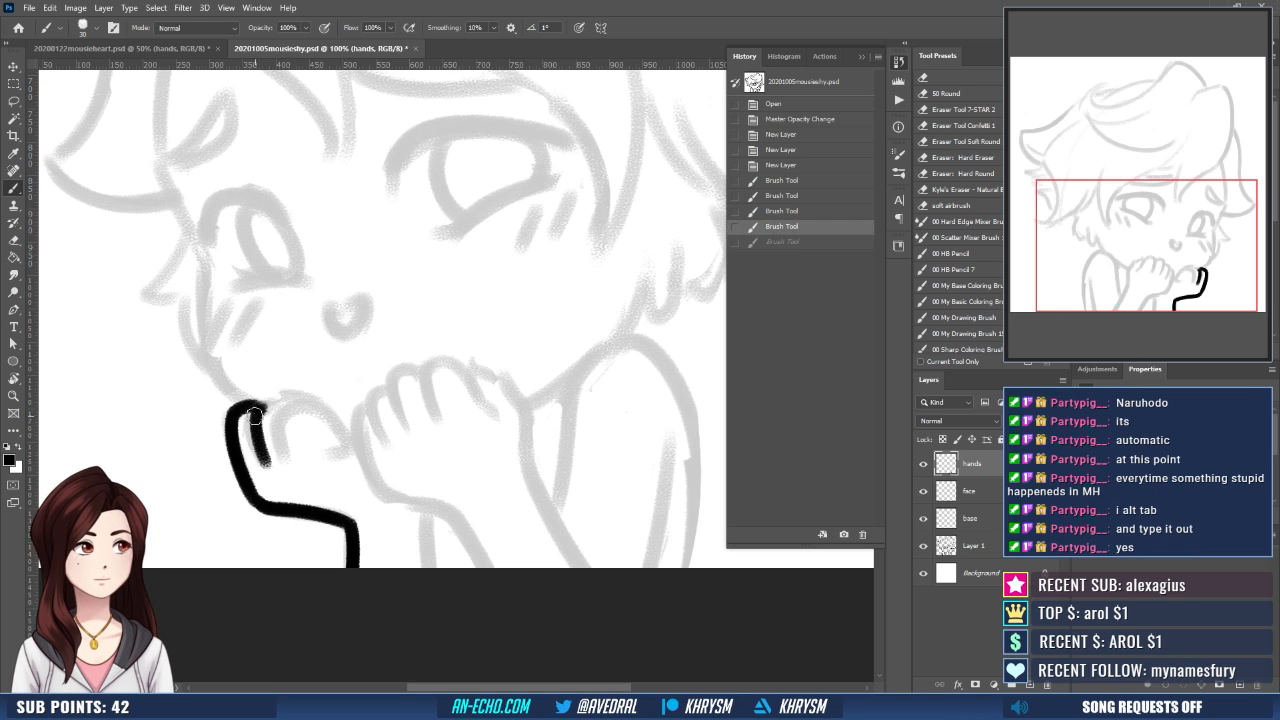
key(ctrl+shift+z)
key(ctrl+z)
key(ctrl+shift+z)
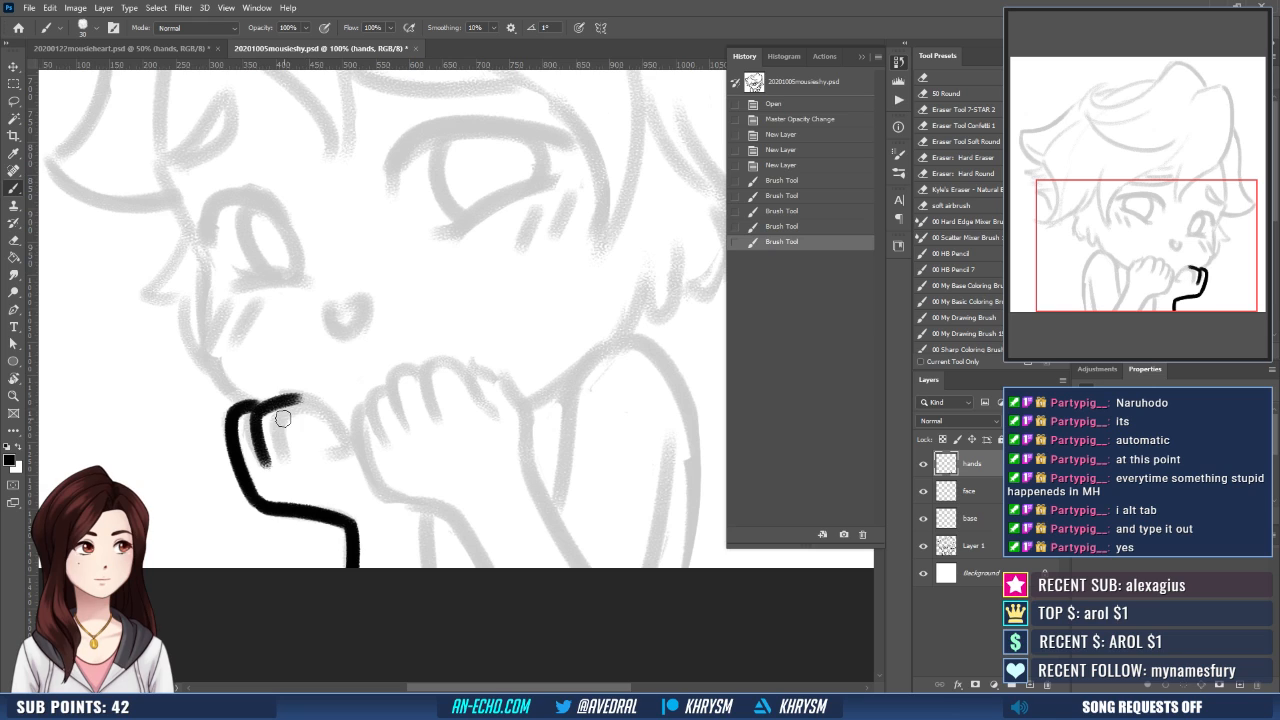
- Ink the smaller hand's remaining finger creases, its outermost finger and the curled finger nearest the larger hand
drag(286, 406, 290, 464)
key(ctrl+z)
drag(292, 402, 297, 464)
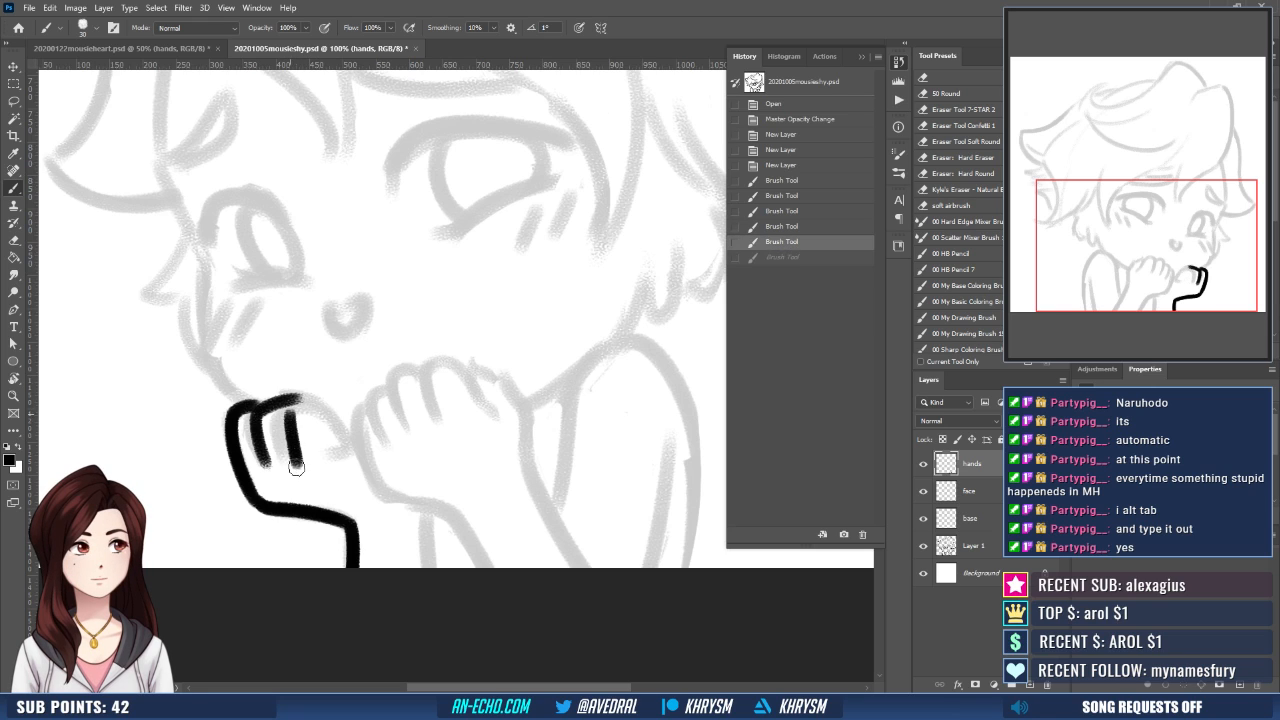
drag(216, 416, 252, 502)
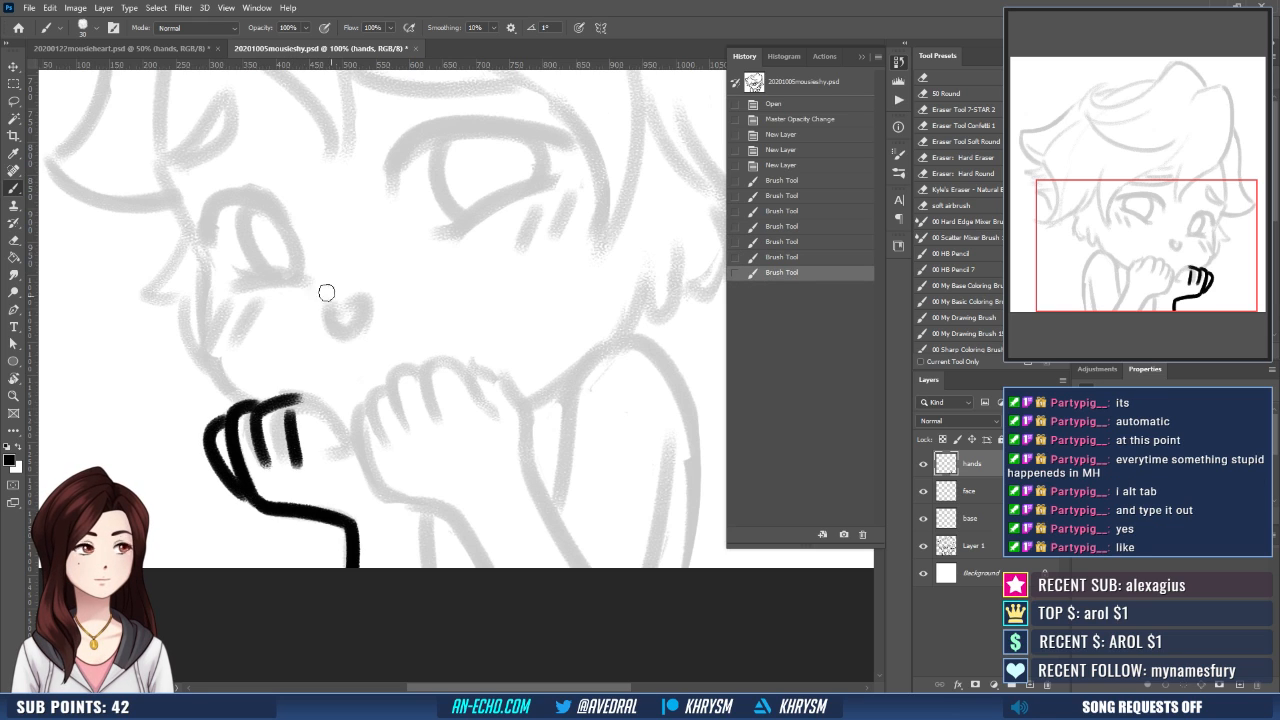
mouse_move(290, 412)
mouse_down()
mouse_move(336, 423)
mouse_move(319, 414)
mouse_move(337, 408)
mouse_move(343, 443)
mouse_move(312, 405)
mouse_up()
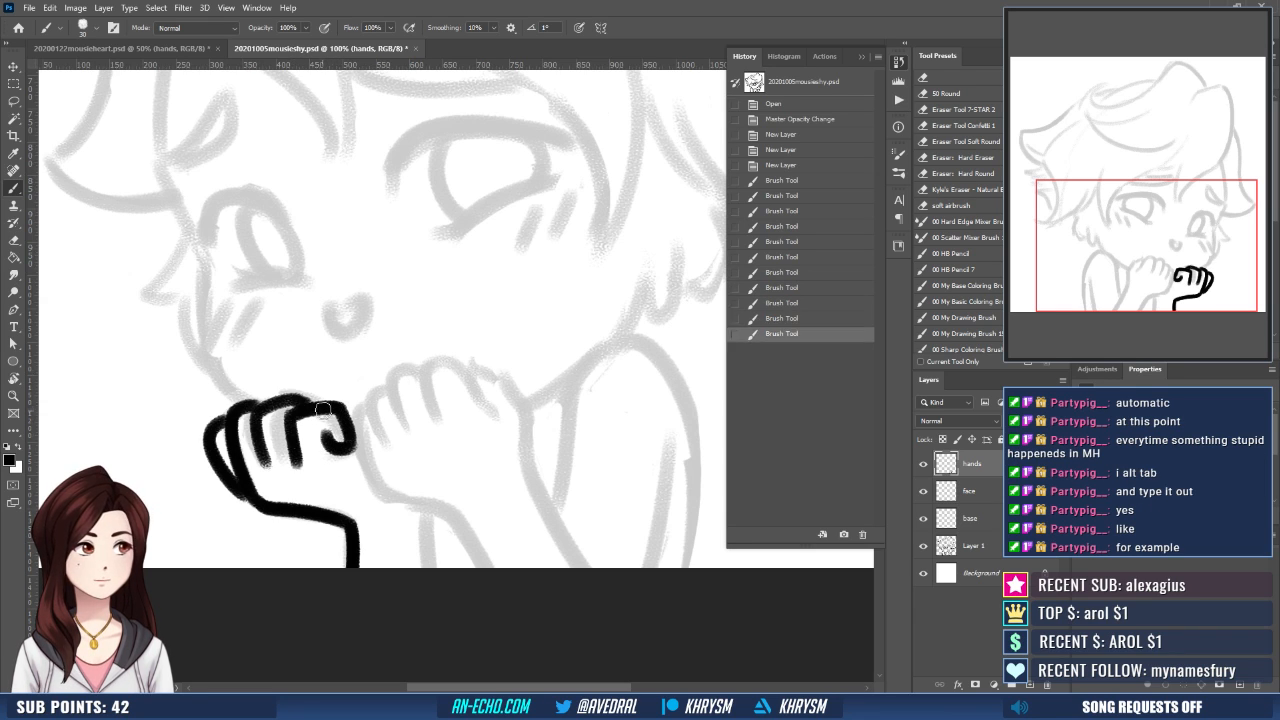
drag(392, 463, 402, 466)
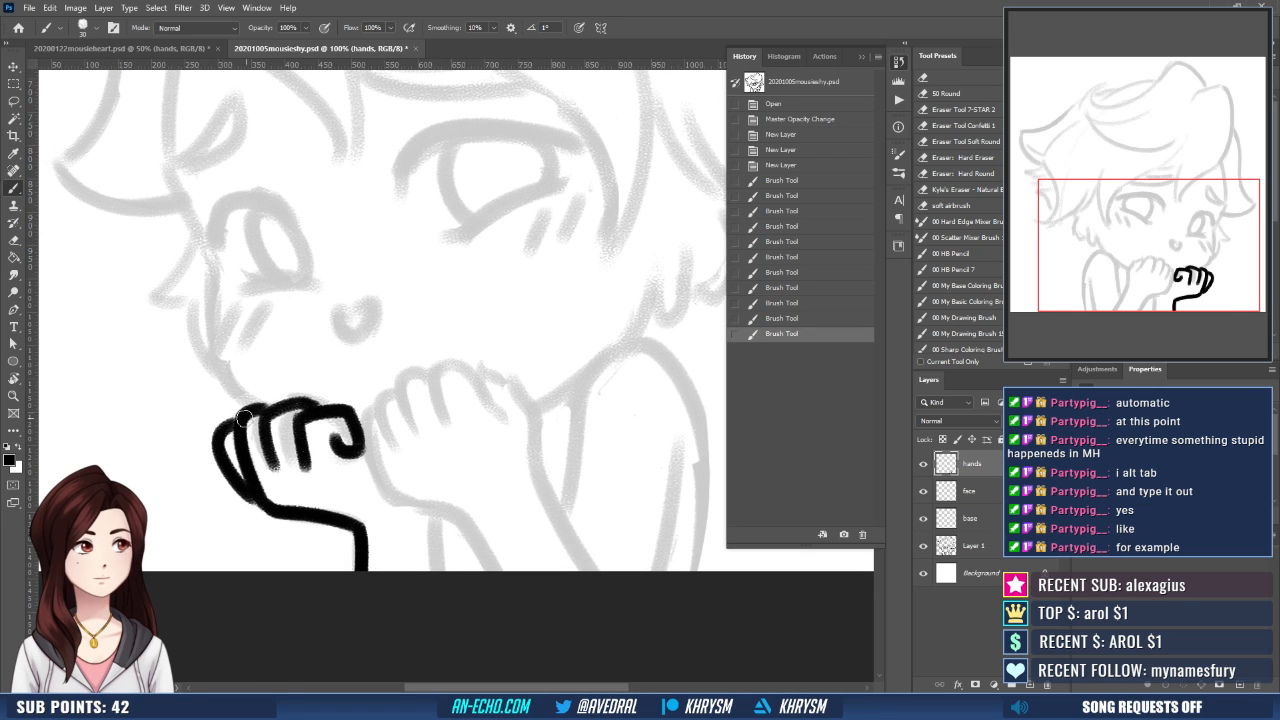
drag(248, 415, 271, 406)
drag(494, 459, 448, 452)
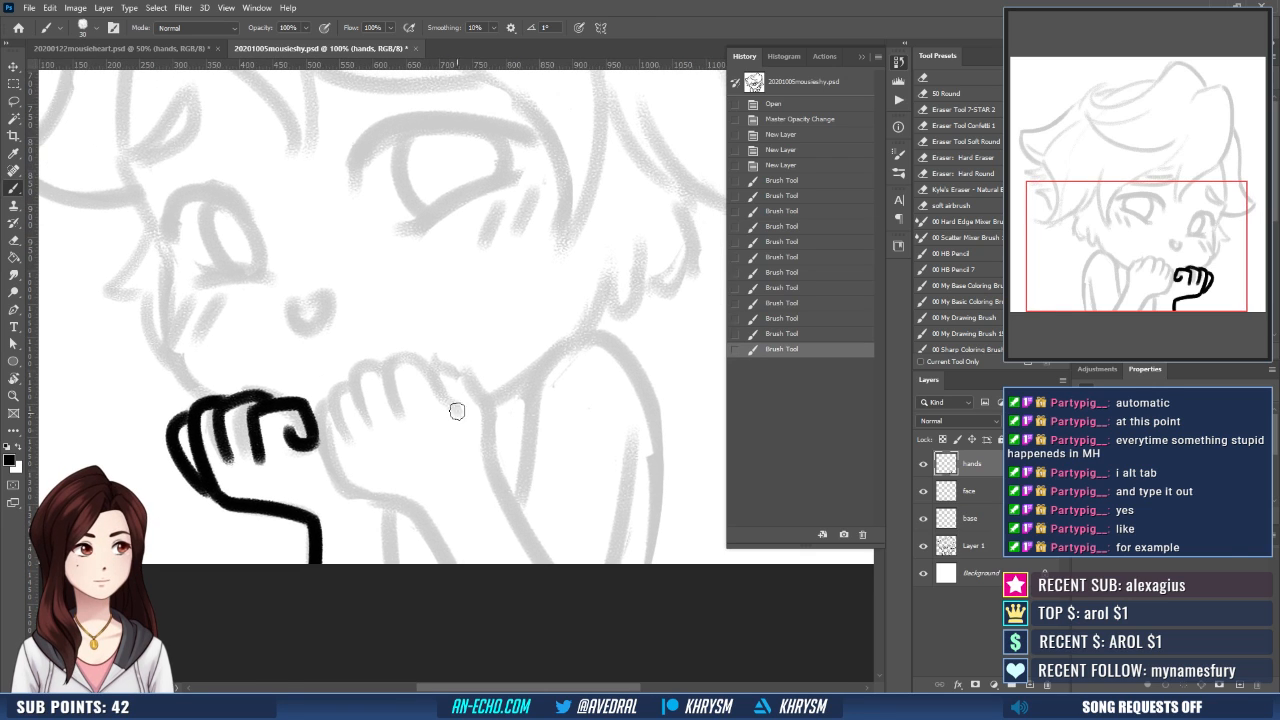
- Ink the outermost finger of the larger hand and the crease beside it
click(326, 403)
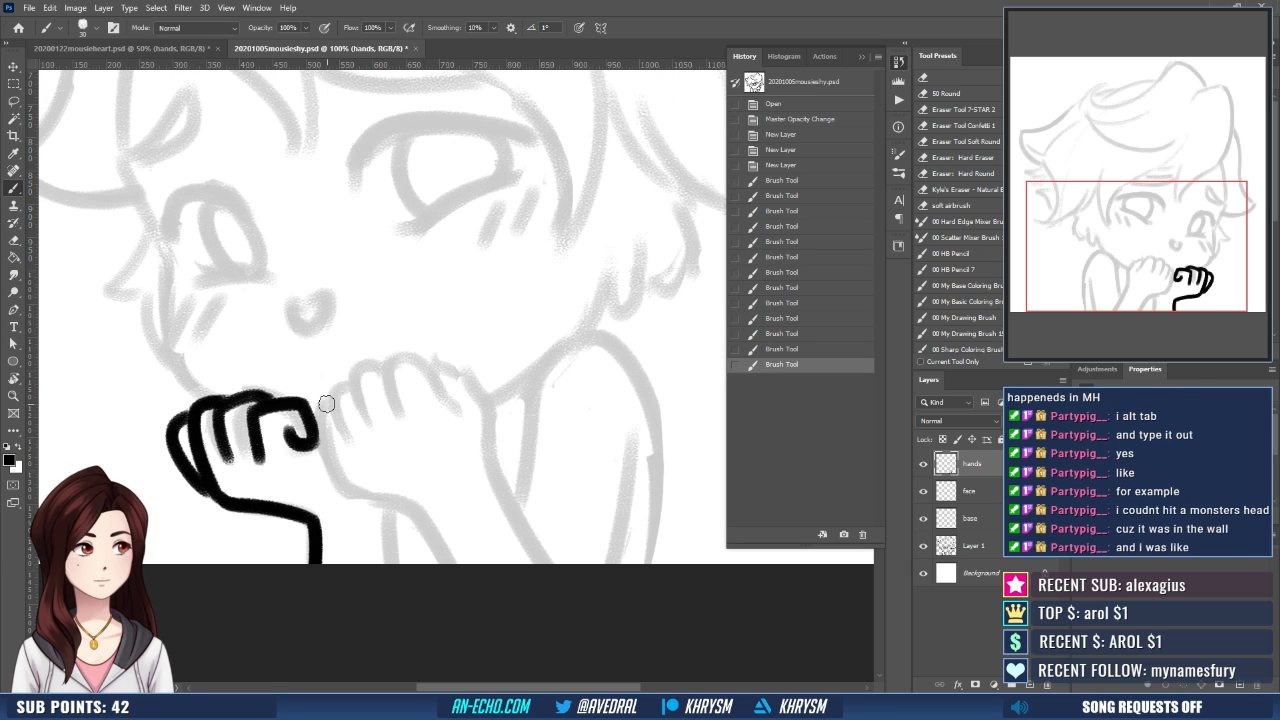
drag(326, 404, 336, 462)
key(ctrl+z)
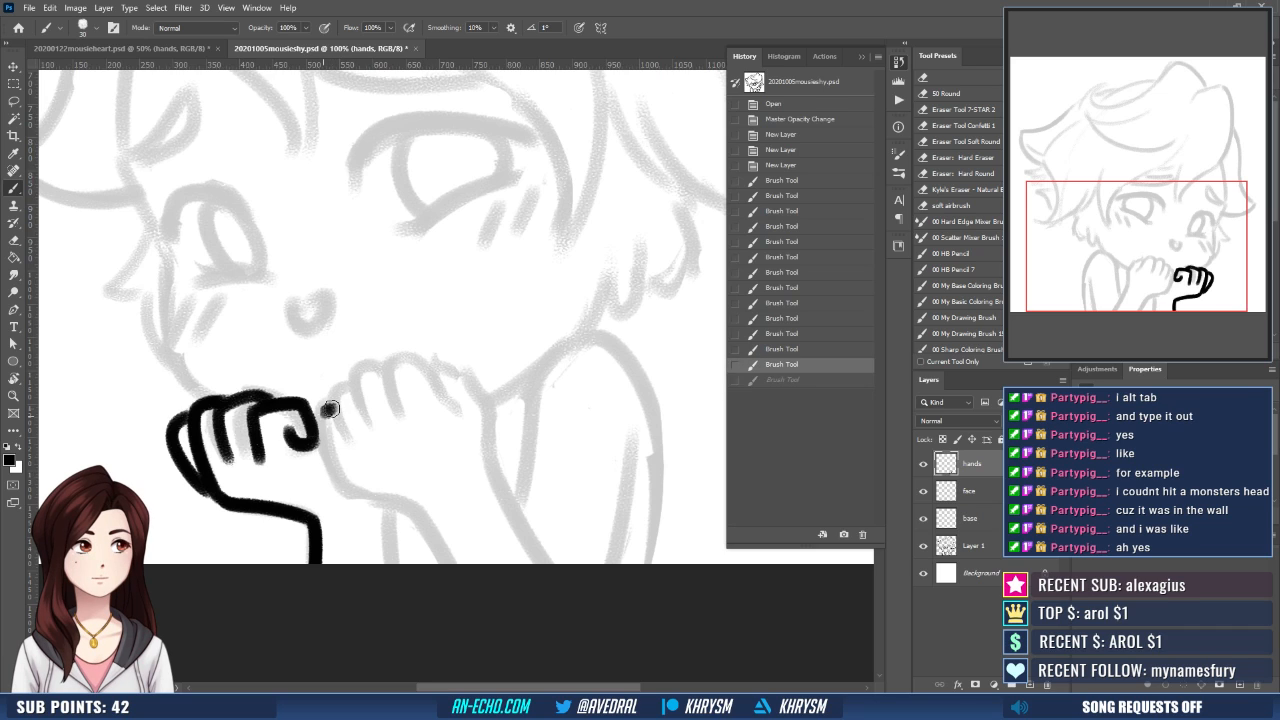
drag(330, 409, 340, 470)
drag(351, 380, 357, 434)
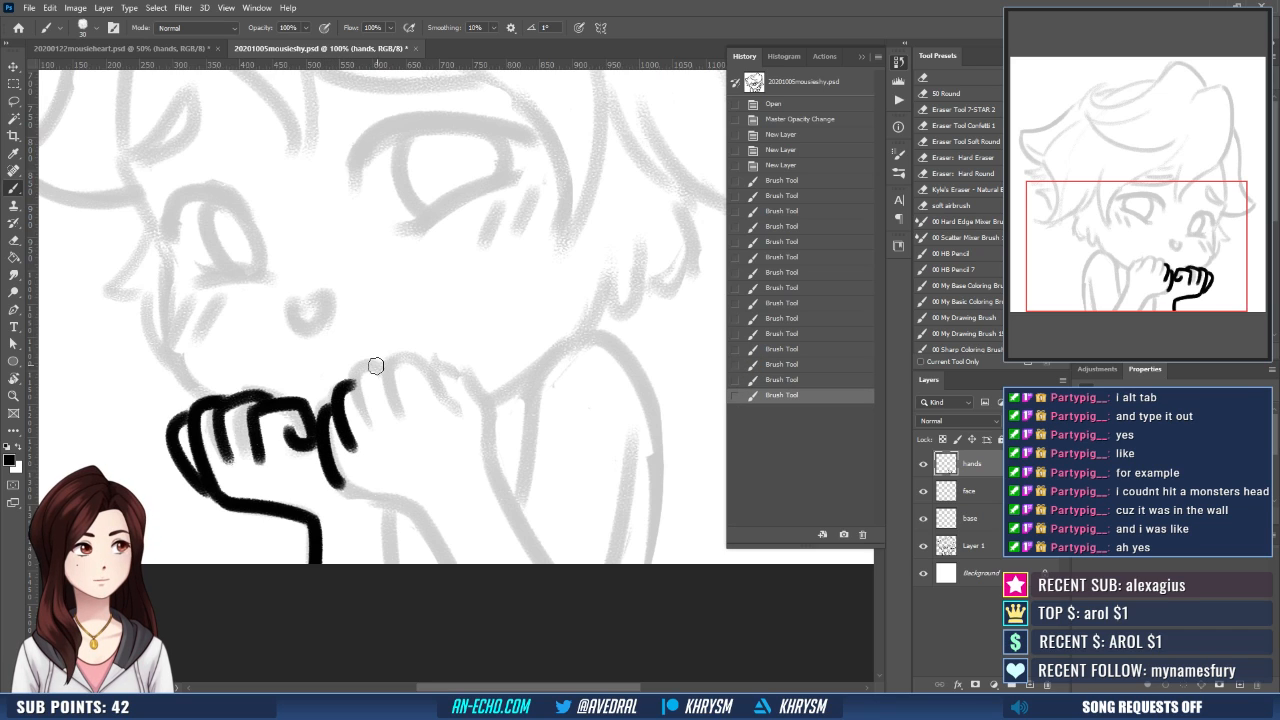
- Ink the larger hand's middle finger crease and the rounded finger beside it over the sketch
drag(372, 362, 362, 432)
key(ctrl+z)
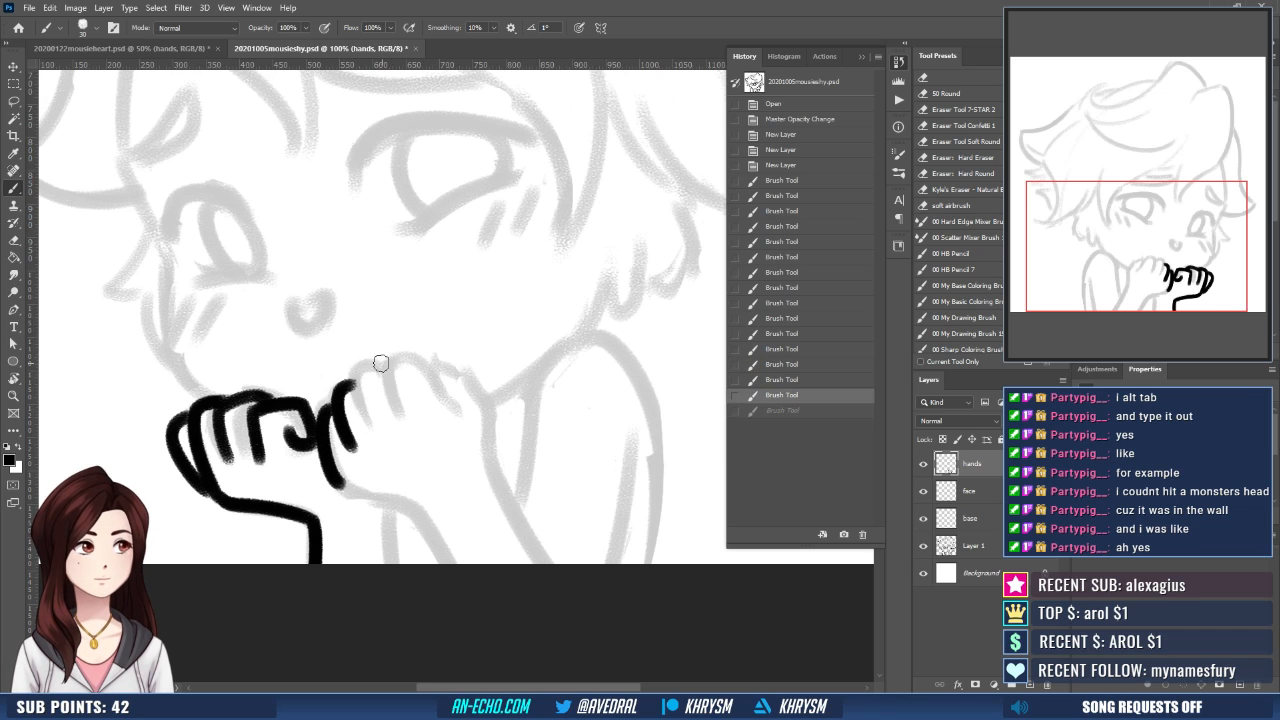
drag(382, 363, 376, 428)
drag(418, 360, 398, 363)
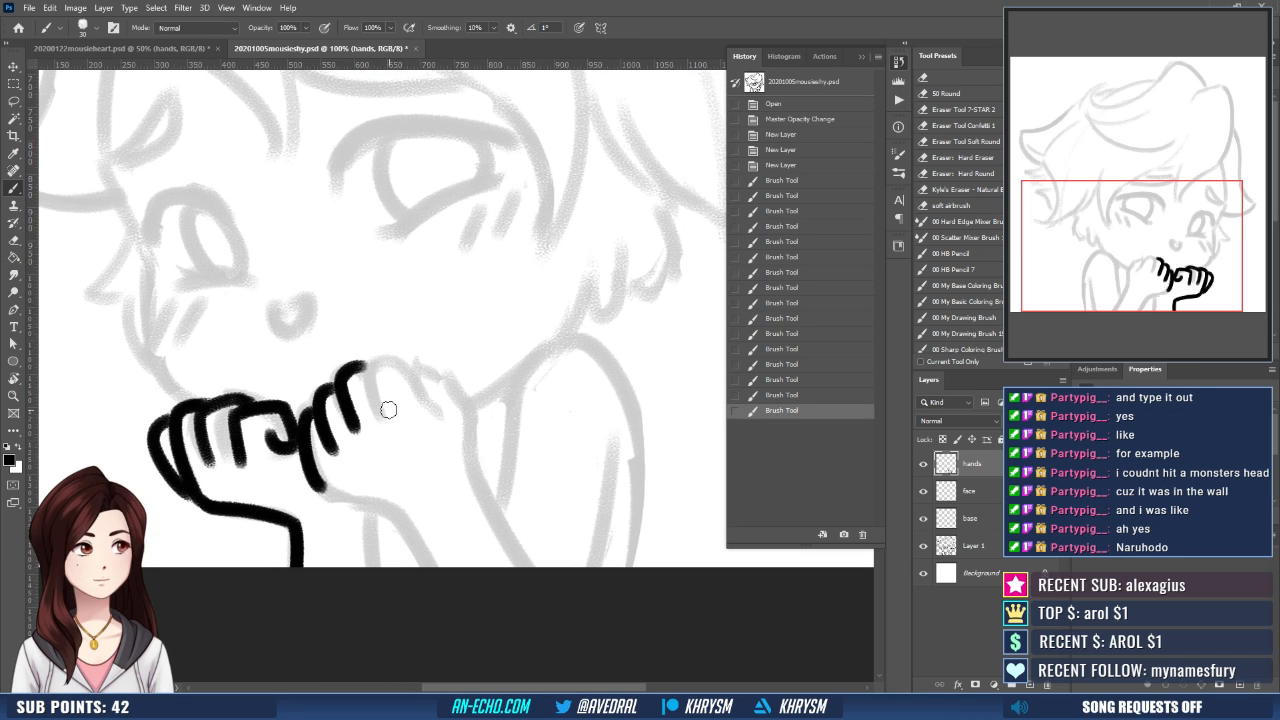
mouse_move(421, 360)
mouse_down()
mouse_move(381, 359)
mouse_move(387, 418)
mouse_up()
key(ctrl+z)
mouse_move(379, 358)
mouse_down()
mouse_move(388, 411)
mouse_move(419, 371)
mouse_move(430, 412)
mouse_move(447, 362)
mouse_up()
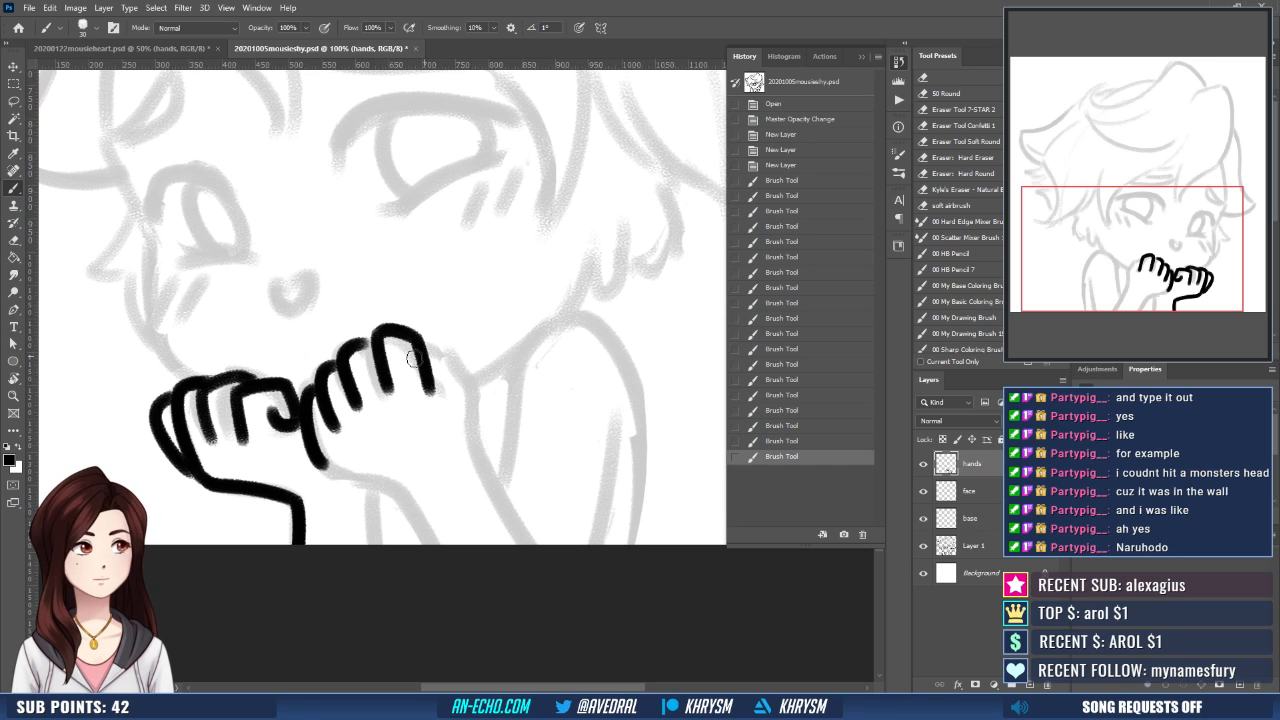
- Ink the larger hand's lower edge to the wrist and redraw the smaller forearm's vertical line slightly further outward
drag(326, 458, 408, 490)
key(ctrl+z)
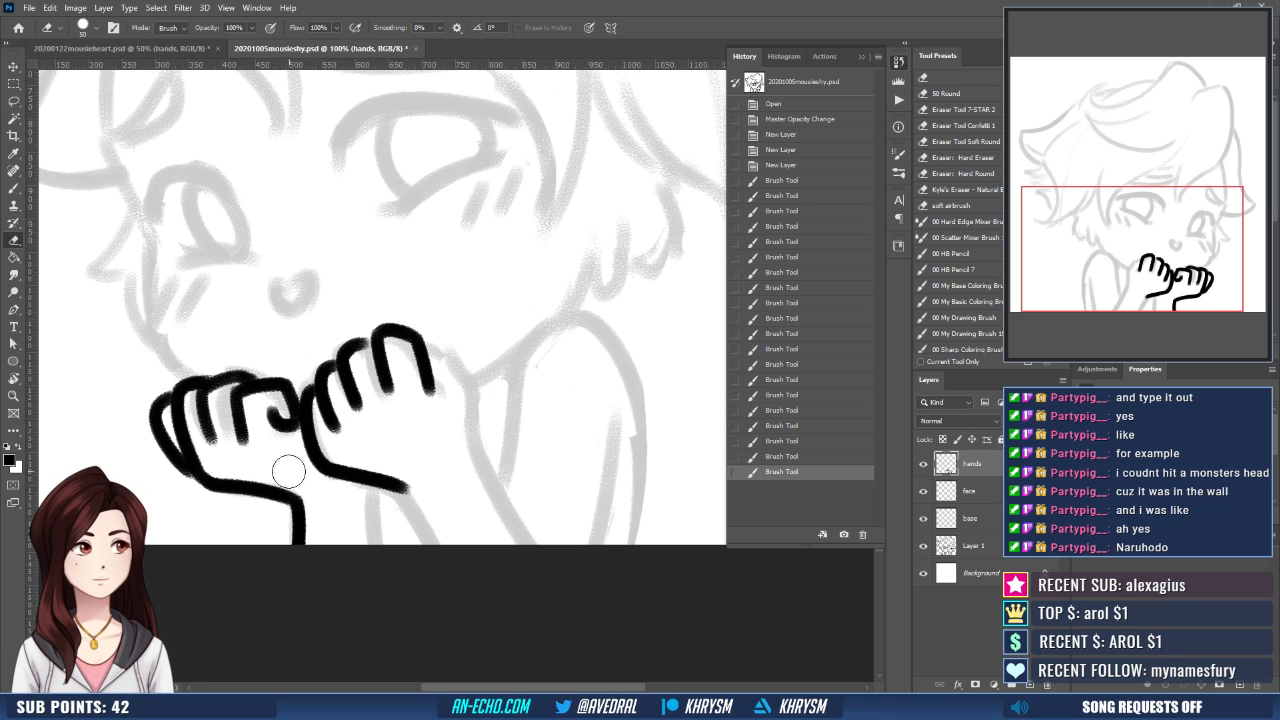
mouse_move(300, 543)
mouse_down()
mouse_move(286, 477)
mouse_move(288, 545)
mouse_up()
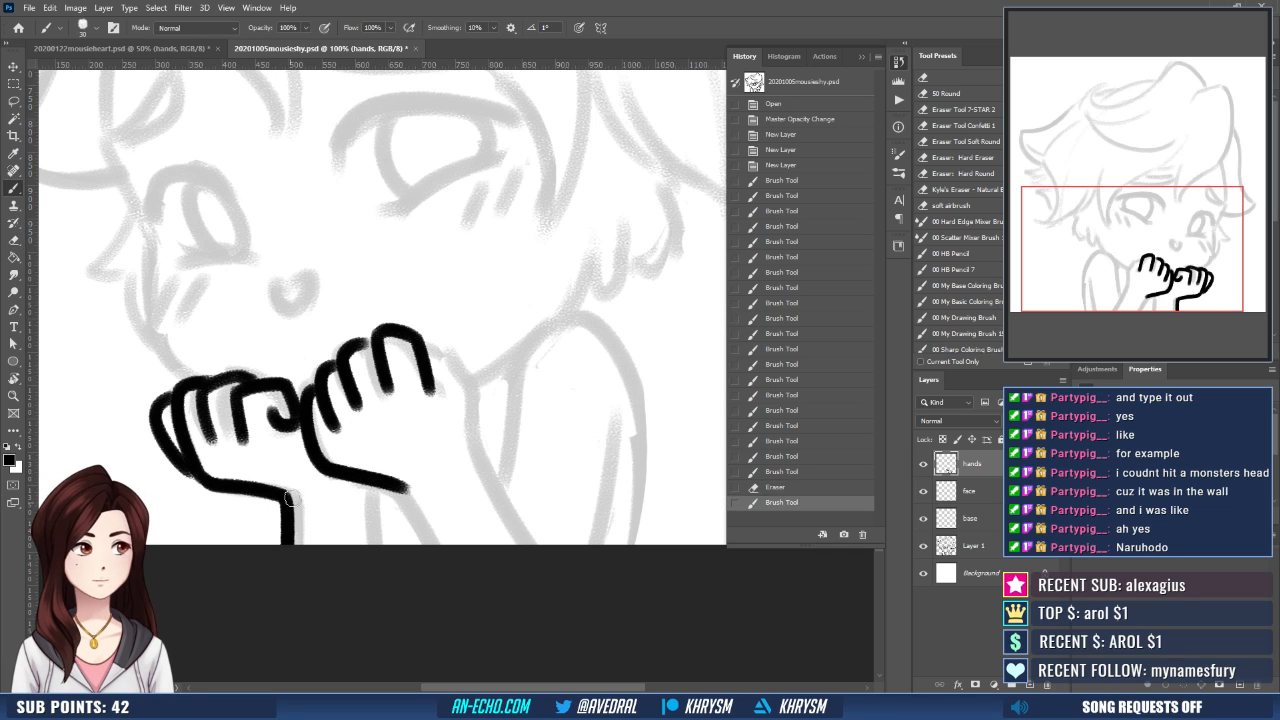
- Ink the smaller forearm's second edge and the larger forearm's lower edge down to the canvas border
mouse_move(342, 463)
mouse_down()
mouse_move(370, 473)
mouse_move(391, 552)
mouse_up()
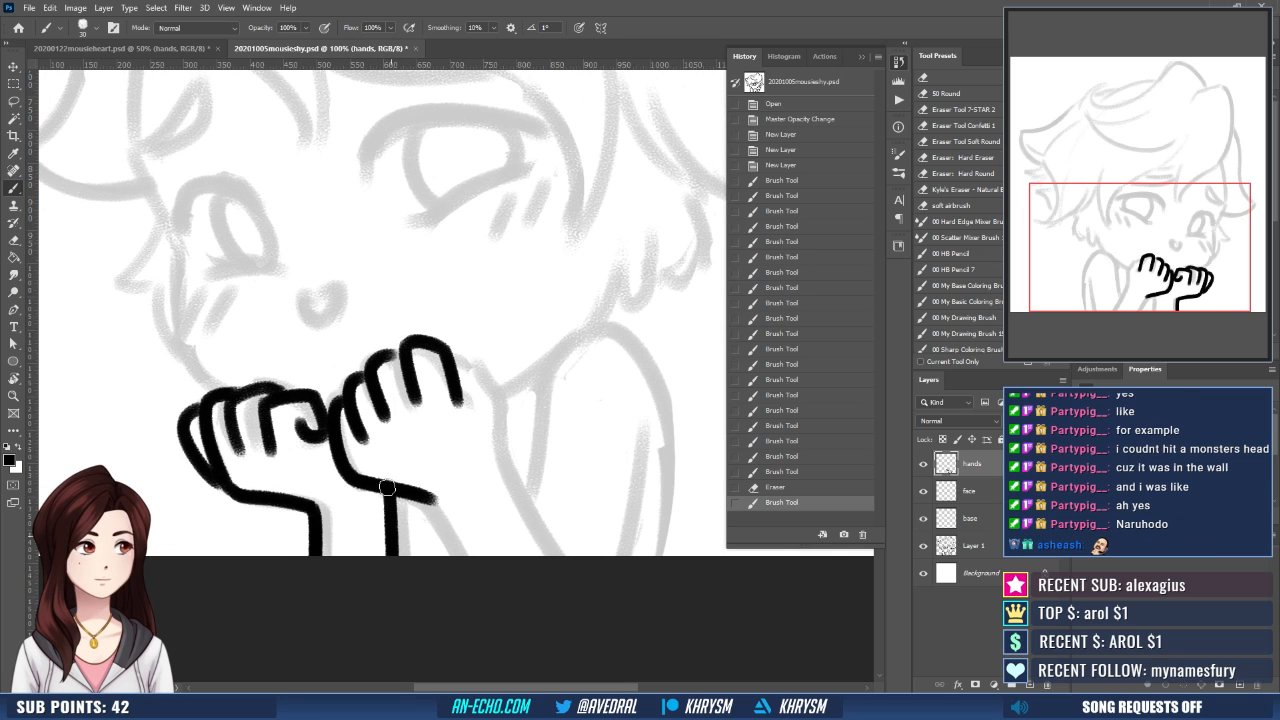
key(ctrl+z)
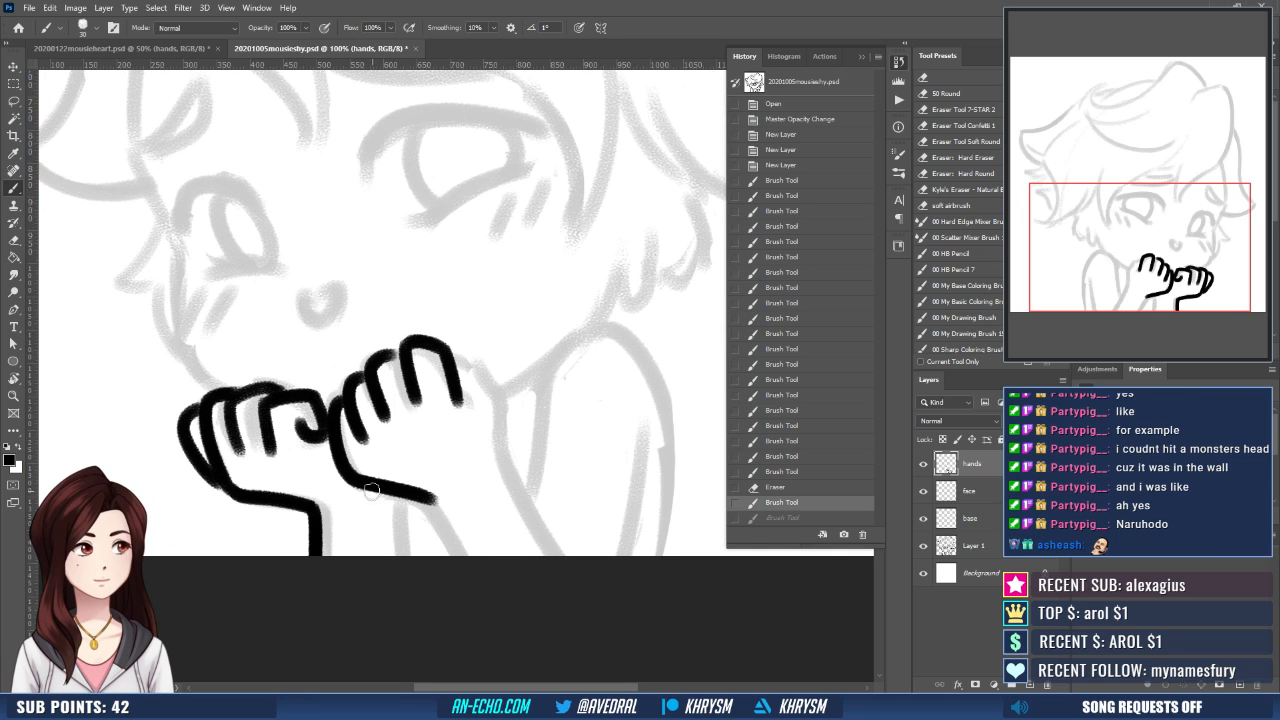
drag(379, 489, 384, 582)
drag(490, 458, 461, 462)
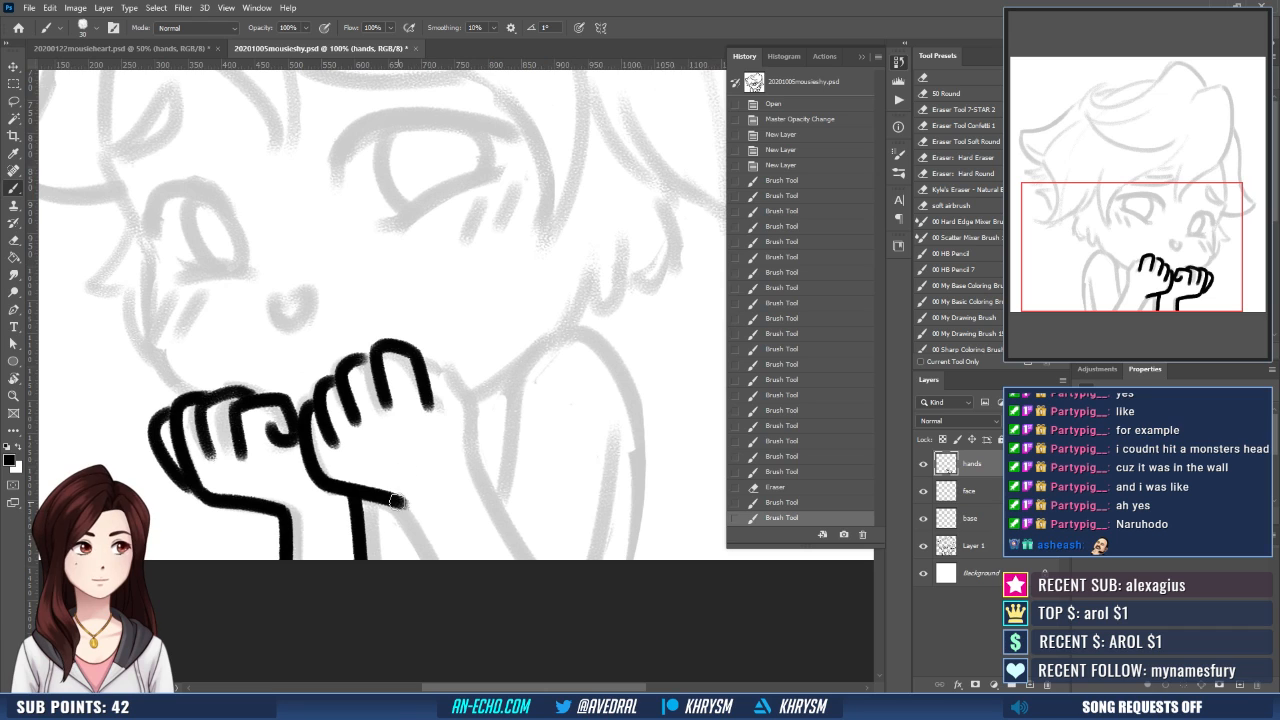
drag(398, 501, 443, 596)
drag(471, 453, 531, 471)
- Flip the canvas view and erase the excess end of the larger hand's last finger line
key(ctrl+shift+h)
drag(366, 495, 335, 479)
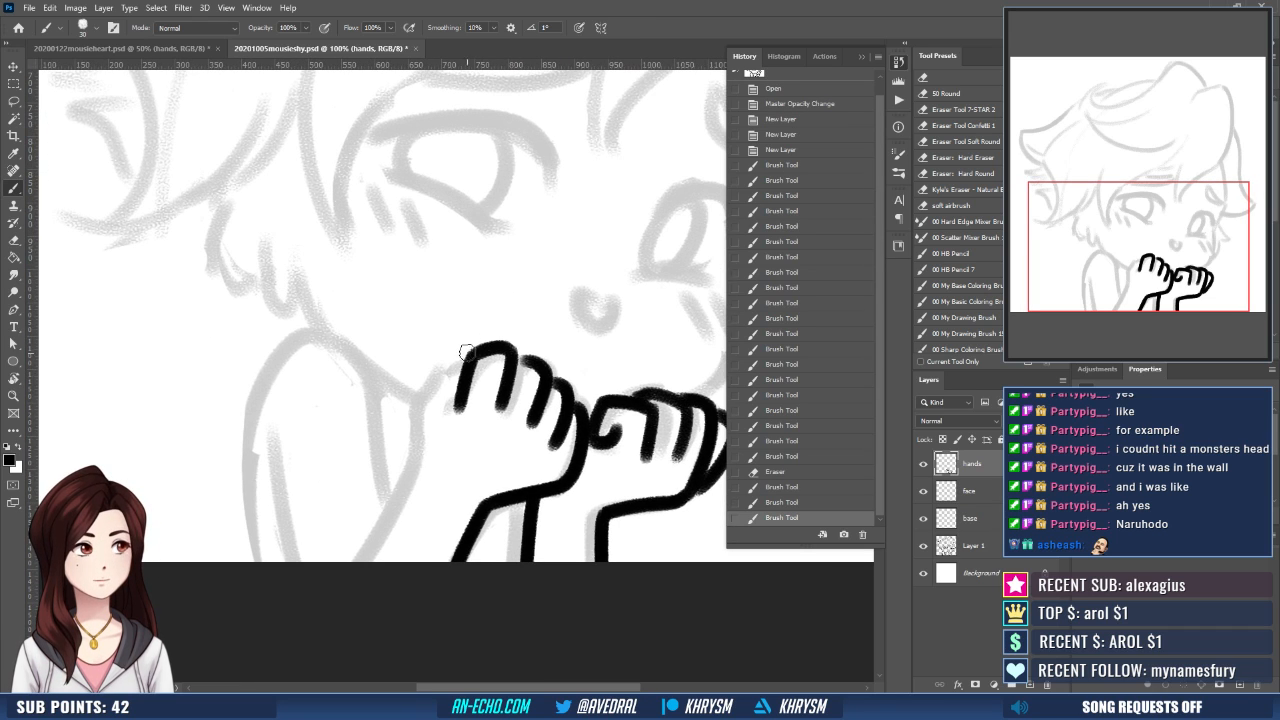
key(e)
drag(466, 400, 469, 394)
key(b)
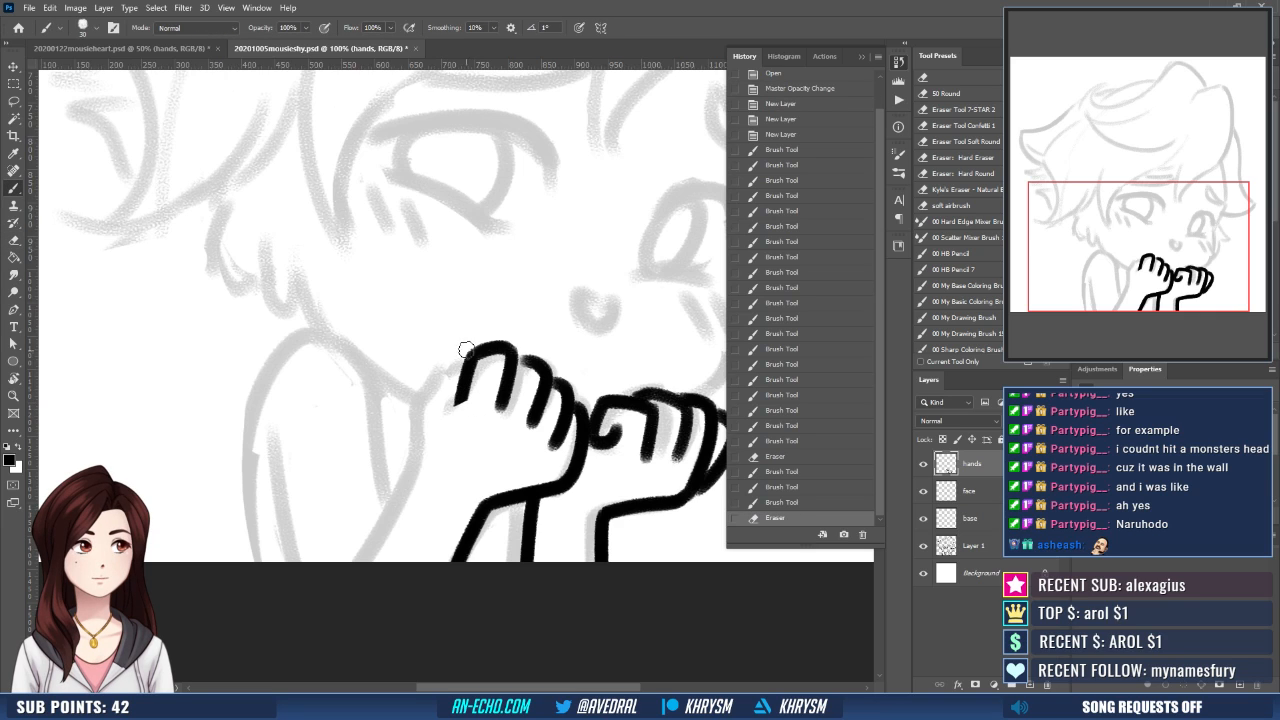
- Ink the back of the larger hand from the last knuckle to the wrist, erasing and redrawing it to refine the curve
drag(466, 350, 414, 394)
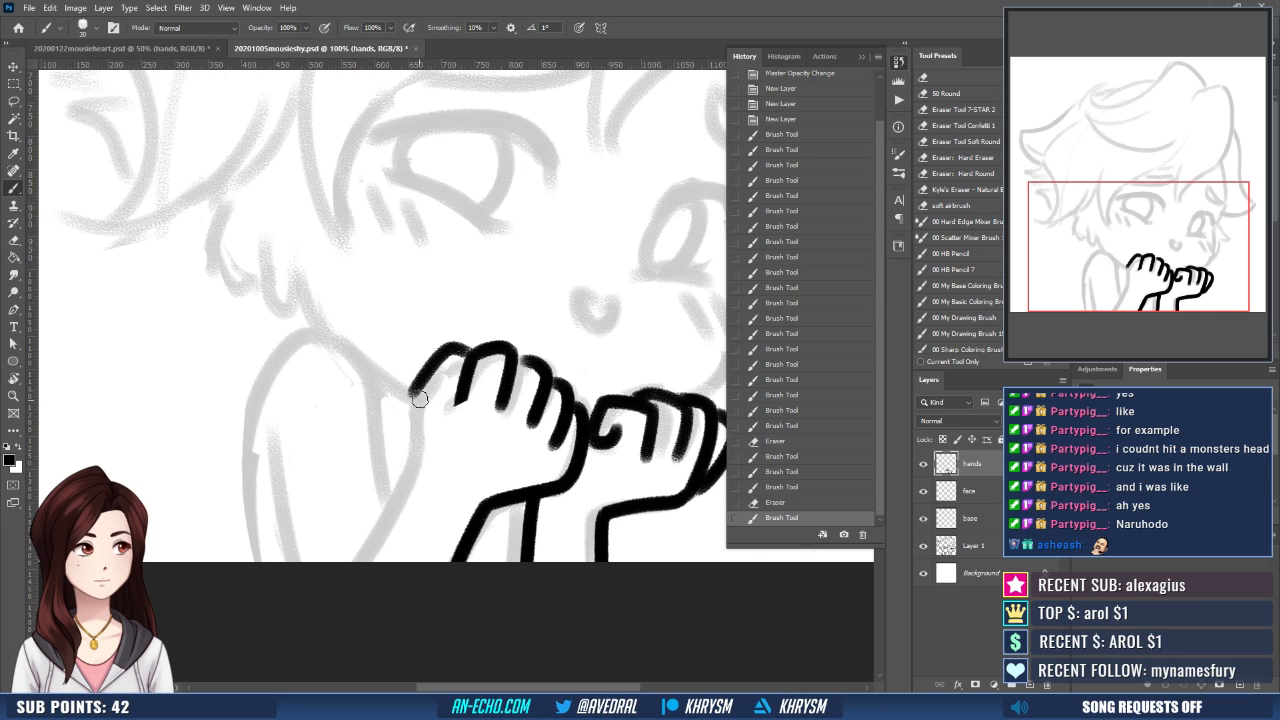
key(ctrl+z)
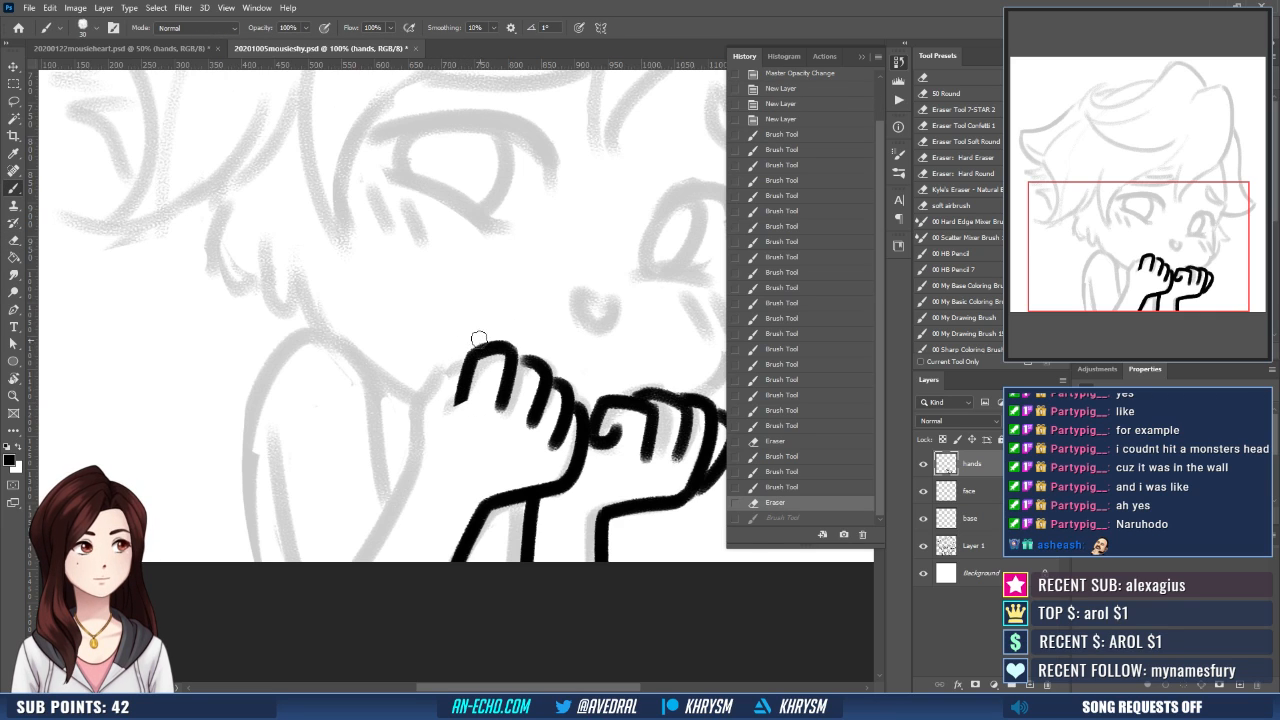
mouse_move(478, 340)
mouse_down()
mouse_move(418, 367)
mouse_move(405, 432)
mouse_up()
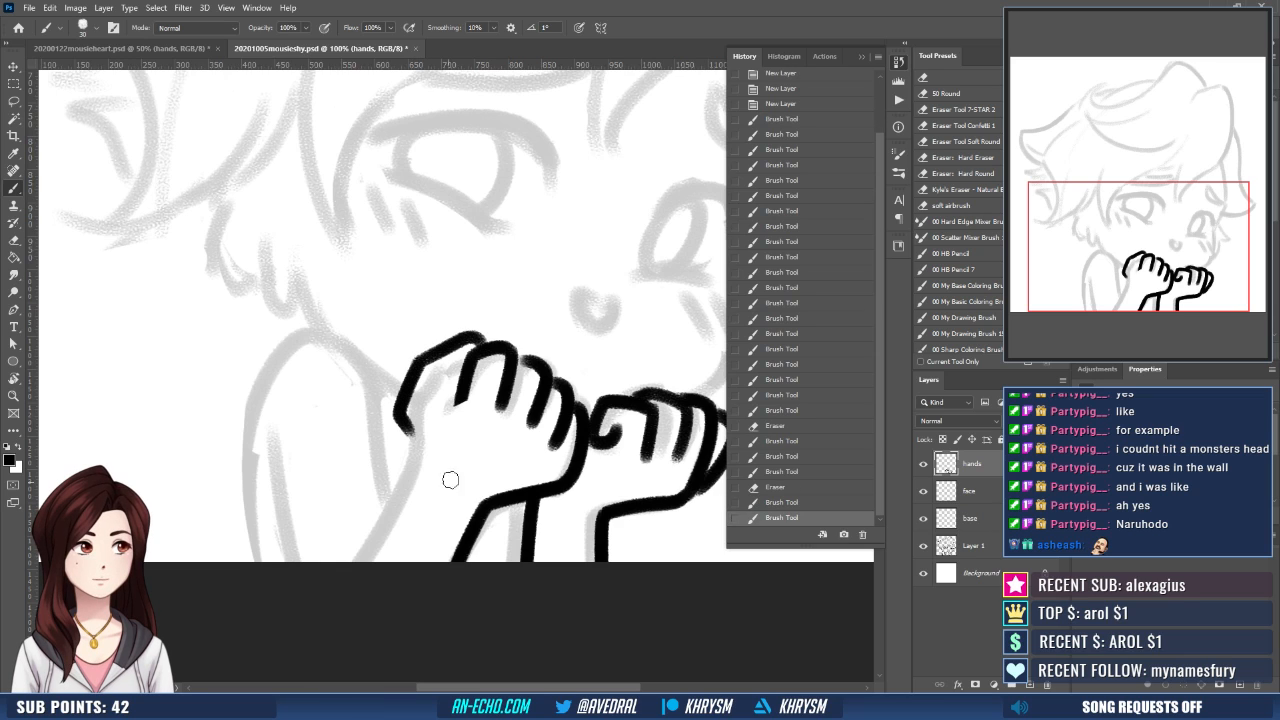
key(e)
mouse_move(465, 328)
mouse_down()
mouse_move(430, 355)
mouse_move(402, 465)
mouse_up()
key(b)
mouse_move(457, 350)
mouse_down()
mouse_move(420, 379)
mouse_move(436, 362)
mouse_move(413, 462)
mouse_up()
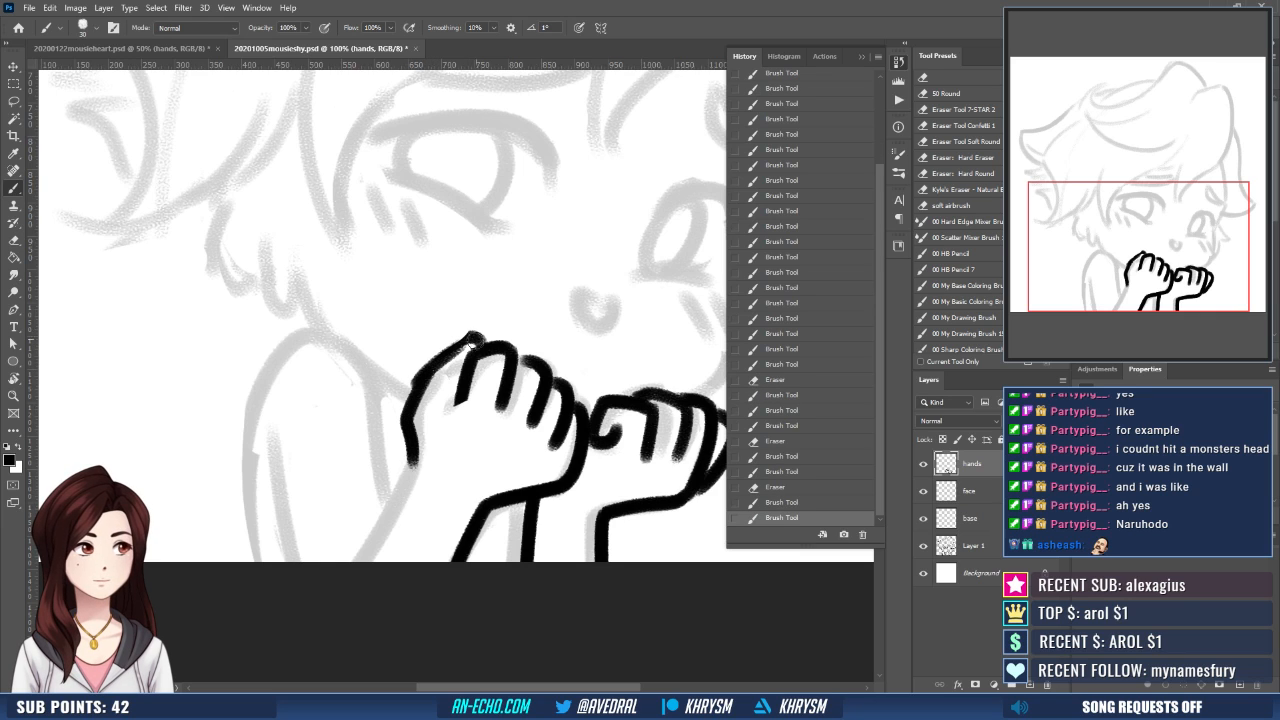
- Erase and redraw the larger hand's last finger so its crease joins the knuckle and the back of the hand cleanly
key(e)
mouse_move(470, 340)
mouse_down()
mouse_move(427, 368)
mouse_move(446, 392)
mouse_up()
key(b)
key(e)
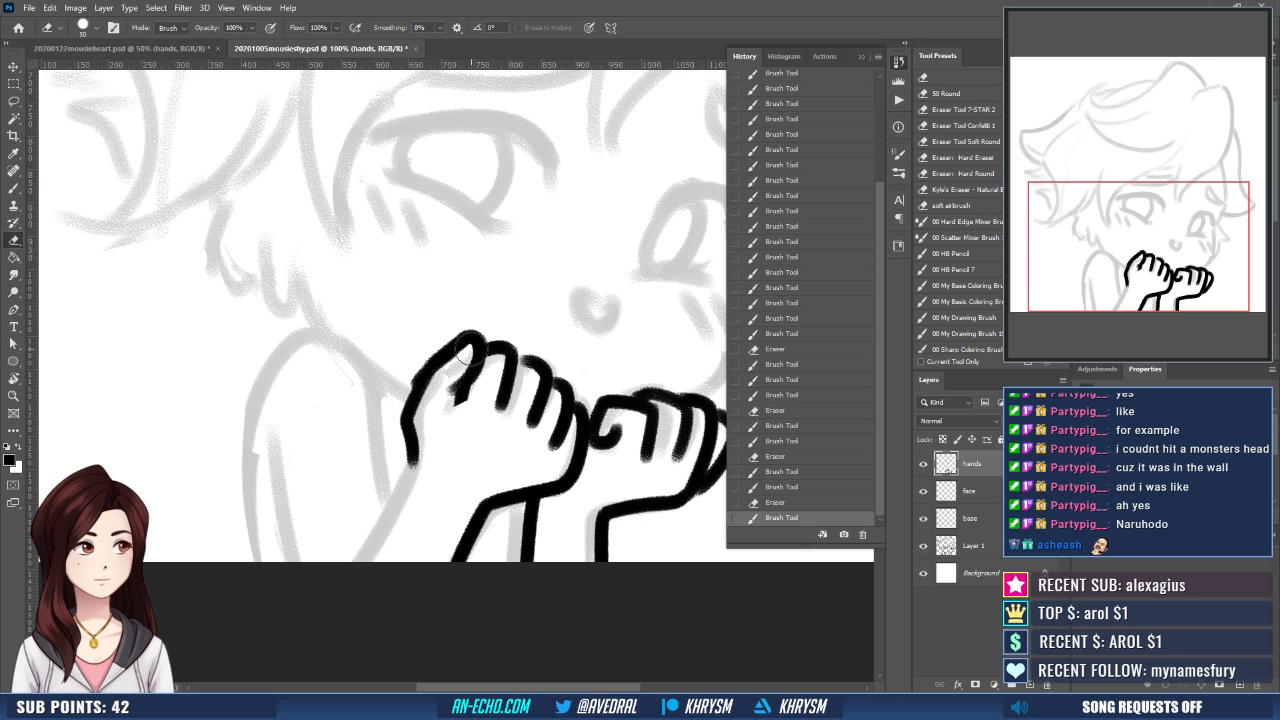
drag(472, 345, 450, 403)
key(b)
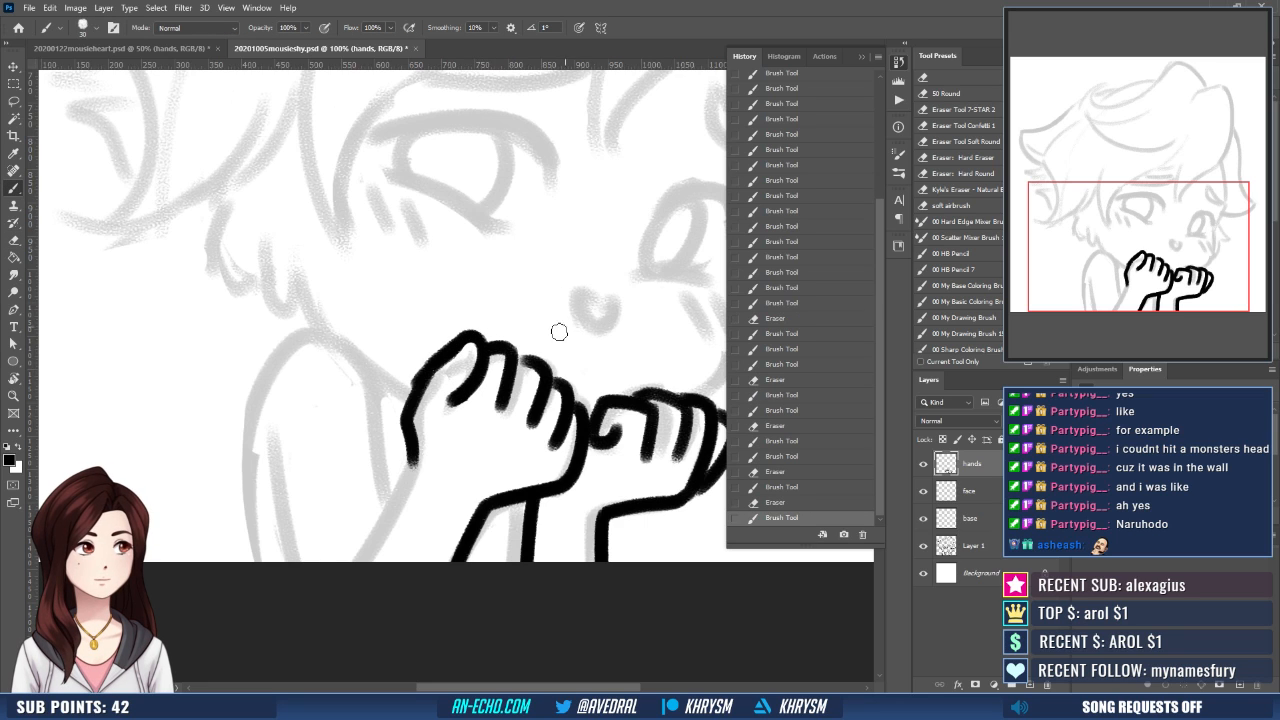
- Flip the canvas view back, then erase and redraw the larger hand's middle finger creases as cleaner strokes
key(ctrl+shift+h)
drag(571, 478, 580, 486)
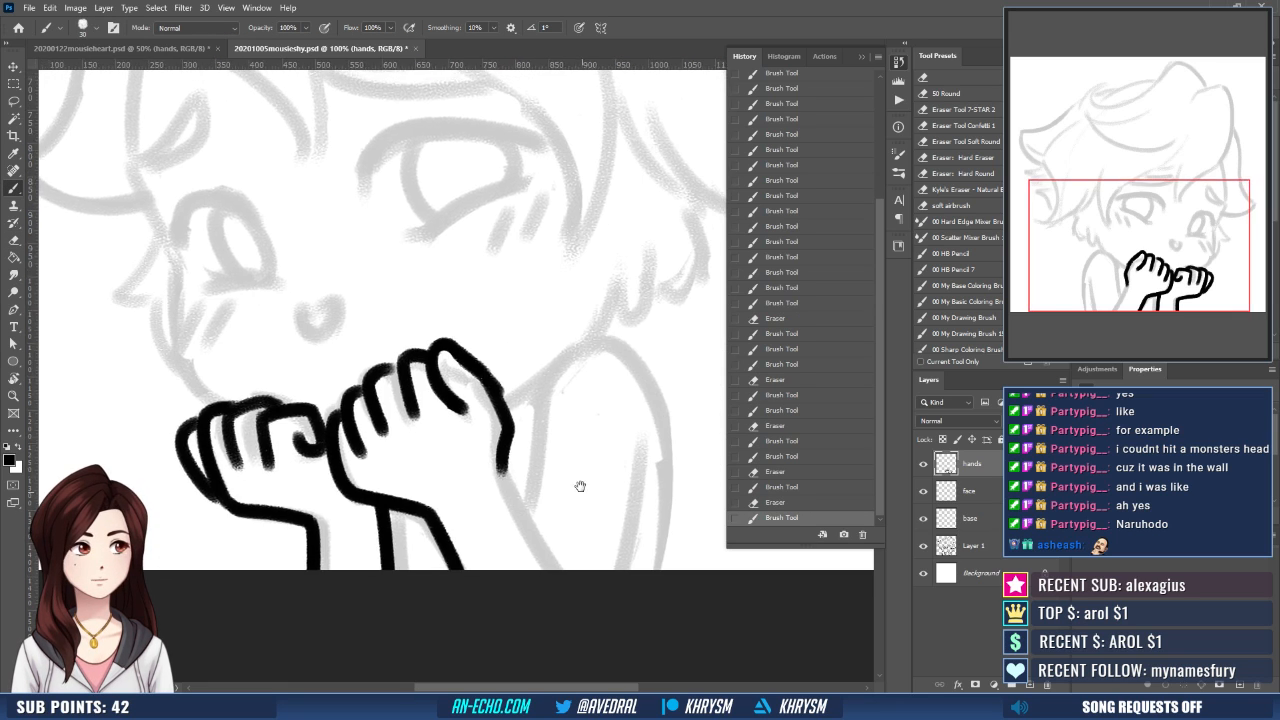
mouse_move(470, 339)
mouse_down()
mouse_move(456, 323)
mouse_move(400, 405)
mouse_up()
key(e)
key(b)
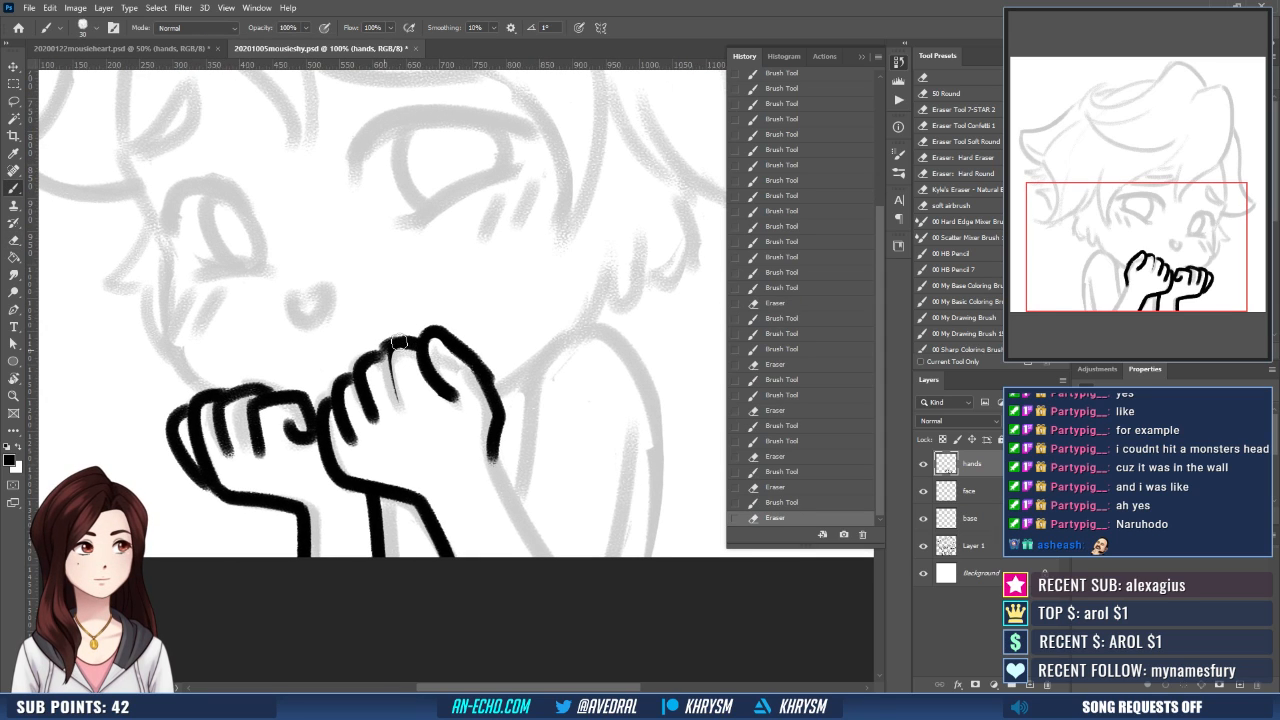
mouse_move(389, 350)
mouse_down()
mouse_move(398, 402)
mouse_move(383, 405)
mouse_up()
key(e)
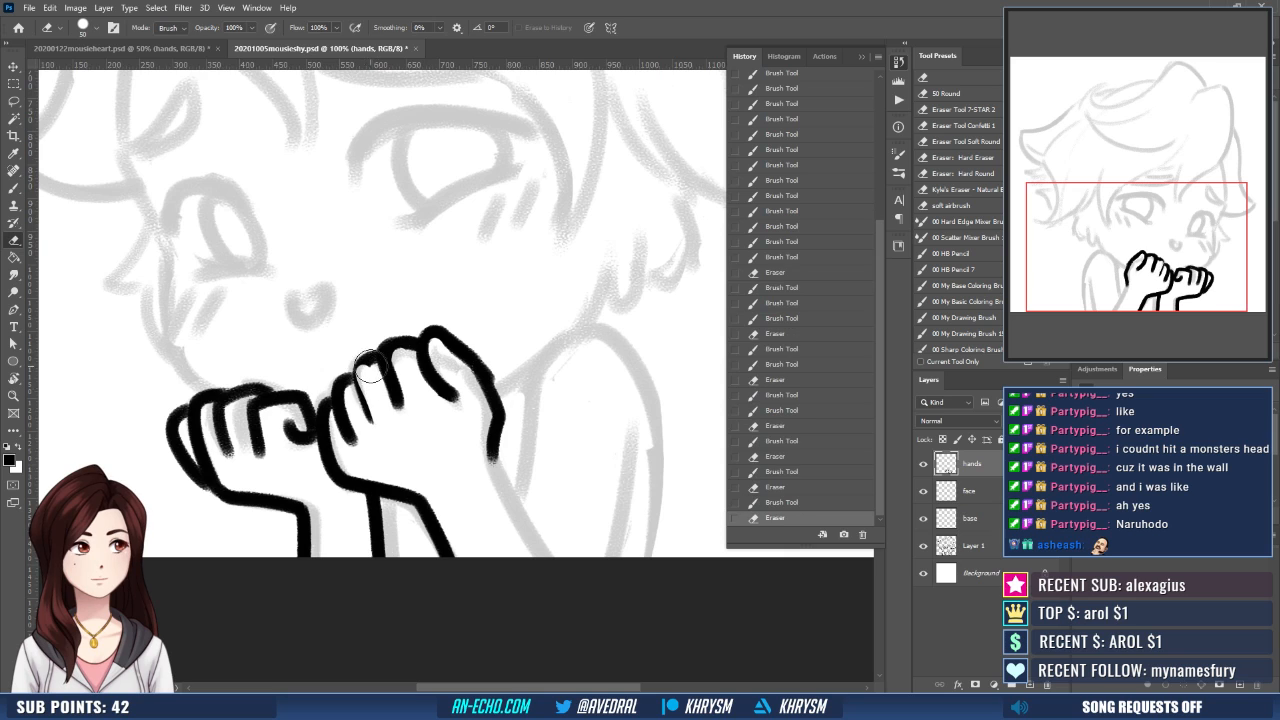
key(b)
drag(362, 350, 372, 420)
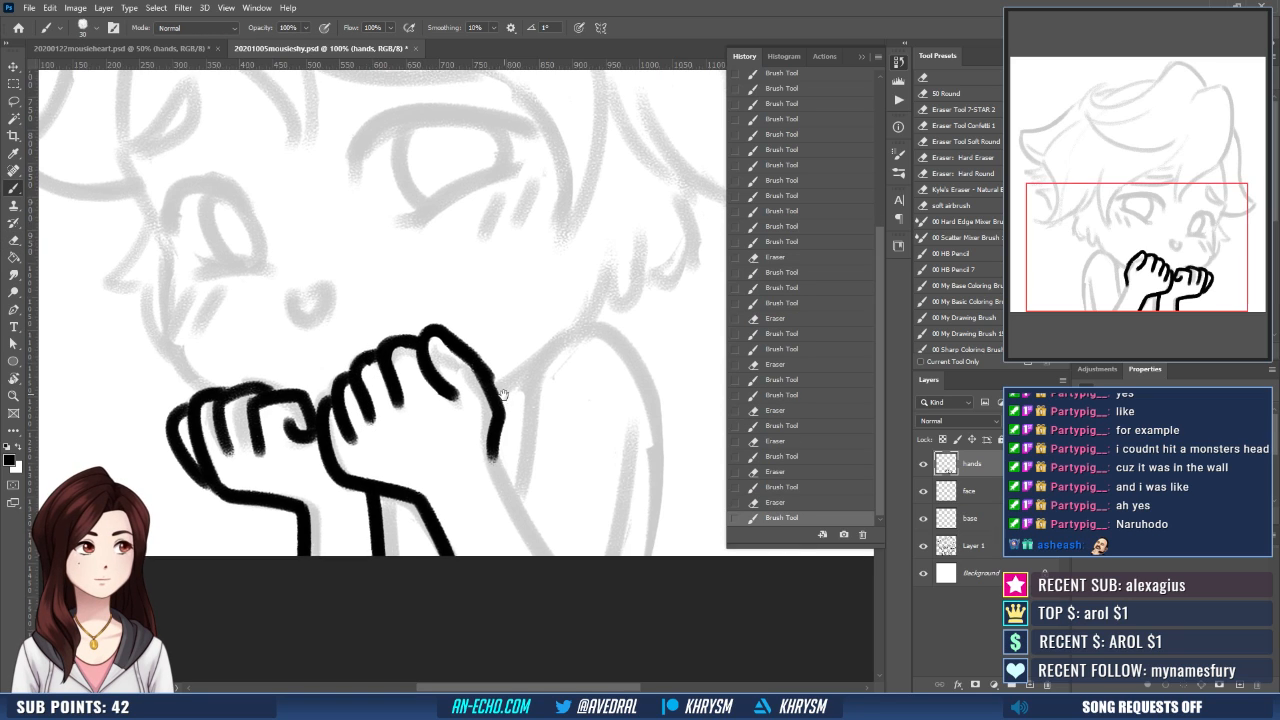
drag(502, 393, 508, 407)
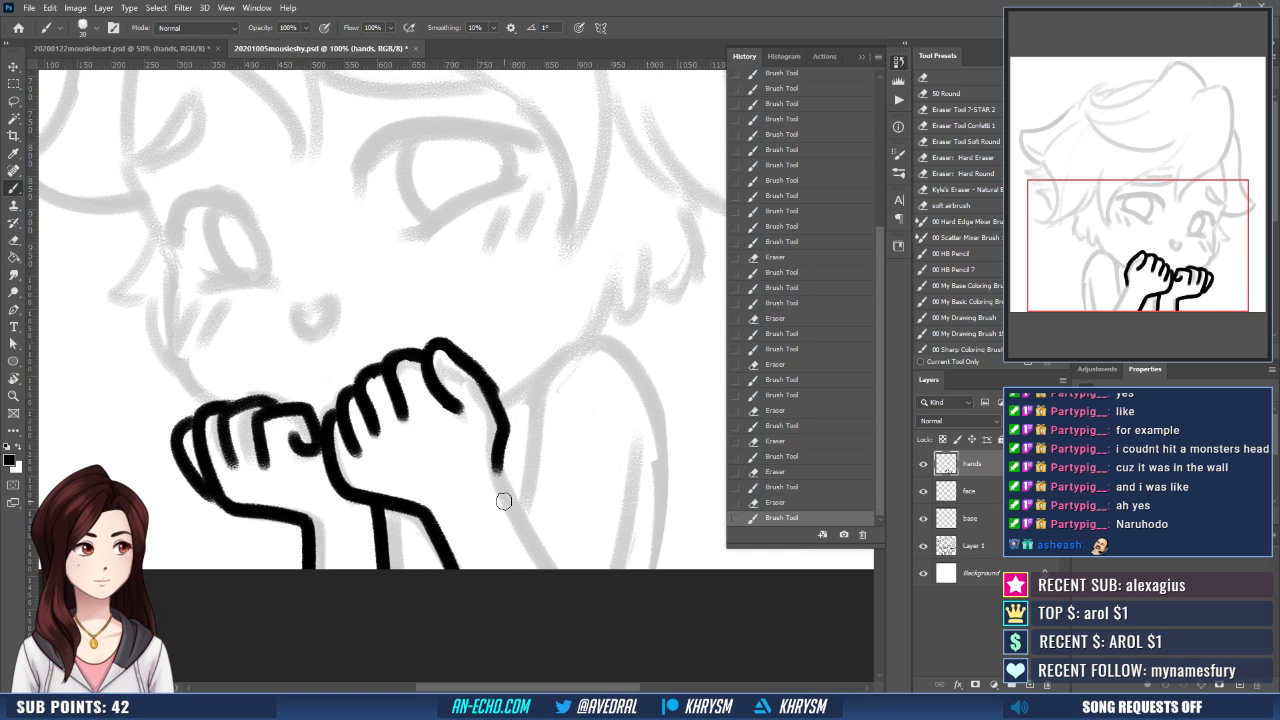
key(ctrl+minus)
key(ctrl+minus)
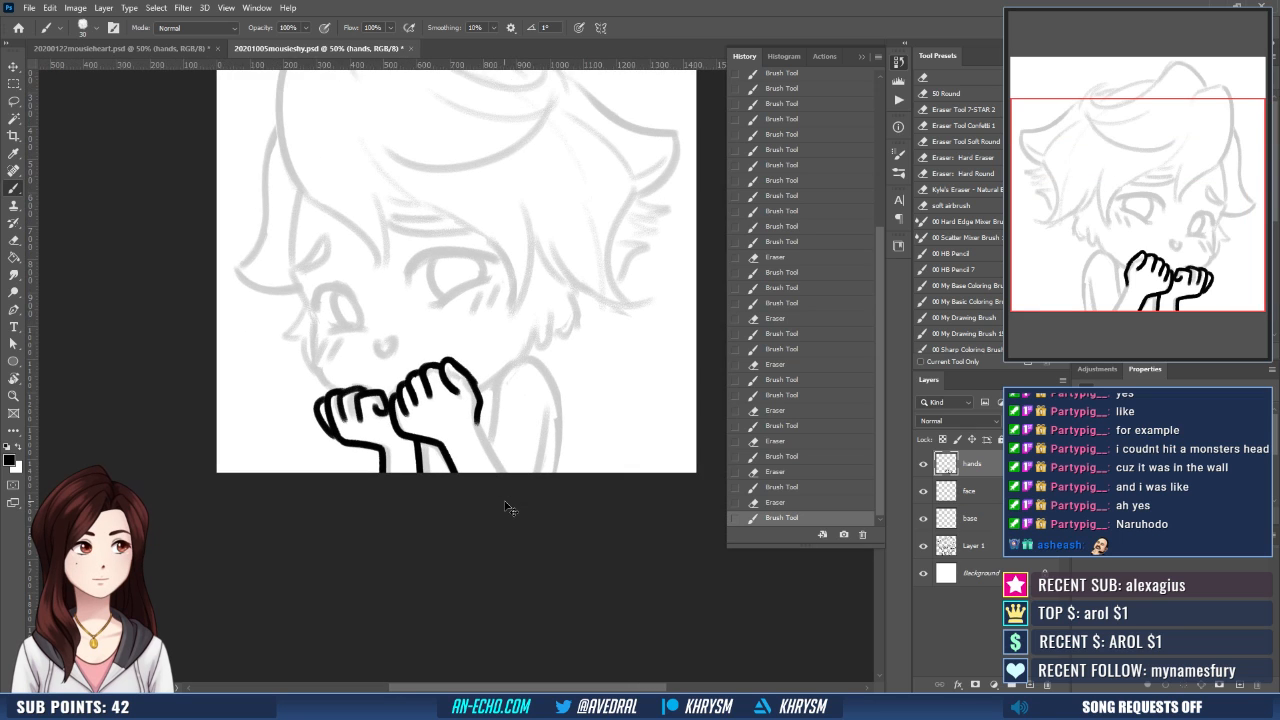
key(ctrl+plus)
key(ctrl+plus)
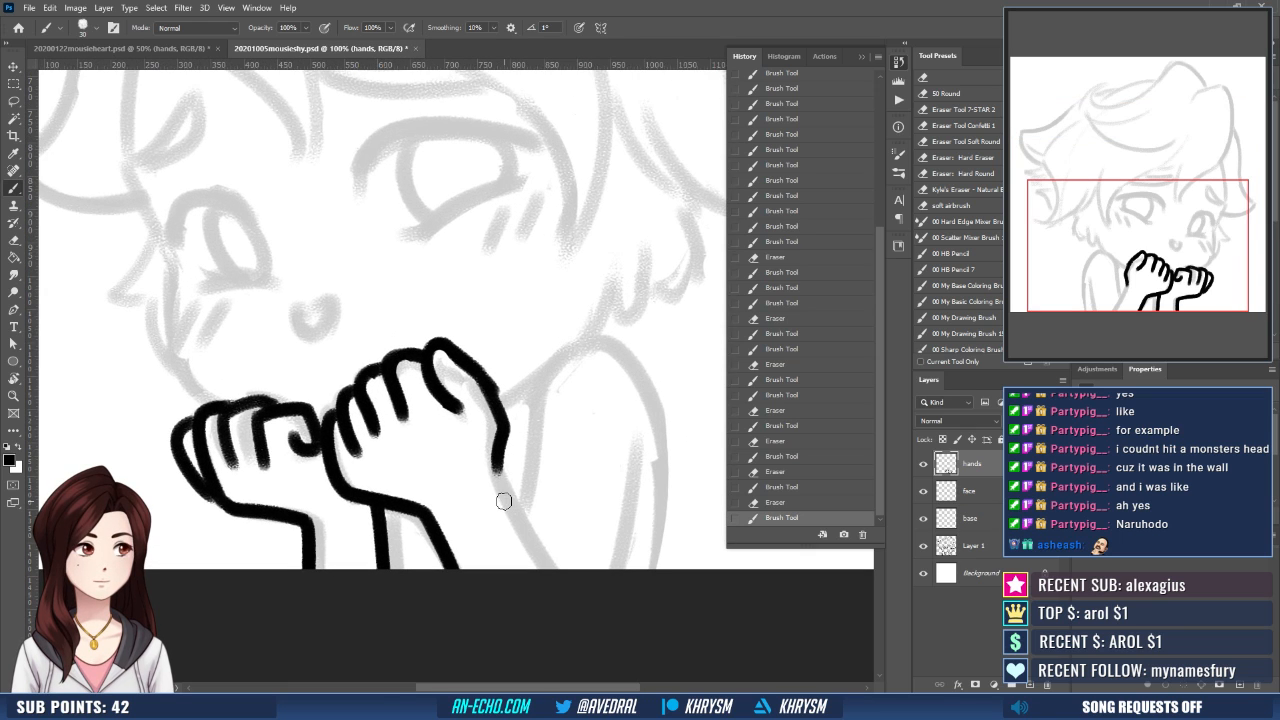
- Erase the larger hand's side outline where it meets the smaller hand
key(e)
drag(318, 405, 337, 474)
key(ctrl+z)
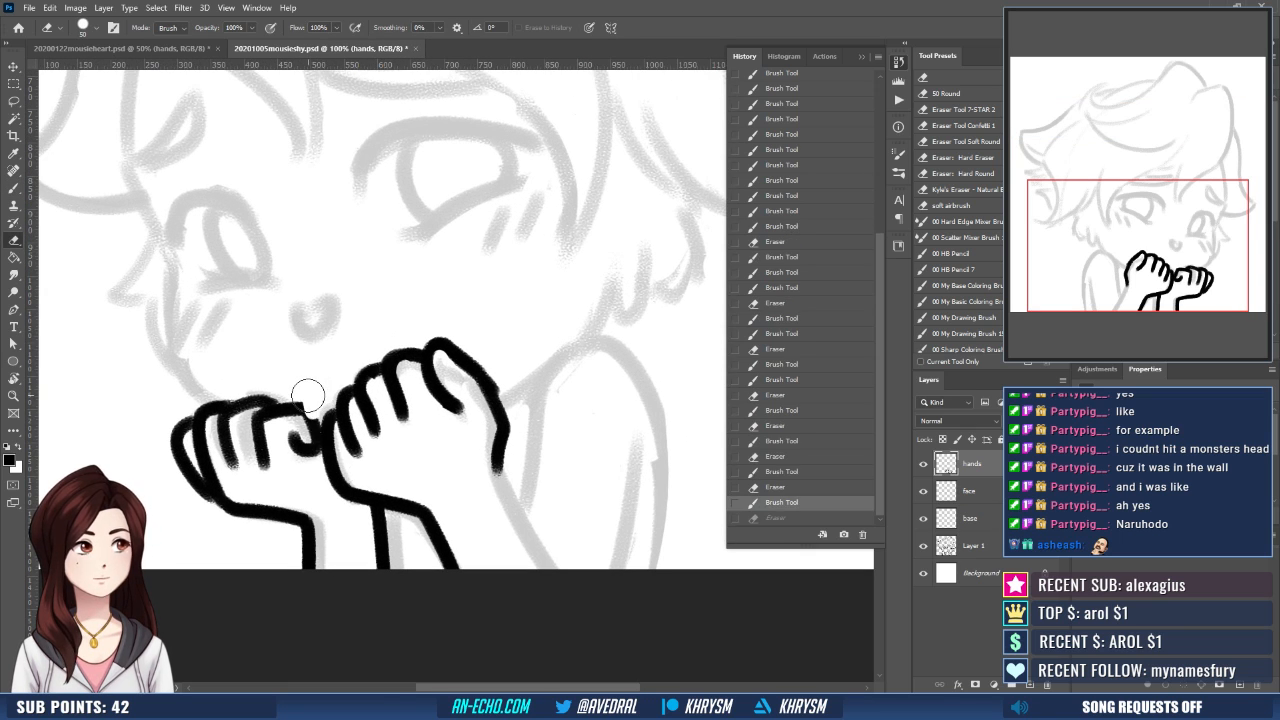
drag(307, 395, 344, 482)
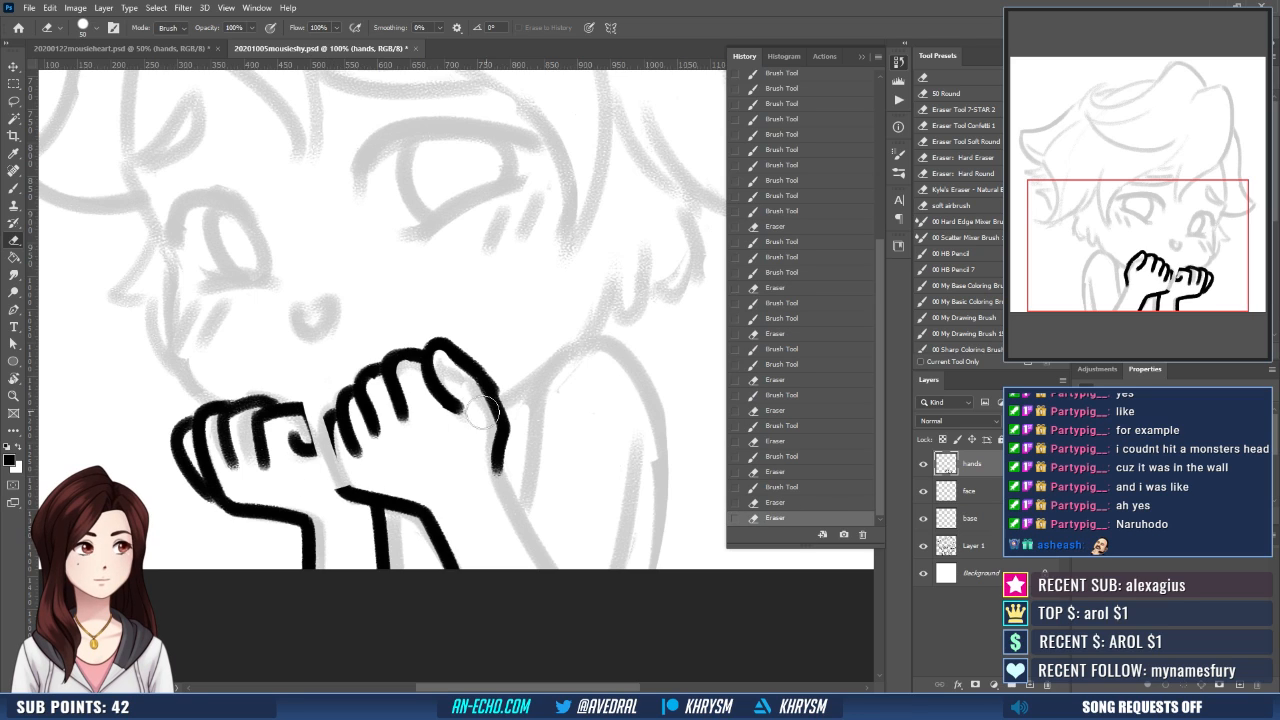
- Lasso the larger hand's fingers and back, nudge them slightly toward the smaller hand, and deselect
key(l)
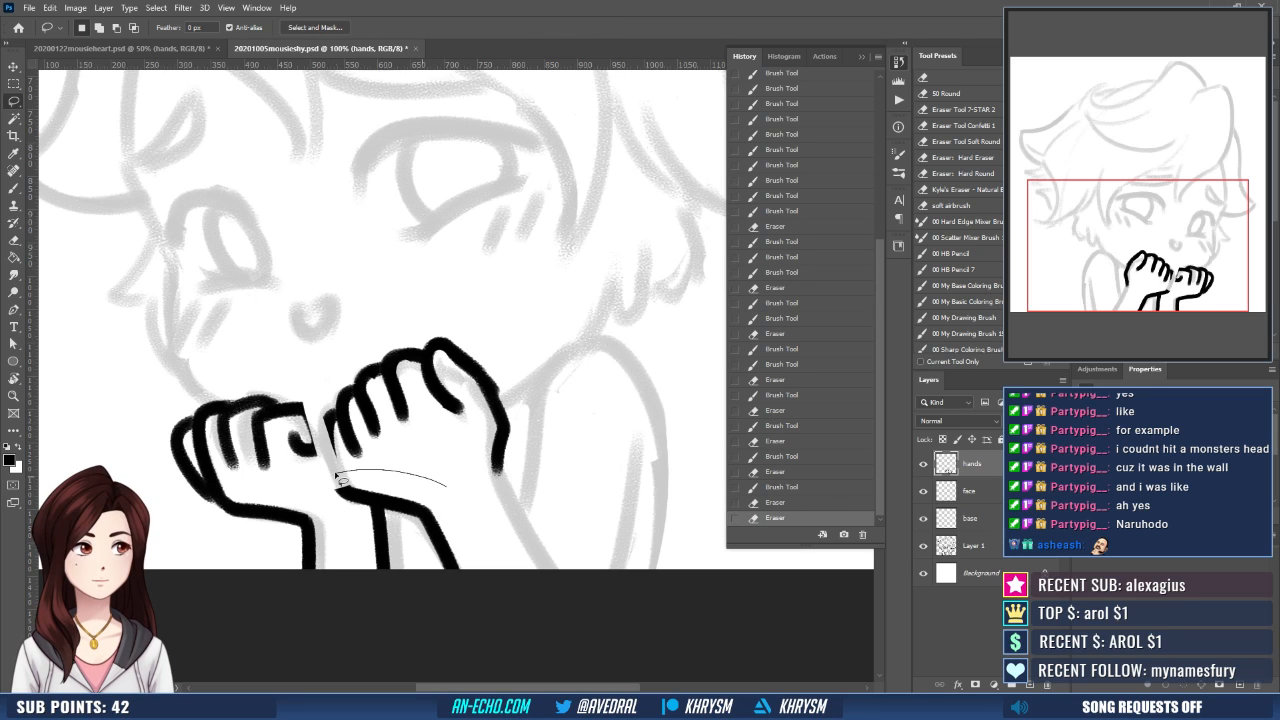
mouse_move(340, 476)
mouse_down()
mouse_move(452, 314)
mouse_move(316, 405)
mouse_move(338, 480)
mouse_up()
key(v)
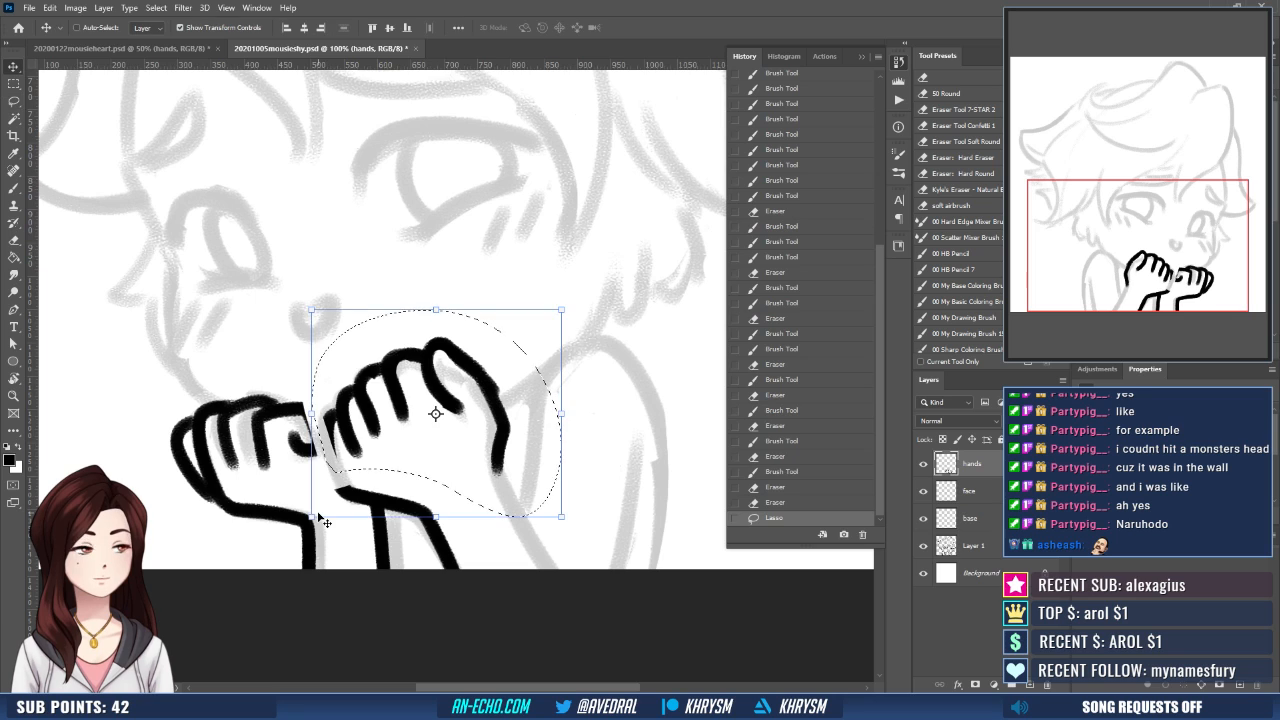
key(Left)
key(Left)
key(Left)
key(Left)
key(Left)
key(Left)
key(Left)
key(Left)
key(Left)
key(Left)
key(Left)
key(Left)
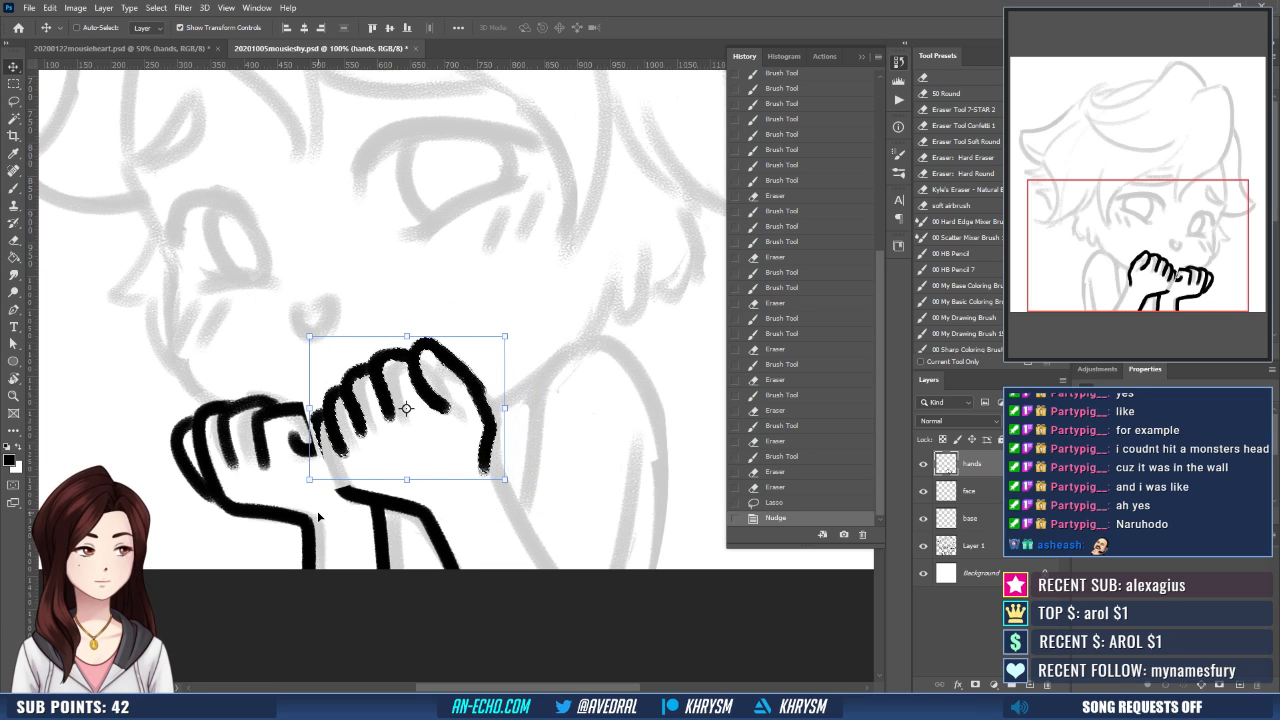
key(ctrl+d)
- Redraw the larger hand's side outline between the two hands, reconnecting the moved fingers to the wrist
key(b)
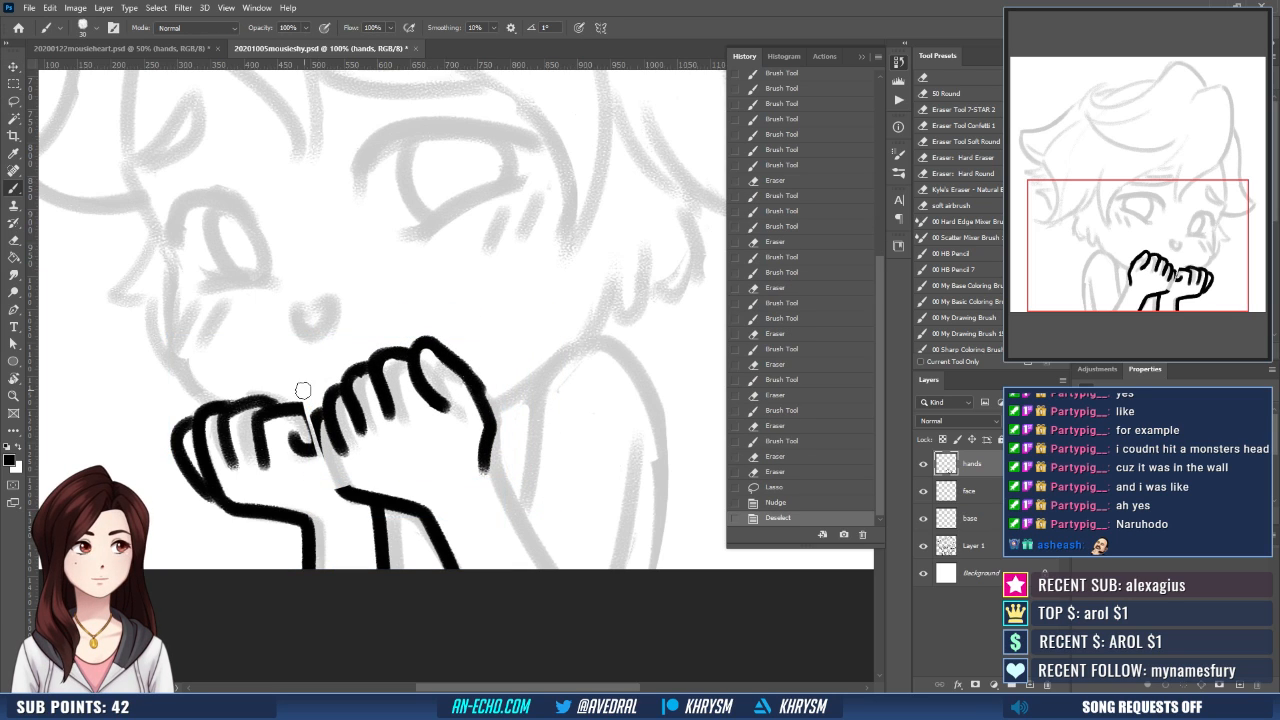
mouse_move(298, 407)
mouse_down()
mouse_move(345, 500)
mouse_move(322, 482)
mouse_up()
key(e)
key(b)
key(ctrl+z)
key(e)
key(b)
drag(312, 427, 348, 498)
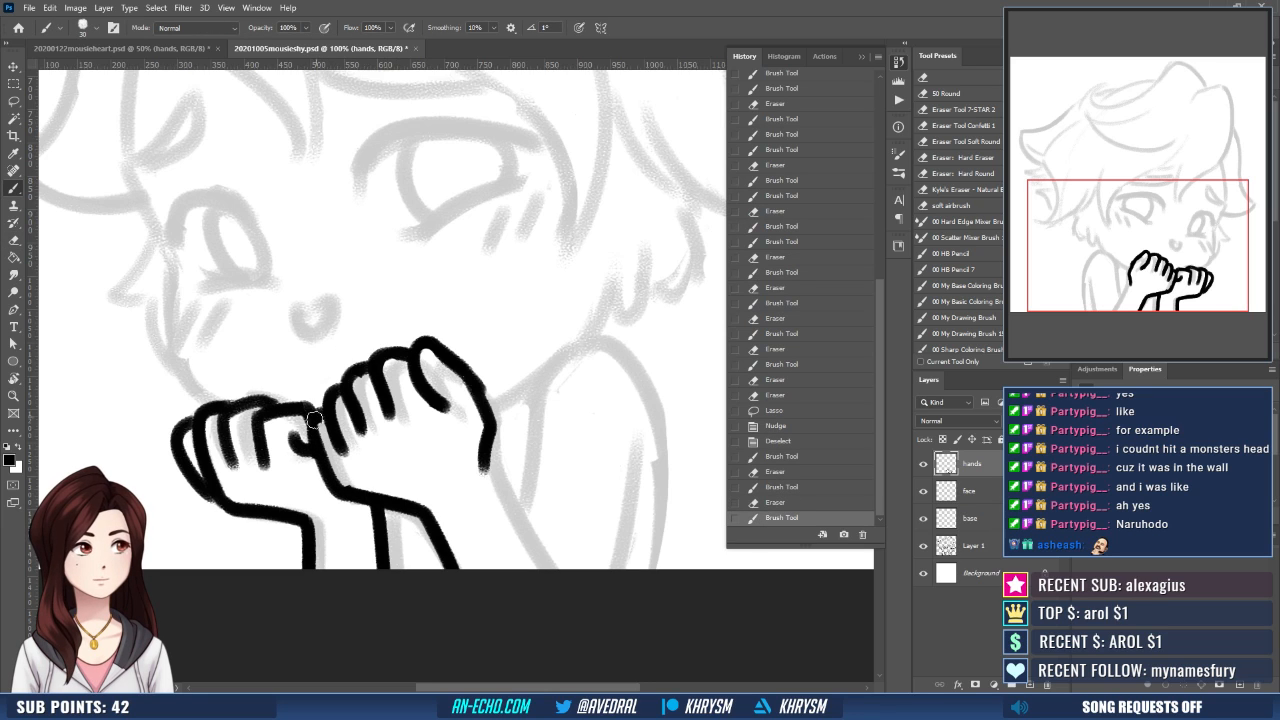
mouse_move(313, 437)
mouse_down()
mouse_move(316, 424)
mouse_move(350, 450)
mouse_up()
- Erase and redraw the larger hand's wrist line, and ink both sides of its forearm down to the canvas edge
key(e)
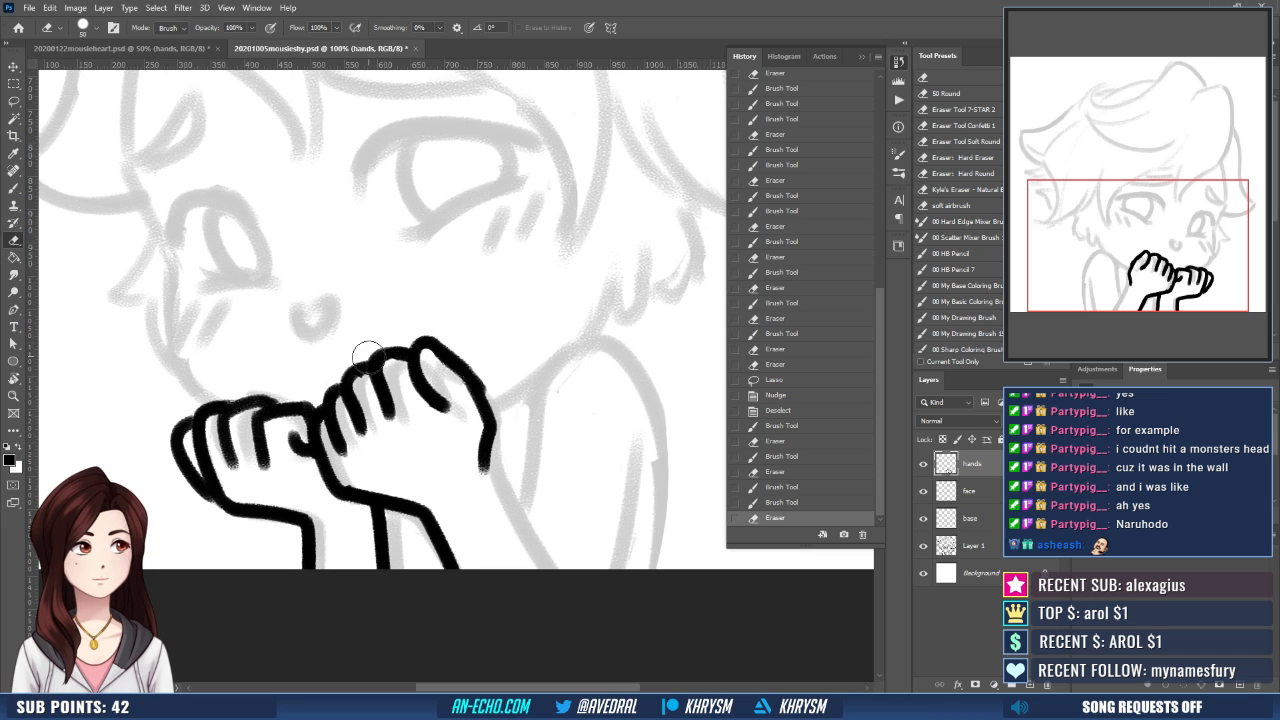
drag(379, 438, 383, 446)
scroll(394, 417, down, 1)
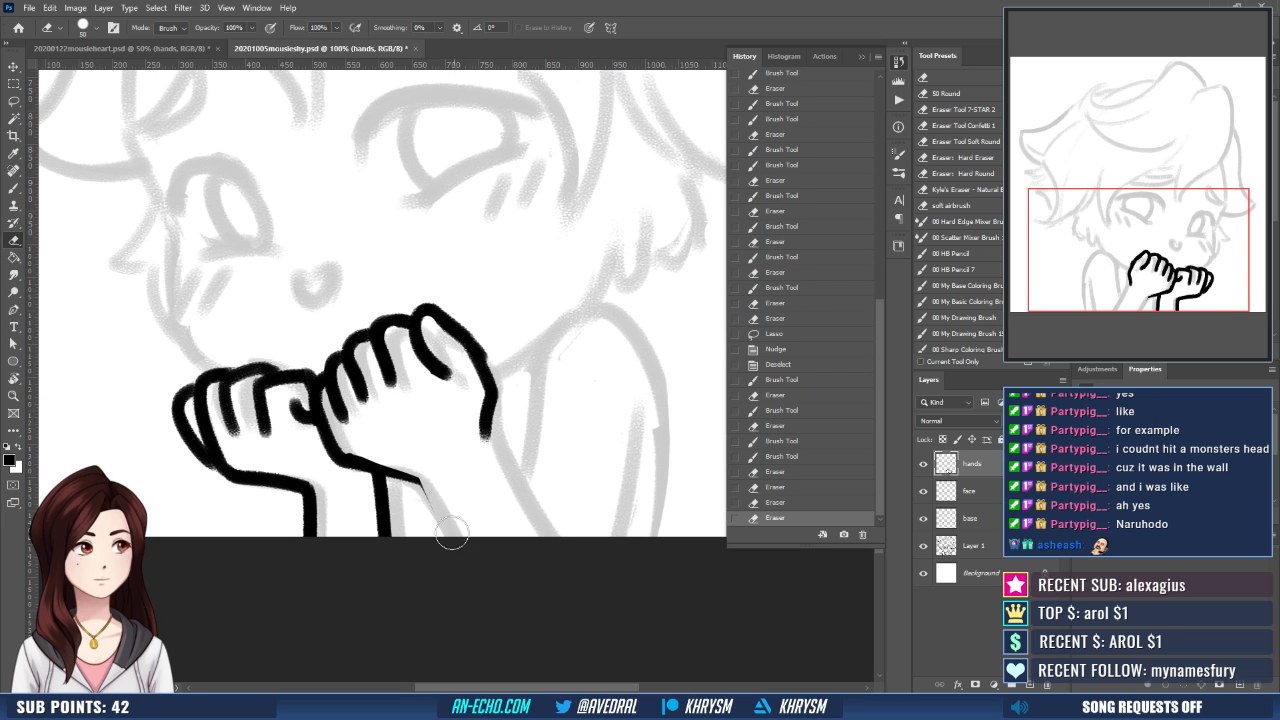
key(b)
drag(348, 449, 428, 491)
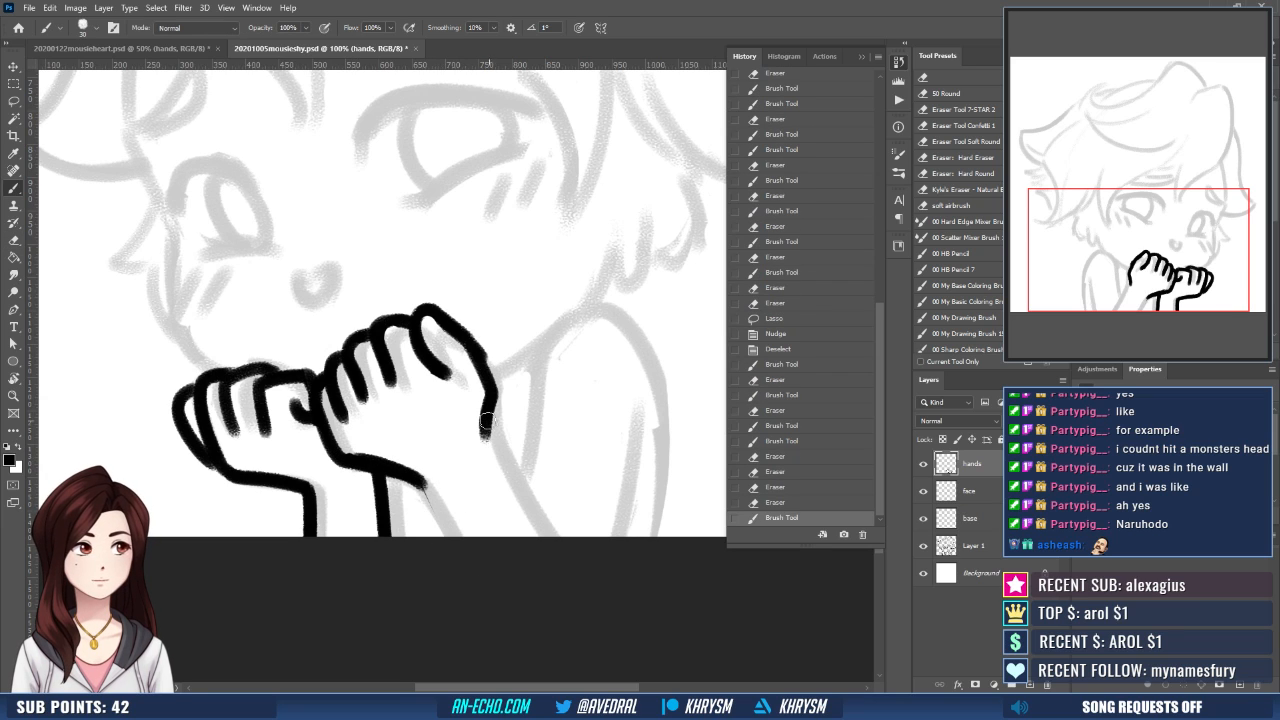
drag(486, 422, 548, 536)
drag(416, 481, 450, 536)
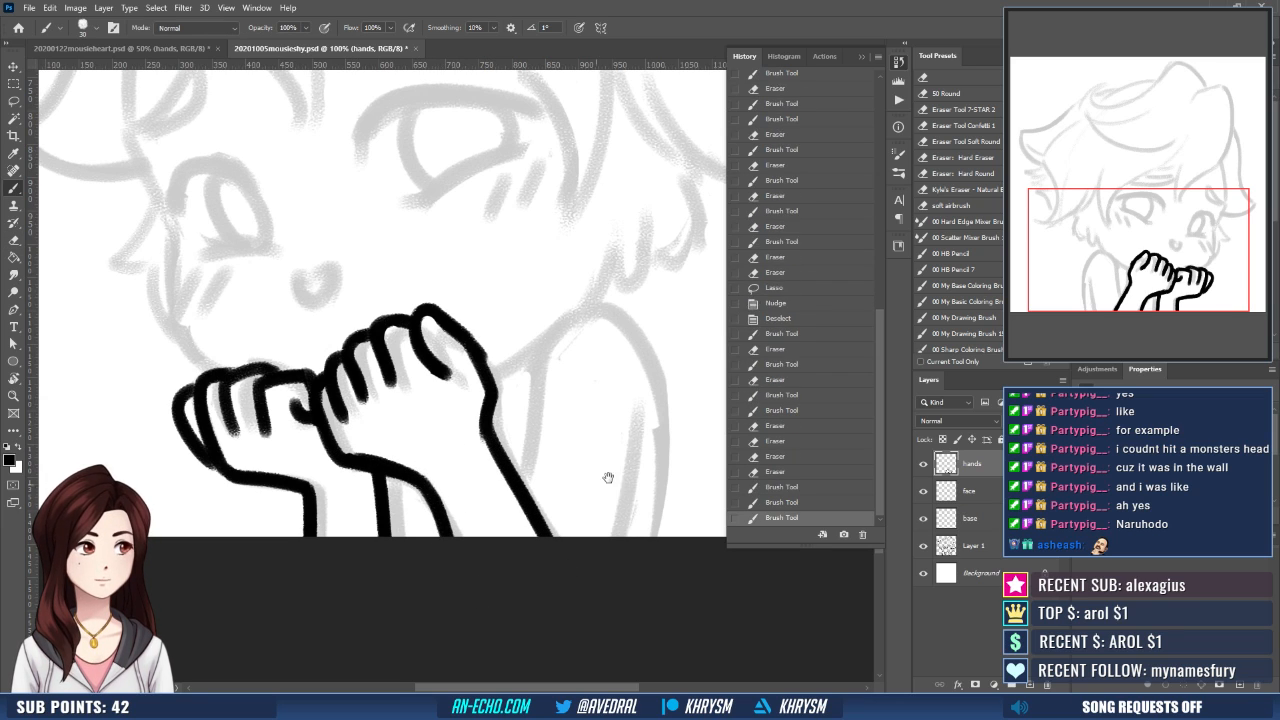
scroll(571, 425, up, 1)
drag(520, 372, 536, 357)
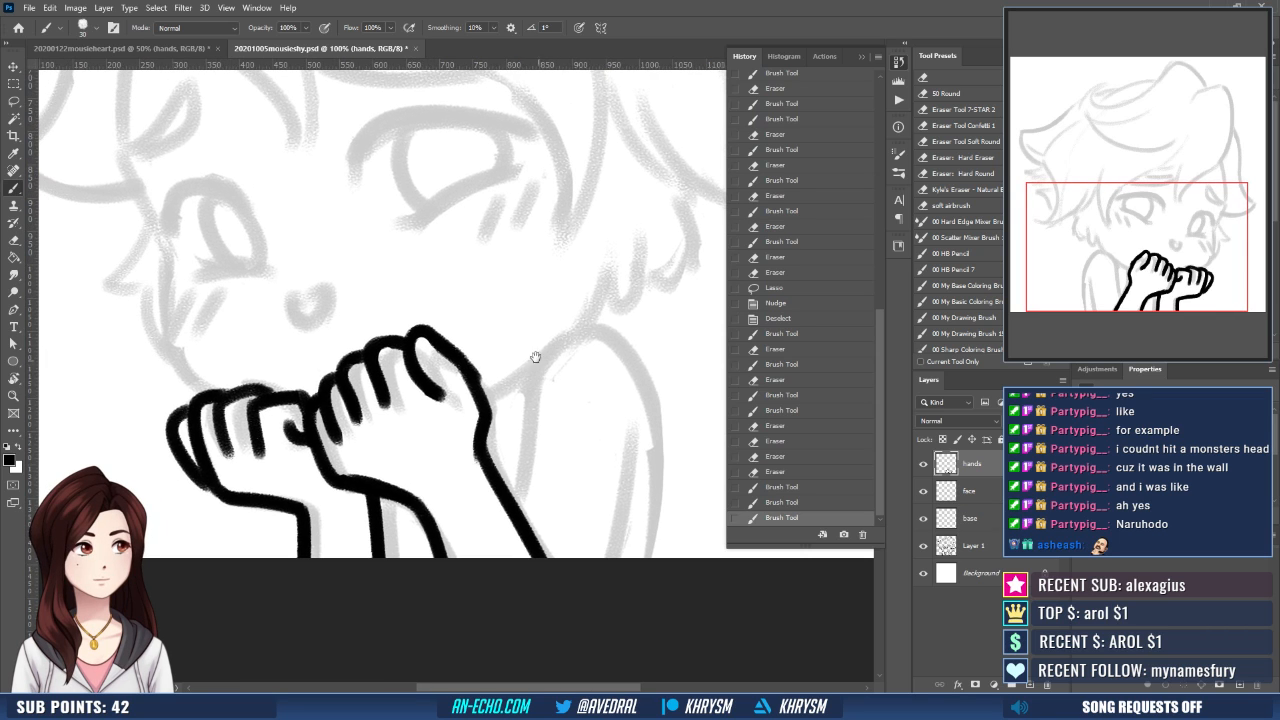
- Rotate the canvas view to erase and redraw the larger hand's side outline above the wrist, then reset the rotation
key(r)
mouse_move(470, 492)
mouse_down()
mouse_move(389, 480)
mouse_move(364, 460)
mouse_up()
key(e)
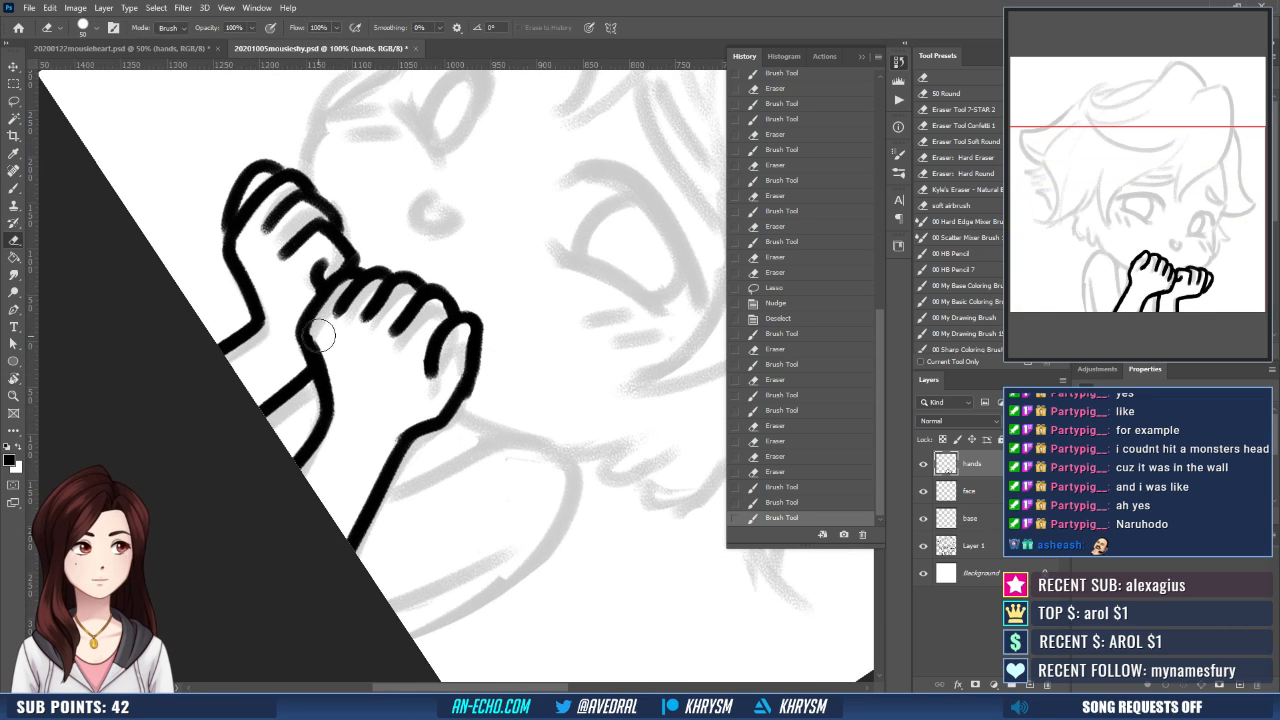
drag(320, 333, 344, 395)
key(b)
drag(308, 340, 322, 384)
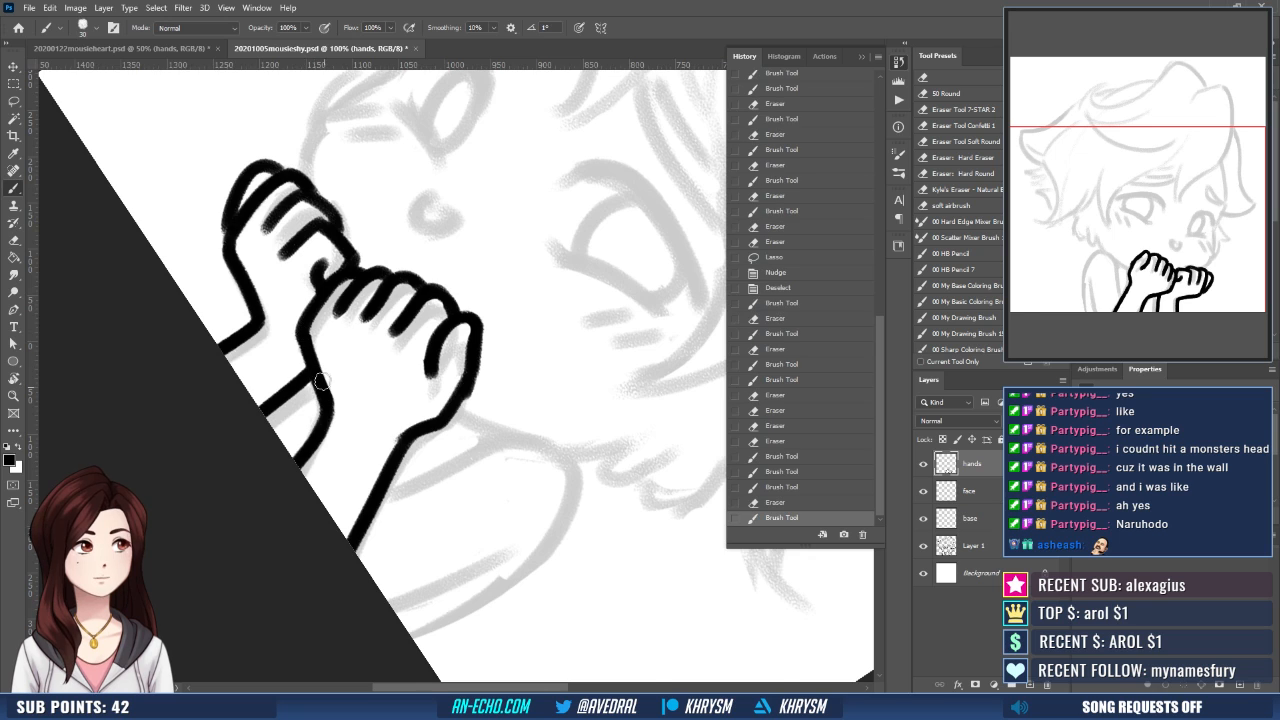
key(Escape)
drag(515, 463, 651, 523)
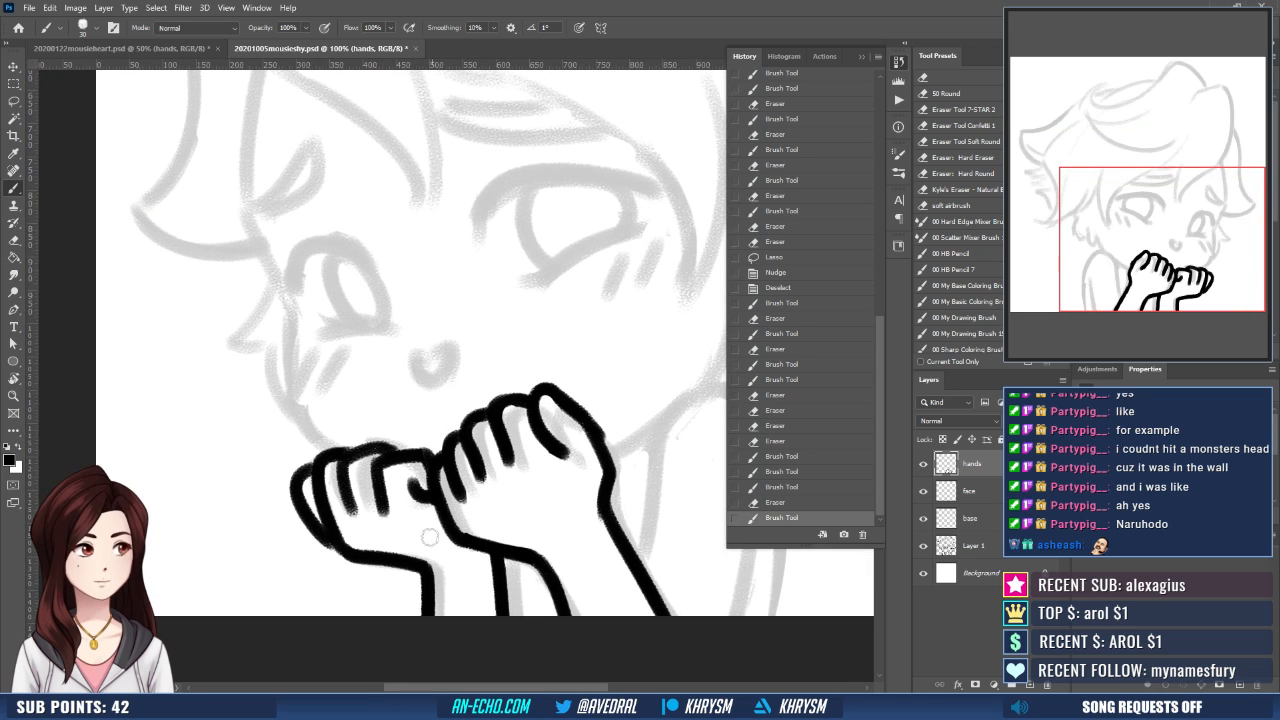
drag(573, 531, 581, 538)
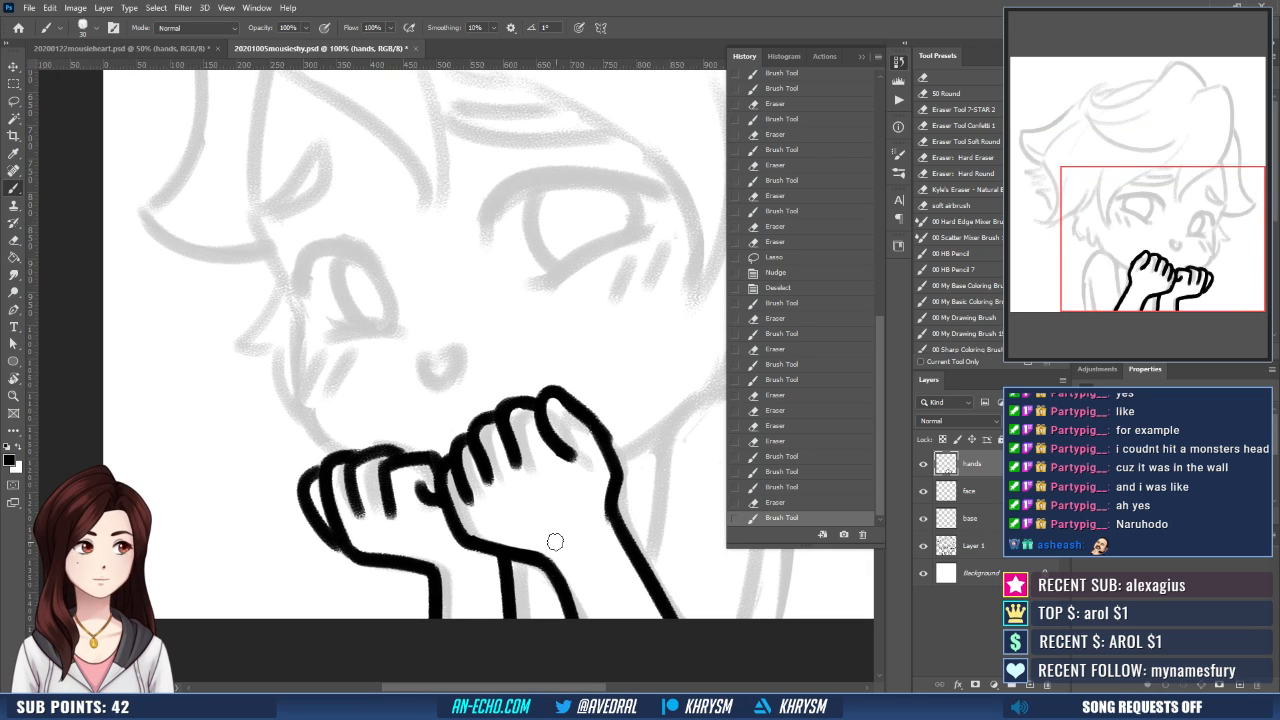
- Liquify the hands layer to push in the smaller hand's outer edge and subtly reshape the knuckles
key(ctrl+minus)
key(ctrl+minus)
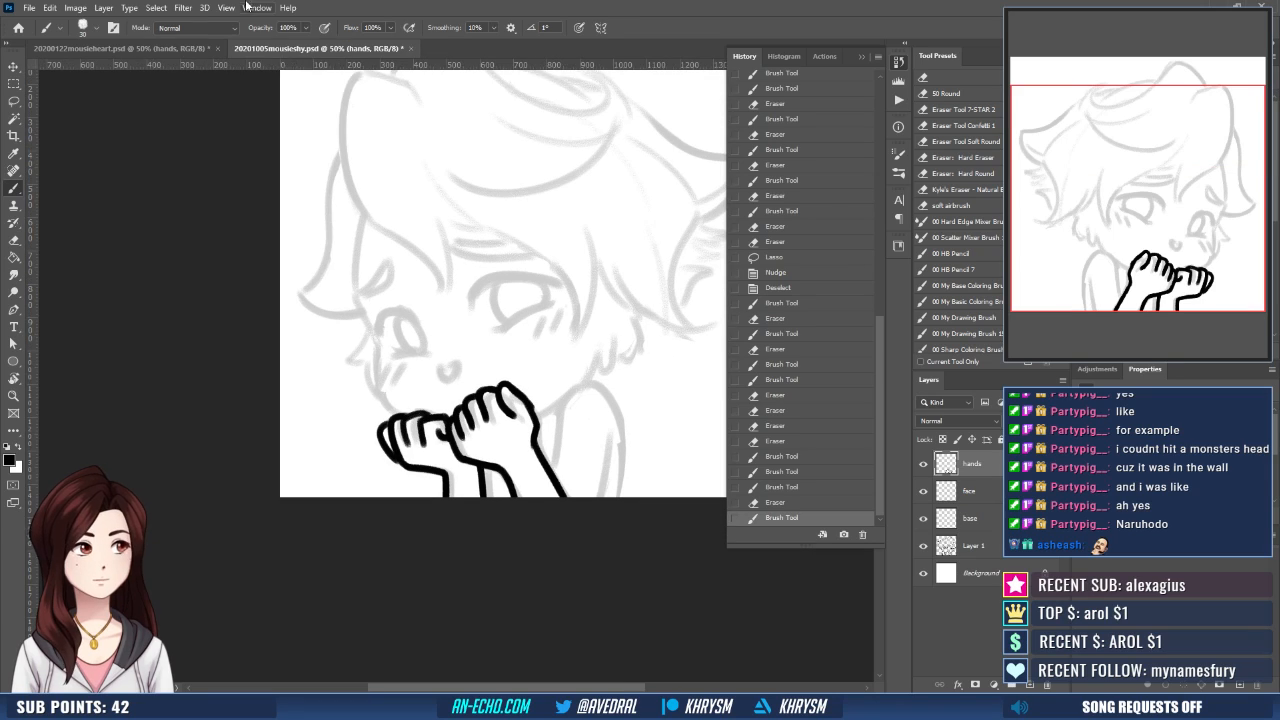
click(183, 8)
click(240, 113)
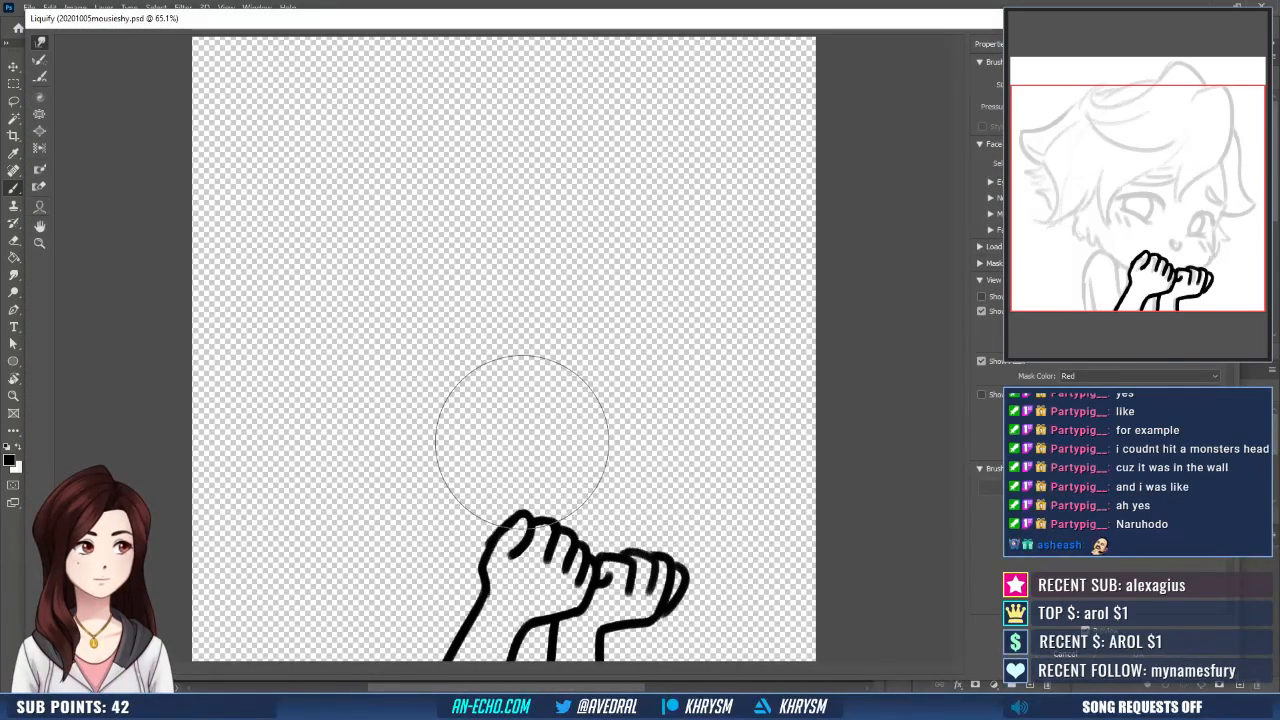
key(])
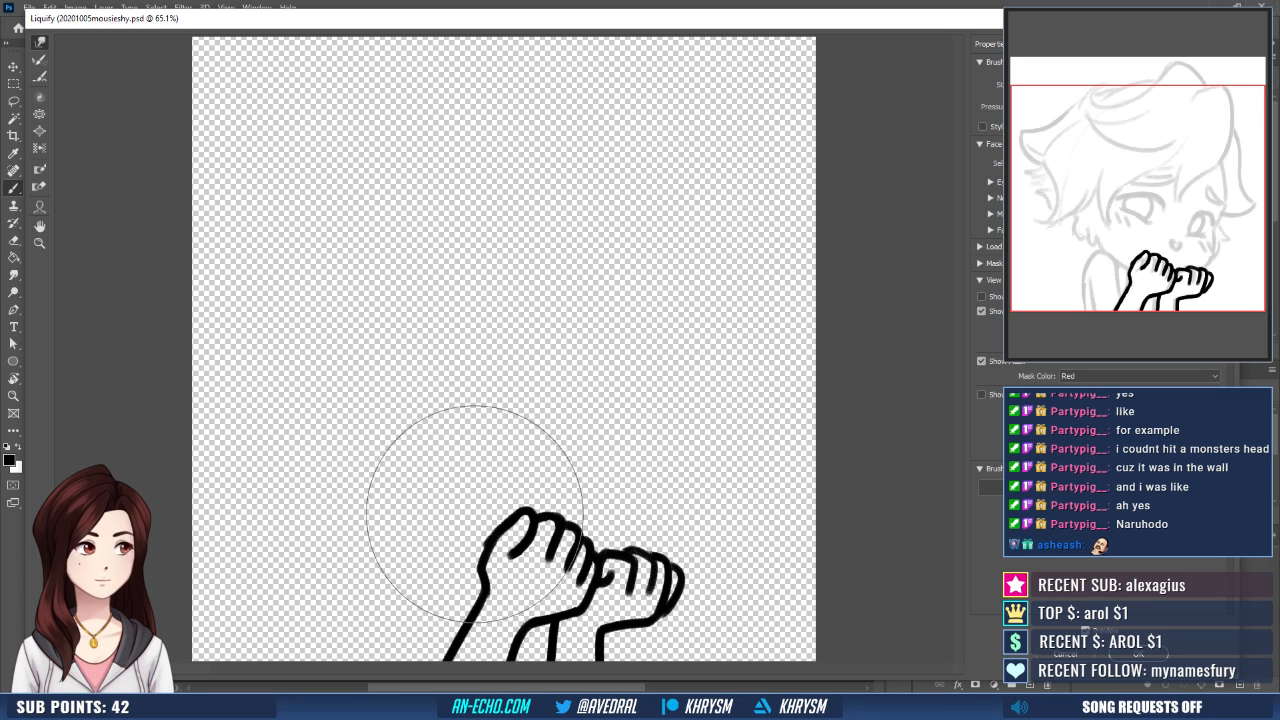
key(bracketleft)
key(bracketleft)
key(bracketleft)
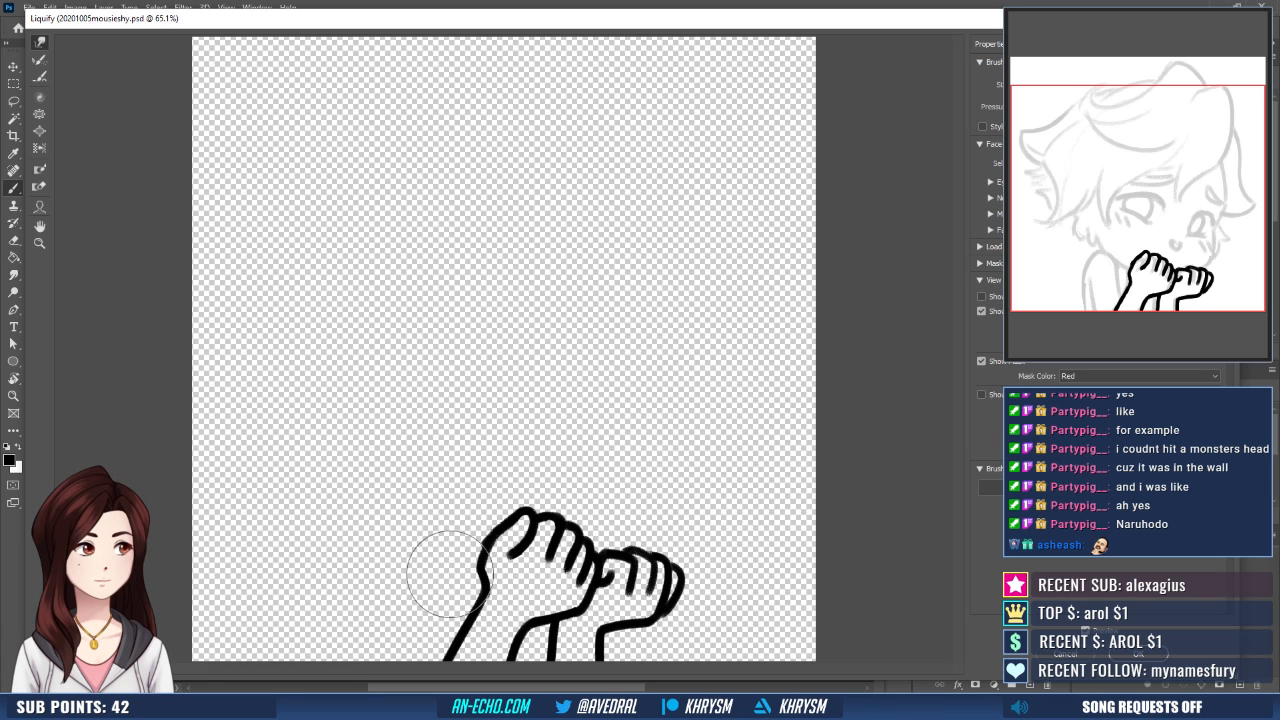
key(Return)
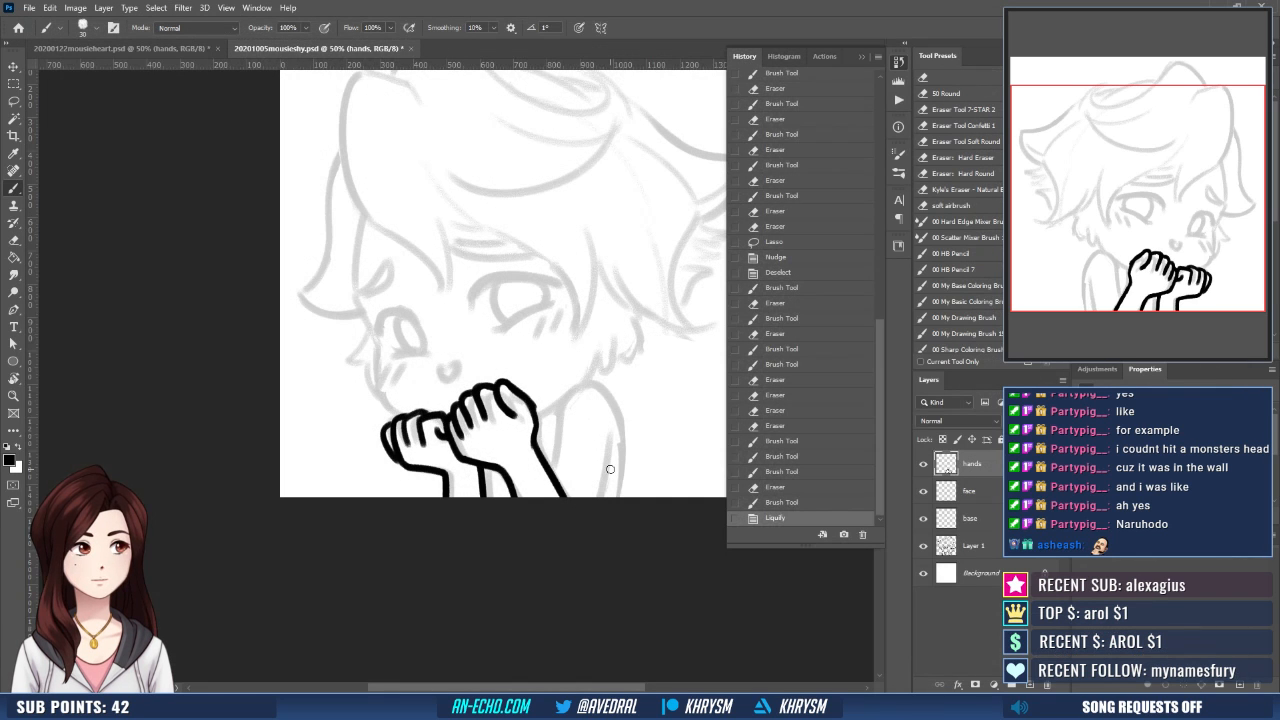
- Erase and redraw the back of the larger hand from the last knuckle to the wrist as a smoother curve
key(ctrl+plus)
key(ctrl+plus)
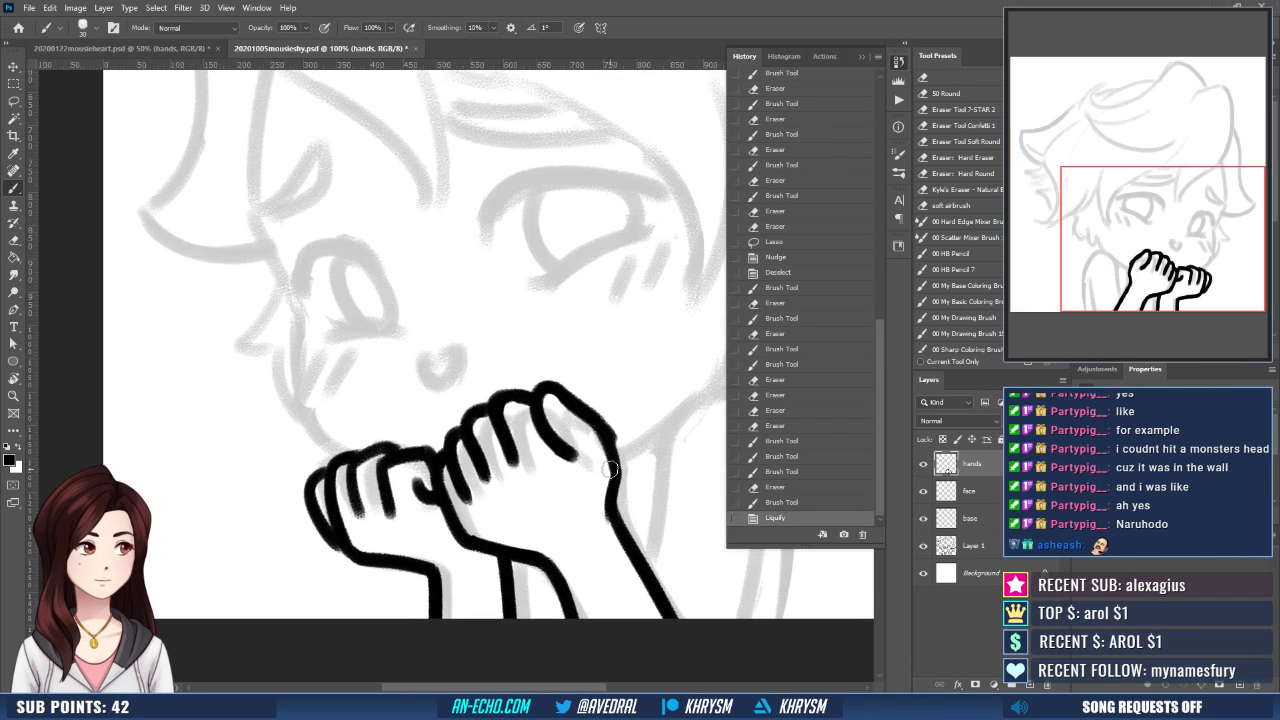
mouse_move(614, 455)
mouse_down()
mouse_move(498, 430)
mouse_move(475, 493)
mouse_up()
key(e)
key(b)
drag(477, 415, 498, 482)
key(e)
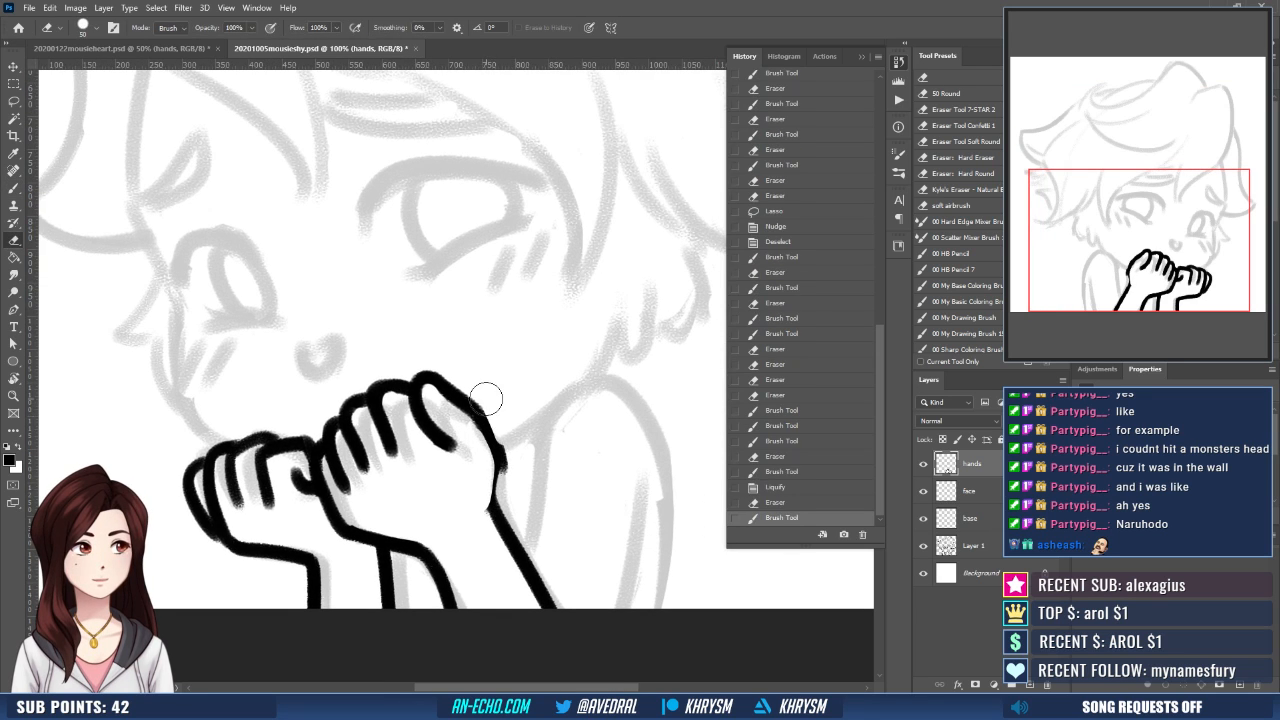
key(b)
mouse_move(487, 401)
mouse_down()
mouse_move(508, 458)
mouse_move(496, 487)
mouse_move(506, 558)
mouse_up()
key(e)
drag(497, 425, 507, 403)
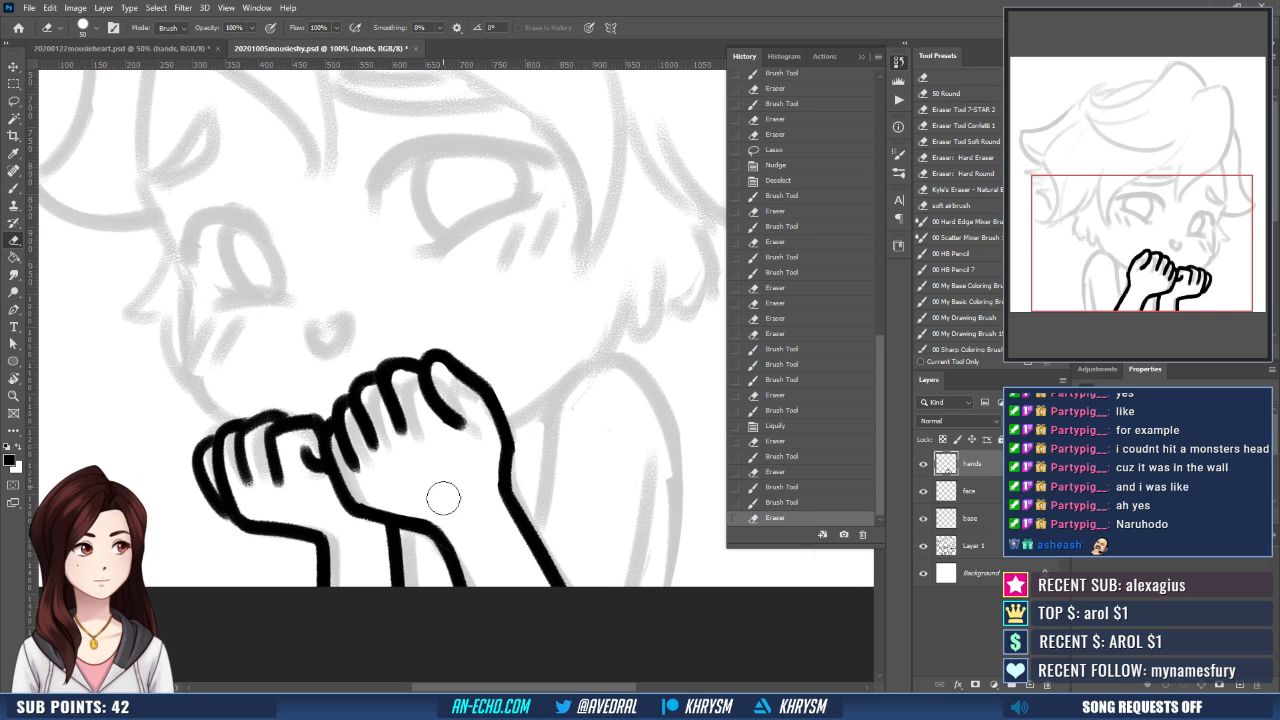
- Redraw the larger hand's inner forearm line as a straighter stroke from the wrist and erase the stray excess
key(b)
drag(440, 513, 482, 627)
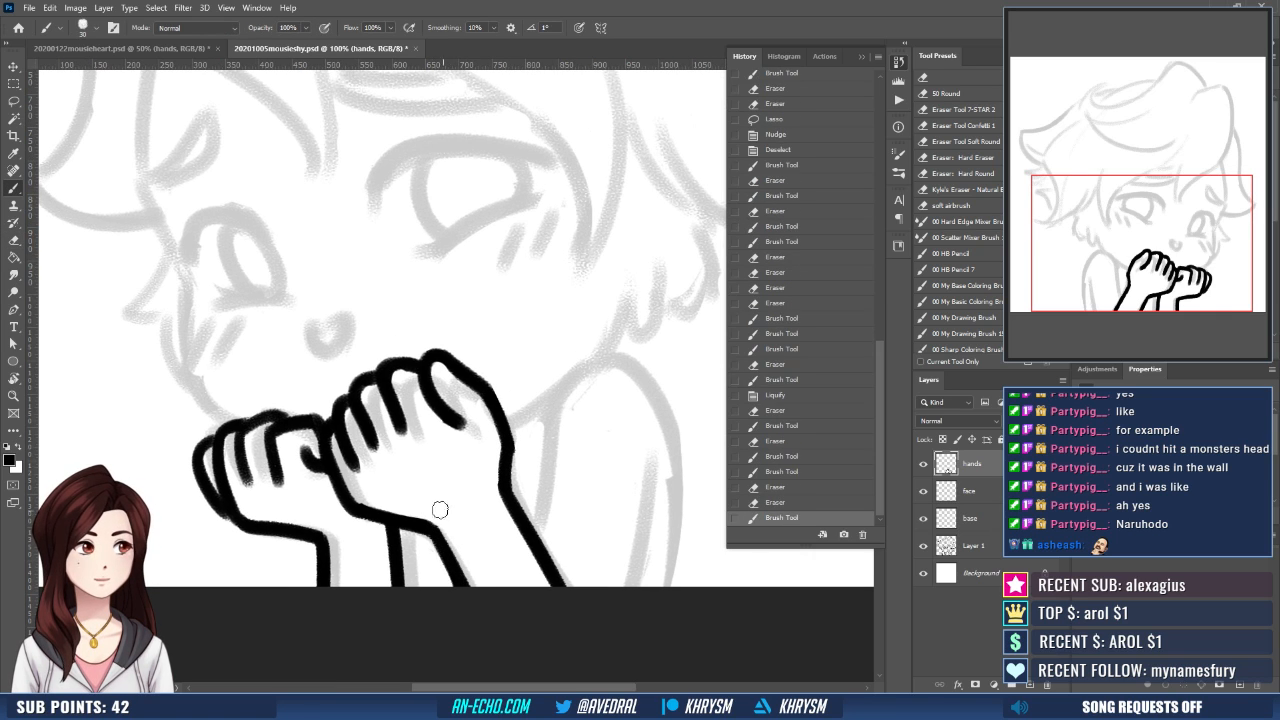
key(ctrl+z)
drag(433, 526, 488, 635)
drag(530, 410, 527, 449)
key(e)
drag(436, 444, 462, 470)
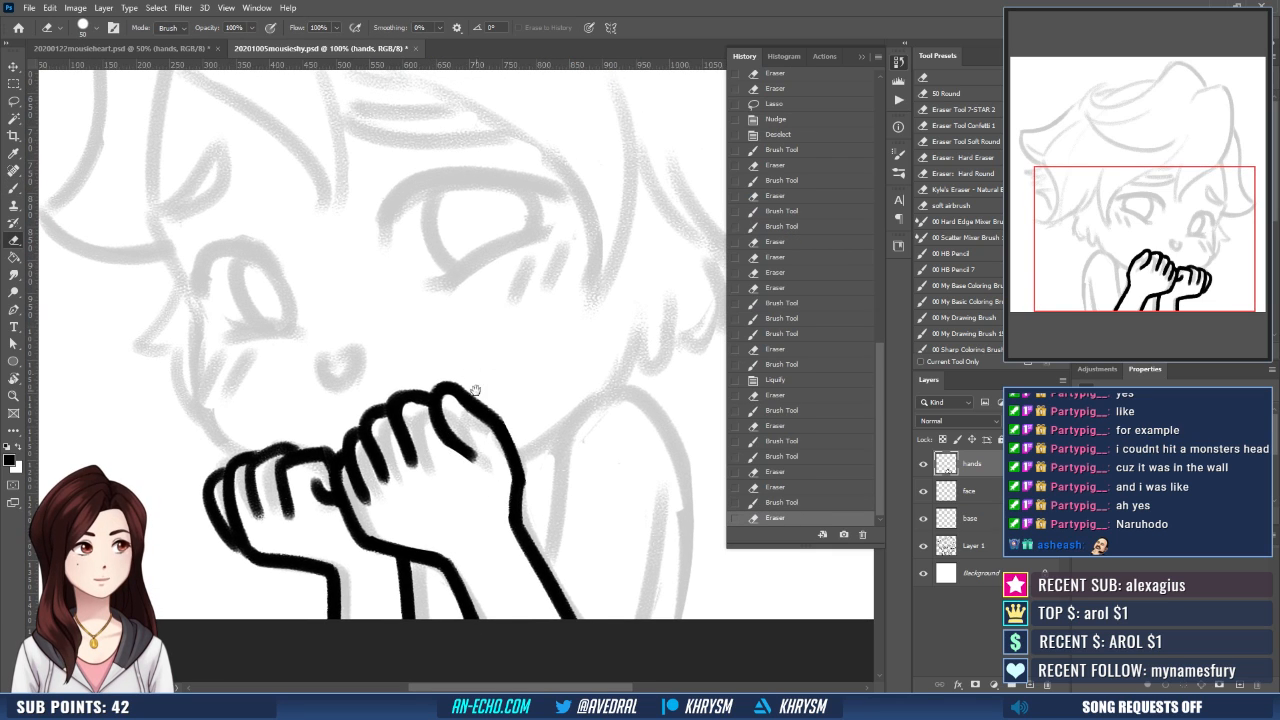
- Ink over the smaller hand's outermost finger and knuckles to round out their outline
drag(470, 398, 499, 402)
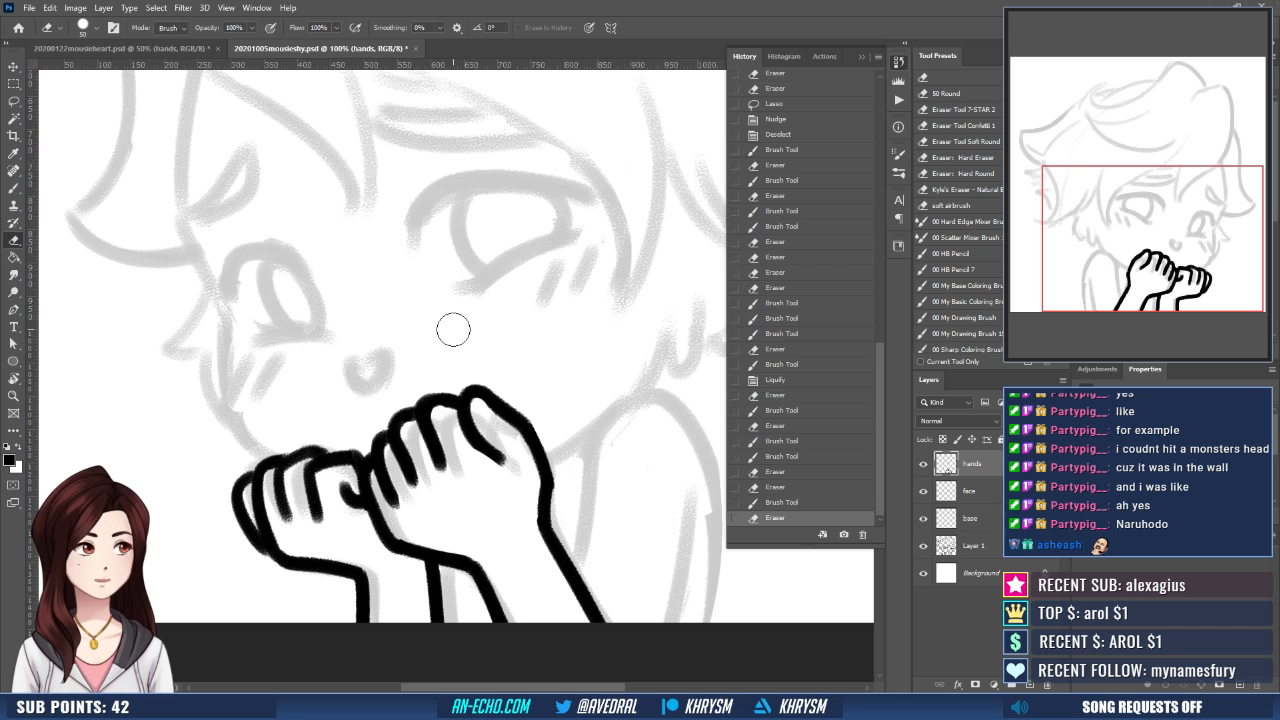
drag(439, 518, 489, 538)
key(b)
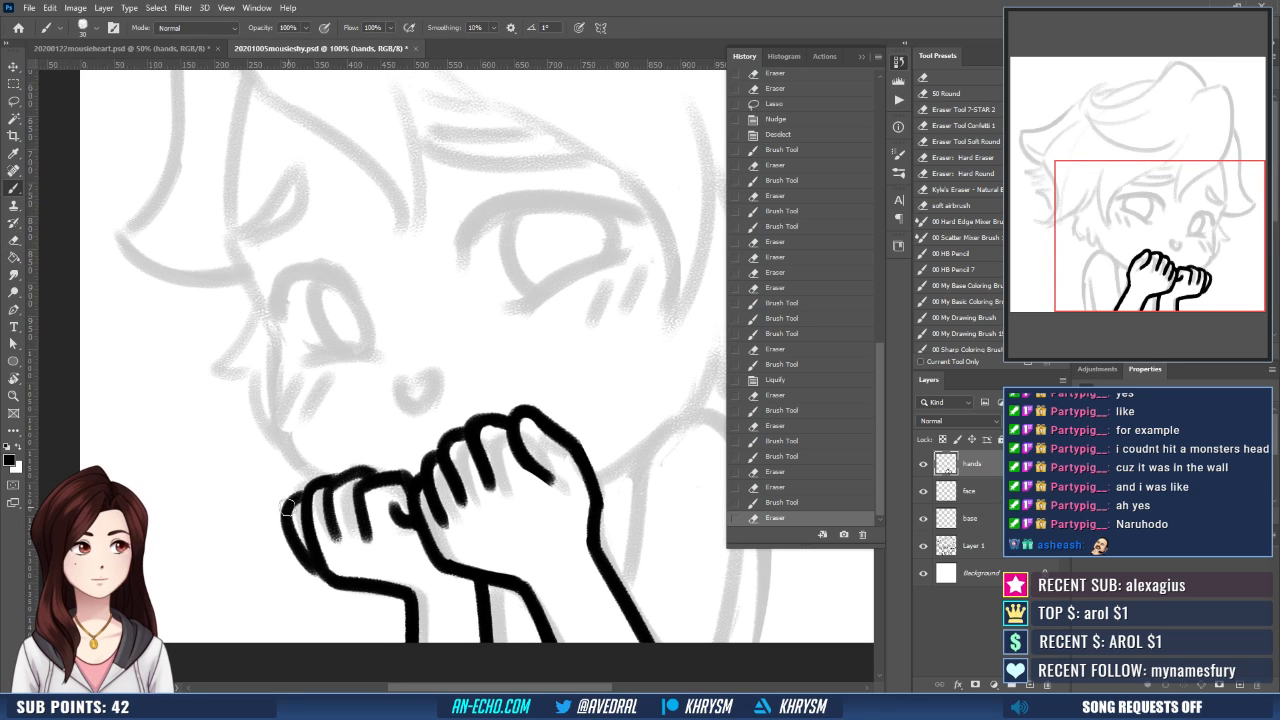
mouse_move(304, 489)
mouse_down()
mouse_move(286, 514)
mouse_move(312, 572)
mouse_up()
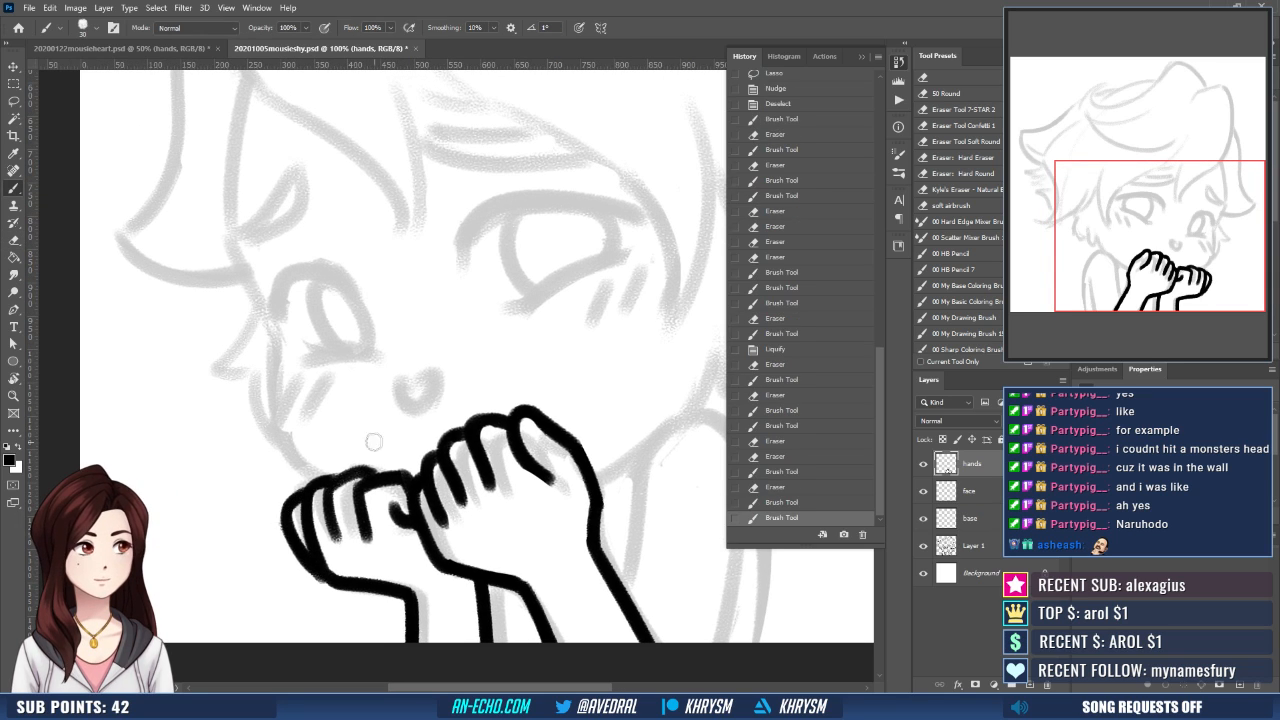
mouse_move(317, 483)
mouse_down()
mouse_move(408, 460)
mouse_move(474, 420)
mouse_up()
- Erase and redraw the smaller hand's finger crease nearest its outermost finger as a cleaner stroke
key(e)
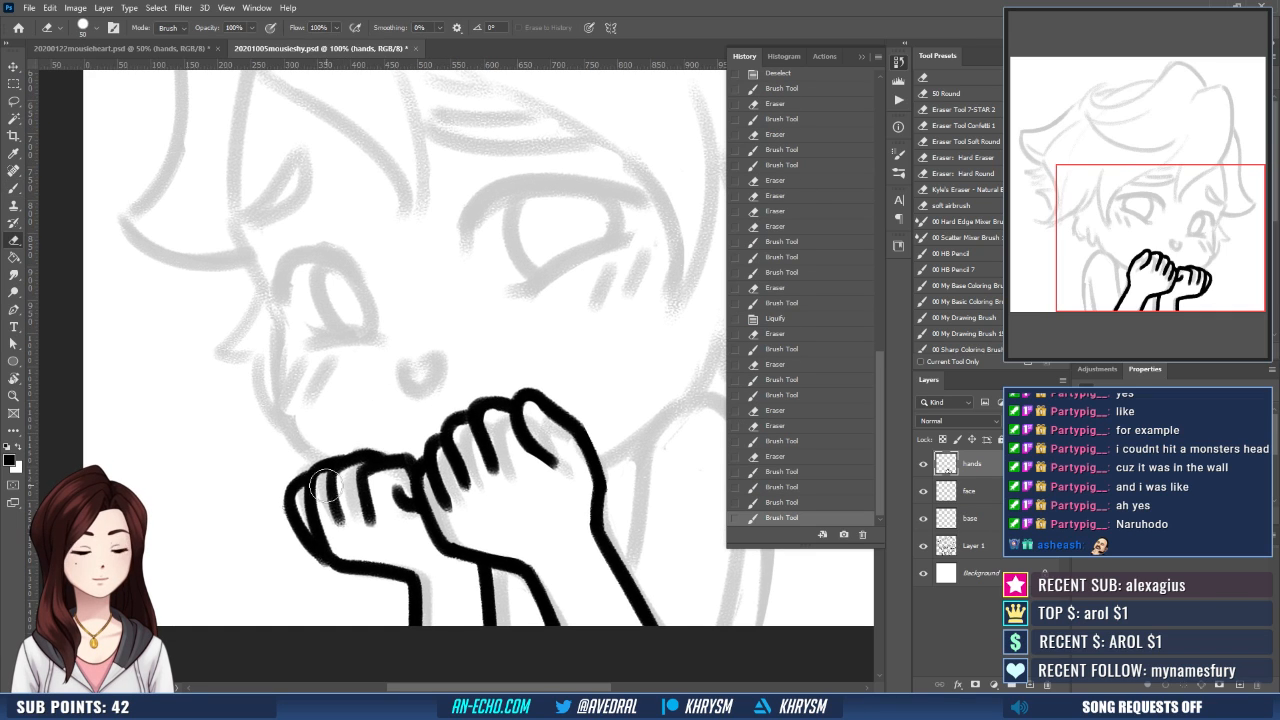
drag(331, 482, 341, 525)
key(b)
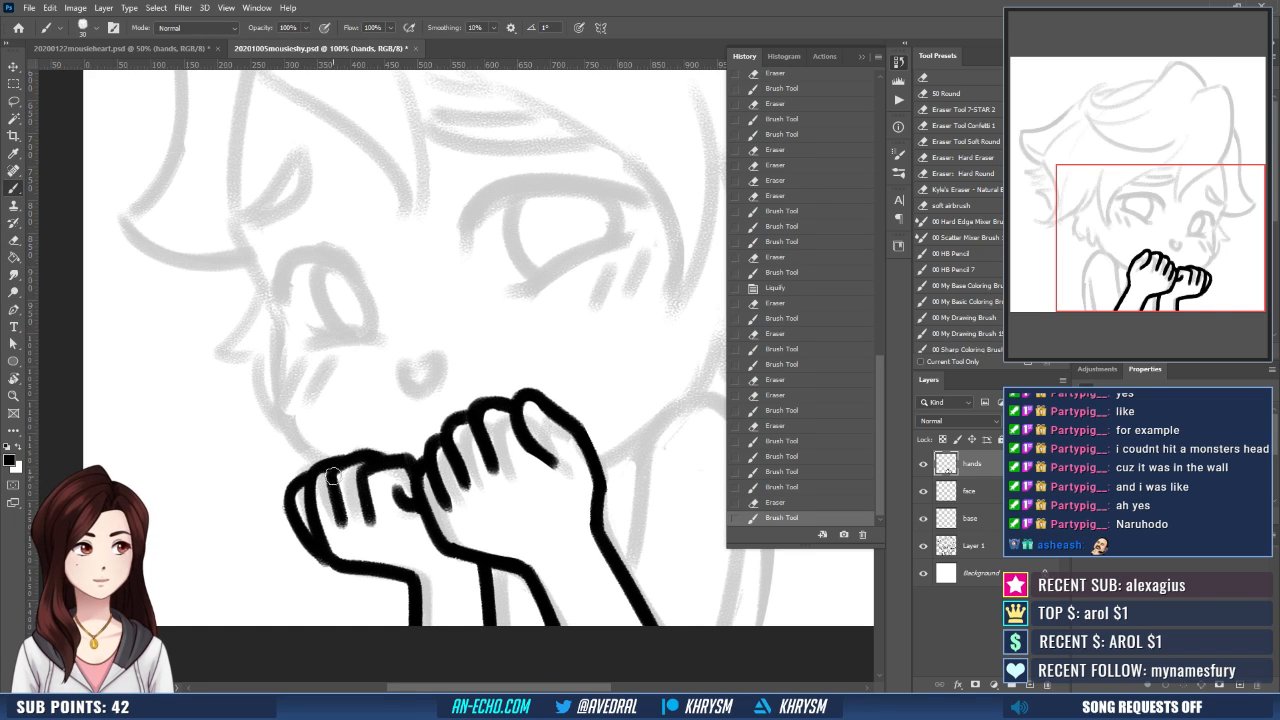
key(ctrl+z)
drag(333, 476, 342, 522)
key(e)
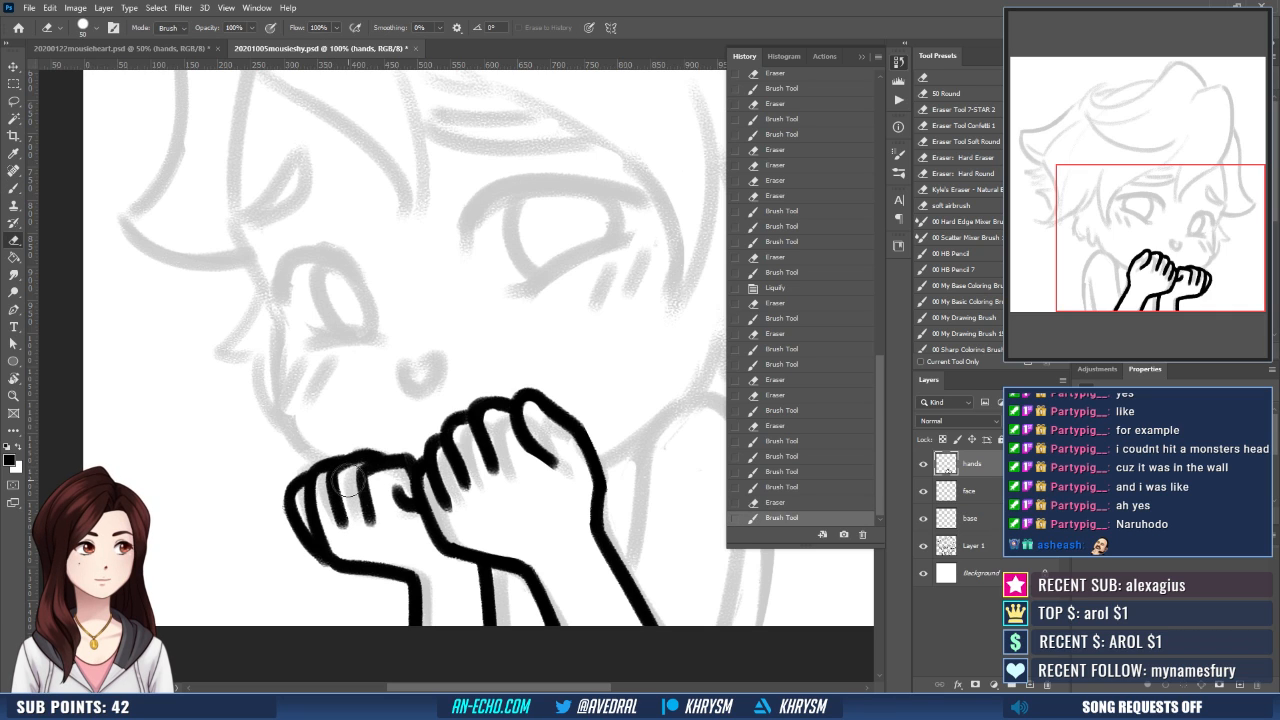
mouse_move(518, 505)
mouse_down()
mouse_move(523, 491)
mouse_move(509, 506)
mouse_up()
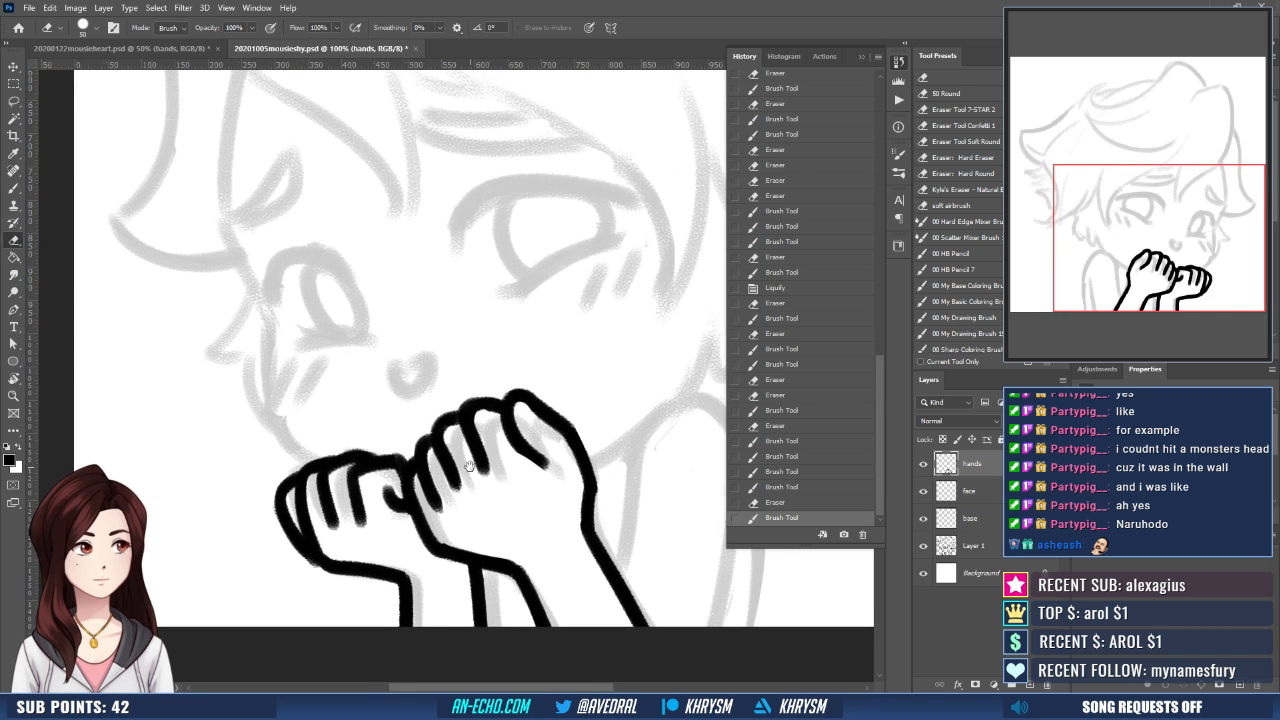
- Touch up the lines where the smaller hand's curled finger meets the larger hand's side outline
drag(463, 461, 437, 410)
key(b)
mouse_move(387, 452)
mouse_down()
mouse_move(417, 501)
mouse_move(412, 520)
mouse_up()
key(e)
key(b)
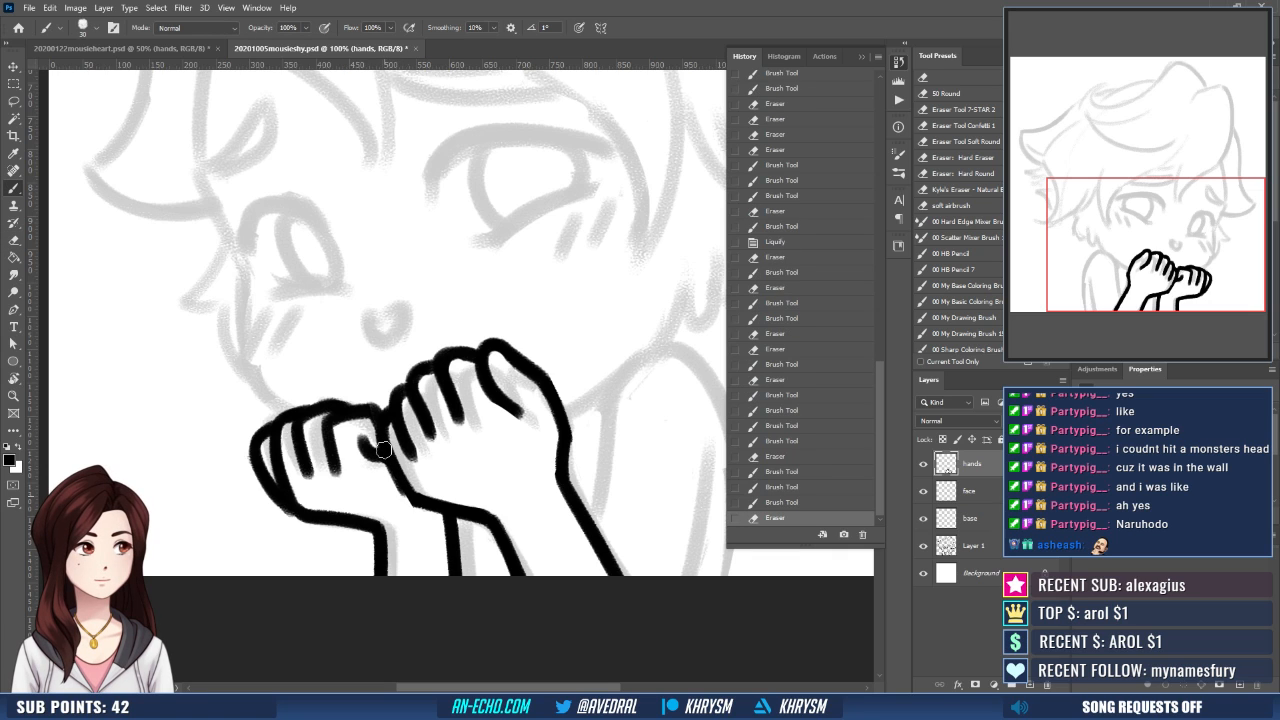
mouse_move(392, 467)
mouse_down()
mouse_move(410, 492)
mouse_move(480, 481)
mouse_up()
drag(534, 423, 542, 438)
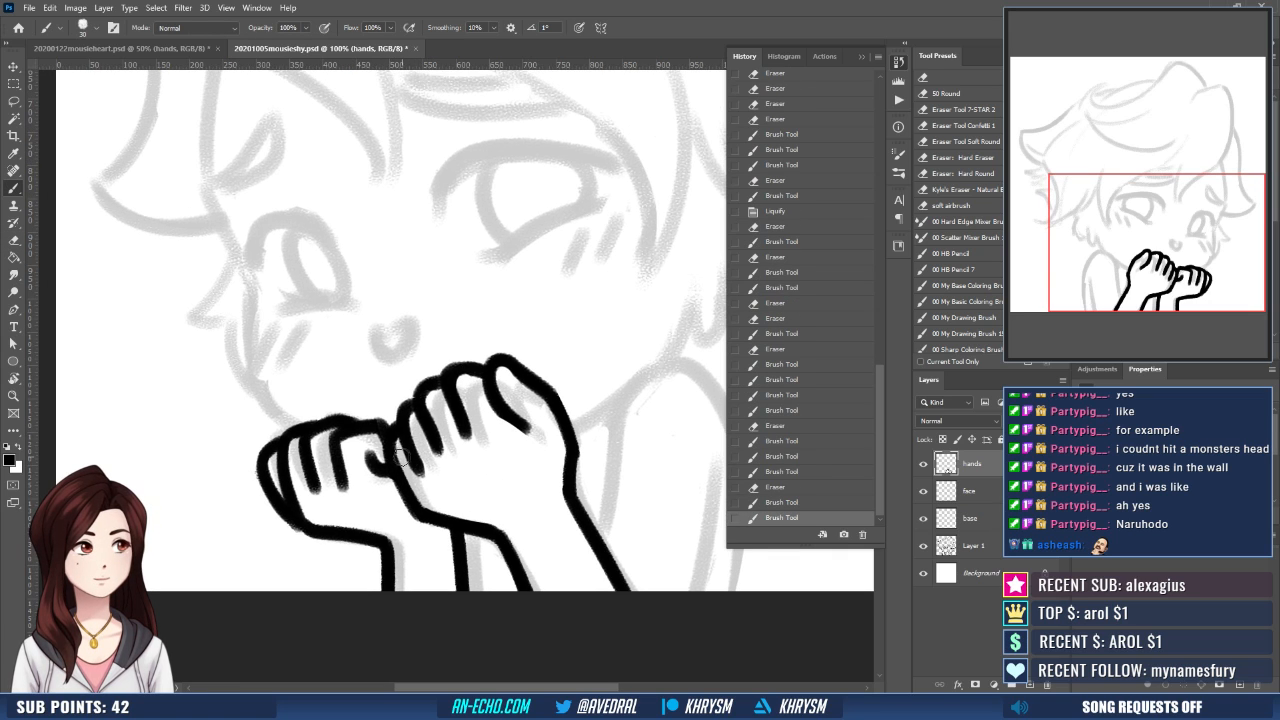
- Clean up the larger hand's finger crease beside the smaller hand and redraw its neighbouring crease near the knuckles
key(e)
drag(408, 450, 408, 468)
key(b)
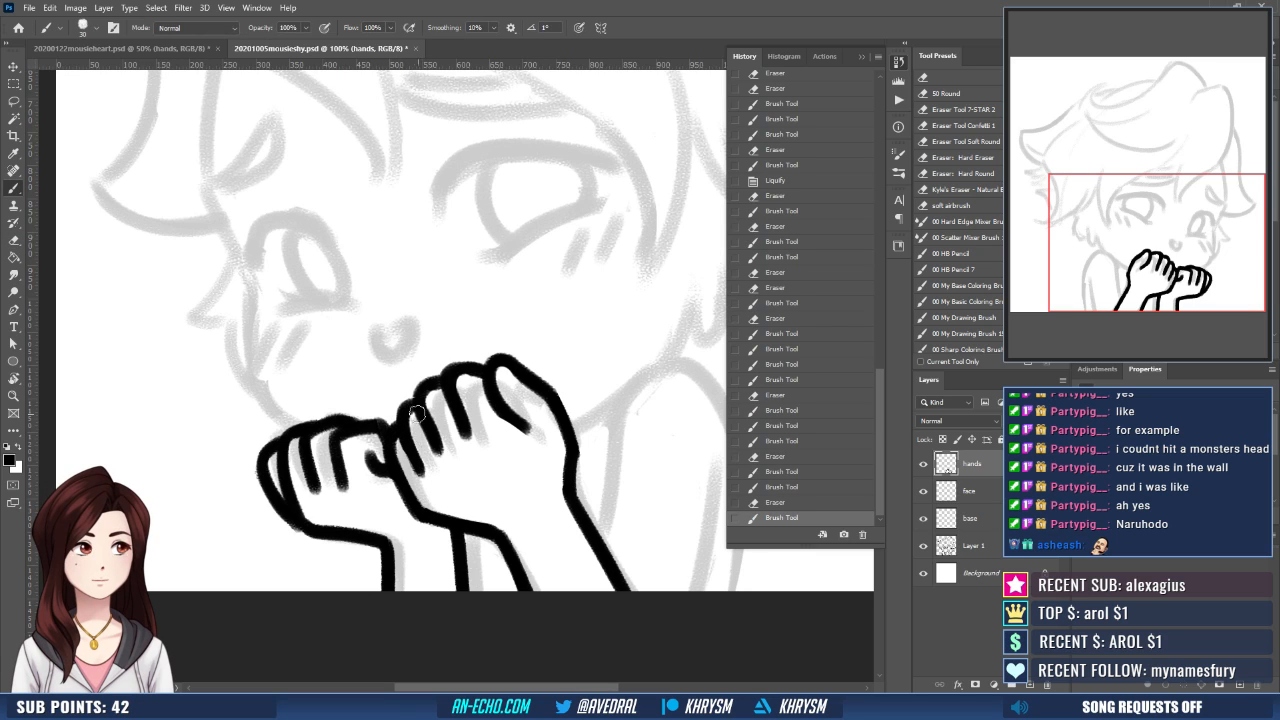
drag(428, 387, 438, 409)
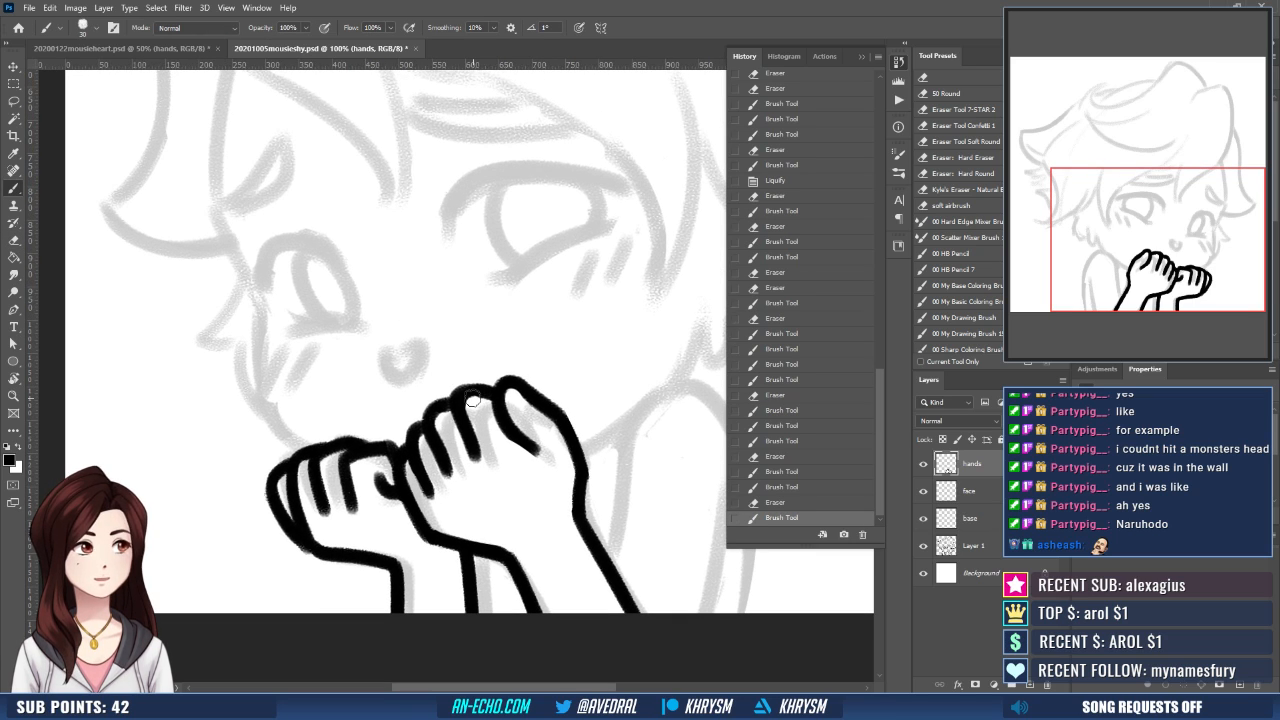
drag(316, 398, 331, 391)
- Undo the last touch-ups on the smaller hand's outermost finger crease and redraw it as a cleaner stroke
key(e)
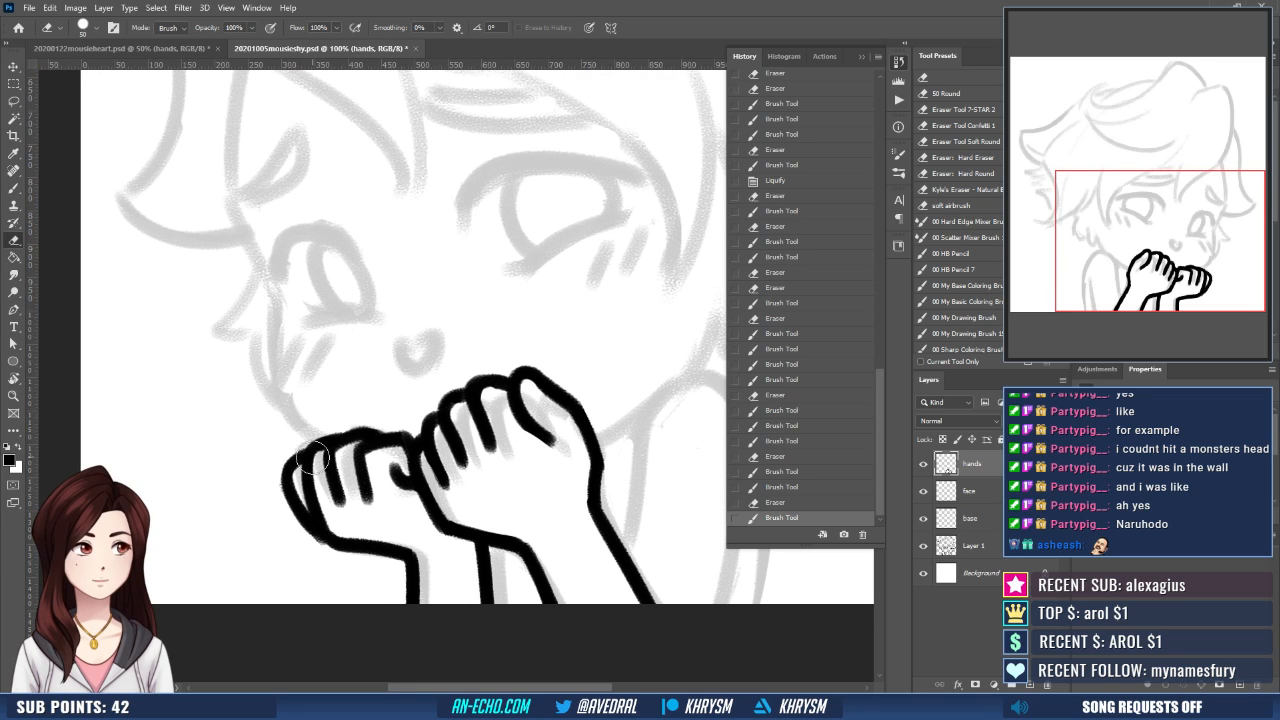
mouse_move(314, 458)
mouse_down()
mouse_move(305, 474)
mouse_move(312, 447)
mouse_move(316, 500)
mouse_up()
key(b)
key(ctrl+z)
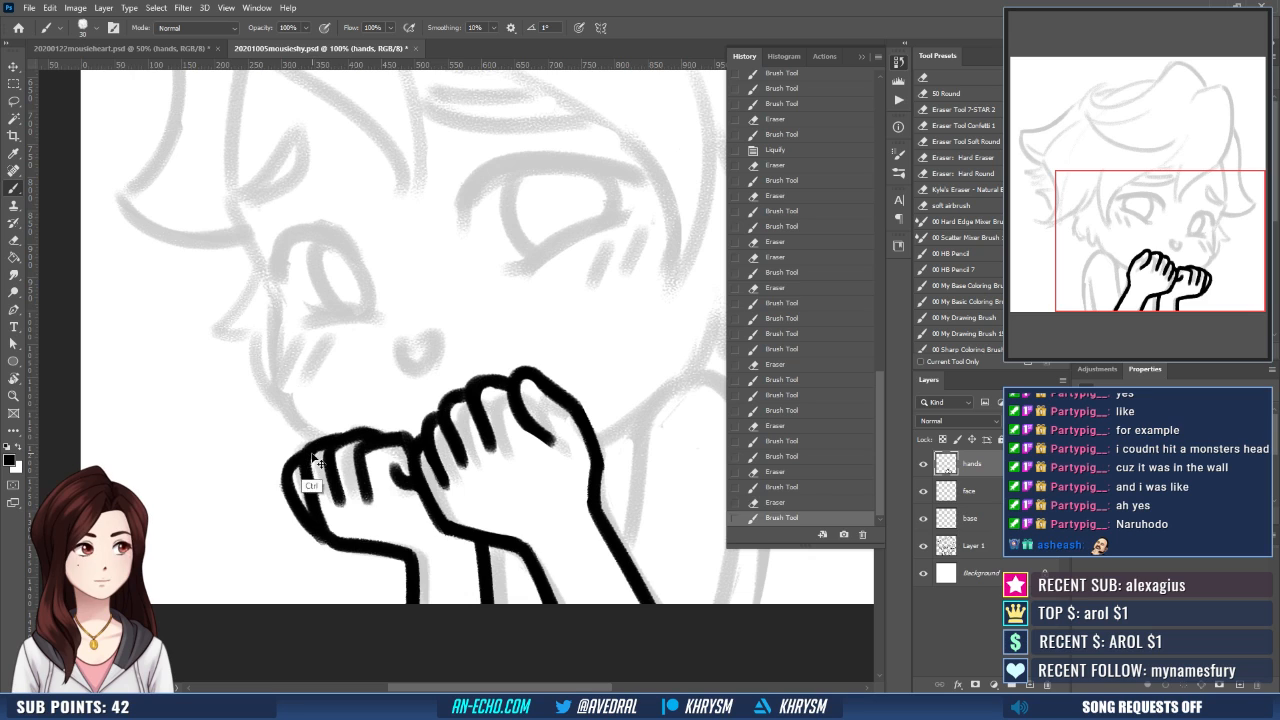
key(ctrl+z)
drag(309, 452, 311, 483)
drag(458, 422, 454, 450)
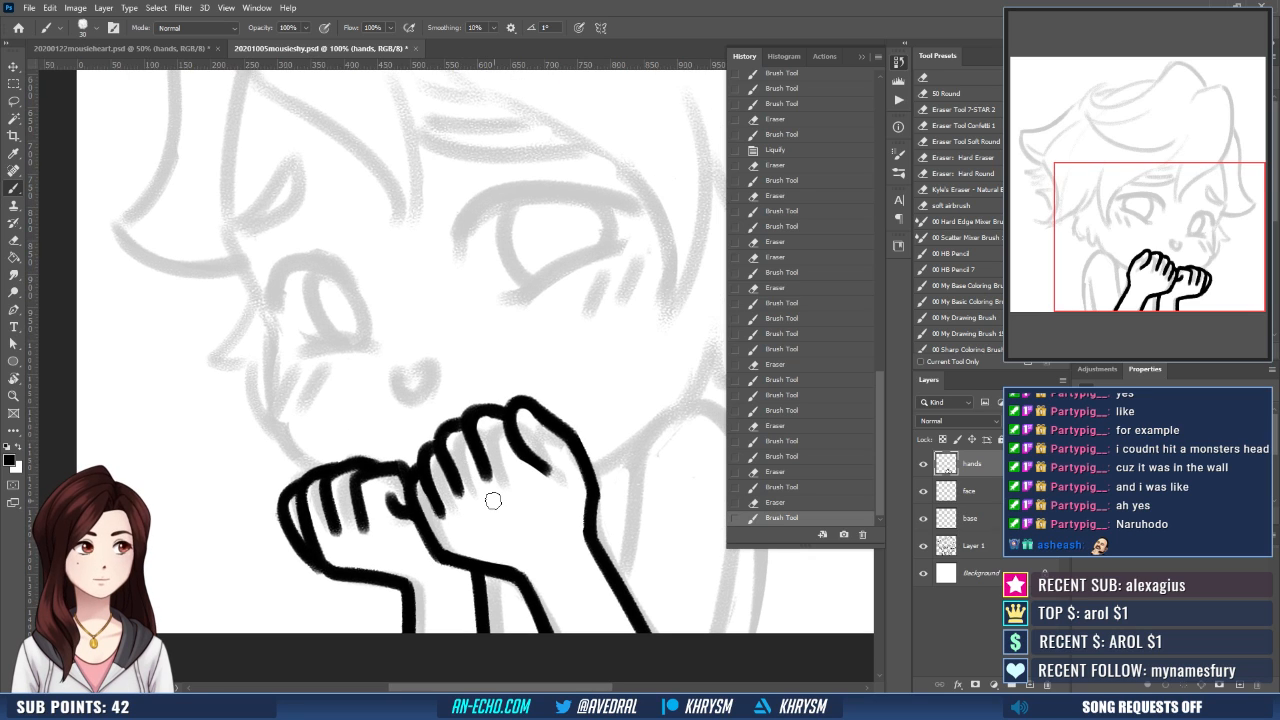
- Ink the inner edge of the shoulder and upper arm beside the larger hand on the base layer
key(ctrl+minus)
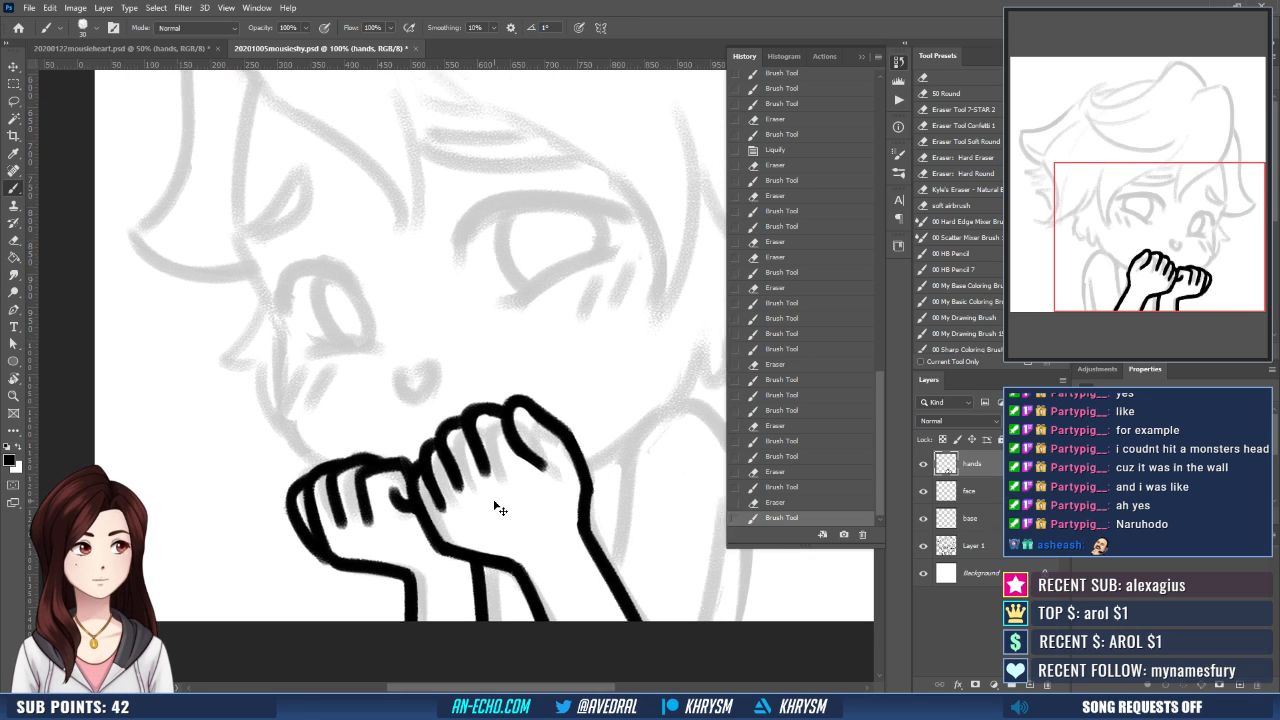
drag(607, 494, 580, 548)
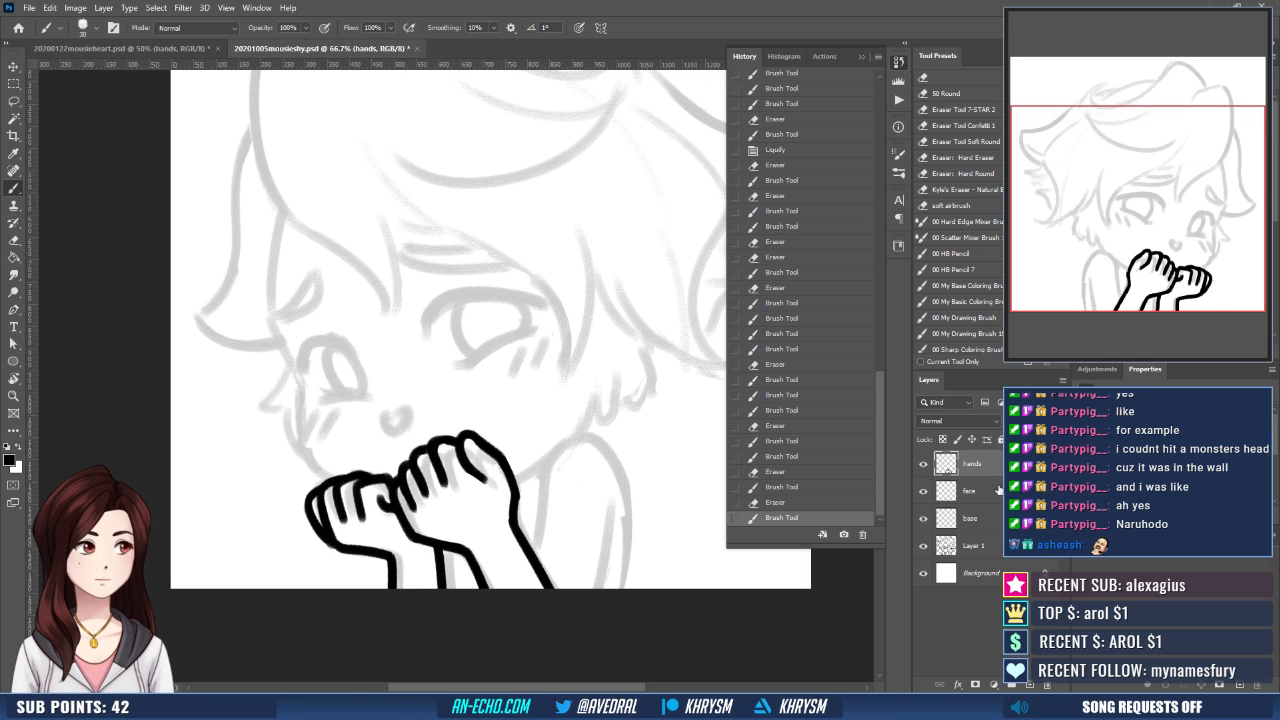
click(972, 518)
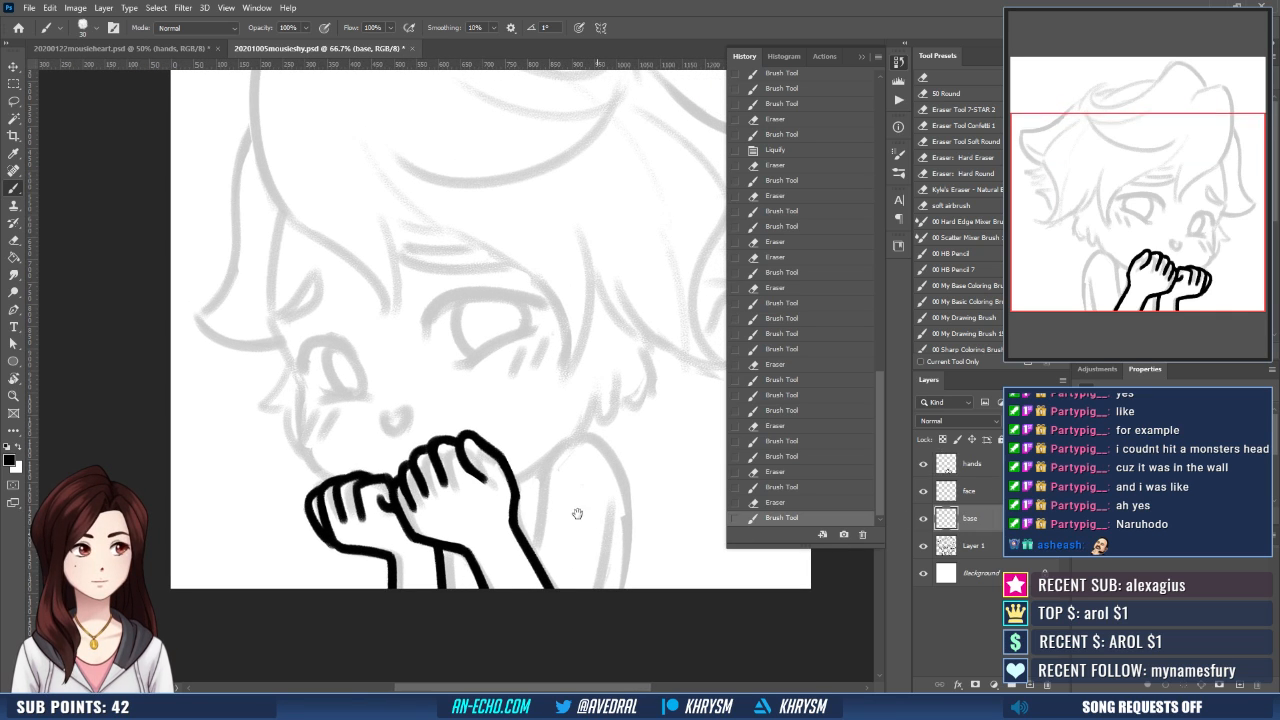
drag(608, 521, 586, 497)
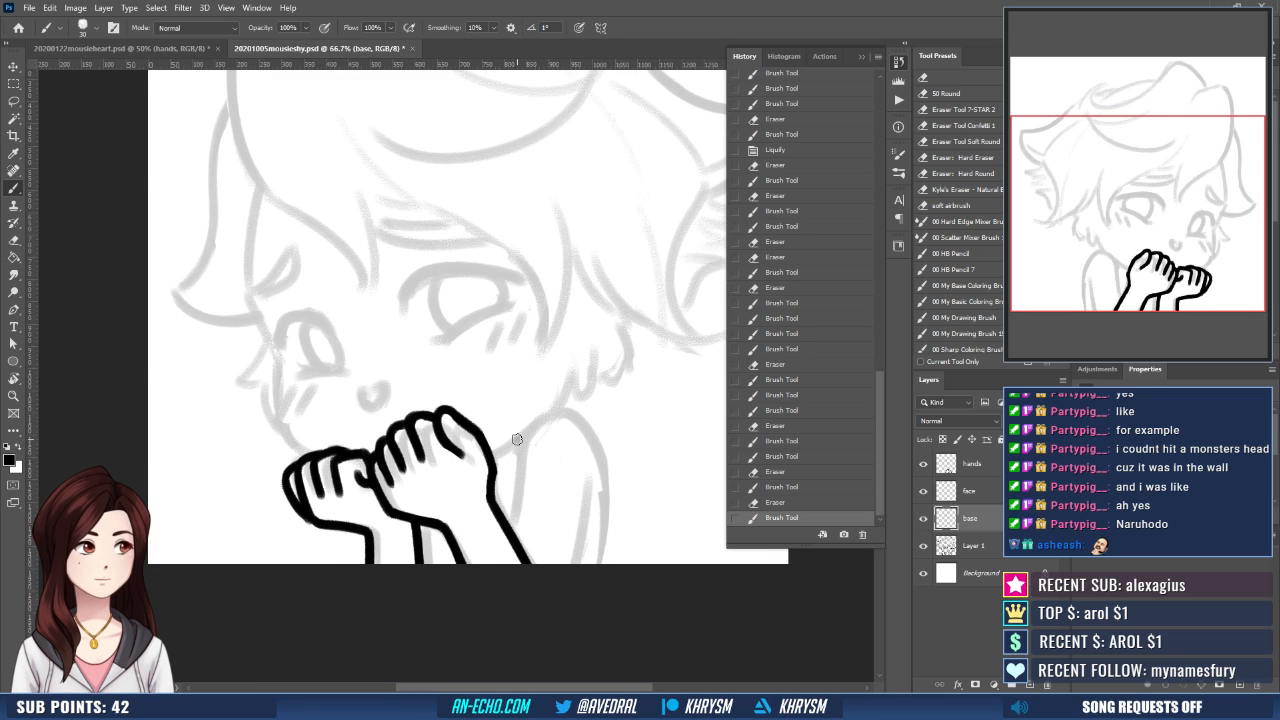
mouse_move(517, 440)
mouse_down()
mouse_move(567, 407)
mouse_move(514, 520)
mouse_up()
key(ctrl+z)
key(e)
drag(508, 465, 520, 540)
key(b)
key(space)
drag(588, 421, 573, 394)
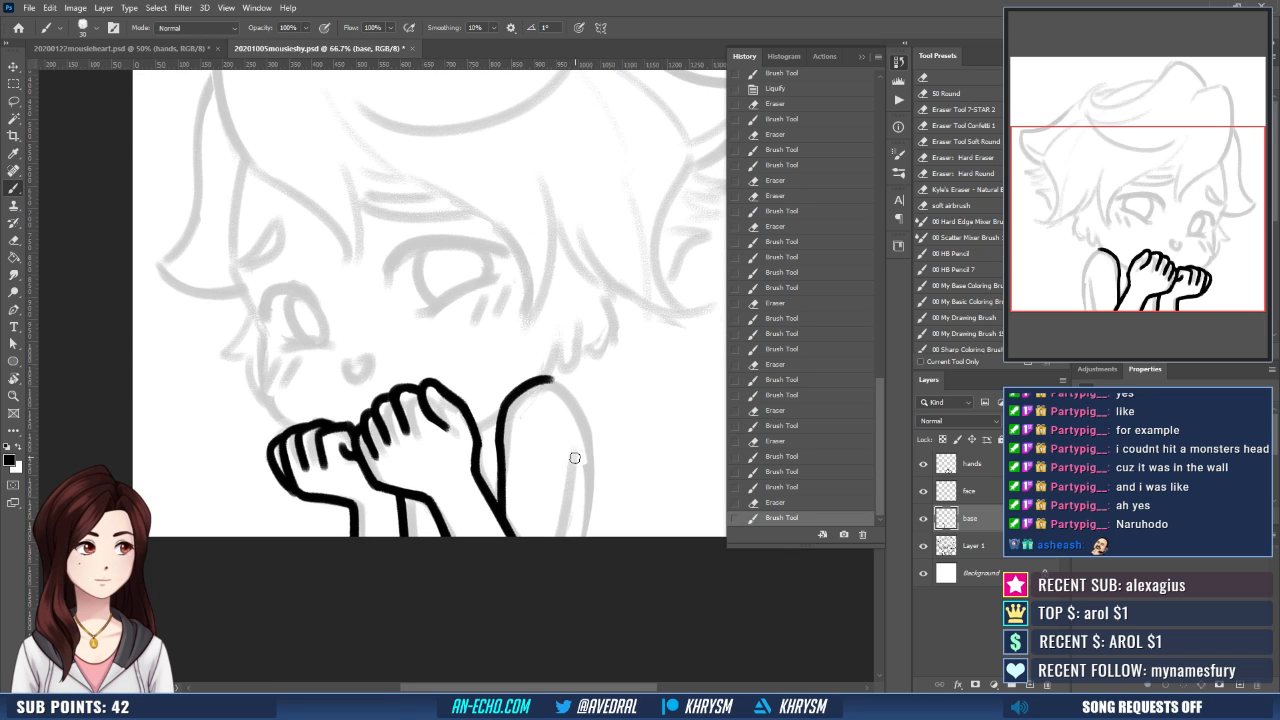
- Ink the outer shoulder outline and the short inner arm line down to the canvas edge
drag(575, 458, 564, 536)
mouse_move(548, 380)
mouse_down()
mouse_move(589, 477)
mouse_move(590, 535)
mouse_up()
key(space)
mouse_move(600, 447)
mouse_down()
mouse_move(630, 505)
mouse_move(594, 523)
mouse_up()
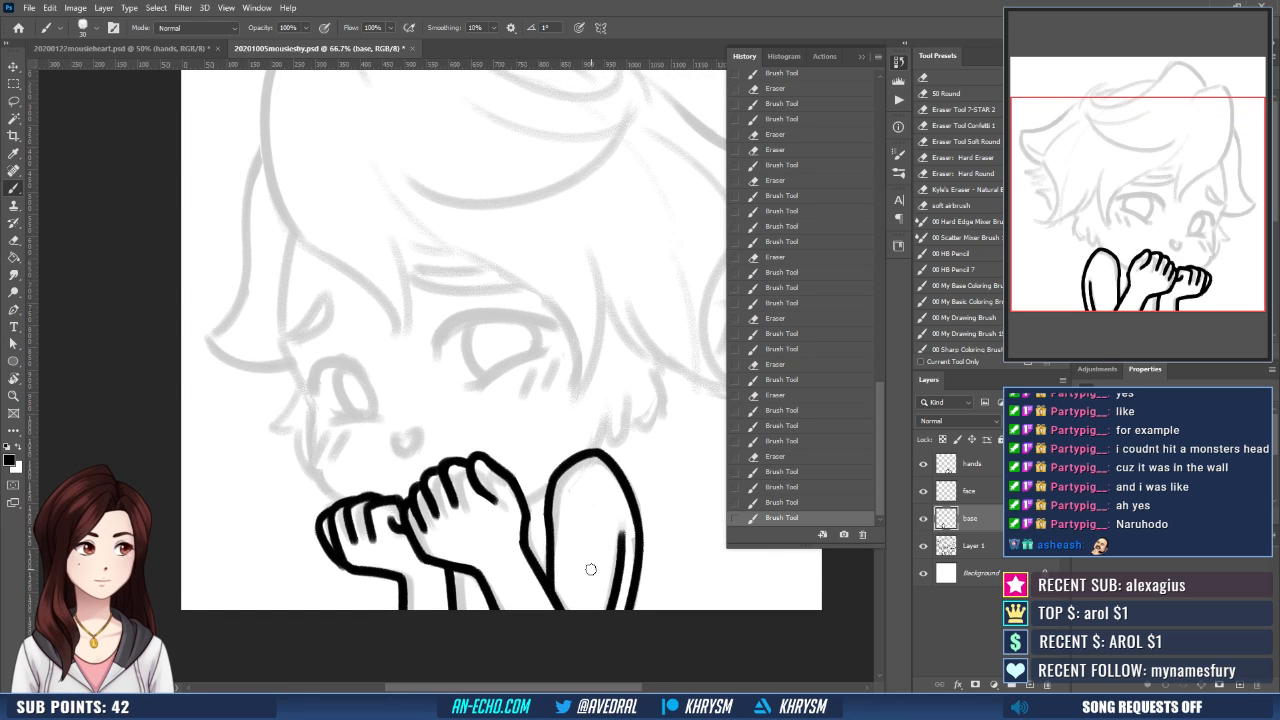
- Erase stray ink along the larger hand's wrist outline on the hands layer
click(972, 464)
key(e)
mouse_move(517, 520)
mouse_down()
mouse_move(530, 568)
mouse_move(530, 512)
mouse_up()
key(b)
key(e)
drag(573, 527, 605, 546)
- Ink the small heart-shaped mouth over the sketch on the face layer
click(992, 499)
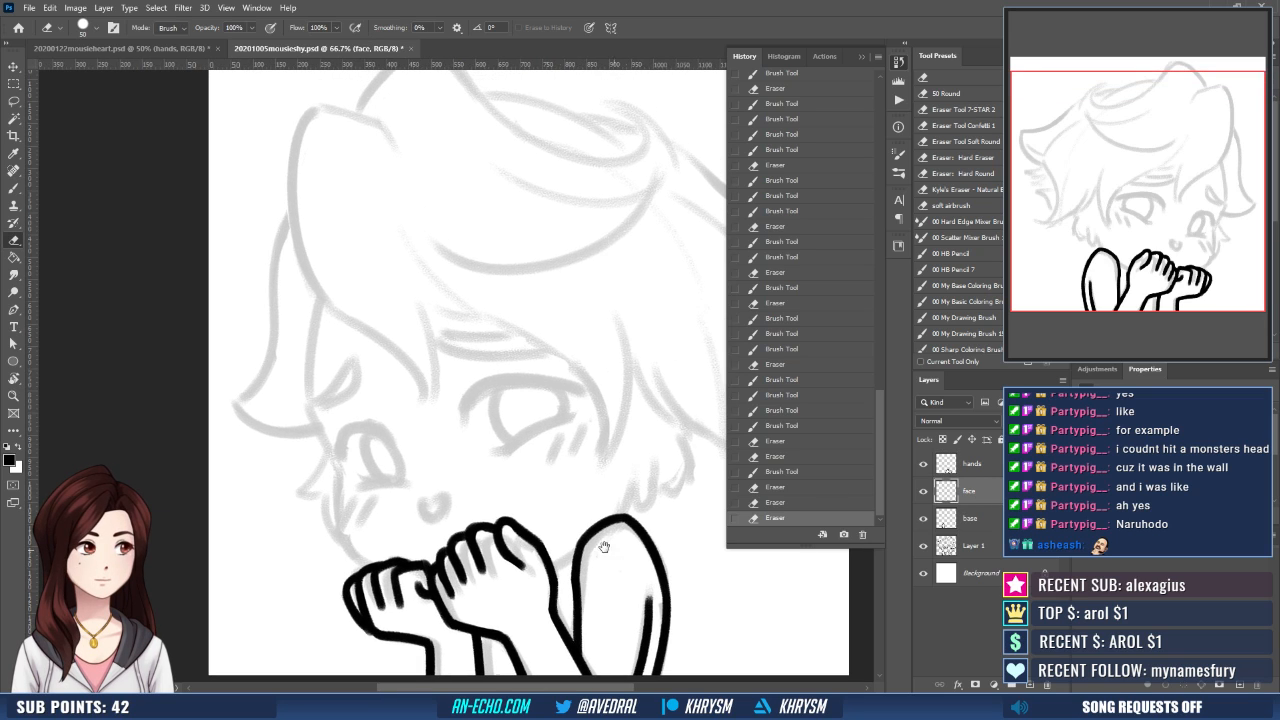
key(b)
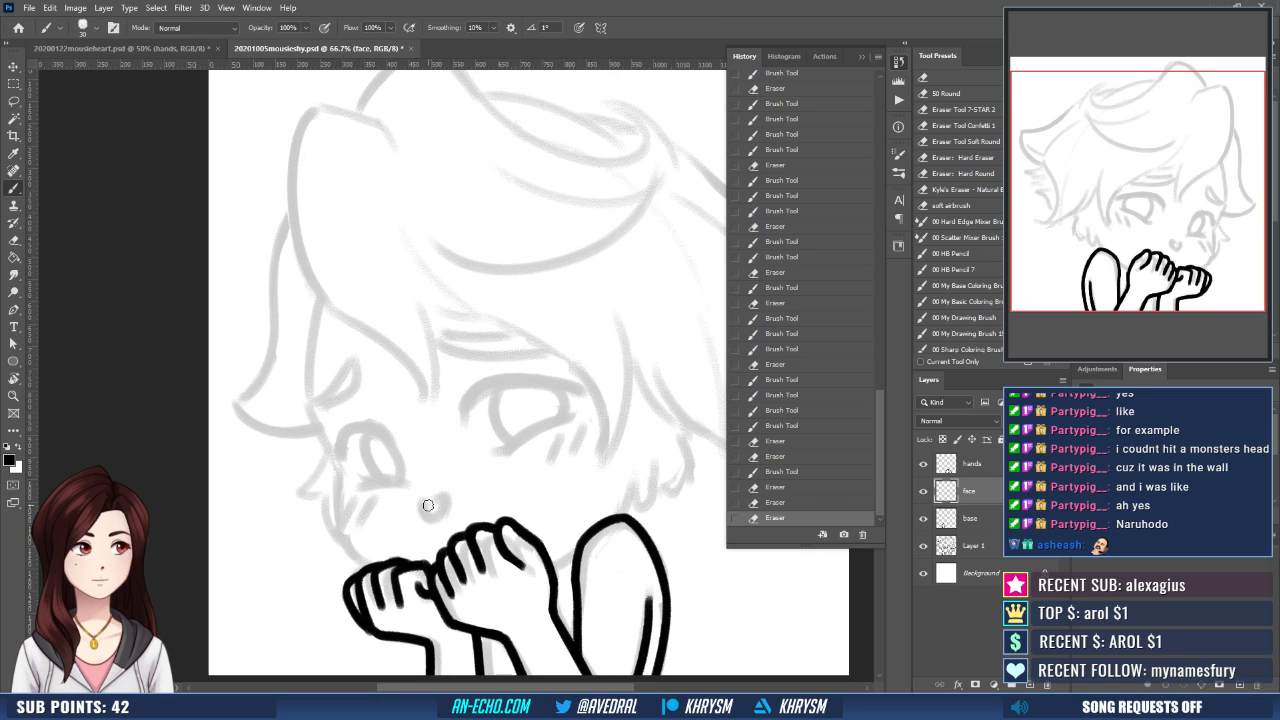
mouse_move(426, 505)
mouse_down()
mouse_move(437, 517)
mouse_move(450, 498)
mouse_up()
drag(528, 511, 523, 532)
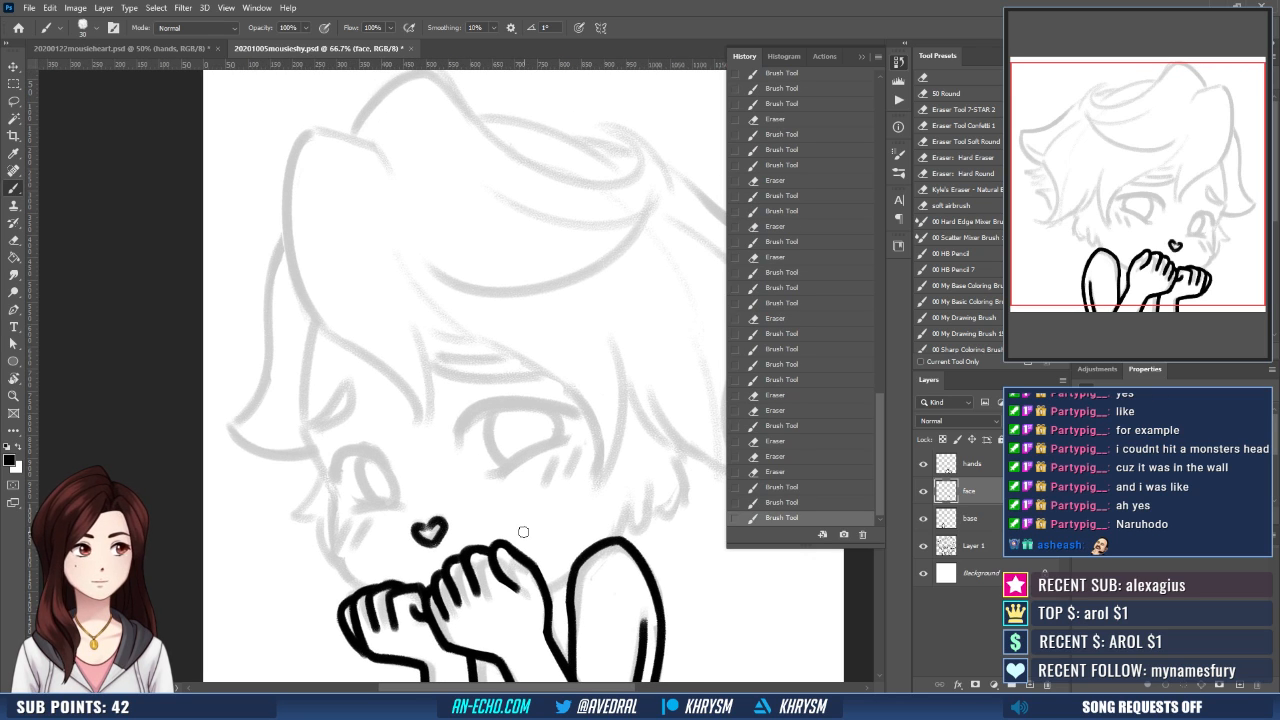
- Ink the smaller eye's thick upper lash line and outline the slanted eyebrow above it
mouse_move(335, 471)
mouse_down()
mouse_move(346, 493)
mouse_move(340, 470)
mouse_move(366, 452)
mouse_move(383, 461)
mouse_up()
key(ctrl+z)
drag(477, 420, 490, 453)
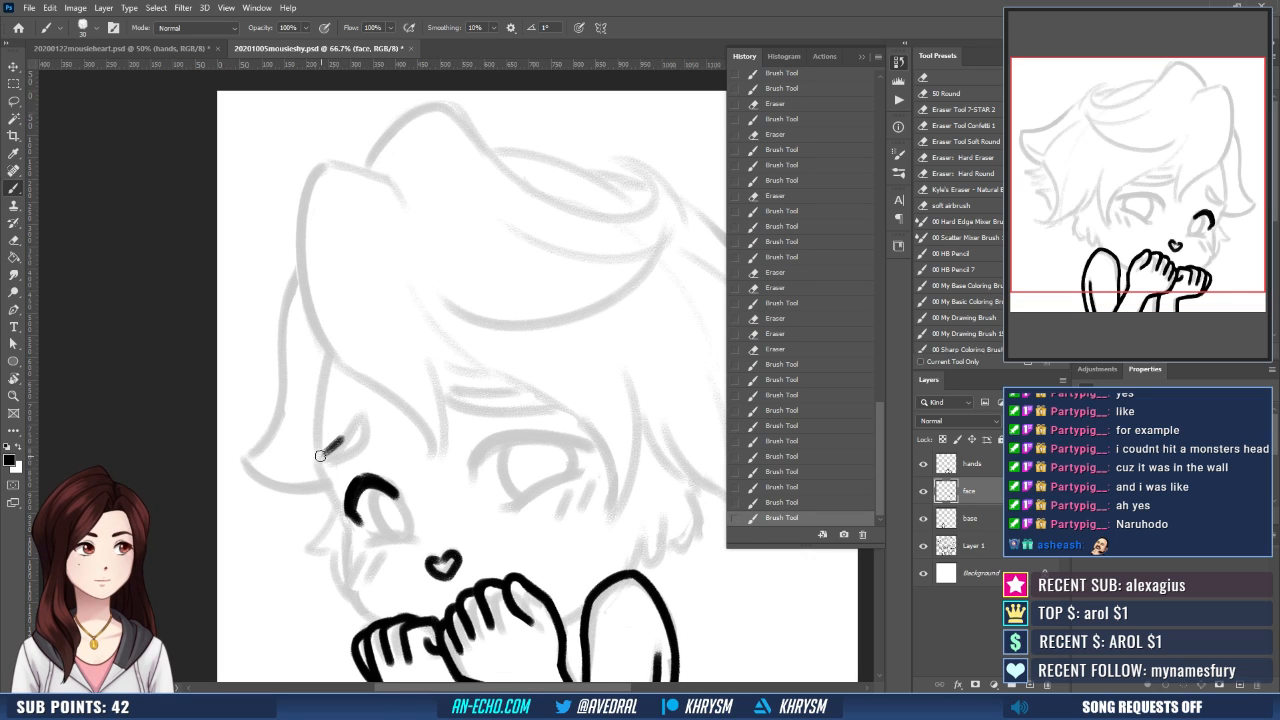
mouse_move(363, 415)
mouse_down()
mouse_move(329, 453)
mouse_move(366, 413)
mouse_up()
drag(525, 422, 508, 385)
- Rotate the canvas to ink the smaller eye's lower lash line, then restore the upright view
key(r)
drag(517, 526, 541, 512)
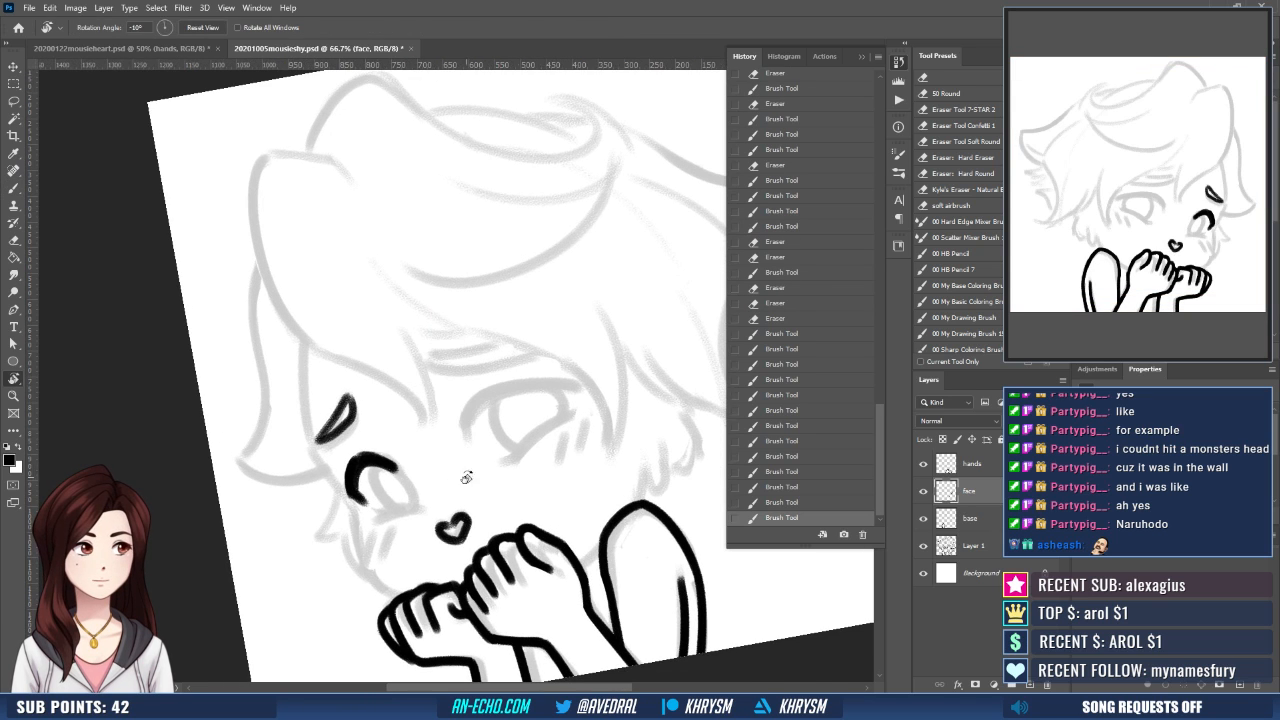
drag(380, 520, 424, 508)
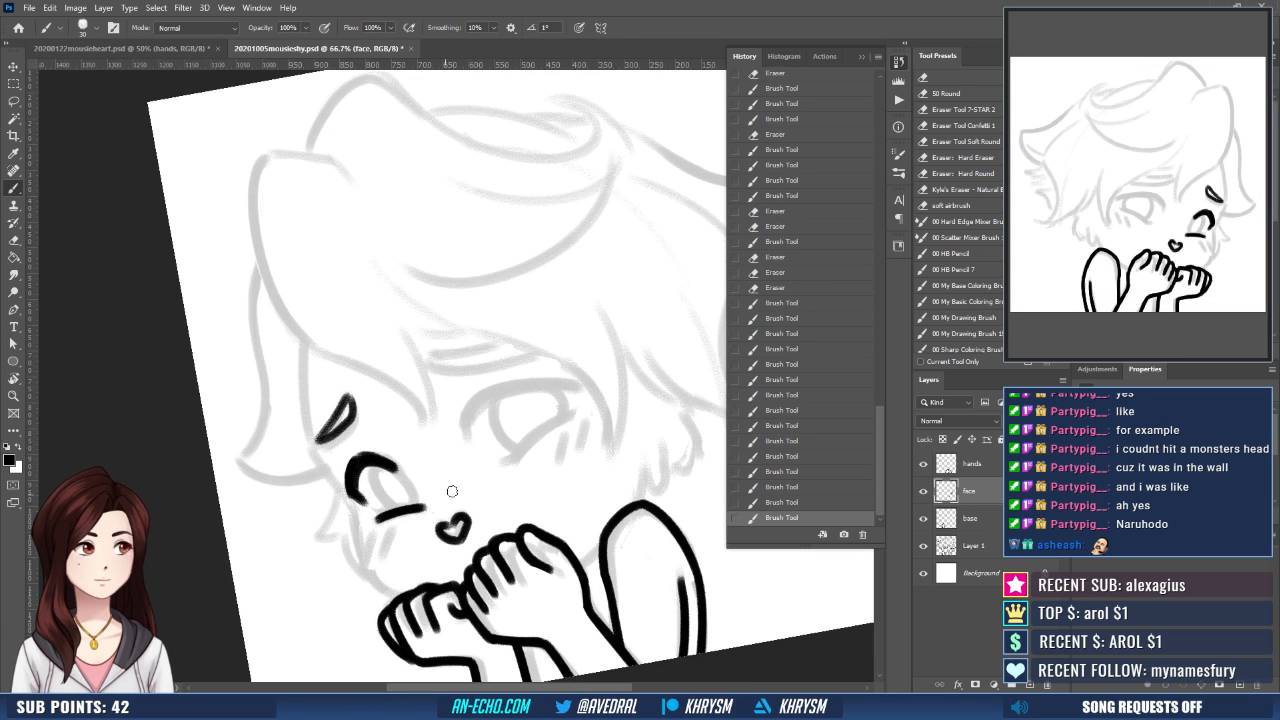
key(Escape)
drag(549, 504, 519, 521)
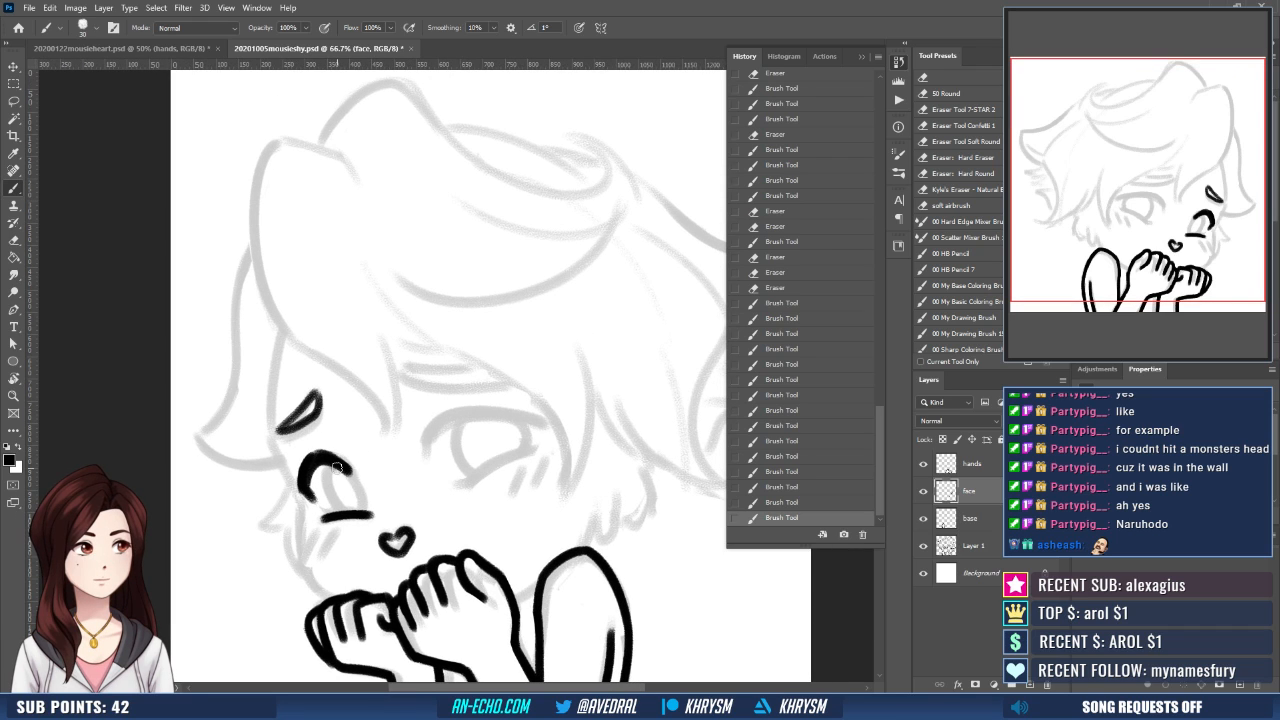
- Ink the smaller eye's iris outline and add the eyelid crease above its upper lash line
mouse_move(337, 467)
mouse_down()
mouse_move(334, 505)
mouse_move(367, 514)
mouse_up()
key(ctrl+z)
drag(532, 422, 528, 411)
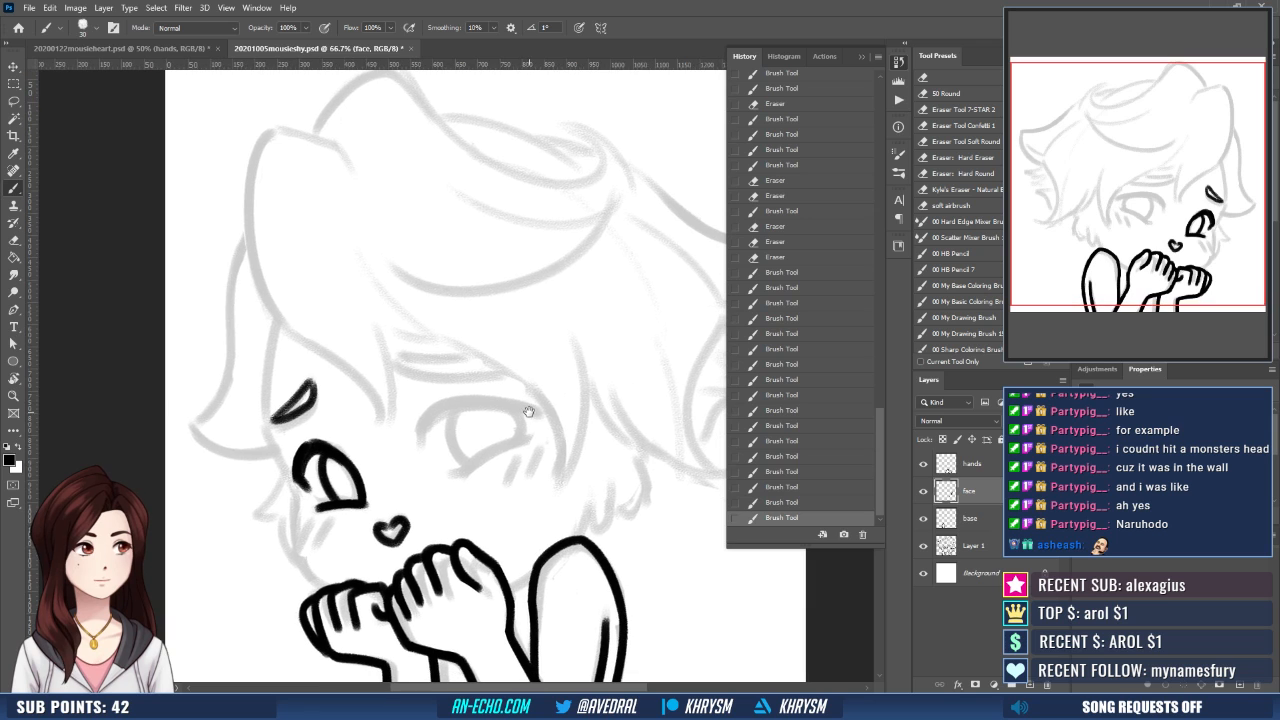
mouse_move(297, 452)
mouse_down()
mouse_move(309, 431)
mouse_move(333, 429)
mouse_up()
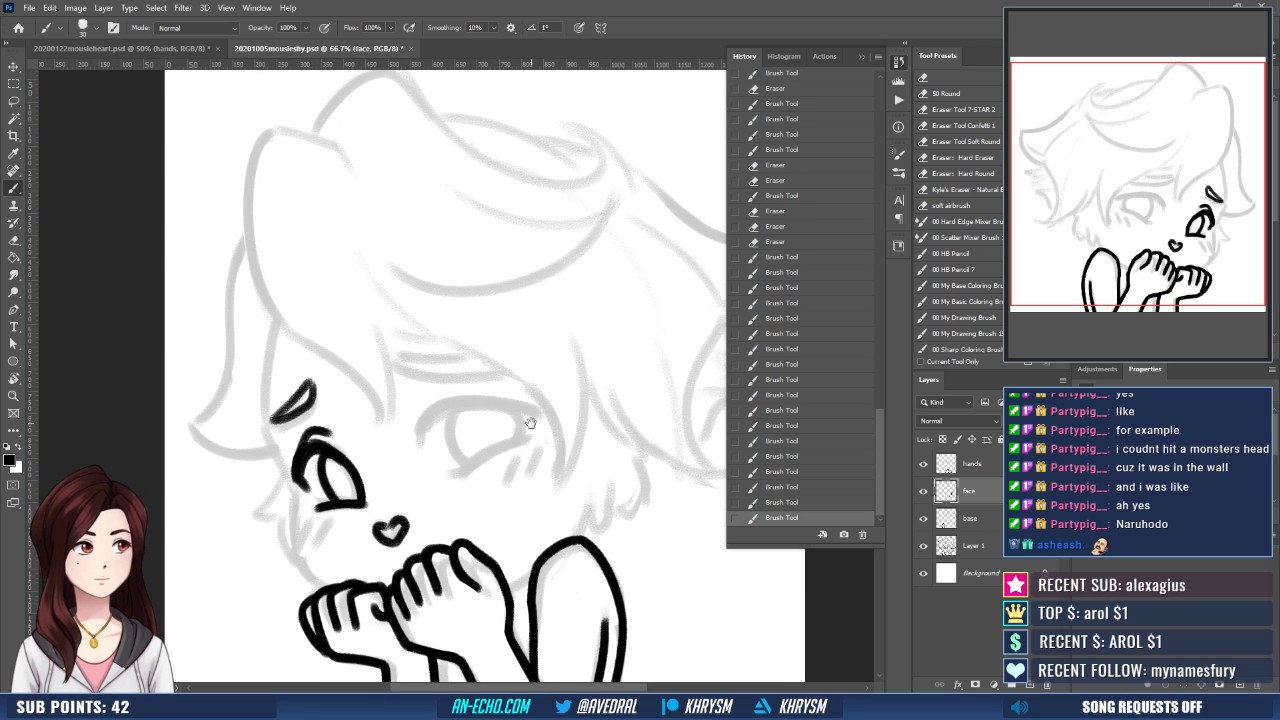
- Ink the larger eye's thick upper lash line and the eyelid crease above it on a rotated canvas
drag(426, 460, 462, 410)
key(r)
mouse_move(557, 461)
mouse_down()
mouse_move(594, 442)
mouse_move(605, 411)
mouse_up()
key(b)
drag(457, 422, 536, 389)
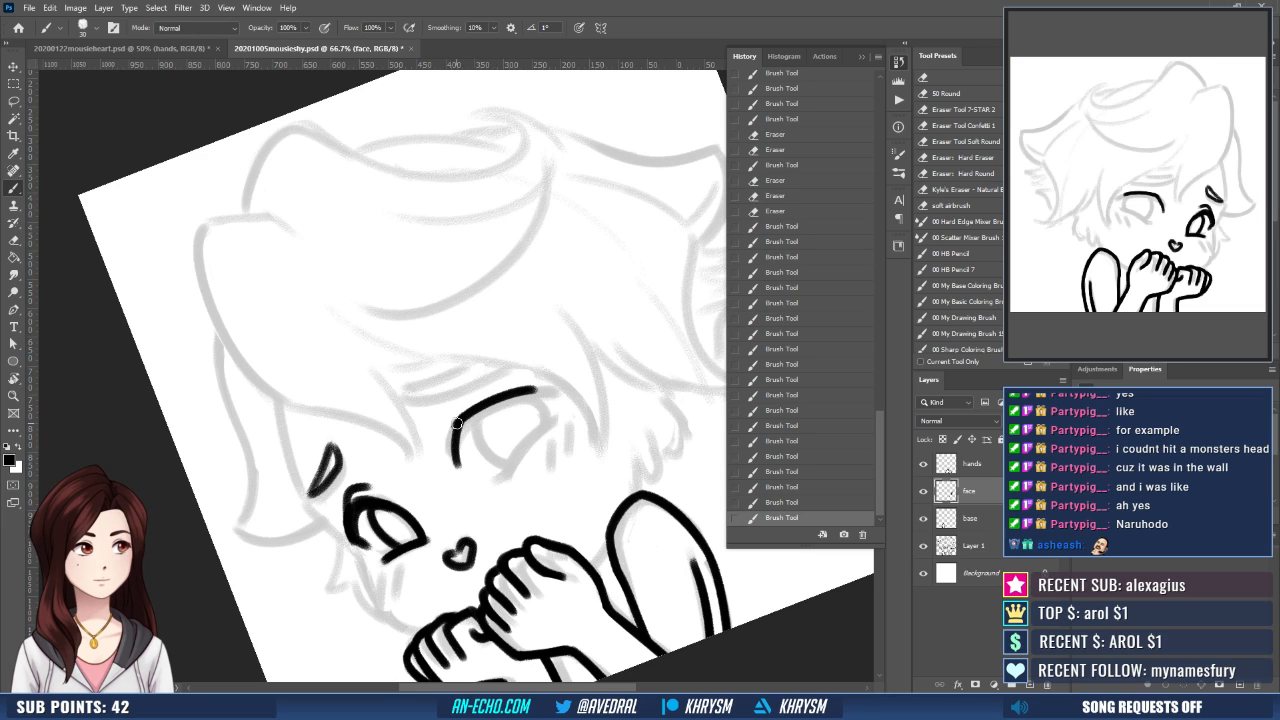
mouse_move(457, 424)
mouse_down()
mouse_move(455, 460)
mouse_move(486, 407)
mouse_move(548, 390)
mouse_move(472, 414)
mouse_move(551, 389)
mouse_up()
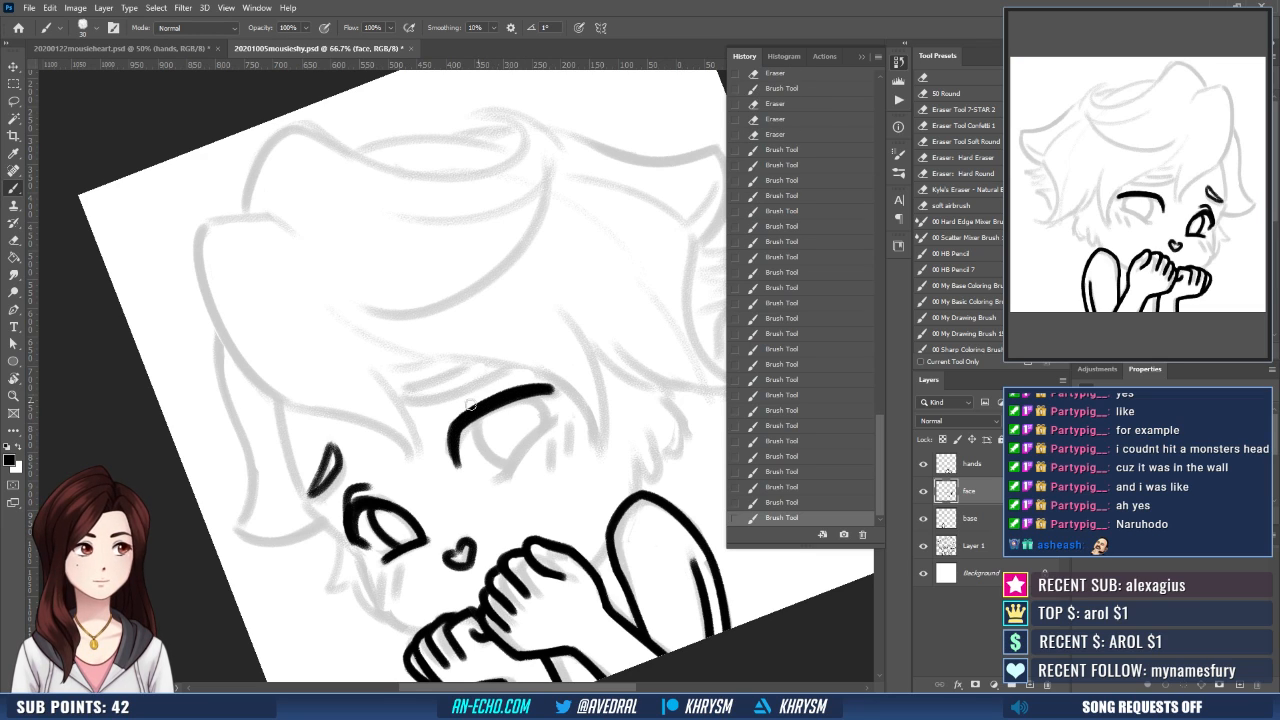
mouse_move(442, 420)
mouse_down()
mouse_move(506, 387)
mouse_move(571, 385)
mouse_move(549, 417)
mouse_up()
key(Escape)
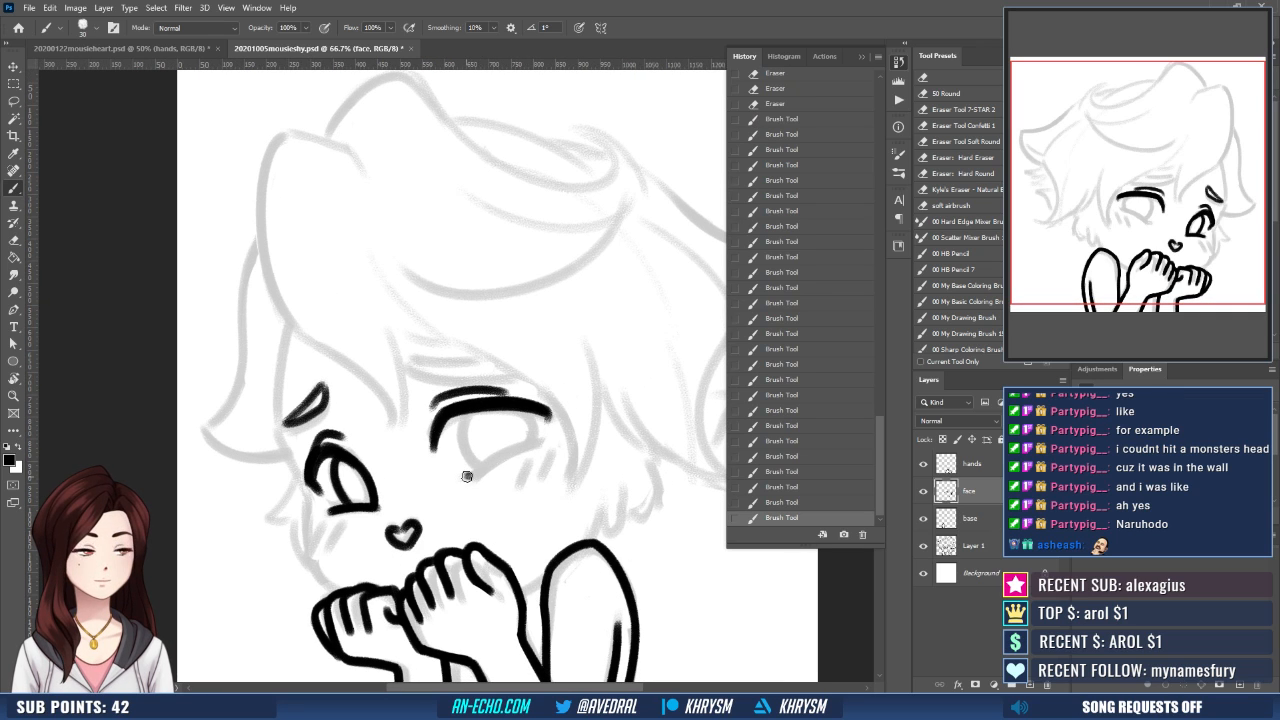
- Ink the larger eye's lower lash line and the iris outline between the two lash lines
drag(466, 476, 544, 440)
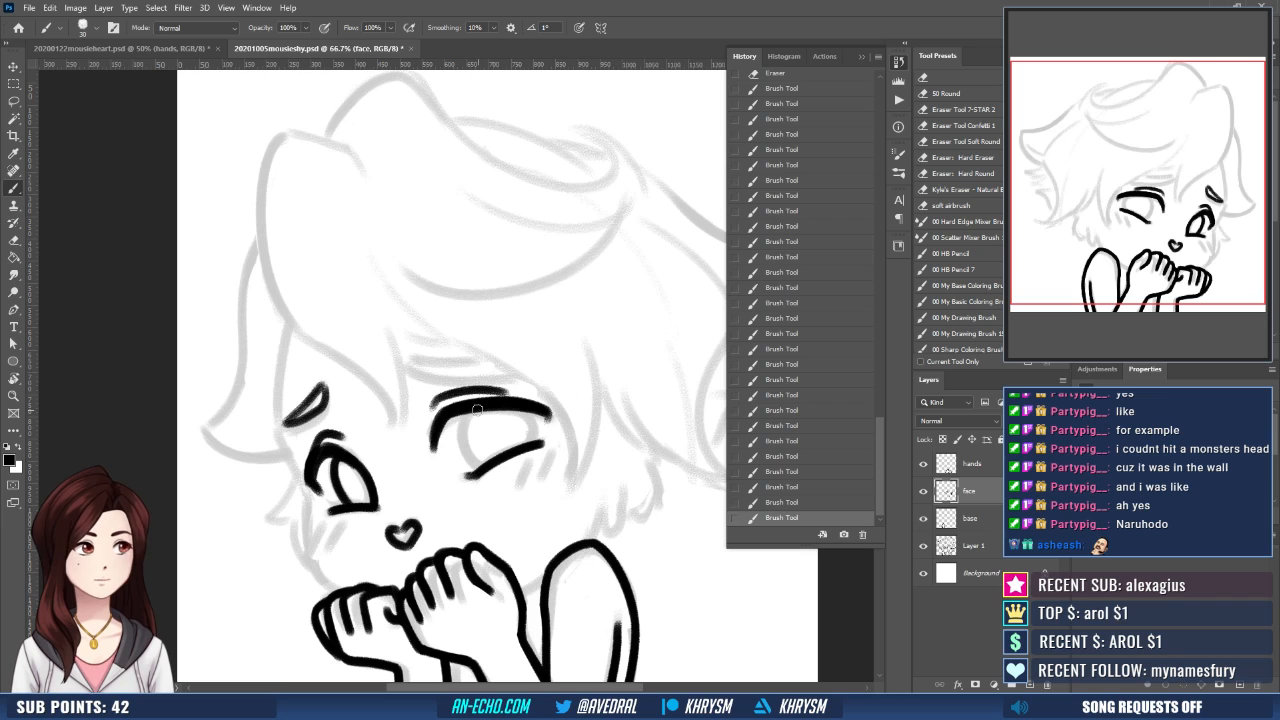
drag(477, 410, 469, 470)
mouse_move(528, 412)
mouse_down()
mouse_move(540, 440)
mouse_move(573, 387)
mouse_up()
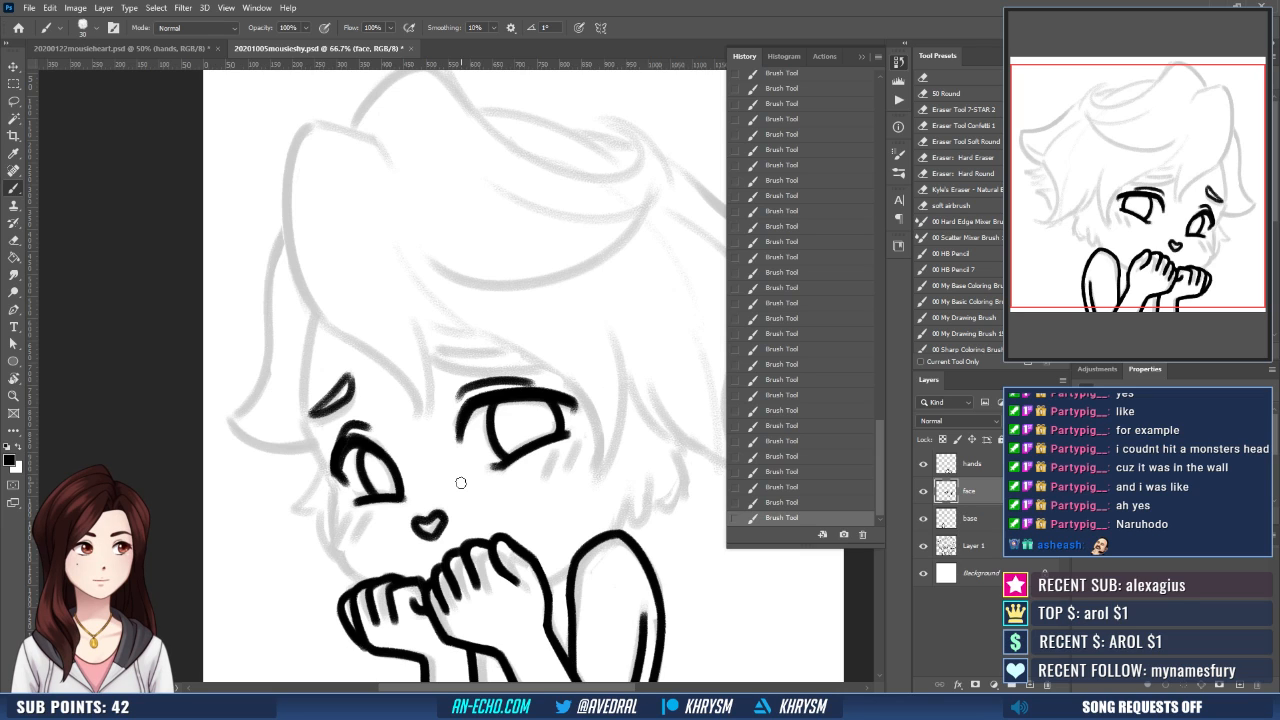
scroll(430, 420, up, 3)
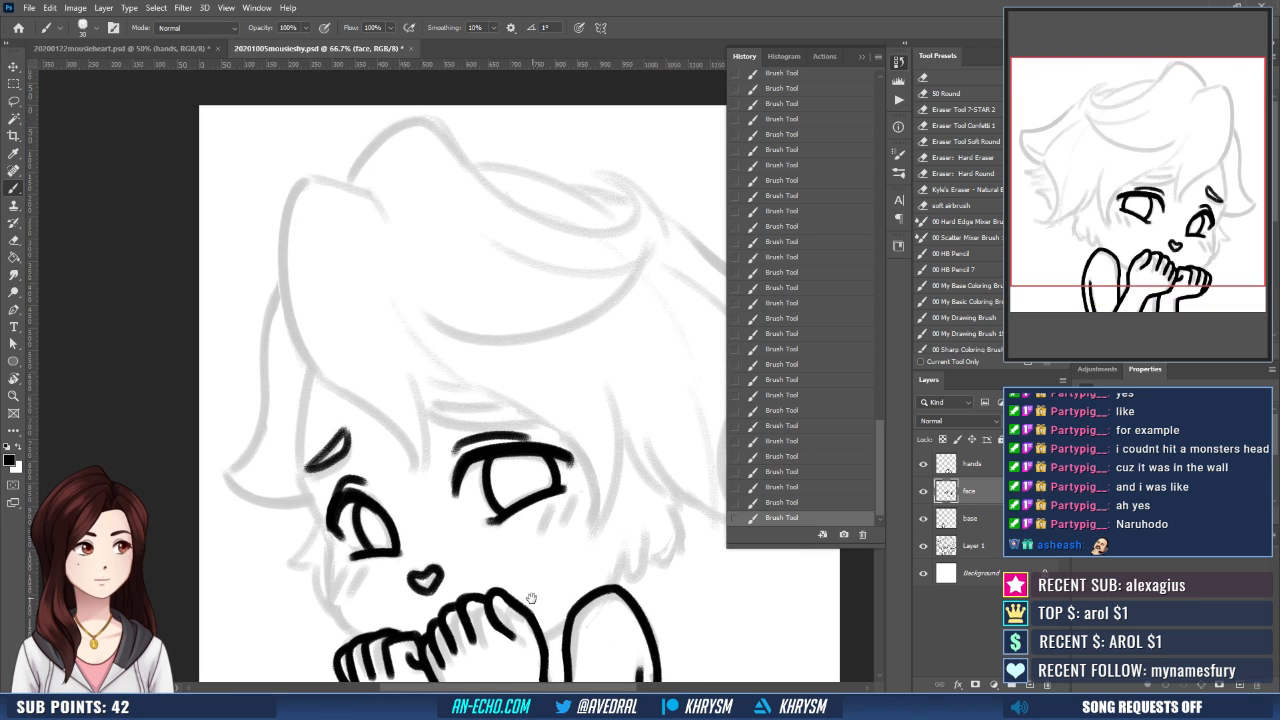
mouse_move(421, 399)
mouse_down()
mouse_move(430, 418)
mouse_move(507, 405)
mouse_up()
key(ctrl+z)
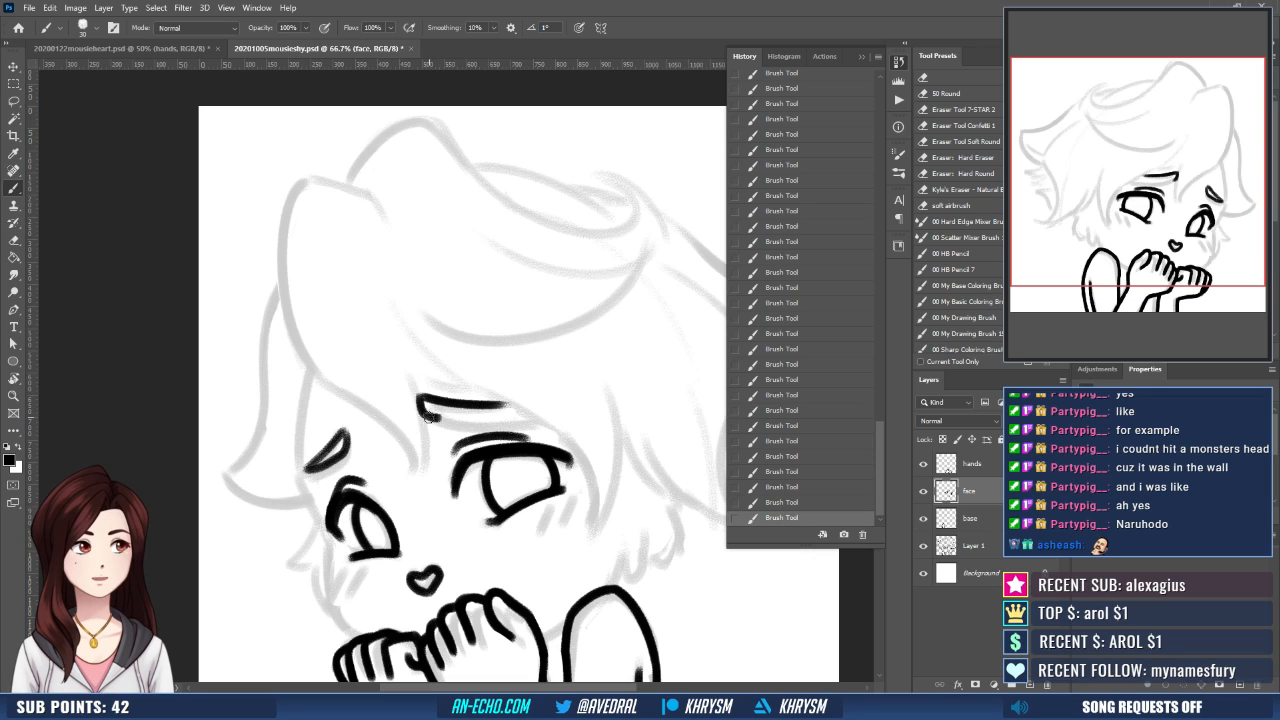
mouse_move(428, 416)
mouse_down()
mouse_move(510, 409)
mouse_move(410, 399)
mouse_move(511, 398)
mouse_up()
key(ctrl+z)
key(ctrl+z)
key(ctrl+z)
- Outline the tapered eyebrow above the larger eye, redoing strokes until its edges are clean
key(ctrl+z)
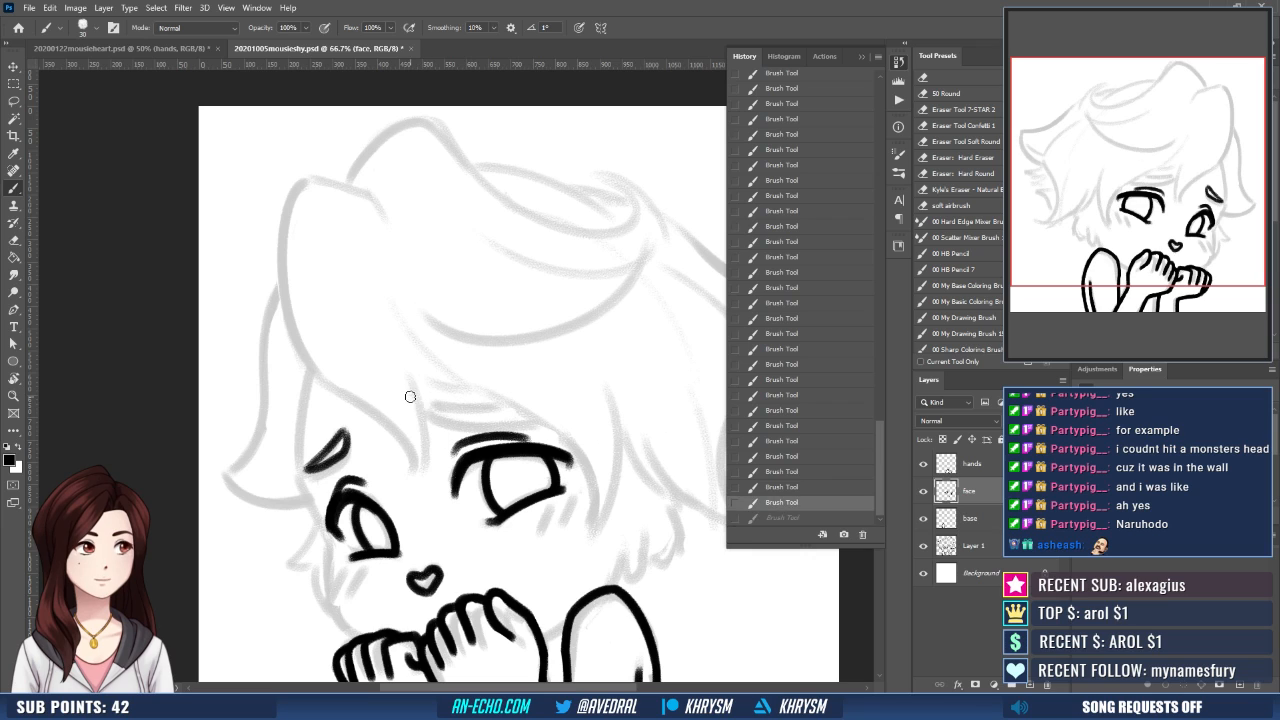
drag(410, 398, 493, 390)
key(ctrl+z)
drag(407, 400, 494, 395)
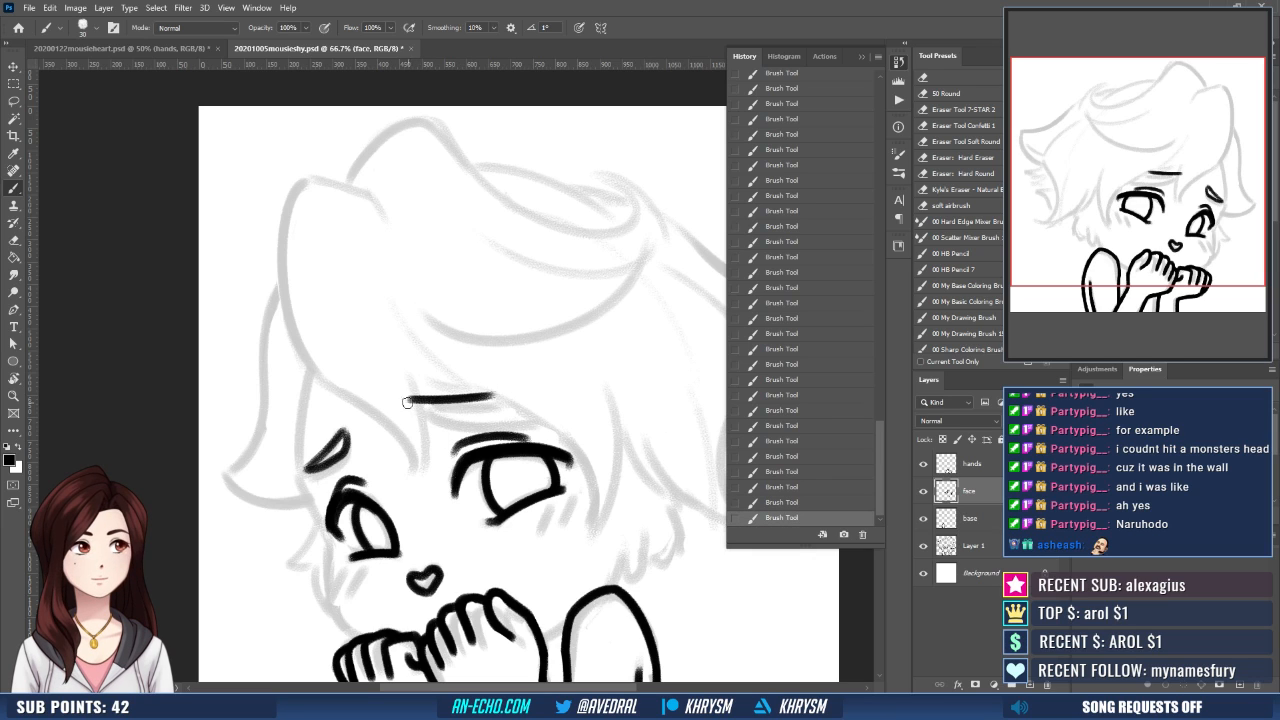
drag(408, 402, 497, 401)
key(ctrl+z)
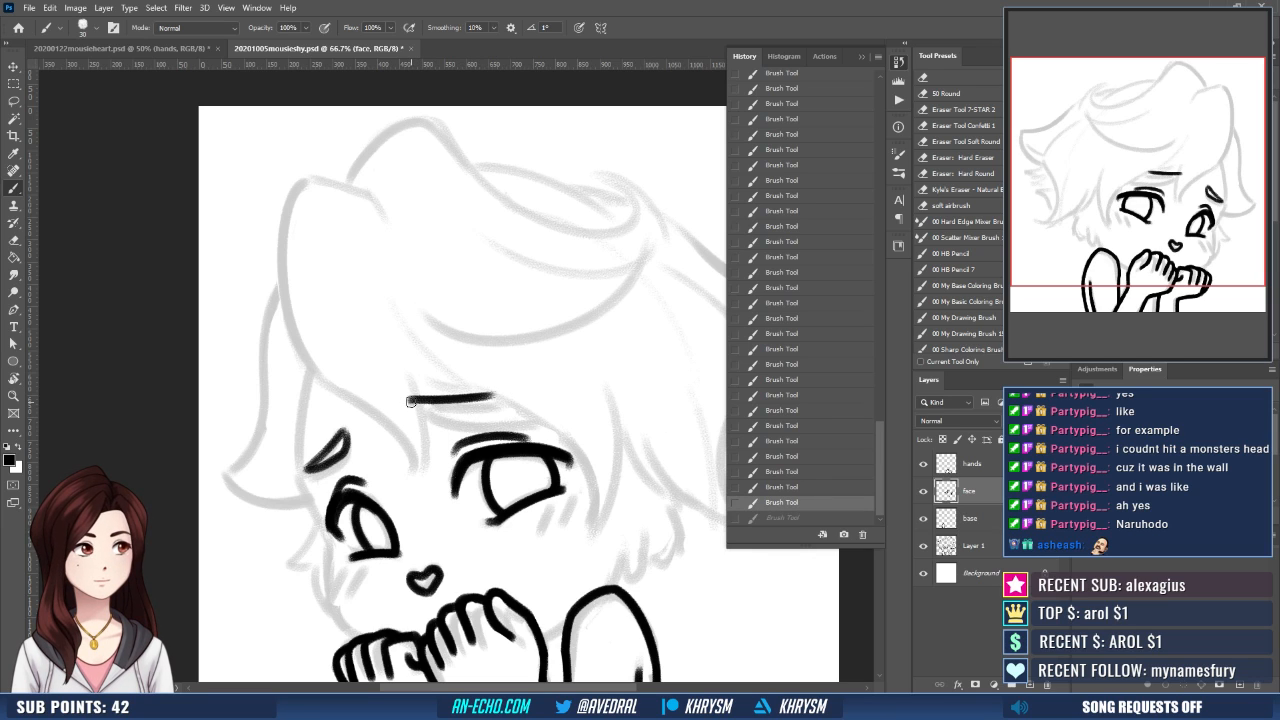
mouse_move(411, 402)
mouse_down()
mouse_move(501, 383)
mouse_move(448, 398)
mouse_move(482, 406)
mouse_up()
scroll(456, 412, down, 3)
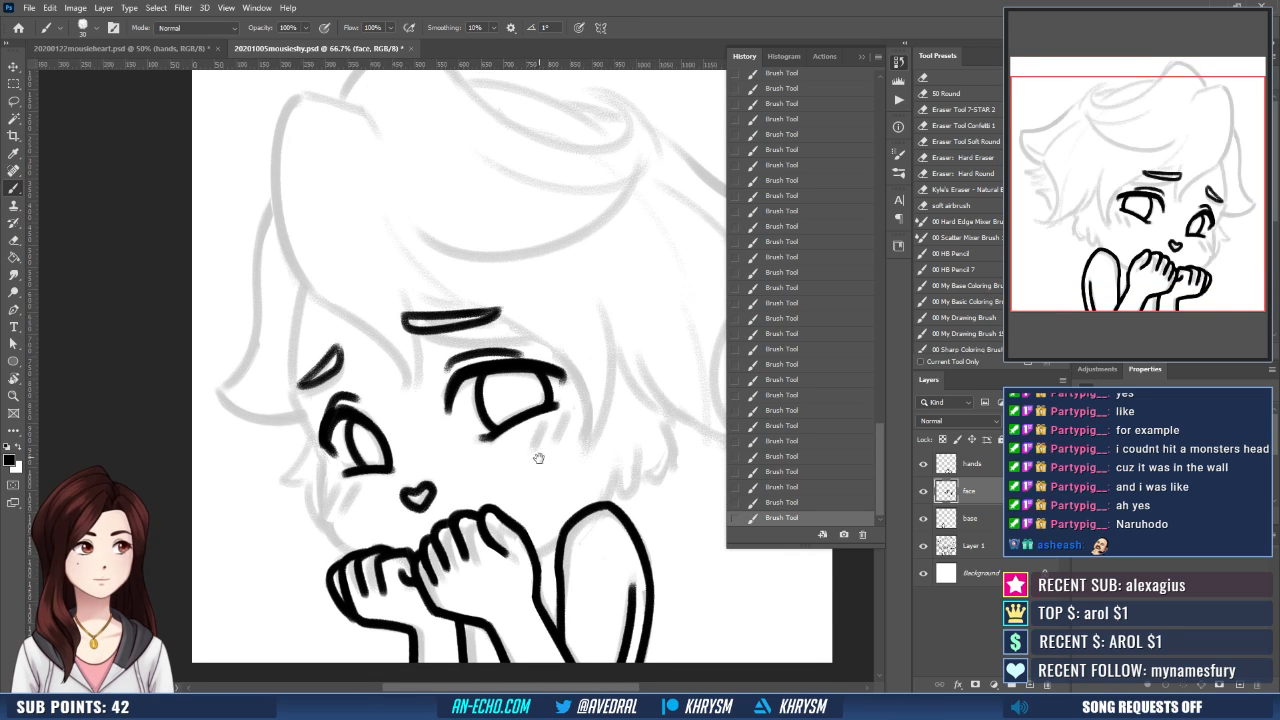
- Ink the face contour from the forehead past the smaller eye to the chin on the base layer
drag(539, 458, 516, 460)
click(984, 519)
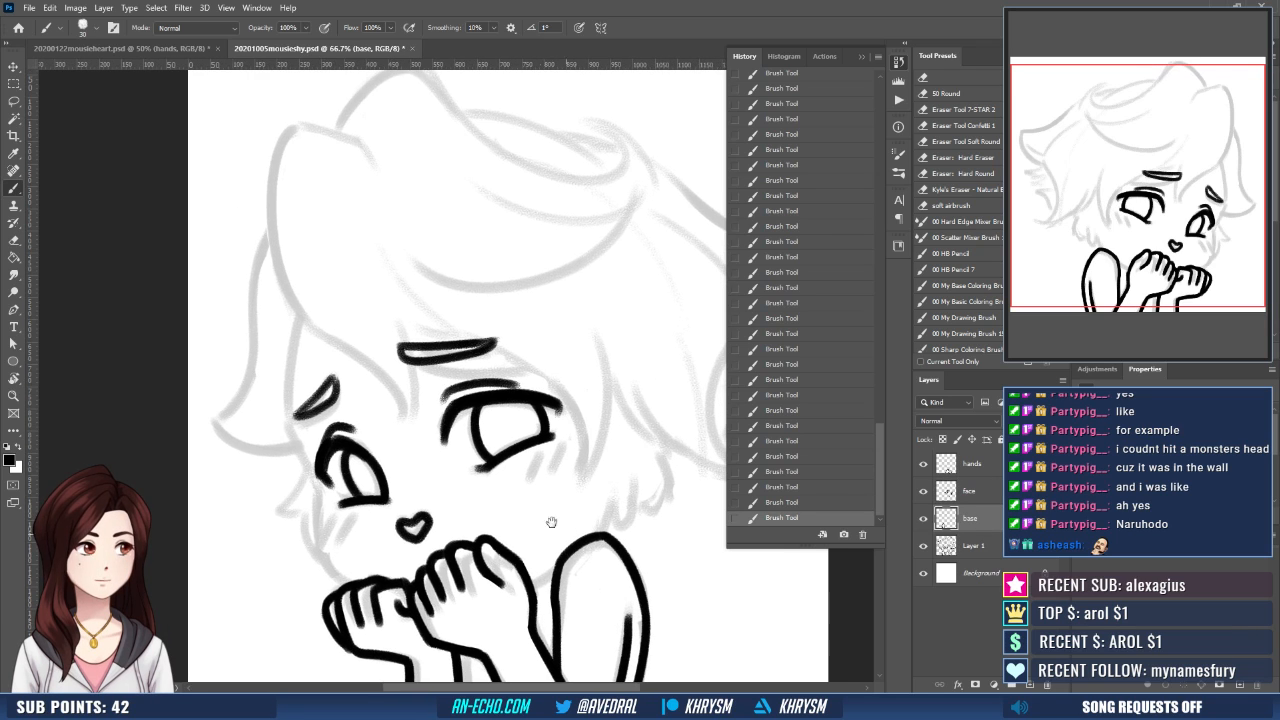
scroll(560, 522, up, 2)
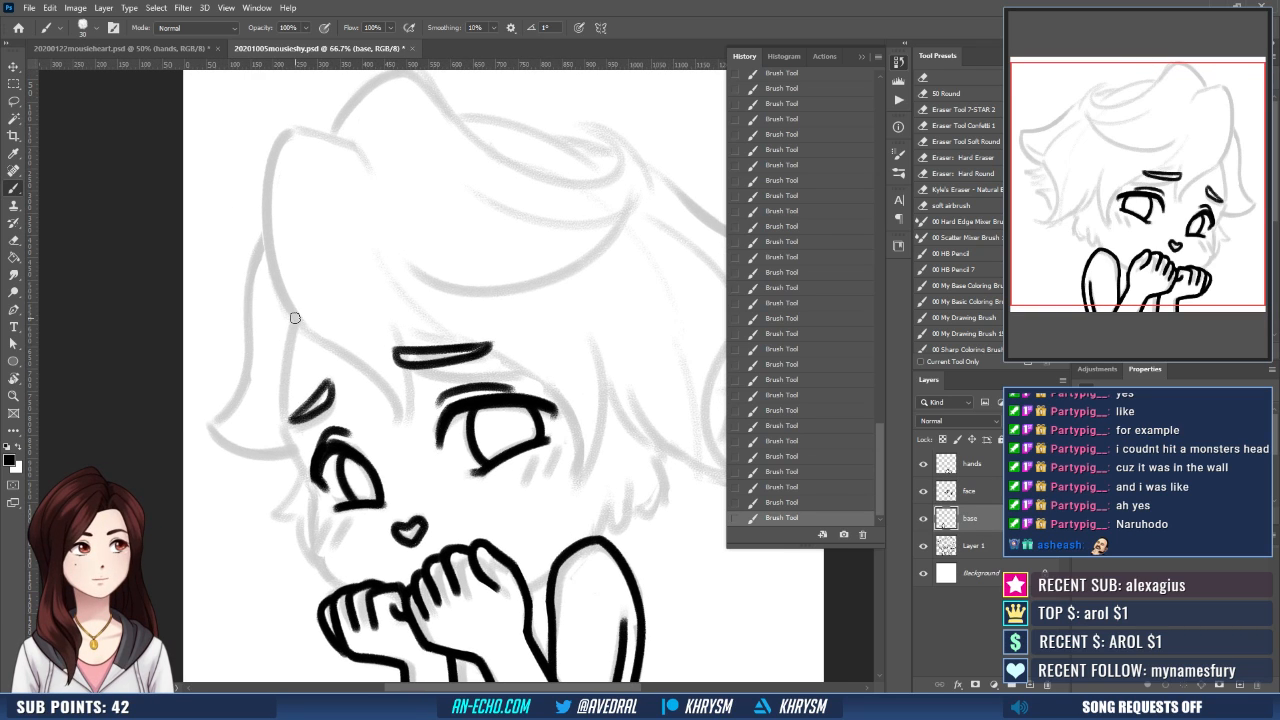
mouse_move(295, 318)
mouse_down()
mouse_move(299, 450)
mouse_move(284, 424)
mouse_move(310, 486)
mouse_up()
mouse_move(330, 437)
mouse_down()
mouse_move(324, 407)
mouse_move(304, 490)
mouse_move(335, 531)
mouse_up()
scroll(324, 407, down, 1)
key(e)
key(b)
key(ctrl+shift+h)
mouse_move(578, 544)
mouse_down()
mouse_move(470, 555)
mouse_move(598, 492)
mouse_up()
- Erase and redraw the top of the shoulder outline as a smoother, rounder curve
key(e)
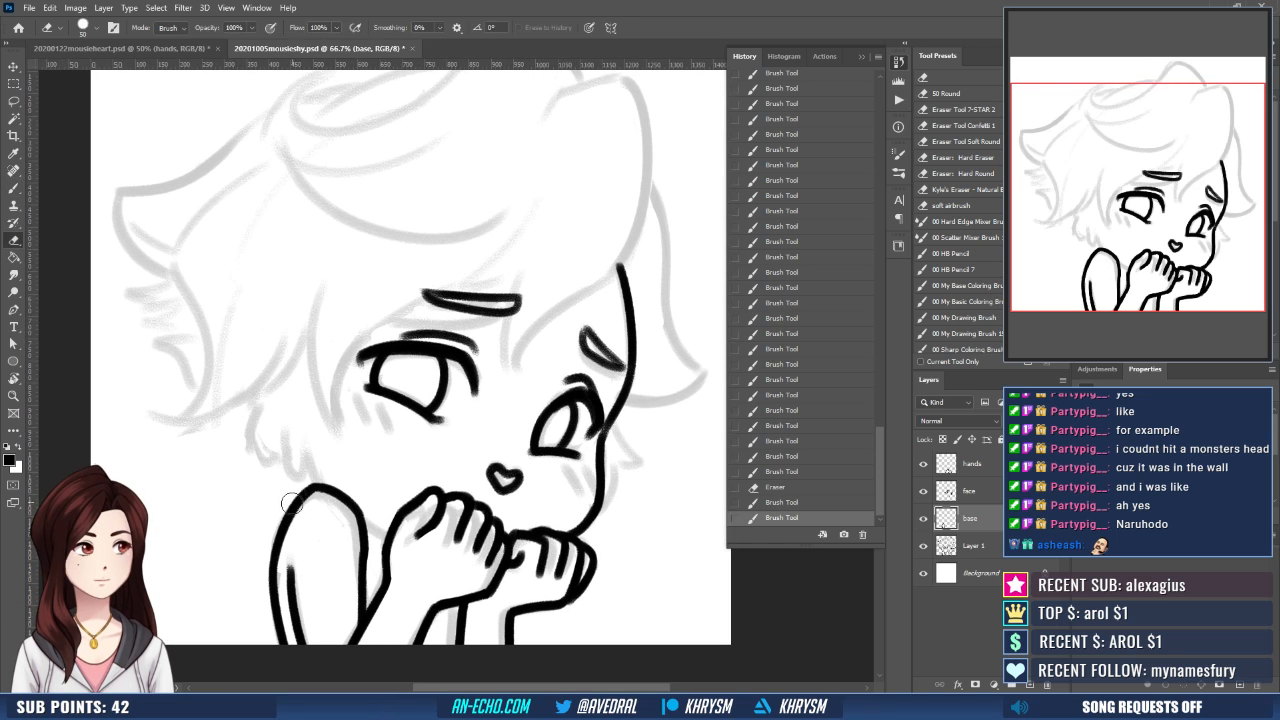
key(b)
mouse_move(300, 502)
mouse_down()
mouse_move(337, 486)
mouse_move(352, 500)
mouse_move(333, 496)
mouse_move(340, 486)
mouse_move(358, 510)
mouse_move(361, 560)
mouse_up()
key(e)
key(b)
key(e)
key(b)
key(ctrl+z)
drag(336, 488, 364, 556)
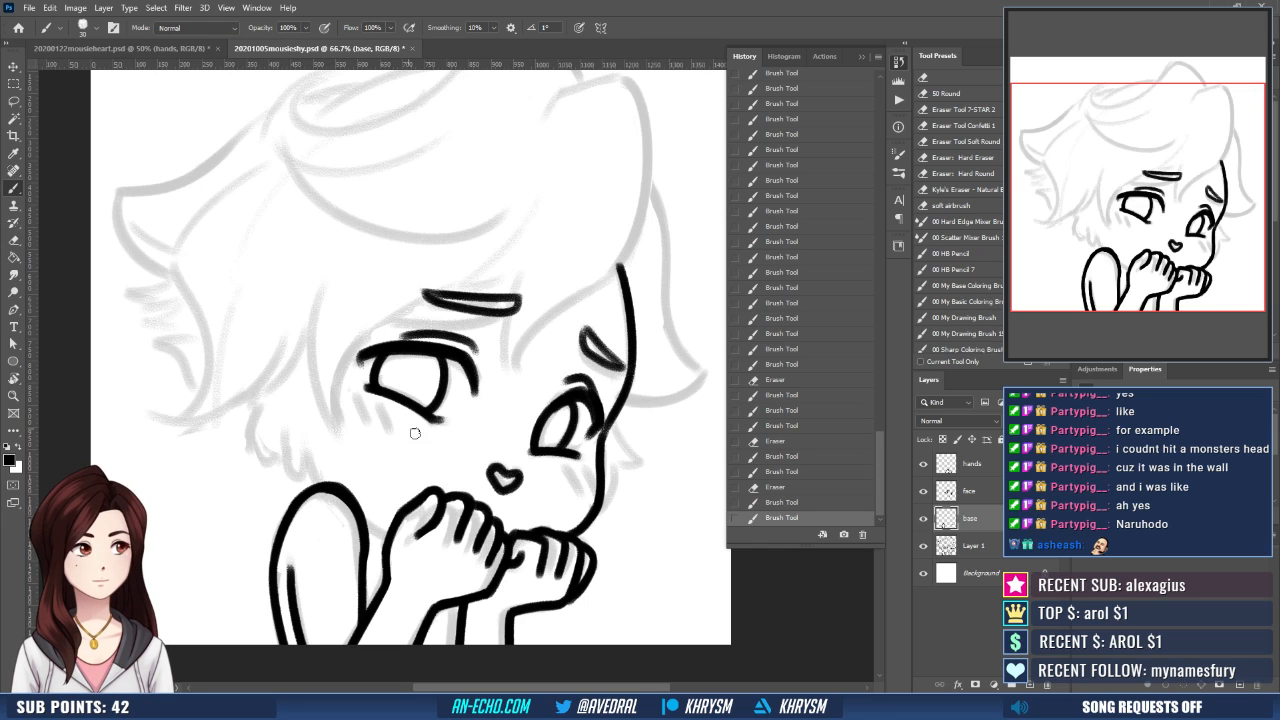
- Add a new layer named "stuff" above the hands layer
click(967, 472)
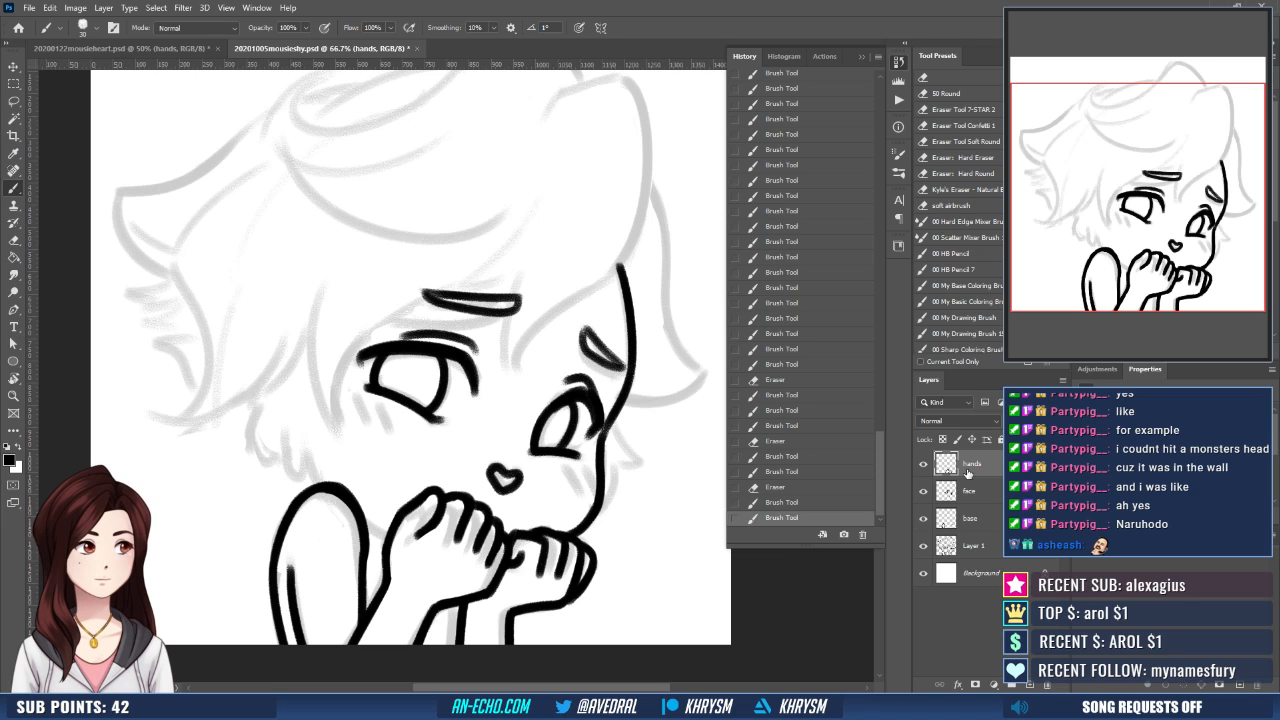
key(ctrl+shift+n)
text(st)
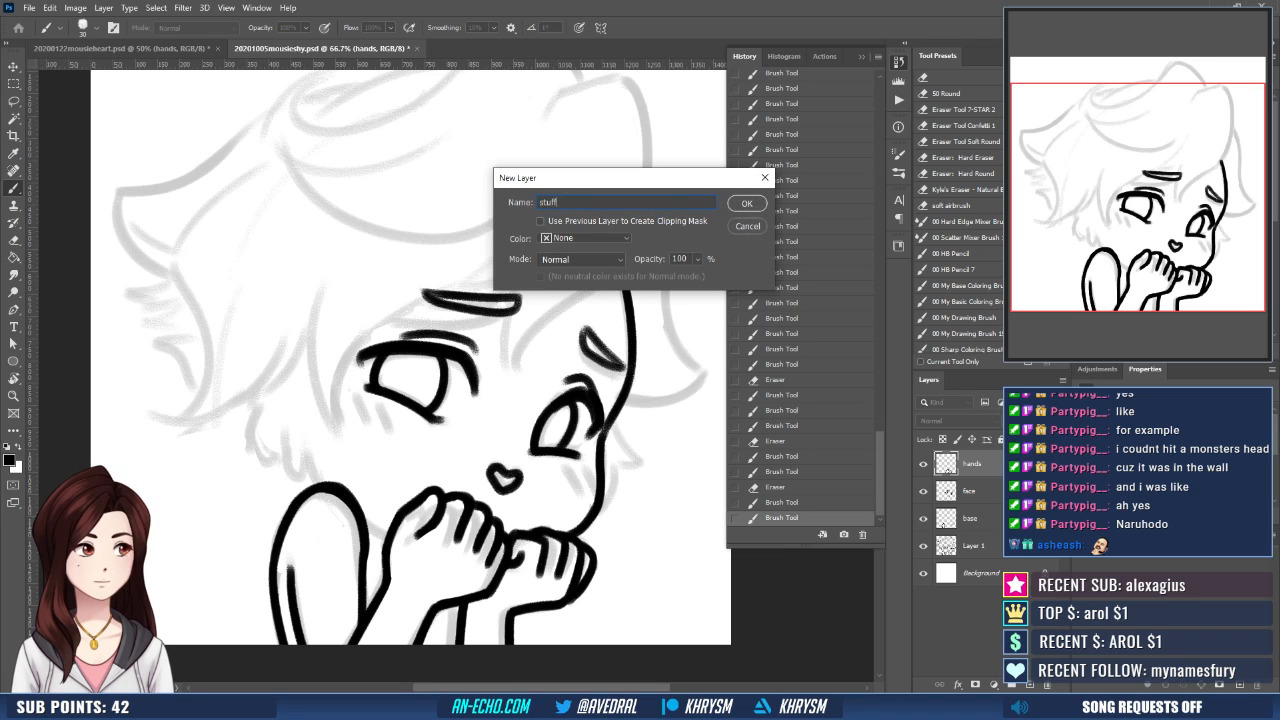
text(uff)
key(Return)
- Paint a pair of short slanted red blush marks beneath each eye on the stuff layer
scroll(648, 385, up, 1)
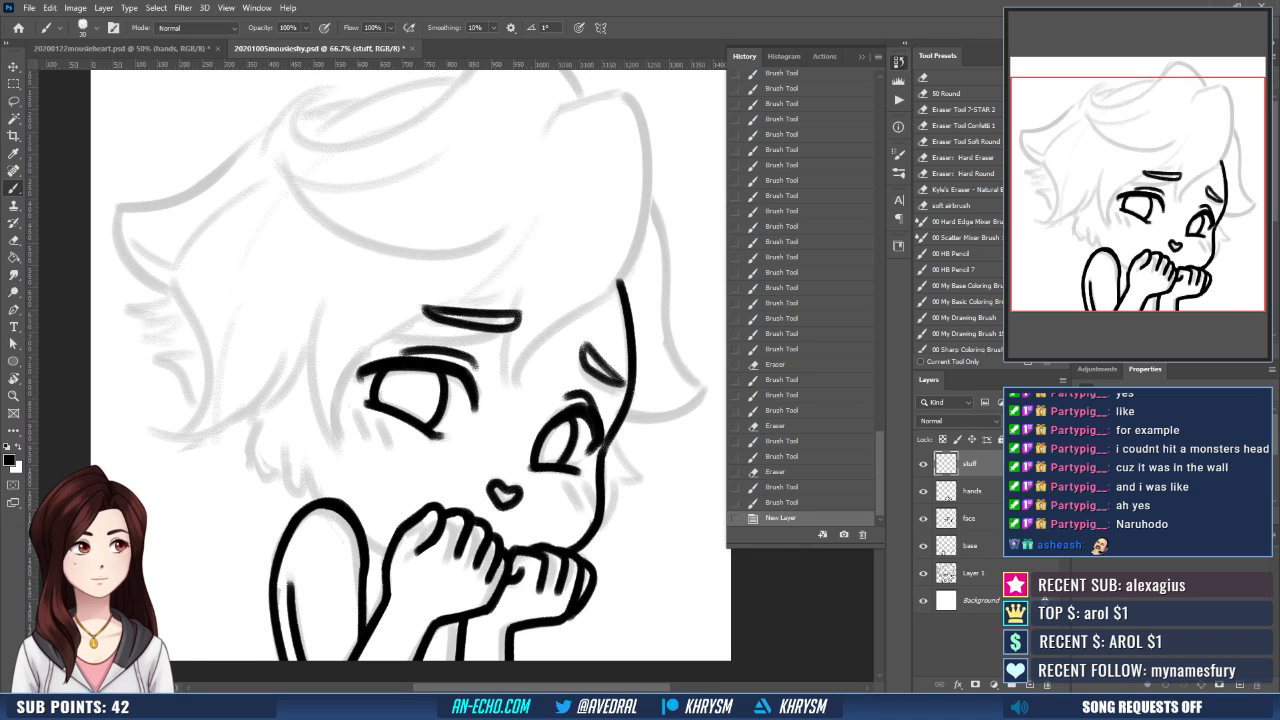
mouse_move(358, 415)
mouse_down()
mouse_move(364, 436)
mouse_move(392, 443)
mouse_up()
drag(571, 487, 600, 505)
mouse_move(615, 557)
mouse_down()
mouse_move(637, 538)
mouse_move(603, 525)
mouse_move(593, 581)
mouse_move(634, 516)
mouse_move(636, 550)
mouse_up()
- Reset the brush colour to black and stroke along the larger eye's eyebrow on the face layer
click(988, 546)
key(d)
key(r)
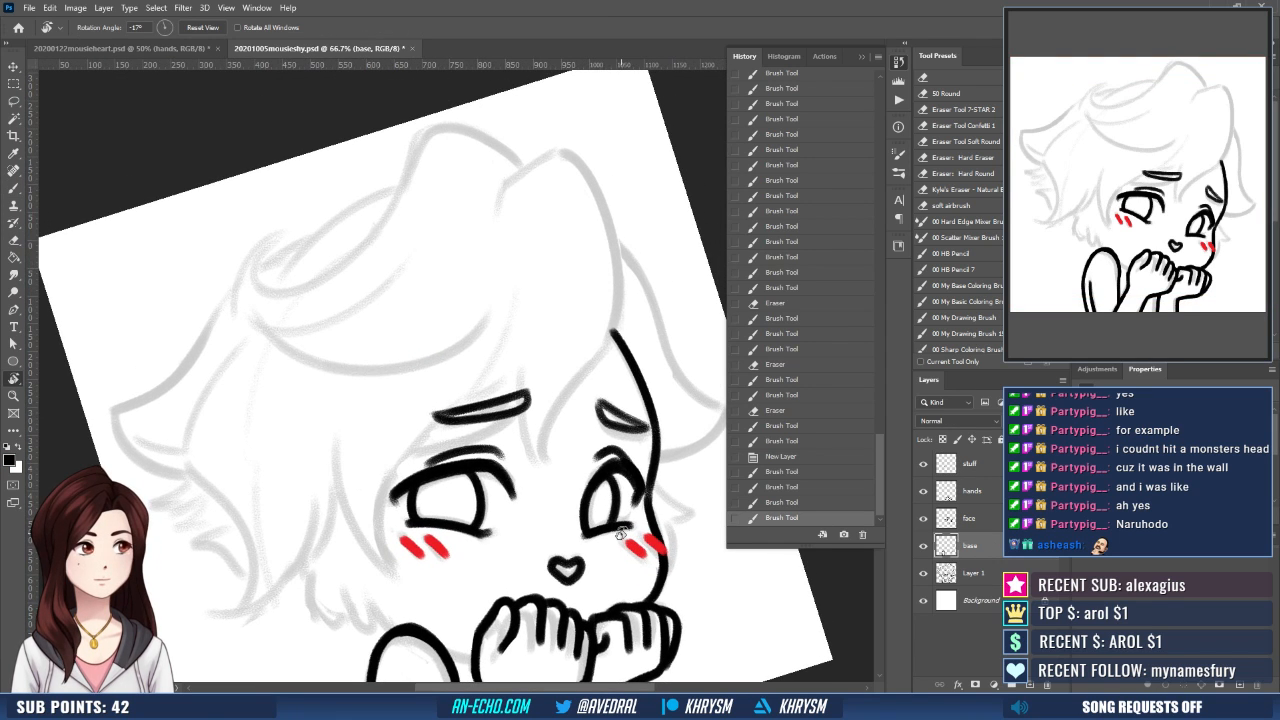
key(ctrl+minus)
drag(576, 459, 617, 464)
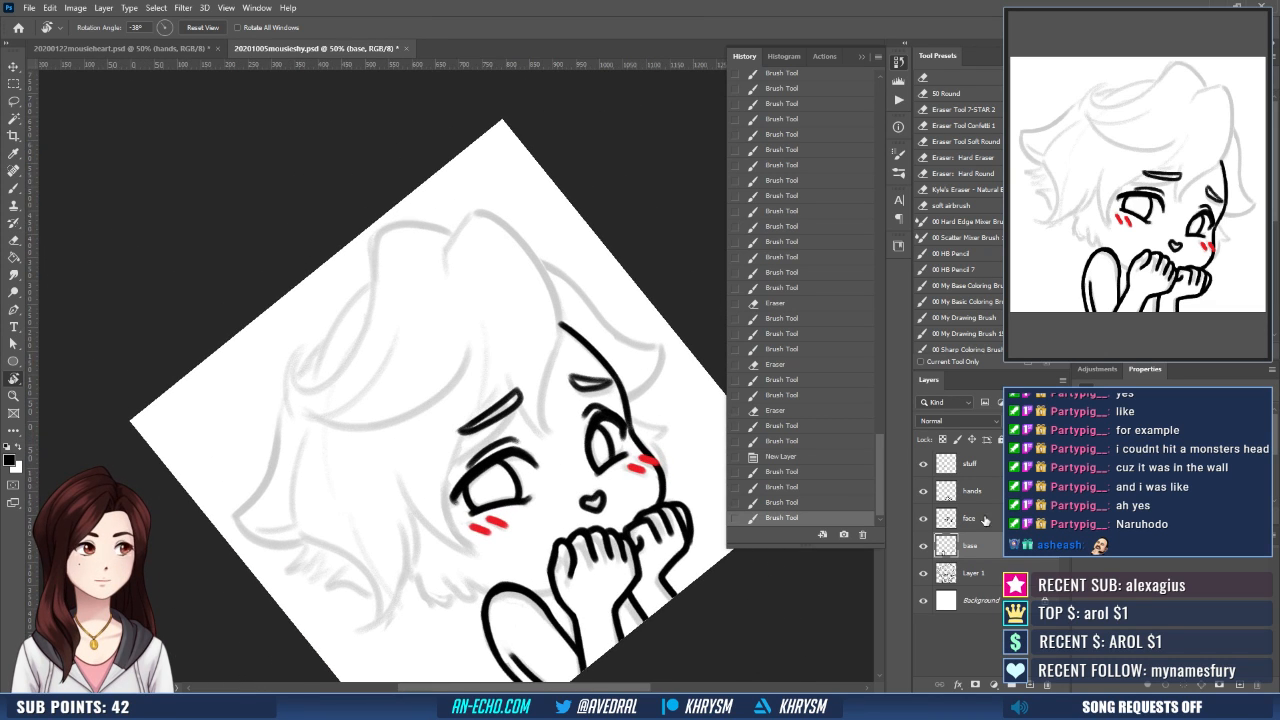
key(alt+bracketright)
key(b)
mouse_move(461, 432)
mouse_down()
mouse_move(467, 442)
mouse_move(516, 392)
mouse_up()
- Erase and retouch the outer end of the larger eye's eyebrow, comparing strokes by undoing and redoing them
key(e)
key(b)
key(e)
key(ctrl+z)
key(b)
key(ctrl+z)
key(ctrl+shift+z)
key(ctrl+z)
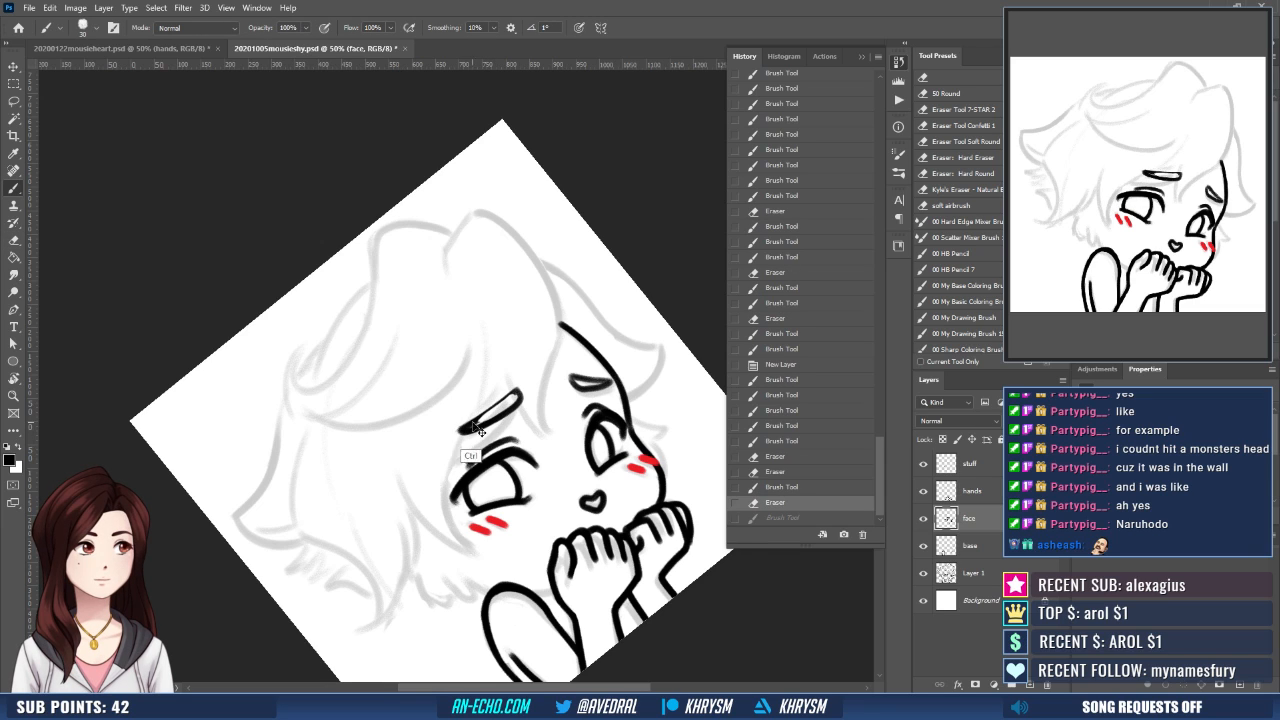
key(ctrl+shift+z)
key(ctrl+z)
- Redraw the long edges of the larger eye's eyebrow as a thicker, rounded outline, undoing the unwanted strokes
mouse_move(465, 425)
mouse_down()
mouse_move(517, 390)
mouse_move(493, 414)
mouse_move(552, 391)
mouse_move(654, 309)
mouse_move(590, 347)
mouse_up()
key(ctrl+z)
key(ctrl+z)
key(r)
key(ctrl+z)
key(e)
key(b)
key(Escape)
- Trim the larger eye's eyebrow with the eraser and redraw its edge so it tapers toward the outer end
key(r)
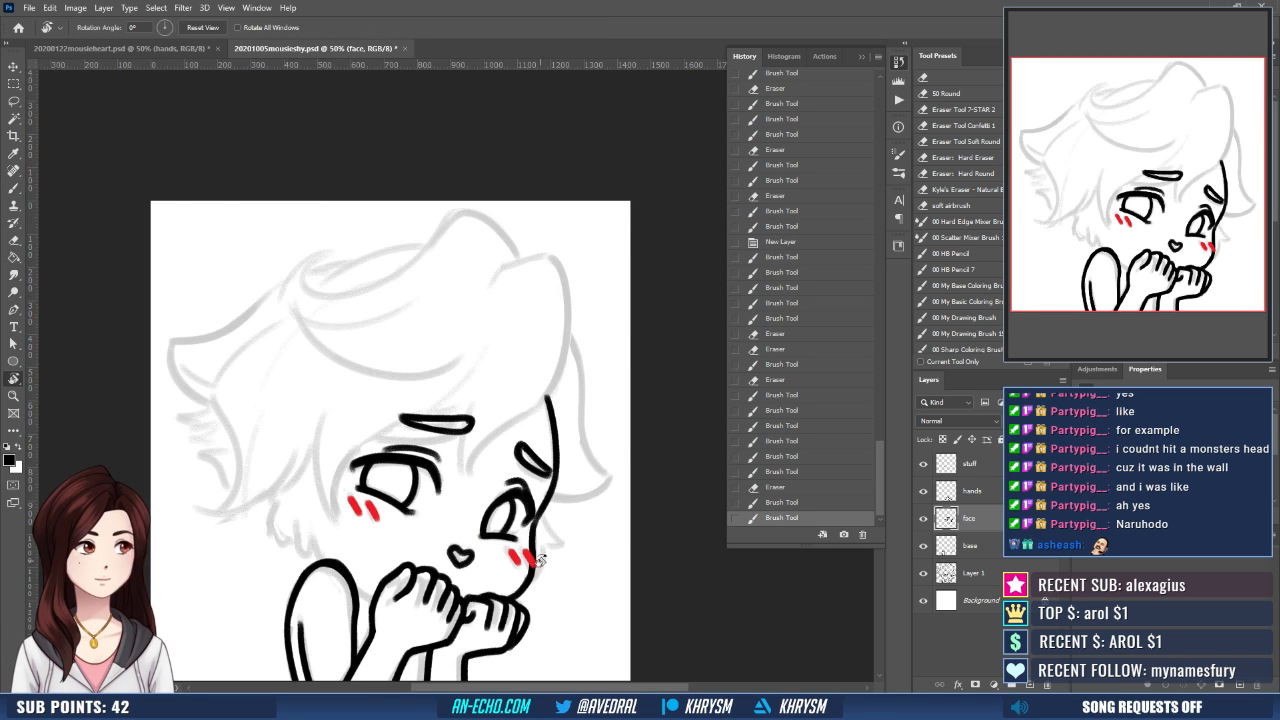
drag(534, 560, 623, 375)
key(e)
mouse_move(512, 404)
mouse_down()
mouse_move(447, 457)
mouse_move(507, 400)
mouse_up()
key(b)
key(ctrl+z)
drag(466, 442, 503, 403)
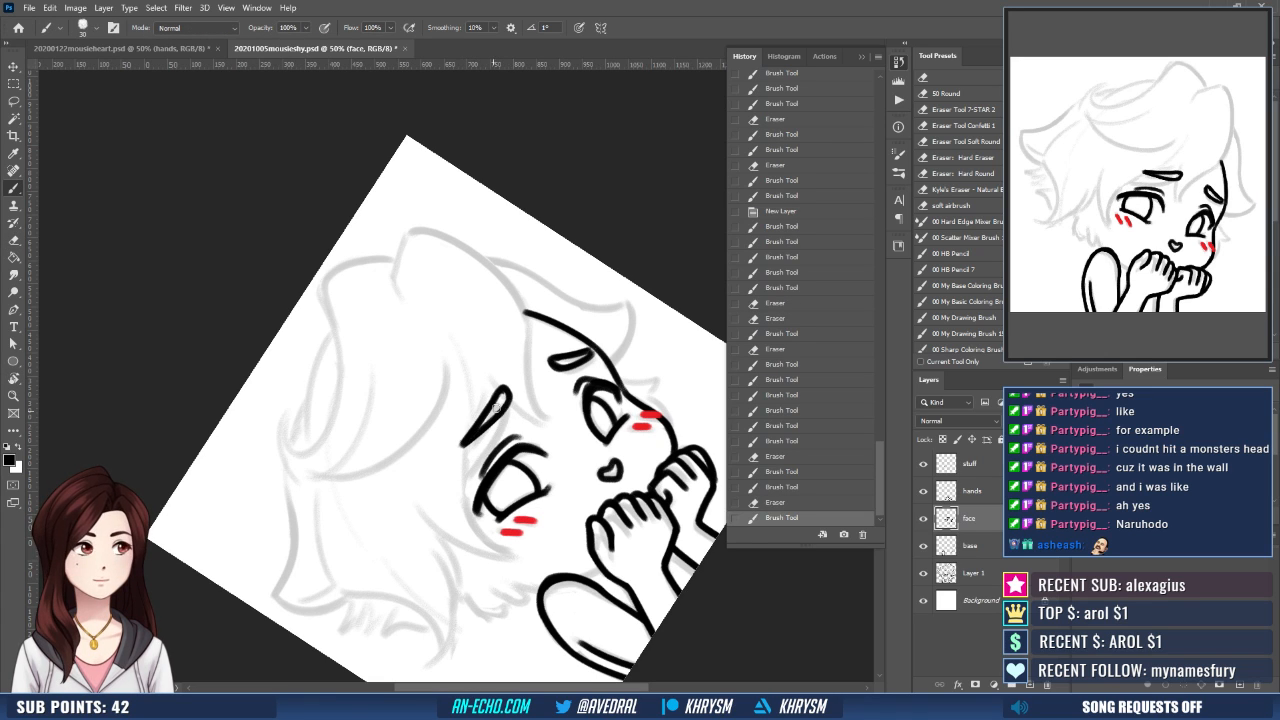
key(Escape)
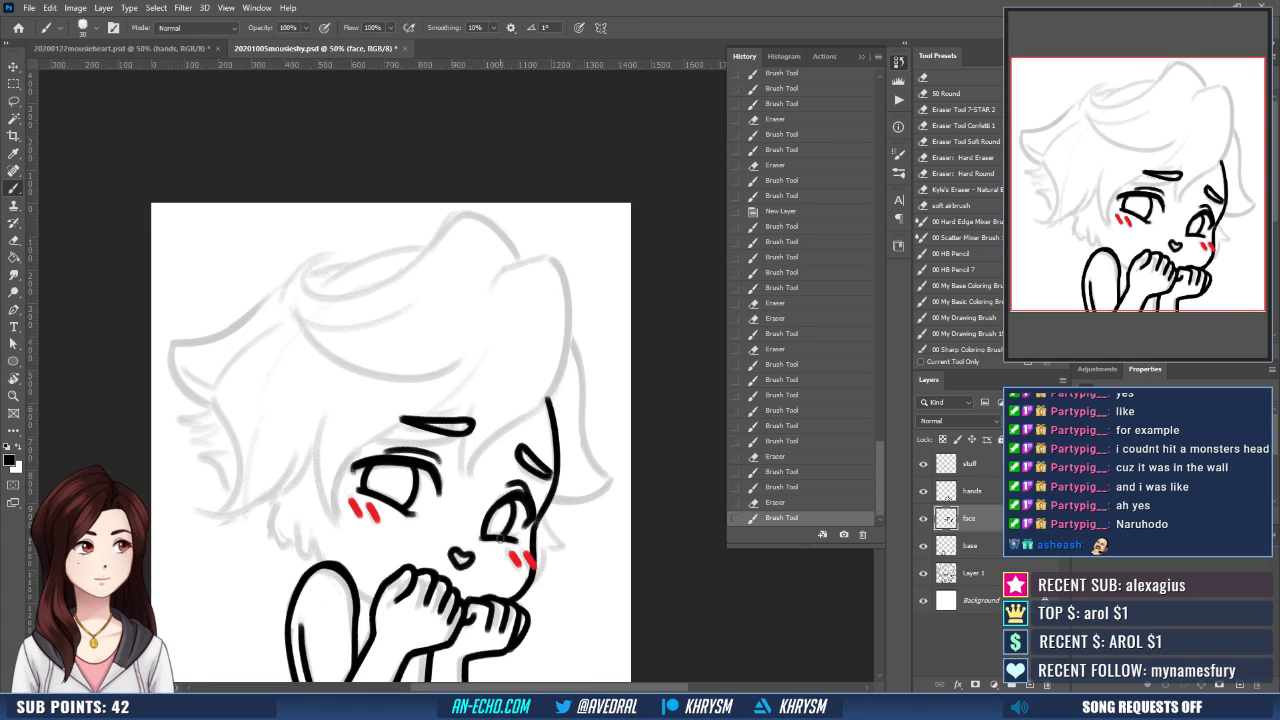
drag(505, 545, 535, 528)
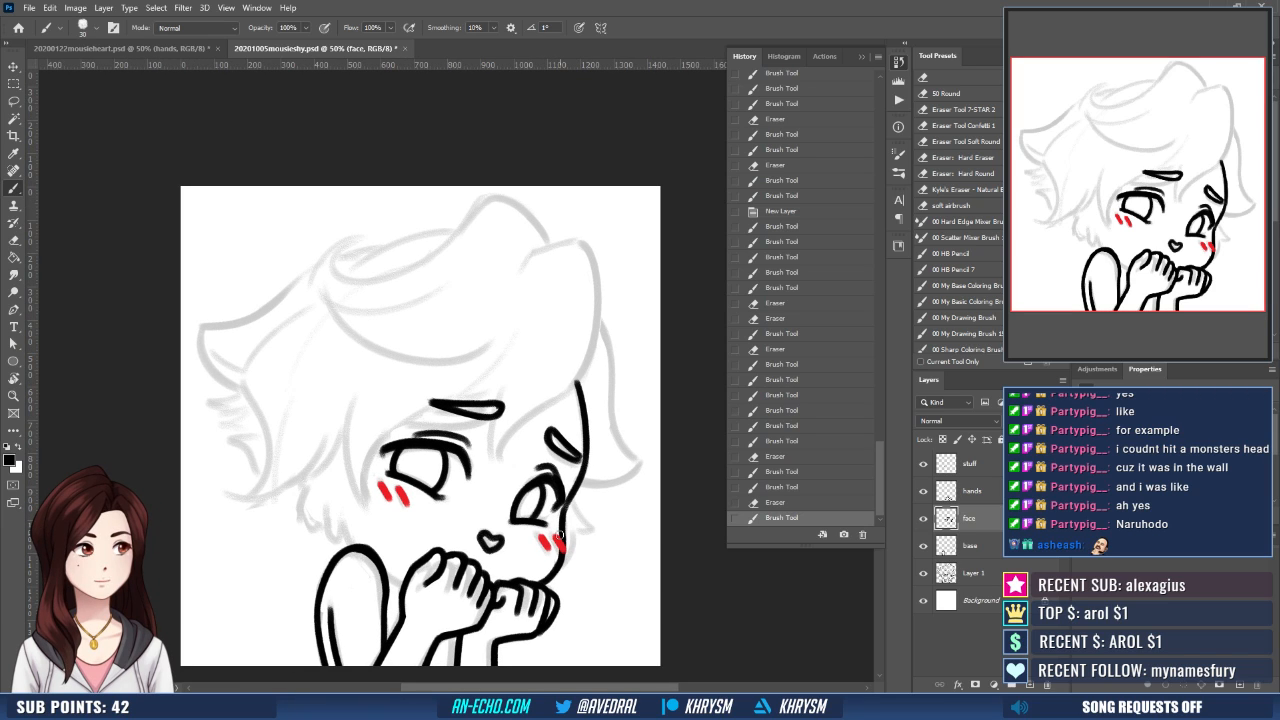
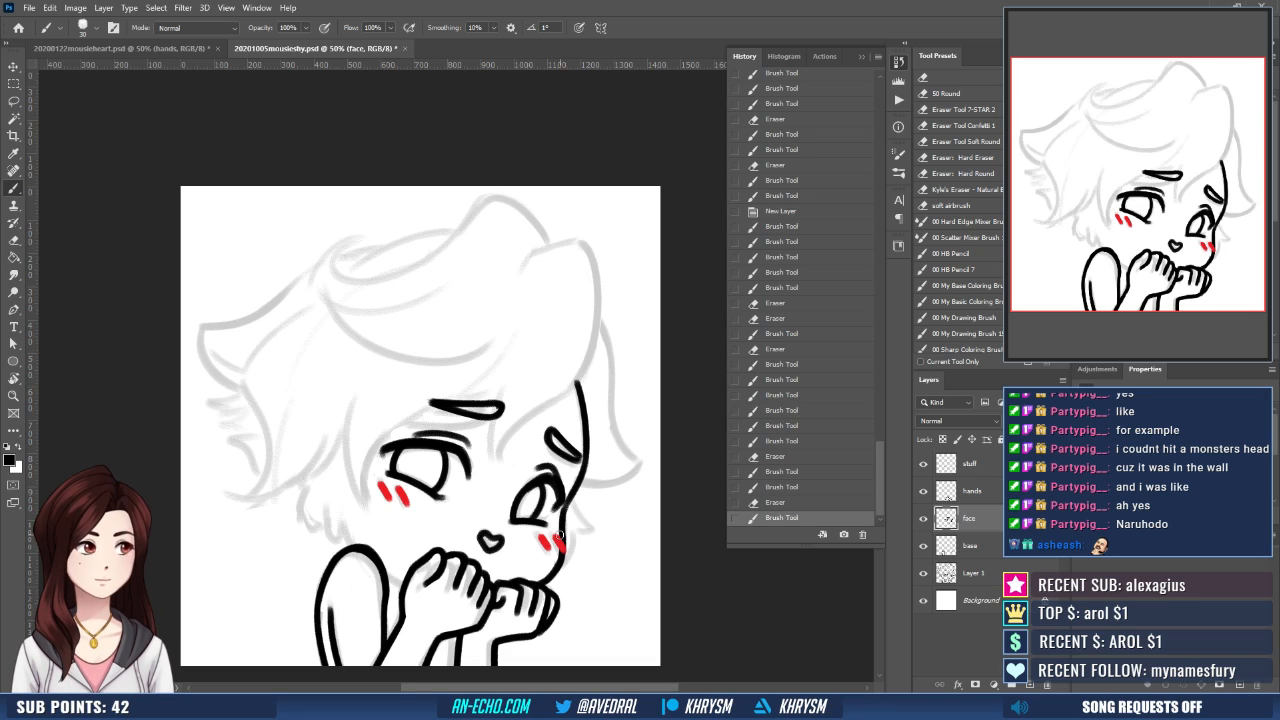
- Select the base layer and ink the fur tufts along the cheek beside the larger eye, undoing unwanted strokes
click(988, 546)
scroll(505, 538, down, 1)
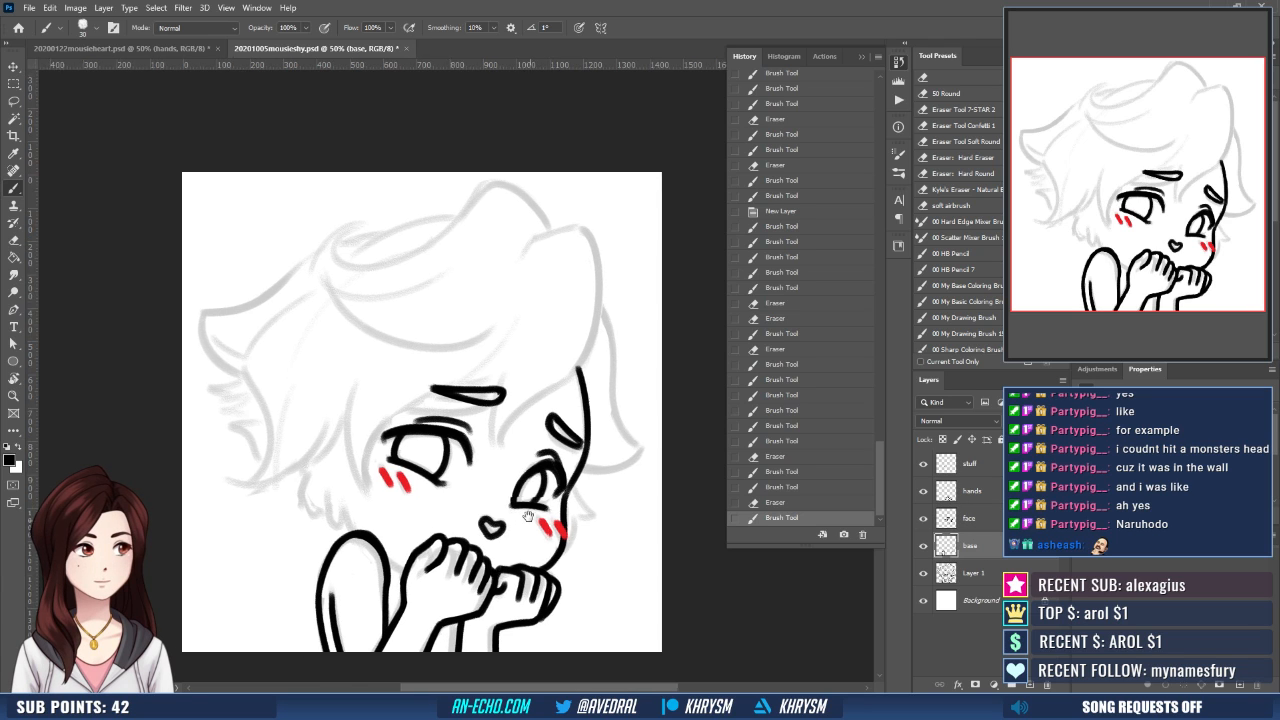
scroll(468, 472, up, 1)
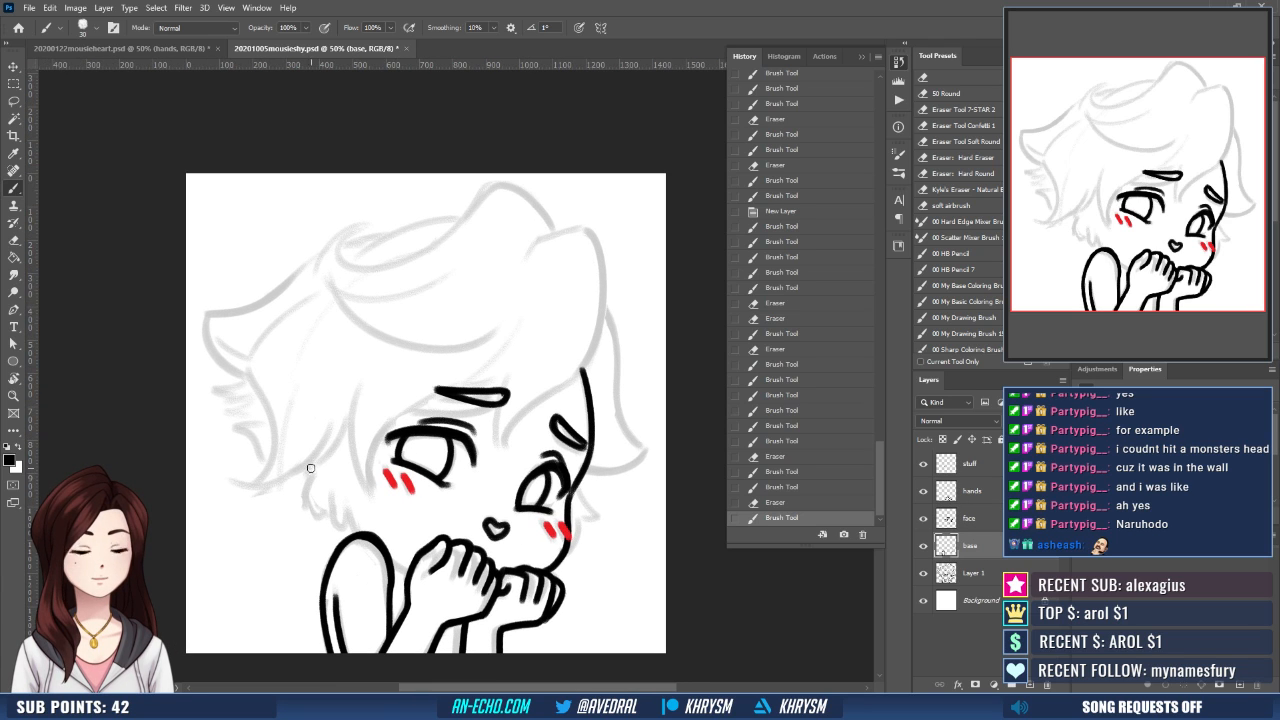
mouse_move(311, 465)
mouse_down()
mouse_move(305, 503)
mouse_move(326, 517)
mouse_up()
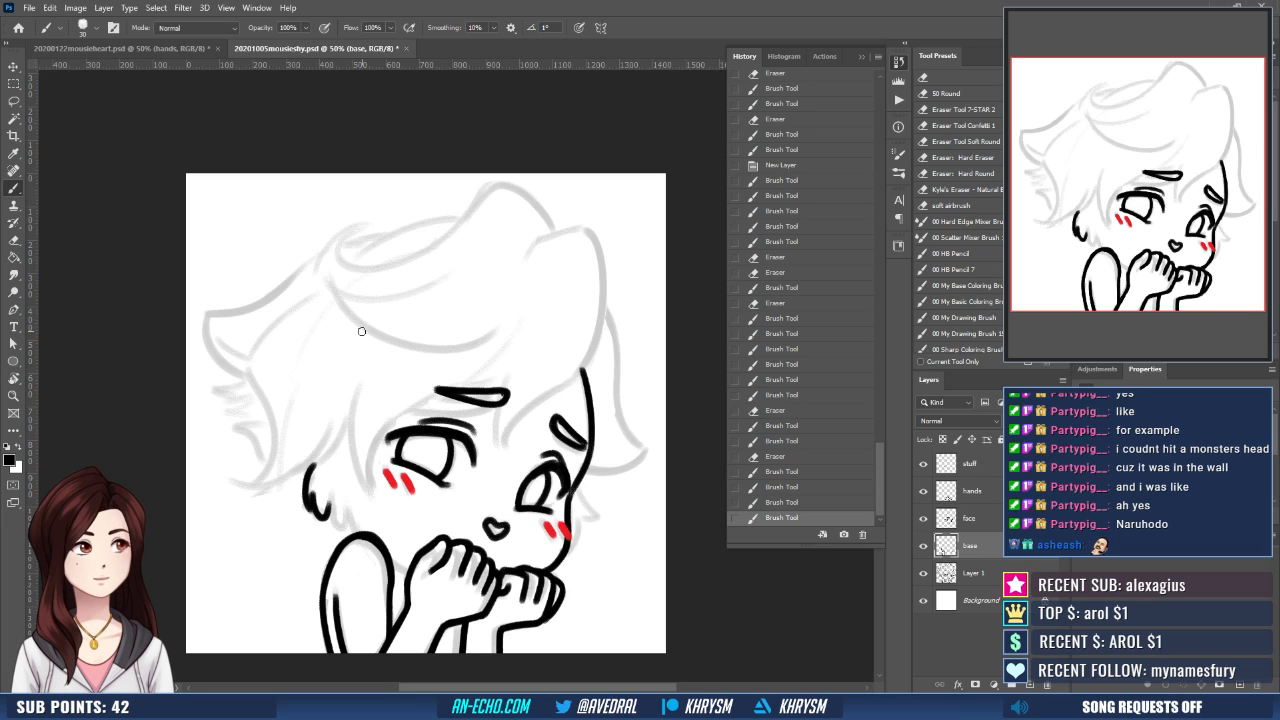
key(ctrl+z)
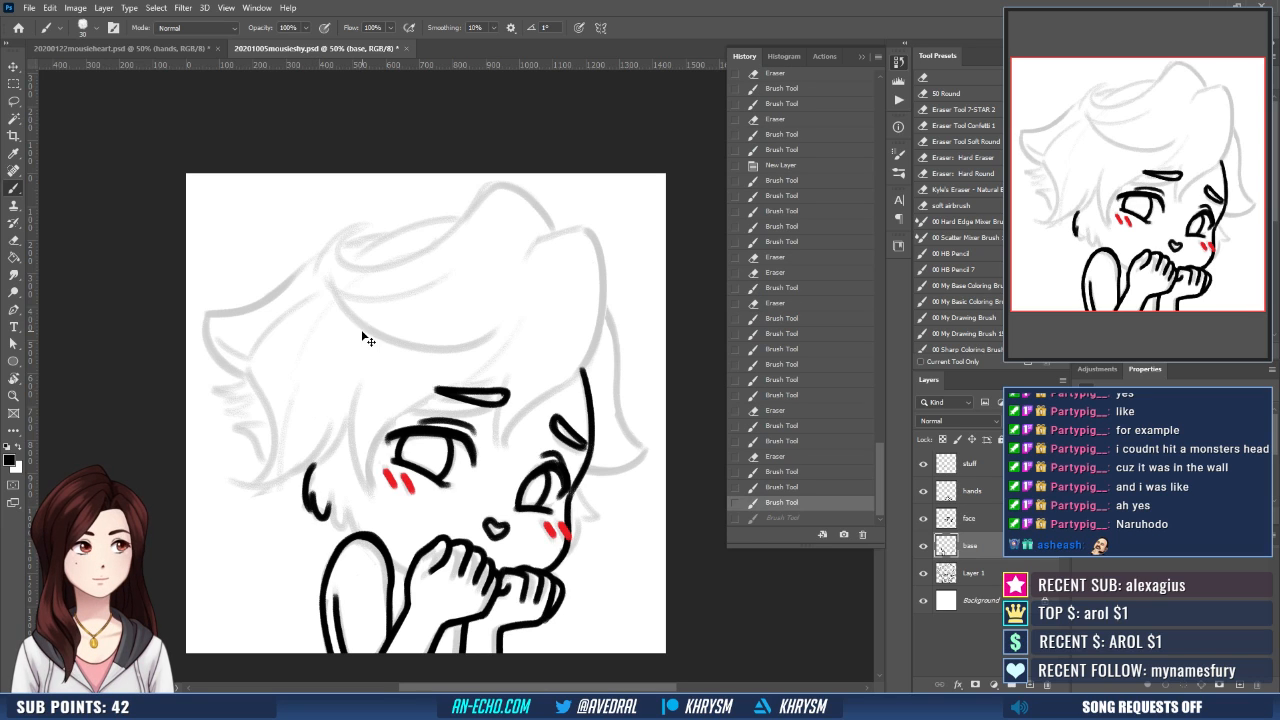
drag(312, 493, 330, 517)
key(ctrl+z)
mouse_move(342, 462)
mouse_down()
mouse_move(330, 461)
mouse_move(323, 517)
mouse_move(338, 527)
mouse_move(387, 480)
mouse_move(356, 508)
mouse_up()
key(ctrl+z)
key(ctrl+z)
key(ctrl+z)
key(ctrl+z)
key(ctrl+z)
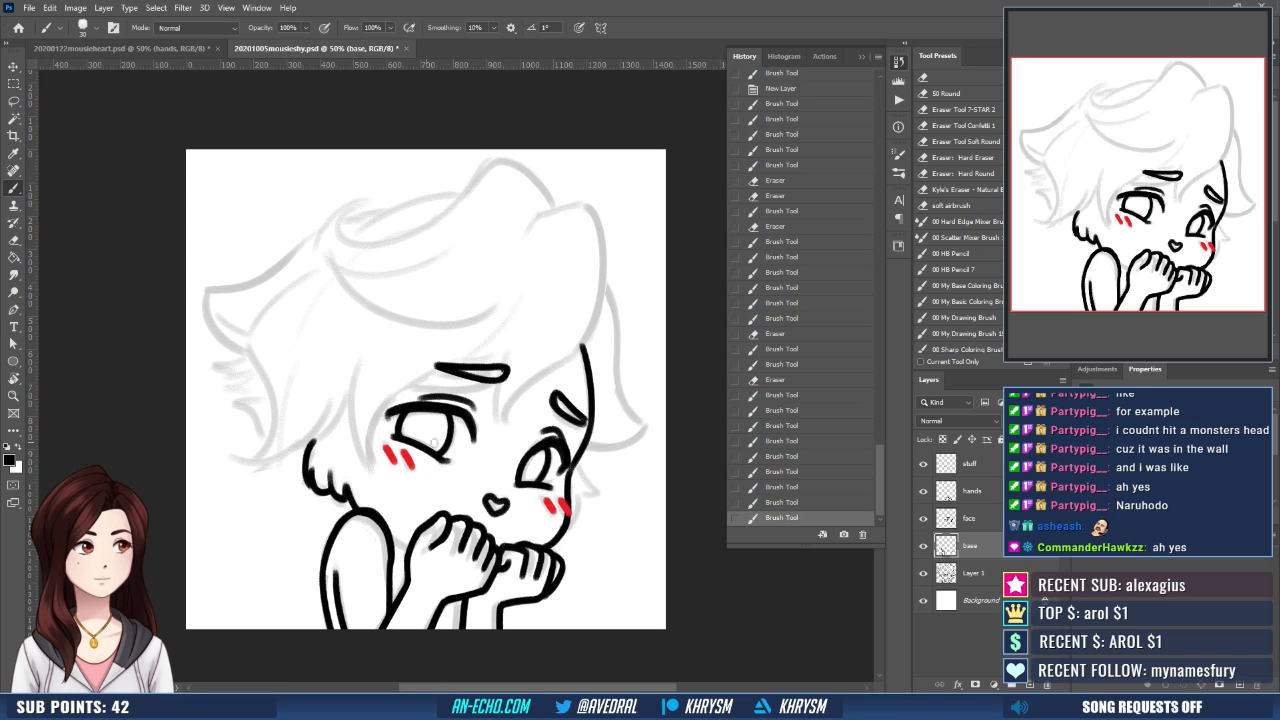
- Flip the view horizontally, erase the rounded cheek fur and redraw its lower tufts as short, pointed strokes
key(ctrl+shift+h)
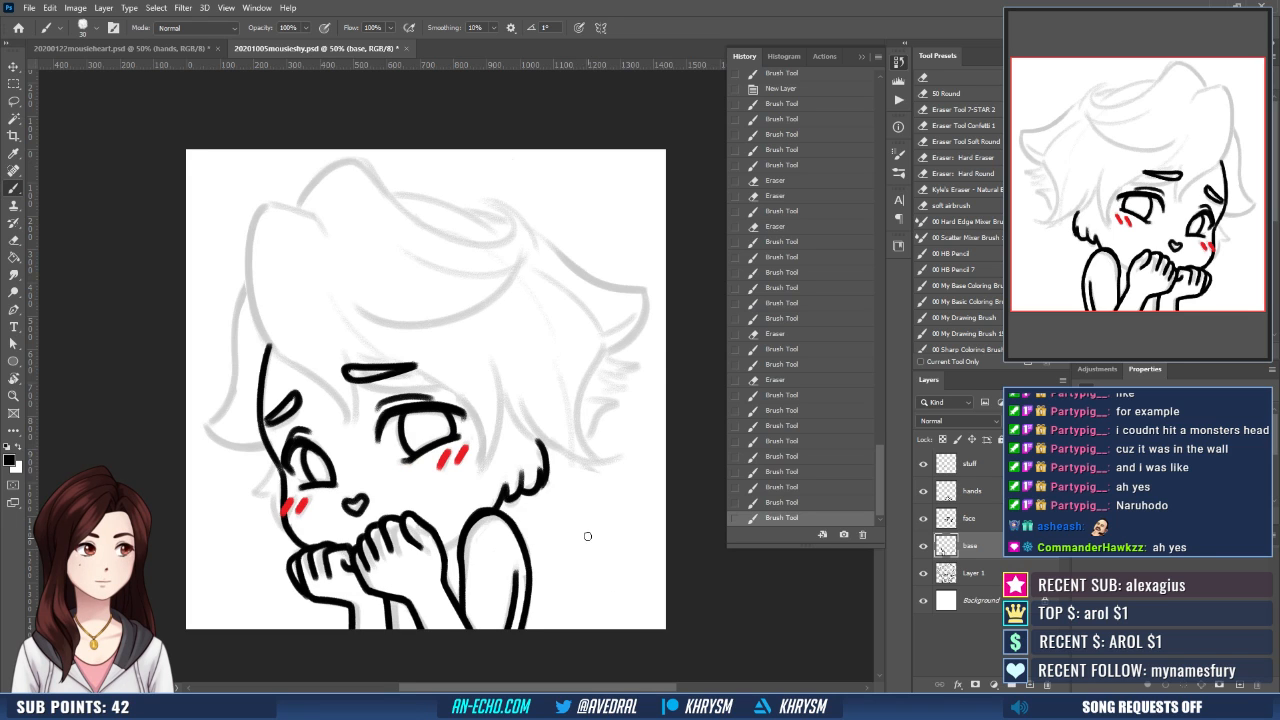
drag(577, 561, 574, 545)
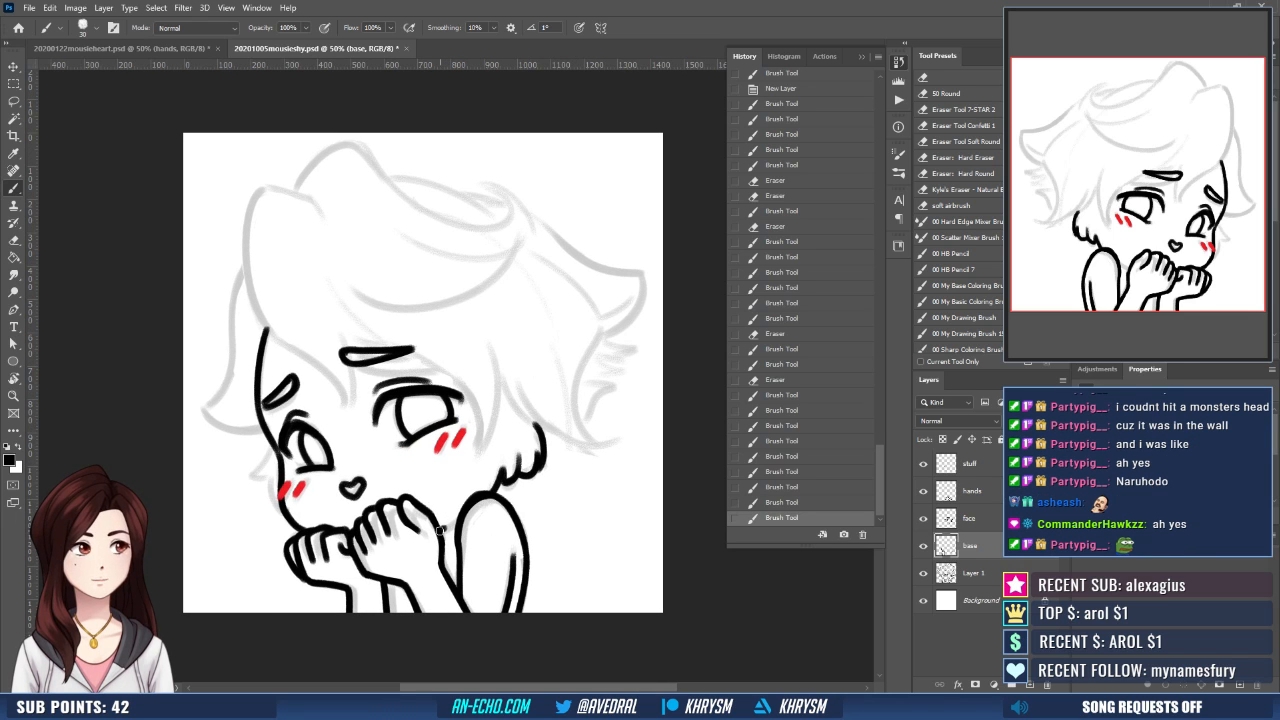
mouse_move(441, 532)
mouse_down()
mouse_move(474, 518)
mouse_move(478, 490)
mouse_move(481, 537)
mouse_move(525, 539)
mouse_move(487, 528)
mouse_up()
key(ctrl+z)
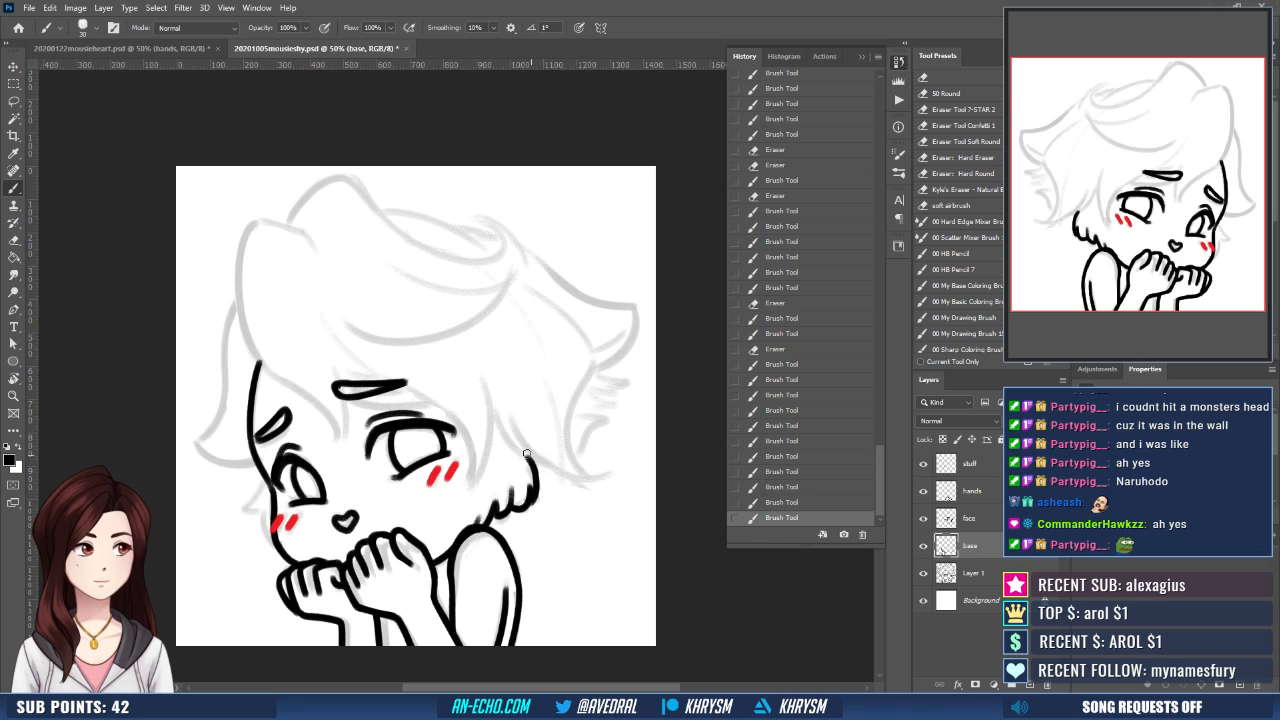
key(e)
mouse_move(499, 484)
mouse_down()
mouse_move(499, 515)
mouse_move(512, 510)
mouse_move(507, 492)
mouse_move(524, 509)
mouse_up()
key(ctrl+z)
key(ctrl+z)
mouse_move(532, 502)
mouse_down()
mouse_move(517, 451)
mouse_move(519, 507)
mouse_move(510, 483)
mouse_up()
key(b)
key(ctrl+z)
key(e)
mouse_move(499, 526)
mouse_down()
mouse_move(525, 491)
mouse_move(498, 515)
mouse_up()
key(b)
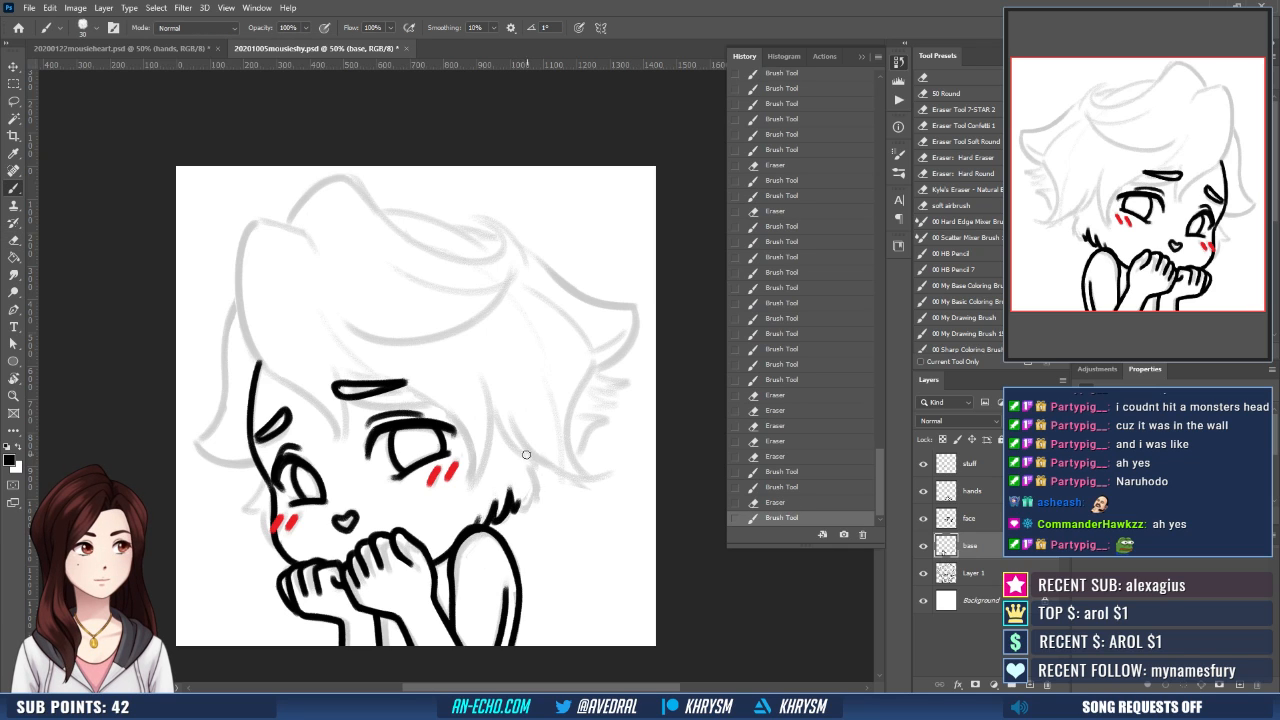
- Ink the upper end of the cheek fur and the small pointed tufts beside the smaller eye
drag(526, 455, 541, 482)
key(ctrl+z)
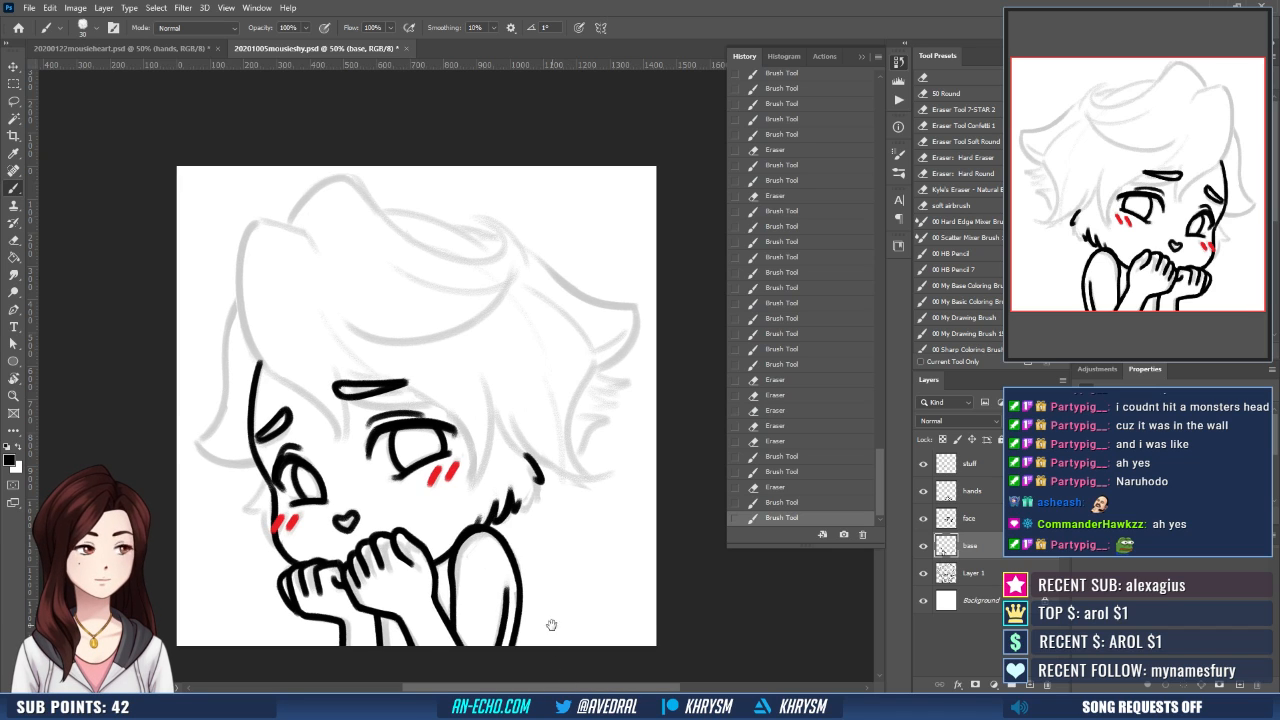
mouse_move(534, 484)
mouse_down()
mouse_move(541, 497)
mouse_move(520, 522)
mouse_move(587, 483)
mouse_up()
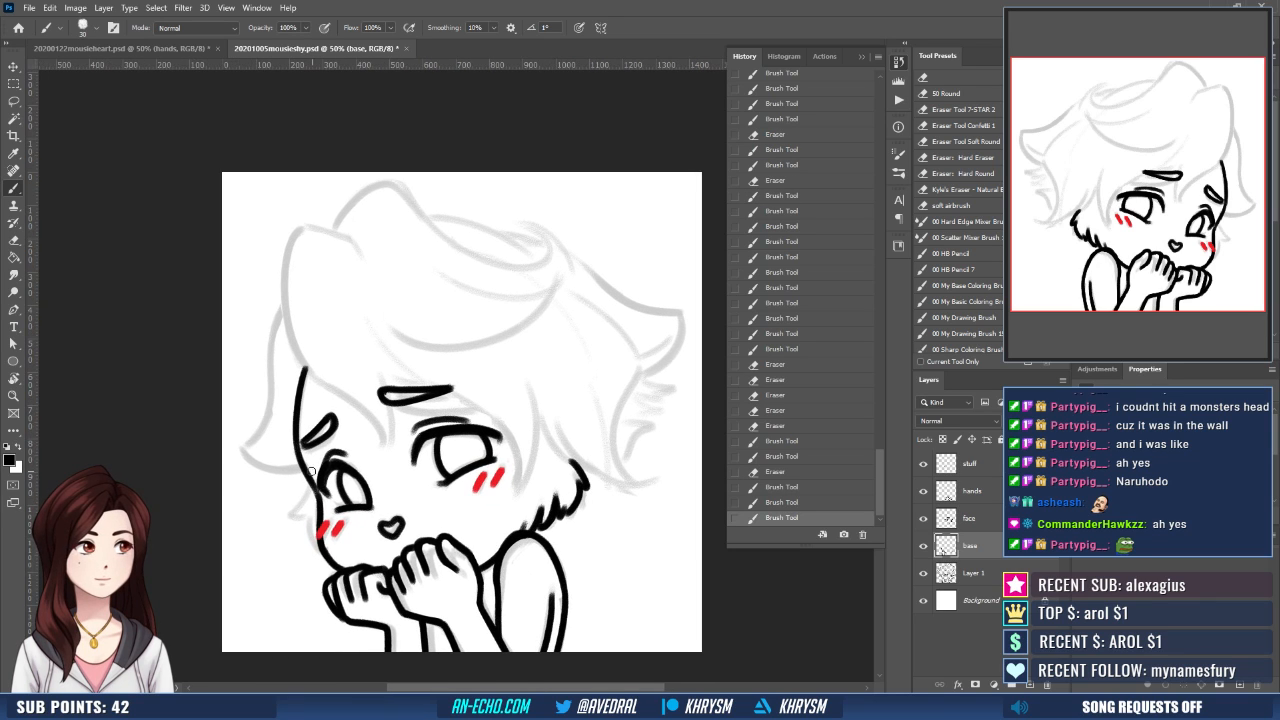
mouse_move(302, 496)
mouse_down()
mouse_move(287, 515)
mouse_move(312, 505)
mouse_move(314, 550)
mouse_up()
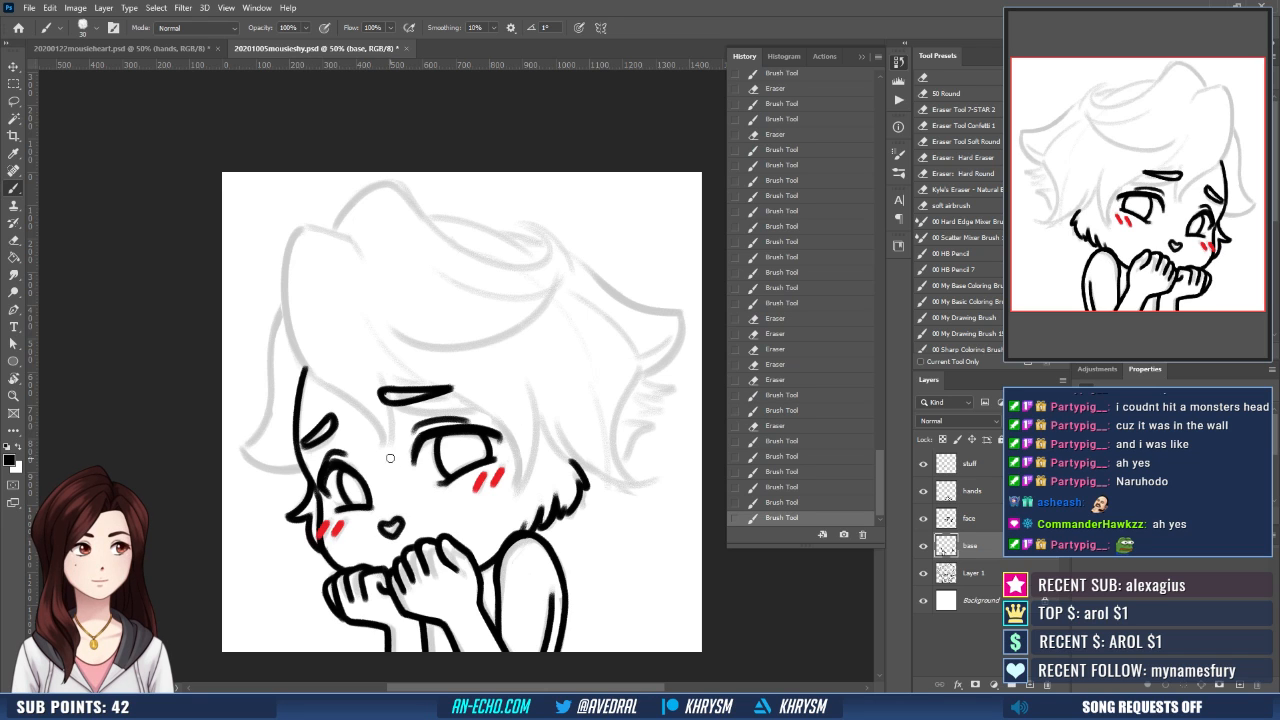
- Ink the long hair lock with a flicked tip behind the face on the smaller eye's side
mouse_move(420, 505)
mouse_down()
mouse_move(449, 533)
mouse_move(446, 523)
mouse_up()
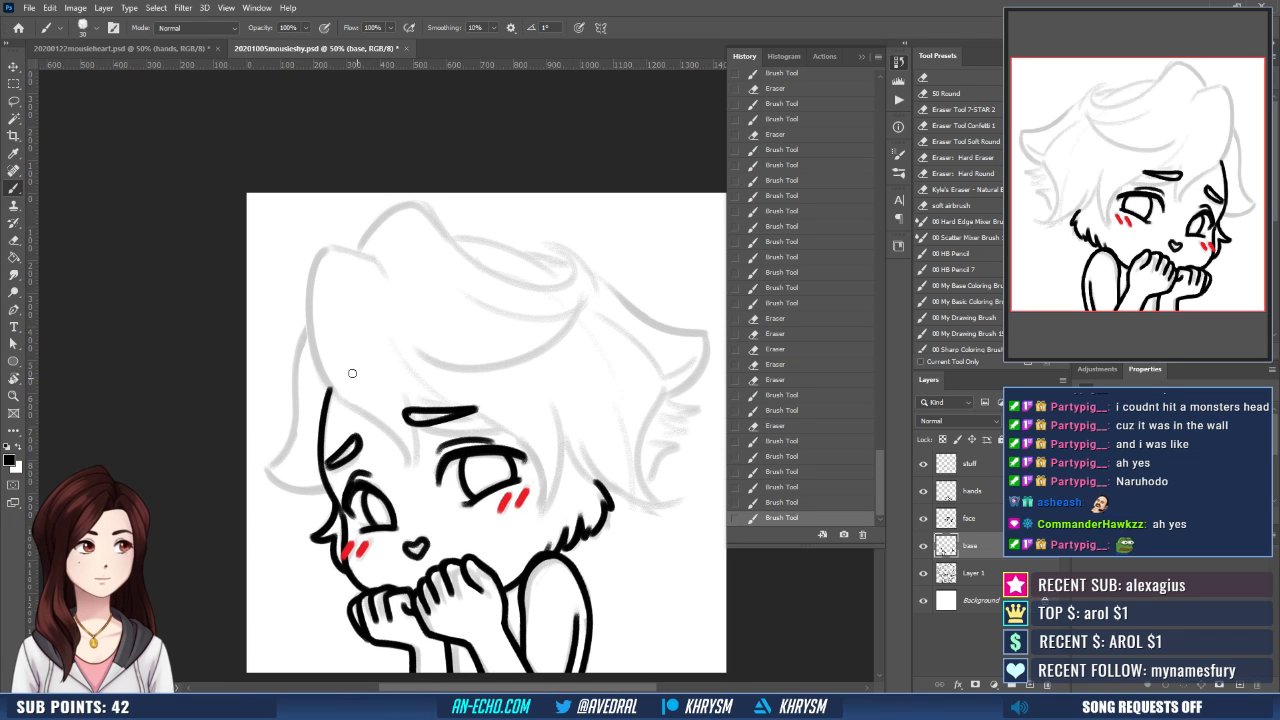
mouse_move(309, 337)
mouse_down()
mouse_move(272, 464)
mouse_move(321, 488)
mouse_up()
key(ctrl+z)
key(ctrl+z)
drag(462, 410, 448, 418)
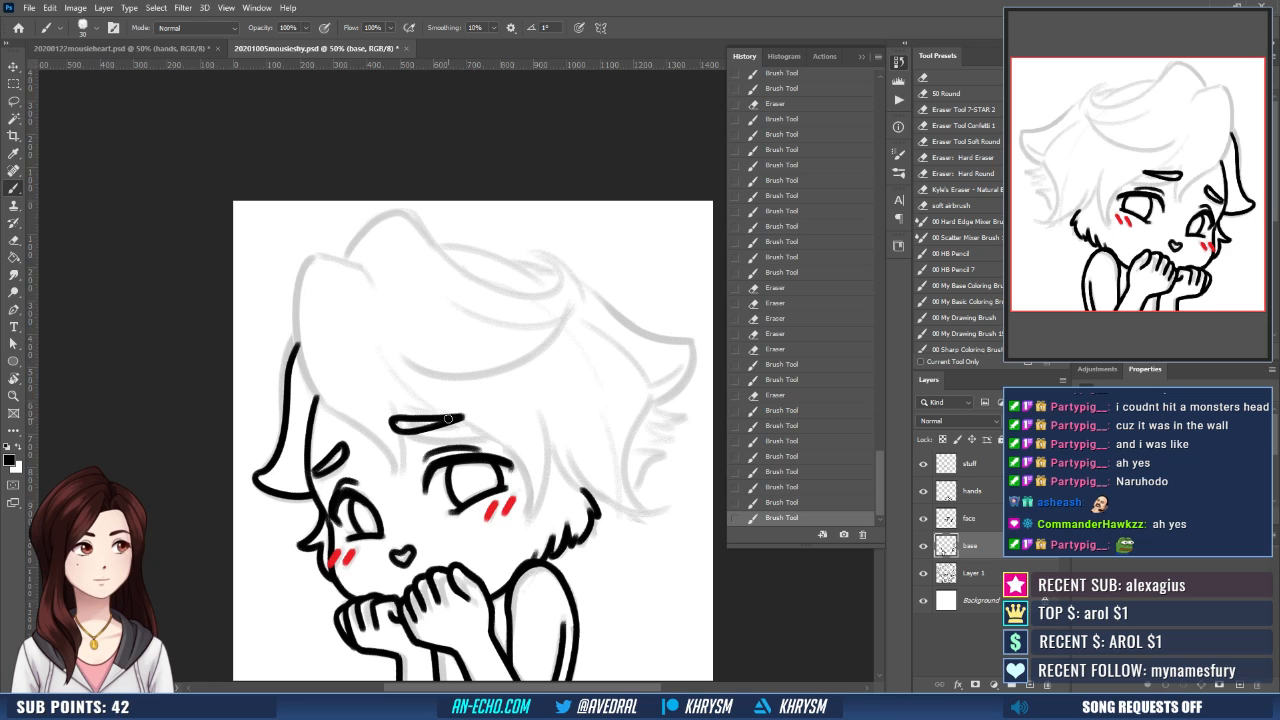
- Clean up the hair lock's upper end and ink the fringe's outer edge from the crown to the forehead
drag(494, 532, 450, 547)
drag(408, 387, 402, 378)
drag(375, 319, 401, 318)
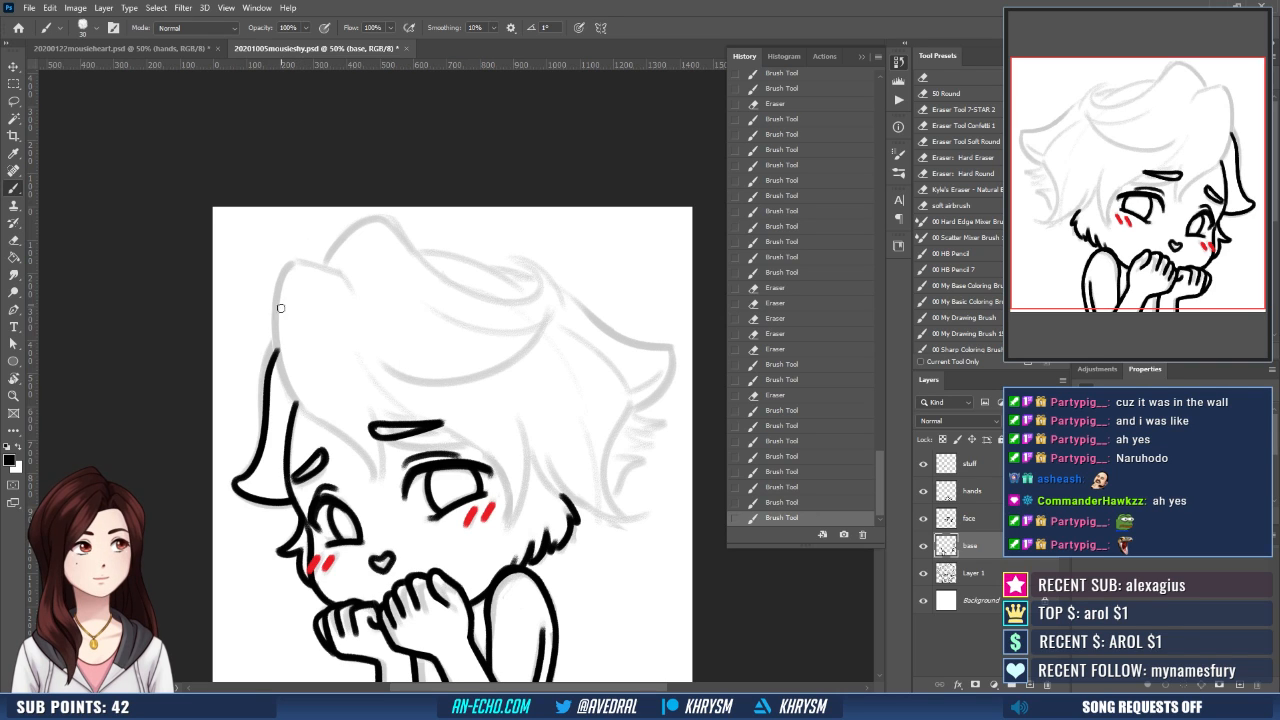
key(e)
drag(281, 339, 280, 345)
key(b)
drag(291, 265, 278, 349)
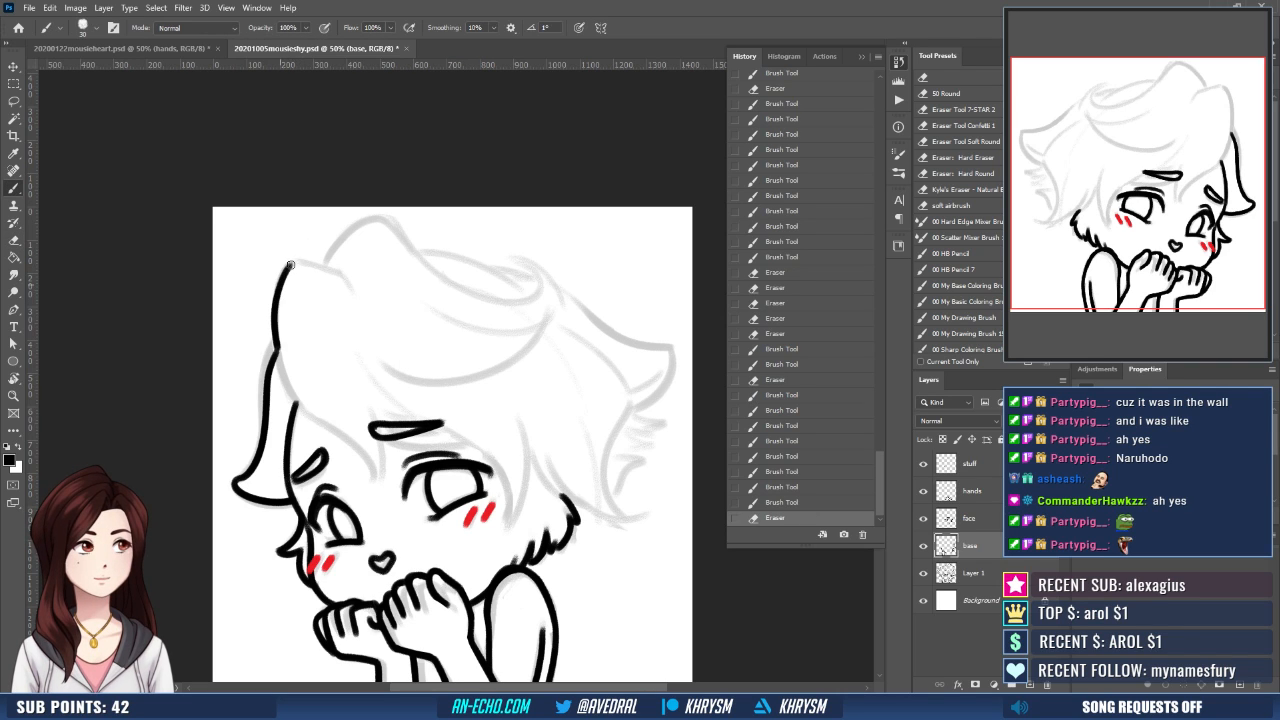
key(ctrl+z)
drag(290, 263, 320, 424)
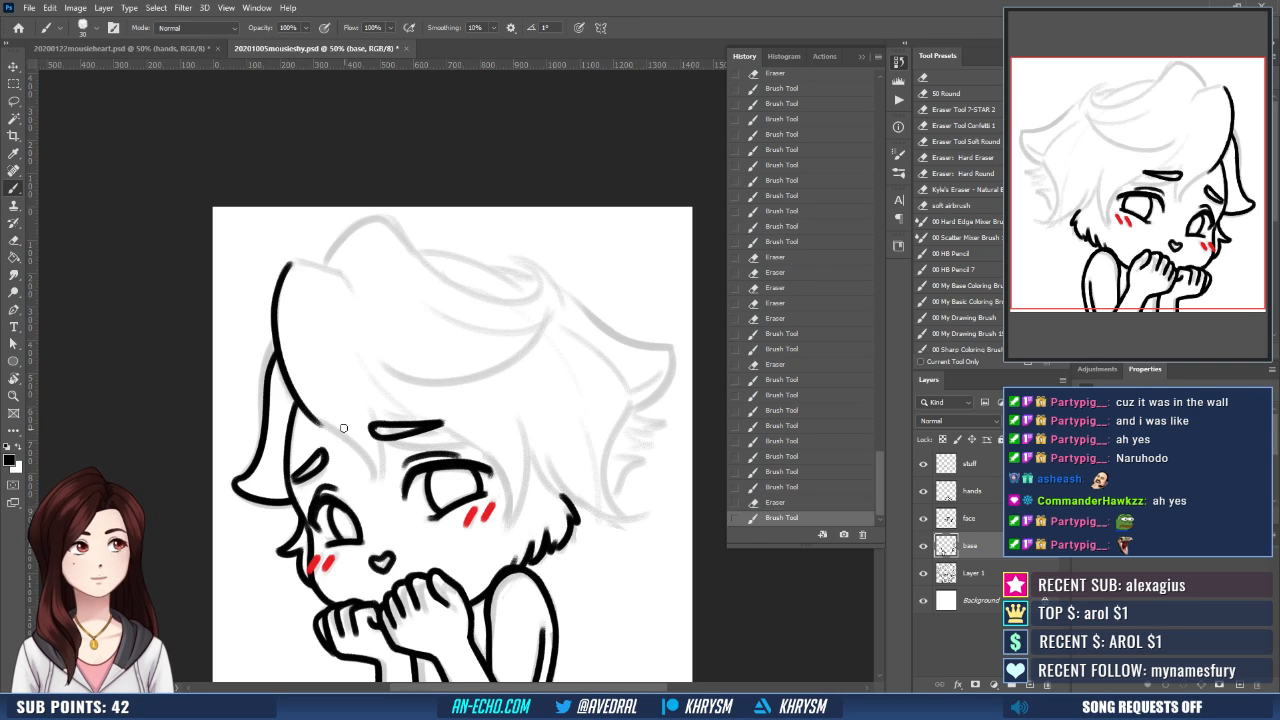
- Extend the fringe's outer edge into a curved tip between the eyes, redrawing the stroke until it follows the sketch
drag(335, 278, 326, 265)
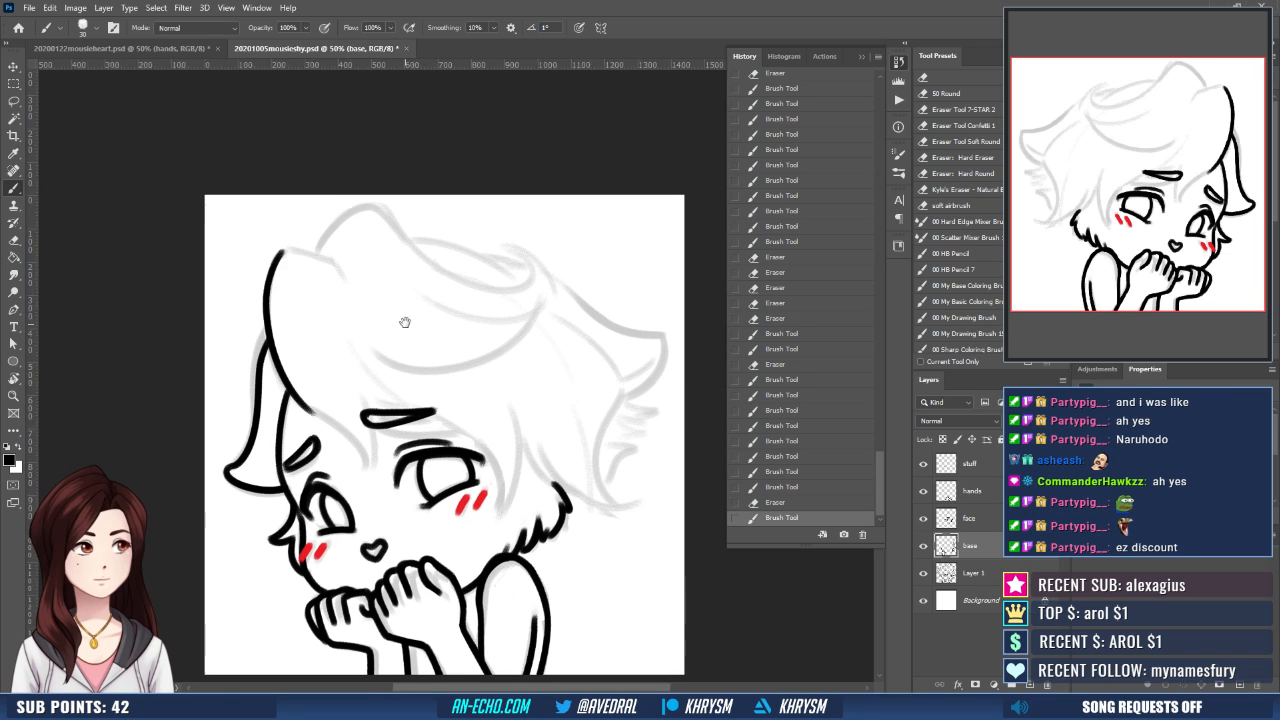
drag(306, 407, 366, 480)
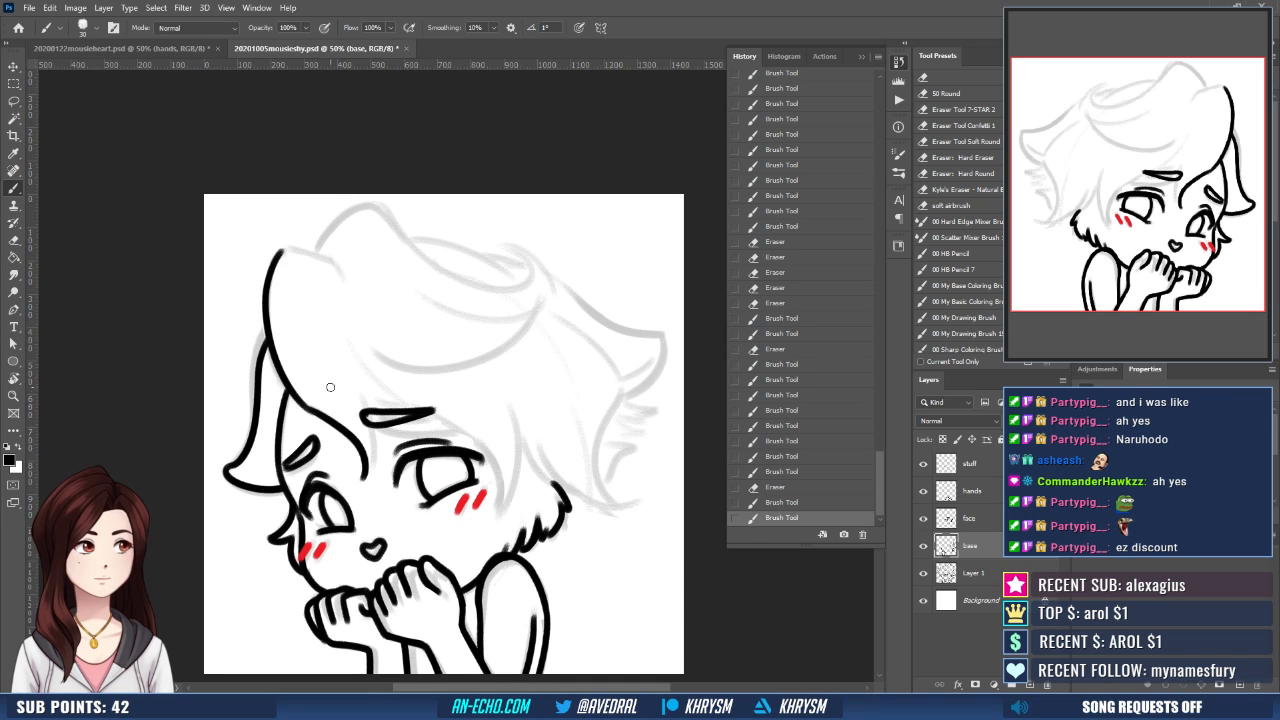
key(ctrl+z)
mouse_move(306, 406)
mouse_down()
mouse_move(340, 423)
mouse_move(362, 484)
mouse_up()
key(ctrl+z)
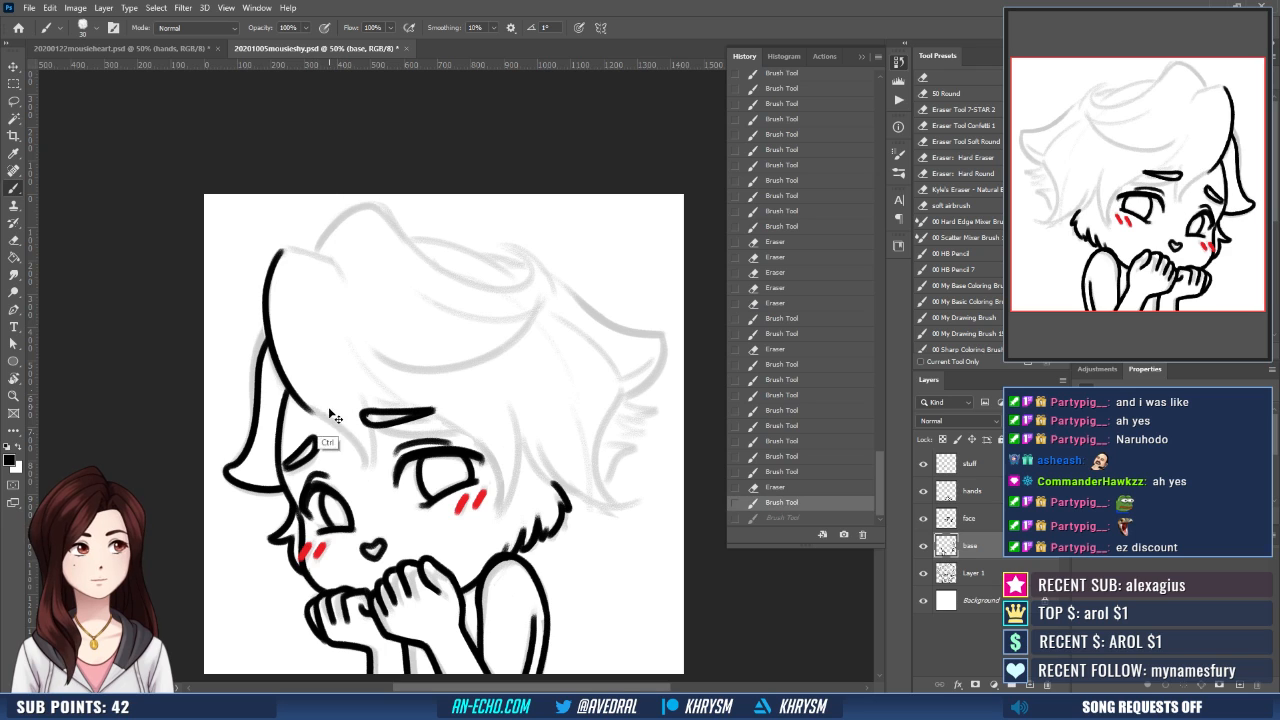
drag(306, 407, 361, 484)
key(ctrl+z)
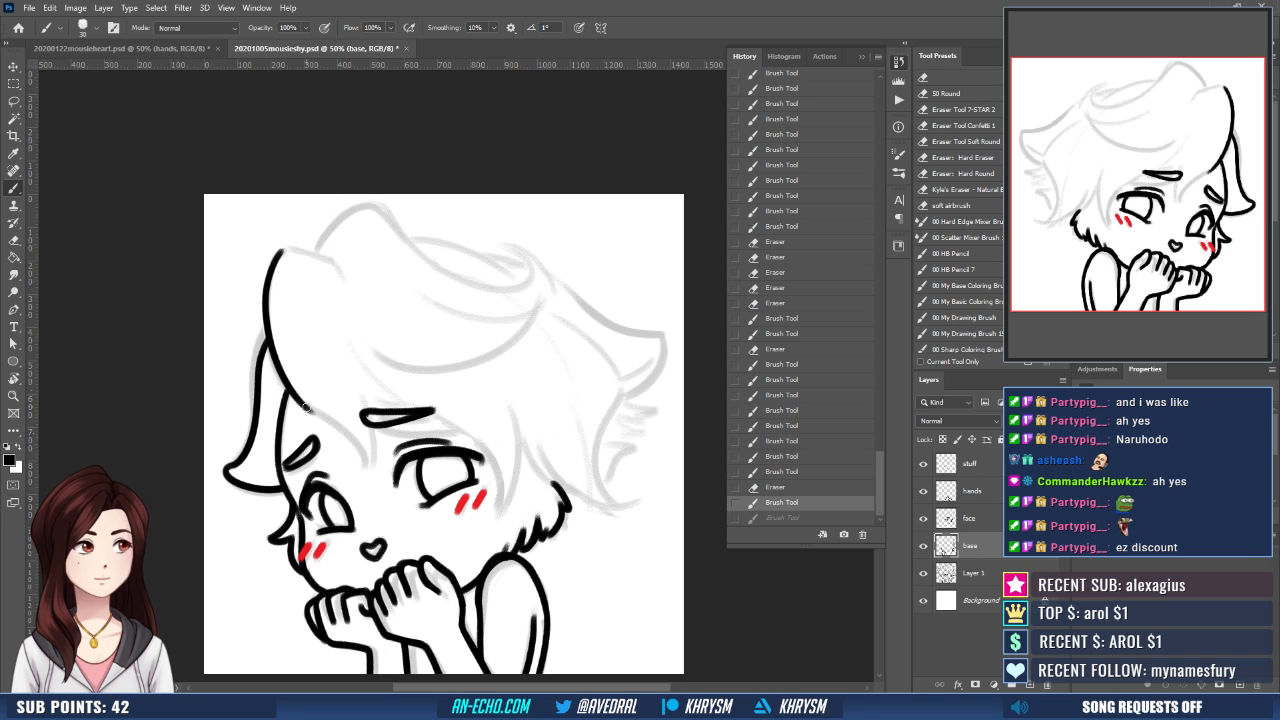
drag(306, 407, 362, 484)
- Flip the view back horizontally and erase stray line where the fringe crosses the face contour
key(ctrl+shift+h)
drag(493, 457, 412, 451)
key(e)
drag(488, 416, 519, 380)
key(b)
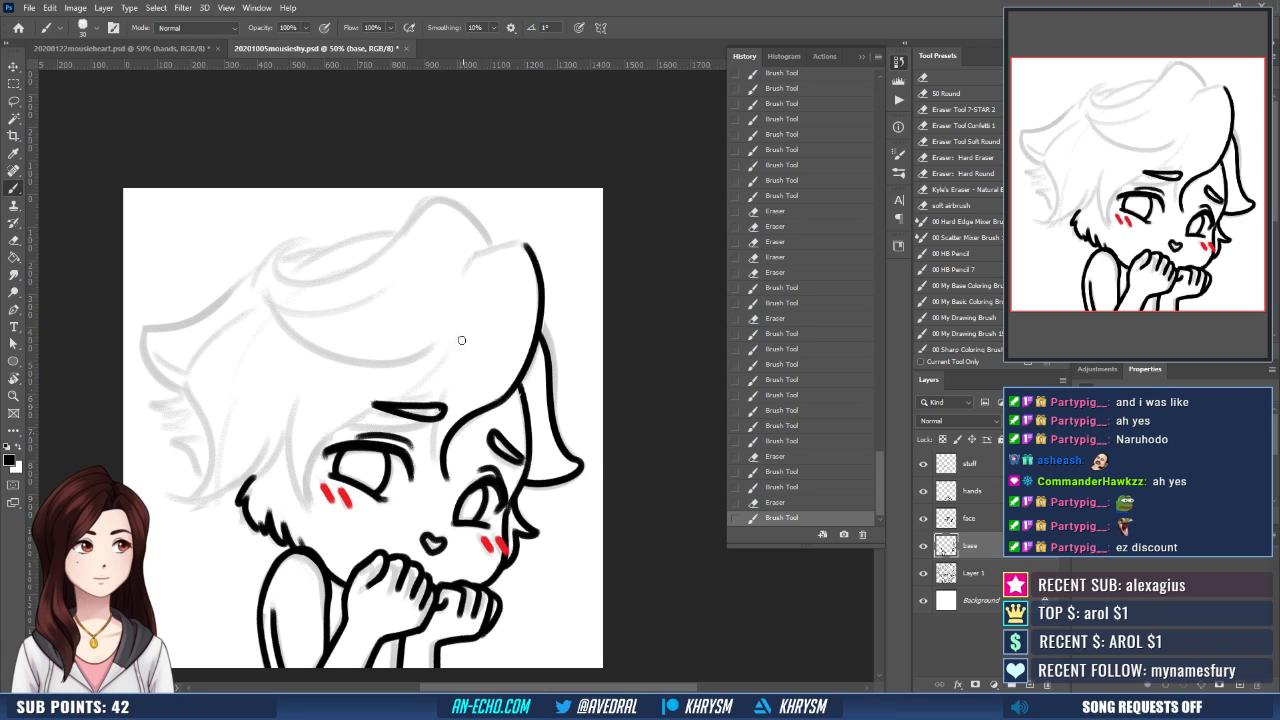
- Ink the inner edge of the central fringe lock past the larger eye's eyebrow, undoing and redrawing the stroke
drag(455, 352, 432, 450)
key(ctrl+z)
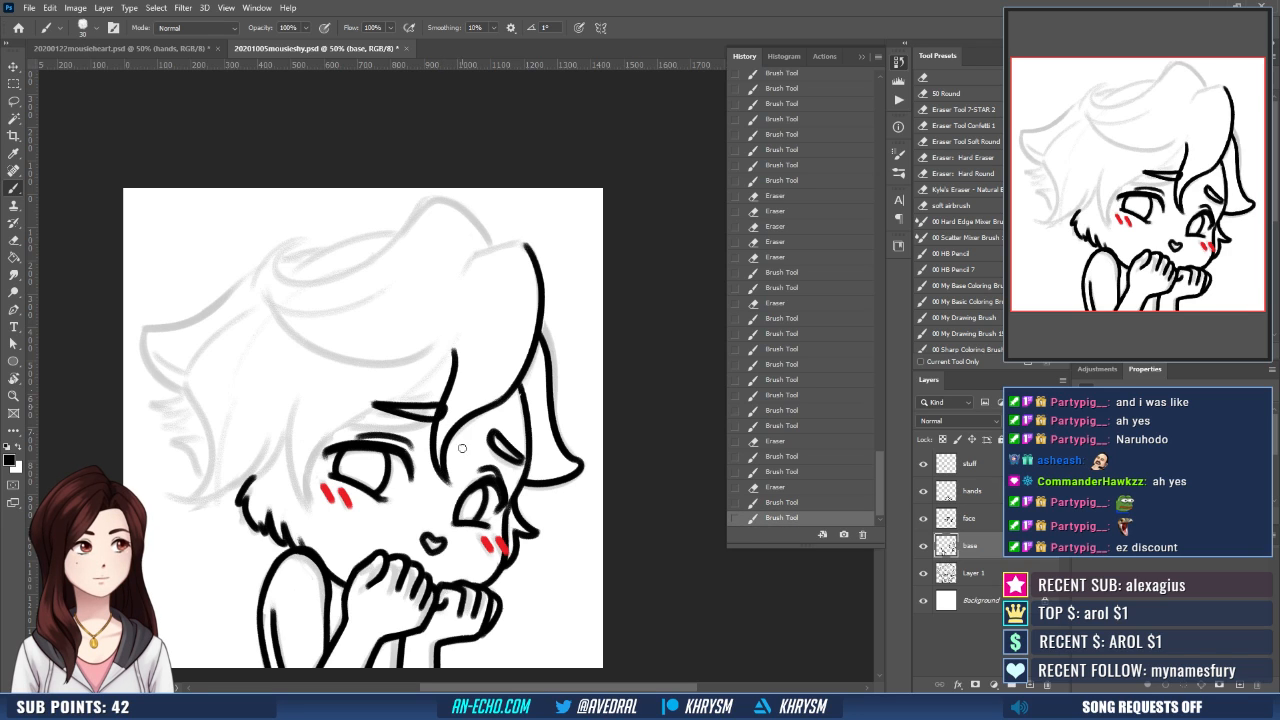
key(ctrl+z)
drag(455, 346, 433, 455)
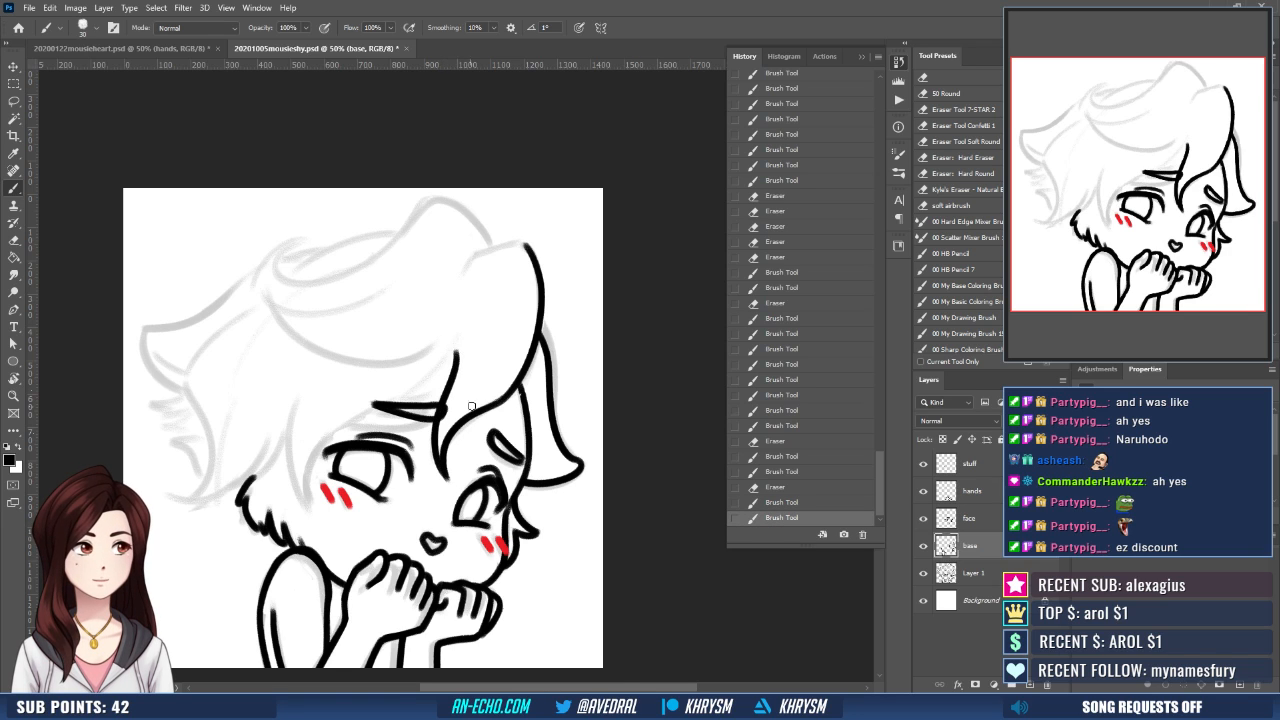
- Ink the long fringe curve from the central lock's upper end around the larger eye, replacing unsatisfactory strokes
drag(488, 392, 510, 410)
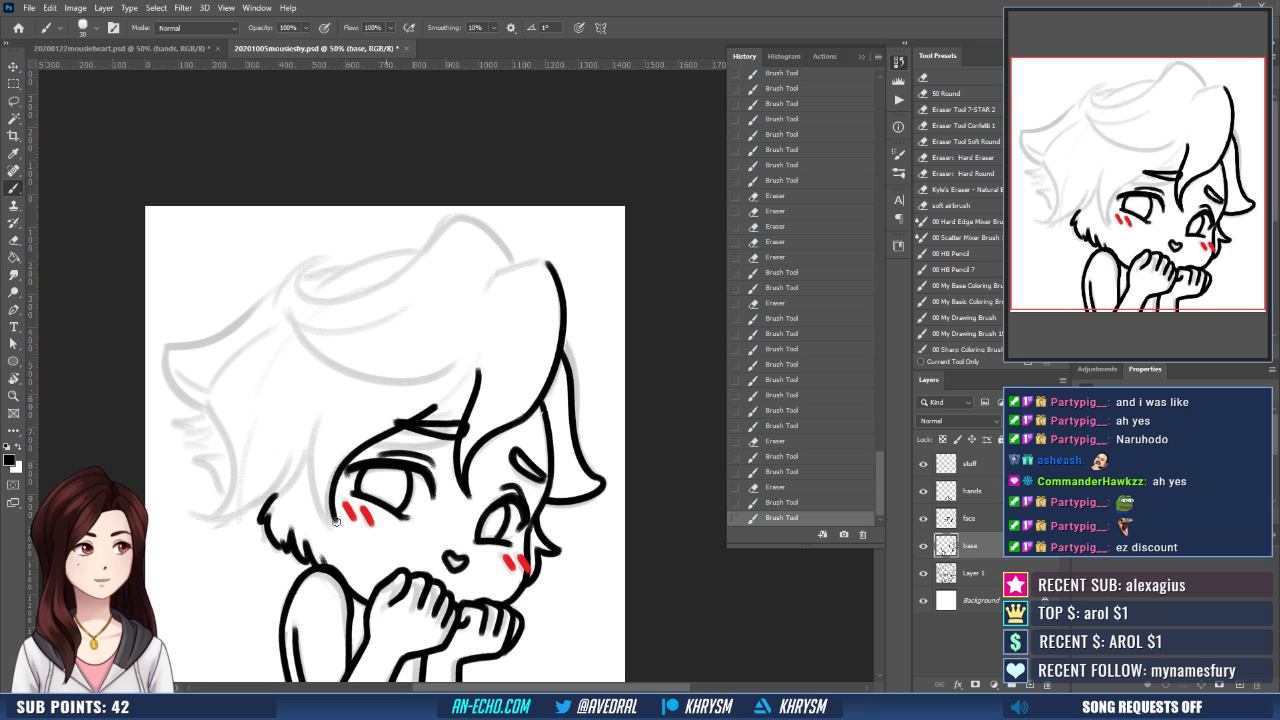
drag(480, 360, 434, 408)
key(ctrl+z)
drag(331, 518, 470, 400)
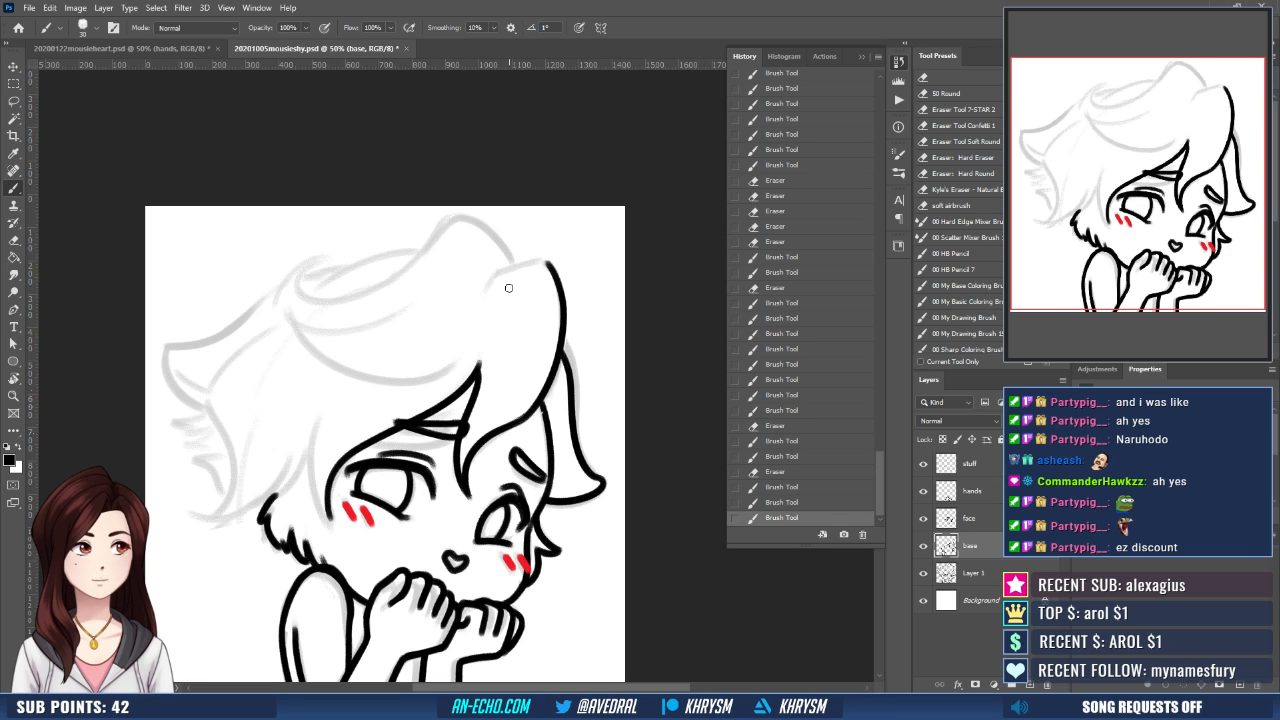
key(ctrl+z)
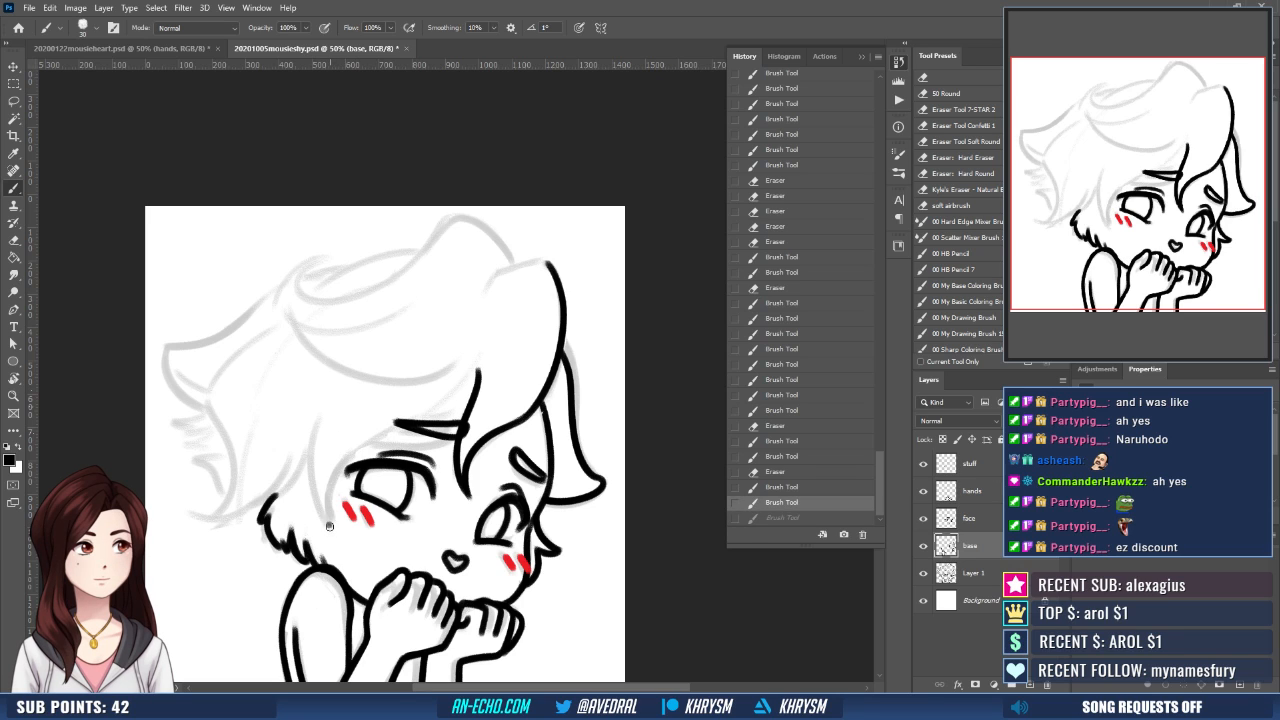
drag(329, 526, 412, 418)
key(ctrl+z)
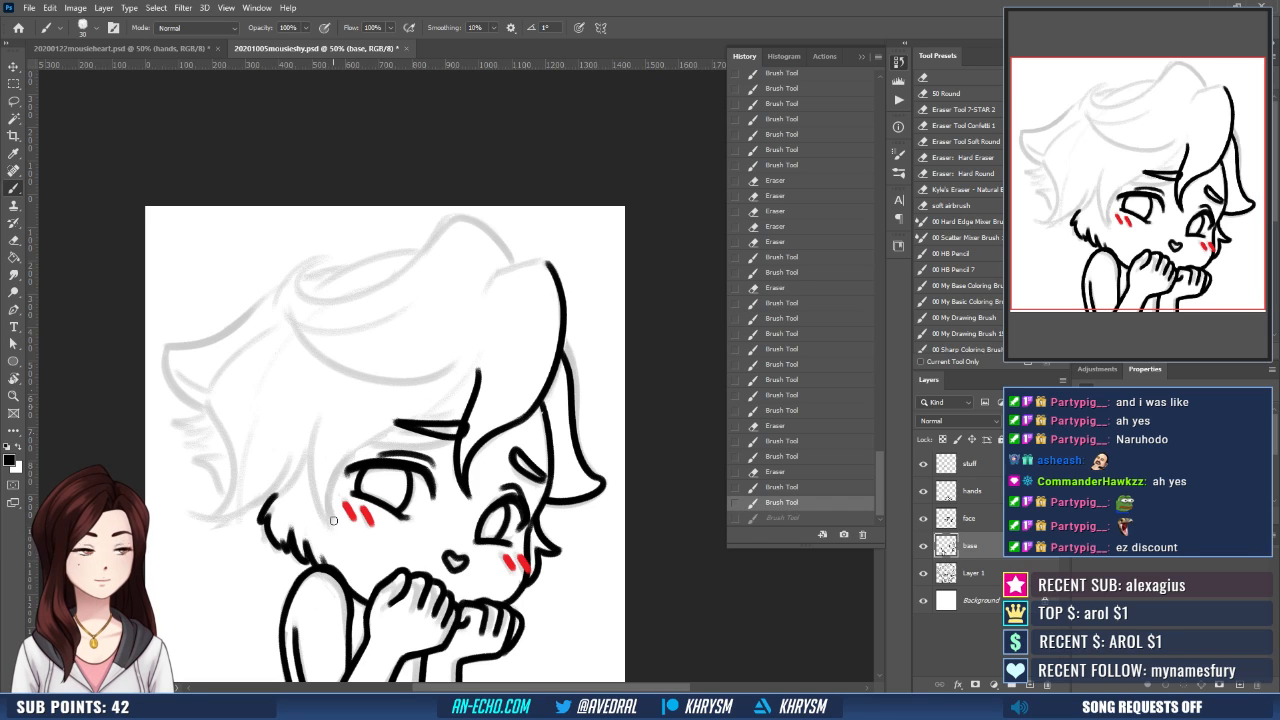
mouse_move(333, 520)
mouse_down()
mouse_move(358, 445)
mouse_move(468, 360)
mouse_up()
key(ctrl+z)
mouse_move(332, 524)
mouse_down()
mouse_move(466, 368)
mouse_move(338, 458)
mouse_move(330, 515)
mouse_up()
key(ctrl+z)
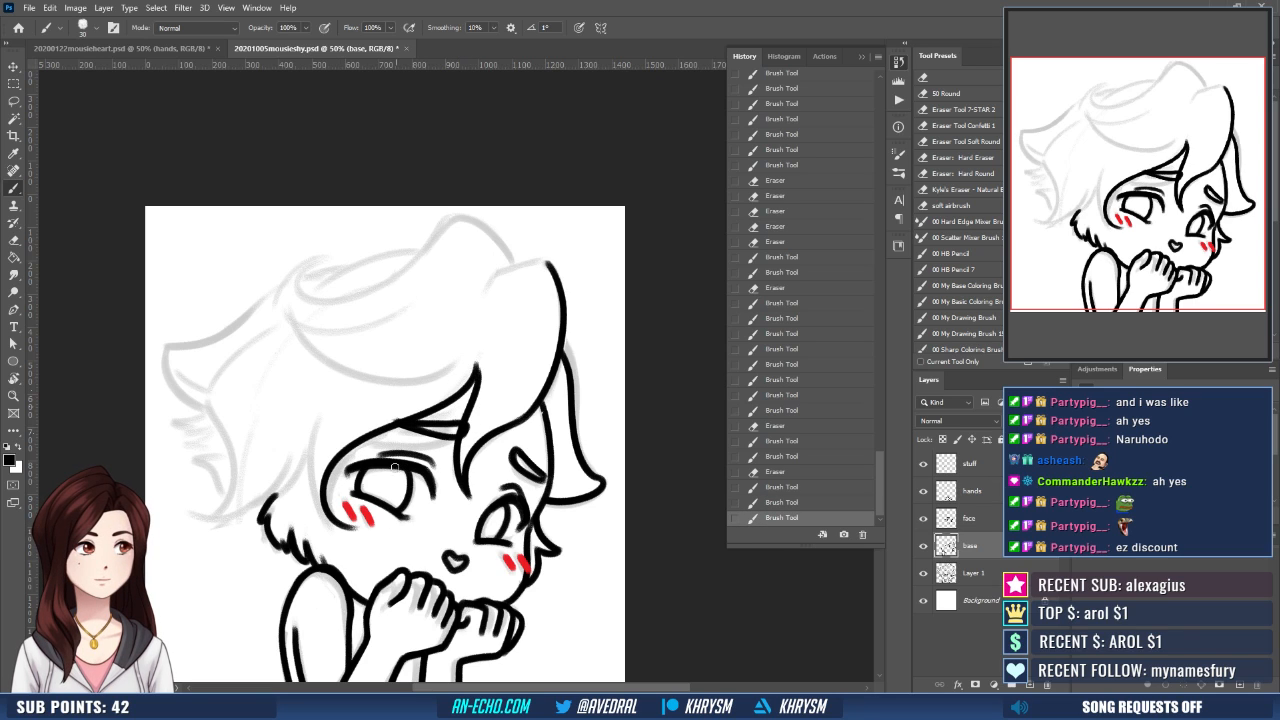
key(ctrl+z)
drag(476, 363, 330, 515)
- Ink the outer edge of the hair strand beside the larger eye, undoing unwanted strokes
drag(437, 443, 463, 440)
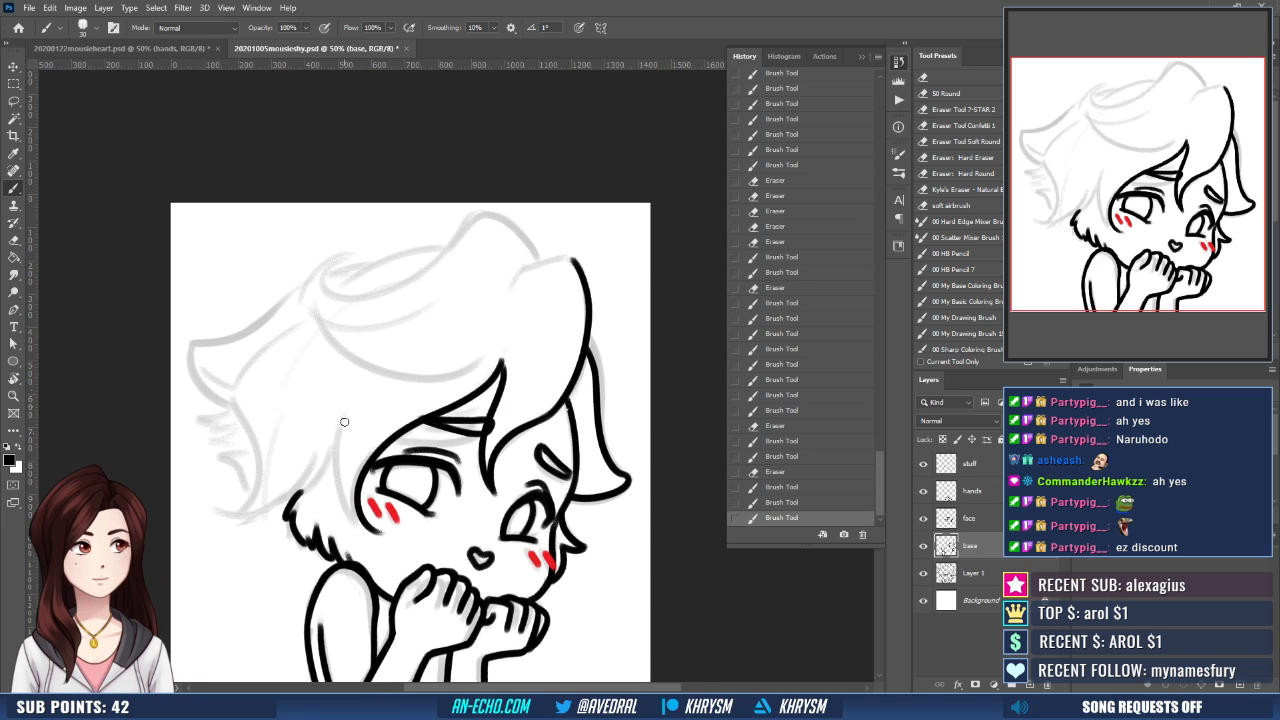
drag(352, 407, 334, 505)
drag(441, 454, 456, 459)
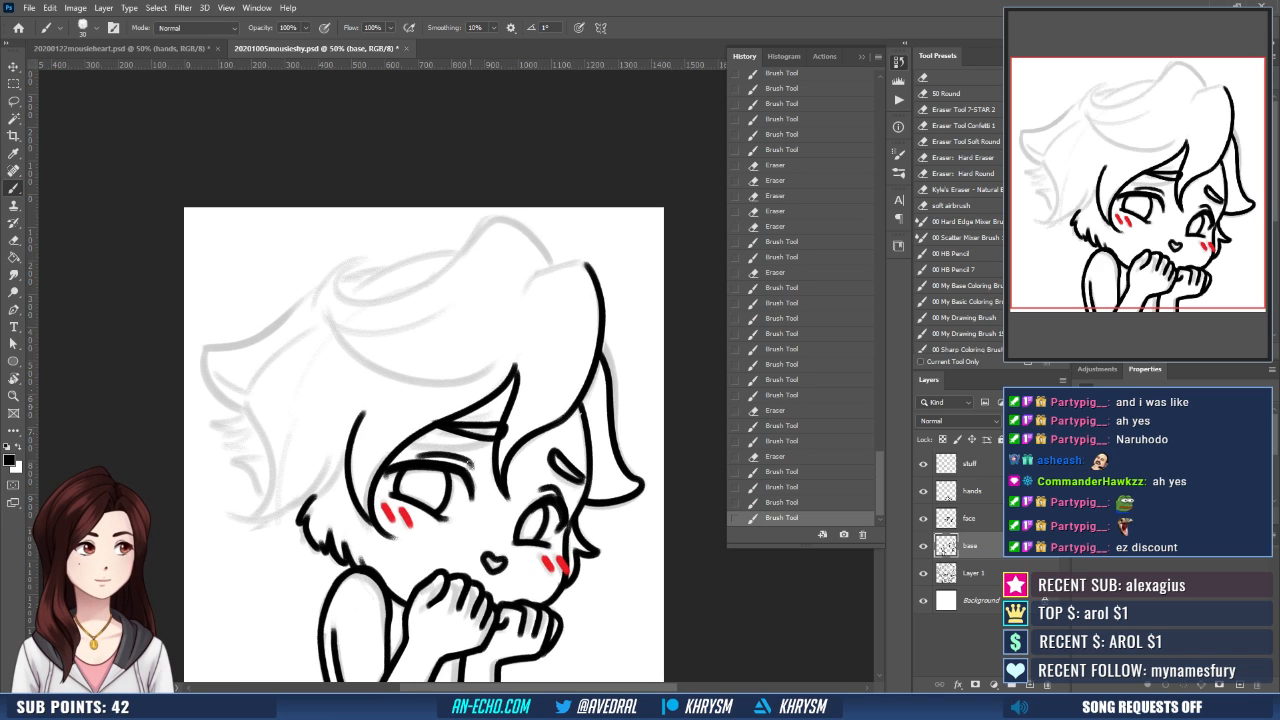
mouse_move(571, 461)
mouse_down()
mouse_move(539, 466)
mouse_move(544, 415)
mouse_up()
mouse_move(529, 379)
mouse_down()
mouse_move(539, 424)
mouse_move(553, 401)
mouse_up()
key(ctrl+z)
key(ctrl+z)
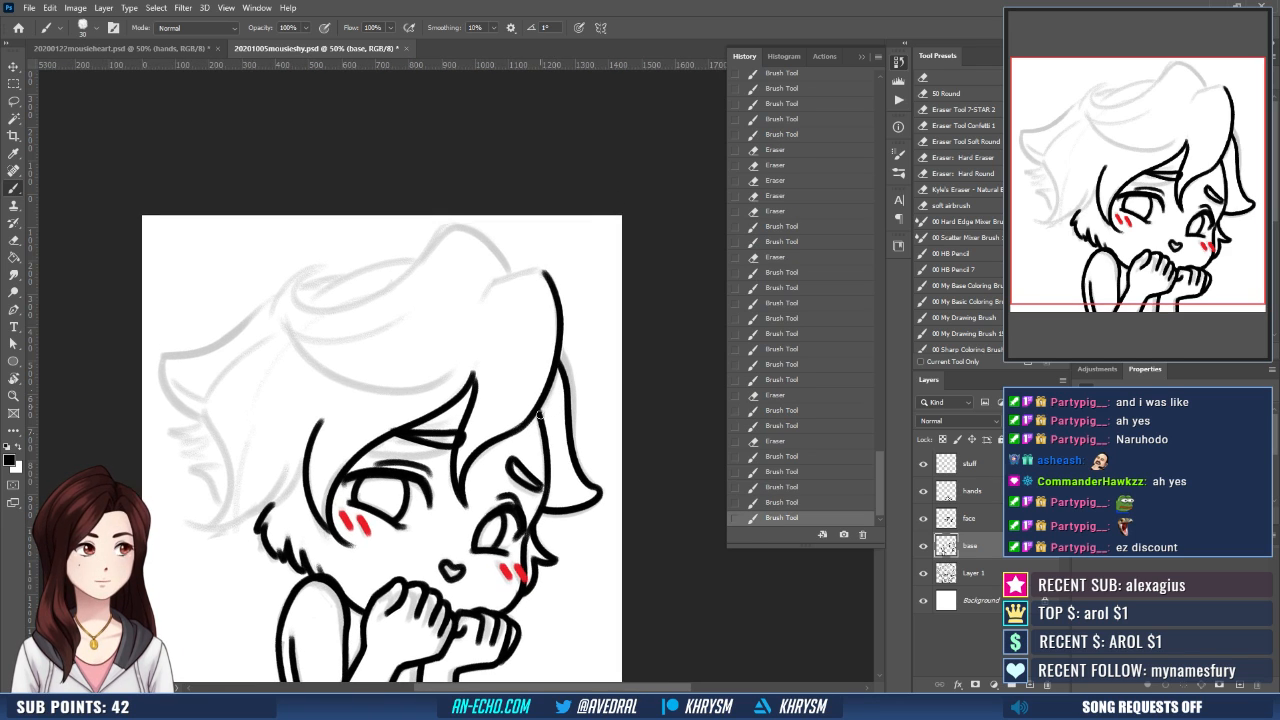
- Rotate the canvas and ink the rounded upper end of the front fringe, redrawing the stroke once
key(r)
drag(535, 468, 560, 394)
key(b)
drag(457, 248, 426, 307)
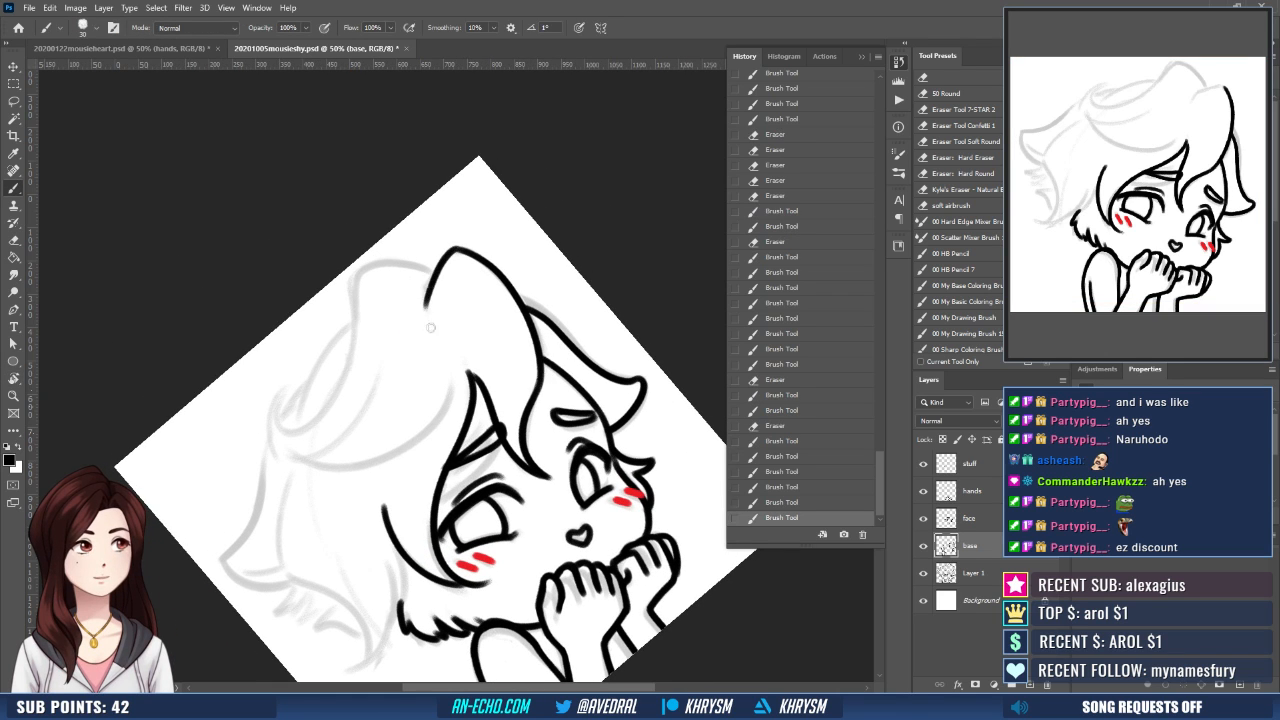
key(ctrl+z)
drag(456, 249, 427, 292)
- Rotate the canvas and ink the crown's outer edge above the front fringe, redrawing the stroke and erasing its excess end
key(r)
drag(556, 396, 557, 334)
mouse_move(428, 304)
mouse_down()
mouse_move(441, 277)
mouse_move(358, 288)
mouse_move(339, 346)
mouse_up()
key(b)
key(ctrl+z)
mouse_move(391, 277)
mouse_down()
mouse_move(367, 283)
mouse_move(344, 358)
mouse_up()
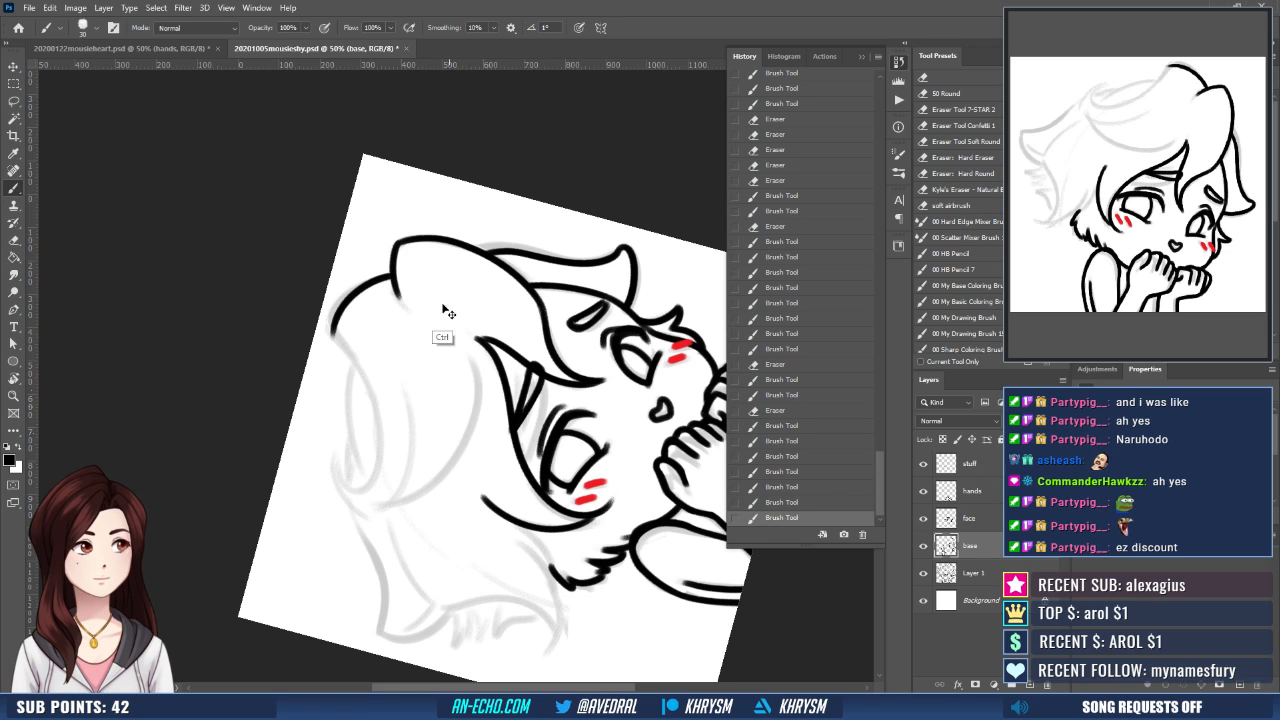
key(ctrl+z)
mouse_move(391, 277)
mouse_down()
mouse_move(346, 302)
mouse_move(356, 355)
mouse_up()
key(ctrl+z)
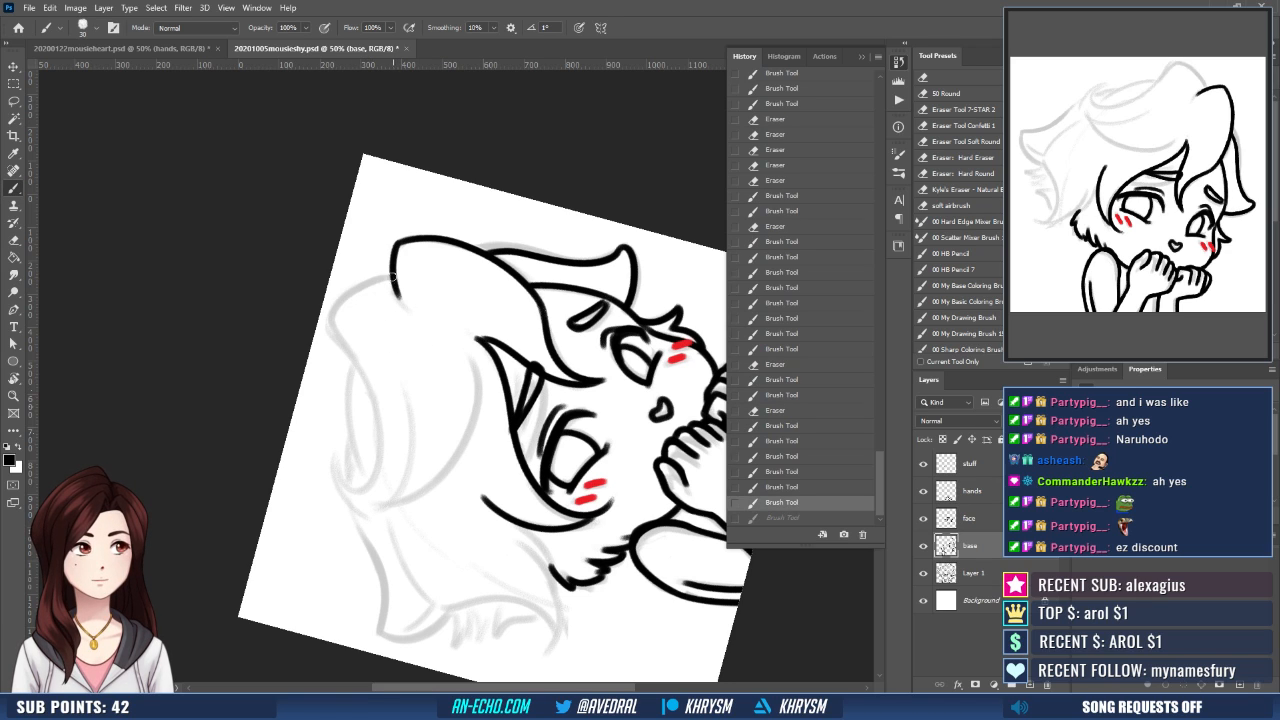
drag(392, 276, 329, 334)
key(Escape)
drag(503, 369, 514, 400)
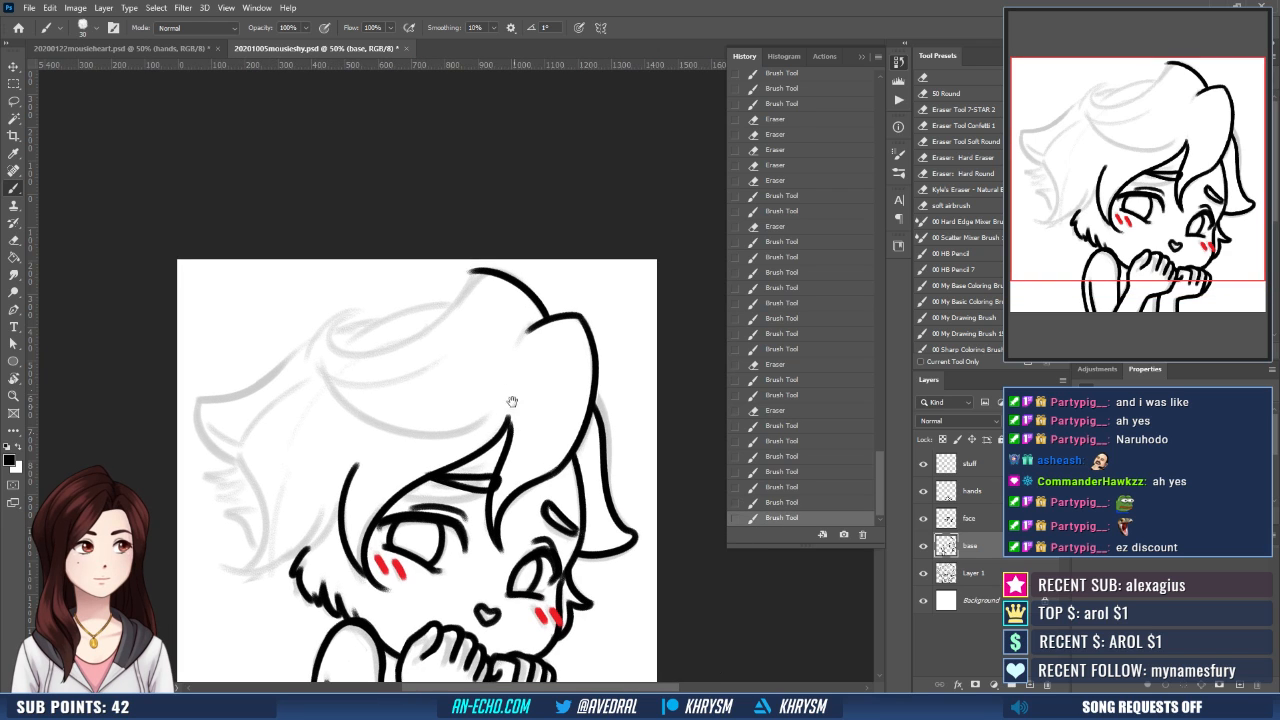
key(e)
drag(456, 292, 469, 273)
- Mirror the canvas and ink the sweeping curve from the hair's peak down to the curl's tip, redrawing it once, and restore the view
key(ctrl+shift+h)
mouse_move(570, 444)
mouse_down()
mouse_move(509, 397)
mouse_move(491, 420)
mouse_up()
key(b)
mouse_move(301, 264)
mouse_down()
mouse_move(378, 338)
mouse_move(466, 356)
mouse_up()
key(ctrl+z)
mouse_move(301, 264)
mouse_down()
mouse_move(392, 348)
mouse_move(450, 300)
mouse_move(475, 305)
mouse_move(520, 416)
mouse_move(533, 416)
mouse_up()
key(r)
mouse_move(543, 478)
mouse_down()
mouse_move(574, 469)
mouse_move(606, 391)
mouse_up()
drag(309, 366, 329, 365)
key(e)
key(b)
key(Escape)
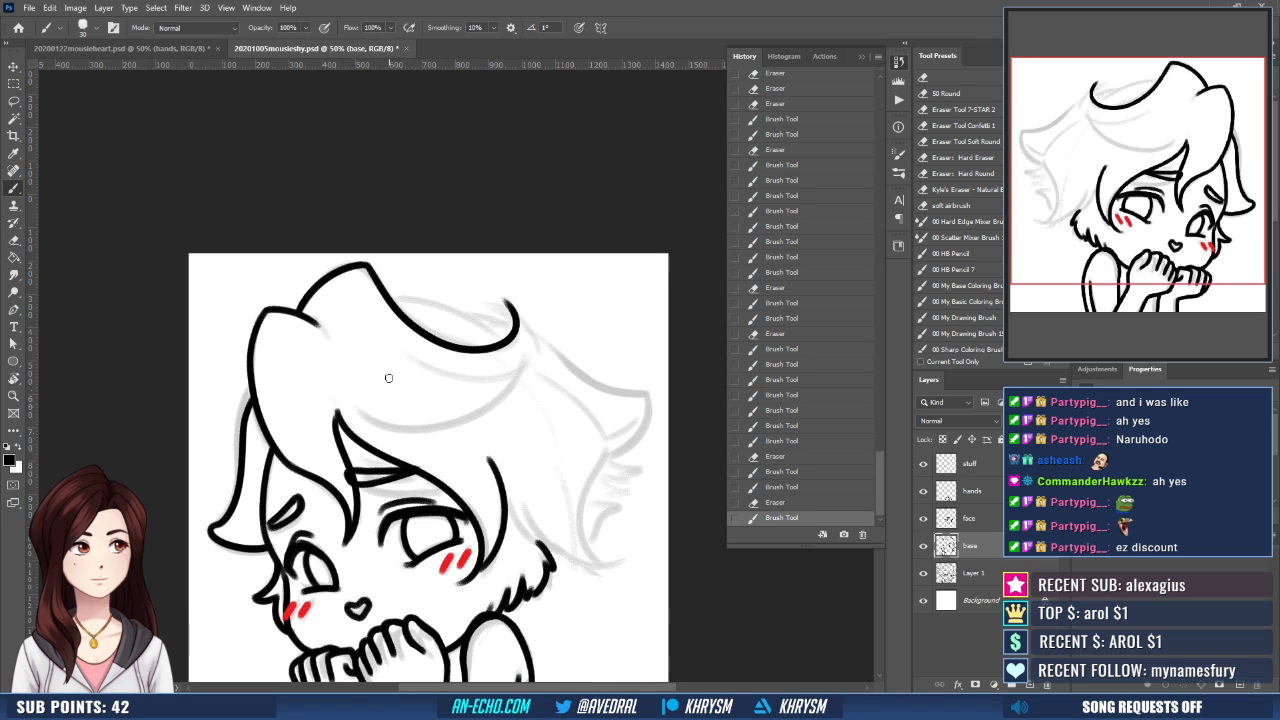
drag(527, 465, 470, 451)
key(ctrl+shift+h)
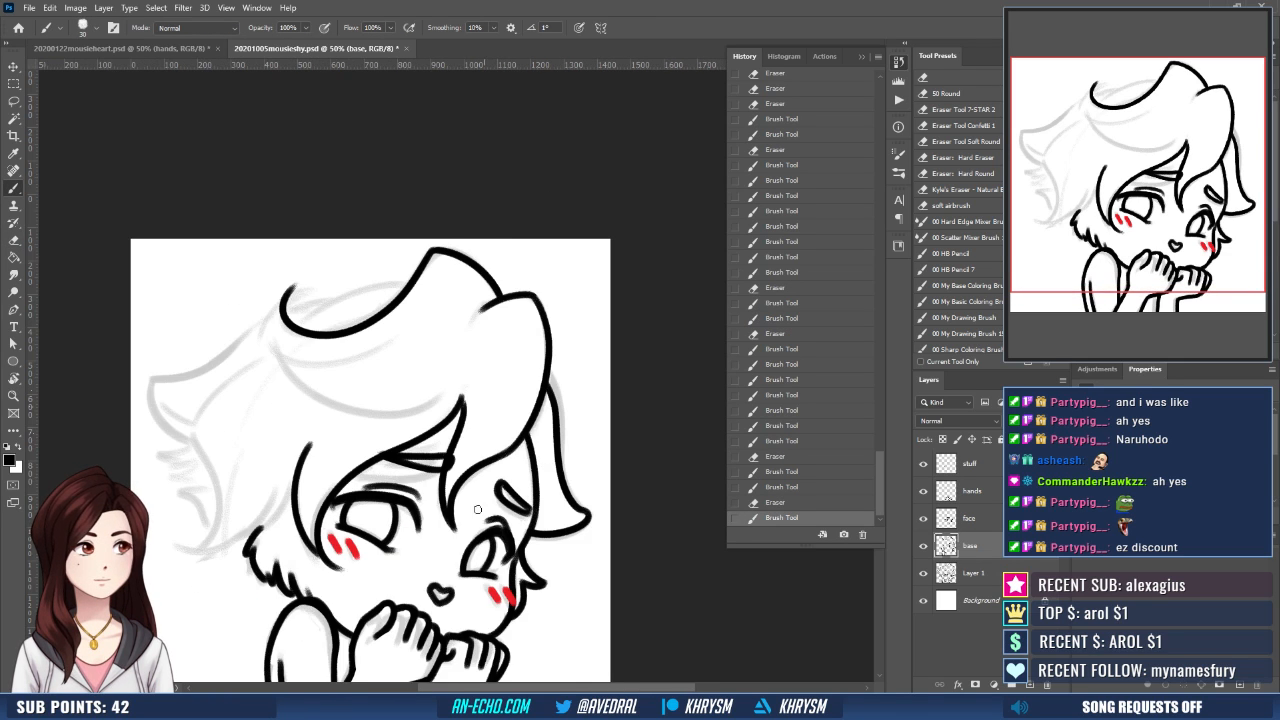
- Ink the outer edge and the underside of the curled hair lock
drag(468, 526, 492, 546)
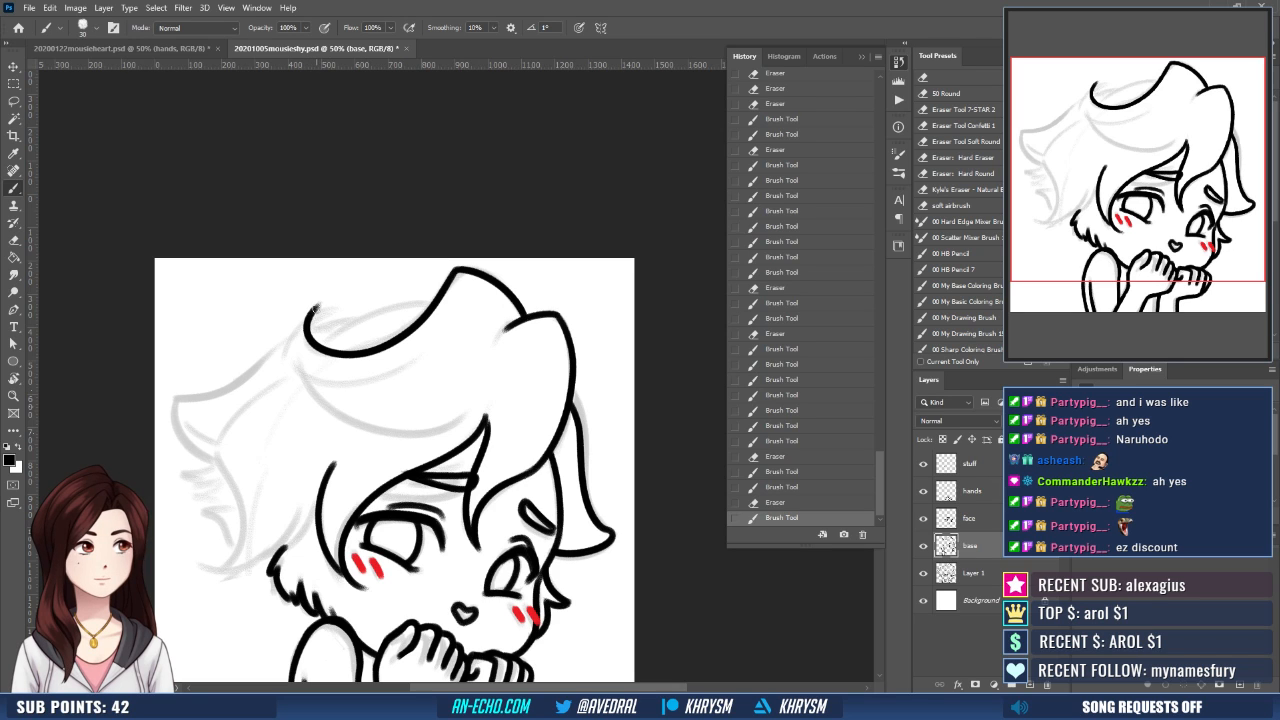
mouse_move(316, 309)
mouse_down()
mouse_move(286, 336)
mouse_move(282, 370)
mouse_up()
drag(363, 376, 440, 336)
- Ink the long hair curve running beneath the curl towards the central fringe lock, undoing and redrawing unsatisfactory strokes
drag(299, 369, 456, 394)
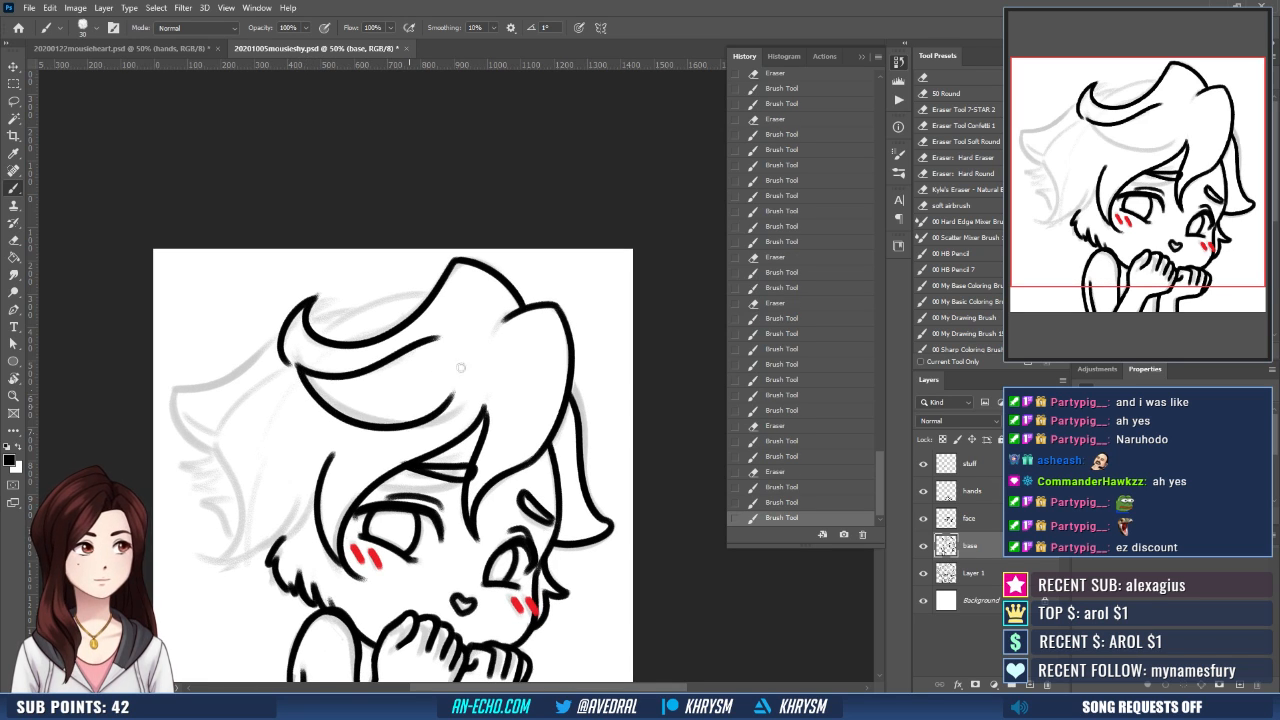
key(ctrl+z)
mouse_move(301, 369)
mouse_down()
mouse_move(315, 387)
mouse_move(465, 390)
mouse_up()
key(ctrl+z)
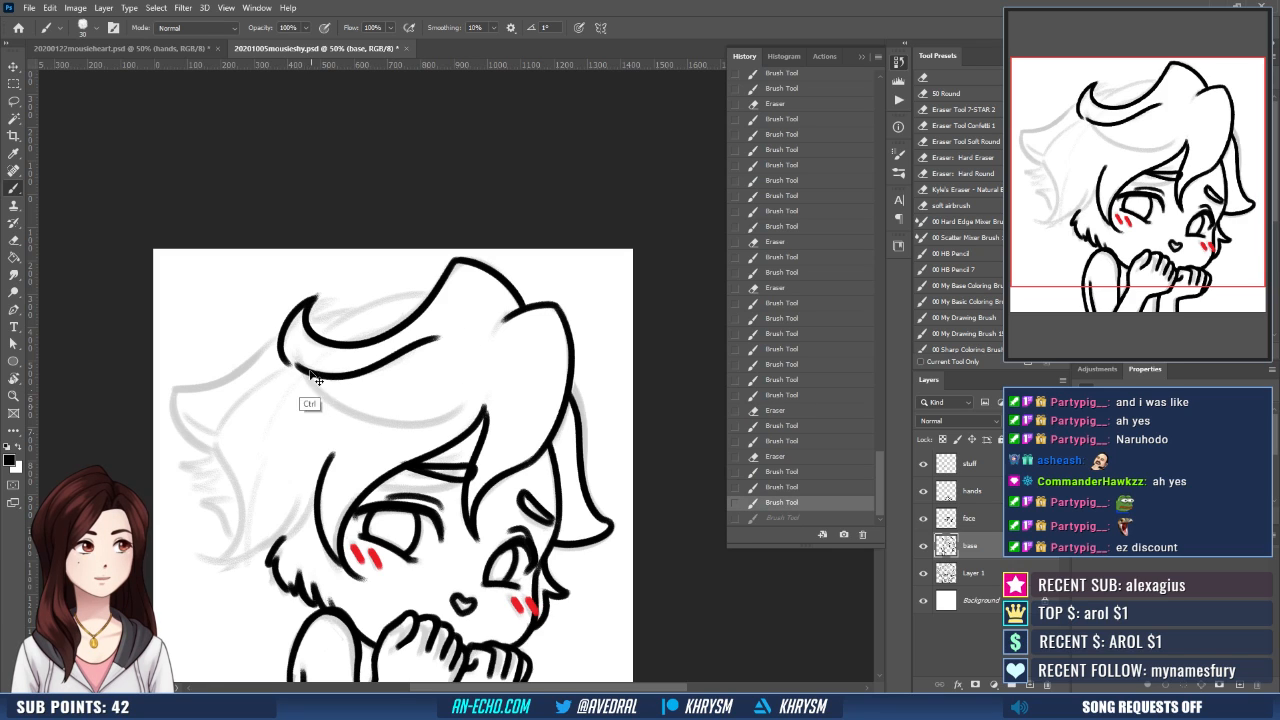
mouse_move(303, 370)
mouse_down()
mouse_move(400, 418)
mouse_move(468, 392)
mouse_up()
scroll(514, 434, down, 1)
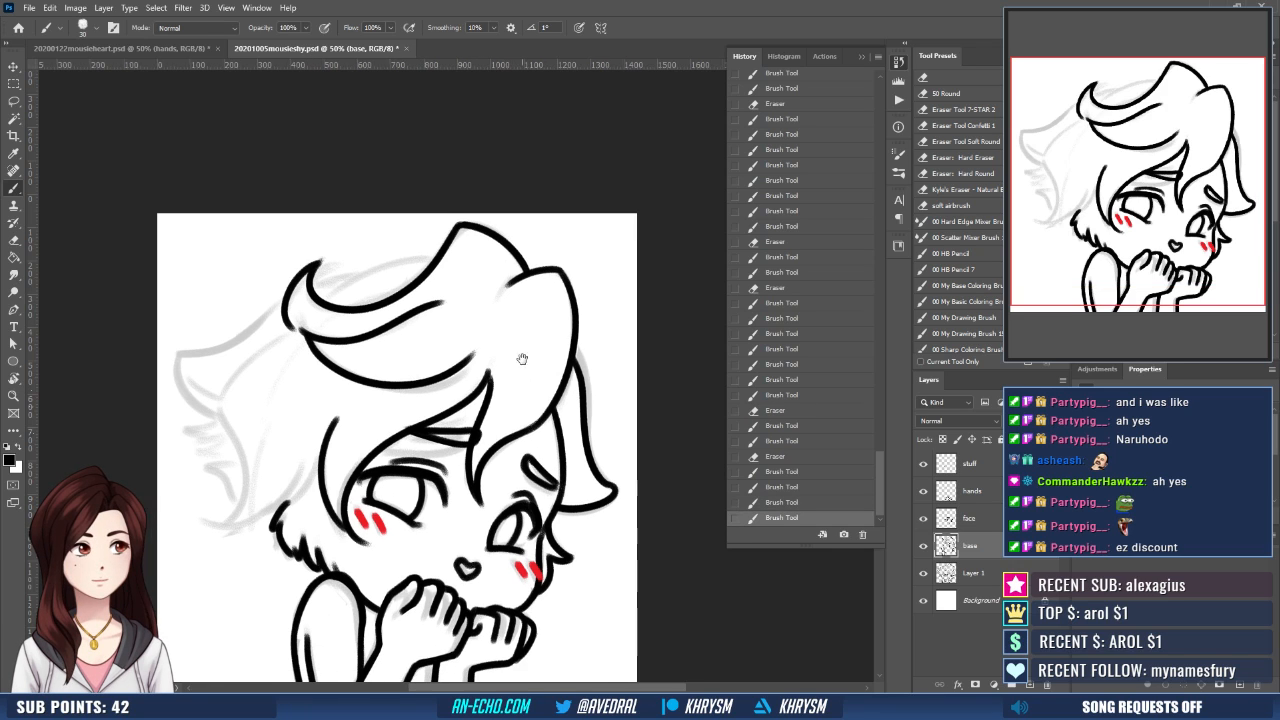
key(ctrl+z)
key(r)
drag(560, 498, 512, 535)
key(Escape)
key(b)
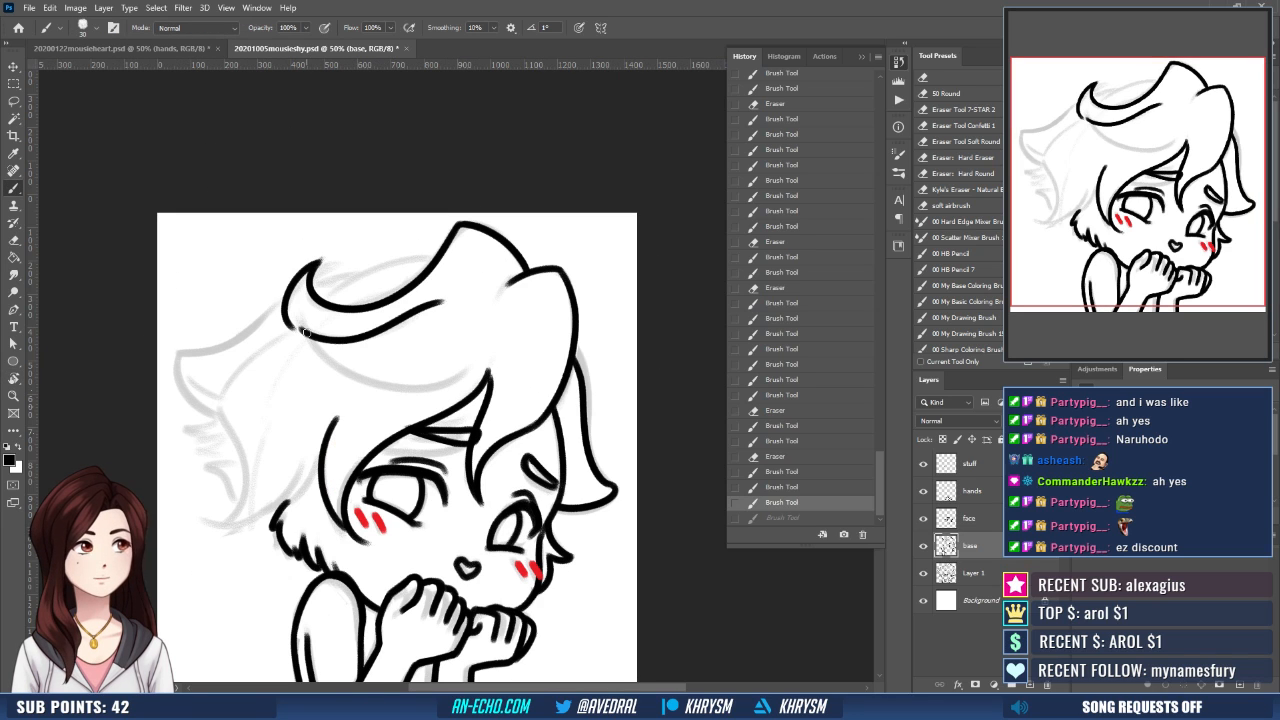
mouse_move(303, 331)
mouse_down()
mouse_move(332, 372)
mouse_move(462, 368)
mouse_up()
key(ctrl+z)
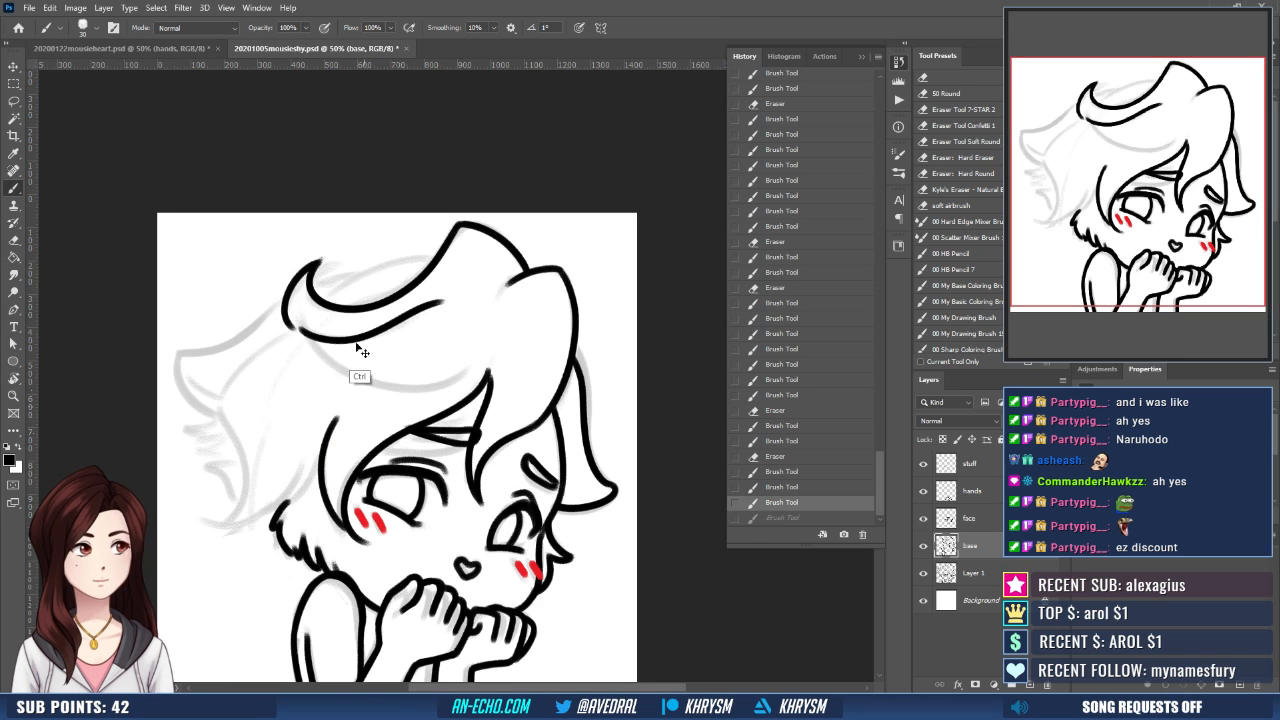
mouse_move(308, 337)
mouse_down()
mouse_move(358, 373)
mouse_move(462, 356)
mouse_up()
key(ctrl+z)
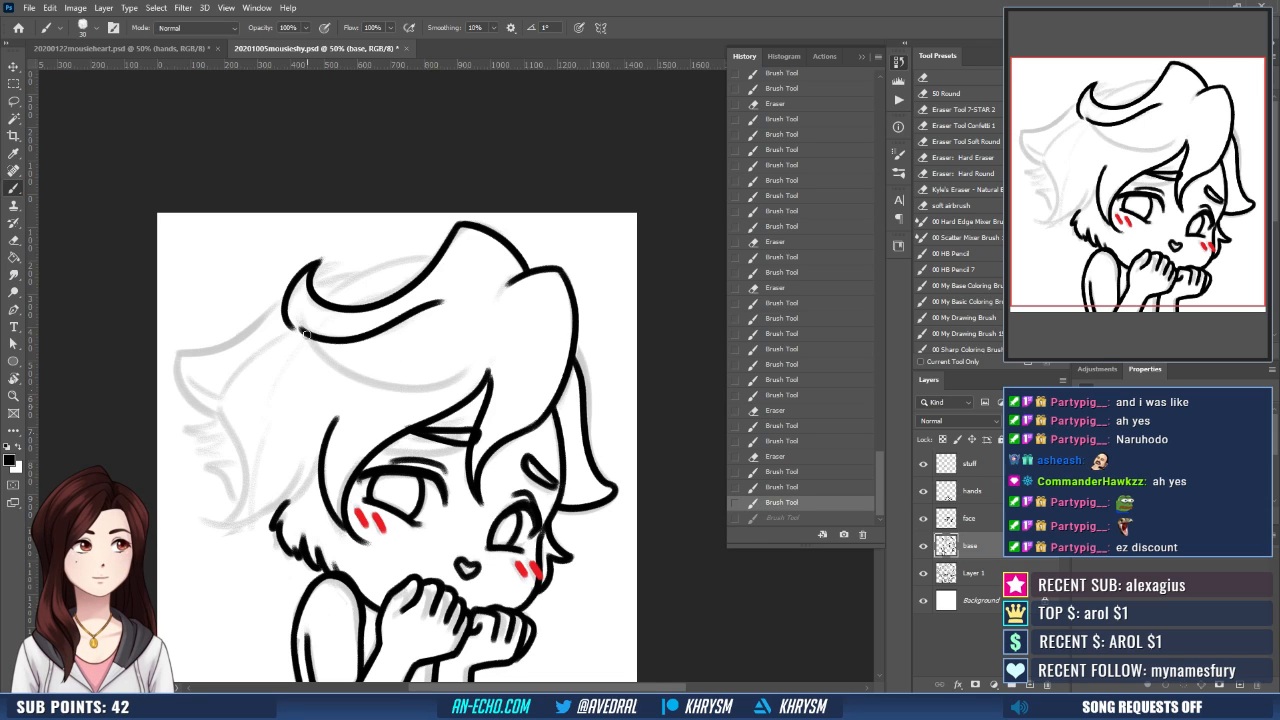
drag(305, 336, 474, 355)
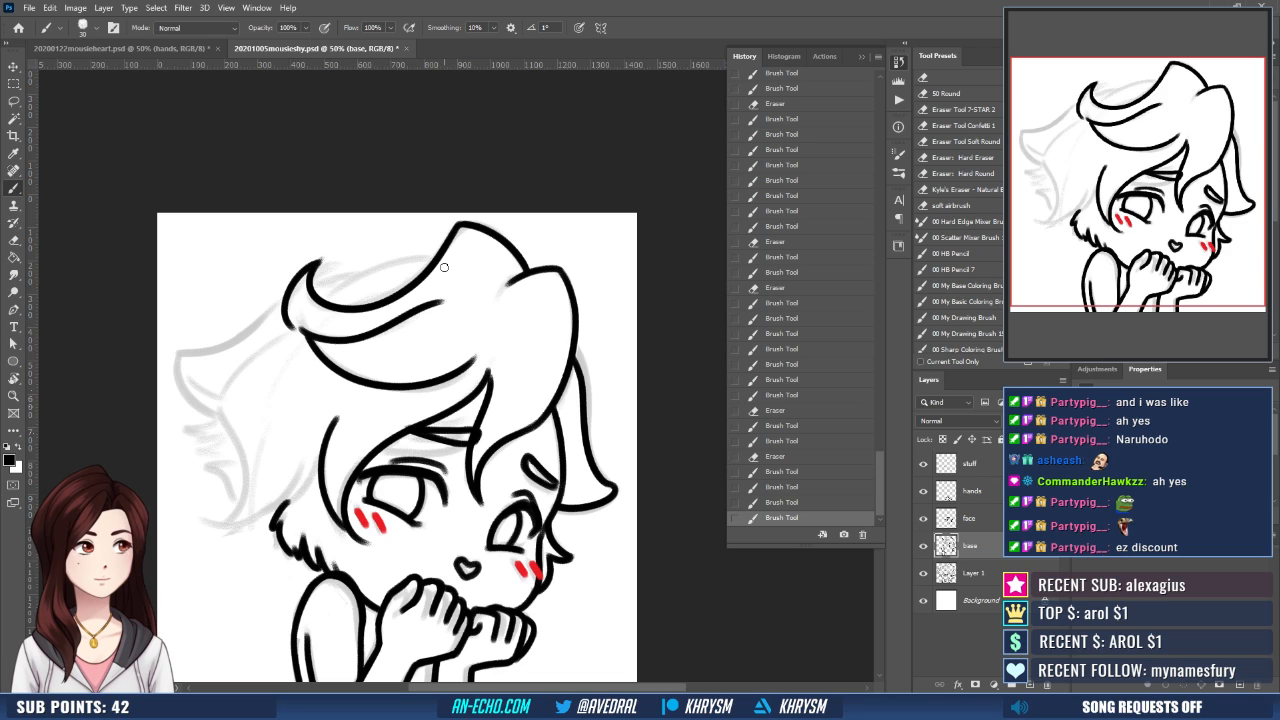
- Ink the outer outline of the side hair from the curl's base down to the flicked tip, redrawing the stroke
drag(512, 576, 551, 555)
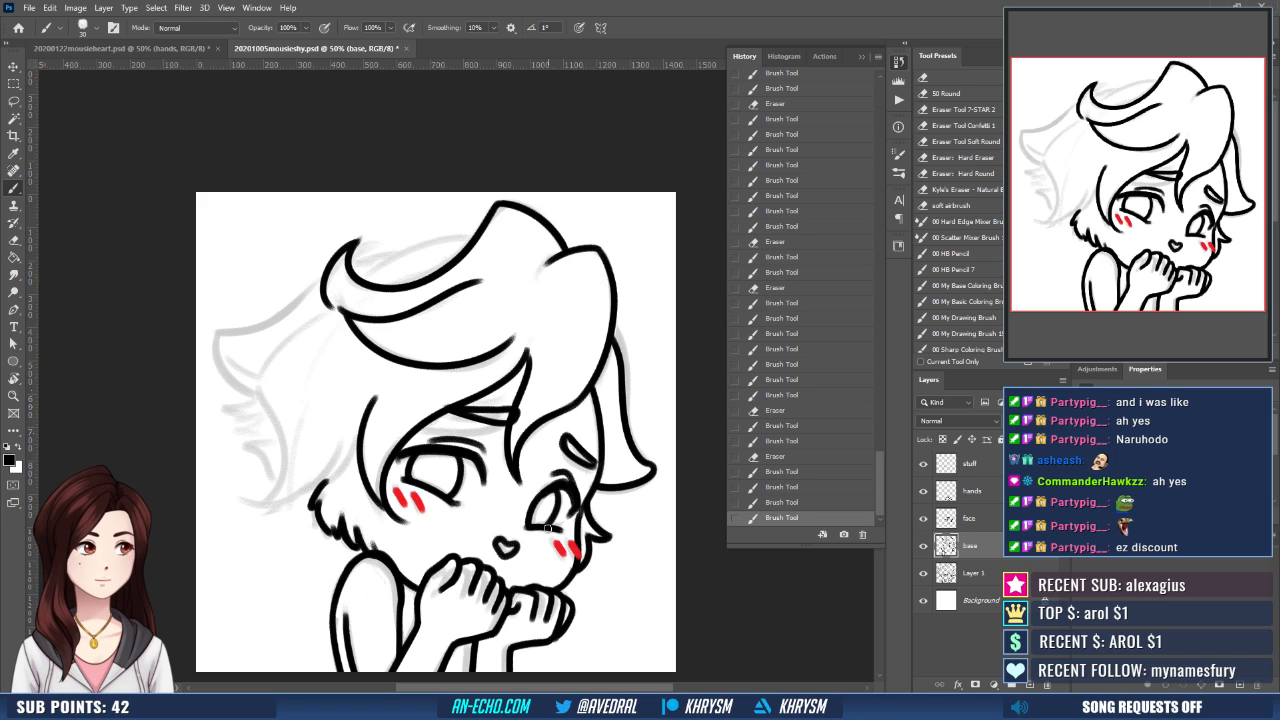
drag(509, 448, 512, 476)
drag(557, 514, 567, 496)
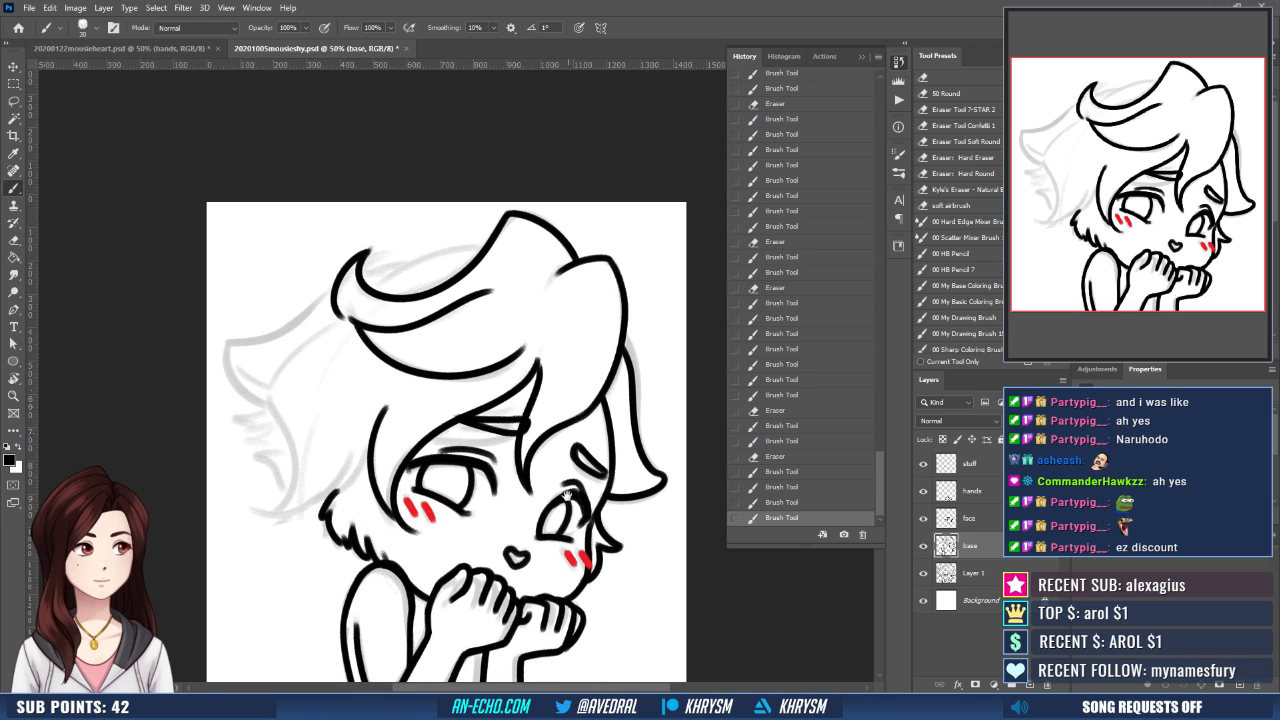
drag(486, 432, 492, 428)
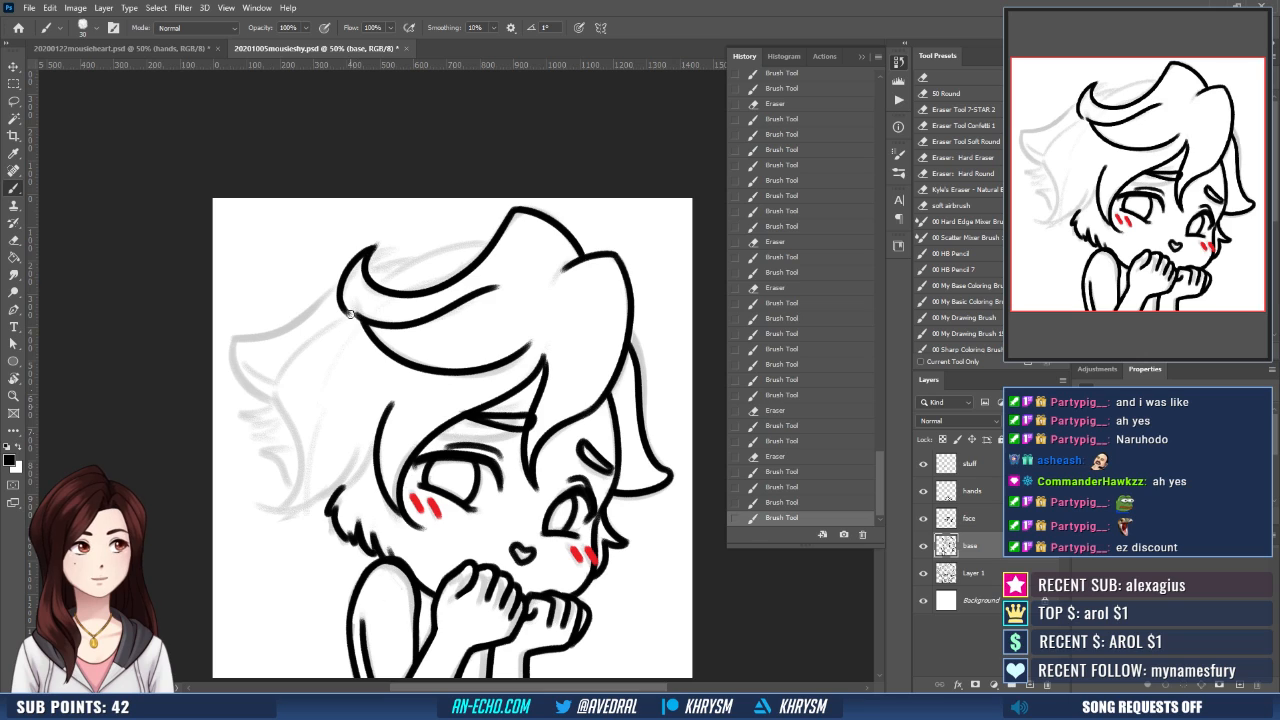
mouse_move(350, 315)
mouse_down()
mouse_move(275, 400)
mouse_move(277, 416)
mouse_up()
key(ctrl+z)
mouse_move(350, 315)
mouse_down()
mouse_move(278, 377)
mouse_move(290, 427)
mouse_move(258, 510)
mouse_move(343, 488)
mouse_up()
- Ink the short hair strands beside the cheek fur, comparing and replacing the first stroke
key(ctrl+z)
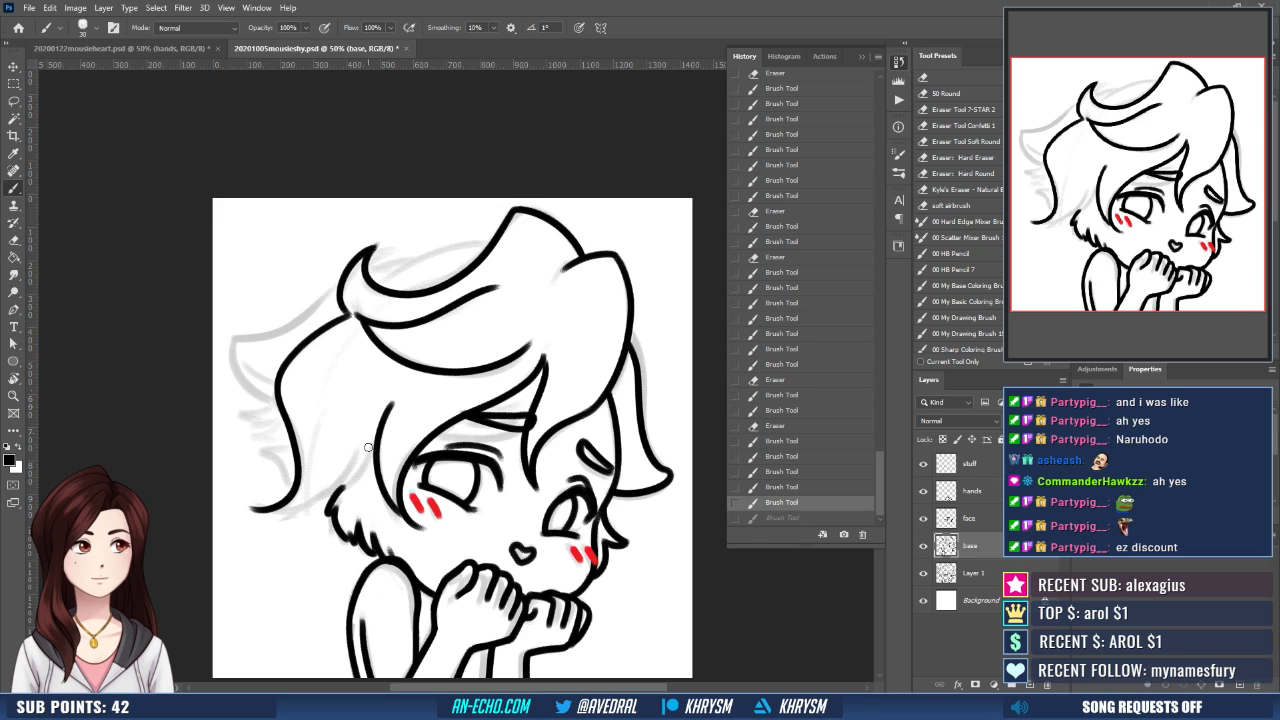
key(ctrl+shift+z)
key(ctrl+z)
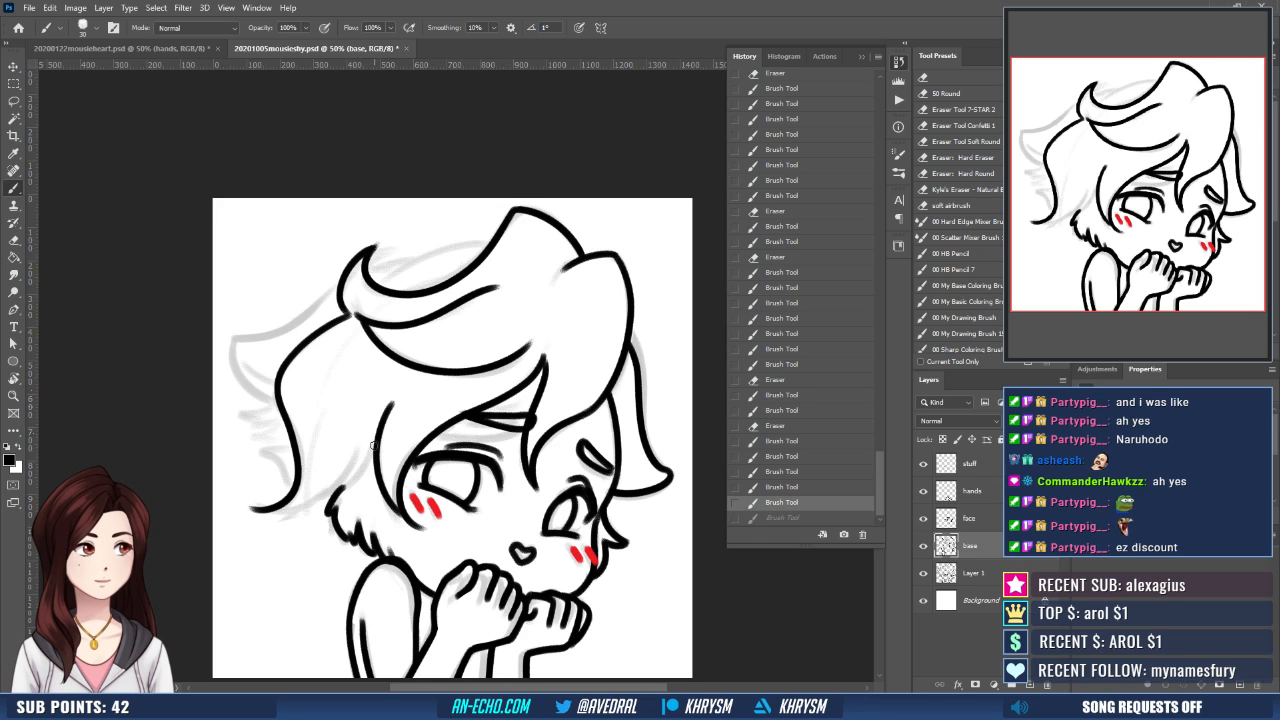
key(ctrl+shift+z)
key(ctrl+z)
key(ctrl+shift+z)
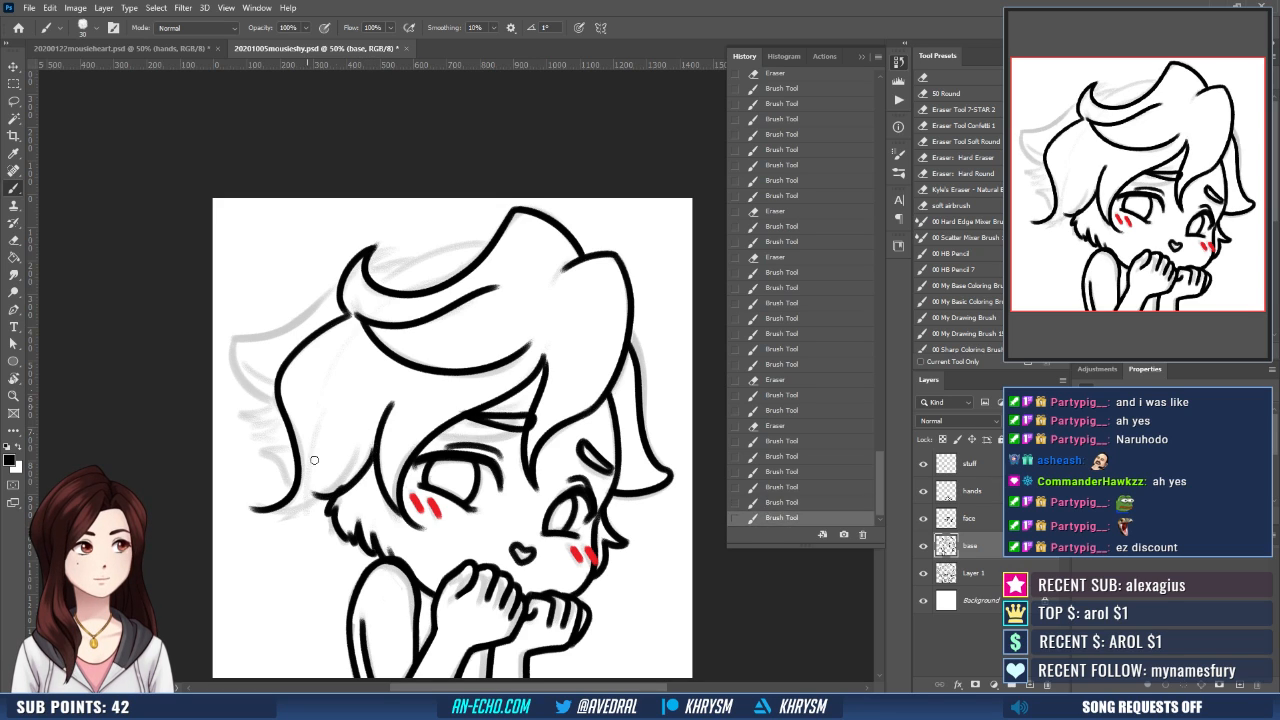
key(ctrl+z)
drag(371, 449, 331, 493)
mouse_move(357, 446)
mouse_down()
mouse_move(308, 448)
mouse_move(310, 494)
mouse_move(256, 511)
mouse_move(330, 494)
mouse_up()
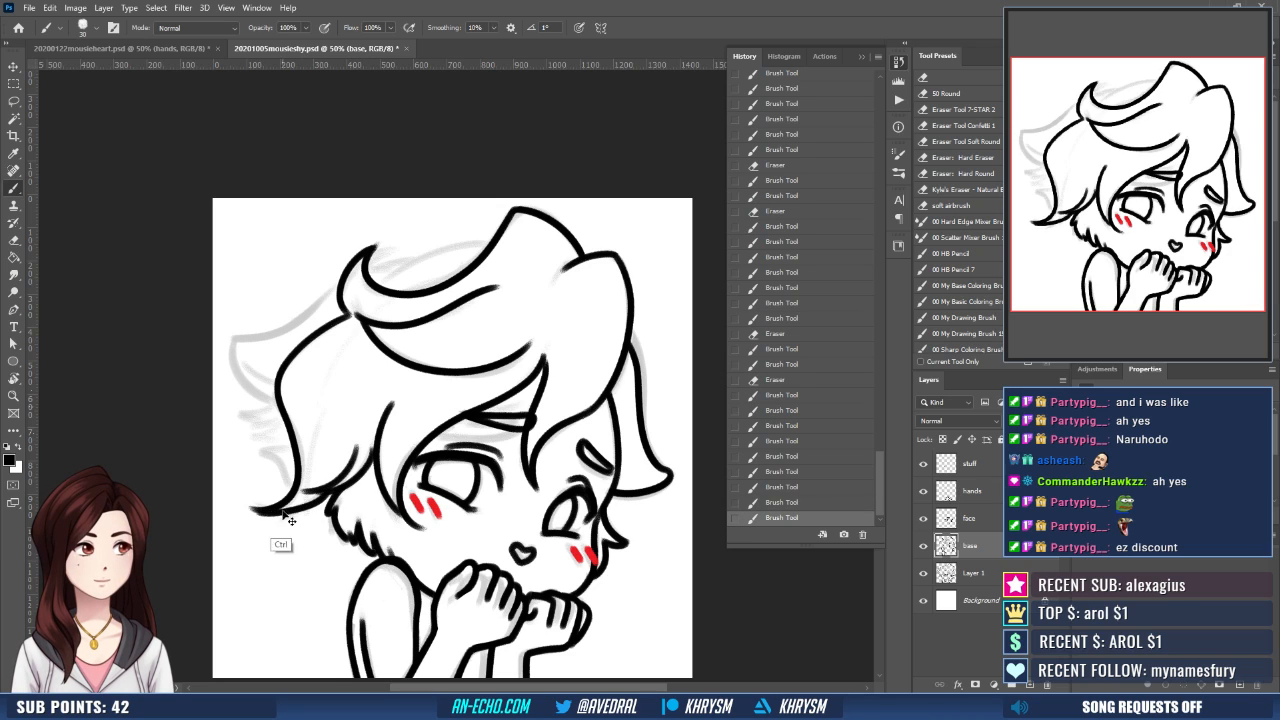
- Undo the side hair's bottom stroke, rotate the canvas, and erase and redraw the flicked tip
key(ctrl+z)
key(ctrl+shift+z)
key(ctrl+z)
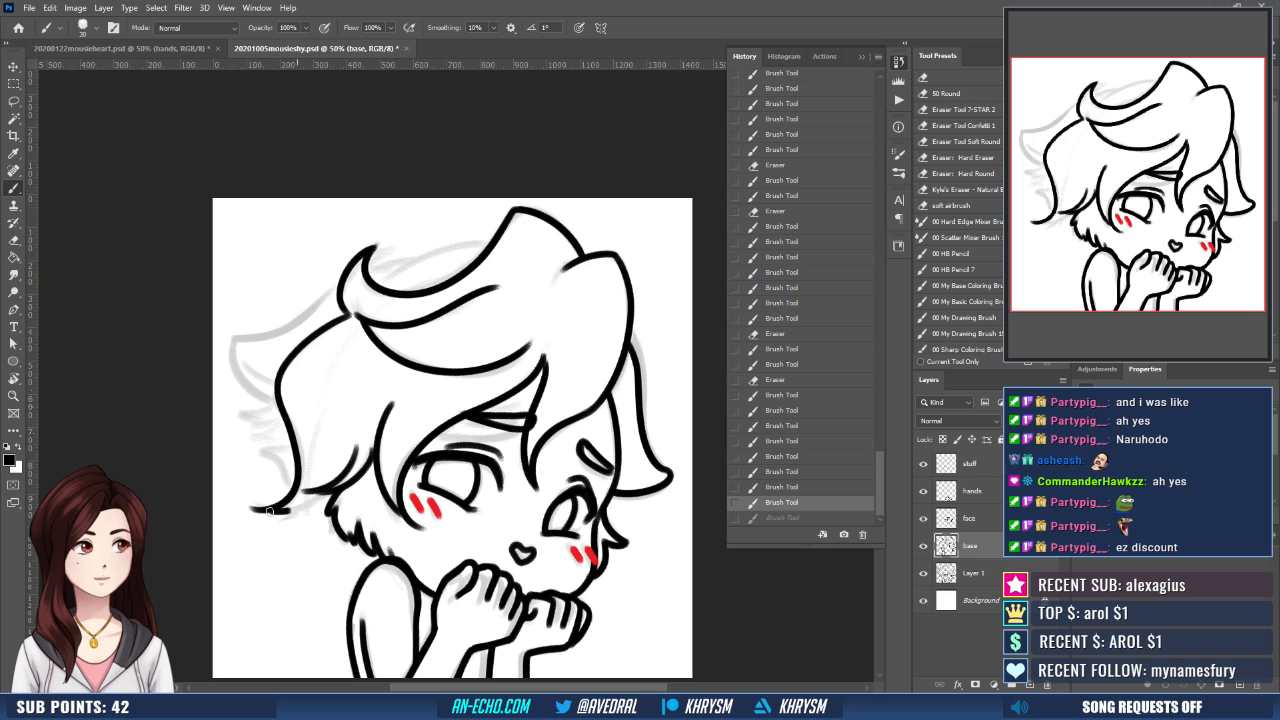
key(ctrl+shift+z)
key(ctrl+z)
key(r)
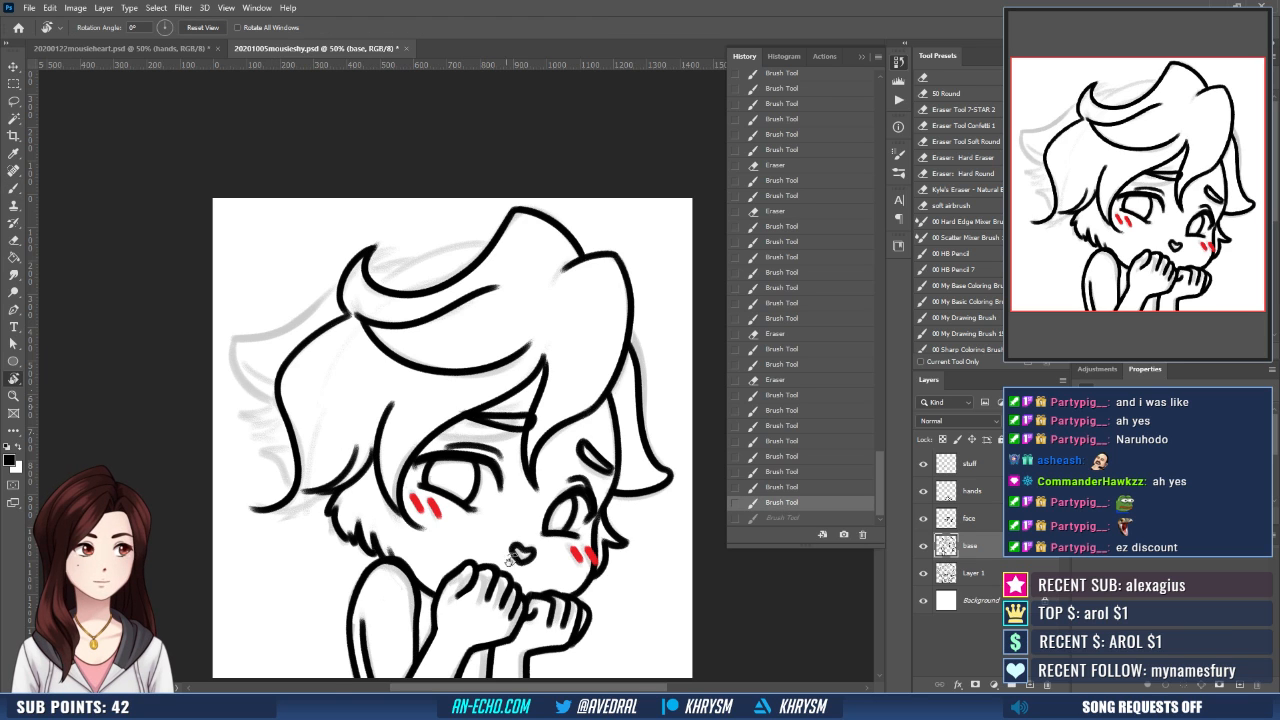
drag(438, 575, 571, 541)
key(e)
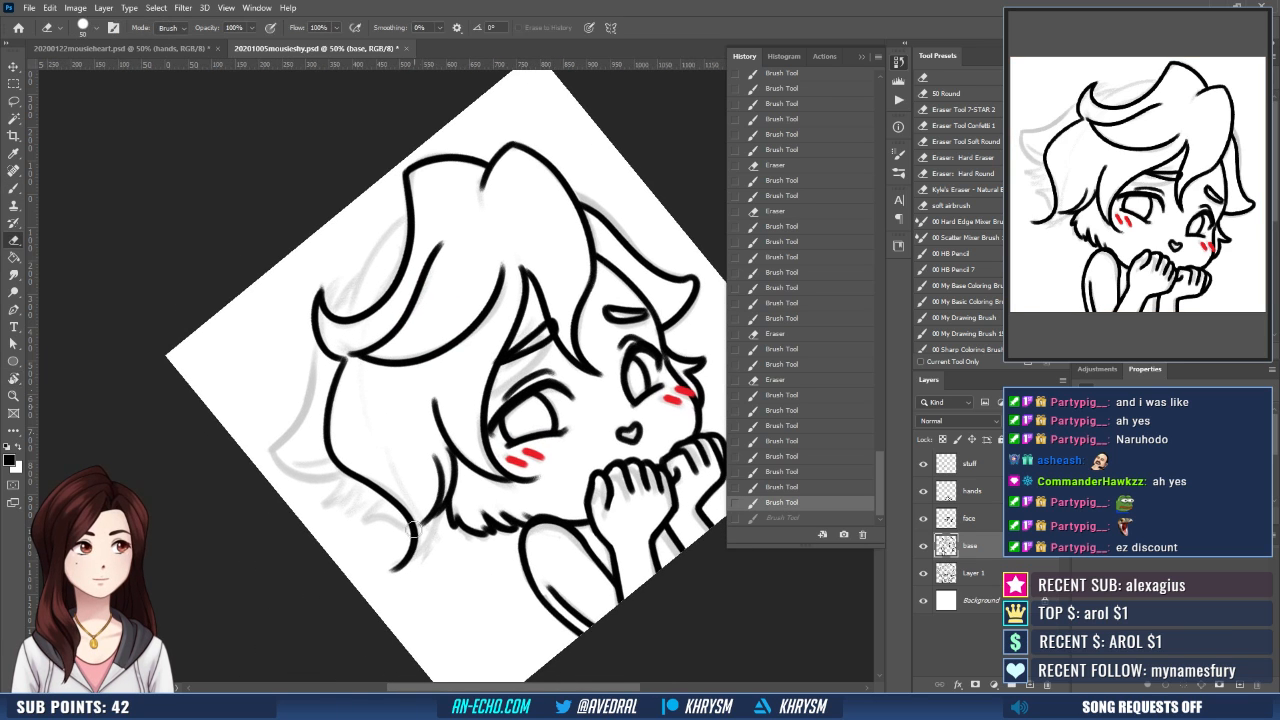
drag(412, 538, 392, 570)
key(b)
drag(418, 524, 386, 556)
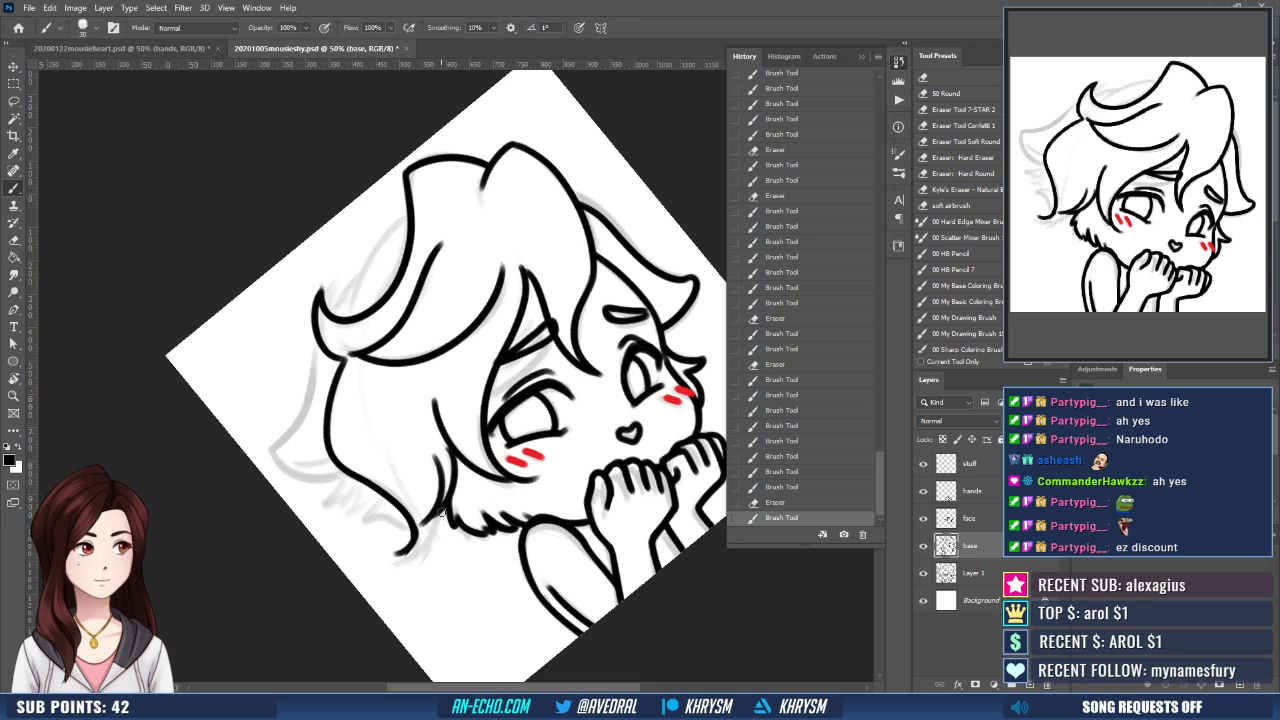
- Ink the bottom edge from the cheek strands to the side hair's tip and erase the excess around the tip
key(ctrl+z)
mouse_move(440, 518)
mouse_down()
mouse_move(379, 511)
mouse_move(419, 517)
mouse_move(402, 550)
mouse_up()
key(Escape)
key(e)
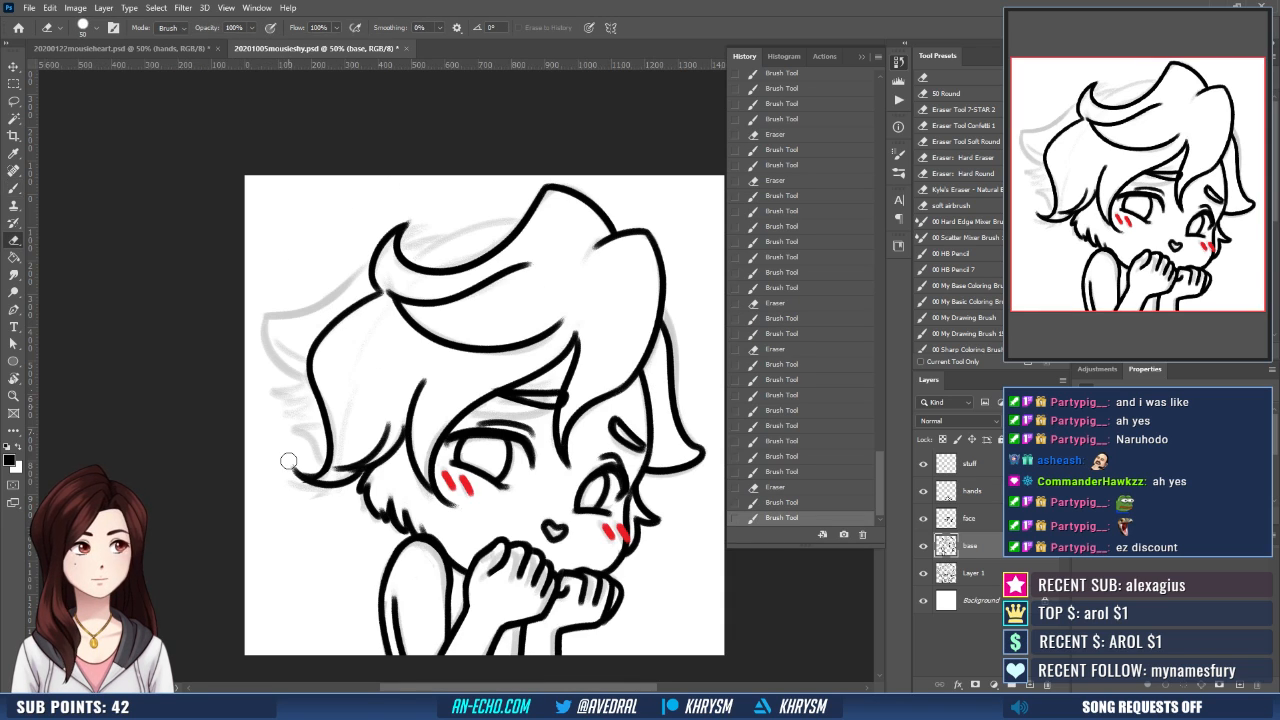
drag(288, 461, 314, 496)
- Ink the hair edge arching behind the curl up to the crown, redrawing the stroke once
key(b)
mouse_move(508, 507)
mouse_down()
mouse_move(487, 509)
mouse_move(420, 569)
mouse_up()
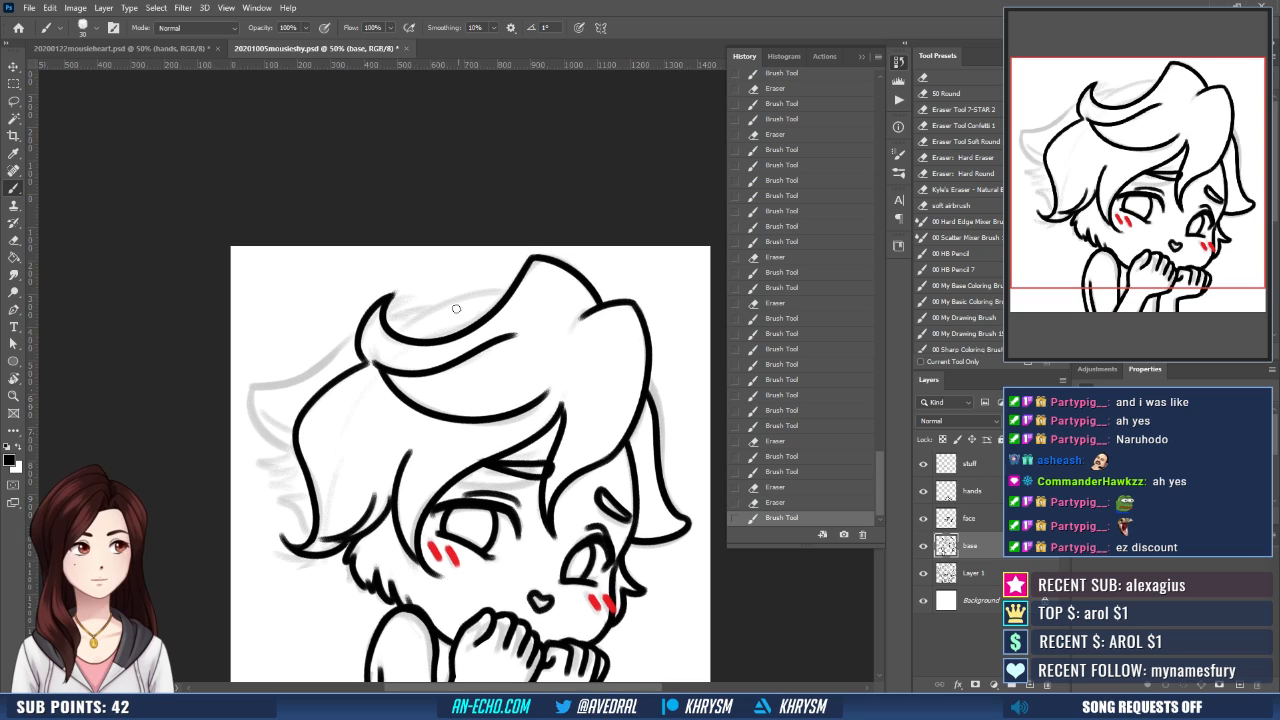
drag(400, 333, 512, 290)
key(ctrl+z)
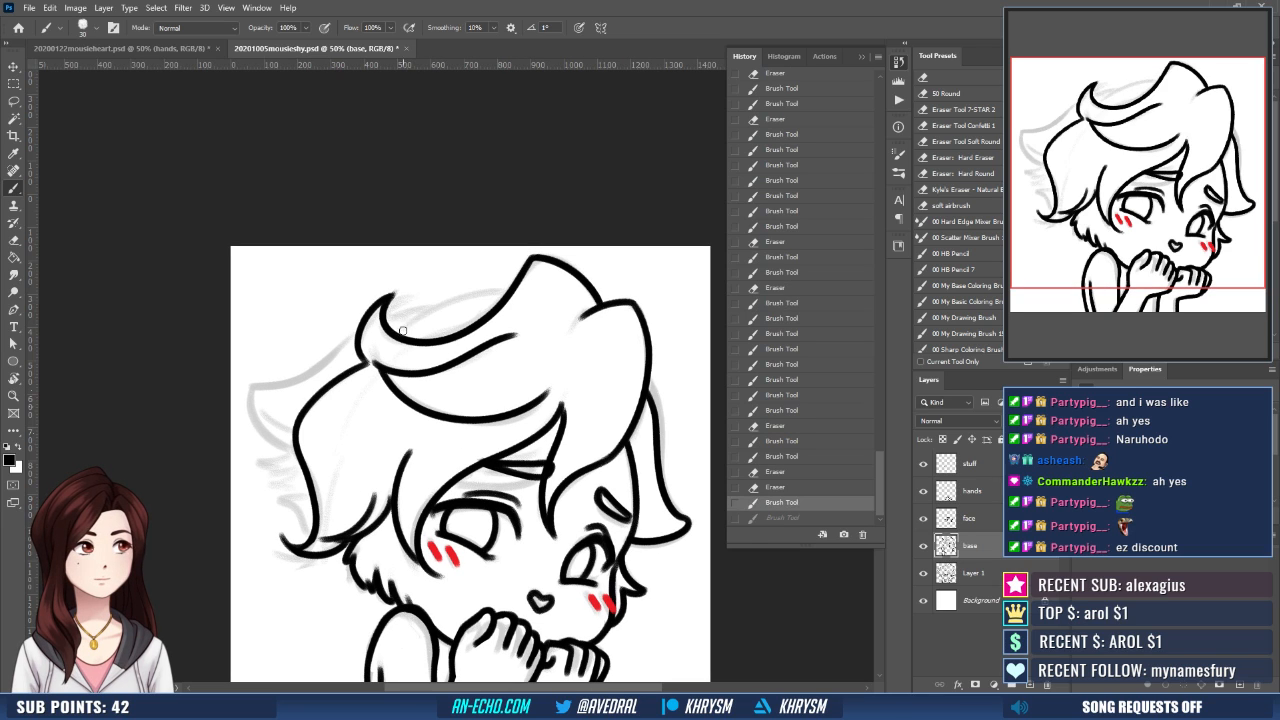
drag(403, 328, 494, 290)
drag(446, 332, 461, 320)
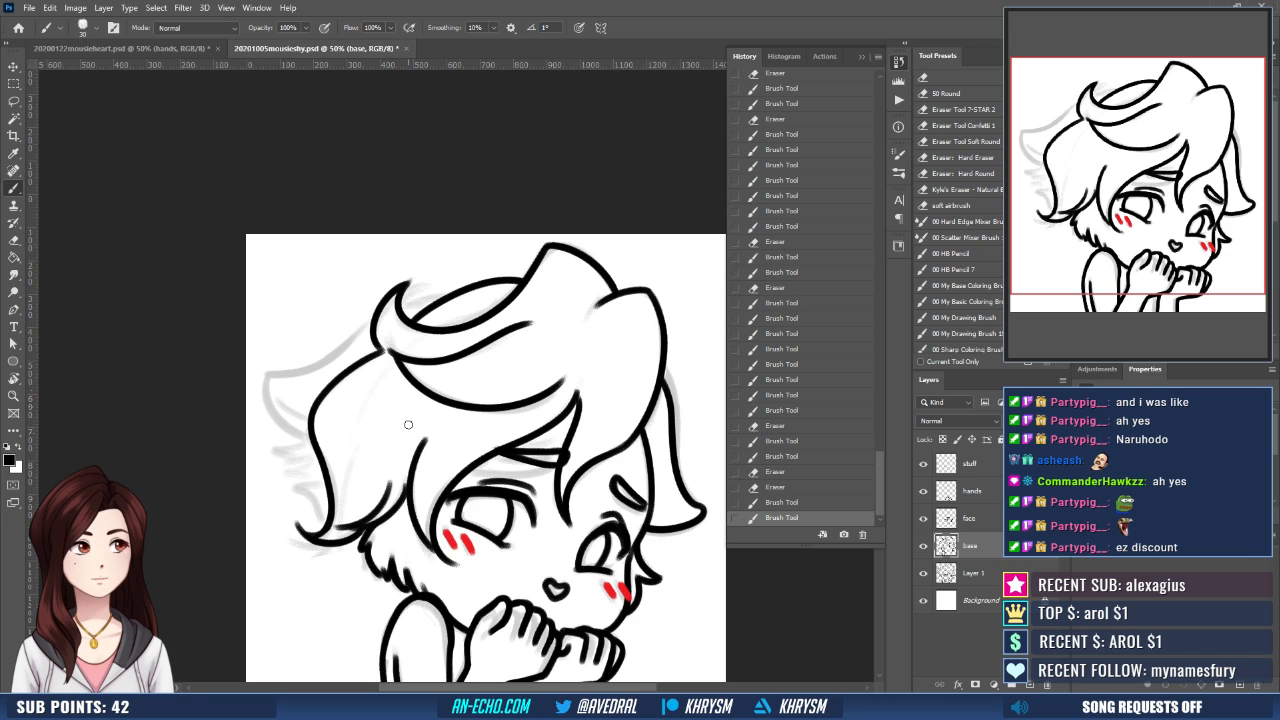
- Create a new layer and ink the upper edge of the pointed shape behind the side hair, redrawing it and erasing the overlap
key(ctrl+shift+n)
key(Return)
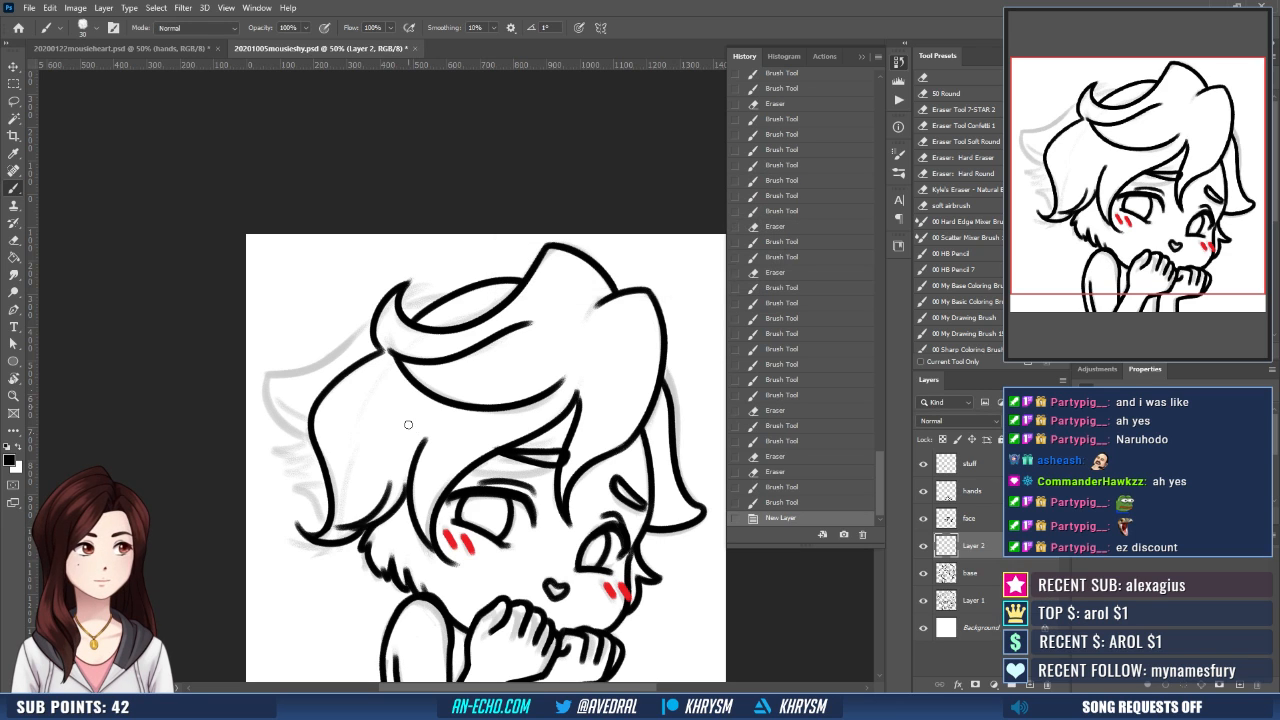
drag(415, 375, 438, 418)
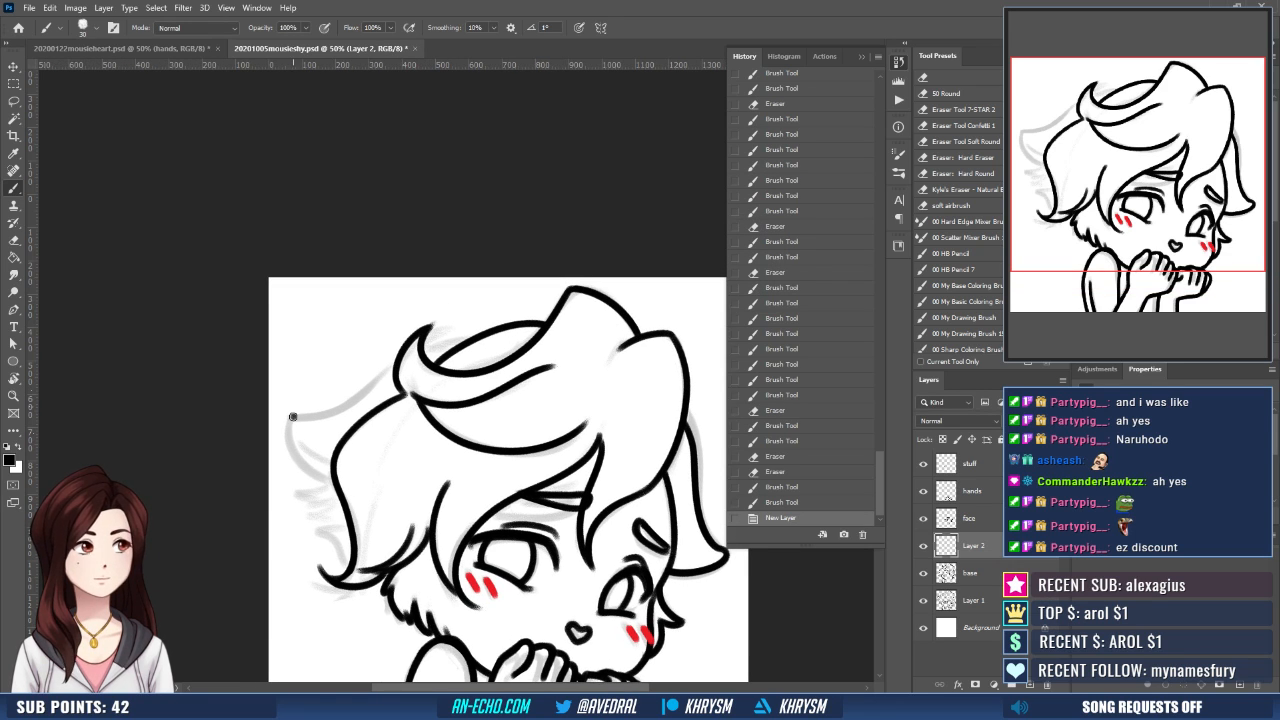
drag(294, 416, 462, 338)
key(ctrl+z)
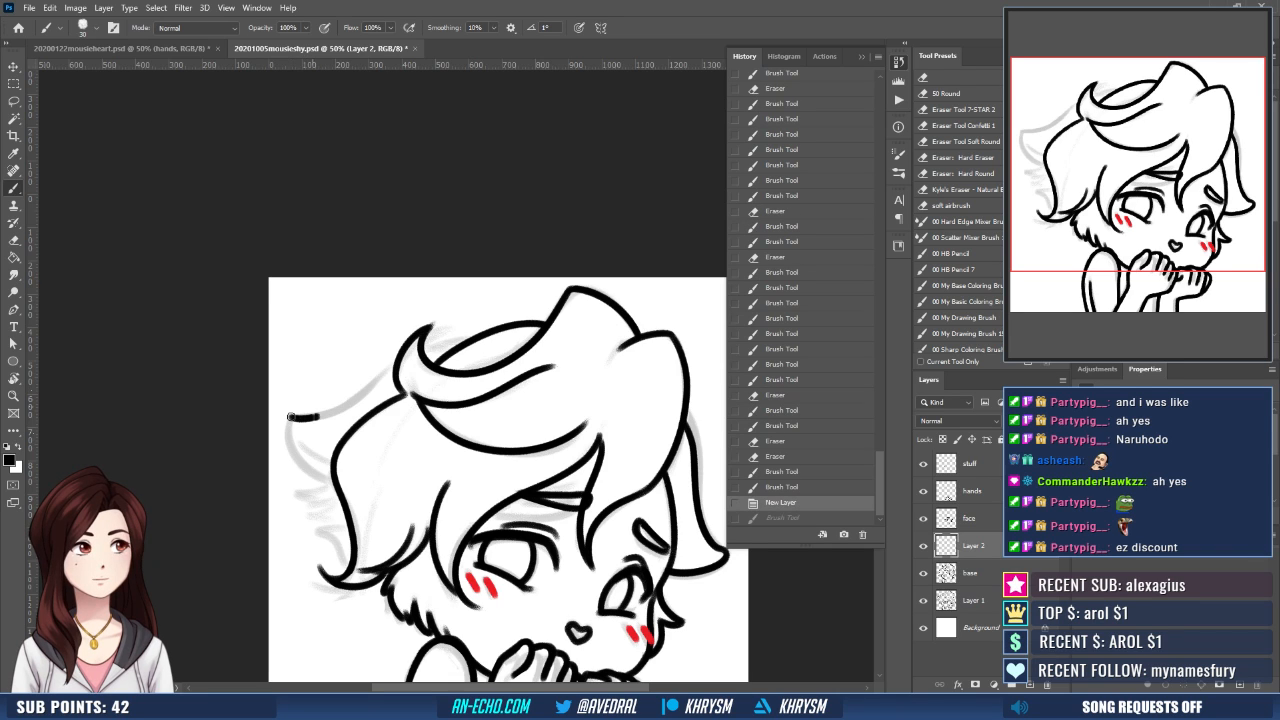
key(ctrl+shift+z)
key(ctrl+z)
mouse_move(290, 416)
mouse_down()
mouse_move(410, 358)
mouse_move(474, 344)
mouse_up()
key(e)
drag(432, 385, 444, 364)
- Ink the tip and lower edge of the pointed shape behind the side hair, replacing the first stroke and cleaning it with the eraser
key(b)
mouse_move(306, 397)
mouse_down()
mouse_move(303, 426)
mouse_move(342, 456)
mouse_up()
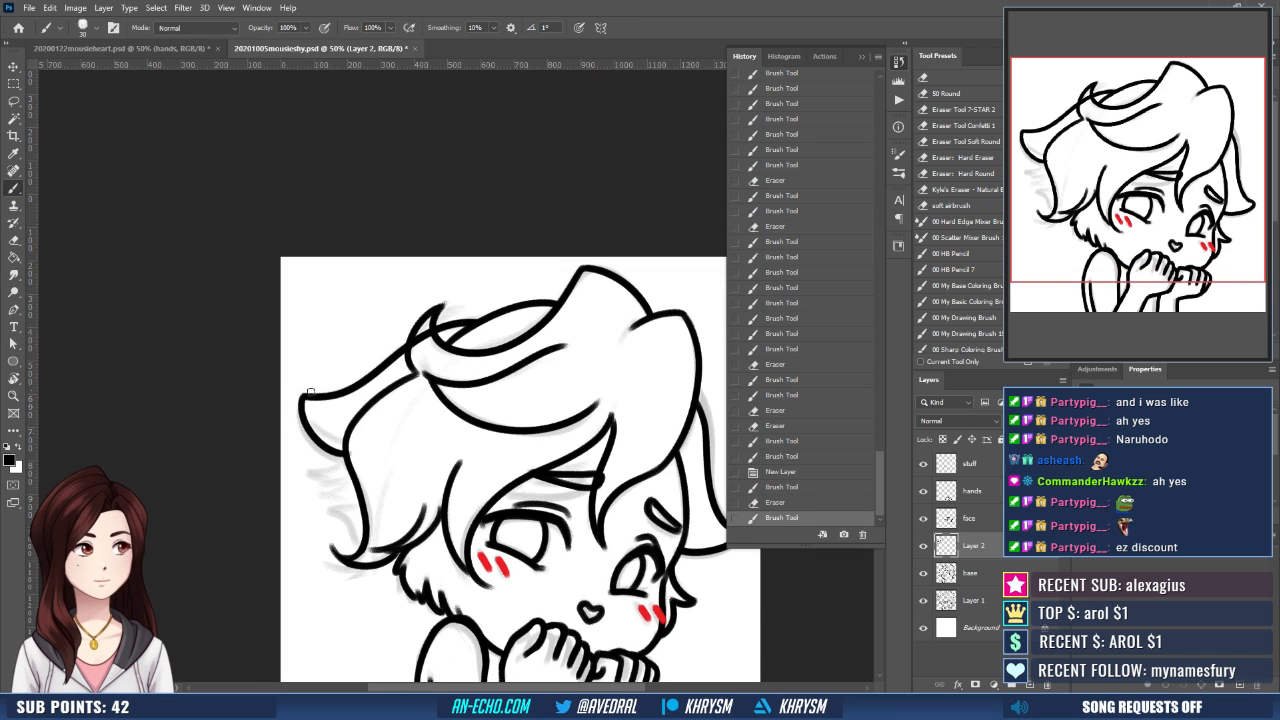
key(ctrl+z)
mouse_move(305, 397)
mouse_down()
mouse_move(331, 457)
mouse_move(369, 488)
mouse_up()
key(e)
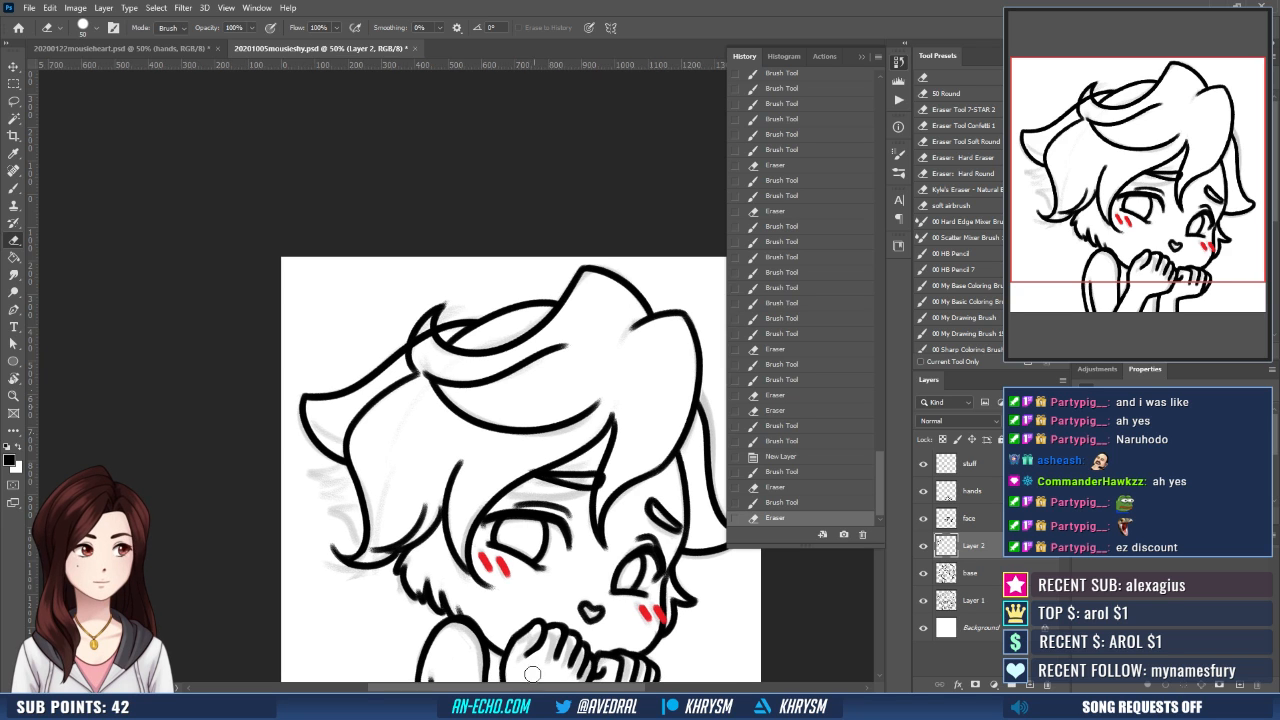
- Ink the jagged fur tufts between the pointed shape behind the side hair and the side hair's tip
mouse_move(530, 594)
mouse_down()
mouse_move(549, 551)
mouse_move(644, 508)
mouse_move(667, 539)
mouse_up()
key(r)
key(b)
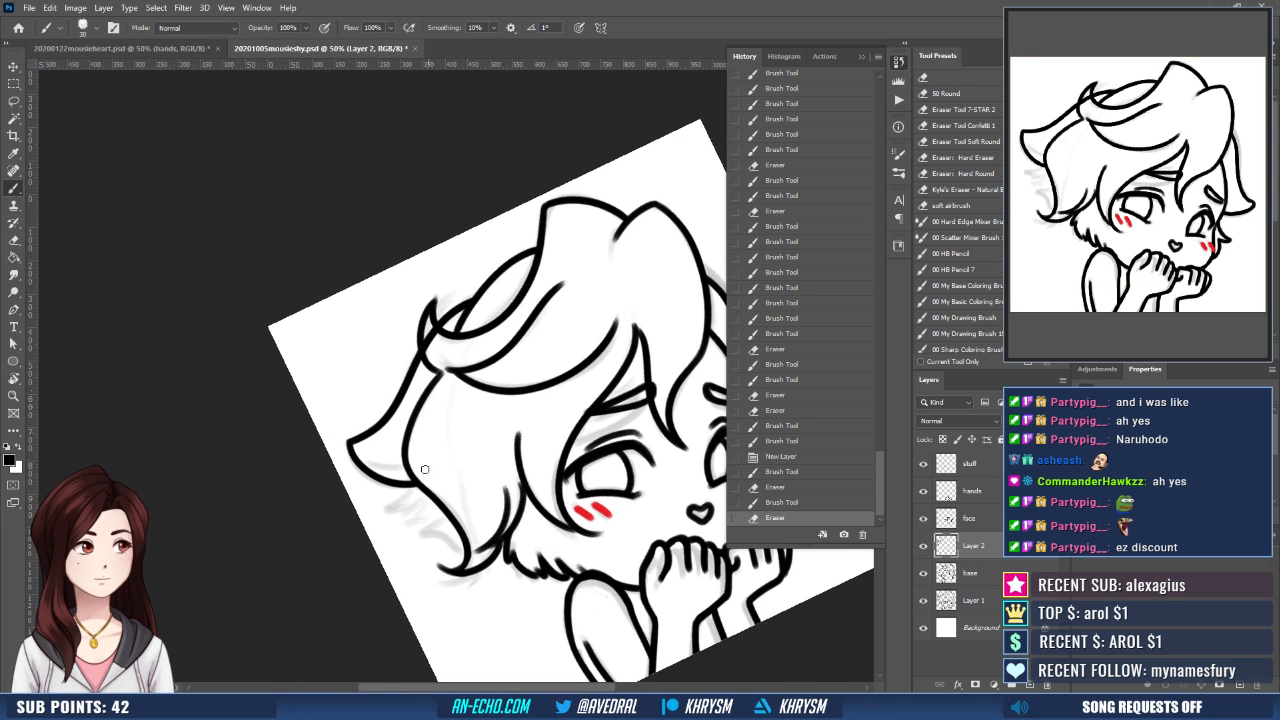
mouse_move(416, 488)
mouse_down()
mouse_move(395, 504)
mouse_move(442, 521)
mouse_move(458, 552)
mouse_up()
key(ctrl+z)
key(ctrl+z)
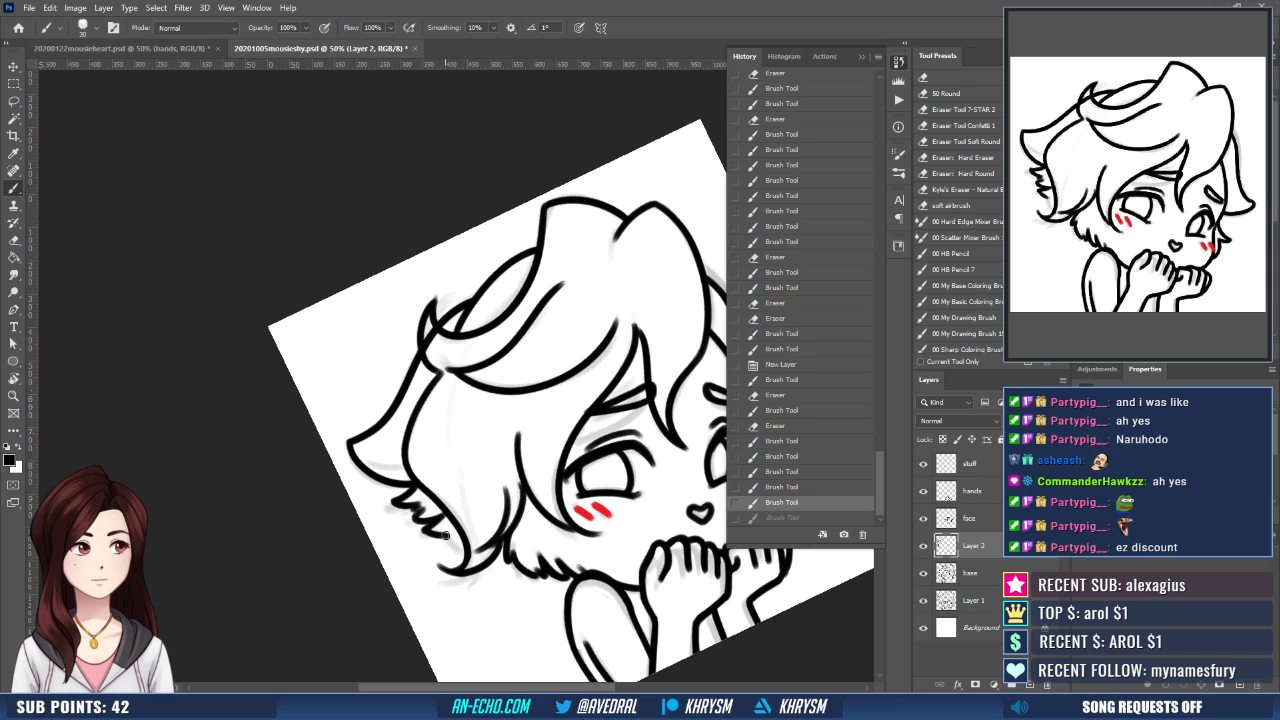
key(ctrl+shift+z)
key(Escape)
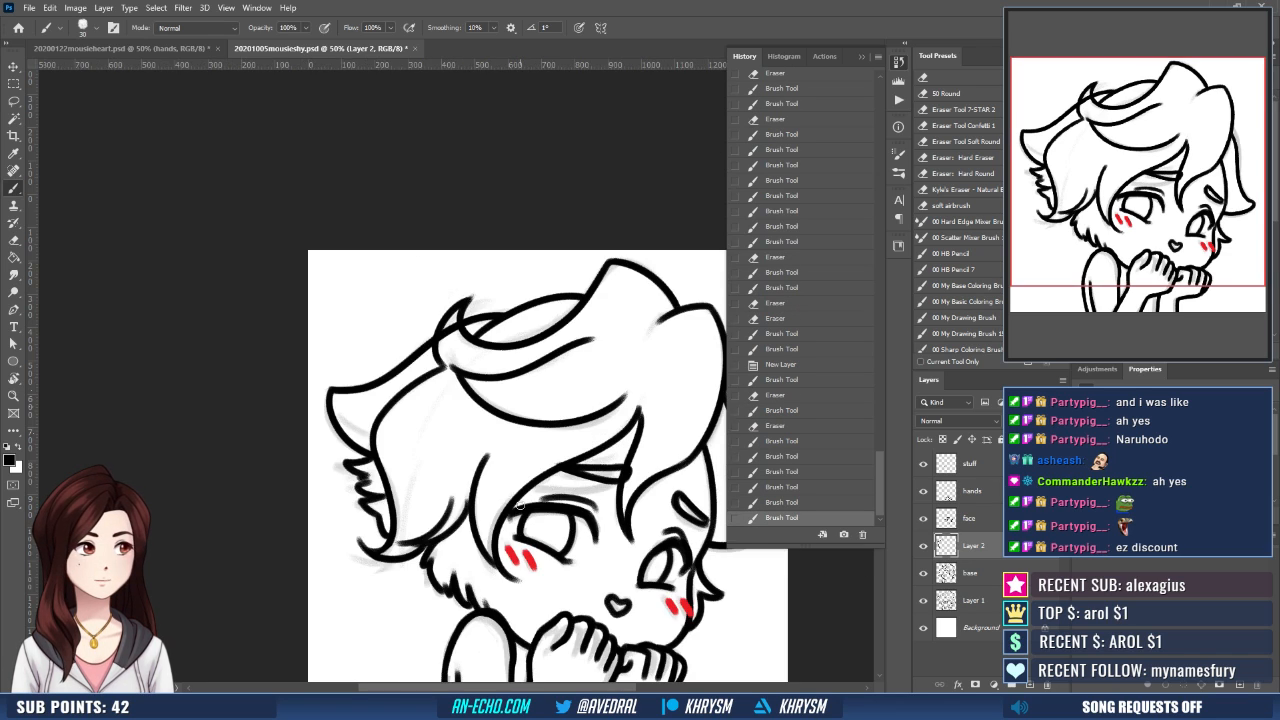
- Rework the lowest fur tuft strokes beside the side hair's tip, undoing unwanted attempts
key(ctrl+z)
drag(379, 515, 395, 541)
key(ctrl+z)
key(space)
drag(620, 557, 536, 471)
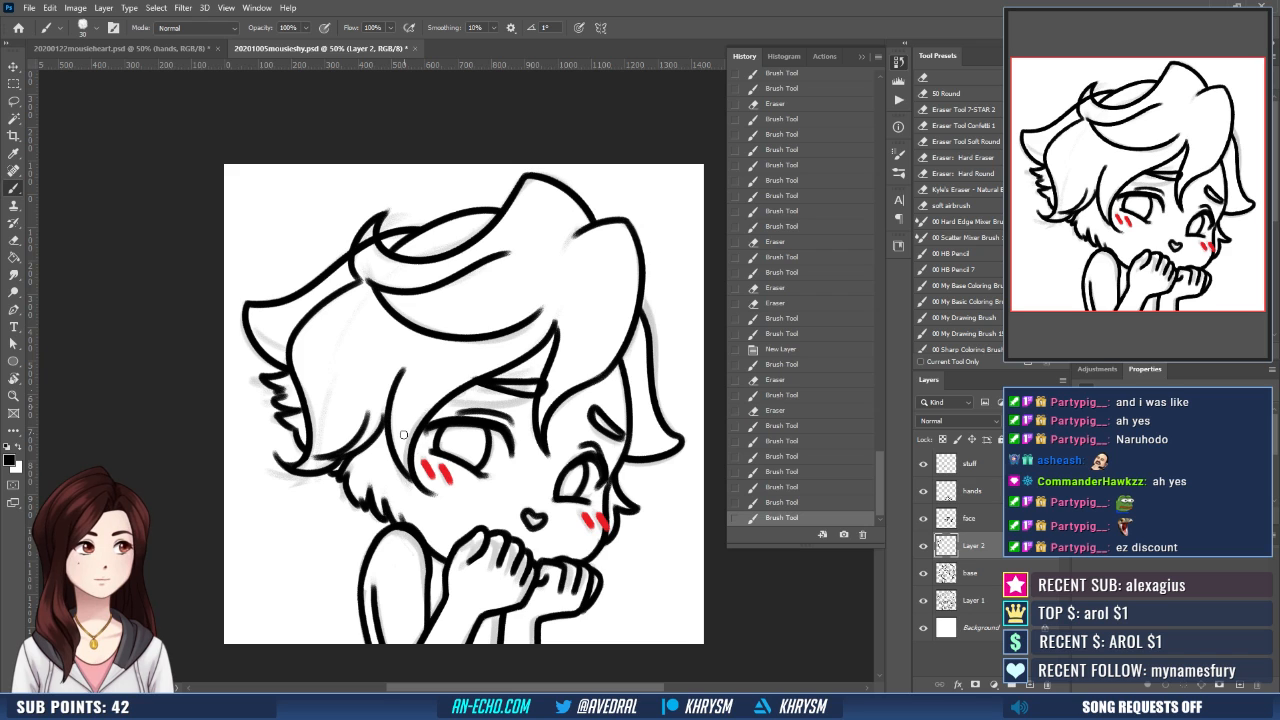
key(space)
drag(634, 574, 580, 583)
key(ctrl+shift+h)
key(ctrl+shift+h)
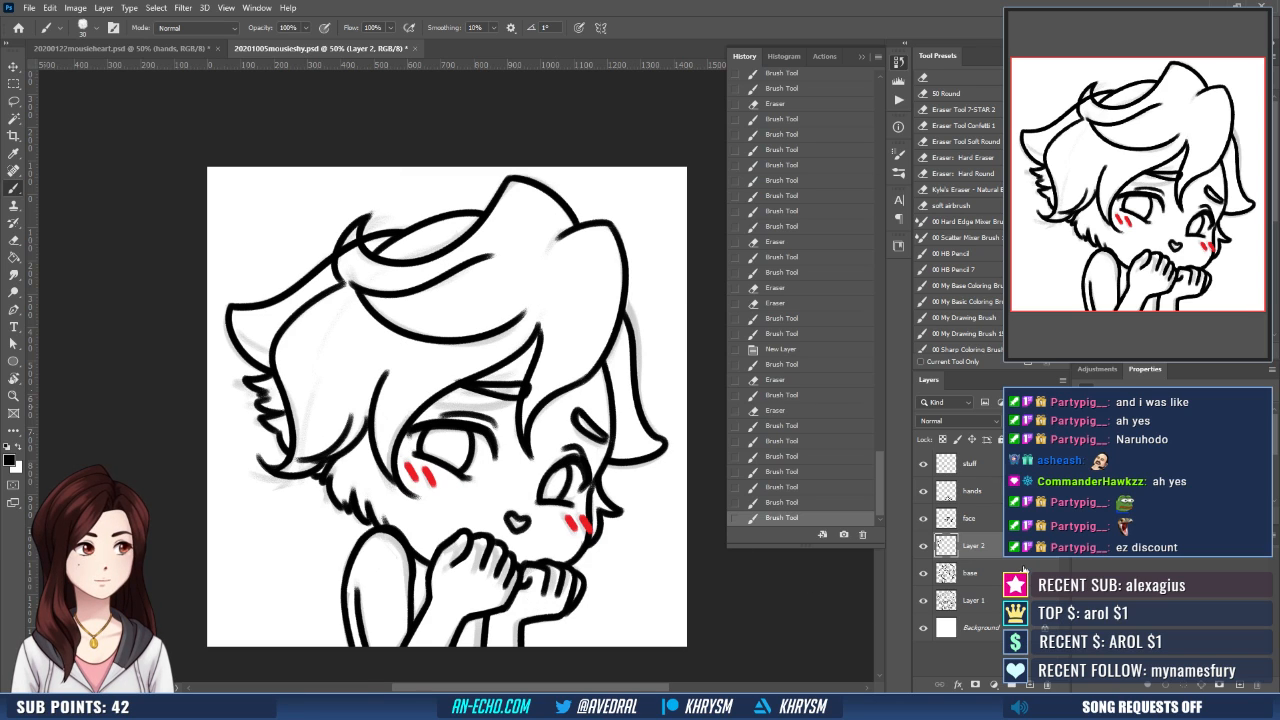
- Erase the lines crossing the inside of the crown curl and merge the new hair layer down into the base layer
key(e)
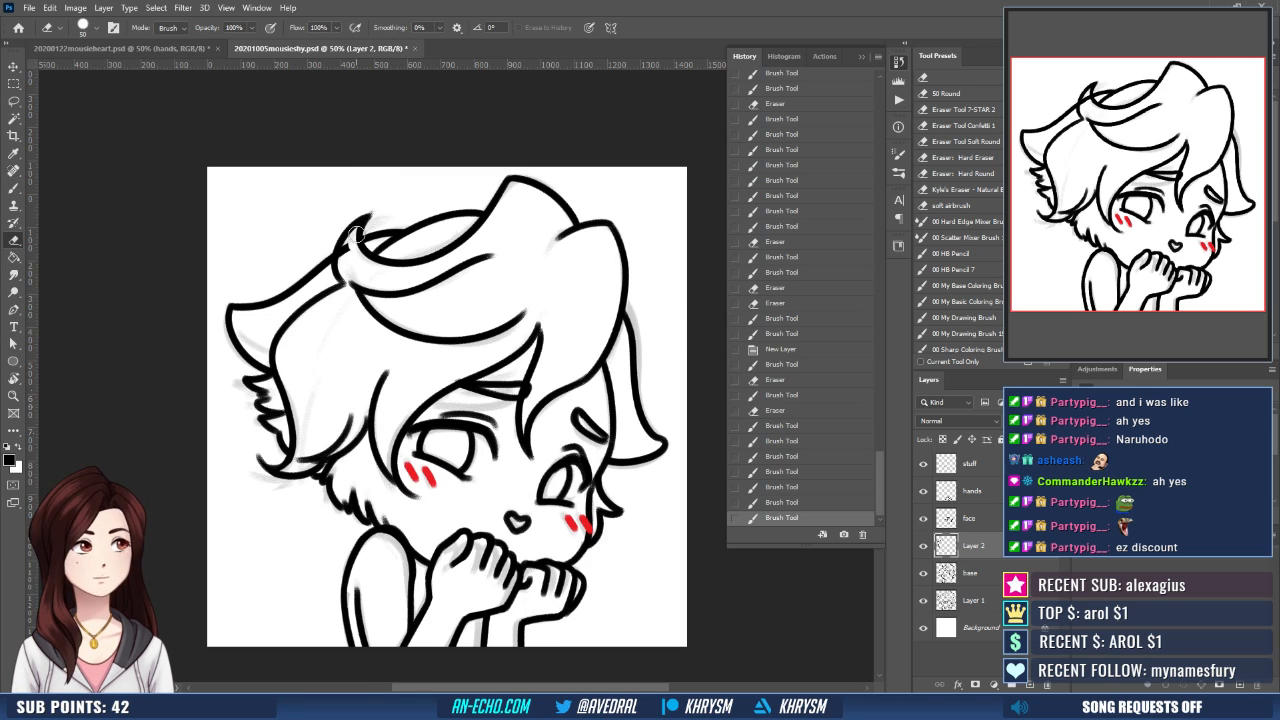
drag(358, 236, 382, 292)
key(ctrl+e)
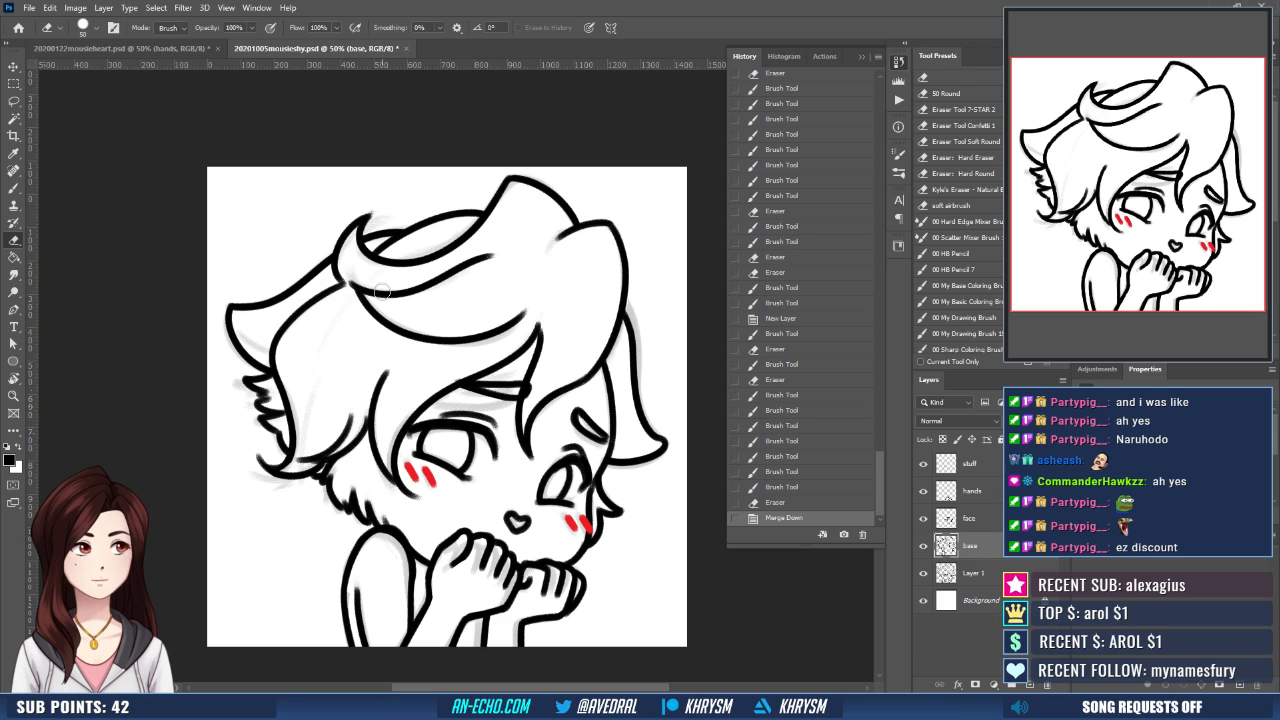
- Thicken the linework by duplicating the base, face and hands layers in turn and merging each copy into its original
key(ctrl+j)
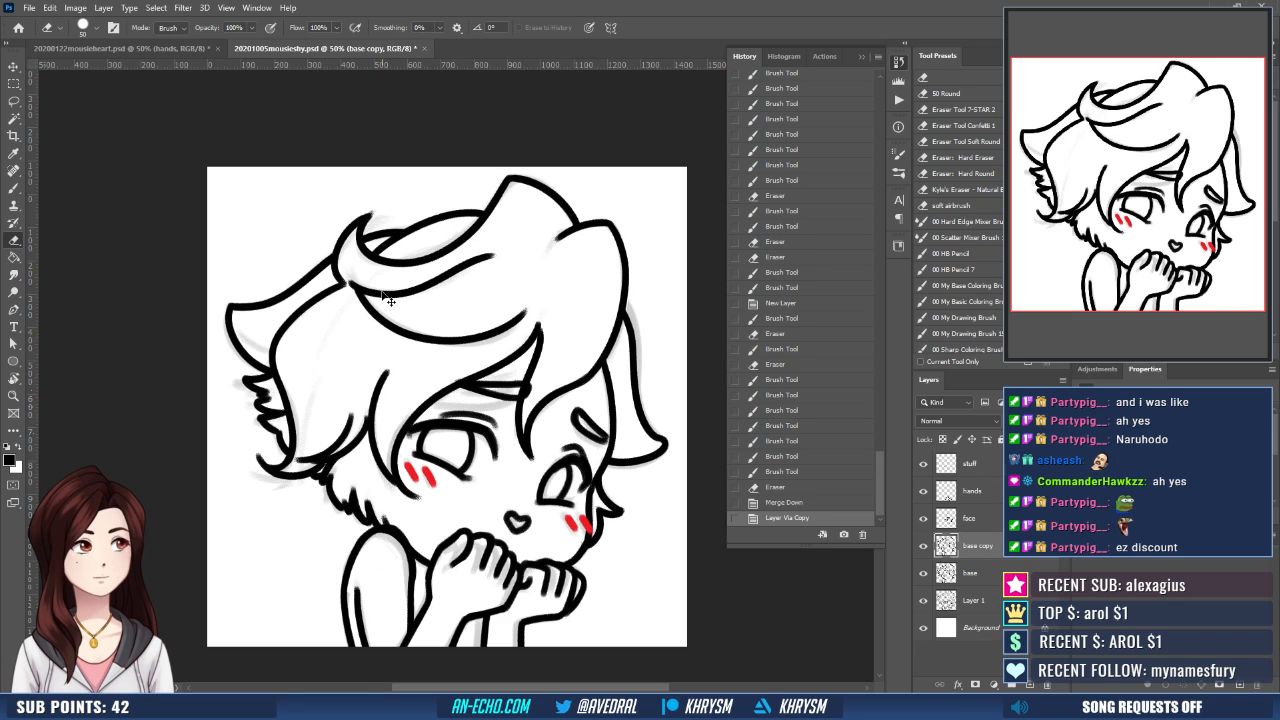
key(ctrl+e)
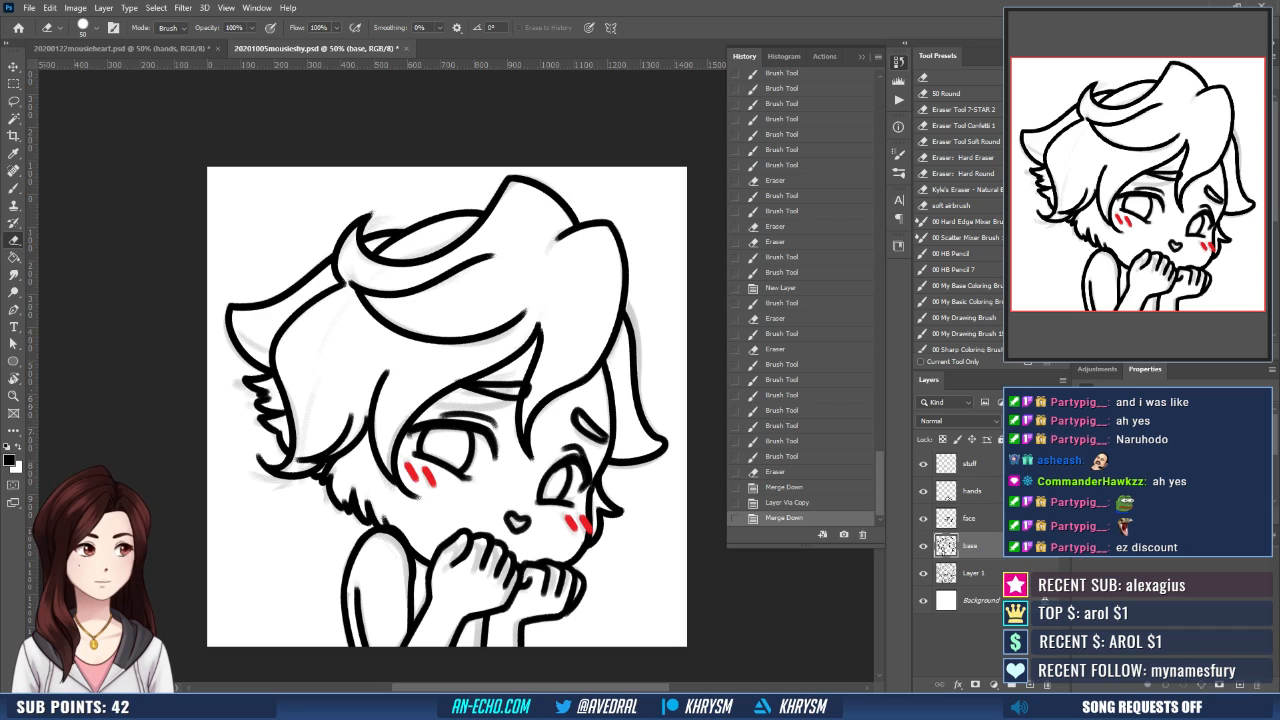
click(980, 515)
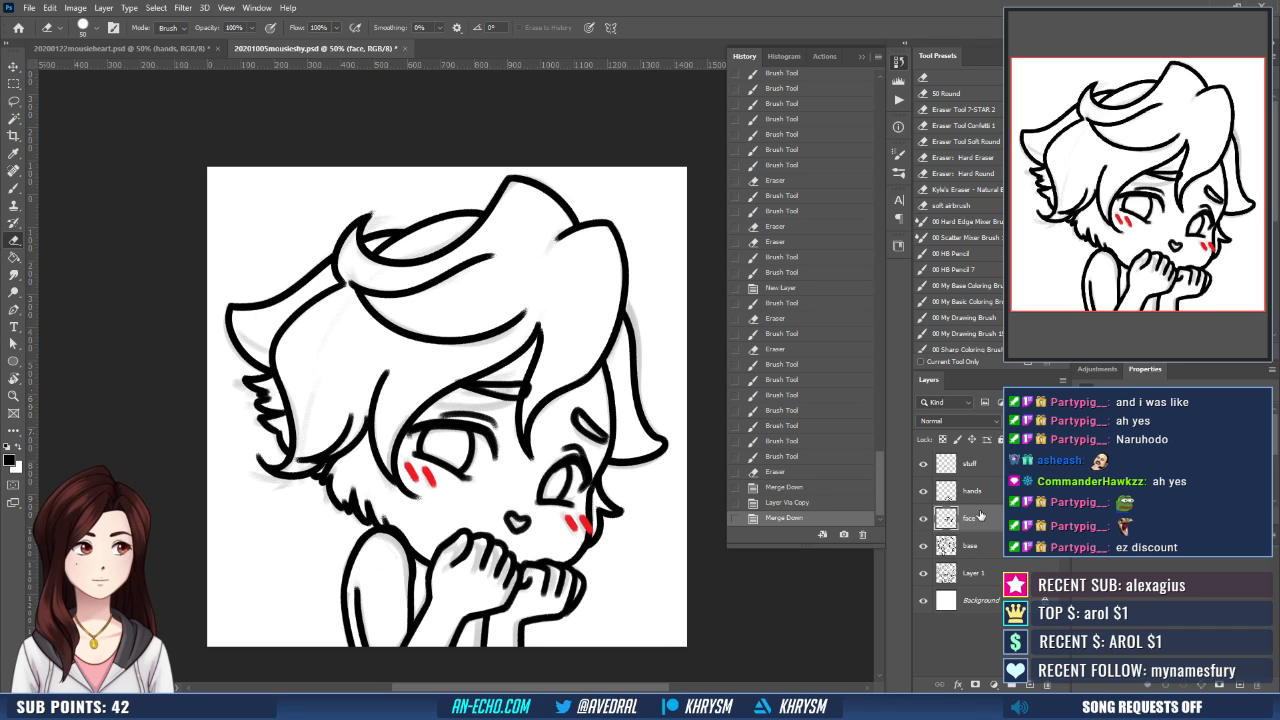
key(ctrl+j)
key(ctrl+e)
click(972, 491)
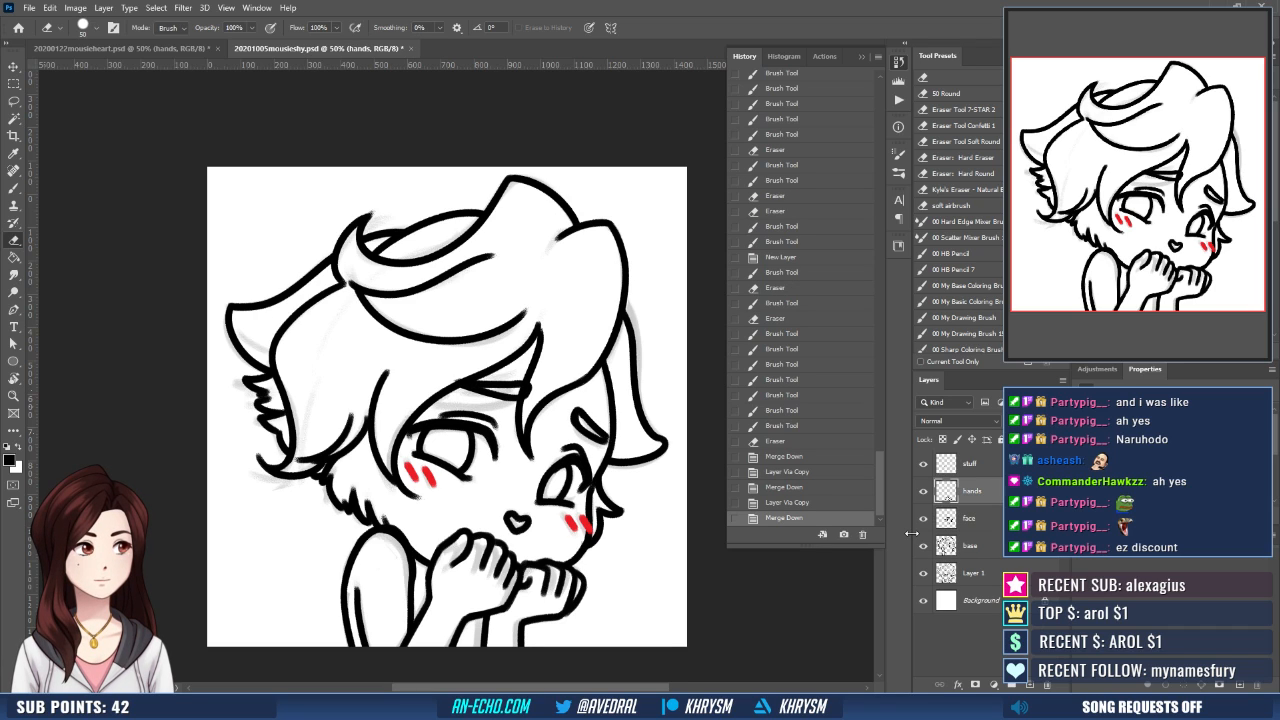
key(ctrl+j)
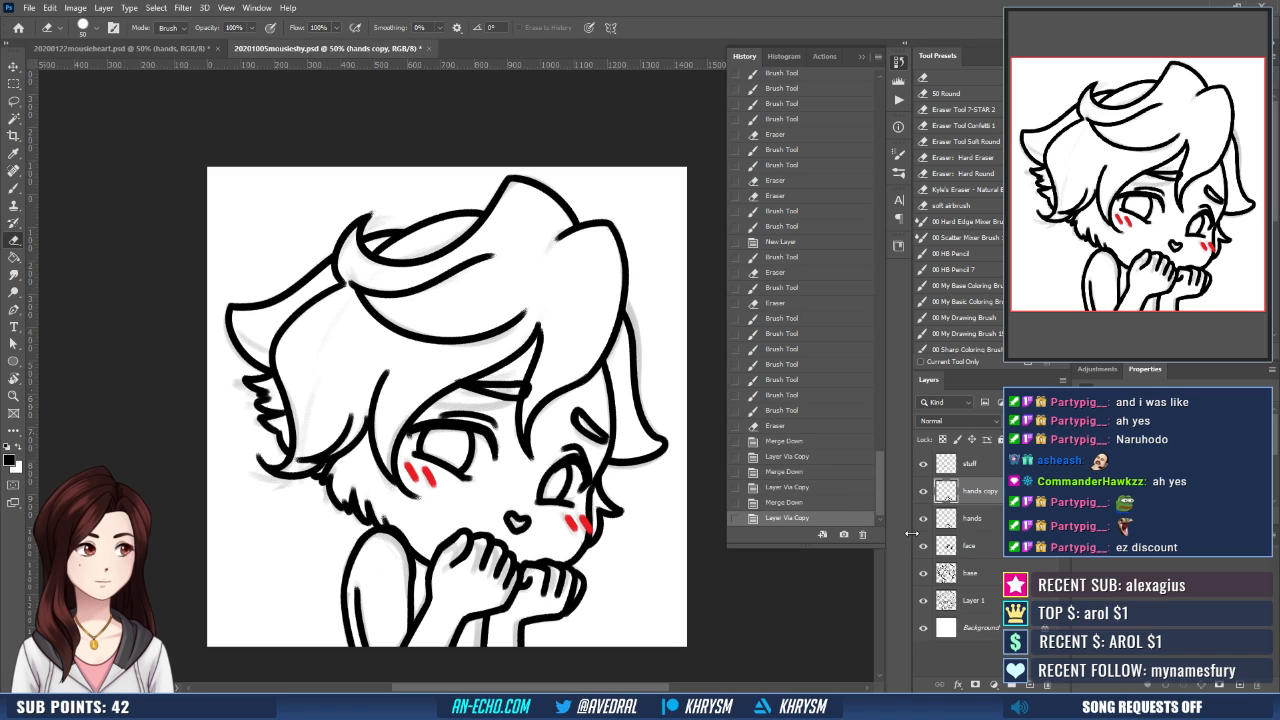
key(ctrl+e)
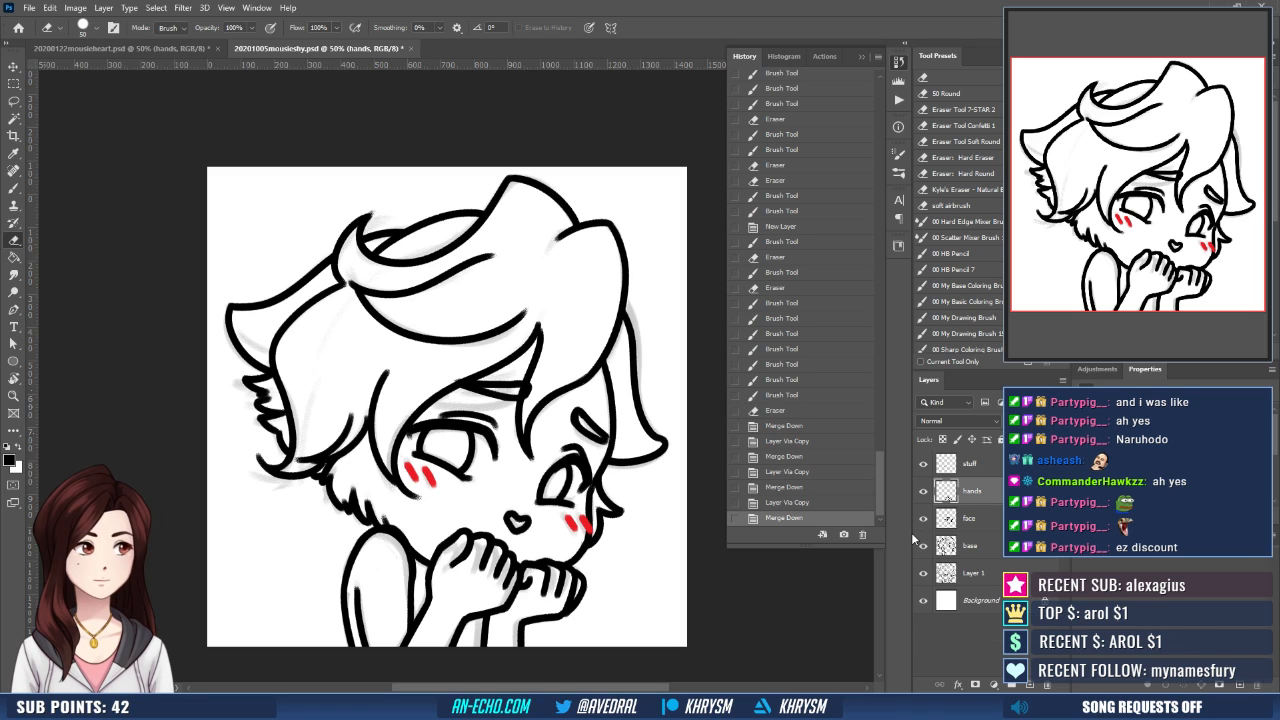
- Hide the stuff layer and the Layer 1 sketch, and ink eyelashes at the outer corners of both eyes on the face layer
click(923, 464)
click(923, 573)
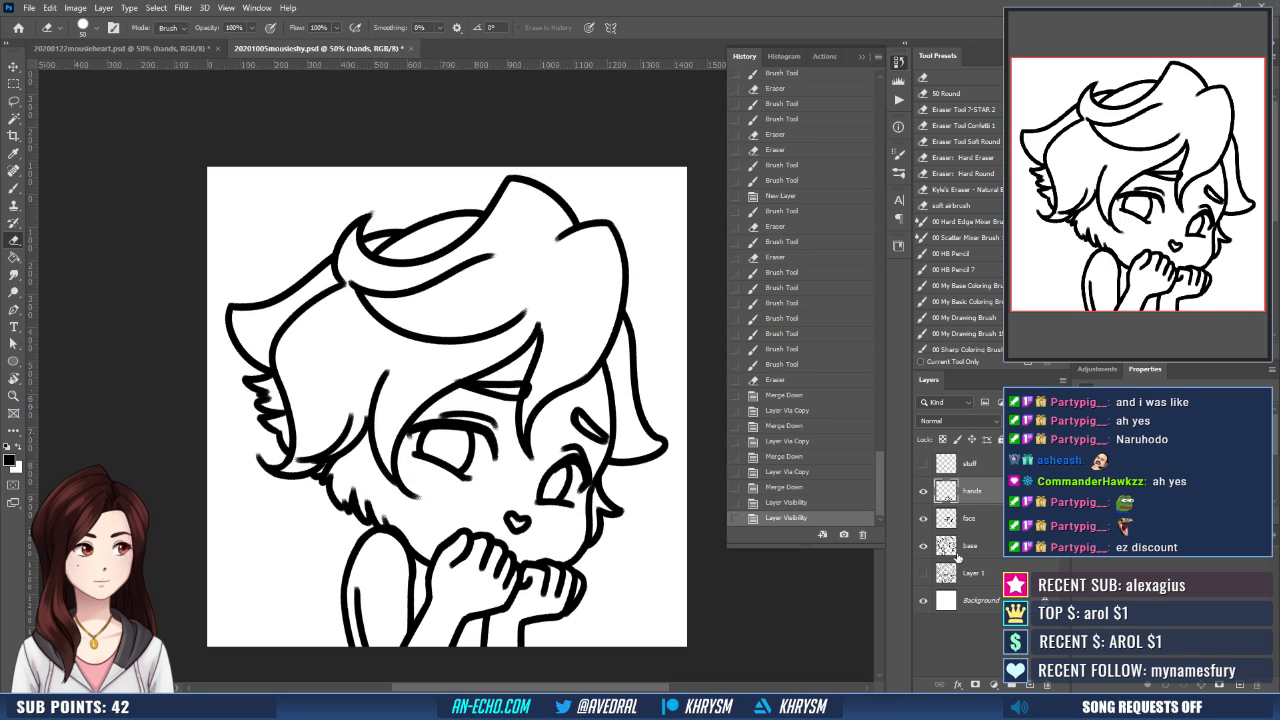
click(978, 520)
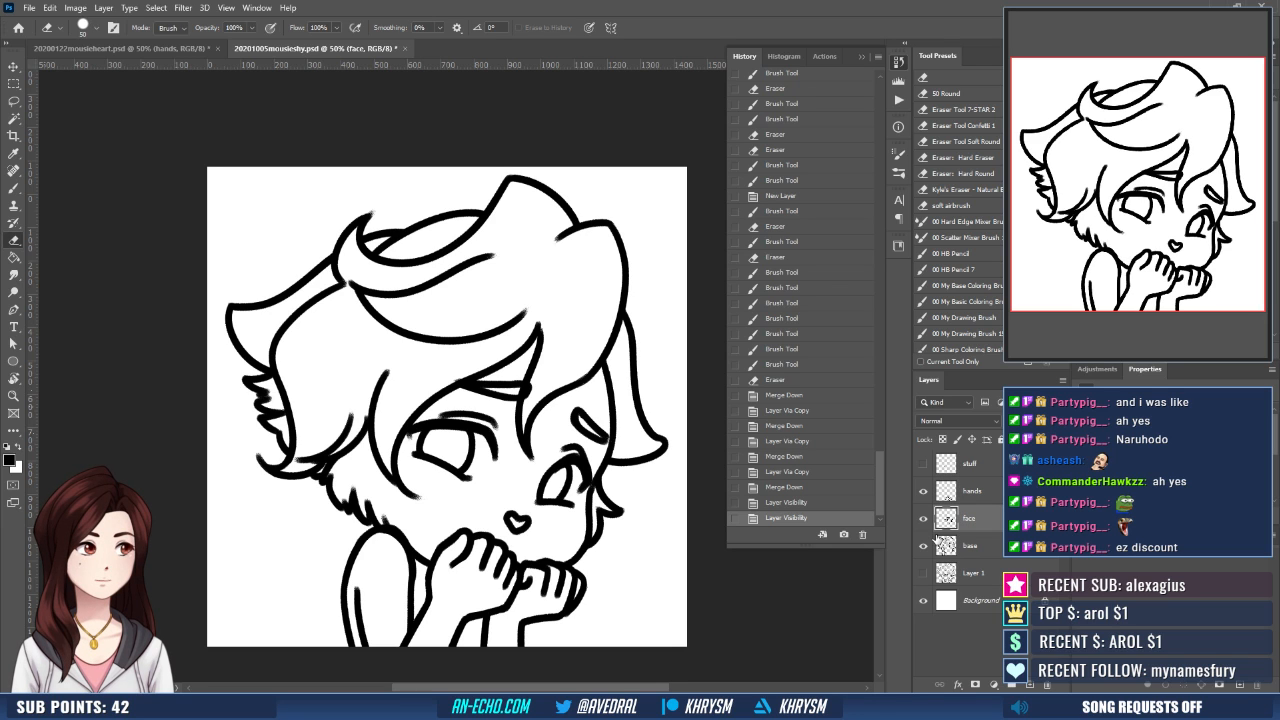
key(ctrl+plus)
key(r)
drag(588, 503, 631, 430)
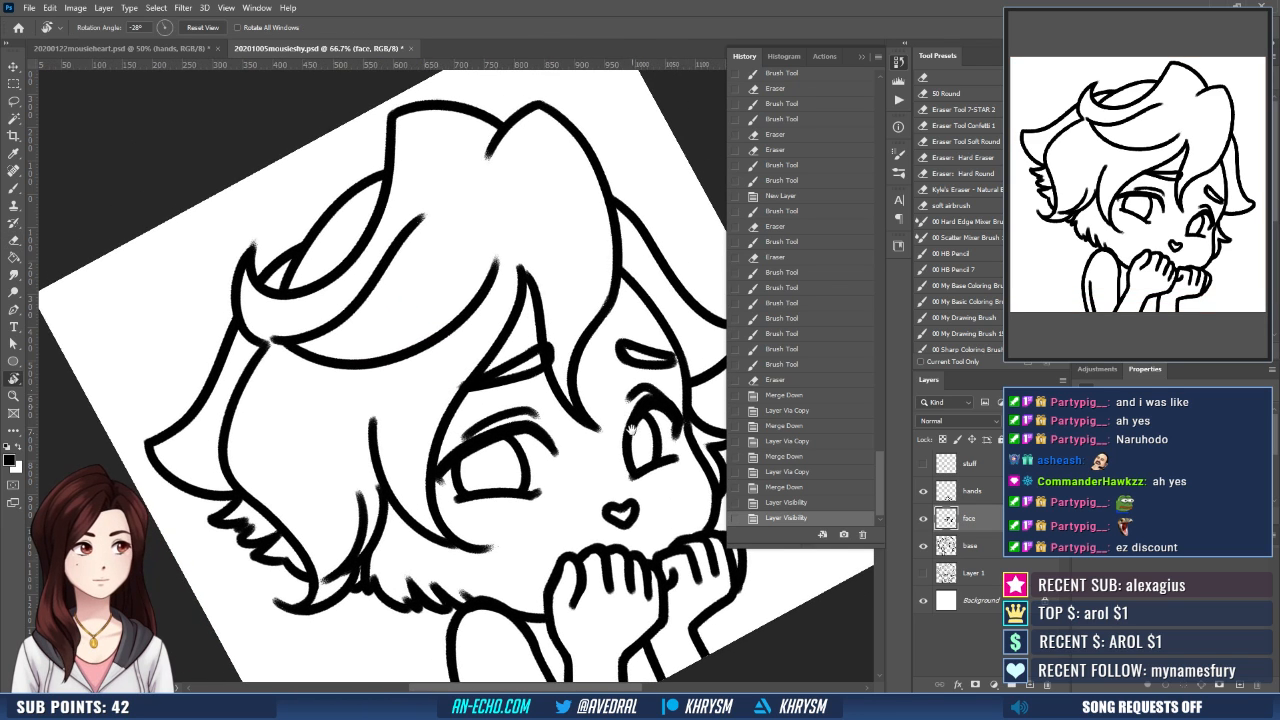
key(b)
mouse_move(438, 470)
mouse_down()
mouse_move(466, 443)
mouse_move(412, 472)
mouse_up()
mouse_move(610, 424)
mouse_down()
mouse_move(553, 437)
mouse_move(628, 441)
mouse_move(620, 448)
mouse_up()
key(Escape)
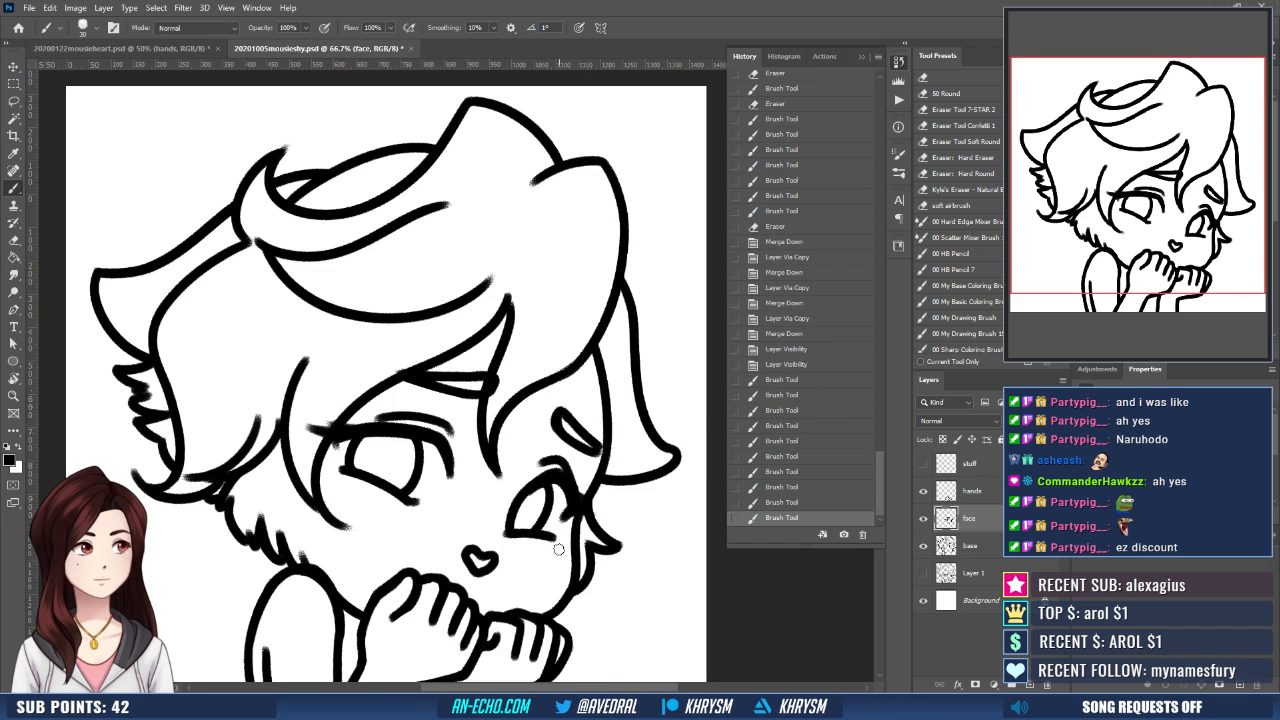
drag(559, 549, 596, 448)
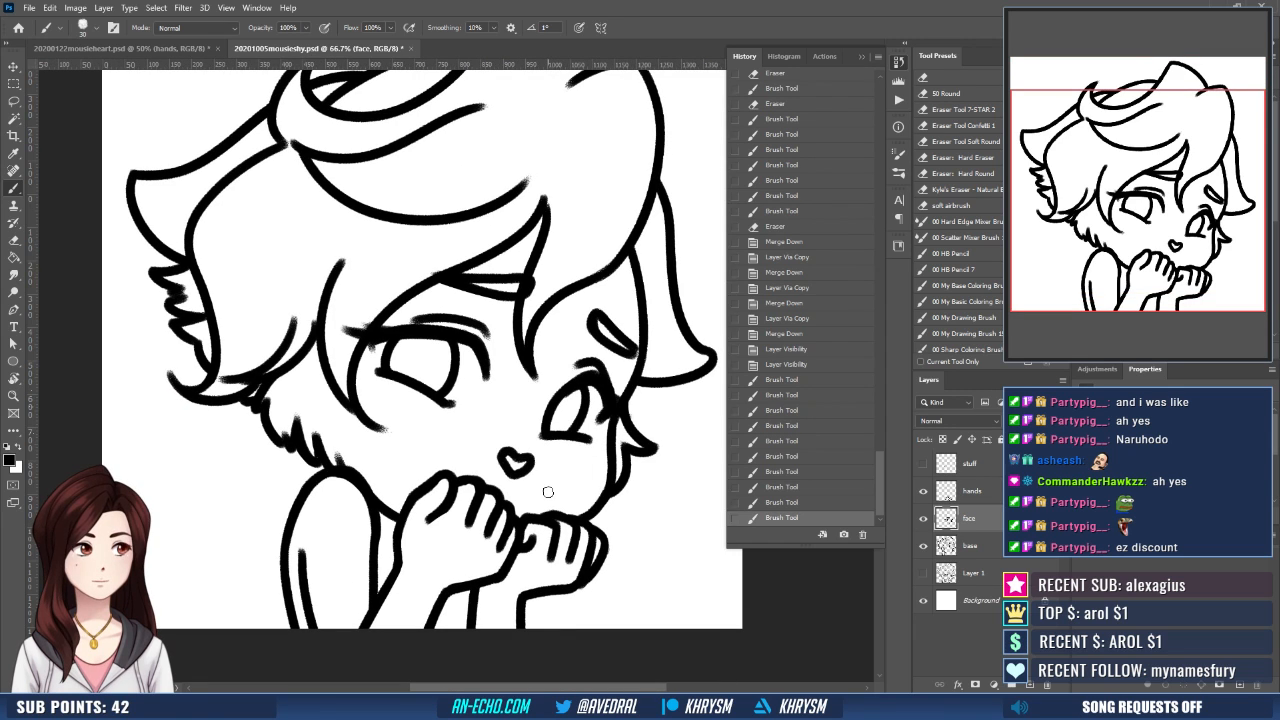
key(ctrl+minus)
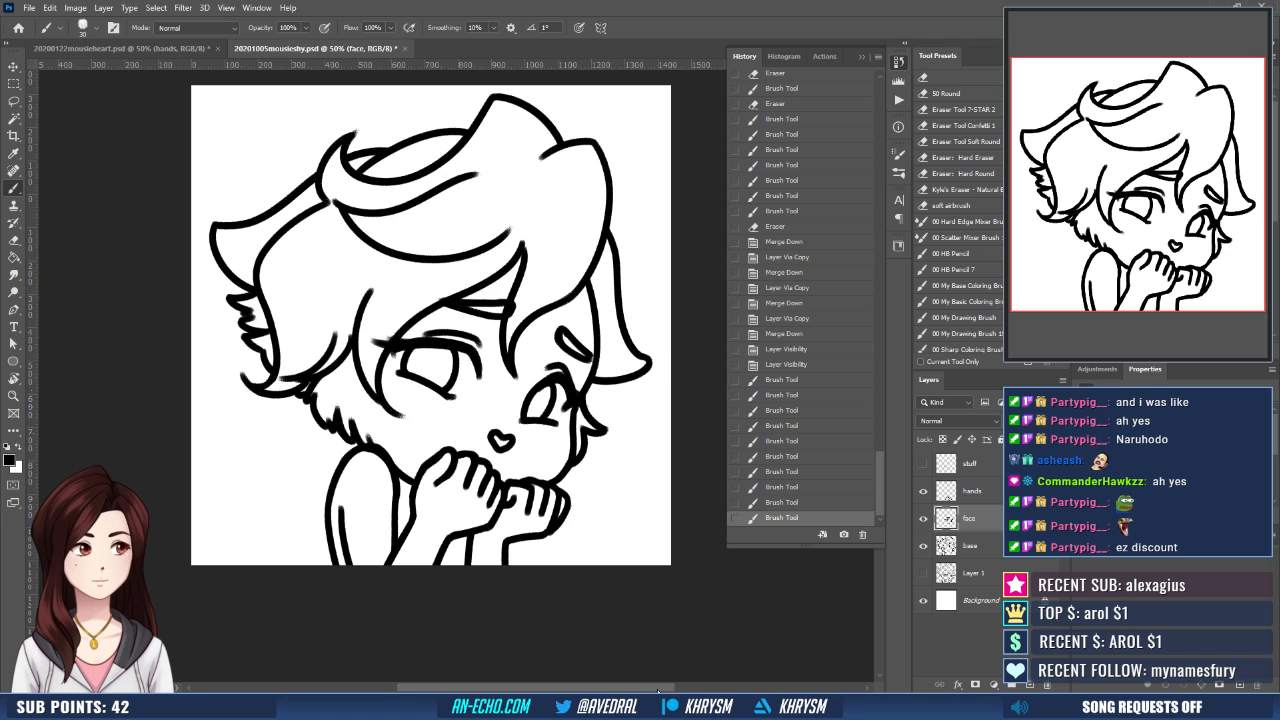
- Touch up the base layer's hair lines, erasing the side strand's rough end and inking it to meet the lock framing the face
drag(519, 448, 537, 535)
click(1001, 543)
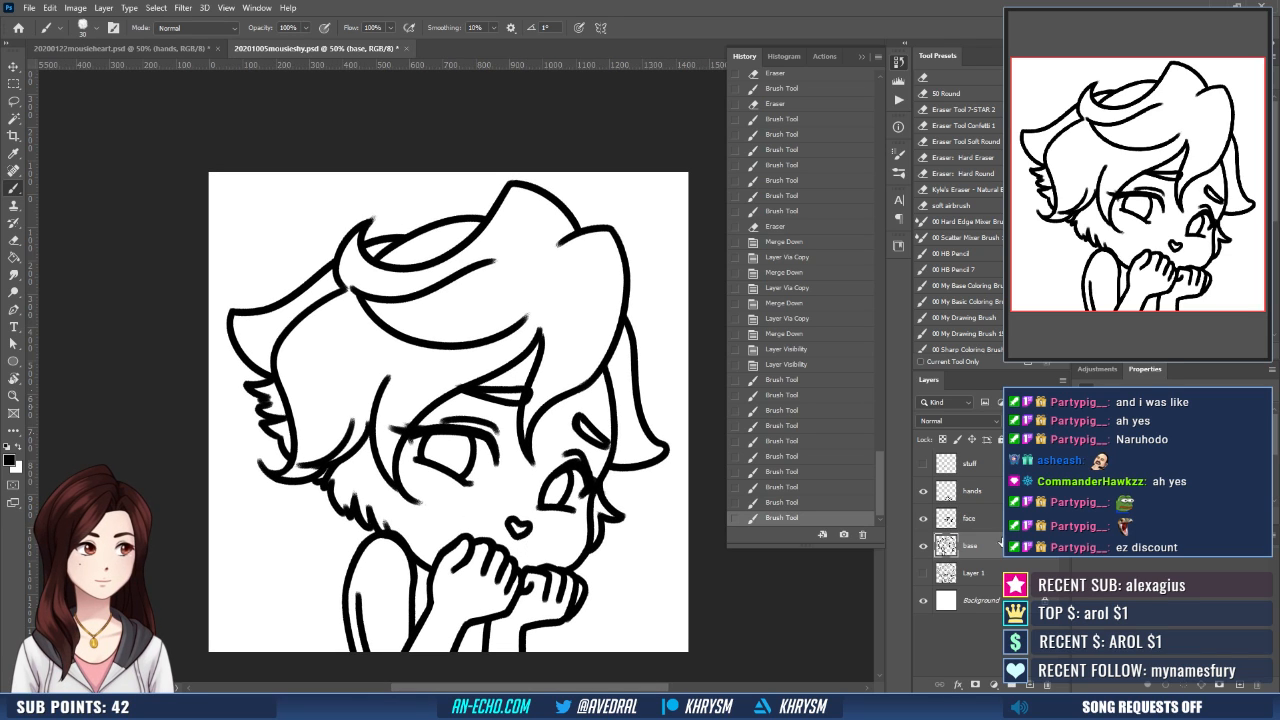
drag(540, 333, 541, 330)
key(e)
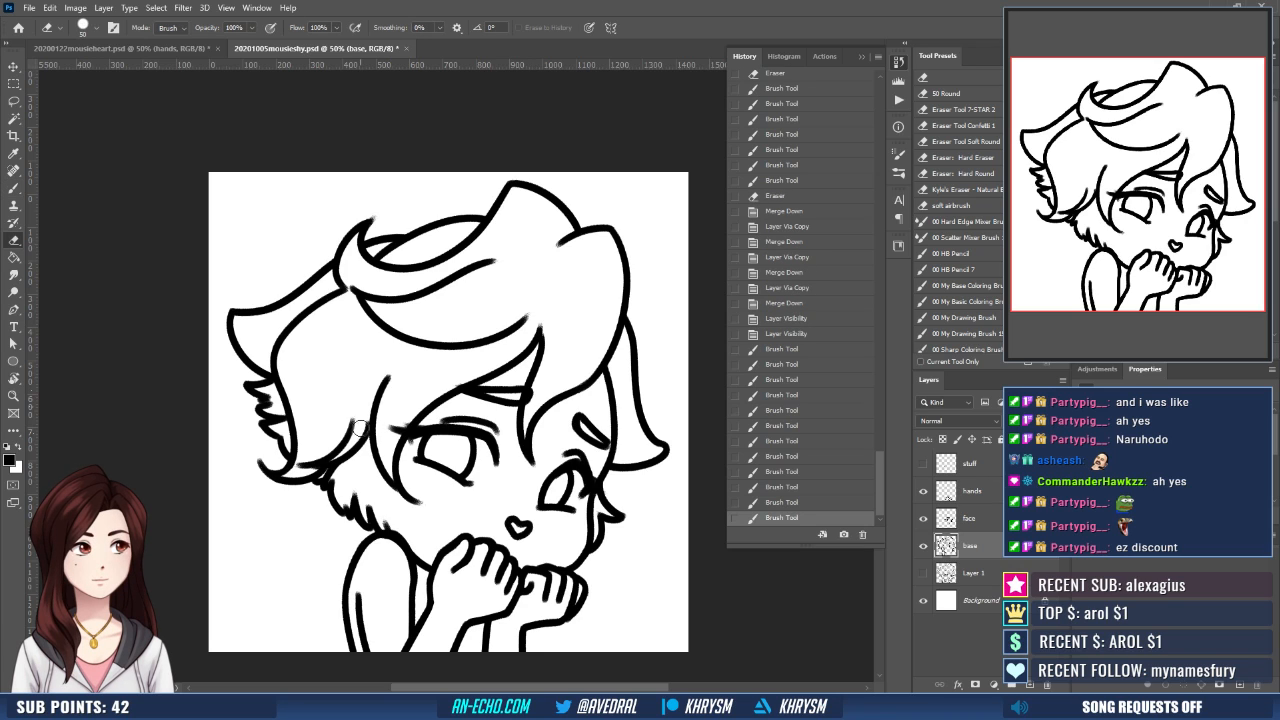
mouse_move(360, 433)
mouse_down()
mouse_move(368, 412)
mouse_move(370, 436)
mouse_up()
key(b)
key(ctrl+z)
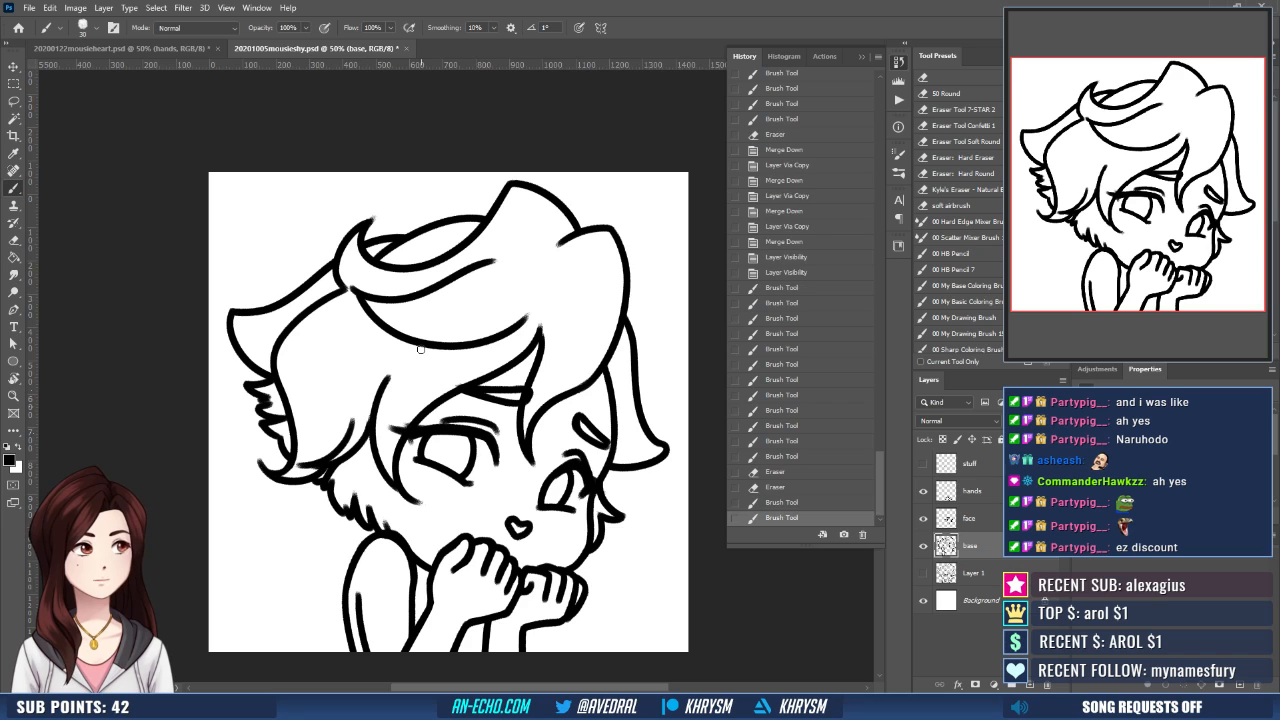
drag(532, 462, 528, 528)
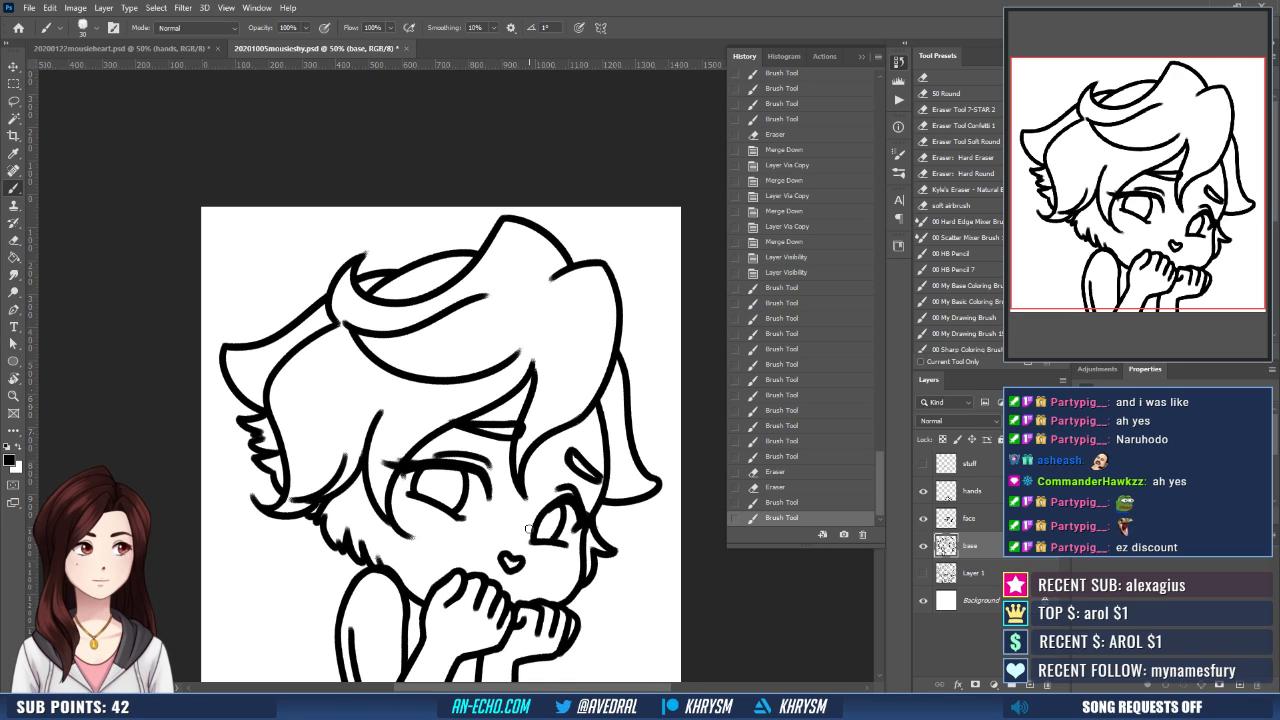
- Lock the transparent pixels of the hands, face and base layers
shift+click(977, 490)
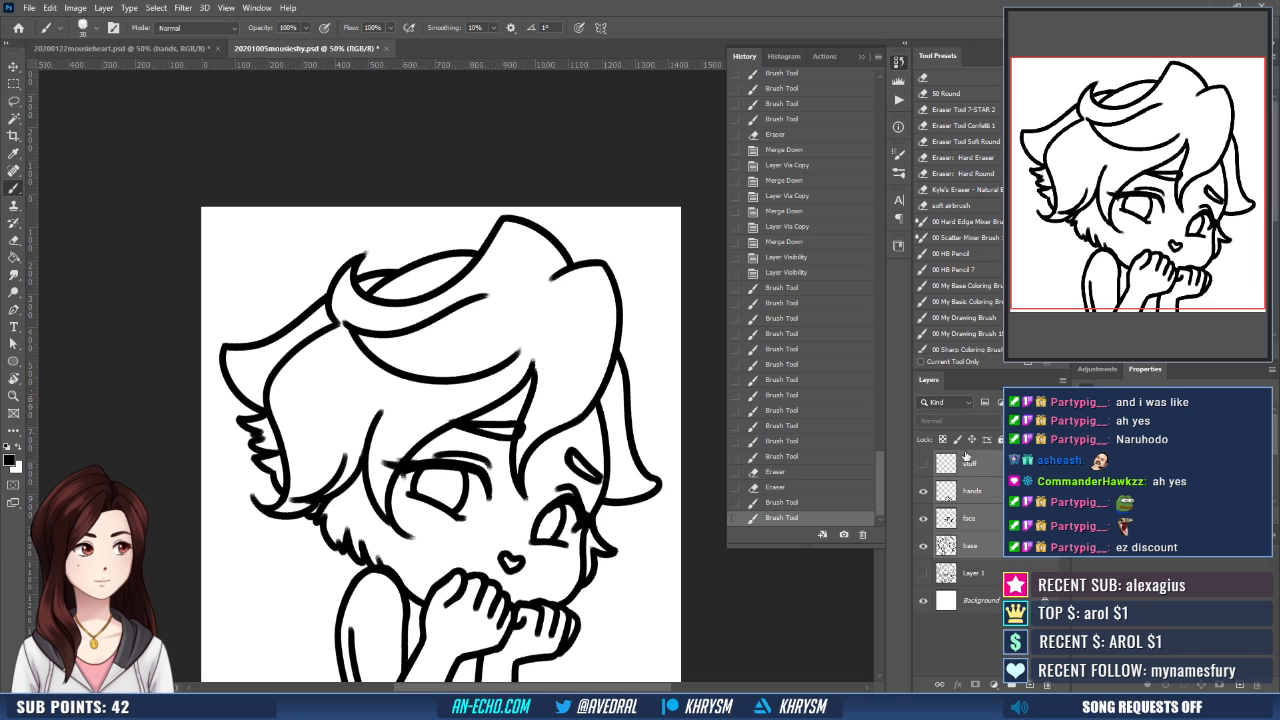
click(977, 488)
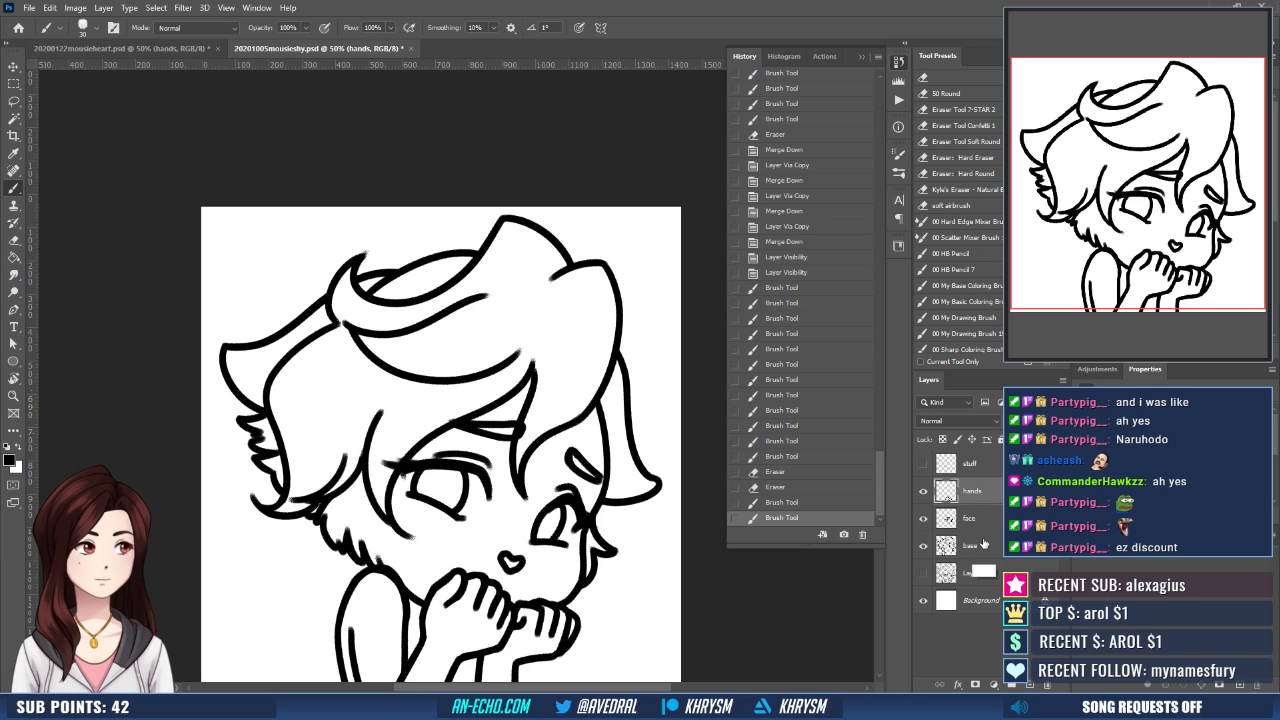
click(942, 439)
click(963, 496)
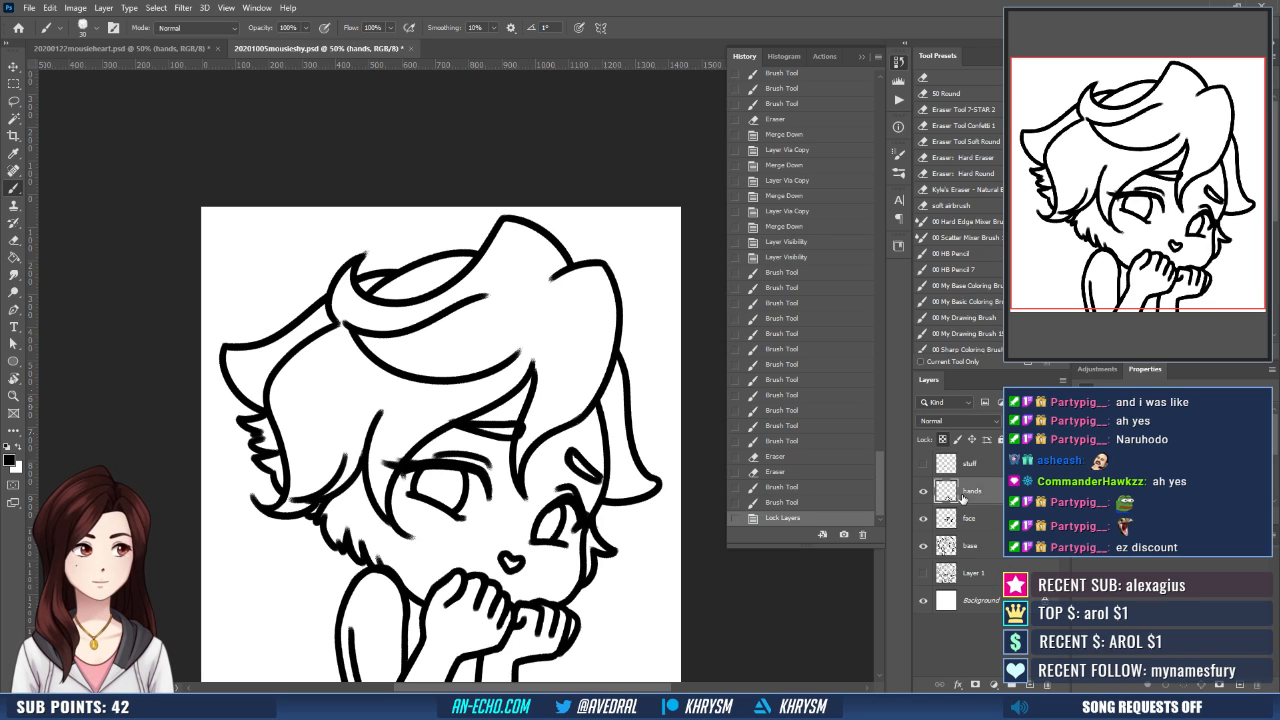
key(ctrl+minus)
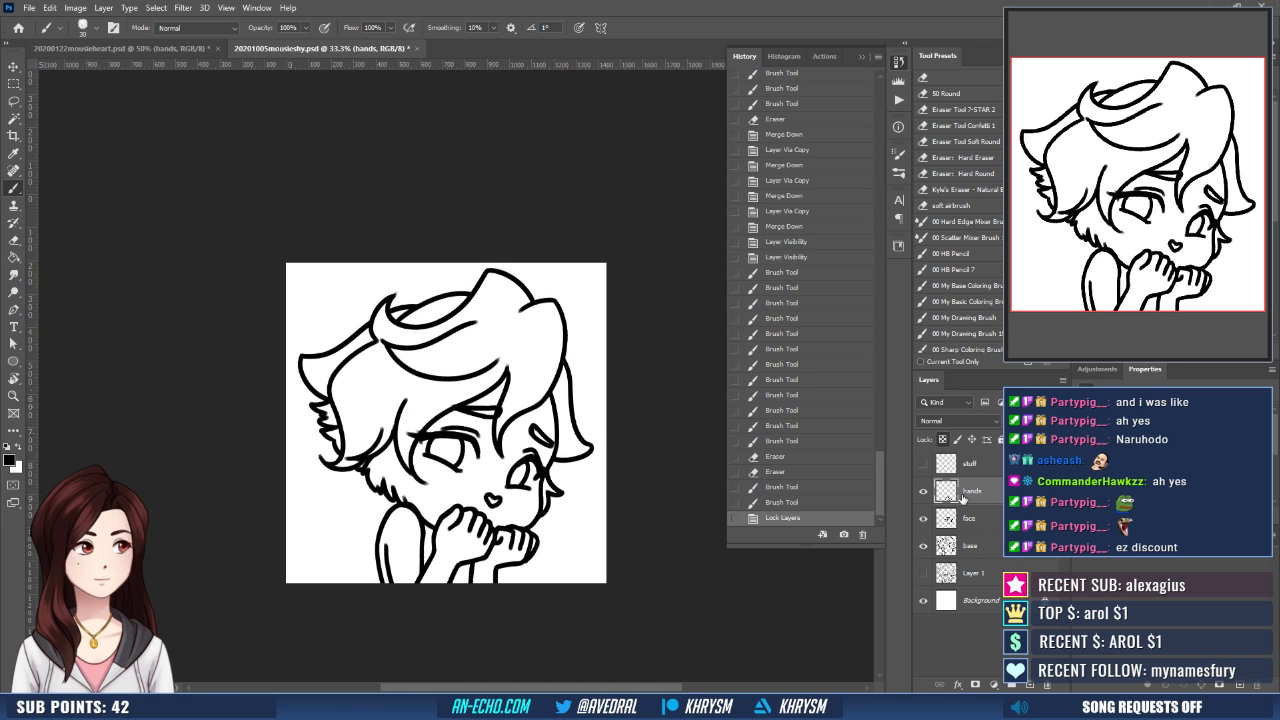
- Pick up the dark outline colour from the mouse heart emote document and fill the shy mouse's base linework with it
click(126, 56)
key(g)
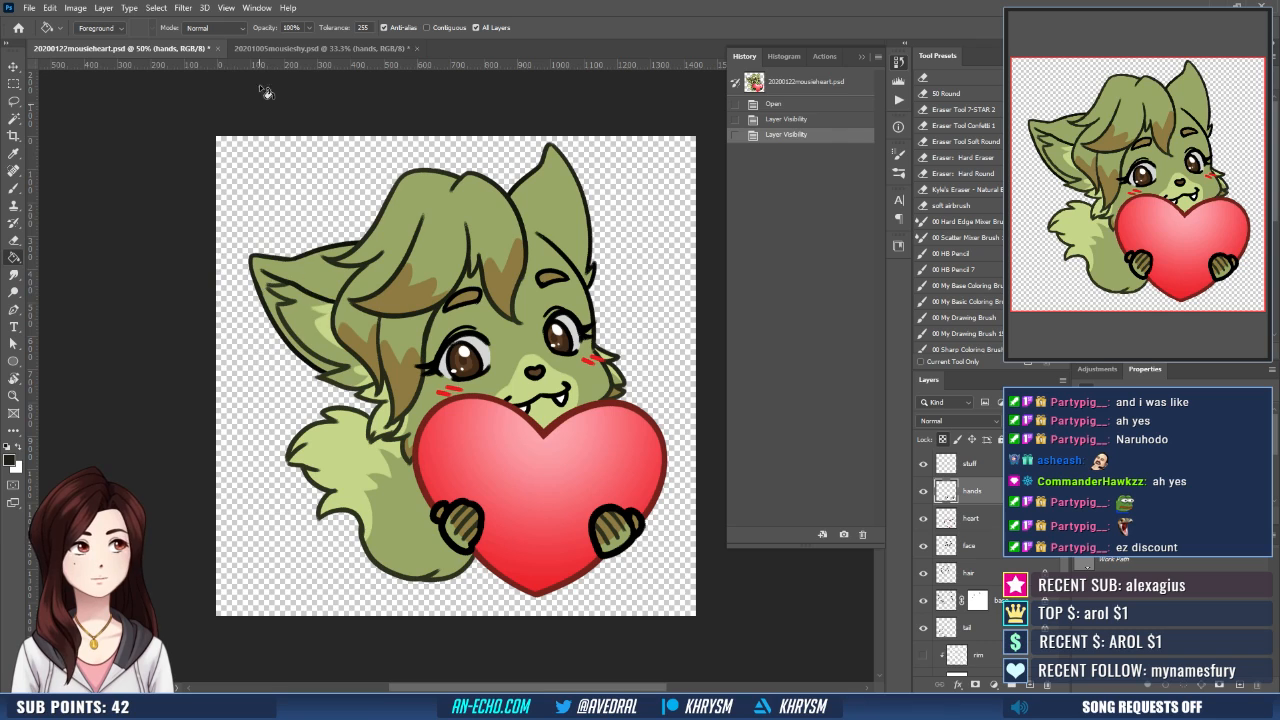
click(265, 48)
click(970, 546)
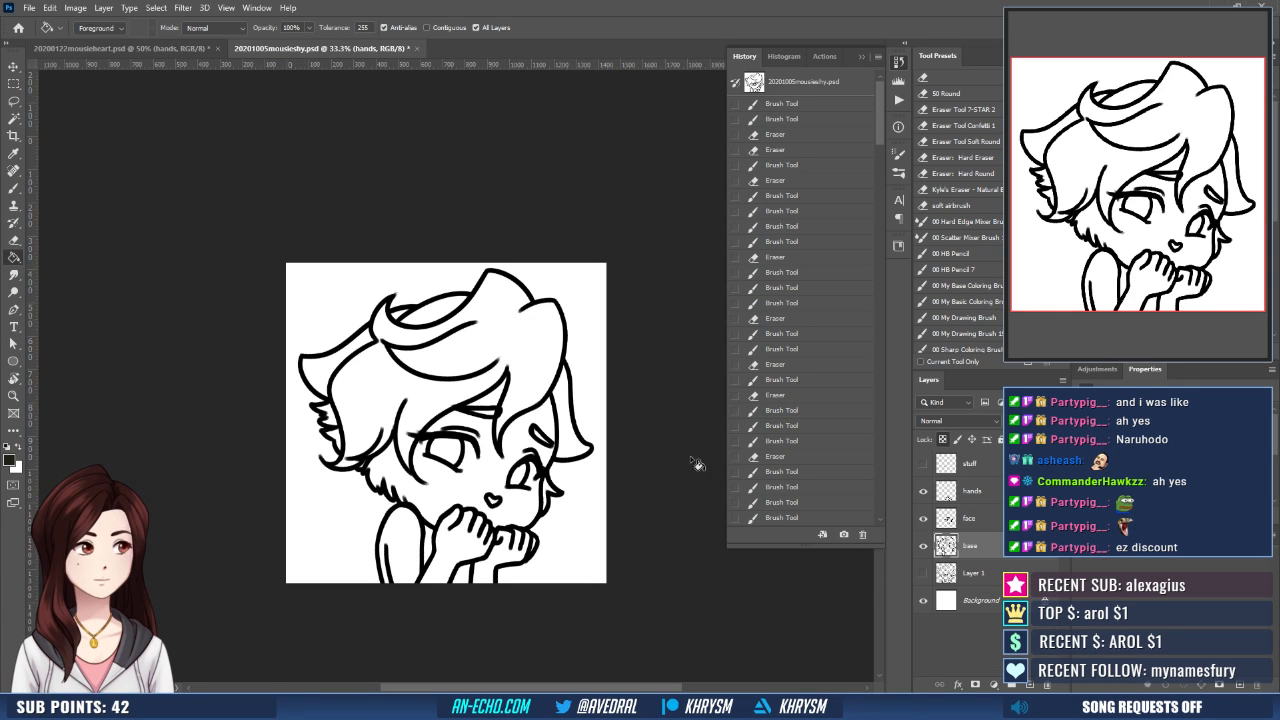
key(slash)
click(454, 436)
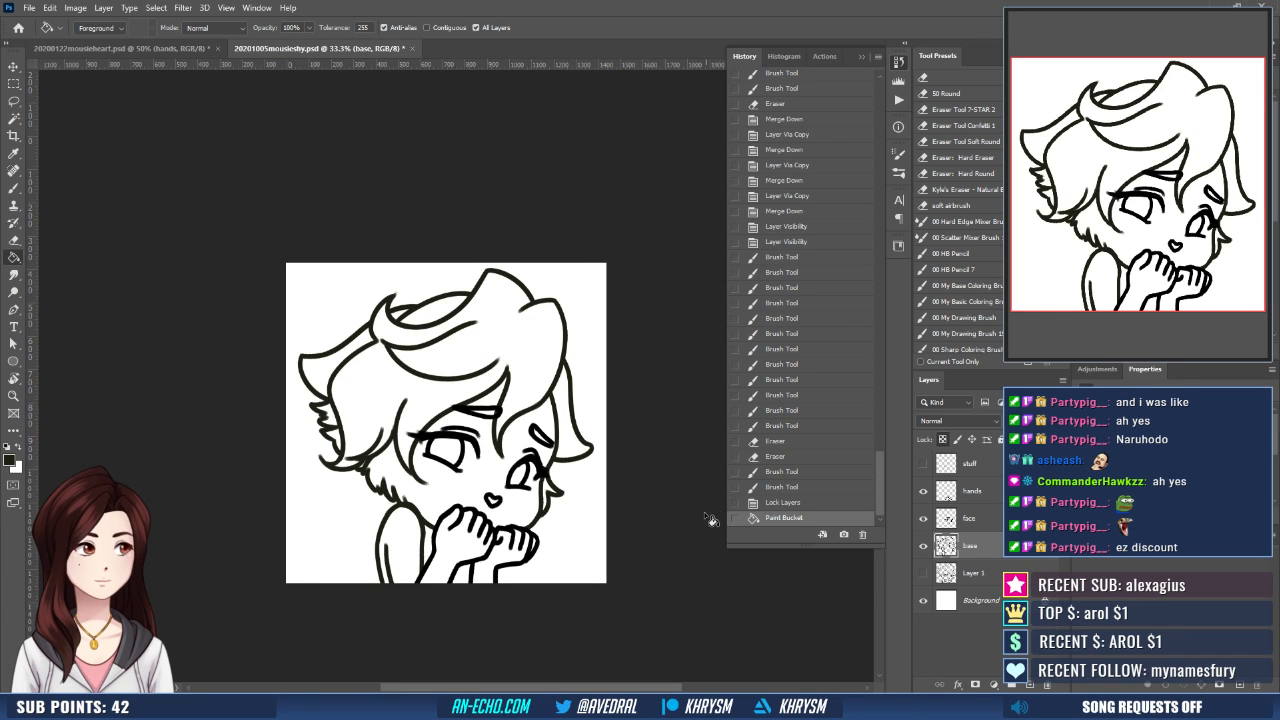
- Run the Emote Layers action above the Layer 1 sketch to add the emote colouring layers
click(990, 576)
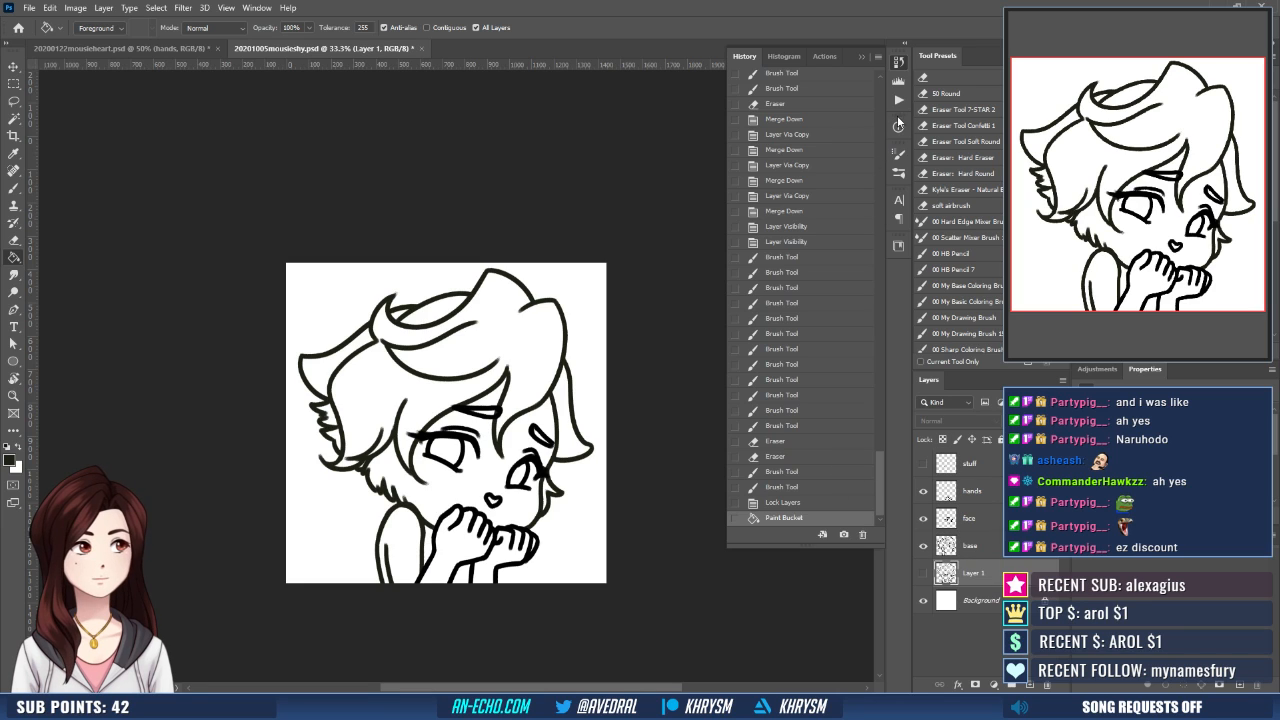
click(898, 101)
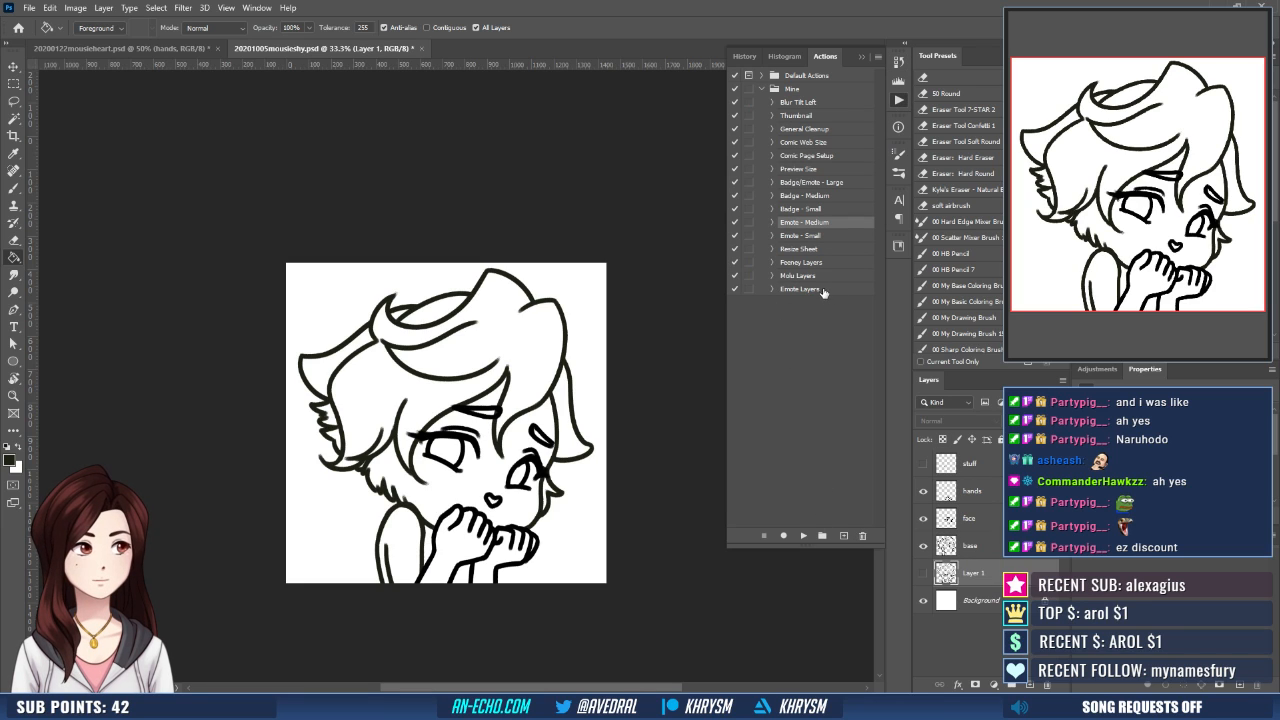
click(802, 289)
click(802, 536)
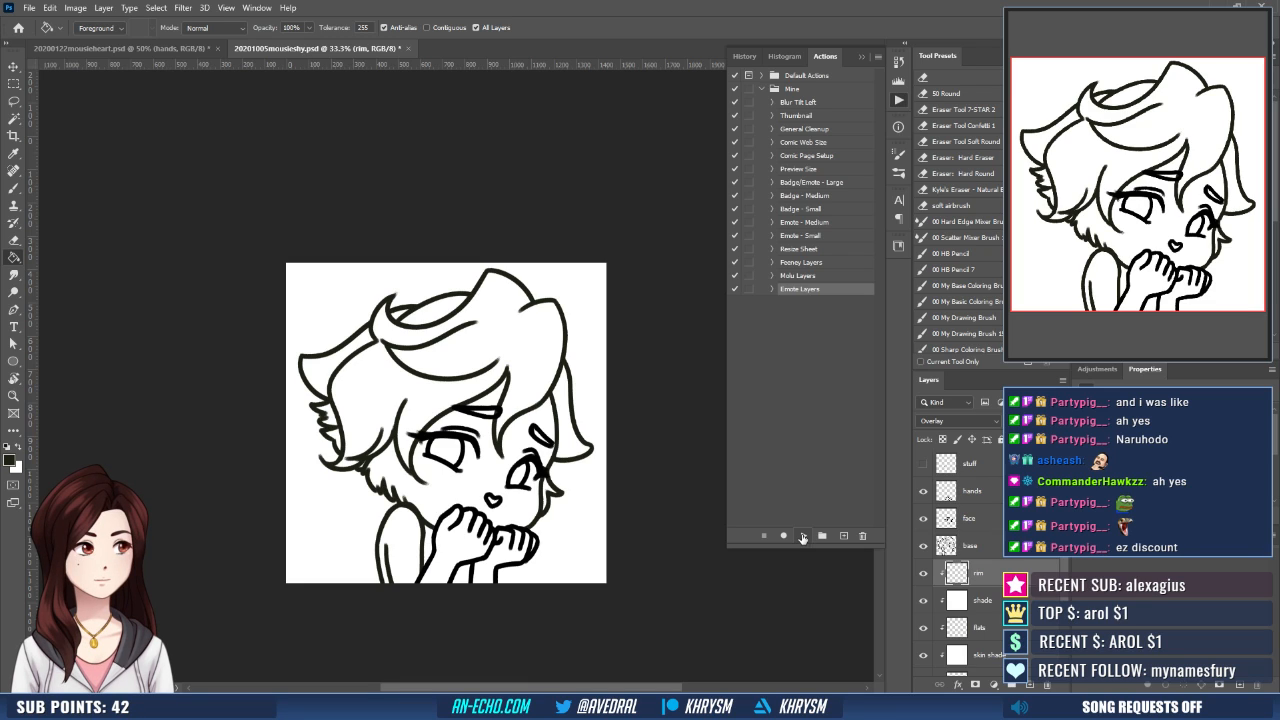
click(802, 536)
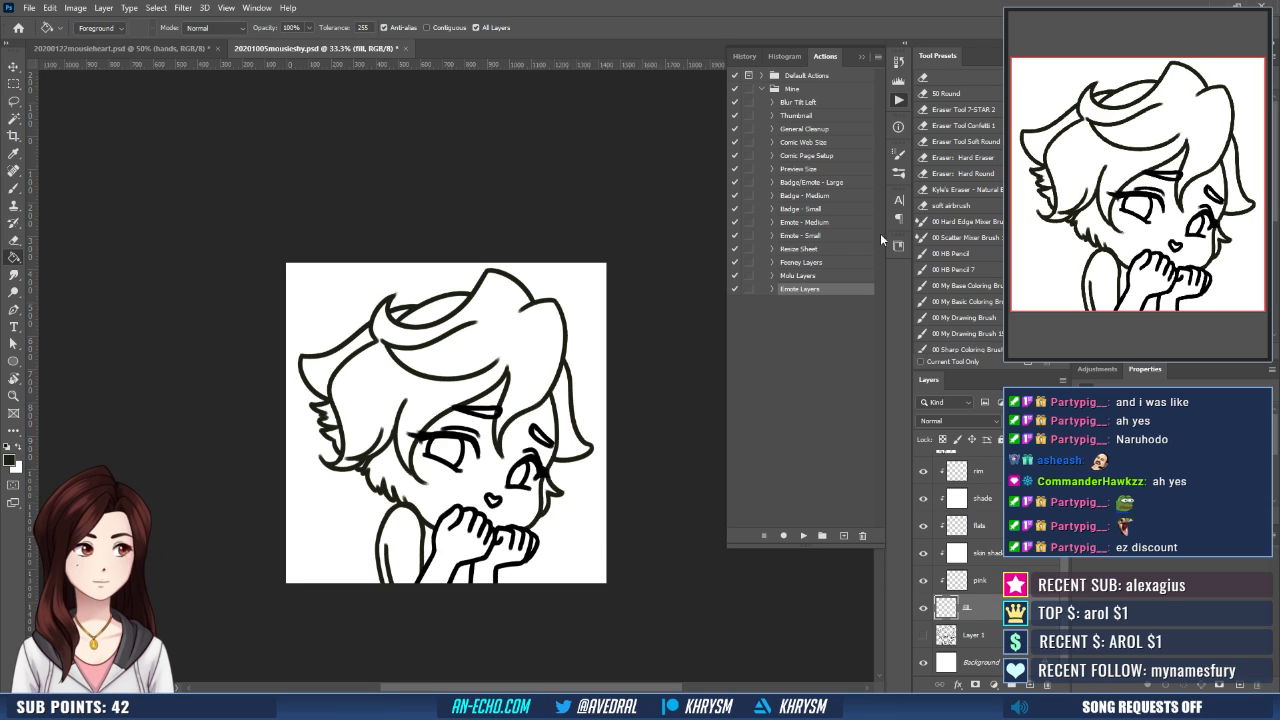
- Select the white background area around the character with the Magic Wand, keeping the fill layer active
click(861, 56)
key(w)
click(549, 522)
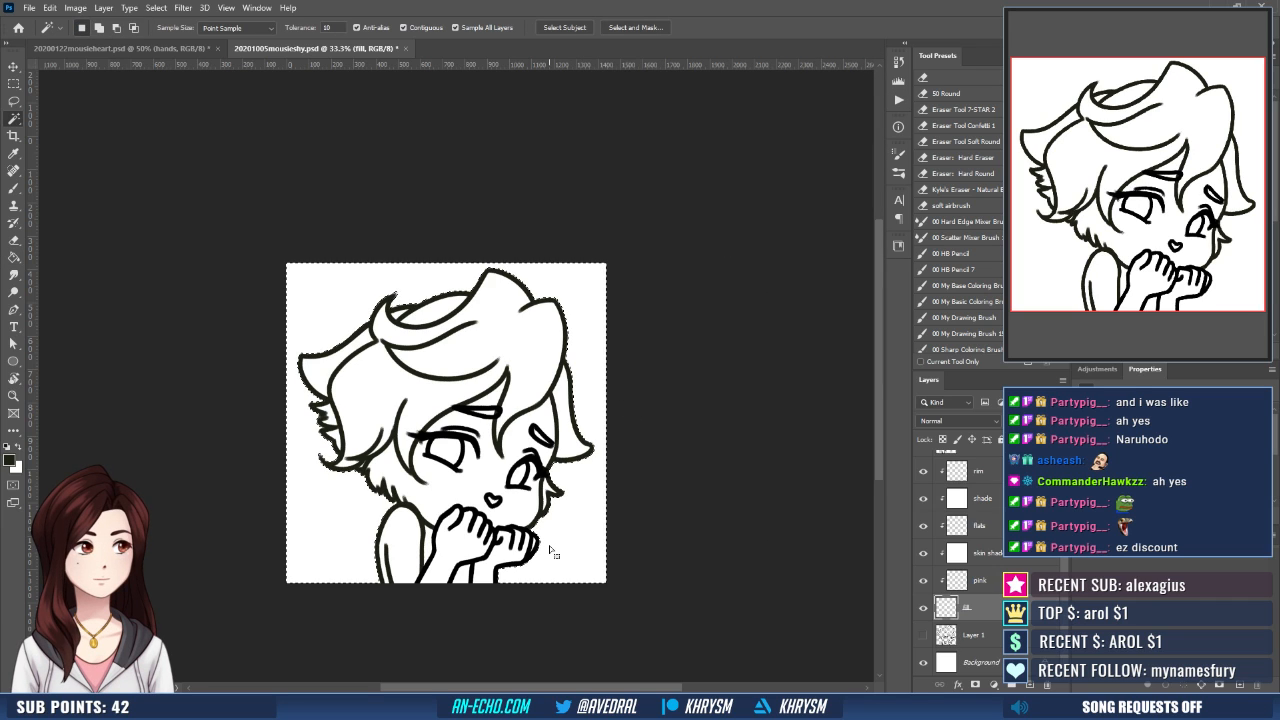
- Turn the background selection into a selection of the character and mask the fill layer with it
key(shift+F2)
key(Return)
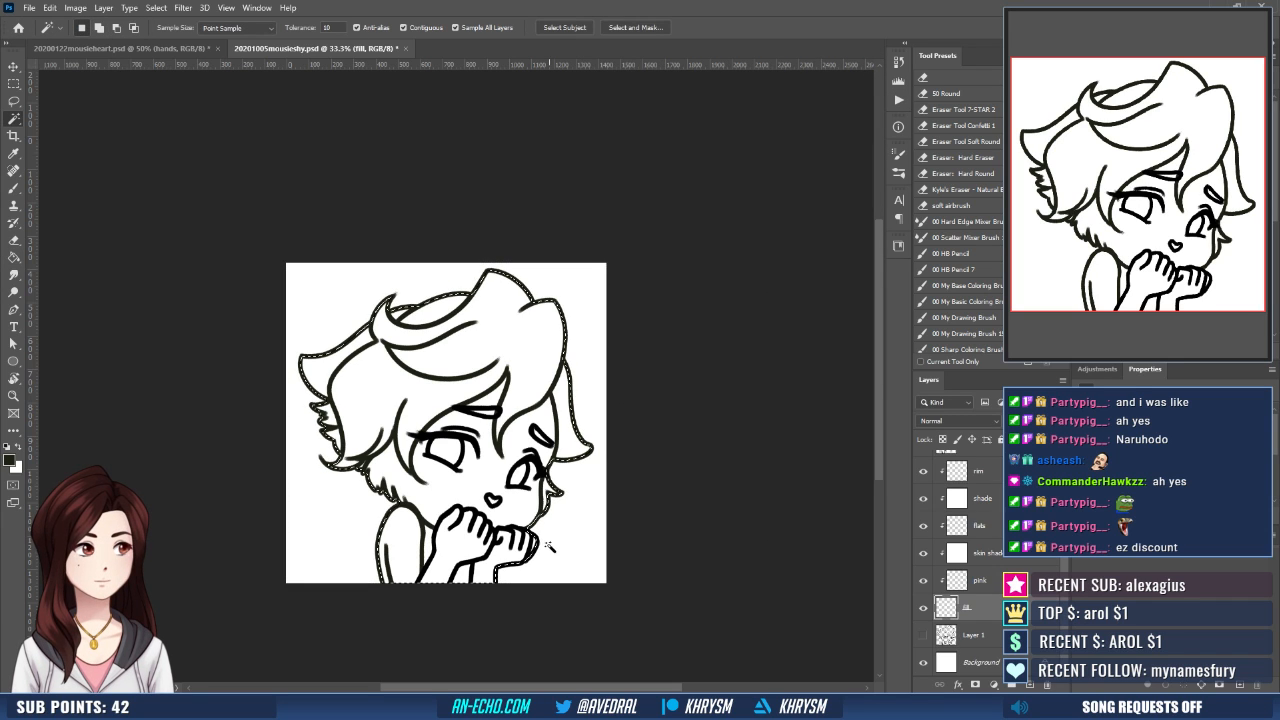
click(975, 685)
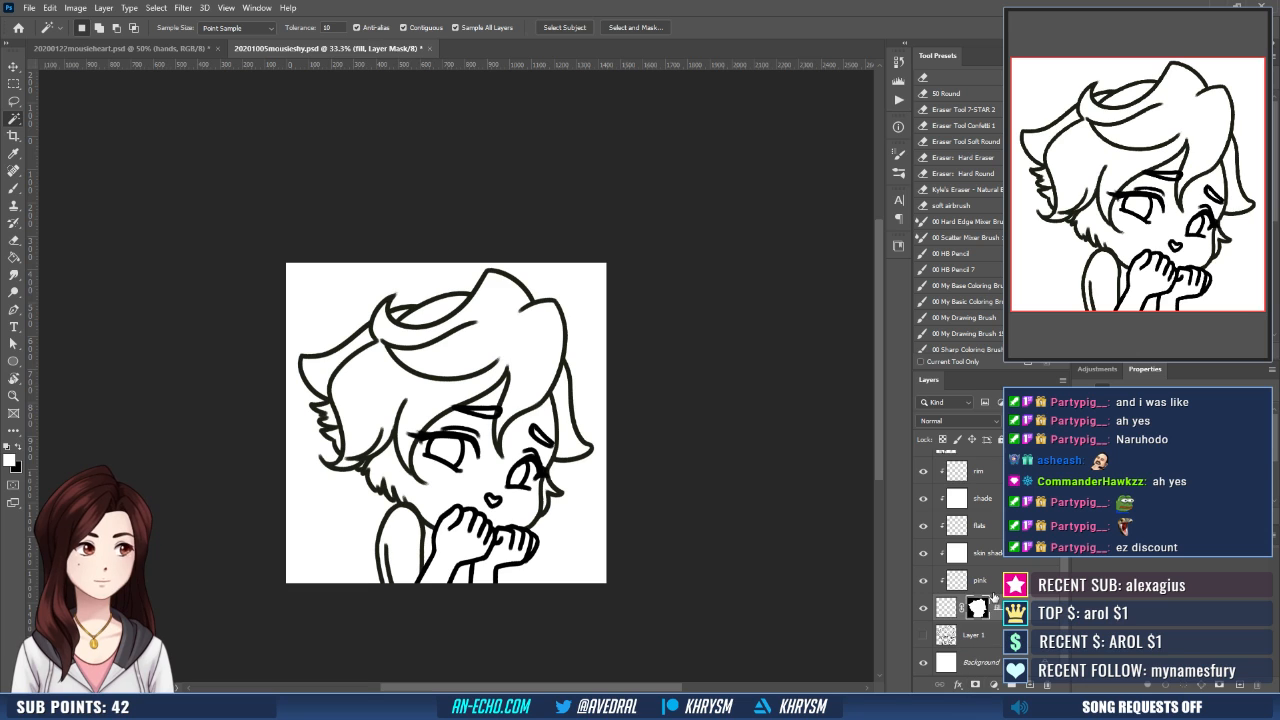
- Pick up the green fur colour from the mouse heart emote document and fill the shy mouse's fill layer with it
click(186, 48)
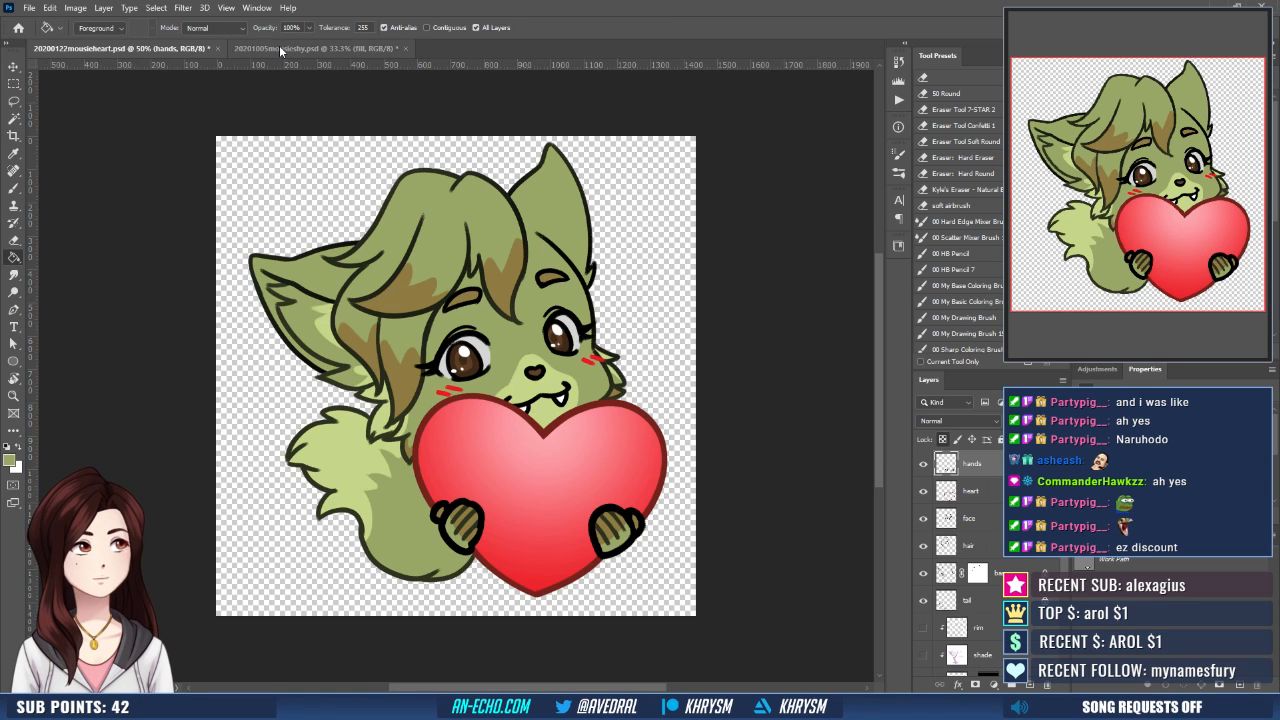
click(300, 48)
click(385, 362)
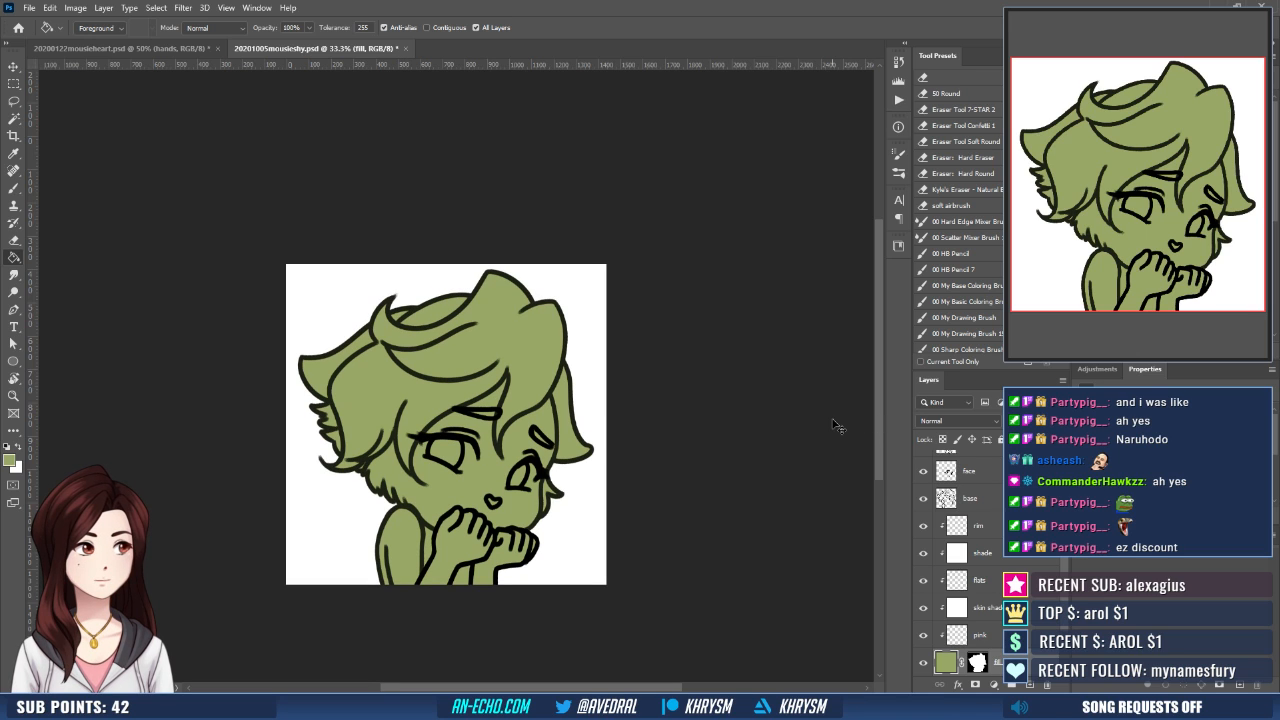
- Add a layer mask to the base linework layer, then activate the face layer with the brush set to default colours
key(ctrl+plus)
click(968, 498)
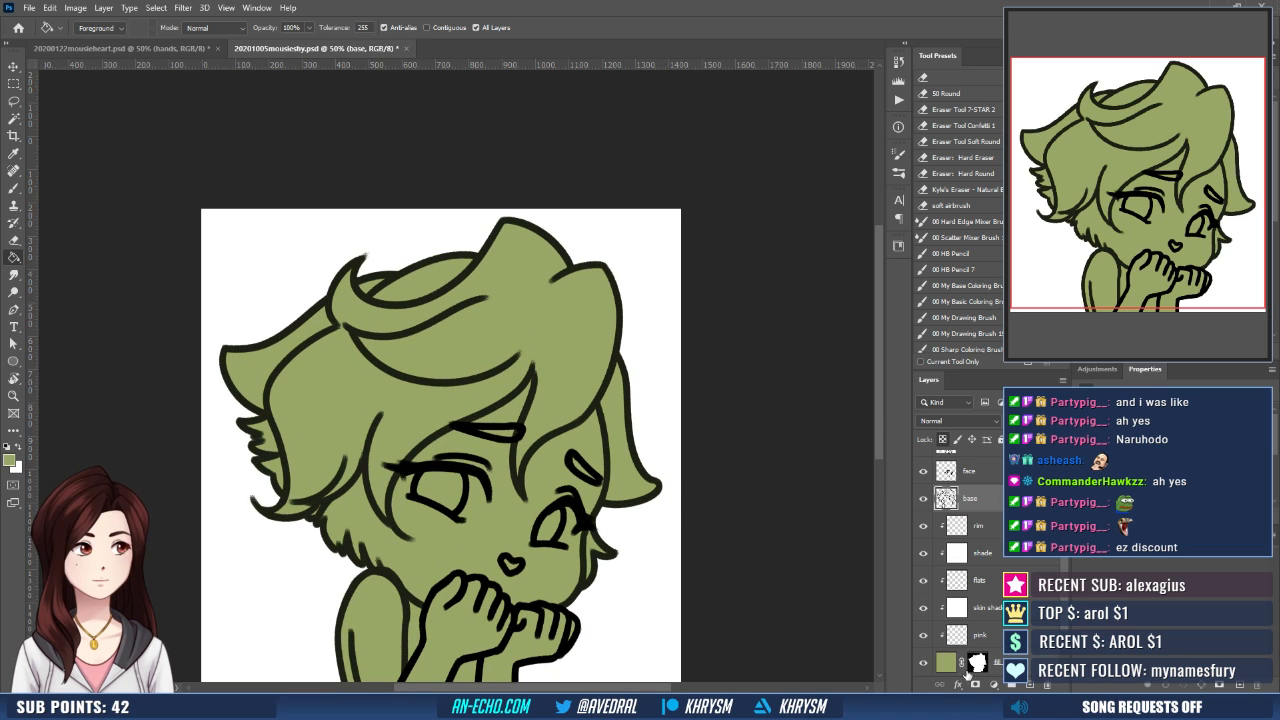
click(975, 685)
key(e)
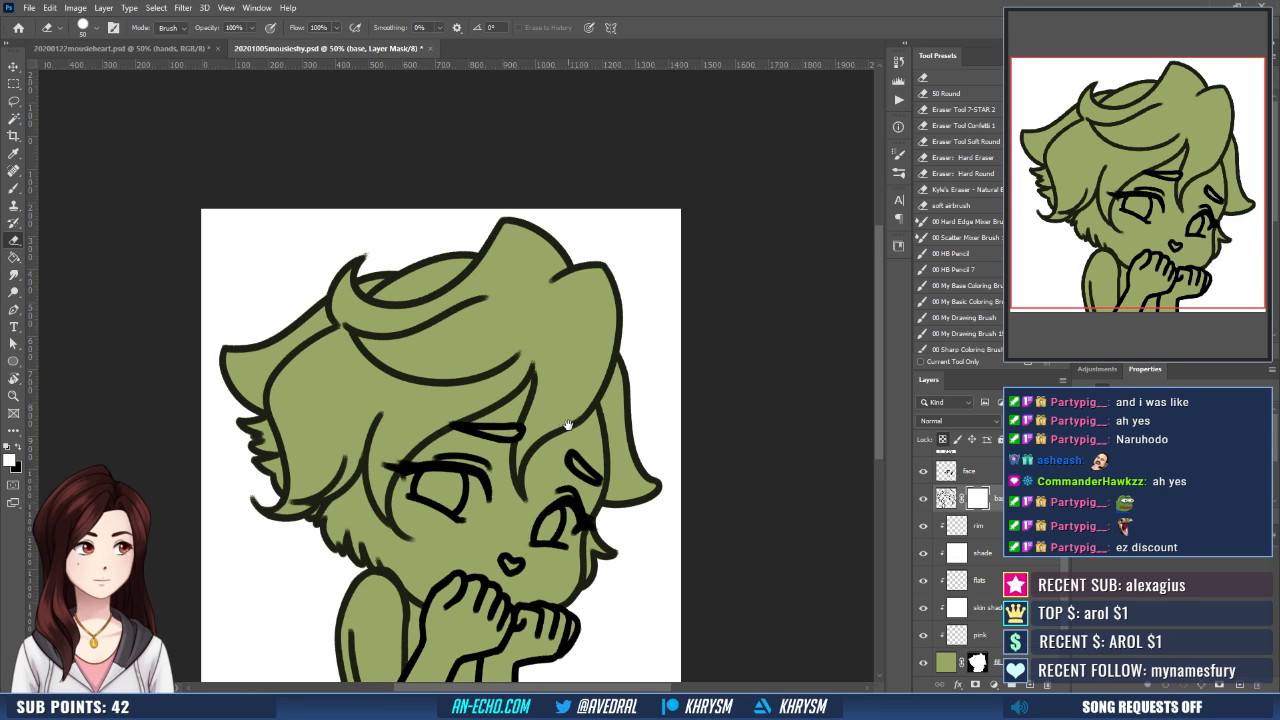
drag(512, 430, 535, 393)
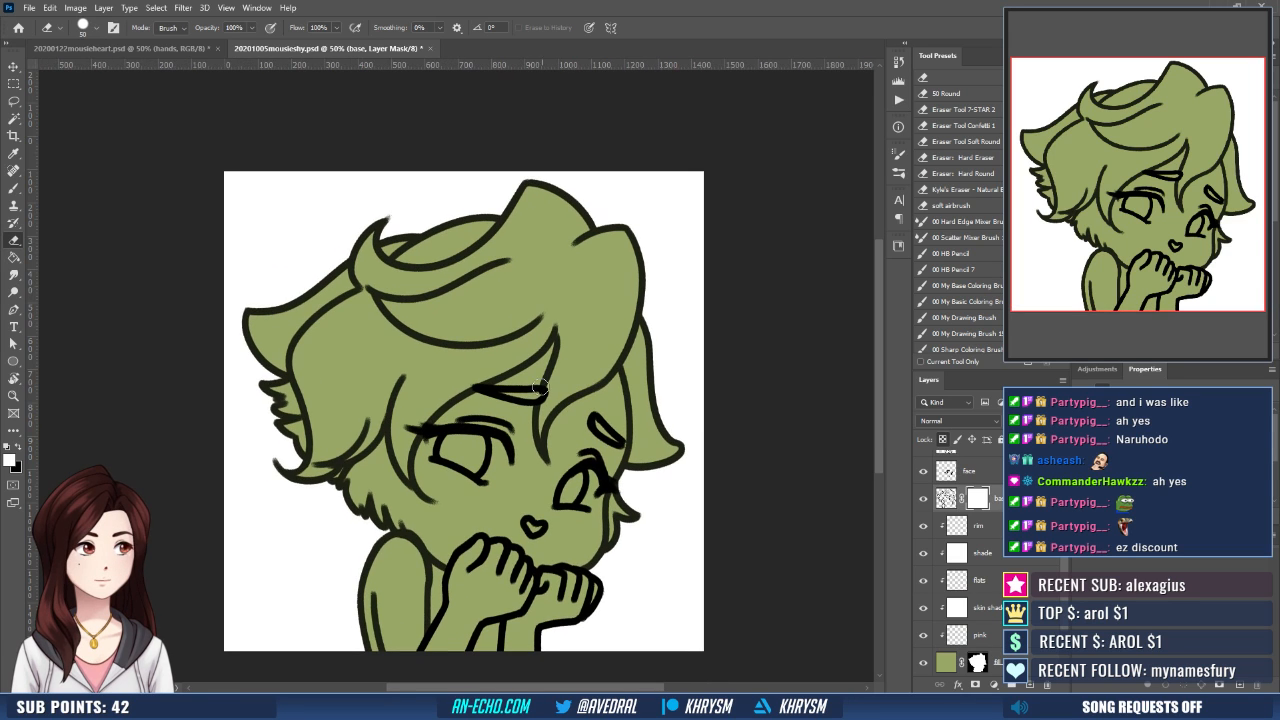
click(968, 470)
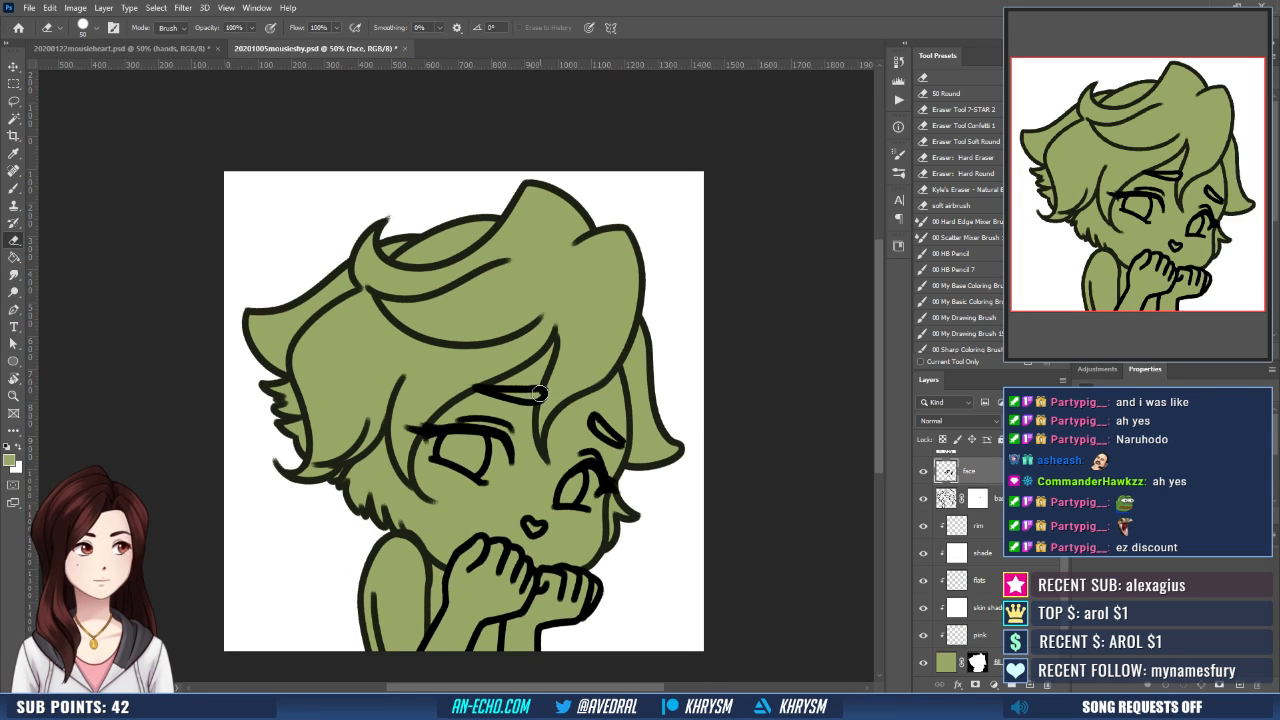
key(b)
key(d)
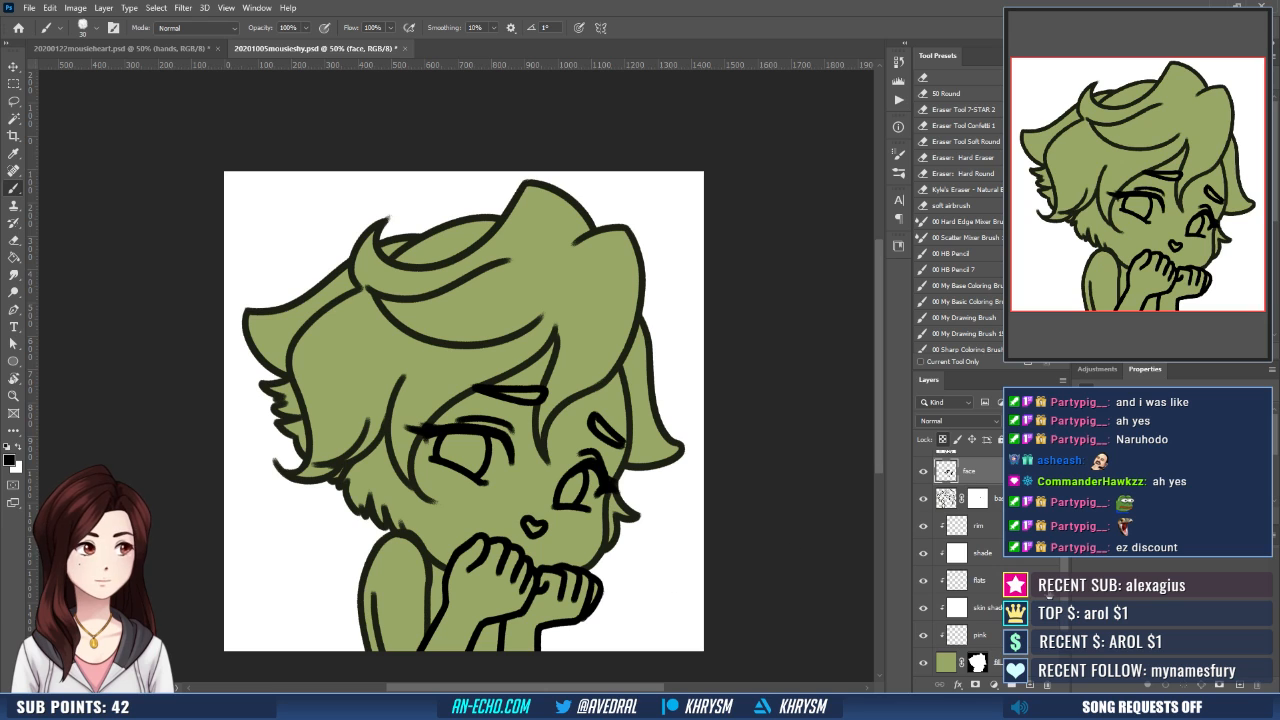
- Activate the flats layer and pick up the medium and dark brown tones from the mouse heart emote document
click(1032, 584)
click(186, 48)
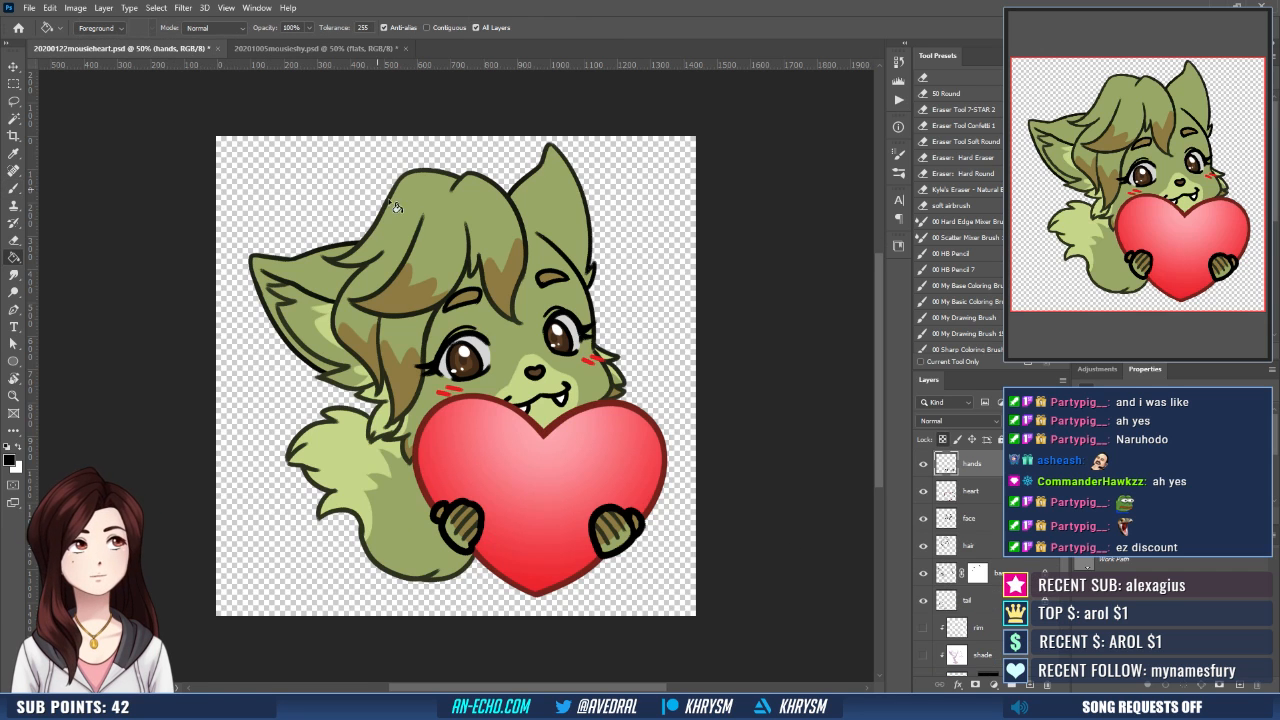
key(g)
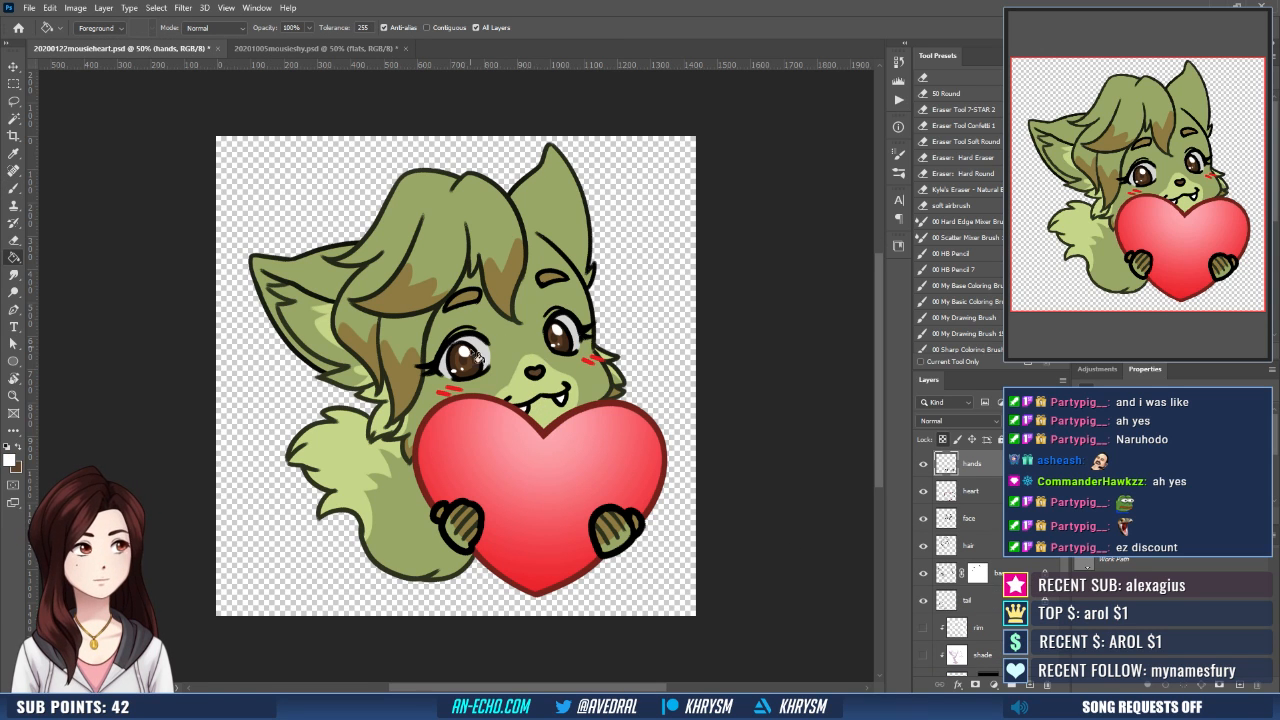
alt+click(476, 364)
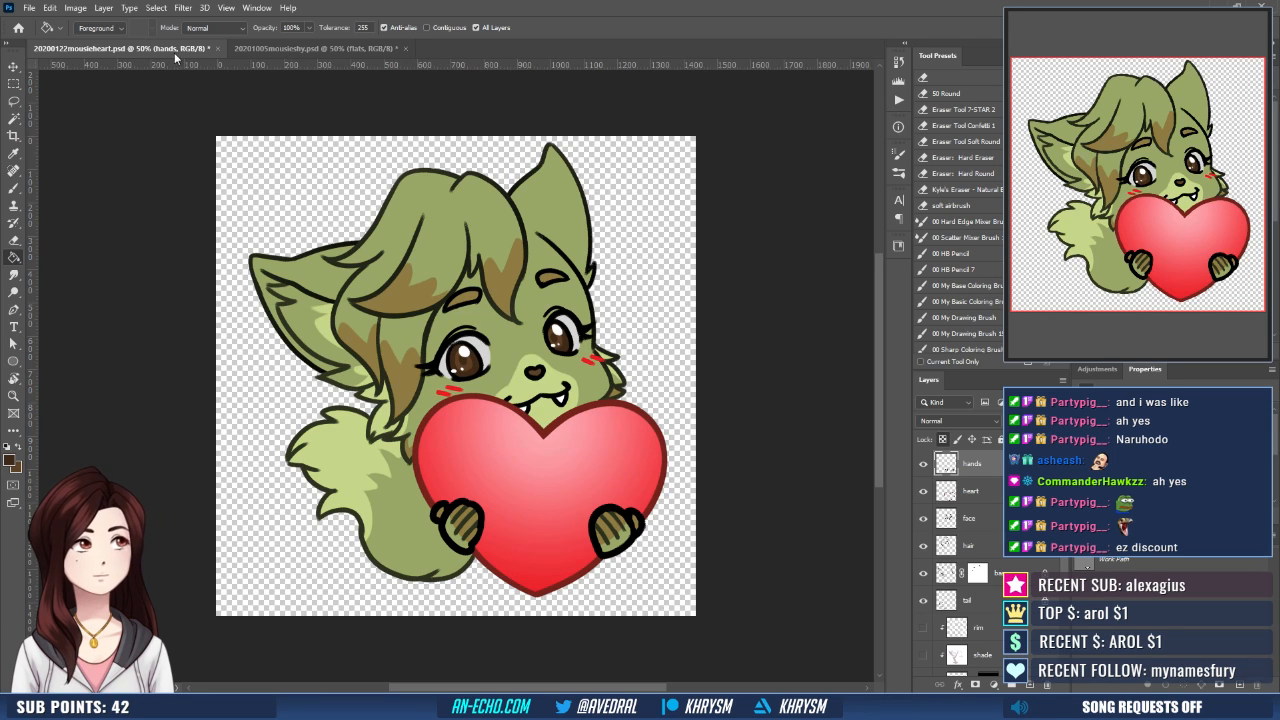
click(280, 49)
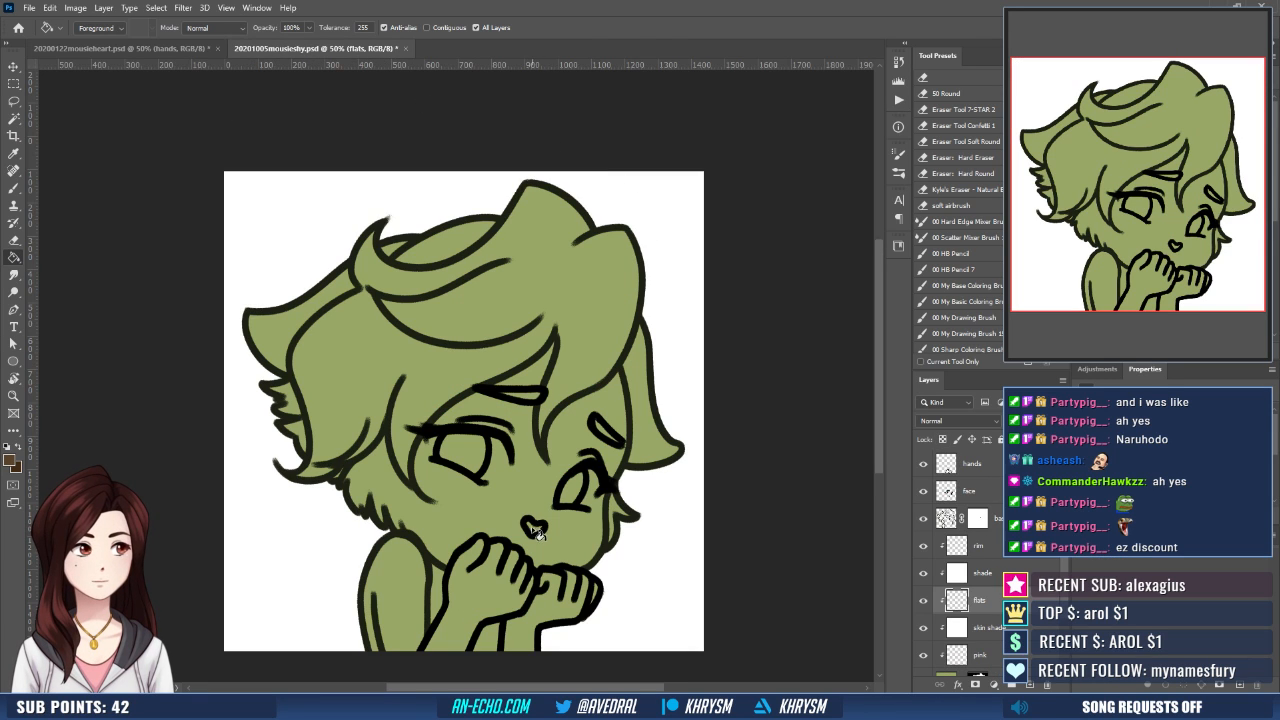
- Select the inside of the nose, expand the selection and fill it with the medium brown on the flats layer
key(w)
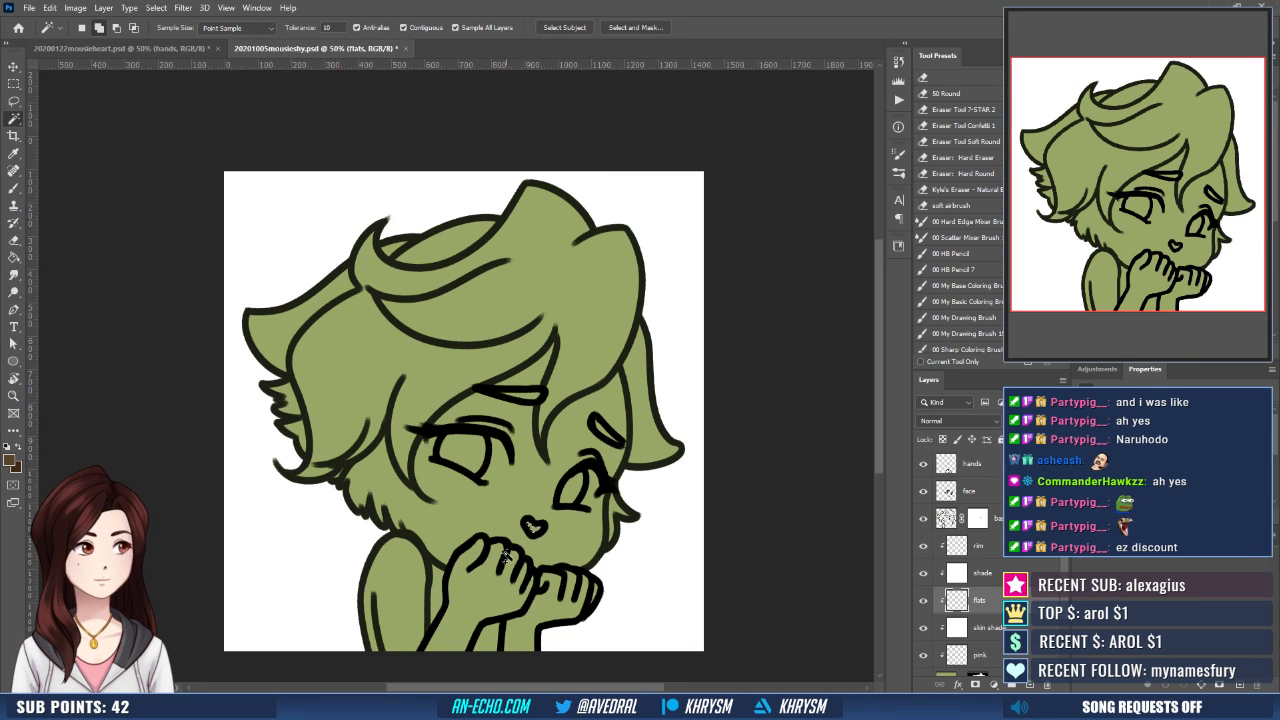
key(shift+F2)
key(Return)
key(g)
click(535, 530)
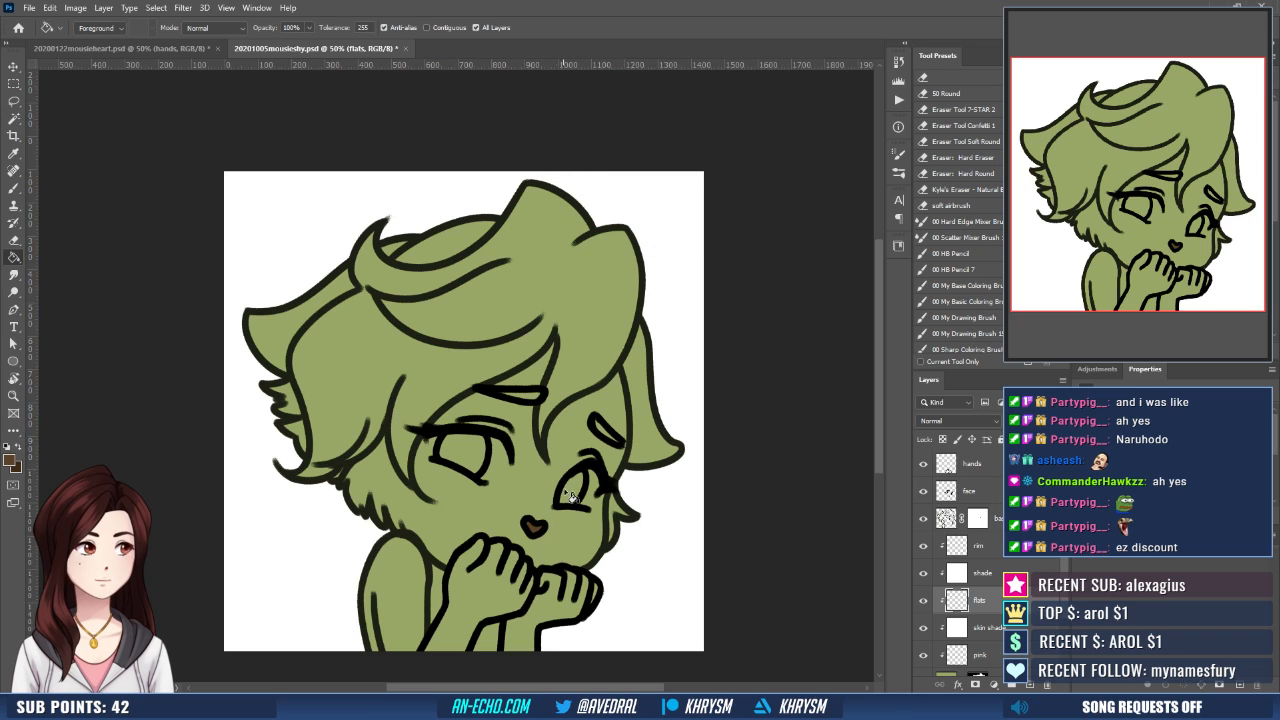
key(ctrl+d)
- Select the insides of both irises, expand the selection and fill them with the dark brown
key(w)
click(465, 451)
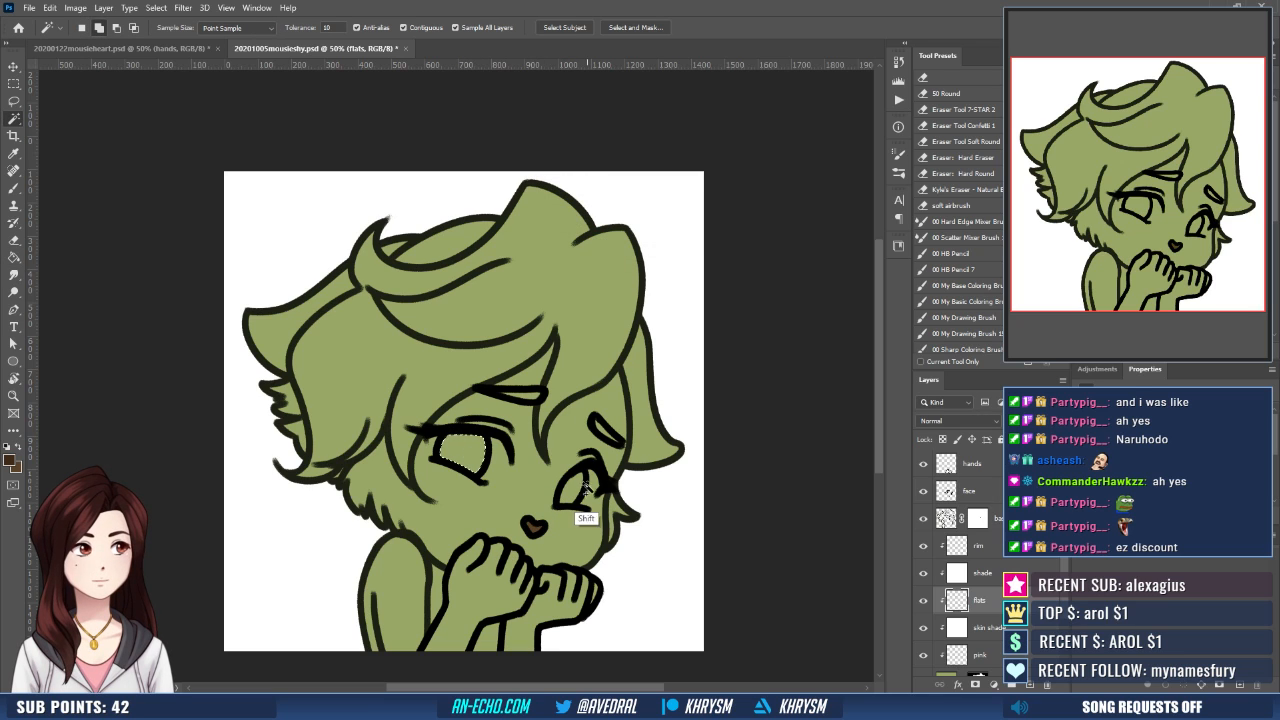
shift+click(585, 490)
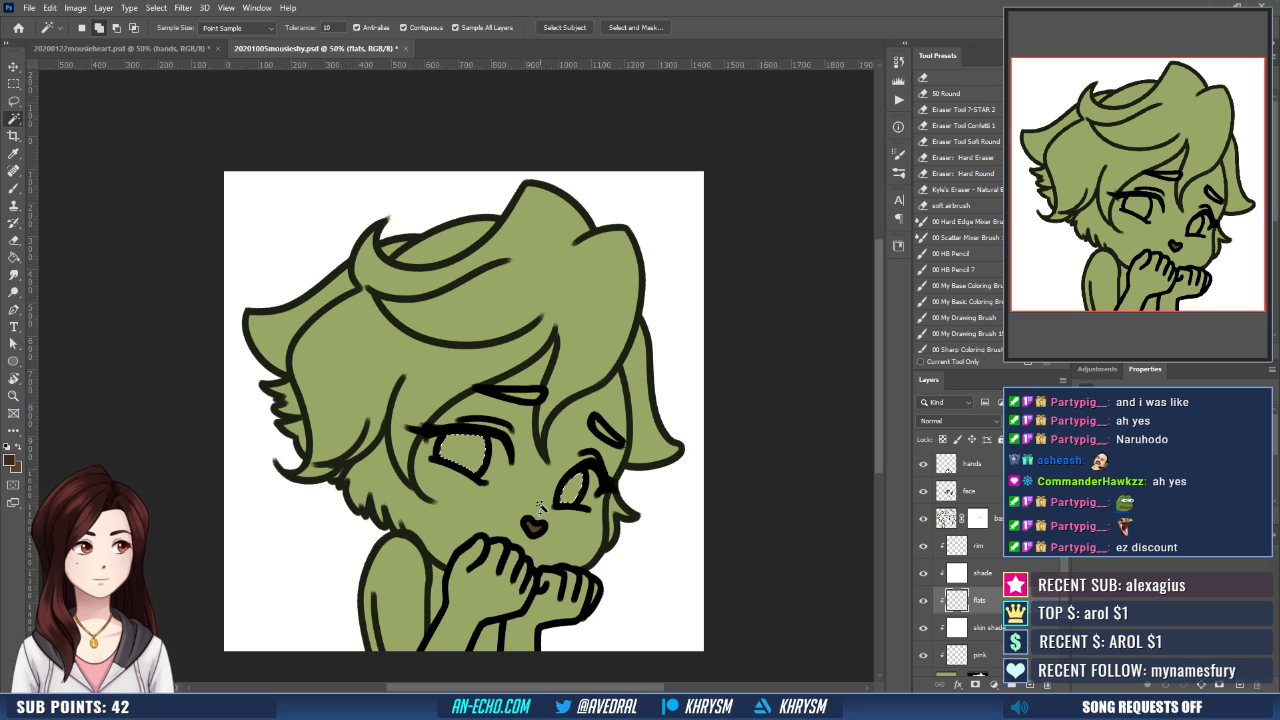
key(shift+F2)
key(Return)
key(g)
click(585, 490)
key(ctrl+d)
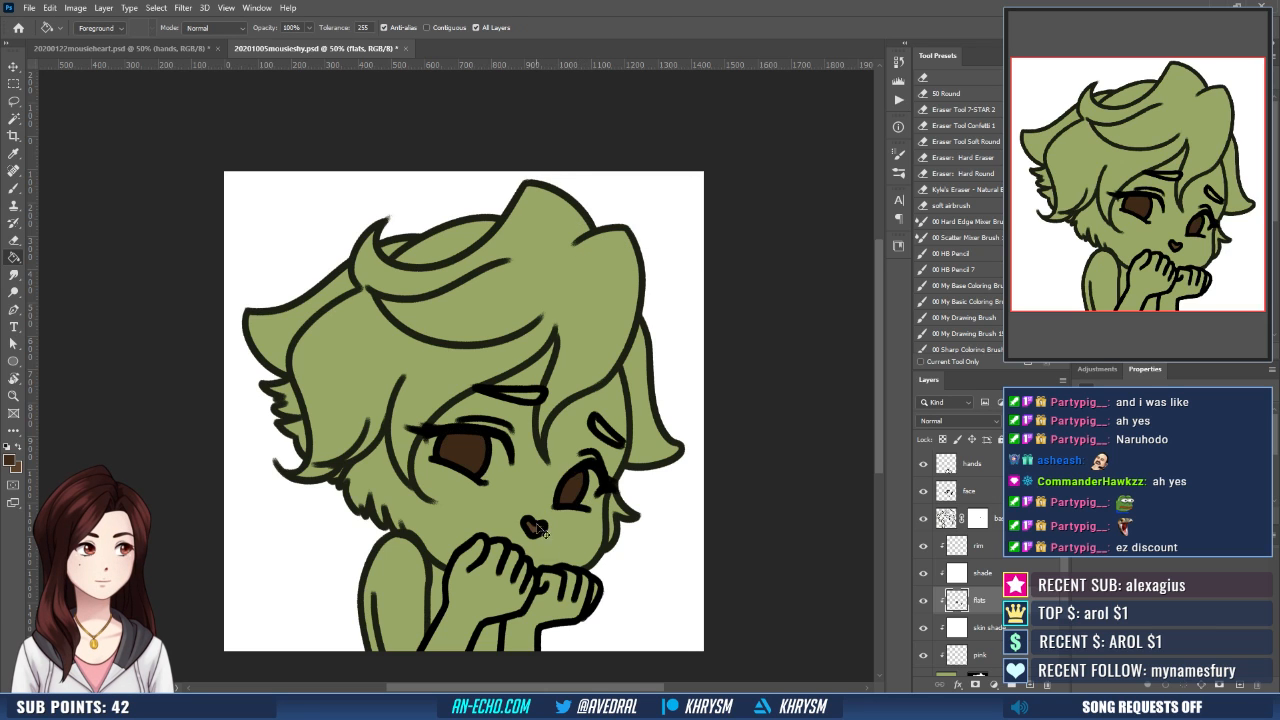
- Paint a medium brown highlight inside the larger eye's iris and a dark brown pupil at its centre
key(ctrl+plus)
key(ctrl+plus)
key(x)
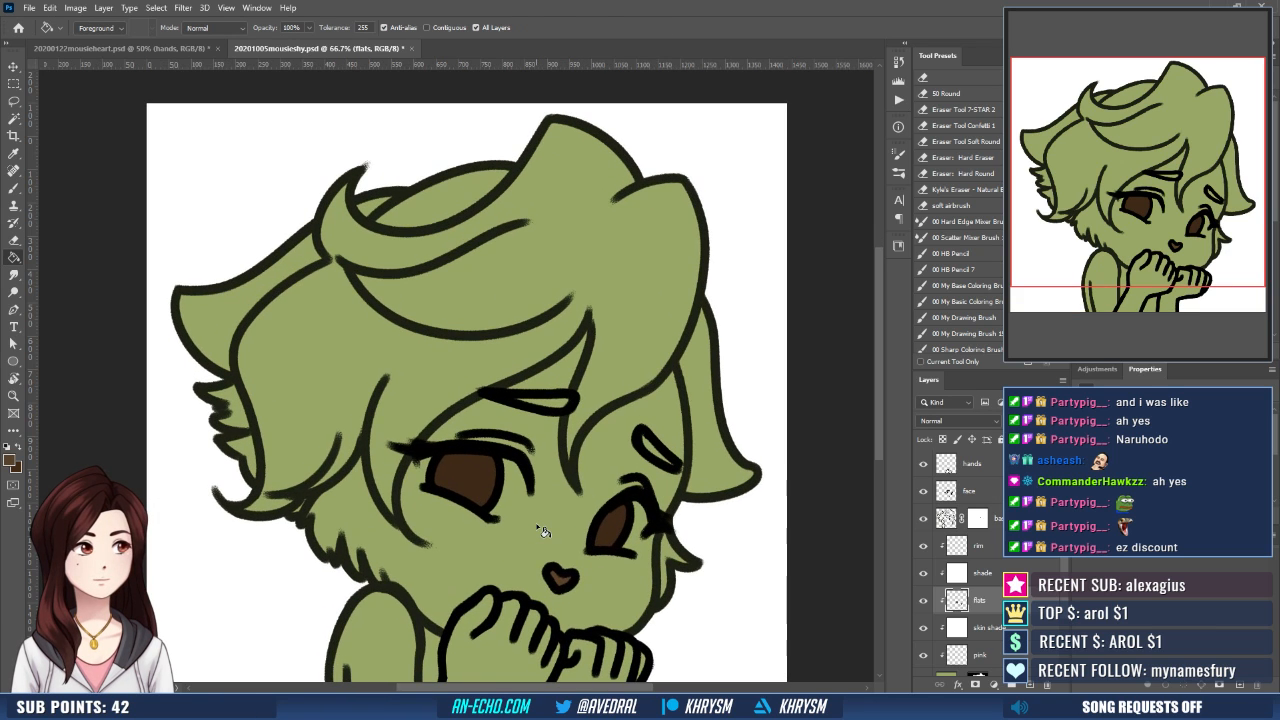
key(b)
drag(579, 528, 543, 504)
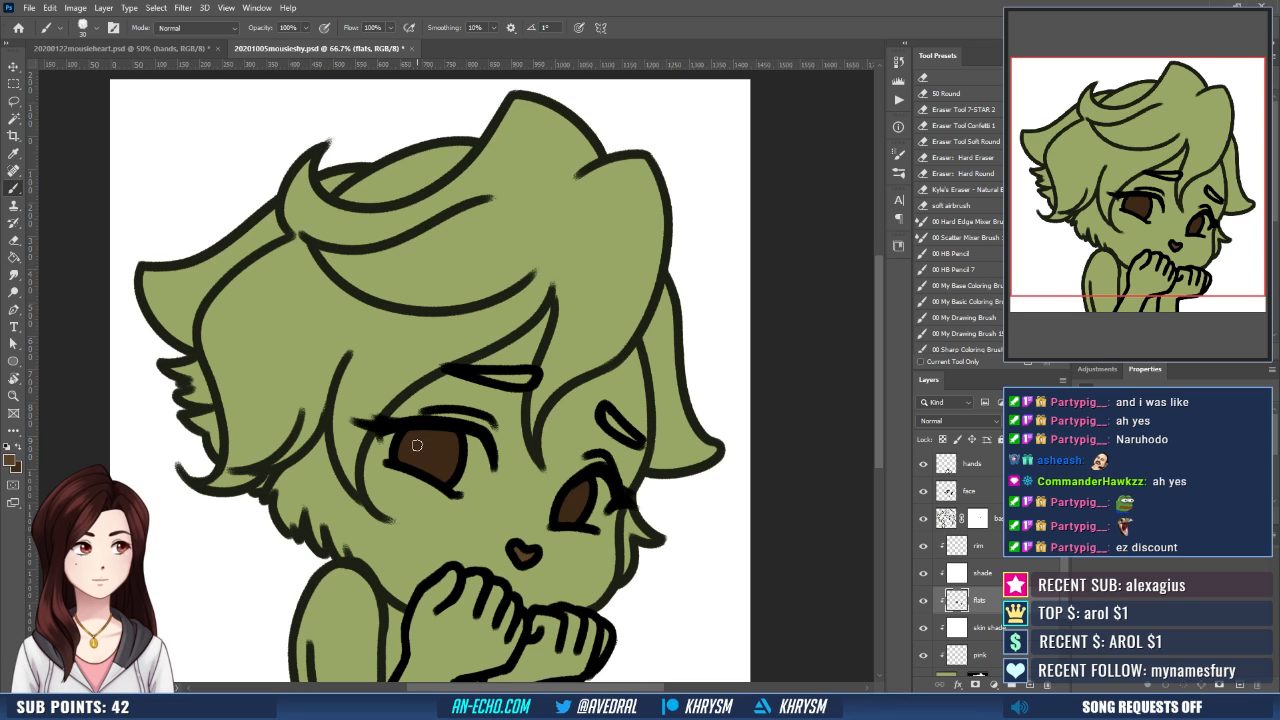
drag(416, 446, 416, 446)
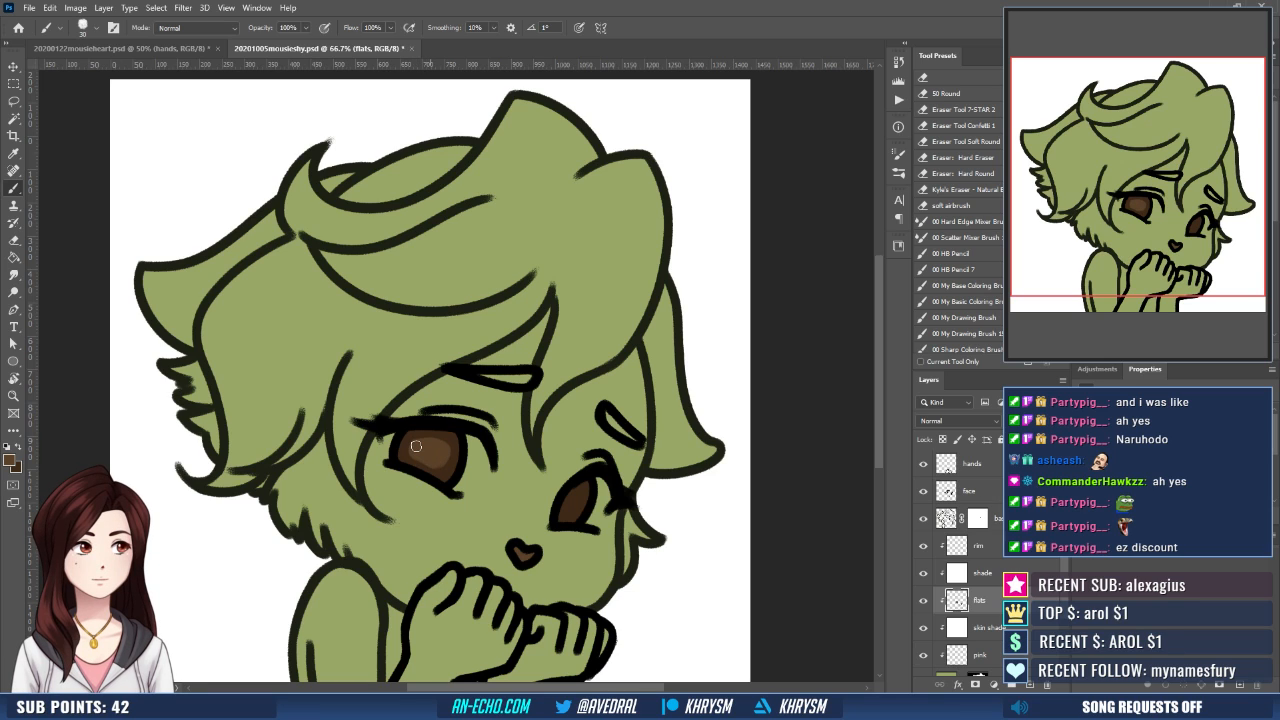
key(x)
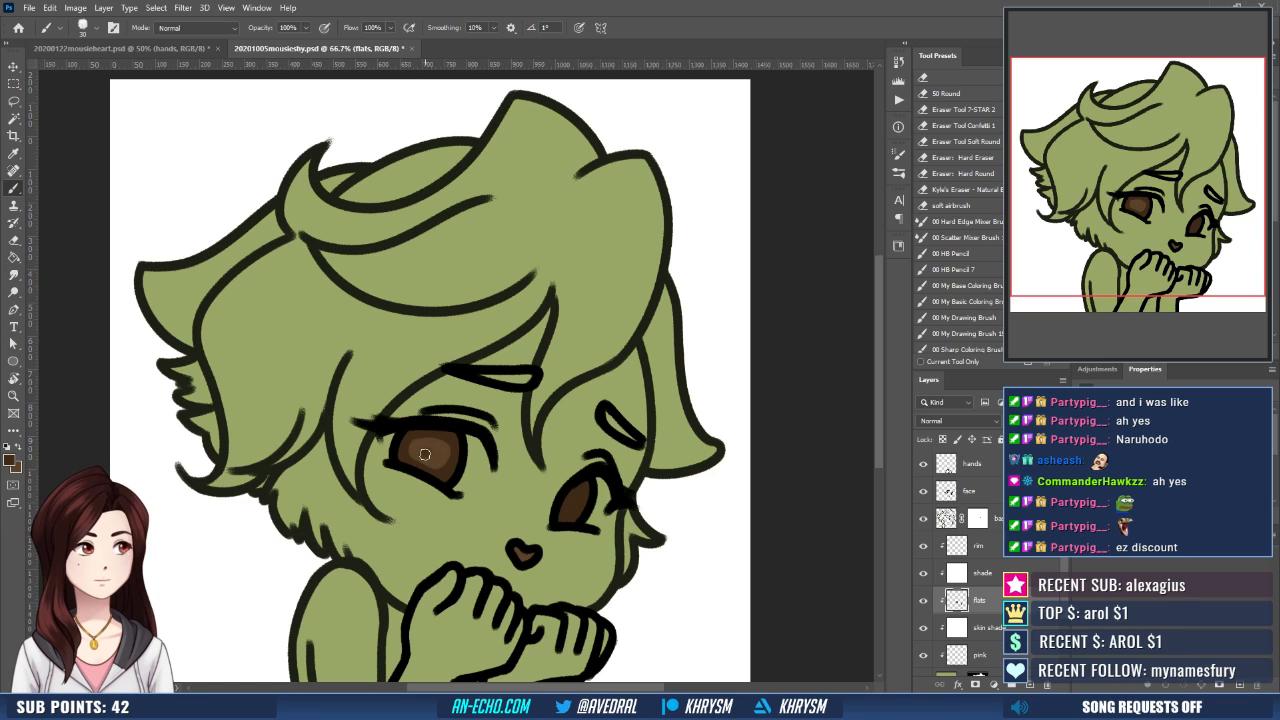
mouse_move(424, 456)
mouse_down()
mouse_move(434, 438)
mouse_move(424, 453)
mouse_up()
key(x)
key(x)
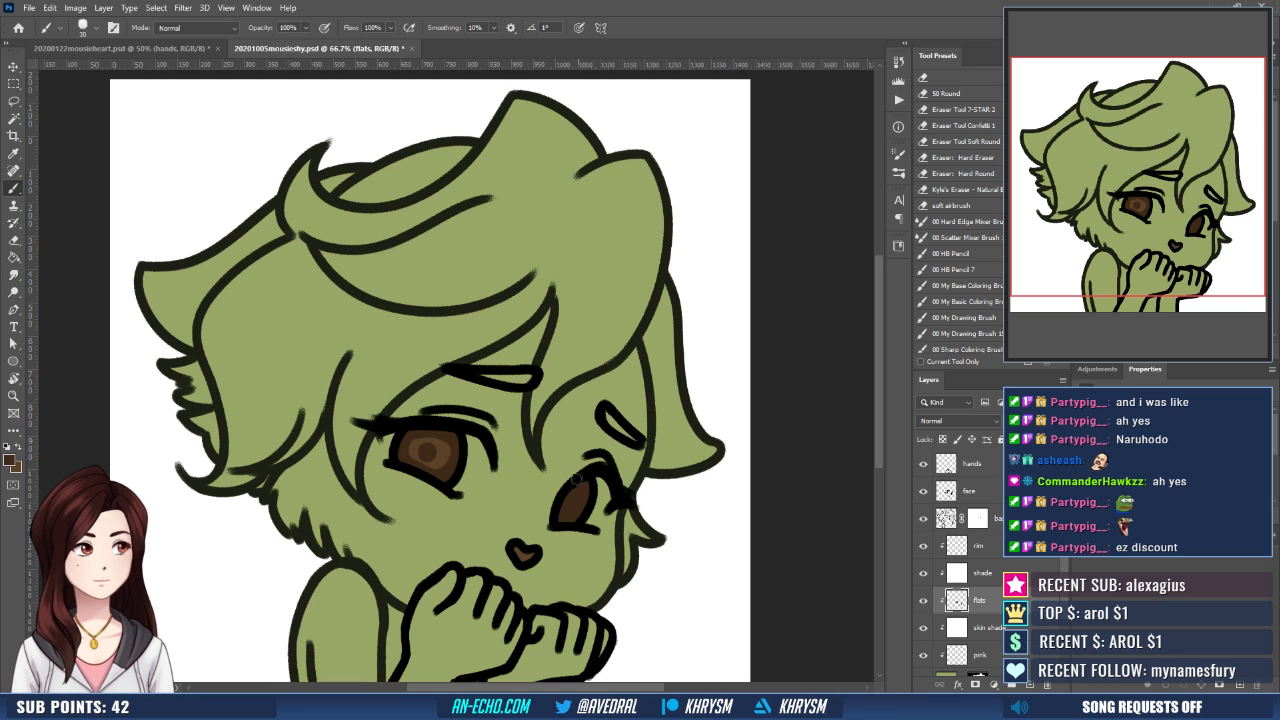
- Paint the smaller eye's iris with the medium brown highlight and a dark brown pupil to match the other eye
key(x)
drag(574, 497, 573, 497)
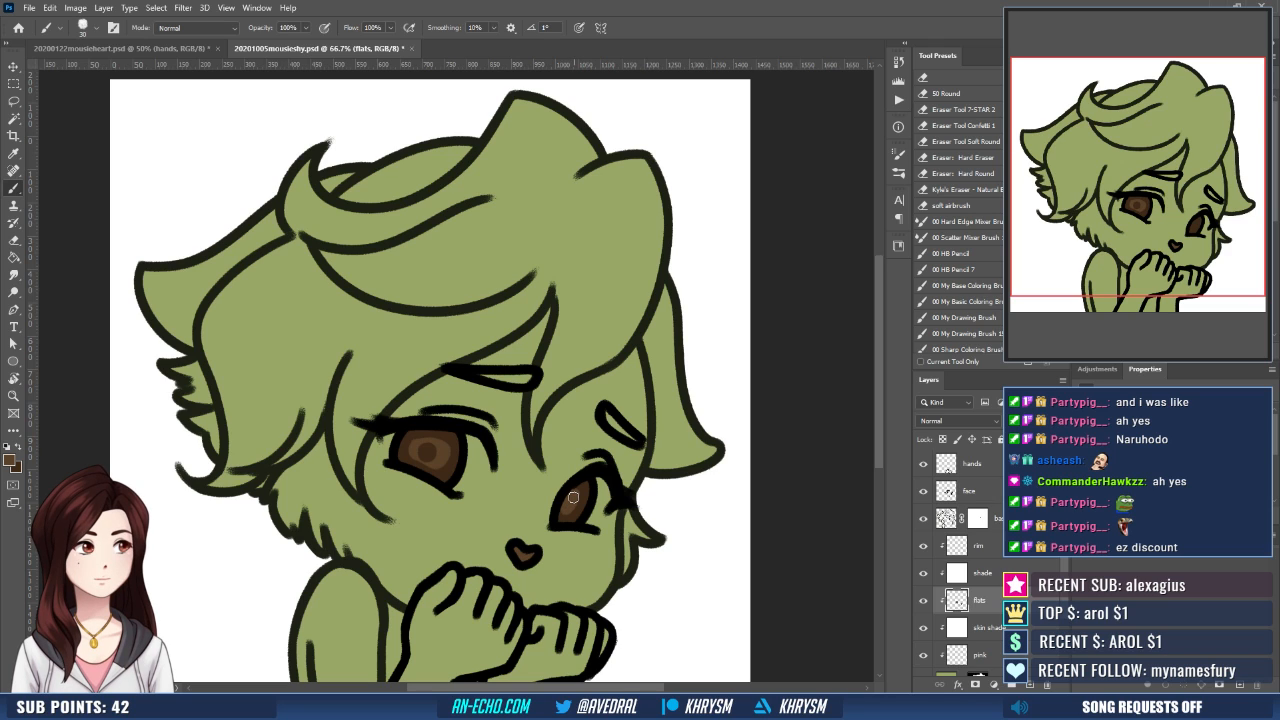
key(x)
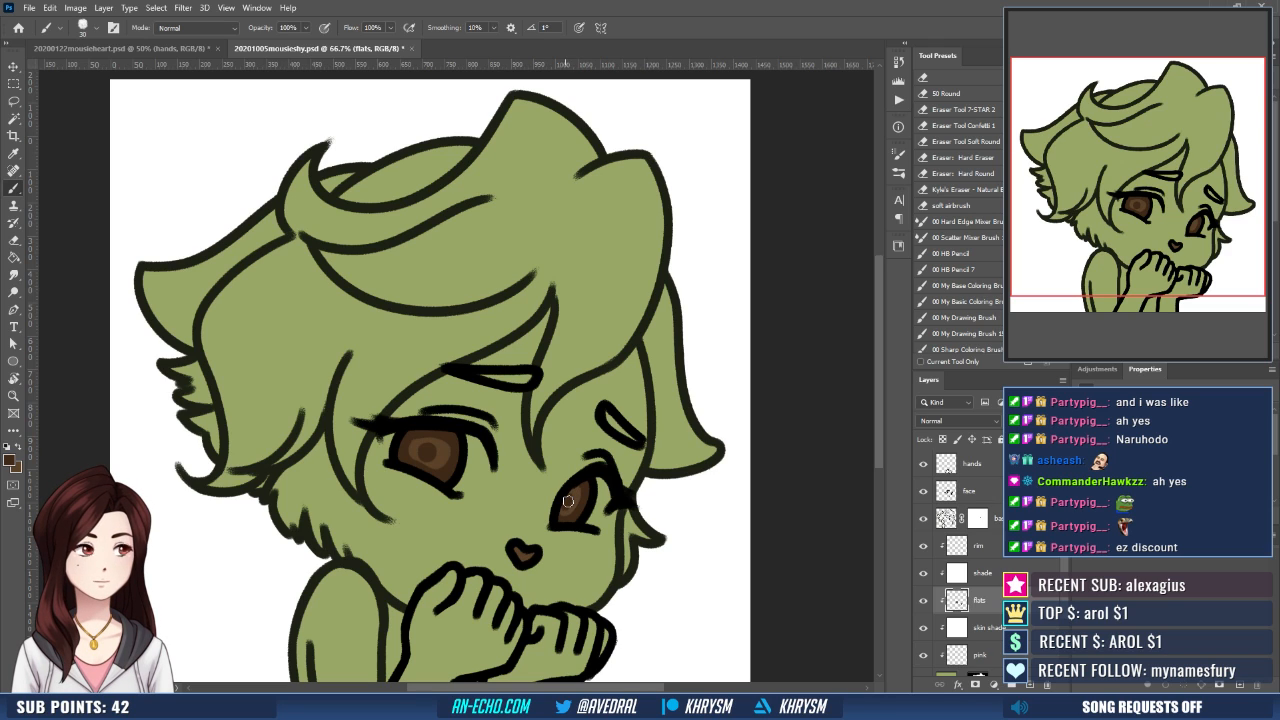
drag(616, 469, 620, 462)
key(x)
drag(567, 502, 566, 504)
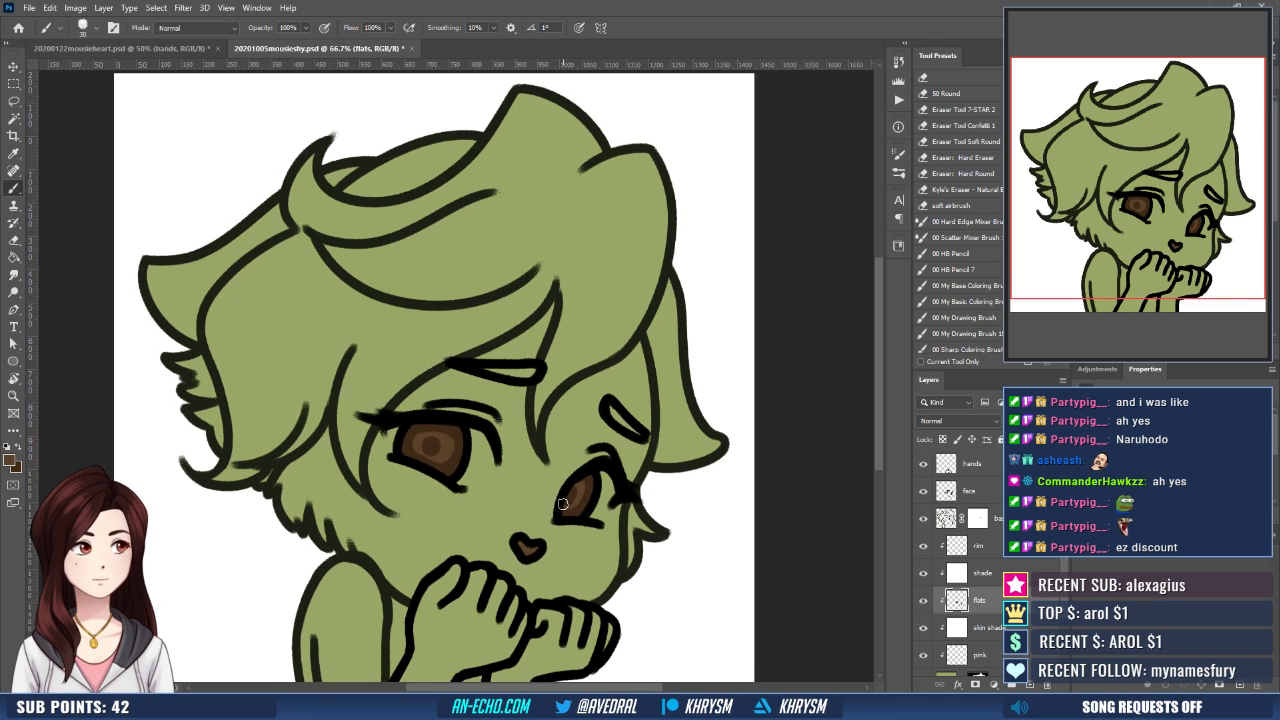
key(x)
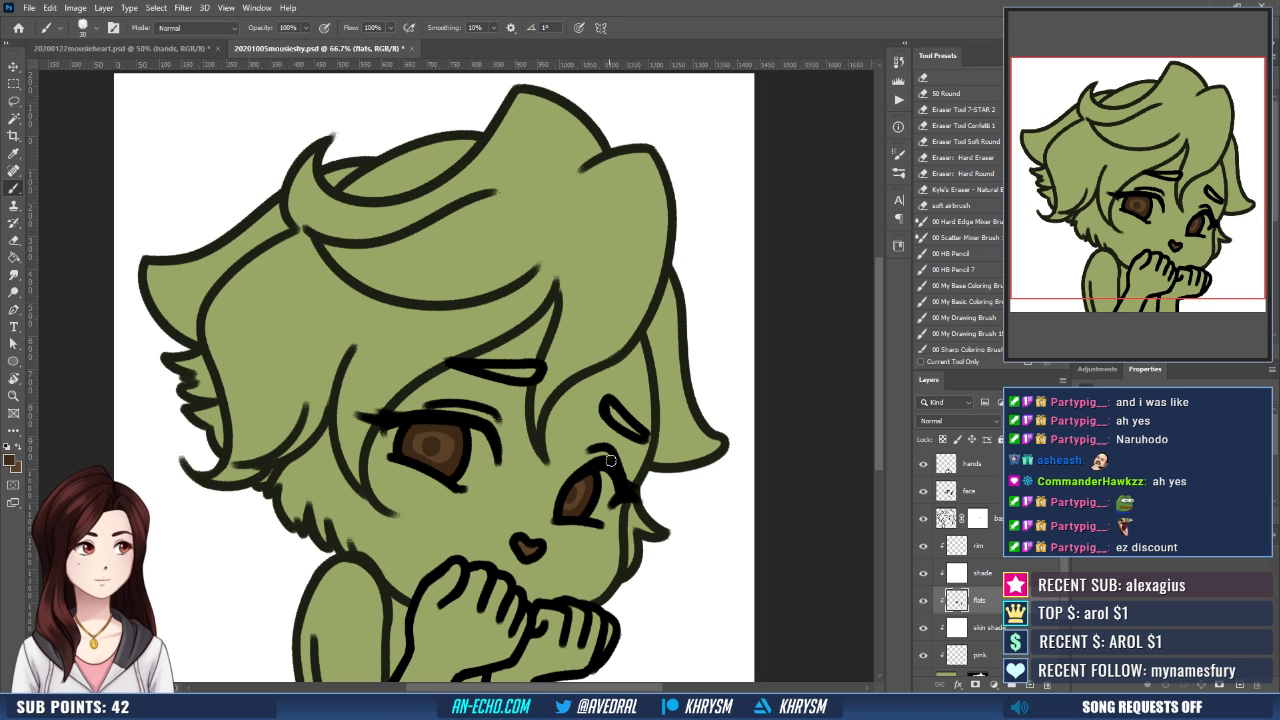
key(ctrl+minus)
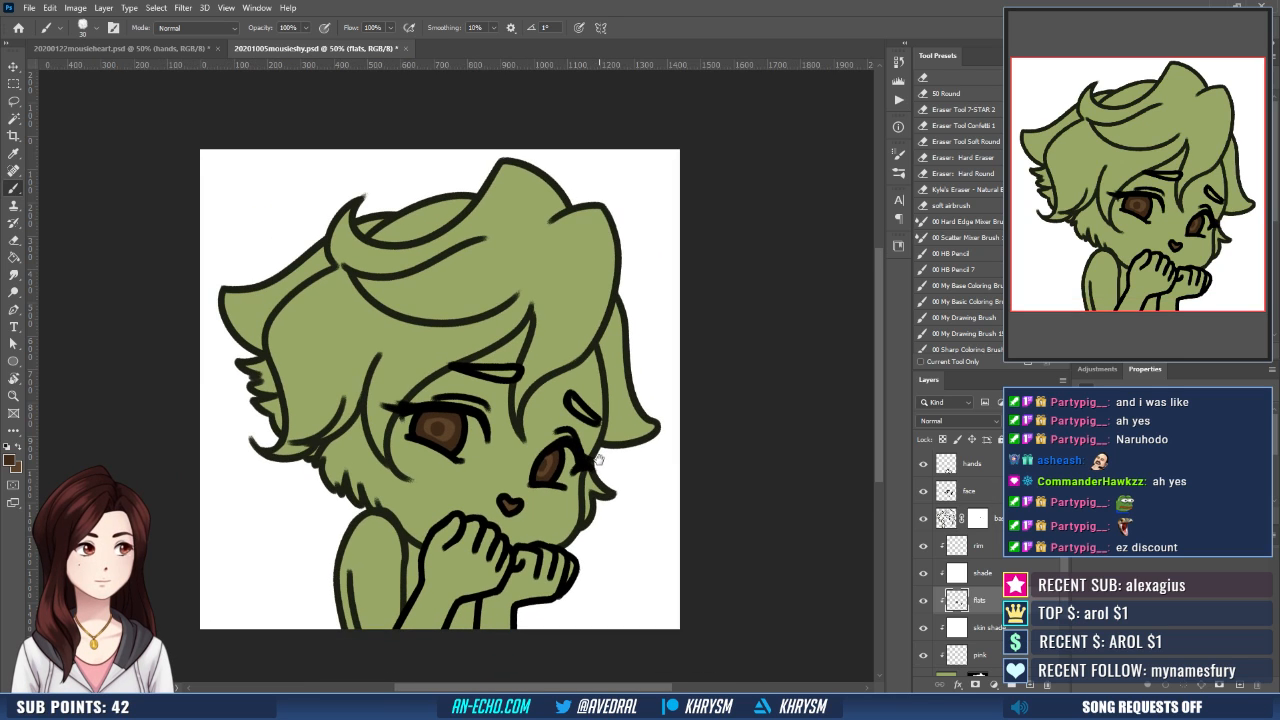
- Pick up the golden brown marking colour from the mouse heart emote document and fill the expanded selection of both eyebrows with it
click(200, 50)
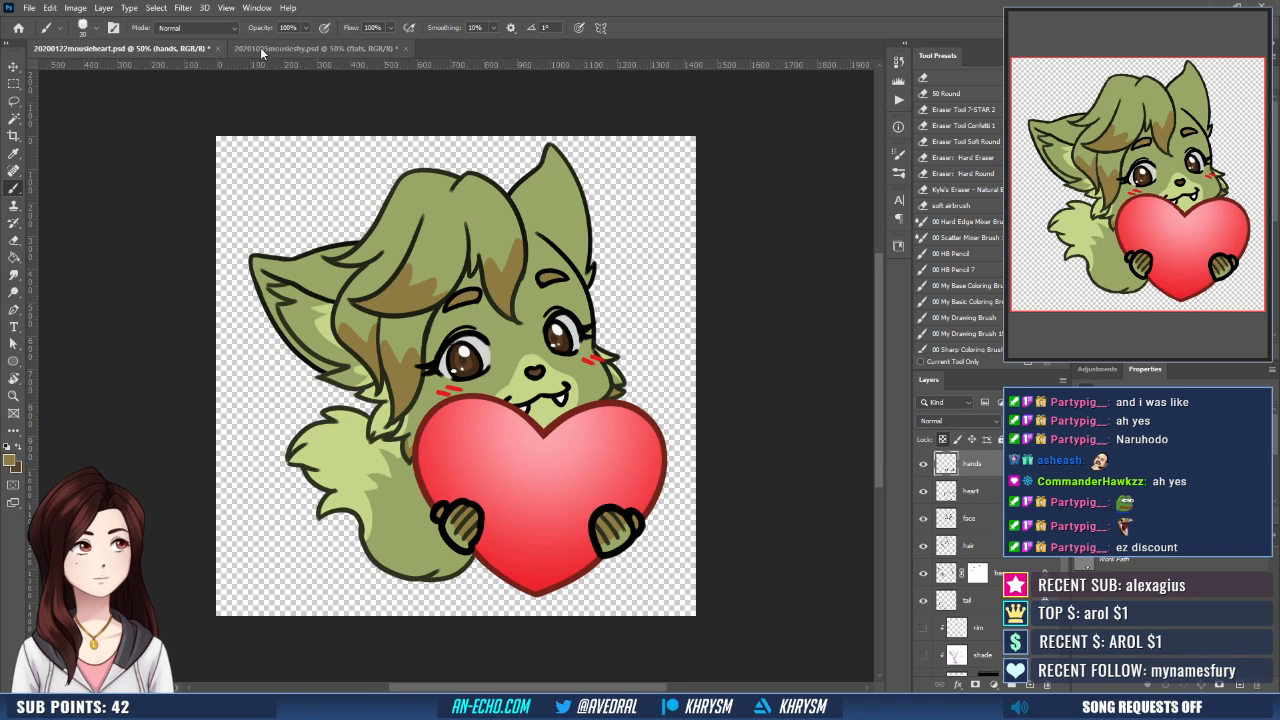
click(290, 48)
key(w)
click(493, 394)
shift+click(572, 432)
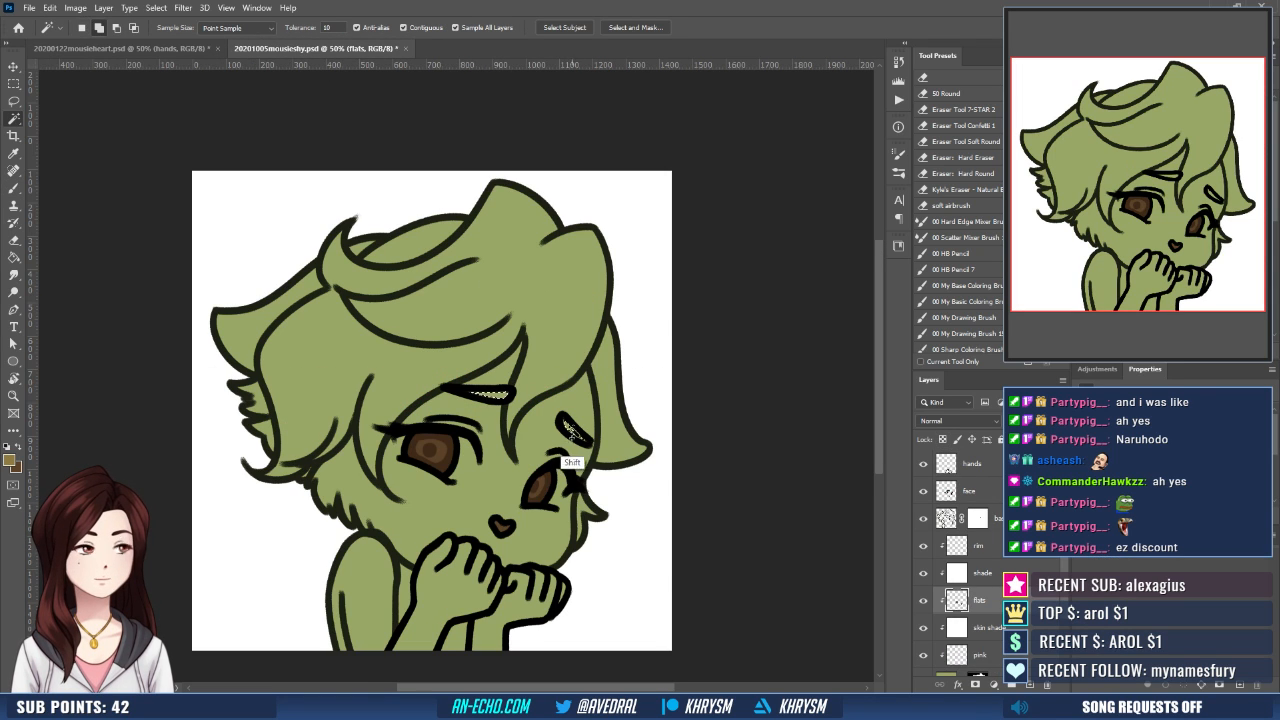
key(alt+s)
key(m)
key(e)
key(Return)
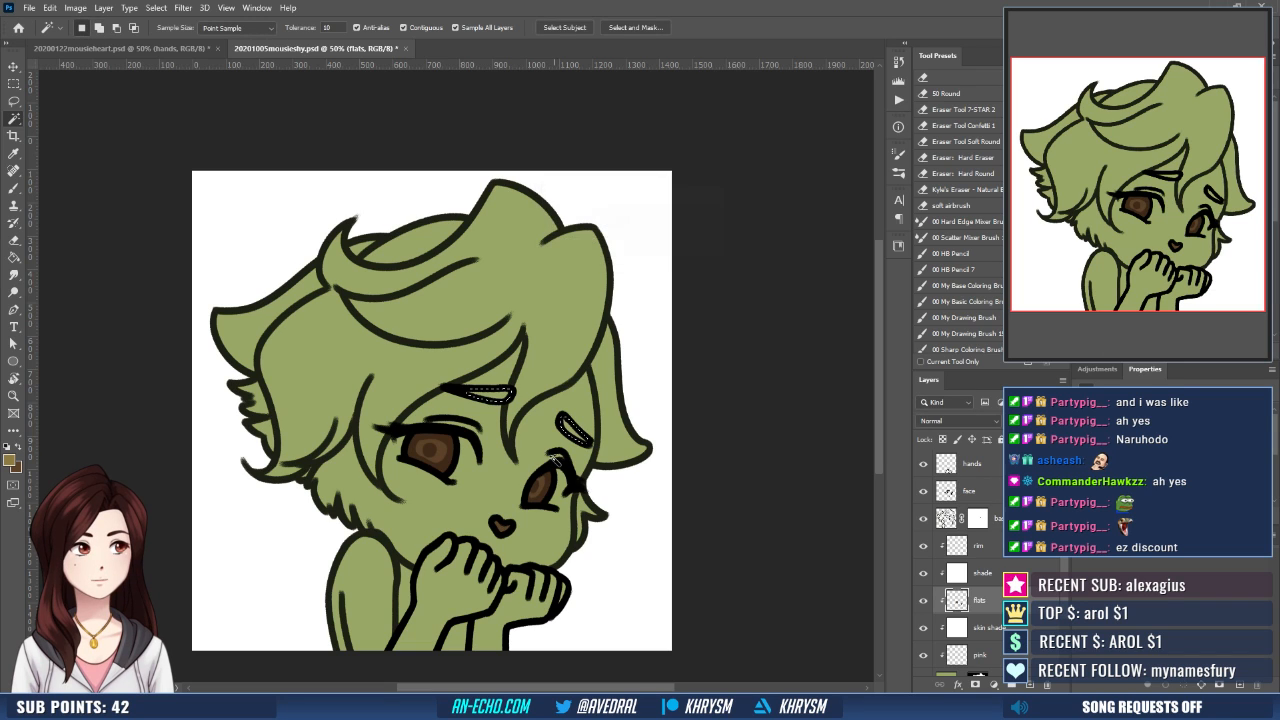
key(g)
click(586, 441)
key(ctrl+d)
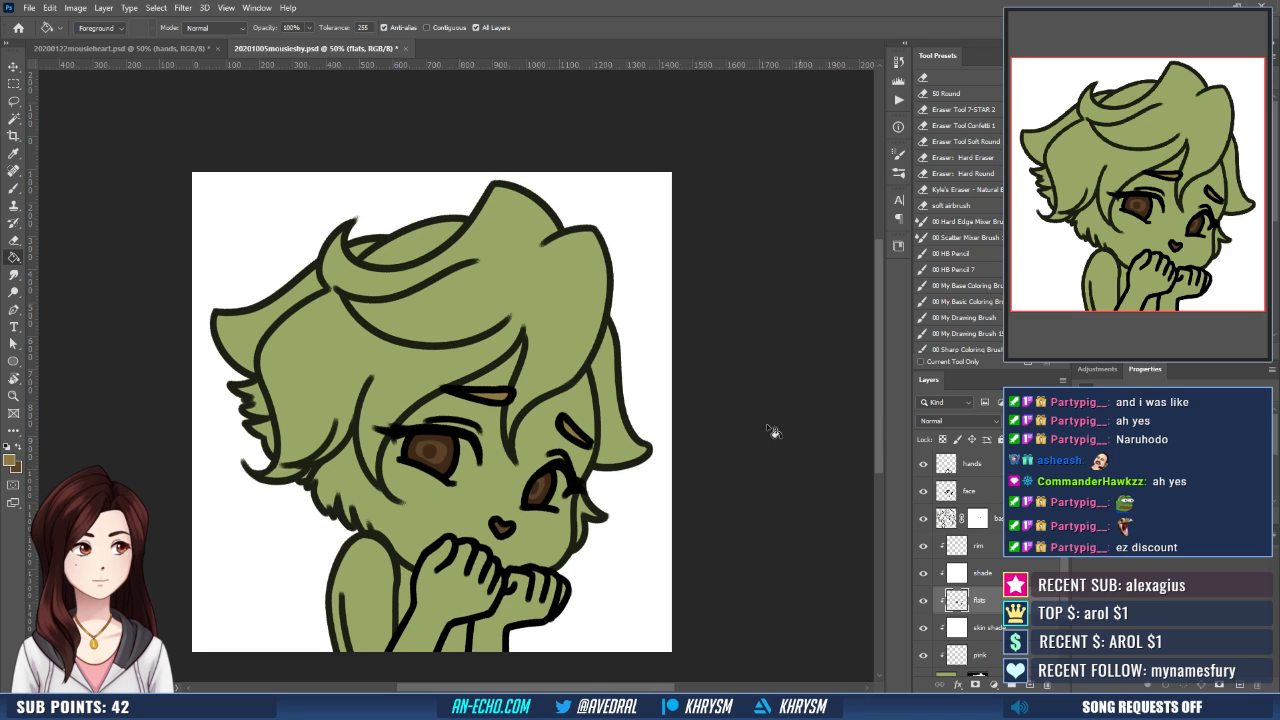
- Paint zigzag golden brown boundary lines across the front fringe, the centre strand and the side hair locks on the flats layer
drag(583, 451, 602, 488)
key(b)
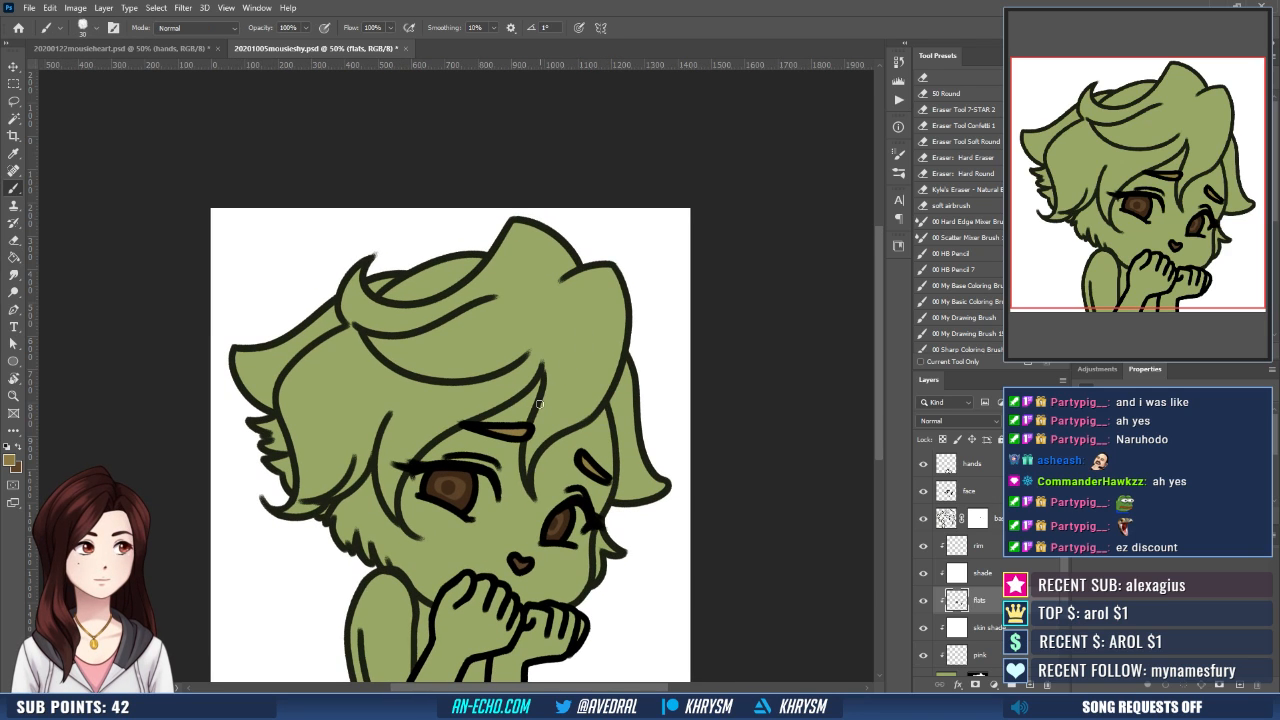
mouse_move(544, 400)
mouse_down()
mouse_move(604, 381)
mouse_move(588, 412)
mouse_up()
key(ctrl+z)
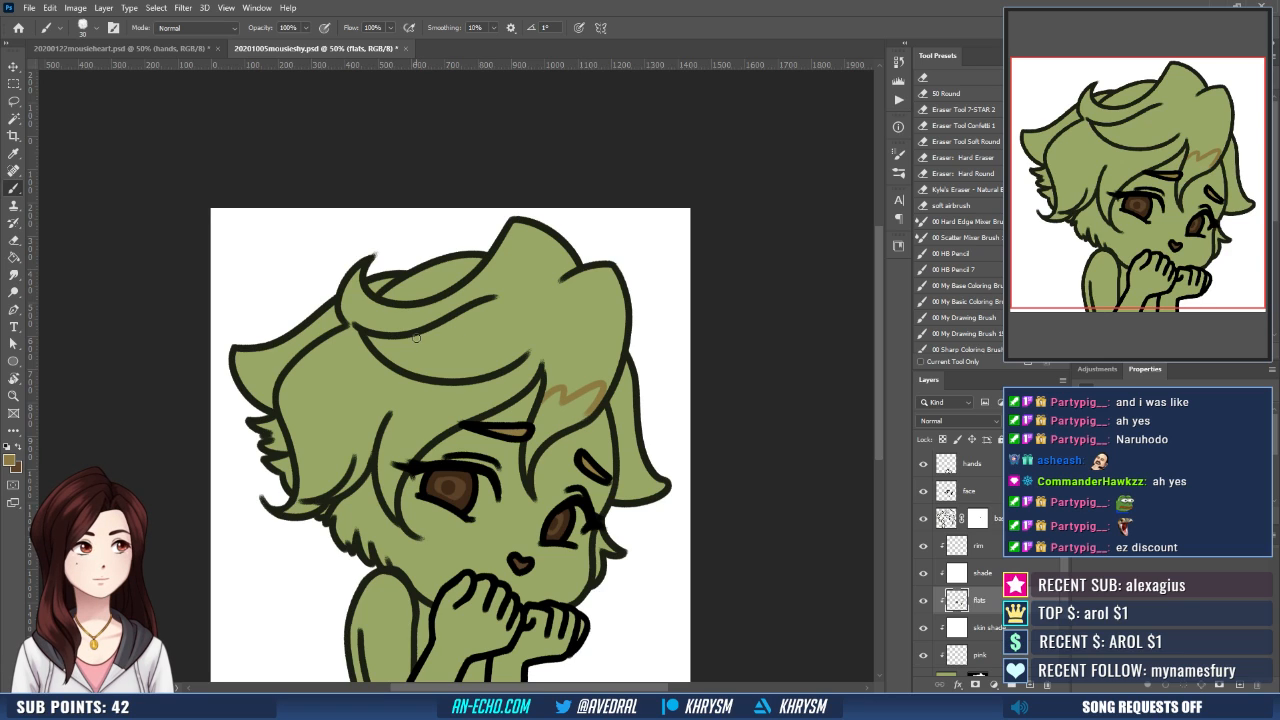
mouse_move(417, 339)
mouse_down()
mouse_move(428, 360)
mouse_move(478, 376)
mouse_up()
key(ctrl+z)
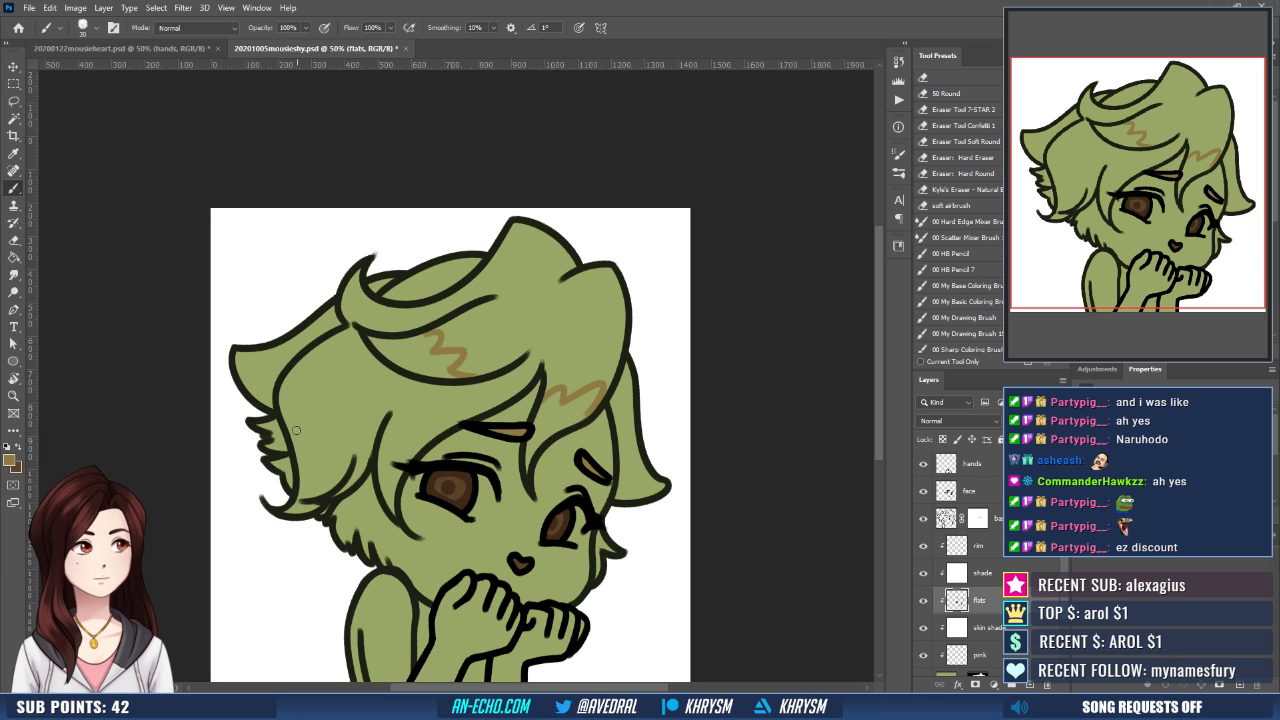
mouse_move(292, 442)
mouse_down()
mouse_move(314, 440)
mouse_move(322, 420)
mouse_move(354, 449)
mouse_move(381, 424)
mouse_move(406, 454)
mouse_move(428, 455)
mouse_up()
key(ctrl+z)
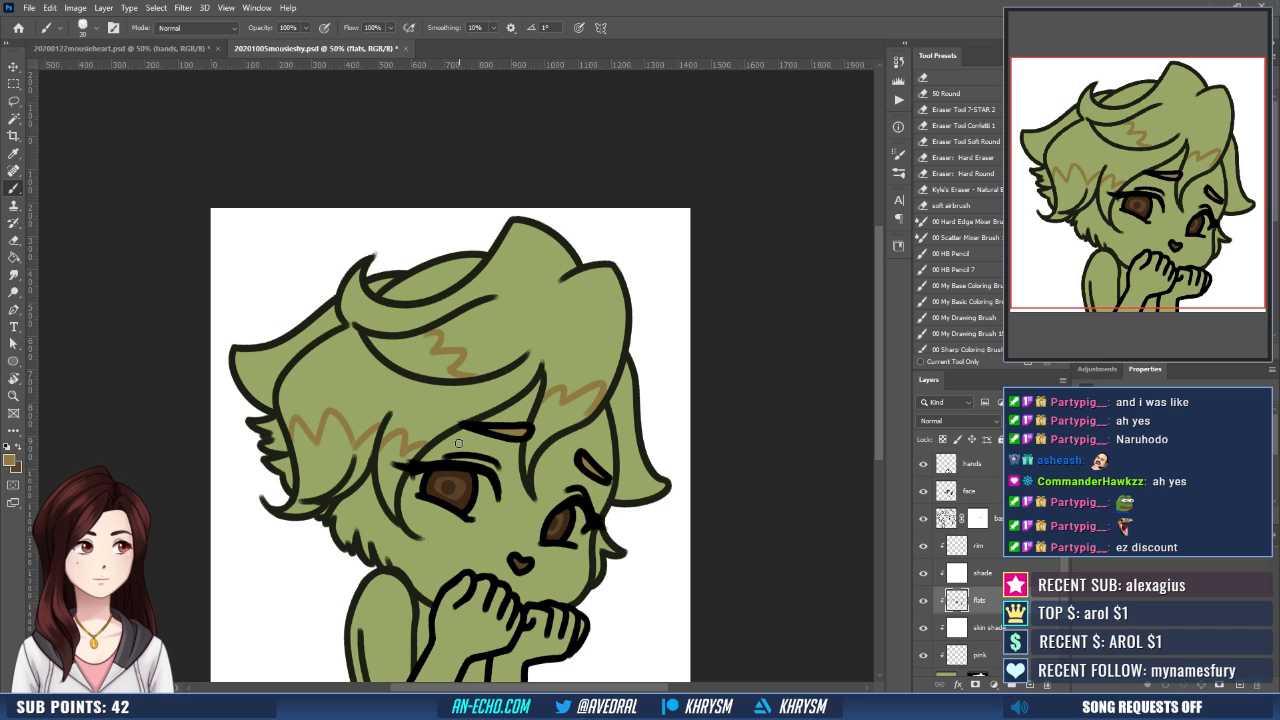
- Select the hair tips enclosed by the zigzag lines, expand the selection, fill it with the golden brown and deselect
key(w)
click(421, 364)
shift+click(558, 444)
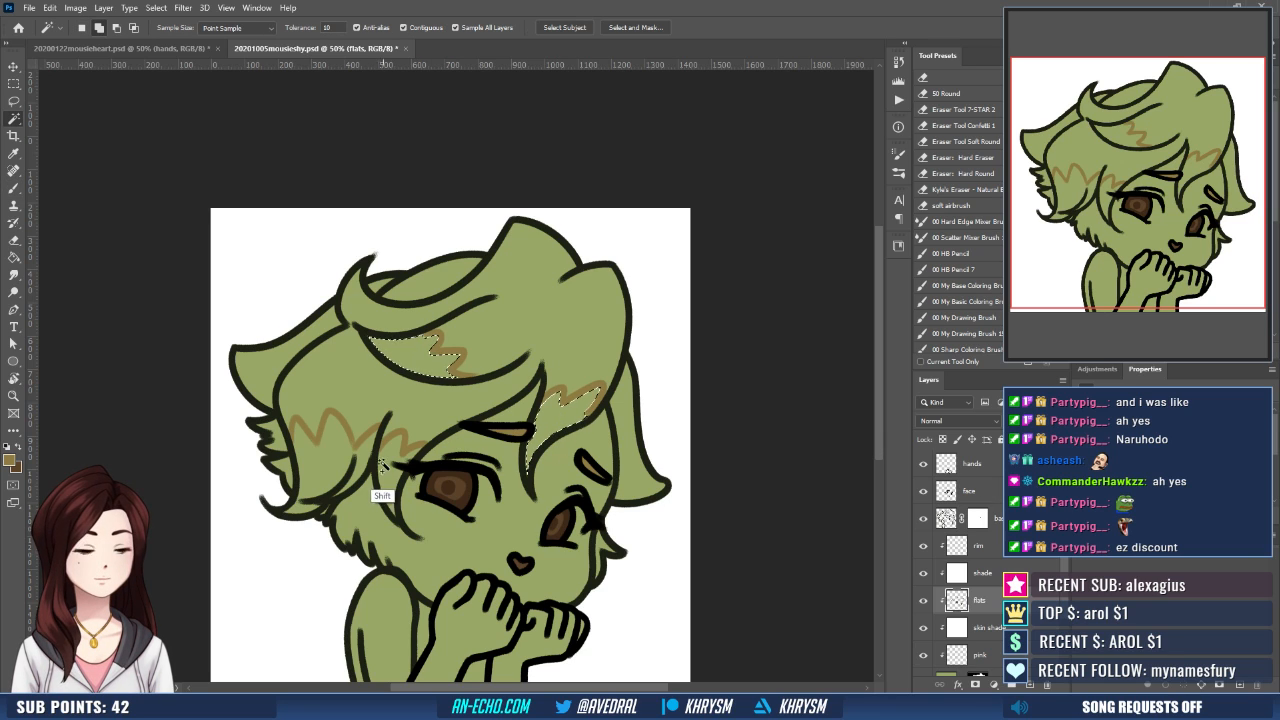
shift+click(345, 486)
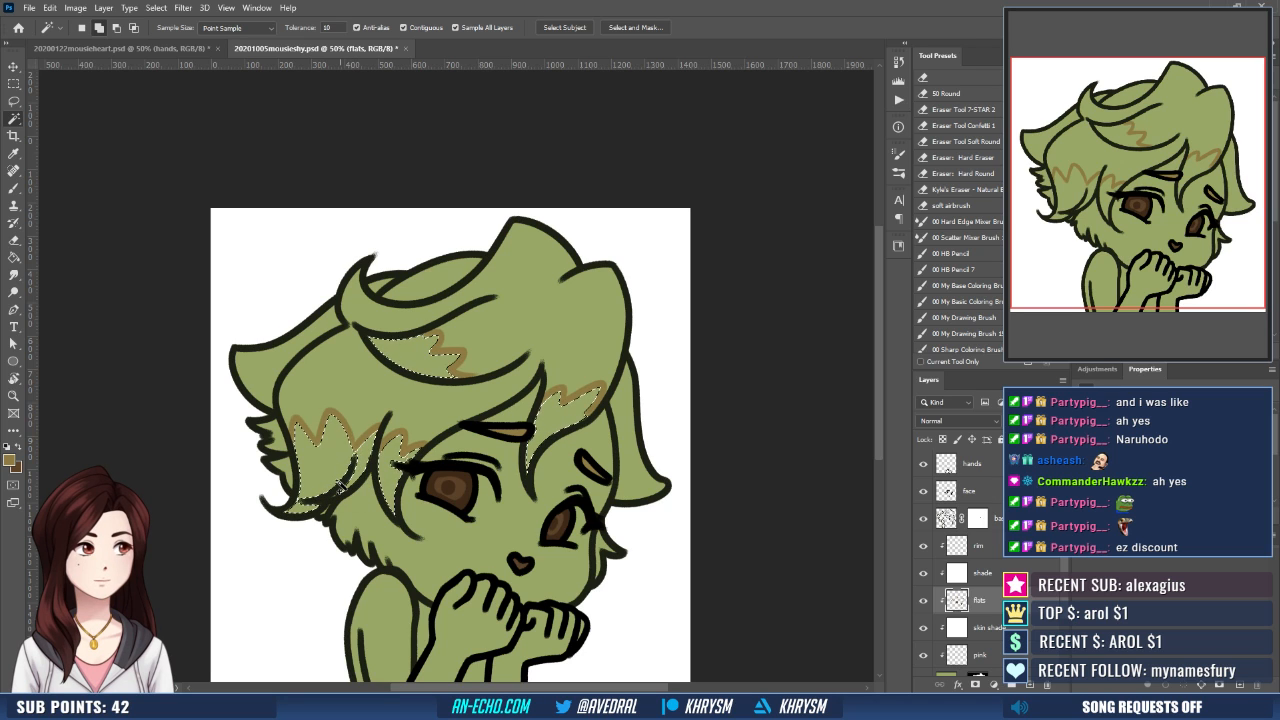
key(ctrl+shift+e)
key(Return)
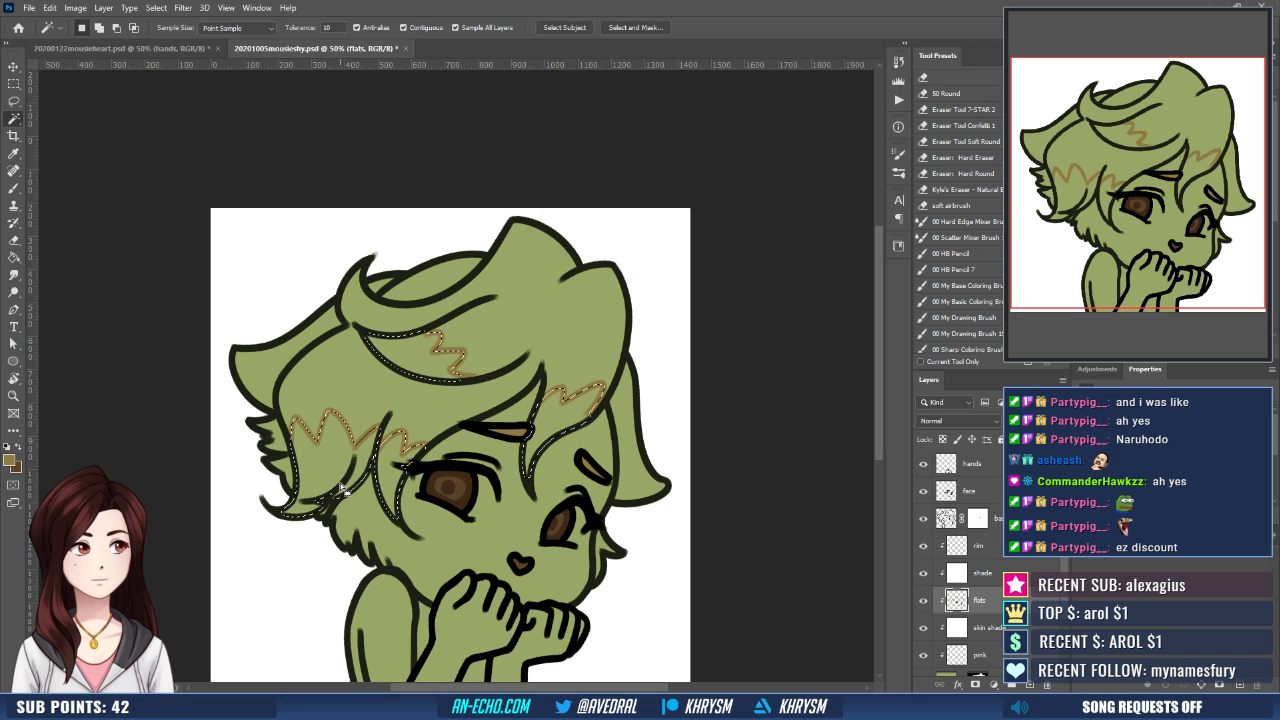
key(g)
click(391, 488)
key(ctrl+d)
drag(523, 521, 526, 449)
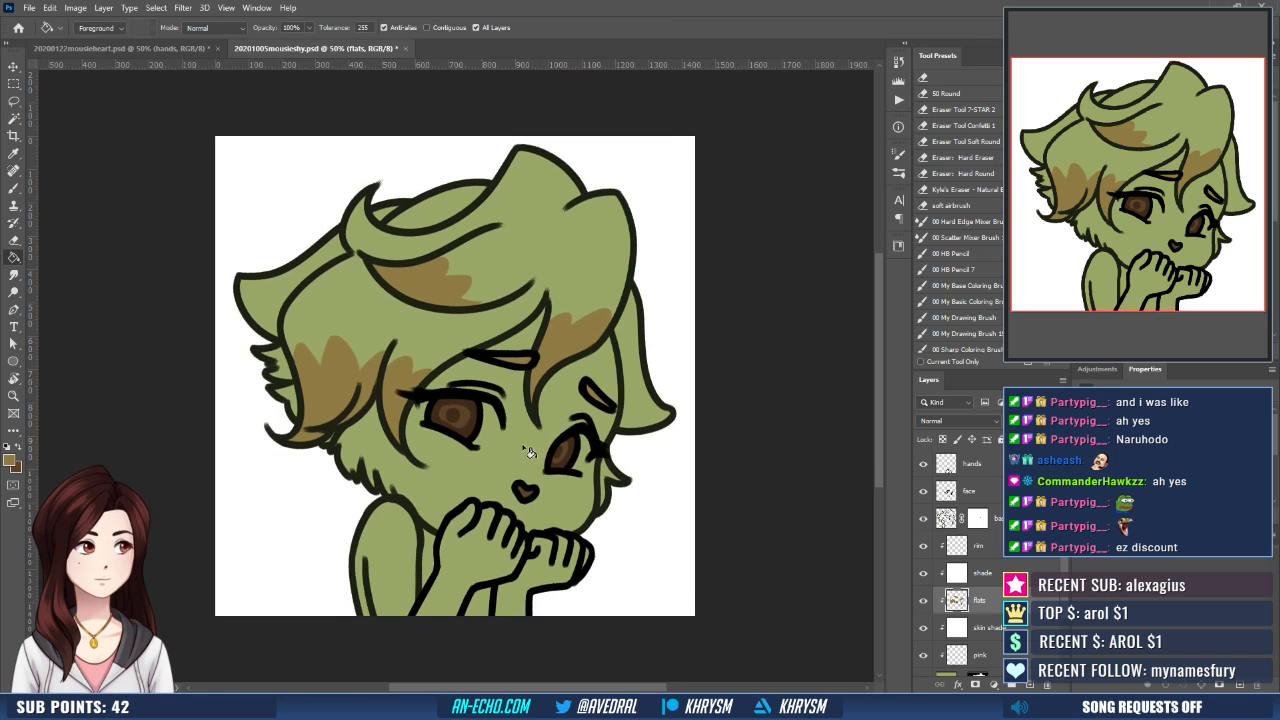
- Select the two body areas showing between the arms, expand the selection, fill it with the golden brown and deselect
key(w)
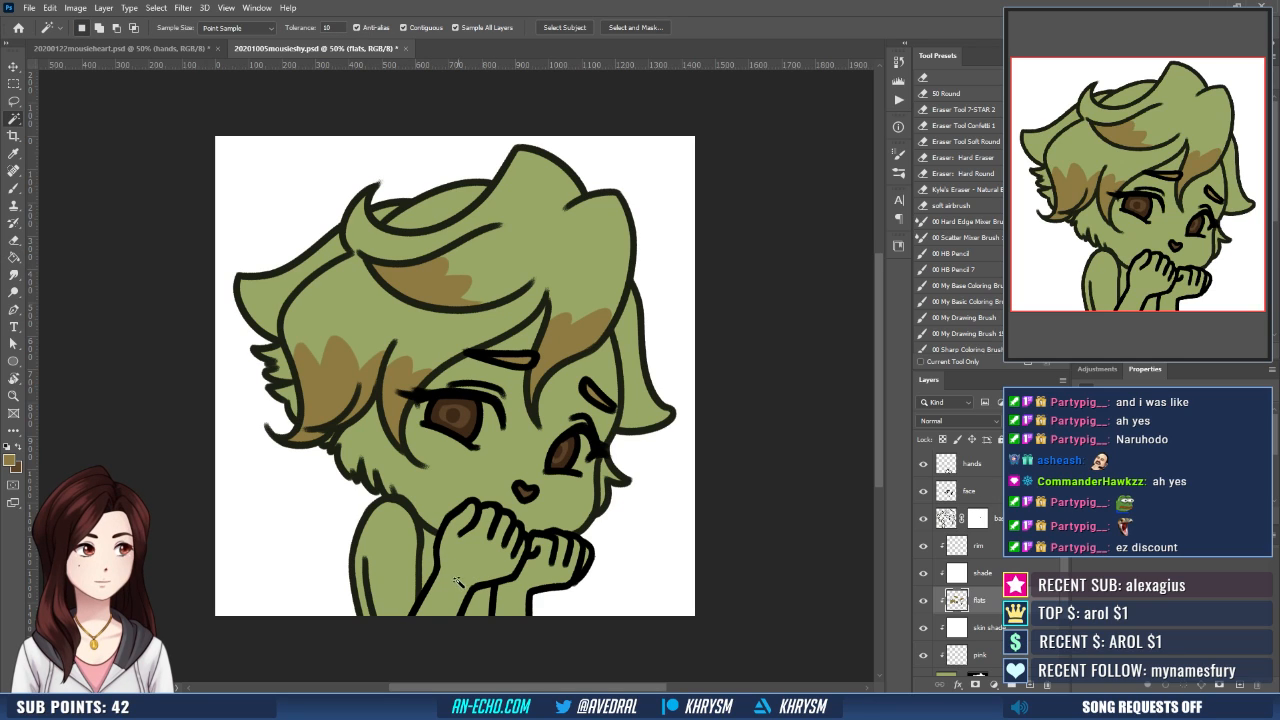
click(436, 580)
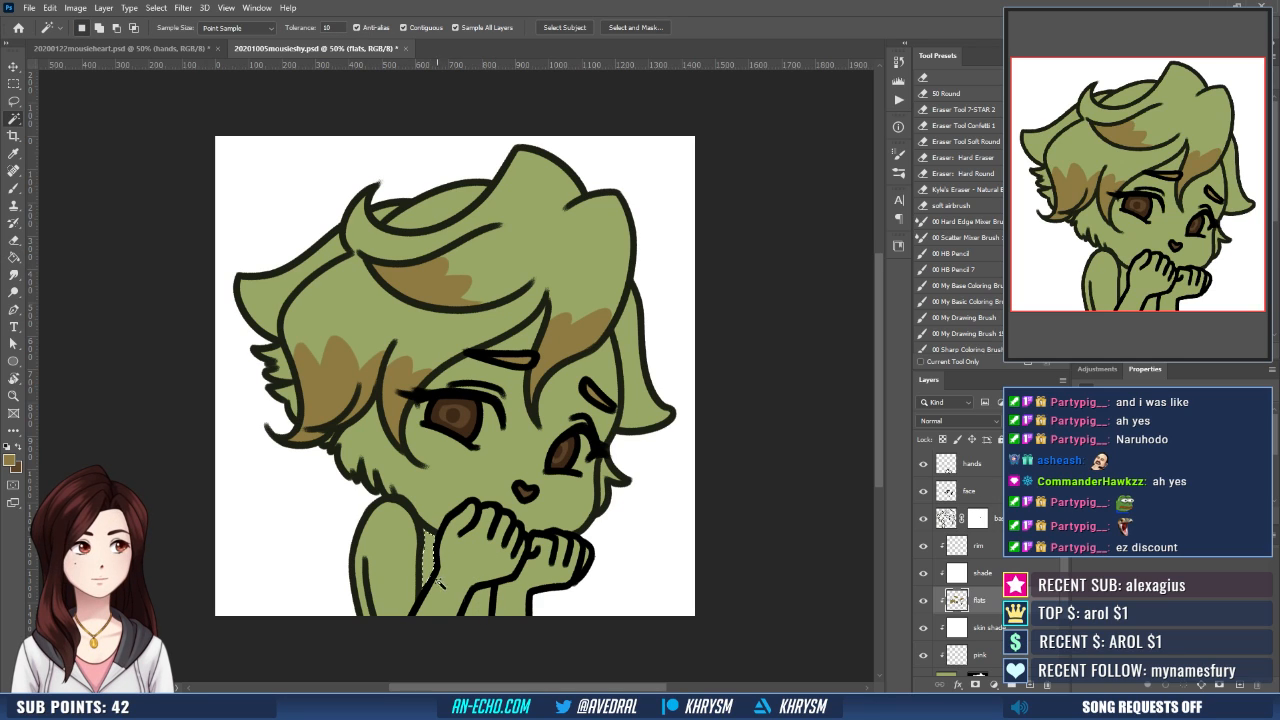
shift+click(480, 603)
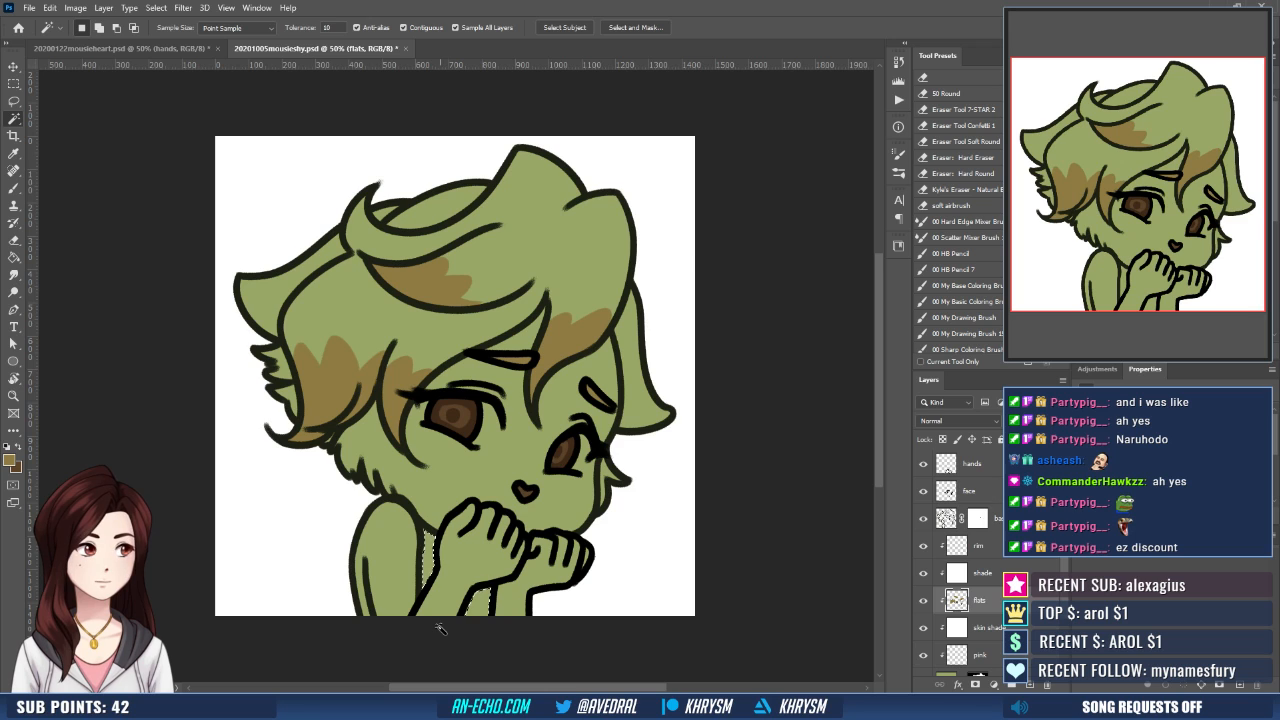
key(ctrl+shift+e)
key(Return)
key(g)
click(488, 607)
key(ctrl+d)
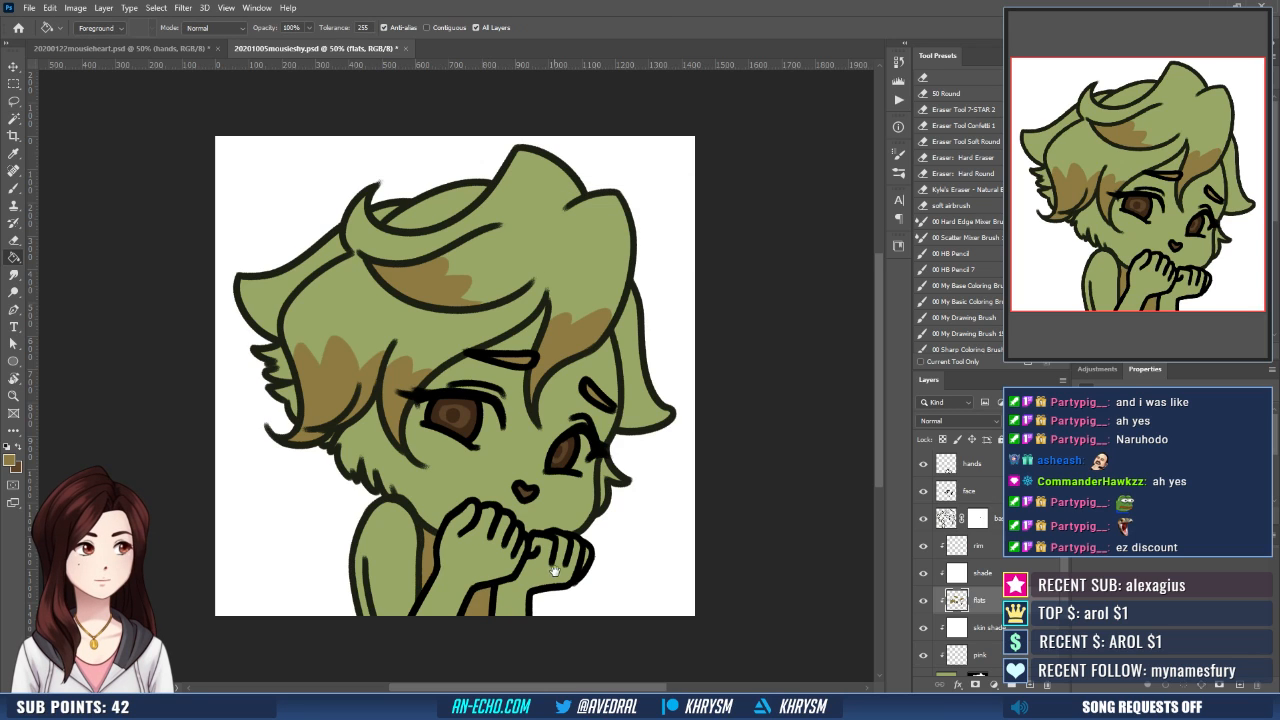
- Mark off the fingers of both hands with golden brown lines, select the finger areas, expand the selection and fill it with the same colour
drag(555, 571, 552, 568)
key(b)
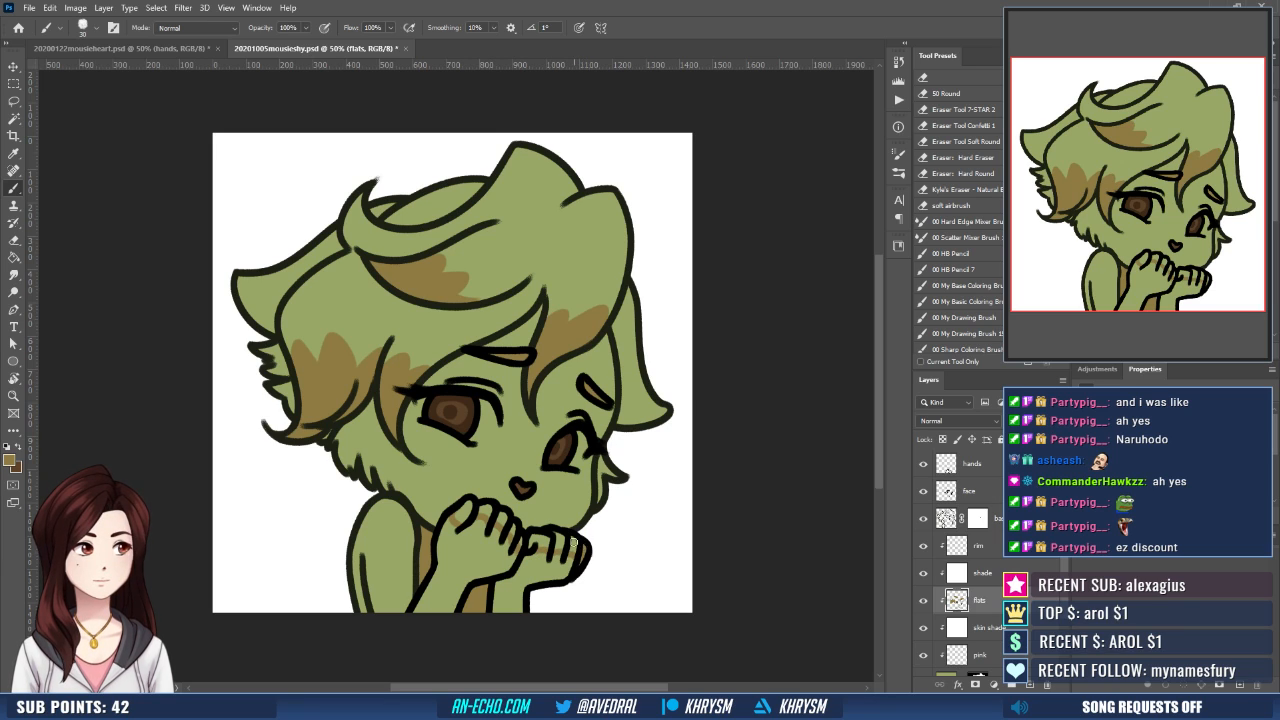
key(w)
click(574, 545)
shift+click(561, 545)
shift+click(543, 543)
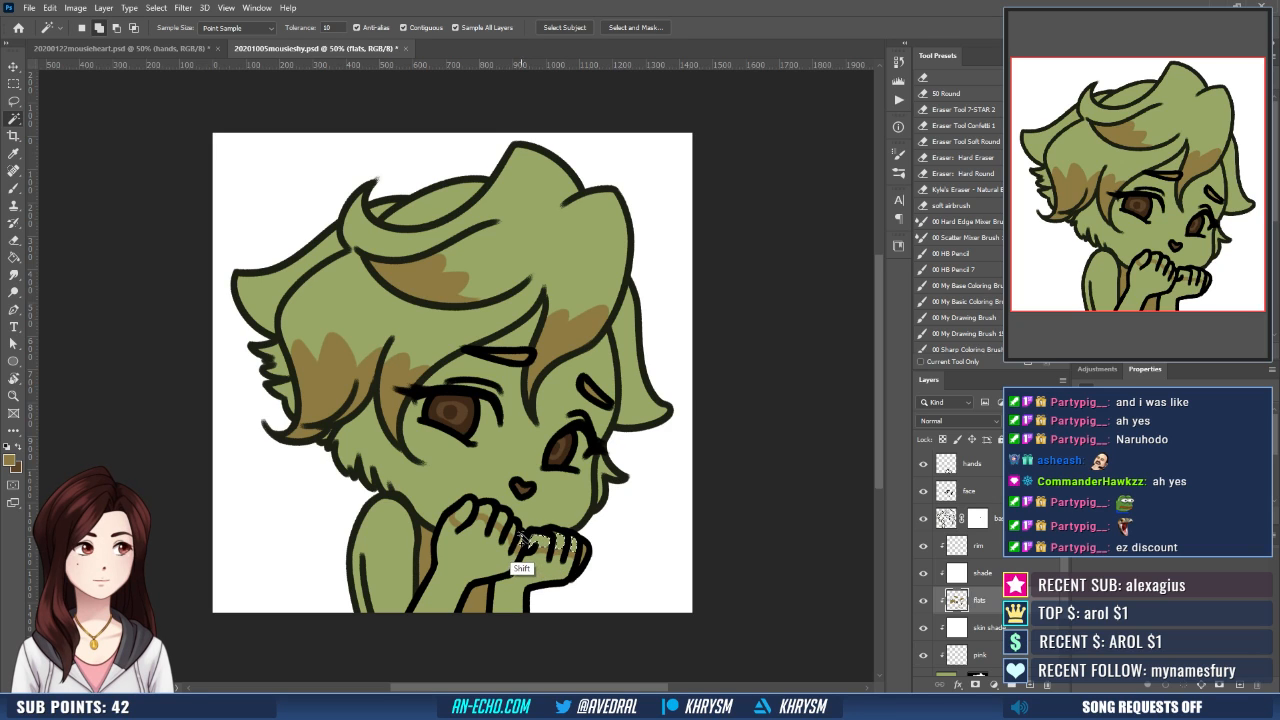
shift+click(514, 532)
shift+click(503, 523)
shift+click(485, 513)
shift+click(464, 515)
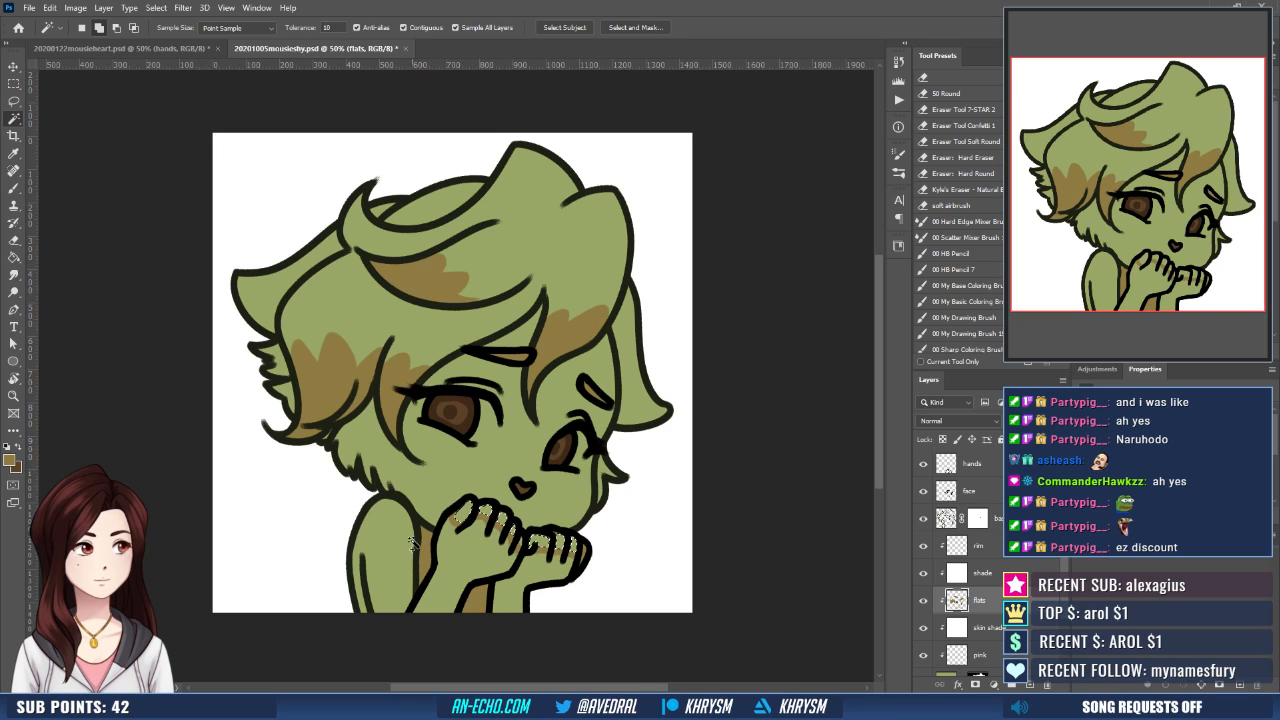
key(alt+s)
key(m)
key(e)
key(Return)
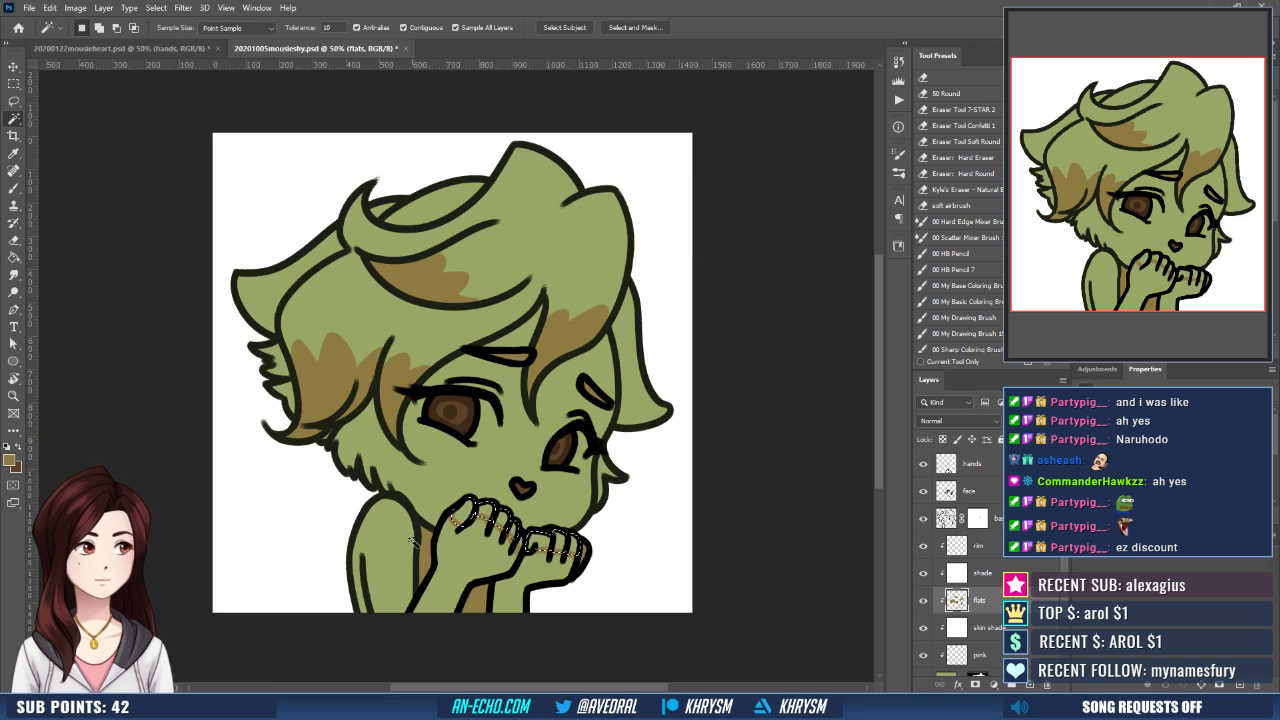
key(g)
click(514, 532)
key(ctrl+d)
key(b)
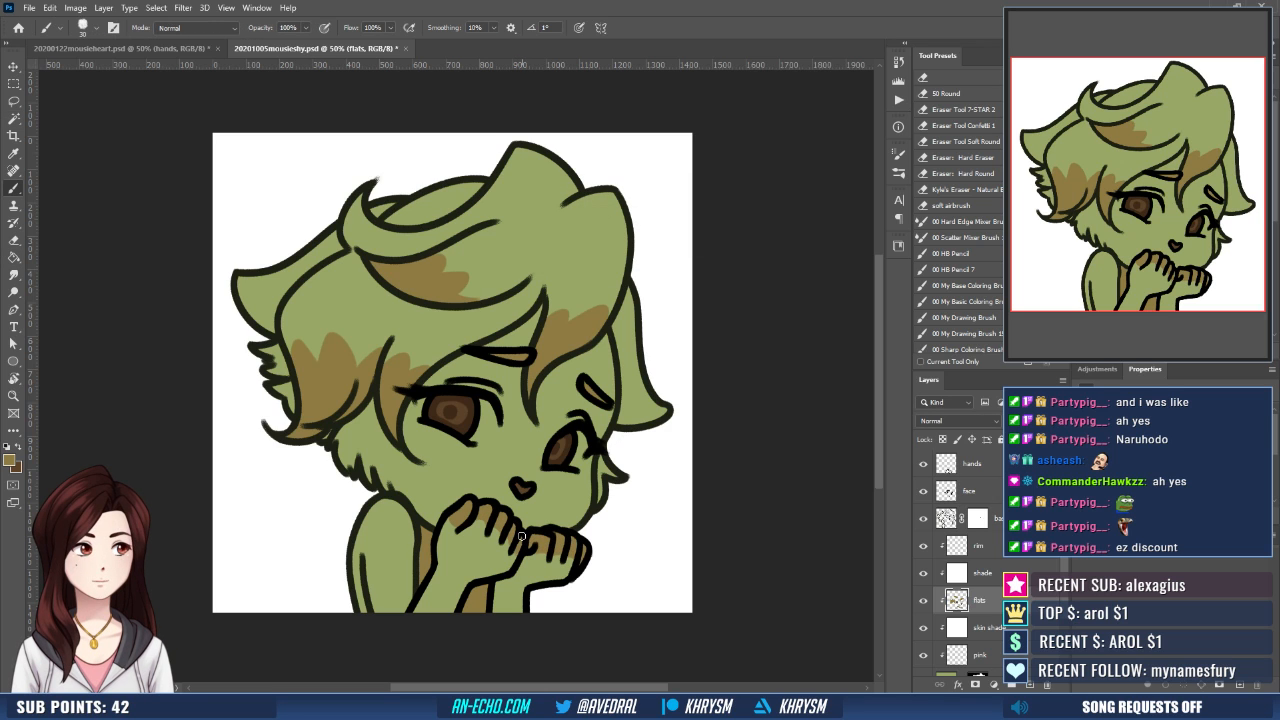
- Pick up the light green inner-ear colour from the mouse heart emote document and paint the shy mouse's ear fluff with it
drag(592, 542, 564, 594)
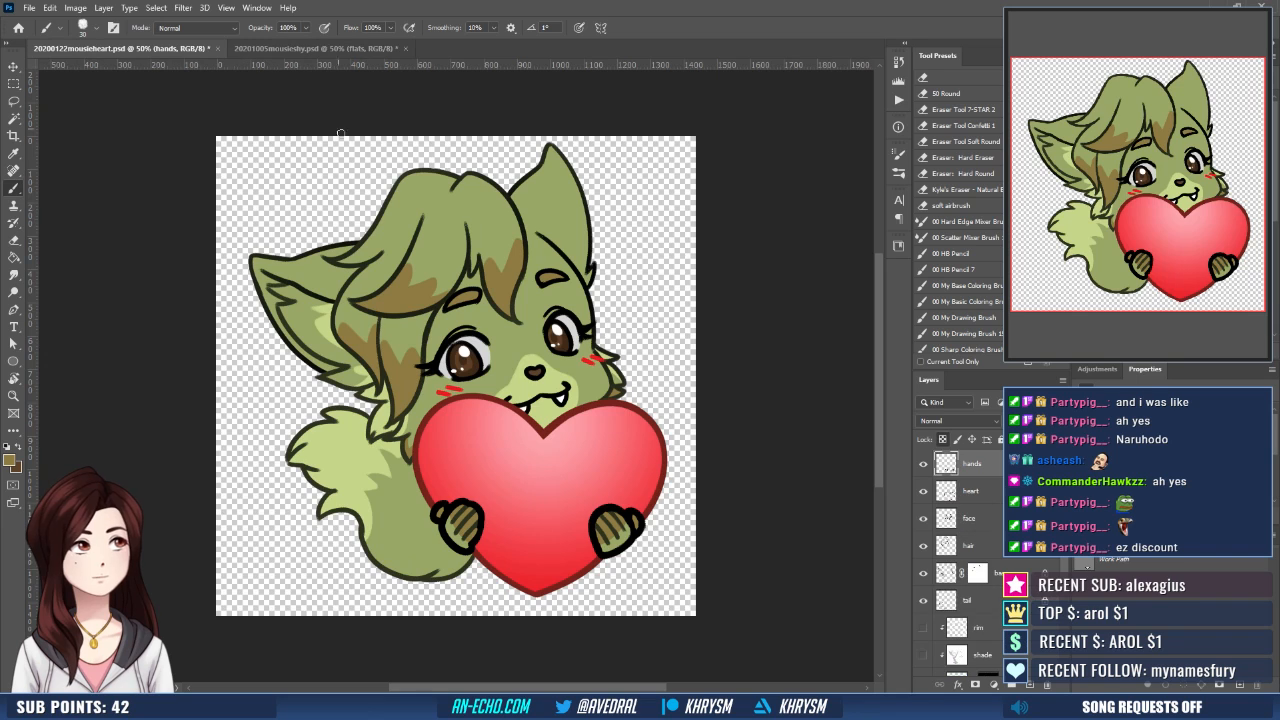
click(186, 50)
alt+click(324, 310)
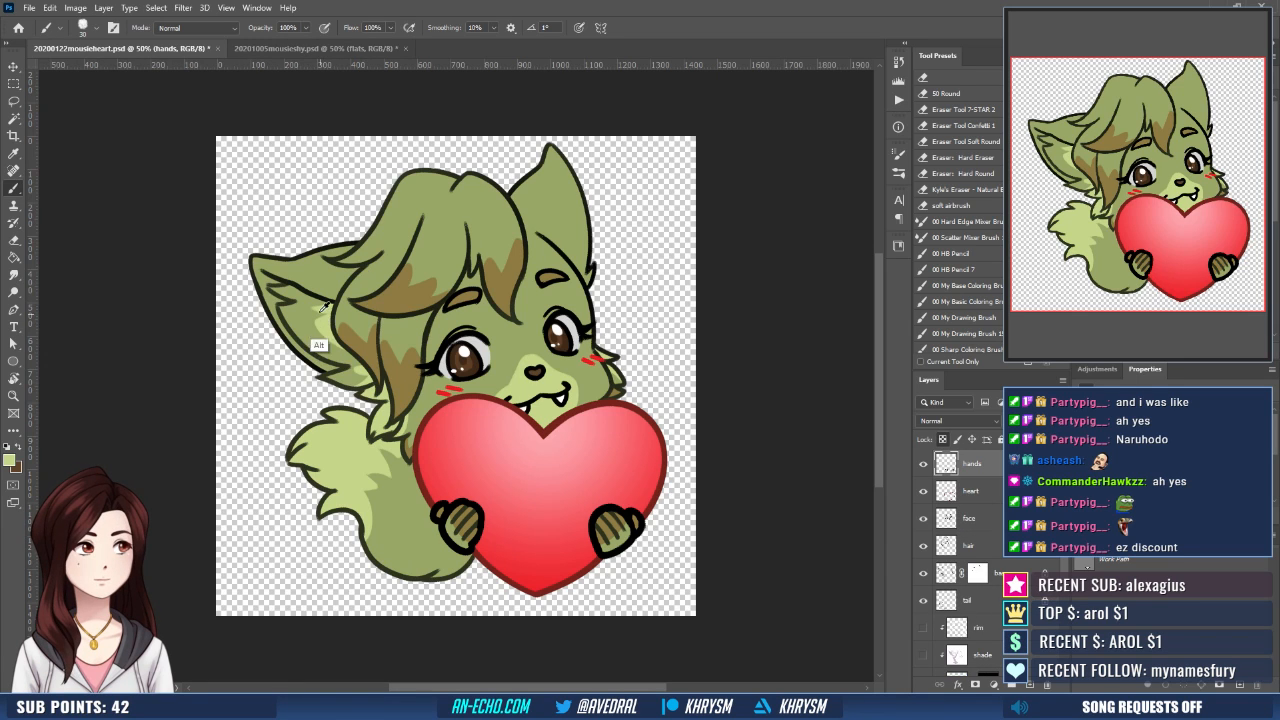
click(260, 49)
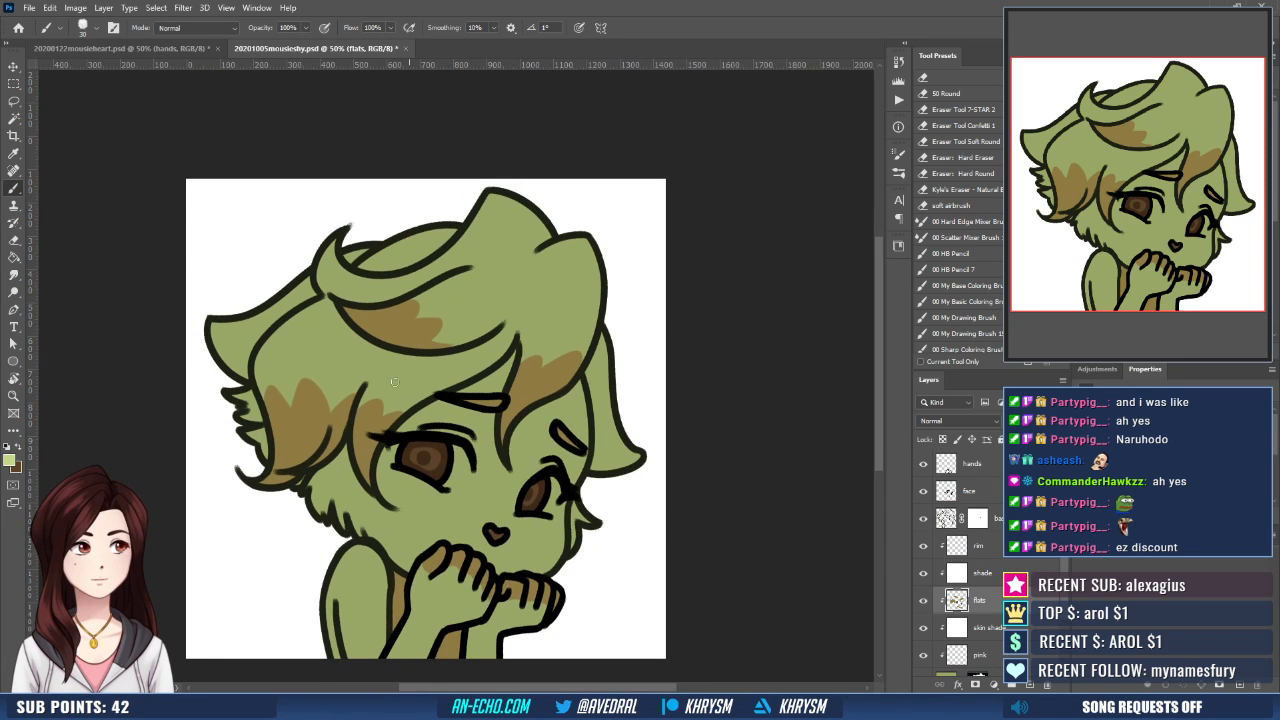
drag(247, 402, 262, 444)
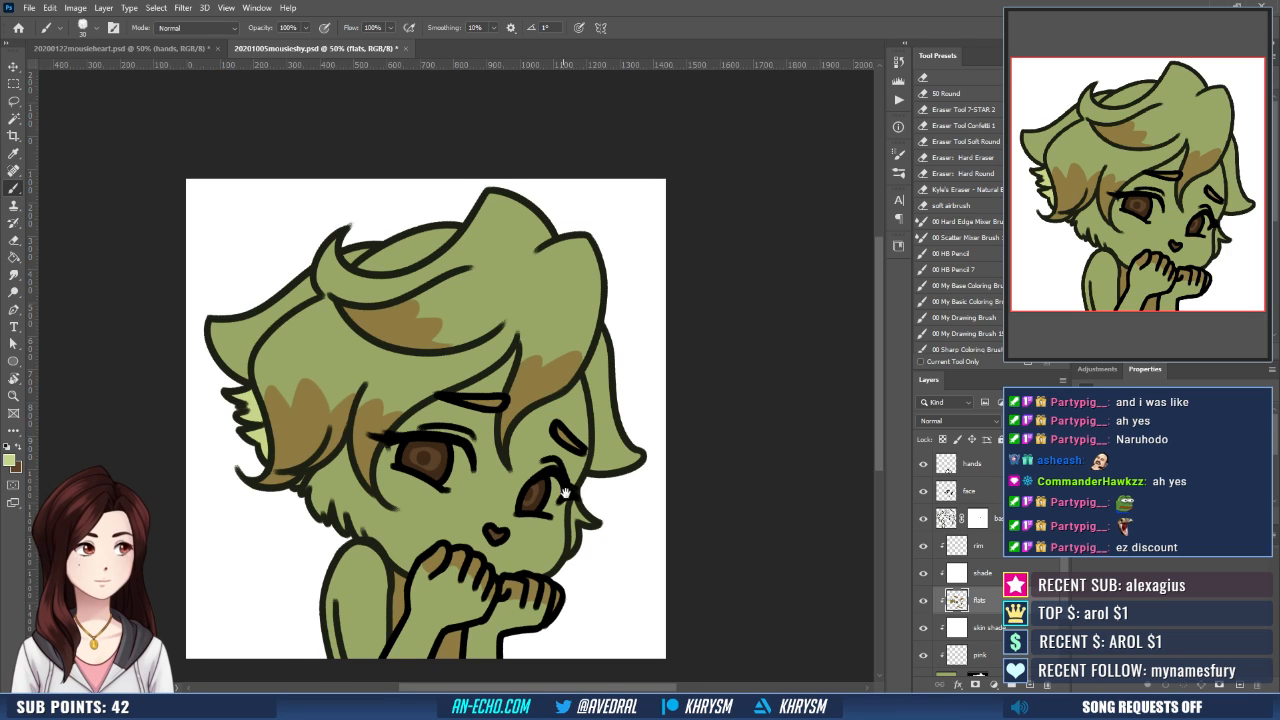
- Paint the fur tufts on both cheeks with the light green
drag(567, 494, 582, 480)
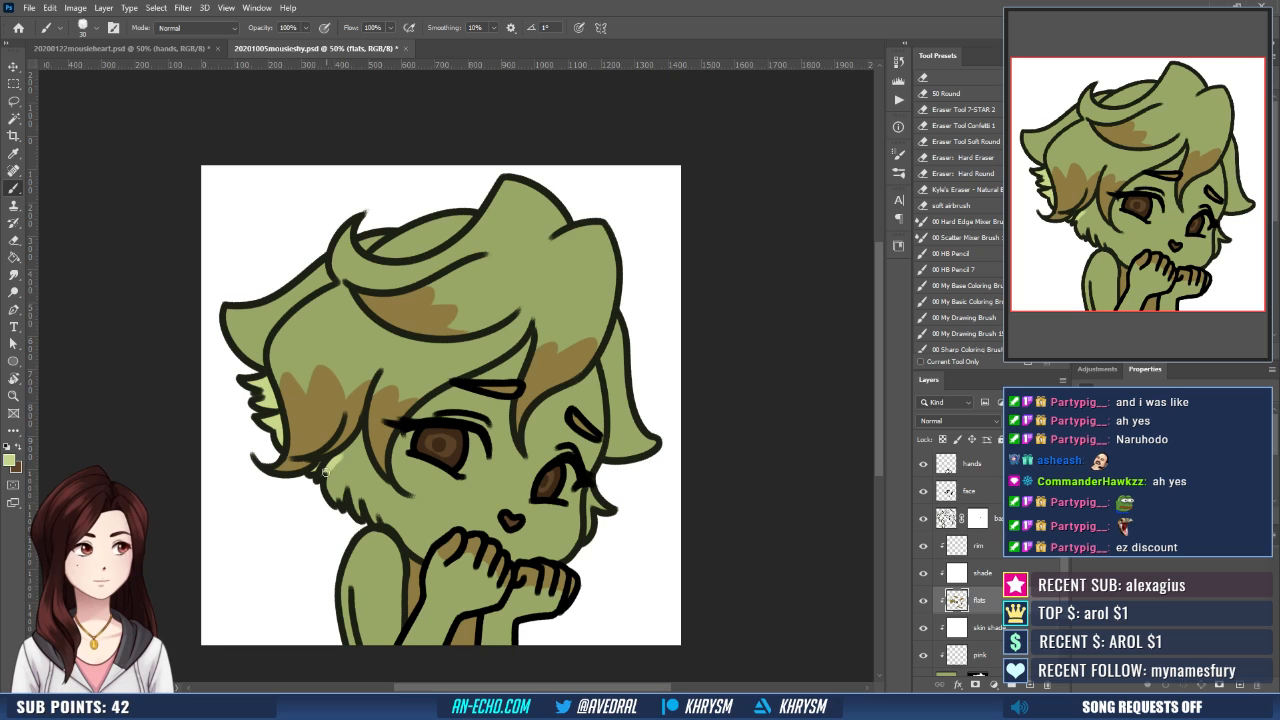
drag(619, 530, 602, 502)
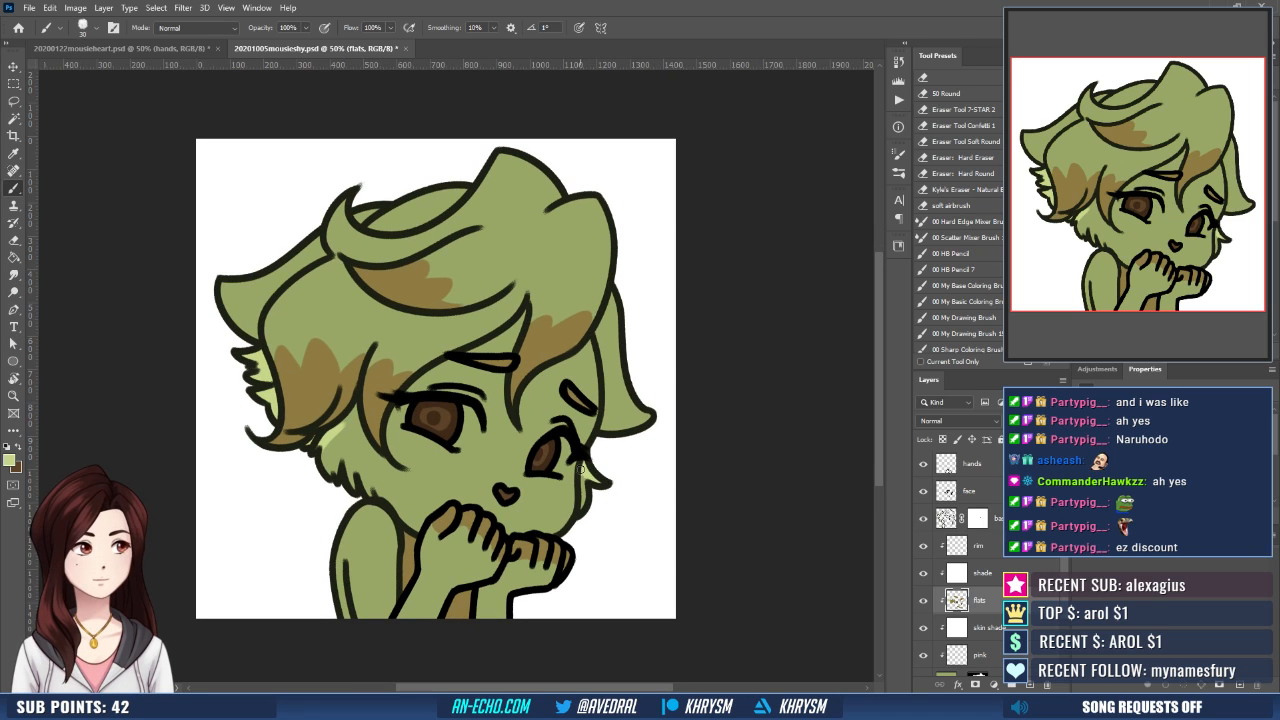
mouse_move(580, 470)
mouse_down()
mouse_move(620, 509)
mouse_move(620, 538)
mouse_up()
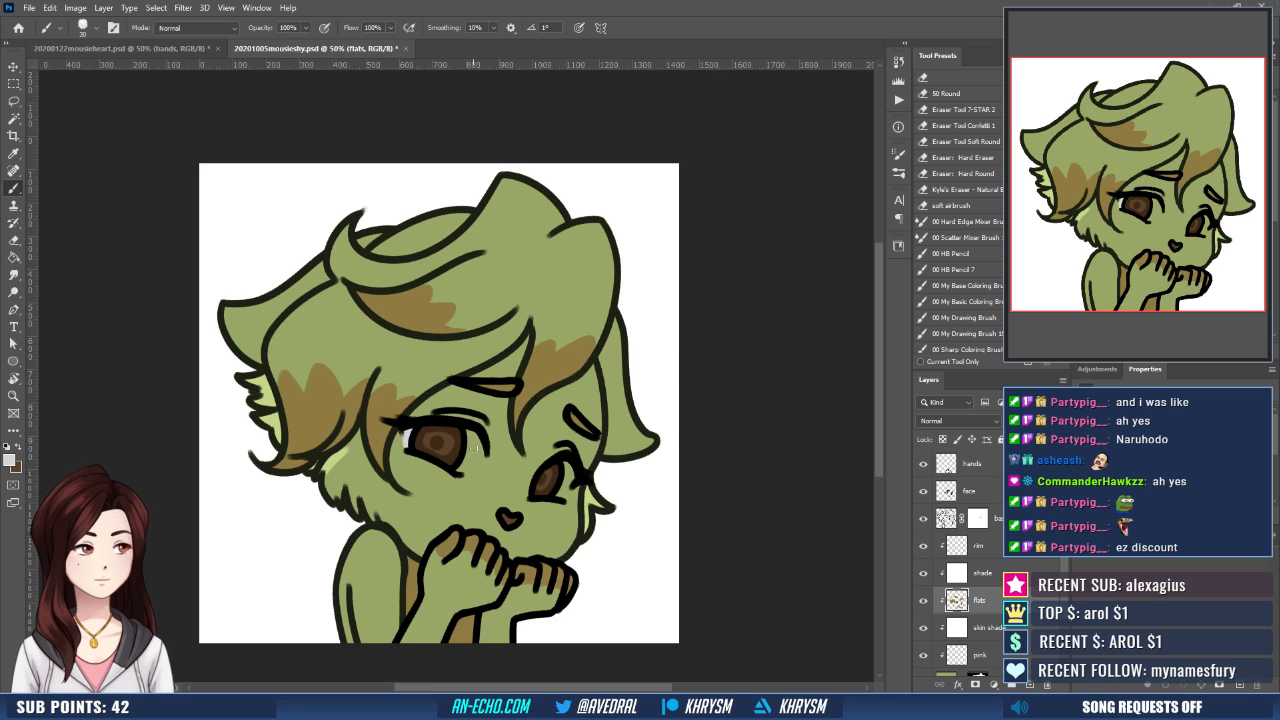
- Paint the whites of both eyes around the irises in light grey
drag(458, 468, 473, 434)
key(ctrl+z)
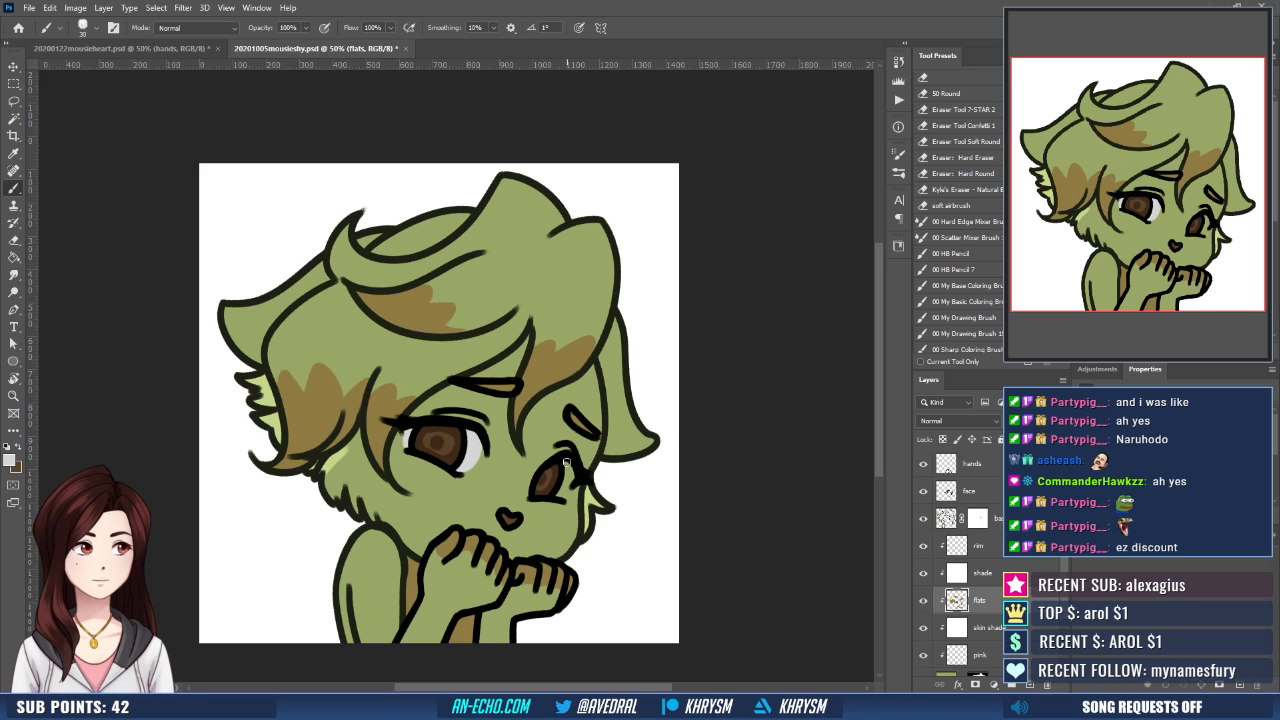
drag(567, 462, 563, 490)
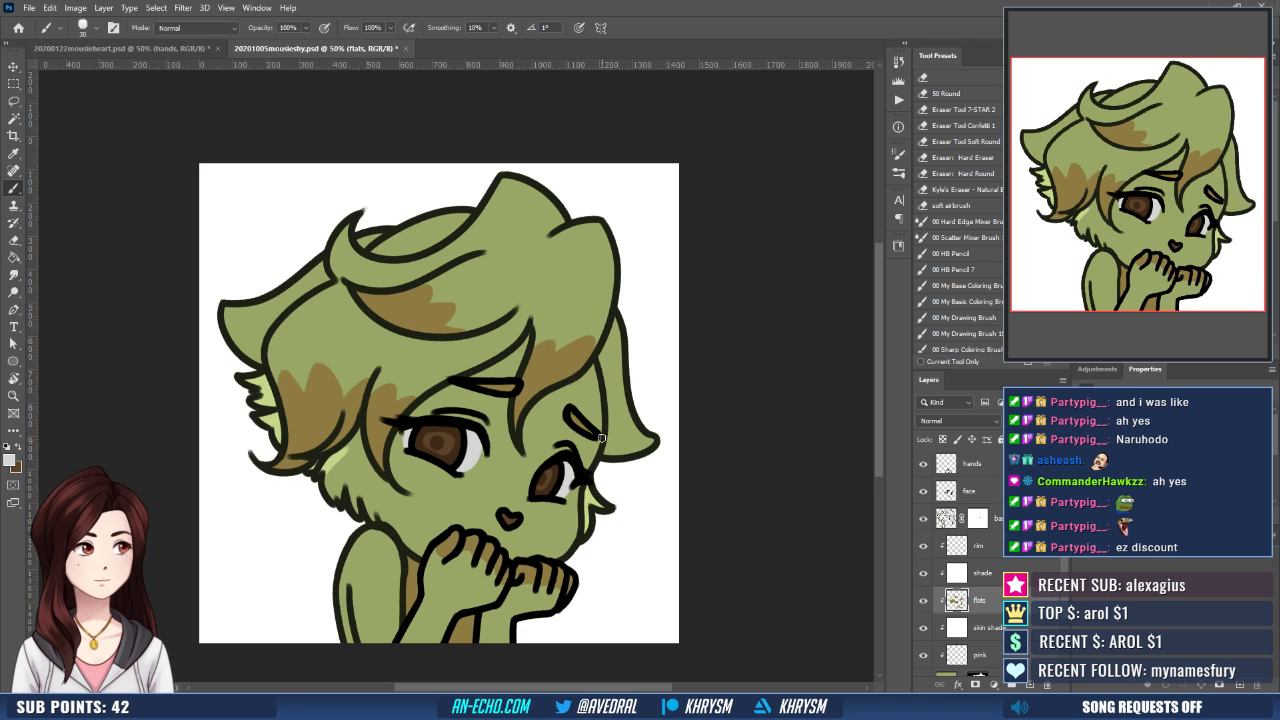
- Activate the shade layer, choose a pale mauve and outline the shadow the fringe casts on the forehead between the eyes
click(983, 573)
key(d)
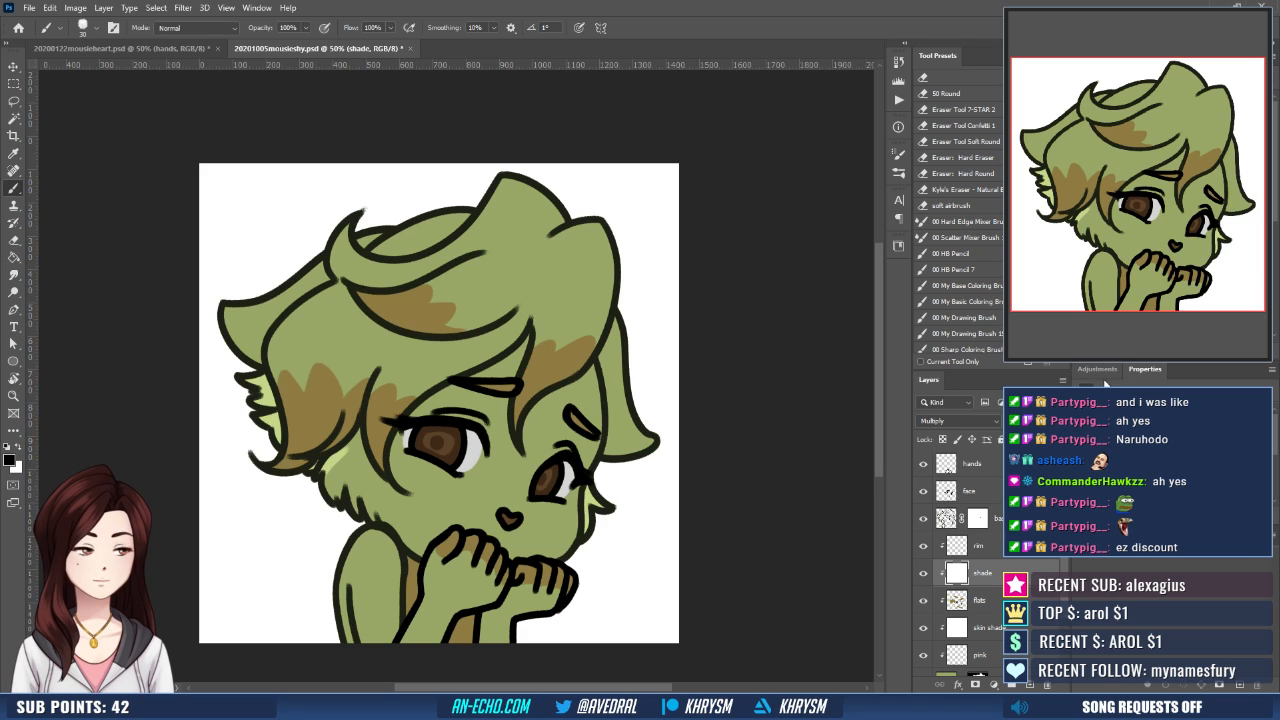
click(1140, 250)
mouse_move(607, 468)
mouse_down()
mouse_move(632, 467)
mouse_move(626, 458)
mouse_move(632, 482)
mouse_up()
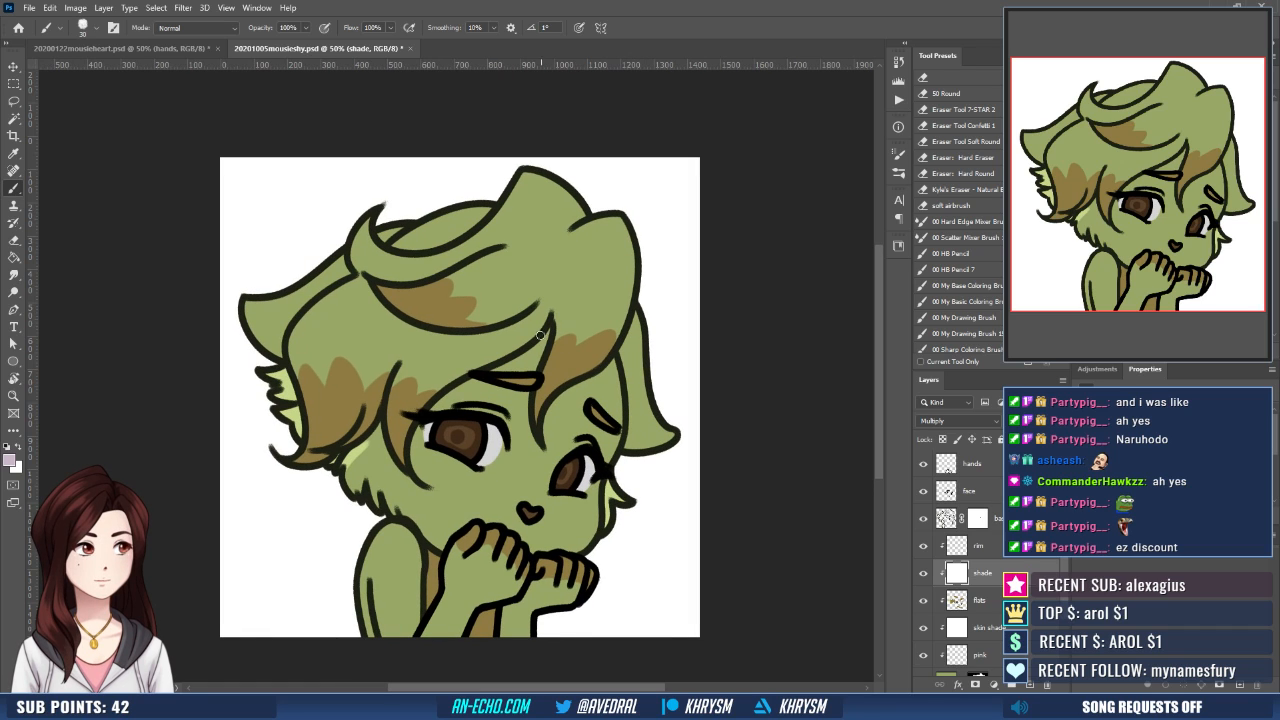
mouse_move(488, 384)
mouse_down()
mouse_move(532, 396)
mouse_move(511, 430)
mouse_up()
key(ctrl+z)
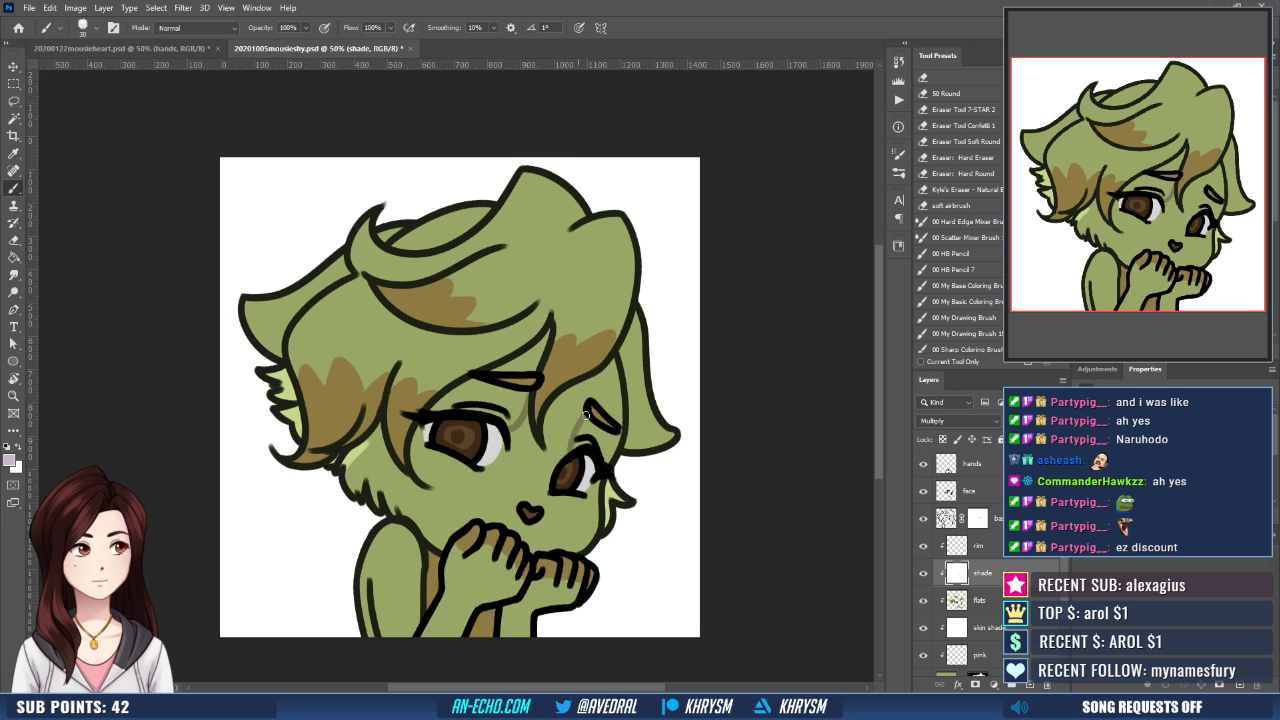
drag(597, 435, 604, 419)
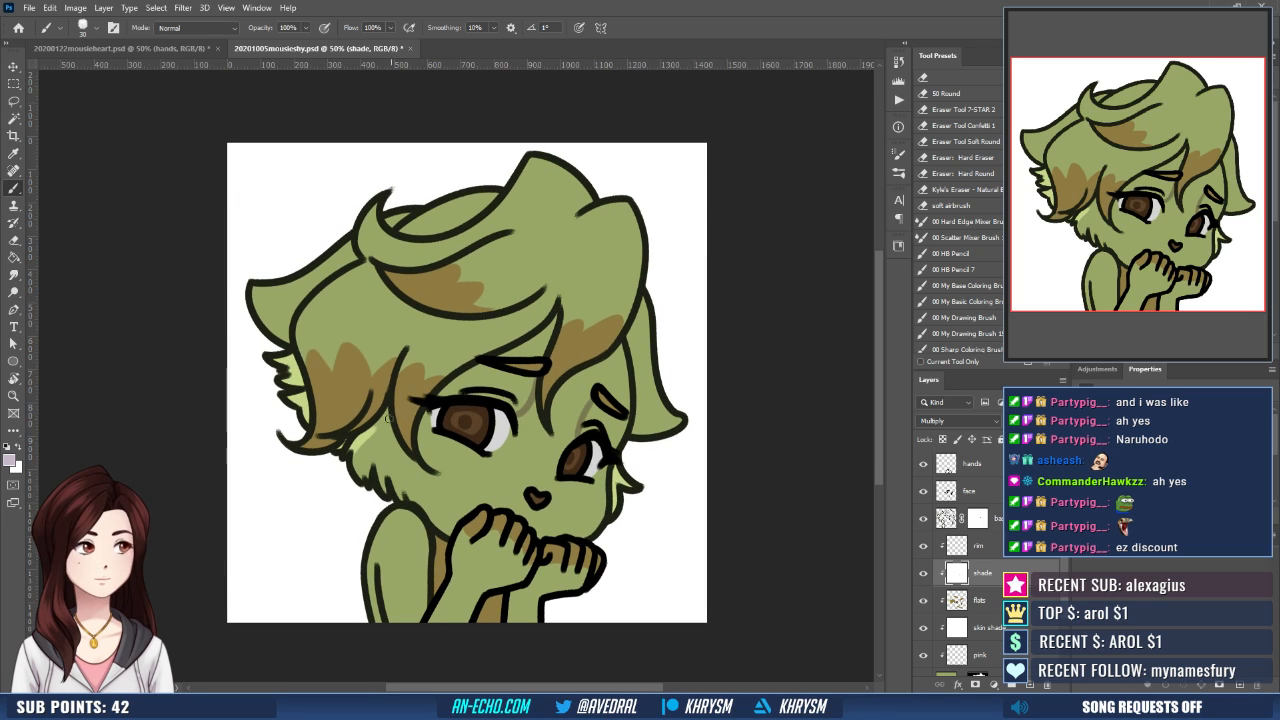
- Outline the hair's shadow on the cheek, beside the centre strand and down the side of the face on the shade layer
drag(385, 441, 428, 472)
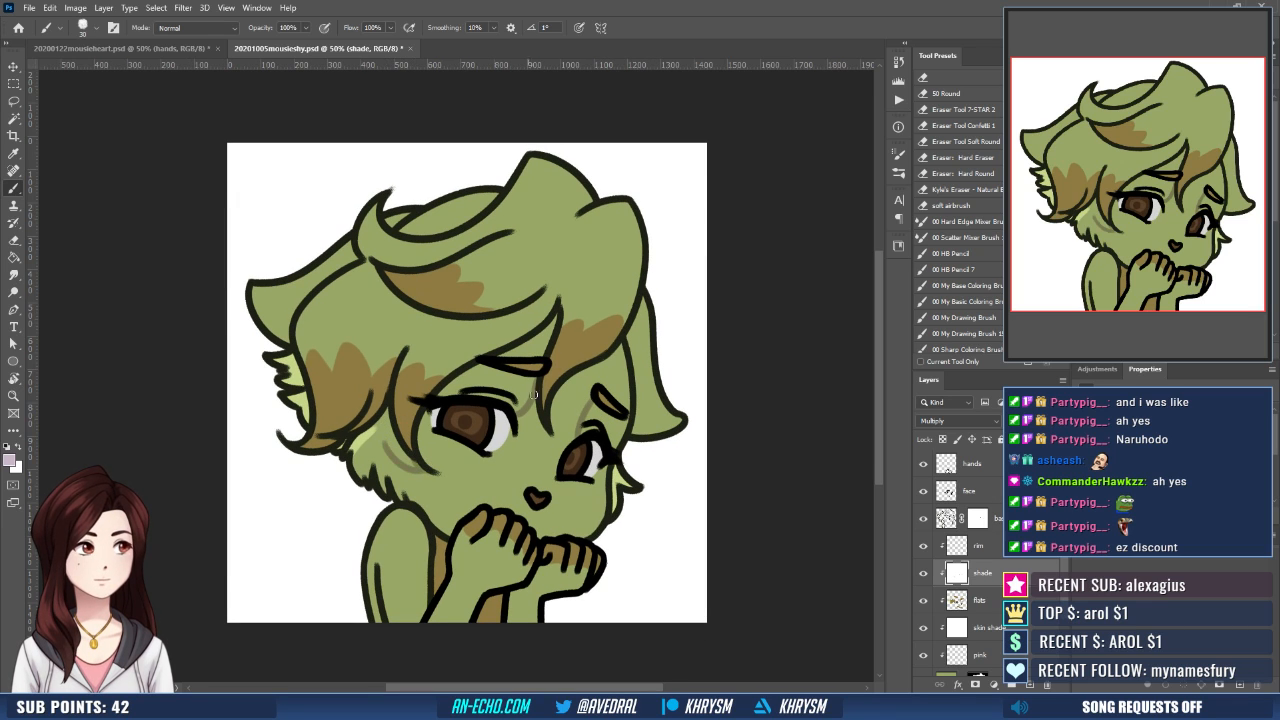
drag(533, 400, 546, 432)
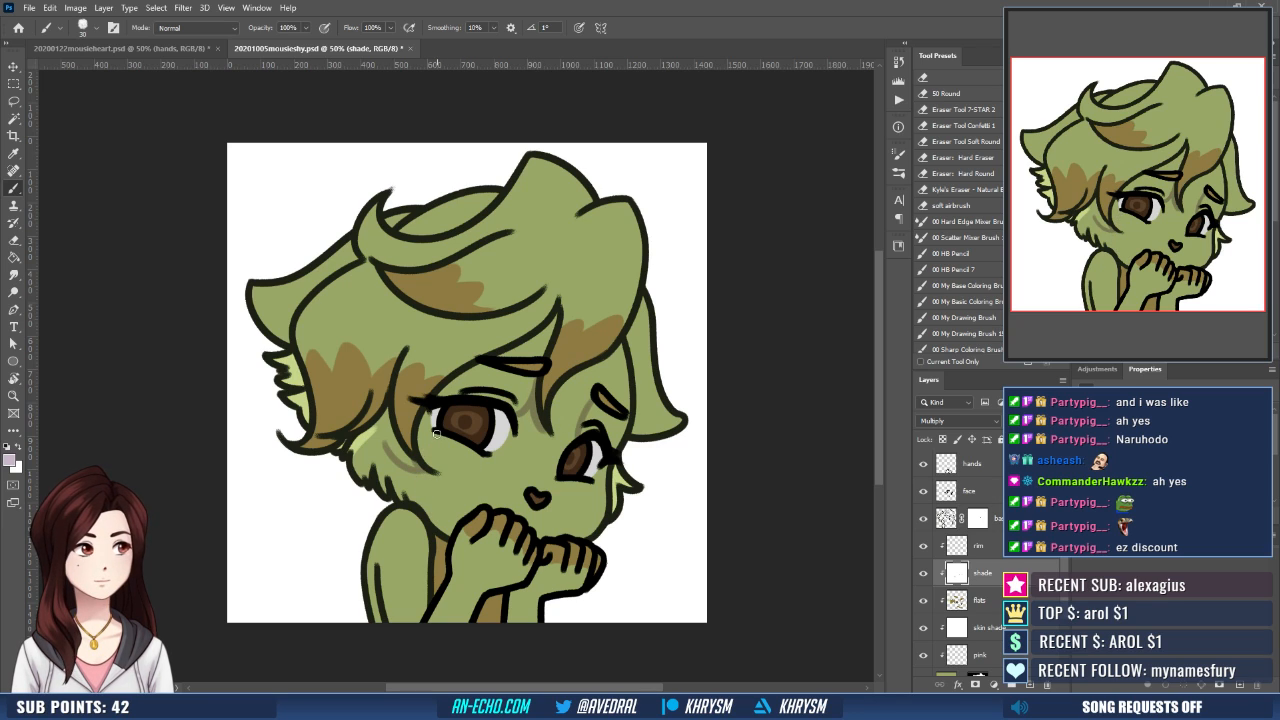
drag(436, 433, 438, 530)
- Select the outlined shadow areas on the forehead, around both eyes and over the cheek fur with the Magic Wand
drag(610, 413, 595, 421)
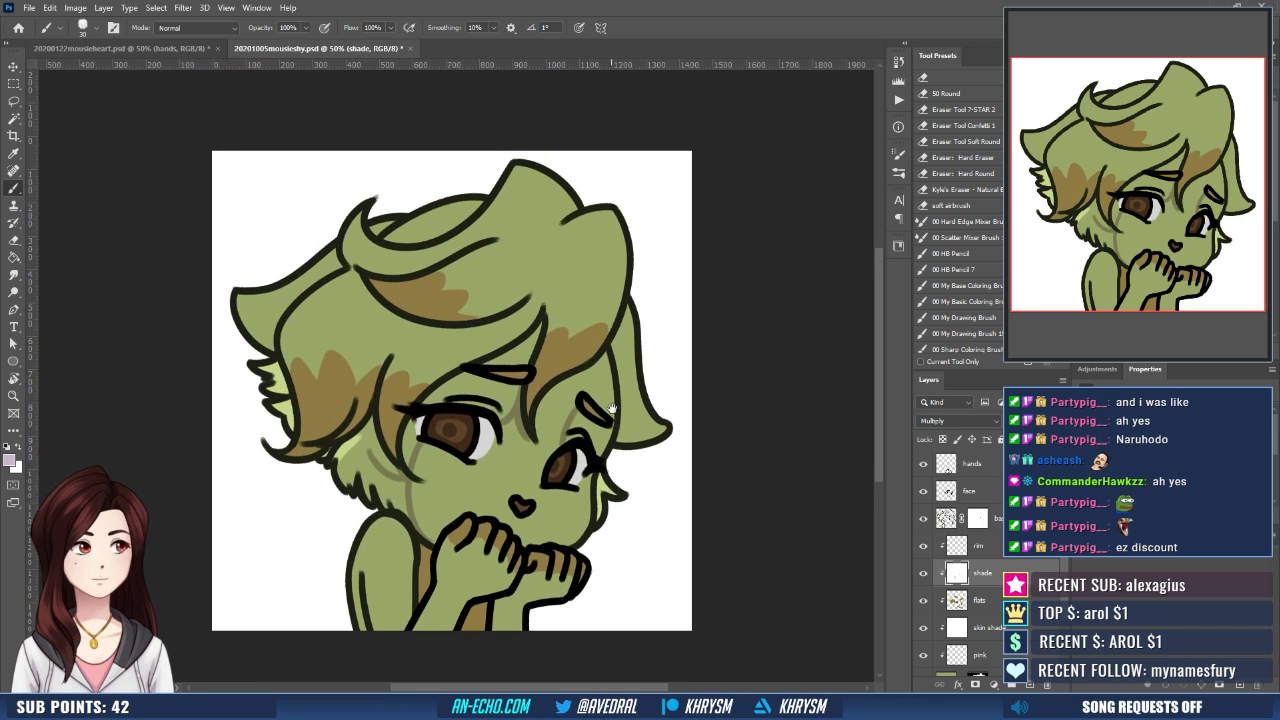
key(w)
click(601, 433)
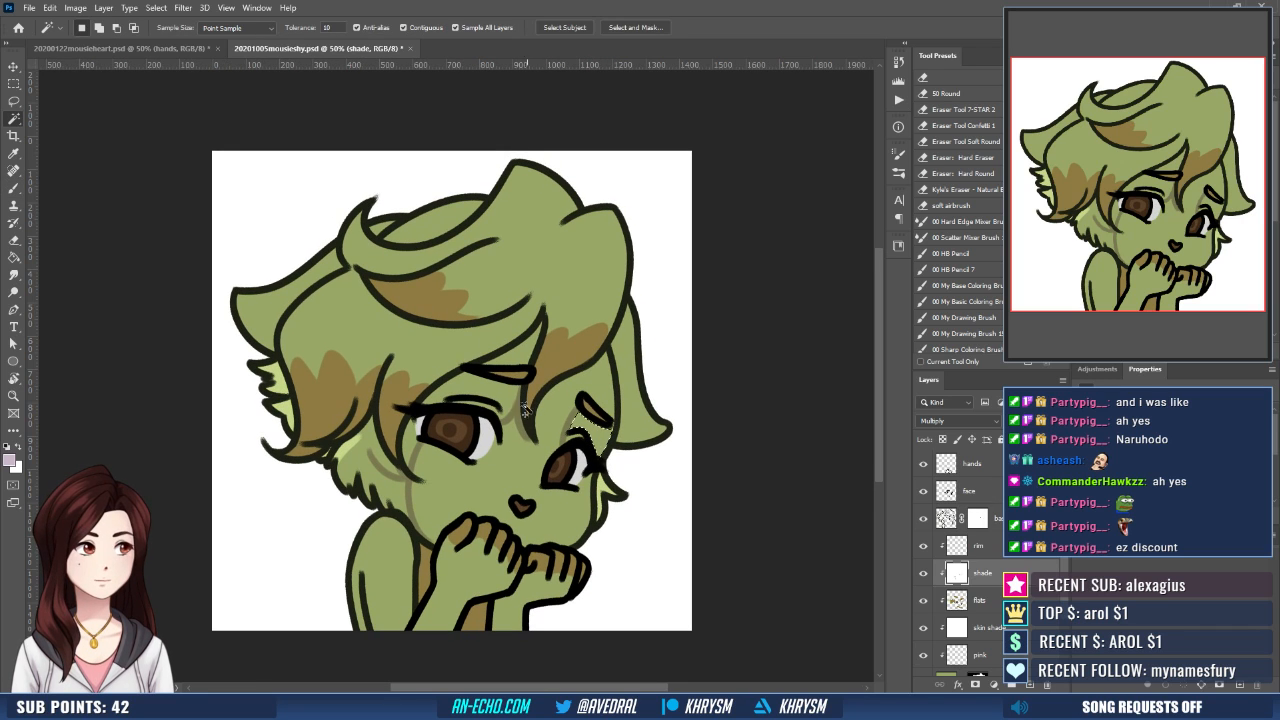
shift+click(495, 394)
shift+click(518, 358)
shift+click(401, 443)
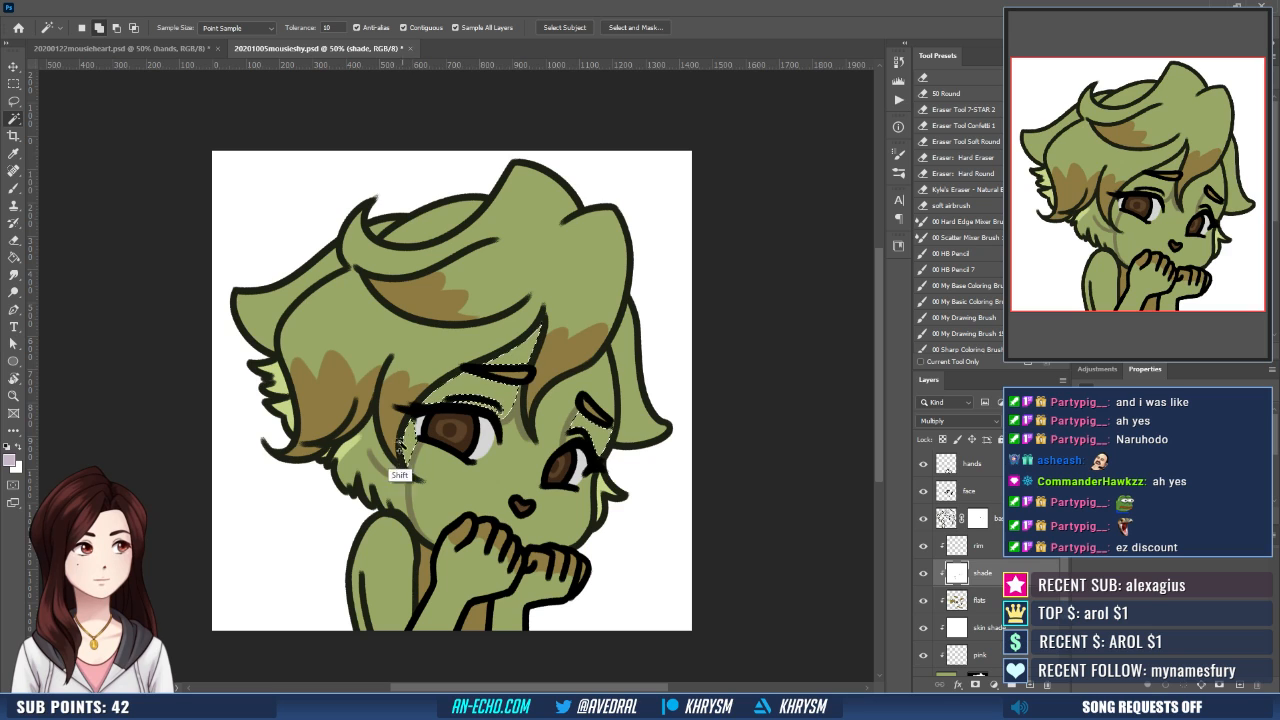
shift+click(381, 457)
shift+click(376, 477)
shift+click(346, 455)
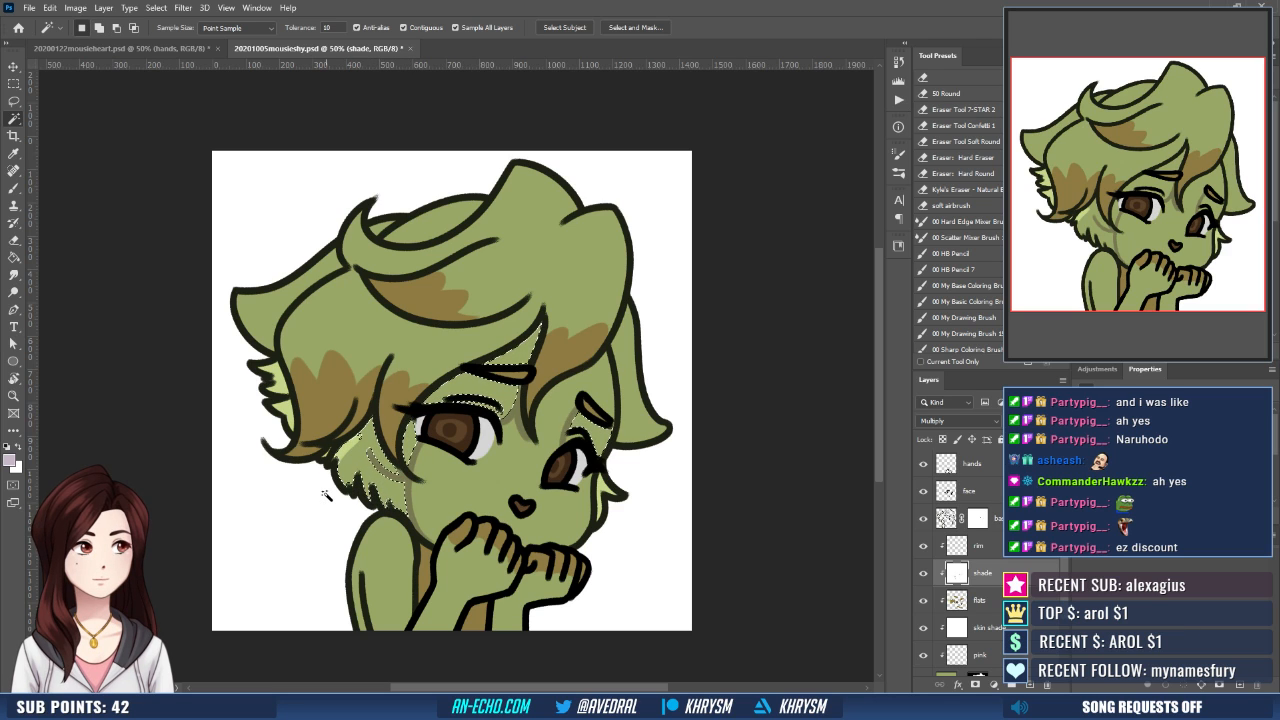
- Expand the selection by 10 pixels, fill it with mauve and extend the cheek shadow down along the jaw to the fist
key(ctrl+shift+e)
key(Return)
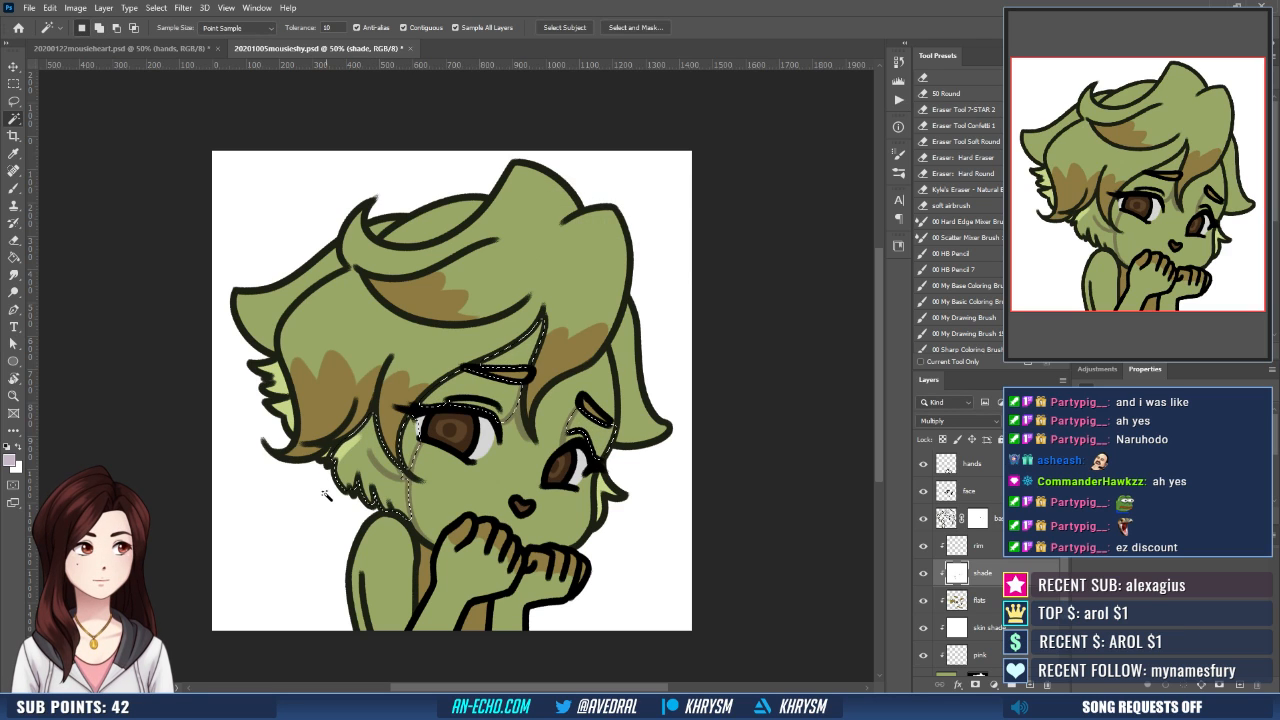
key(g)
click(450, 468)
scroll(450, 468, up, 1)
key(b)
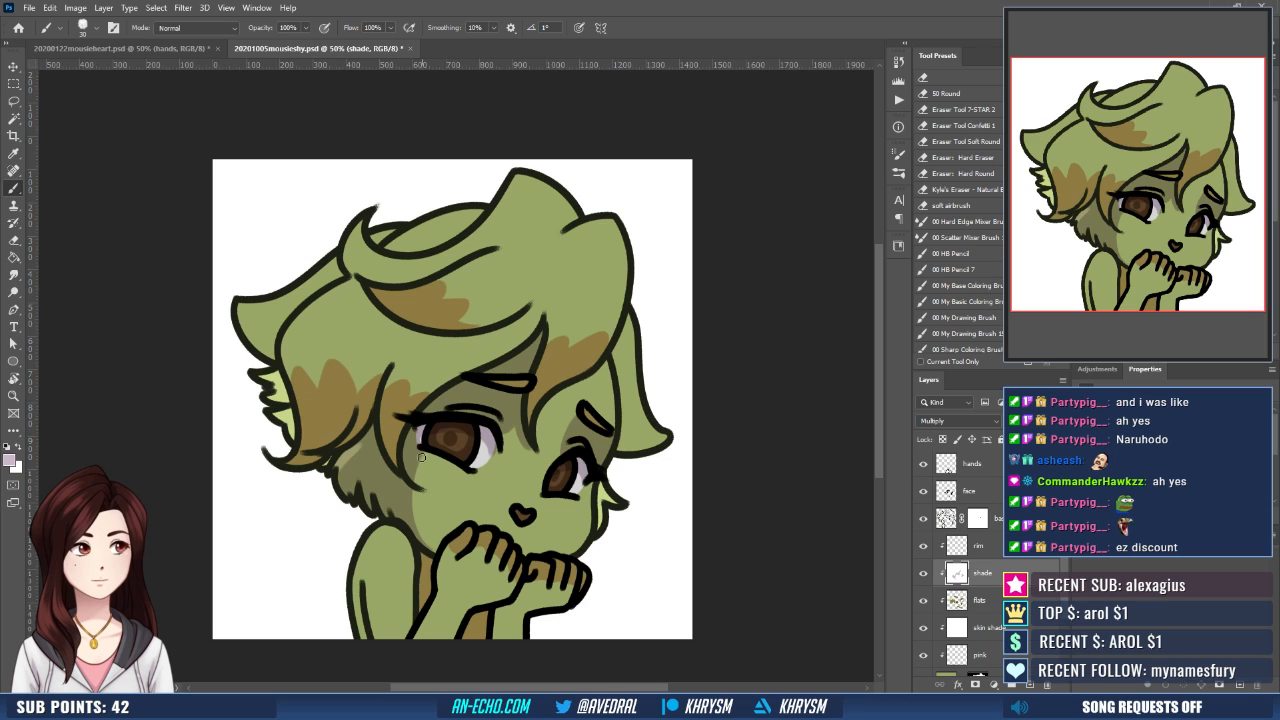
drag(414, 506, 433, 546)
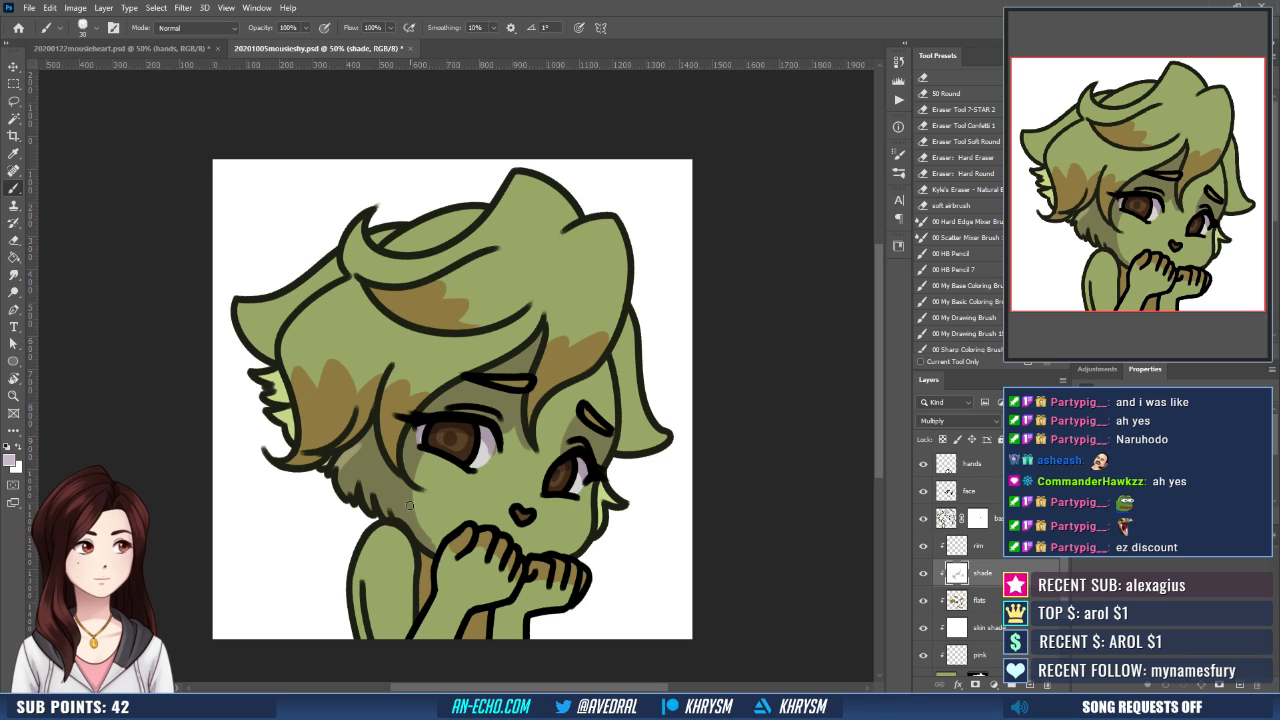
- Outline a shadow edge across the nearer fist, then select the shaded parts of both hands, the forearms and the chest
drag(554, 524, 558, 477)
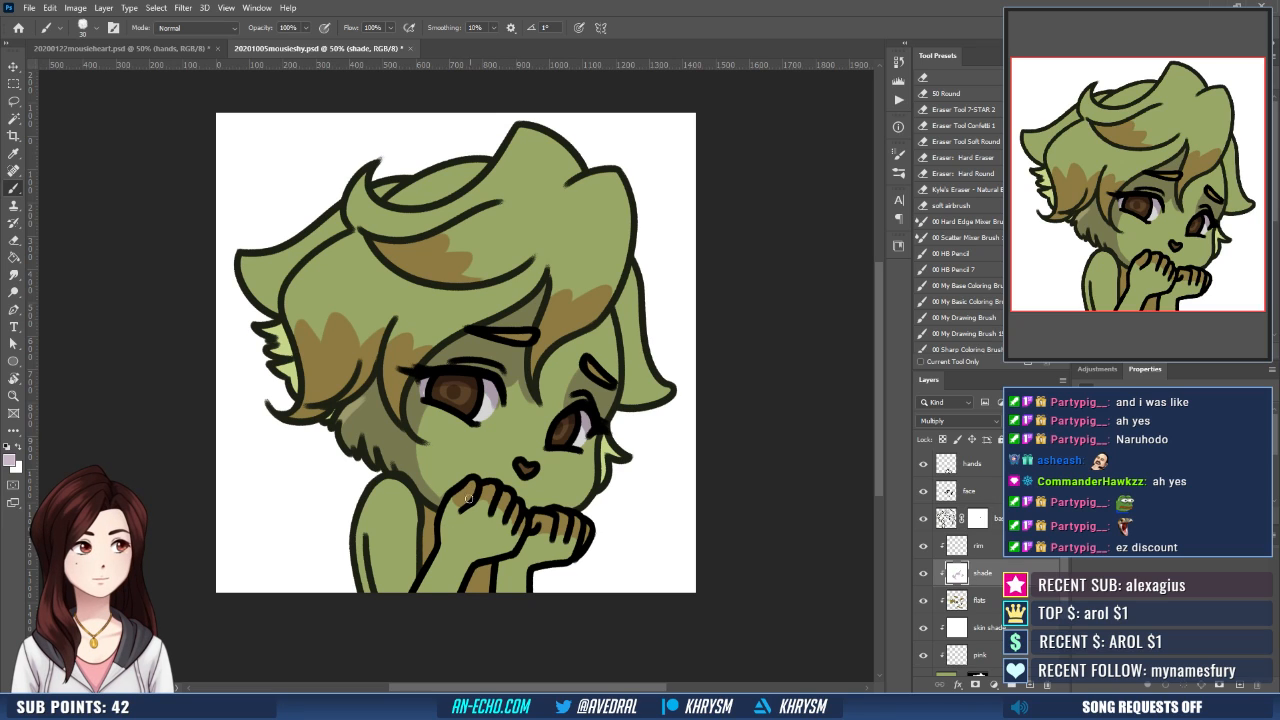
mouse_move(463, 486)
mouse_down()
mouse_move(461, 506)
mouse_move(507, 551)
mouse_up()
key(ctrl+z)
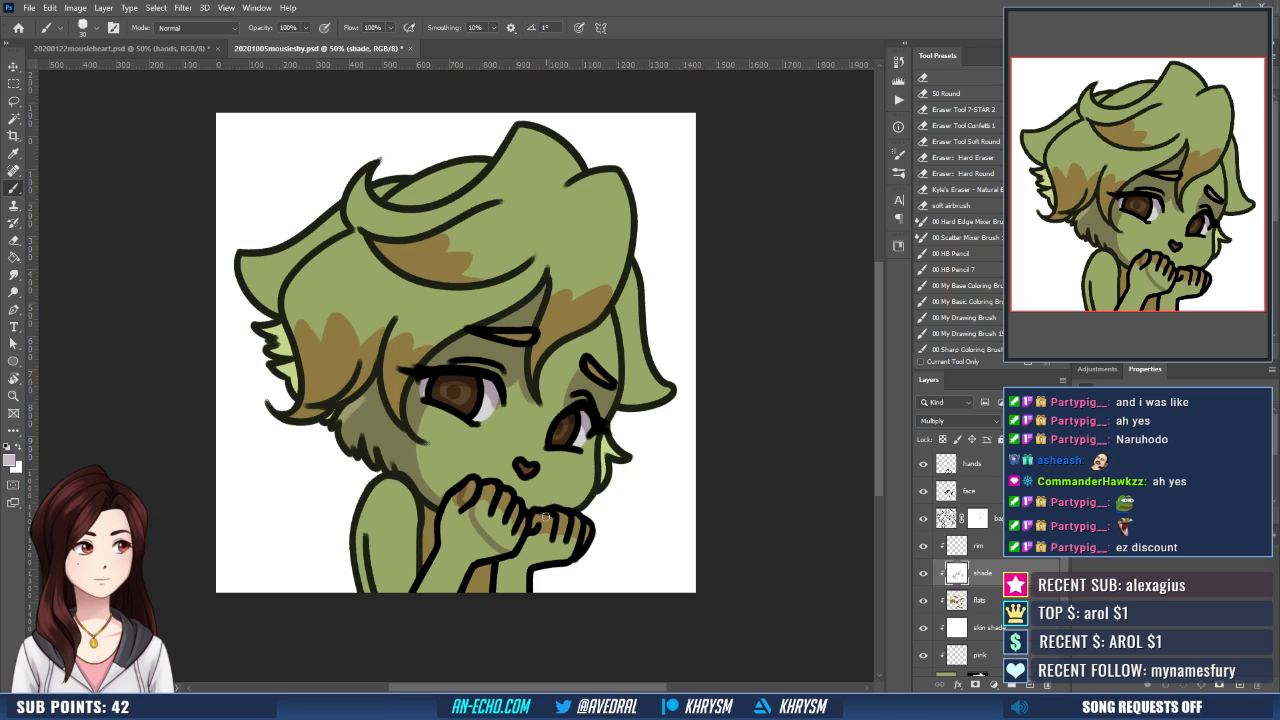
key(w)
shift+click(537, 522)
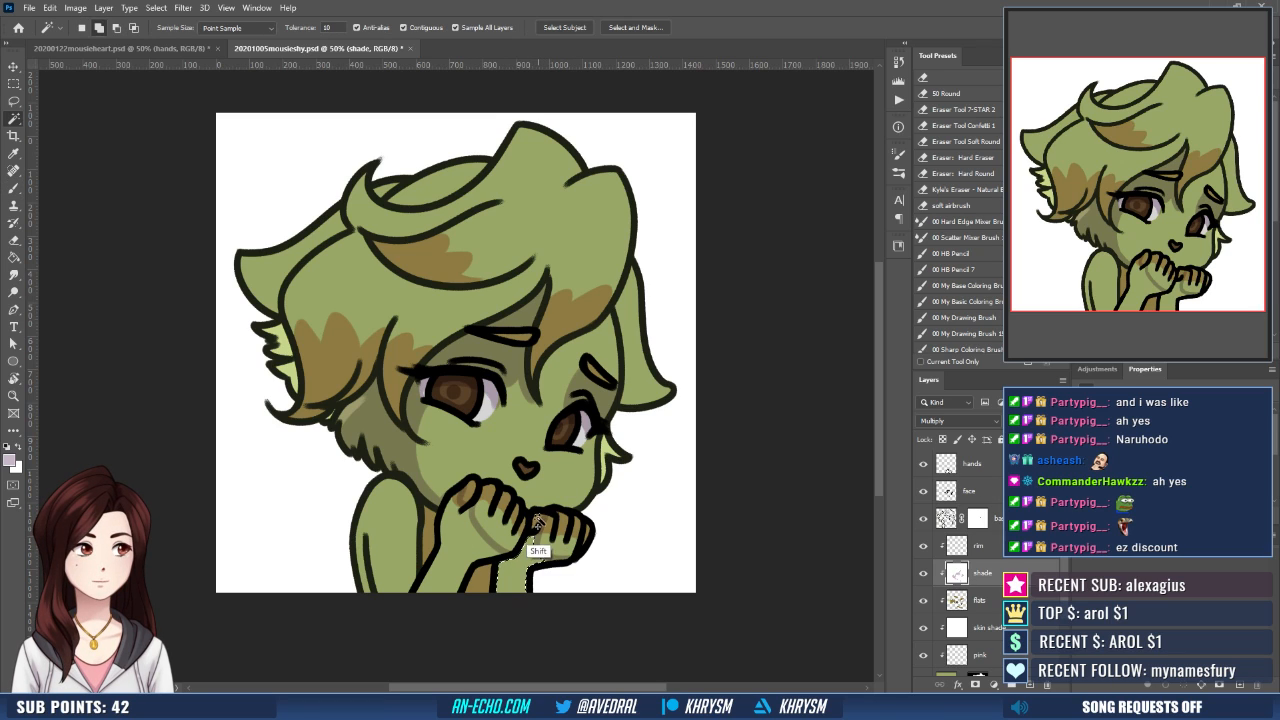
shift+click(464, 543)
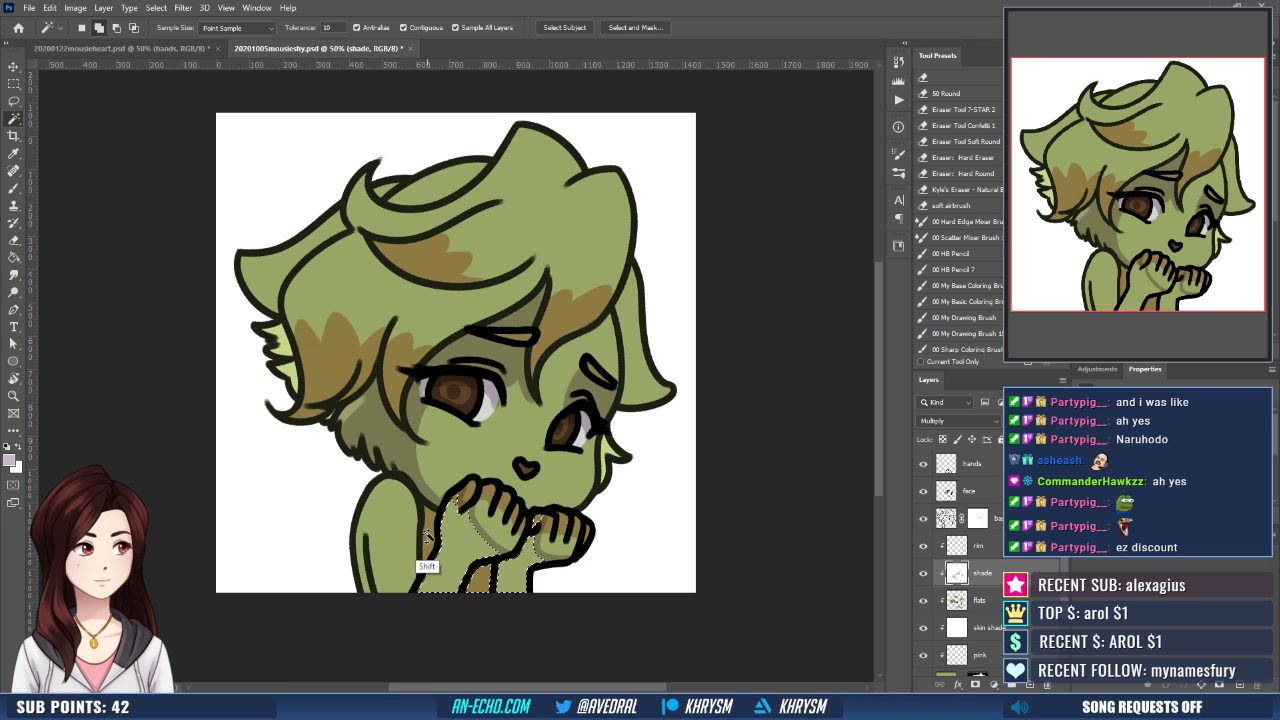
shift+click(427, 538)
- Expand the hand and chest selection by 10 pixels, fill it with mauve and deselect
key(alt+s)
key(m)
key(e)
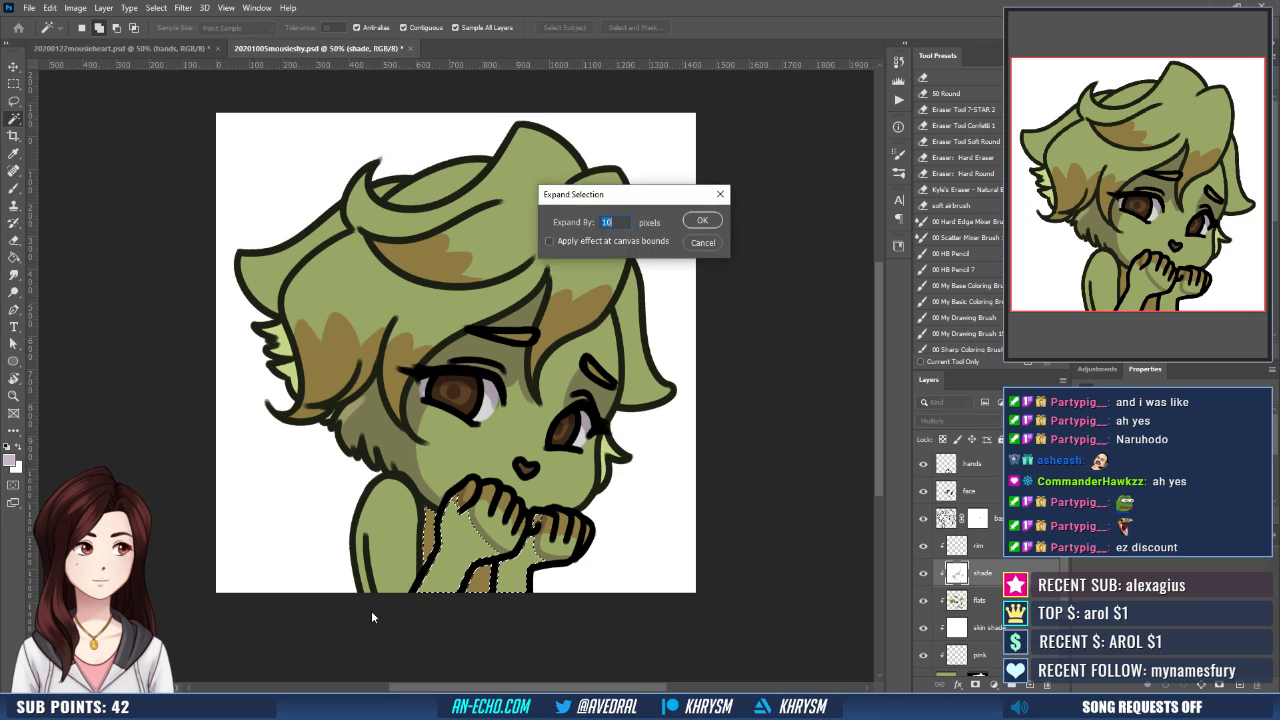
key(Return)
key(g)
click(466, 543)
key(ctrl+d)
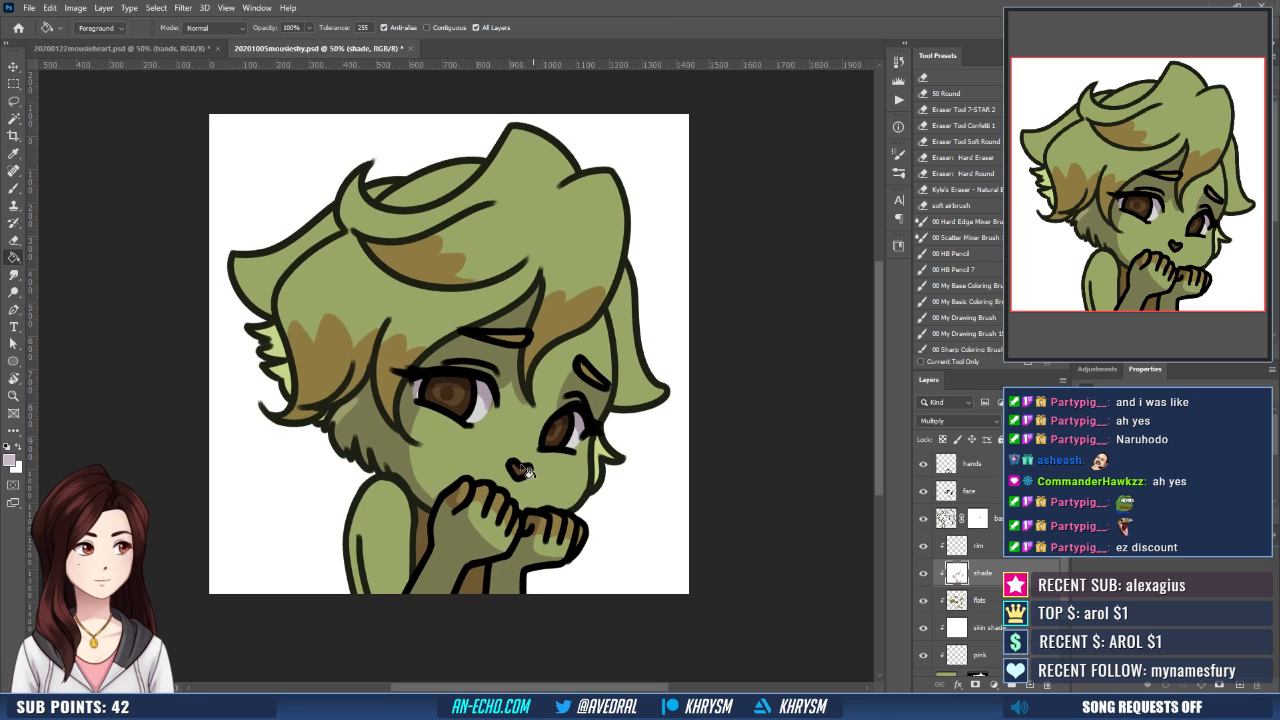
- Outline a shadow down the outer side of the upper arm, select it, expand by 10 pixels and fill it with mauve
key(b)
drag(384, 482, 391, 600)
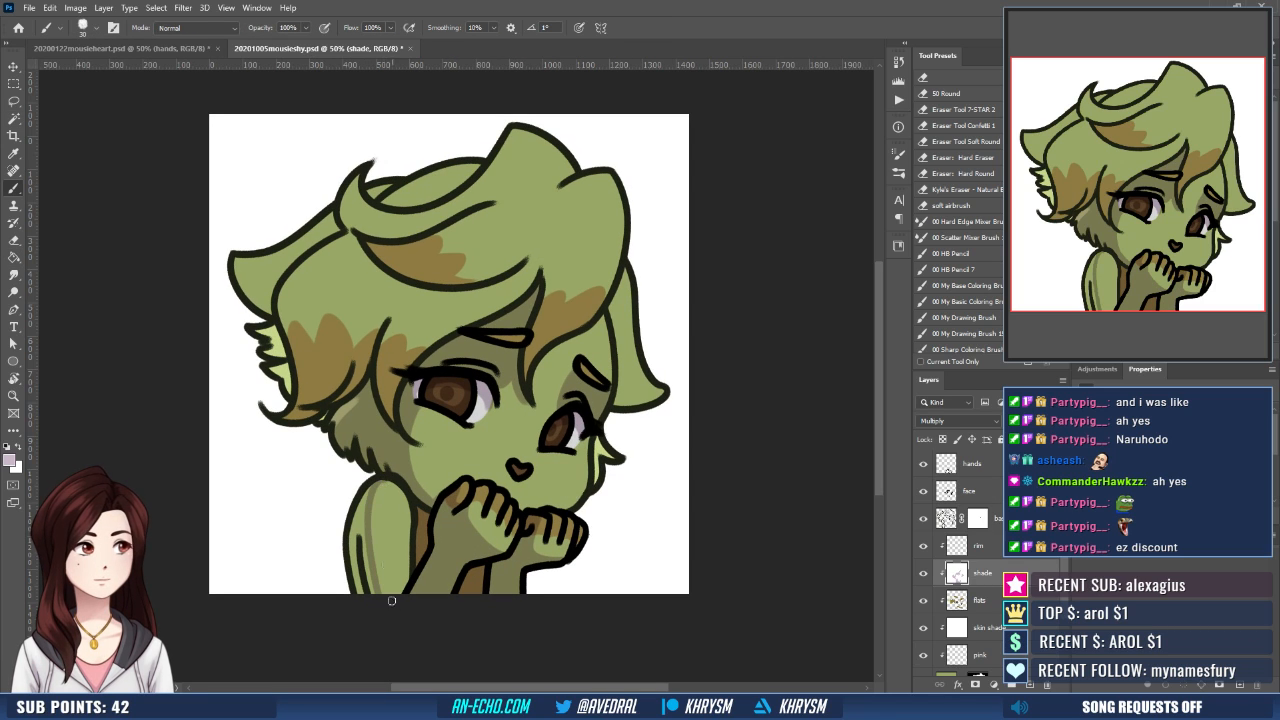
key(w)
click(365, 550)
key(ctrl+shift+e)
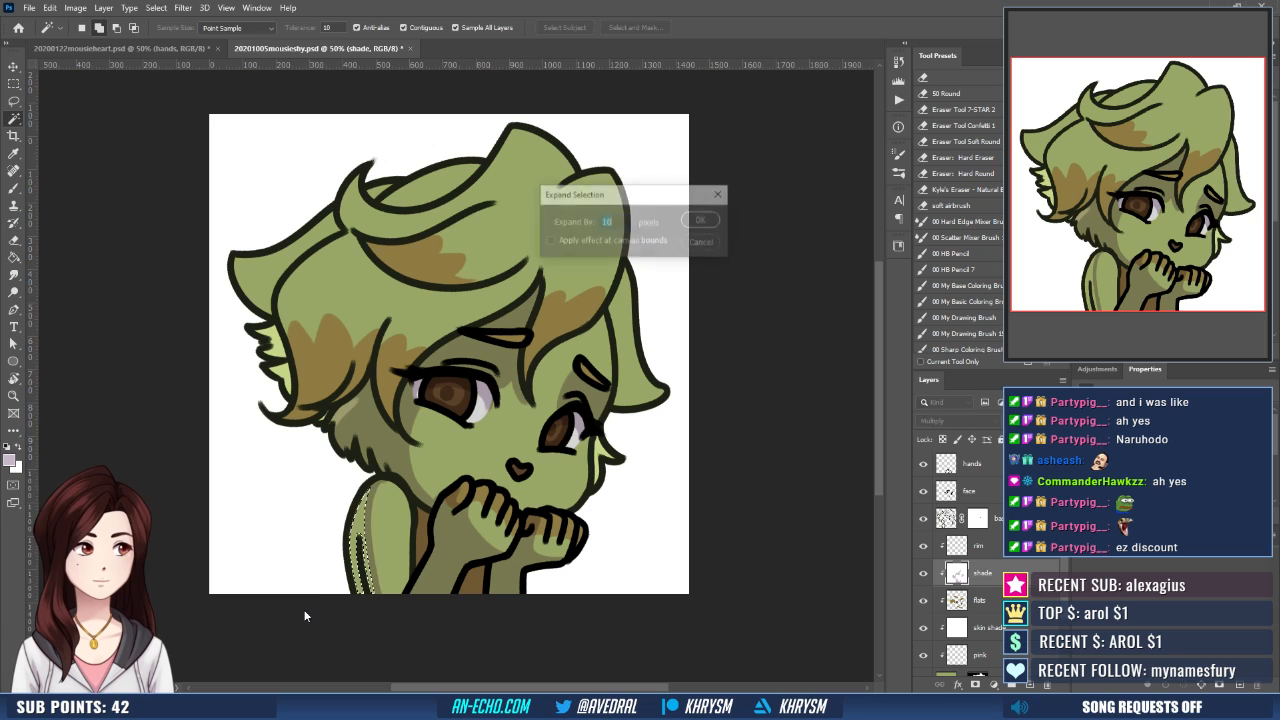
key(Return)
key(g)
click(359, 551)
key(ctrl+d)
- Outline the curved shadow cast on the hair beneath the swept fringe lock
drag(418, 541, 421, 556)
mouse_move(431, 471)
mouse_down()
mouse_move(424, 498)
mouse_move(346, 537)
mouse_up()
key(b)
drag(505, 448, 501, 471)
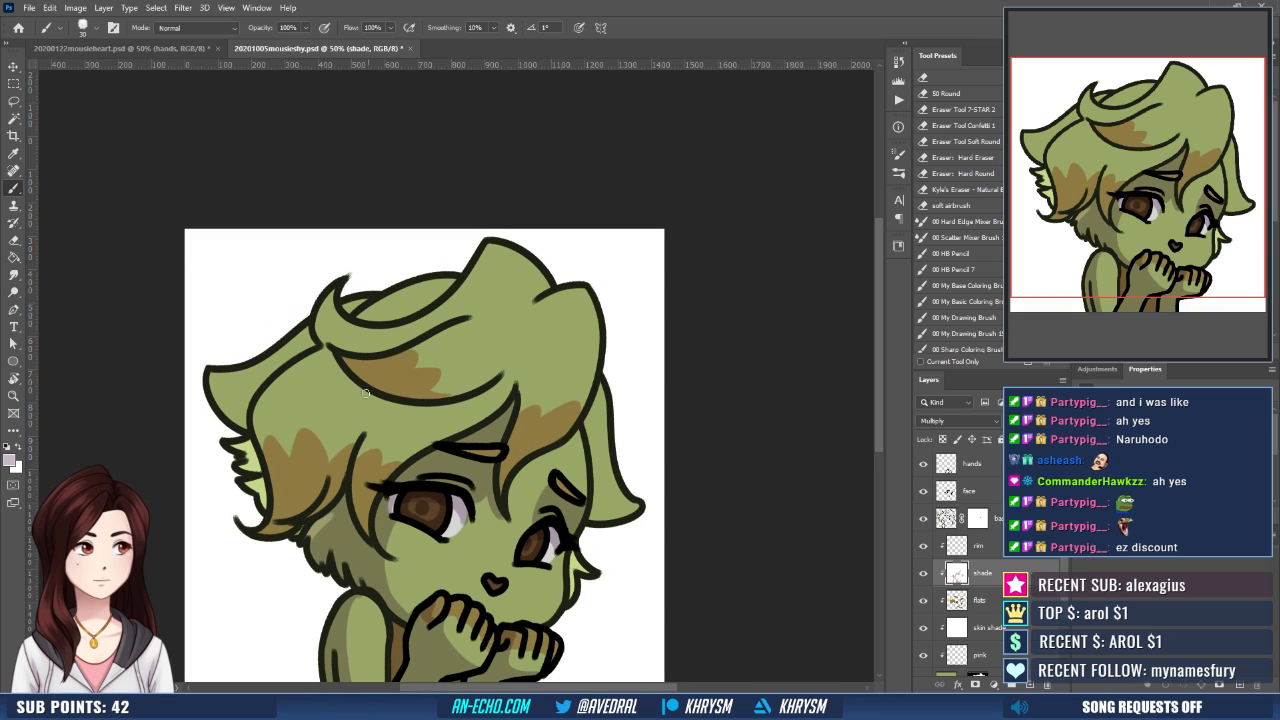
mouse_move(313, 366)
mouse_down()
mouse_move(400, 422)
mouse_move(474, 398)
mouse_up()
key(ctrl+z)
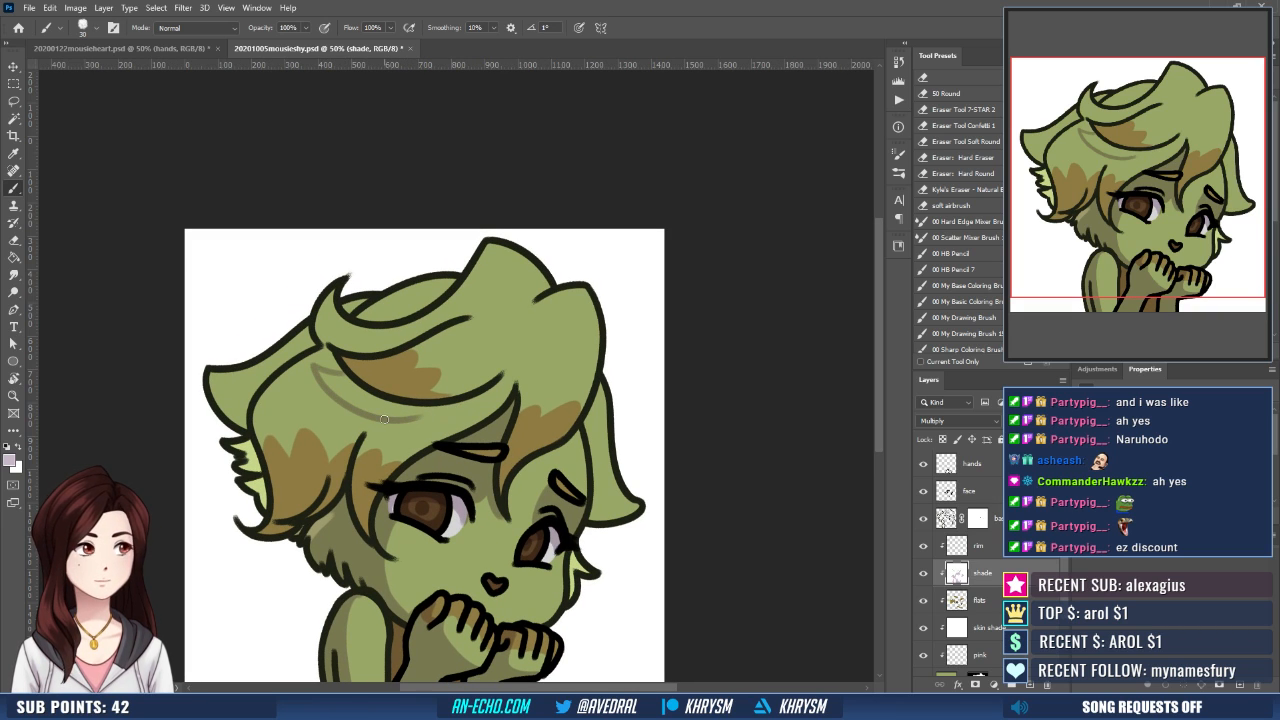
key(ctrl+shift+z)
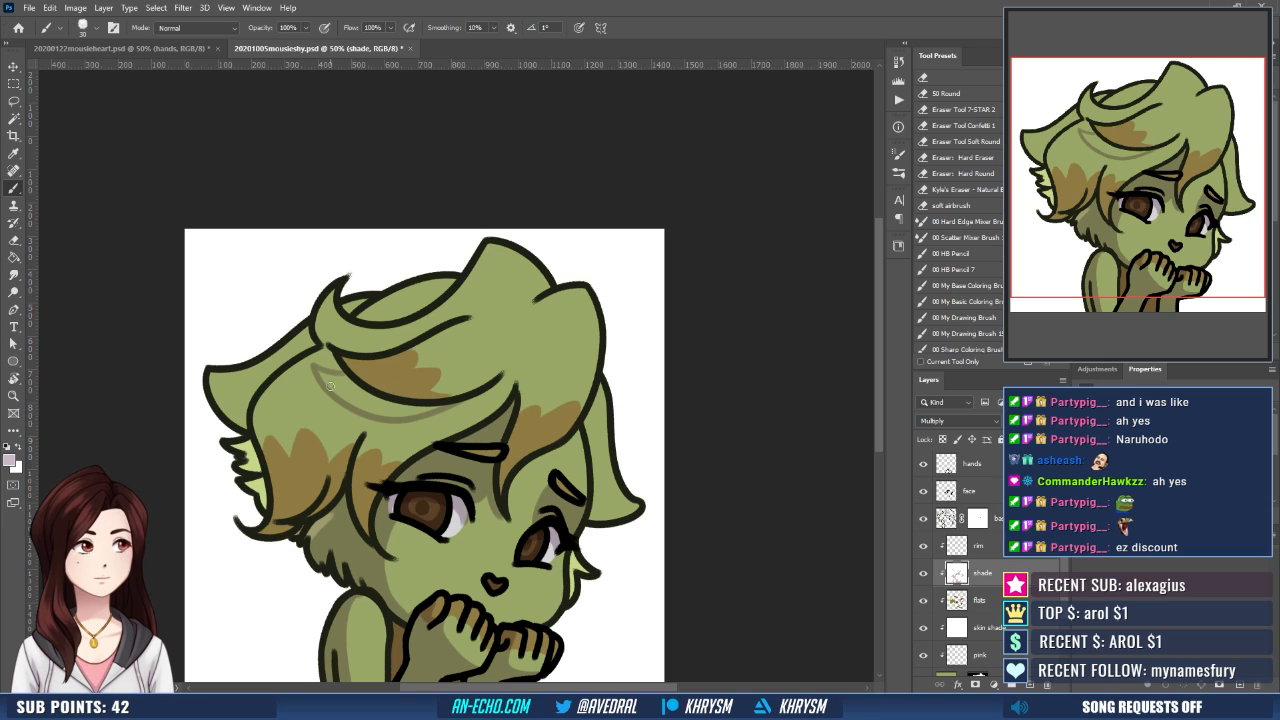
- Outline the shadow edge from the fringe lock's base down the side hair to its lower tip, redrawing it until smooth
drag(320, 383, 280, 490)
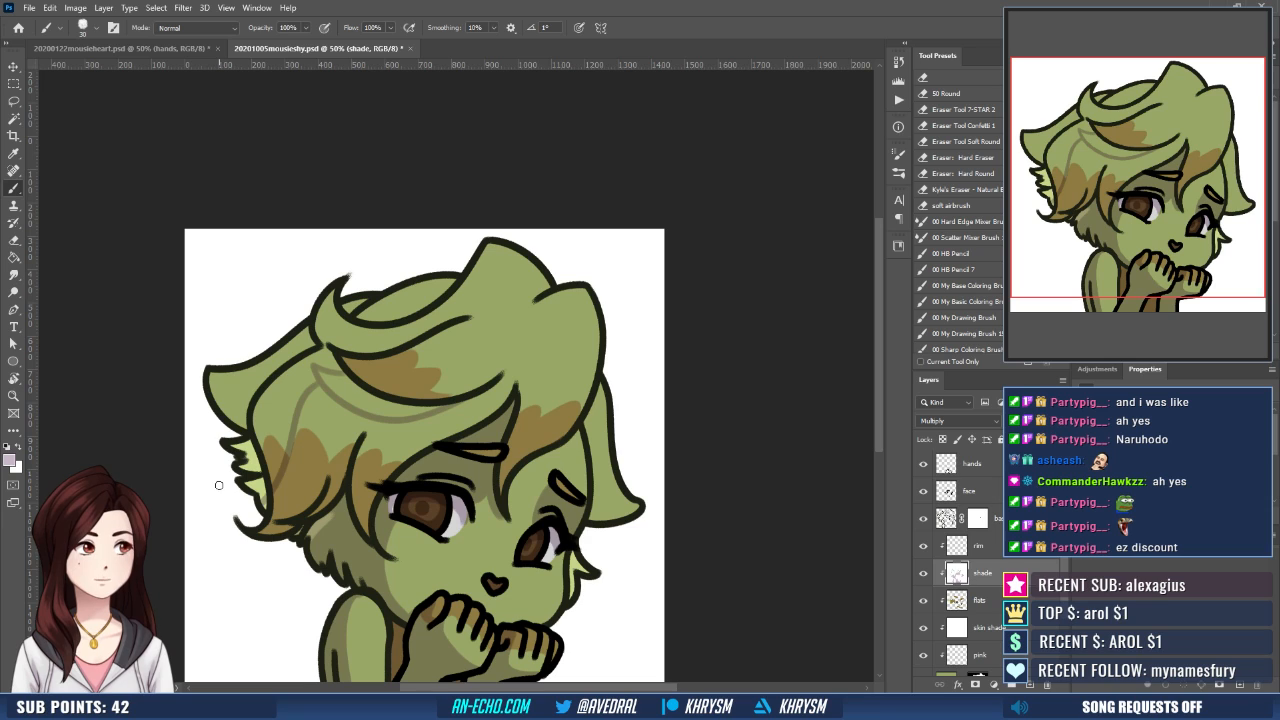
key(ctrl+z)
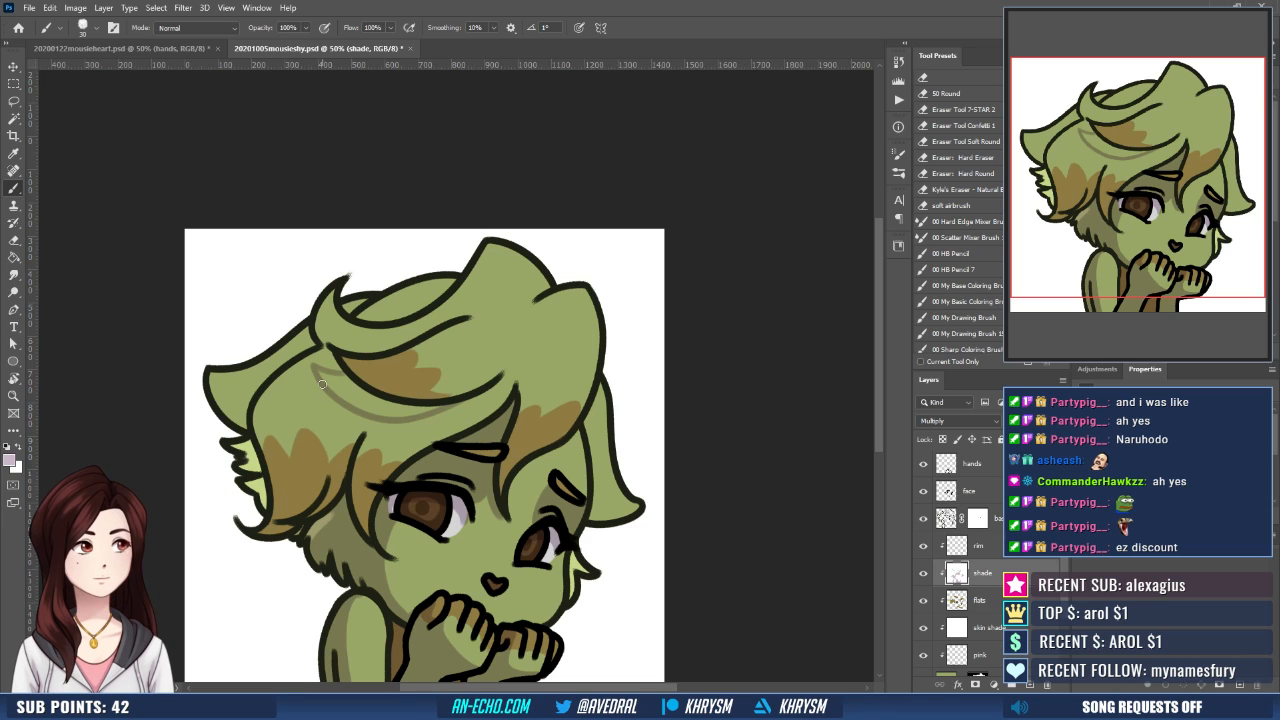
drag(322, 385, 262, 530)
key(ctrl+z)
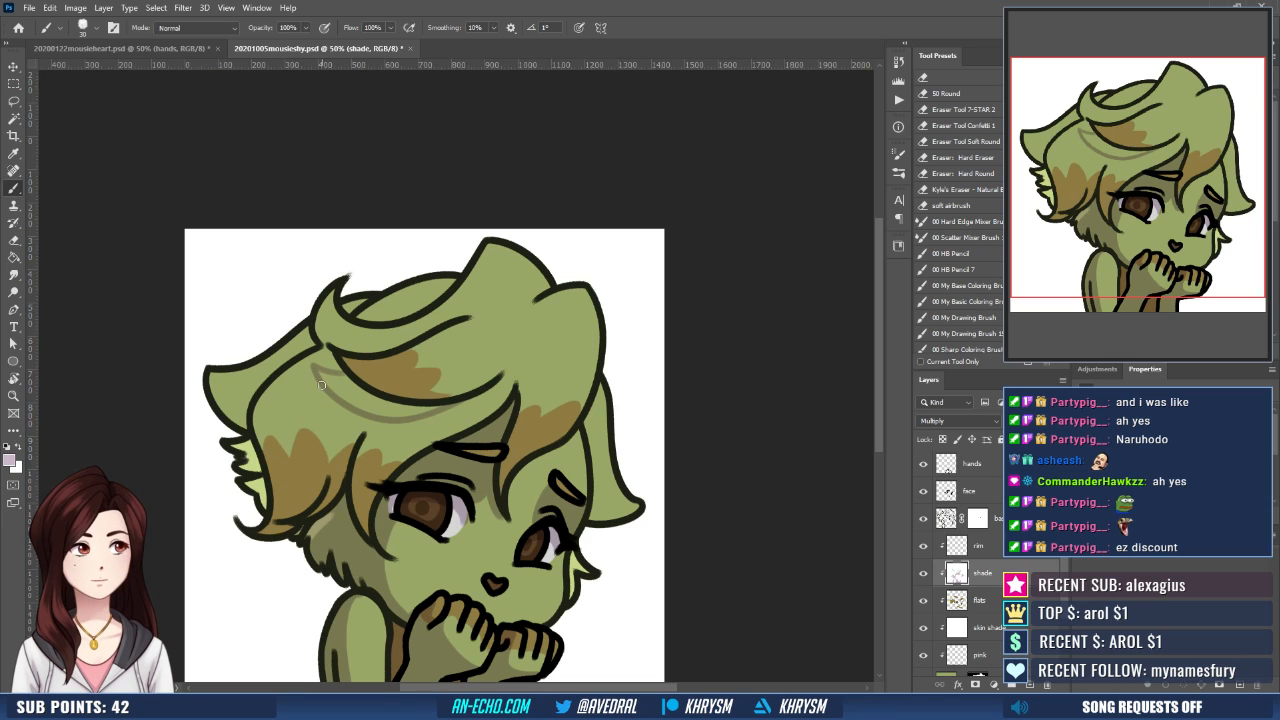
drag(322, 385, 262, 530)
- Paint mauve shading along the small upturned curl at the crown of the hair
drag(445, 414, 435, 453)
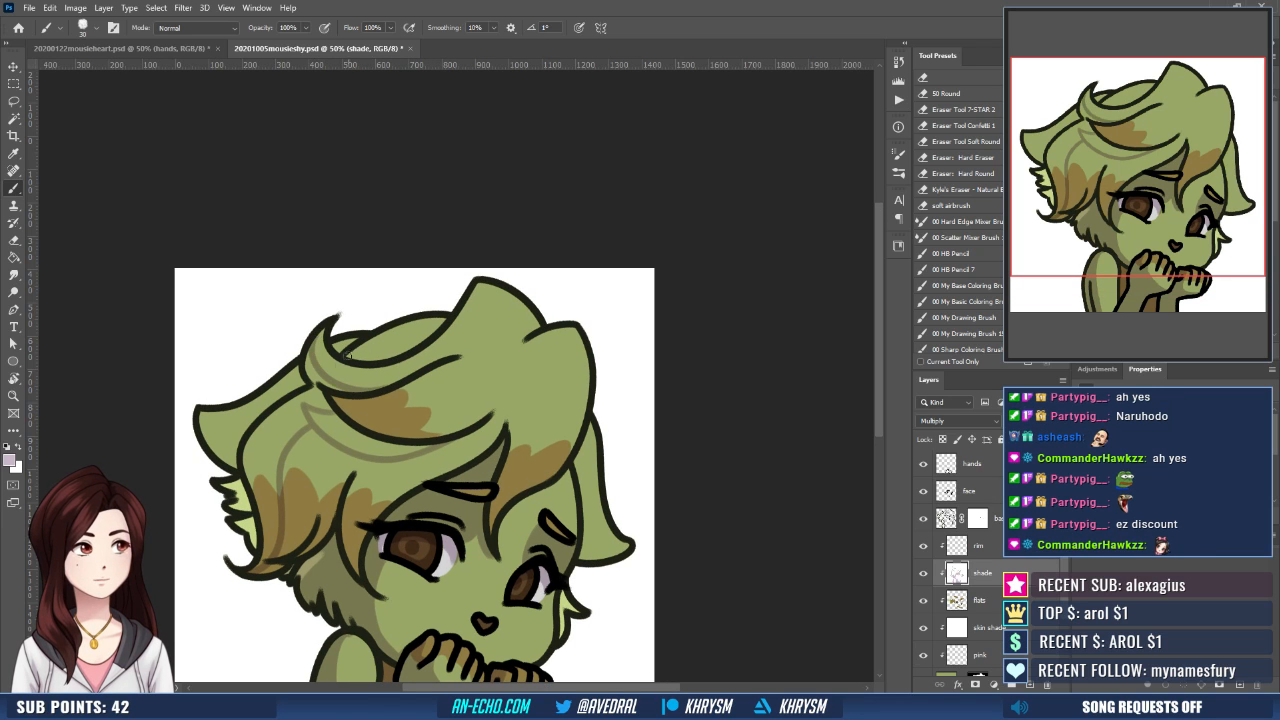
drag(346, 394, 353, 391)
drag(328, 330, 362, 388)
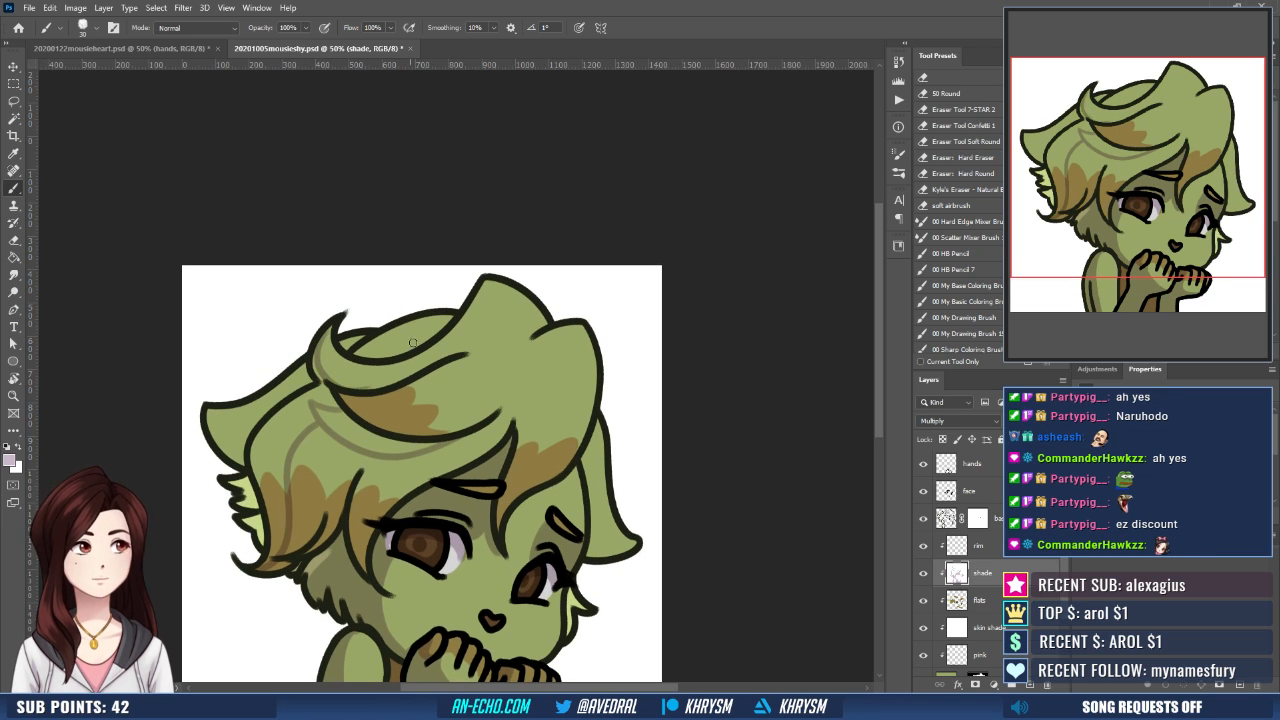
- Select the hair sections behind the curl, the back tuft and the outlined shadow areas under the fringe and down the side
key(w)
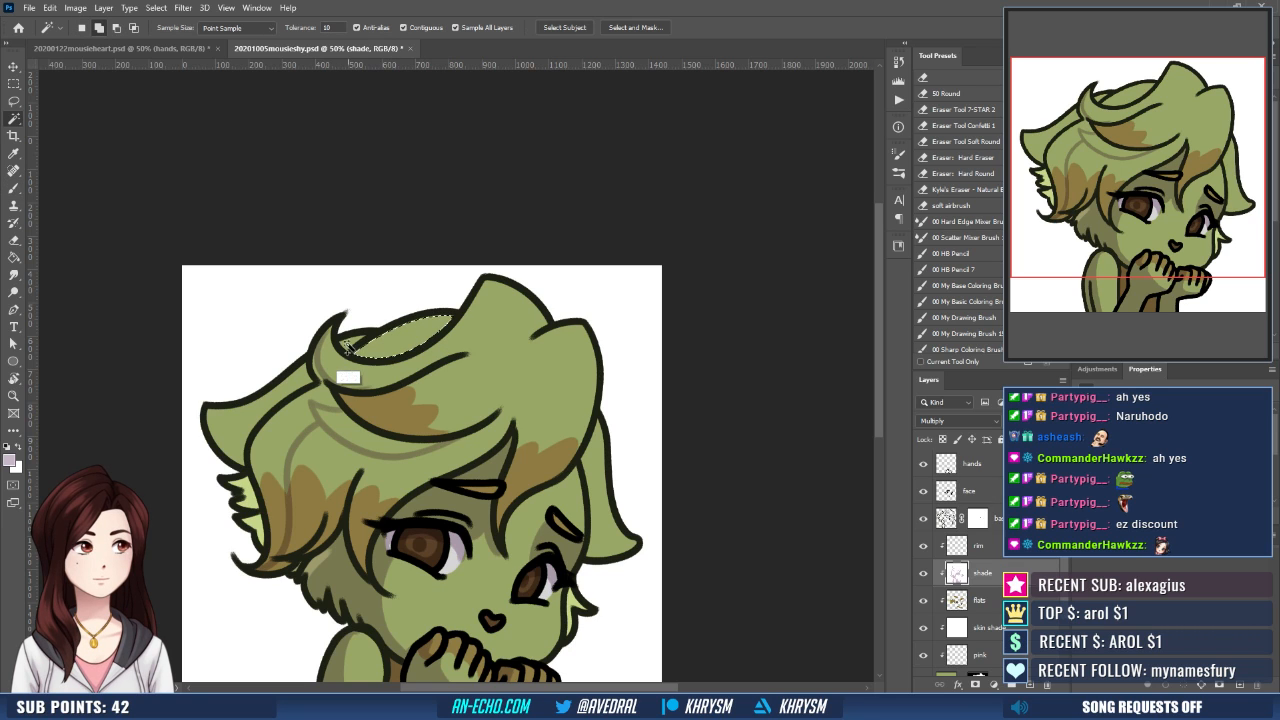
click(350, 343)
shift+click(280, 402)
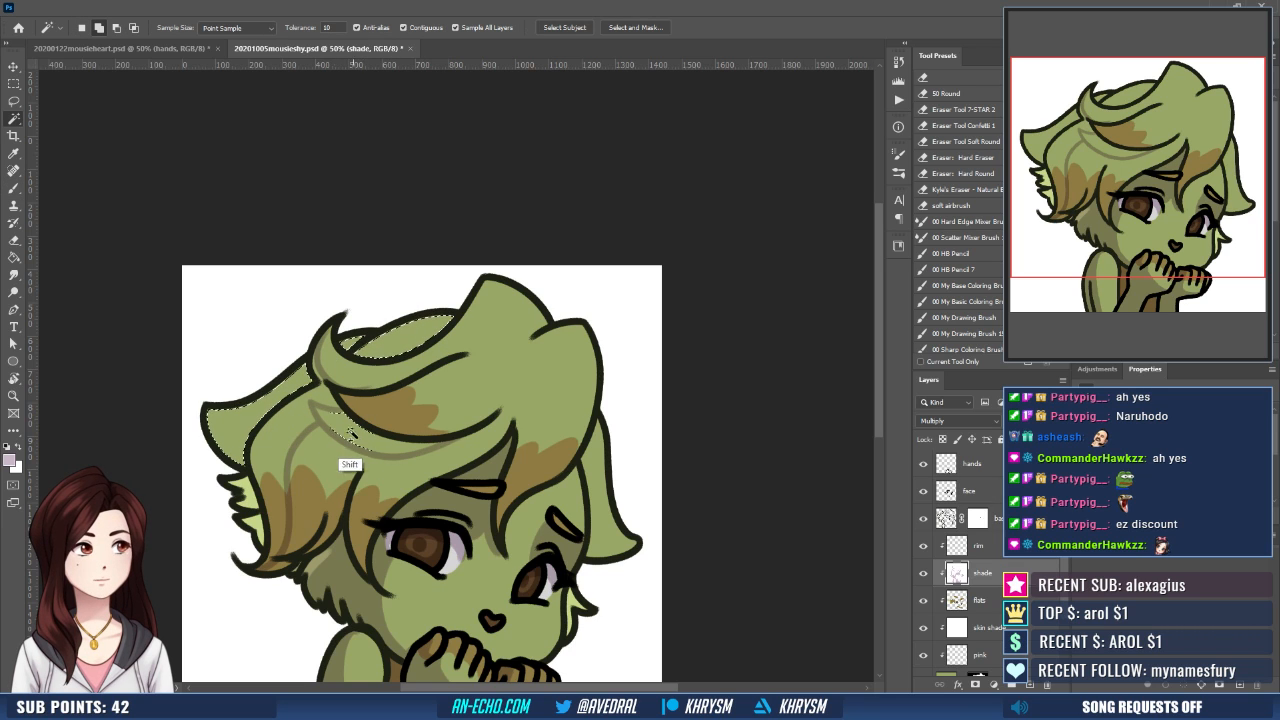
shift+click(282, 432)
shift+click(280, 479)
shift+click(280, 485)
shift+click(318, 399)
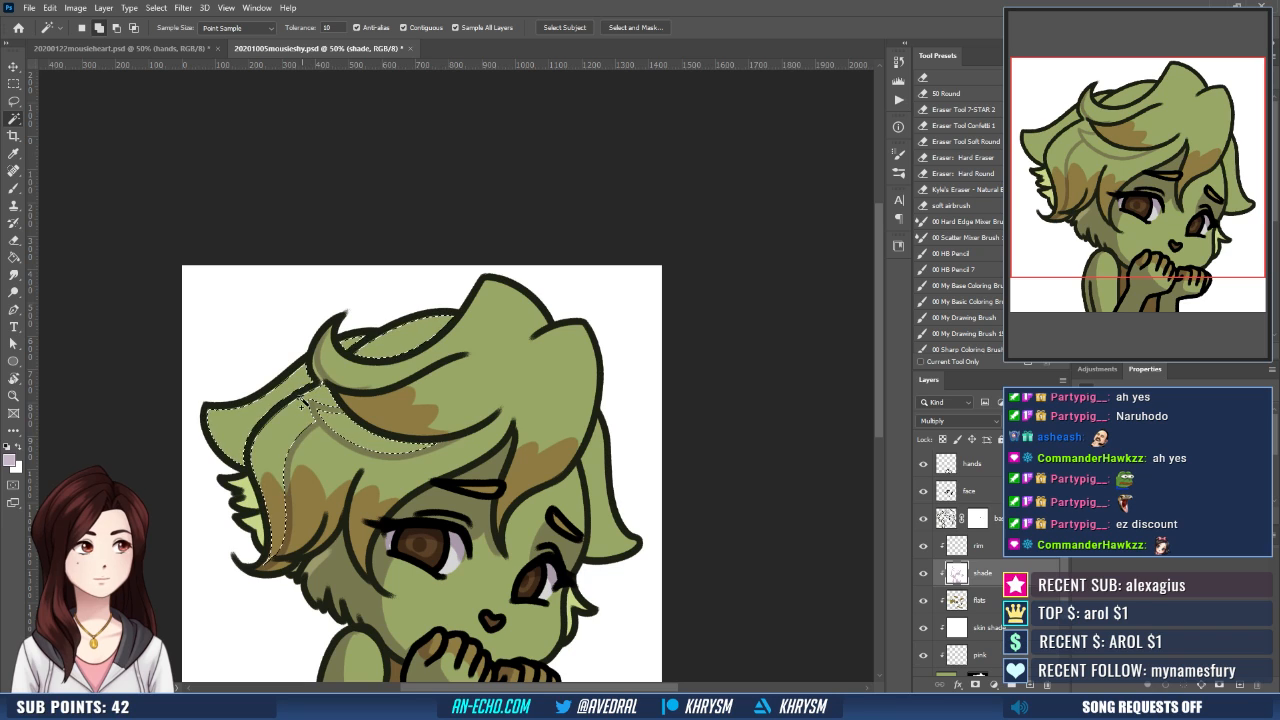
- Expand the hair shadow selection, fill it with mauve and deselect
key(alt+s)
key(m)
key(e)
key(Return)
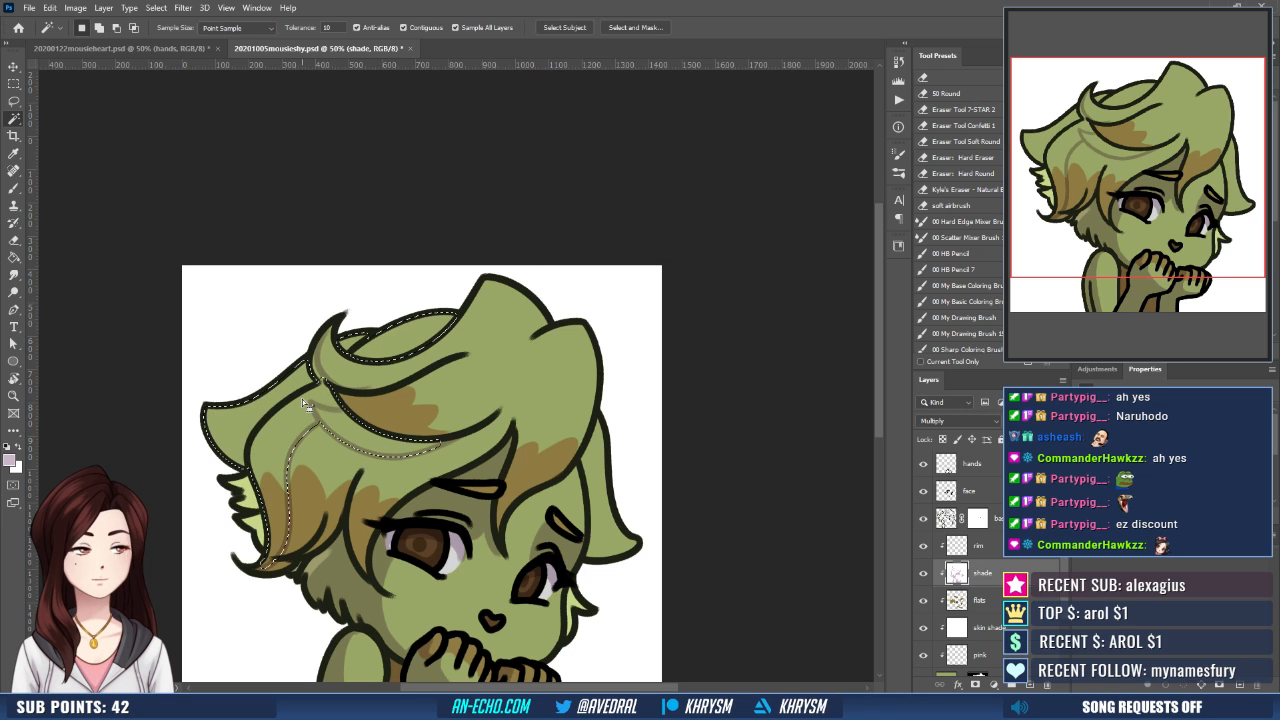
key(g)
click(382, 446)
key(ctrl+d)
key(b)
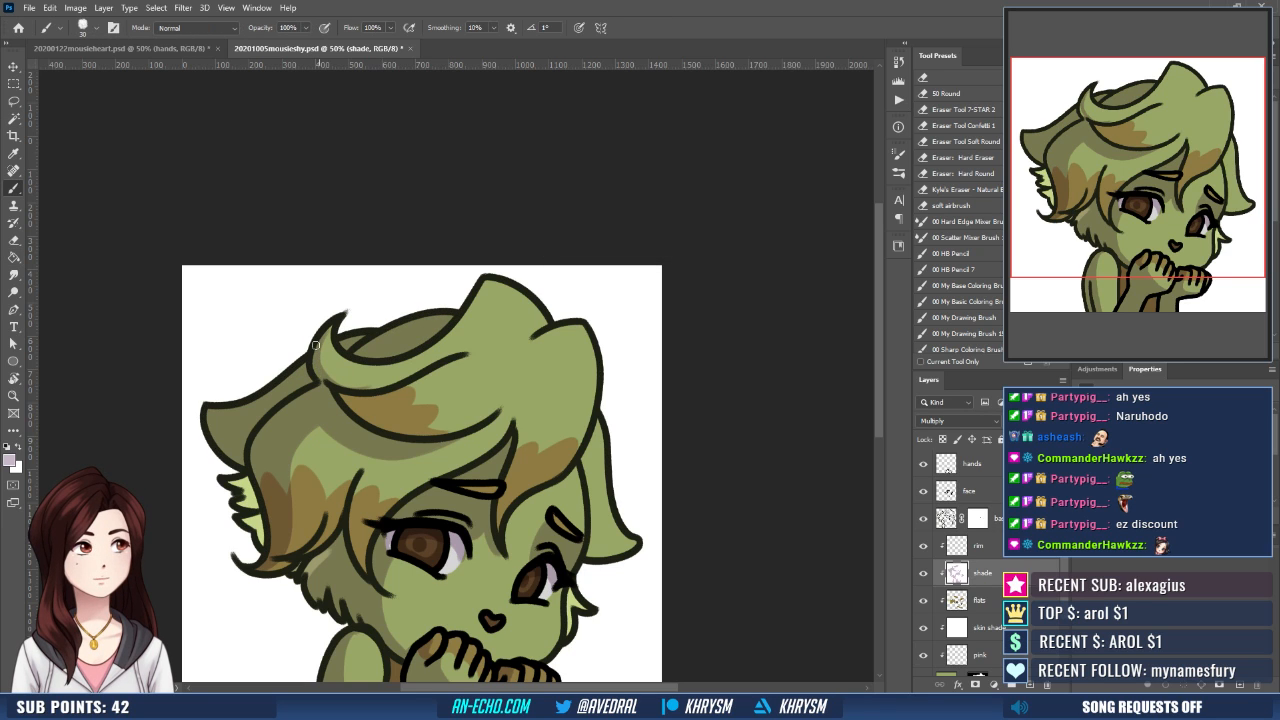
- Paint mauve shading over the light green fur behind the side hair and the fur tuft on the far cheek
drag(419, 397, 430, 381)
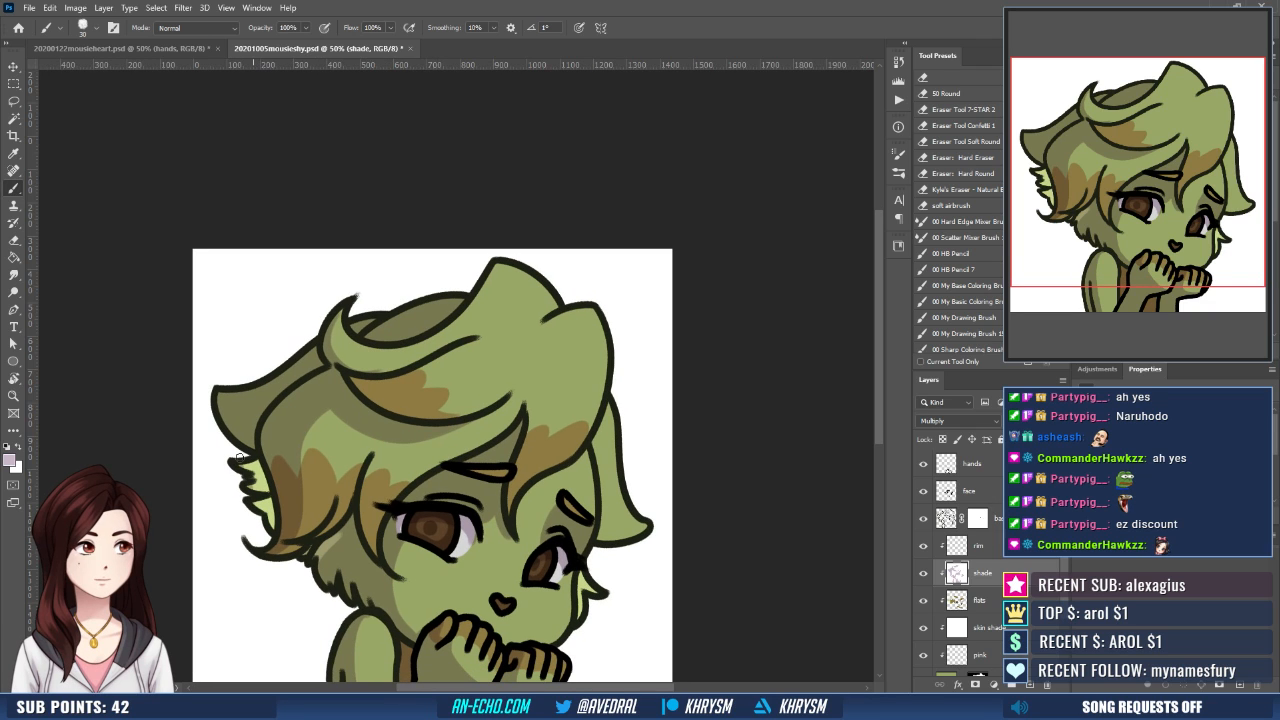
mouse_move(253, 497)
mouse_down()
mouse_move(256, 480)
mouse_move(265, 514)
mouse_up()
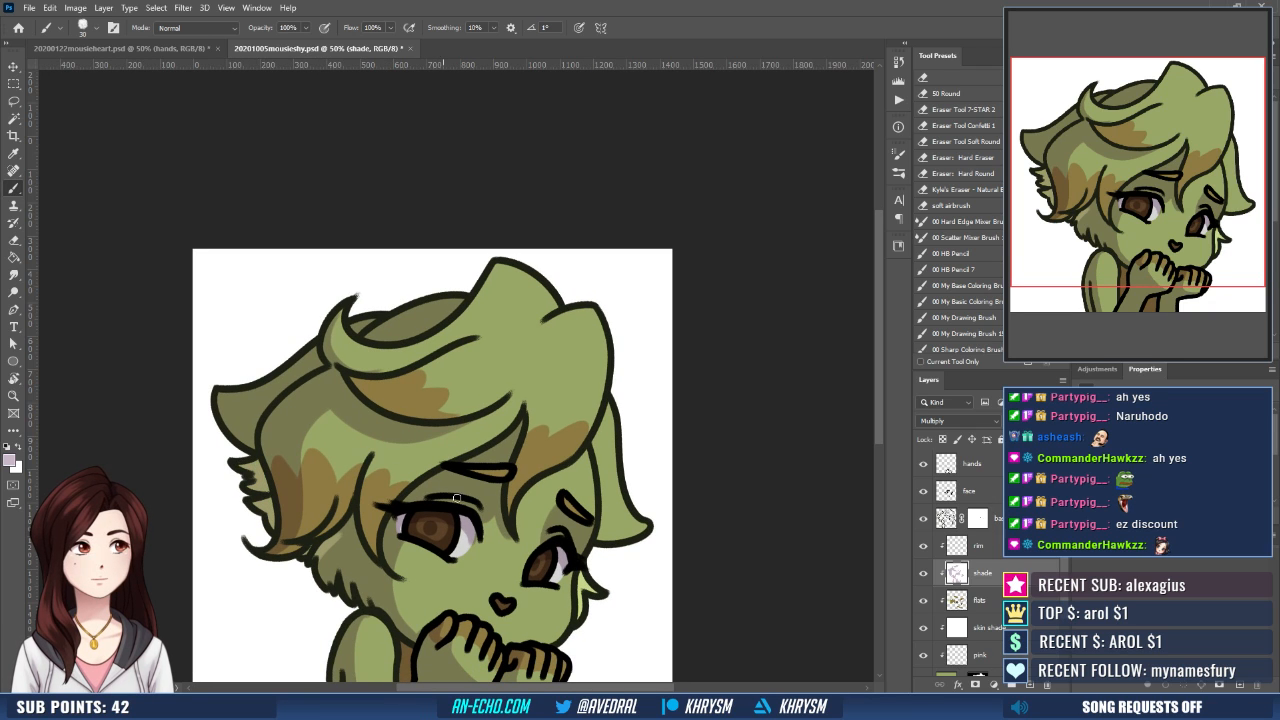
drag(533, 572, 499, 501)
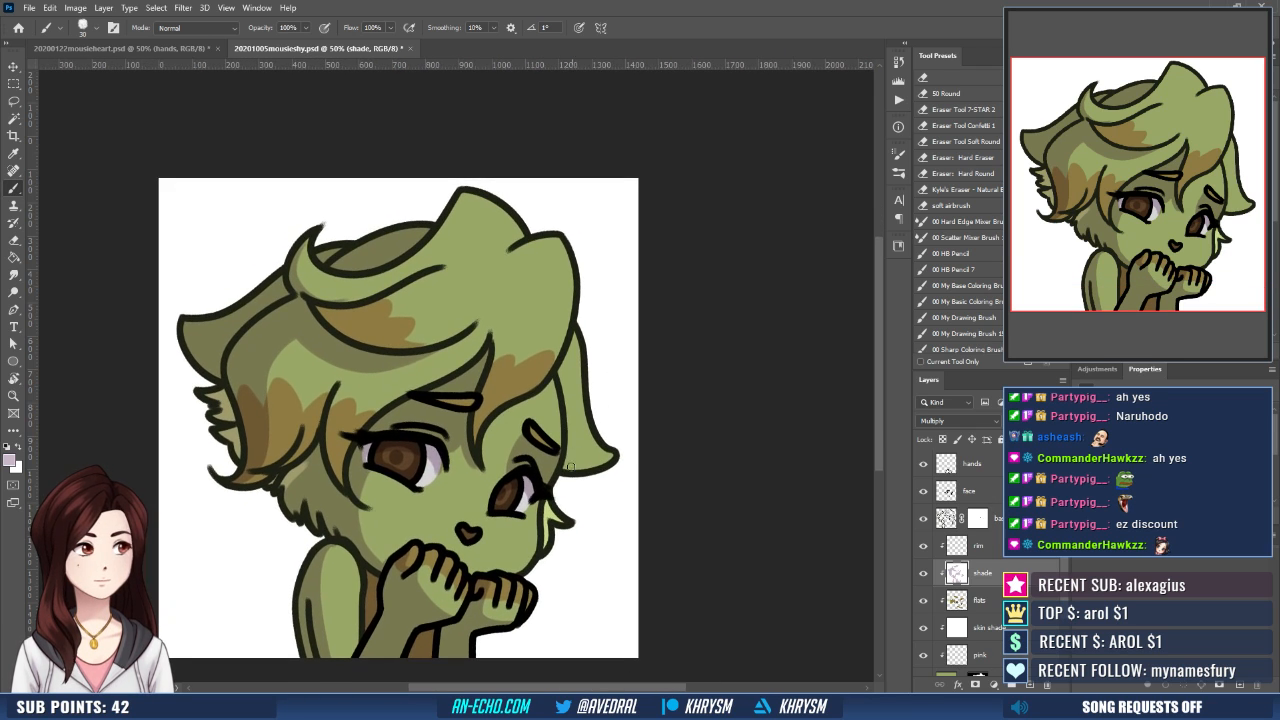
mouse_move(567, 470)
mouse_down()
mouse_move(575, 447)
mouse_move(568, 478)
mouse_up()
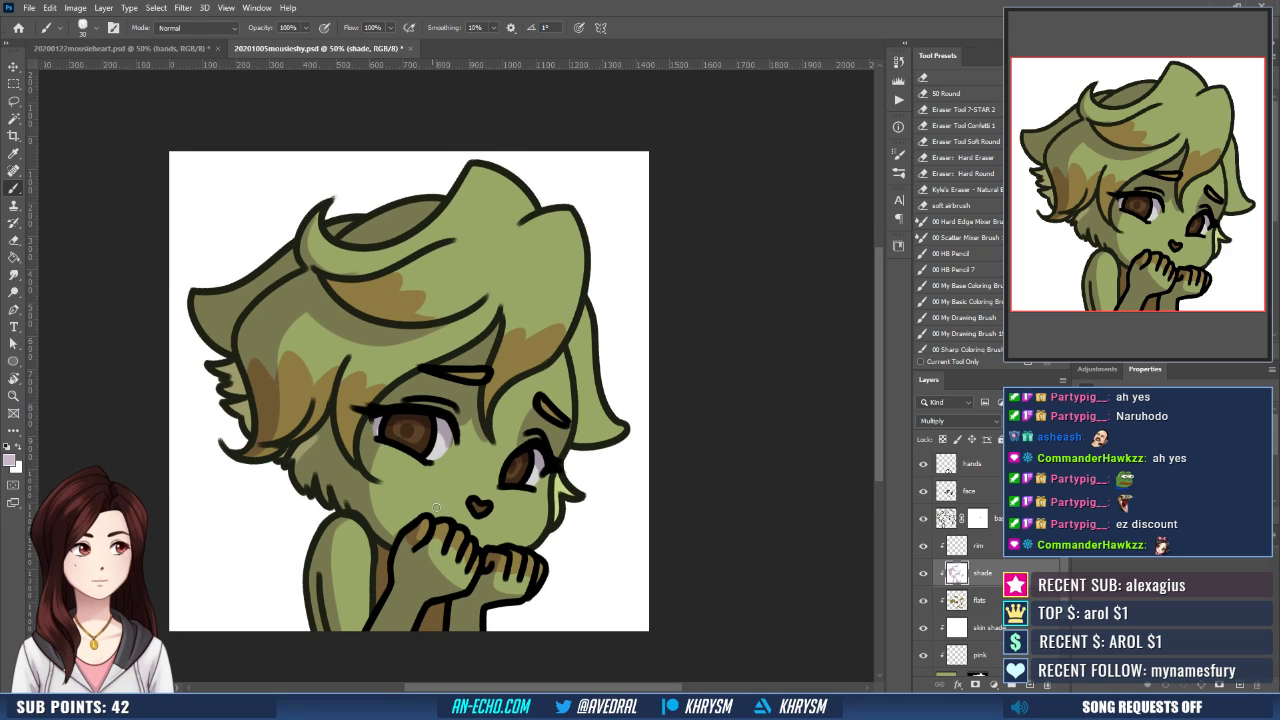
drag(504, 509, 487, 546)
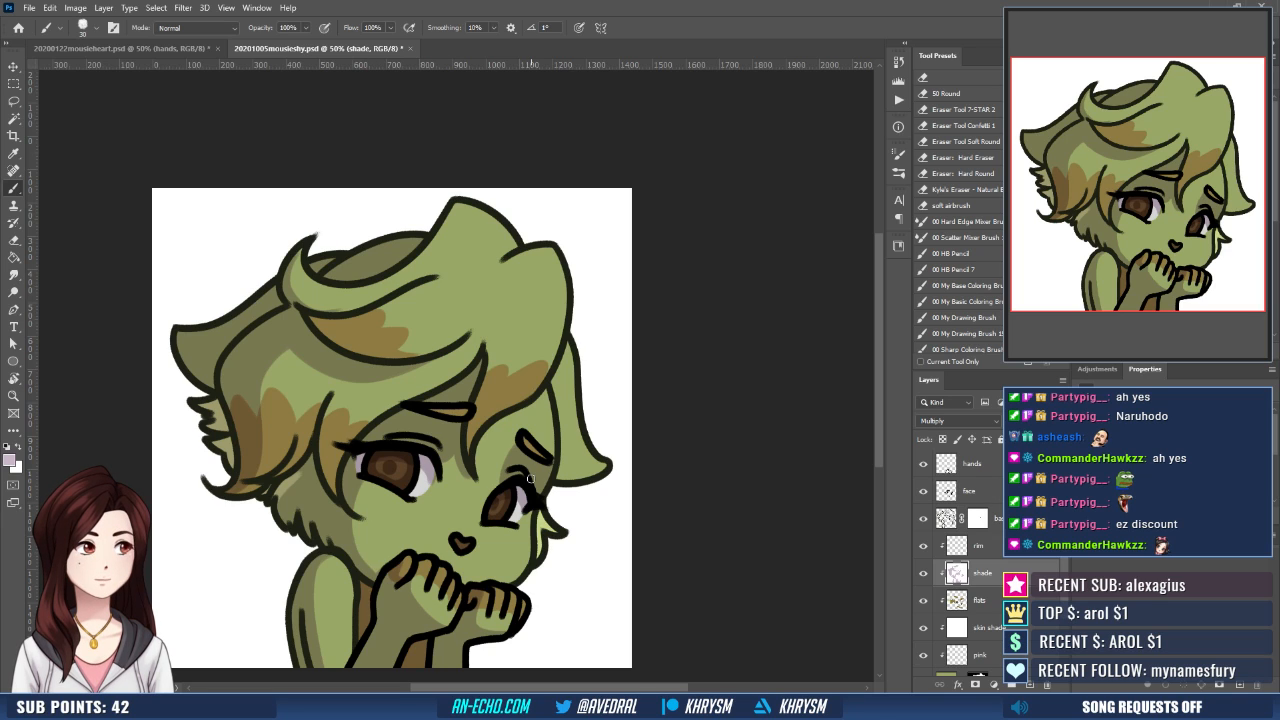
- Activate the rim layer and set the foreground colour to white
click(982, 546)
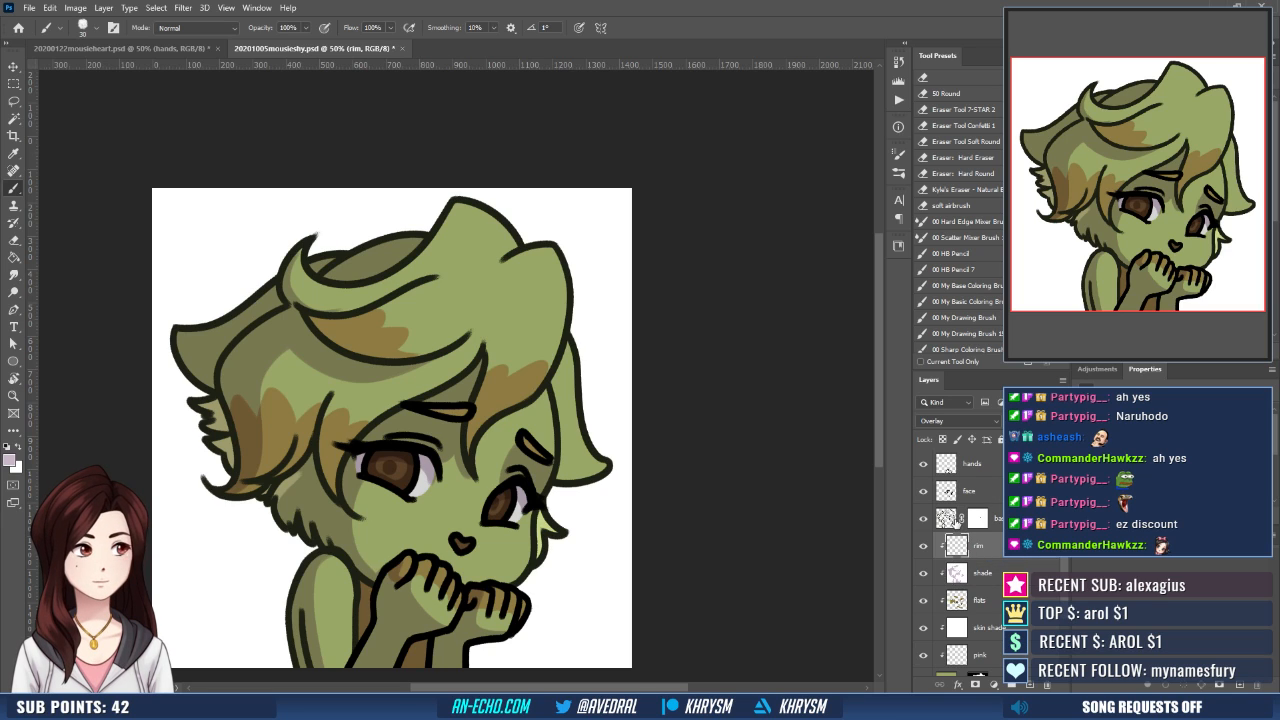
key(d)
key(x)
drag(518, 459, 532, 510)
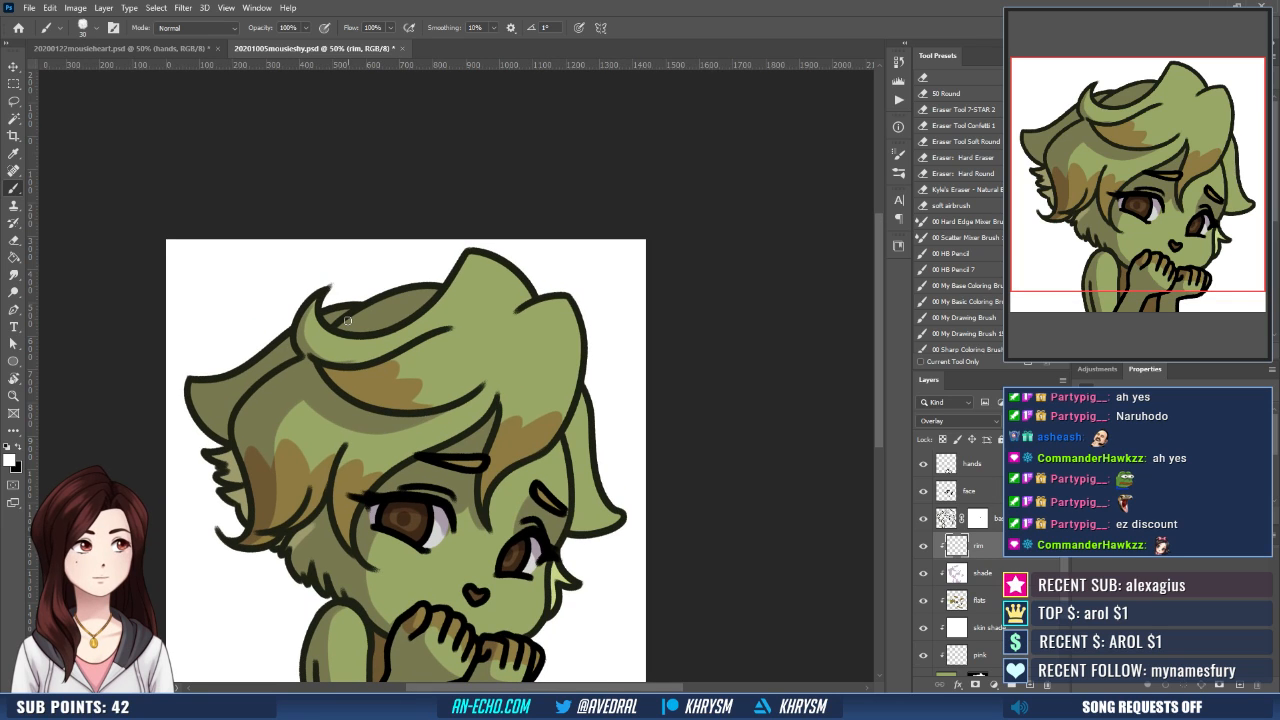
- Paint white rim light along the upper edges of the back hair tuft and the pointed hair lock behind the curl
drag(348, 320, 437, 291)
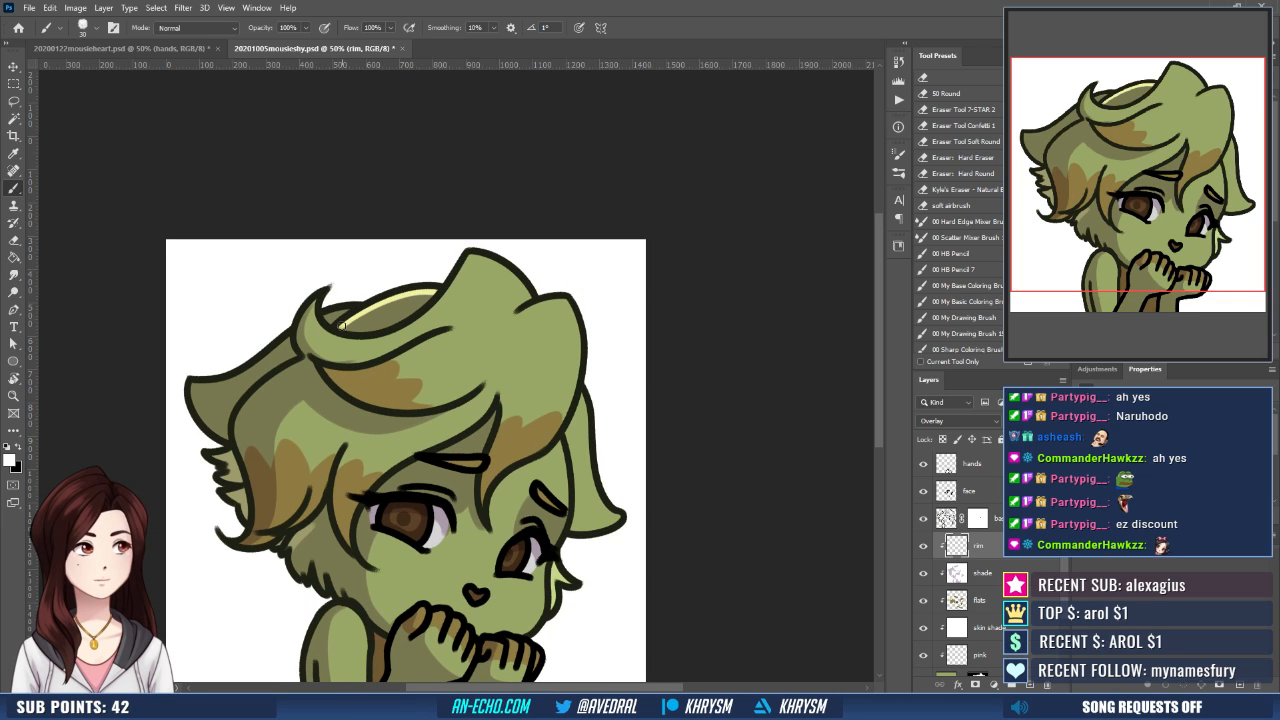
drag(342, 326, 429, 296)
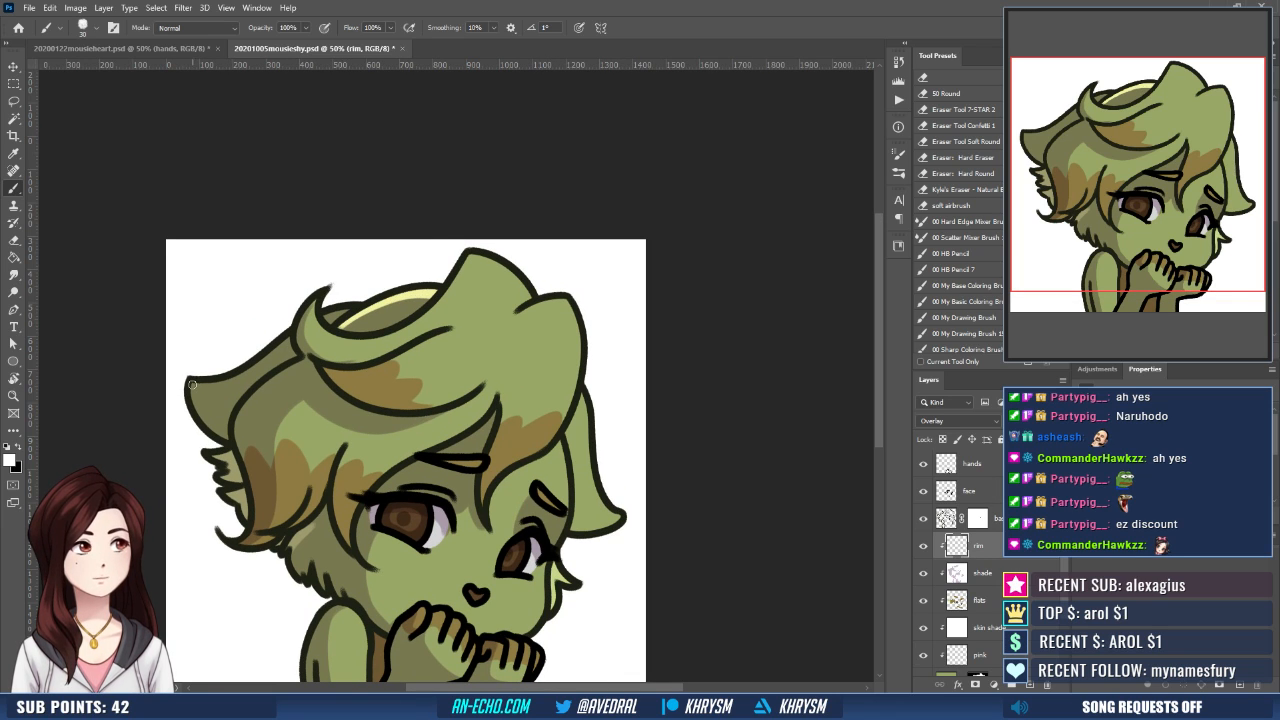
drag(196, 385, 276, 354)
drag(195, 388, 250, 375)
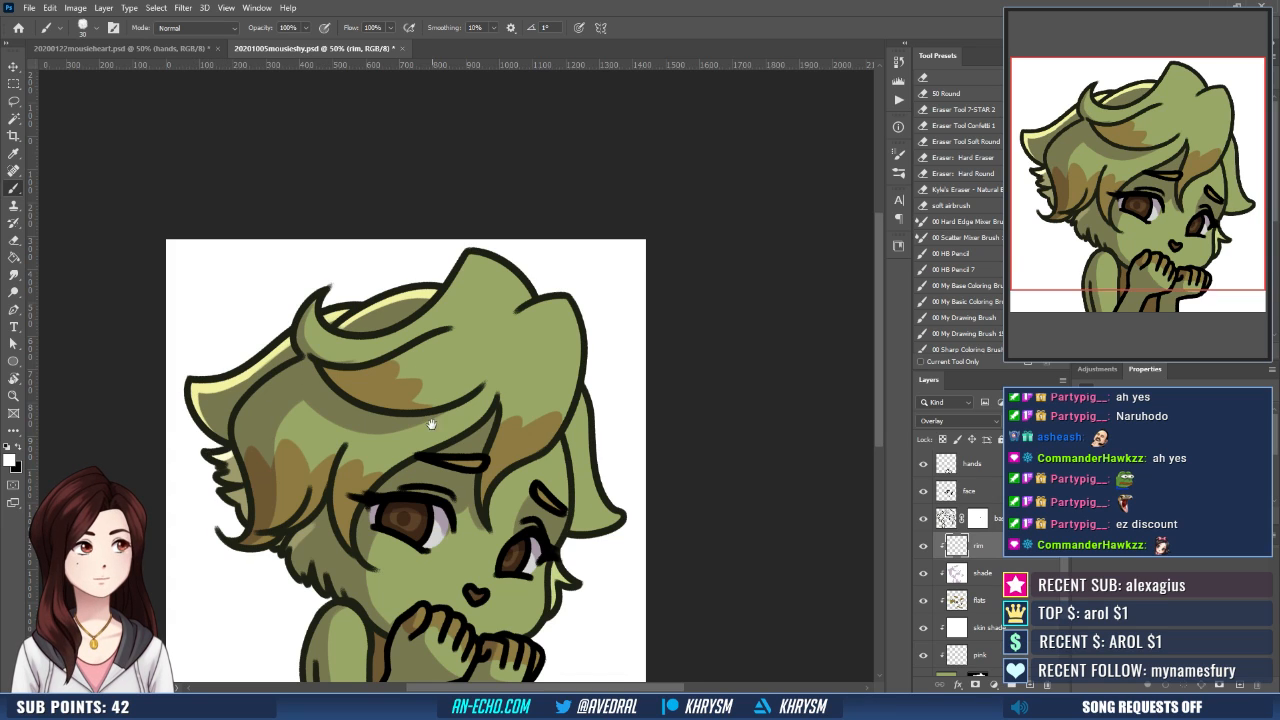
- Paint white rim light along the curl's tip and inner edge and up the slope of the hair's highest peak
drag(430, 421, 419, 461)
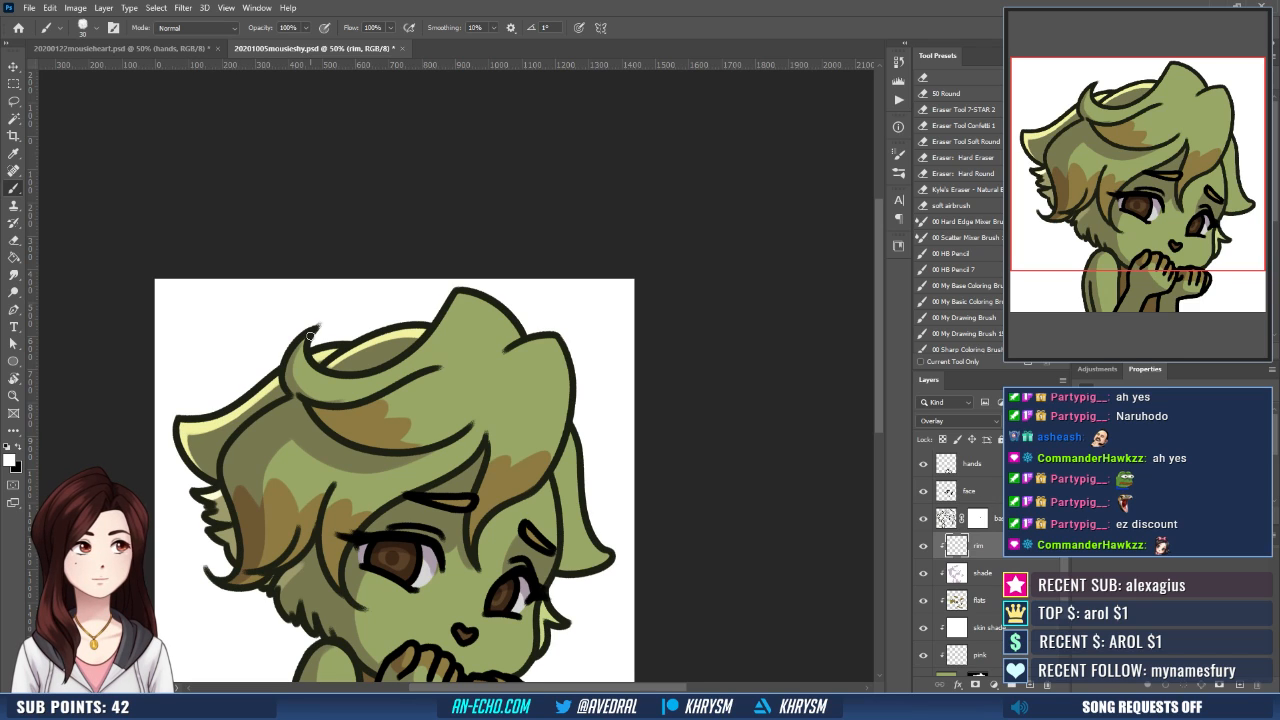
mouse_move(309, 338)
mouse_down()
mouse_move(328, 381)
mouse_move(382, 378)
mouse_up()
key(ctrl+z)
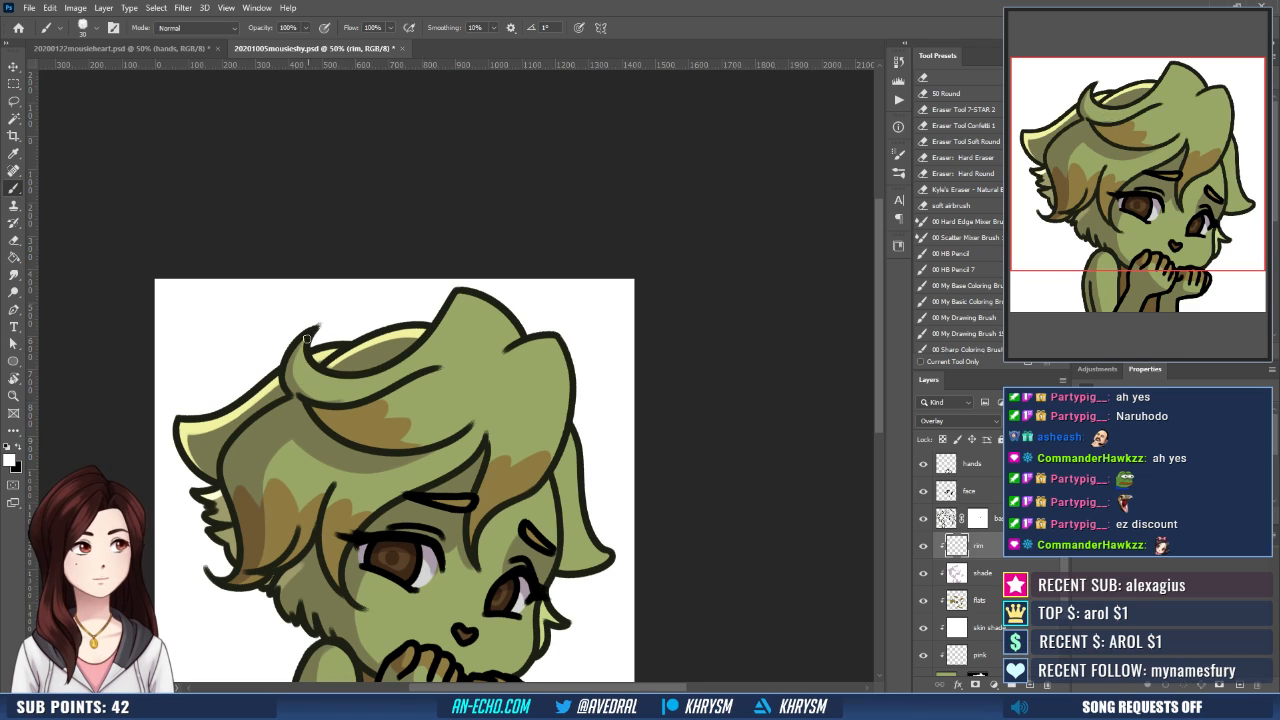
drag(308, 339, 295, 391)
mouse_move(306, 343)
mouse_down()
mouse_move(318, 372)
mouse_move(374, 379)
mouse_up()
mouse_move(306, 345)
mouse_down()
mouse_move(399, 367)
mouse_move(462, 298)
mouse_move(484, 304)
mouse_up()
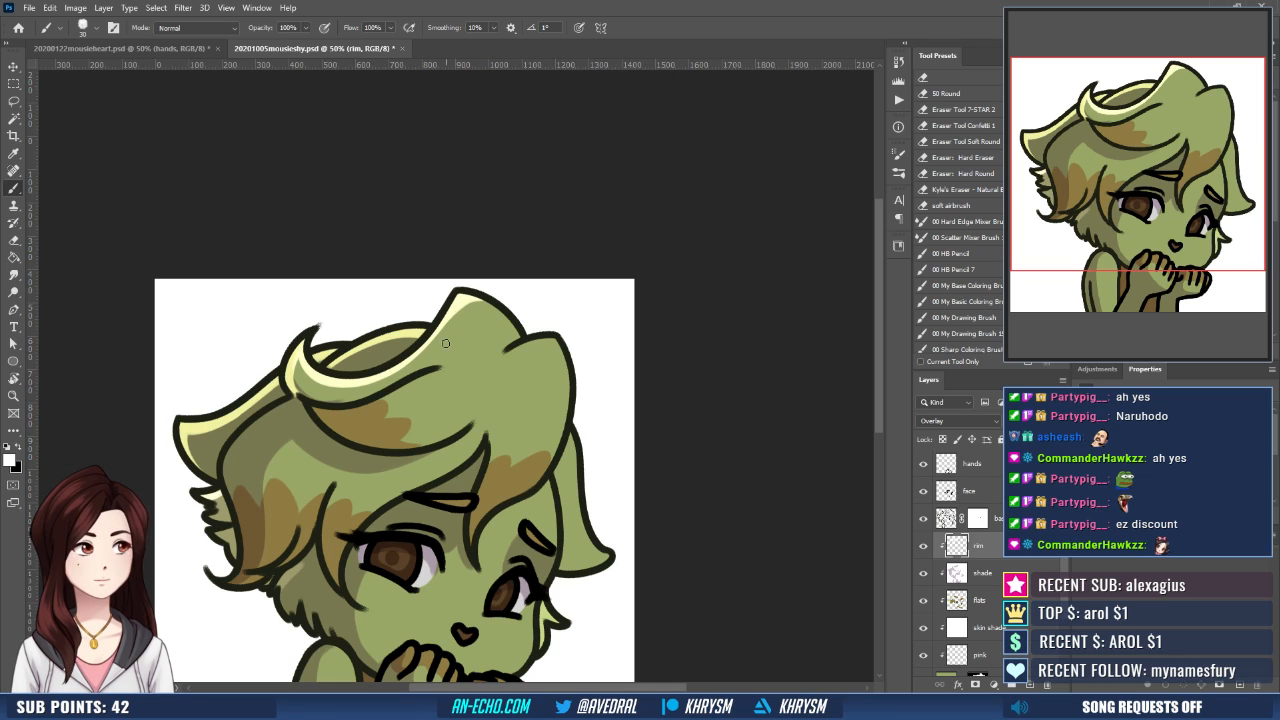
- Paint short white highlight streaks across the middle of the fringe, following the hair's flow
mouse_move(446, 343)
mouse_down()
mouse_move(407, 341)
mouse_move(403, 395)
mouse_move(437, 380)
mouse_move(390, 400)
mouse_move(420, 412)
mouse_up()
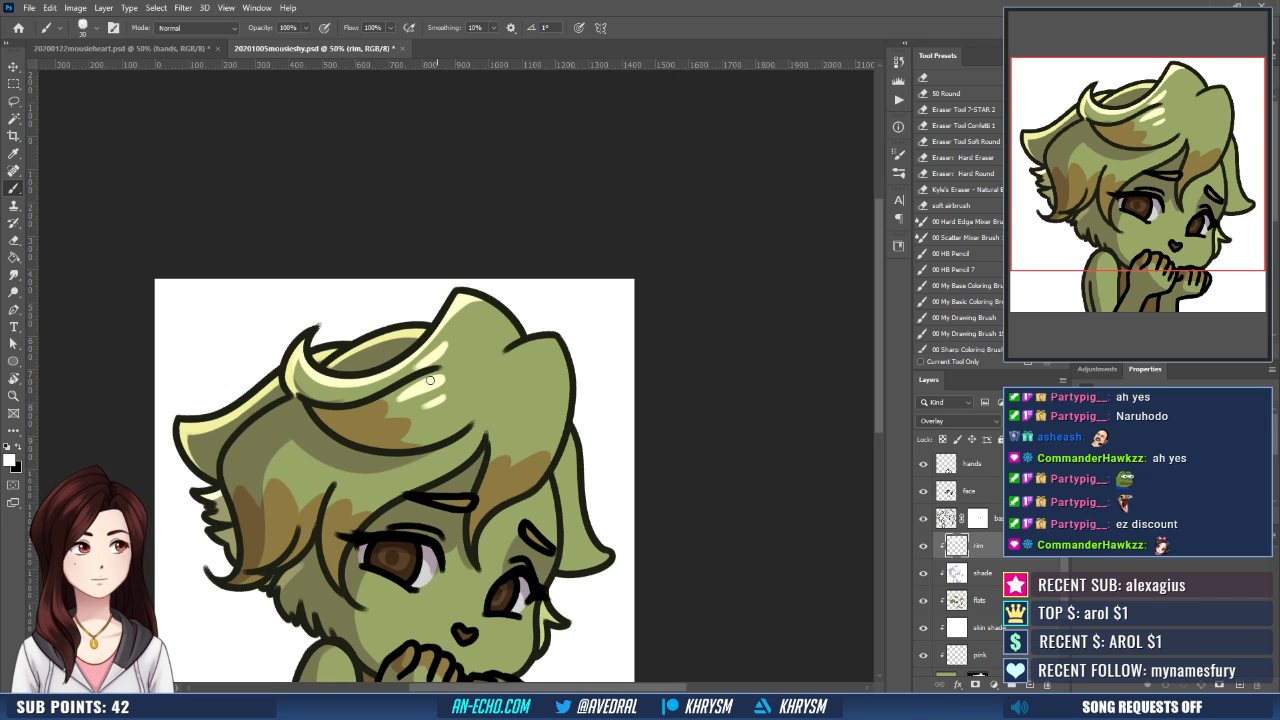
drag(484, 390, 437, 422)
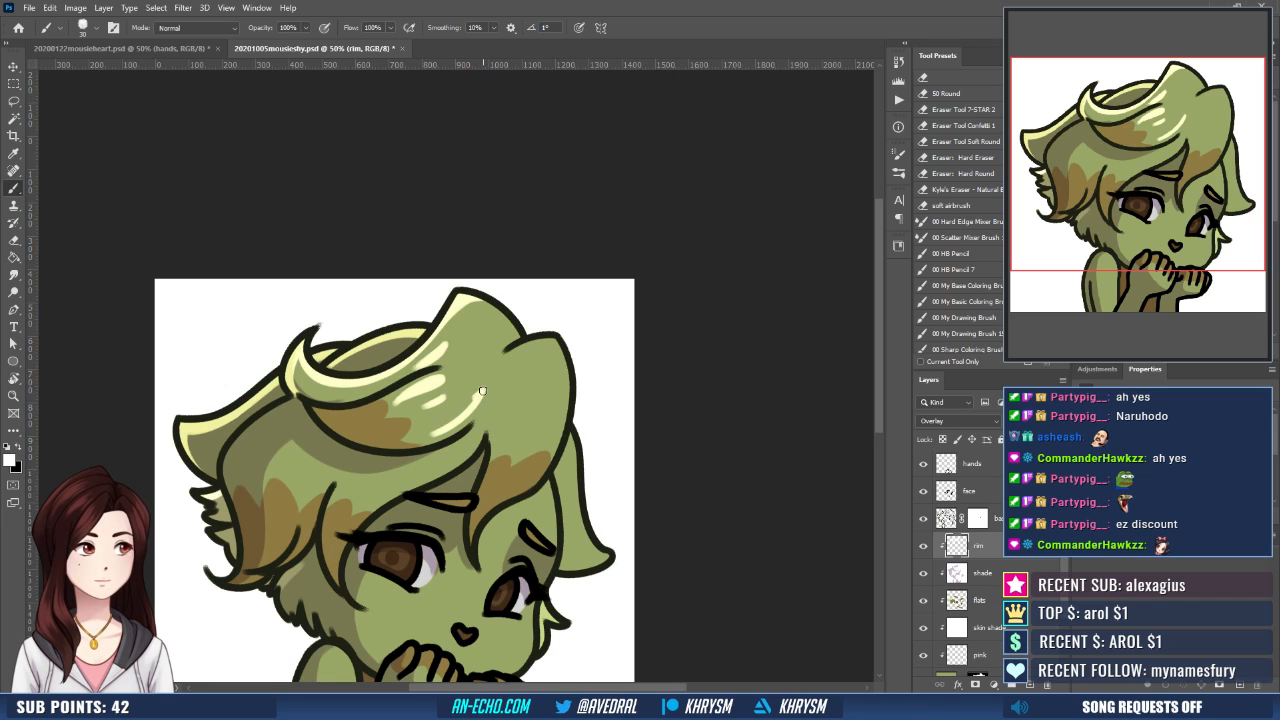
key(ctrl+z)
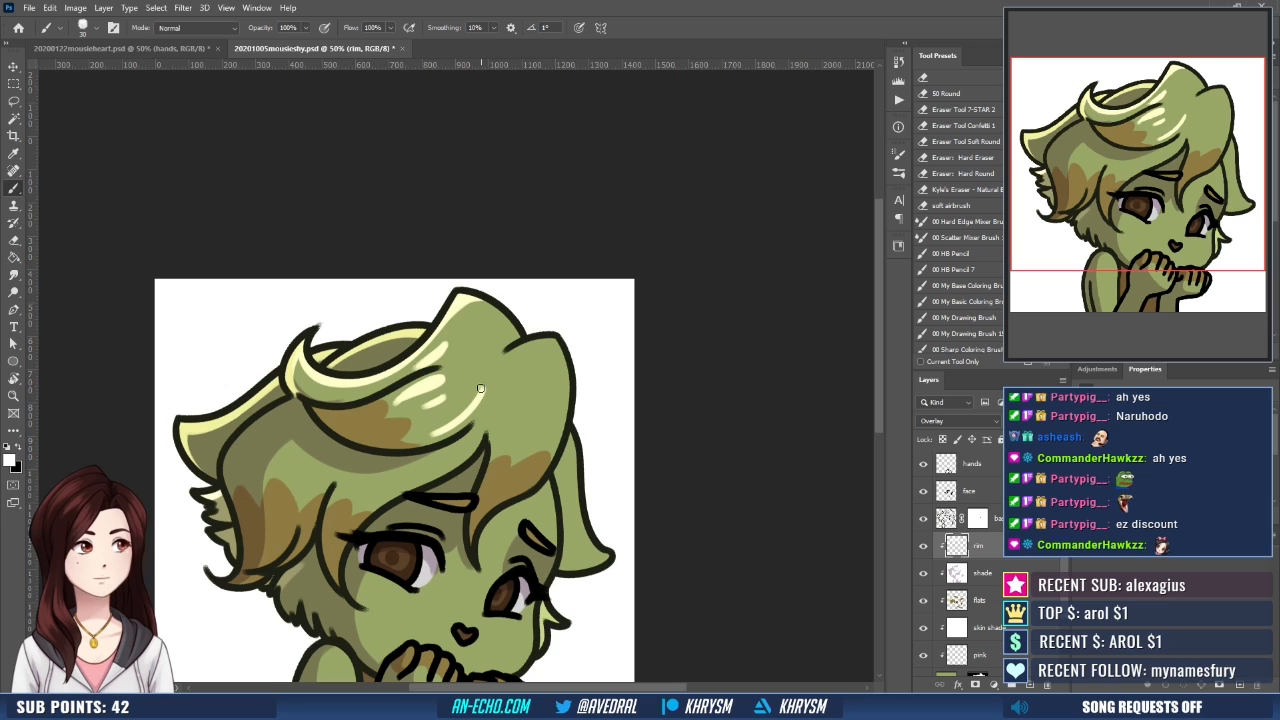
- Add white highlight streaks to the far section of hair and rim-light its outer edge and the far side lock
drag(571, 367, 554, 331)
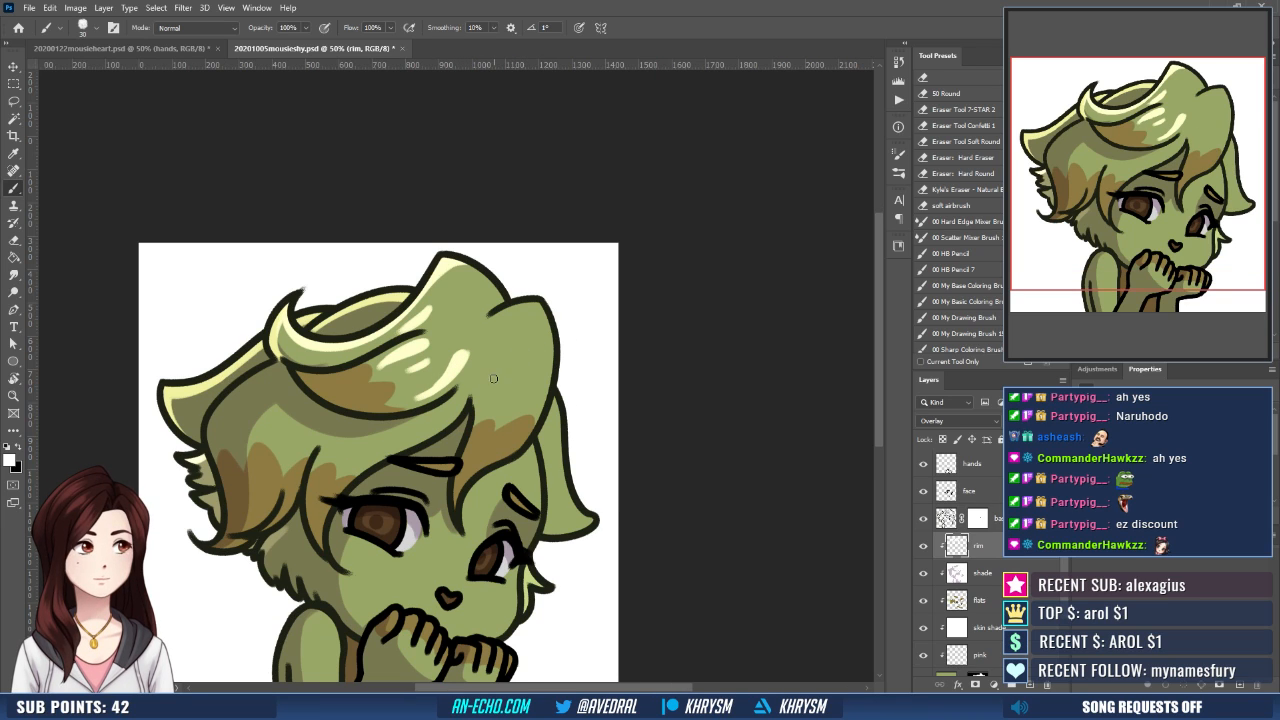
mouse_move(493, 378)
mouse_down()
mouse_move(491, 394)
mouse_move(517, 394)
mouse_up()
mouse_move(548, 326)
mouse_down()
mouse_move(540, 408)
mouse_move(569, 502)
mouse_up()
drag(562, 436, 565, 490)
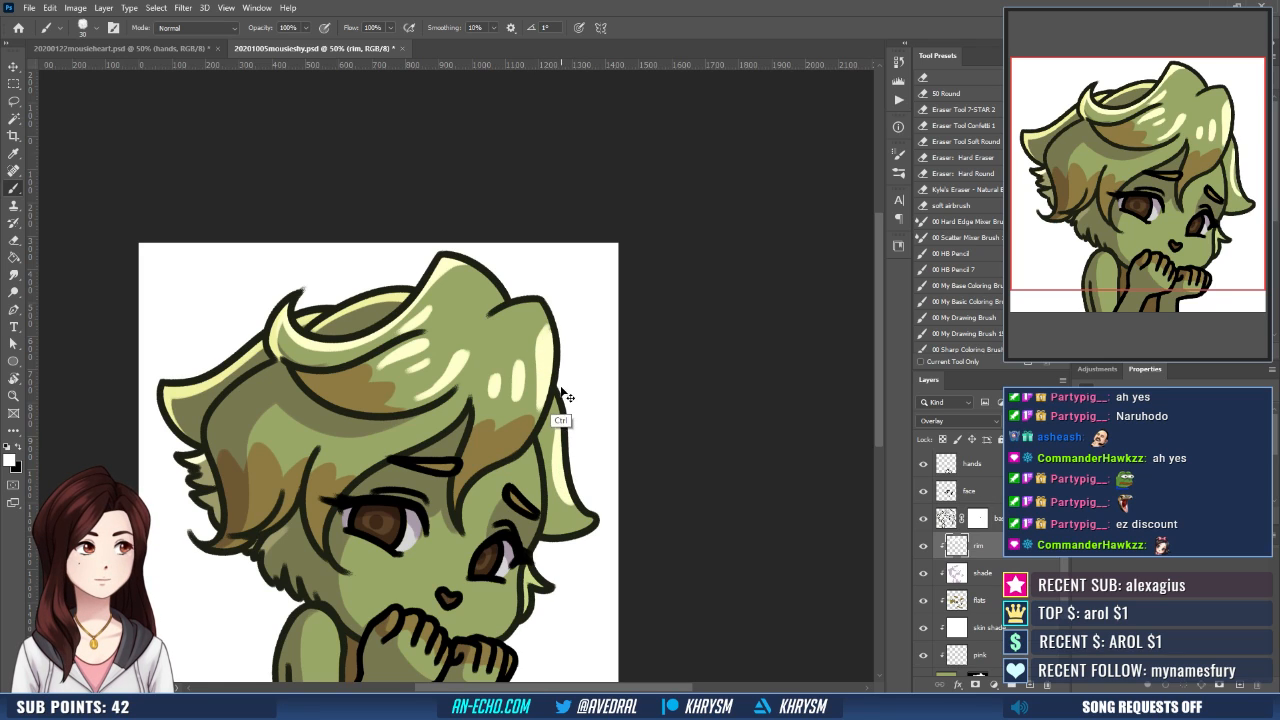
key(ctrl+z)
key(ctrl+shift+z)
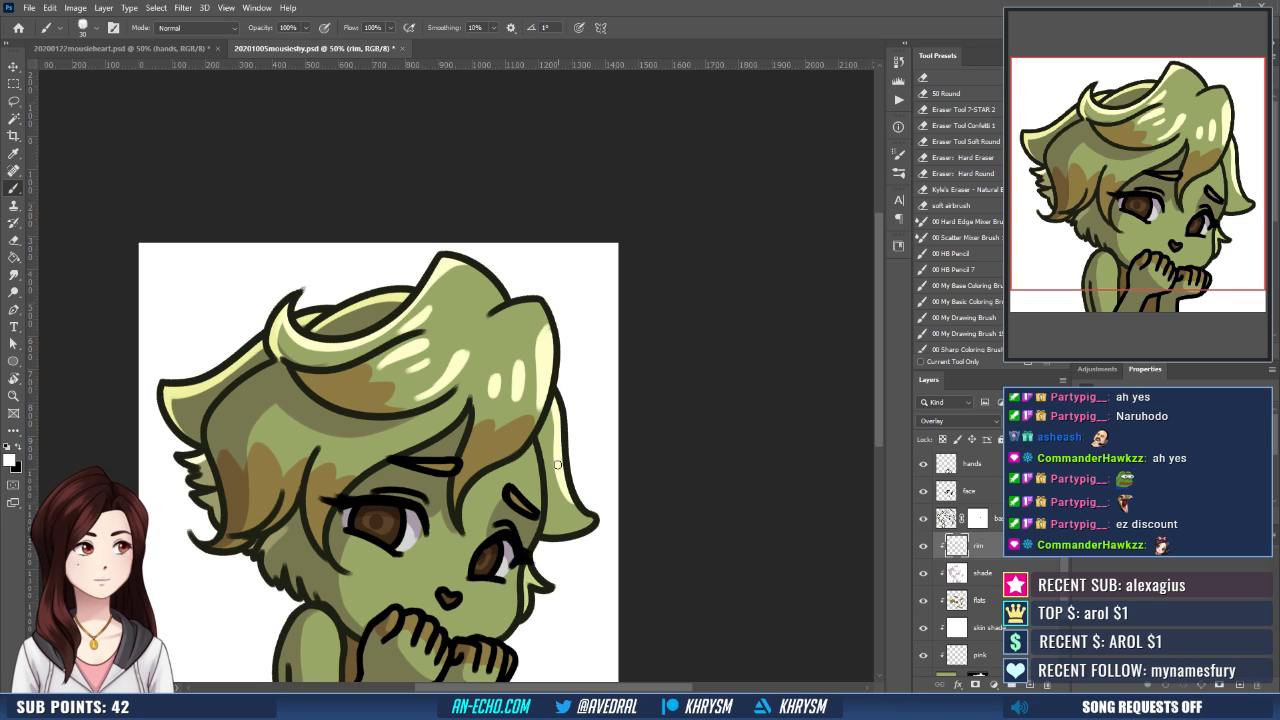
drag(560, 468, 589, 520)
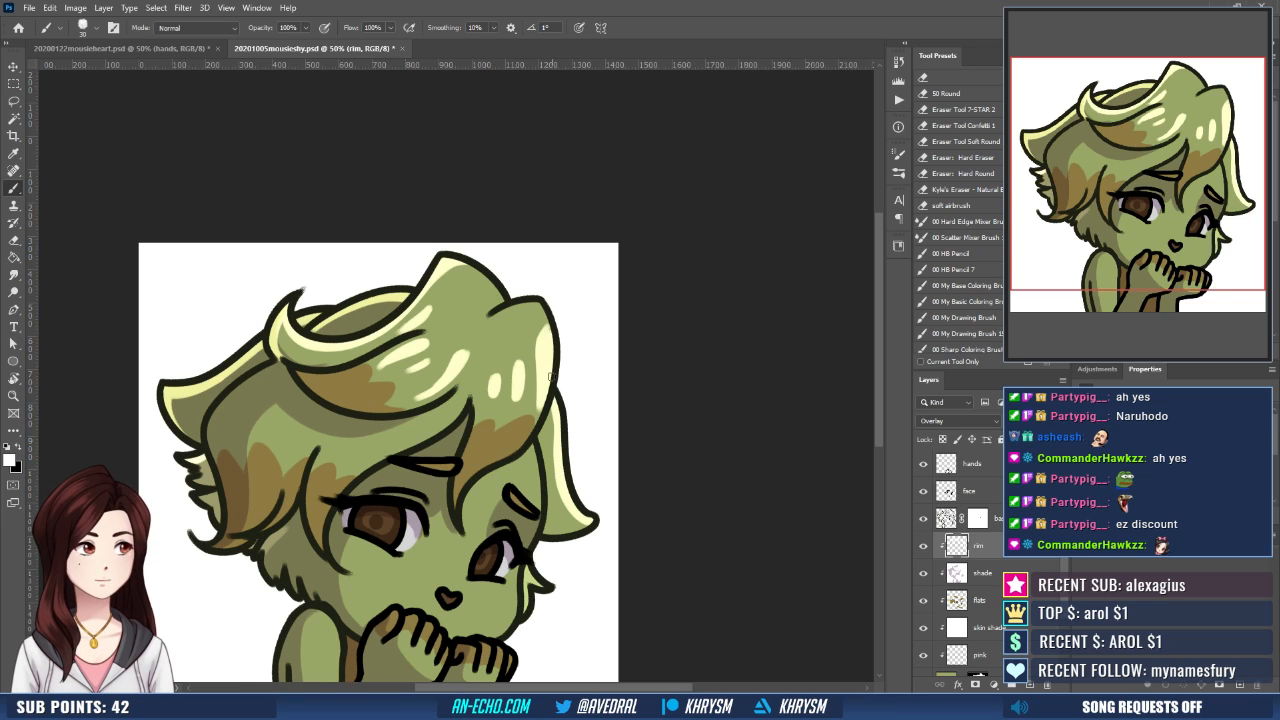
- Paint small white highlight streaks on the hair above the near eyebrow and on the near side hair
mouse_move(525, 426)
mouse_down()
mouse_move(557, 432)
mouse_move(557, 418)
mouse_up()
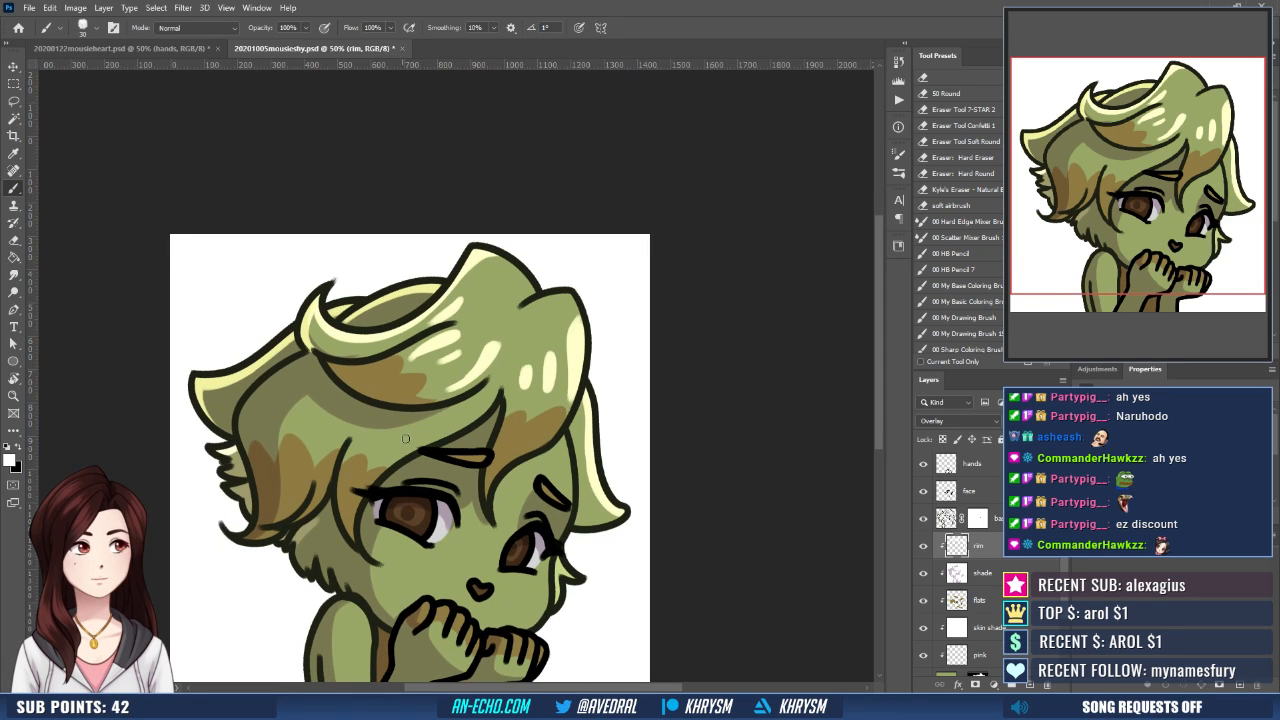
mouse_move(418, 440)
mouse_down()
mouse_move(532, 424)
mouse_move(424, 439)
mouse_up()
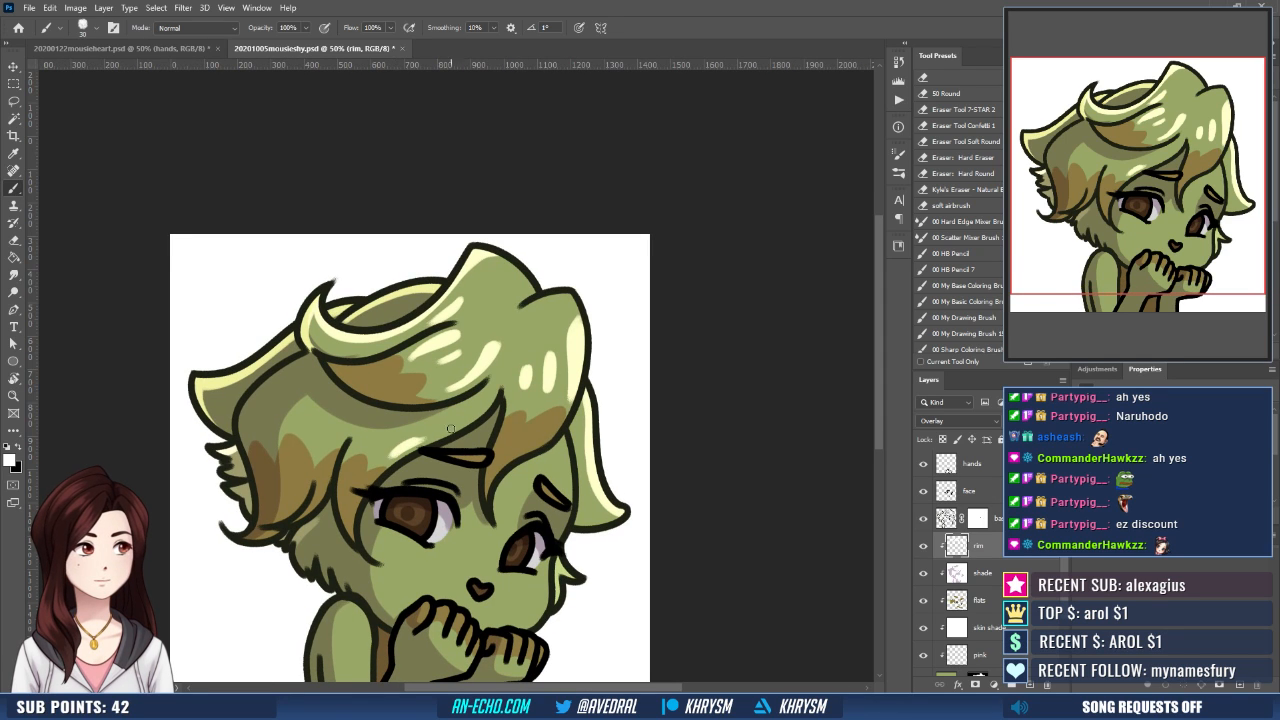
drag(339, 433, 311, 442)
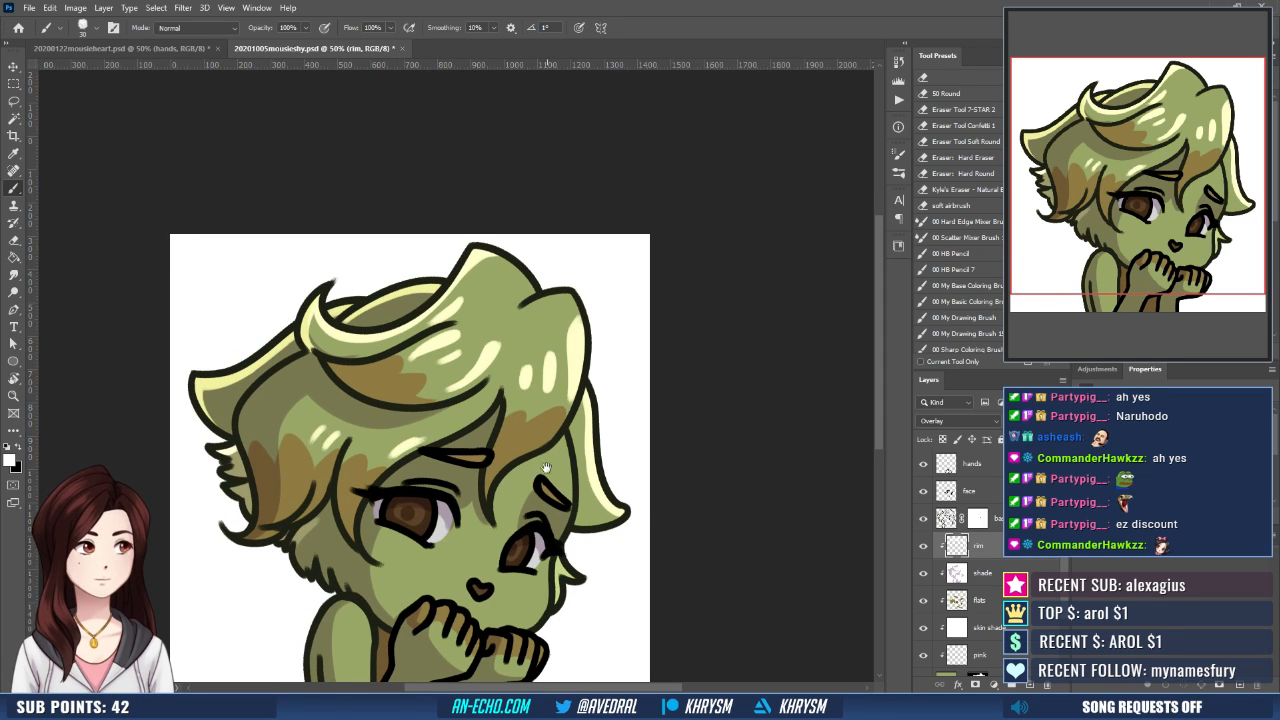
- Paint white rim light under both eyes and along the far edge of the cheek and forehead
drag(546, 468, 537, 409)
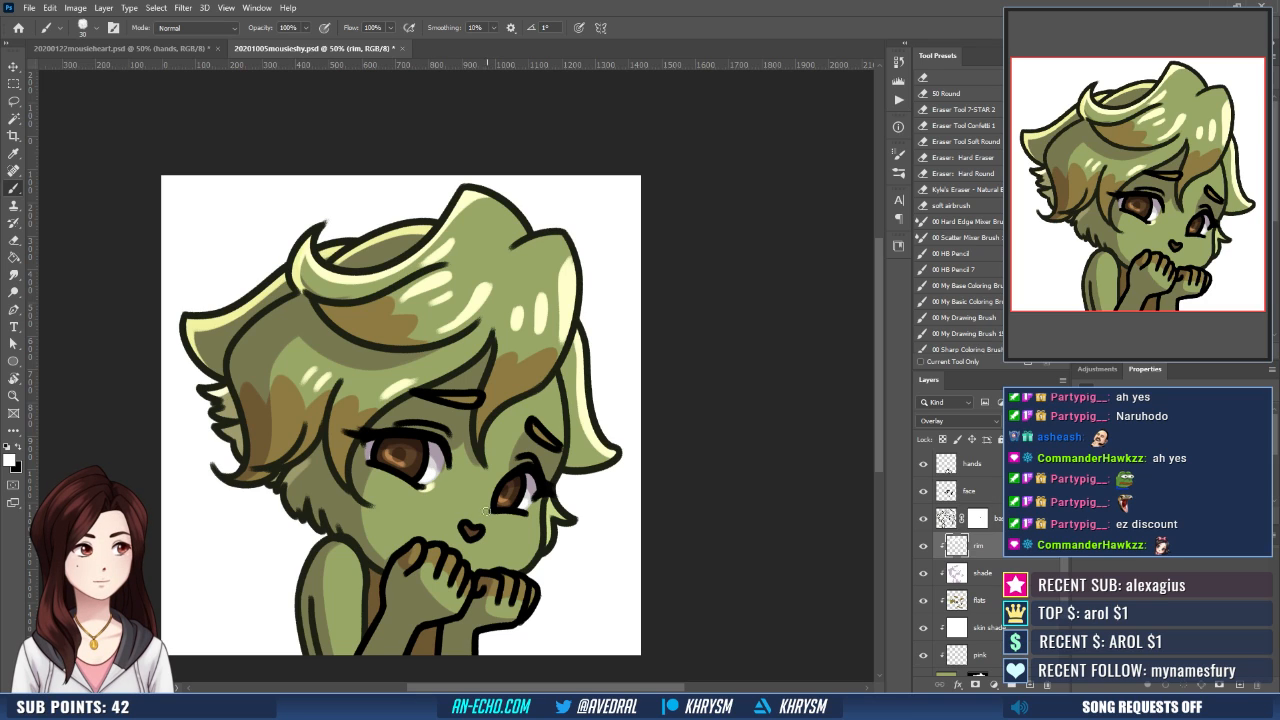
drag(485, 510, 421, 490)
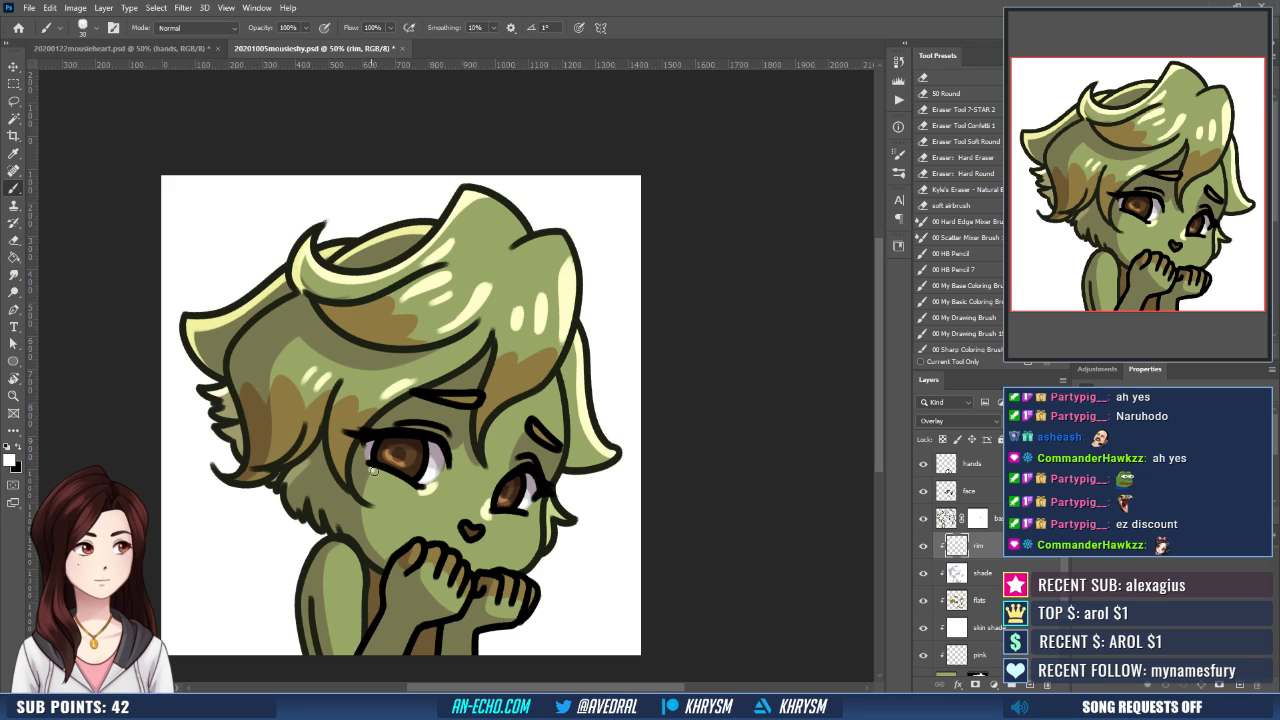
mouse_move(524, 519)
mouse_down()
mouse_move(560, 514)
mouse_move(546, 486)
mouse_up()
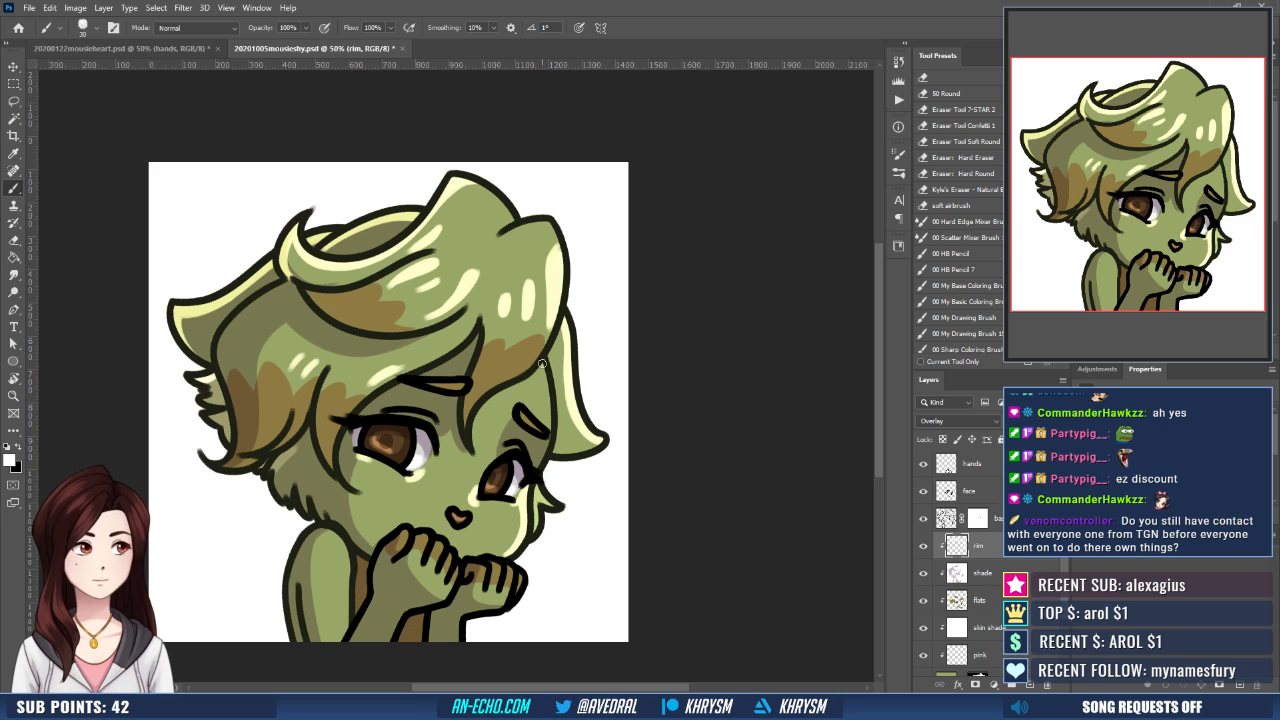
mouse_move(542, 364)
mouse_down()
mouse_move(549, 430)
mouse_move(545, 403)
mouse_move(543, 430)
mouse_move(594, 346)
mouse_up()
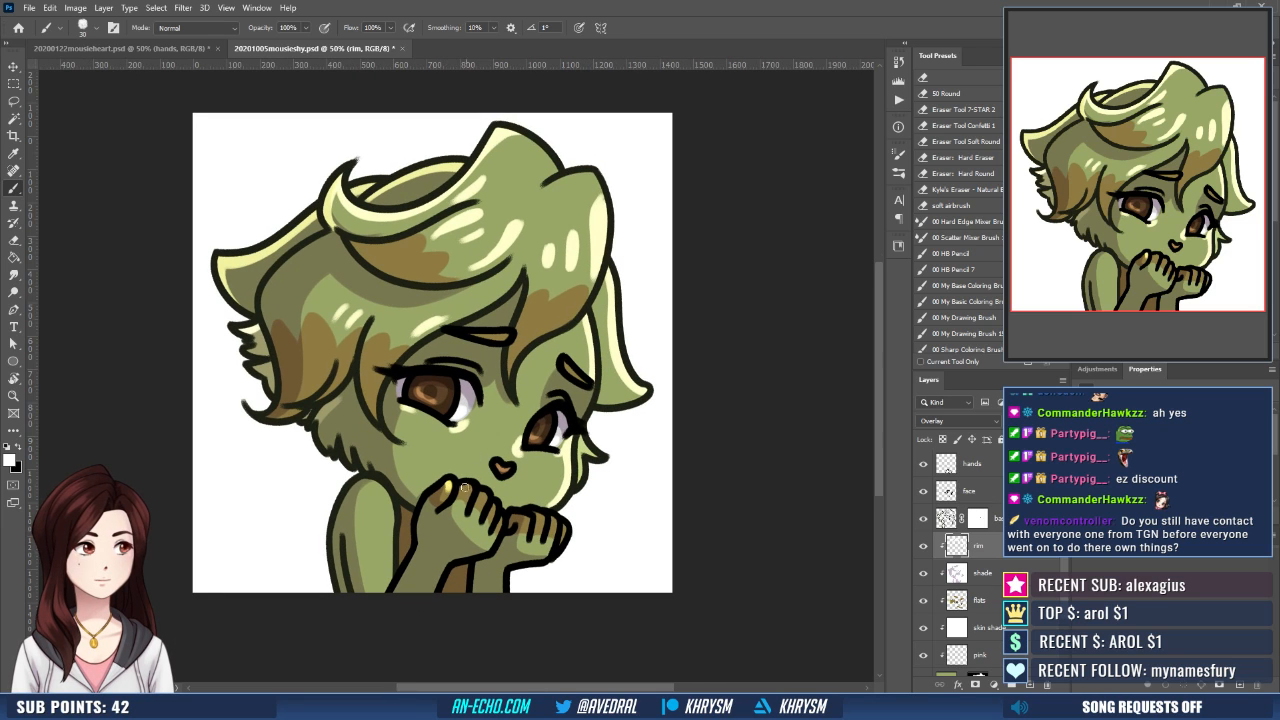
- Paint white rim light on the fingers of both hands and along the outer edge of the shoulder
drag(465, 489, 493, 503)
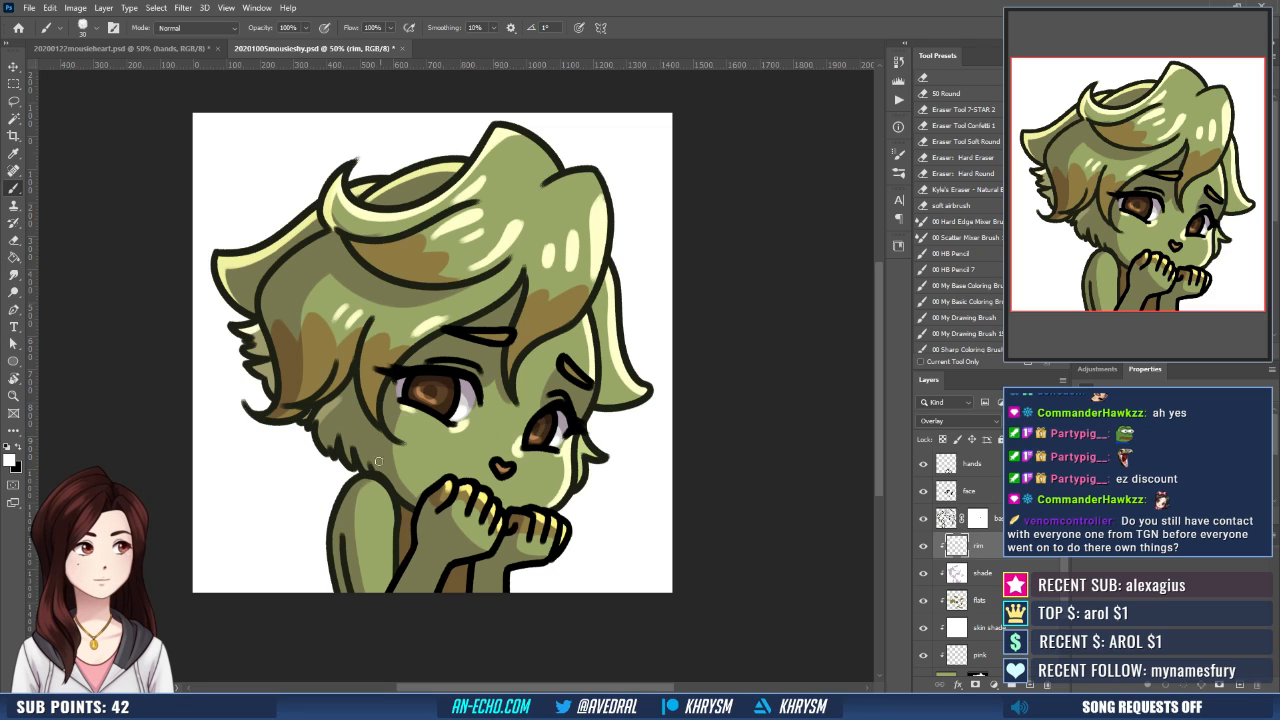
mouse_move(373, 484)
mouse_down()
mouse_move(336, 523)
mouse_move(339, 573)
mouse_up()
key(ctrl+z)
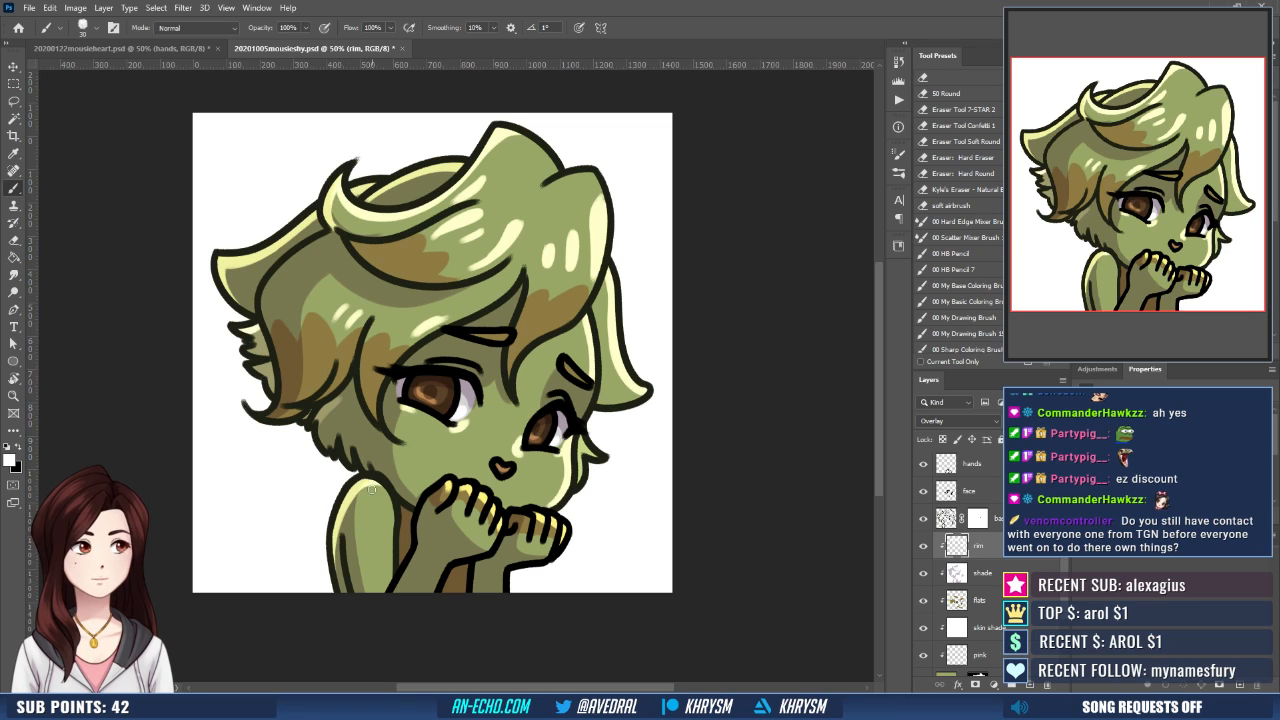
key(e)
- Paint white rim light along the upper edge of the side hair and over the brown fringe patch beneath the curl
drag(405, 459, 423, 531)
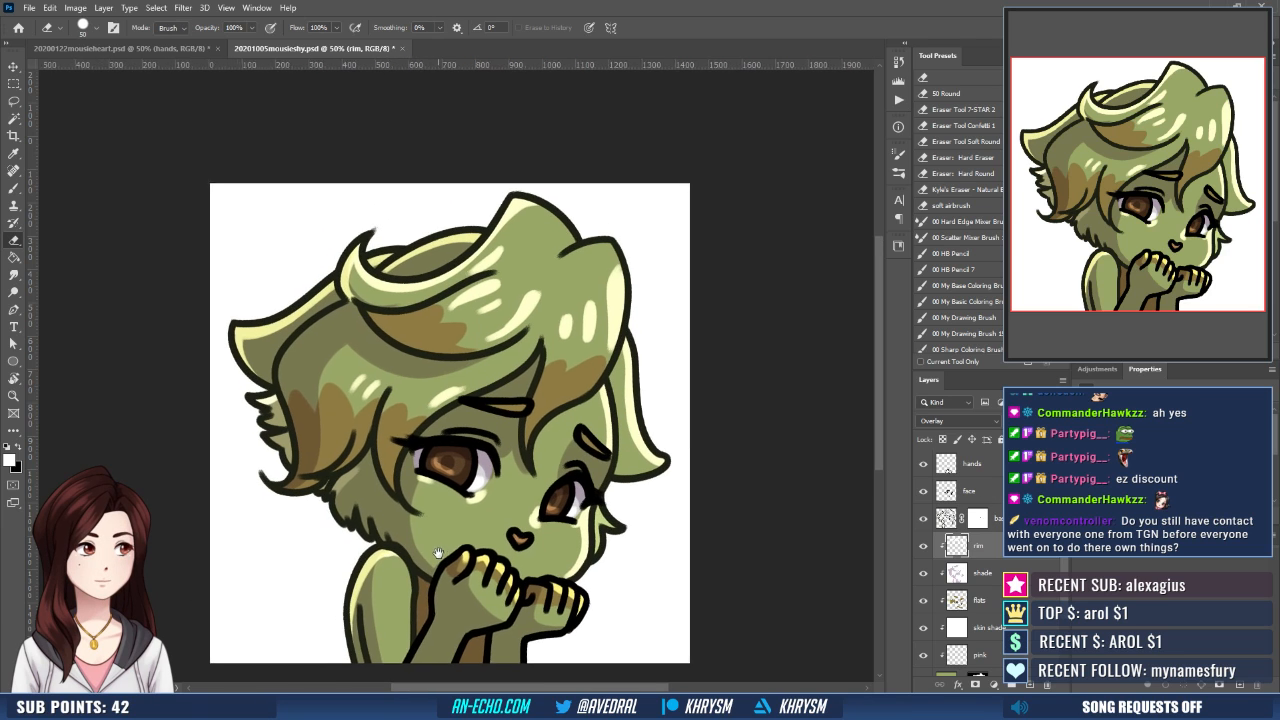
key(b)
drag(349, 334, 364, 393)
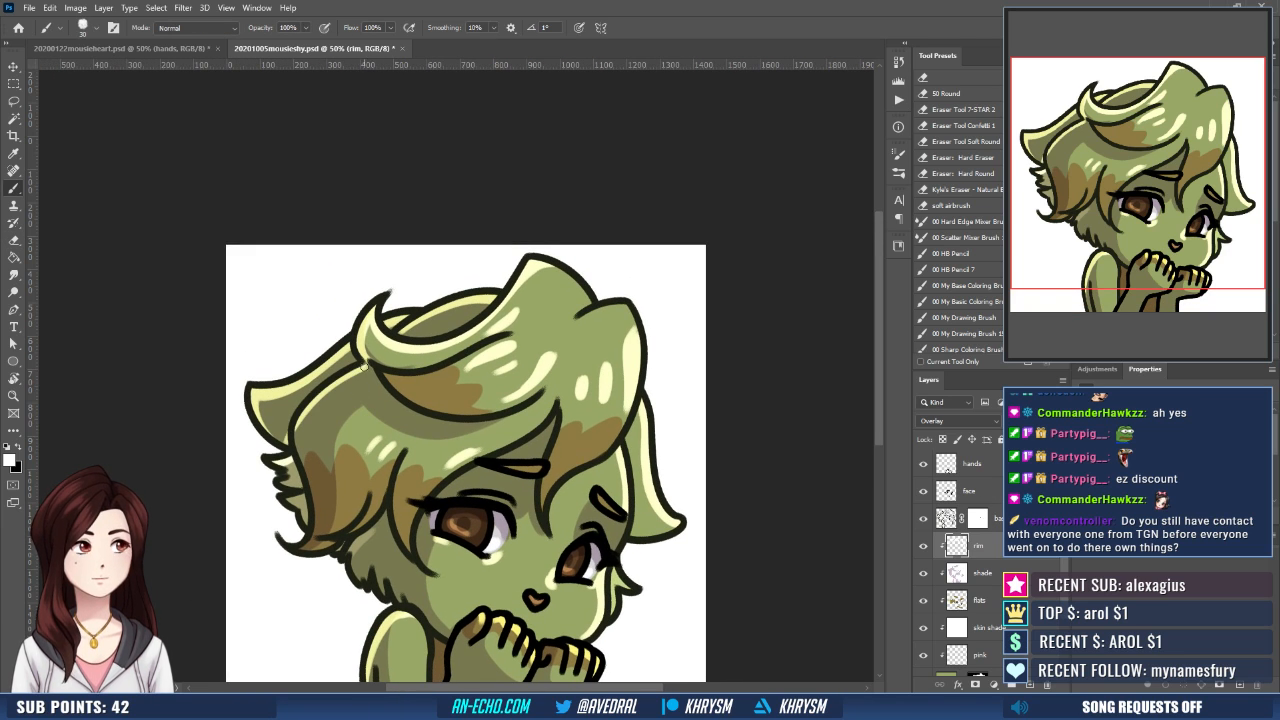
key(e)
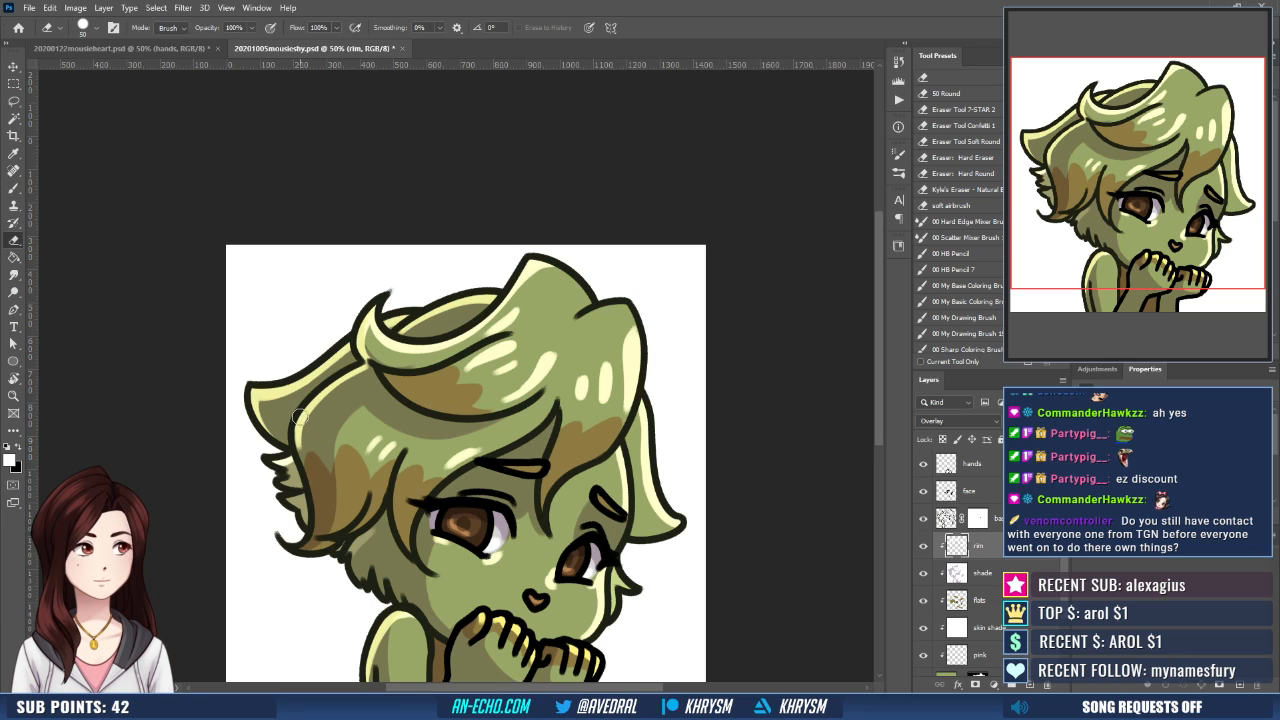
key(b)
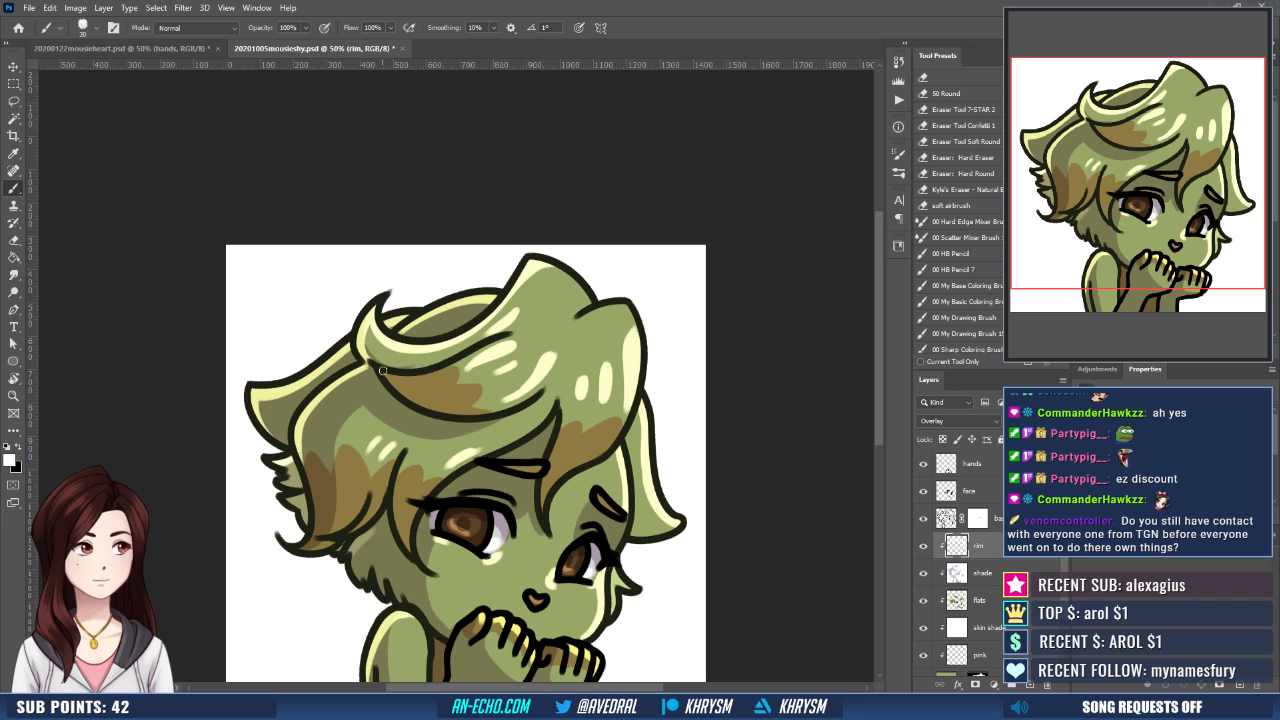
drag(385, 373, 454, 375)
key(ctrl+z)
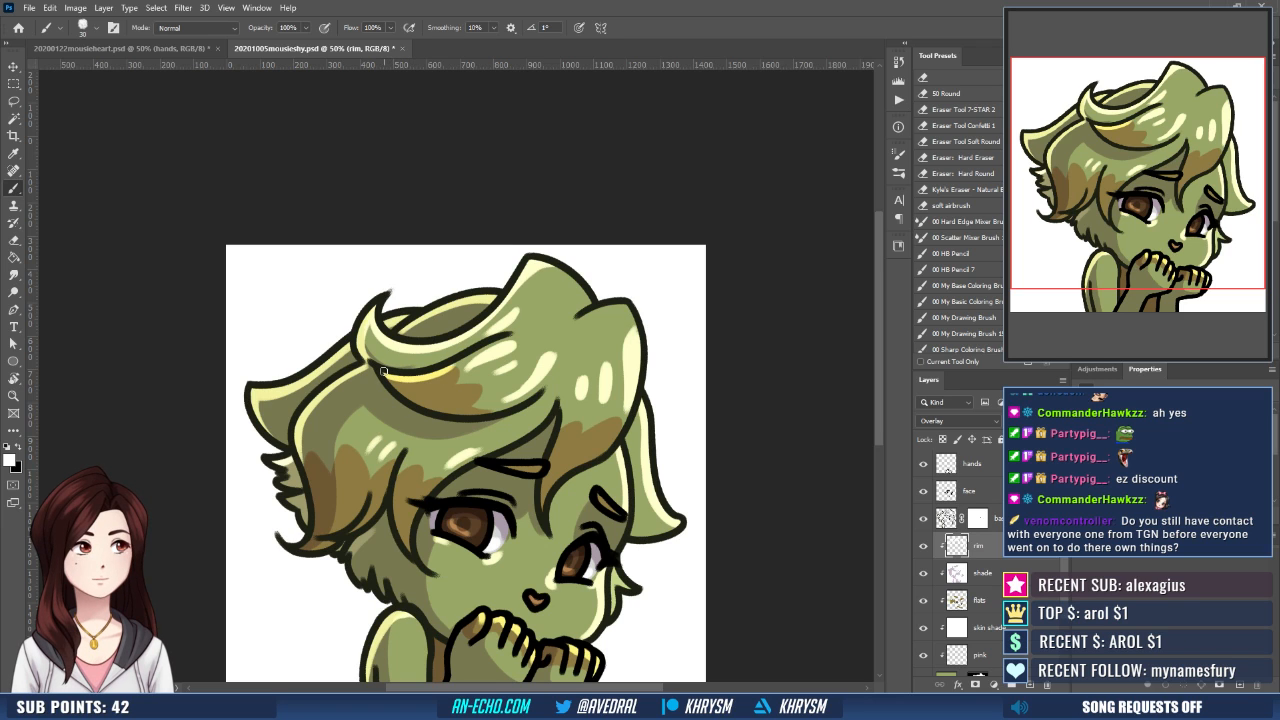
- Show the red cheek marks on the stuff layer, activate that layer and paint a round white catchlight in the eye
drag(588, 443, 557, 349)
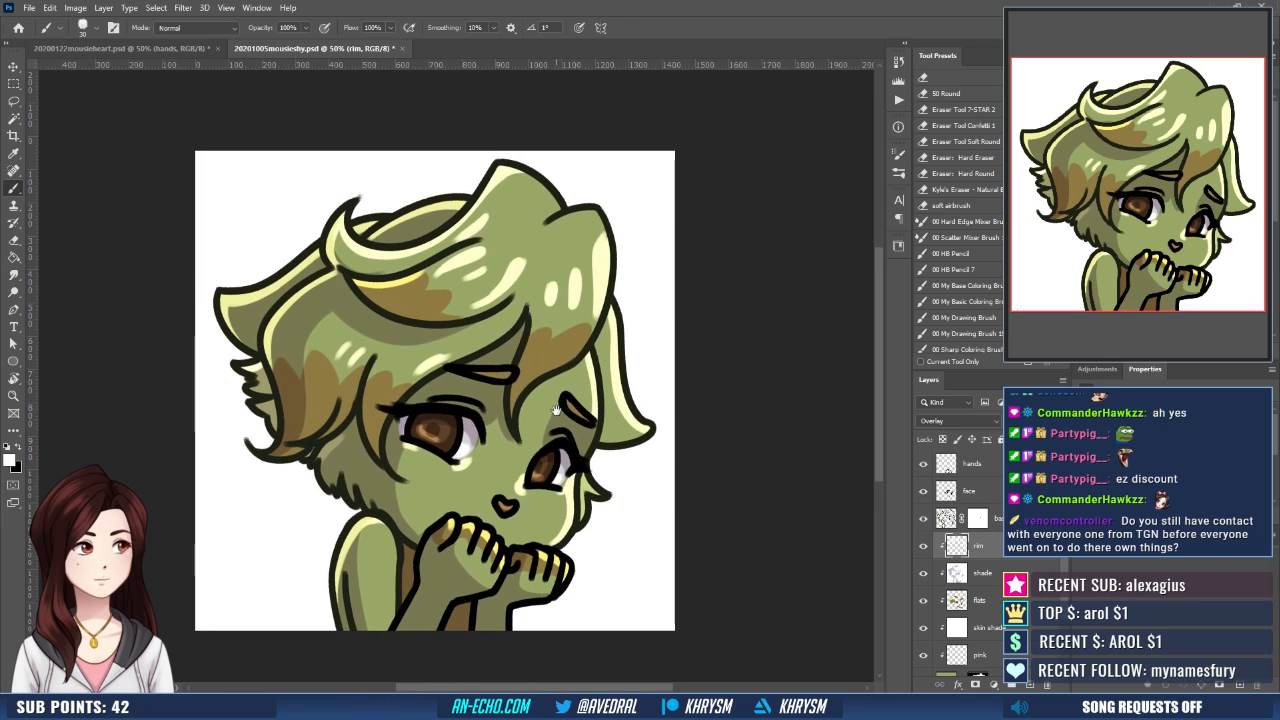
drag(584, 542, 550, 531)
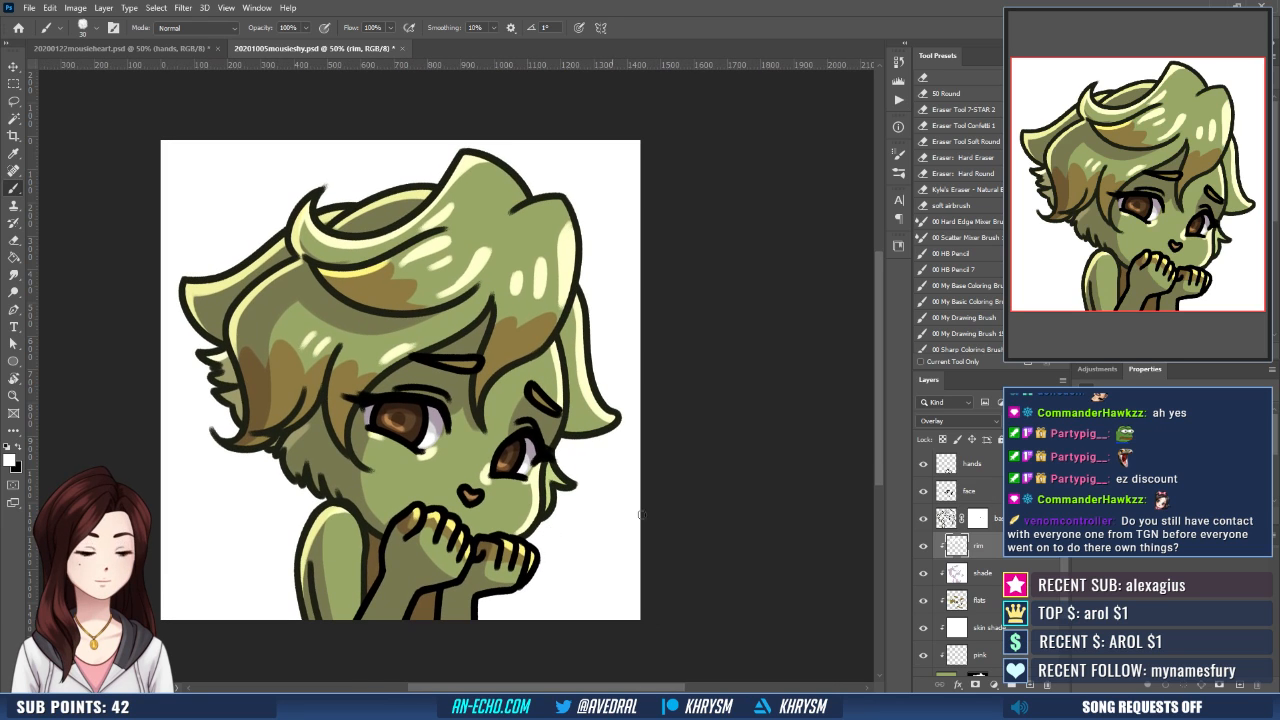
scroll(990, 471, up, 1)
click(989, 468)
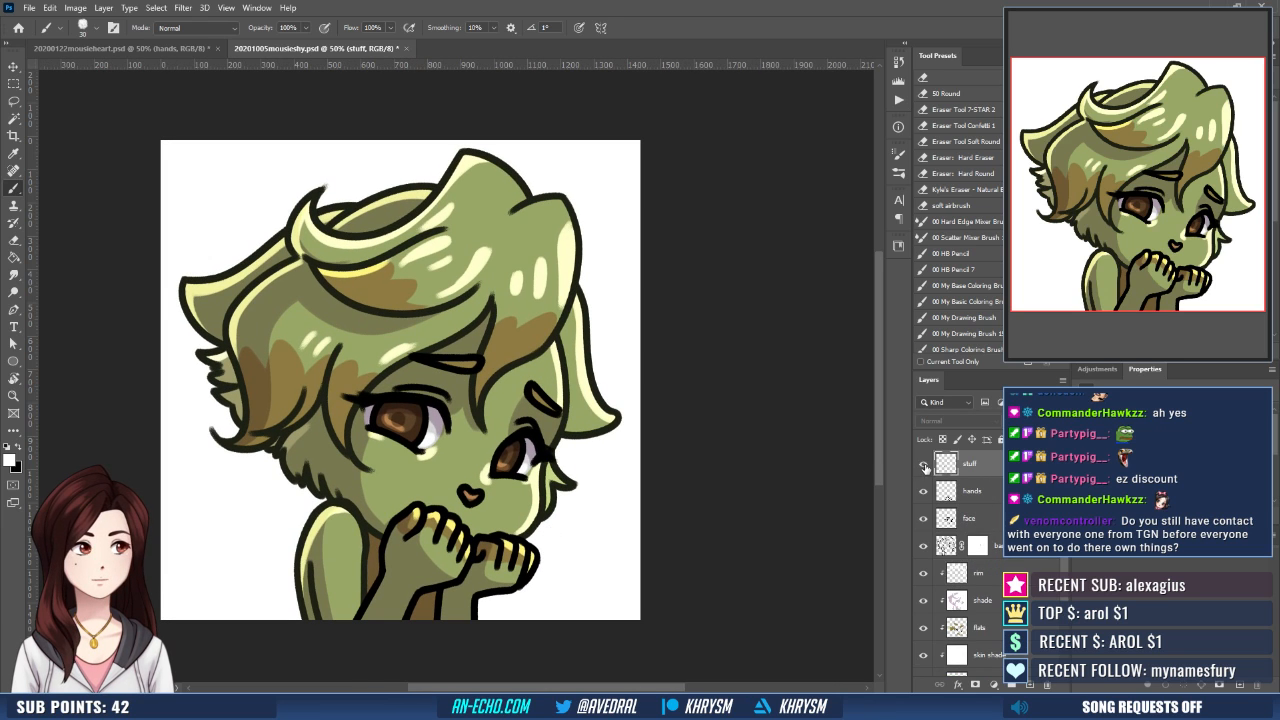
click(924, 464)
drag(530, 469, 538, 489)
click(422, 439)
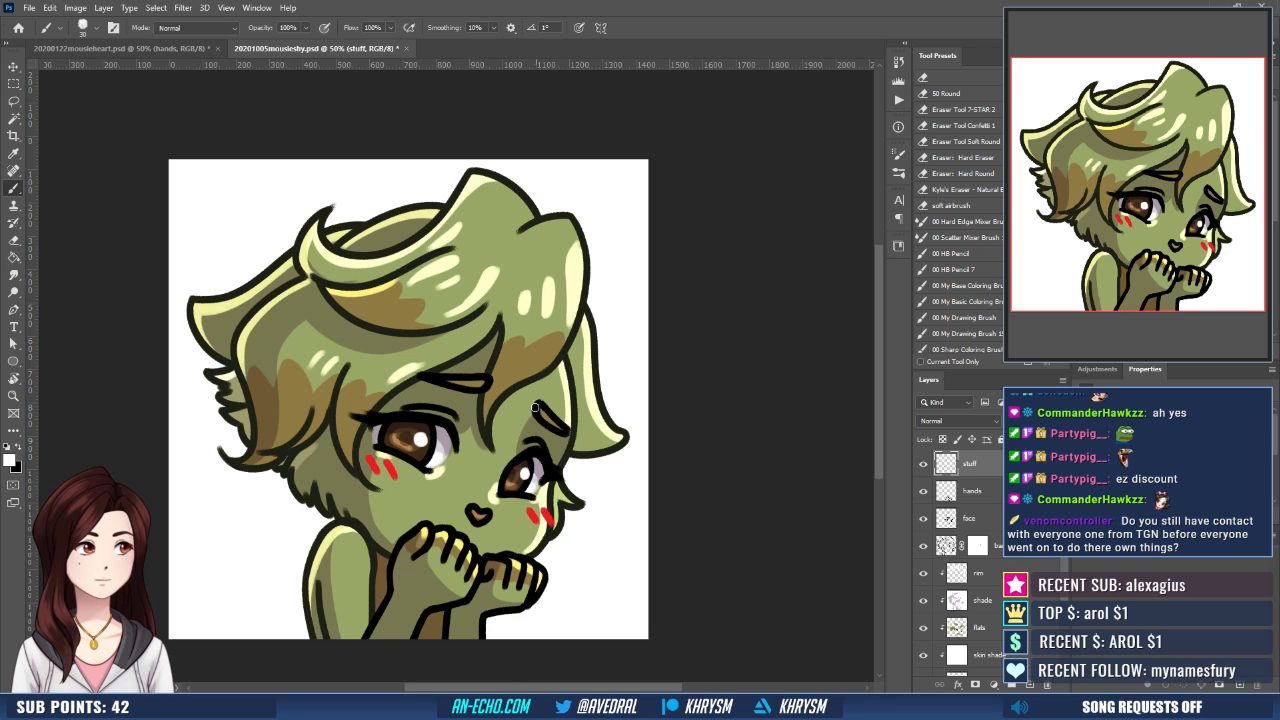
- Add smaller white catchlights to the eyes on the stuff layer with a 20 px brush
key(p)
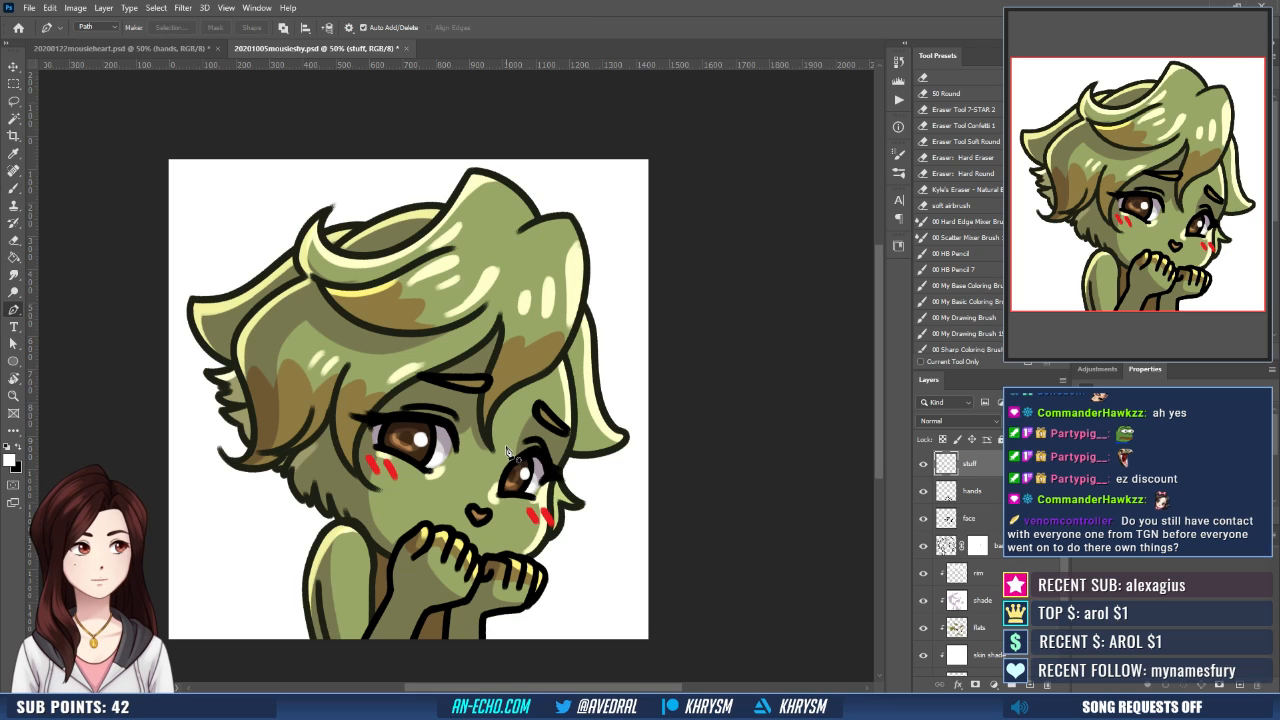
key(b)
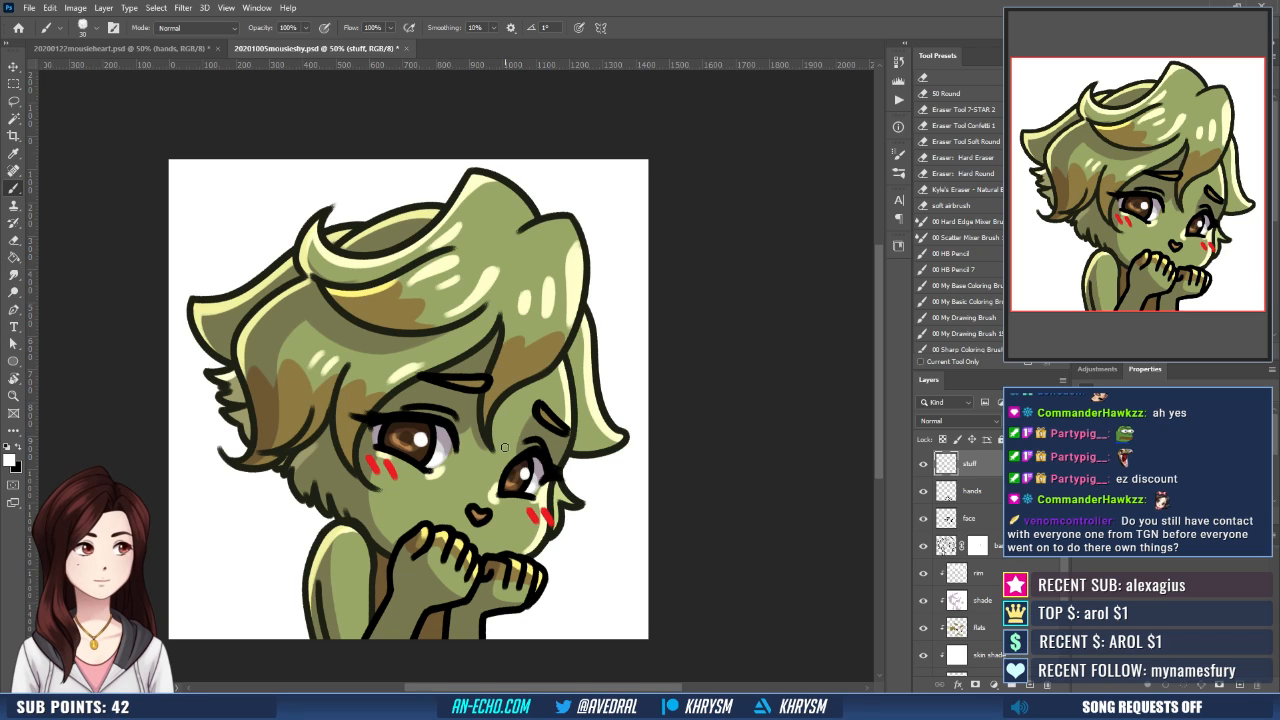
click(997, 575)
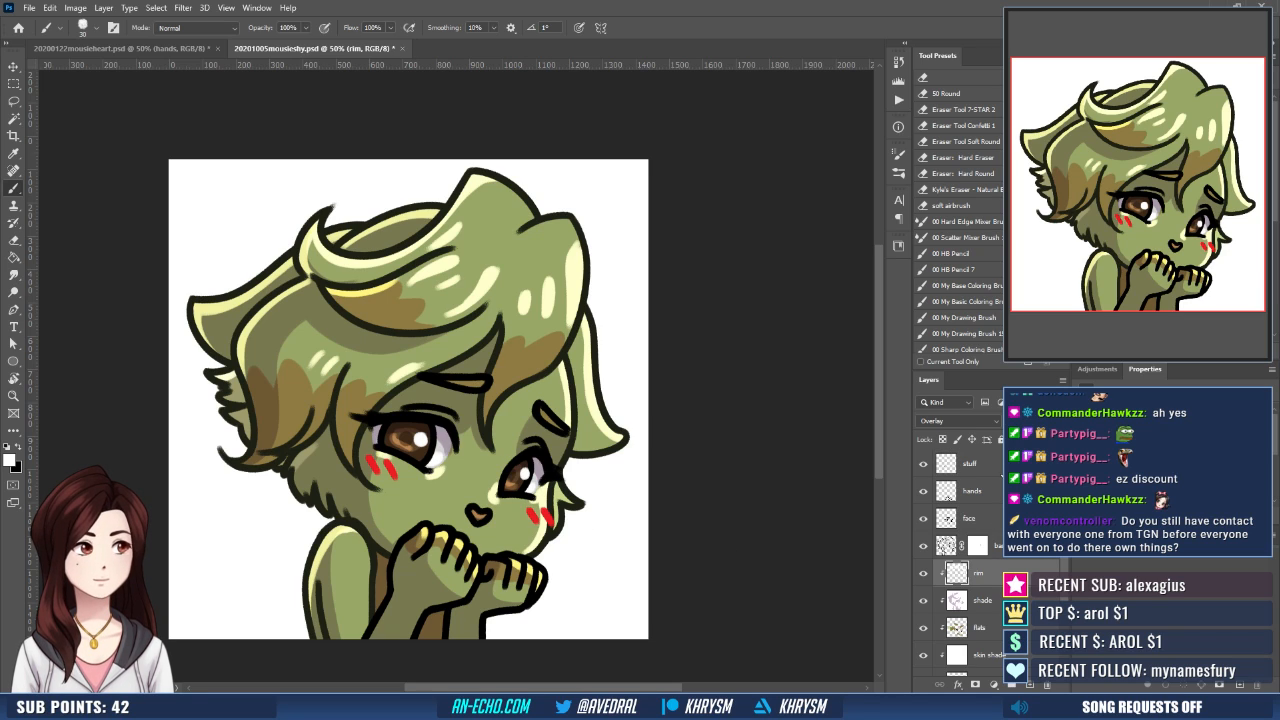
click(990, 464)
drag(526, 296, 534, 315)
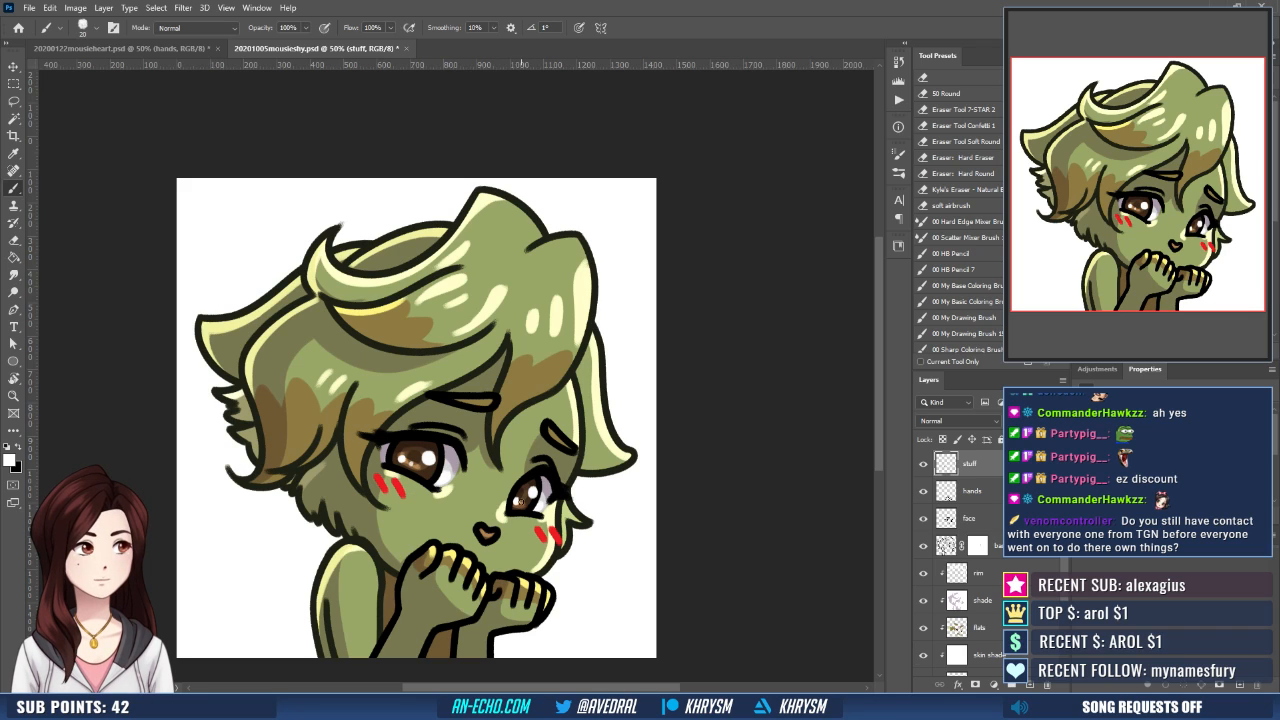
drag(581, 459, 576, 477)
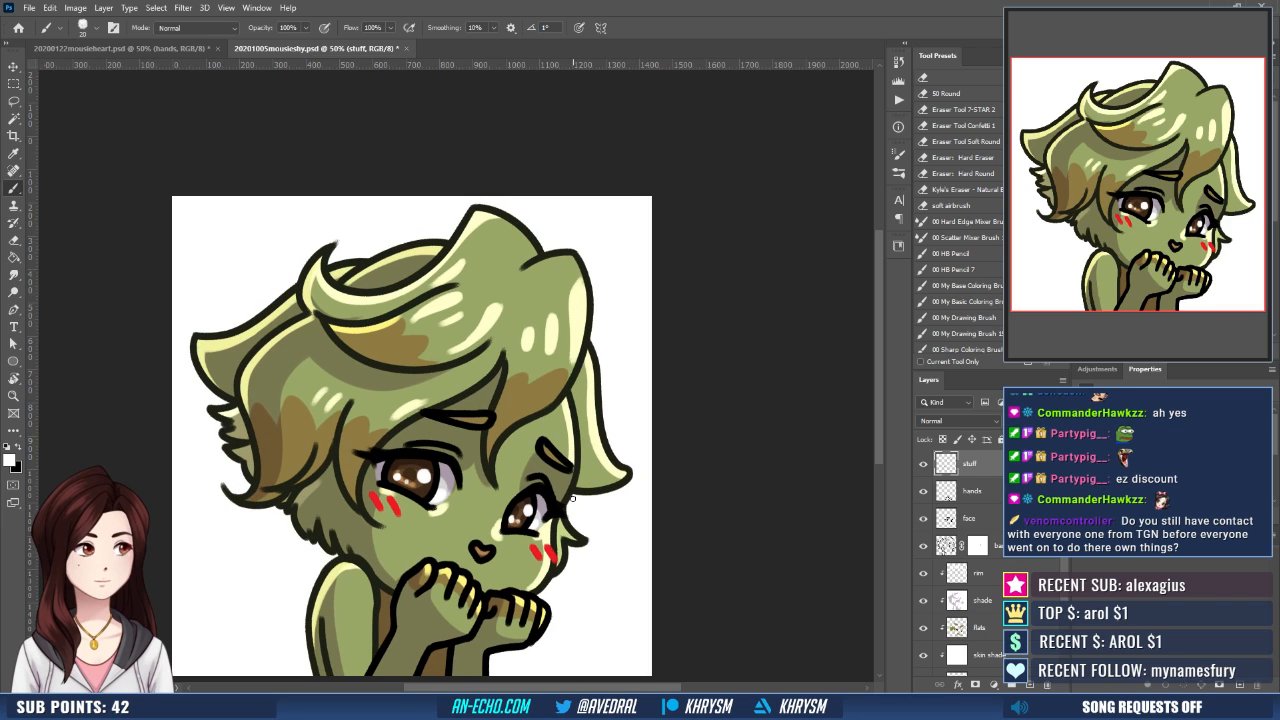
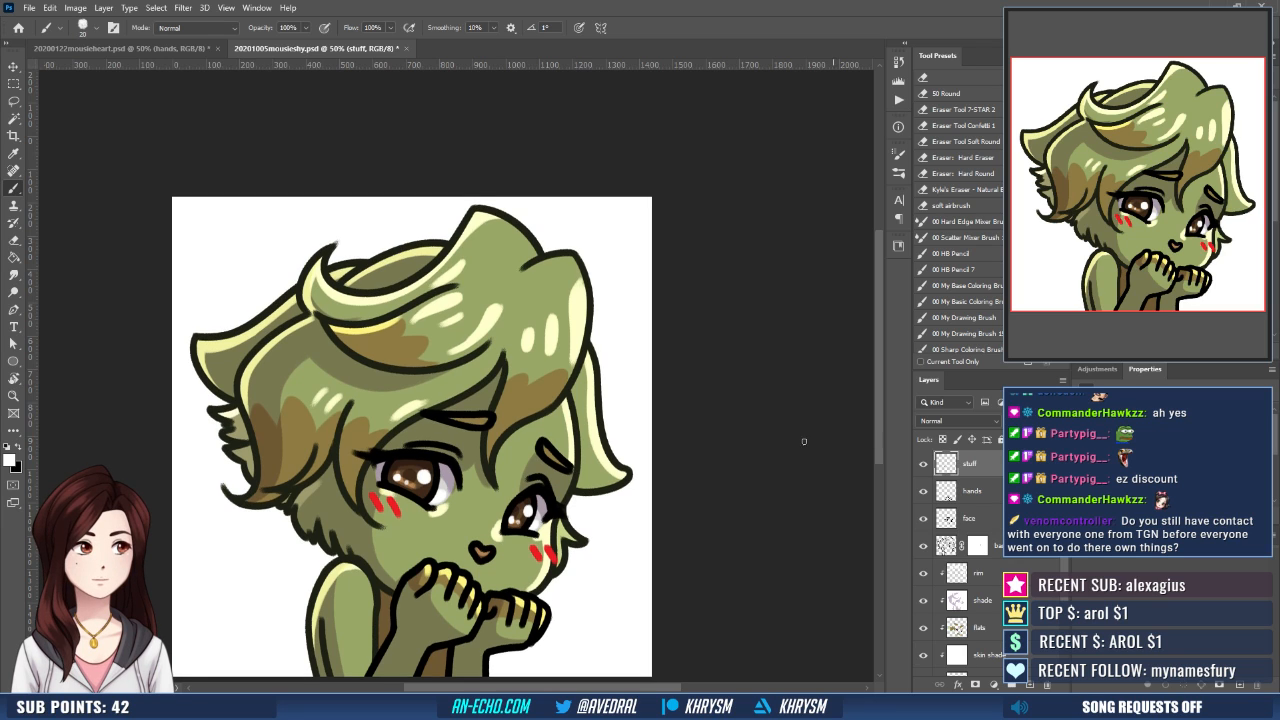
- On the flats layer, outline a muzzle patch around the nose with light green sampled from the 20200122mousieheart.psd document
drag(543, 532, 561, 476)
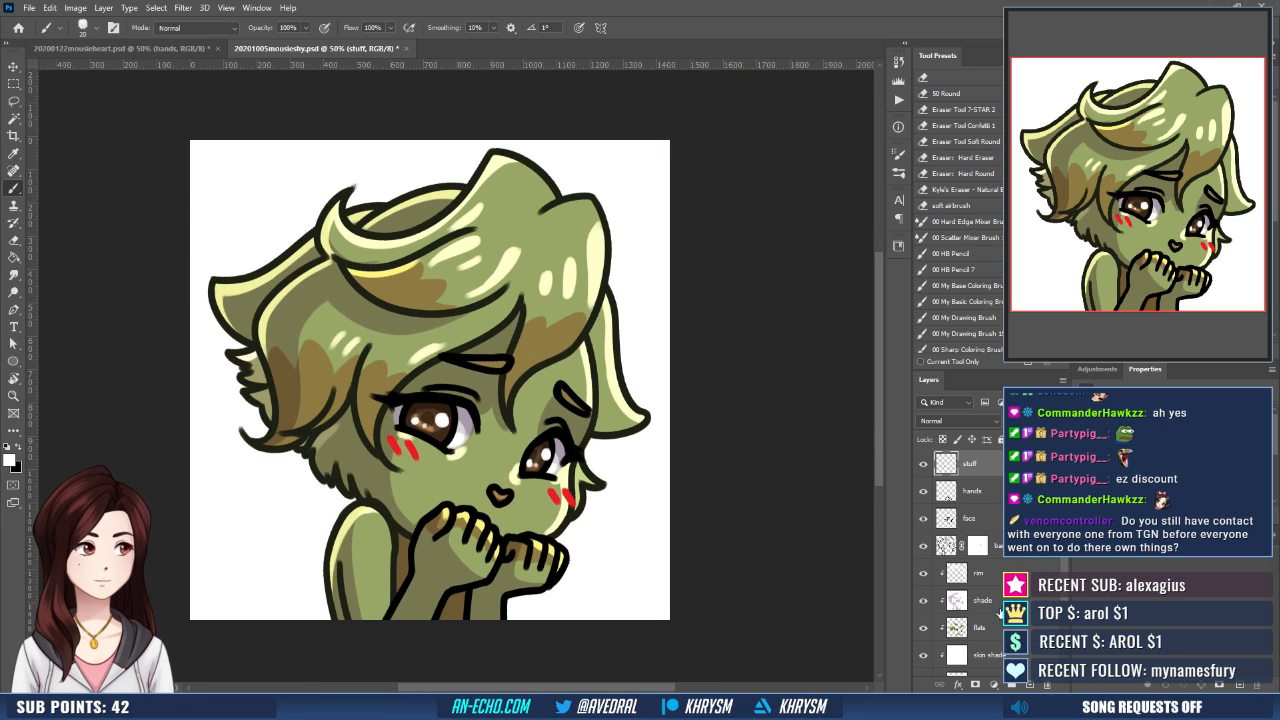
click(995, 627)
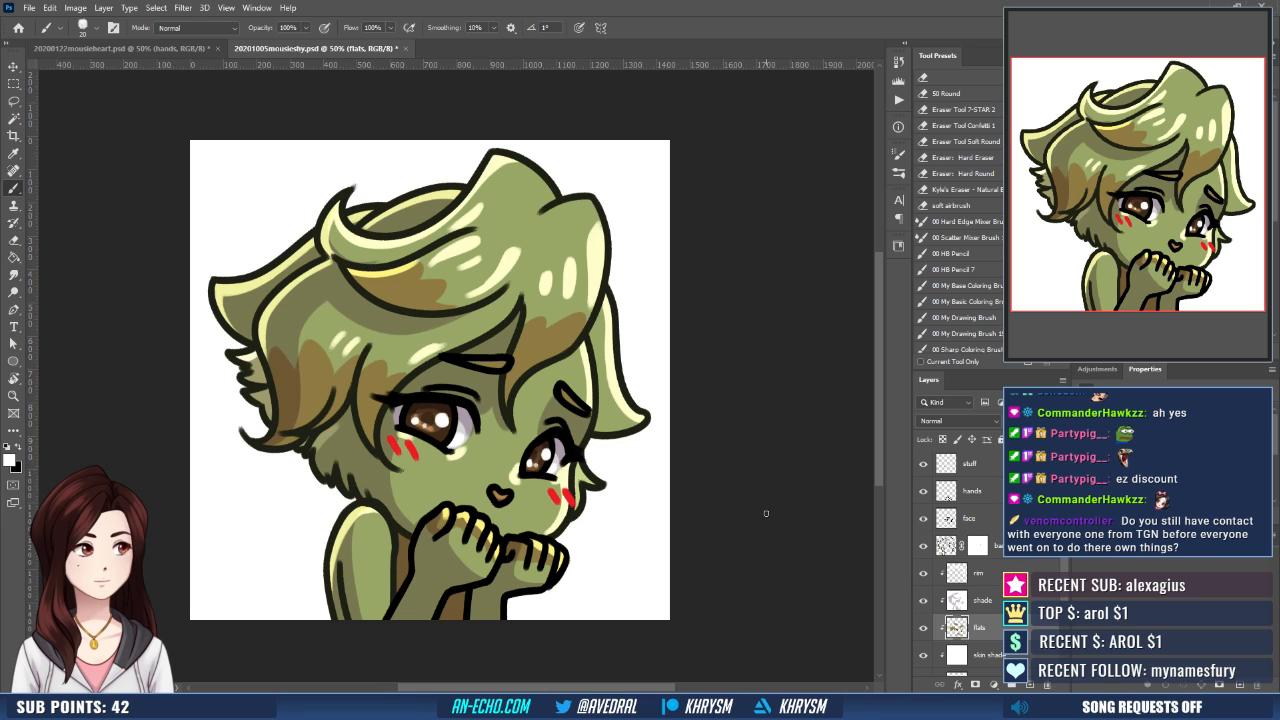
click(162, 50)
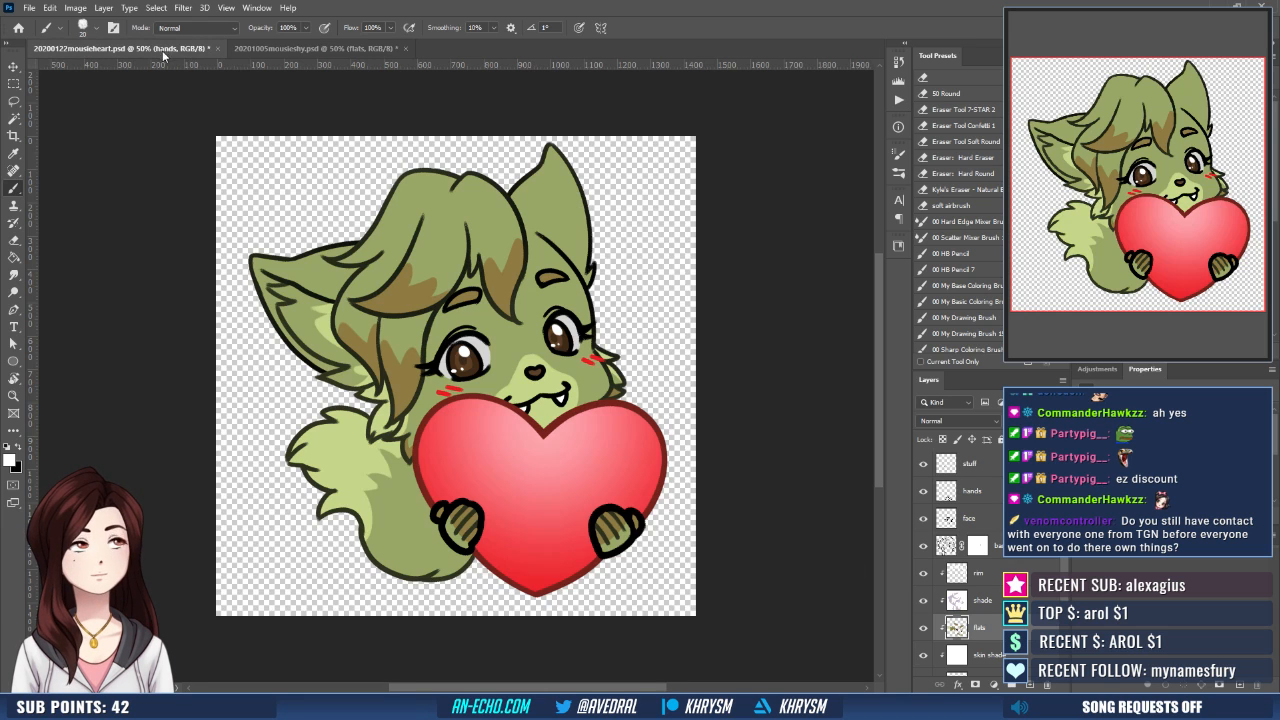
click(298, 50)
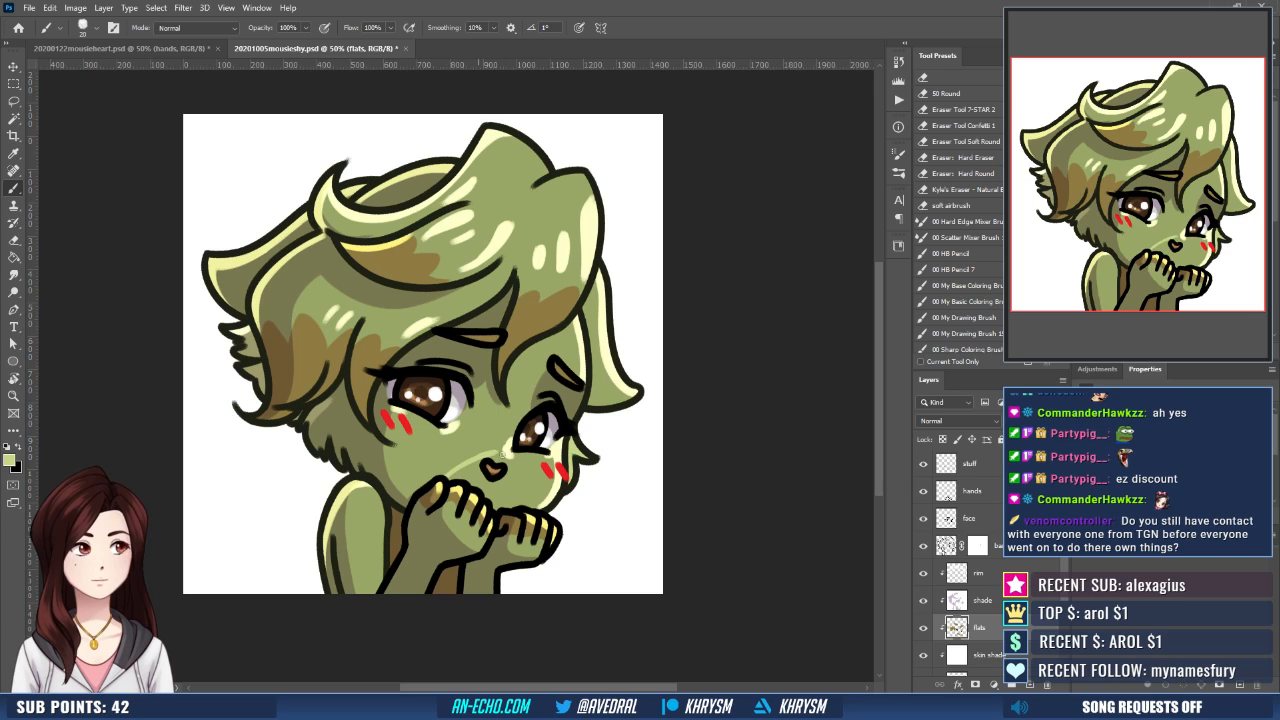
drag(508, 468, 510, 500)
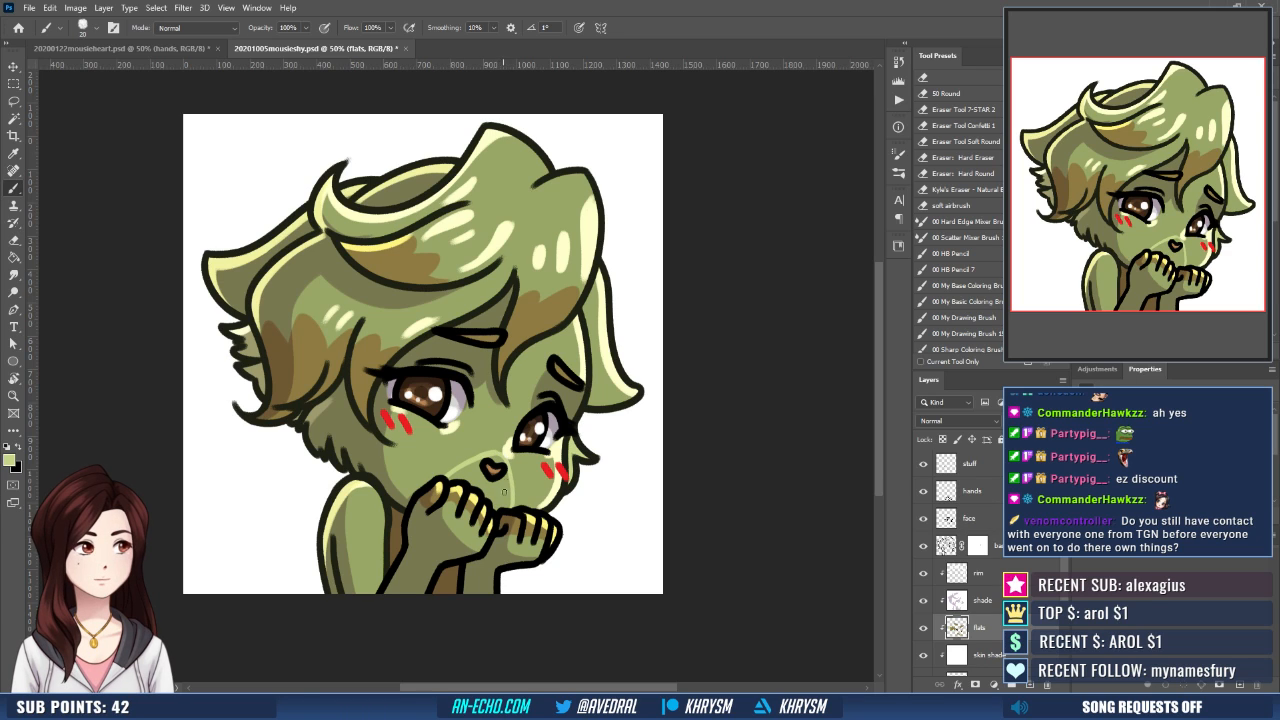
- Select the area inside the muzzle outline, expand the selection and fill it with the same light green on the flats layer
key(w)
click(497, 462)
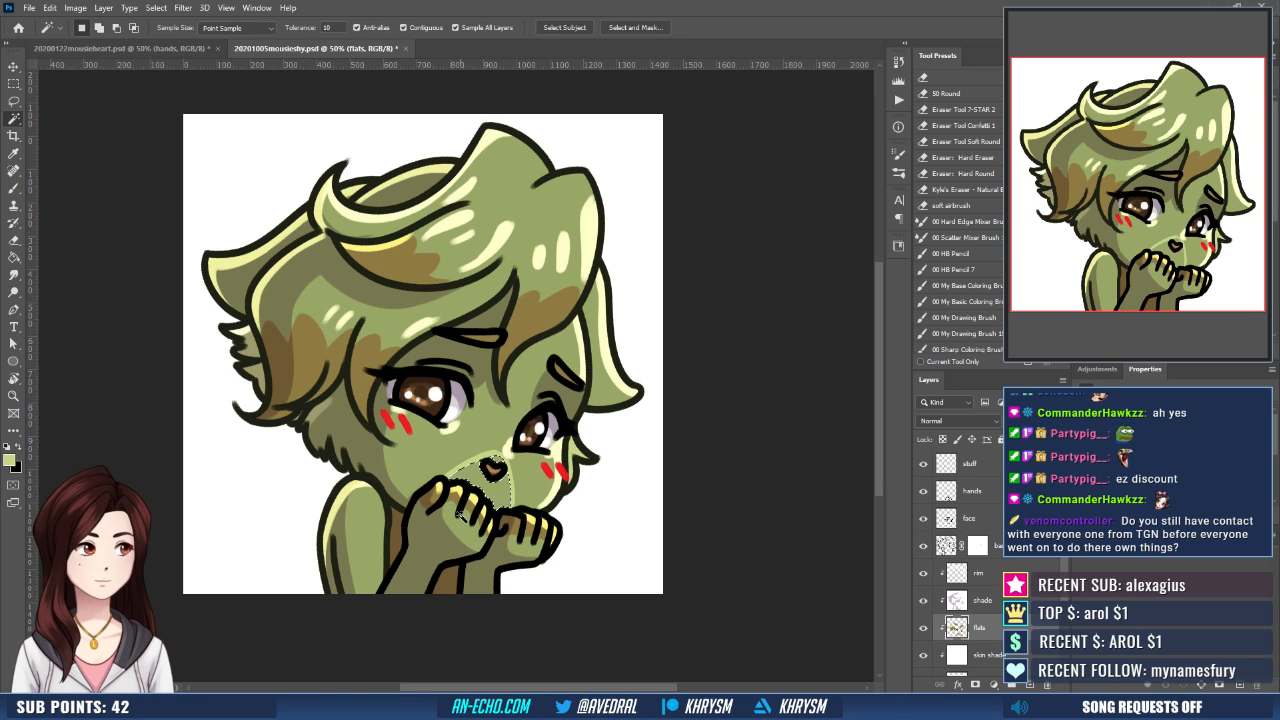
key(ctrl+shift+e)
key(Return)
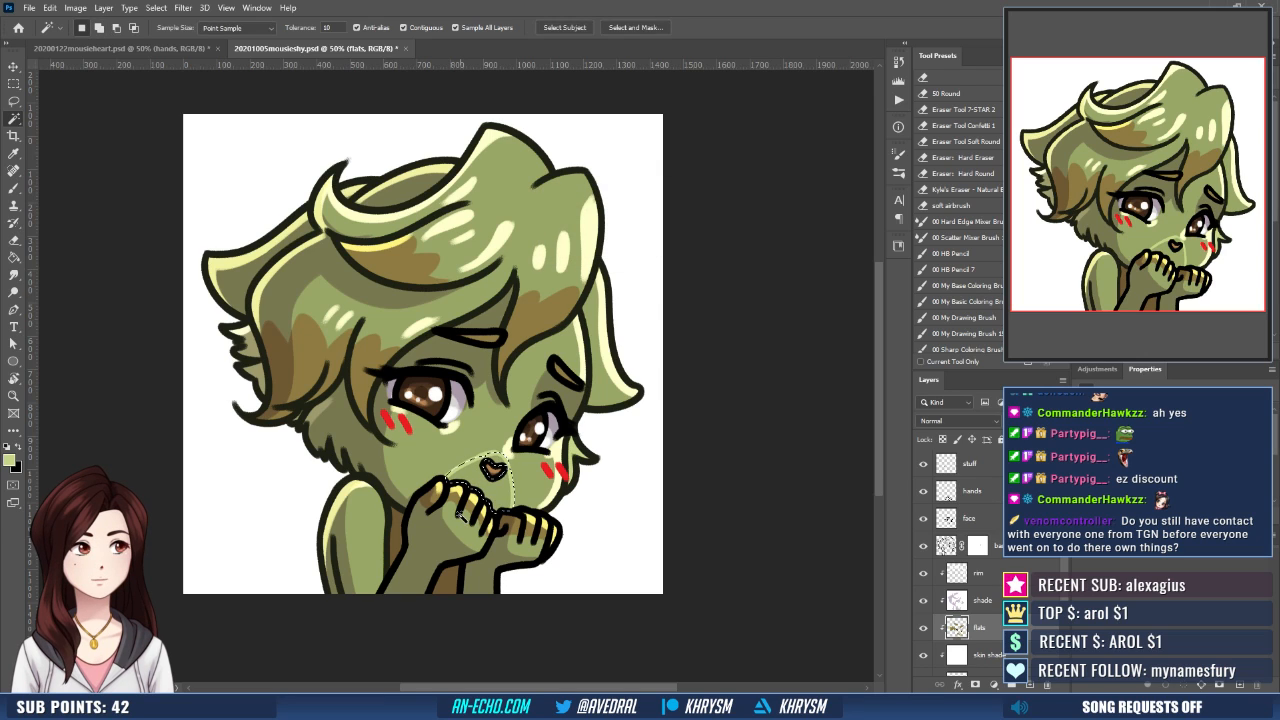
key(b)
key(ctrl+d)
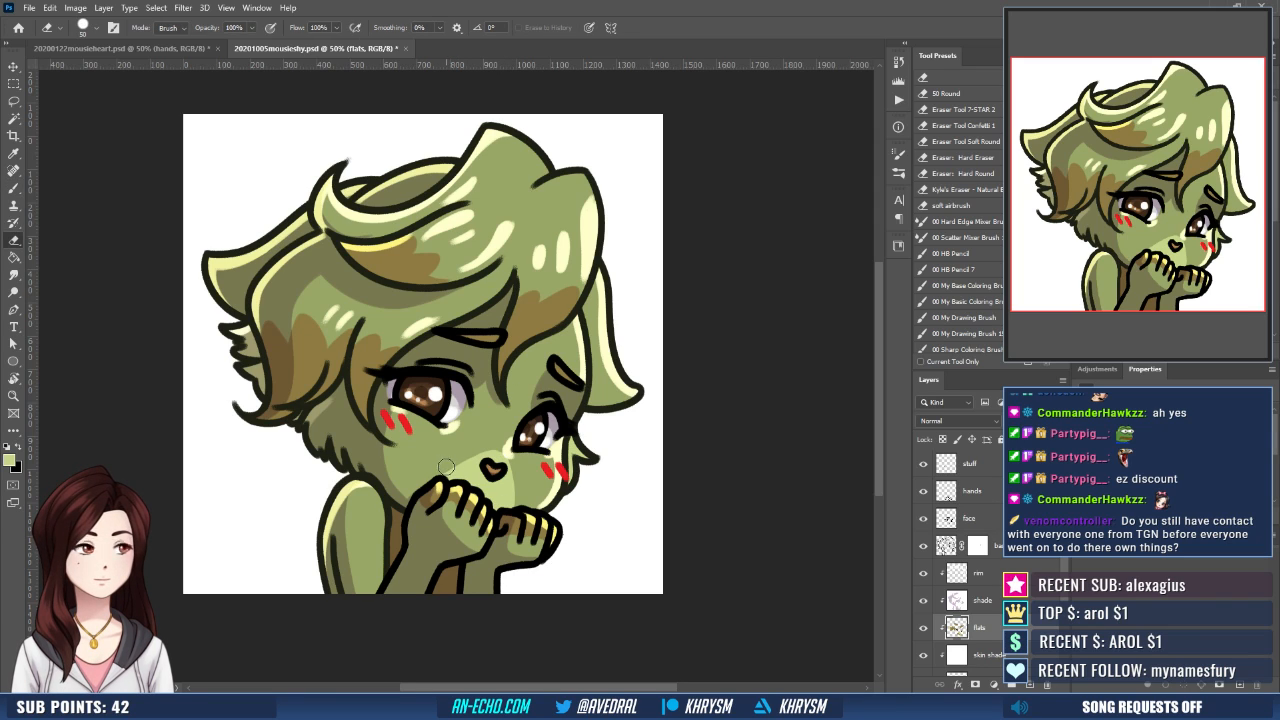
key(e)
key(b)
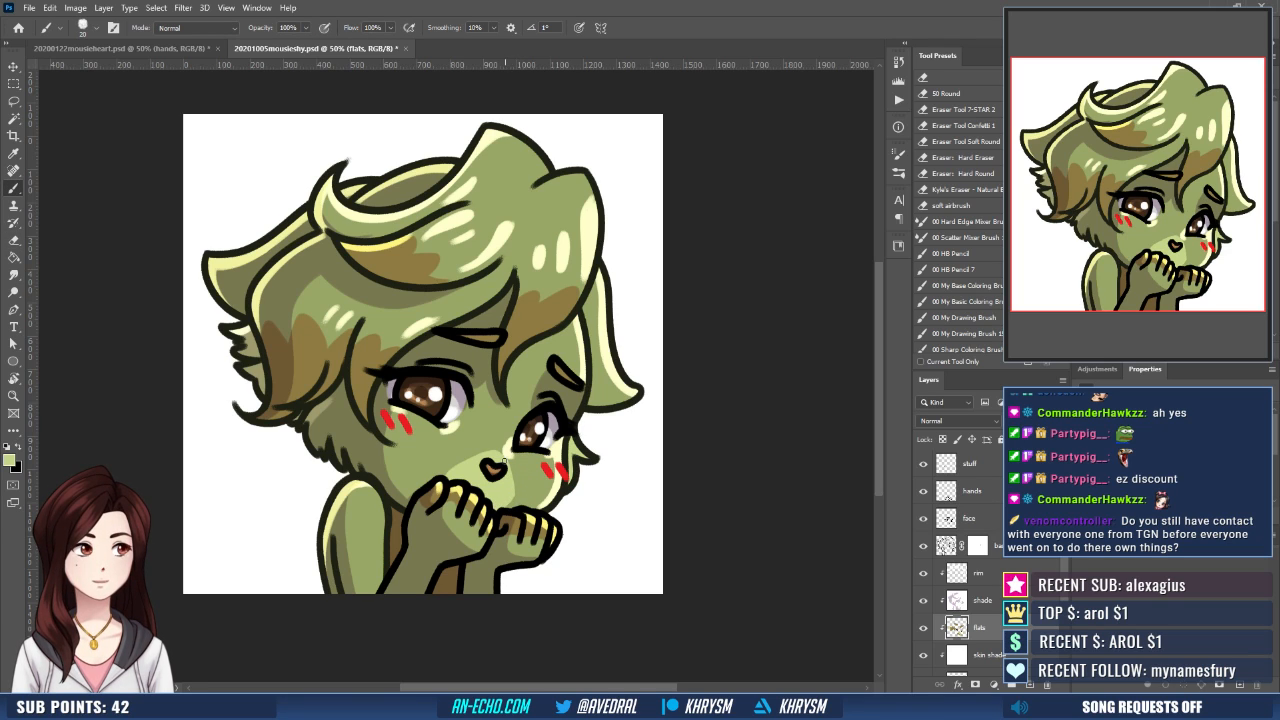
- Delete the skin shade layer and activate the pink layer with a pink foreground colour and the Gradient tool
drag(542, 431, 560, 465)
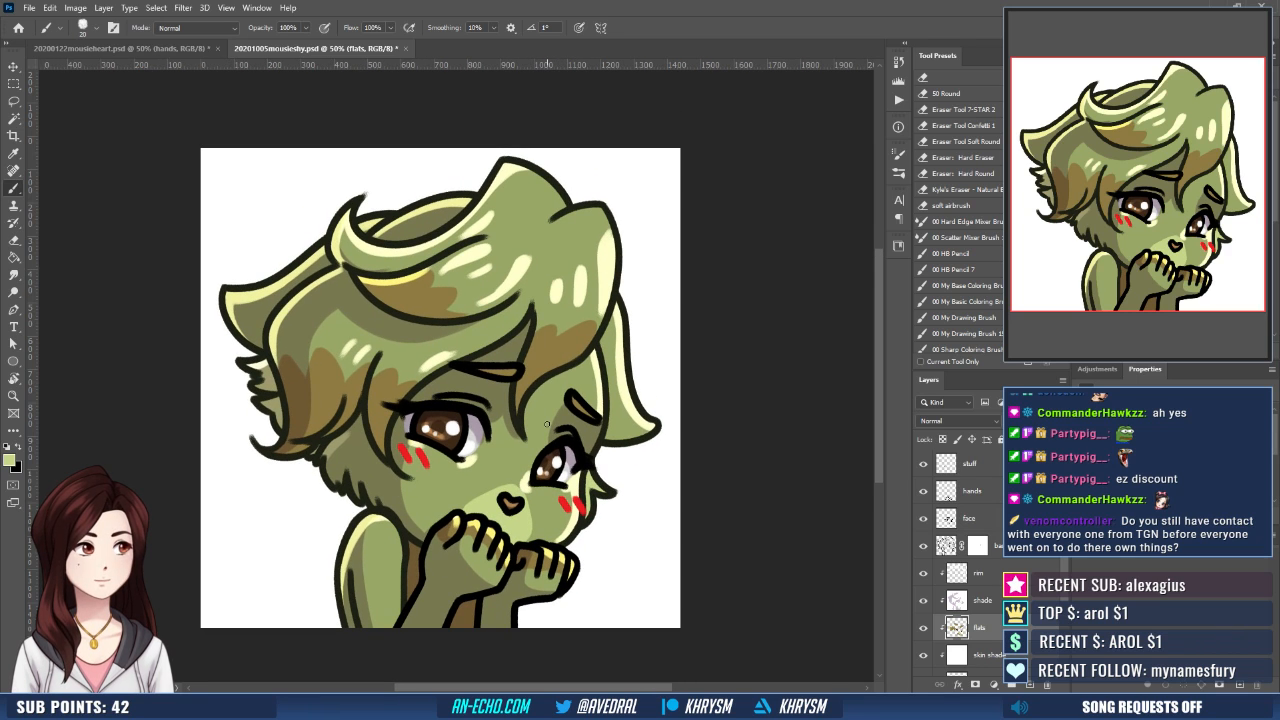
drag(589, 519, 573, 572)
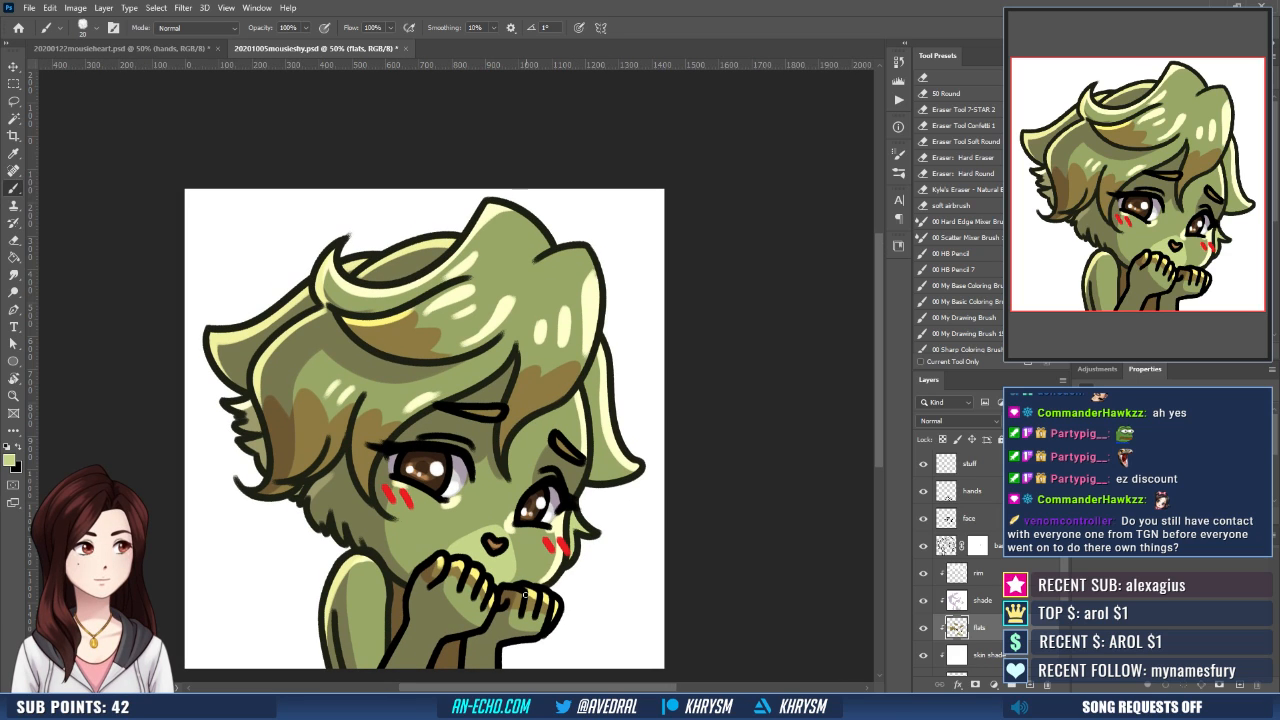
drag(1065, 566, 1065, 618)
click(996, 610)
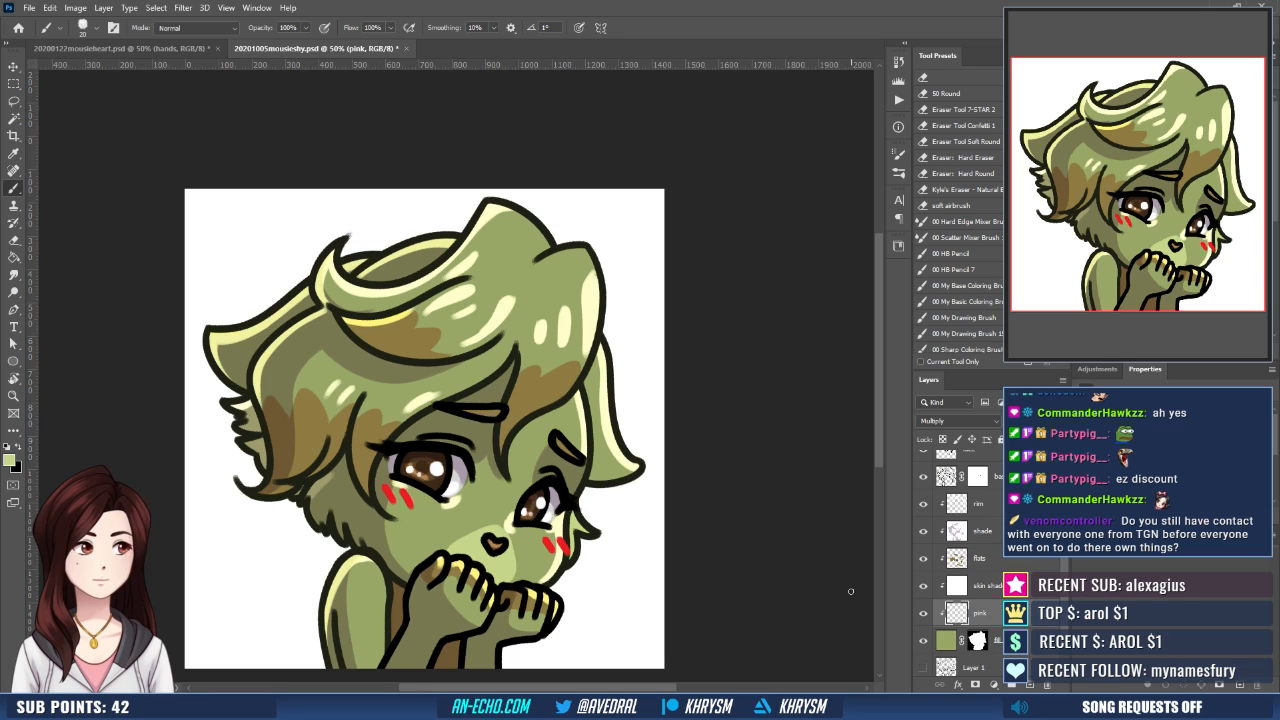
drag(1030, 585, 1047, 686)
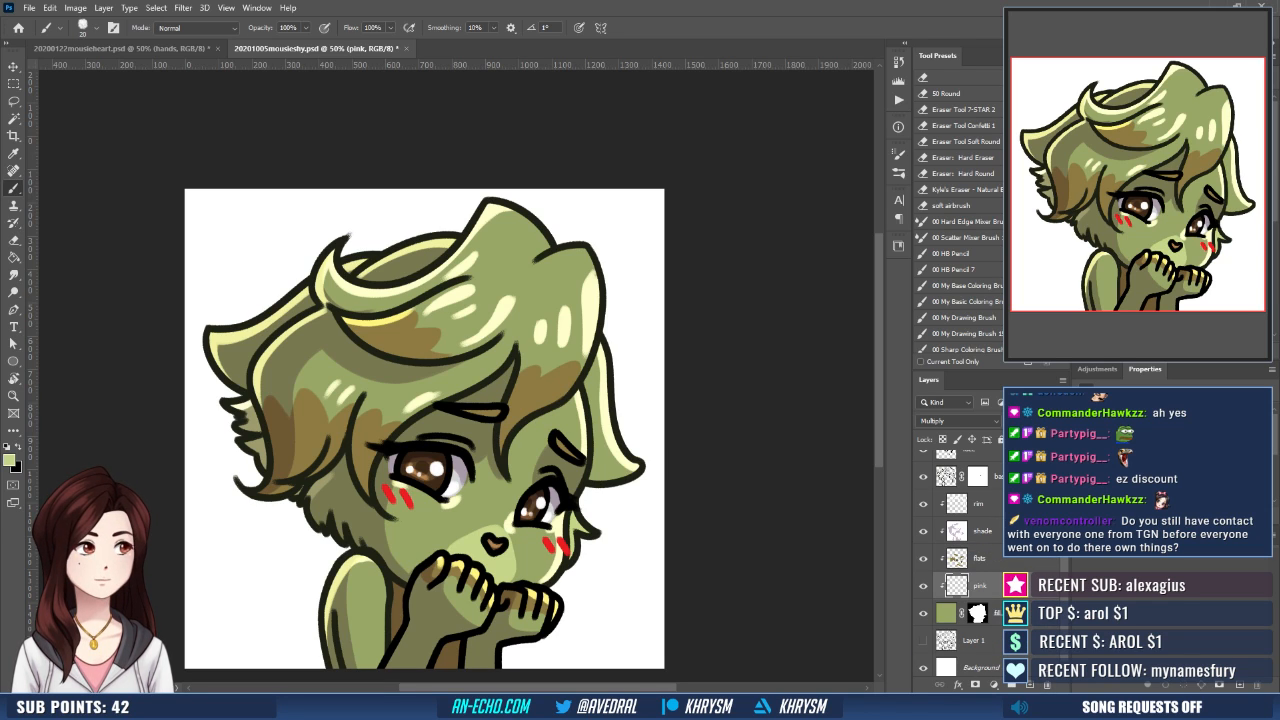
key(shift+g)
key(shift+g)
key(shift+g)
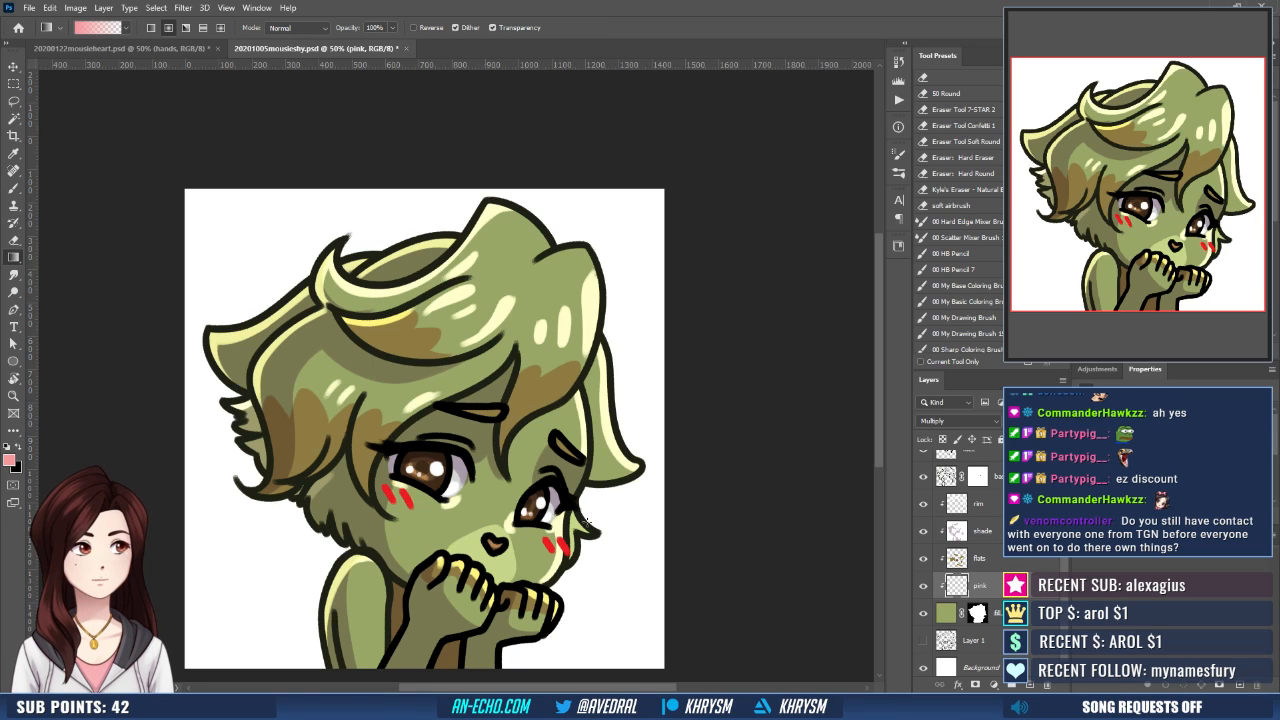
- Hide the rim, shade, flats, stuff and face layers, leaving the base and hands line art over the green fill
drag(923, 503, 923, 558)
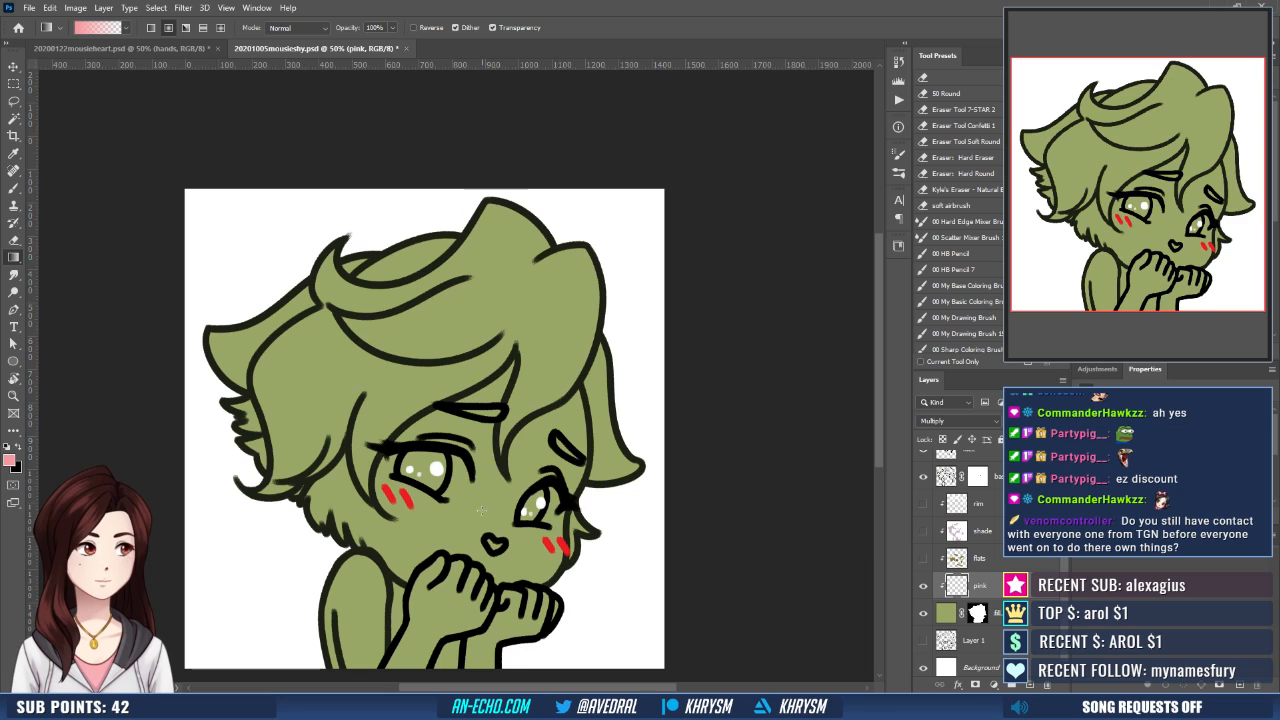
scroll(935, 500, up, 3)
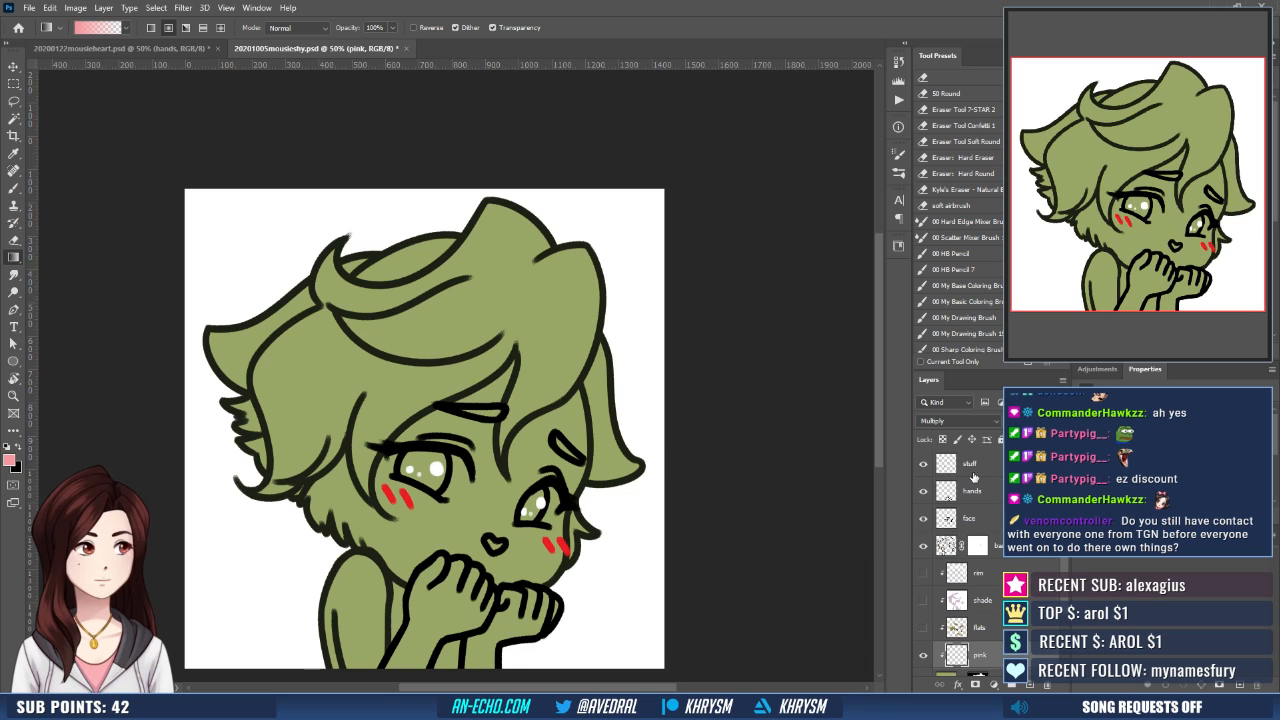
click(924, 465)
click(923, 518)
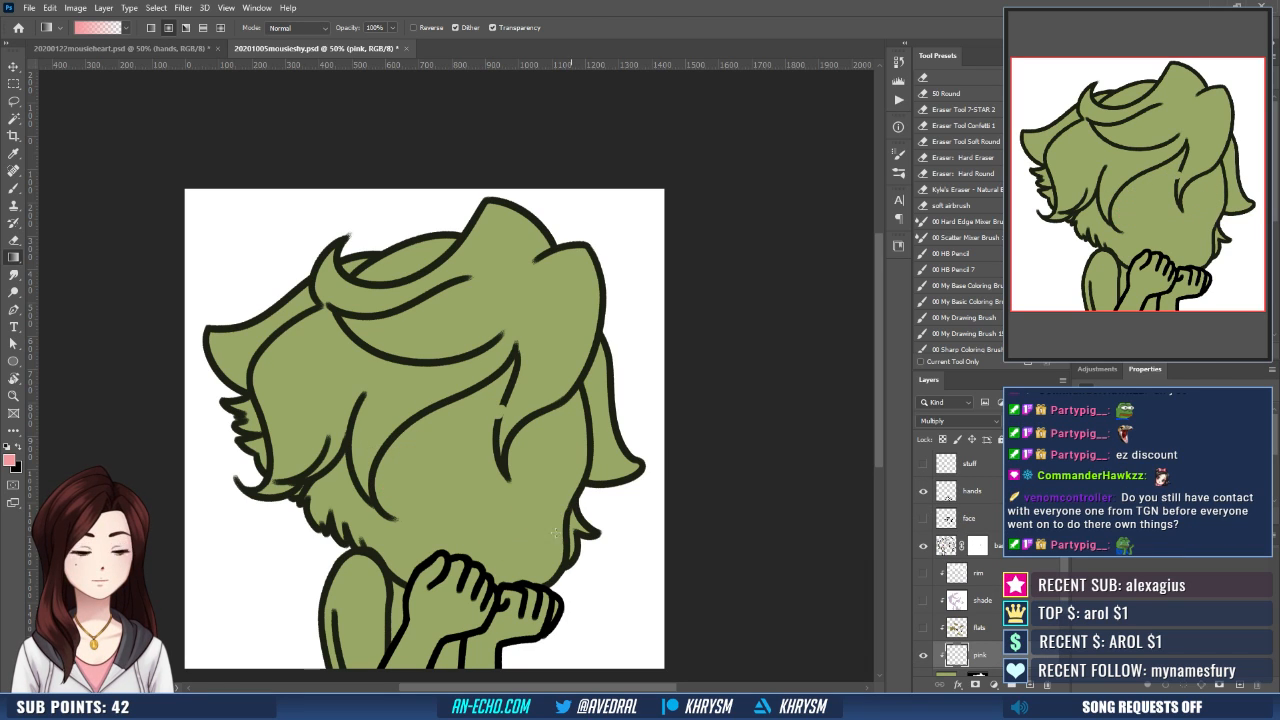
- Select the bare face area with the Magic Wand while the base layer's mask is temporarily disabled, and re-enable the mask
key(w)
click(435, 560)
key(ctrl+d)
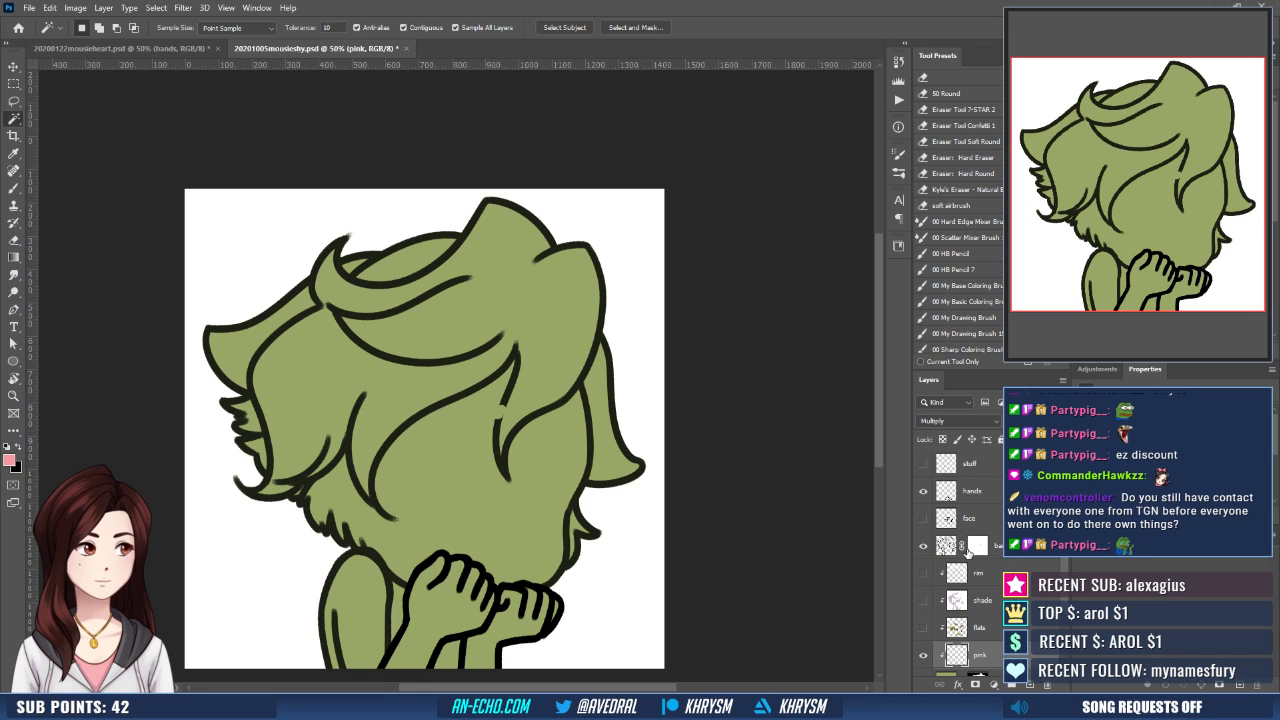
right_click(980, 548)
click(996, 553)
click(549, 551)
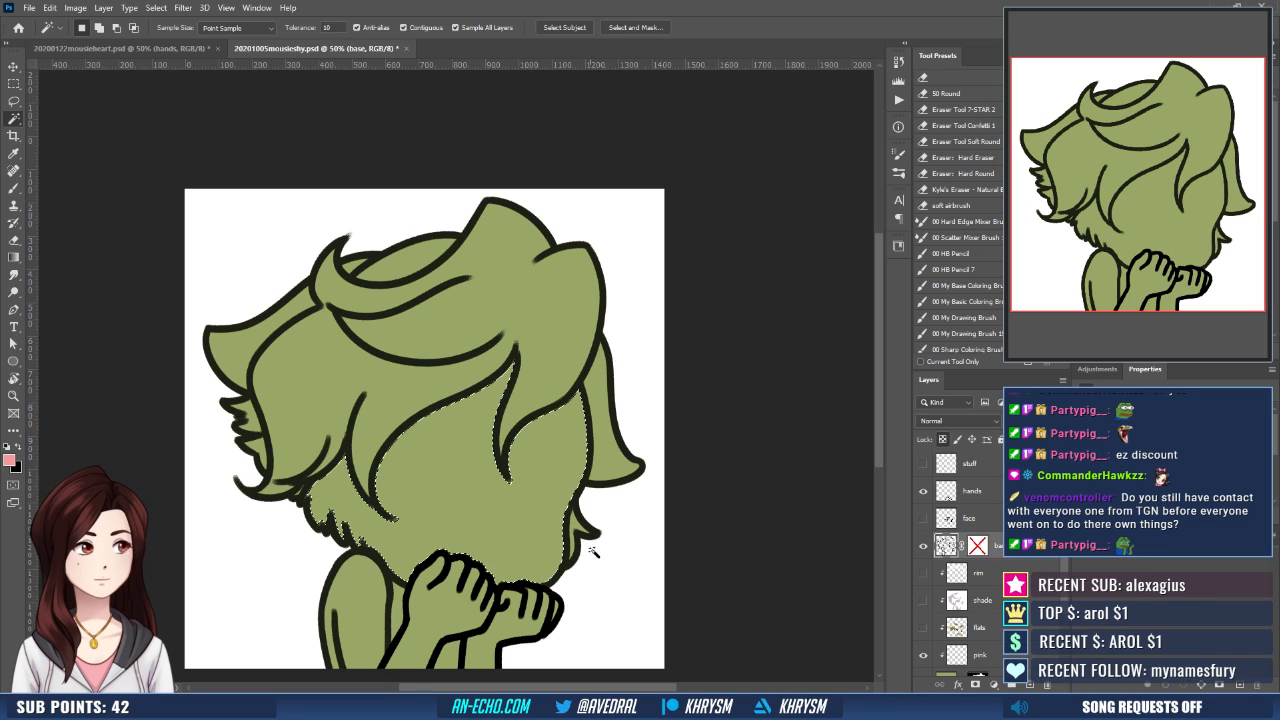
click(975, 545)
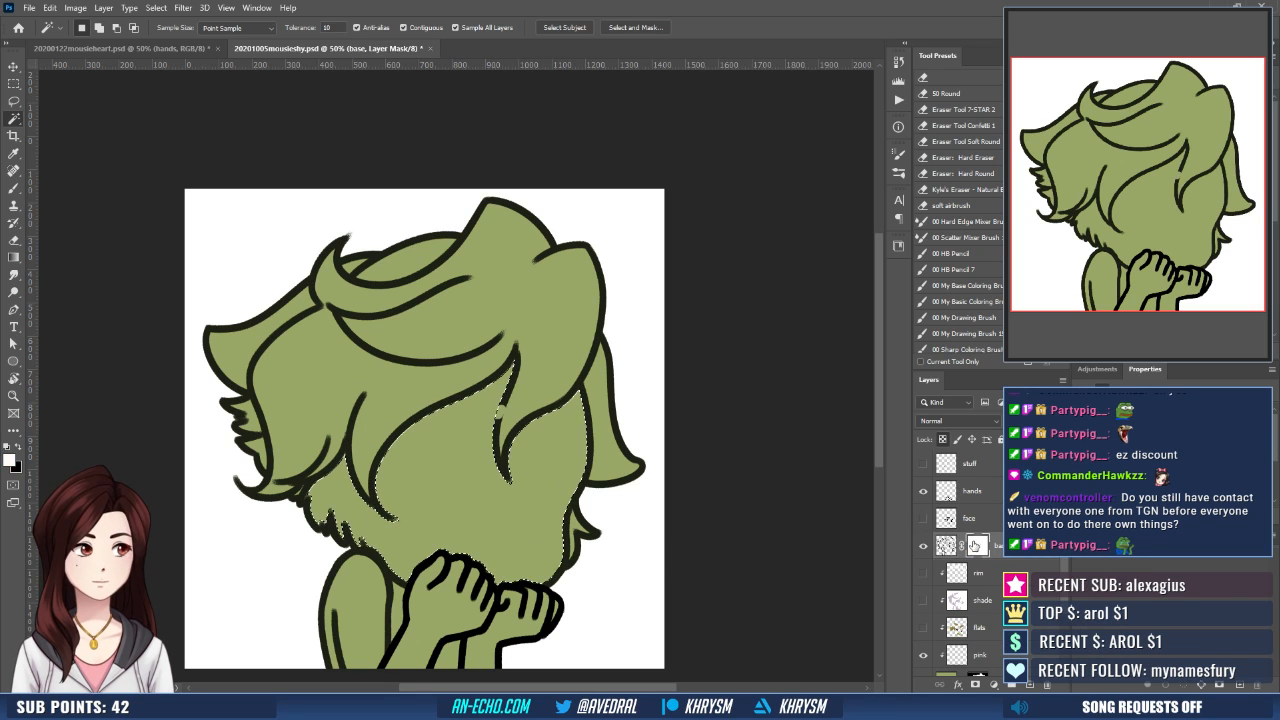
- Show the stuff, face, rim, shade and flats layers again and activate the pink layer
click(923, 517)
scroll(922, 535, down, 1)
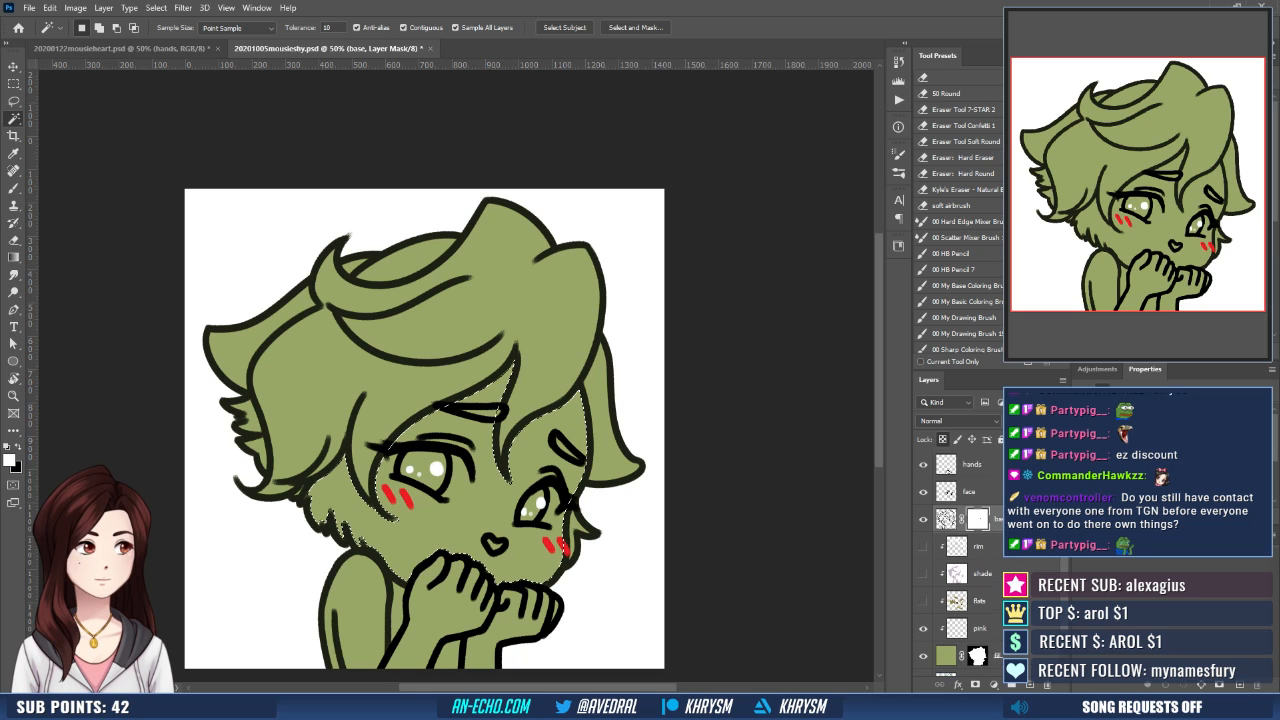
drag(922, 528, 922, 583)
click(995, 612)
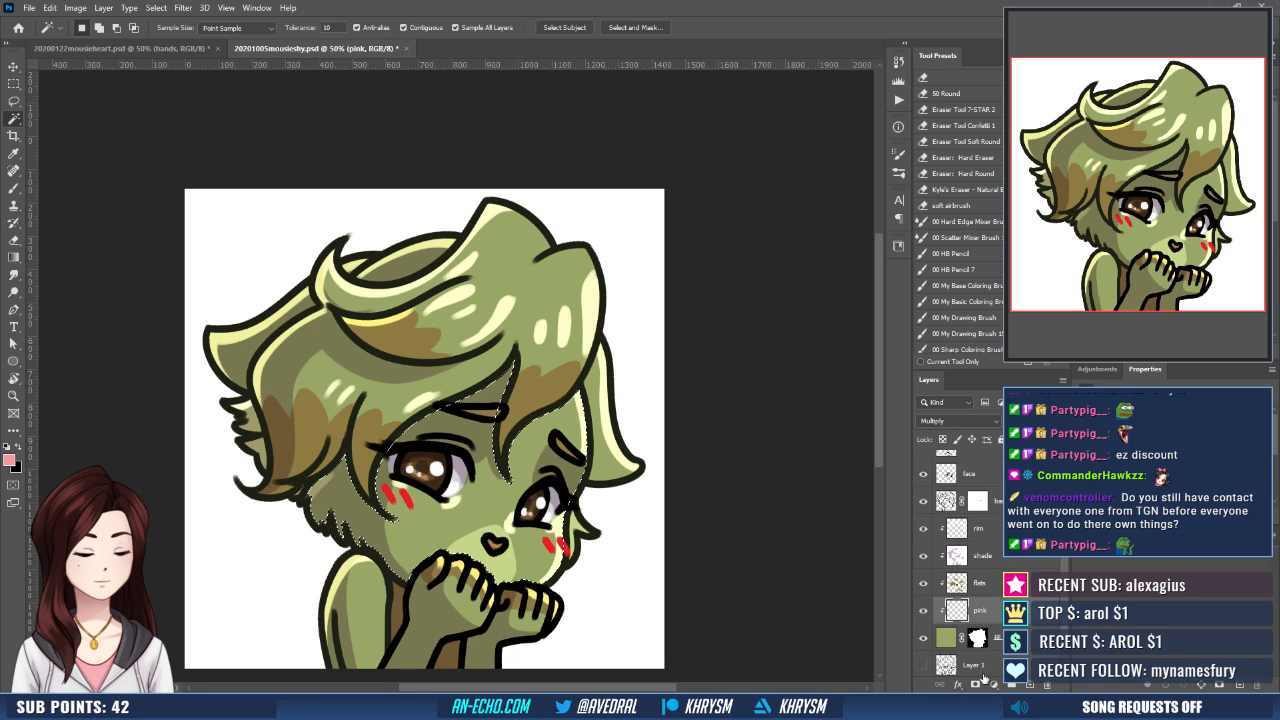
- Expand the face selection by 10 pixels and turn it into a layer mask on the pink layer
key(alt+s)
key(m)
key(e)
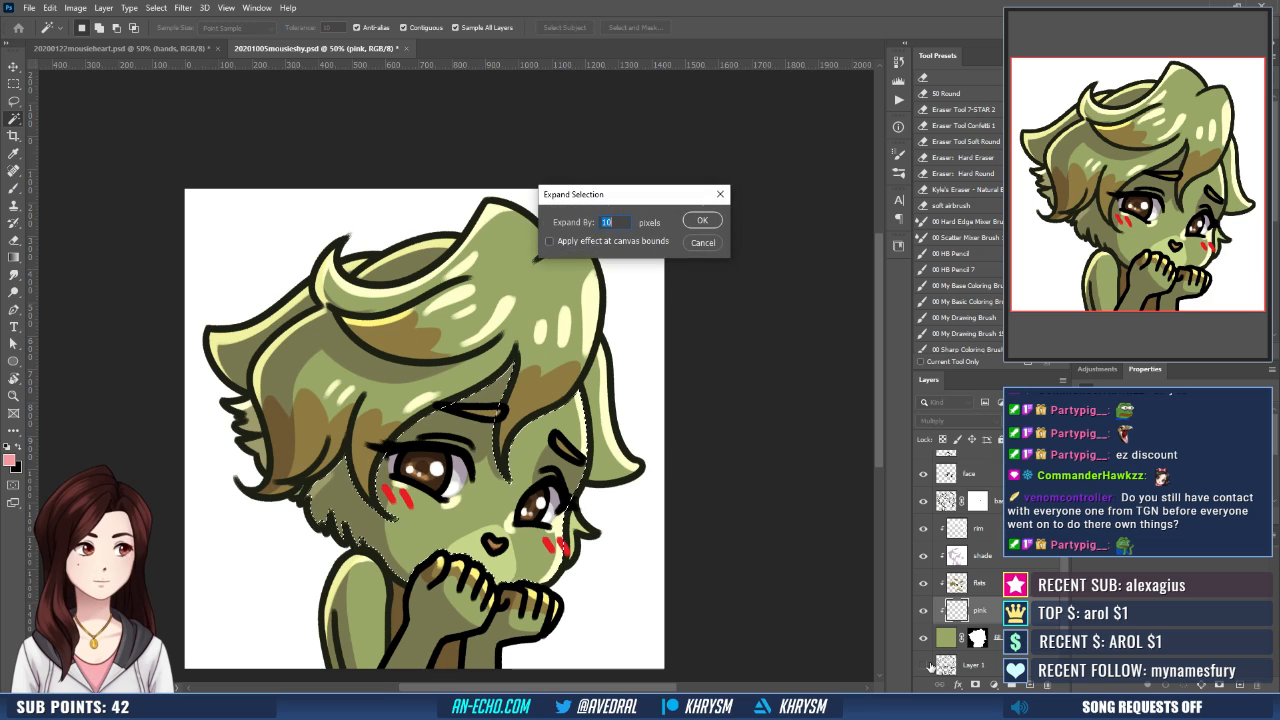
key(Return)
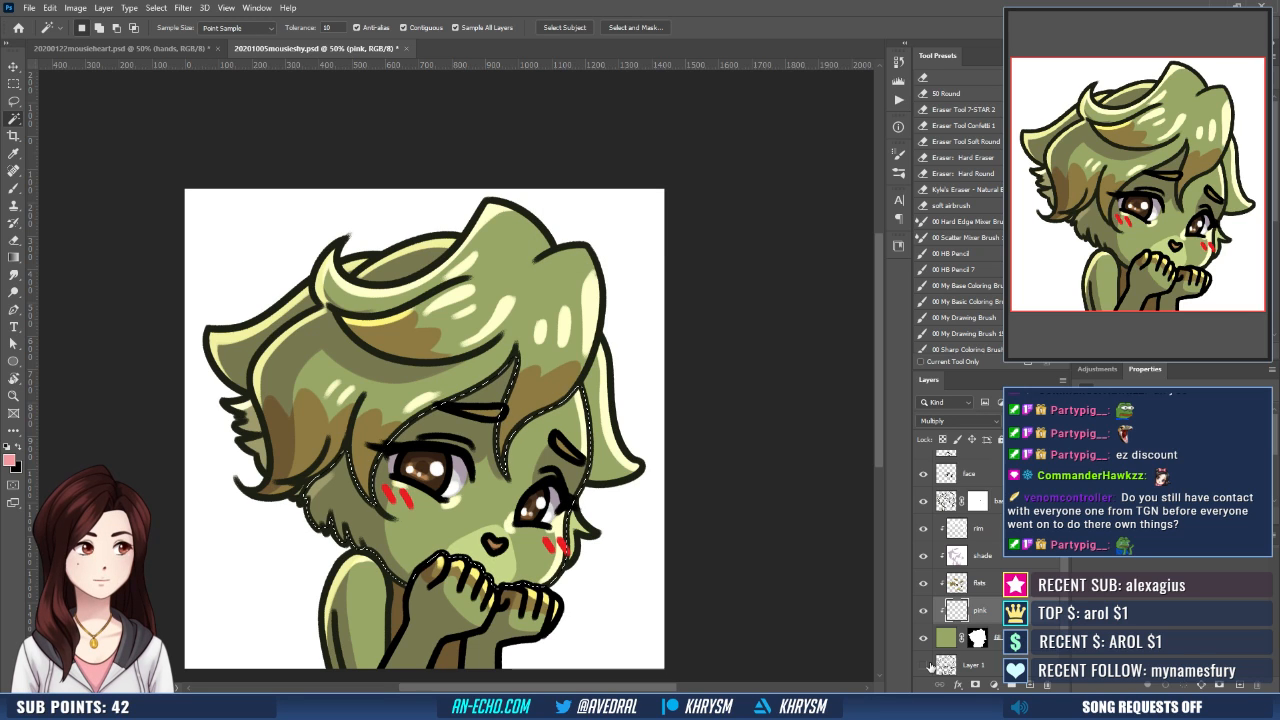
click(973, 685)
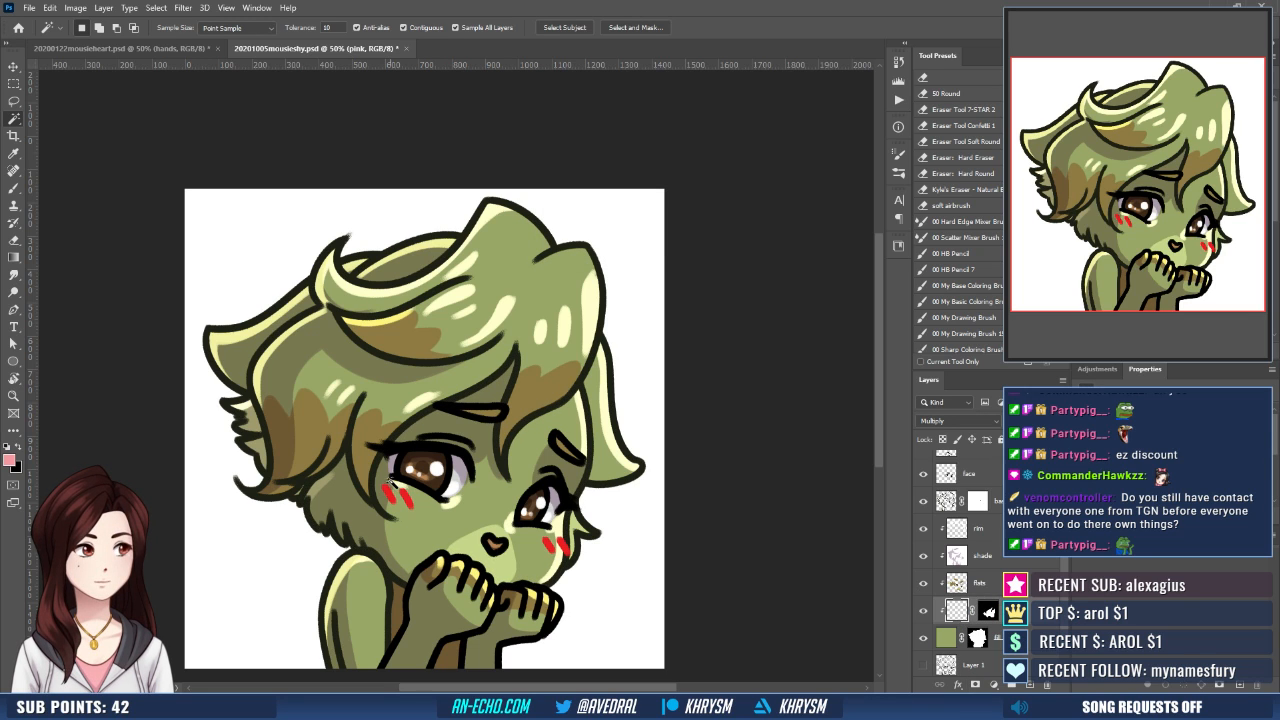
- Try pink gradient blushes on both cheeks on the pink layer and undo them
key(g)
mouse_move(384, 488)
mouse_down()
mouse_move(562, 526)
mouse_move(499, 543)
mouse_up()
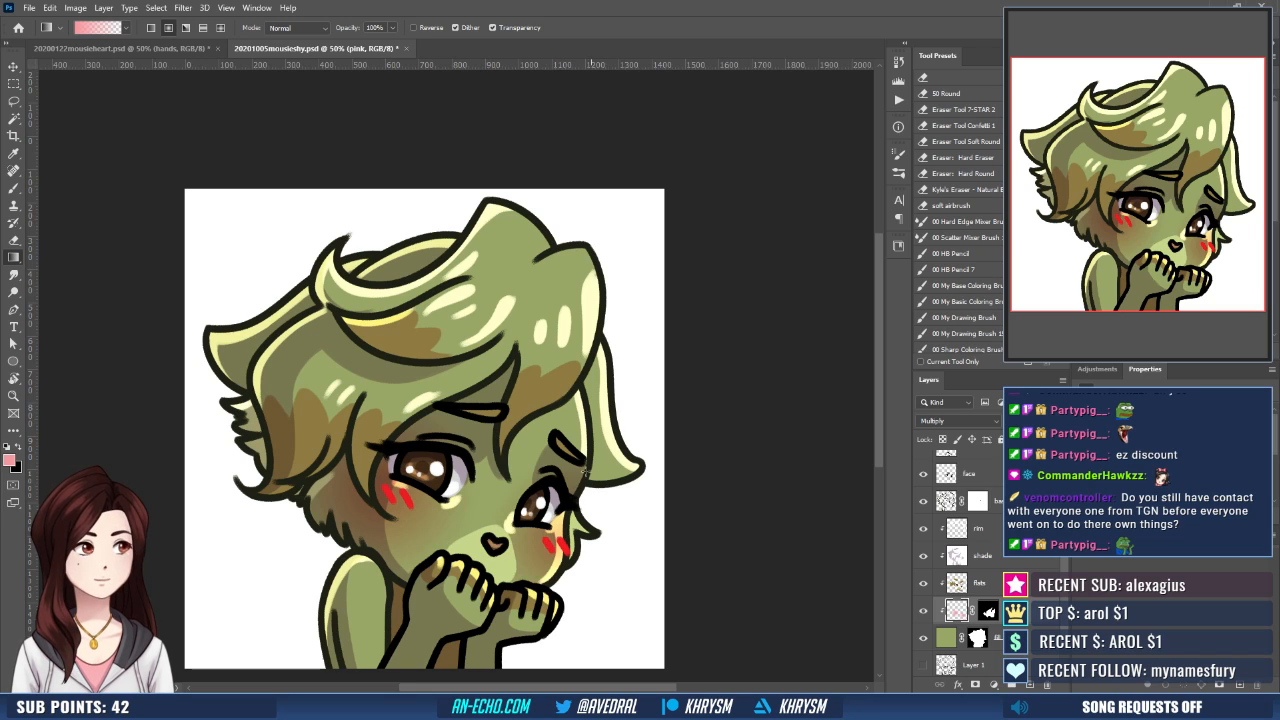
drag(586, 471, 560, 478)
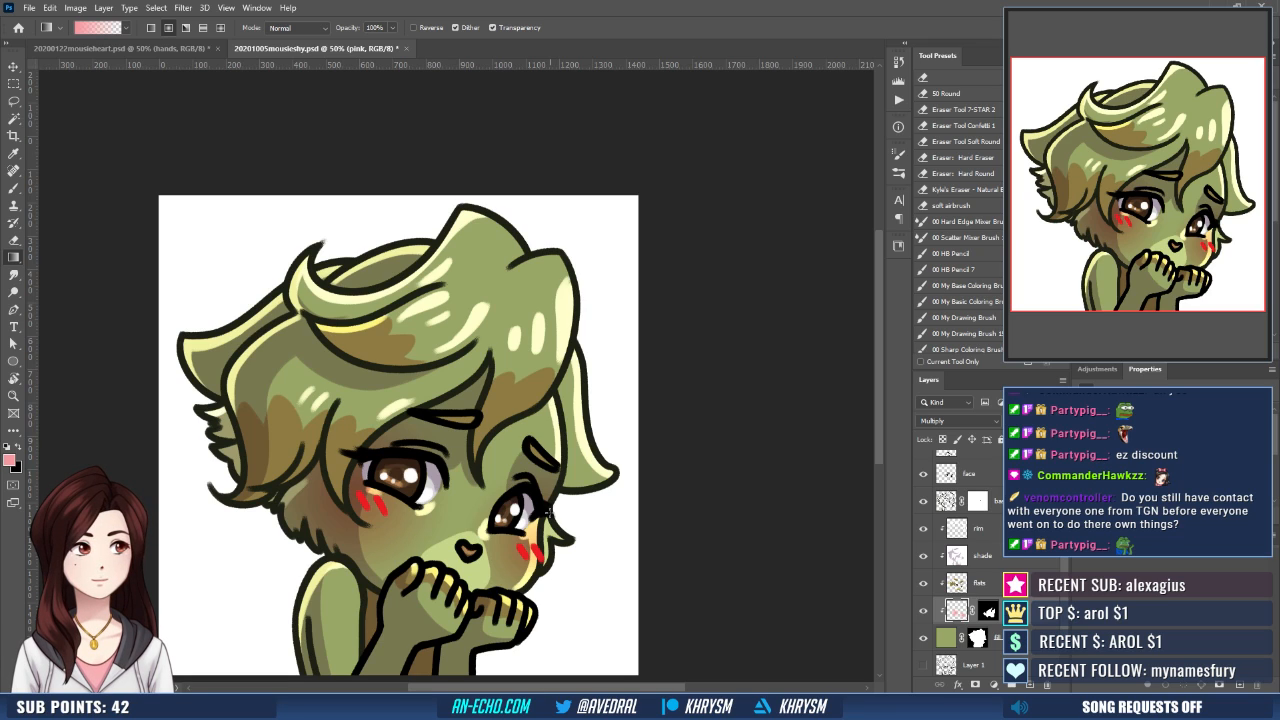
key(ctrl+z)
key(ctrl+z)
key(ctrl+z)
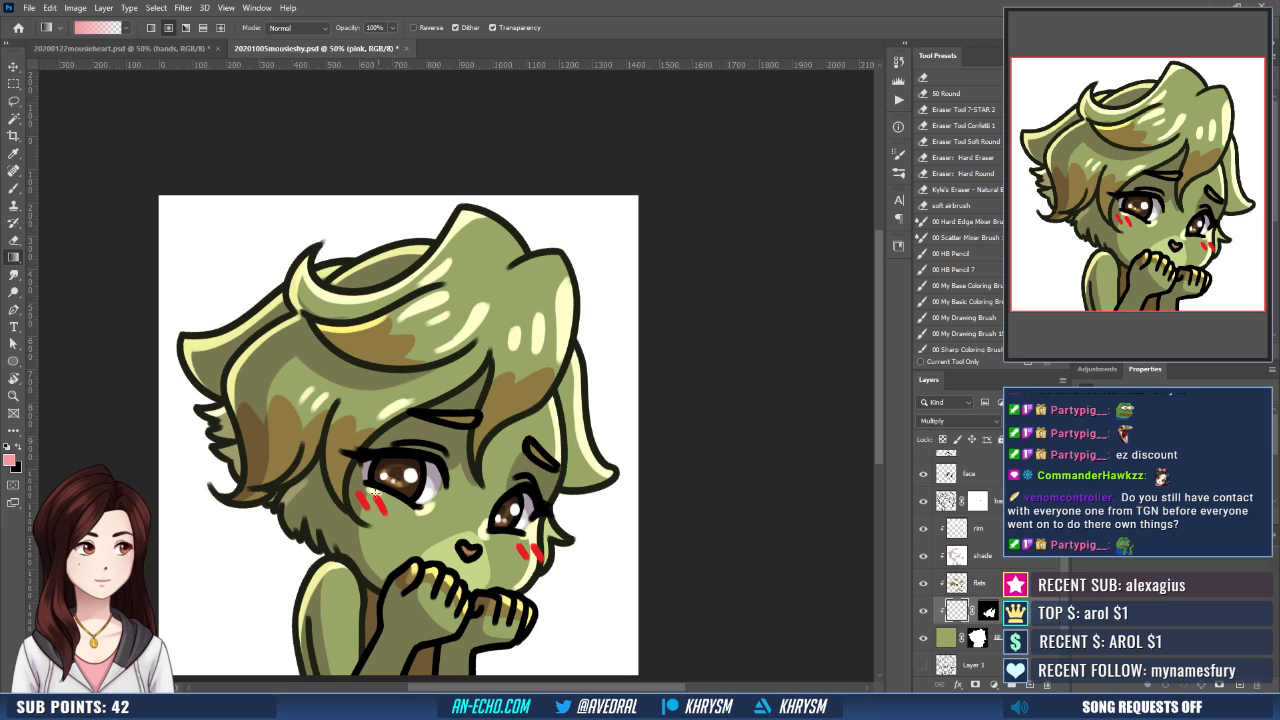
- Apply a pink gradient blush again from the cheek marks towards the nose and check it at reduced size
drag(395, 508, 476, 548)
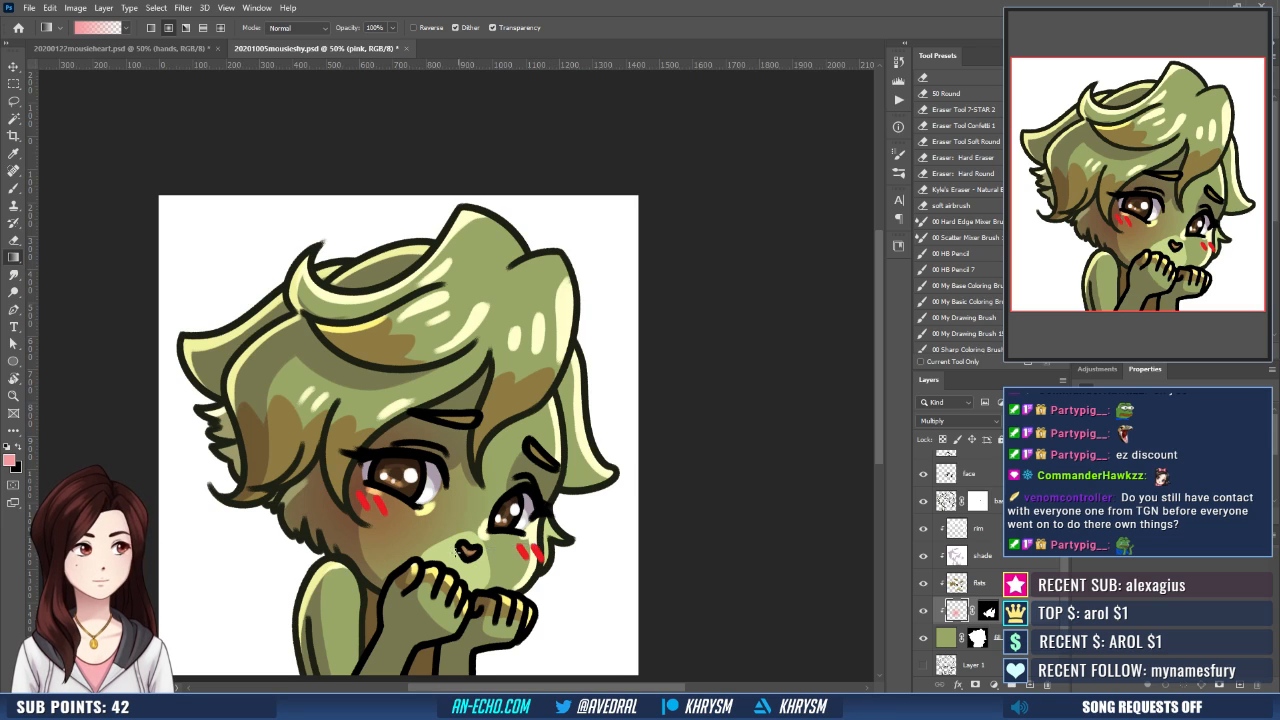
scroll(478, 550, down, 4)
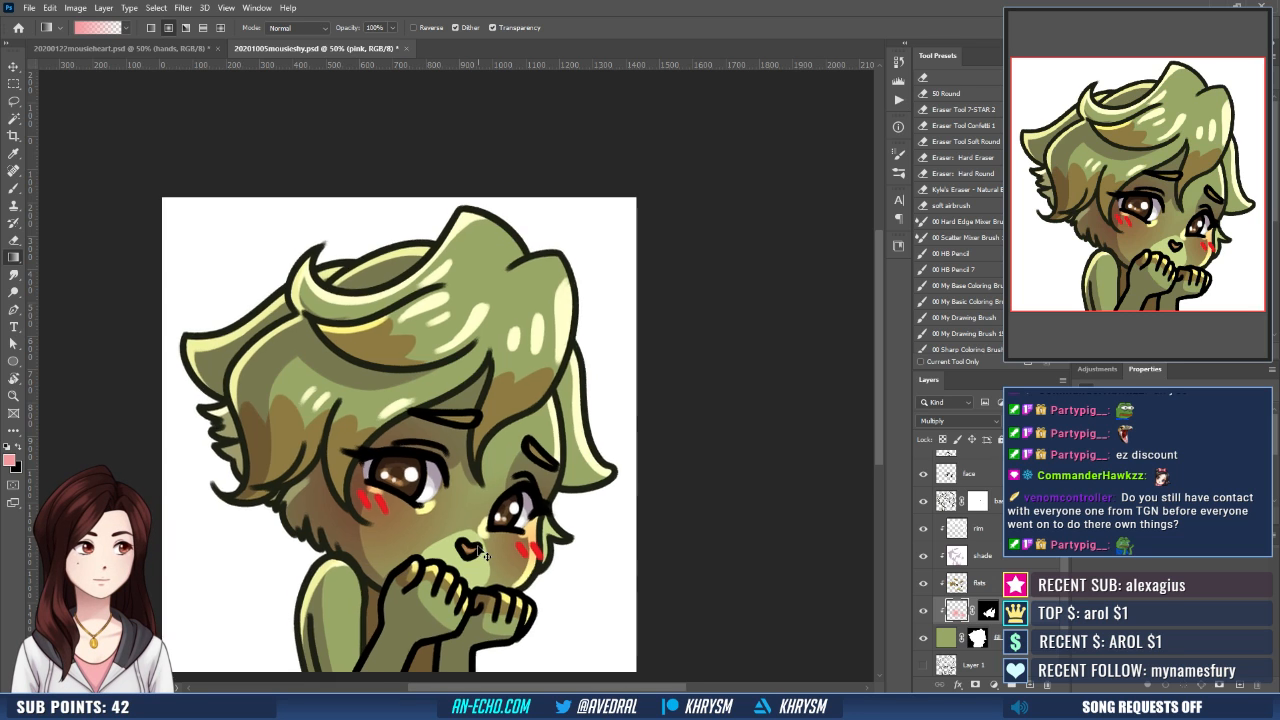
scroll(478, 550, down, 1)
scroll(478, 550, up, 3)
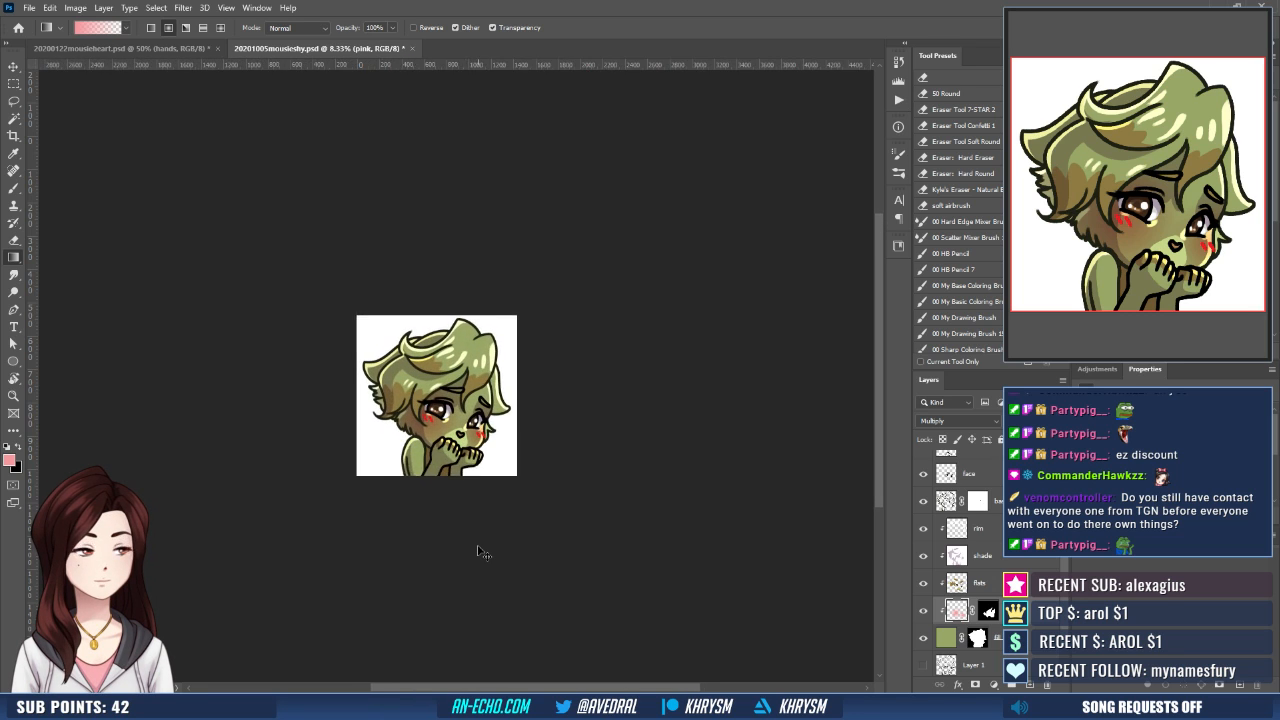
- Set the pink layer's blend mode to Normal and fill it with the red sampled from the cheek marks
click(942, 422)
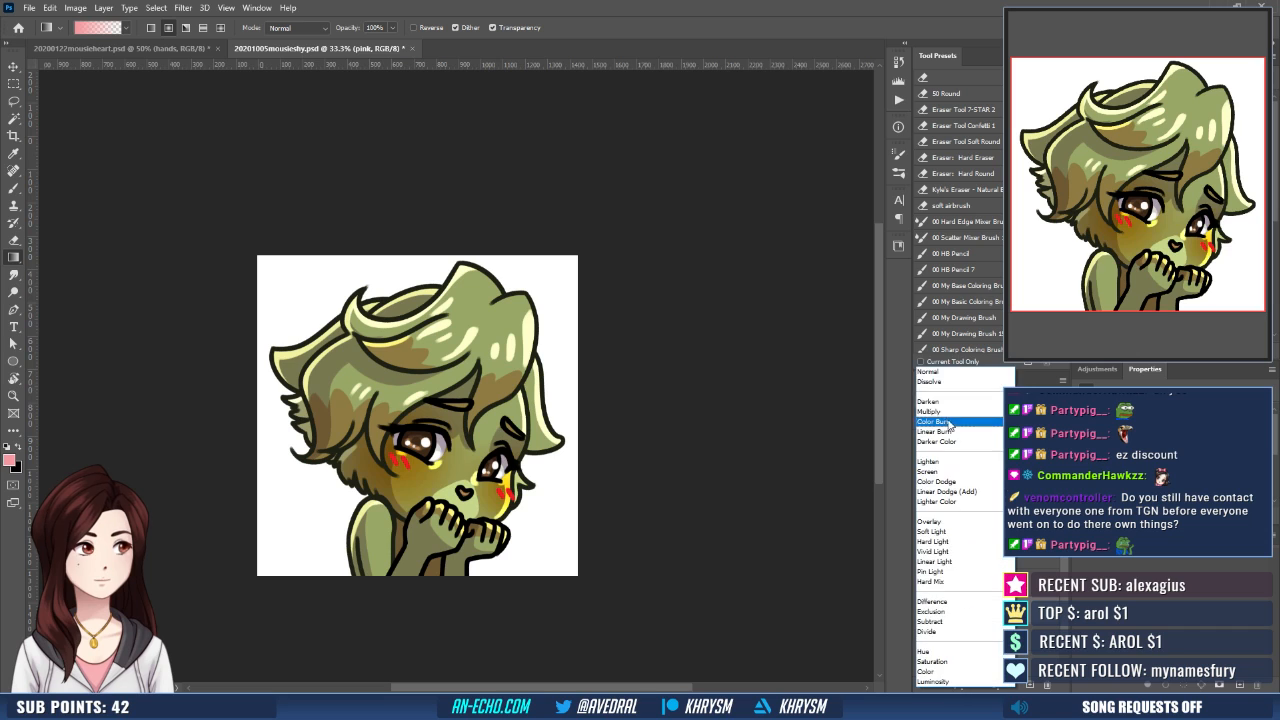
click(951, 382)
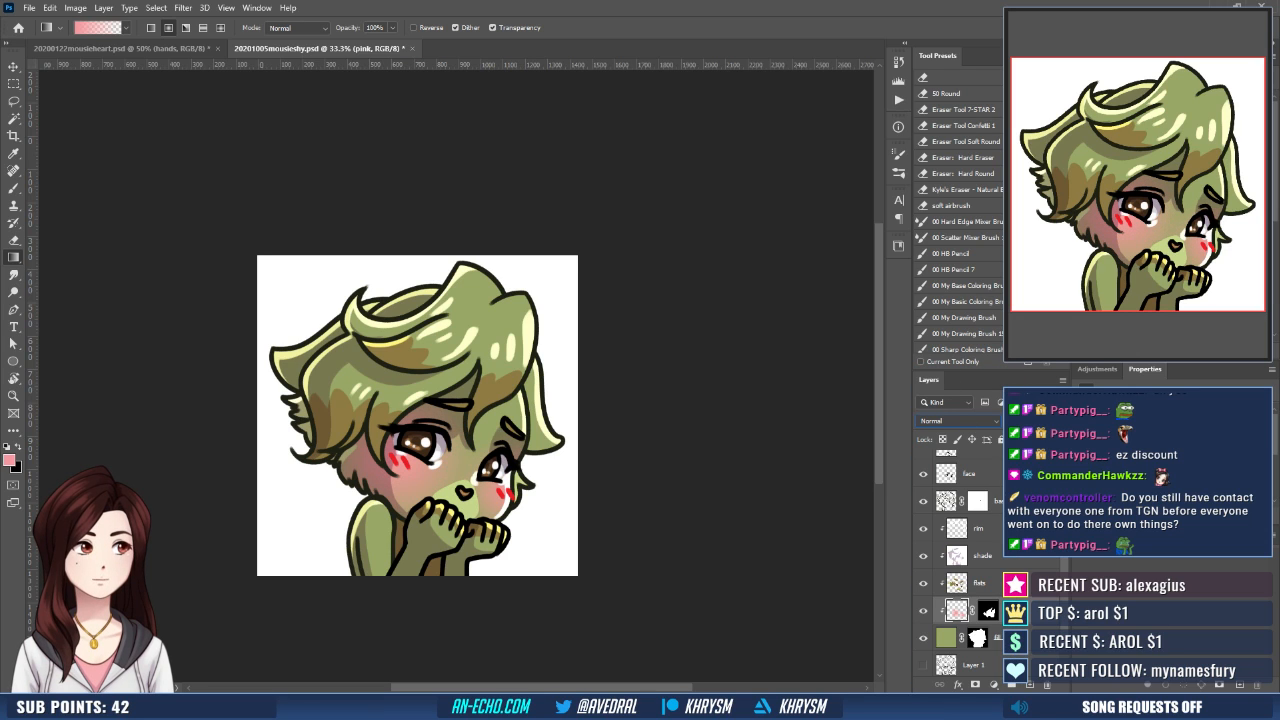
alt+click(501, 493)
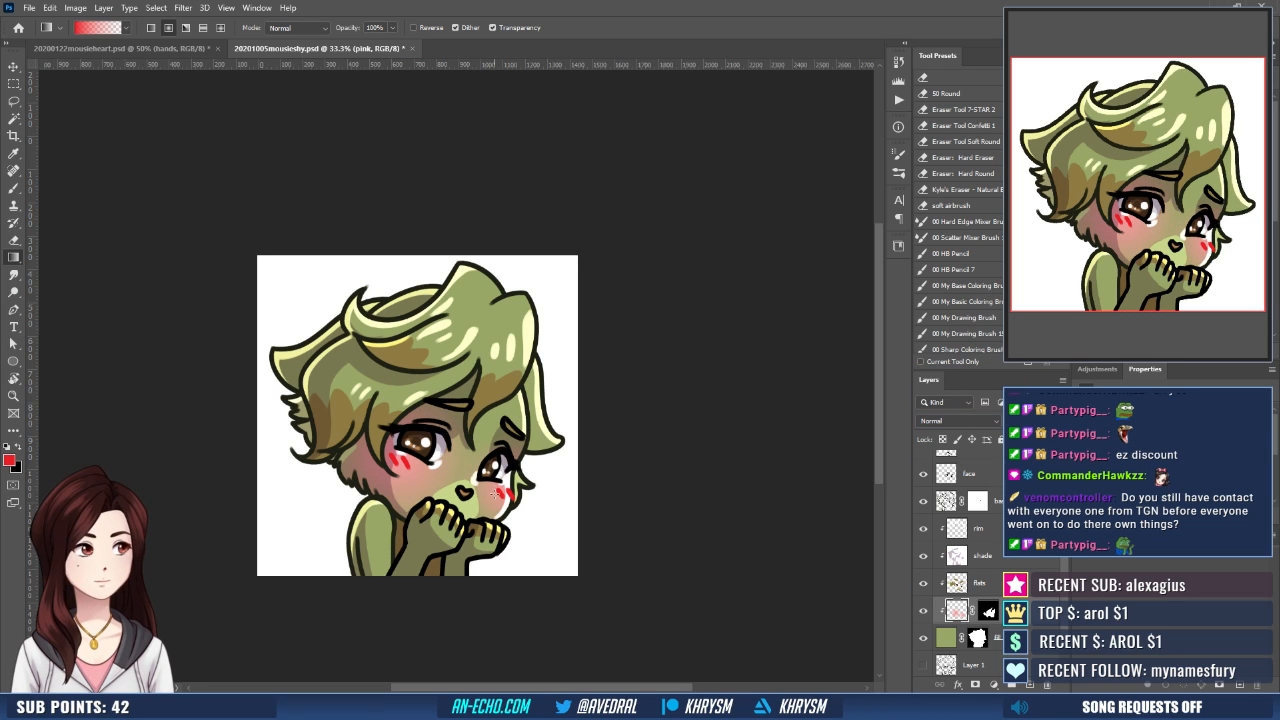
key(shift+g)
click(501, 500)
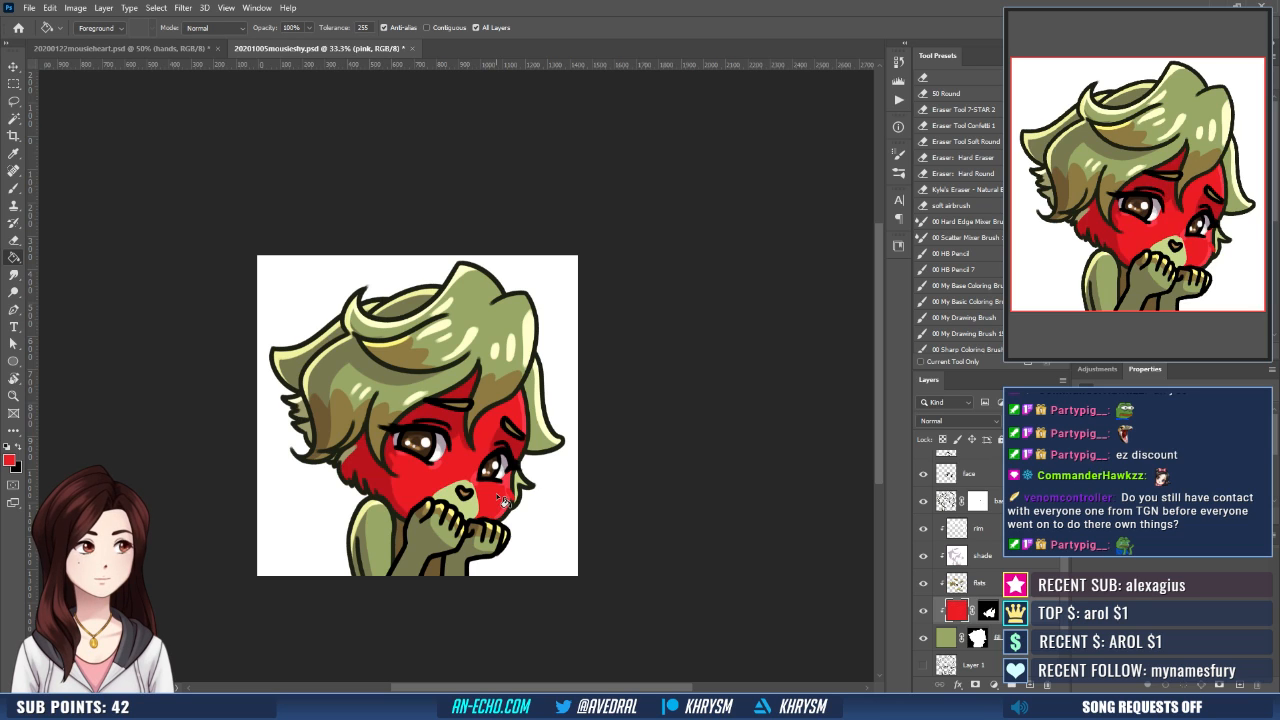
- Undo the solid red fill, lock the pink layer's transparent pixels and recolour only the existing blush in red
key(ctrl+z)
click(942, 440)
click(502, 493)
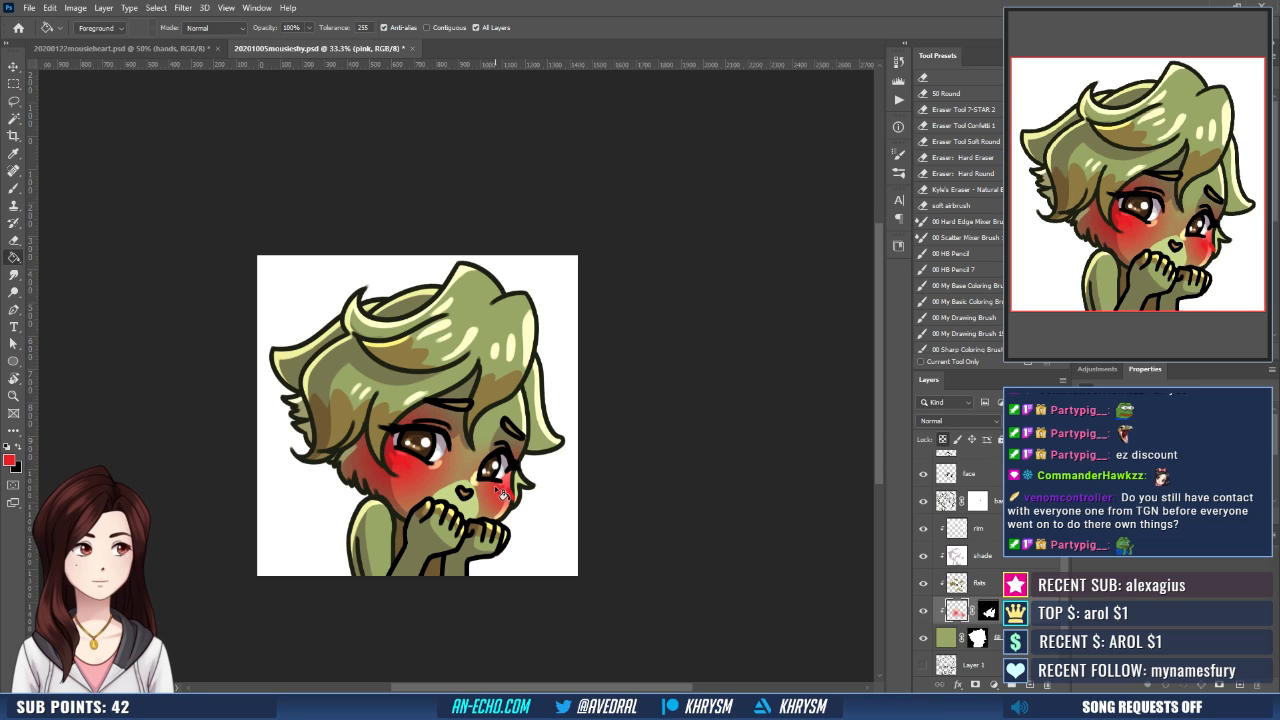
- Extend the pink layer's mask by lassoing the fur tuft beside the left cheek and filling it white, and inspect the mask
click(989, 609)
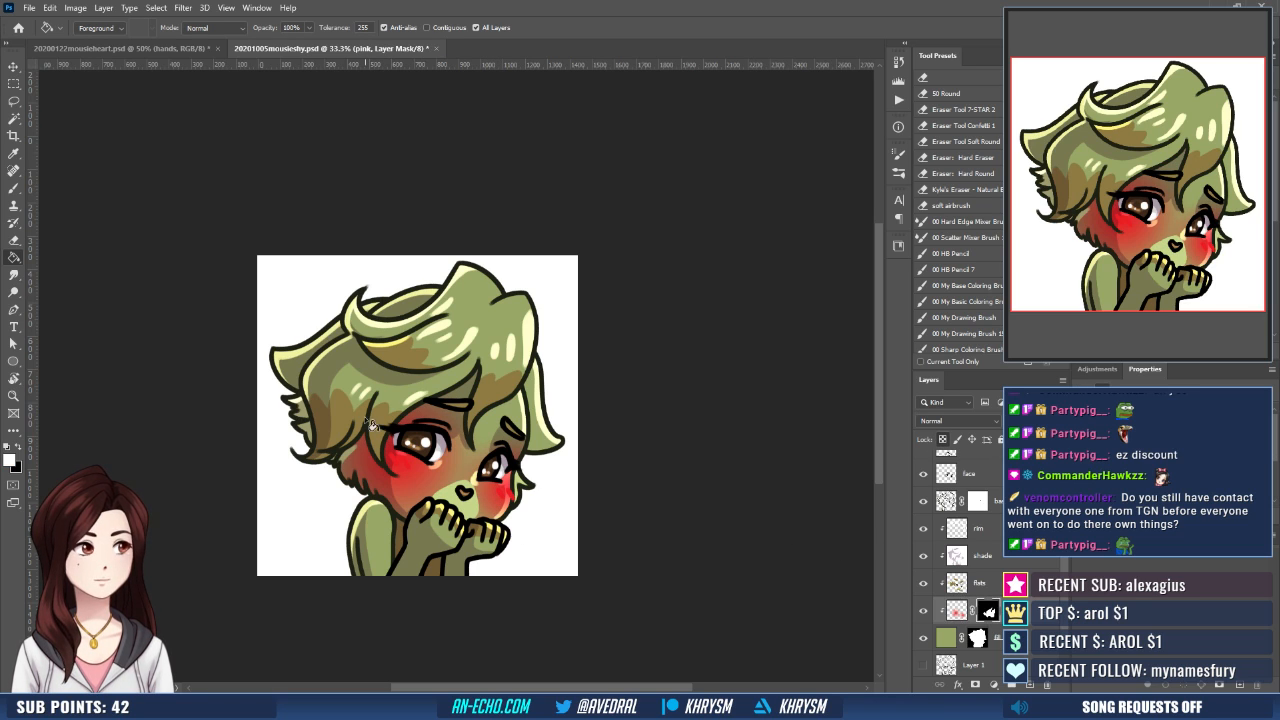
key(l)
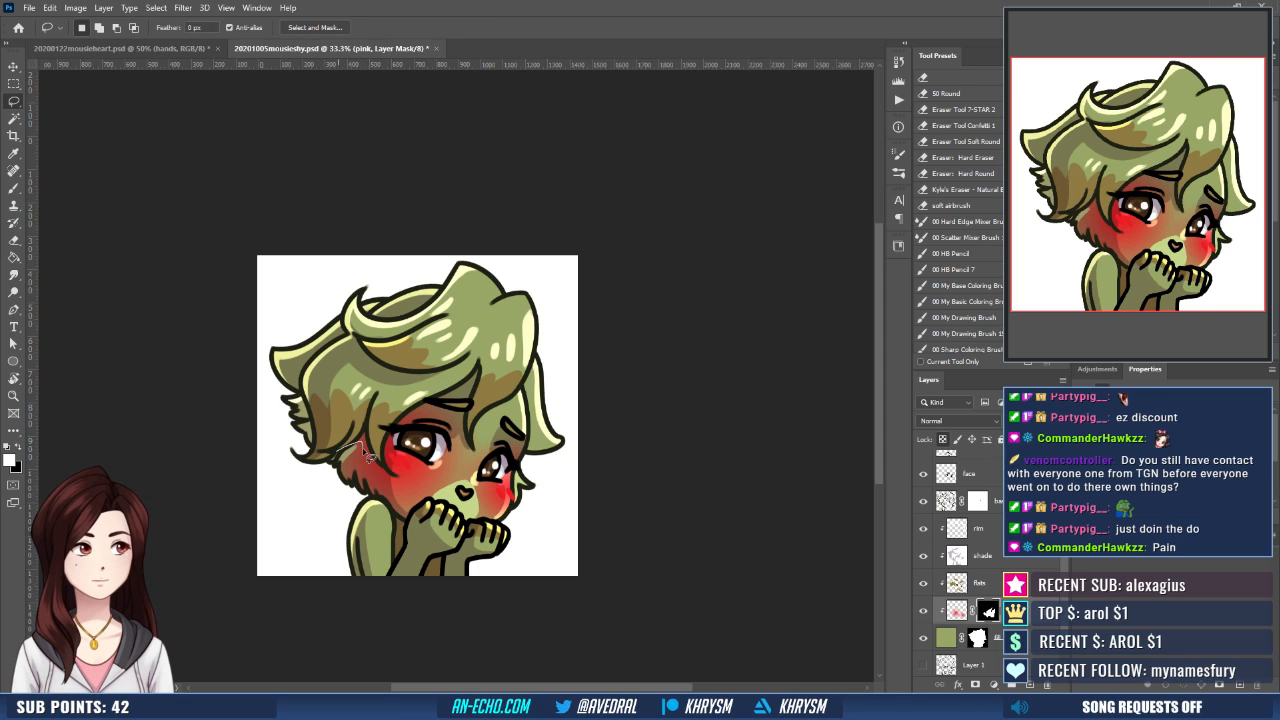
key(g)
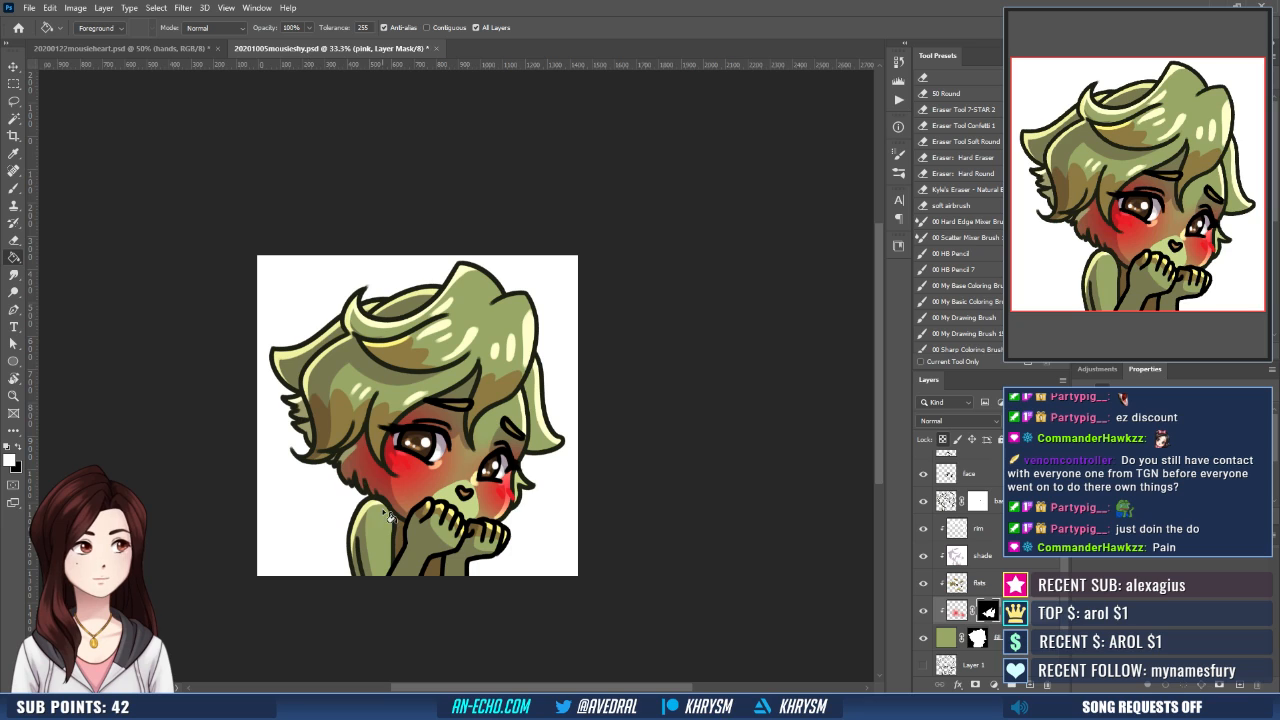
click(923, 613)
click(923, 613)
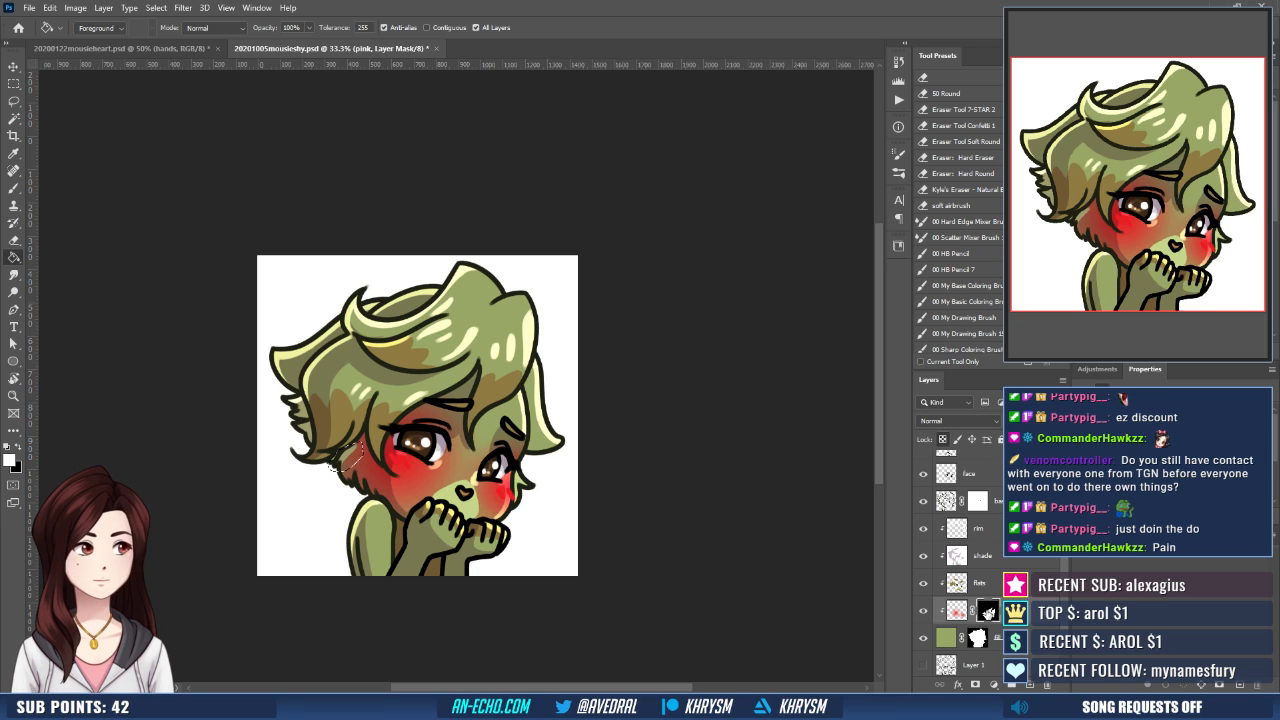
alt+click(987, 611)
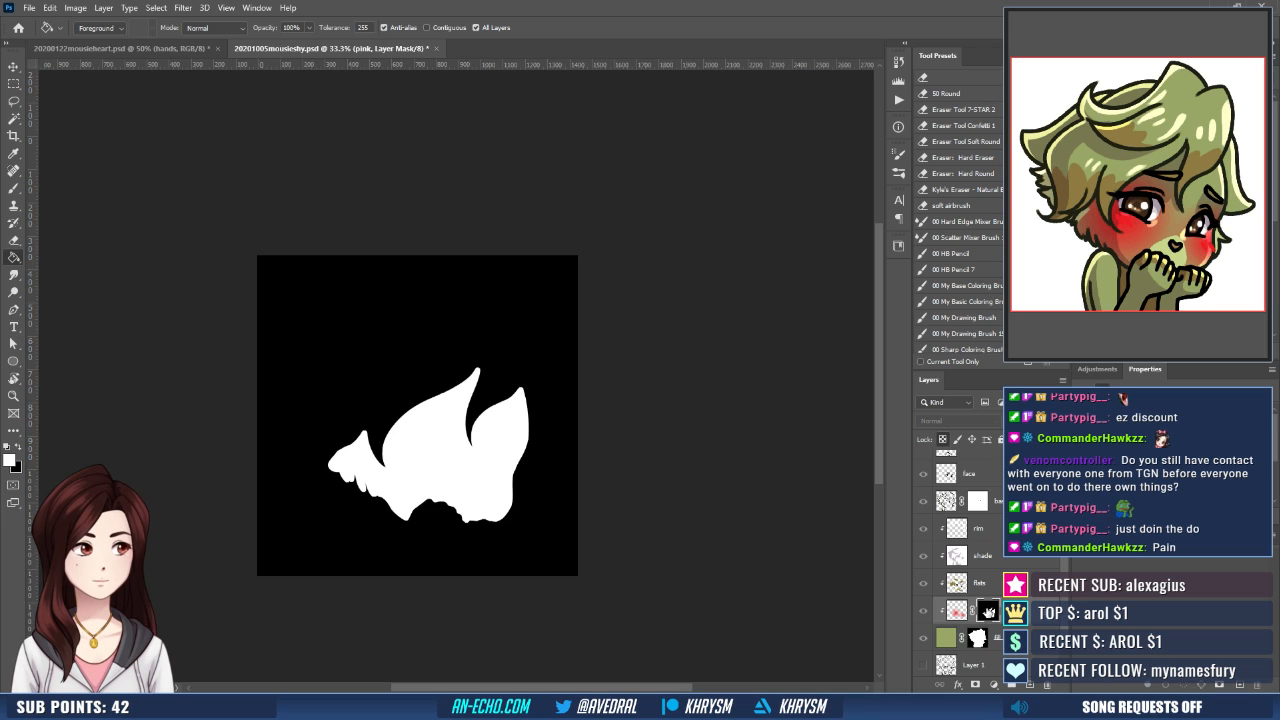
alt+click(987, 611)
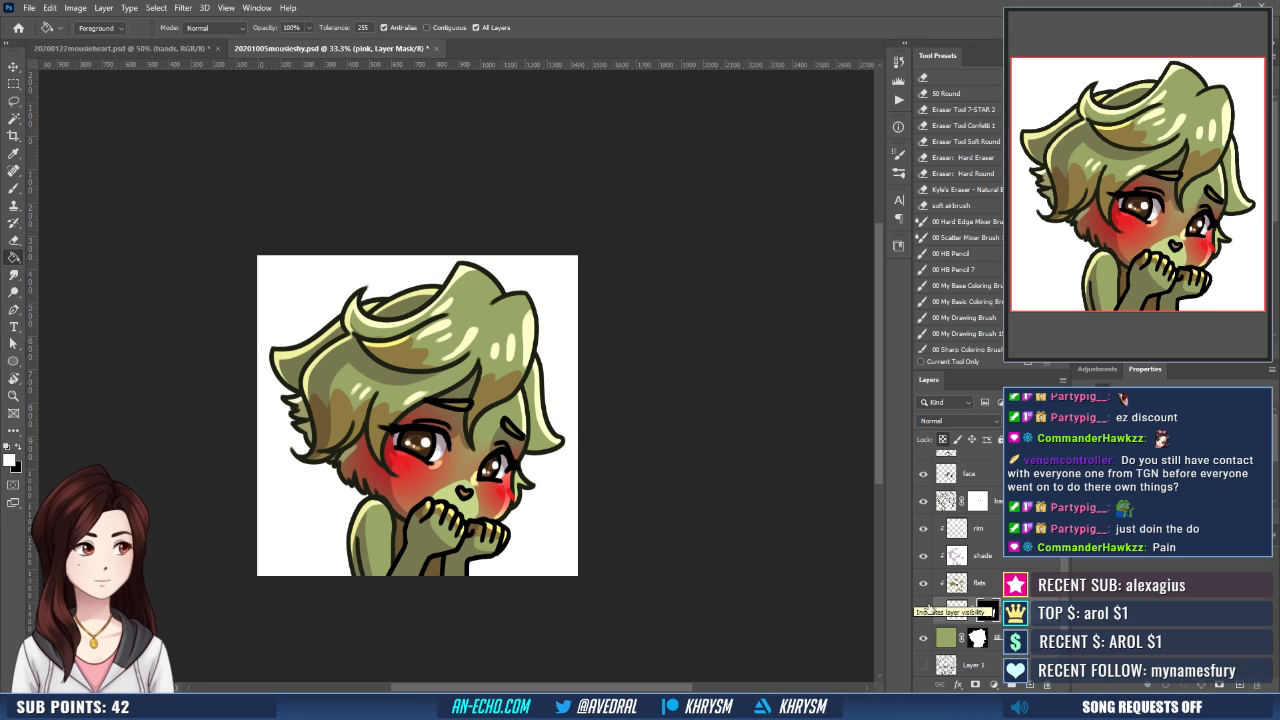
- Clear the entire blush from the pink layer while keeping its layer mask
click(957, 611)
key(b)
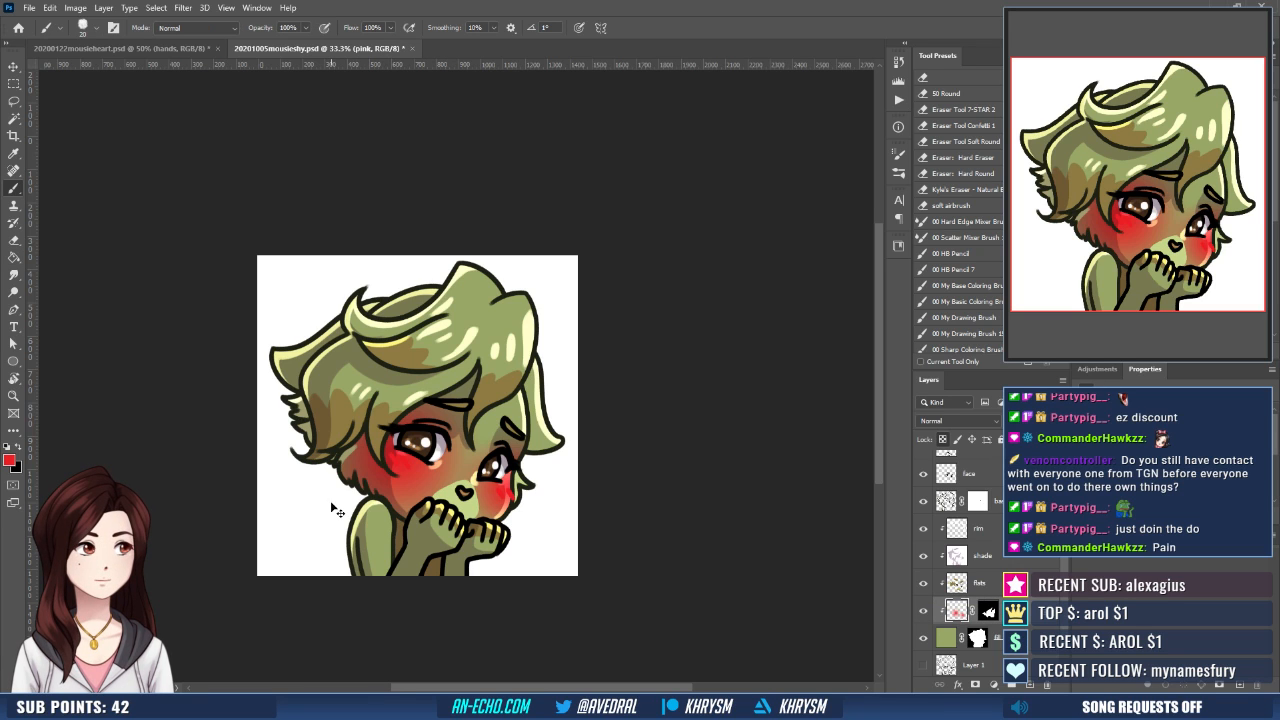
key(ctrl+plus)
drag(501, 591, 503, 548)
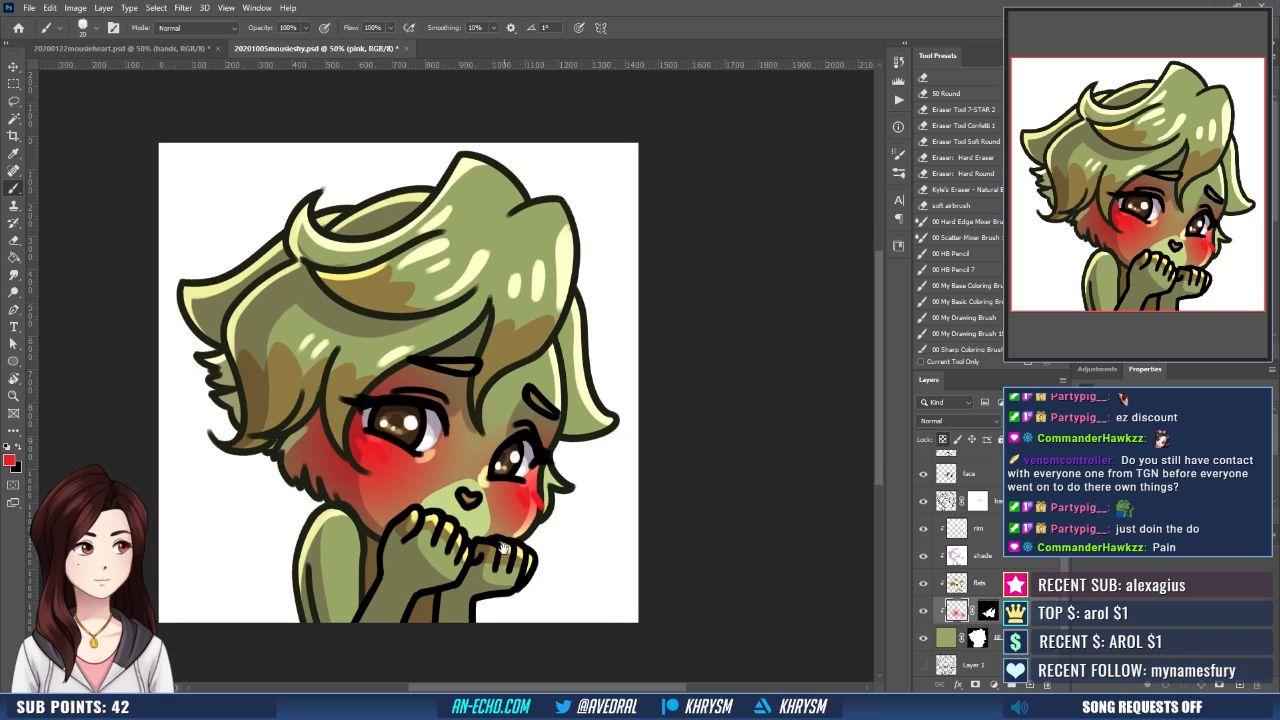
key(ctrl+a)
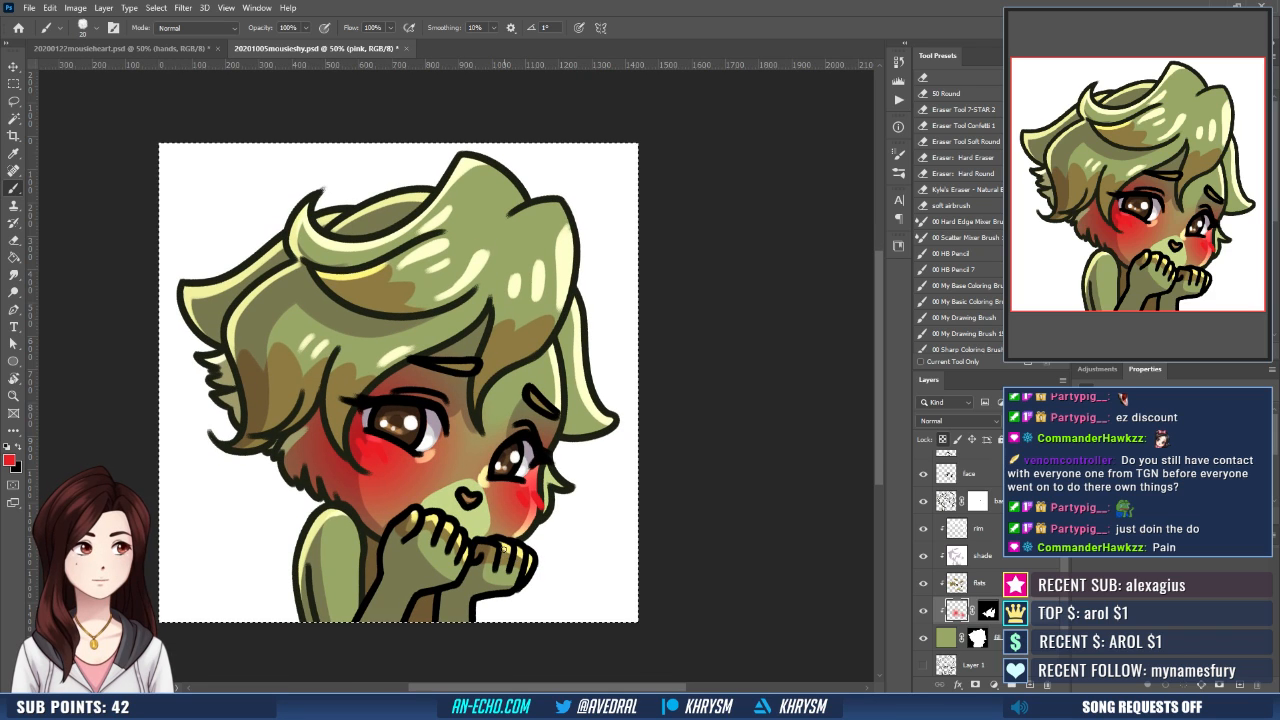
key(Delete)
key(ctrl+d)
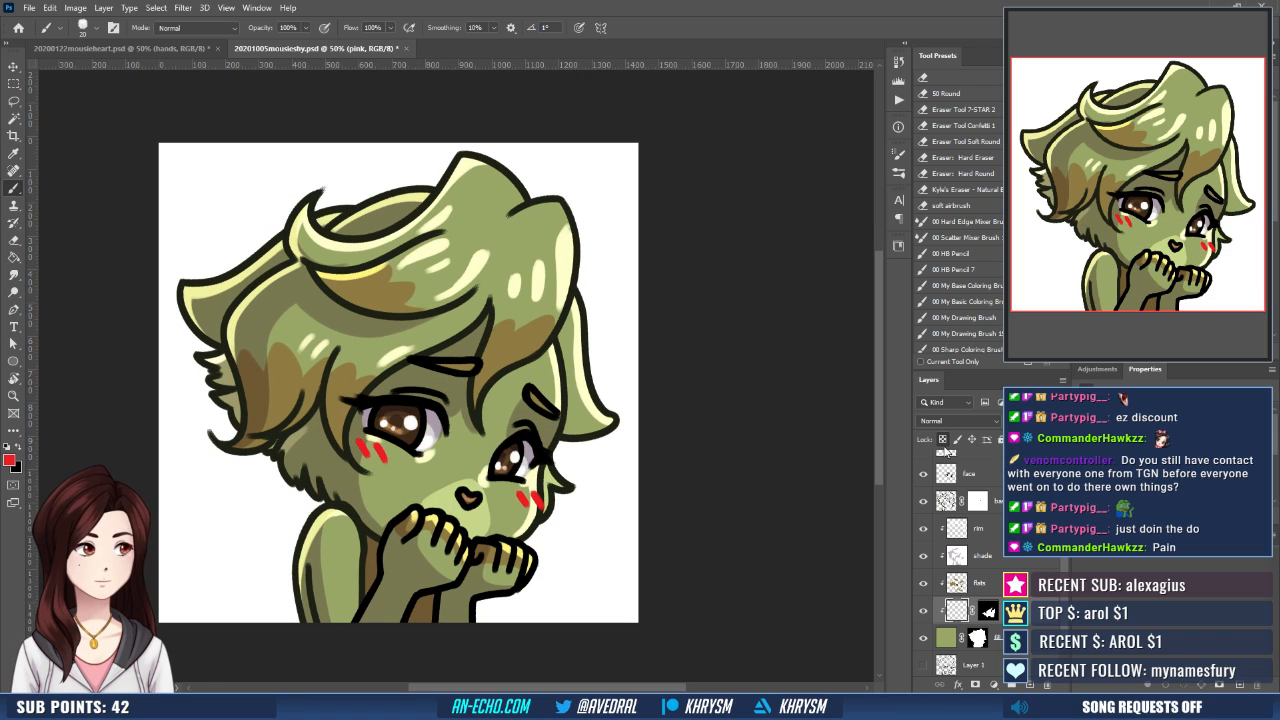
- Try red radial gradient blushes on both cheeks of the pink layer, check them at reduced size and undo them
key(g)
key(shift+g)
key(shift+g)
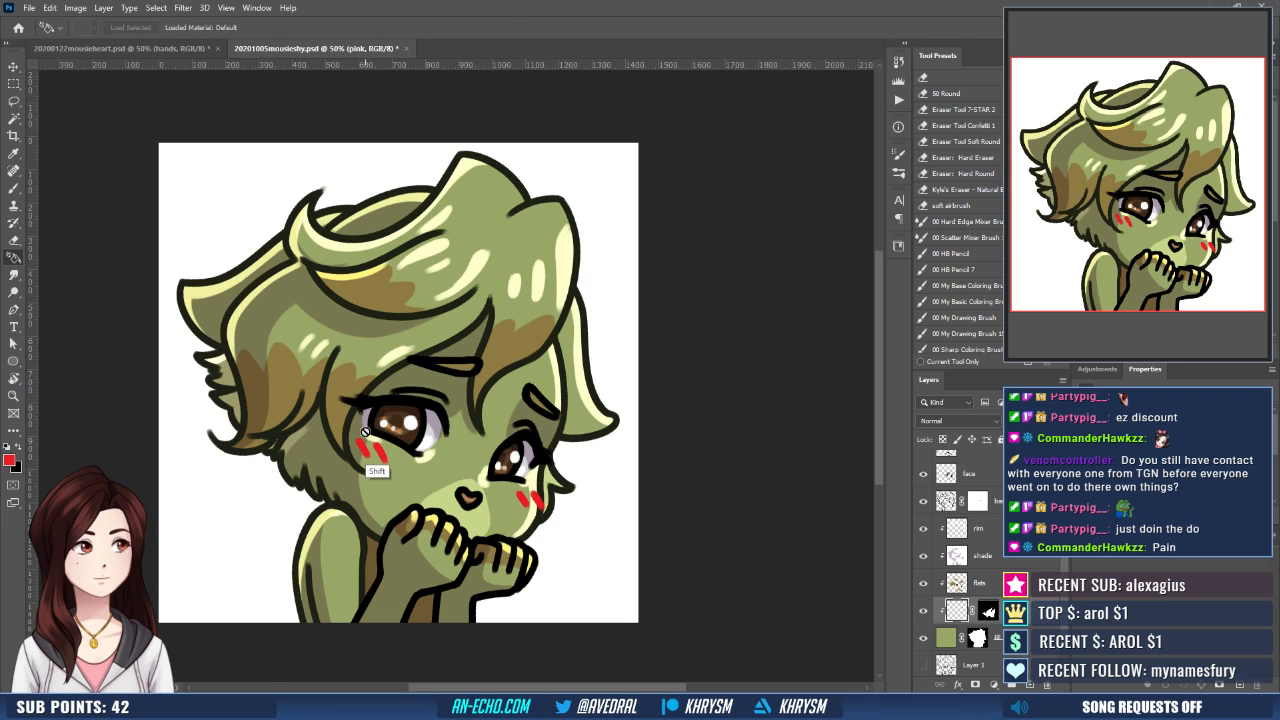
drag(366, 436, 444, 478)
drag(534, 488, 476, 500)
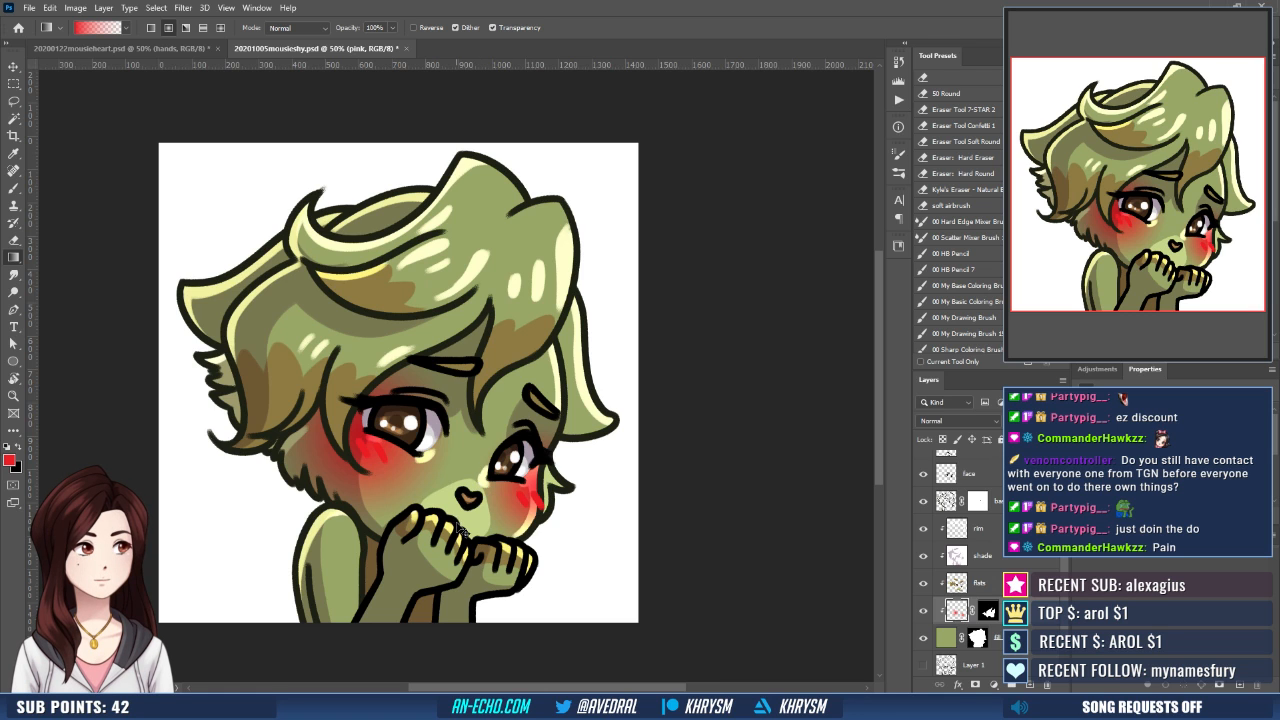
key(ctrl+minus)
key(ctrl+minus)
key(ctrl+minus)
key(ctrl+minus)
key(ctrl+plus)
key(ctrl+plus)
key(ctrl+plus)
key(ctrl+plus)
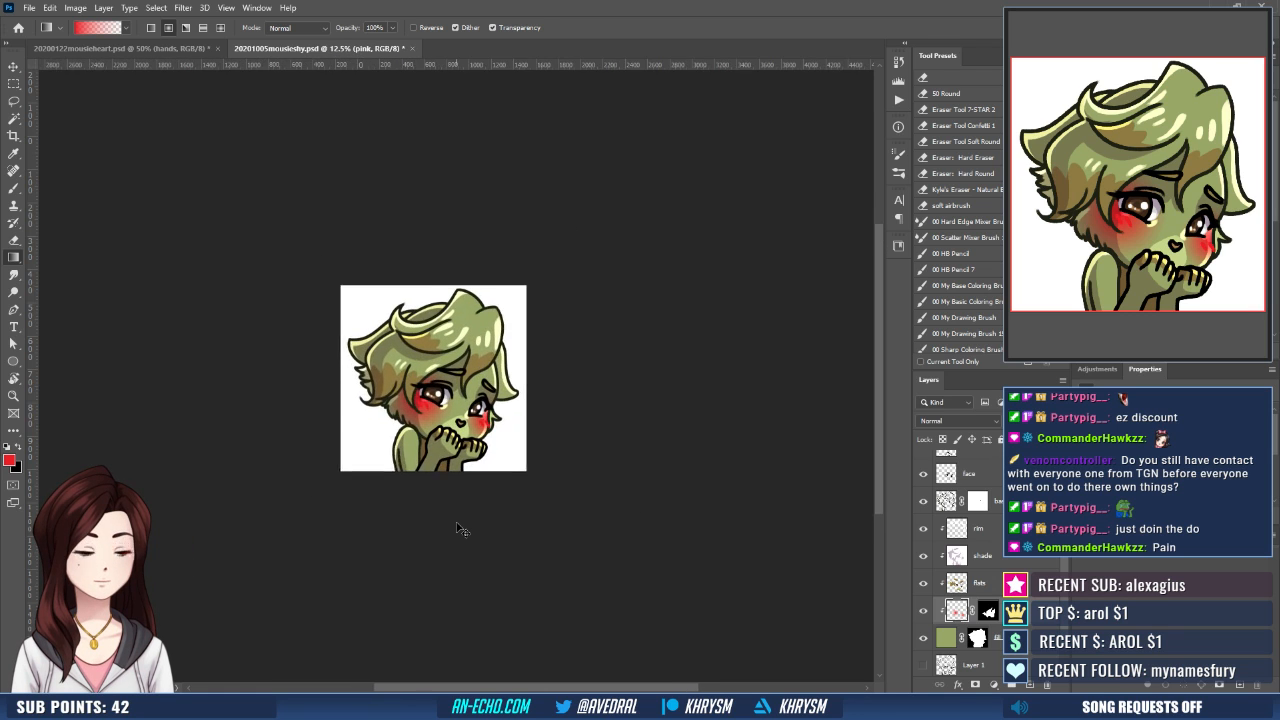
key(ctrl+z)
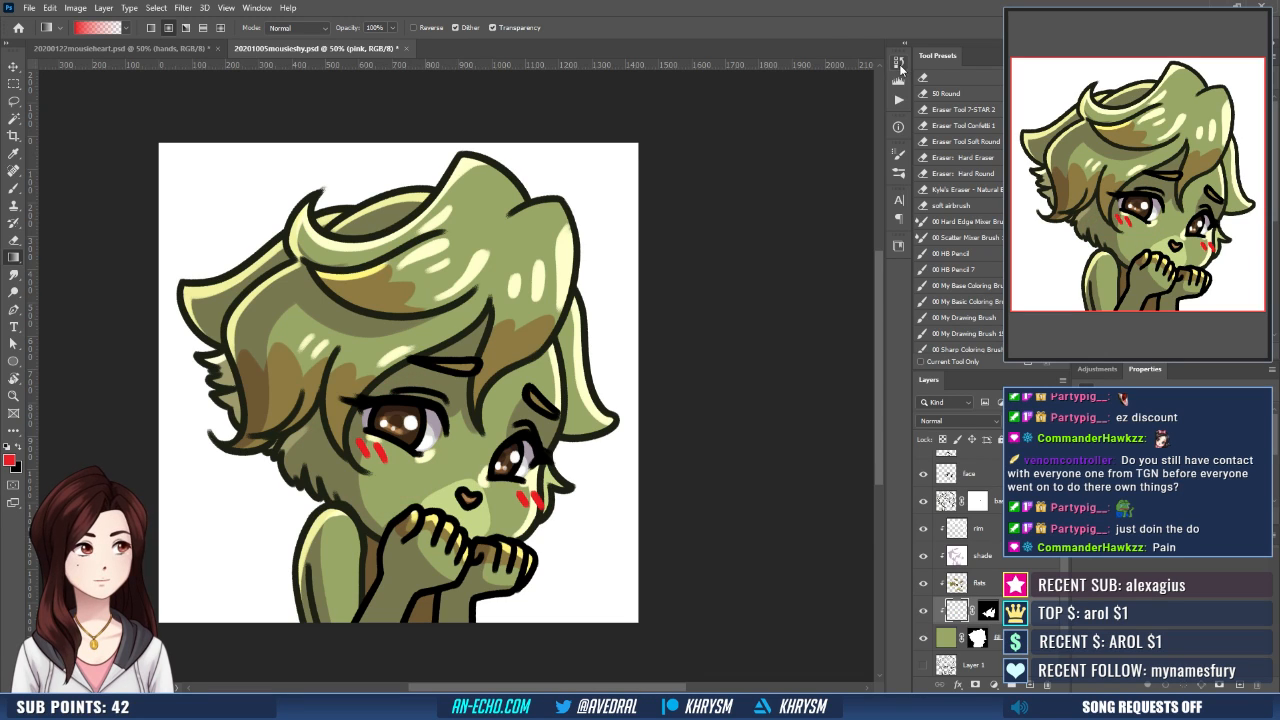
- Show the history and reapply red radial gradients on the pink layer, from the cheek marks towards the nose on both cheeks
click(900, 65)
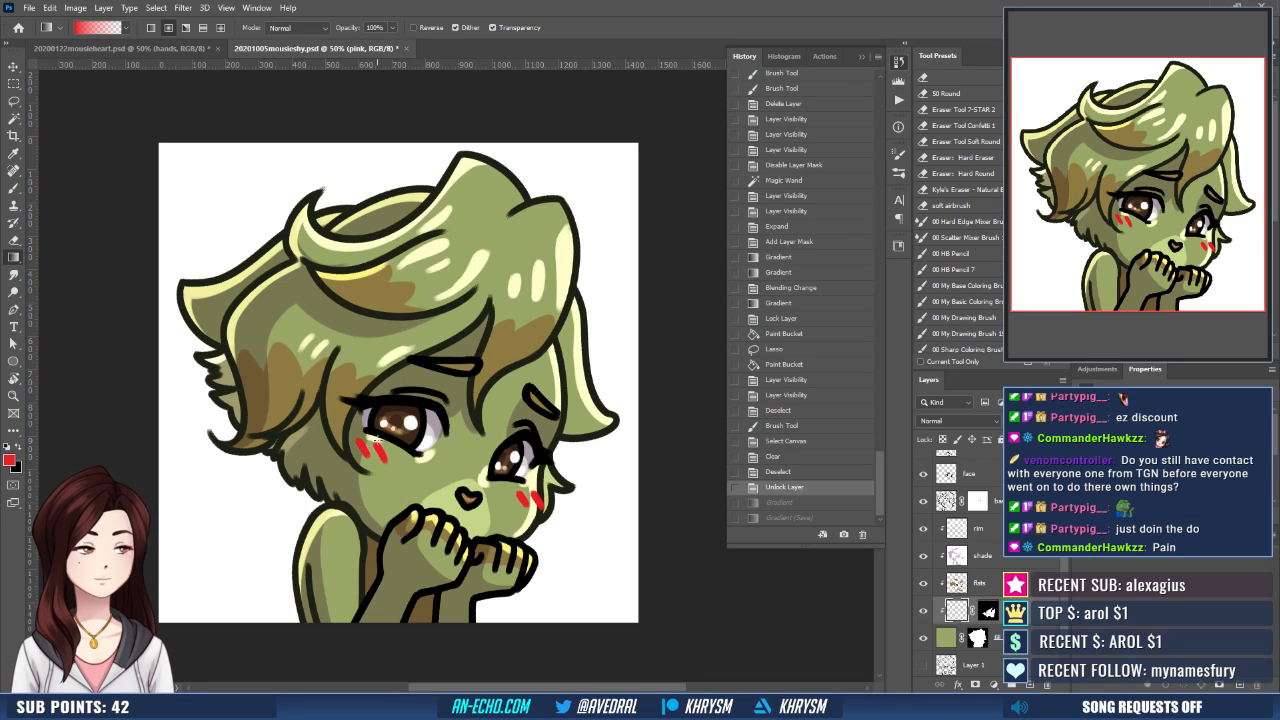
drag(376, 440, 475, 479)
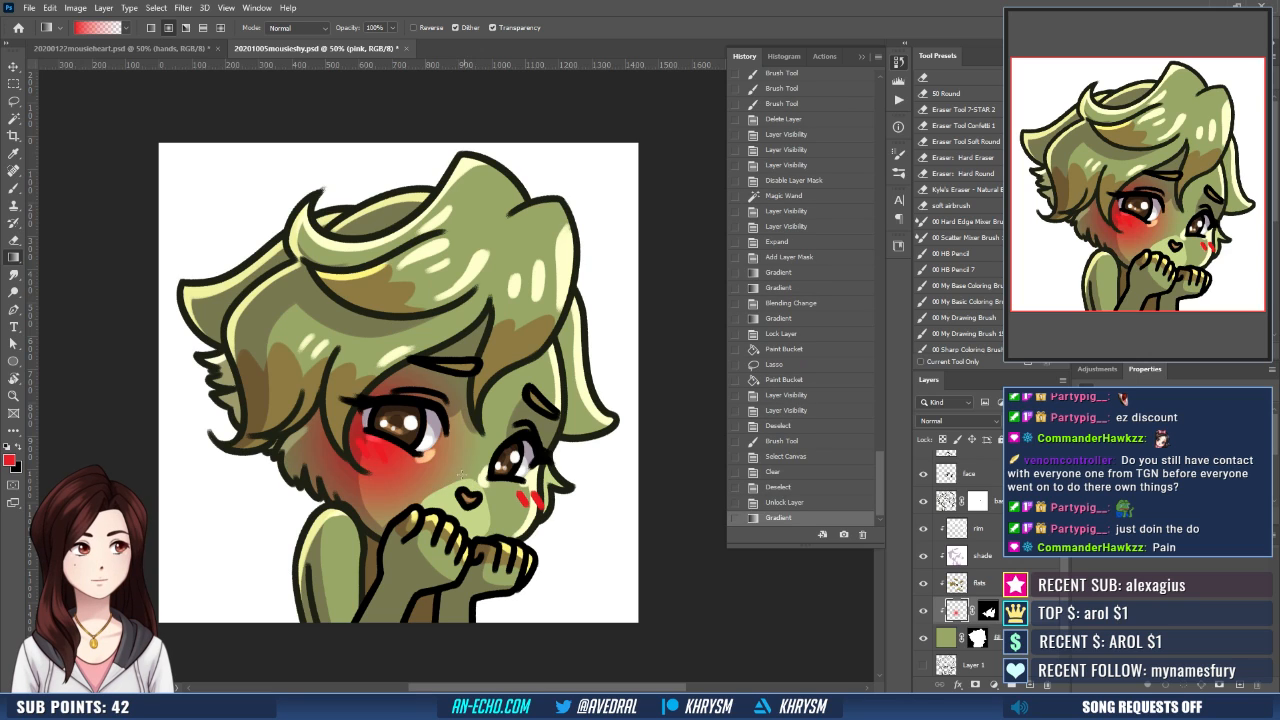
key(ctrl+z)
drag(383, 448, 451, 490)
key(ctrl+z)
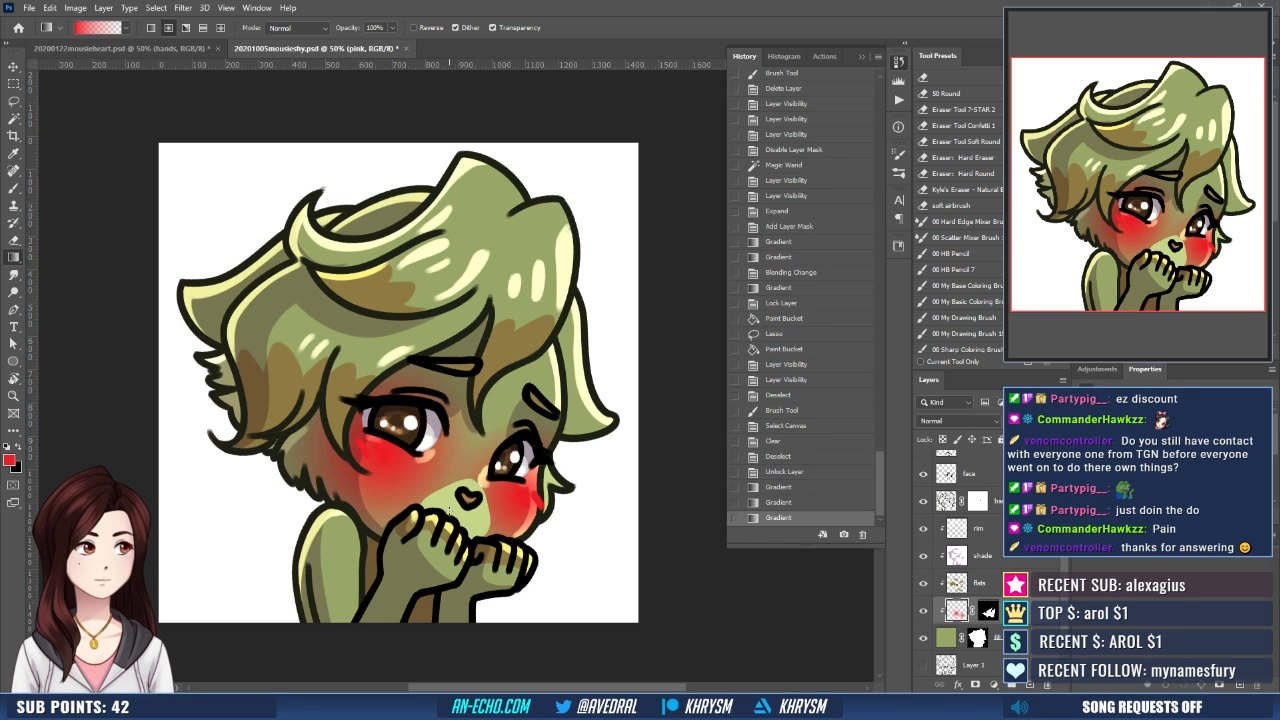
- Lower the pink layer's opacity to 50% and check the blush at reduced size
key(v)
key(5)
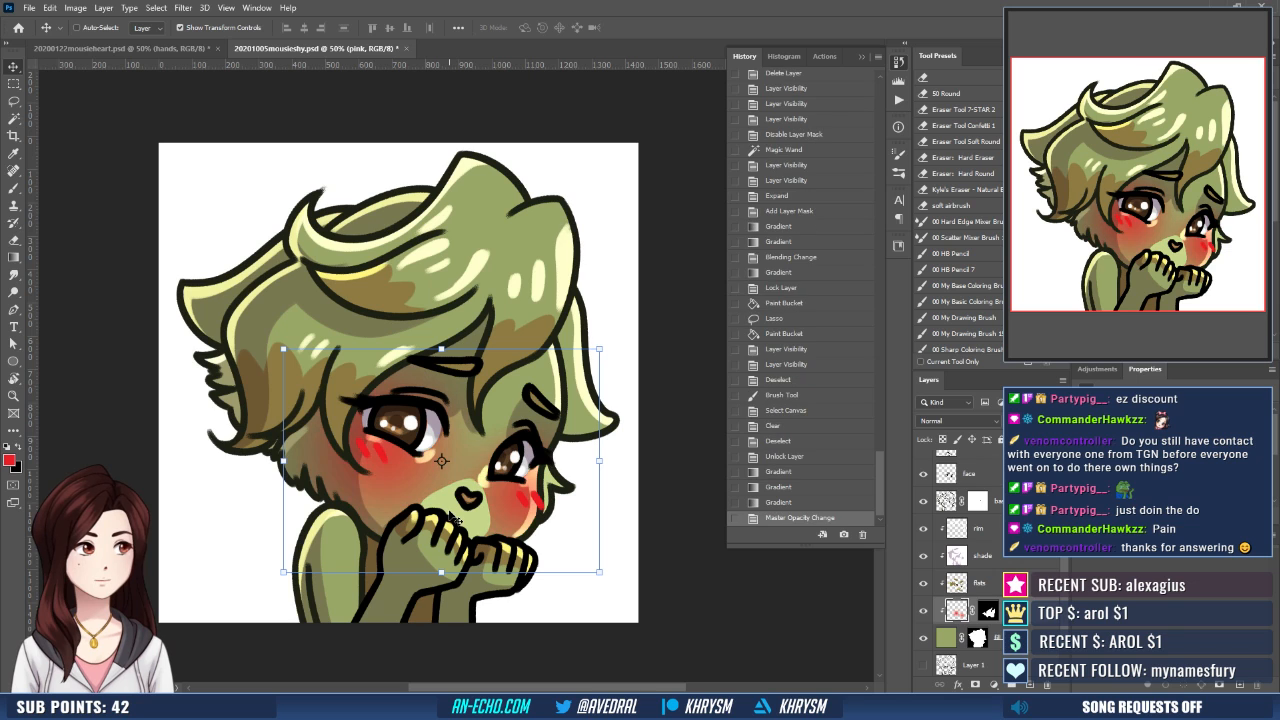
key(ctrl+minus)
key(ctrl+minus)
key(ctrl+minus)
key(ctrl+minus)
key(ctrl+minus)
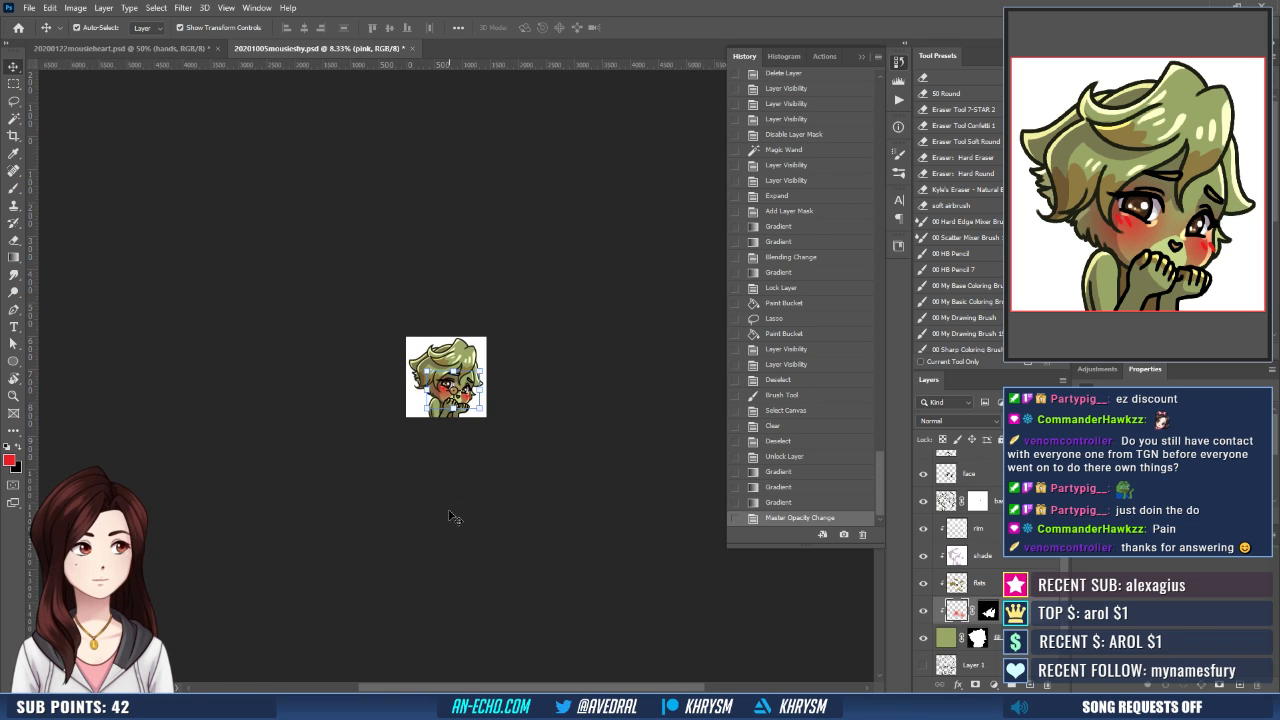
key(ctrl+plus)
key(ctrl+plus)
key(ctrl+plus)
key(ctrl+plus)
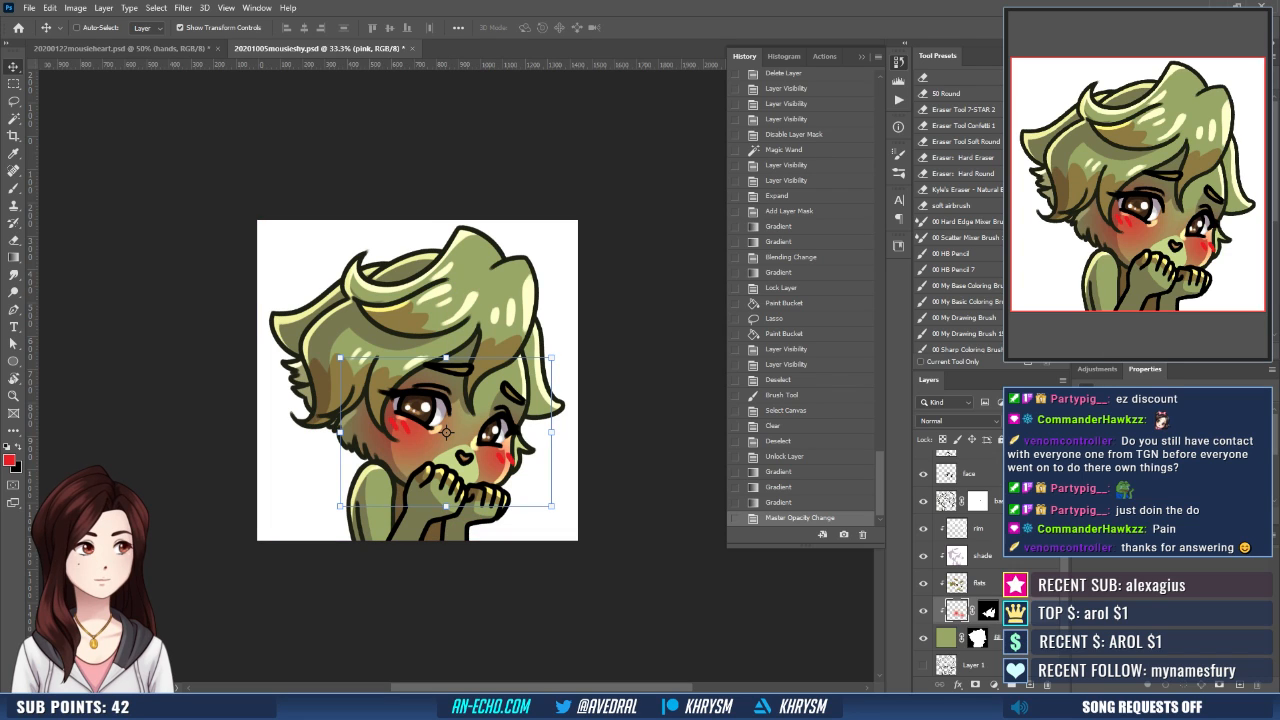
- Lock the transparent pixels of the stuff layer and lasso around the red marks on both cheeks
scroll(968, 560, up, 2)
click(966, 464)
click(945, 439)
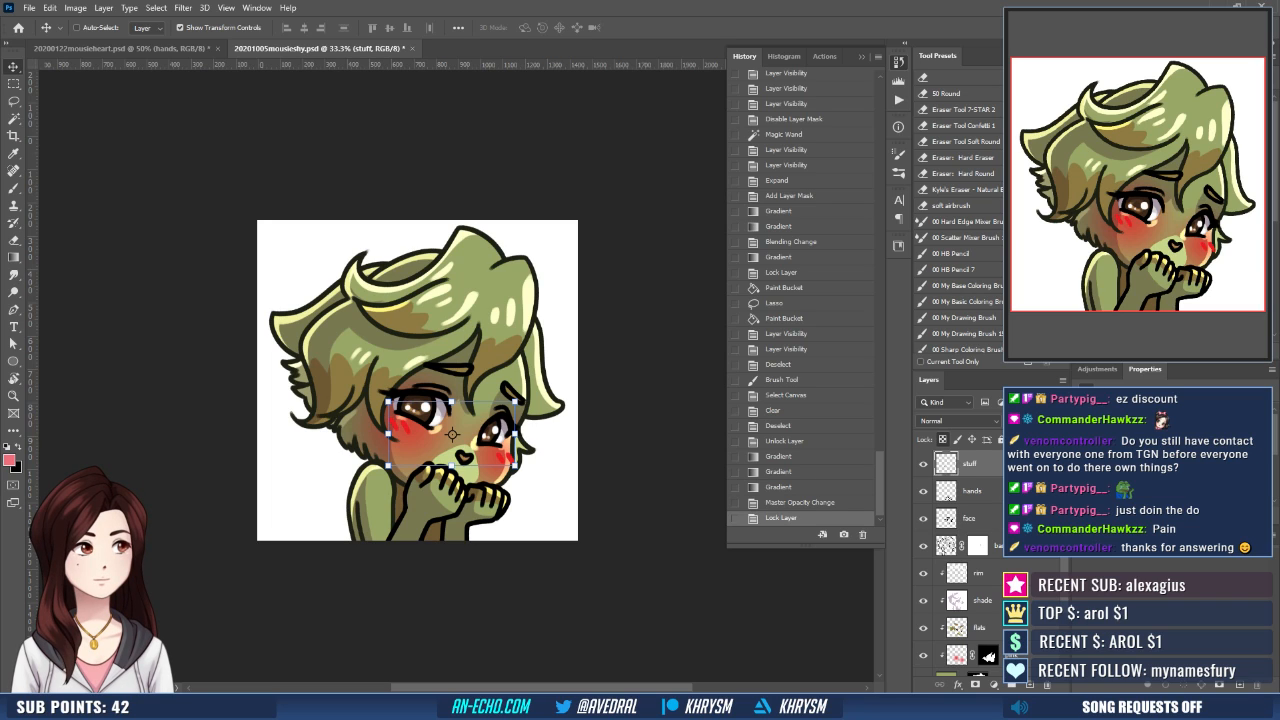
key(l)
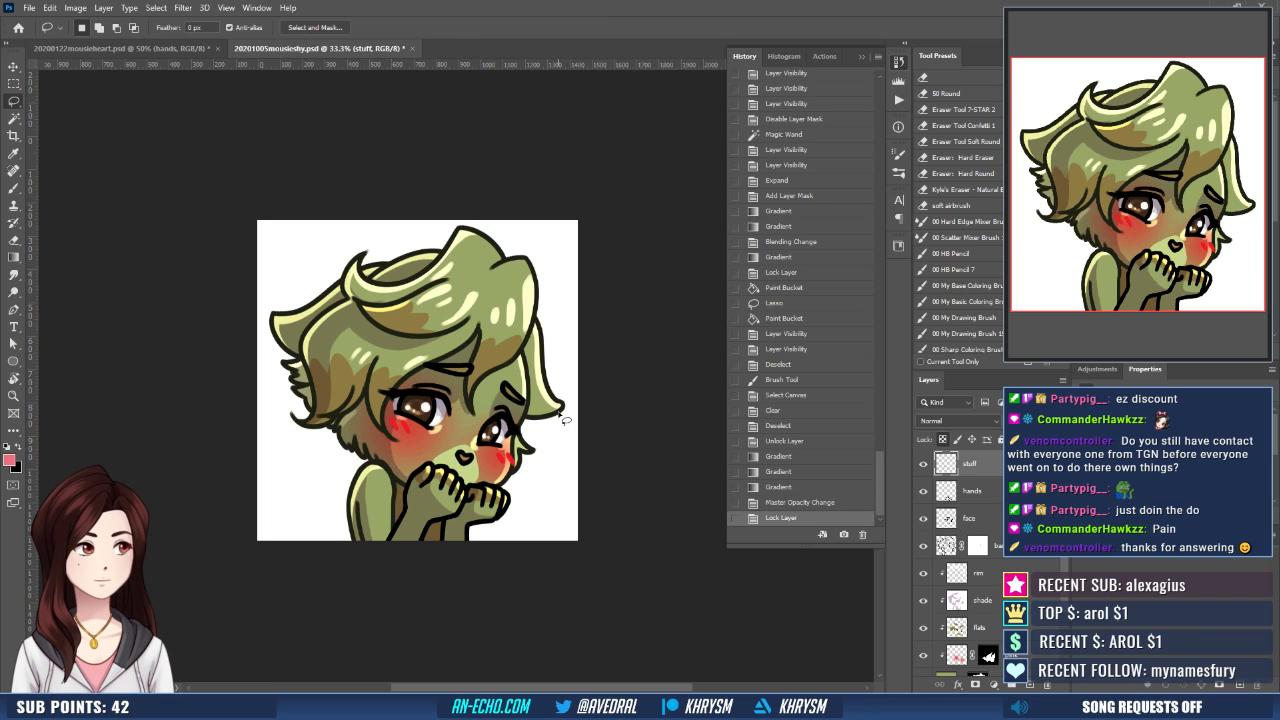
mouse_move(503, 443)
mouse_down()
mouse_move(386, 416)
mouse_move(514, 466)
mouse_up()
- Try recolouring the selected cheek marks with lighter pink fills, undo the fills and deselect
key(g)
click(515, 469)
key(shift+g)
click(515, 469)
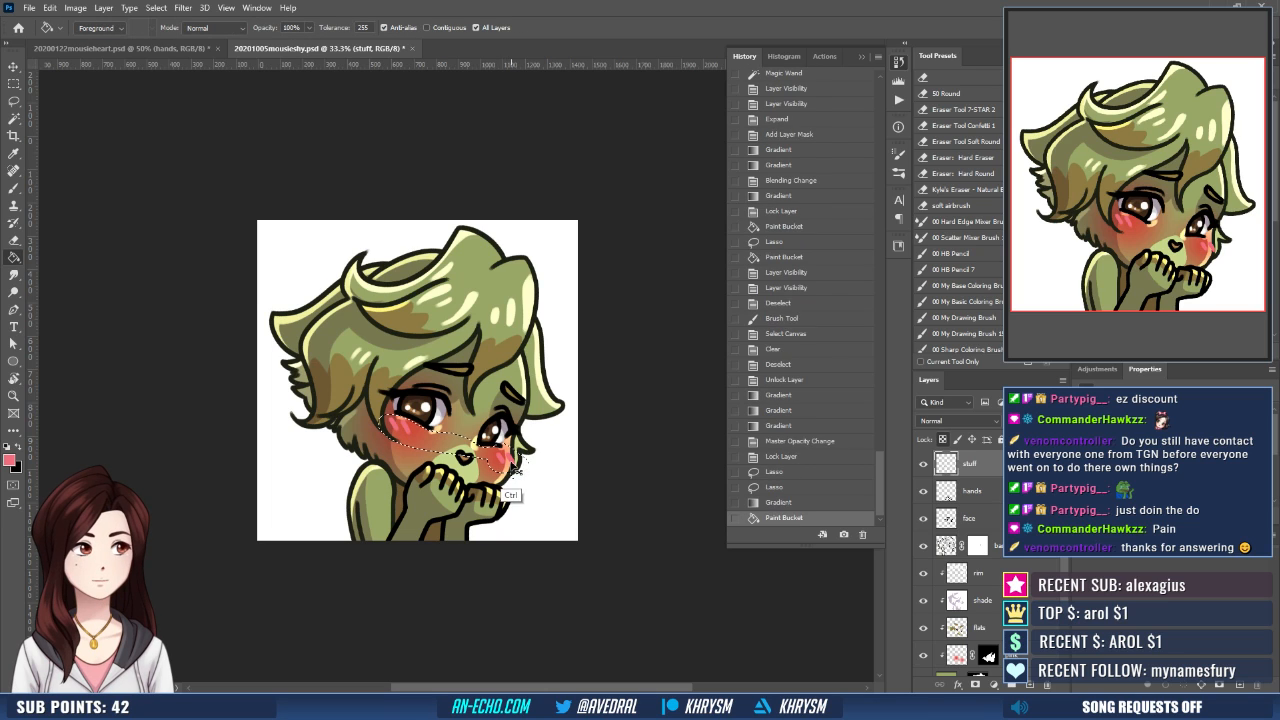
key(ctrl+d)
key(ctrl+z)
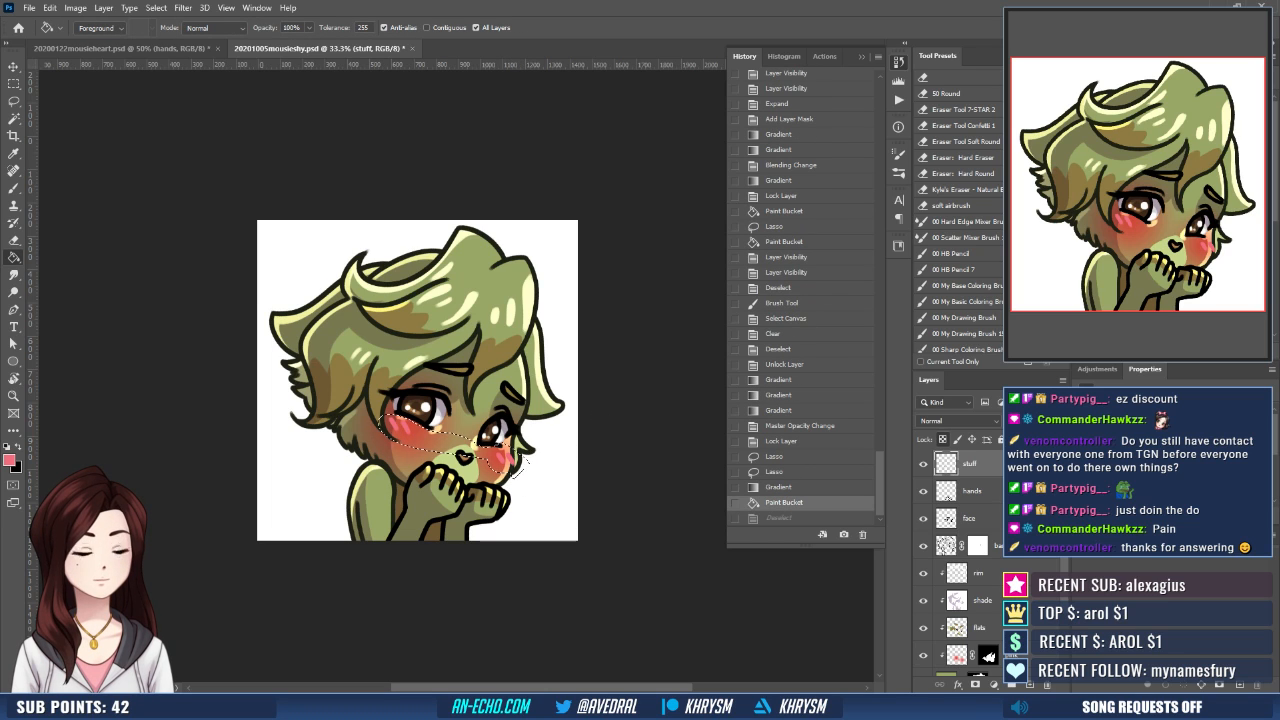
alt+click(518, 464)
click(525, 466)
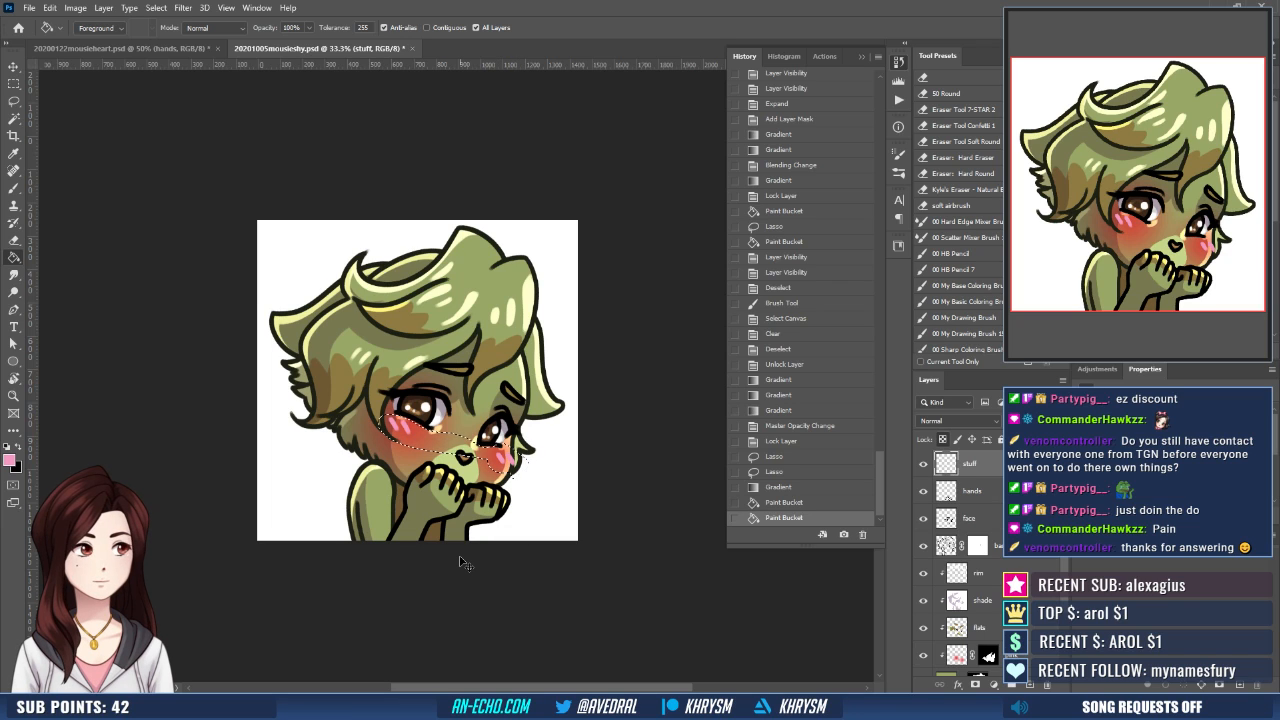
key(ctrl+z)
key(ctrl+z)
key(ctrl+d)
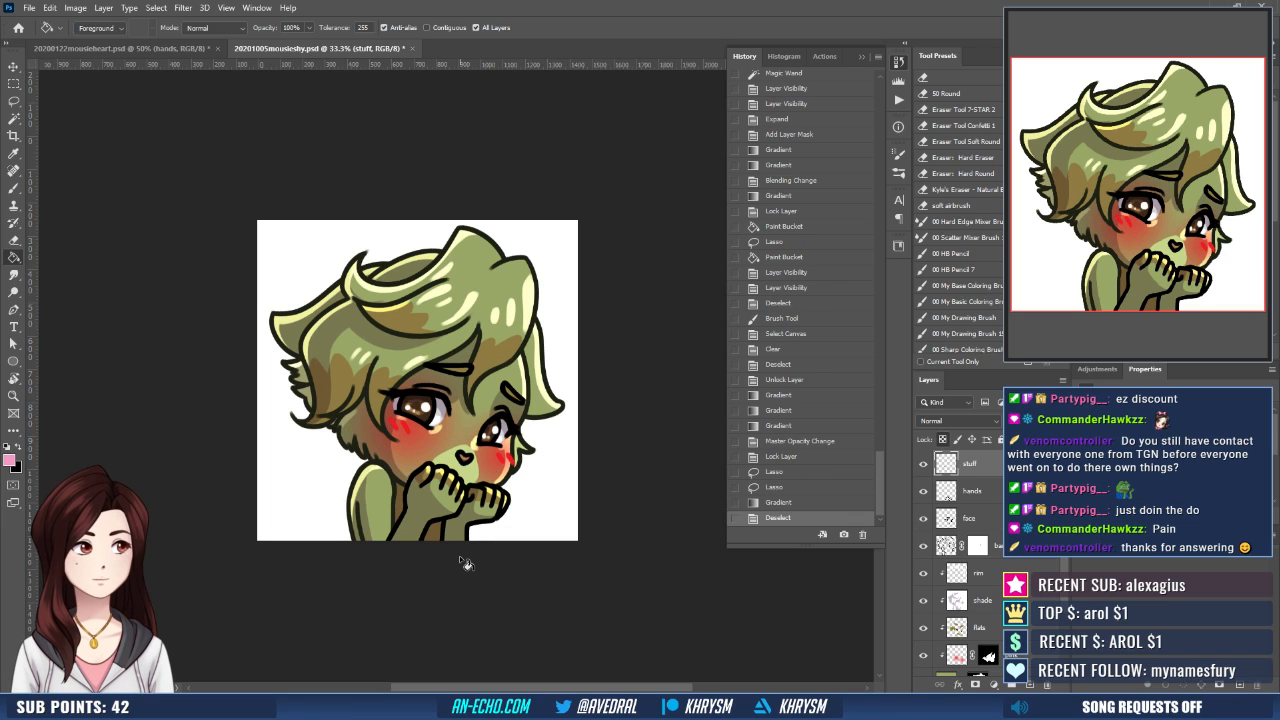
- Paint white brush highlights over the red cheek marks on both cheeks on the rim layer, undoing unwanted strokes
click(976, 572)
key(d)
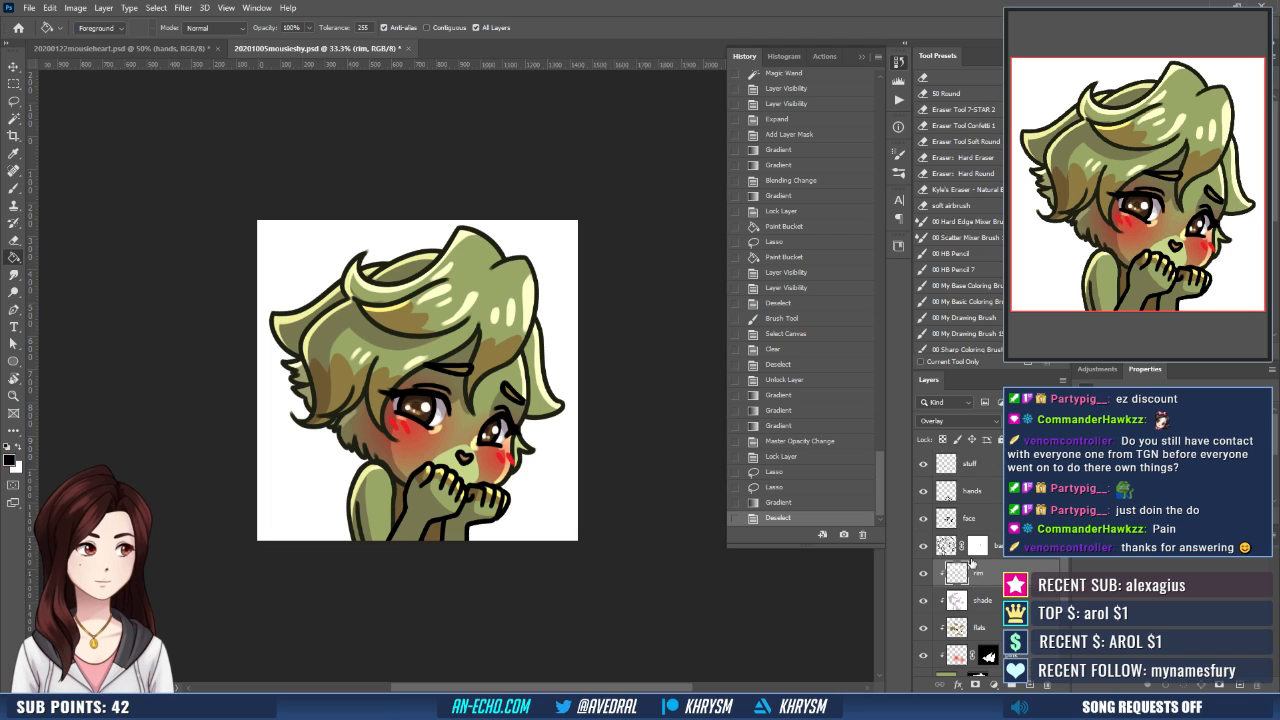
key(x)
key(b)
drag(404, 405, 394, 417)
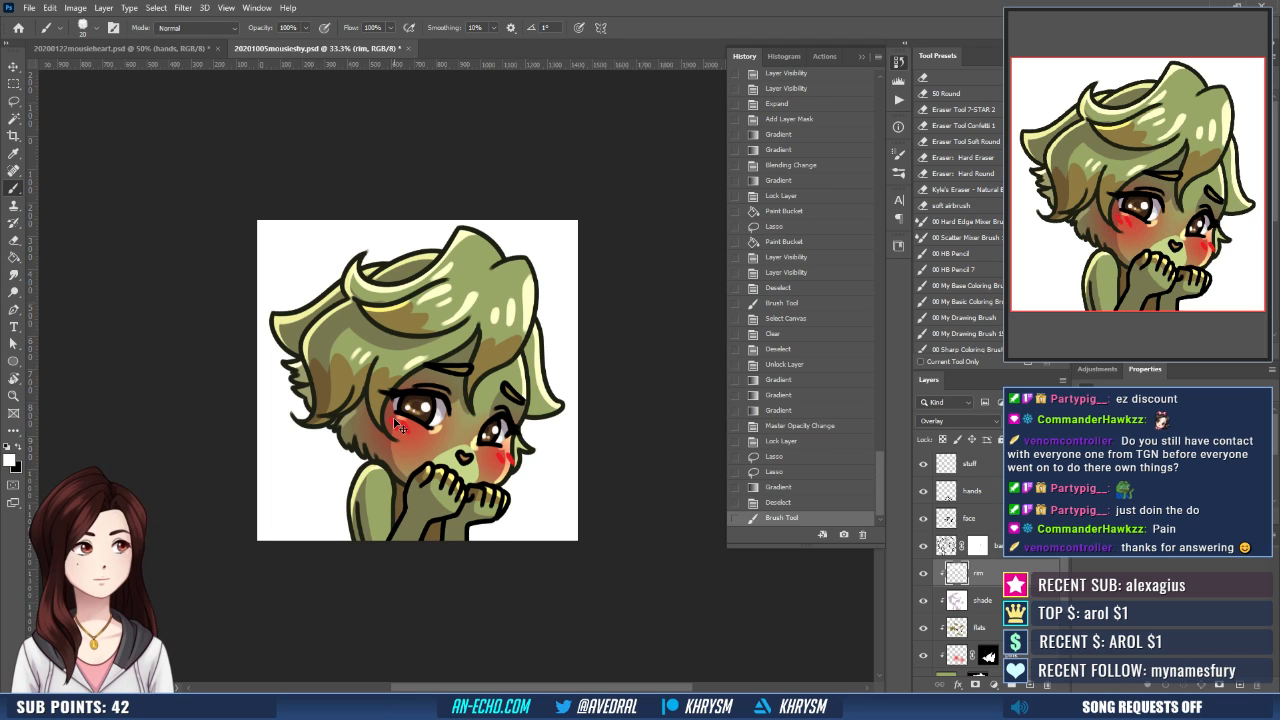
scroll(395, 425, up, 1)
key(ctrl+z)
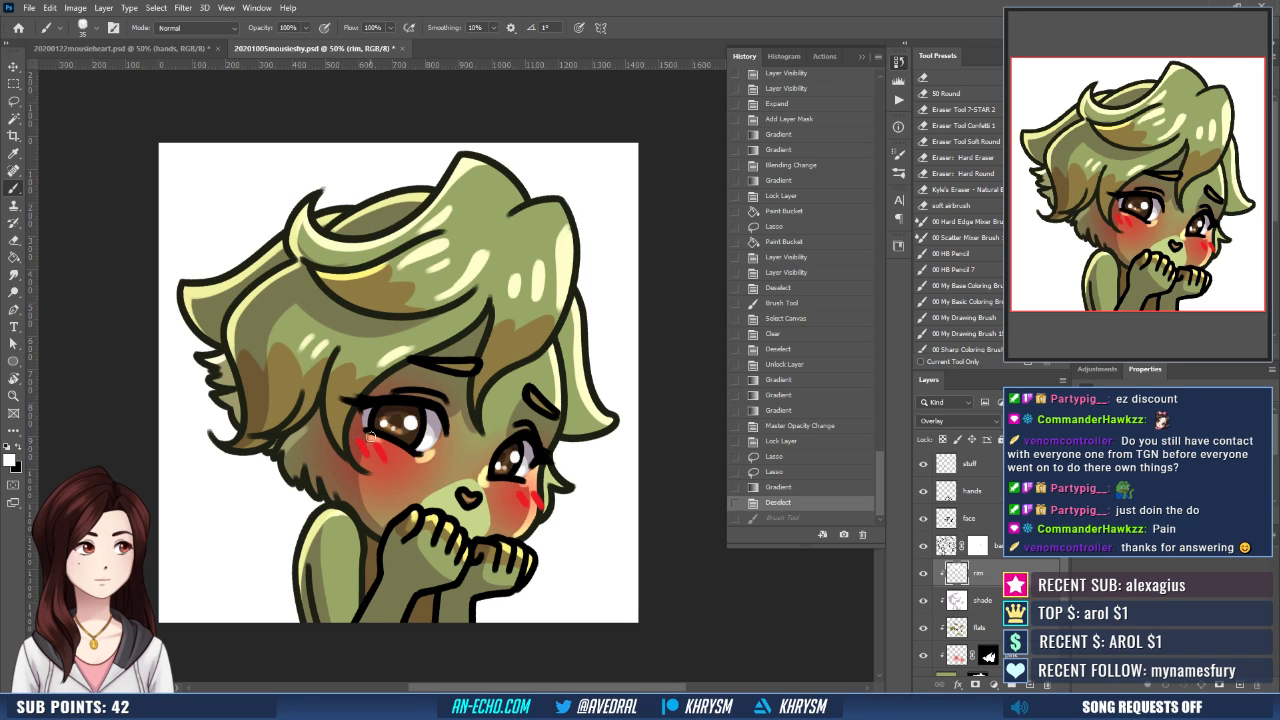
drag(363, 440, 381, 443)
mouse_move(362, 439)
mouse_down()
mouse_move(380, 459)
mouse_move(388, 442)
mouse_up()
key(ctrl+z)
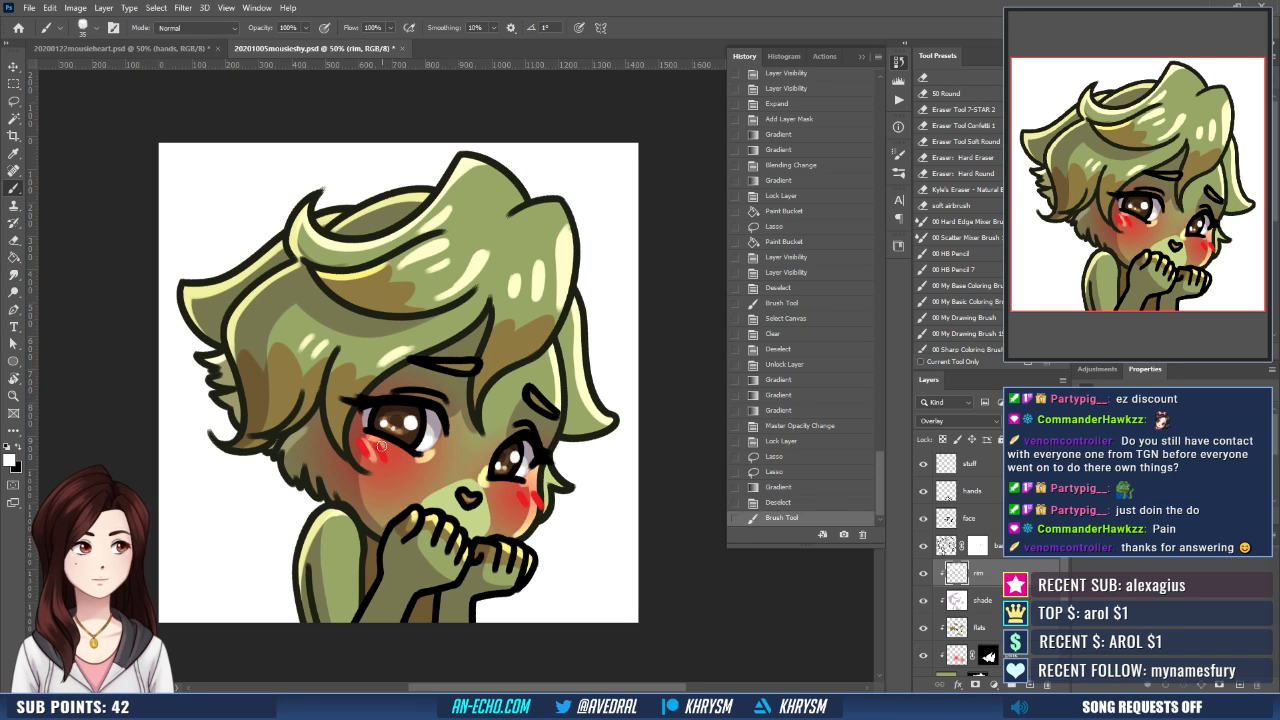
mouse_move(524, 493)
mouse_down()
mouse_move(528, 510)
mouse_move(536, 500)
mouse_up()
key(ctrl+z)
key(ctrl+z)
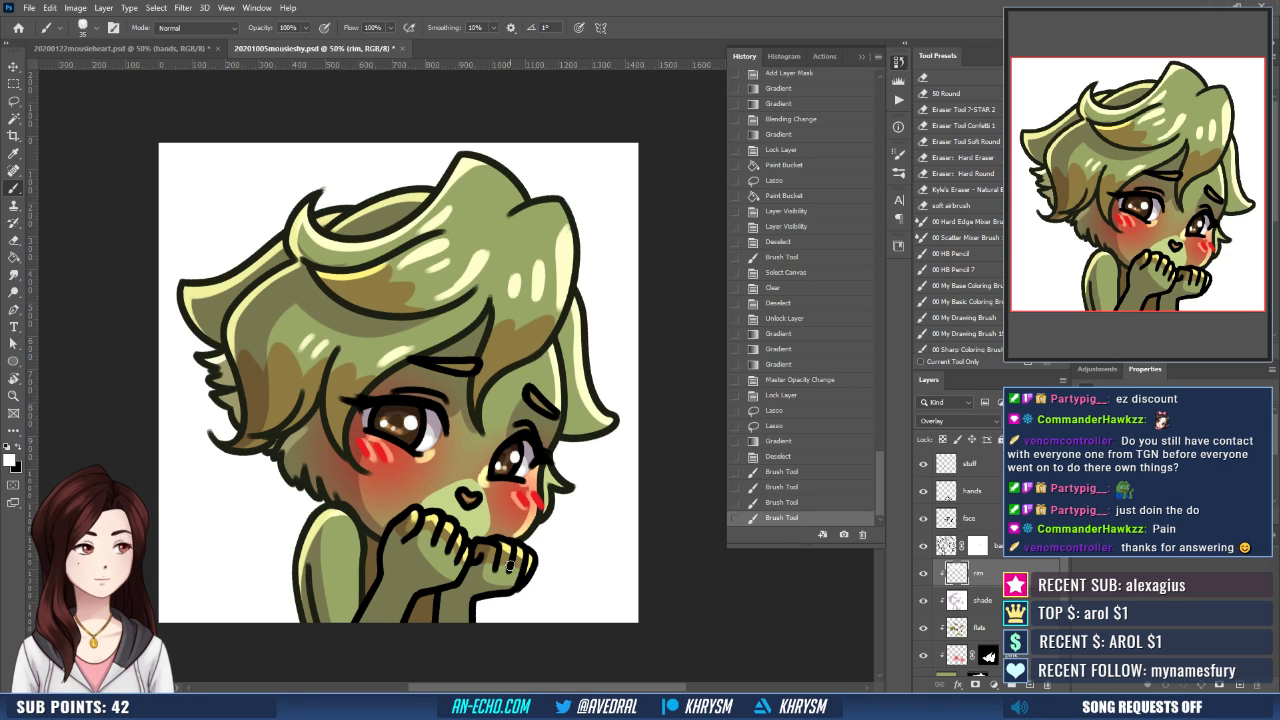
- Save the emote document and hide the white Background layer
key(ctrl+minus)
key(ctrl+minus)
key(ctrl+minus)
key(ctrl+minus)
key(ctrl+minus)
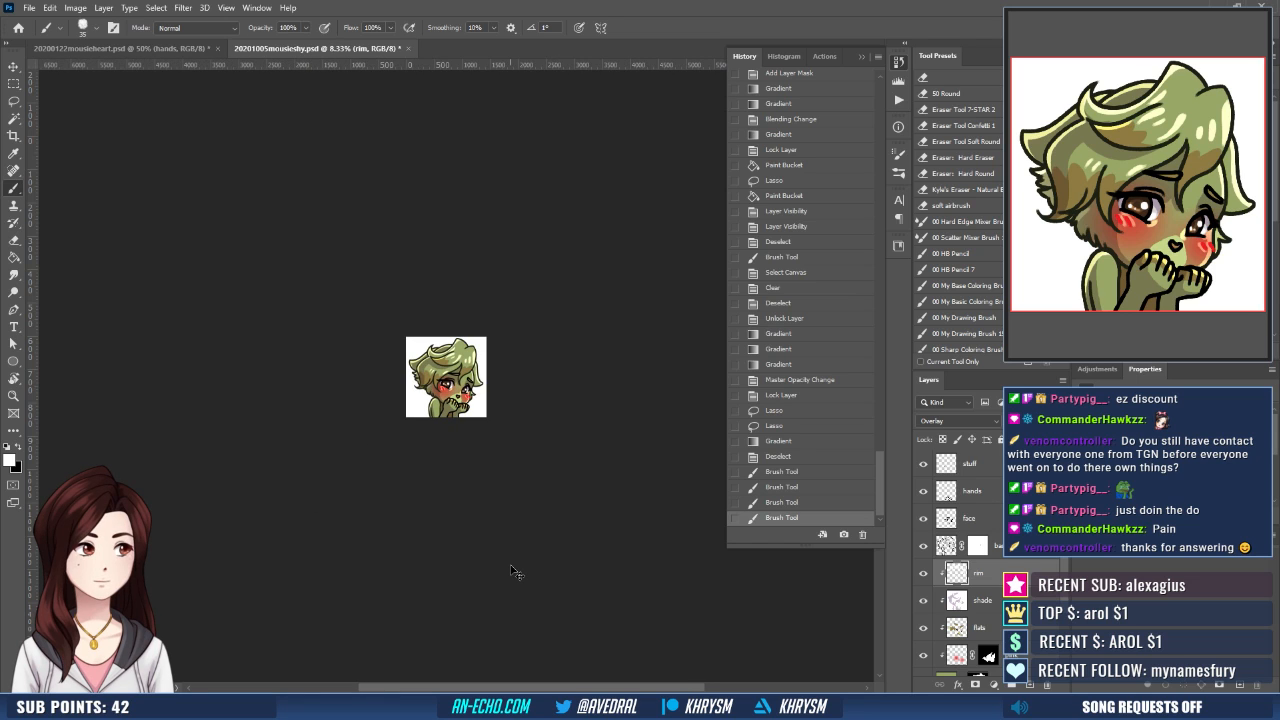
key(ctrl+plus)
key(ctrl+plus)
key(ctrl+plus)
key(ctrl+s)
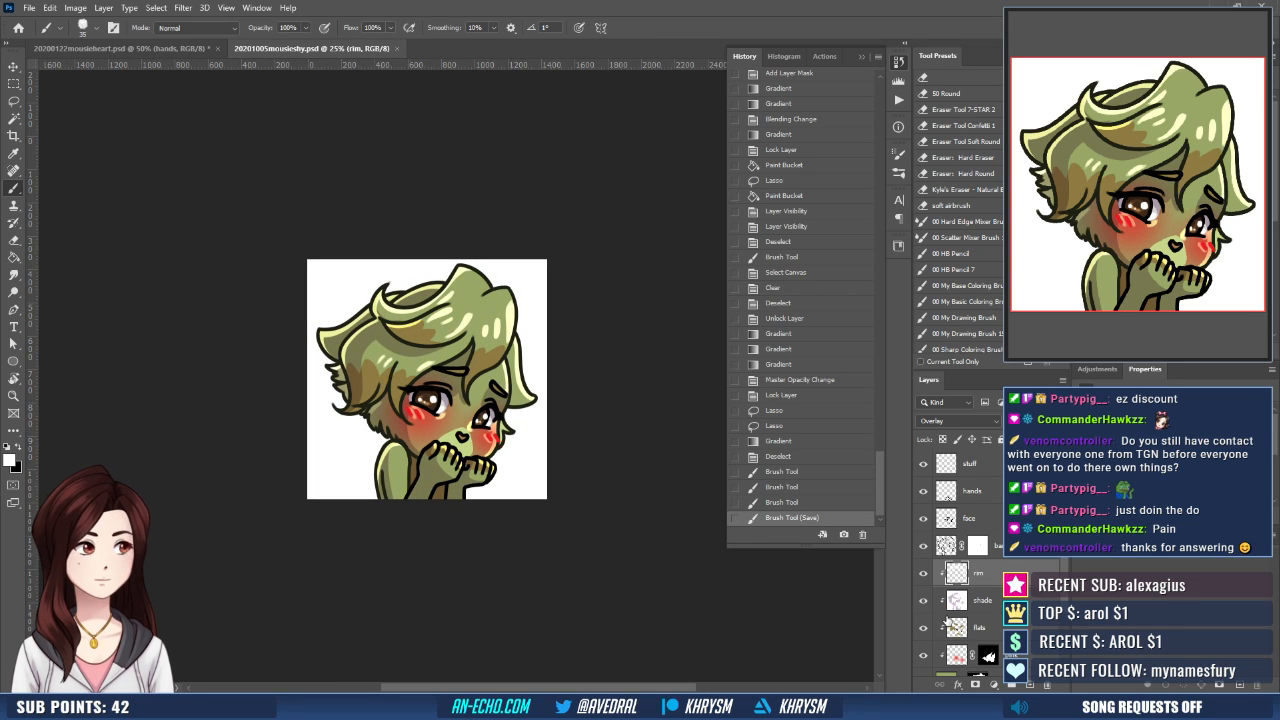
scroll(945, 620, down, 3)
click(924, 663)
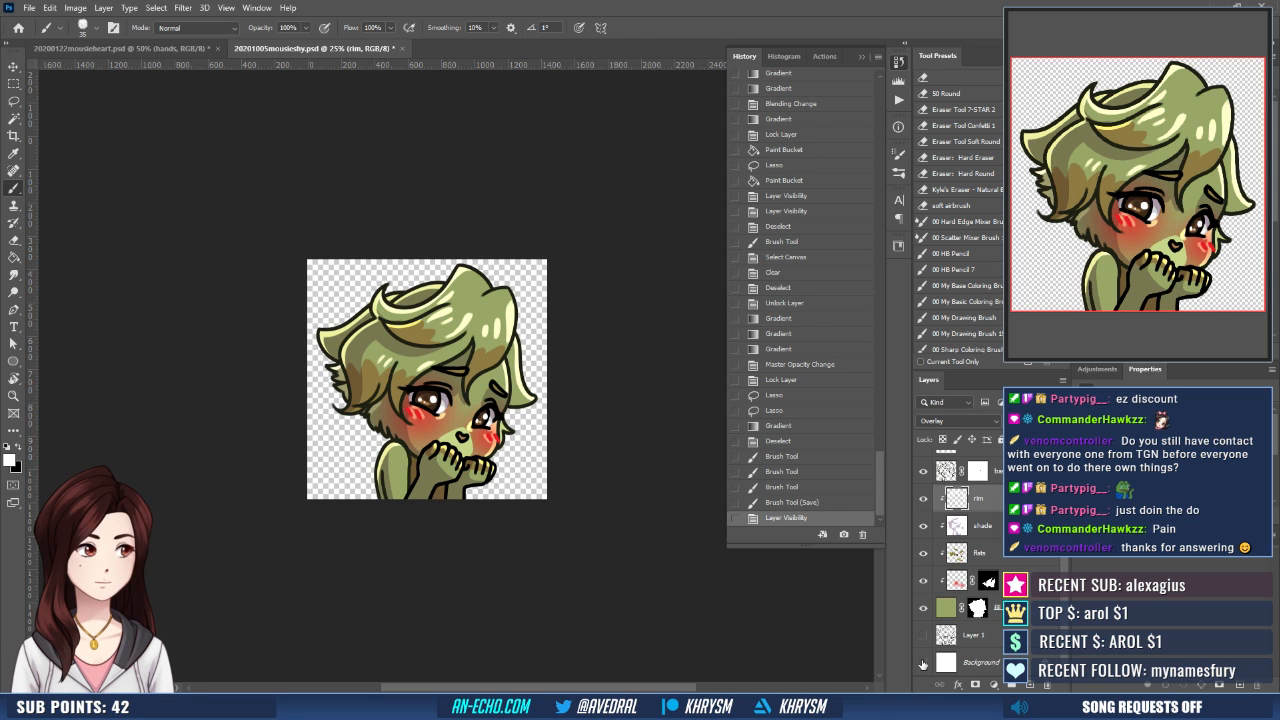
- Save the transparent emote as 20201005mousieshy.png, replacing the existing file
key(ctrl+shift+s)
key(Return)
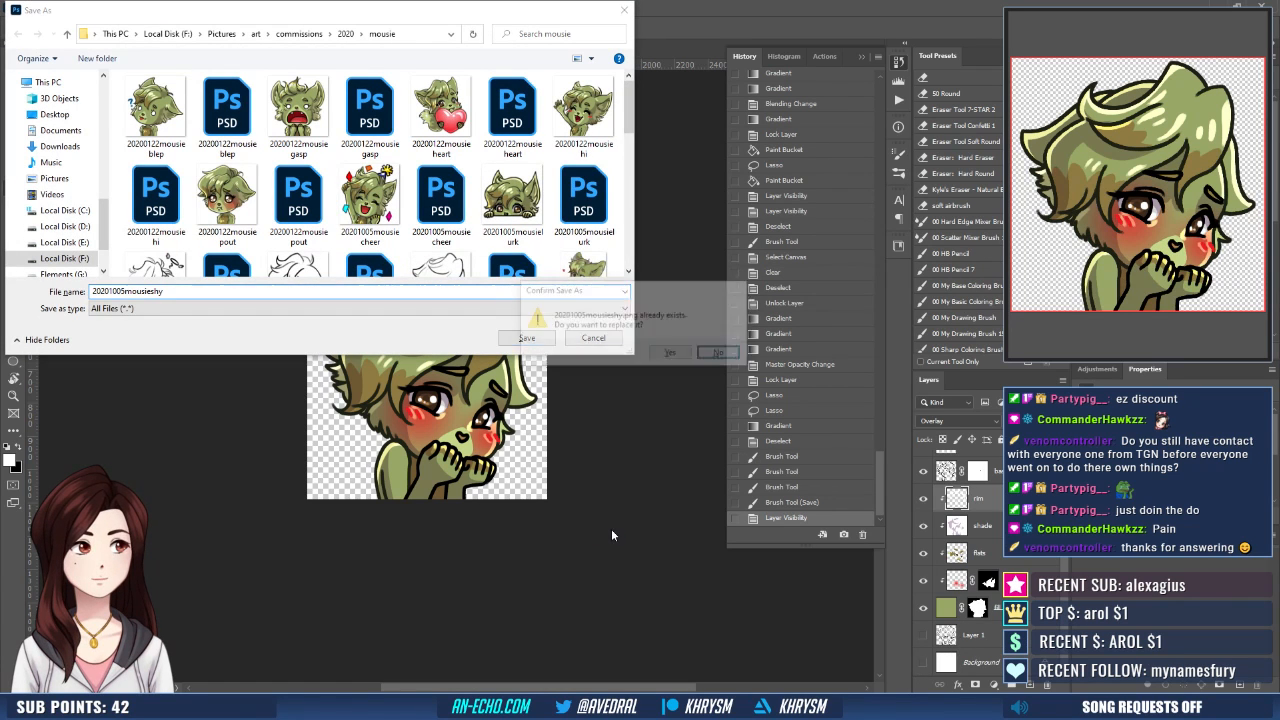
key(Return)
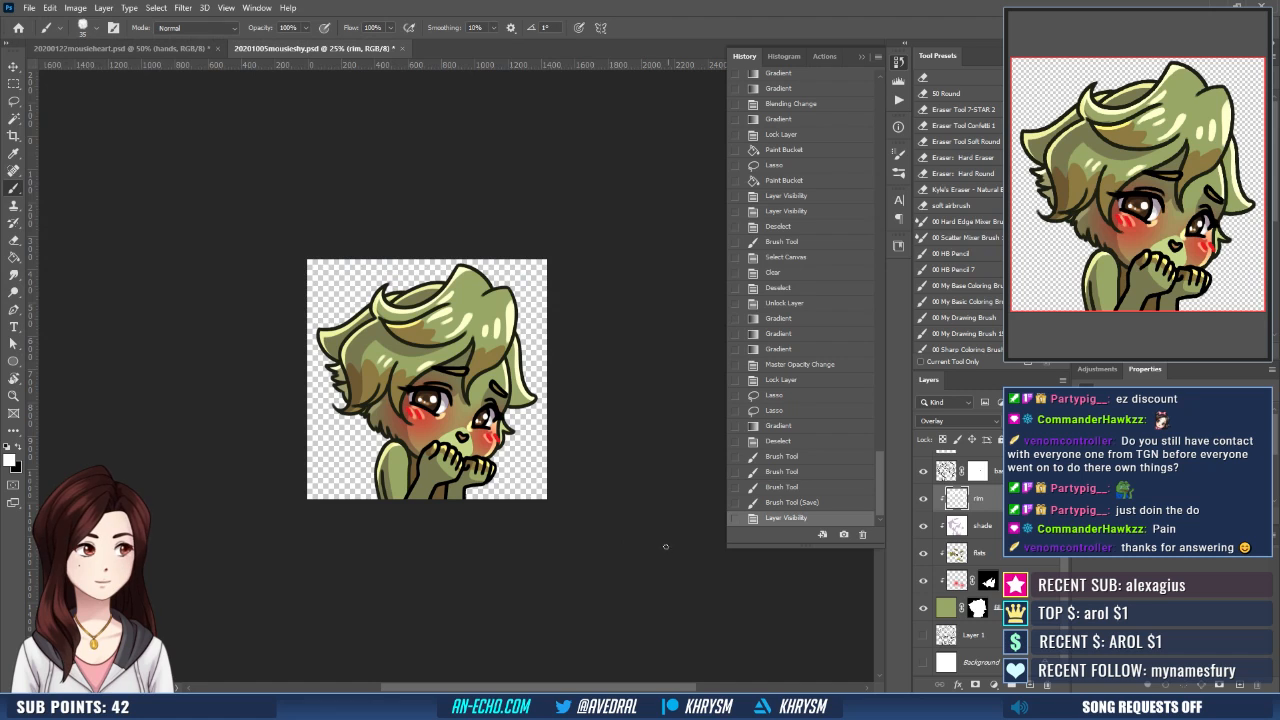
- Create a new 112 x 112 px document at 72 ppi from the Emote 112 px preset
click(30, 8)
click(45, 24)
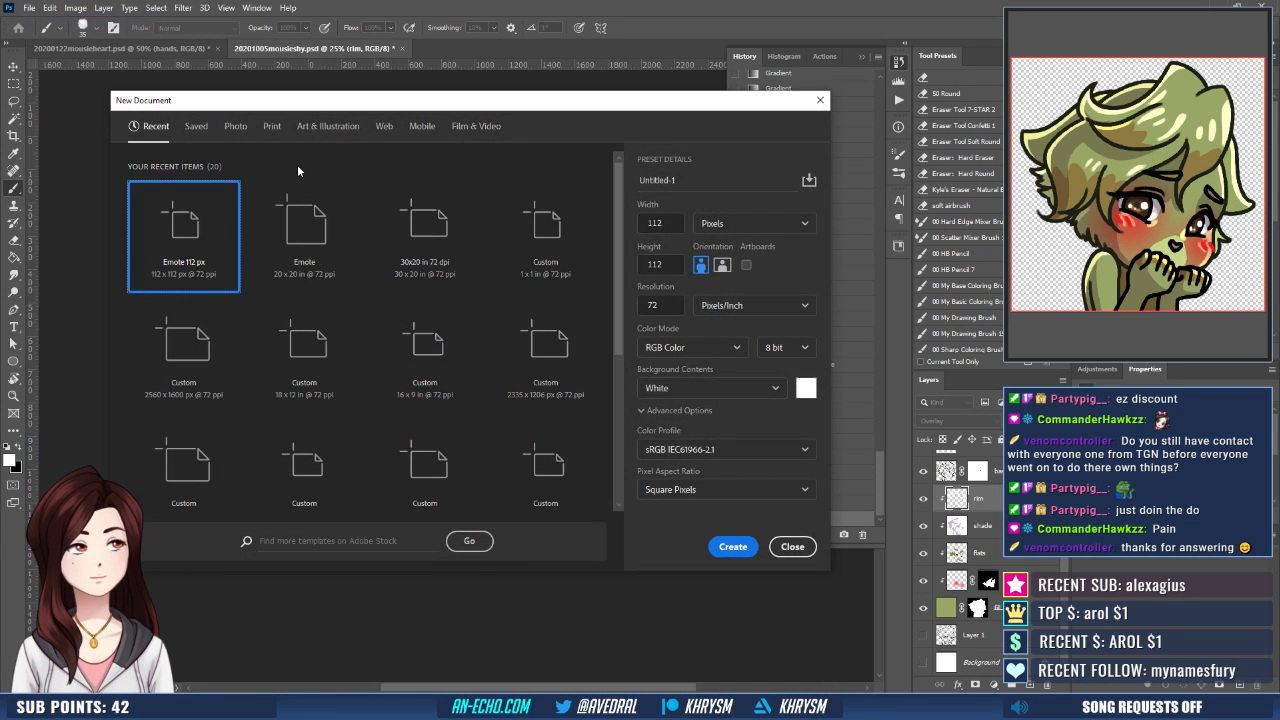
double_click(223, 230)
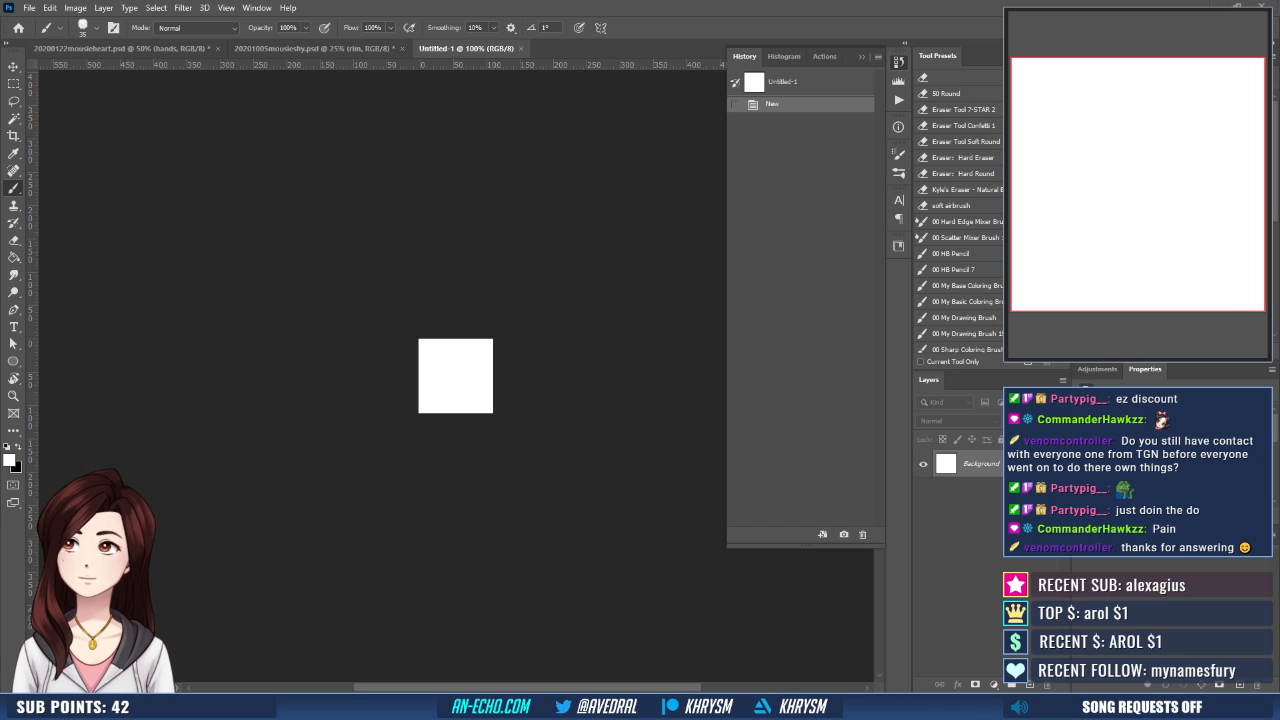
- Place the 20201005mousieshy image into the new document and scale it to 9%
drag(490, 468, 458, 405)
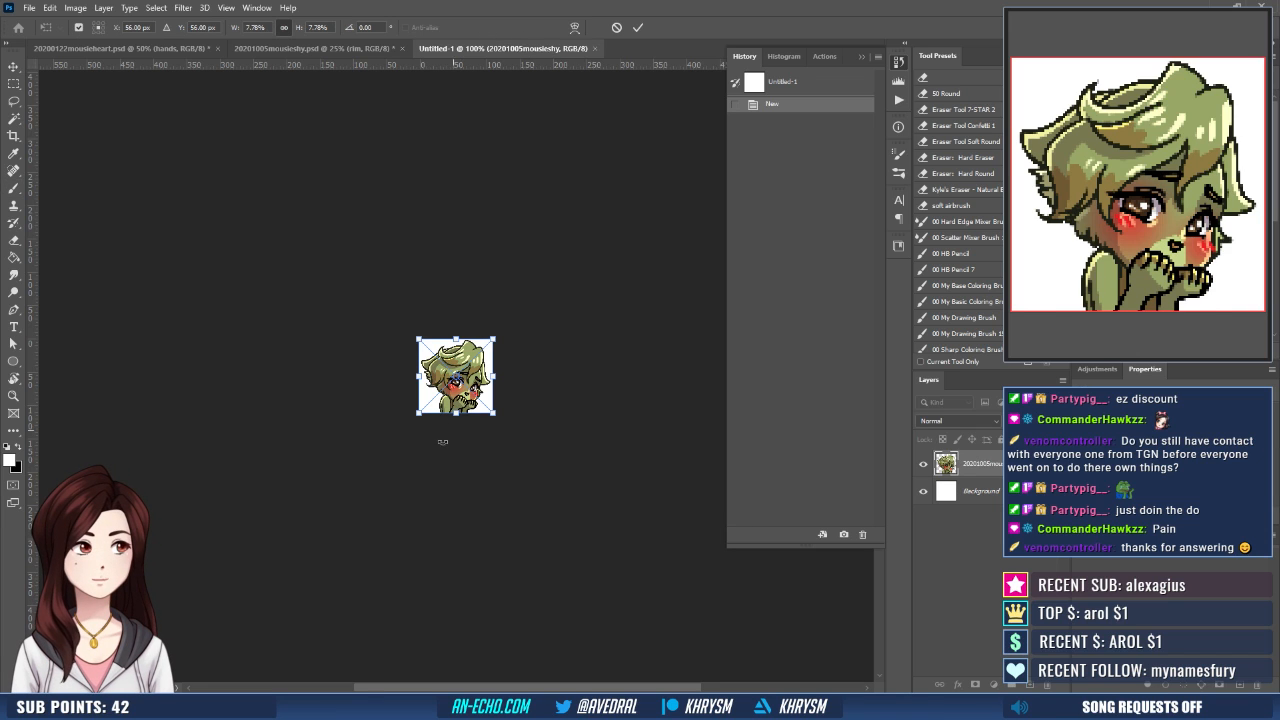
click(256, 27)
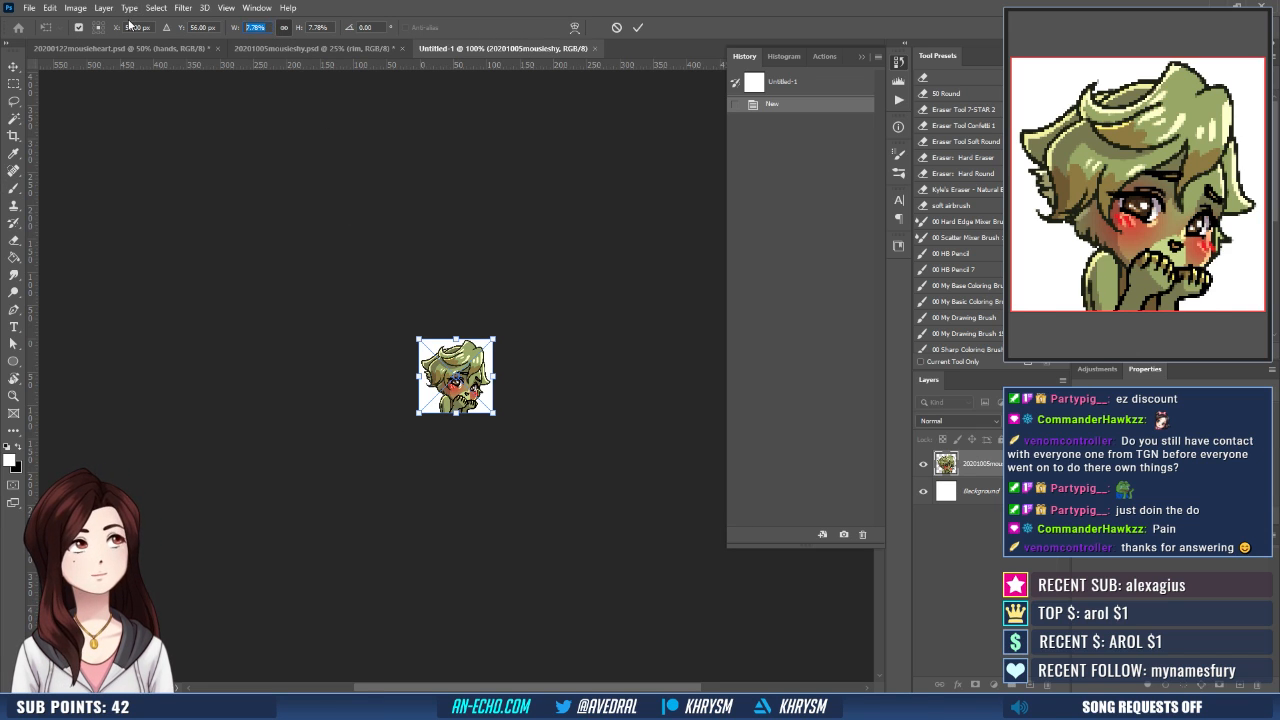
text(8)
key(Up)
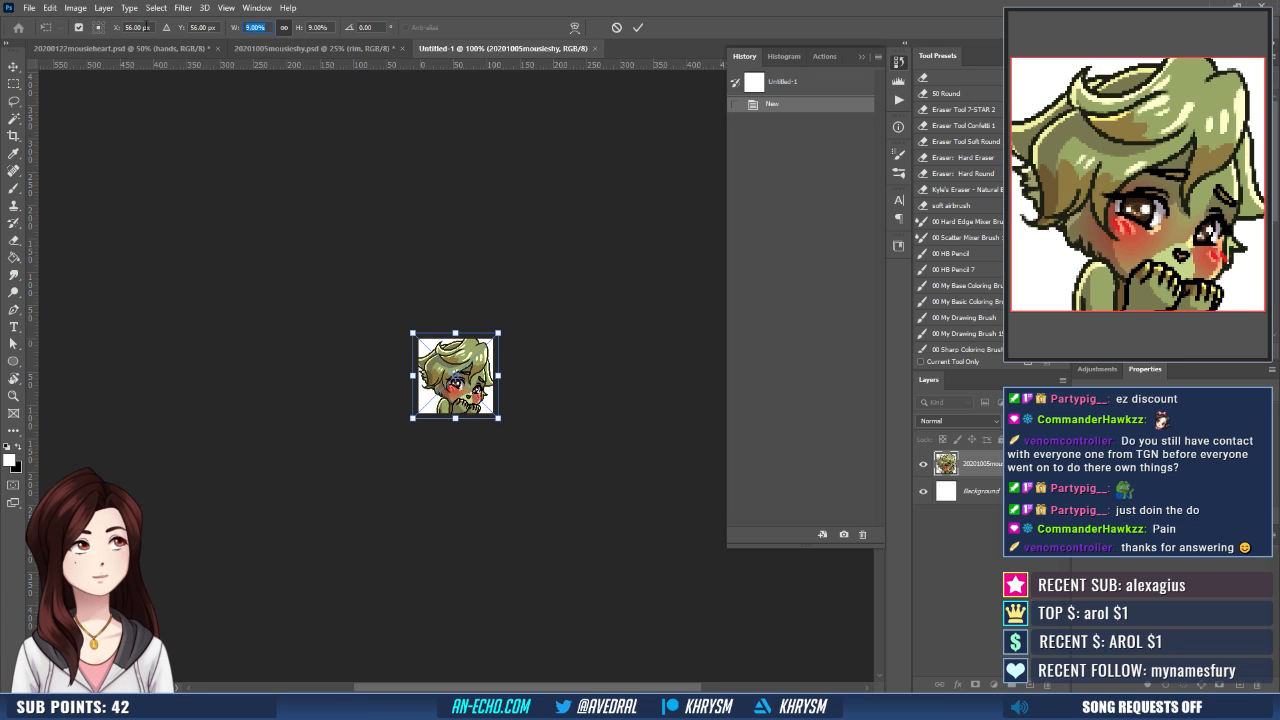
key(Return)
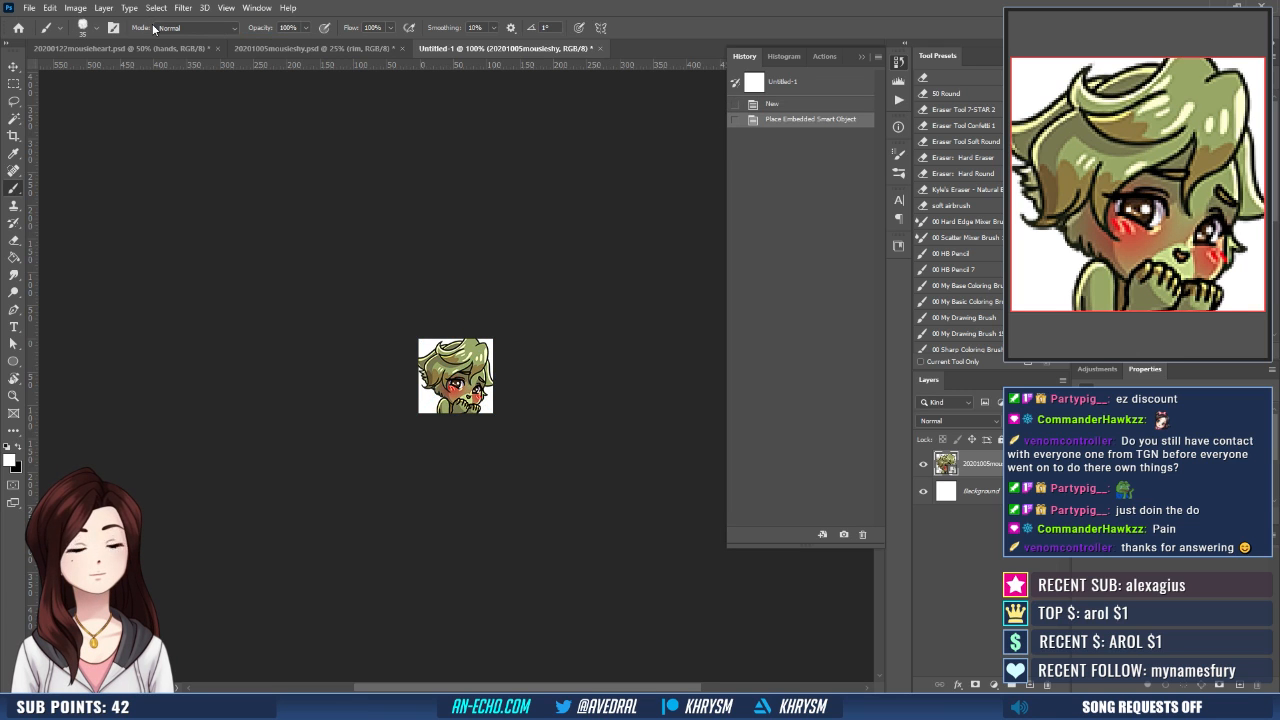
- Select the whole canvas, align the emote layer to its right edge and deselect
key(ctrl+plus)
key(ctrl+plus)
key(ctrl+a)
key(v)
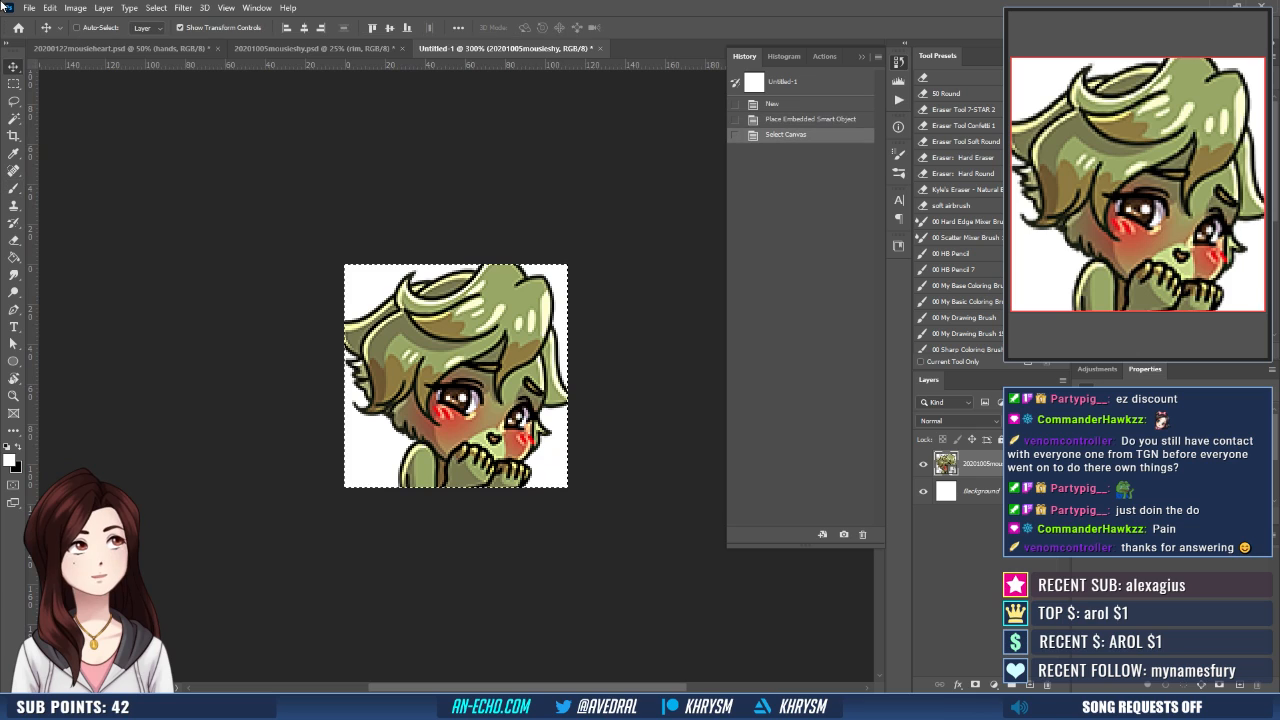
click(320, 27)
key(ctrl+d)
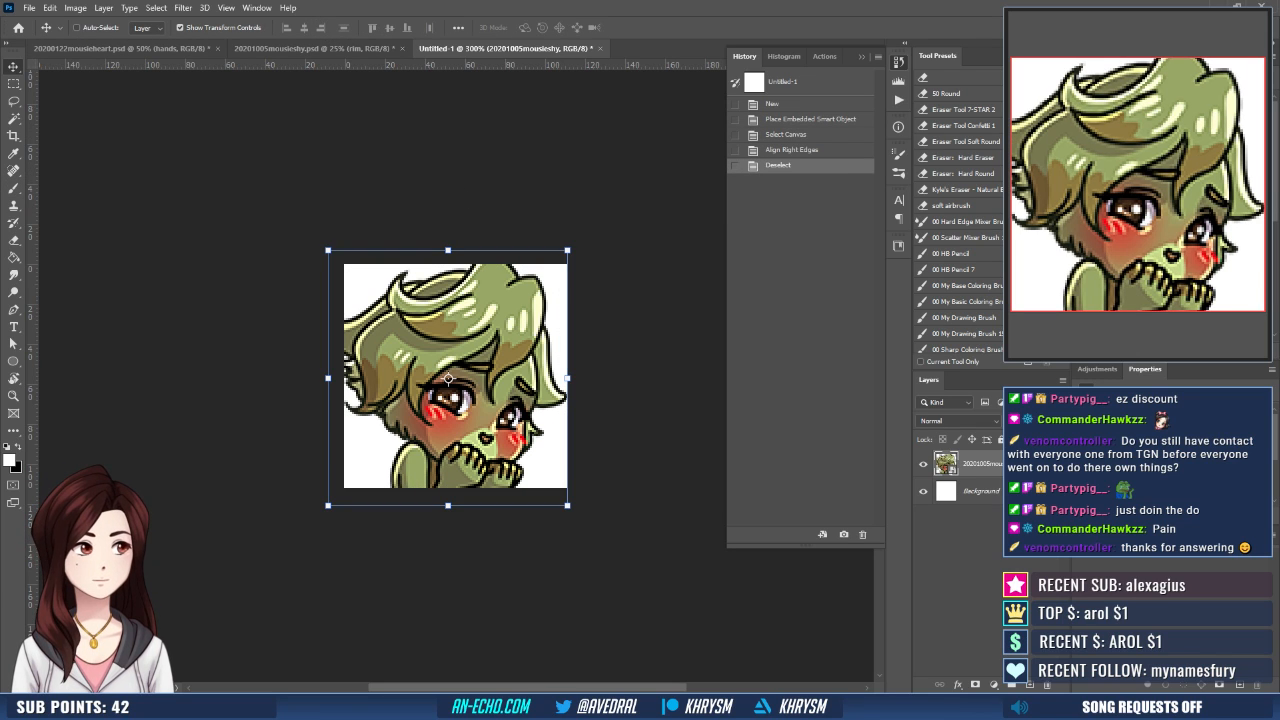
- Delete the white Background layer and nudge the emote slightly up and to the right
drag(1030, 491, 1049, 684)
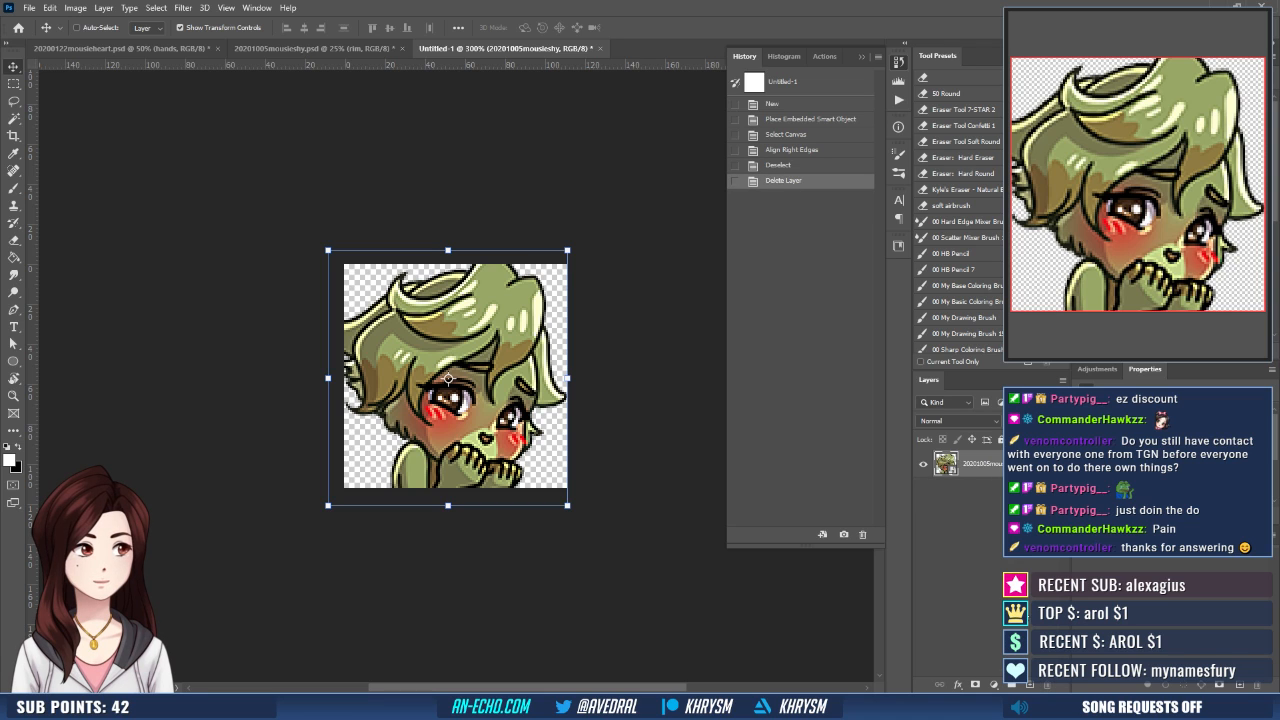
key(Up)
key(Up)
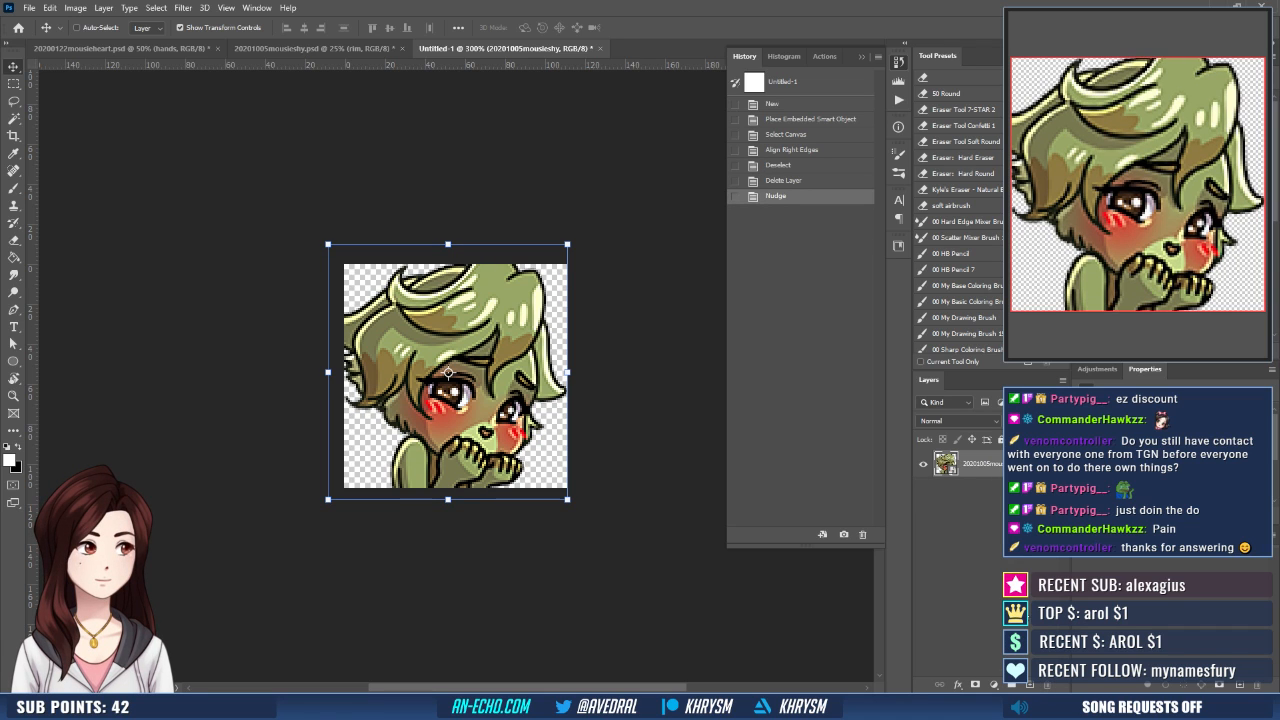
key(Down)
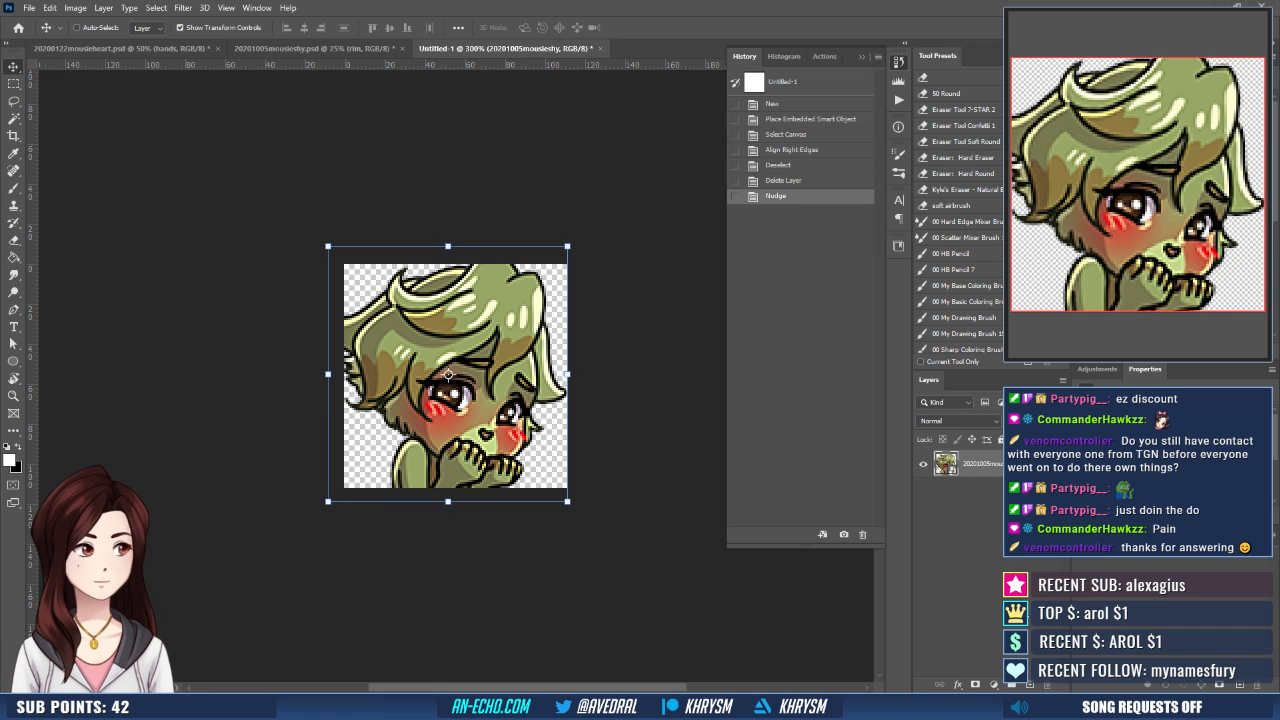
key(Right)
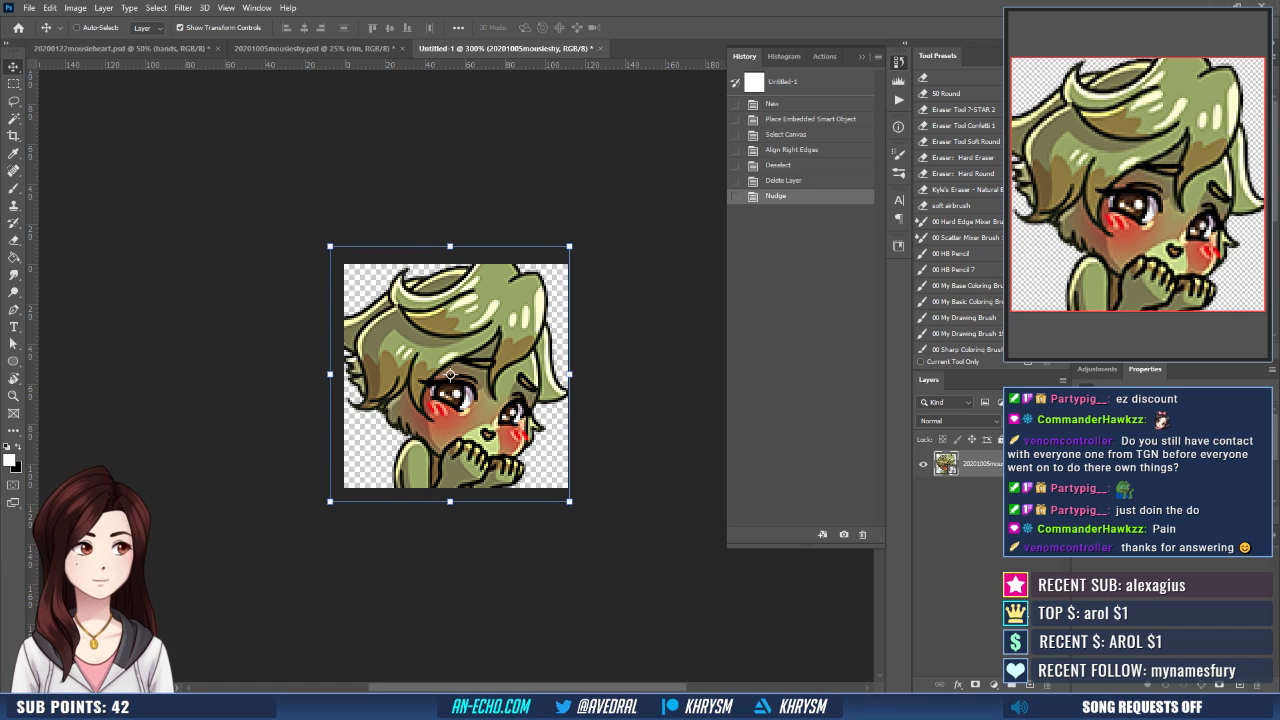
- Duplicate the emote layer three times and merge the copies into one layer above the original
key(ctrl+j)
key(ctrl+j)
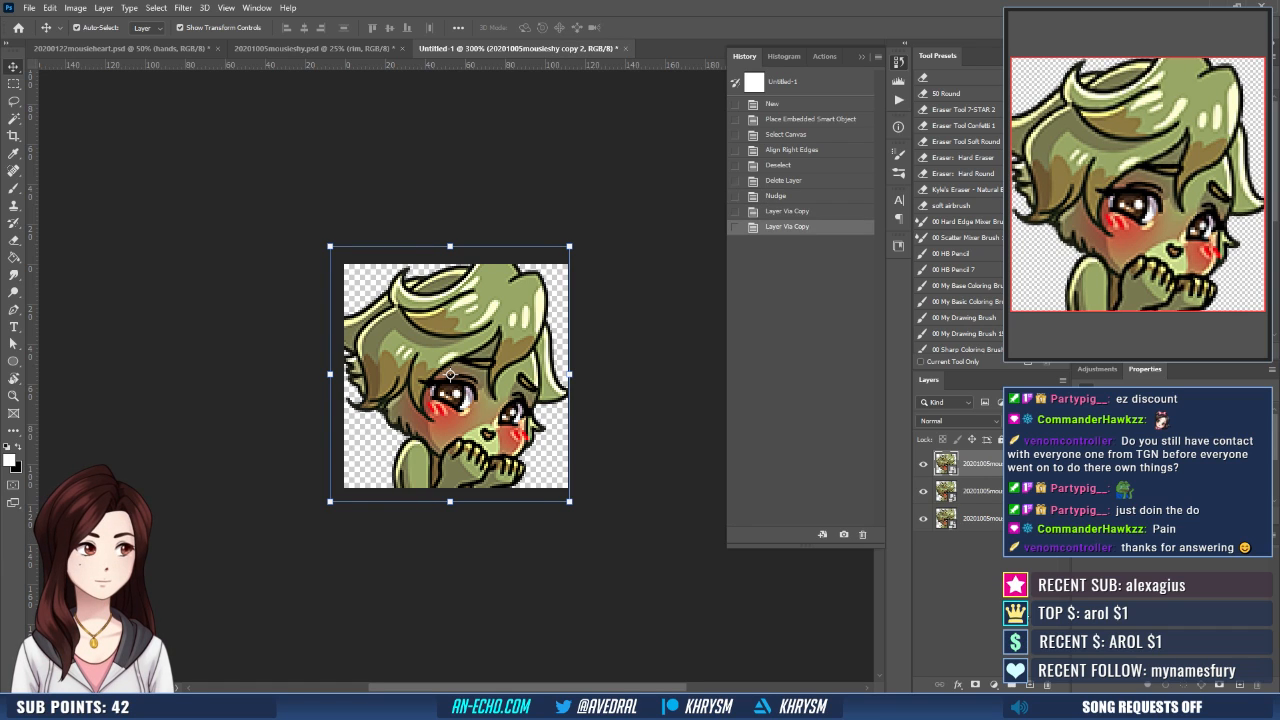
key(ctrl+j)
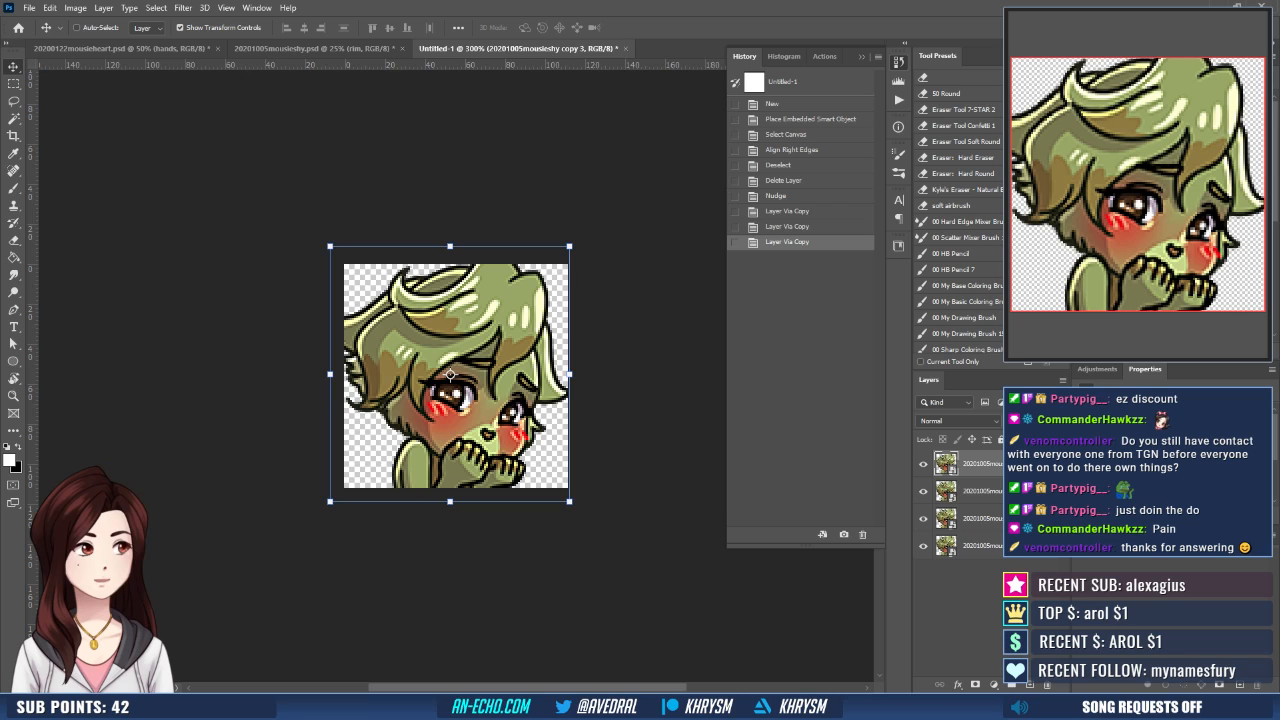
key(ctrl+e)
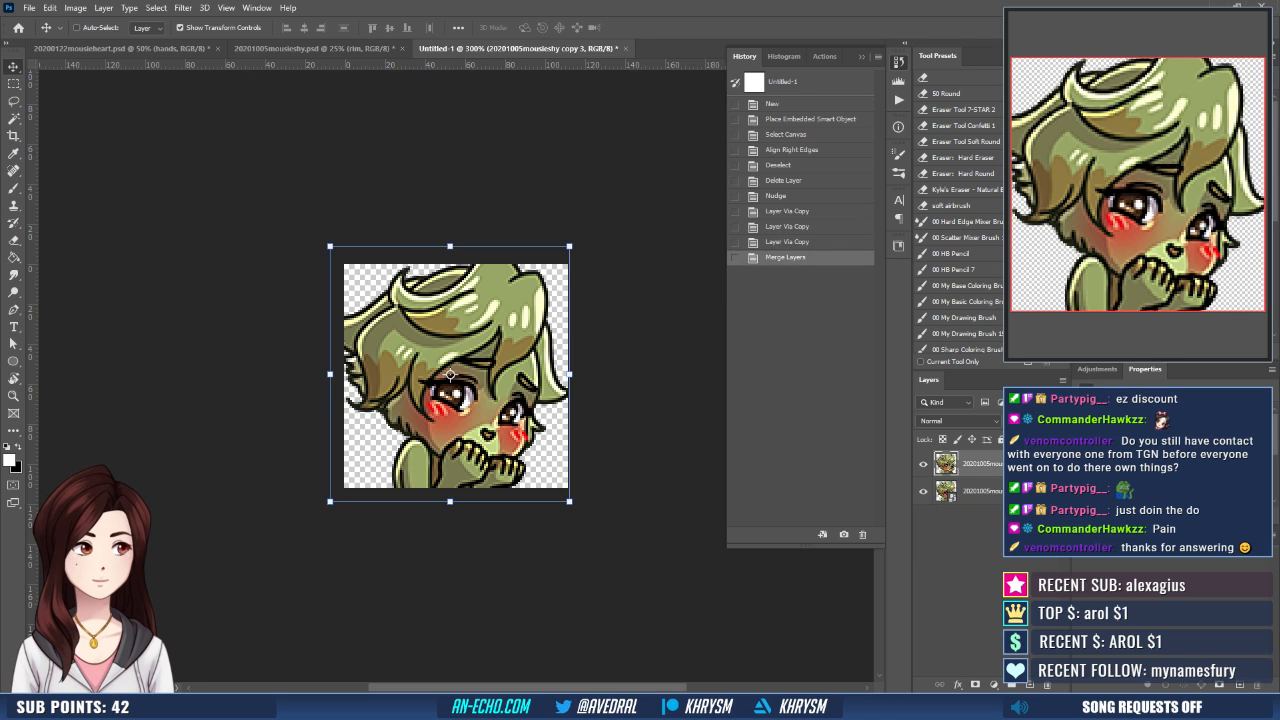
key(Up)
key(Down)
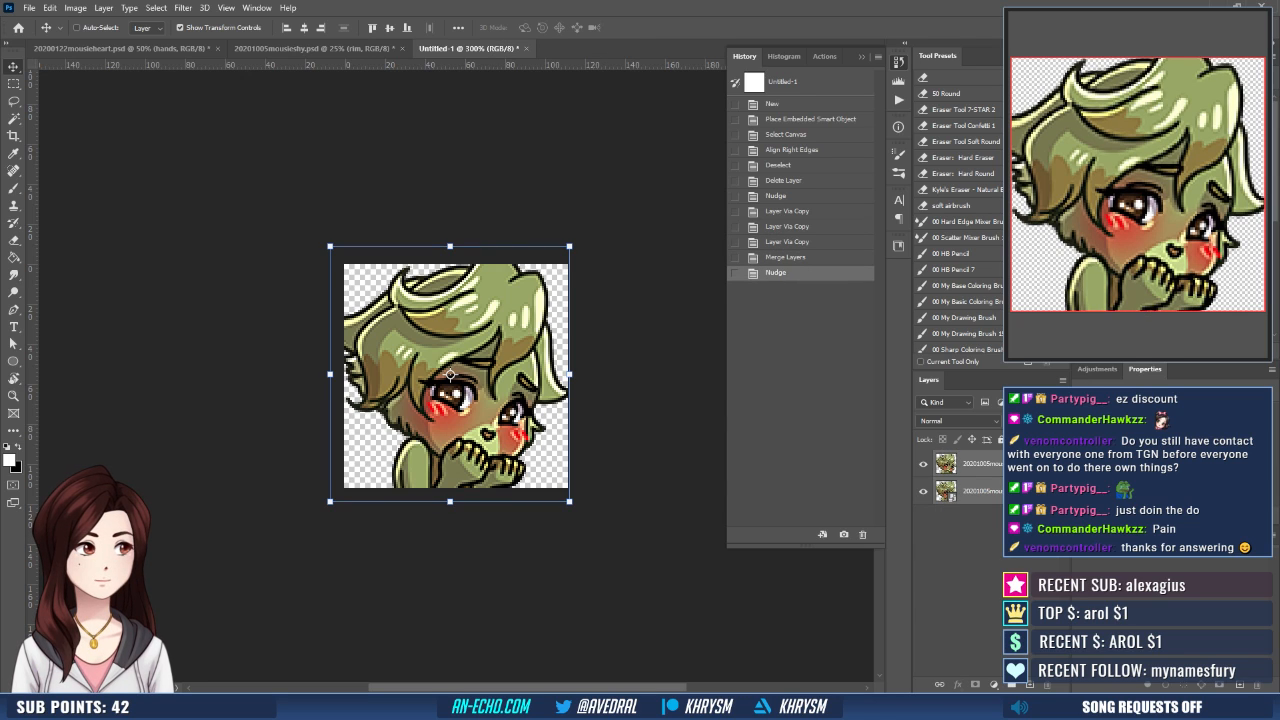
- Save the document as mousieShy-112 in Photoshop format and save a PNG version under the same name
key(ctrl+s)
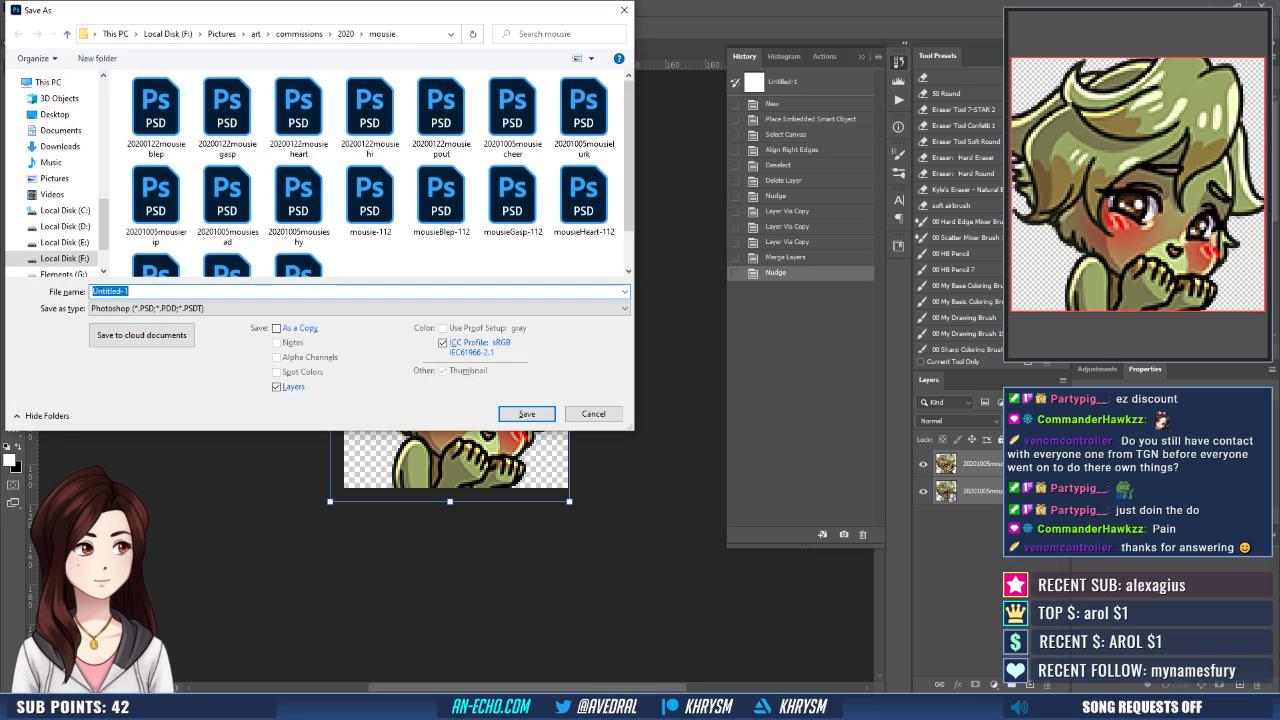
text(mousie)
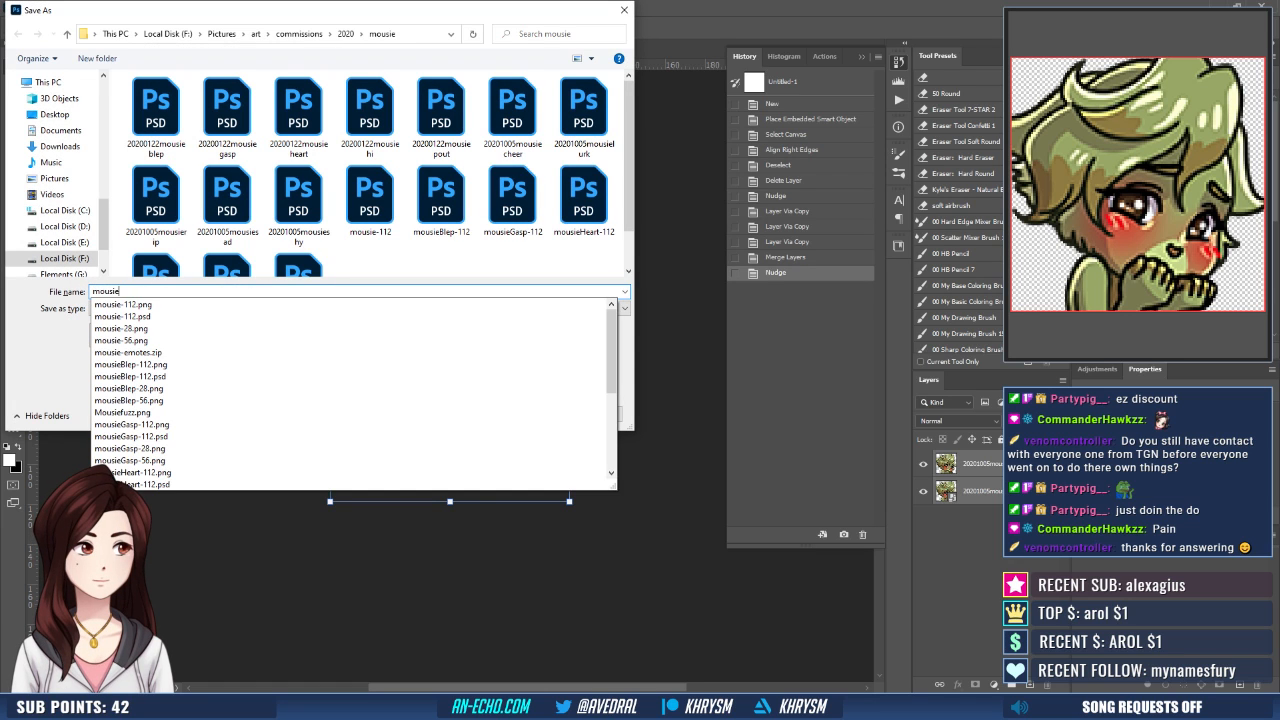
text(Shy-112)
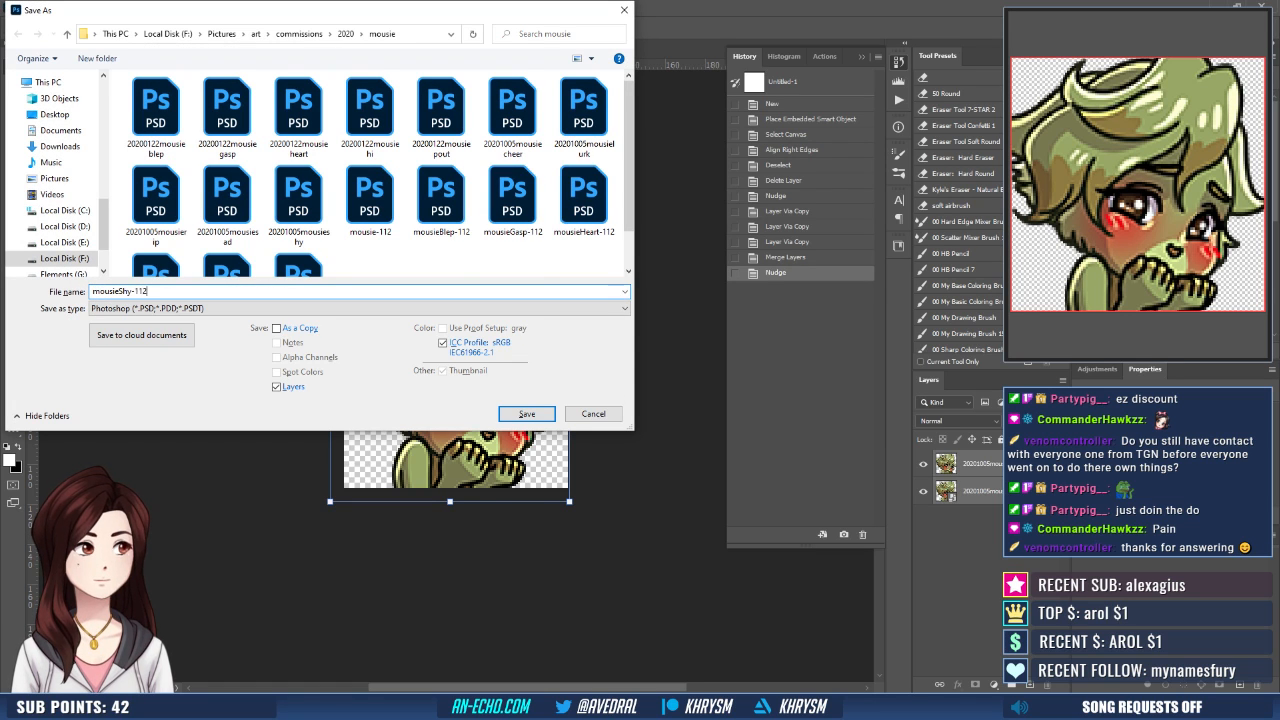
key(Return)
key(ctrl+shift+s)
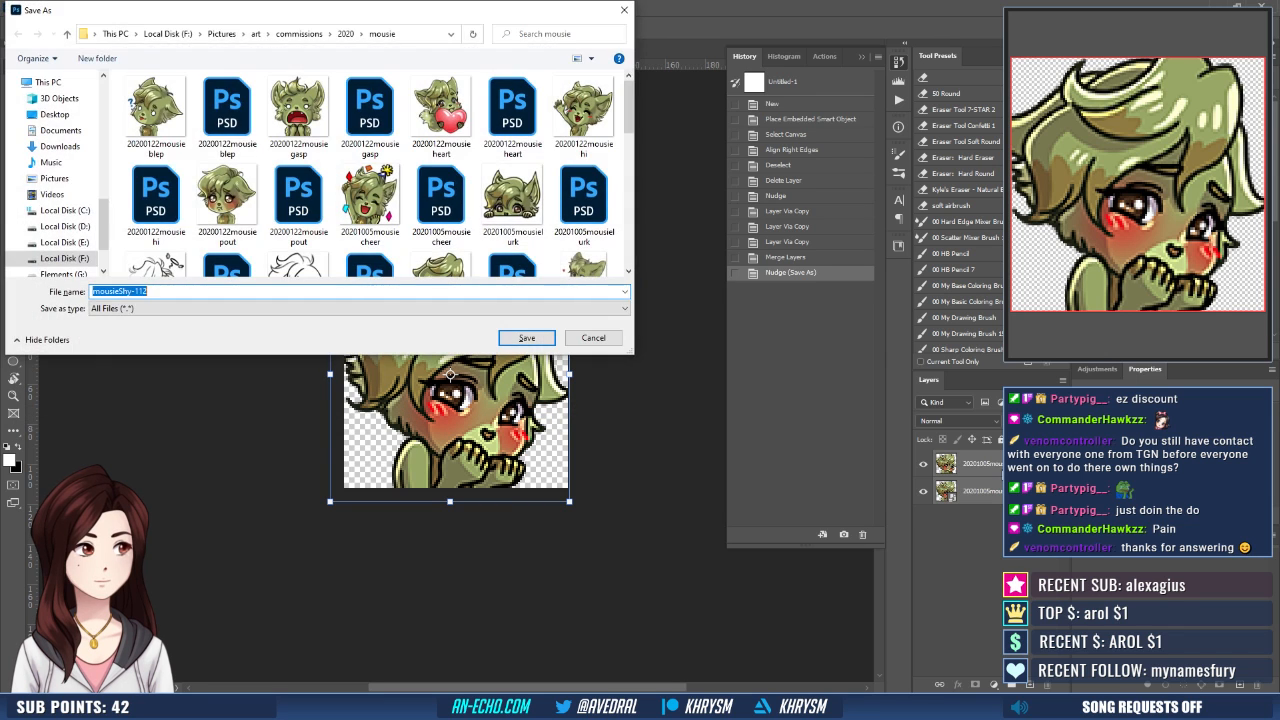
key(Return)
- Run the Emote - Small action on the 112 px emote
click(898, 100)
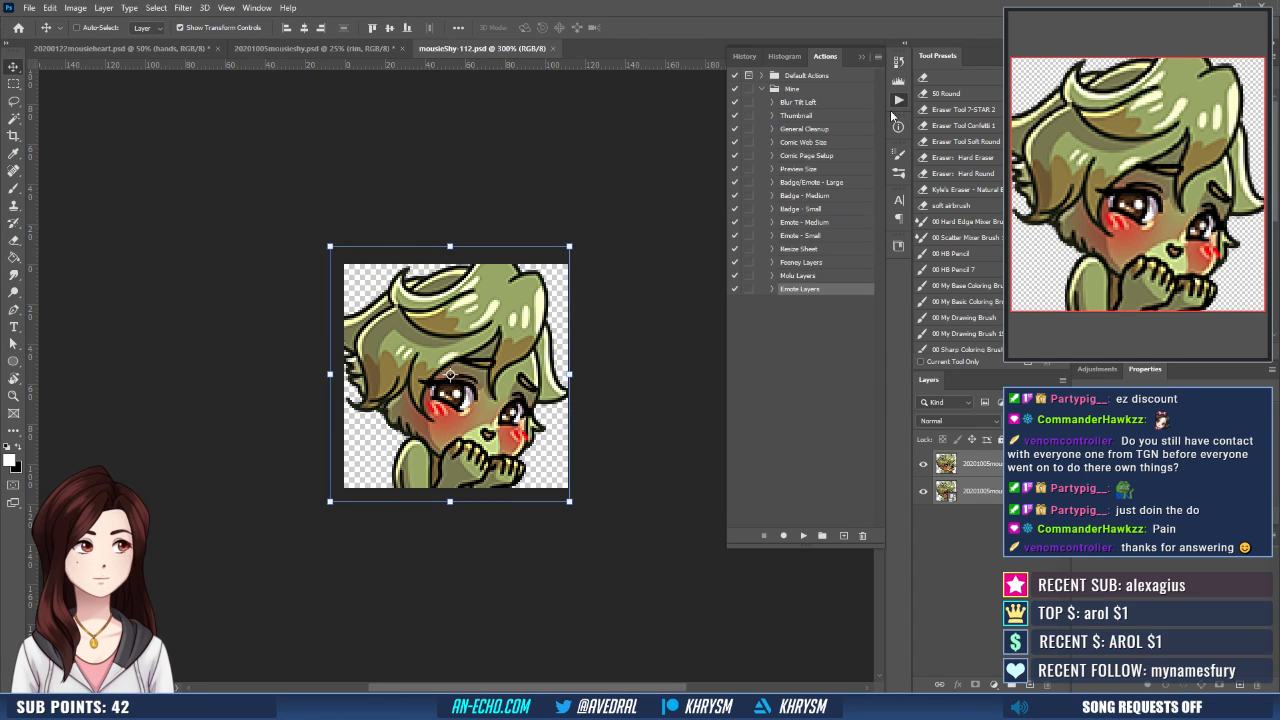
click(810, 235)
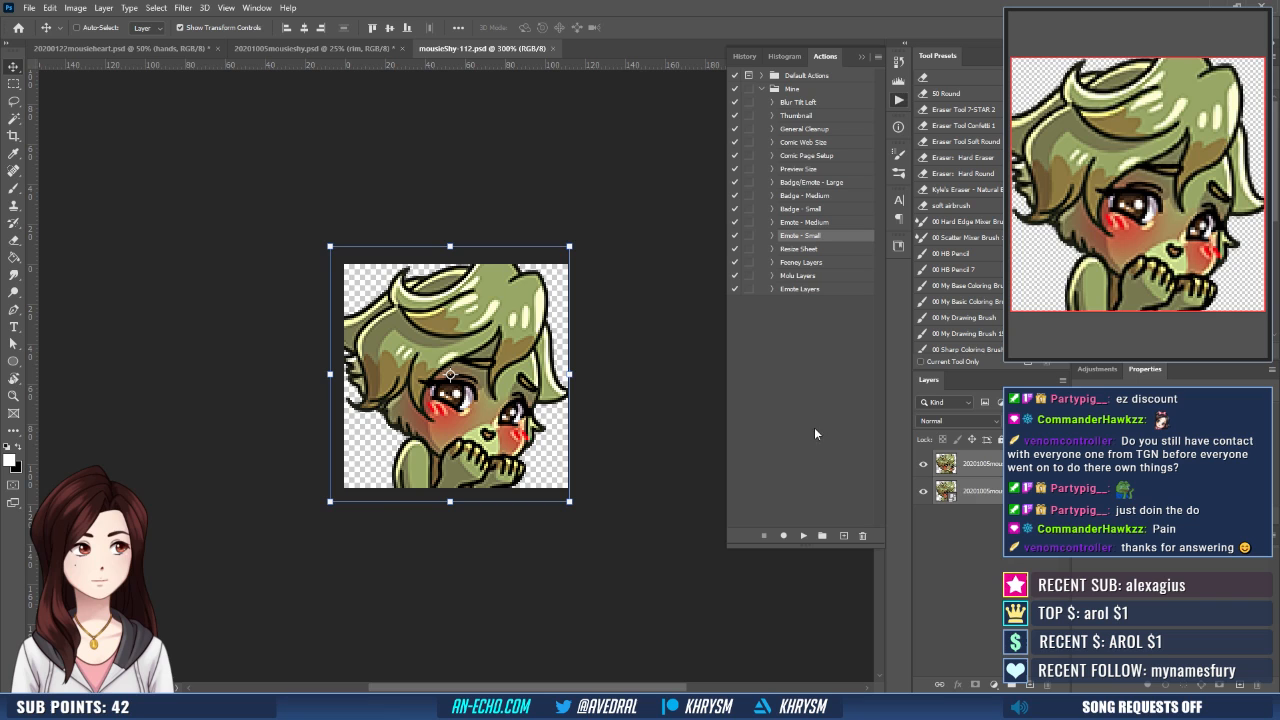
click(803, 536)
- Save the small version of the emote as mousieShy-28.png
key(ctrl+shift+s)
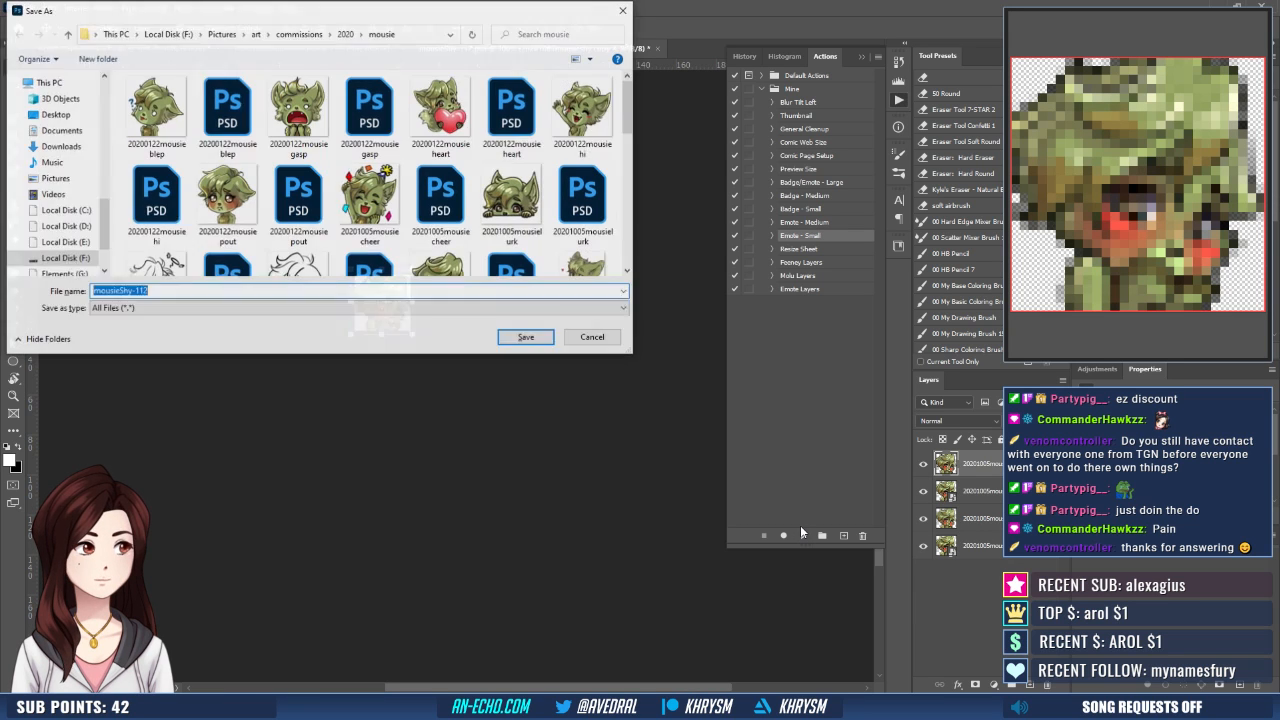
key(Right)
key(BackSpace)
key(BackSpace)
key(BackSpace)
key(Return)
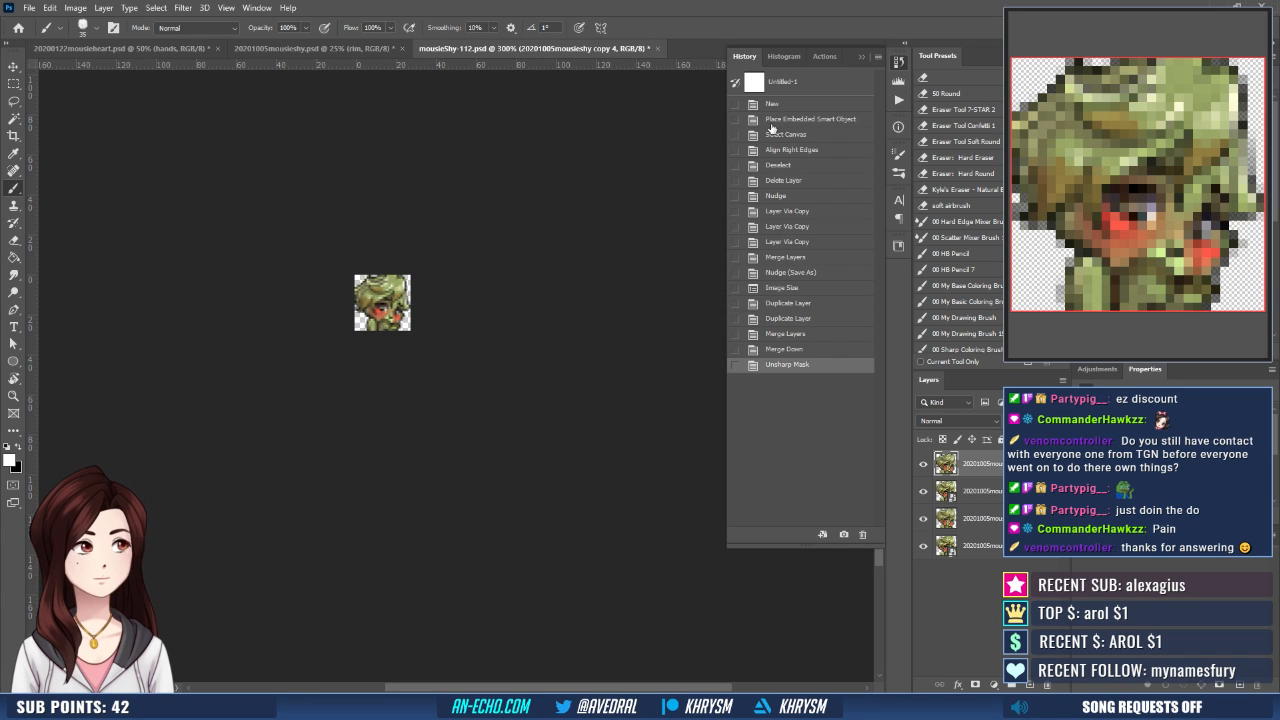
- Return to the saved 112 px history state and run the Emote - Medium action
click(794, 272)
key(alt+F9)
click(828, 224)
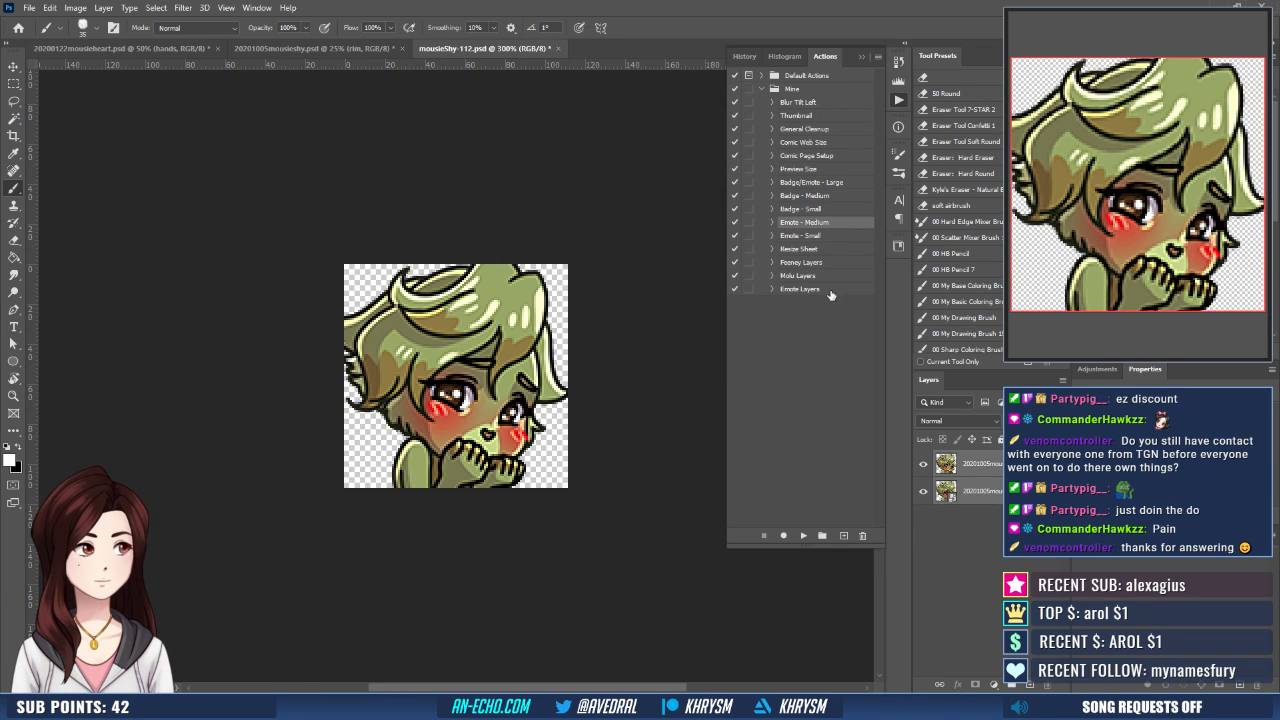
click(803, 535)
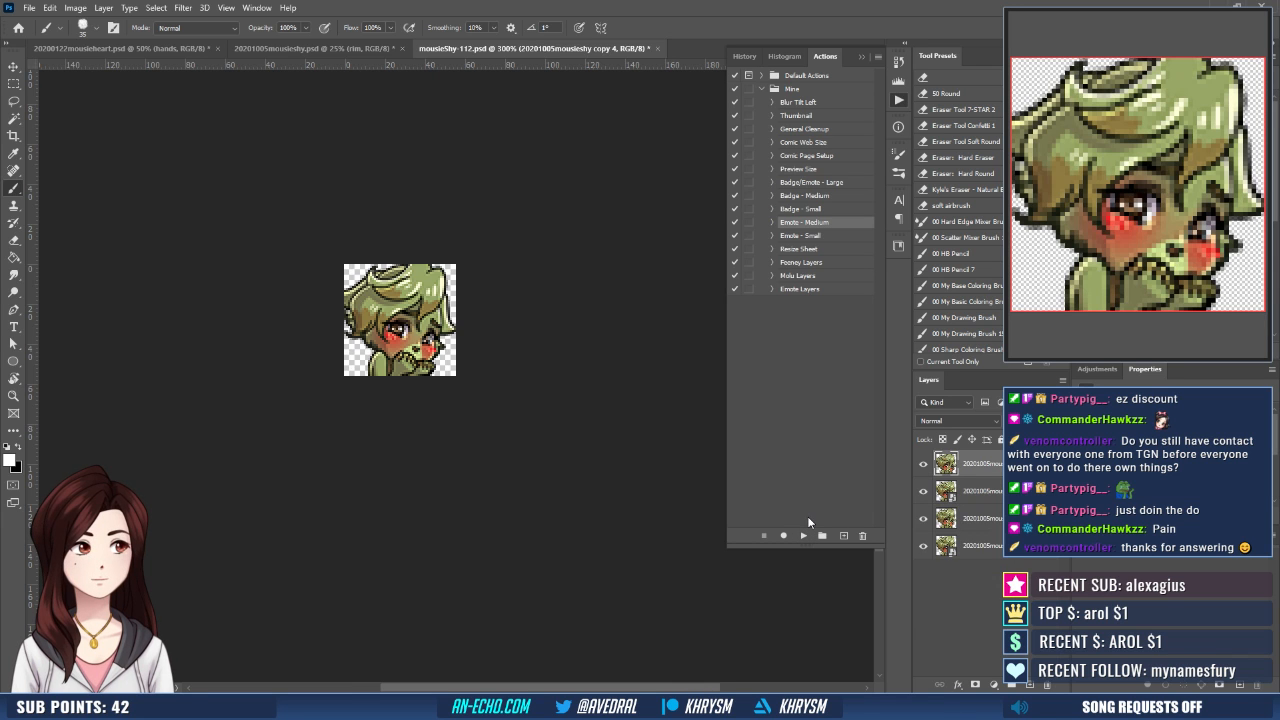
- Save the medium version of the emote as a separate mousieShy PNG
key(ctrl+shift+s)
text(mousieShy-)
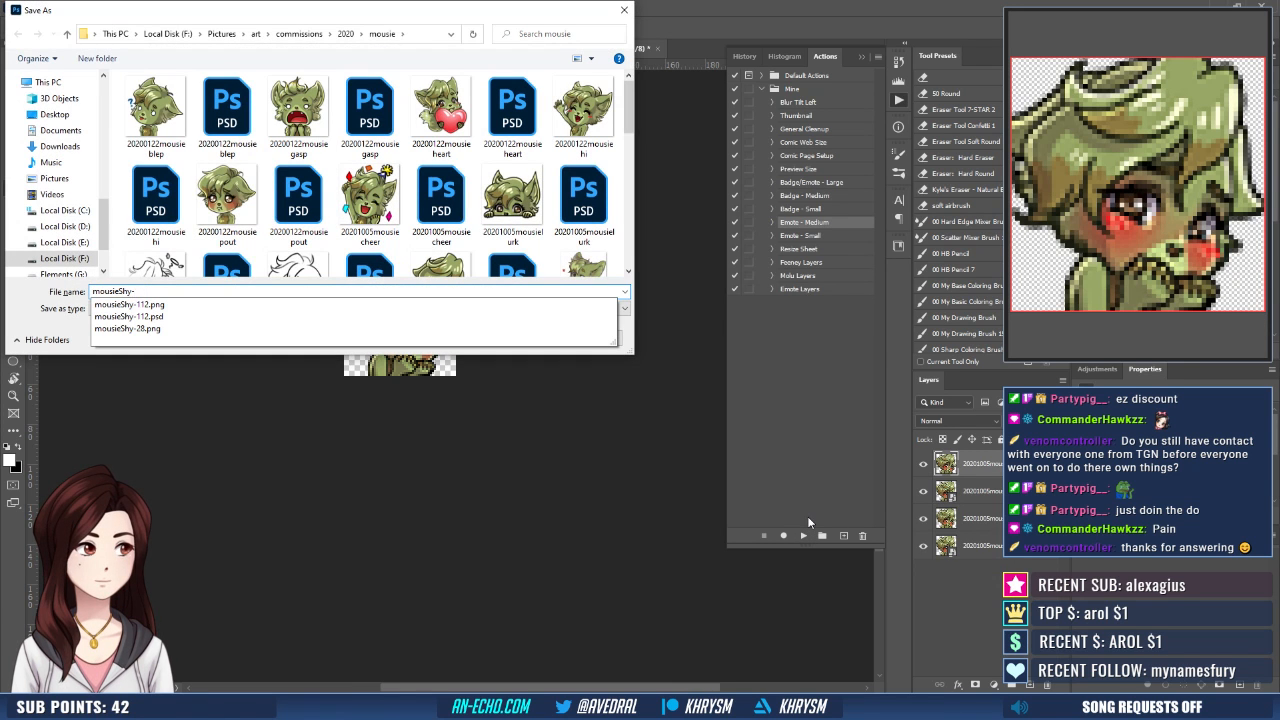
text(112)
key(Return)
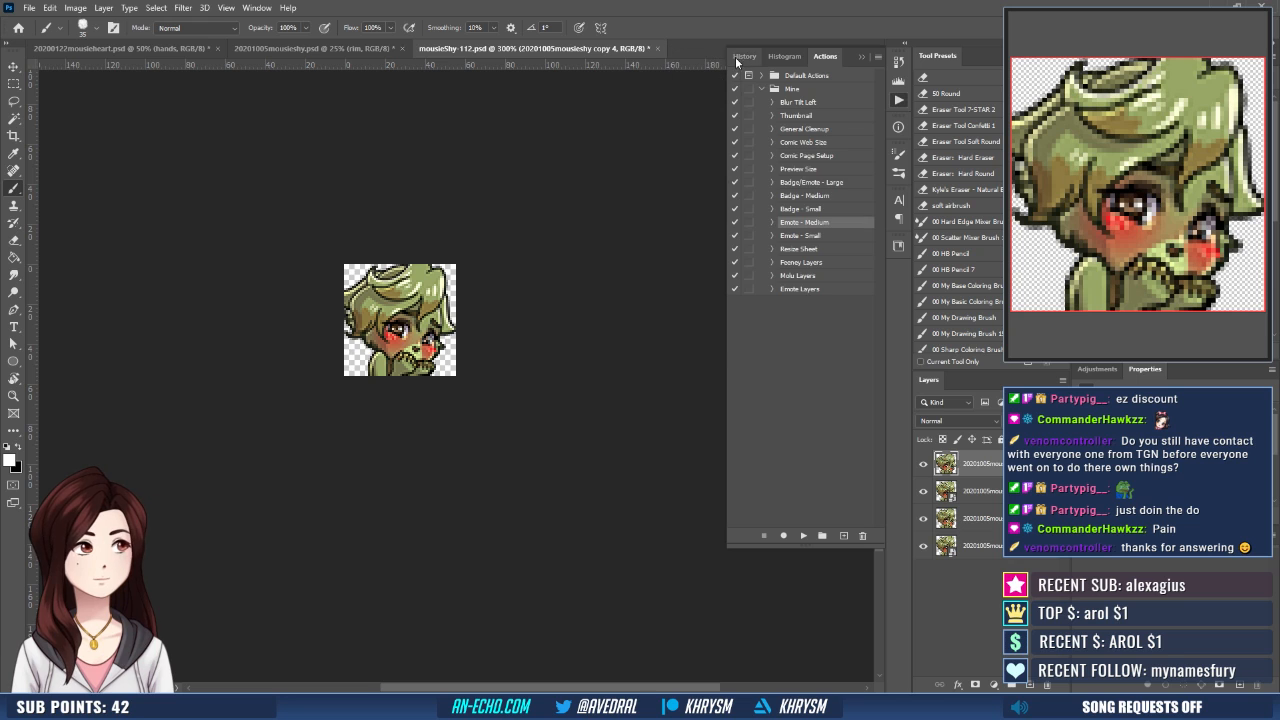
- Restore the 112 px history state, save and close mousieShy-112.psd, and close 20201005mousieshy.psd
click(740, 58)
click(810, 274)
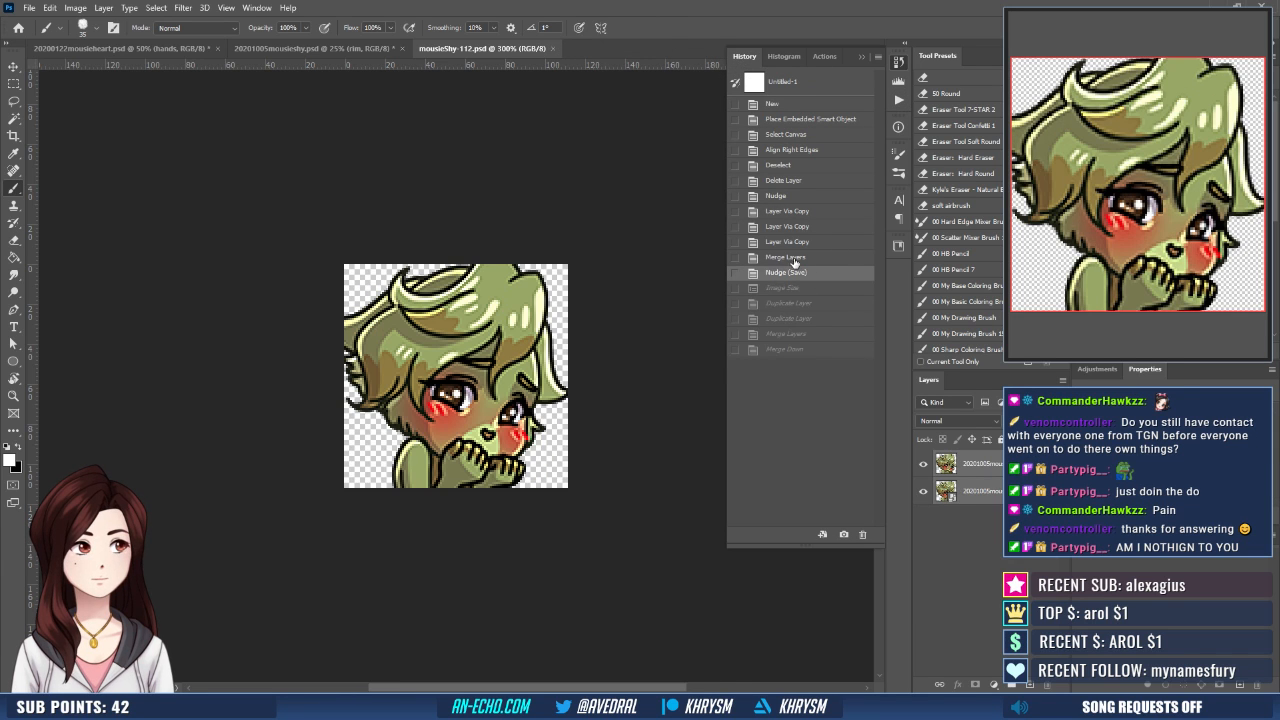
key(ctrl+w)
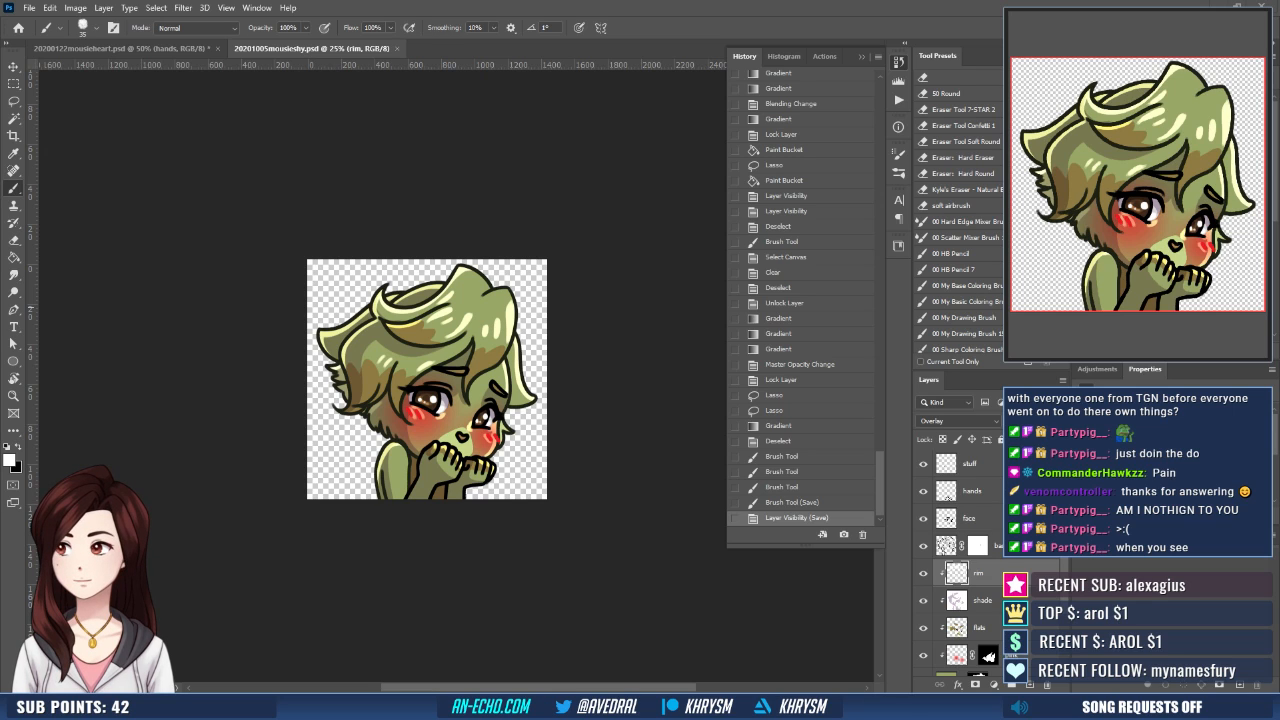
click(396, 48)
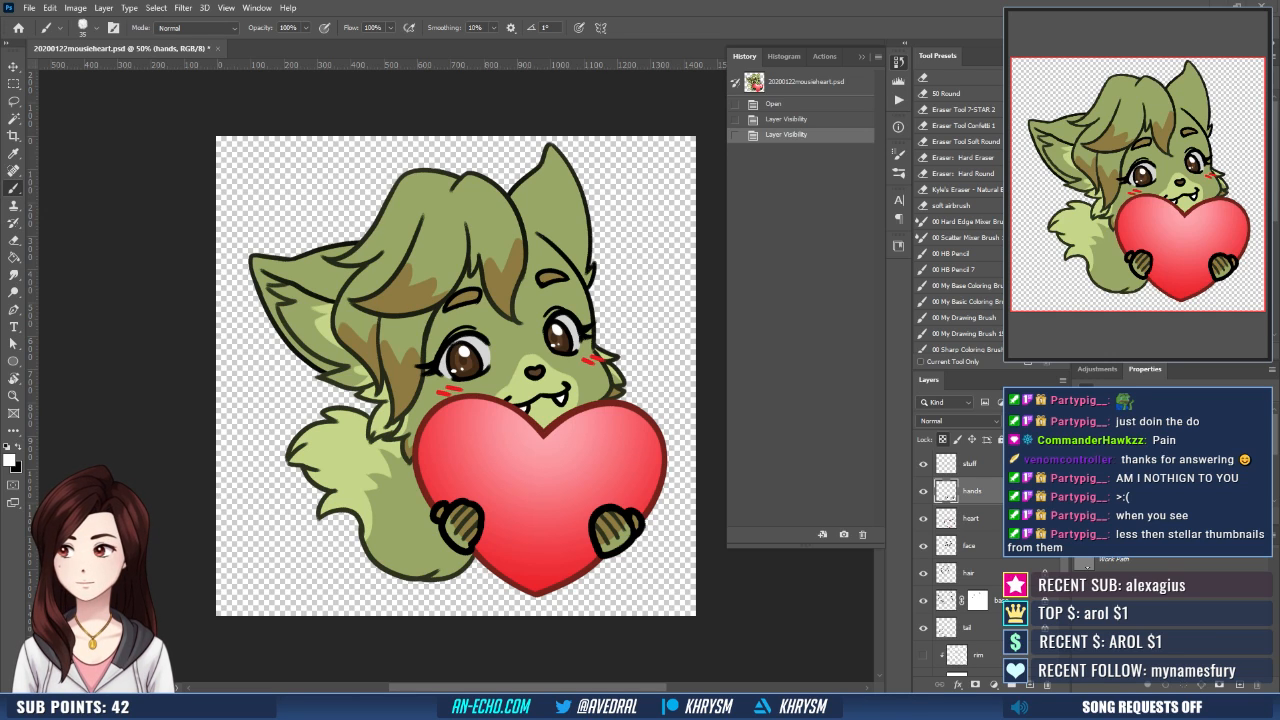
- Open 20201005mousierip.psd and lower the sketch layer's opacity to 30%
click(28, 9)
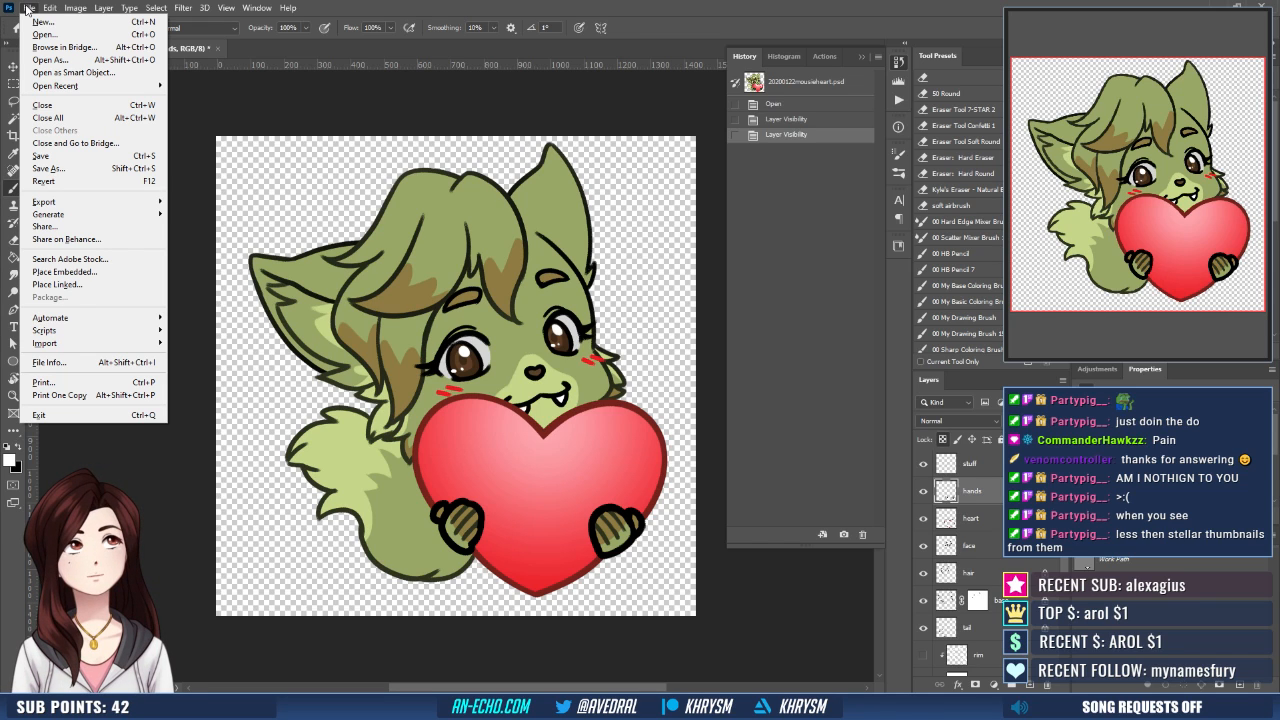
mouse_move(82, 86)
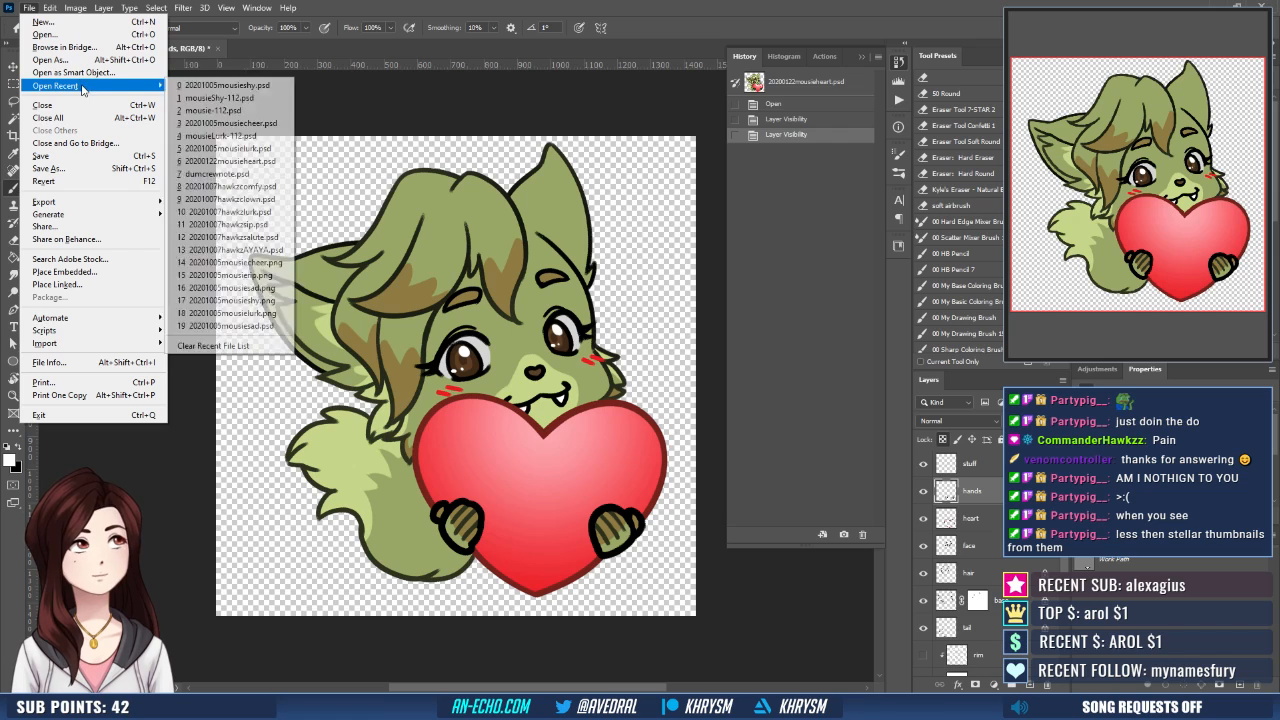
click(345, 8)
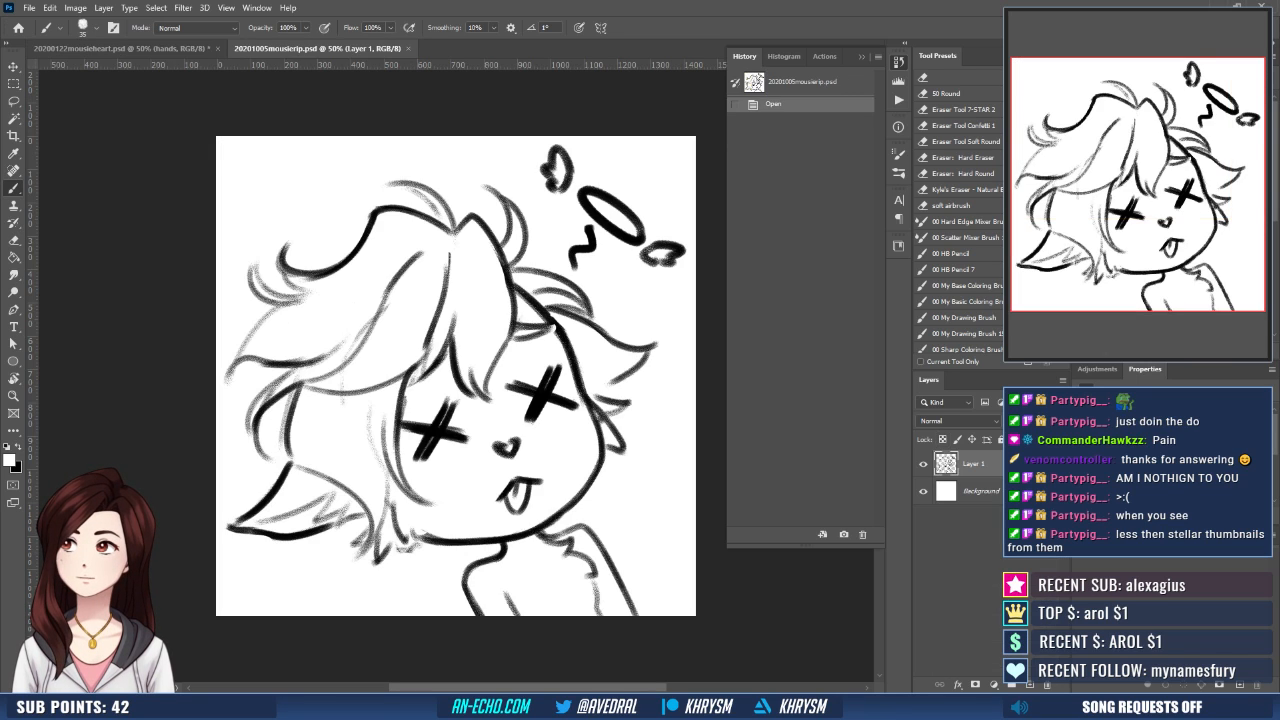
key(v)
key(3)
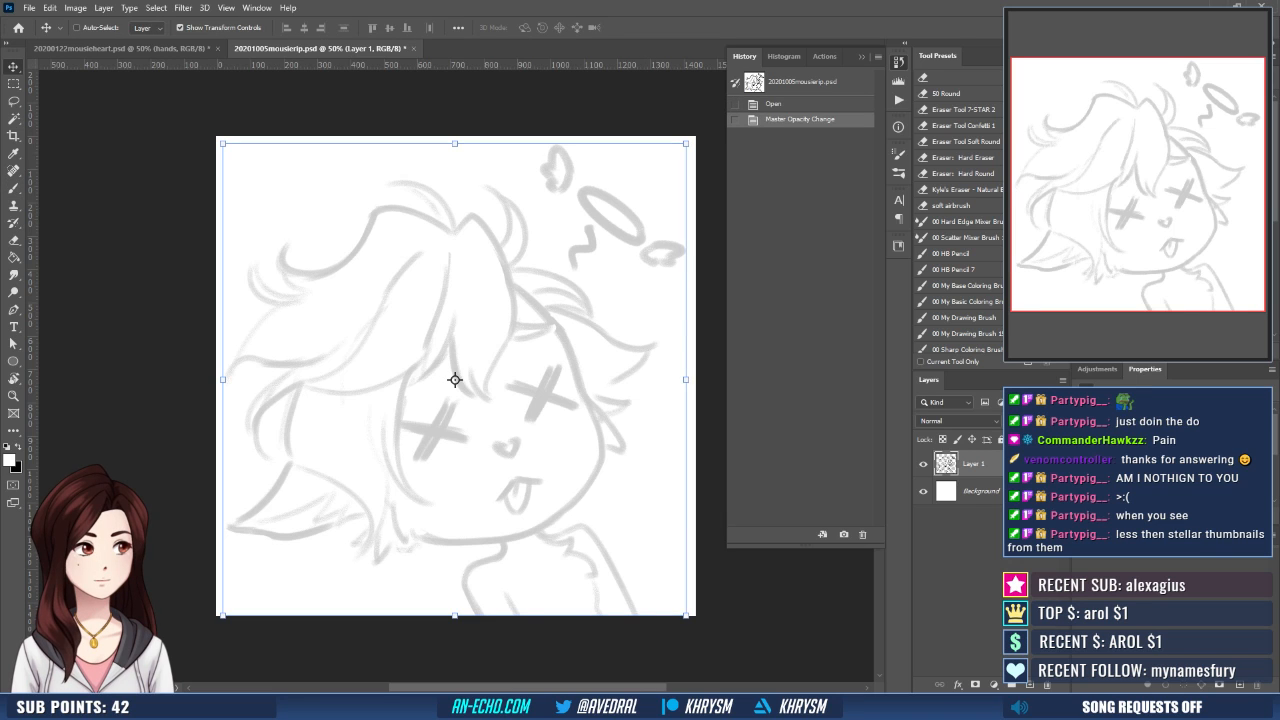
- Add three new layers above the sketch, named base, face and halo
key(ctrl+shift+n)
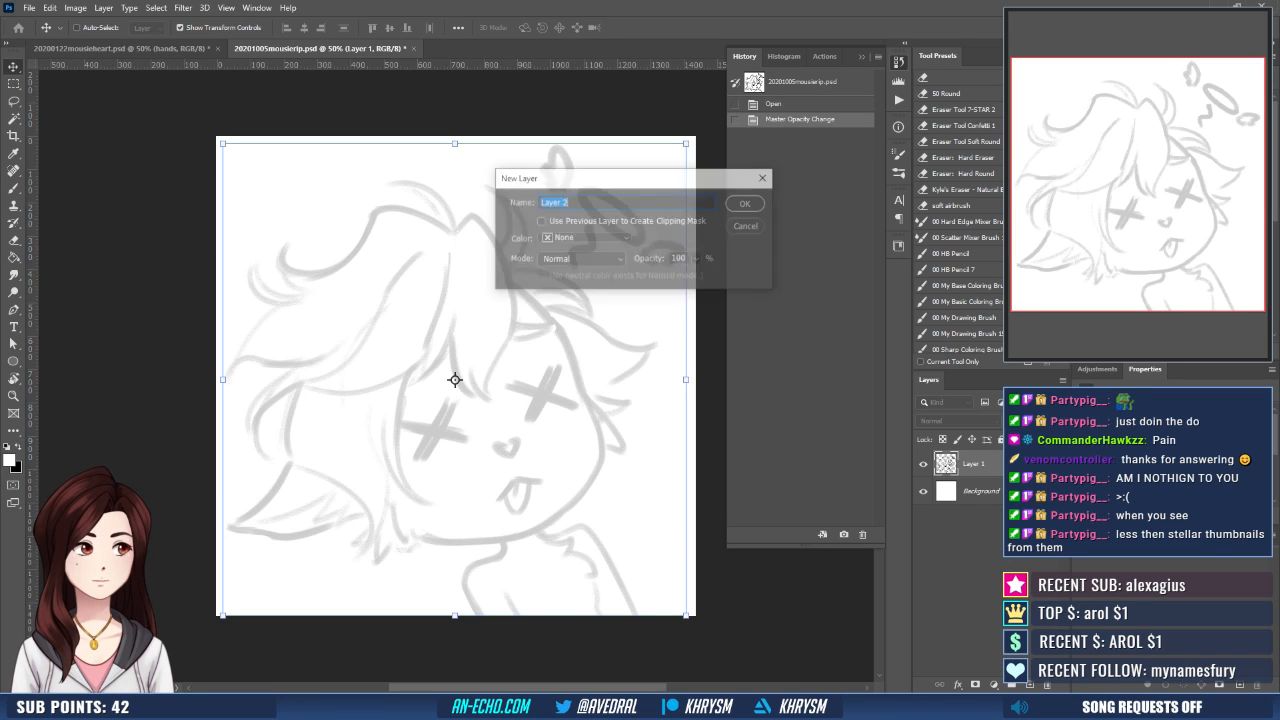
text(base)
key(Return)
key(ctrl+shift+n)
text(f)
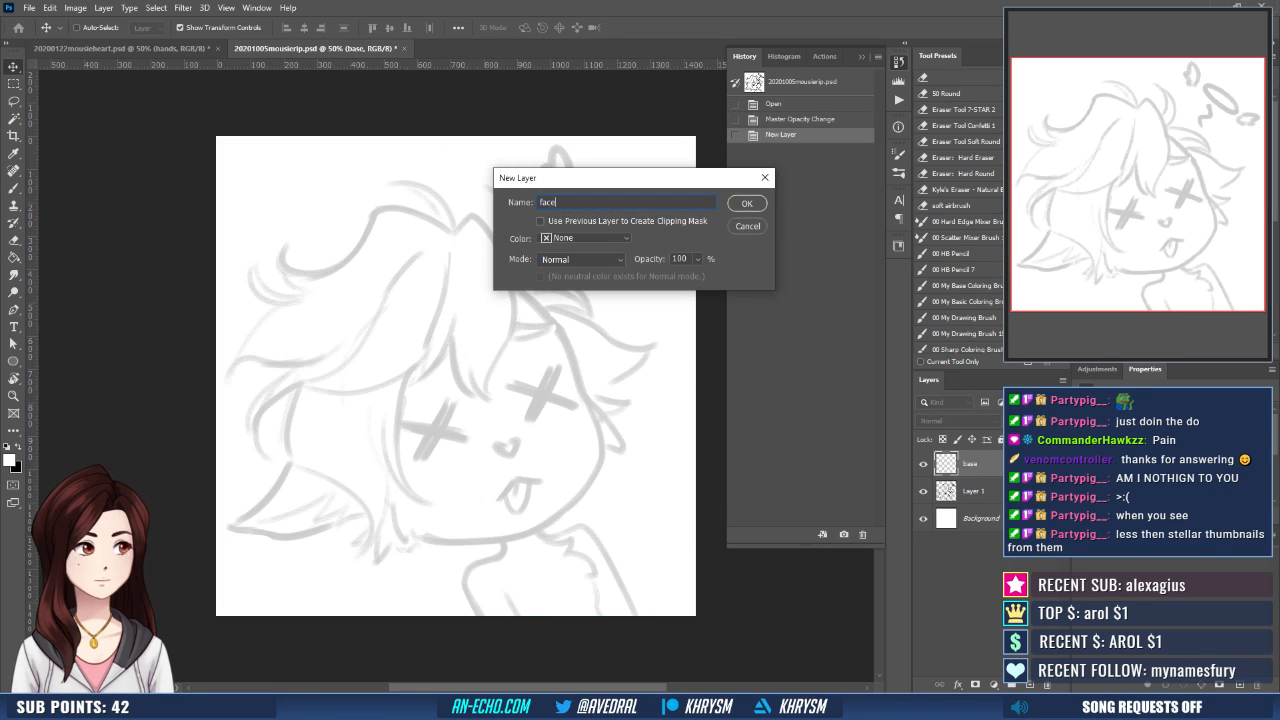
text(ace)
key(Return)
key(ctrl+shift+n)
text(halo)
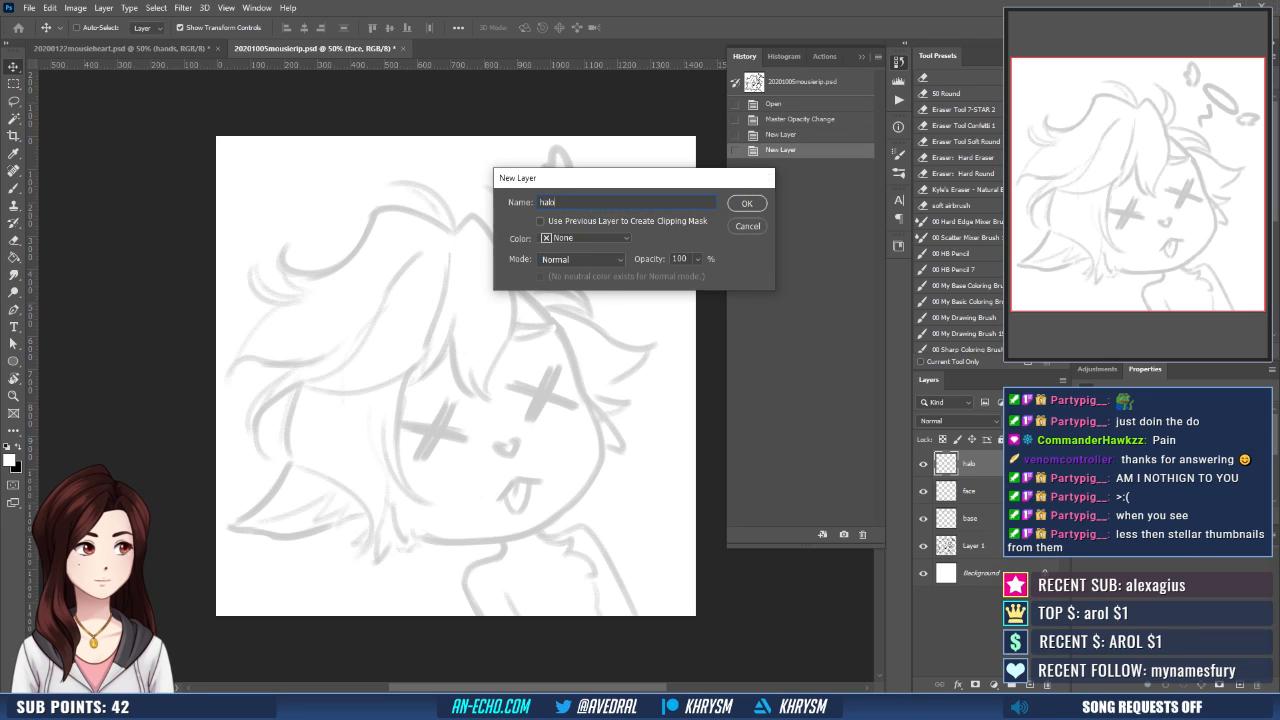
key(Return)
- Ink the zigzag squiggle below the sketched halo in black on the halo layer, cleaning its edges with the eraser
key(ctrl+equal)
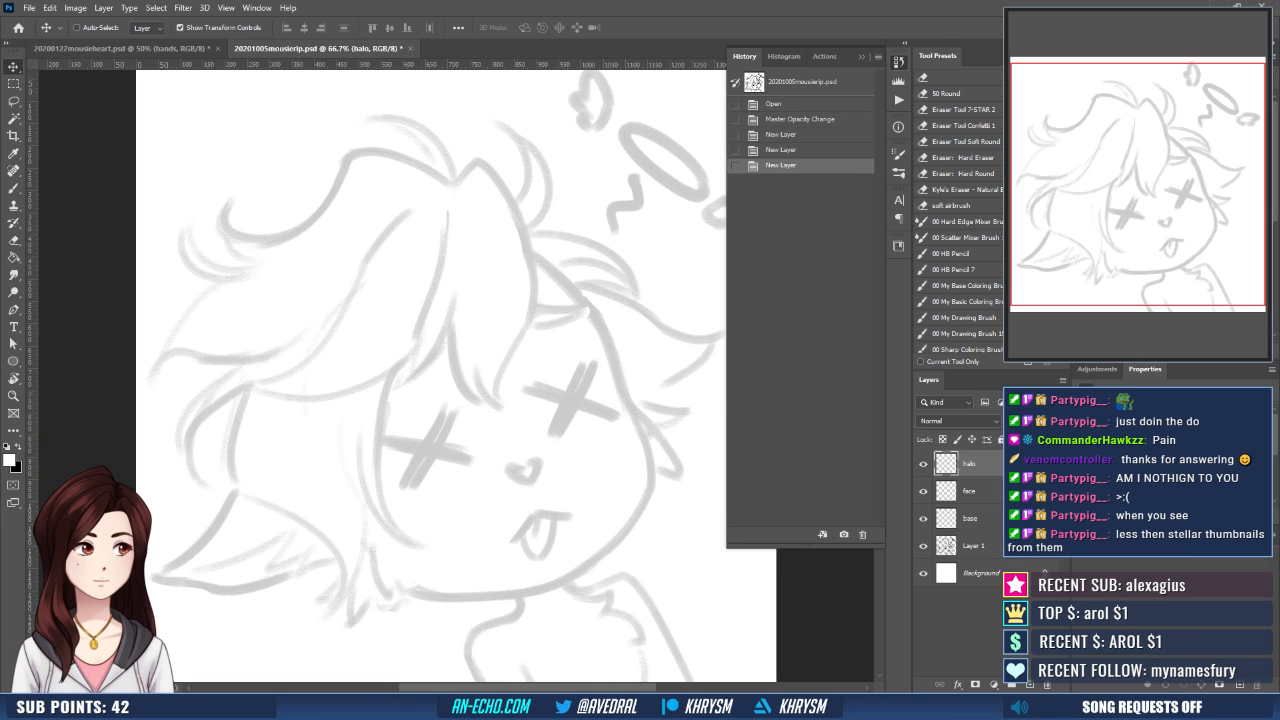
key(b)
key(x)
key(r)
drag(621, 350, 567, 391)
drag(603, 501, 570, 515)
key(b)
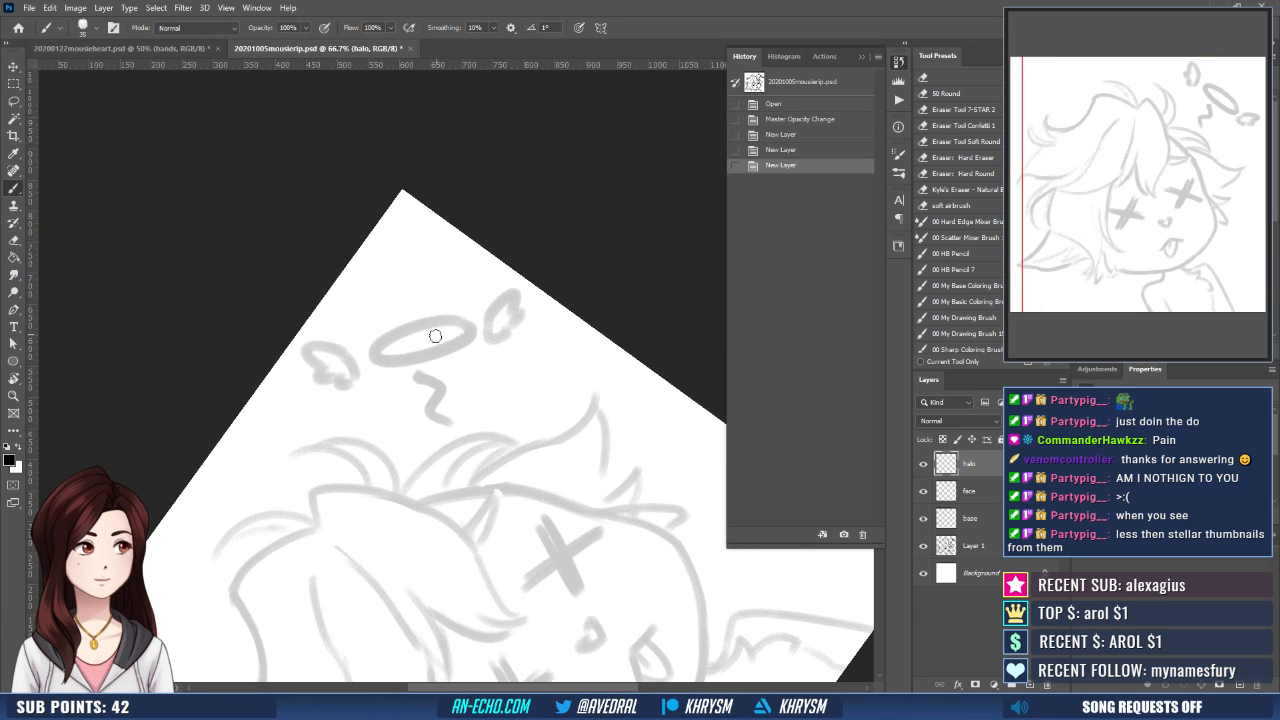
drag(432, 368, 434, 407)
mouse_move(435, 409)
mouse_down()
mouse_move(449, 418)
mouse_move(446, 386)
mouse_move(453, 417)
mouse_move(437, 403)
mouse_move(460, 416)
mouse_move(443, 383)
mouse_move(432, 412)
mouse_move(437, 352)
mouse_move(419, 366)
mouse_move(437, 358)
mouse_move(450, 381)
mouse_move(437, 400)
mouse_up()
key(ctrl+z)
key(ctrl+z)
key(e)
key(b)
key(ctrl+z)
key(ctrl+z)
key(e)
key(b)
key(ctrl+z)
key(ctrl+z)
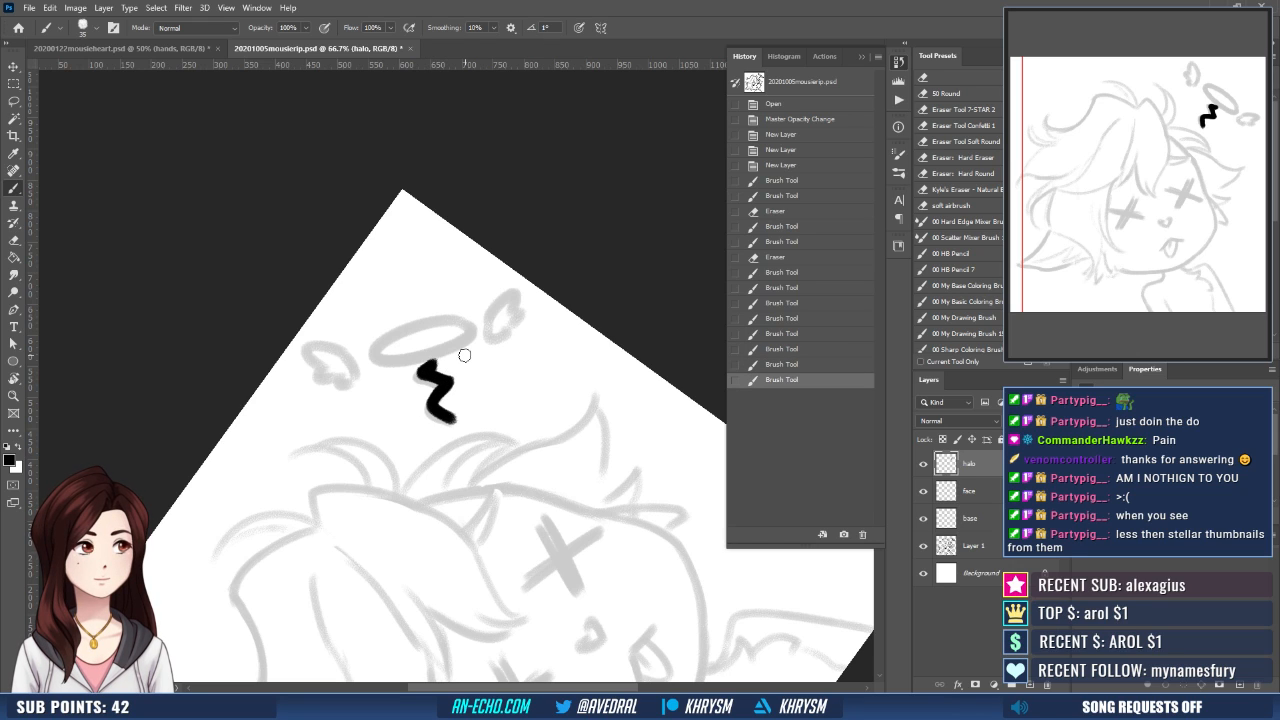
- Add a new layer above the halo layer and make a wide, flat elliptical selection above the hair
drag(567, 461, 560, 486)
key(Escape)
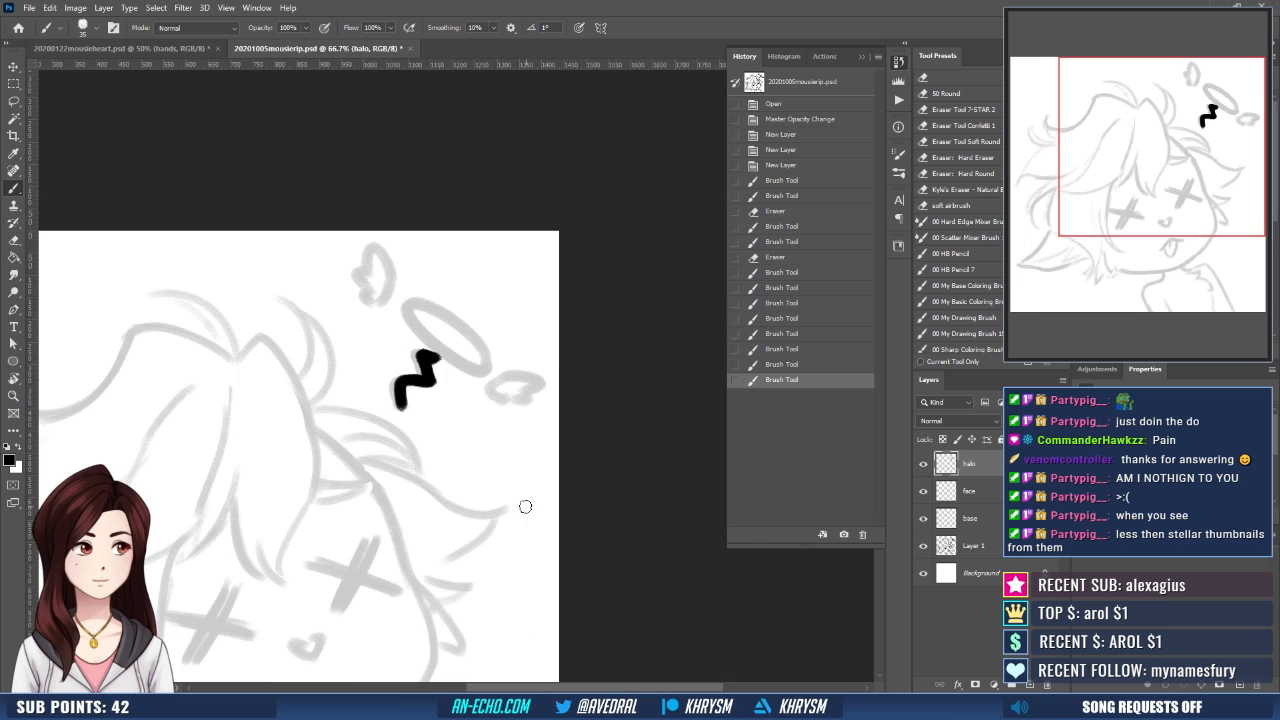
key(r)
drag(477, 474, 512, 417)
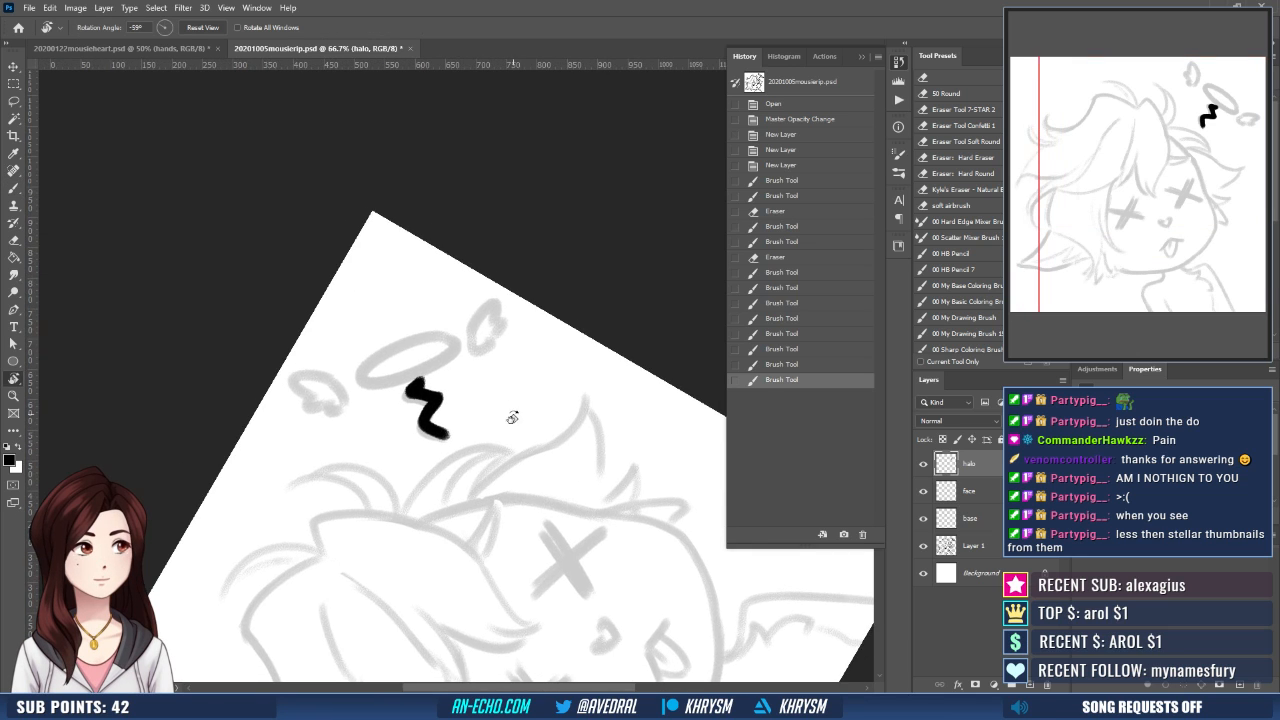
key(Escape)
key(ctrl+shift+n)
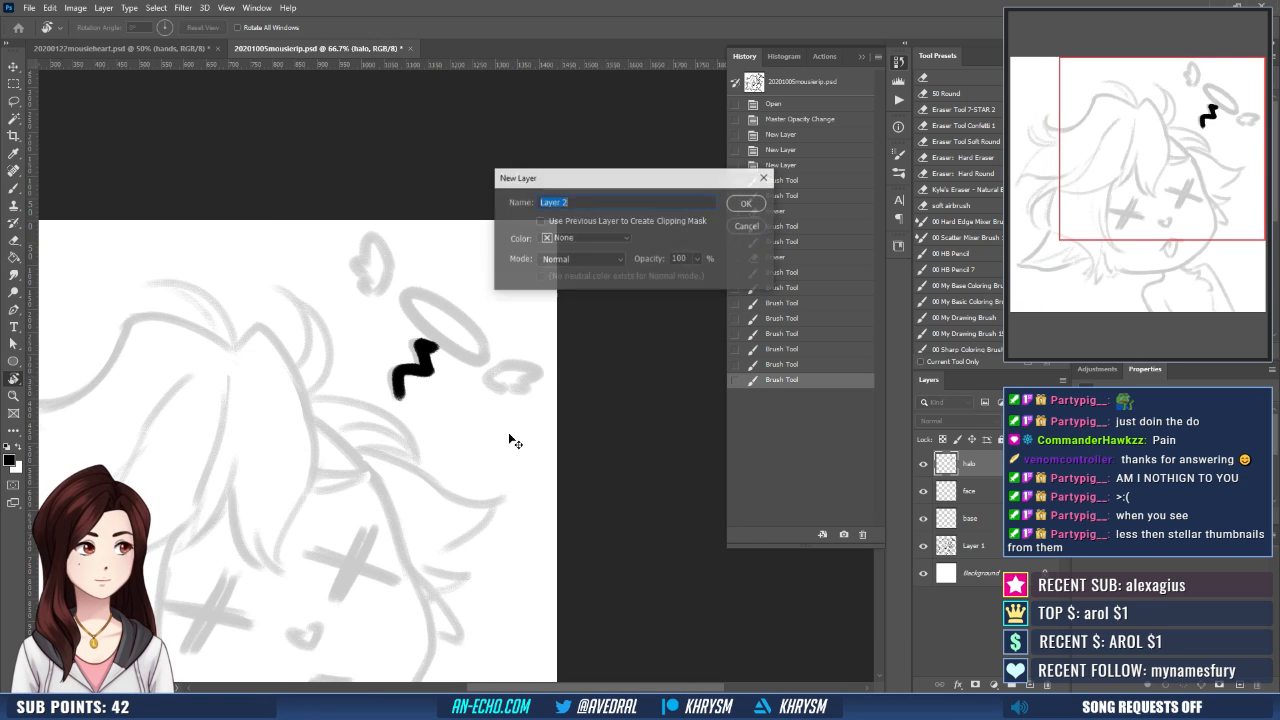
key(Return)
drag(457, 412, 516, 388)
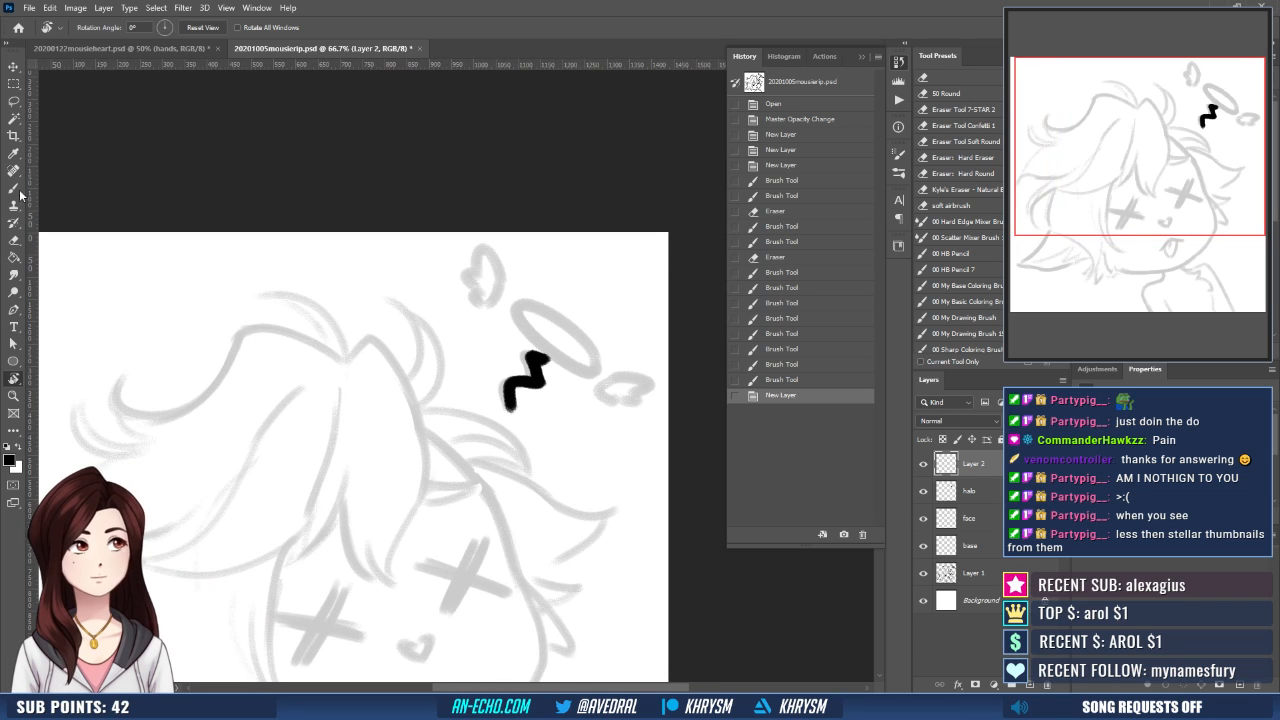
click(14, 83)
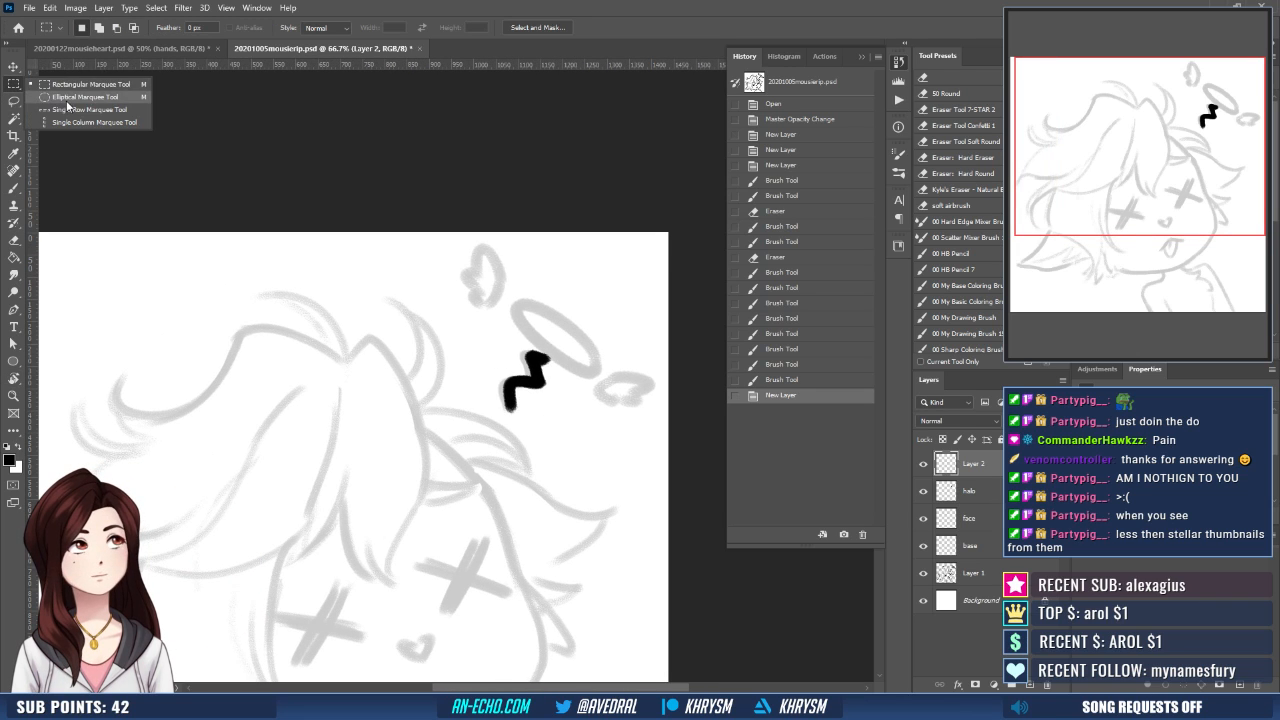
click(80, 97)
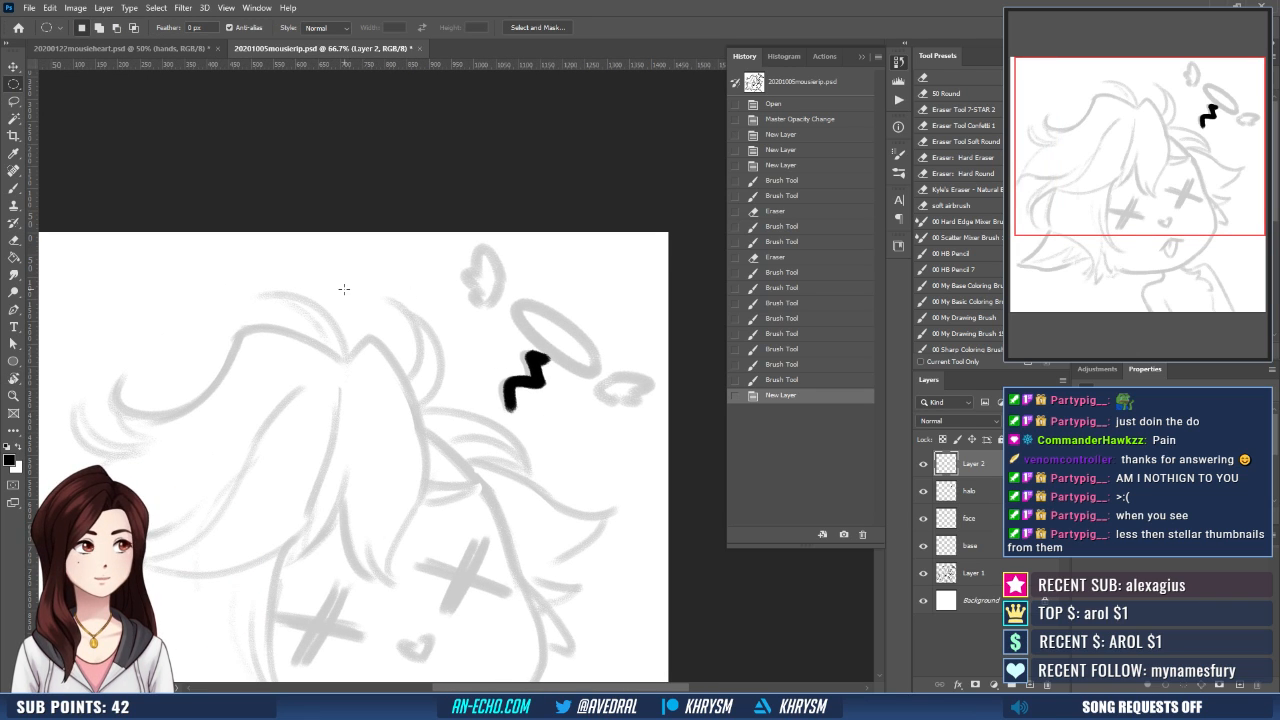
mouse_move(344, 289)
mouse_down()
mouse_move(466, 323)
mouse_move(346, 291)
mouse_up()
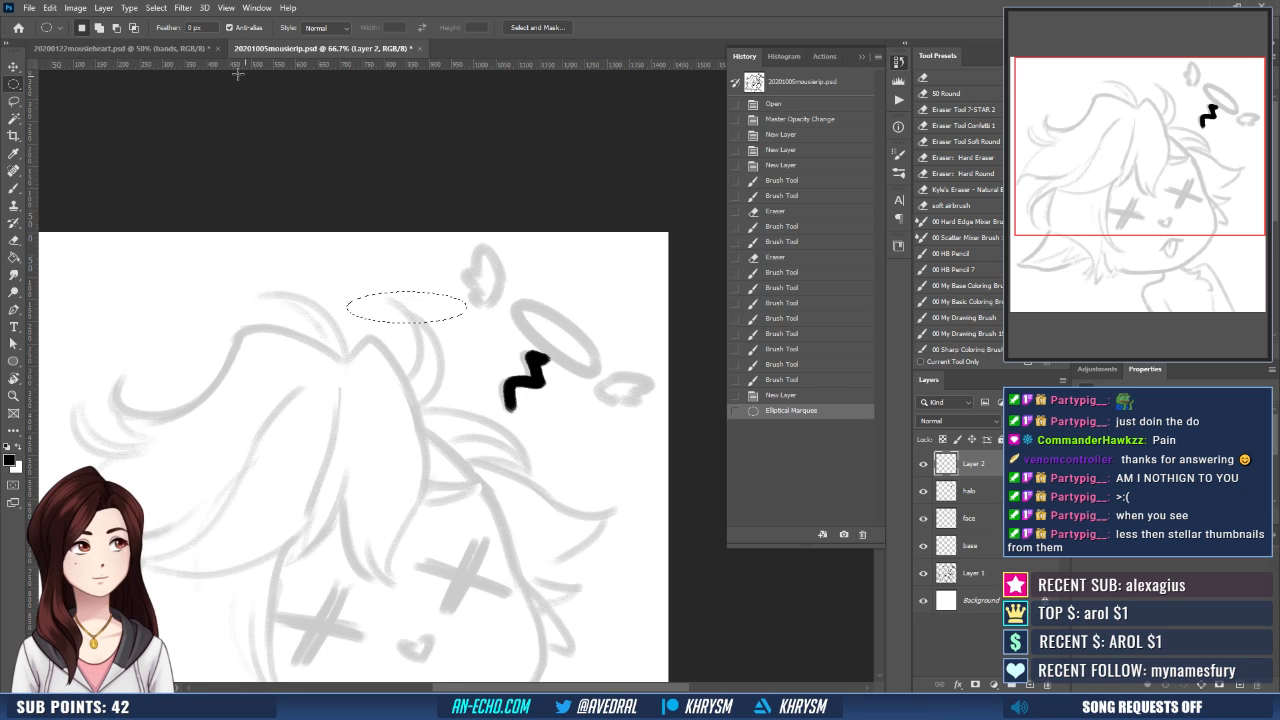
- Stroke the elliptical selection with a 20 px black line at Center location, and deselect it
click(75, 7)
mouse_move(49, 7)
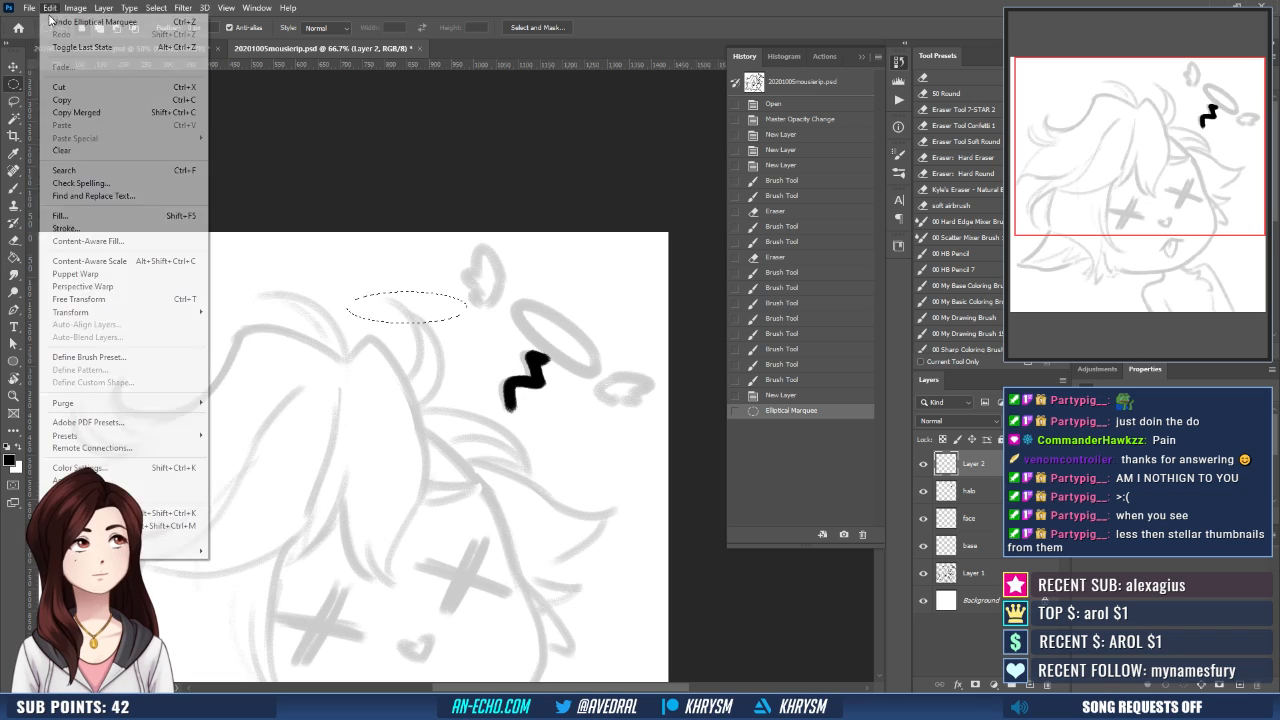
click(88, 233)
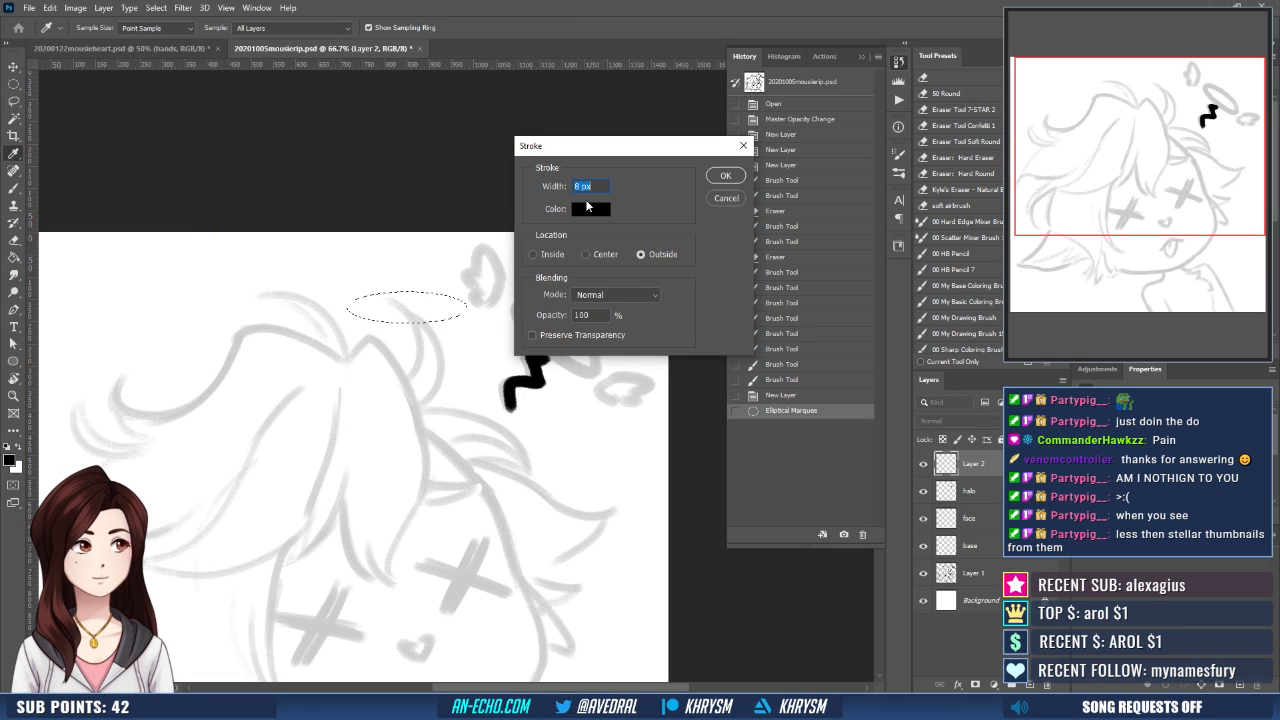
text(15)
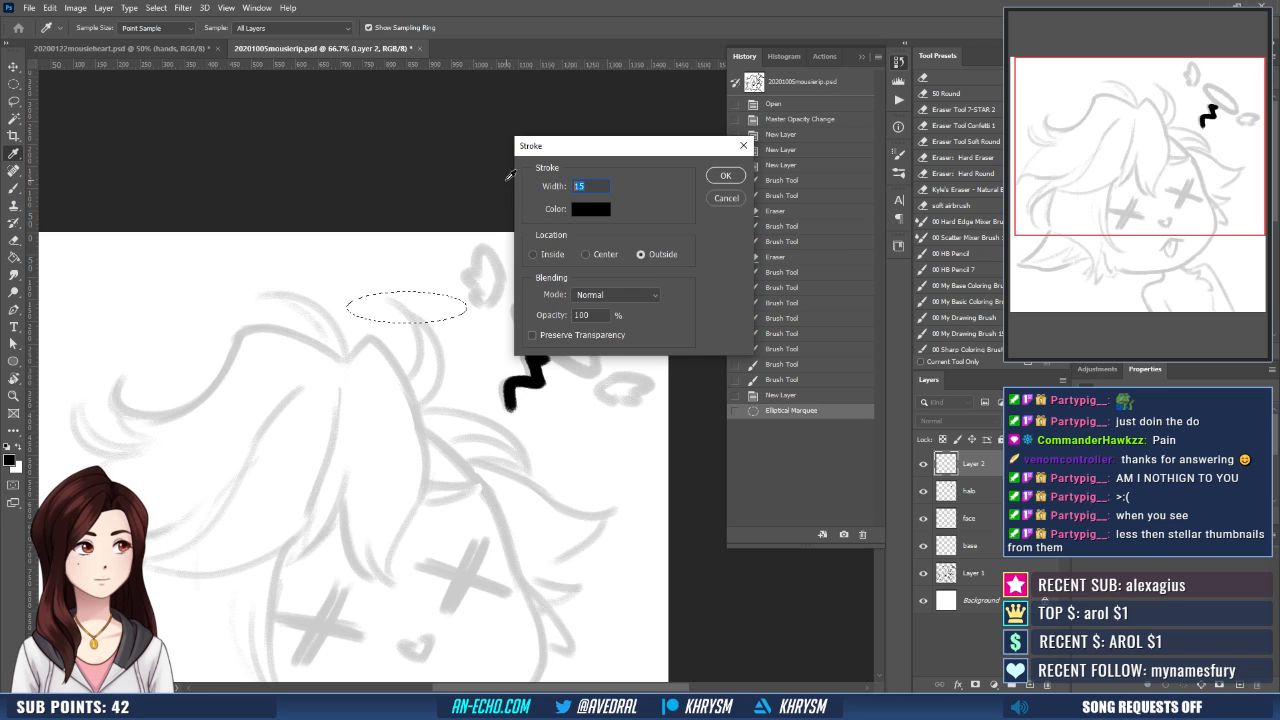
text(20)
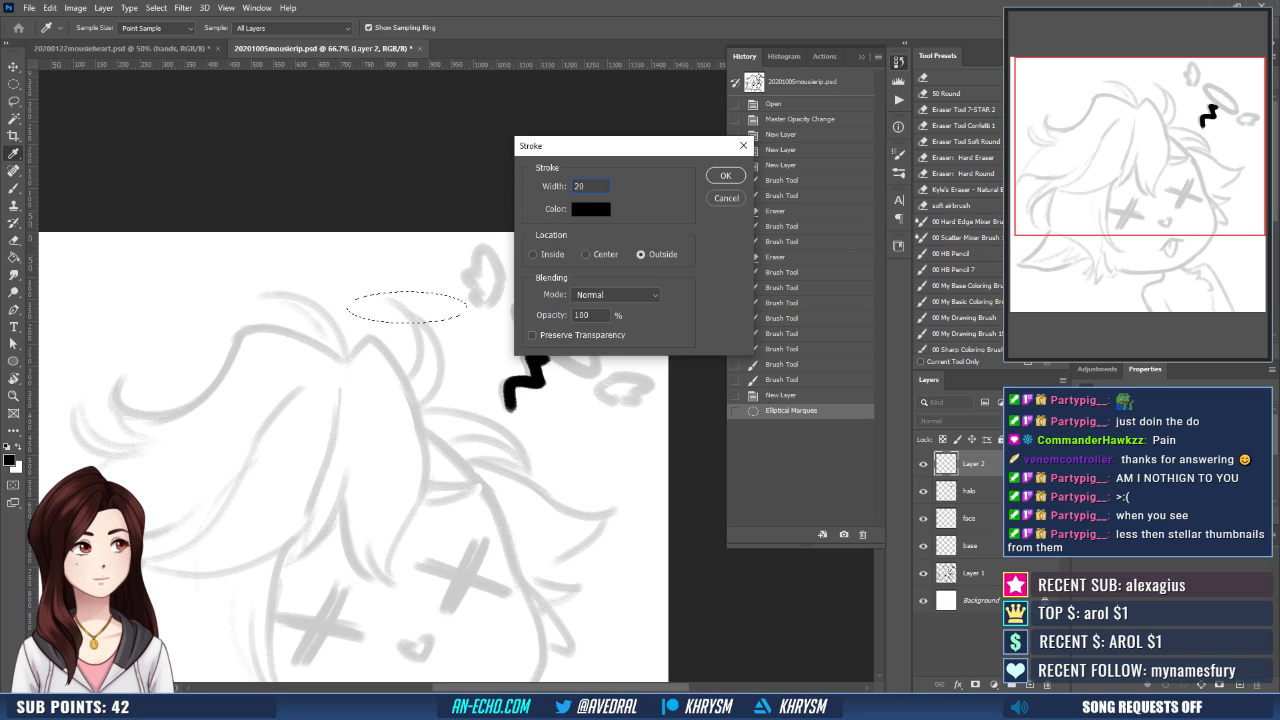
click(587, 254)
key(Return)
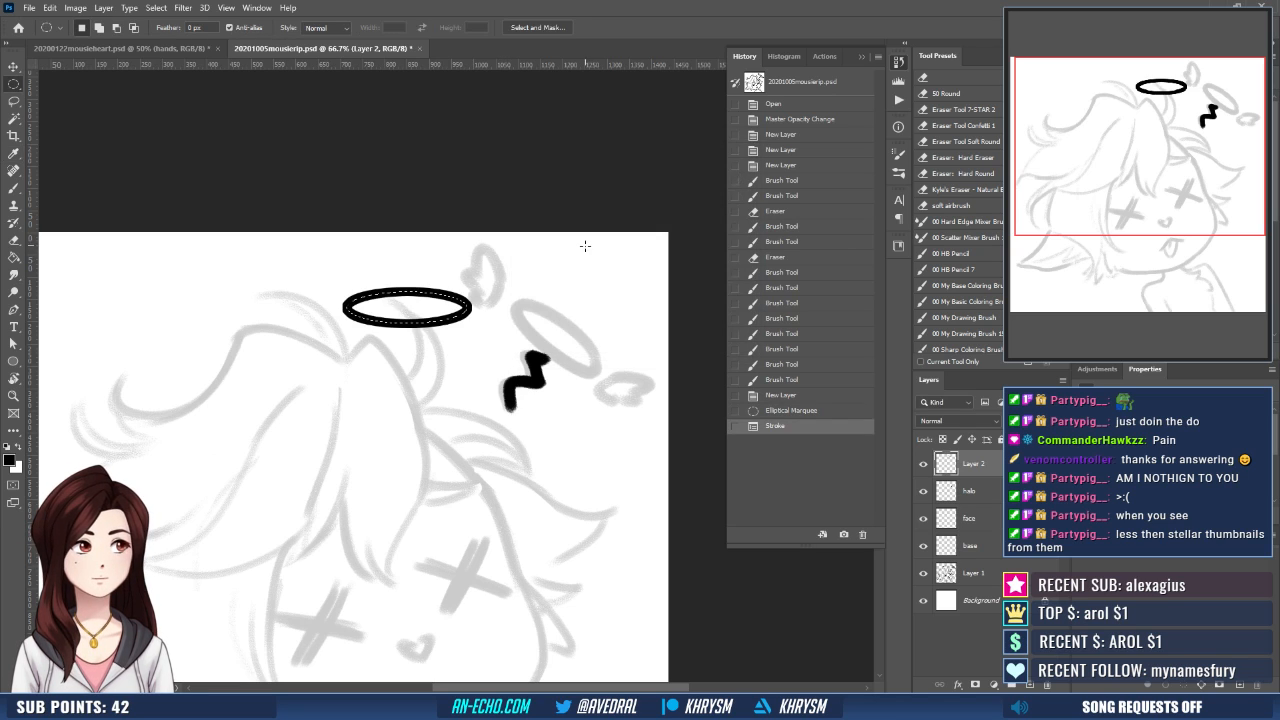
key(ctrl+d)
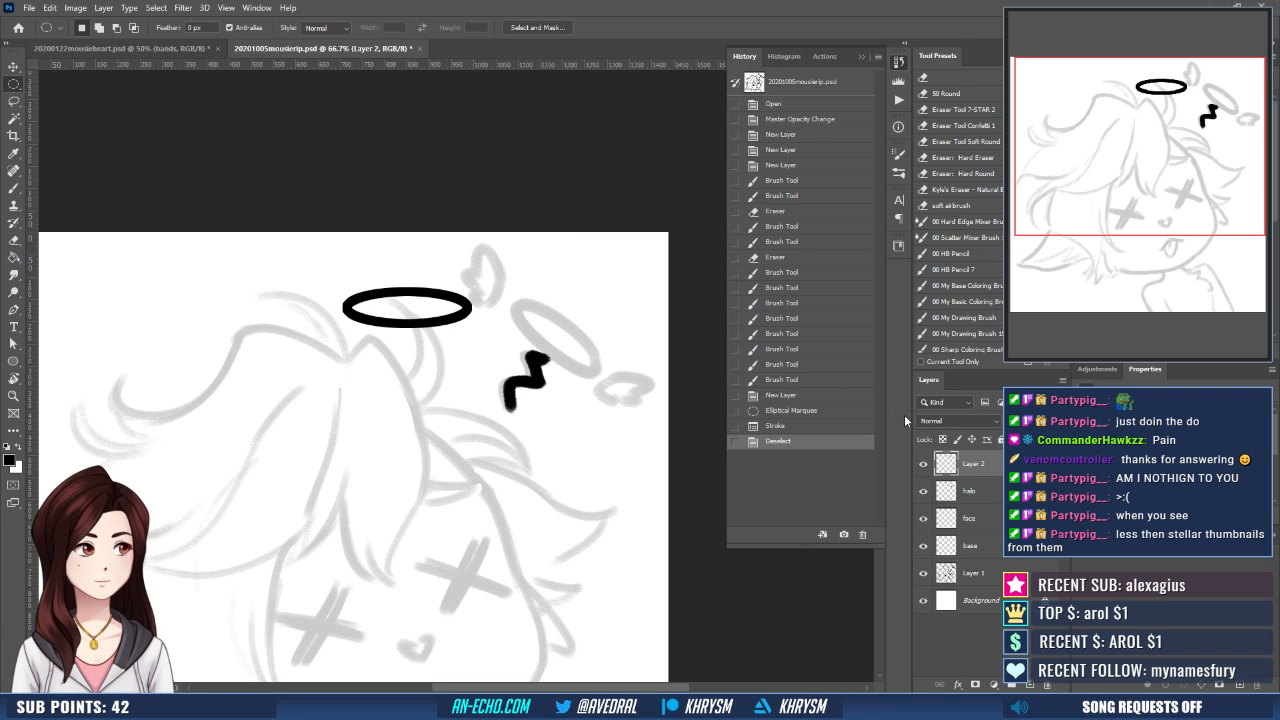
- Thicken the halo ring by loading its outline as a selection, expanding it, filling it with black and deselecting
ctrl+click(945, 466)
key(alt+s)
key(m)
key(e)
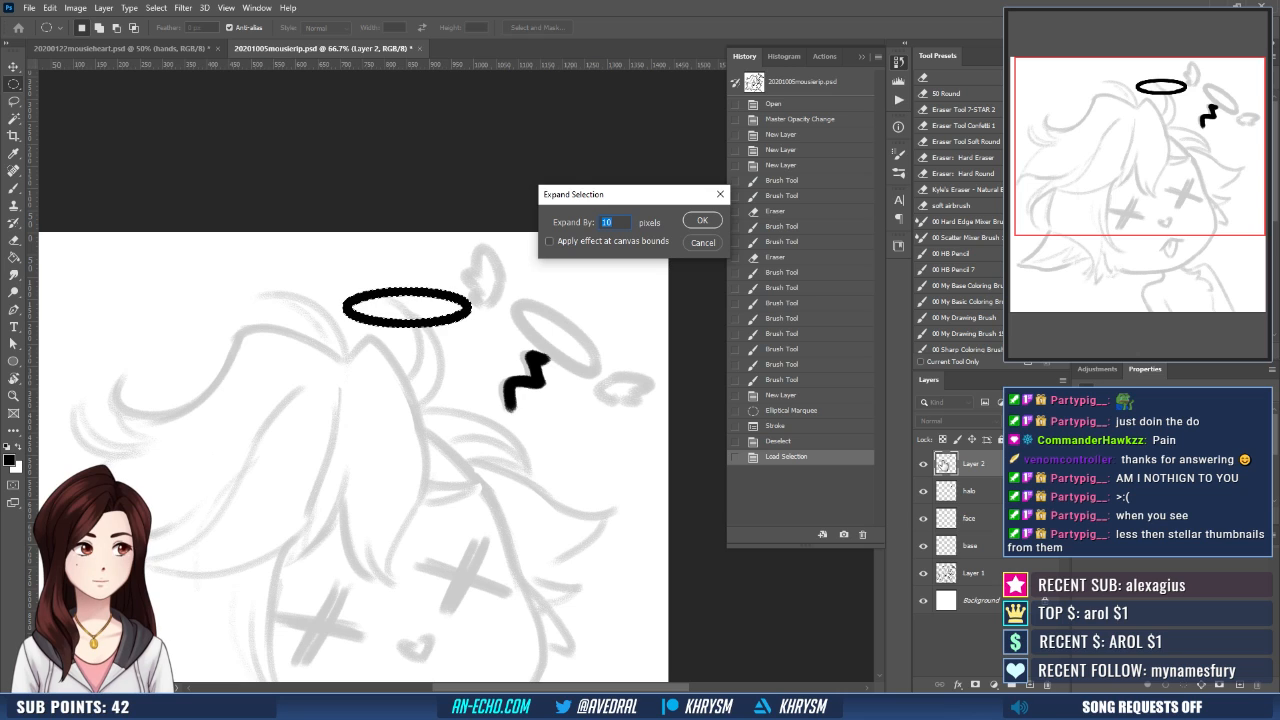
key(Return)
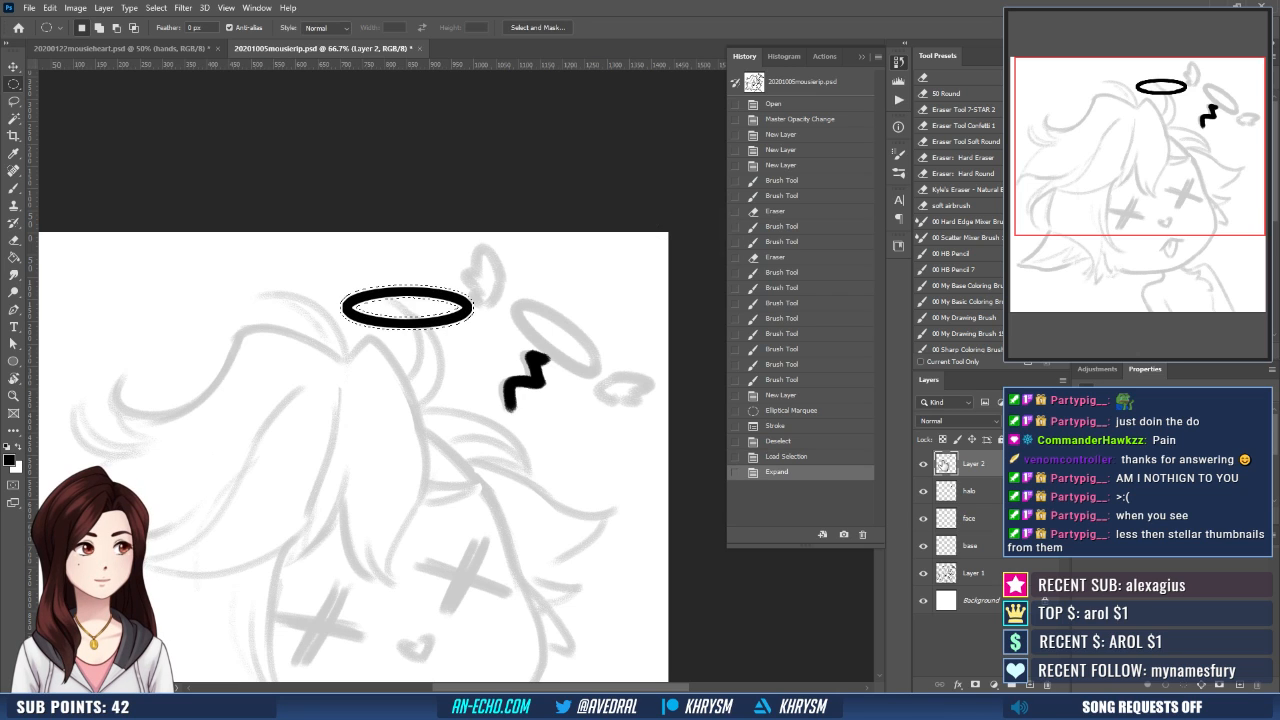
key(g)
click(471, 311)
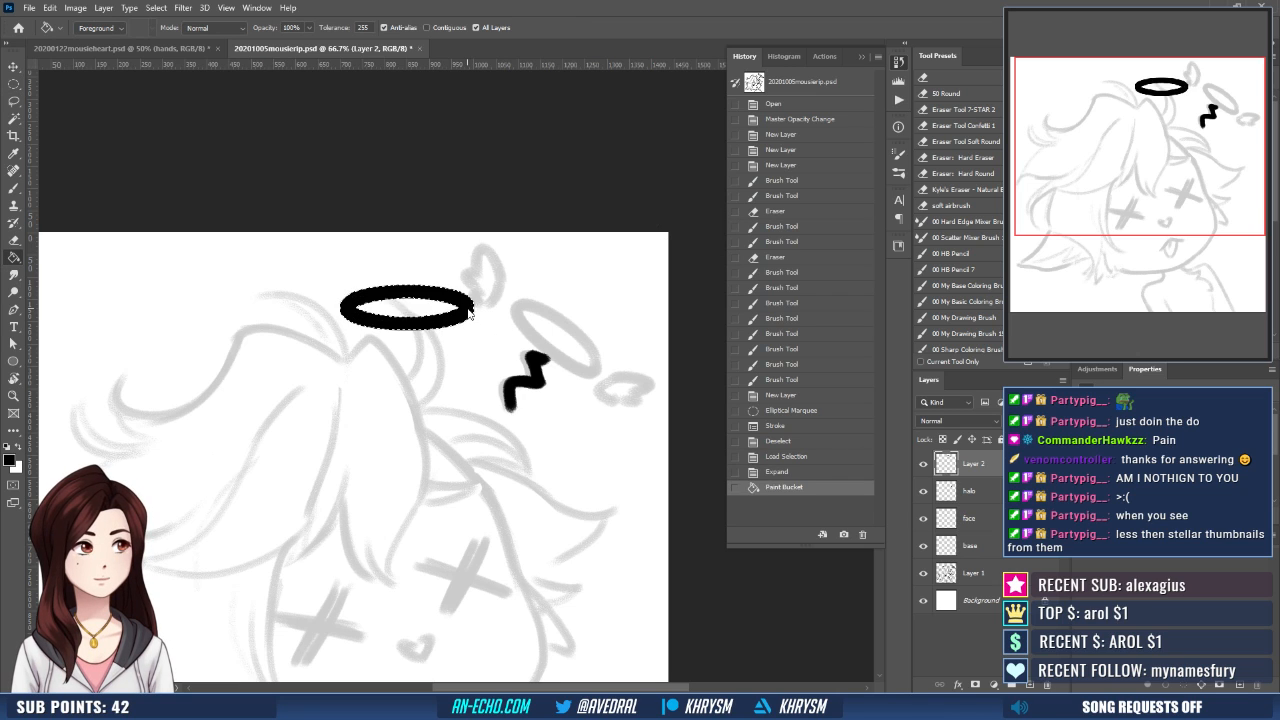
key(ctrl+d)
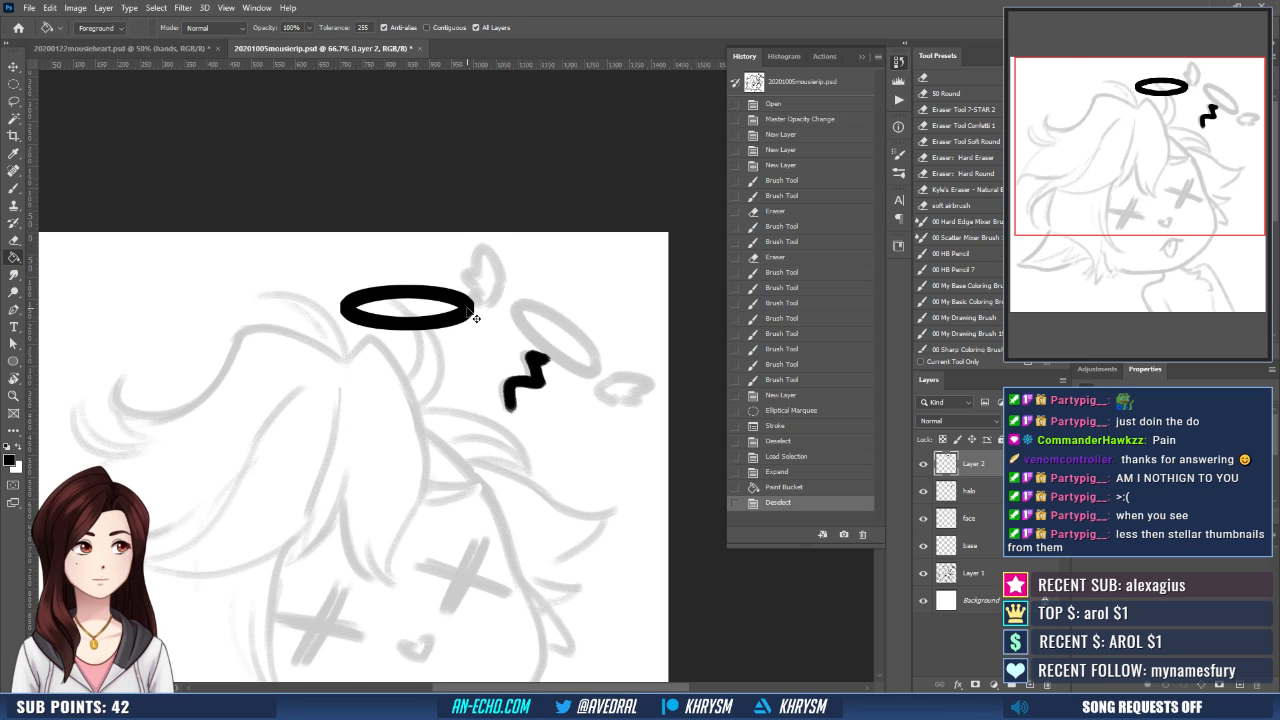
- Draw a small feathered wing outline in black brush strokes beside the right end of the halo ring
key(ctrl+plus)
drag(580, 448, 557, 543)
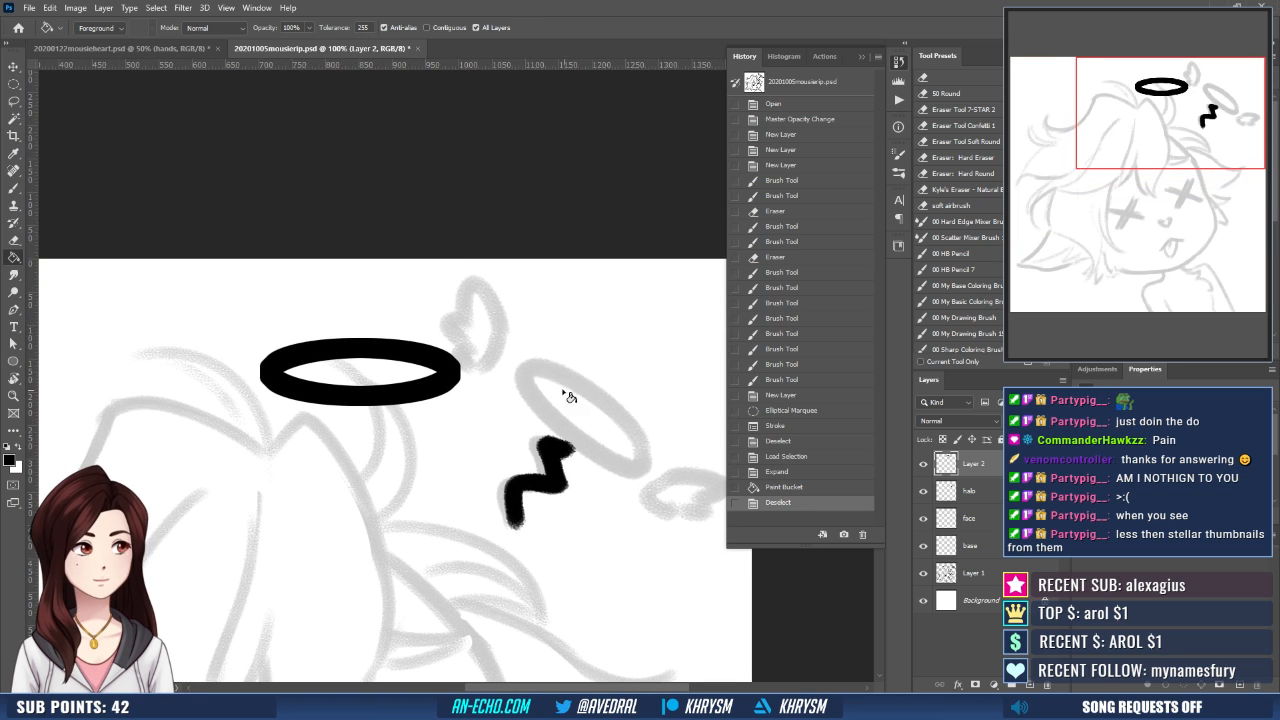
key(b)
drag(526, 360, 478, 400)
mouse_move(491, 341)
mouse_down()
mouse_move(467, 373)
mouse_move(530, 321)
mouse_up()
key(ctrl+z)
mouse_move(470, 371)
mouse_down()
mouse_move(541, 327)
mouse_move(550, 342)
mouse_move(503, 391)
mouse_move(479, 395)
mouse_up()
drag(532, 360, 510, 358)
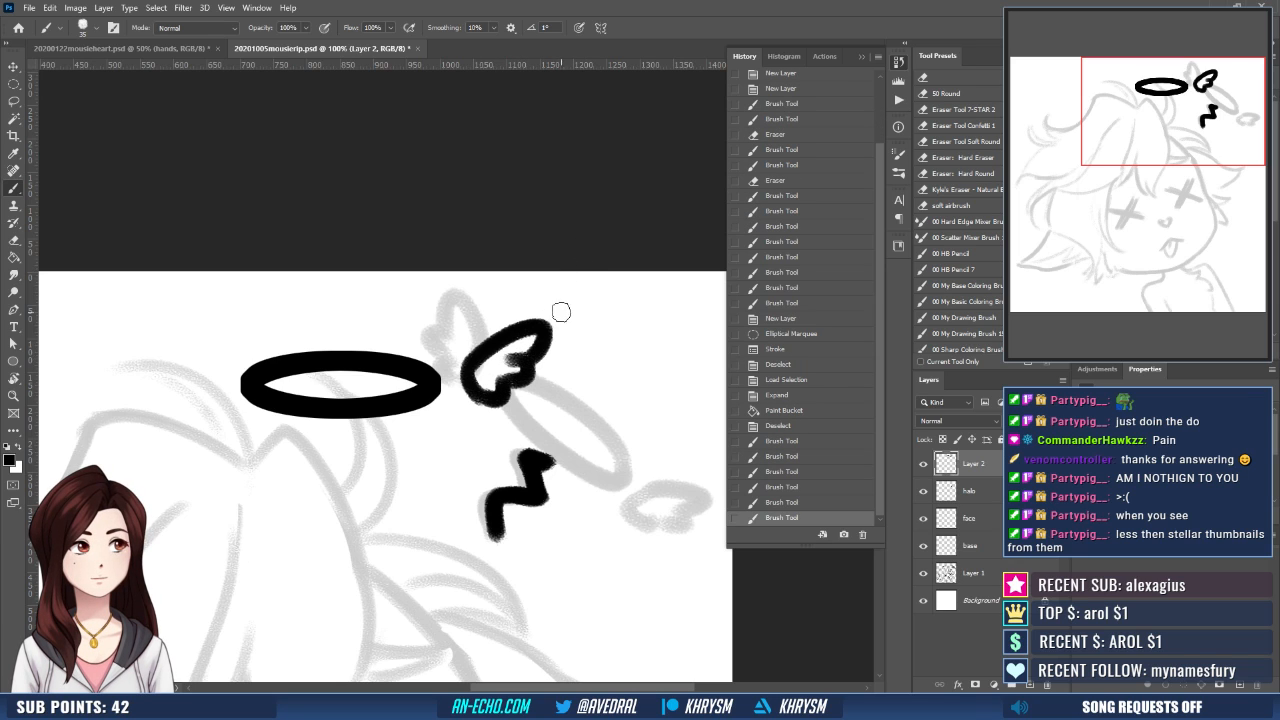
- Undo the last wing stroke and refine the wing's outline and feathers with the eraser and a smaller brush
key(ctrl+z)
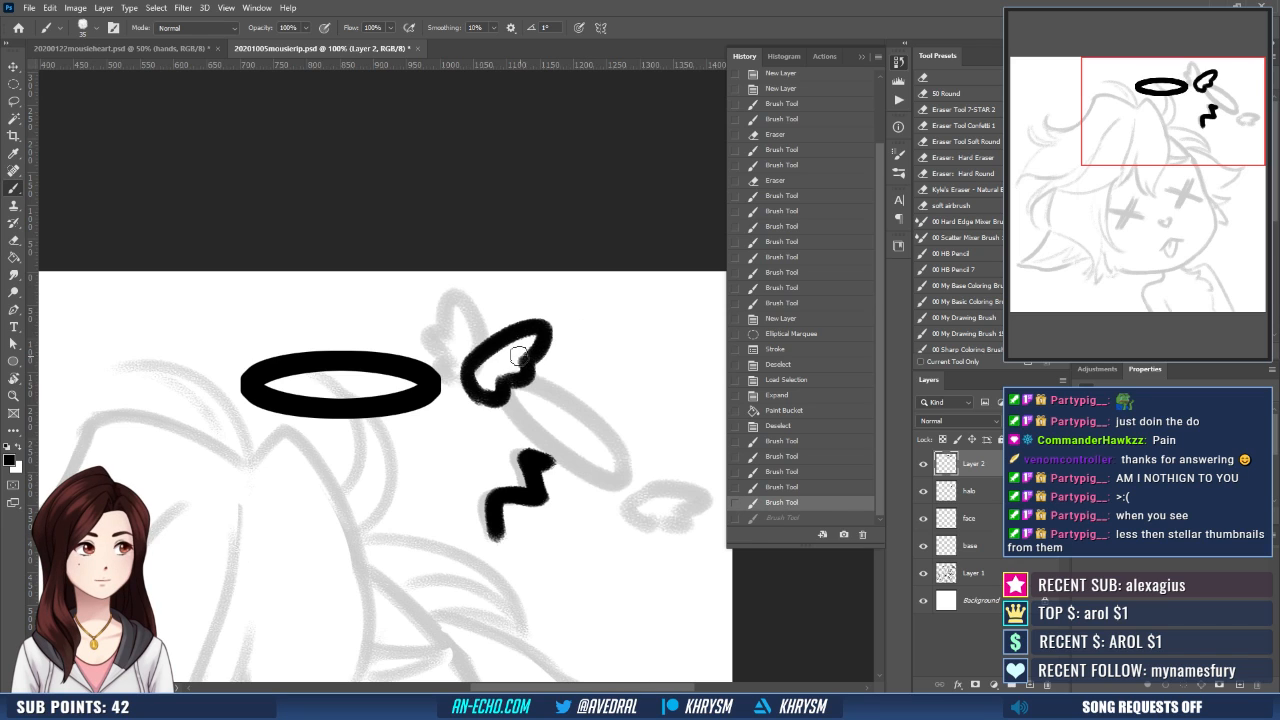
key(e)
mouse_move(495, 378)
mouse_down()
mouse_move(540, 333)
mouse_move(493, 371)
mouse_move(471, 369)
mouse_move(484, 382)
mouse_move(553, 376)
mouse_move(542, 345)
mouse_move(549, 362)
mouse_move(515, 373)
mouse_move(562, 370)
mouse_up()
key(b)
key(e)
key(b)
key(e)
key(b)
key(bracketleft)
key(bracketleft)
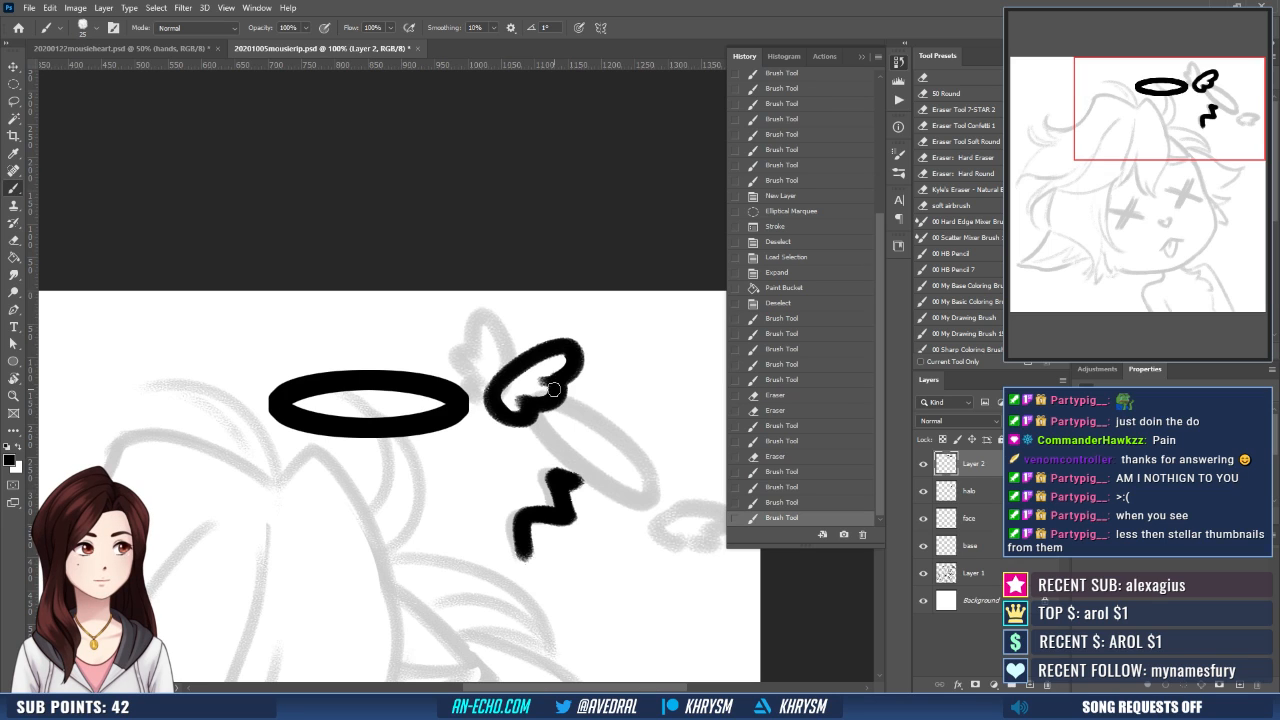
- Duplicate the layer with the halo ring and wing, and flip the copy horizontally
key(ctrl+minus)
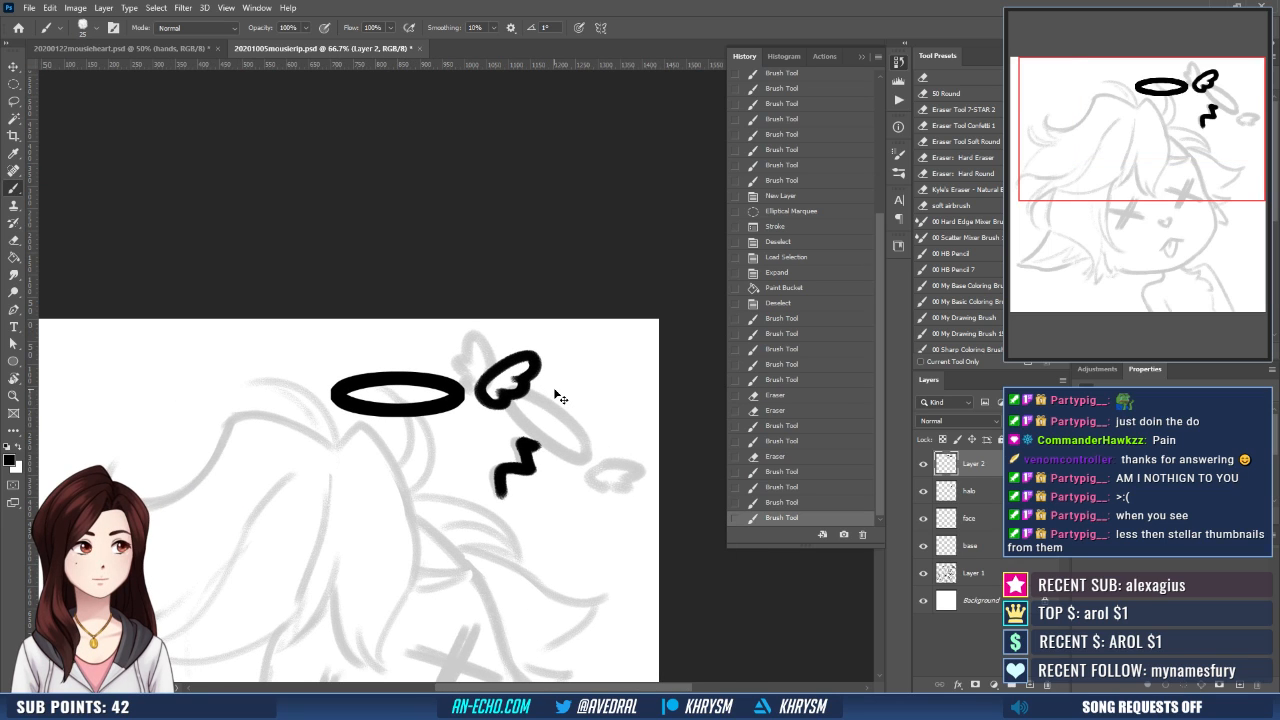
key(ctrl+j)
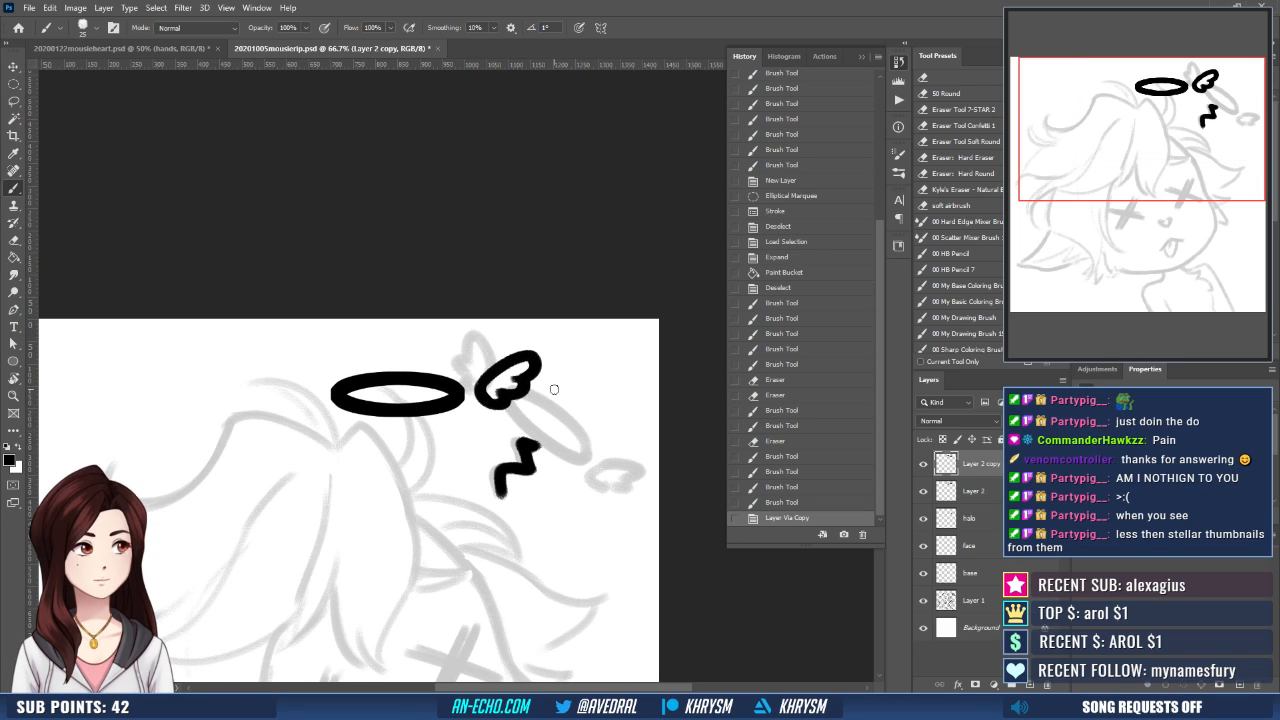
click(49, 7)
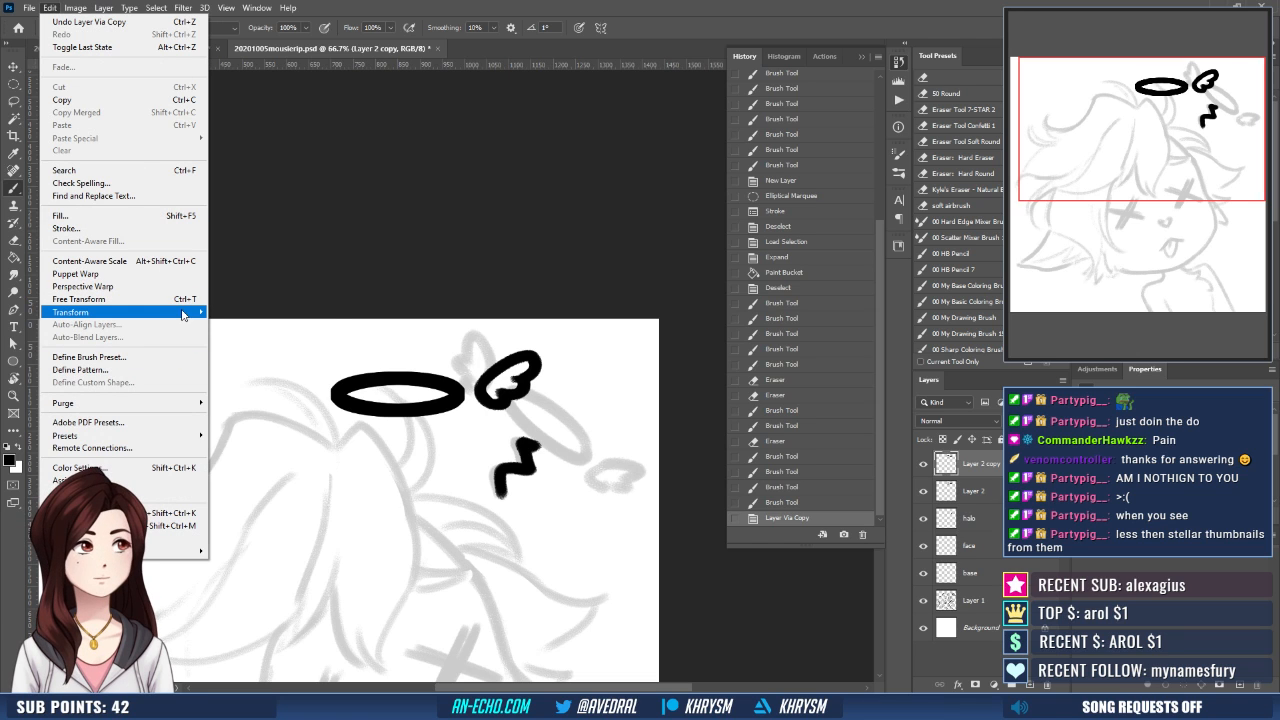
mouse_move(190, 312)
click(298, 519)
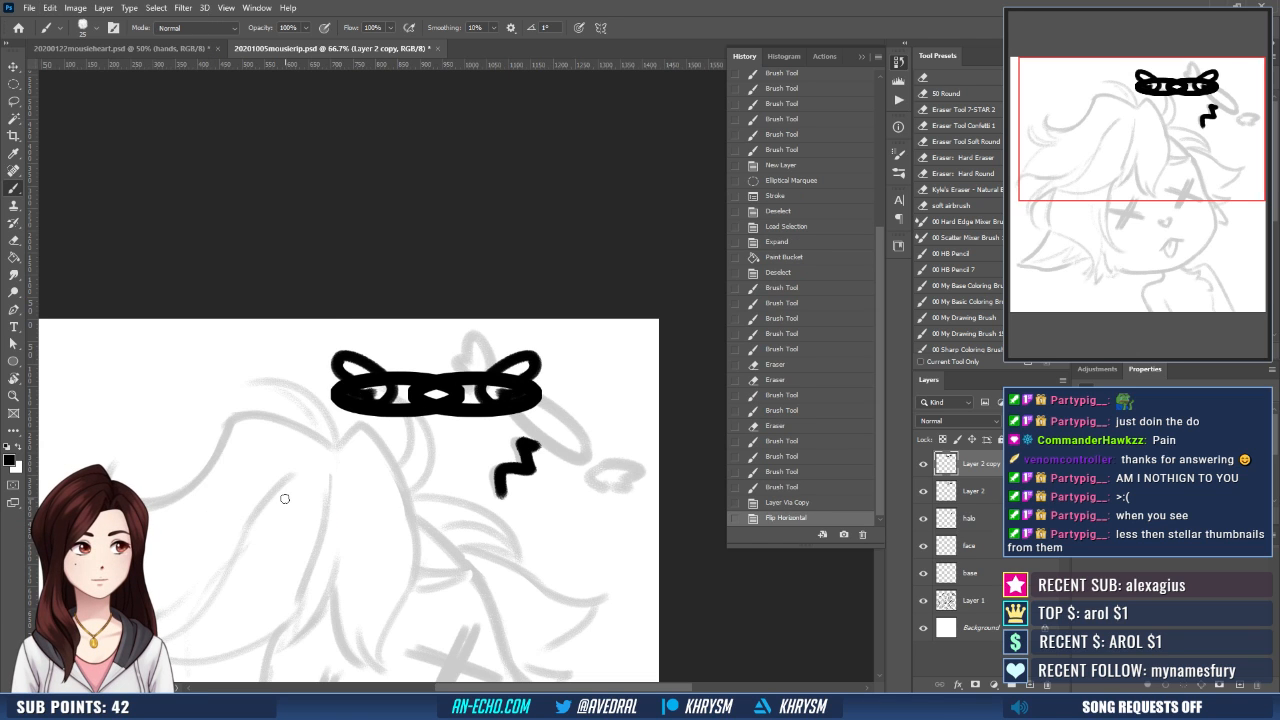
- Nudge the flipped copy sideways so its wing mirrors the other wing at the opposite end of the halo ring
key(ctrl+plus)
key(shift+Left)
key(shift+Left)
key(shift+Left)
key(shift+Left)
key(shift+Left)
key(shift+Left)
key(shift+Left)
key(shift+Left)
key(shift+Left)
key(shift+Left)
key(shift+Left)
key(shift+Left)
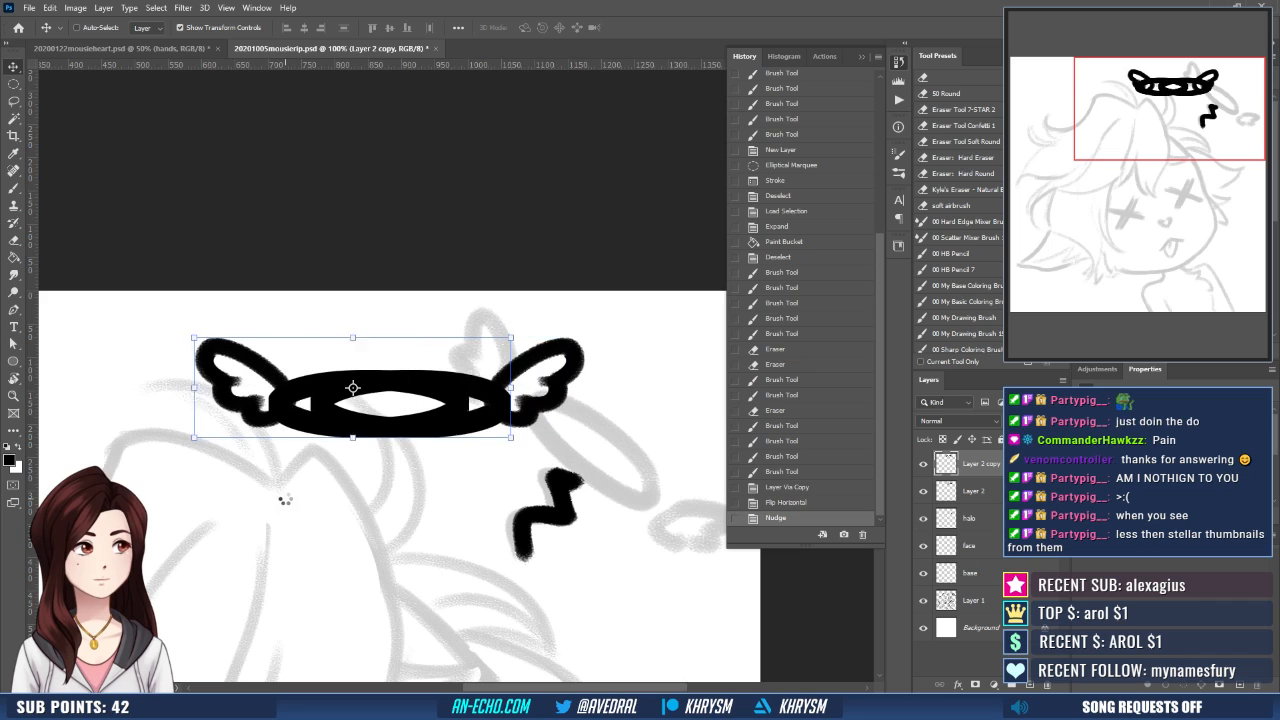
key(Right)
key(Right)
key(Right)
key(Right)
key(Right)
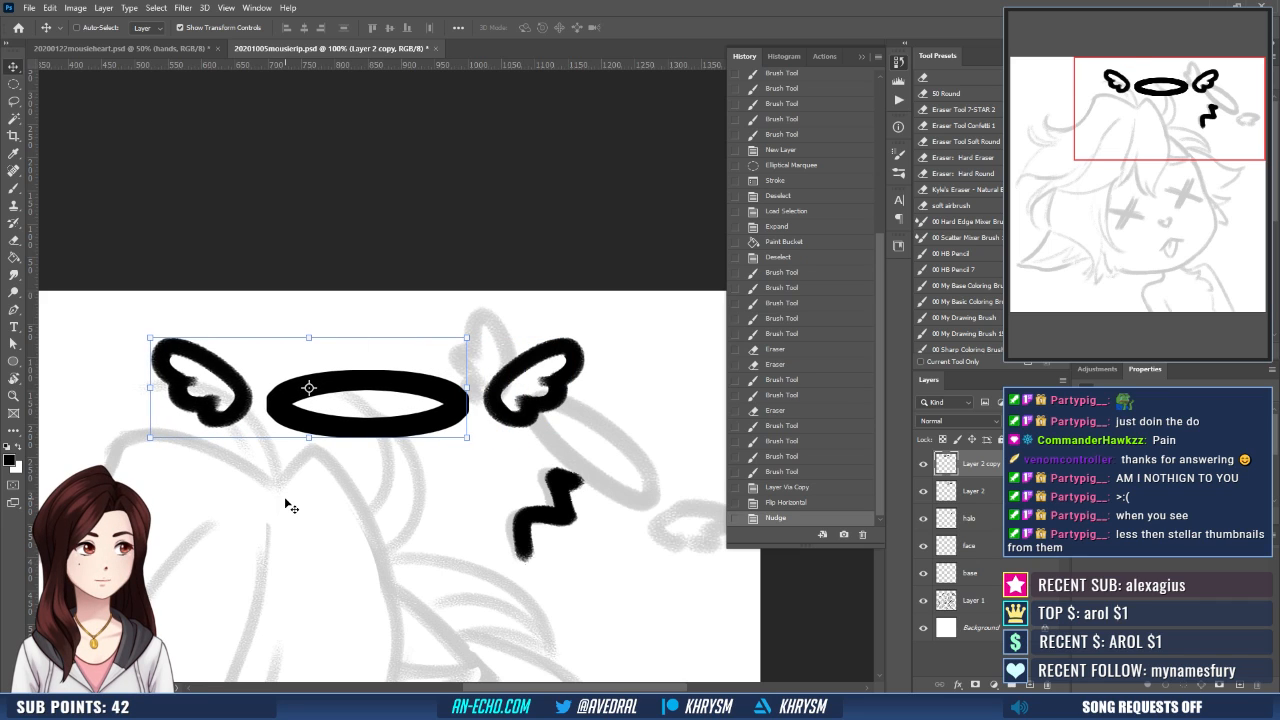
key(Right)
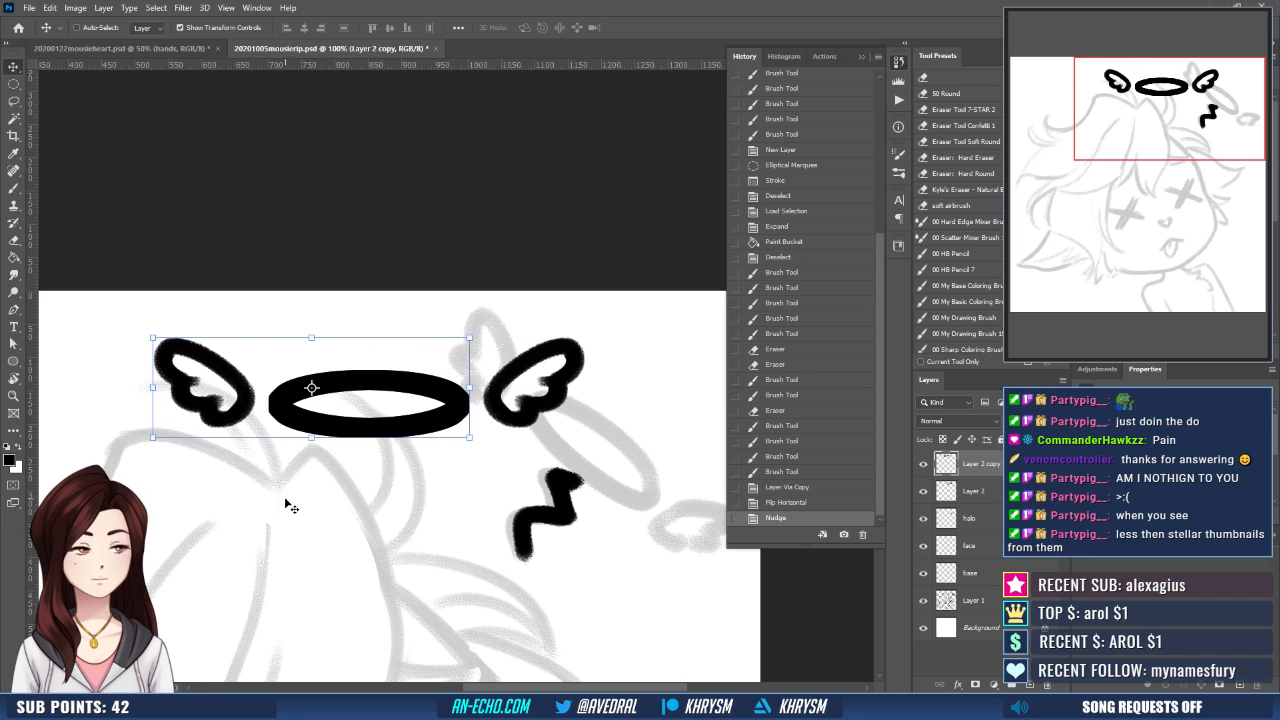
key(Left)
key(Left)
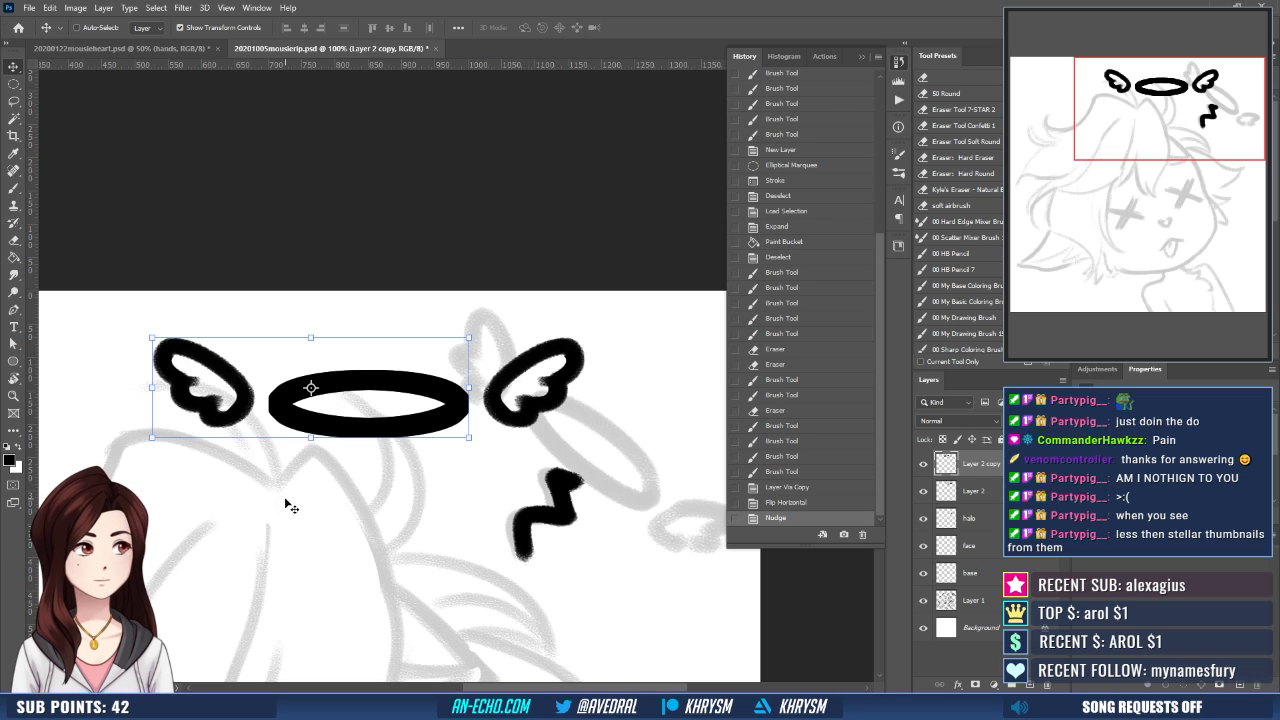
- Merge the flipped copy into the layer below, and solidify the lines by duplicating the merged layer and merging again
key(ctrl+e)
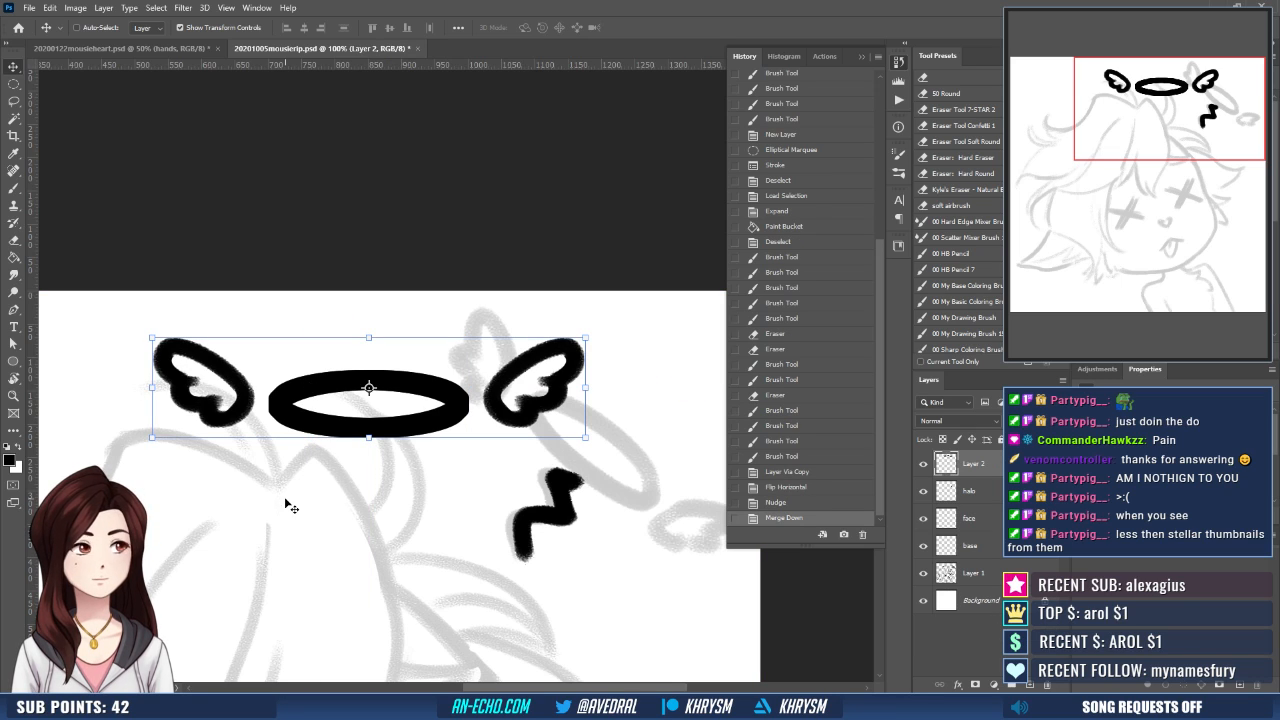
key(ctrl+j)
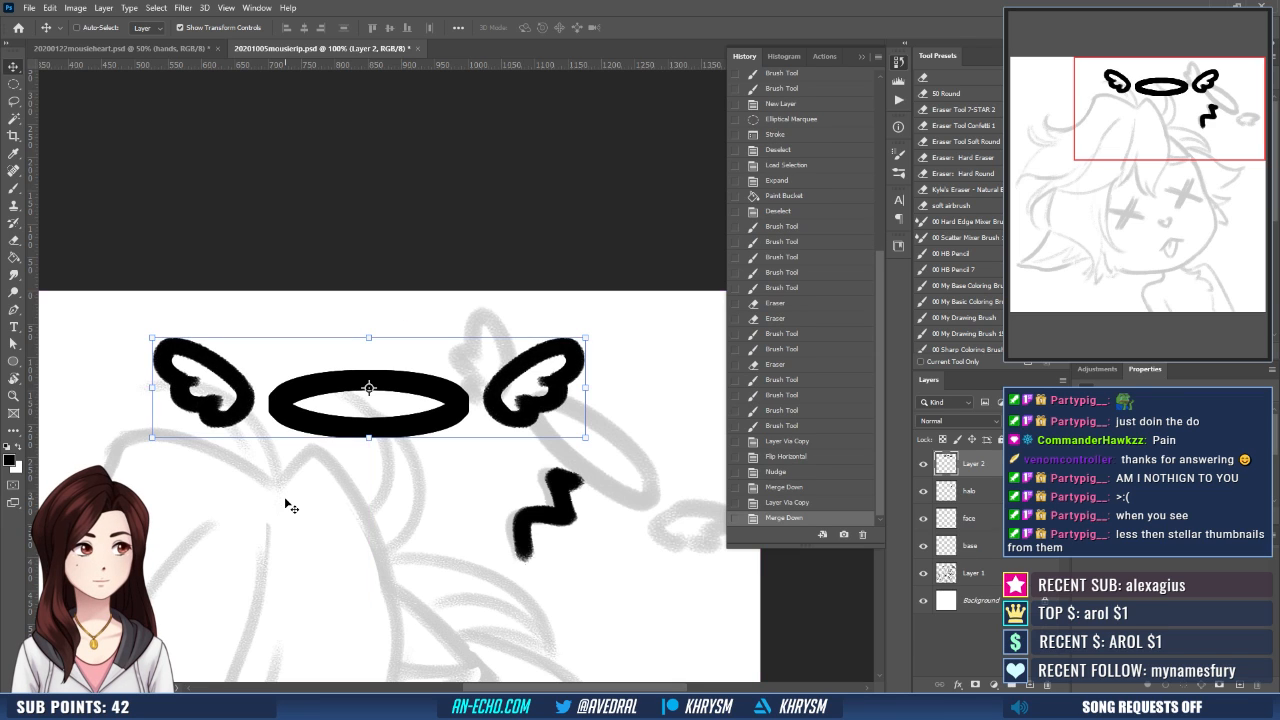
key(ctrl+e)
key(ctrl+minus)
key(ctrl+minus)
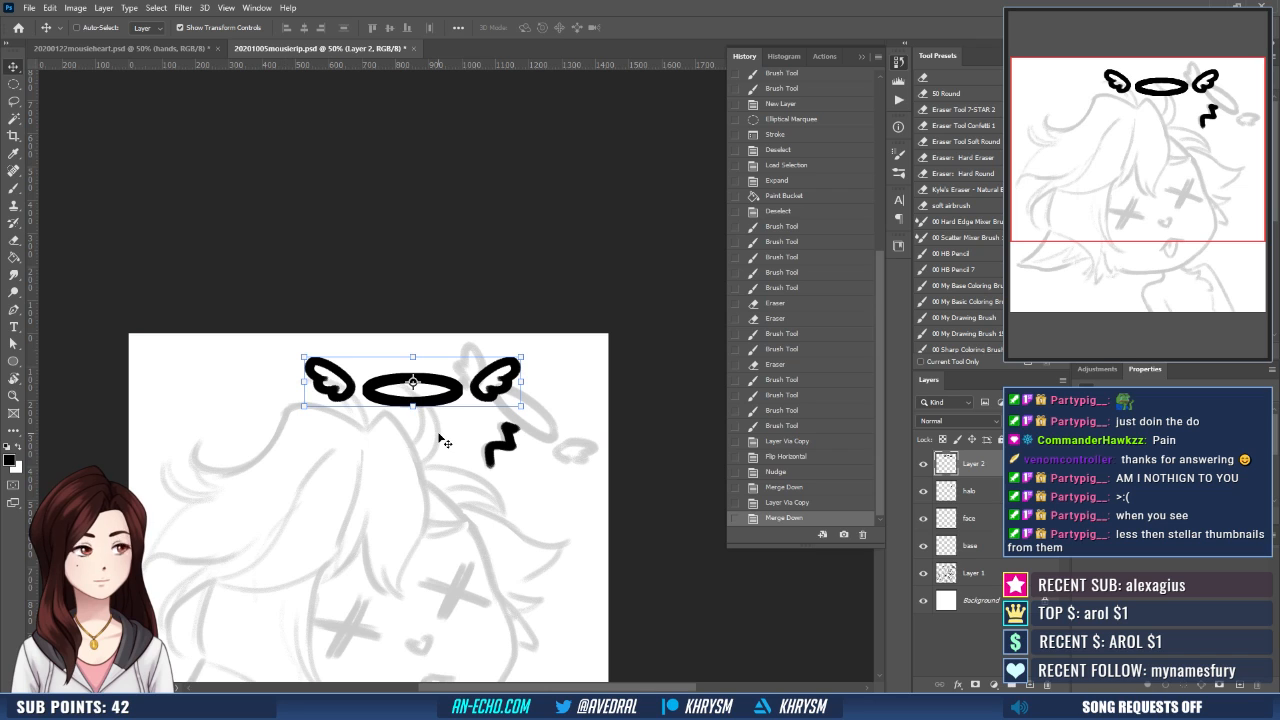
- Lasso the halo ring between the two wings and cut it to its own layer
key(ctrl+plus)
key(ctrl+plus)
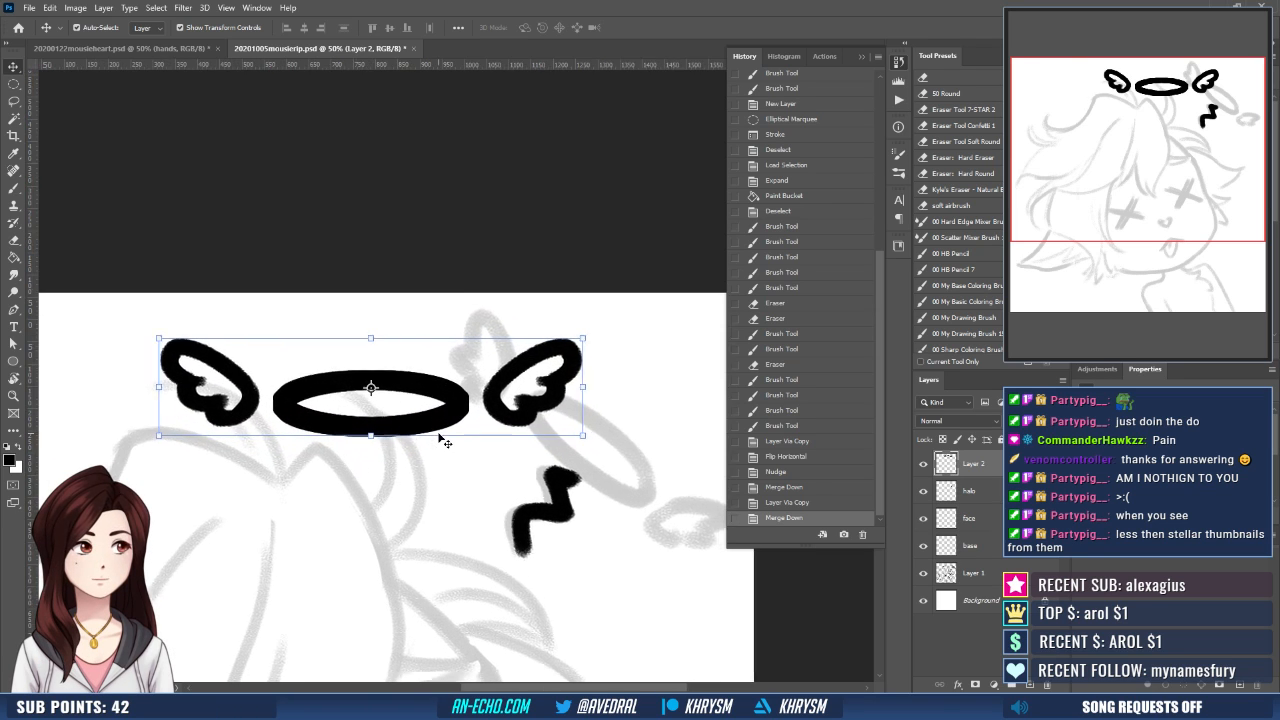
key(l)
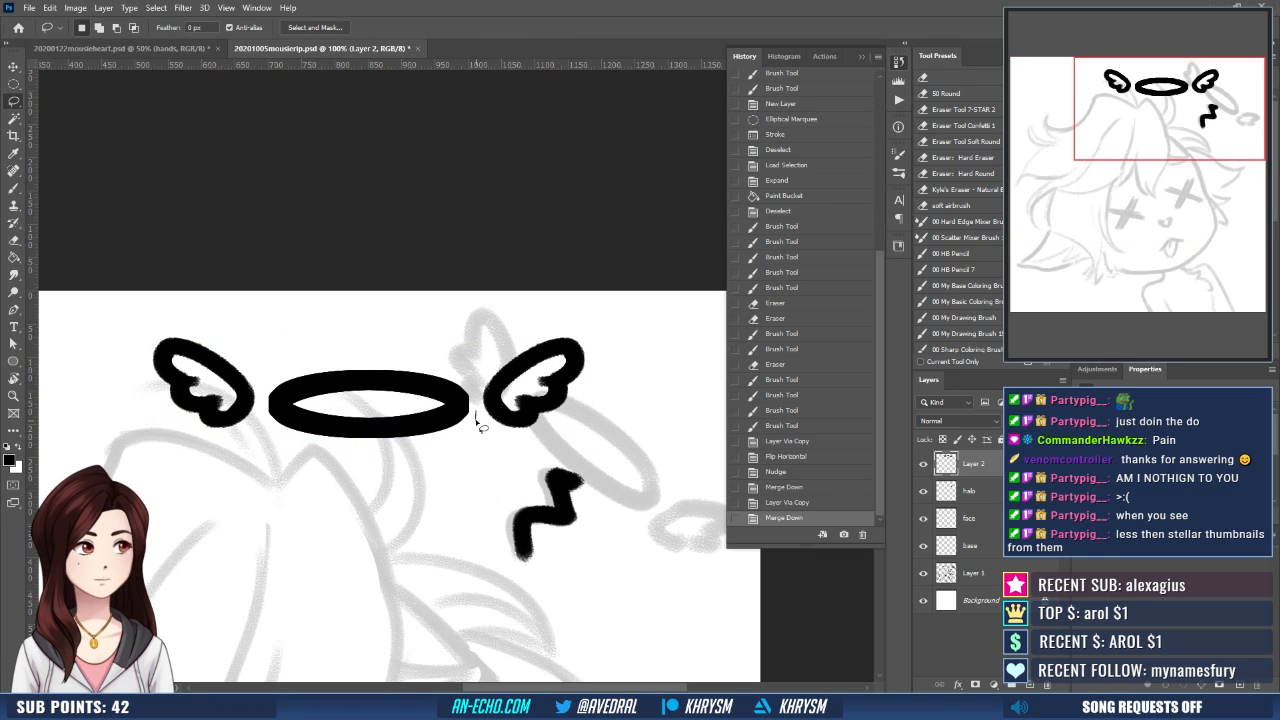
mouse_move(476, 420)
mouse_down()
mouse_move(460, 363)
mouse_move(335, 353)
mouse_up()
mouse_move(266, 386)
mouse_down()
mouse_move(462, 466)
mouse_move(477, 424)
mouse_up()
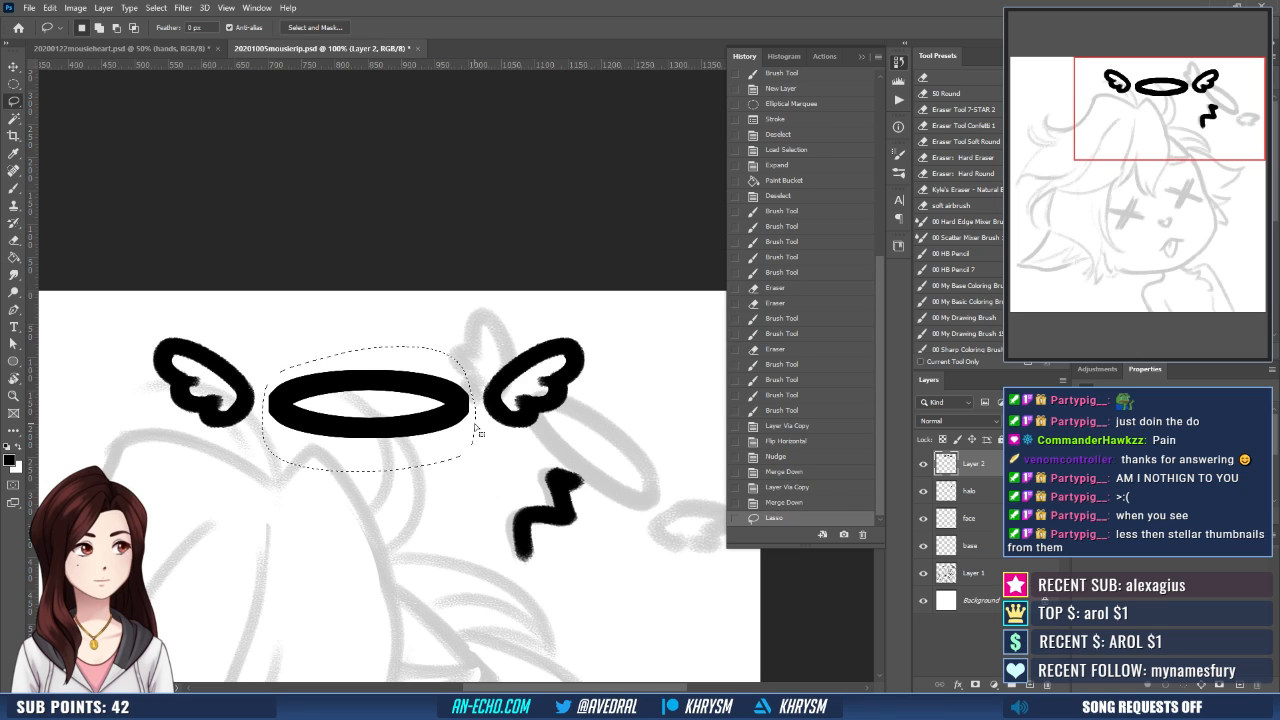
key(ctrl+shift+j)
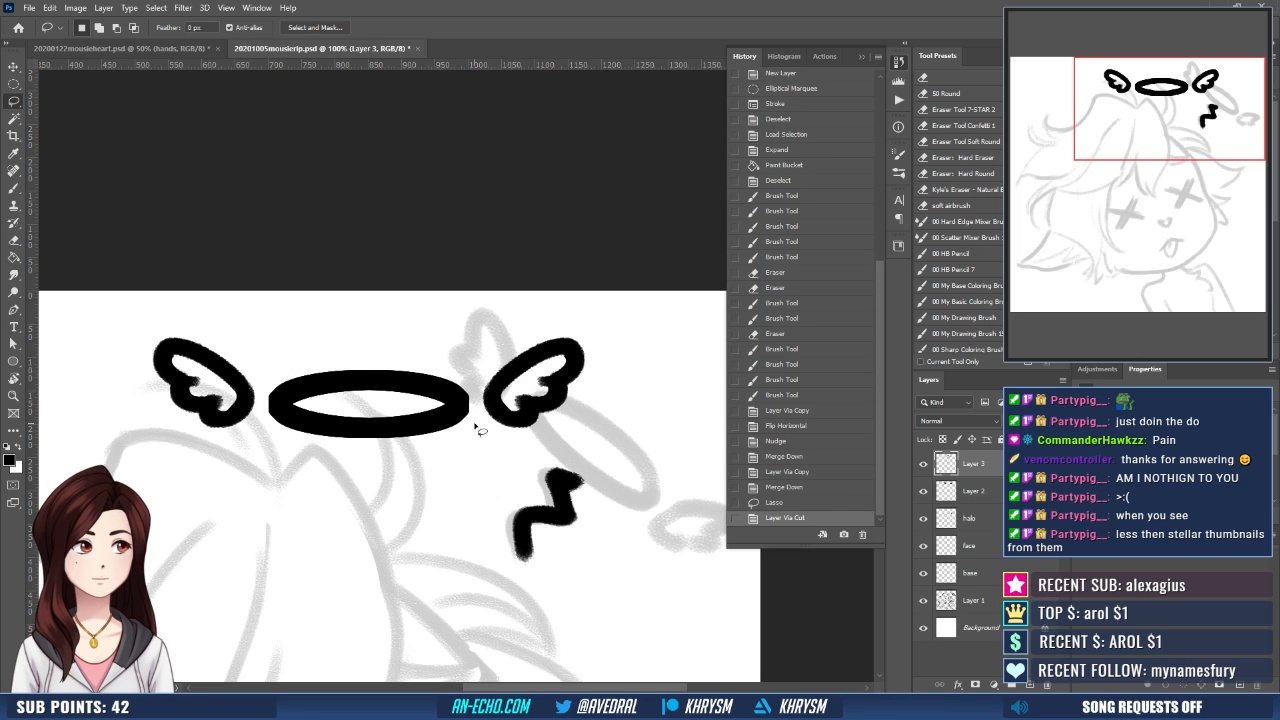
- Transform the ring and wings layers together, rotating them about 22° clockwise and placing them above the head near the sketched halo
key(ctrl+t)
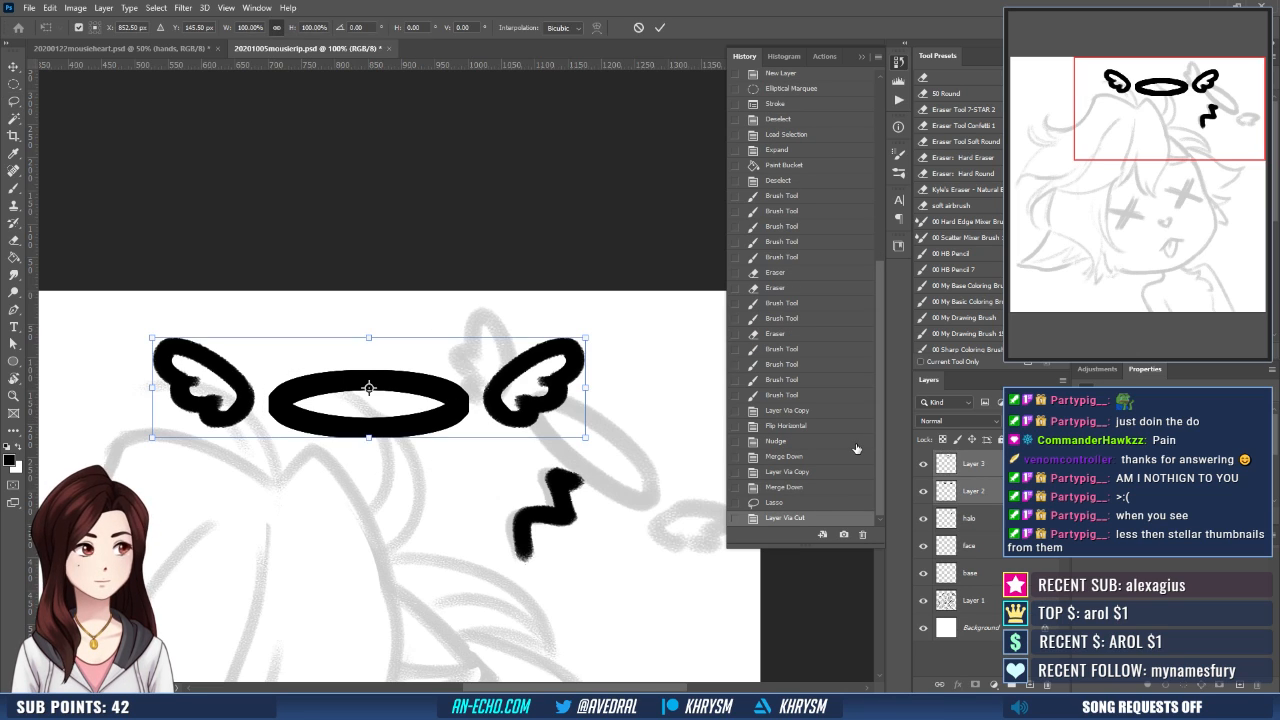
key(ctrl+minus)
drag(594, 342, 602, 394)
drag(512, 412, 649, 444)
drag(581, 309, 550, 277)
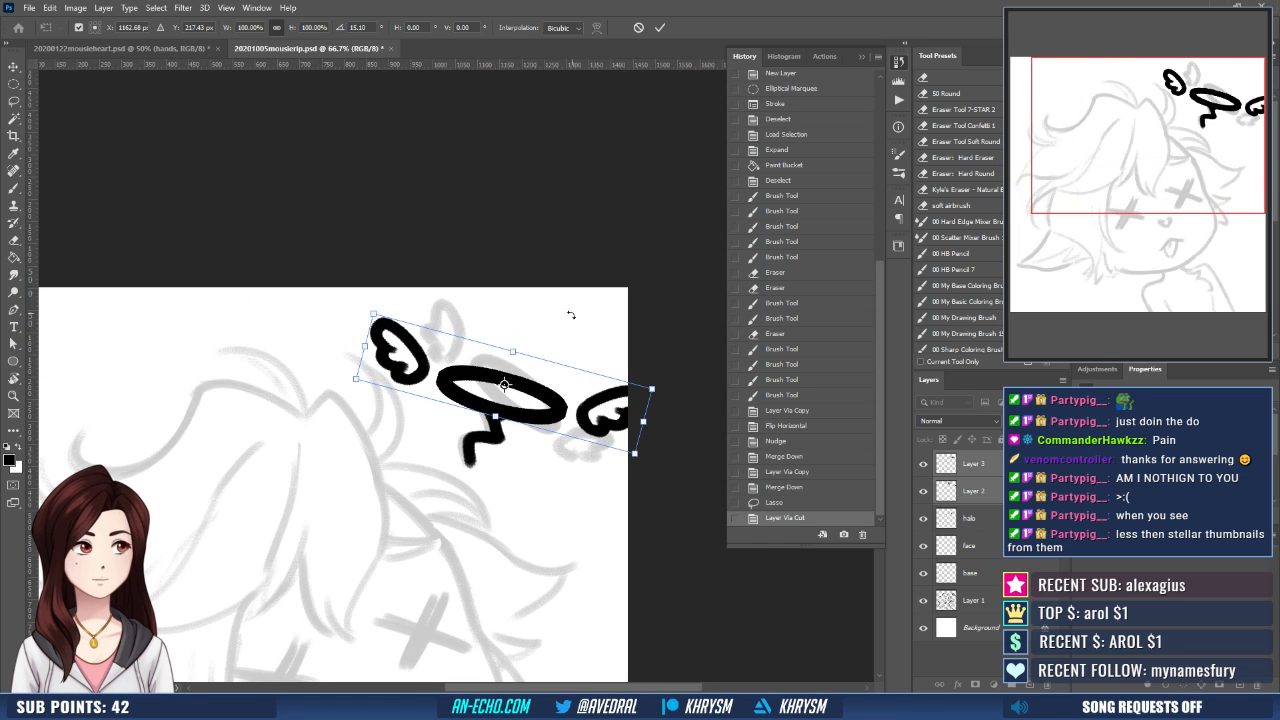
drag(556, 335, 640, 430)
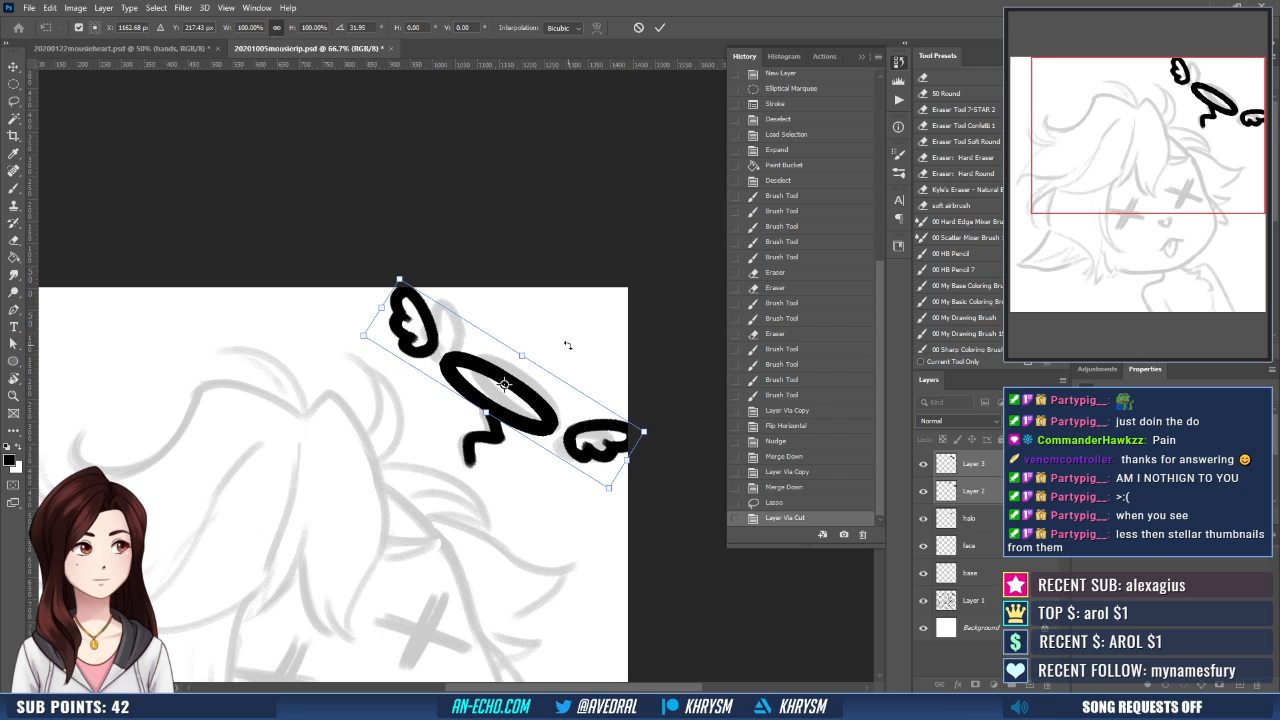
drag(568, 345, 562, 324)
drag(534, 396, 504, 393)
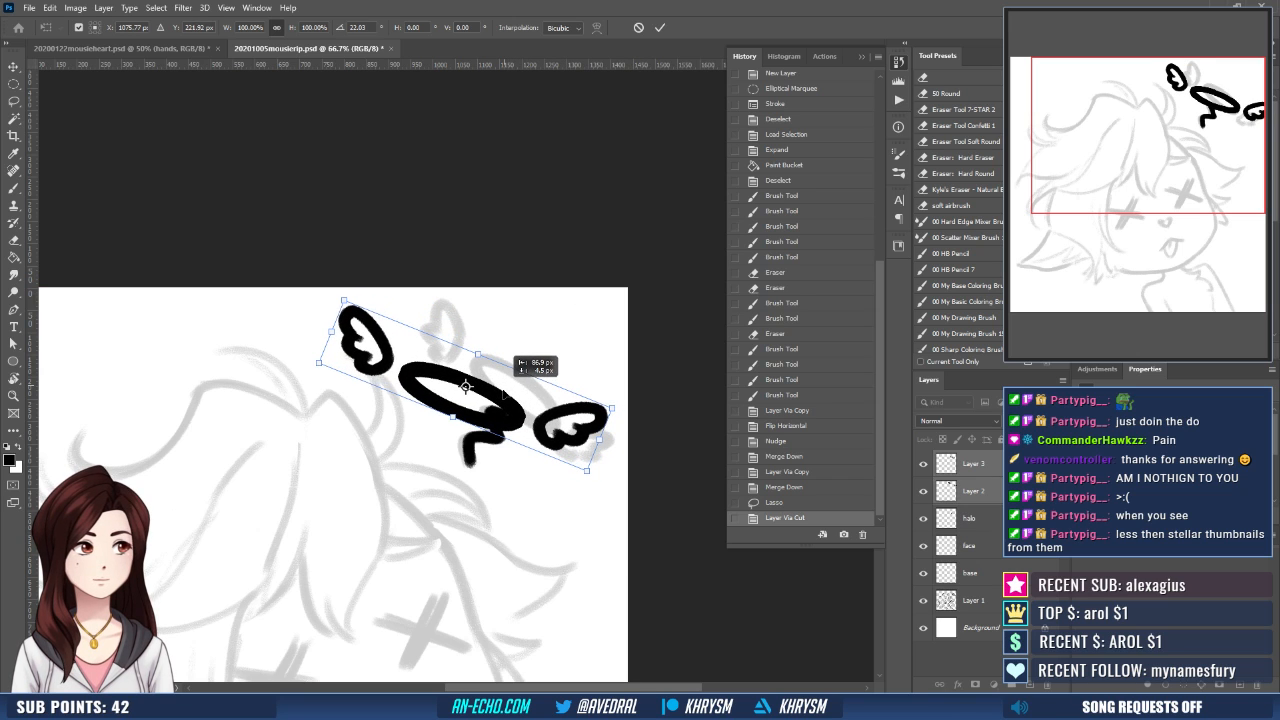
key(Return)
- Move the squiggle on the halo layer down and to the left so it sits clear below the ring
click(972, 518)
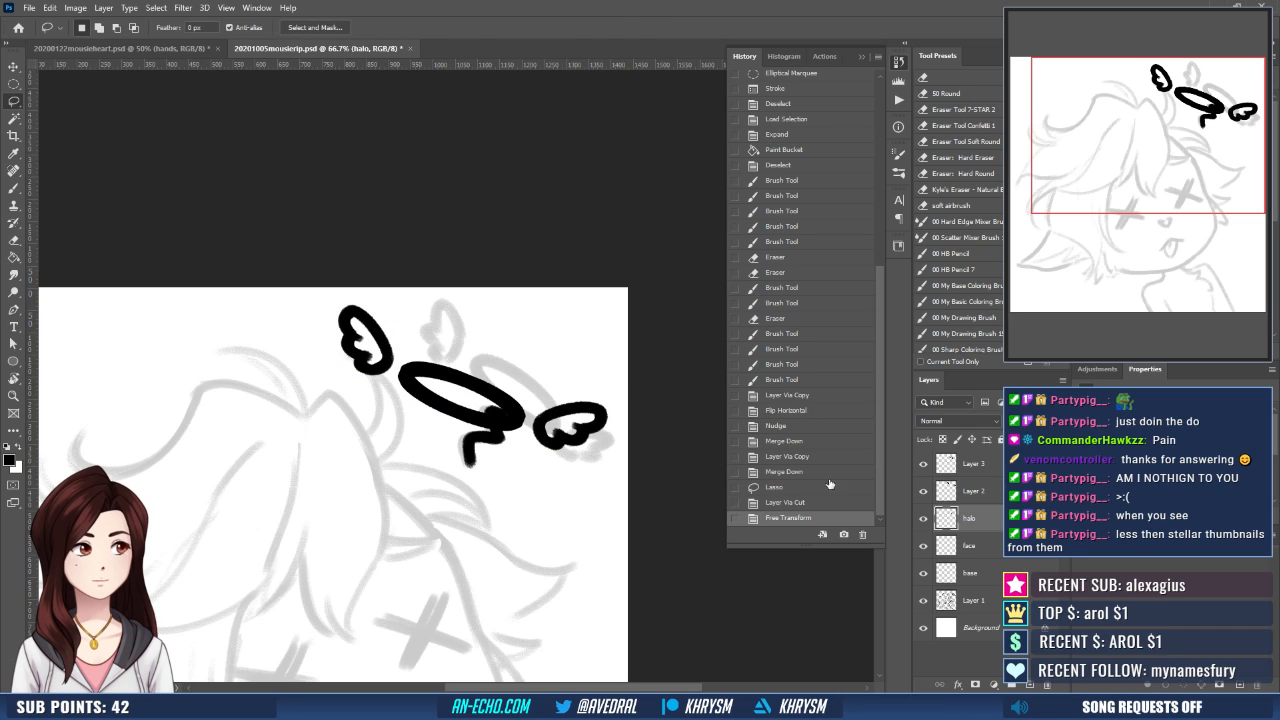
key(ctrl+t)
mouse_move(501, 416)
mouse_down()
mouse_move(465, 418)
mouse_move(441, 442)
mouse_move(448, 434)
mouse_up()
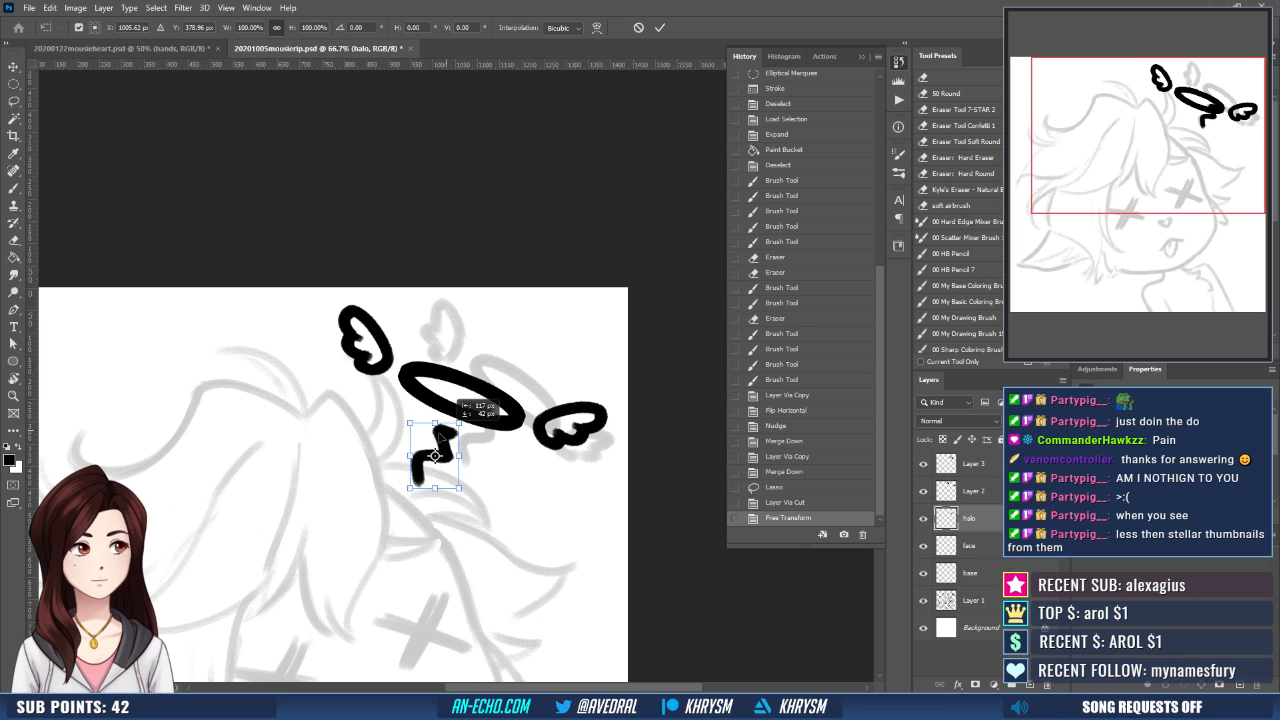
key(Return)
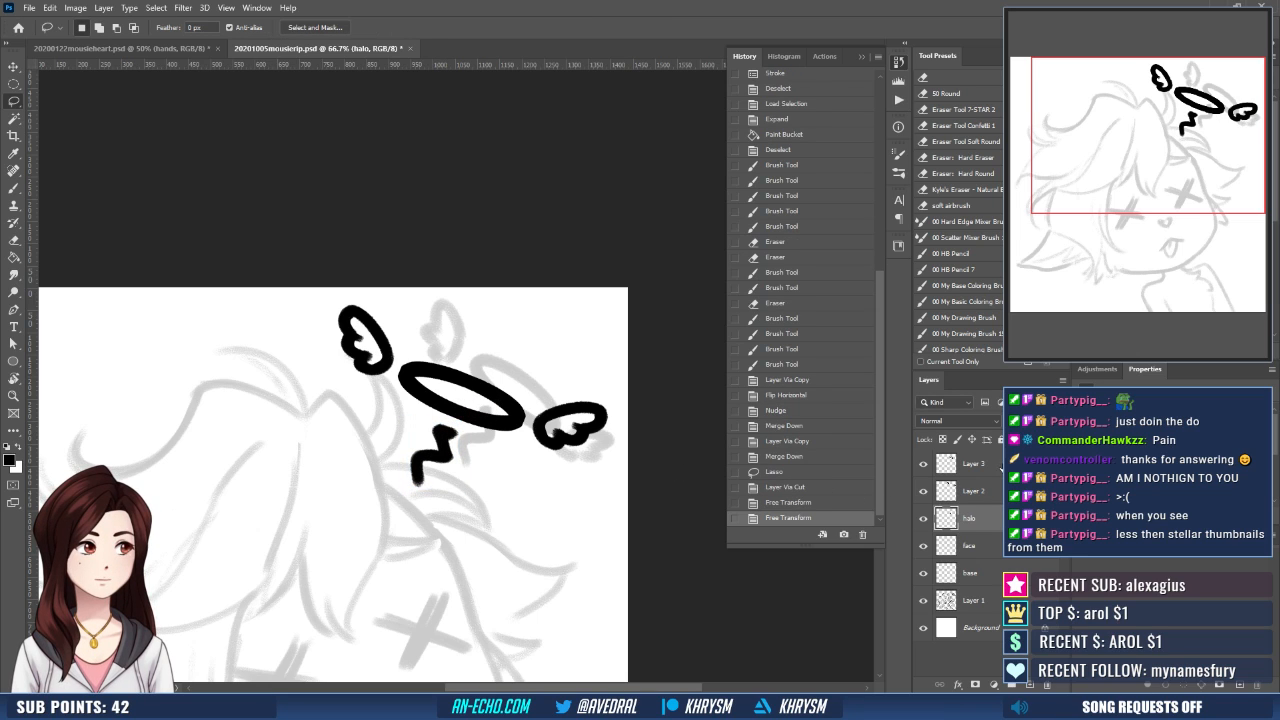
- Group the ring, wings and squiggle layers and give the group a white outside Stroke effect
key(ctrl+g)
right_click(992, 465)
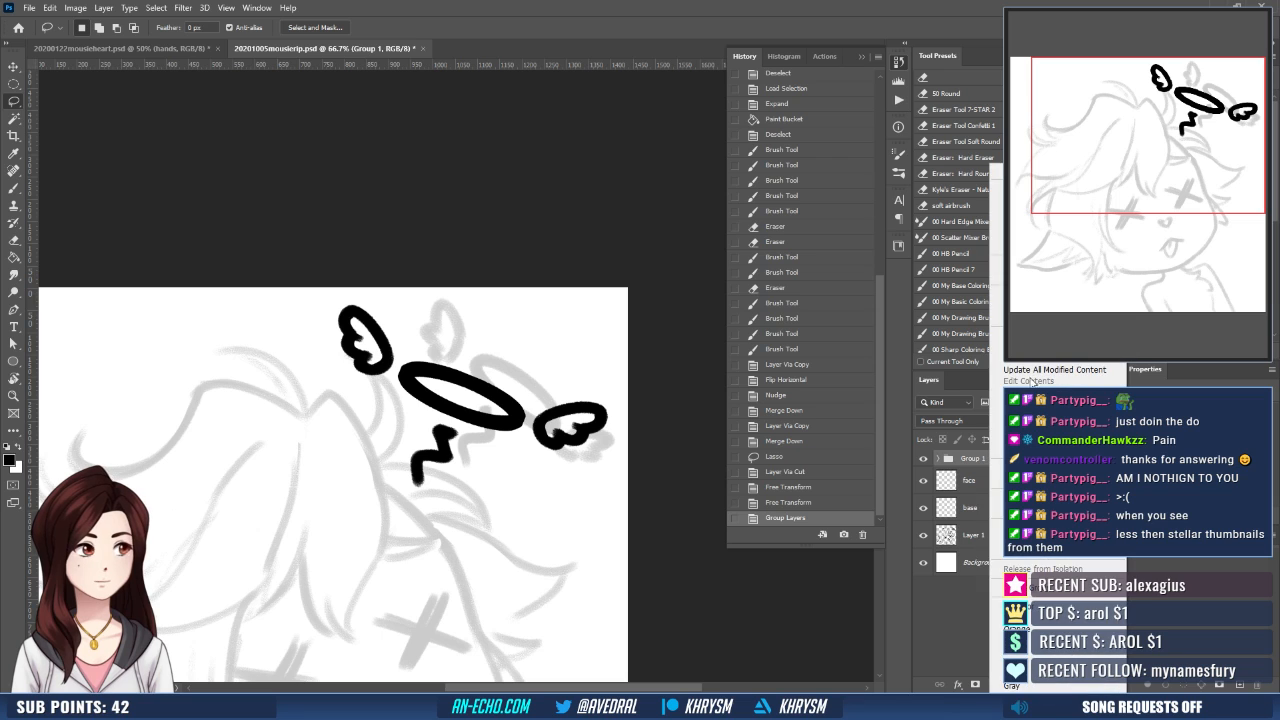
click(996, 173)
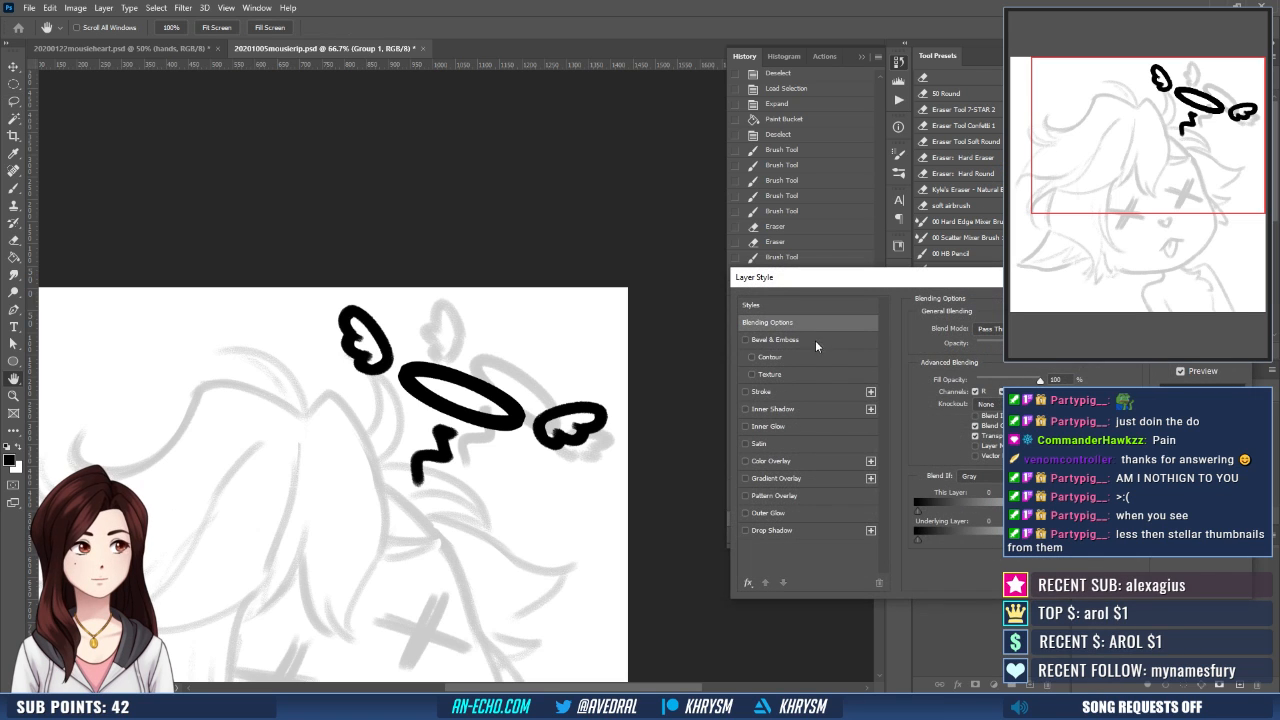
click(790, 391)
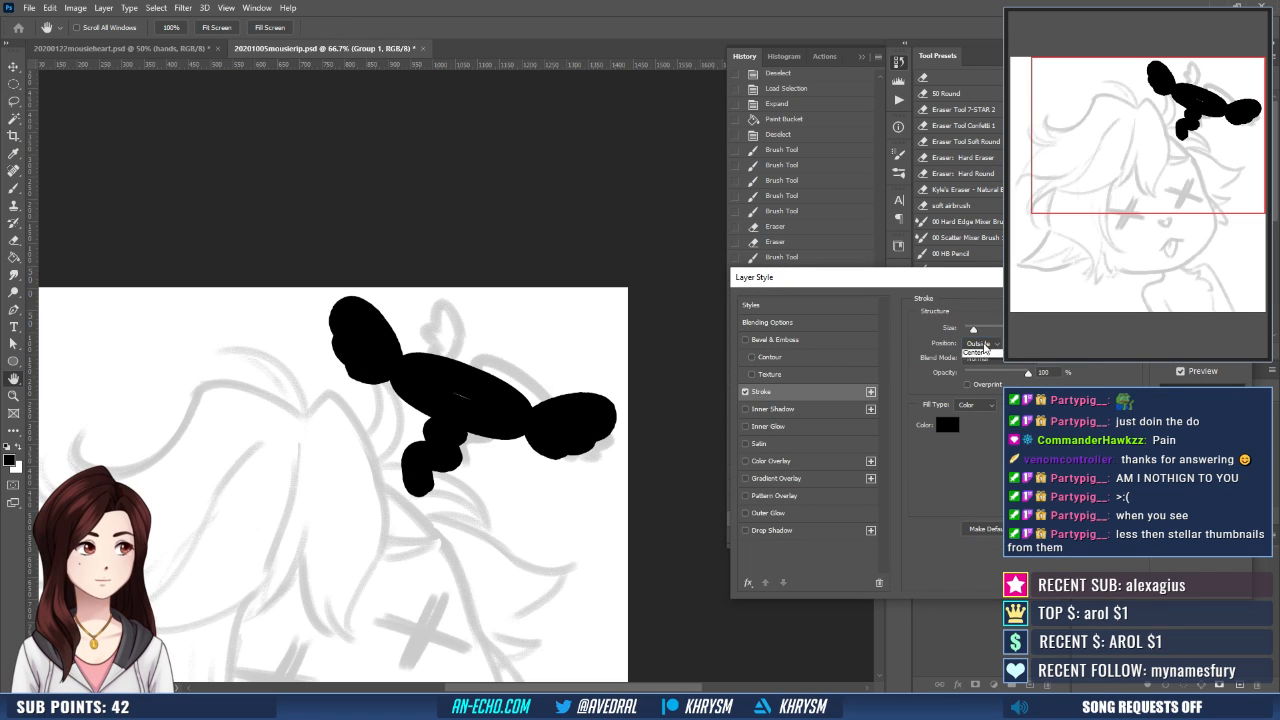
click(980, 343)
click(975, 355)
click(947, 425)
click(642, 117)
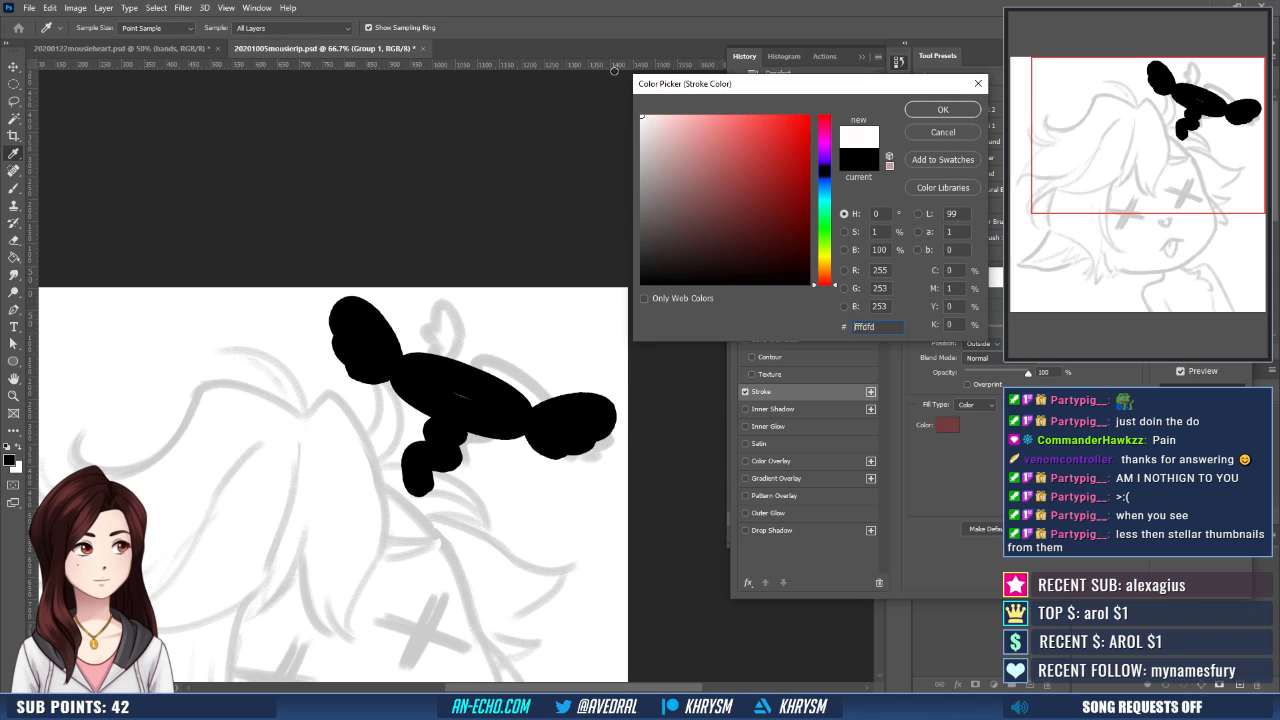
click(943, 110)
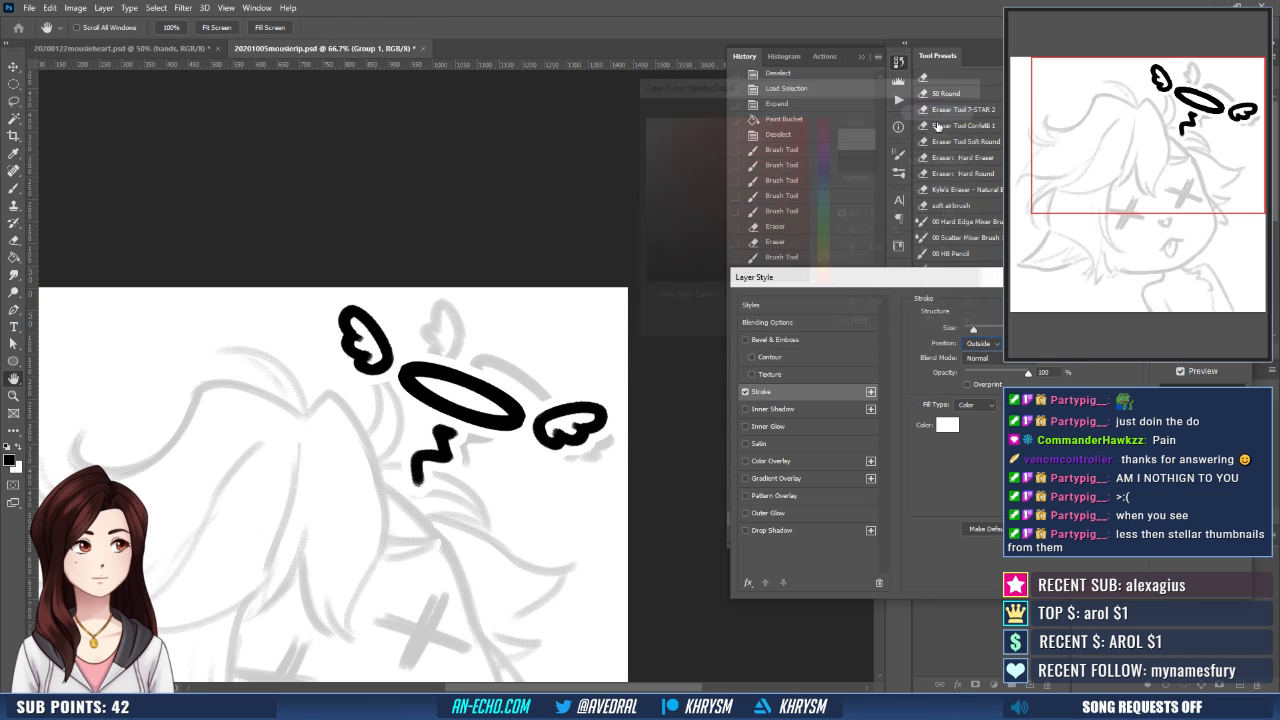
key(Return)
key(l)
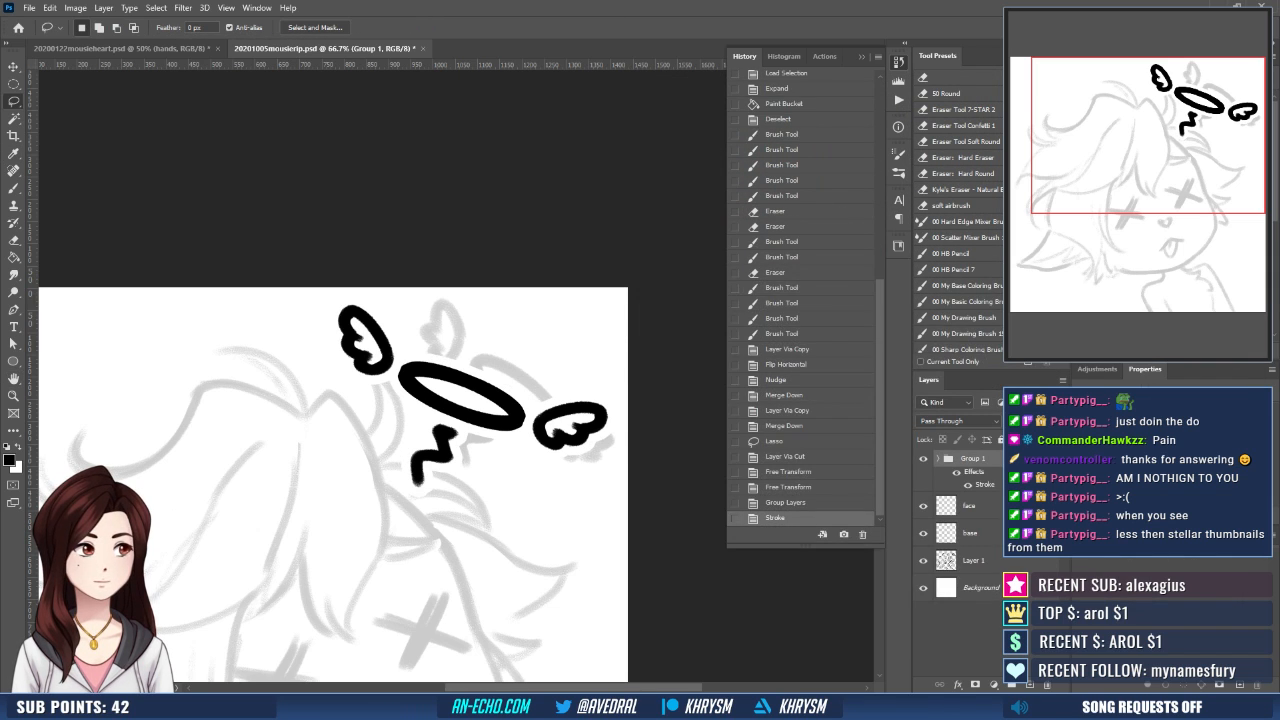
- Expand the group and rename the squiggle's layer to squiggle and the ring's layer to halo
click(937, 459)
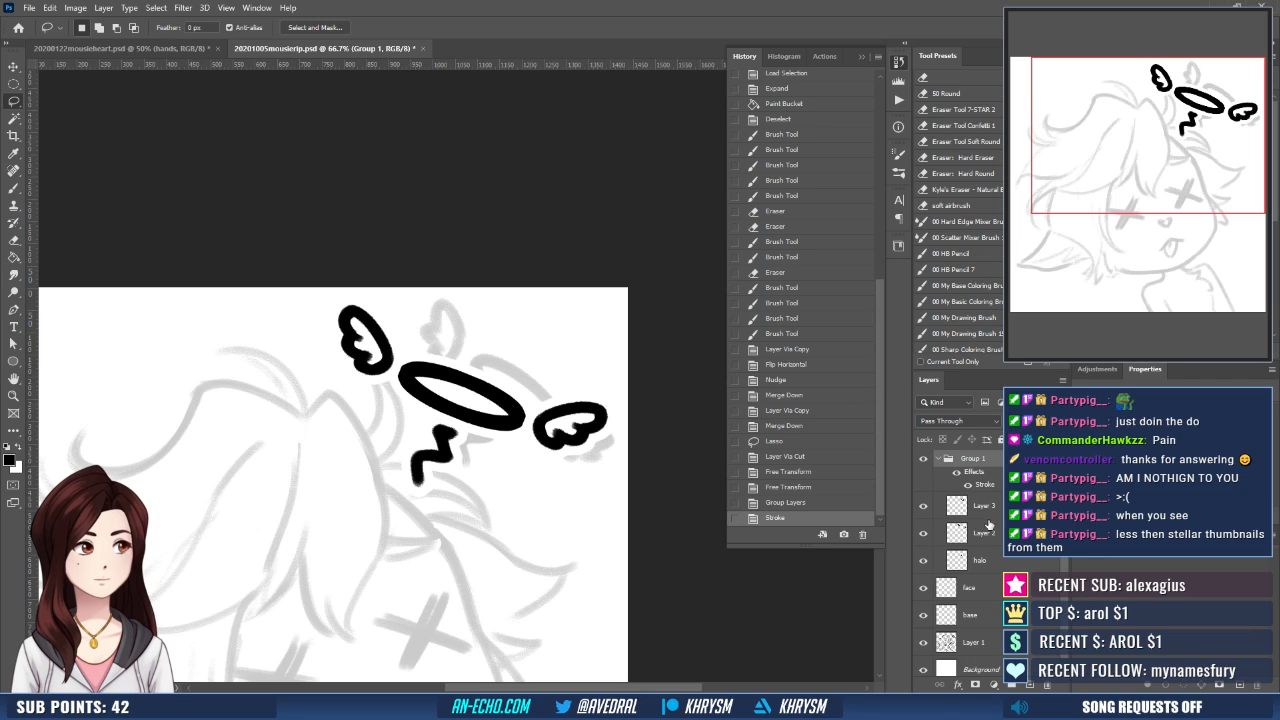
click(983, 561)
double_click(981, 560)
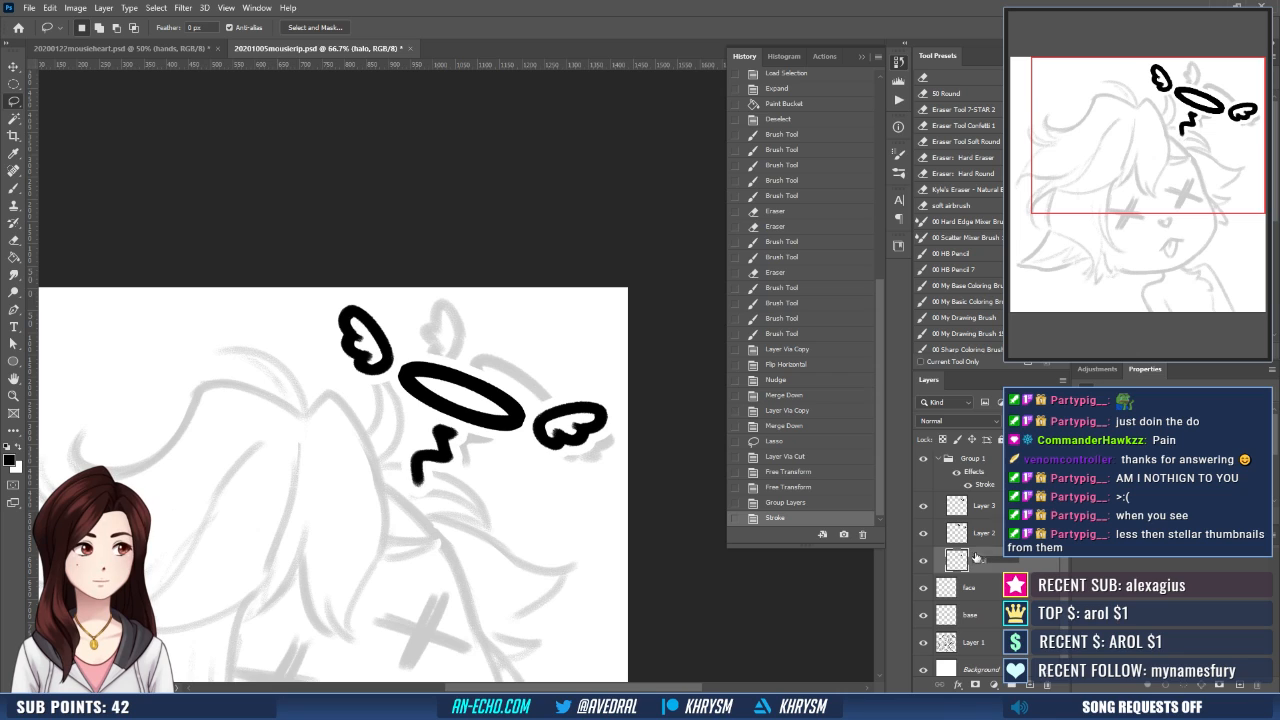
text(squiggle)
key(Return)
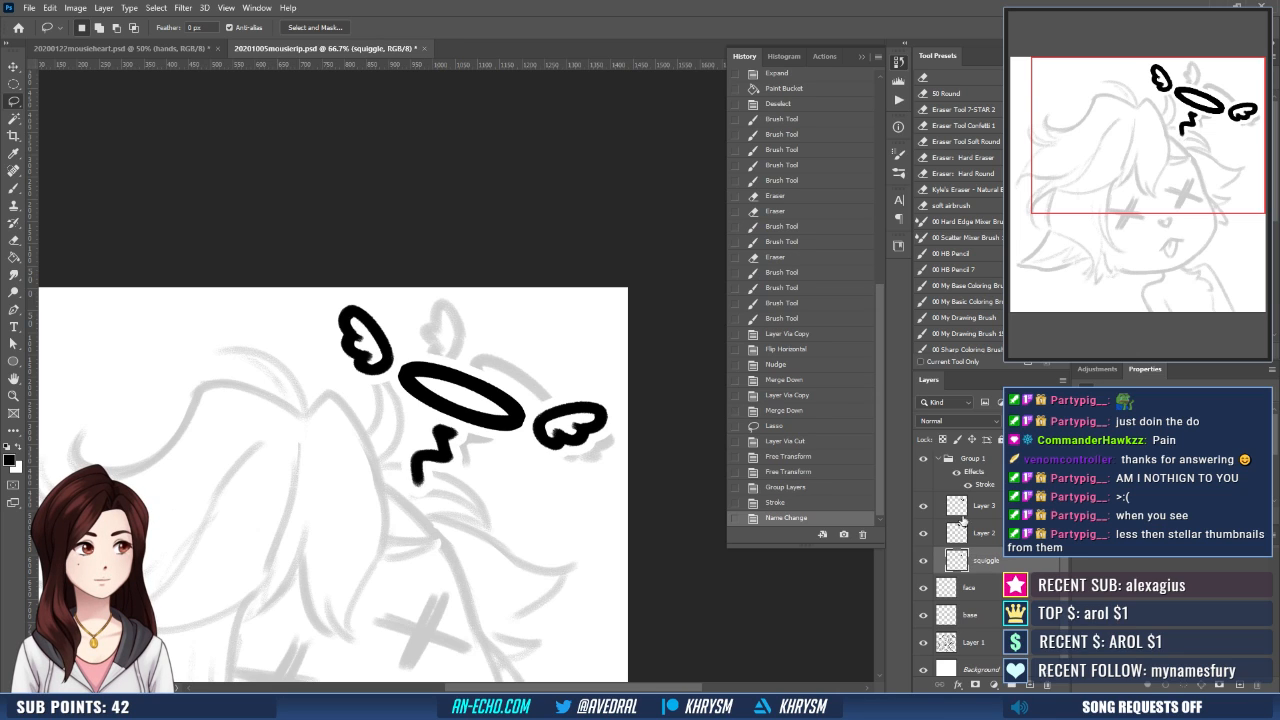
double_click(985, 507)
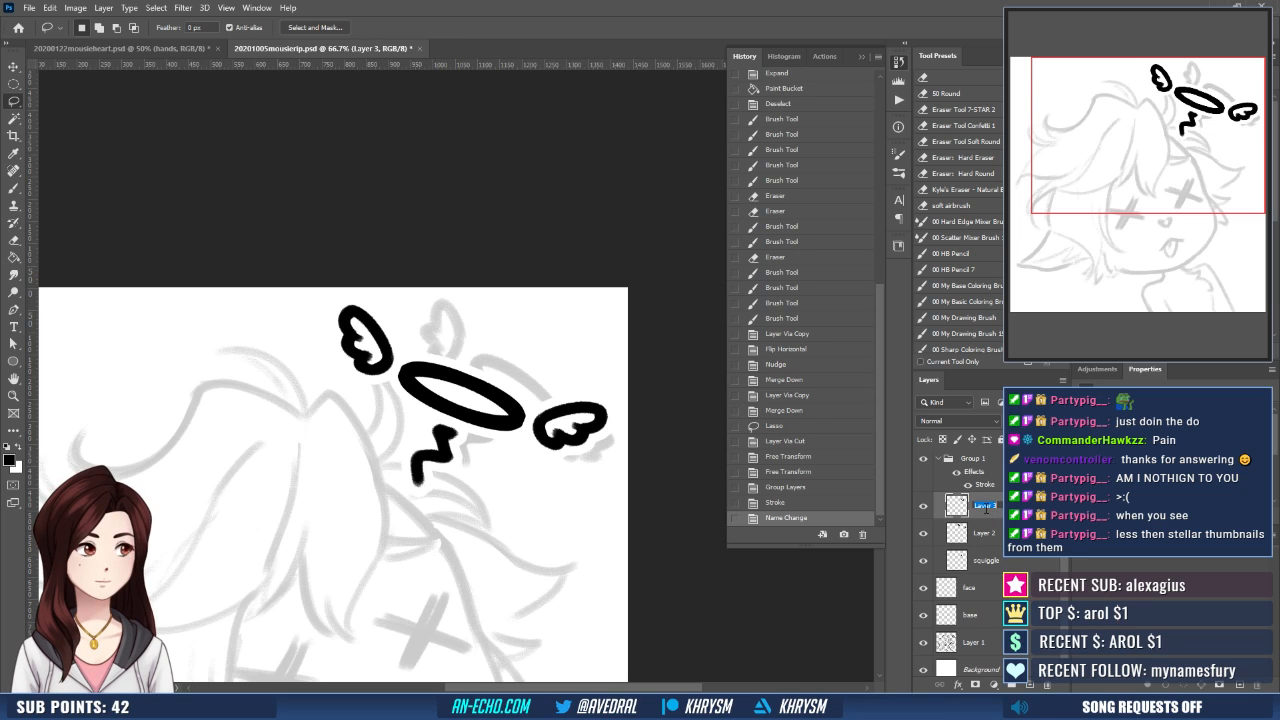
text(halo)
key(Return)
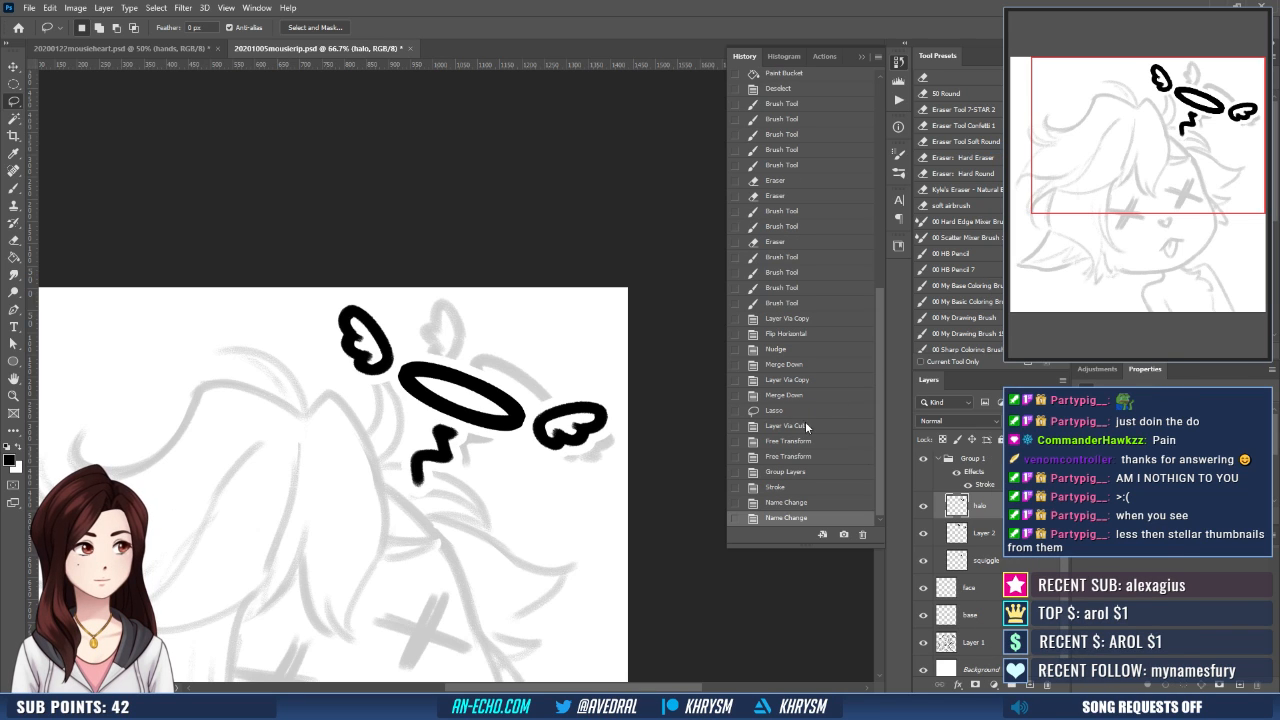
- Add an outside Stroke effect in black (000000) to the halo ring's layer
double_click(957, 506)
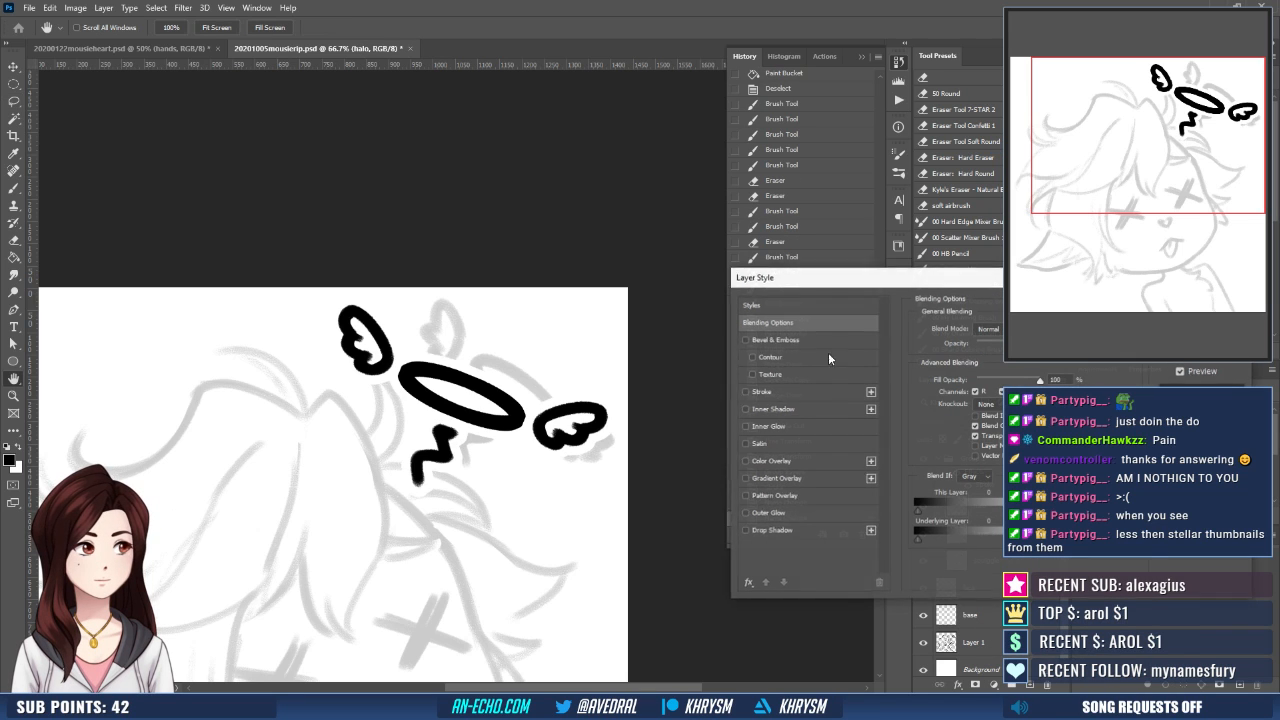
click(762, 391)
click(947, 424)
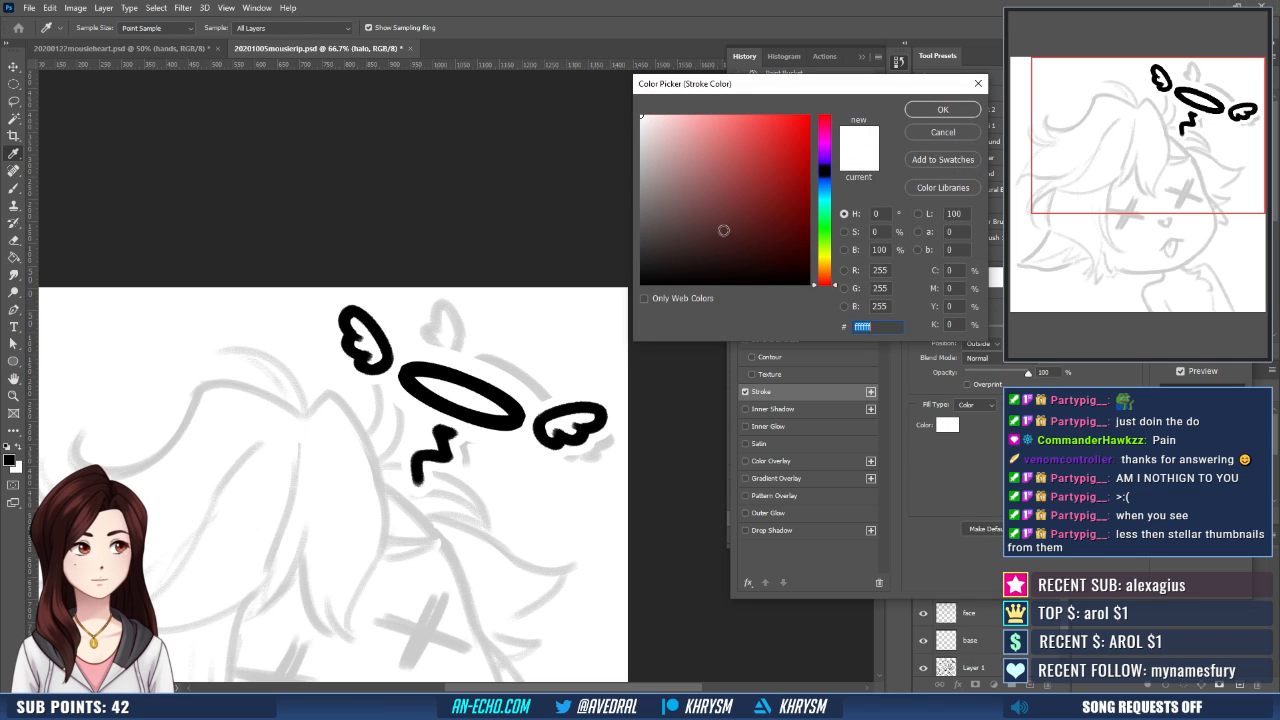
text(000000)
click(958, 110)
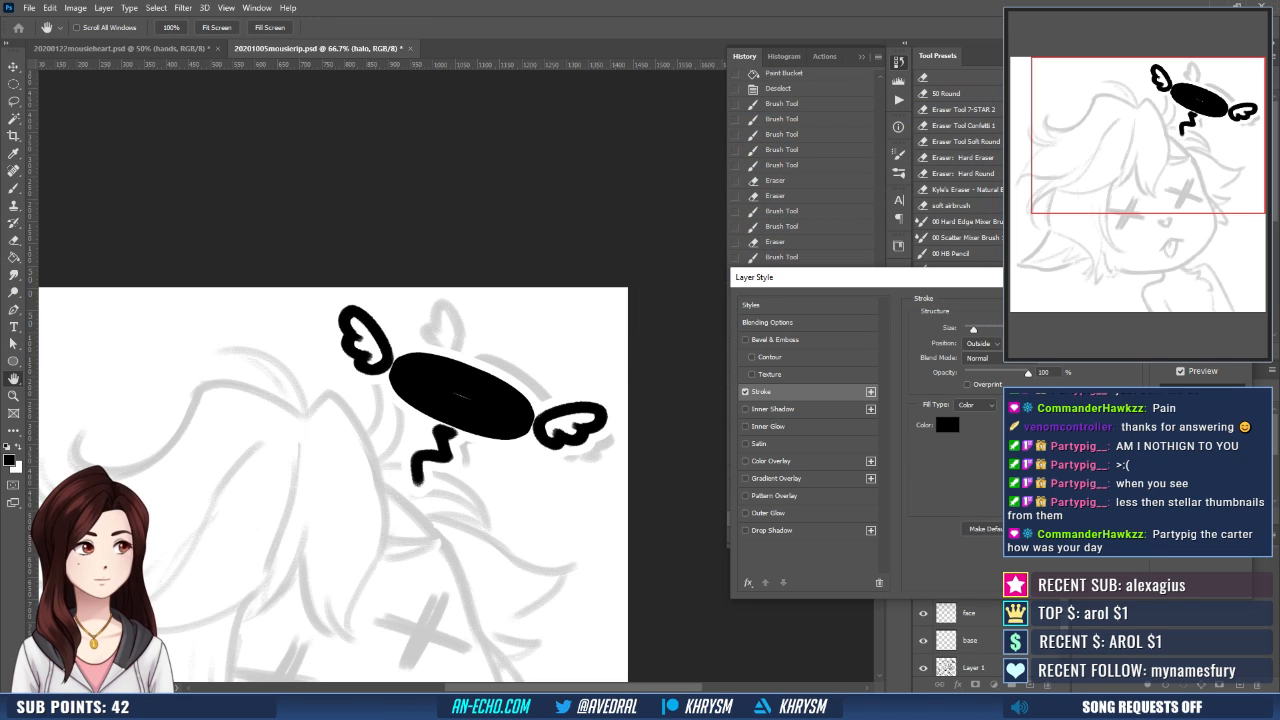
key(Return)
key(l)
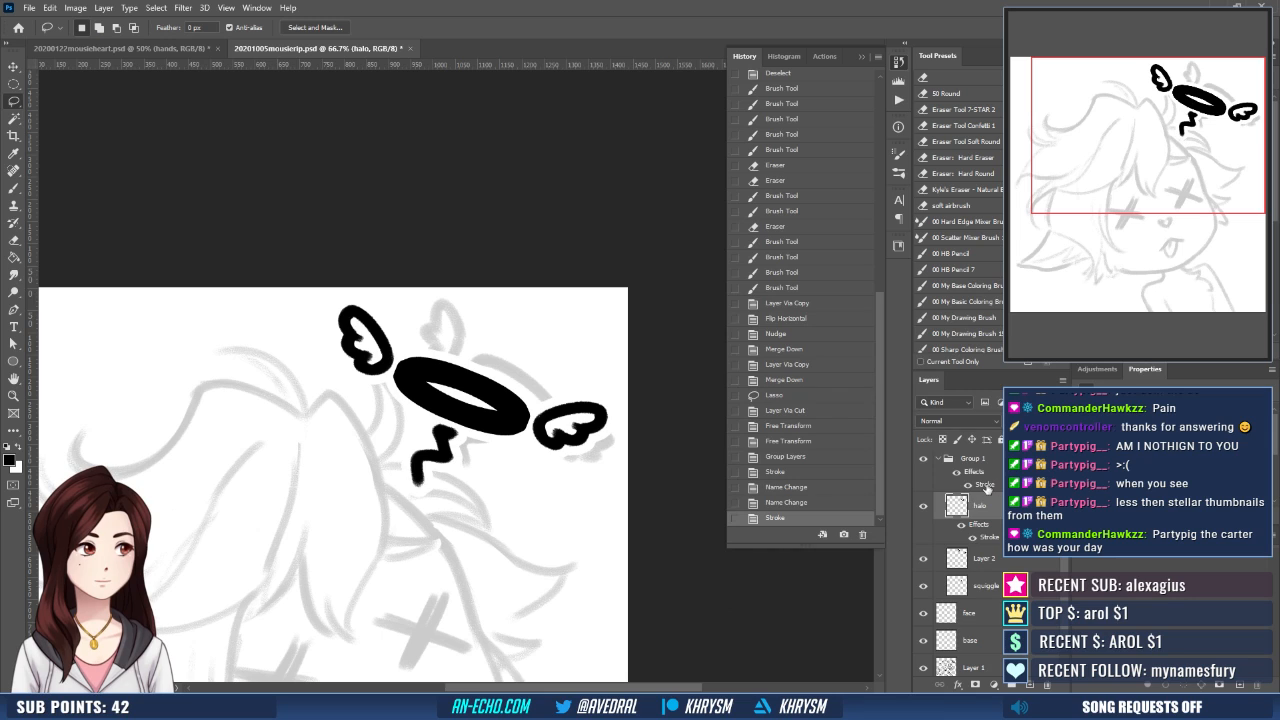
- Lock the transparent pixels of the halo layer and fill the ring with yellow
click(944, 439)
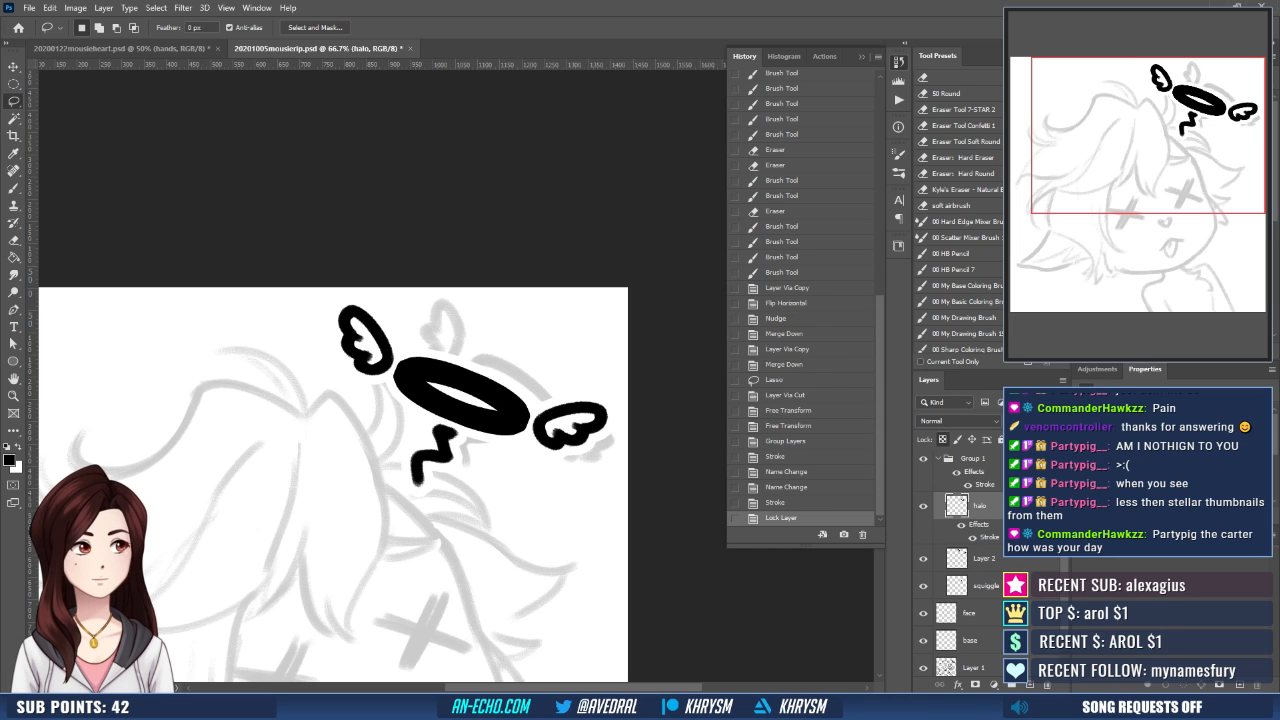
key(g)
click(521, 410)
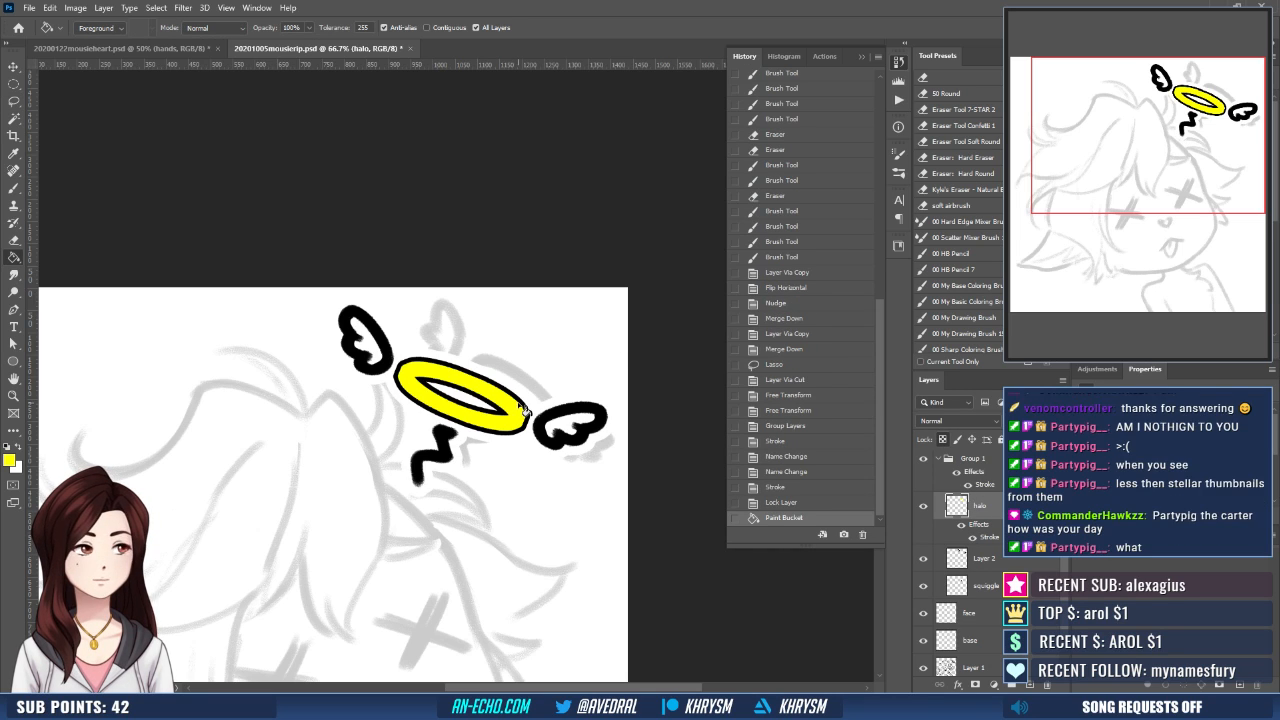
- Set the halo layer's black Stroke effect to the Center position and make it slightly thicker
double_click(968, 494)
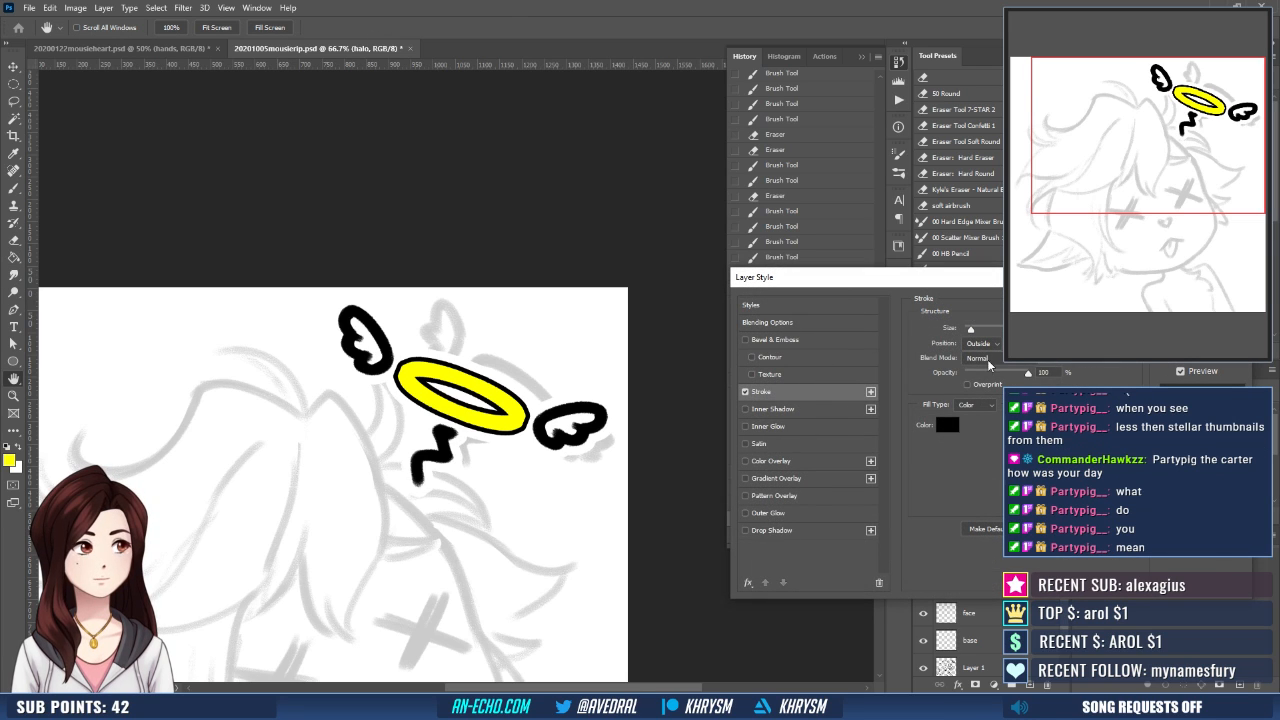
click(980, 343)
click(986, 369)
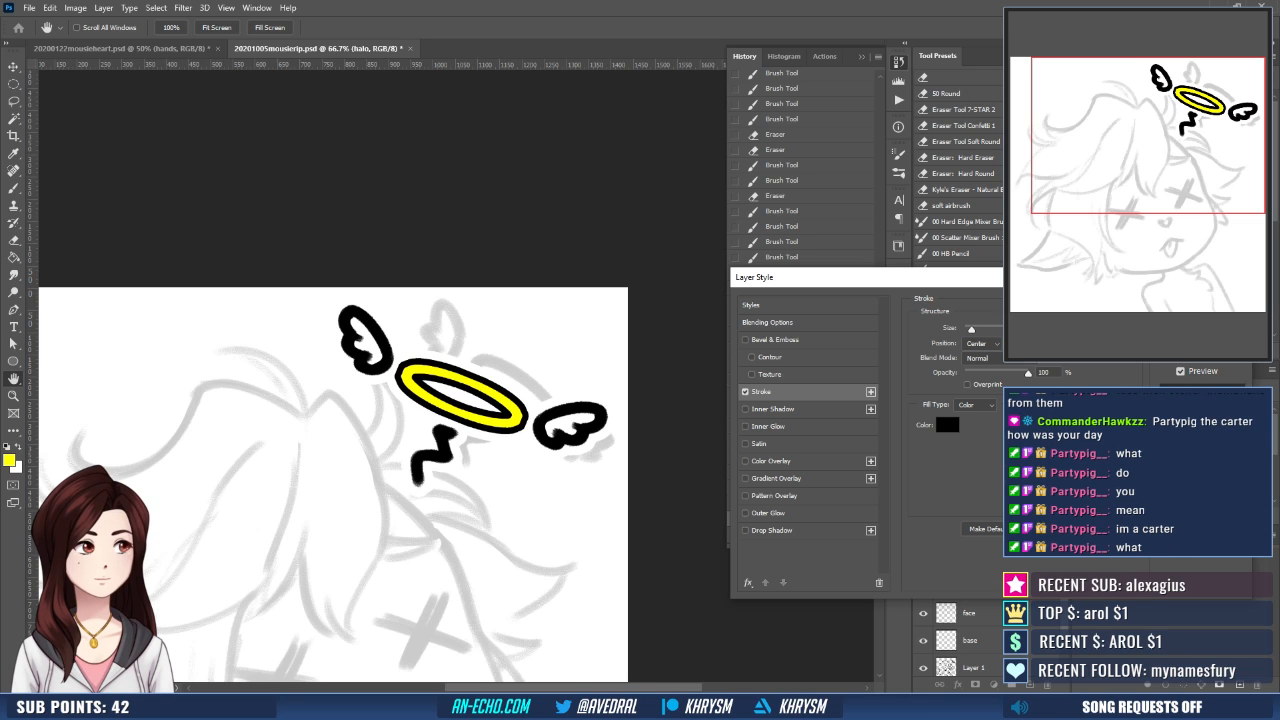
drag(971, 329, 972, 329)
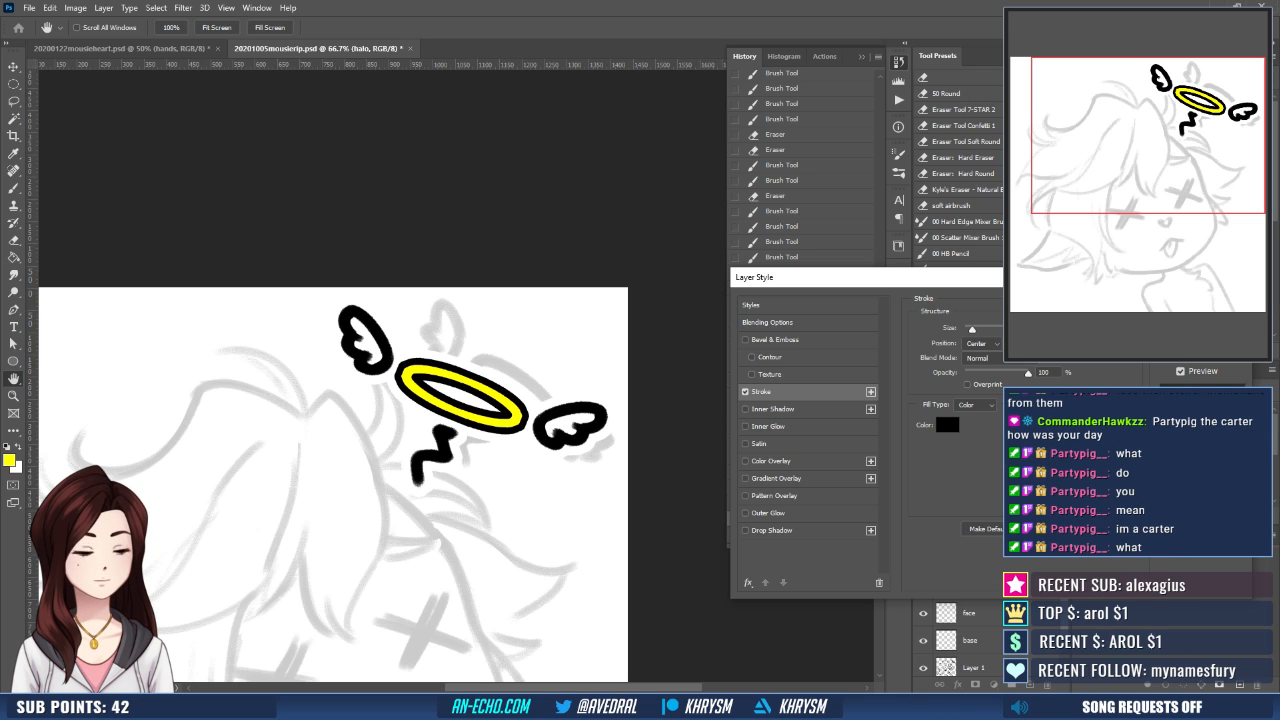
key(Return)
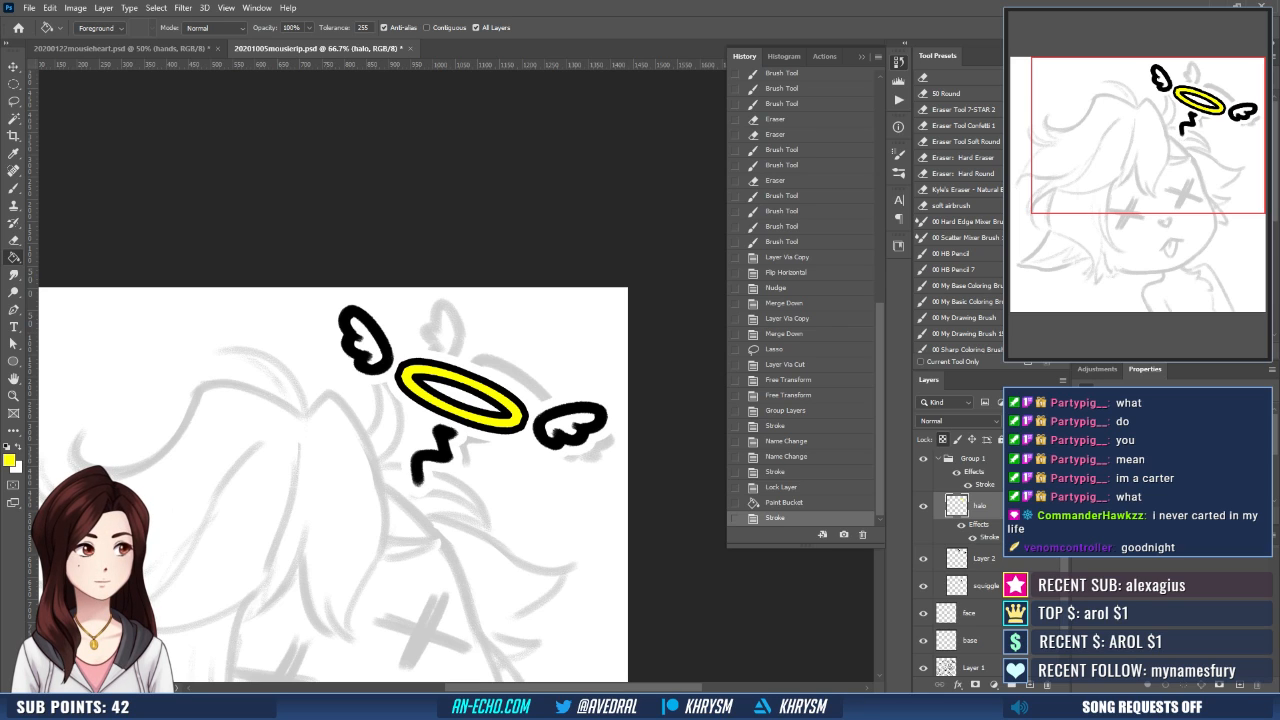
- Add a second black Stroke effect to the halo layer in the Outside position and fine-tune its thickness
double_click(995, 536)
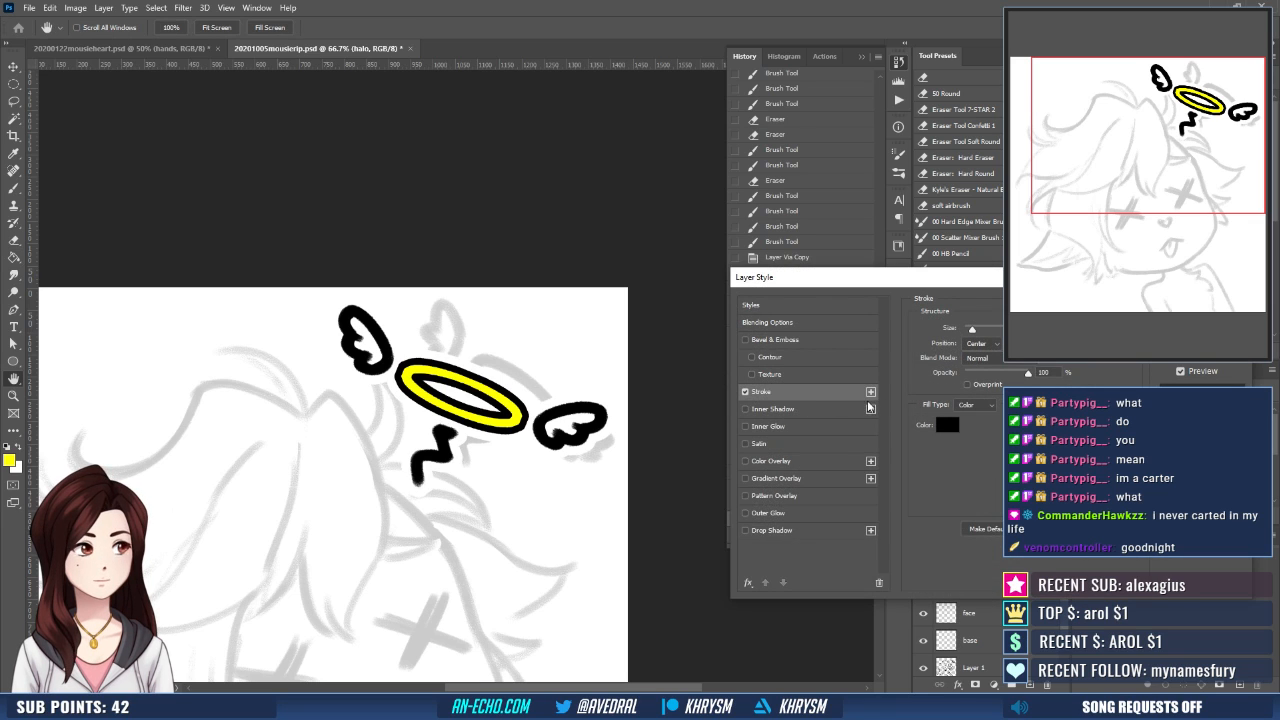
click(870, 391)
click(980, 343)
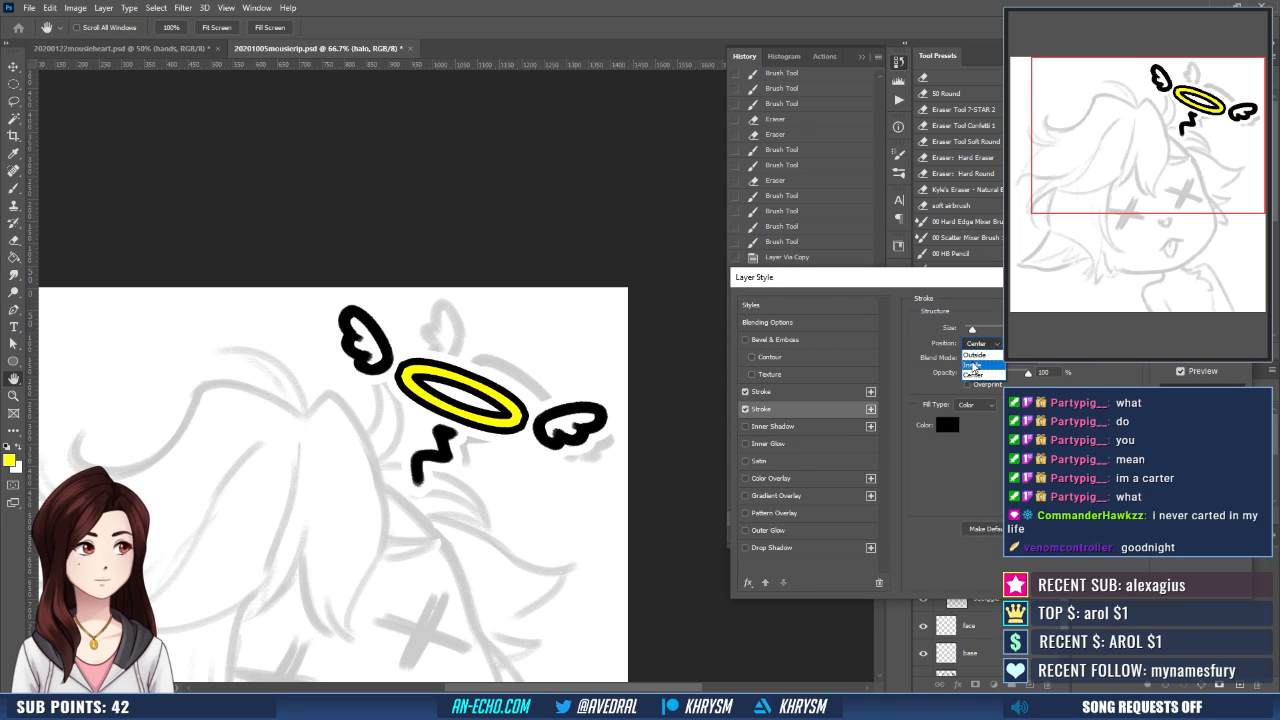
click(974, 355)
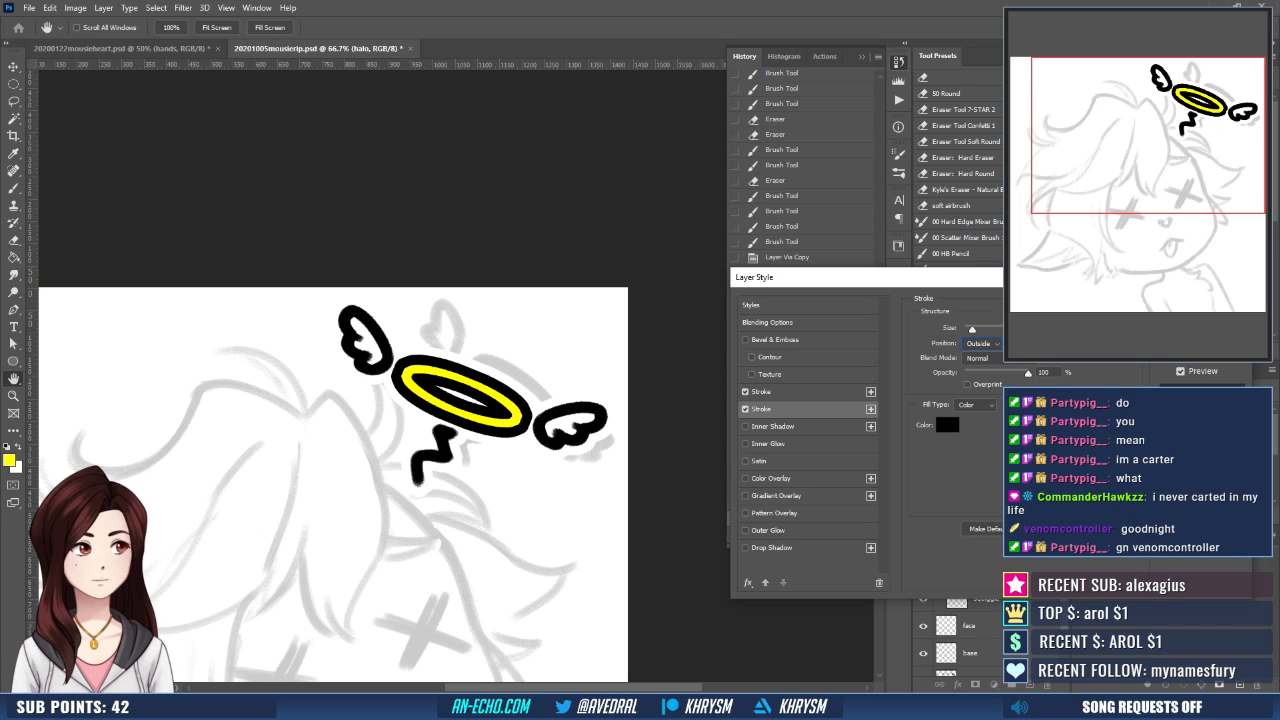
key(Up)
key(Up)
key(Up)
key(Up)
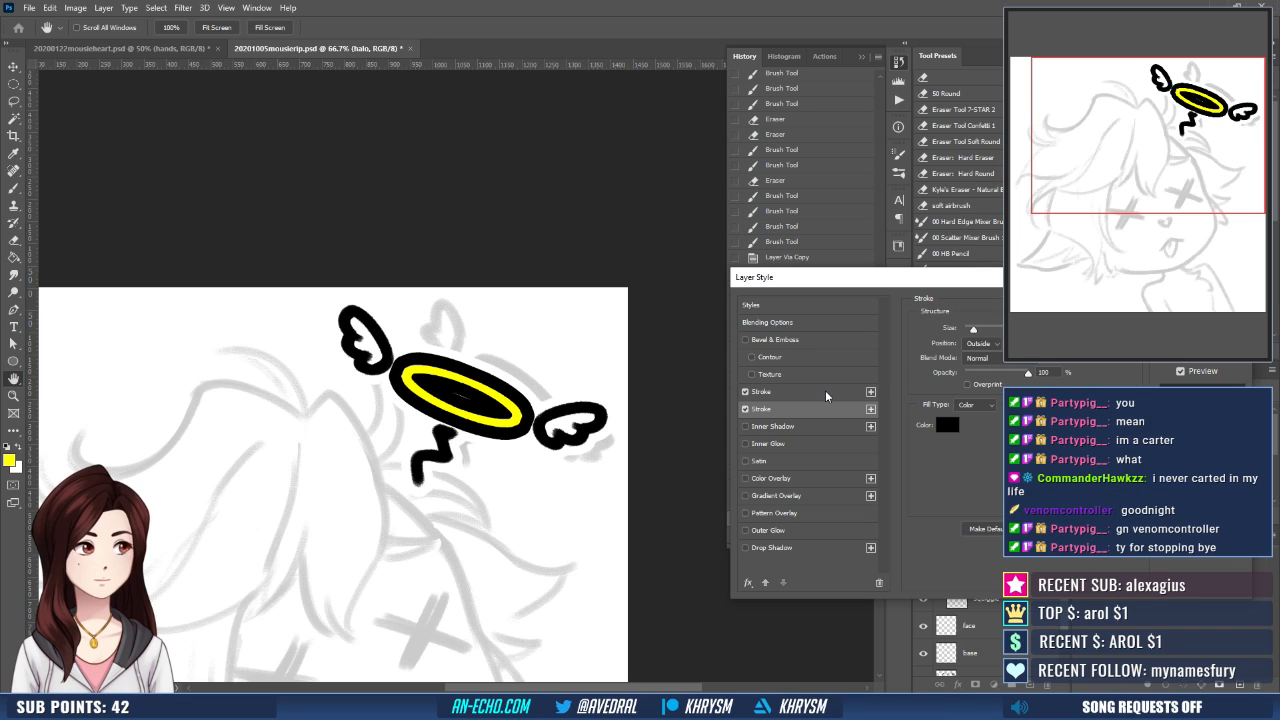
key(Down)
key(Down)
key(Down)
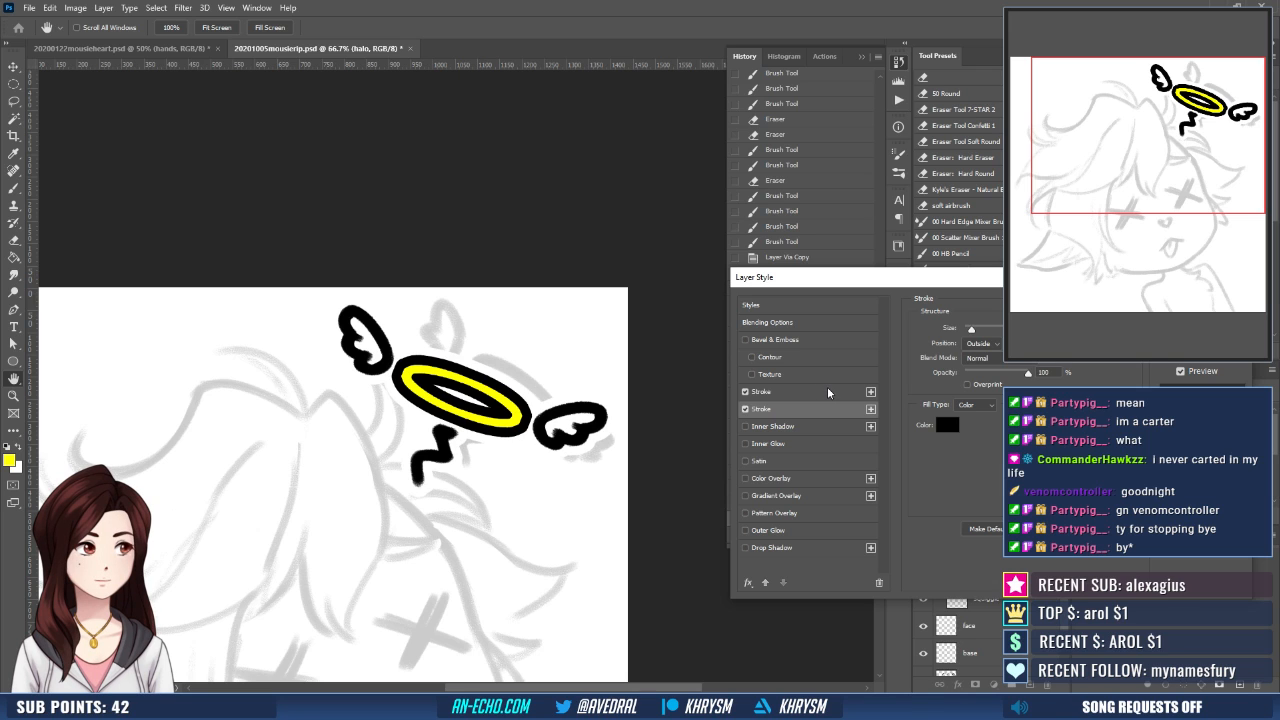
key(Return)
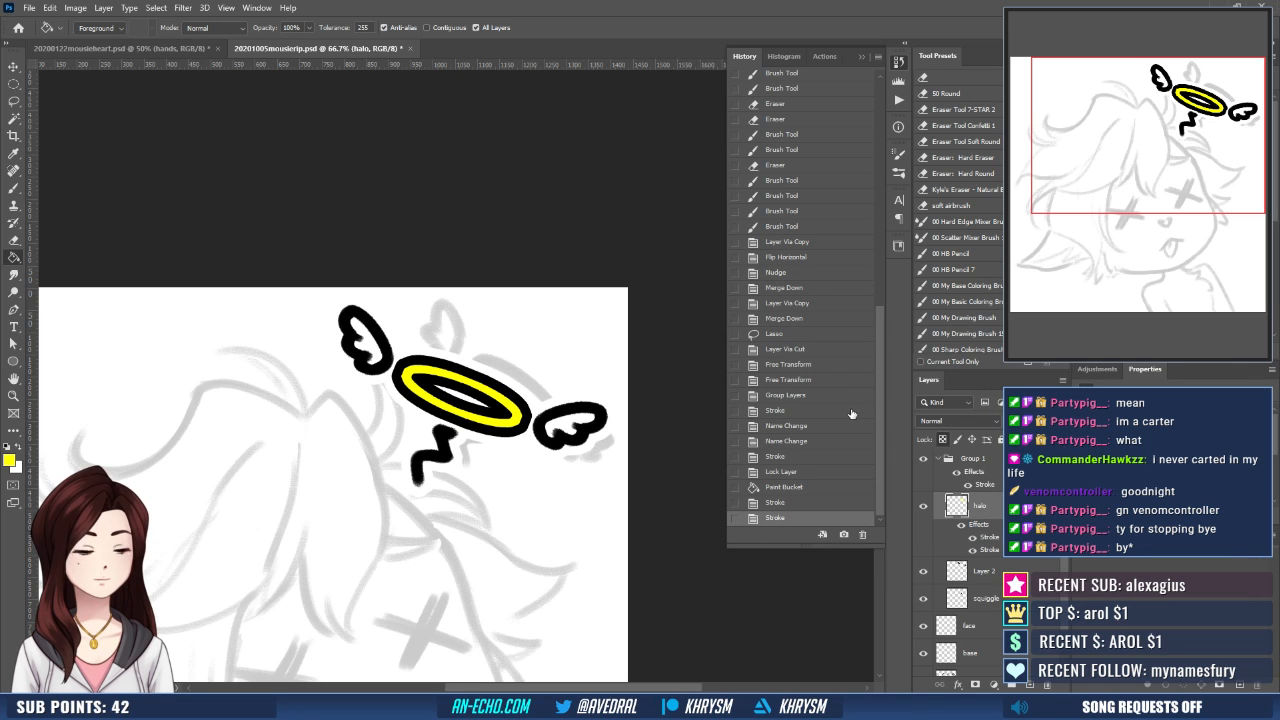
- Hide Group 1 with the halo artwork and make the face layer active
key(ctrl+minus)
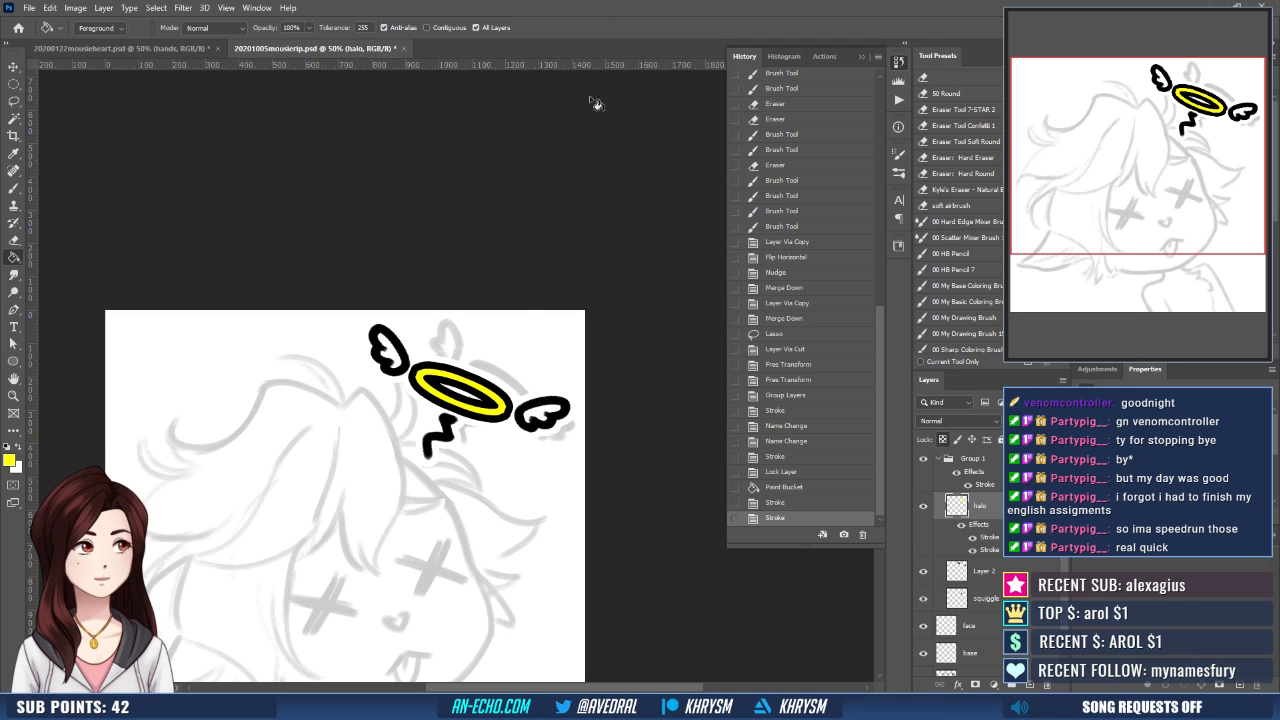
drag(486, 278, 526, 148)
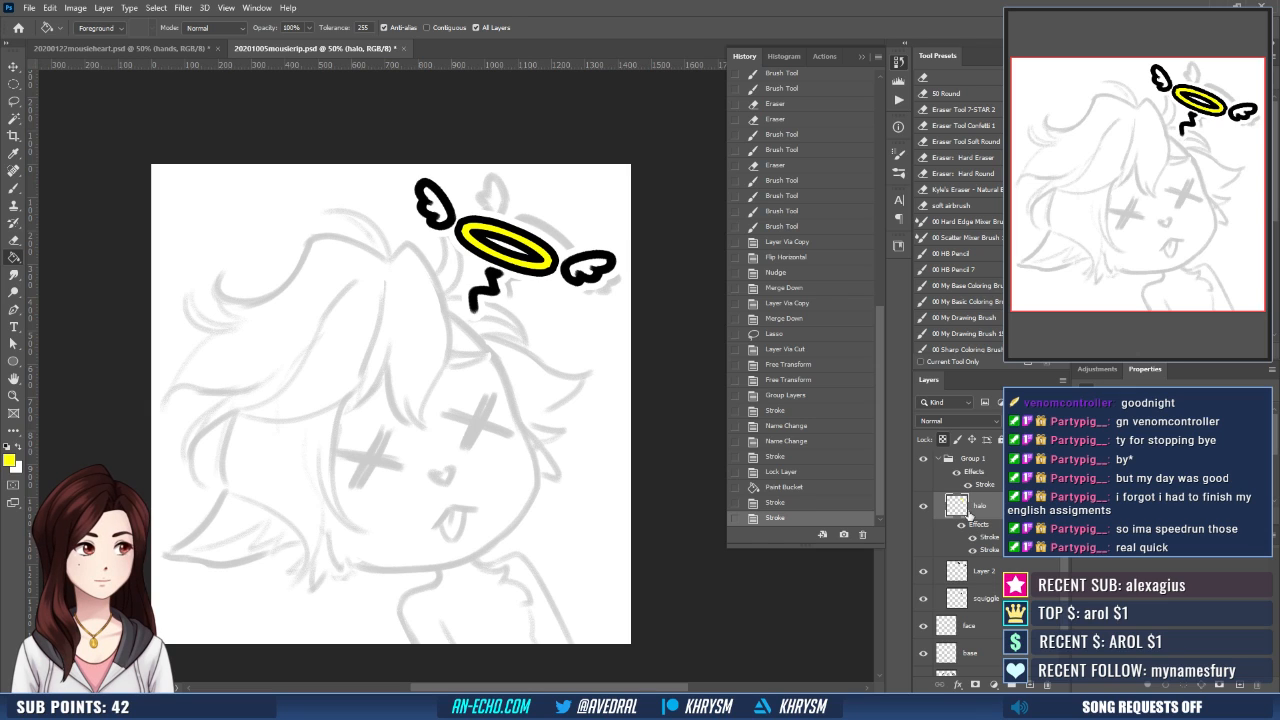
click(923, 460)
scroll(998, 545, down, 1)
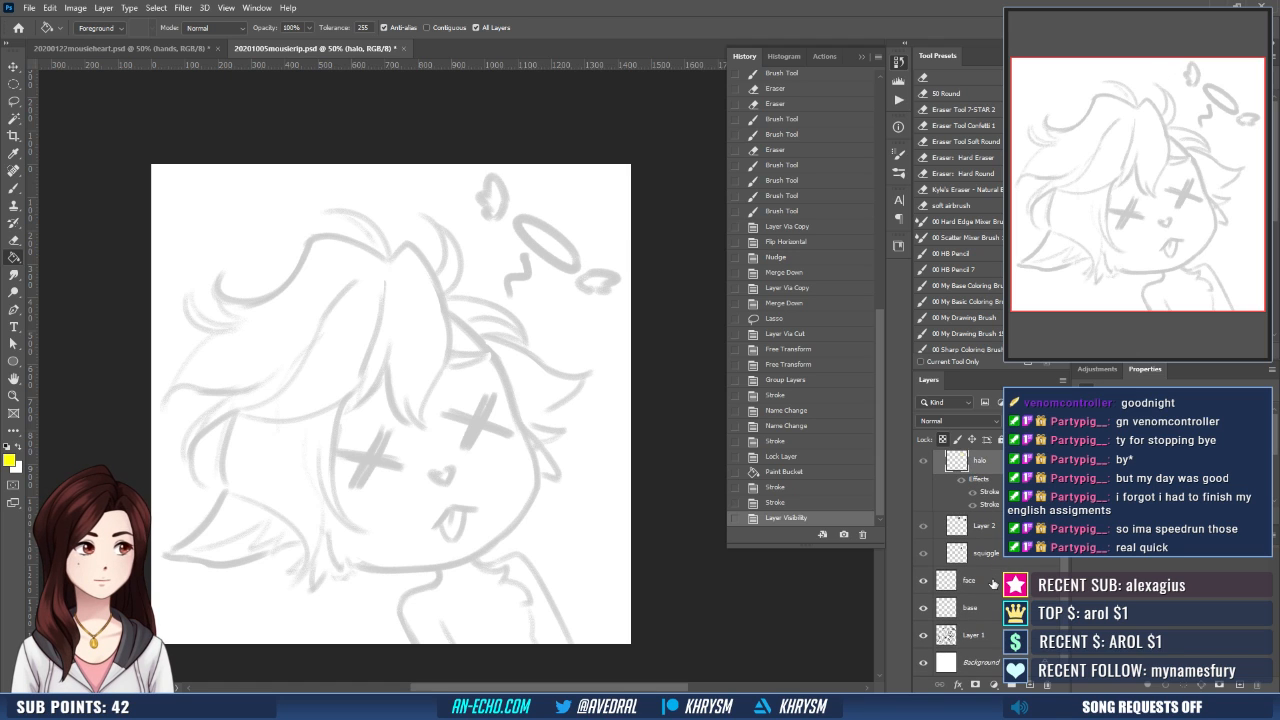
click(993, 583)
key(ctrl+plus)
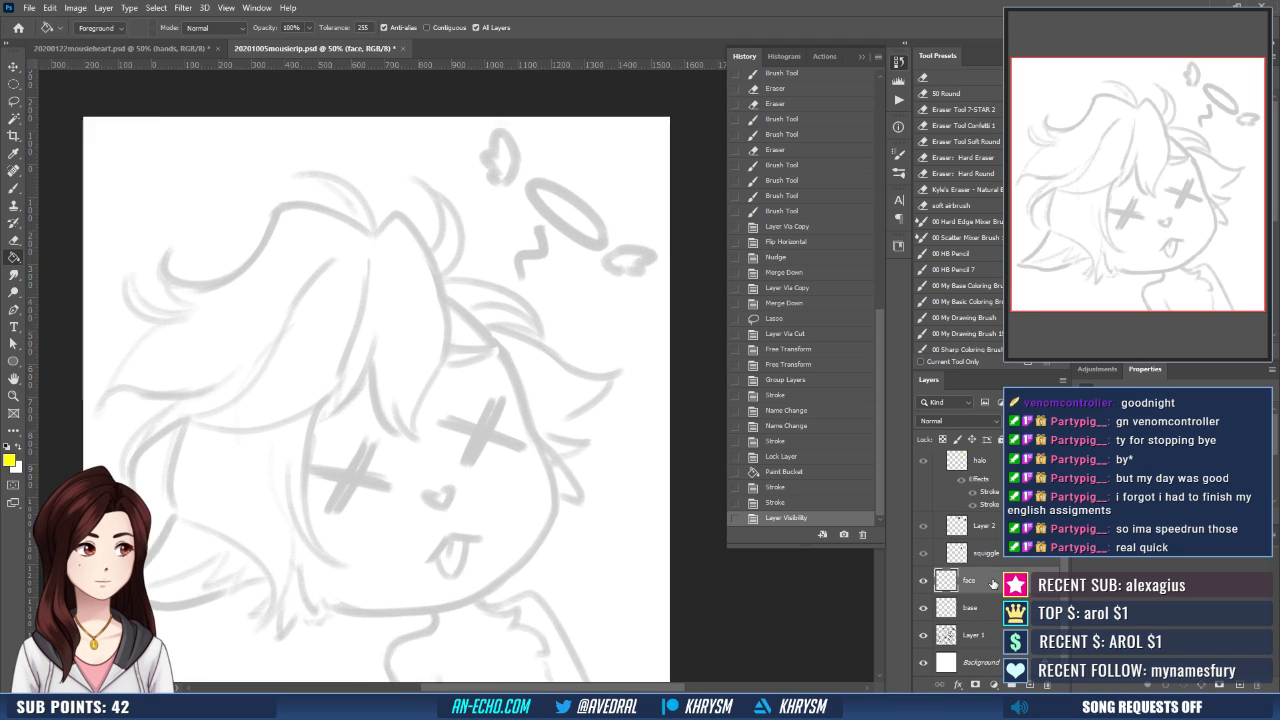
- Ink both eyebrows as closed black outlines over the sketch on the face layer with the Brush tool
key(b)
key(d)
drag(543, 455, 575, 458)
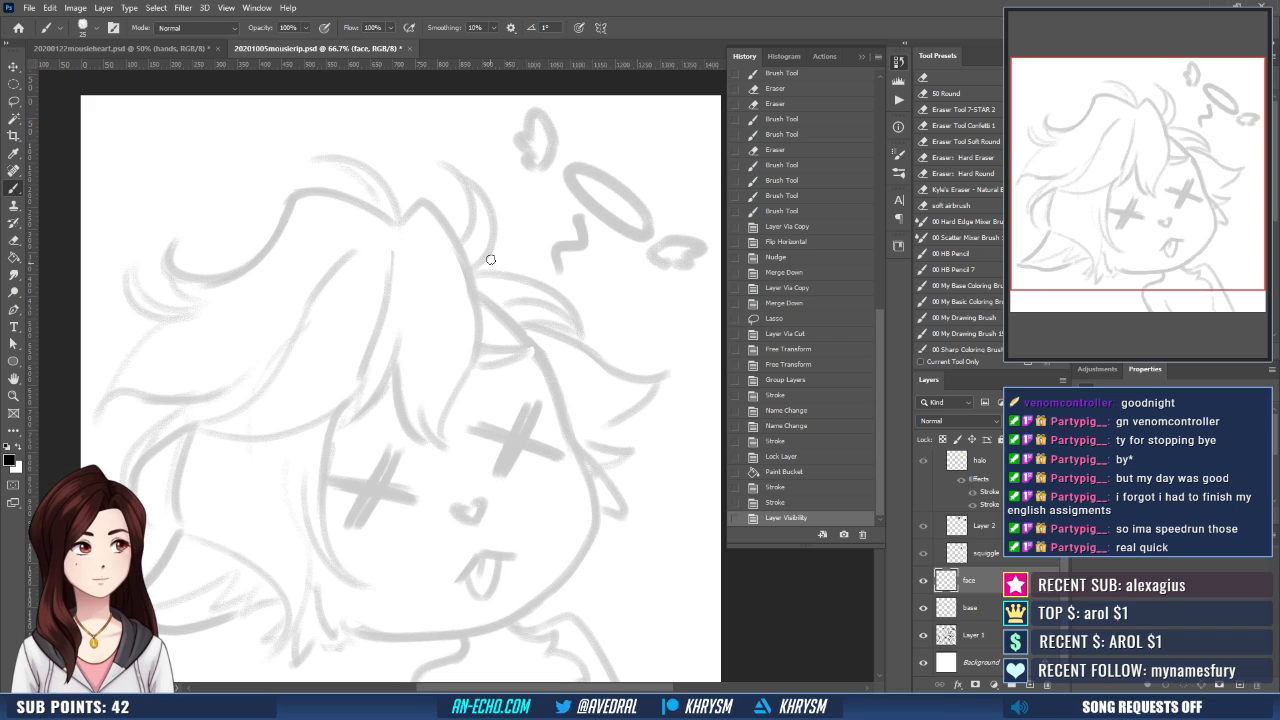
mouse_move(467, 344)
mouse_down()
mouse_move(474, 366)
mouse_move(522, 350)
mouse_up()
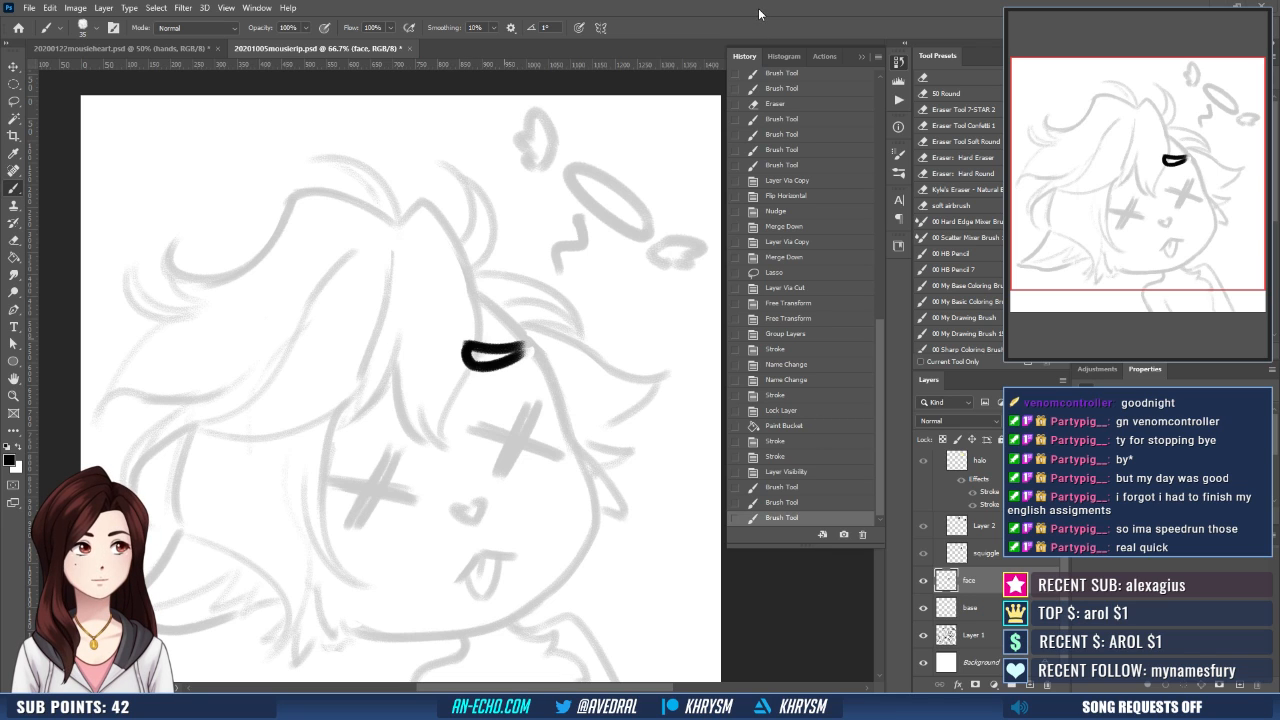
drag(595, 327, 614, 300)
drag(344, 397, 394, 343)
key(ctrl+z)
mouse_move(331, 402)
mouse_down()
mouse_move(395, 344)
mouse_move(404, 374)
mouse_up()
drag(334, 404, 406, 362)
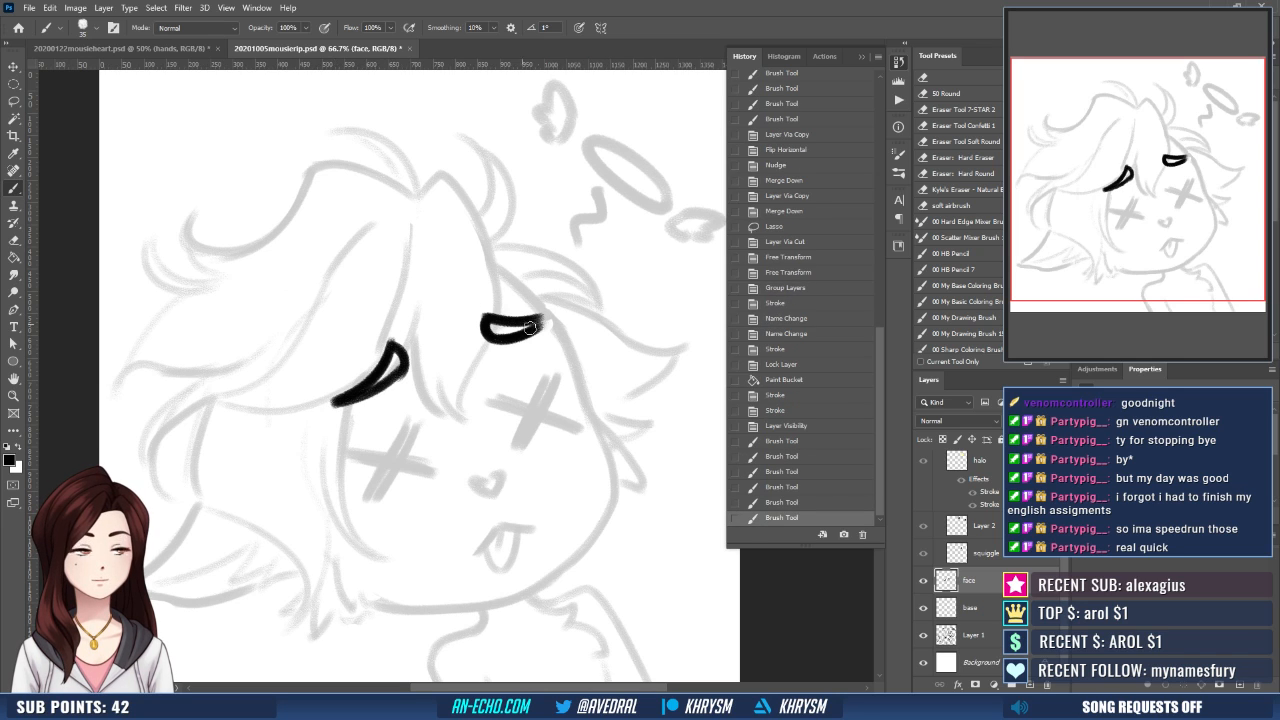
- Nudge the inked eyebrows slightly down and to the left on the face
drag(540, 389, 517, 367)
key(v)
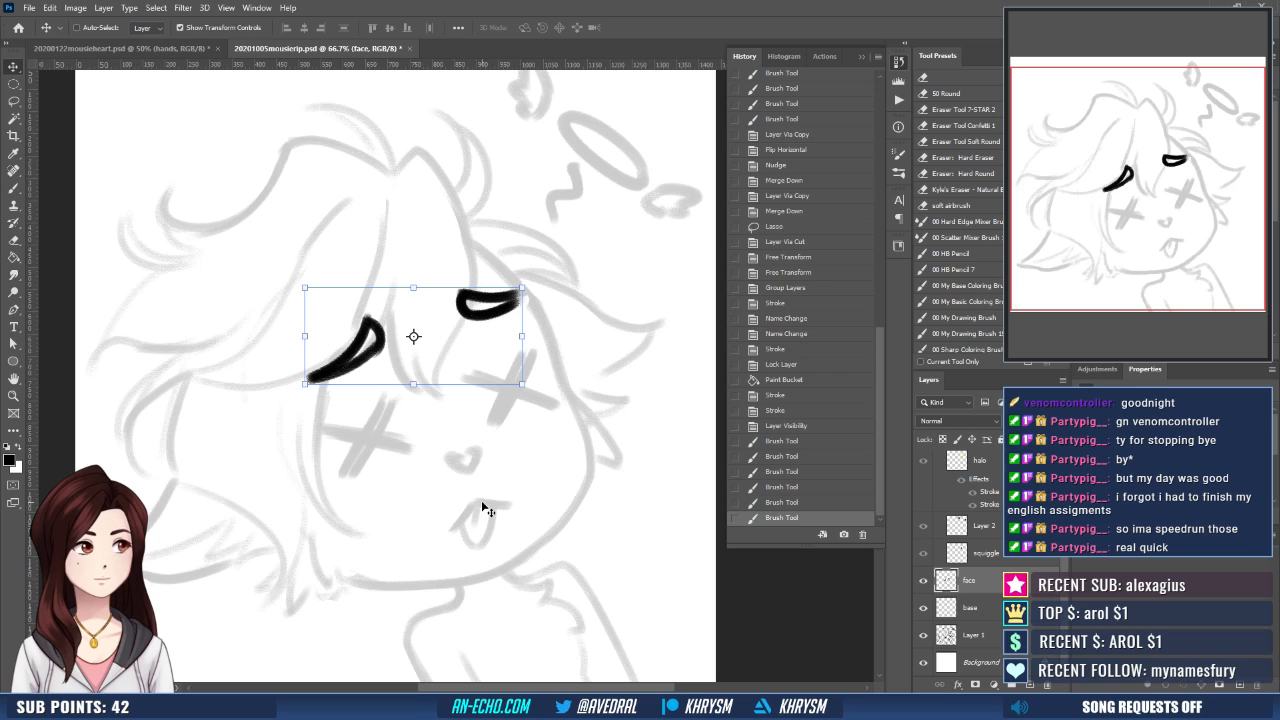
key(shift+Left)
key(shift+Left)
key(shift+Down)
key(shift+Down)
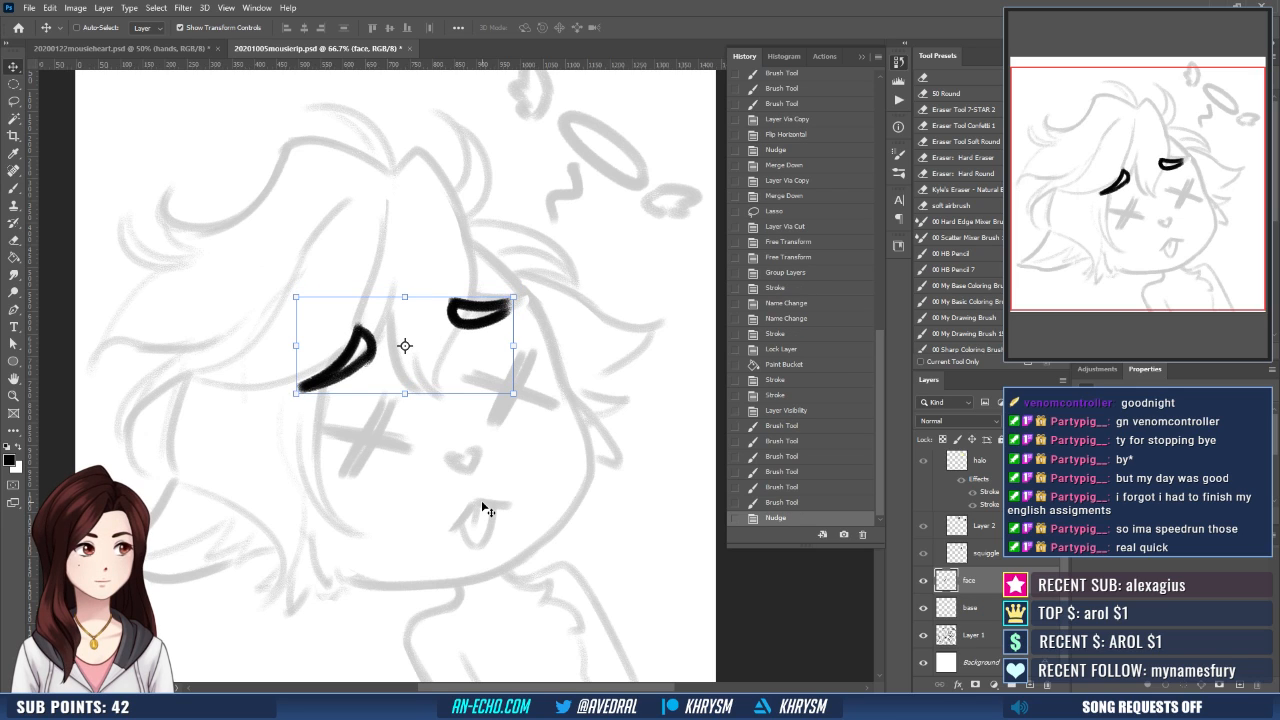
key(Right)
- Ink the left eye as a thick black X over the sketch, rotating the canvas for the crossing stroke
key(b)
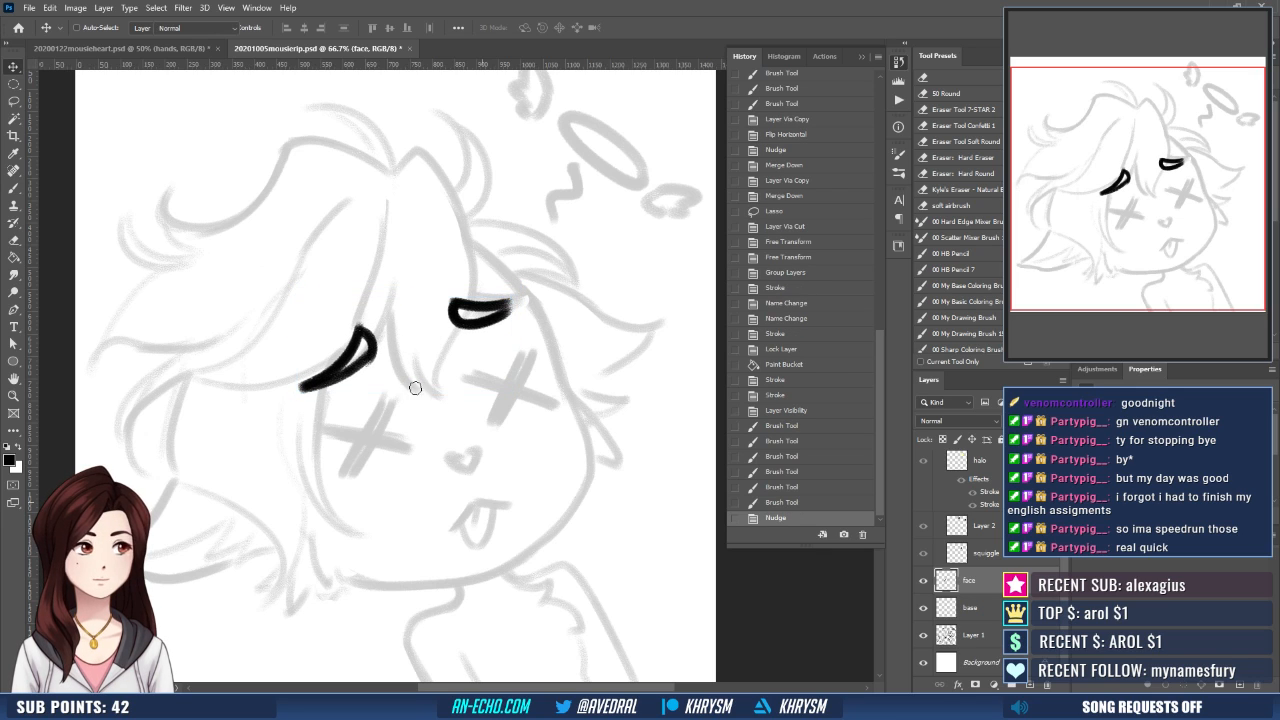
drag(343, 476, 393, 398)
key(ctrl+z)
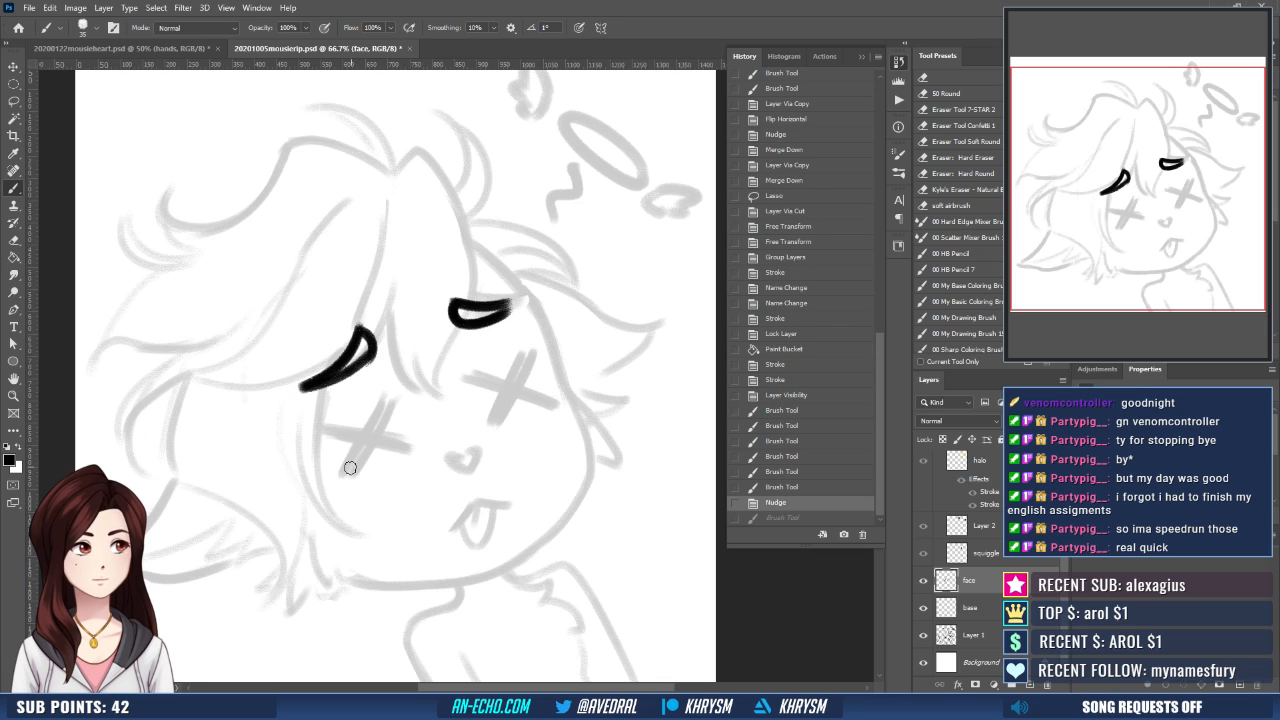
mouse_move(343, 477)
mouse_down()
mouse_move(375, 422)
mouse_move(346, 478)
mouse_up()
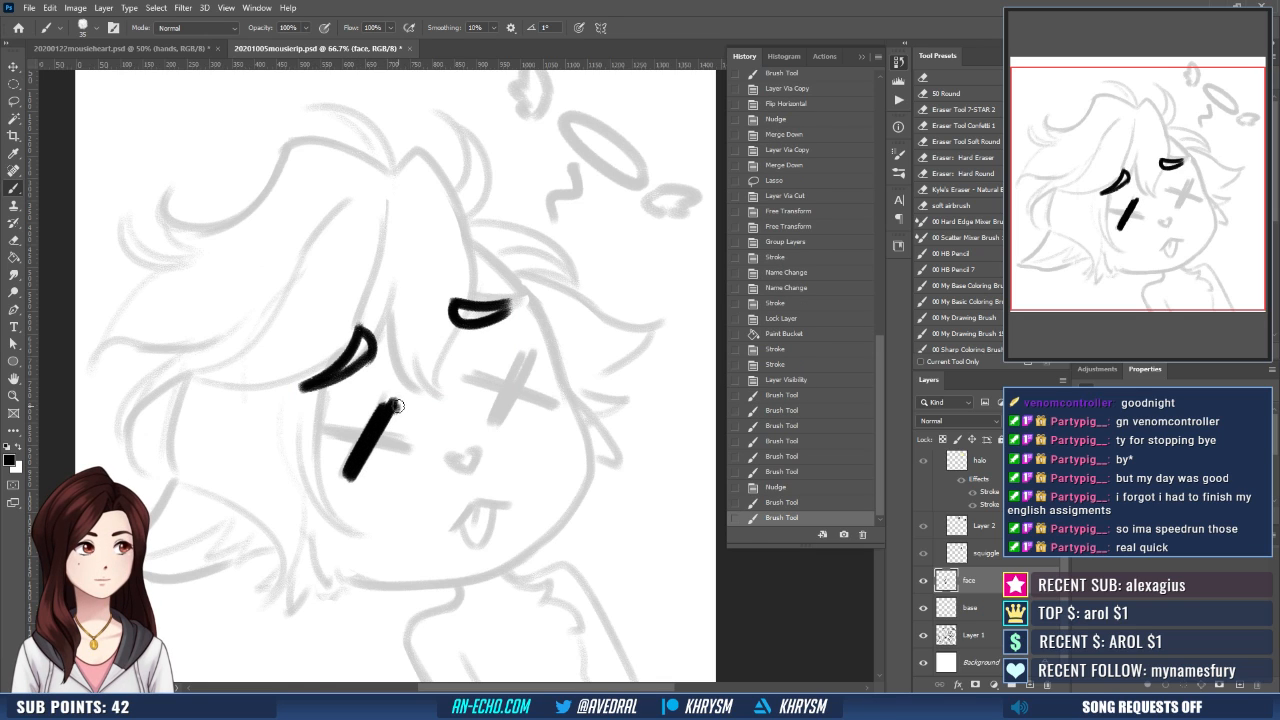
mouse_move(394, 407)
mouse_down()
mouse_move(354, 473)
mouse_move(382, 421)
mouse_up()
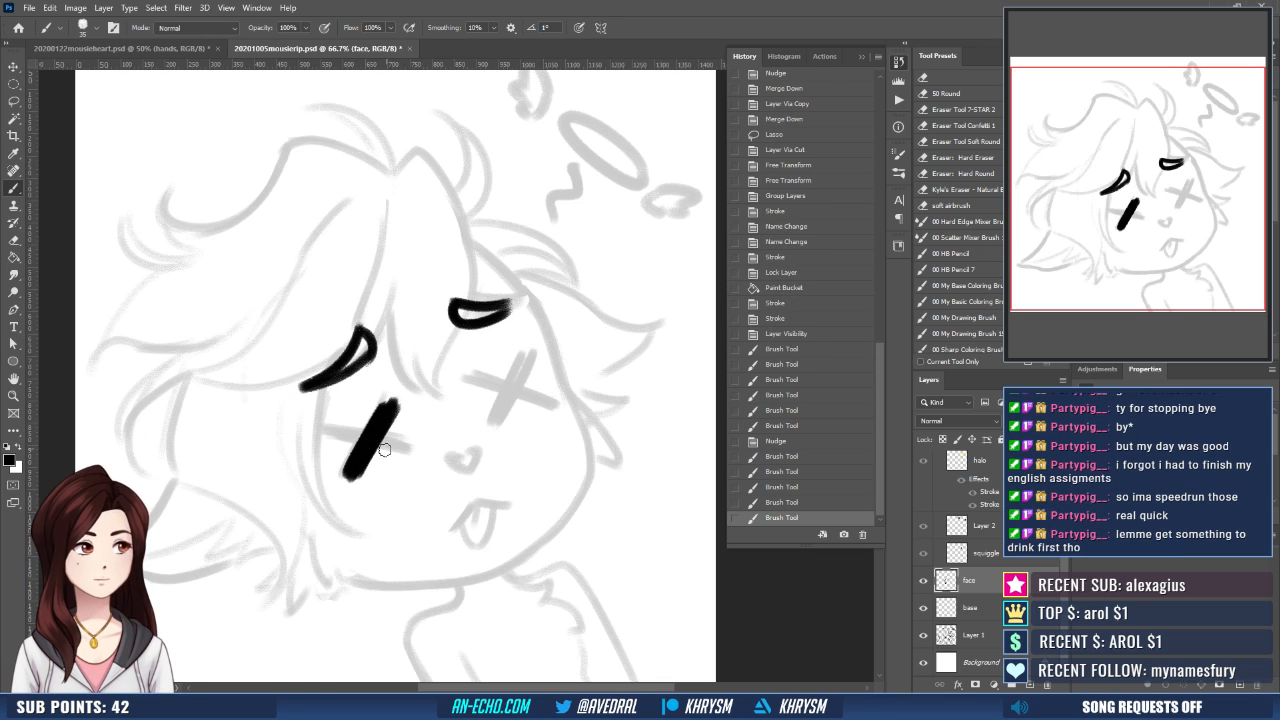
key(r)
mouse_move(463, 531)
mouse_down()
mouse_move(536, 522)
mouse_move(600, 451)
mouse_up()
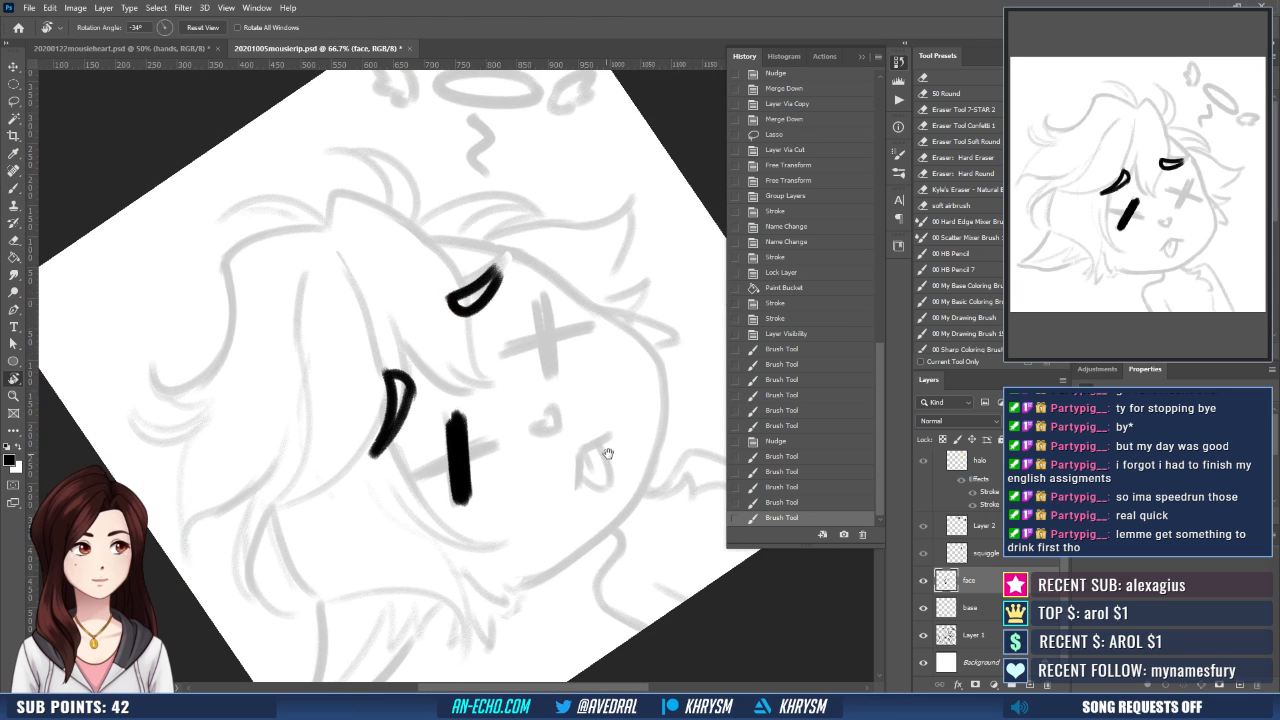
key(b)
drag(419, 471, 500, 450)
drag(425, 471, 498, 449)
key(Escape)
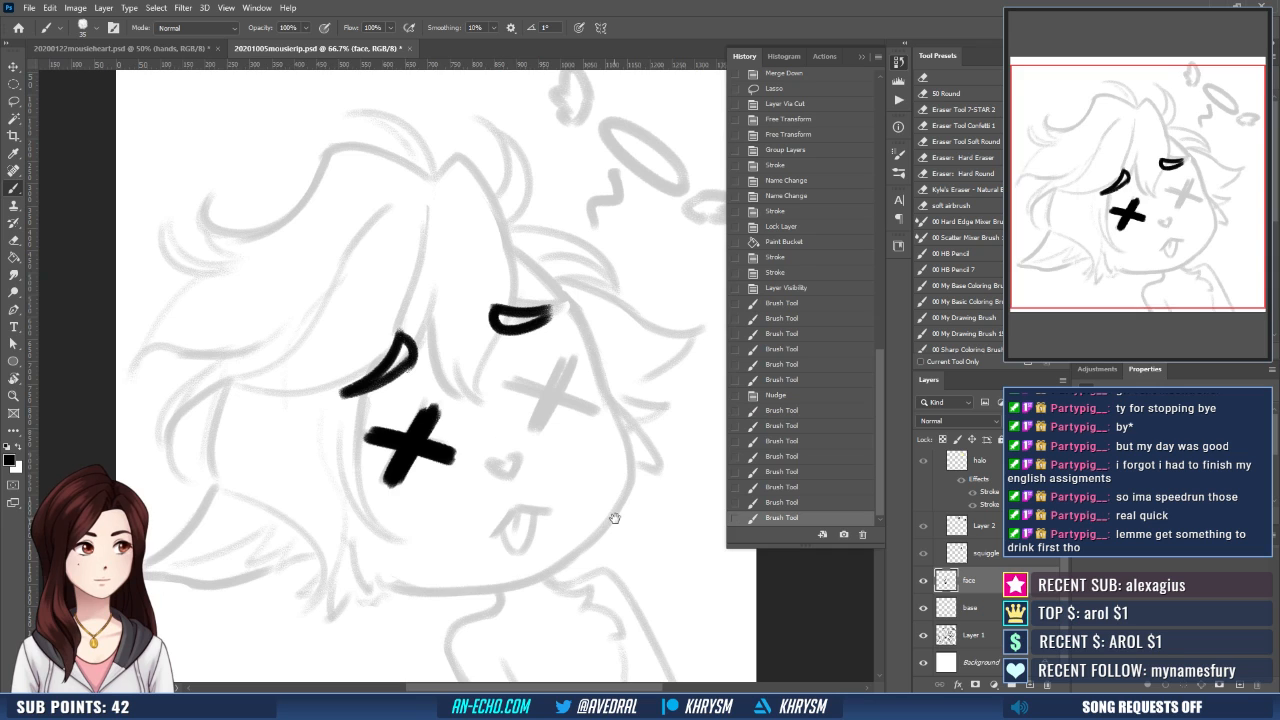
- Ink the right eye as a matching thick black X, rotating the canvas to suit each stroke
mouse_move(615, 518)
mouse_down()
mouse_move(560, 517)
mouse_move(500, 587)
mouse_up()
key(r)
key(b)
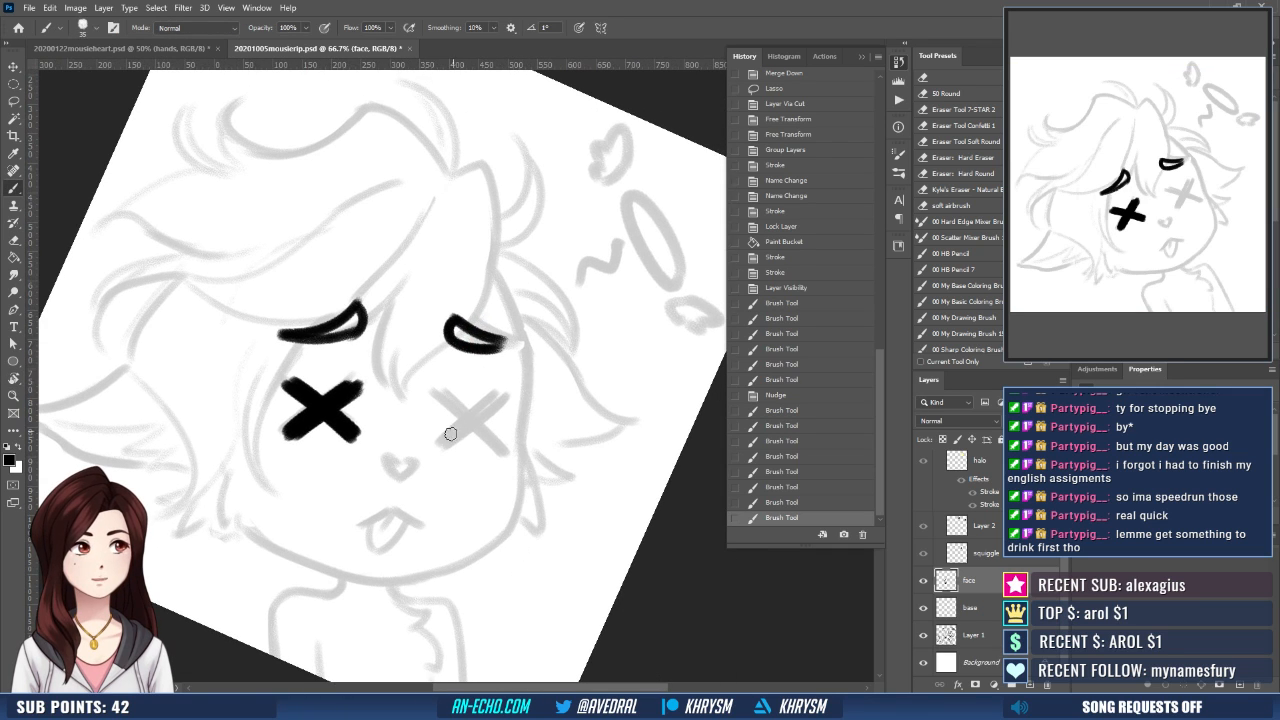
drag(441, 441, 492, 402)
key(ctrl+z)
drag(440, 442, 478, 410)
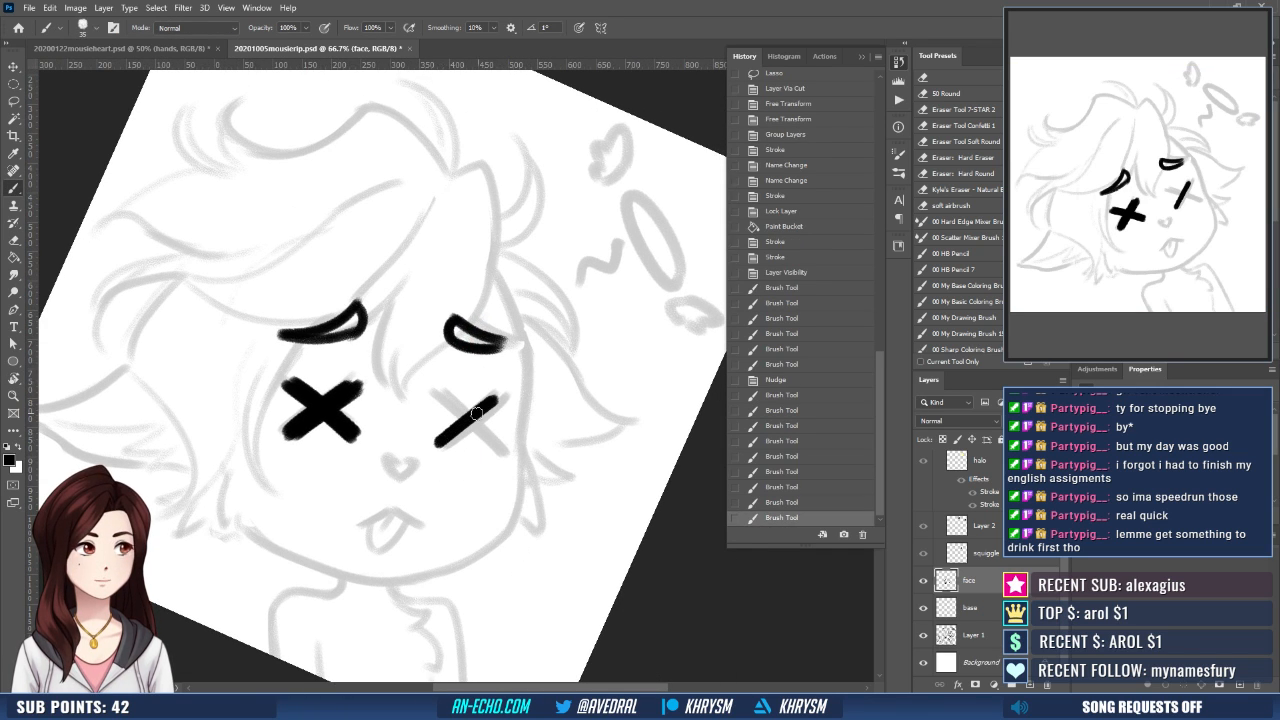
drag(438, 450, 496, 402)
key(r)
mouse_move(553, 473)
mouse_down()
mouse_move(577, 449)
mouse_move(566, 320)
mouse_up()
mouse_move(566, 389)
mouse_down()
mouse_move(562, 405)
mouse_move(468, 411)
mouse_move(530, 377)
mouse_up()
key(b)
drag(471, 416, 532, 384)
key(ctrl+z)
drag(466, 419, 533, 380)
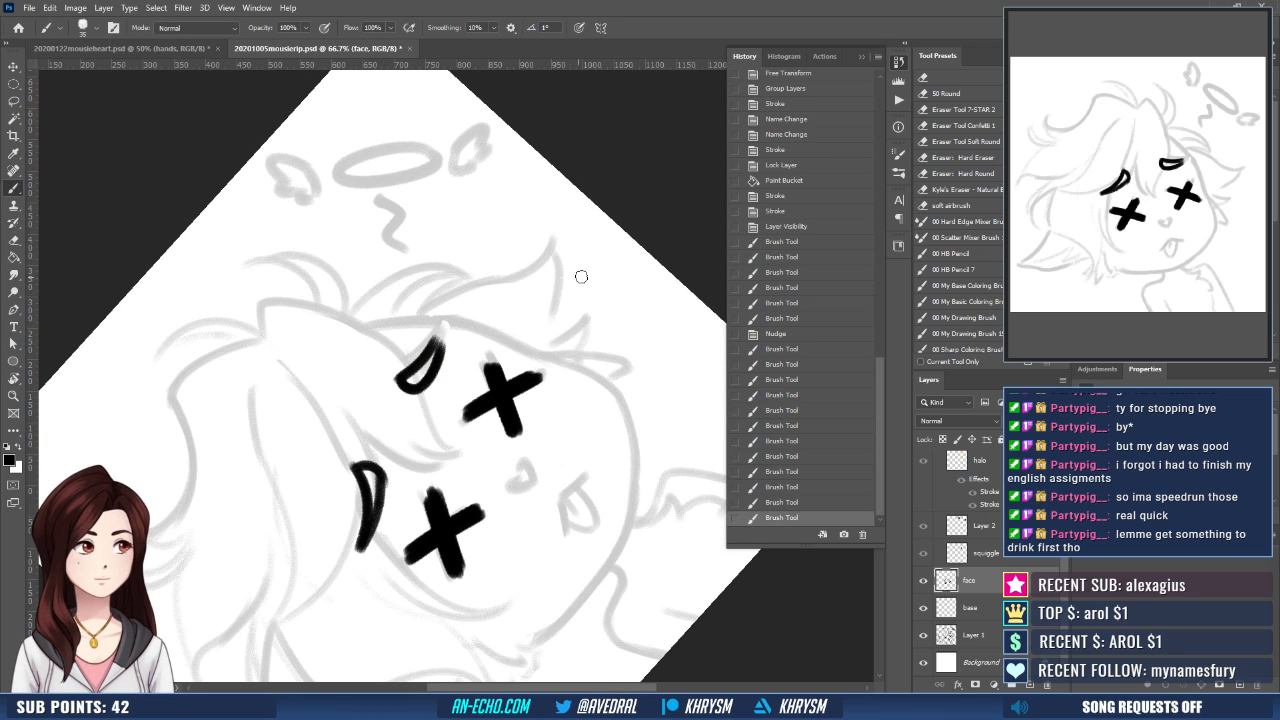
key(Escape)
- Touch up the right X eye and shift the inked eyebrows and eyes slightly down on the face
drag(520, 437, 496, 434)
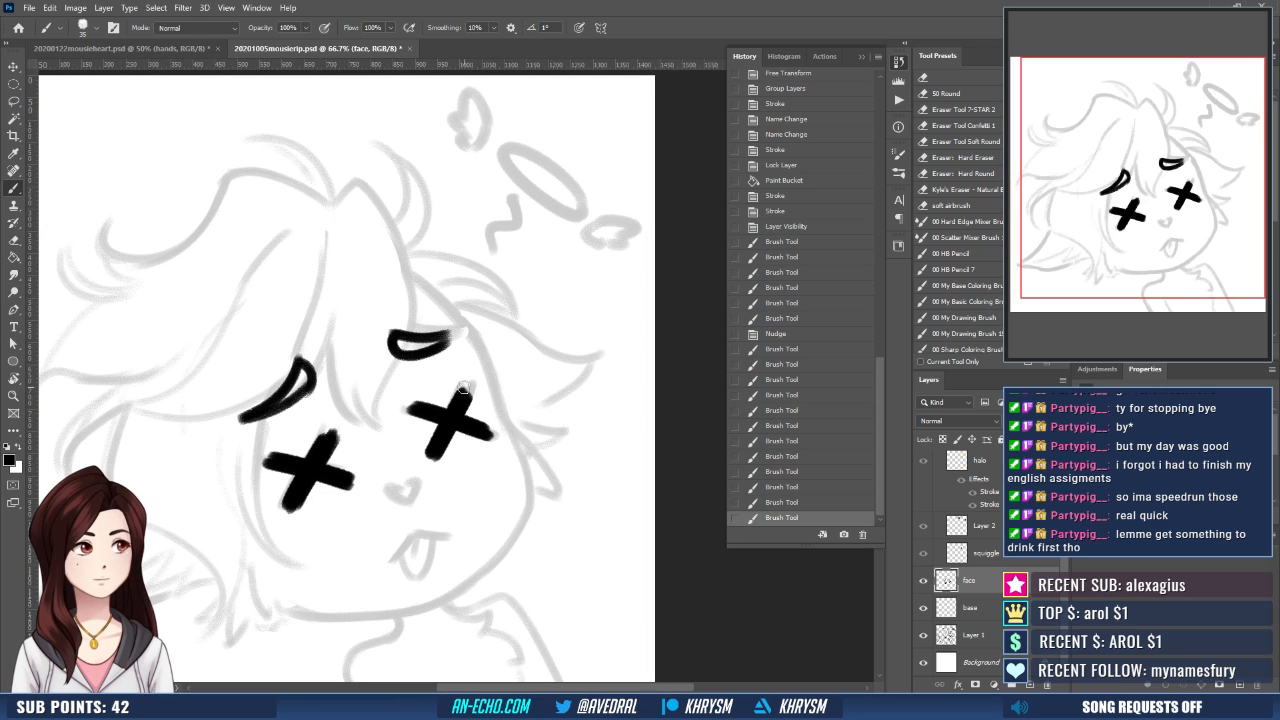
mouse_move(462, 388)
mouse_down()
mouse_move(444, 432)
mouse_move(455, 395)
mouse_move(462, 410)
mouse_up()
key(v)
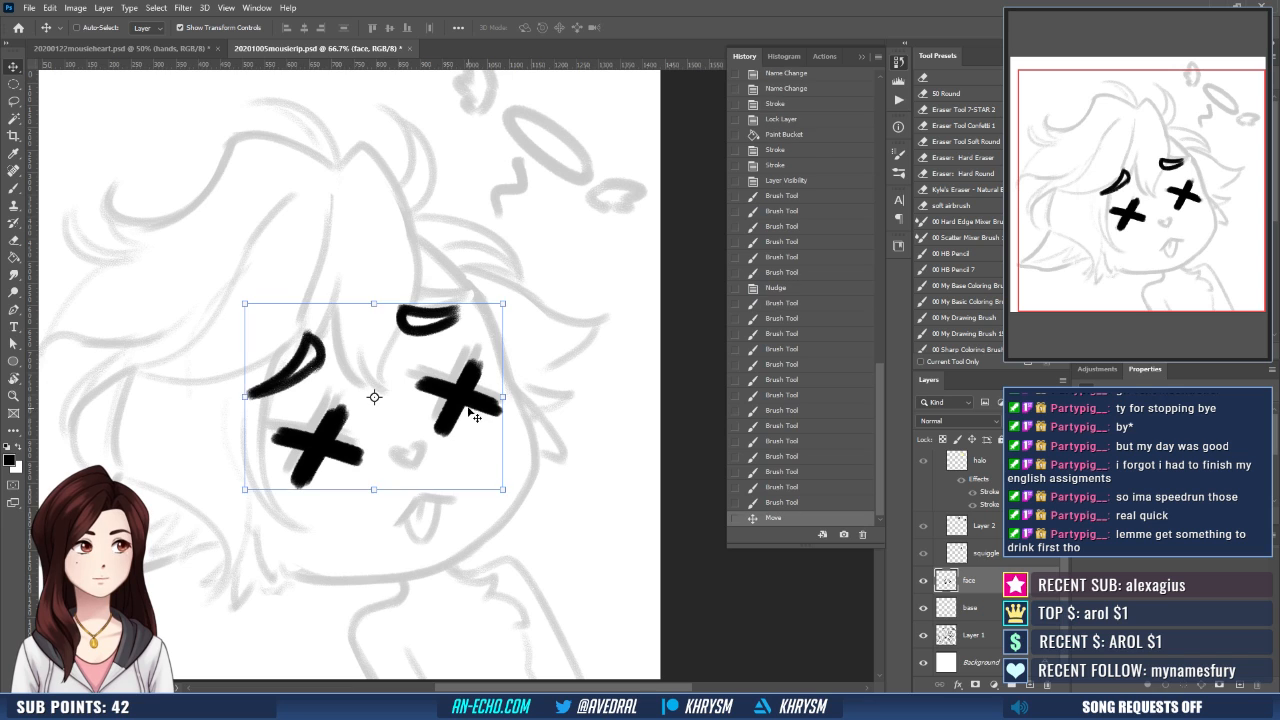
scroll(417, 420, up, 5)
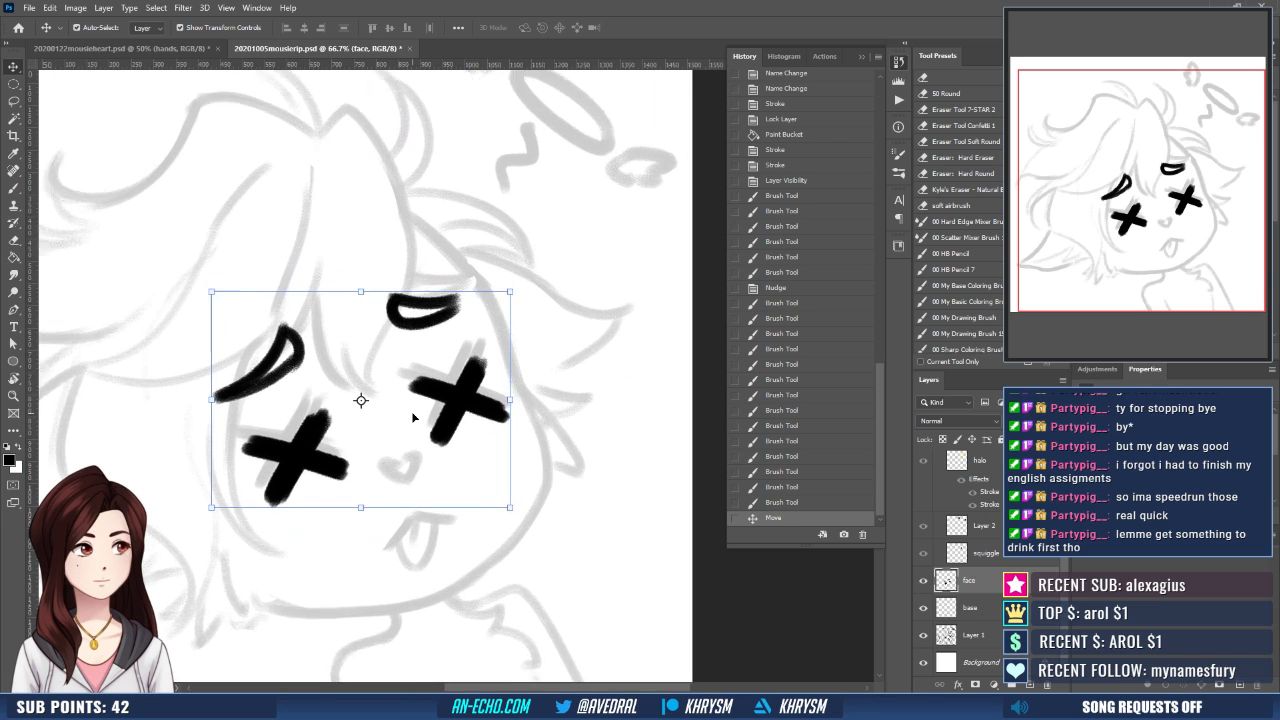
- Ink the small heart-shaped nose as a black outline with a smaller brush, redoing strokes that miss the sketch
key(b)
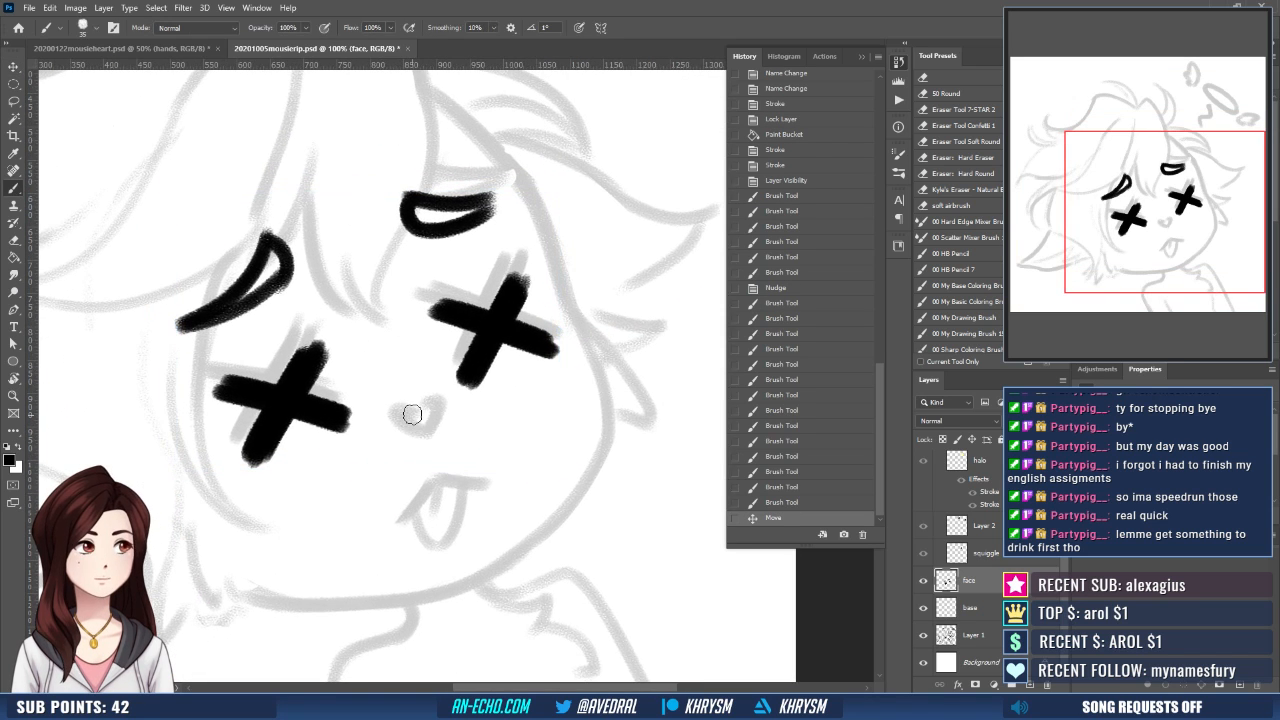
mouse_move(405, 405)
mouse_down()
mouse_move(393, 419)
mouse_move(430, 432)
mouse_up()
key(ctrl+z)
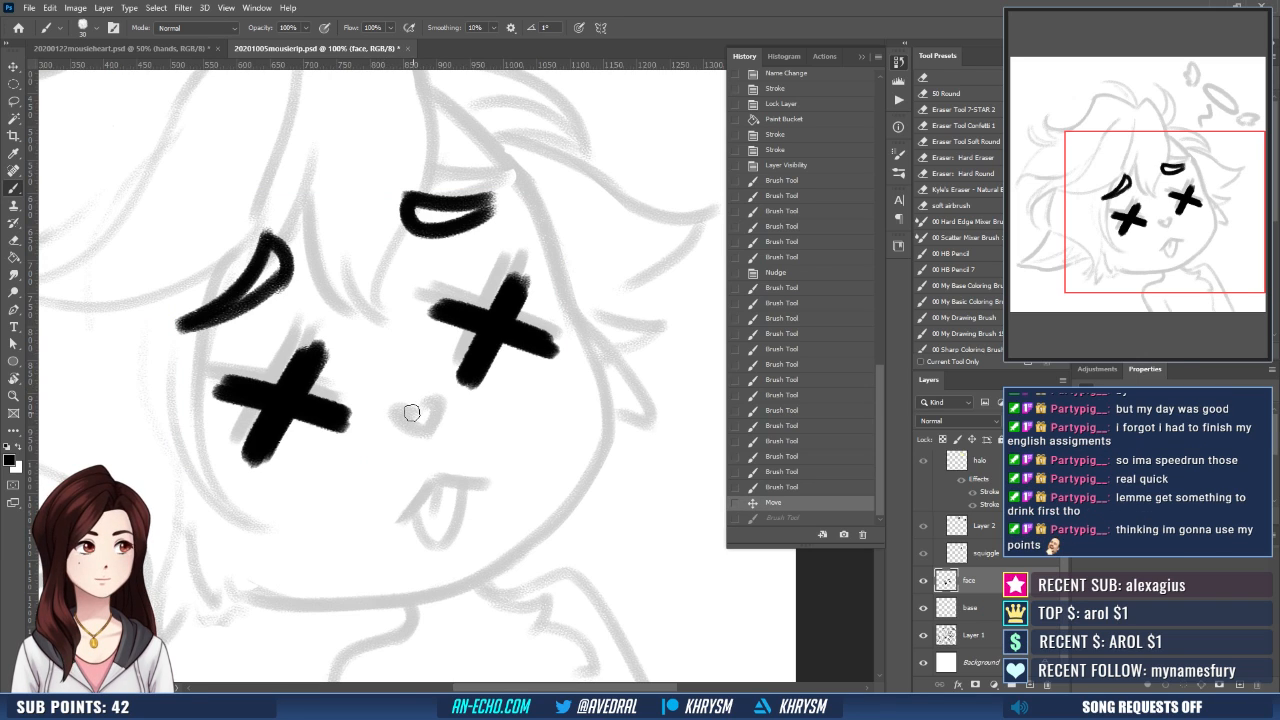
mouse_move(414, 408)
mouse_down()
mouse_move(390, 428)
mouse_move(430, 432)
mouse_move(440, 398)
mouse_move(432, 420)
mouse_move(424, 392)
mouse_move(437, 404)
mouse_move(428, 440)
mouse_move(442, 416)
mouse_move(430, 436)
mouse_up()
key(ctrl+z)
key(ctrl+z)
key(ctrl+z)
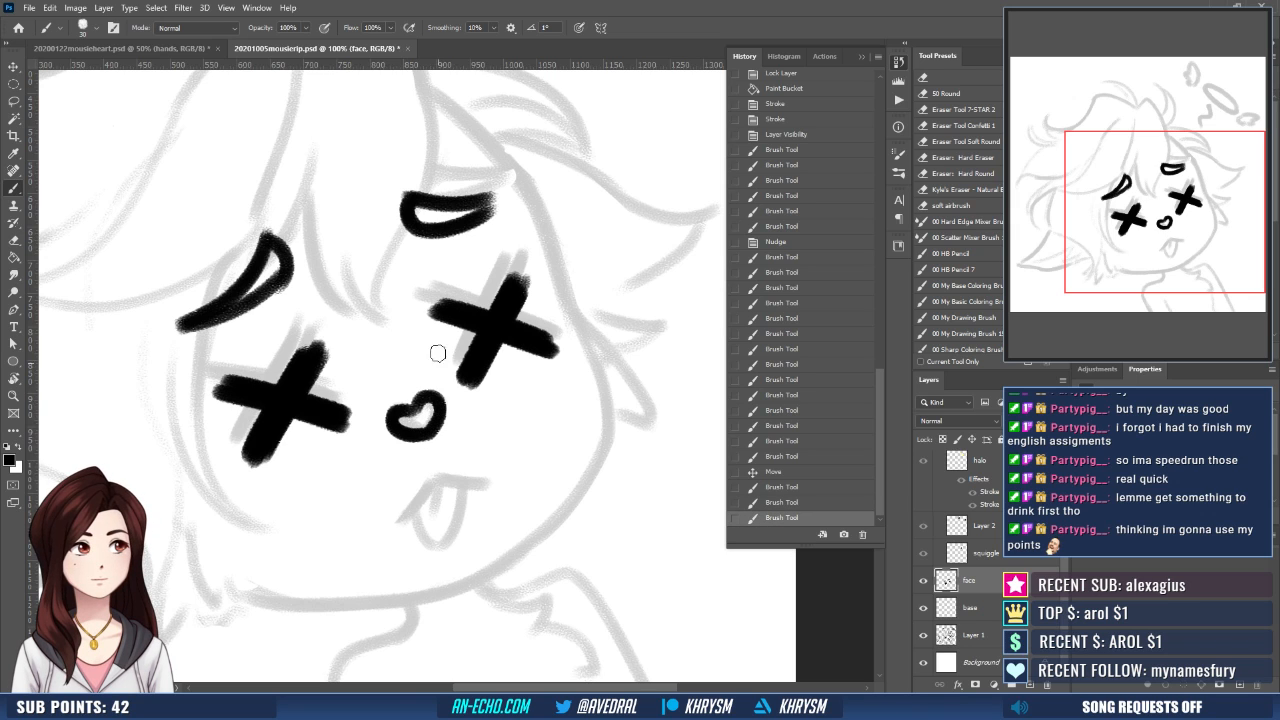
drag(483, 487, 495, 446)
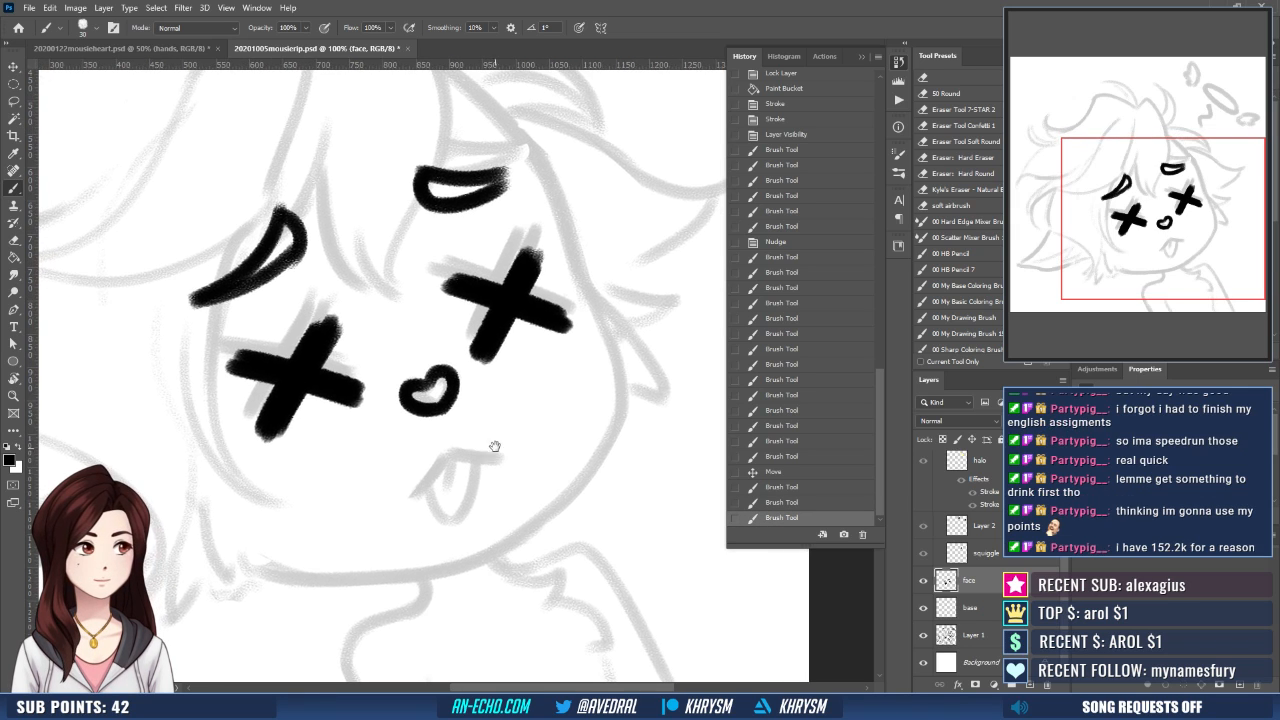
- Select the heart-shaped nose with the lasso, rotate it about 5.4 degrees with Free Transform, and deselect
drag(449, 406, 459, 431)
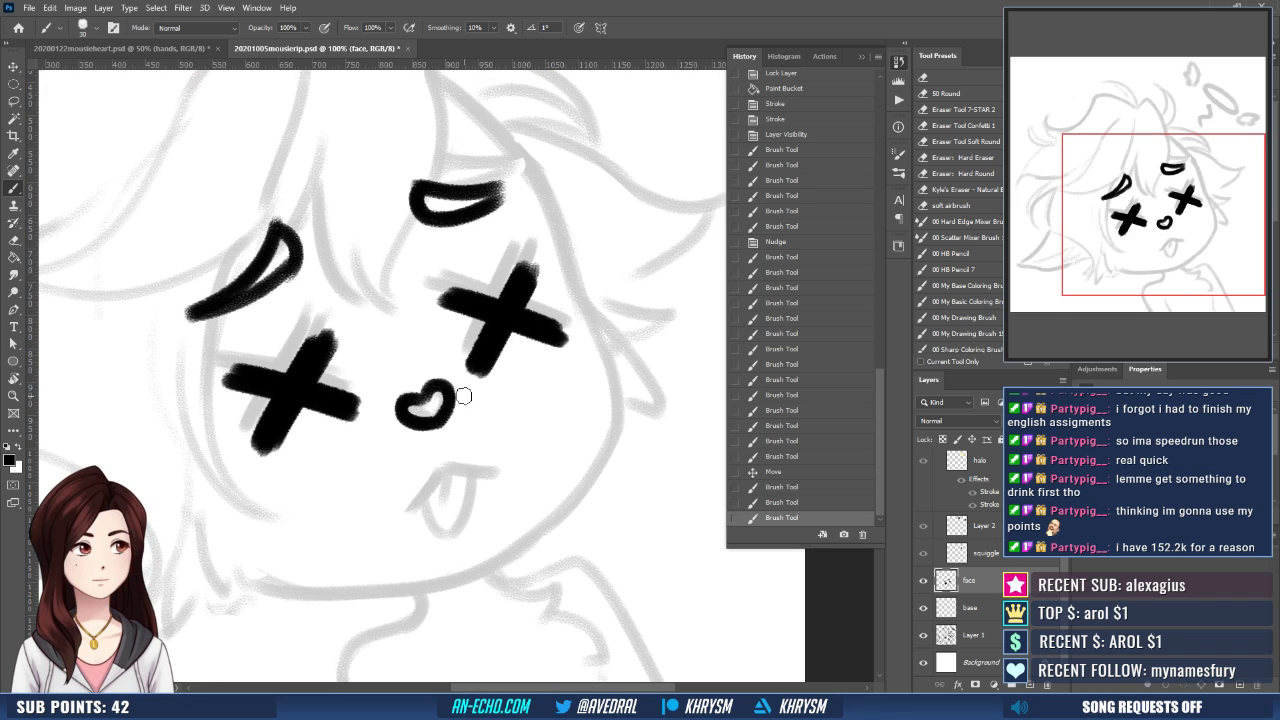
key(l)
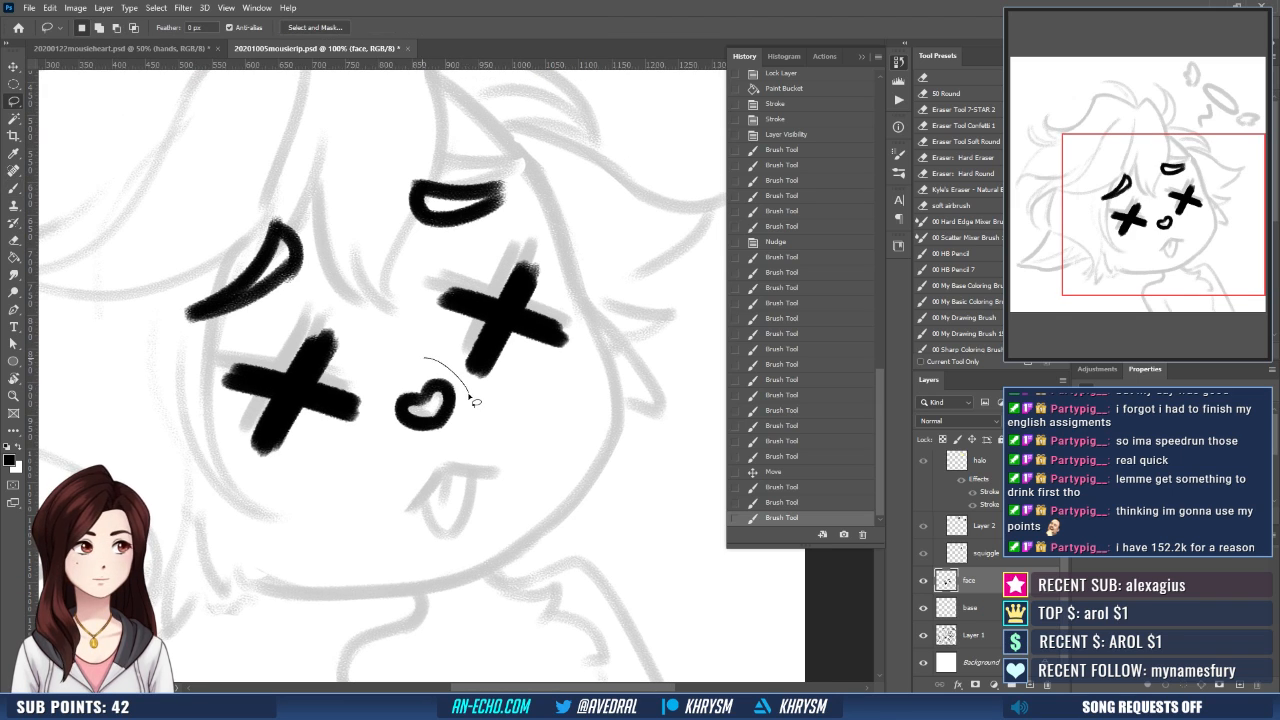
drag(470, 398, 424, 360)
key(ctrl+t)
mouse_move(503, 437)
mouse_down()
mouse_move(512, 442)
mouse_move(494, 450)
mouse_up()
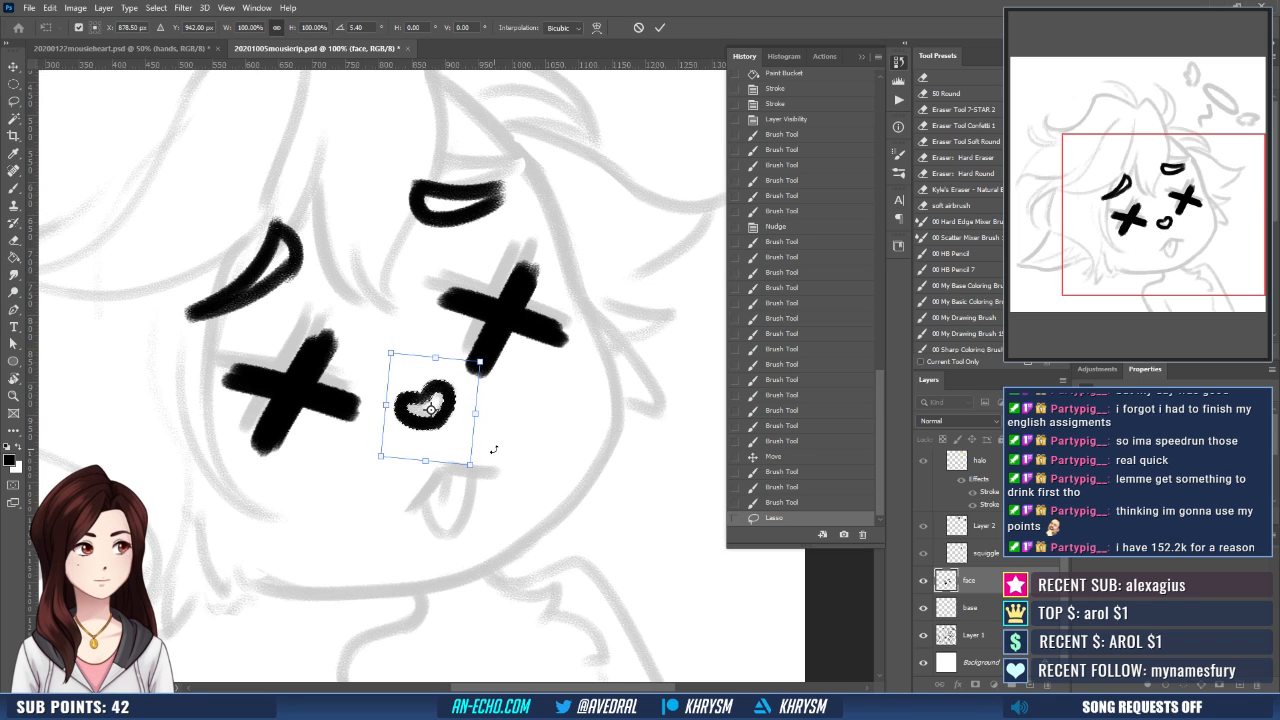
key(Return)
key(ctrl+d)
- Ink the angled mouth line and the hanging tongue in black over the sketch, redoing strokes that miss
key(b)
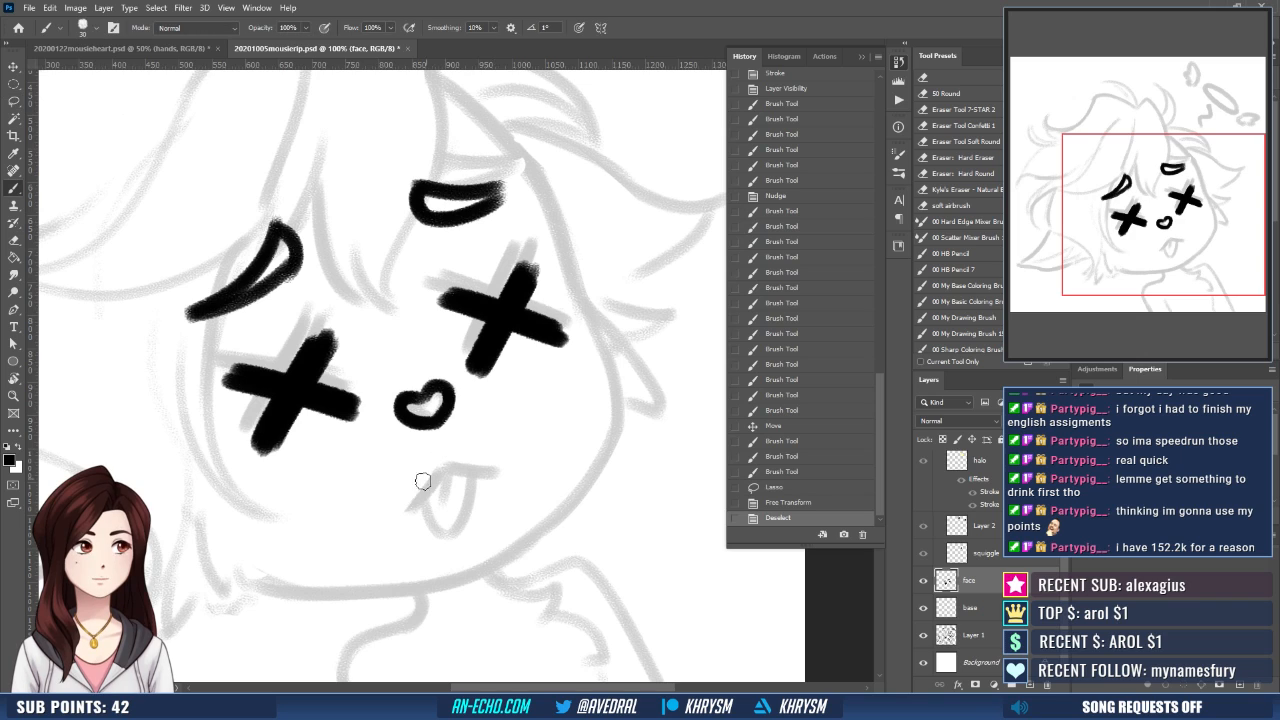
mouse_move(408, 505)
mouse_down()
mouse_move(449, 455)
mouse_move(500, 462)
mouse_up()
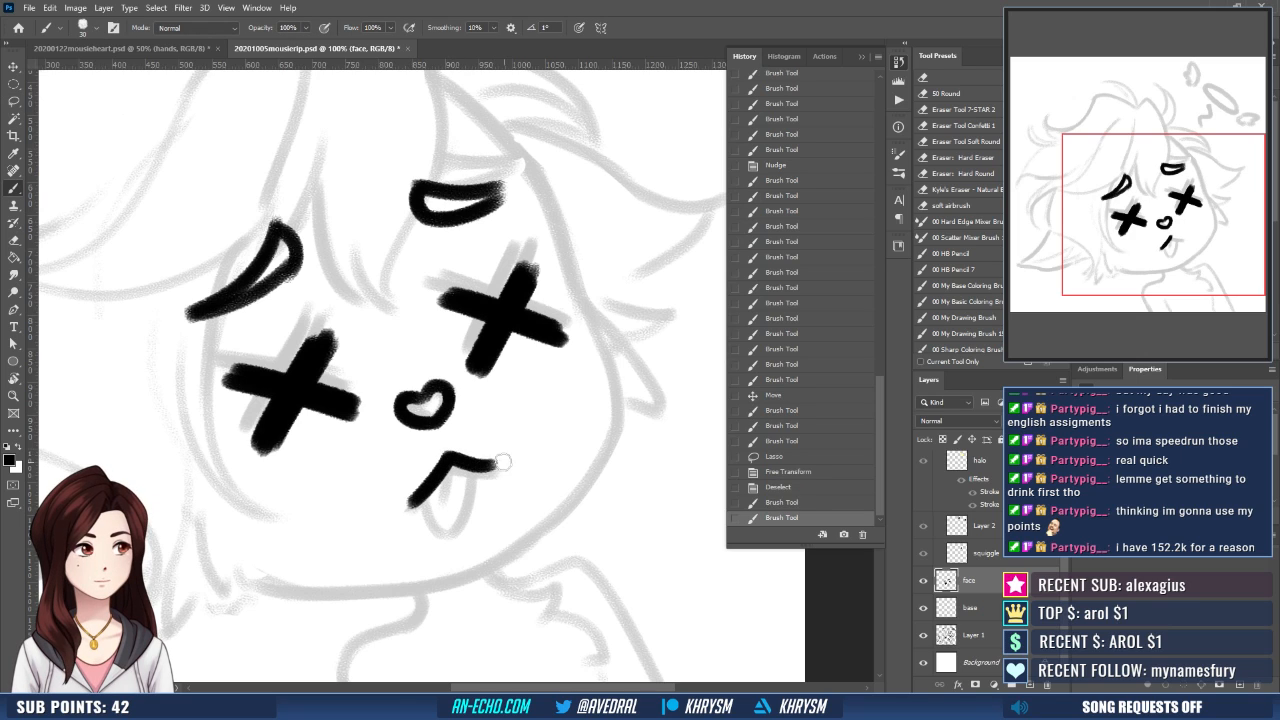
key(ctrl+z)
key(ctrl+shift+z)
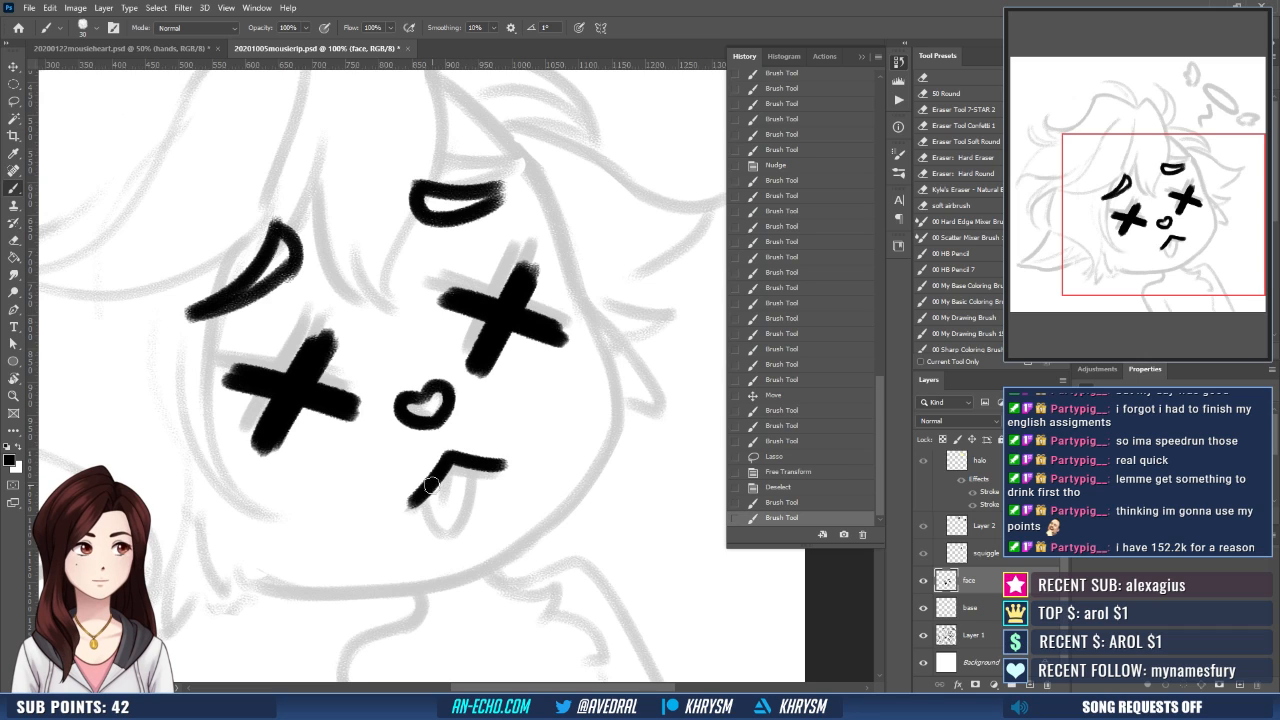
mouse_move(430, 485)
mouse_down()
mouse_move(466, 496)
mouse_move(438, 522)
mouse_move(471, 500)
mouse_move(462, 528)
mouse_up()
key(ctrl+z)
mouse_move(449, 458)
mouse_down()
mouse_move(437, 505)
mouse_move(445, 492)
mouse_up()
key(ctrl+z)
drag(524, 418, 534, 442)
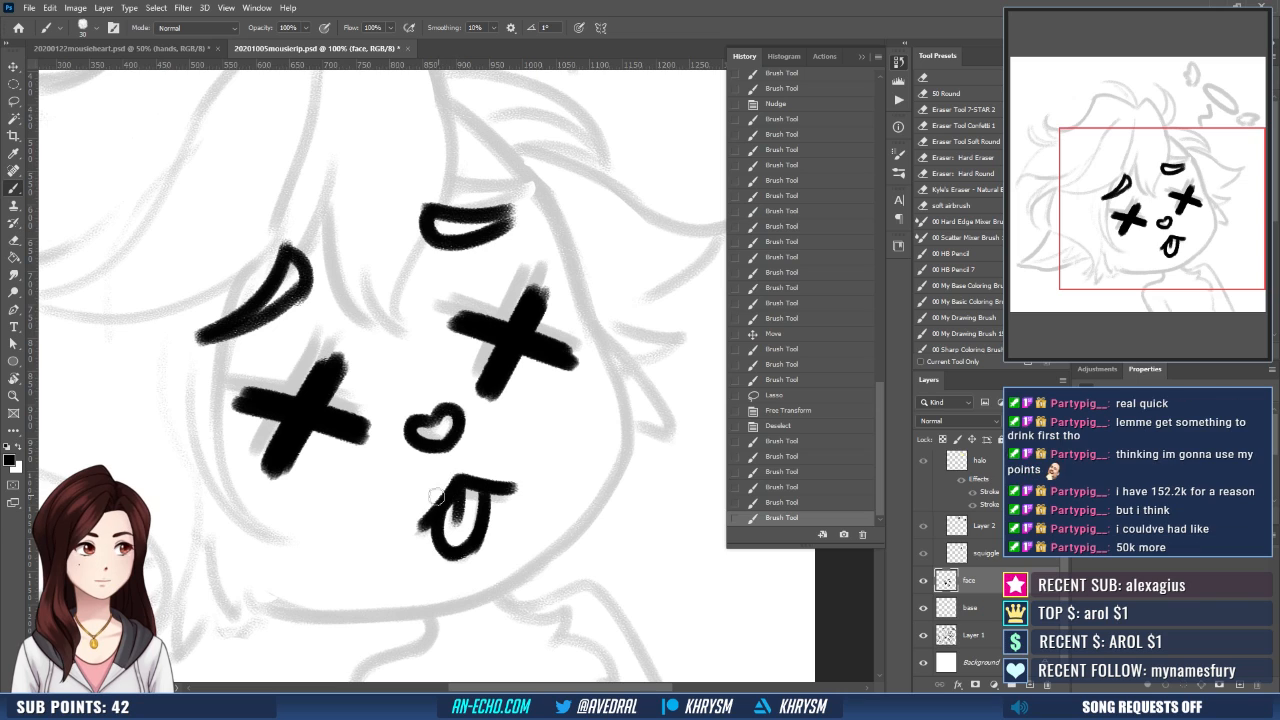
- Erase excess ink around the mouth and redraw both mouth corners with short black strokes
key(e)
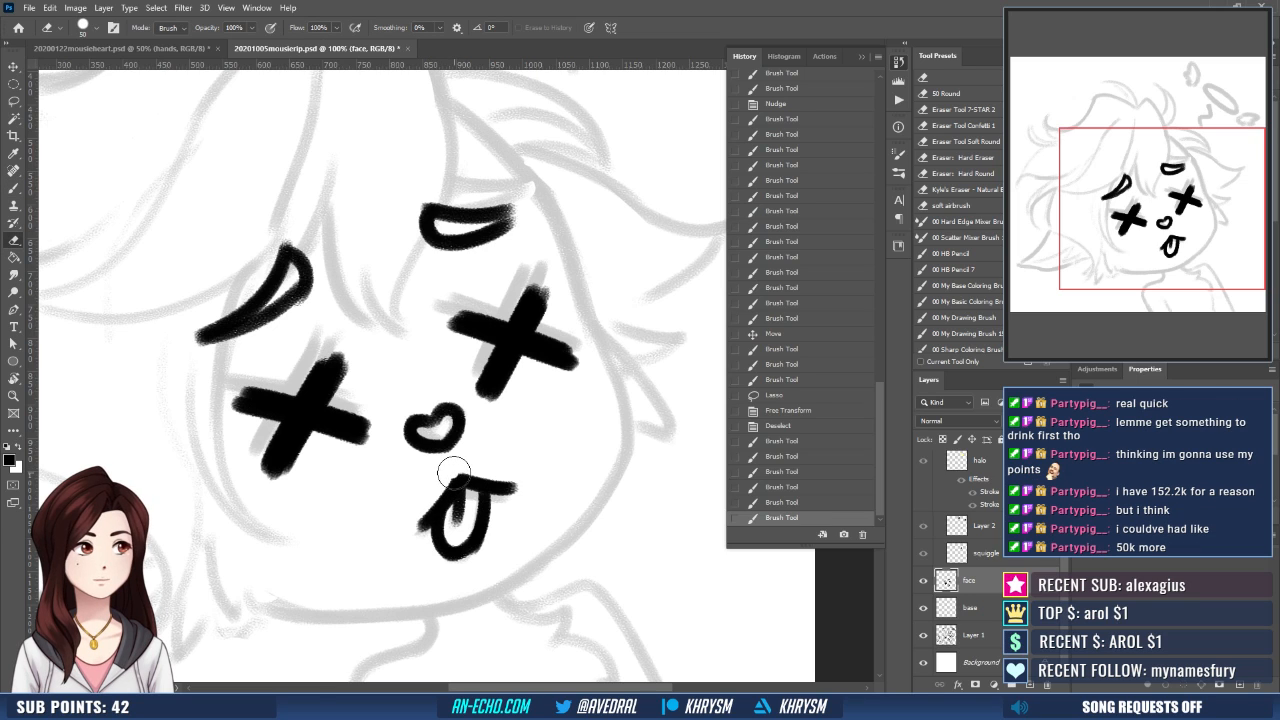
mouse_move(405, 540)
mouse_down()
mouse_move(448, 488)
mouse_move(418, 535)
mouse_up()
key(b)
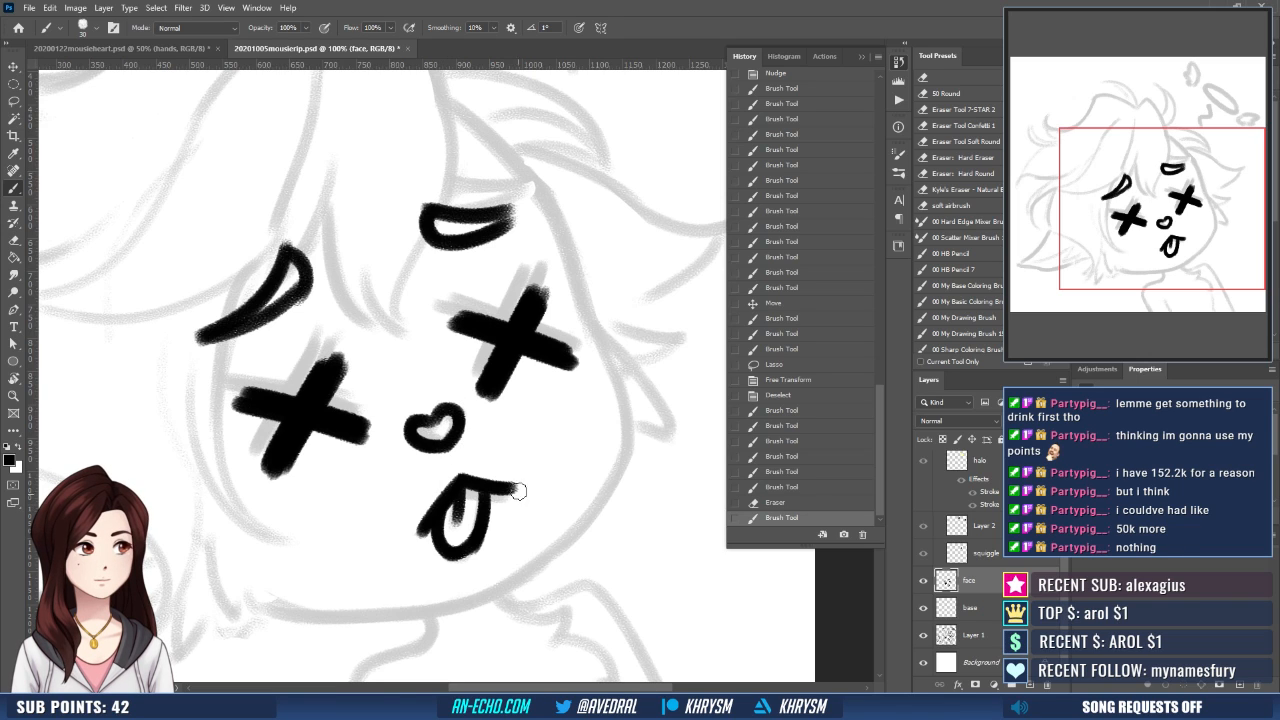
mouse_move(519, 491)
mouse_down()
mouse_move(463, 484)
mouse_move(504, 488)
mouse_up()
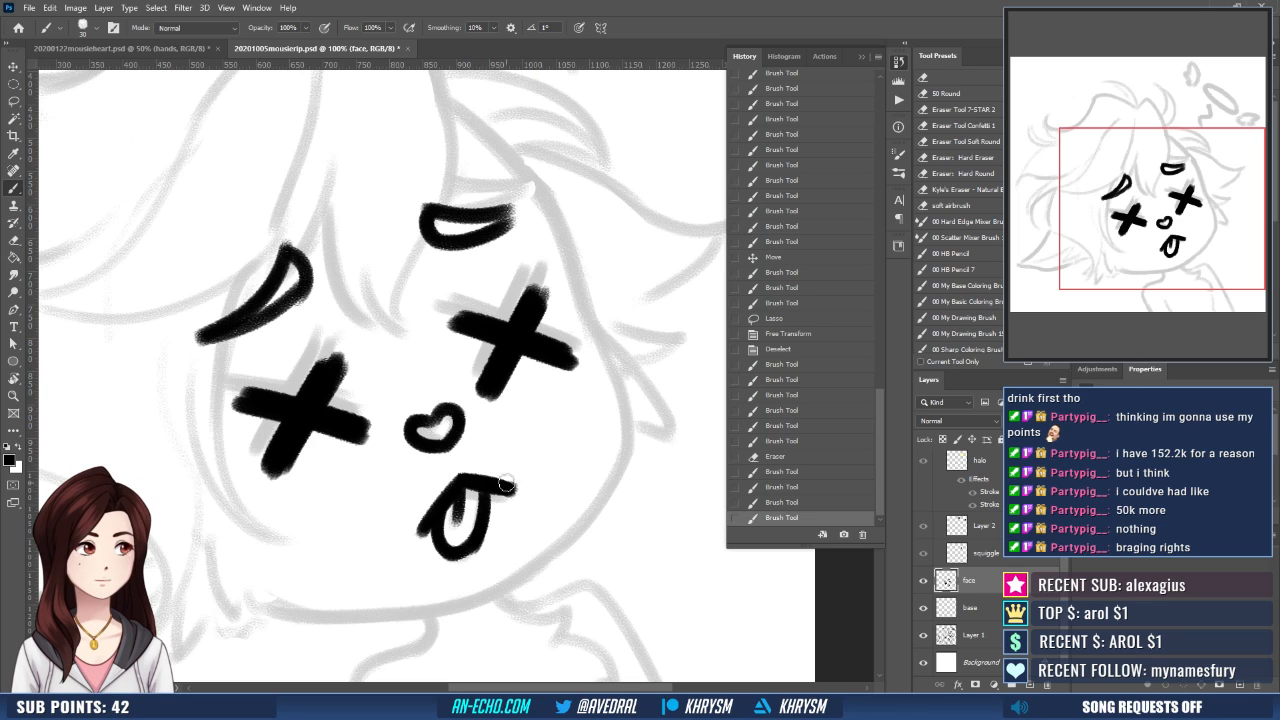
drag(432, 508, 420, 534)
drag(505, 486, 524, 494)
key(ctrl+z)
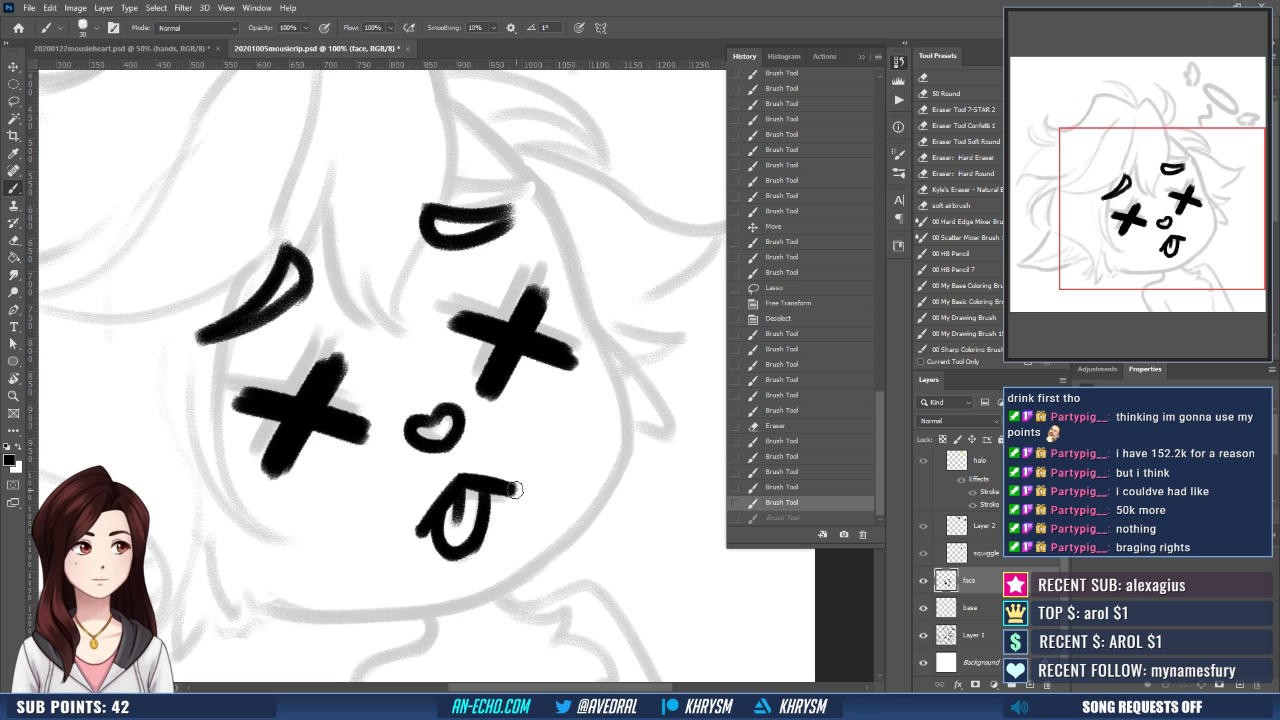
key(ctrl+shift+z)
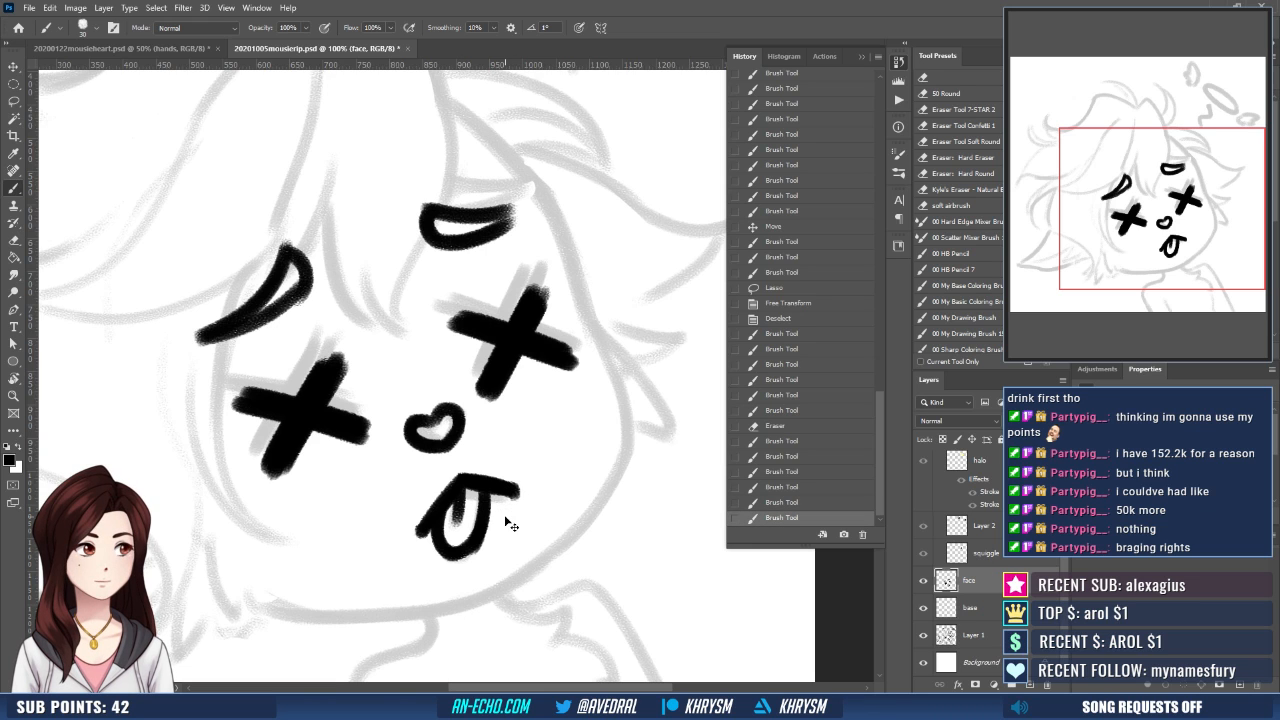
- On the base layer, ink the upper-right face outline from the hairline down past the right eyebrow, redoing the first stroke
key(ctrl+minus)
drag(505, 516, 511, 524)
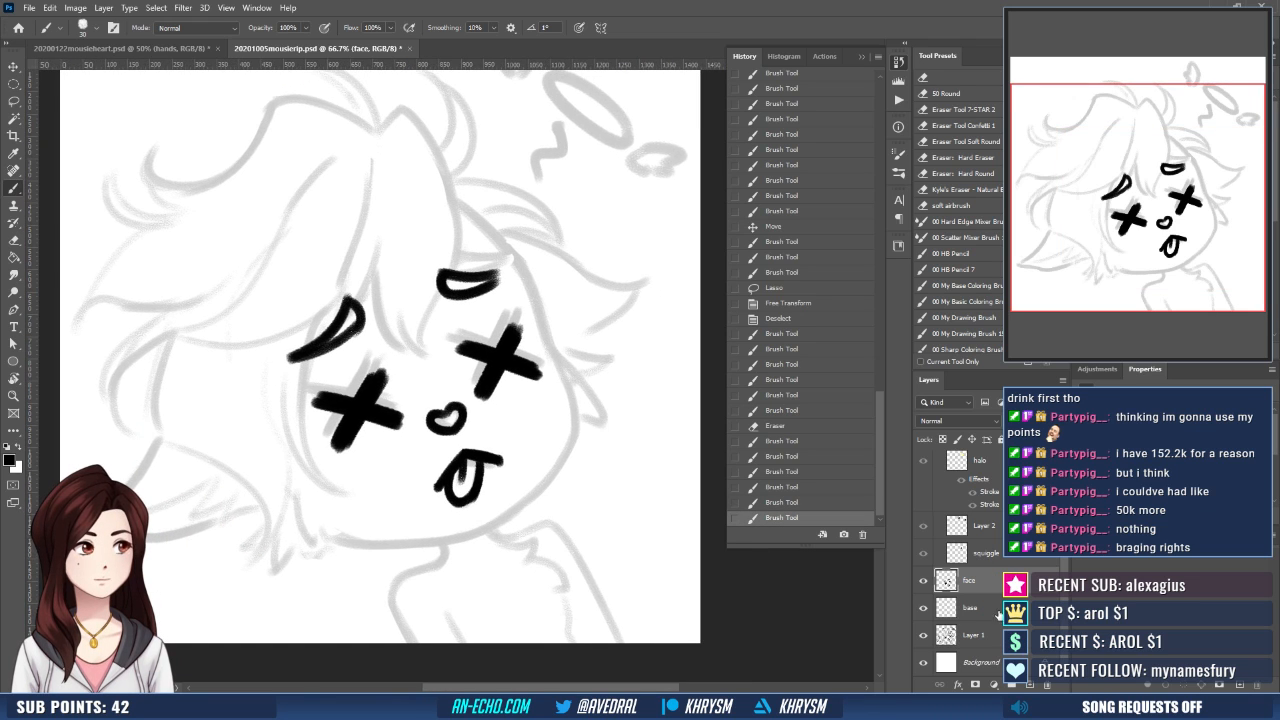
click(998, 612)
drag(626, 538, 617, 529)
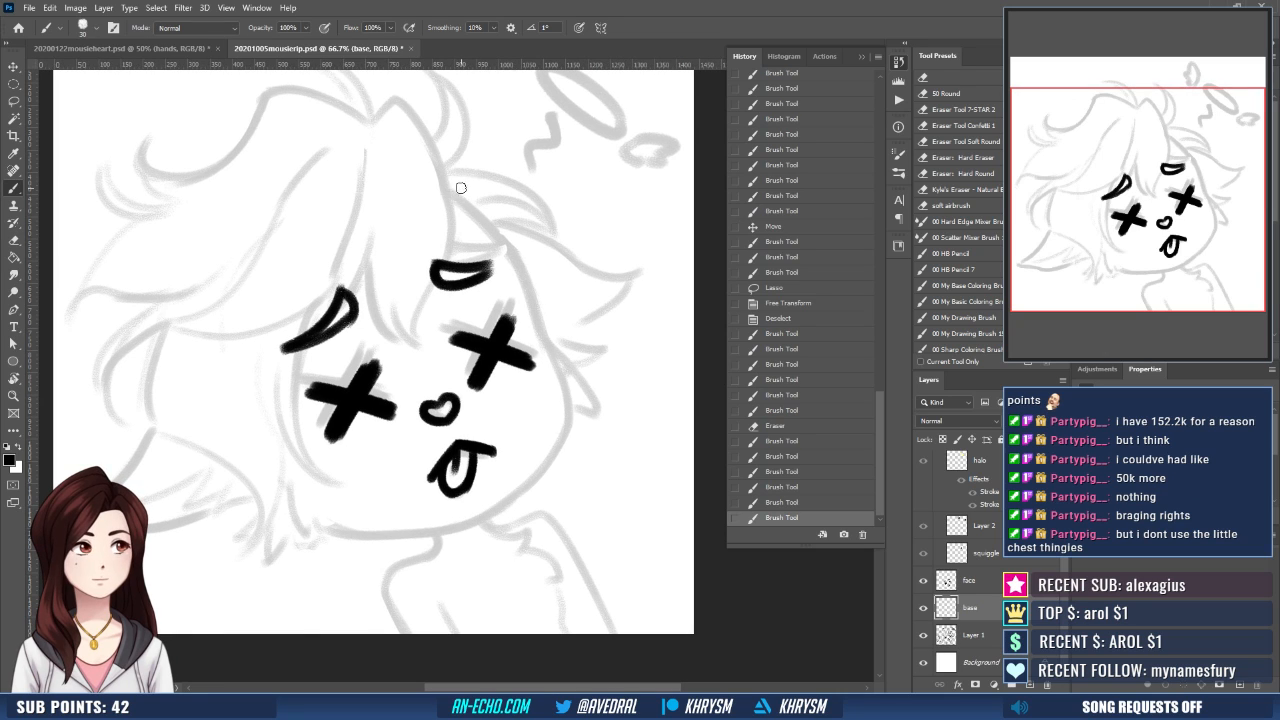
drag(450, 198, 522, 290)
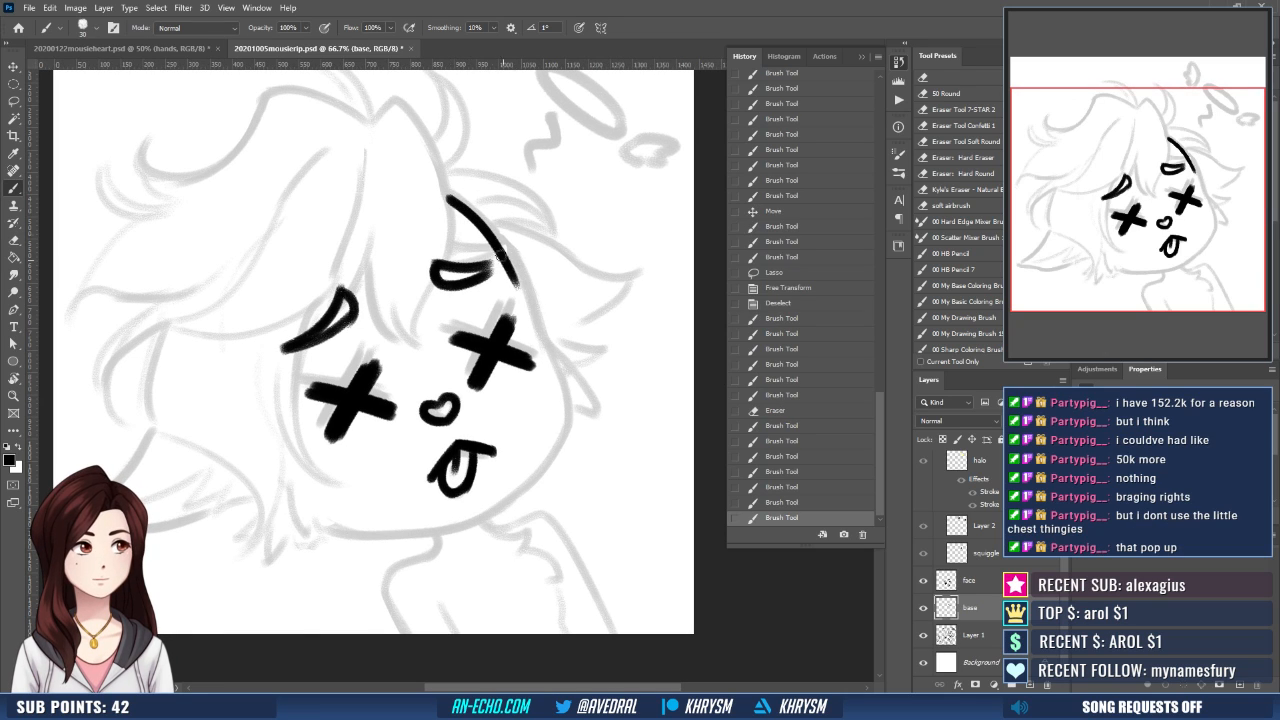
key(ctrl+z)
mouse_move(447, 195)
mouse_down()
mouse_move(482, 222)
mouse_move(520, 290)
mouse_up()
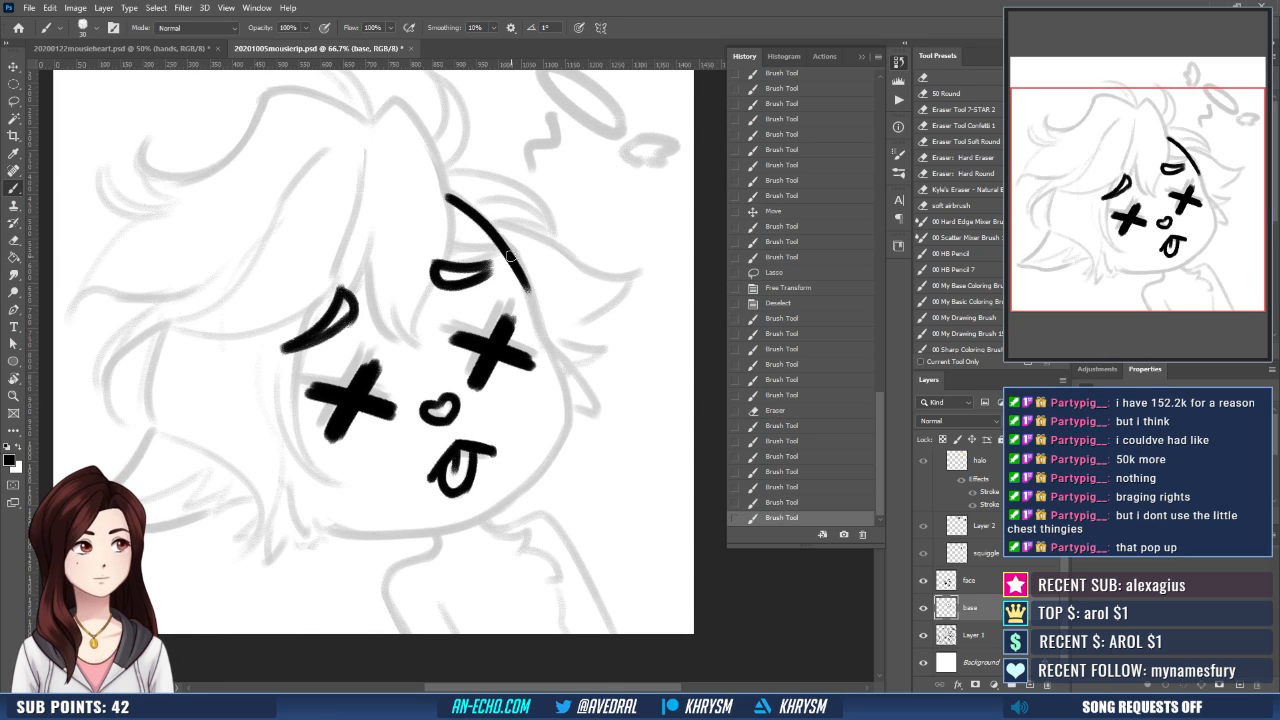
- Trim the end of the face outline and extend it in black down to the right cheek, redoing strokes that miss
key(e)
drag(516, 246, 546, 344)
key(b)
mouse_move(508, 251)
mouse_down()
mouse_move(562, 382)
mouse_move(566, 432)
mouse_up()
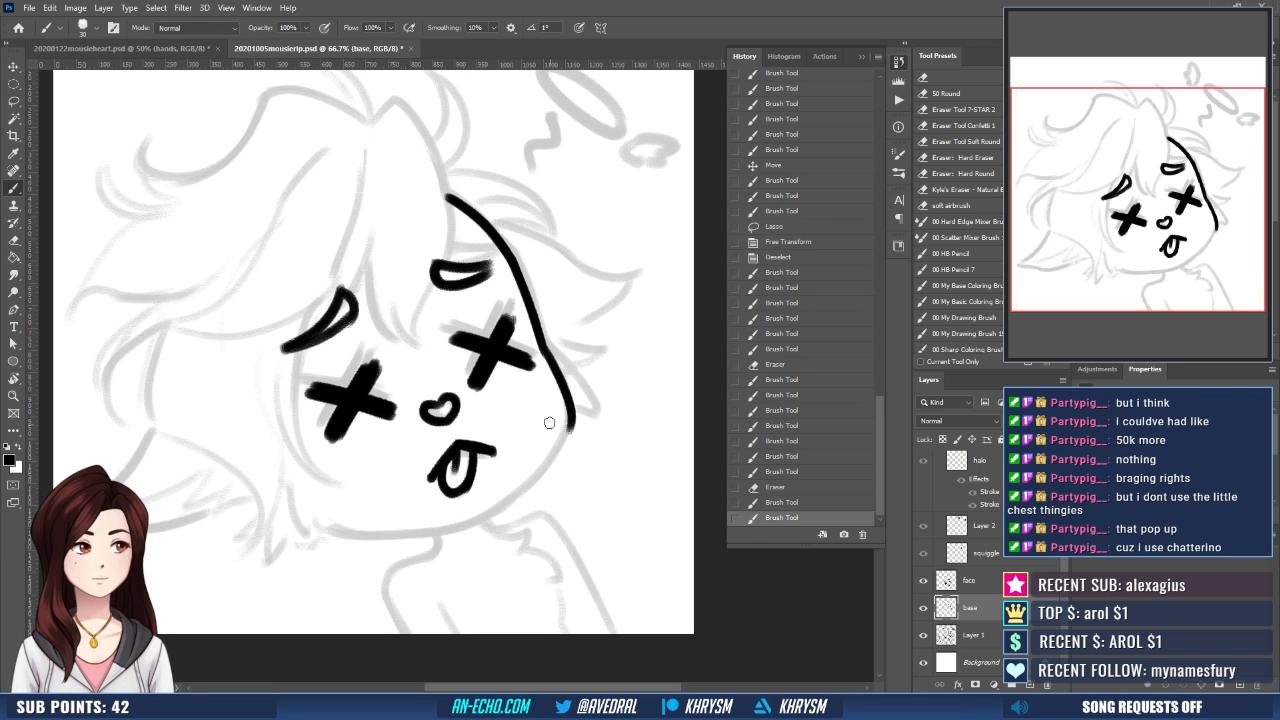
key(ctrl+z)
drag(543, 347, 528, 460)
key(ctrl+z)
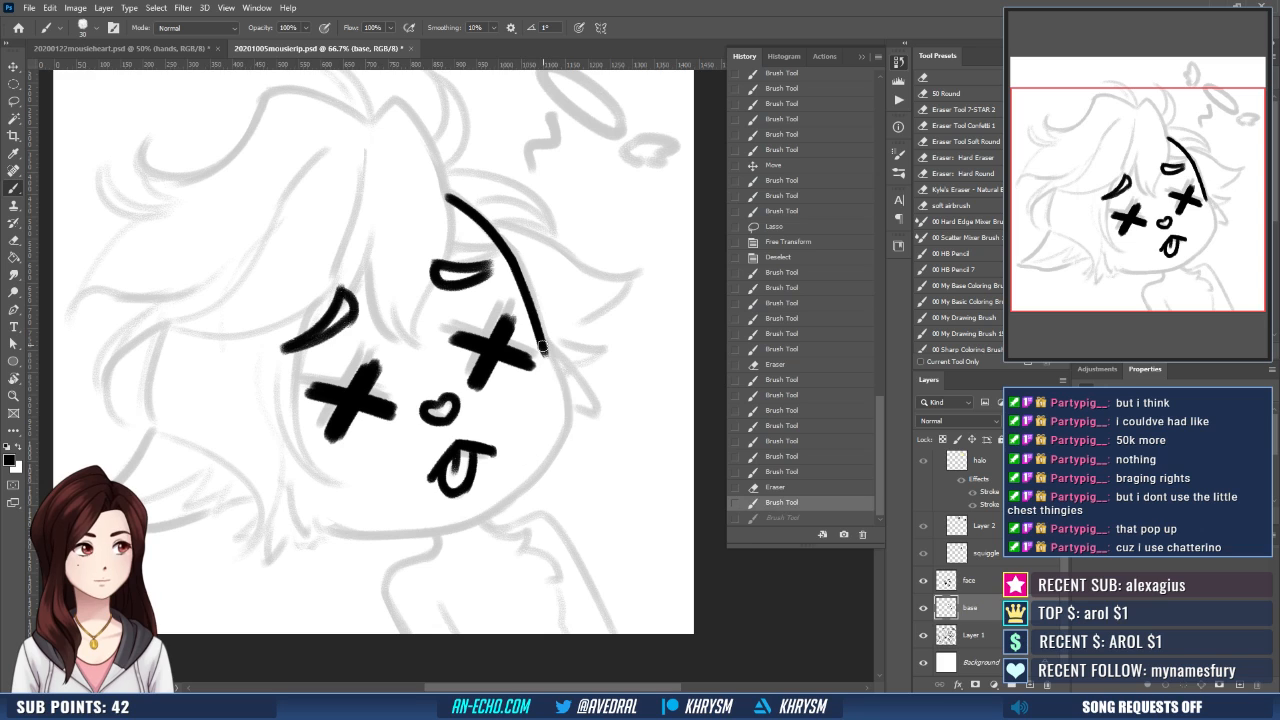
drag(542, 345, 568, 425)
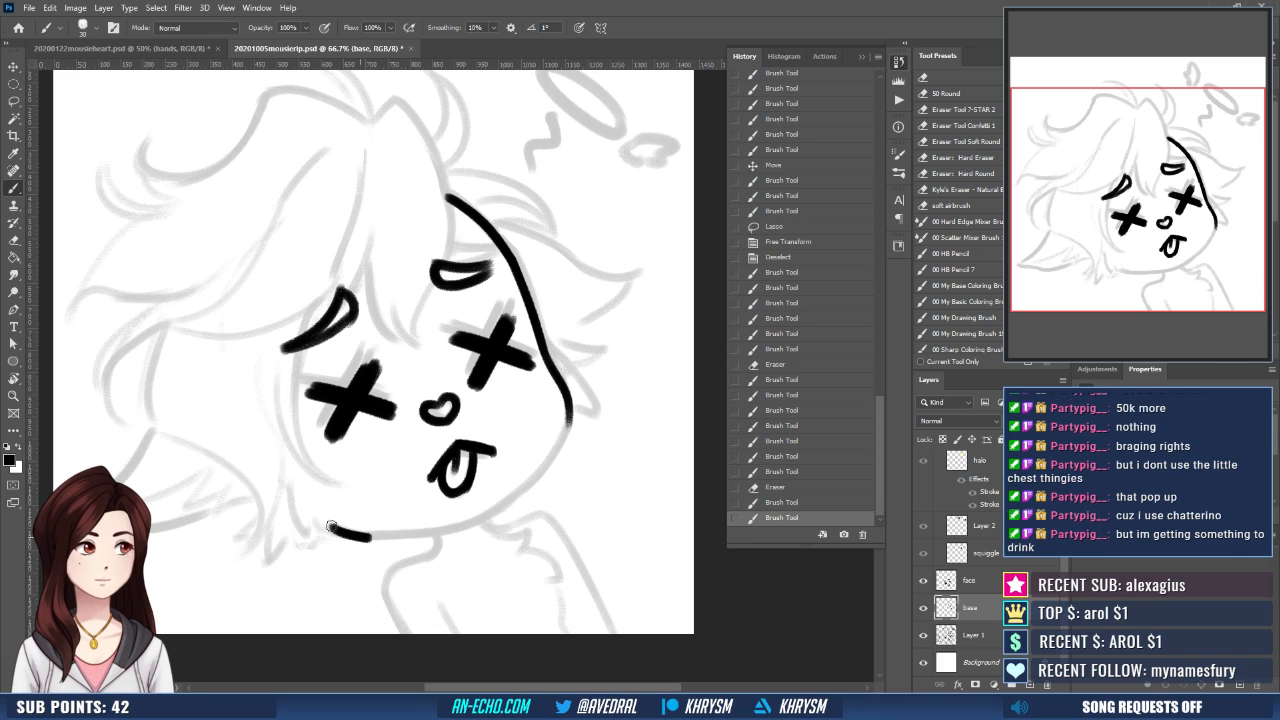
- Try to ink the jawline freehand in one stroke from the lower-left chin up to the right cheek
drag(333, 525, 575, 422)
key(ctrl+z)
mouse_move(333, 525)
mouse_down()
mouse_move(413, 532)
mouse_move(562, 424)
mouse_up()
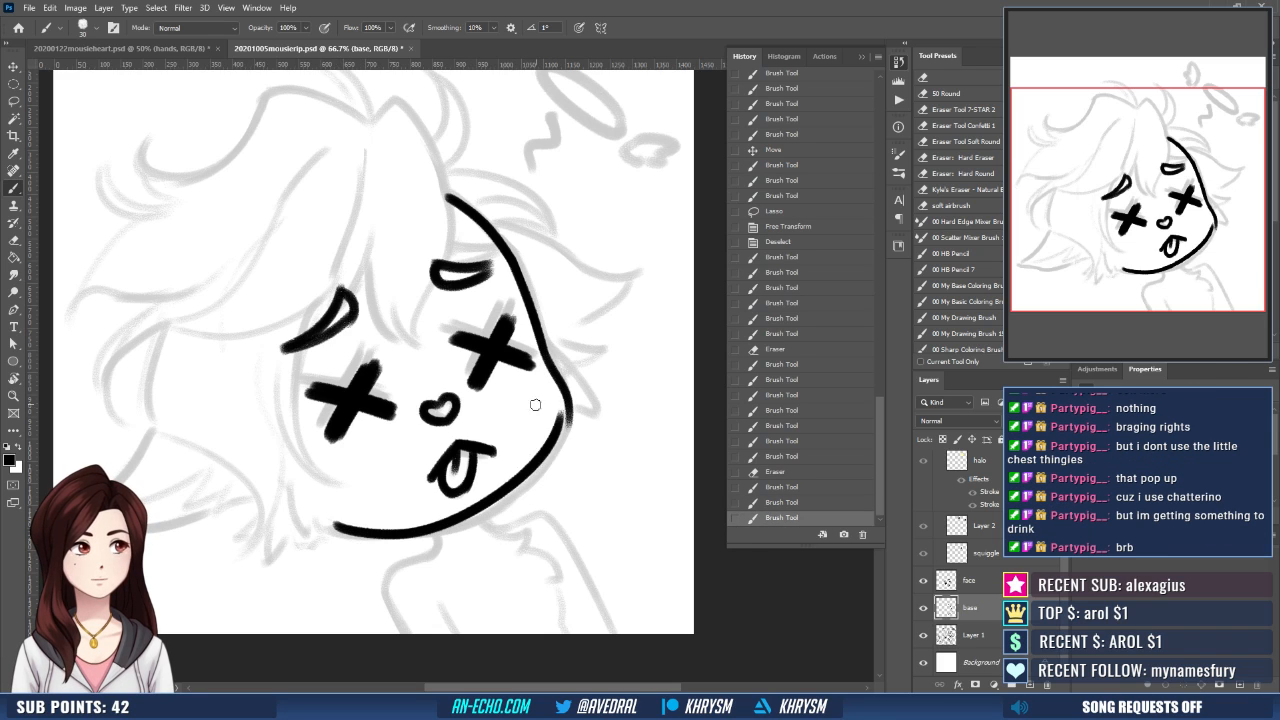
key(ctrl+z)
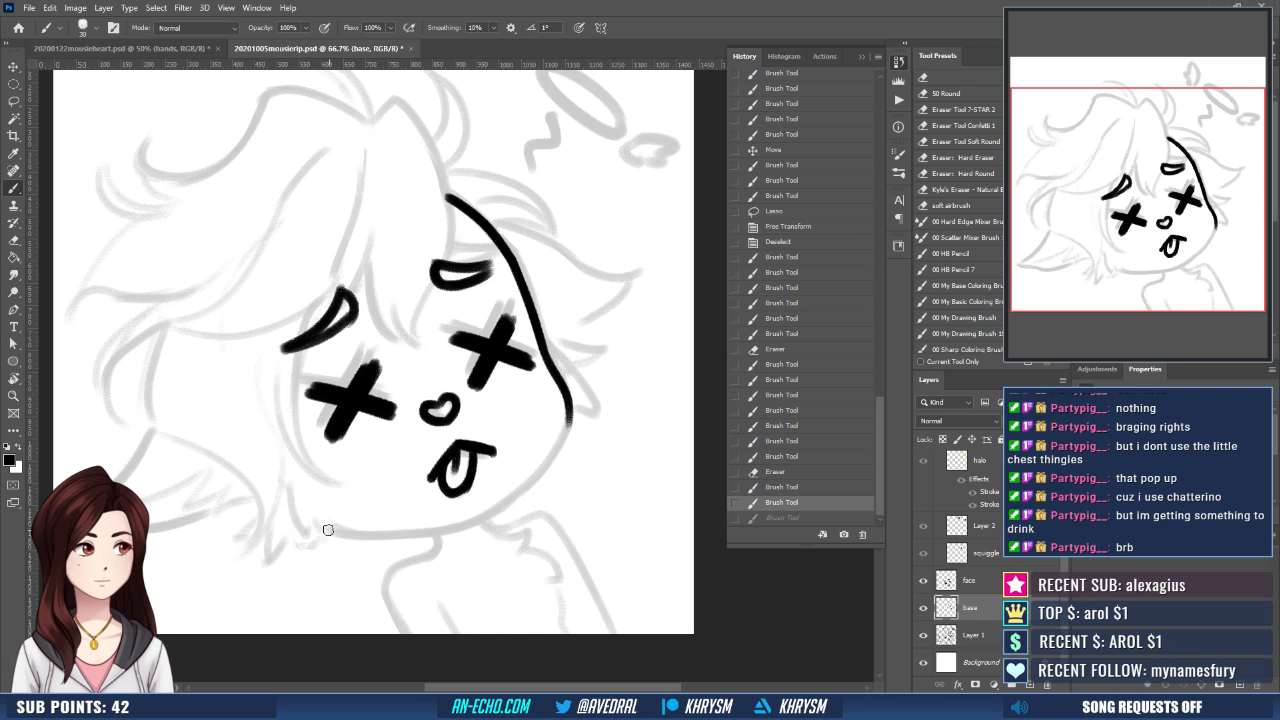
mouse_move(328, 530)
mouse_down()
mouse_move(428, 526)
mouse_move(565, 422)
mouse_up()
key(ctrl+z)
mouse_move(333, 528)
mouse_down()
mouse_move(465, 524)
mouse_move(565, 422)
mouse_up()
key(ctrl+z)
mouse_move(334, 525)
mouse_down()
mouse_move(466, 520)
mouse_move(565, 422)
mouse_up()
key(ctrl+z)
- Try a curved Pen path along the jaw from lower left to right cheek, stroke it with the brush, and undo the stroke
key(p)
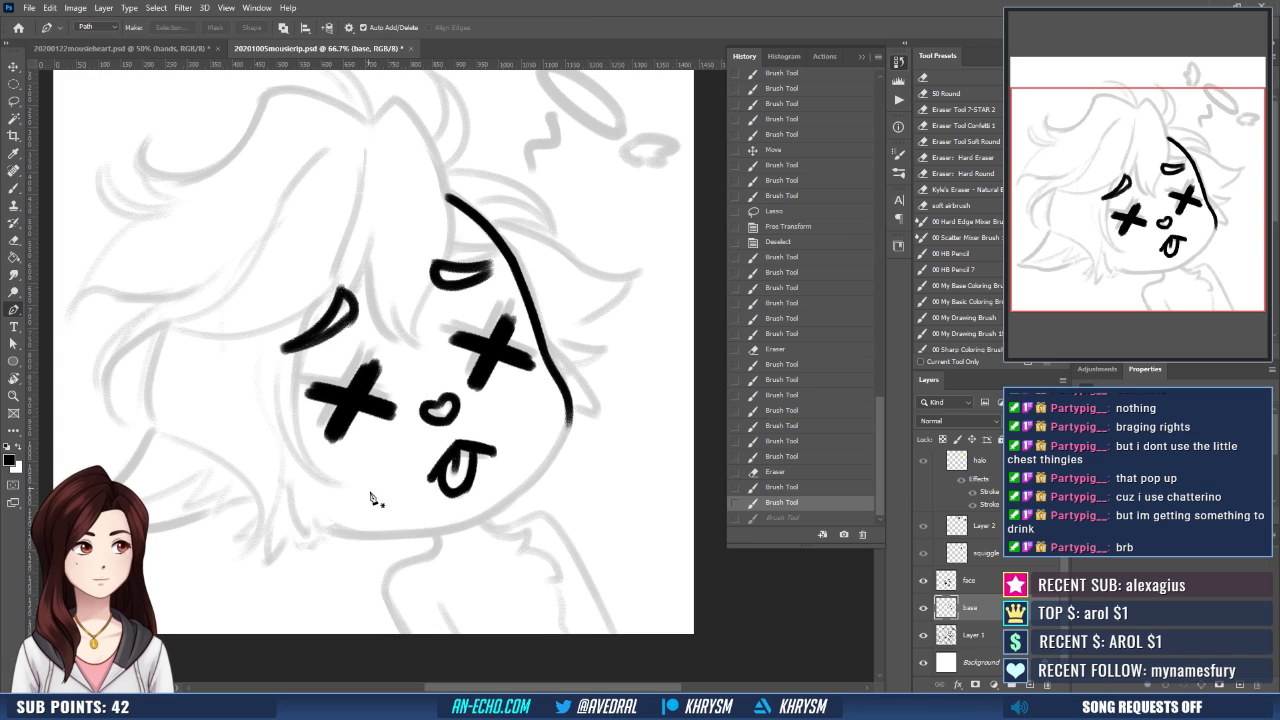
click(331, 529)
drag(486, 512, 575, 465)
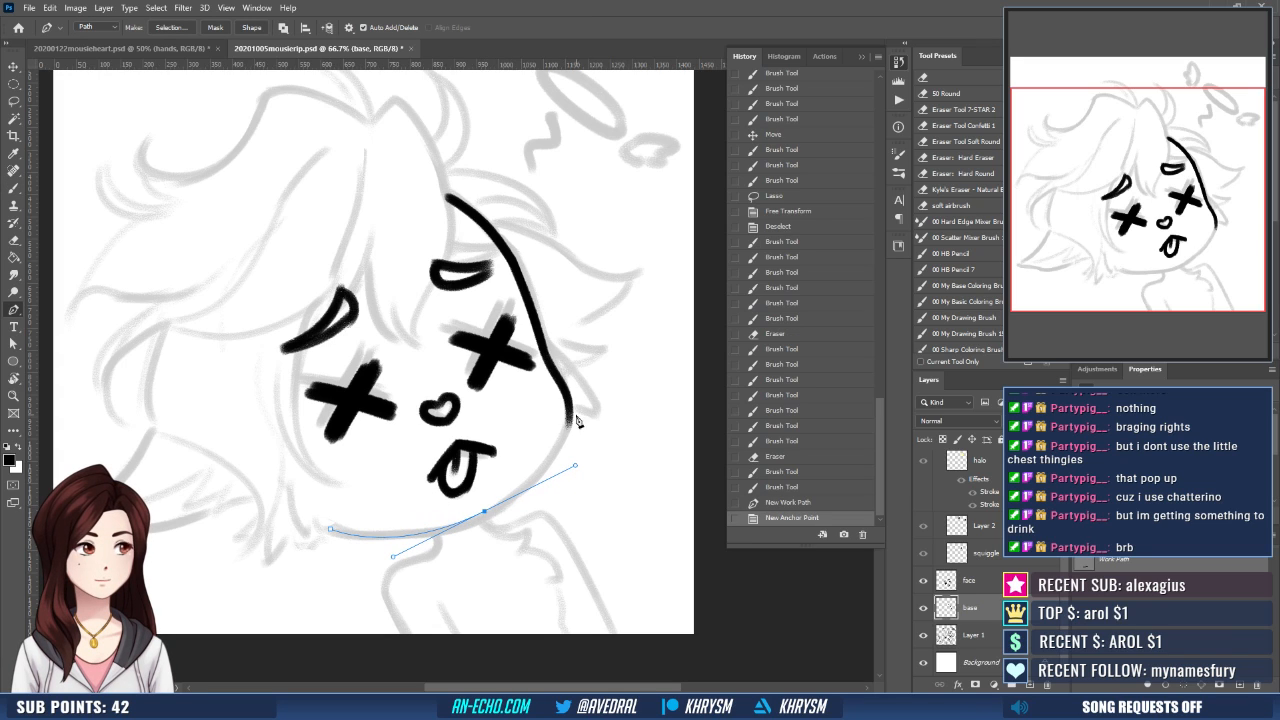
click(568, 409)
key(b)
key(Return)
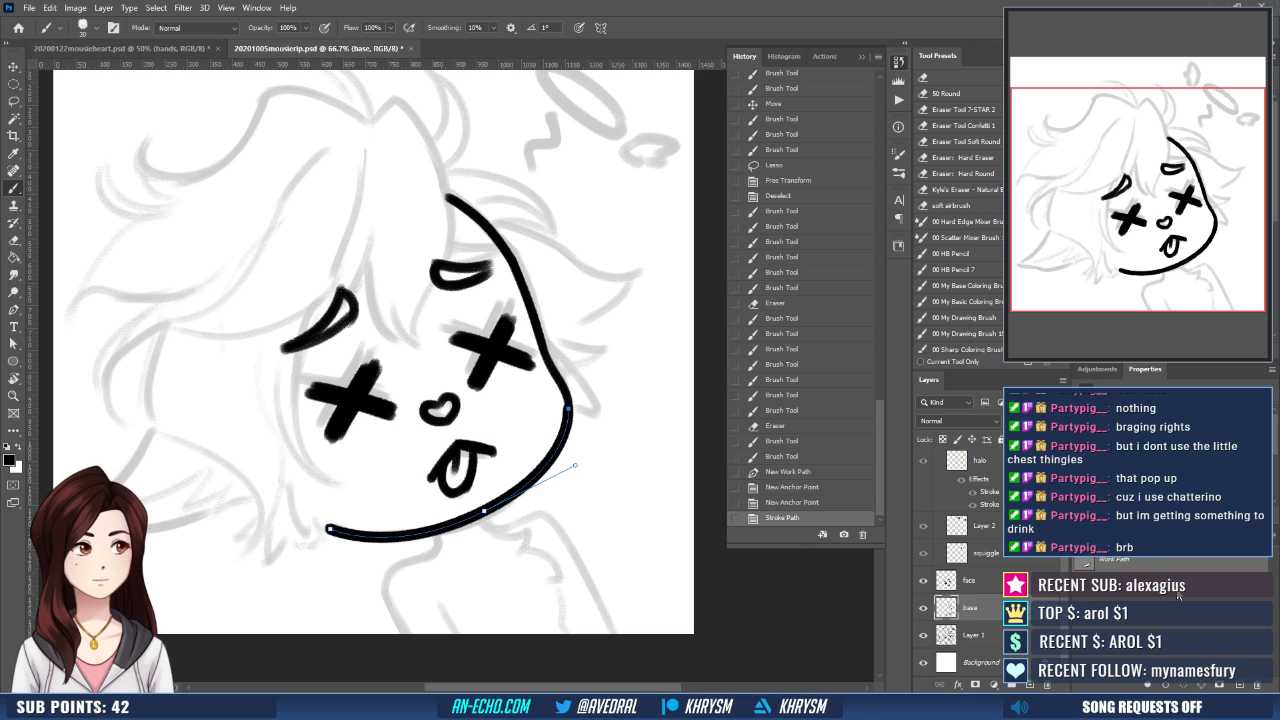
click(1178, 596)
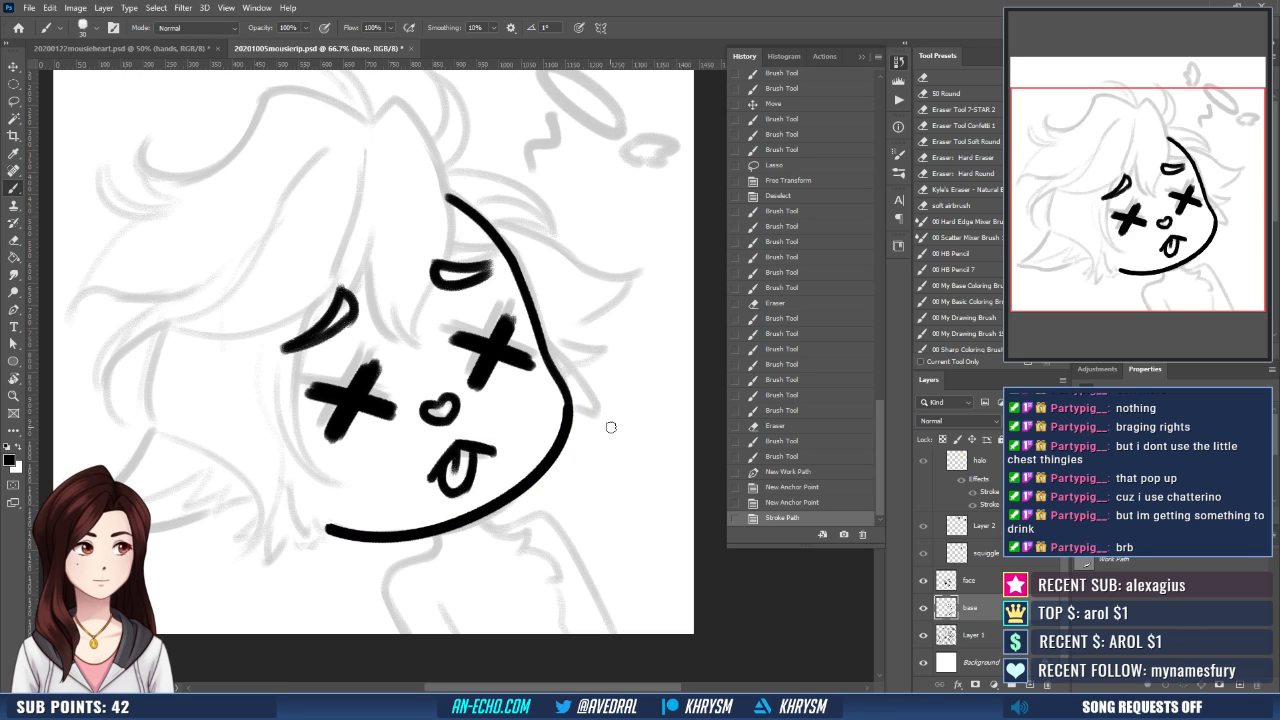
key(ctrl+z)
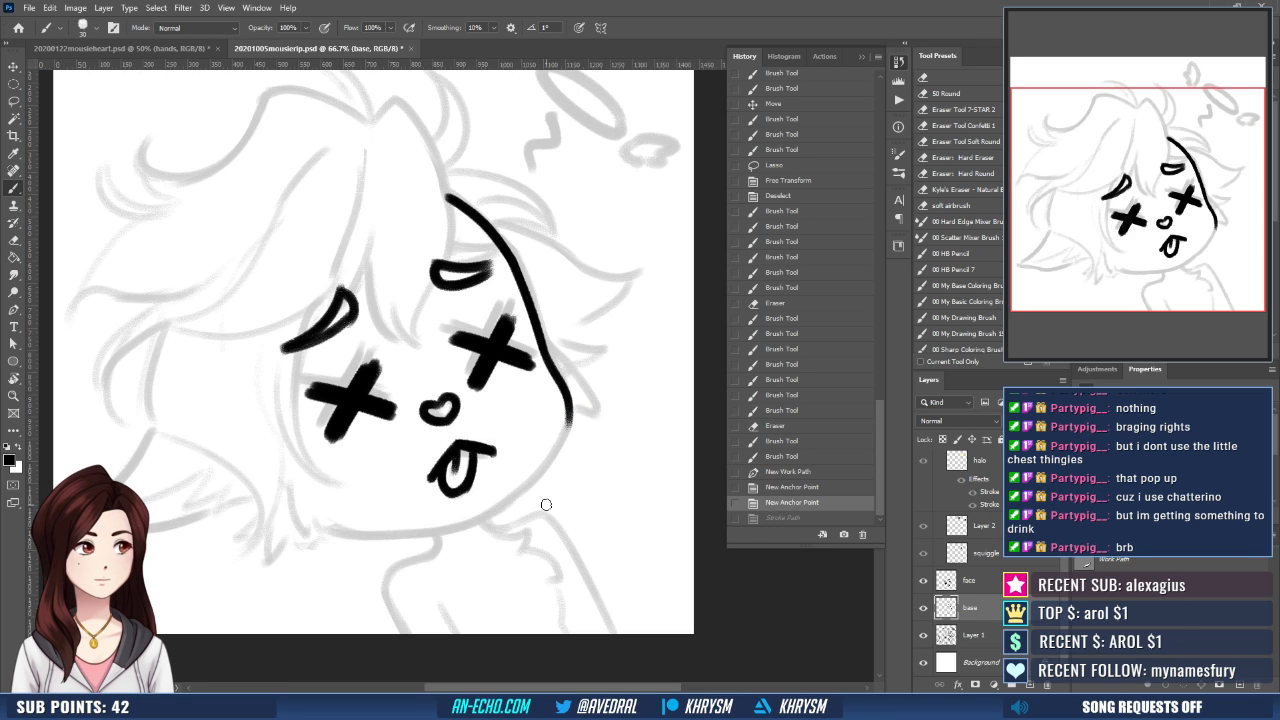
- Draw a new Pen path from the right cheek around the chin to the lower left and stroke it with the black brush
key(p)
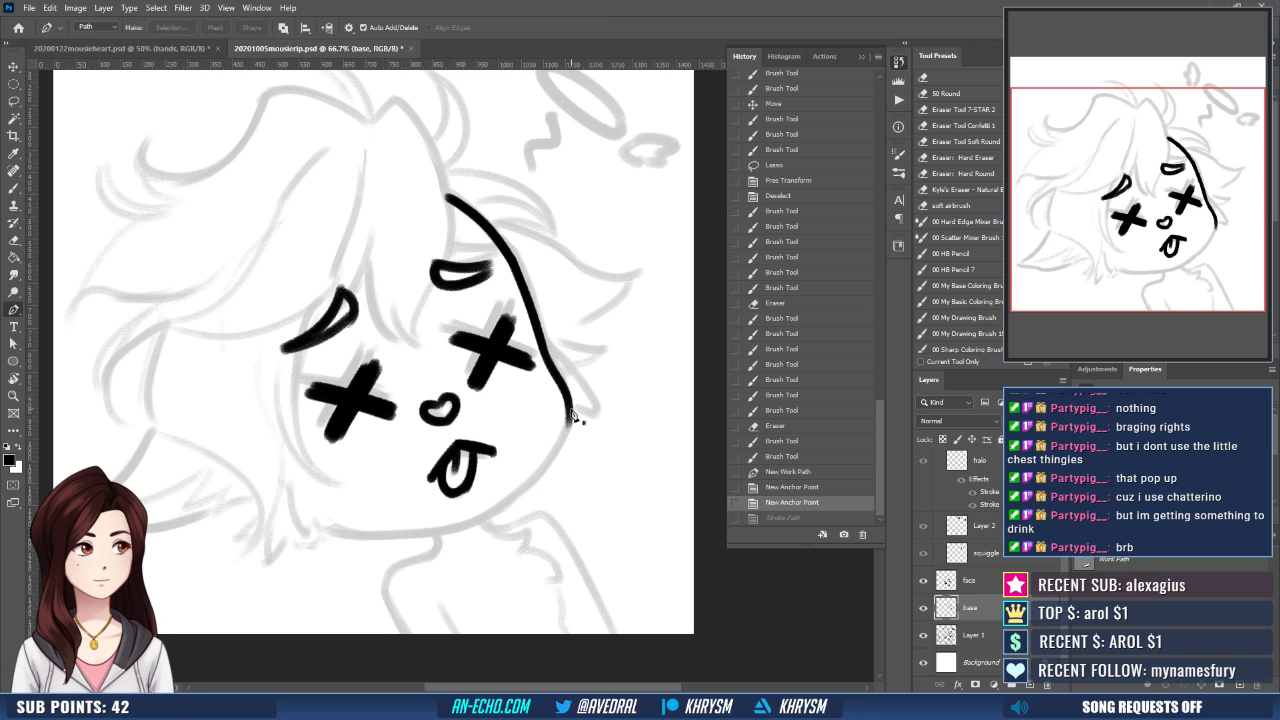
drag(570, 424, 570, 427)
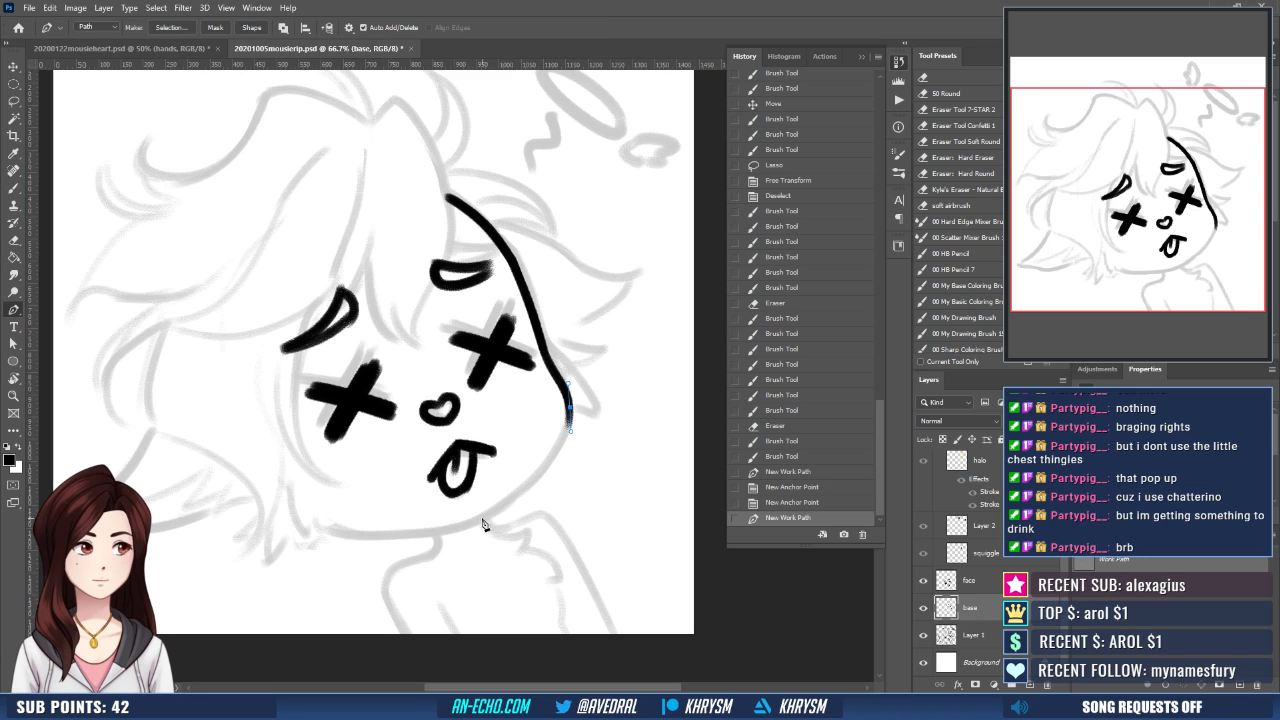
drag(482, 520, 410, 549)
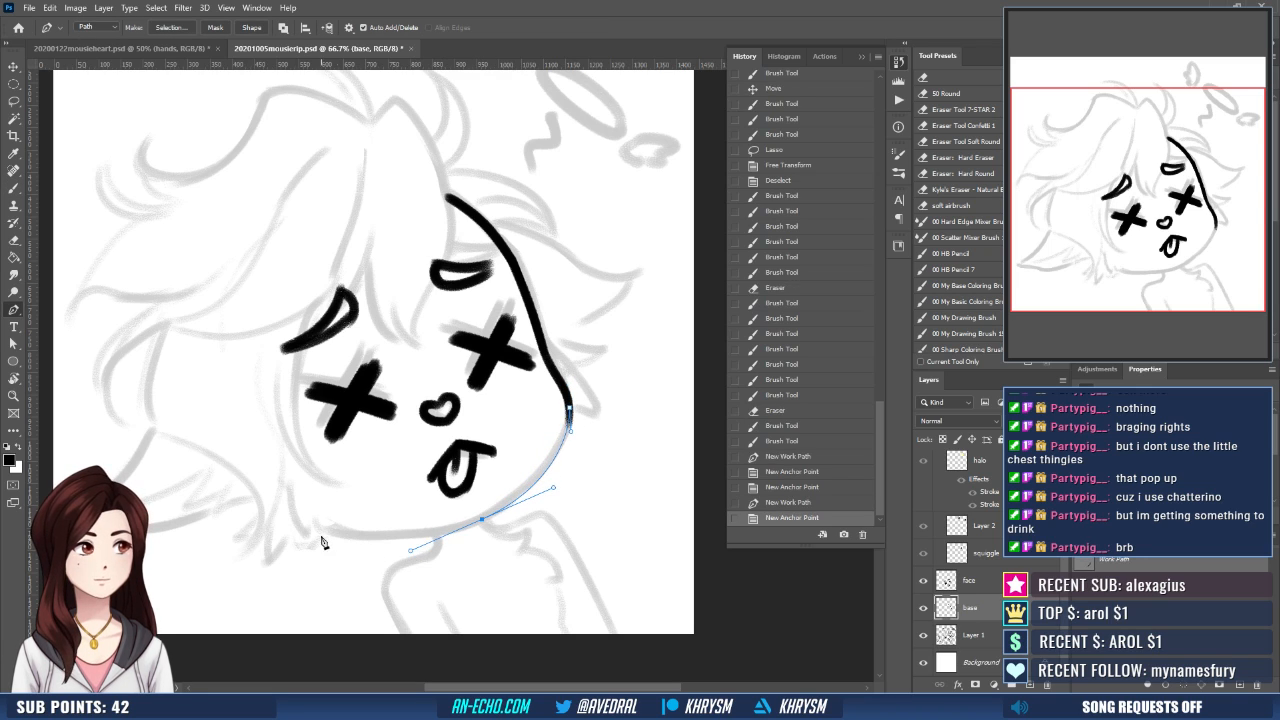
click(323, 527)
key(b)
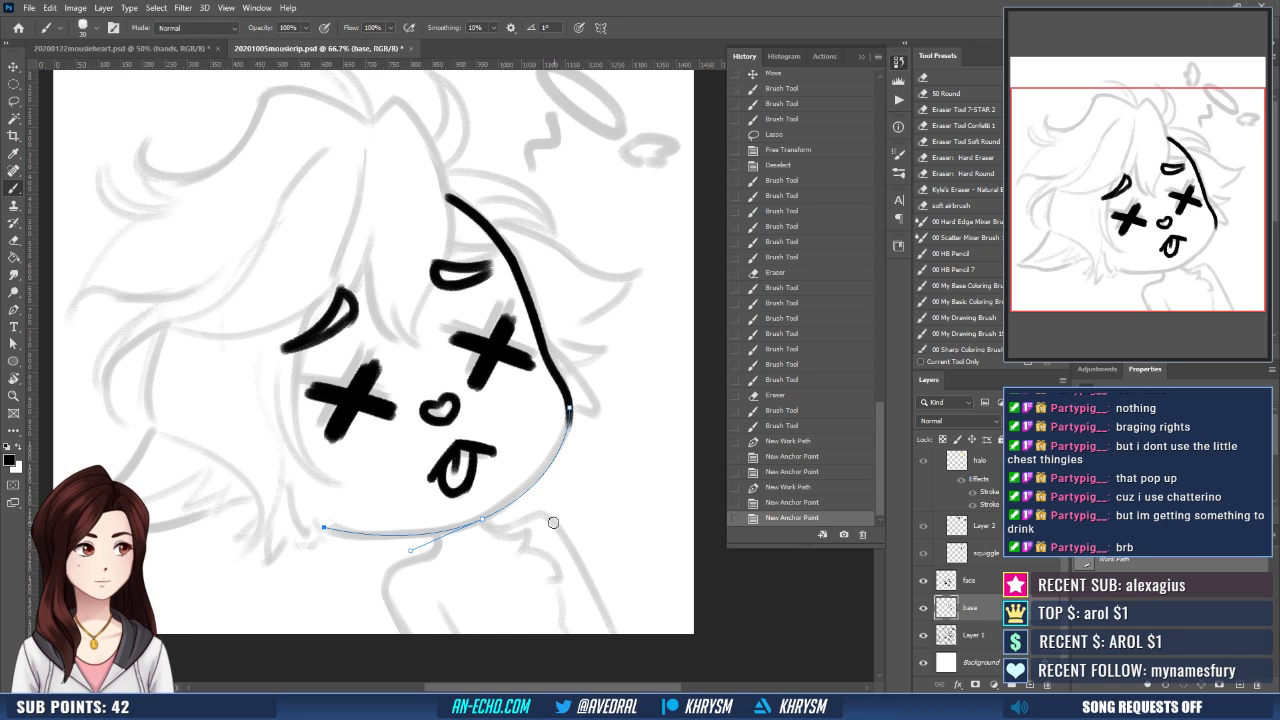
key(Return)
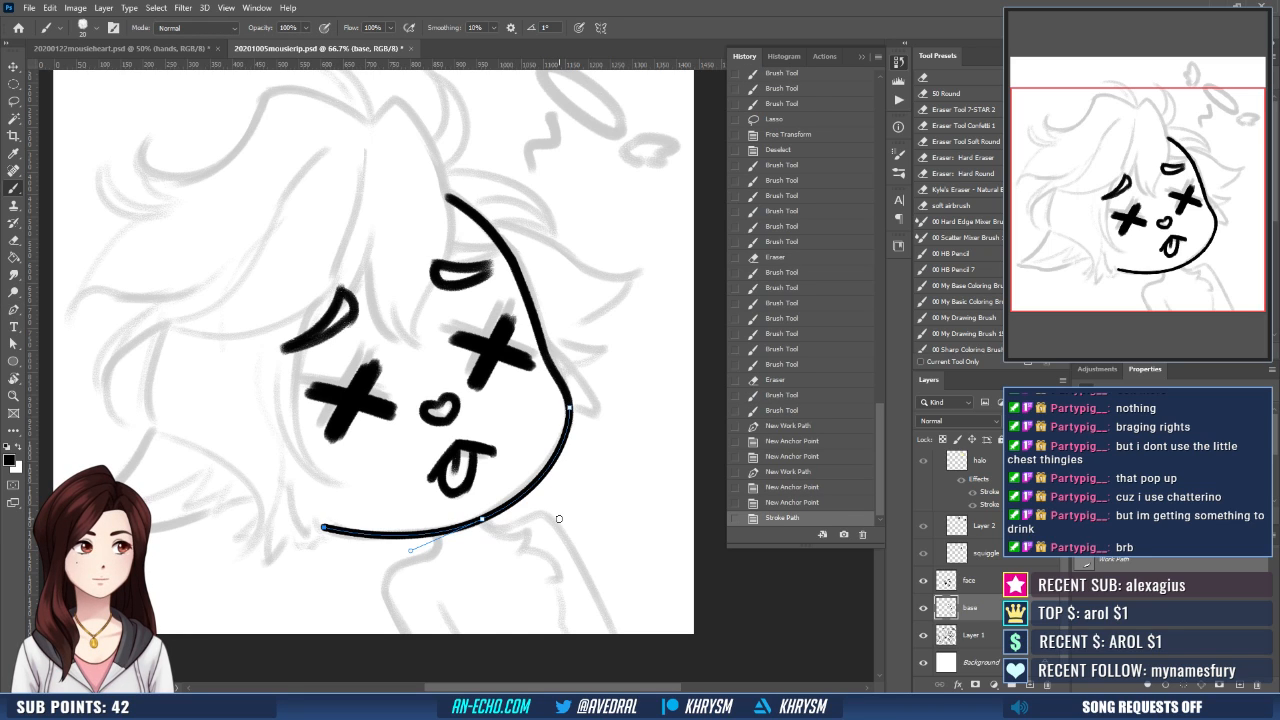
key(Escape)
- Trim the left end of the jawline and ink jagged fur tufts continuing from it
drag(591, 490, 603, 497)
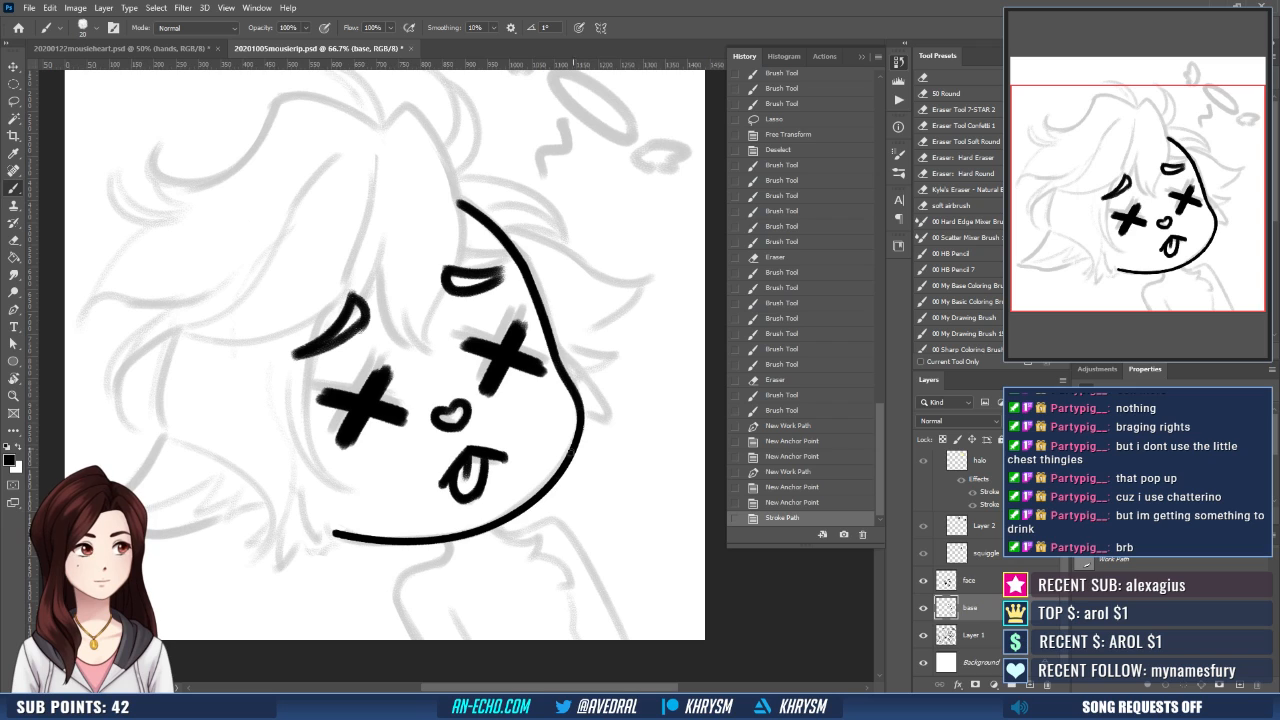
key(e)
drag(330, 533, 372, 515)
key(b)
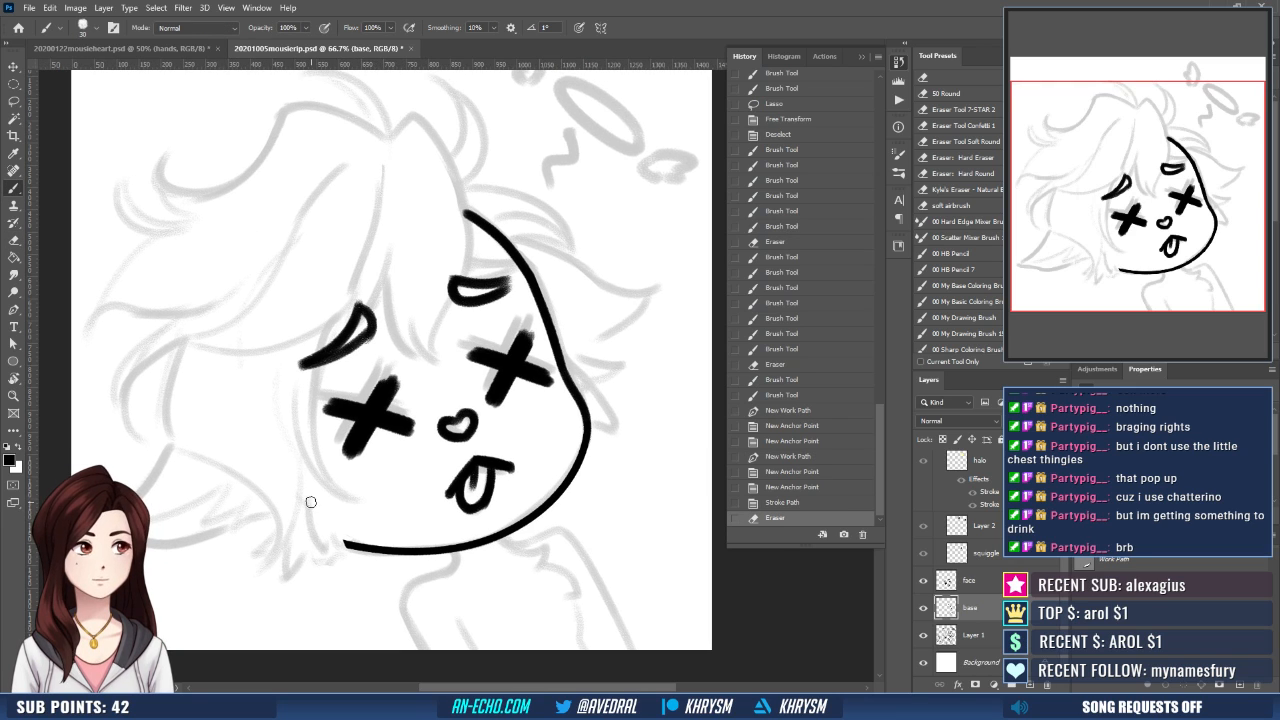
mouse_move(290, 533)
mouse_down()
mouse_move(283, 568)
mouse_move(326, 540)
mouse_move(313, 542)
mouse_move(350, 546)
mouse_up()
key(ctrl+z)
key(e)
key(b)
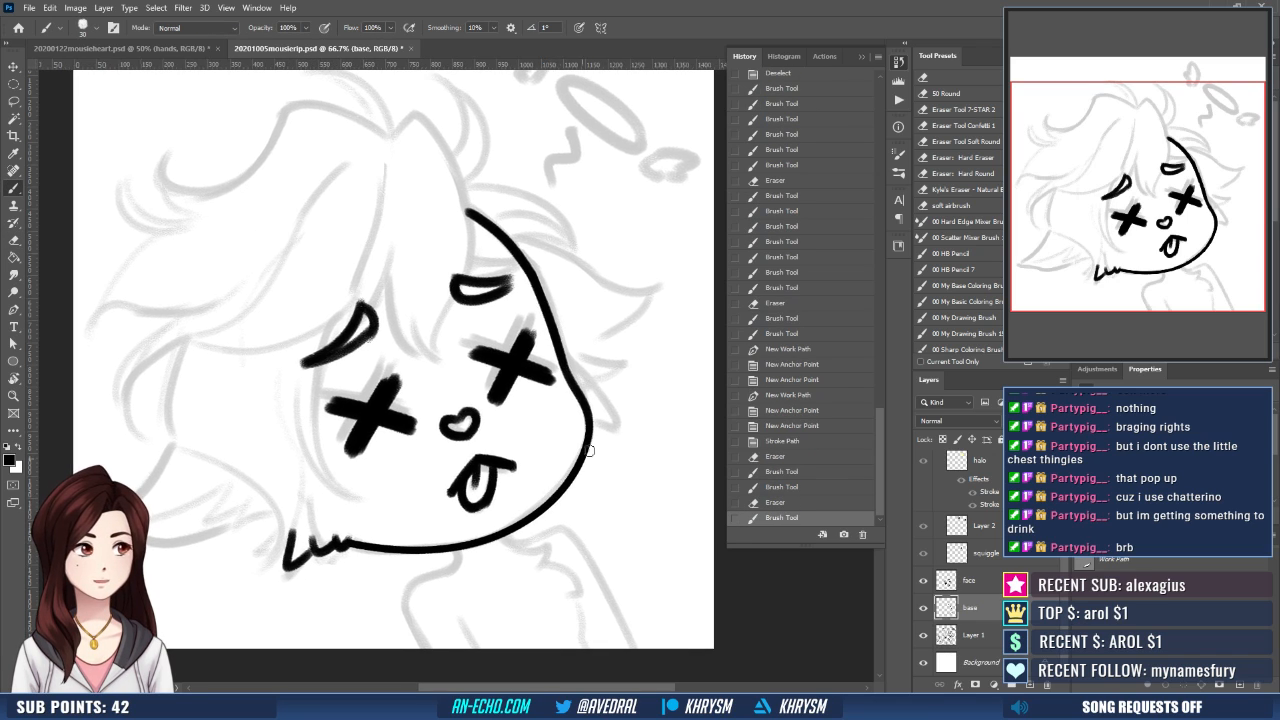
- Try to thicken the outer cheek line with repeated brush strokes along the curve toward the chin
key(r)
mouse_move(600, 486)
mouse_down()
mouse_move(545, 535)
mouse_move(420, 565)
mouse_move(352, 537)
mouse_move(370, 470)
mouse_up()
key(b)
key(ctrl+z)
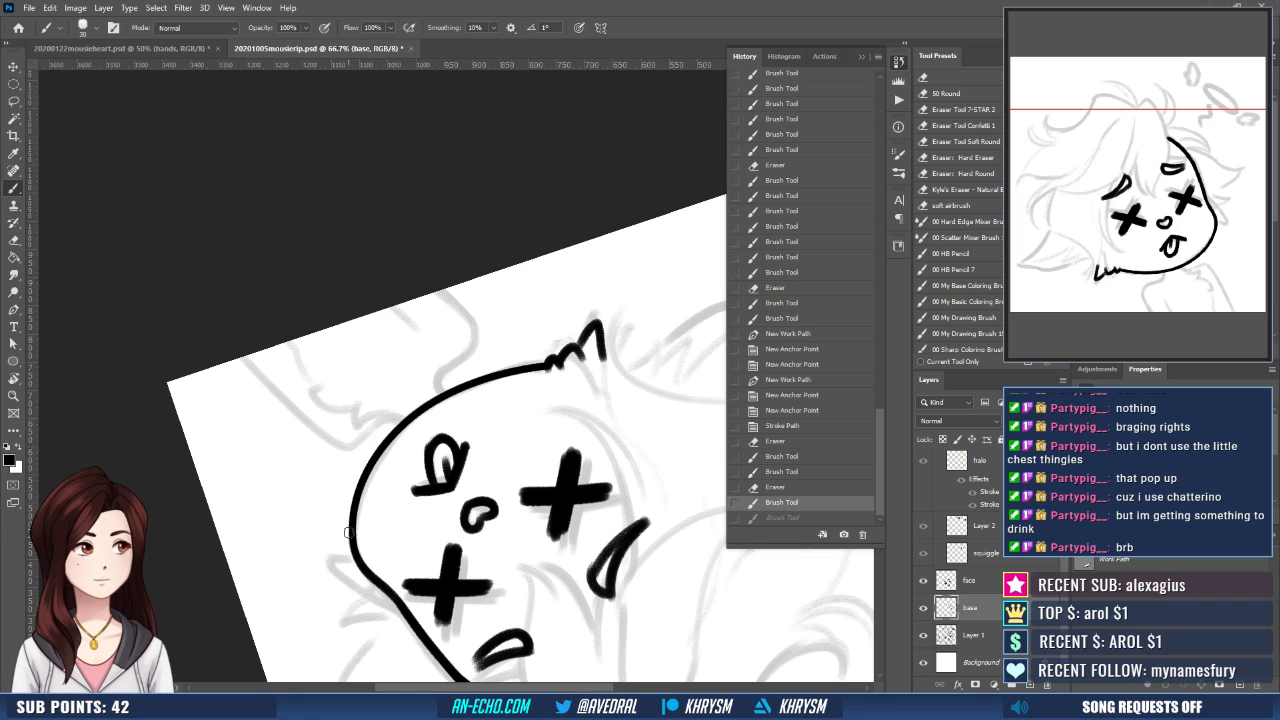
drag(352, 551, 362, 490)
key(ctrl+z)
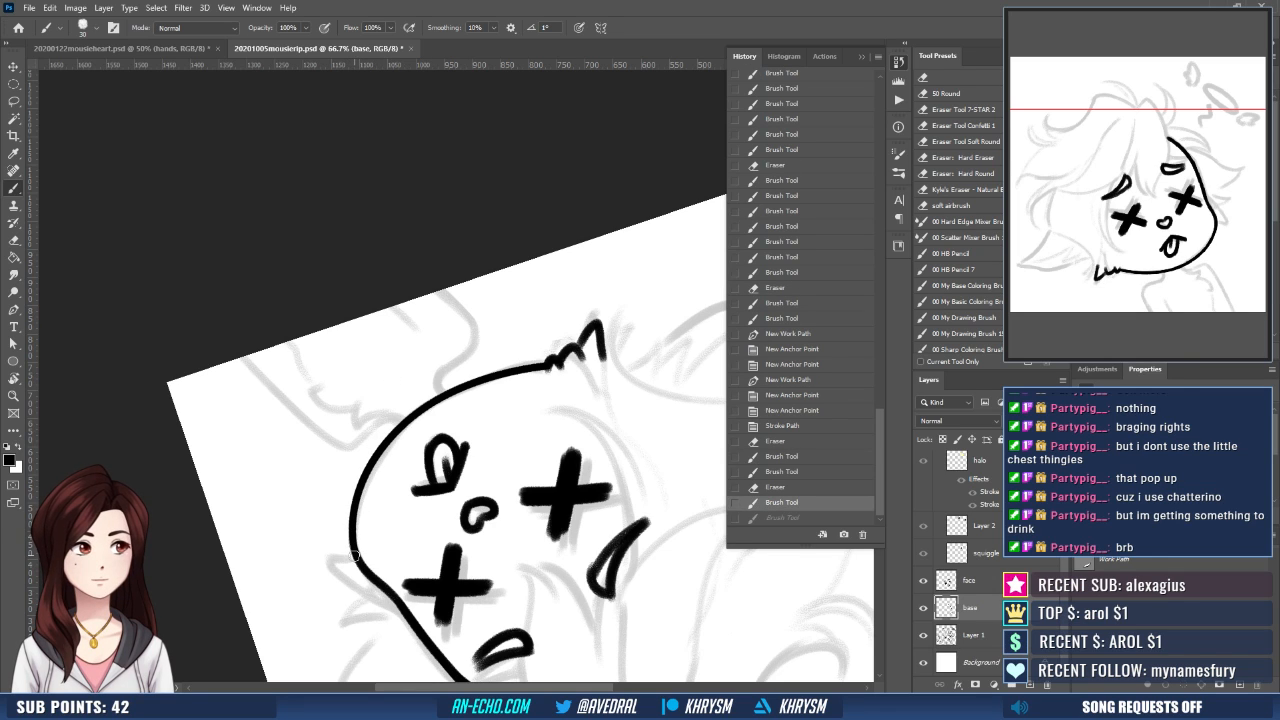
drag(354, 556, 500, 366)
key(ctrl+z)
drag(355, 561, 412, 428)
key(ctrl+z)
drag(356, 560, 404, 422)
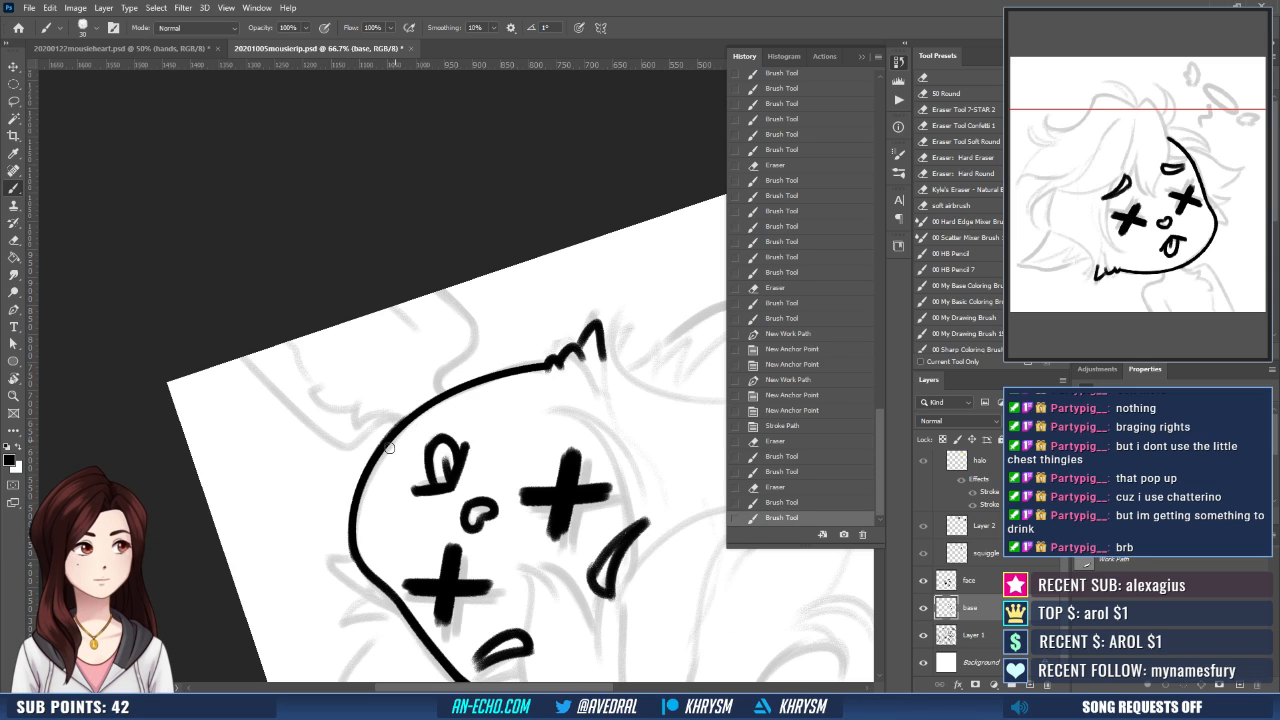
key(ctrl+z)
drag(358, 530, 410, 418)
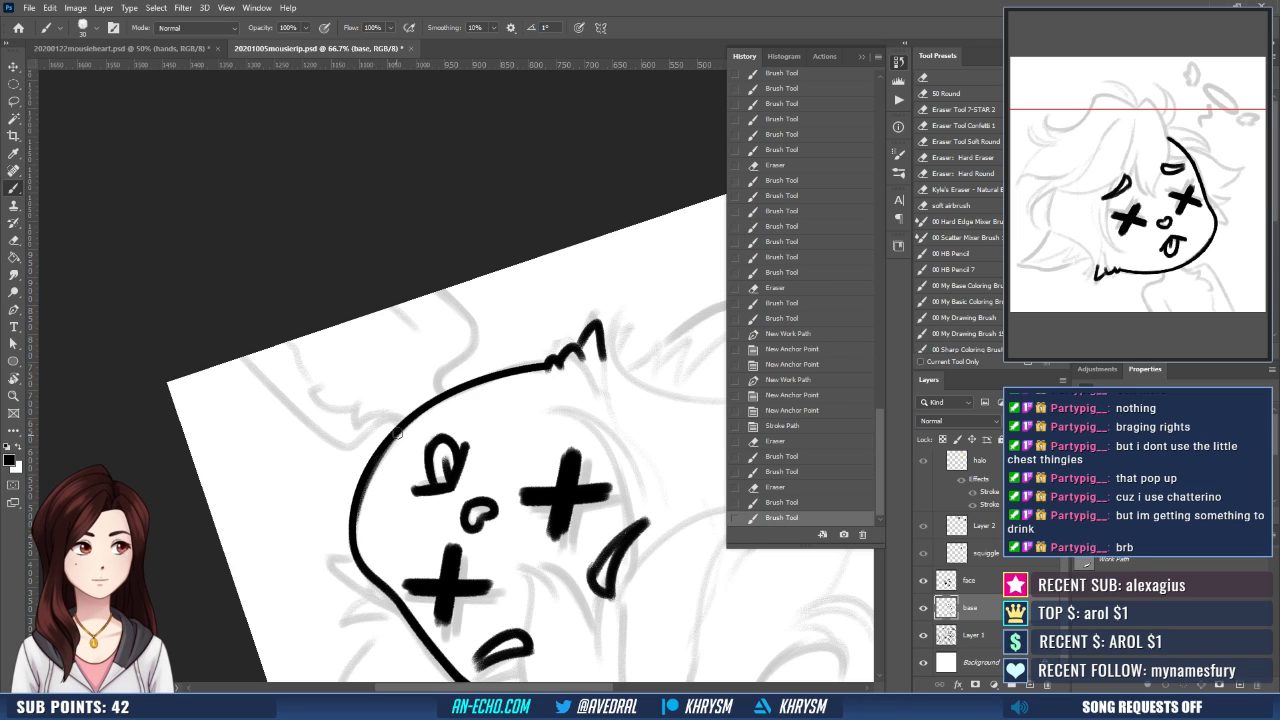
key(ctrl+z)
- Retrace the outer cheek curve with black brush strokes to thicken and smooth the face outline
drag(355, 547, 414, 414)
mouse_move(352, 552)
mouse_down()
mouse_move(358, 496)
mouse_move(379, 575)
mouse_up()
key(ctrl+z)
key(ctrl+z)
drag(440, 484, 449, 496)
key(ctrl+z)
mouse_move(367, 511)
mouse_down()
mouse_move(377, 589)
mouse_move(365, 547)
mouse_move(374, 578)
mouse_up()
key(ctrl+z)
key(ctrl+z)
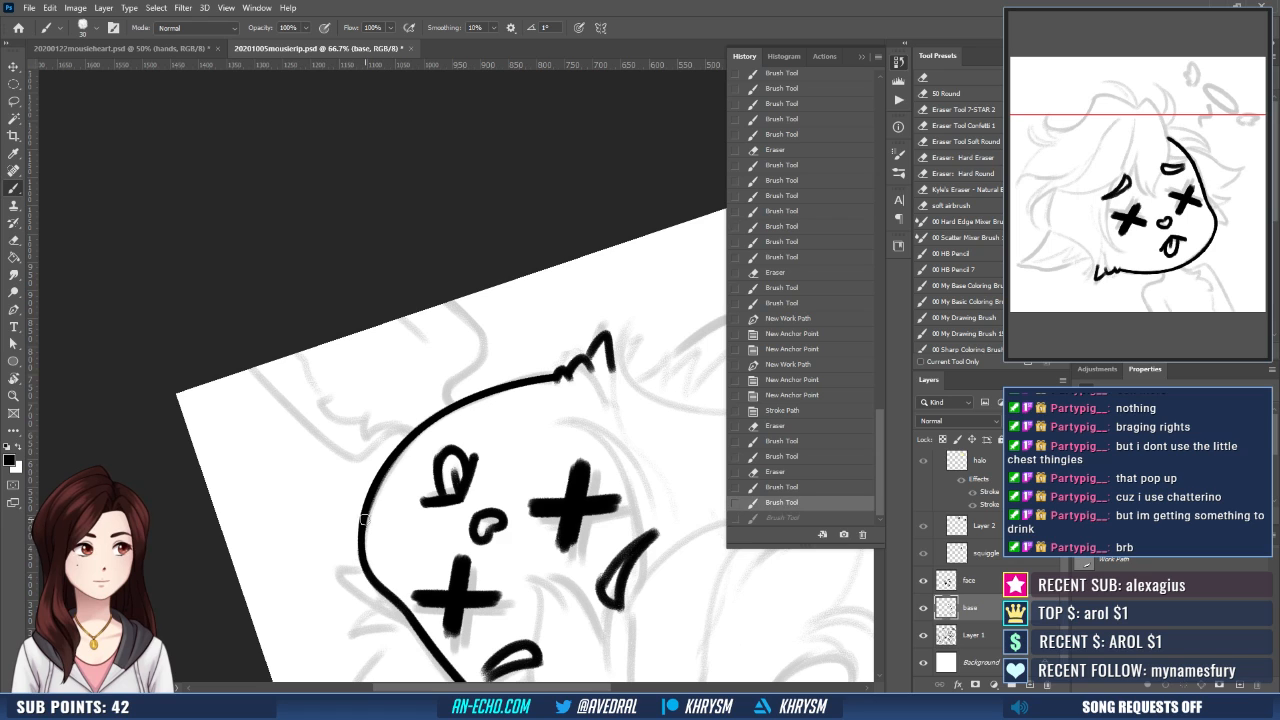
drag(364, 519, 376, 577)
drag(491, 484, 500, 503)
- Retrace the chin line up to the jagged fur tufts to even out its thickness
key(r)
drag(568, 553, 607, 520)
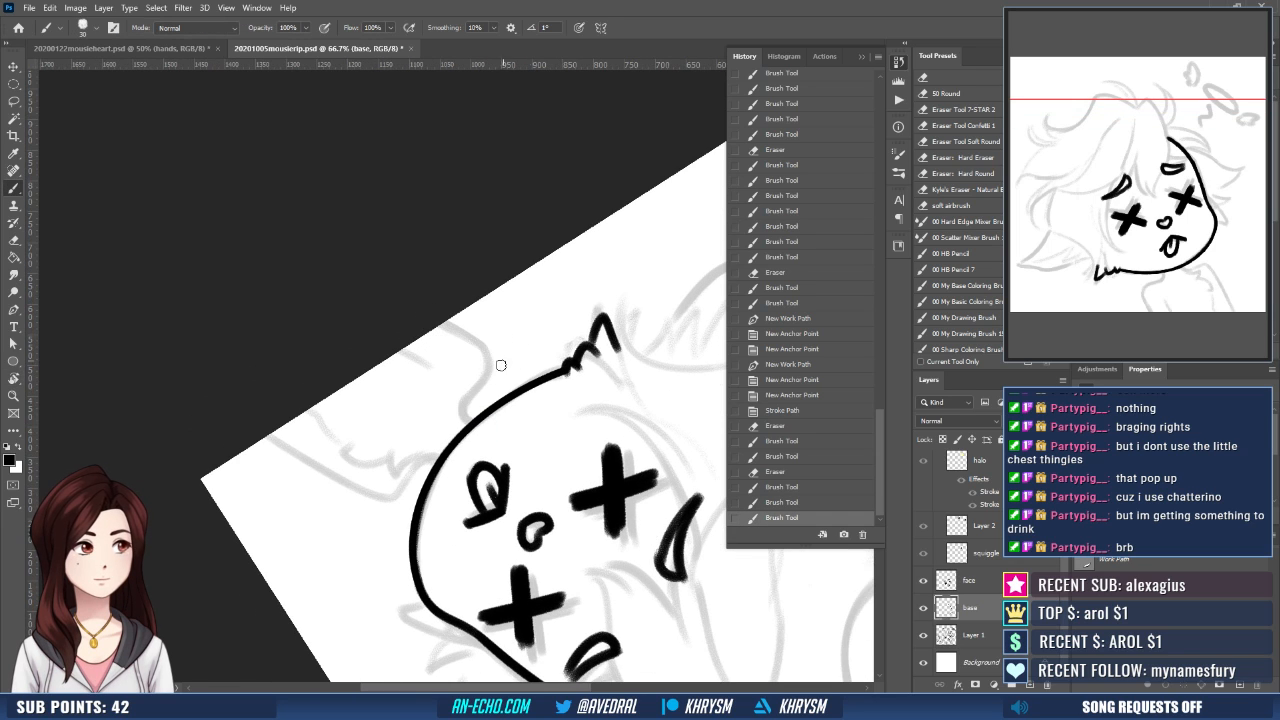
drag(465, 428, 570, 362)
key(ctrl+z)
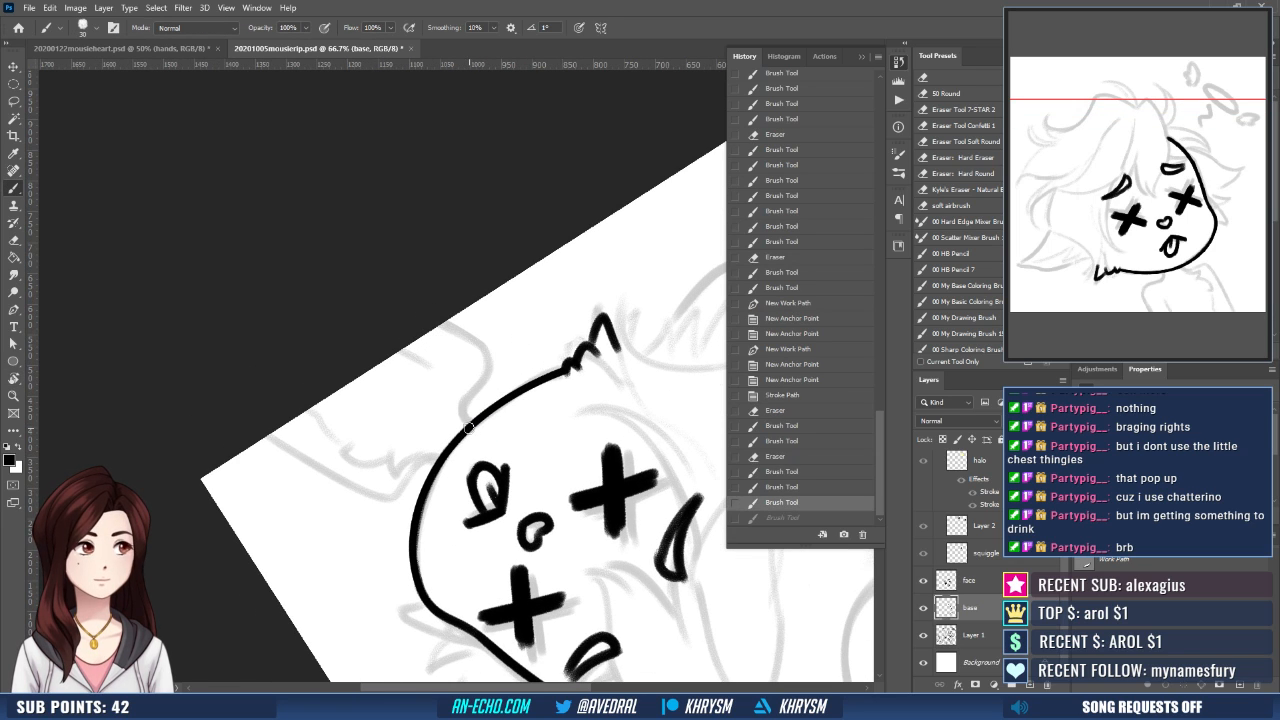
drag(468, 427, 565, 368)
key(ctrl+z)
drag(466, 428, 558, 371)
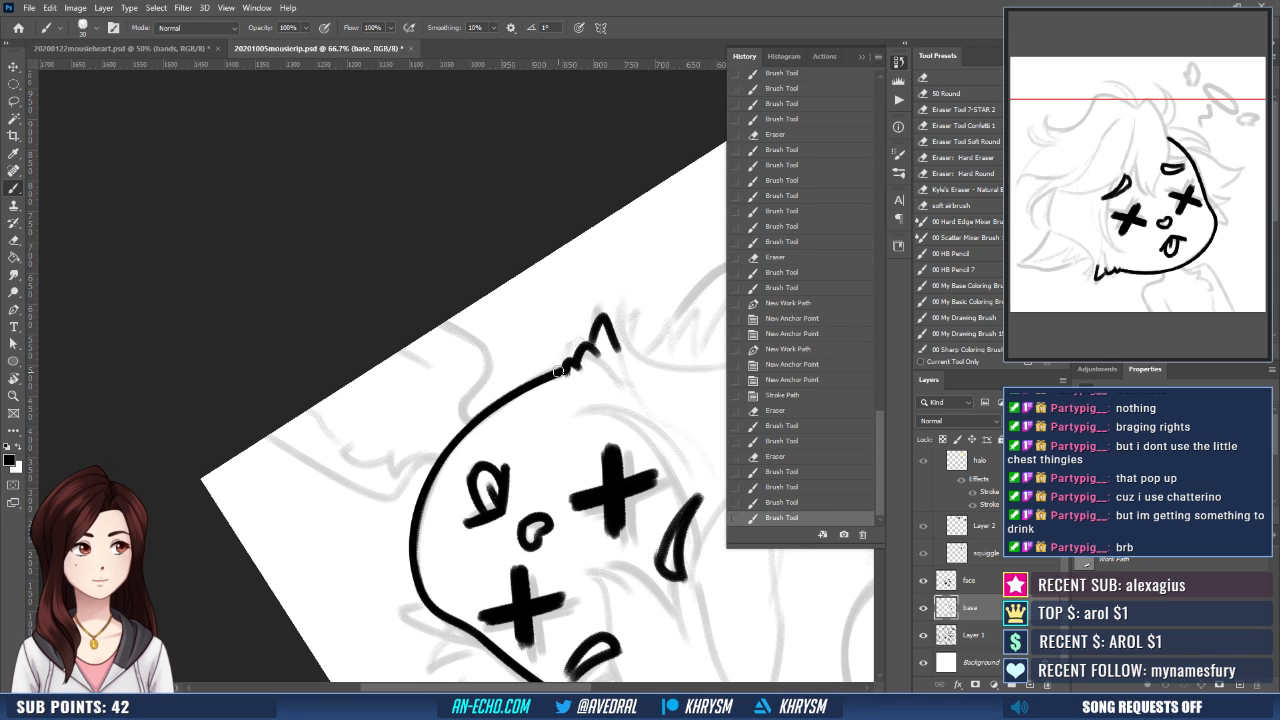
key(Escape)
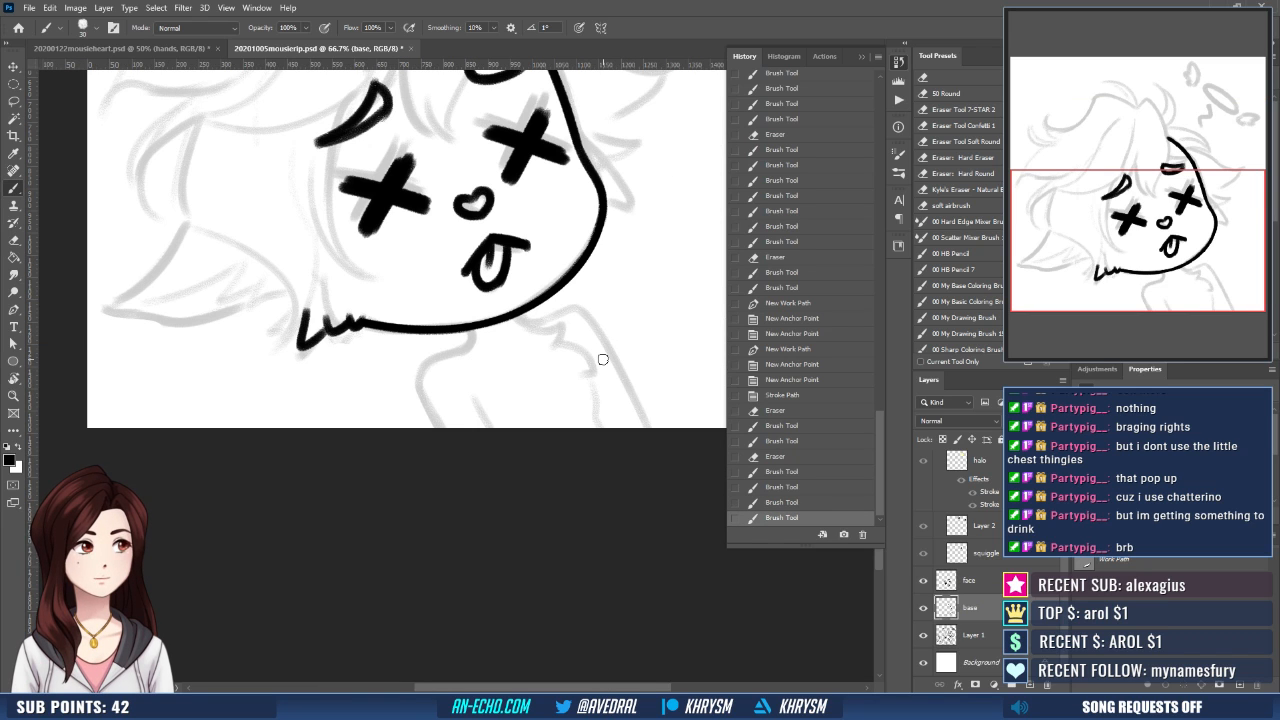
- Mirror the canvas view and ink the front bang's outer edge from its peak at the crown down across the small eyebrow
mouse_move(545, 391)
mouse_down()
mouse_move(474, 477)
mouse_move(489, 523)
mouse_move(517, 511)
mouse_move(505, 570)
mouse_up()
key(ctrl+shift+h)
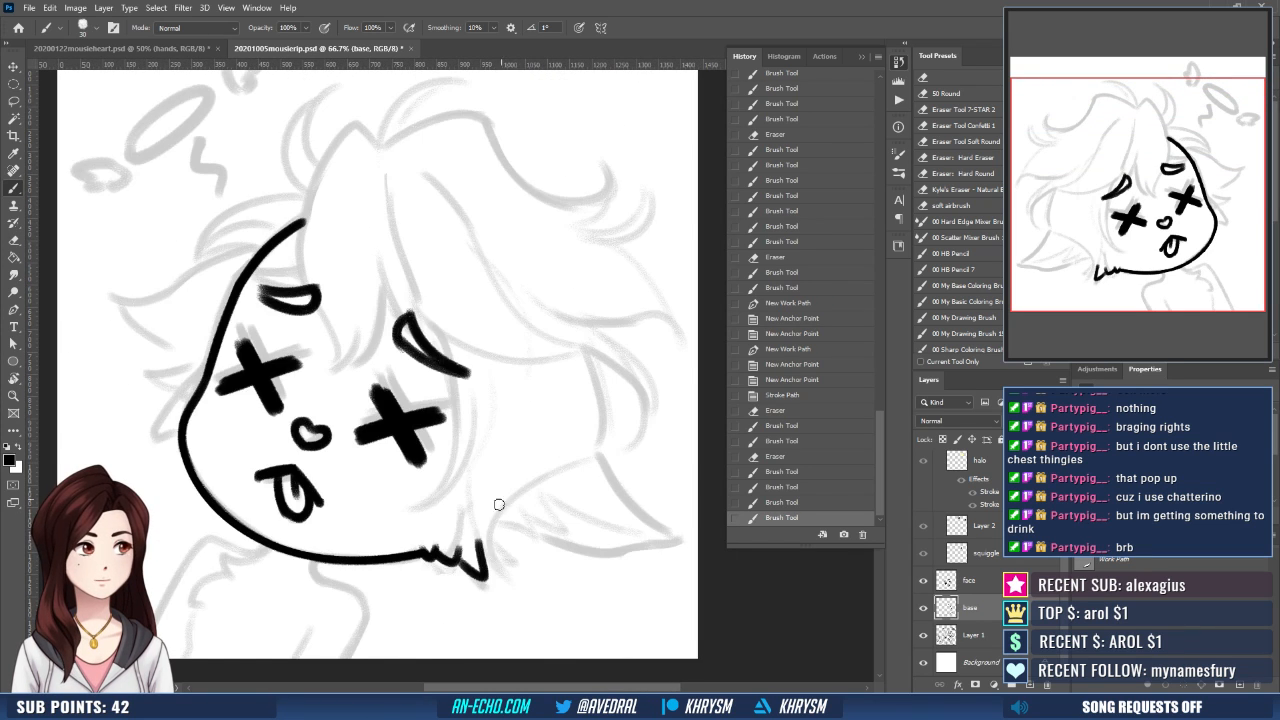
key(r)
drag(500, 503, 559, 436)
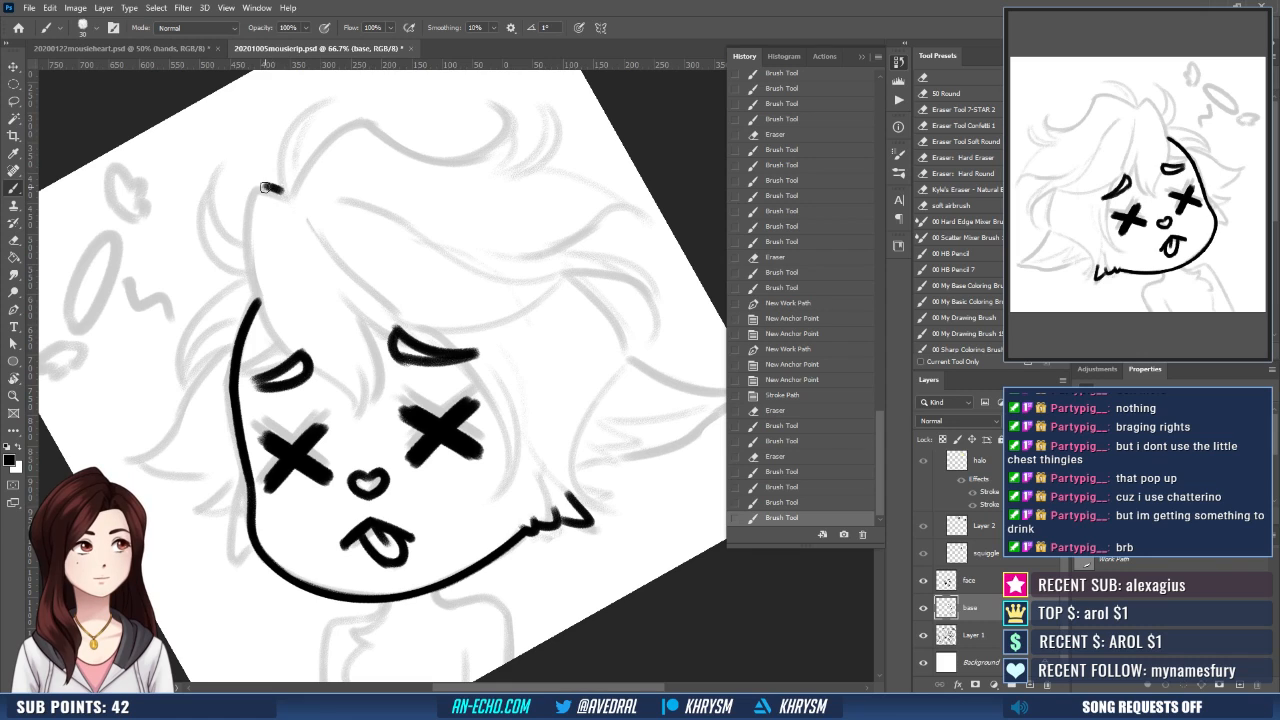
mouse_move(265, 188)
mouse_down()
mouse_move(292, 198)
mouse_move(312, 376)
mouse_up()
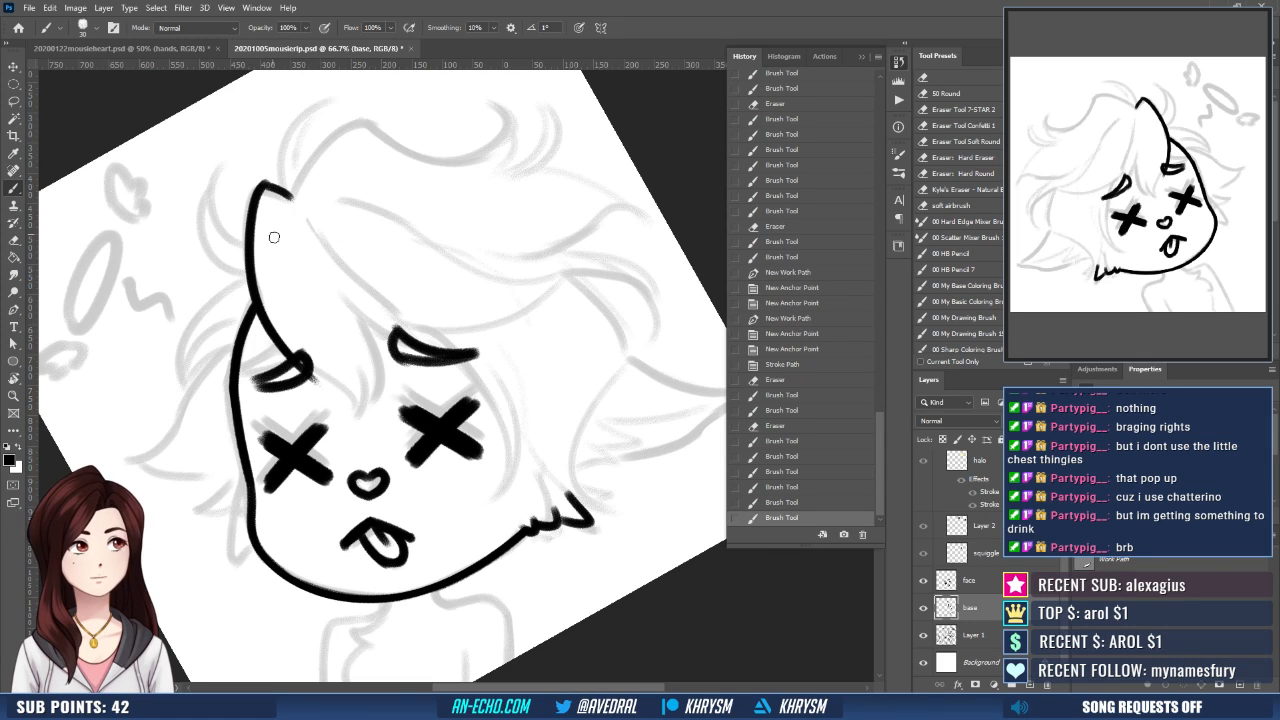
- Erase along the lower part of the bang's edge and re-ink it curving past the small eyebrow toward the face center
key(e)
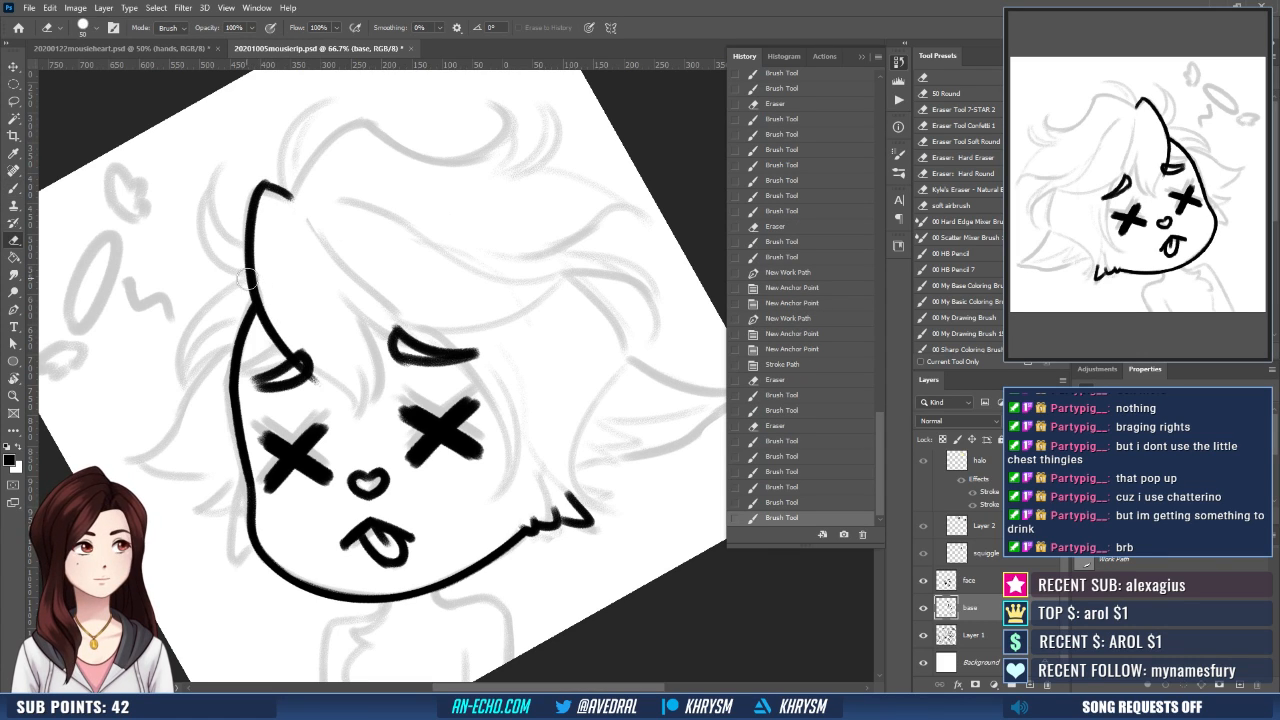
drag(260, 323, 318, 373)
drag(262, 322, 340, 392)
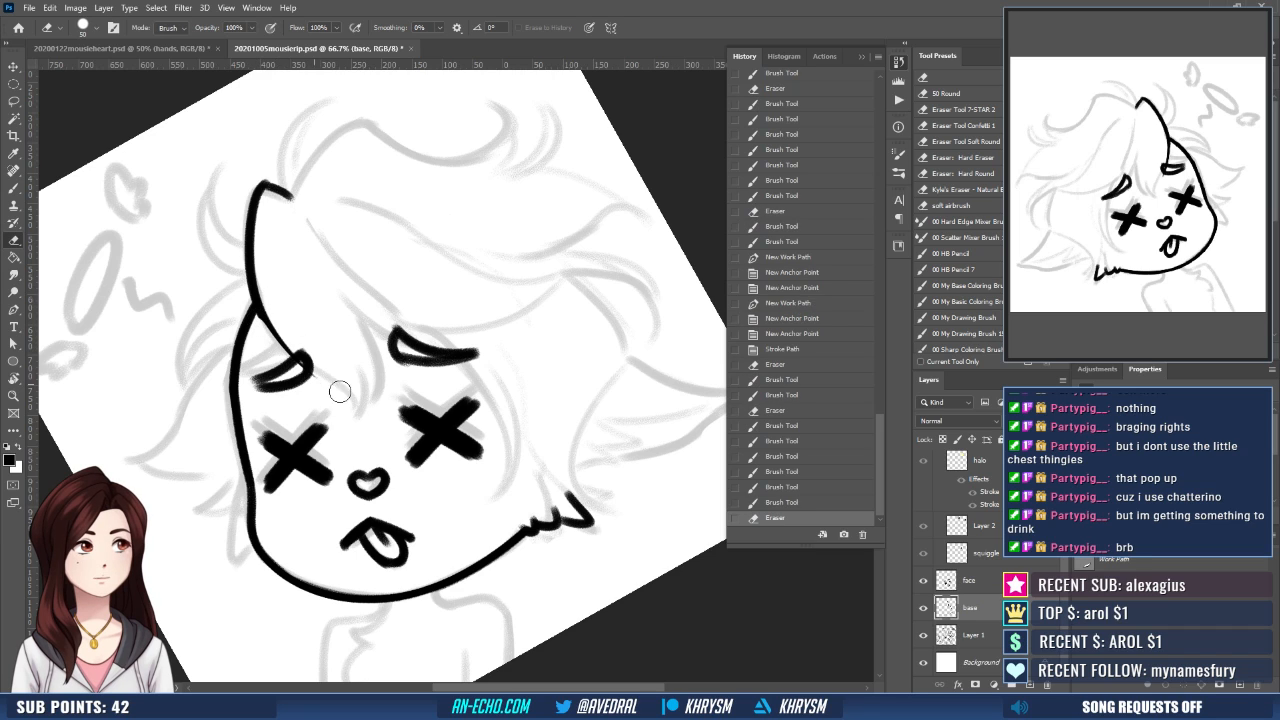
key(b)
drag(256, 306, 353, 405)
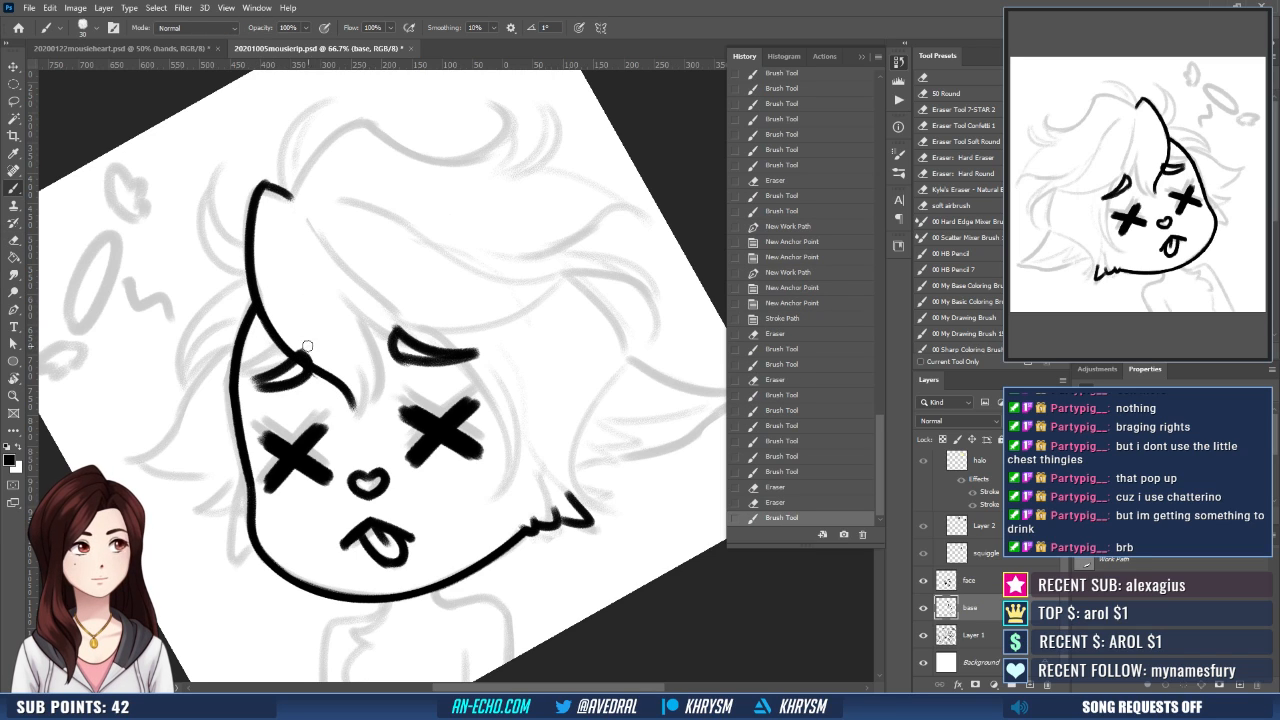
- Clean up the bang's lower edge with the eraser and ink the pointed hair tips between the eyebrows
key(e)
drag(287, 358, 338, 399)
key(b)
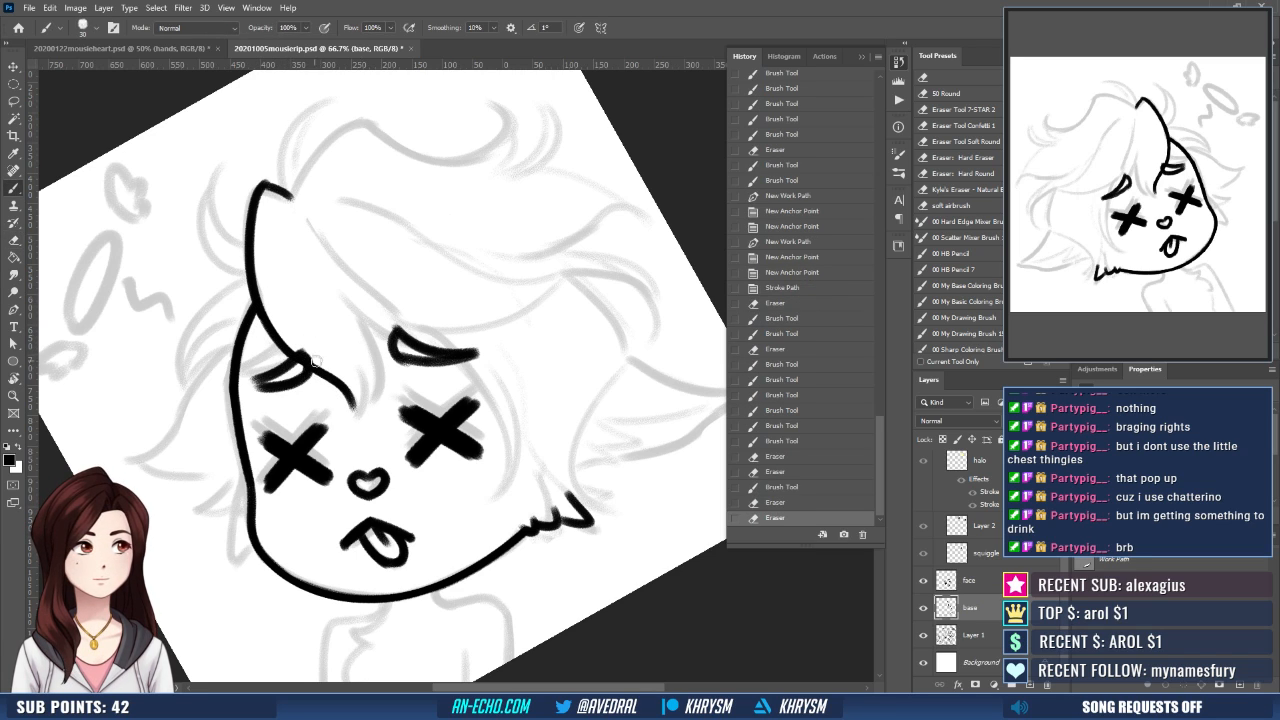
mouse_move(351, 356)
mouse_down()
mouse_move(362, 415)
mouse_move(342, 418)
mouse_up()
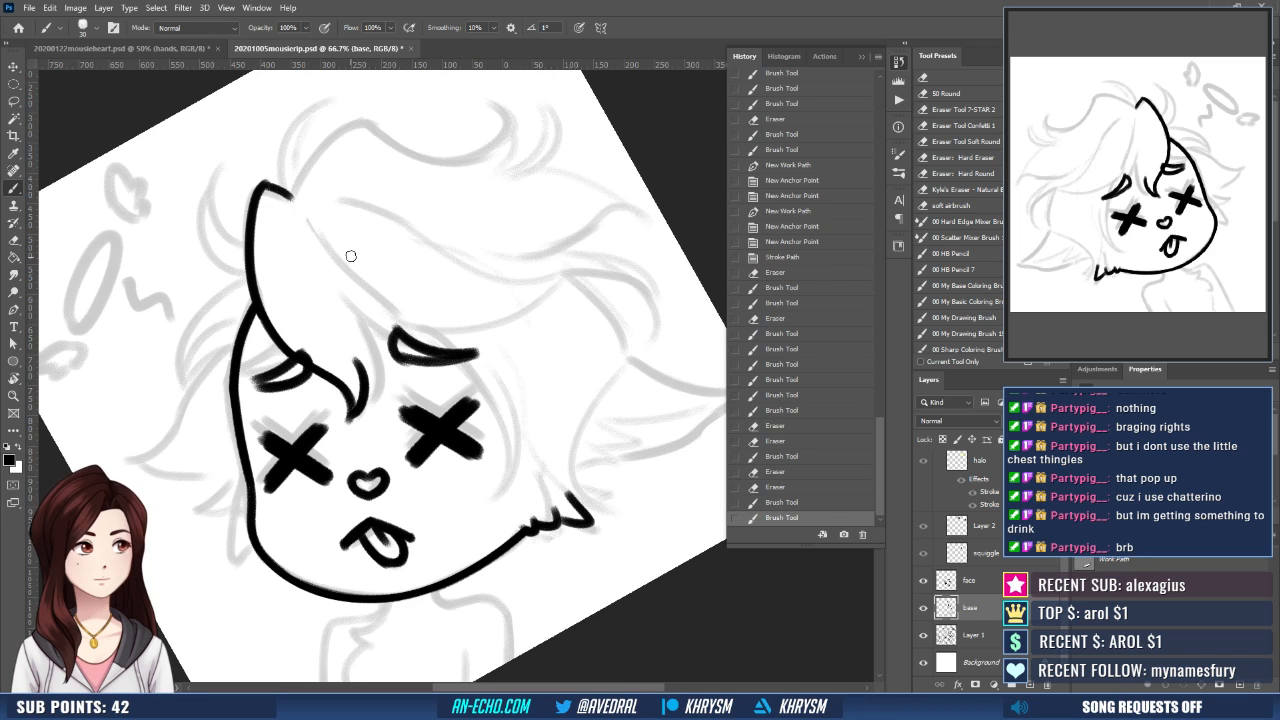
mouse_move(352, 310)
mouse_down()
mouse_move(380, 365)
mouse_move(372, 402)
mouse_up()
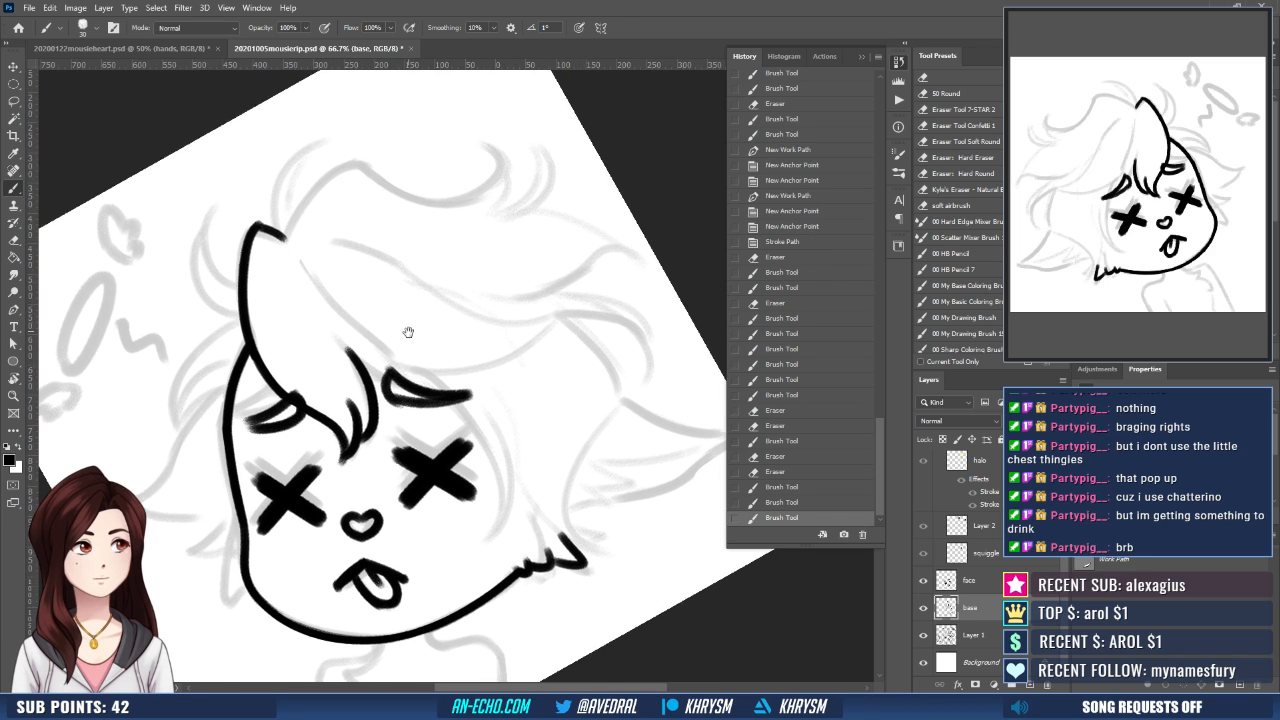
- Ink the central parting line down to the larger eyebrow and a short strand edge joining the bang tips to it
scroll(412, 285, up, 2)
mouse_move(297, 258)
mouse_down()
mouse_move(410, 394)
mouse_move(318, 280)
mouse_move(398, 362)
mouse_up()
key(ctrl+z)
key(ctrl+z)
drag(303, 258, 400, 362)
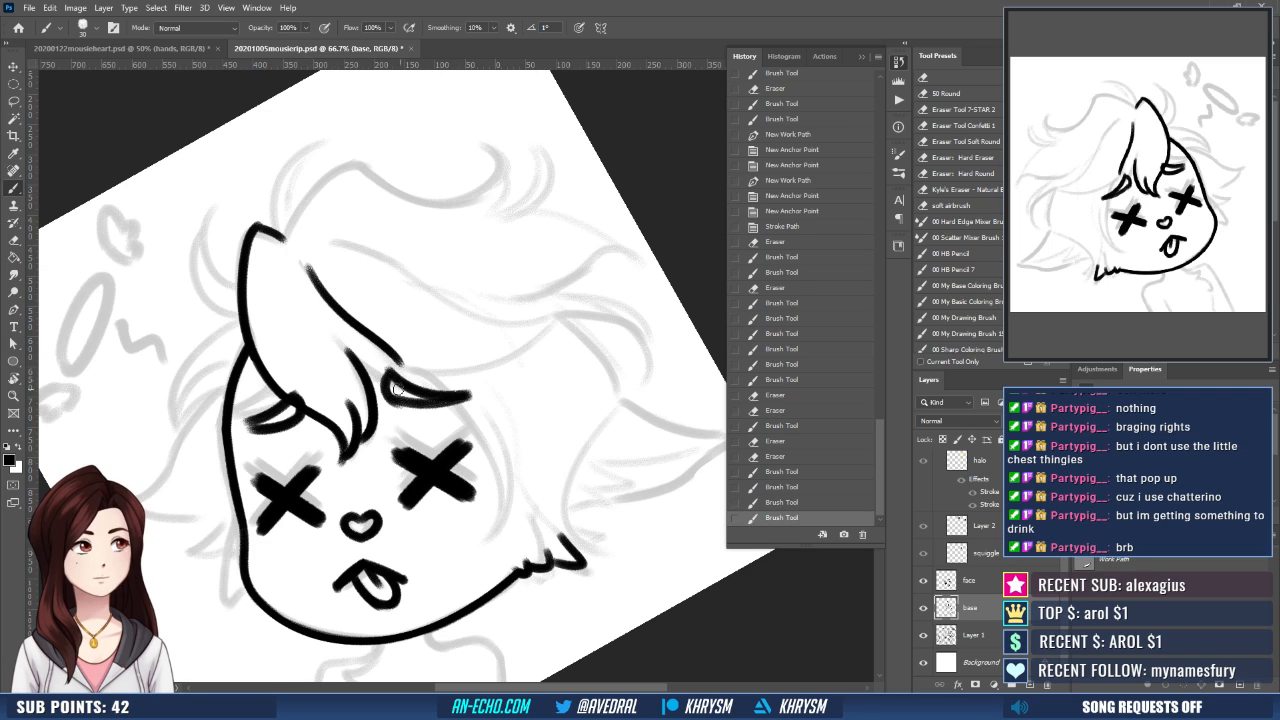
mouse_move(331, 338)
mouse_down()
mouse_move(386, 380)
mouse_move(420, 380)
mouse_up()
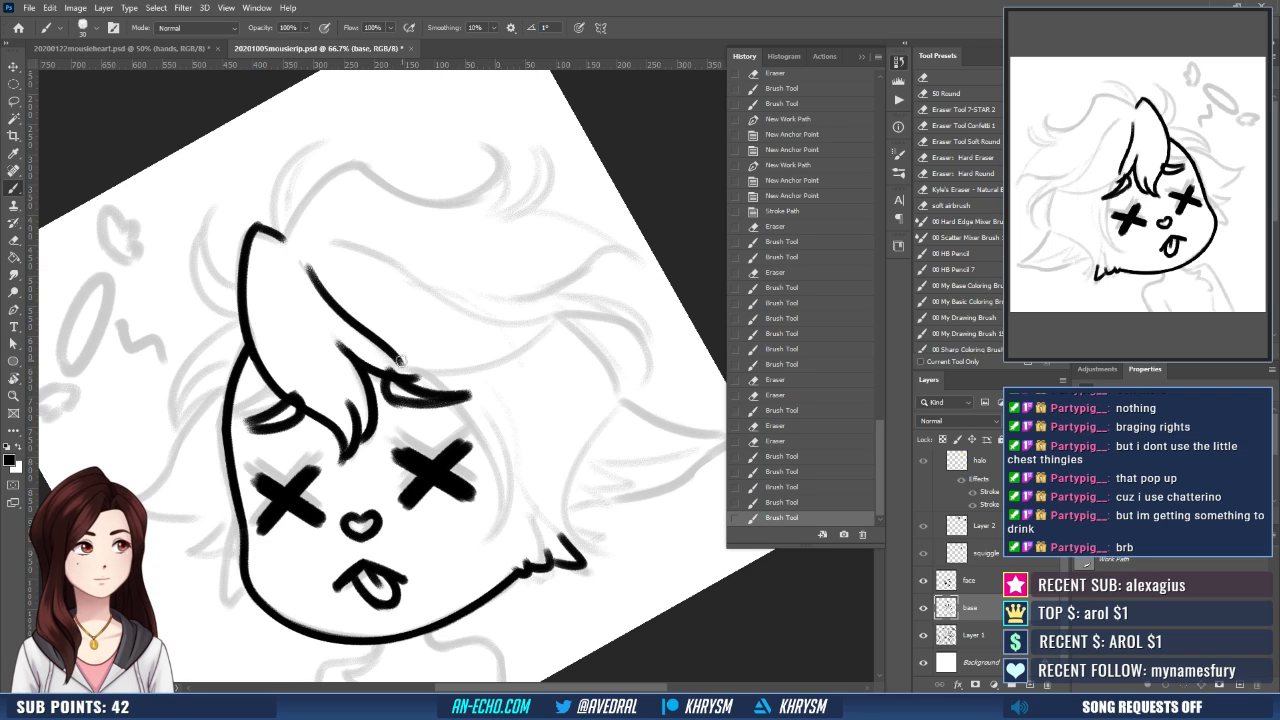
- Ink the long swept side bang, drawing its upper and lower edges so they meet in an outer point
key(r)
mouse_move(566, 351)
mouse_down()
mouse_move(546, 449)
mouse_move(584, 468)
mouse_move(608, 409)
mouse_move(503, 377)
mouse_up()
key(b)
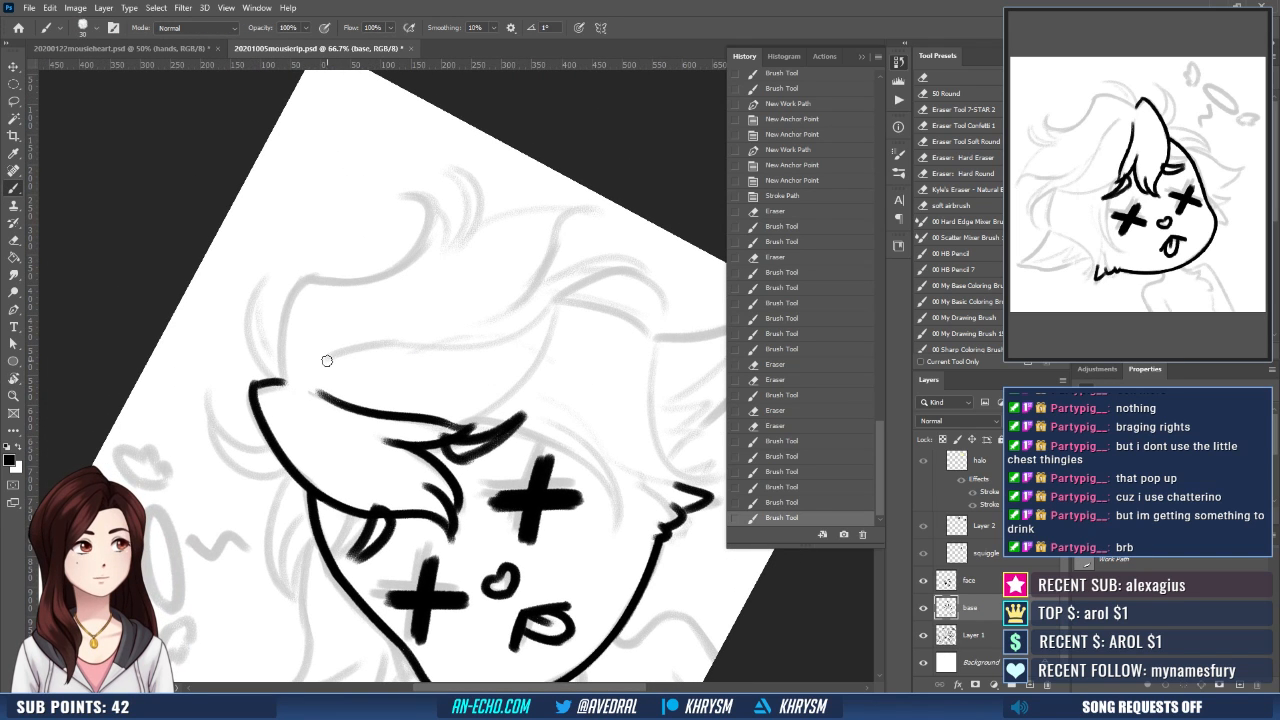
mouse_move(327, 361)
mouse_down()
mouse_move(459, 346)
mouse_move(550, 303)
mouse_up()
key(r)
mouse_move(572, 432)
mouse_down()
mouse_move(512, 482)
mouse_move(360, 468)
mouse_up()
key(b)
mouse_move(398, 325)
mouse_down()
mouse_move(412, 380)
mouse_move(502, 463)
mouse_move(586, 380)
mouse_move(509, 277)
mouse_up()
- Ink the long strand curving down from the side bang around the X eye, plus a shorter strand beside it
key(r)
key(b)
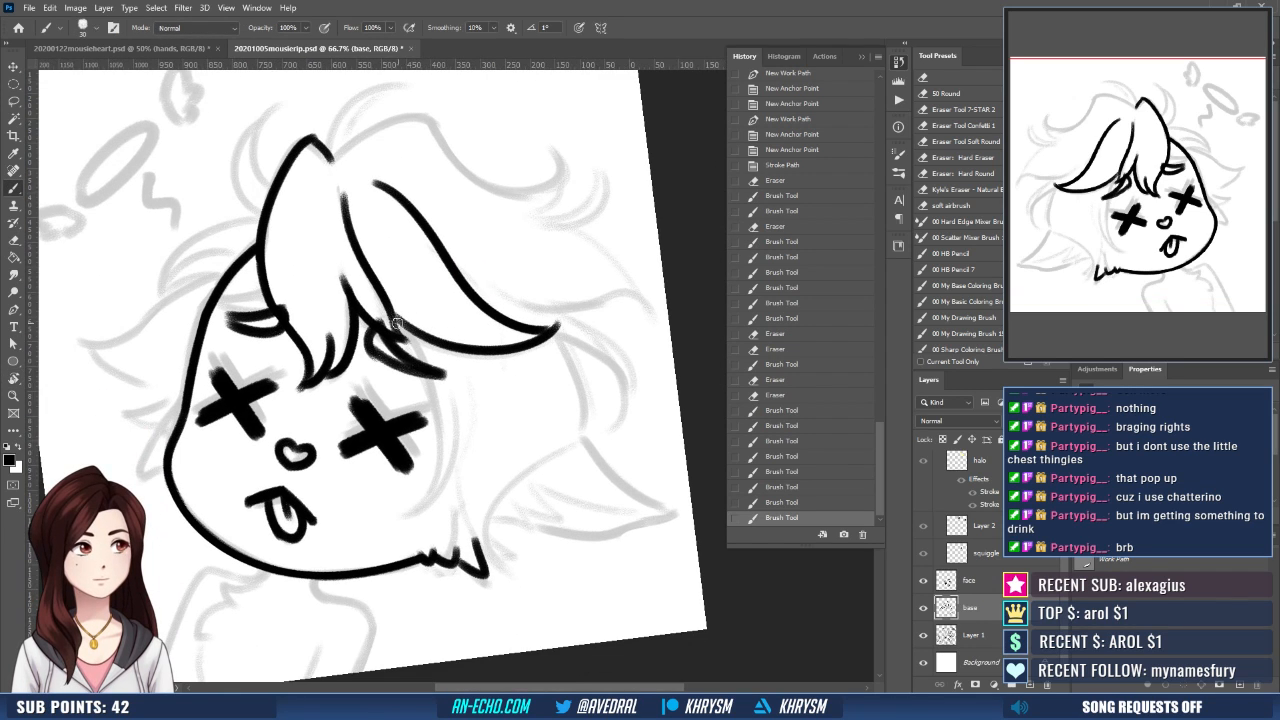
mouse_move(394, 320)
mouse_down()
mouse_move(445, 478)
mouse_move(420, 518)
mouse_up()
key(ctrl+z)
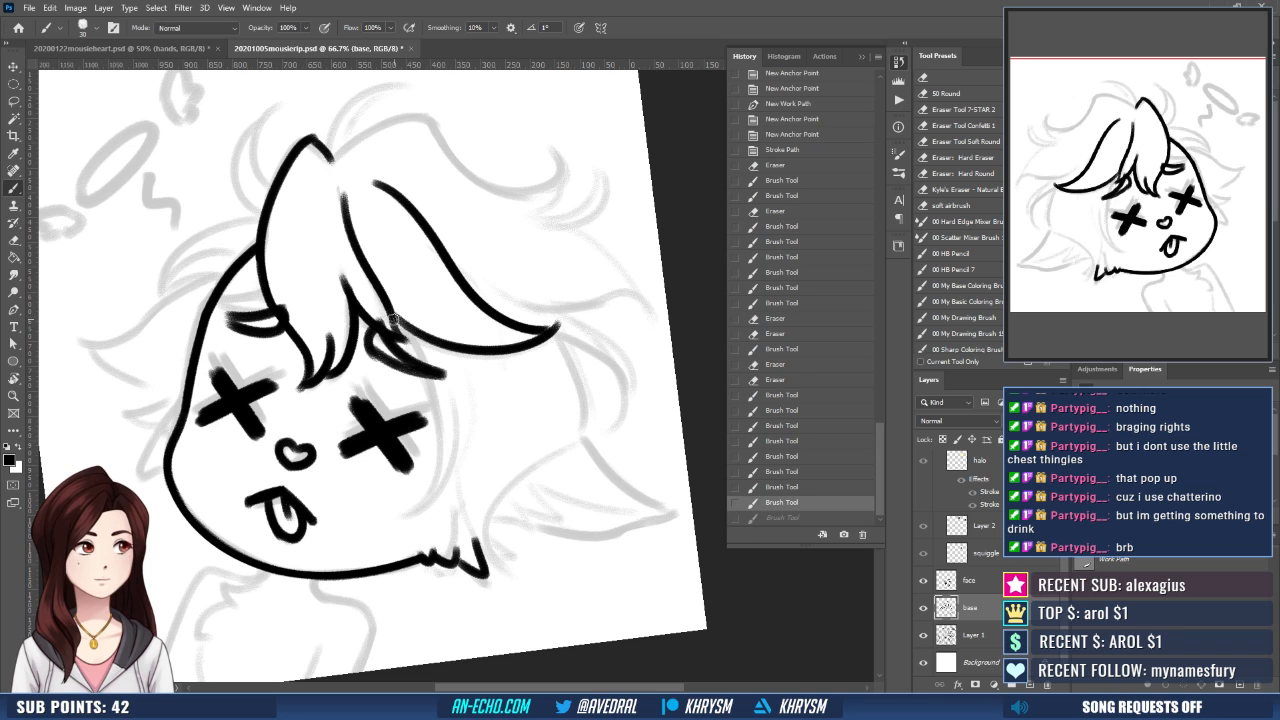
drag(394, 320, 440, 448)
key(ctrl+z)
mouse_move(394, 318)
mouse_down()
mouse_move(440, 512)
mouse_move(557, 406)
mouse_move(517, 358)
mouse_move(454, 491)
mouse_up()
key(r)
key(b)
mouse_move(544, 388)
mouse_down()
mouse_move(551, 443)
mouse_move(536, 456)
mouse_move(619, 474)
mouse_move(500, 526)
mouse_up()
- Ink the curled tuft behind the front bang's peak and the layered lock below it at the side of the head
key(r)
drag(453, 449, 495, 484)
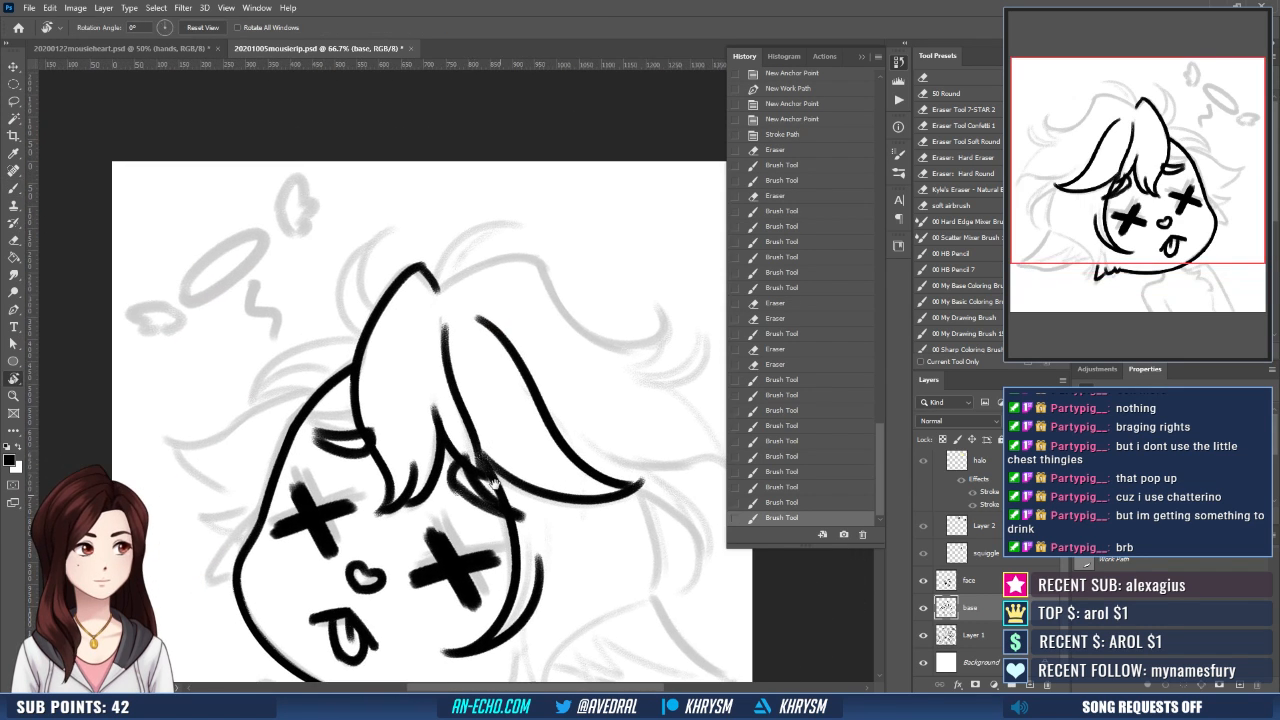
key(b)
mouse_move(376, 310)
mouse_down()
mouse_move(410, 262)
mouse_move(351, 268)
mouse_move(355, 336)
mouse_up()
drag(422, 303, 467, 277)
key(r)
mouse_move(553, 487)
mouse_down()
mouse_move(436, 320)
mouse_move(380, 417)
mouse_move(432, 371)
mouse_move(431, 291)
mouse_up()
key(b)
drag(404, 362, 458, 321)
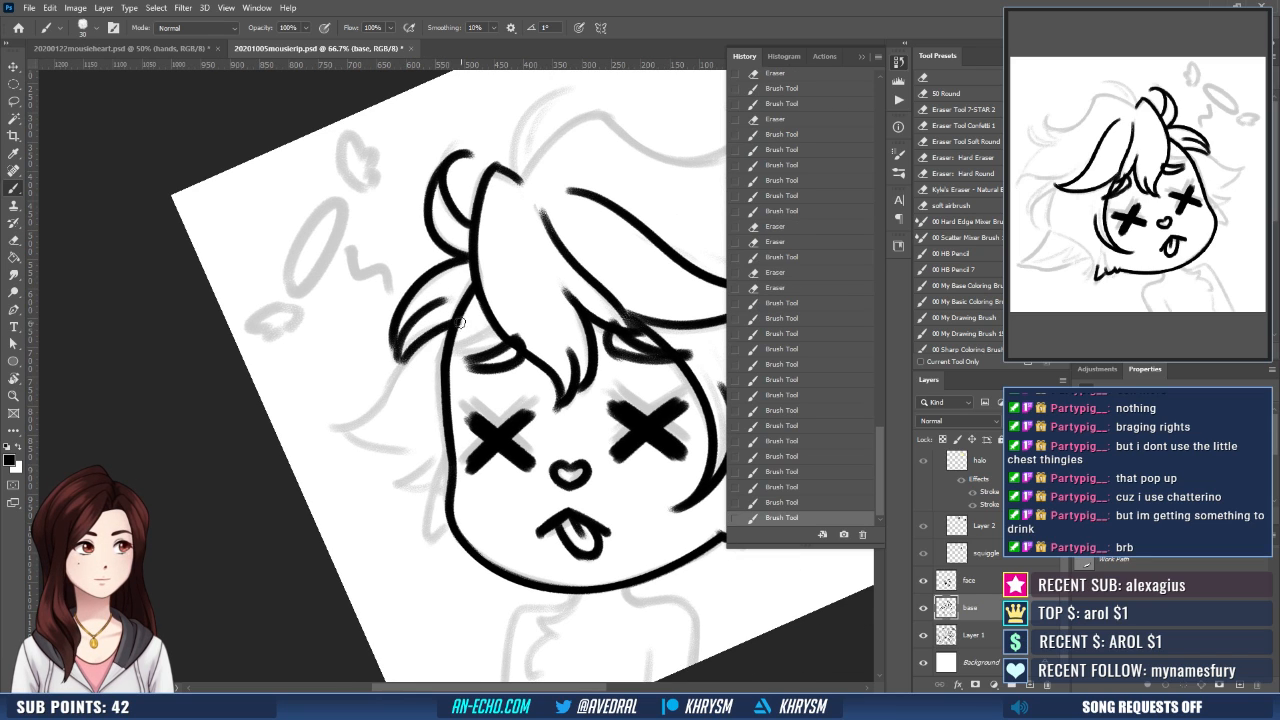
key(ctrl+z)
- Ink the outward-flicking side lock back to the face outline and the smaller hair tufts beneath it on the cheek
mouse_move(380, 393)
mouse_down()
mouse_move(450, 328)
mouse_move(360, 420)
mouse_up()
key(ctrl+z)
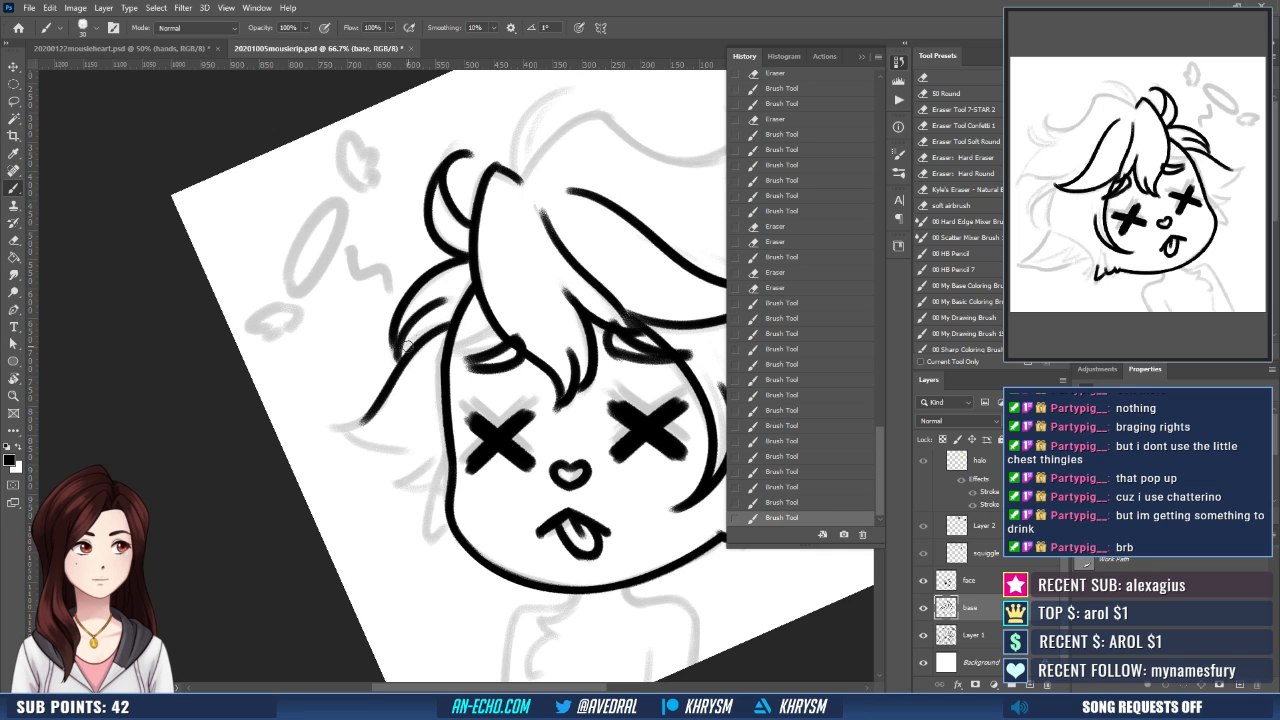
mouse_move(444, 329)
mouse_down()
mouse_move(351, 418)
mouse_move(435, 456)
mouse_up()
key(ctrl+z)
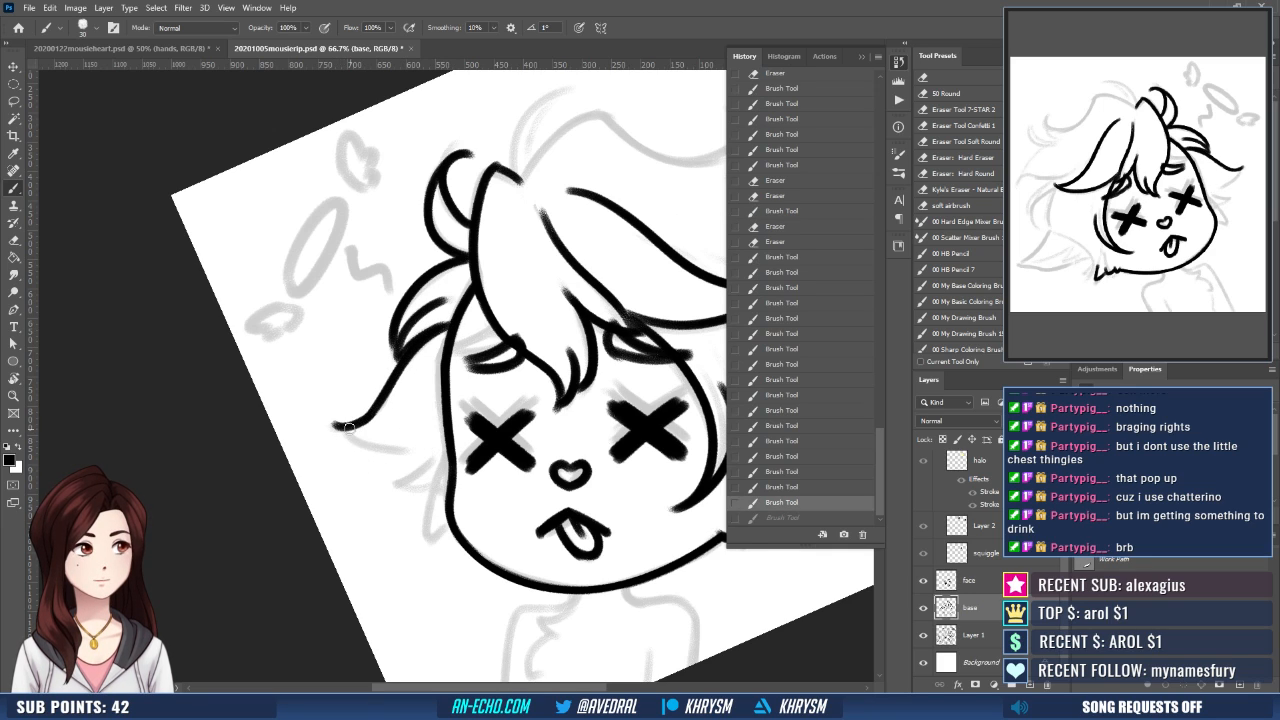
mouse_move(347, 431)
mouse_down()
mouse_move(413, 457)
mouse_move(448, 428)
mouse_up()
key(ctrl+z)
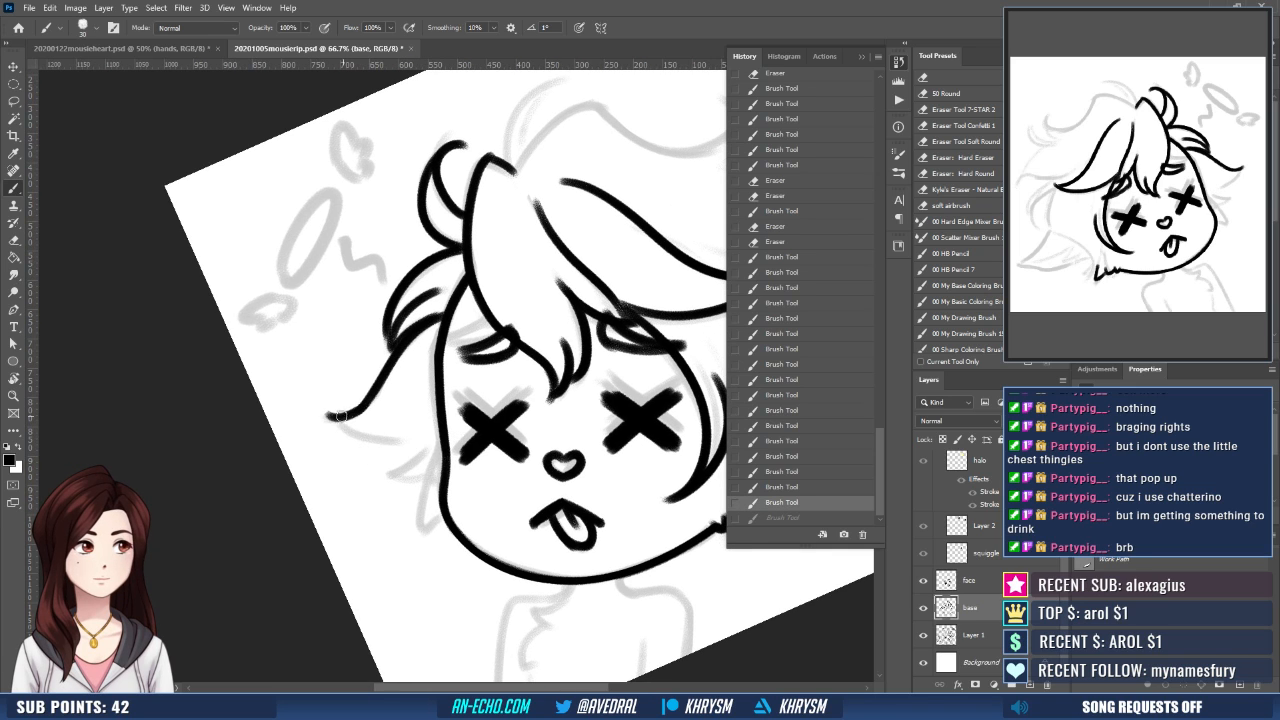
mouse_move(340, 418)
mouse_down()
mouse_move(440, 438)
mouse_move(388, 479)
mouse_move(417, 500)
mouse_move(416, 524)
mouse_move(439, 523)
mouse_up()
drag(574, 542, 509, 498)
drag(377, 476, 382, 481)
- Ink the curled tuft at the crown and the first stretch of the top hair outline rising from the parting
drag(619, 545, 543, 665)
drag(495, 350, 492, 432)
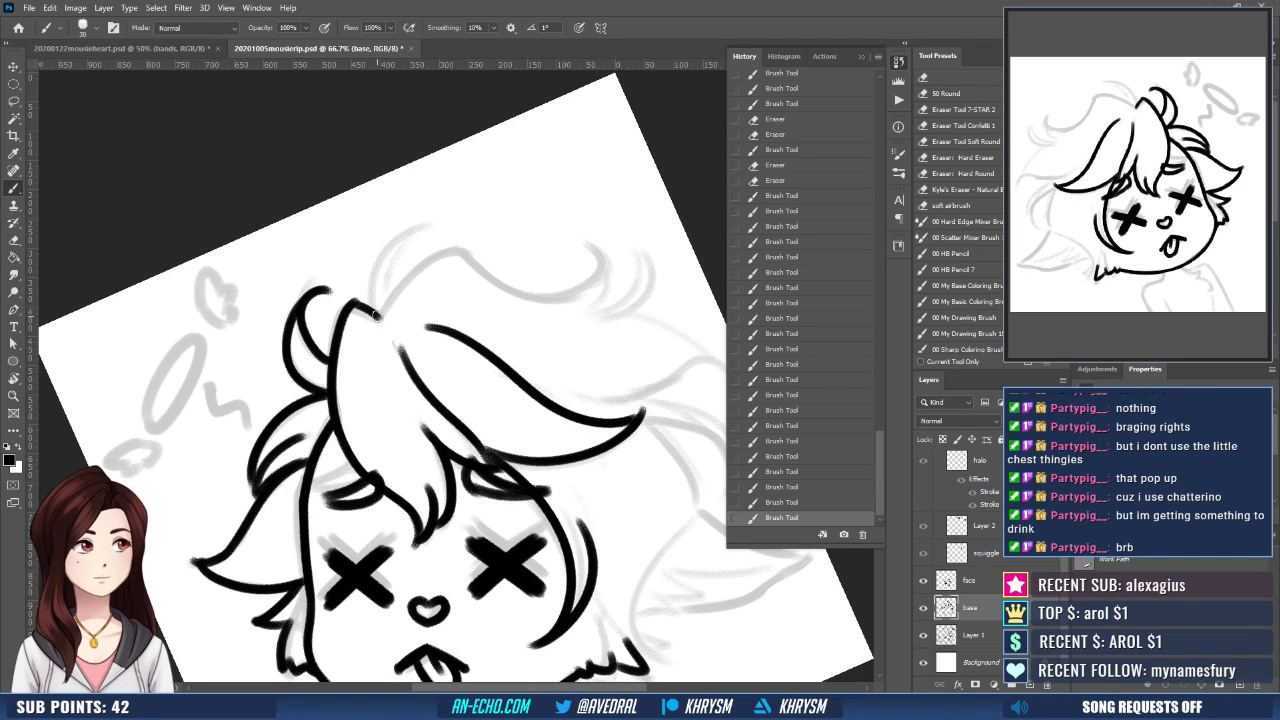
mouse_move(376, 316)
mouse_down()
mouse_move(408, 226)
mouse_move(432, 233)
mouse_move(389, 301)
mouse_up()
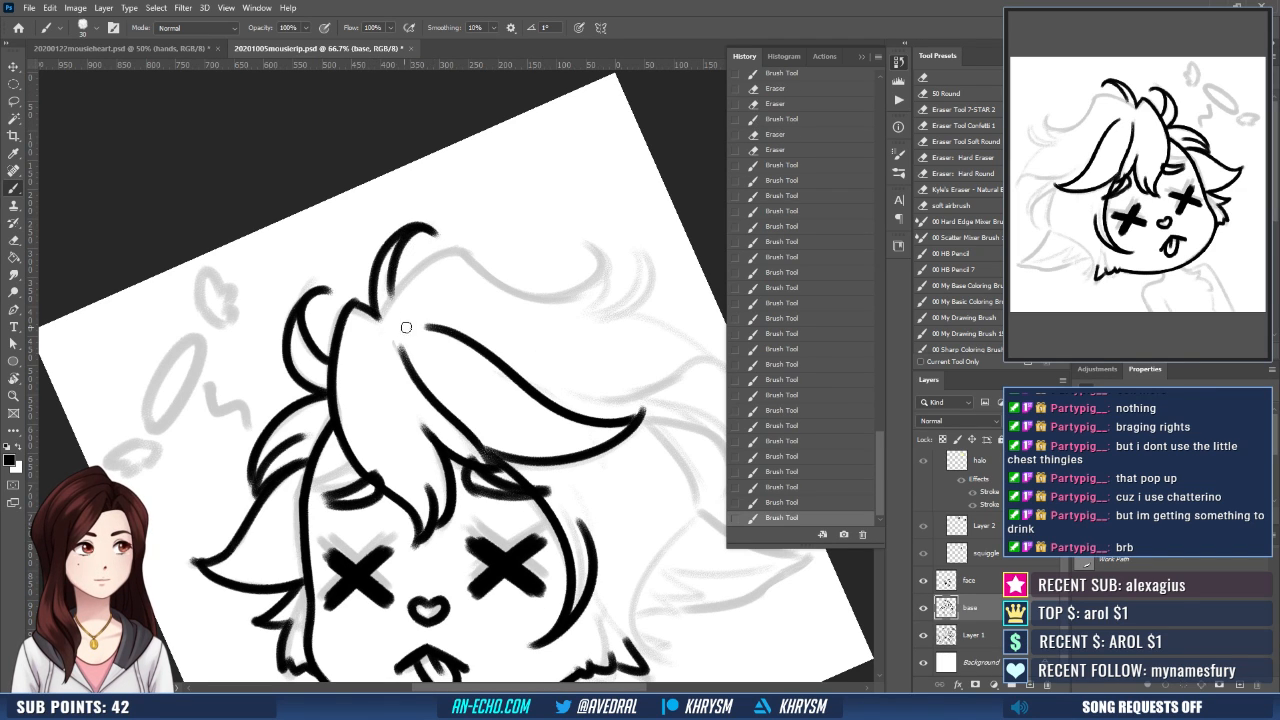
key(r)
drag(609, 526, 637, 491)
mouse_move(370, 333)
mouse_down()
mouse_move(396, 280)
mouse_move(452, 257)
mouse_up()
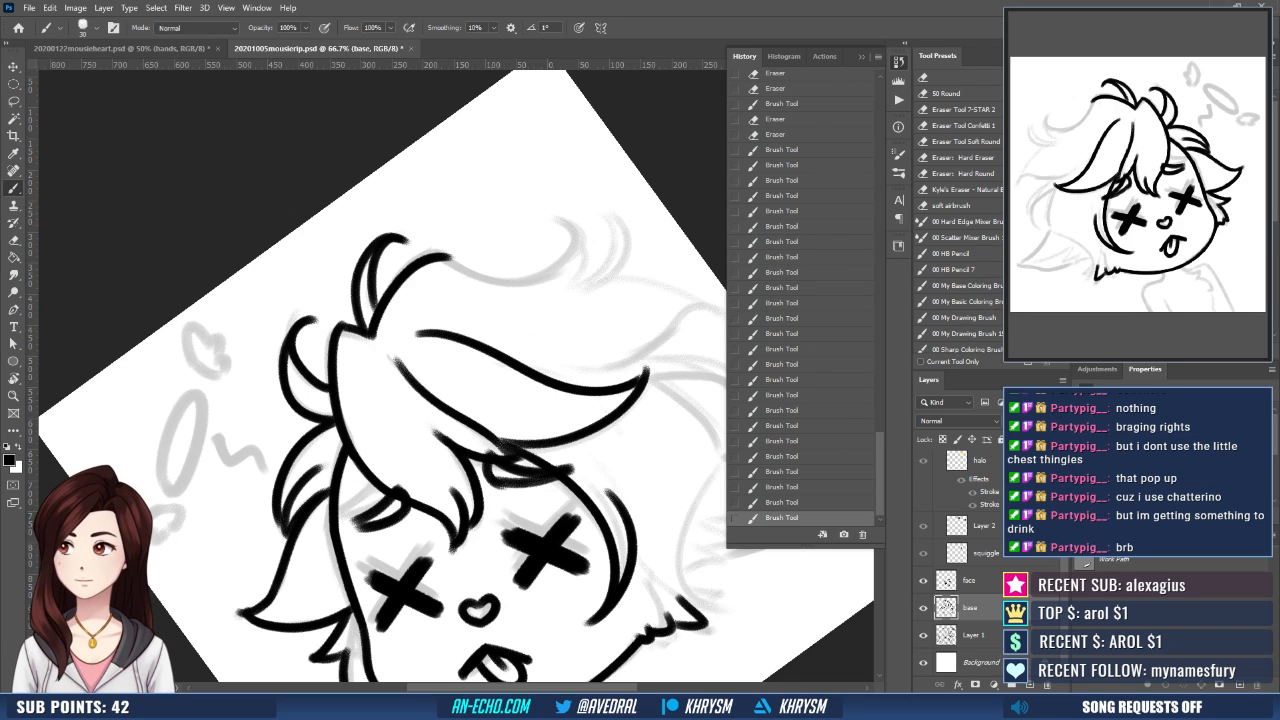
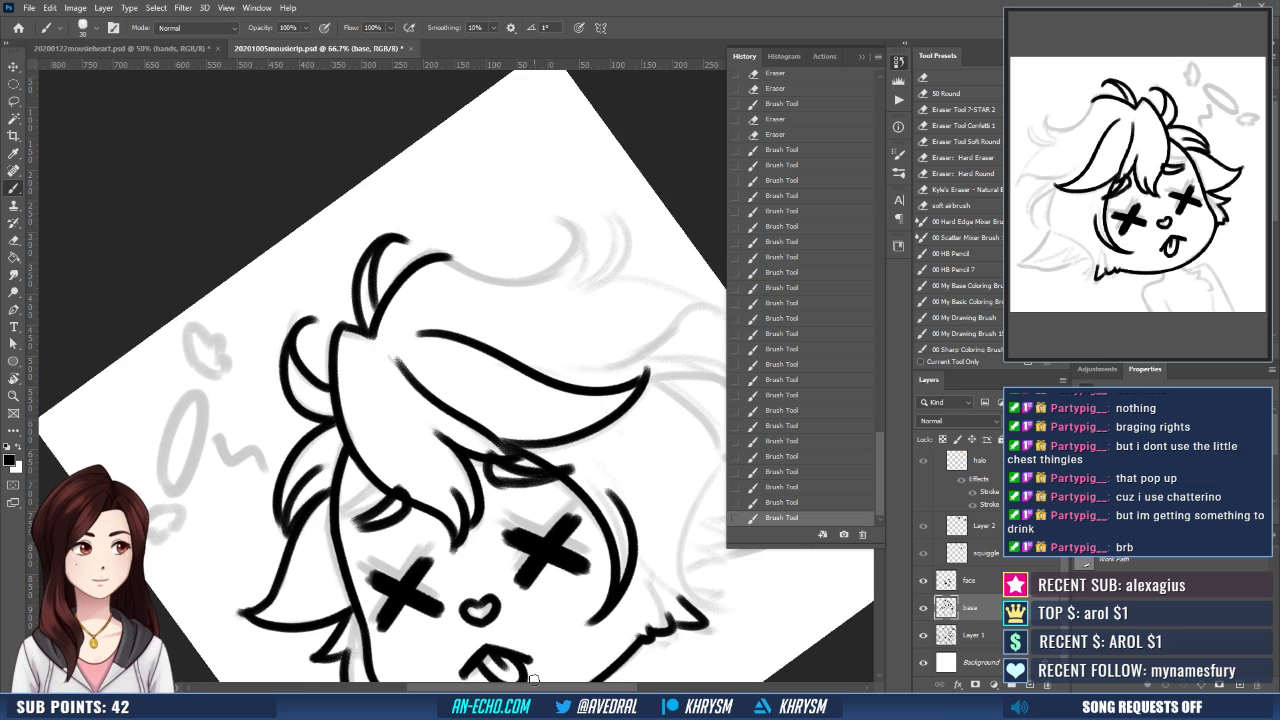
- Ink the outer hair outline from the top of the head as a sweeping curve ending in an upturned tip
key(Escape)
key(r)
mouse_move(560, 452)
mouse_down()
mouse_move(528, 482)
mouse_move(447, 492)
mouse_move(431, 478)
mouse_up()
key(b)
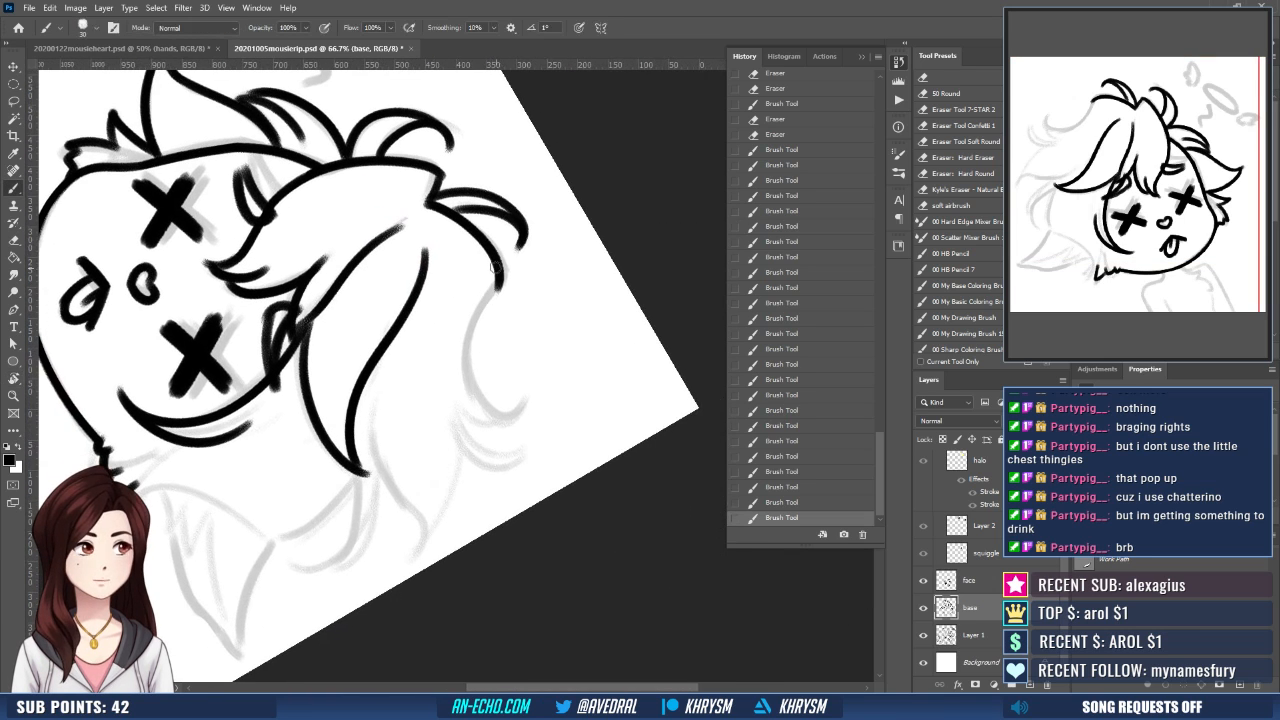
mouse_move(497, 286)
mouse_down()
mouse_move(470, 352)
mouse_move(530, 408)
mouse_up()
key(ctrl+z)
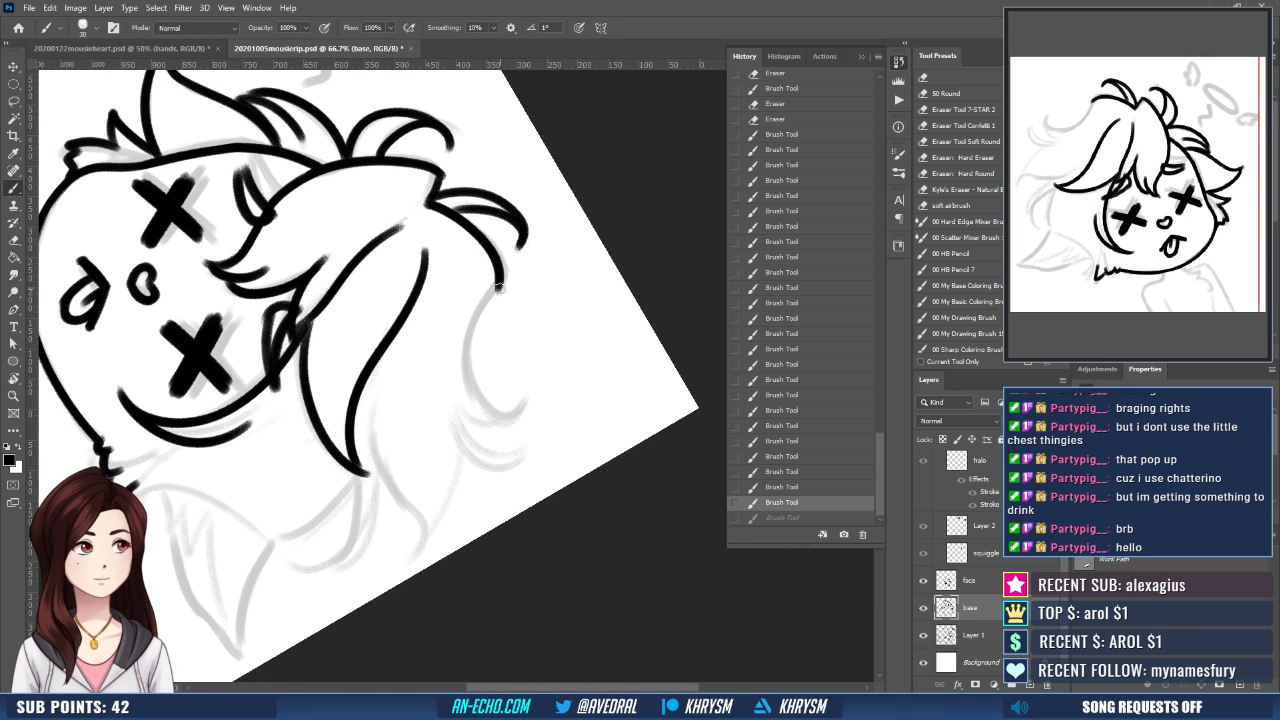
drag(497, 287, 506, 420)
key(ctrl+z)
mouse_move(499, 287)
mouse_down()
mouse_move(486, 305)
mouse_move(525, 360)
mouse_up()
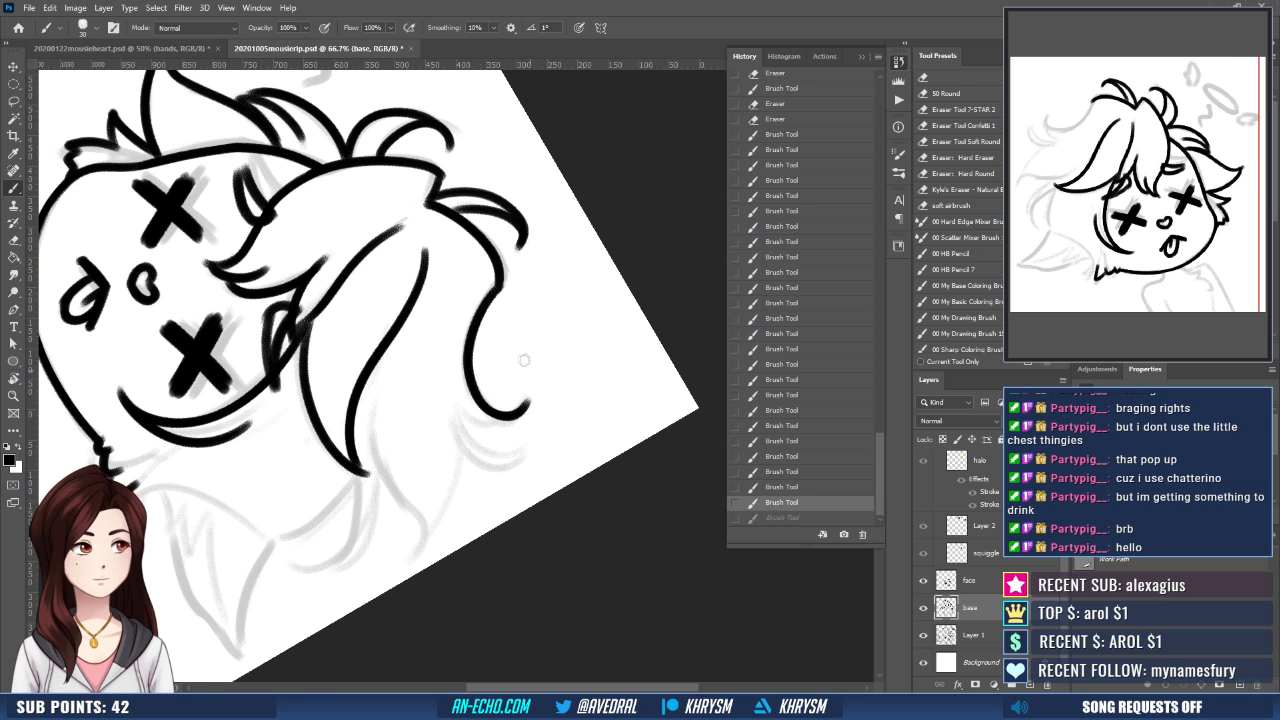
- Ink the short underside of the upturned hair tip and the small curved tuft flicking out beside it
key(Escape)
drag(568, 398, 575, 346)
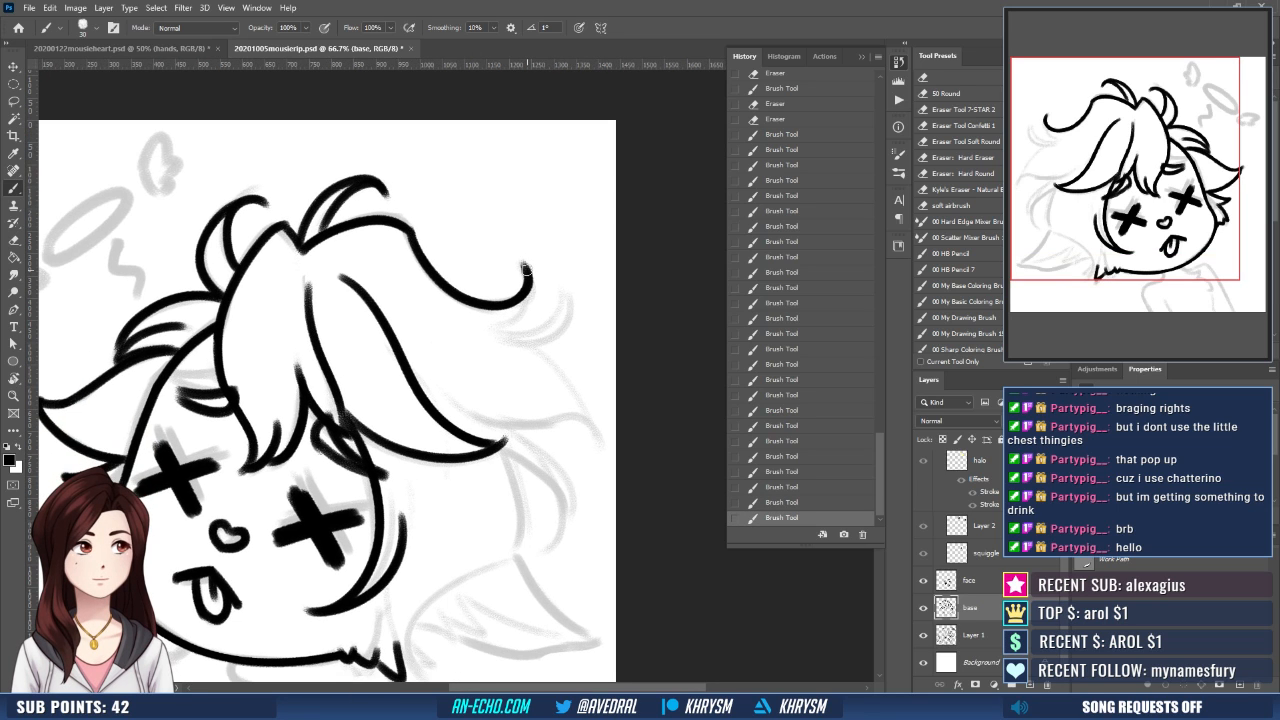
mouse_move(524, 268)
mouse_down()
mouse_move(532, 292)
mouse_move(500, 330)
mouse_up()
key(ctrl+z)
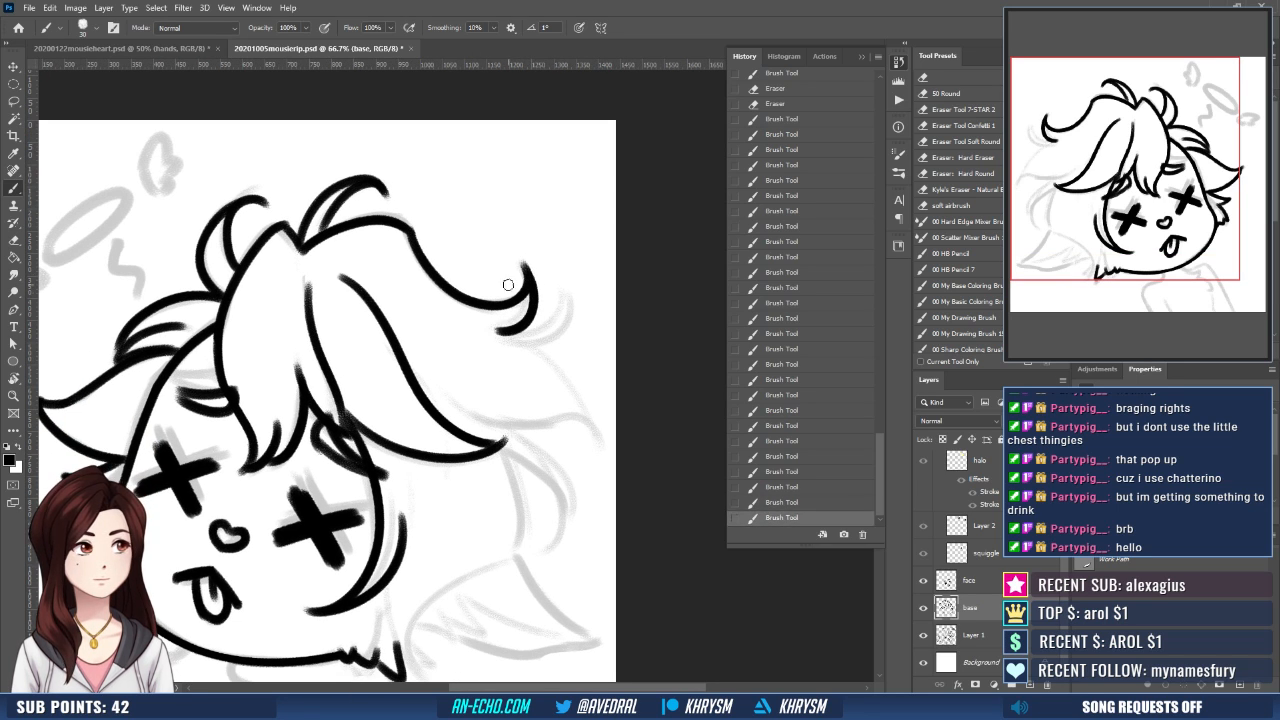
key(r)
mouse_move(585, 411)
mouse_down()
mouse_move(588, 354)
mouse_move(566, 300)
mouse_up()
drag(466, 247, 472, 312)
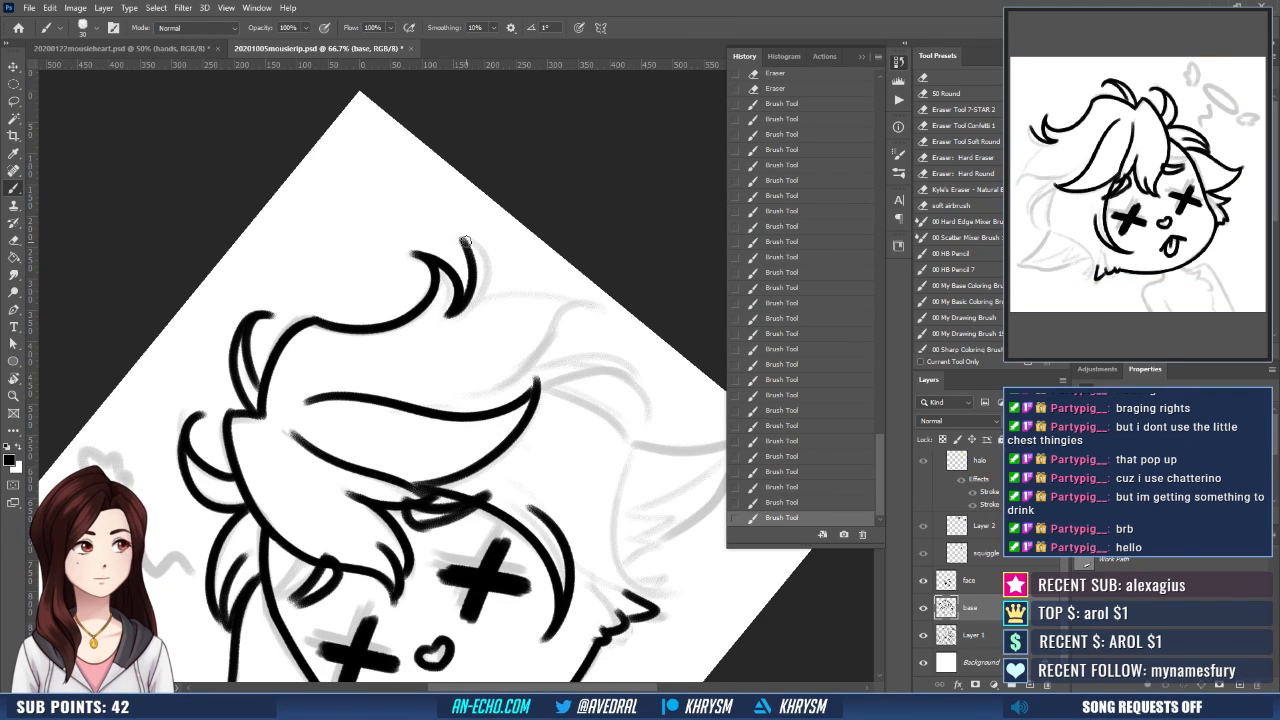
drag(462, 238, 480, 312)
- Ink the large pointed lock beyond the small tufts, including its upper edge and the curved edge returning beneath it
key(r)
drag(604, 405, 614, 362)
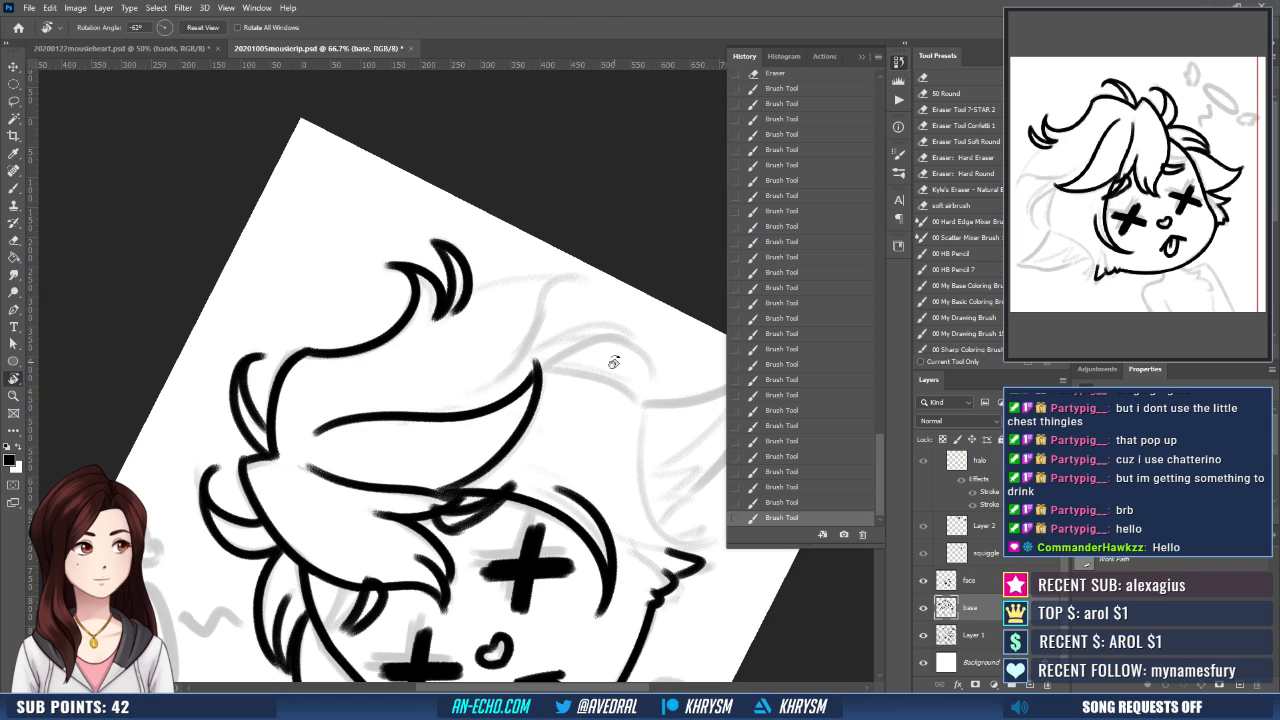
key(b)
mouse_move(460, 307)
mouse_down()
mouse_move(572, 268)
mouse_move(554, 304)
mouse_move(485, 355)
mouse_up()
scroll(600, 290, down, 1)
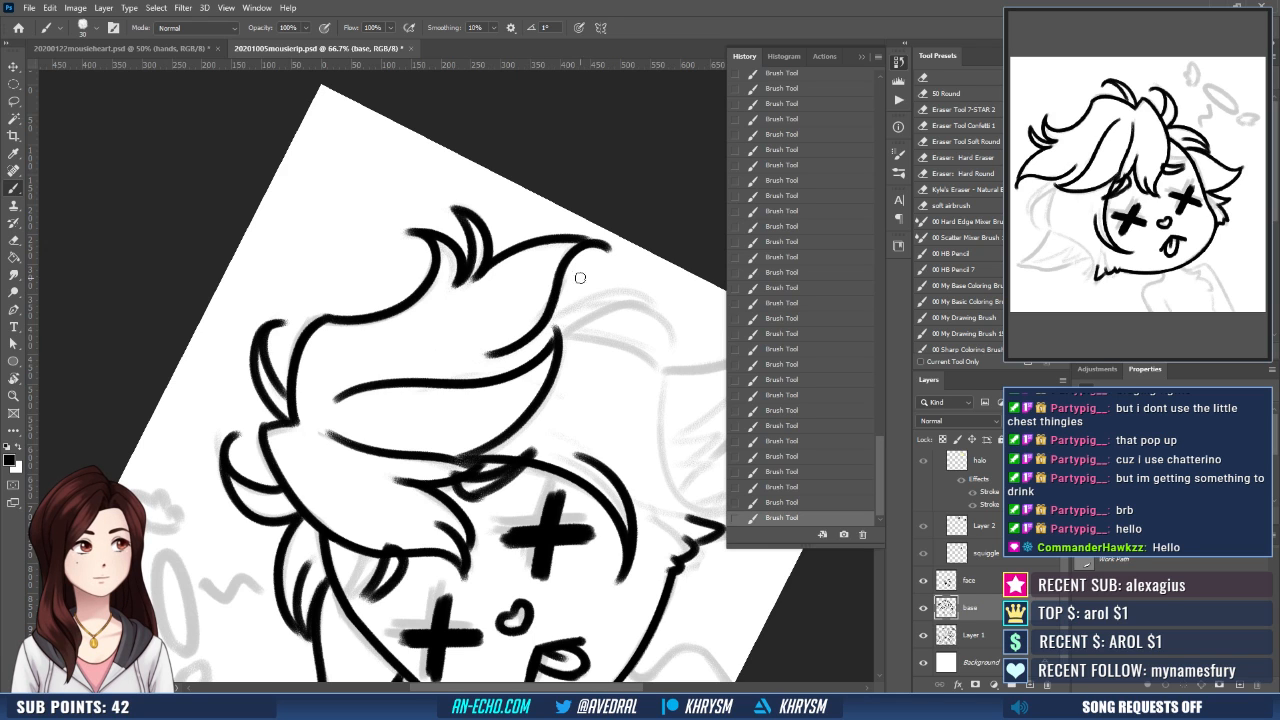
- Ink the thin curved lock below the large pointed one, tracing its outer arc and inner edge
key(h)
key(space)
drag(565, 490, 514, 437)
key(r)
mouse_move(507, 486)
mouse_down()
mouse_move(539, 528)
mouse_move(603, 383)
mouse_move(612, 422)
mouse_up()
key(space)
key(space)
mouse_move(606, 480)
mouse_down()
mouse_move(628, 430)
mouse_move(618, 478)
mouse_up()
key(b)
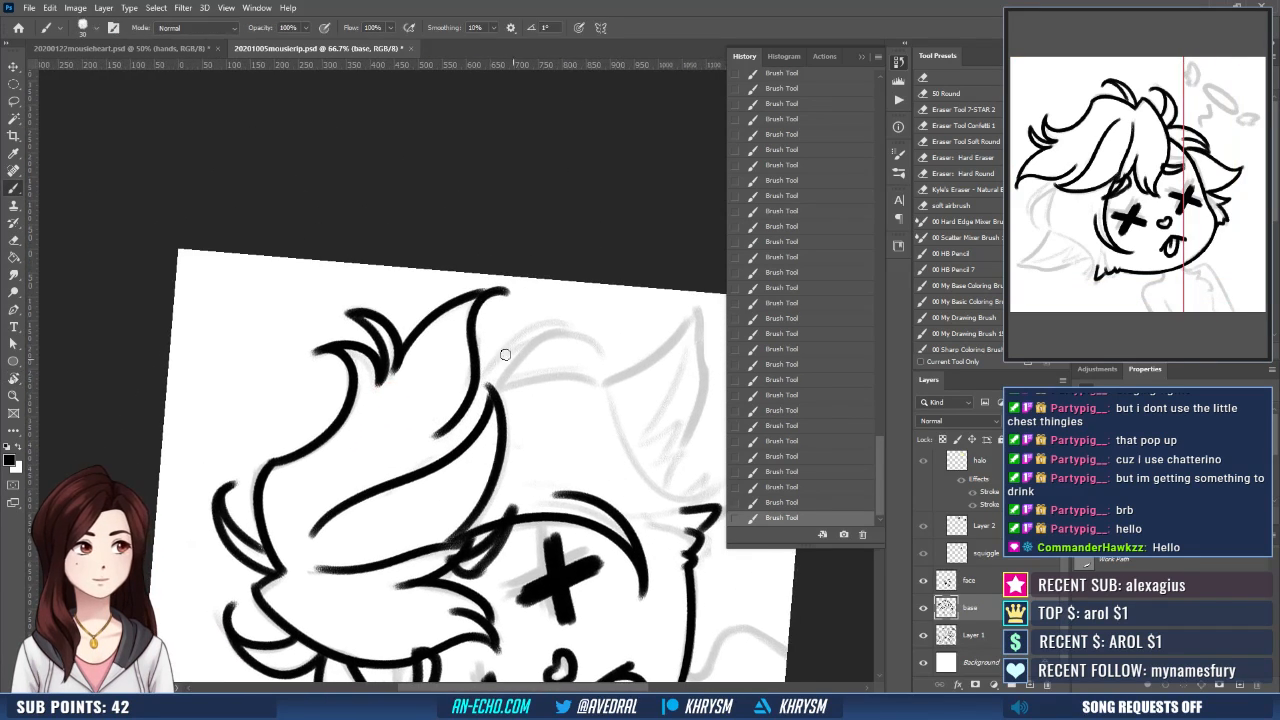
mouse_move(480, 385)
mouse_down()
mouse_move(570, 368)
mouse_move(577, 327)
mouse_move(584, 341)
mouse_move(494, 397)
mouse_up()
key(ctrl+z)
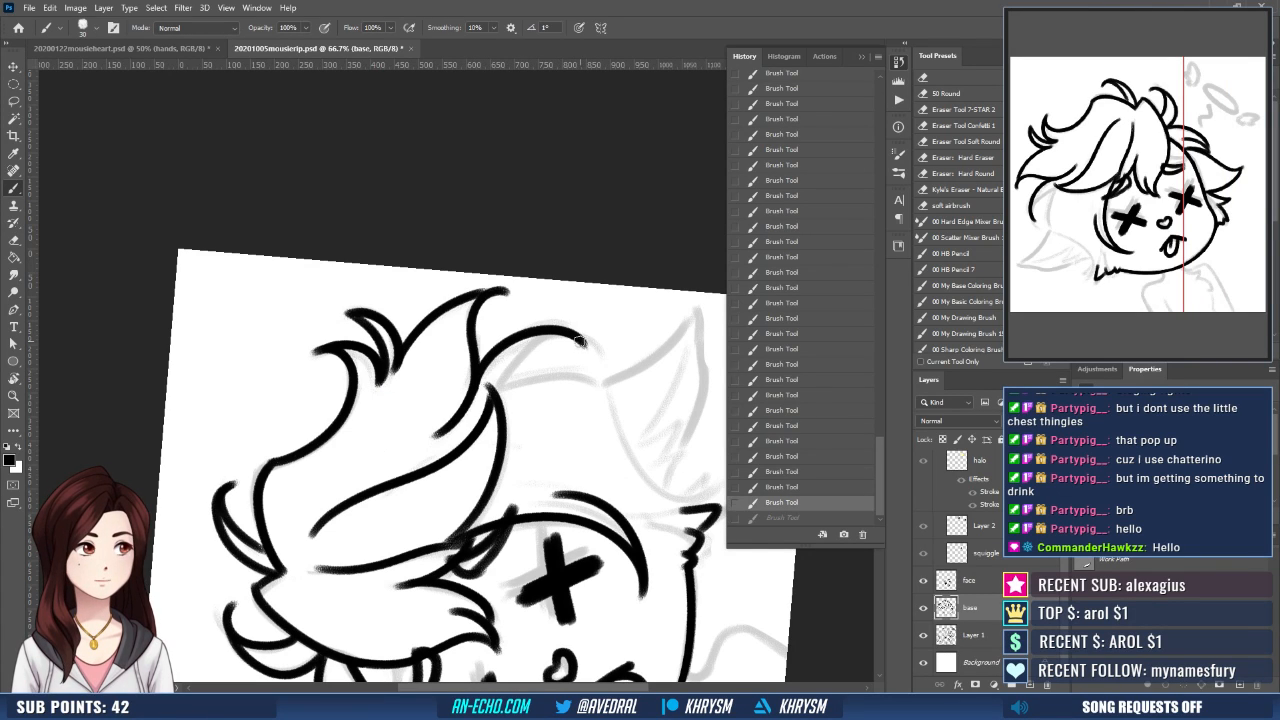
mouse_move(585, 343)
mouse_down()
mouse_move(548, 340)
mouse_move(490, 400)
mouse_up()
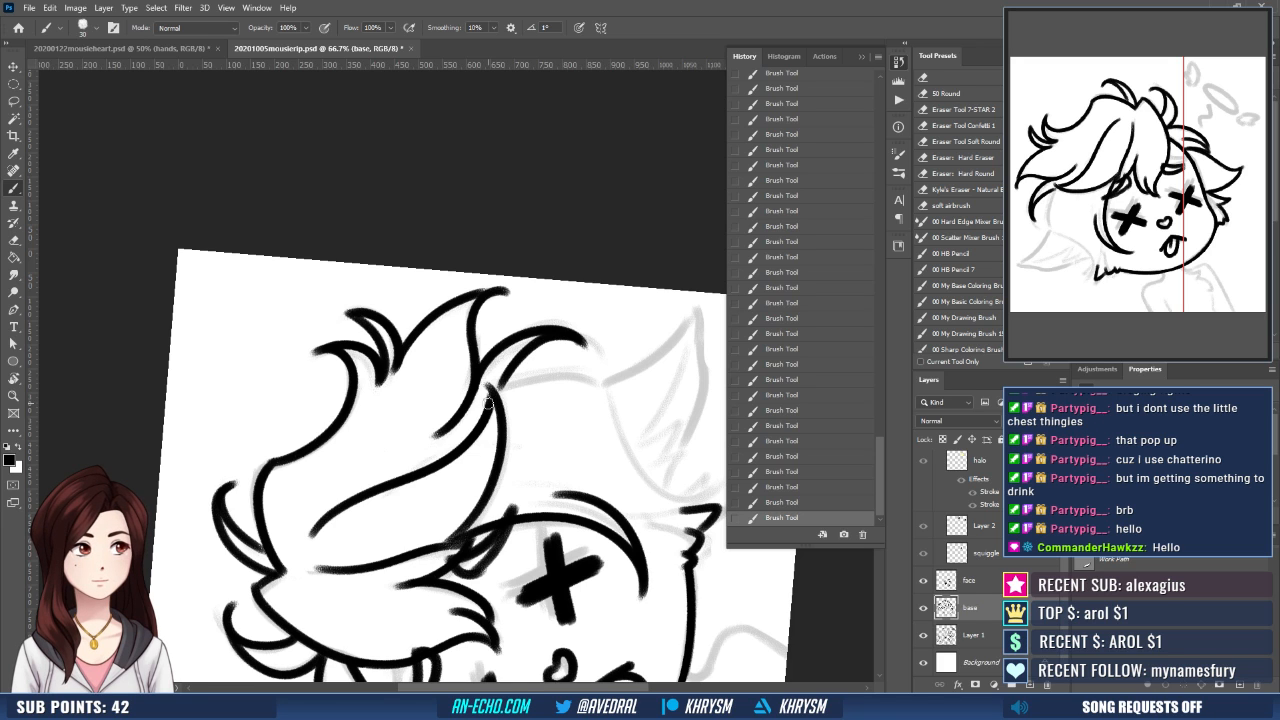
- Ink the back hair outline curving below the thin lock and the strand running down beside the cheek
key(Escape)
drag(462, 513, 551, 400)
key(r)
drag(537, 530, 595, 455)
key(b)
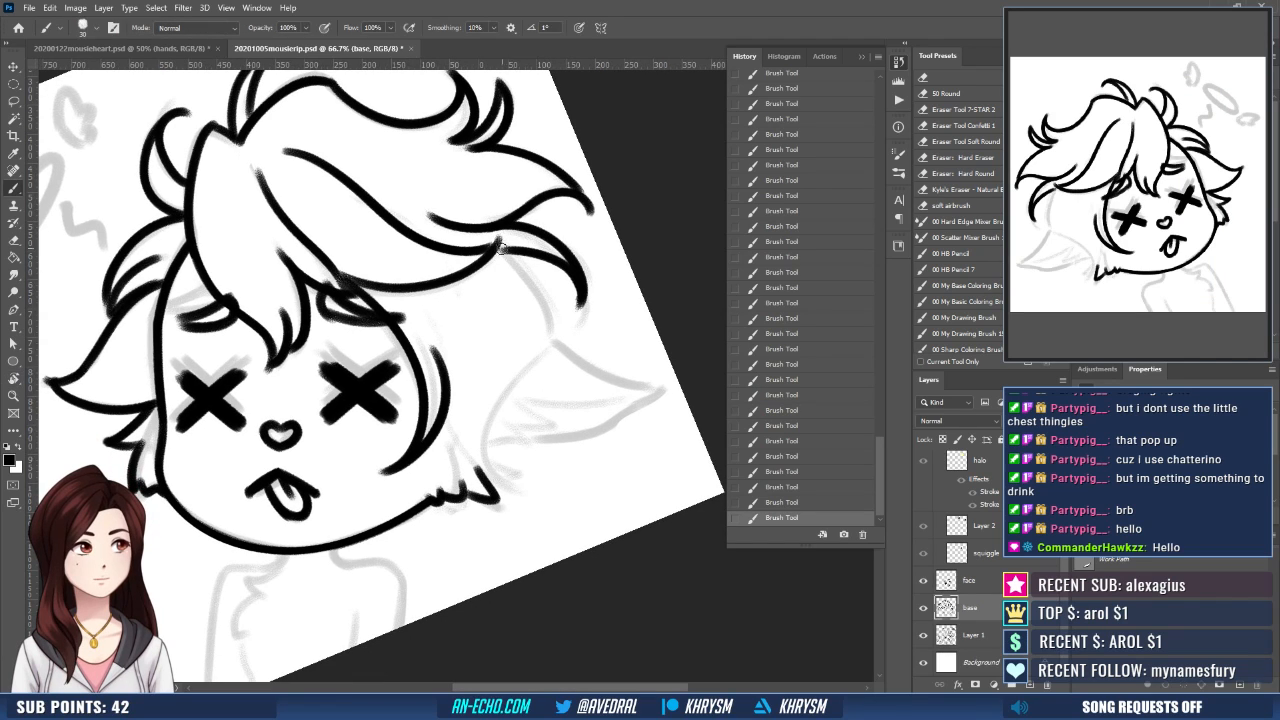
drag(500, 249, 549, 355)
key(ctrl+z)
drag(500, 248, 552, 349)
mouse_move(449, 388)
mouse_down()
mouse_move(451, 420)
mouse_move(536, 489)
mouse_up()
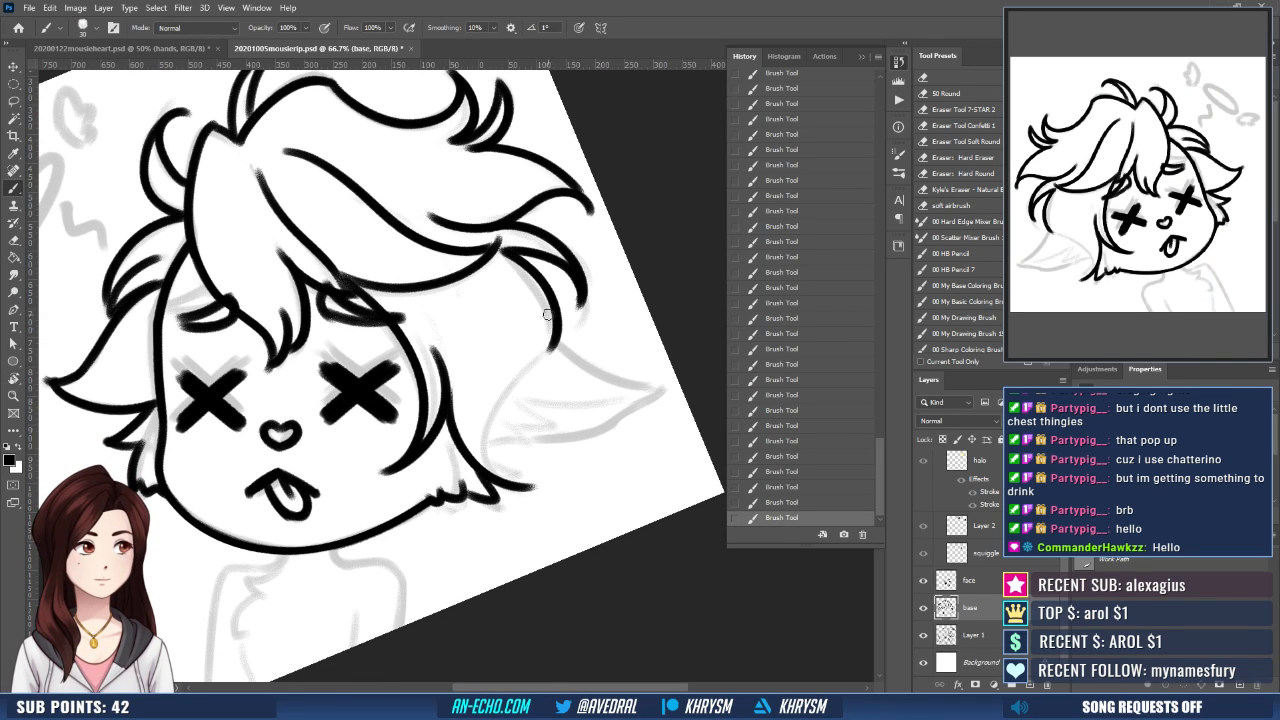
- Ink the lower back hair contour, curving inward from the outer bulge to the flicked tip near the jaw
mouse_move(551, 348)
mouse_down()
mouse_move(525, 371)
mouse_move(537, 491)
mouse_up()
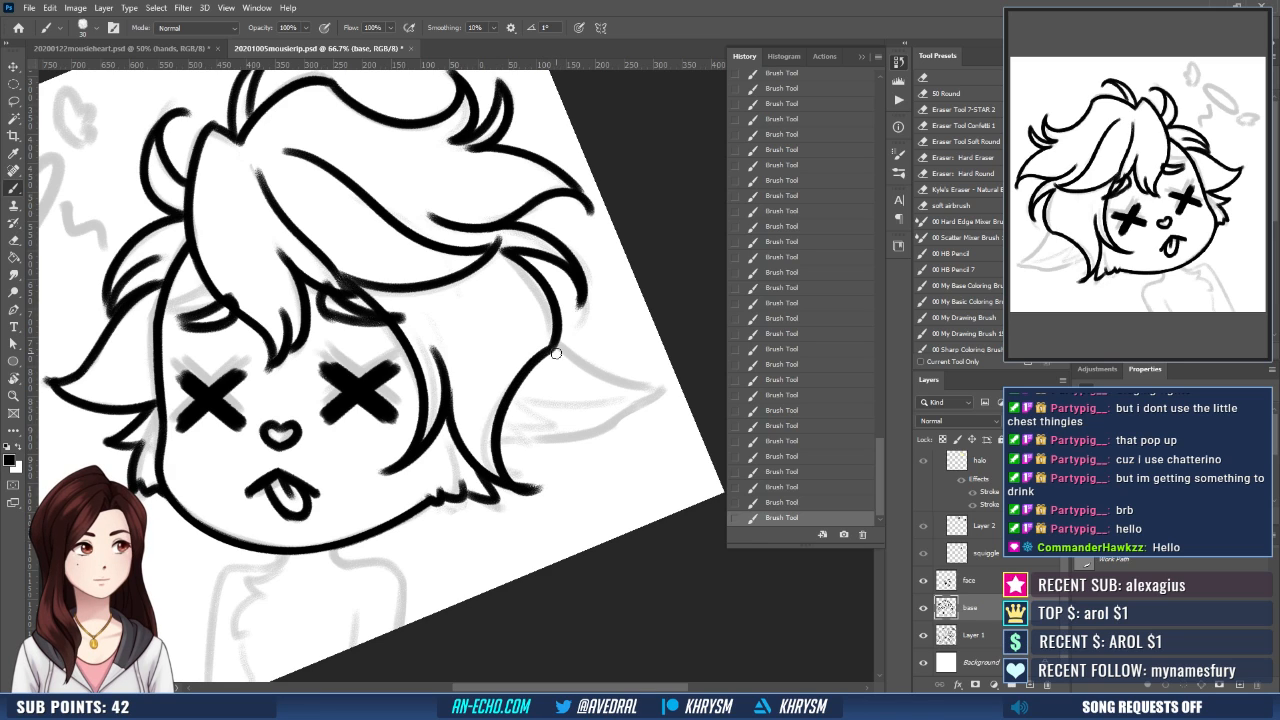
key(ctrl+z)
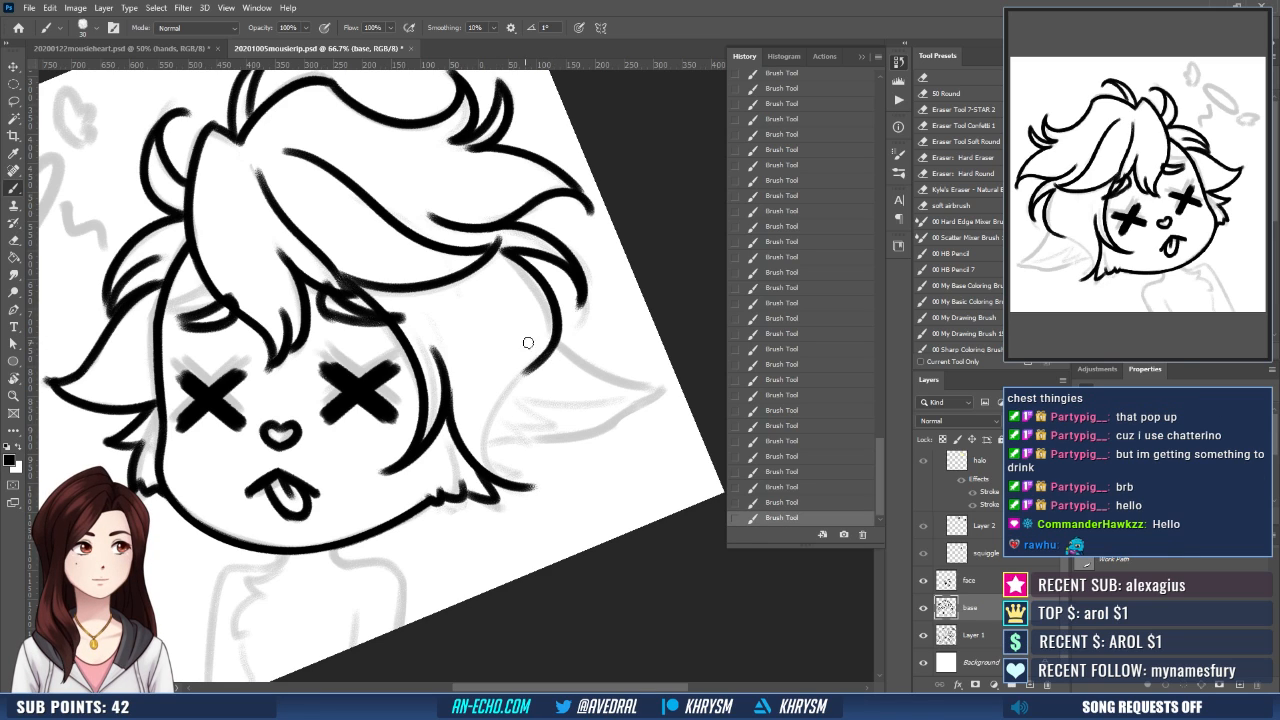
mouse_move(551, 346)
mouse_down()
mouse_move(505, 398)
mouse_move(518, 491)
mouse_up()
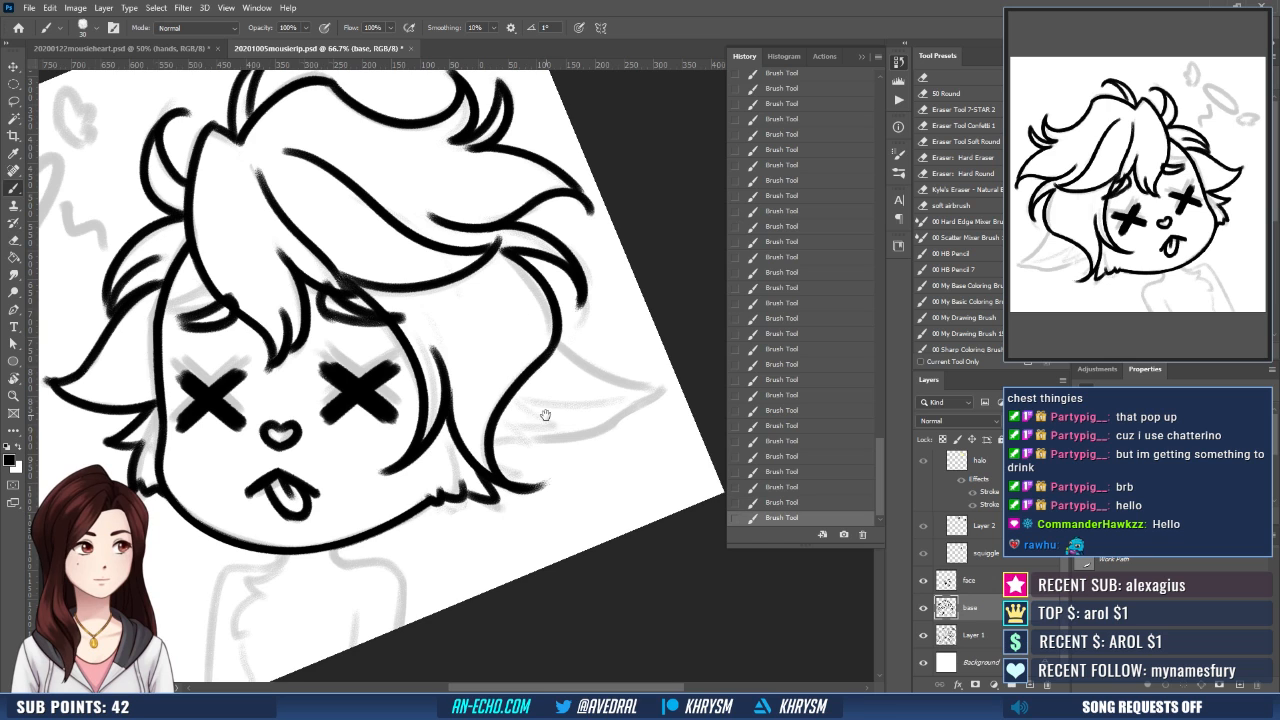
drag(543, 414, 571, 410)
mouse_move(583, 475)
mouse_down()
mouse_move(543, 516)
mouse_move(640, 370)
mouse_move(663, 446)
mouse_up()
key(r)
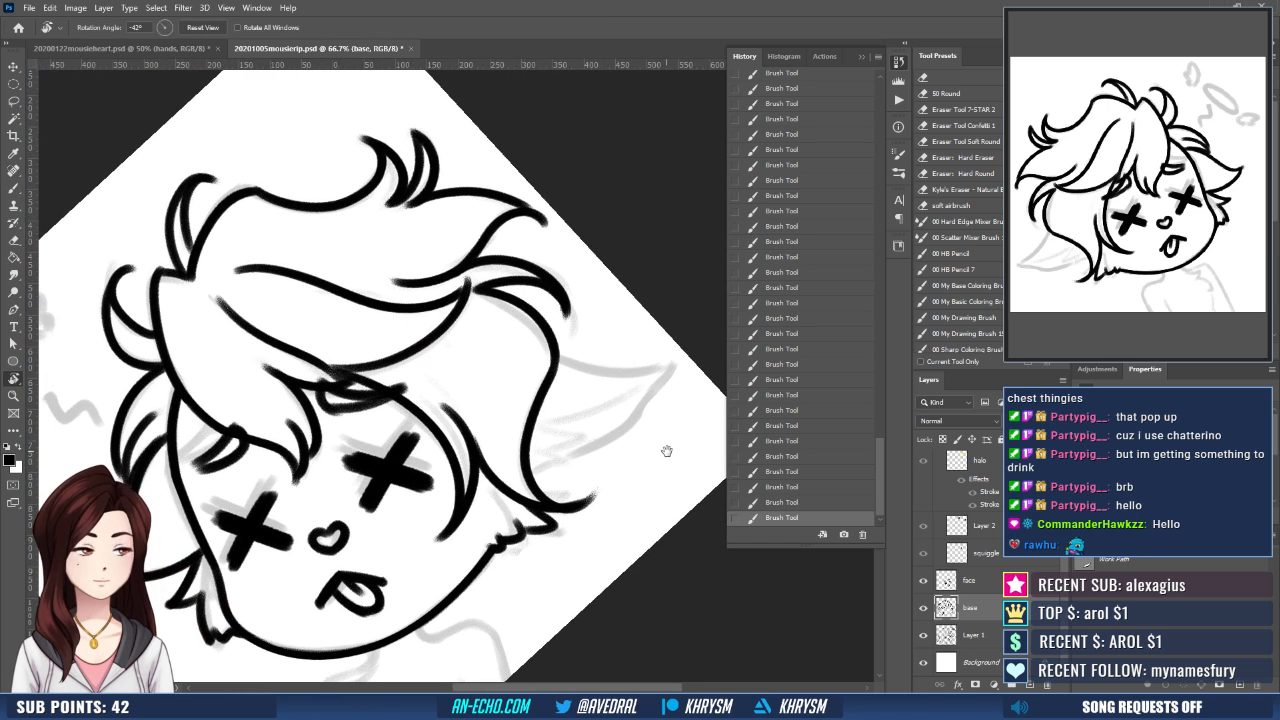
key(b)
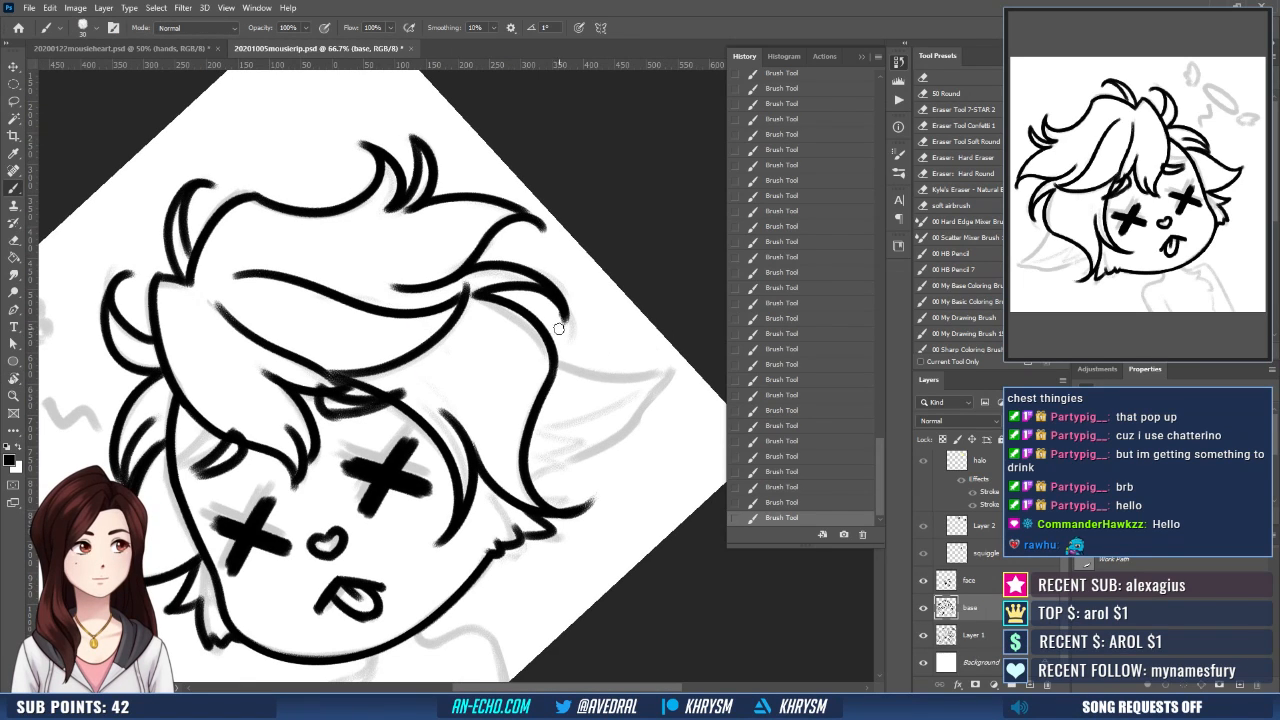
- Ink the upper edge of the pointed ear extending out from behind the back hair
key(Escape)
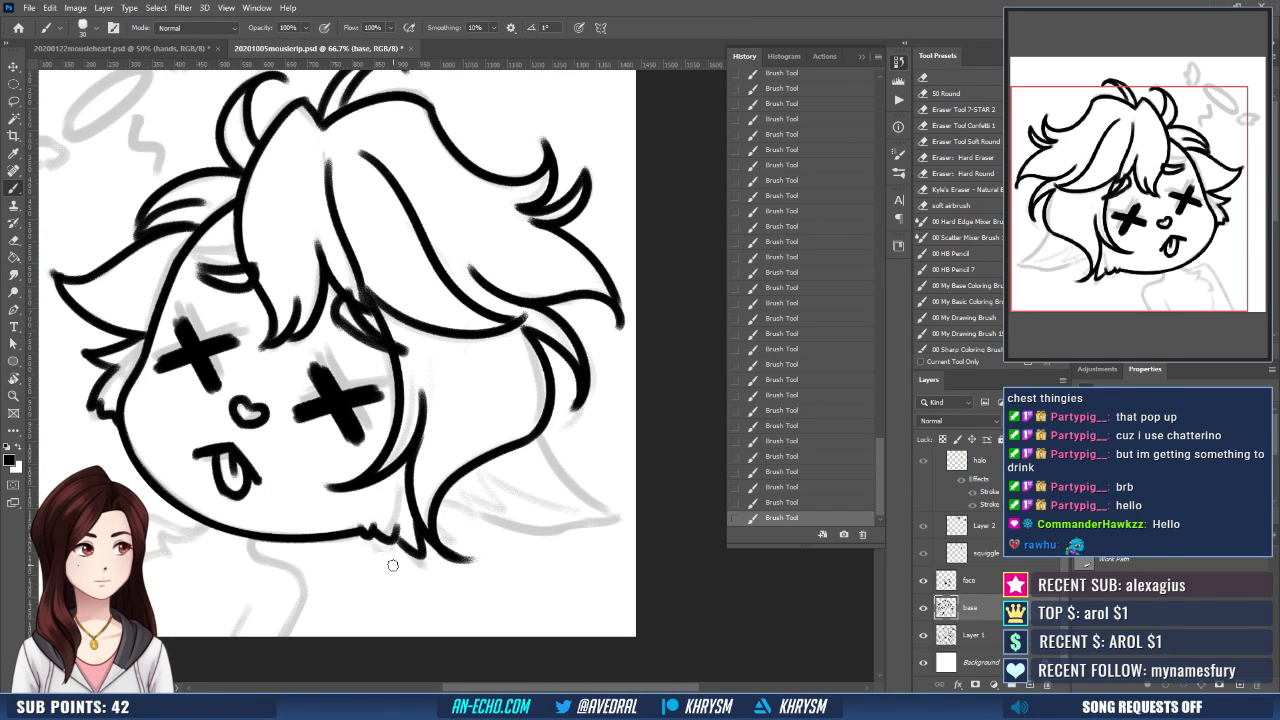
key(r)
drag(480, 548, 588, 478)
key(b)
drag(560, 351, 664, 366)
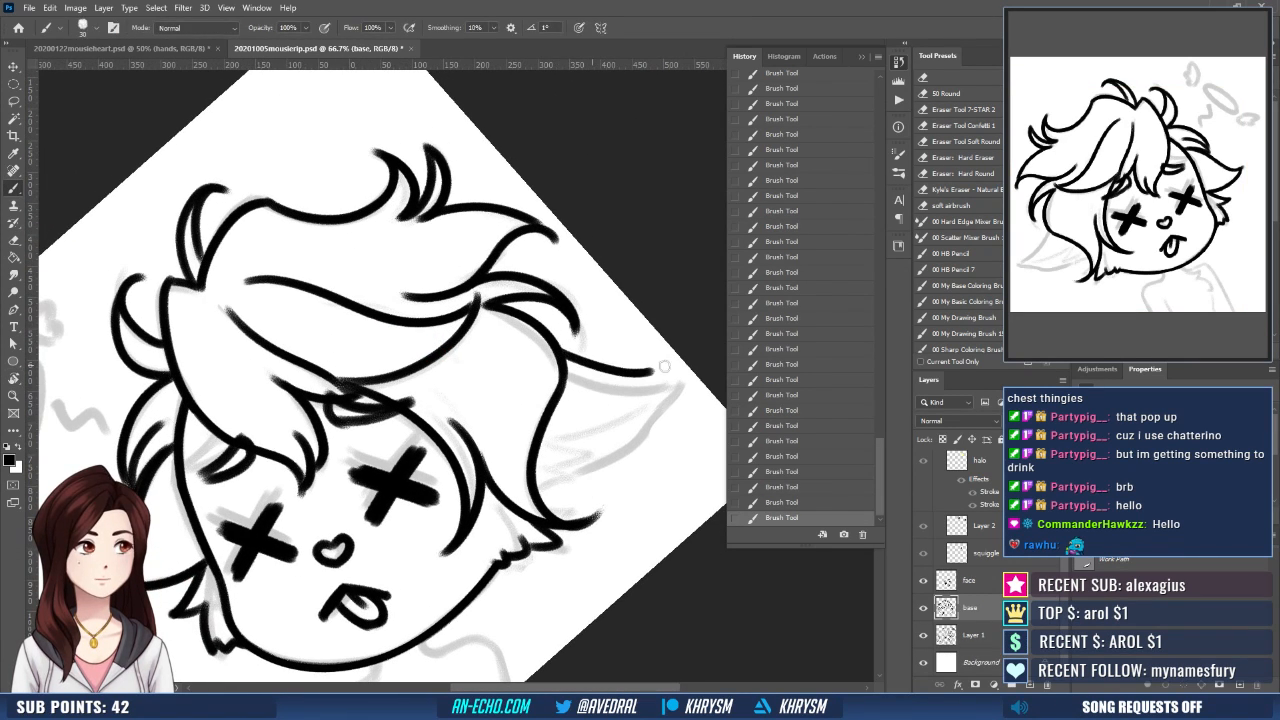
key(ctrl+z)
drag(558, 348, 655, 370)
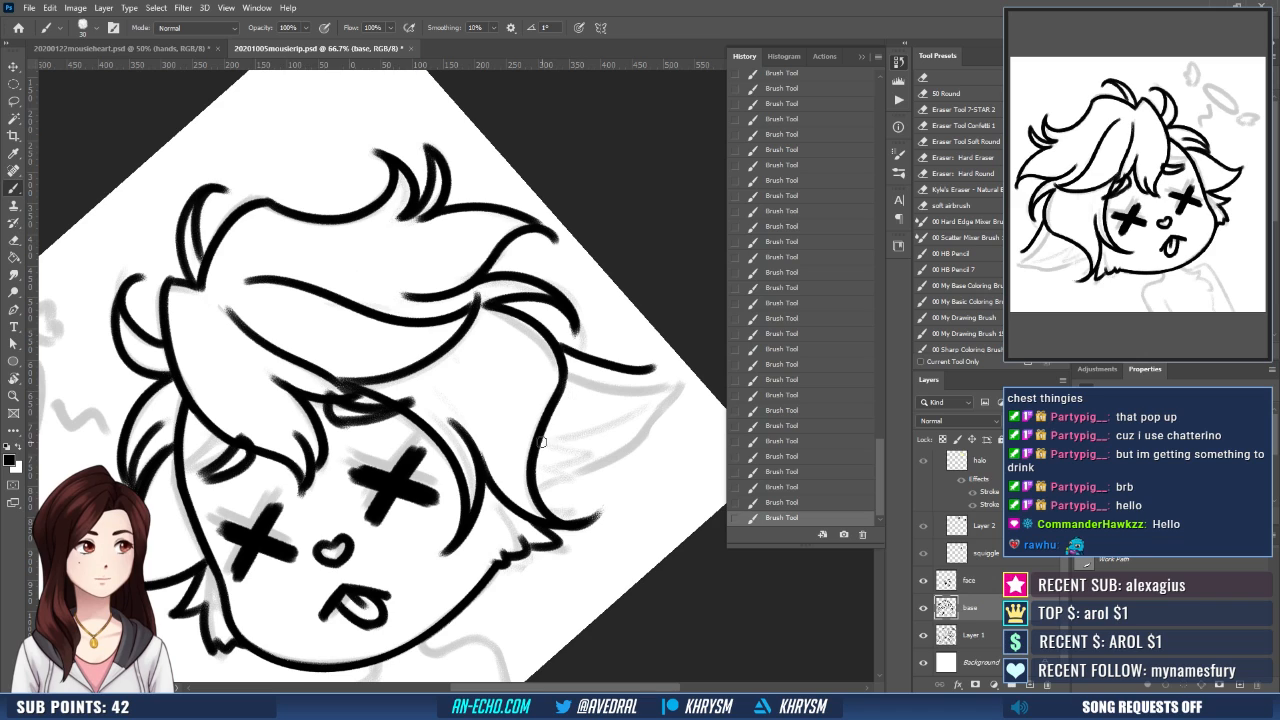
- Ink the lower edge of the pointed ear from its tip back to the hair contour
mouse_move(537, 443)
mouse_down()
mouse_move(626, 420)
mouse_move(665, 358)
mouse_up()
key(ctrl+z)
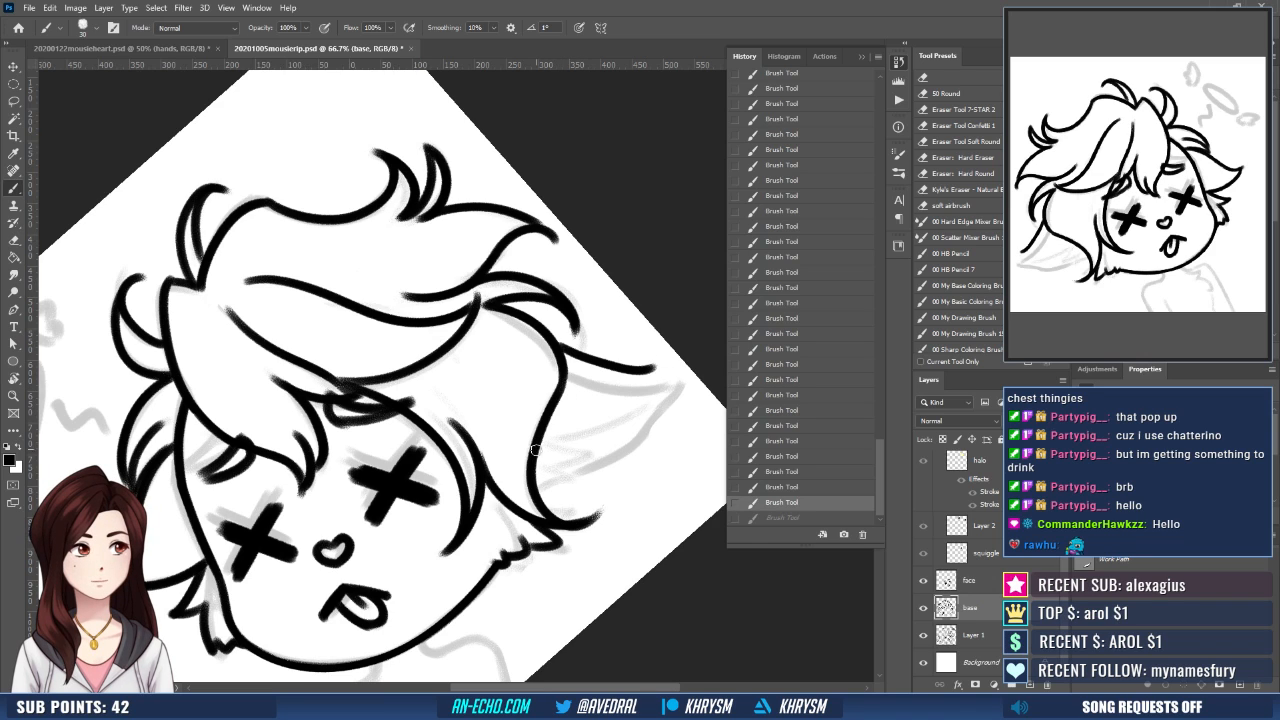
drag(615, 425, 535, 451)
key(ctrl+z)
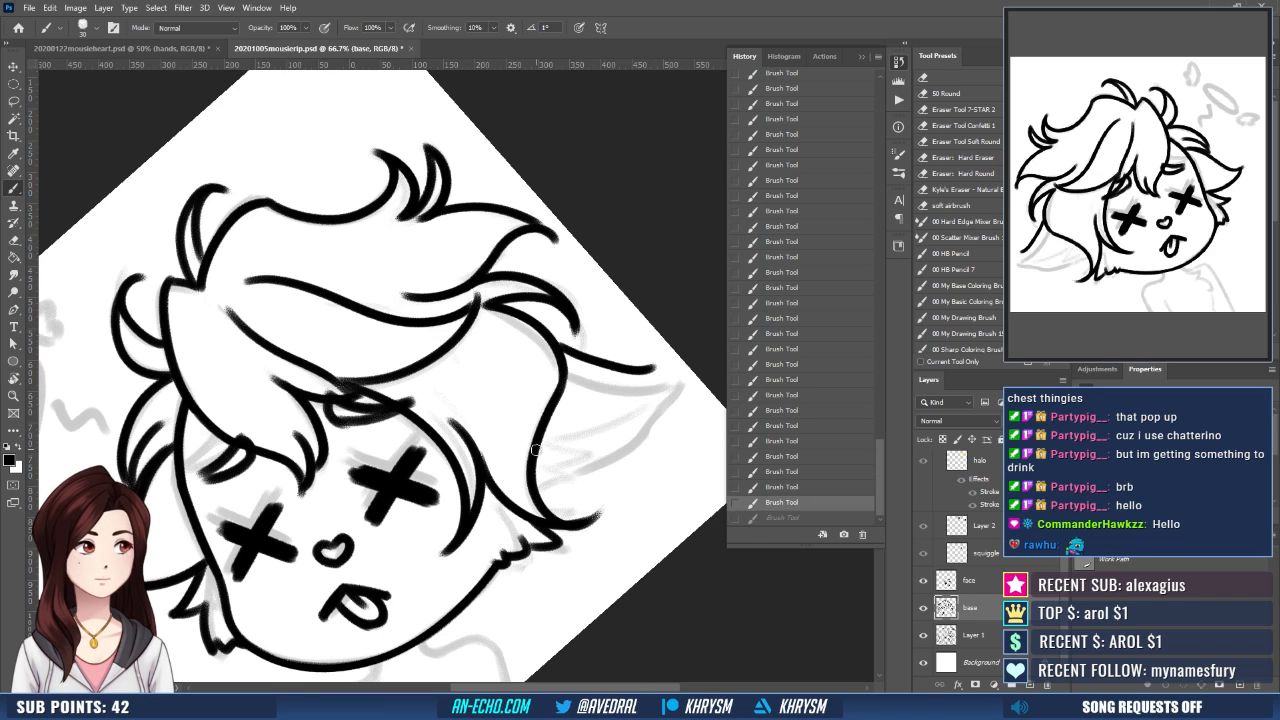
mouse_move(616, 425)
mouse_down()
mouse_move(535, 451)
mouse_move(664, 363)
mouse_move(496, 566)
mouse_up()
- Erase most of the pointed ear's upper edge and re-ink it with a cleaner curve to the tip
key(r)
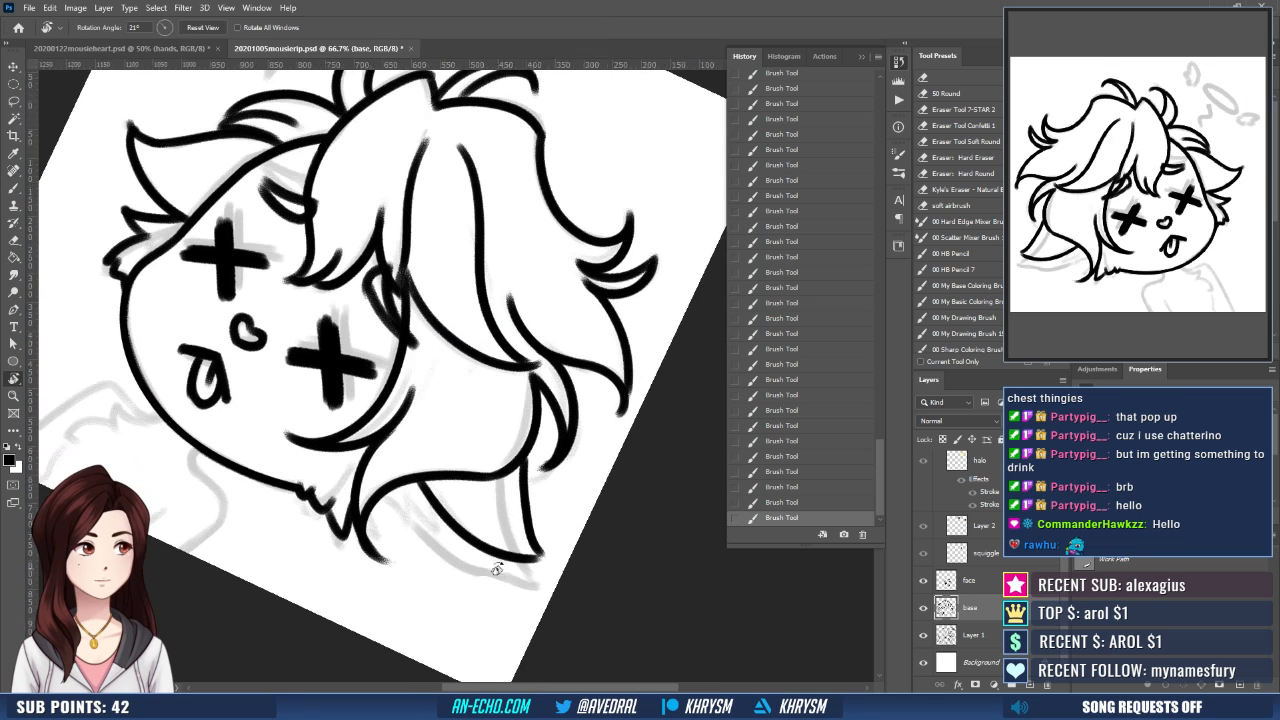
mouse_move(553, 469)
mouse_down()
mouse_move(542, 412)
mouse_move(519, 462)
mouse_move(532, 500)
mouse_up()
key(e)
key(b)
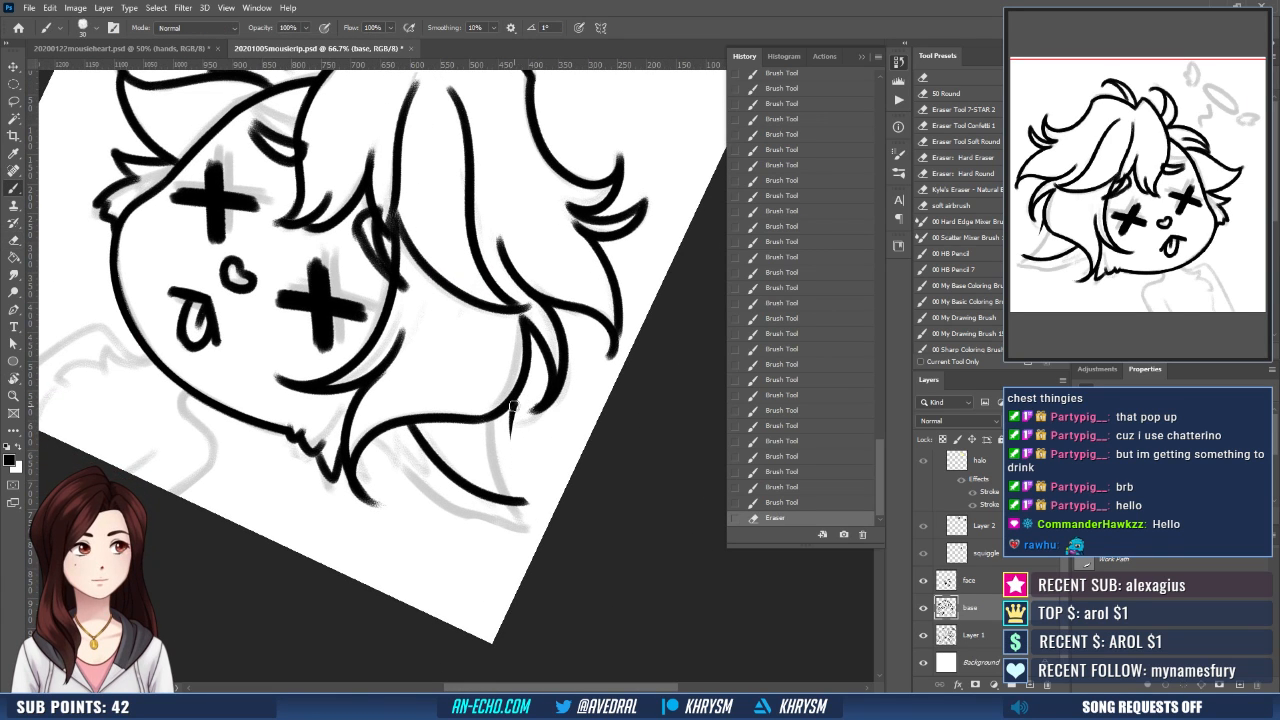
drag(512, 400, 533, 503)
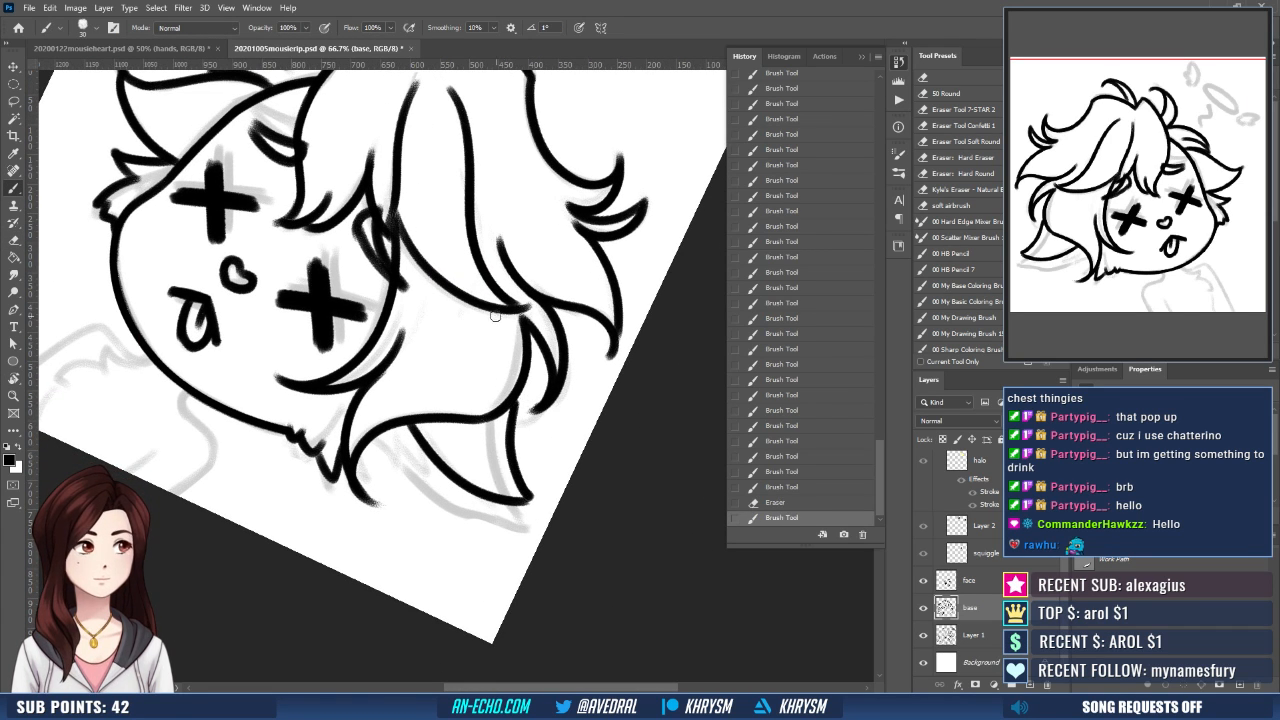
key(ctrl+z)
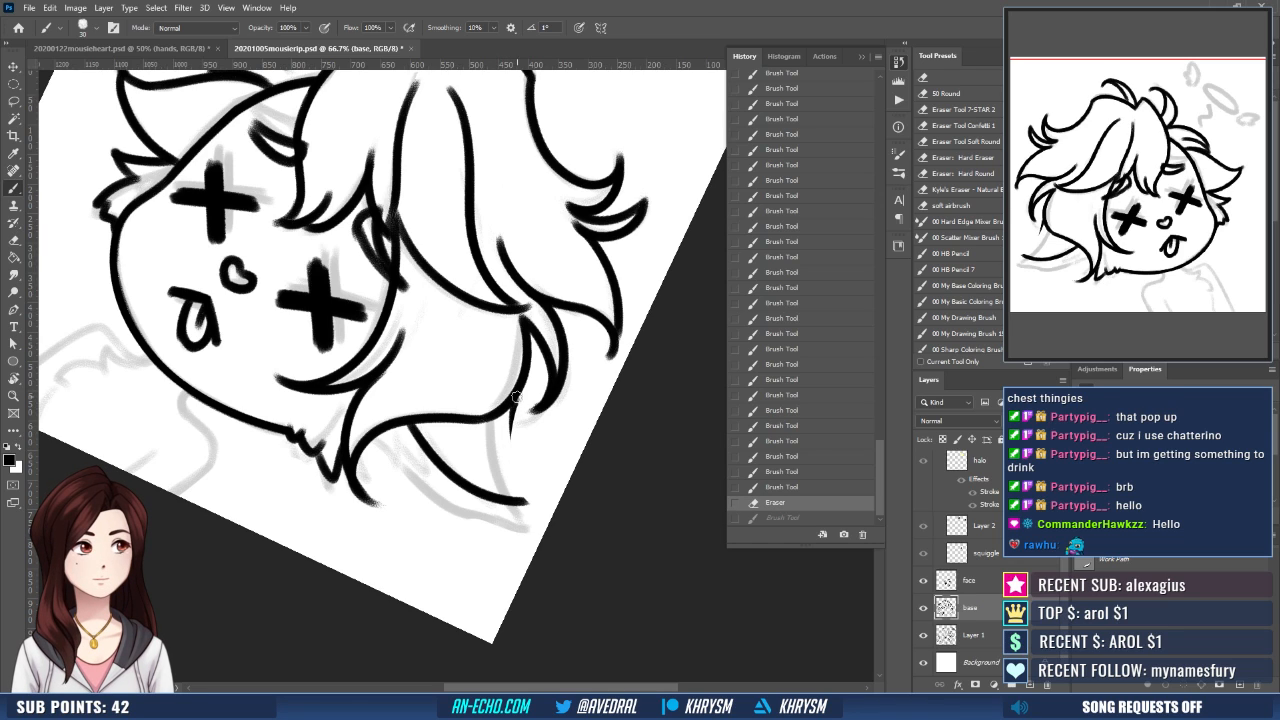
mouse_move(514, 400)
mouse_down()
mouse_move(525, 489)
mouse_move(605, 425)
mouse_move(607, 537)
mouse_move(673, 465)
mouse_move(651, 397)
mouse_up()
- Ink the jagged fur tufts beneath the pointed ear, between its lower edge and the flicked hair tip
key(r)
key(b)
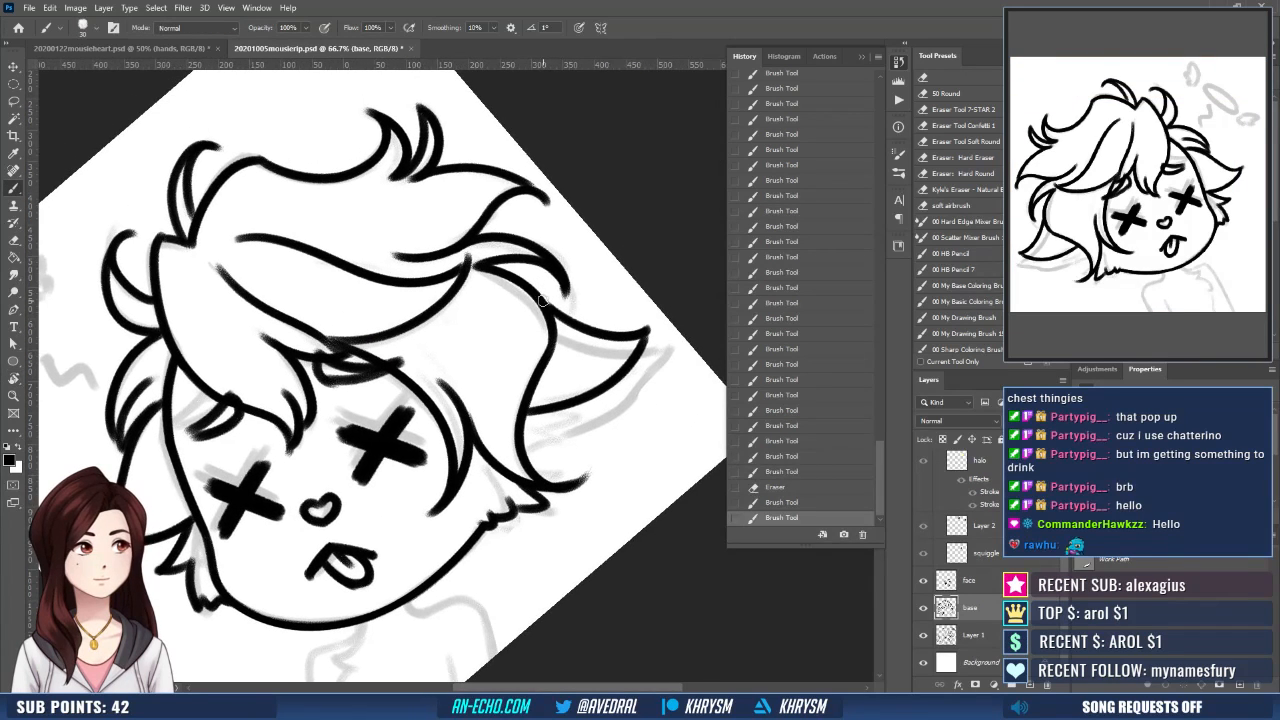
drag(541, 298, 547, 306)
mouse_move(614, 405)
mouse_down()
mouse_move(556, 407)
mouse_move(500, 450)
mouse_move(573, 405)
mouse_move(596, 414)
mouse_up()
key(ctrl+z)
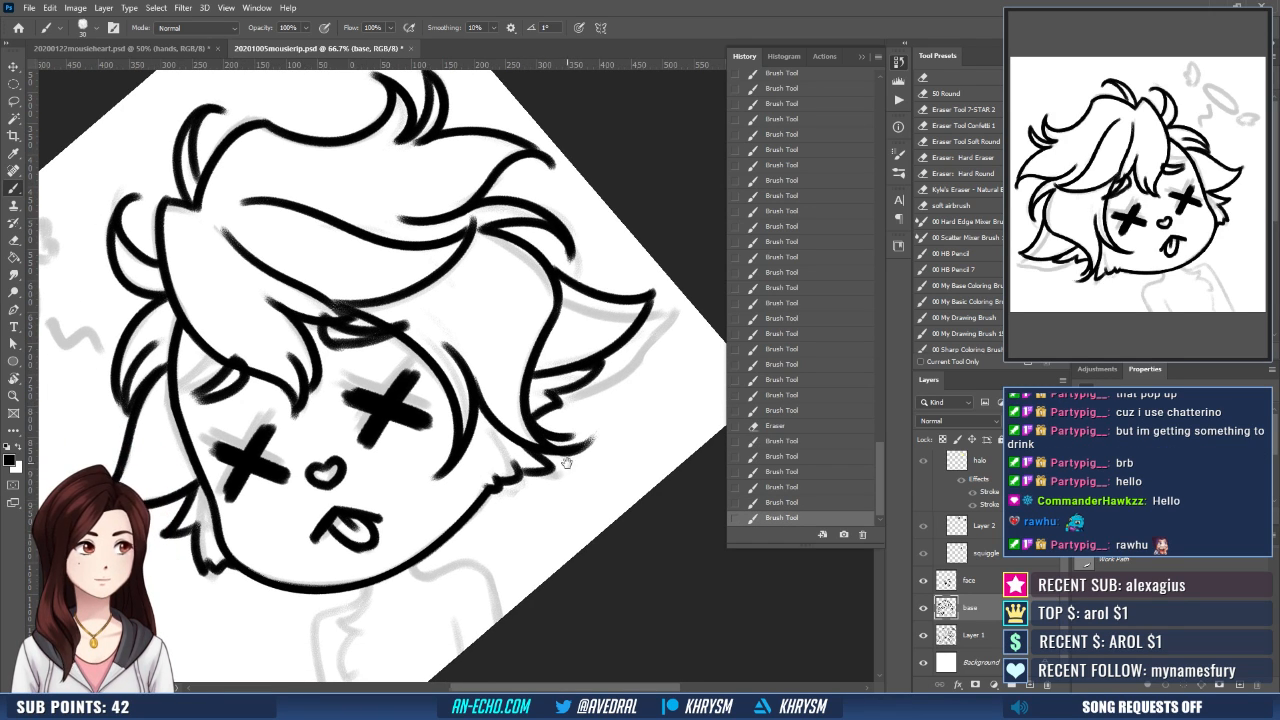
- Ink the jagged chest fur line below the chin and the smooth shoulder and arm outline beside it, cleaning up with the Eraser
drag(567, 463, 615, 487)
drag(542, 539, 538, 402)
mouse_move(444, 489)
mouse_down()
mouse_move(443, 451)
mouse_move(386, 470)
mouse_move(384, 528)
mouse_move(399, 519)
mouse_move(424, 567)
mouse_up()
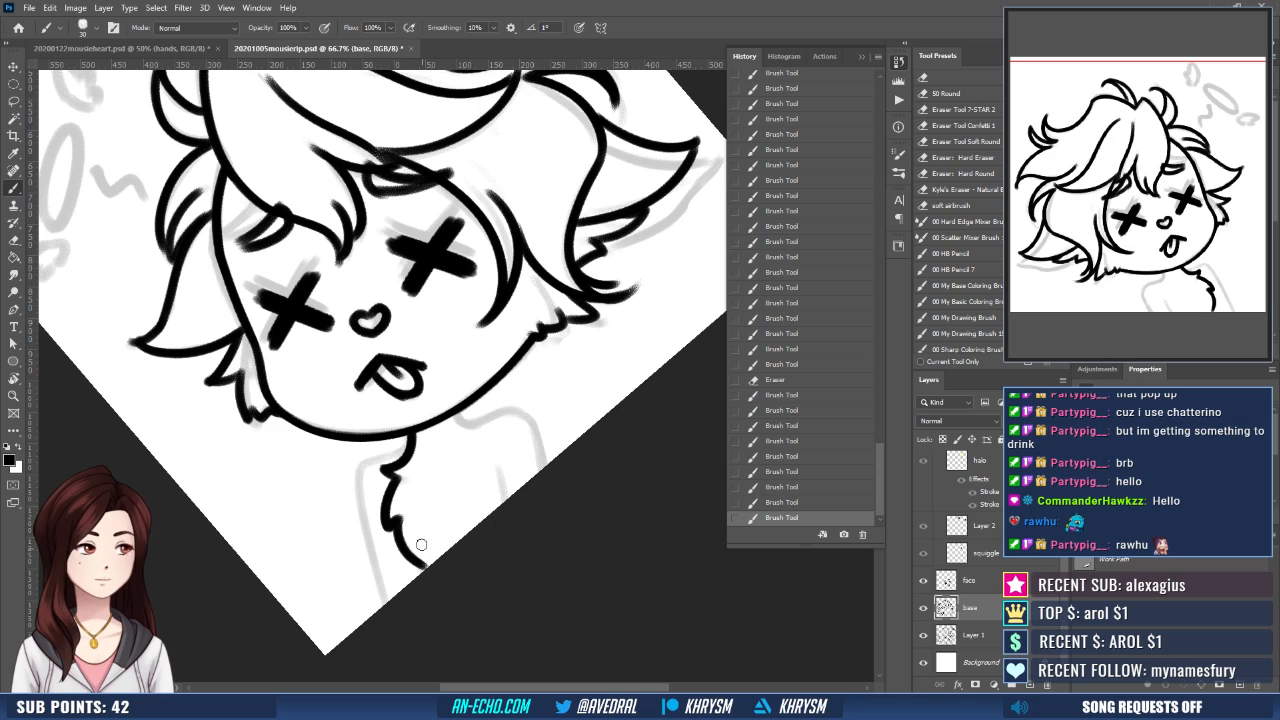
drag(433, 517, 443, 487)
mouse_move(434, 411)
mouse_down()
mouse_move(456, 411)
mouse_move(381, 447)
mouse_move(420, 576)
mouse_up()
key(e)
key(b)
- Ink the short inner arm line and the opposite shoulder curving down from the neck
drag(523, 460, 508, 491)
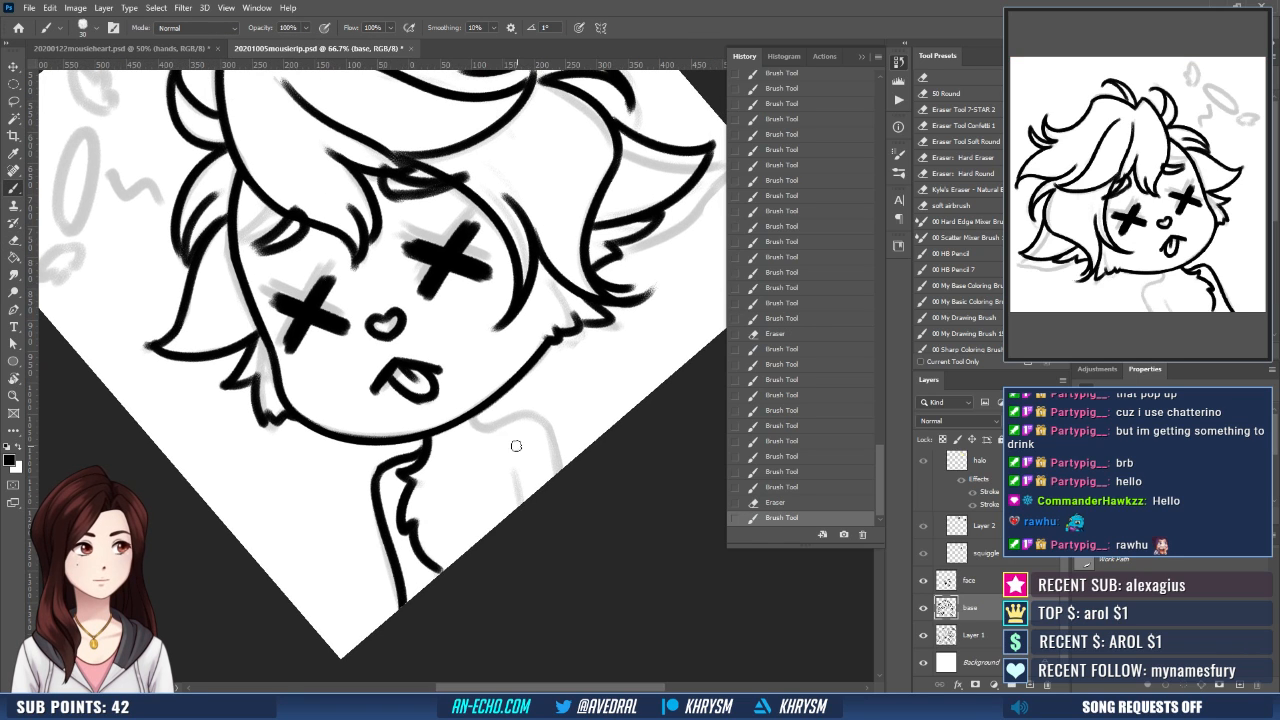
mouse_move(471, 416)
mouse_down()
mouse_move(488, 431)
mouse_move(558, 438)
mouse_move(565, 468)
mouse_move(530, 565)
mouse_up()
key(Escape)
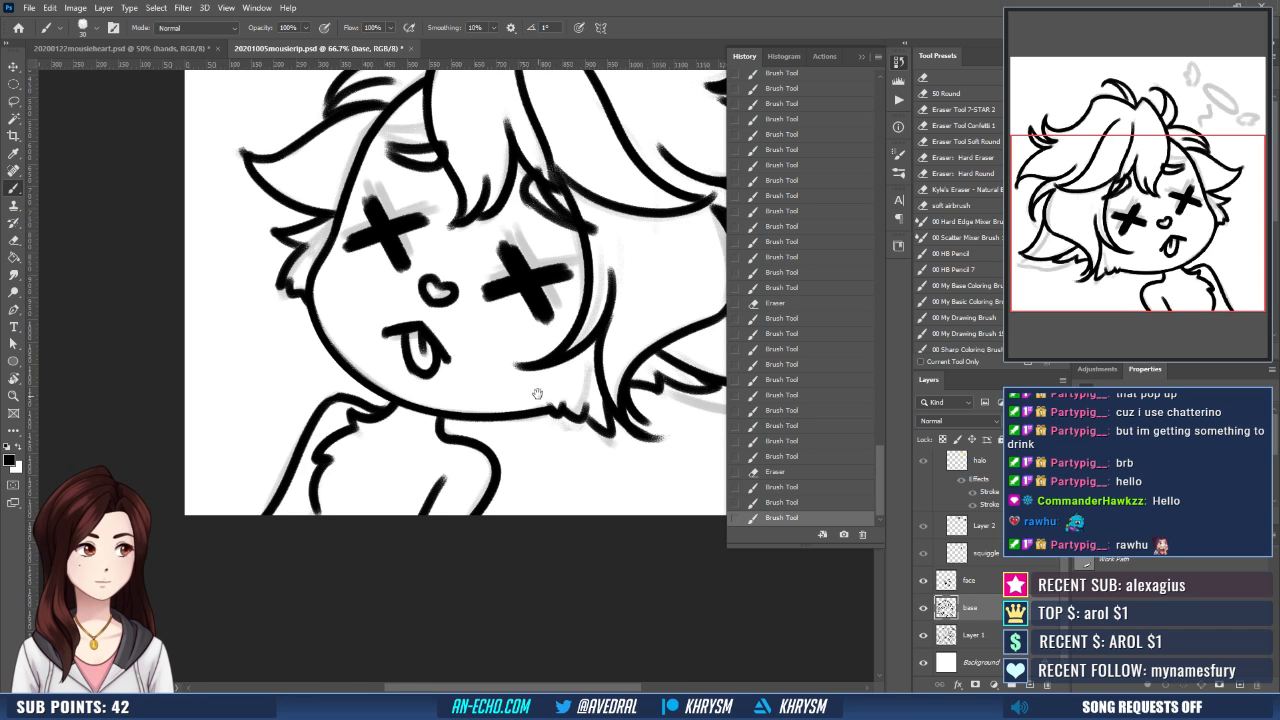
- Trim the tip of the outward-flicking side lock with the Eraser and touch up its line with the brush
mouse_move(533, 414)
mouse_down()
mouse_move(449, 552)
mouse_move(526, 473)
mouse_move(474, 587)
mouse_move(538, 530)
mouse_up()
key(ctrl+minus)
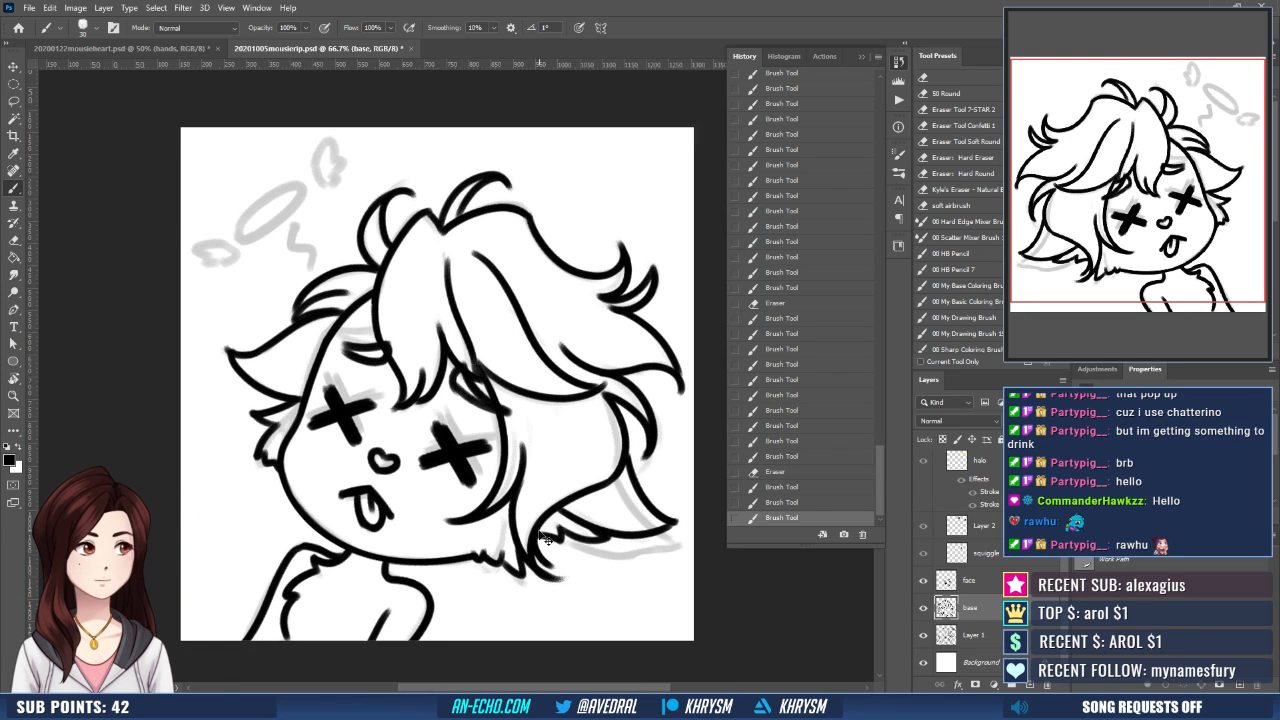
key(e)
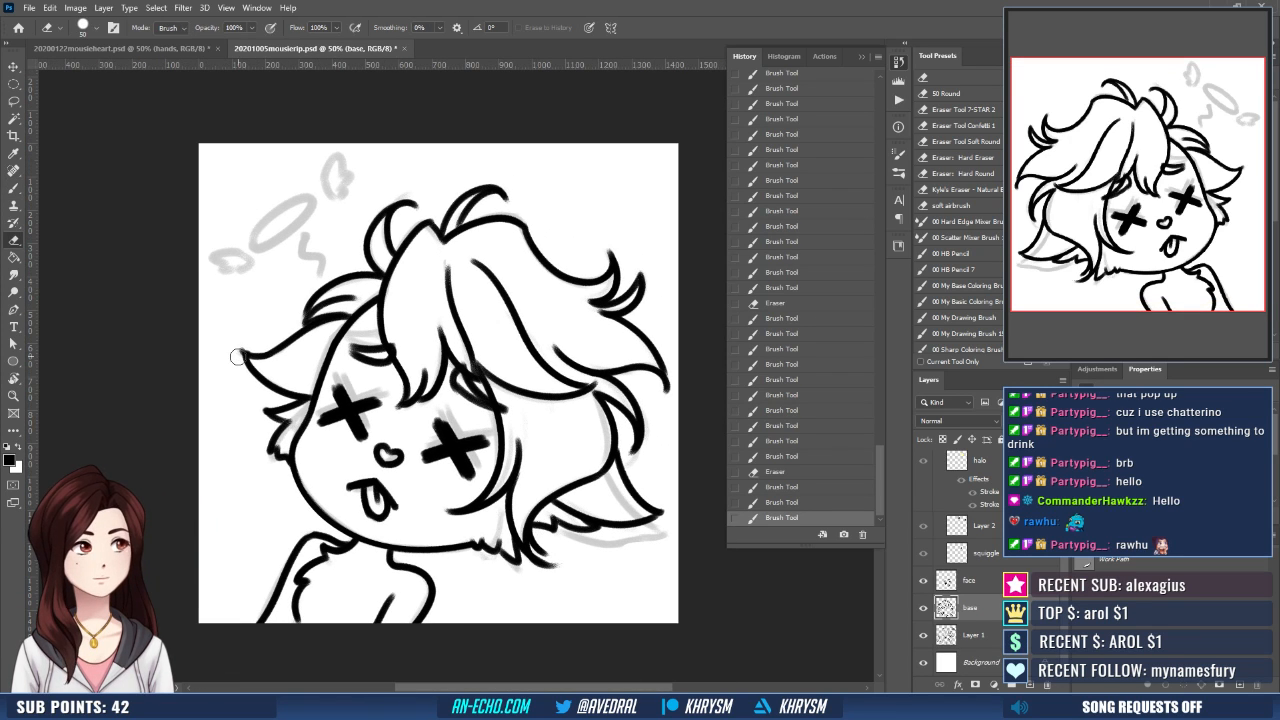
mouse_move(238, 358)
mouse_down()
mouse_move(247, 350)
mouse_move(293, 393)
mouse_up()
key(b)
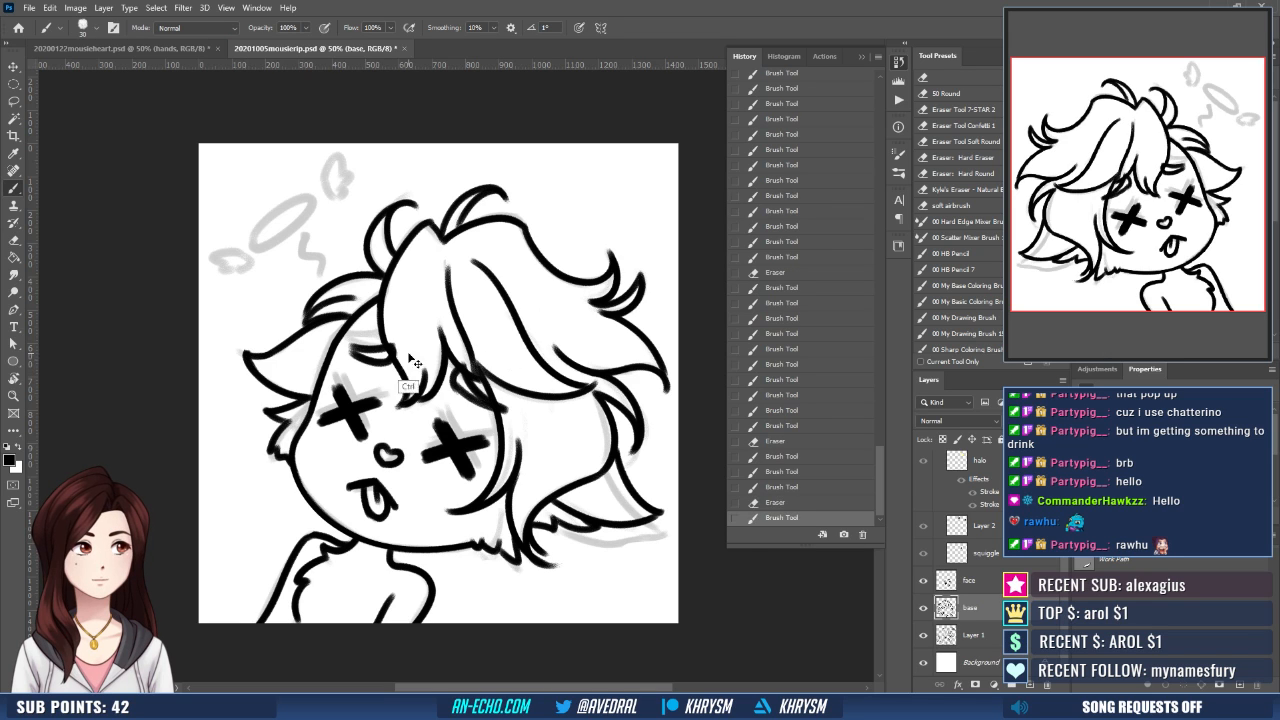
- Undo the last brush stroke and touch up the line at the pointed ear's tip on the base layer
key(ctrl+z)
drag(249, 355, 244, 352)
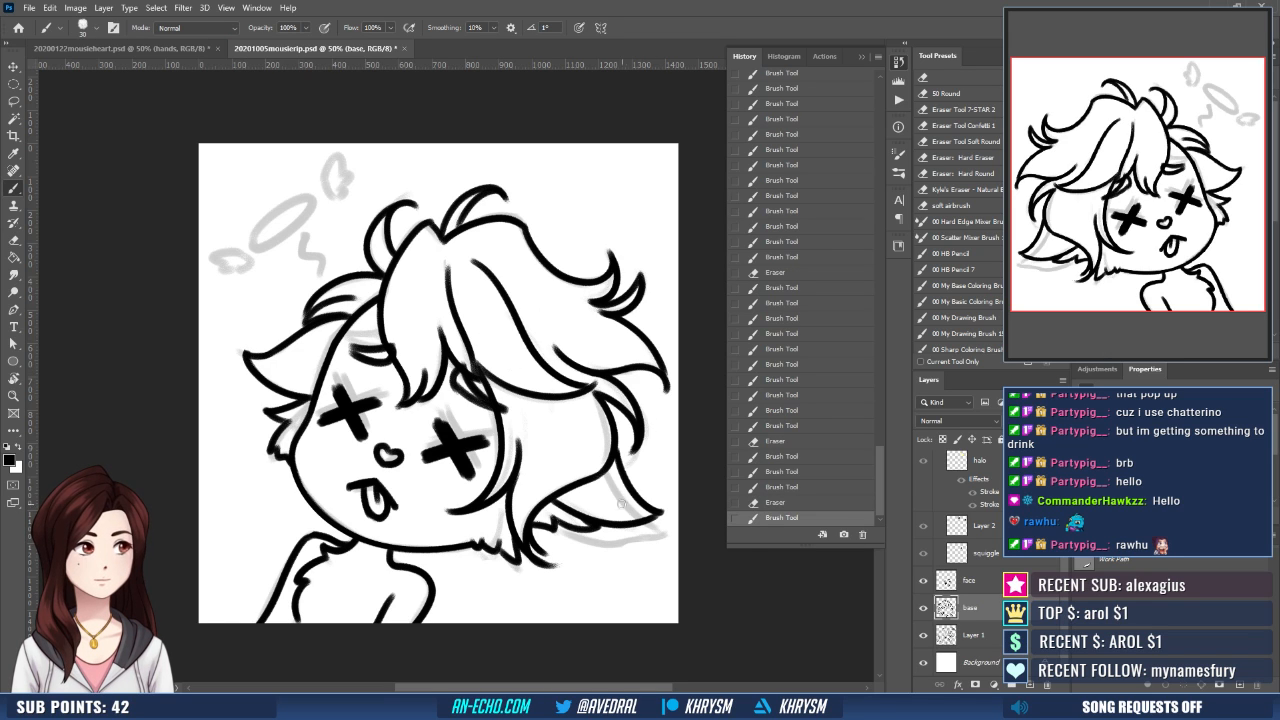
drag(642, 505, 588, 477)
drag(561, 411, 597, 490)
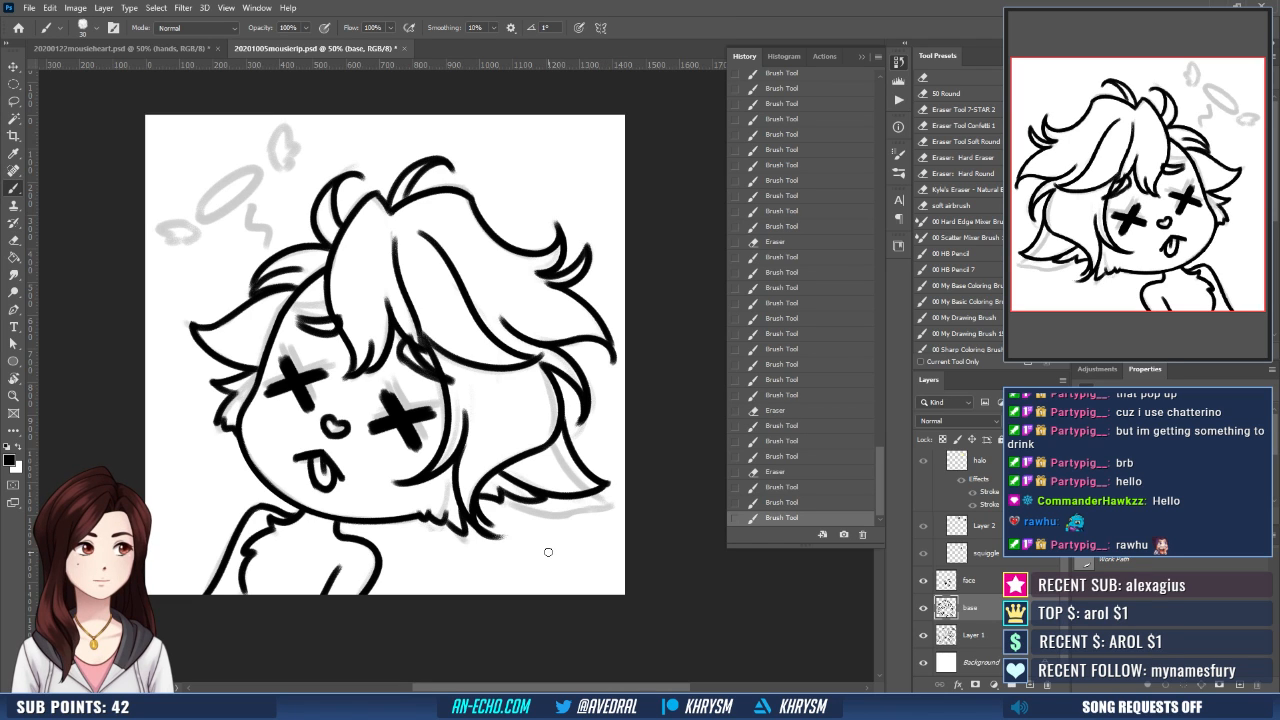
- Duplicate the base line-art layer, merge the copy back down into it, and flip the canvas view horizontally
key(ctrl+j)
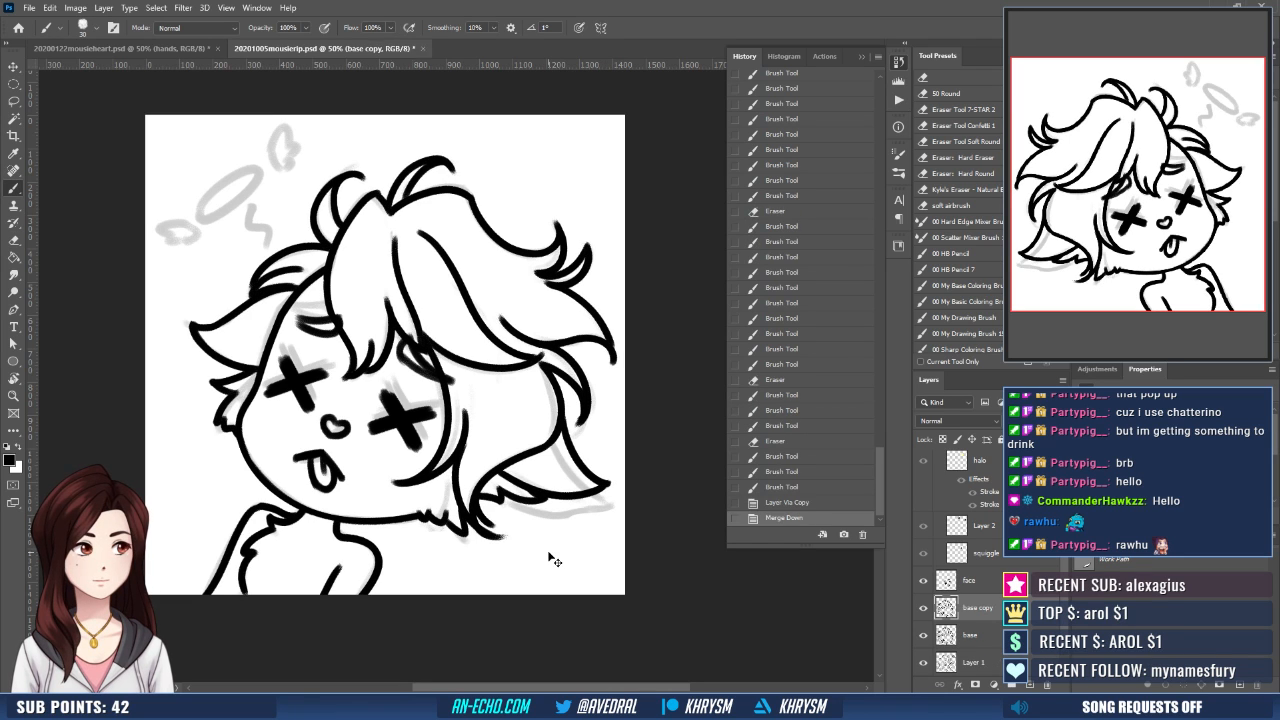
key(ctrl+e)
key(ctrl+minus)
key(ctrl+shift+h)
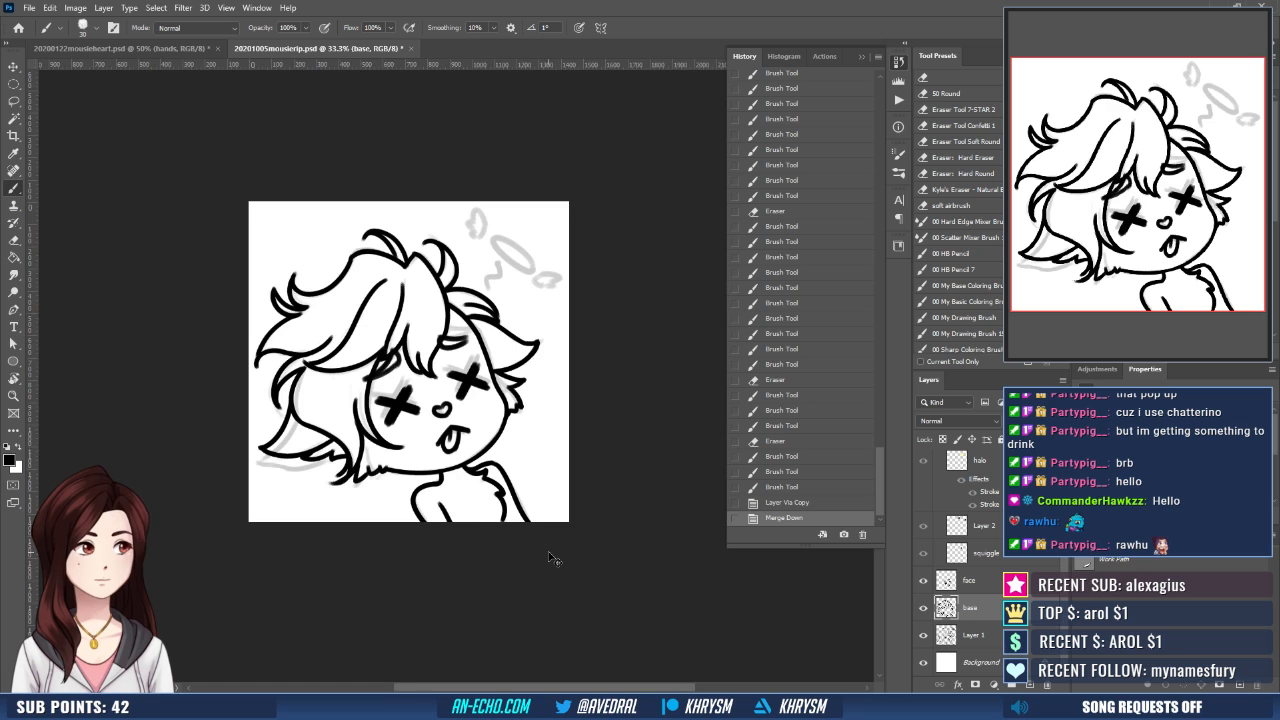
key(ctrl+plus)
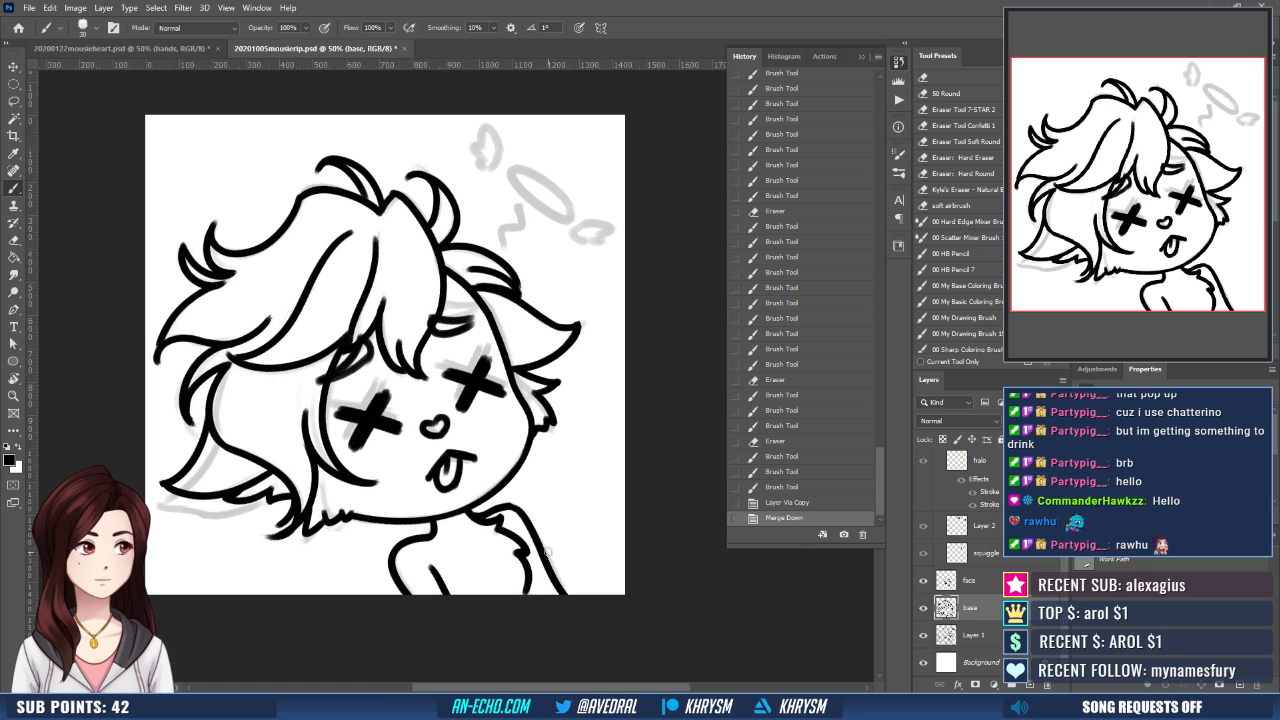
- On the face layer, clean up the eyebrow partly hidden under the bangs with the Eraser and redraw its outline with the brush
click(981, 584)
key(ctrl+plus)
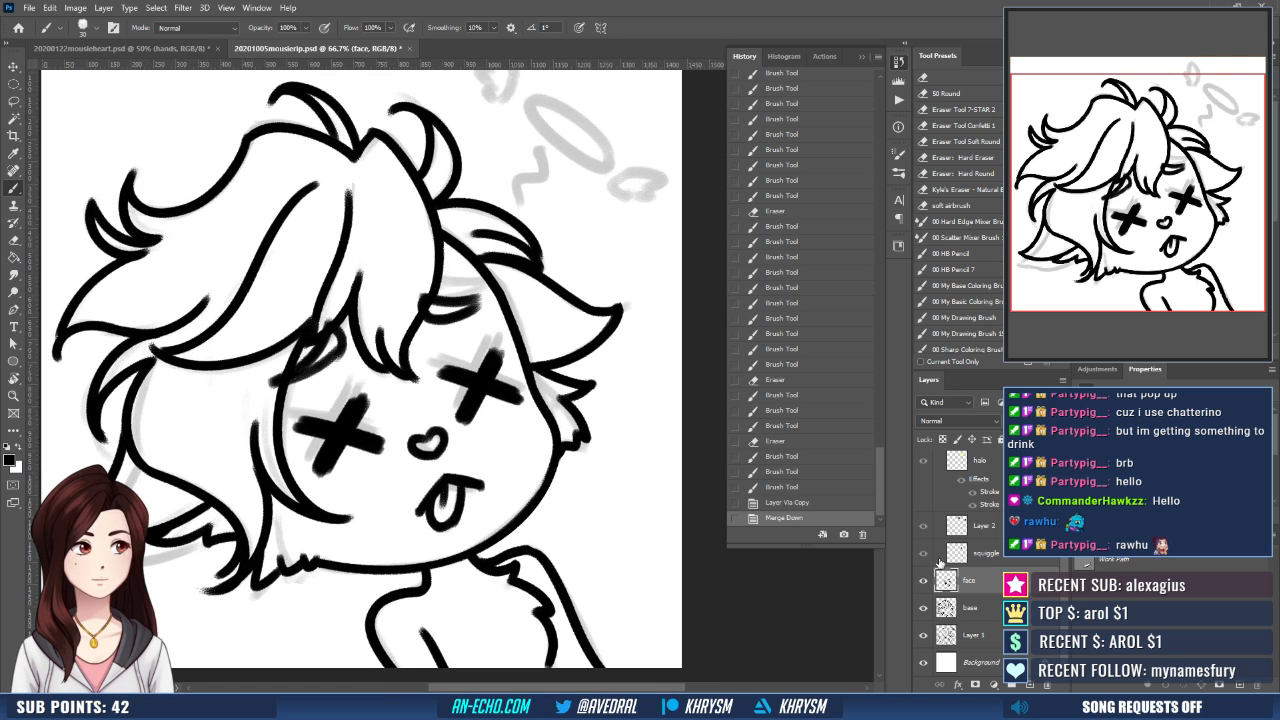
drag(511, 514, 569, 539)
key(e)
mouse_move(388, 372)
mouse_down()
mouse_move(354, 404)
mouse_move(382, 358)
mouse_up()
key(b)
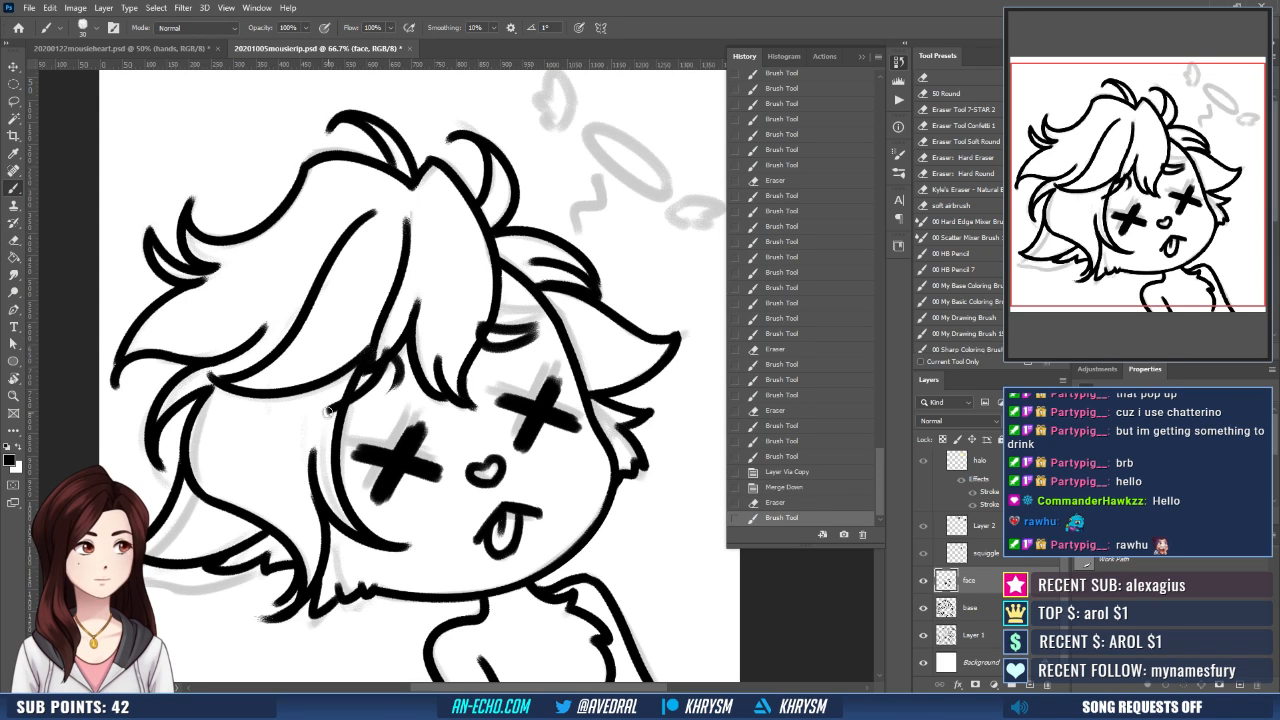
mouse_move(330, 414)
mouse_down()
mouse_move(400, 384)
mouse_move(386, 404)
mouse_move(385, 373)
mouse_move(390, 384)
mouse_up()
key(ctrl+z)
key(e)
key(b)
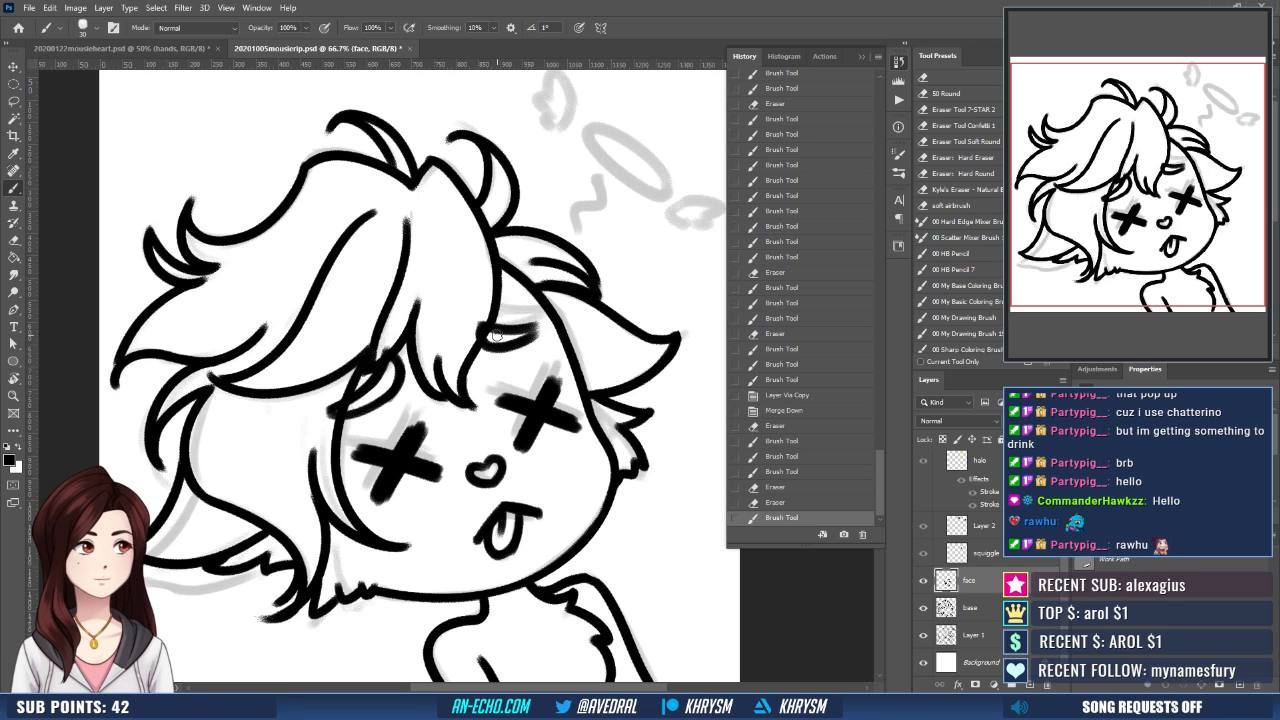
- Lasso both eyebrows on the face layer, nudge them slightly up and to the right, and deselect
key(l)
mouse_move(550, 332)
mouse_down()
mouse_move(505, 372)
mouse_move(556, 342)
mouse_up()
drag(415, 395, 412, 390)
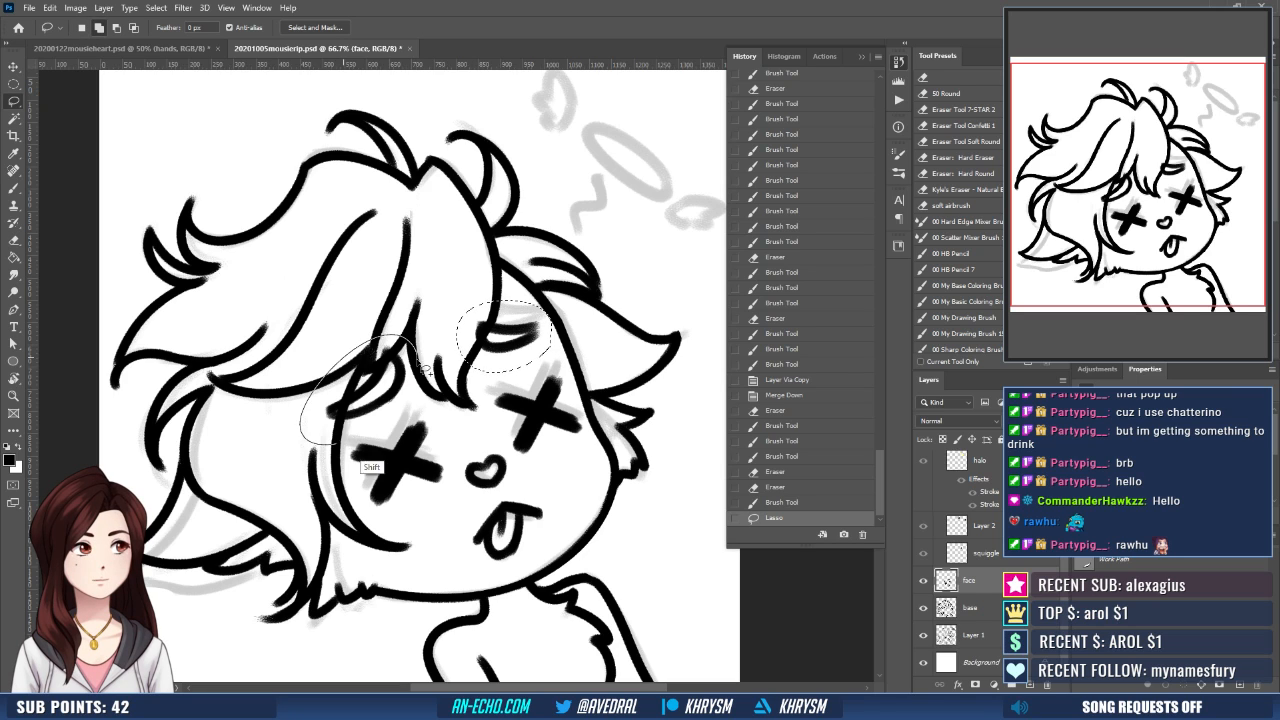
key(v)
key(Up)
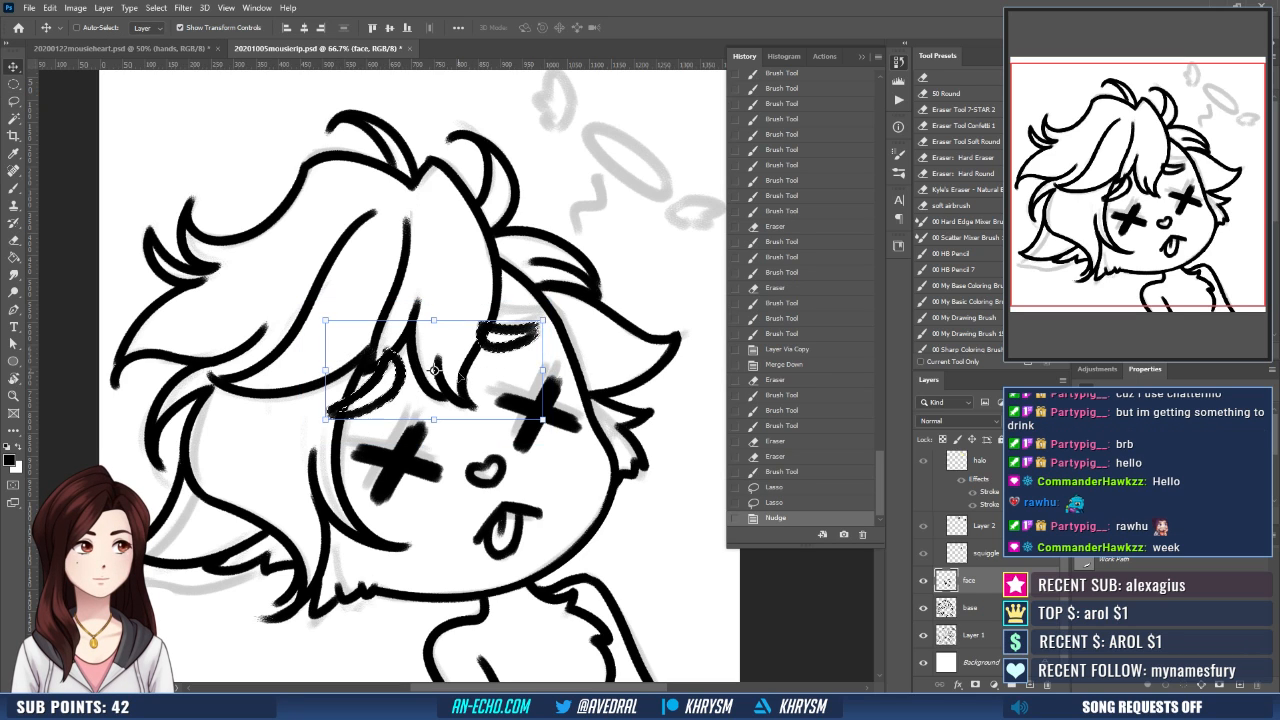
key(Right)
key(Right)
key(ctrl+d)
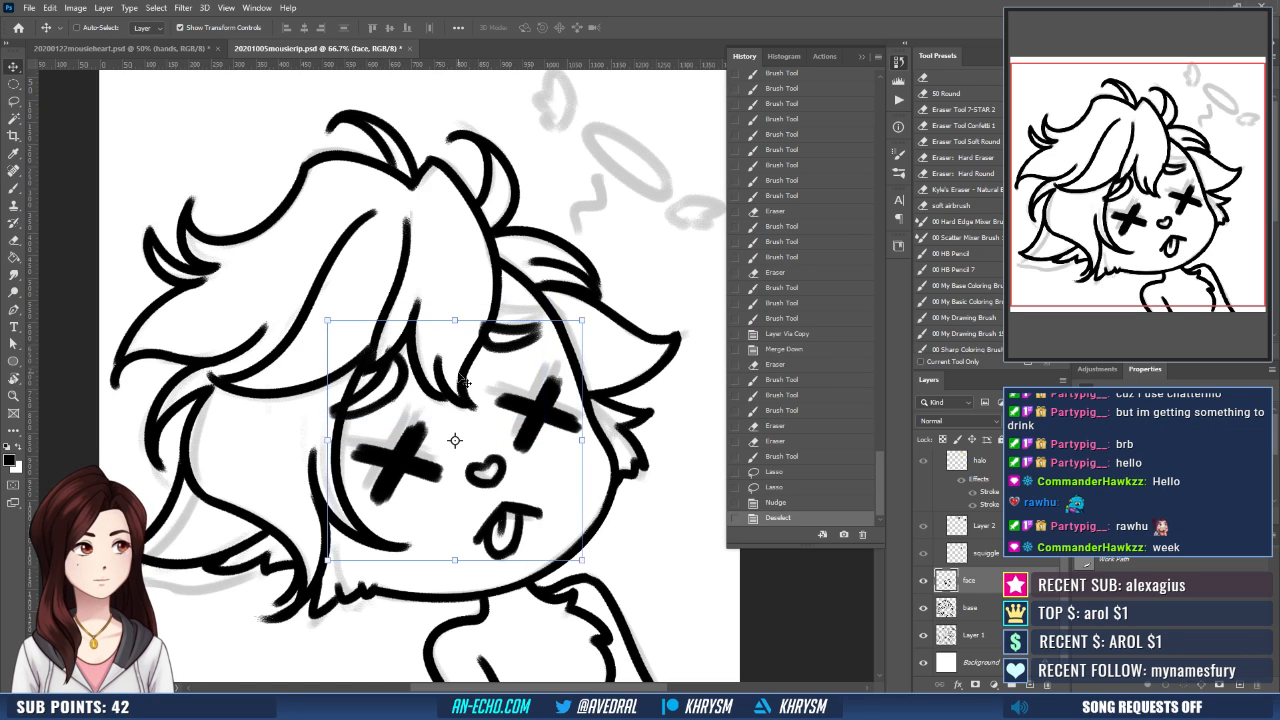
- Lasso only the eyebrow nearest the pointed ear, nudge it slightly down and to the right, and deselect
key(l)
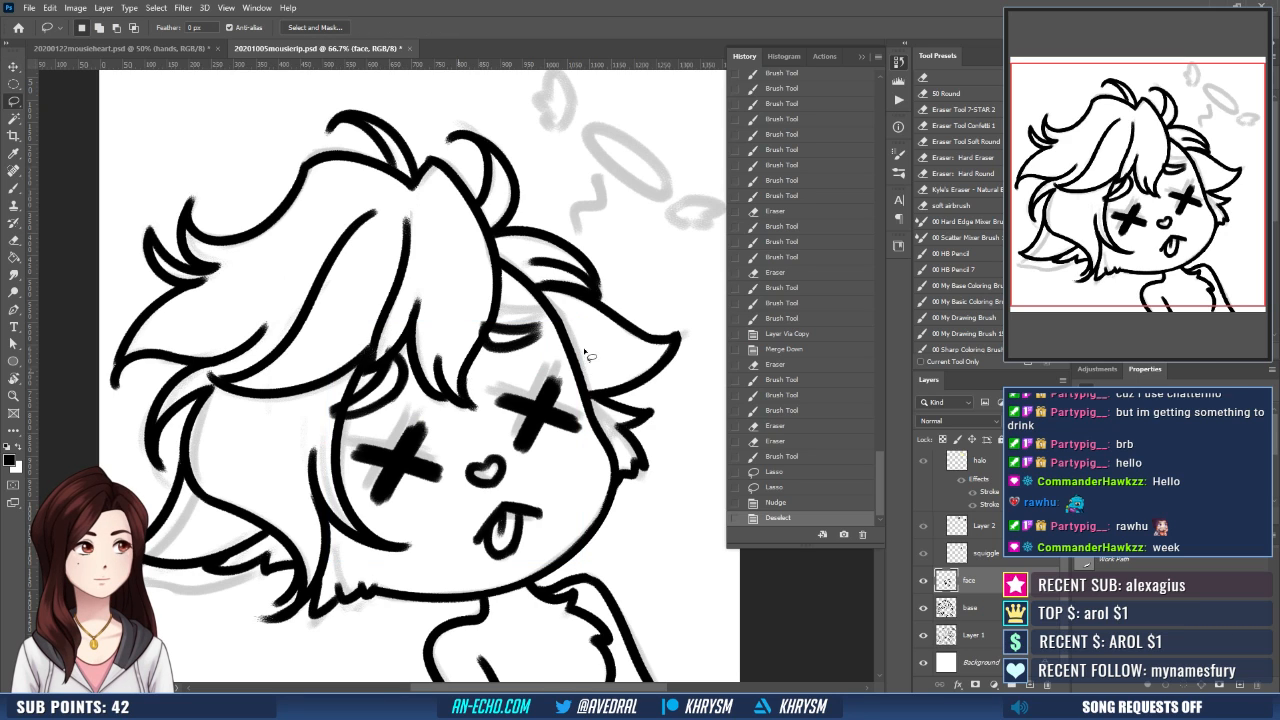
mouse_move(566, 326)
mouse_down()
mouse_move(500, 305)
mouse_move(578, 312)
mouse_up()
key(v)
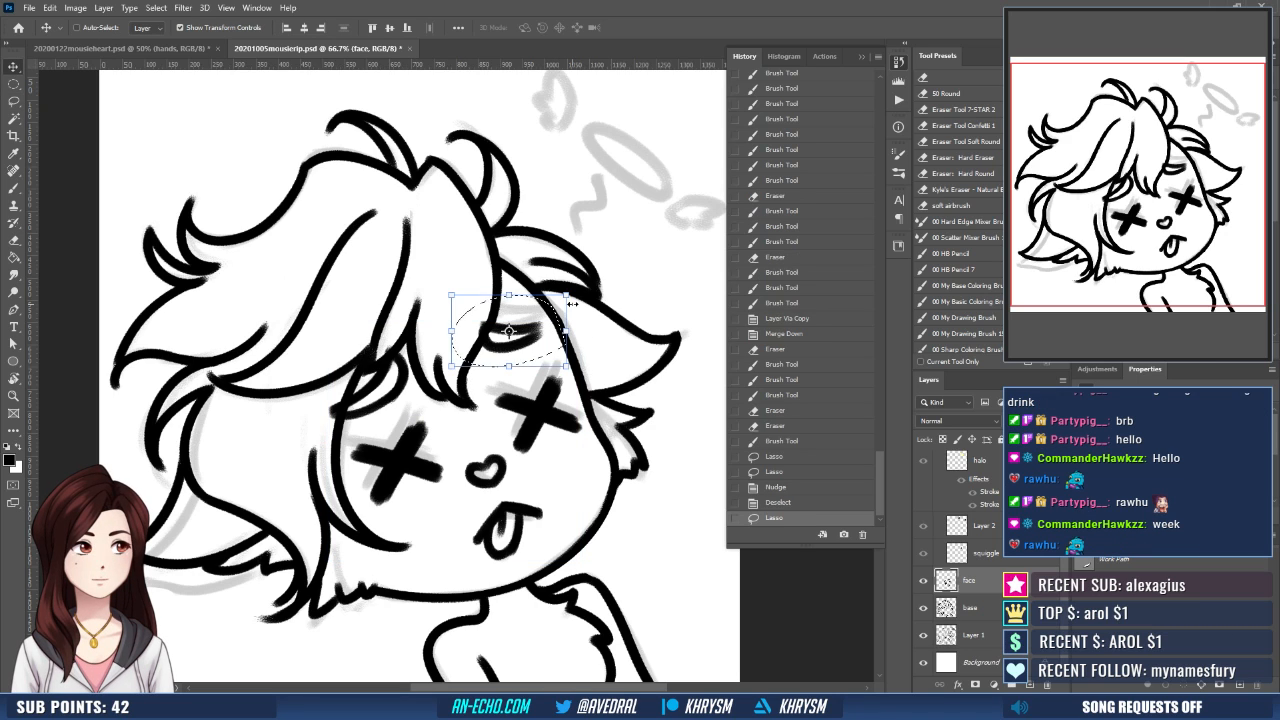
key(Left)
key(Left)
key(Left)
key(Left)
key(Down)
key(Down)
key(Down)
key(Right)
key(Right)
key(Right)
key(Right)
key(Right)
key(Right)
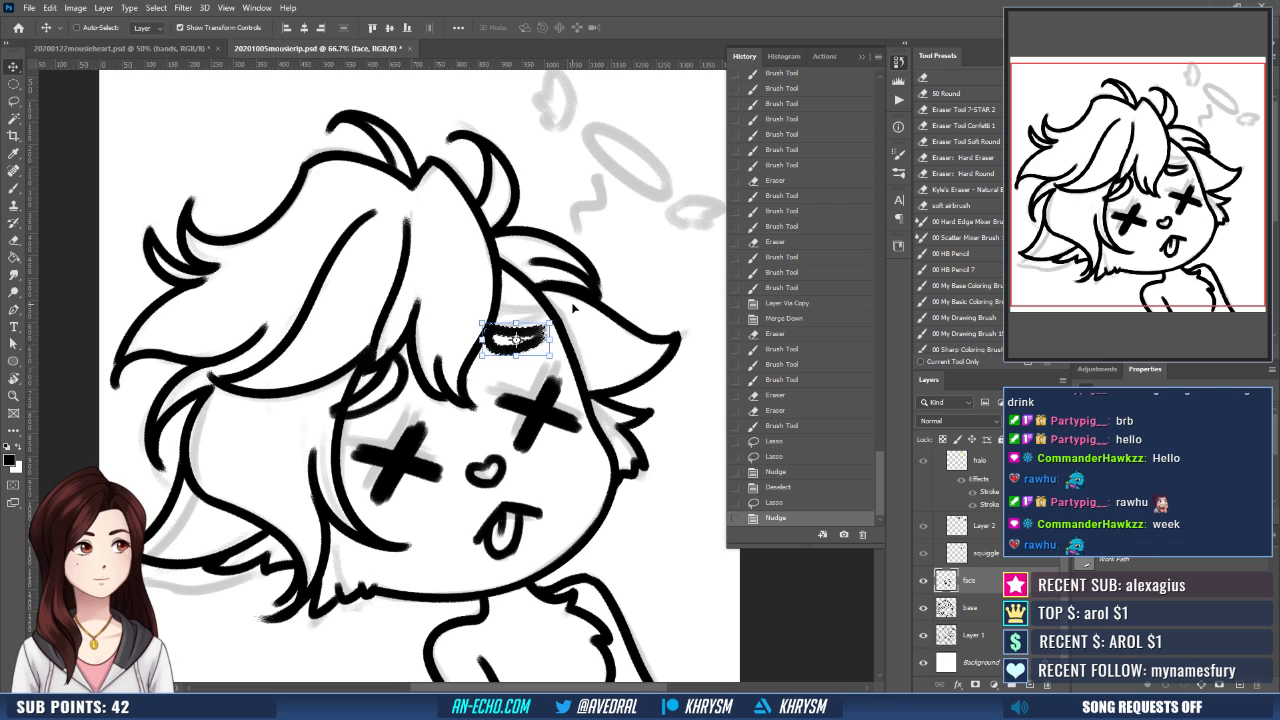
key(ctrl+d)
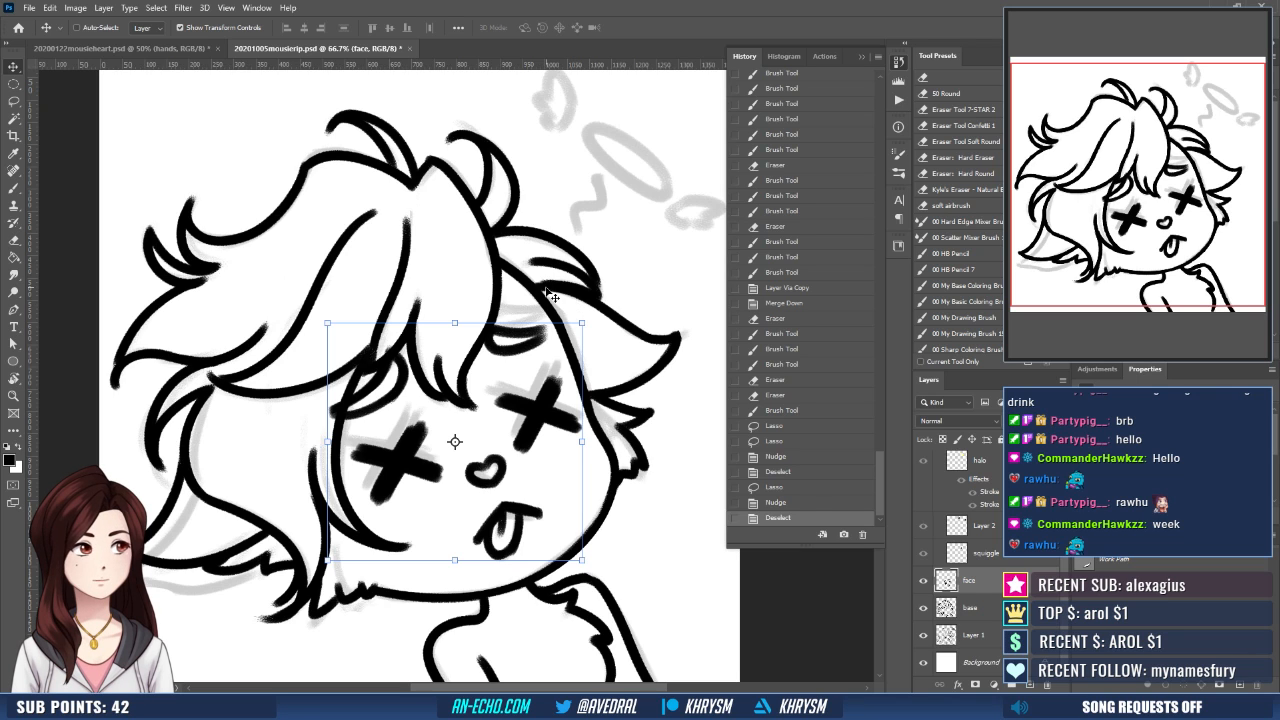
- Hide the faded sketch on Layer 1 to leave only the inked line art showing
click(860, 58)
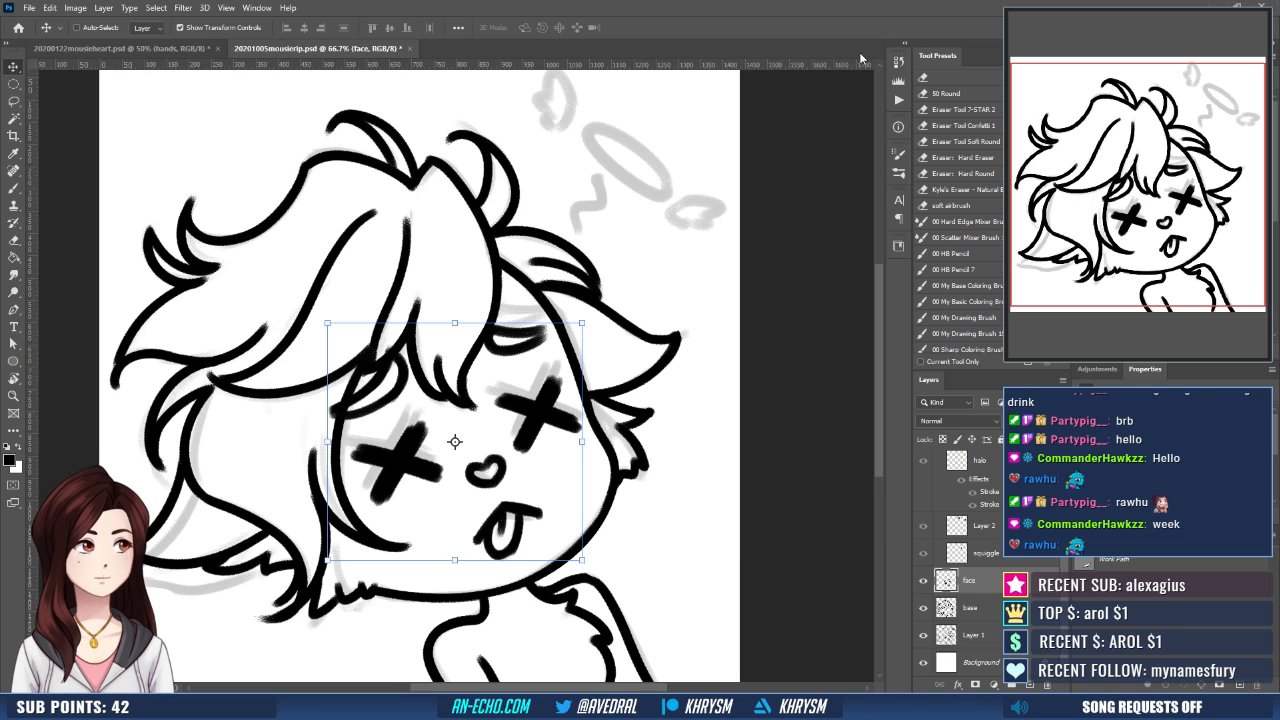
key(ctrl+minus)
key(ctrl+minus)
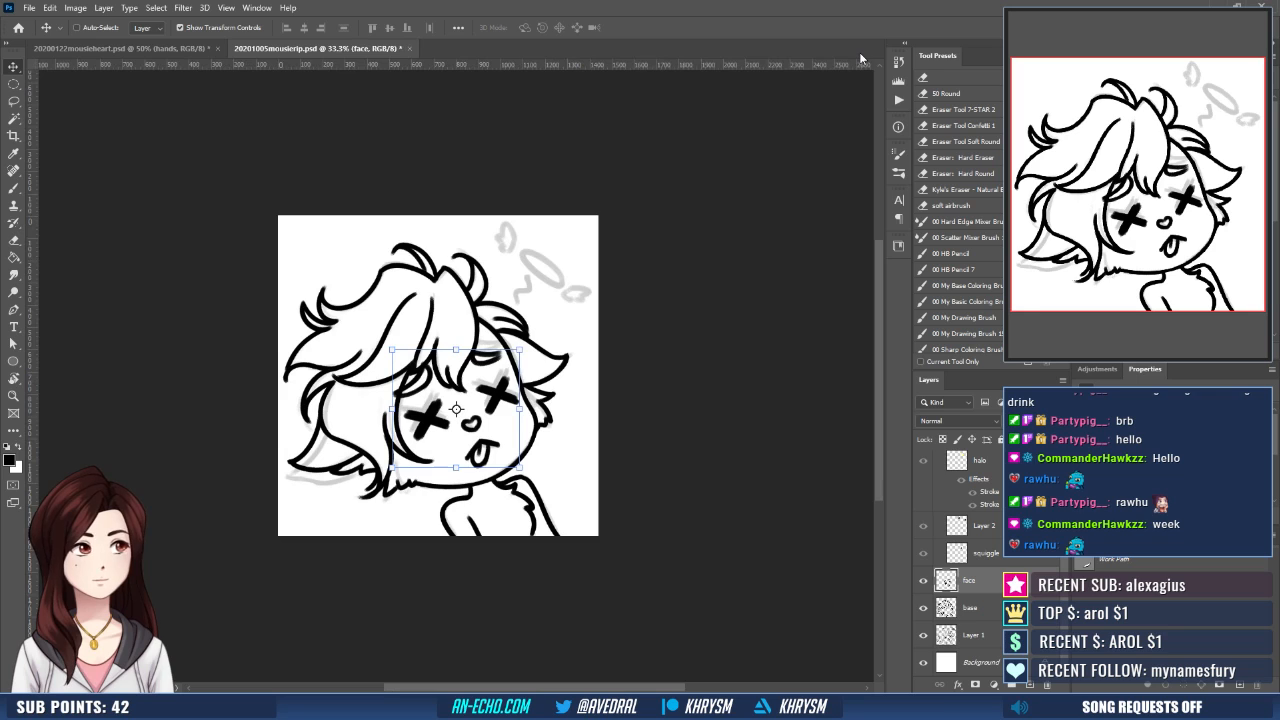
drag(607, 506, 603, 481)
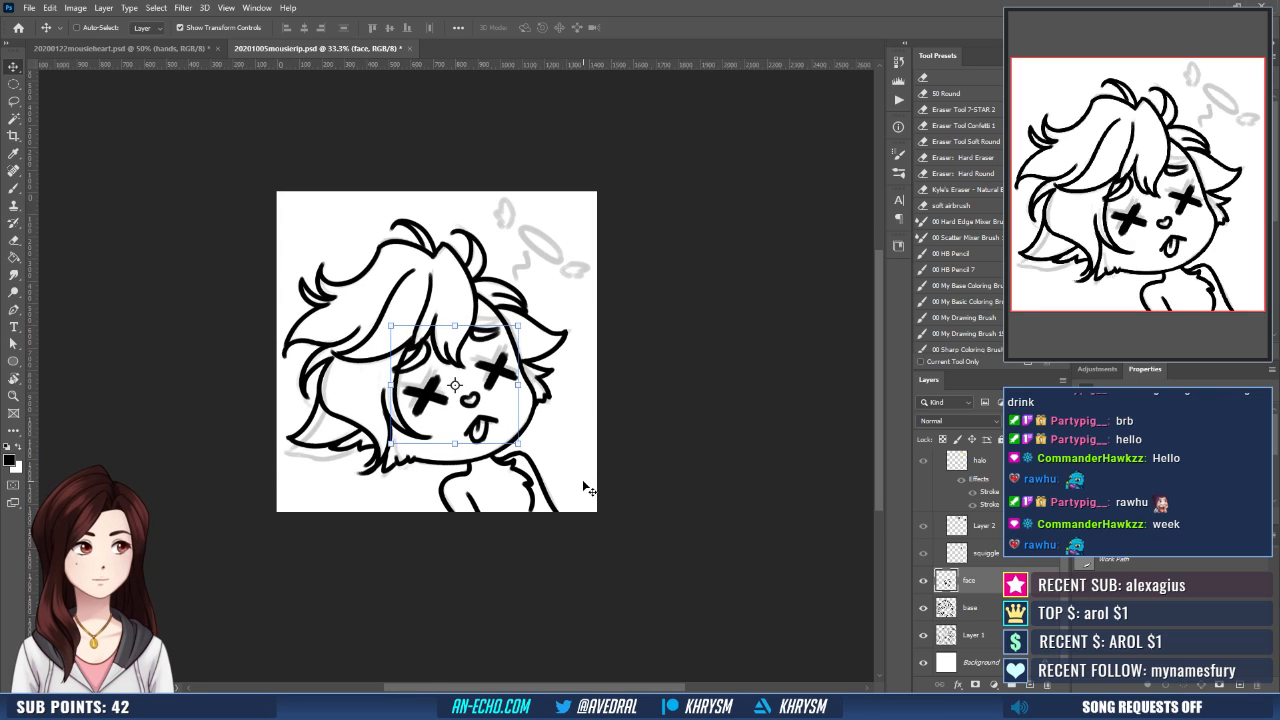
click(924, 634)
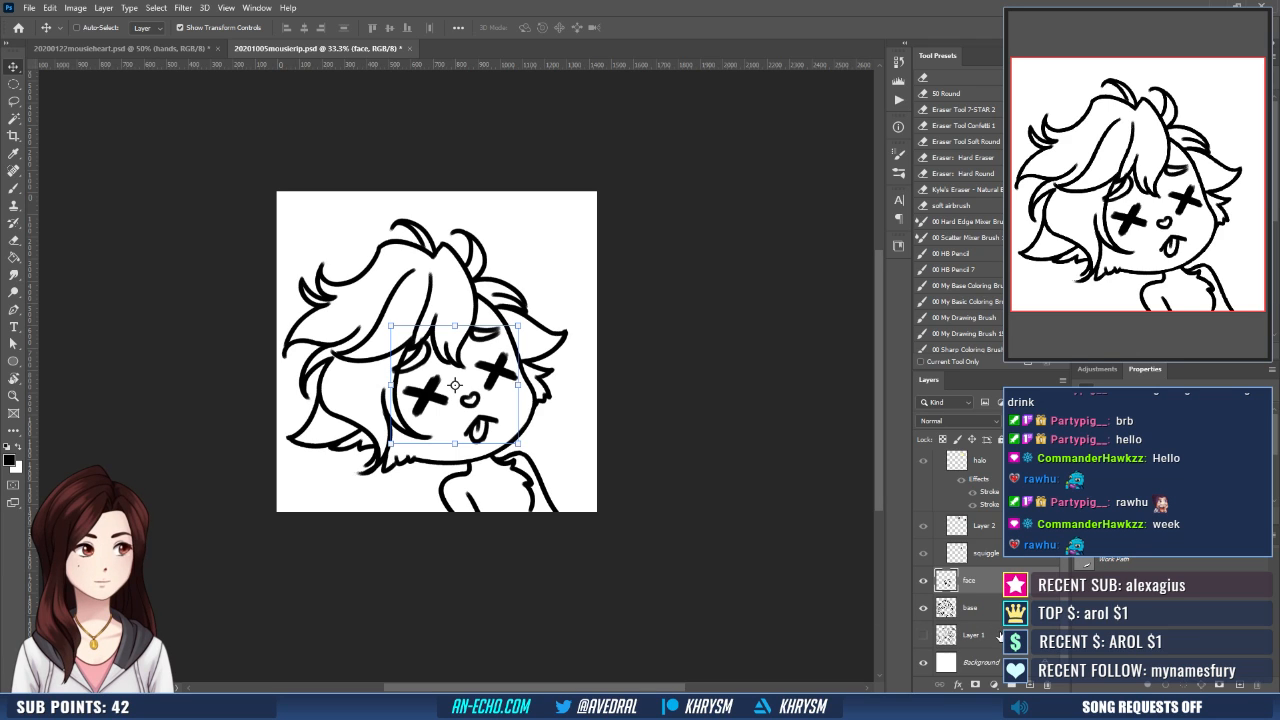
- Run the Emote Layers action with Layer 1 selected to add the coloring layers beneath the line art
click(1000, 637)
click(899, 99)
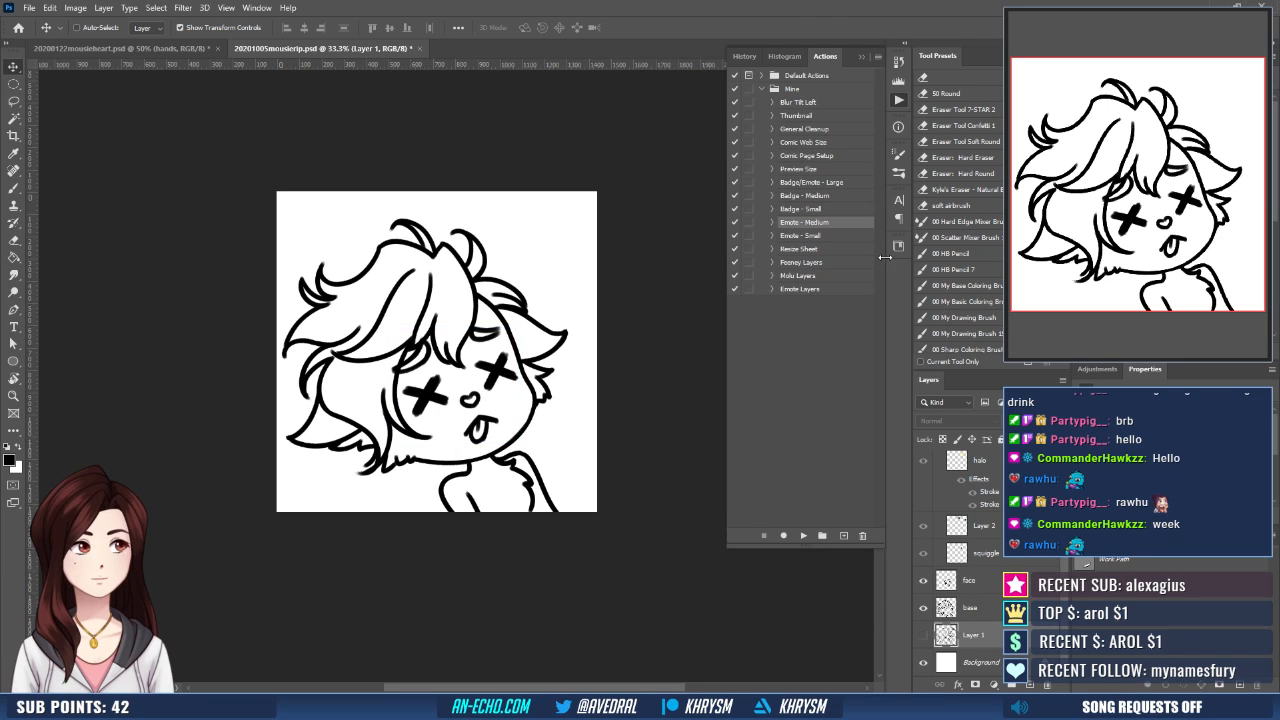
click(804, 291)
click(803, 536)
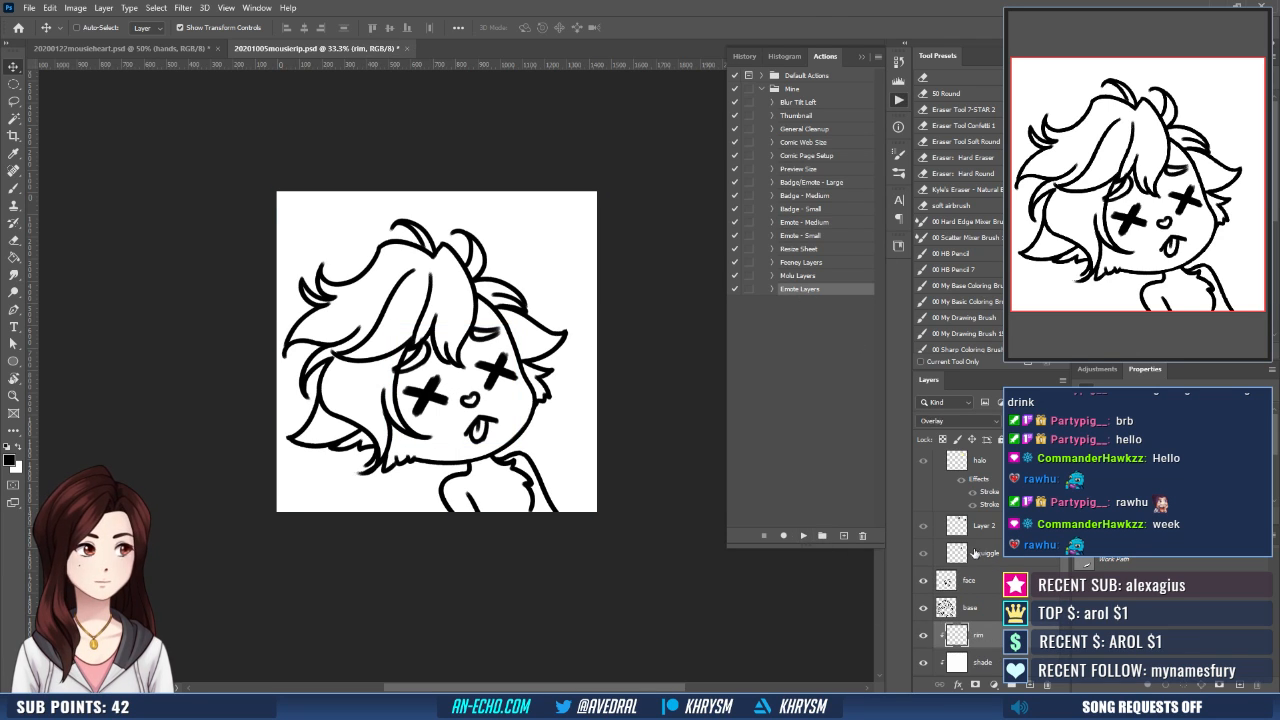
- Collapse Group 1, which holds the halo and squiggle layers, in the layer stack
click(1000, 610)
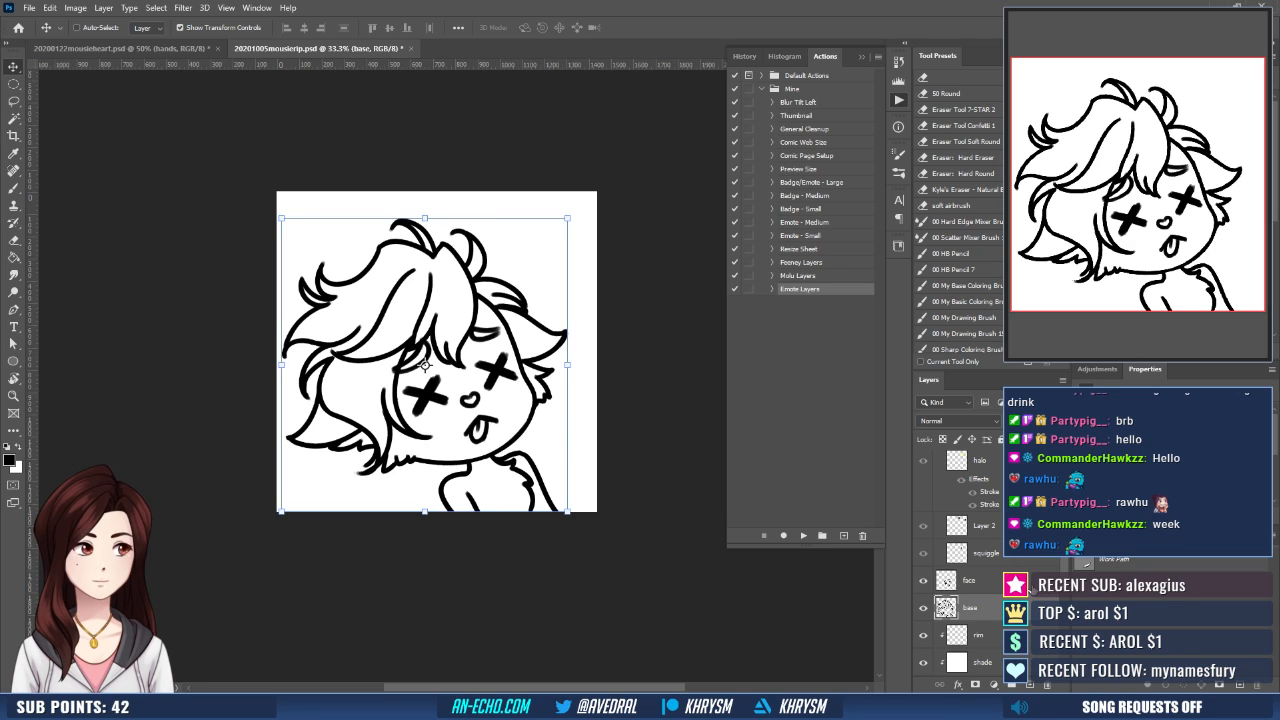
click(1027, 588)
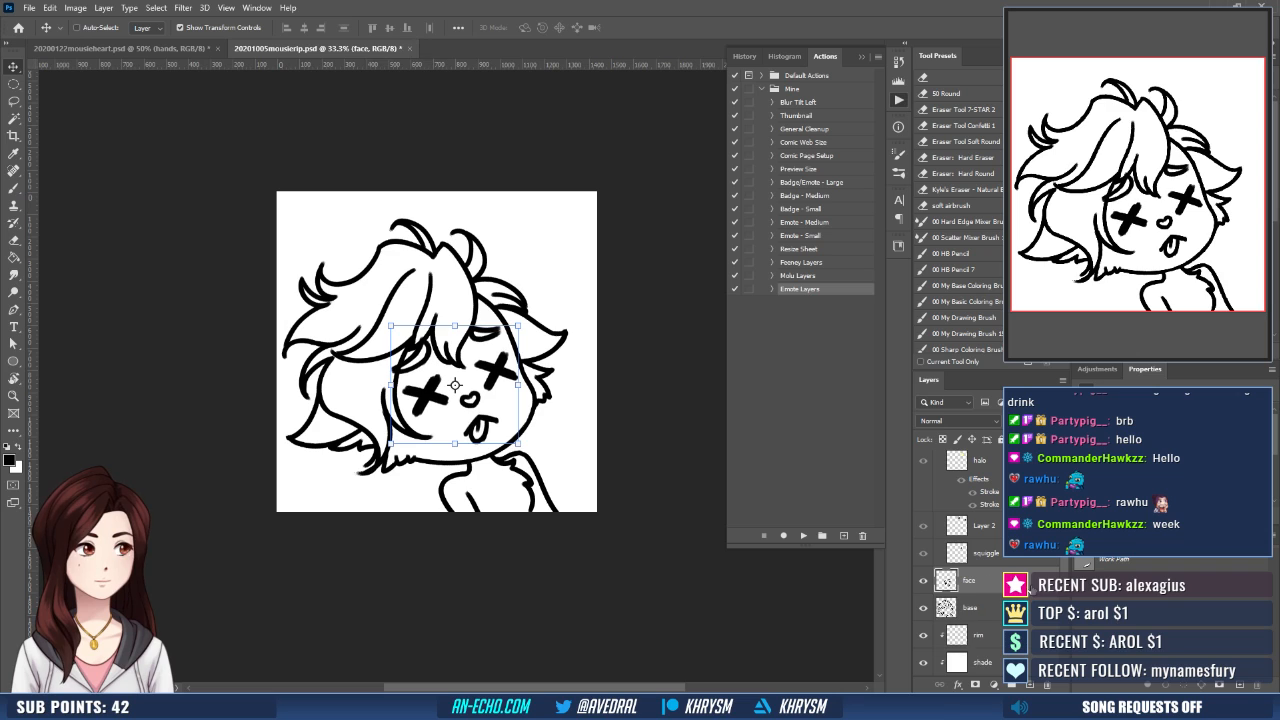
scroll(970, 571, up, 1)
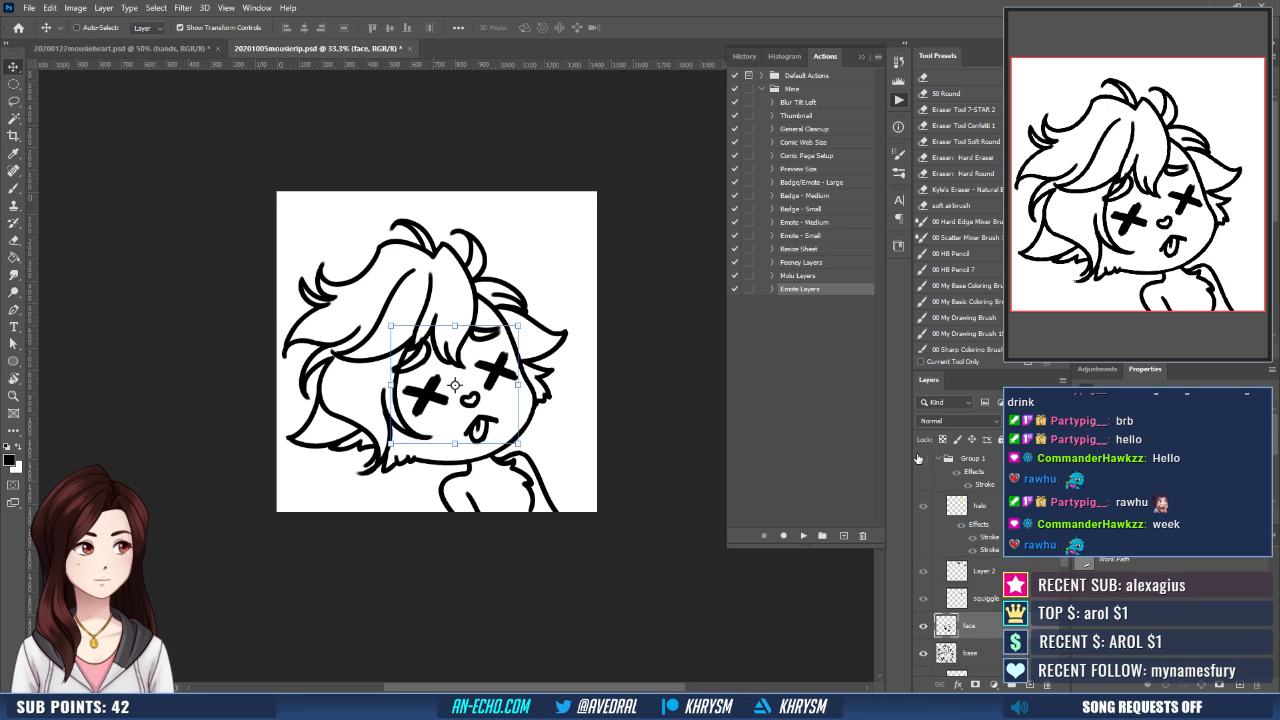
click(937, 459)
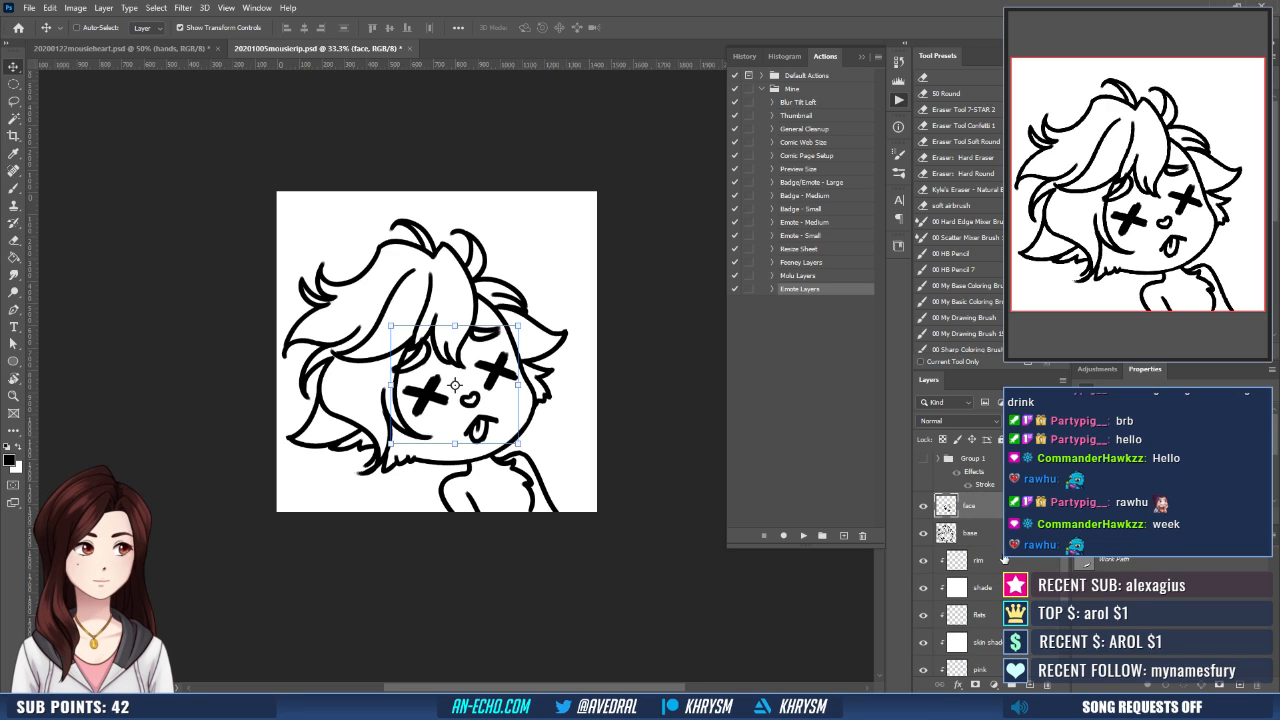
- Mask the fill layer to the character's silhouette, using a Magic Wand selection of the outer background expanded by 10 pixels
scroll(1008, 562, down, 2)
click(990, 608)
key(w)
click(577, 471)
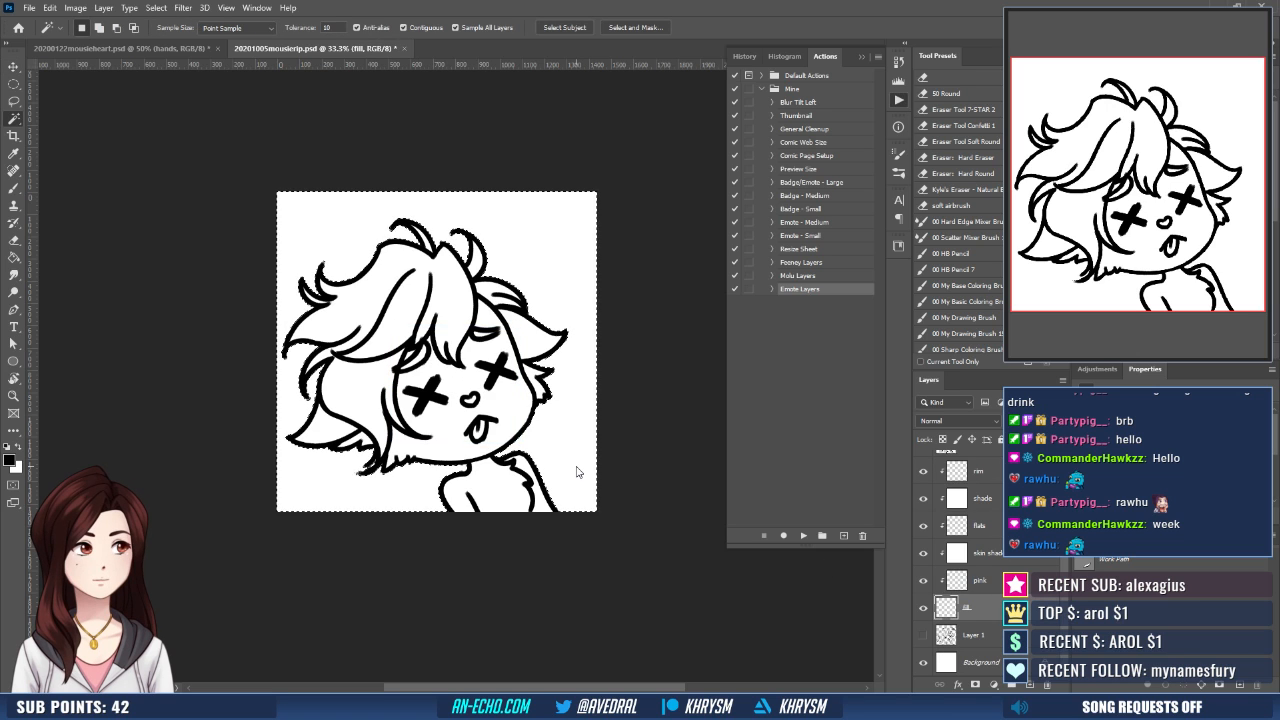
key(ctrl+shift+e)
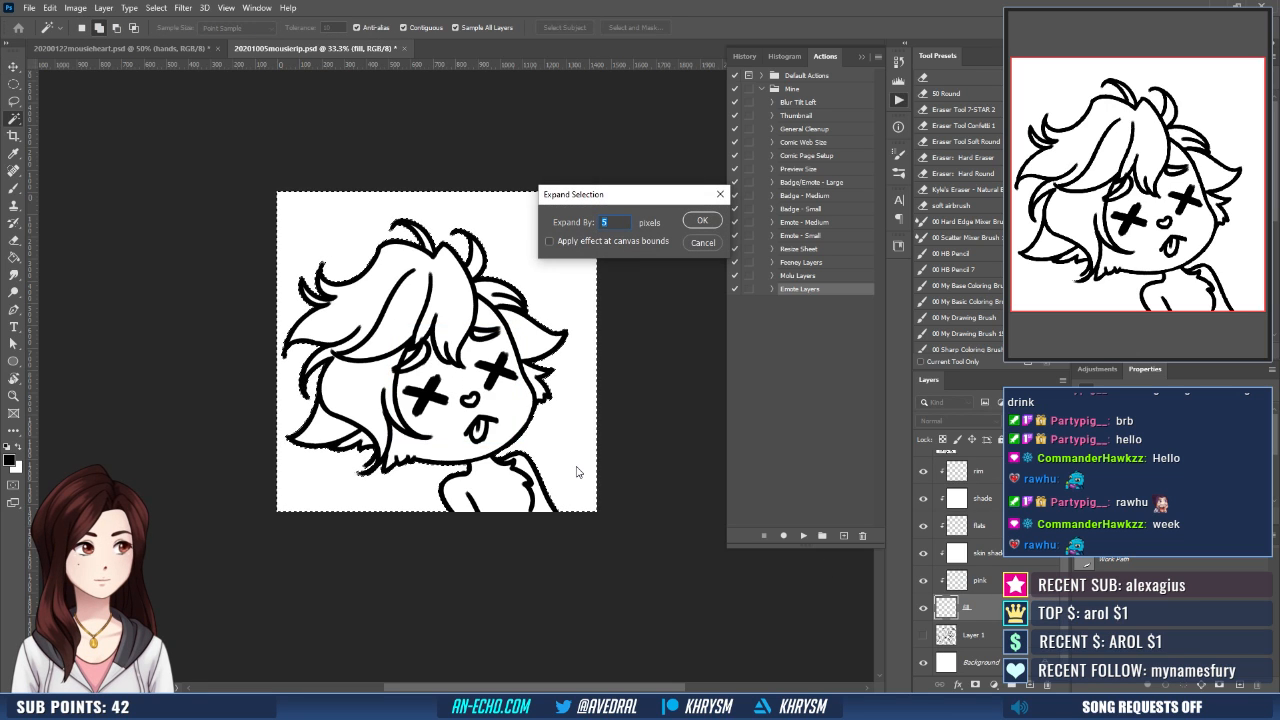
text(10)
key(Return)
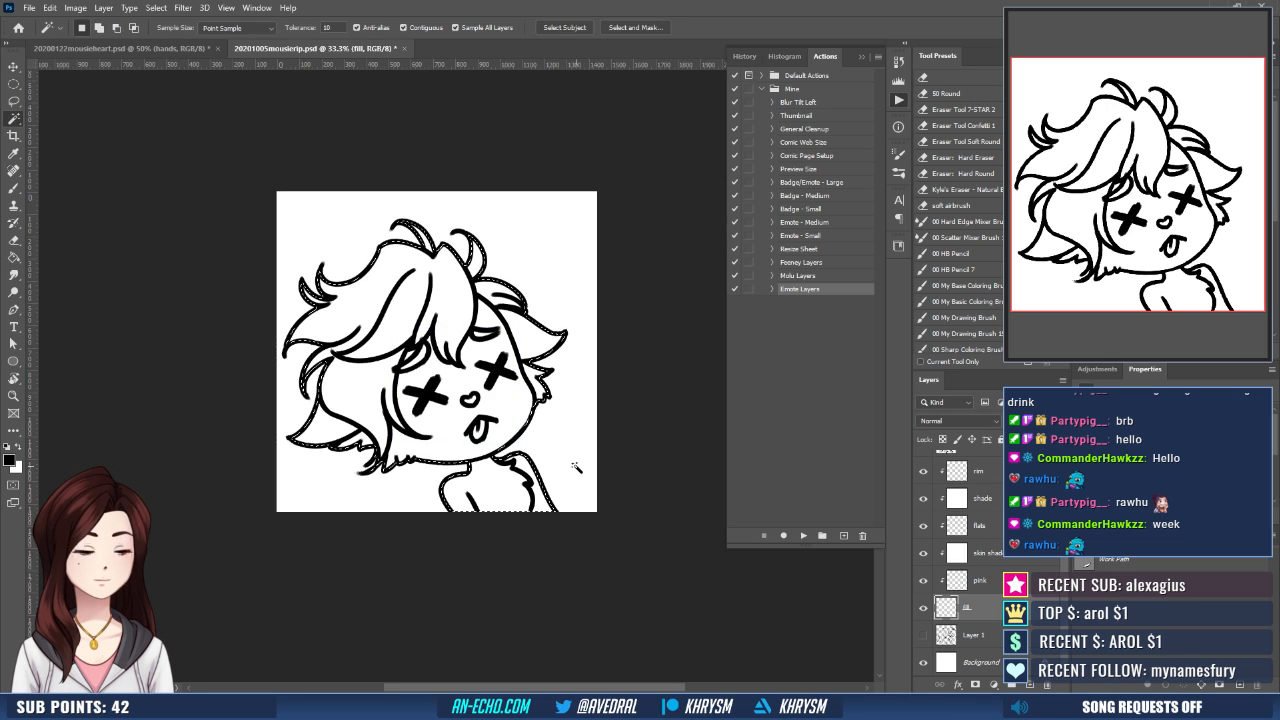
key(ctrl+plus)
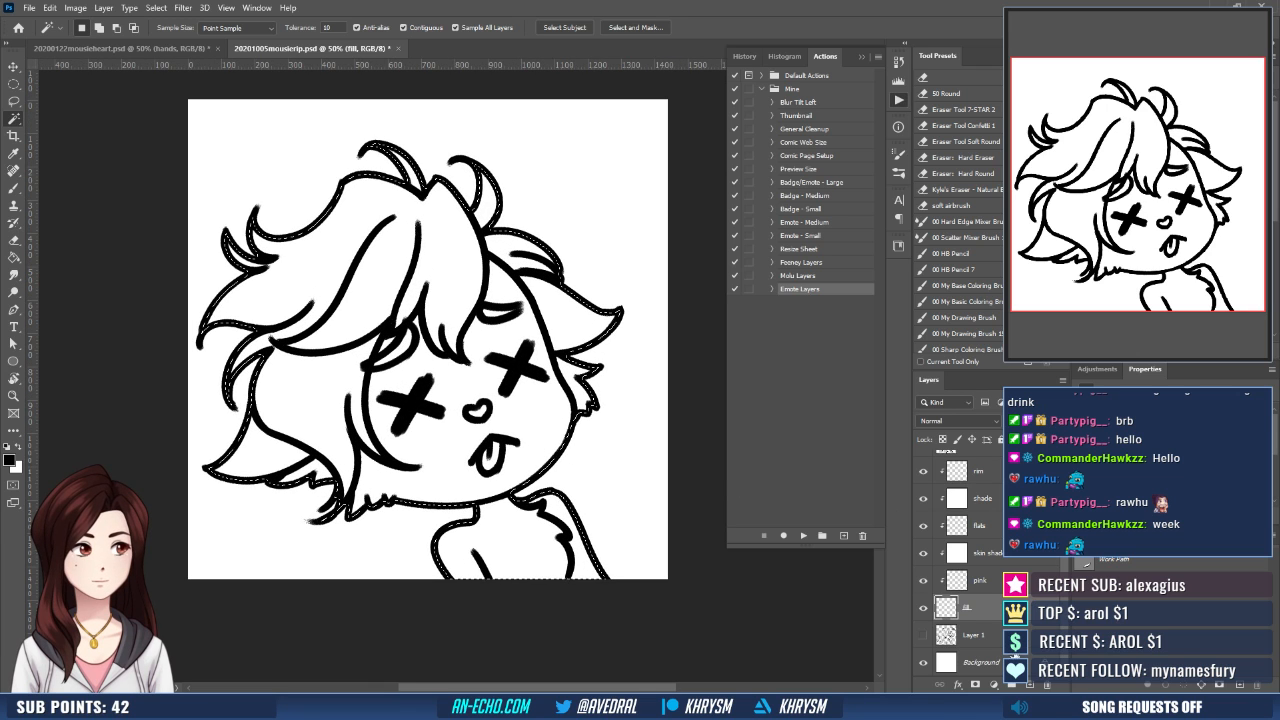
click(975, 684)
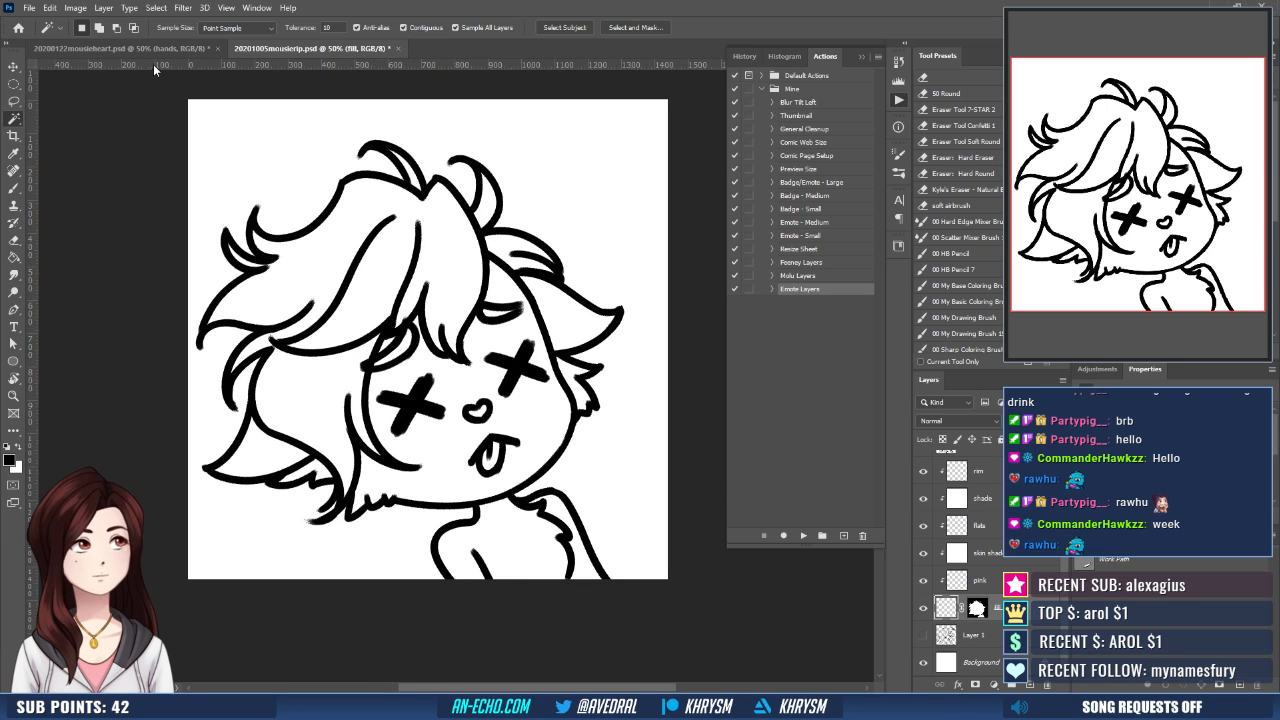
- Sample the olive-green fur color from 20200122mousieheart.psd and fill the masked fill layer in 20201005mousierip.psd with it
click(120, 48)
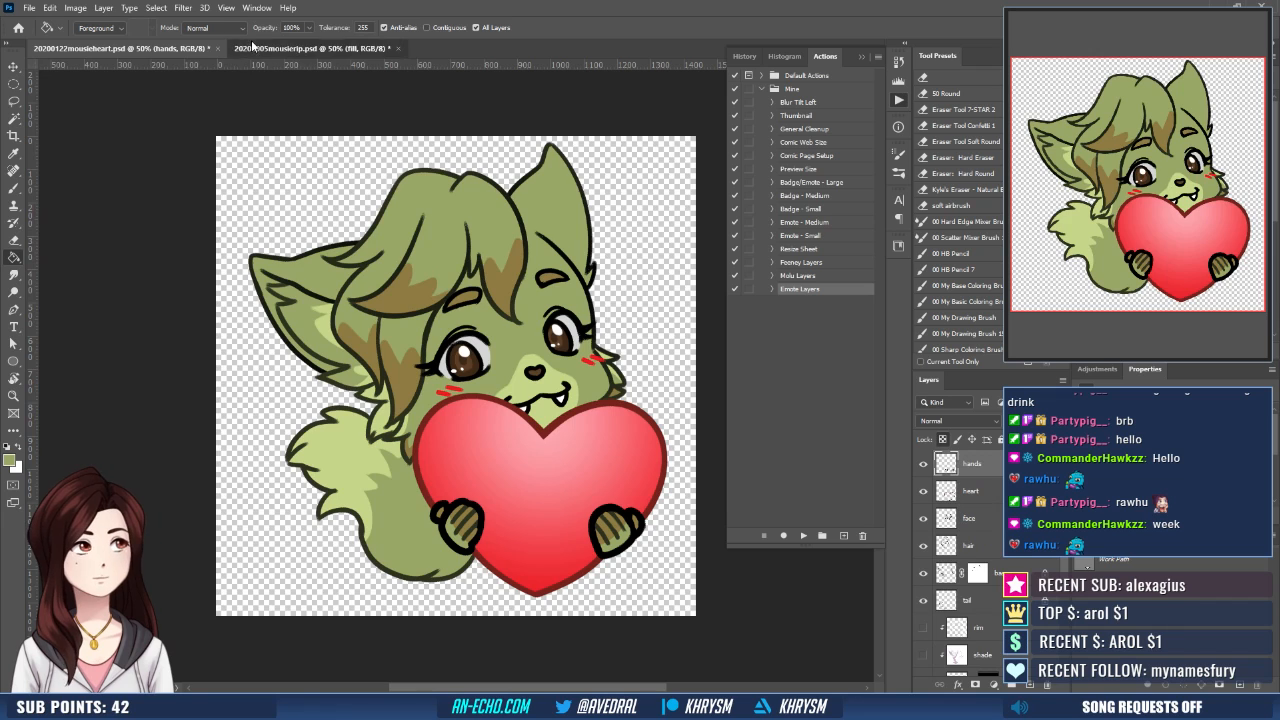
click(310, 48)
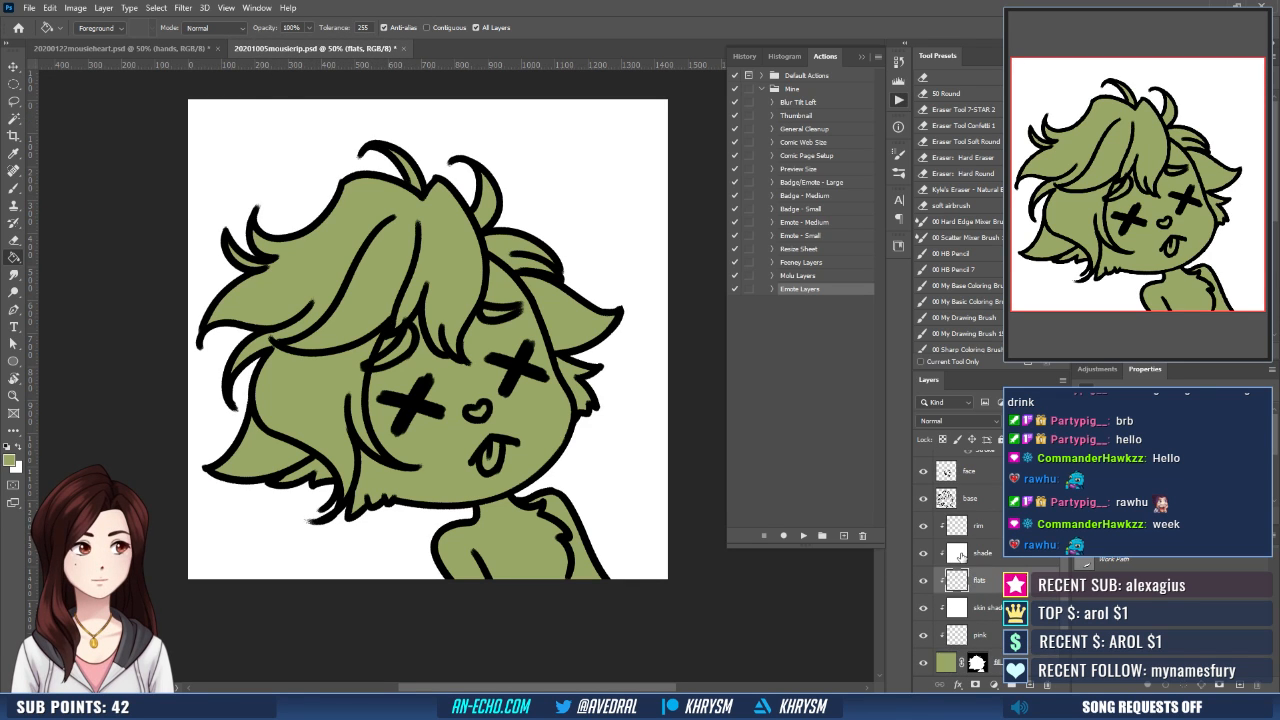
- Sample the light green inner-ear color from 20200122mousieheart.psd and fill both ear tufts on the flats layer, using an expanded Magic Wand selection
click(120, 48)
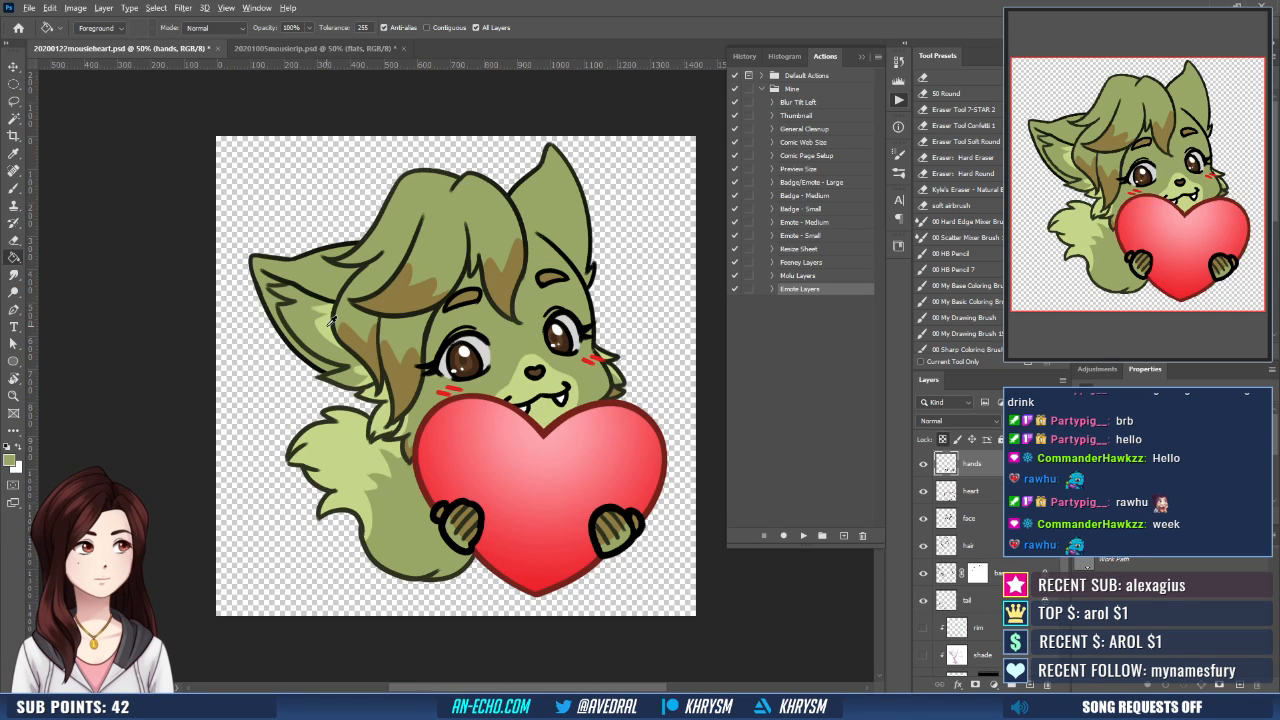
click(290, 50)
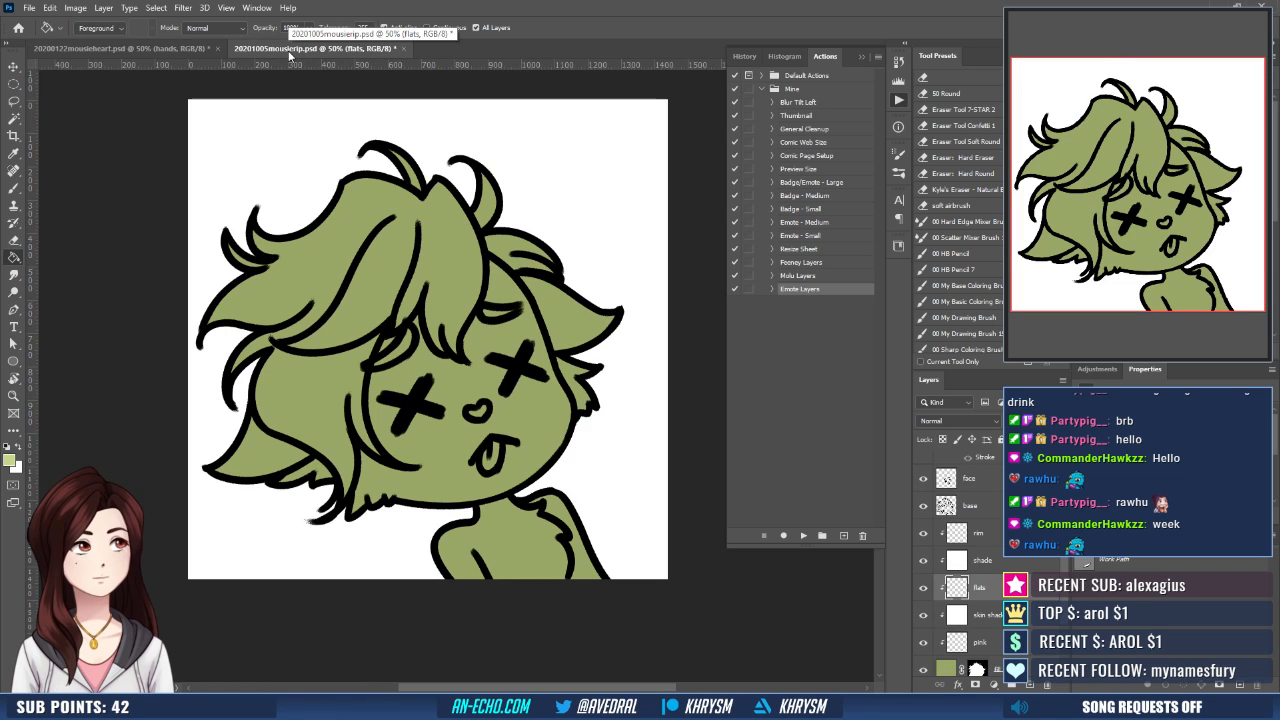
key(w)
click(584, 386)
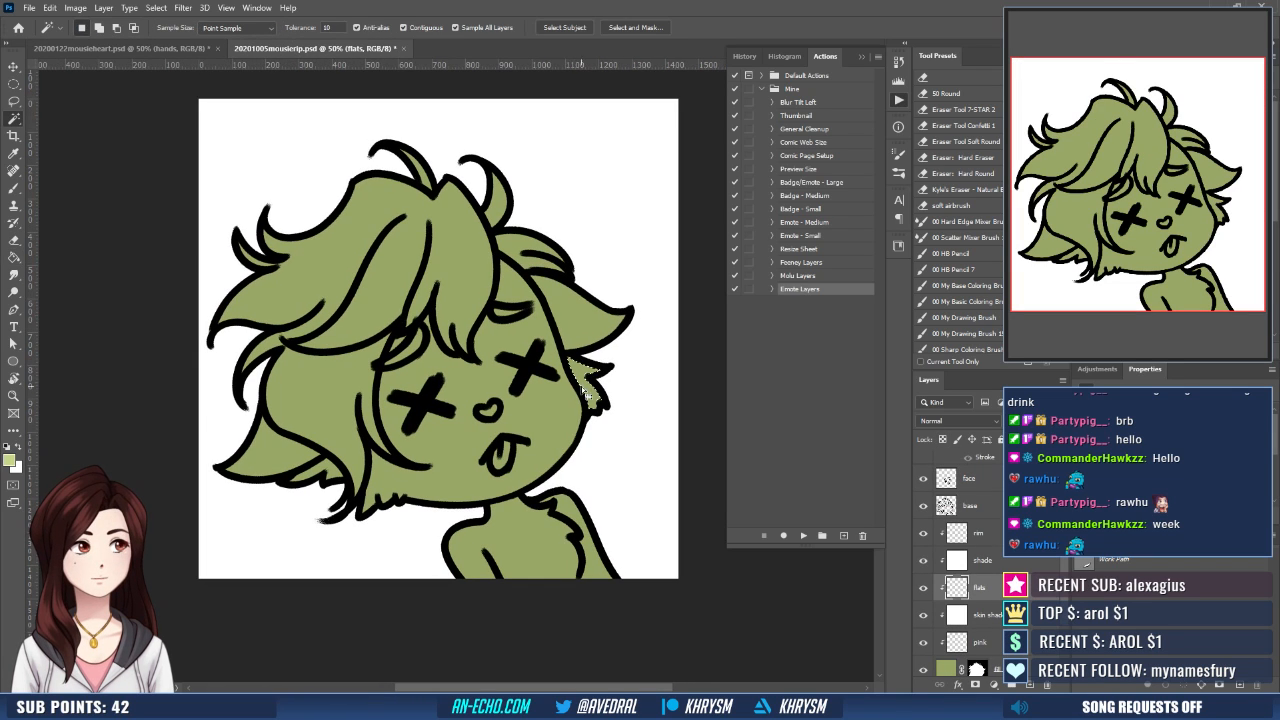
shift+click(322, 478)
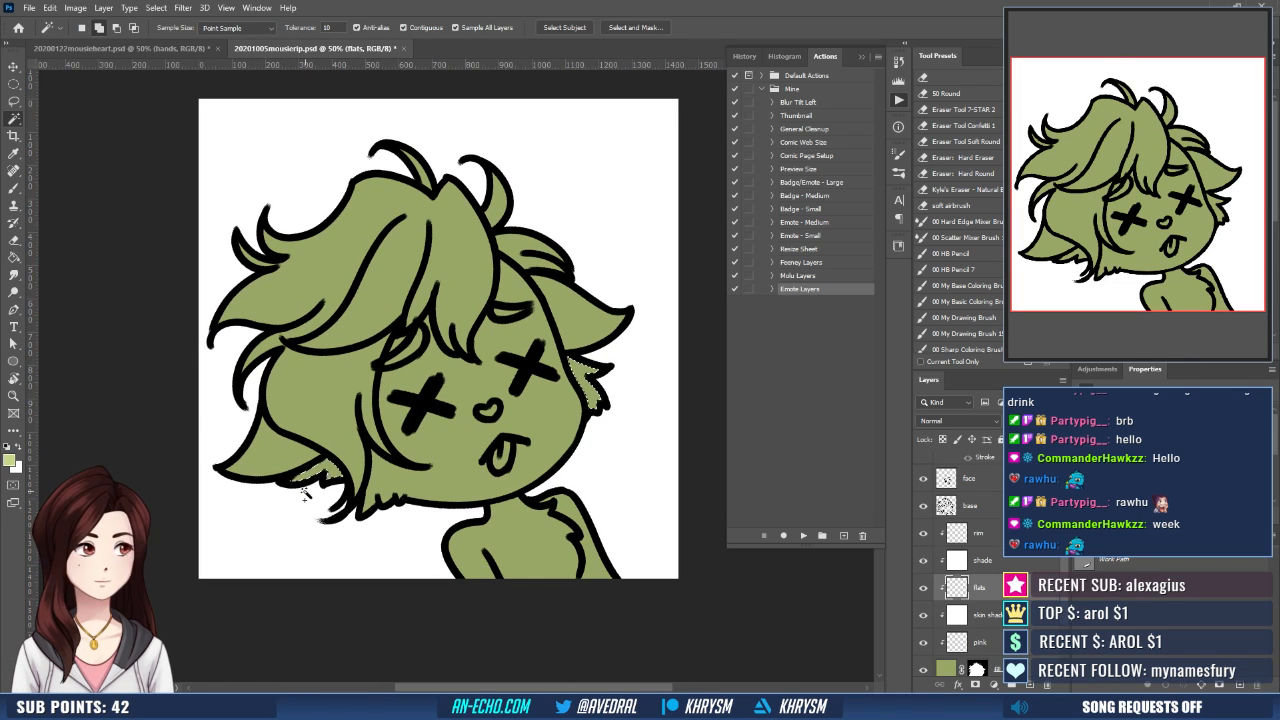
key(shift+F6)
key(Return)
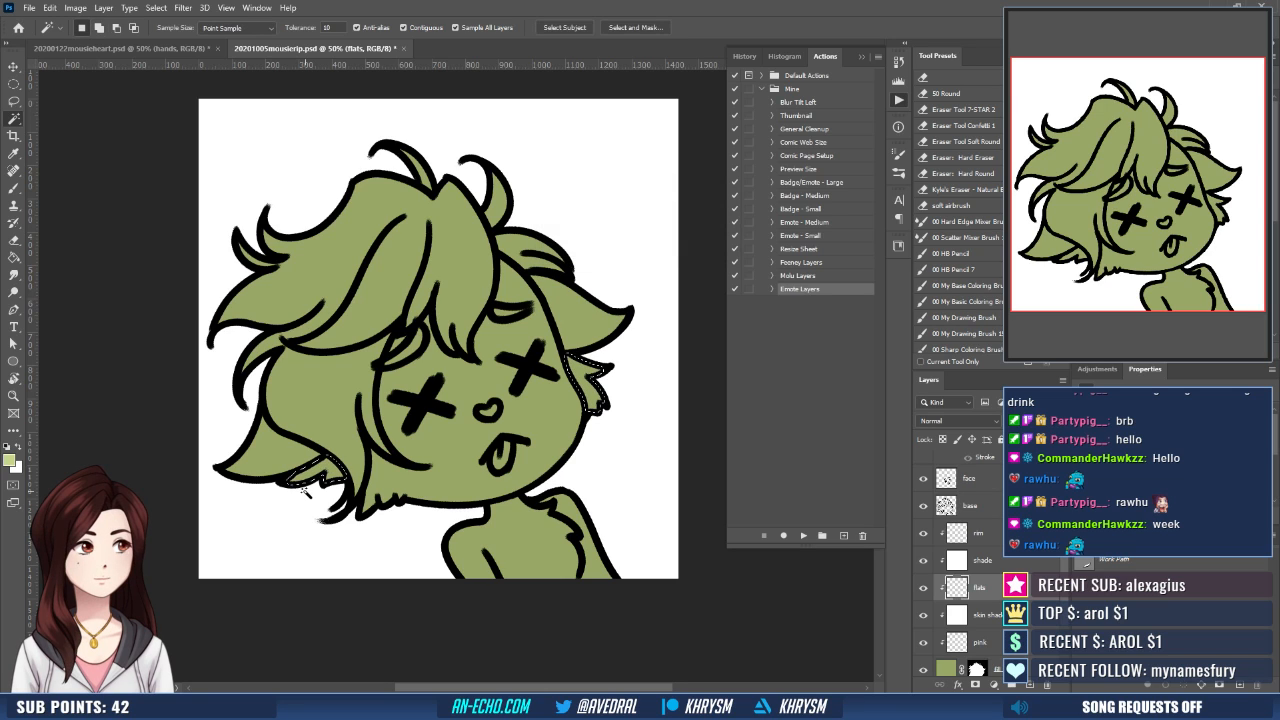
key(g)
click(588, 380)
key(ctrl+d)
- Paint the cheek fur tuft beside the long hair strand light green on the flats layer
key(b)
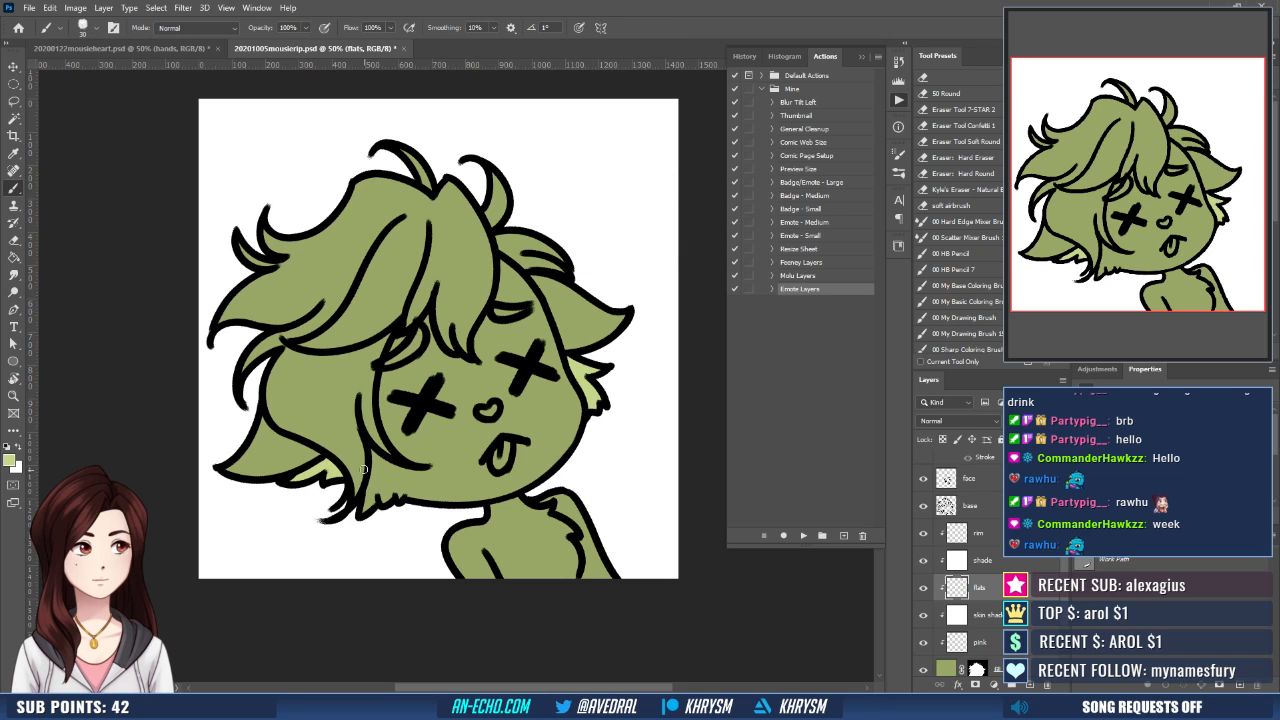
drag(368, 464, 349, 520)
drag(369, 469, 370, 504)
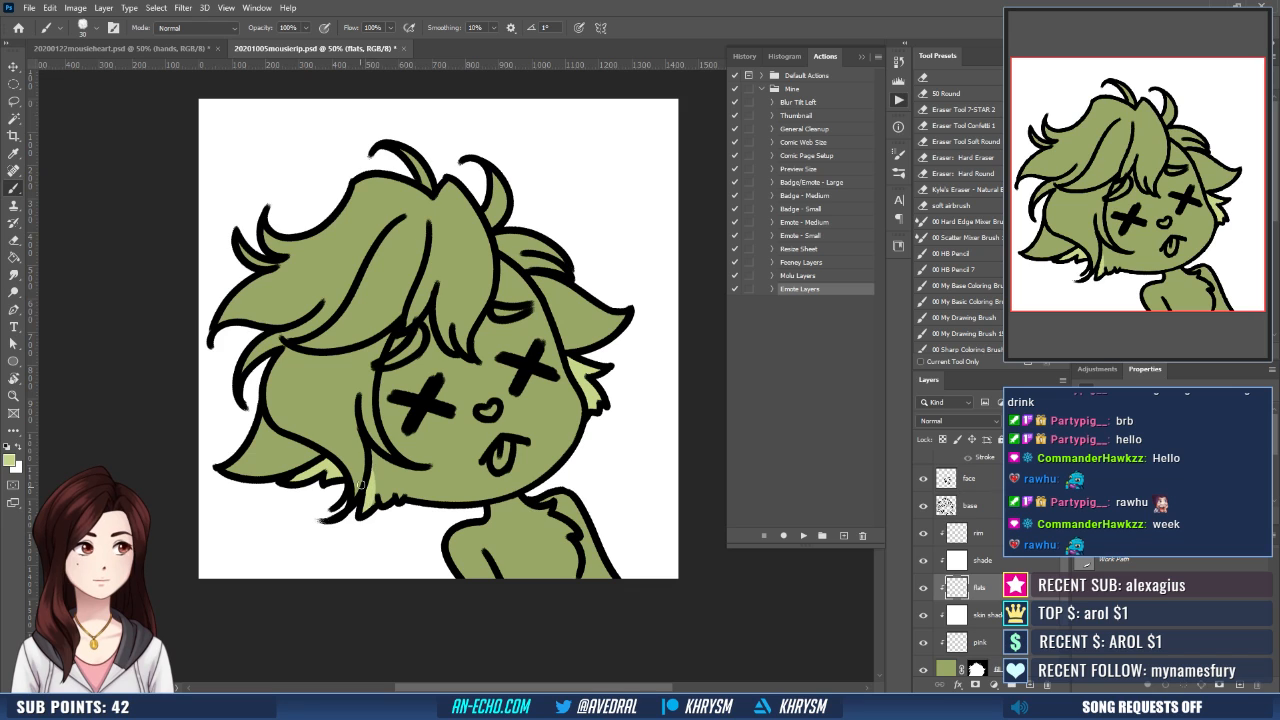
- Sample the dark brown nose color from 20200122mousieheart.psd and paint the nose in 20201005mousierip.psd with it
click(183, 48)
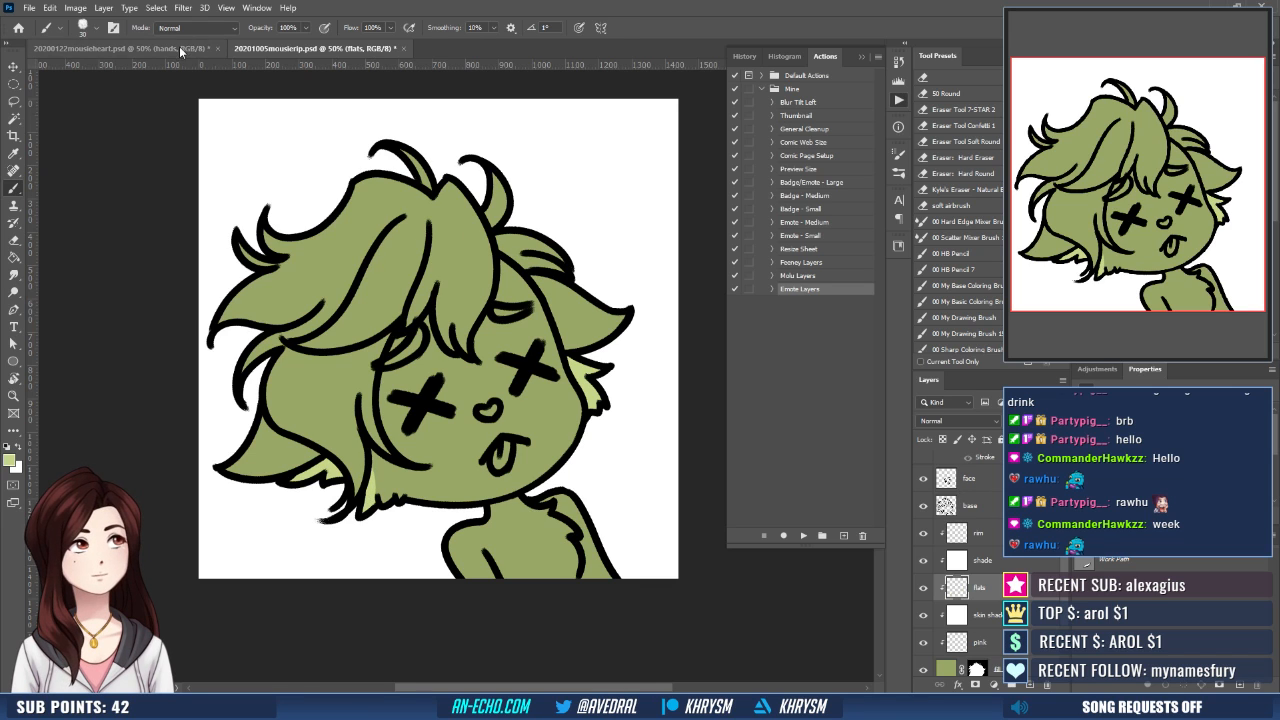
key(x)
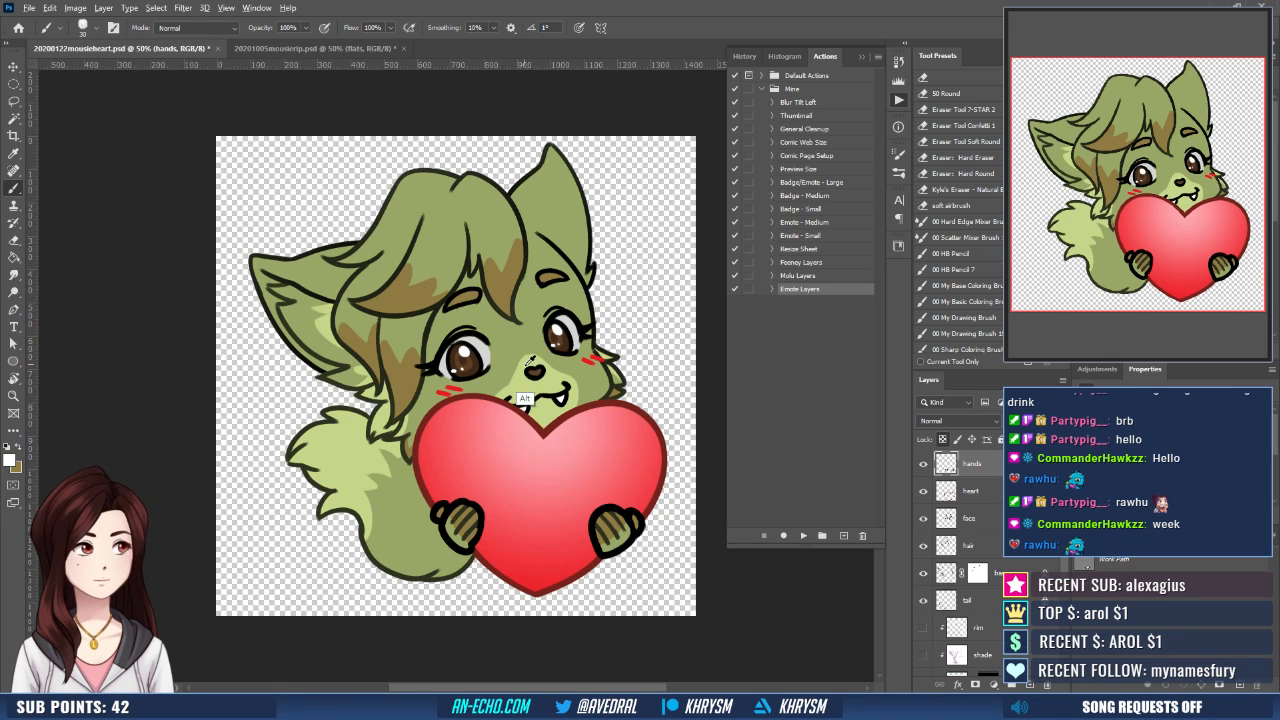
alt+click(537, 373)
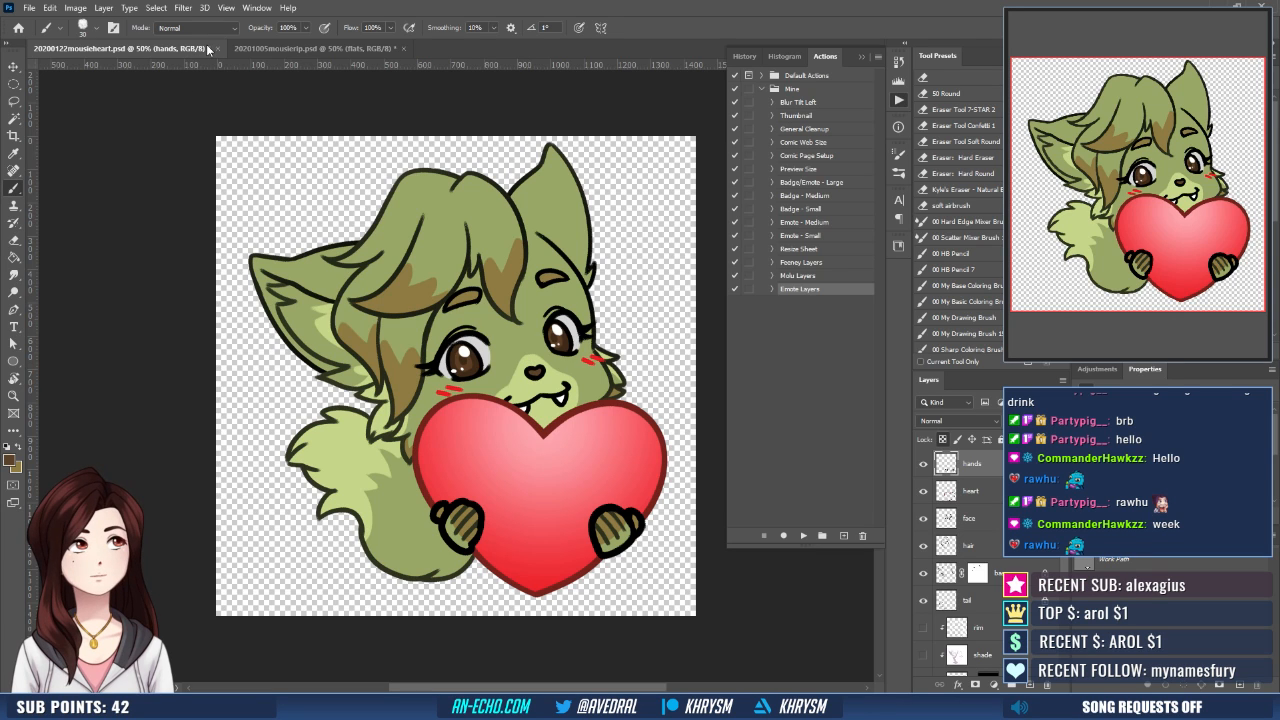
click(316, 48)
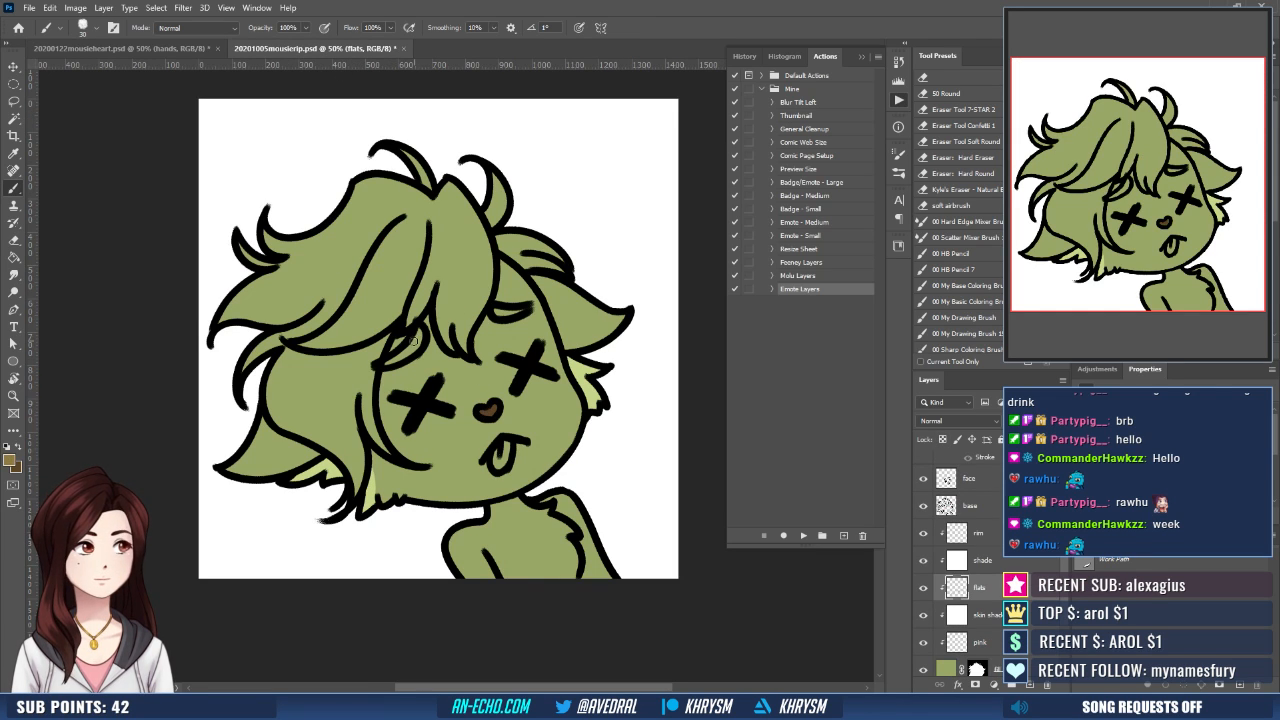
- Paint both eyebrows golden brown on the flats layer
key(w)
click(388, 368)
key(ctrl+d)
key(b)
mouse_move(412, 346)
mouse_down()
mouse_move(382, 364)
mouse_move(399, 341)
mouse_up()
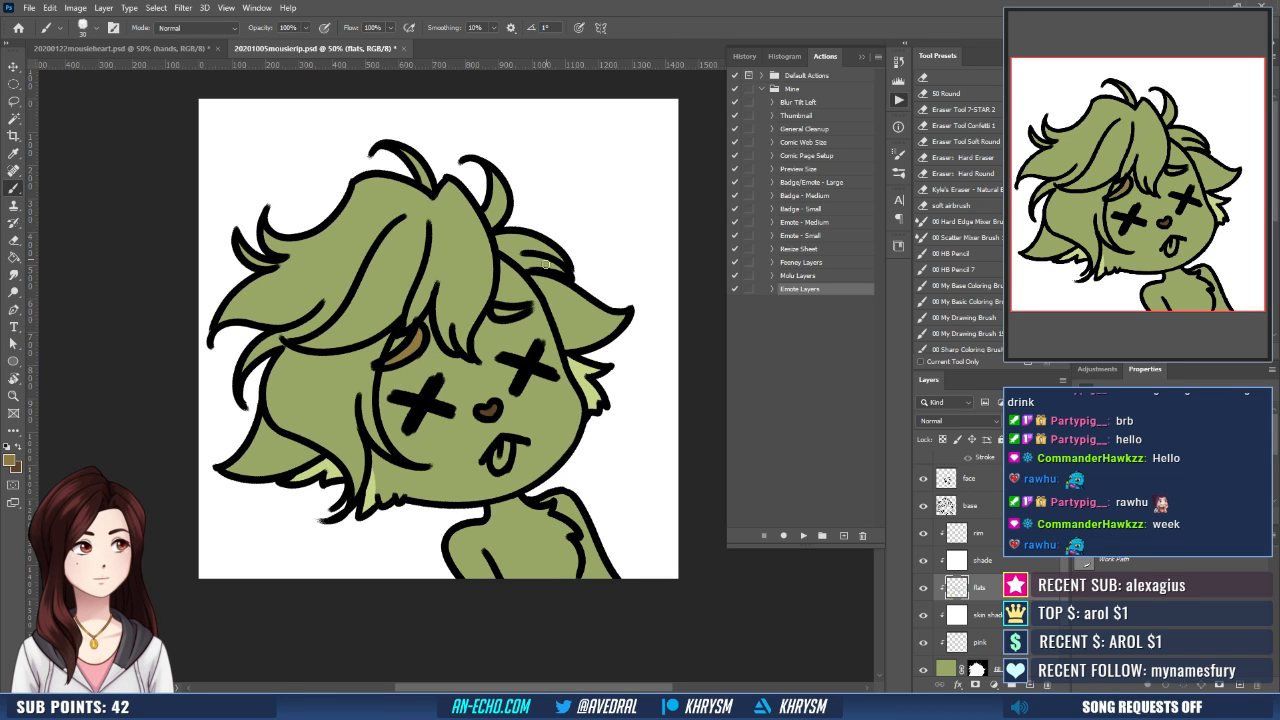
mouse_move(575, 299)
mouse_down()
mouse_move(564, 320)
mouse_move(568, 308)
mouse_up()
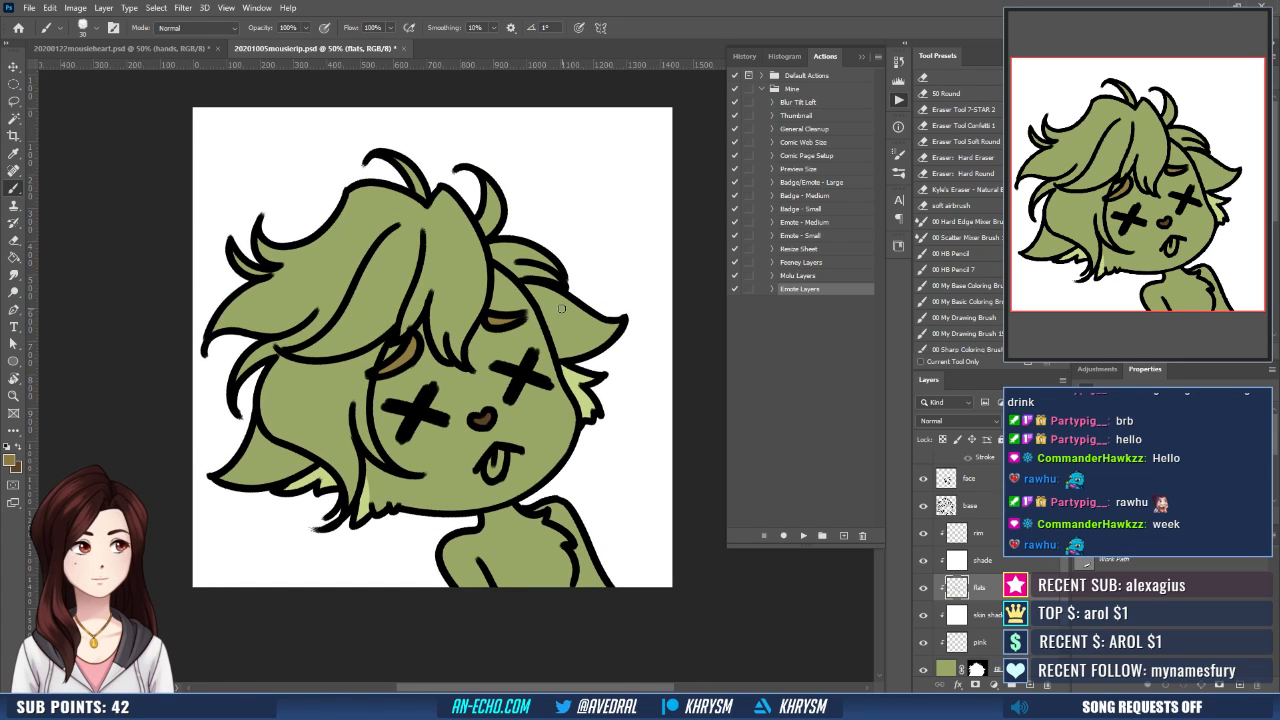
- Draw golden-brown zigzag borders across the hair strands to outline the colored tips, following the markings in 20200122mousieheart.psd
mouse_move(346, 307)
mouse_down()
mouse_move(363, 323)
mouse_move(382, 312)
mouse_move(382, 330)
mouse_move(428, 291)
mouse_move(479, 293)
mouse_up()
mouse_move(266, 378)
mouse_down()
mouse_move(308, 422)
mouse_move(342, 432)
mouse_move(351, 399)
mouse_up()
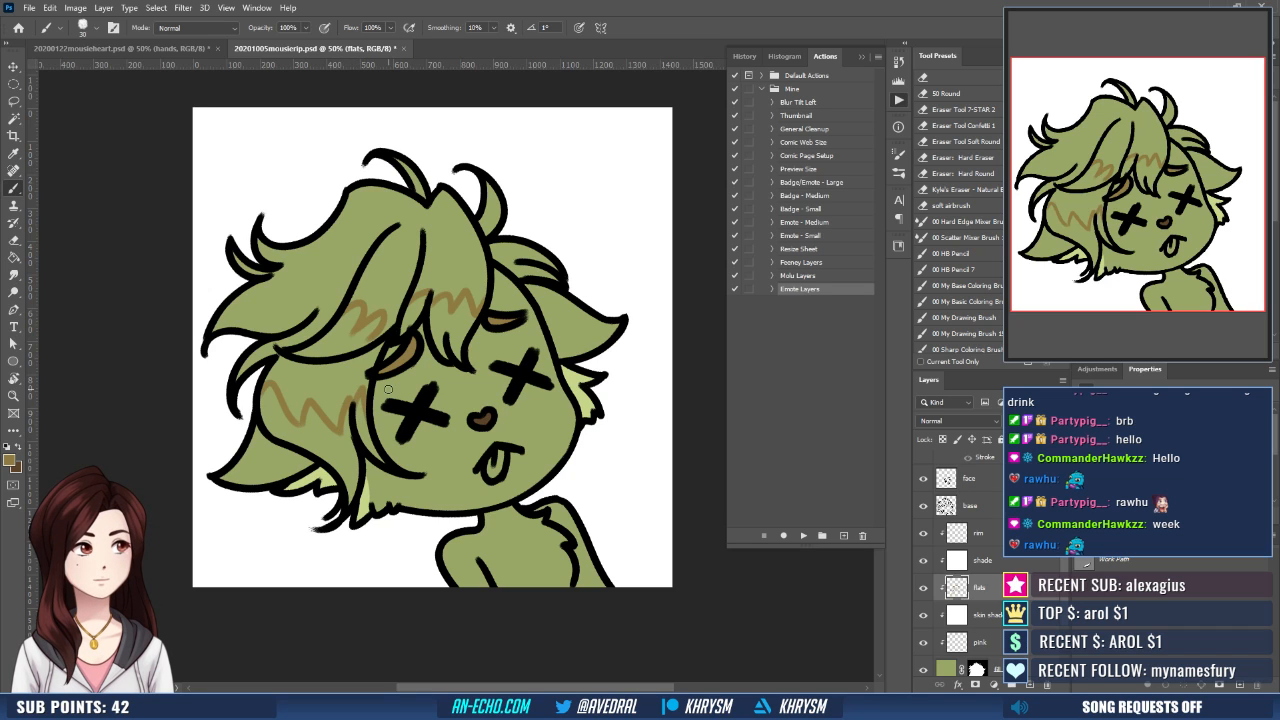
mouse_move(388, 388)
mouse_down()
mouse_move(372, 418)
mouse_move(366, 401)
mouse_move(410, 400)
mouse_up()
click(200, 49)
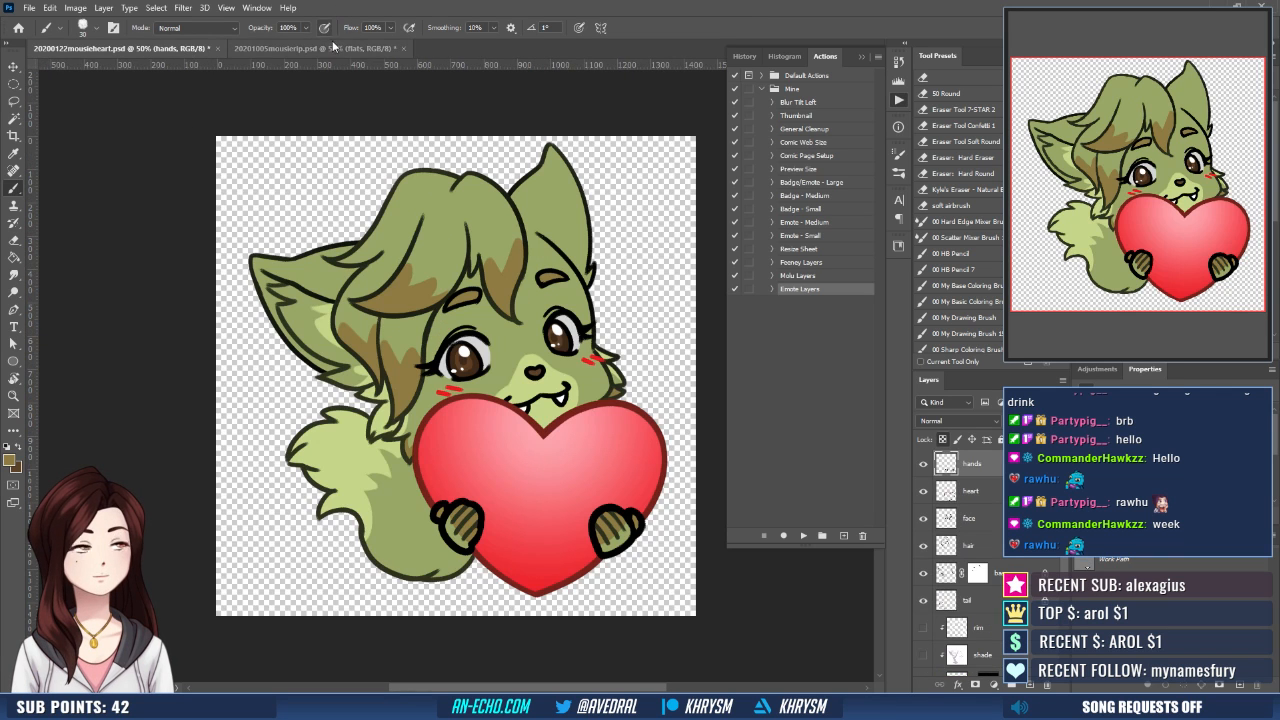
click(338, 48)
drag(254, 317, 289, 298)
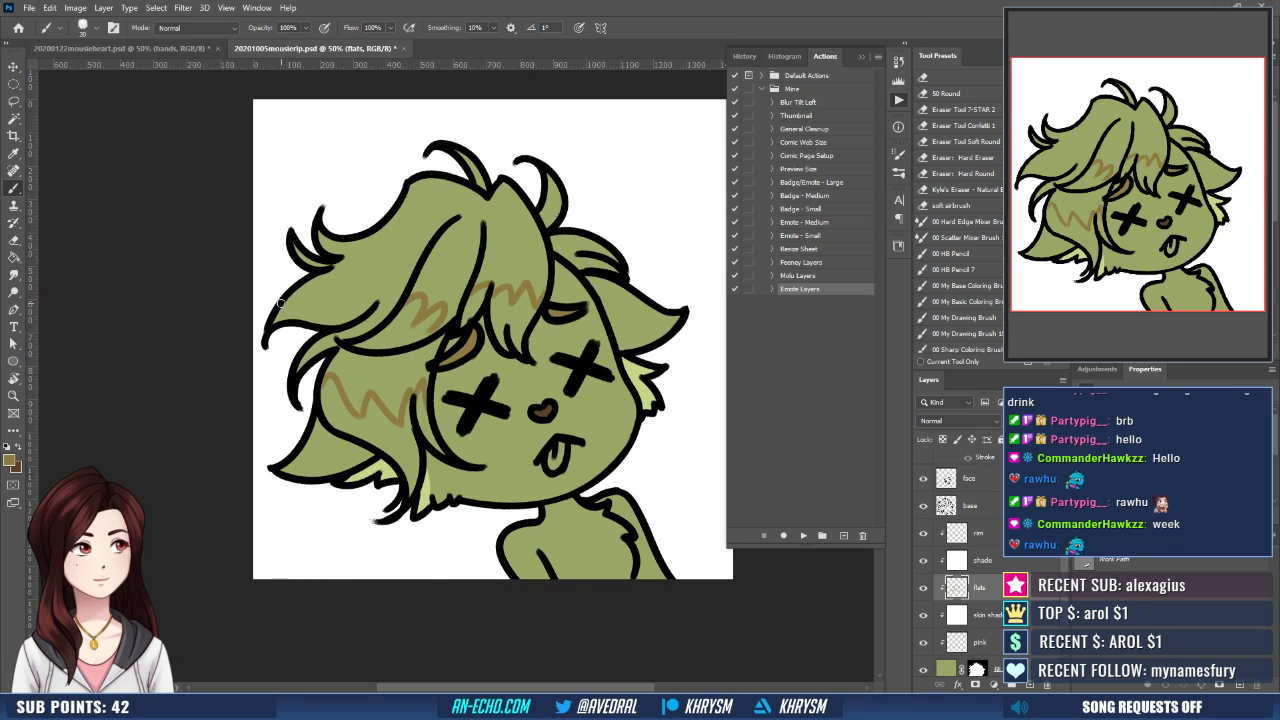
mouse_move(284, 299)
mouse_down()
mouse_move(314, 287)
mouse_move(318, 308)
mouse_up()
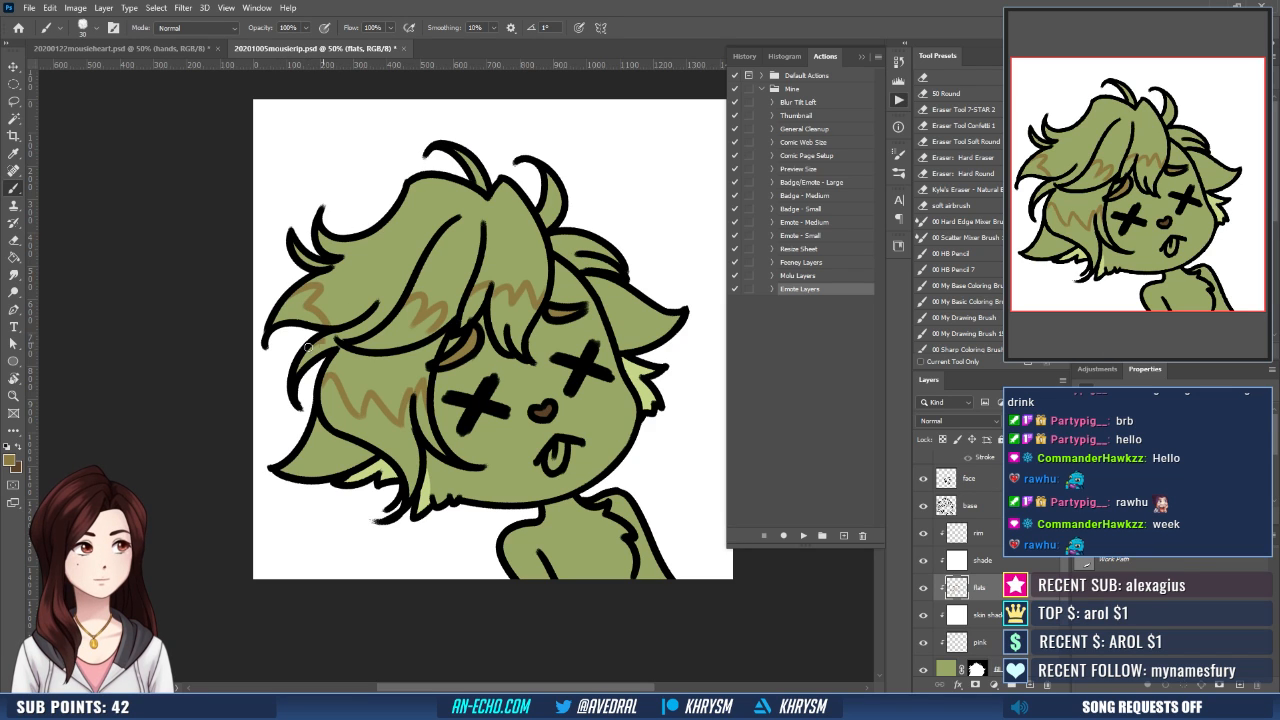
- Fill the hair tips below the zigzag borders with golden brown, using an expanded Magic Wand selection of the enclosed areas
drag(511, 288, 477, 253)
key(w)
click(359, 295)
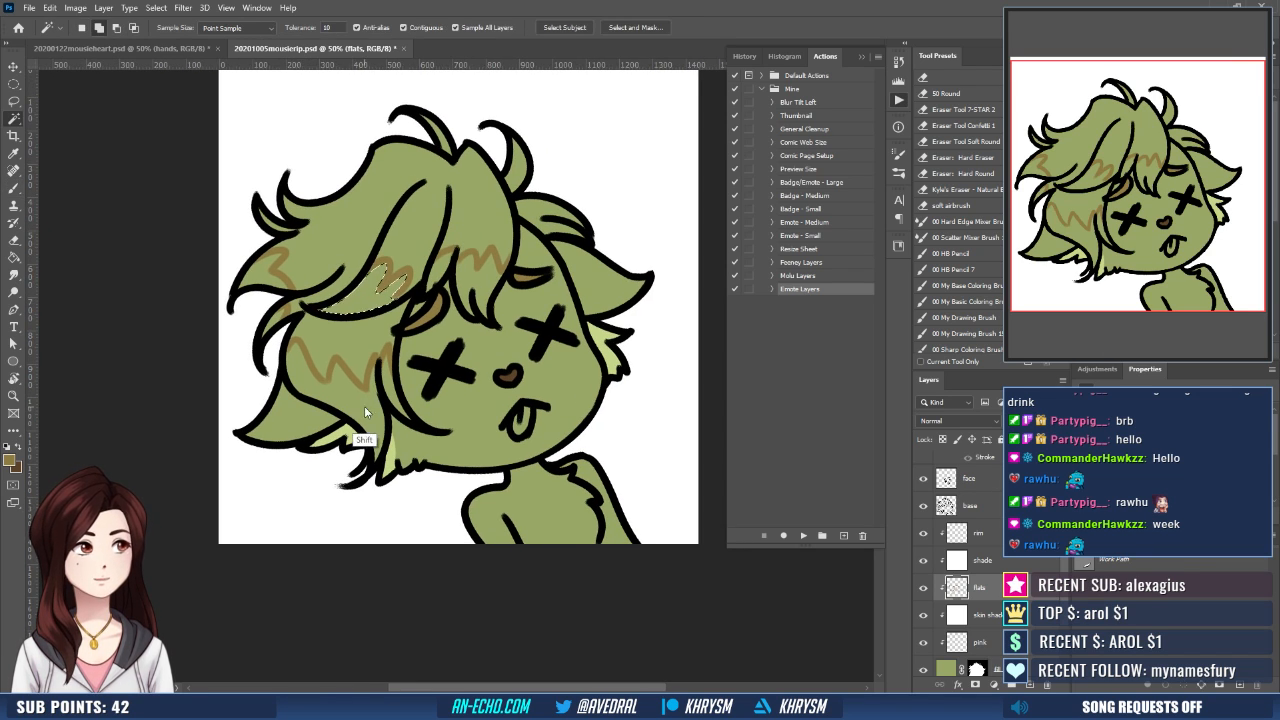
shift+click(365, 411)
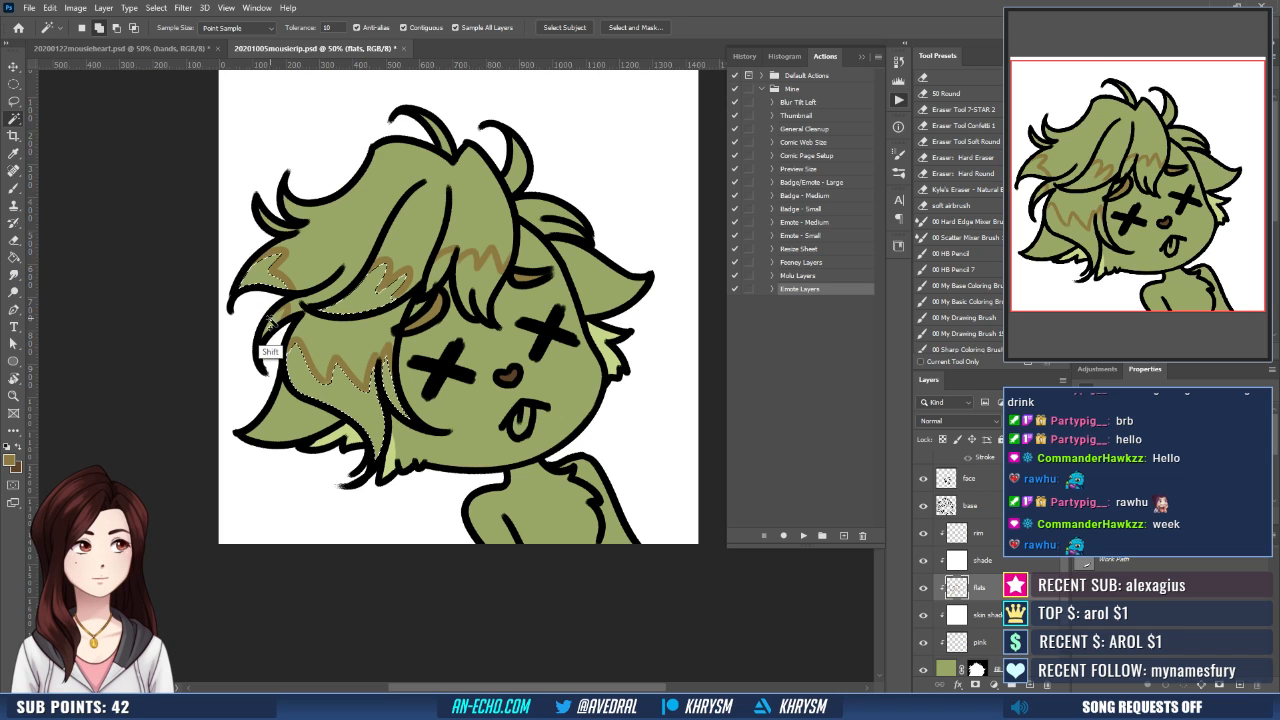
shift+click(440, 274)
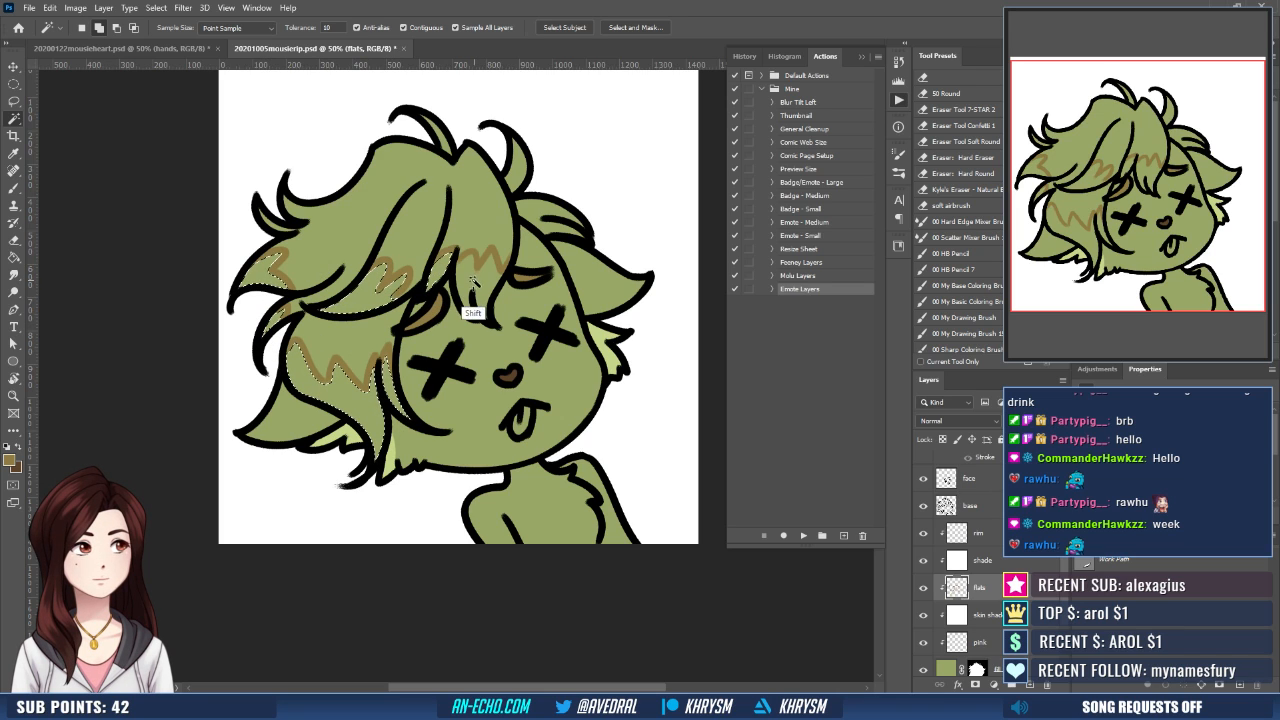
shift+click(474, 283)
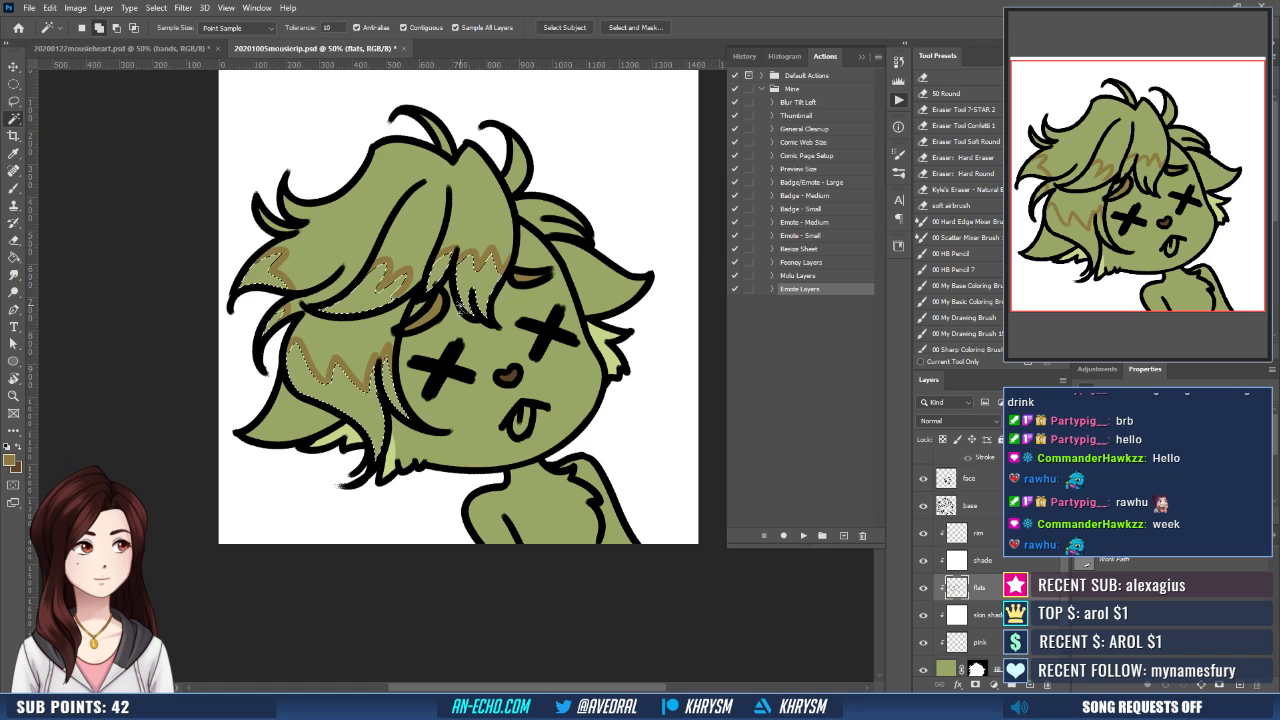
key(alt+s)
key(m)
key(e)
key(Return)
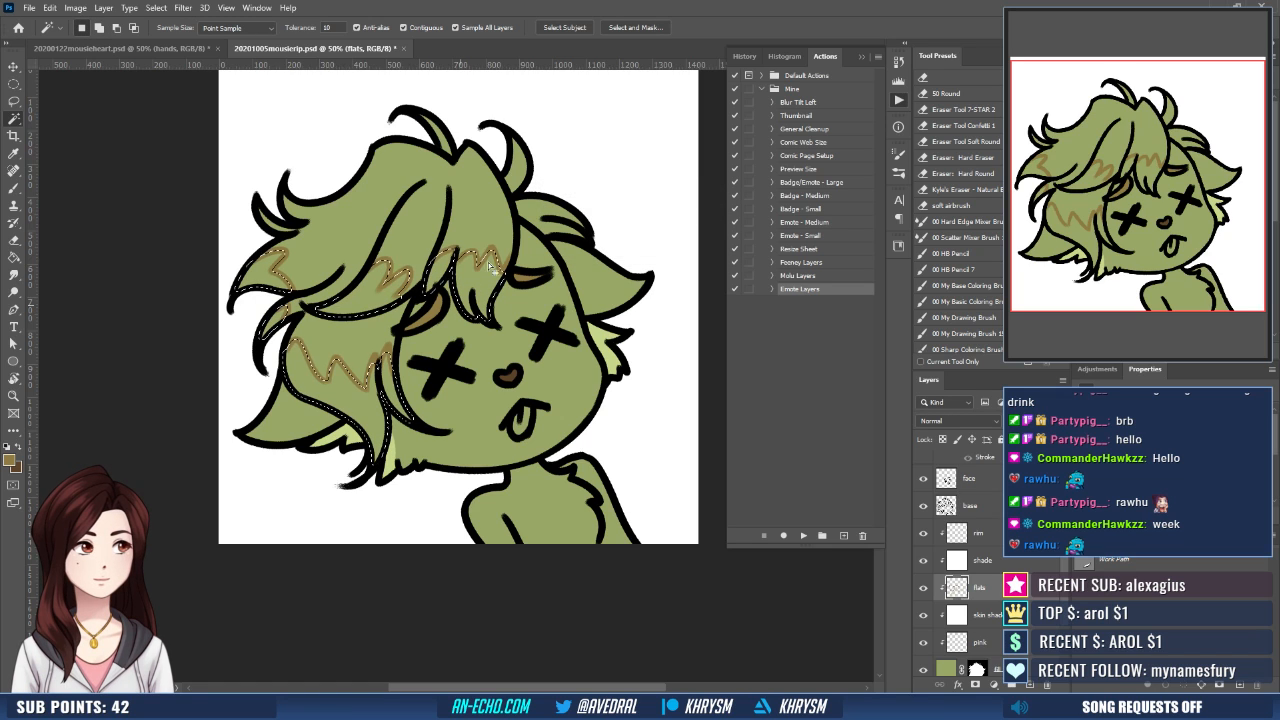
key(g)
click(492, 286)
key(ctrl+d)
- Outline a jagged golden-brown fur marking on the chest, from the neck down to the canvas edge
drag(521, 336, 478, 340)
drag(509, 286, 492, 218)
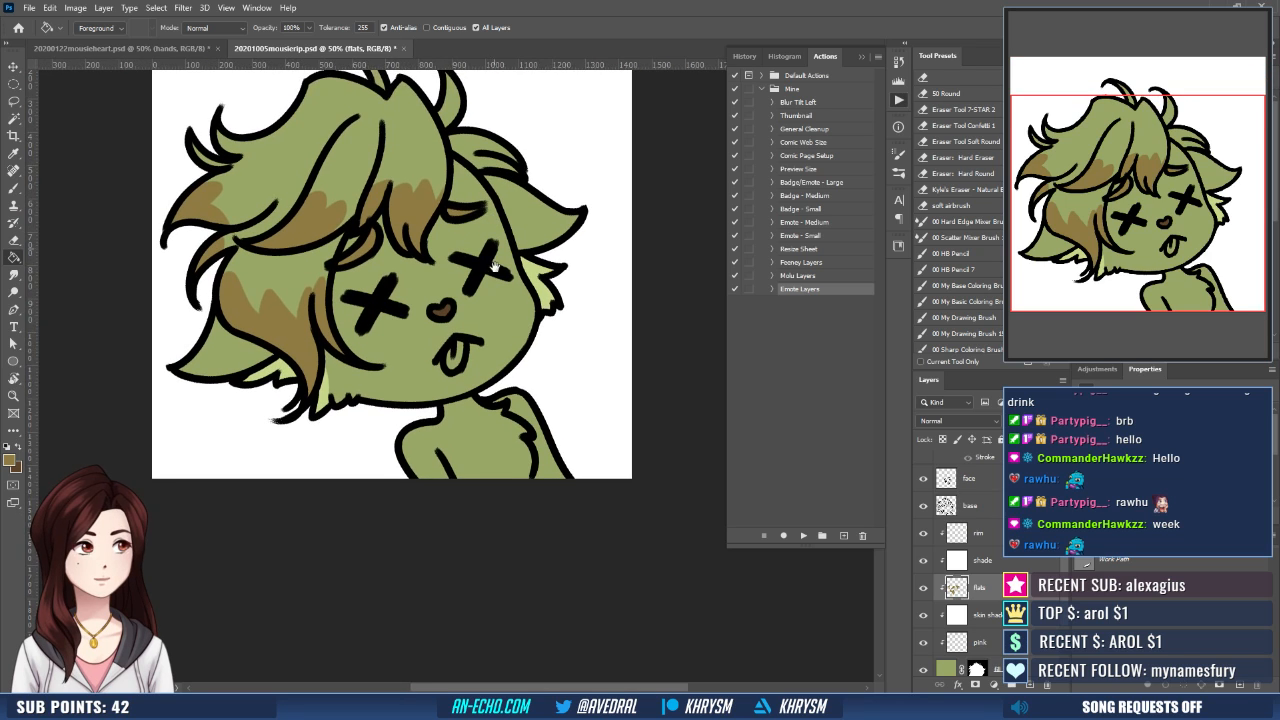
drag(494, 264, 473, 229)
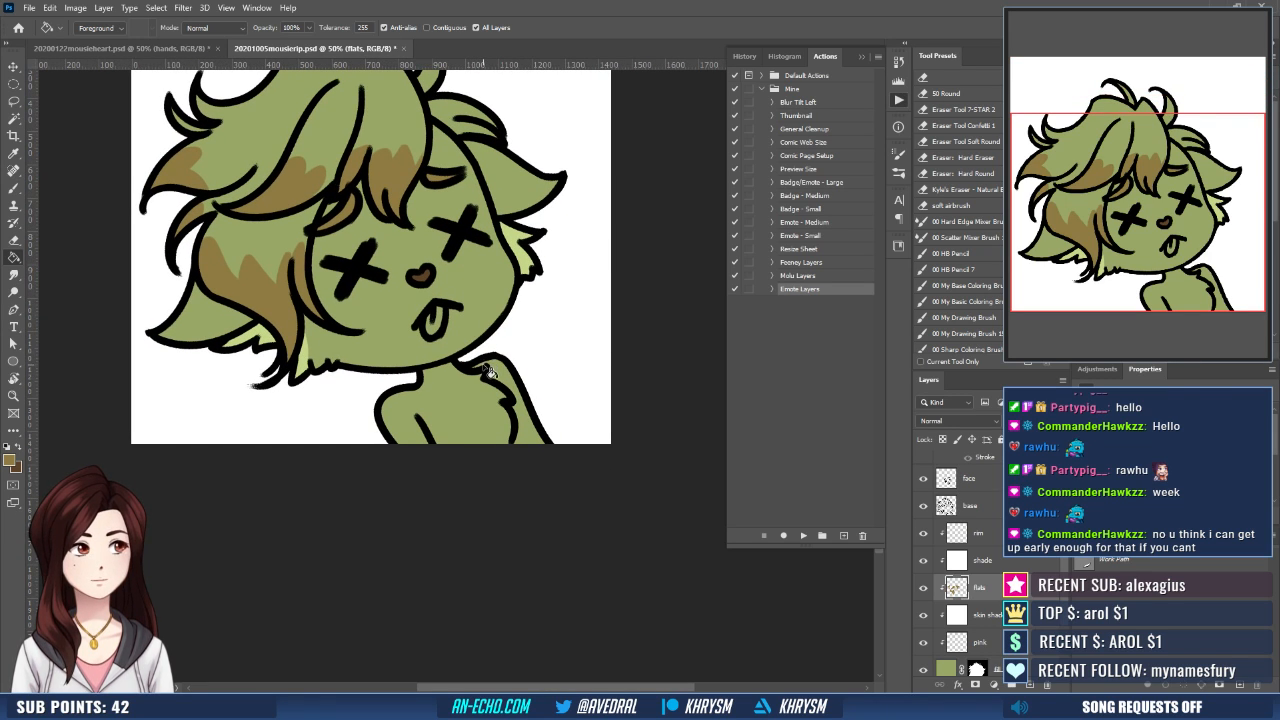
key(b)
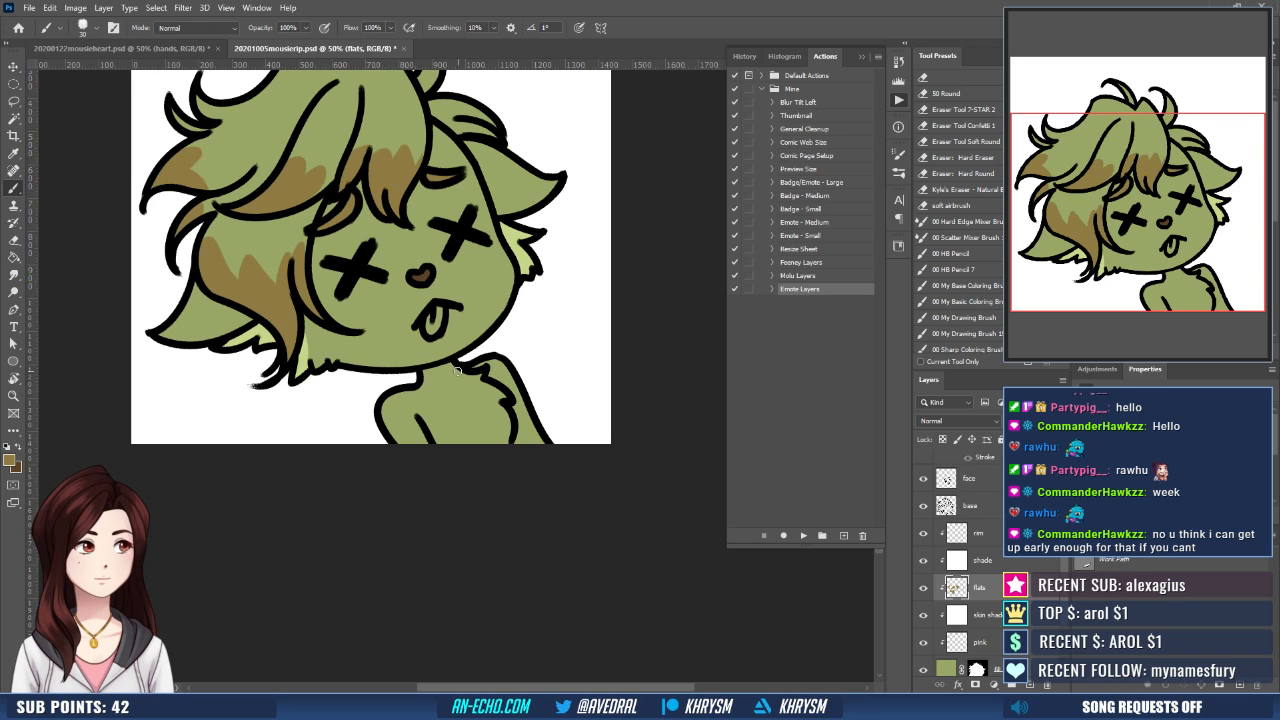
drag(460, 374, 478, 377)
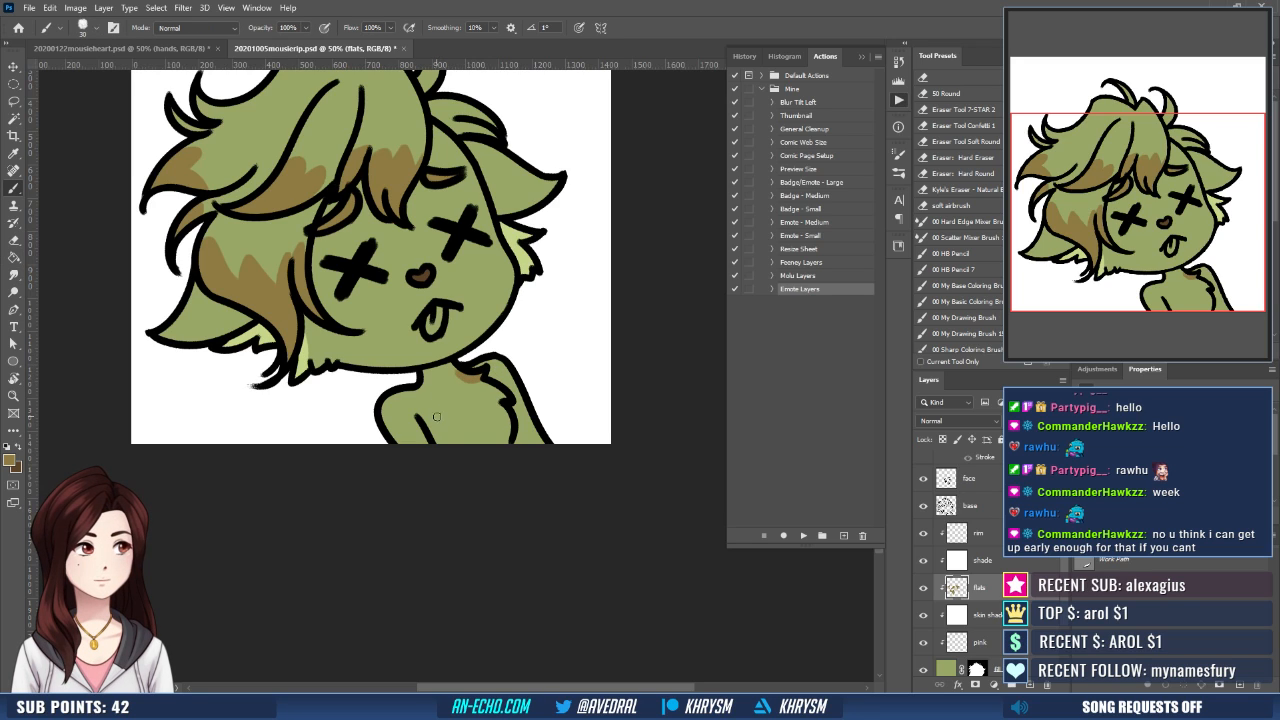
mouse_move(436, 416)
mouse_down()
mouse_move(438, 388)
mouse_move(452, 404)
mouse_move(448, 375)
mouse_move(460, 377)
mouse_up()
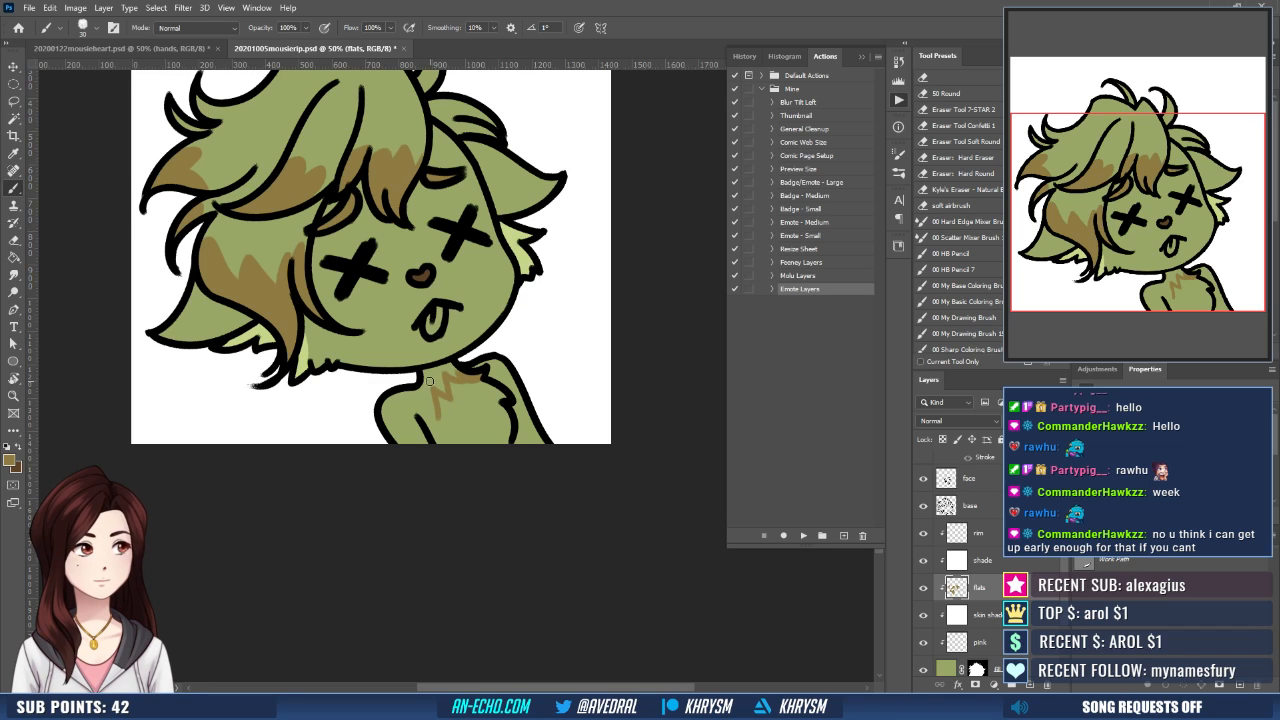
key(e)
key(b)
drag(430, 381, 439, 440)
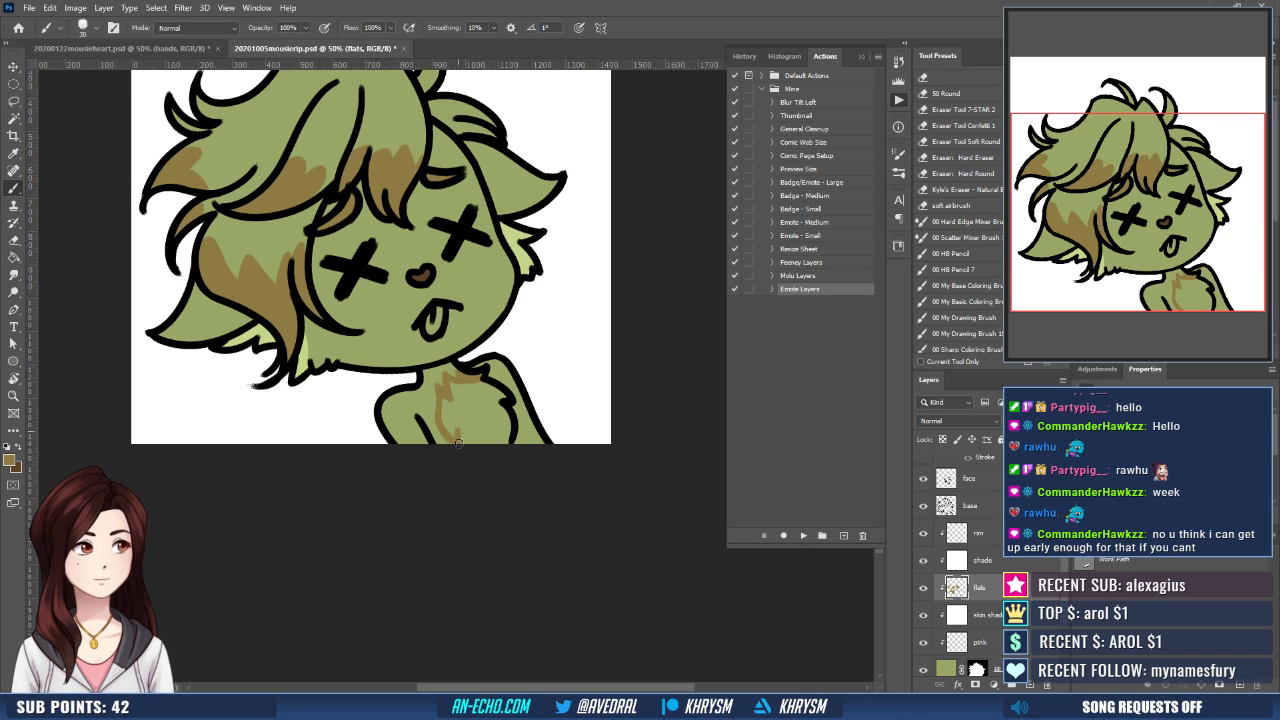
- Fill the outlined chest marking with golden brown, using an expanded Magic Wand selection of its interior
key(w)
click(457, 441)
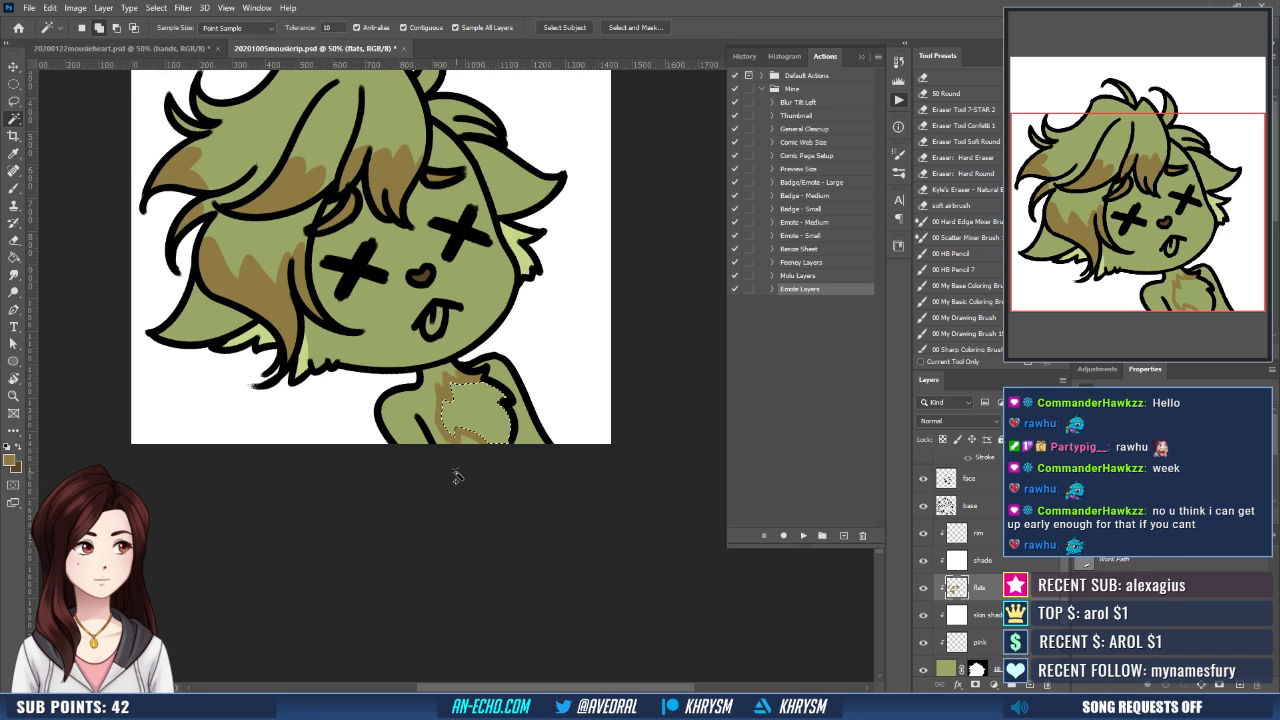
key(F6)
key(Return)
key(g)
click(478, 405)
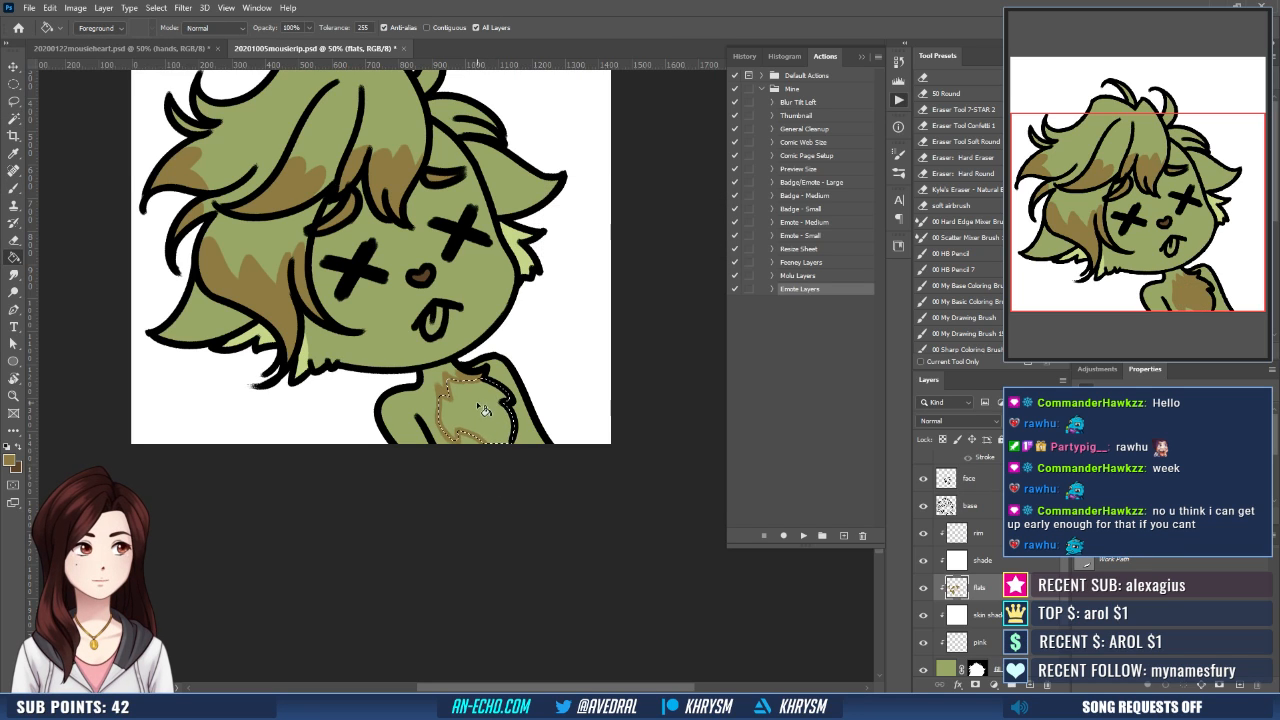
key(ctrl+d)
- Set the foreground color to red and paint the tongue on the flats layer
mouse_move(476, 393)
mouse_down()
mouse_move(463, 407)
mouse_move(532, 457)
mouse_up()
key(b)
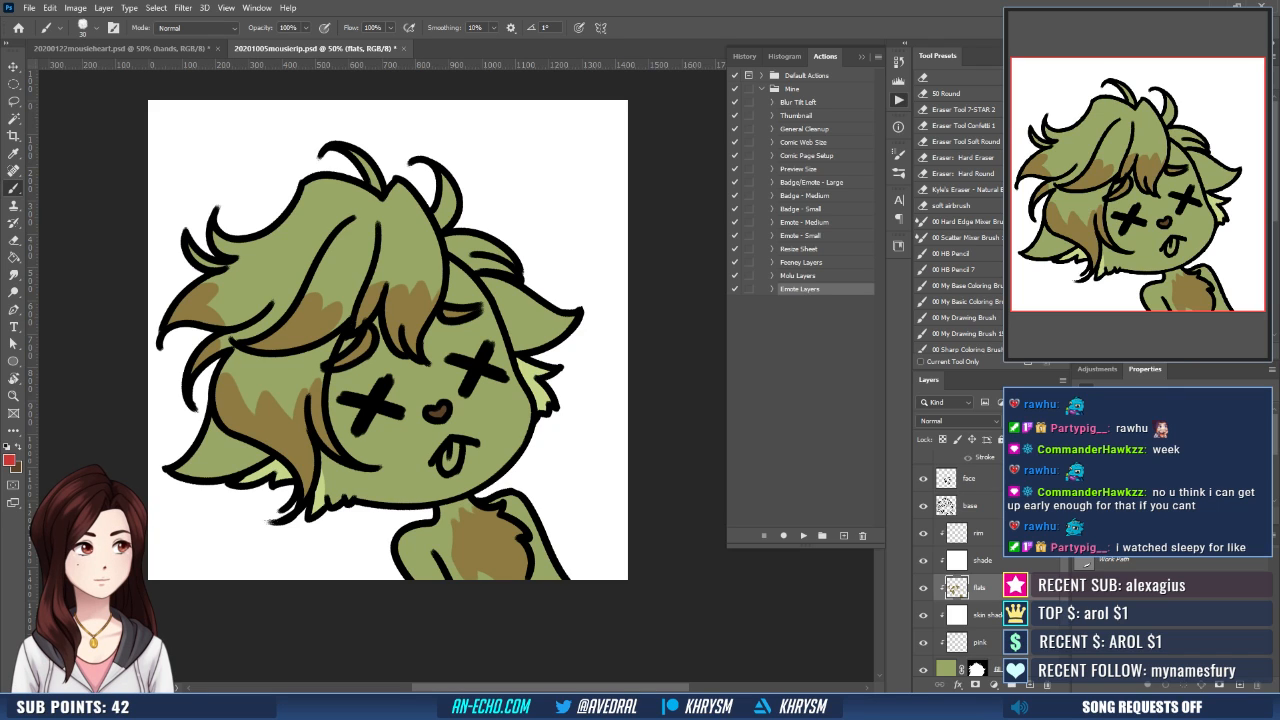
drag(447, 454, 448, 454)
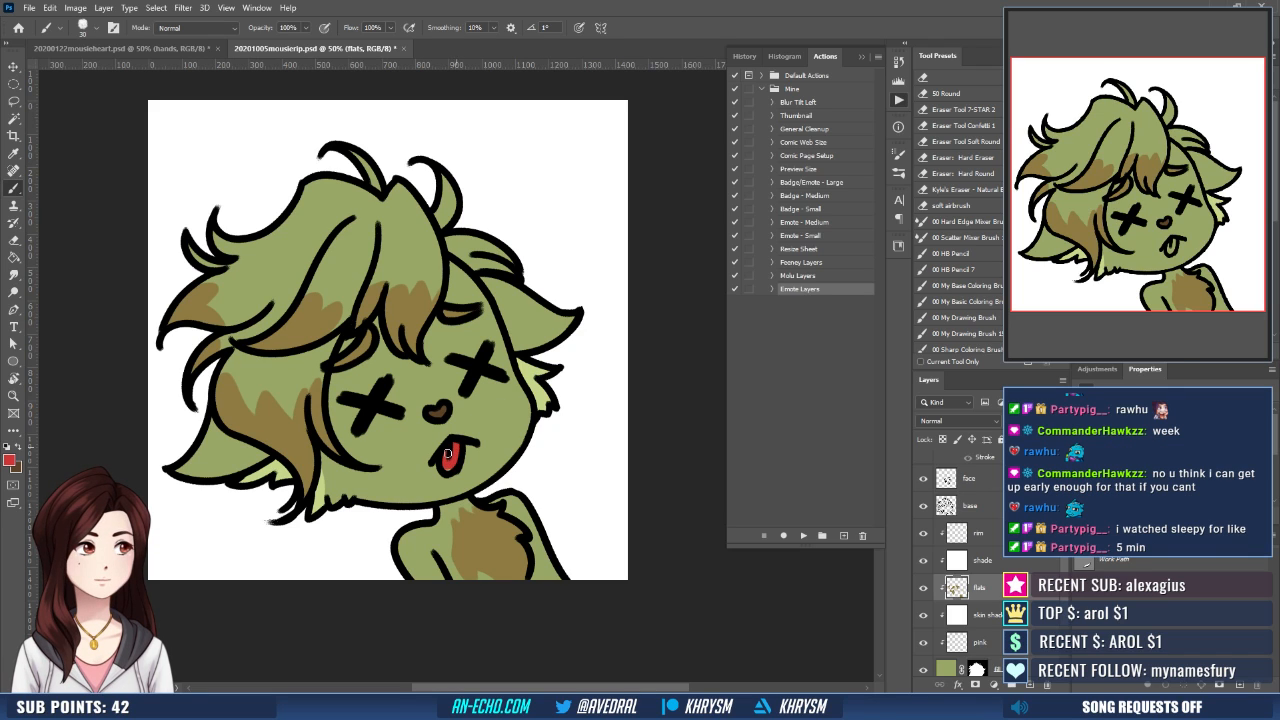
- Select the face and base line-art layers together and lock their transparent pixels
drag(528, 398, 552, 410)
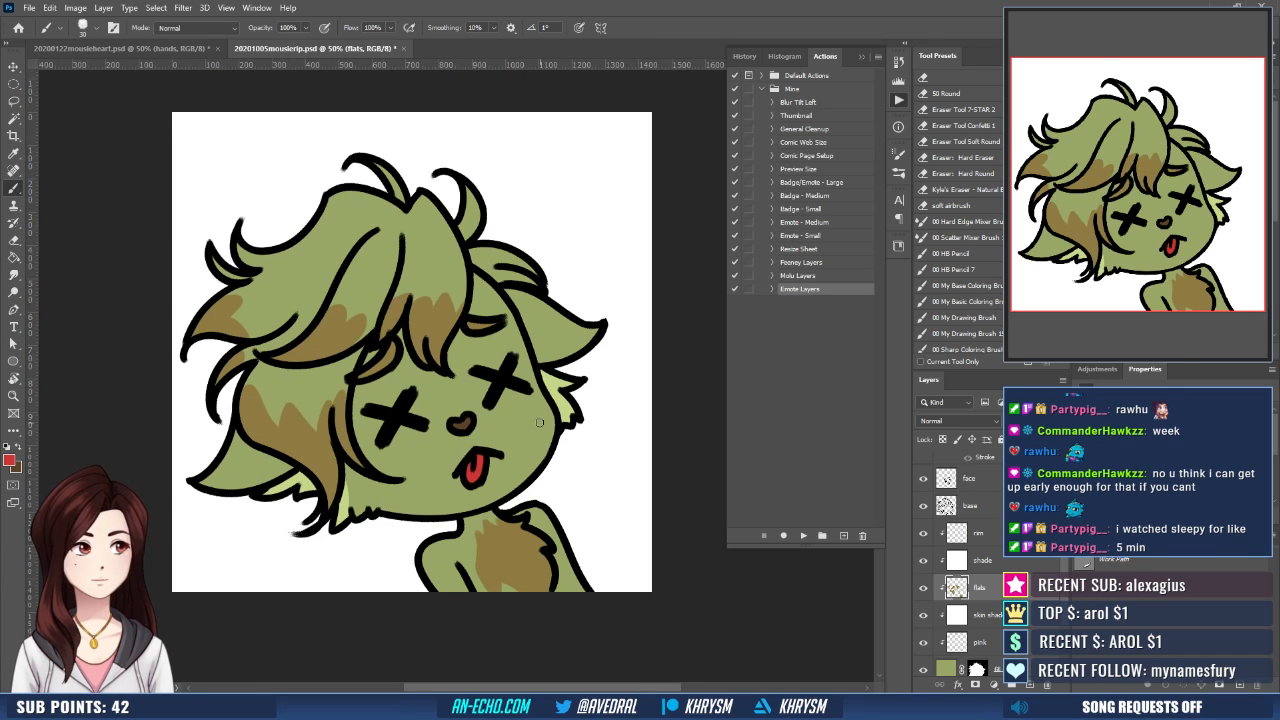
click(980, 506)
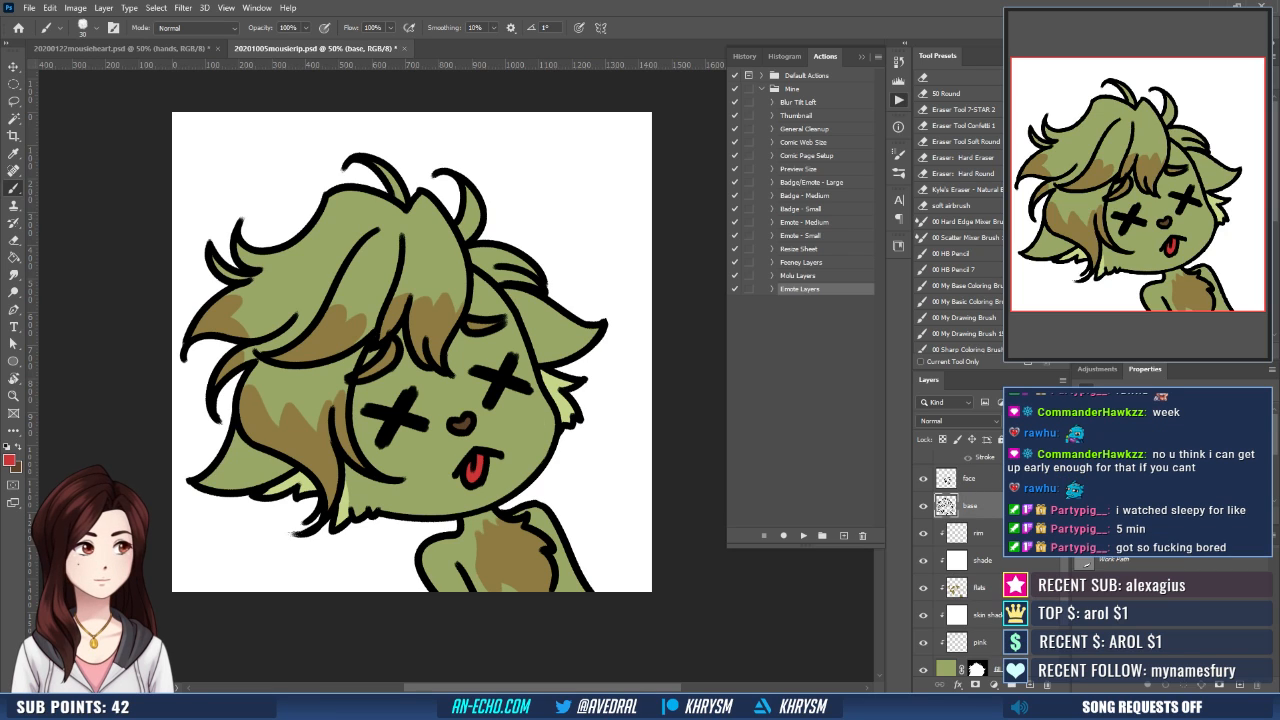
scroll(960, 540, up, 1)
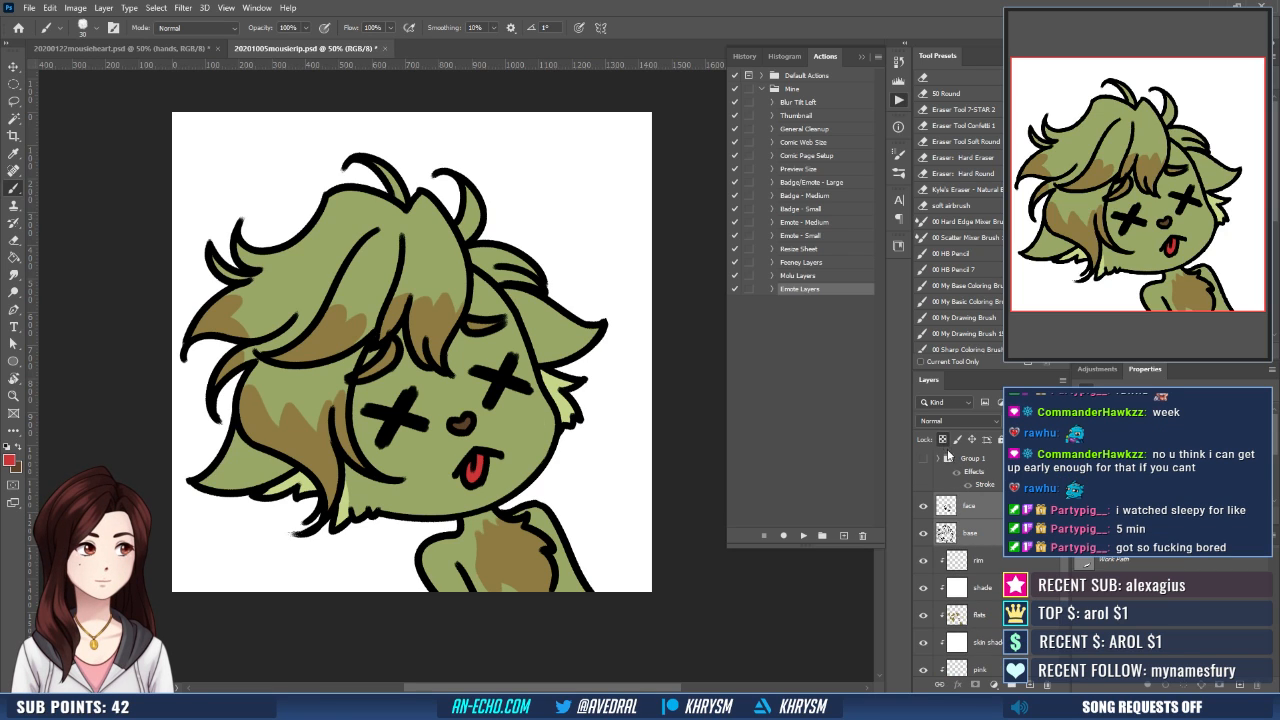
- Sample the dark olive outline color from the mousieheart reference and fill the mousierip base line art with it
click(162, 50)
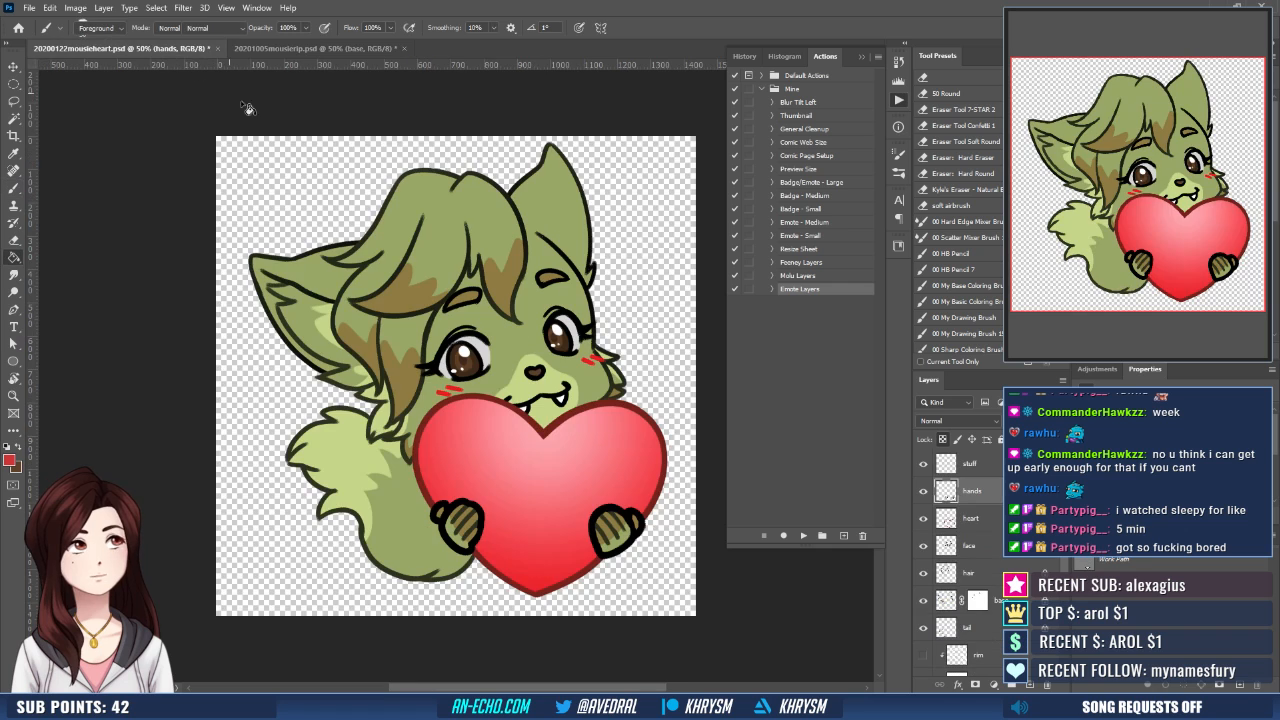
key(g)
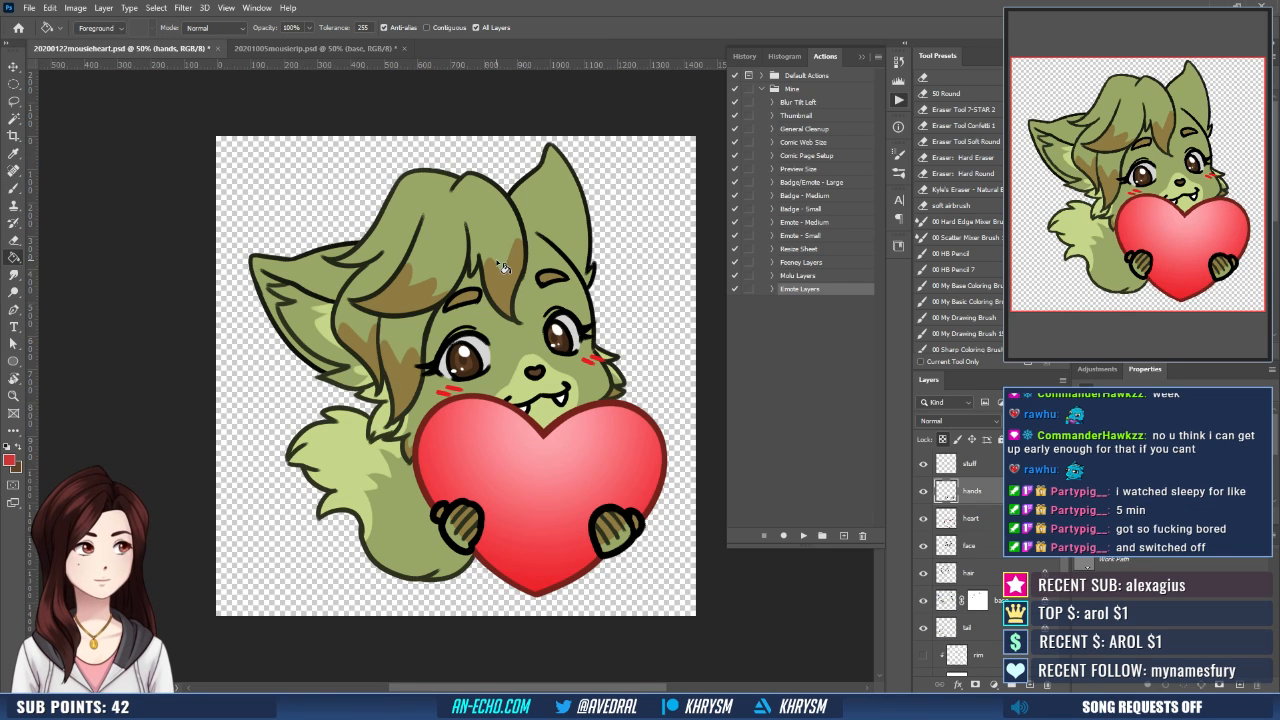
alt+click(324, 377)
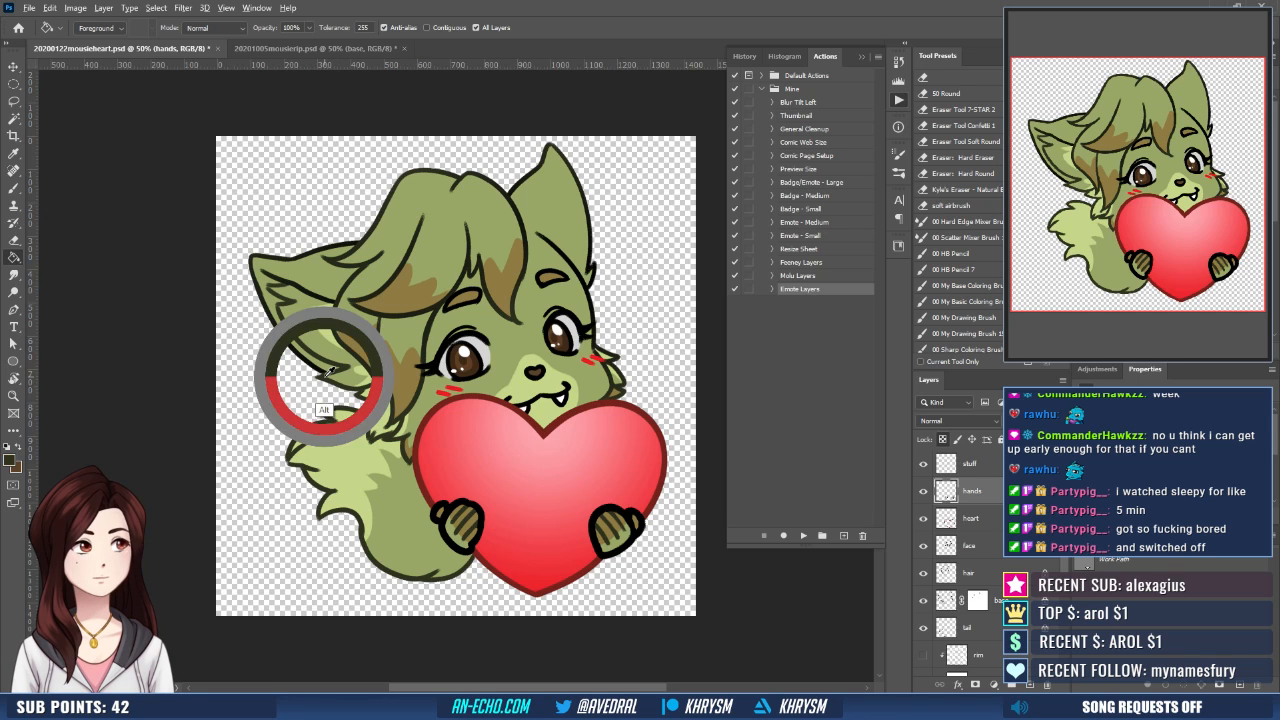
click(246, 50)
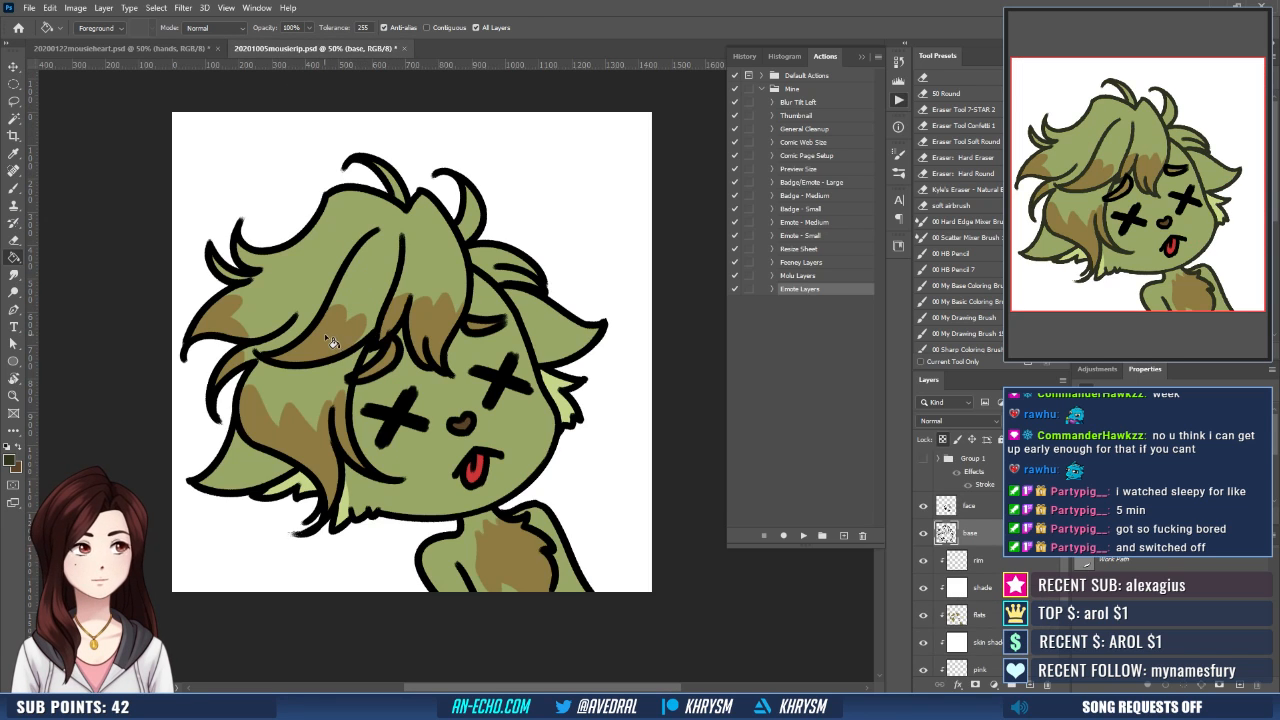
drag(572, 398, 563, 386)
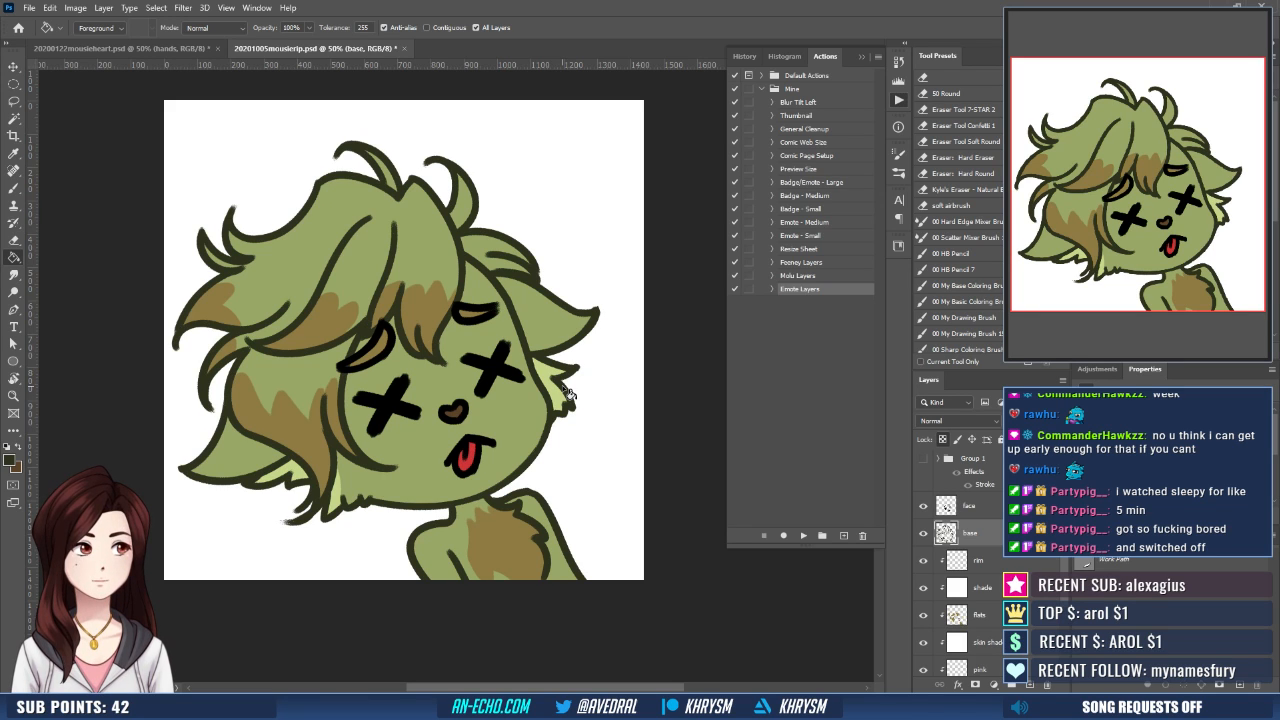
- On the shade layer, outline shadows in pale mauve across the left ear, the brown side hair and the lower cheek
click(1010, 588)
key(d)
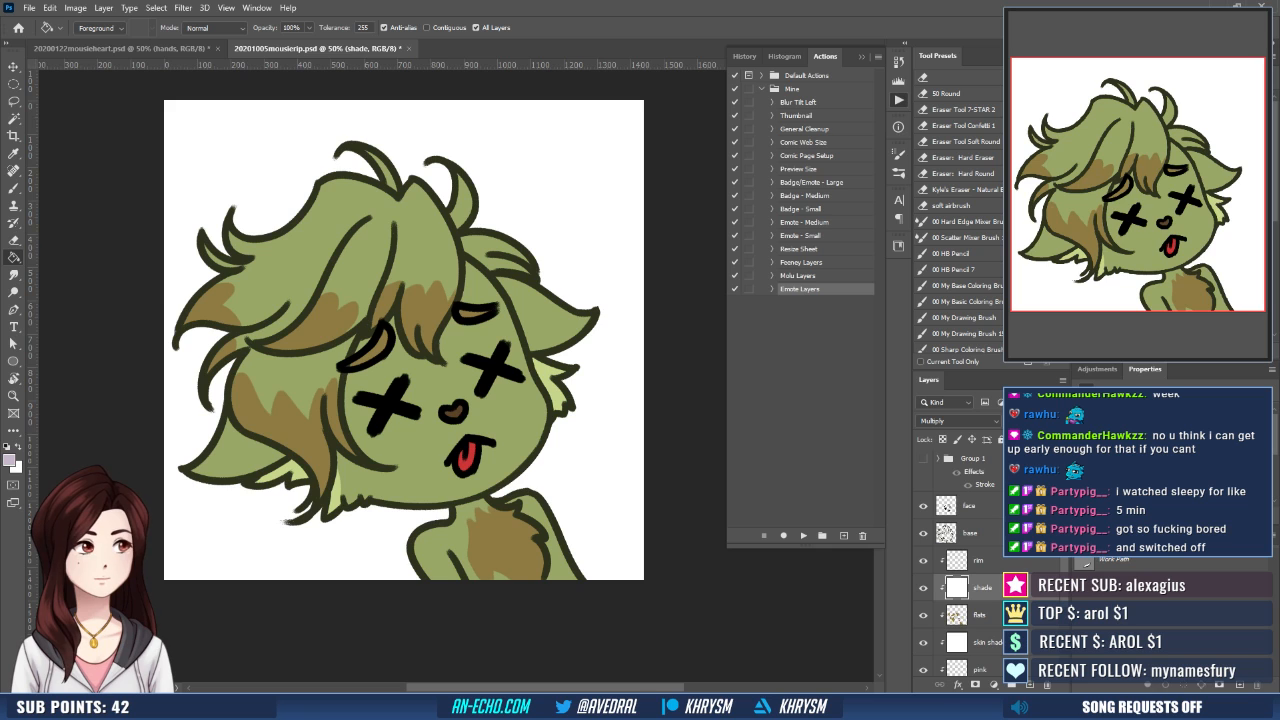
drag(489, 404, 516, 415)
mouse_move(463, 346)
mouse_down()
mouse_move(446, 361)
mouse_move(398, 357)
mouse_up()
key(b)
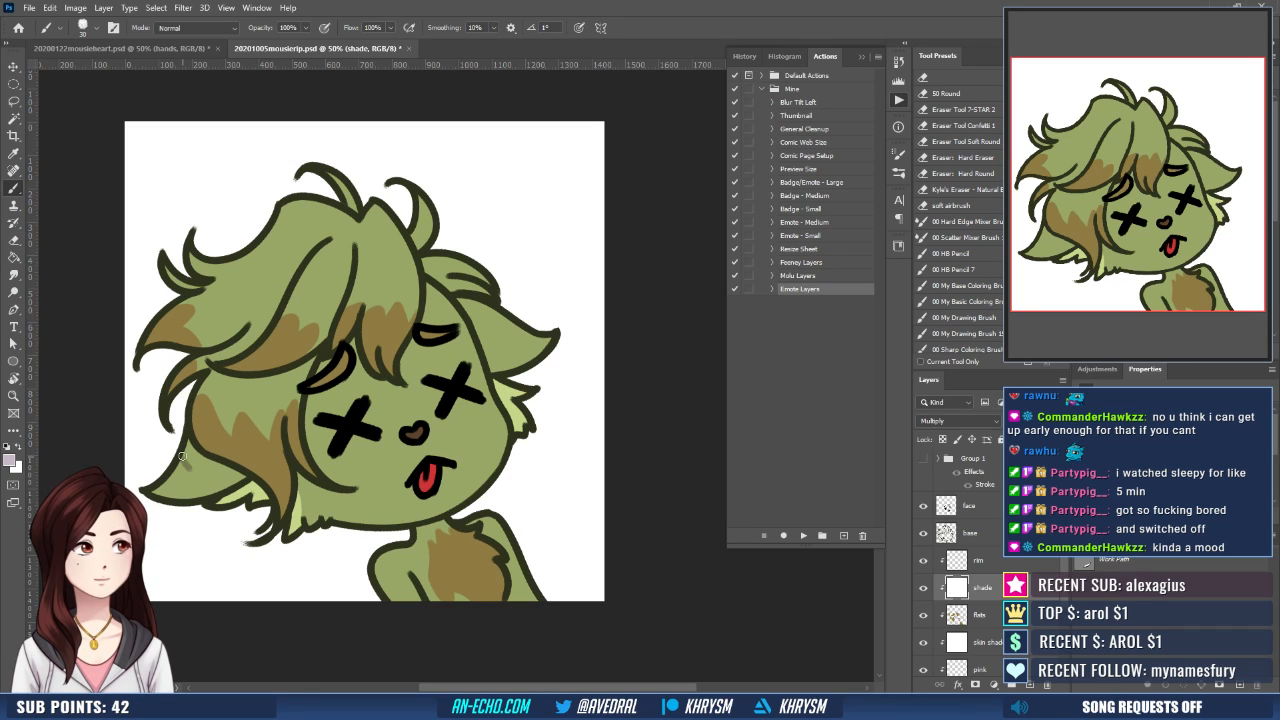
drag(182, 456, 241, 486)
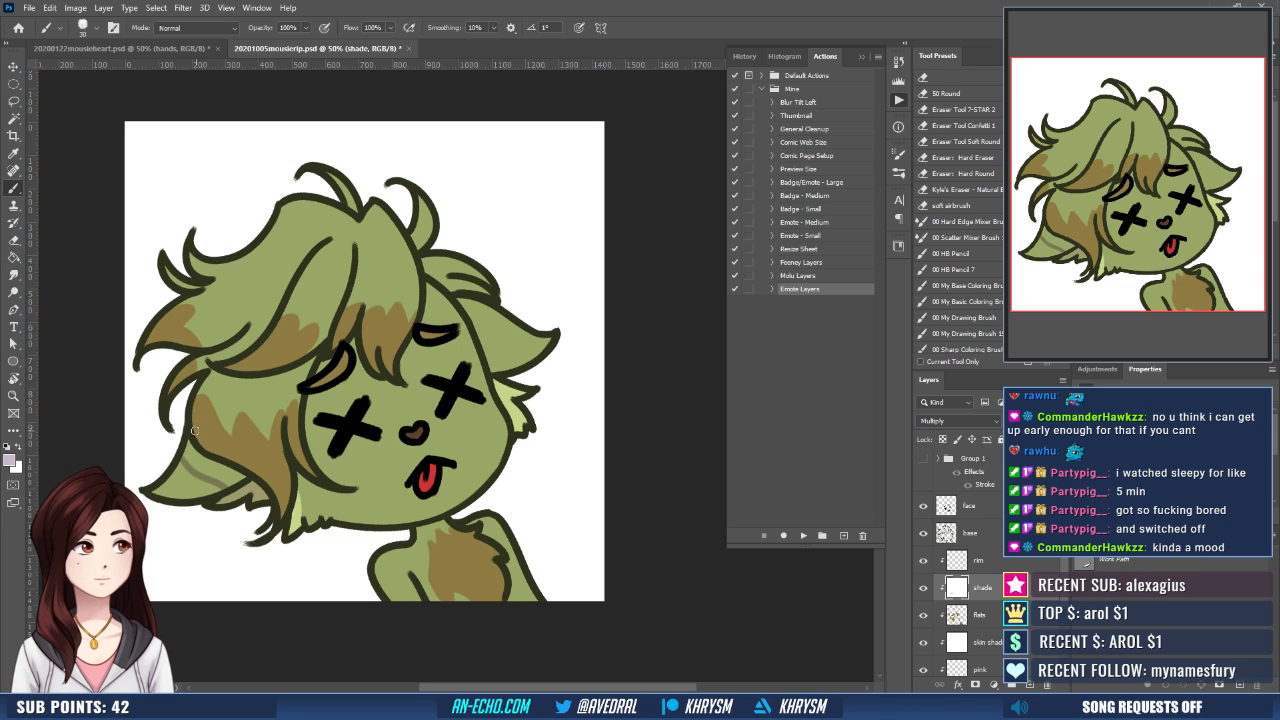
mouse_move(195, 431)
mouse_down()
mouse_move(272, 472)
mouse_move(264, 450)
mouse_move(282, 430)
mouse_up()
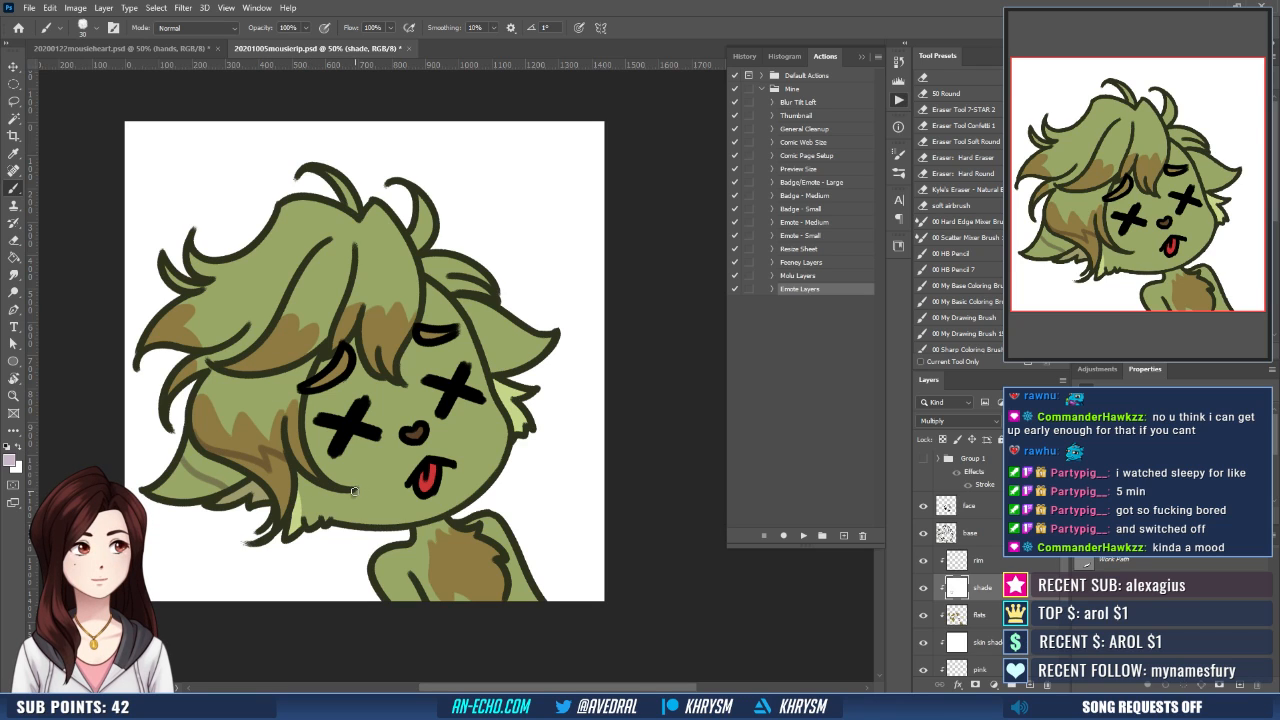
mouse_move(354, 491)
mouse_down()
mouse_move(325, 490)
mouse_move(363, 520)
mouse_up()
drag(456, 427, 484, 453)
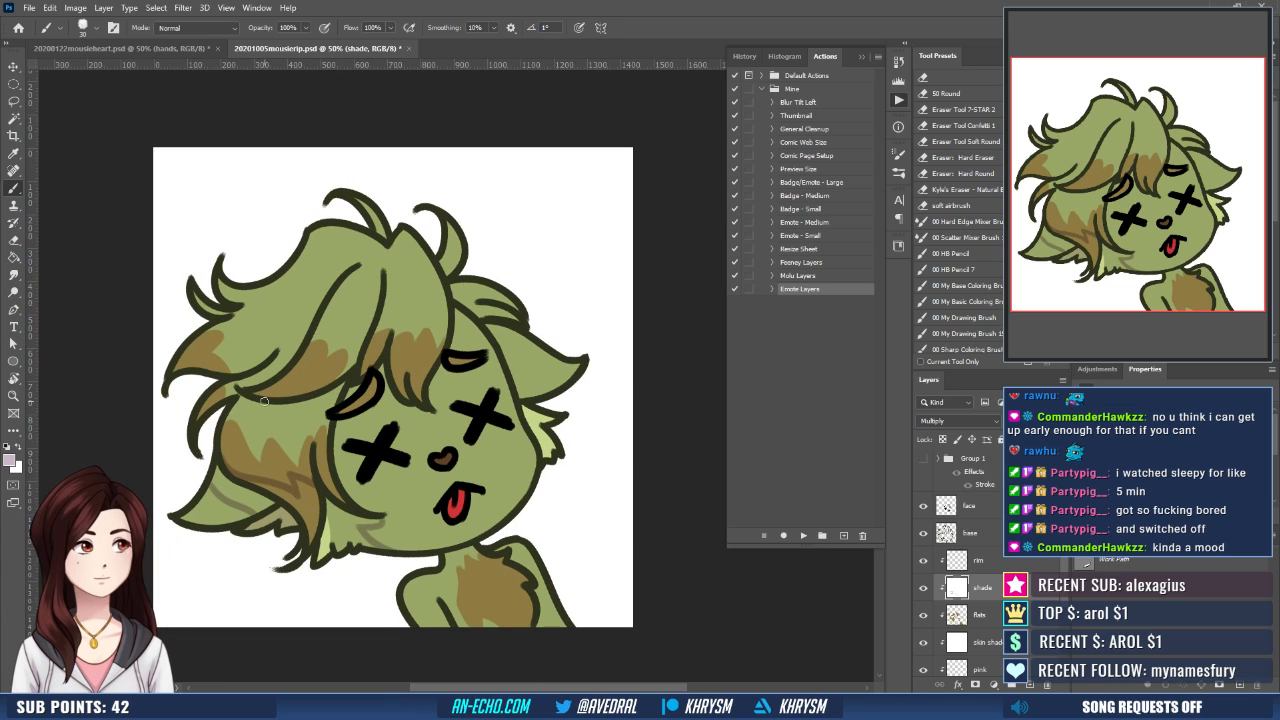
- Outline the shadow beneath the long side-swept hair lock and paint shadows under the fringe on the face
drag(240, 405, 330, 422)
drag(409, 369, 397, 364)
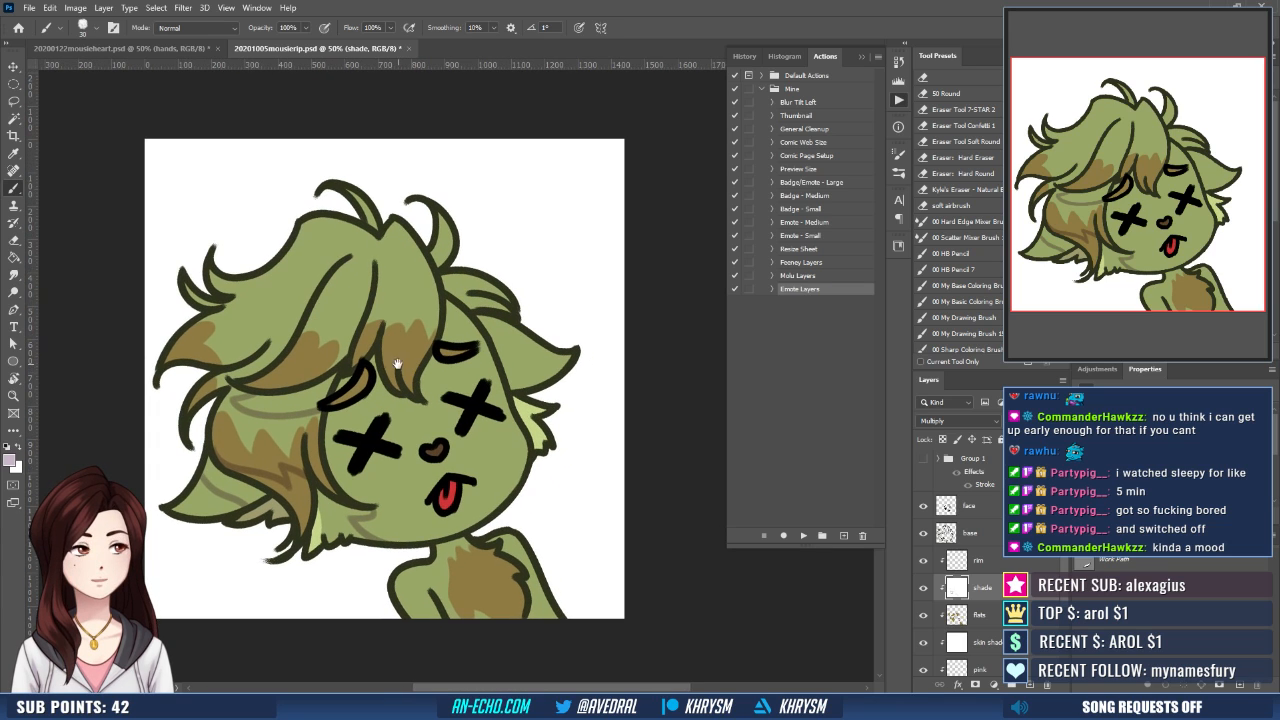
mouse_move(335, 411)
mouse_down()
mouse_move(371, 396)
mouse_move(374, 360)
mouse_move(410, 400)
mouse_up()
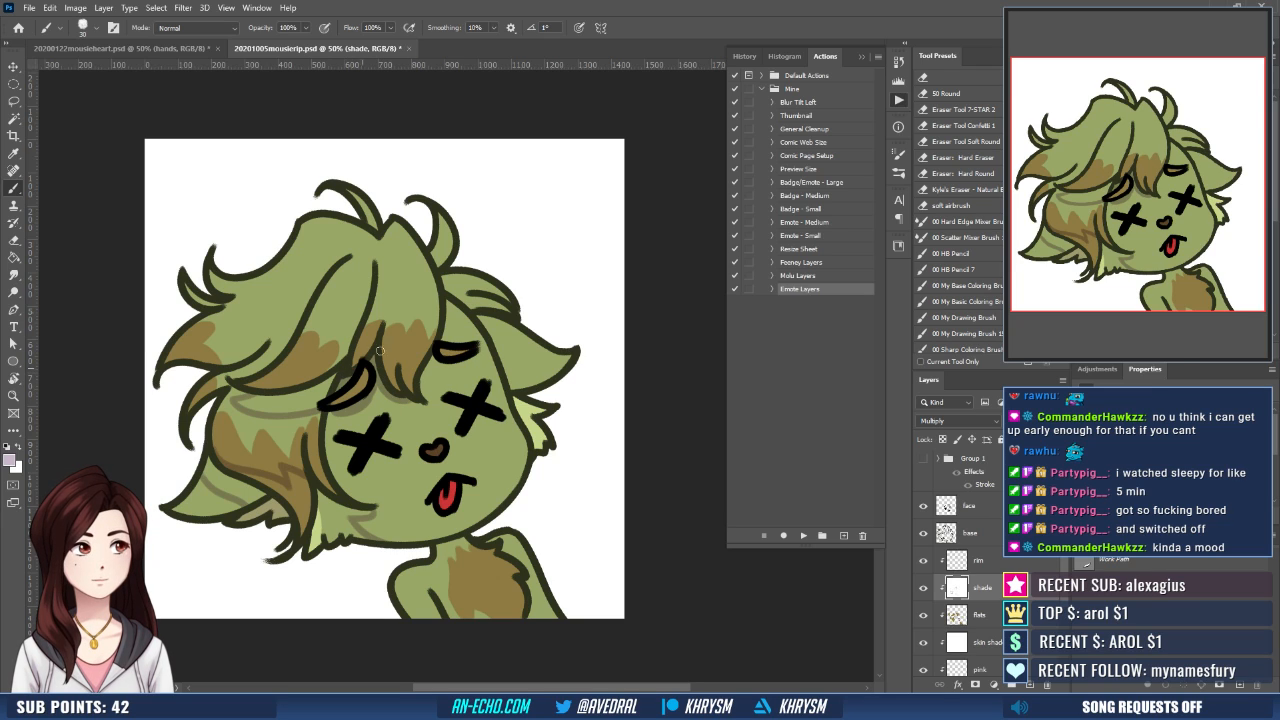
drag(446, 362, 517, 339)
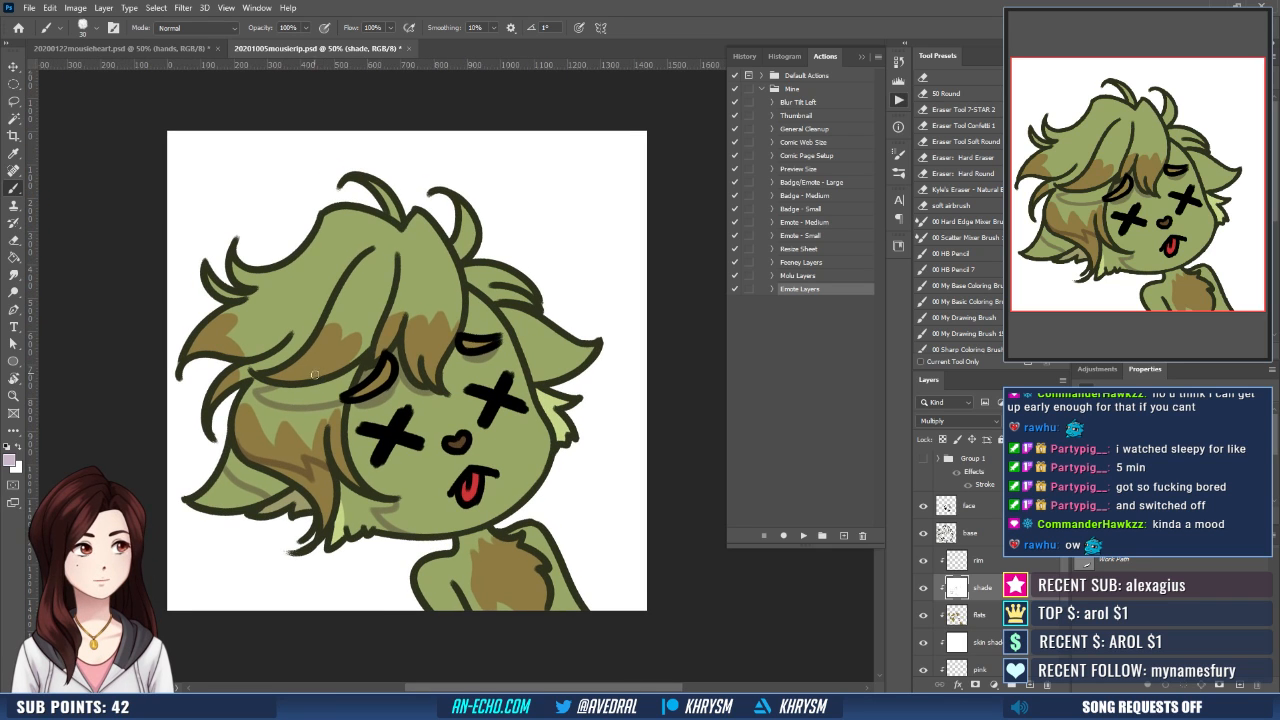
- Paint a pale mauve shadow across the leftmost hair lock above its brown tip
scroll(315, 374, up, 2)
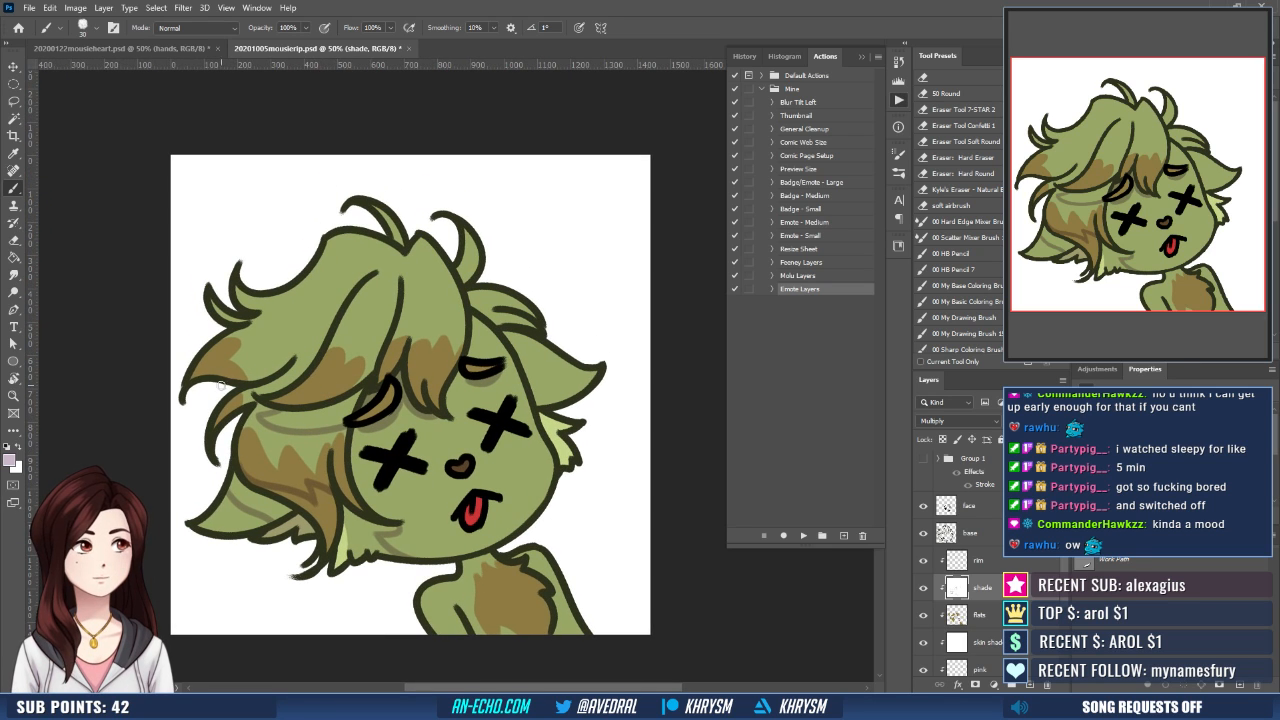
mouse_move(264, 378)
mouse_down()
mouse_move(292, 386)
mouse_move(319, 357)
mouse_up()
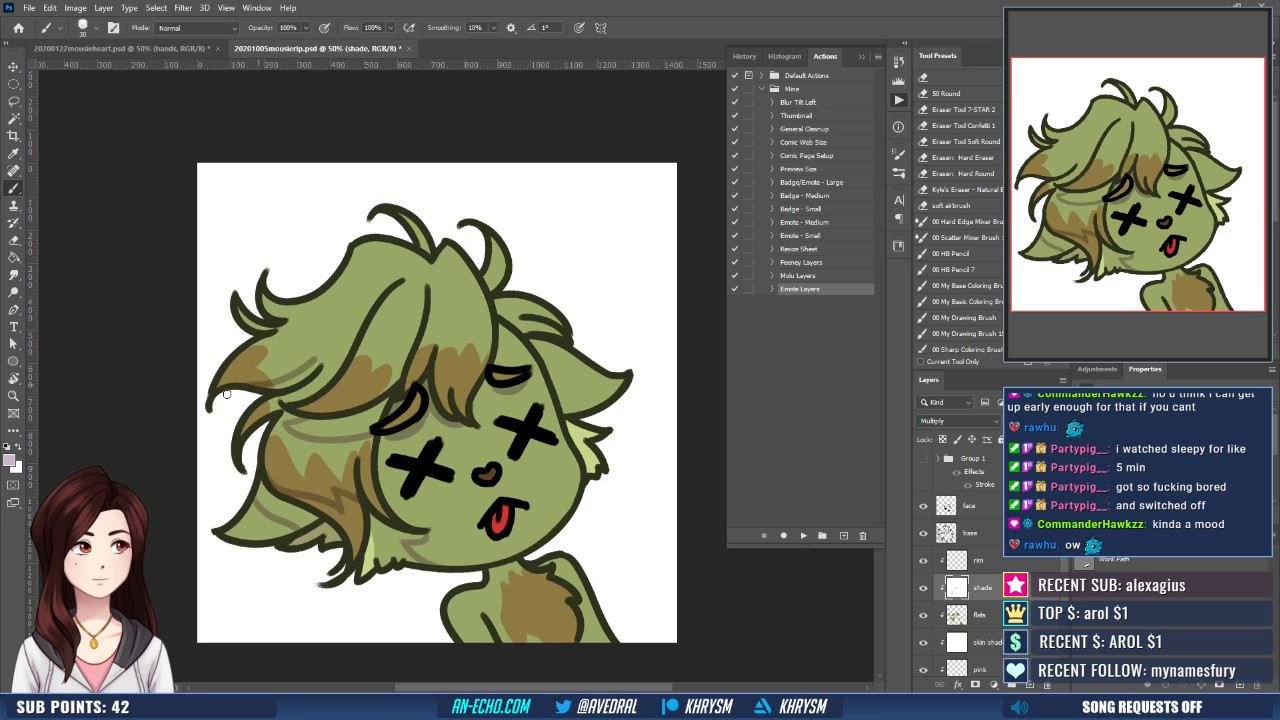
key(ctrl+z)
mouse_move(252, 386)
mouse_down()
mouse_move(321, 360)
mouse_move(307, 368)
mouse_move(271, 315)
mouse_up()
- Magic Wand select the interiors of the outlined shadows under the hair, on the brown side hair, left ear and cheek
key(w)
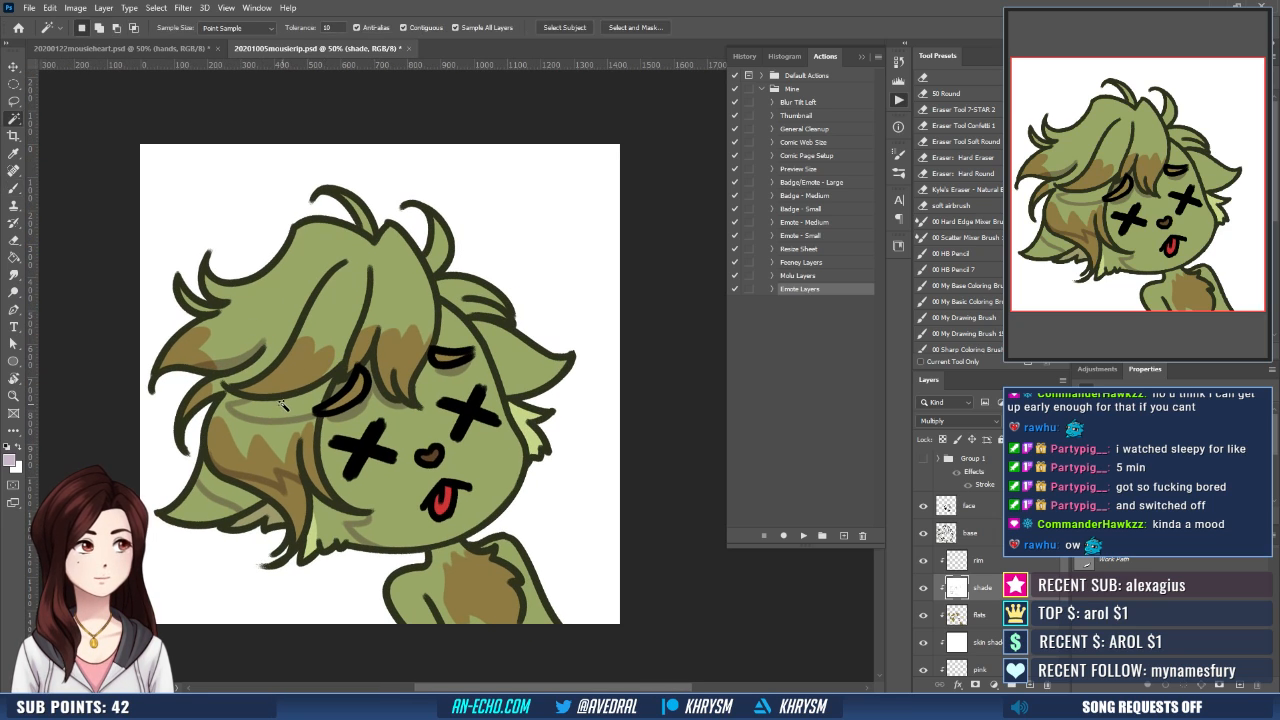
click(288, 406)
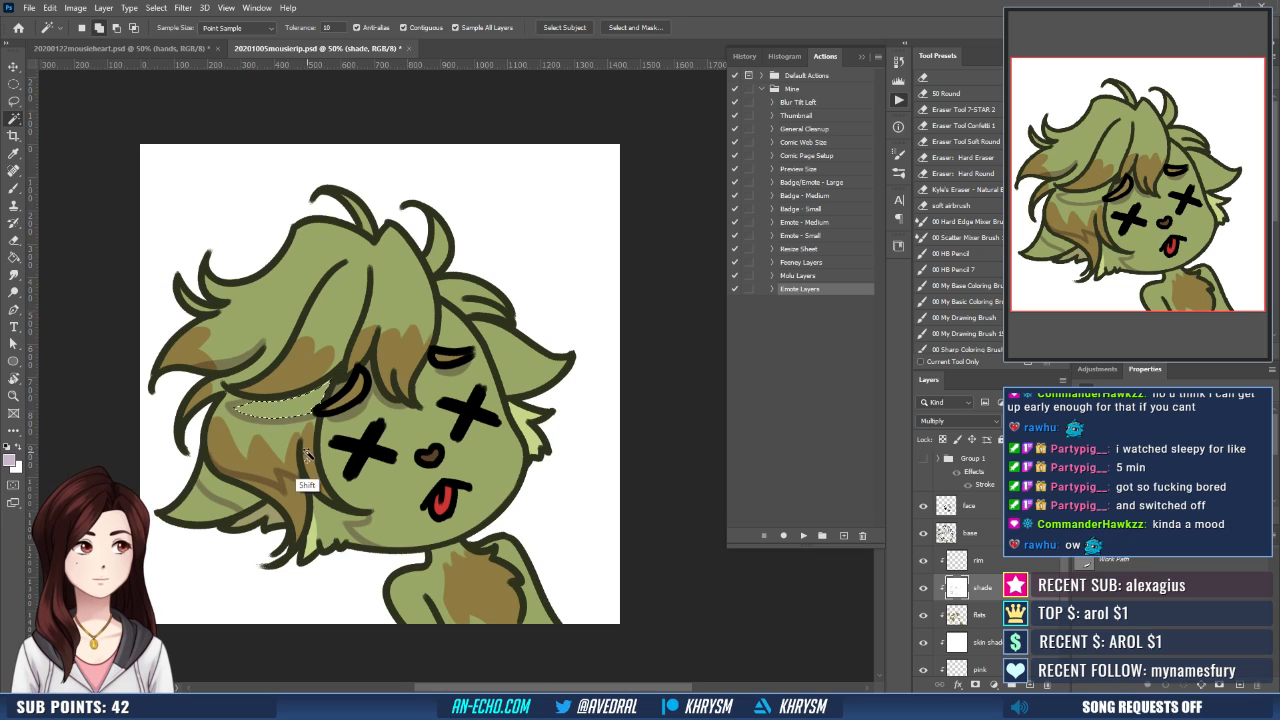
shift+click(218, 500)
key(ctrl+z)
shift+click(230, 490)
mouse_move(389, 433)
mouse_down()
mouse_move(376, 419)
mouse_move(402, 448)
mouse_up()
shift+click(319, 510)
shift+click(301, 522)
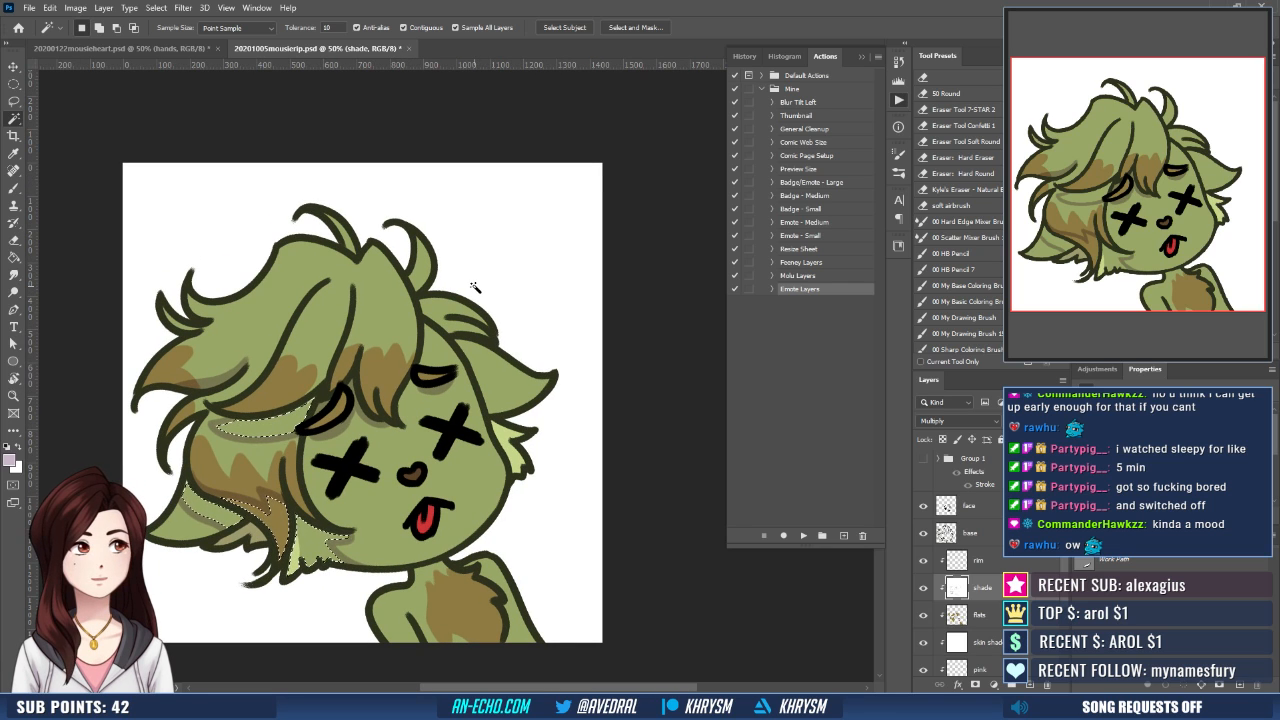
- Expand the shadow selection, fill it with pale mauve on the shade layer, and deselect
key(alt+s)
key(m)
key(e)
key(Return)
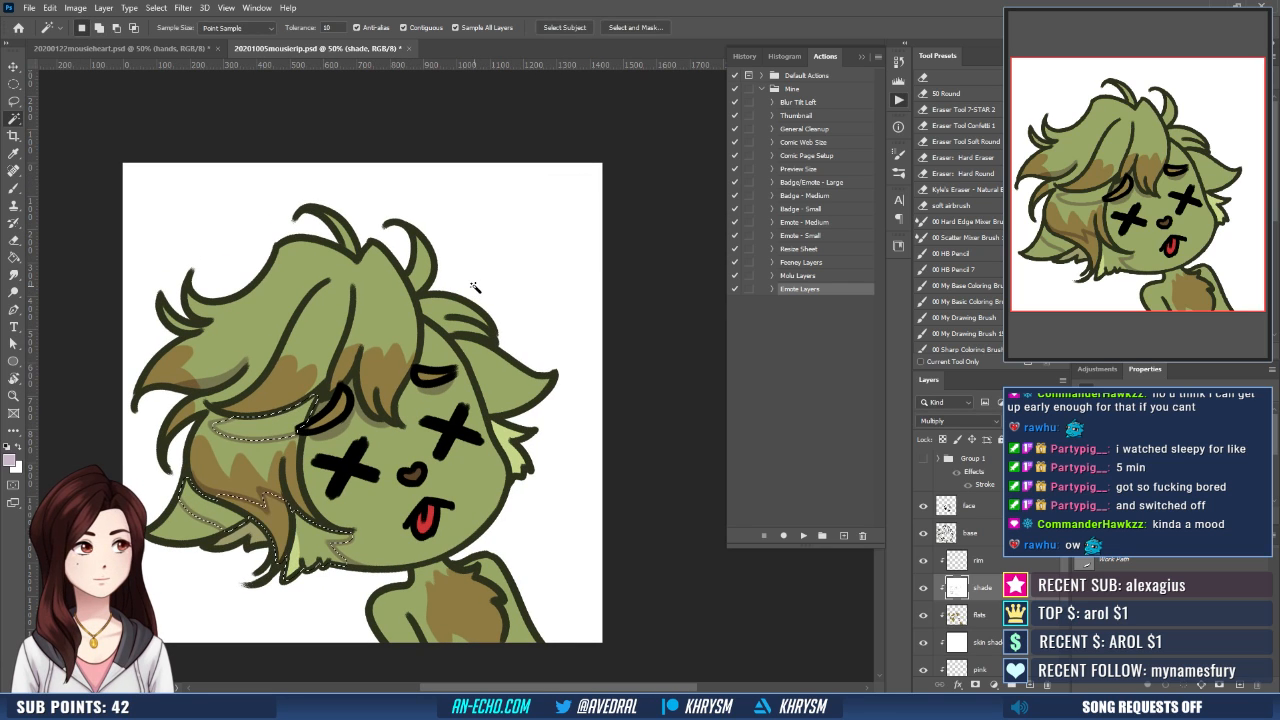
key(g)
click(307, 420)
key(ctrl+d)
drag(311, 420, 327, 422)
- Refine the edges of the shadow under the side-swept hair, alternating white and pale mauve brush strokes
key(r)
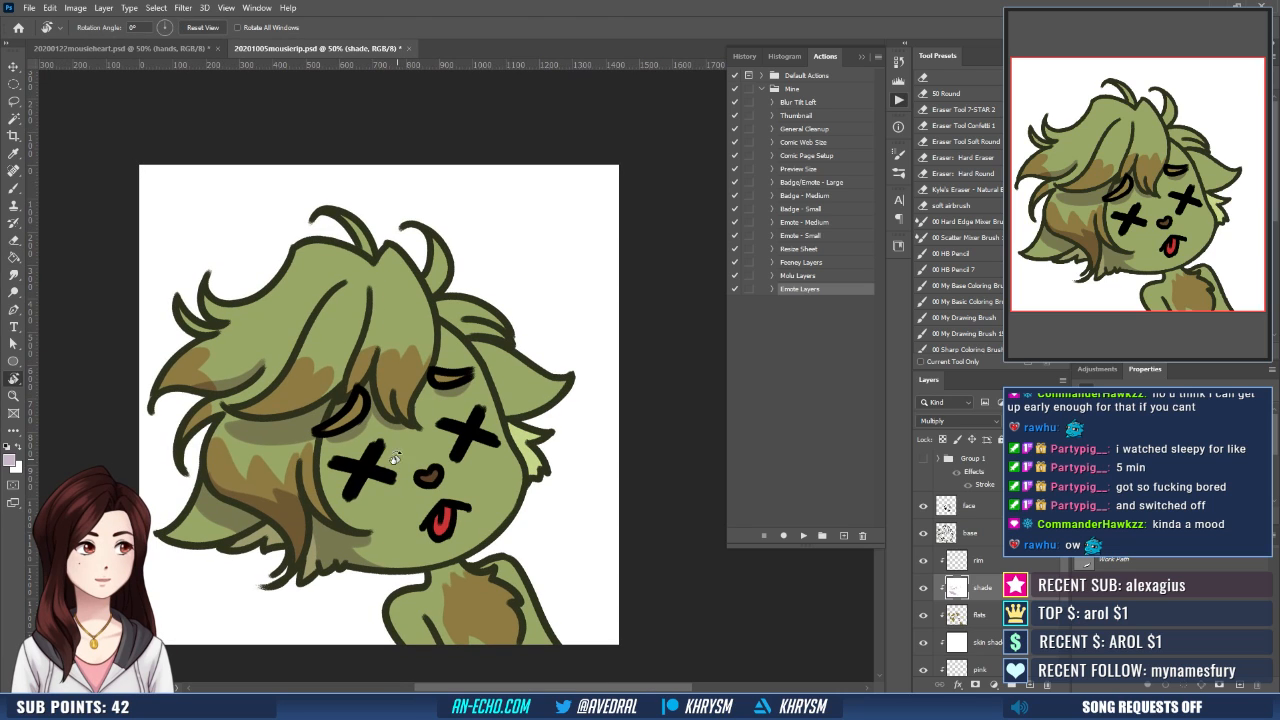
key(x)
key(b)
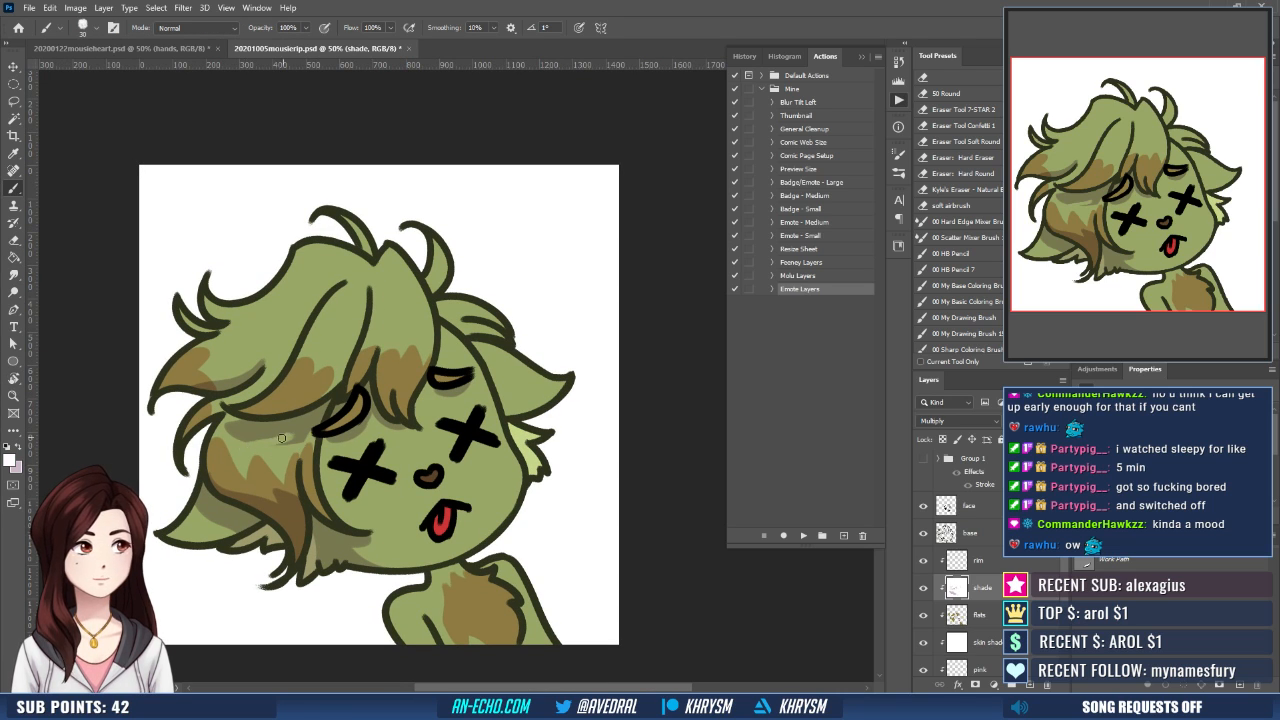
alt+click(283, 451)
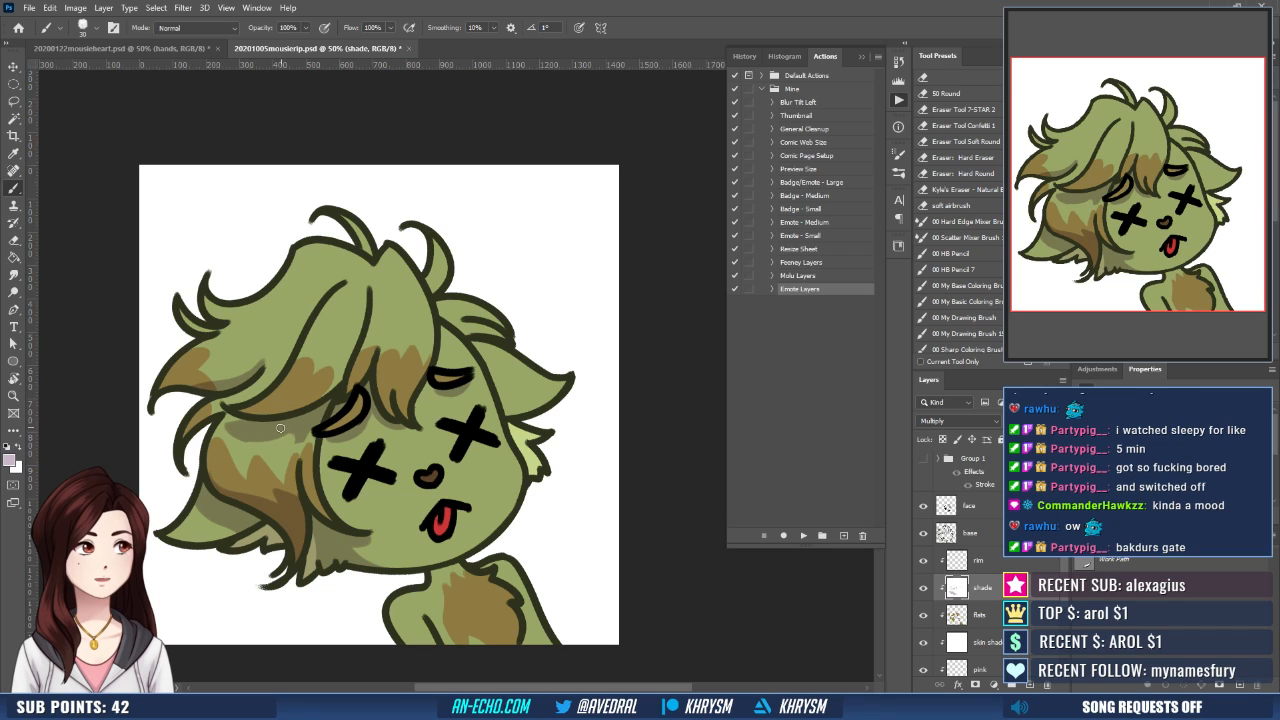
drag(250, 436, 286, 442)
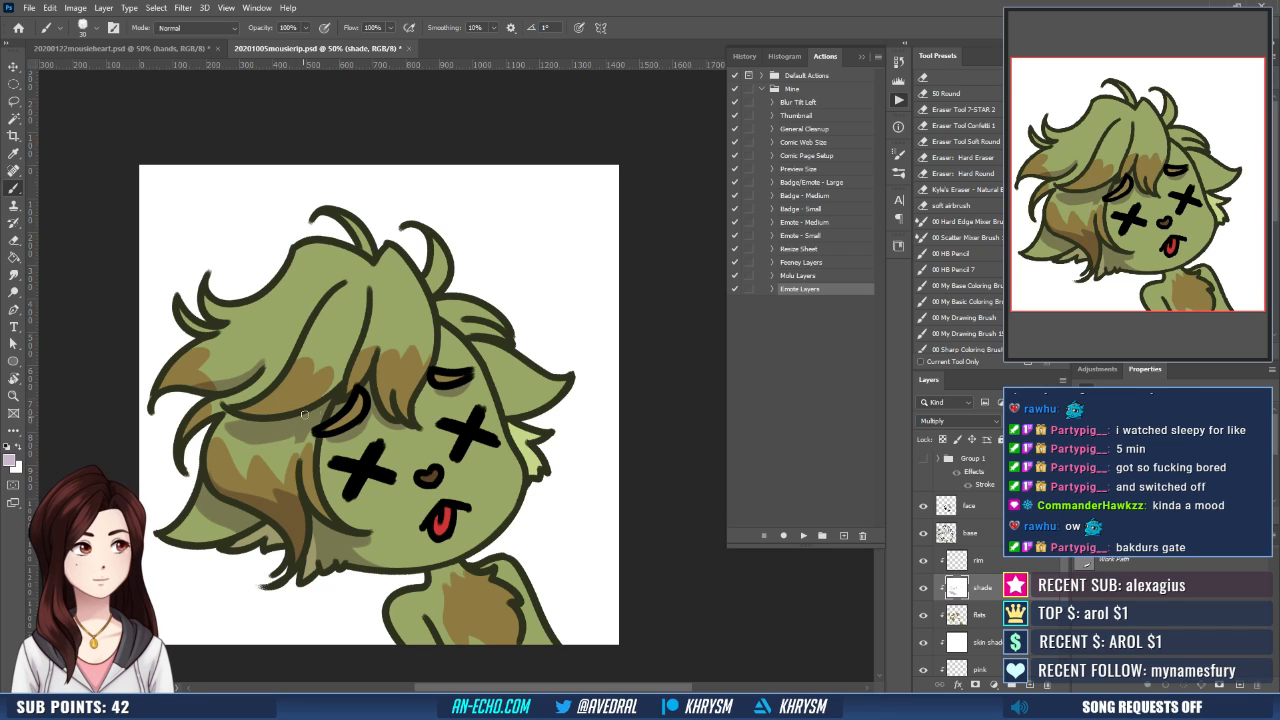
key(x)
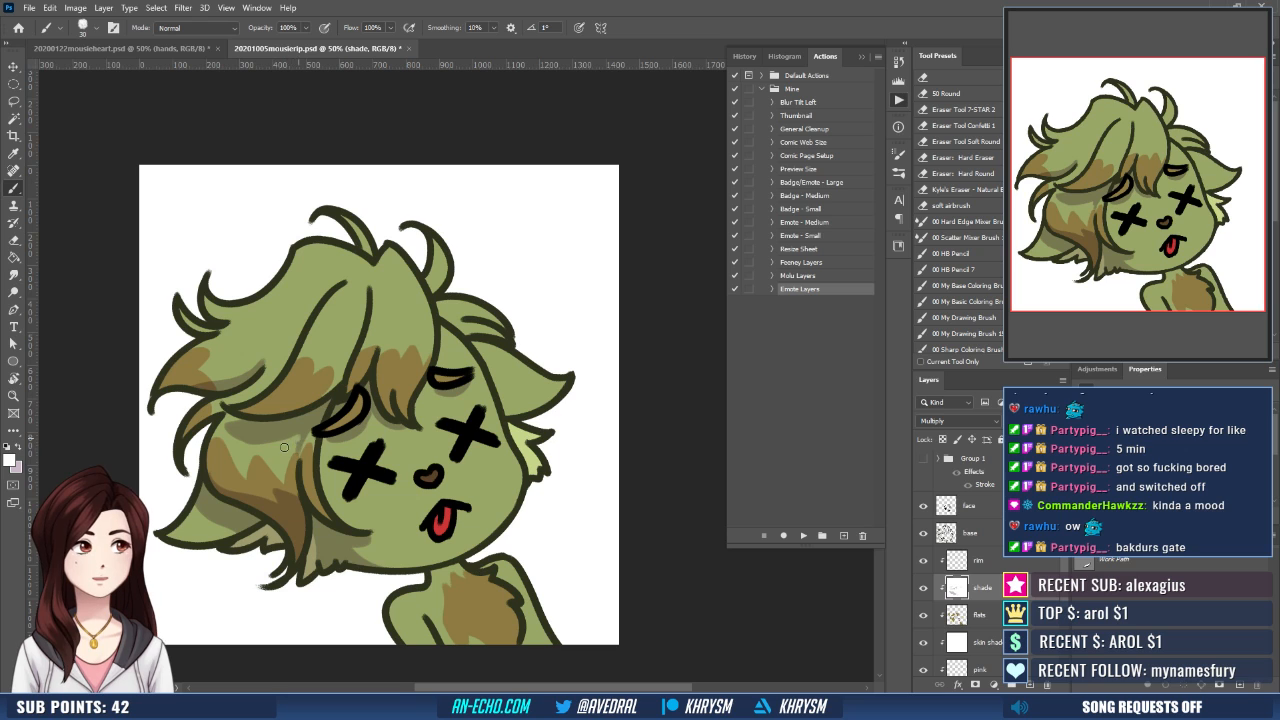
key(x)
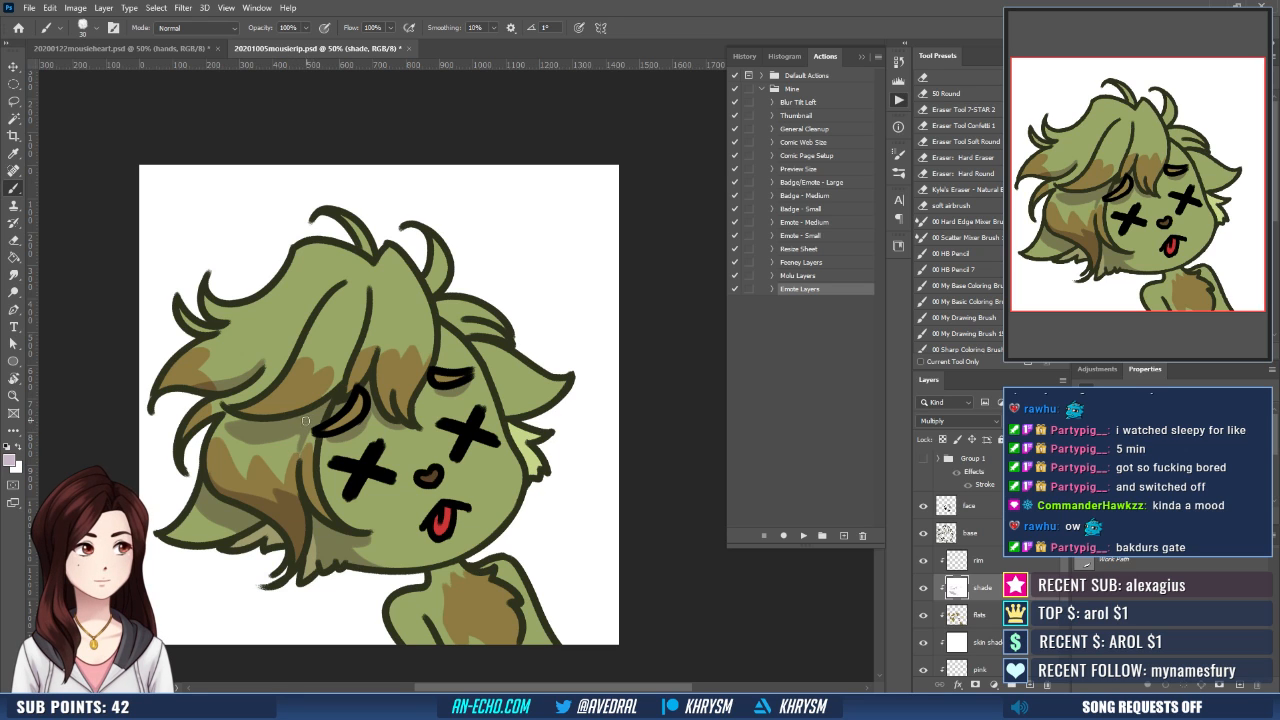
key(space)
drag(334, 408, 430, 478)
key(r)
key(space)
drag(489, 420, 511, 337)
key(x)
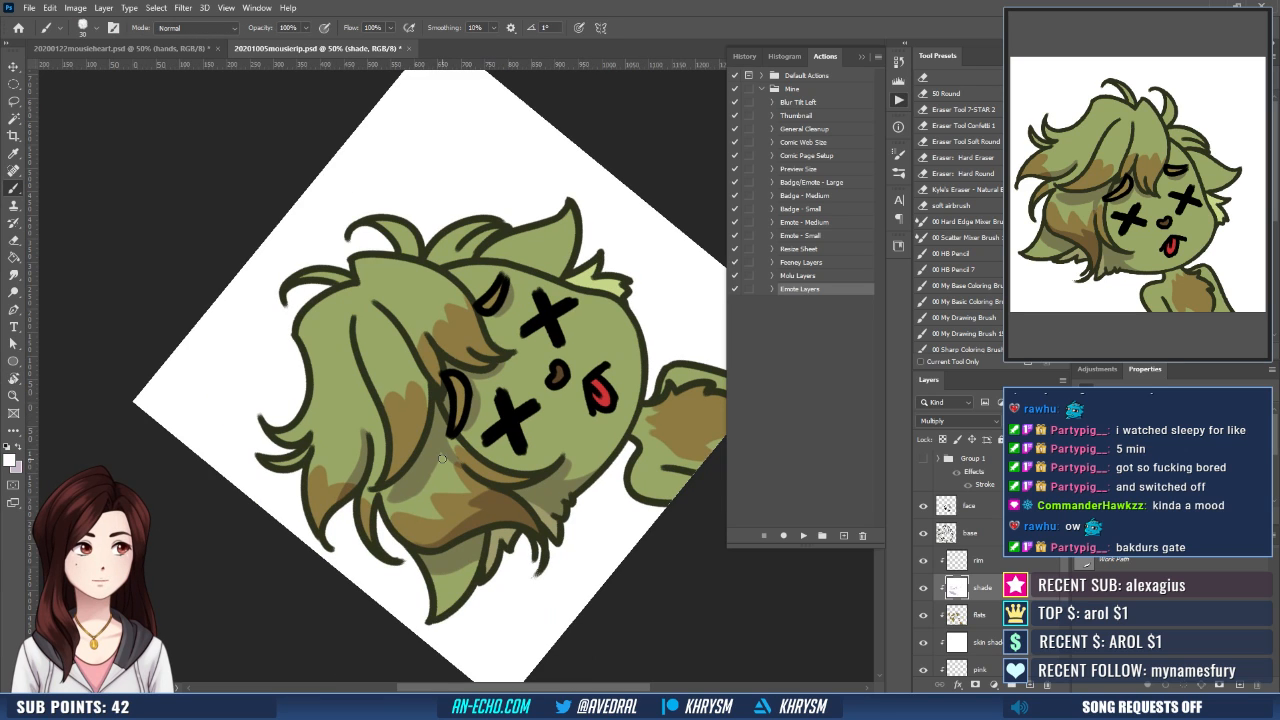
key(Escape)
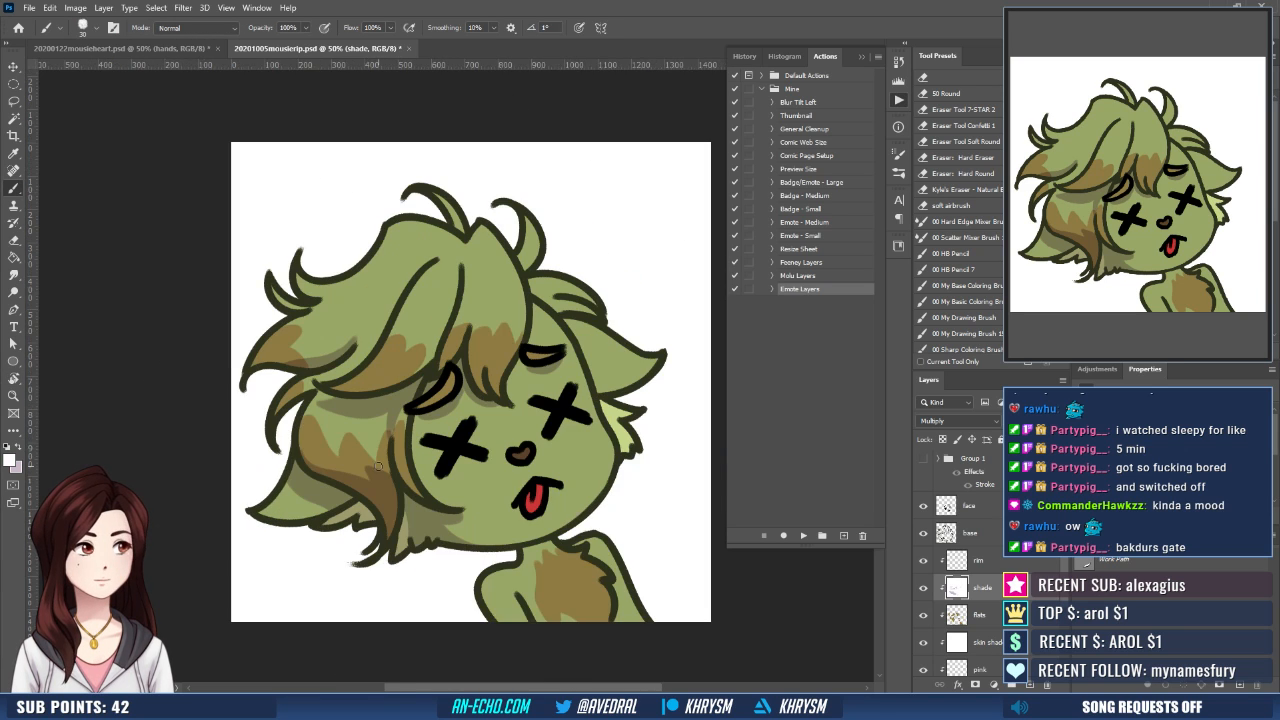
drag(481, 450, 429, 510)
- Paint pale mauve shadows on the hair and the light fur below the right ear, ready to correct edges in white
key(x)
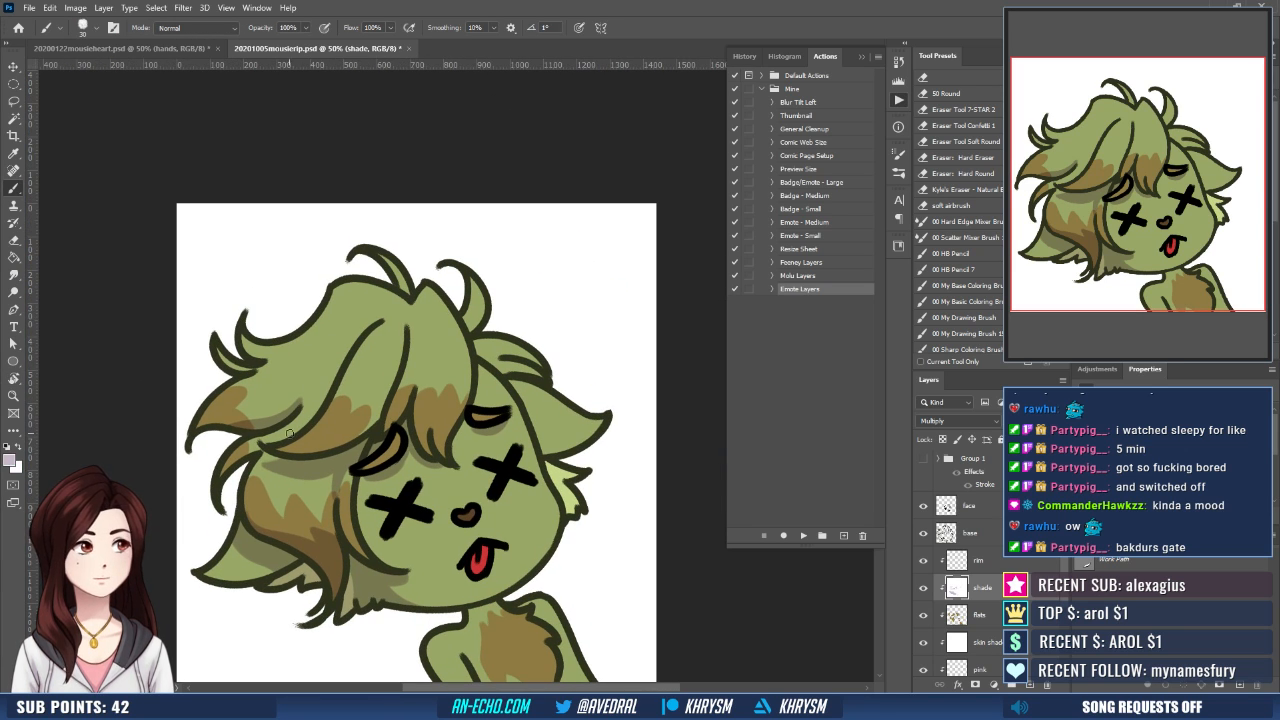
drag(320, 412, 298, 417)
mouse_move(369, 380)
mouse_down()
mouse_move(387, 360)
mouse_move(372, 364)
mouse_up()
mouse_move(375, 267)
mouse_down()
mouse_move(390, 283)
mouse_move(401, 243)
mouse_move(389, 233)
mouse_move(421, 291)
mouse_move(416, 254)
mouse_up()
mouse_move(456, 308)
mouse_down()
mouse_move(436, 293)
mouse_move(454, 284)
mouse_up()
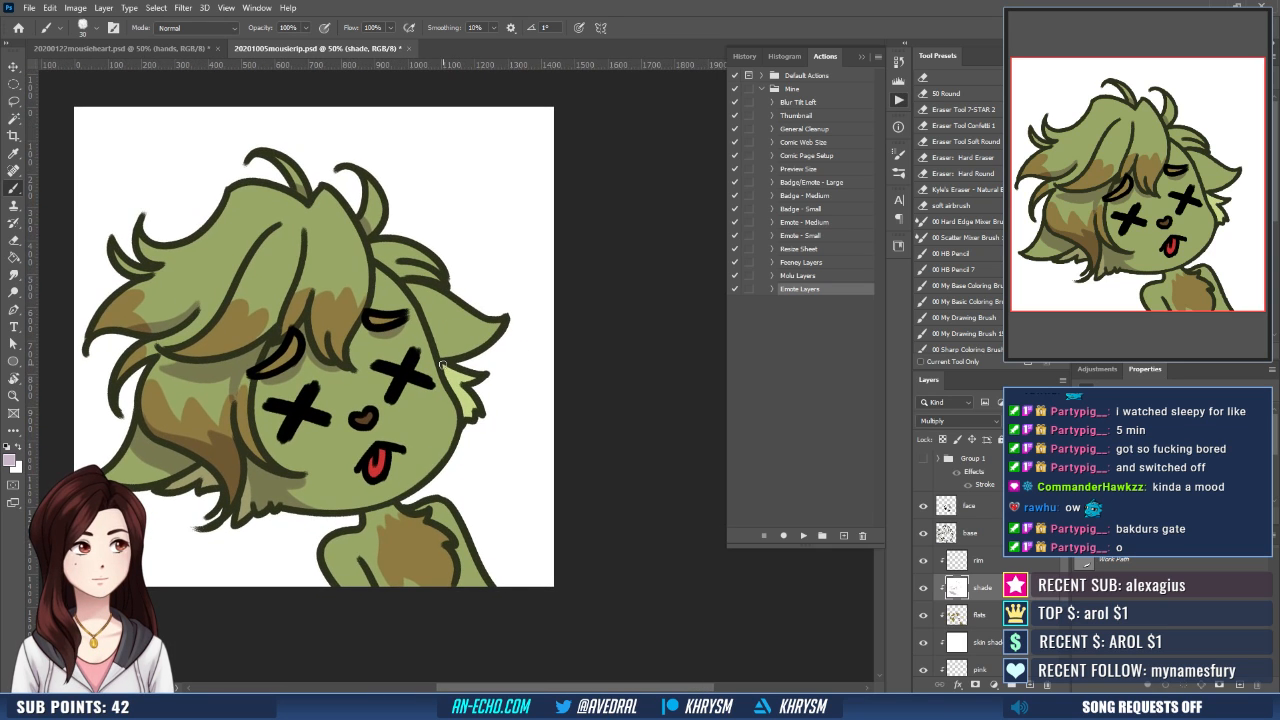
drag(441, 363, 455, 367)
key(x)
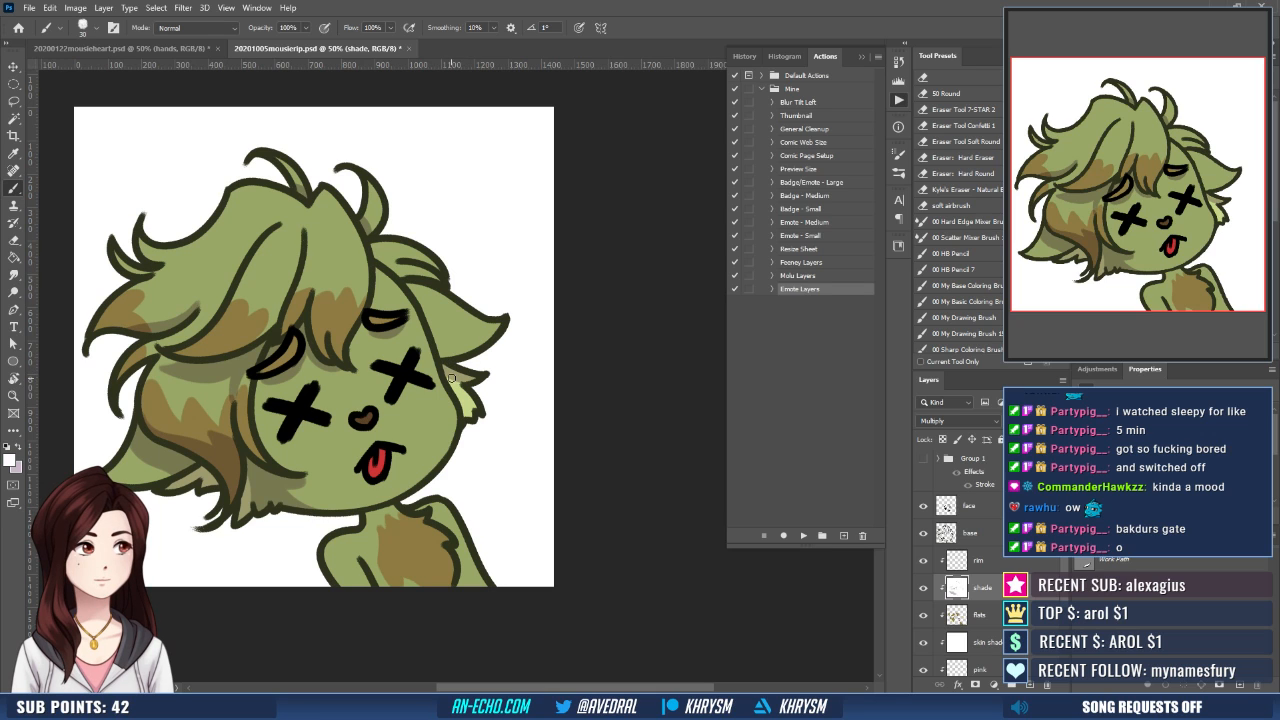
key(x)
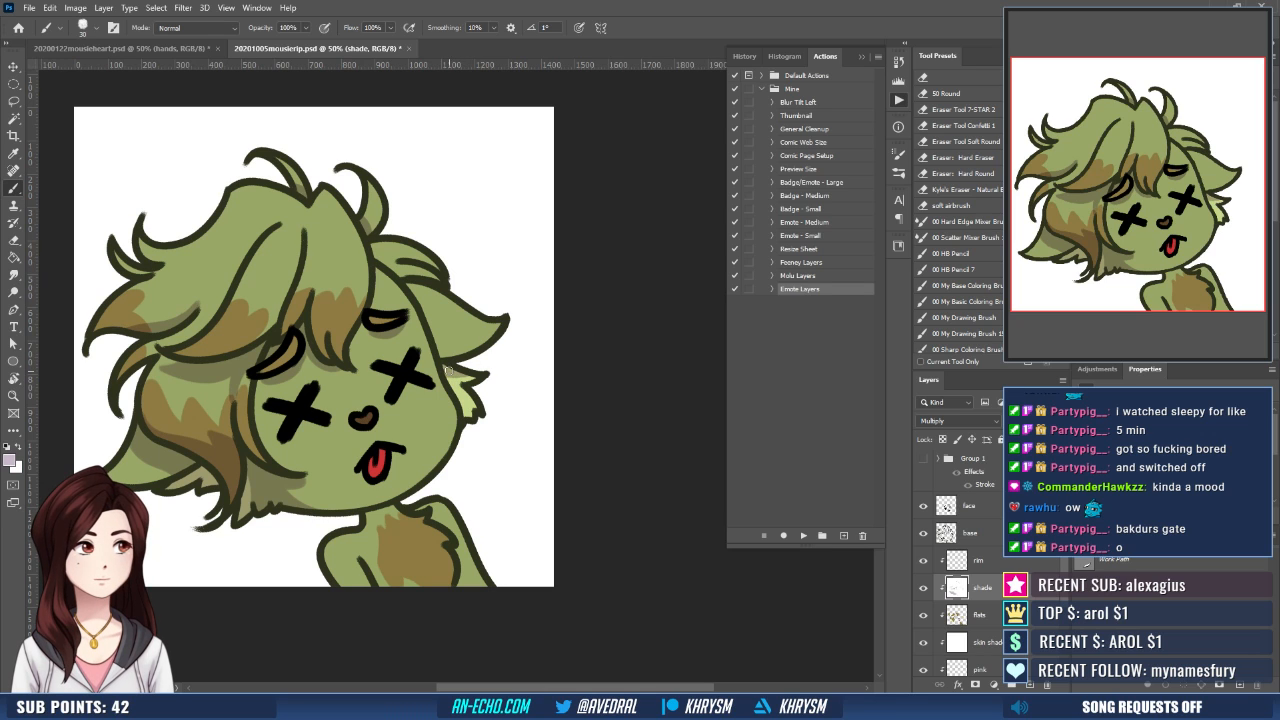
- Paint pale mauve shadows on the shade layer along the shoulder, both arms and the sides of the body
drag(490, 340, 541, 303)
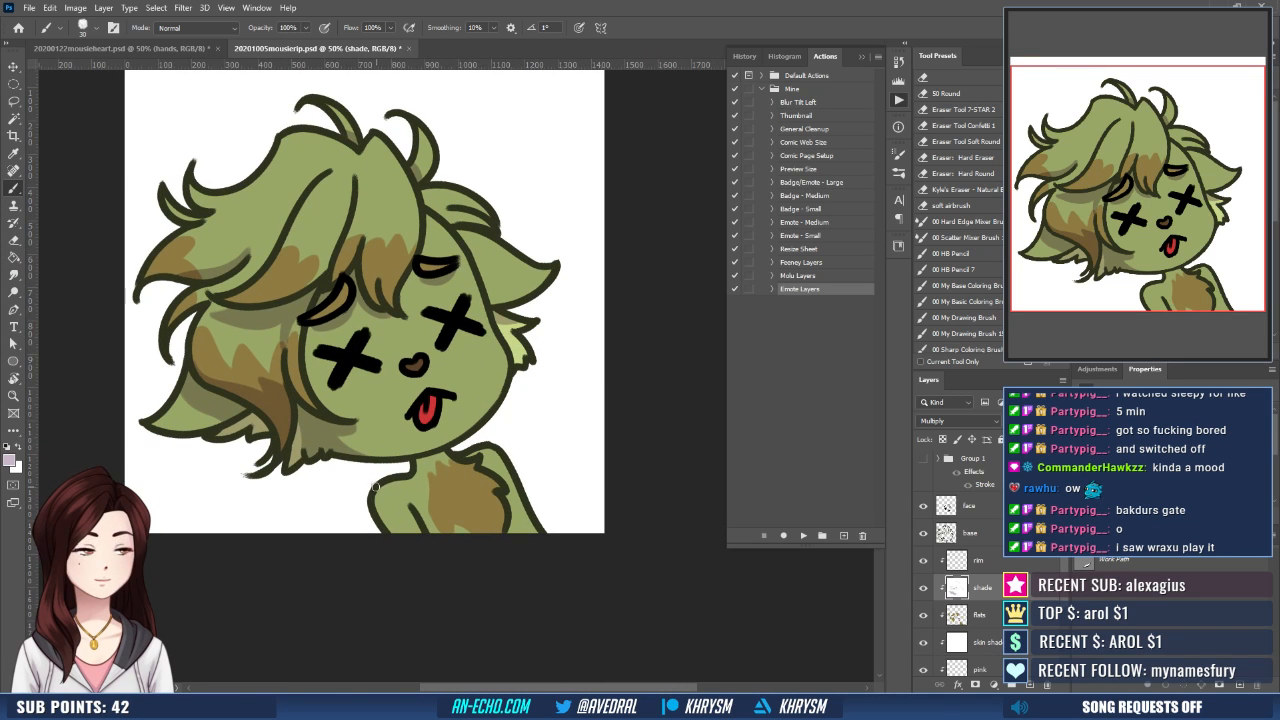
drag(390, 486, 430, 476)
key(ctrl+z)
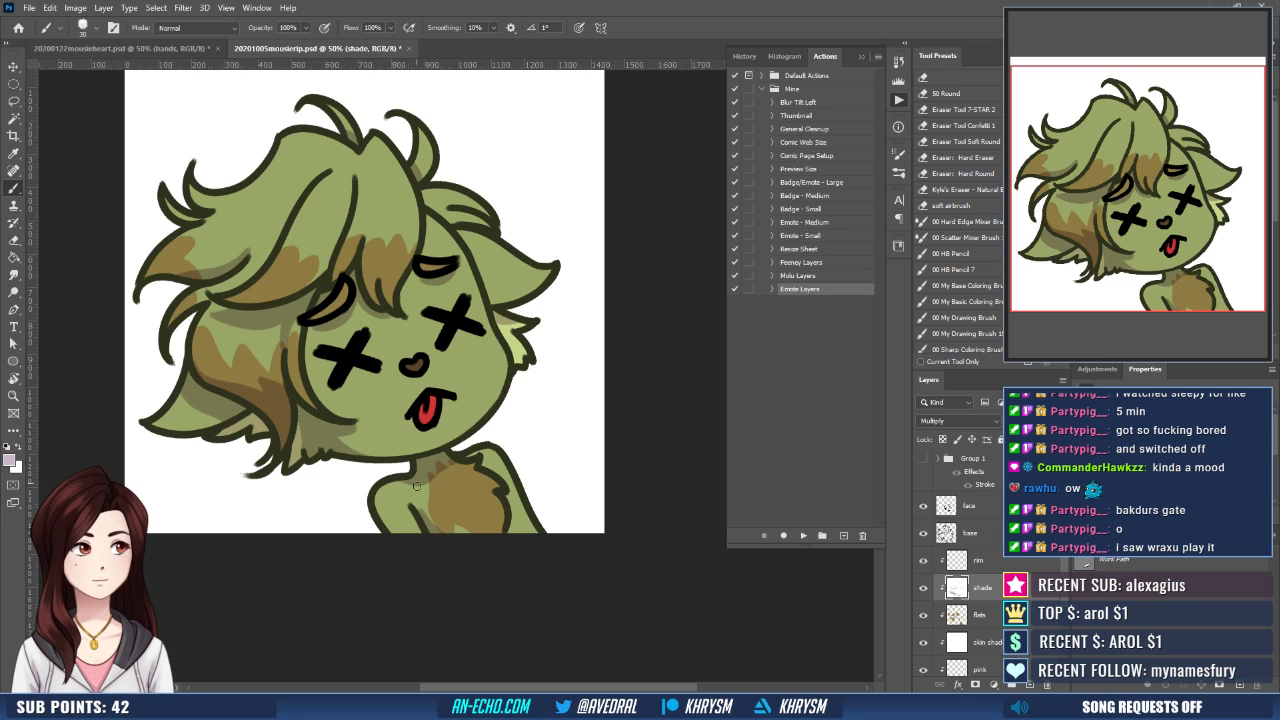
drag(383, 486, 382, 486)
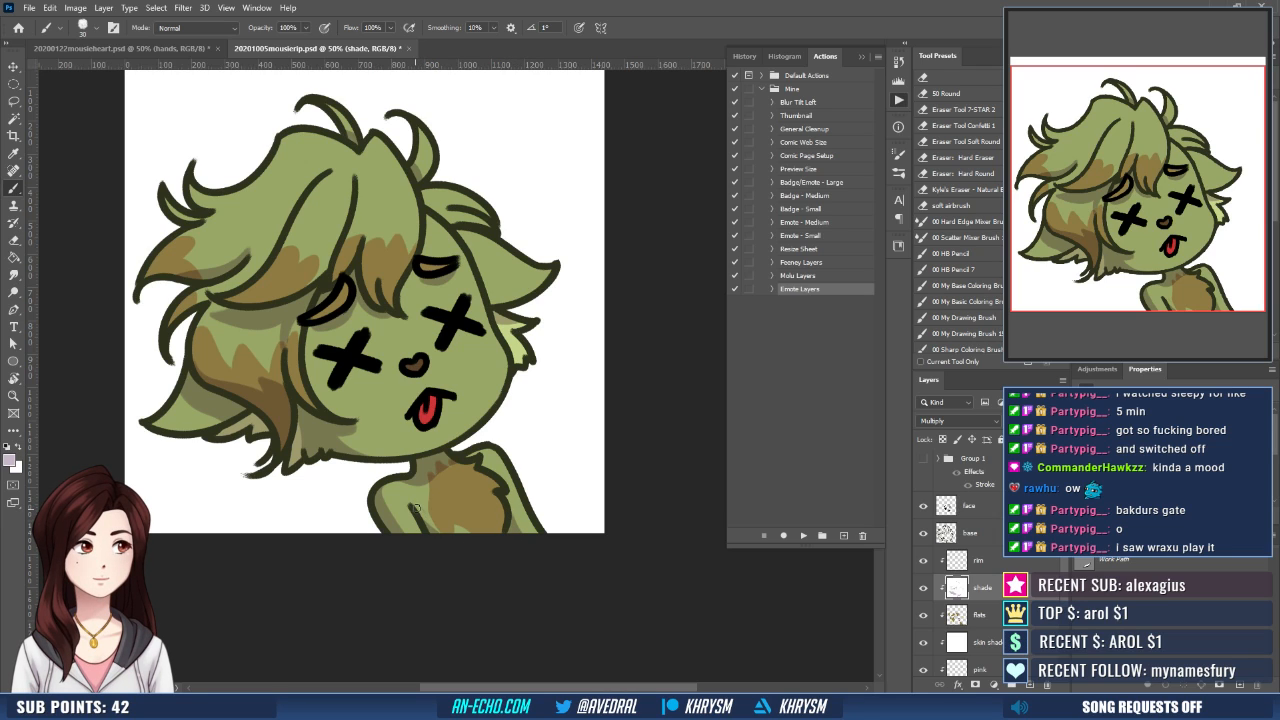
key(x)
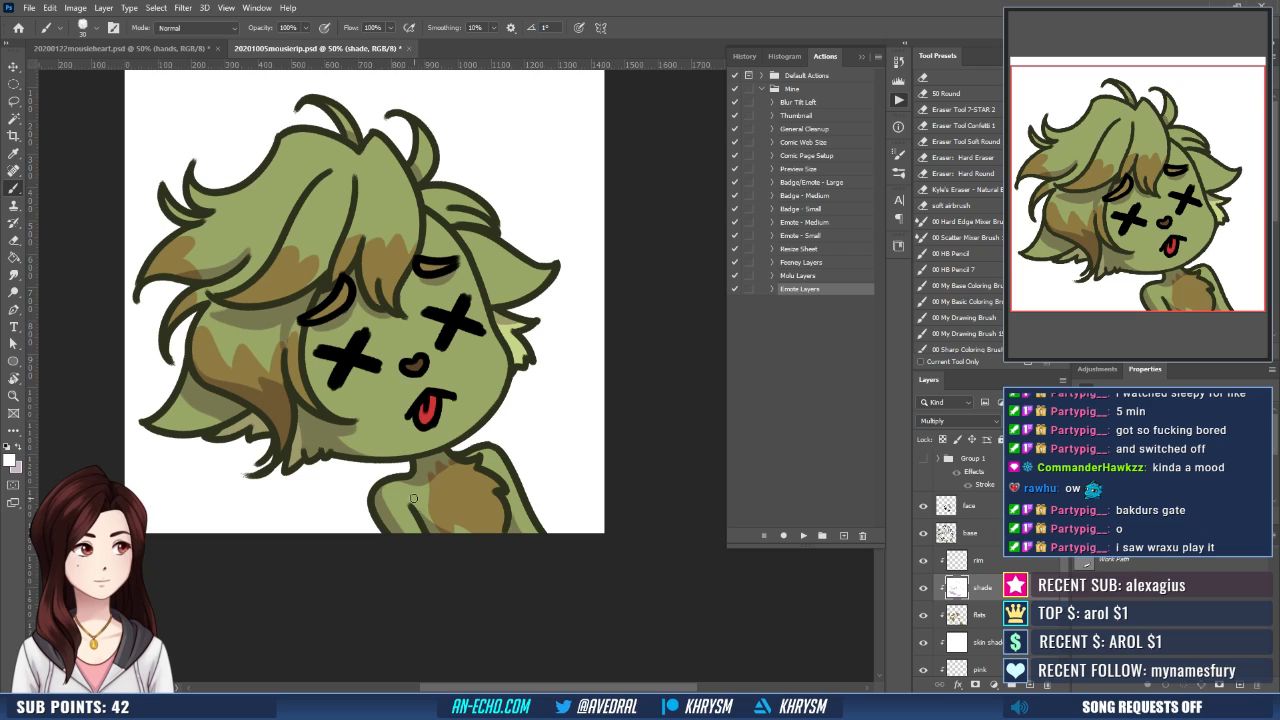
key(x)
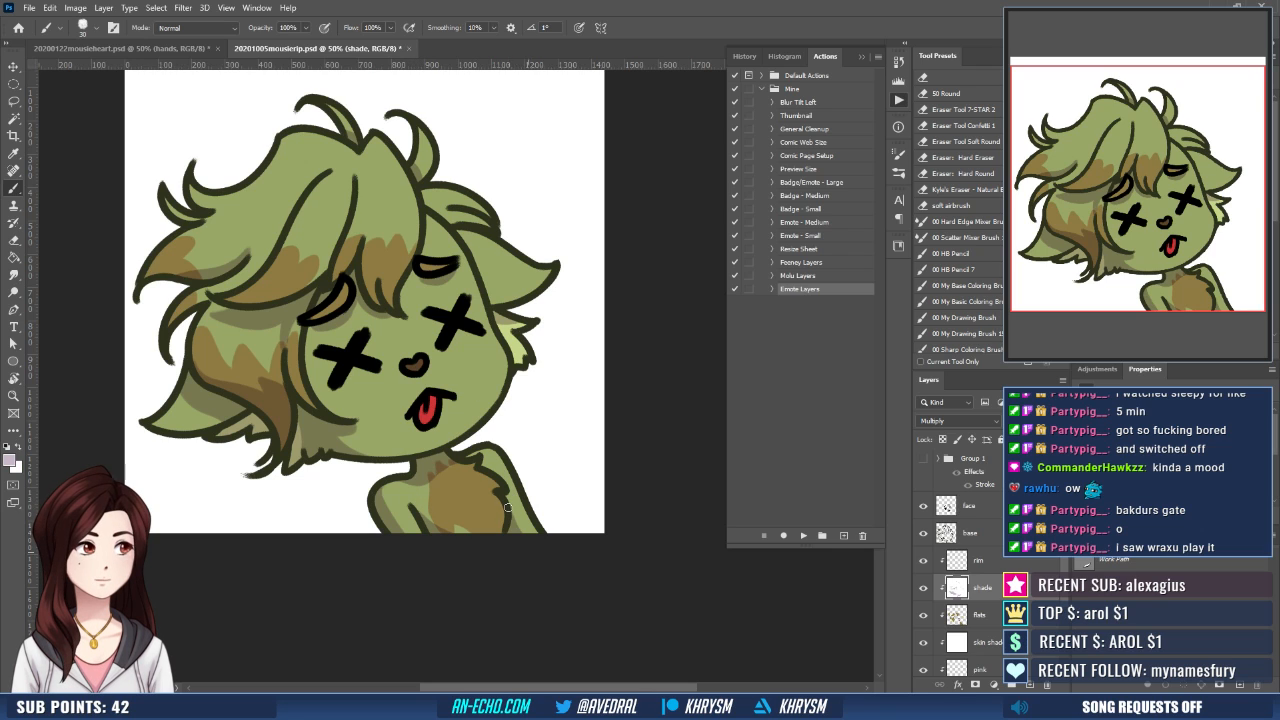
drag(508, 480, 516, 498)
- Shape the jagged chin shadow on the neck and brown chest fur, alternating white and pale mauve brush strokes
key(x)
drag(430, 487, 428, 478)
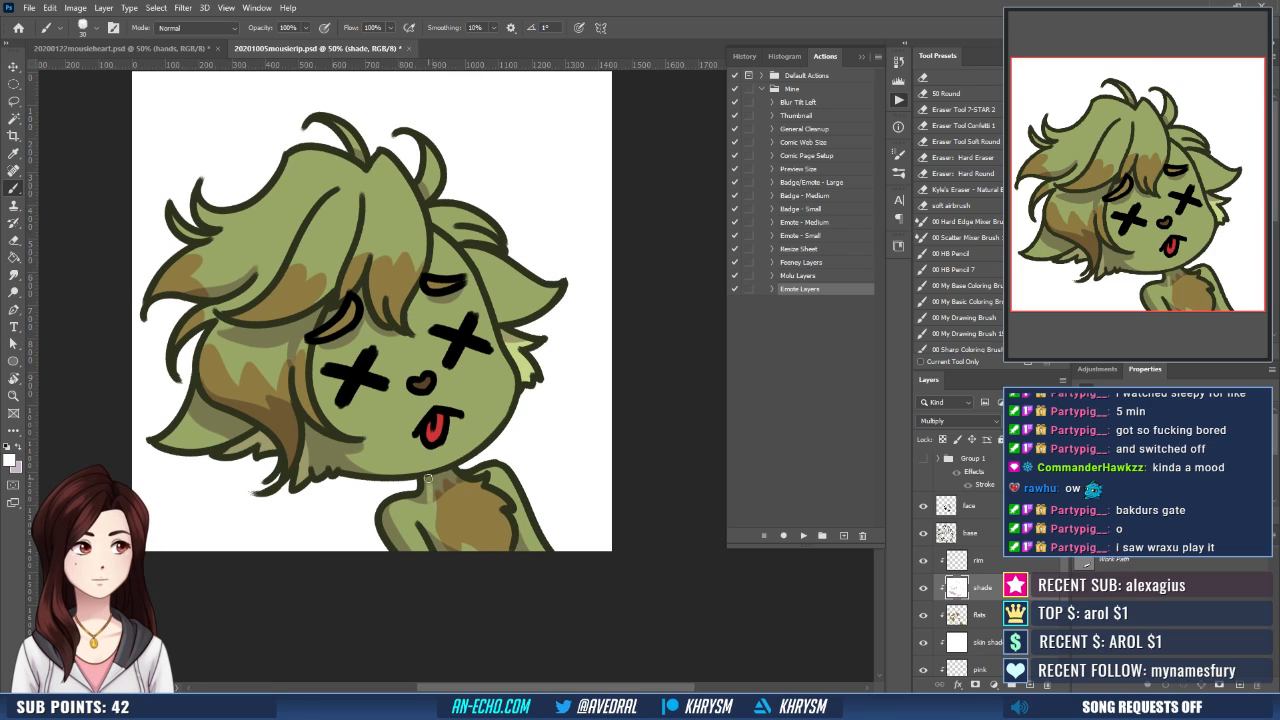
key(x)
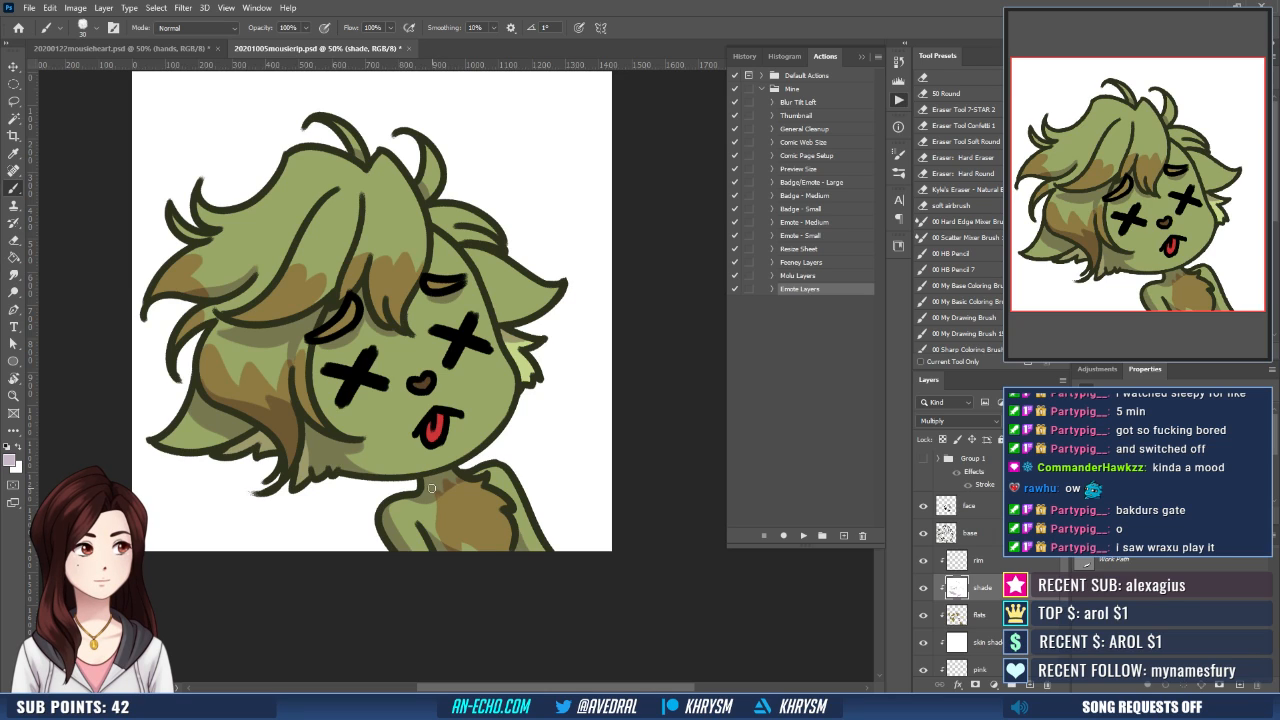
key(x)
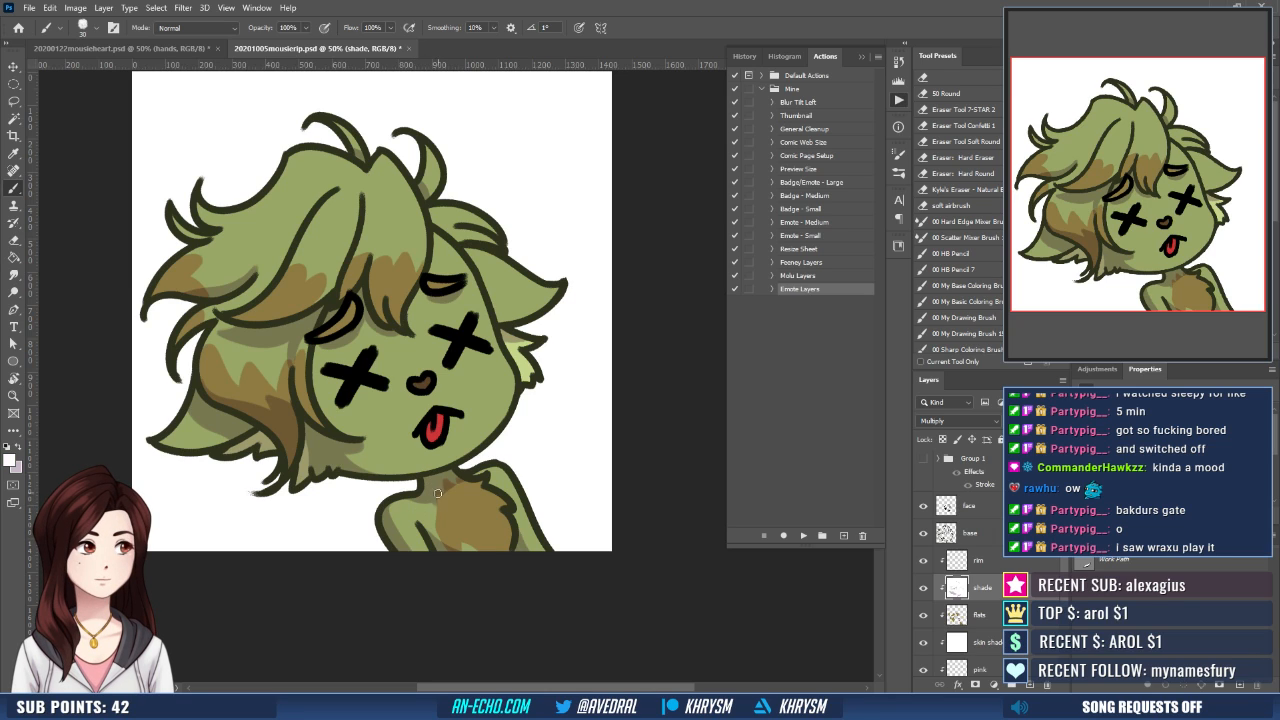
key(x)
key(x)
key(x)
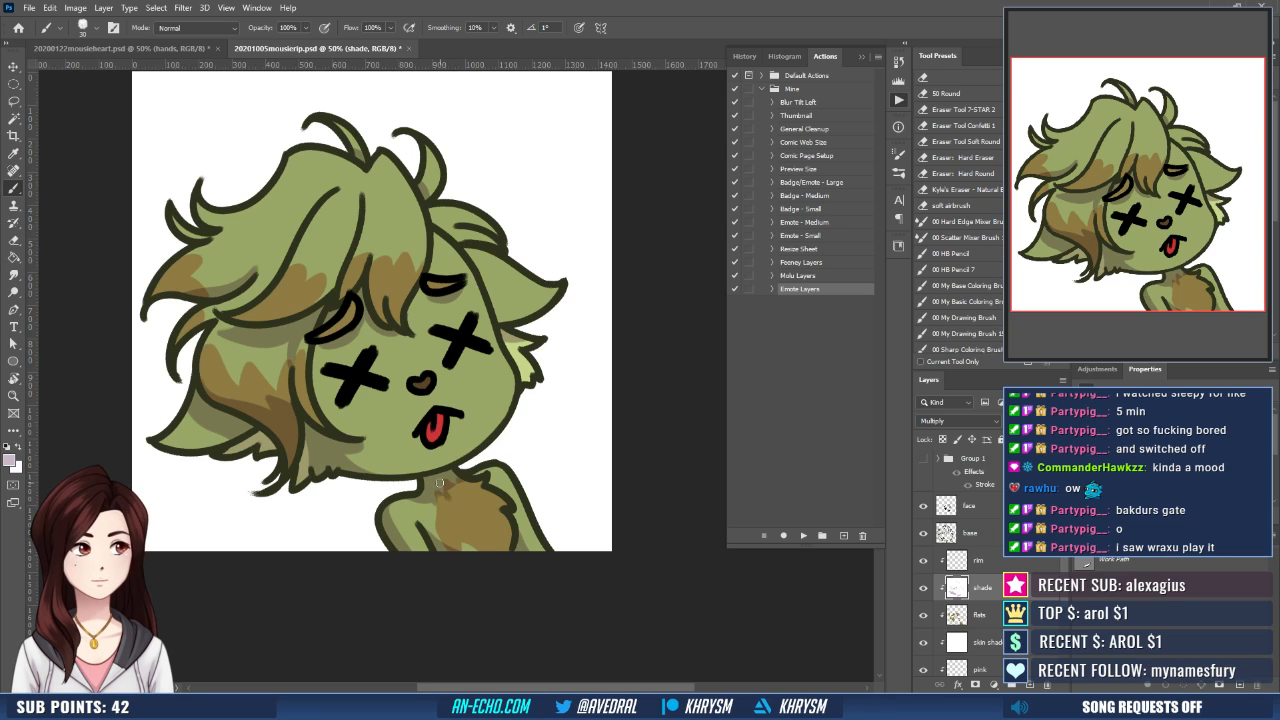
key(x)
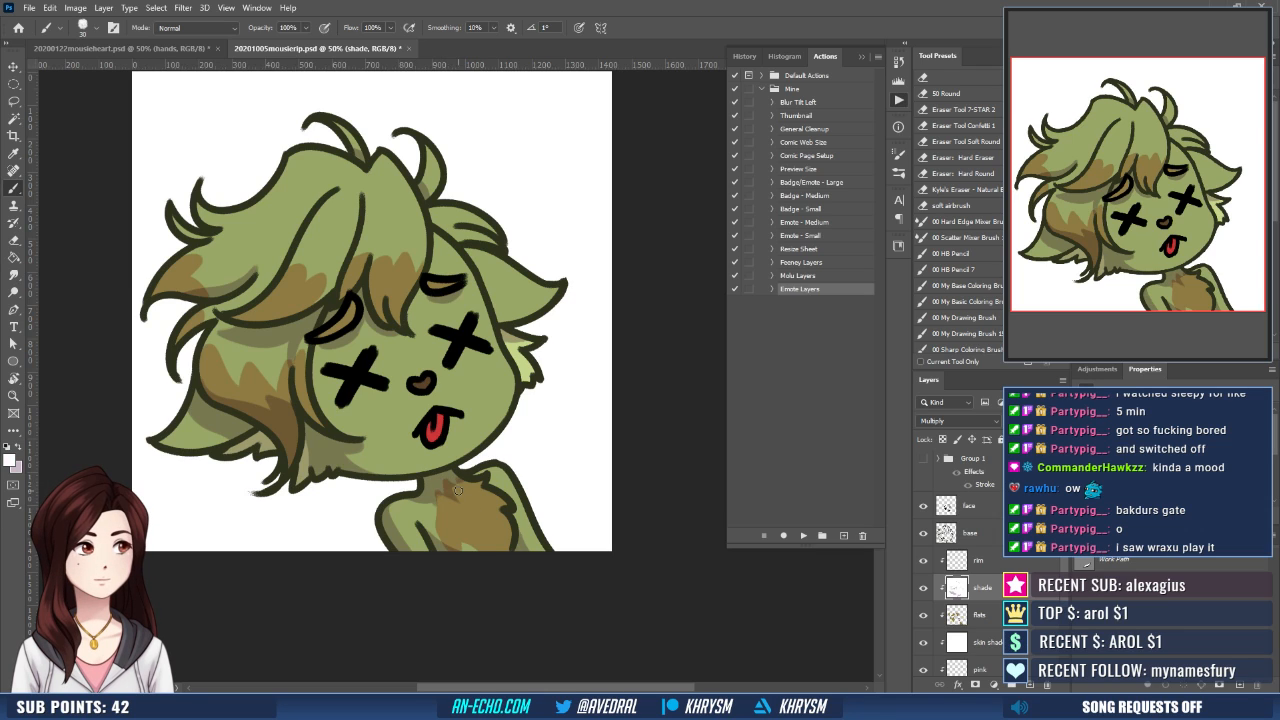
key(x)
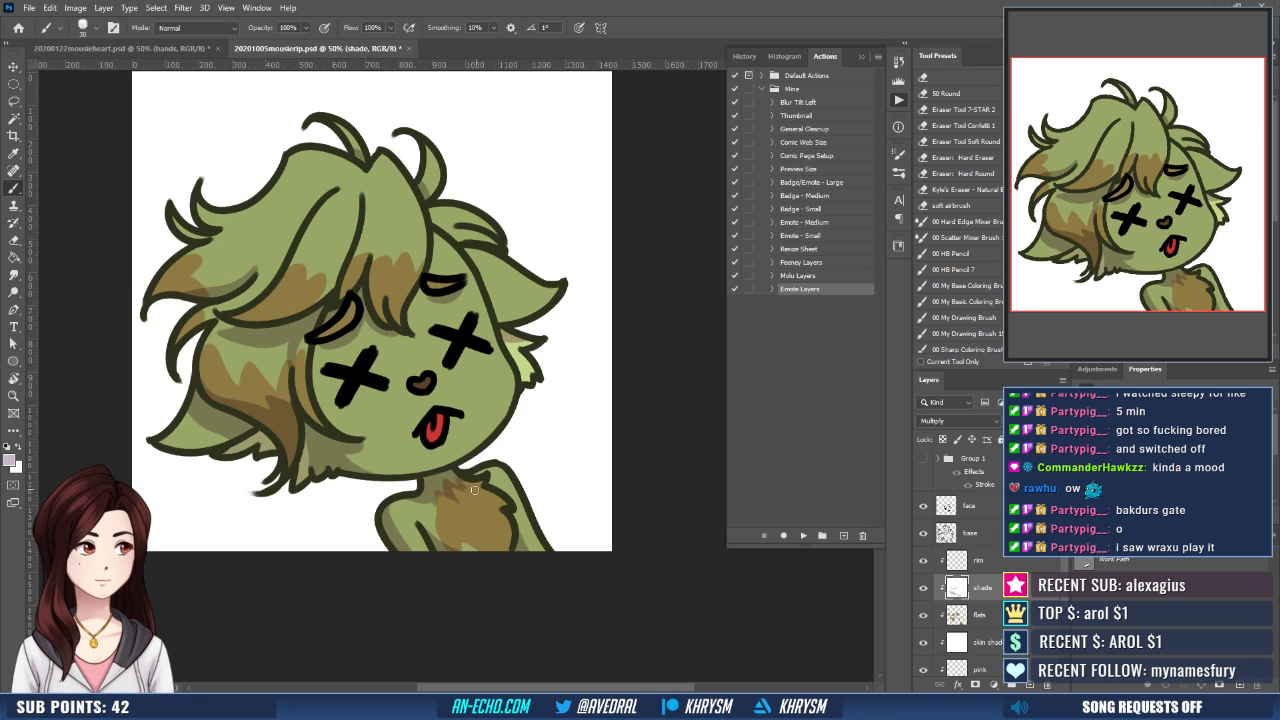
key(x)
key(x)
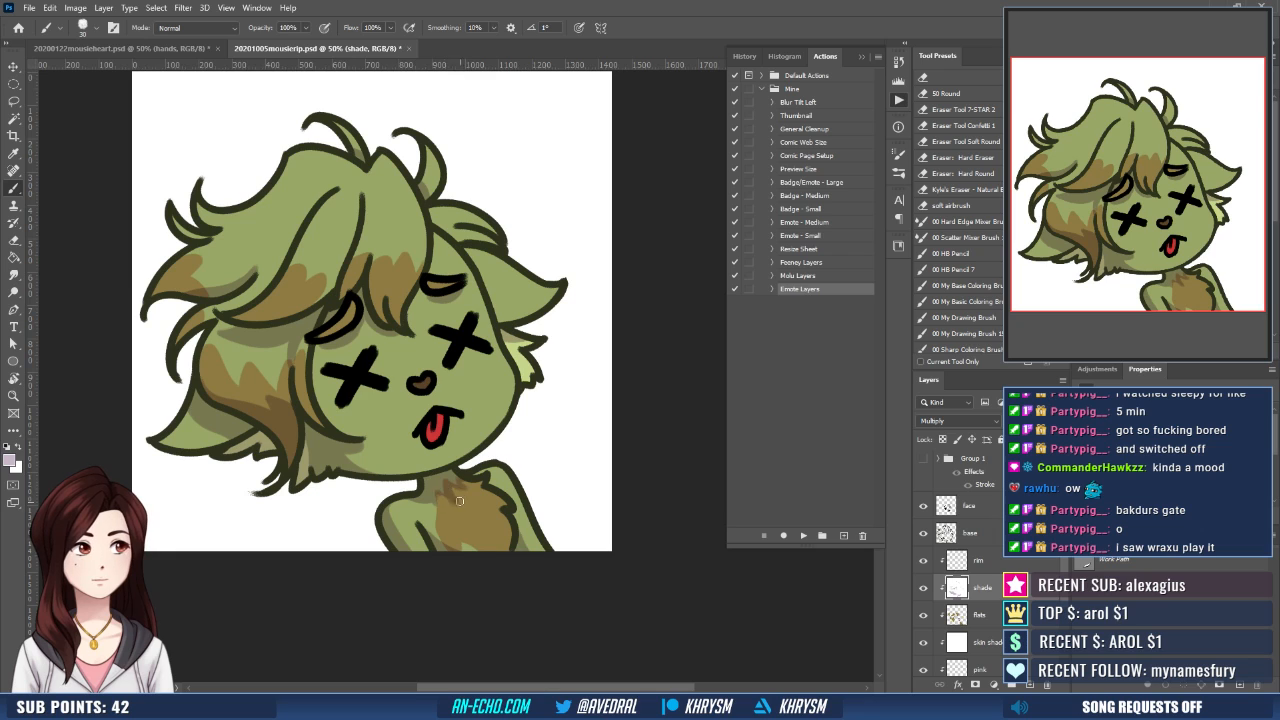
key(x)
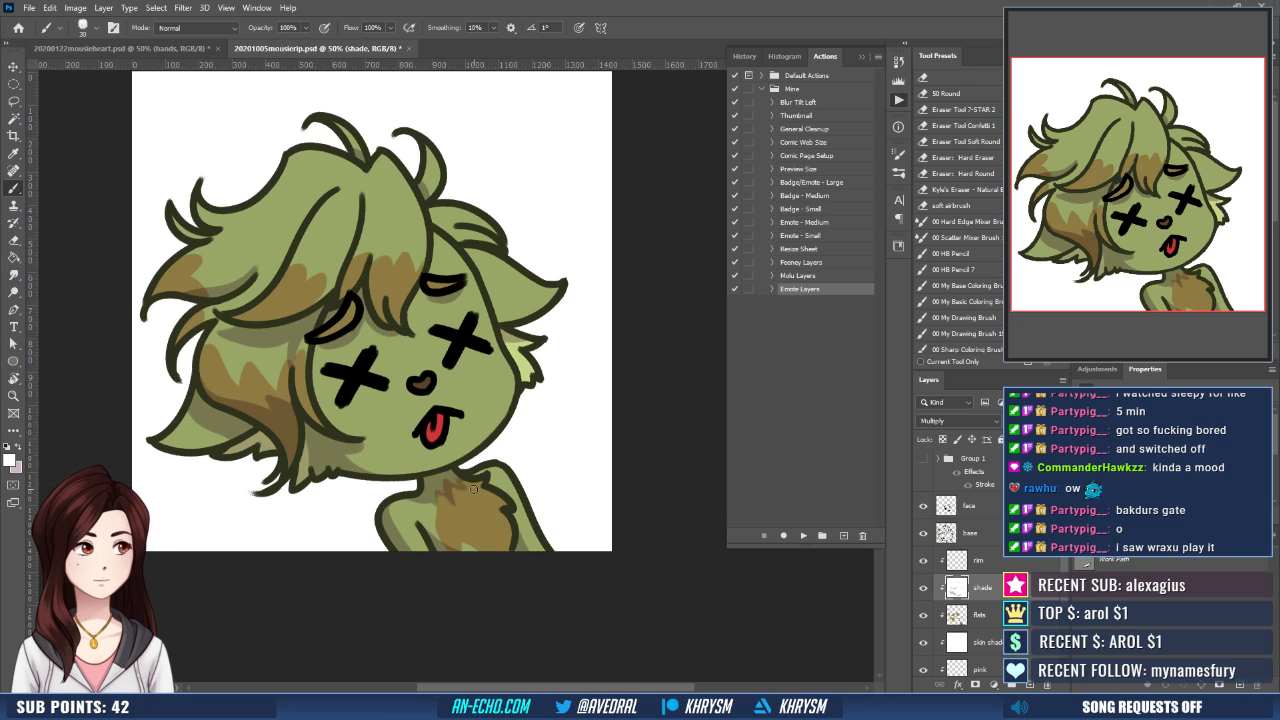
key(x)
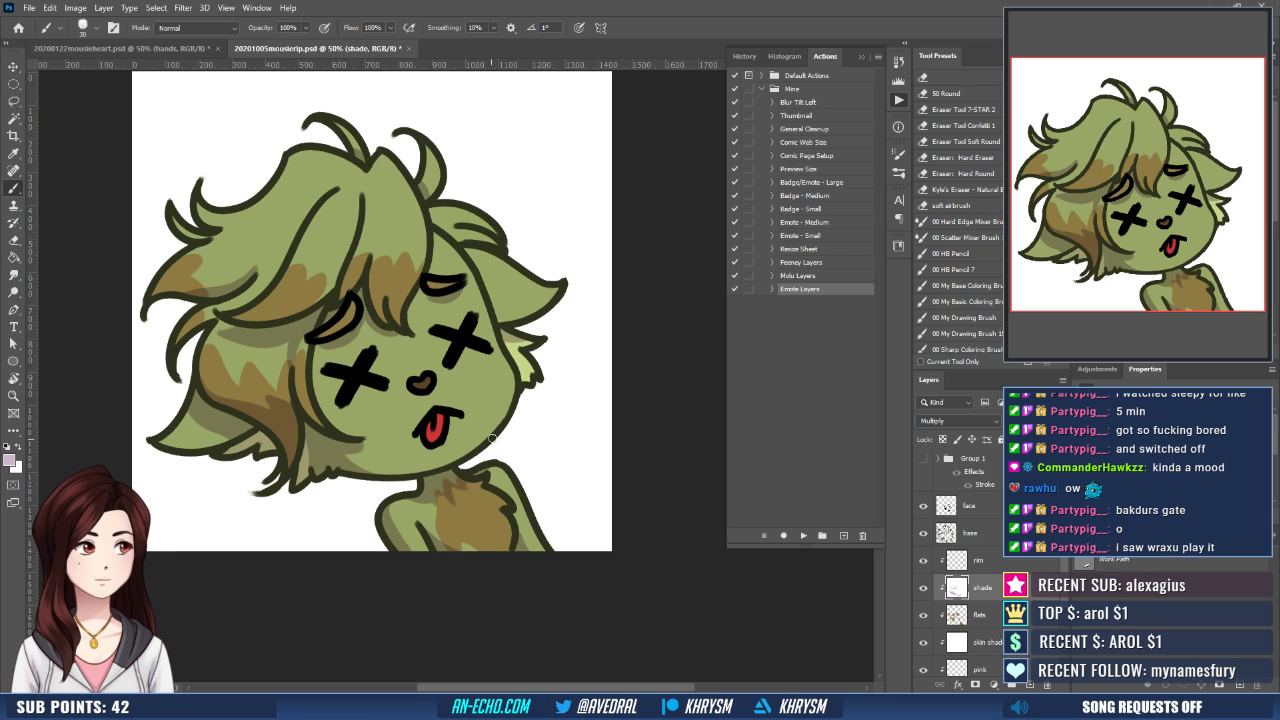
- Select the rim layer and paint white highlight streaks across the strands of the fringe
scroll(492, 438, up, 2)
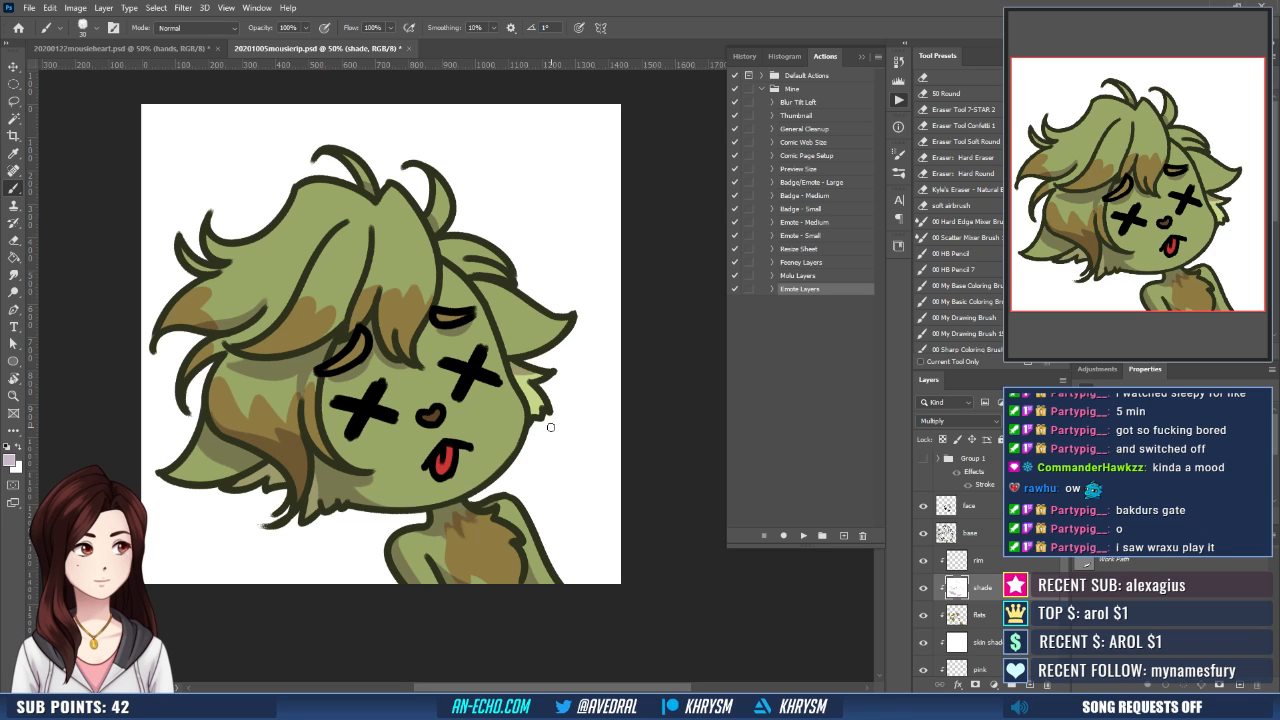
click(980, 560)
scroll(365, 306, up, 2)
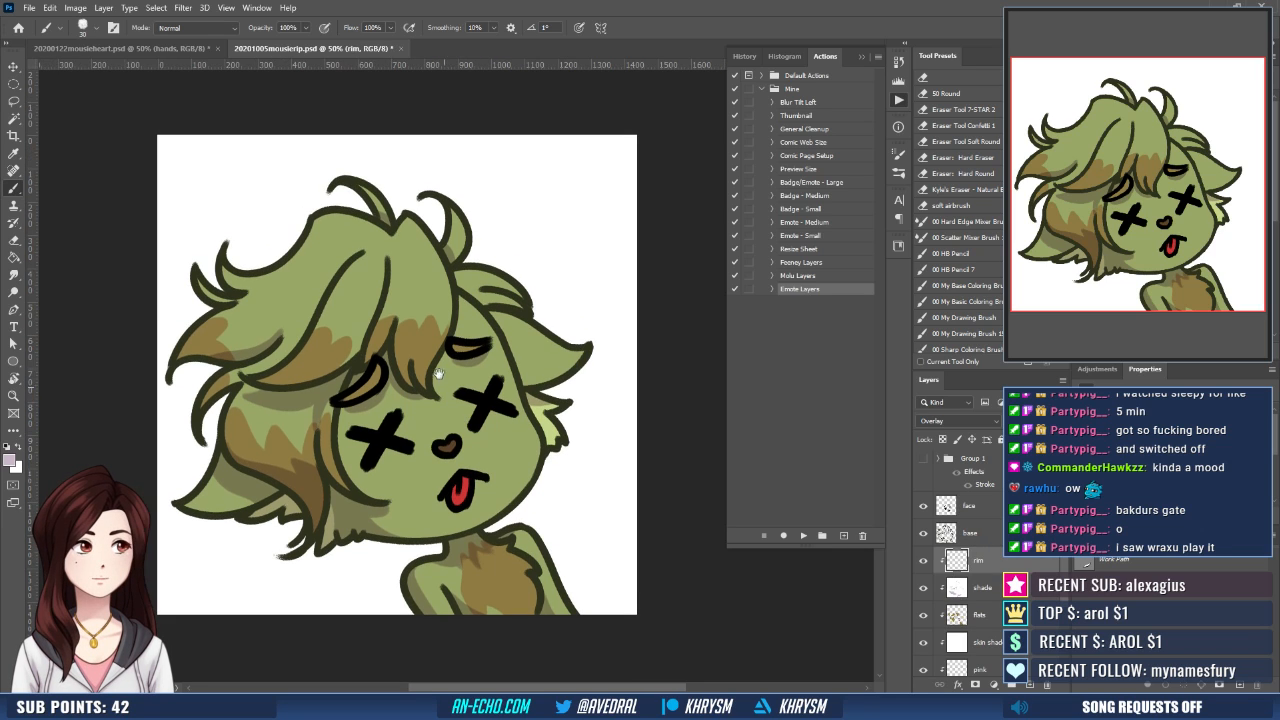
scroll(365, 306, up, 2)
mouse_move(328, 341)
mouse_down()
mouse_move(349, 301)
mouse_move(329, 345)
mouse_move(347, 302)
mouse_move(335, 328)
mouse_move(369, 346)
mouse_up()
drag(399, 271, 389, 290)
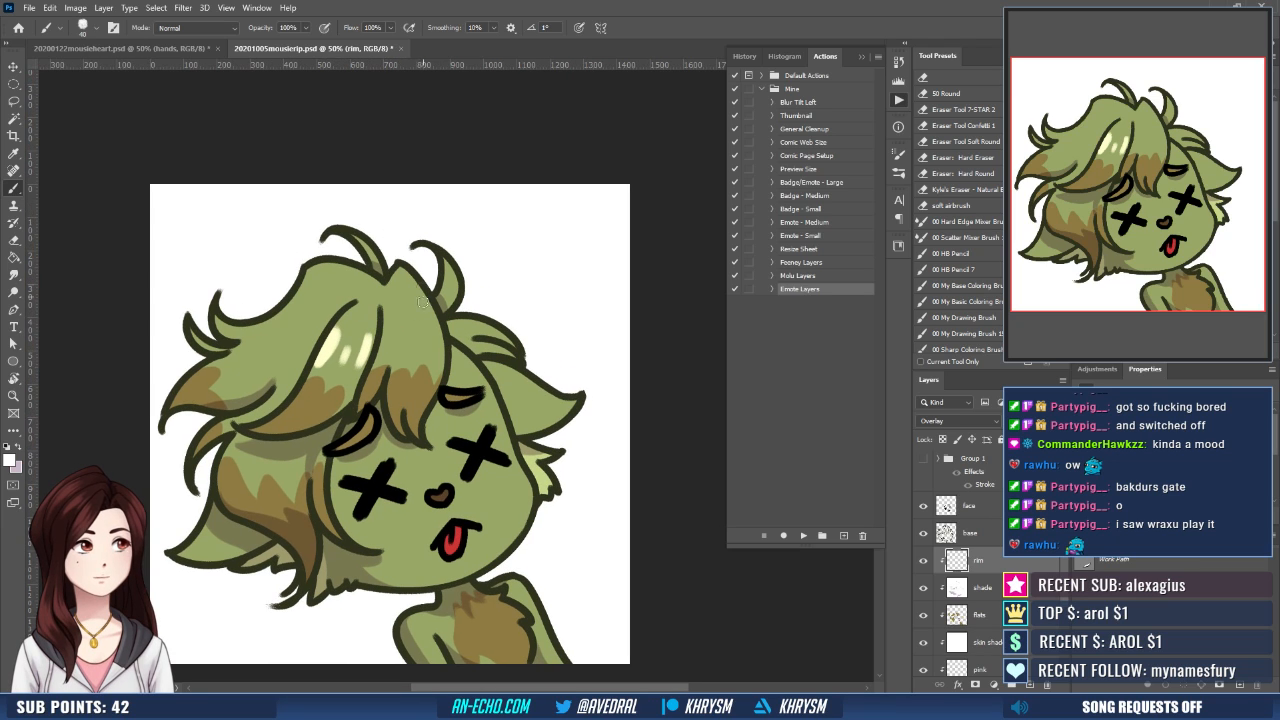
mouse_move(388, 335)
mouse_down()
mouse_move(375, 362)
mouse_move(401, 351)
mouse_up()
drag(426, 304, 433, 352)
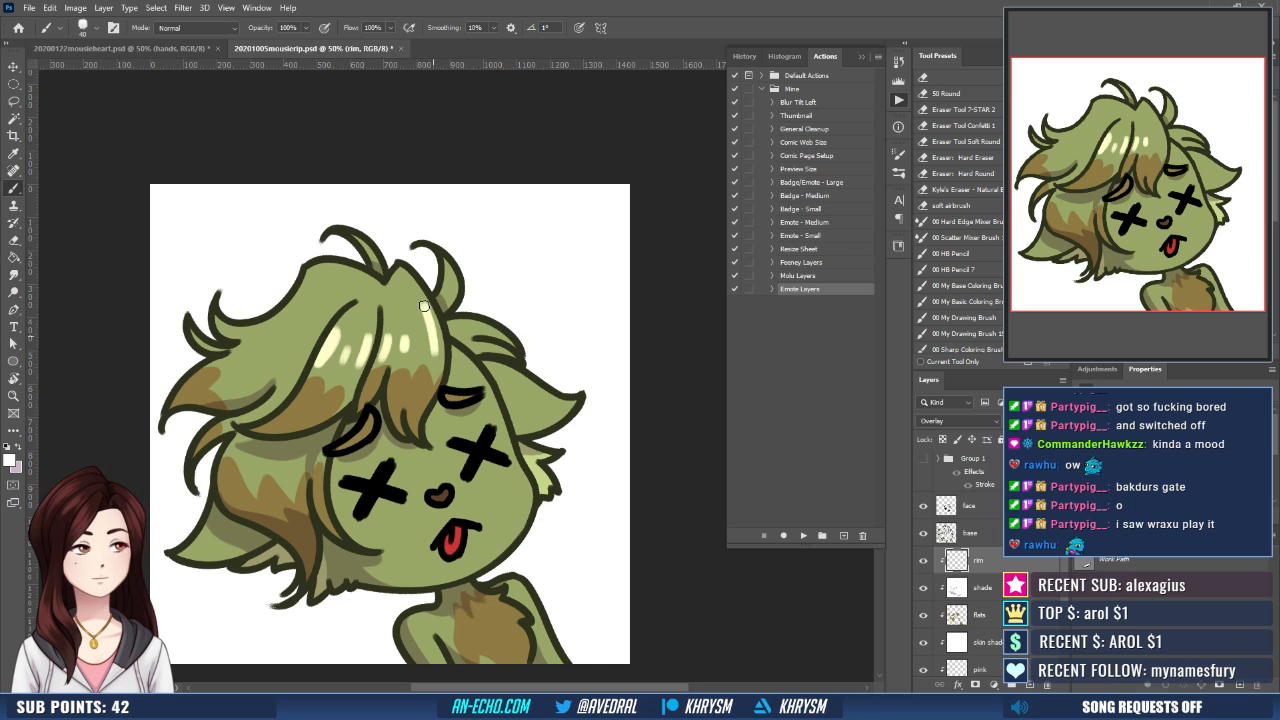
drag(424, 308, 432, 356)
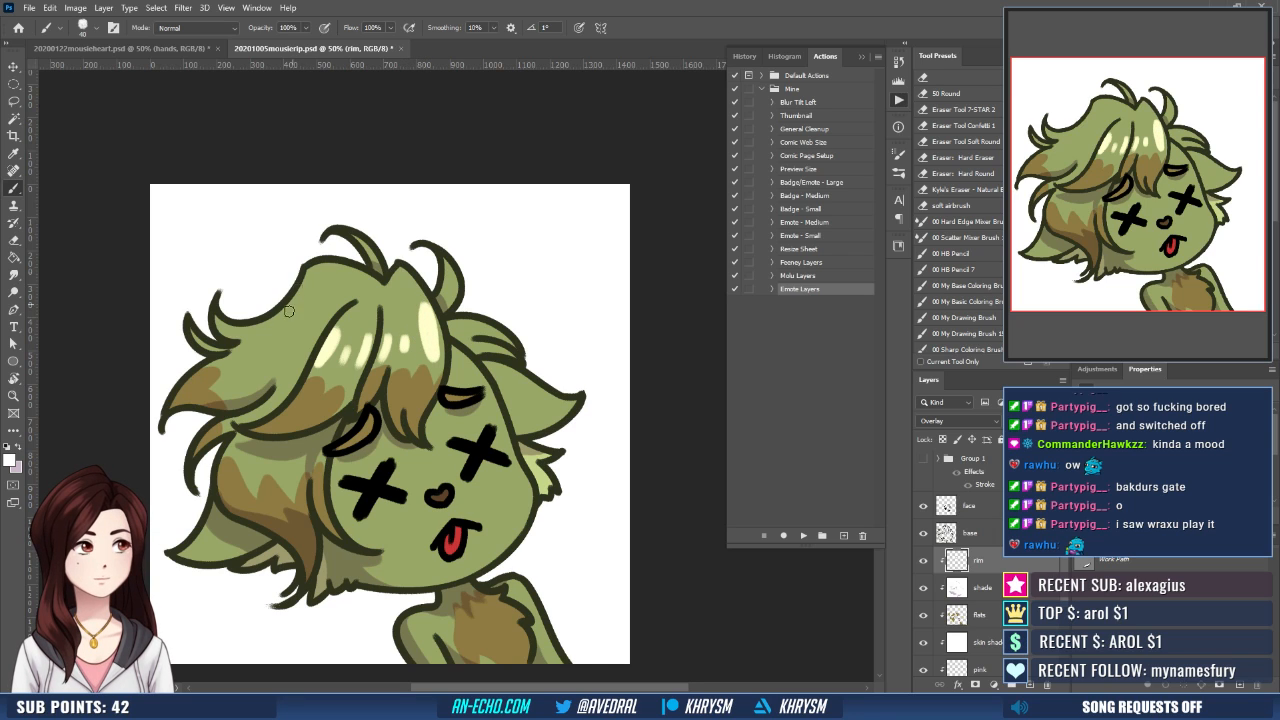
- Paint white highlights on the left side-swept hair, the hair behind the head and the edges of the left ear
drag(247, 331, 283, 314)
drag(269, 359, 297, 347)
drag(451, 347, 469, 325)
drag(199, 527, 225, 486)
drag(196, 534, 248, 535)
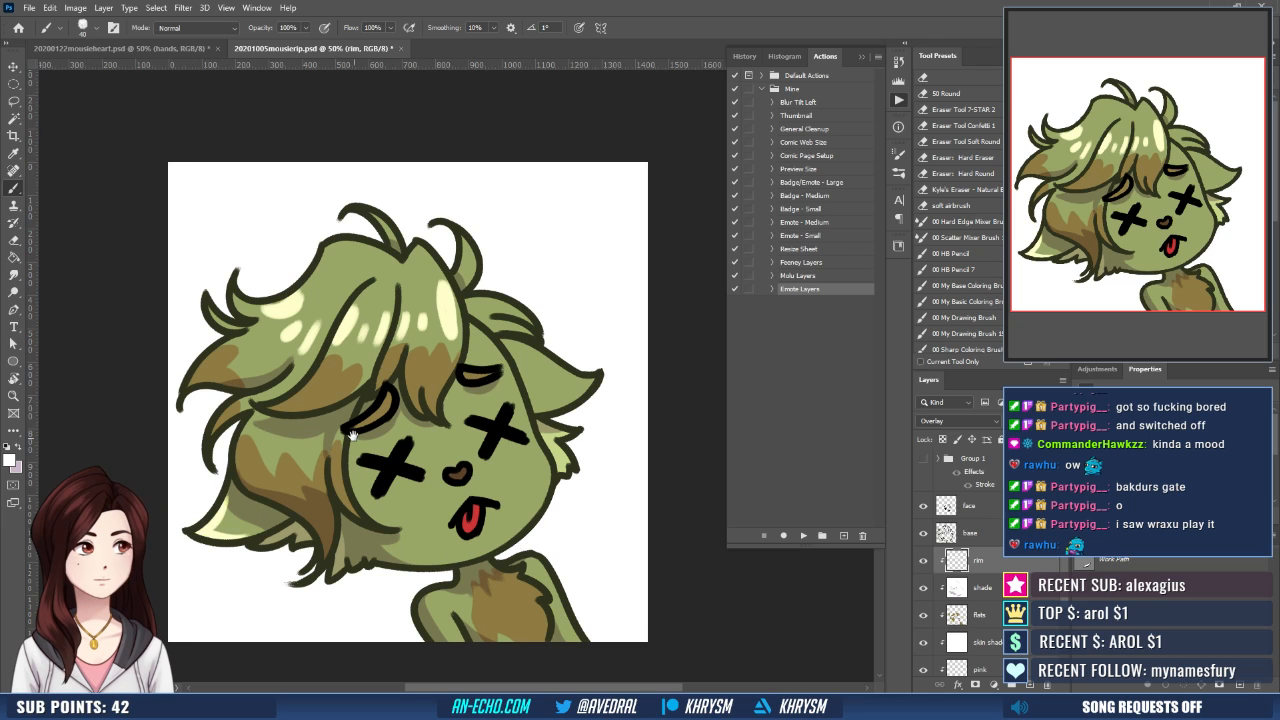
- Paint a white rim light along the outer edge of the brown side hair, undoing and redrawing the first strokes
drag(352, 433, 346, 417)
mouse_move(241, 408)
mouse_down()
mouse_move(254, 475)
mouse_move(233, 462)
mouse_move(254, 476)
mouse_up()
drag(242, 406, 255, 476)
key(ctrl+z)
key(ctrl+z)
key(ctrl+z)
mouse_move(241, 408)
mouse_down()
mouse_move(262, 459)
mouse_move(233, 441)
mouse_move(276, 483)
mouse_up()
drag(299, 441, 368, 451)
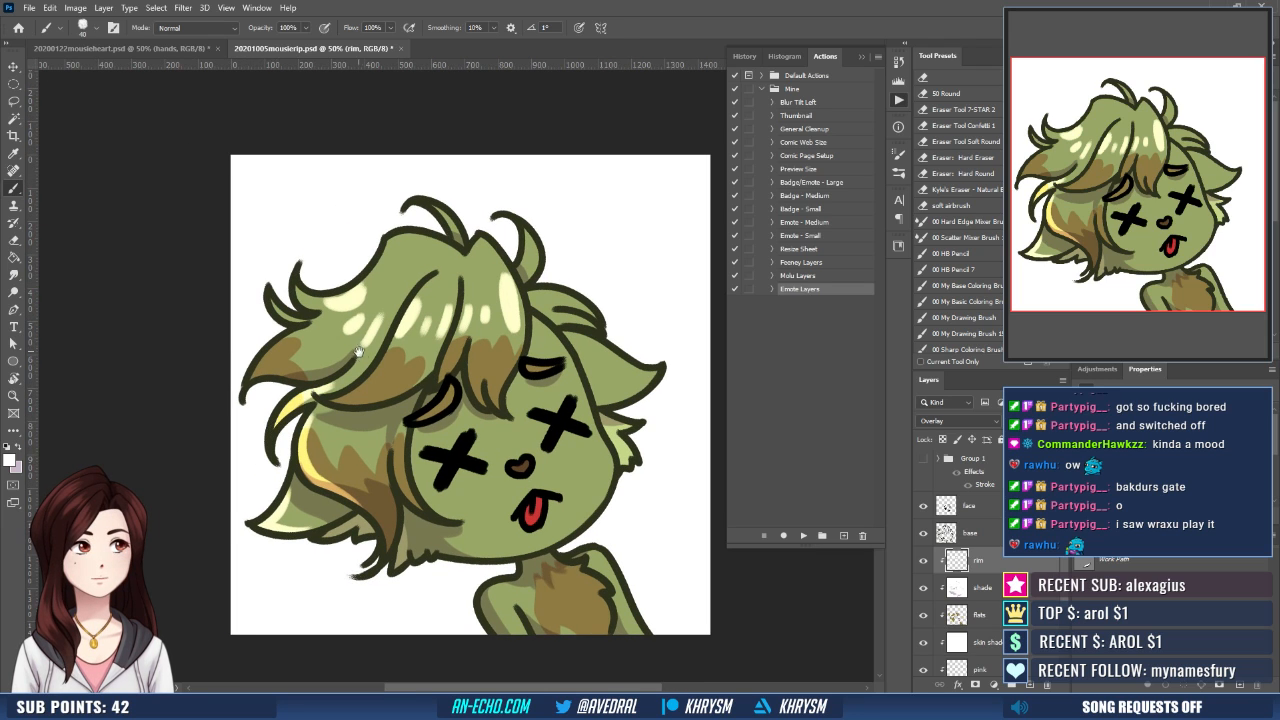
- Add white rim light to the left hair tips, the crown outline and the tufts on top of the head
drag(280, 420, 314, 464)
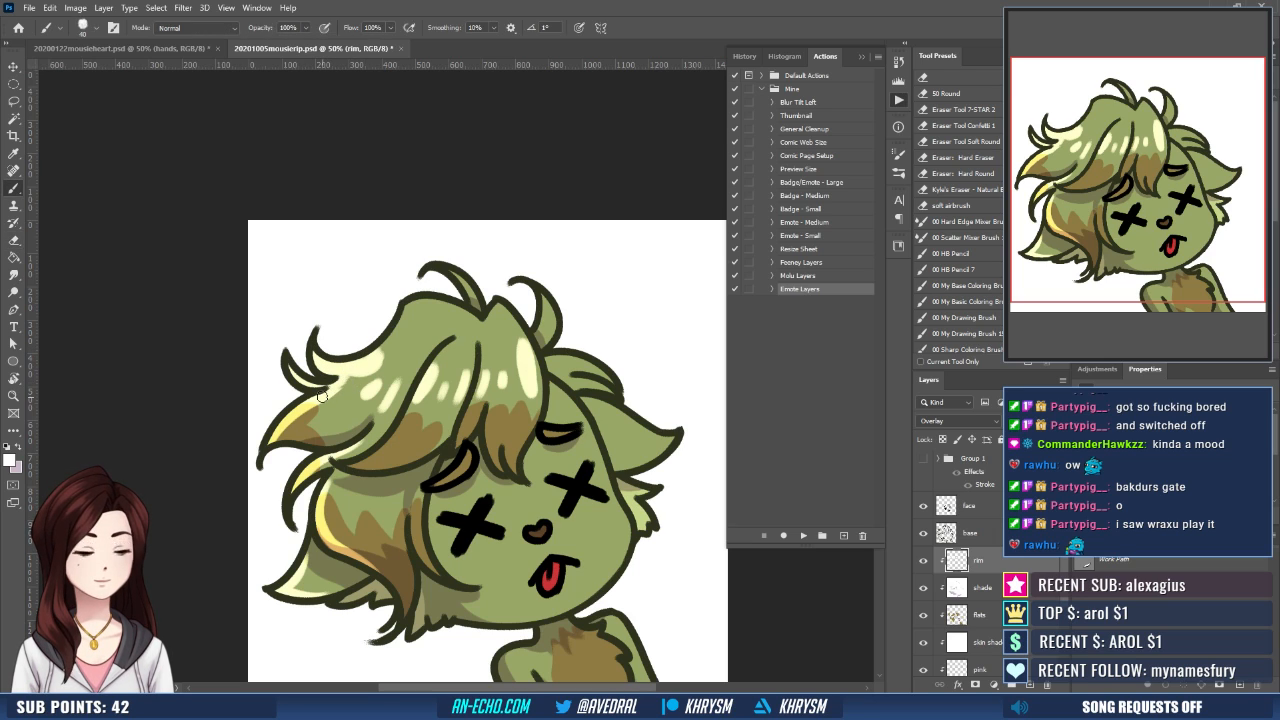
drag(407, 318, 377, 350)
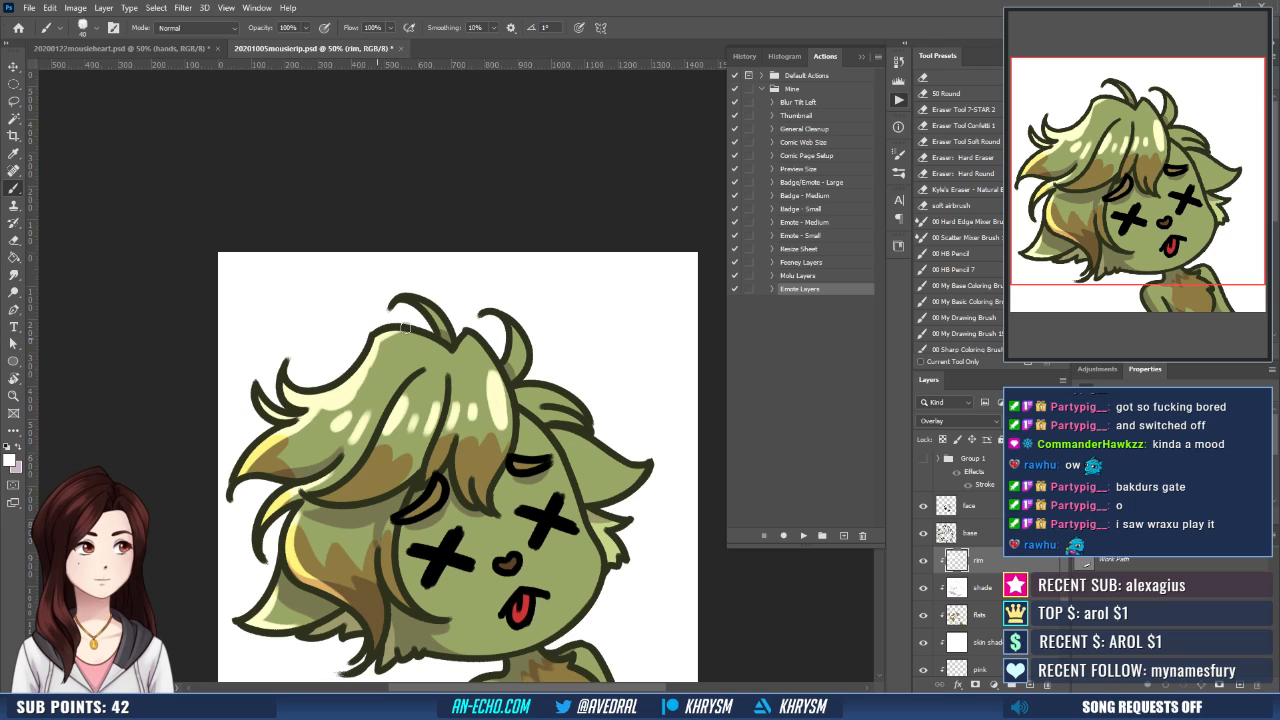
drag(418, 238, 390, 199)
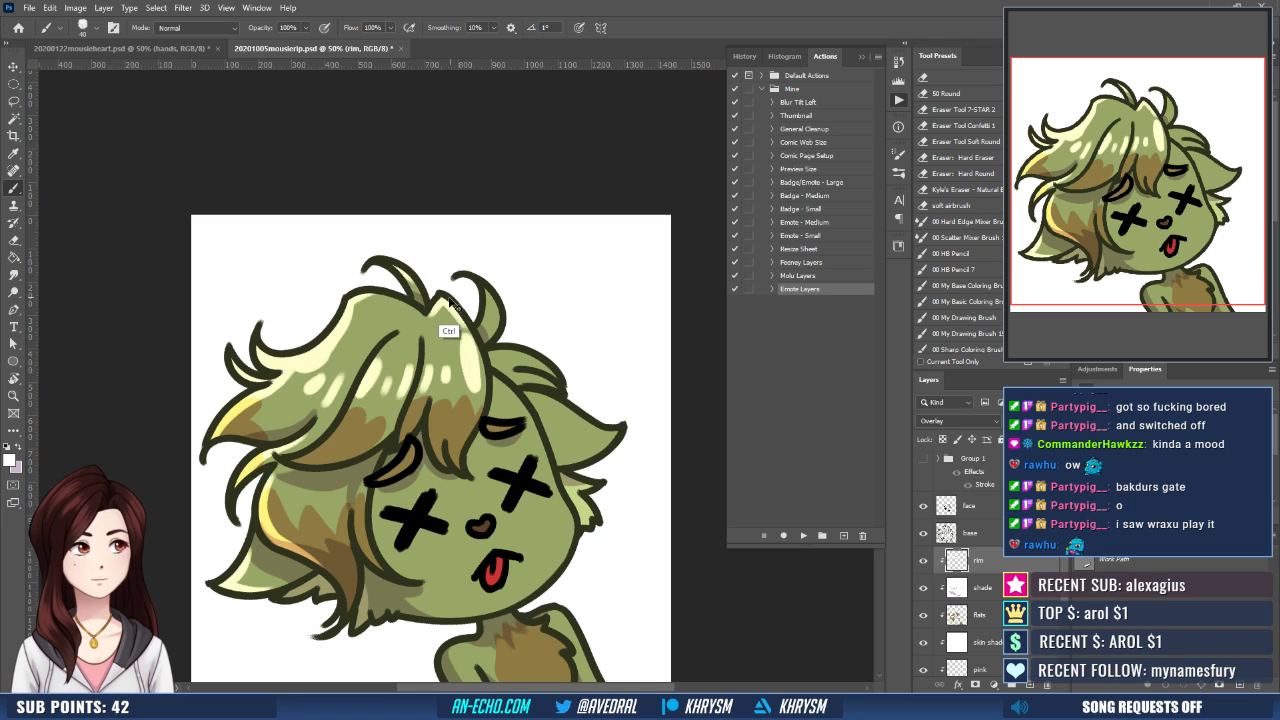
scroll(491, 236, down, 2)
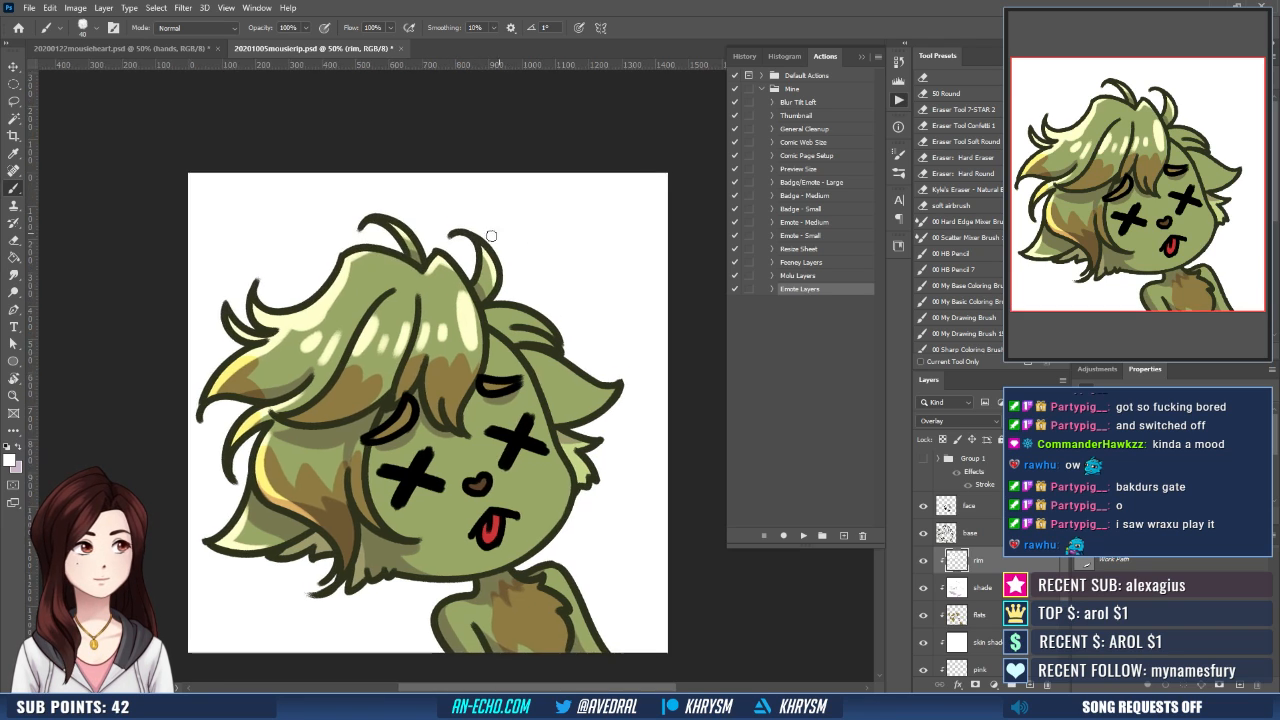
scroll(517, 211, down, 3)
- Paint white rim highlights around the X-shaped eyes, the nose, the mouth and the tongue
scroll(517, 211, right, 2)
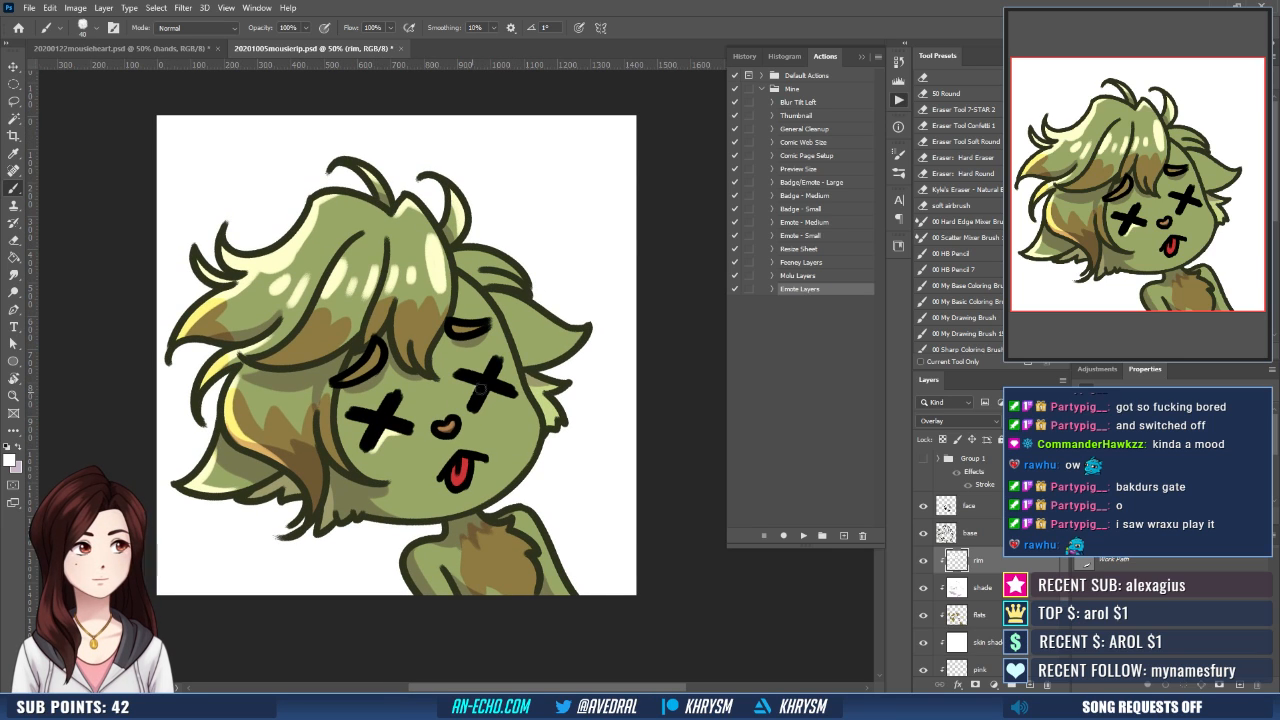
scroll(527, 377, down, 1)
scroll(527, 377, right, 1)
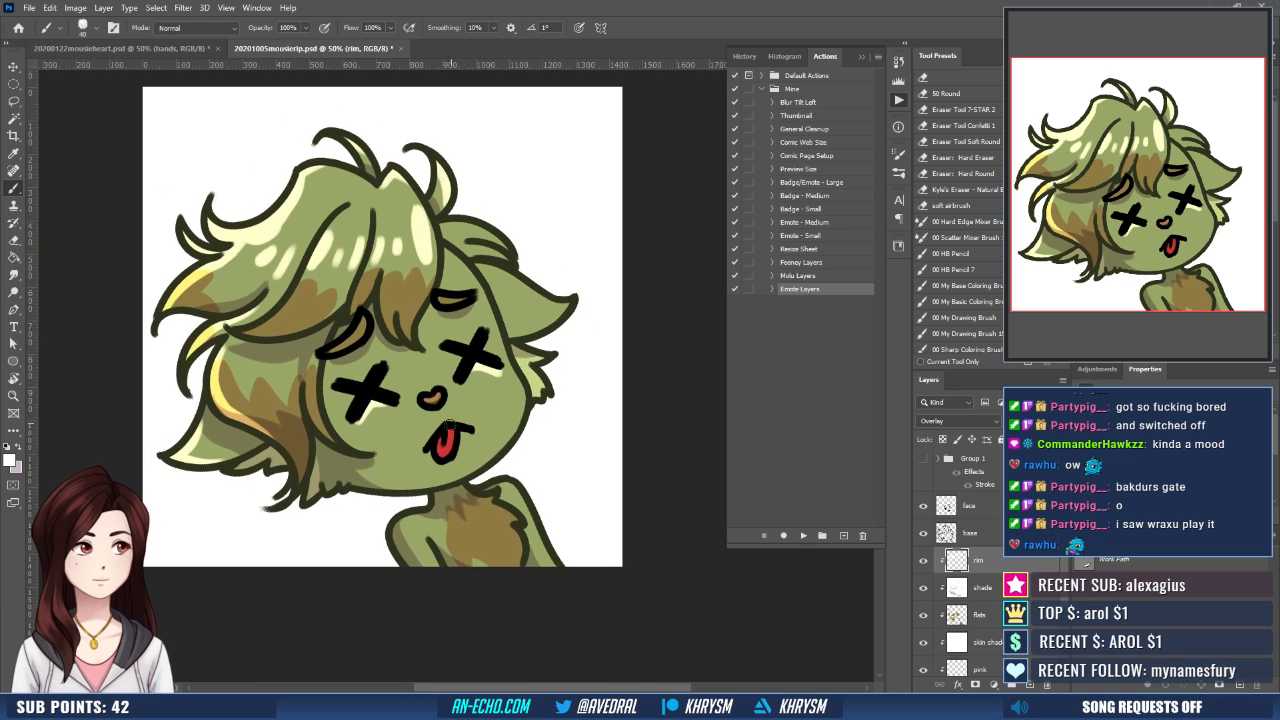
mouse_move(438, 452)
mouse_down()
mouse_move(449, 444)
mouse_move(427, 456)
mouse_move(480, 431)
mouse_move(496, 376)
mouse_move(476, 358)
mouse_up()
drag(476, 428, 462, 419)
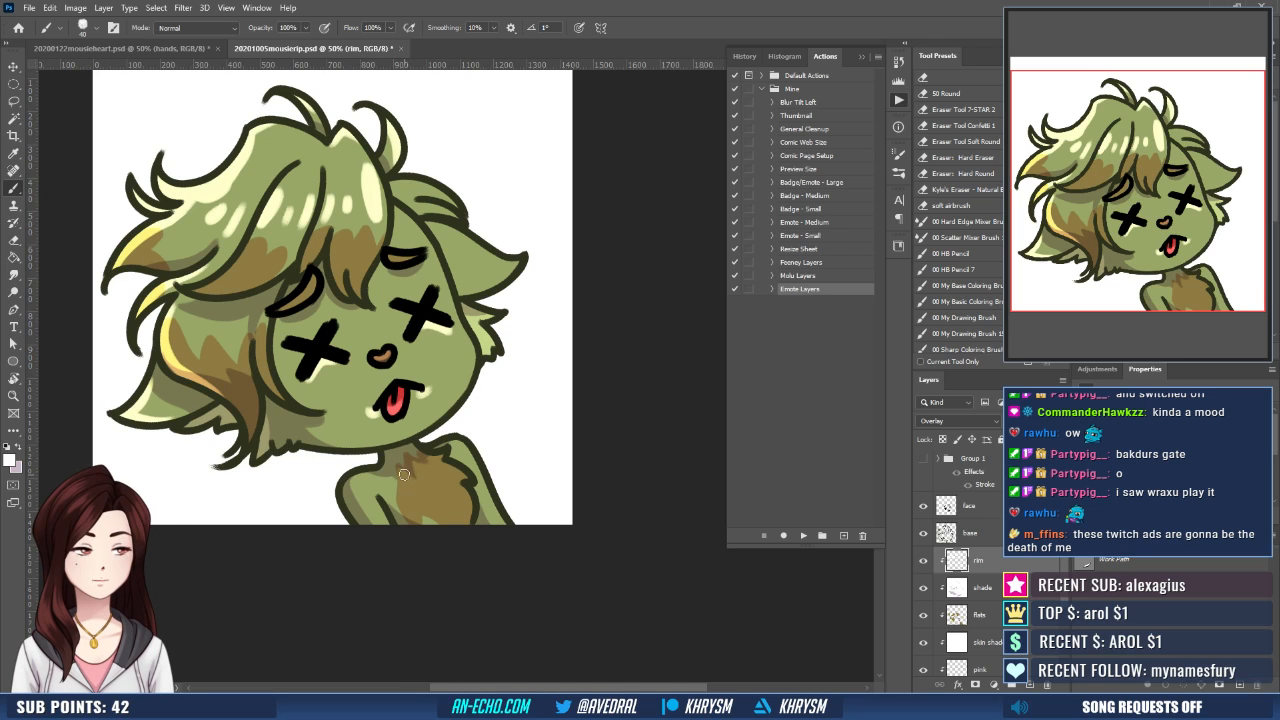
- Paint white rim light on both arms and the brown chest fur, redoing the stroke on the right arm
drag(375, 500, 386, 521)
mouse_move(470, 454)
mouse_down()
mouse_move(454, 450)
mouse_move(486, 520)
mouse_up()
key(ctrl+z)
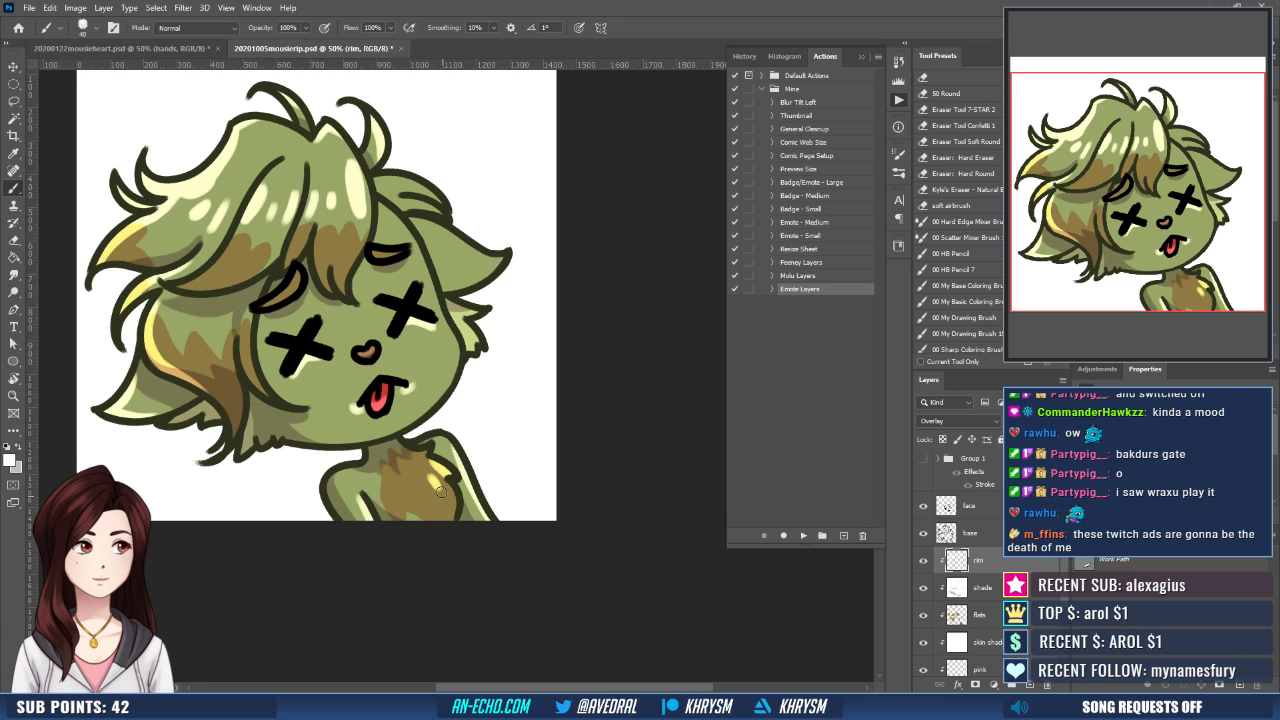
drag(490, 444, 511, 517)
- Paint white rim light on the hair behind the head and along the upper edge of the right ear
drag(475, 362, 499, 405)
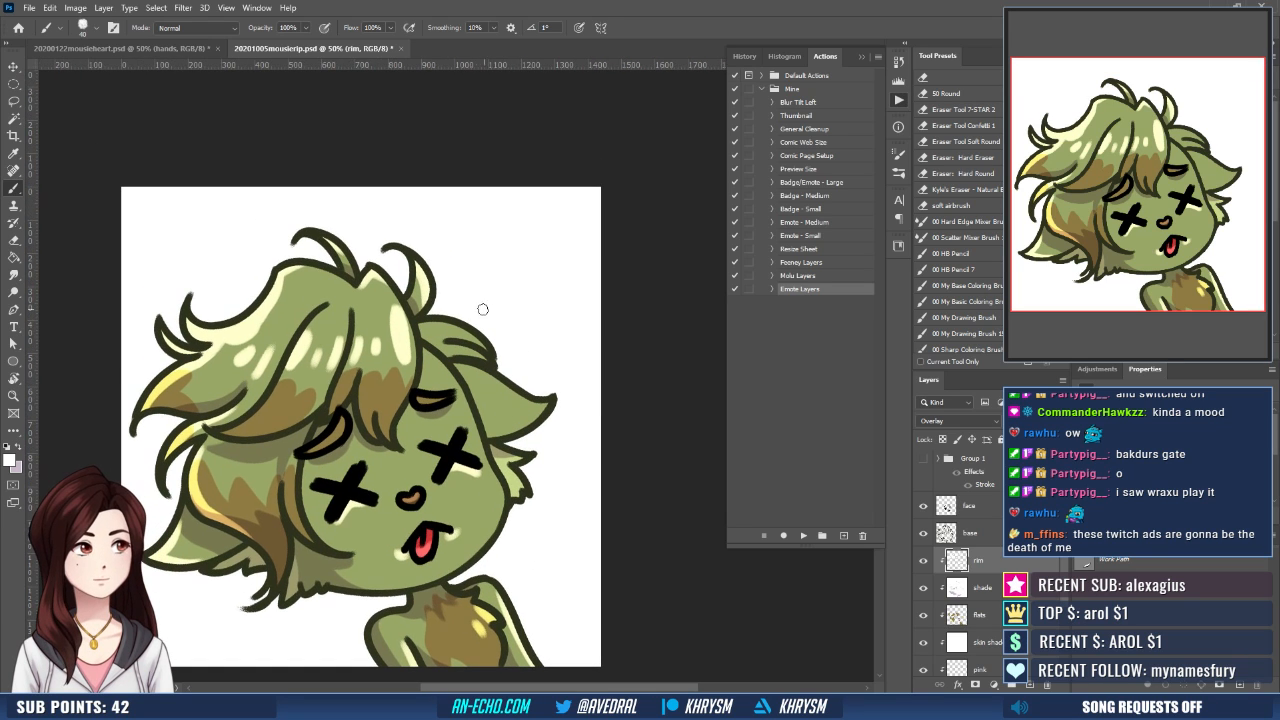
drag(523, 309, 497, 285)
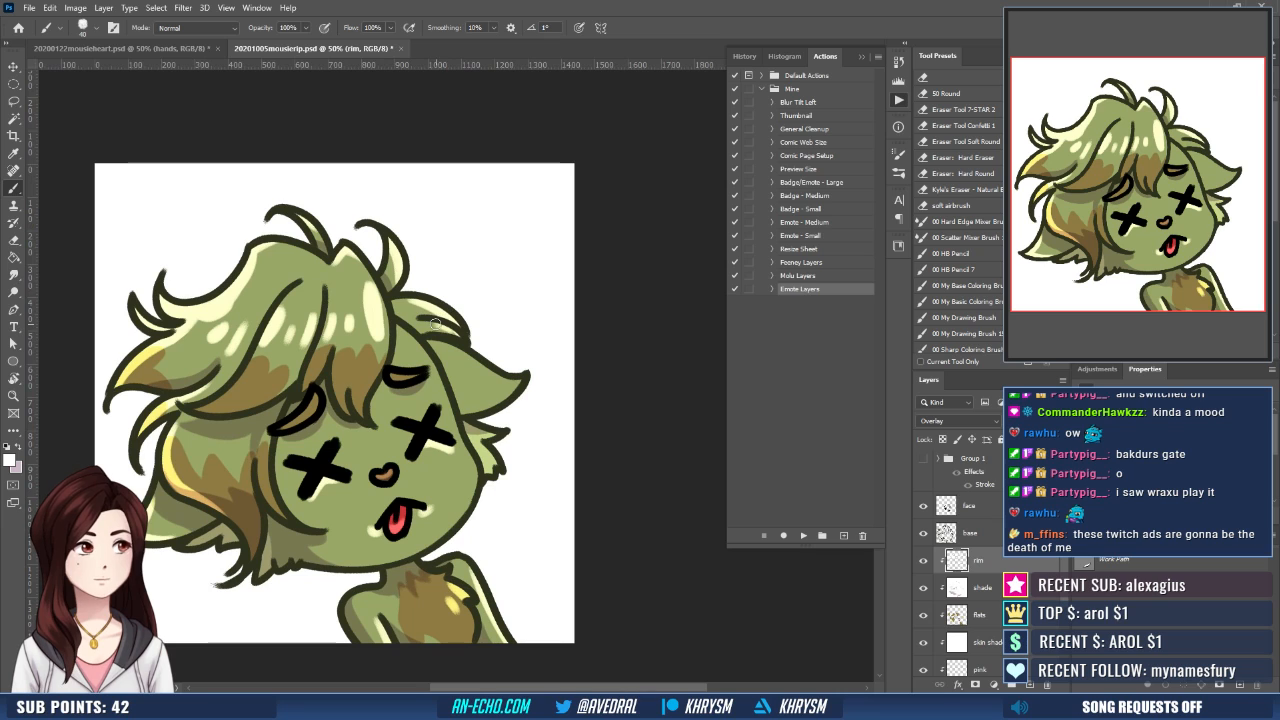
drag(445, 342, 514, 382)
mouse_move(451, 344)
mouse_down()
mouse_move(514, 383)
mouse_move(472, 409)
mouse_move(518, 374)
mouse_up()
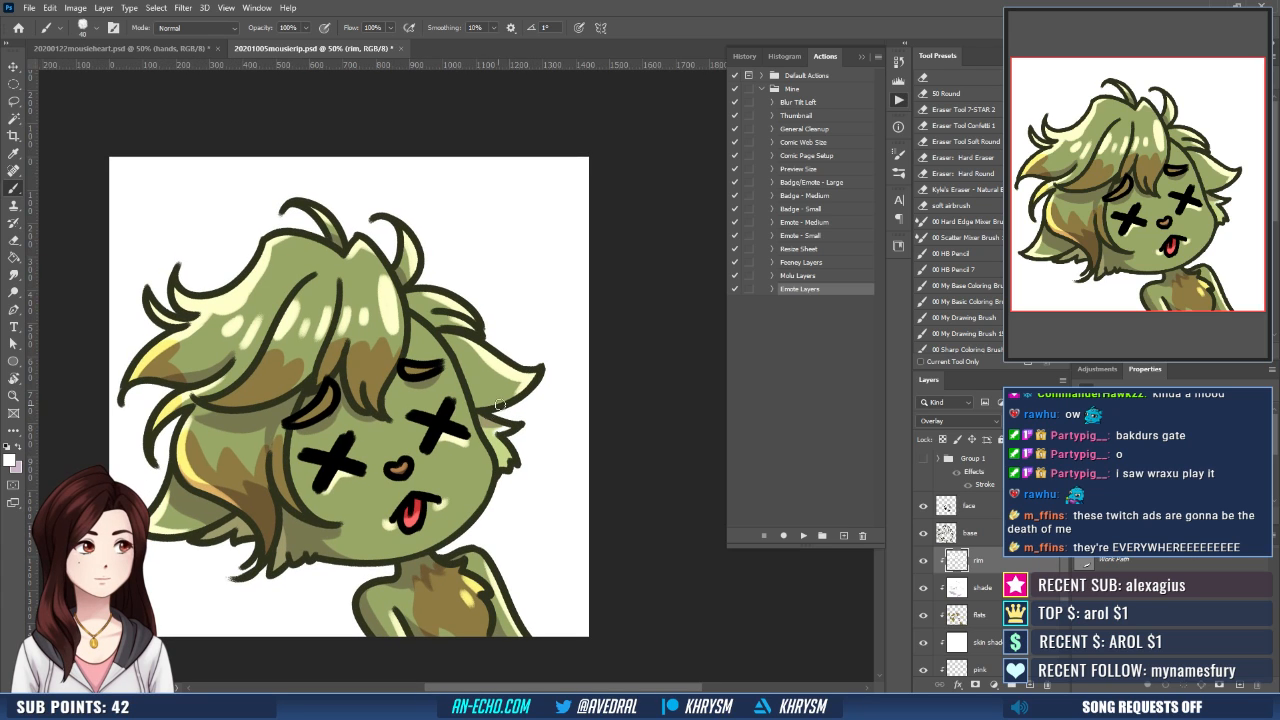
- Add white rim light to the light fur below the right ear and the side hair strand beside the face
drag(496, 436, 534, 542)
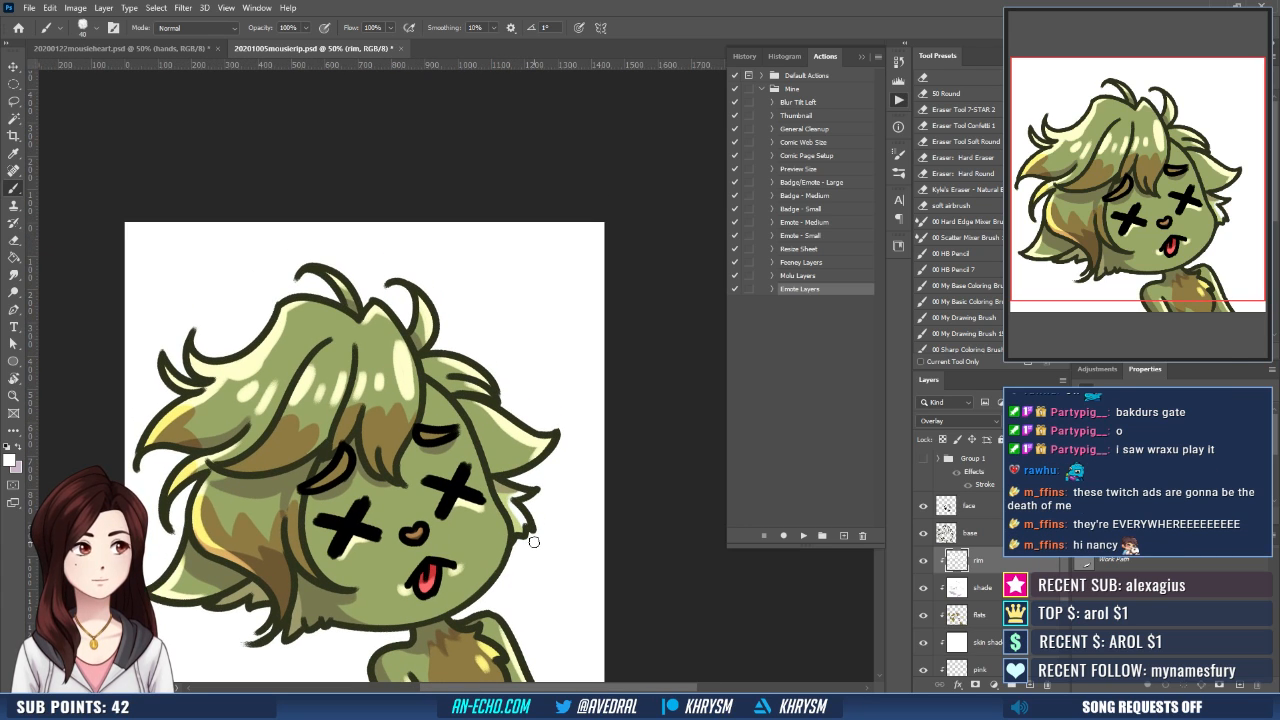
drag(297, 510, 302, 556)
drag(440, 414, 465, 442)
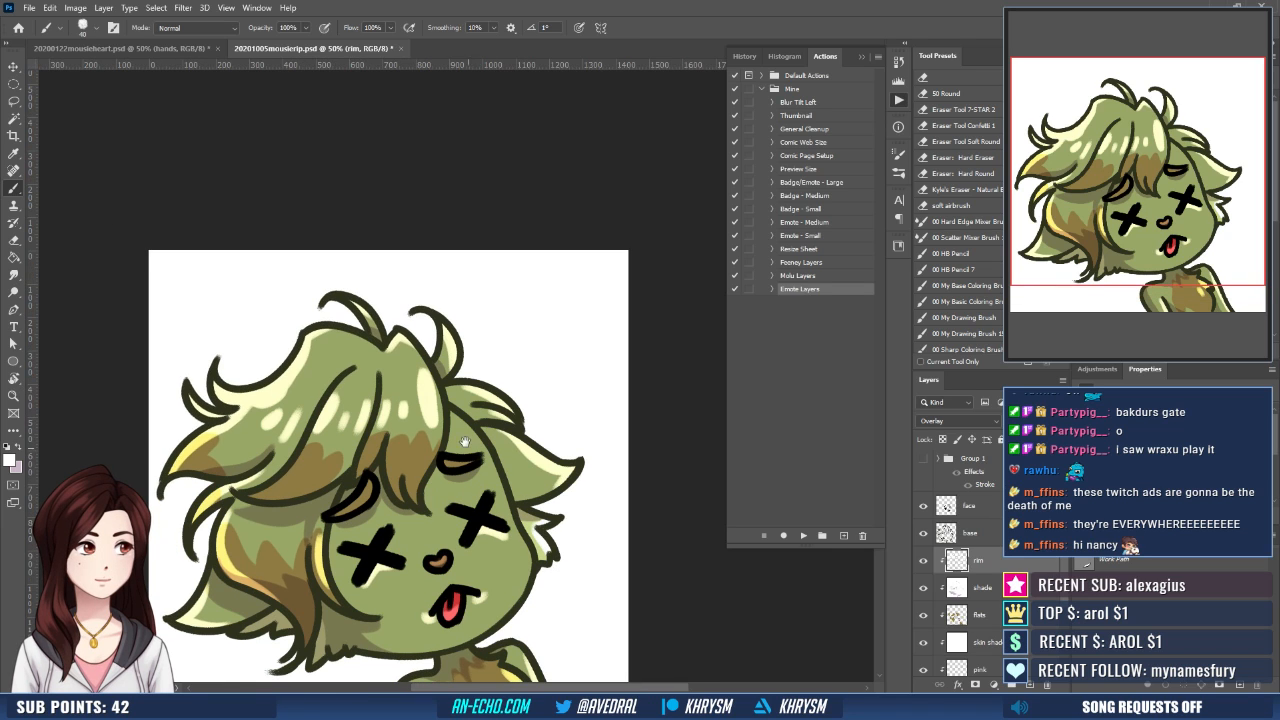
drag(401, 495, 413, 501)
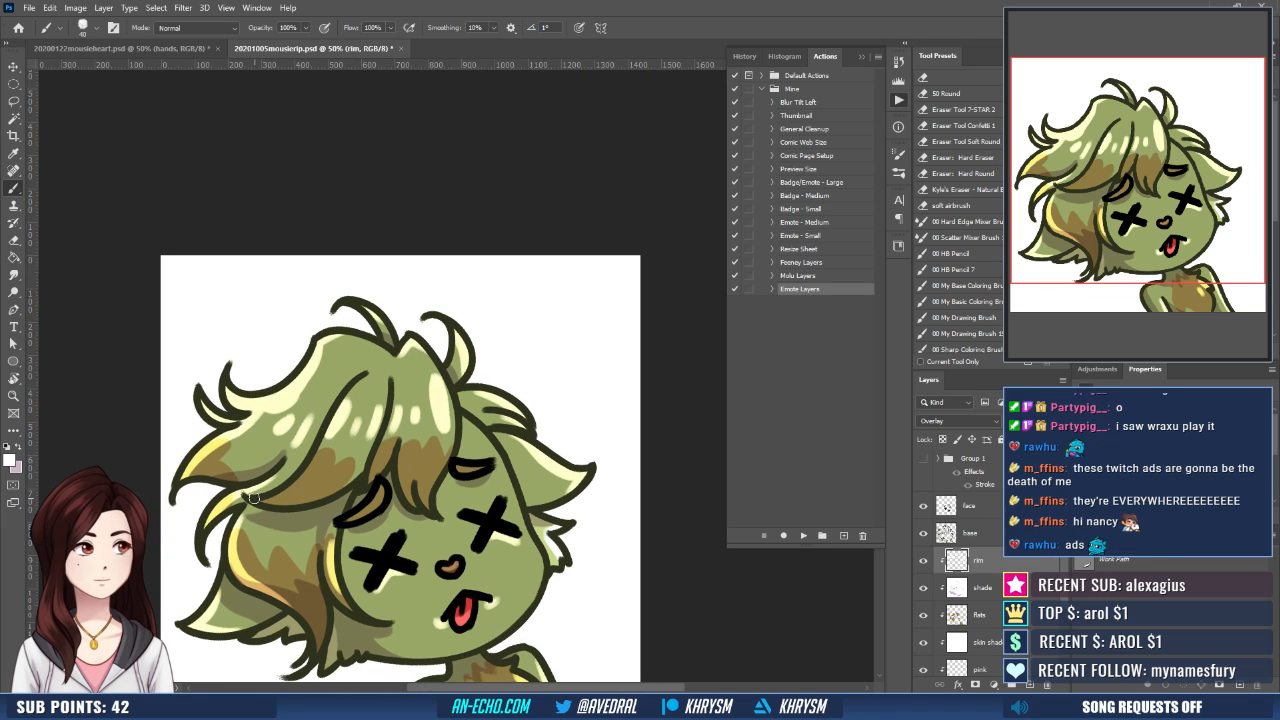
- Paint a white rim highlight along the lower hair strand beside the face and check the whole emote zoomed out
drag(267, 498, 301, 477)
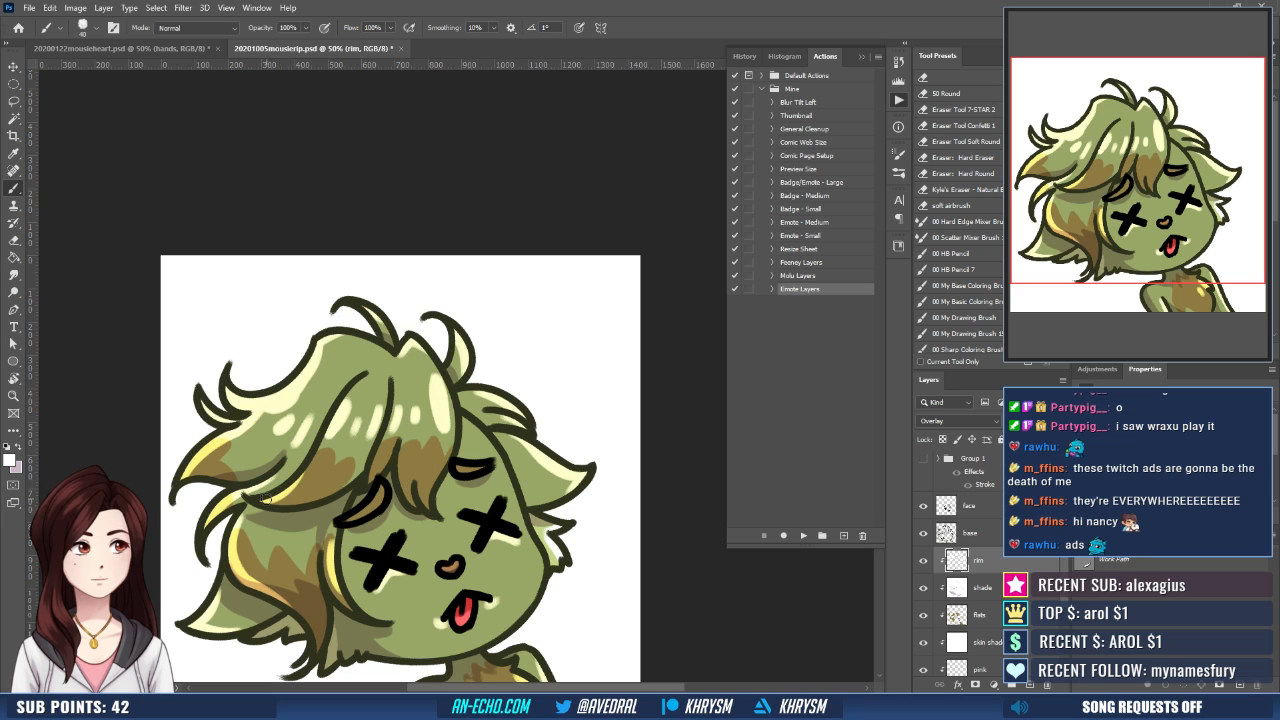
drag(524, 448, 487, 406)
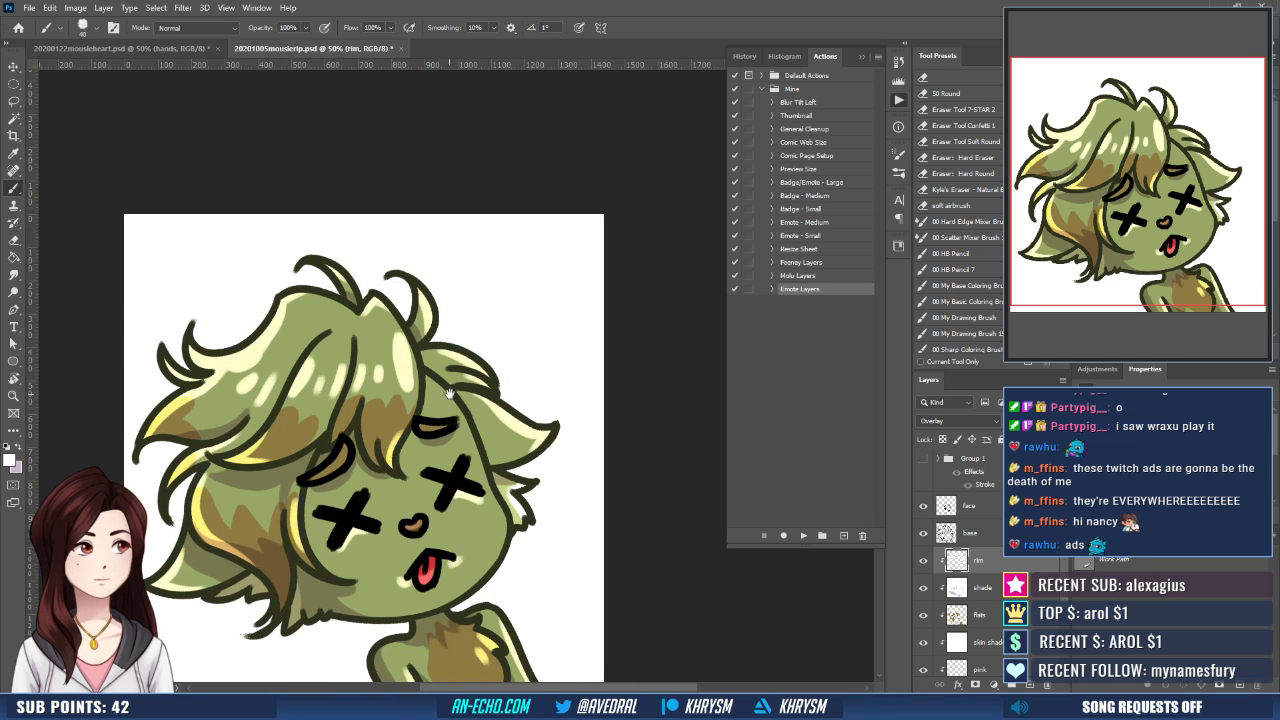
drag(448, 392, 466, 337)
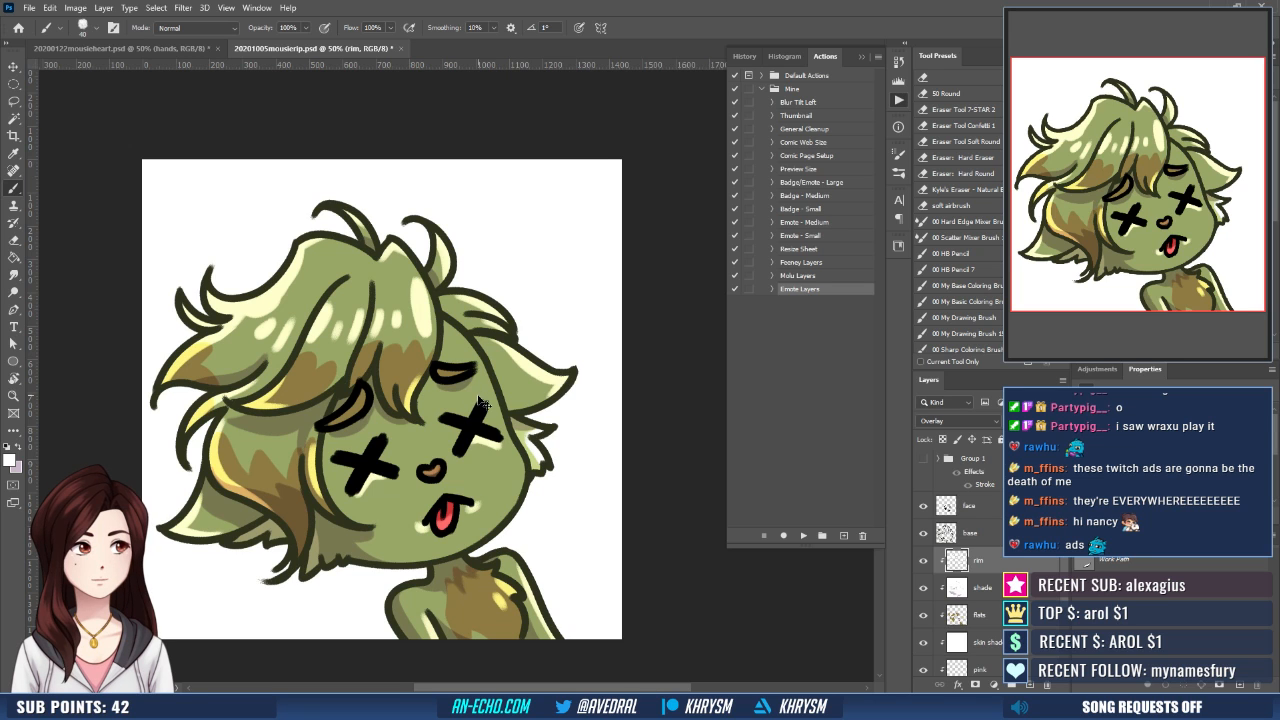
scroll(478, 395, down, 2)
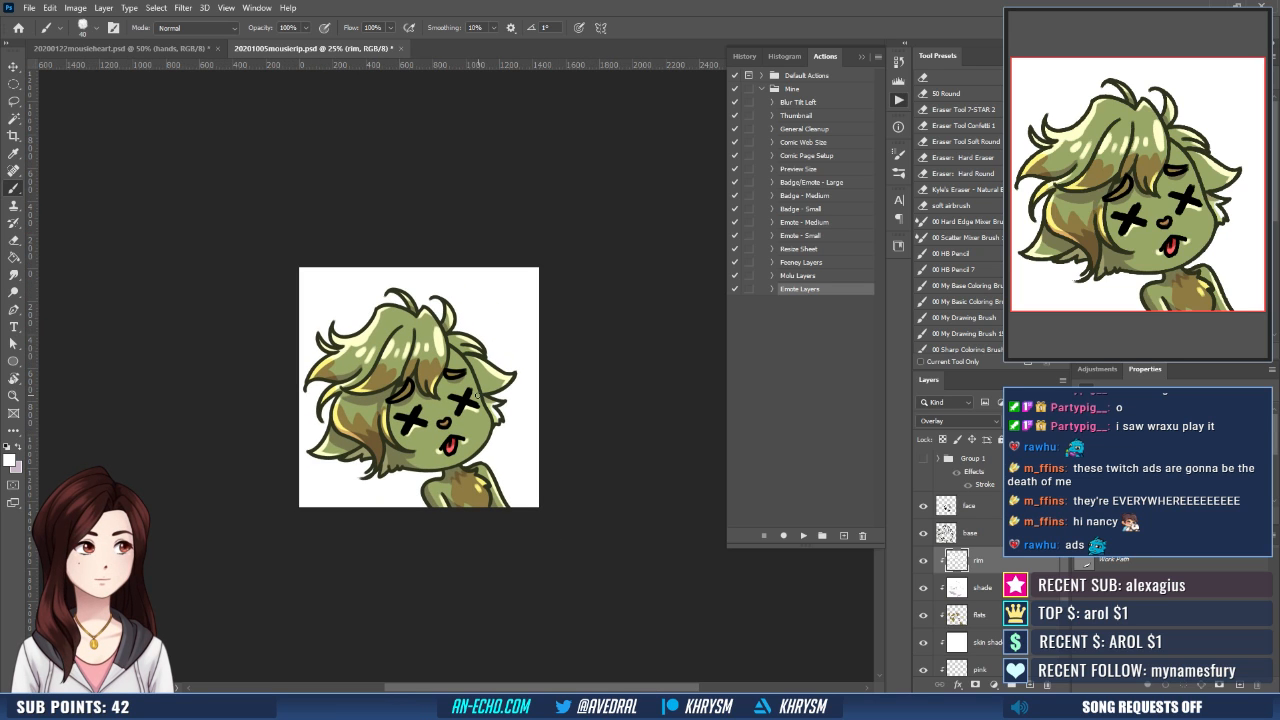
scroll(481, 400, up, 2)
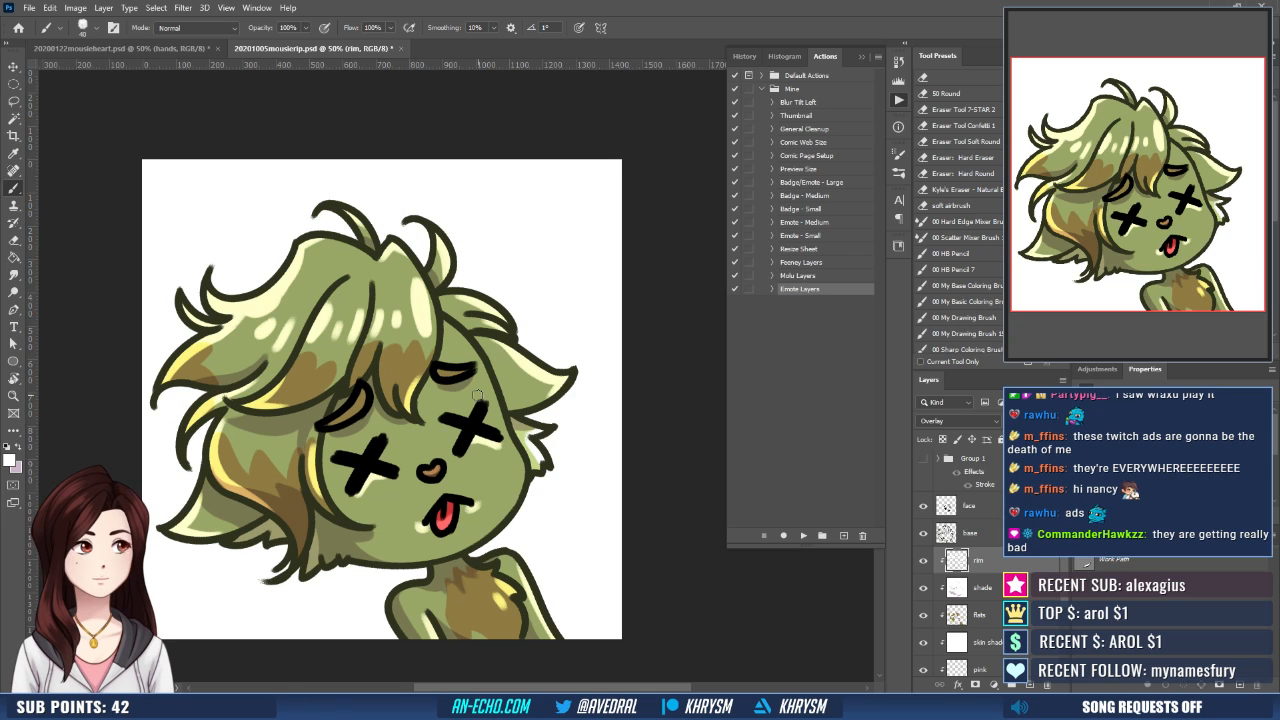
- Hide the rim, shade, flats and face layers so only the base lines and skin fill show
click(924, 563)
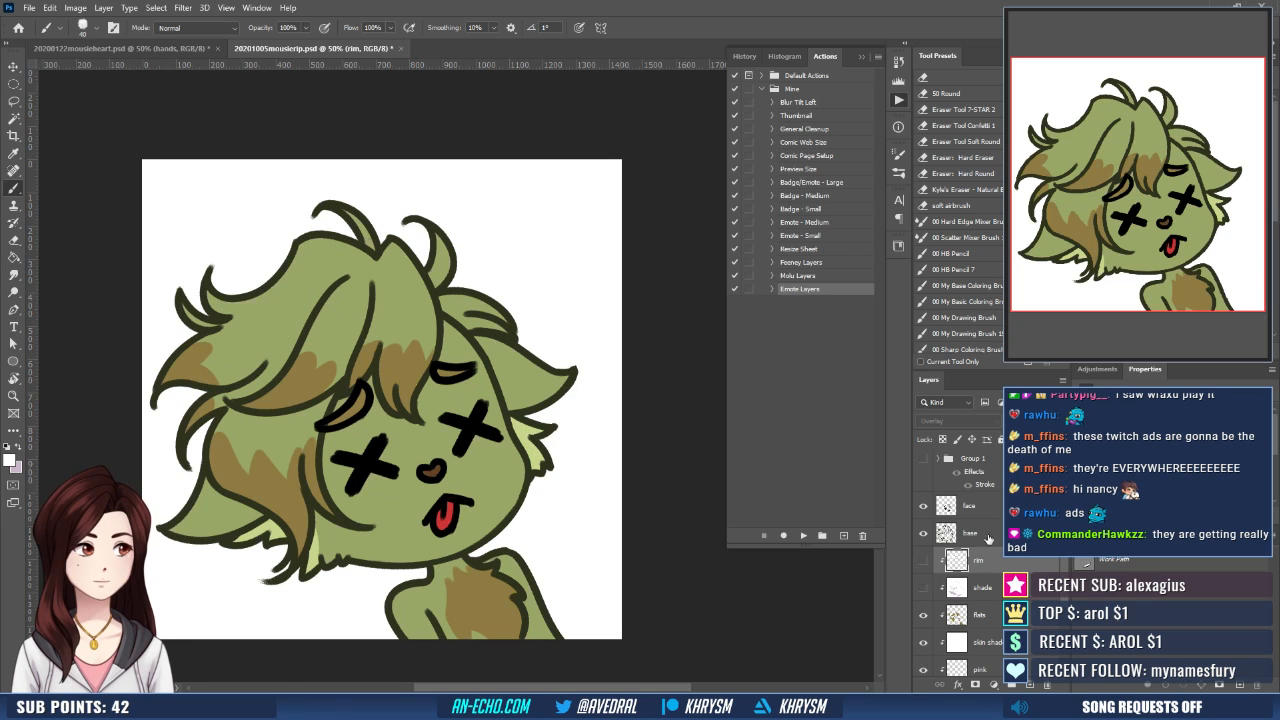
click(923, 615)
click(924, 507)
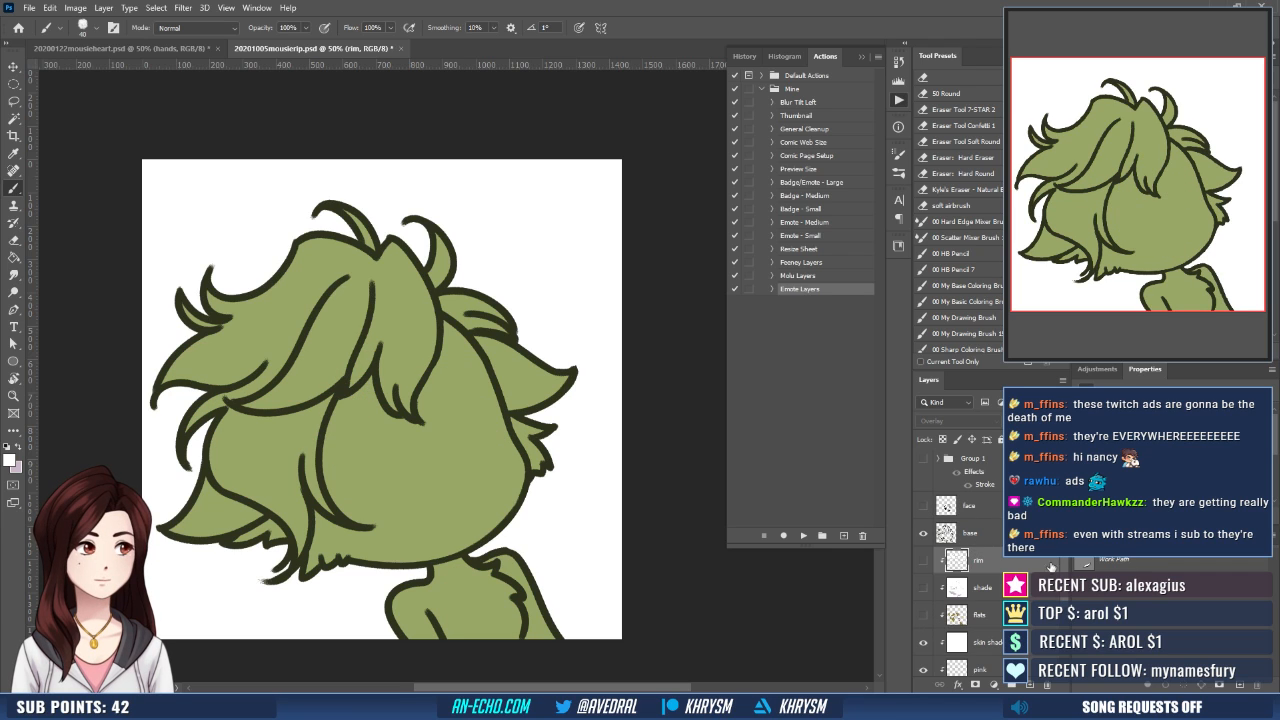
- Rename the pink layer as blue
scroll(990, 600, down, 2)
click(995, 628)
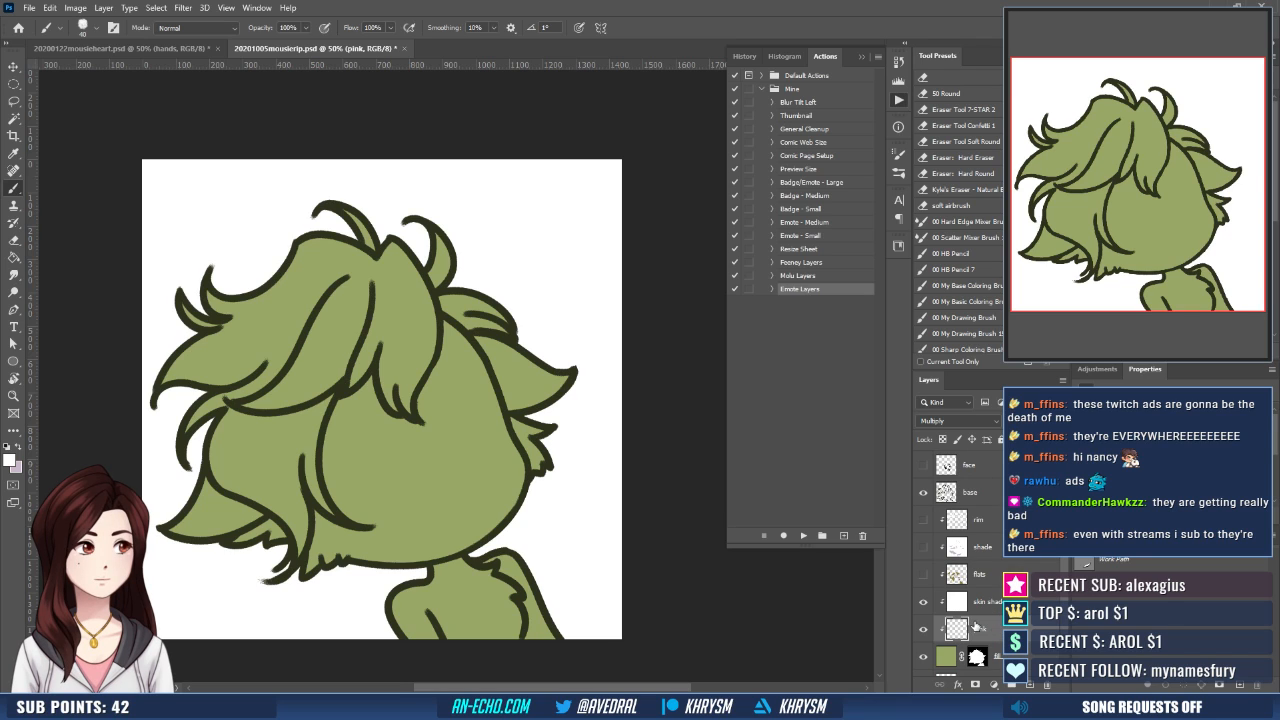
double_click(979, 629)
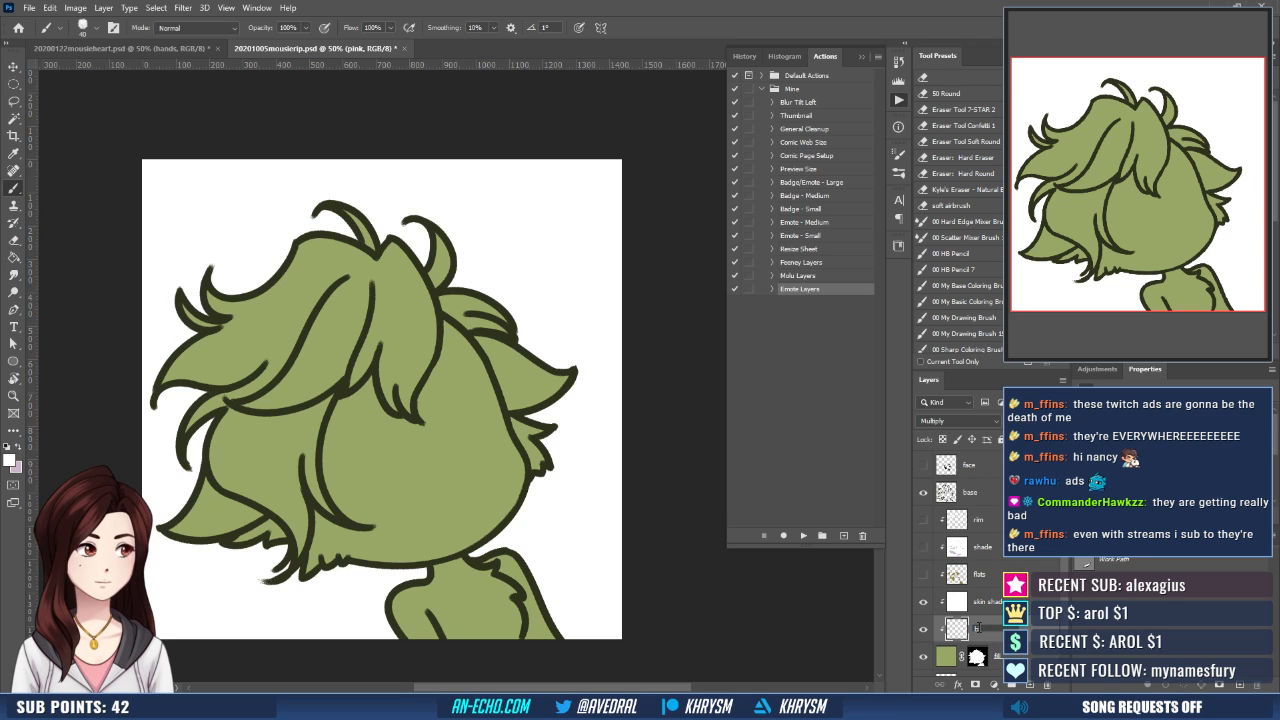
text(blue)
key(Return)
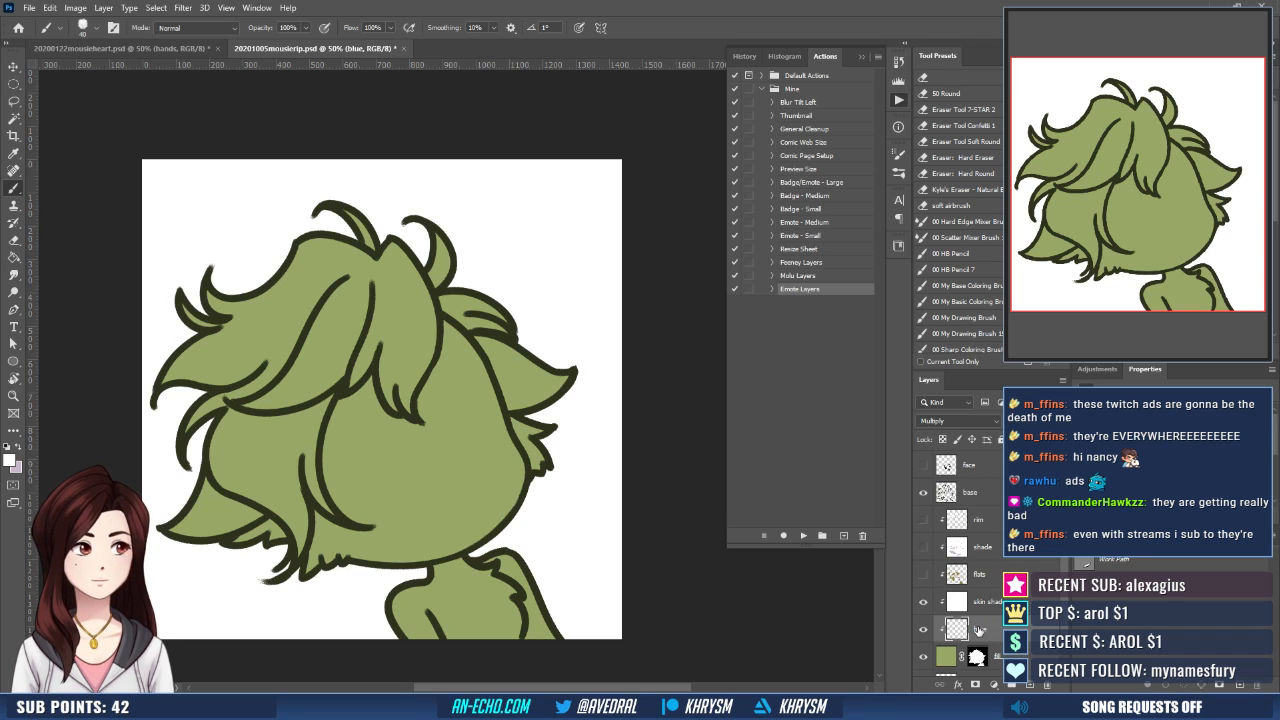
- Select the face area with the Magic Wand, expand the selection, and add it as a mask on the blue layer
key(w)
click(426, 479)
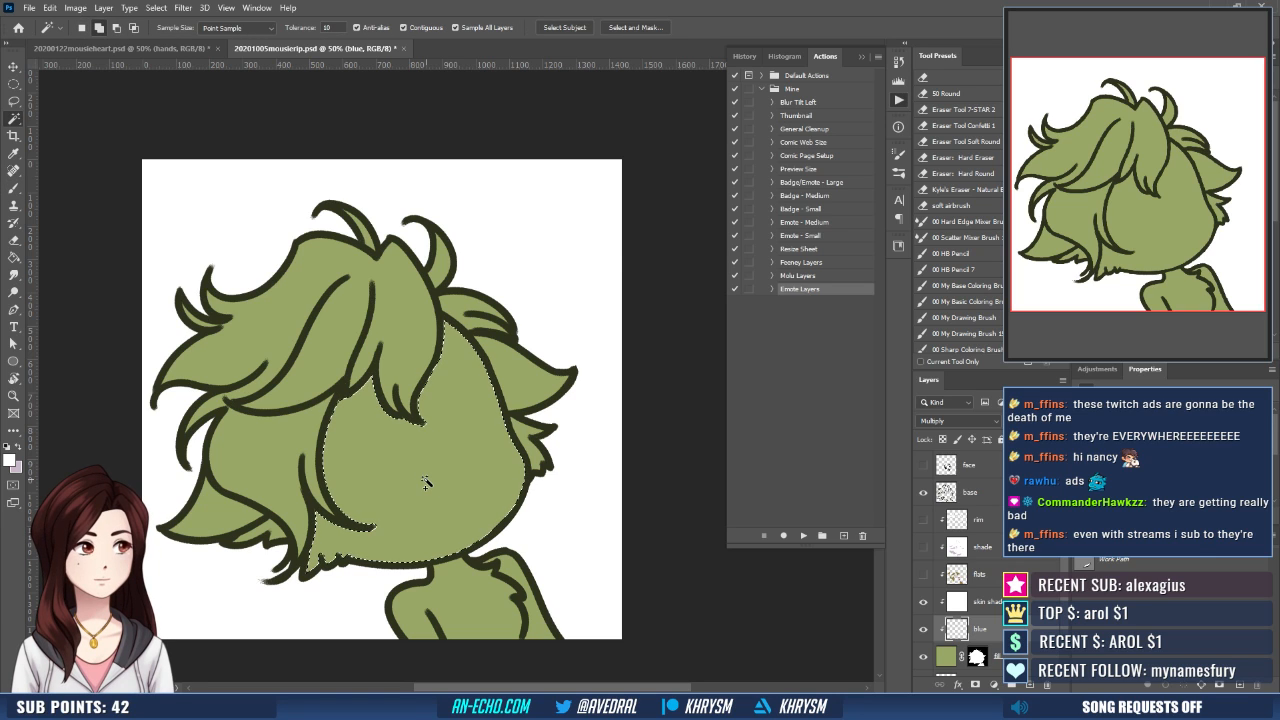
key(alt+s)
key(m)
key(e)
key(Return)
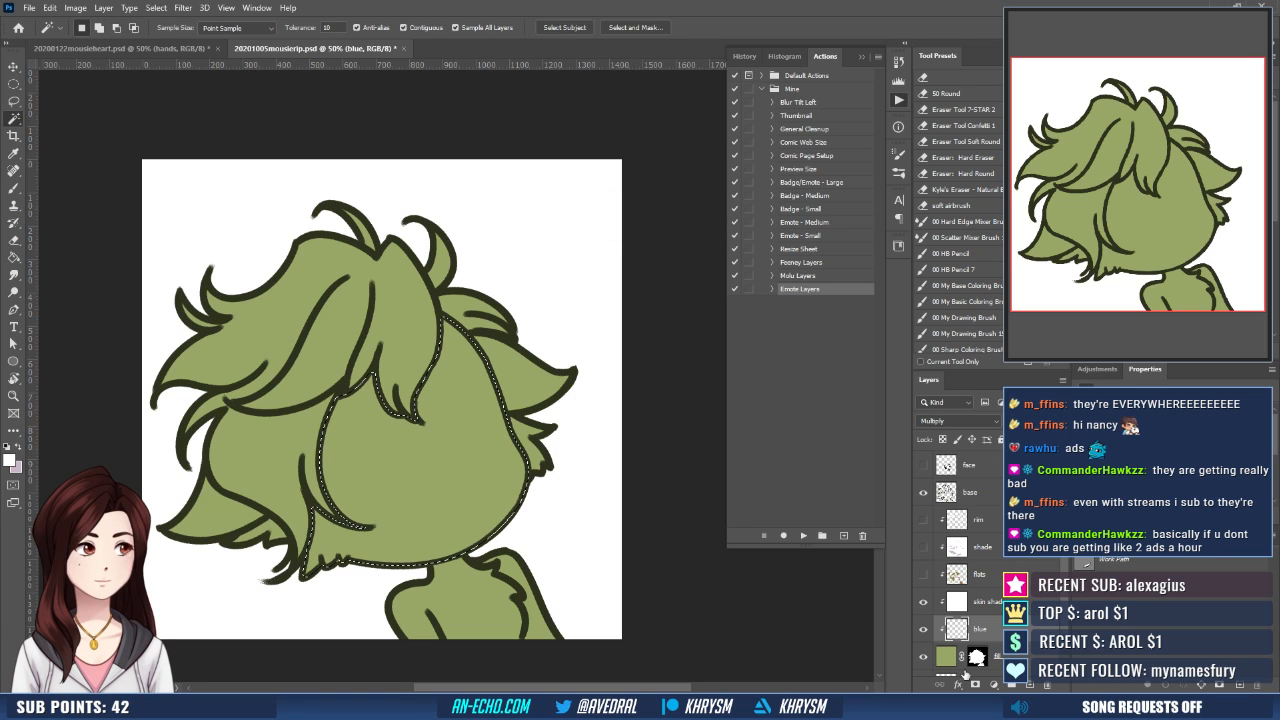
click(975, 684)
- Show the rim, shade, flats and face layers again and turn on the halo group
drag(925, 537, 925, 575)
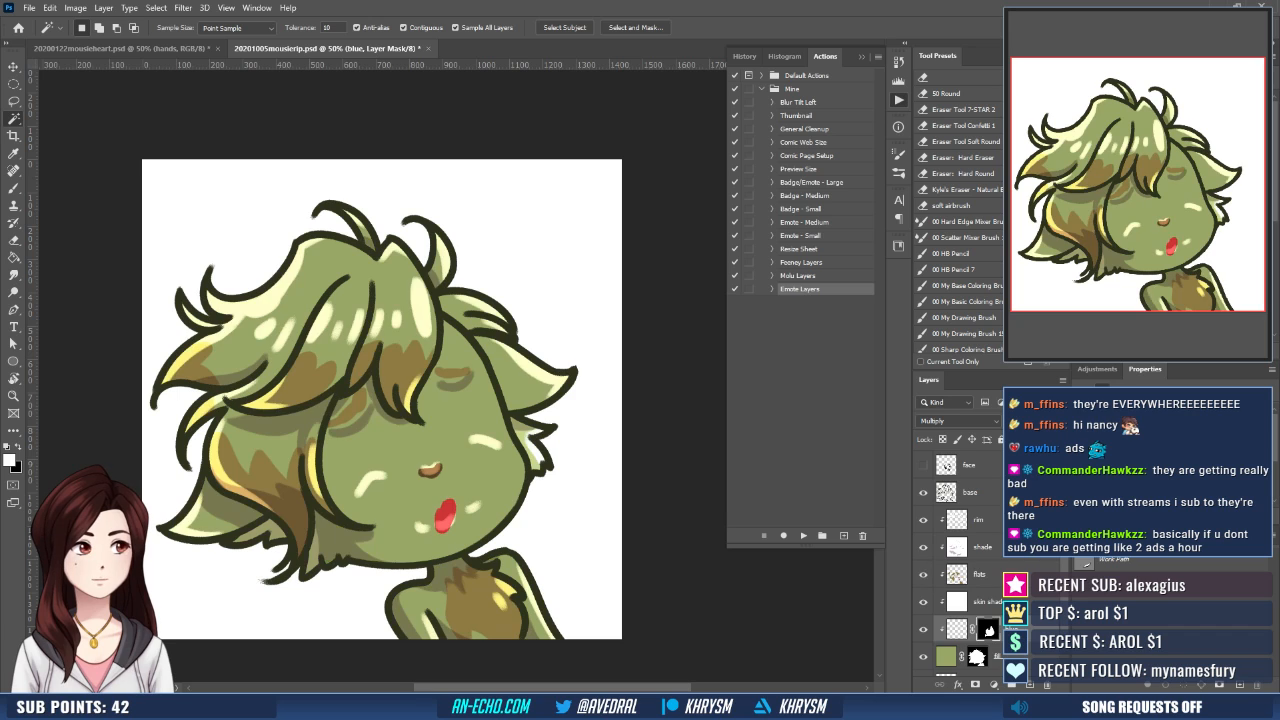
scroll(926, 560, up, 3)
click(923, 507)
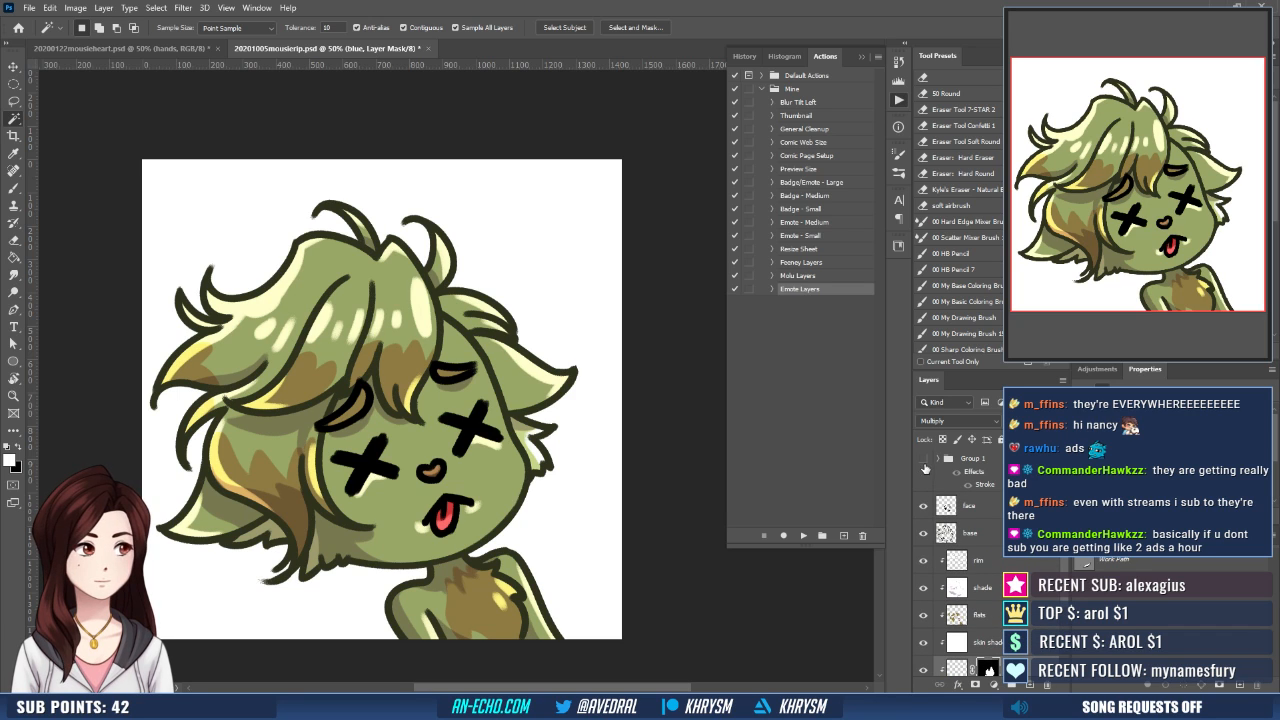
click(924, 459)
- Fill the blue layer with a reflected blue-to-transparent gradient running from the forehead down the face, redoing the first attempt
scroll(958, 610, down, 2)
click(958, 621)
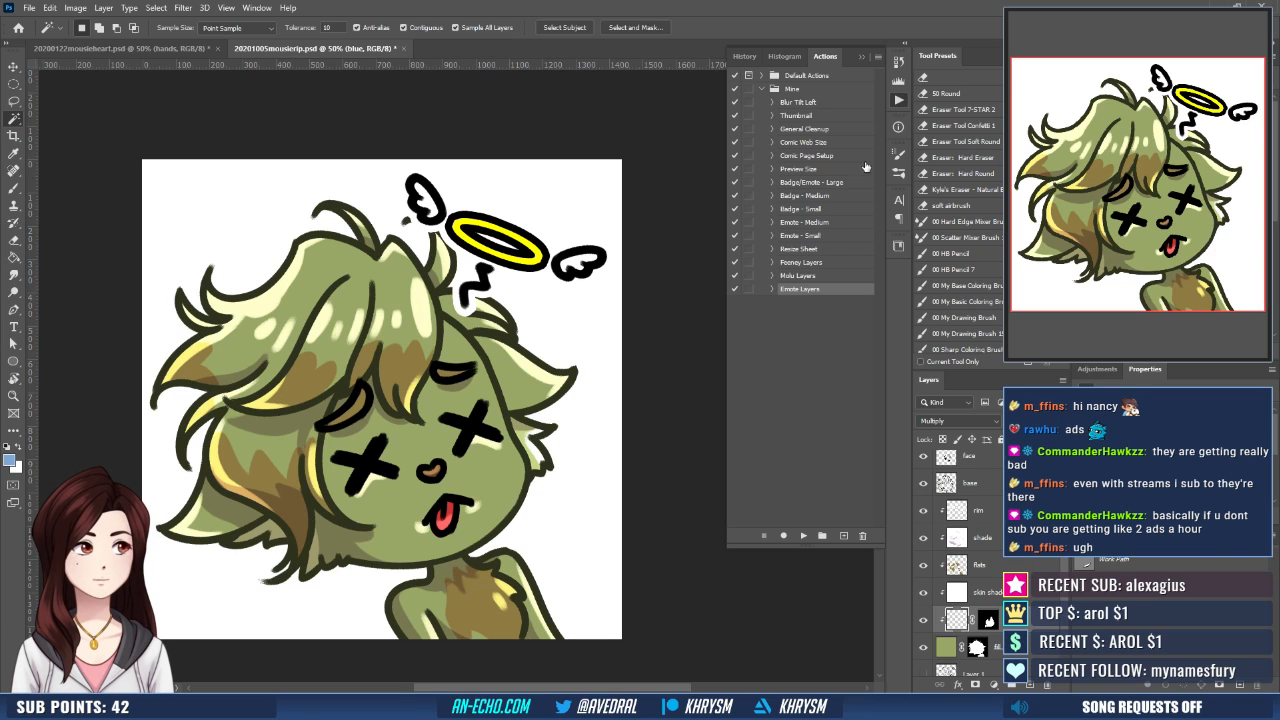
key(g)
key(shift+g)
key(shift+g)
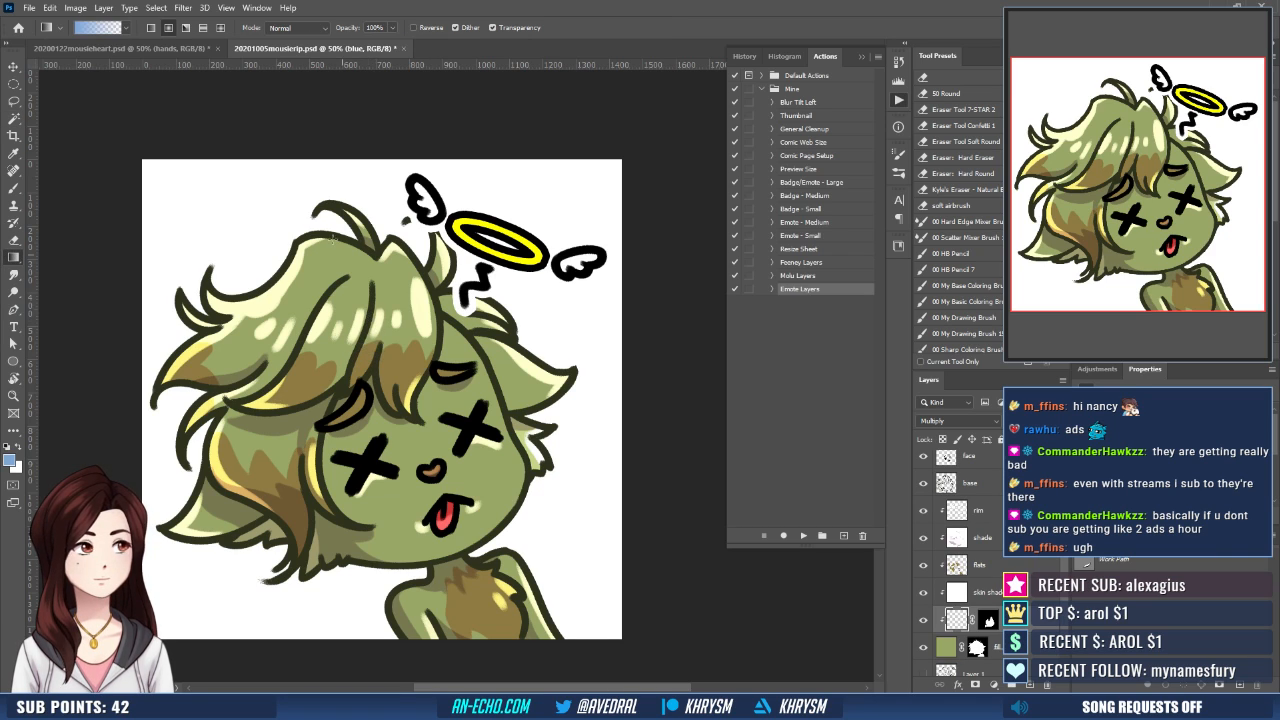
click(203, 29)
drag(444, 314, 513, 487)
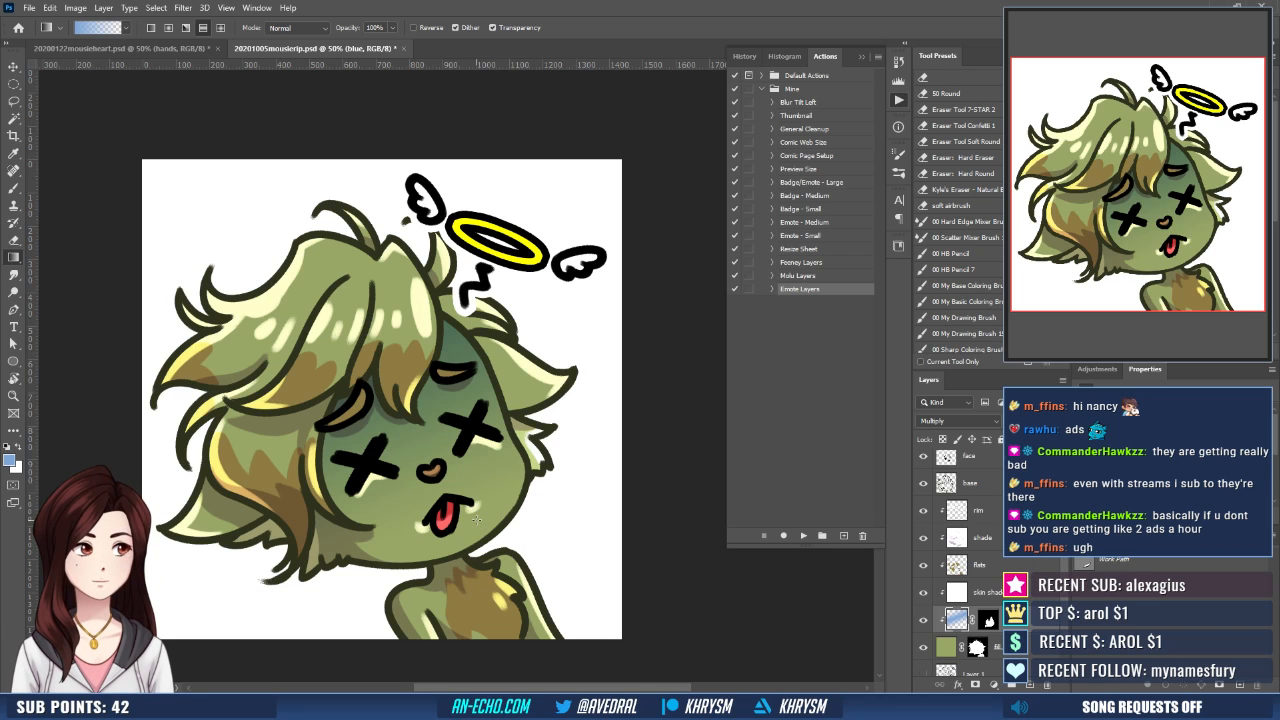
key(ctrl+z)
drag(443, 321, 524, 521)
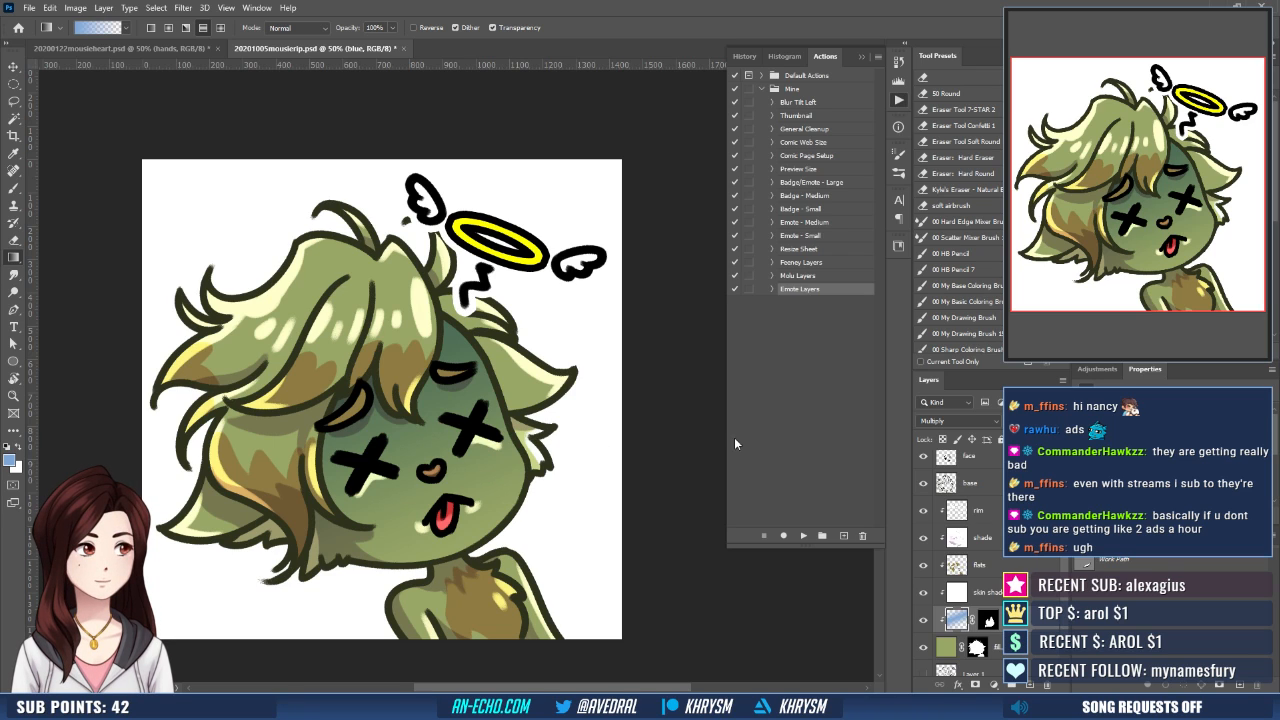
- Preview other blend modes such as Linear Light on the blue layer, keep Multiply, and collapse the Actions panel
click(958, 420)
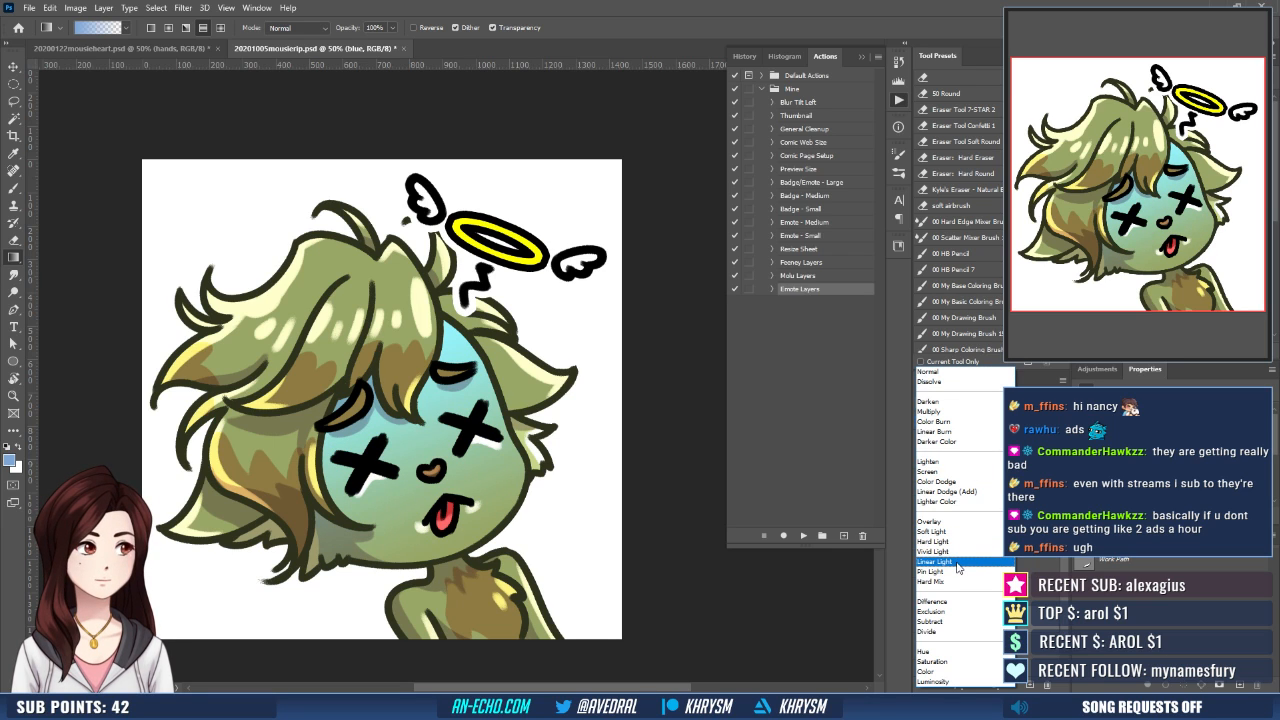
click(967, 412)
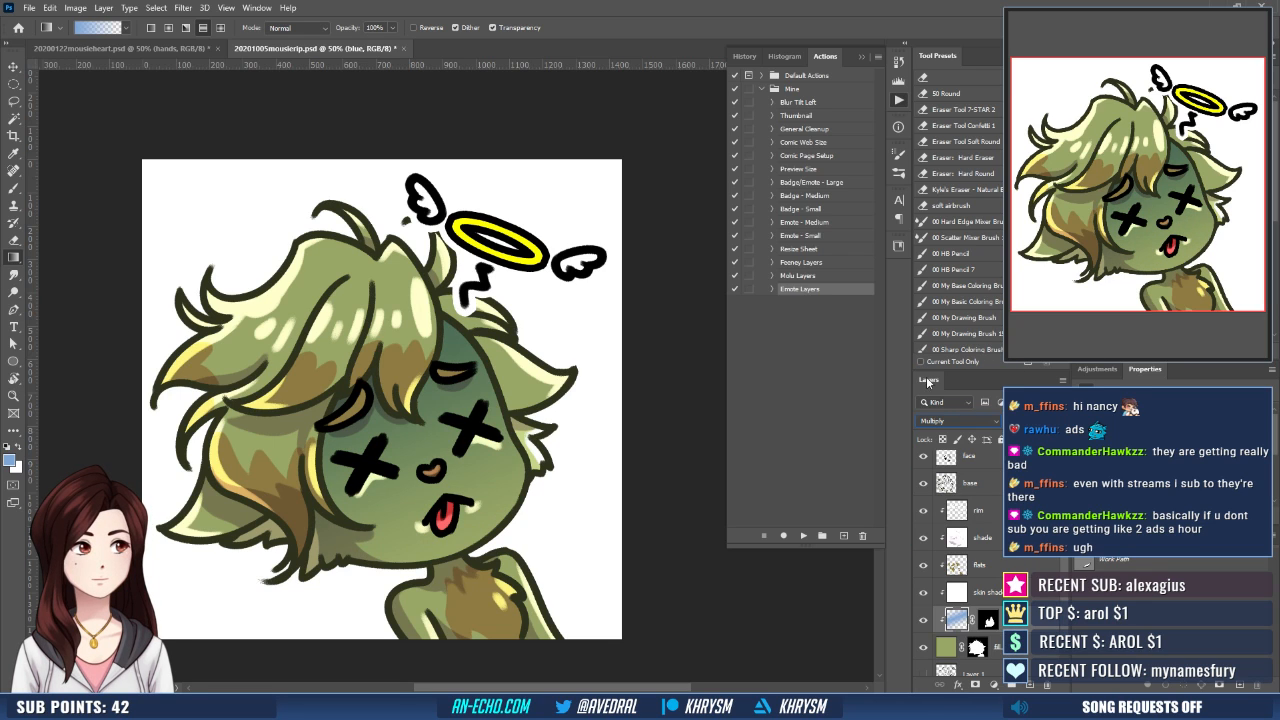
click(859, 57)
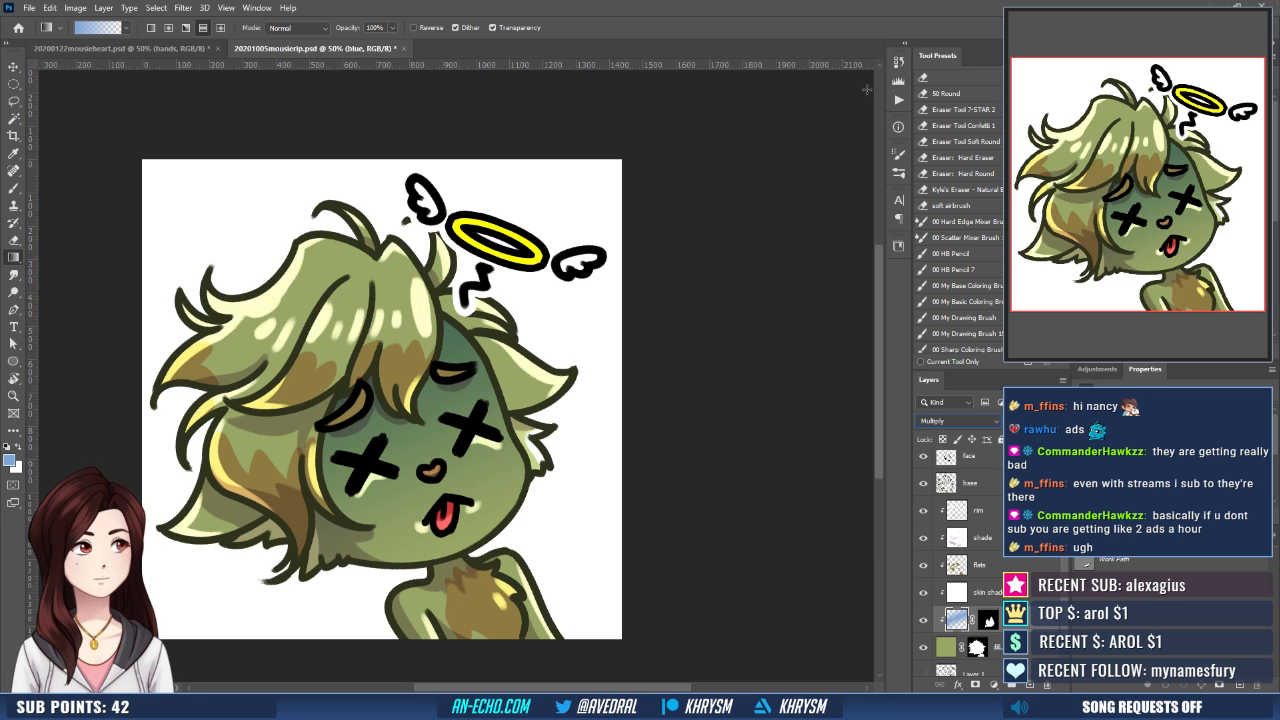
- Hide the blue layer and add a clipped layer named pale directly above the fill layer
scroll(996, 565, down, 2)
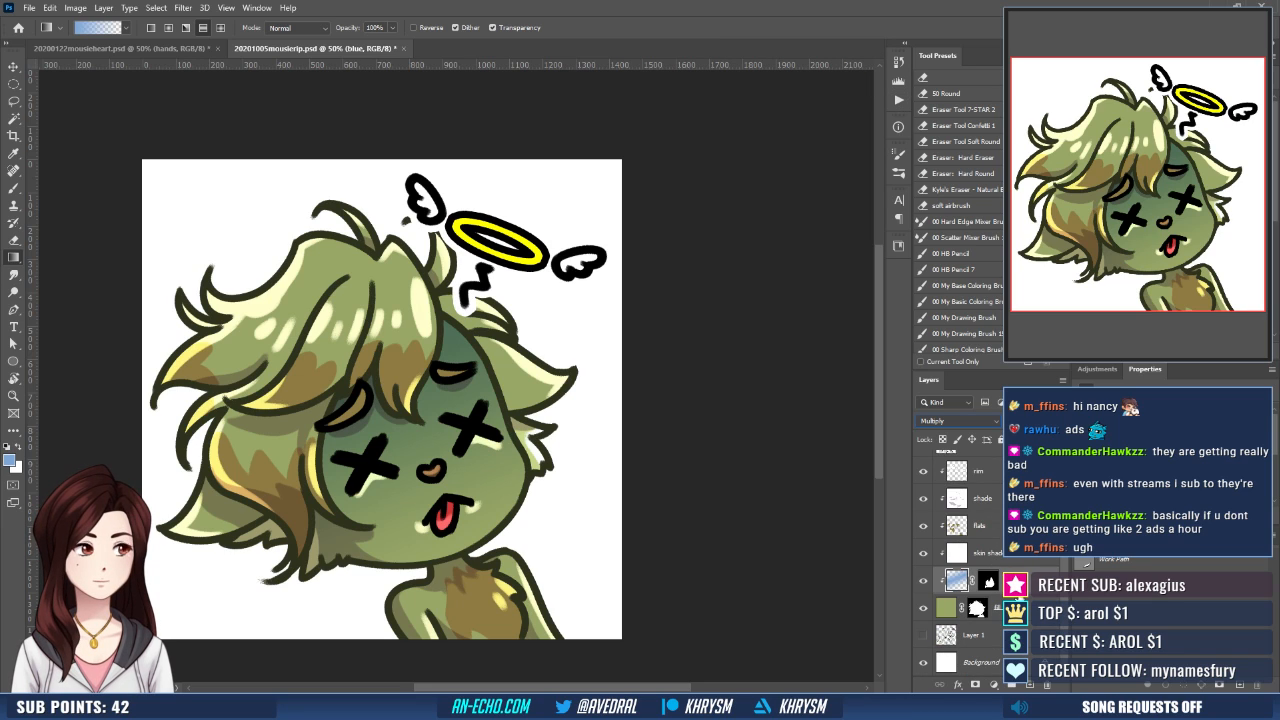
click(1026, 608)
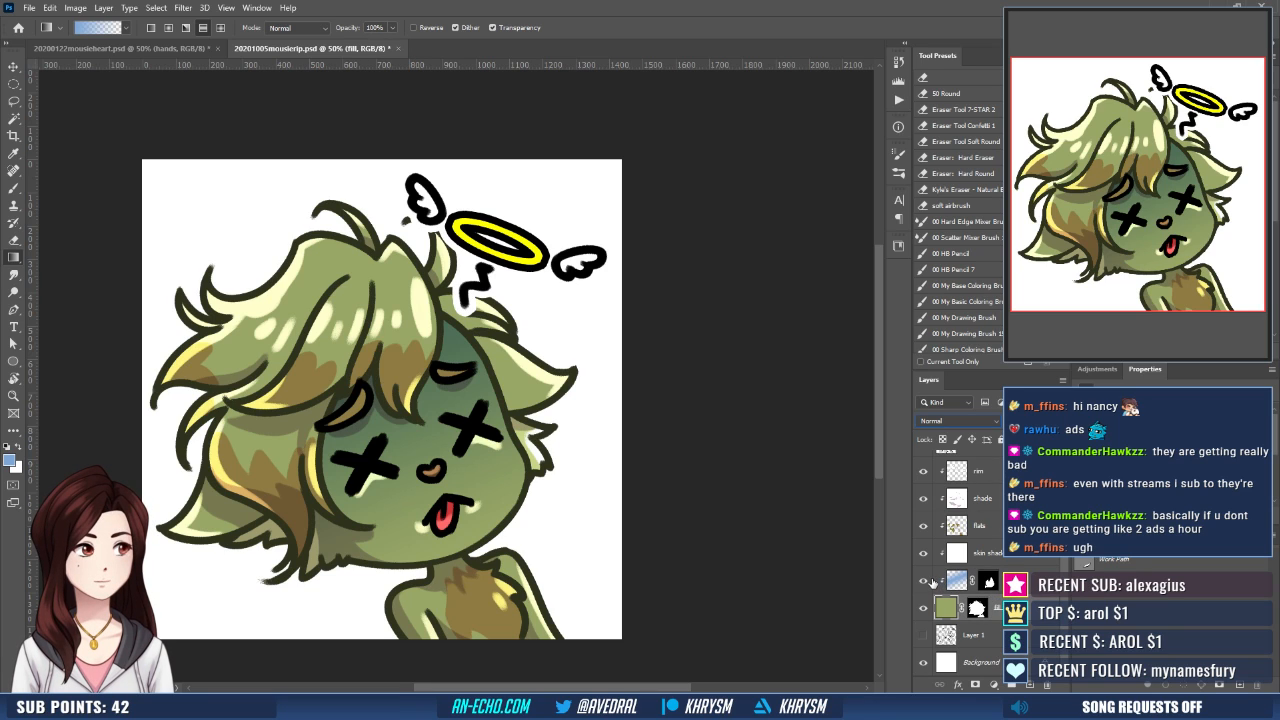
scroll(935, 582, up, 2)
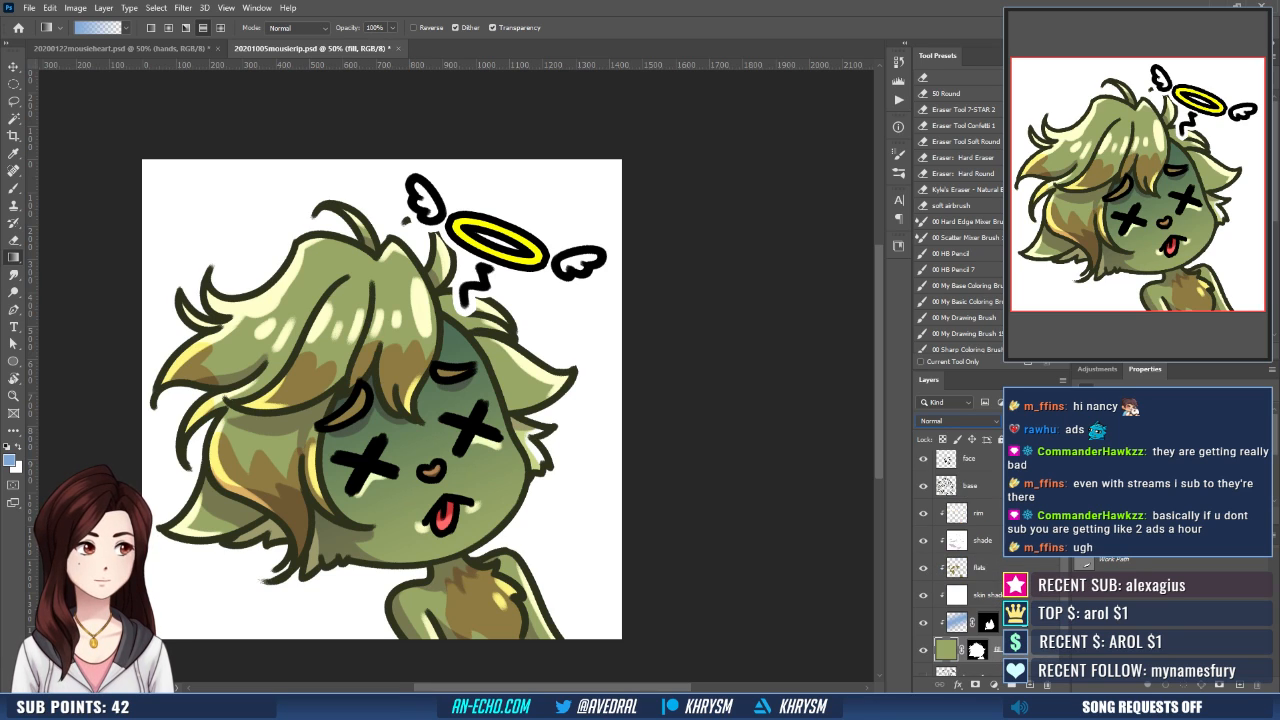
click(957, 622)
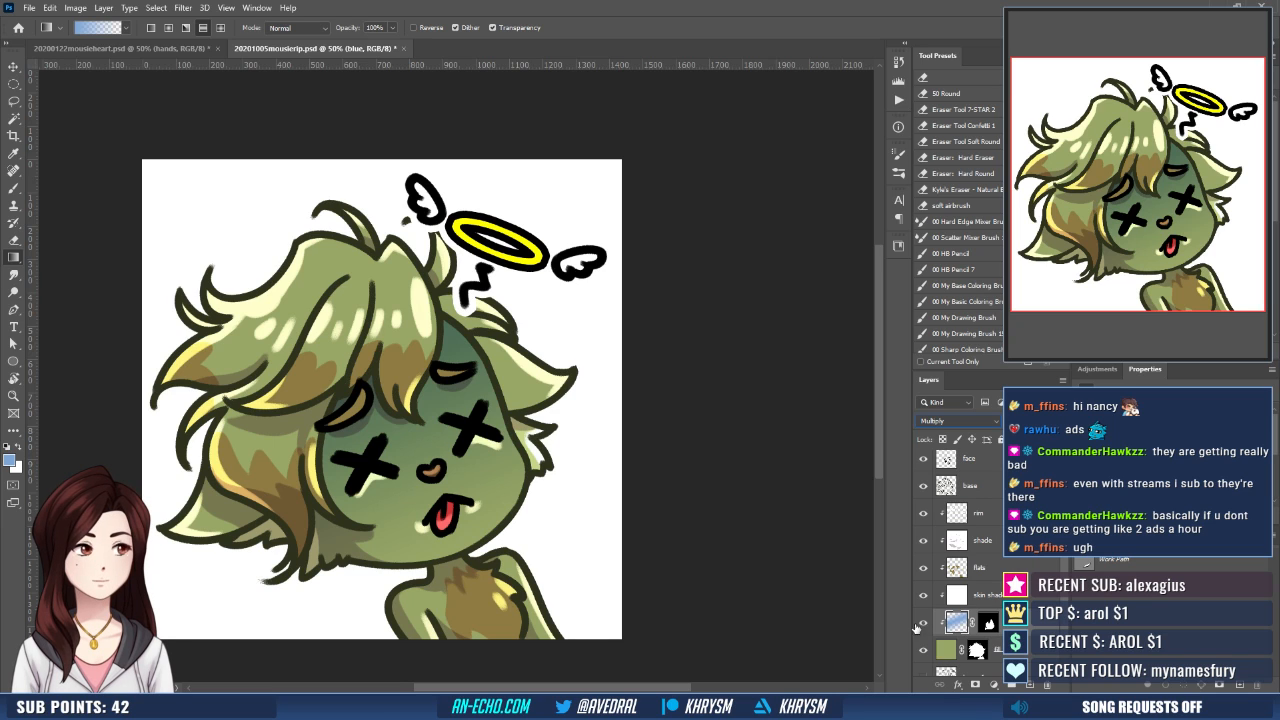
click(922, 622)
click(946, 650)
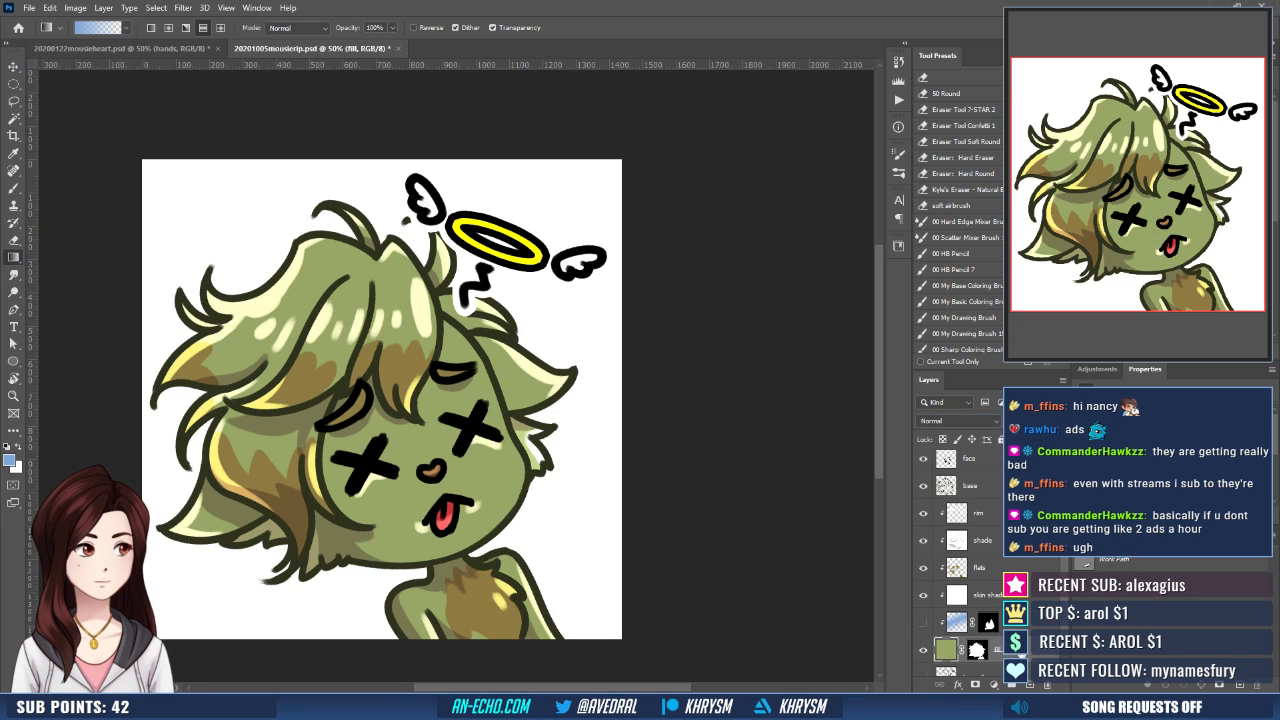
key(ctrl+shift+n)
text(pale)
key(Return)
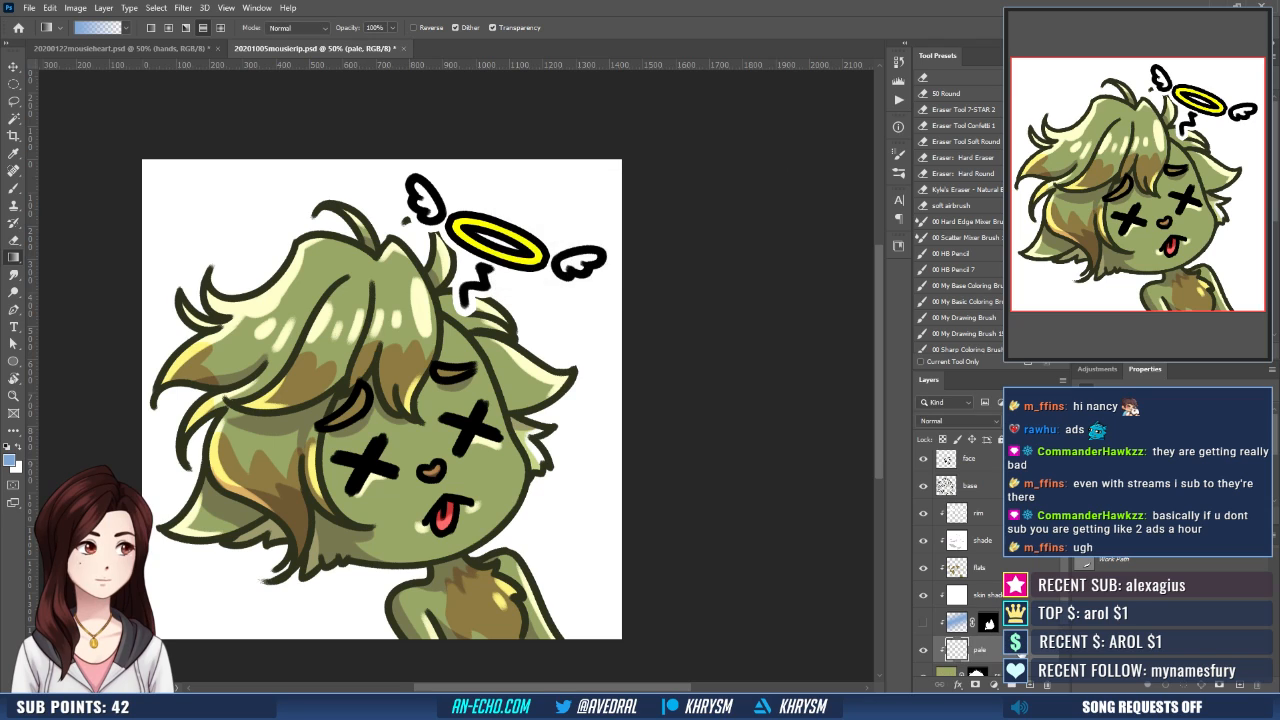
- Hide the face, rim, shade, flats and skin shade layers while keeping the halo group on
scroll(942, 556, up, 2)
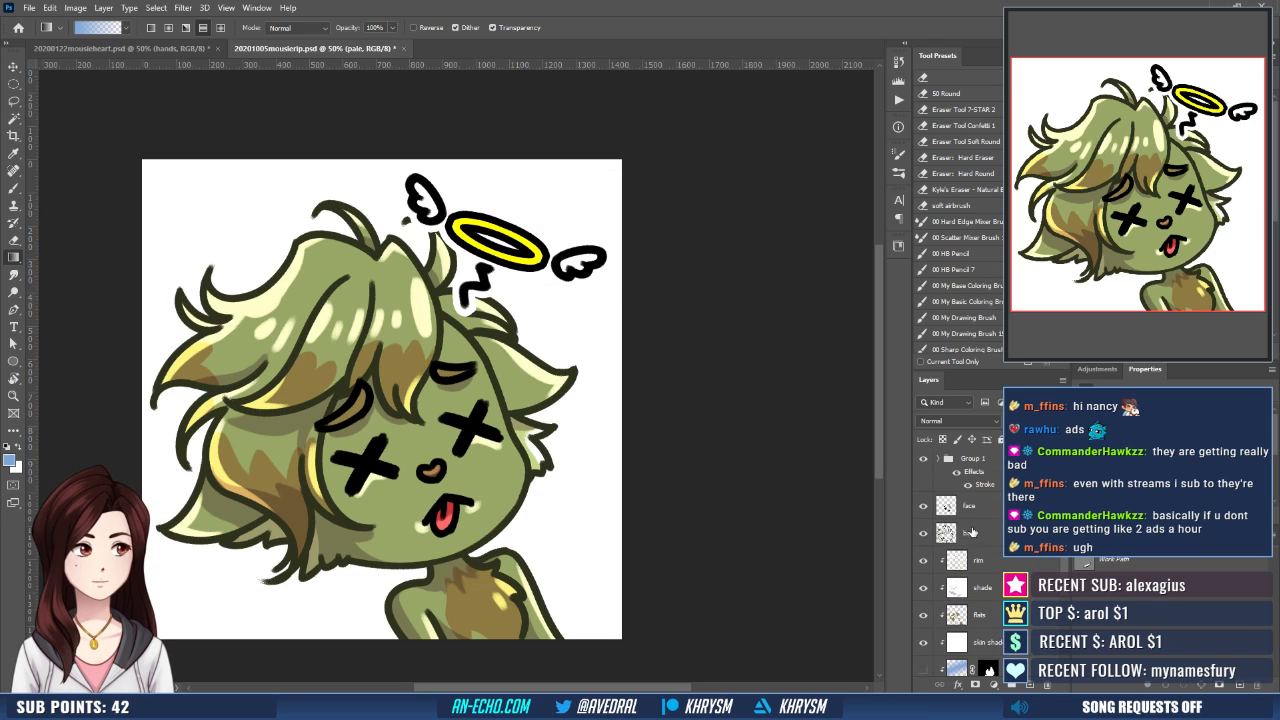
click(923, 506)
scroll(966, 532, down, 1)
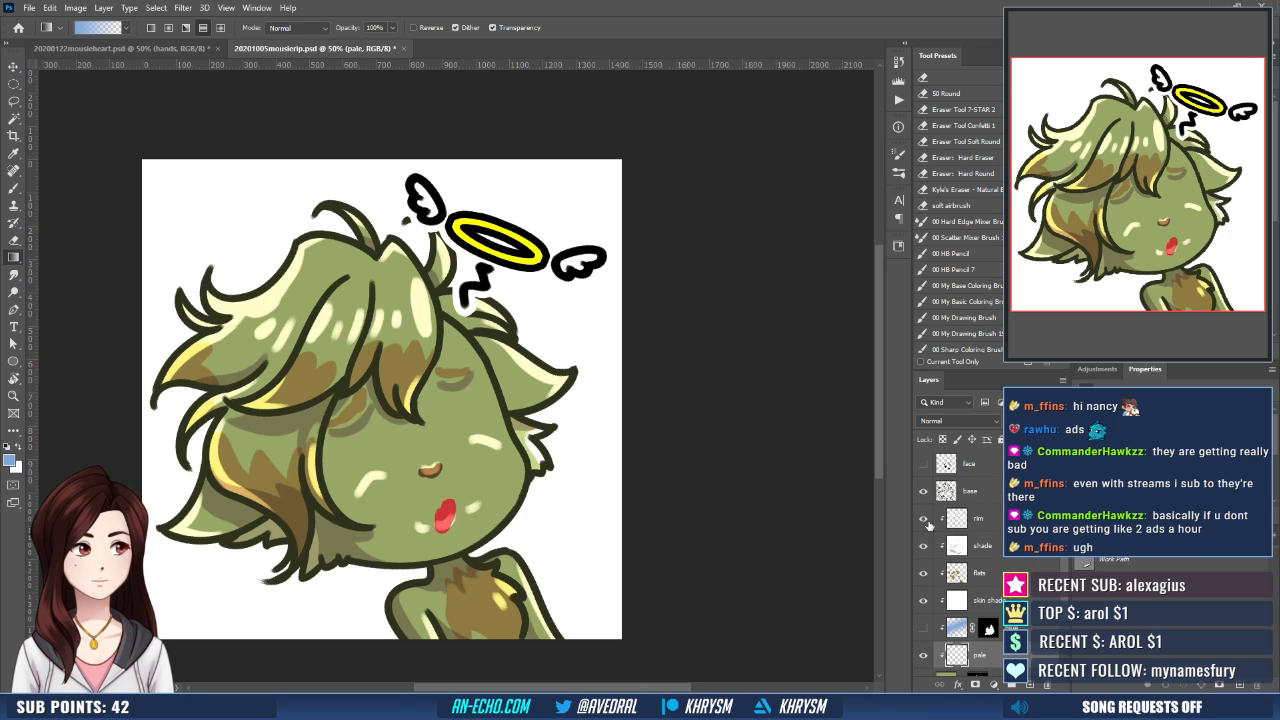
drag(925, 518, 927, 598)
scroll(972, 584, down, 2)
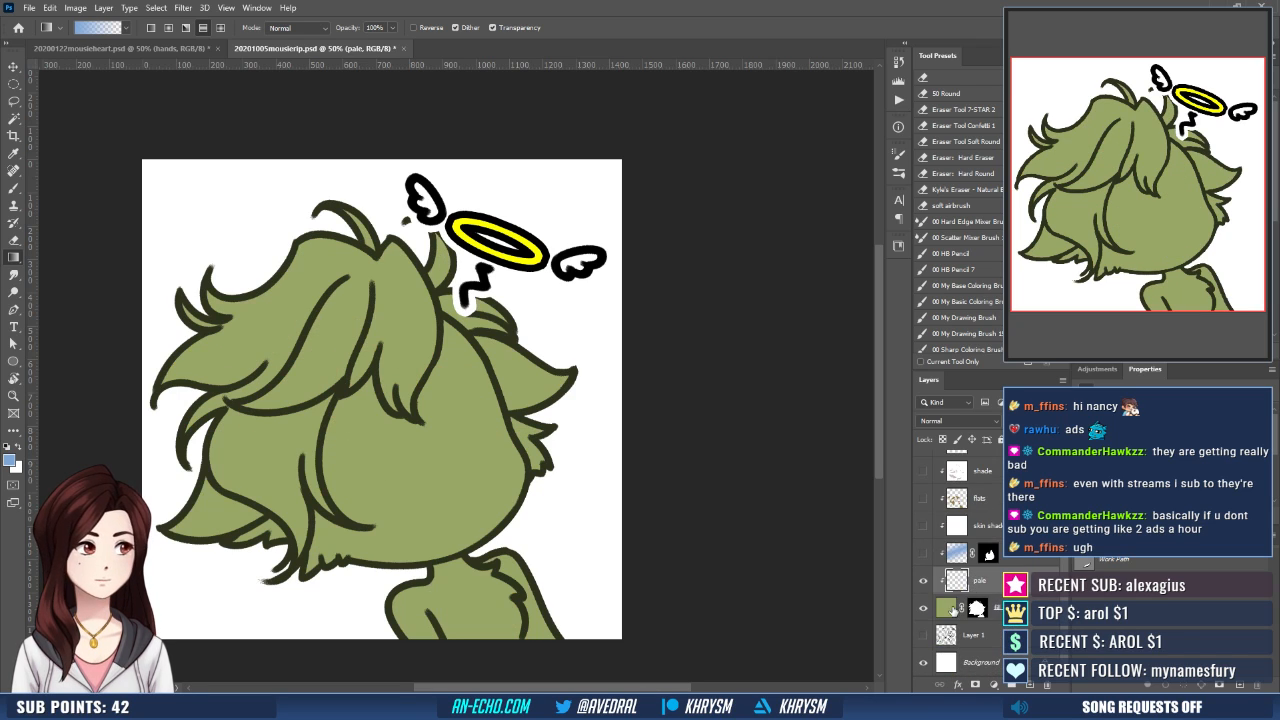
- Select the face, both ears and the body areas with the Magic Wand and expand the selection
key(w)
click(480, 476)
shift+click(529, 382)
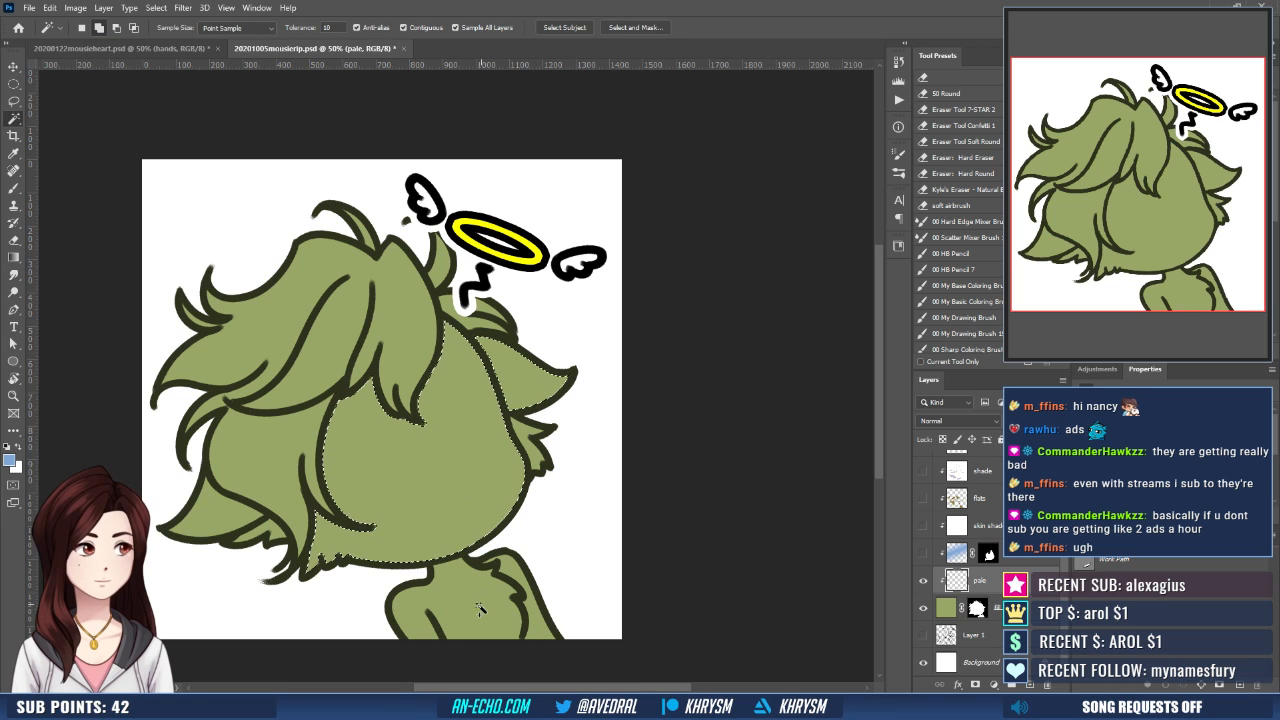
shift+click(510, 572)
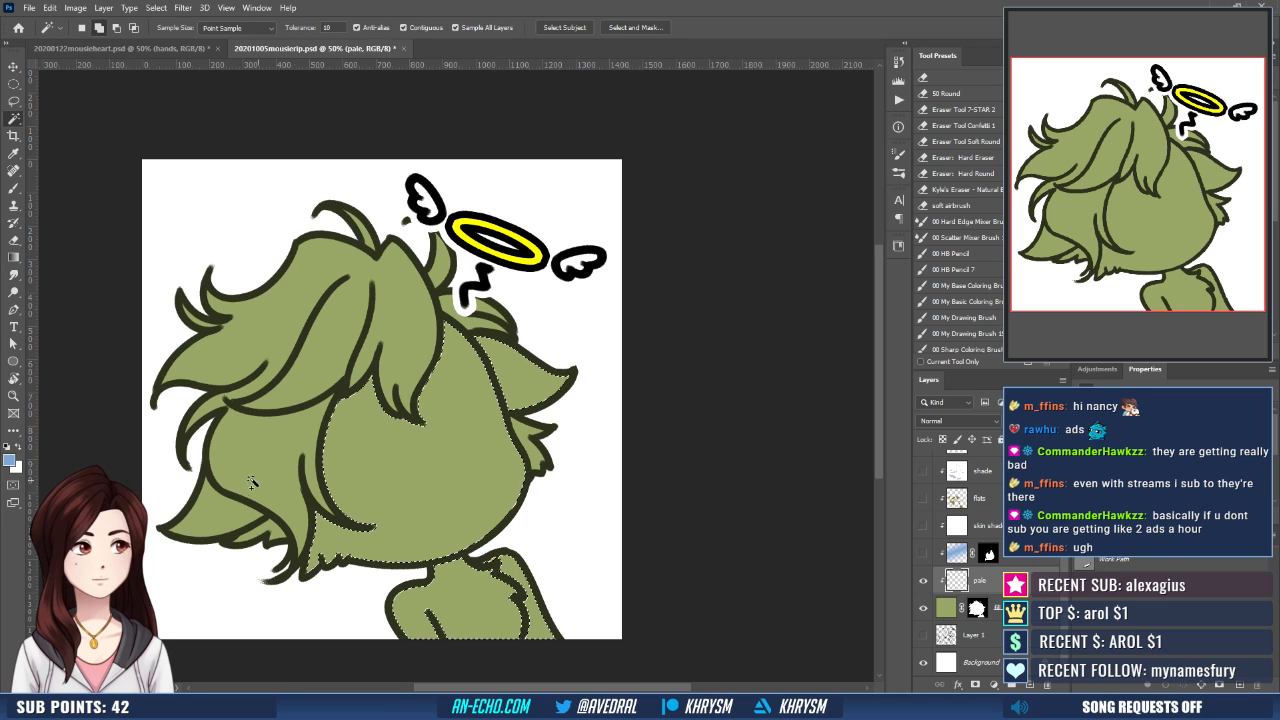
shift+click(222, 505)
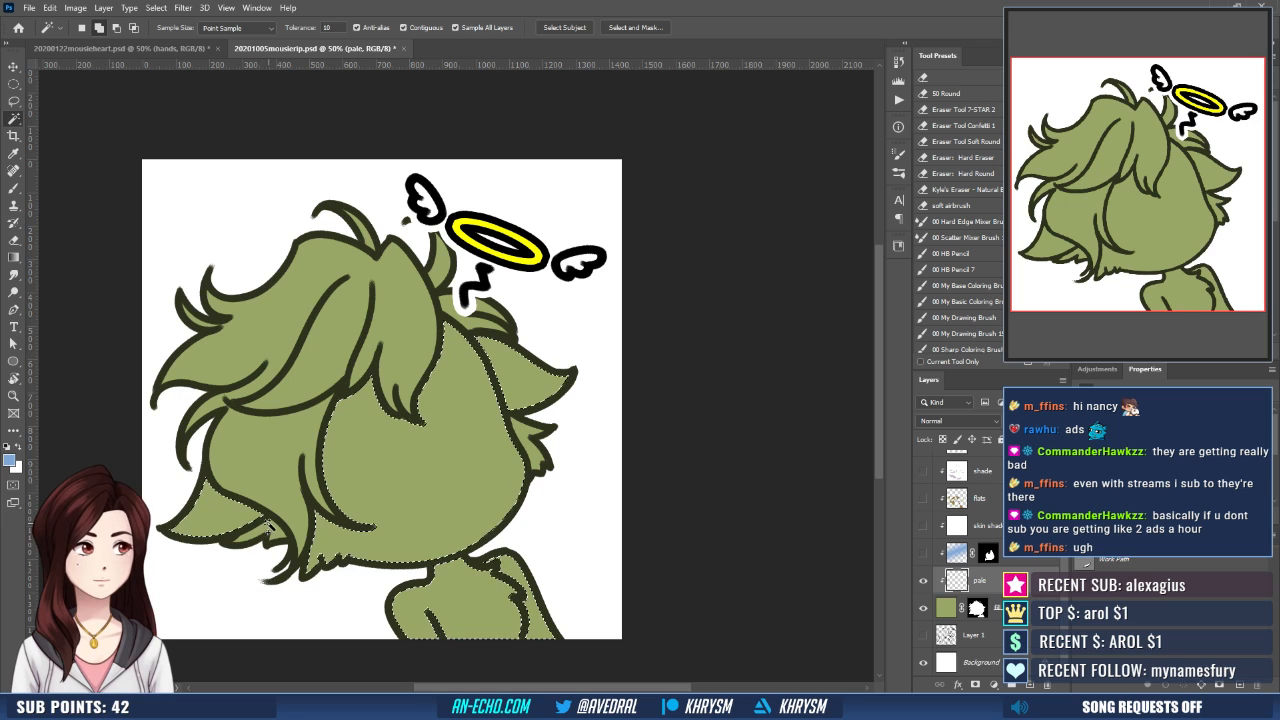
key(alt+s)
key(m)
key(e)
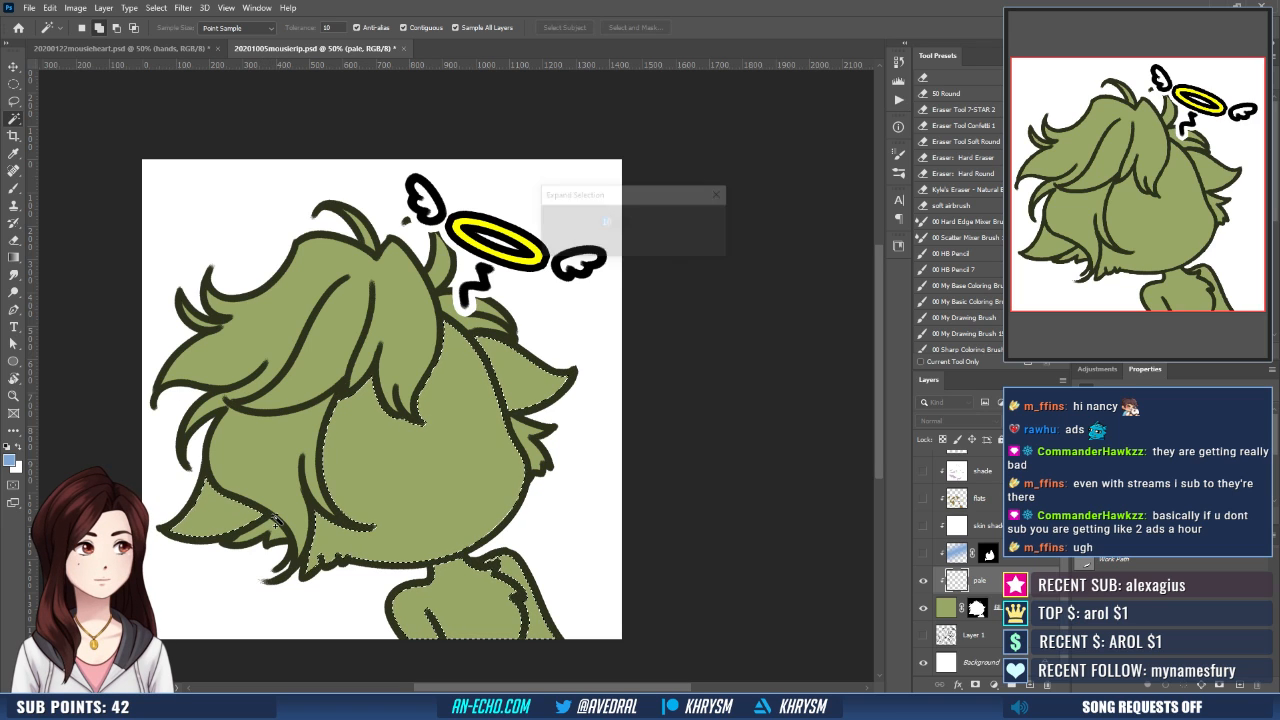
key(Return)
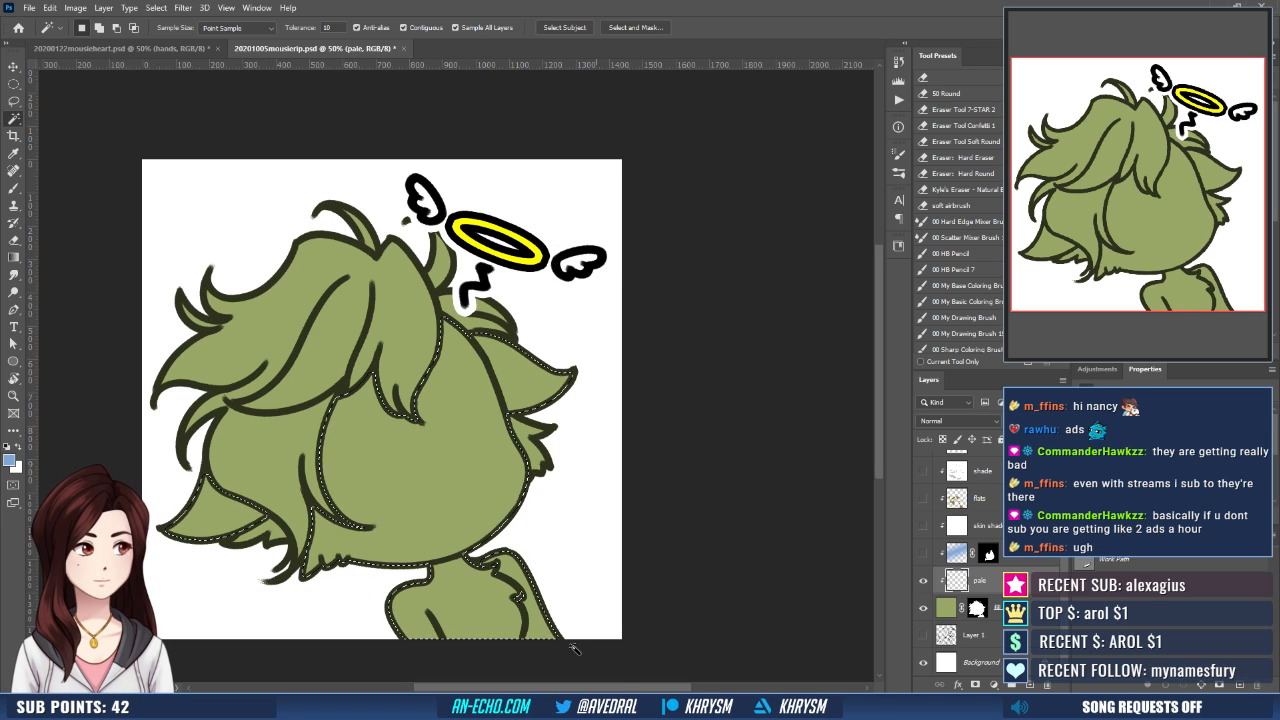
- Mask the pale layer with the selection, show the hidden artwork layers including face and blue, and target the pale layer's content
click(975, 685)
scroll(934, 531, up, 3)
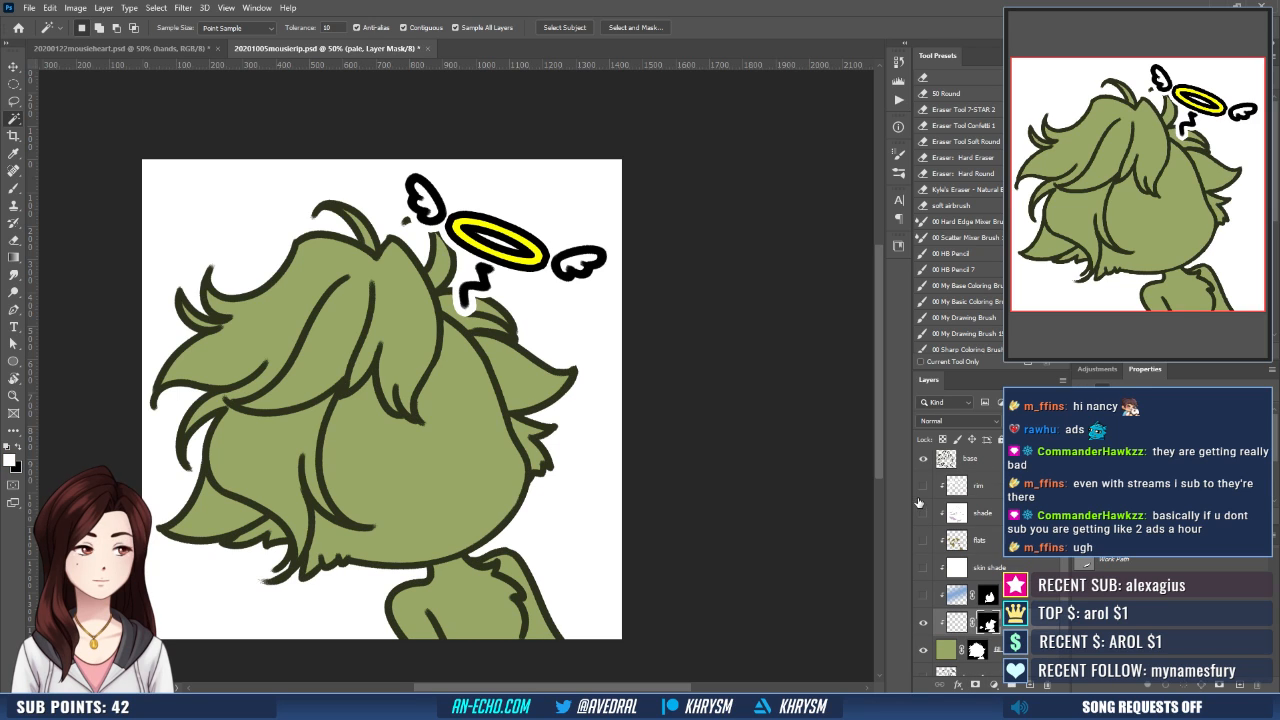
drag(924, 561, 924, 669)
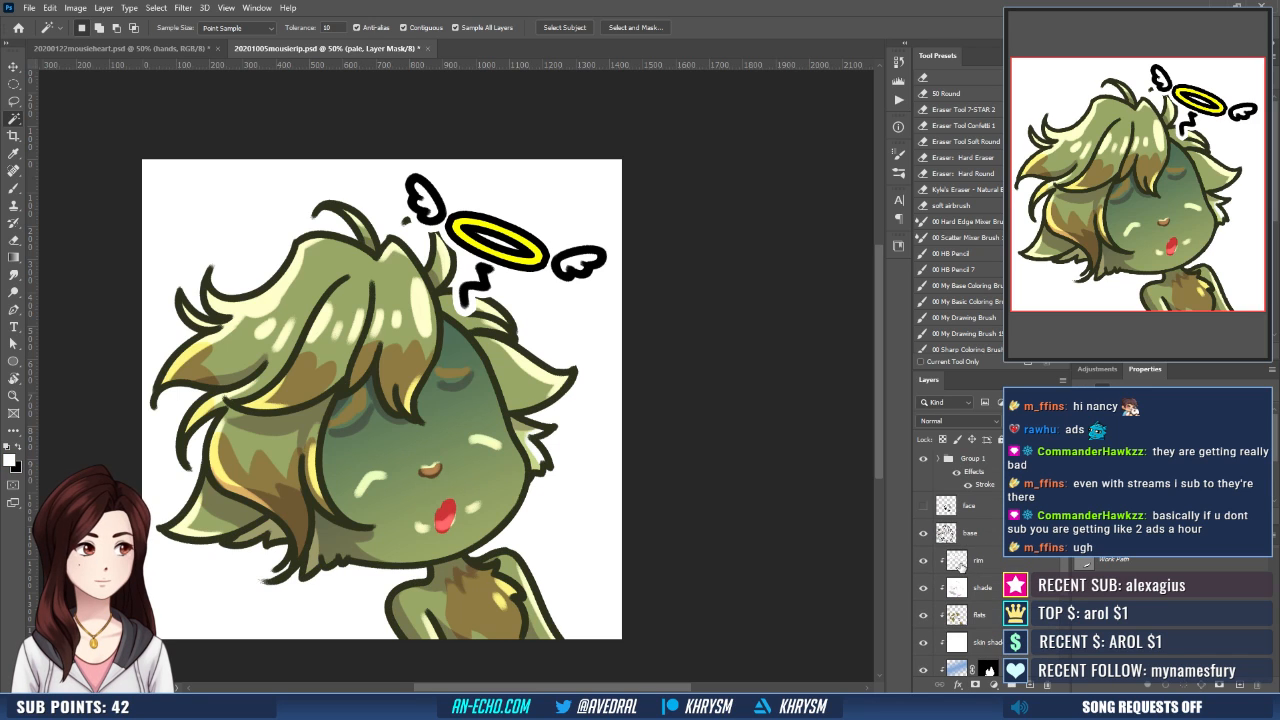
click(923, 506)
scroll(953, 580, down, 3)
click(955, 580)
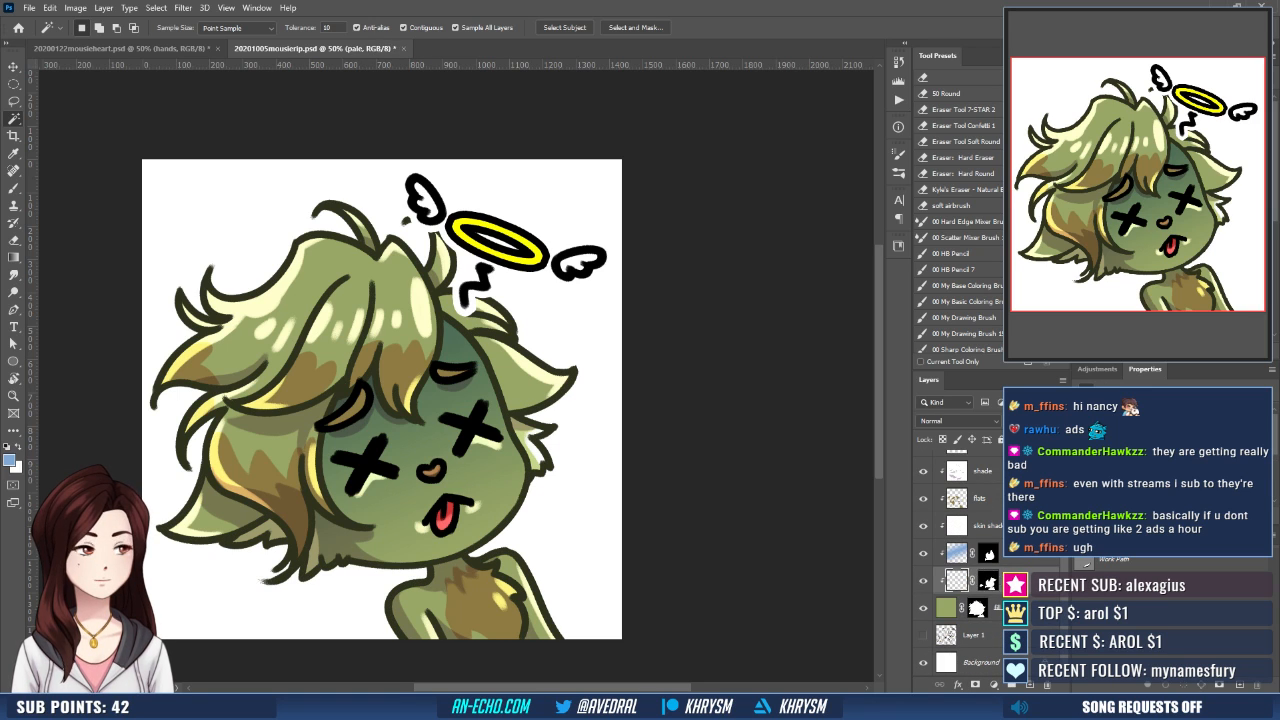
- Fill the pale layer with gray using the Paint Bucket and set its blend mode to Screen
key(g)
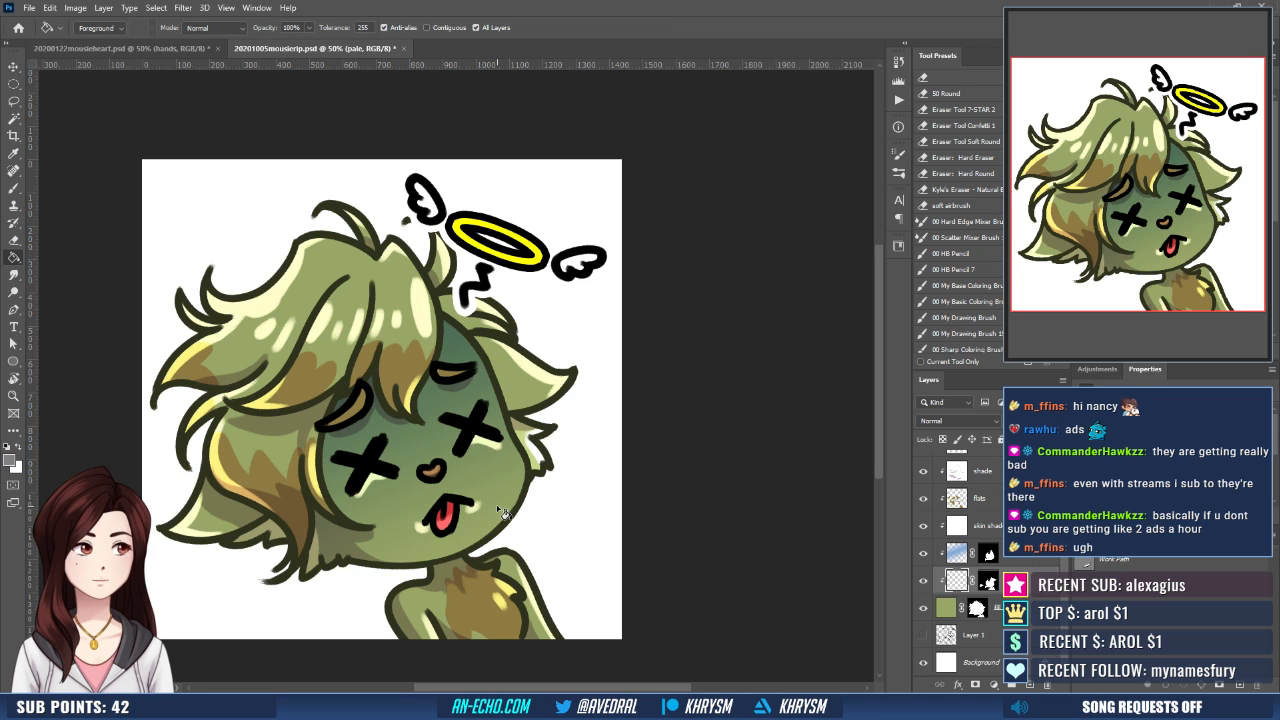
click(498, 511)
click(945, 420)
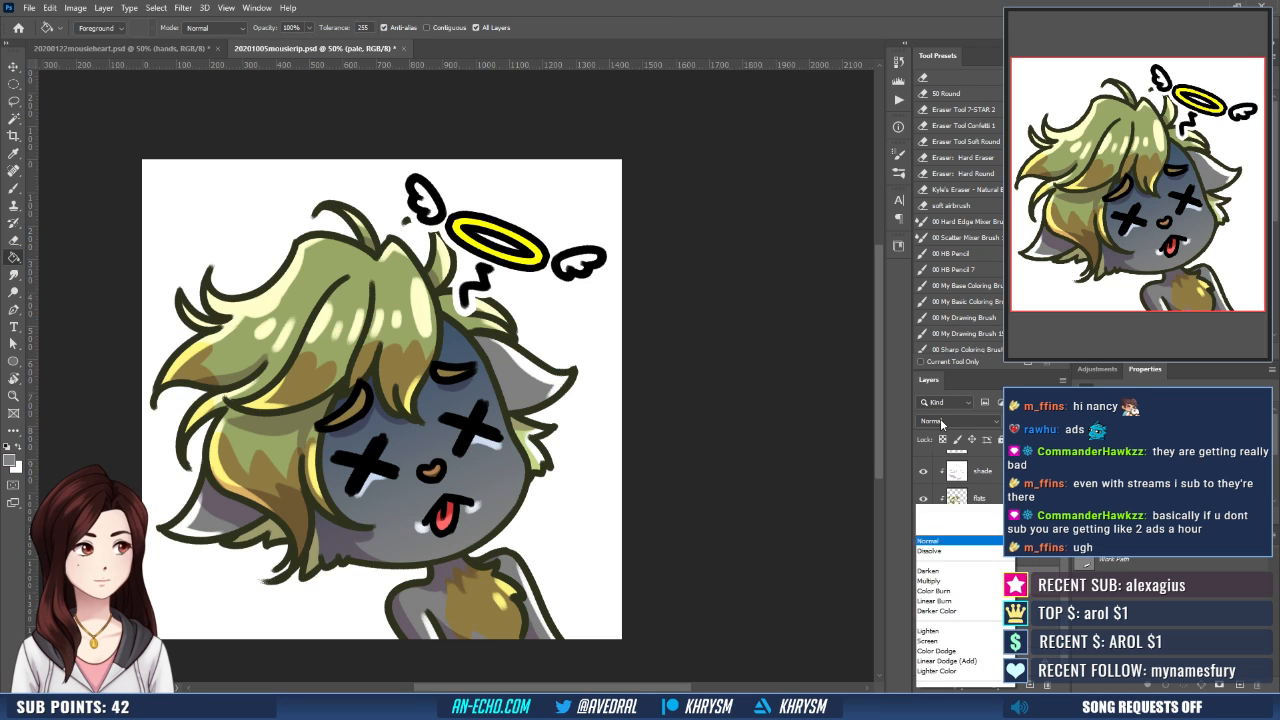
click(929, 472)
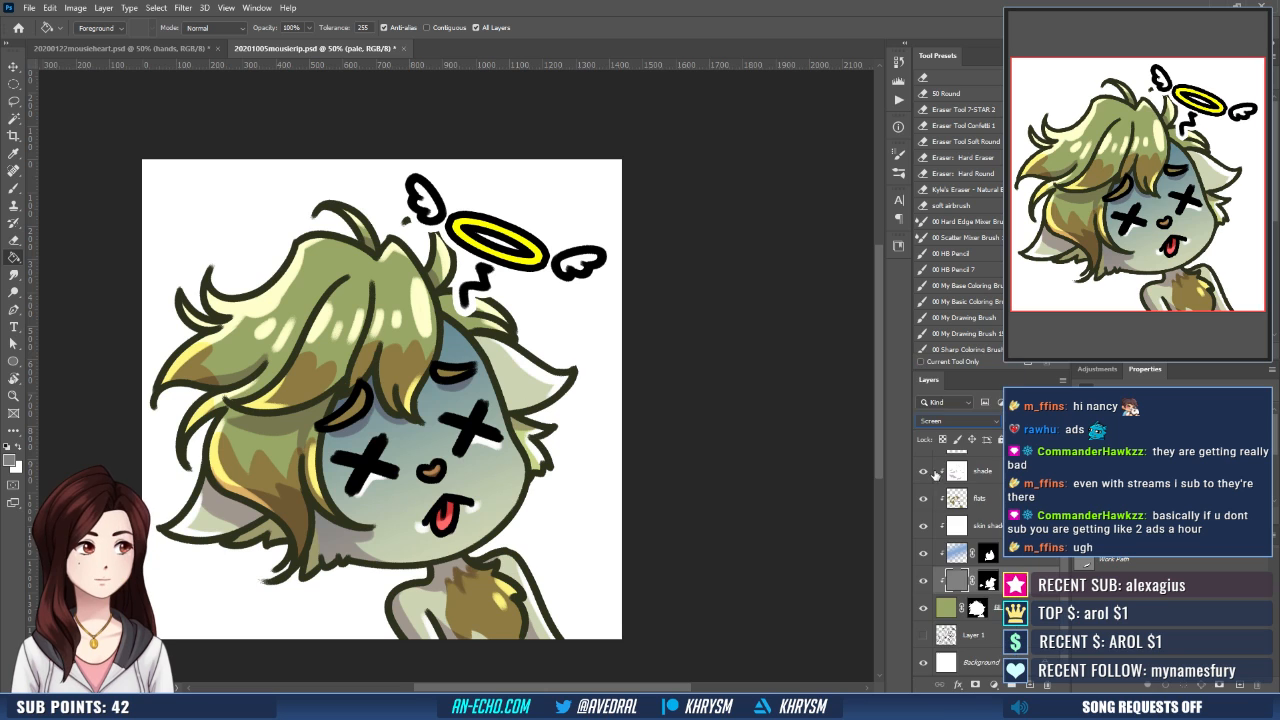
- Check the pale skin effect at a smaller size and save the RIP emote document
key(ctrl+minus)
key(ctrl+minus)
key(ctrl+minus)
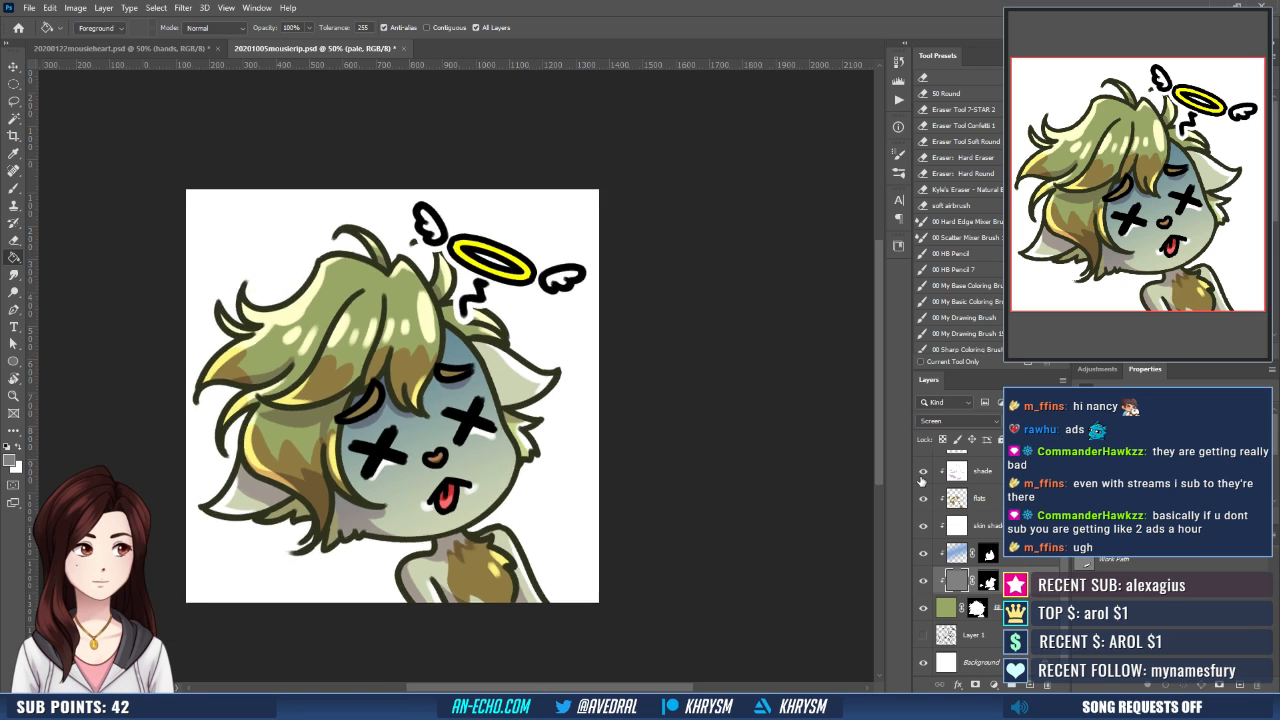
key(ctrl+plus)
key(ctrl+plus)
key(ctrl+plus)
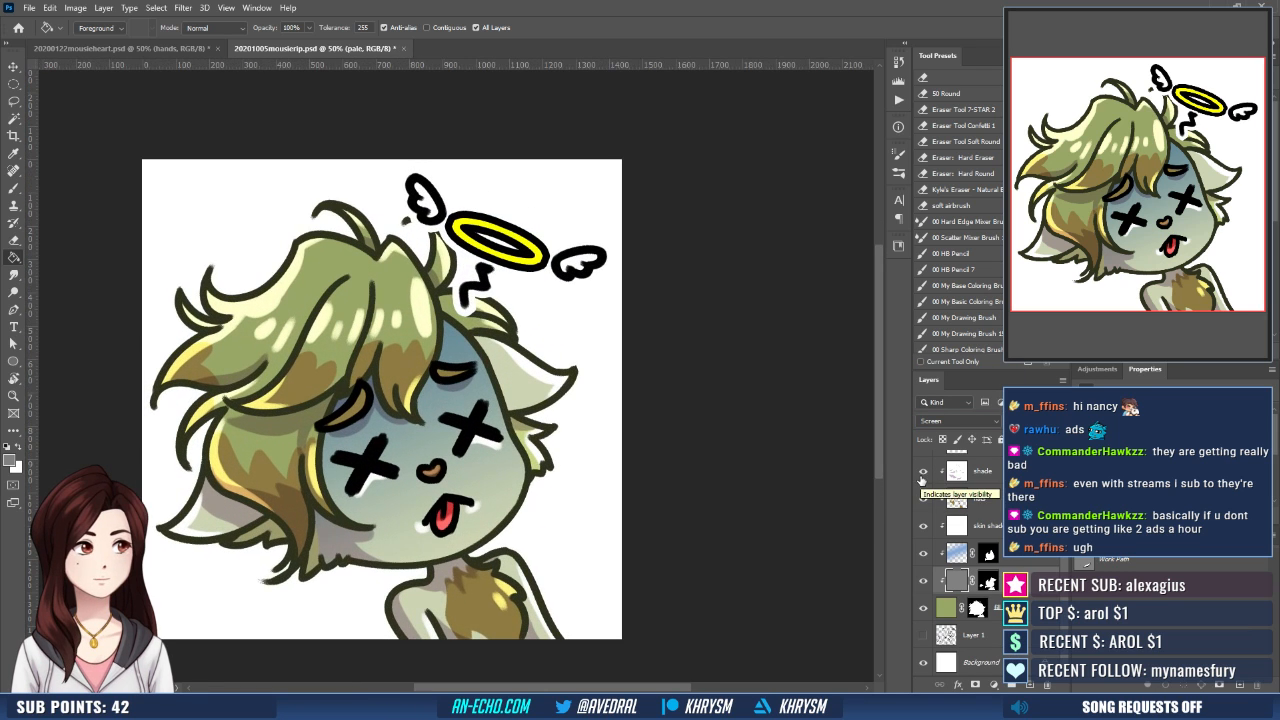
key(ctrl+s)
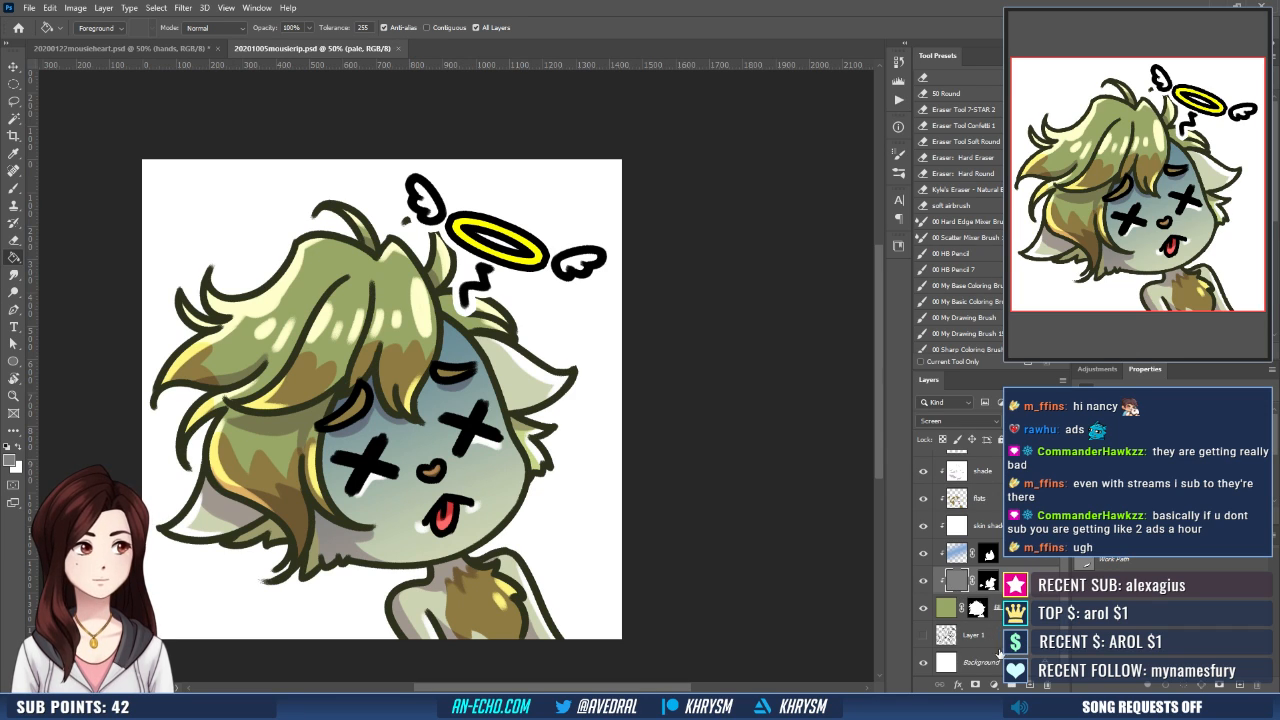
- Hide the Background layer and save a transparent copy over the existing 20201005mousierip.png
click(923, 665)
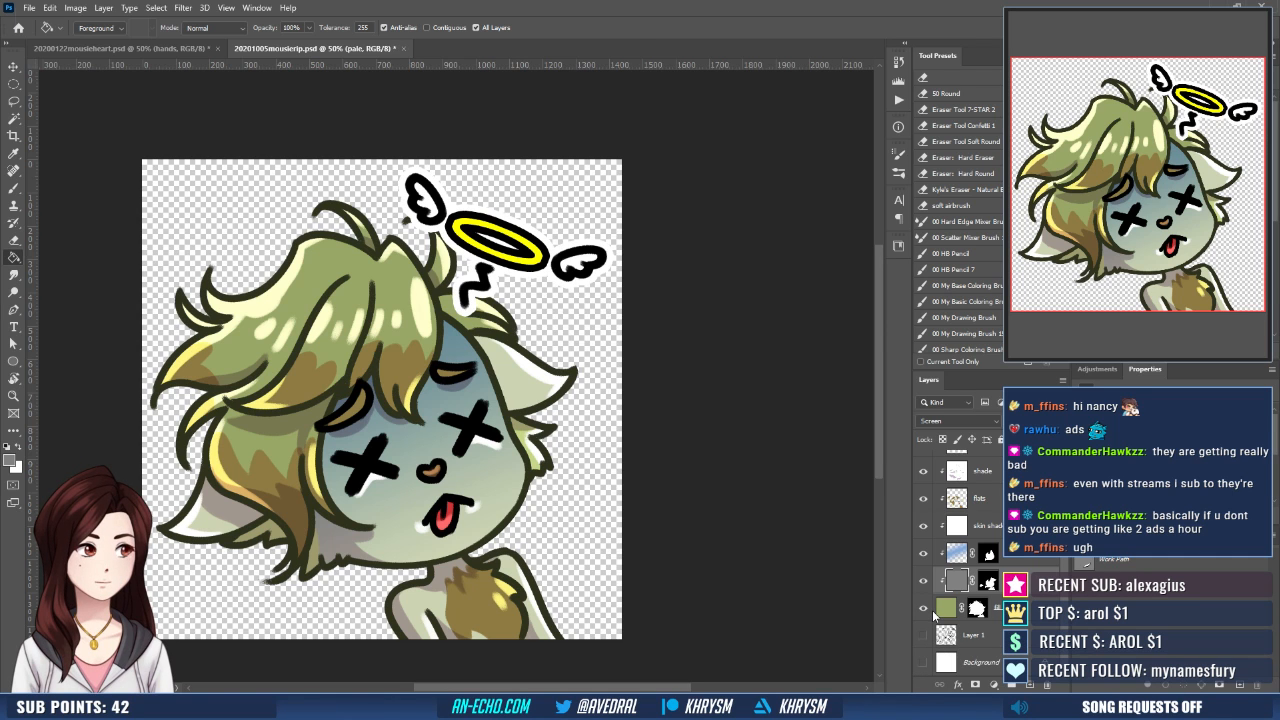
key(ctrl+shift+s)
key(Return)
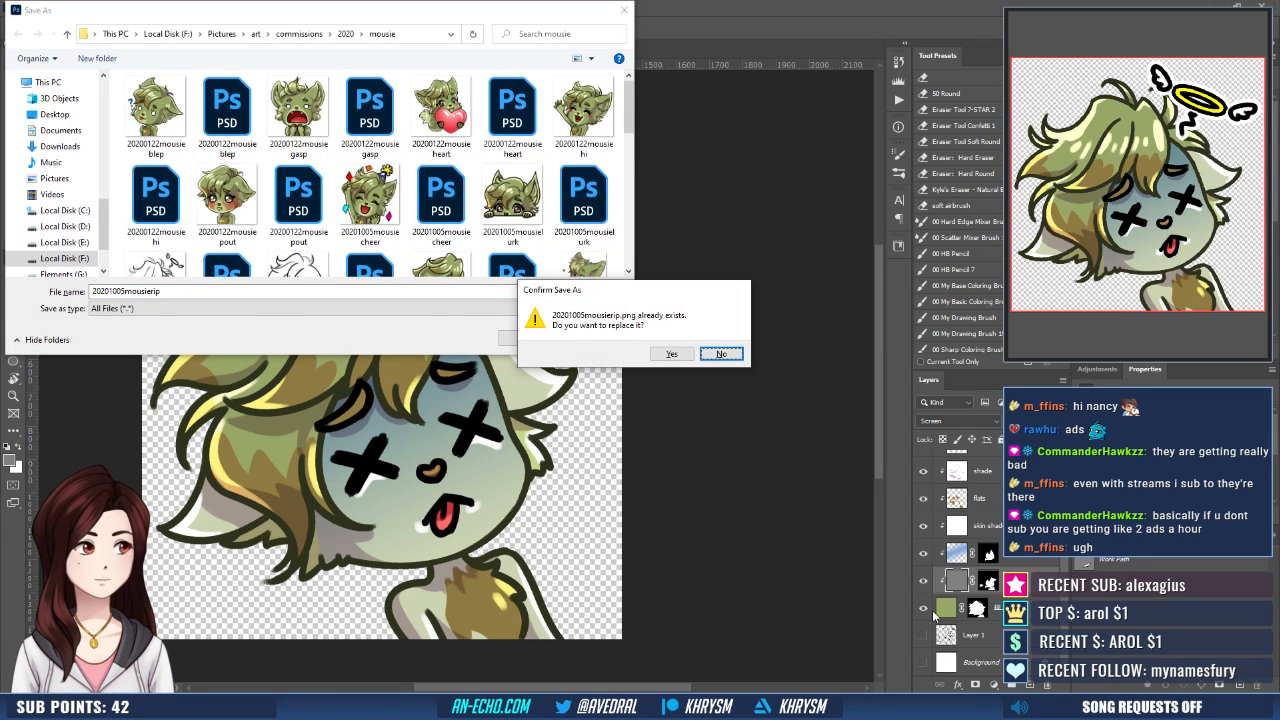
key(y)
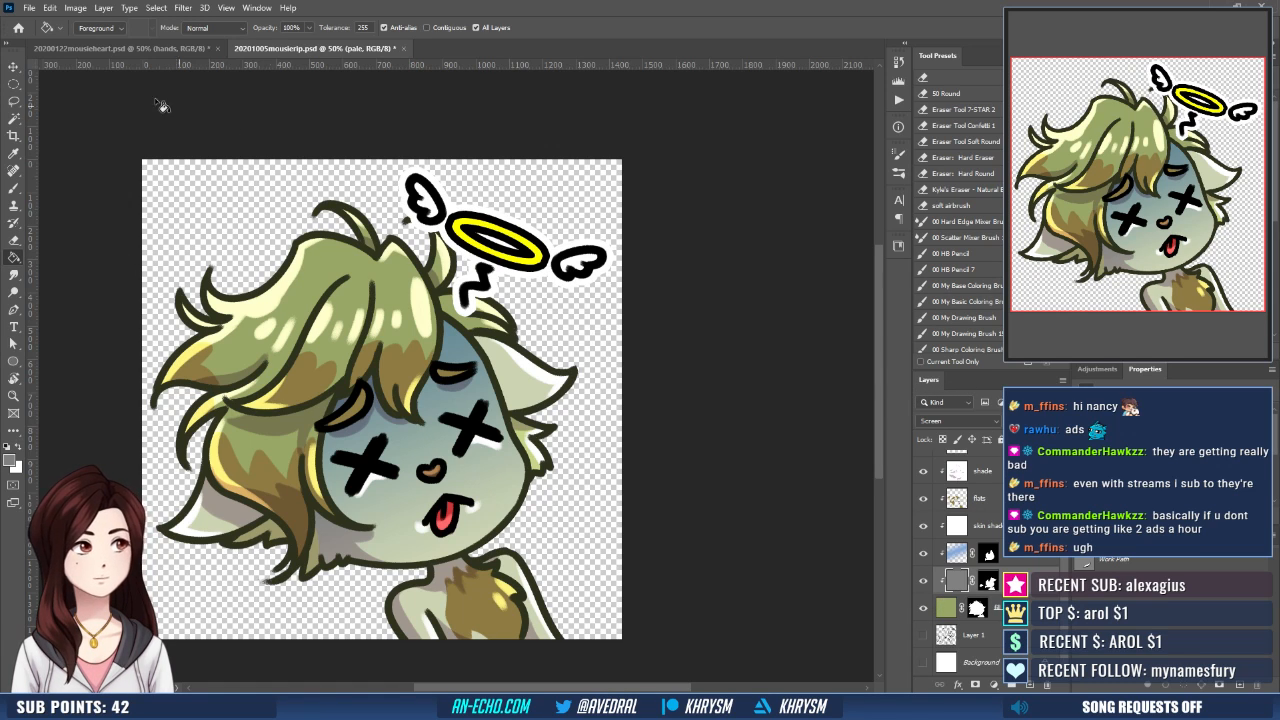
- Create a new small square document from a preset for testing the emote at small size
click(33, 9)
click(42, 22)
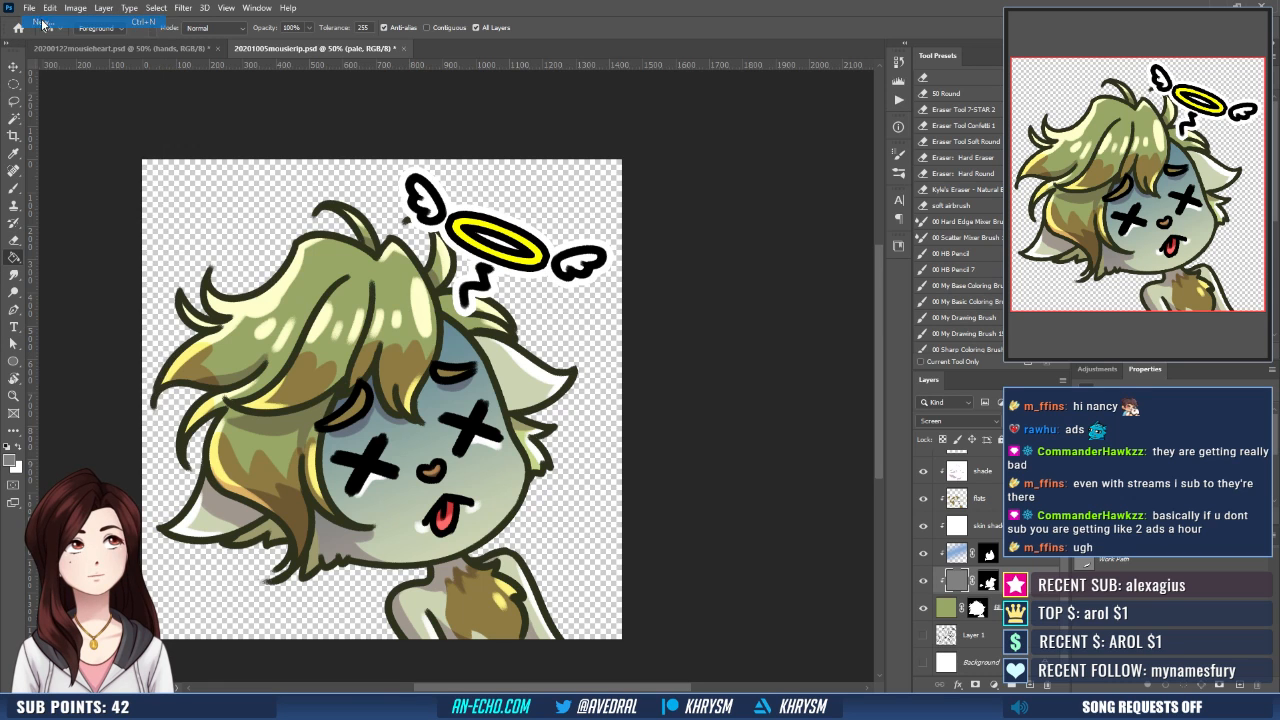
double_click(198, 236)
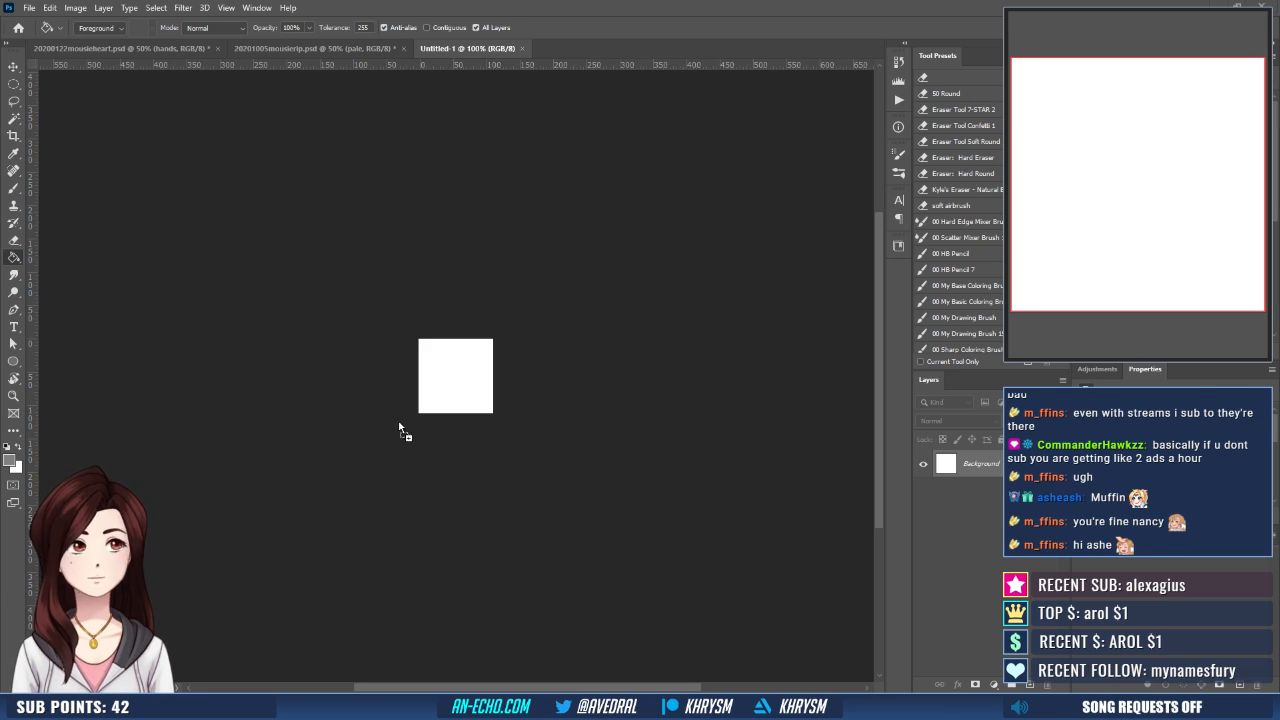
- Place the exported 20201005mousierip image in the new document and scale it proportionally to 9%
drag(402, 430, 464, 385)
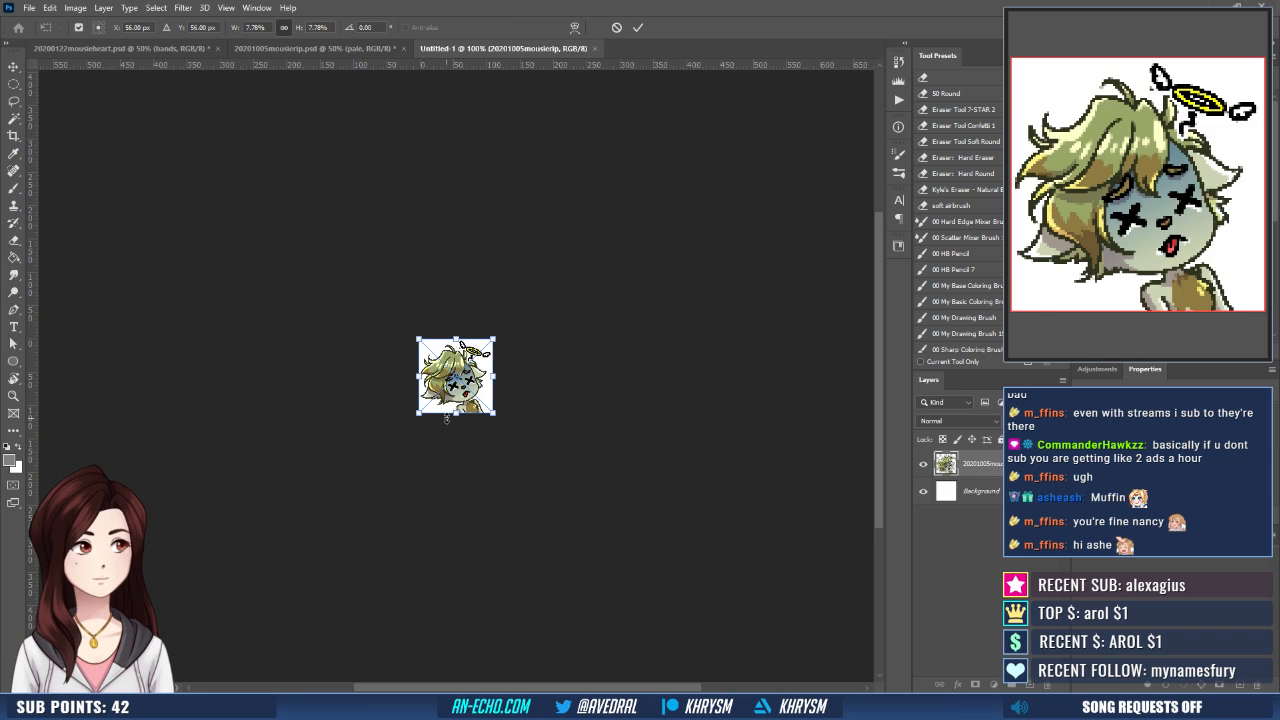
click(260, 27)
text(8)
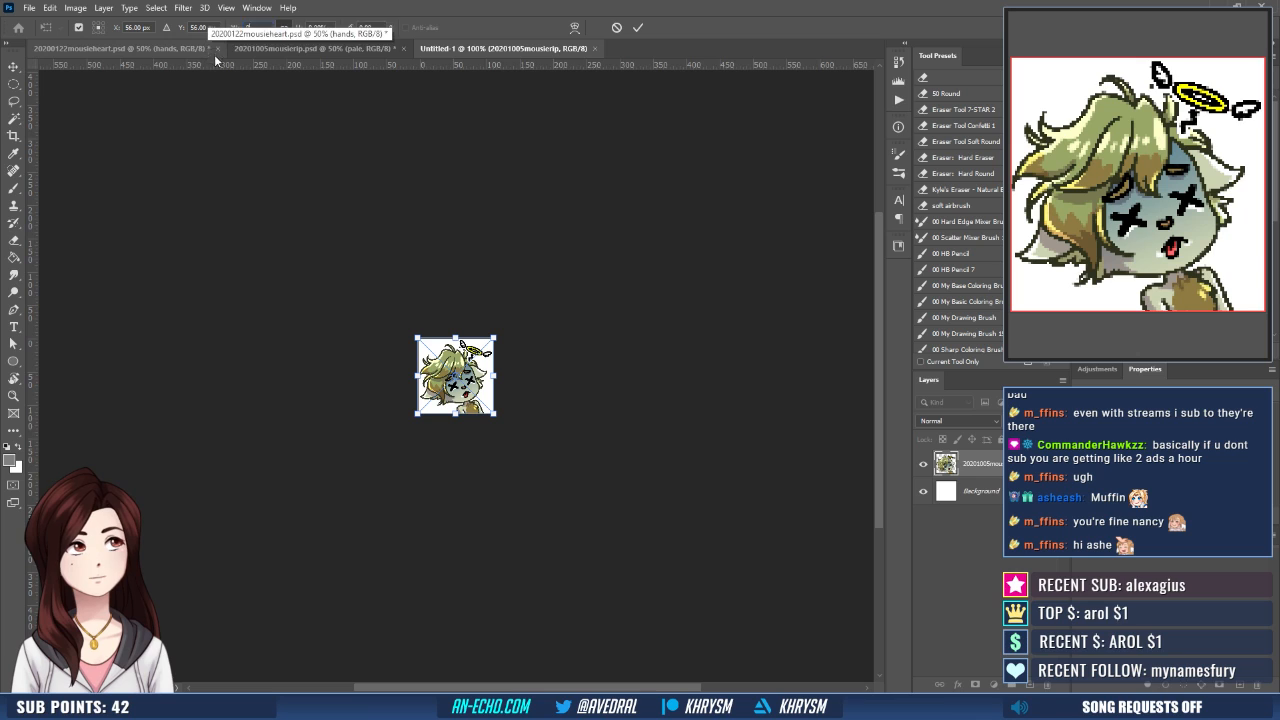
key(BackSpace)
text(9)
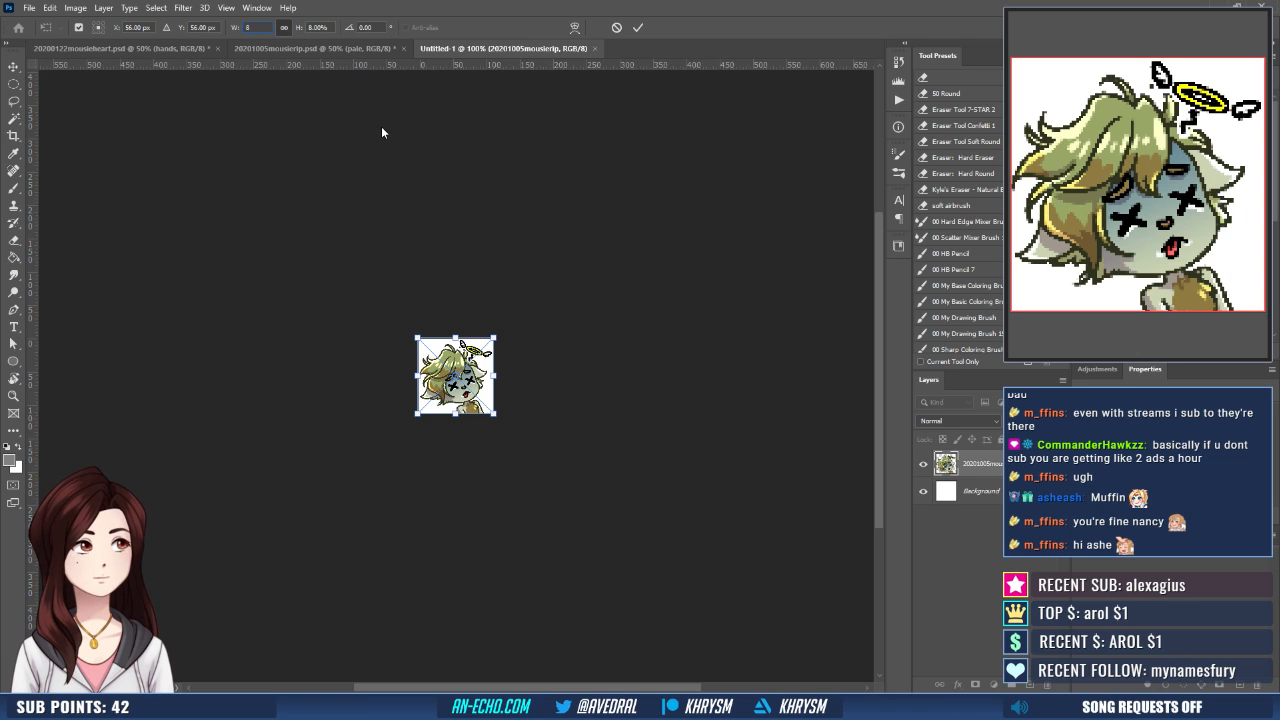
key(Tab)
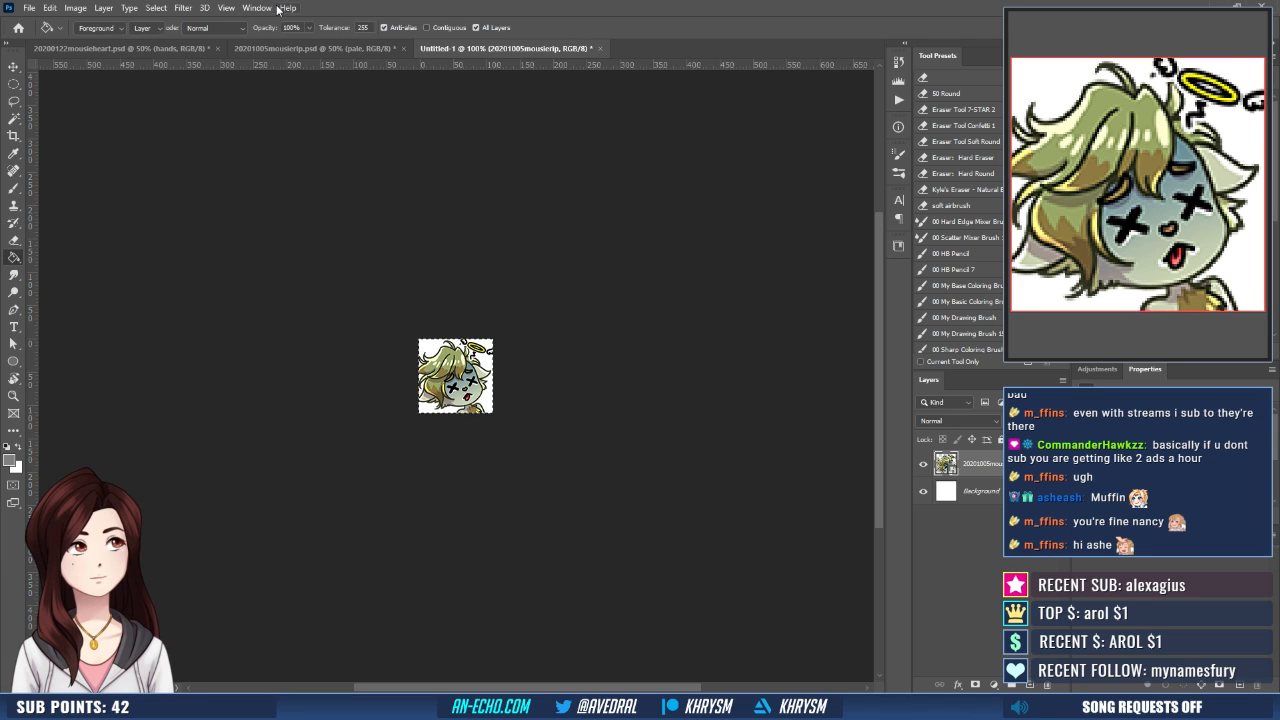
key(Return)
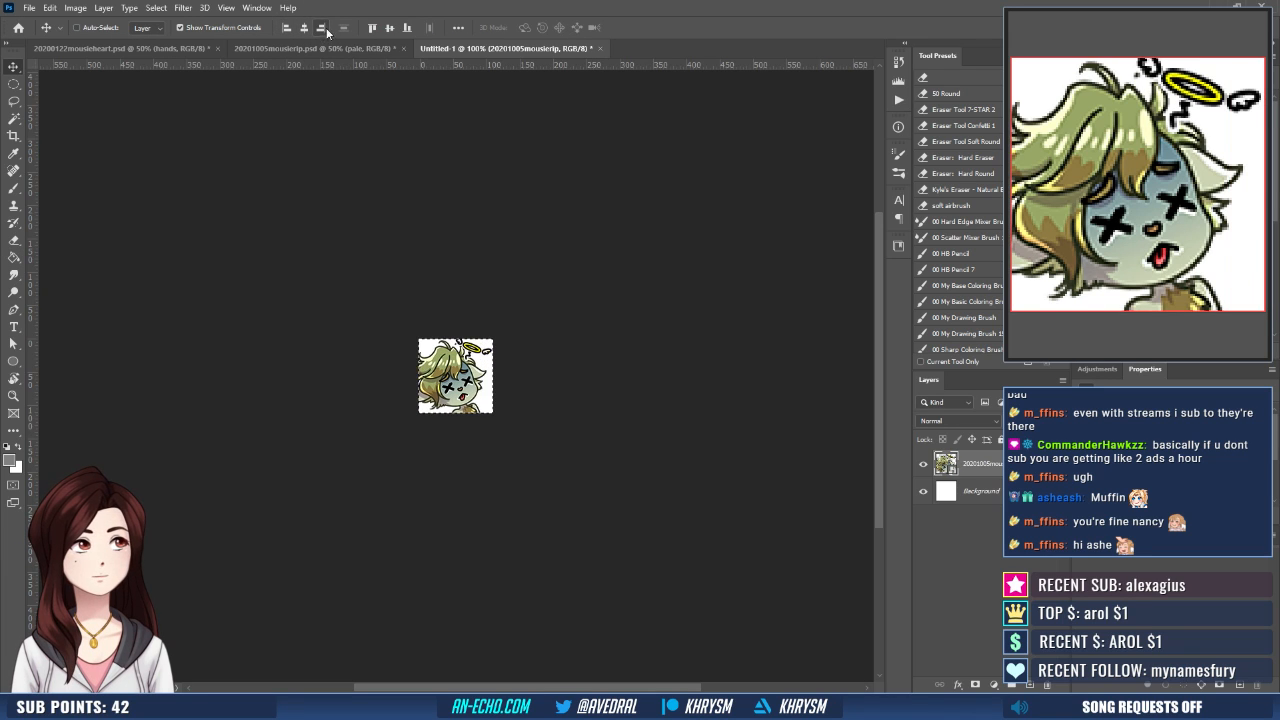
- Try aligning the placed image within the small canvas, recheck its transform scale, and delete it
click(371, 30)
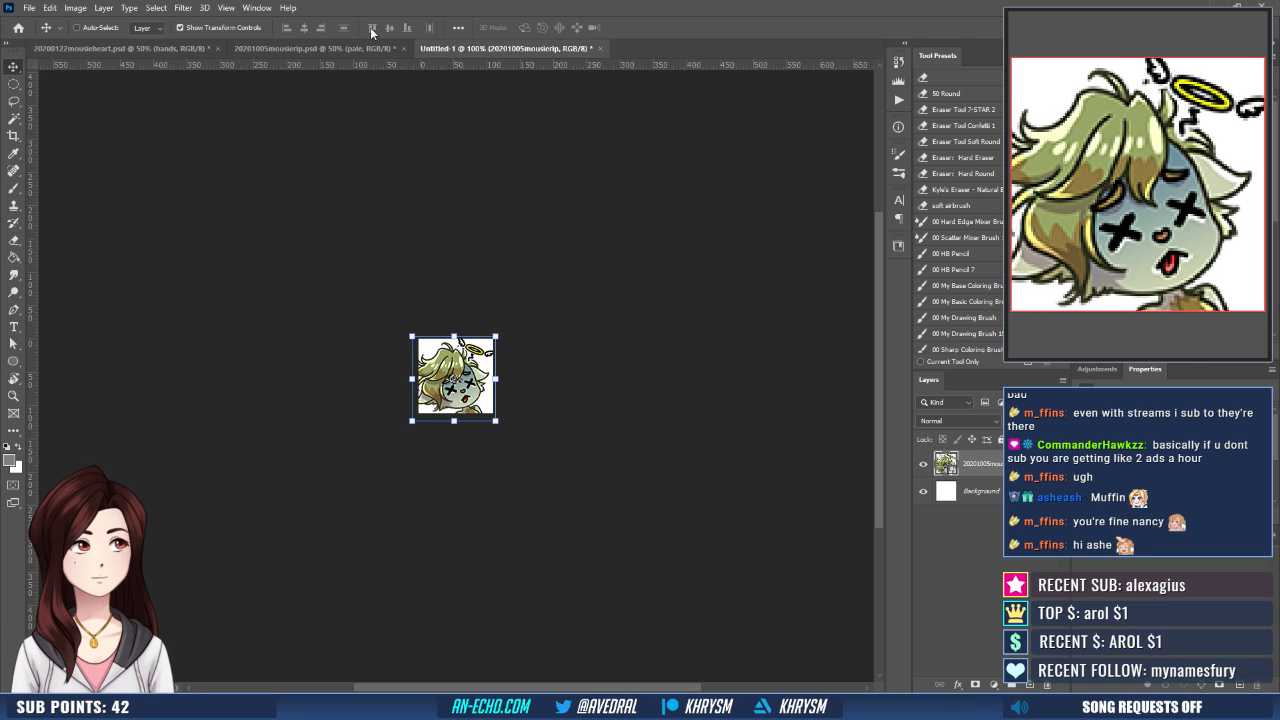
key(ctrl+t)
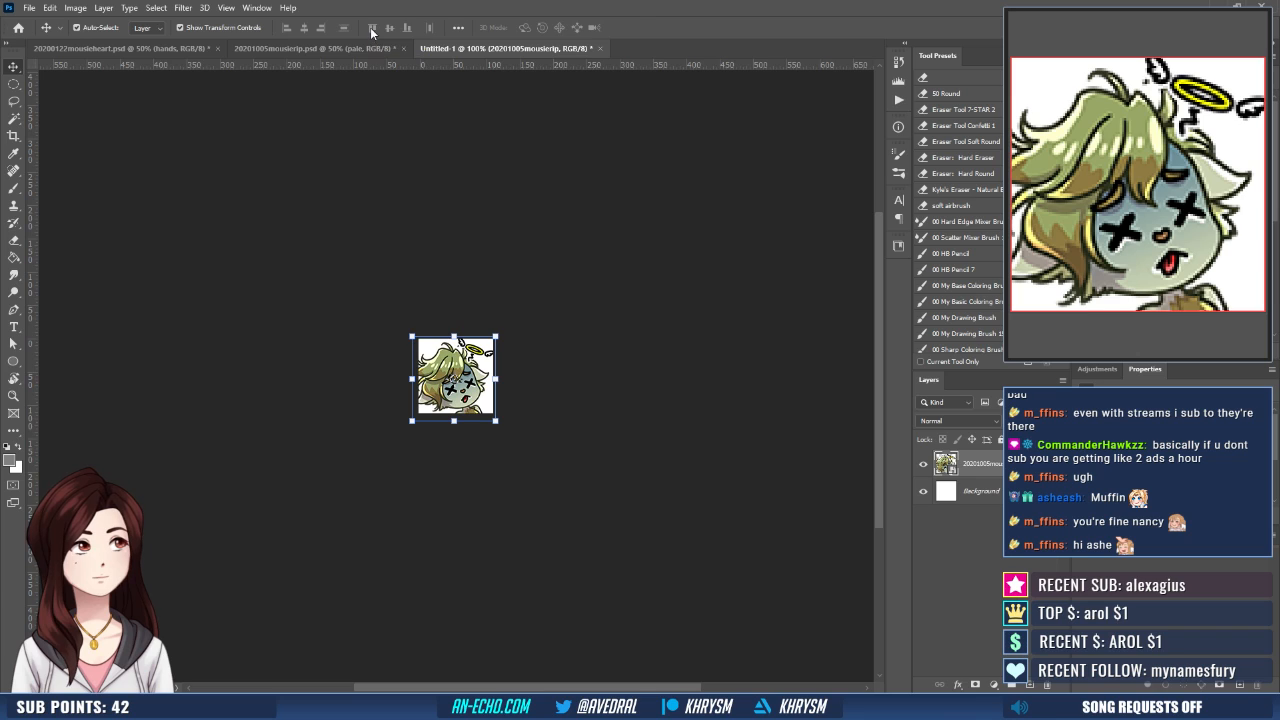
click(322, 27)
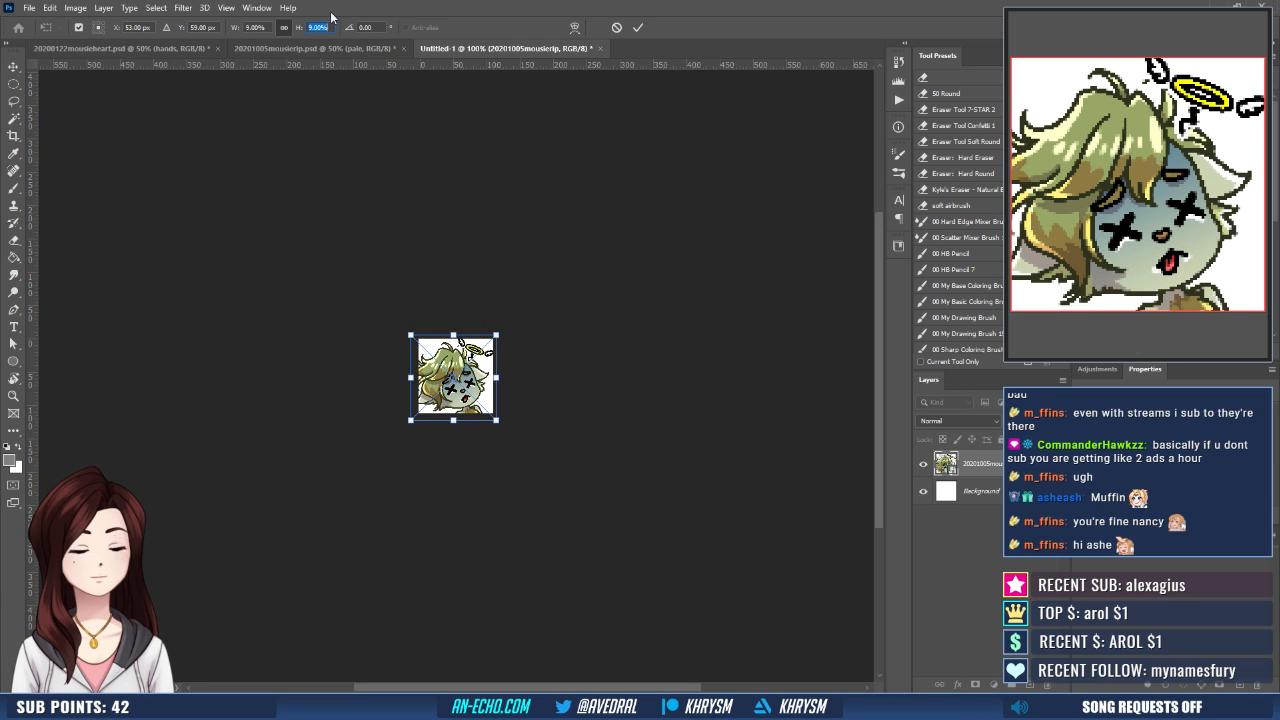
key(Return)
key(Return)
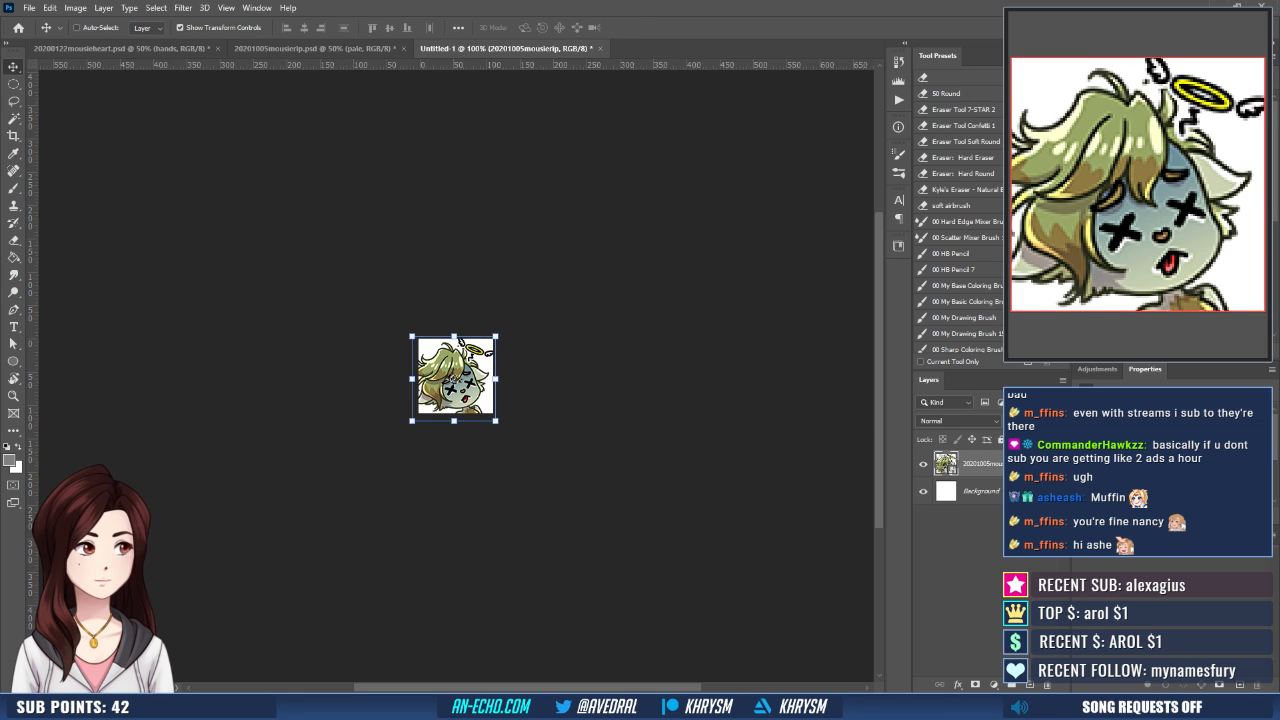
key(Delete)
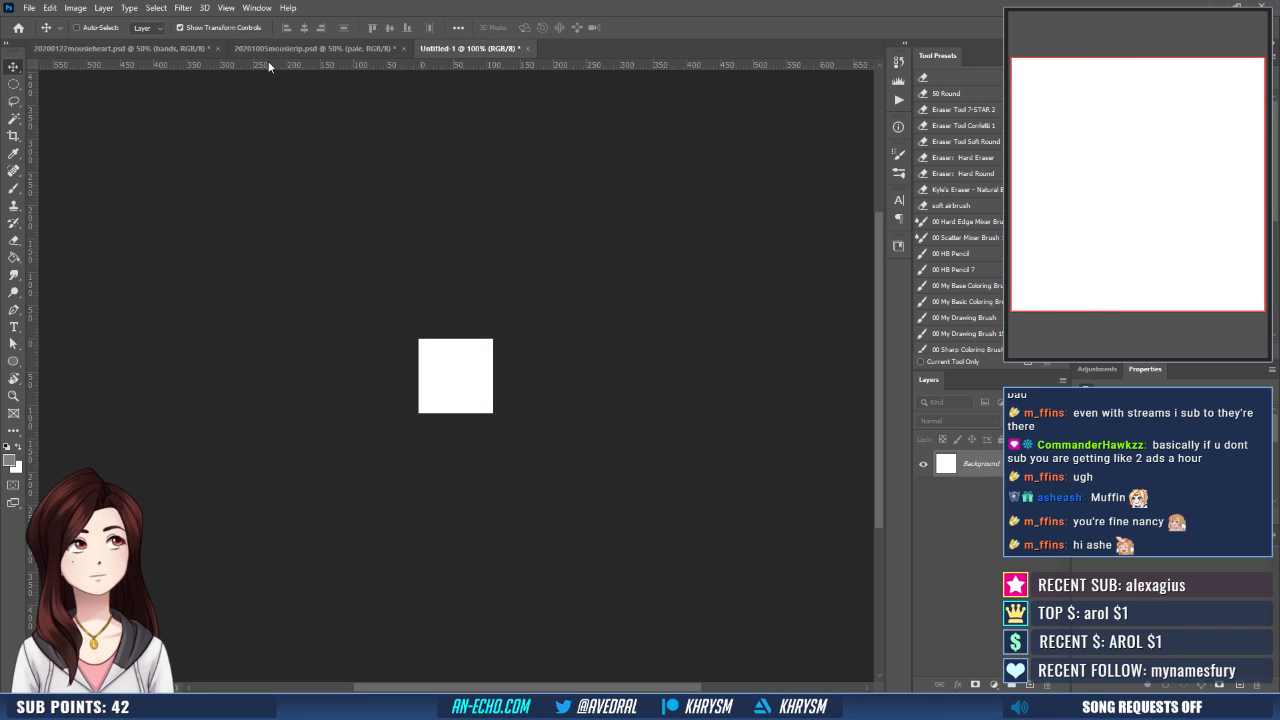
- In 20201005mousierip.psd, duplicate the halo group, hide the original group, and convert the copy to a smart object
click(305, 48)
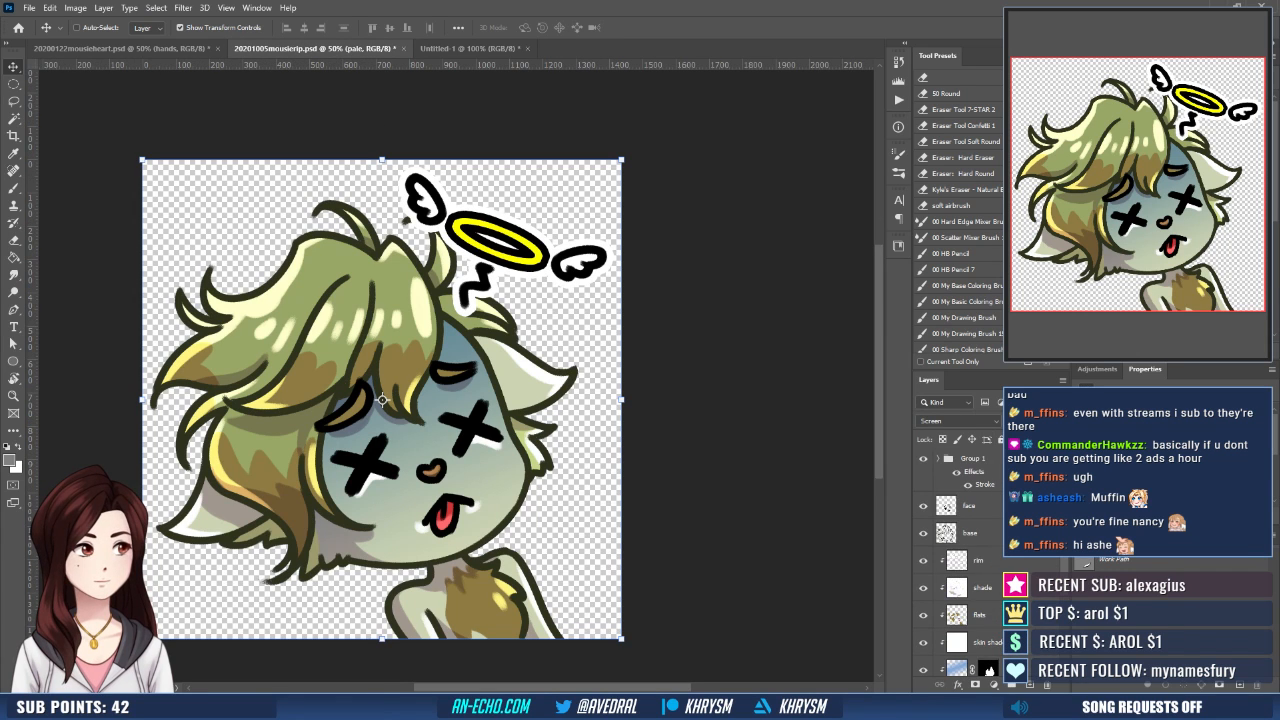
click(996, 462)
key(ctrl+j)
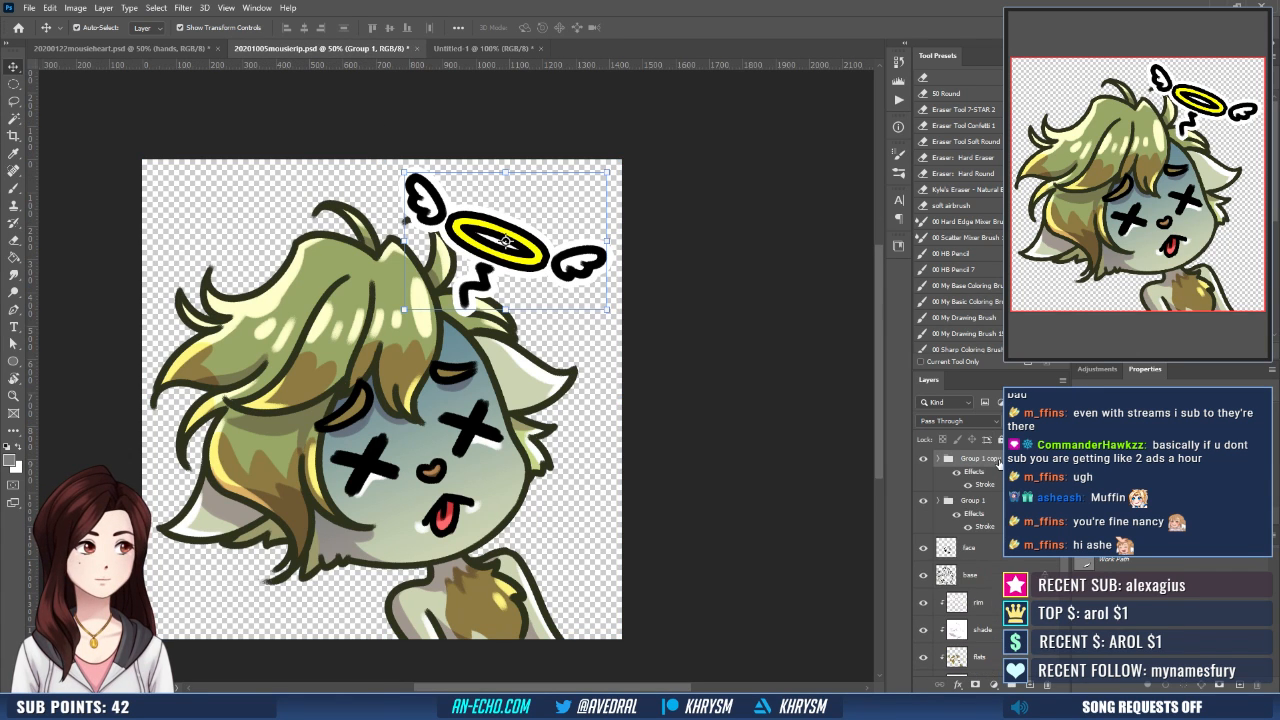
click(923, 500)
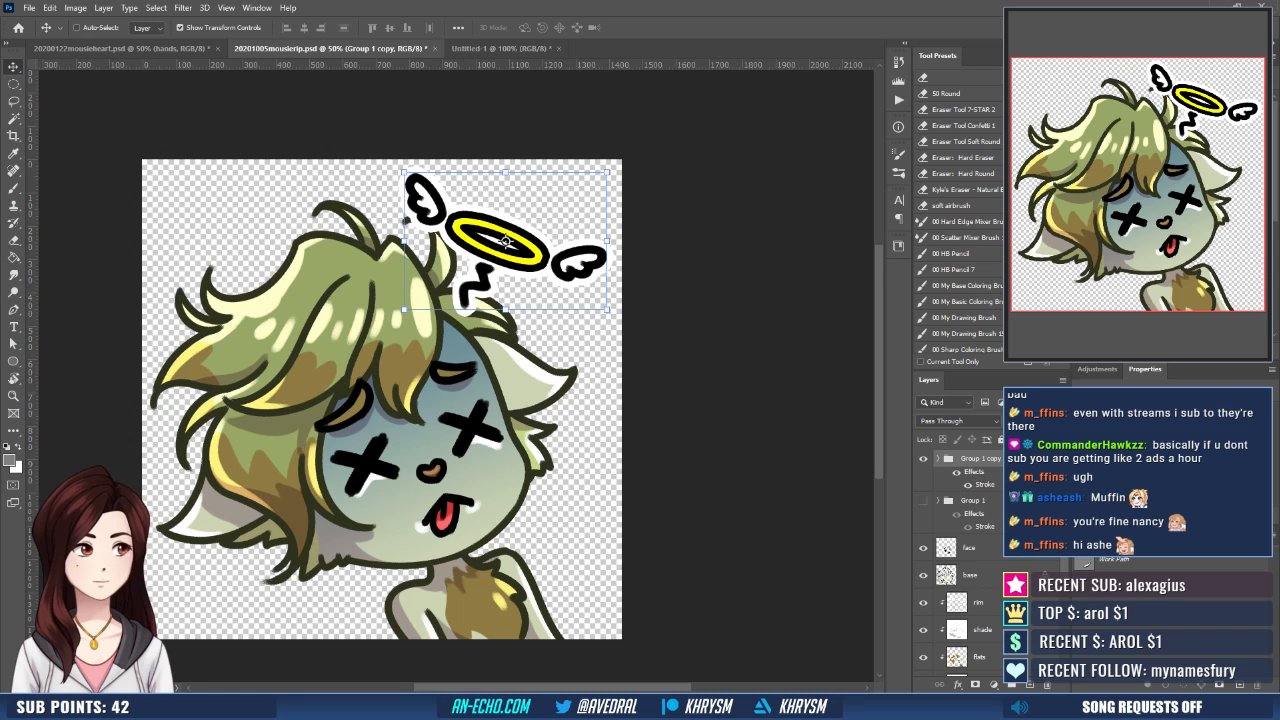
right_click(1005, 470)
click(1060, 345)
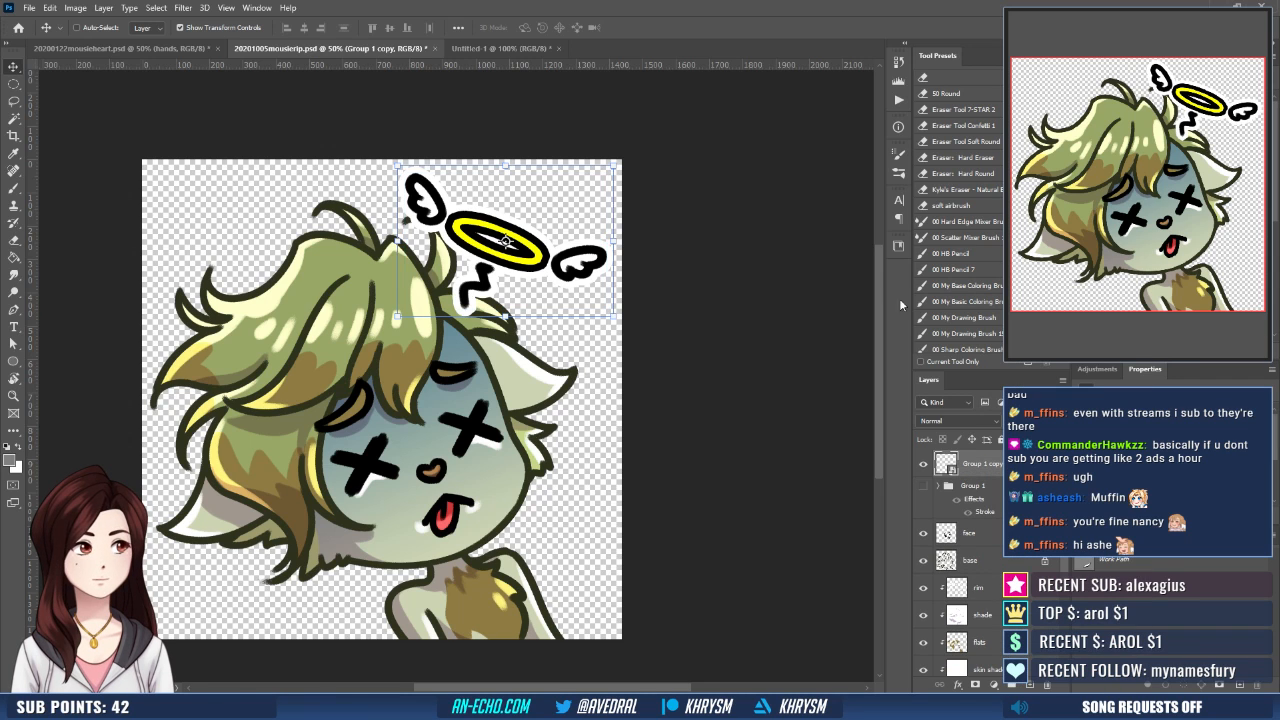
- Scale the halo copy down to 85% and nudge it slightly left above the head
drag(611, 165, 583, 186)
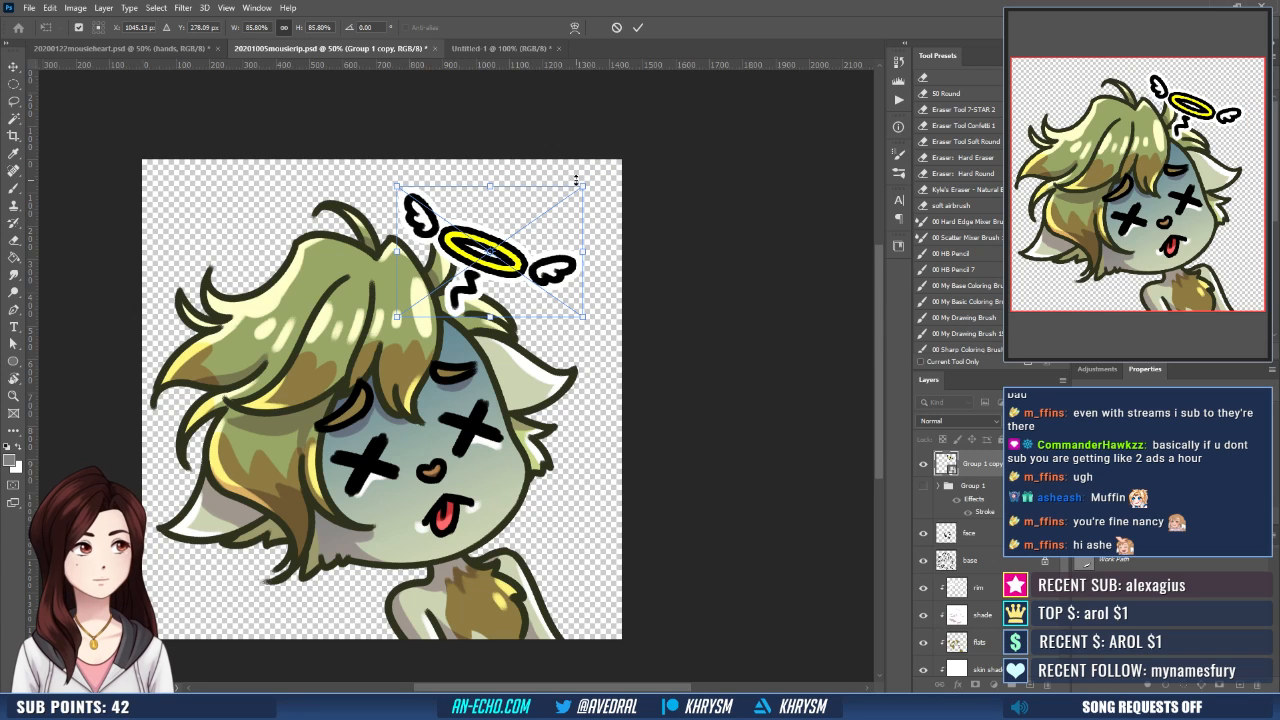
key(Left)
key(Left)
key(Left)
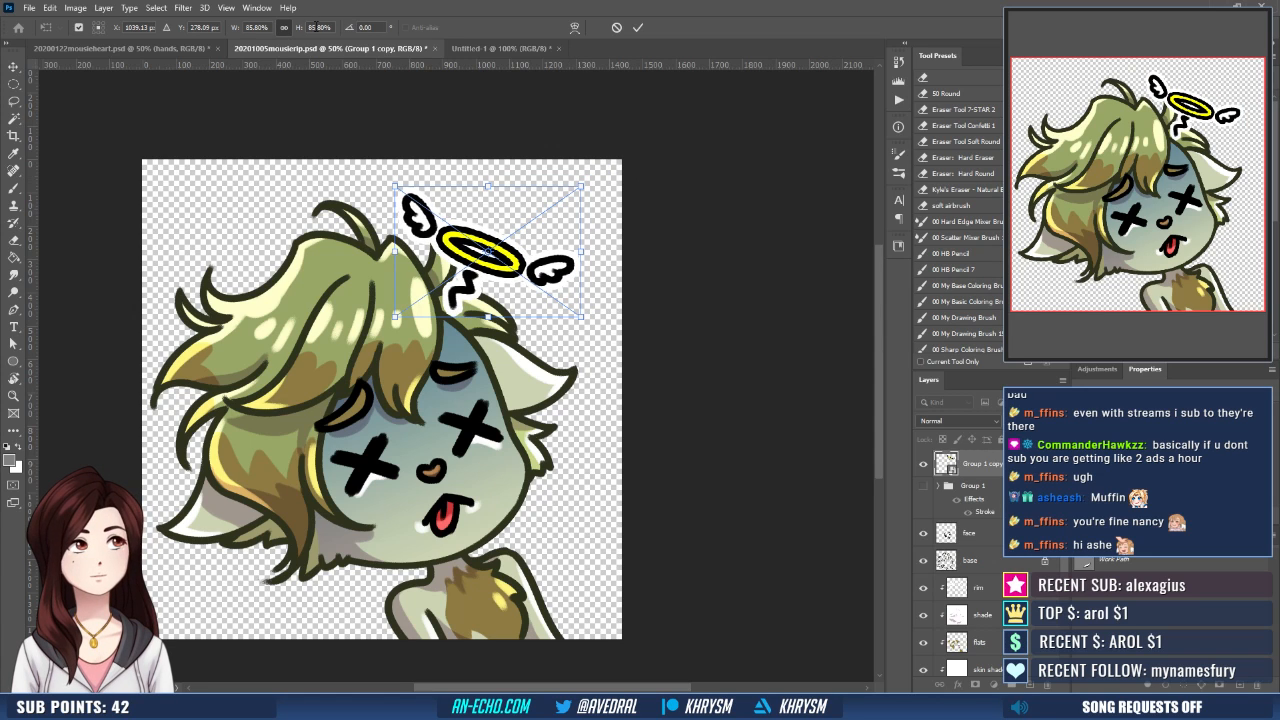
click(319, 27)
text(85)
key(Return)
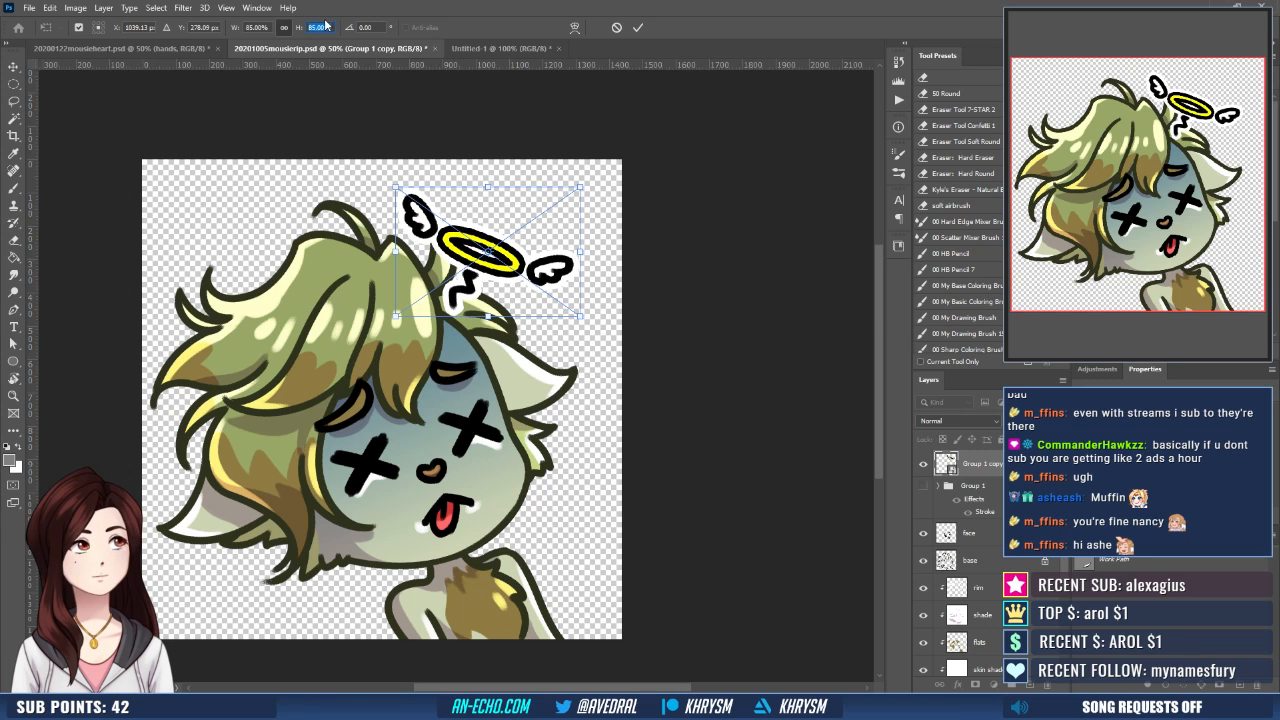
key(Return)
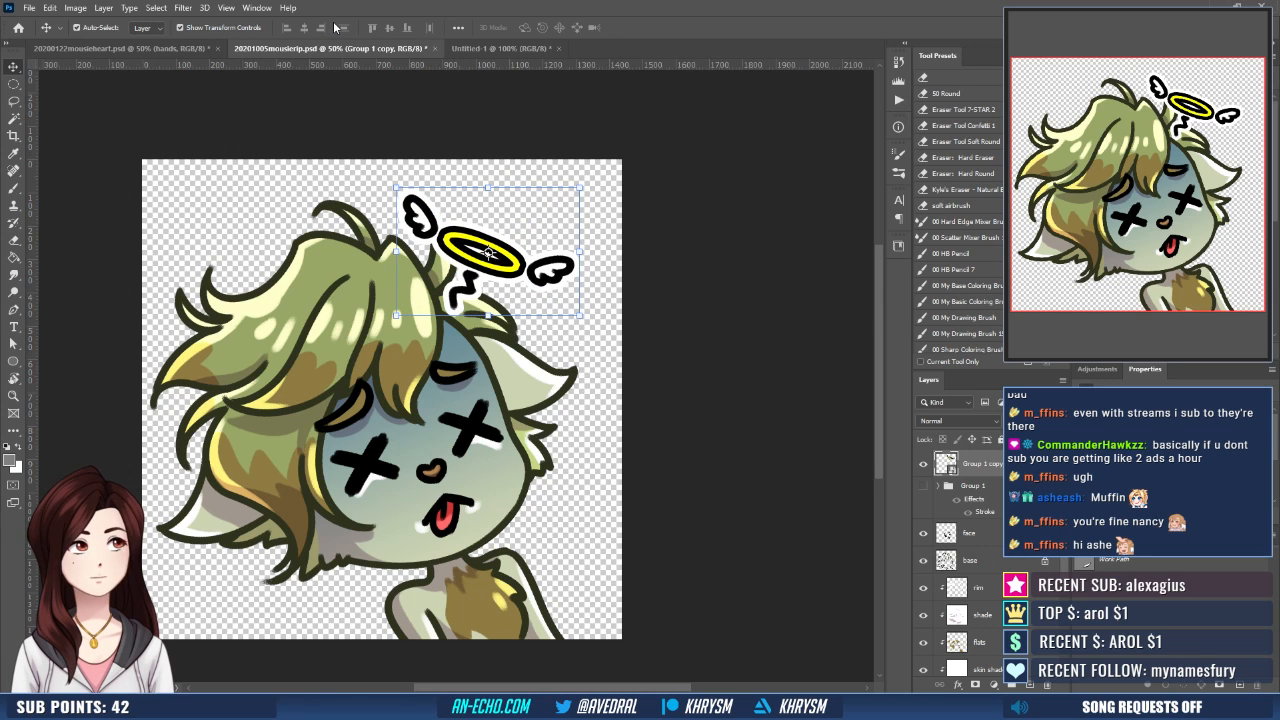
- Save the revised artwork over 20201005mousierip.png and return to the blank Untitled-1 document
key(ctrl+shift+s)
key(Return)
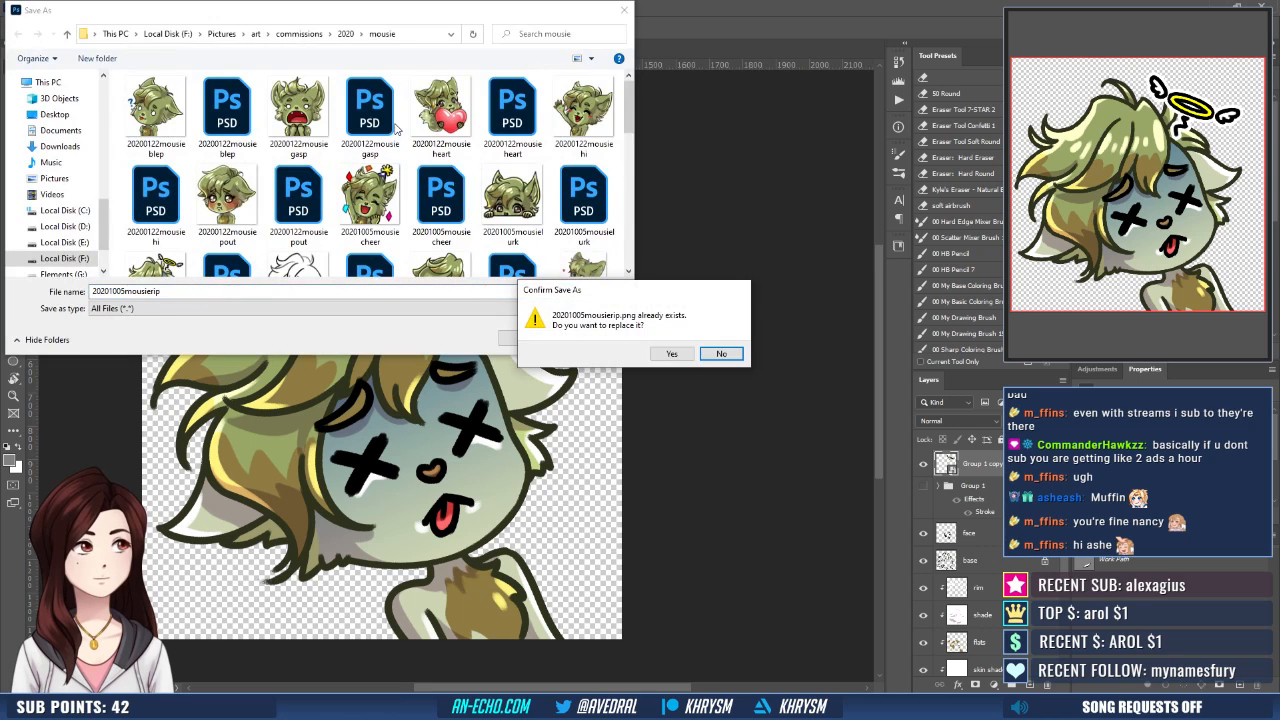
key(y)
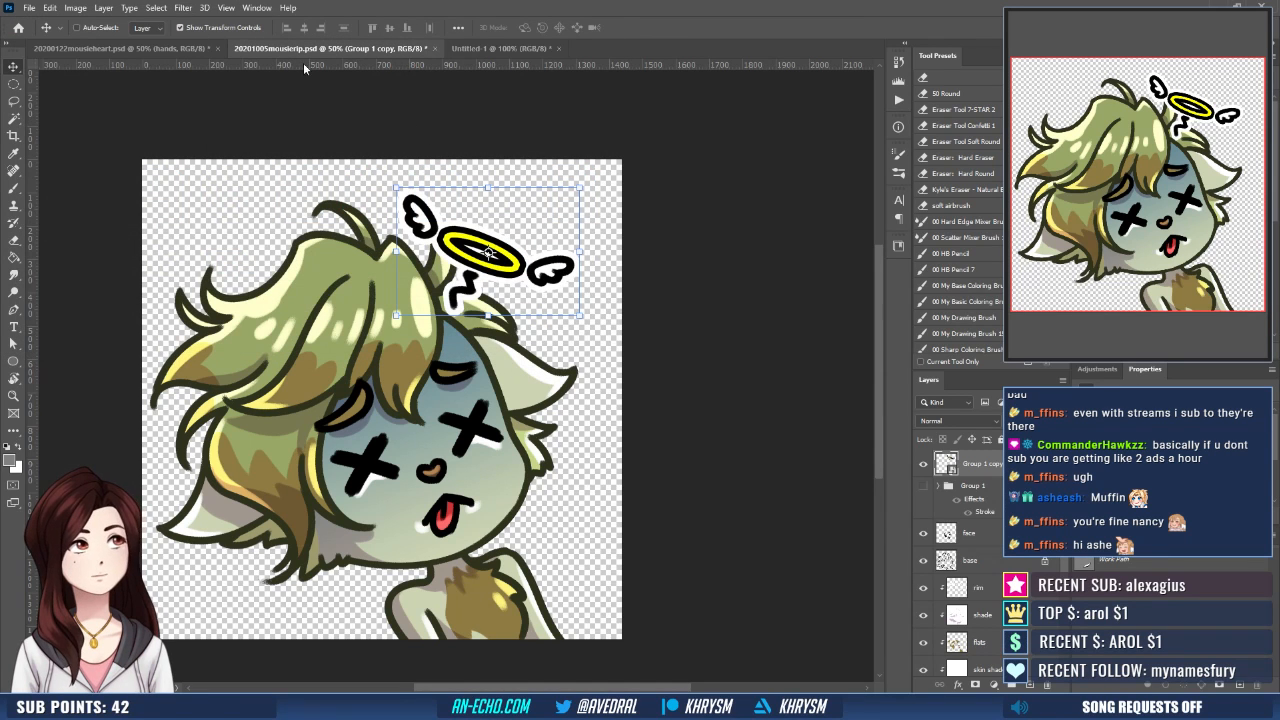
click(500, 48)
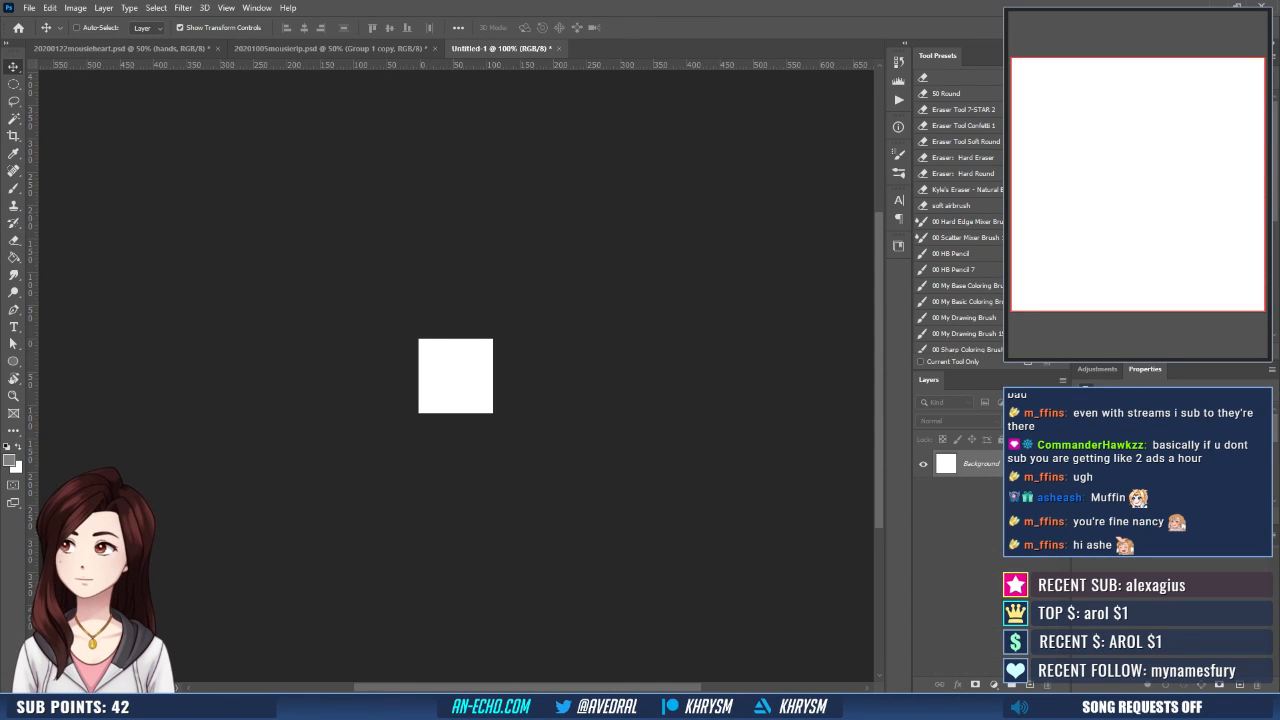
- Place 20201005mousierip.png on the blank canvas and align it to the canvas's right and top edges
drag(123, 467, 457, 384)
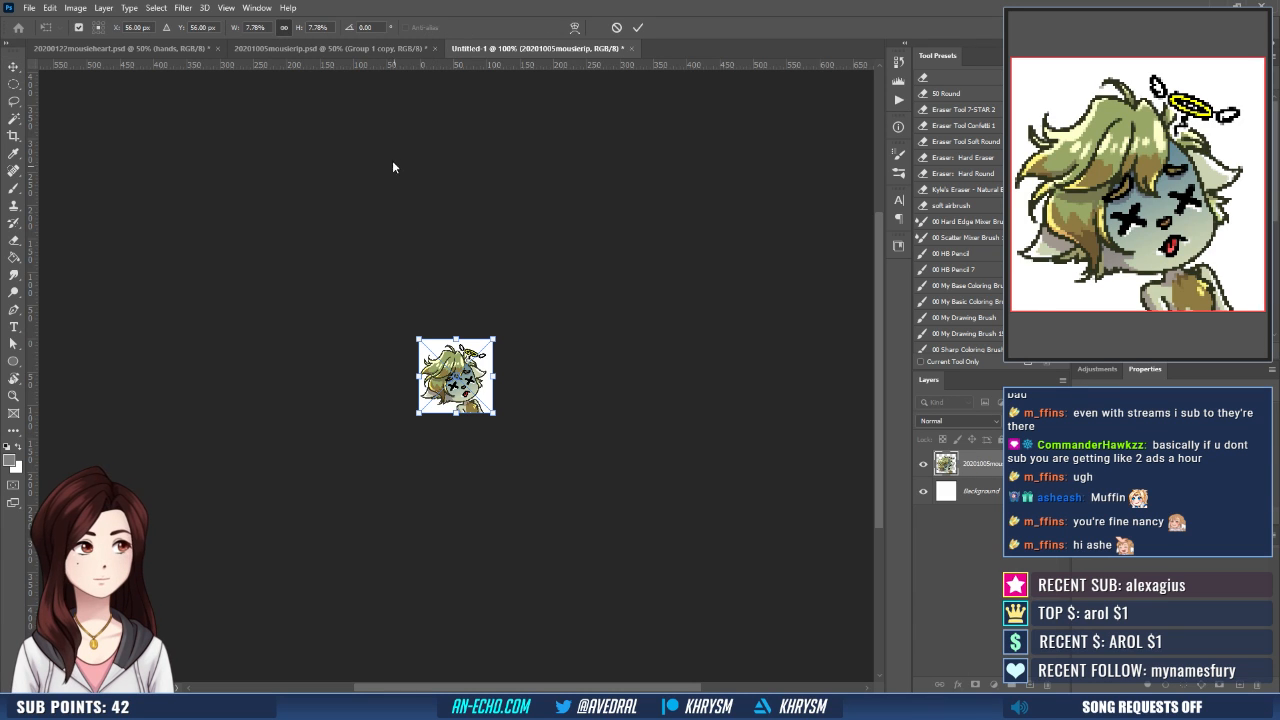
key(Return)
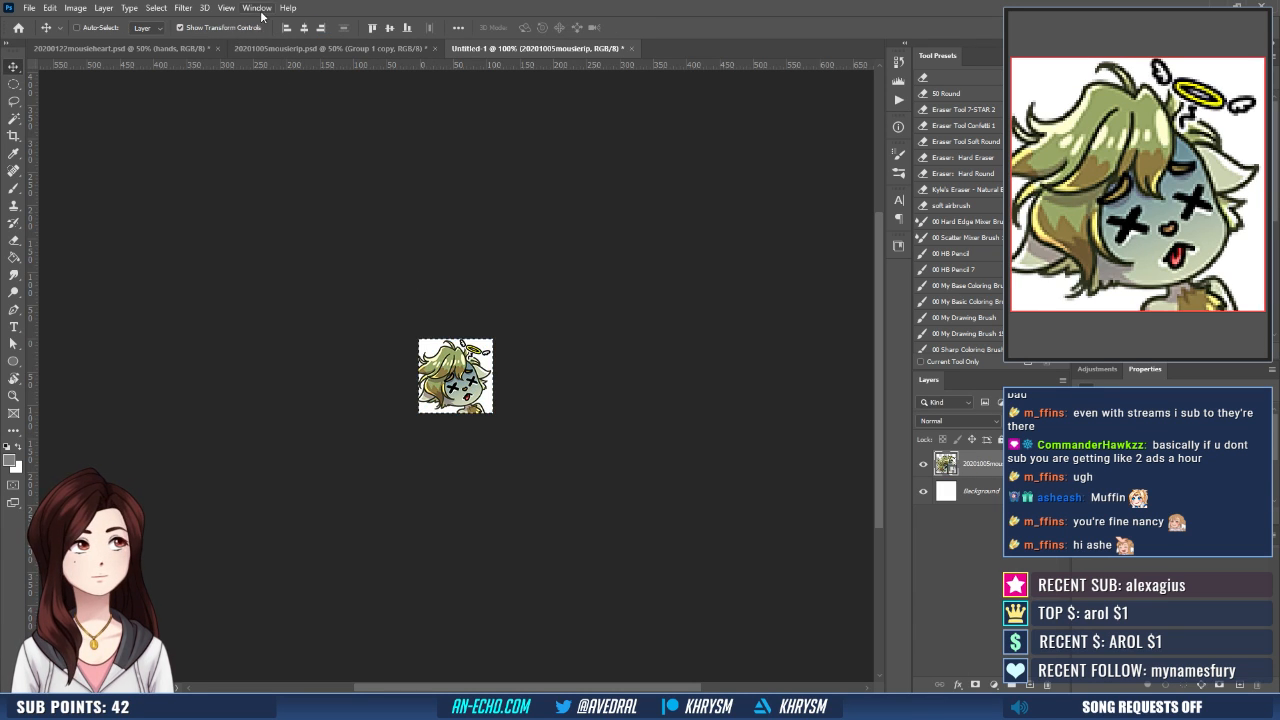
click(372, 30)
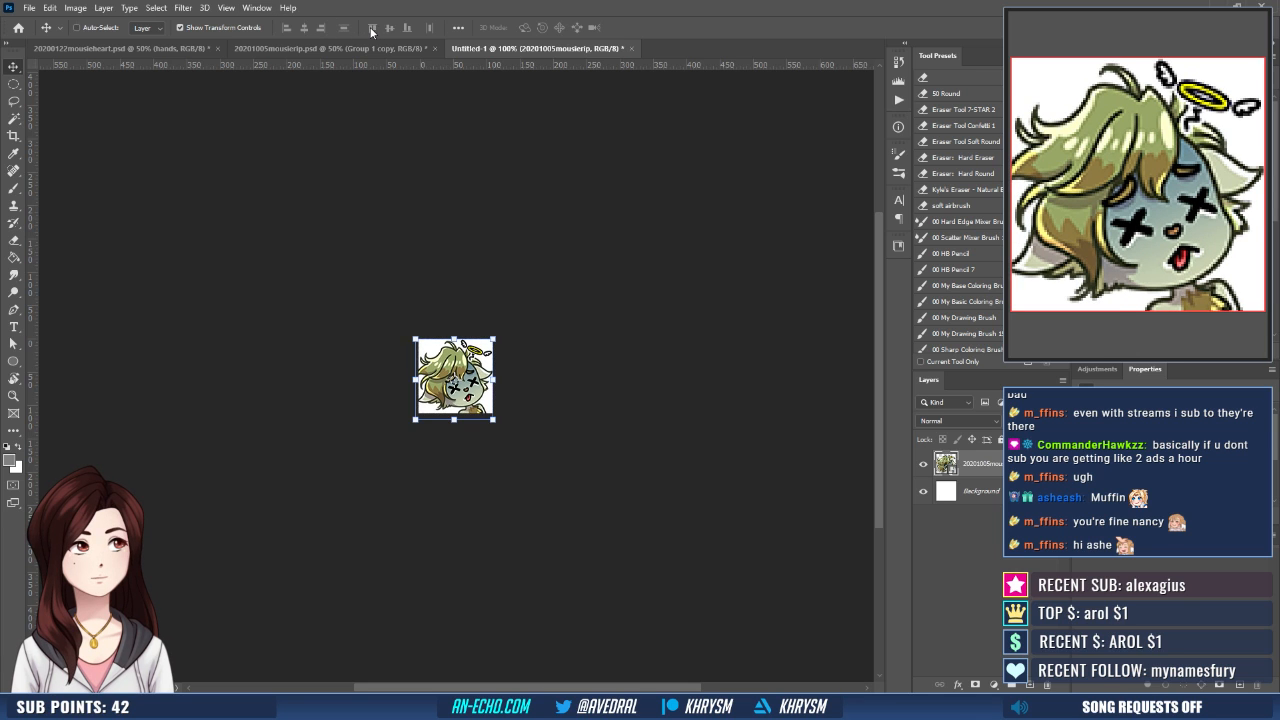
- Nudge the placed image one pixel up and one pixel to the right
key(b)
key(ctrl+equal)
key(ctrl+equal)
key(ctrl+equal)
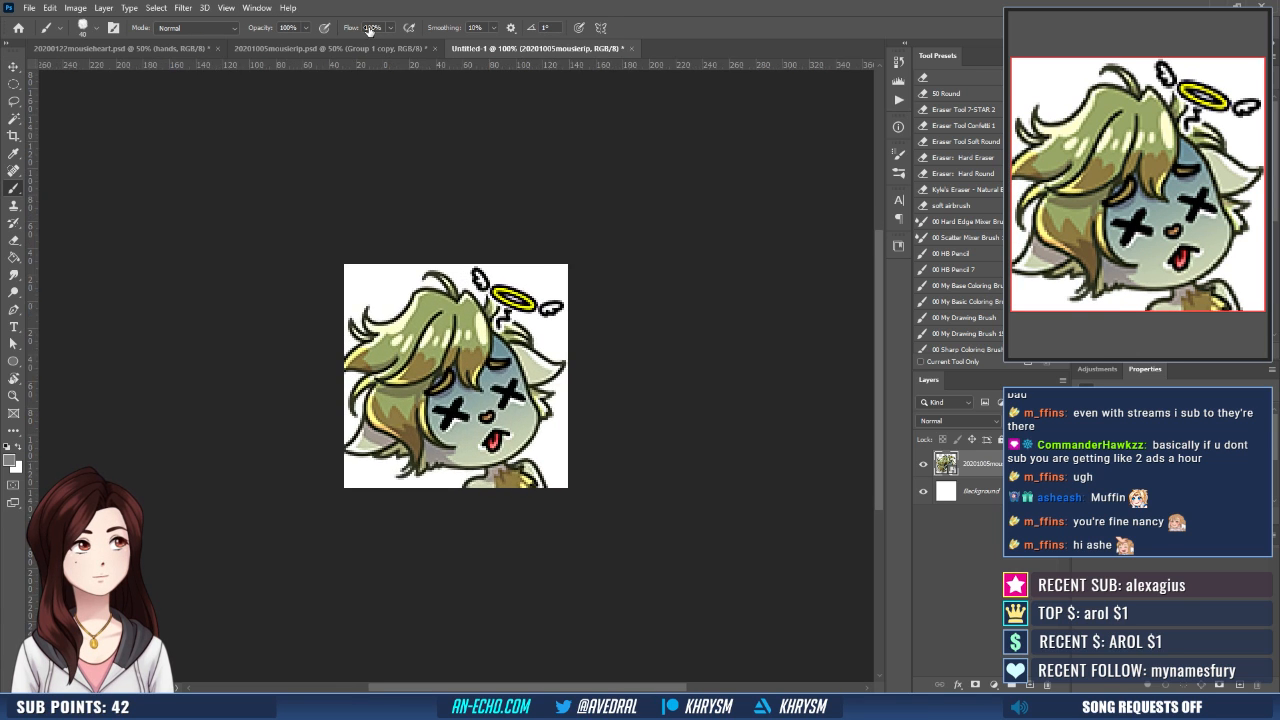
key(v)
key(Up)
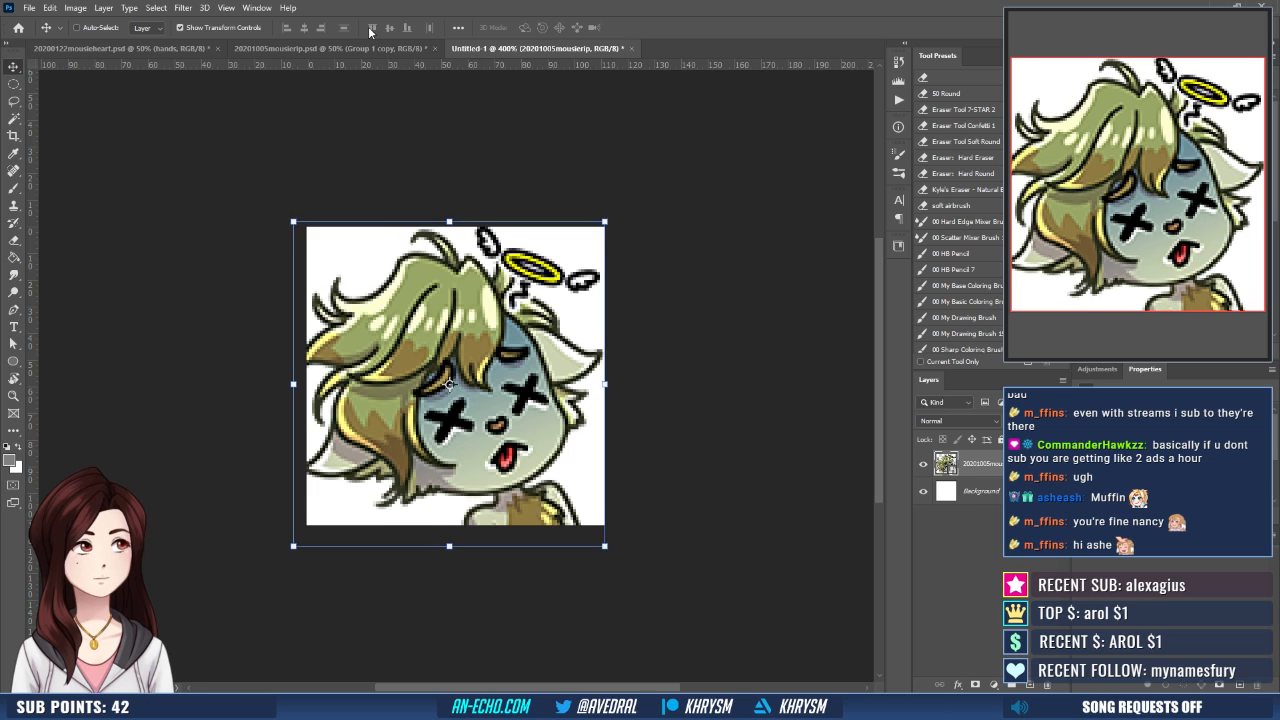
key(Right)
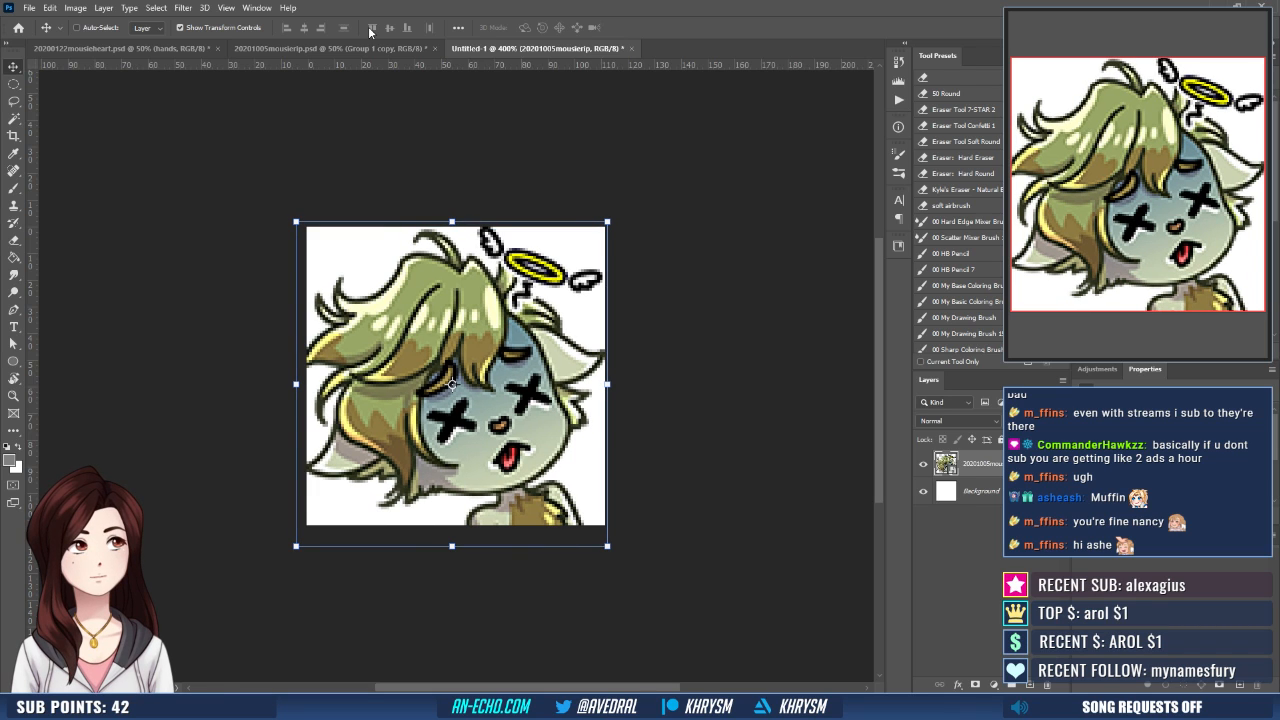
- Duplicate the placed image three times, merge the three copies into one layer, and delete the white Background layer
key(ctrl+j)
key(ctrl+j)
key(ctrl+j)
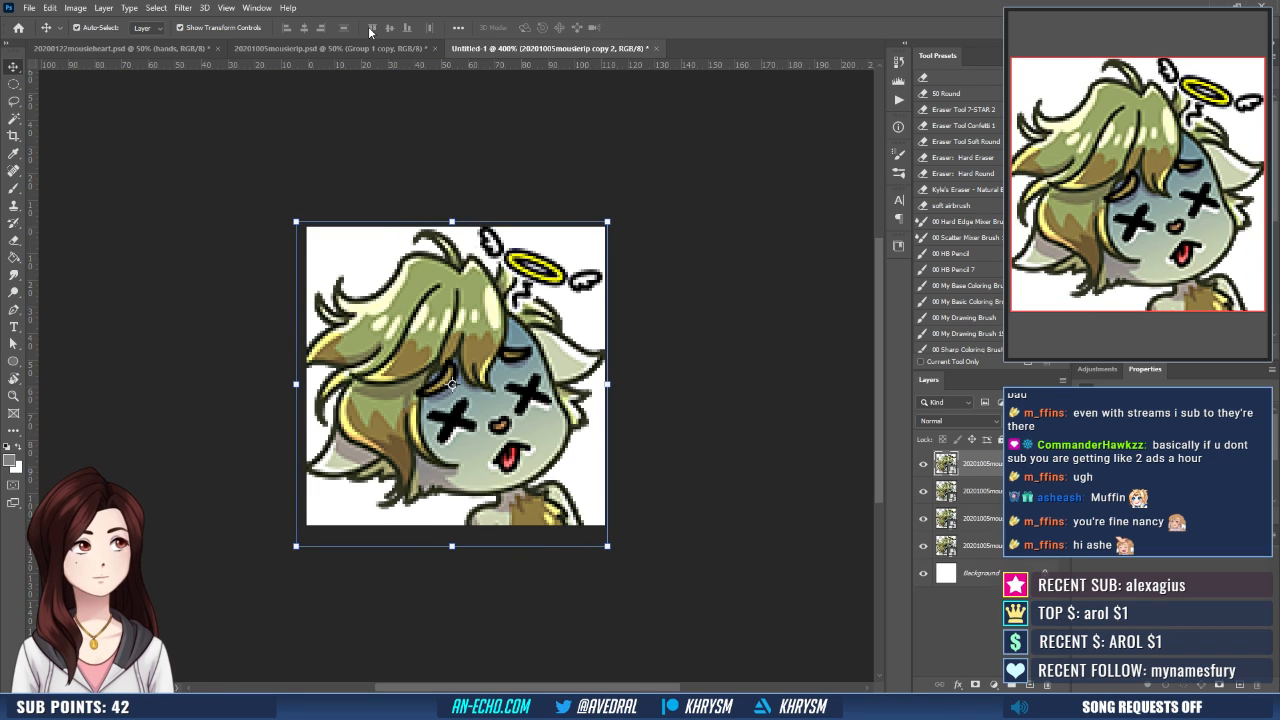
shift+click(1030, 520)
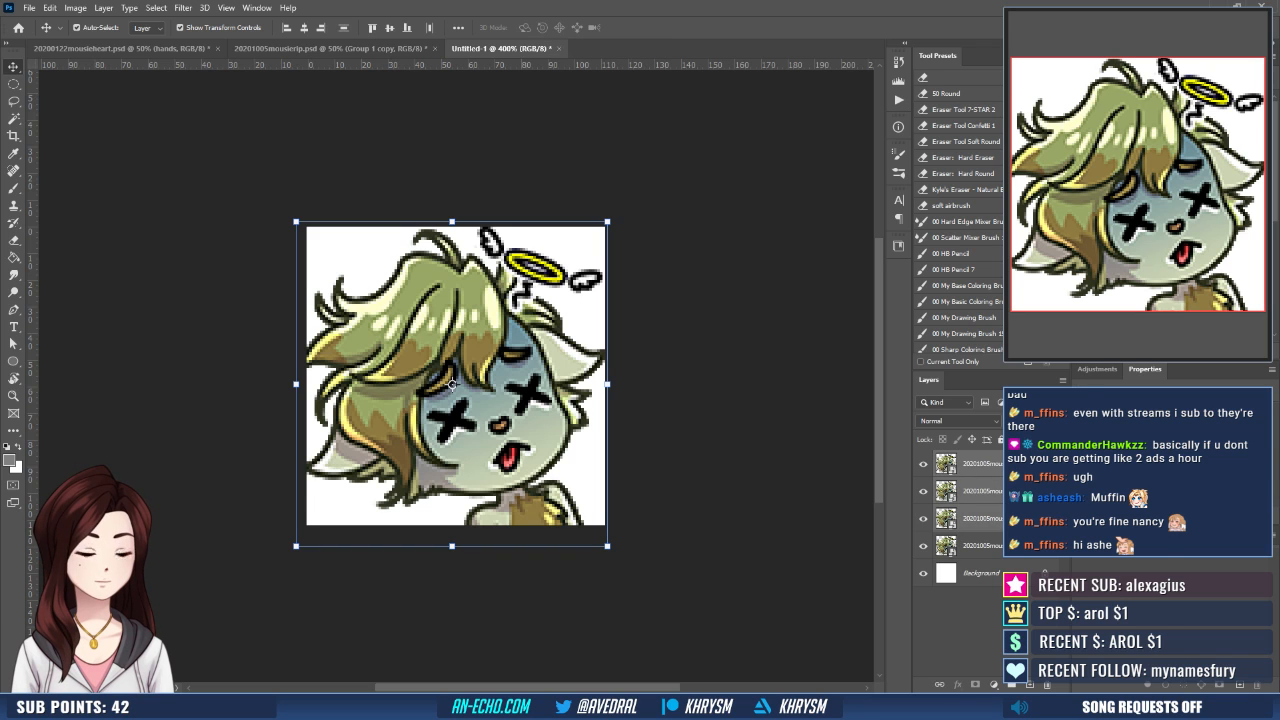
key(ctrl+e)
drag(1030, 523, 1045, 685)
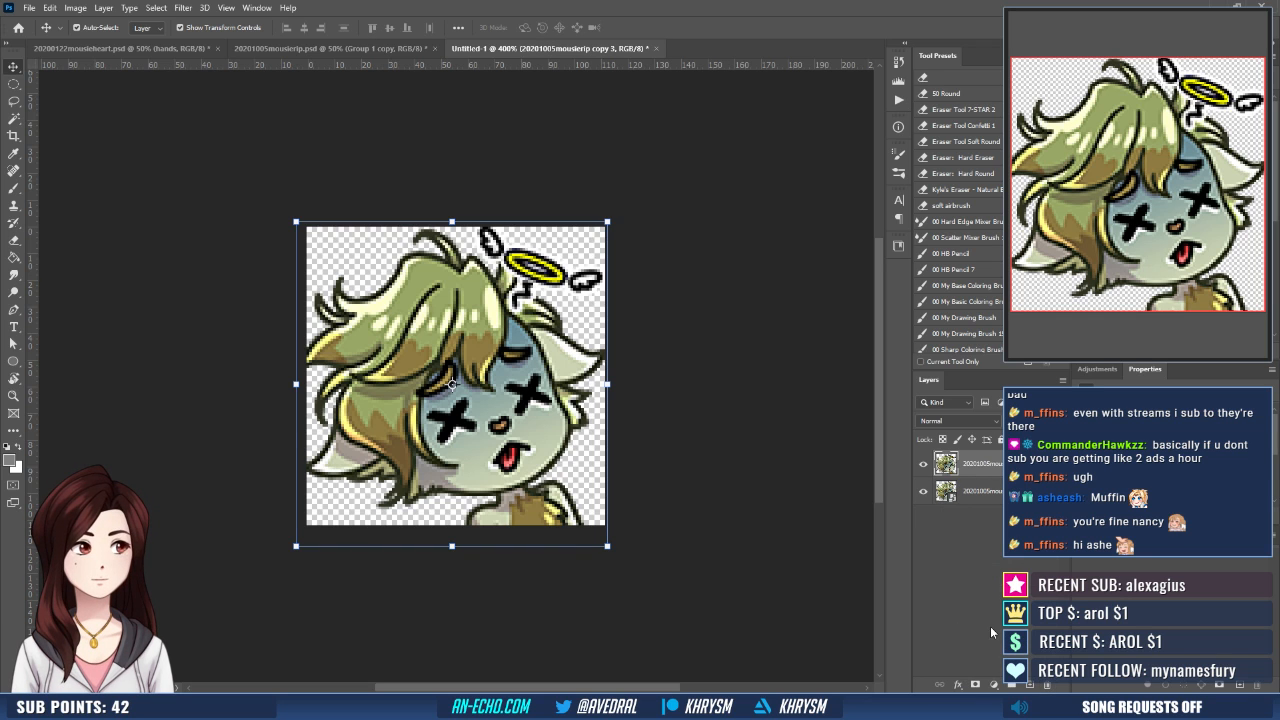
- Save the document as mousieRIP-112 in Photoshop format in the mousie folder
key(ctrl+shift+s)
text(mousieR)
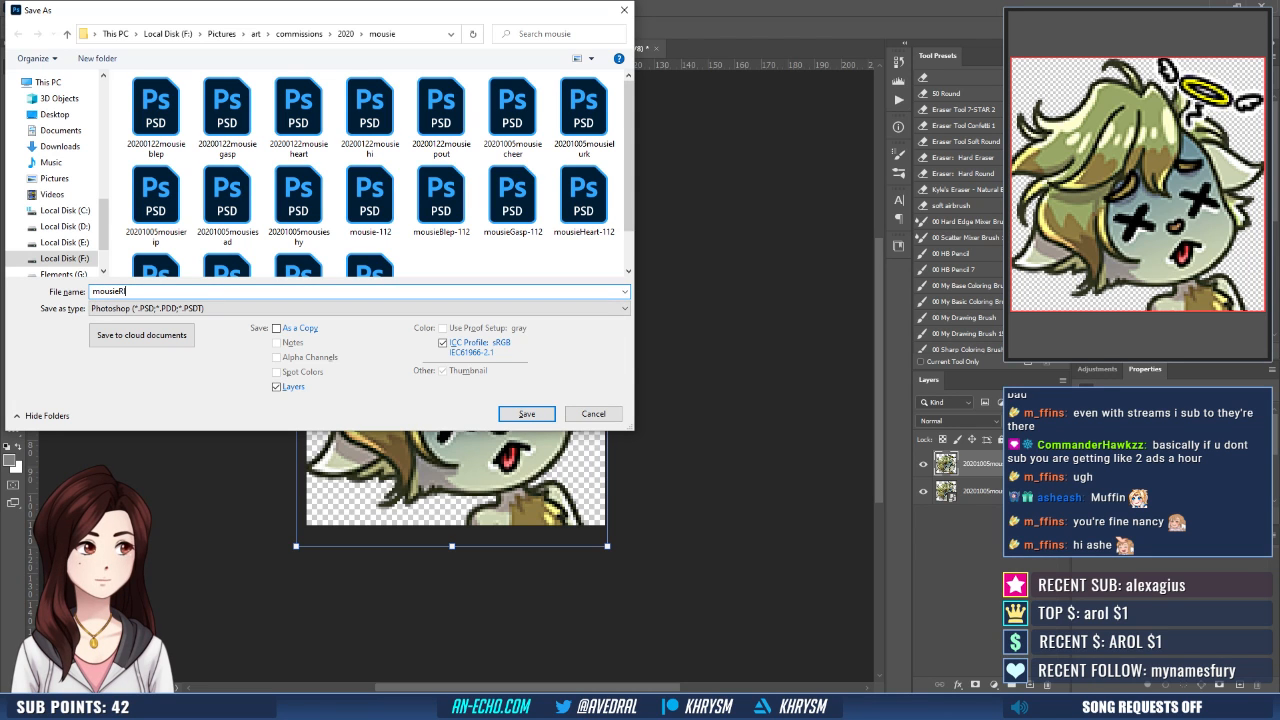
text(IP-112)
key(Return)
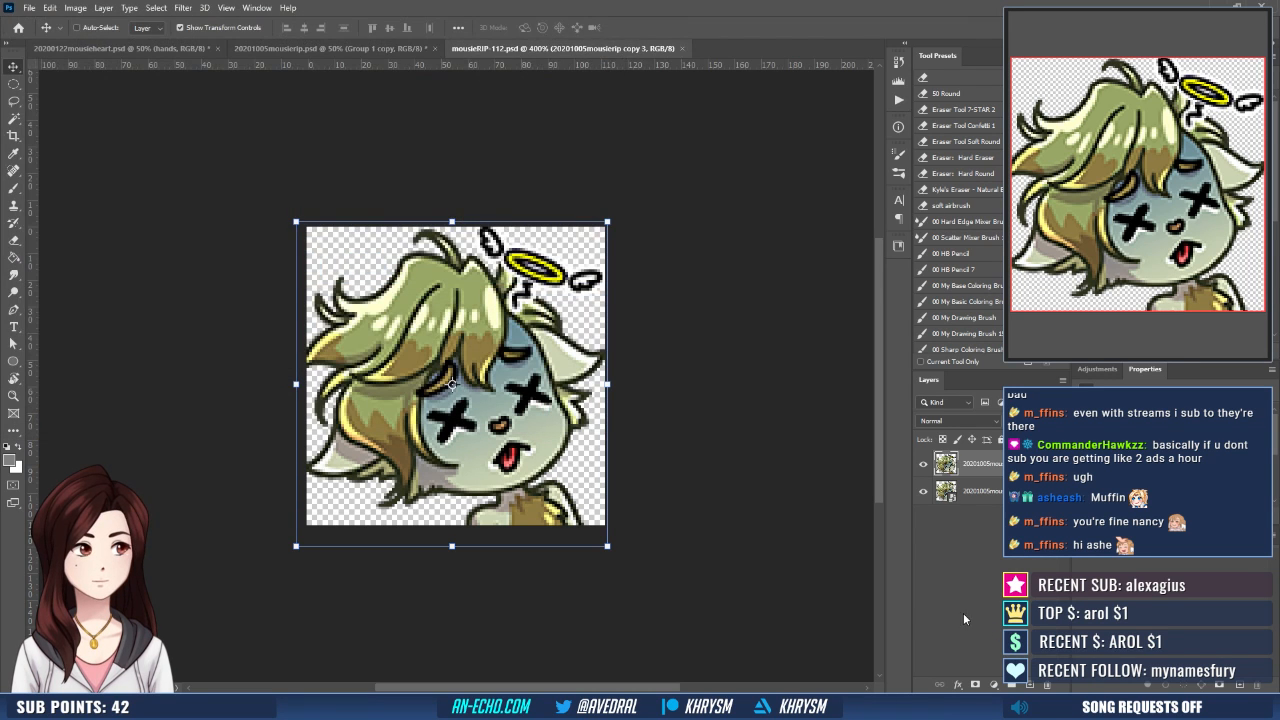
- Run the Emote - Small action on the emote document
click(898, 100)
click(806, 238)
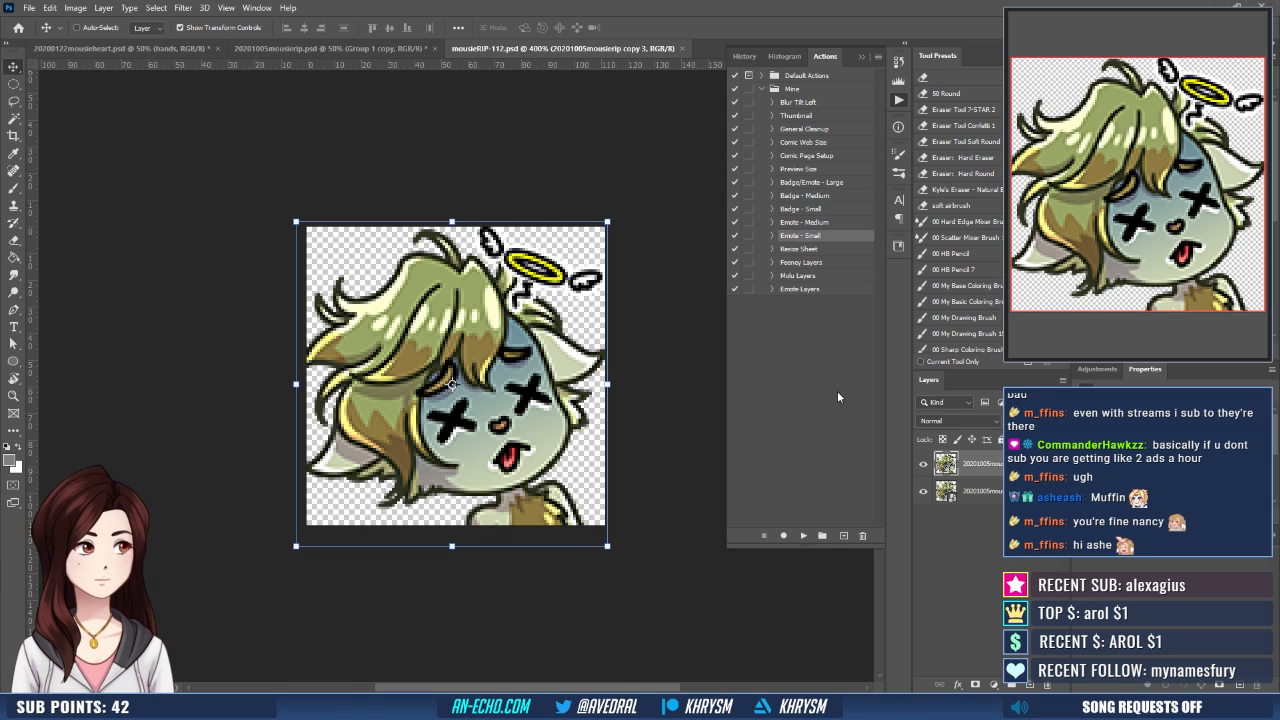
click(803, 536)
- Save the small version as mousieRIP-28 in the mousie folder
key(ctrl+shift+s)
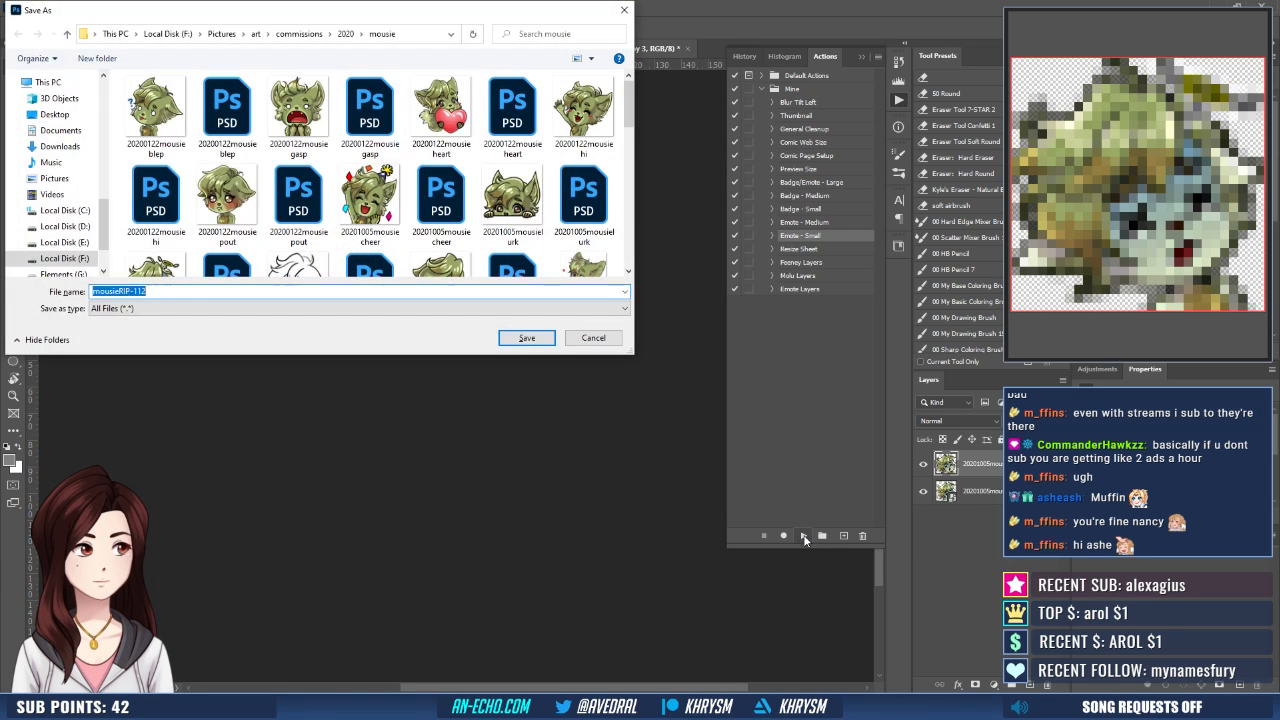
key(Right)
key(BackSpace)
key(BackSpace)
key(BackSpace)
text(2)
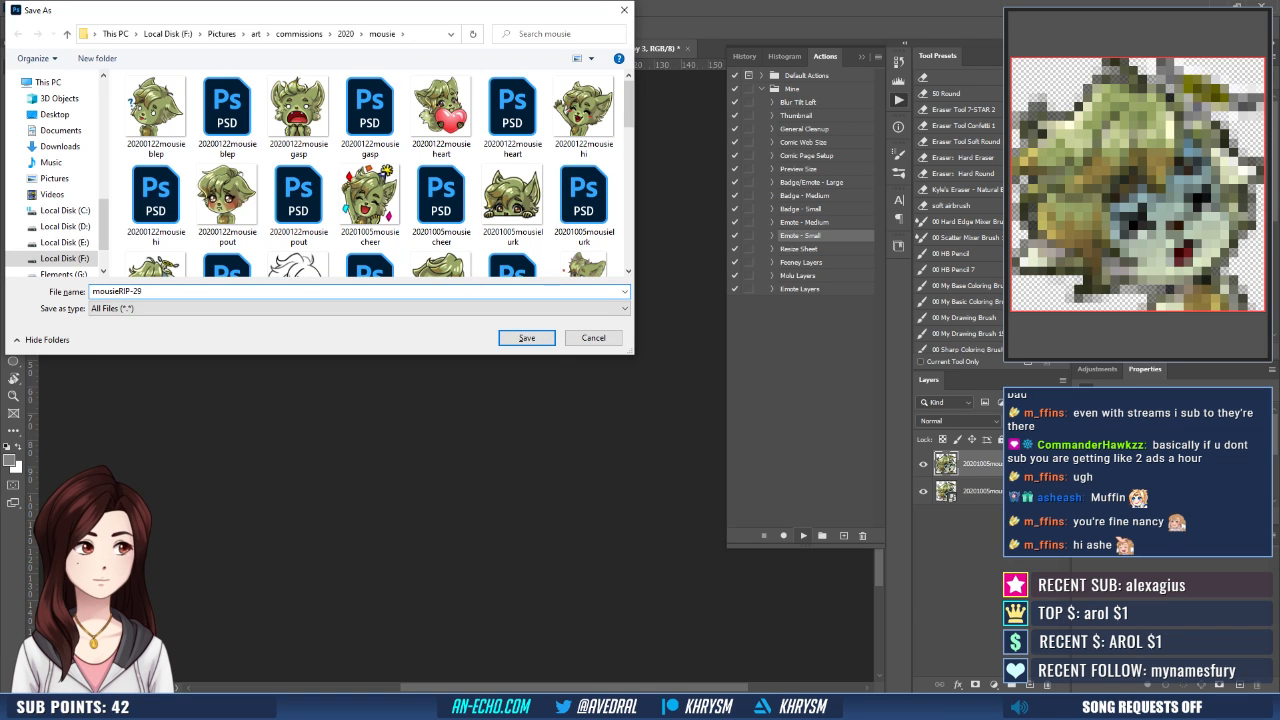
key(Return)
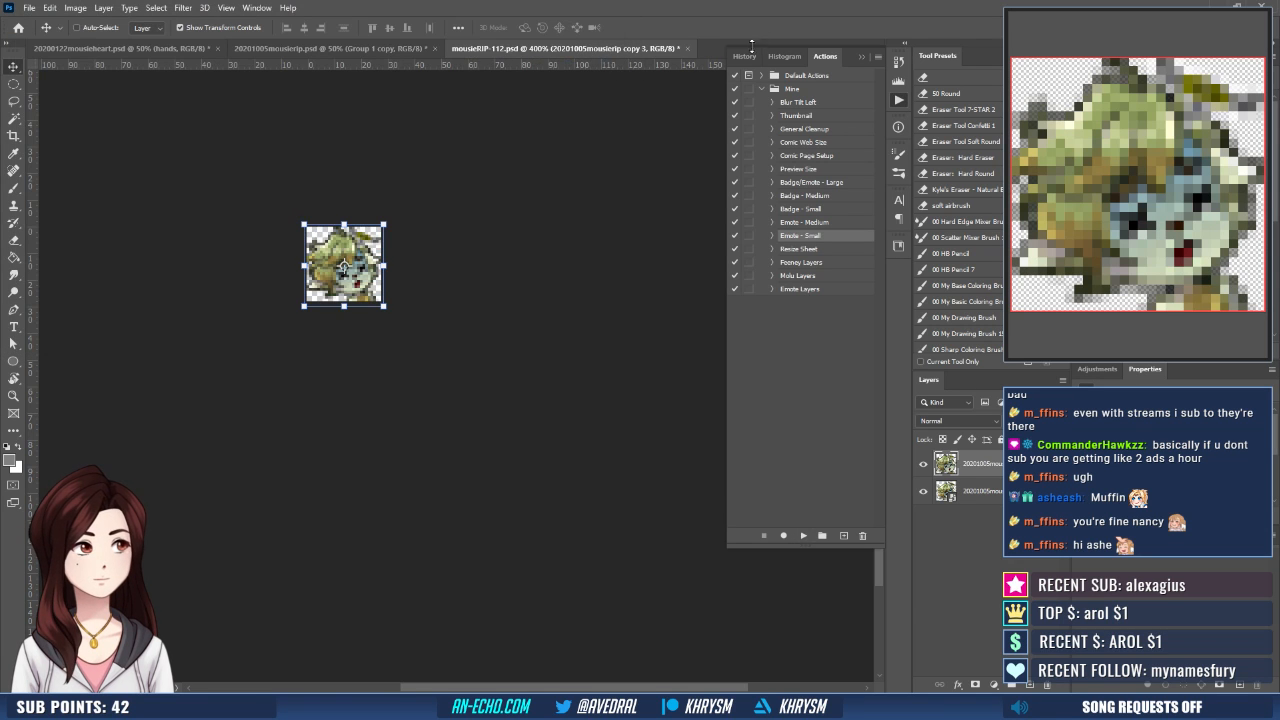
- Restore the document to its saved full-size history state and run the Emote - Medium action
click(745, 56)
click(784, 395)
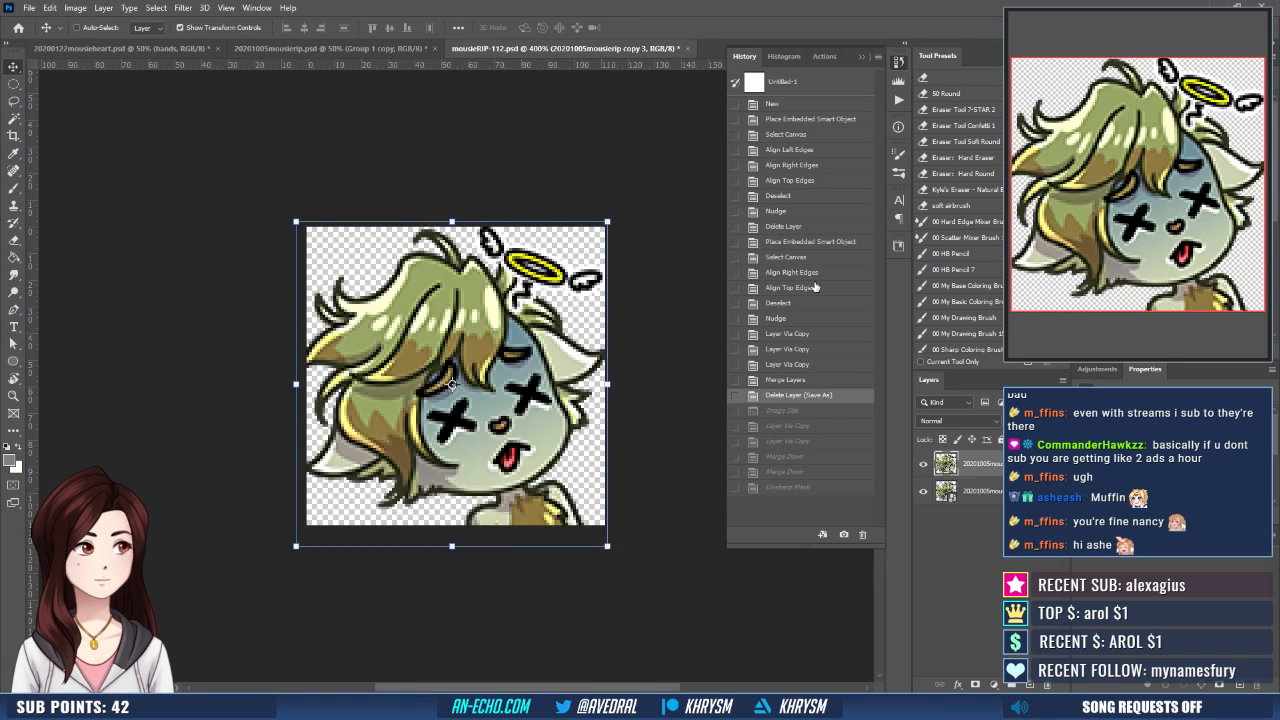
click(825, 56)
click(812, 222)
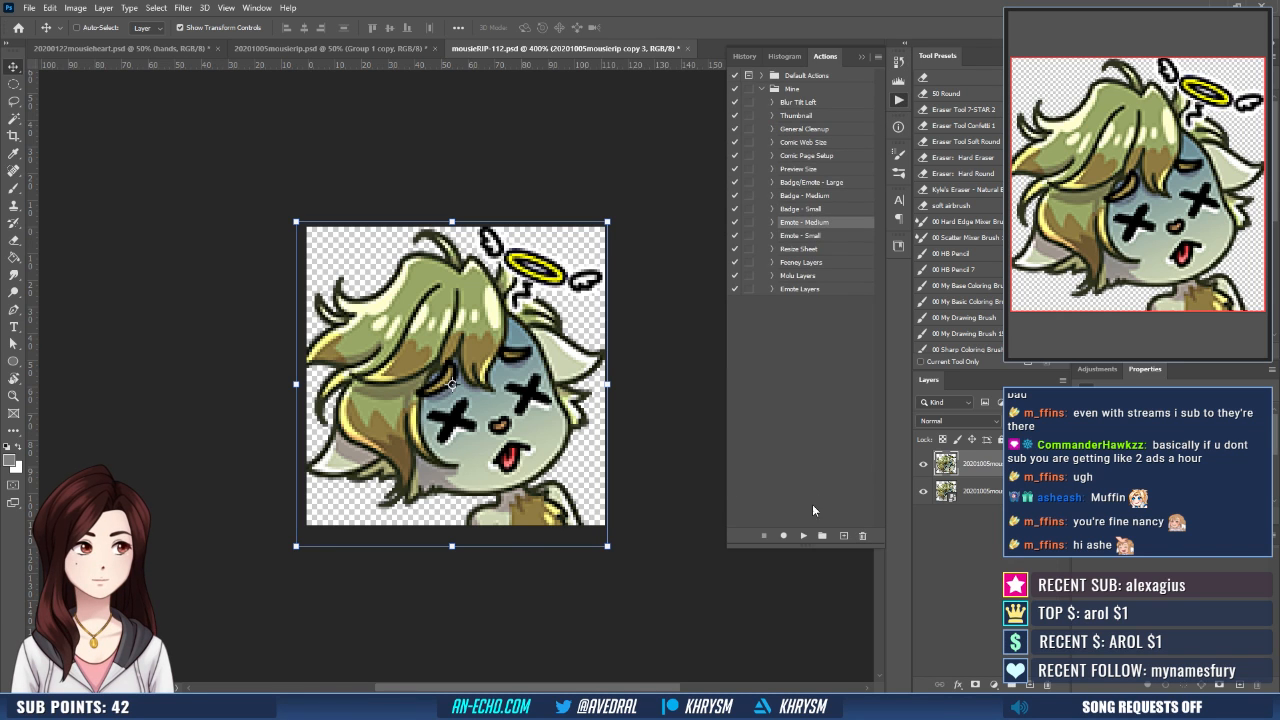
click(801, 537)
- Save the medium version as mousieRIP-56 in the mousie folder
key(ctrl+shift+s)
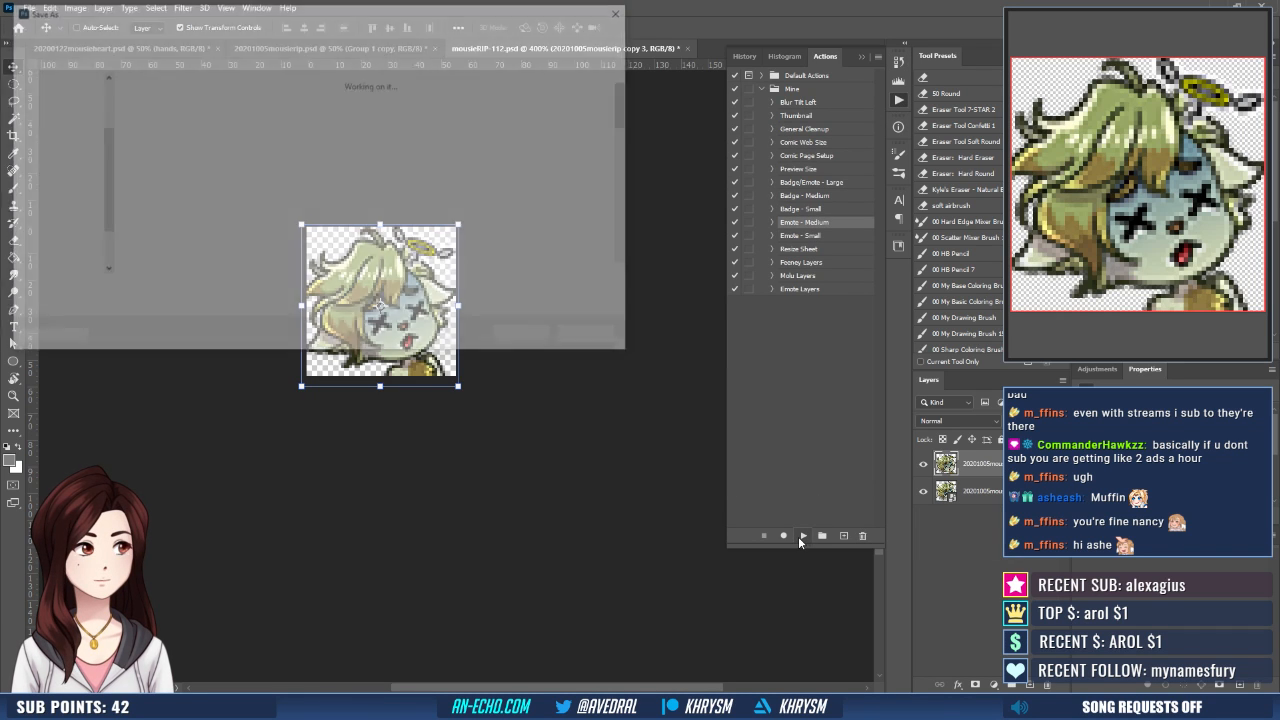
key(End)
key(BackSpace)
key(BackSpace)
key(BackSpace)
text(56)
key(Return)
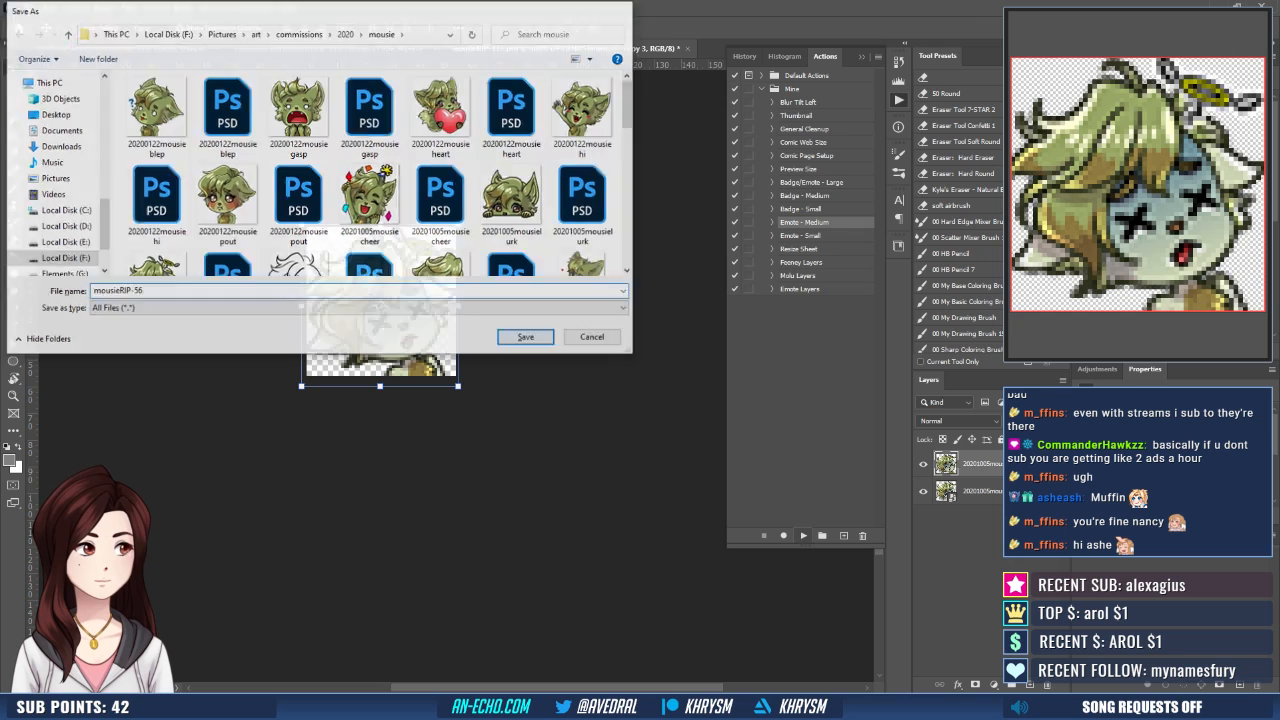
- Restore the full-size history state of mousieRIP-112.psd and close the document
click(736, 60)
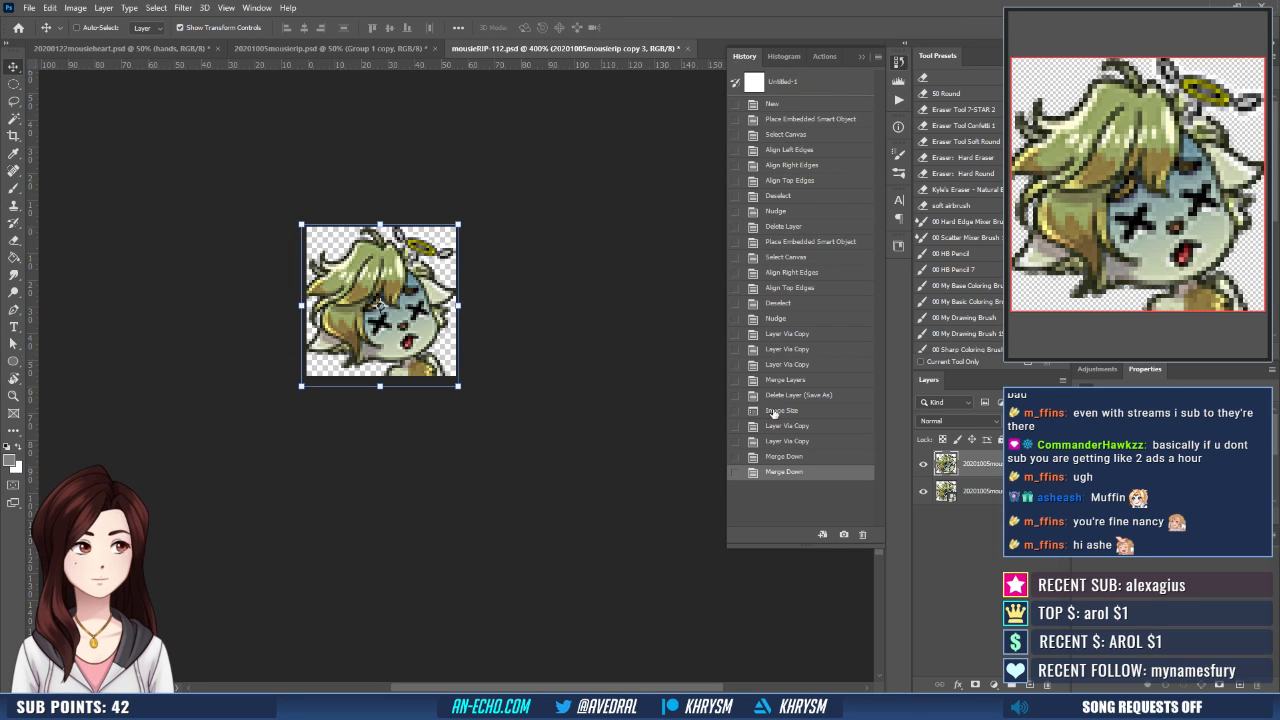
click(788, 396)
key(ctrl+w)
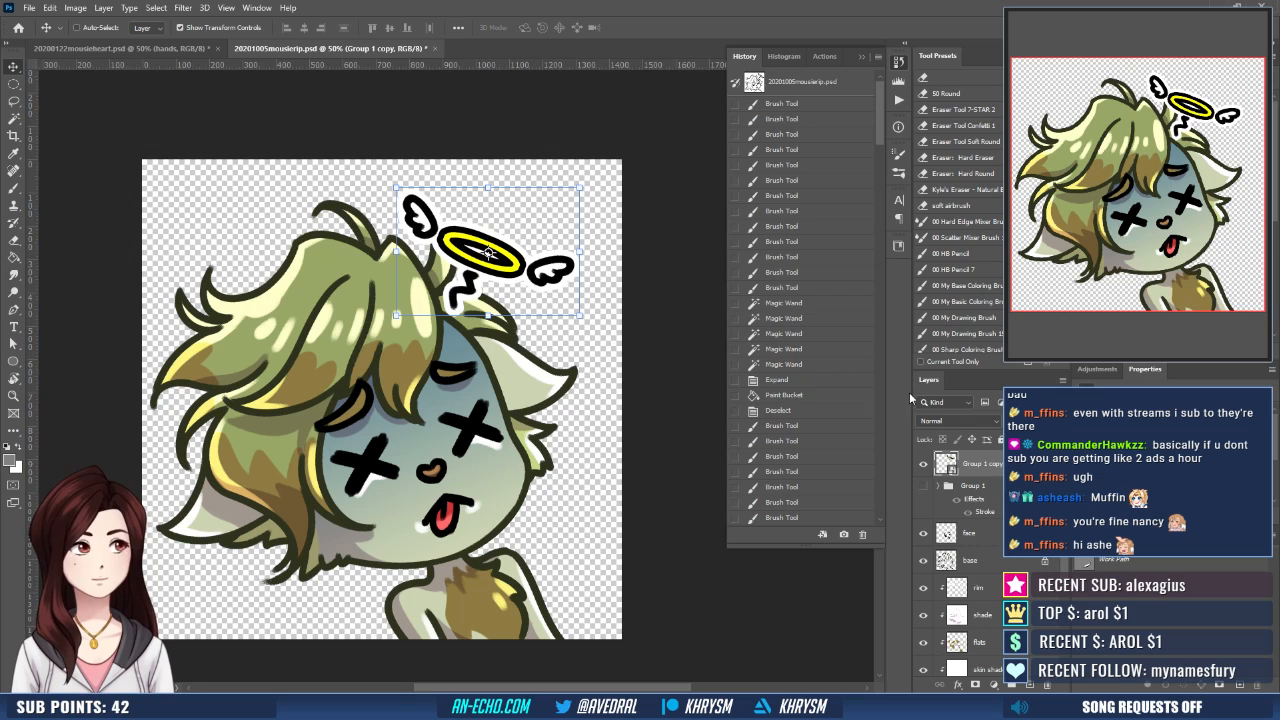
- In 20201005mousierip.psd, step back to before the halo copy's scaling and try moving the halo toward the canvas's upper-right corner
scroll(793, 340, down, 4)
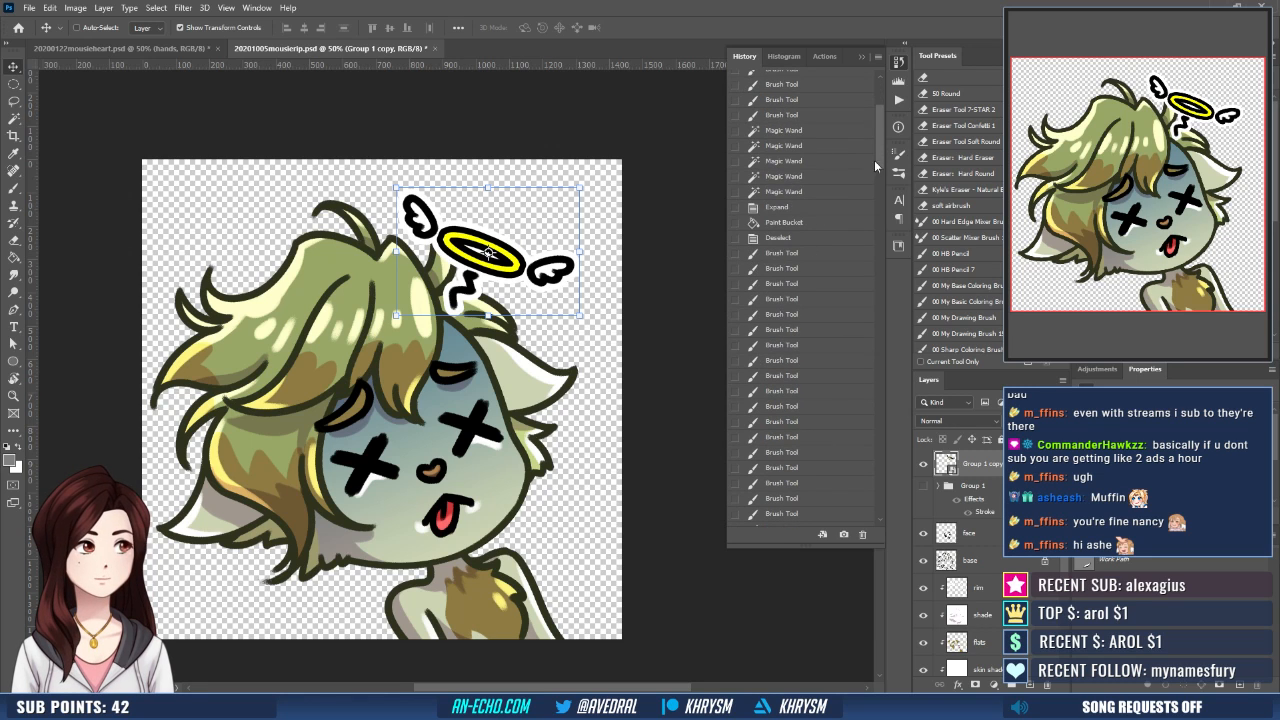
drag(877, 162, 851, 516)
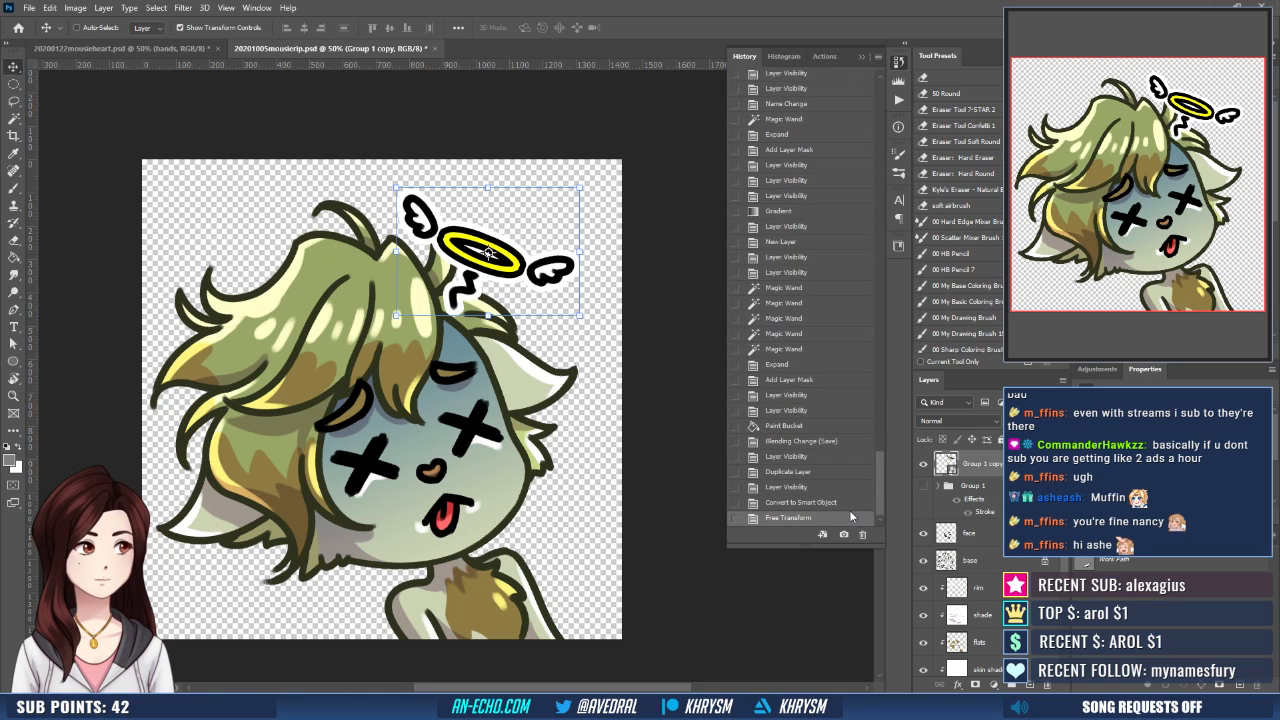
click(796, 503)
mouse_move(548, 266)
mouse_down()
mouse_move(525, 291)
mouse_move(549, 263)
mouse_up()
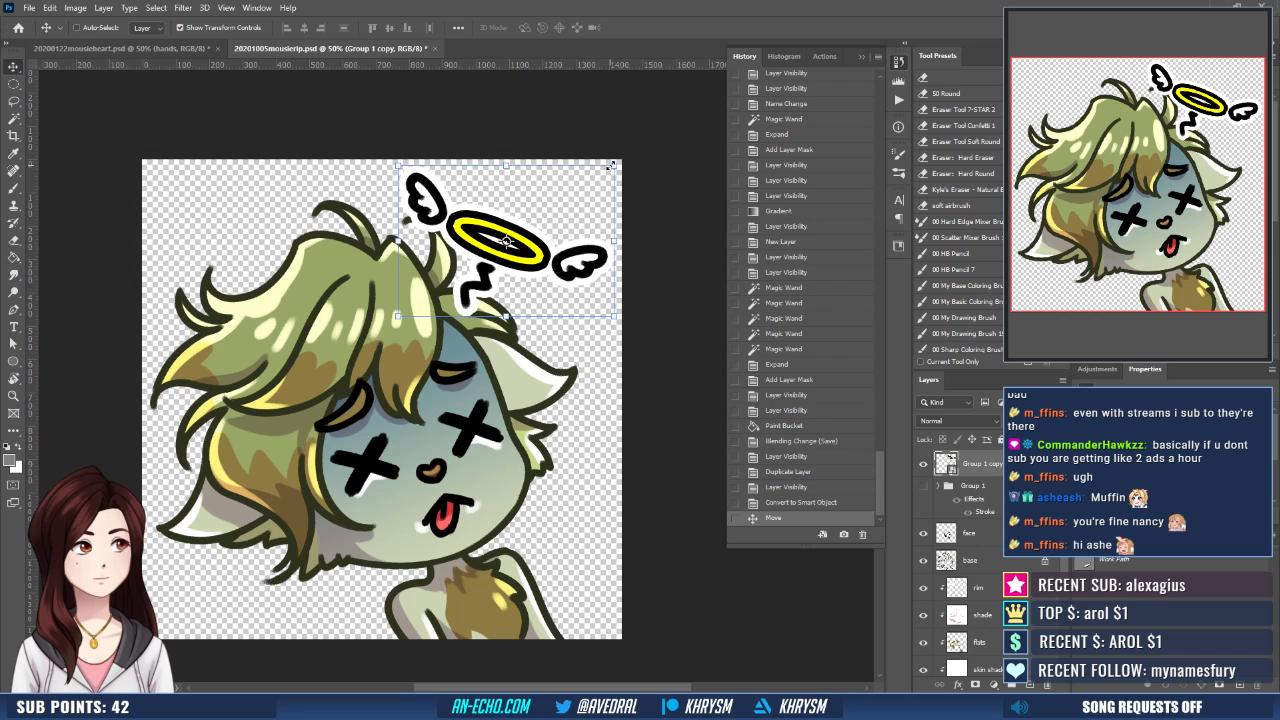
drag(624, 157, 623, 171)
key(Escape)
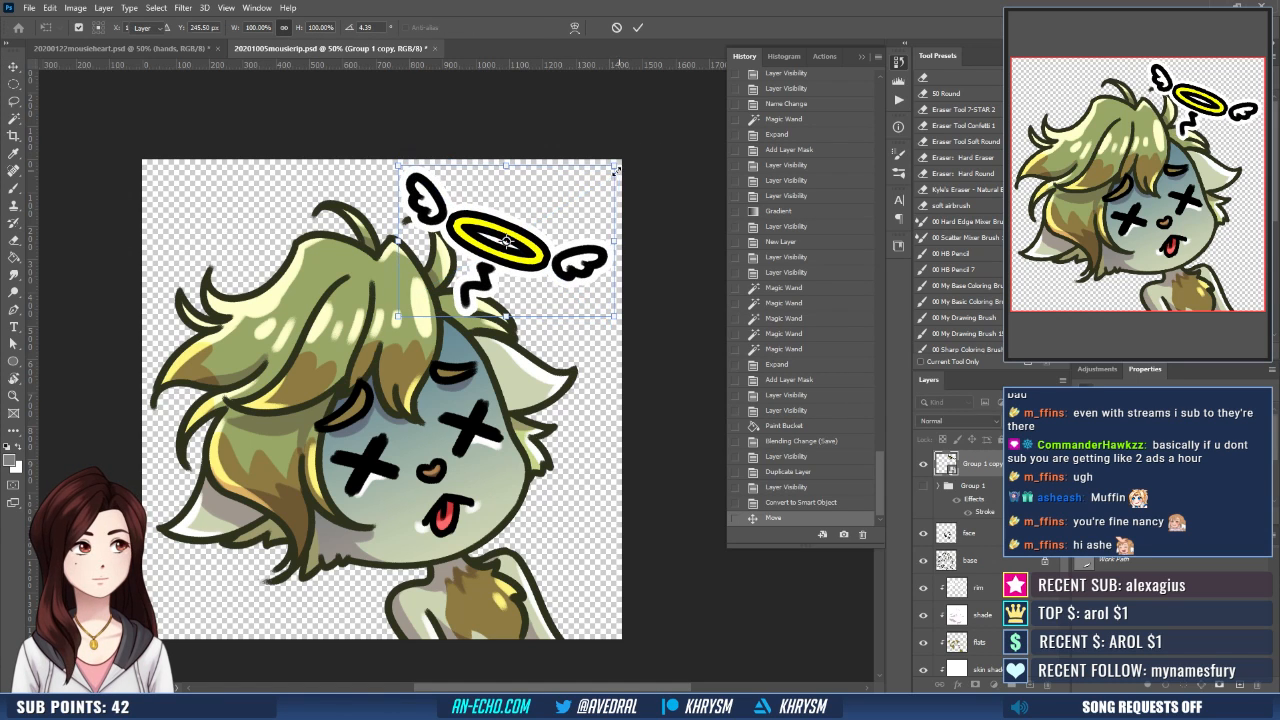
drag(541, 216, 549, 208)
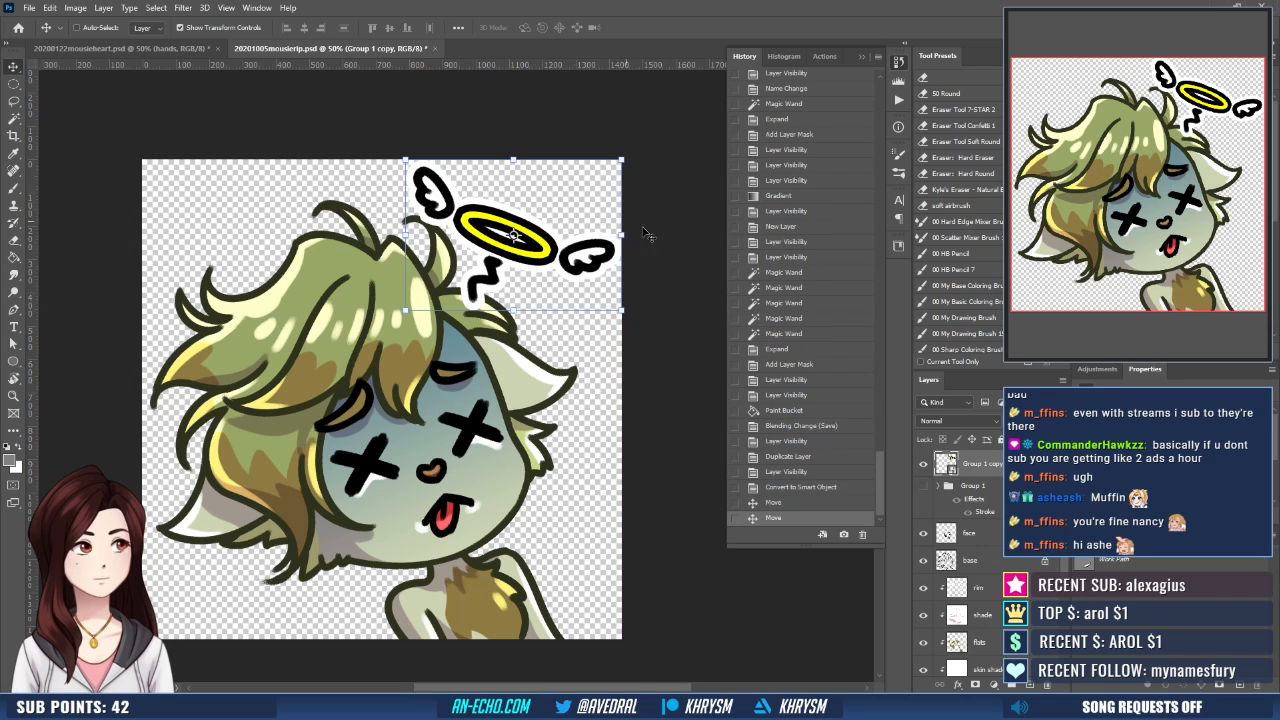
- Return to the history state before the halo group was duplicated and save the artwork over the existing PNG
click(795, 442)
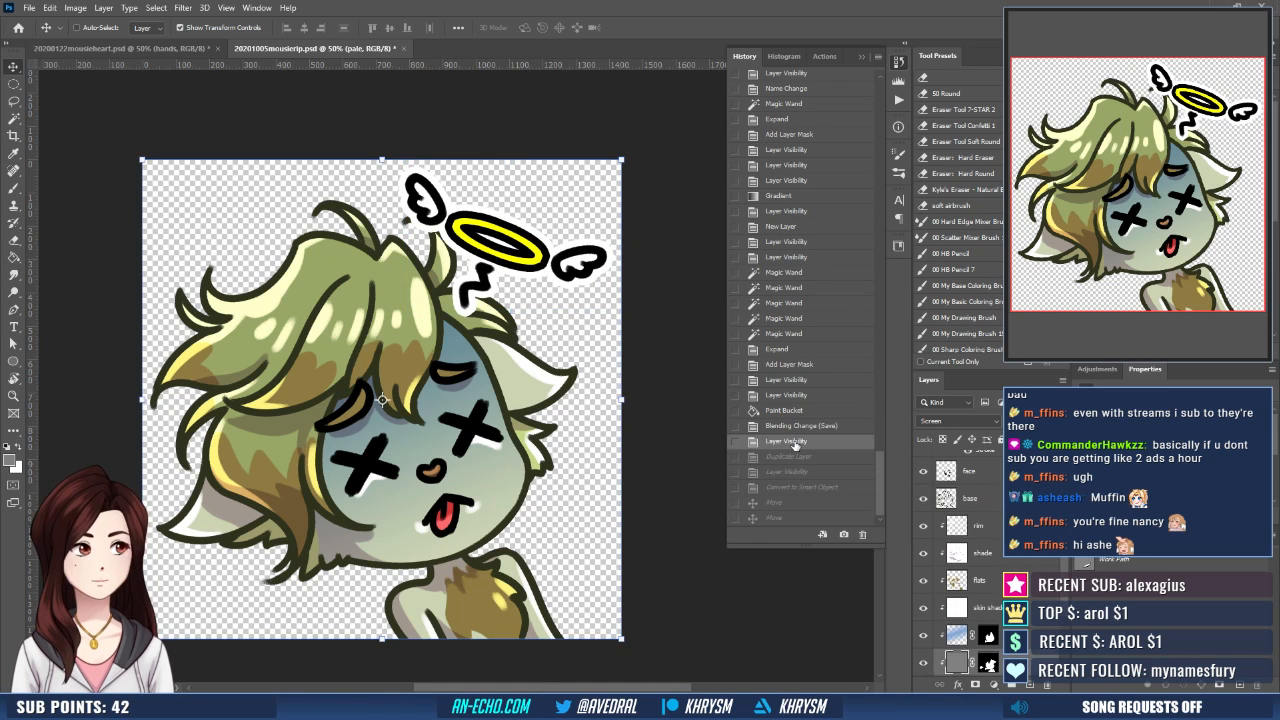
key(ctrl+shift+s)
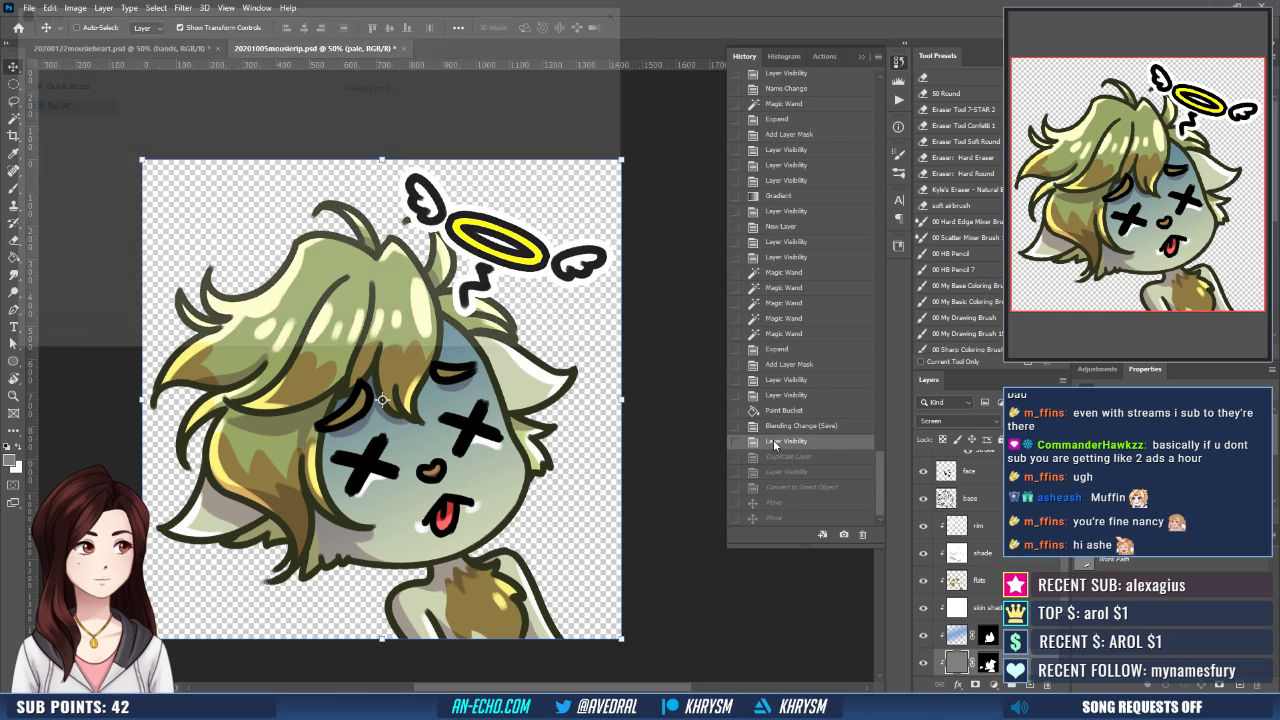
key(Return)
key(y)
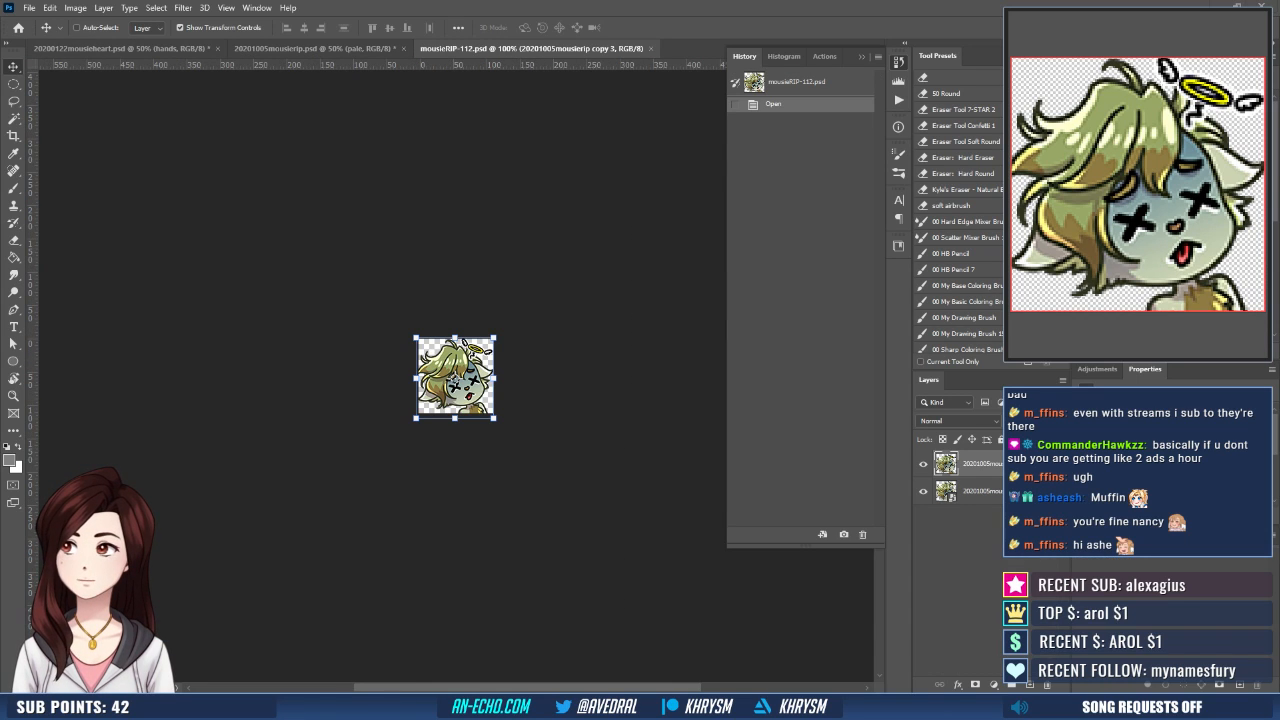
- Place the resaved mousierip PNG in mousieRIP-112.psd and hide the two older artwork layers
drag(453, 445, 457, 452)
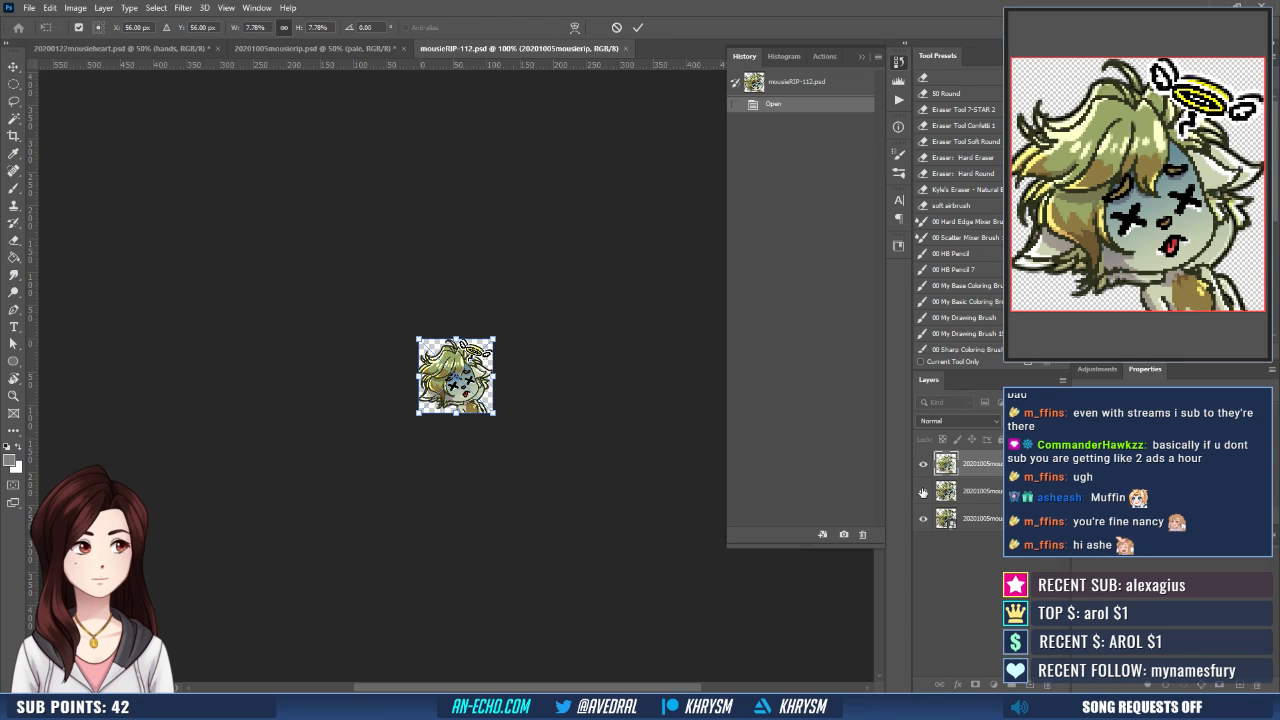
drag(923, 492, 923, 518)
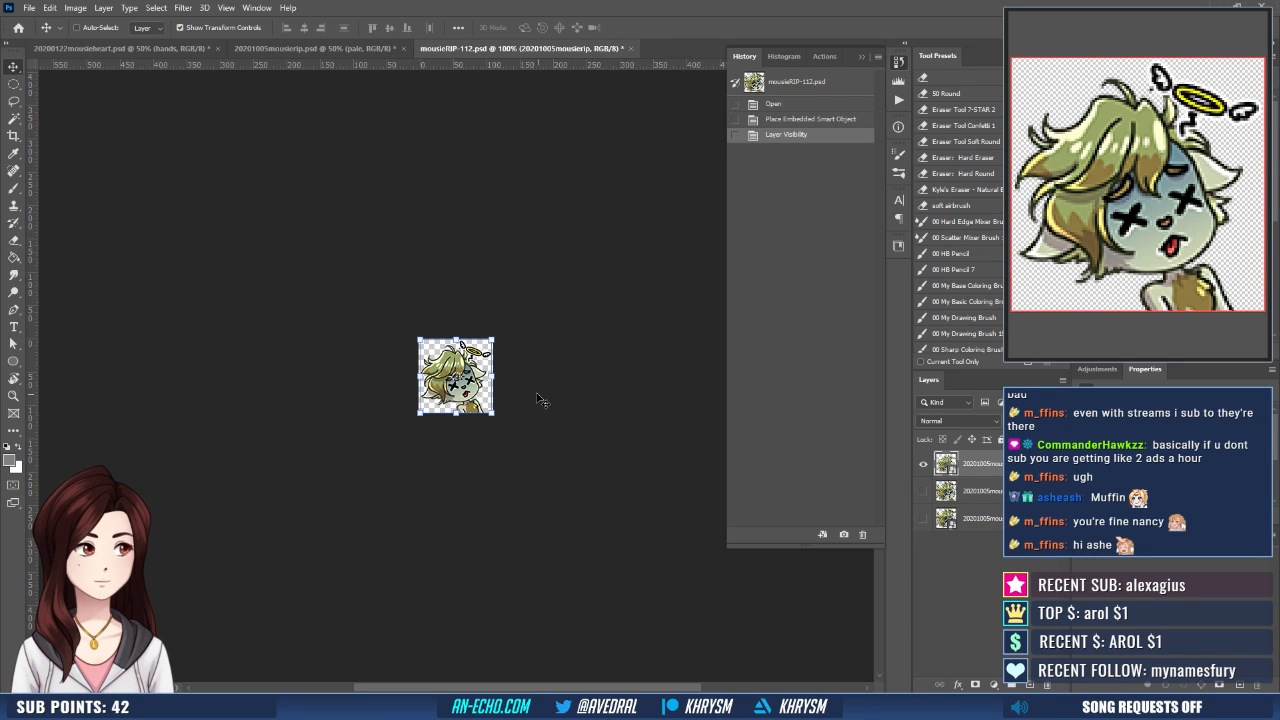
- Scale the newly placed artwork up proportionally so it extends slightly past the canvas edges
key(ctrl)
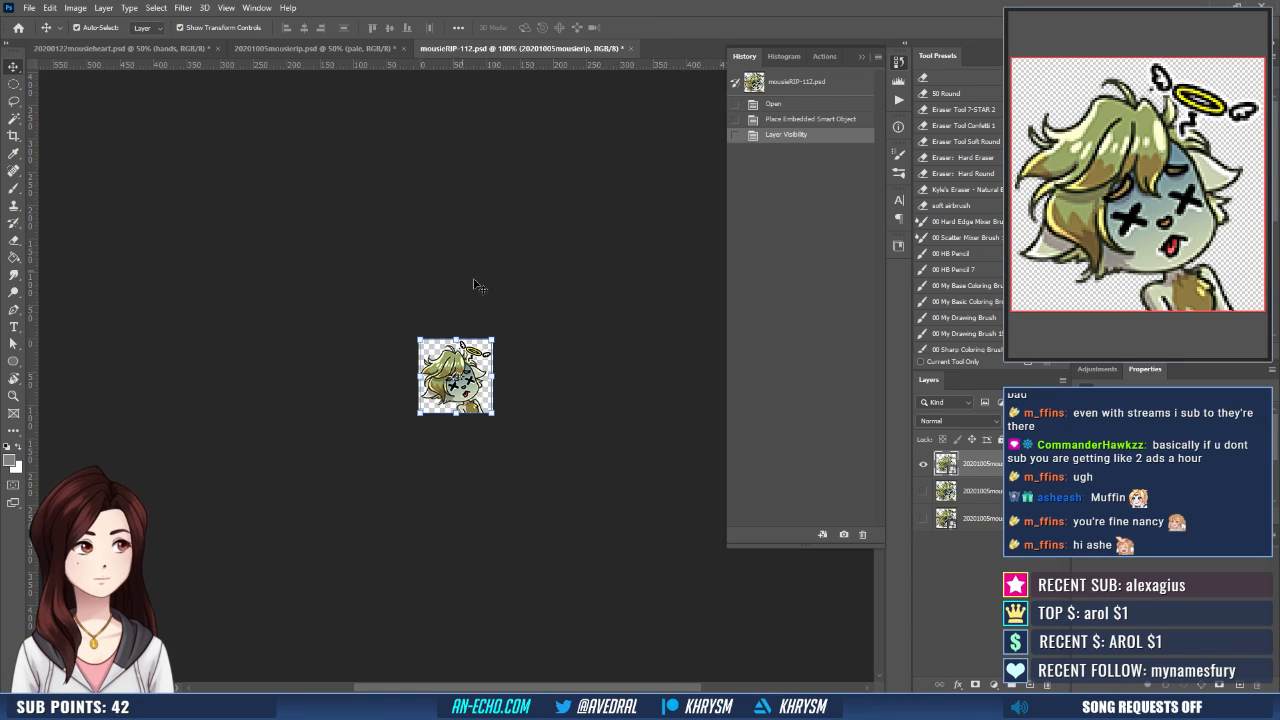
key(ctrl+t)
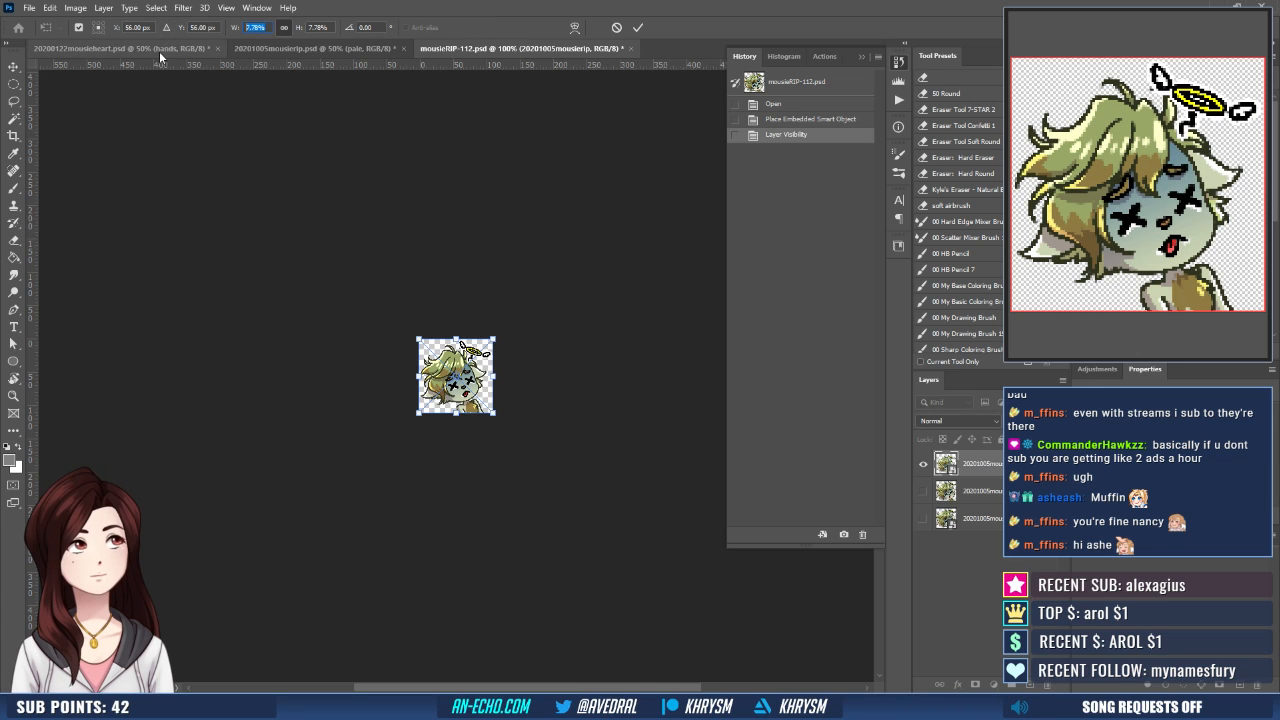
text(8)
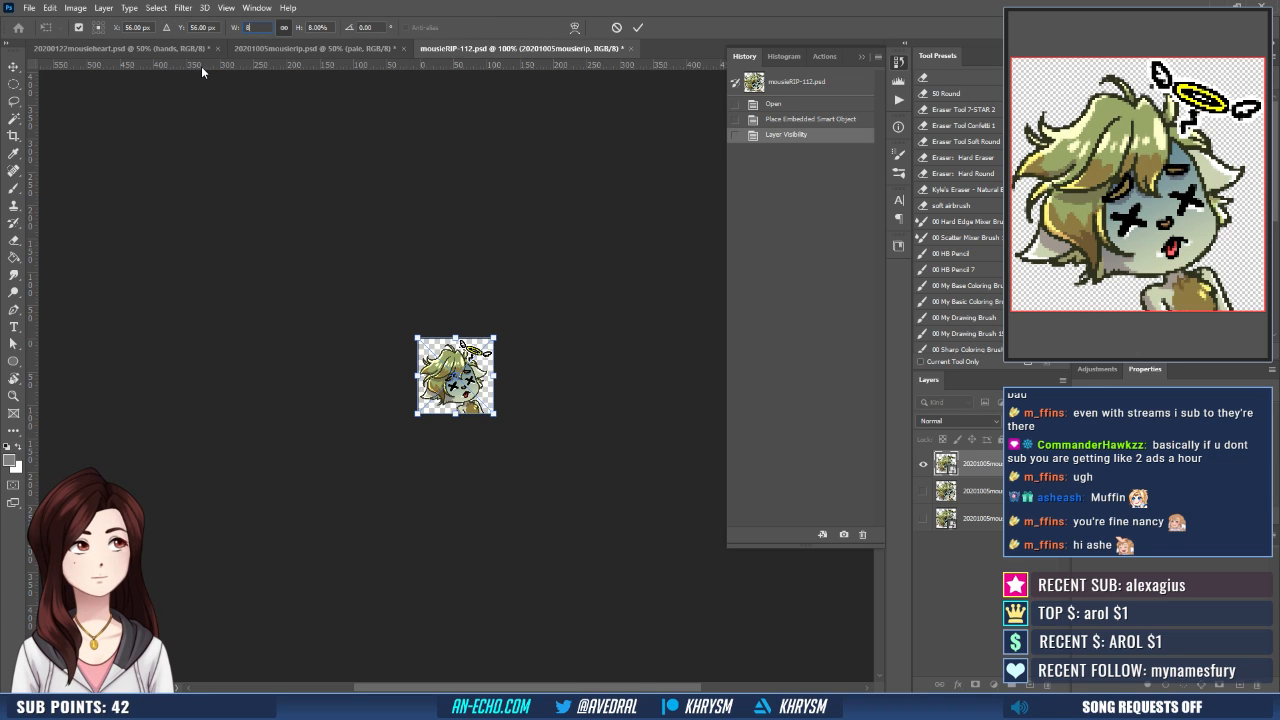
key(Return)
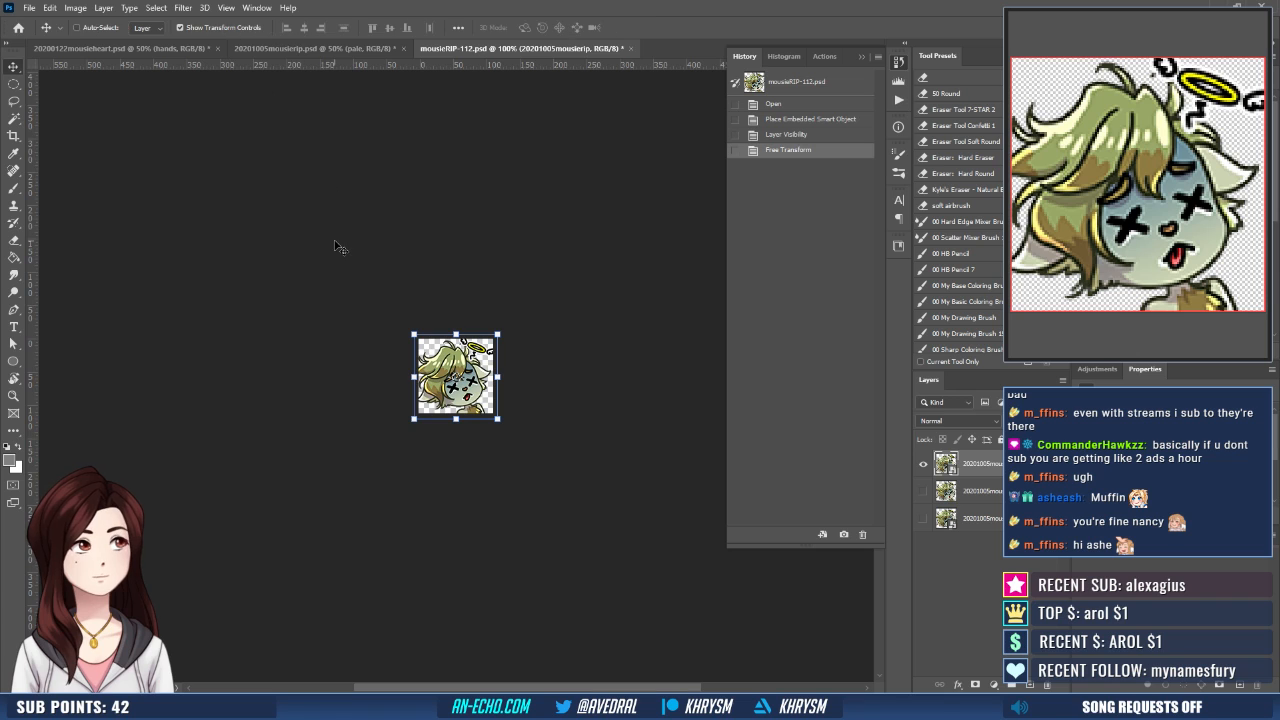
- Align the placed artwork to the canvas's right and top edges, and clear the selection
click(325, 125)
click(318, 28)
click(372, 28)
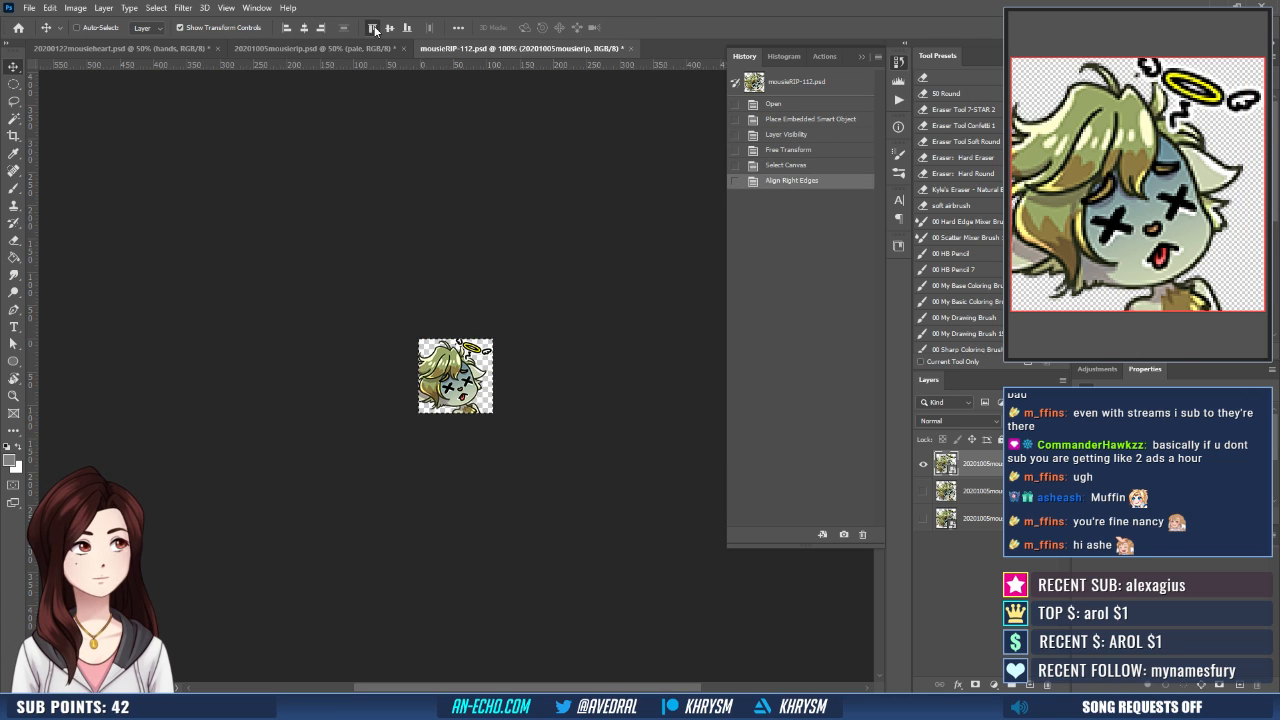
key(ctrl+d)
key(ctrl+plus)
key(ctrl+plus)
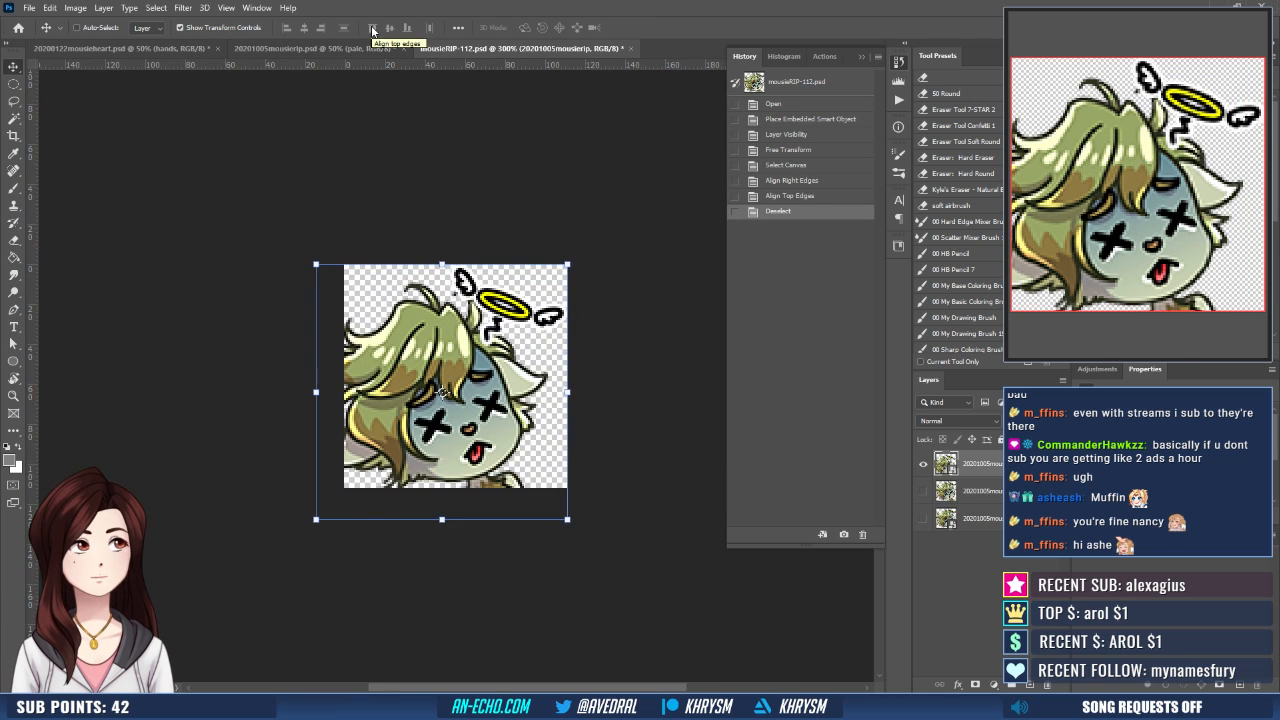
- Nudge the artwork a few pixels up and to the right so the halo's wings slightly overlap the canvas edges
key(Down)
key(Up)
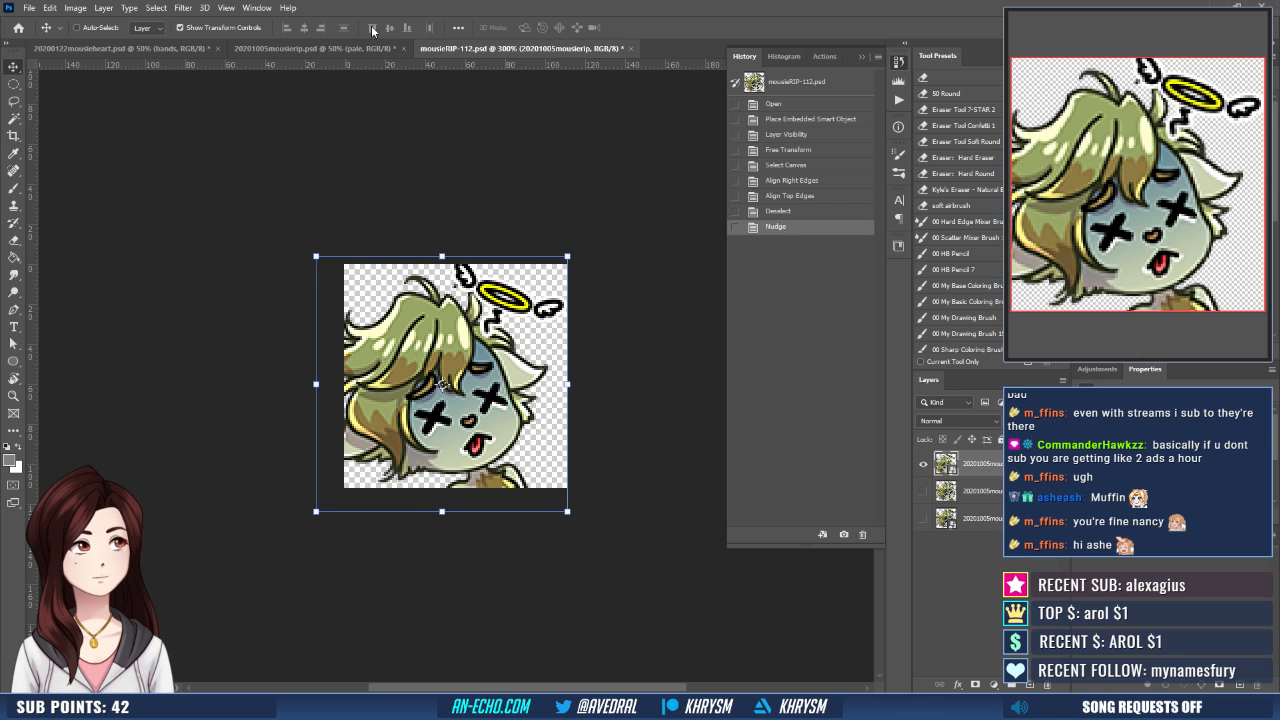
key(Right)
key(Right)
key(Right)
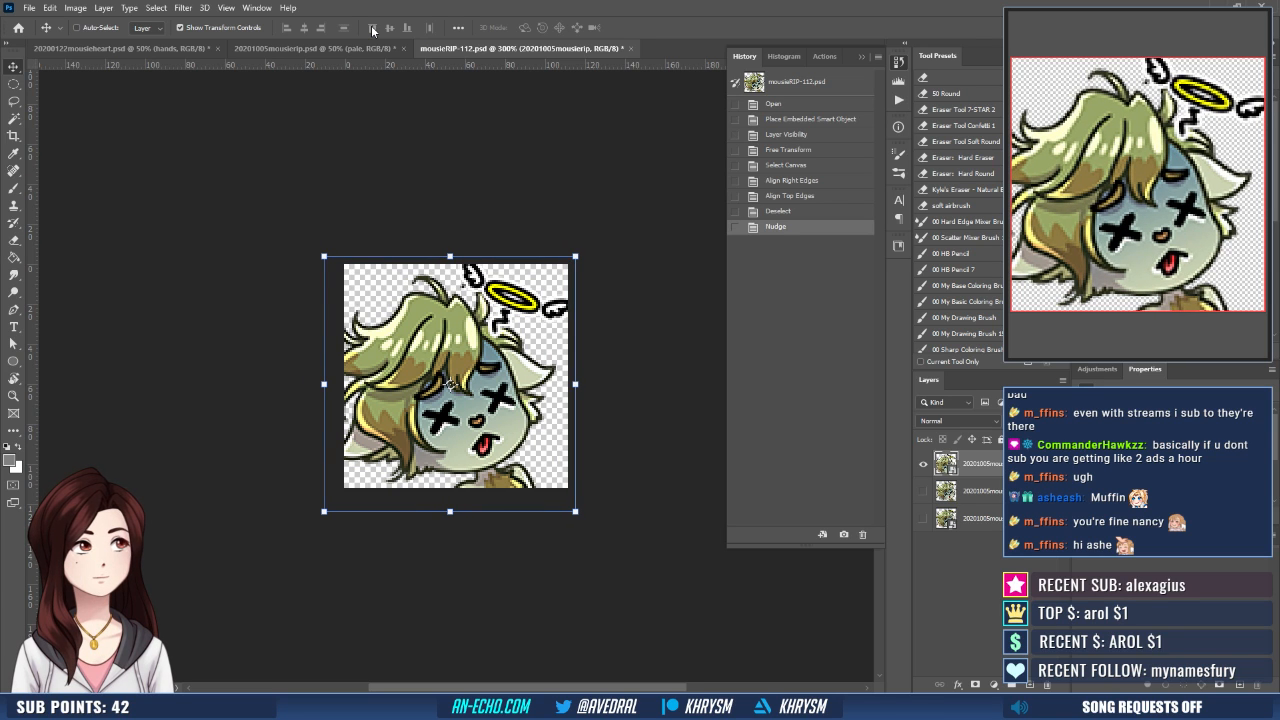
key(Right)
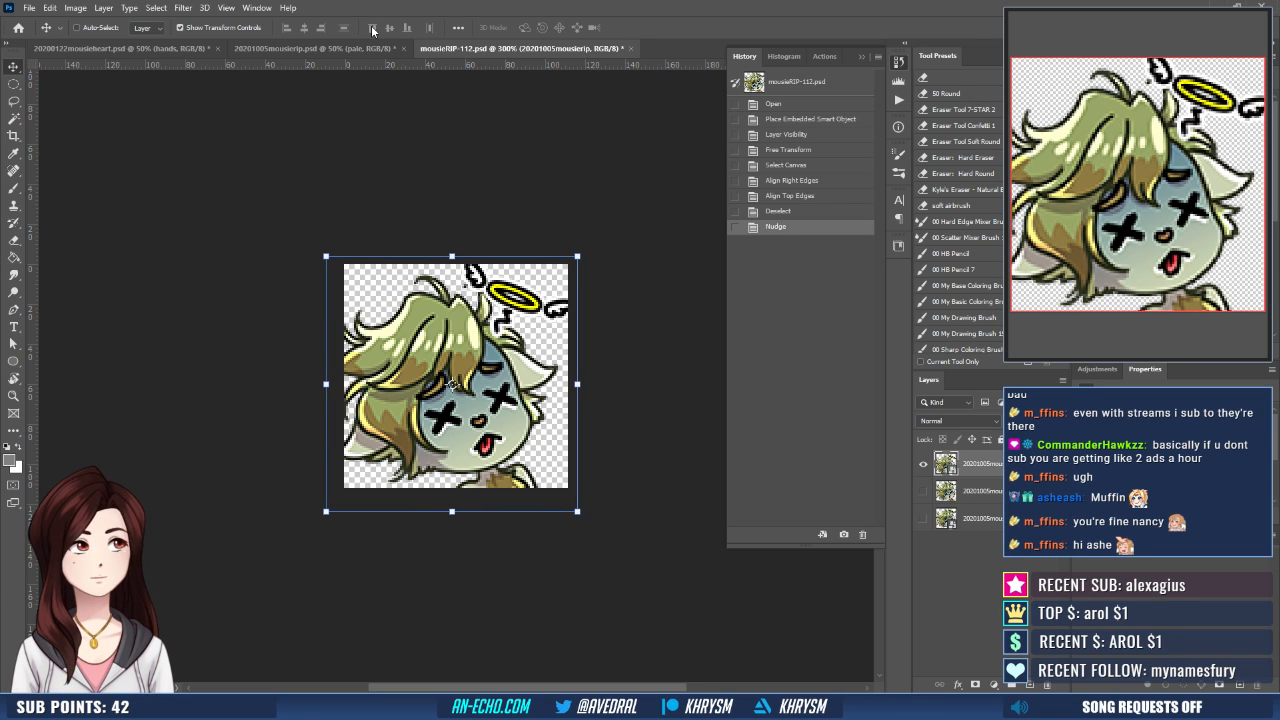
key(Up)
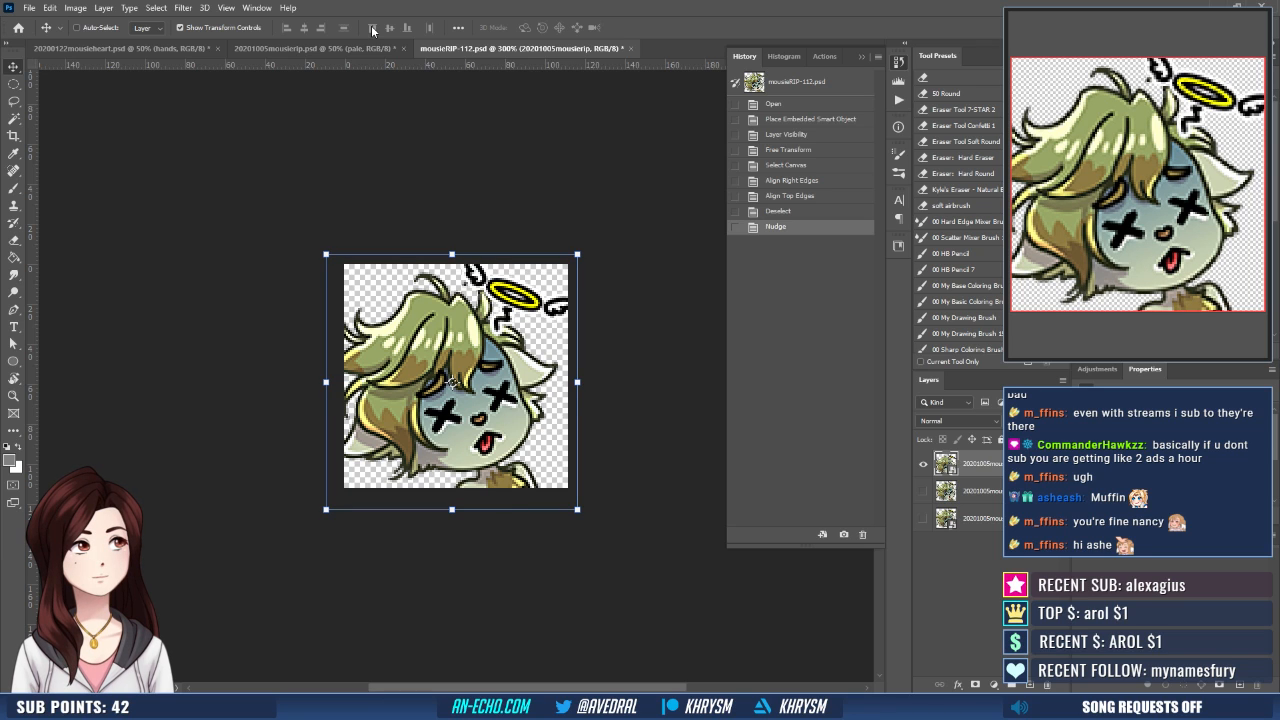
- Duplicate the artwork layer three times and merge the three copies into one layer
key(ctrl+j)
key(ctrl+j)
key(ctrl+j)
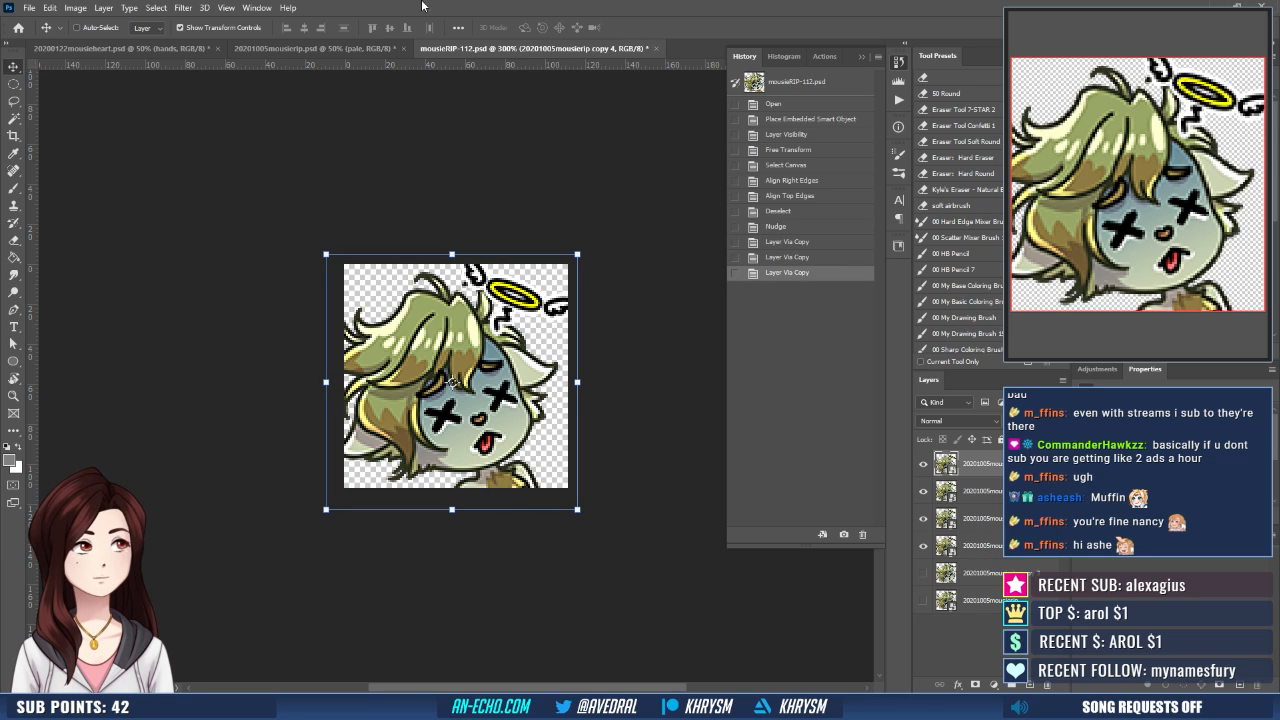
shift+click(946, 518)
key(ctrl+e)
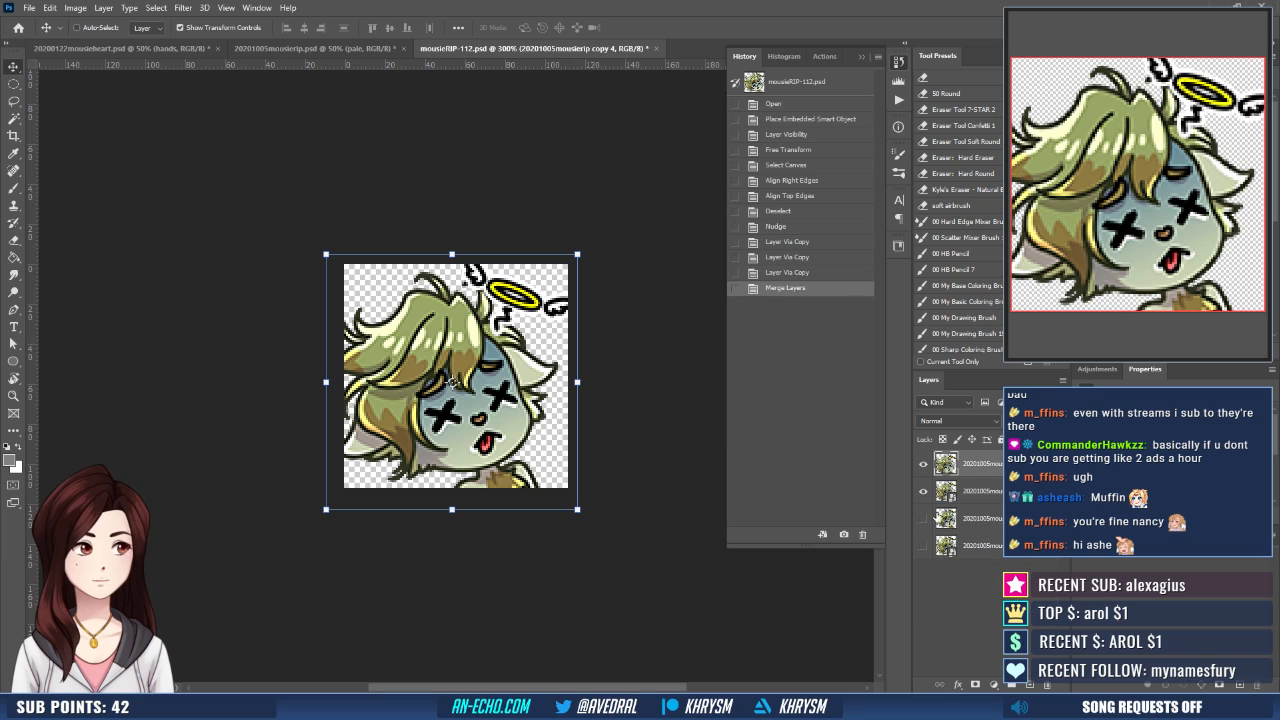
- Undo the merge to compare the artwork with the two lower visible layers hidden and shown, and remerge the three copies
key(ctrl+z)
click(923, 518)
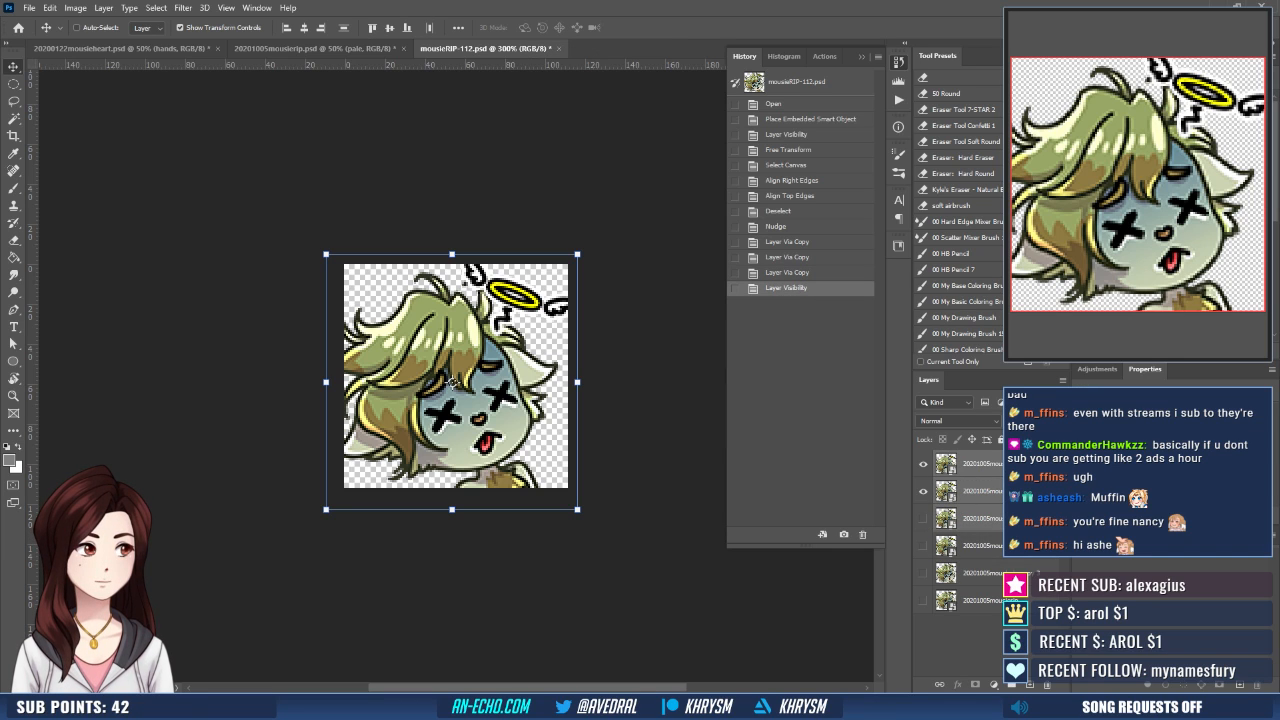
click(923, 545)
click(923, 518)
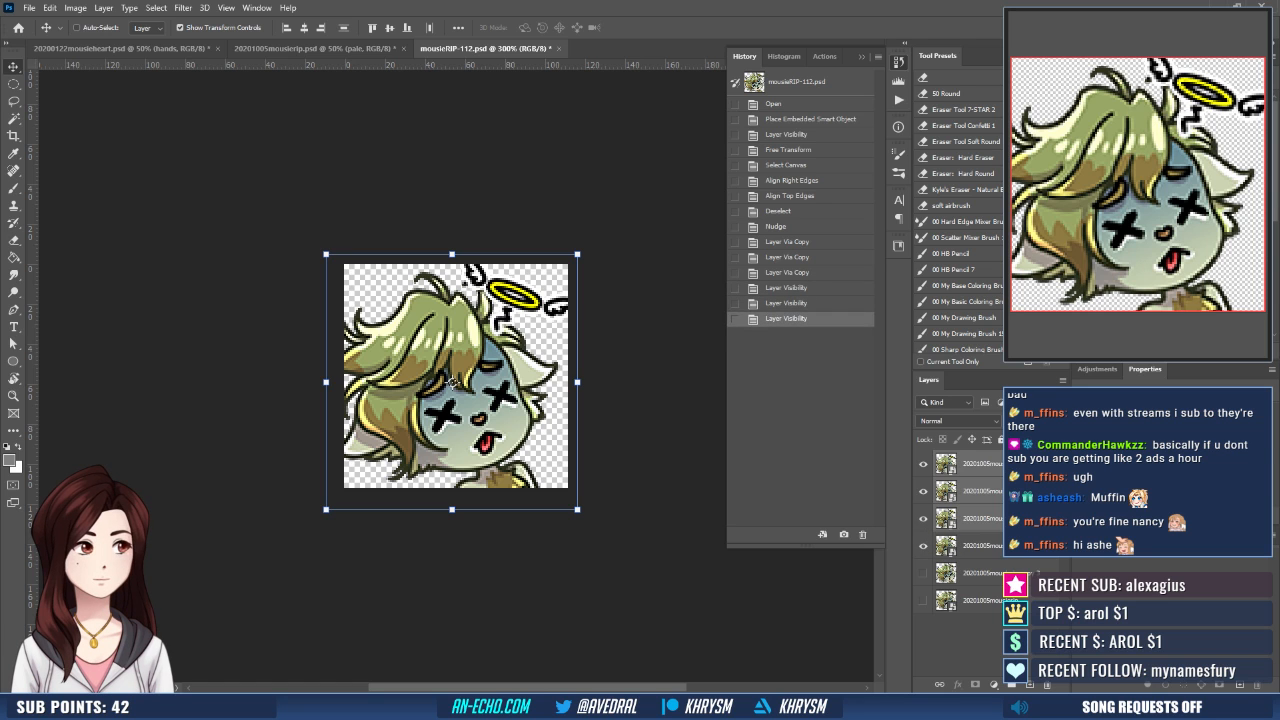
key(ctrl+e)
- Save mousieRIP-112.psd and overwrite the existing mousieRIP-112 PNG with the updated artwork
key(ctrl+s)
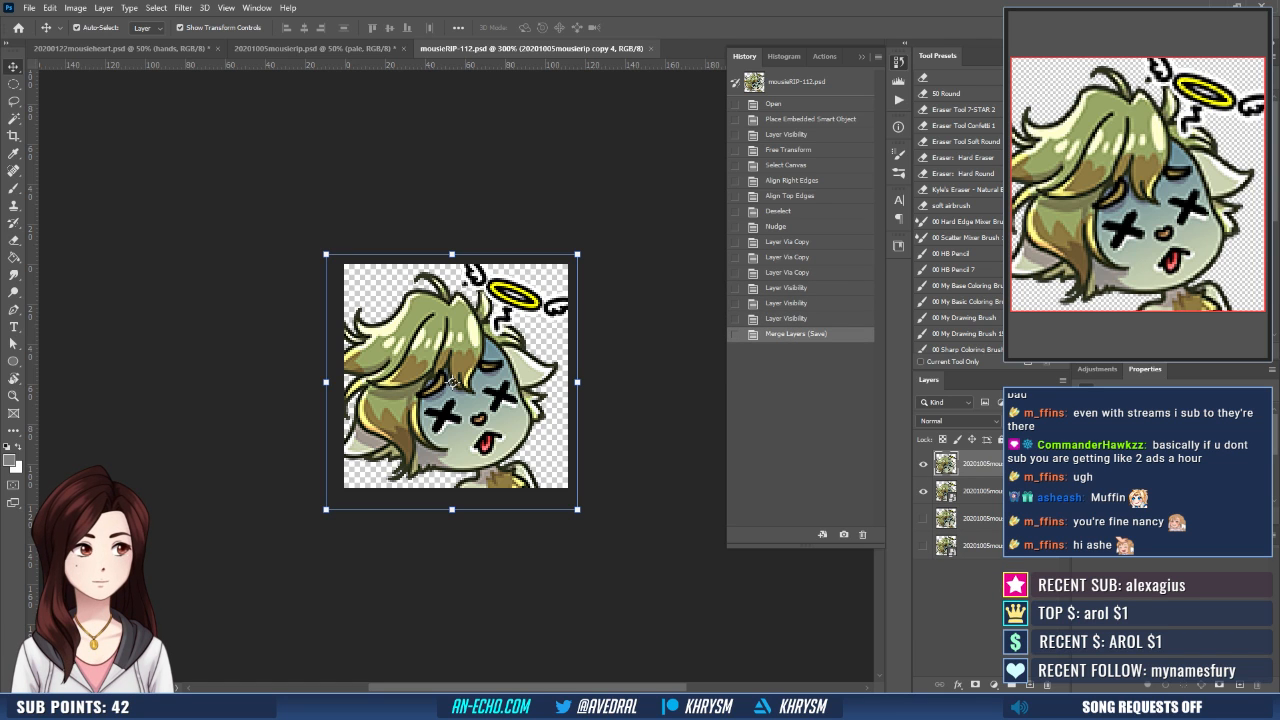
key(ctrl+shift+apostrophe)
key(Return)
key(y)
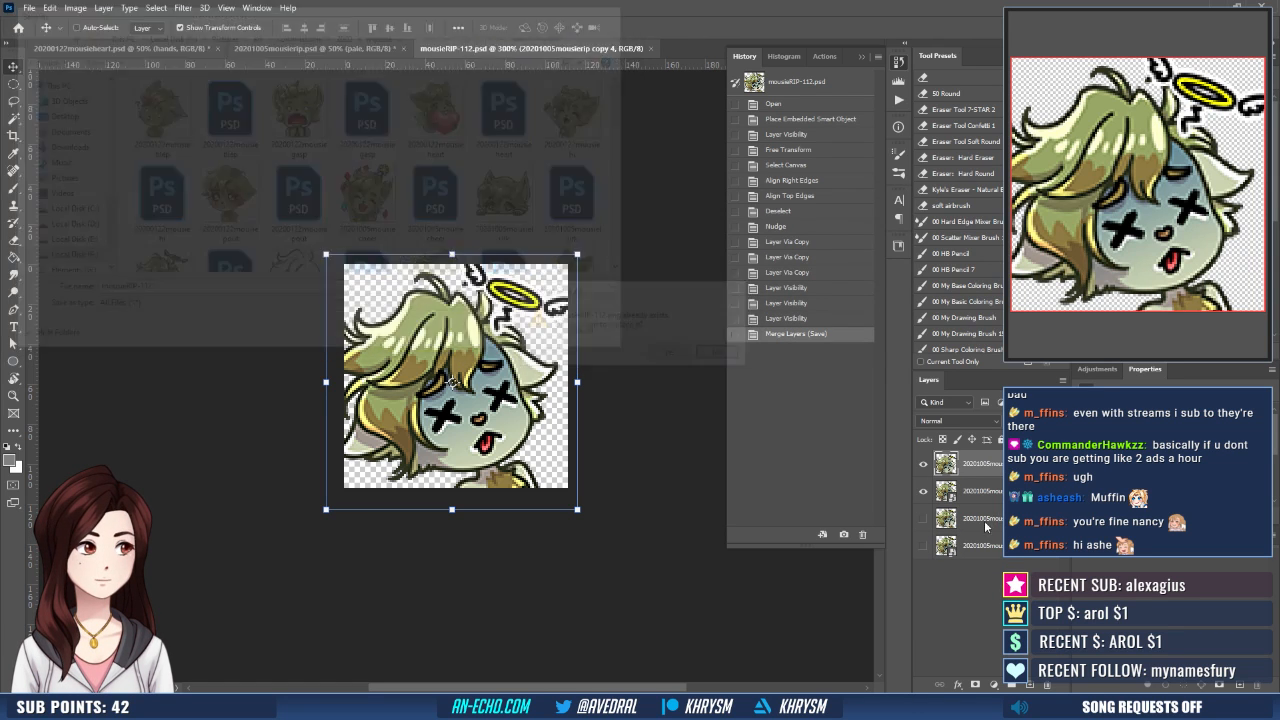
- Run the recorded Emote - Small action to shrink the artwork to the small emote size
click(899, 103)
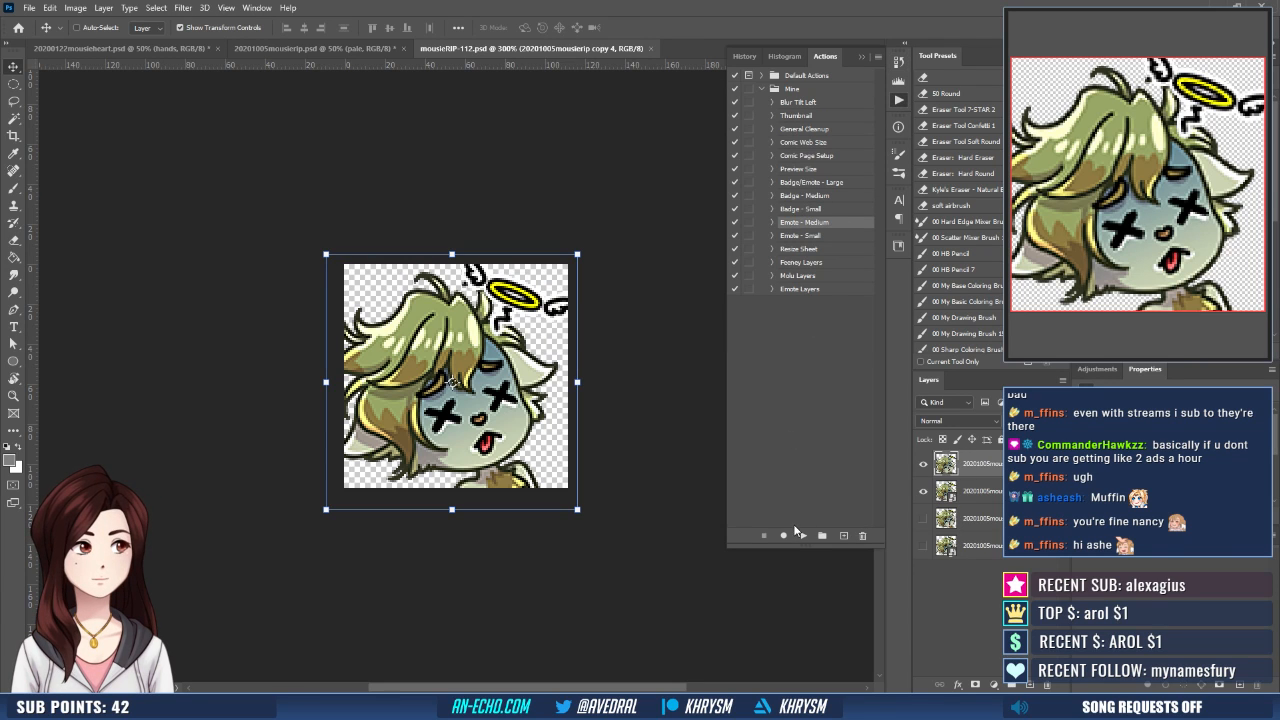
click(802, 236)
click(801, 536)
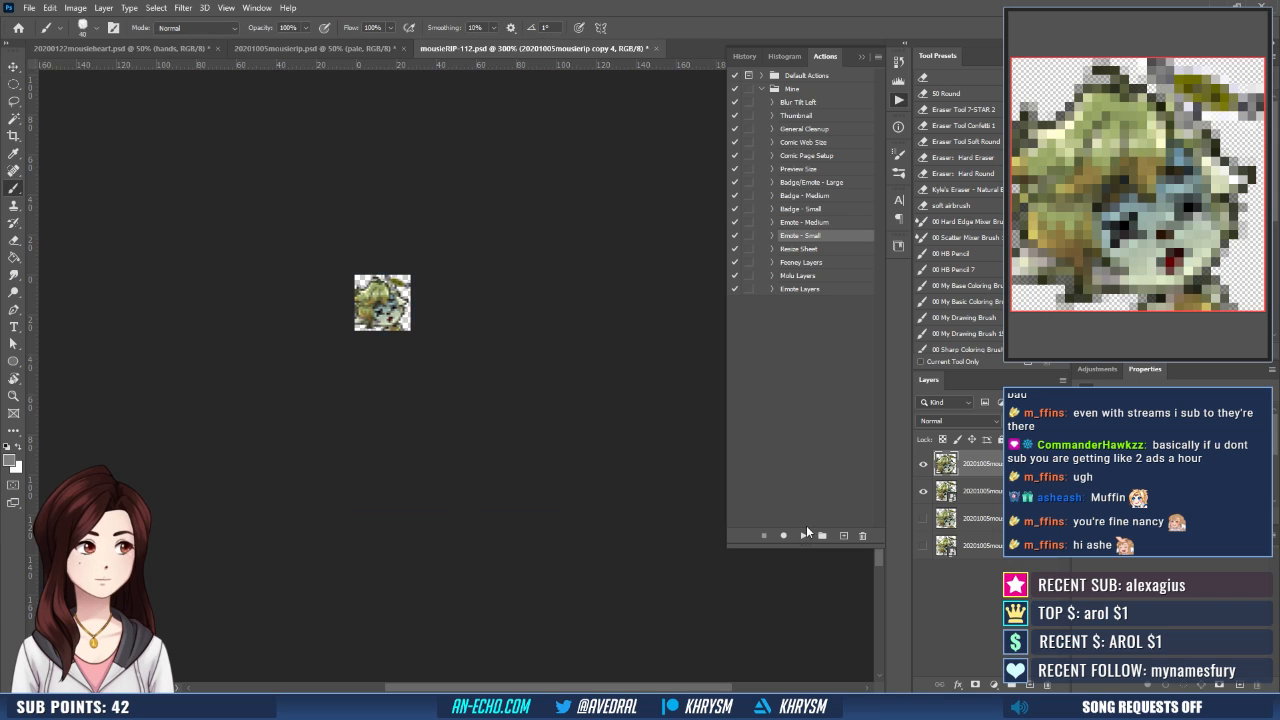
- Save the small emote as mousieRIP-28, replacing the existing PNG
key(ctrl+shift+s)
key(Right)
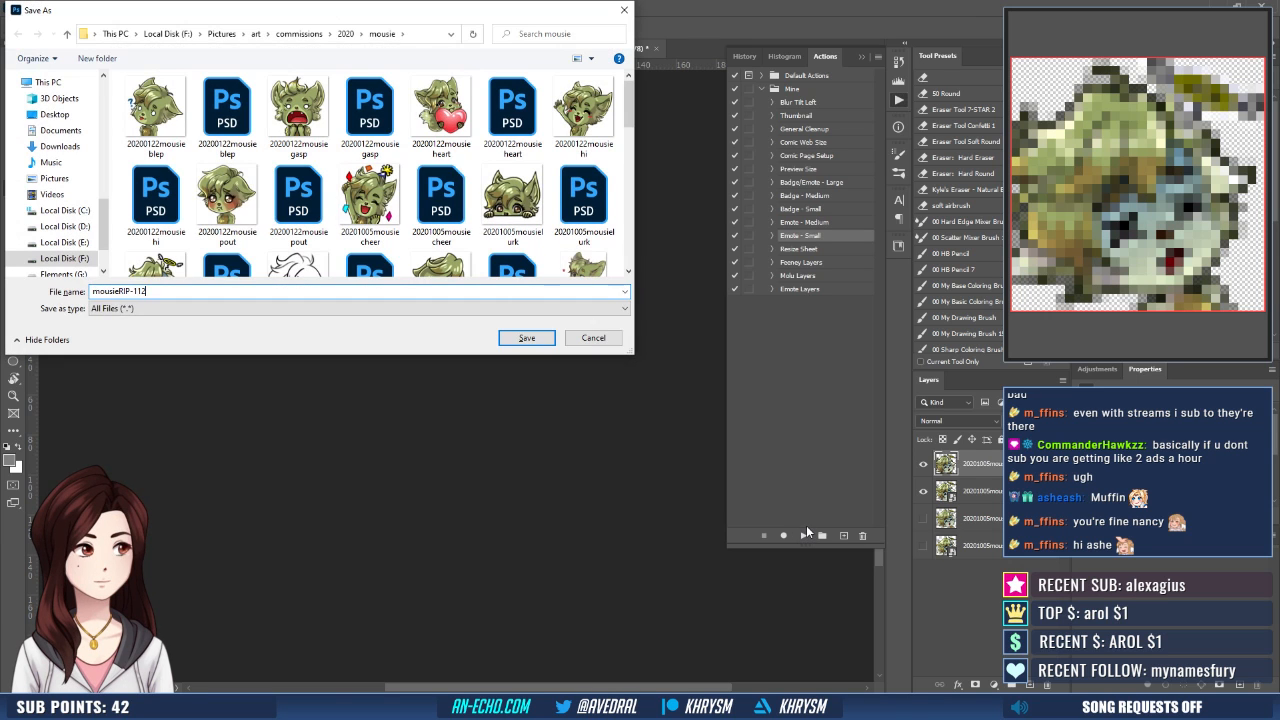
key(BackSpace)
key(BackSpace)
key(BackSpace)
text(28)
key(Return)
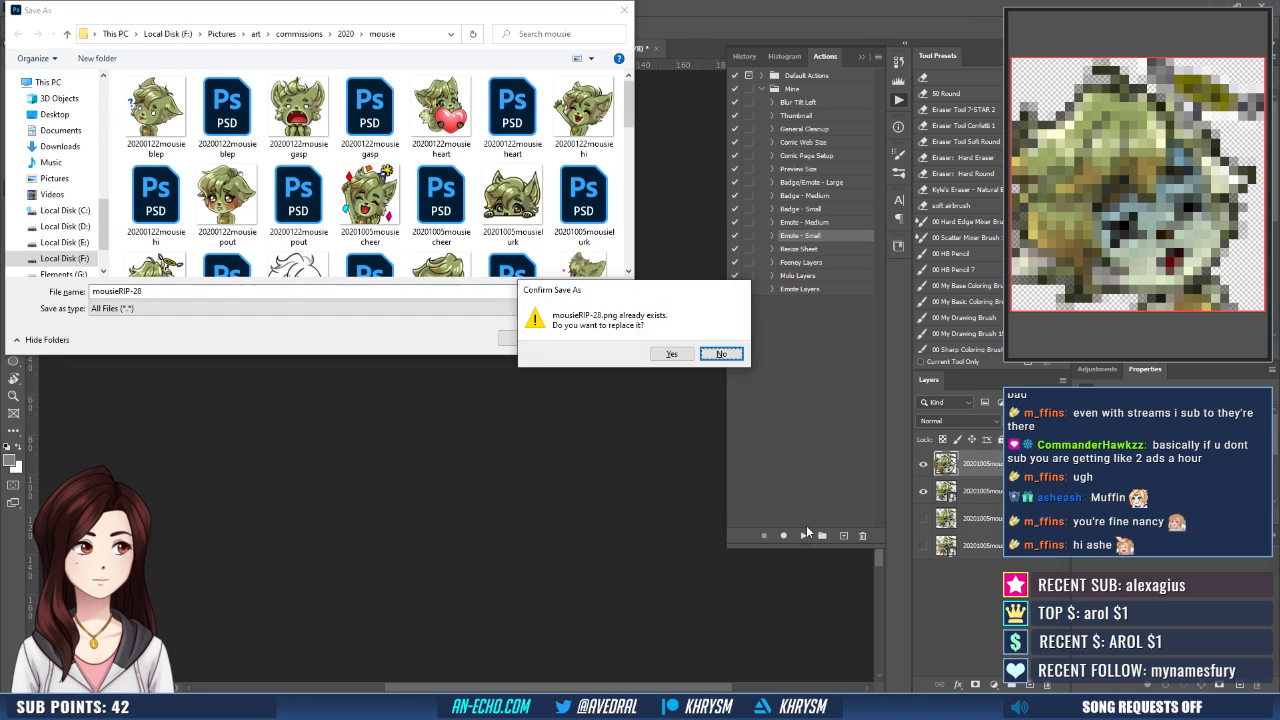
key(y)
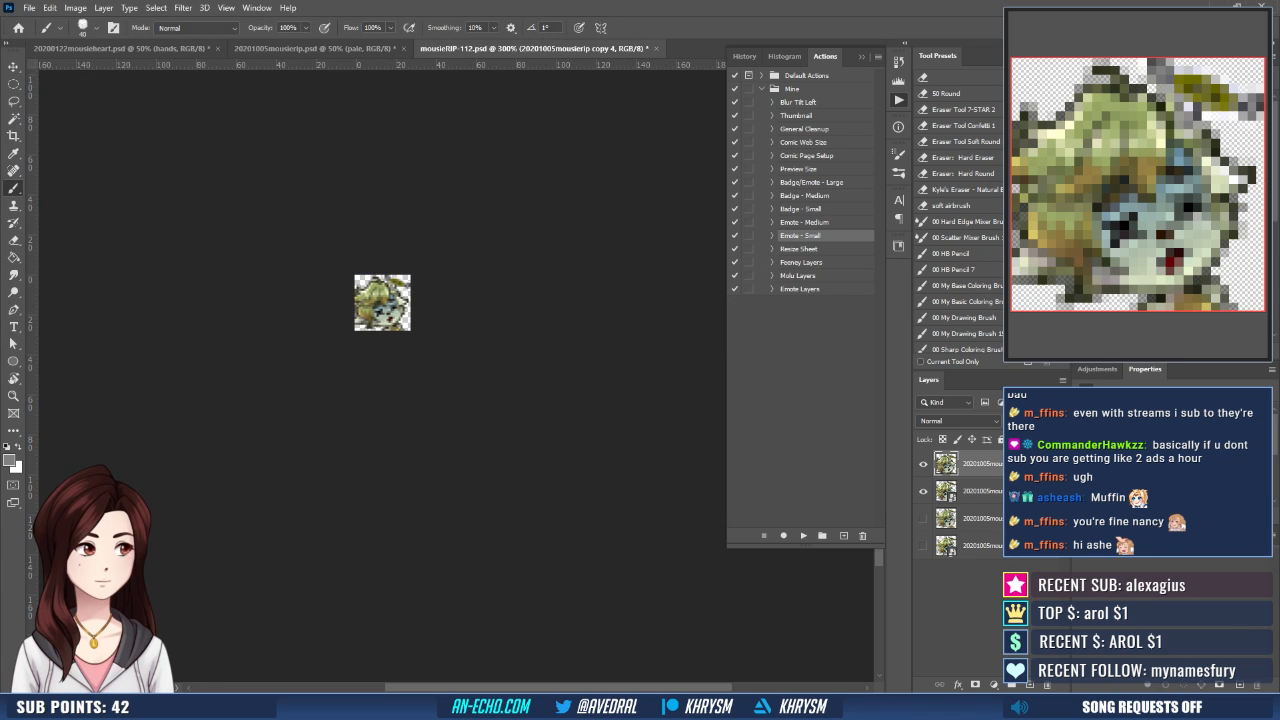
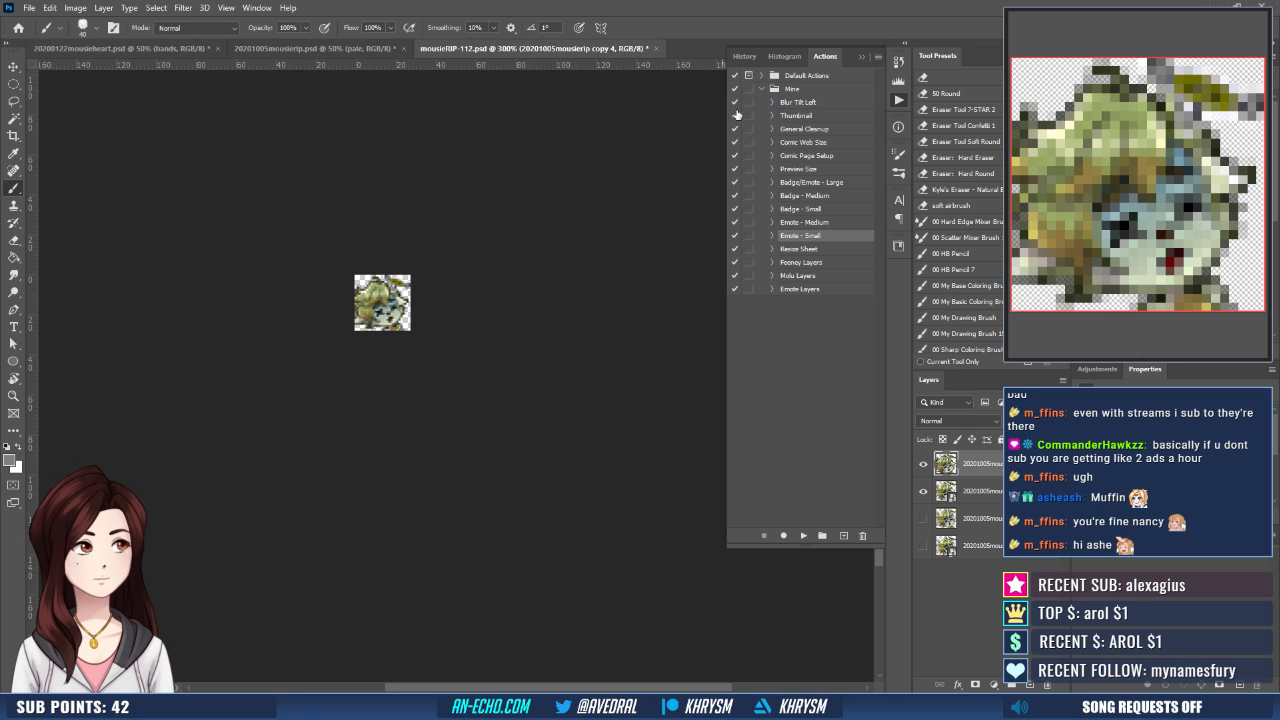
- Revert mousieRIP-112.psd to its opened state in the history
click(742, 55)
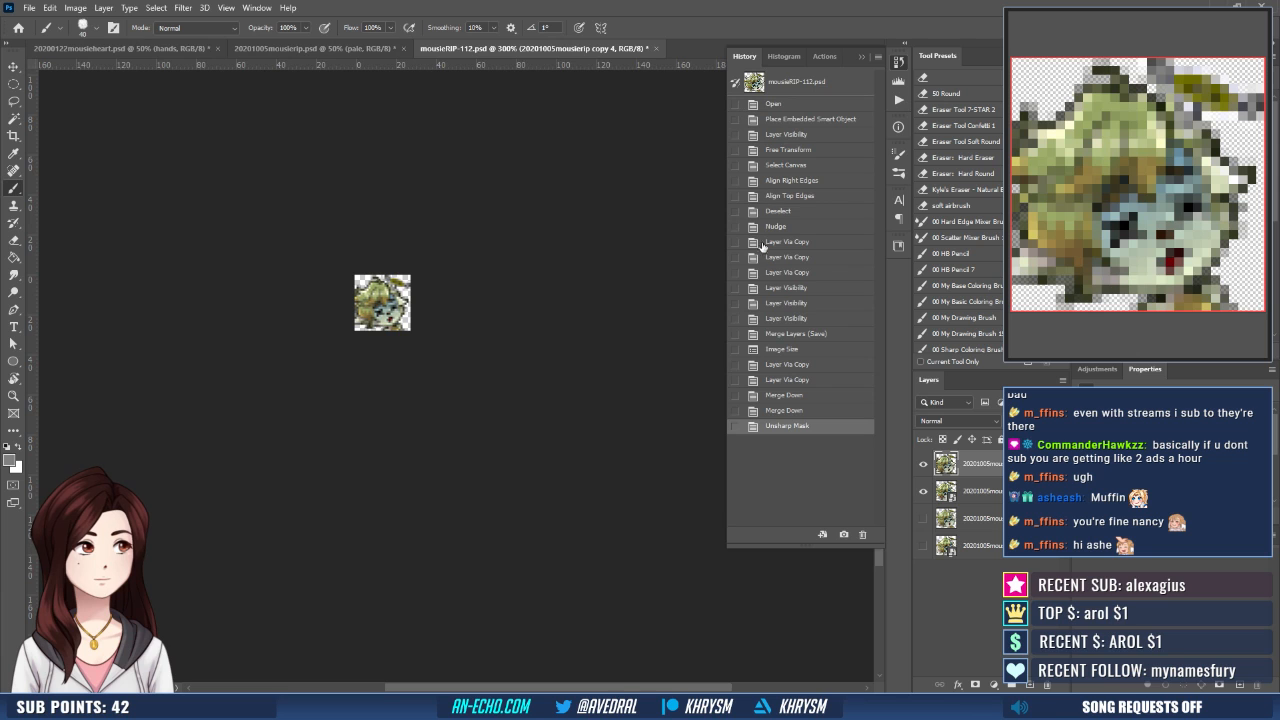
click(786, 105)
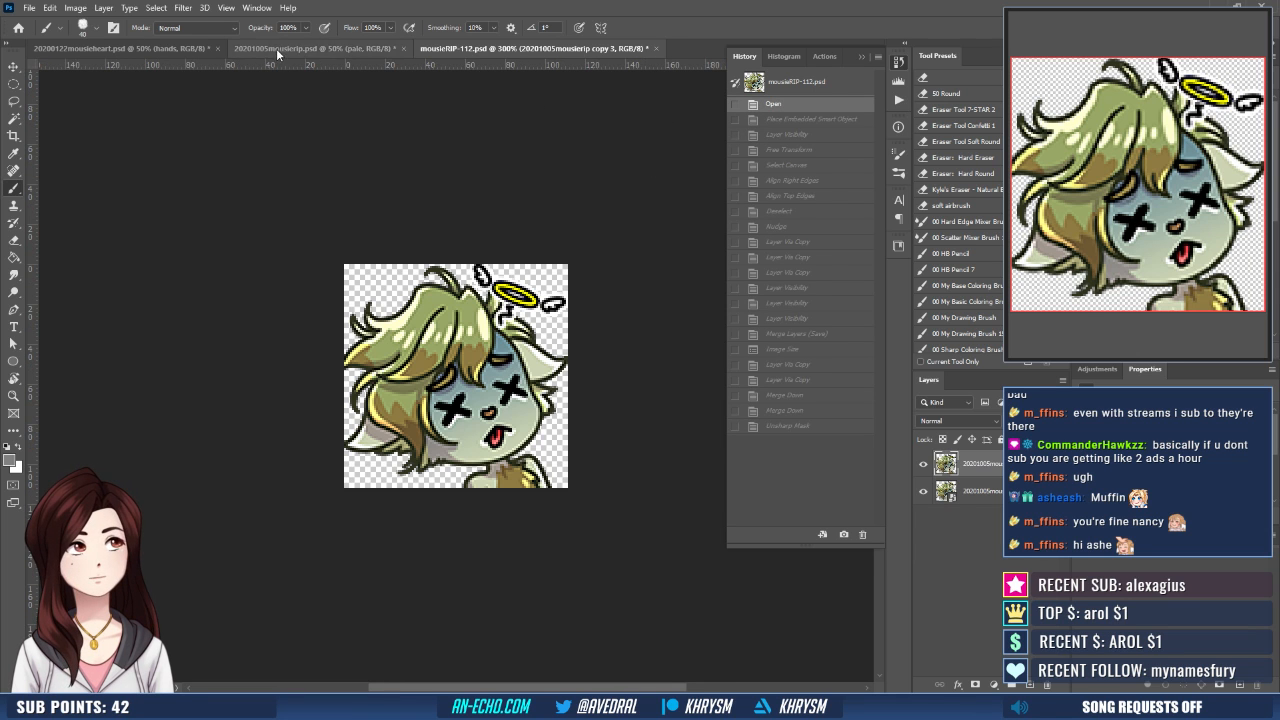
- Switch to 20201005mousierip.psd, expand Group 1 and hide the squiggle layer under the halo
click(276, 48)
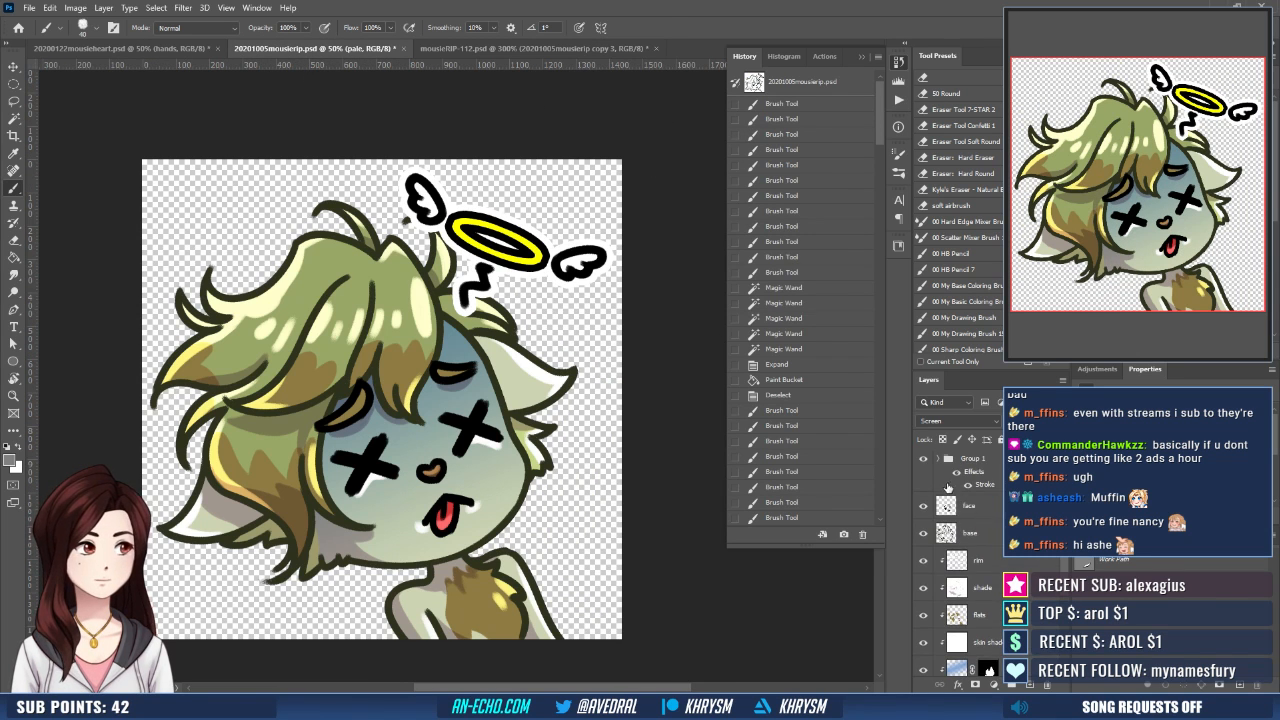
click(939, 462)
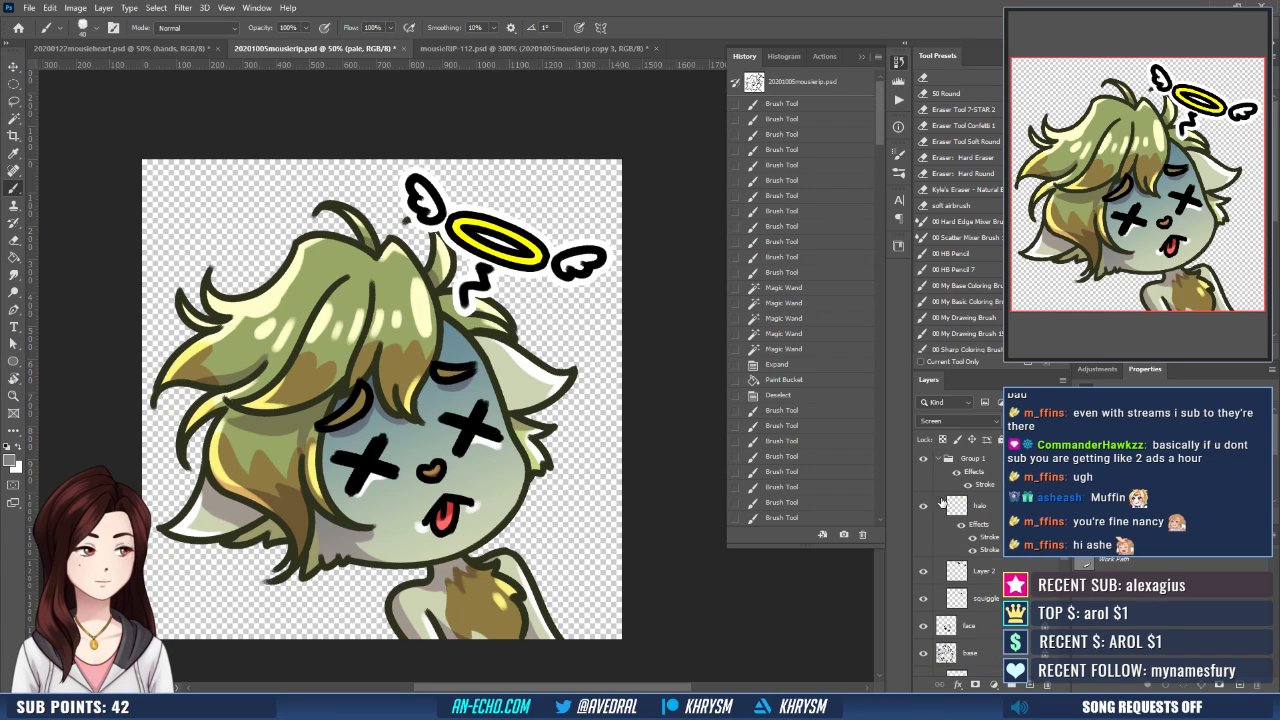
click(923, 597)
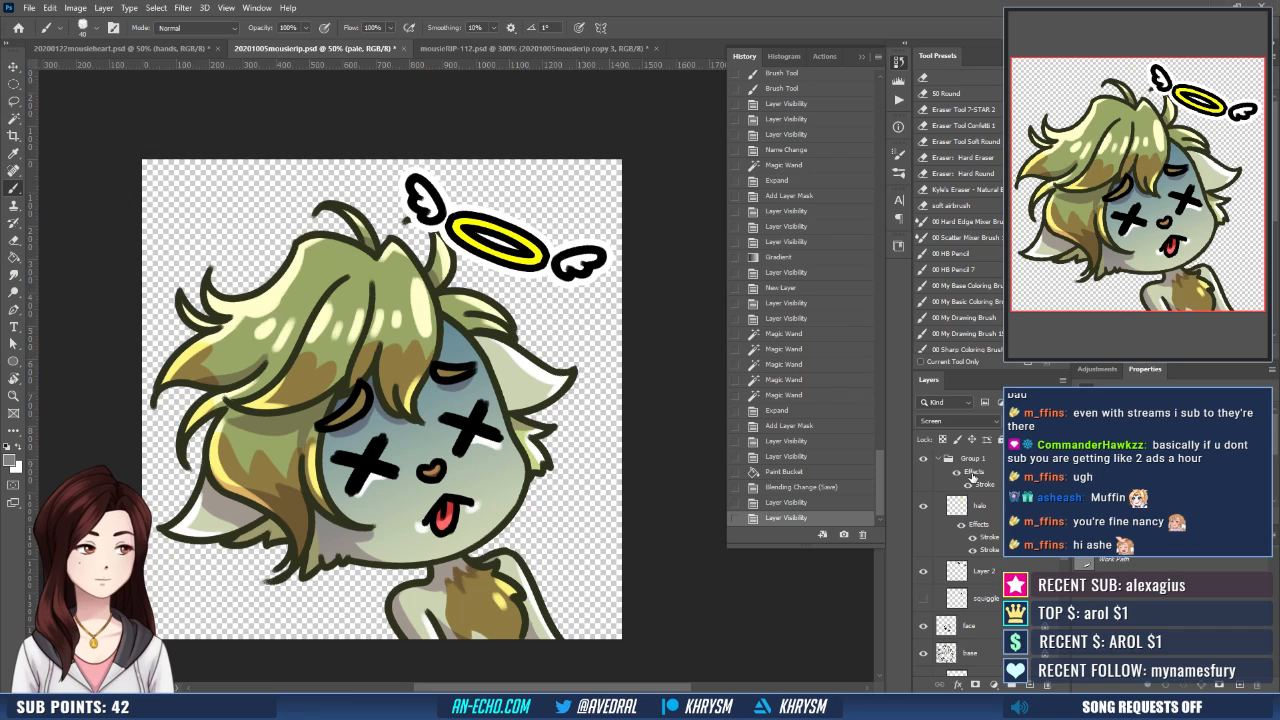
- Move Group 1 with the halo and wings slightly left and down toward the head, and save over the existing file
click(975, 458)
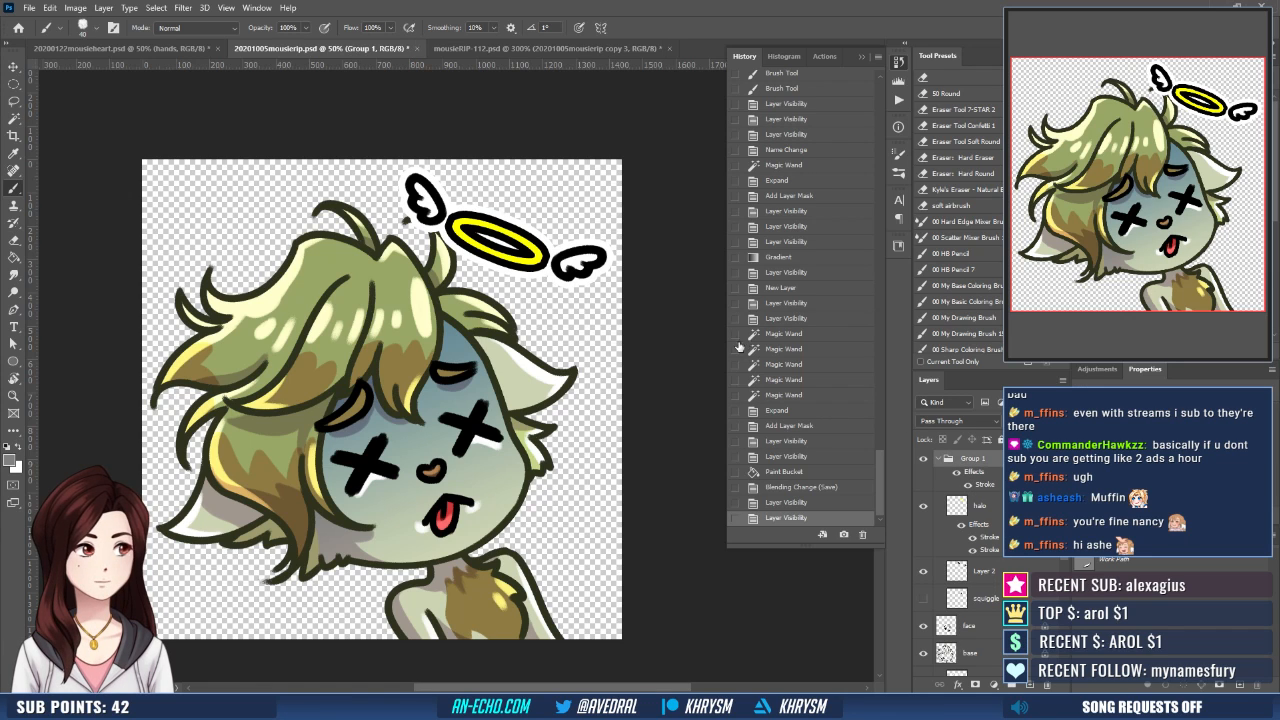
key(v)
drag(583, 282, 559, 290)
key(ctrl+shift+s)
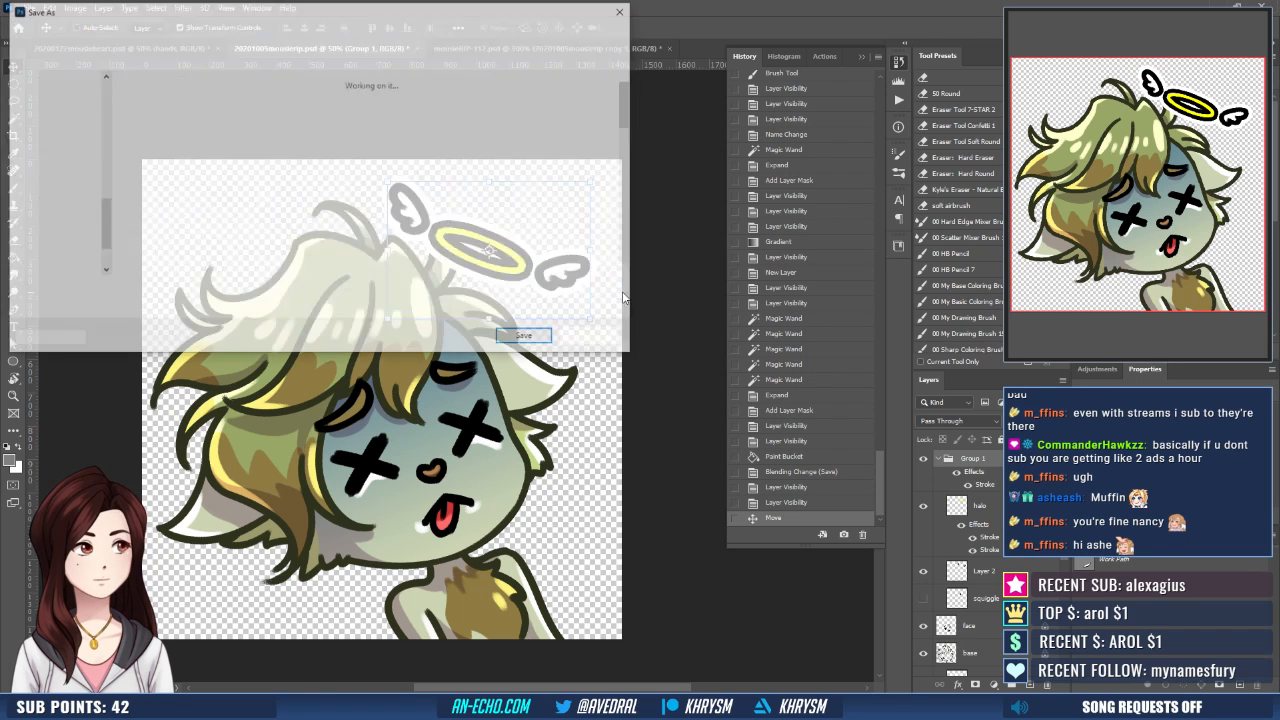
key(Return)
key(y)
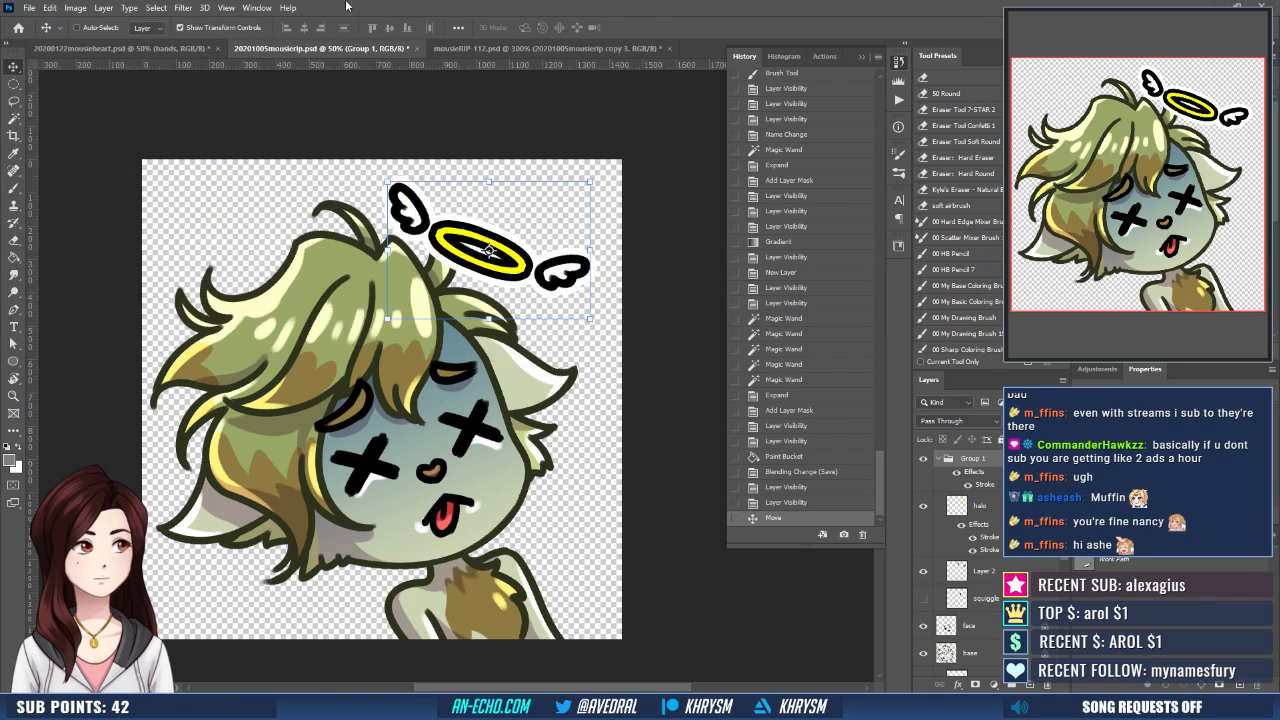
- Place the updated 20201005mousierip artwork into mousieRIP-112.psd as an embedded smart object and delete the two old artwork layers
click(497, 47)
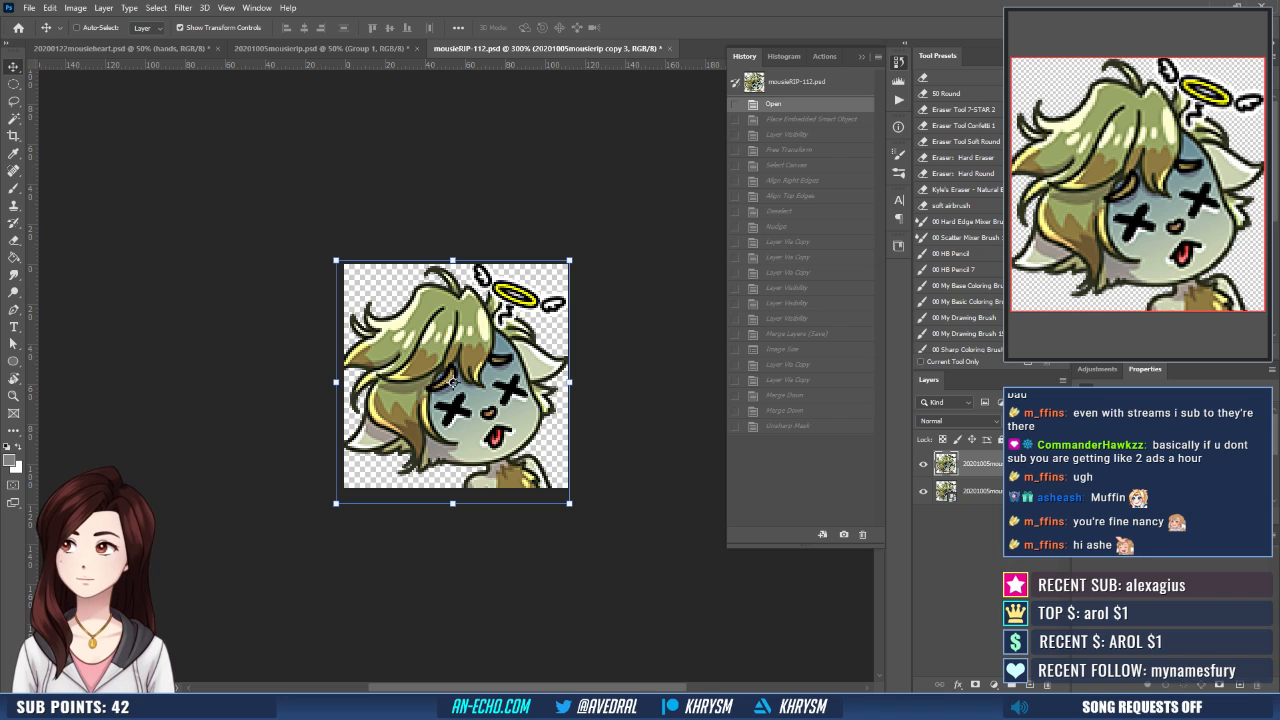
drag(318, 518, 426, 438)
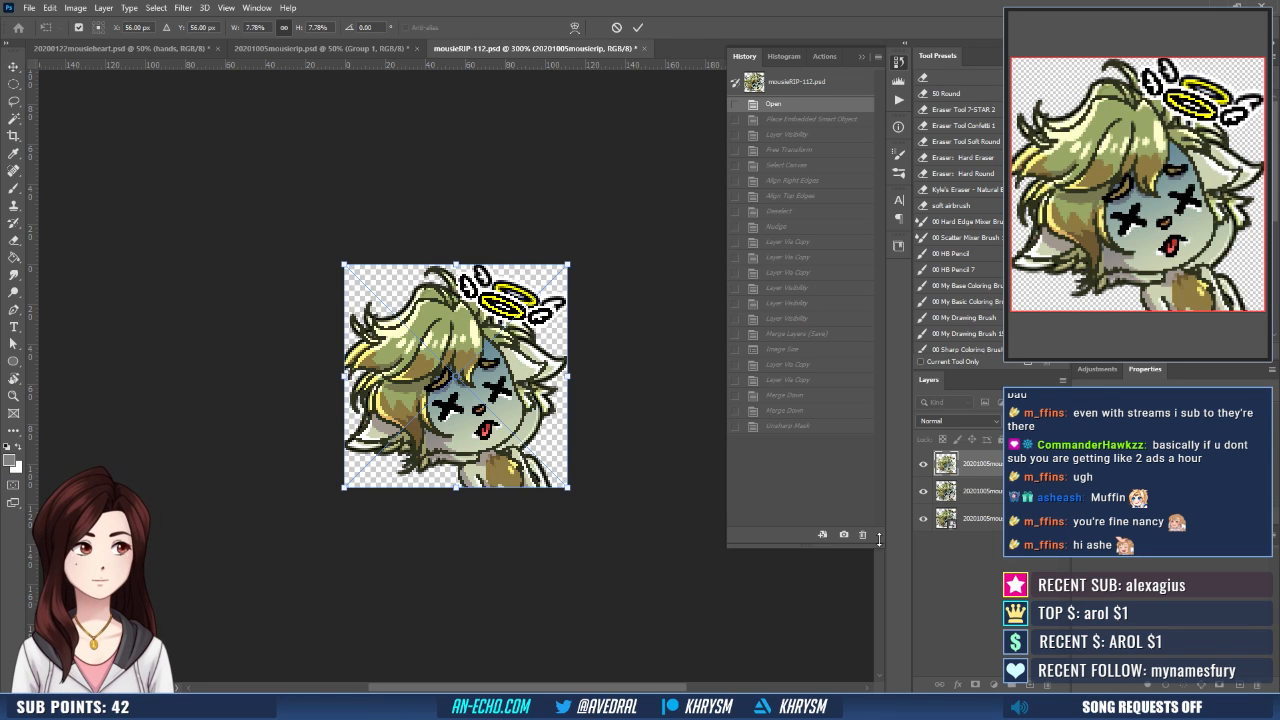
click(994, 498)
shift+click(996, 518)
drag(996, 518, 1044, 680)
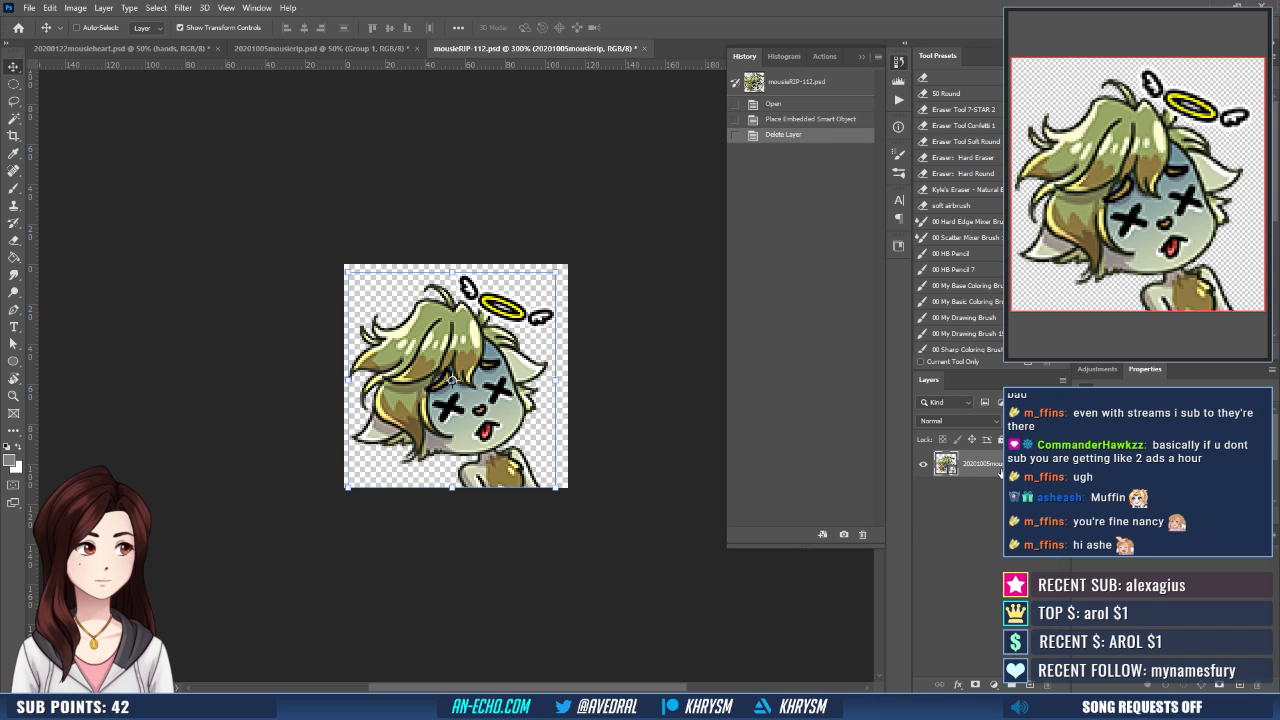
- Scale the placed artwork to 9% and nudge it to the right on the canvas
key(ctrl+t)
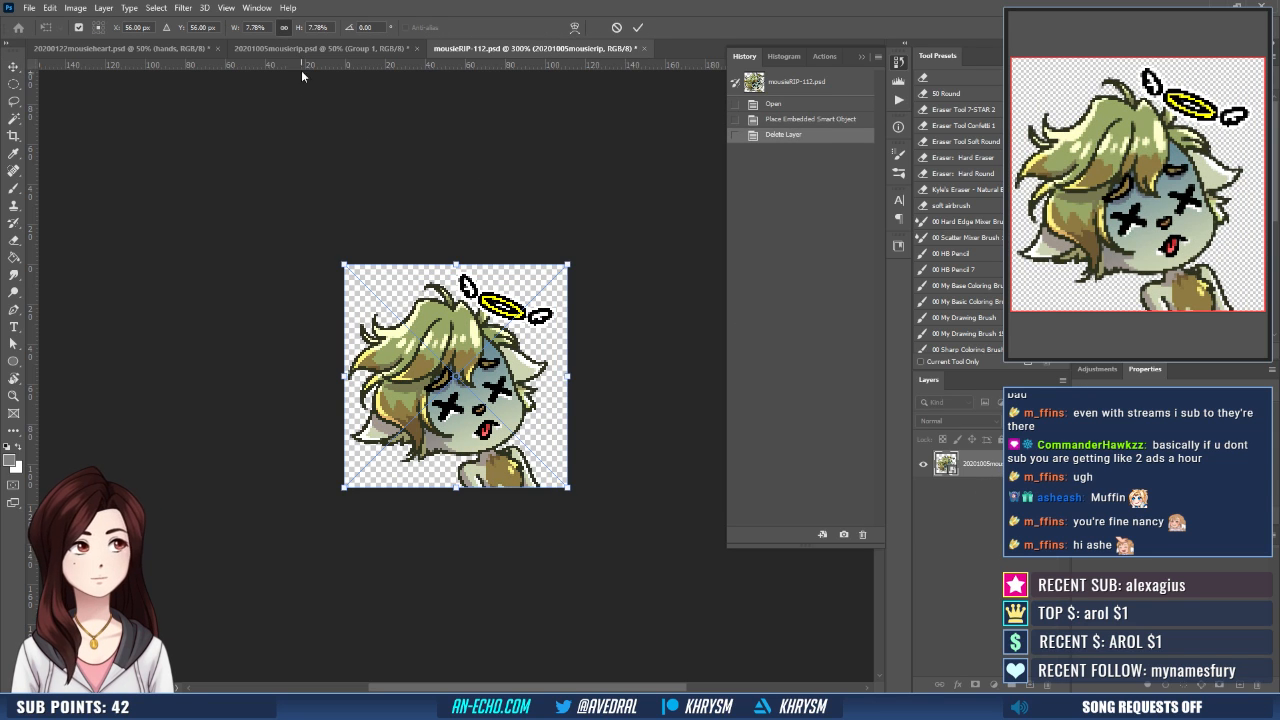
click(318, 27)
text(9)
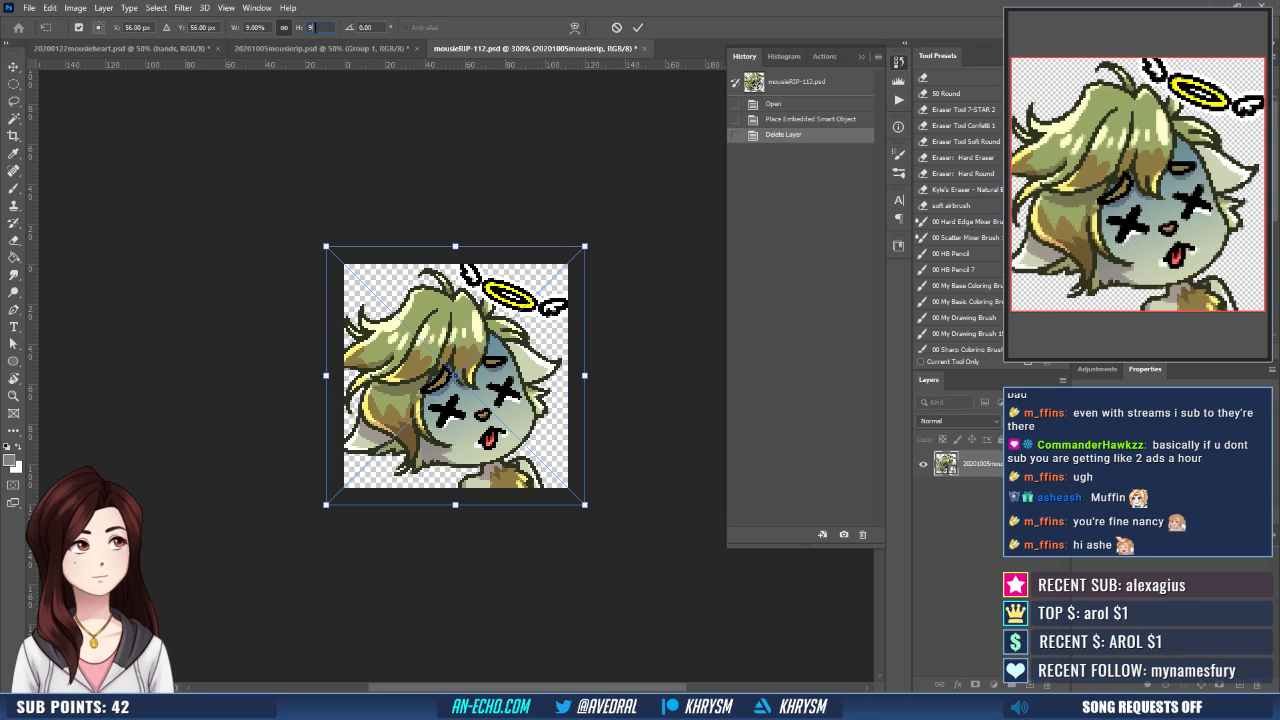
key(Return)
key(Return)
key(ctrl+a)
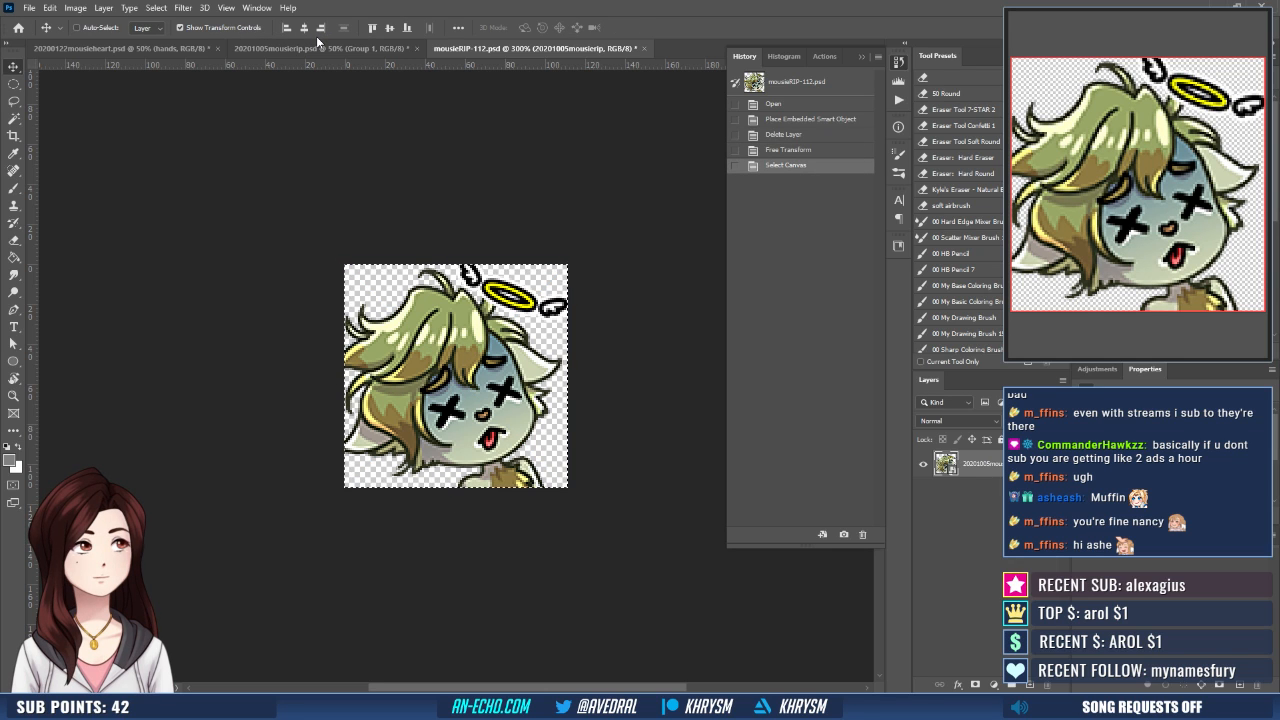
key(ctrl+z)
key(Right)
key(Right)
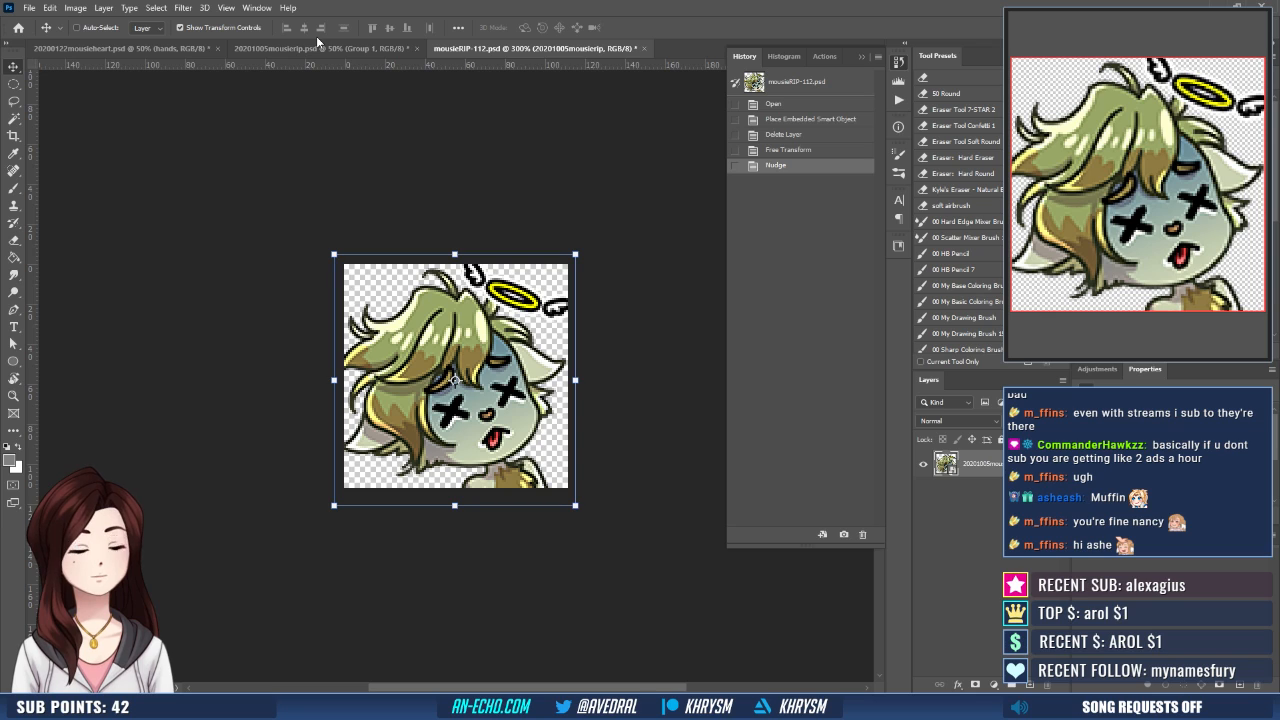
- Duplicate the 9% artwork layer three times, merge the copies into one layer and save the file
key(ctrl+j)
key(ctrl+j)
key(ctrl+j)
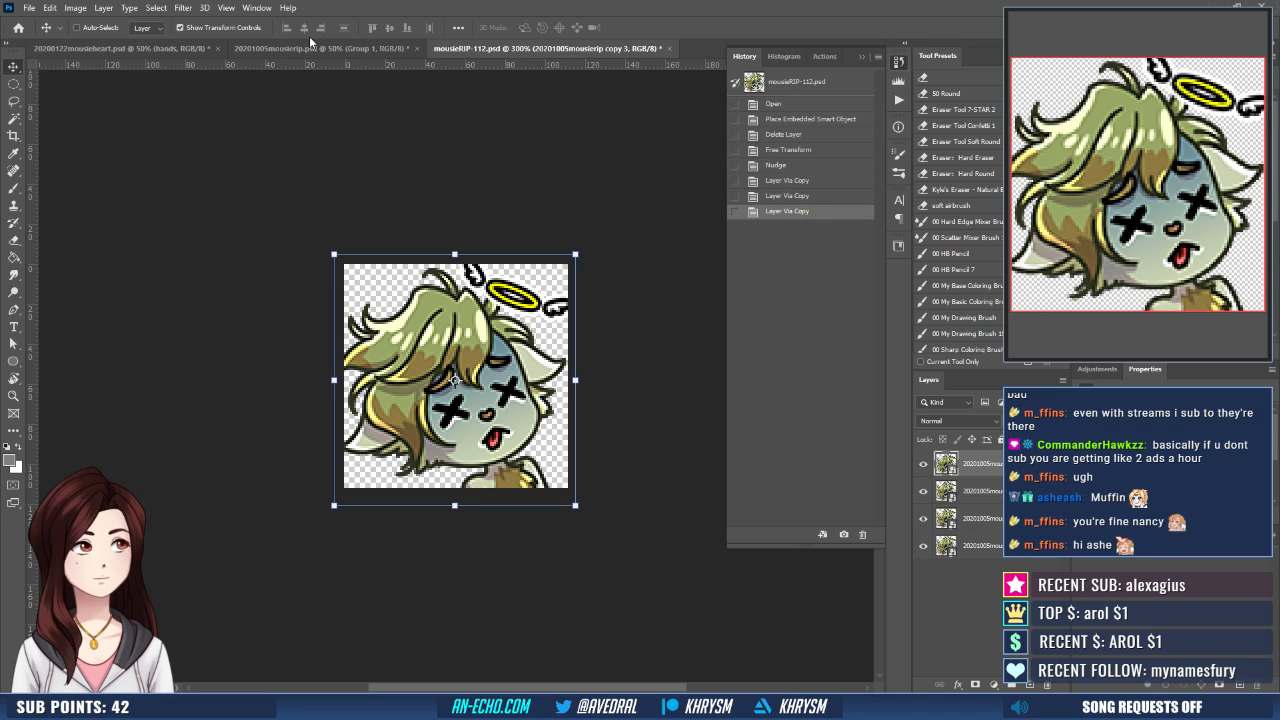
key(ctrl+e)
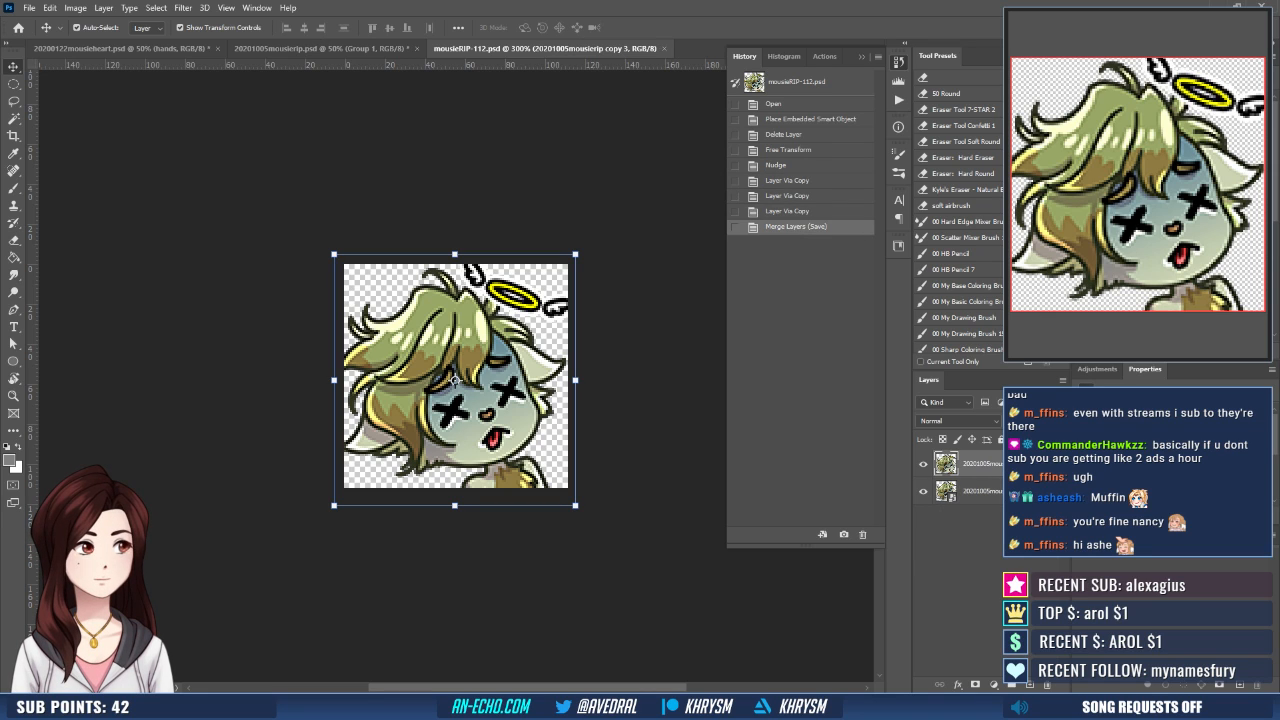
key(ctrl+shift+s)
key(Return)
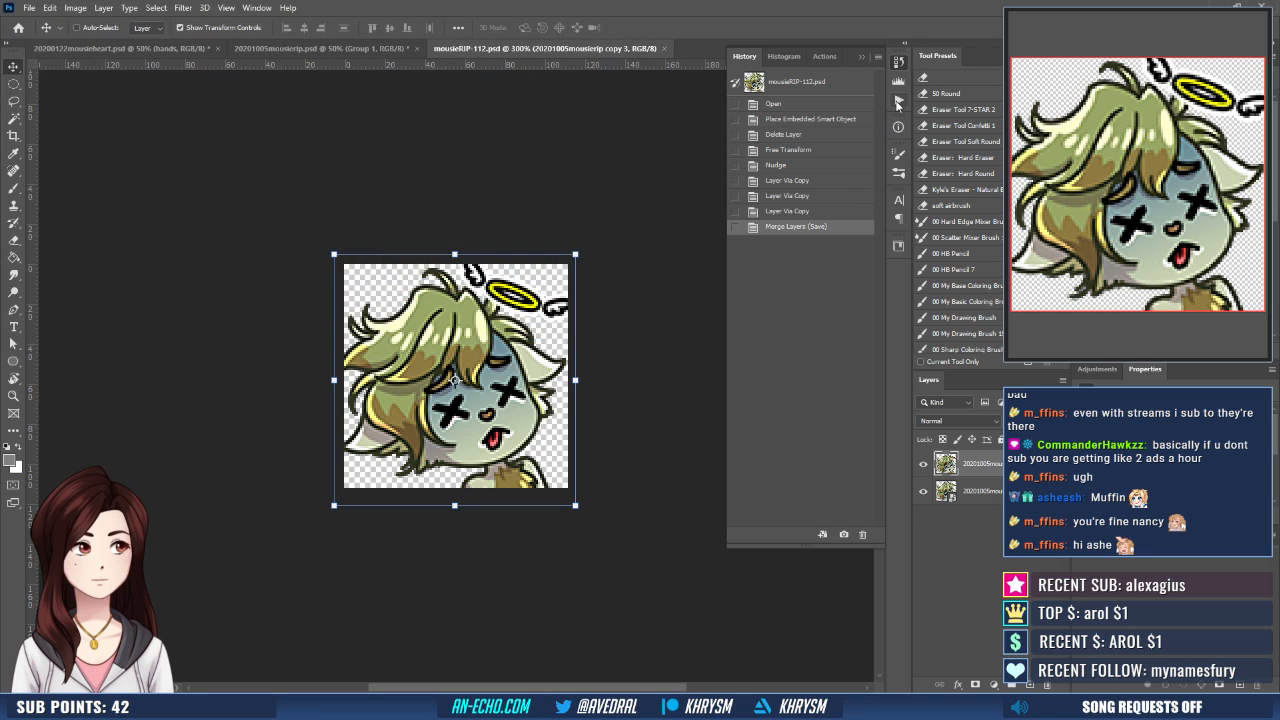
- Run the Emote - Small action as a test, and revert the history to the Delete Layer state
click(825, 57)
click(802, 535)
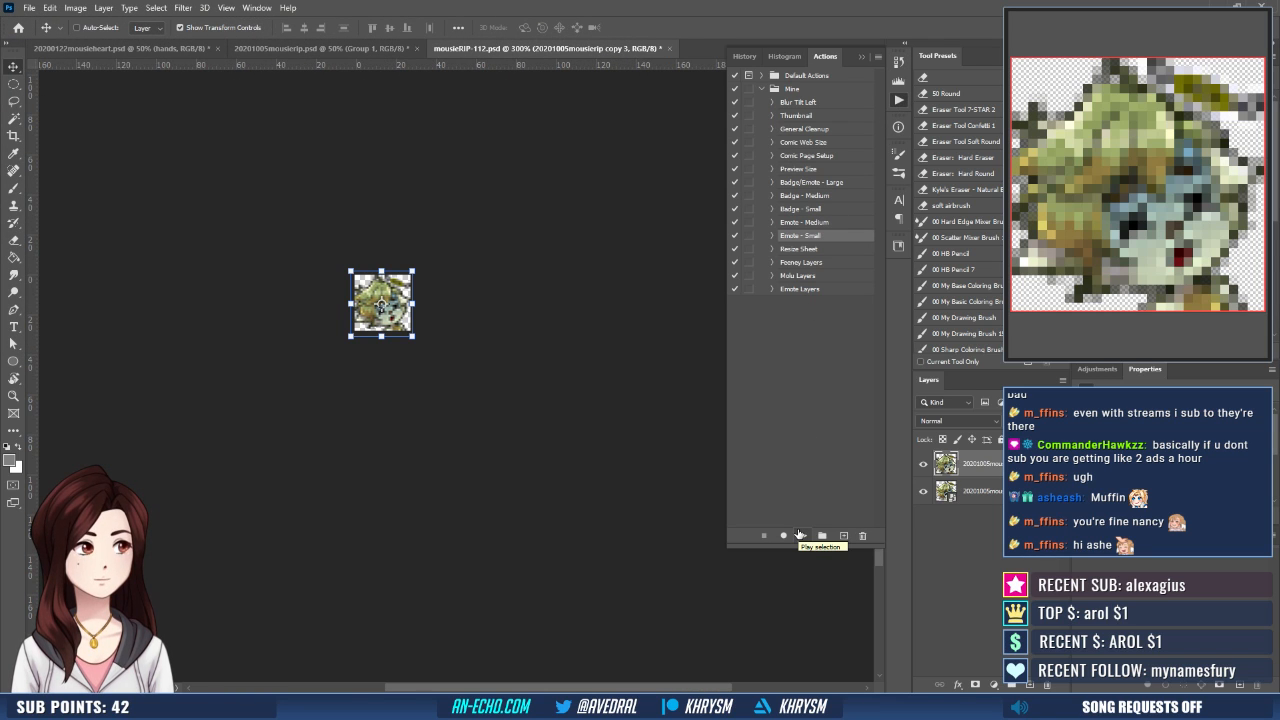
click(742, 58)
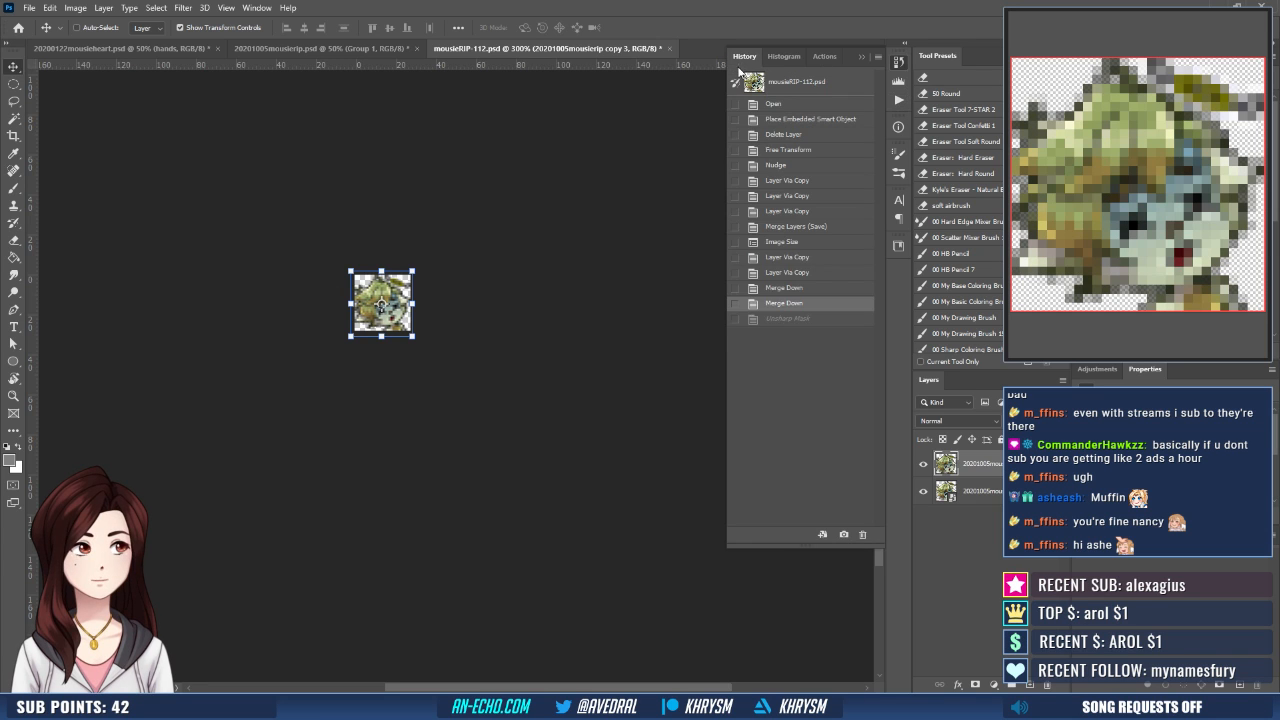
click(780, 226)
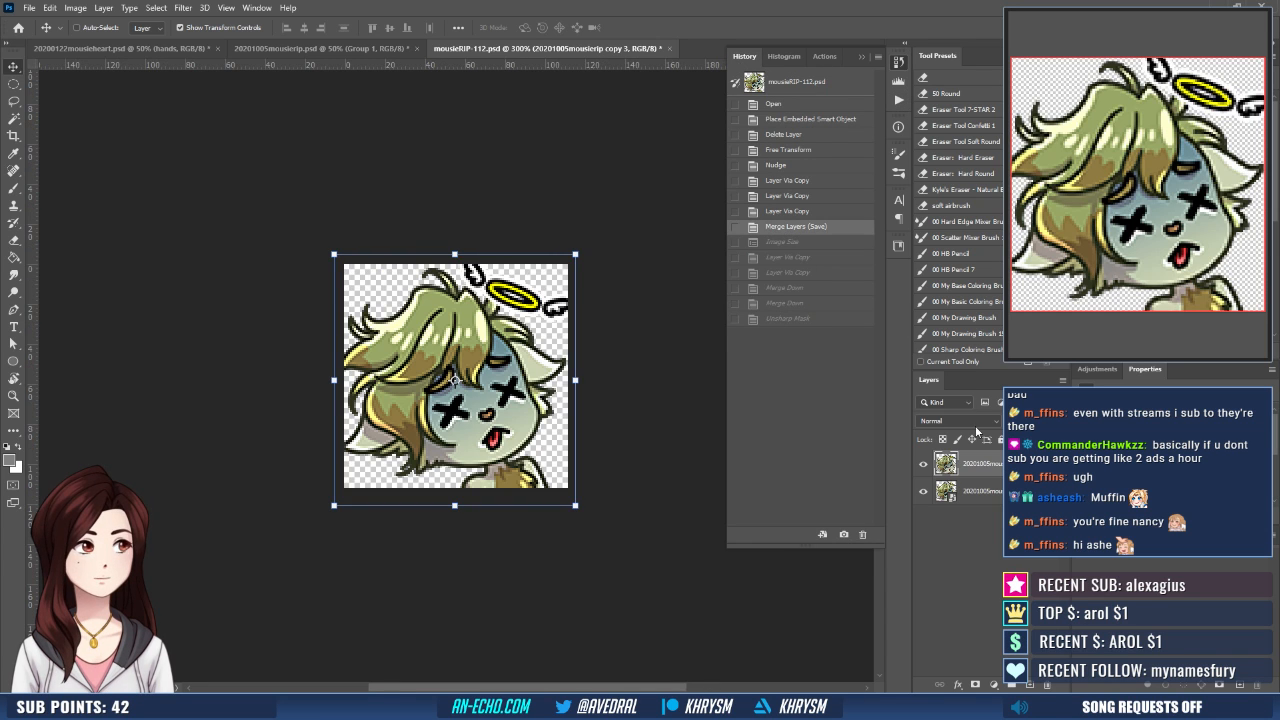
click(800, 120)
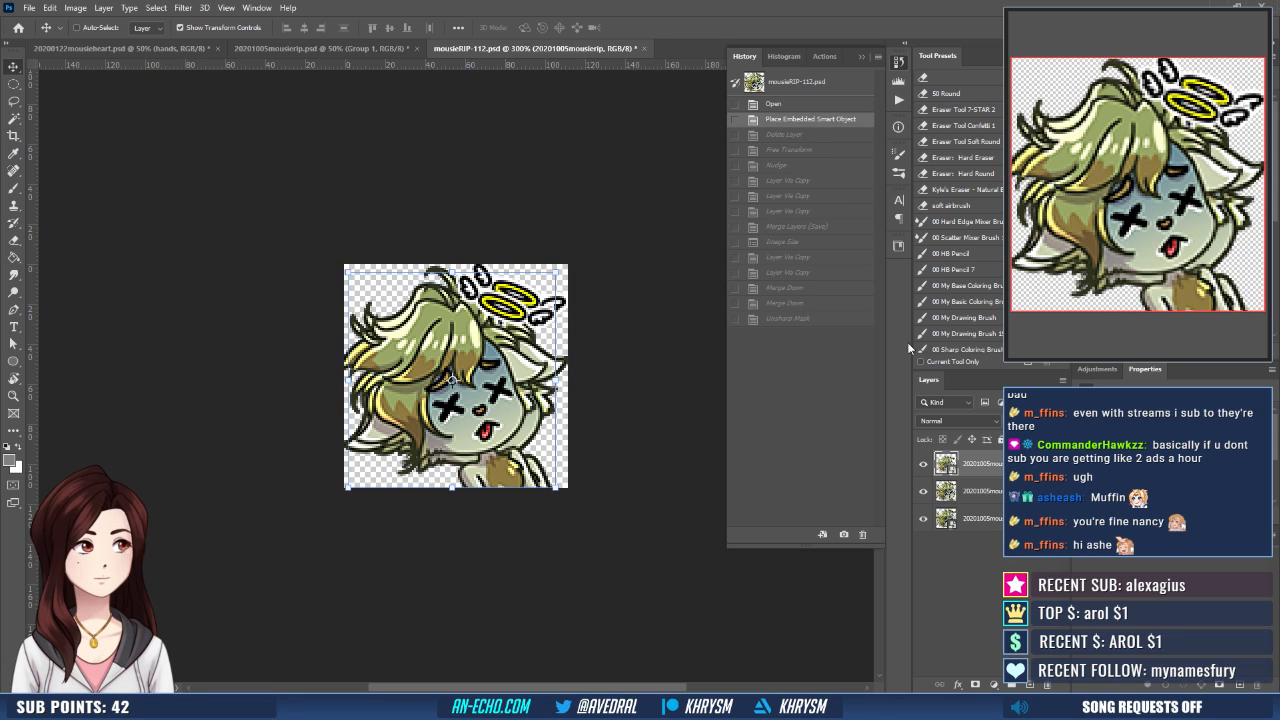
click(791, 134)
- Scale the placed artwork to 10% with Free Transform
key(ctrl+t)
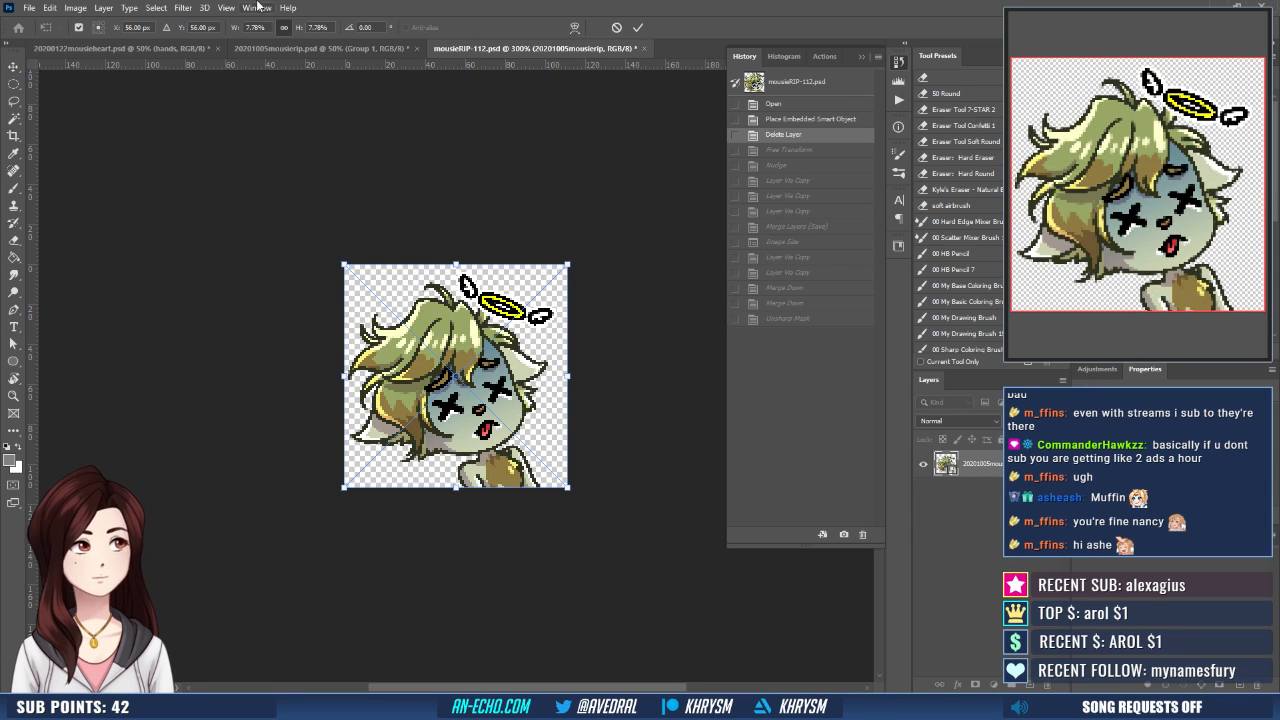
click(317, 27)
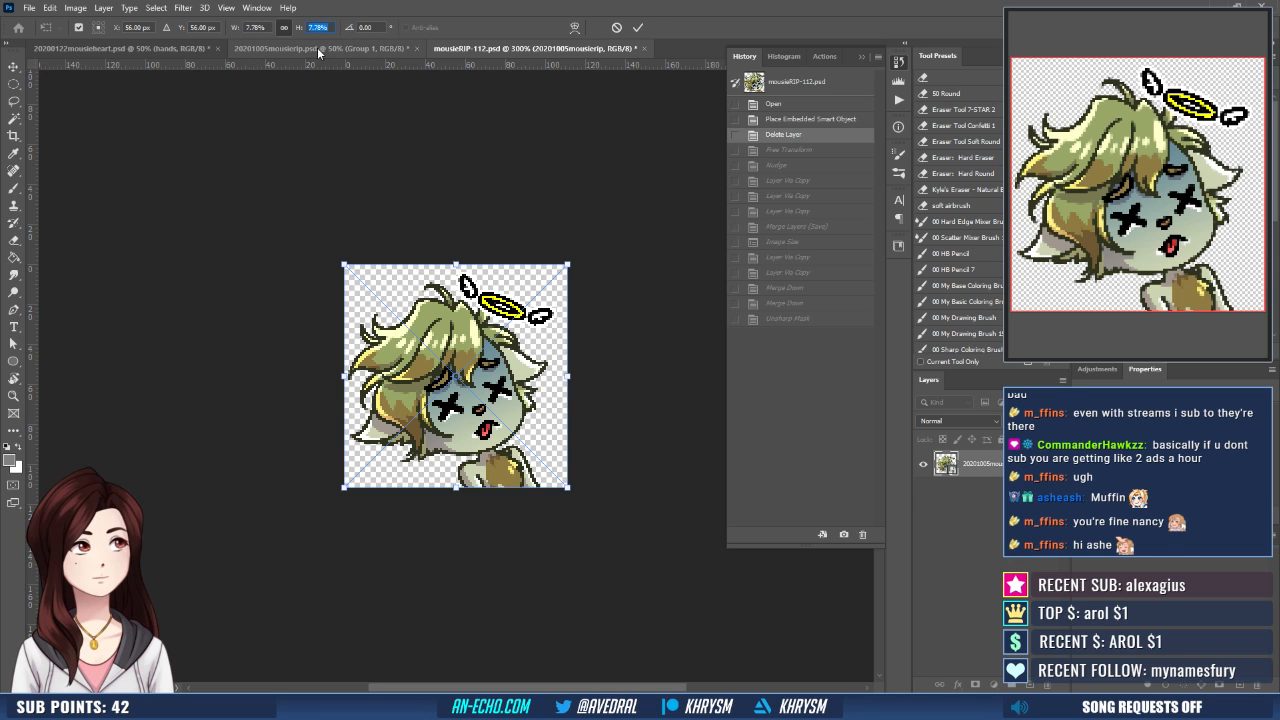
text(9)
key(Up)
key(Return)
key(Return)
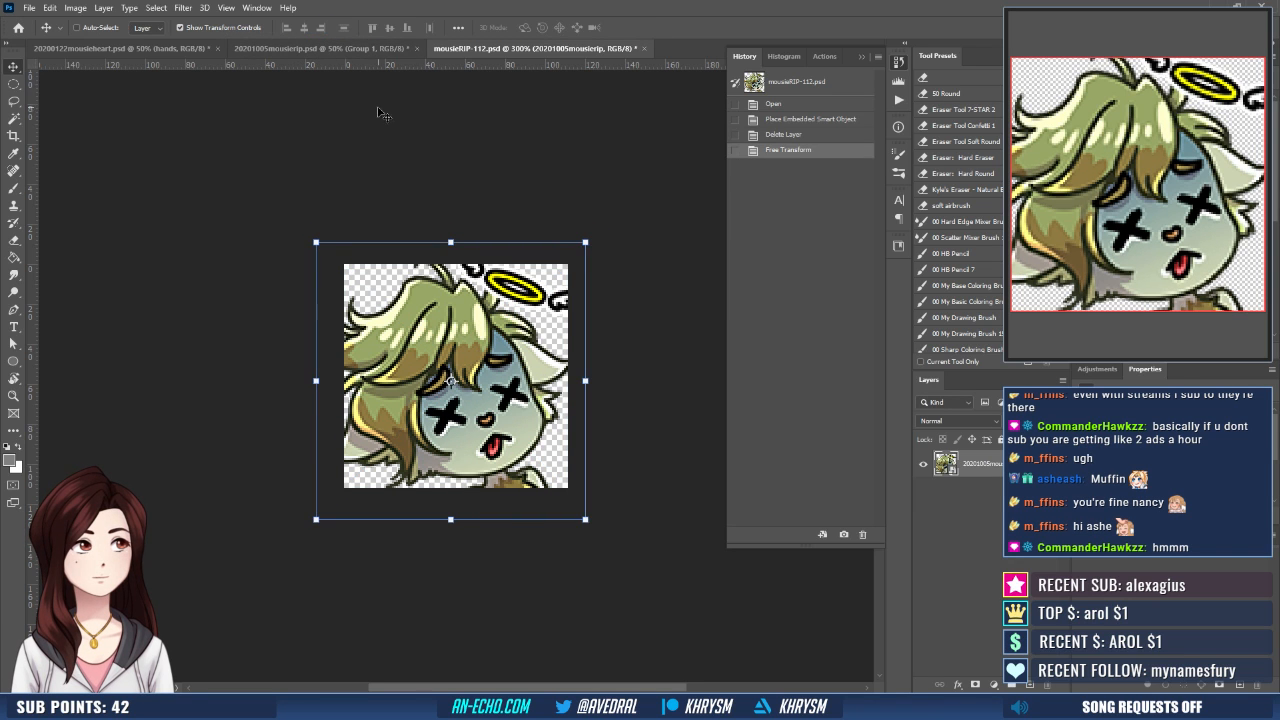
- Align the artwork with the right and top edges of the whole canvas, and deselect
key(ctrl+a)
click(320, 27)
click(371, 28)
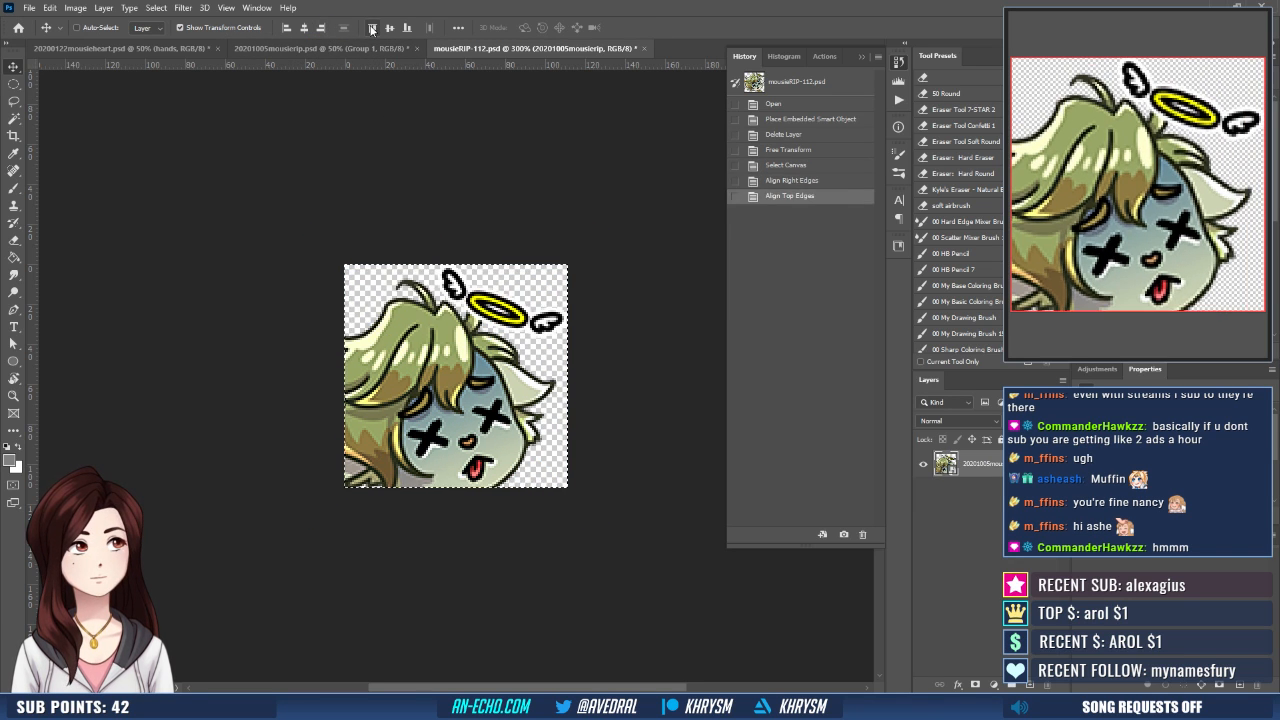
key(ctrl+d)
- Nudge the artwork up and to the right so the halo's wings reach the canvas's upper and right edges
key(Up)
key(Up)
key(Up)
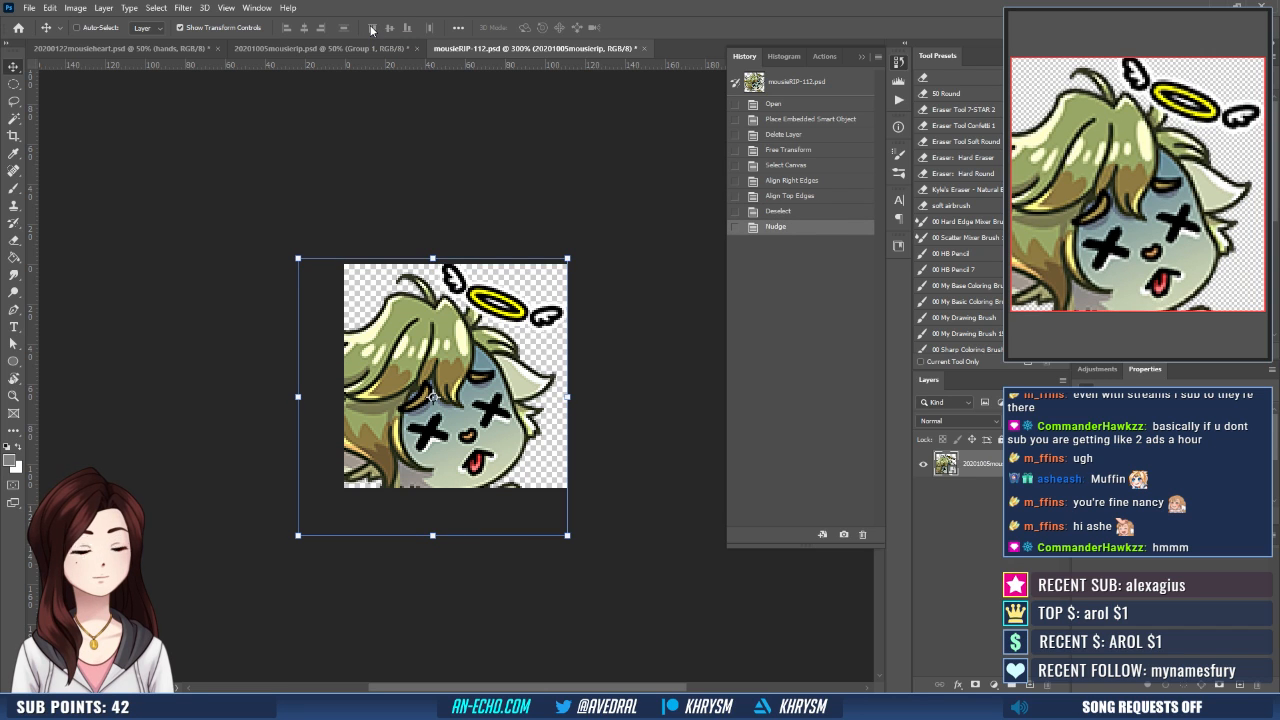
key(Up)
key(Up)
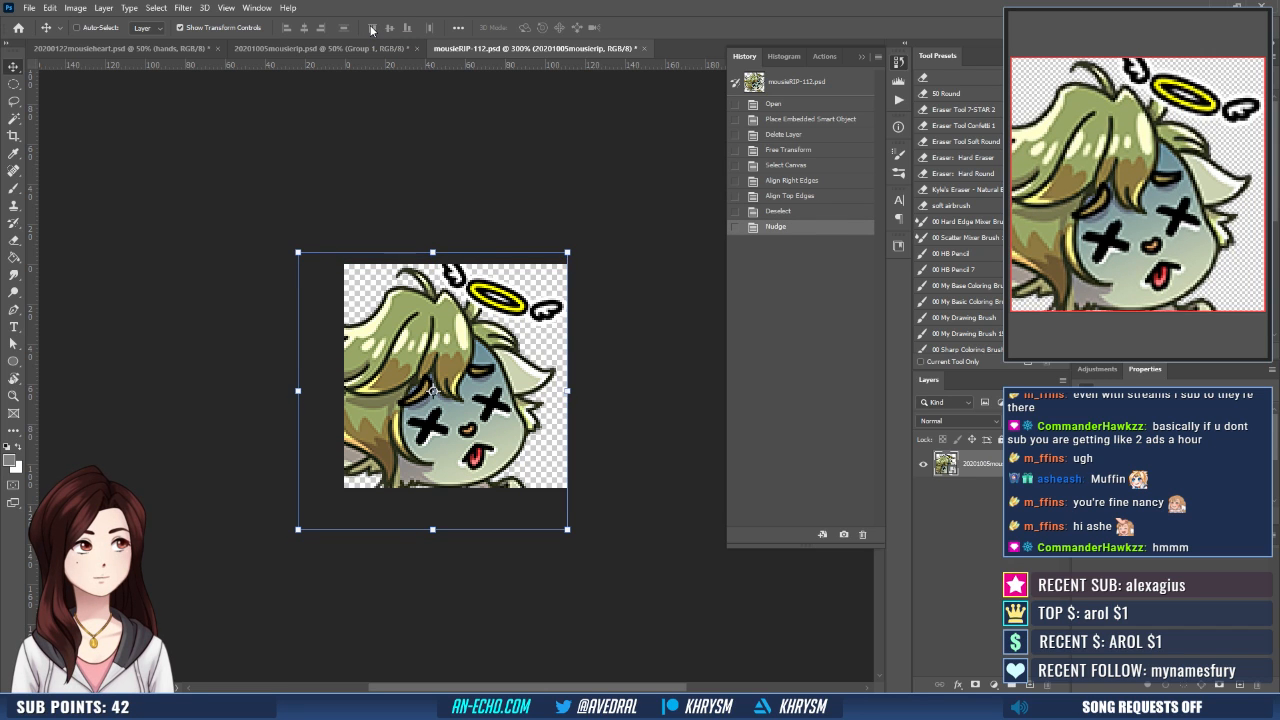
key(Right)
key(Right)
key(Right)
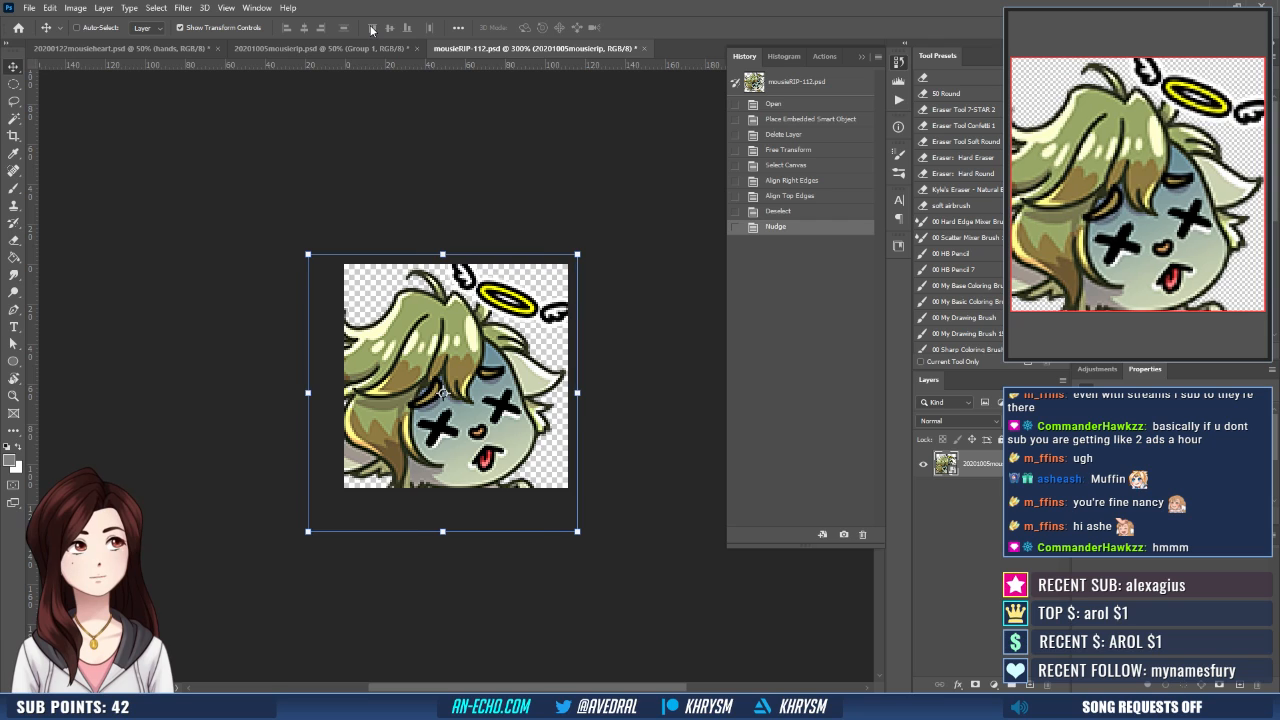
key(Up)
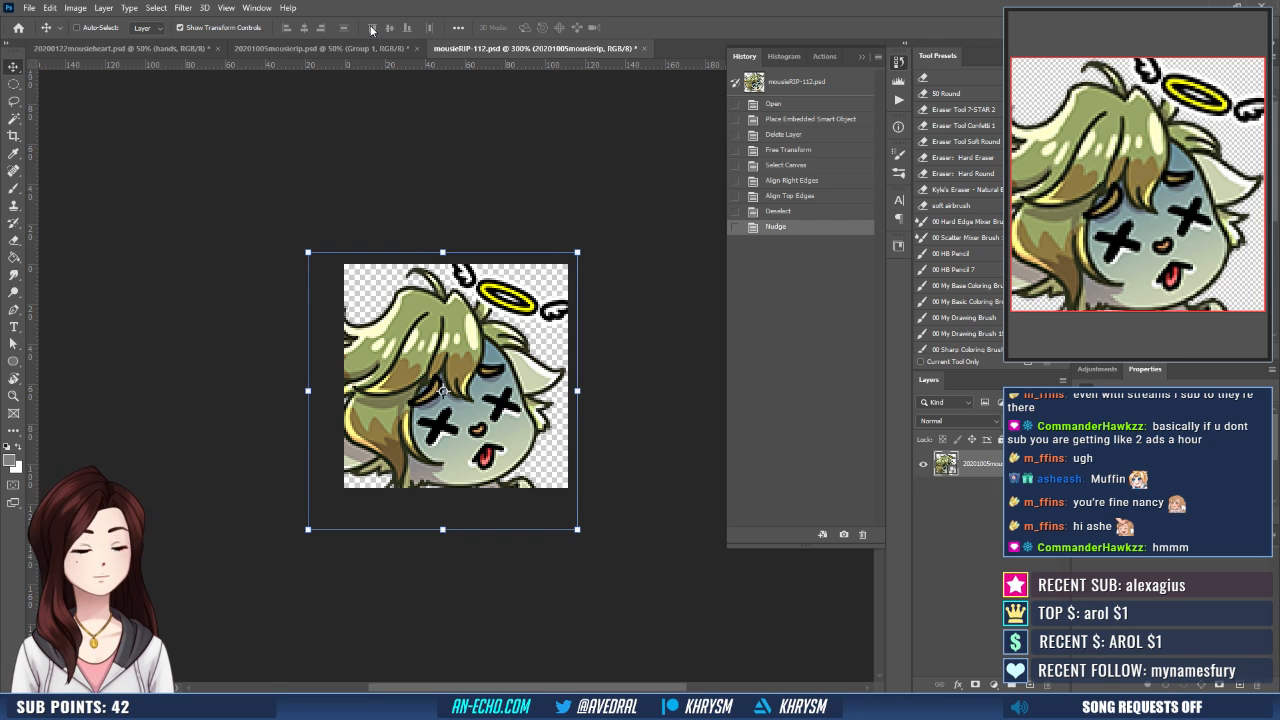
key(Right)
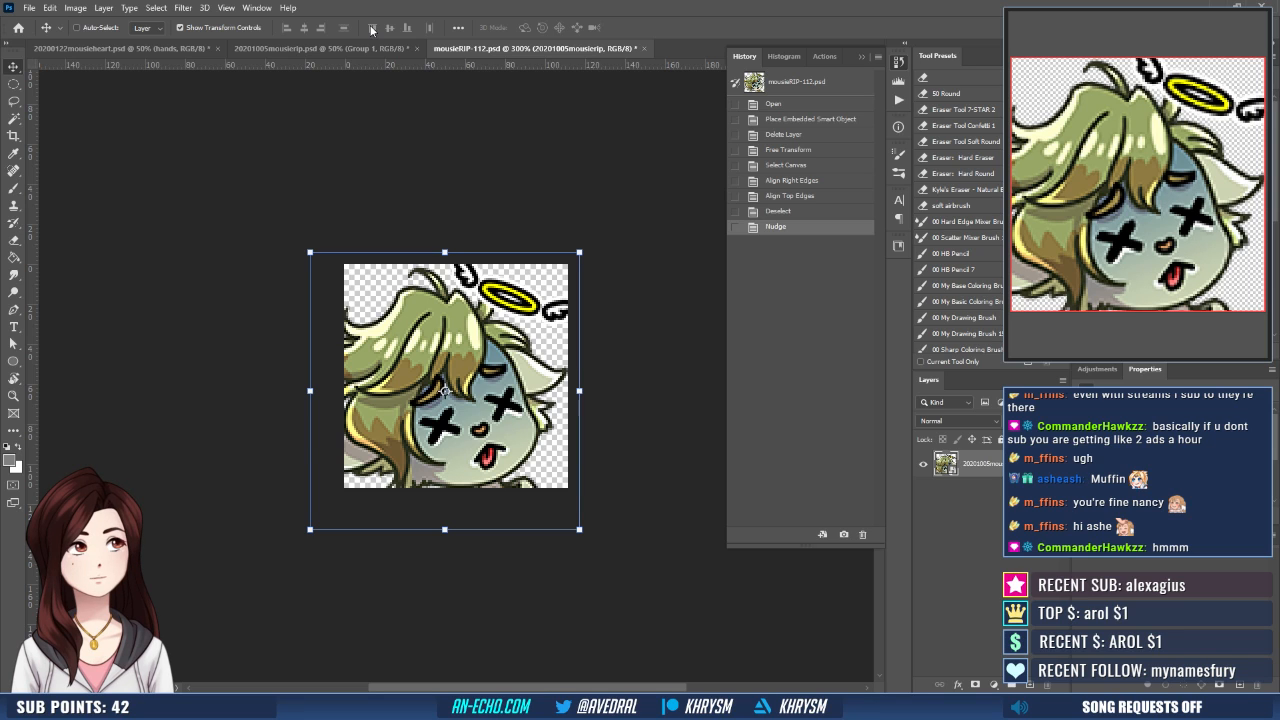
- Duplicate the artwork layer three times and merge the three copies into one layer above the original
key(ctrl+j)
key(ctrl+j)
key(ctrl+j)
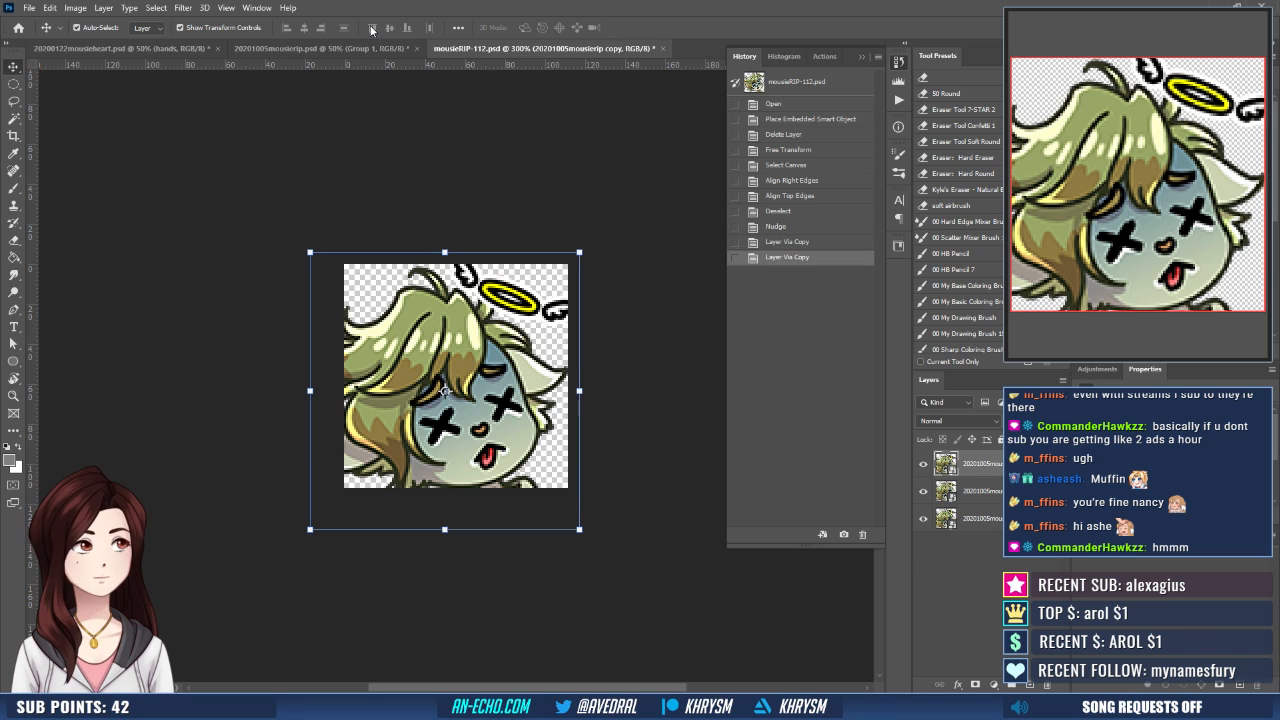
shift+click(992, 522)
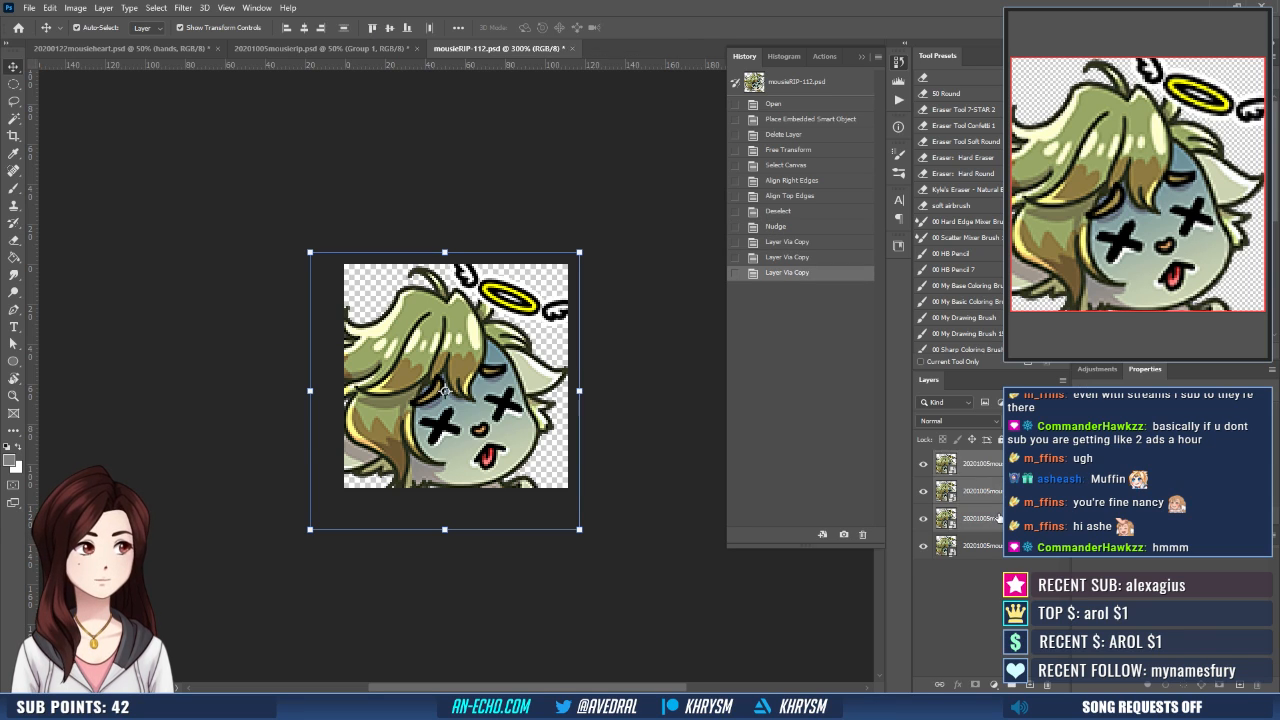
key(ctrl+e)
- Run the Emote - Small action on the merged artwork
click(899, 101)
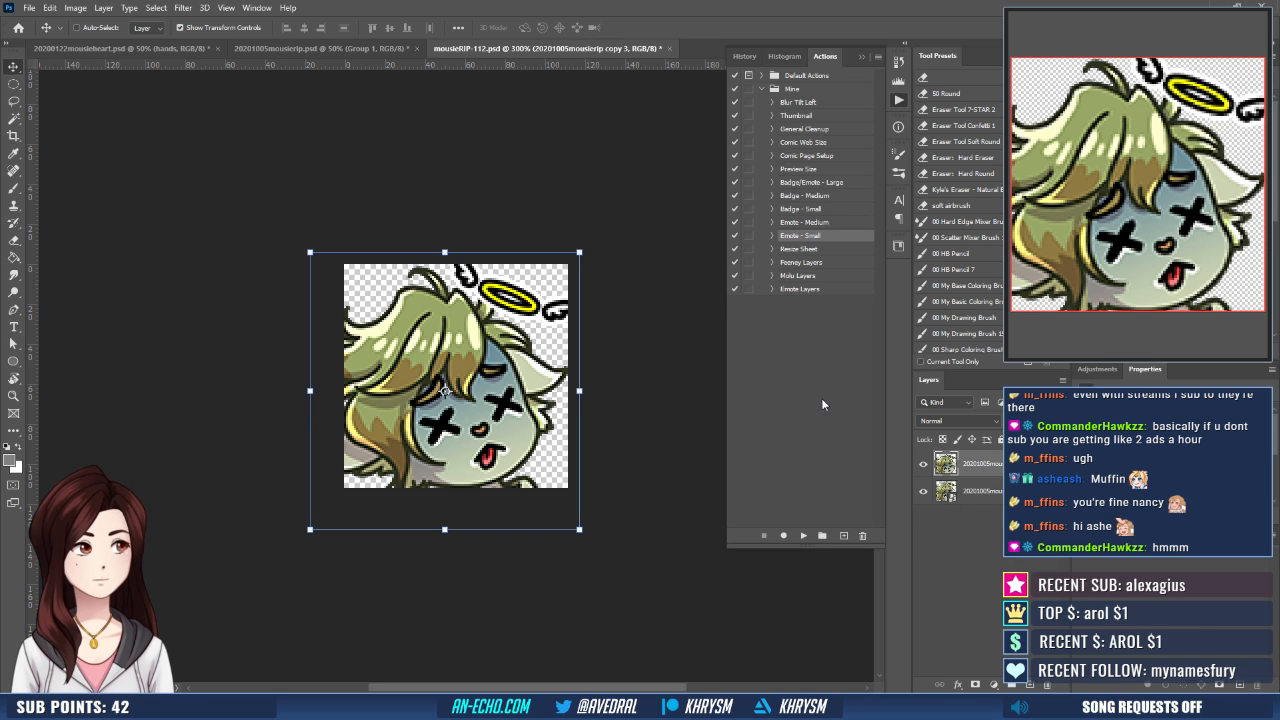
click(804, 537)
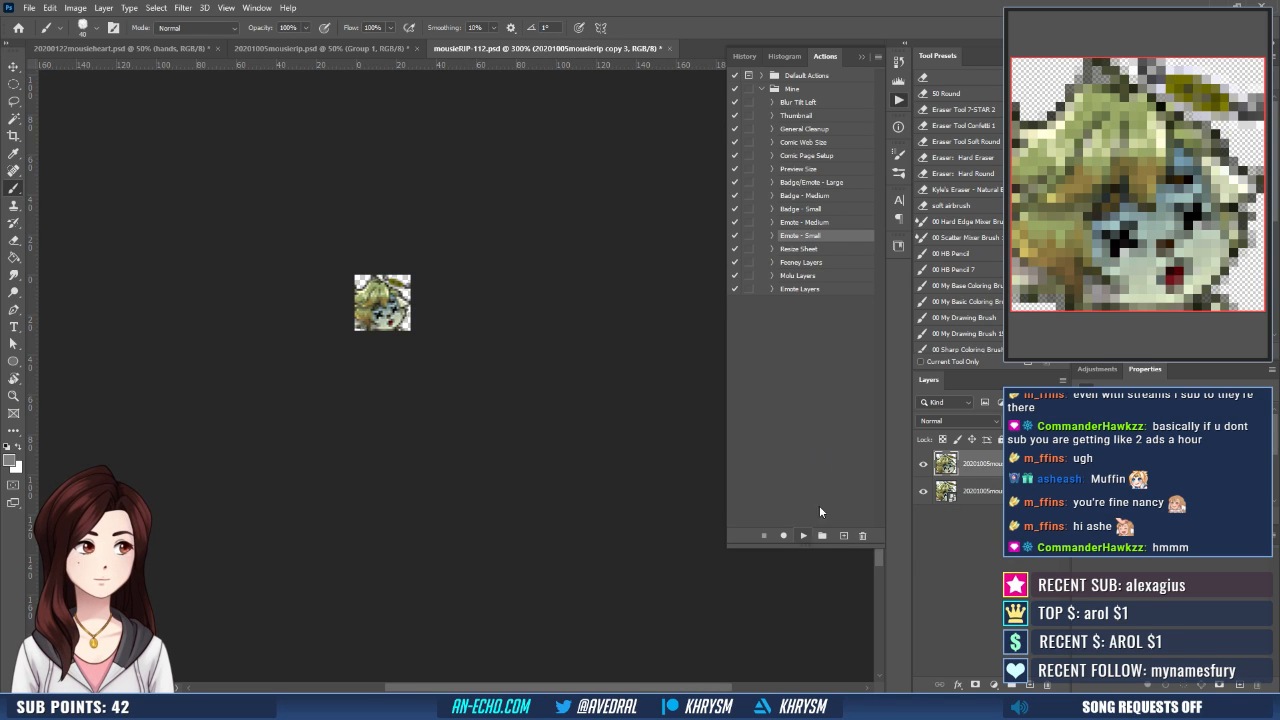
- Roll back the action's Unsharp Mask on the small emote and apply Smart Sharpen instead
click(744, 56)
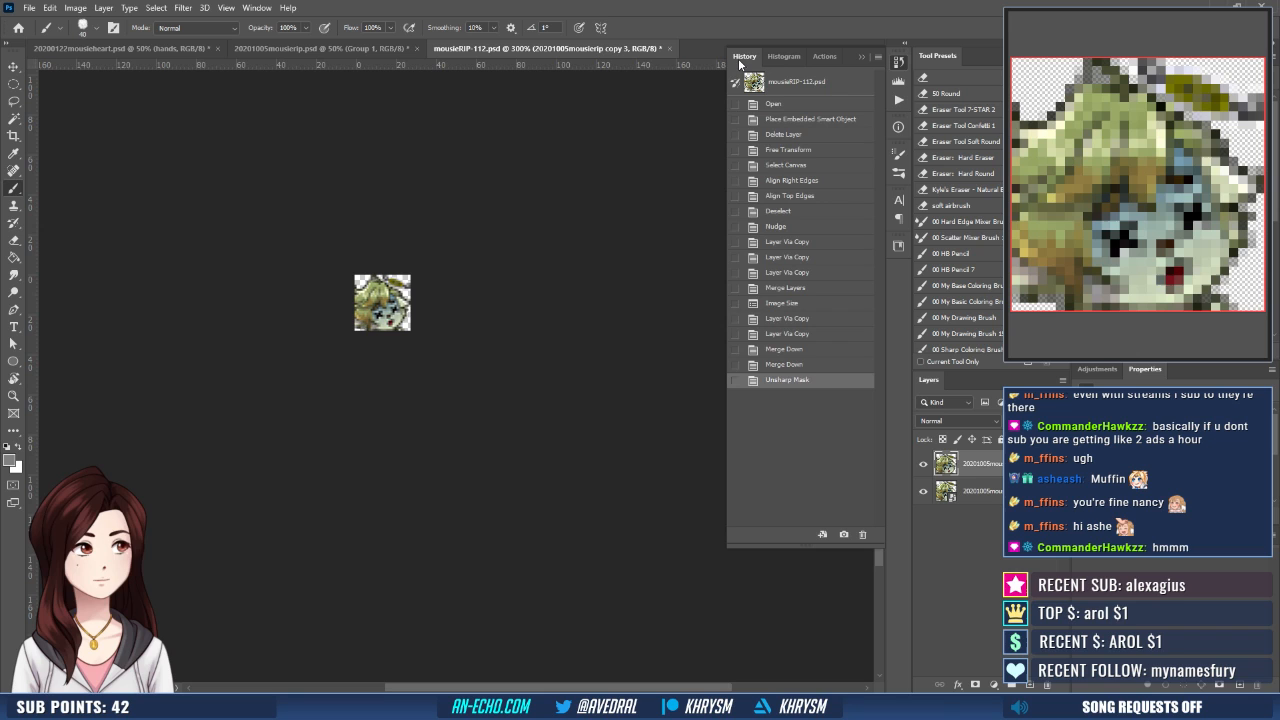
click(798, 366)
click(186, 8)
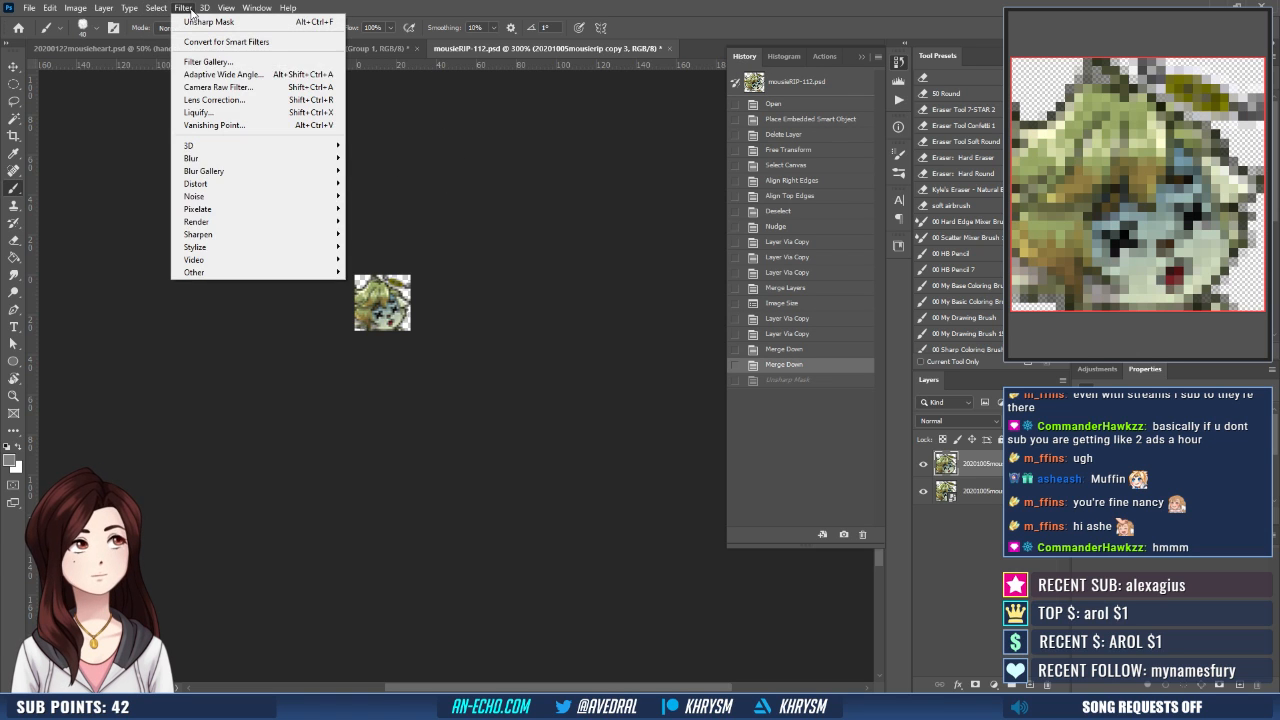
mouse_move(250, 234)
click(390, 284)
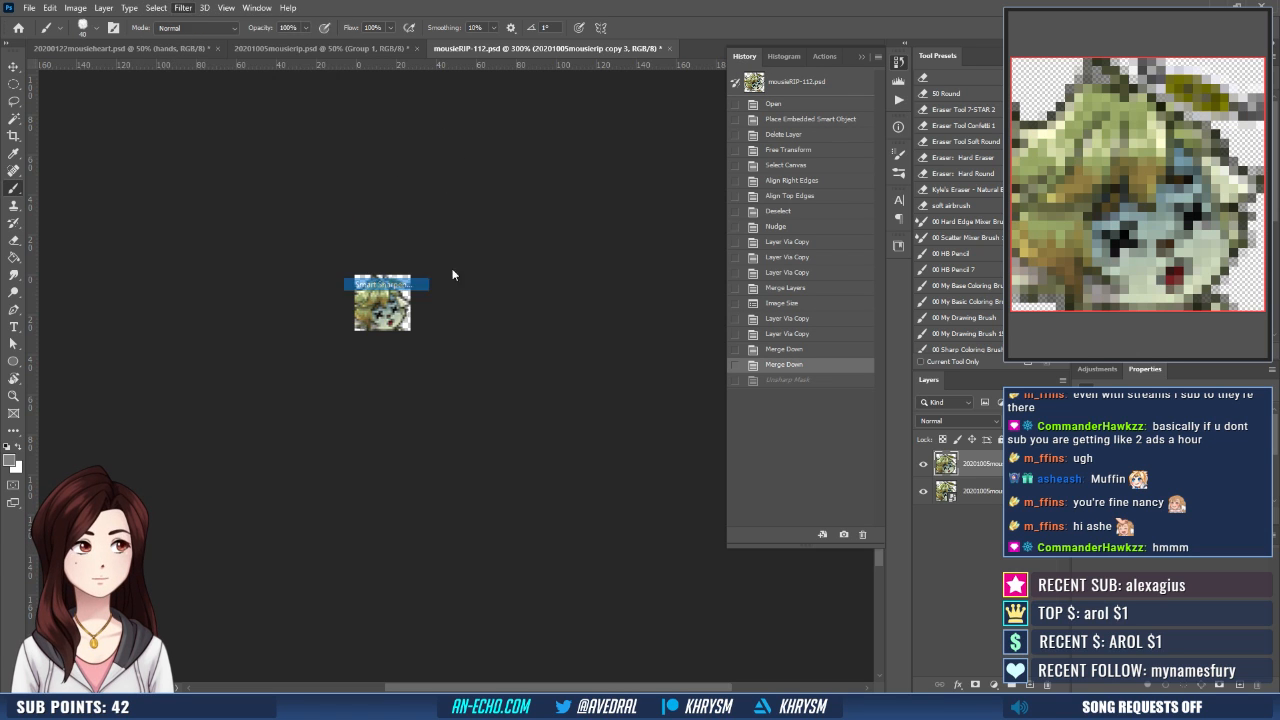
click(913, 187)
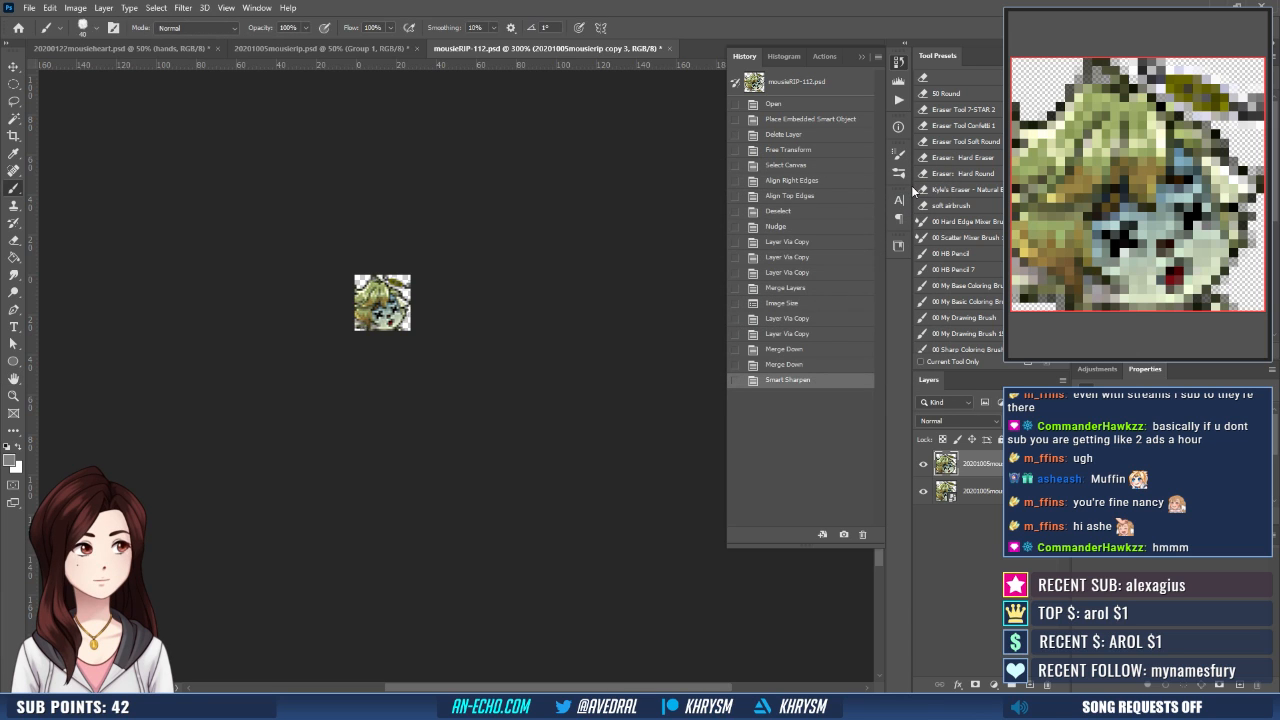
- Save the sharpened small emote as mousieRIP-28, replacing the existing PNG
key(ctrl+shift+s)
text(mousieRIP-29)
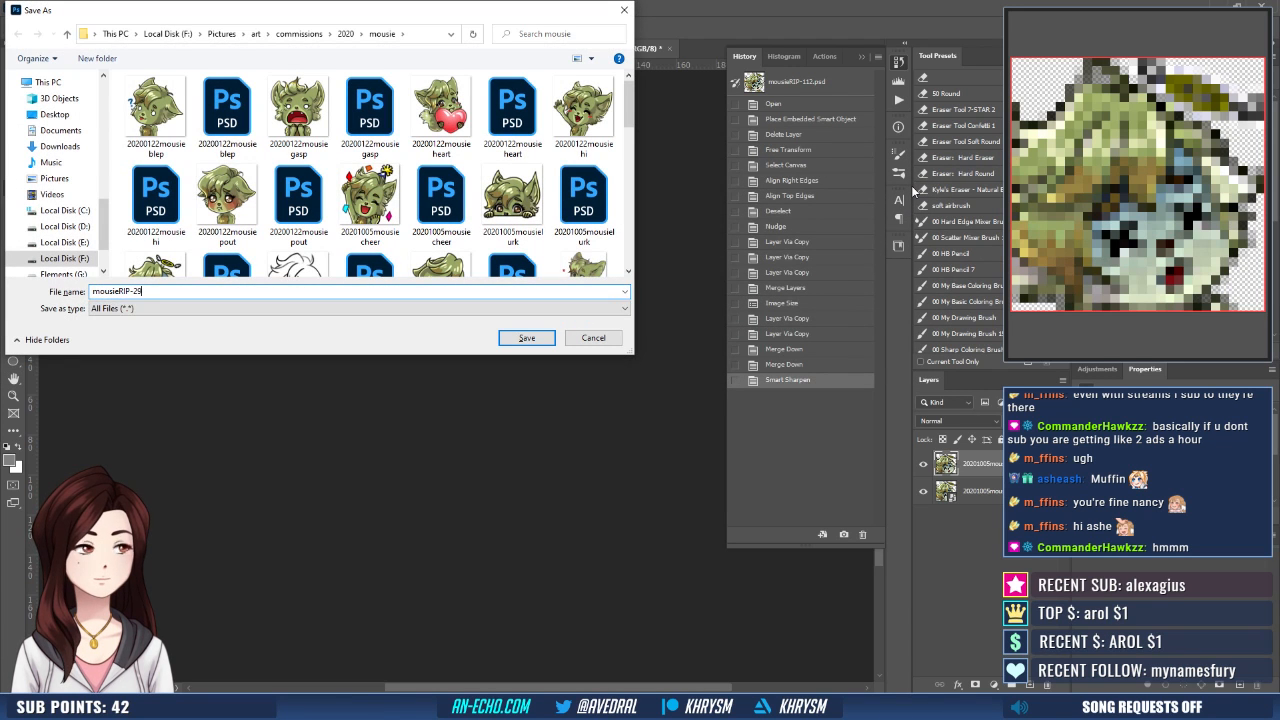
key(BackSpace)
text(8)
key(Return)
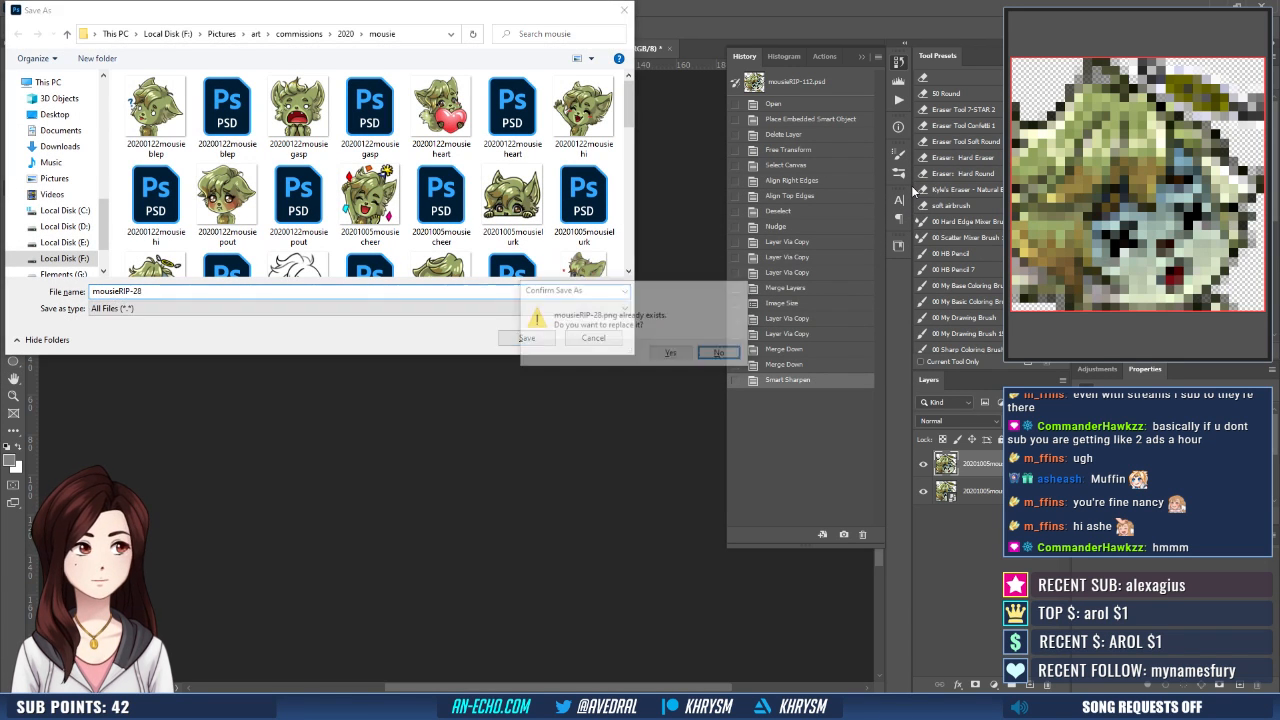
key(y)
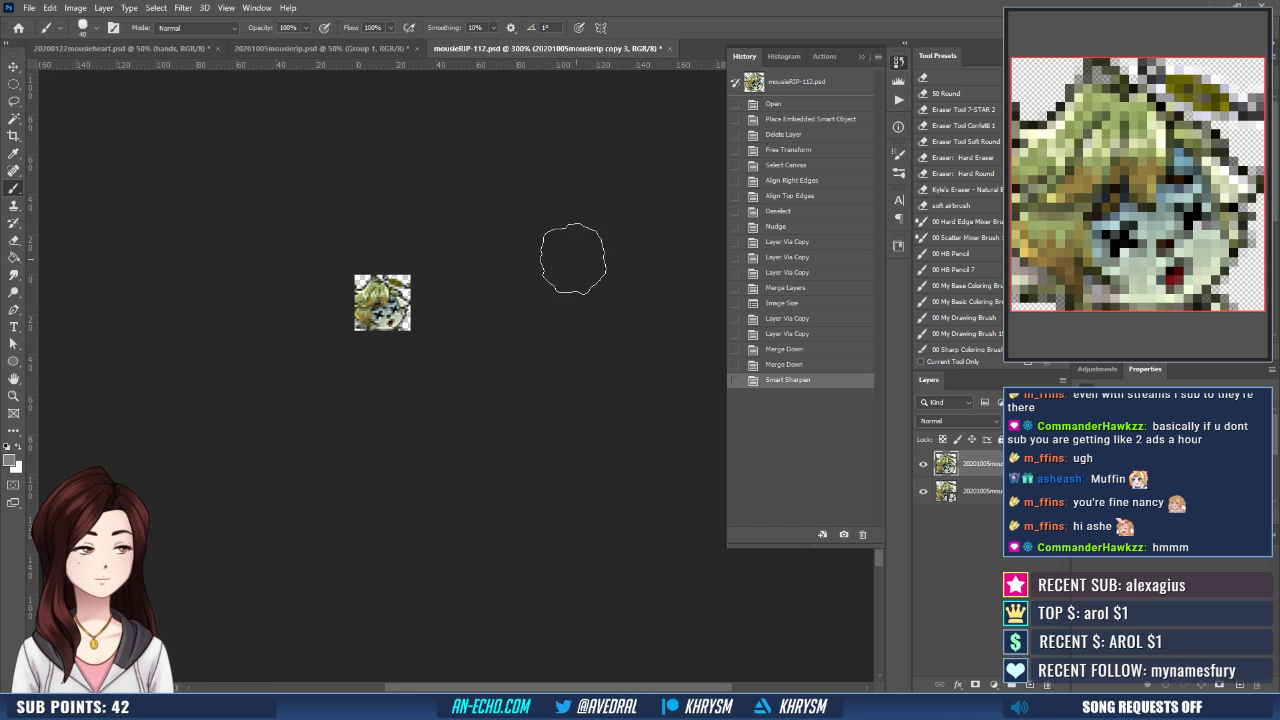
- Restore mousieRIP-112.psd to its opened state and roll 20201005mousierip.psd back to its saved Blending Change state
click(778, 104)
click(264, 47)
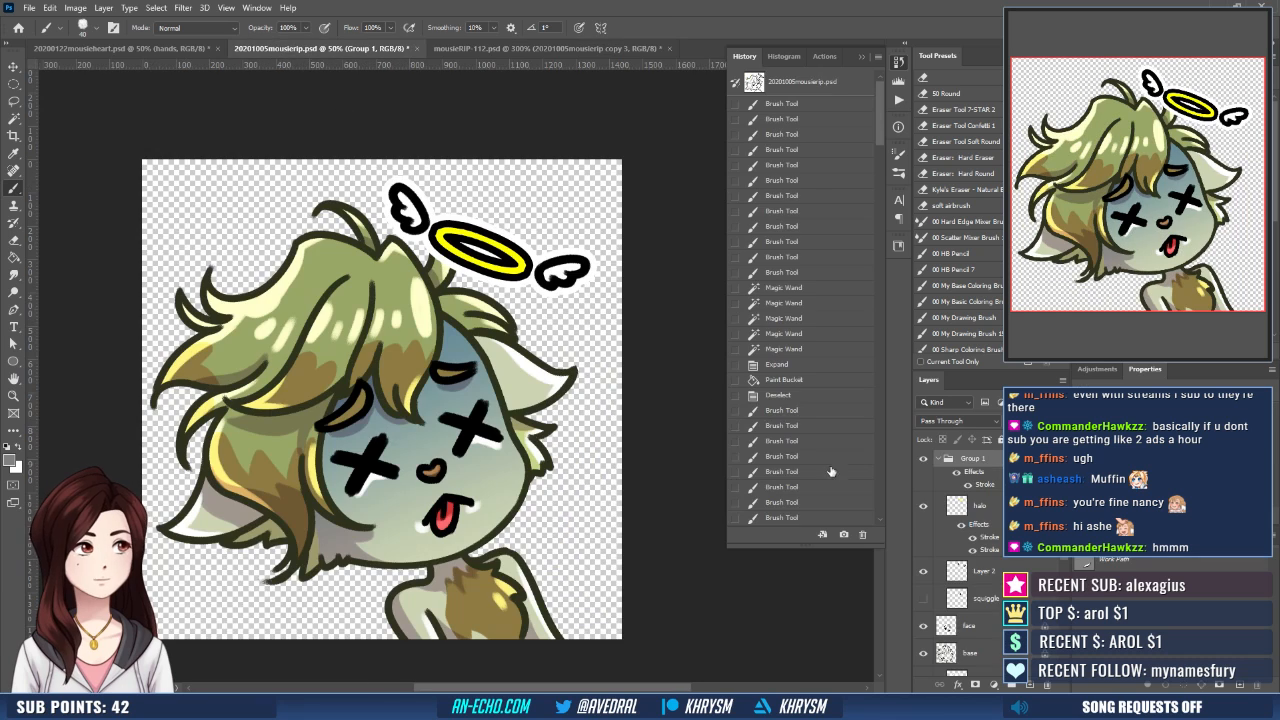
scroll(821, 273, down, 2)
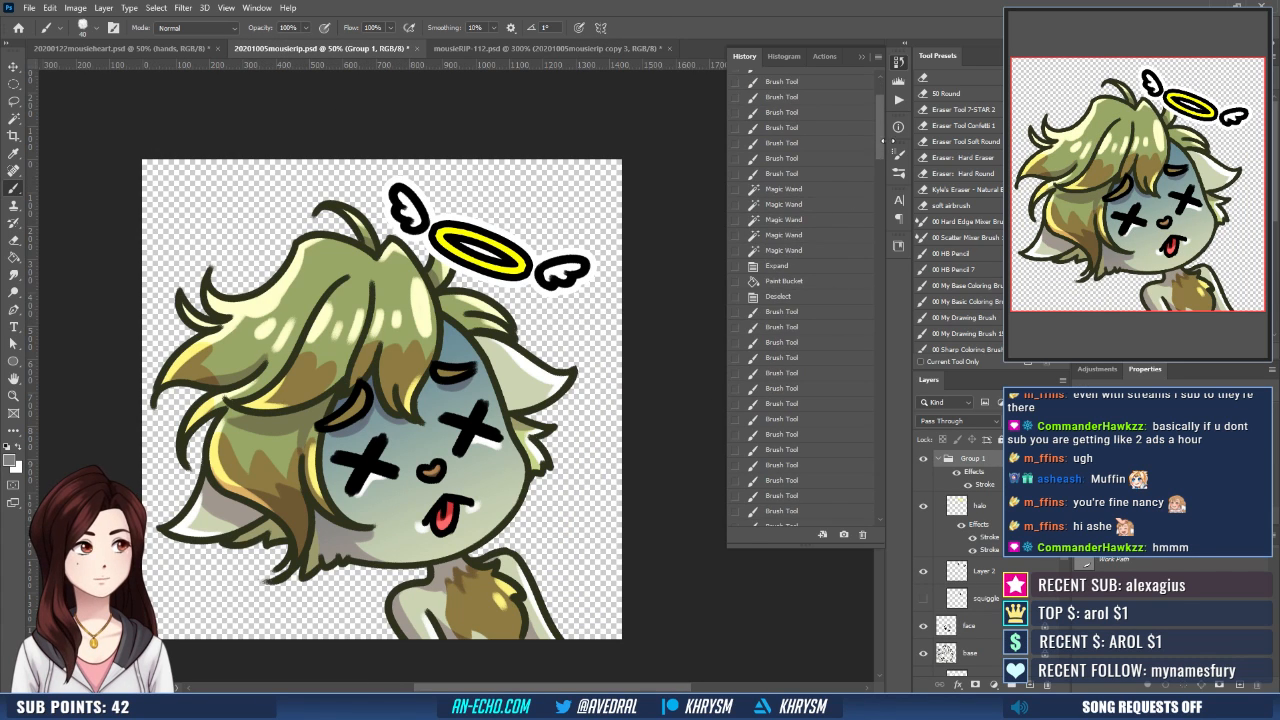
drag(880, 140, 889, 541)
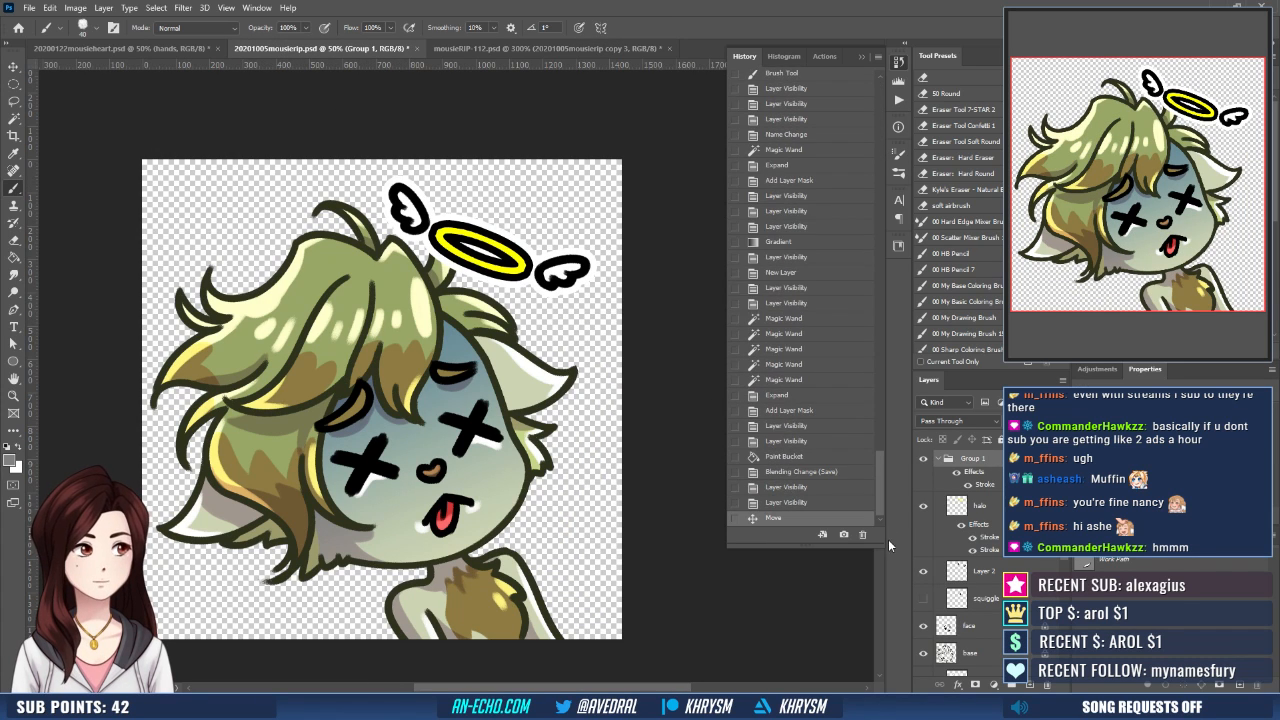
click(792, 471)
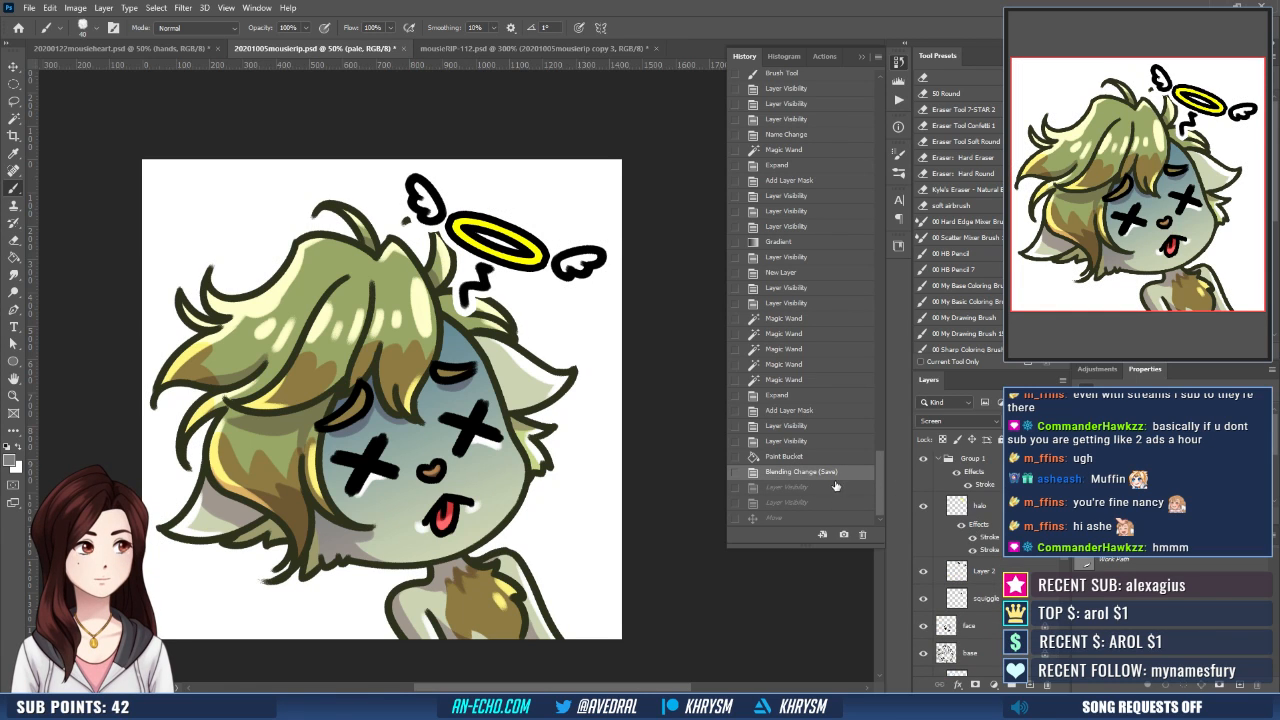
- Hide the white background and the halo group, and save the artwork as 20201005mousierip, replacing the existing file
key(ctrl+shift+z)
click(923, 459)
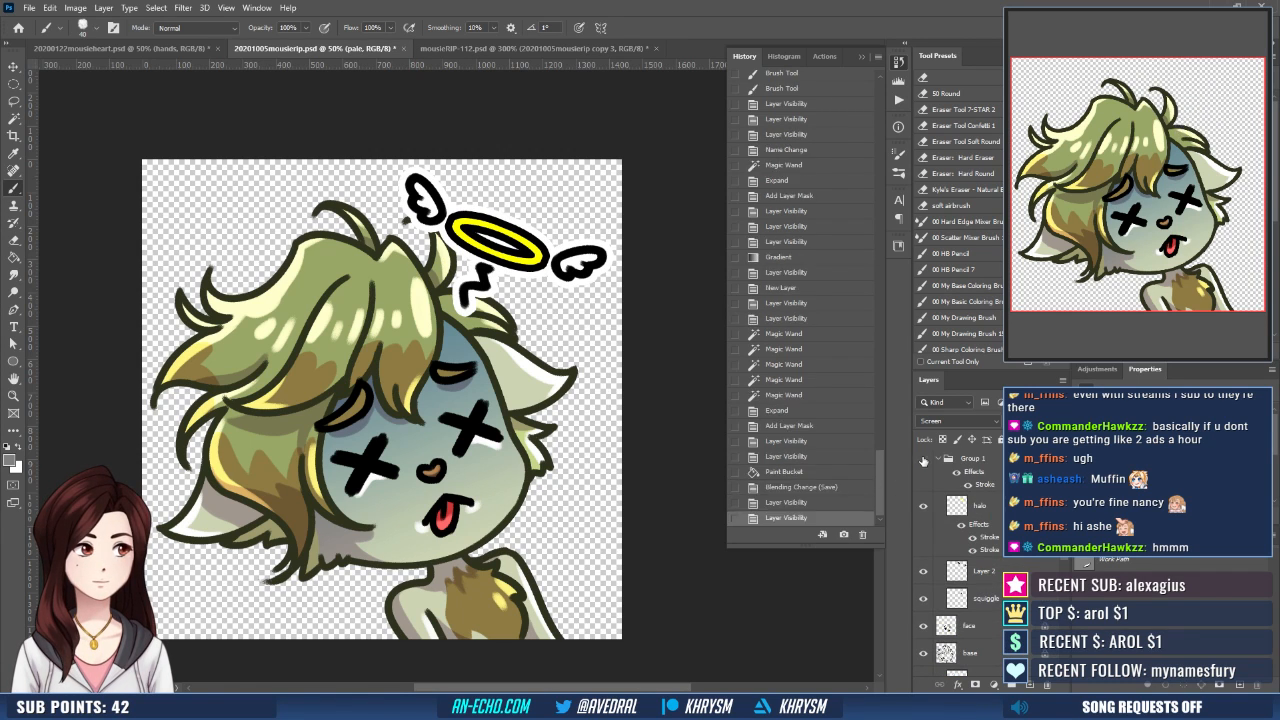
key(ctrl+shift+s)
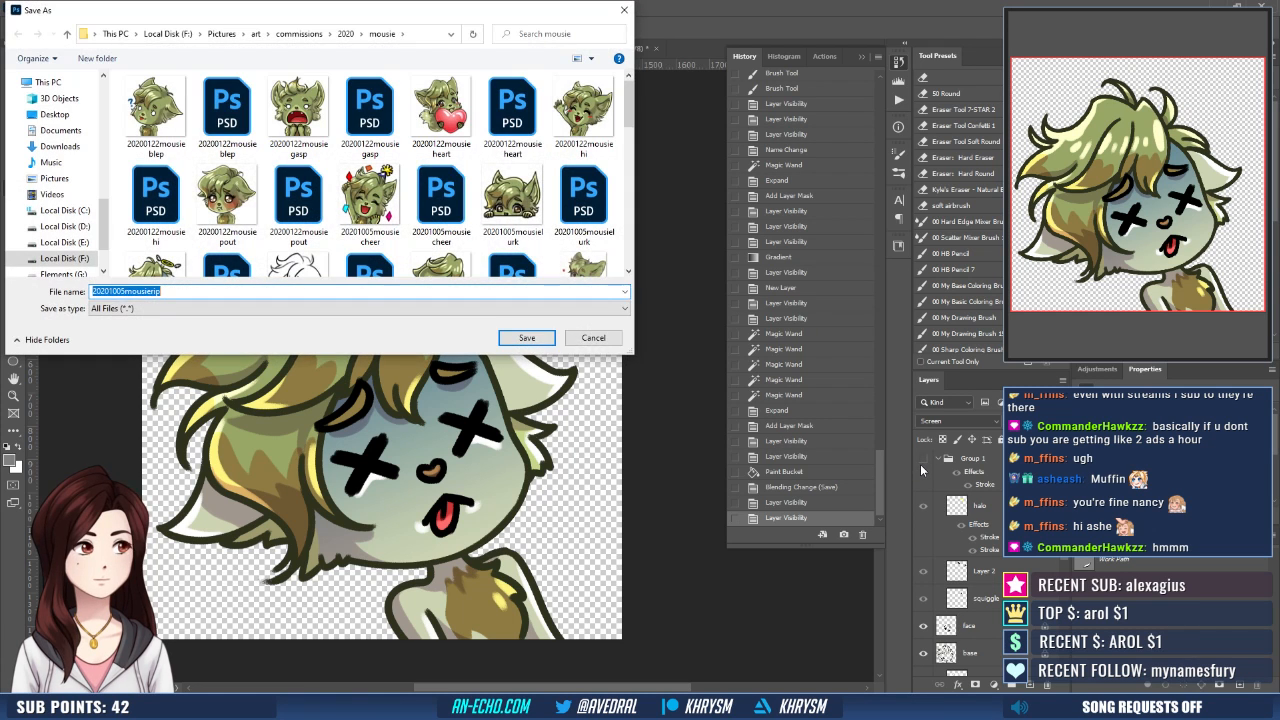
key(Return)
key(y)
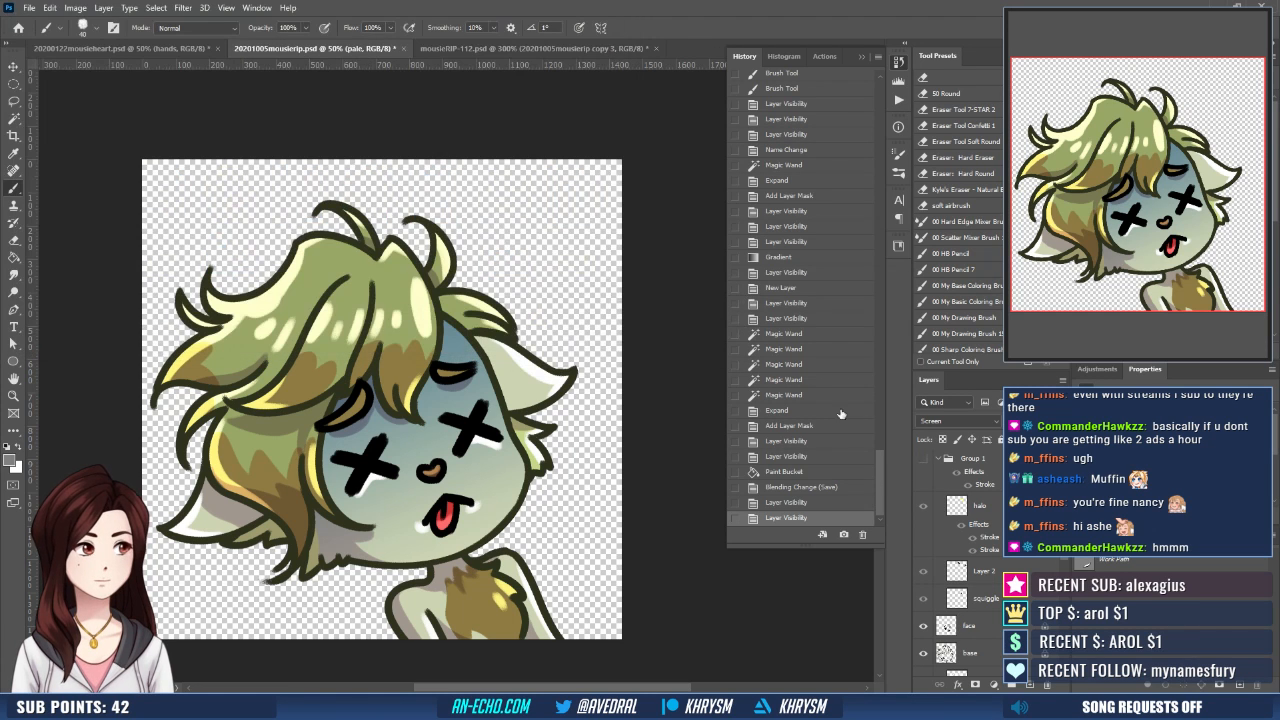
- Place the halo-free artwork into mousieRIP-112.psd as an embedded smart object and delete the two older artwork layers
click(470, 50)
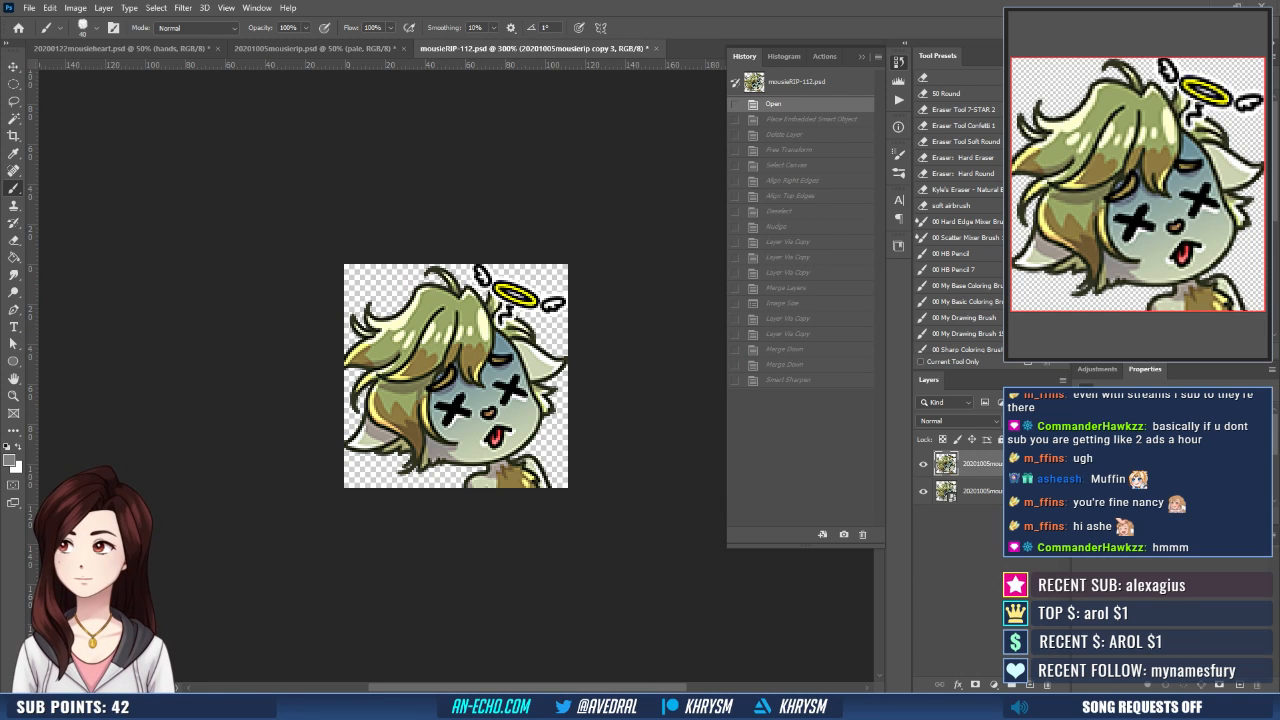
drag(472, 700, 472, 562)
click(1000, 491)
shift+click(1000, 518)
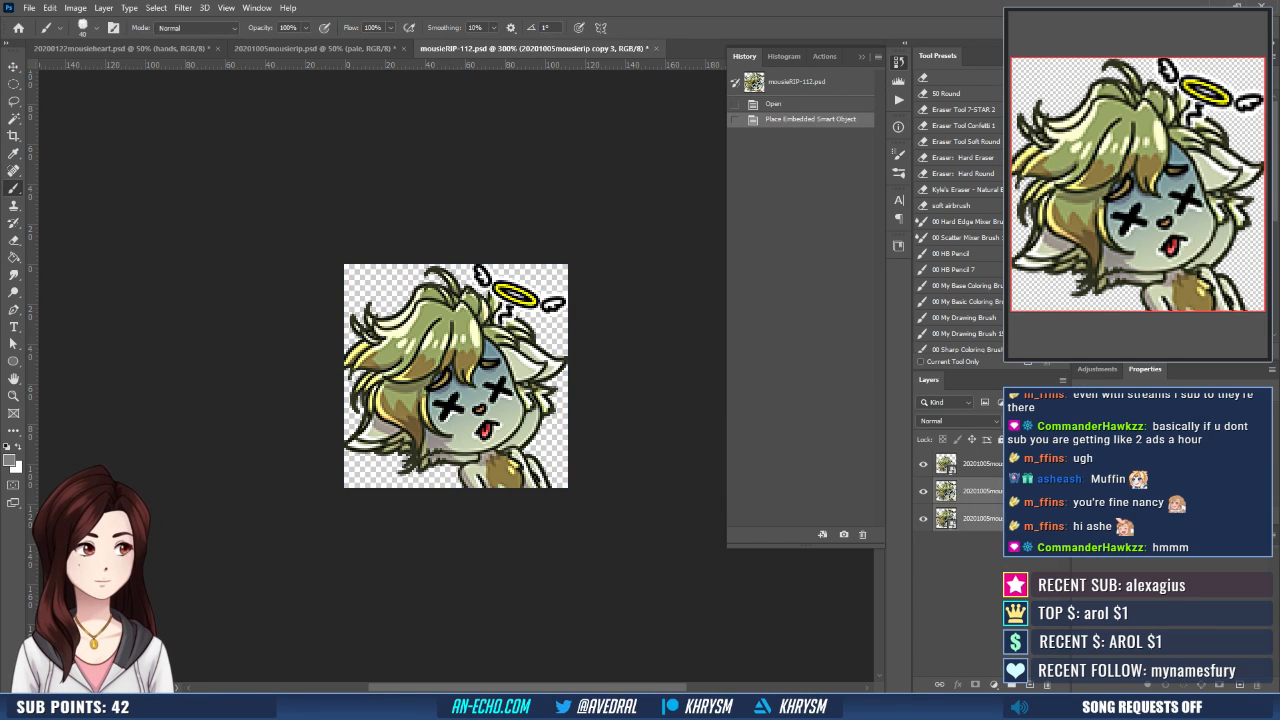
drag(1000, 518, 1047, 685)
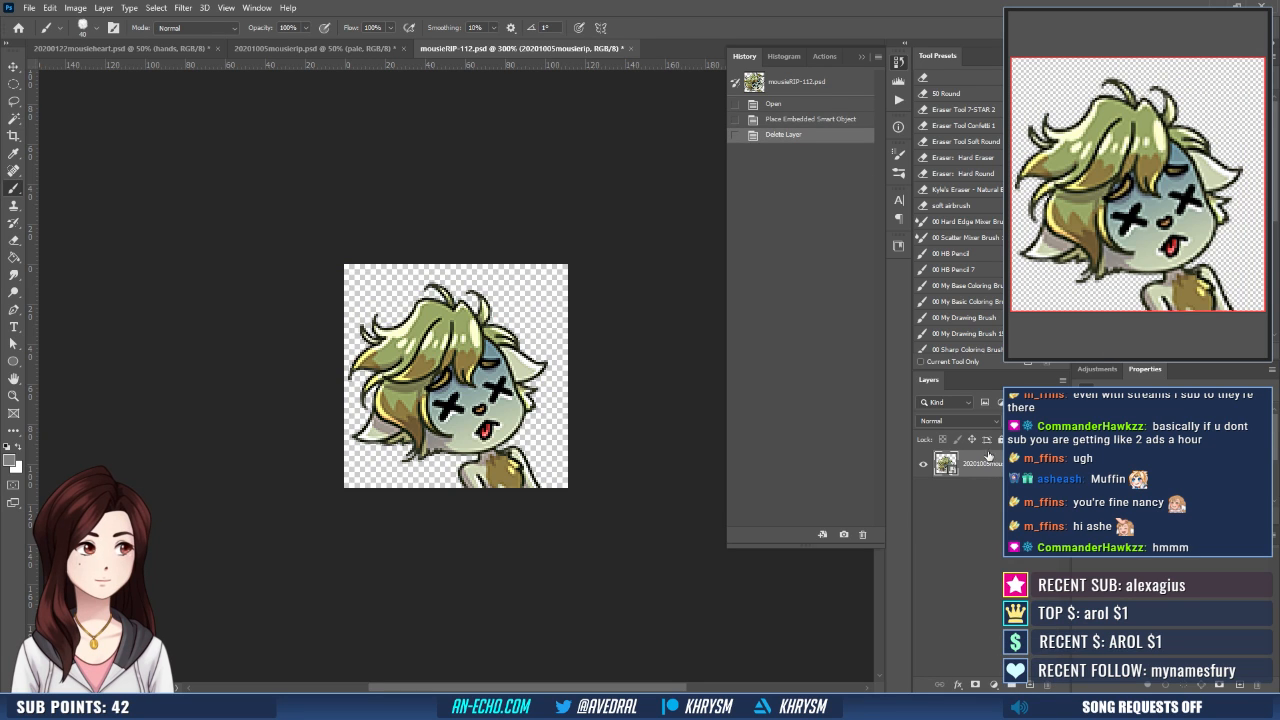
- Scale the placed artwork to 9% and reposition it on the canvas, nudging it up and to the right
key(ctrl+t)
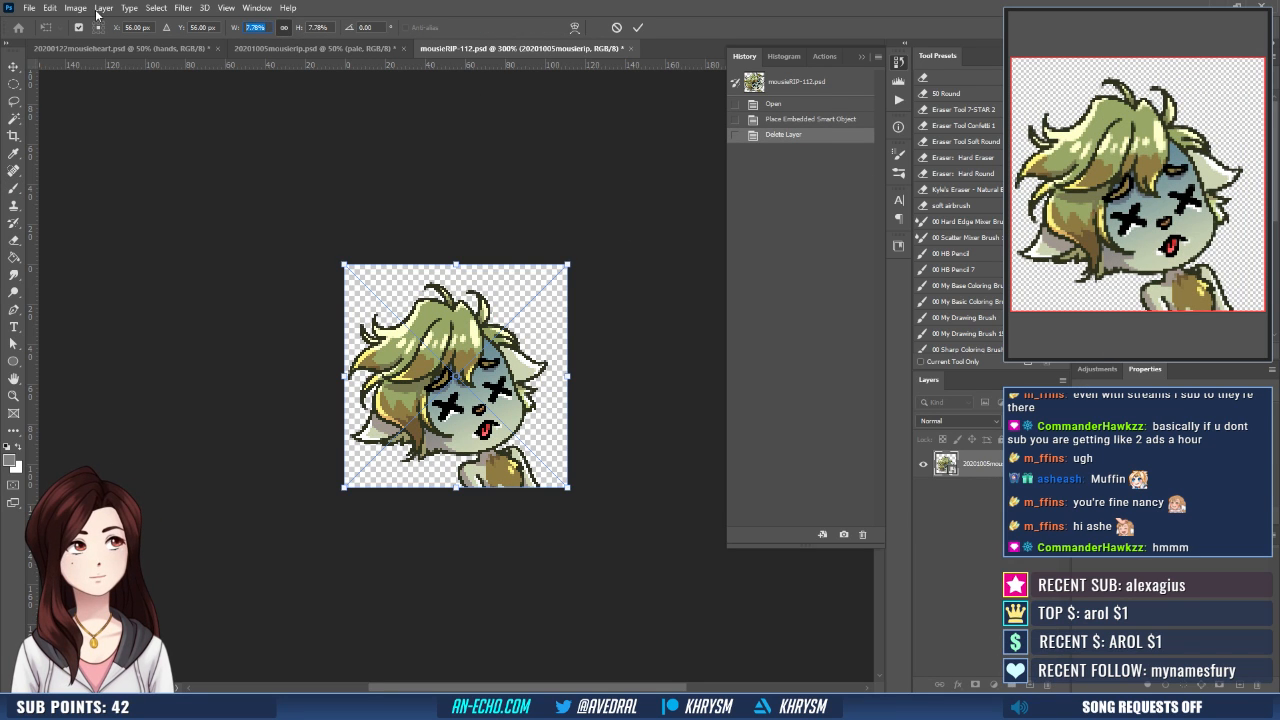
text(9)
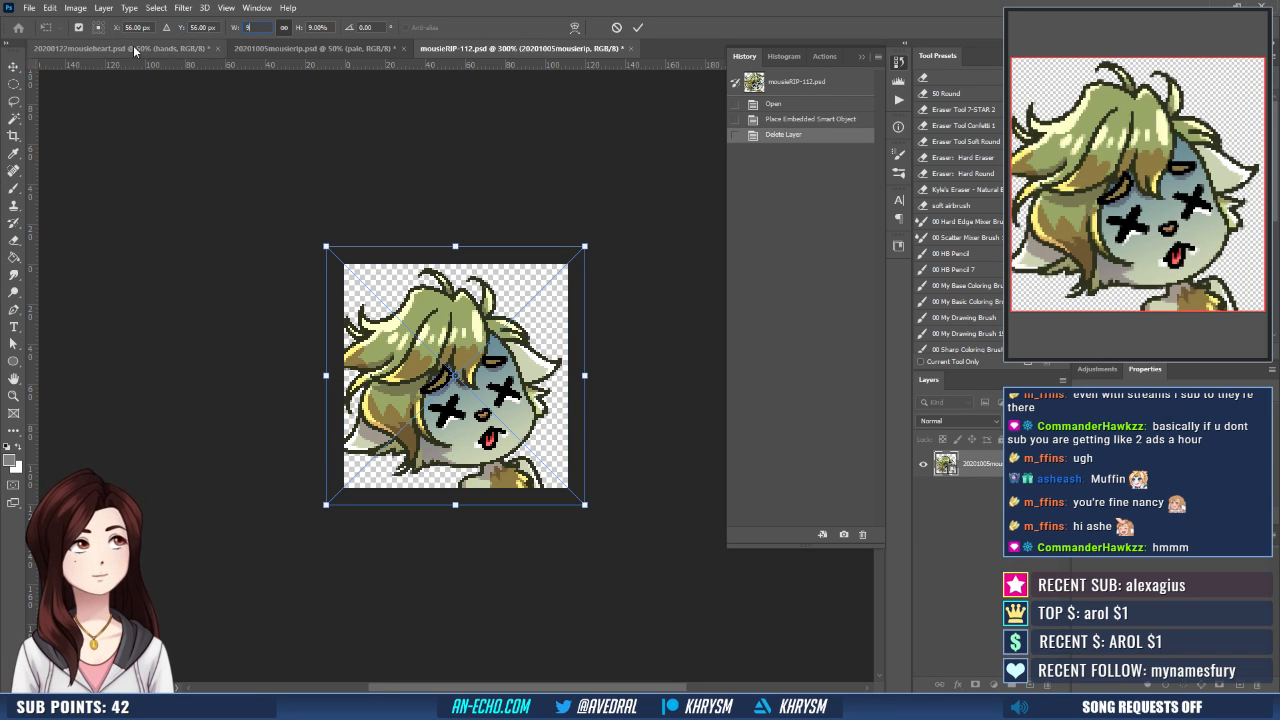
key(Return)
key(b)
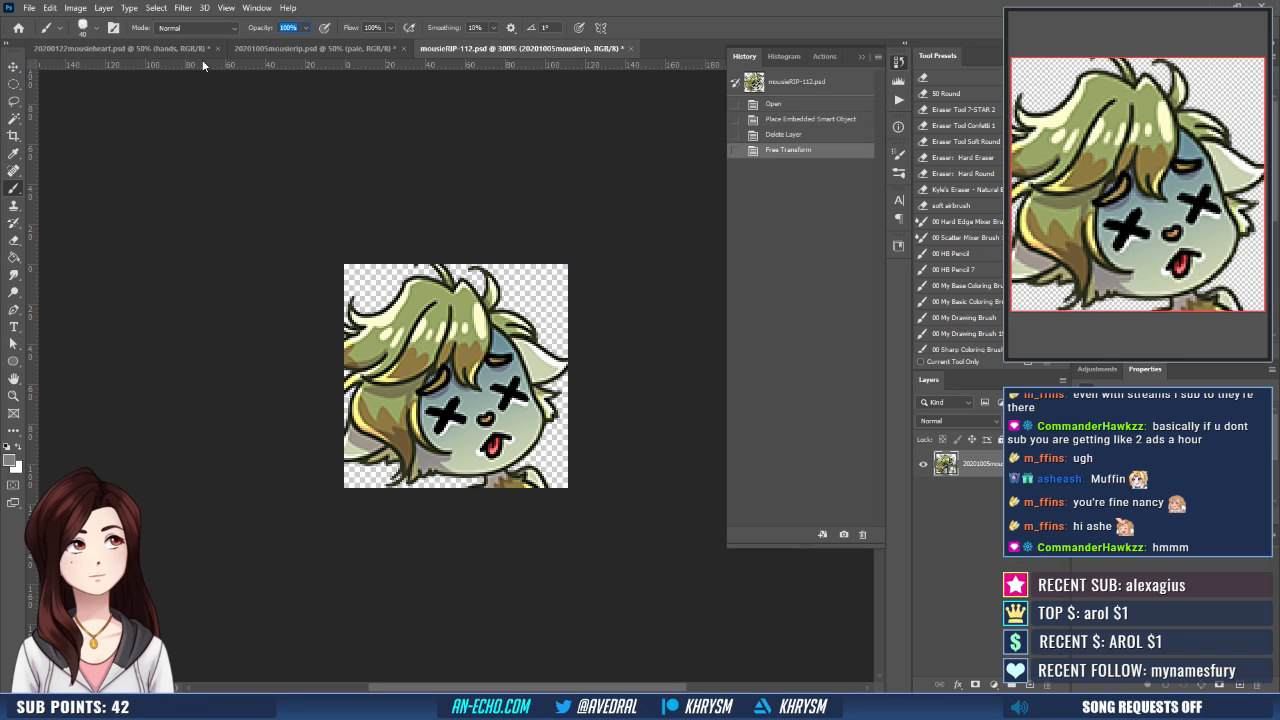
key(v)
key(Up)
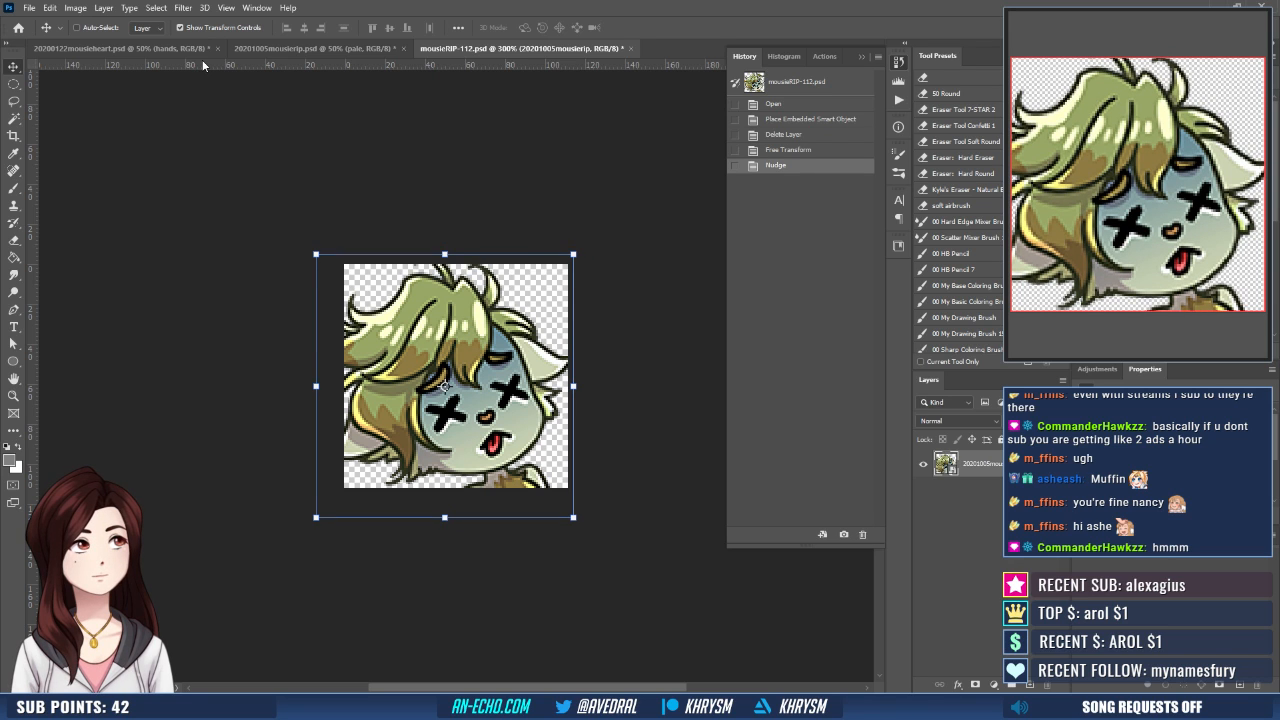
key(Right)
key(Right)
key(Right)
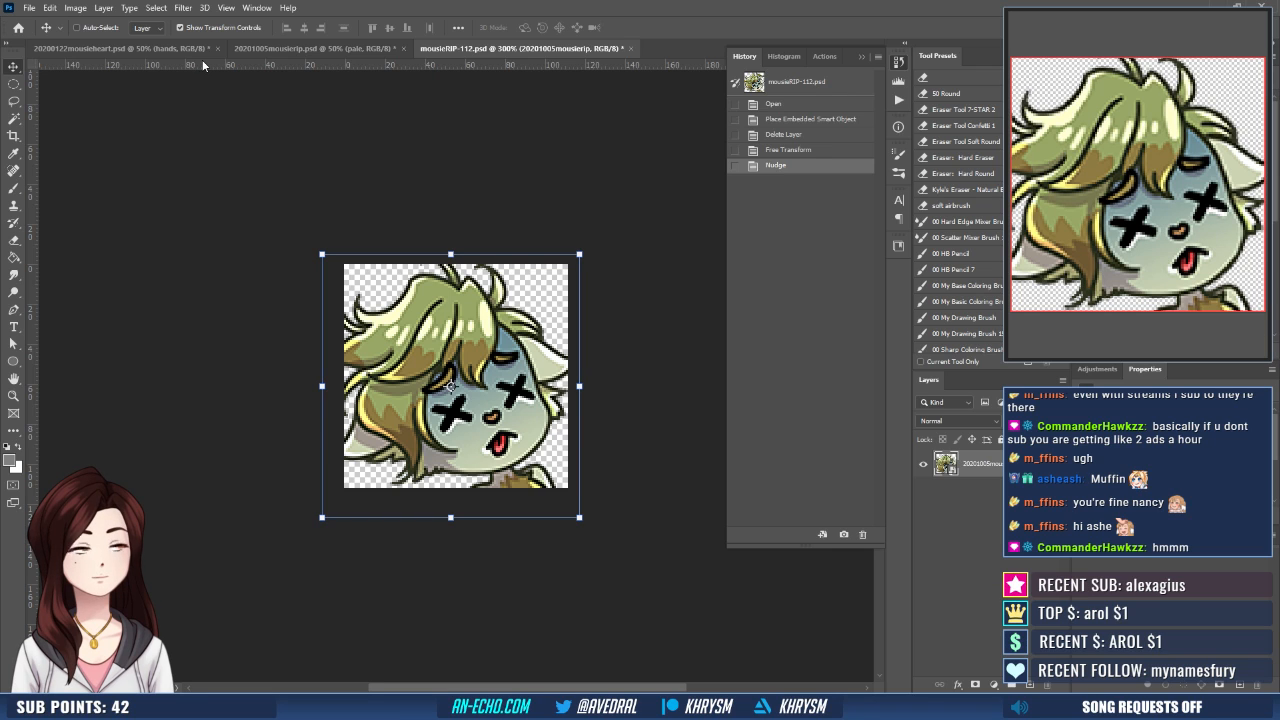
- Merge three duplicates of the artwork layer into one layer above the original and save mousieRIP-112.psd
key(ctrl+j)
key(ctrl+j)
key(ctrl+j)
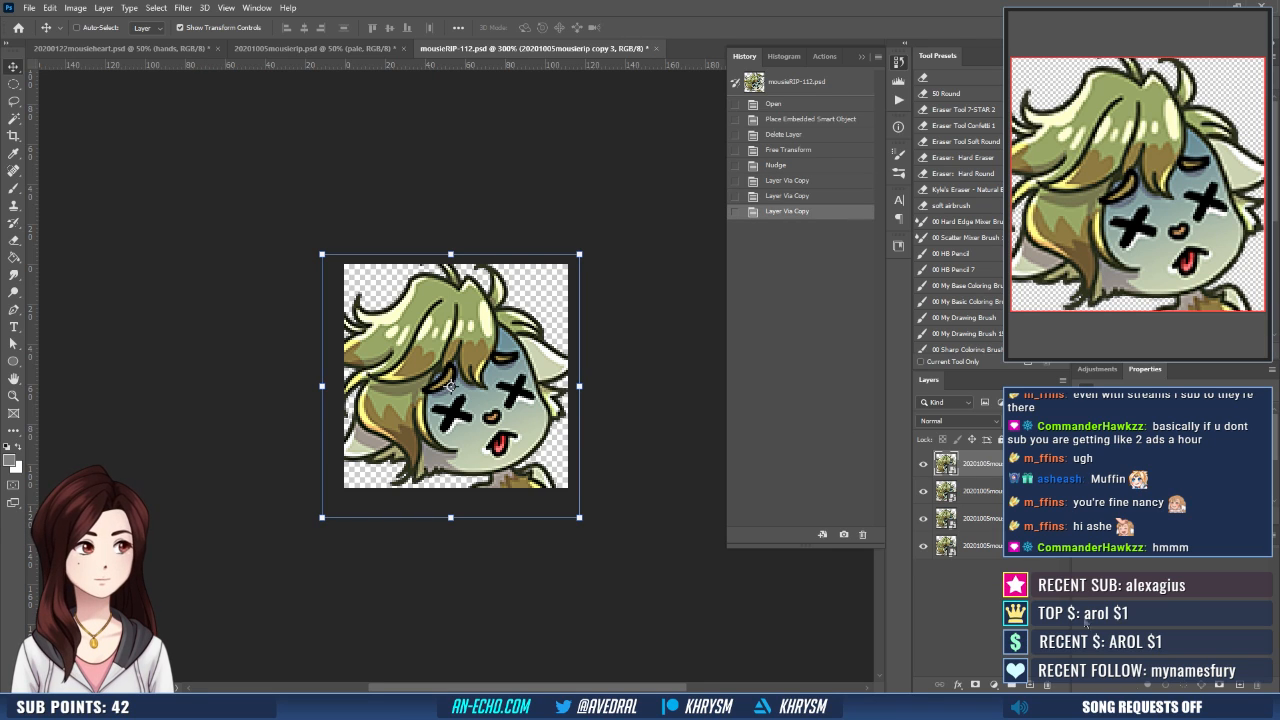
key(ctrl+e)
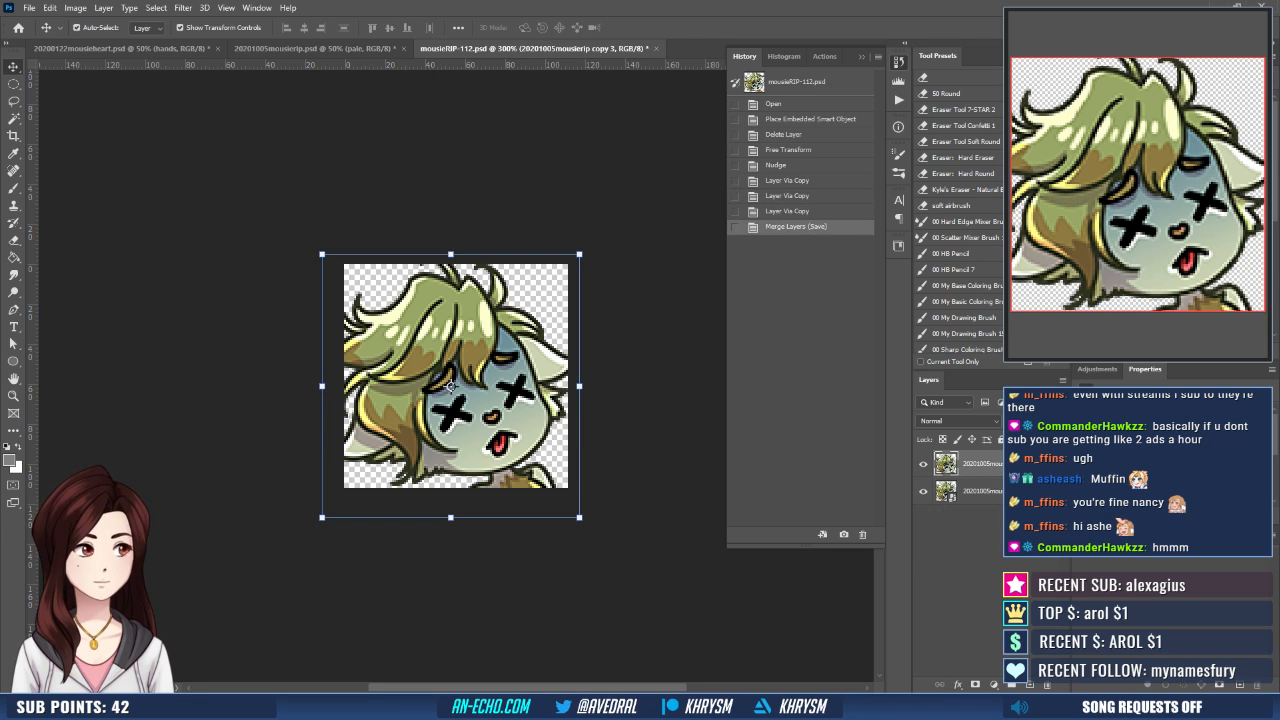
- Run the Emote - Small action on the merged artwork and save the result as mousieRIP-28, replacing the existing PNG
click(898, 100)
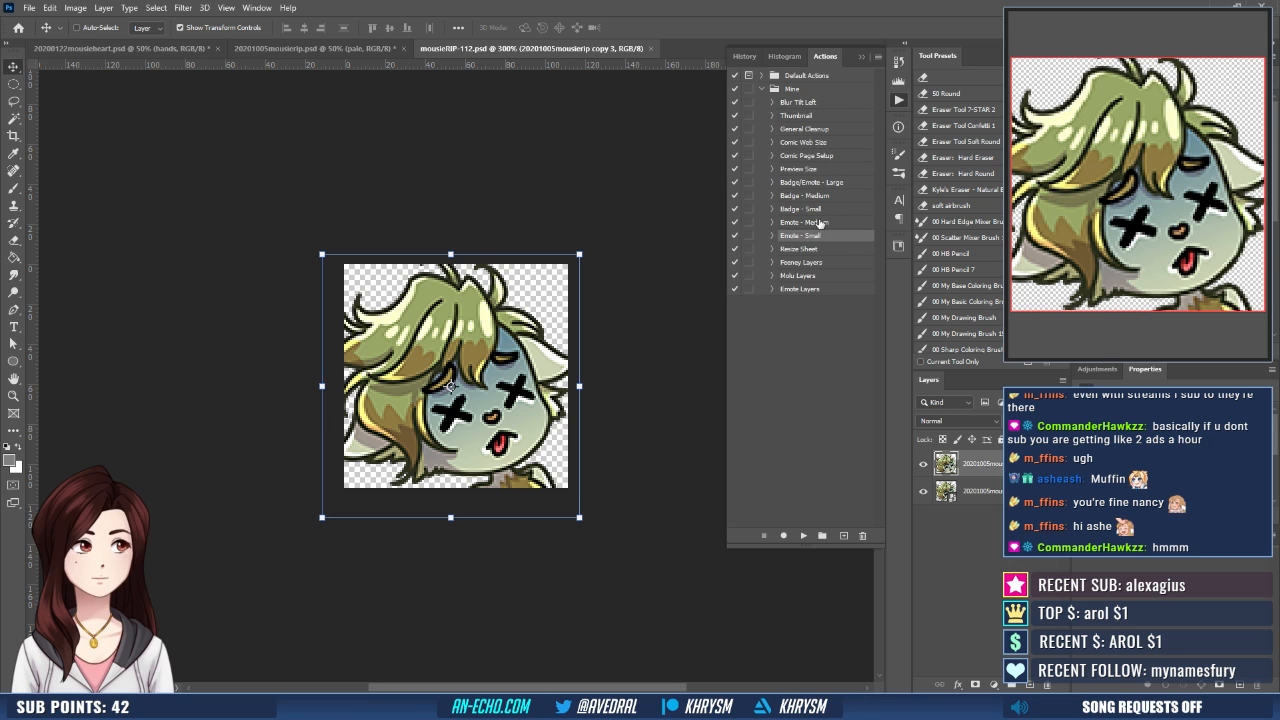
click(804, 537)
key(ctrl+shift+s)
key(Right)
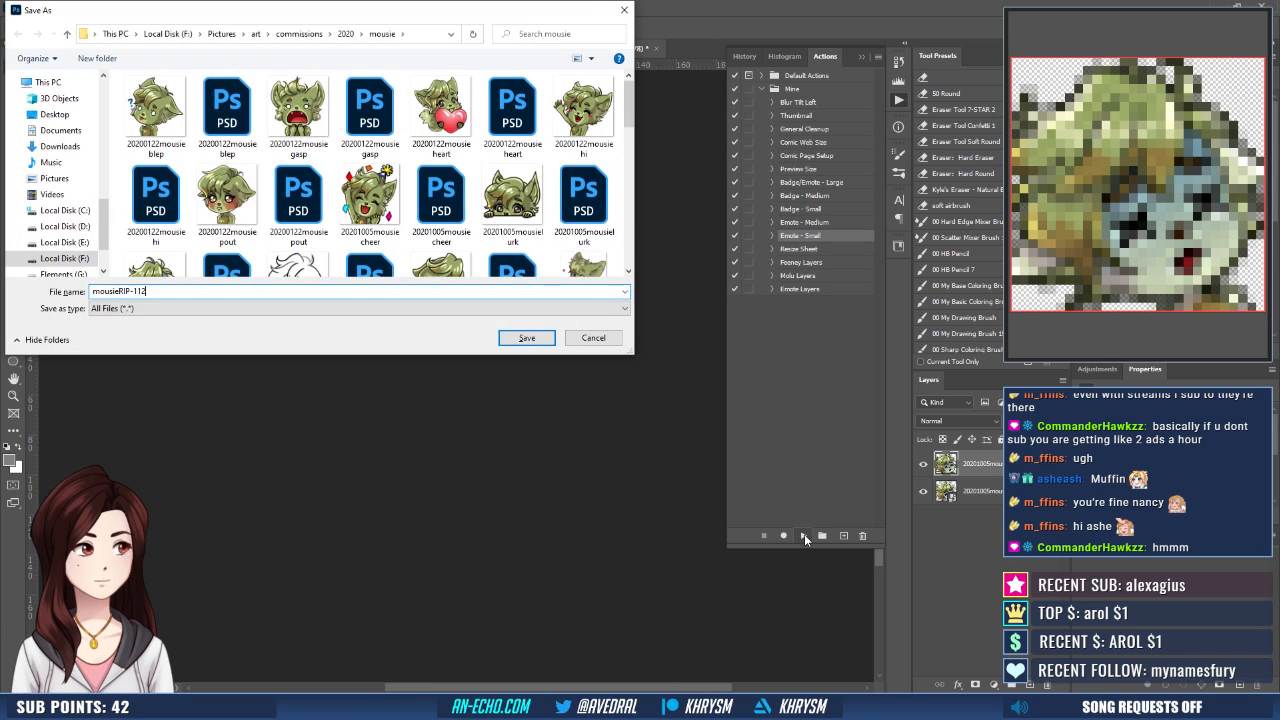
key(BackSpace)
key(BackSpace)
key(BackSpace)
text(28)
key(Return)
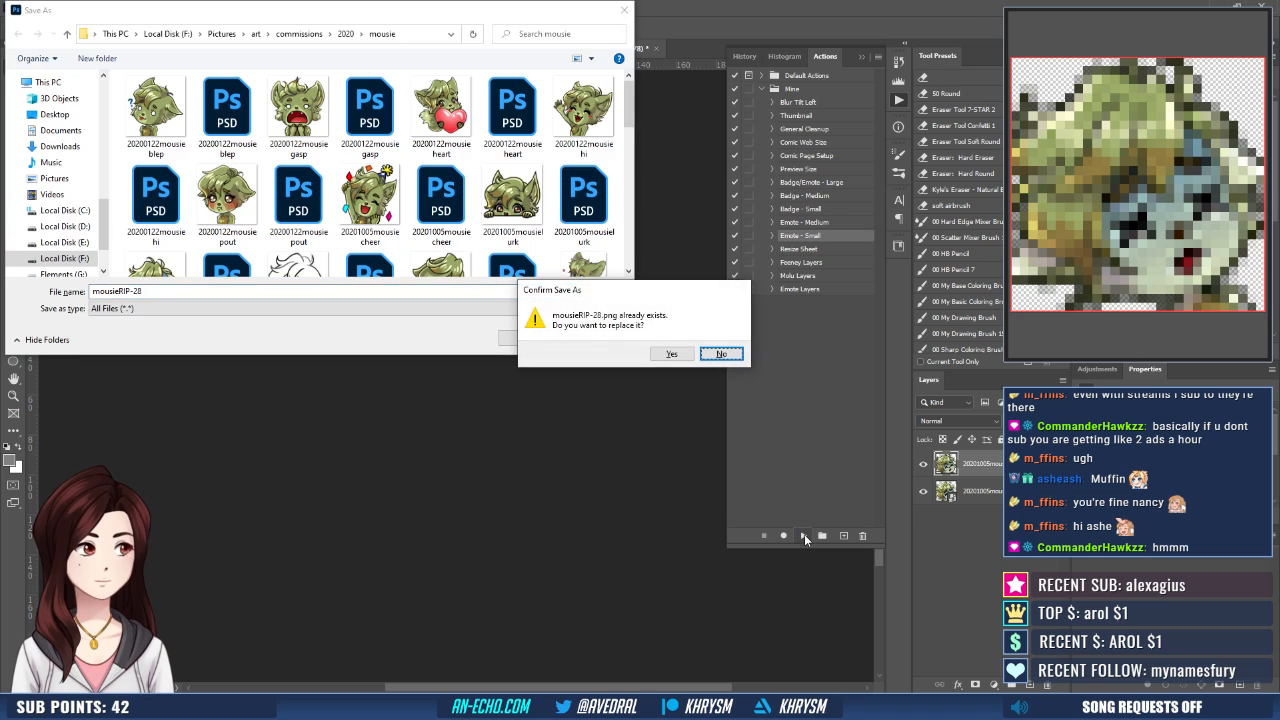
key(y)
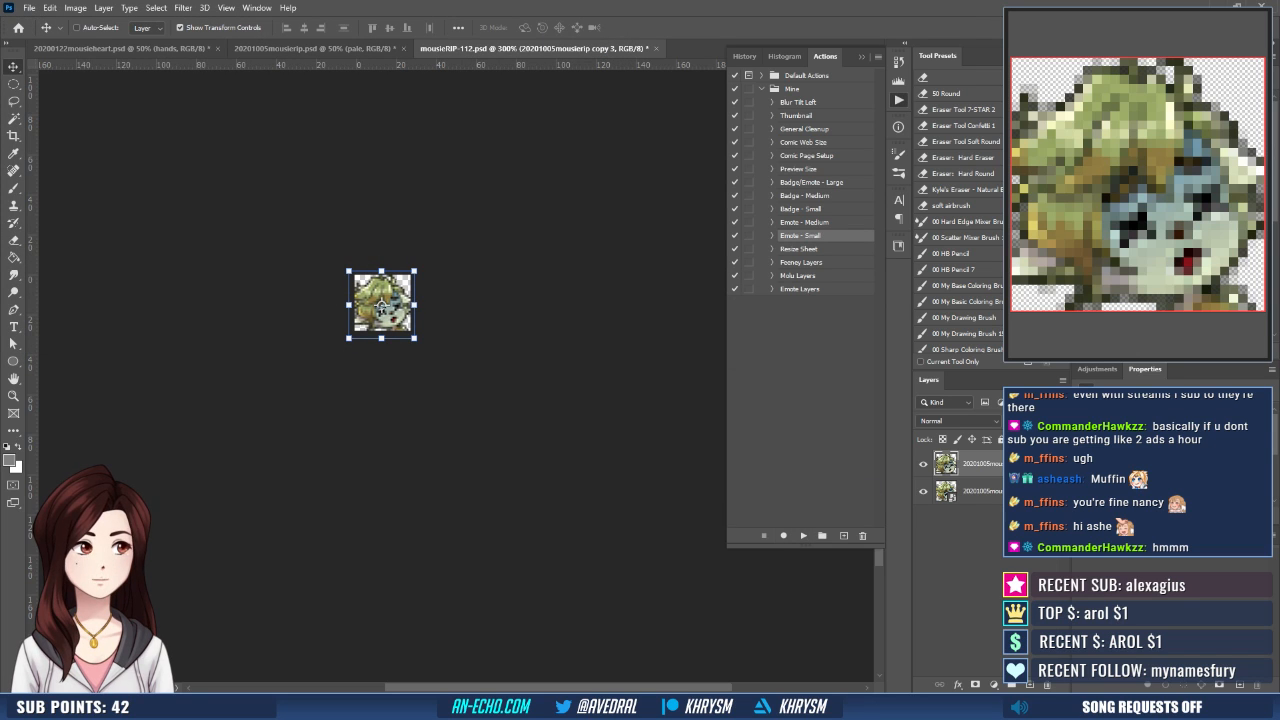
- Return the document to its merged full-size state and save it as mousieRIP-112, replacing the existing file
click(744, 56)
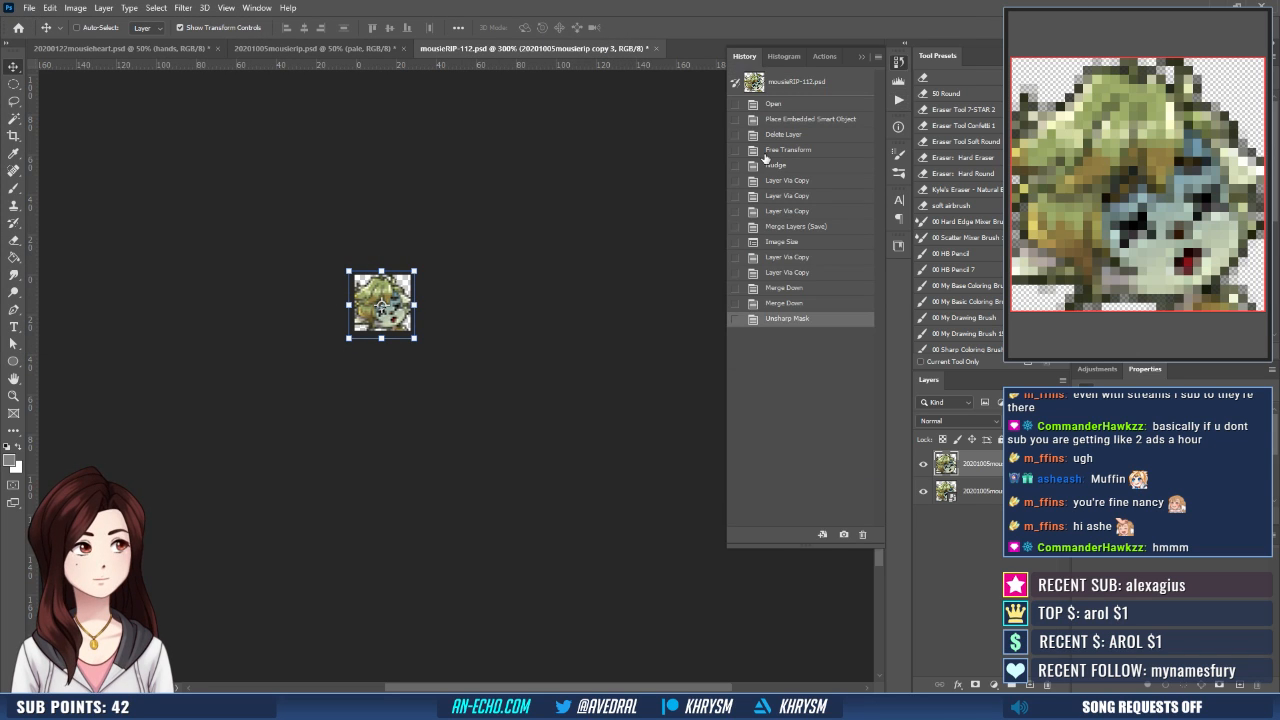
click(796, 226)
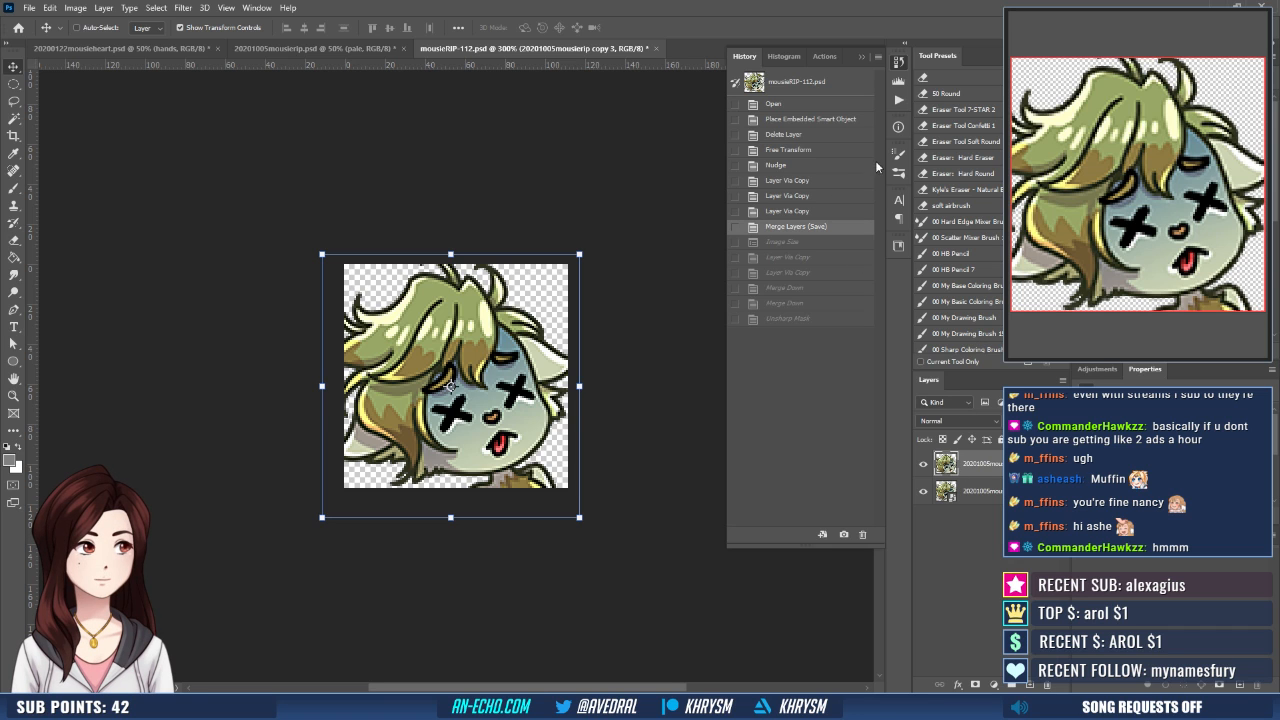
key(ctrl+shift+s)
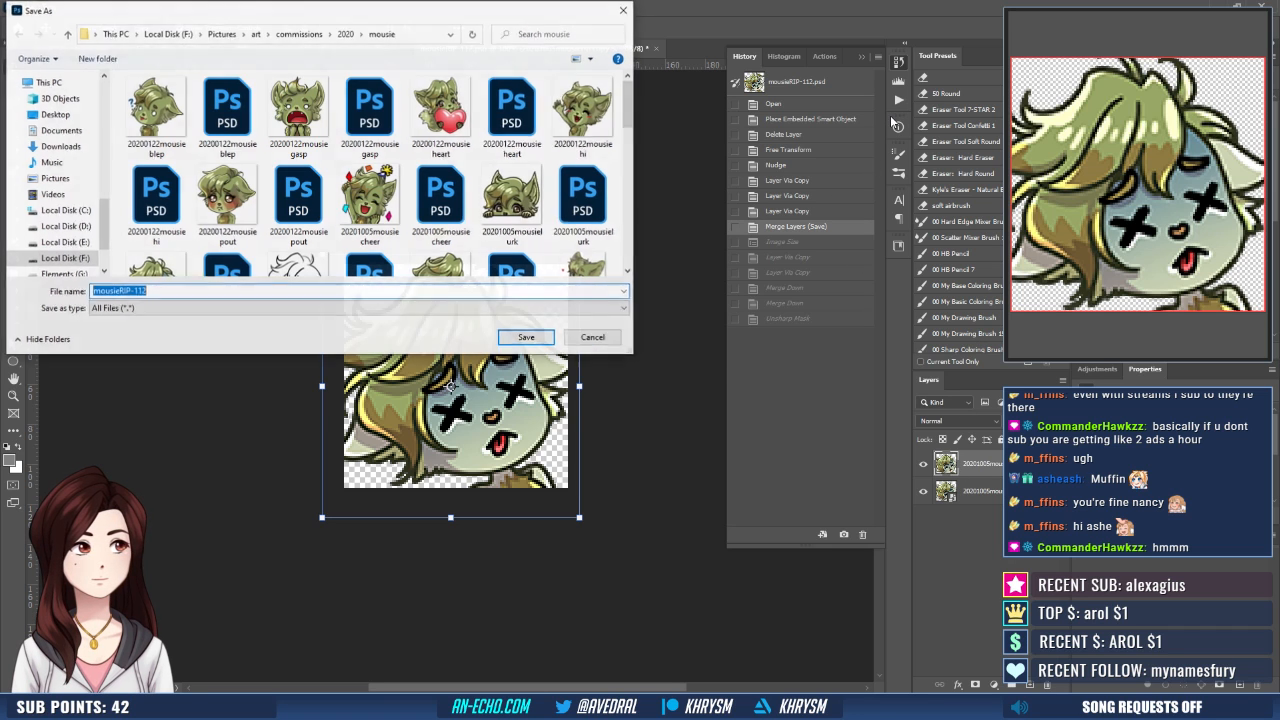
key(Return)
key(y)
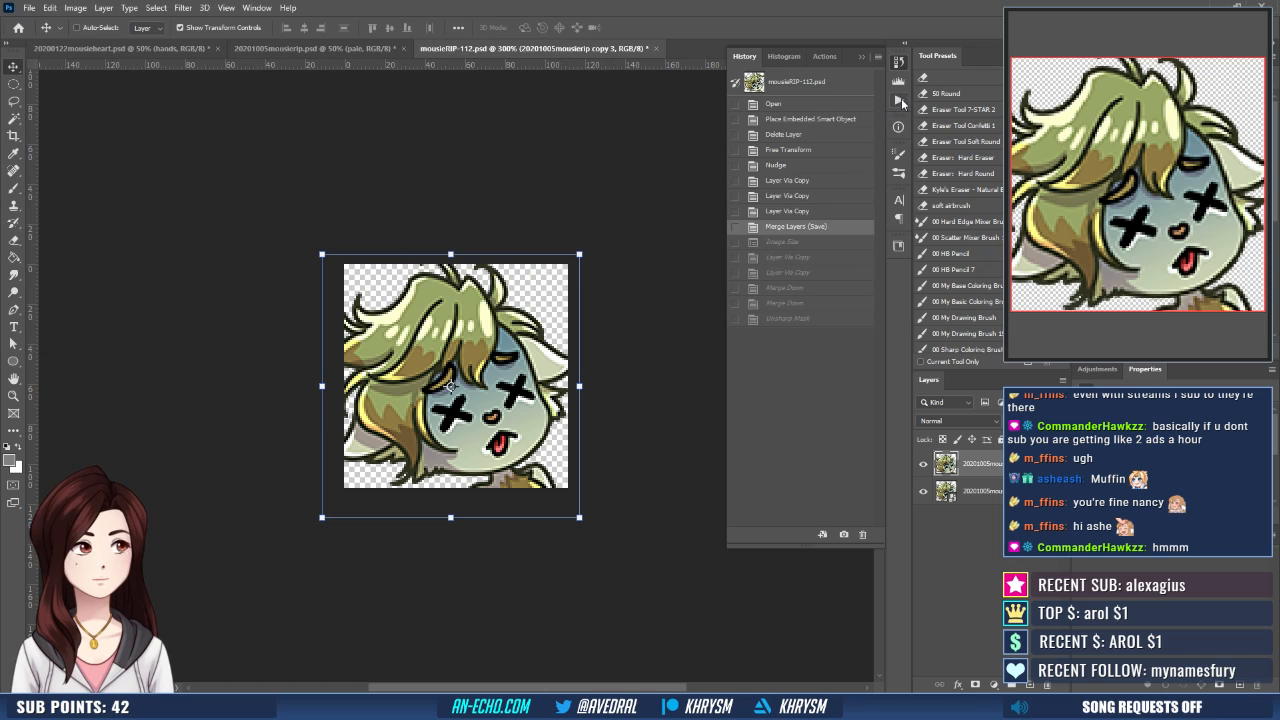
- Run the Emote - Medium action on the merged artwork and save the result as mousieRIP-56, replacing the existing PNG
click(899, 100)
click(802, 536)
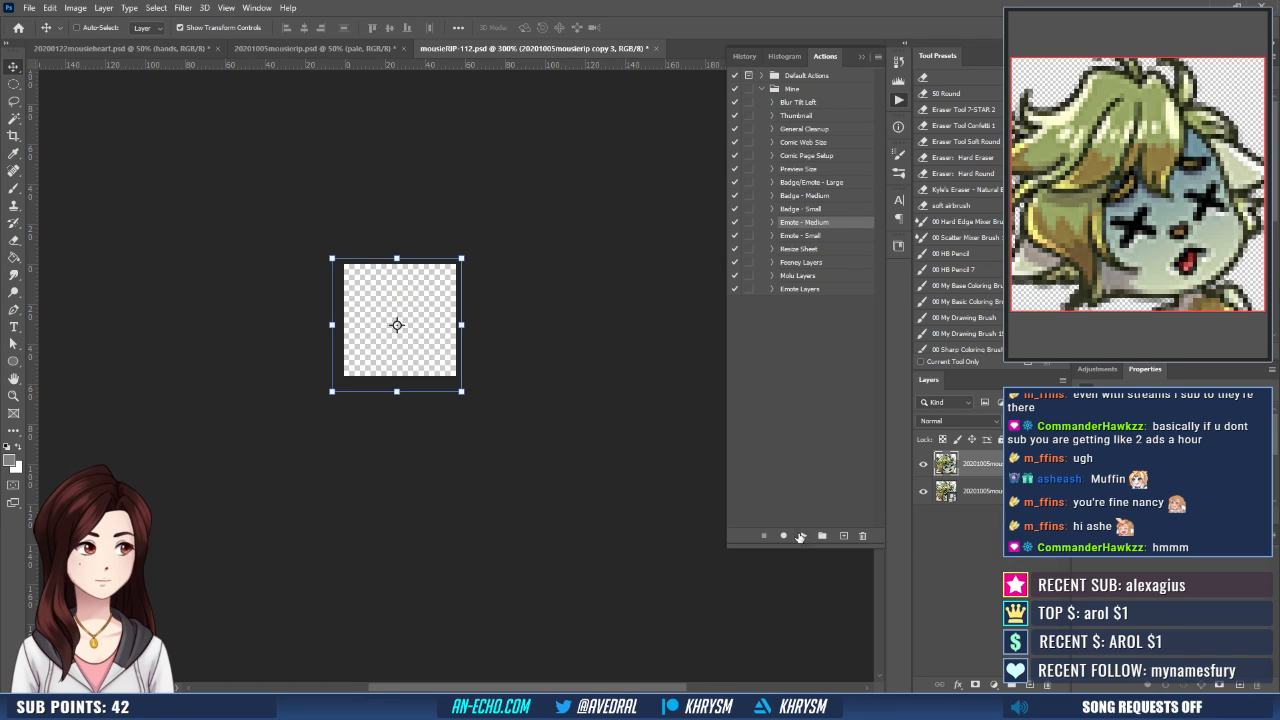
text(mousieRIP-56)
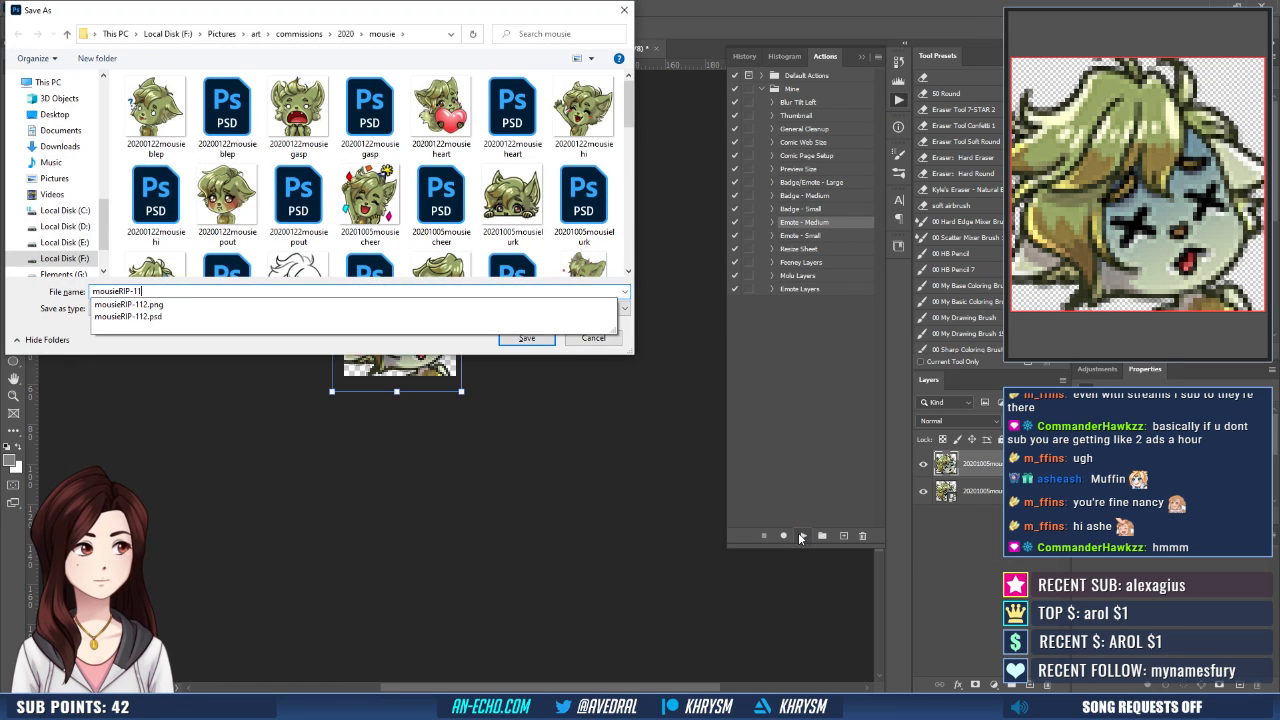
key(Return)
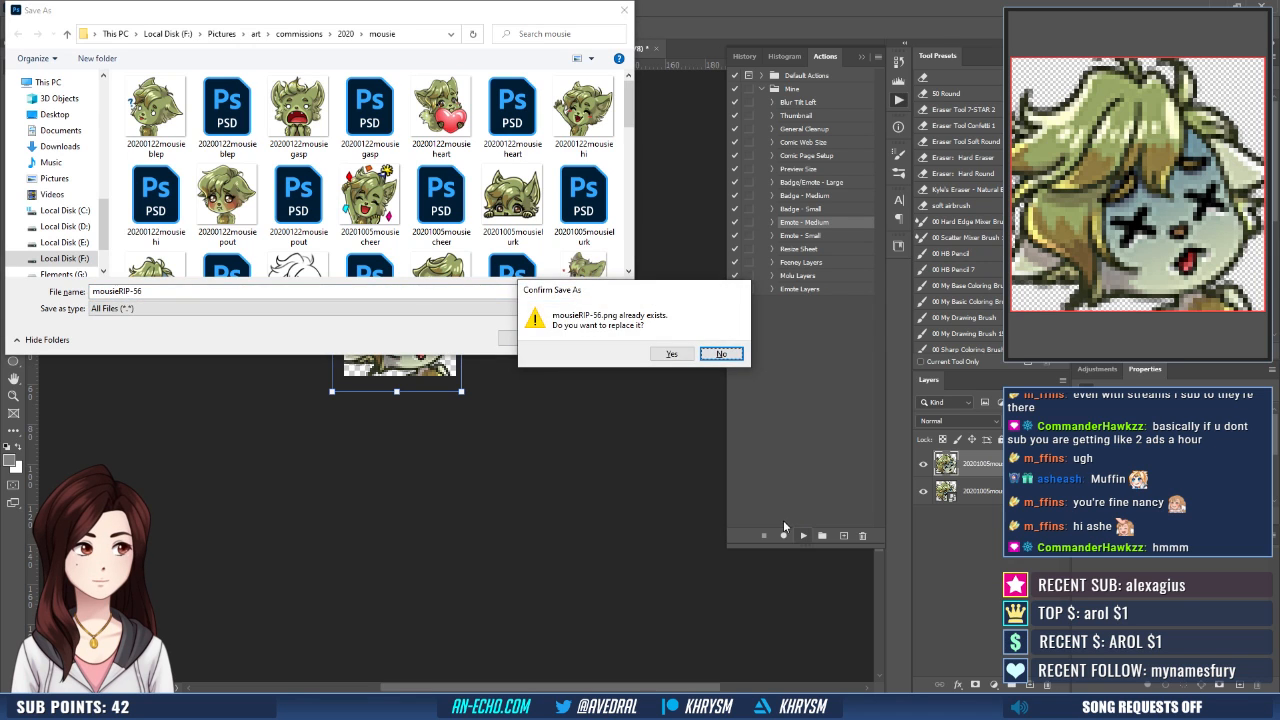
key(y)
- Return mousieRIP-112.psd to its merged full-size state and close the document
click(743, 57)
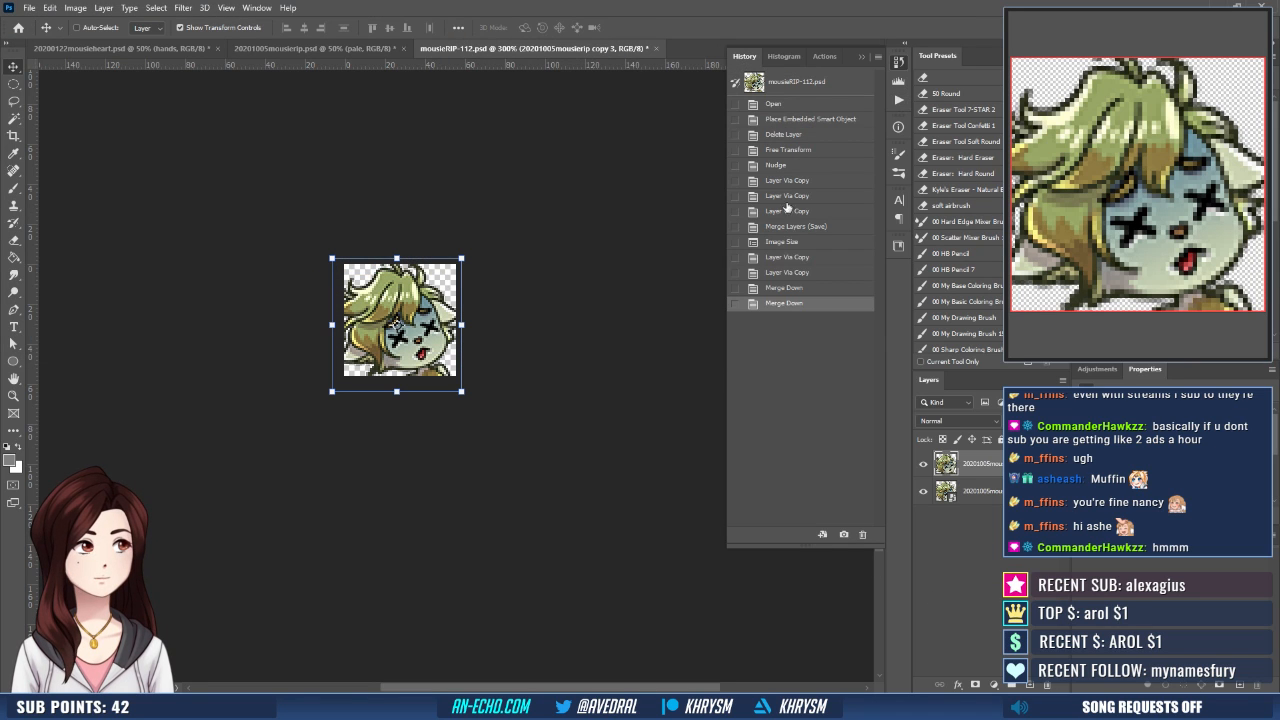
click(791, 227)
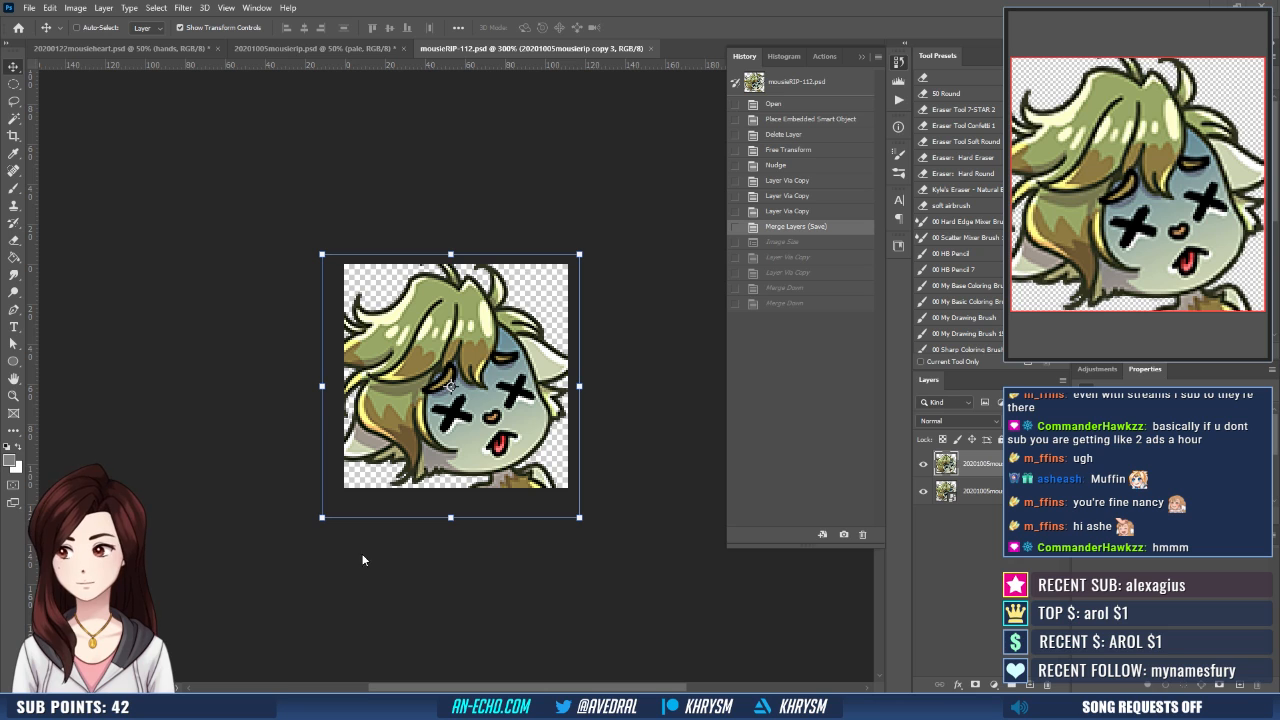
key(ctrl+w)
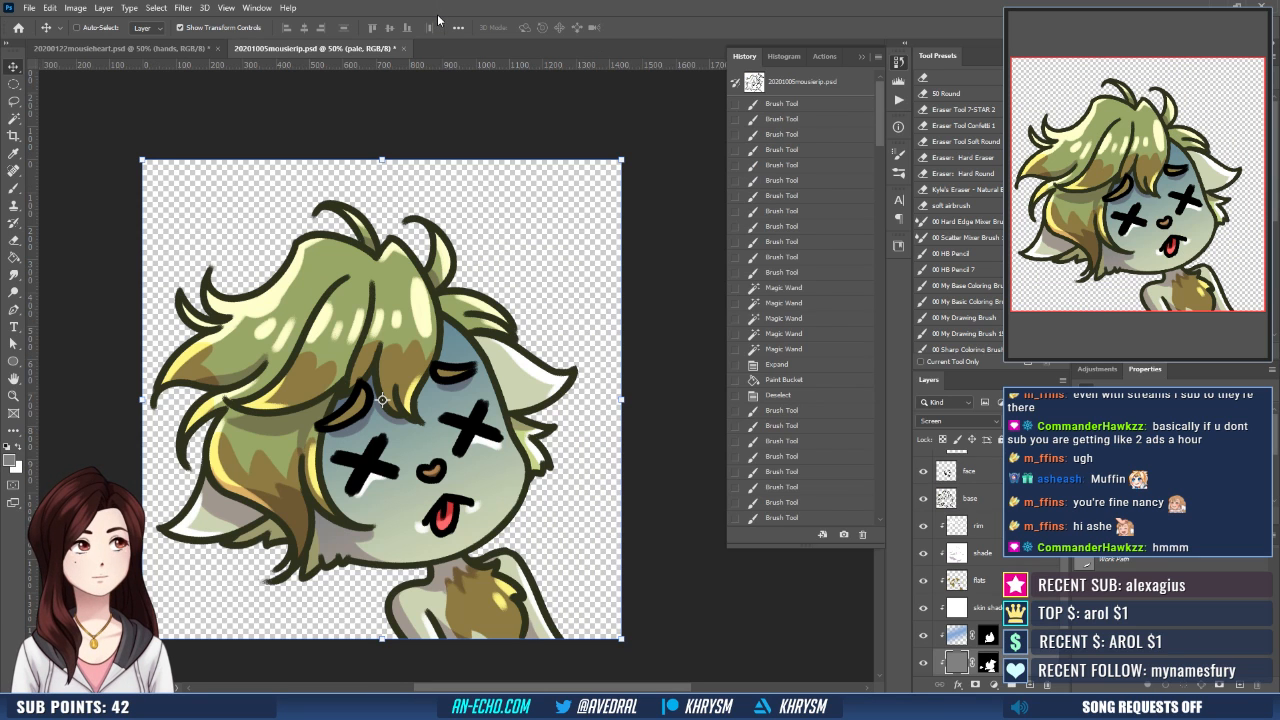
- Save and close 20201005mousierip.psd and open 20201005mousiesad.psd
key(ctrl+s)
click(440, 48)
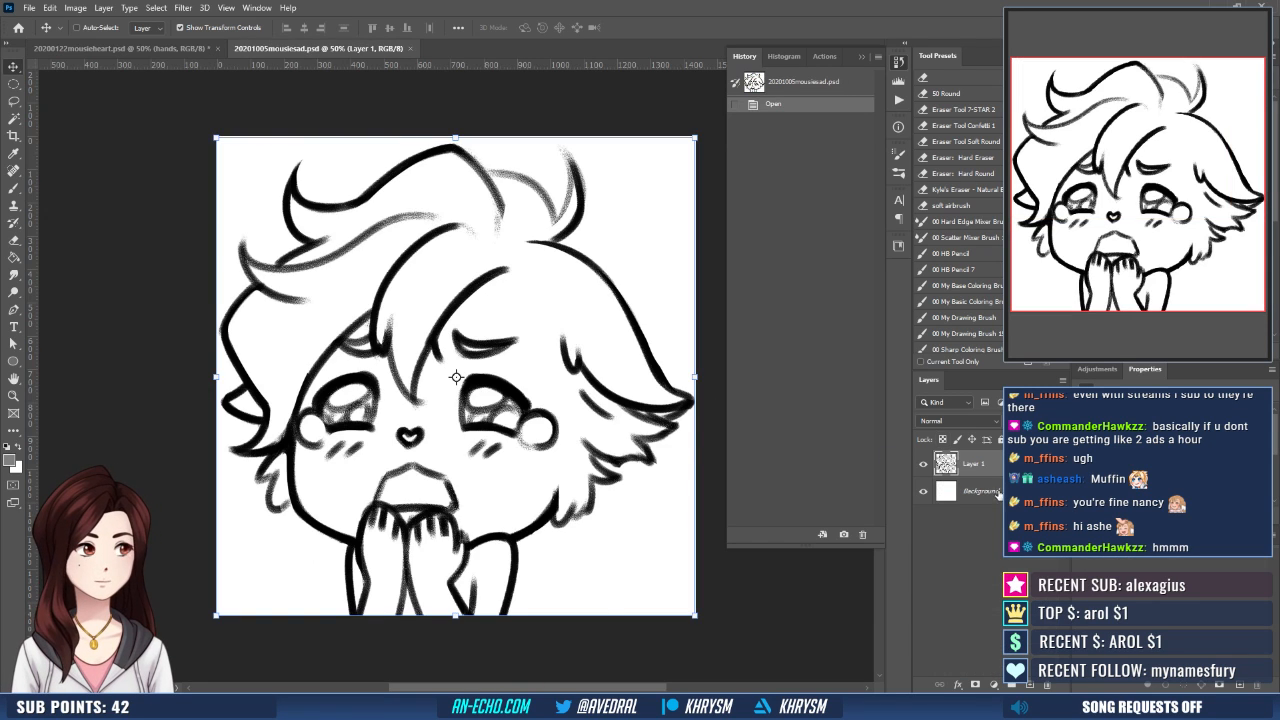
- Lower the sketch layer's opacity to 20% and add new layers named base, face and hands above it
key(2)
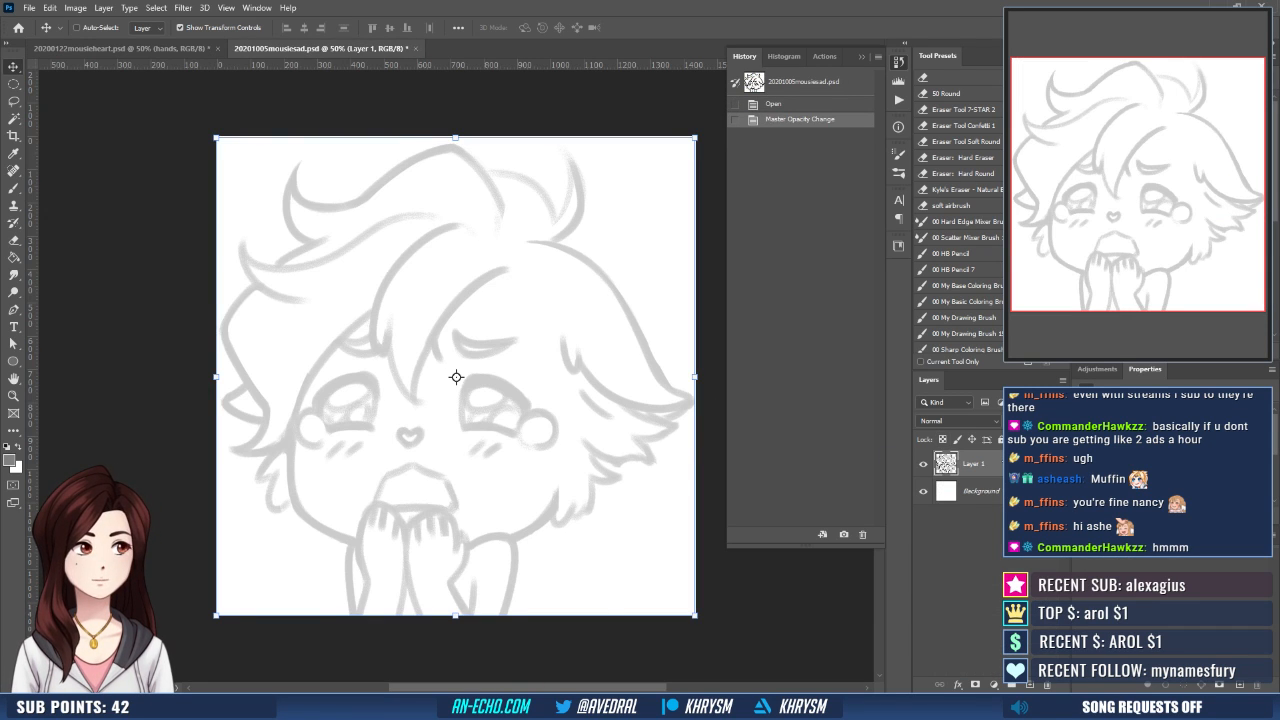
key(ctrl+shift+n)
text(base)
key(Return)
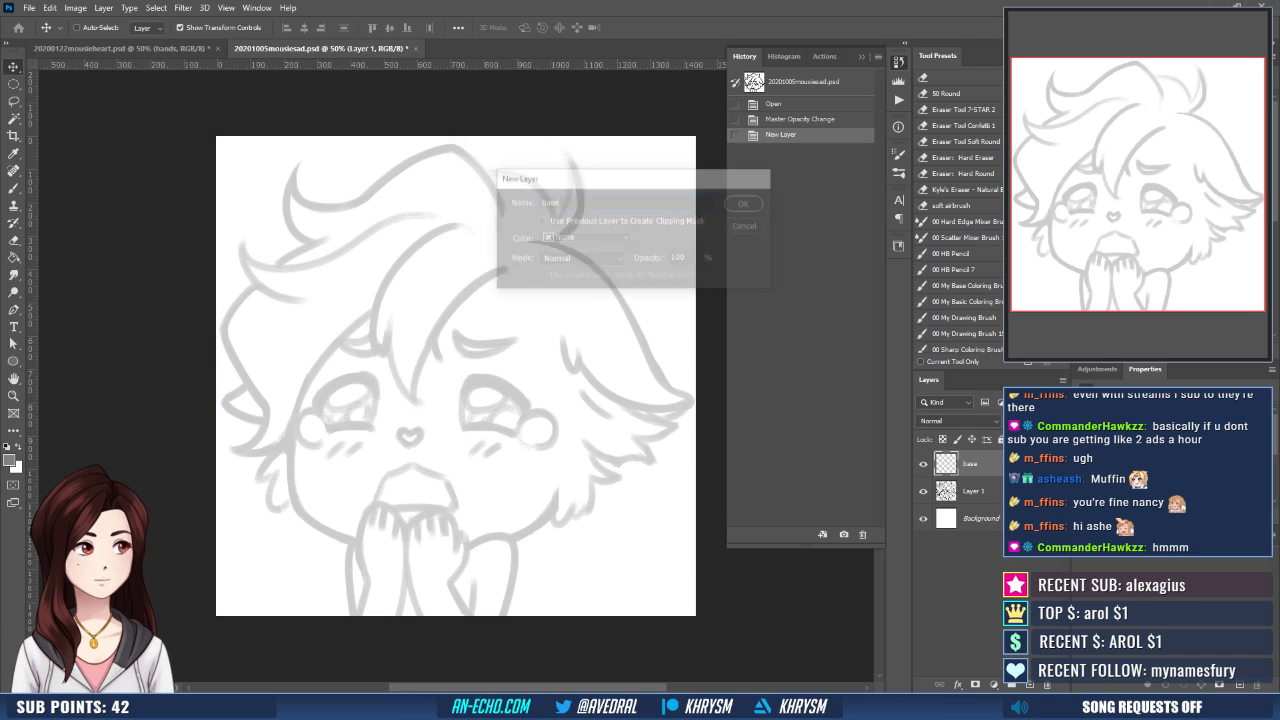
key(ctrl+shift+n)
text(face)
key(Return)
key(ctrl+shift+n)
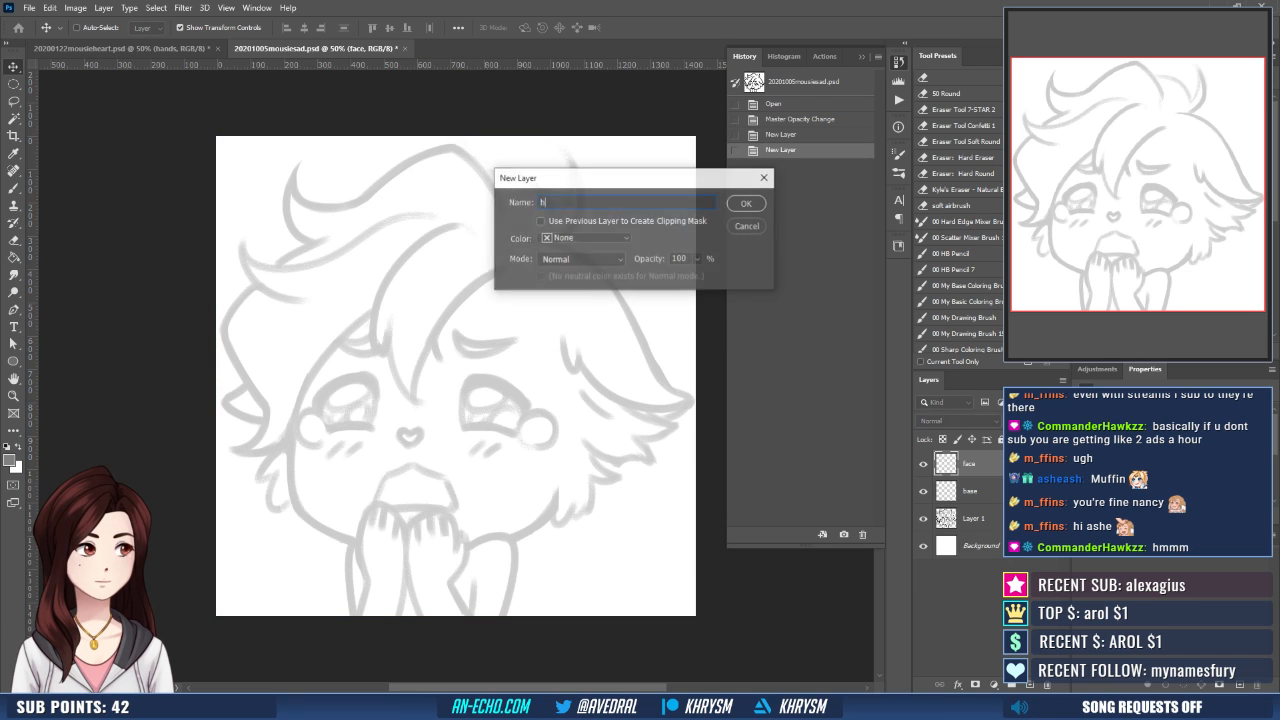
text(hands)
key(Return)
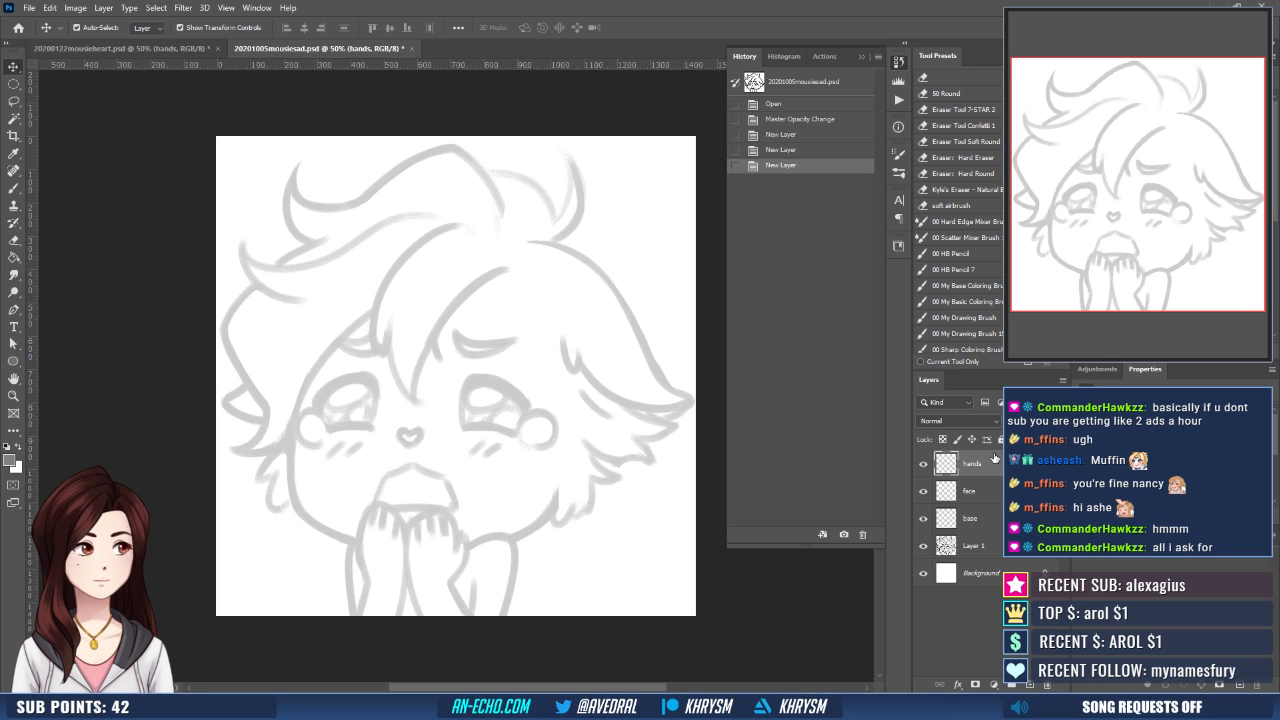
- Ink the outer edge of the sketch's left hand and forearm in black with the Brush on the hands layer
key(ctrl+plus)
key(d)
key(b)
mouse_move(469, 489)
mouse_down()
mouse_move(486, 340)
mouse_move(463, 388)
mouse_move(420, 423)
mouse_move(350, 390)
mouse_up()
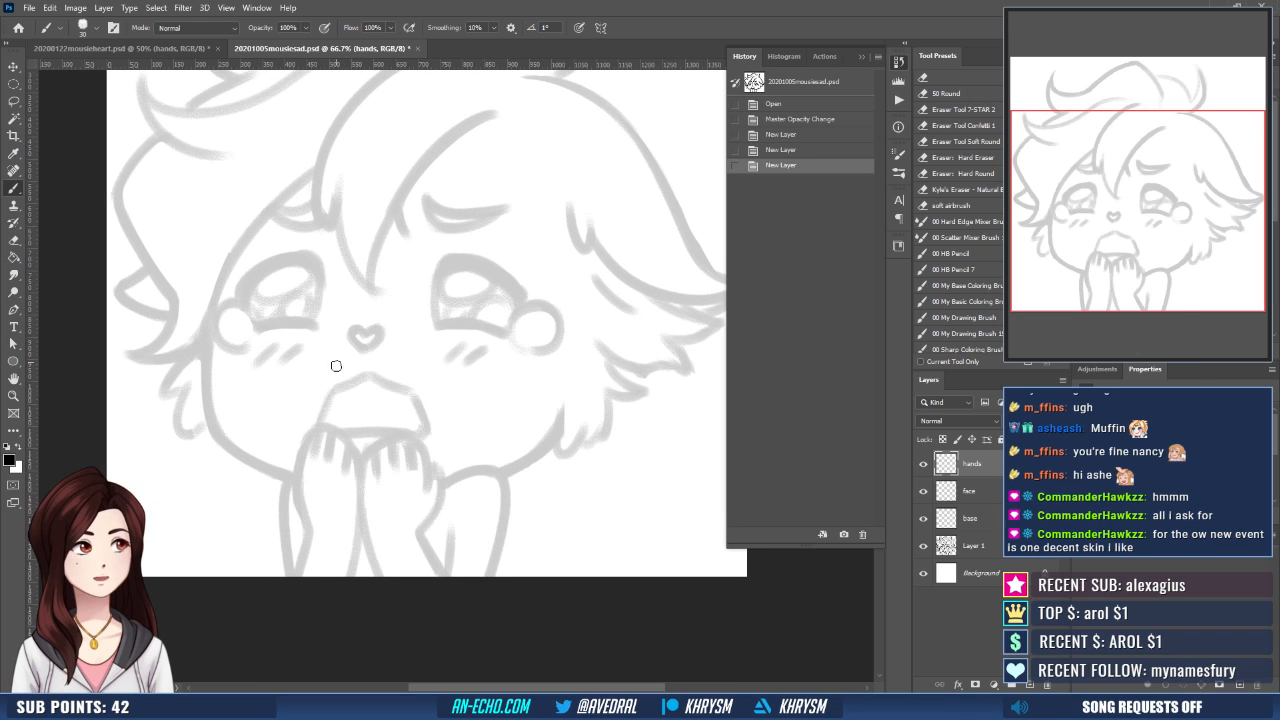
drag(313, 430, 298, 505)
key(ctrl+z)
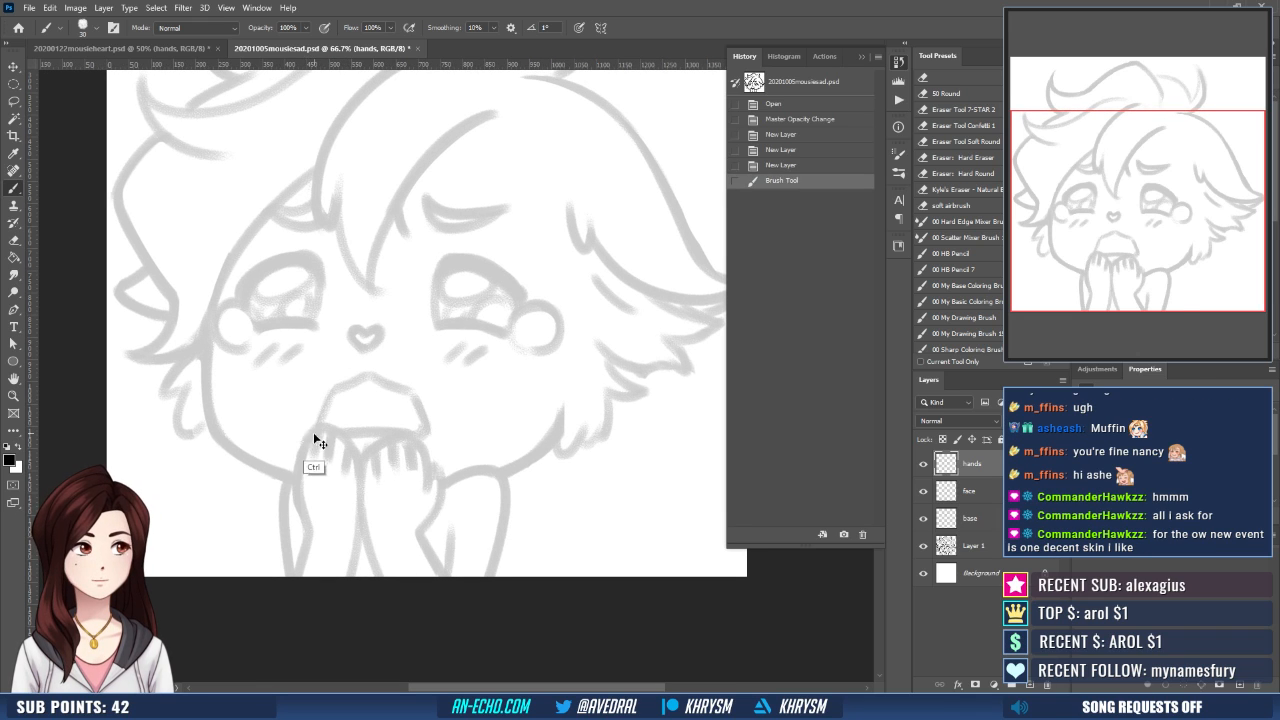
drag(313, 429, 295, 576)
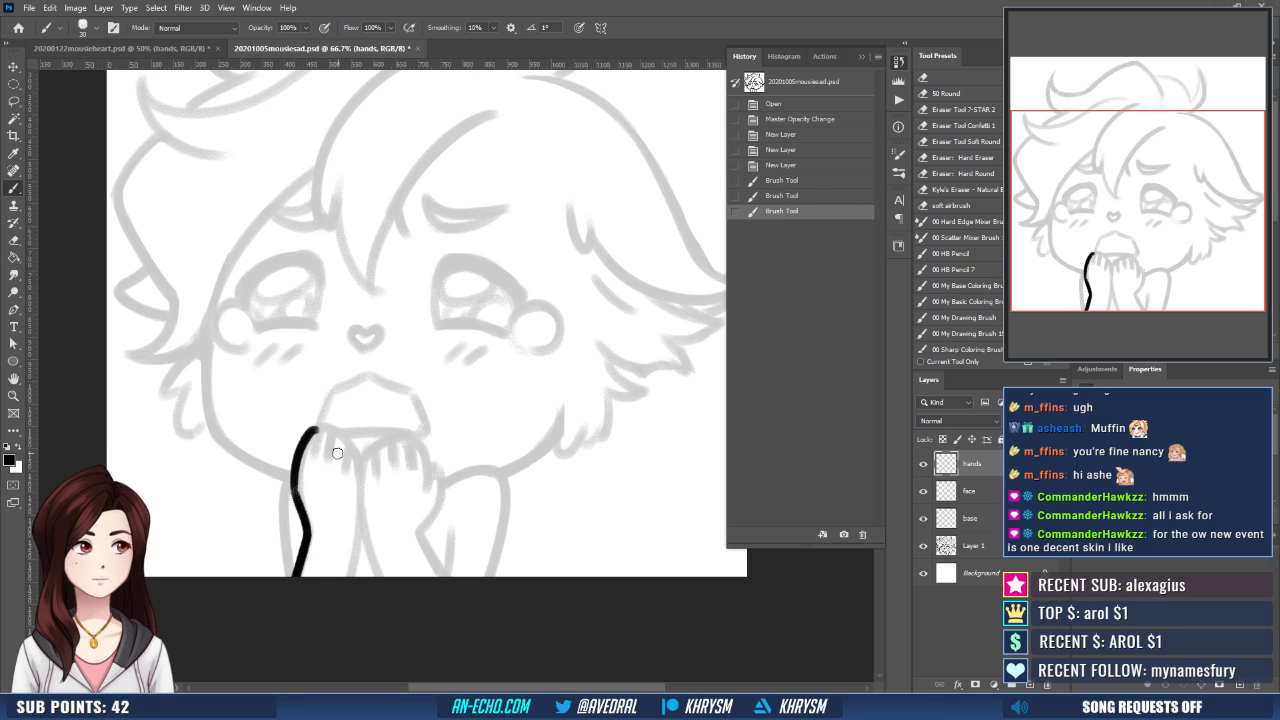
- Ink the upper fingers of the left hand over the sketch, cleaning the strokes with the Eraser
mouse_move(322, 425)
mouse_down()
mouse_move(306, 476)
mouse_move(333, 432)
mouse_move(329, 461)
mouse_move(322, 440)
mouse_move(328, 456)
mouse_move(346, 436)
mouse_move(346, 478)
mouse_up()
key(e)
key(b)
key(e)
key(b)
key(e)
key(b)
key(ctrl+z)
key(e)
mouse_move(362, 425)
mouse_down()
mouse_move(344, 410)
mouse_move(314, 426)
mouse_up()
key(b)
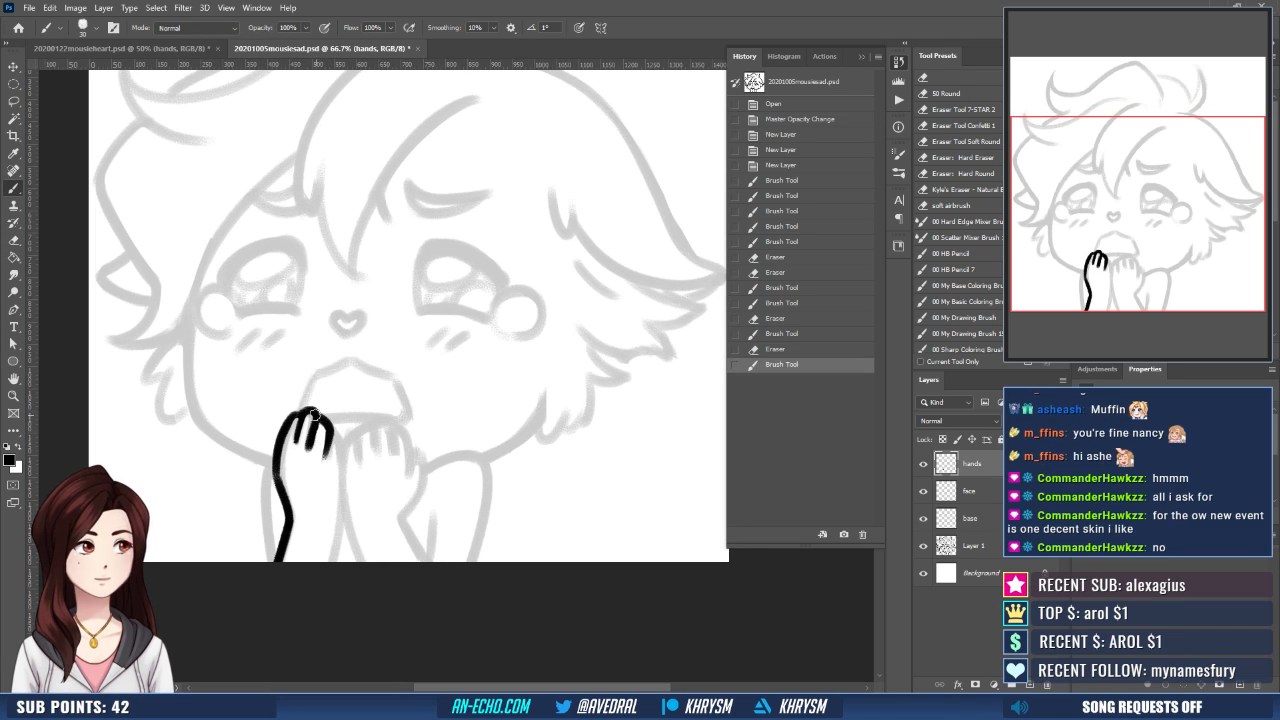
key(e)
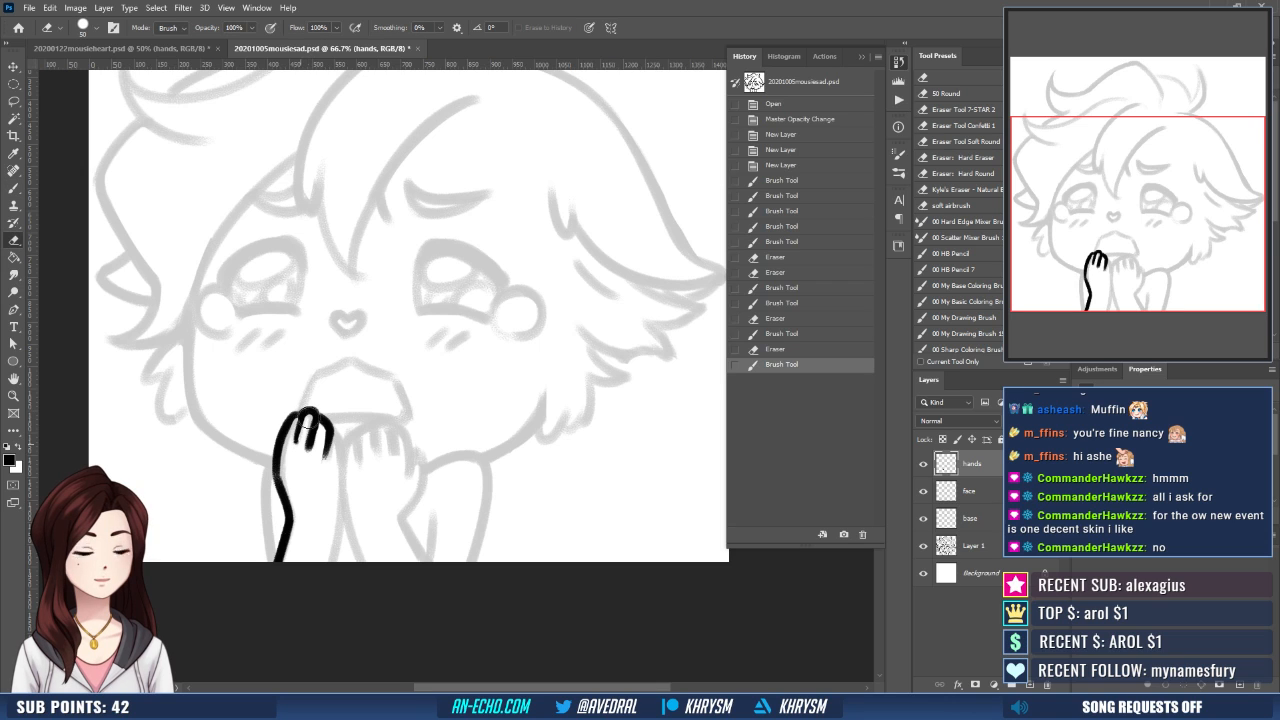
key(b)
drag(307, 421, 321, 392)
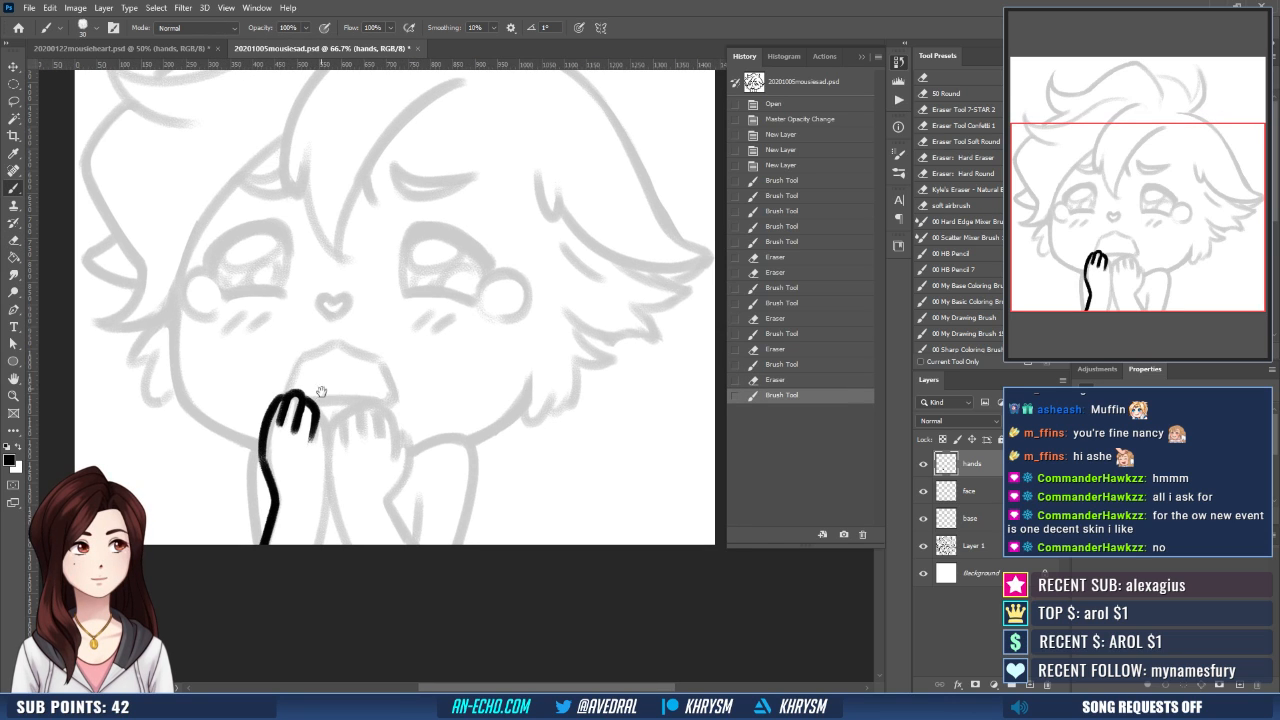
- Ink the left hand's last finger and the inner forearm line down to the canvas edge, and refine the first fingertip
key(e)
mouse_move(303, 447)
mouse_down()
mouse_move(310, 422)
mouse_move(331, 464)
mouse_move(318, 513)
mouse_up()
key(b)
scroll(325, 430, down, 1)
drag(352, 447, 351, 458)
scroll(351, 458, up, 1)
key(e)
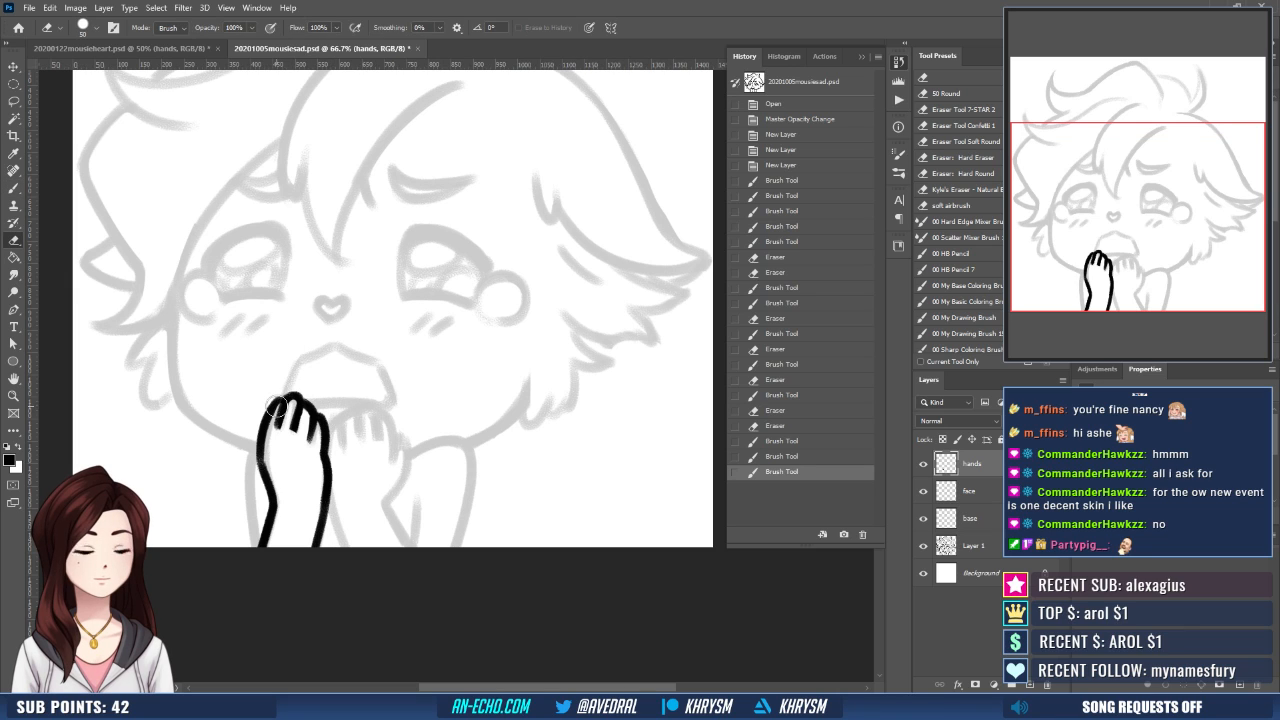
key(b)
drag(278, 405, 278, 403)
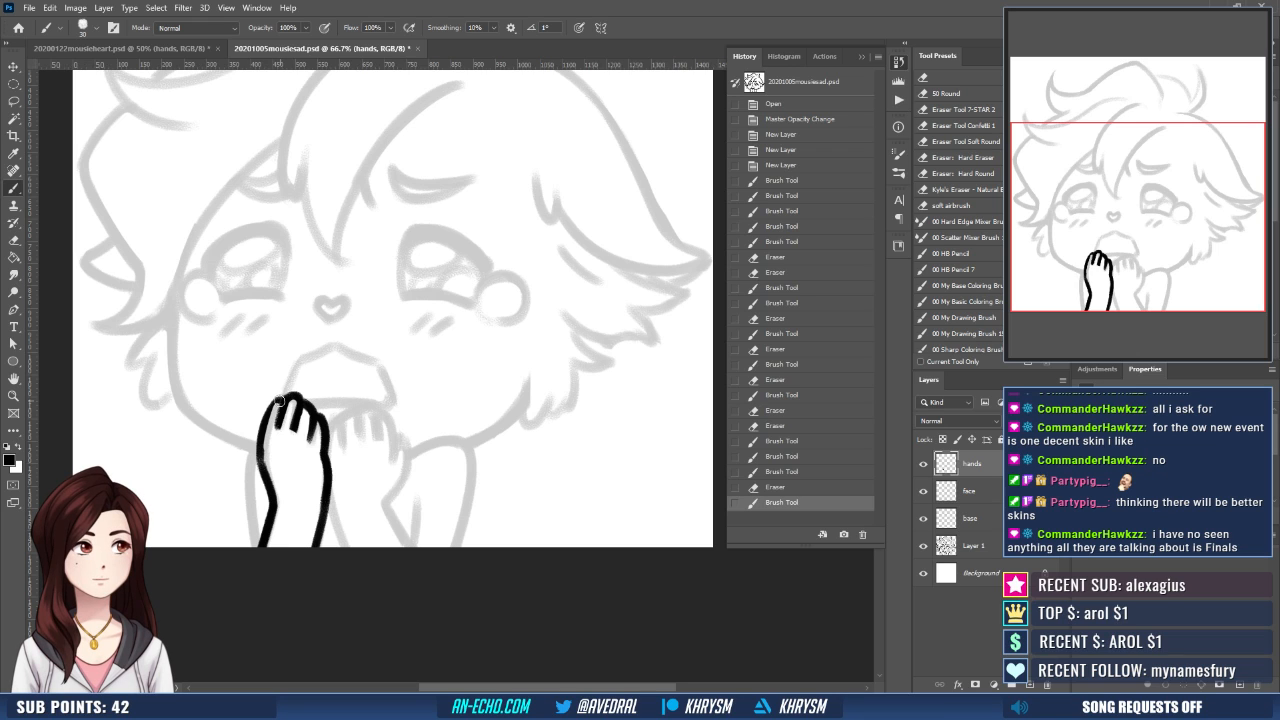
drag(281, 400, 260, 442)
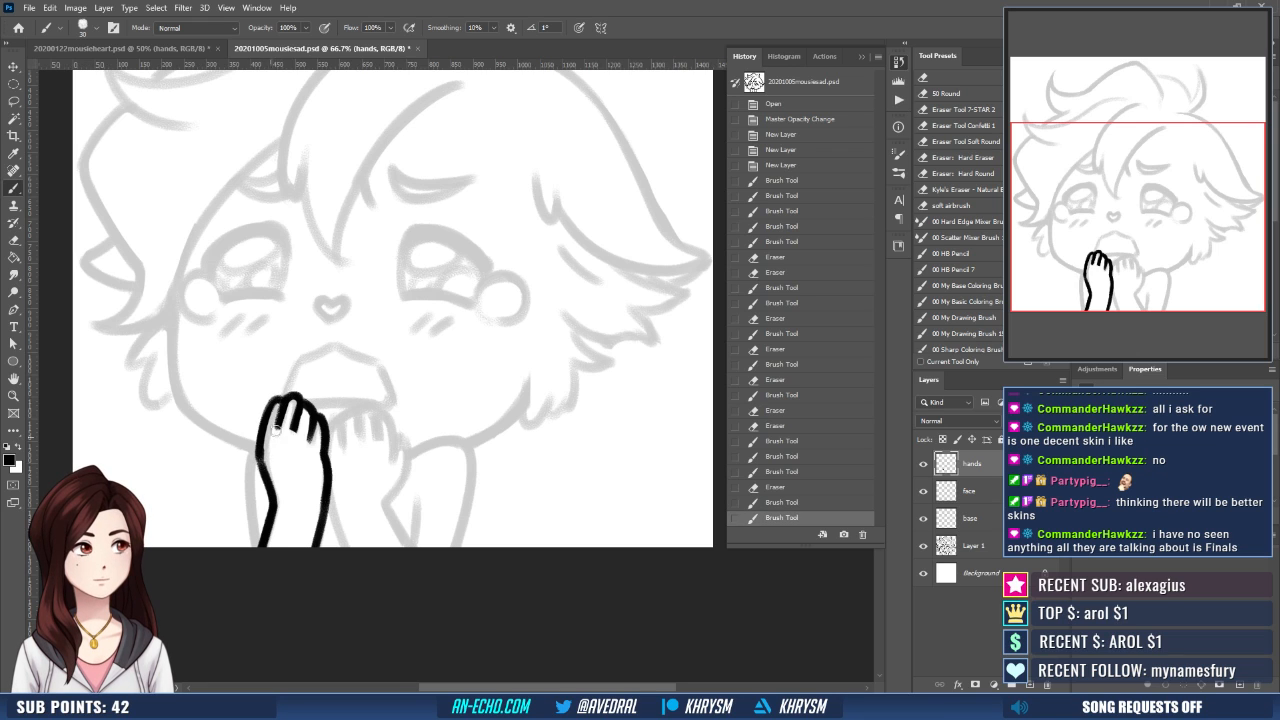
- Ink the fingers of the right hand over the sketch, starting beside the finished left hand
drag(380, 380, 356, 362)
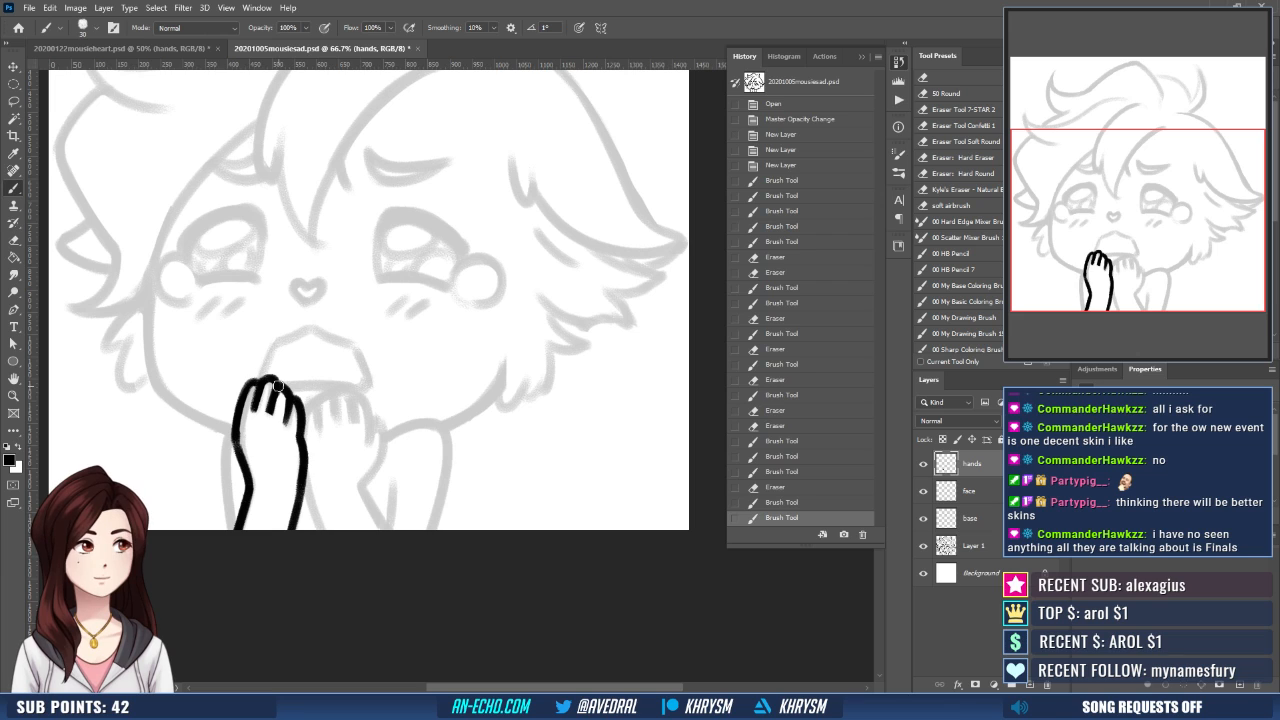
mouse_move(278, 386)
mouse_down()
mouse_move(292, 398)
mouse_move(286, 422)
mouse_move(325, 417)
mouse_up()
key(ctrl+z)
key(e)
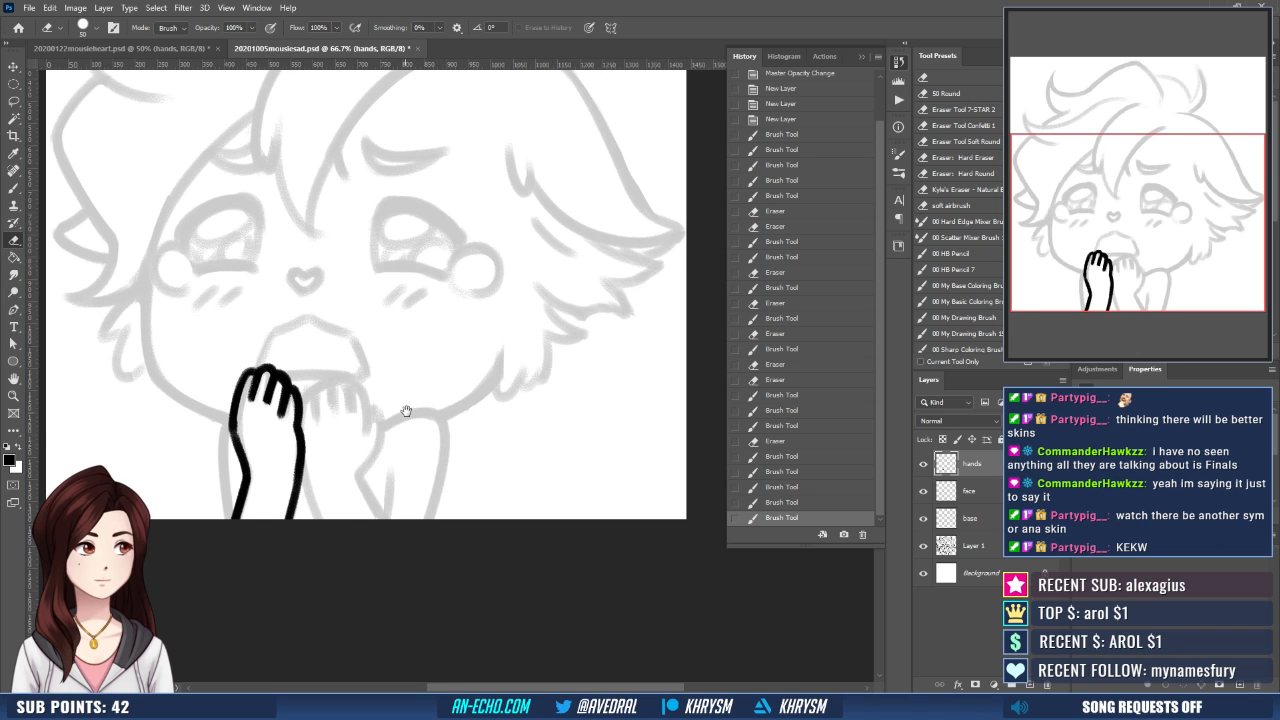
drag(406, 411, 396, 419)
key(b)
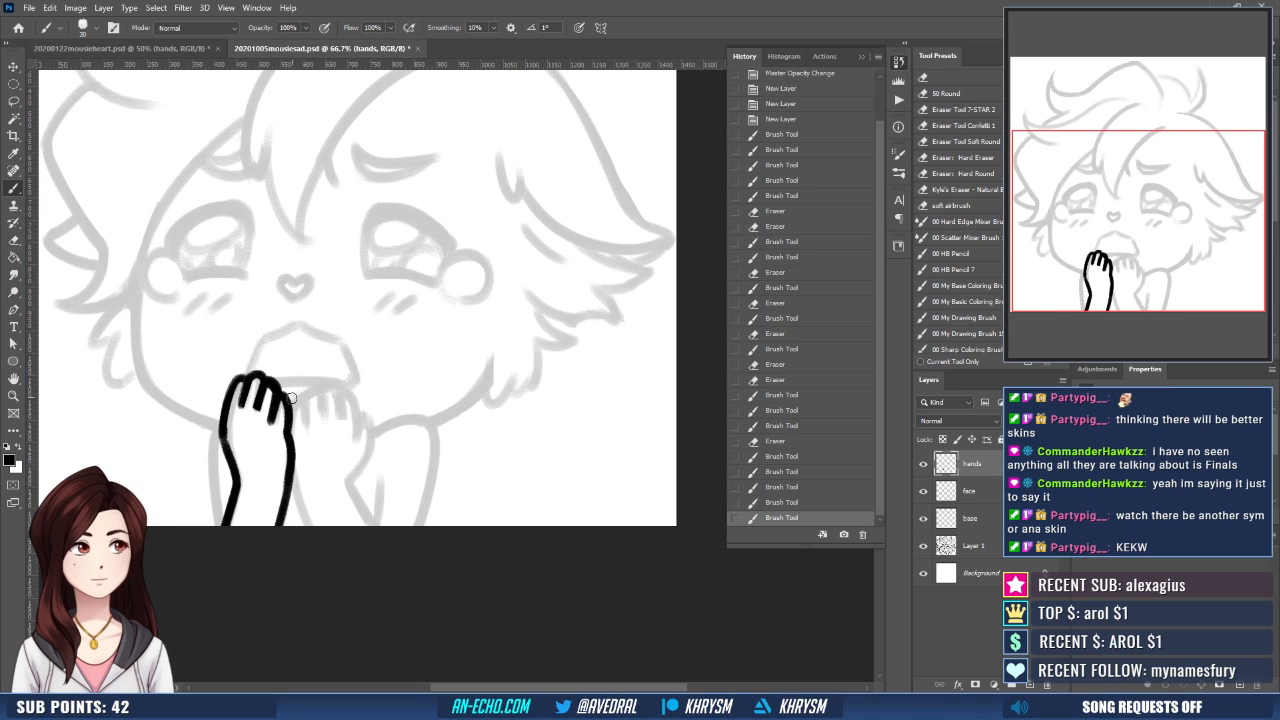
mouse_move(289, 402)
mouse_down()
mouse_move(308, 420)
mouse_move(292, 446)
mouse_up()
key(ctrl+z)
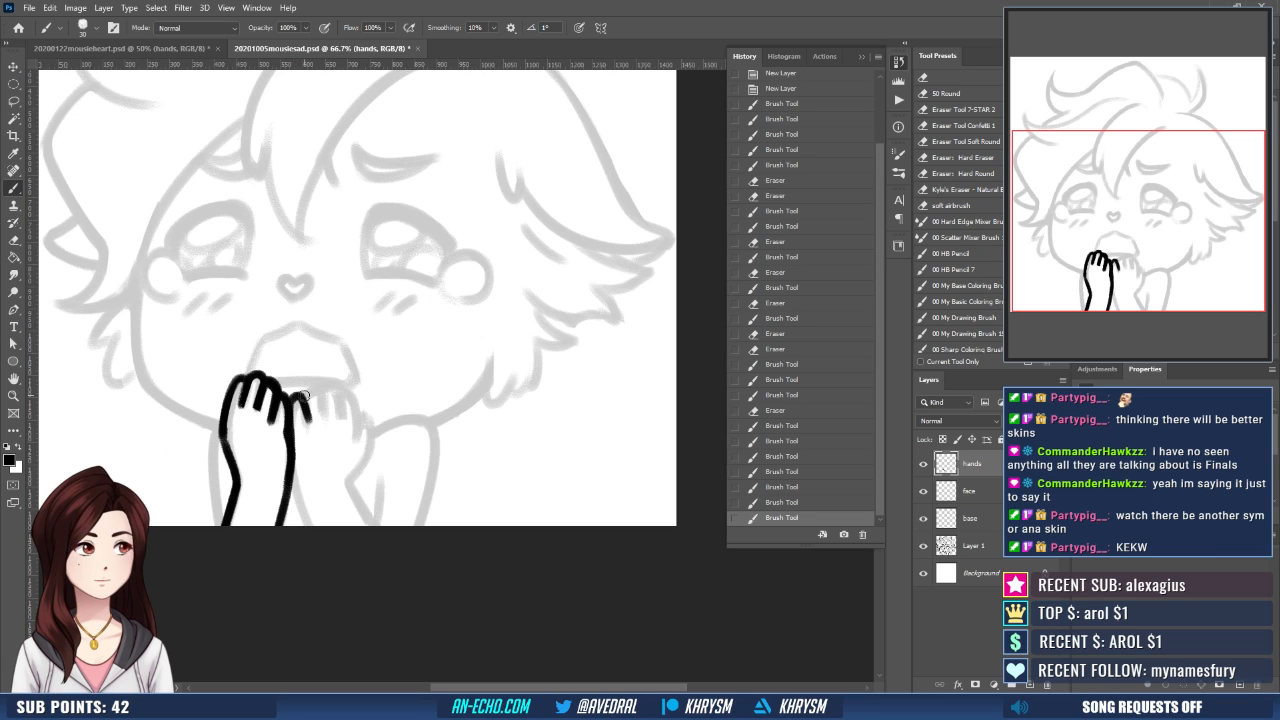
mouse_move(302, 397)
mouse_down()
mouse_move(316, 386)
mouse_move(327, 418)
mouse_move(342, 396)
mouse_move(358, 452)
mouse_move(358, 412)
mouse_move(370, 430)
mouse_move(370, 458)
mouse_up()
key(ctrl+z)
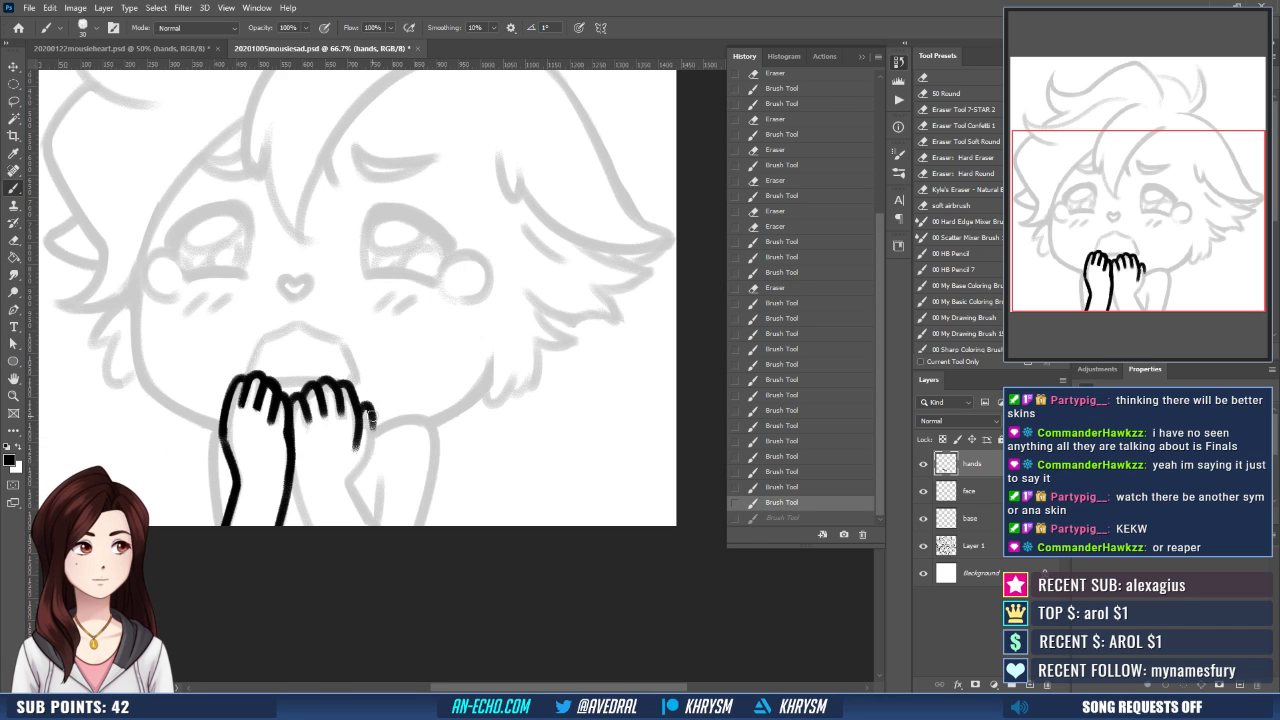
- Ink the right hand's outer edge and both sides of its forearm down to the canvas edge
drag(371, 410, 351, 477)
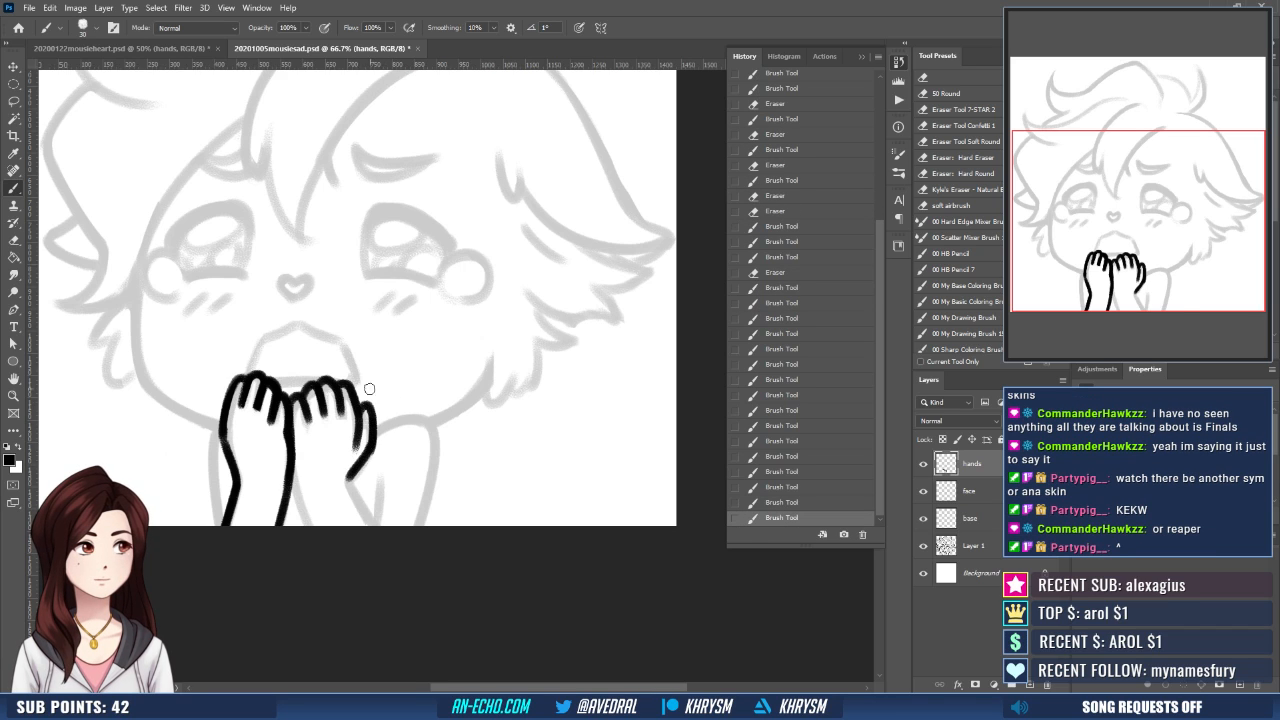
key(ctrl+z)
key(ctrl+shift+z)
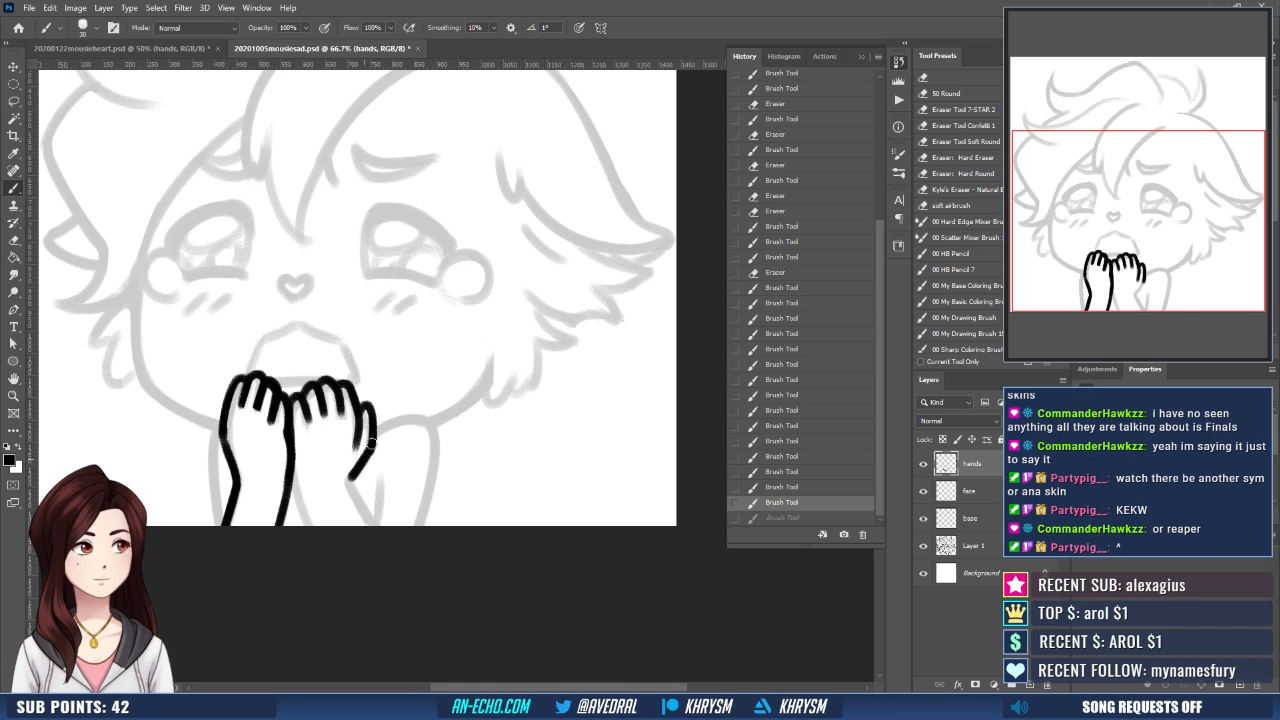
drag(350, 480, 378, 524)
drag(292, 459, 312, 530)
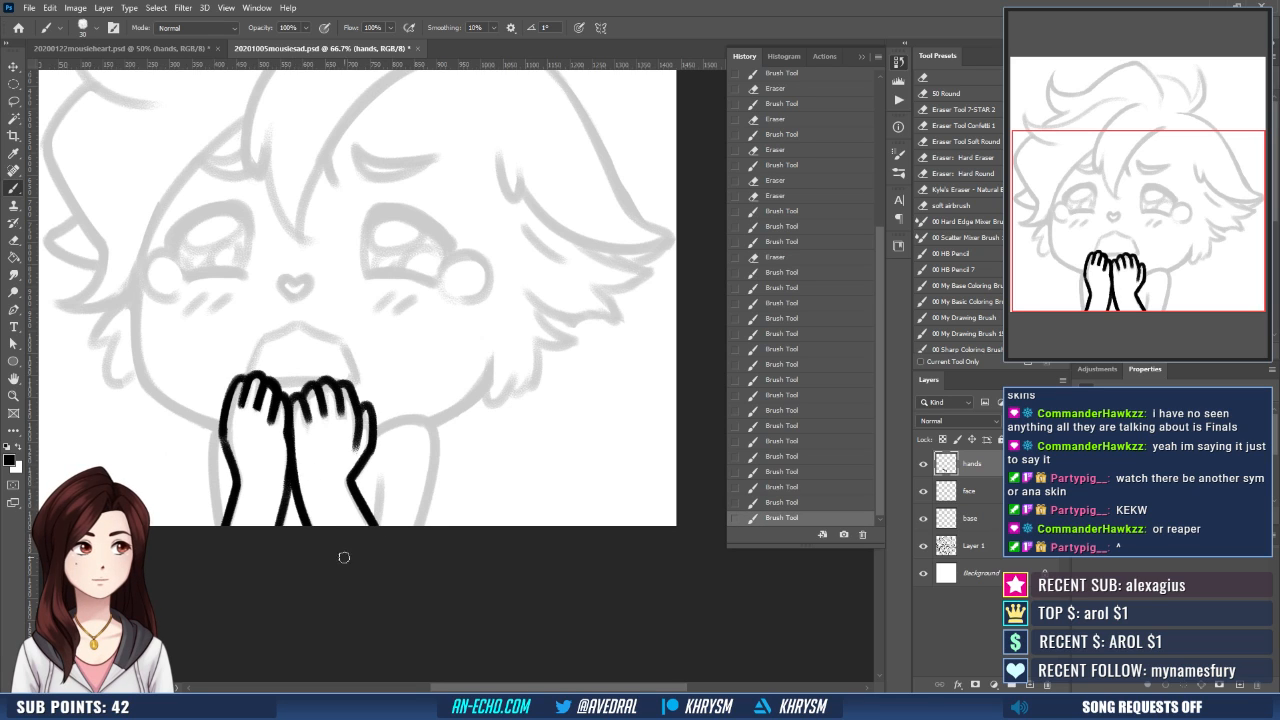
- Erase the rough outer edge of the left hand and redraw it from the first knuckle to the wrist
drag(432, 464, 471, 469)
key(e)
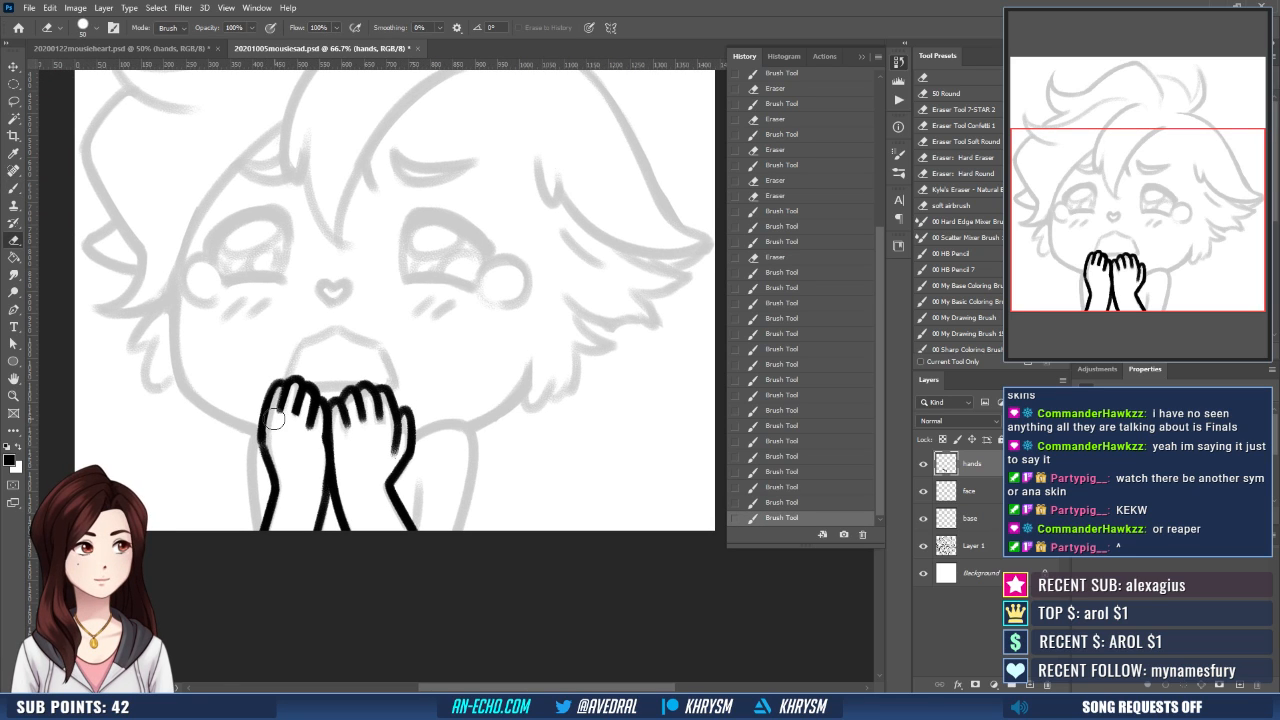
mouse_move(266, 428)
mouse_down()
mouse_move(266, 408)
mouse_move(262, 434)
mouse_up()
key(b)
key(ctrl+z)
drag(273, 389, 262, 435)
key(ctrl+z)
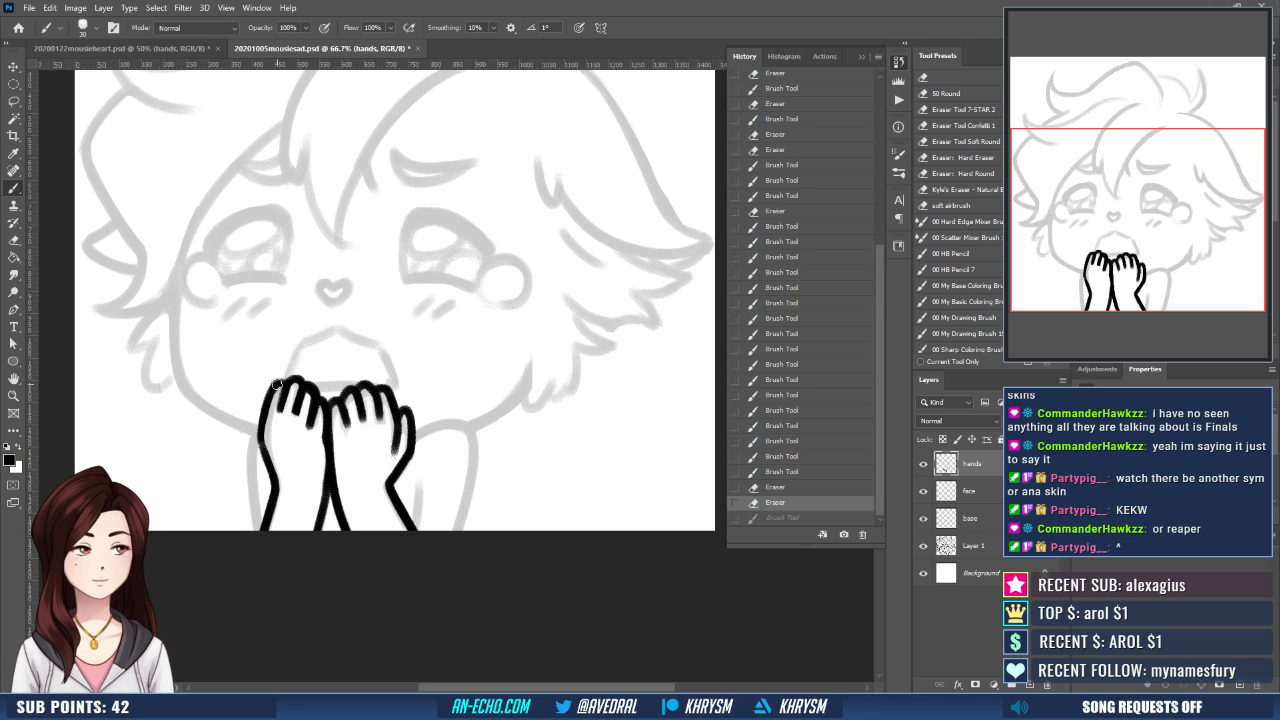
drag(277, 384, 262, 442)
key(ctrl+z)
mouse_move(276, 385)
mouse_down()
mouse_move(260, 427)
mouse_move(270, 484)
mouse_up()
- Redraw the left forearm's outer line from the wrist down to the canvas edge
mouse_move(260, 436)
mouse_down()
mouse_move(273, 474)
mouse_move(257, 533)
mouse_up()
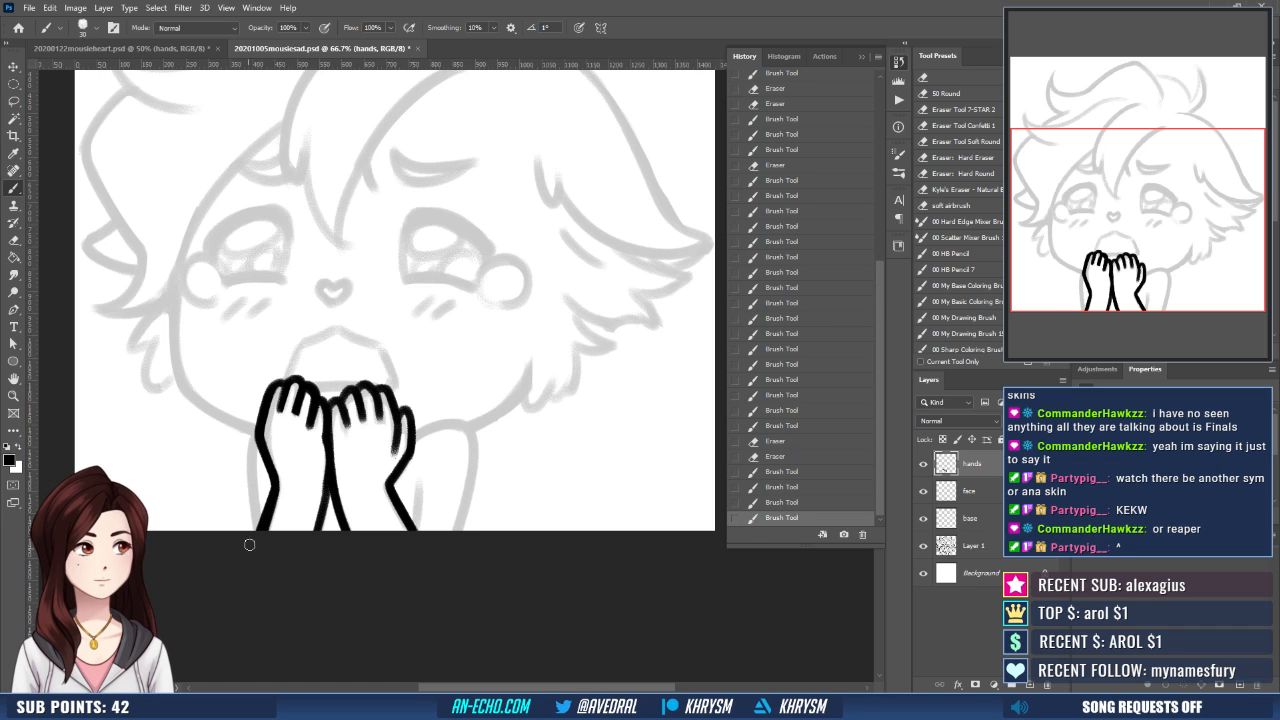
key(ctrl+z)
drag(276, 483, 260, 533)
key(ctrl+z)
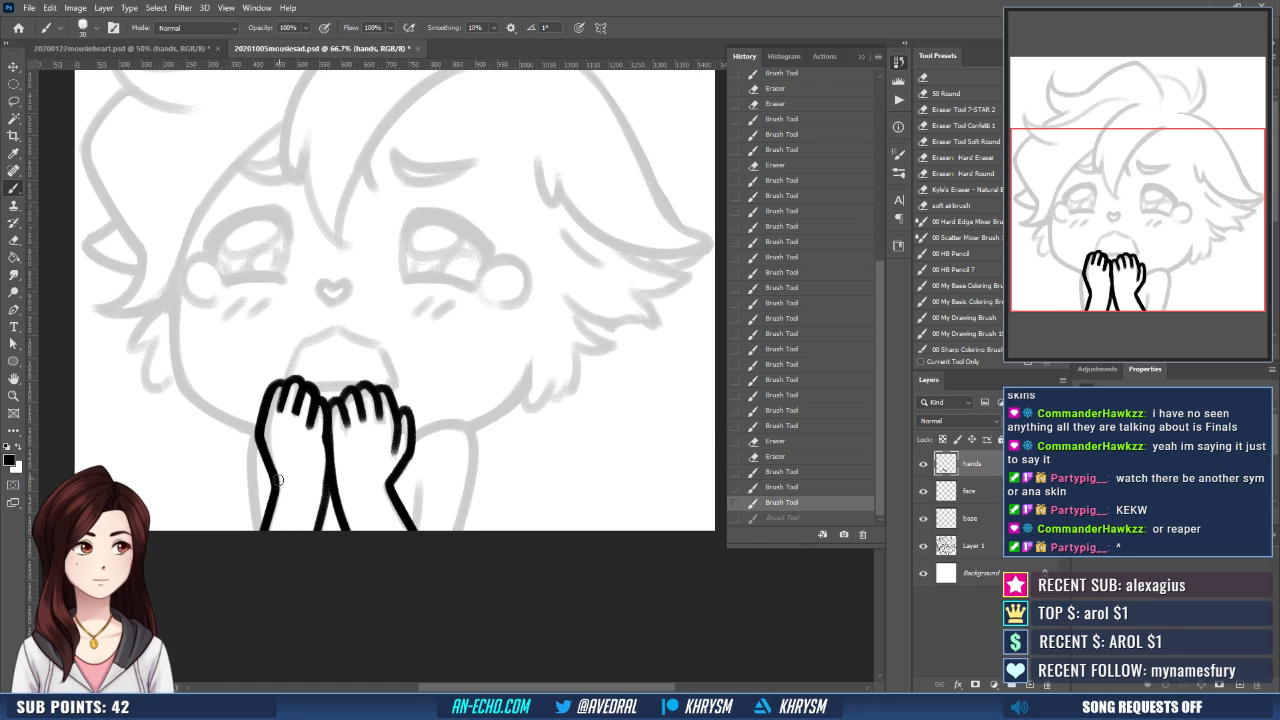
drag(275, 480, 263, 530)
- Touch up the finger lines of both hands and the area where the hands meet with the Brush and Eraser
scroll(423, 411, up, 1)
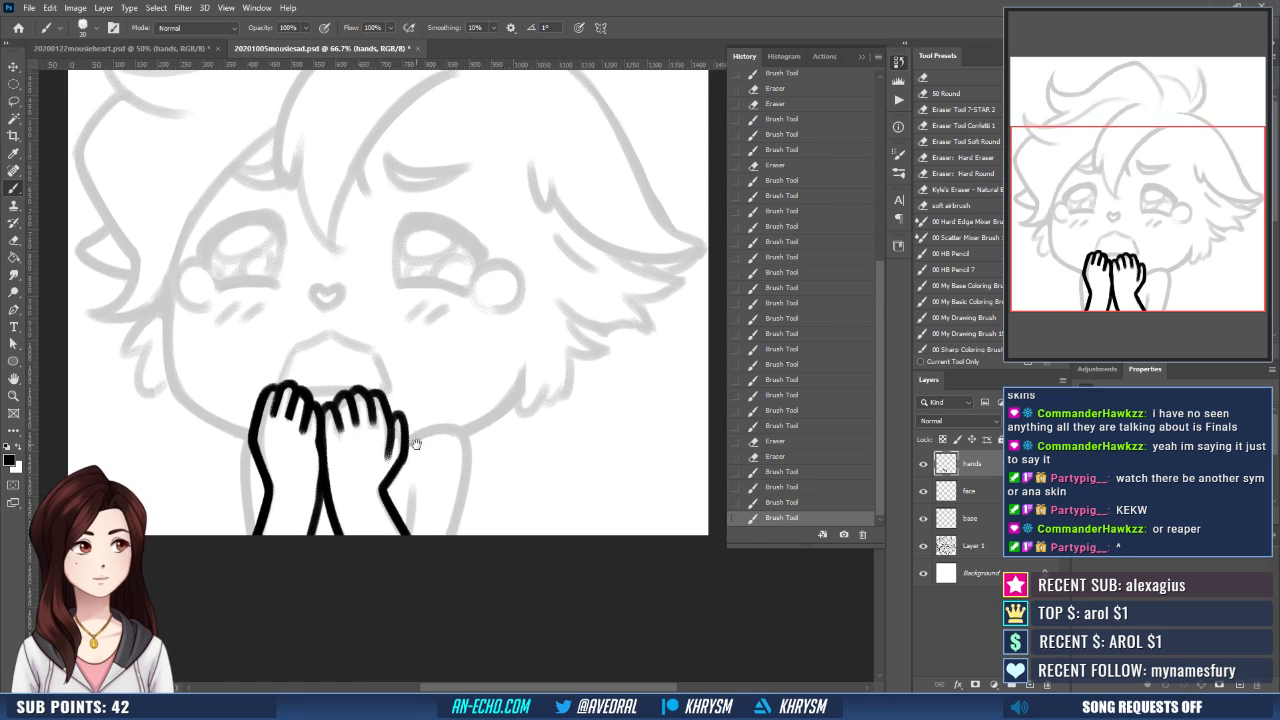
scroll(414, 444, up, 1)
mouse_move(368, 404)
mouse_down()
mouse_move(376, 432)
mouse_move(343, 440)
mouse_up()
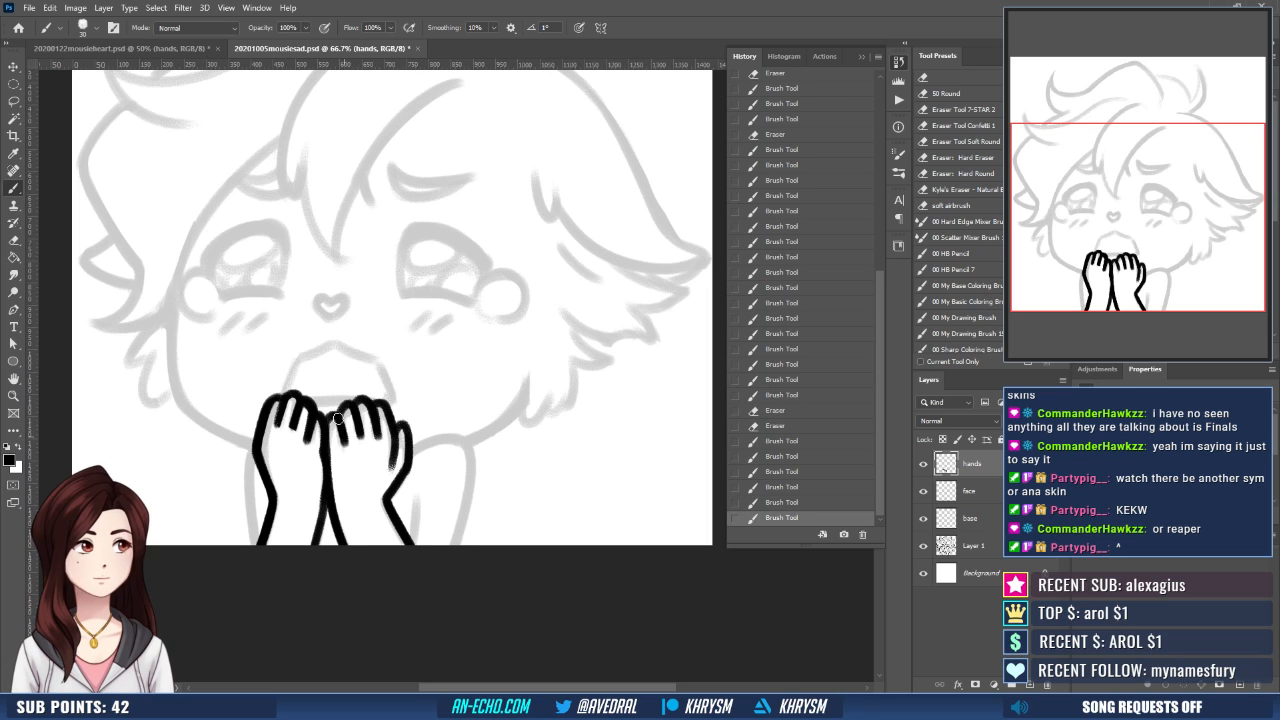
mouse_move(281, 404)
mouse_down()
mouse_move(277, 447)
mouse_move(274, 430)
mouse_move(296, 418)
mouse_move(288, 440)
mouse_move(322, 404)
mouse_up()
key(e)
key(b)
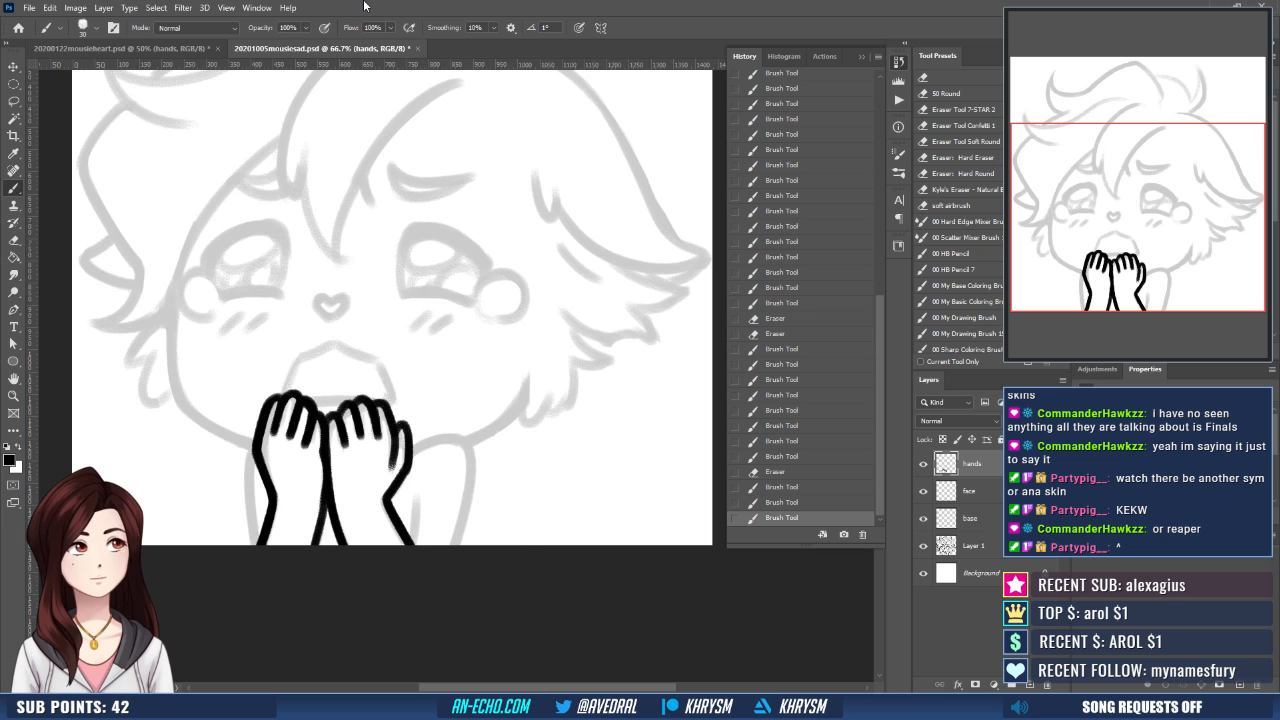
- Flip the canvas view horizontally and nudge the outline of the hands outward in Liquify with an enlarged brush
key(ctrl+shift+h)
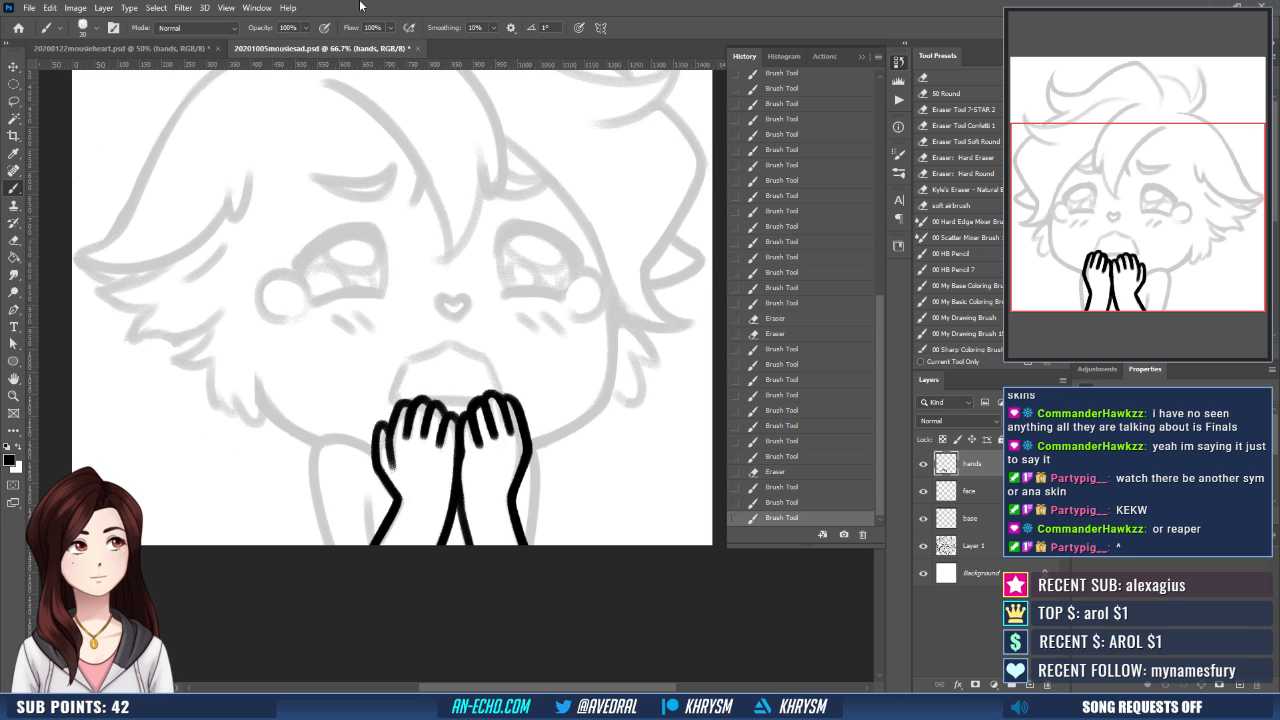
click(183, 8)
click(199, 105)
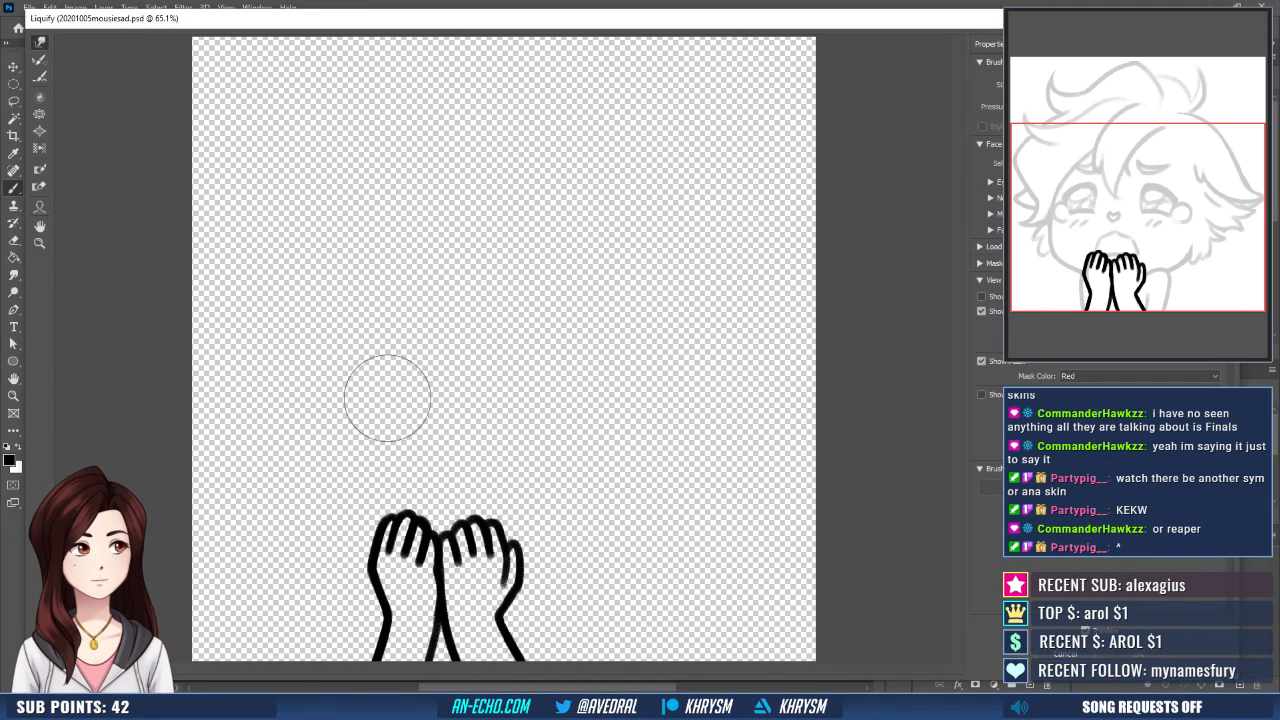
key(ctrl+minus)
key(ctrl+minus)
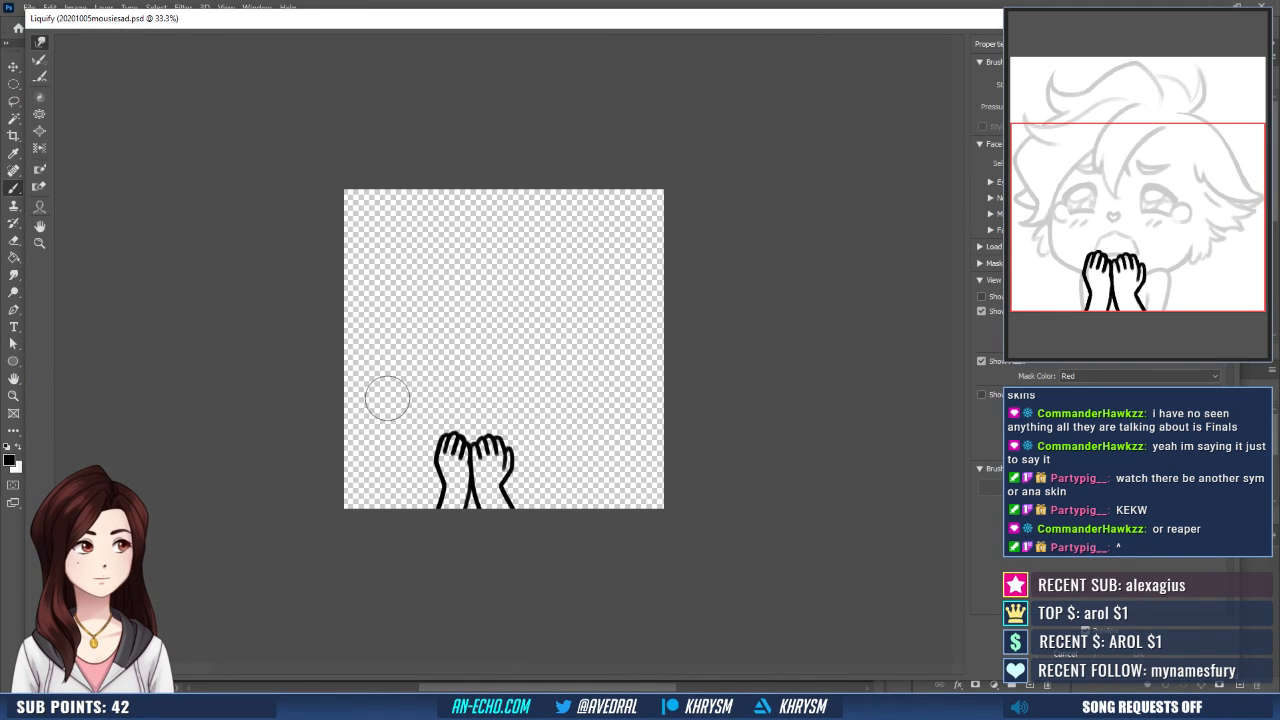
key(bracketright)
key(bracketright)
key(bracketright)
key(bracketright)
key(bracketright)
key(bracketright)
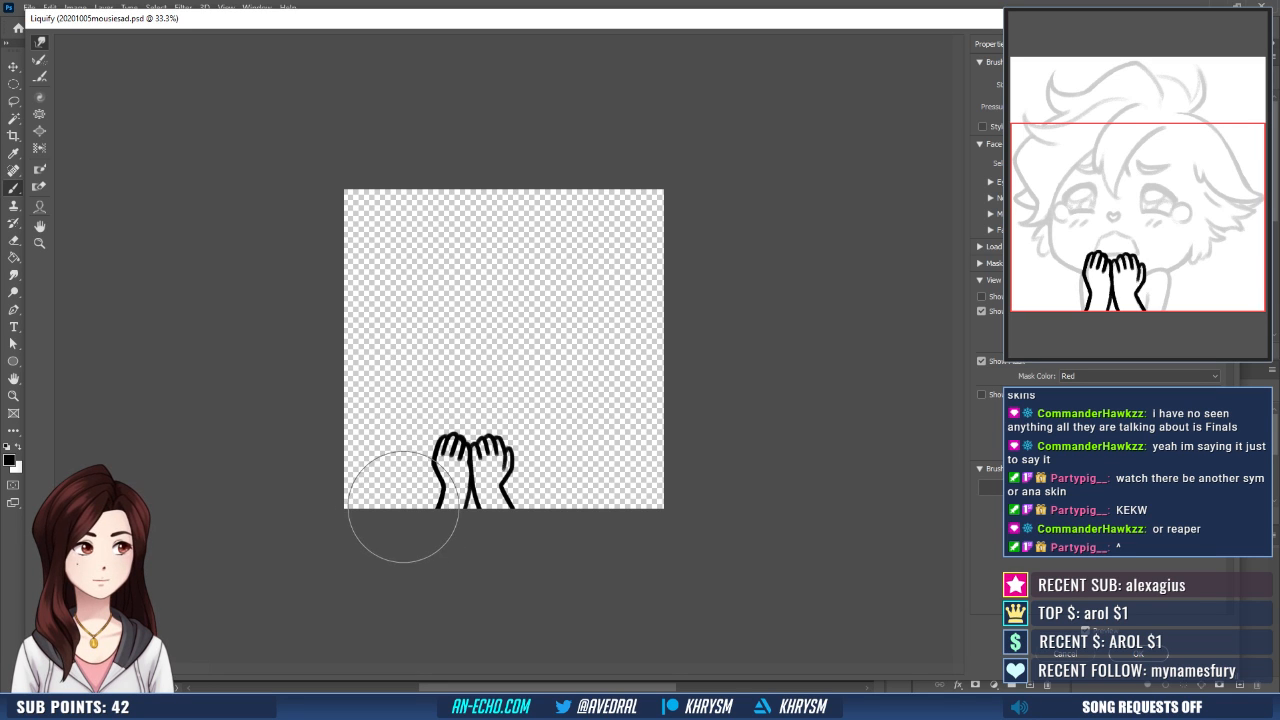
key(Return)
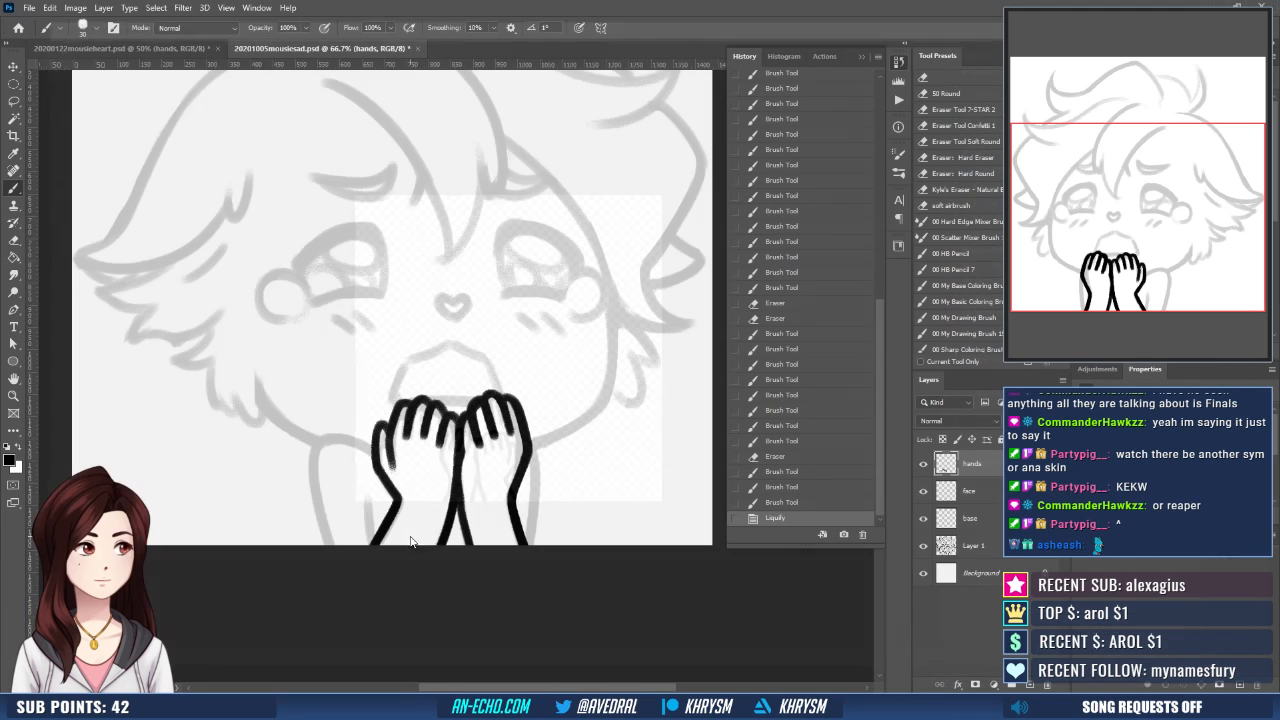
- Erase the rough inner edge of the right forearm below where the hands meet, and return to the Brush
key(ctrl+plus)
drag(502, 470, 374, 368)
key(e)
drag(338, 479, 347, 524)
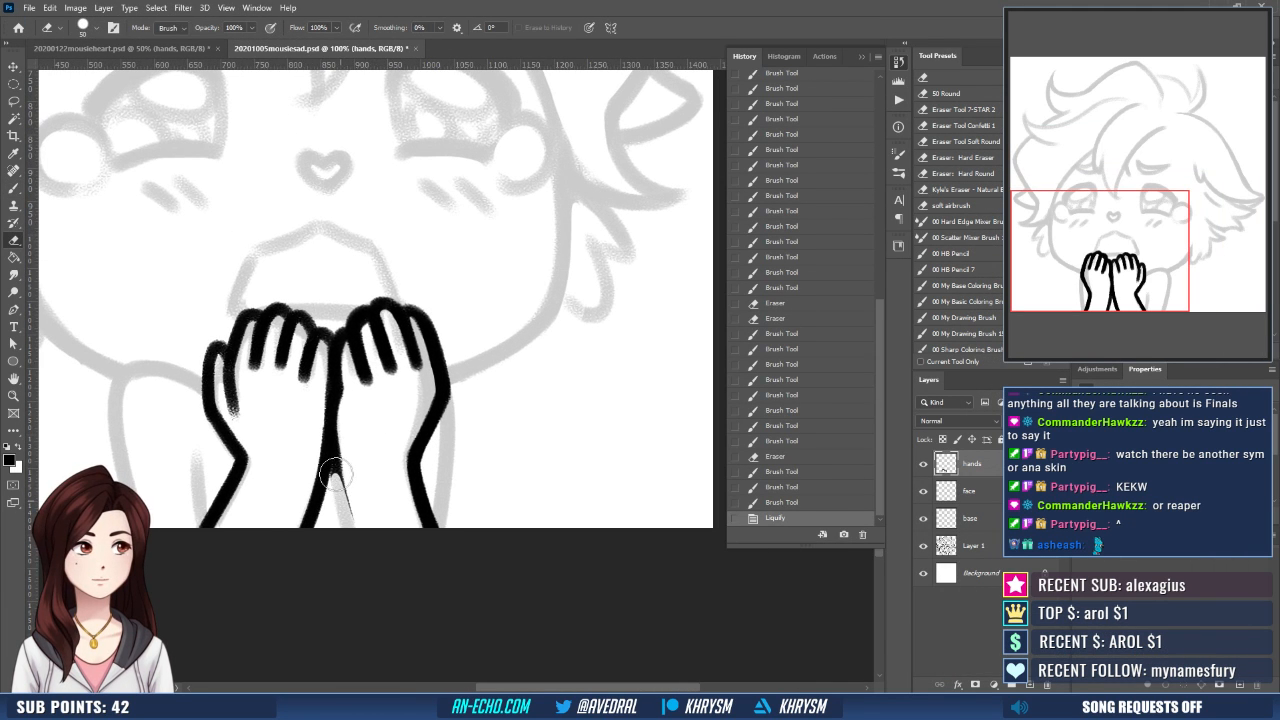
key(b)
drag(338, 452, 361, 522)
key(ctrl+z)
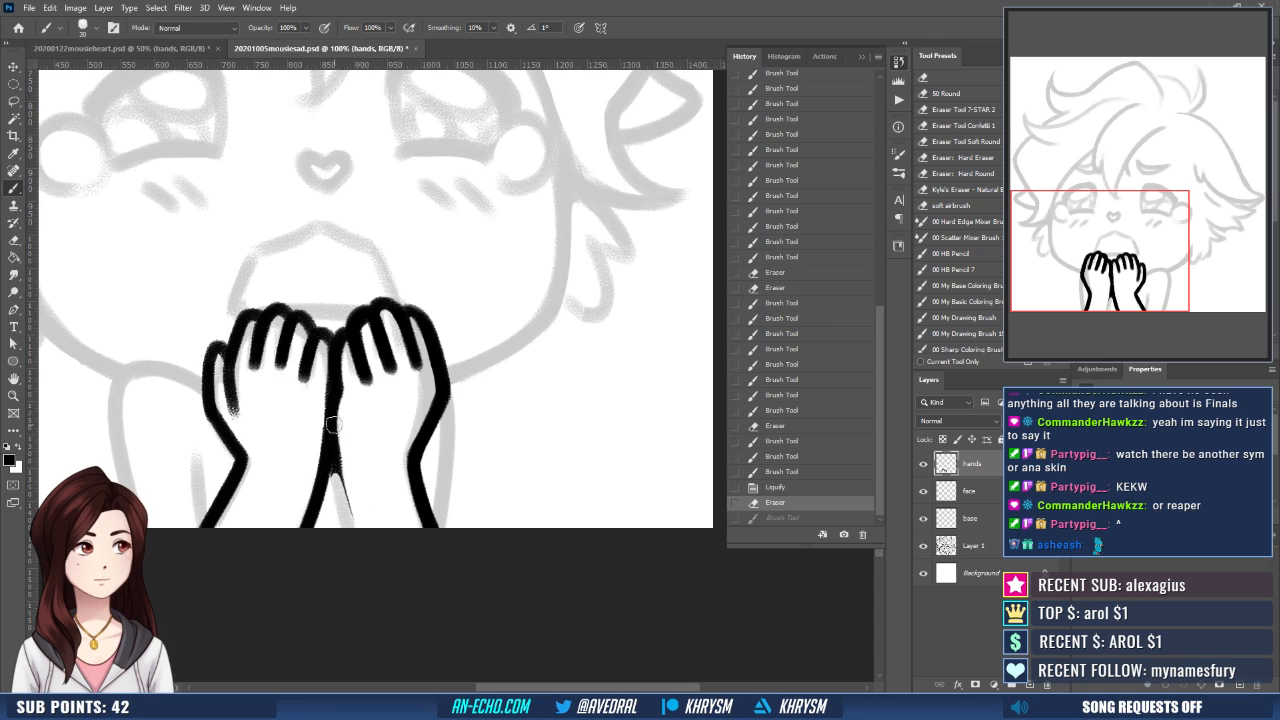
drag(335, 428, 363, 525)
key(ctrl+z)
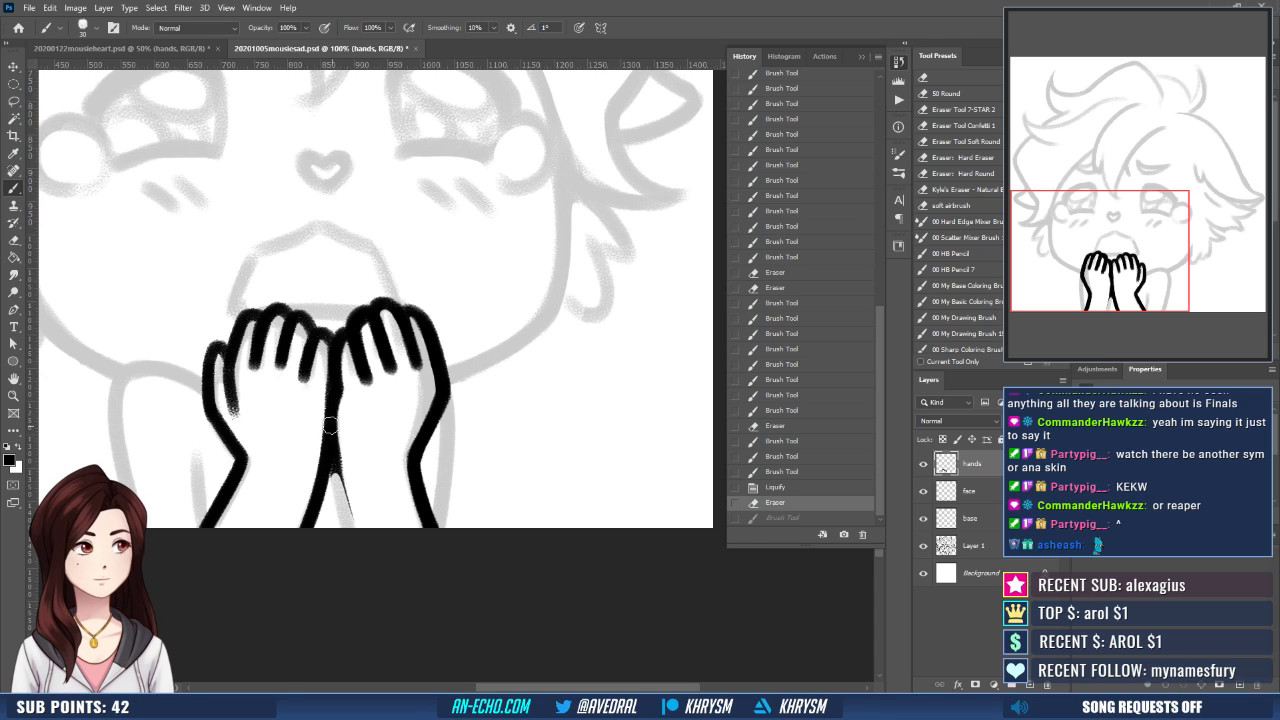
drag(334, 428, 356, 530)
key(ctrl+z)
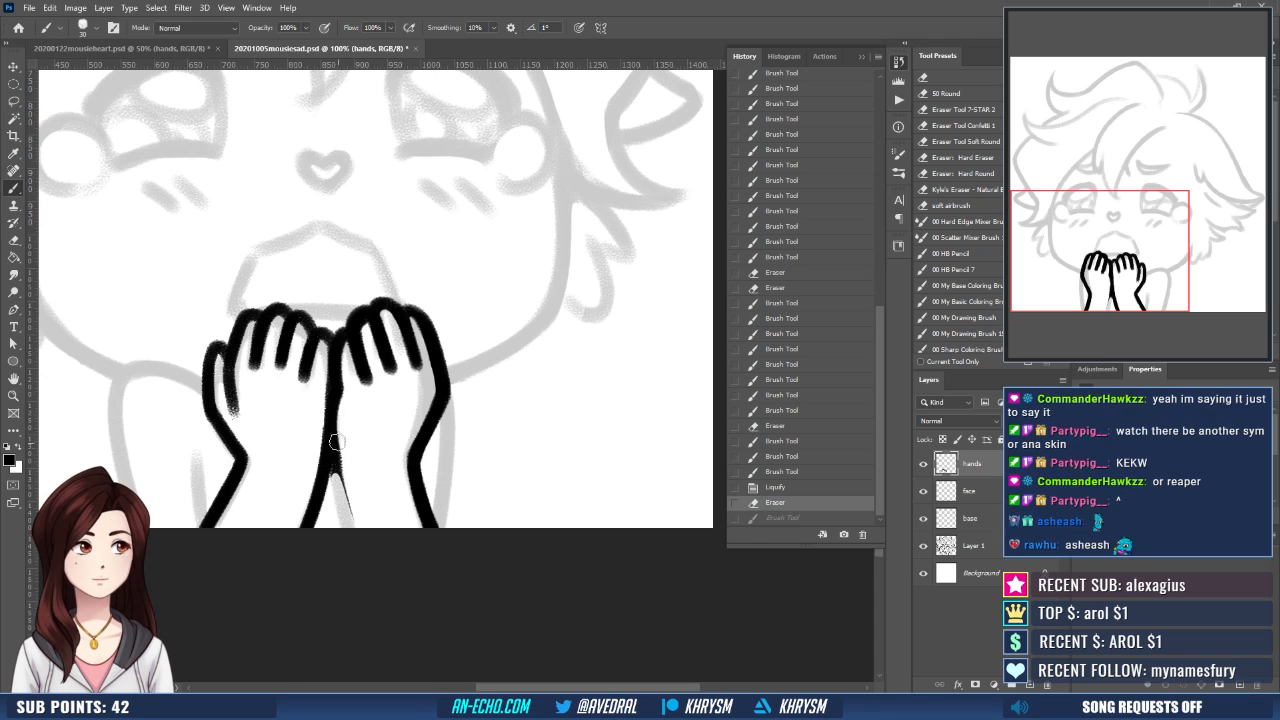
- Redraw the right forearm's inner line from where the wrists meet down to the canvas edge
mouse_move(330, 432)
mouse_down()
mouse_move(356, 527)
mouse_move(410, 495)
mouse_move(433, 566)
mouse_up()
scroll(360, 500, up, 1)
key(e)
key(b)
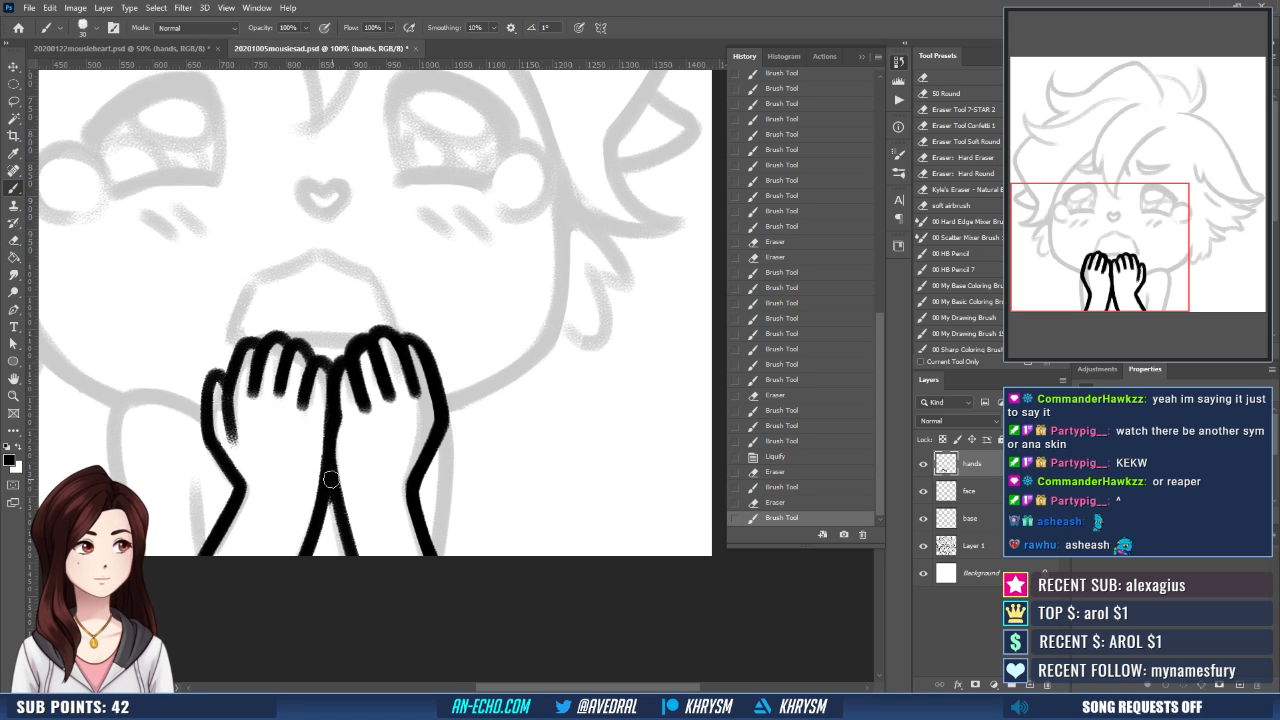
drag(333, 481, 350, 556)
- Clean up the finger lines of both hands with the Eraser and touch up the fingertip outlines with the Brush
scroll(445, 450, up, 2)
scroll(486, 477, left, 3)
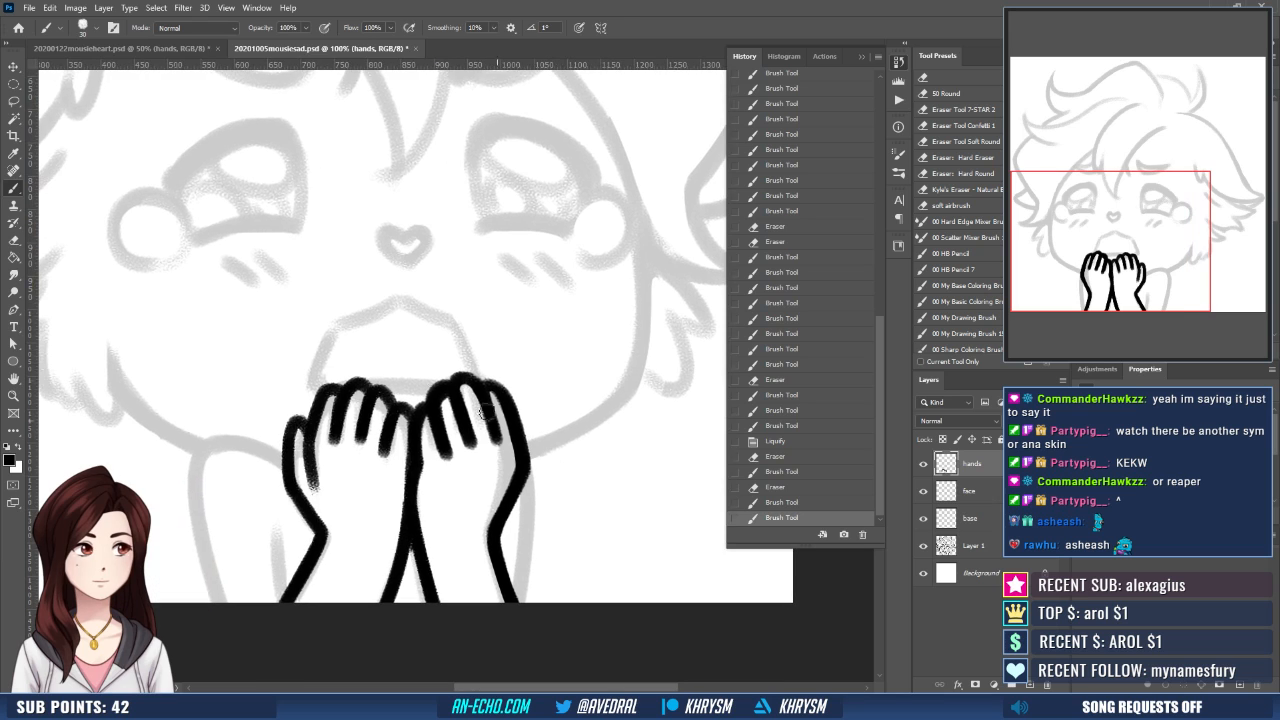
key(e)
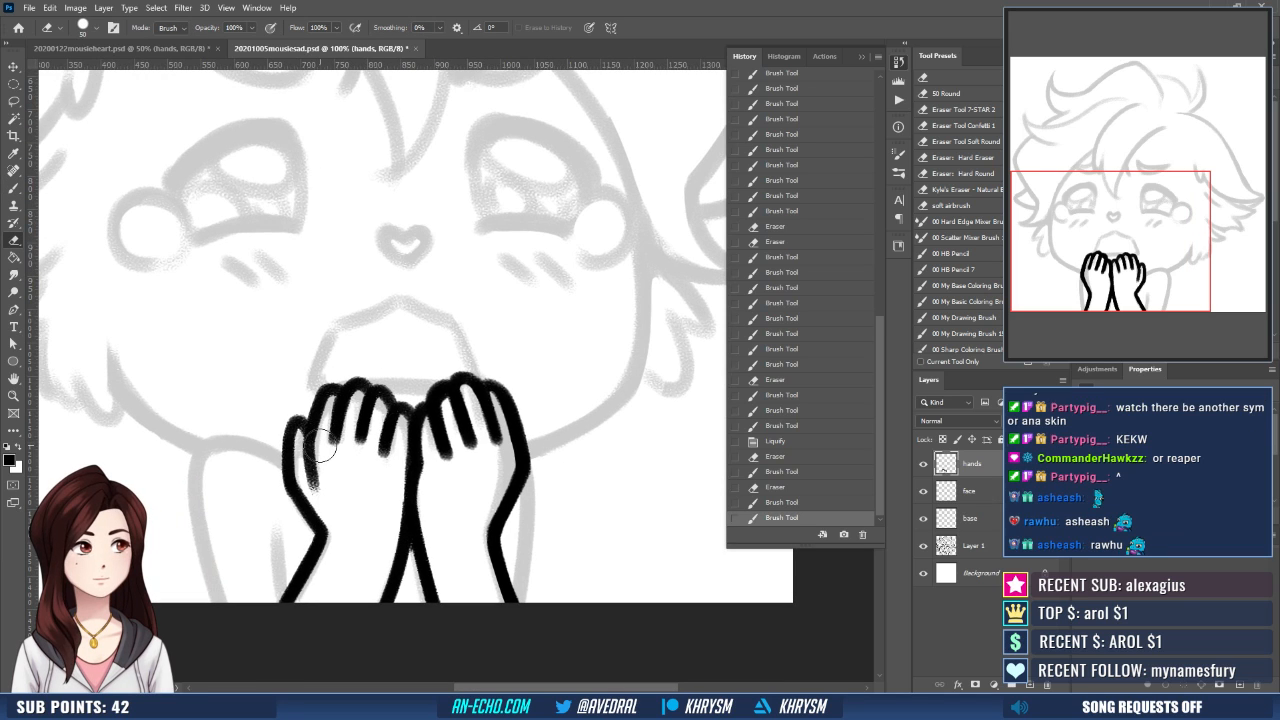
drag(314, 449, 322, 463)
drag(456, 491, 467, 474)
drag(316, 458, 309, 462)
key(ctrl+minus)
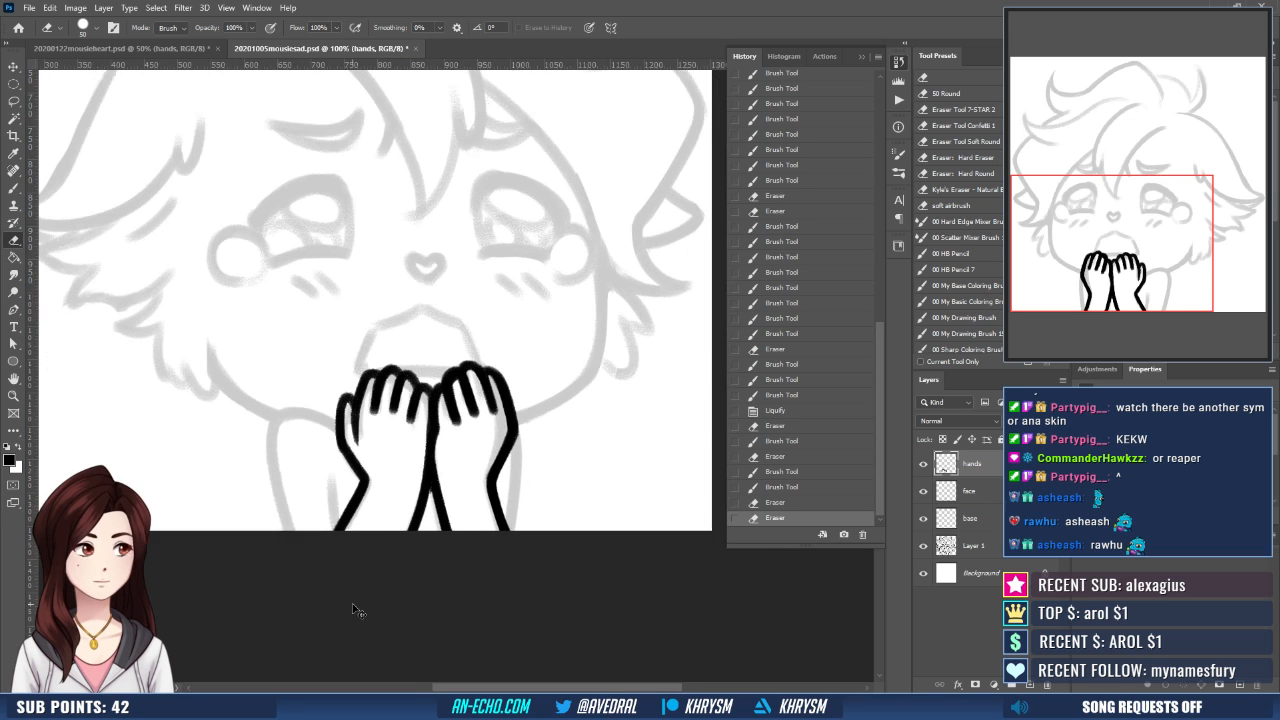
drag(500, 385, 468, 469)
key(b)
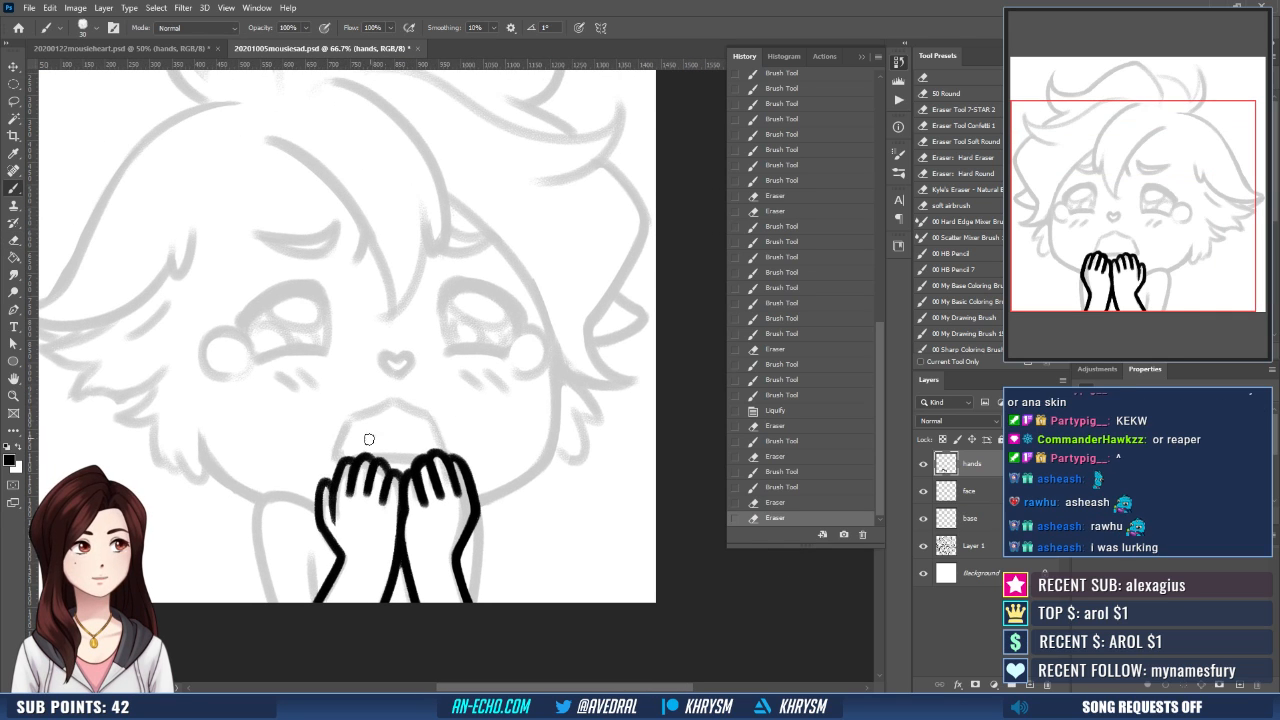
mouse_move(343, 463)
mouse_down()
mouse_move(413, 475)
mouse_move(509, 444)
mouse_up()
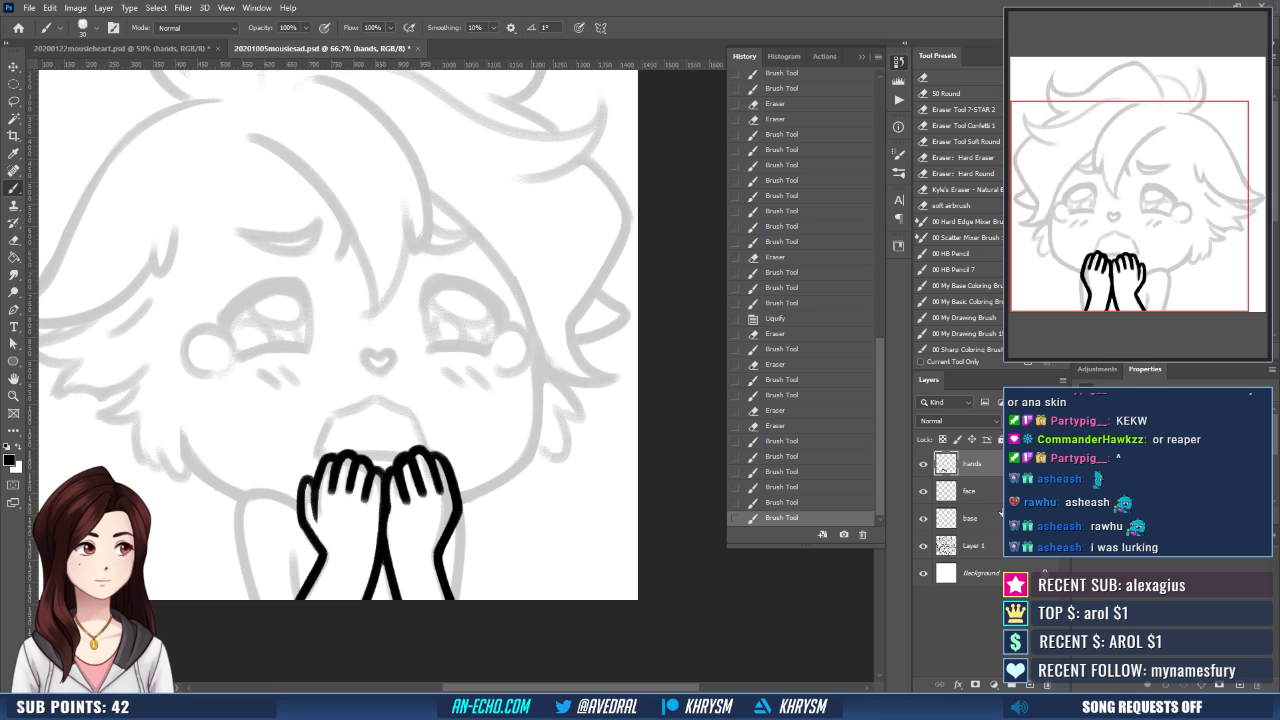
- On the base layer, ink the outer line of both arms down to the canvas edge
click(1000, 518)
scroll(511, 381, up, 2)
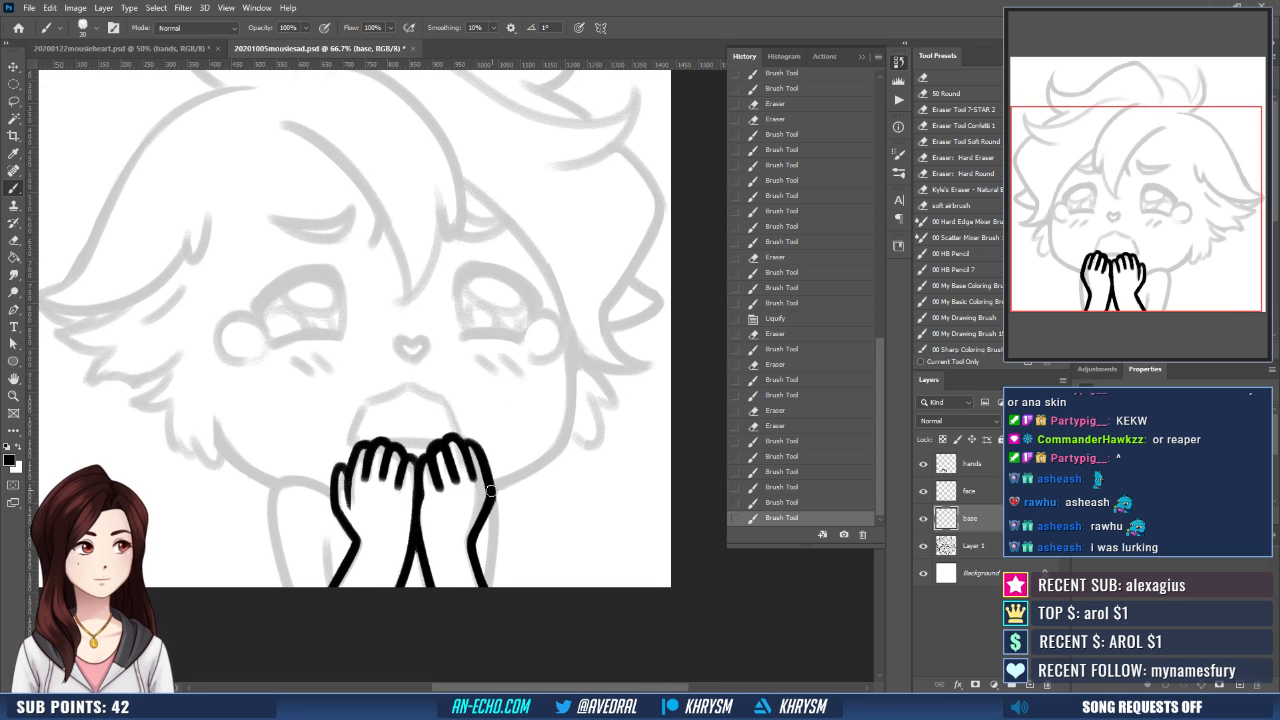
mouse_move(491, 494)
mouse_down()
mouse_move(495, 556)
mouse_move(479, 594)
mouse_up()
key(ctrl+z)
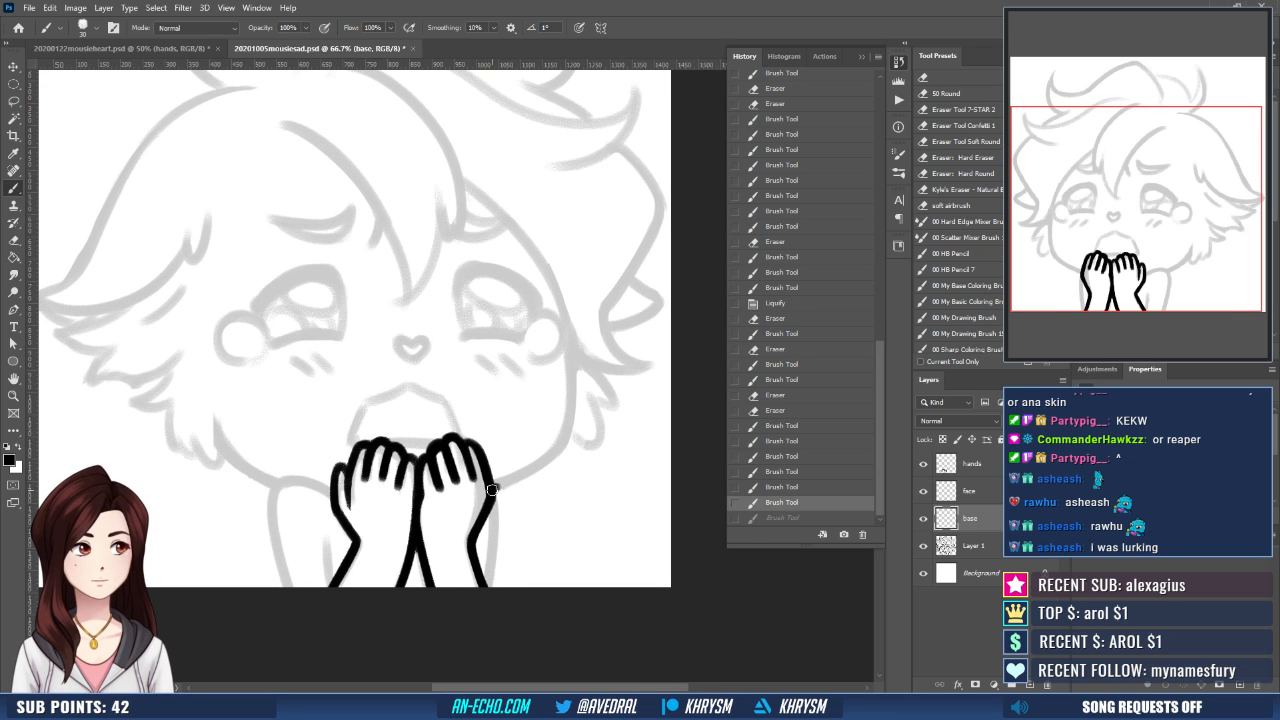
drag(491, 489, 471, 609)
drag(283, 487, 293, 602)
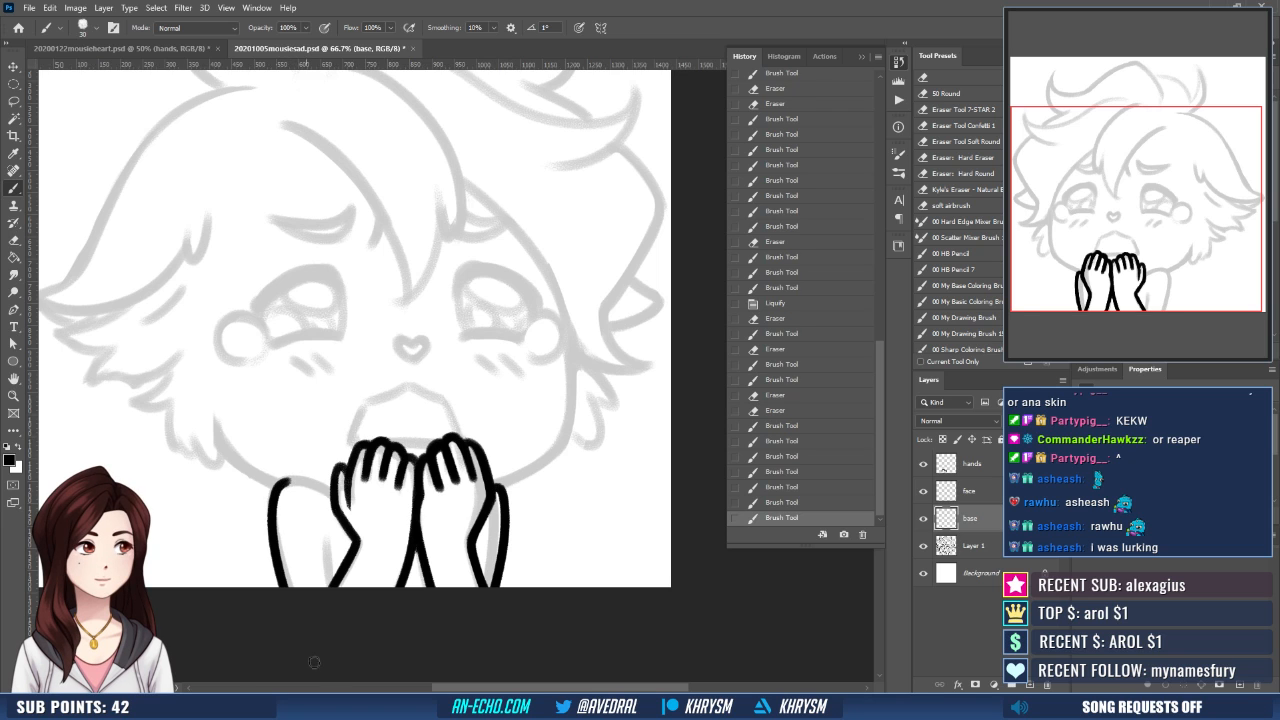
- Ink the left shoulder curve from the top of the arm line to the hand and clean up the join
key(r)
drag(506, 576, 588, 520)
key(b)
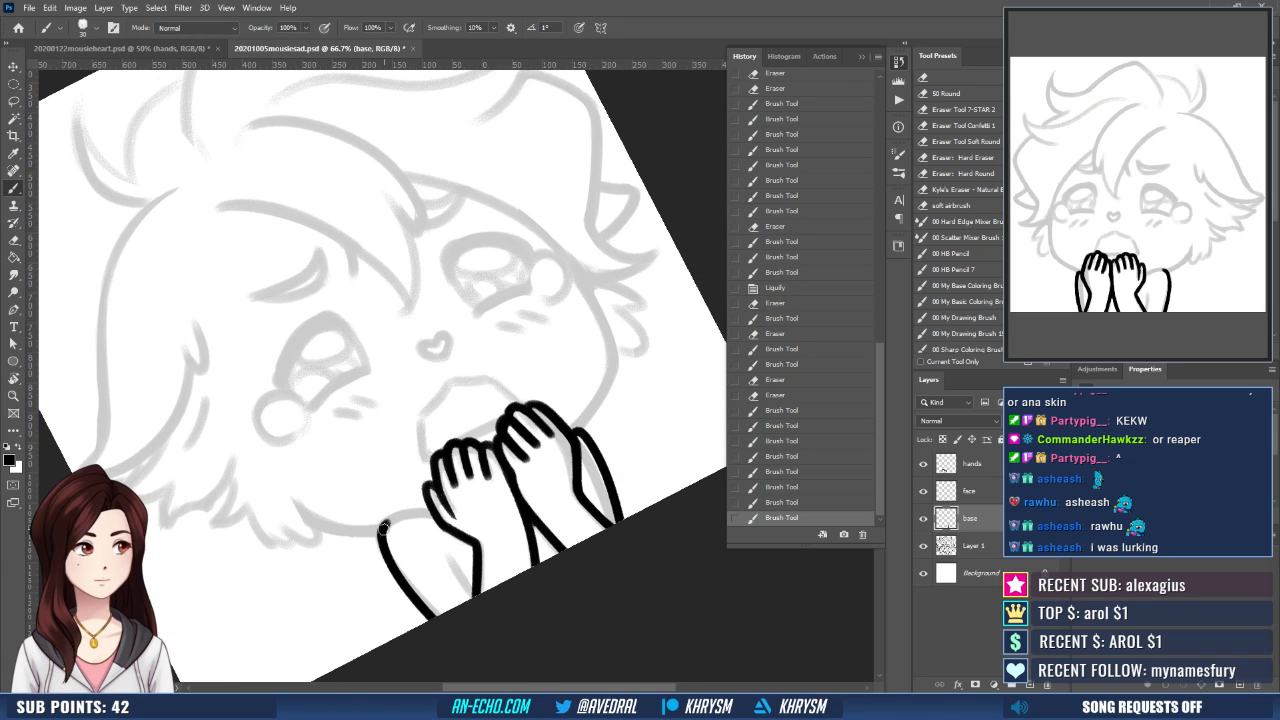
mouse_move(384, 528)
mouse_down()
mouse_move(436, 512)
mouse_move(387, 477)
mouse_move(369, 492)
mouse_up()
key(ctrl+z)
key(ctrl+z)
key(Escape)
key(e)
drag(408, 489, 405, 450)
key(b)
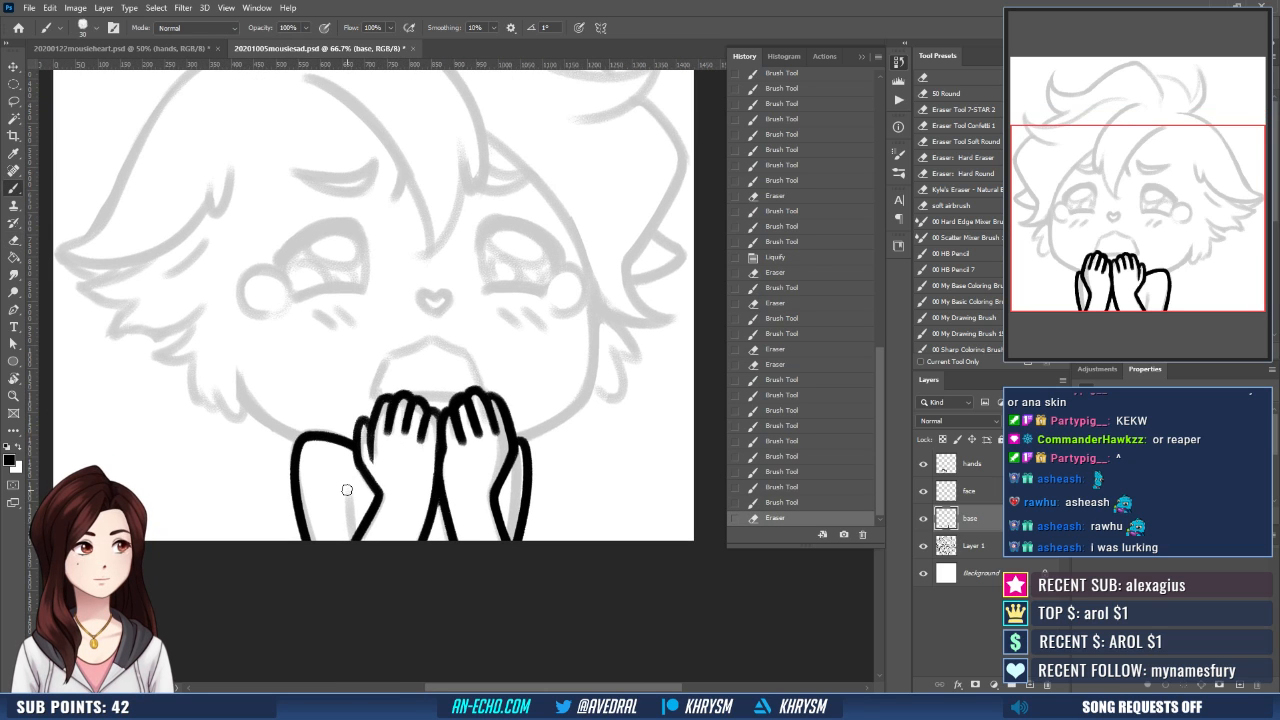
- Ink the left arm's inner line down to the canvas edge and touch up the shoulder's outer edge
drag(346, 489, 351, 540)
scroll(462, 495, up, 2)
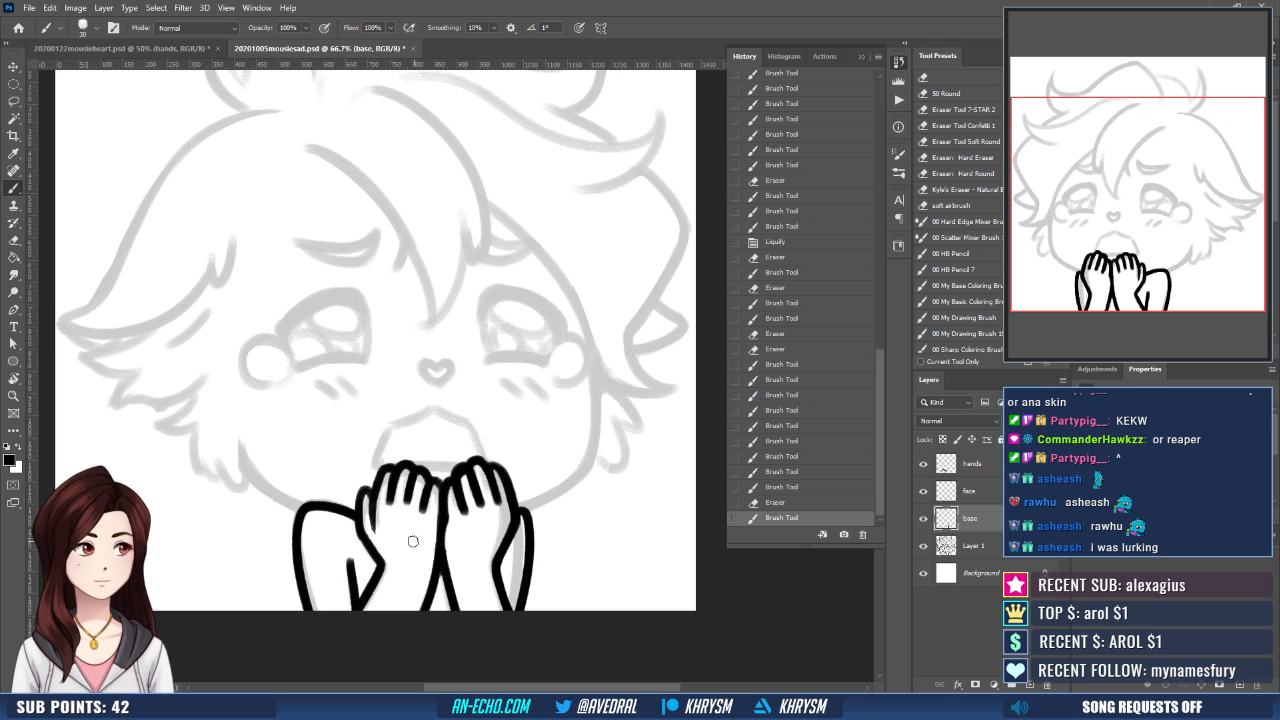
drag(428, 524, 458, 506)
key(e)
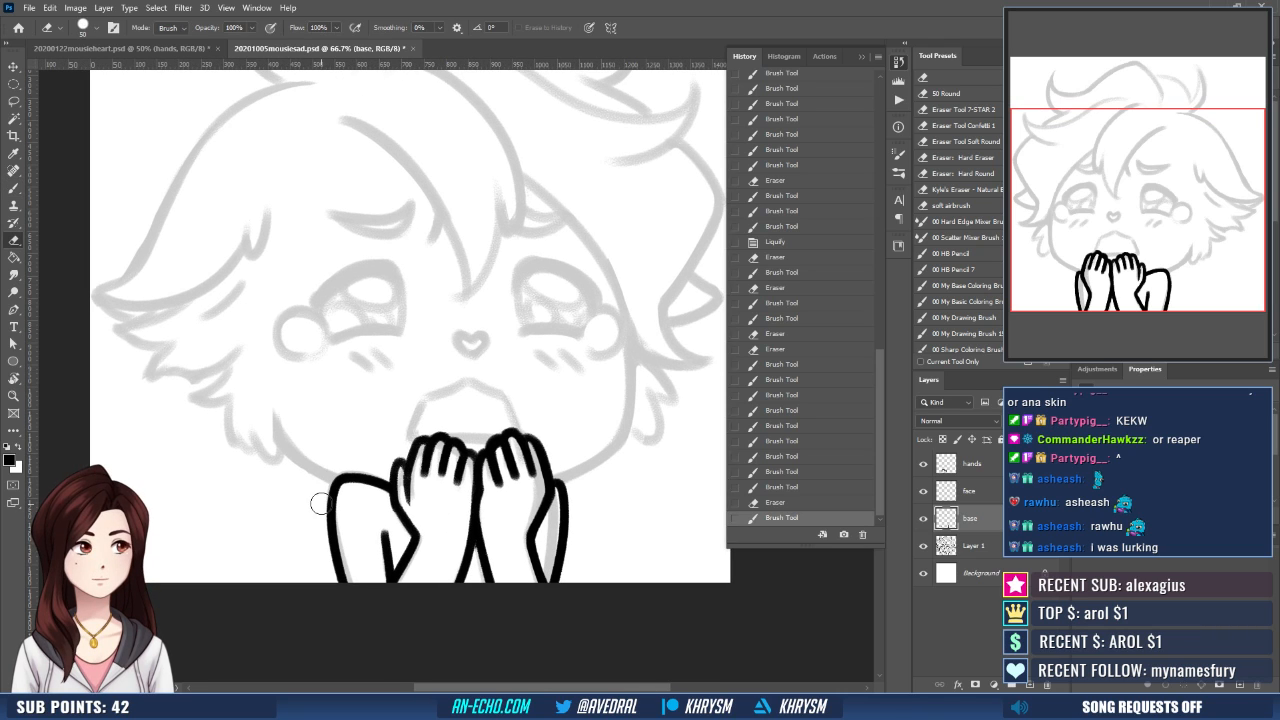
mouse_move(318, 504)
mouse_down()
mouse_move(353, 477)
mouse_move(335, 520)
mouse_move(346, 493)
mouse_up()
key(b)
key(ctrl+z)
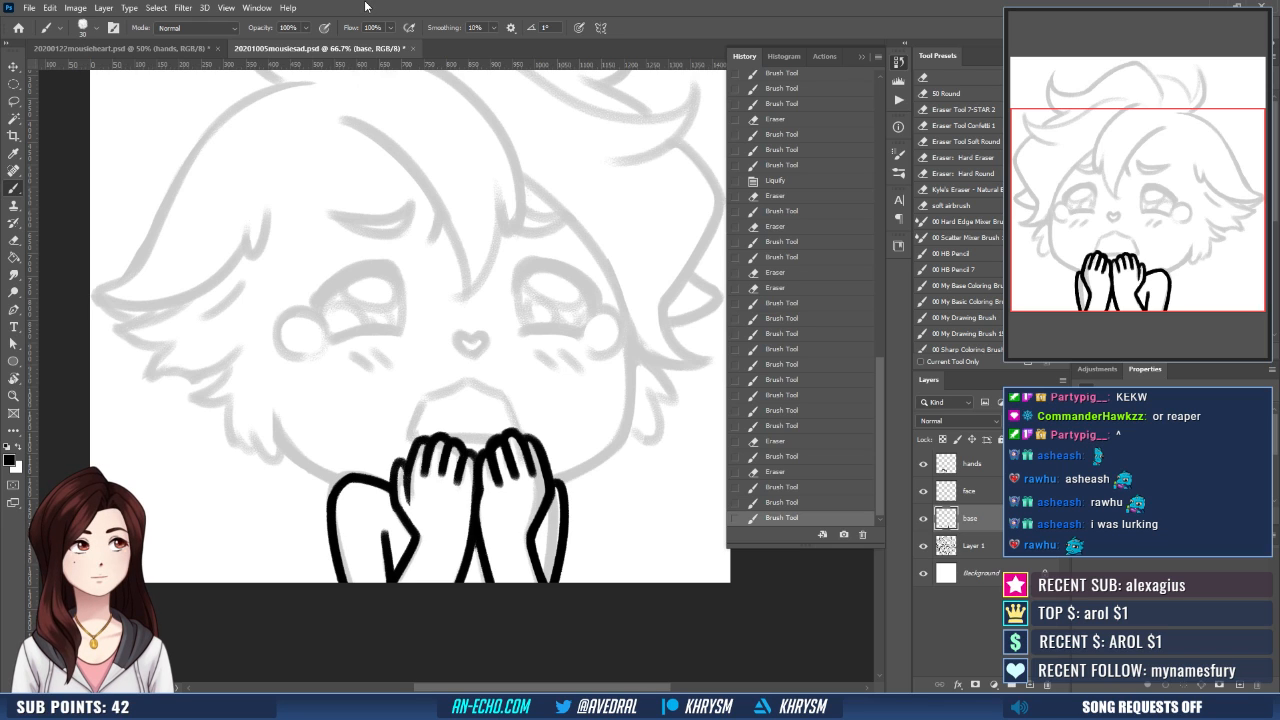
- Collapse the History panel and ink the left eyebrow's outline on the face layer
click(861, 56)
drag(562, 429, 518, 490)
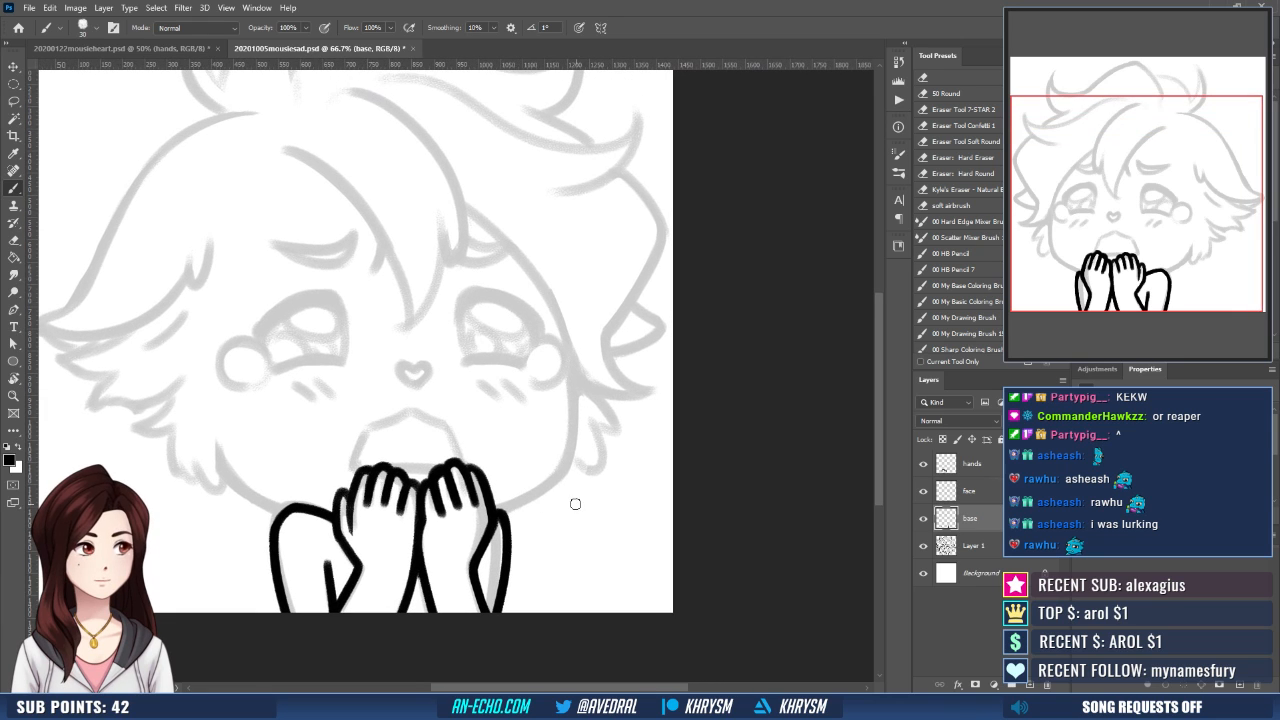
click(946, 482)
drag(607, 495, 647, 563)
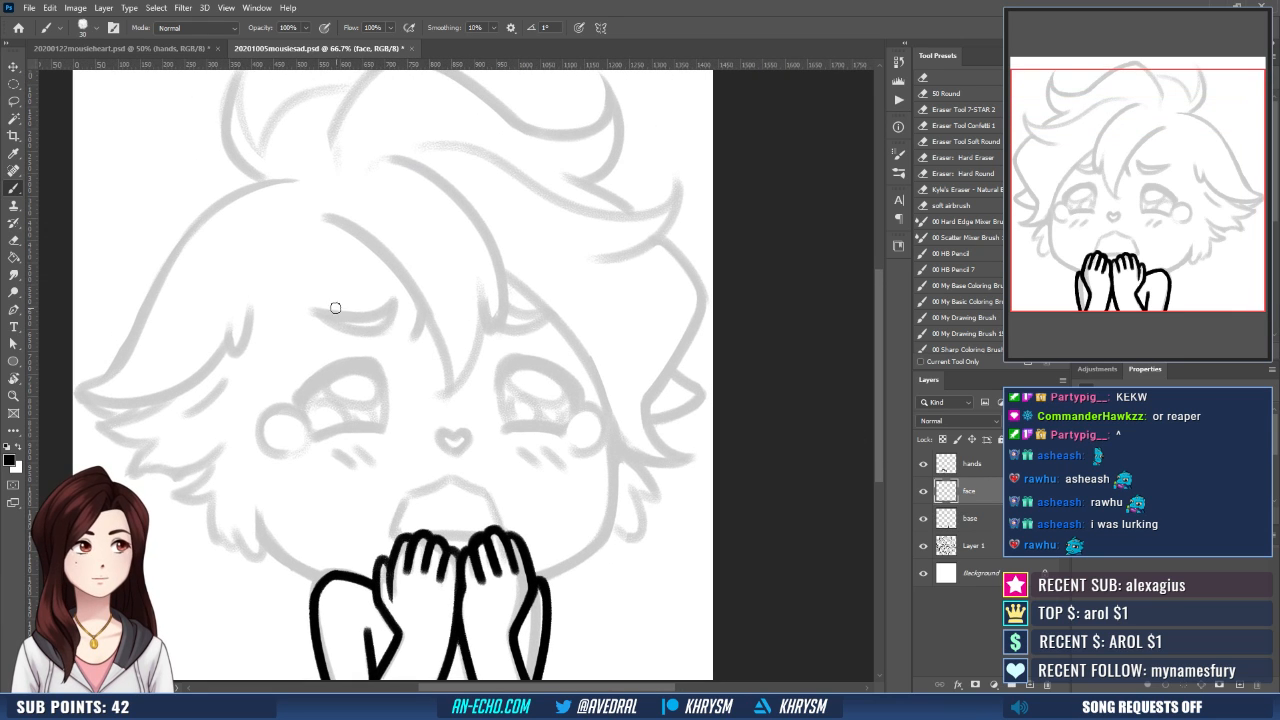
drag(318, 310, 396, 297)
key(ctrl+z)
mouse_move(316, 309)
mouse_down()
mouse_move(392, 297)
mouse_move(384, 332)
mouse_up()
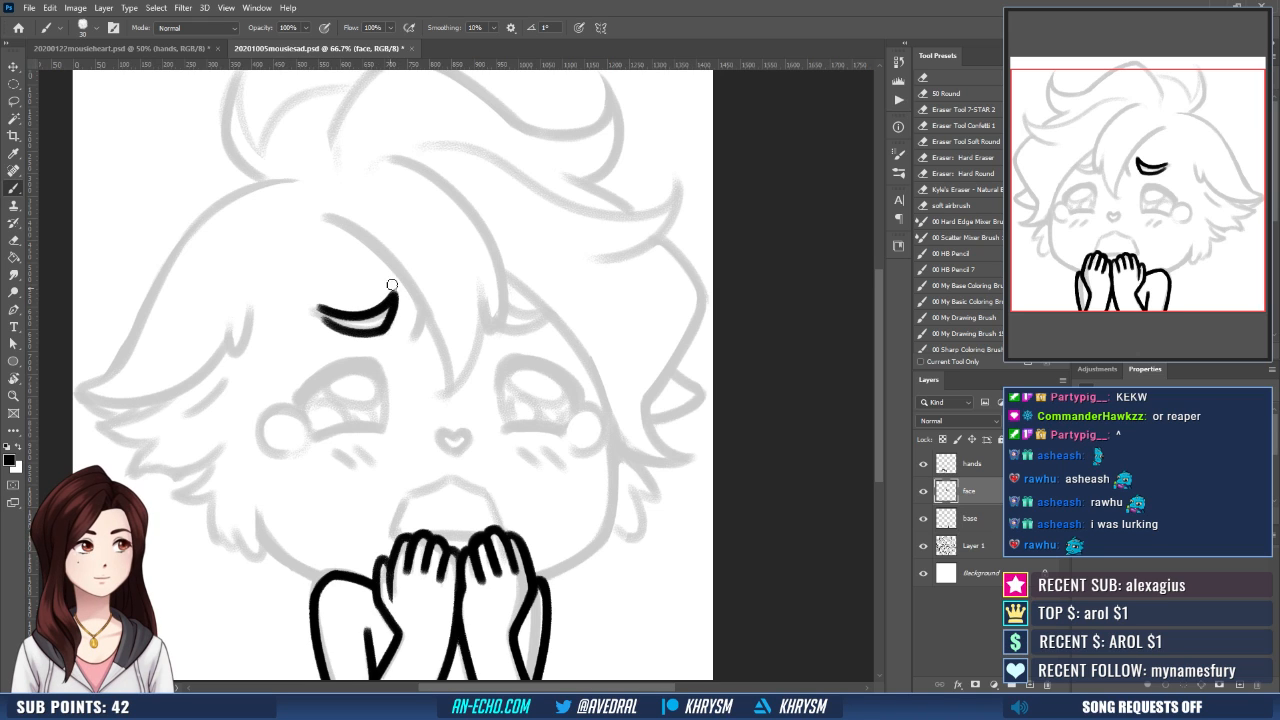
- Ink the short crease beside the left eyebrow and the outline of the right eyebrow
drag(496, 331, 485, 319)
drag(414, 301, 398, 328)
drag(487, 312, 534, 311)
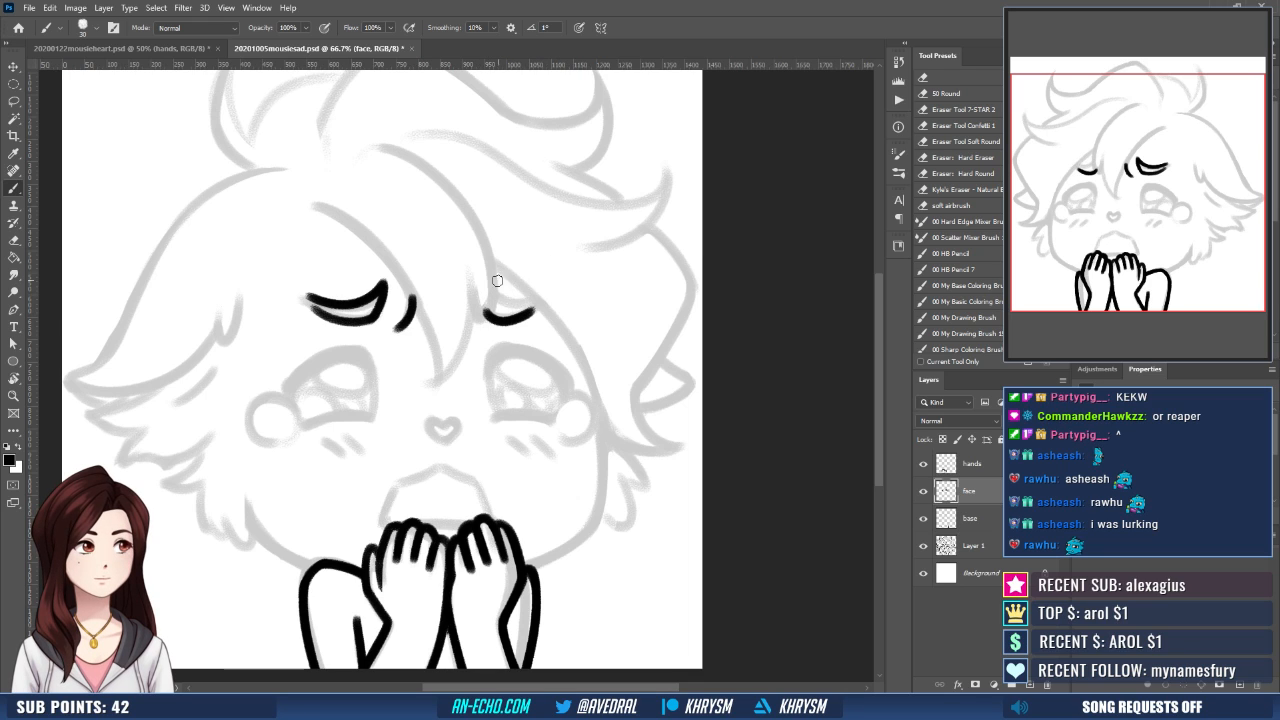
mouse_move(492, 285)
mouse_down()
mouse_move(534, 302)
mouse_move(493, 314)
mouse_move(485, 293)
mouse_move(490, 317)
mouse_up()
key(ctrl+z)
mouse_move(556, 344)
mouse_down()
mouse_move(579, 336)
mouse_move(573, 348)
mouse_up()
drag(495, 474, 500, 459)
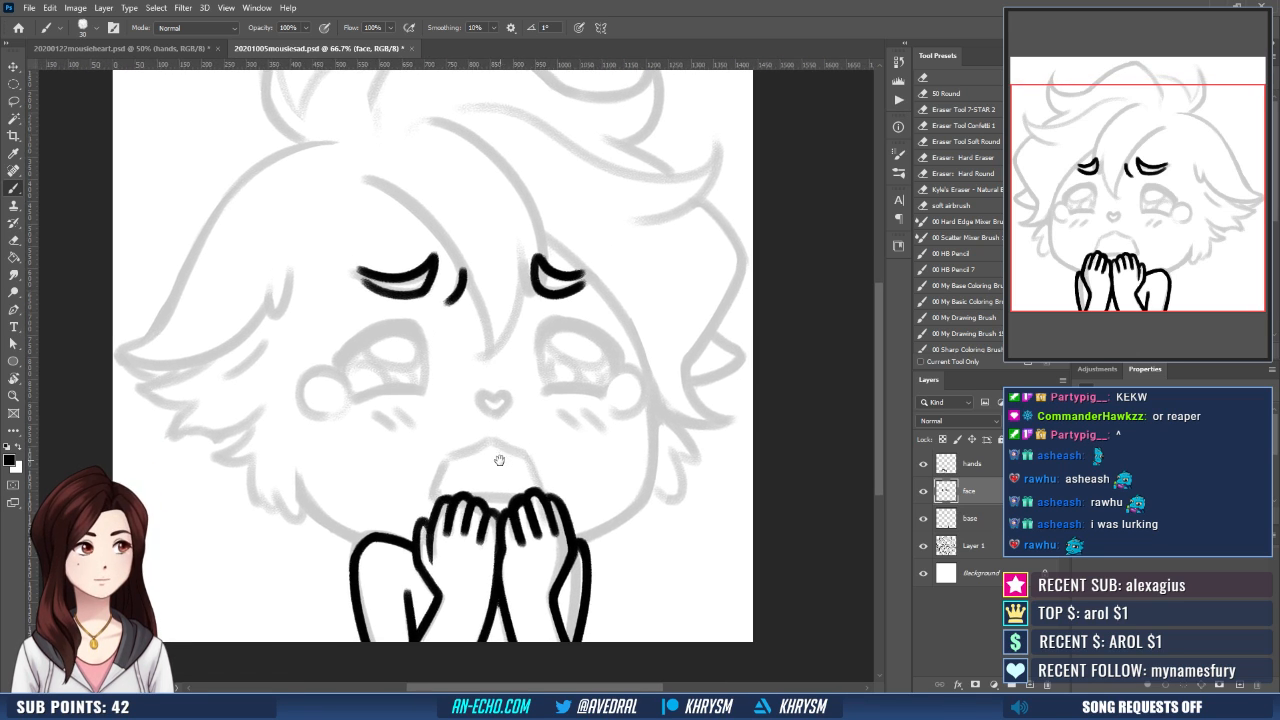
- Clean up the left eyebrow's upper edge and outer tip with the Eraser and Brush
drag(492, 400, 490, 451)
key(e)
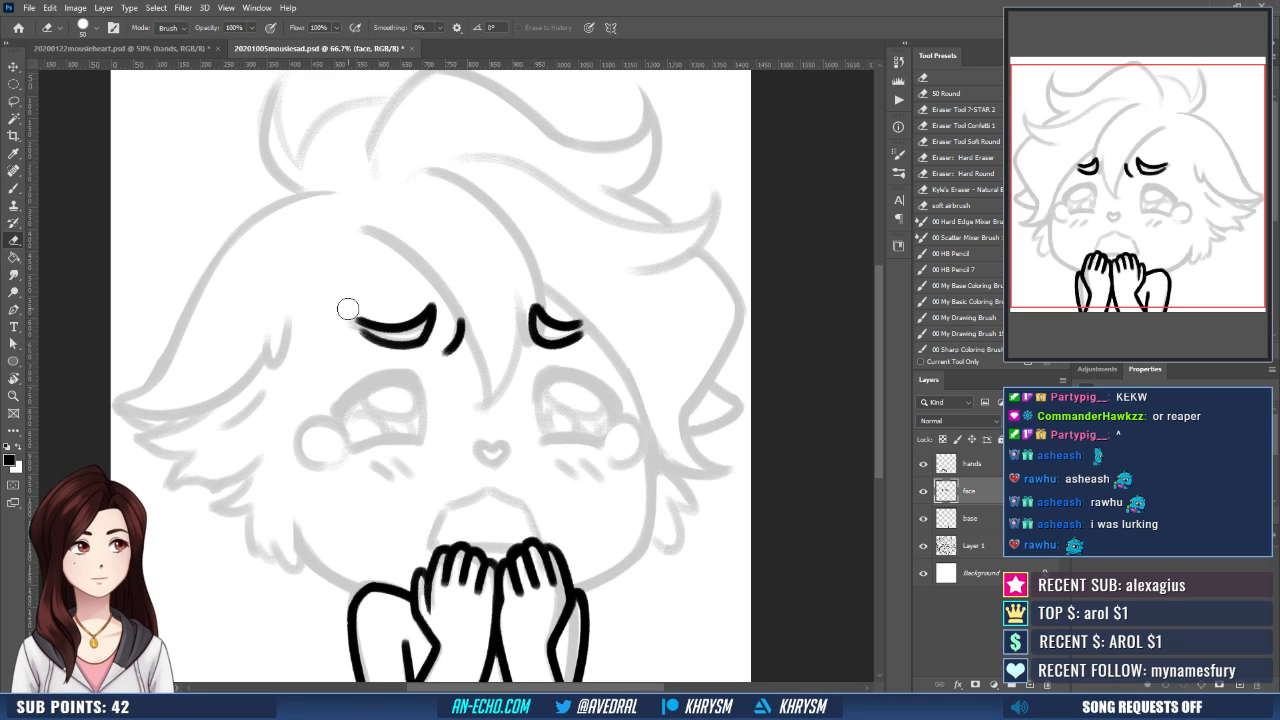
drag(349, 309, 425, 310)
key(b)
key(ctrl+z)
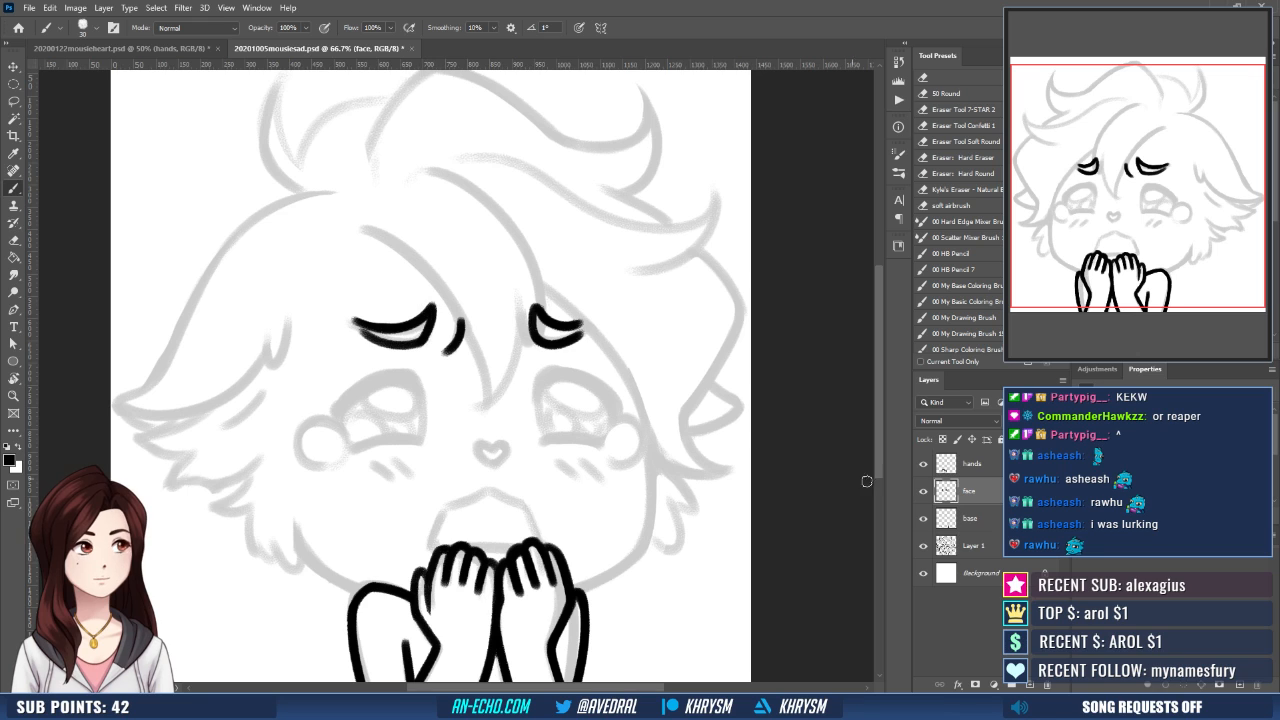
- Create a new layer named "tears" above the face layer
key(ctrl+shift+n)
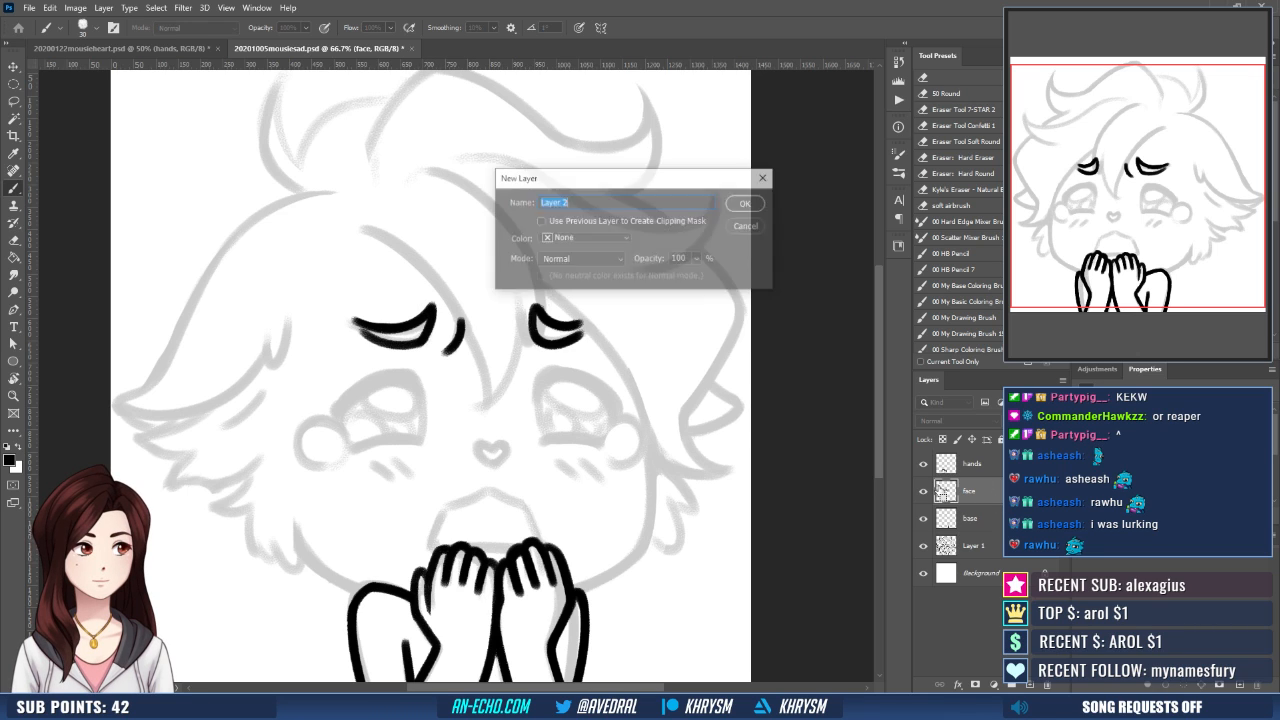
text(tears)
key(Return)
- Ink the round teardrop at the outer corner of the left eye with the brush at size 35
drag(452, 457, 470, 443)
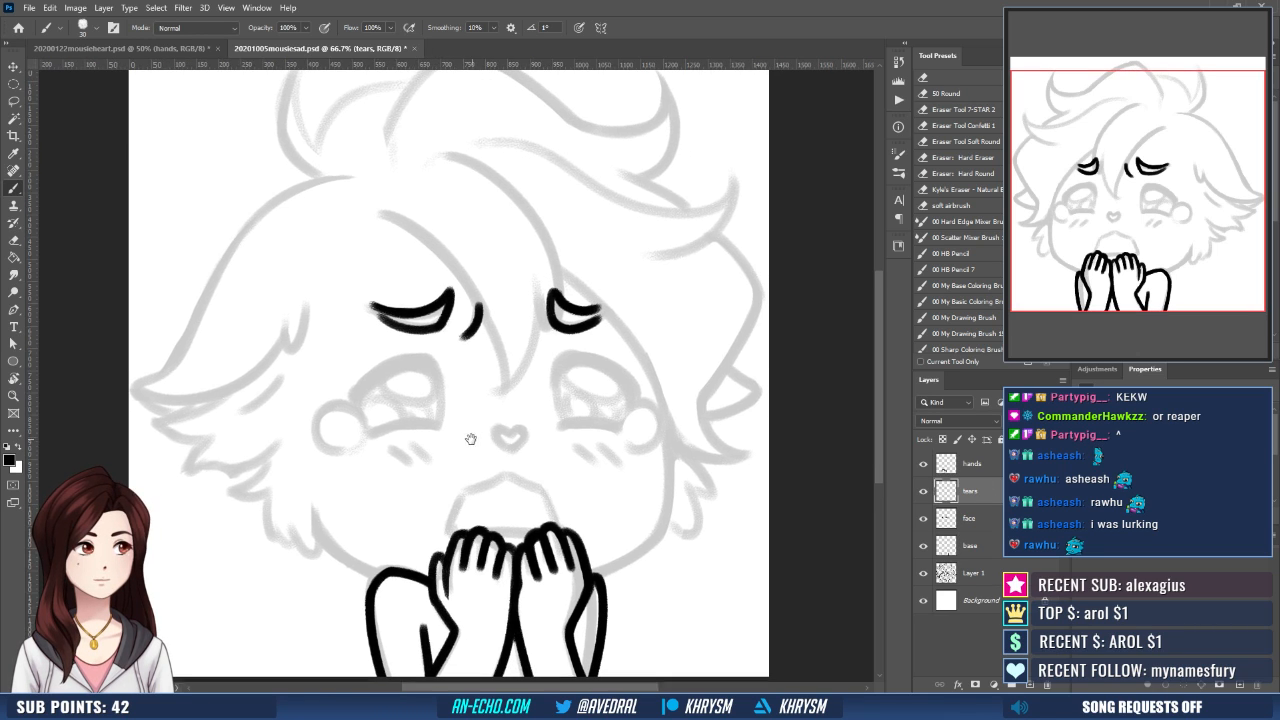
mouse_move(368, 429)
mouse_down()
mouse_move(345, 409)
mouse_move(318, 456)
mouse_up()
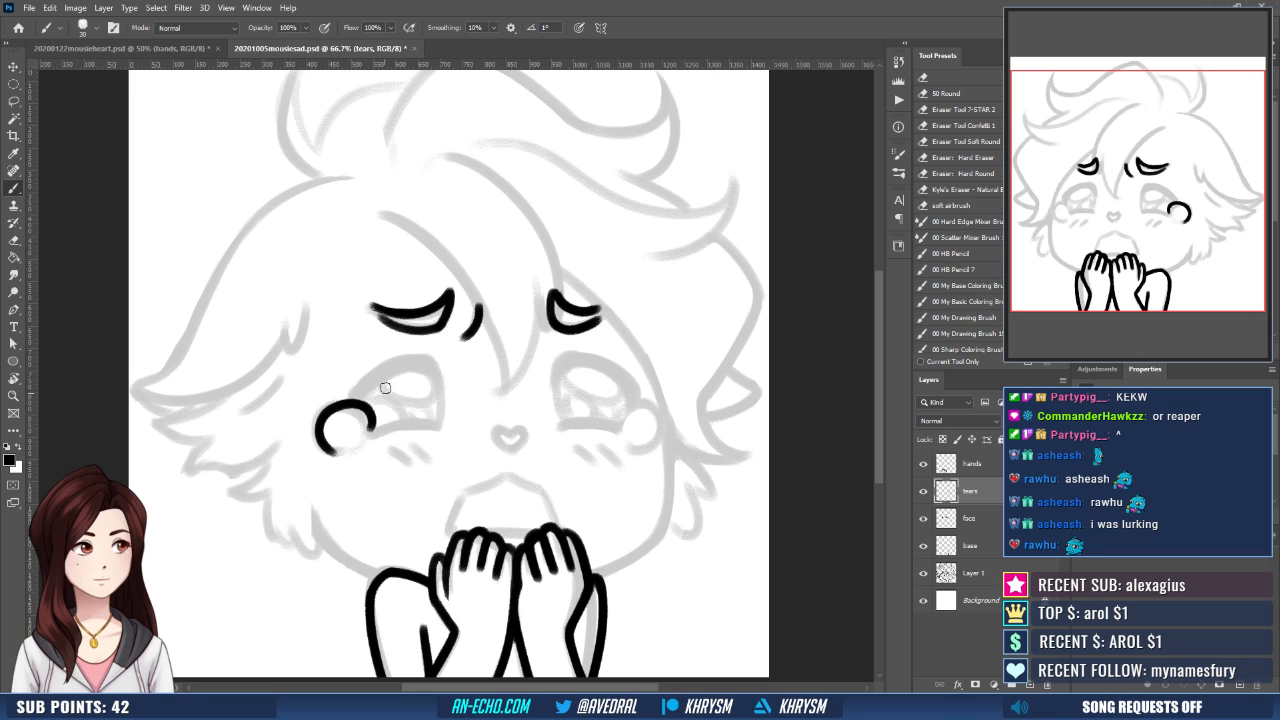
key(ctrl+z)
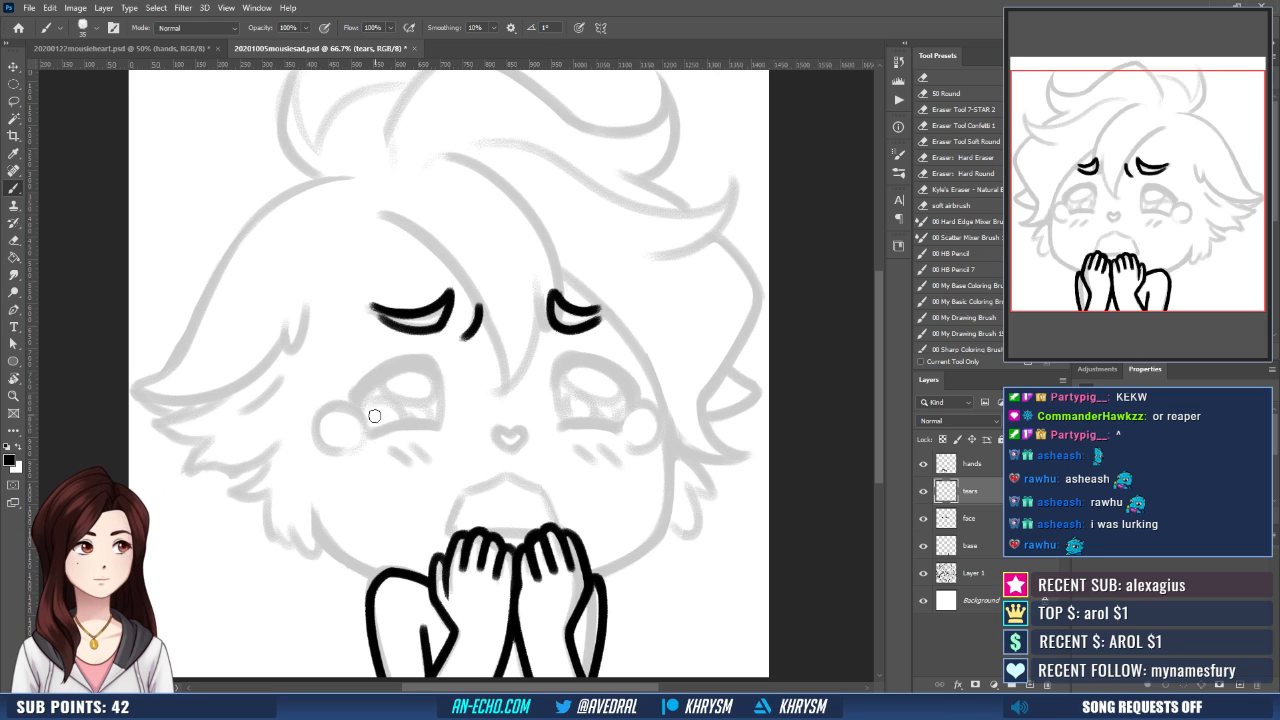
mouse_move(370, 429)
mouse_down()
mouse_move(335, 402)
mouse_move(357, 467)
mouse_move(372, 438)
mouse_up()
key(e)
key(b)
key(ctrl+z)
- Ink the round teardrop at the outer corner of the right eye and clean up its outline
key(e)
mouse_move(613, 388)
mouse_down()
mouse_move(587, 362)
mouse_move(591, 400)
mouse_move(619, 425)
mouse_move(590, 404)
mouse_move(636, 412)
mouse_move(600, 414)
mouse_move(635, 422)
mouse_move(645, 380)
mouse_move(629, 418)
mouse_move(634, 406)
mouse_up()
key(b)
key(ctrl+z)
key(ctrl+z)
key(e)
key(b)
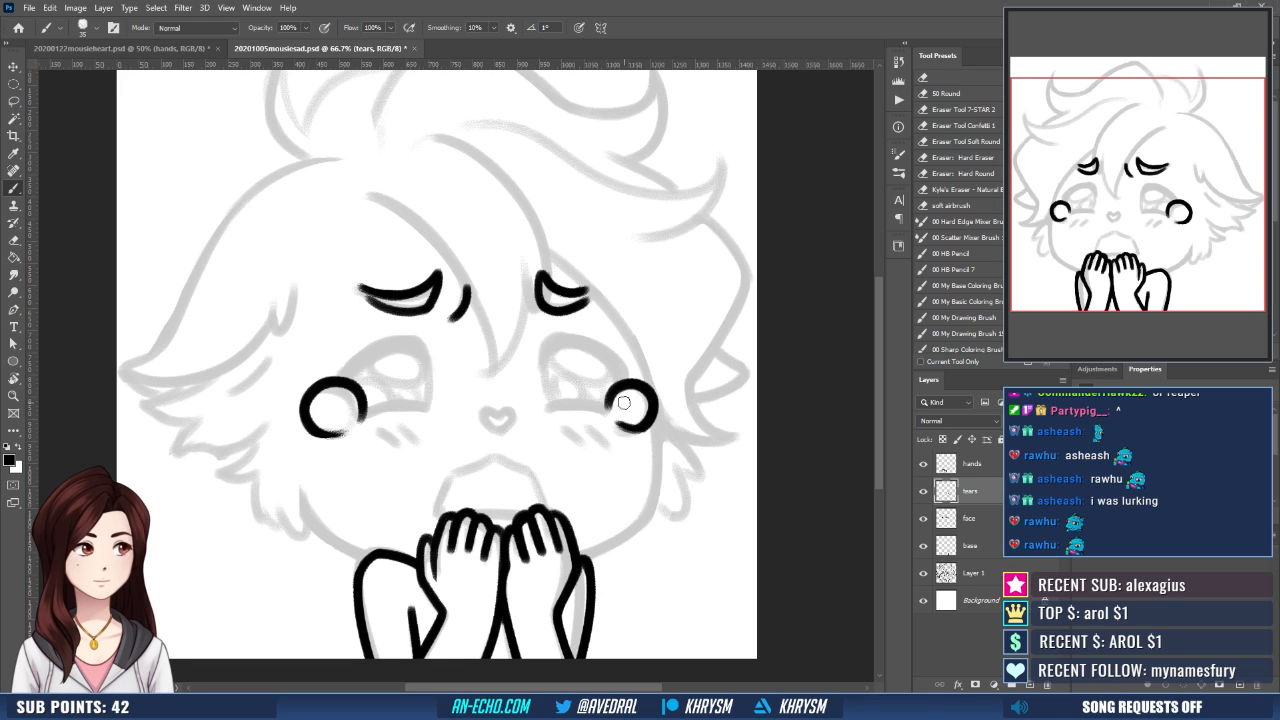
- Ink the small heart-shaped nose over the sketch on the face layer
click(968, 518)
drag(600, 479, 587, 492)
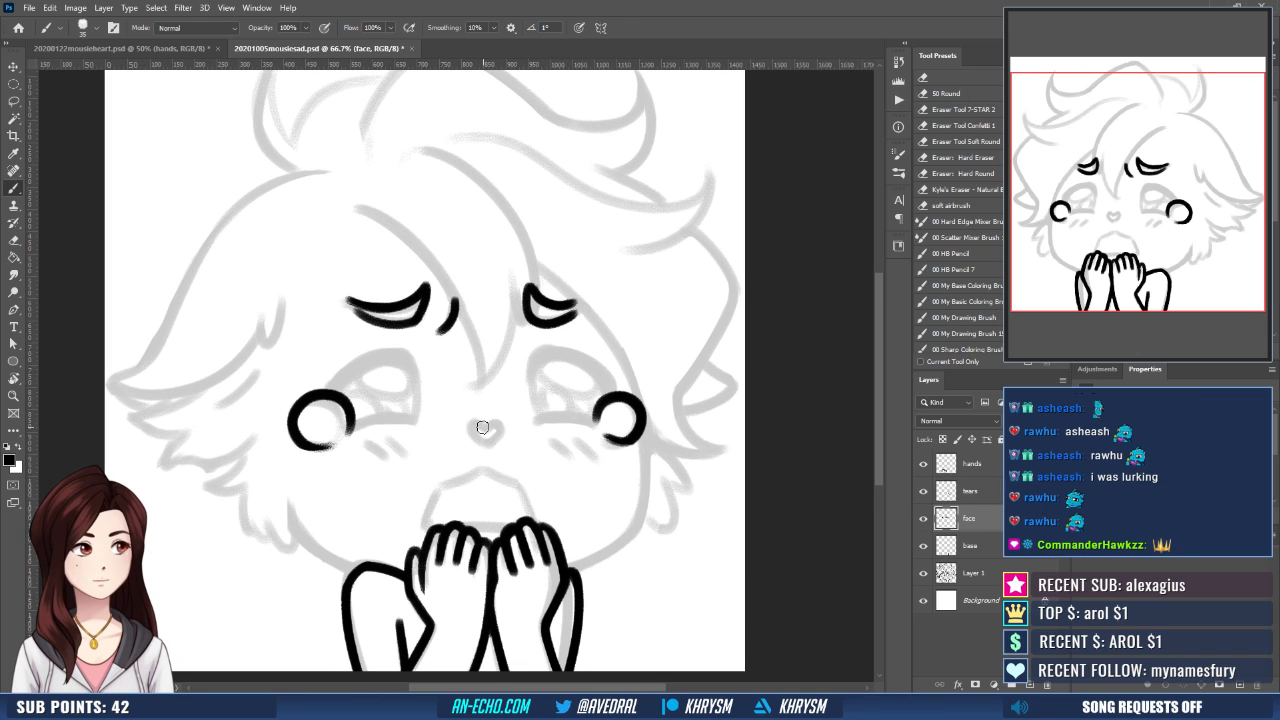
mouse_move(478, 418)
mouse_down()
mouse_move(465, 426)
mouse_move(490, 446)
mouse_move(502, 418)
mouse_move(506, 434)
mouse_move(481, 446)
mouse_up()
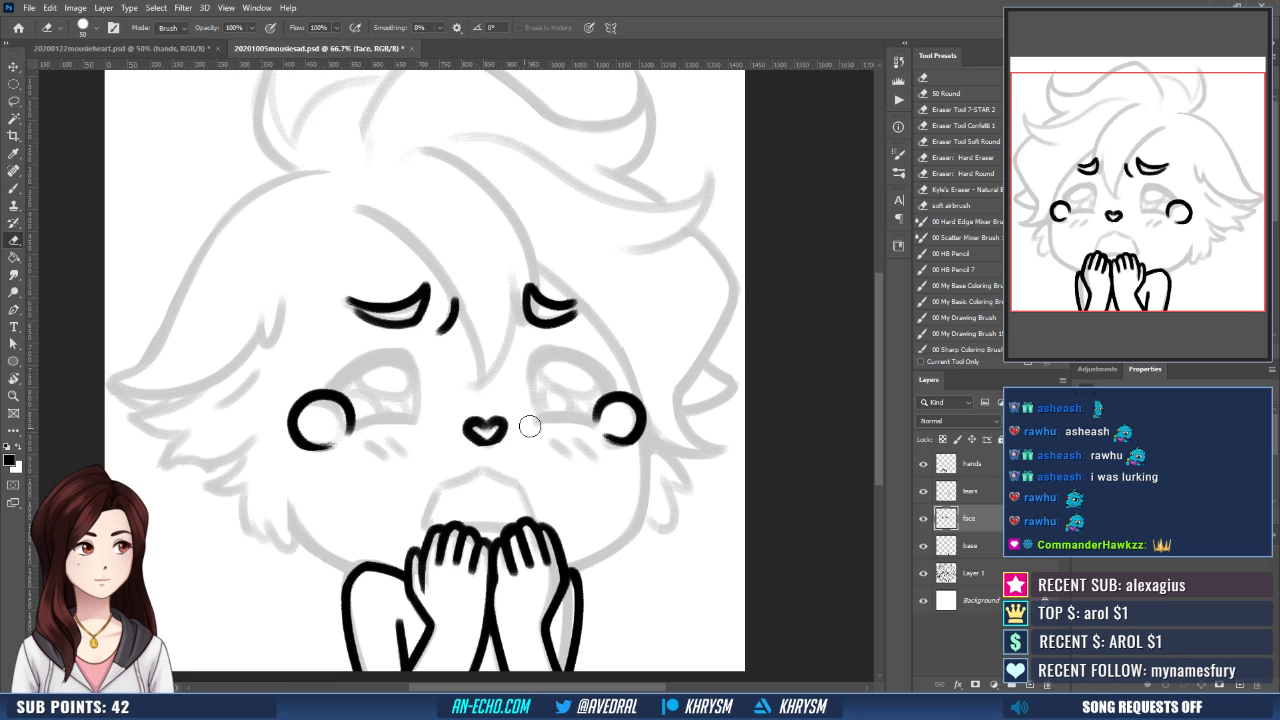
- Ink the open mouth over the sketch, with its peaked upper outline and a straight lower edge just above the fingertips
scroll(528, 423, down, 1)
scroll(500, 406, down, 1)
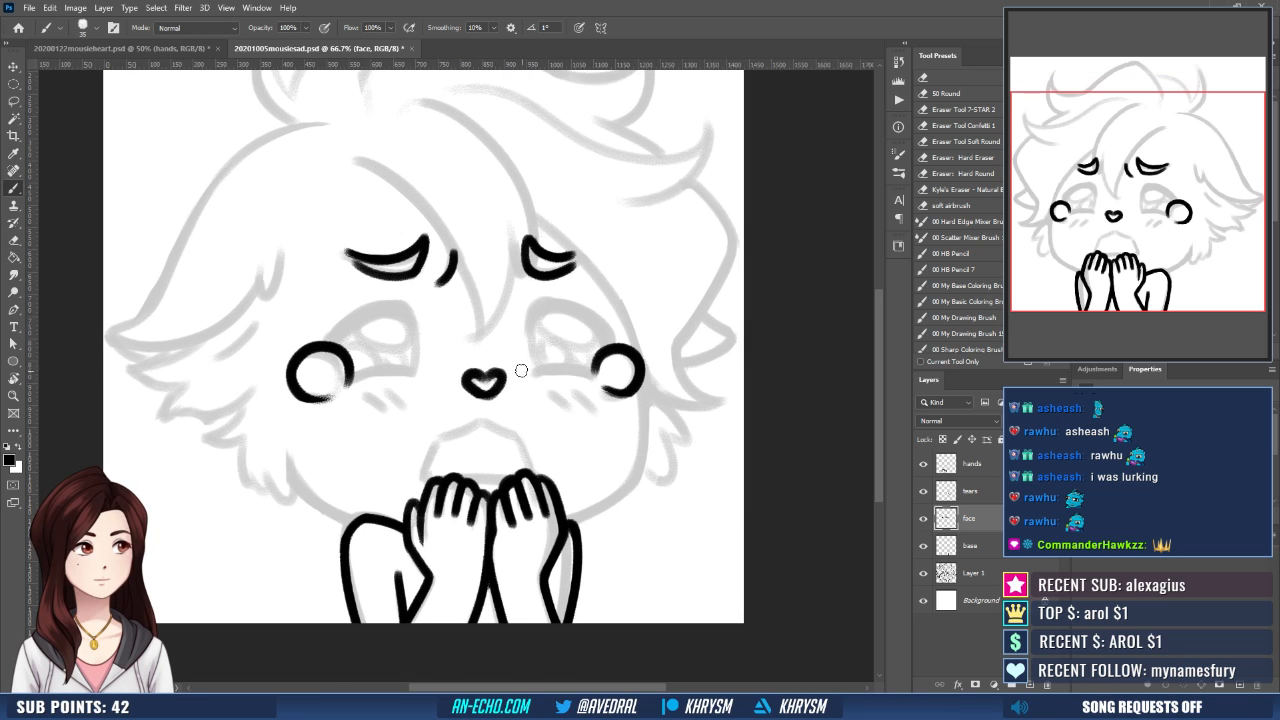
mouse_move(436, 440)
mouse_down()
mouse_move(483, 419)
mouse_move(441, 438)
mouse_move(435, 482)
mouse_up()
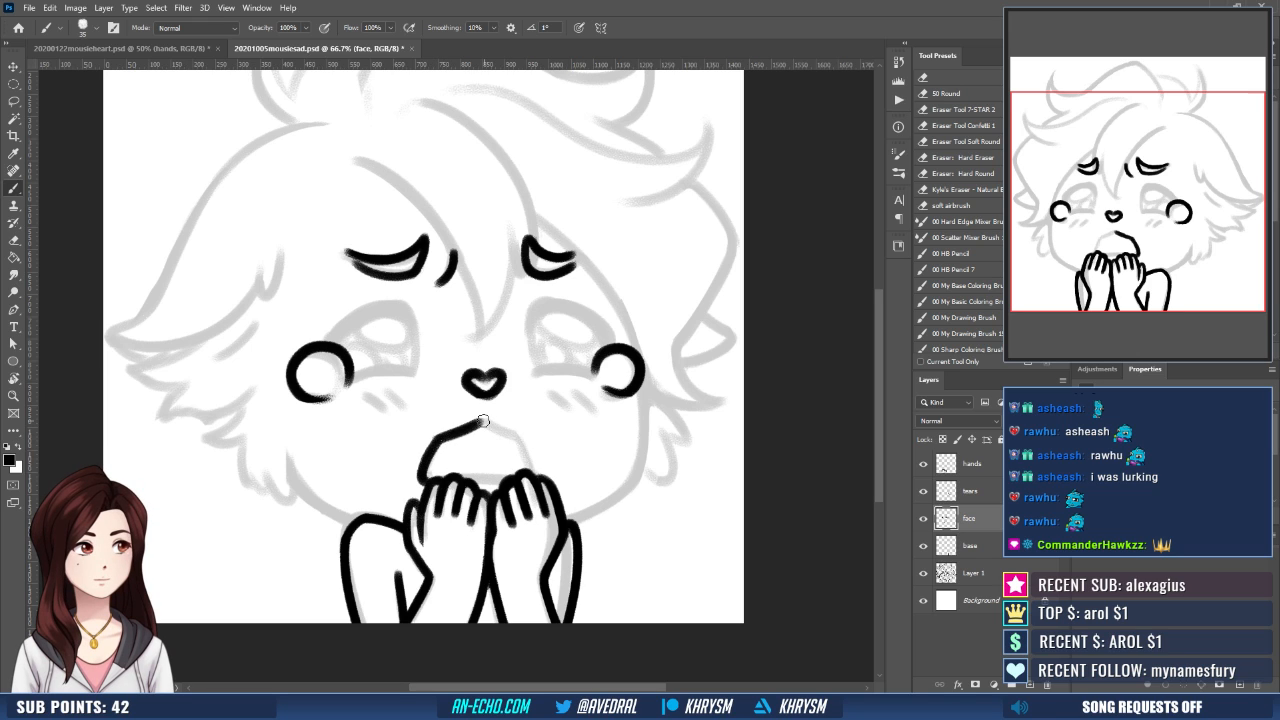
mouse_move(484, 421)
mouse_down()
mouse_move(521, 440)
mouse_move(530, 470)
mouse_move(563, 434)
mouse_up()
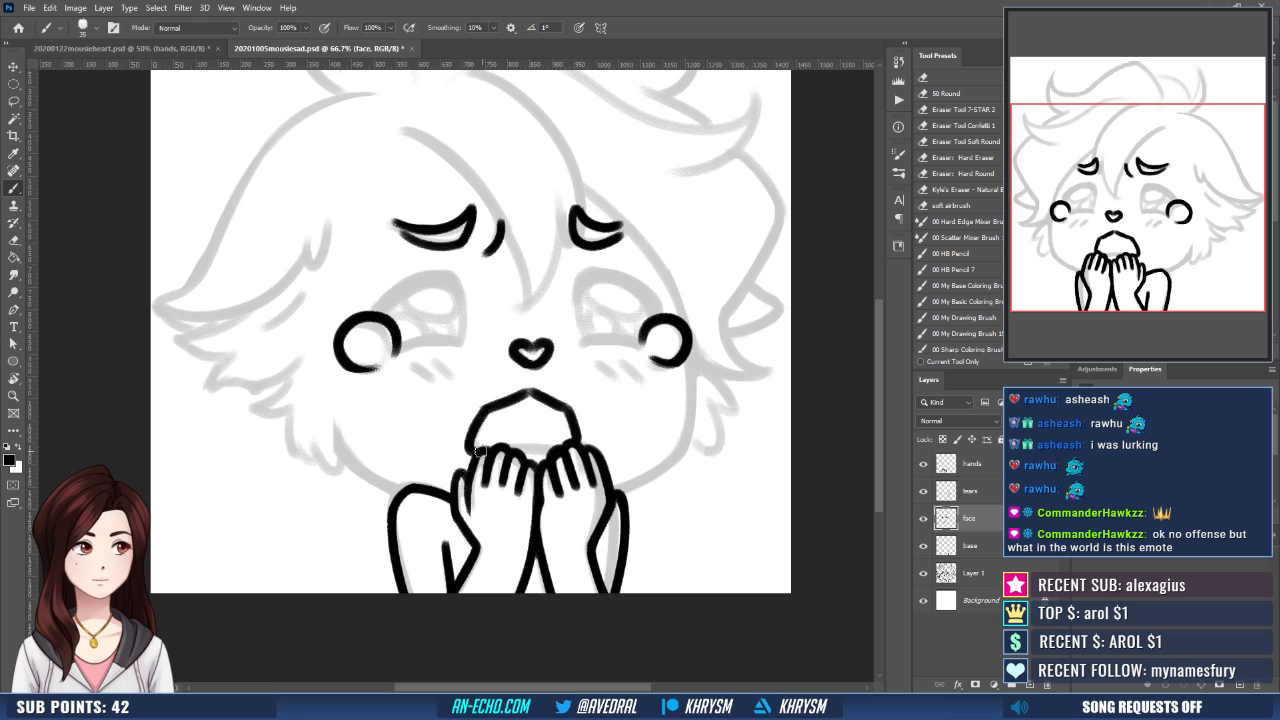
mouse_move(482, 446)
mouse_down()
mouse_move(562, 444)
mouse_move(529, 444)
mouse_up()
key(e)
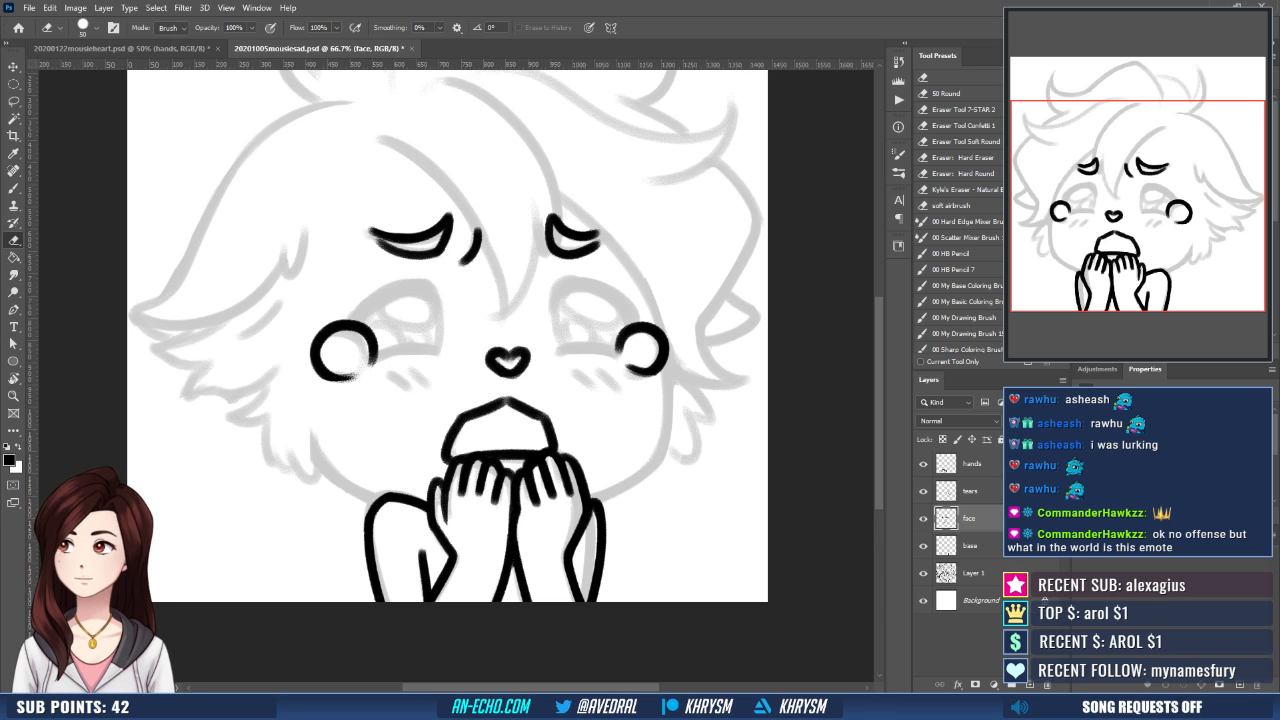
scroll(612, 455, up, 2)
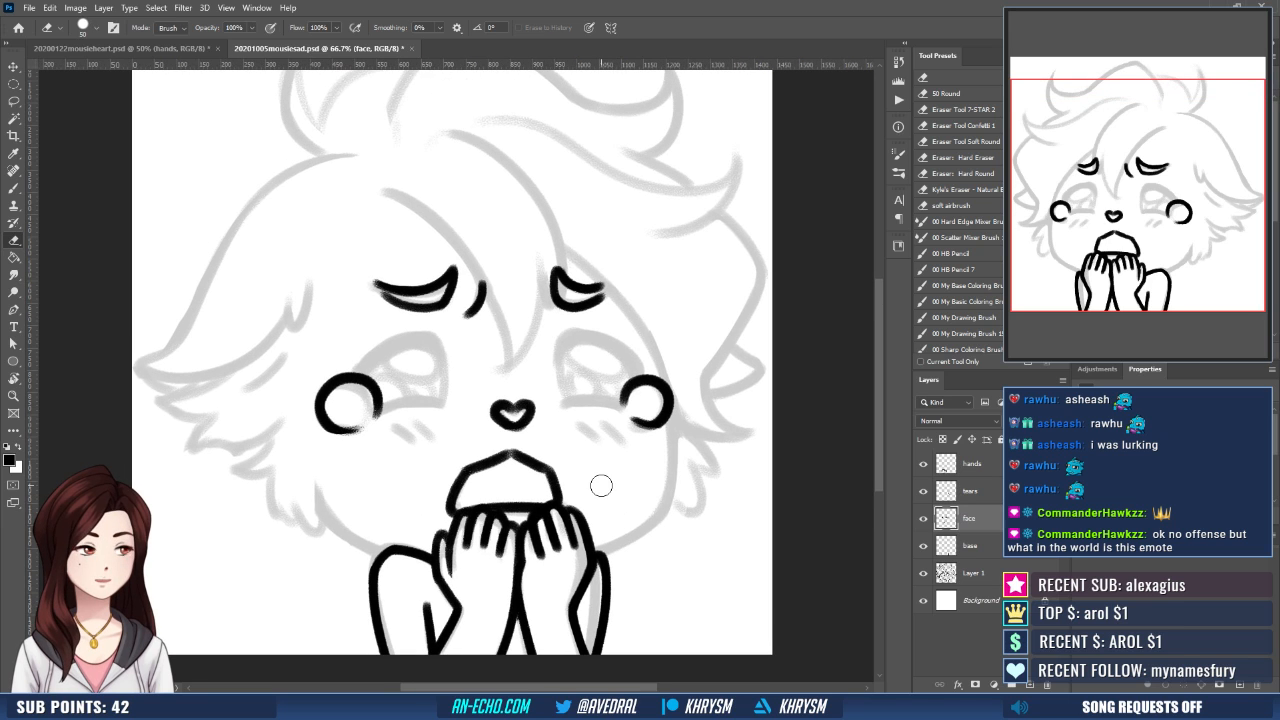
scroll(600, 485, down, 2)
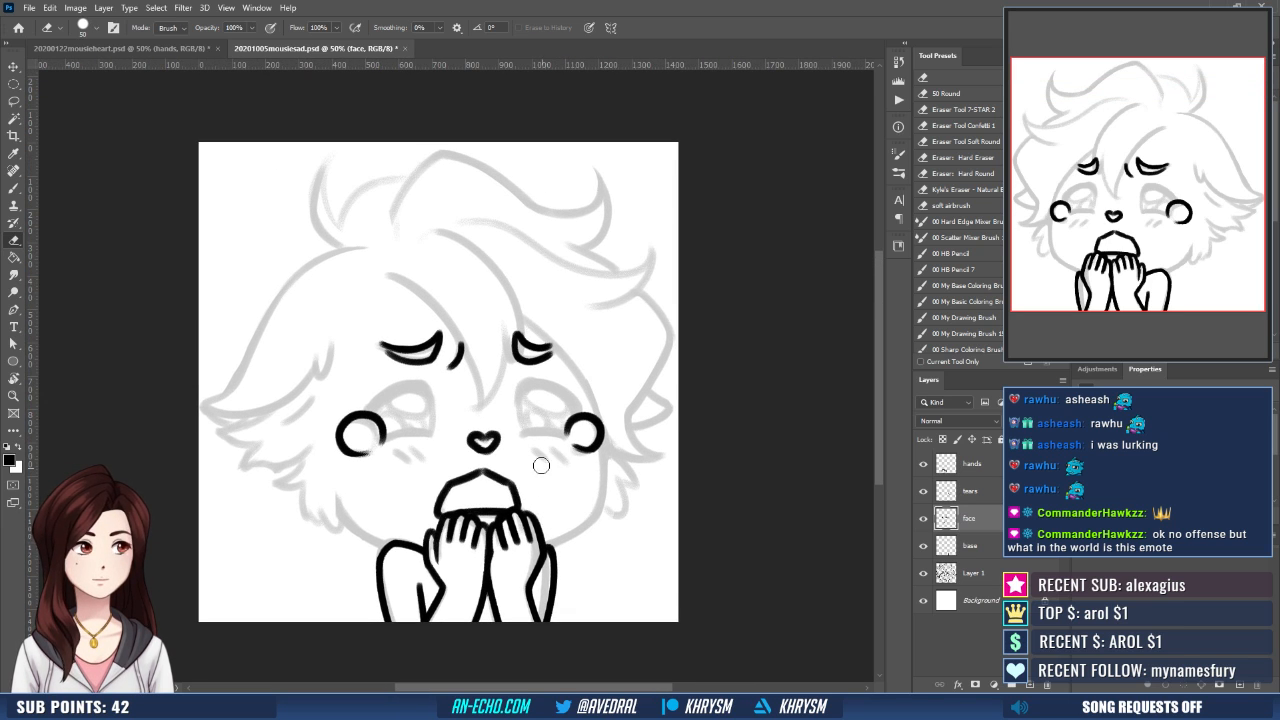
key(b)
drag(580, 441, 559, 460)
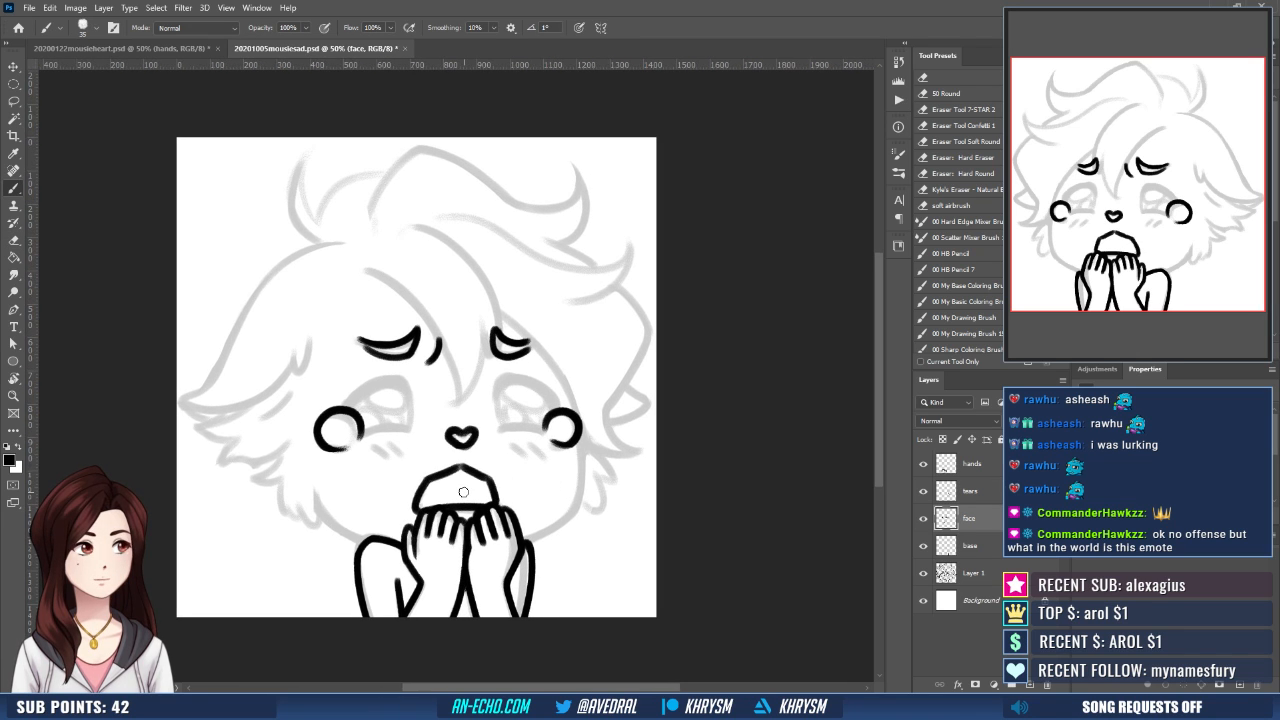
key(ctrl+plus)
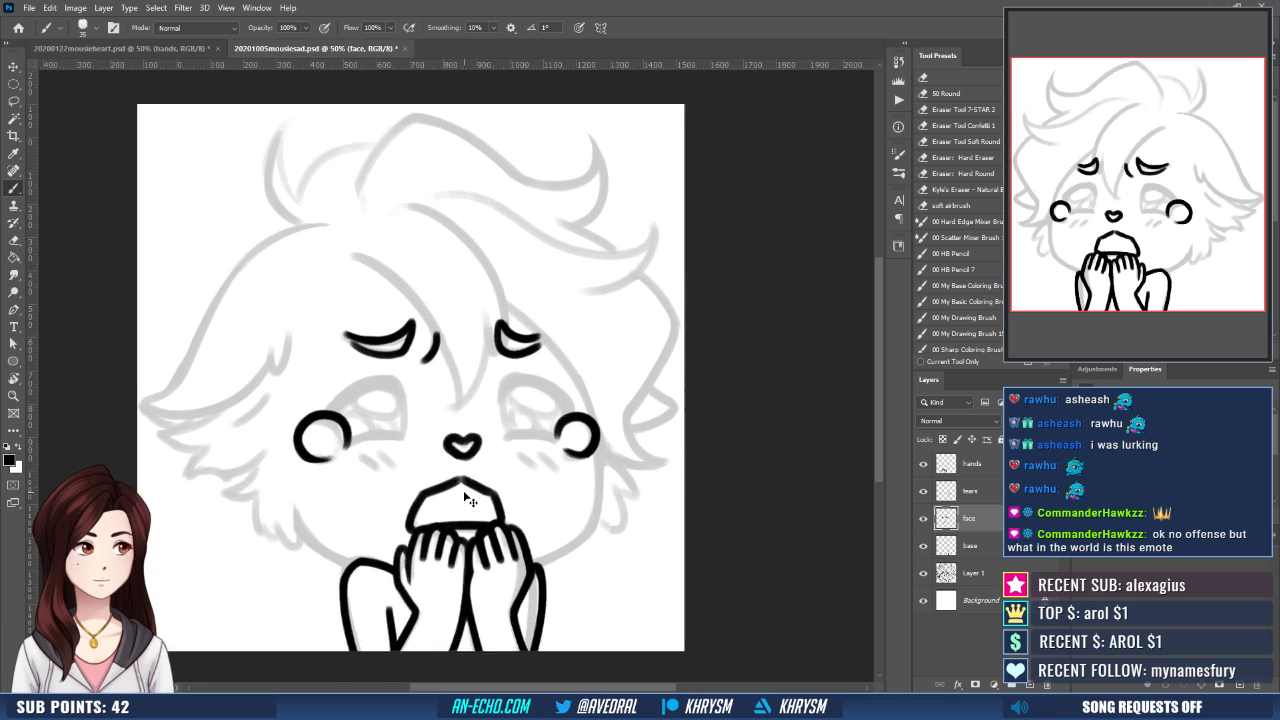
drag(630, 536, 661, 506)
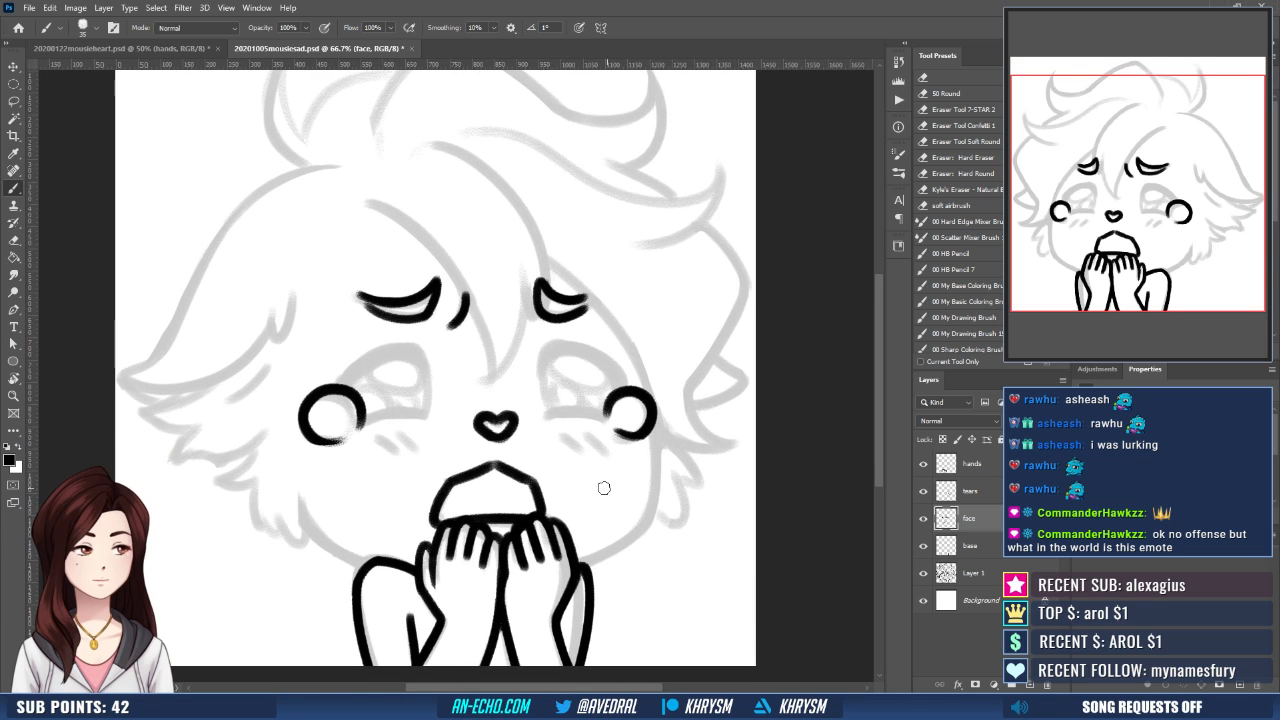
drag(566, 517, 545, 535)
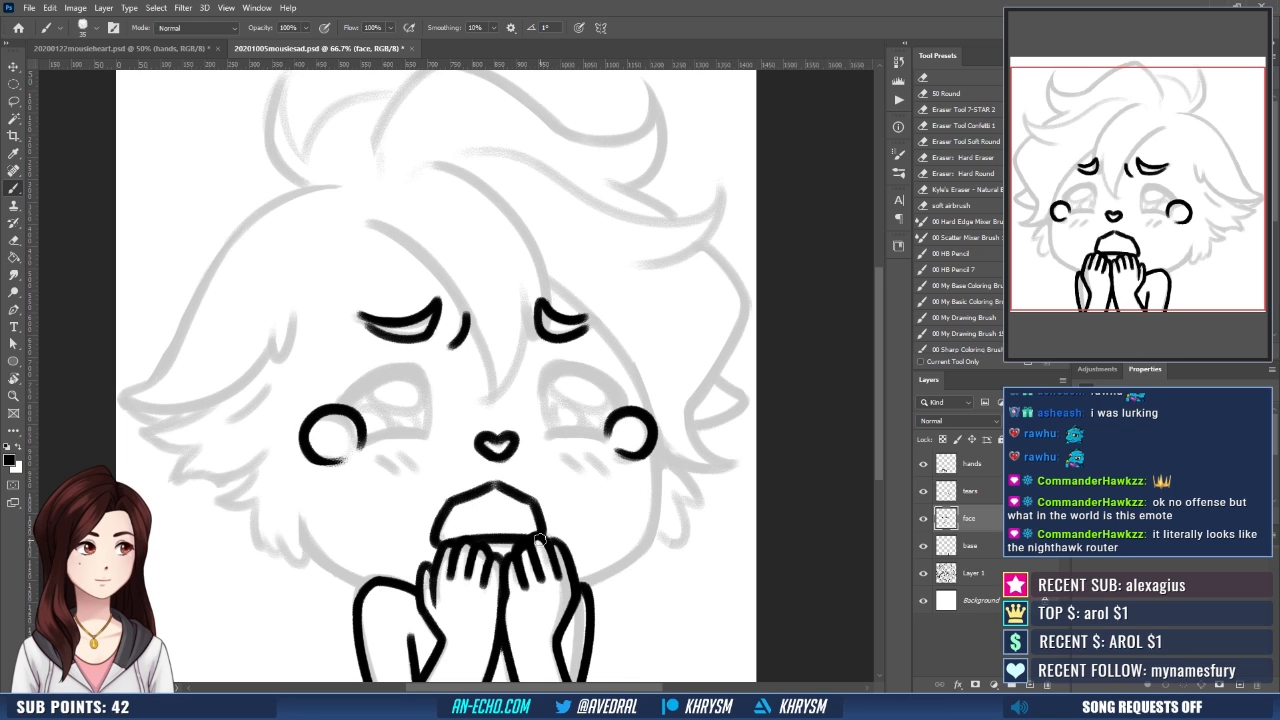
- Ink the left eye with a thick arched upper lash line, a lower lid line and the inner edge joining them
drag(343, 400, 427, 378)
key(ctrl+z)
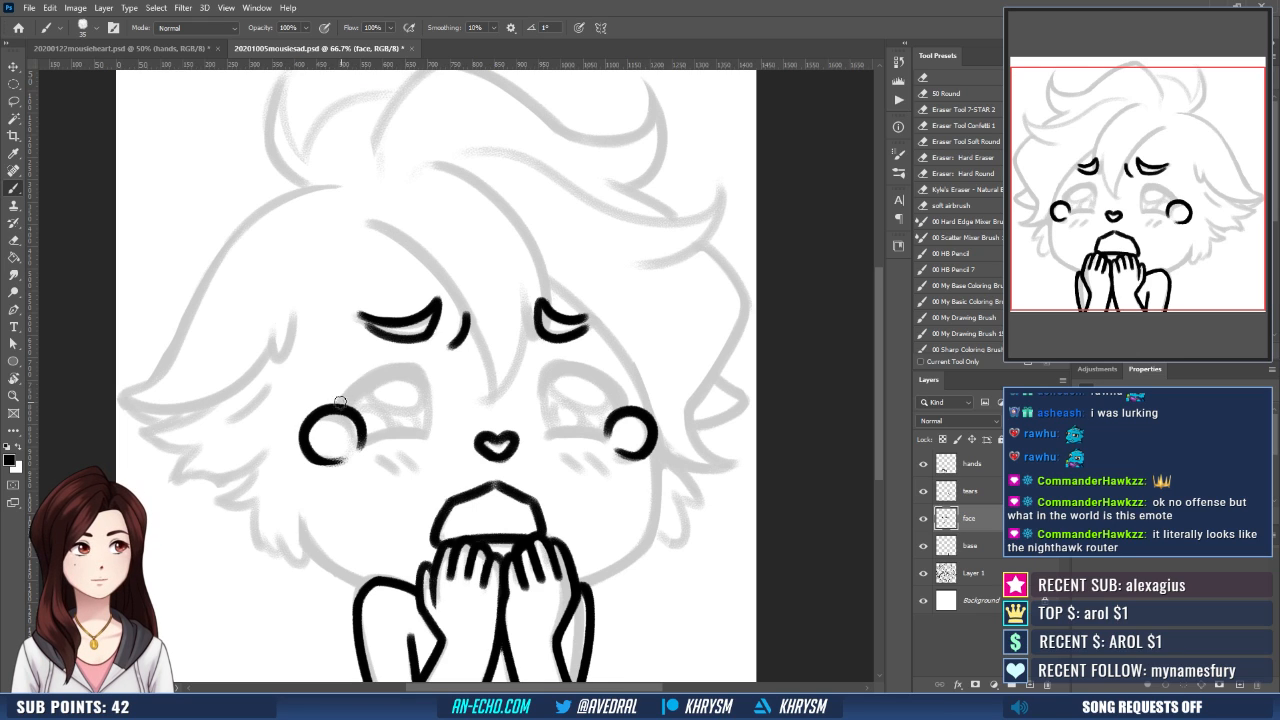
mouse_move(341, 401)
mouse_down()
mouse_move(396, 367)
mouse_move(427, 383)
mouse_up()
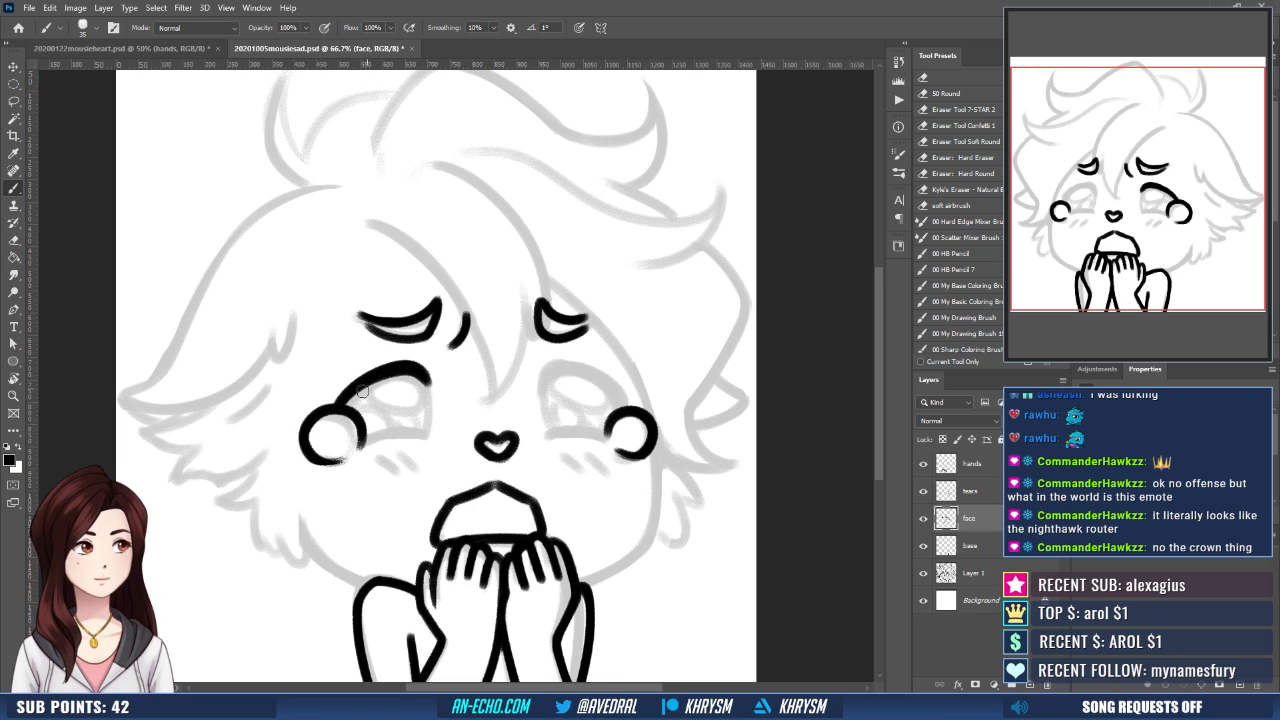
mouse_move(348, 403)
mouse_down()
mouse_move(412, 376)
mouse_move(372, 390)
mouse_move(434, 384)
mouse_move(438, 400)
mouse_up()
drag(479, 462, 489, 457)
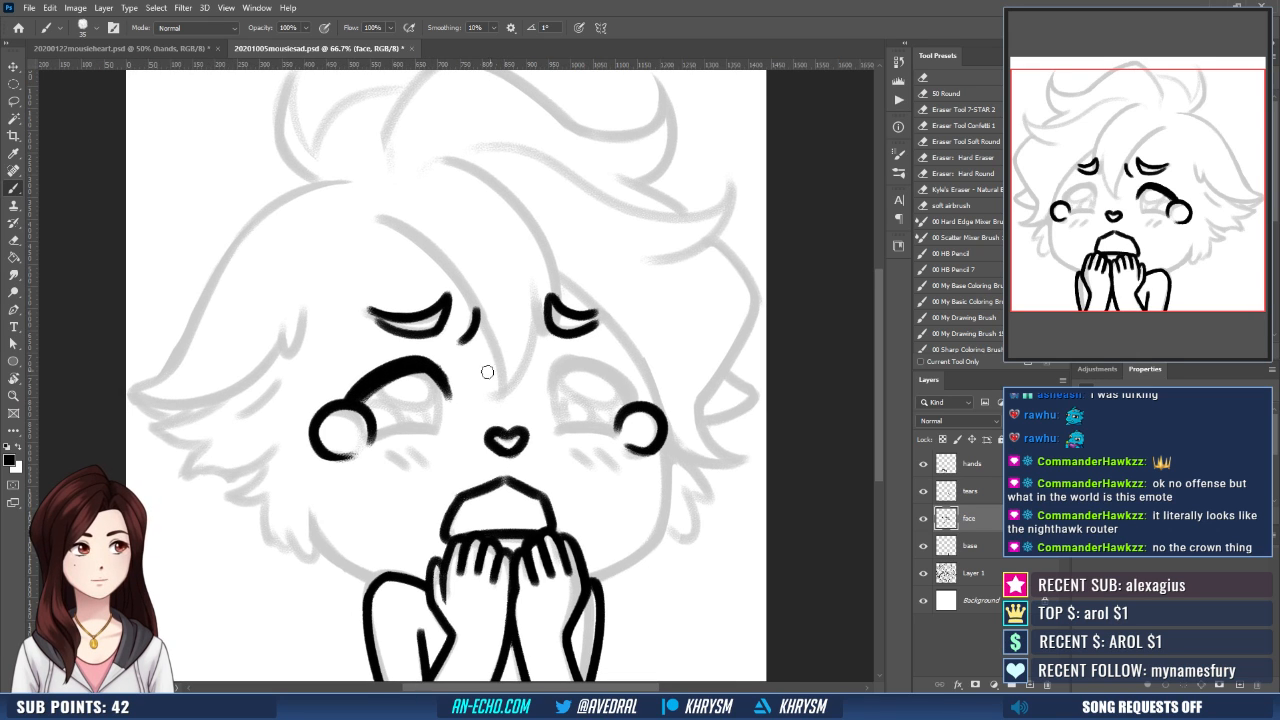
drag(370, 435, 448, 429)
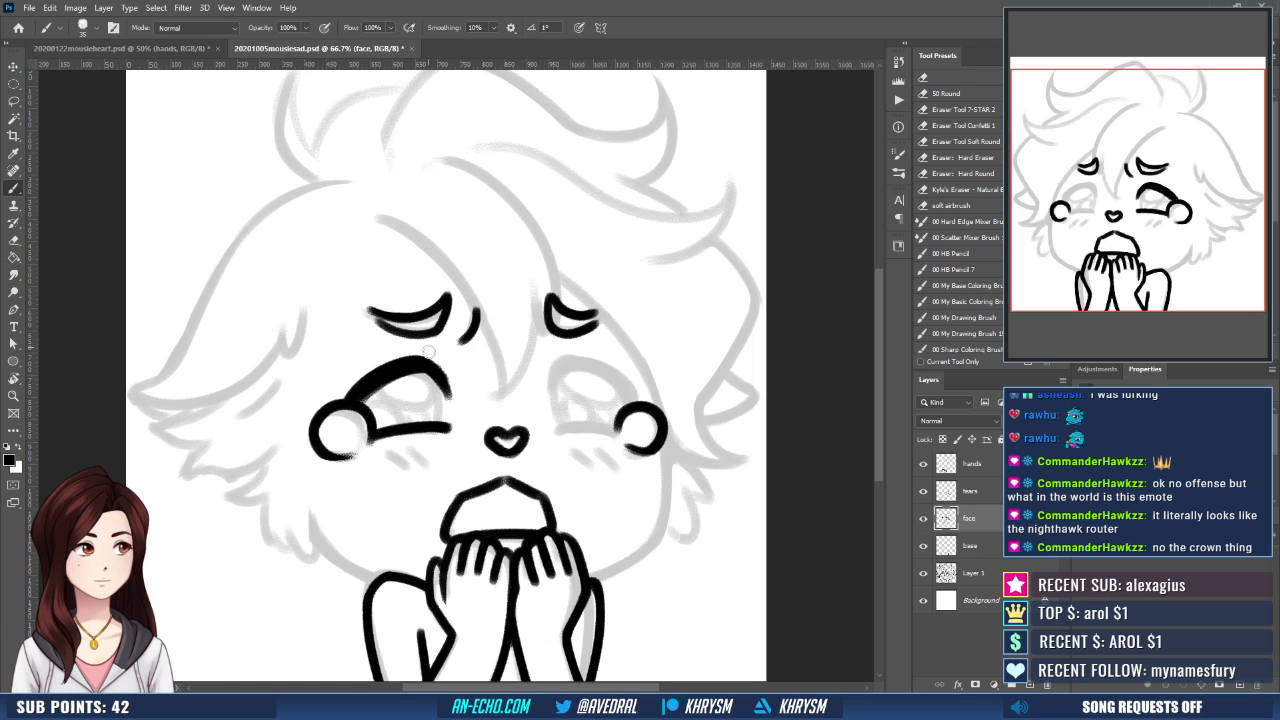
drag(441, 382, 443, 424)
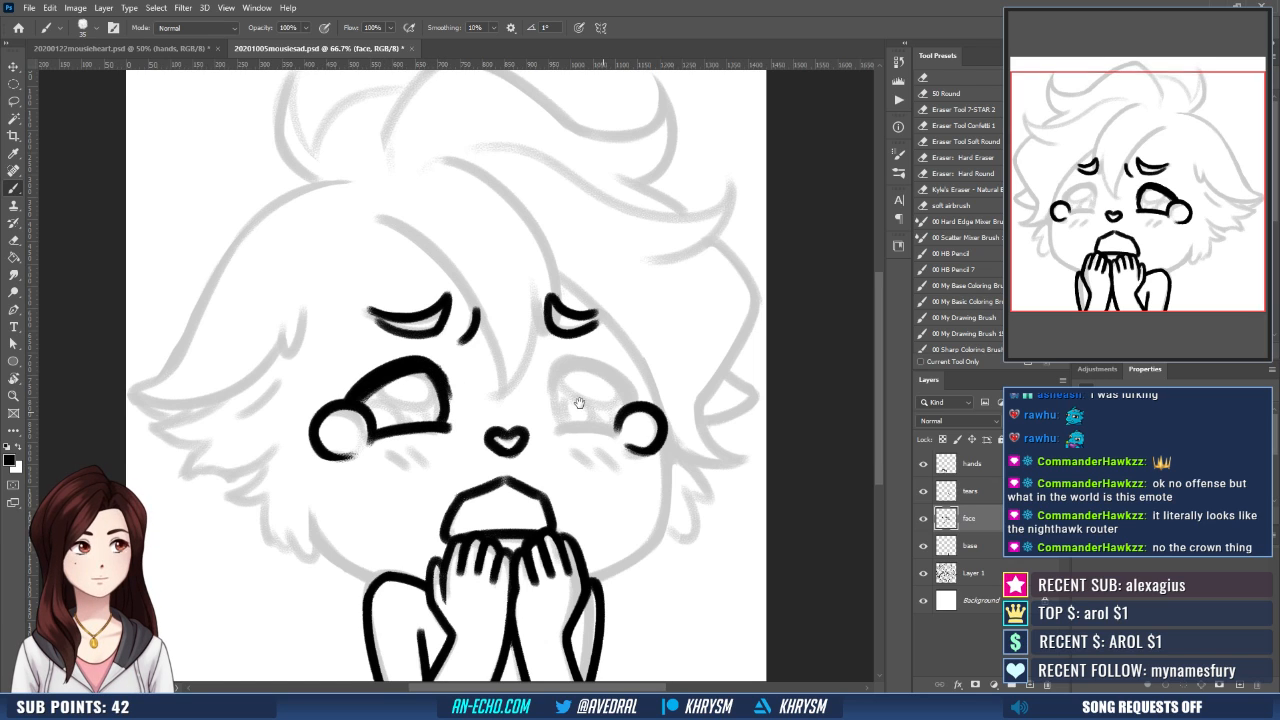
- Ink the right eye's arched upper lash line, lower lid line and inner edge, meeting the teardrop at its outer corner
drag(580, 402, 525, 382)
key(r)
mouse_move(642, 460)
mouse_down()
mouse_move(537, 297)
mouse_move(578, 295)
mouse_up()
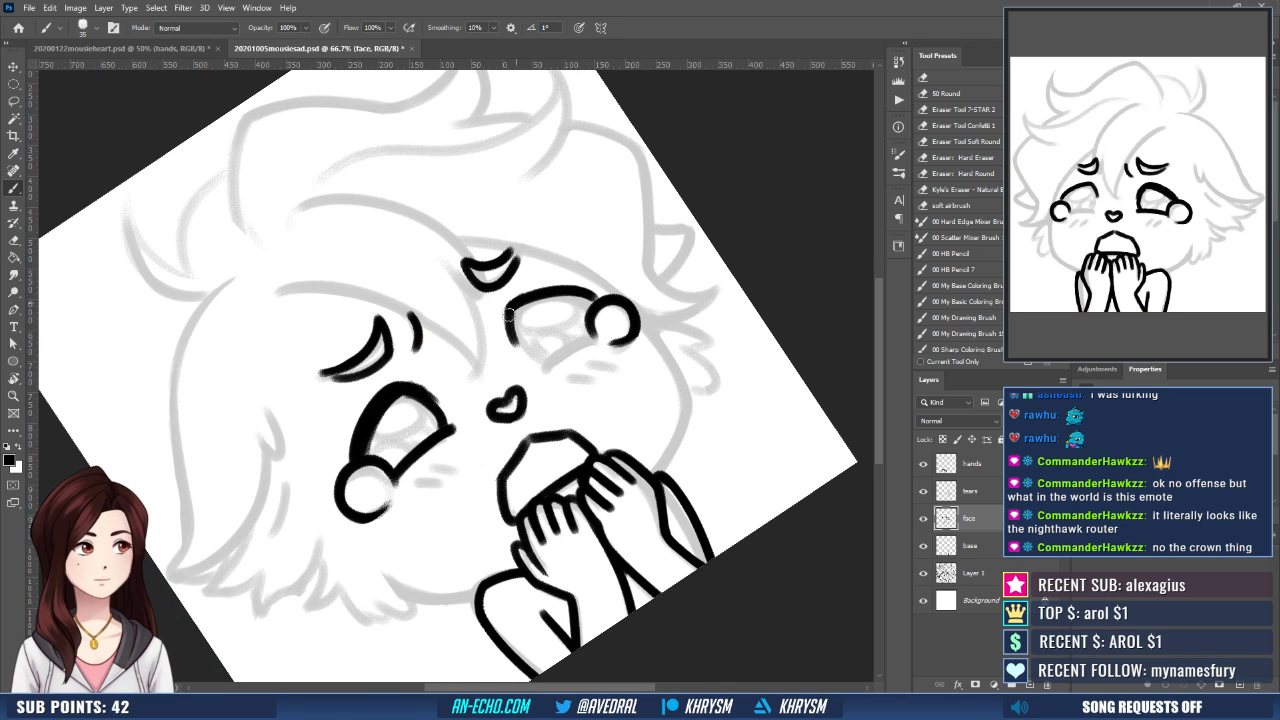
drag(560, 294, 597, 303)
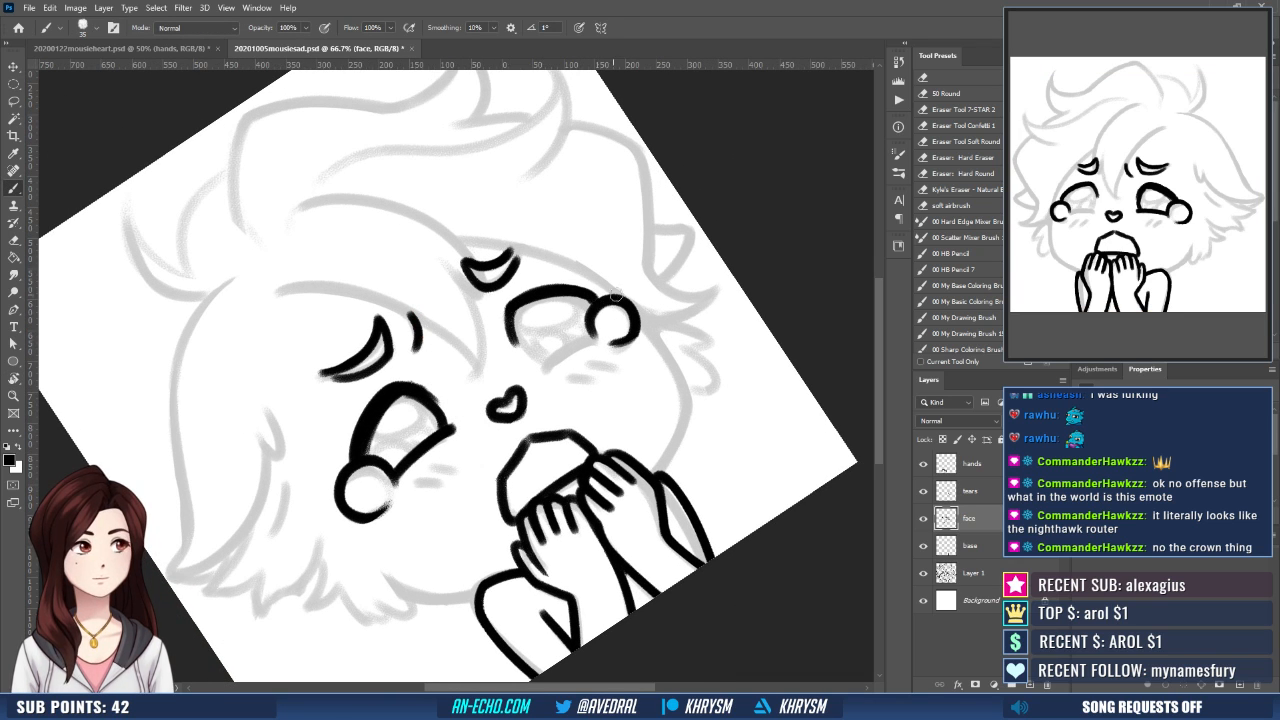
key(Escape)
drag(541, 418, 592, 421)
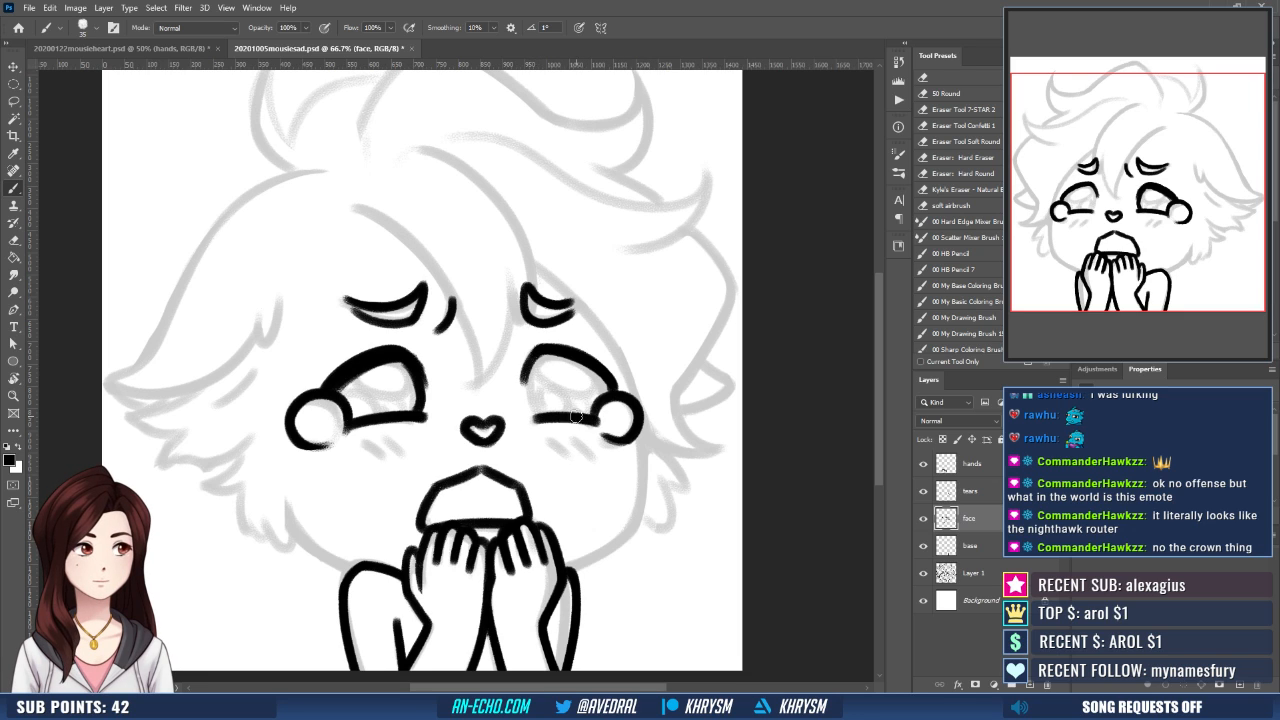
drag(530, 370, 532, 418)
key(ctrl+z)
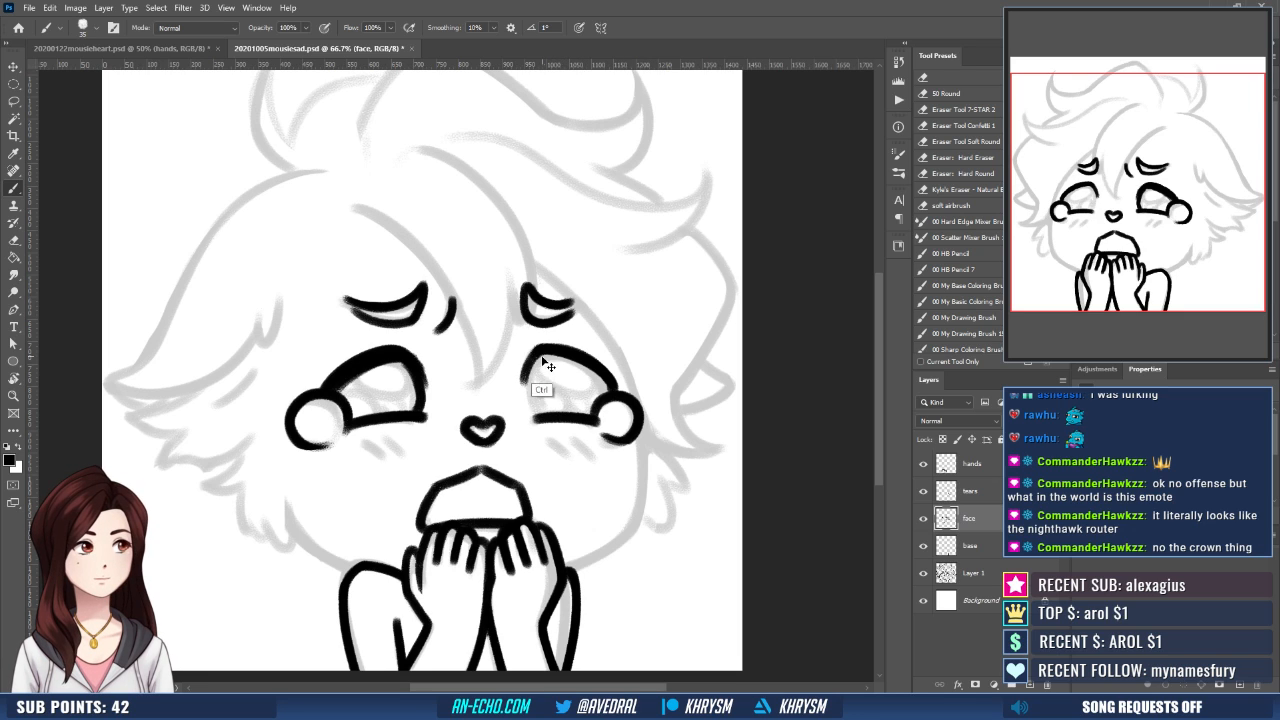
mouse_move(539, 355)
mouse_down()
mouse_move(536, 417)
mouse_move(638, 368)
mouse_up()
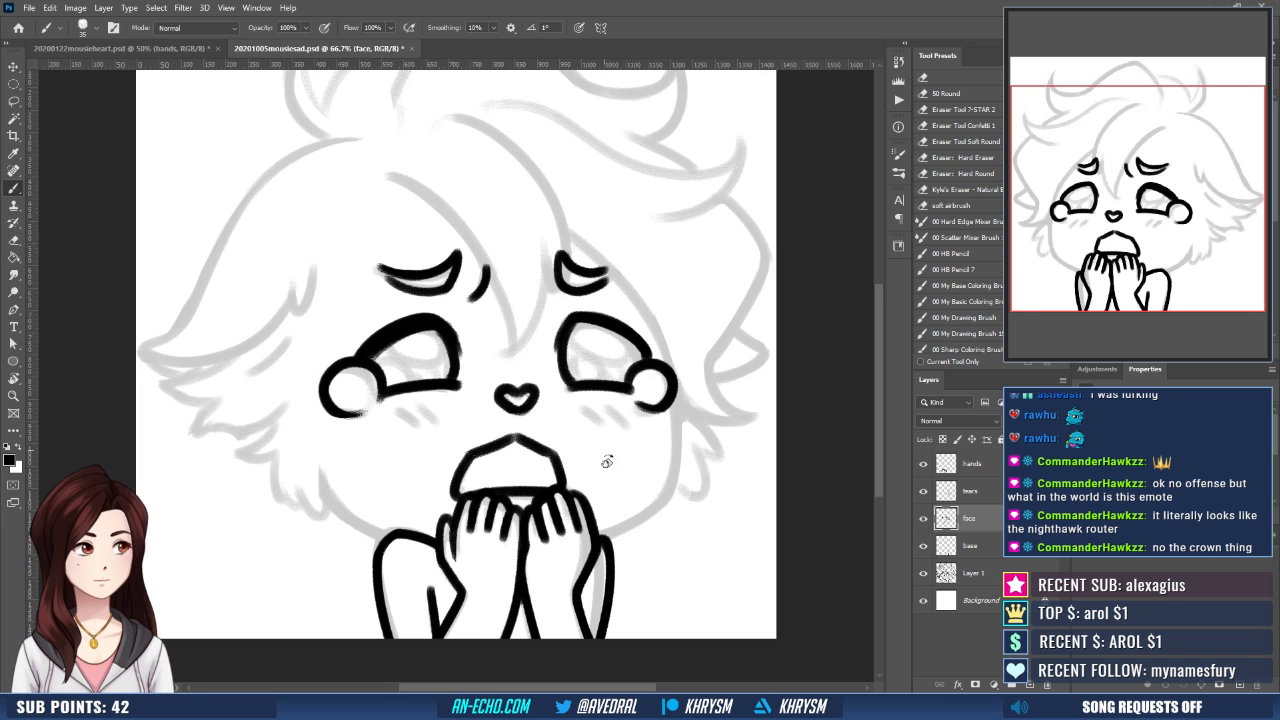
- Thicken the right eye's upper lash line to match the left eye
key(r)
mouse_move(607, 461)
mouse_down()
mouse_move(666, 374)
mouse_move(661, 453)
mouse_up()
drag(520, 362, 598, 341)
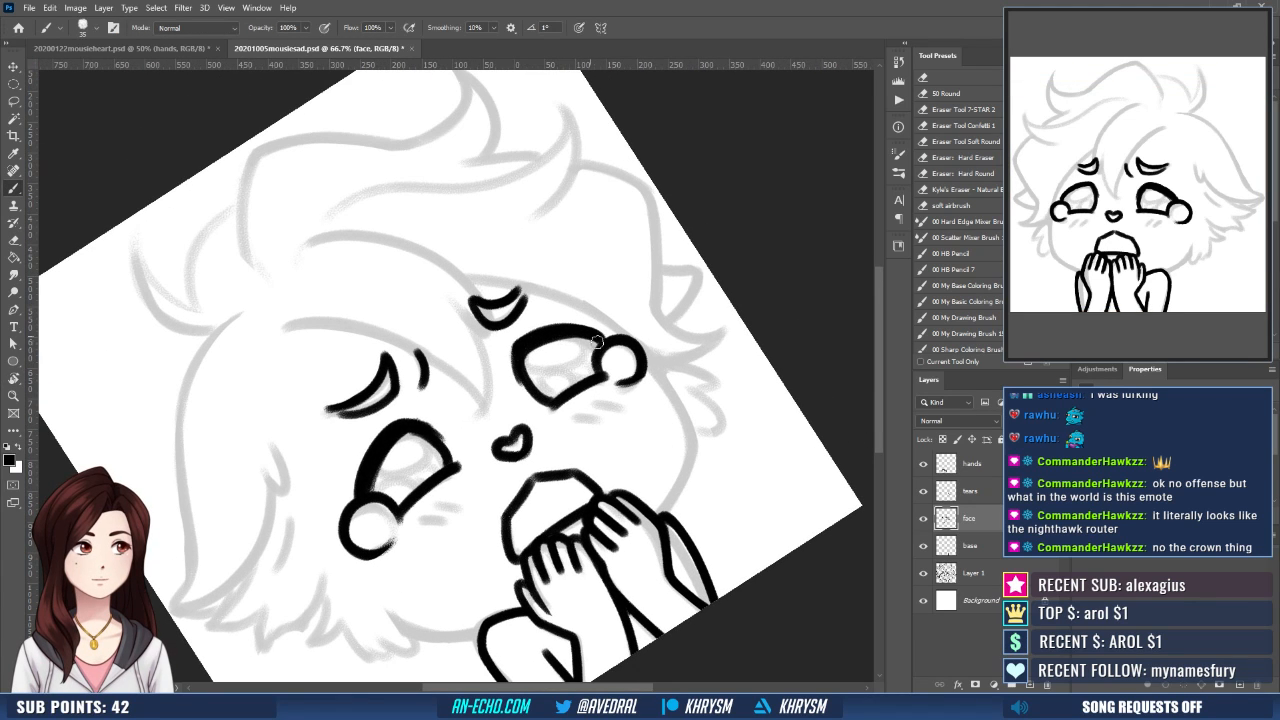
key(Escape)
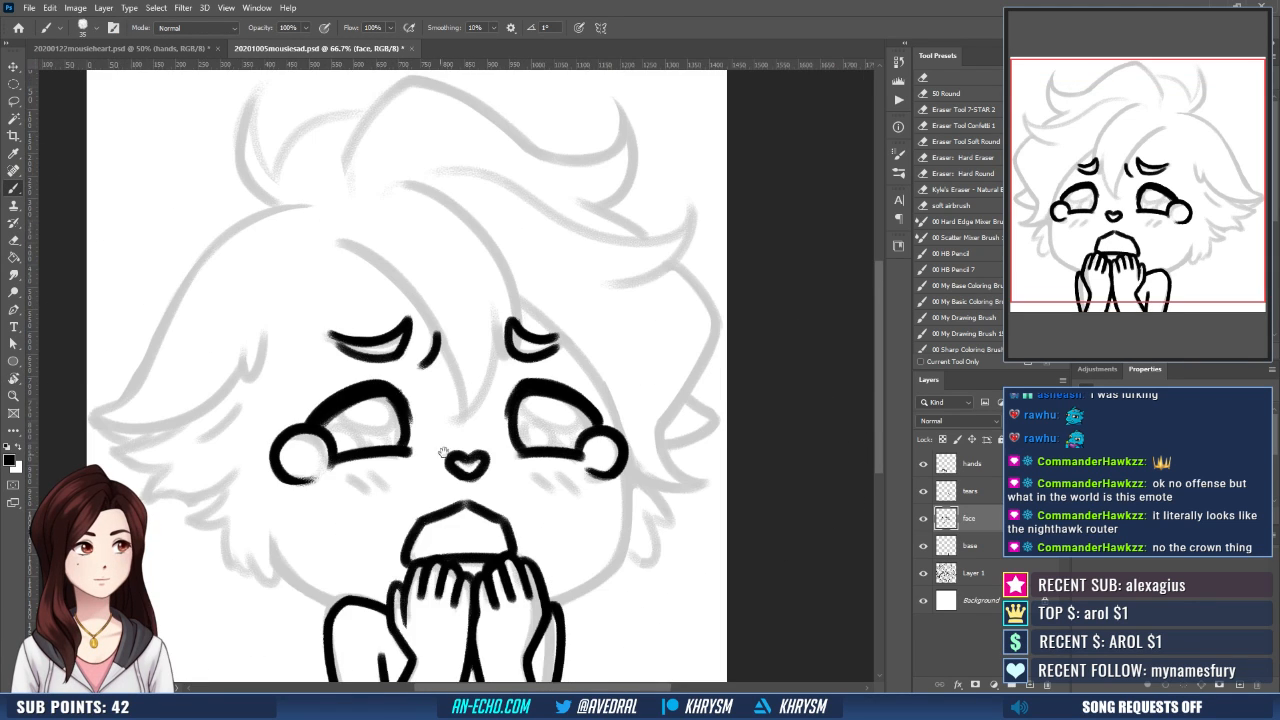
- Add short outer eyelashes above the teardrops on both eyes with the brush at size 30
drag(444, 452, 545, 446)
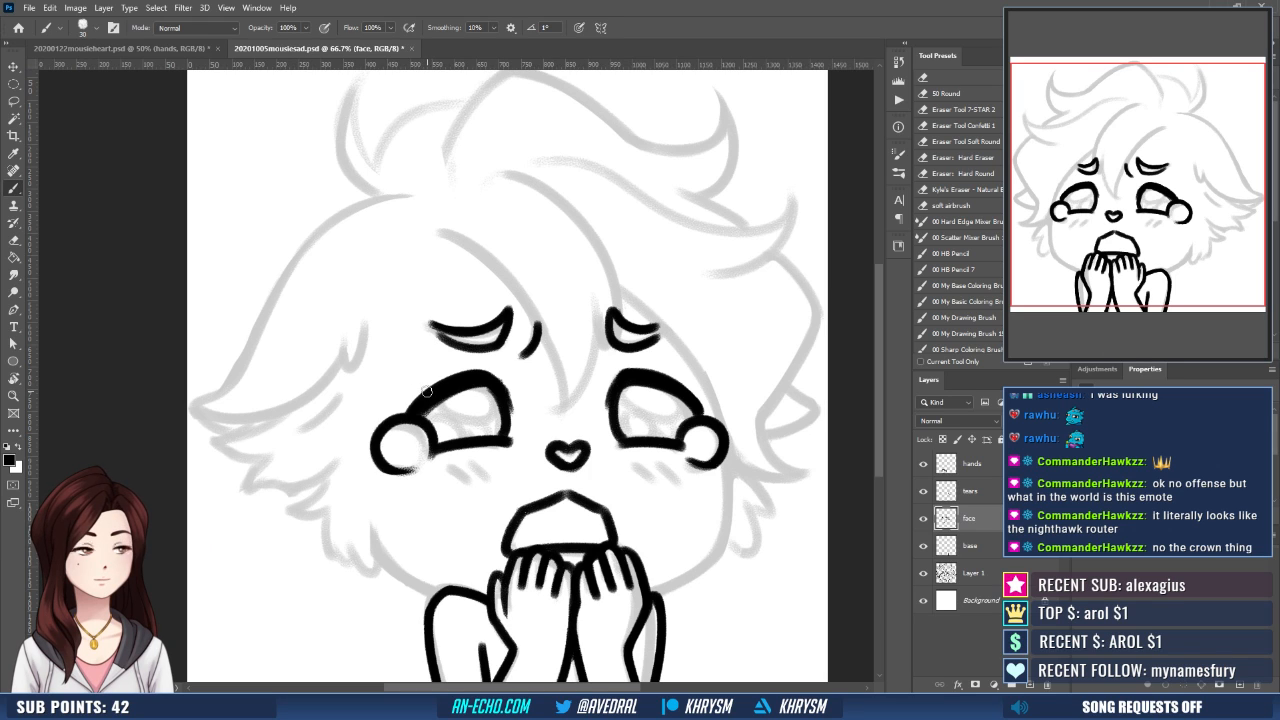
mouse_move(419, 401)
mouse_down()
mouse_move(367, 409)
mouse_move(371, 391)
mouse_up()
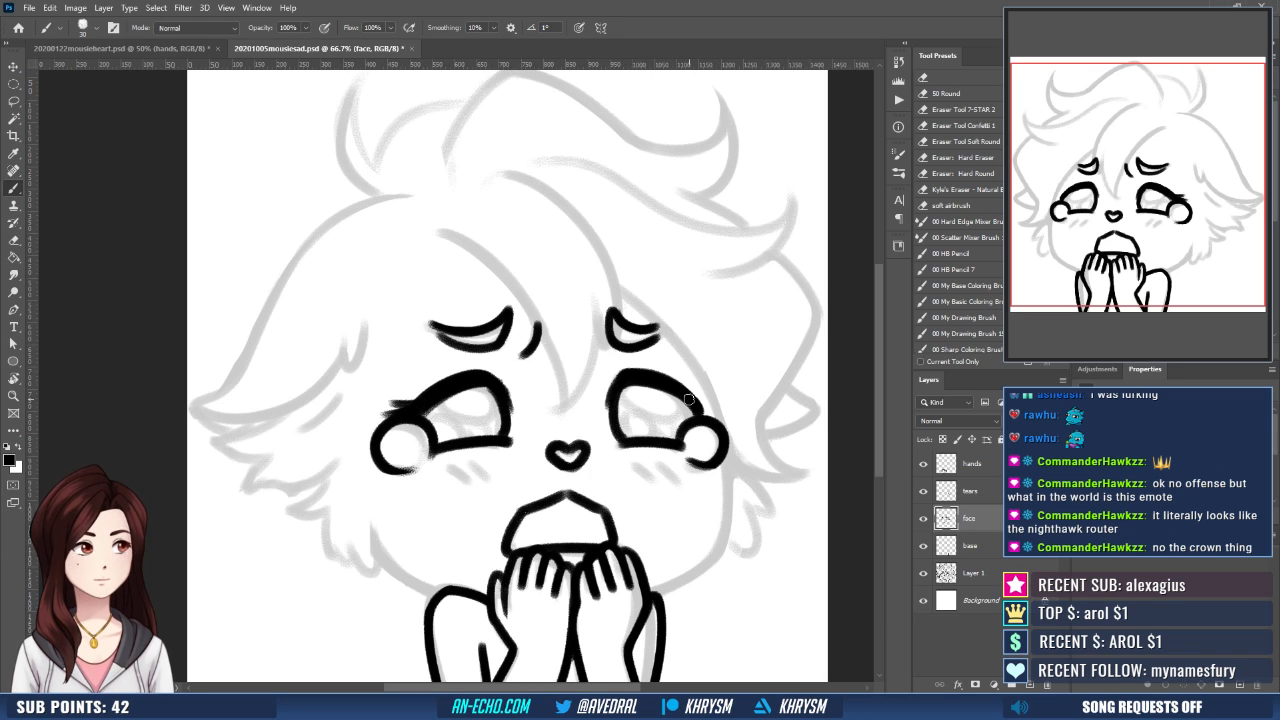
drag(700, 407, 715, 408)
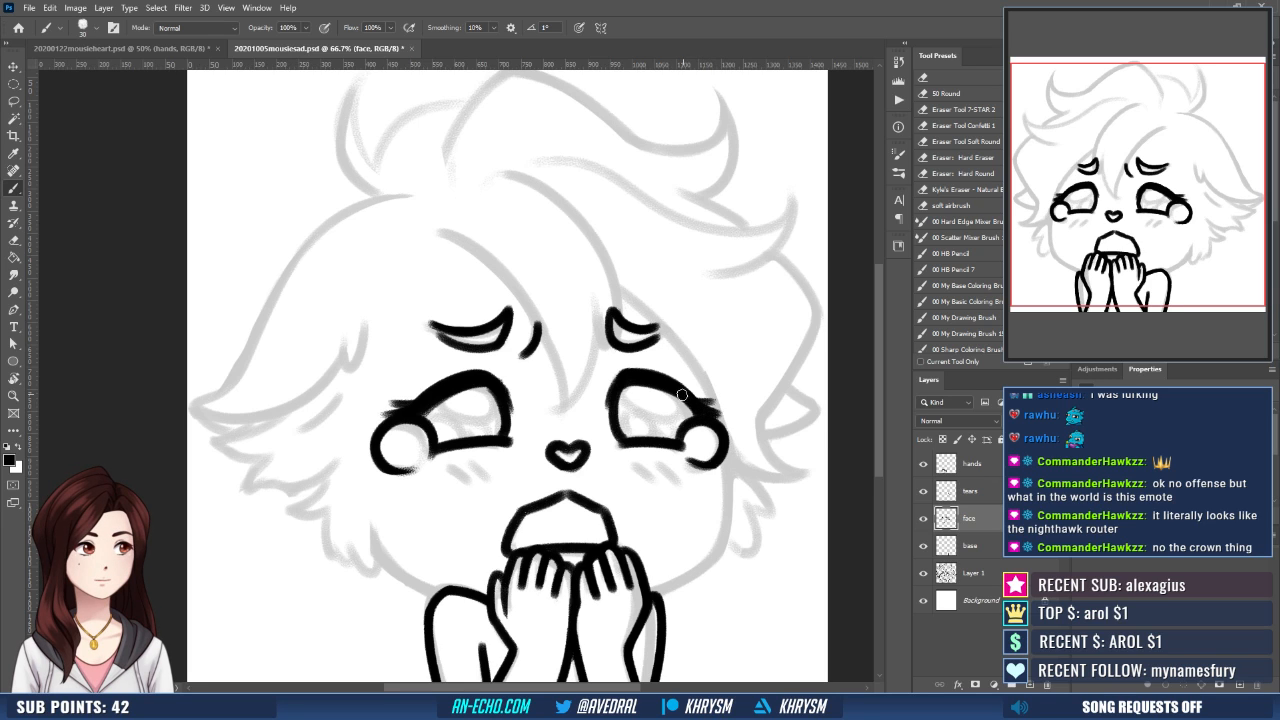
- Draw a thin curved eyelid crease above each eye's upper lash line
drag(542, 361, 548, 381)
drag(428, 409, 496, 383)
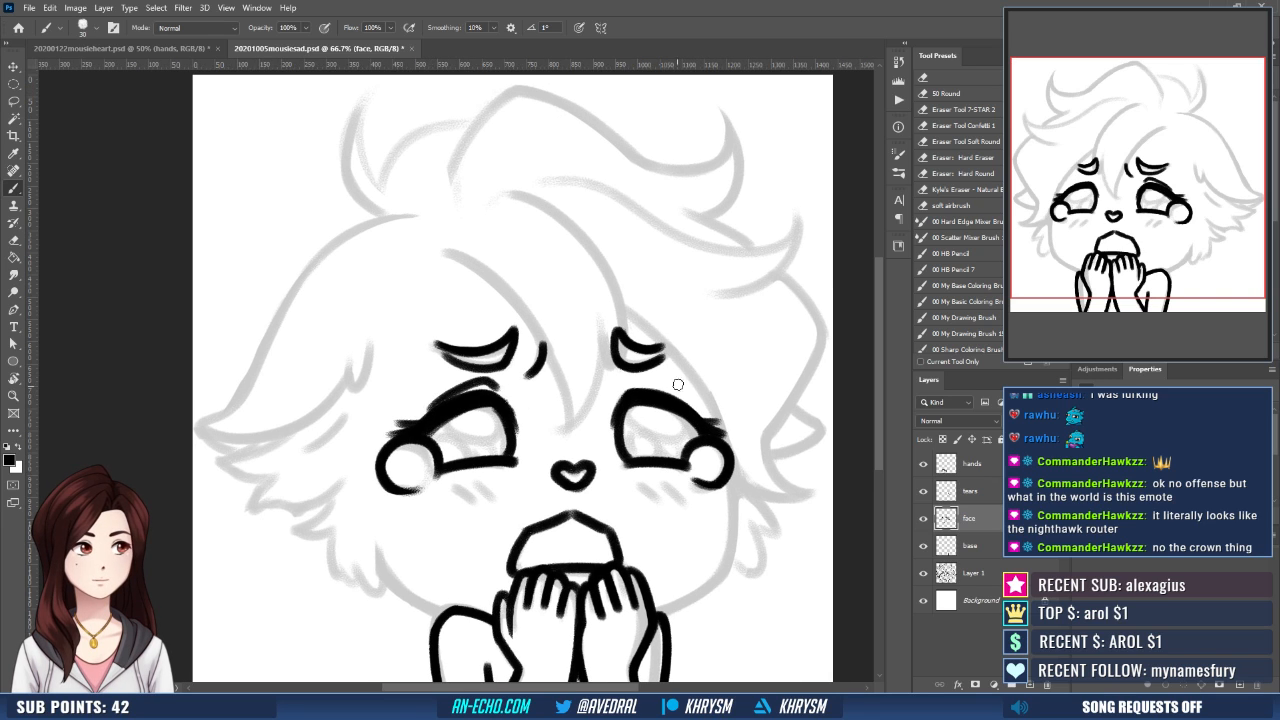
drag(616, 392, 676, 381)
- Check the face's balance in the whole drawing with the view flipped horizontally, and restore the original orientation
drag(726, 556, 666, 460)
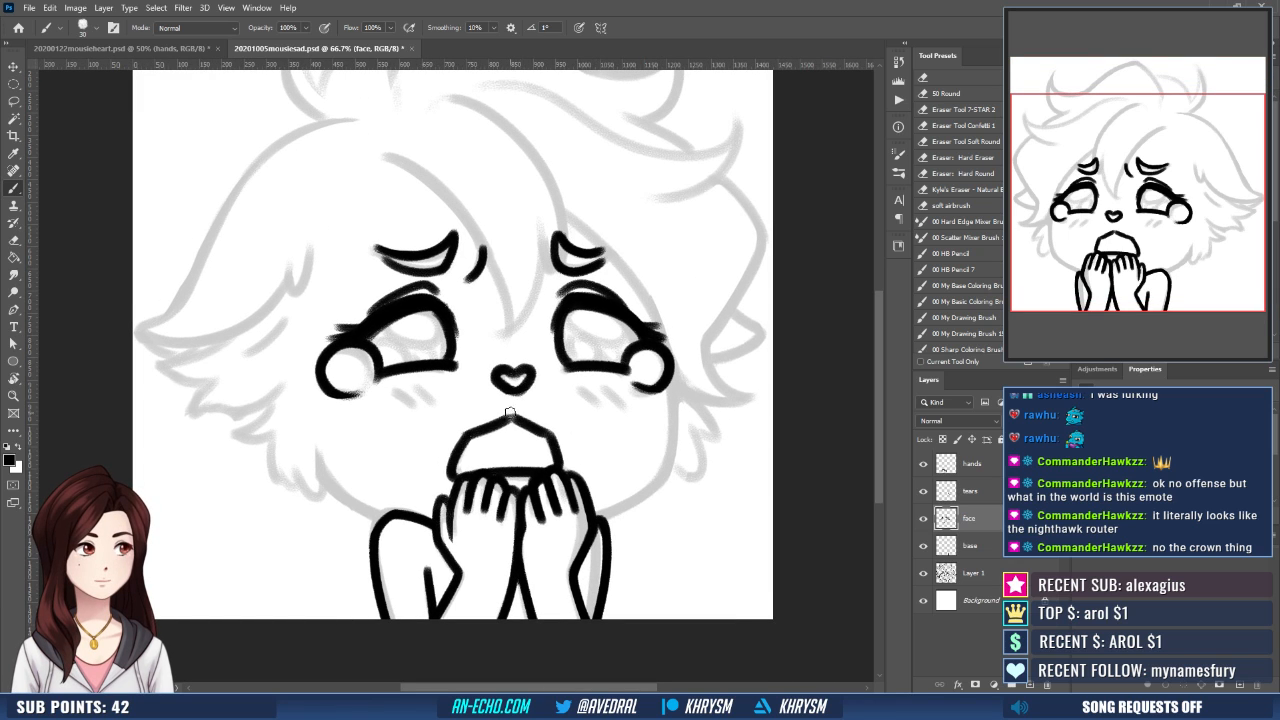
drag(604, 490, 565, 538)
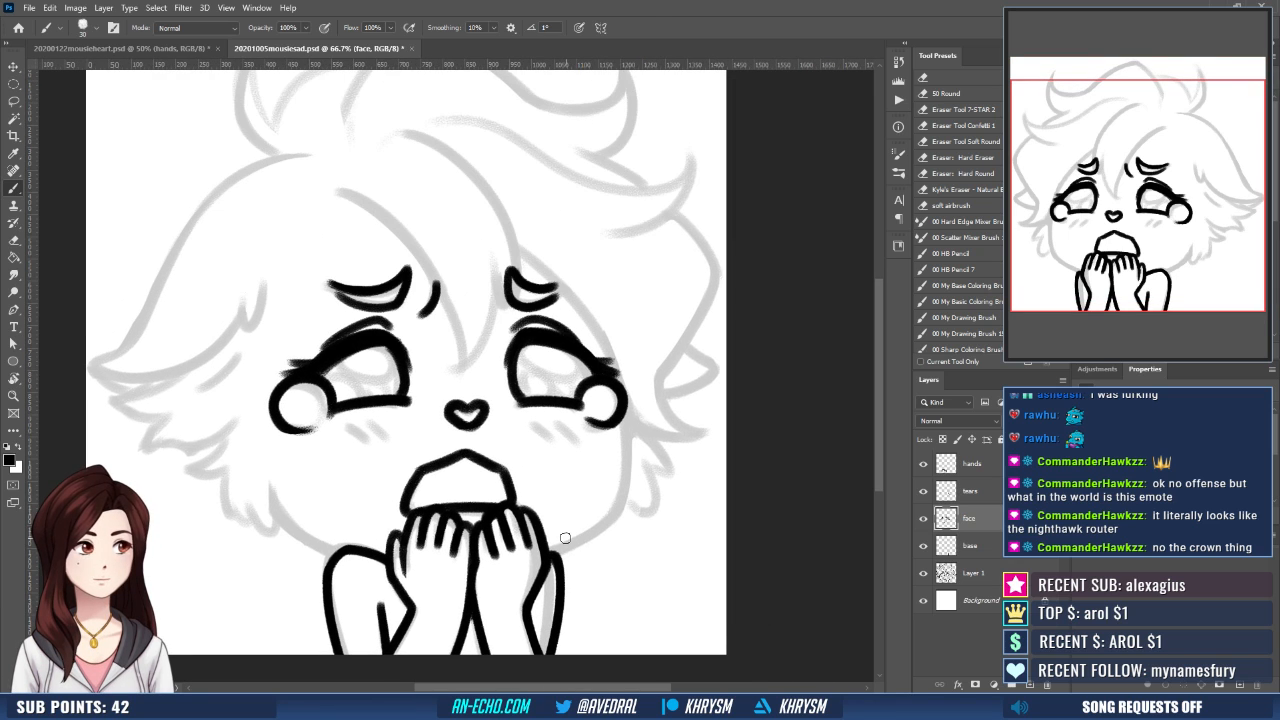
key(ctrl+minus)
key(ctrl+minus)
key(ctrl+shift+h)
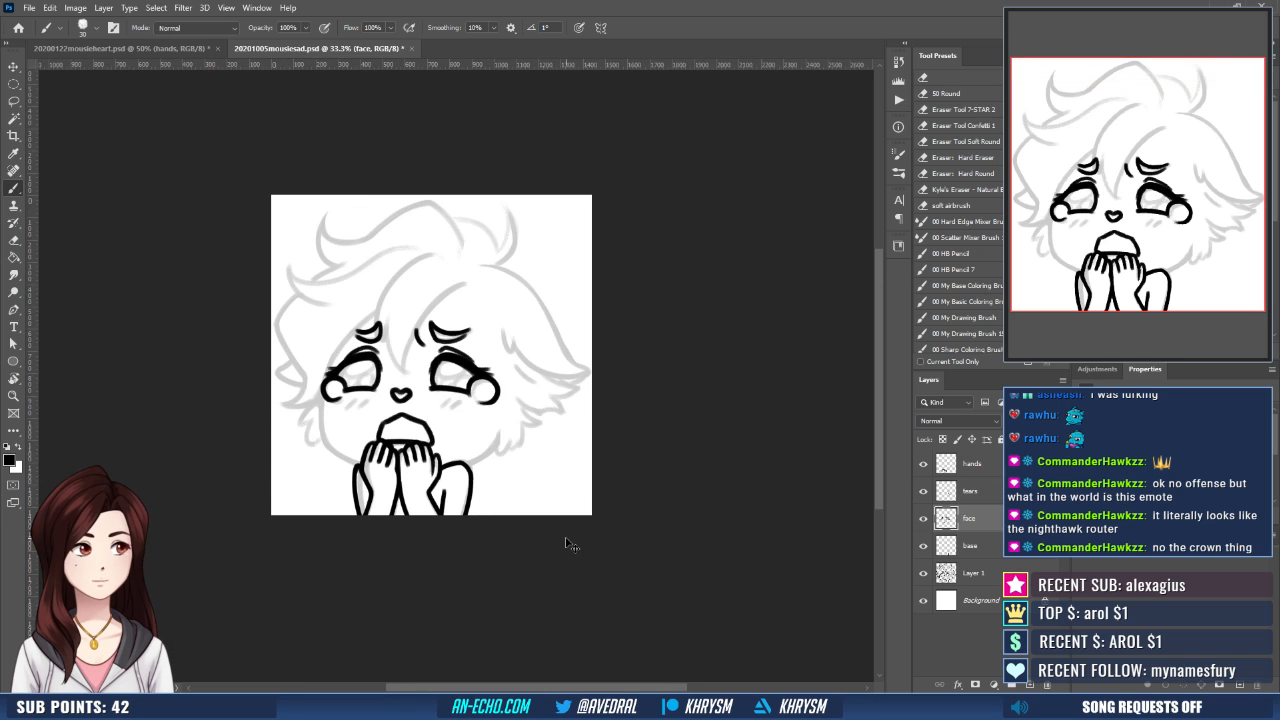
key(ctrl+shift+h)
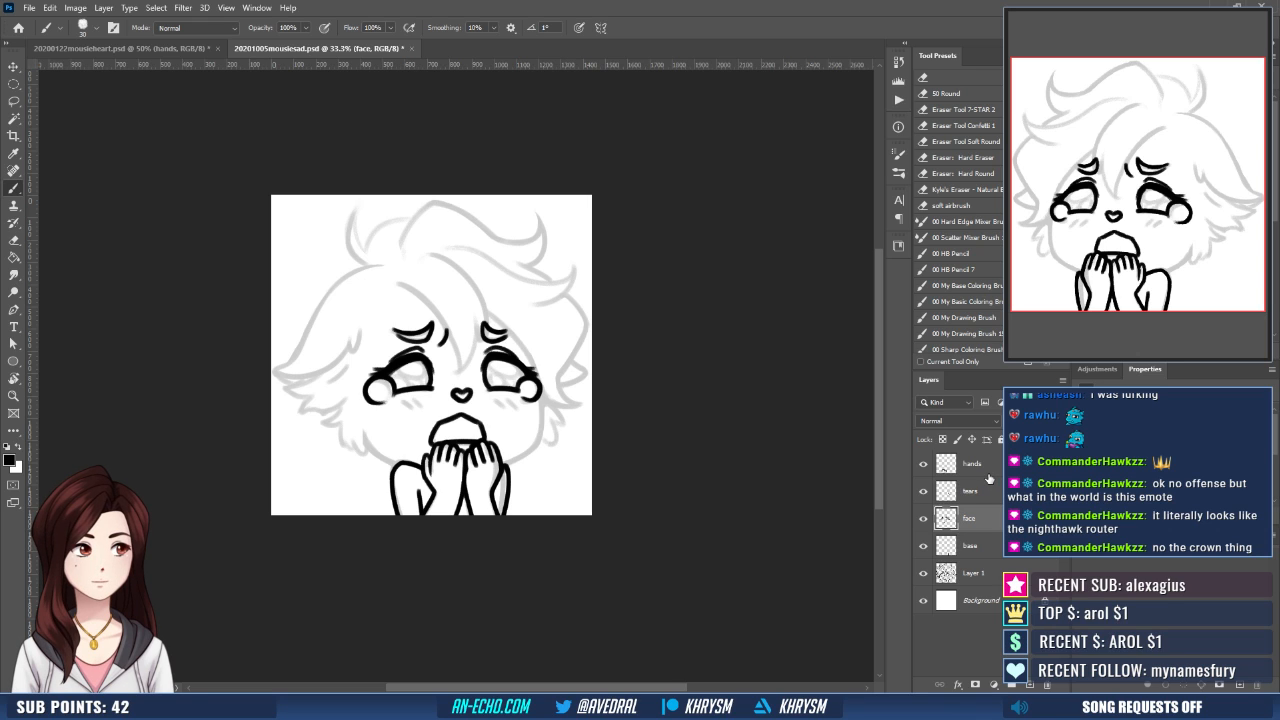
click(183, 8)
click(199, 115)
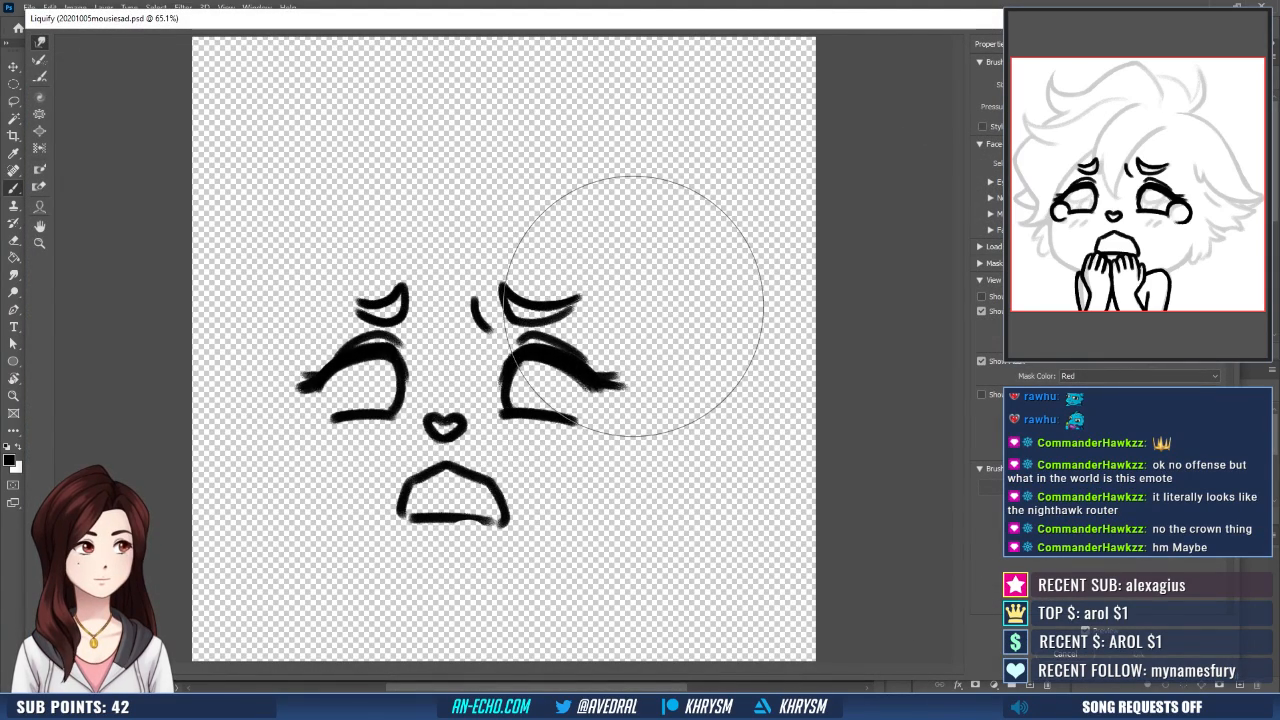
key(Escape)
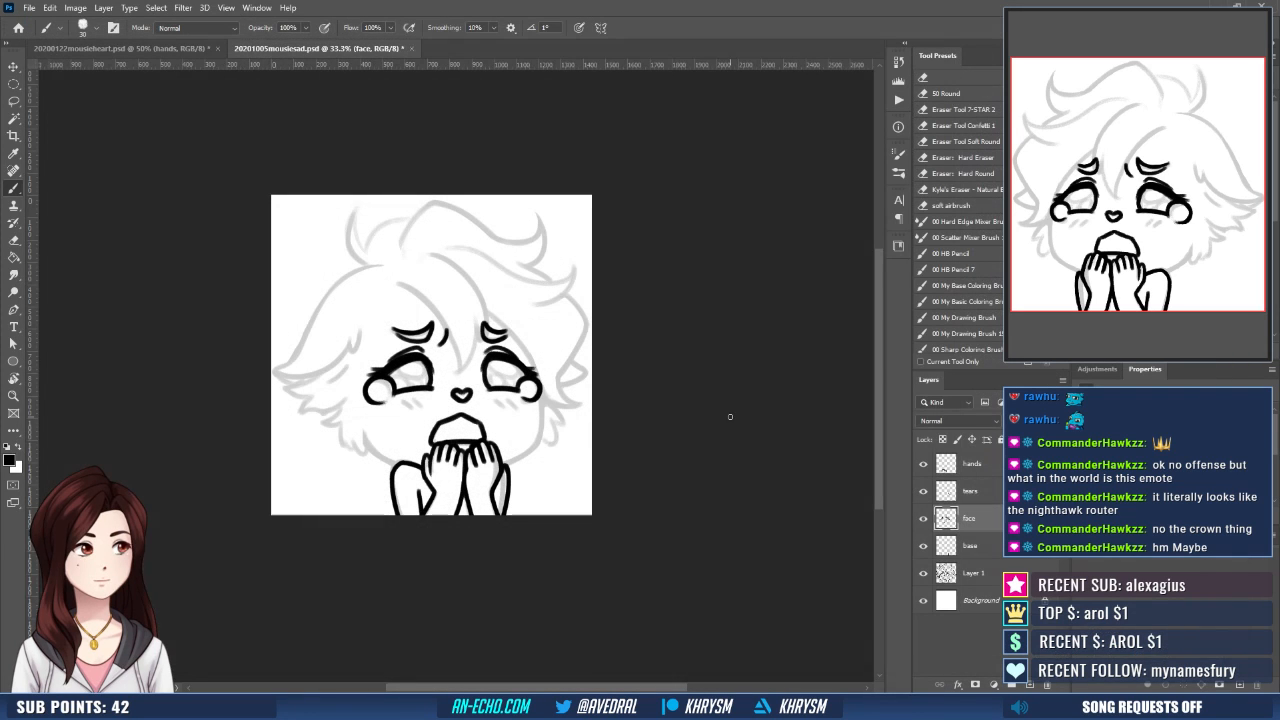
- On the tears layer, lasso the left eye's teardrop, nudge it slightly left and up, and clear the selection
click(995, 490)
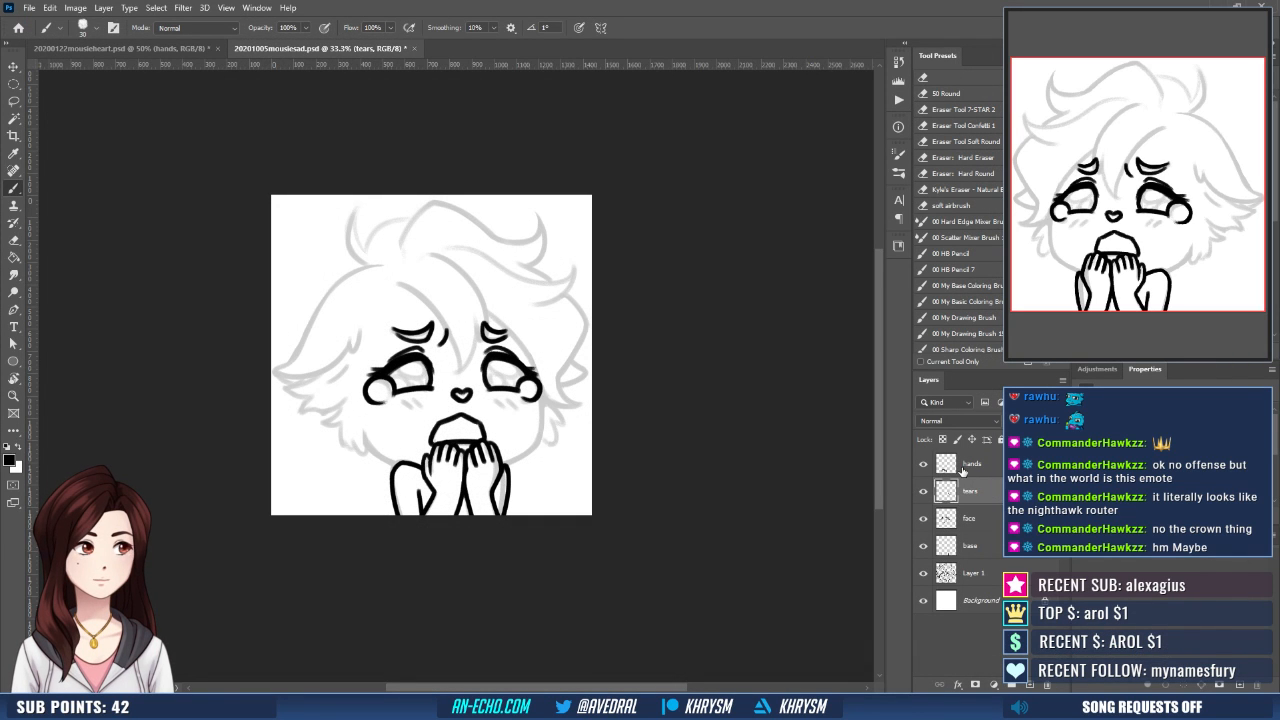
key(l)
drag(413, 362, 414, 408)
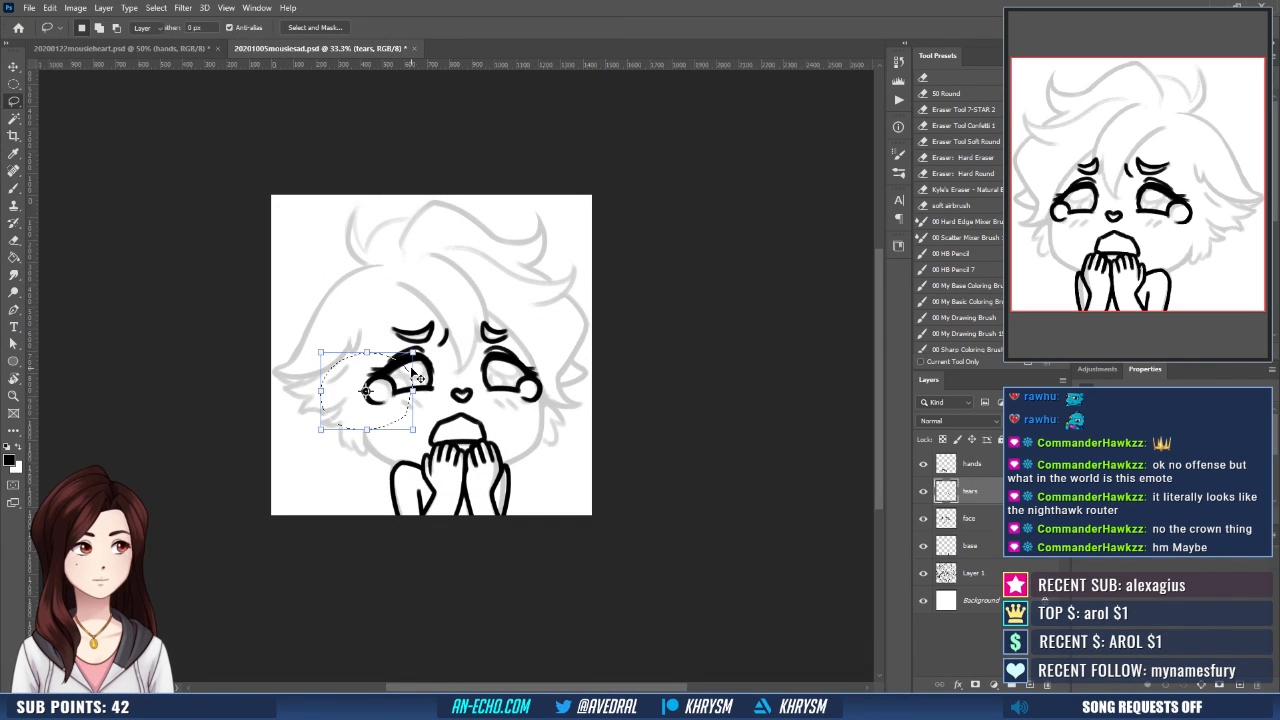
key(v)
key(Left)
key(Left)
key(Left)
key(Left)
key(Left)
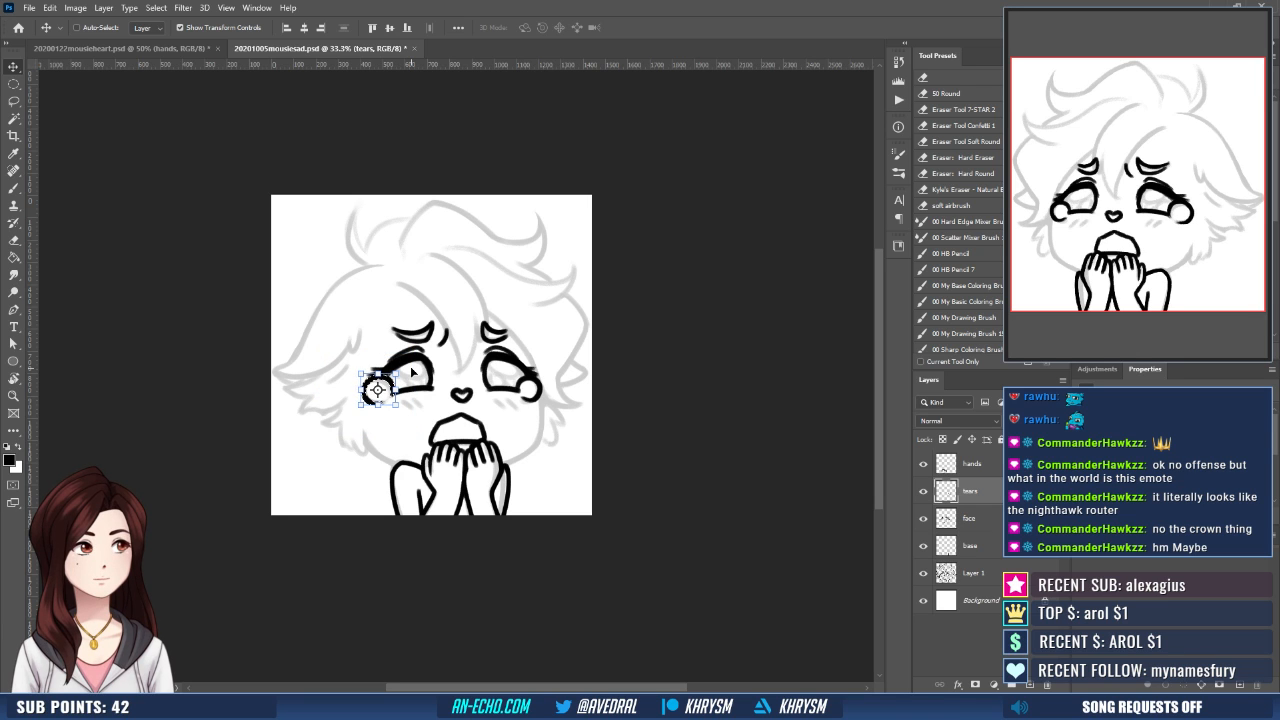
key(Up)
key(Up)
key(Up)
key(ctrl+d)
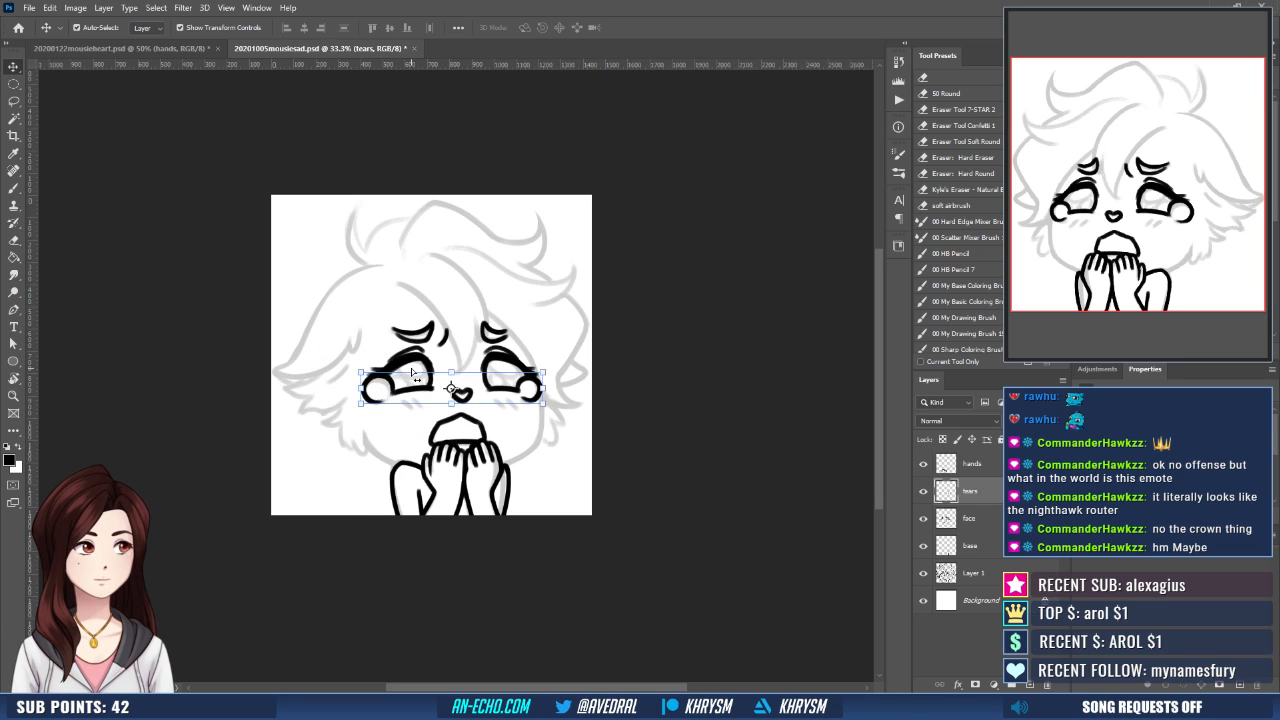
- Check the teardrop placement with the view flipped horizontally, make the base layer active and restore the original orientation
key(ctrl+shift+h)
drag(525, 428, 494, 457)
click(980, 547)
key(ctrl+shift+h)
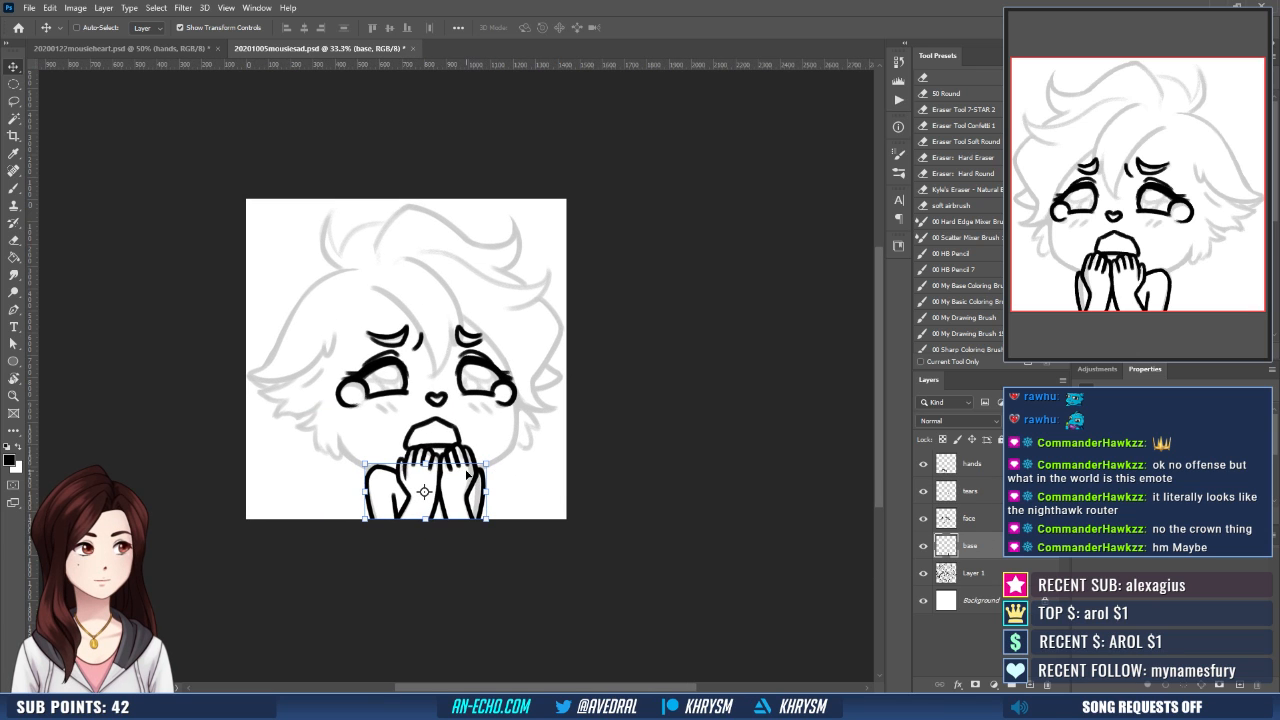
- Add a new layer directly above the base layer
key(ctrl+plus)
drag(562, 523, 540, 490)
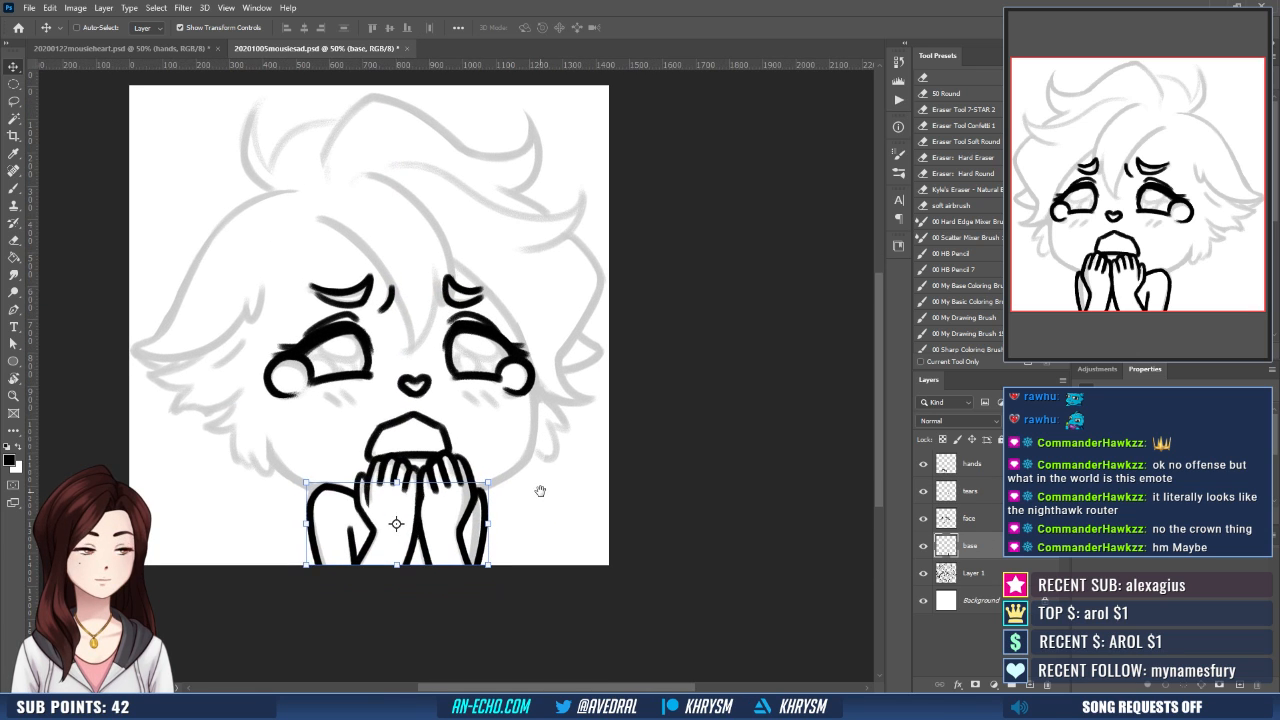
key(b)
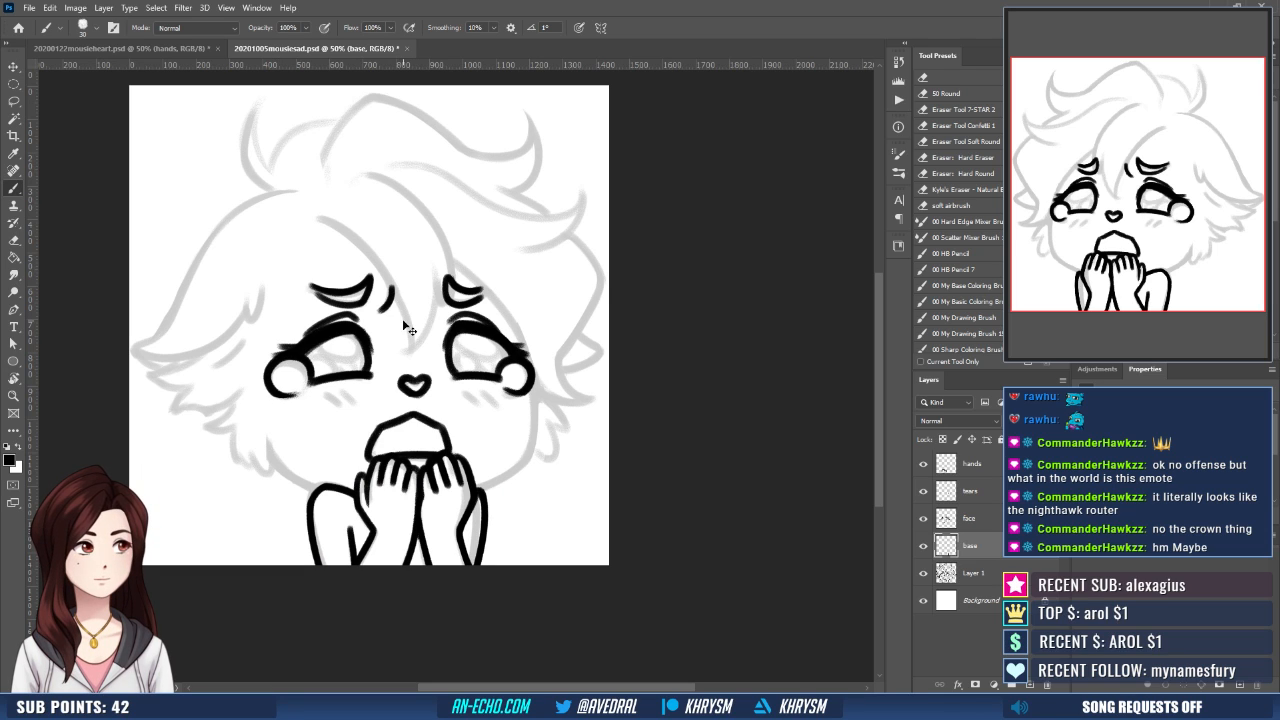
key(ctrl+shift+n)
key(Return)
- Trace the jawline with a curved Pen path from the left cheek under the chin up to the right teardrop
key(p)
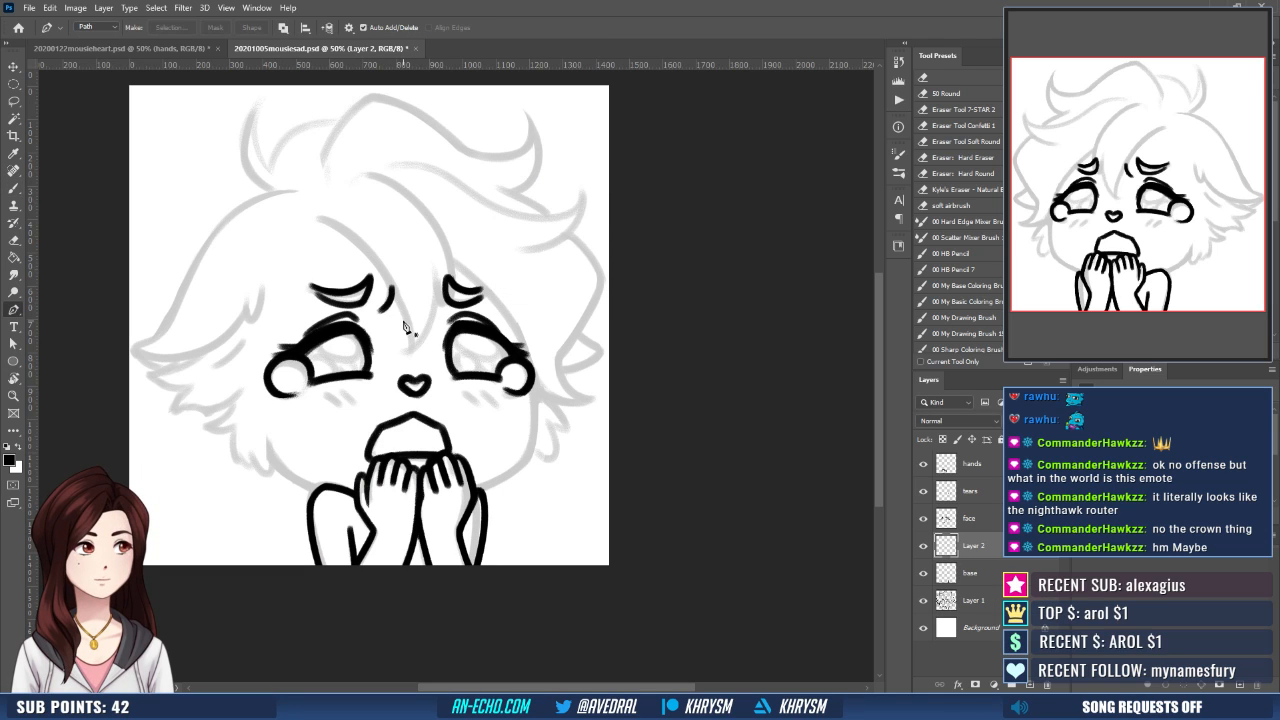
click(260, 430)
drag(418, 497, 575, 491)
drag(537, 379, 535, 352)
key(ctrl+z)
key(ctrl+z)
drag(409, 498, 550, 492)
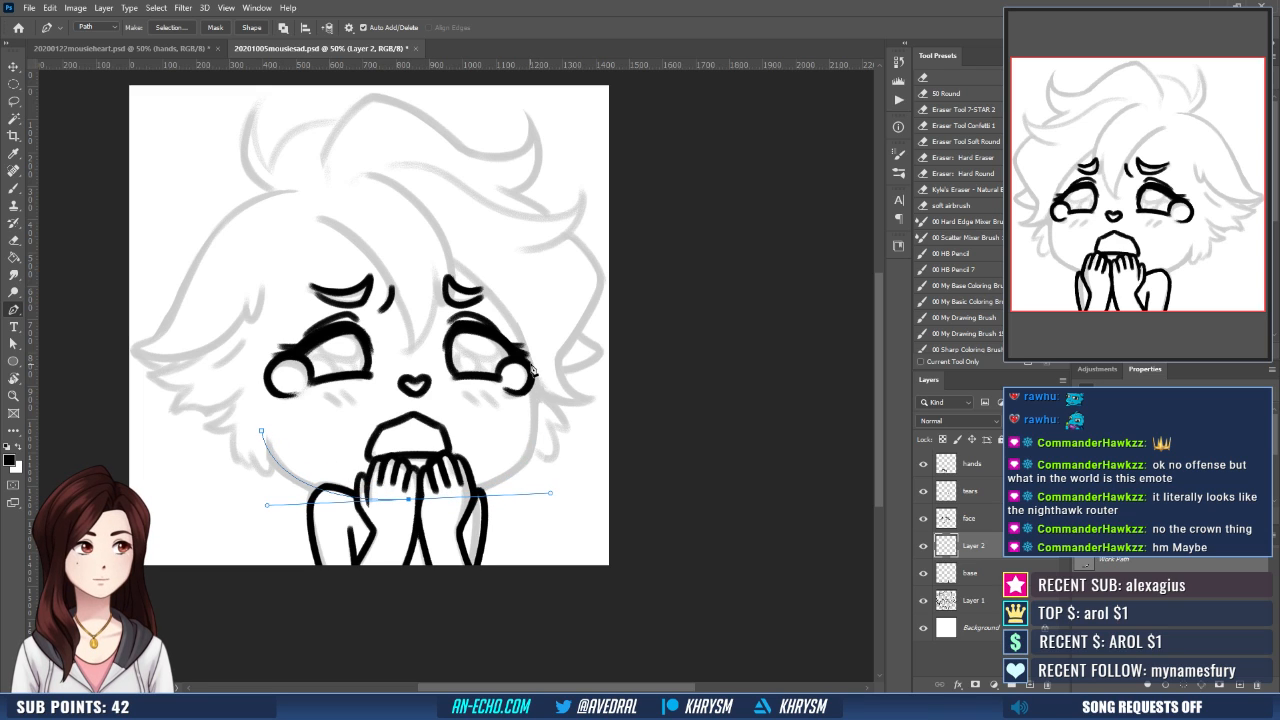
drag(533, 368, 524, 297)
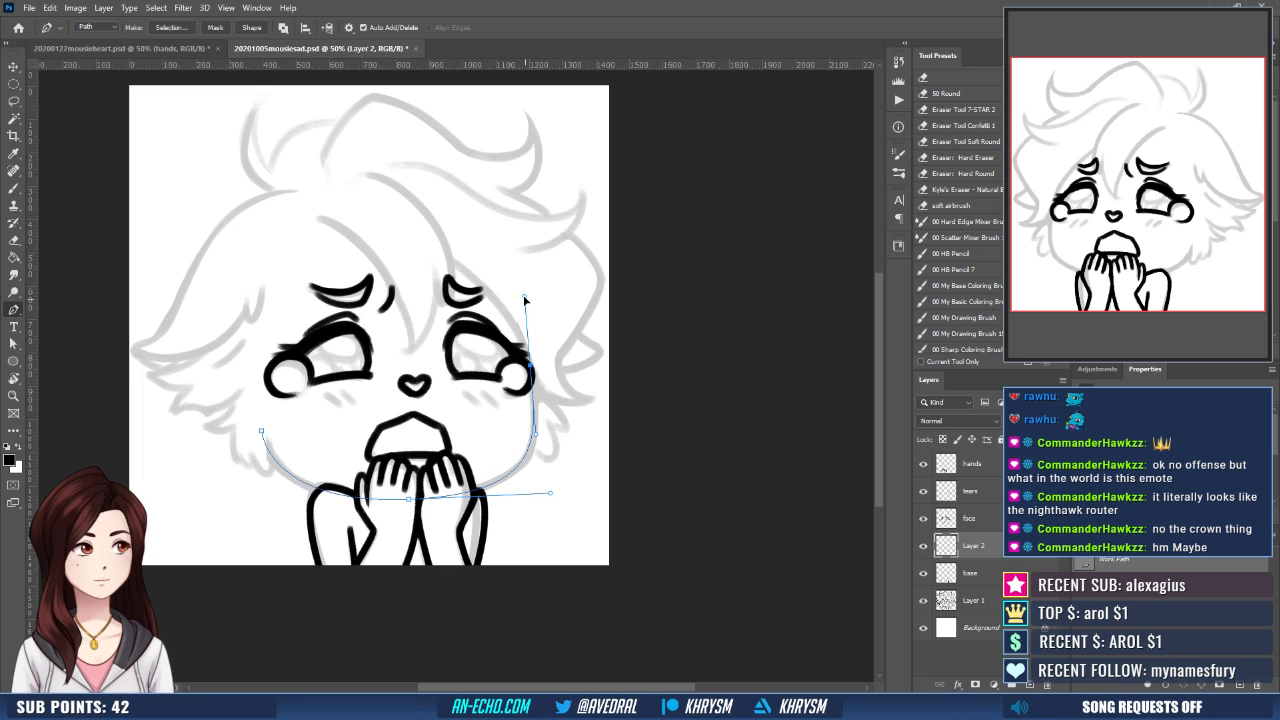
- Adjust the chin anchor's left handle, stroke the jaw path with the black brush, and dismiss the path
key(b)
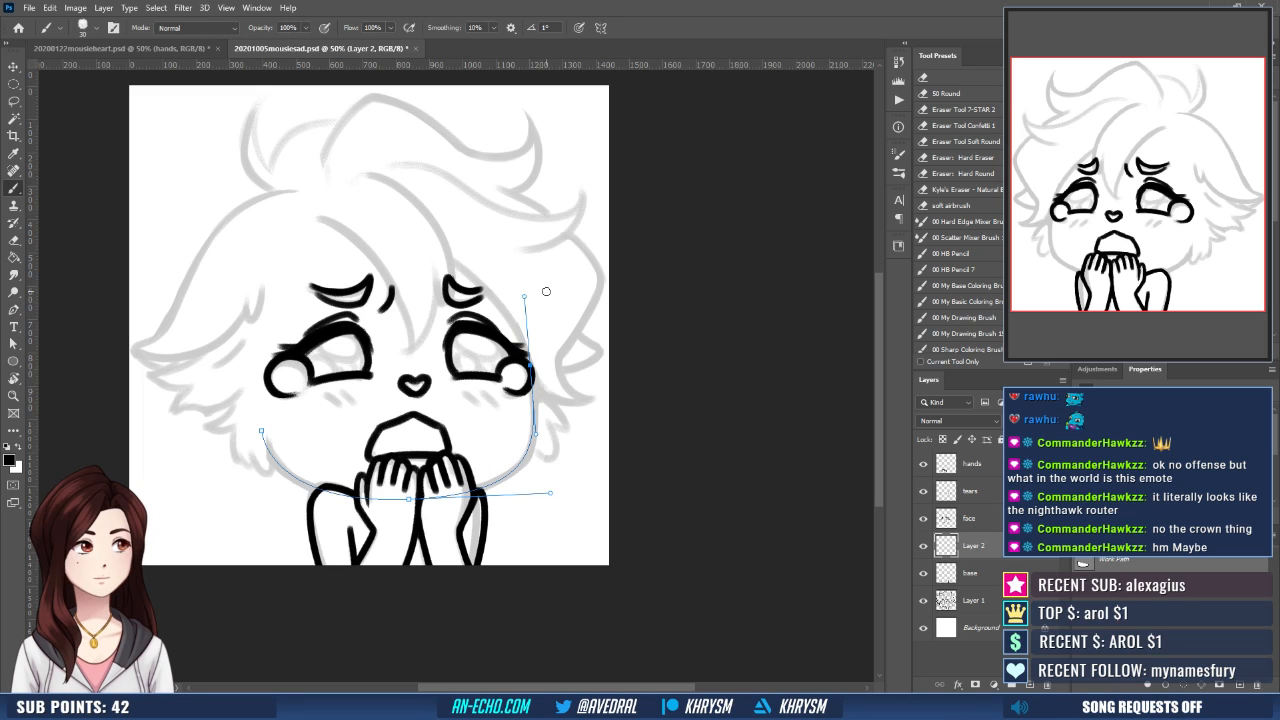
key(a)
click(409, 498)
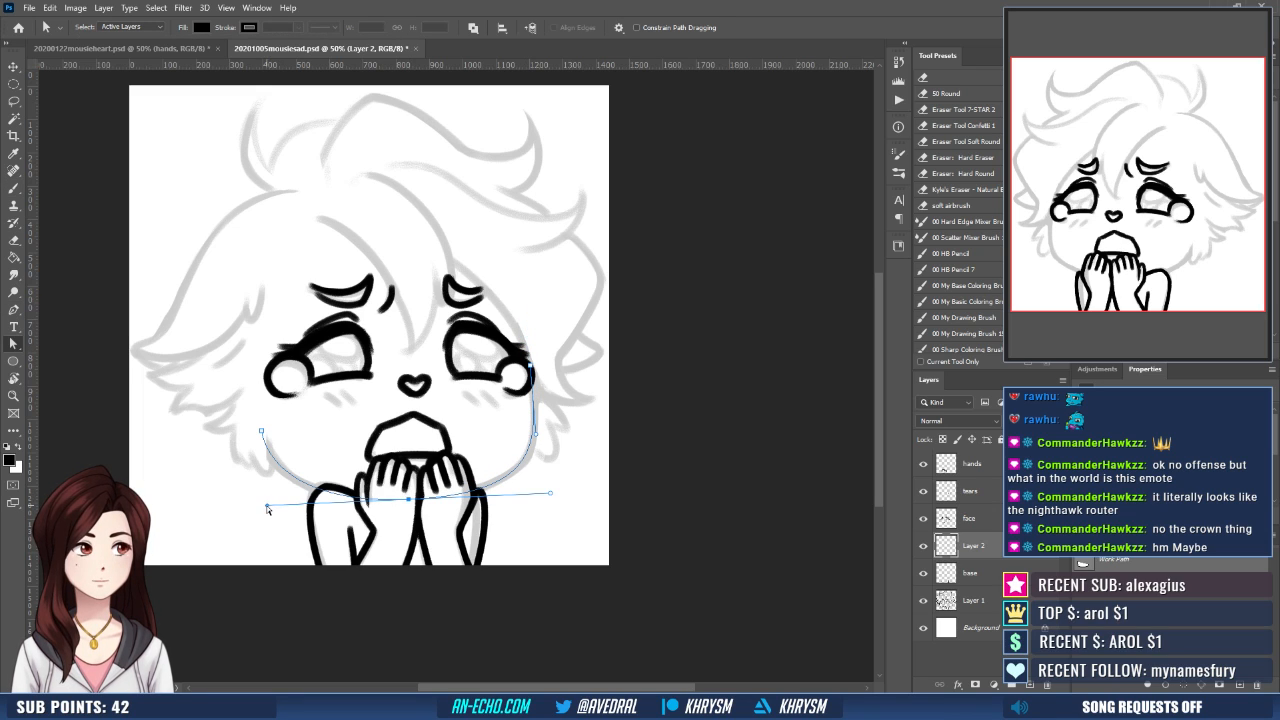
drag(267, 506, 273, 506)
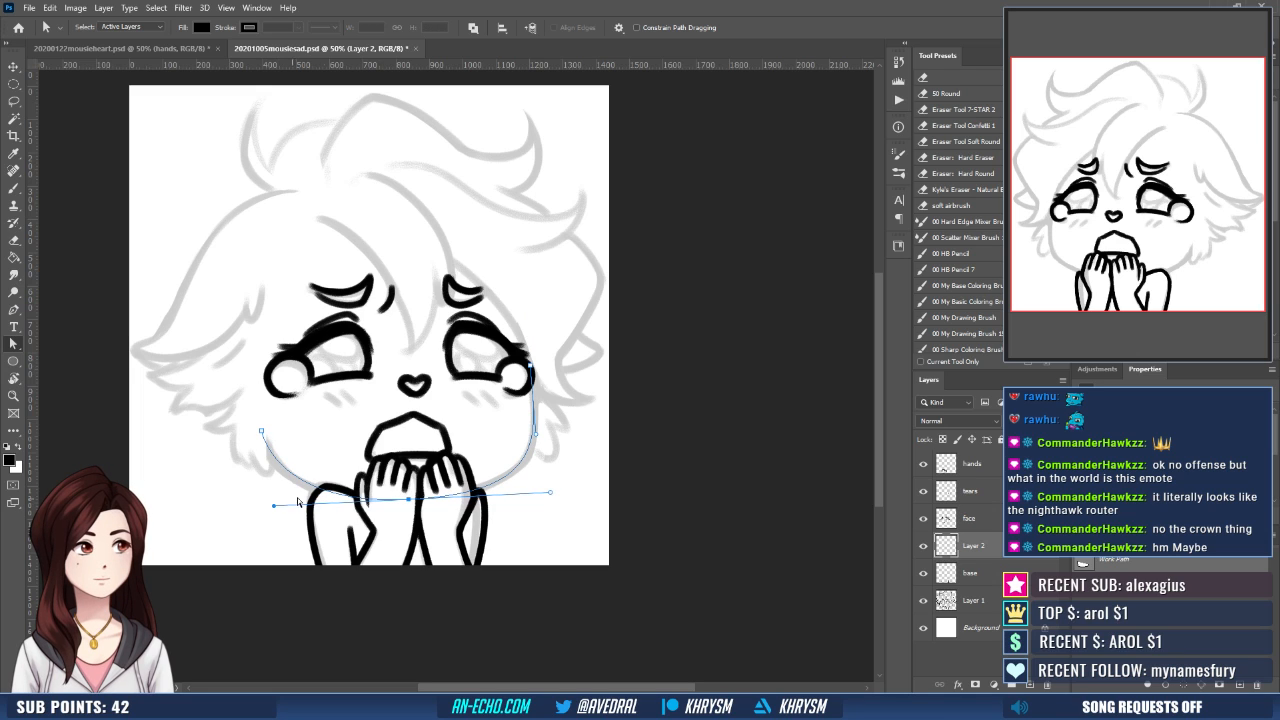
key(b)
key(Return)
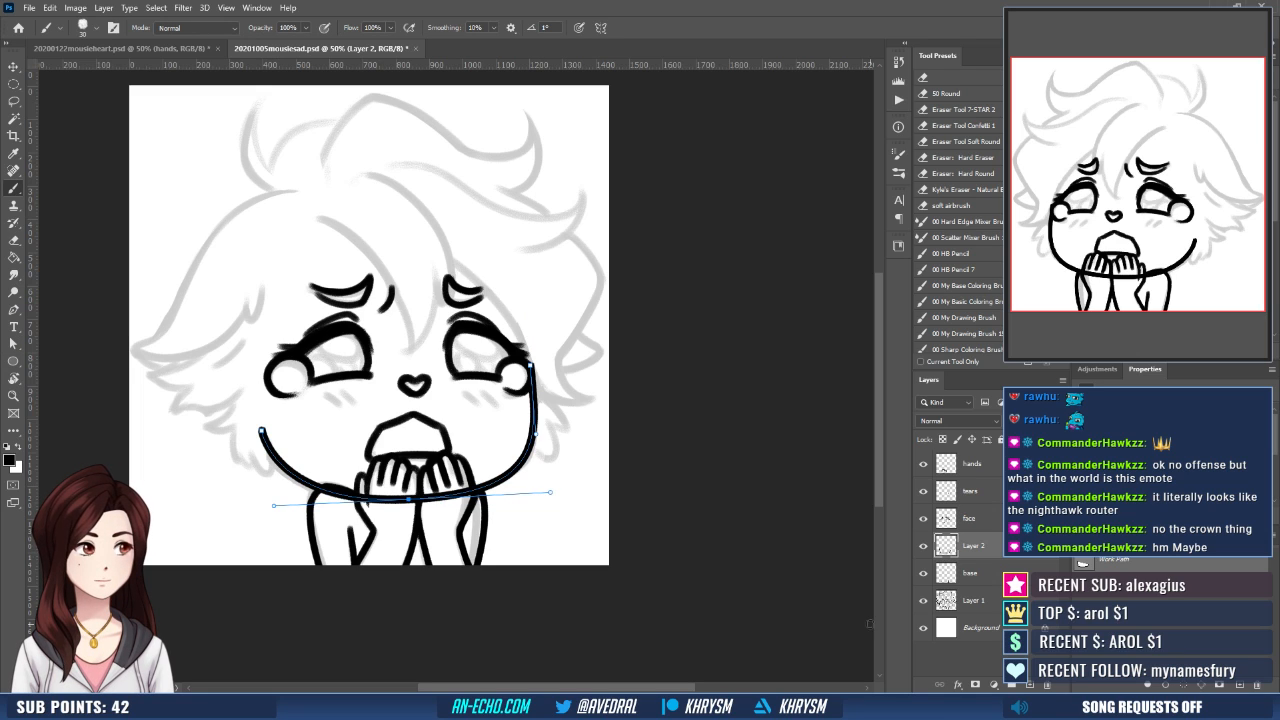
click(1122, 620)
- Erase the part of the jawline that crosses the hands and arms
key(e)
key(r)
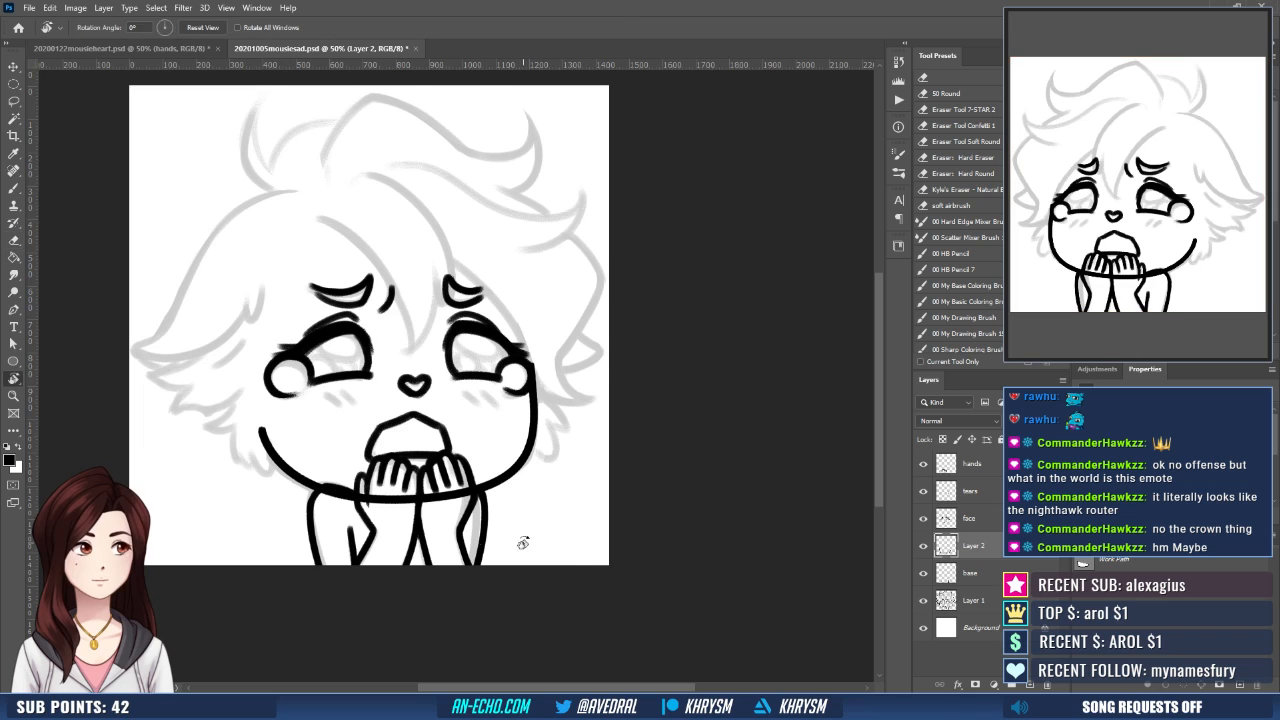
drag(523, 540, 598, 482)
mouse_move(406, 551)
mouse_down()
mouse_move(506, 488)
mouse_move(441, 496)
mouse_move(464, 491)
mouse_up()
key(Escape)
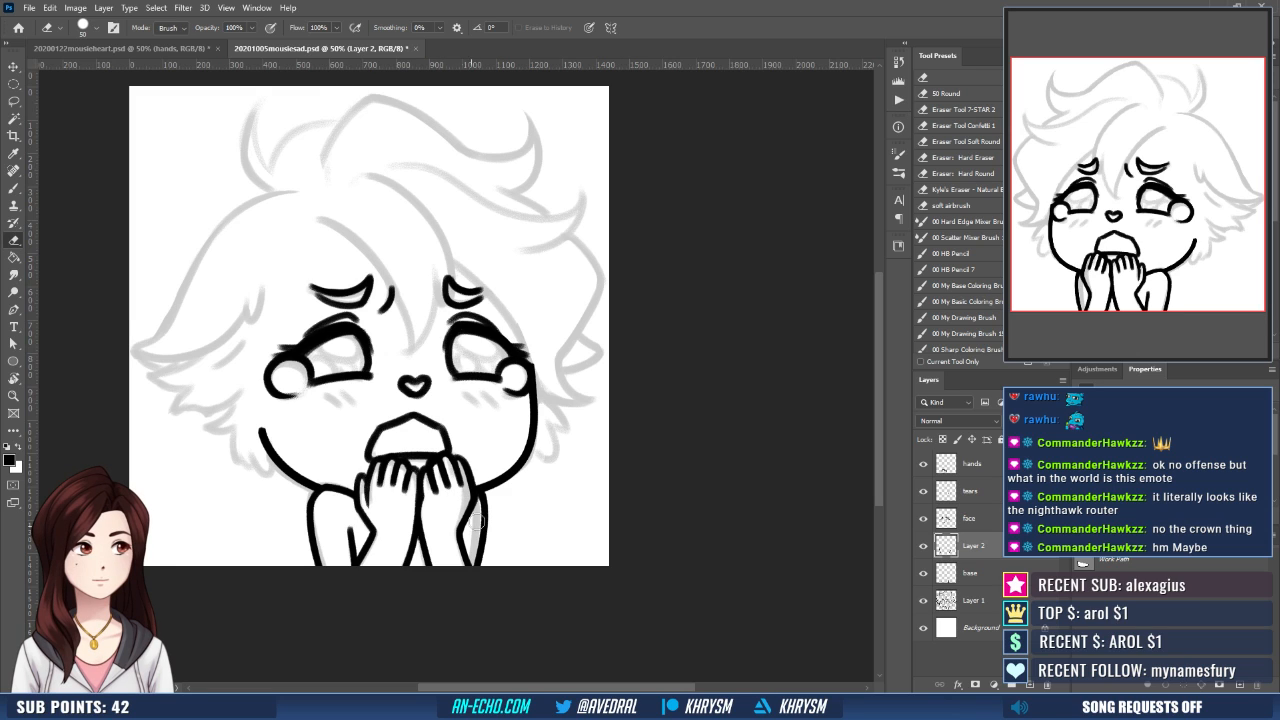
- Nudge the face and tears layers together slightly downward
drag(333, 401, 332, 417)
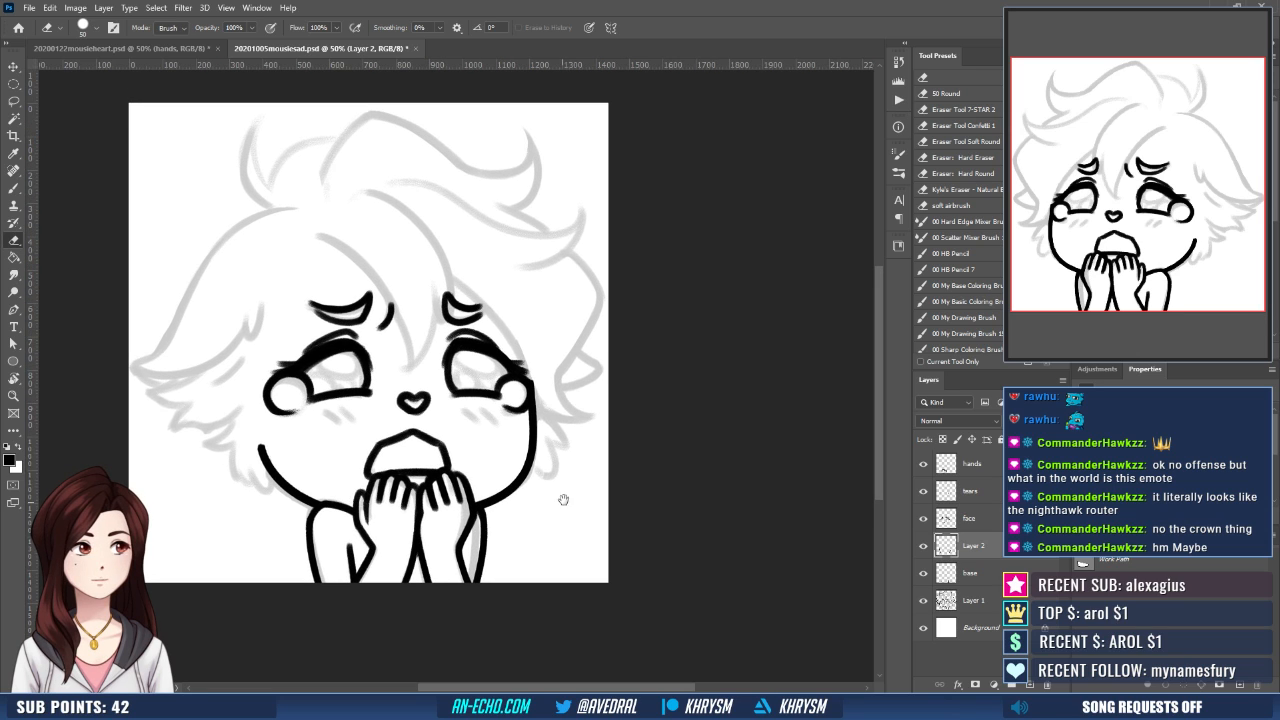
click(970, 518)
shift+click(965, 491)
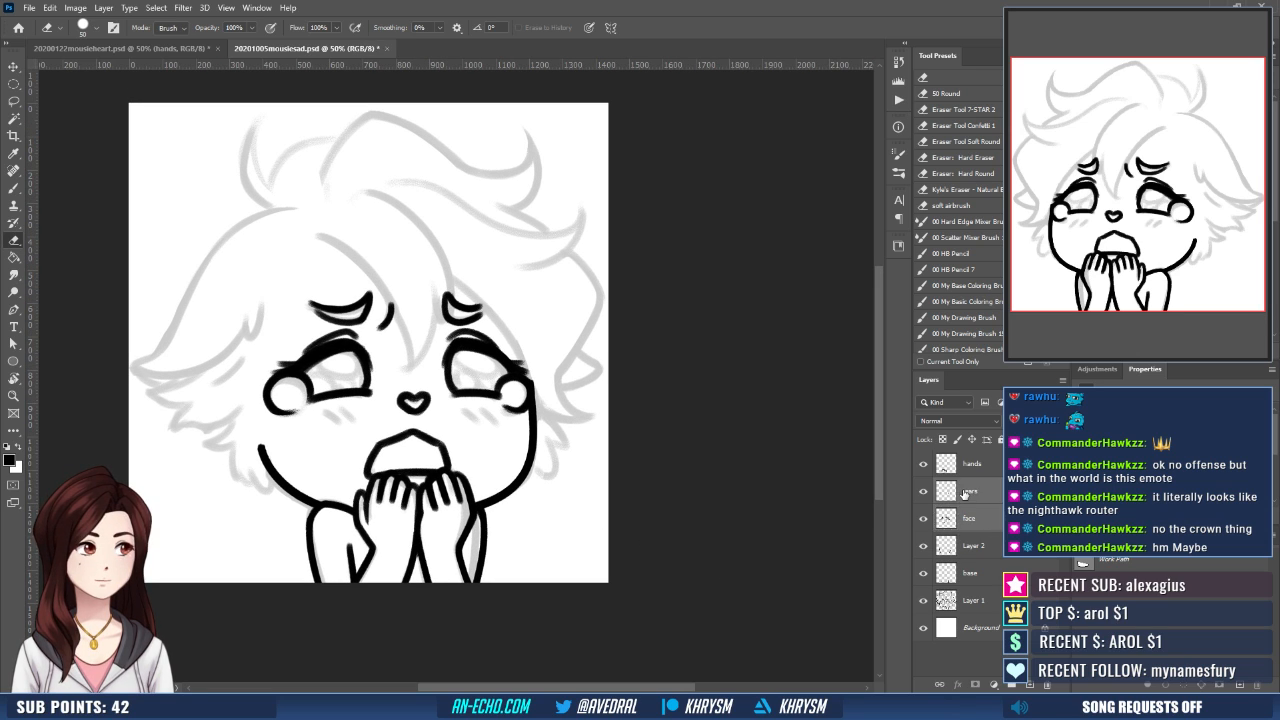
key(v)
key(Down)
key(Down)
key(Down)
key(Down)
key(Down)
key(Down)
key(Down)
key(Down)
key(Down)
key(Down)
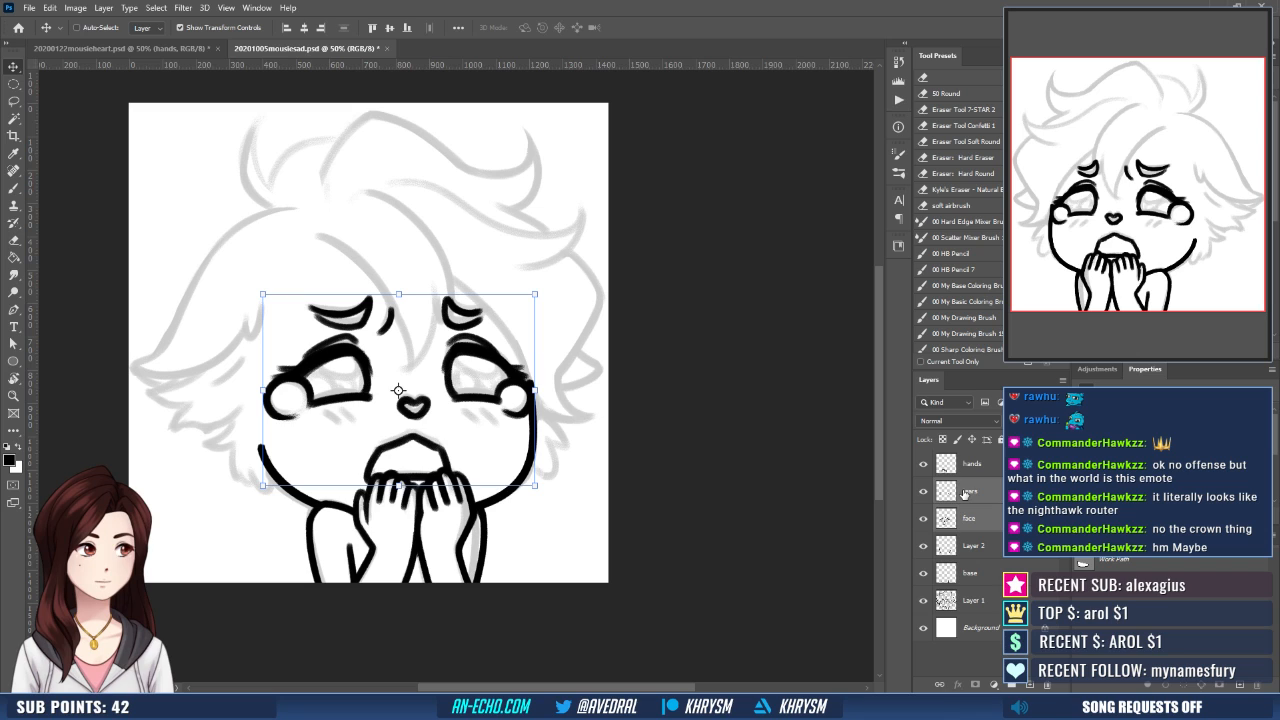
- Lasso the nose and mouth, nudge them back up slightly, and clear the selection
key(l)
mouse_move(456, 434)
mouse_down()
mouse_move(356, 417)
mouse_move(448, 470)
mouse_up()
key(v)
key(Up)
key(Up)
key(Up)
key(Up)
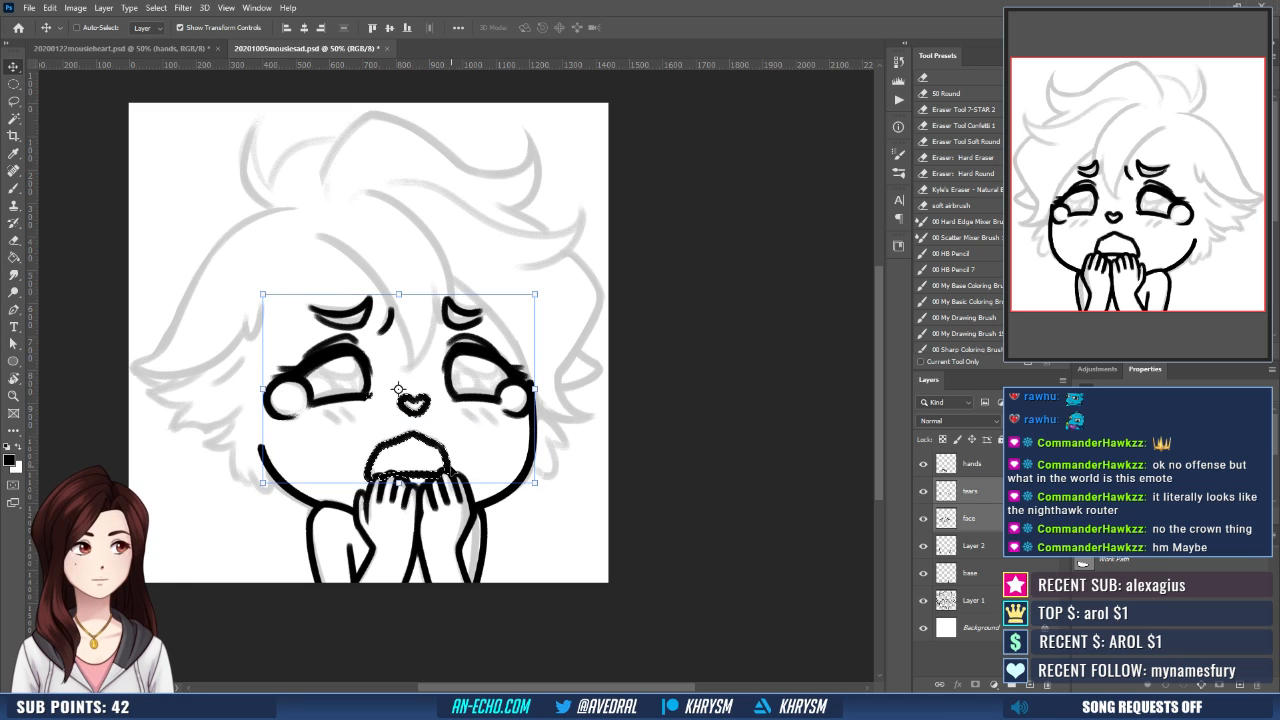
key(ctrl+d)
key(z)
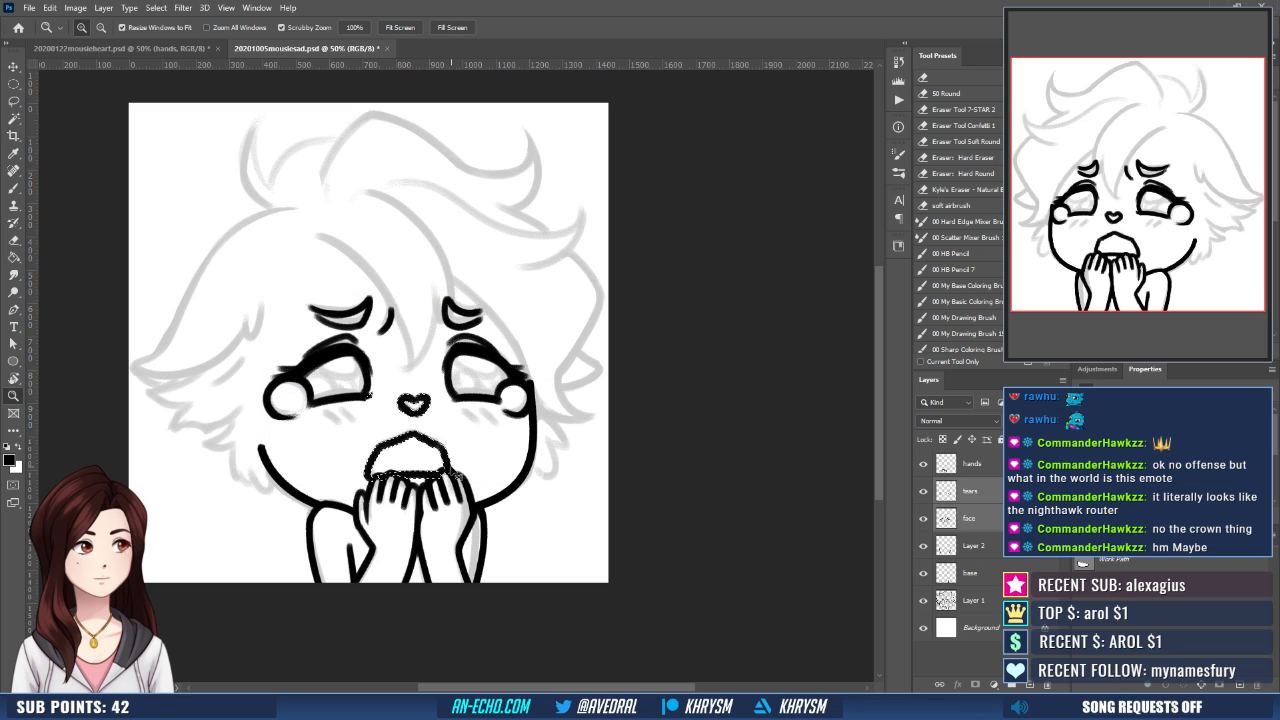
key(ctrl+z)
key(ctrl+z)
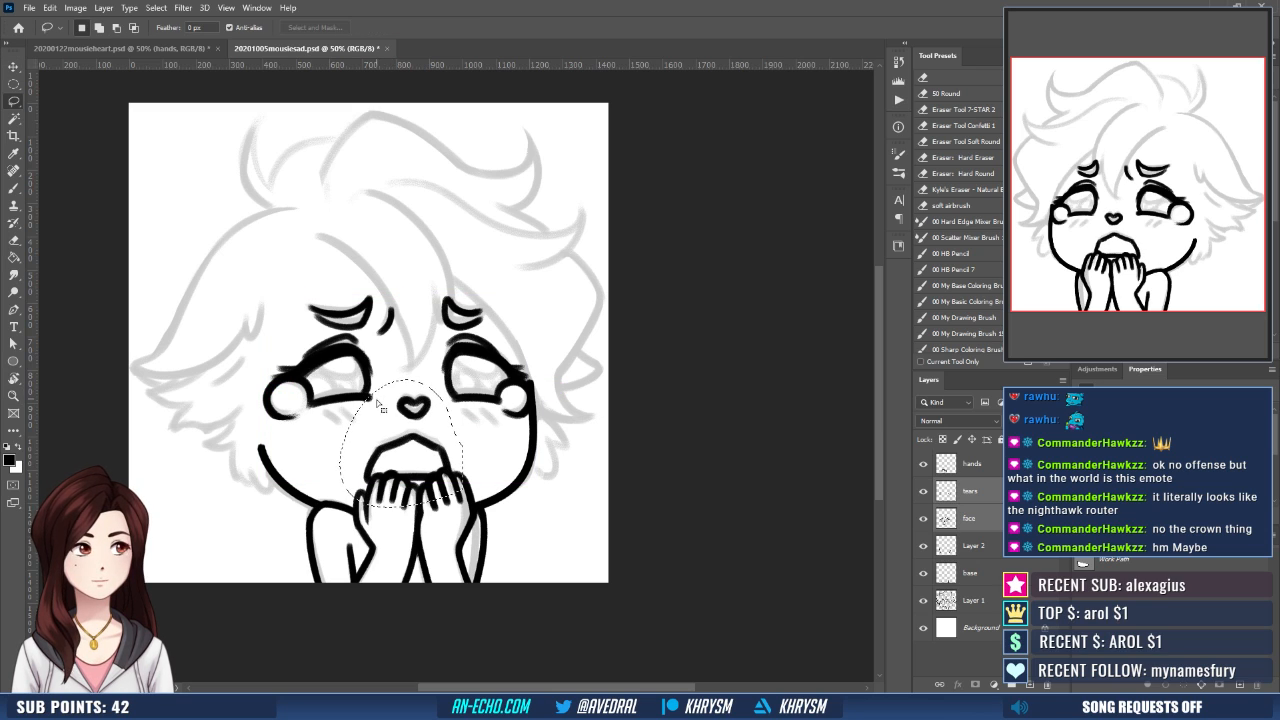
key(v)
key(shift+Up)
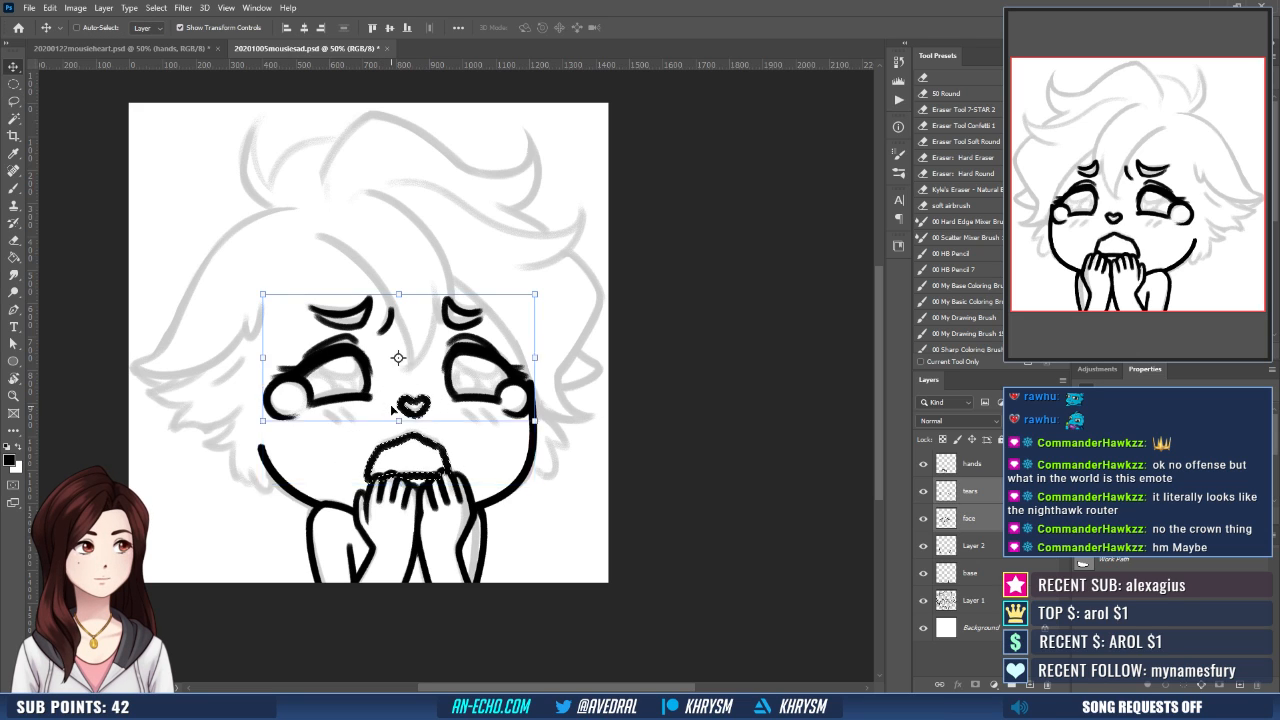
key(ctrl+d)
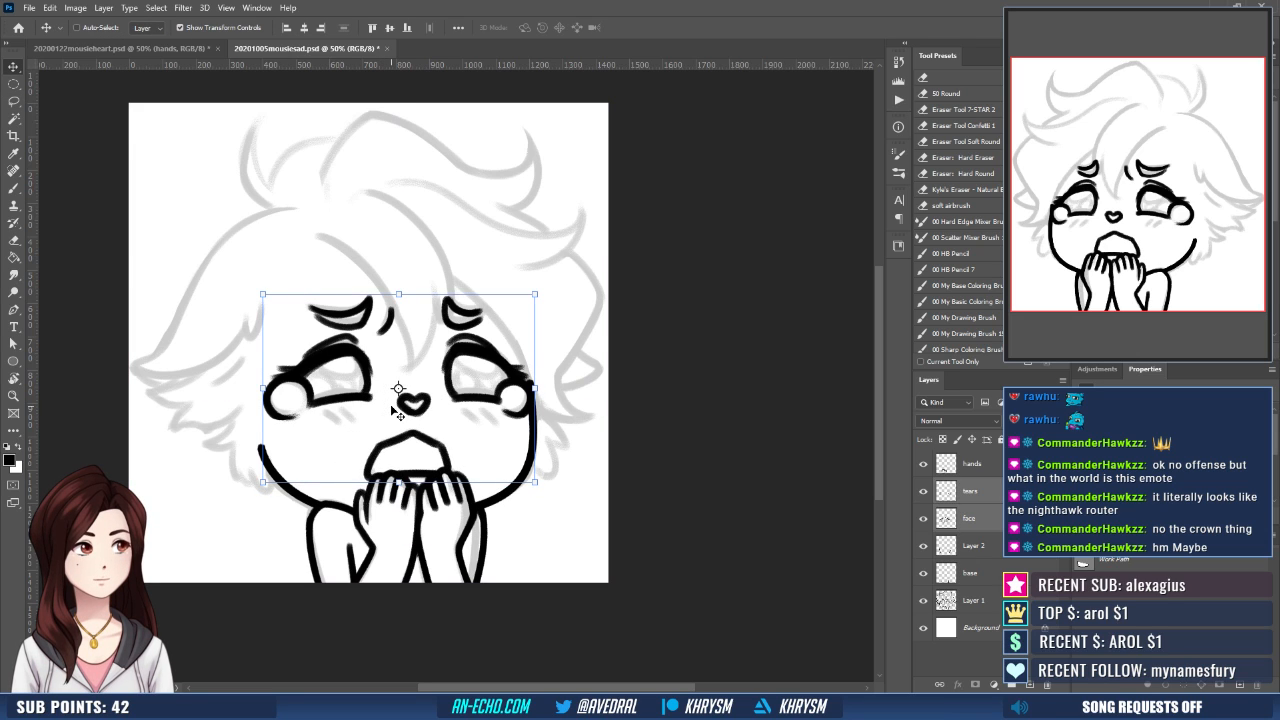
- Create a new layer named "stuff" above the hands layer
key(b)
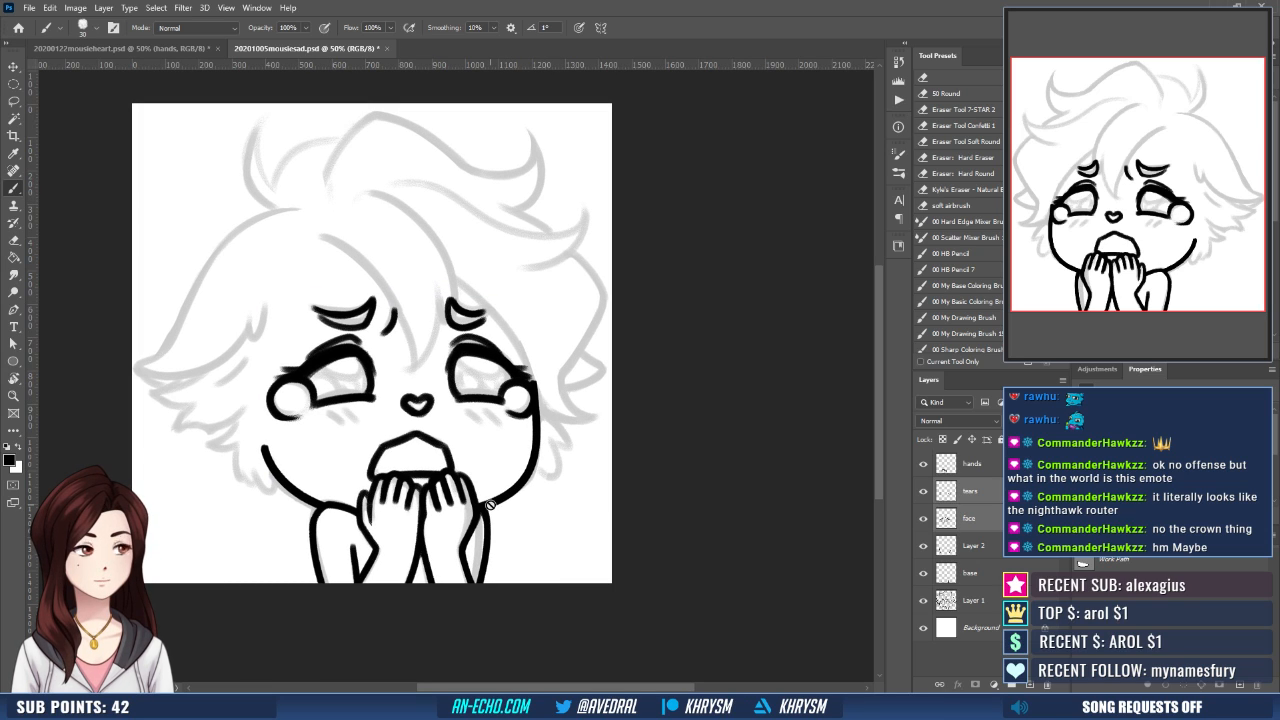
click(993, 470)
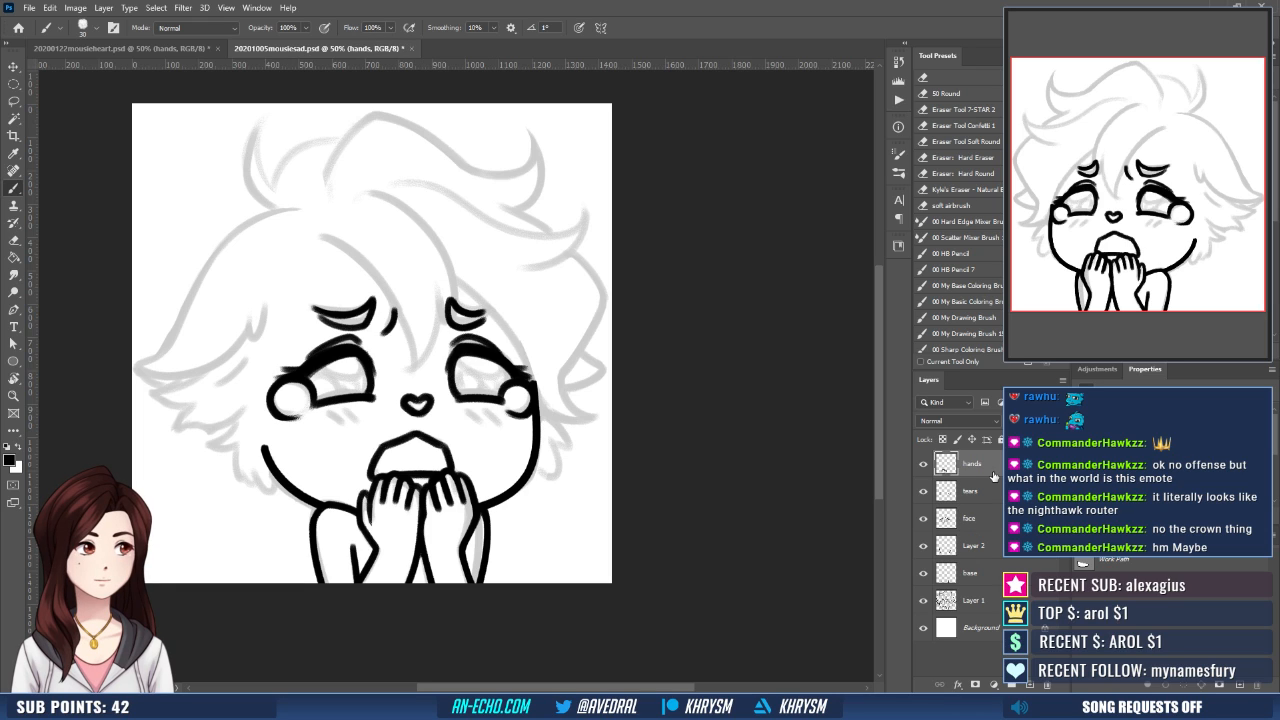
key(ctrl+shift+n)
text(stuff)
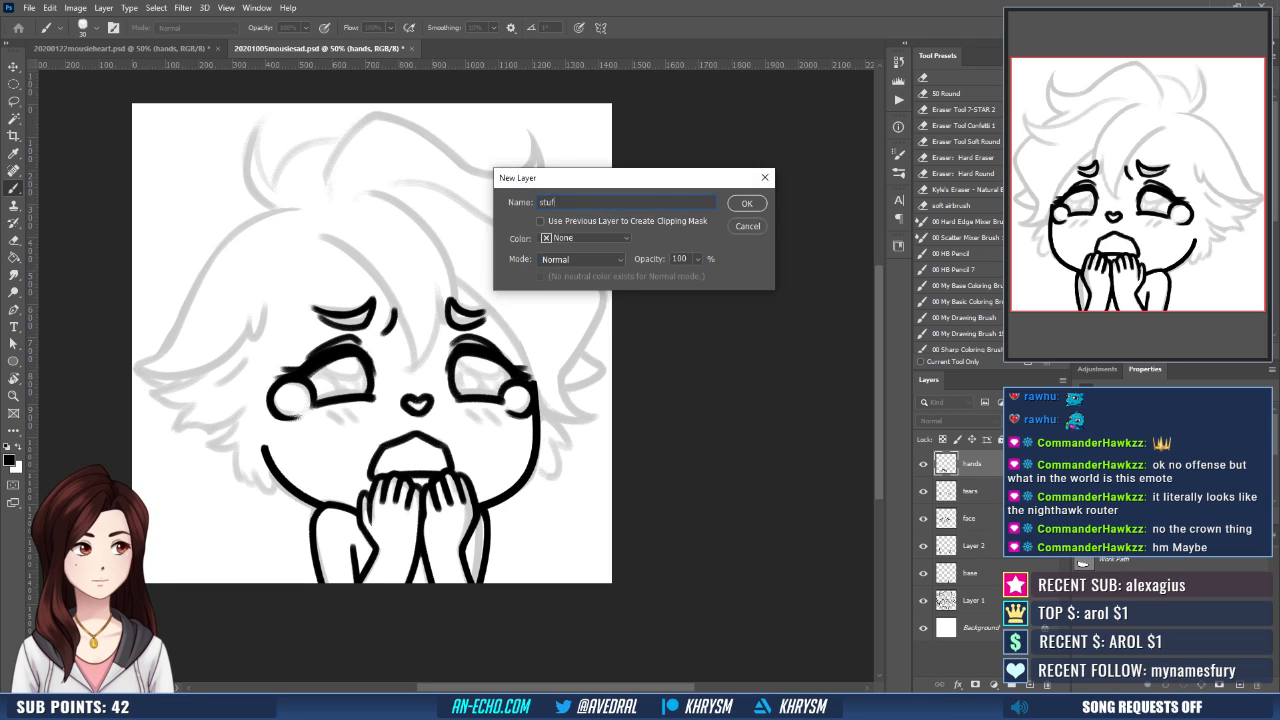
key(Return)
- Paint two short slanted red blush marks on the cheek under each eye
key(x)
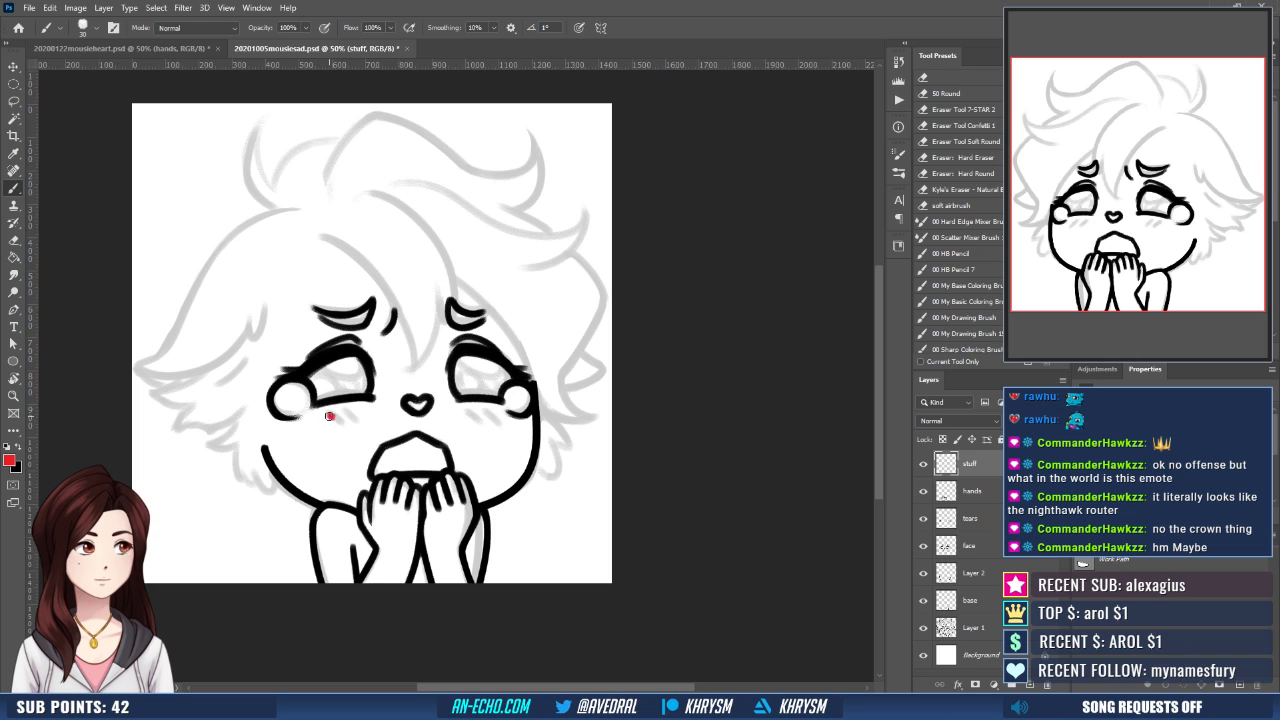
drag(329, 416, 355, 418)
drag(478, 414, 555, 423)
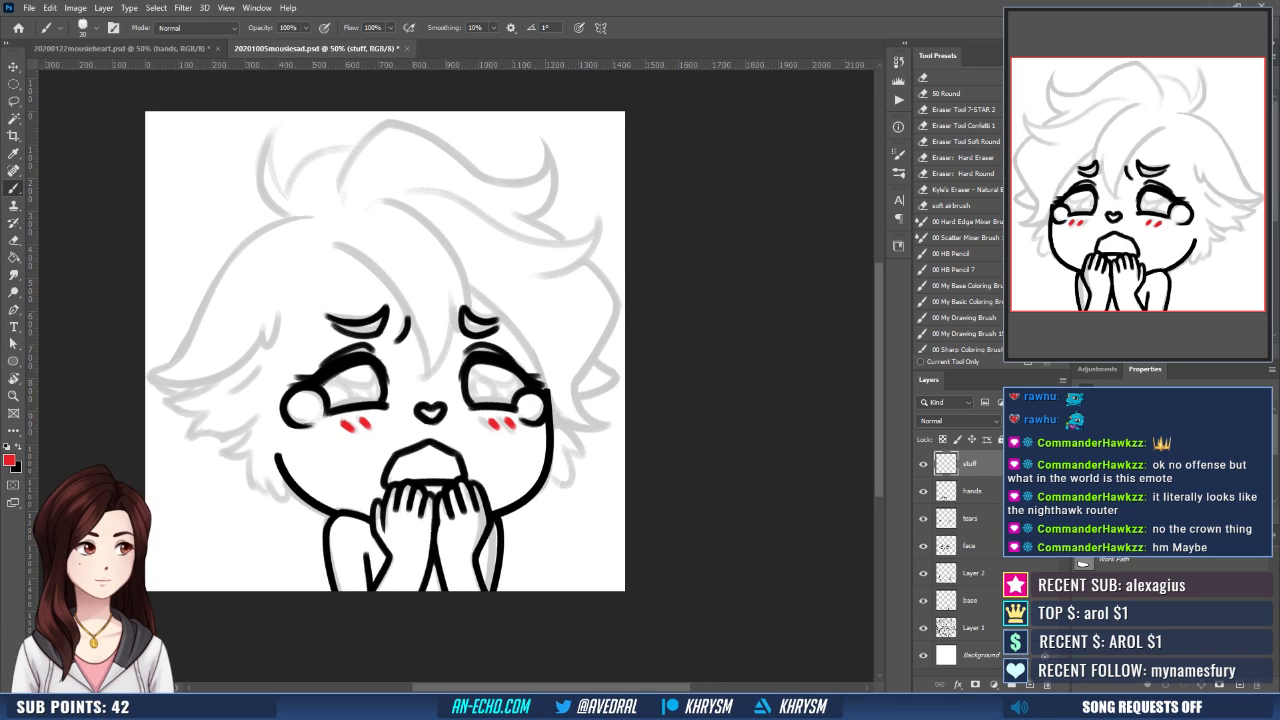
click(975, 546)
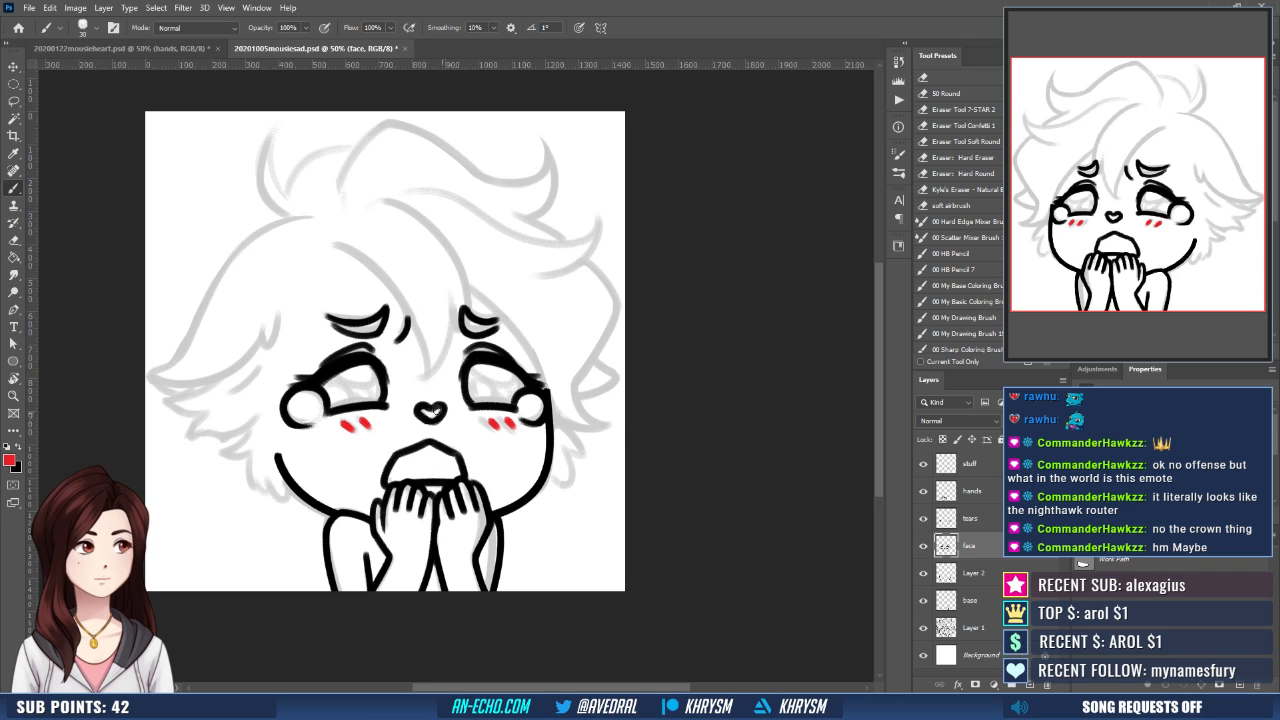
key(l)
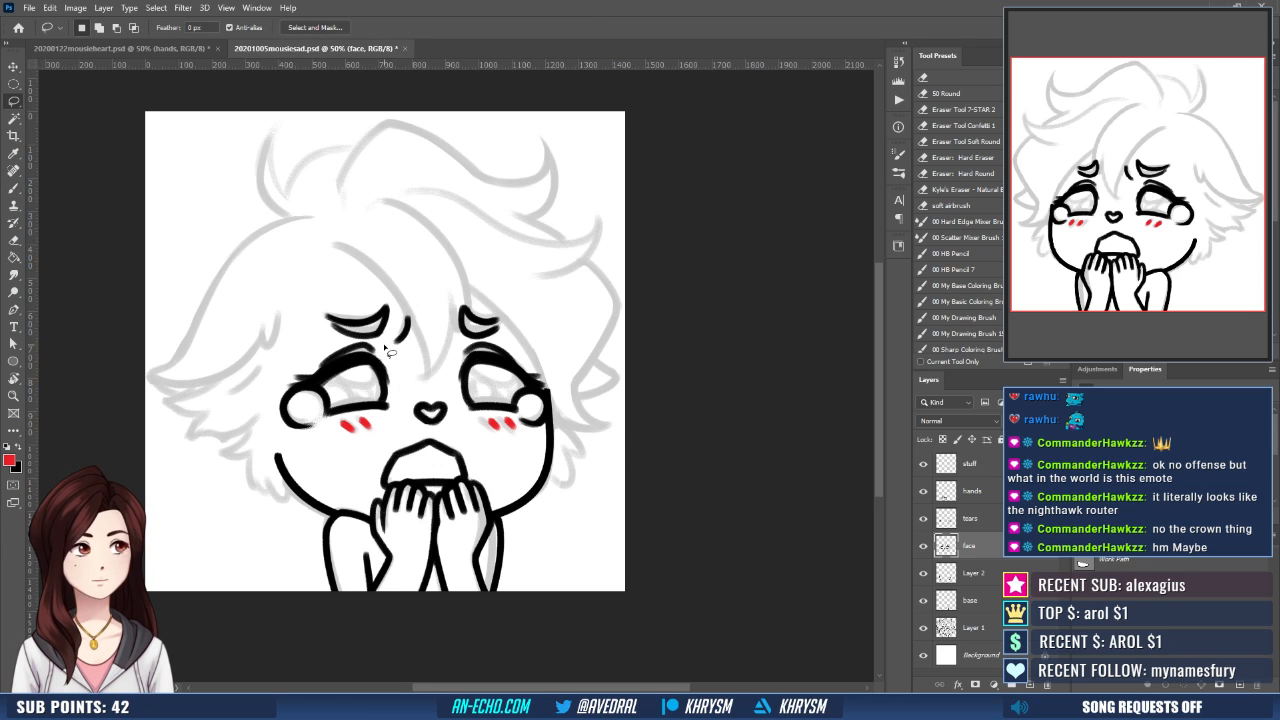
mouse_move(386, 346)
mouse_down()
mouse_move(305, 298)
mouse_move(275, 441)
mouse_move(385, 427)
mouse_move(407, 362)
mouse_up()
key(v)
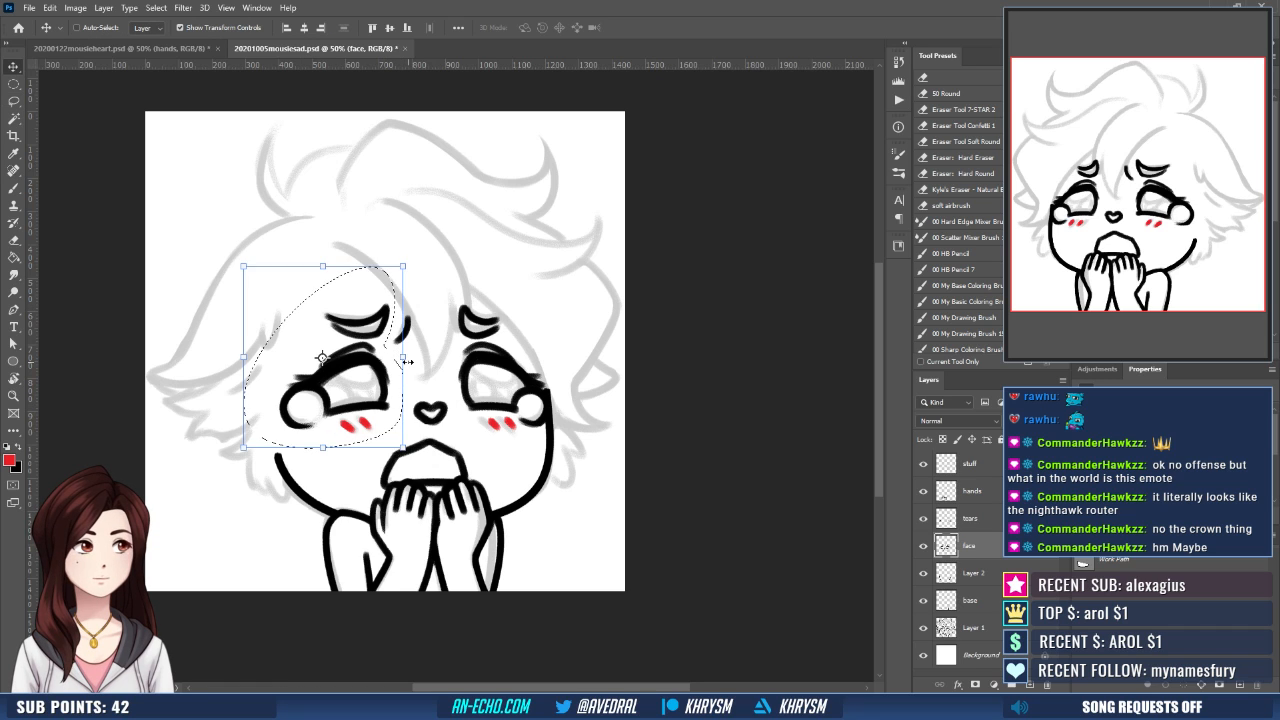
key(ctrl+d)
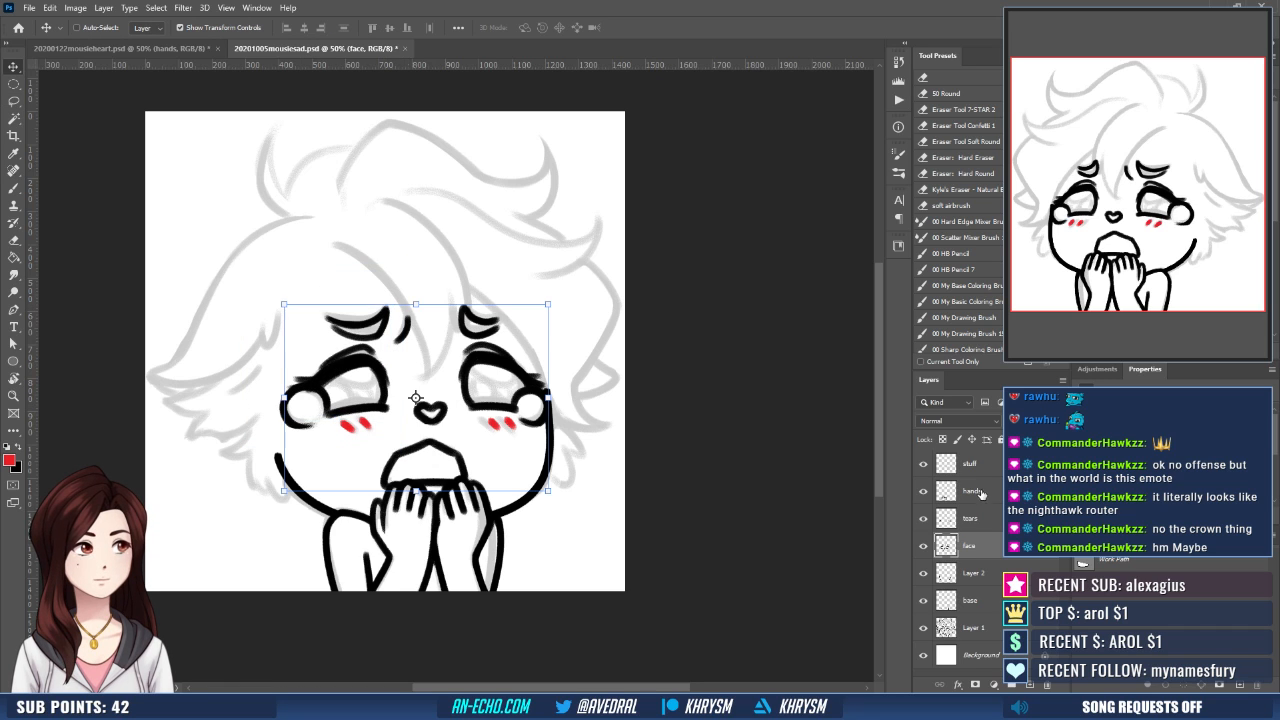
- Lasso the left eye's teardrop on the tears layer and nudge it slightly down
click(968, 518)
key(l)
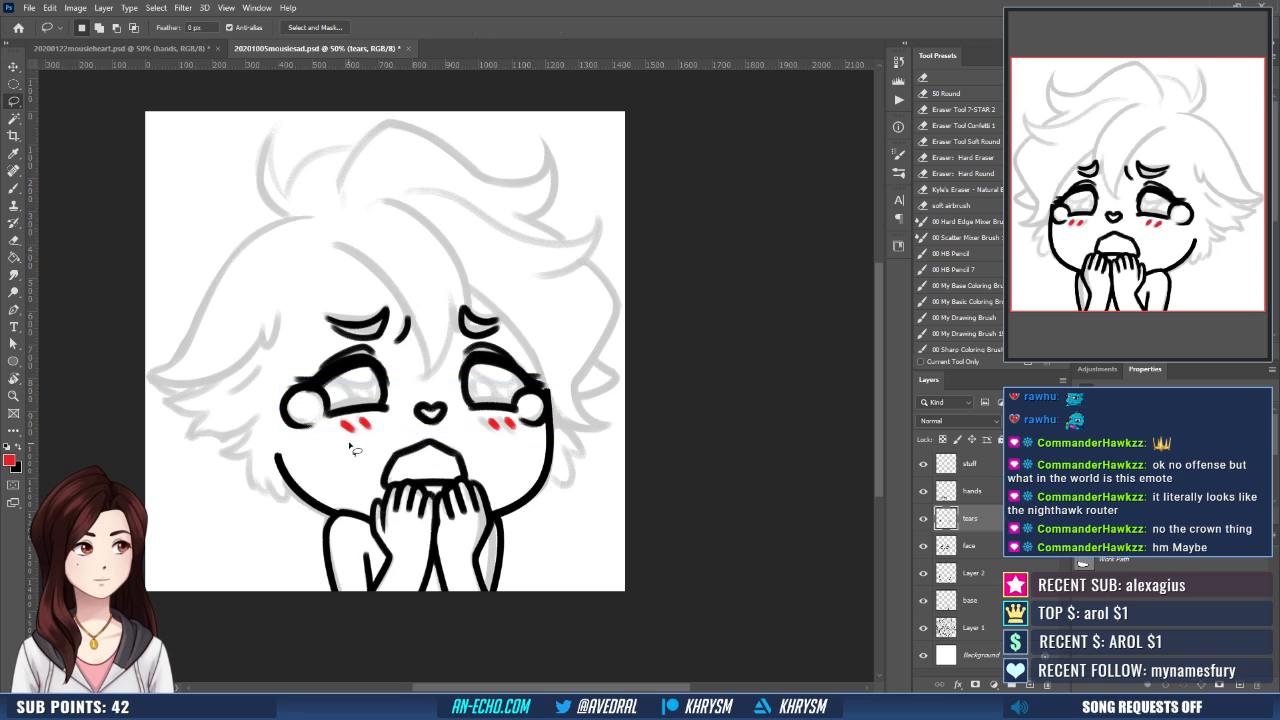
mouse_move(345, 450)
mouse_down()
mouse_move(300, 362)
mouse_move(340, 445)
mouse_up()
key(v)
key(Down)
key(Down)
key(Down)
key(Down)
key(Down)
key(Down)
key(Down)
key(Down)
key(Down)
key(Down)
key(Down)
key(Down)
key(Down)
key(Down)
key(Down)
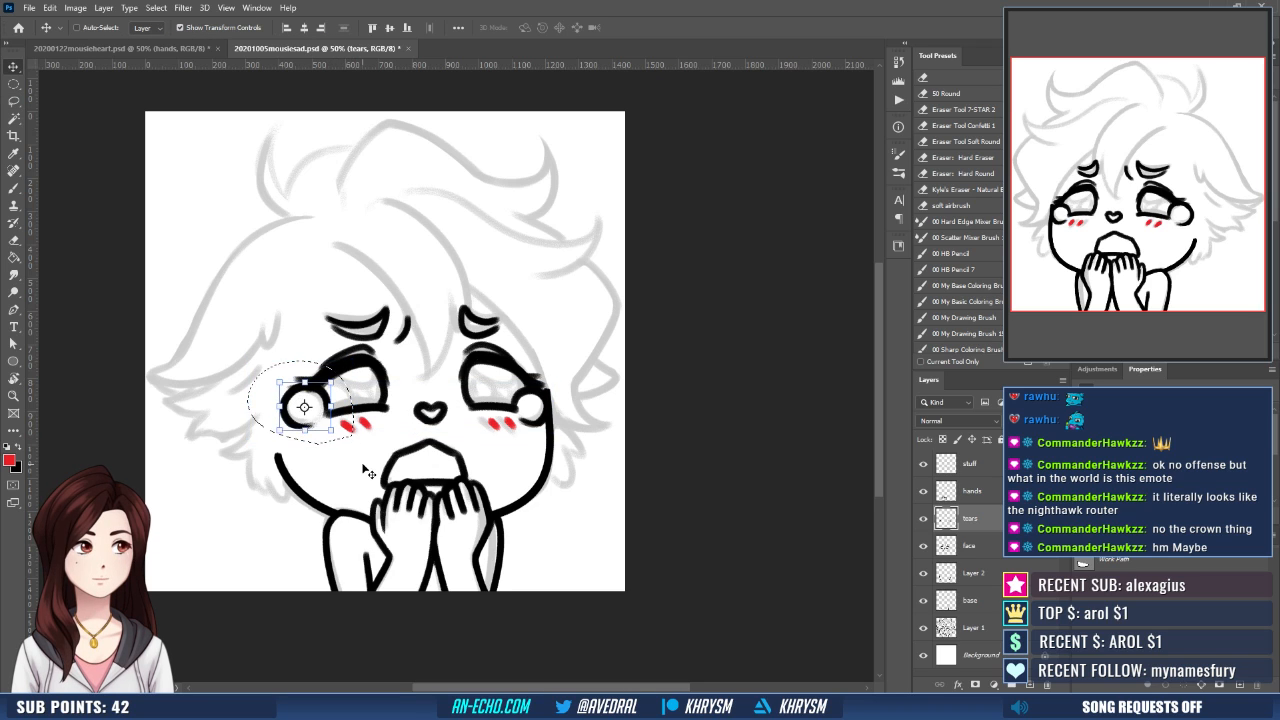
- Nudge the left eye's selected teardrop further down and clear the selection
key(Down)
key(Down)
key(Down)
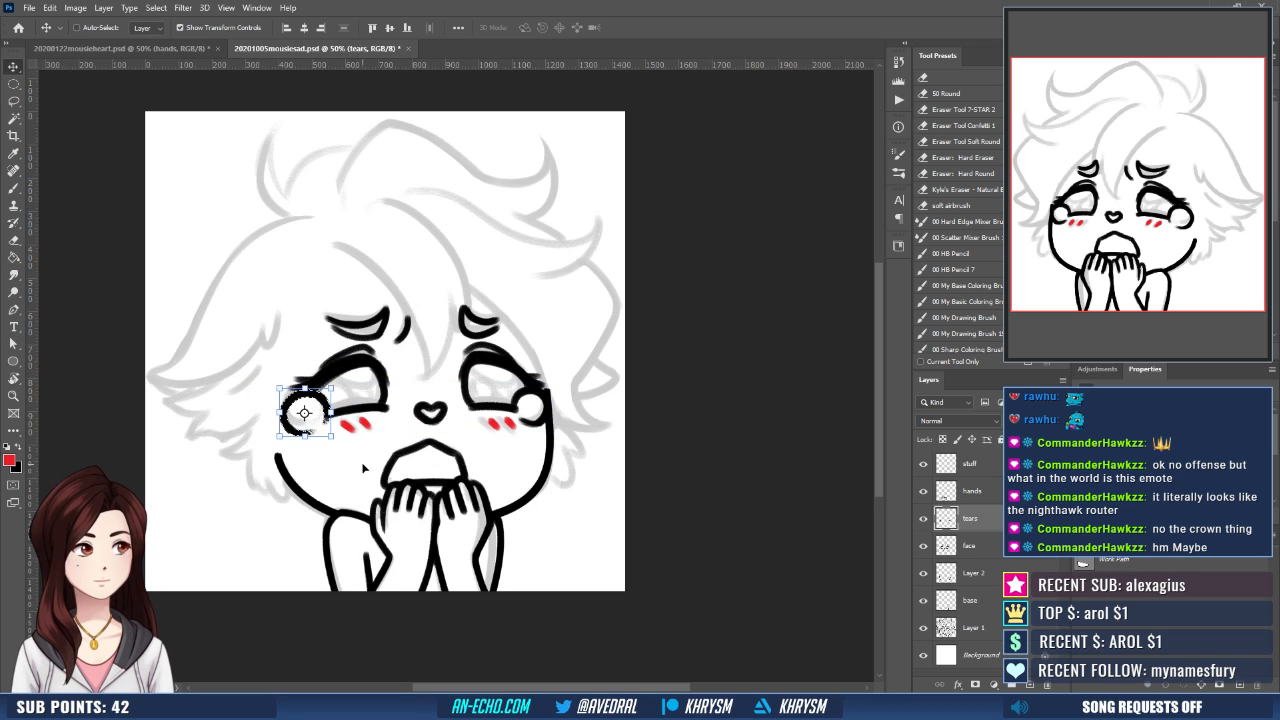
key(ctrl+d)
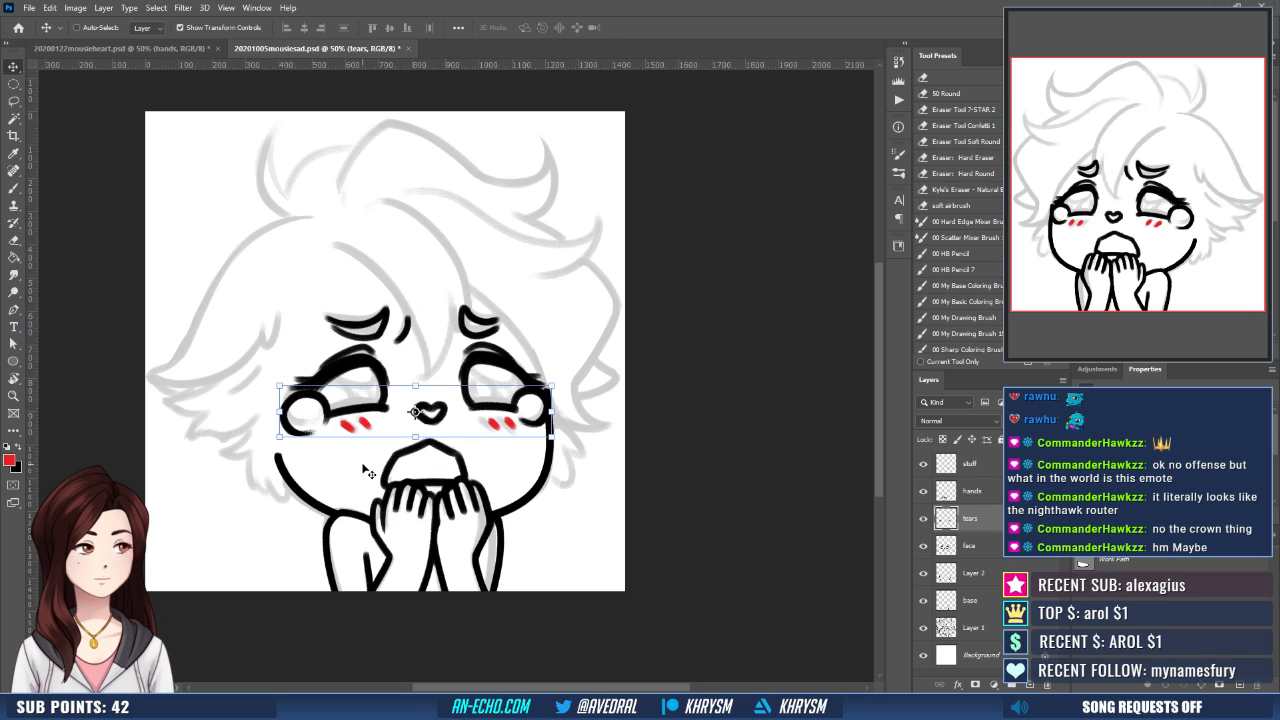
- Reset the brush colour to black and try touching up the left teardrop's outline, discarding the stray strokes
key(b)
key(e)
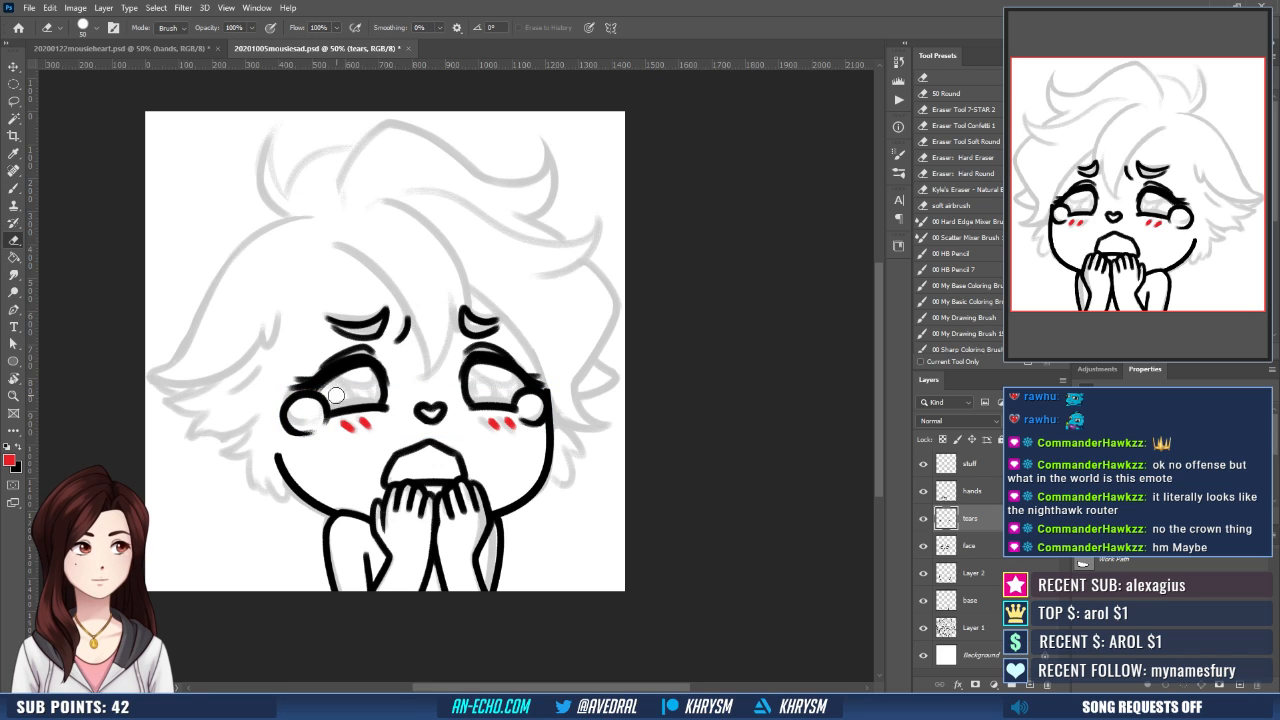
key(b)
drag(329, 405, 326, 416)
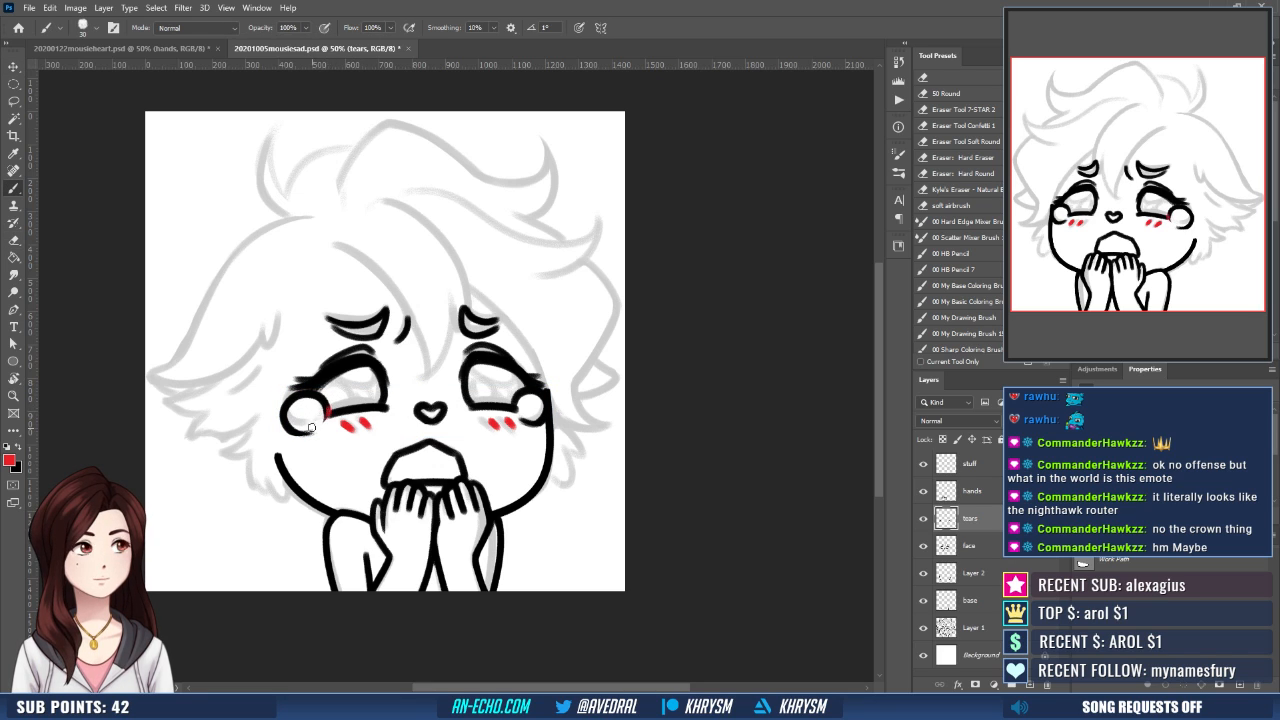
key(d)
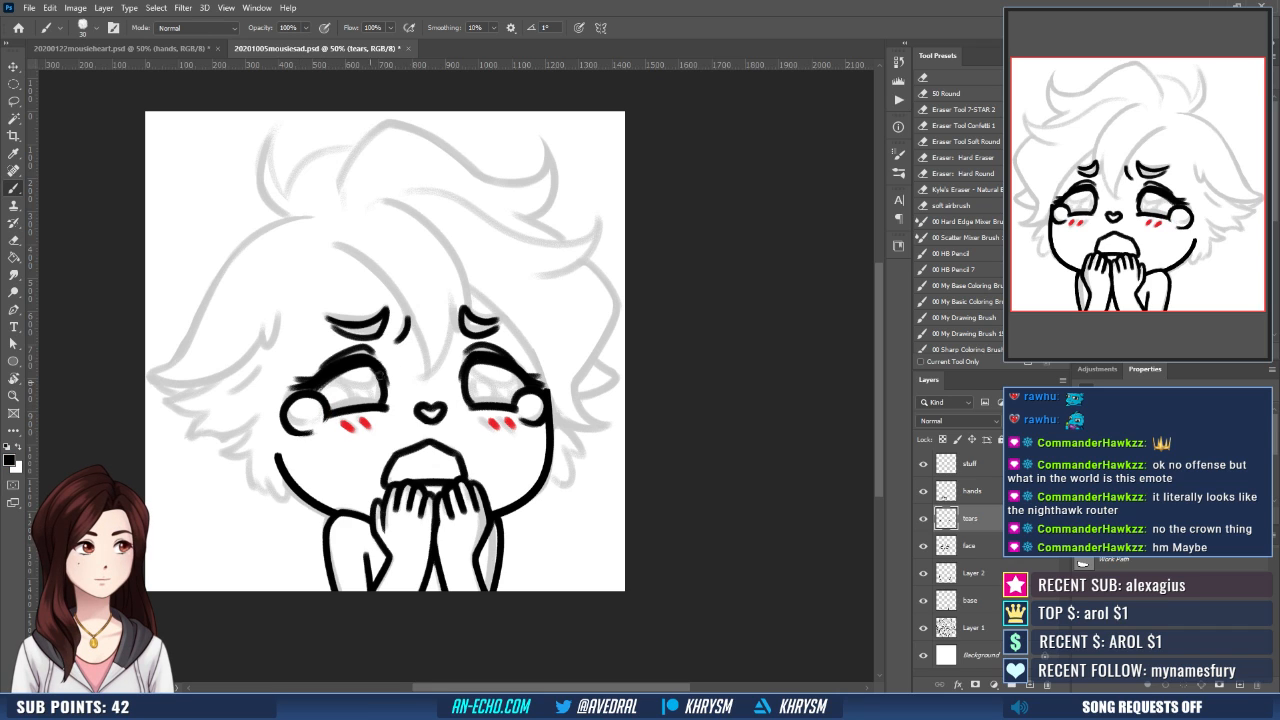
drag(517, 453, 499, 436)
drag(275, 415, 301, 409)
key(ctrl+z)
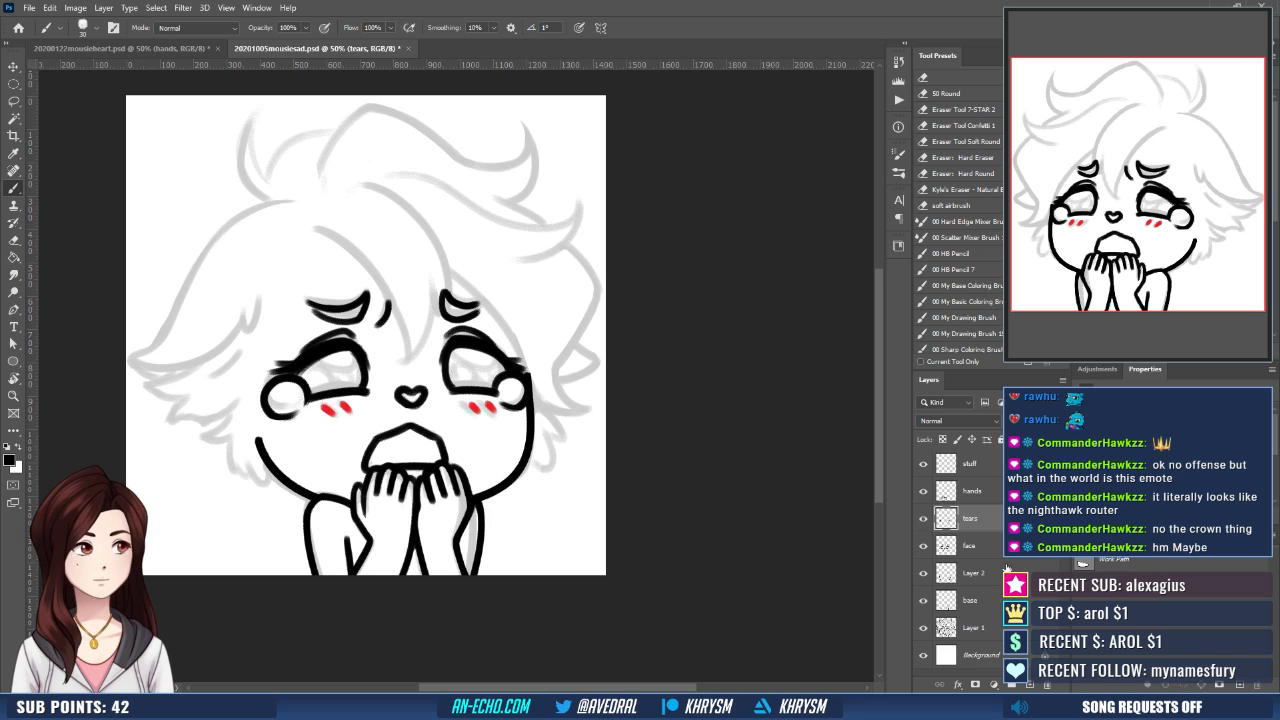
- On Layer 2, taper the upper end of the left jawline into a thin point
click(984, 546)
click(973, 573)
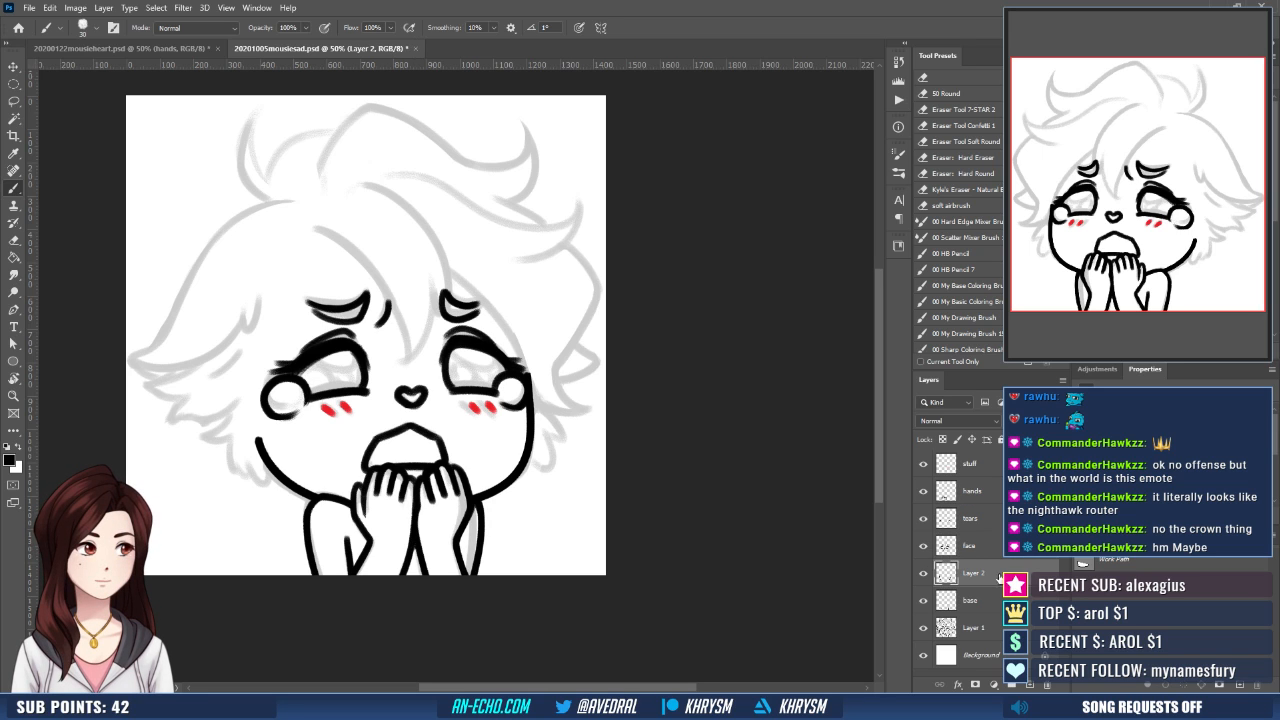
mouse_move(255, 434)
mouse_down()
mouse_move(272, 451)
mouse_move(318, 440)
mouse_move(341, 459)
mouse_up()
key(e)
key(b)
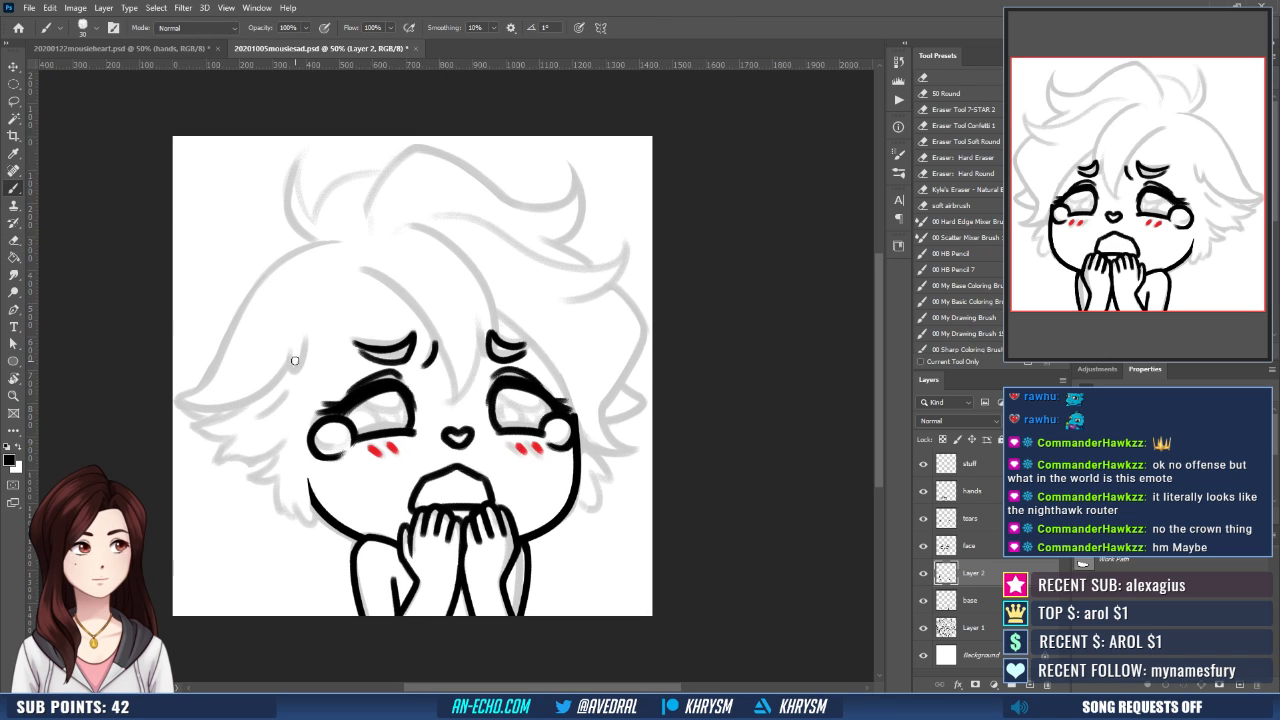
- Ink the short hooked hair stroke beside the left eyebrow and the outer hair curve from the left tip to the crown
mouse_move(306, 338)
mouse_down()
mouse_move(292, 376)
mouse_move(341, 379)
mouse_up()
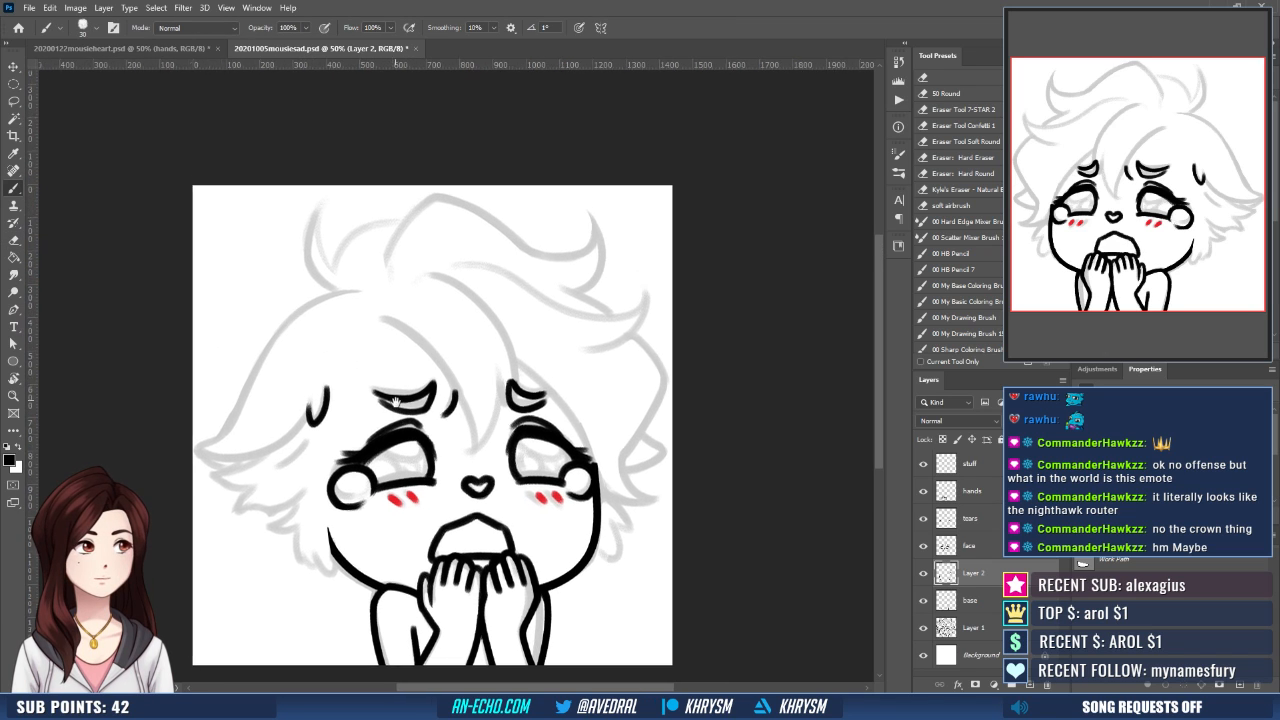
mouse_move(199, 452)
mouse_down()
mouse_move(229, 434)
mouse_move(248, 382)
mouse_move(363, 294)
mouse_up()
key(ctrl+z)
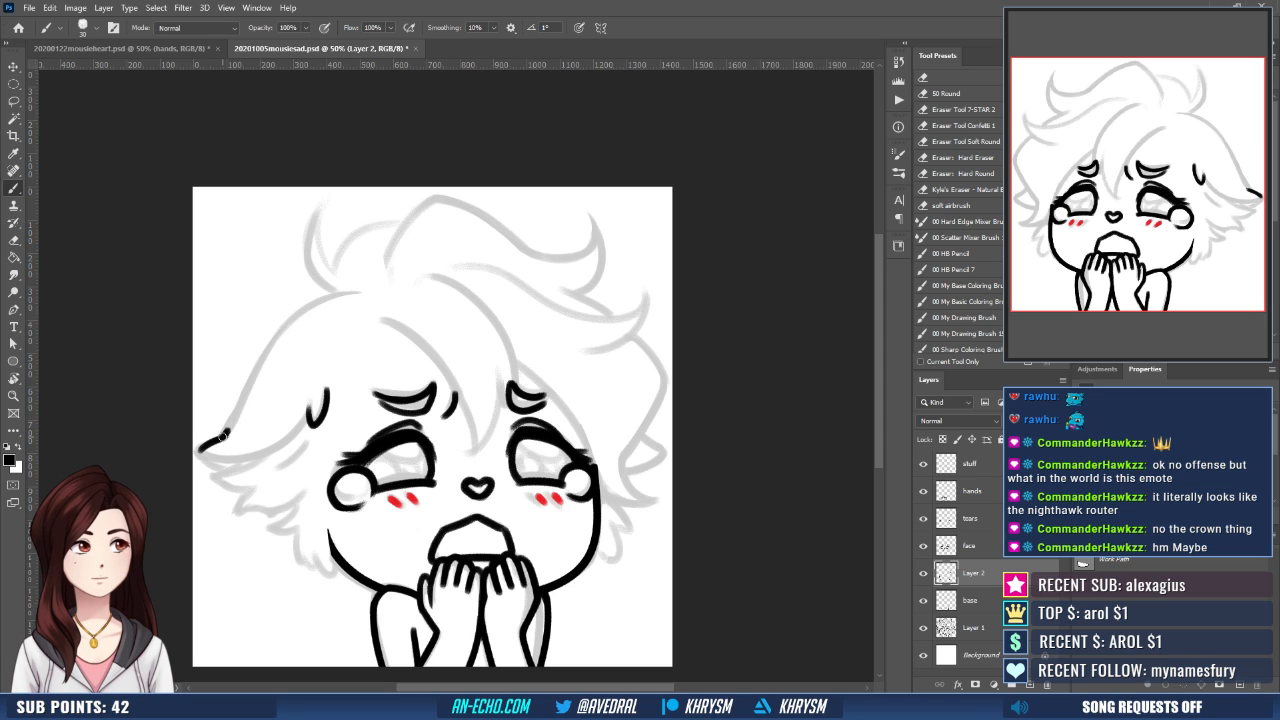
mouse_move(224, 432)
mouse_down()
mouse_move(318, 300)
mouse_move(380, 288)
mouse_up()
key(ctrl+z)
mouse_move(220, 440)
mouse_down()
mouse_move(279, 330)
mouse_move(365, 292)
mouse_up()
drag(300, 403, 312, 376)
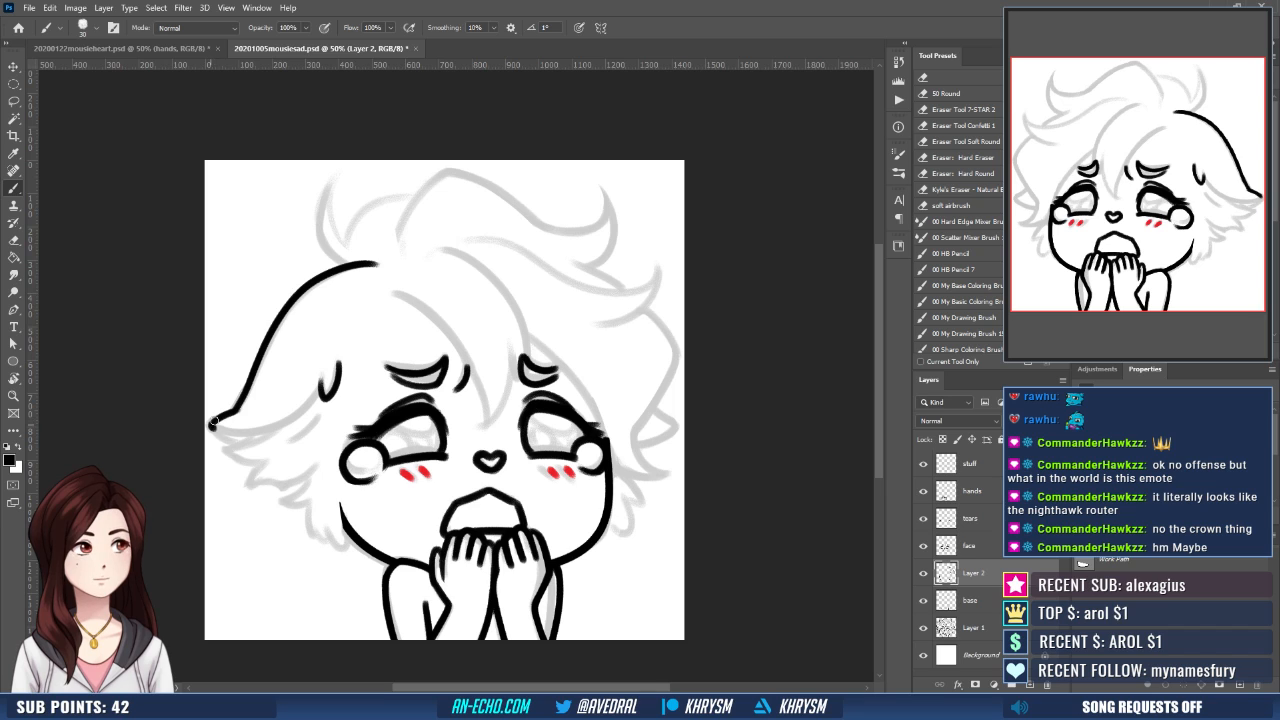
drag(212, 422, 320, 396)
key(ctrl+z)
mouse_move(212, 422)
mouse_down()
mouse_move(272, 426)
mouse_move(318, 388)
mouse_up()
drag(453, 418, 449, 399)
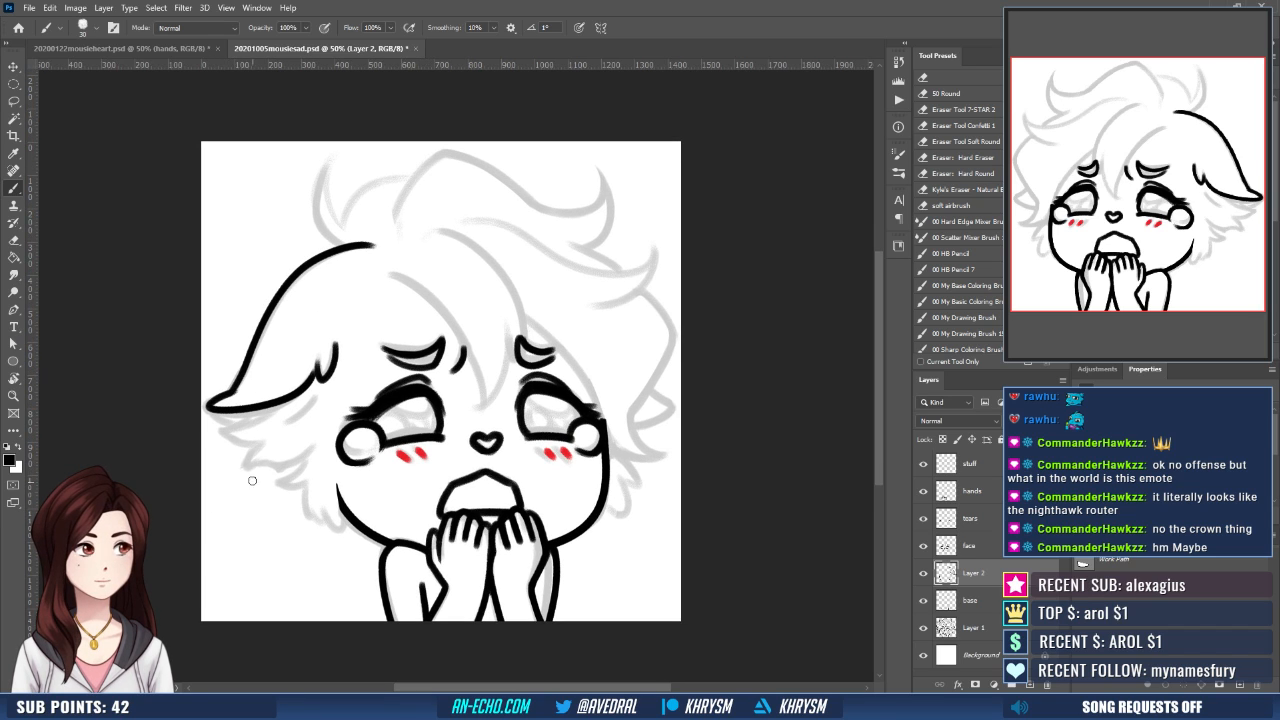
key(ctrl+z)
key(ctrl+z)
drag(212, 406, 318, 378)
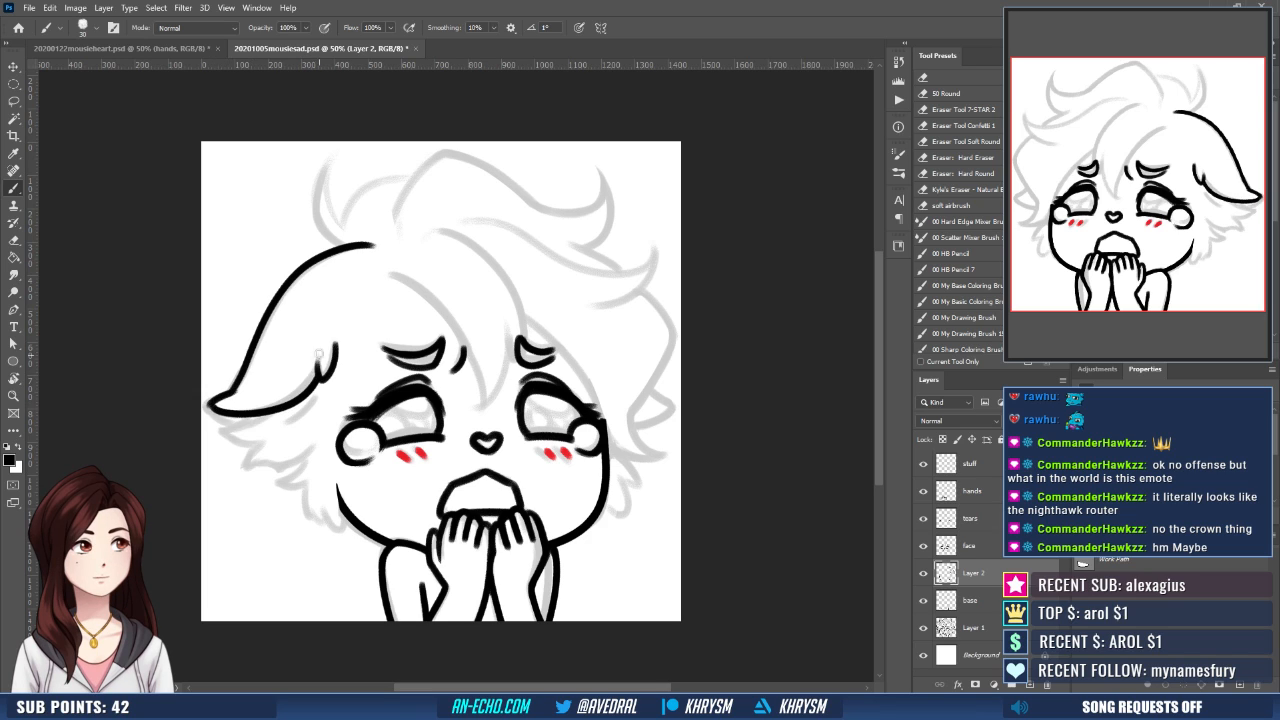
key(ctrl+z)
mouse_move(211, 404)
mouse_down()
mouse_move(272, 411)
mouse_move(316, 364)
mouse_up()
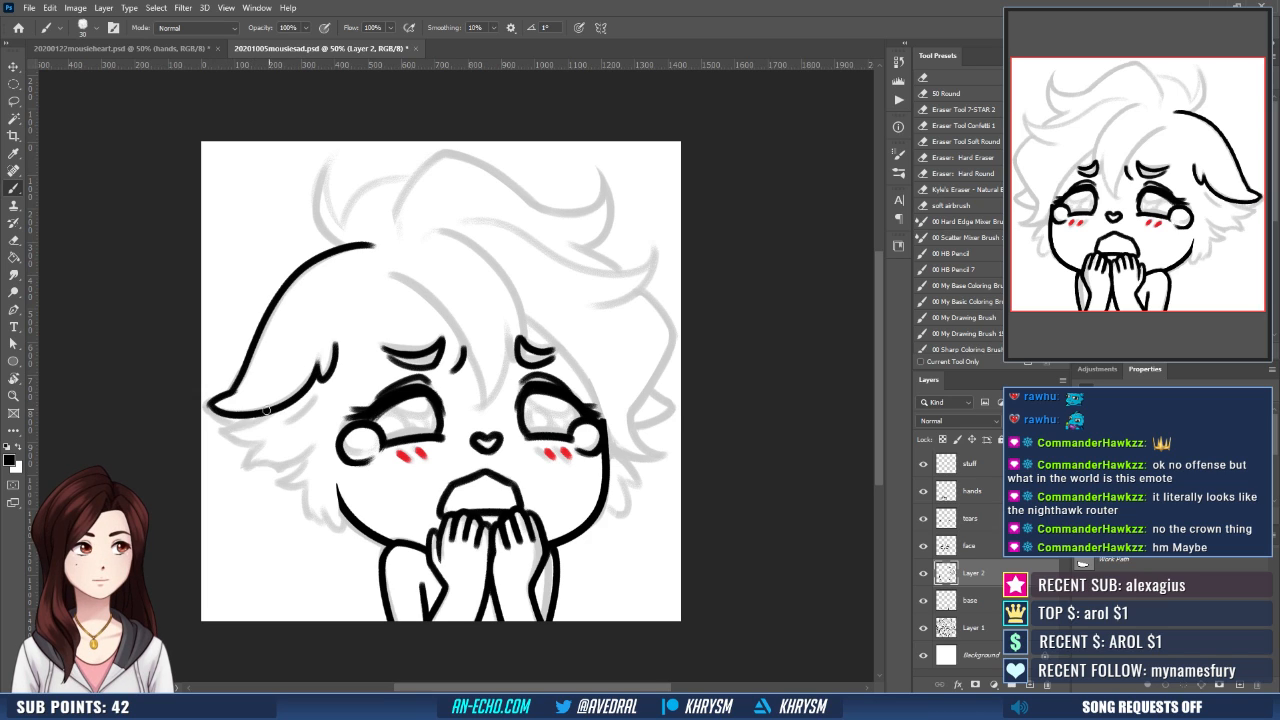
key(ctrl+z)
drag(210, 405, 318, 372)
key(ctrl+z)
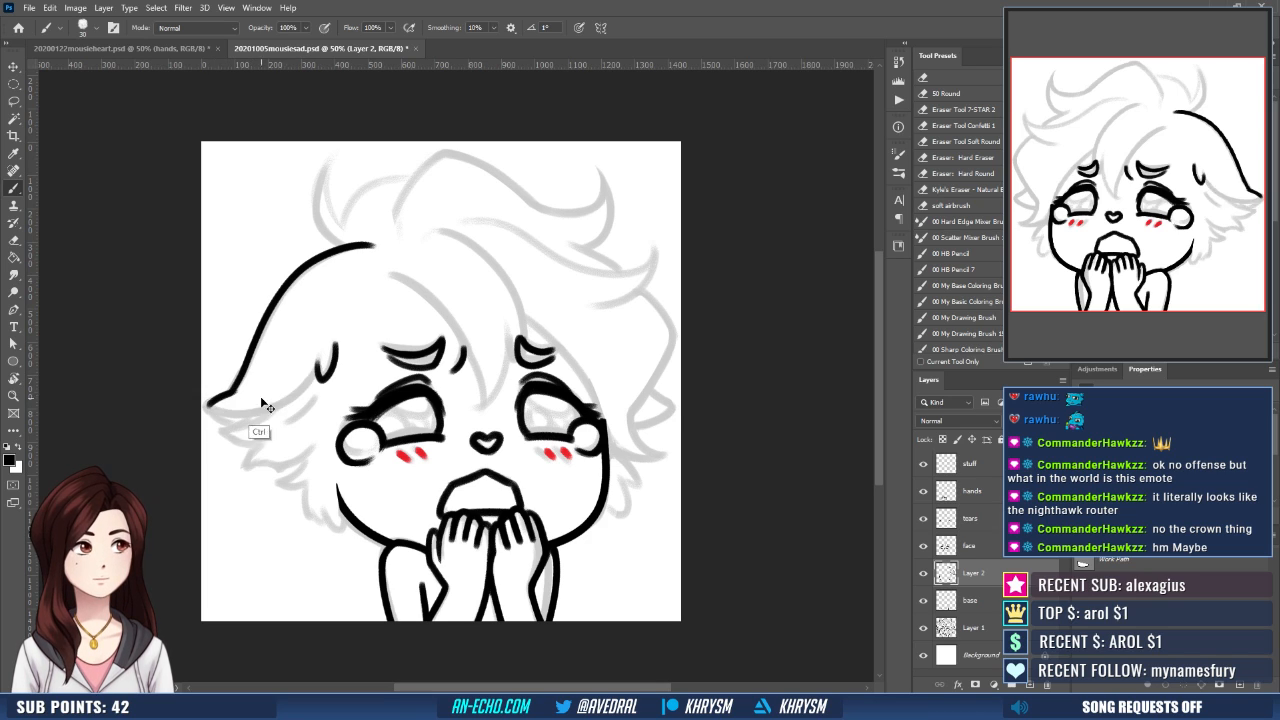
mouse_move(210, 405)
mouse_down()
mouse_move(275, 412)
mouse_move(318, 370)
mouse_up()
key(ctrl+z)
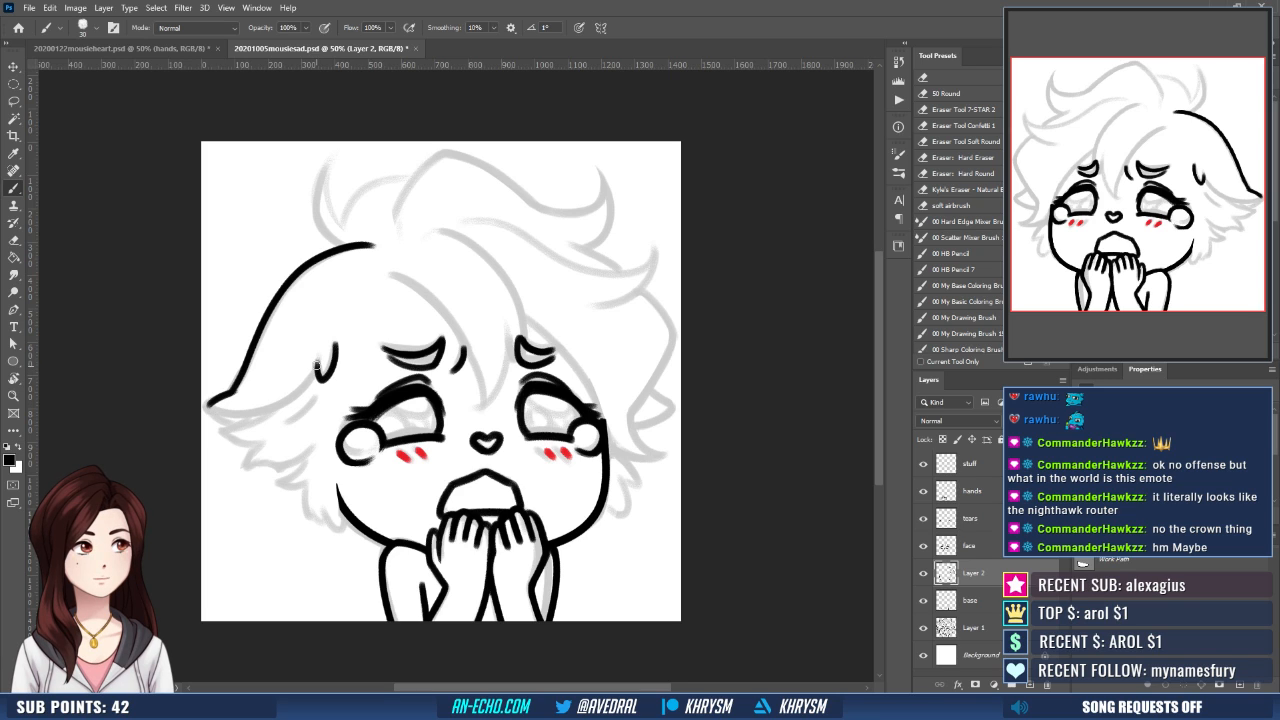
- Ink the lower edge of the left side lock, curving from its pointed tip to the hooked hair stroke
drag(211, 404, 322, 364)
mouse_move(211, 404)
mouse_down()
mouse_move(288, 402)
mouse_move(275, 432)
mouse_up()
key(ctrl+z)
drag(211, 404, 300, 396)
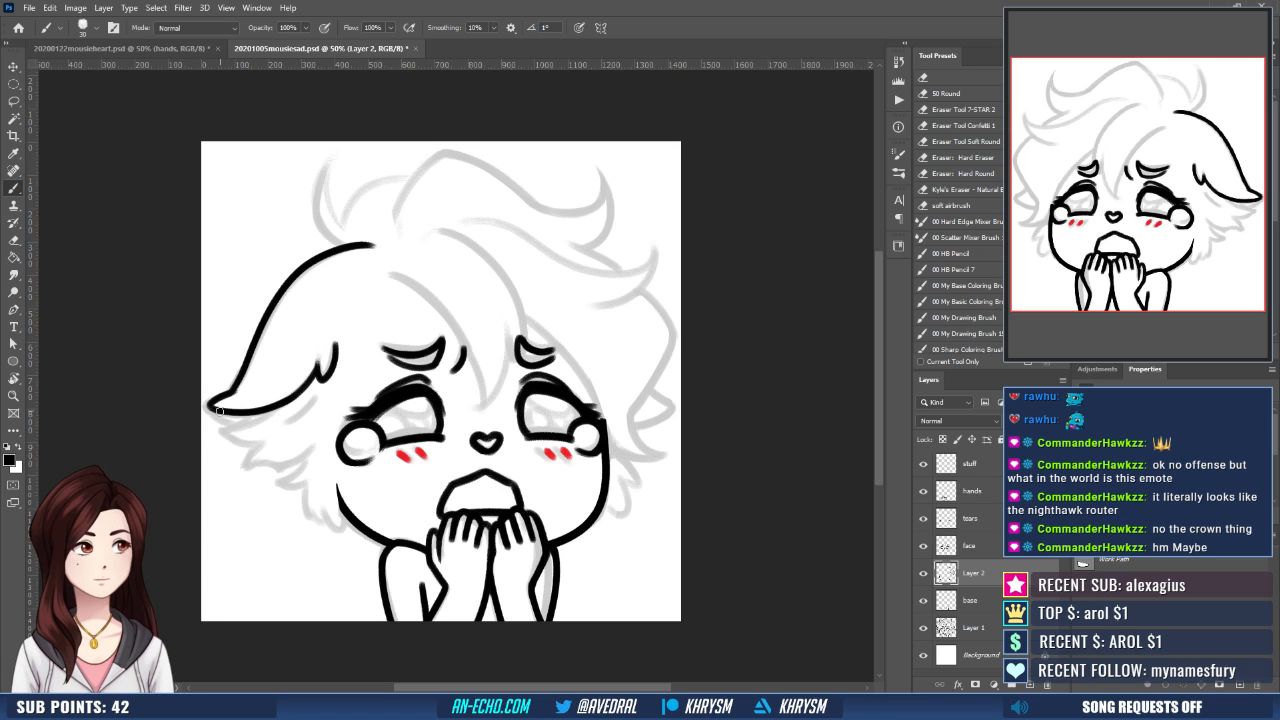
- Ink the jagged hair tufts beneath the left side lock down to the jaw and refine their tips
mouse_move(220, 410)
mouse_down()
mouse_move(322, 391)
mouse_move(239, 413)
mouse_move(273, 407)
mouse_move(229, 428)
mouse_move(311, 460)
mouse_move(326, 452)
mouse_move(307, 486)
mouse_move(349, 524)
mouse_up()
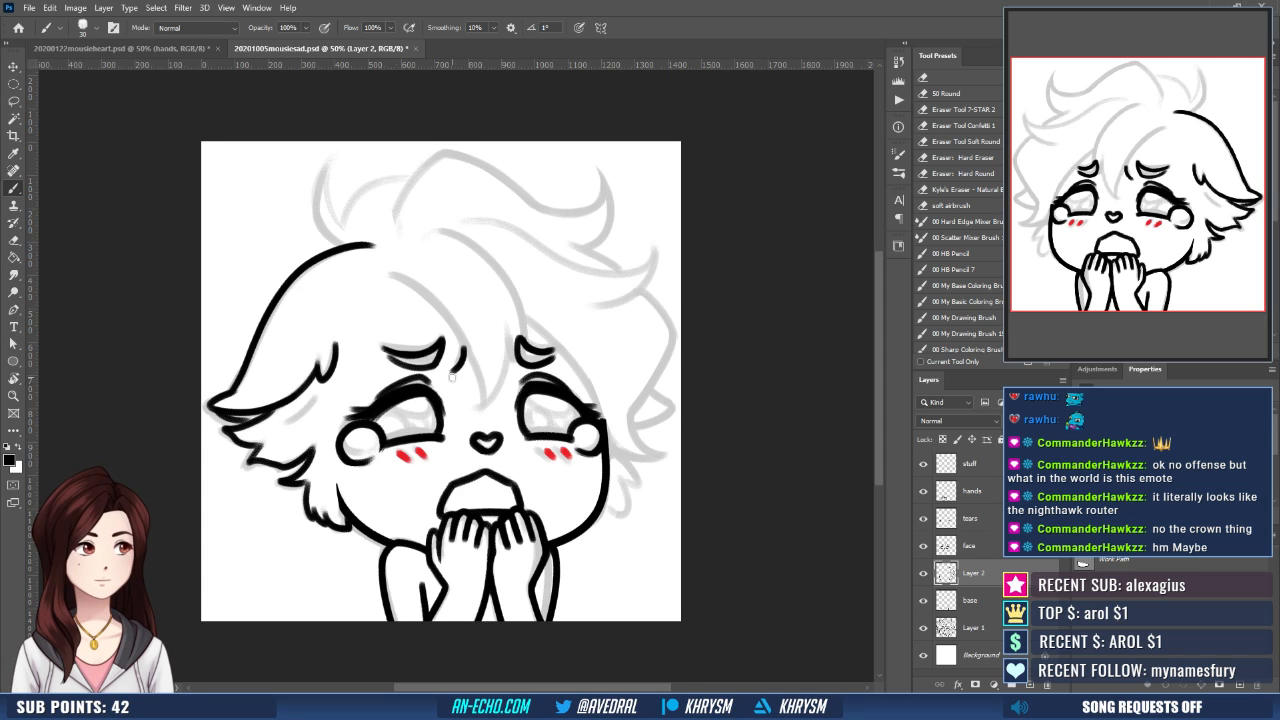
drag(533, 482, 515, 476)
key(b)
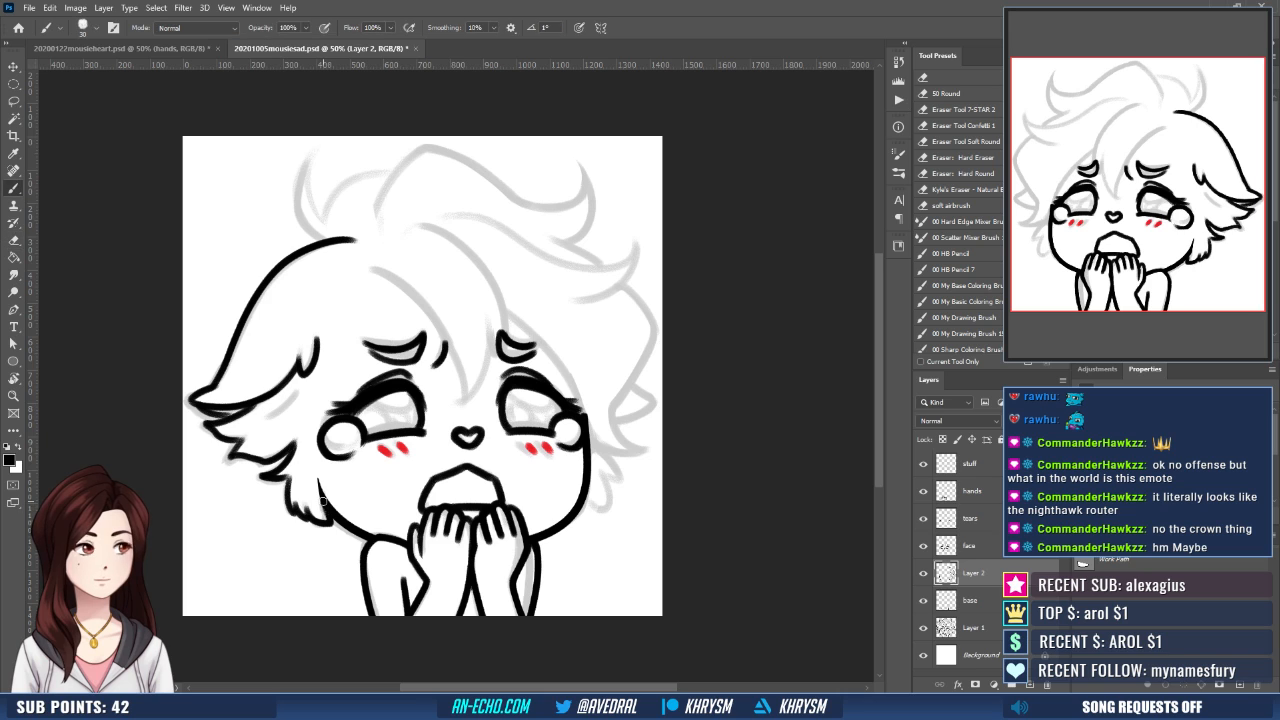
mouse_move(556, 463)
mouse_down()
mouse_move(560, 483)
mouse_move(625, 508)
mouse_up()
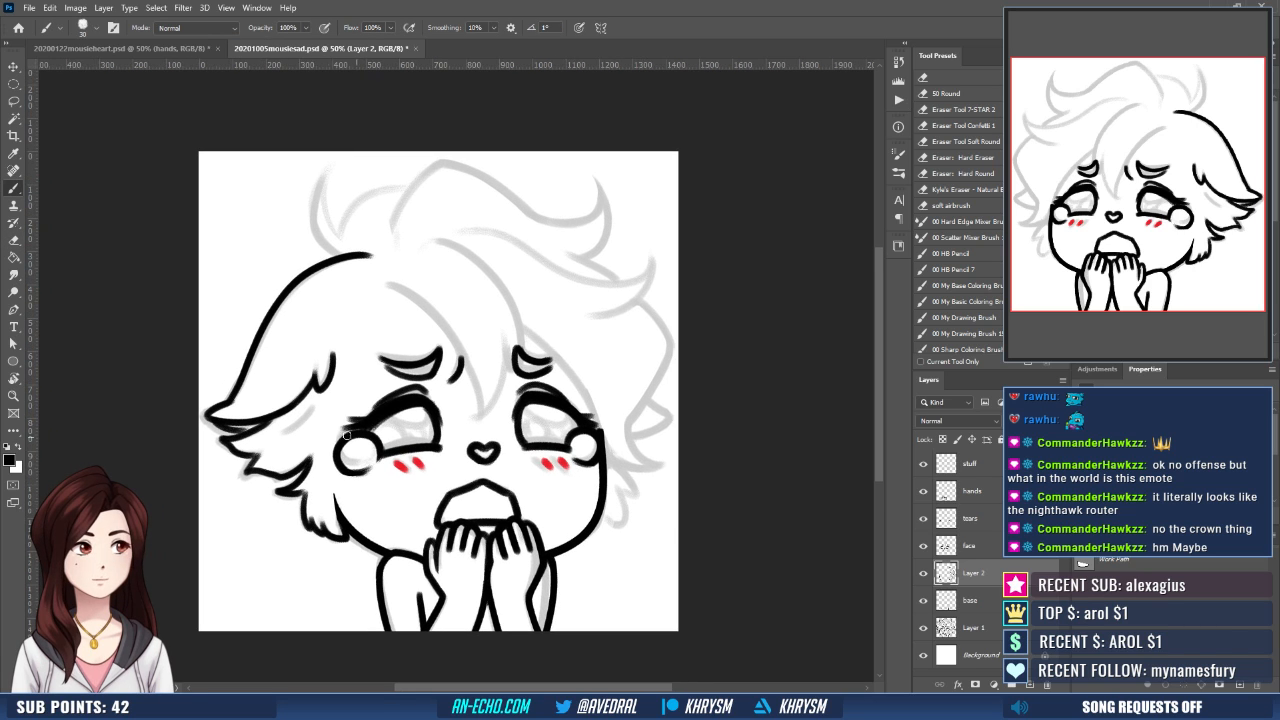
key(e)
key(b)
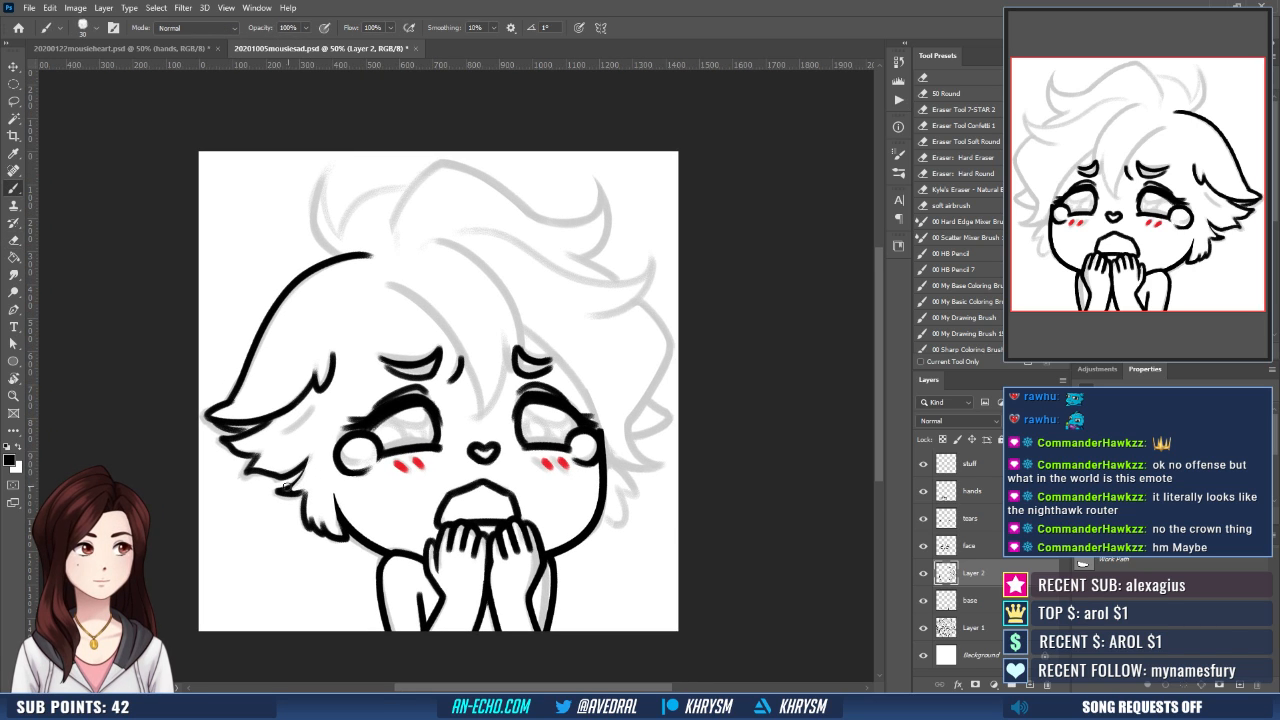
drag(282, 491, 305, 459)
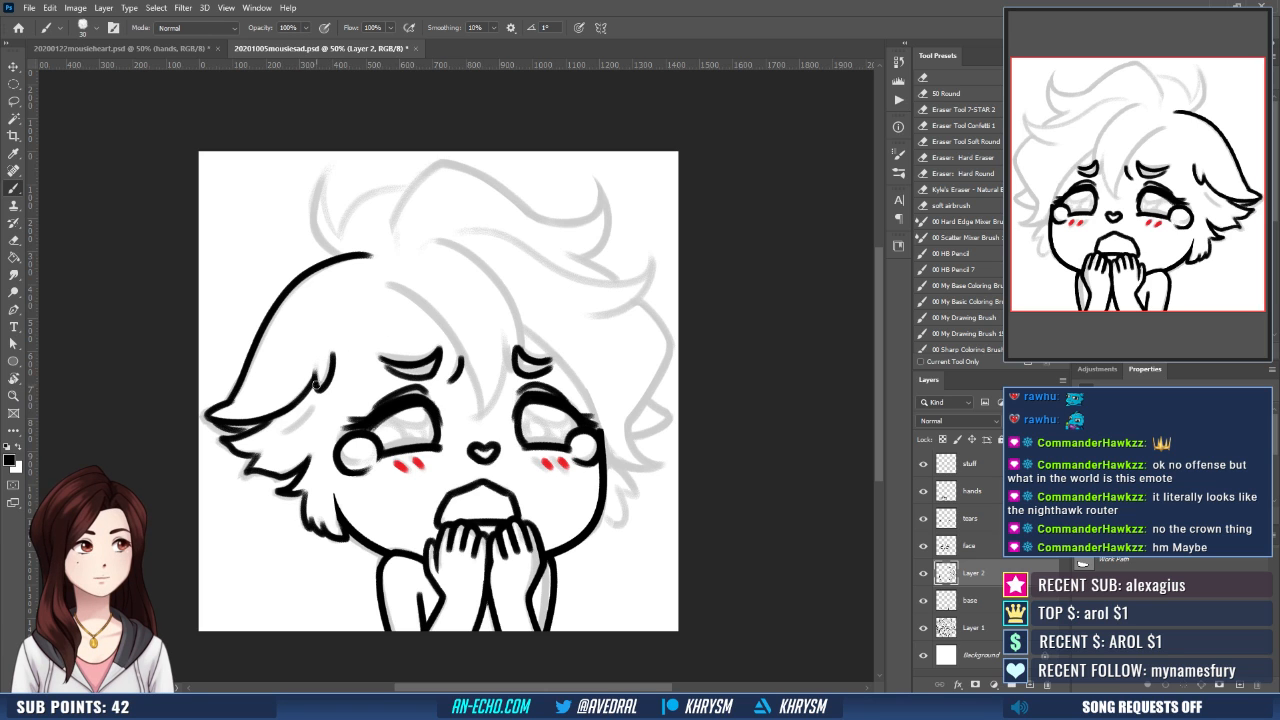
- Flip the canvas horizontally and ink both edges of the pointed central bang so they meet between the eyes
drag(534, 492, 506, 481)
drag(549, 536, 527, 566)
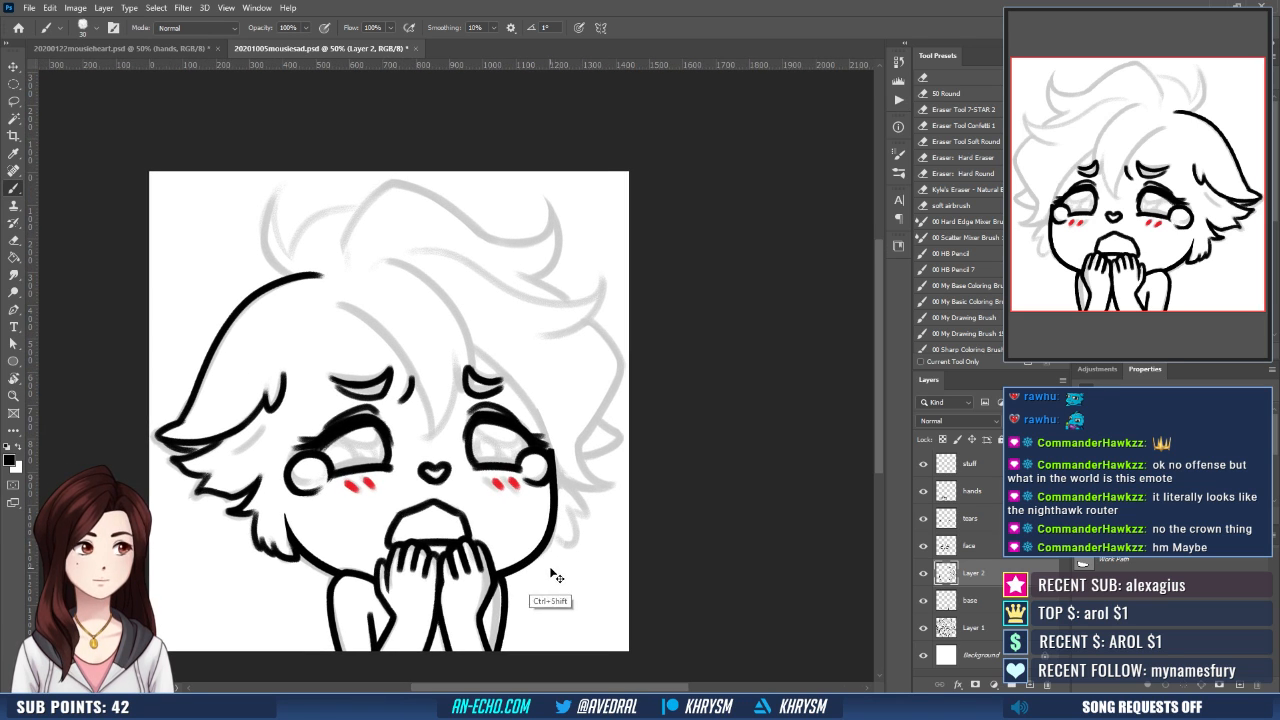
key(shift+h)
drag(509, 479, 534, 485)
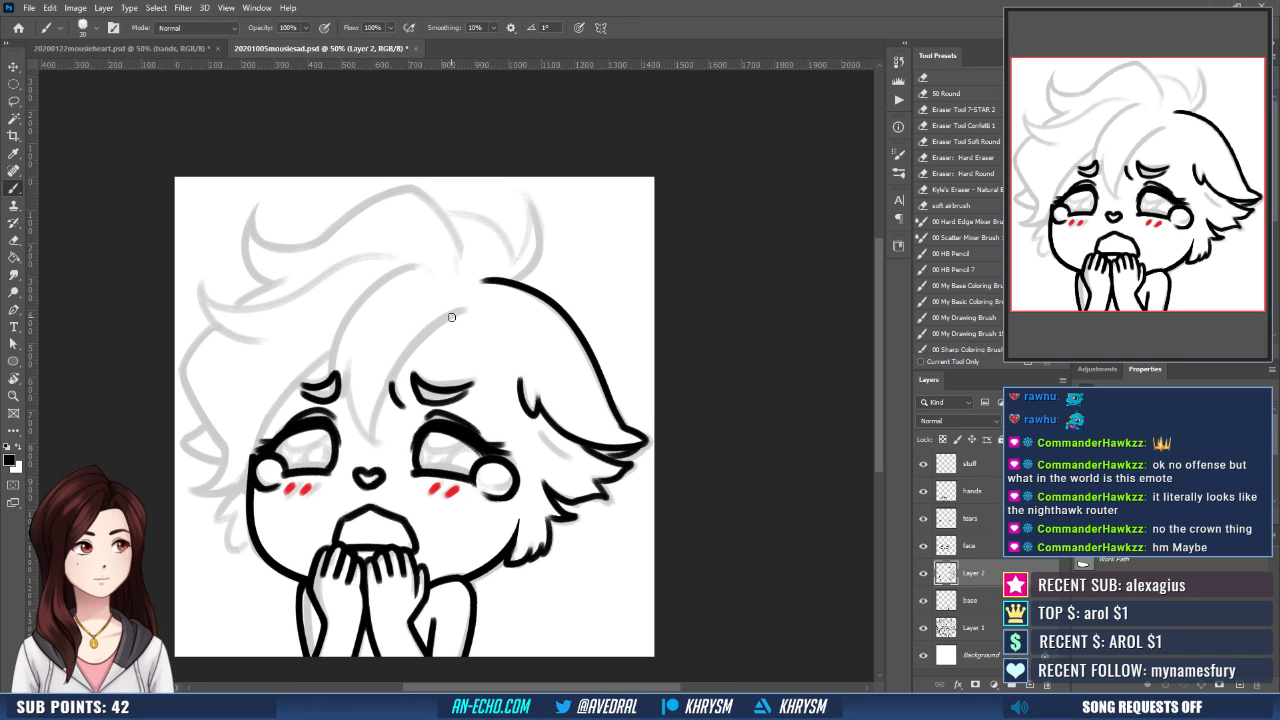
mouse_move(463, 311)
mouse_down()
mouse_move(428, 327)
mouse_move(368, 455)
mouse_up()
key(ctrl+z)
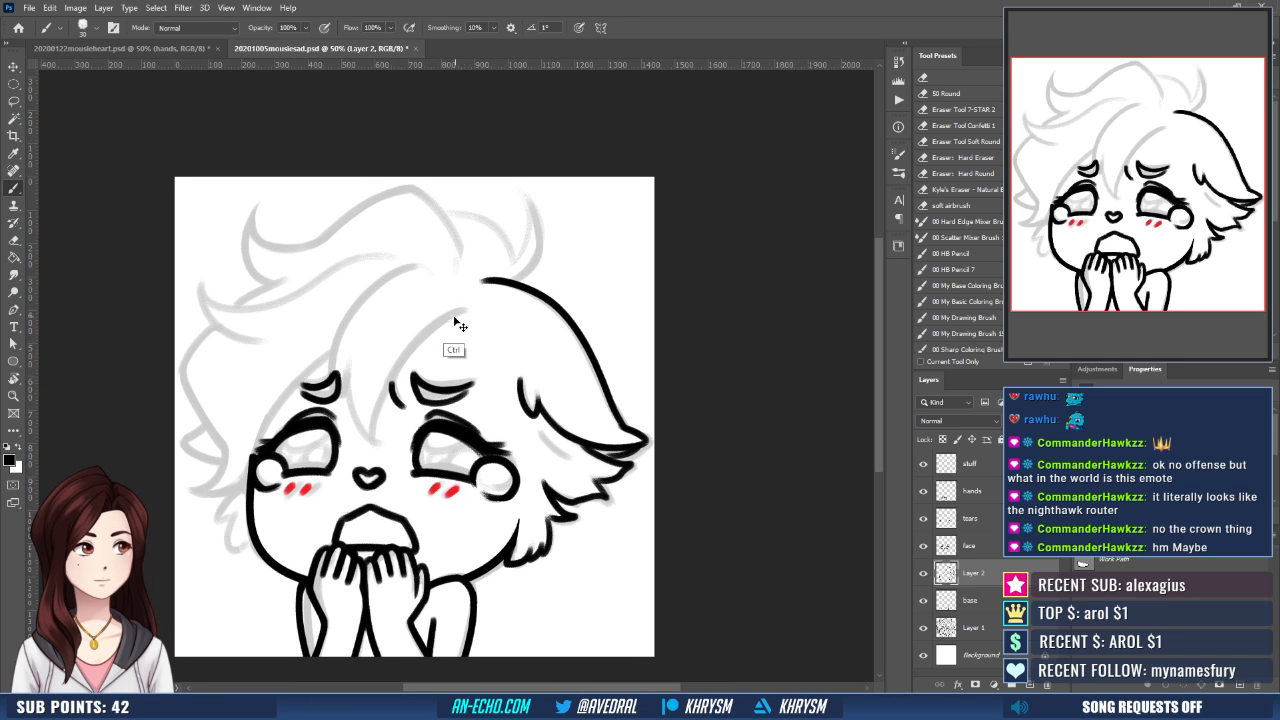
drag(463, 311, 372, 426)
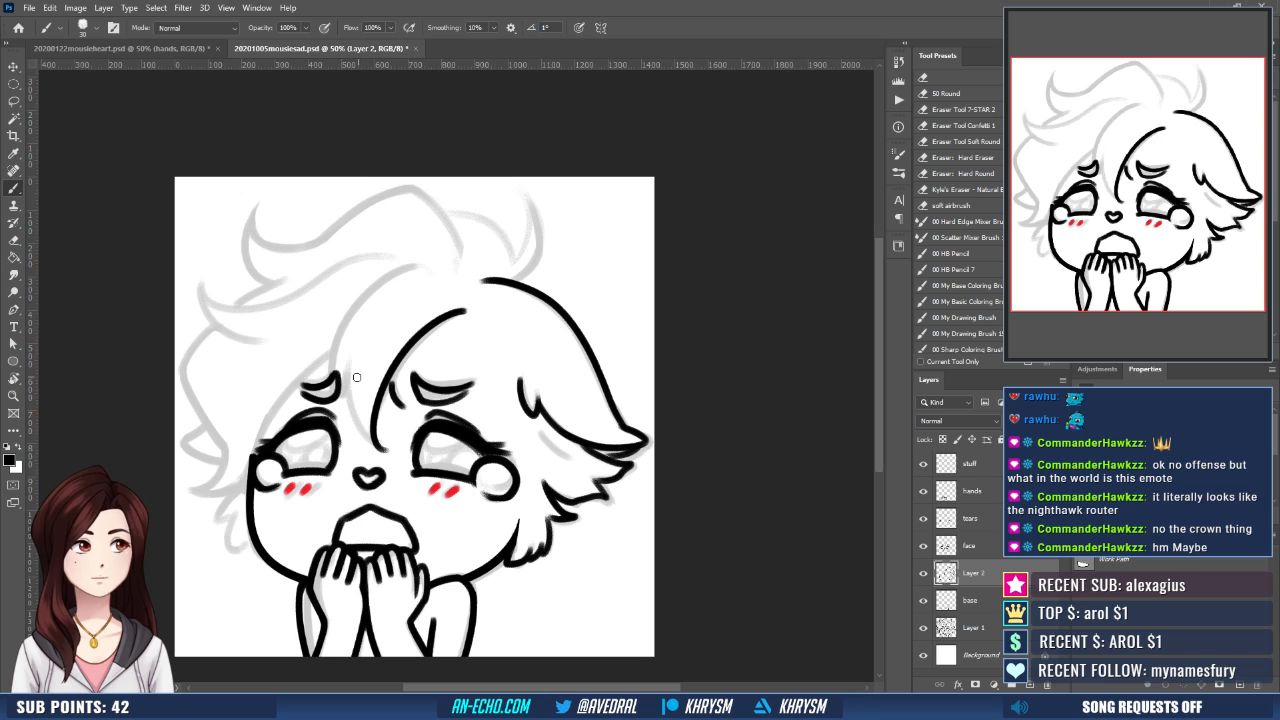
drag(349, 366, 376, 444)
key(ctrl+z)
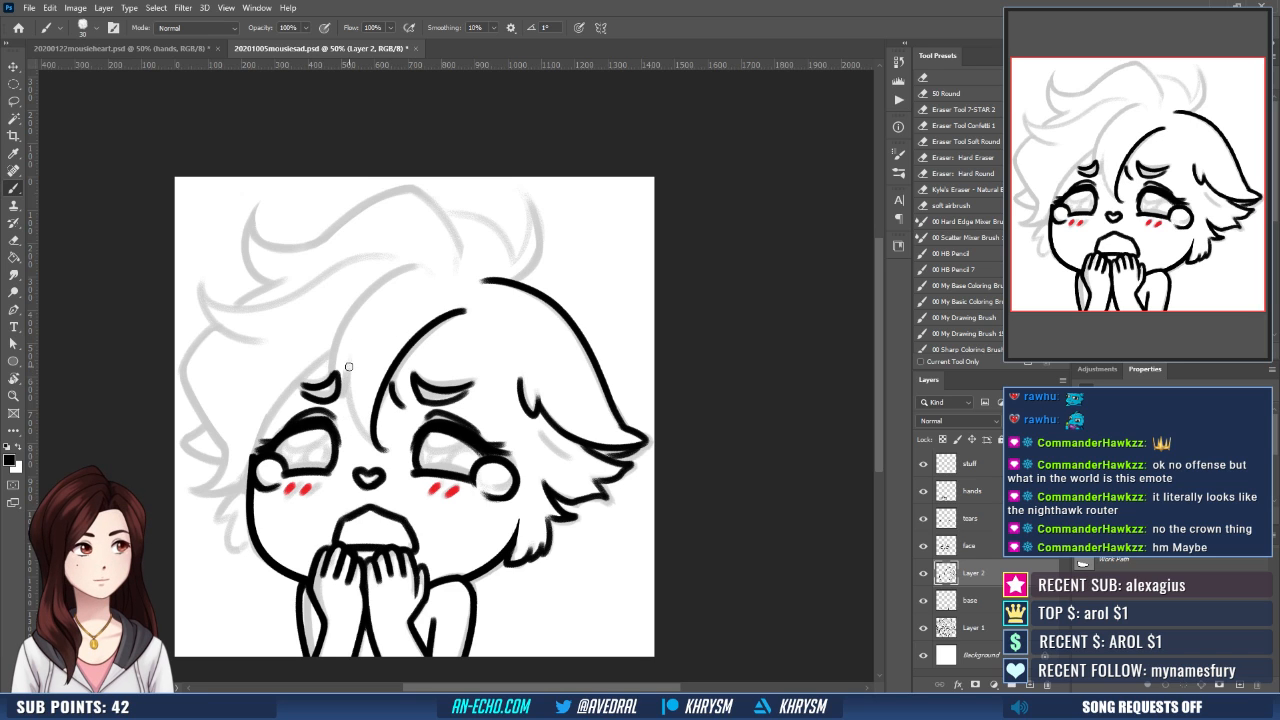
drag(349, 363, 386, 449)
drag(421, 367, 433, 389)
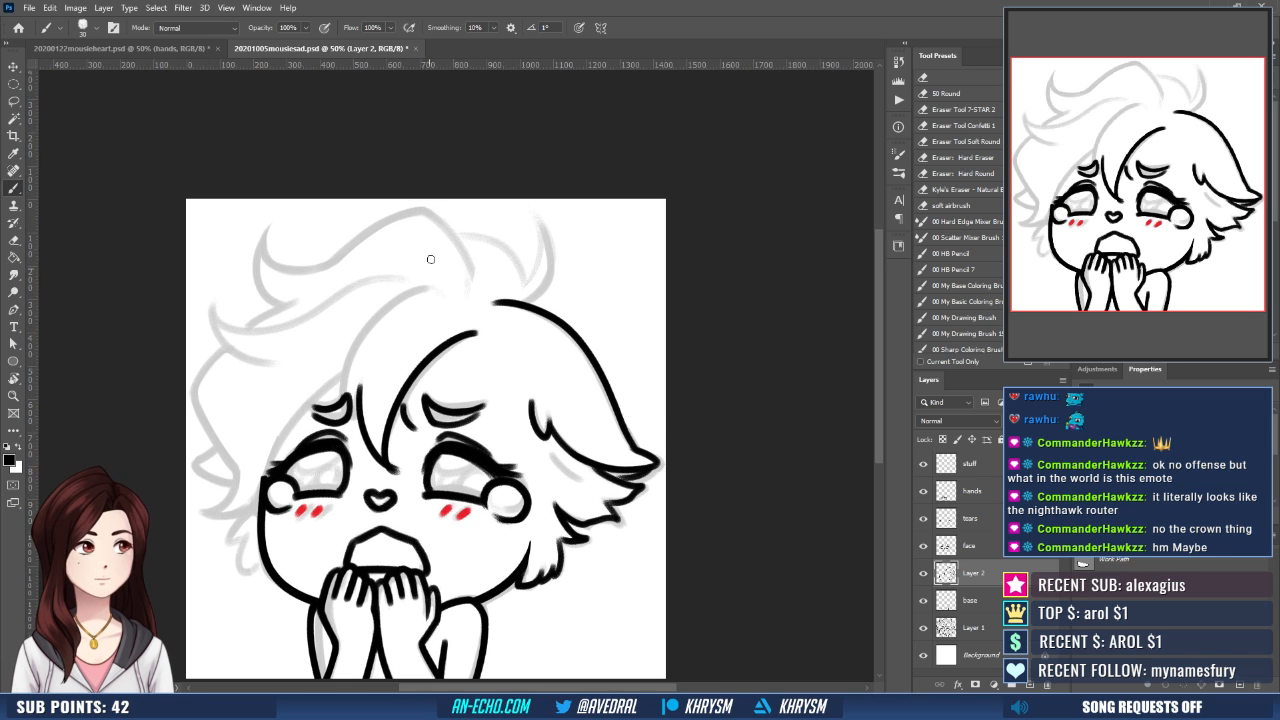
- Ink the long bang curving from the crown over the left eyebrow and the hair edge running down to the left eye
mouse_move(430, 288)
mouse_down()
mouse_move(387, 296)
mouse_move(340, 405)
mouse_up()
key(ctrl+z)
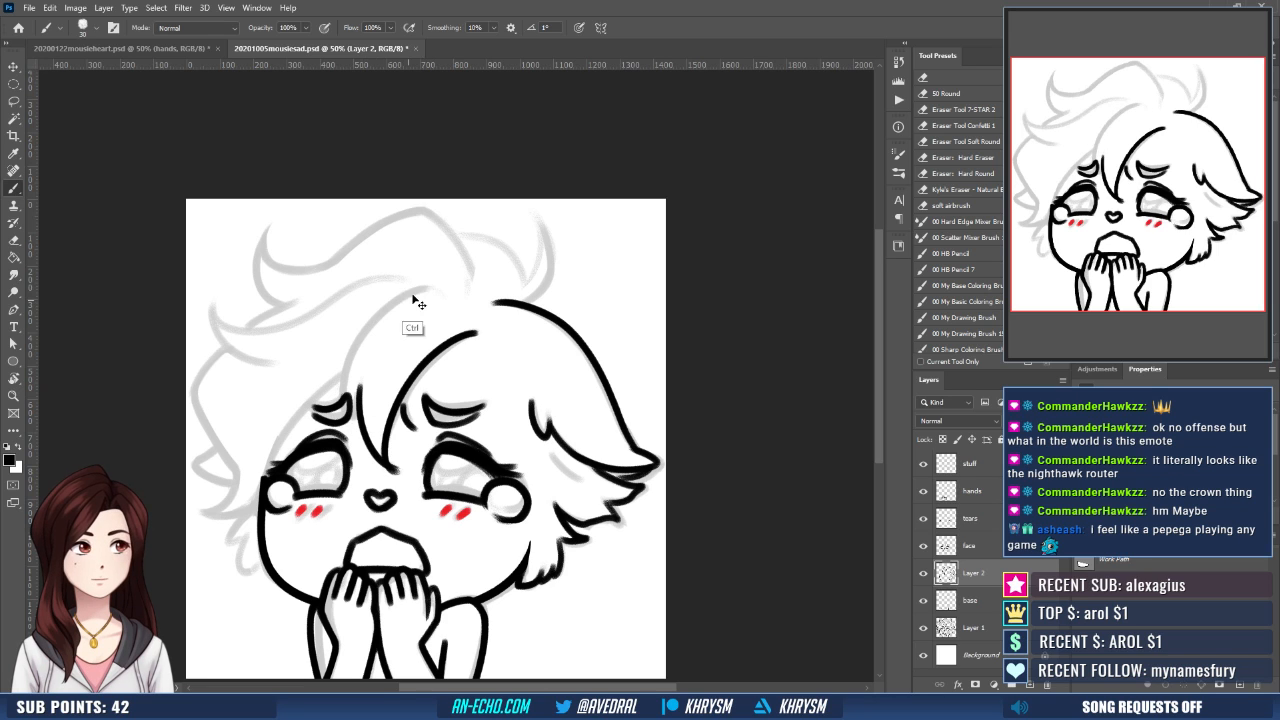
mouse_move(430, 288)
mouse_down()
mouse_move(384, 302)
mouse_move(358, 428)
mouse_move(415, 363)
mouse_move(426, 372)
mouse_move(295, 455)
mouse_up()
mouse_move(385, 449)
mouse_down()
mouse_move(405, 462)
mouse_move(400, 483)
mouse_up()
key(e)
key(b)
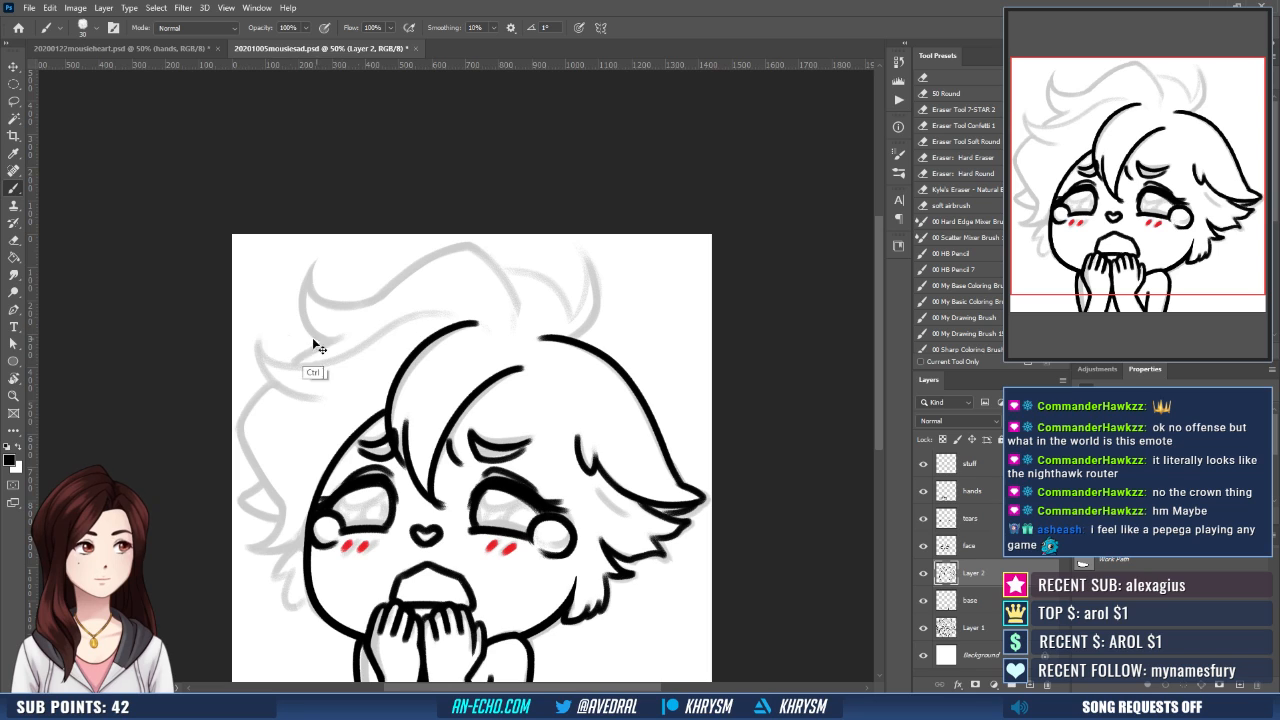
- Ink the upper and lower edges of the upturned lock sweeping from the crown toward the canvas's left side
mouse_move(262, 340)
mouse_down()
mouse_move(320, 358)
mouse_move(448, 317)
mouse_up()
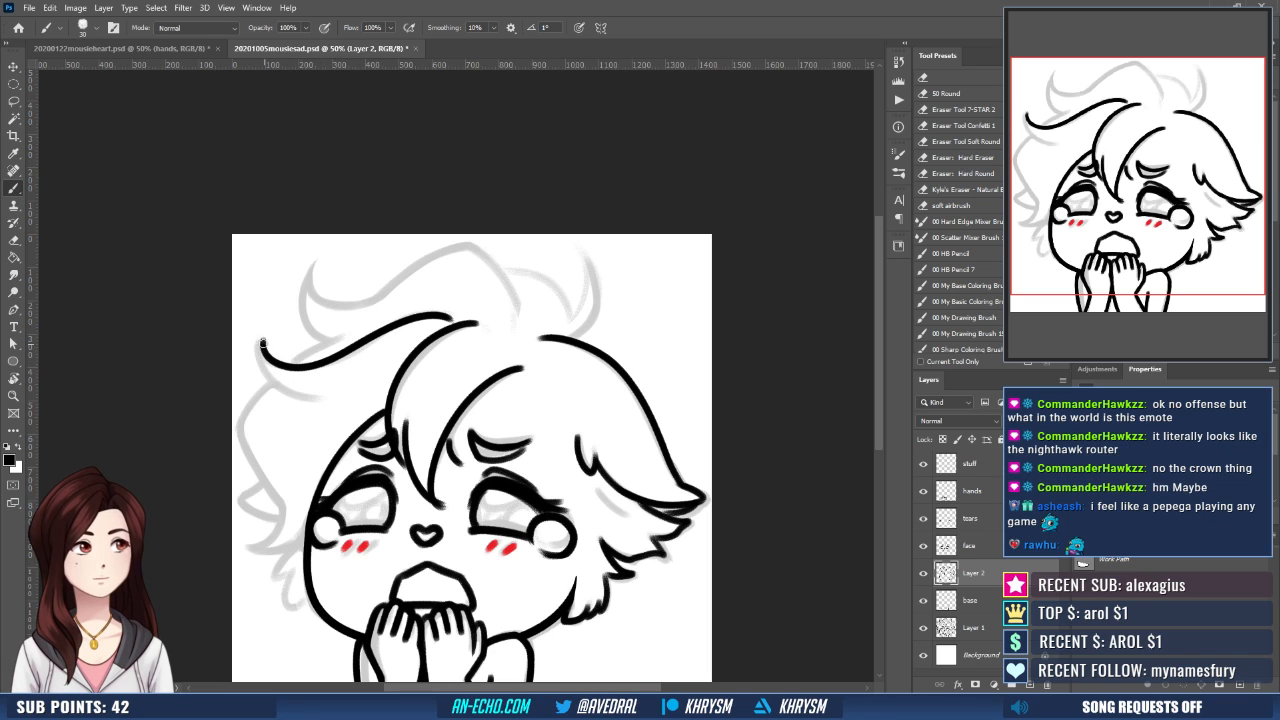
drag(262, 342, 340, 396)
drag(414, 384, 422, 372)
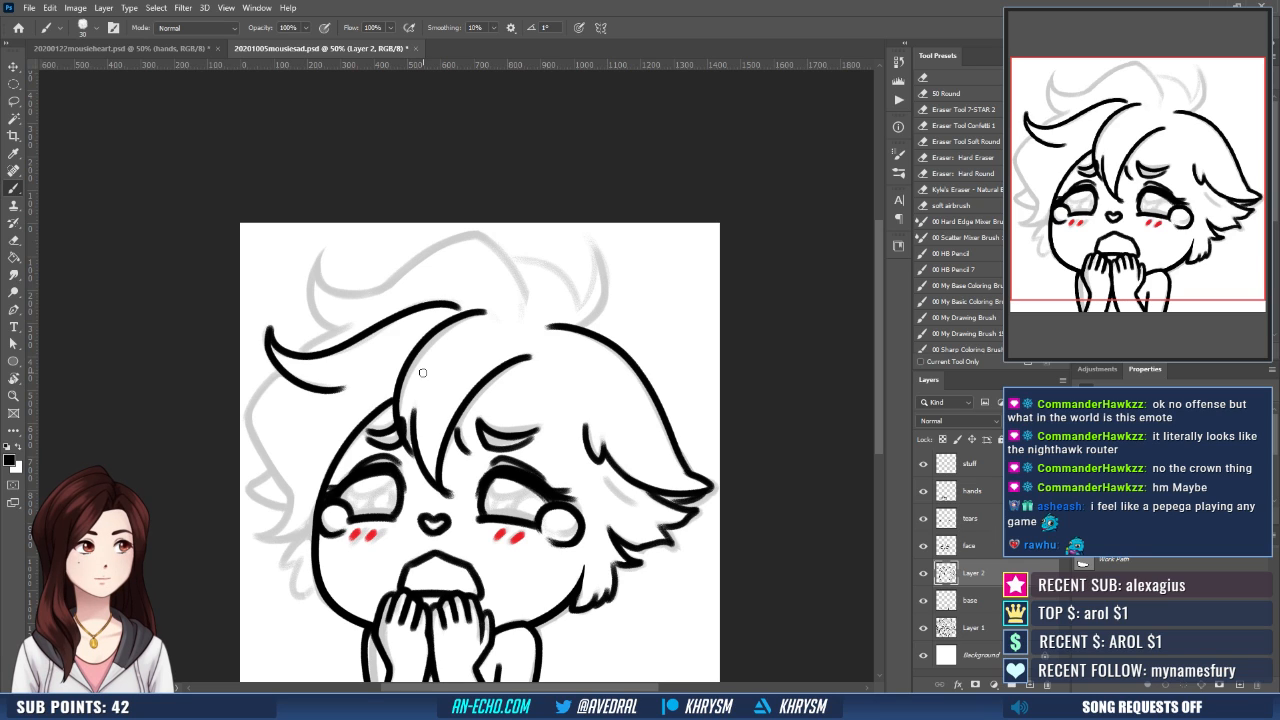
- Merge Layer 2 down into the base layer and create a new empty layer above it
key(ctrl+e)
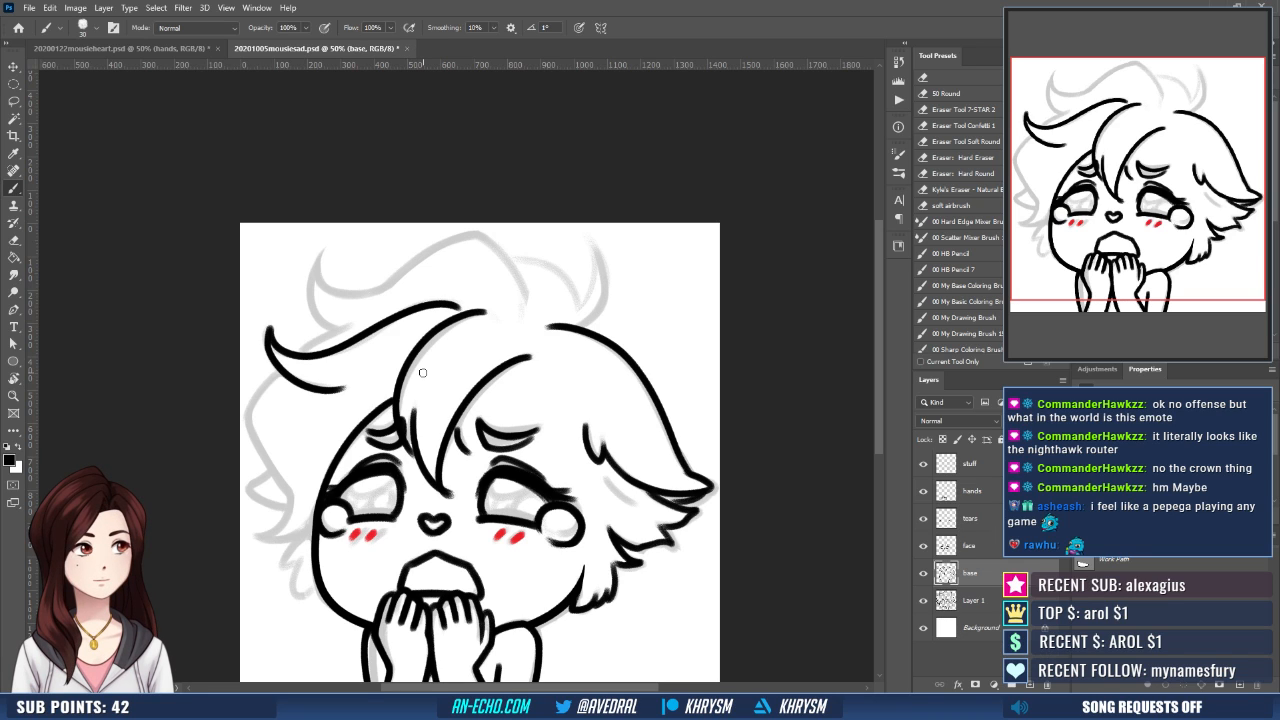
key(ctrl+shift+n)
key(Return)
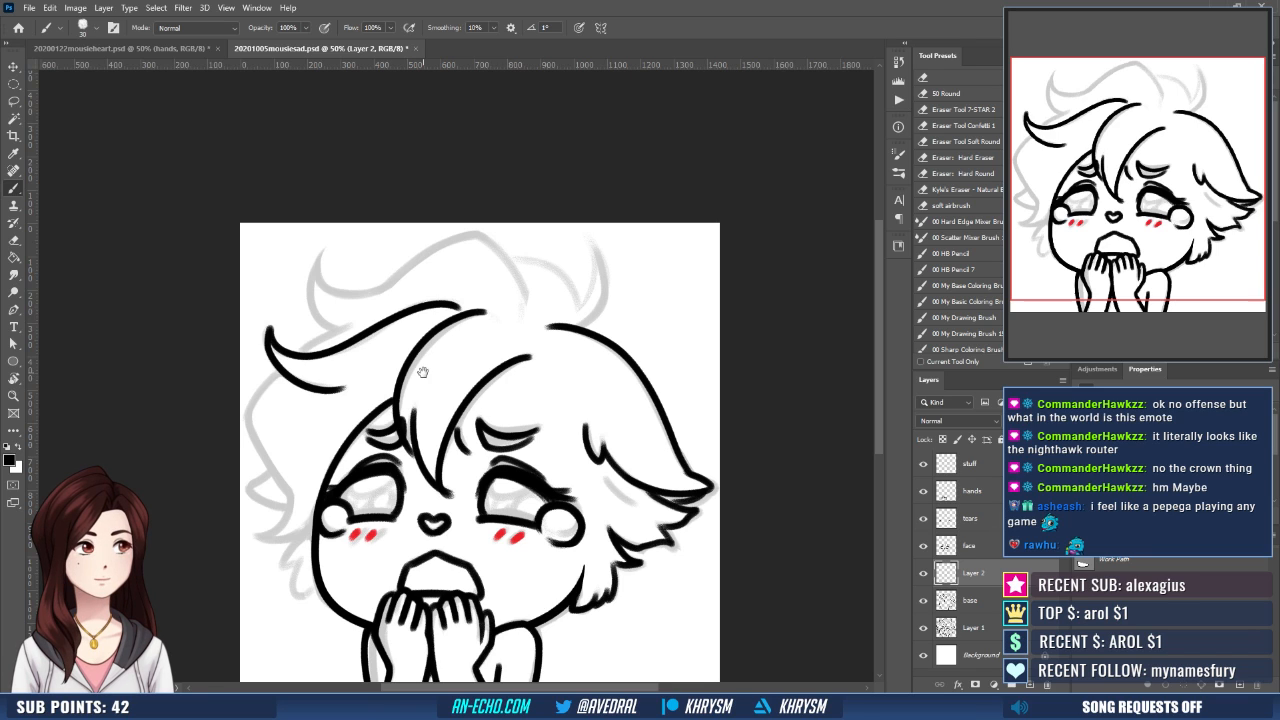
drag(422, 372, 388, 360)
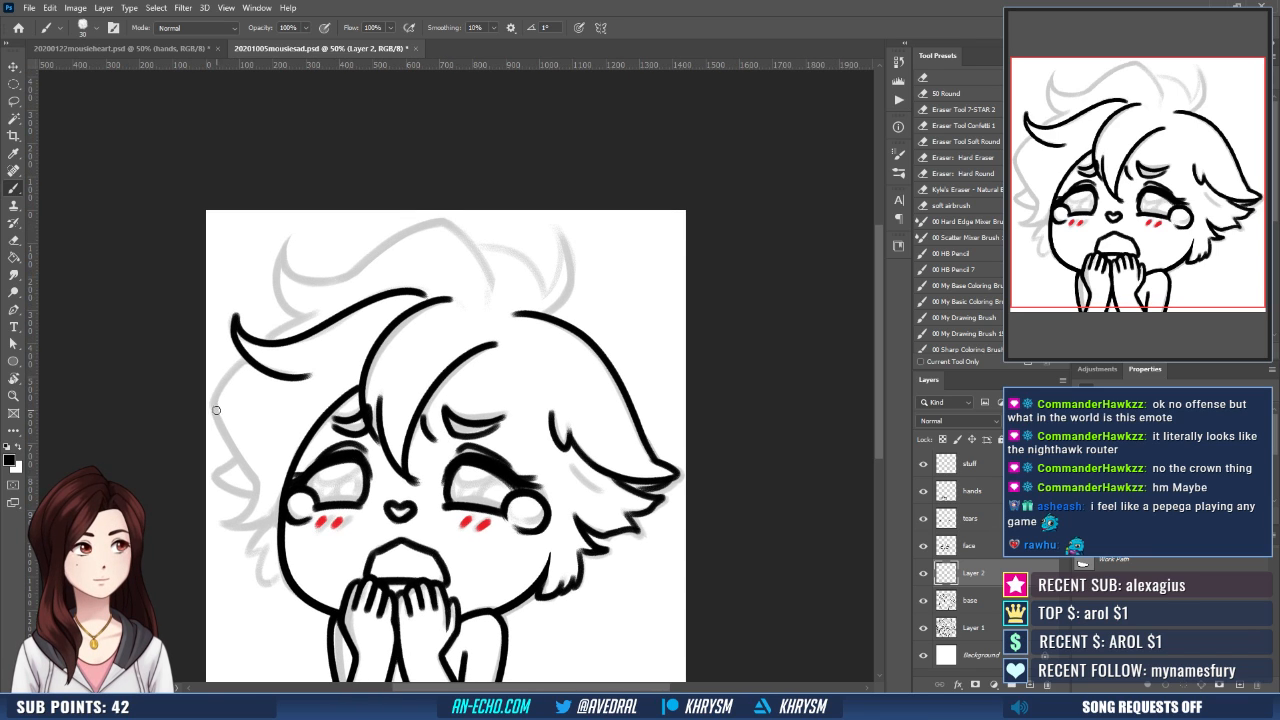
- Ink the outer hair edge curving from the upturned lock out to the canvas's left side and down toward cheek height
drag(318, 313, 231, 437)
key(ctrl+z)
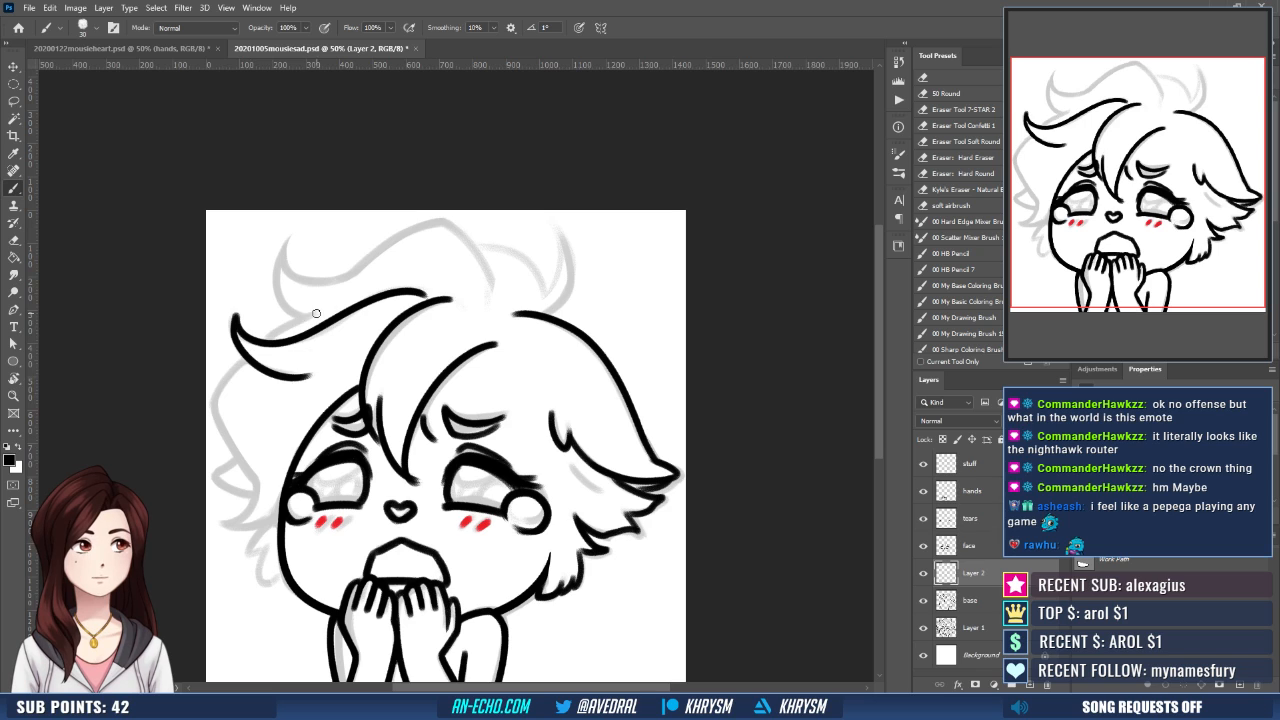
mouse_move(318, 313)
mouse_down()
mouse_move(296, 322)
mouse_move(218, 430)
mouse_move(268, 380)
mouse_move(249, 448)
mouse_up()
key(e)
key(b)
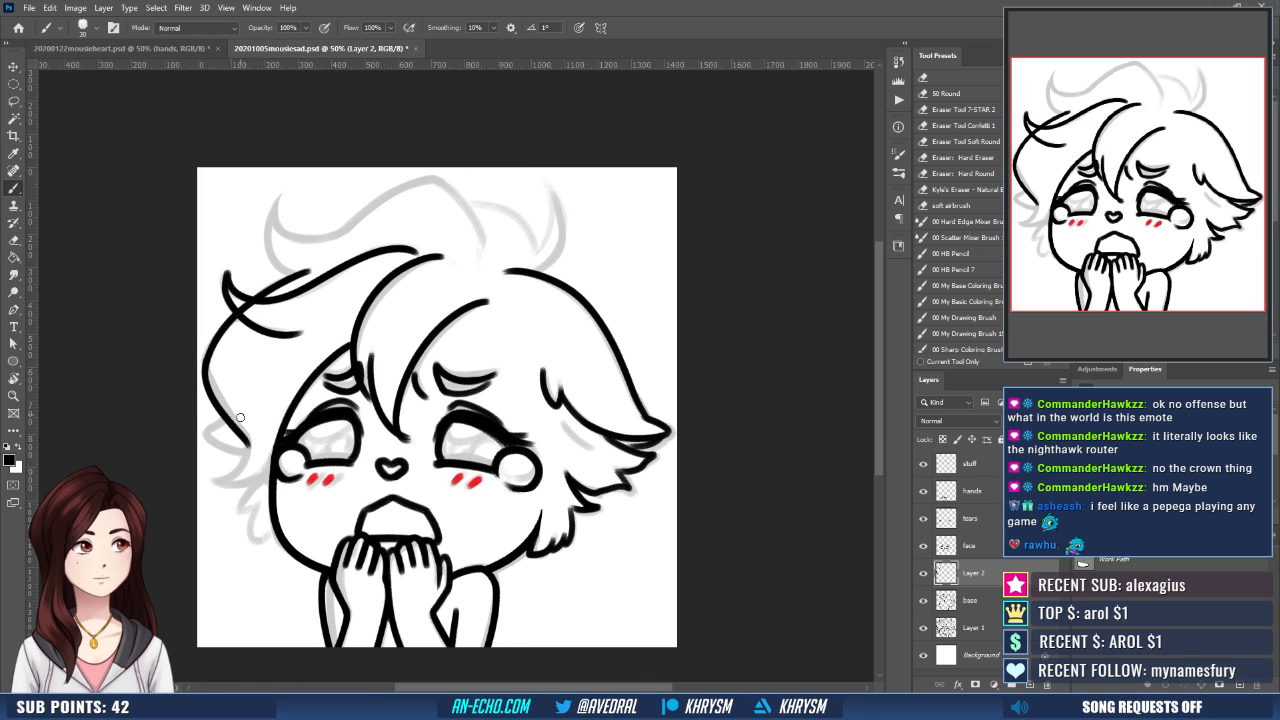
key(ctrl+z)
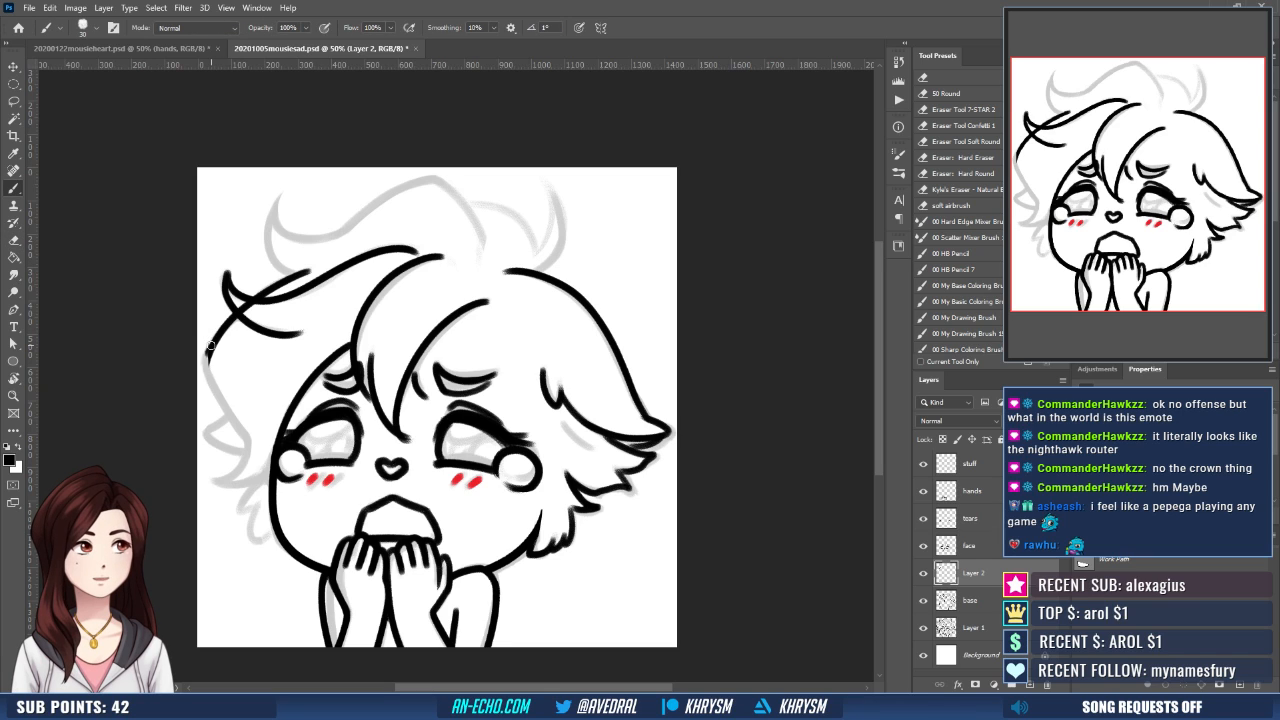
drag(211, 345, 246, 446)
key(ctrl+z)
drag(210, 347, 250, 452)
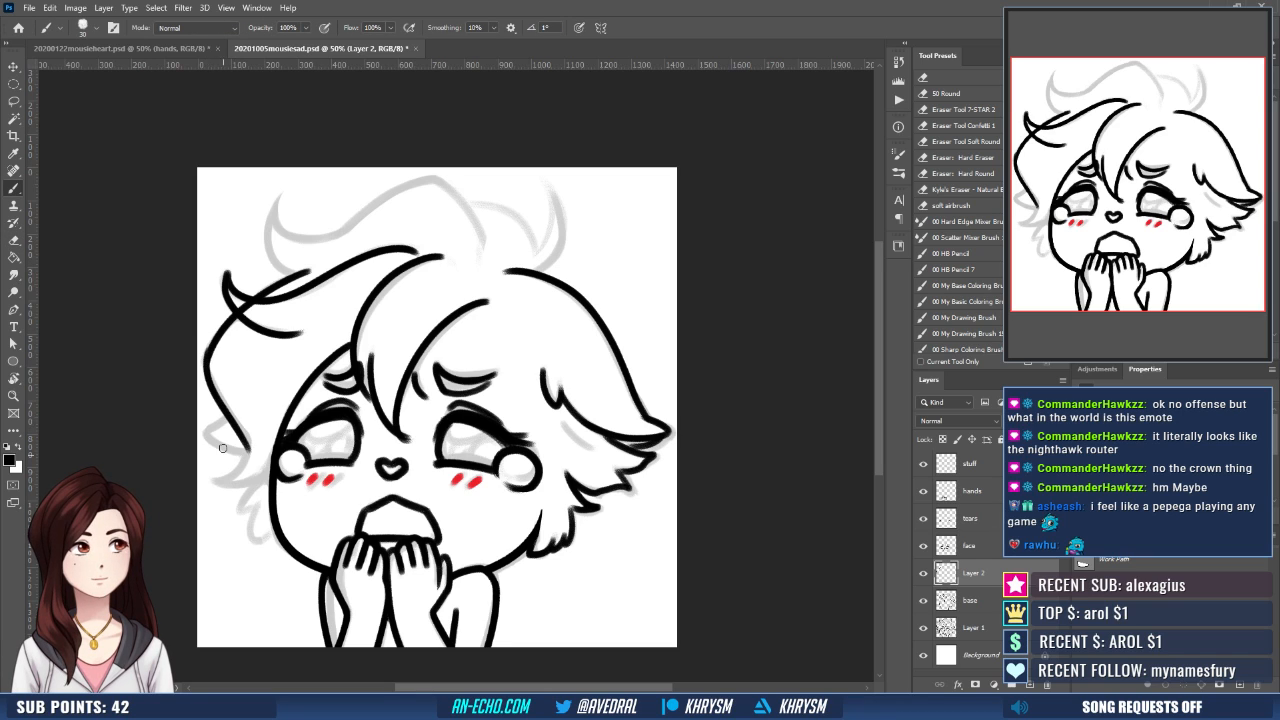
- Redraw the lower part of the outer hair edge so it curls outward into a pointed tip beside the left cheek
key(ctrl+z)
mouse_move(207, 348)
mouse_down()
mouse_move(246, 442)
mouse_move(244, 468)
mouse_move(210, 481)
mouse_move(264, 470)
mouse_move(270, 455)
mouse_up()
key(ctrl+z)
drag(211, 483, 272, 451)
key(ctrl+z)
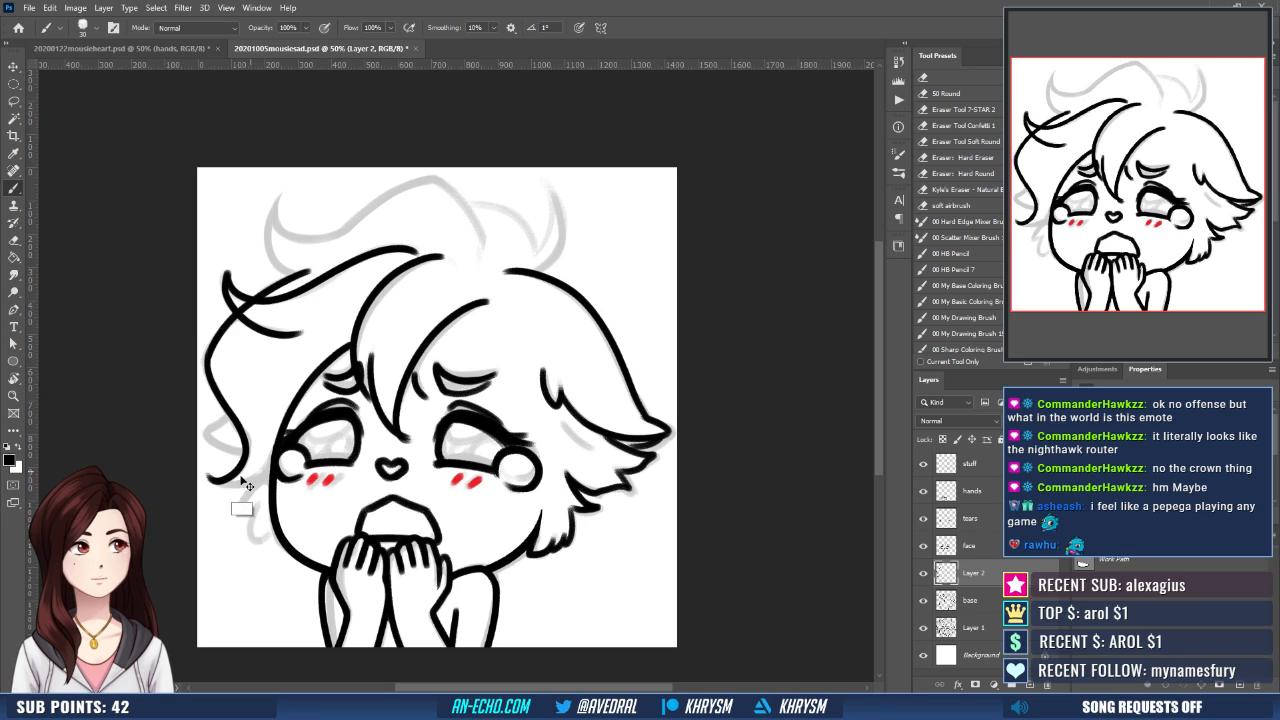
drag(214, 481, 271, 452)
key(ctrl+z)
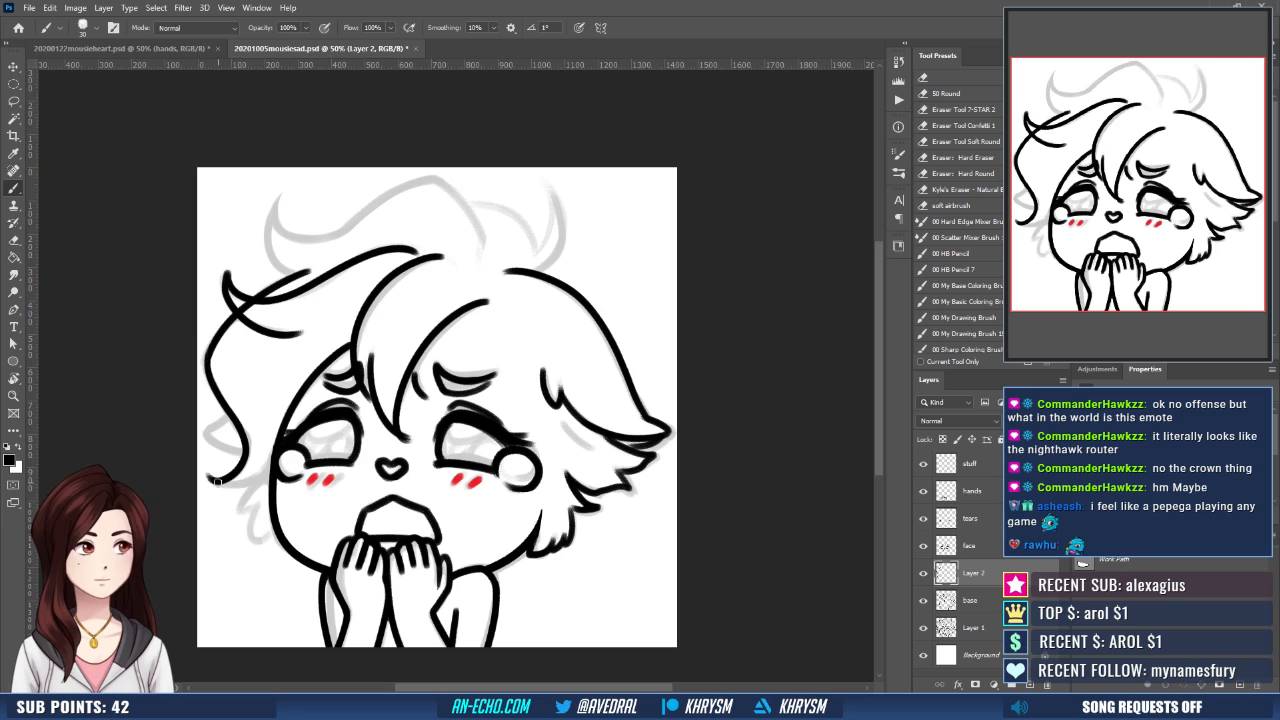
- Ink the jagged hair tufts running from the curled tip down to the left jaw
mouse_move(214, 482)
mouse_down()
mouse_move(257, 469)
mouse_move(238, 517)
mouse_move(258, 502)
mouse_move(262, 543)
mouse_move(263, 530)
mouse_move(280, 544)
mouse_up()
key(ctrl+z)
key(ctrl+shift+z)
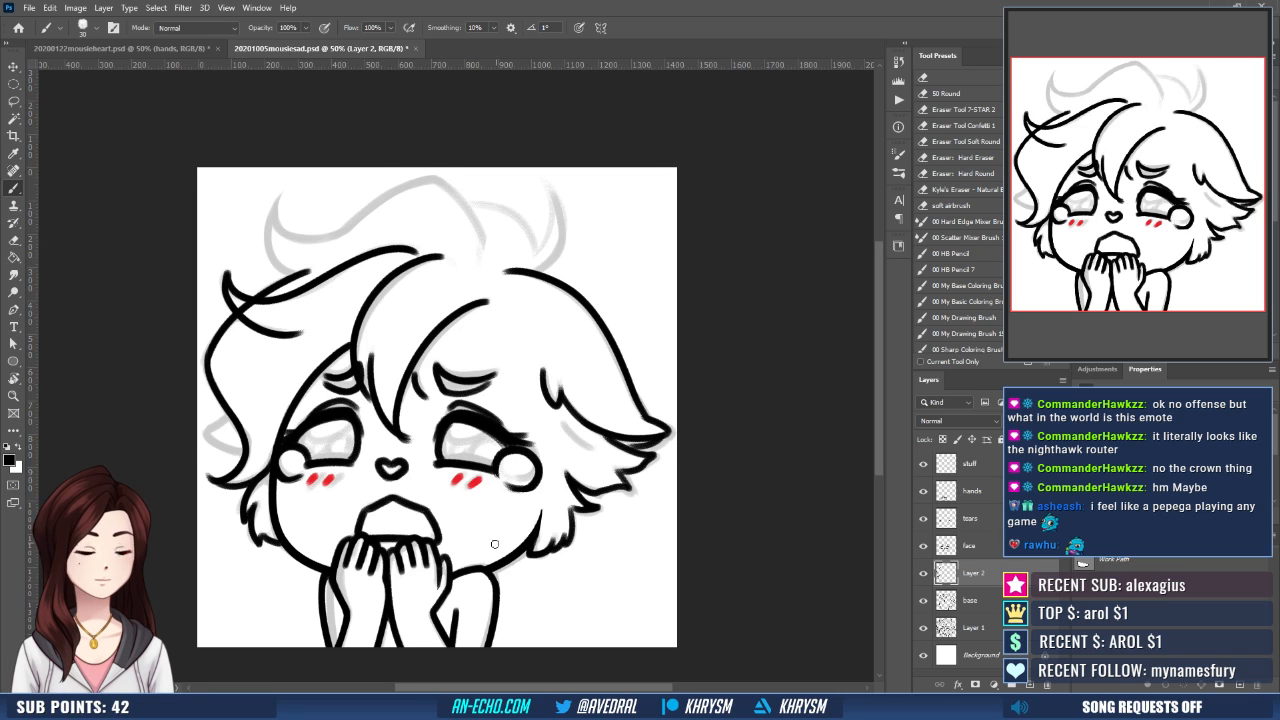
- Ink a small pointed tuft sticking out from the outer hair edge just above the curled tip
drag(495, 544, 510, 566)
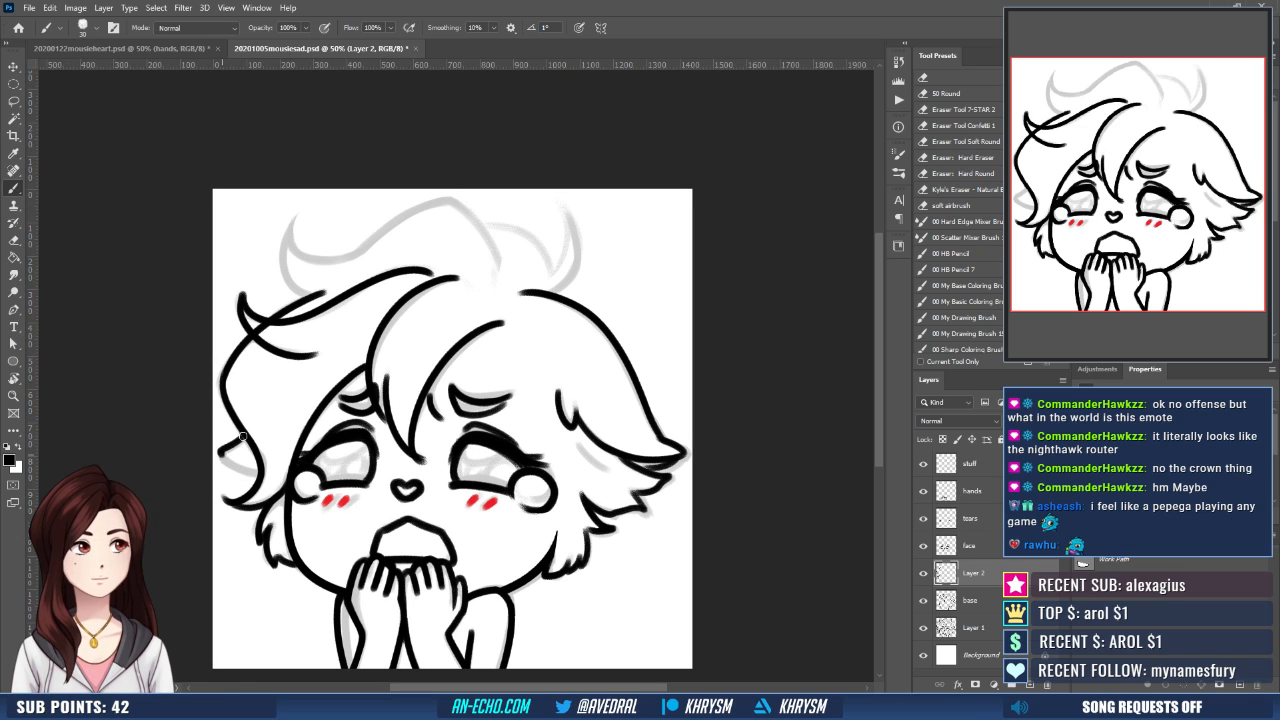
mouse_move(243, 436)
mouse_down()
mouse_move(257, 465)
mouse_move(229, 446)
mouse_move(256, 465)
mouse_up()
key(ctrl+z)
key(ctrl+z)
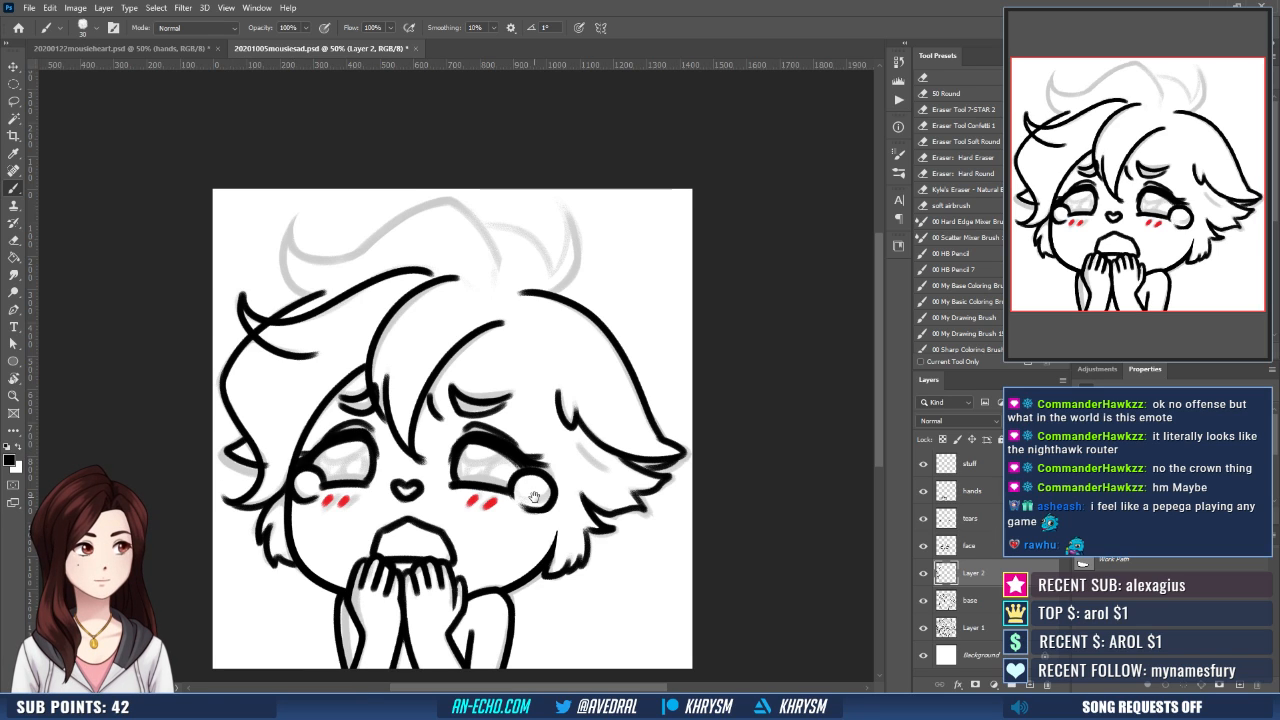
drag(534, 497, 552, 509)
- Erase the part of the outer hair line that crosses through the upturned lock
key(e)
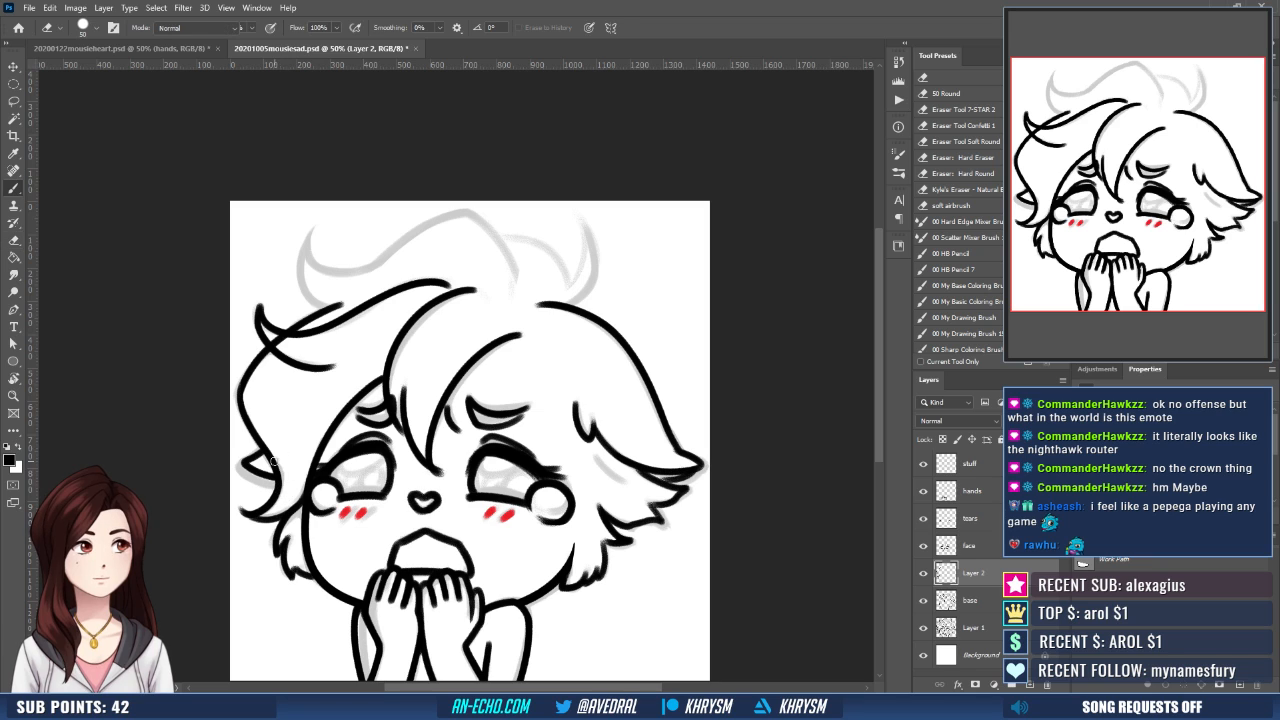
key(b)
drag(415, 469, 393, 498)
drag(485, 440, 492, 520)
key(e)
drag(250, 384, 264, 391)
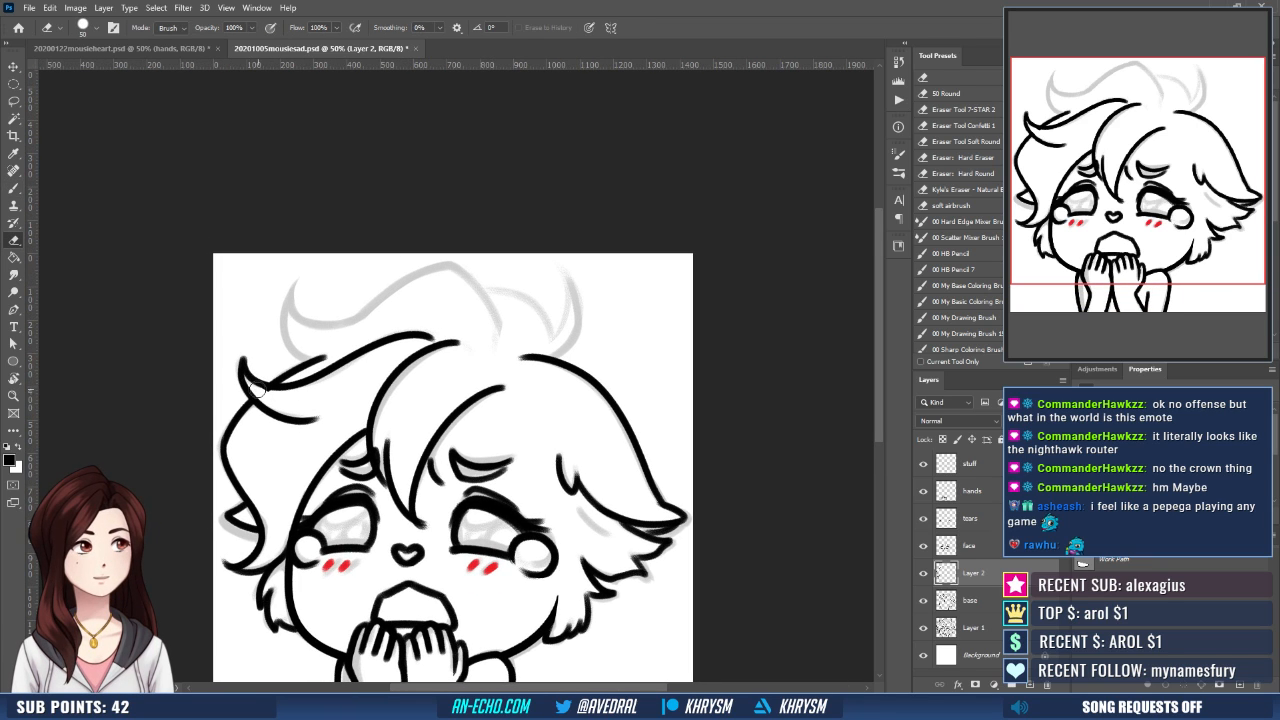
- Ink the large top lock from its upturned tip over the crown and down to the parting
drag(411, 372, 404, 427)
key(b)
mouse_move(288, 338)
mouse_down()
mouse_move(284, 402)
mouse_move(322, 412)
mouse_up()
mouse_move(291, 339)
mouse_down()
mouse_move(312, 380)
mouse_move(445, 321)
mouse_up()
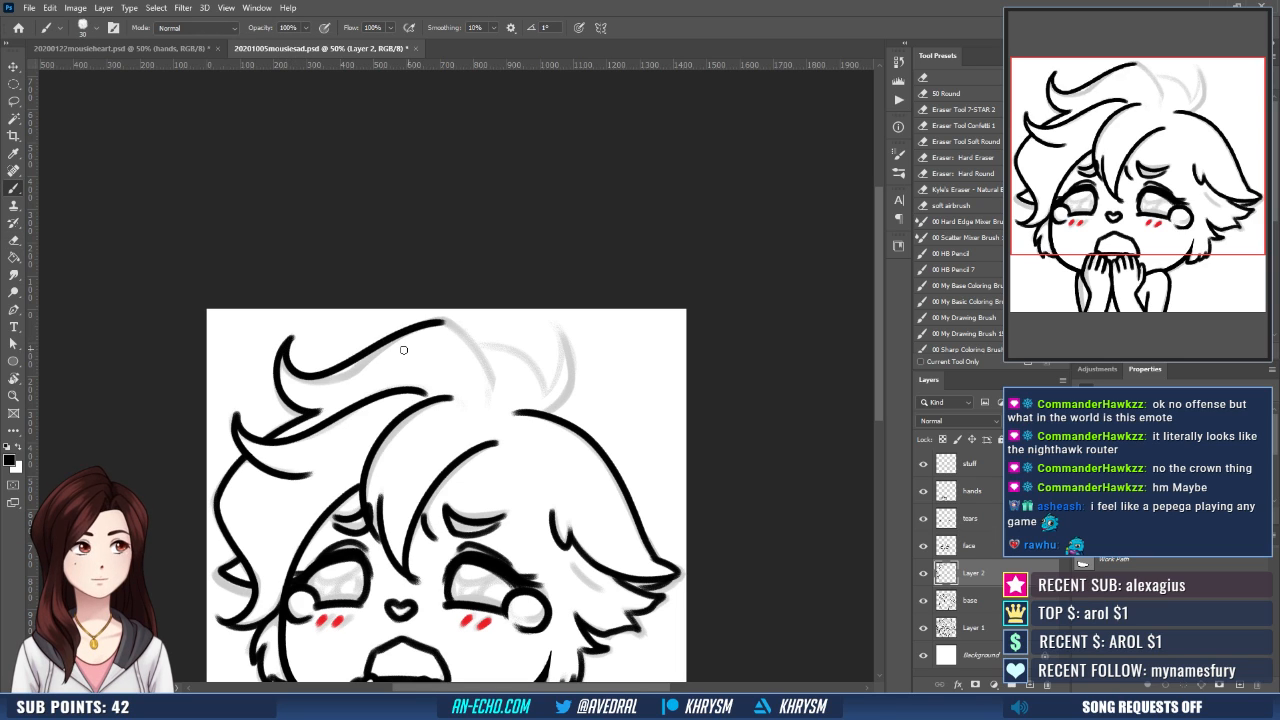
key(ctrl+z)
mouse_move(291, 337)
mouse_down()
mouse_move(285, 371)
mouse_move(450, 321)
mouse_move(456, 275)
mouse_move(470, 378)
mouse_up()
key(ctrl+z)
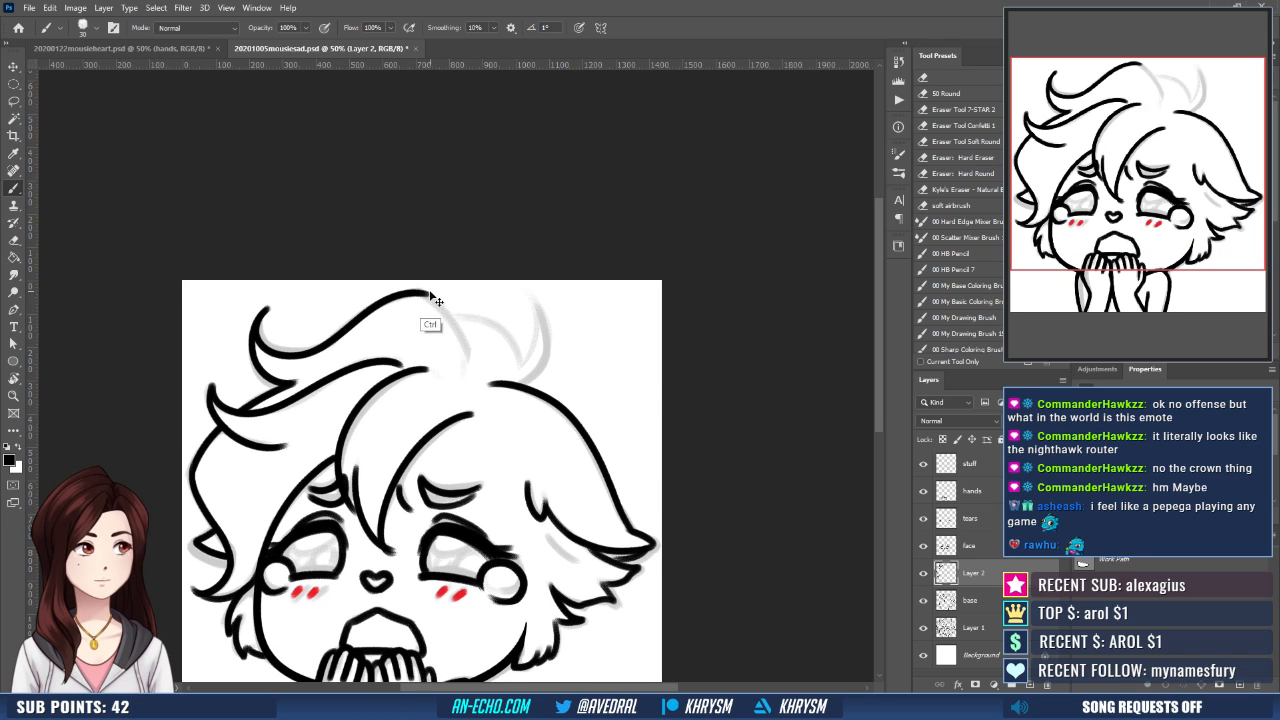
drag(428, 294, 470, 378)
- Flip the canvas horizontally and ink the short arc of hair branching off behind the large top lock
drag(551, 360, 570, 346)
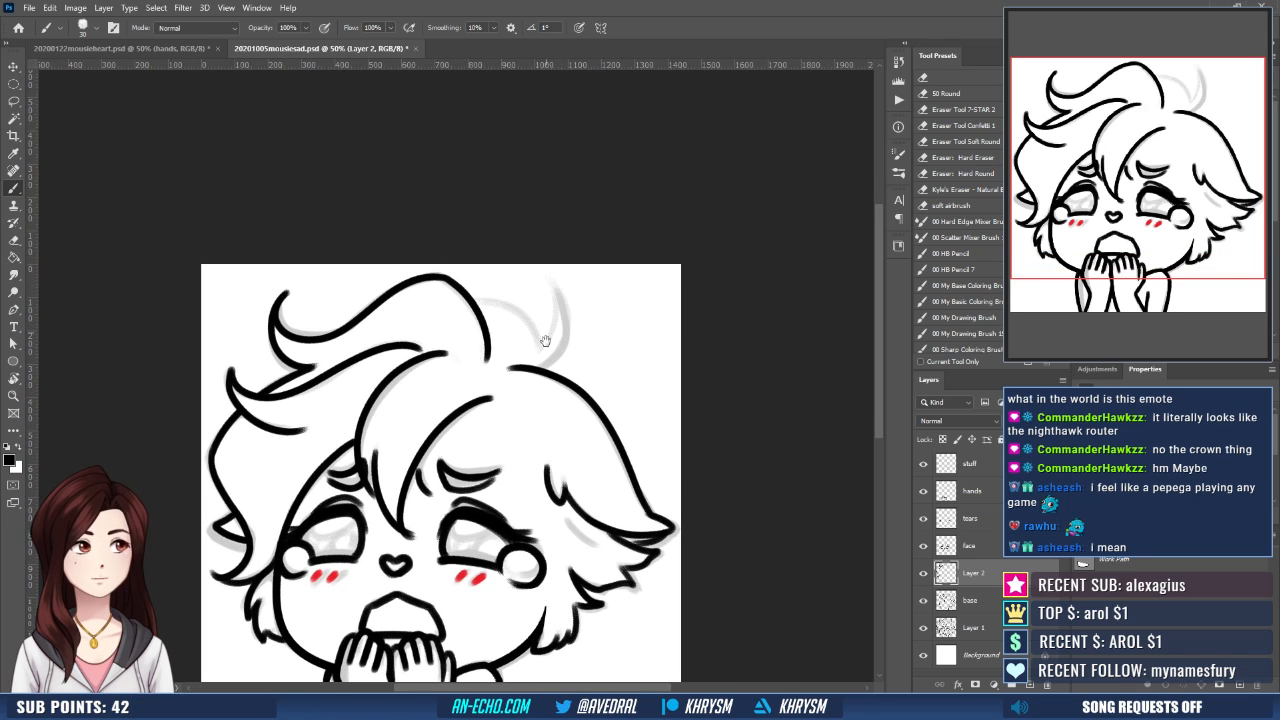
drag(539, 406, 588, 443)
key(ctrl+shift+h)
mouse_move(378, 364)
mouse_down()
mouse_move(450, 312)
mouse_move(380, 351)
mouse_up()
key(ctrl+z)
key(ctrl+z)
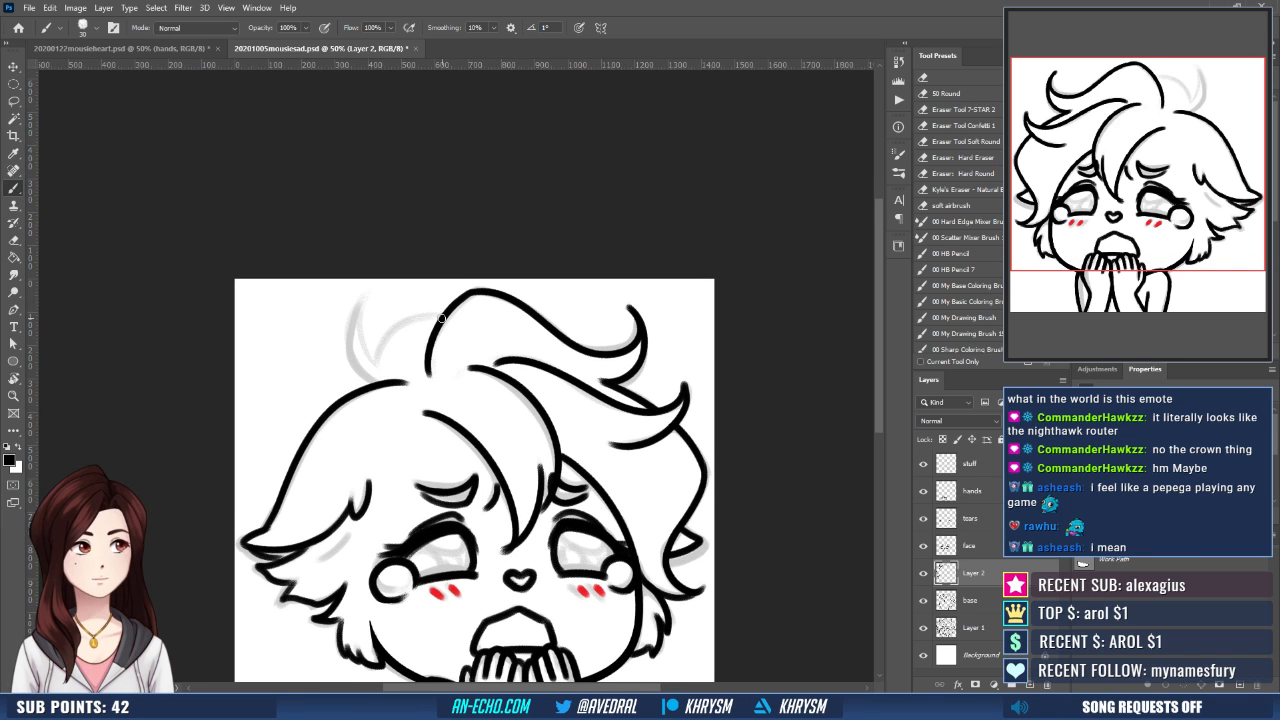
mouse_move(442, 316)
mouse_down()
mouse_move(371, 359)
mouse_move(387, 332)
mouse_move(402, 350)
mouse_move(378, 278)
mouse_move(385, 376)
mouse_up()
key(ctrl+z)
- Ink both edges of the pointed upright tuft beside the short arc so they meet in a sharp tip
key(ctrl+z)
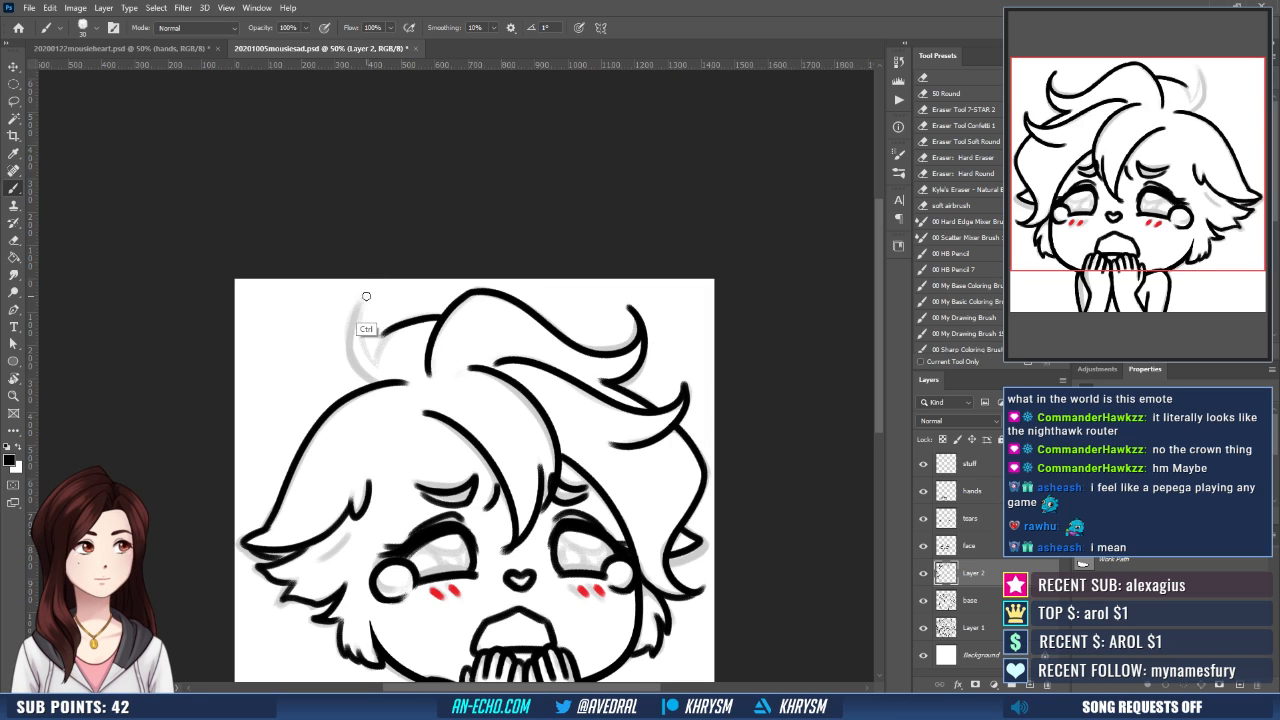
drag(366, 291, 389, 373)
key(ctrl+z)
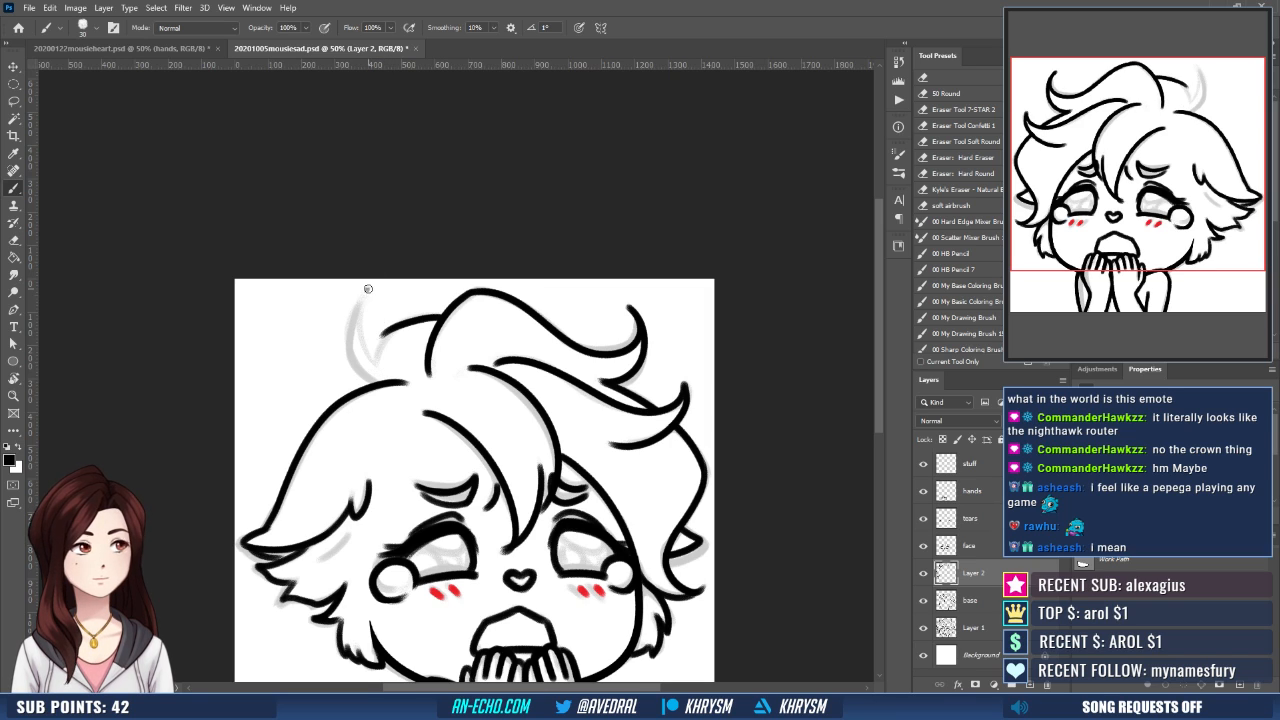
drag(364, 288, 383, 374)
key(ctrl+z)
drag(366, 288, 391, 347)
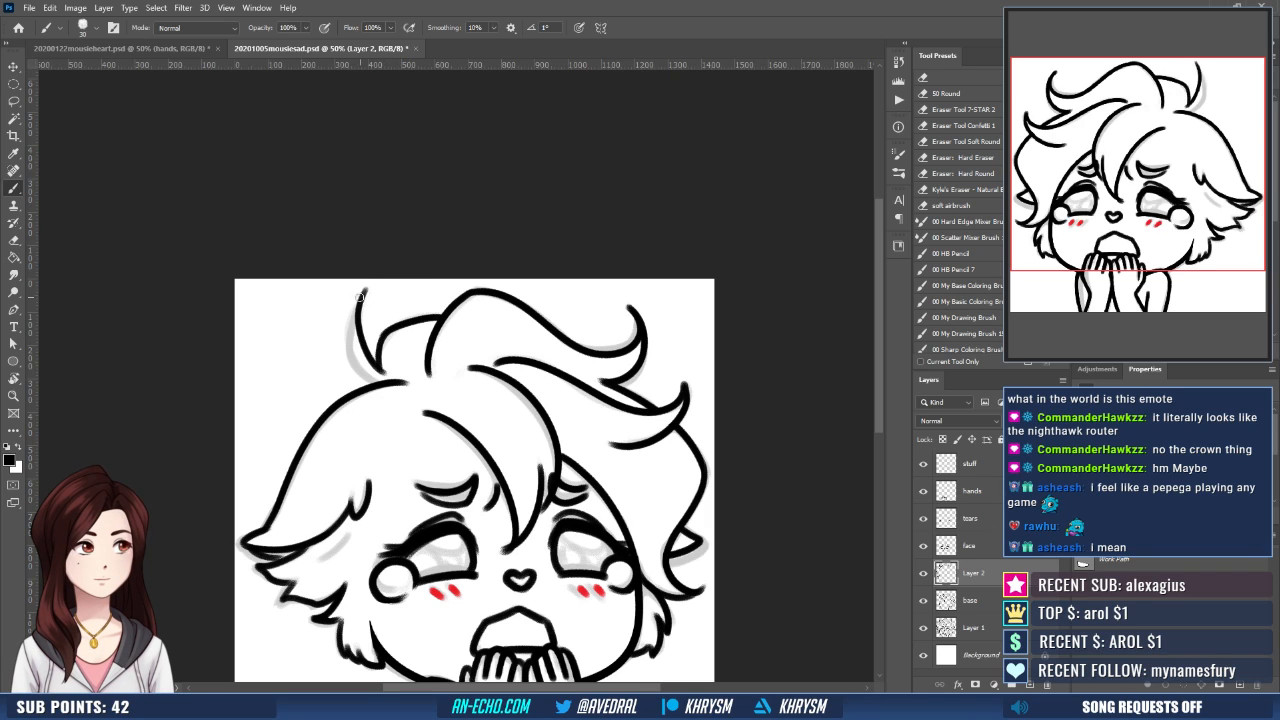
mouse_move(361, 296)
mouse_down()
mouse_move(383, 380)
mouse_move(361, 286)
mouse_up()
key(e)
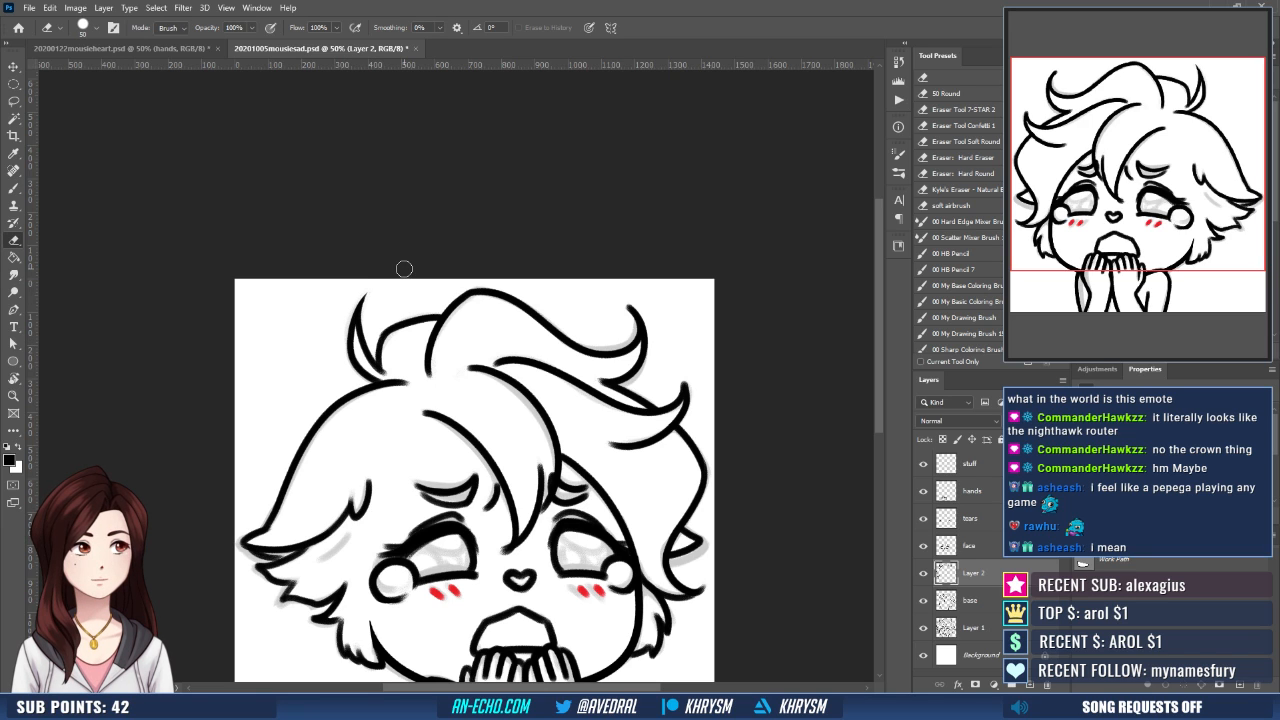
- Merge Layer 2 with the new hair lines down into the base layer
key(space)
drag(560, 558, 536, 438)
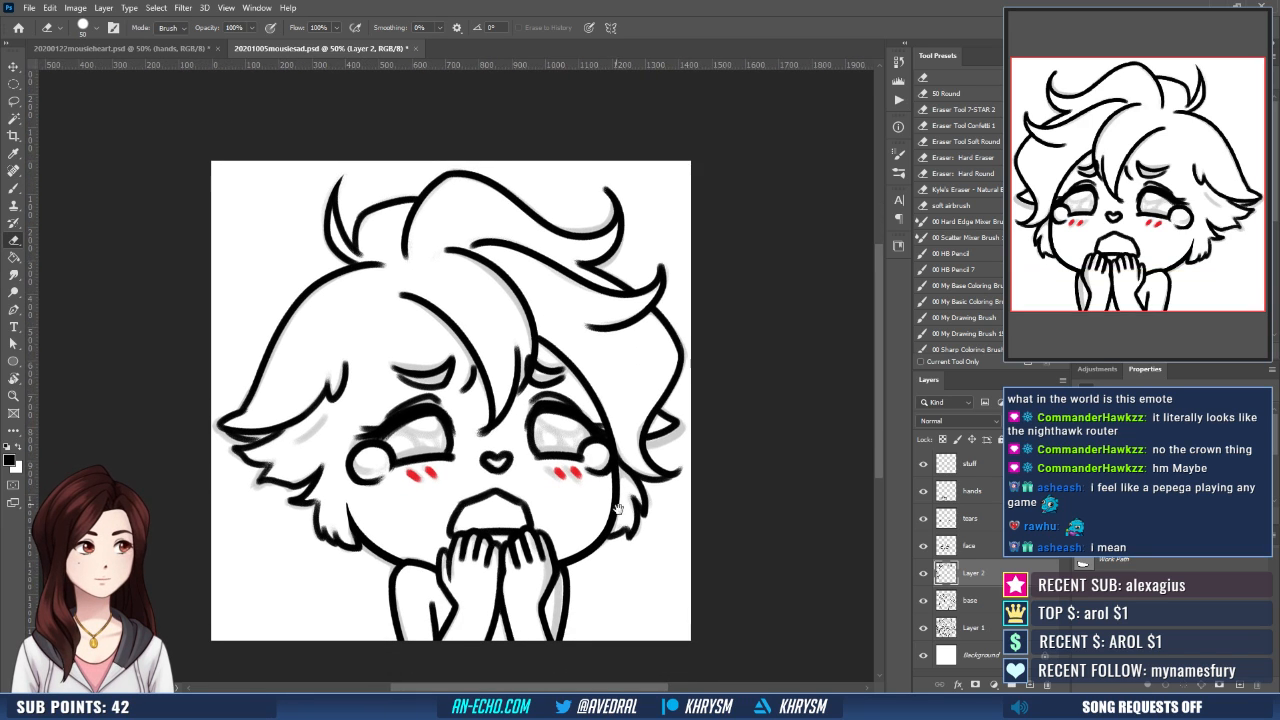
drag(611, 511, 604, 525)
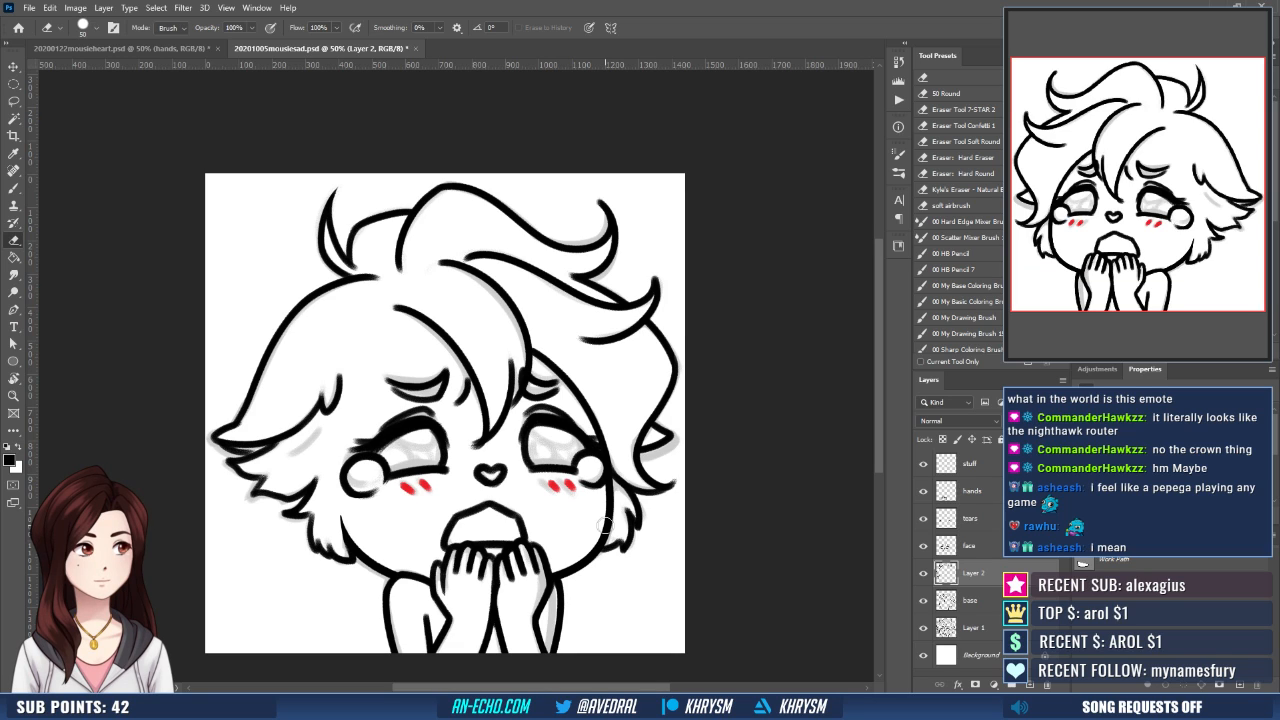
key(ctrl+e)
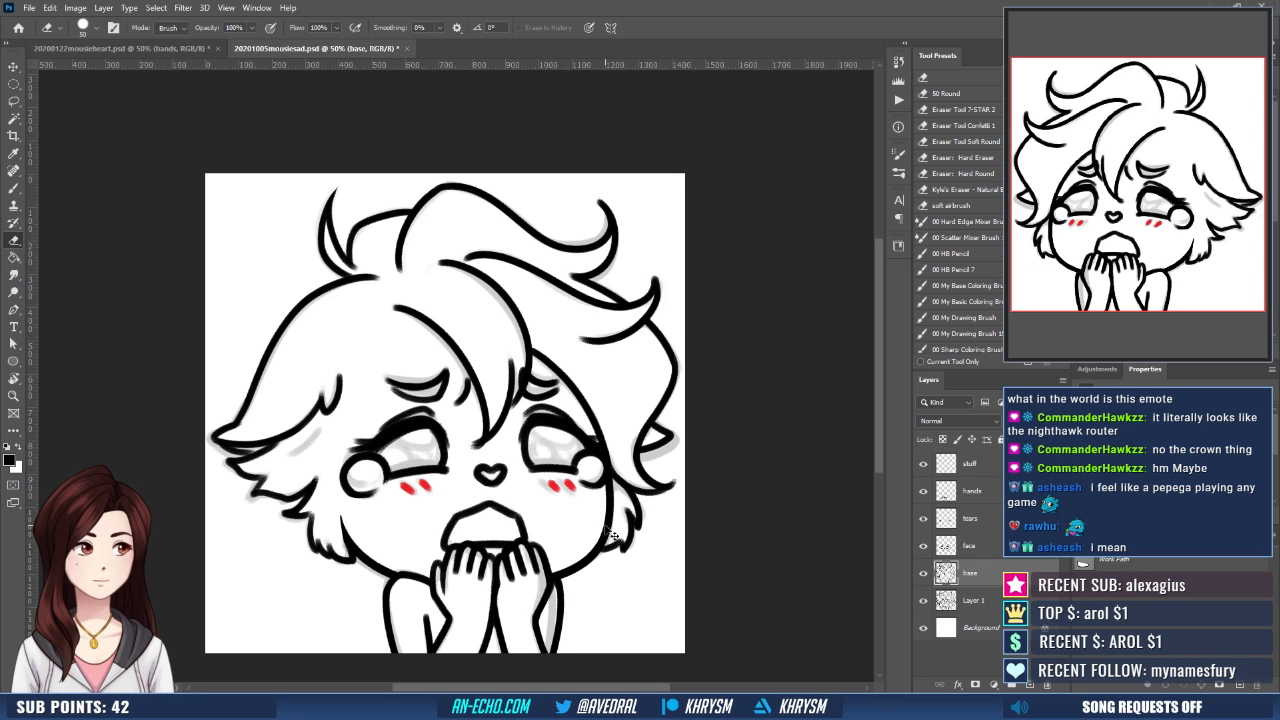
- Select the head area of the base layer above the arms, stretch it slightly upward, and deselect
key(ctrl+t)
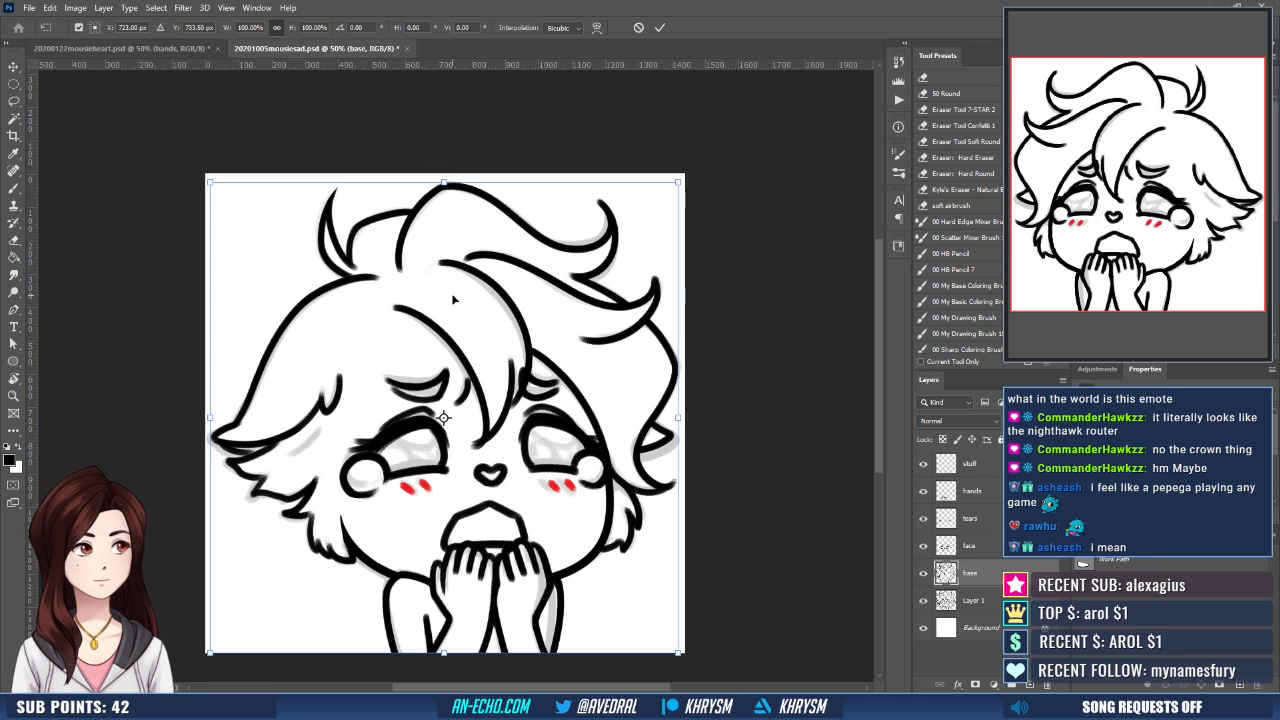
click(14, 83)
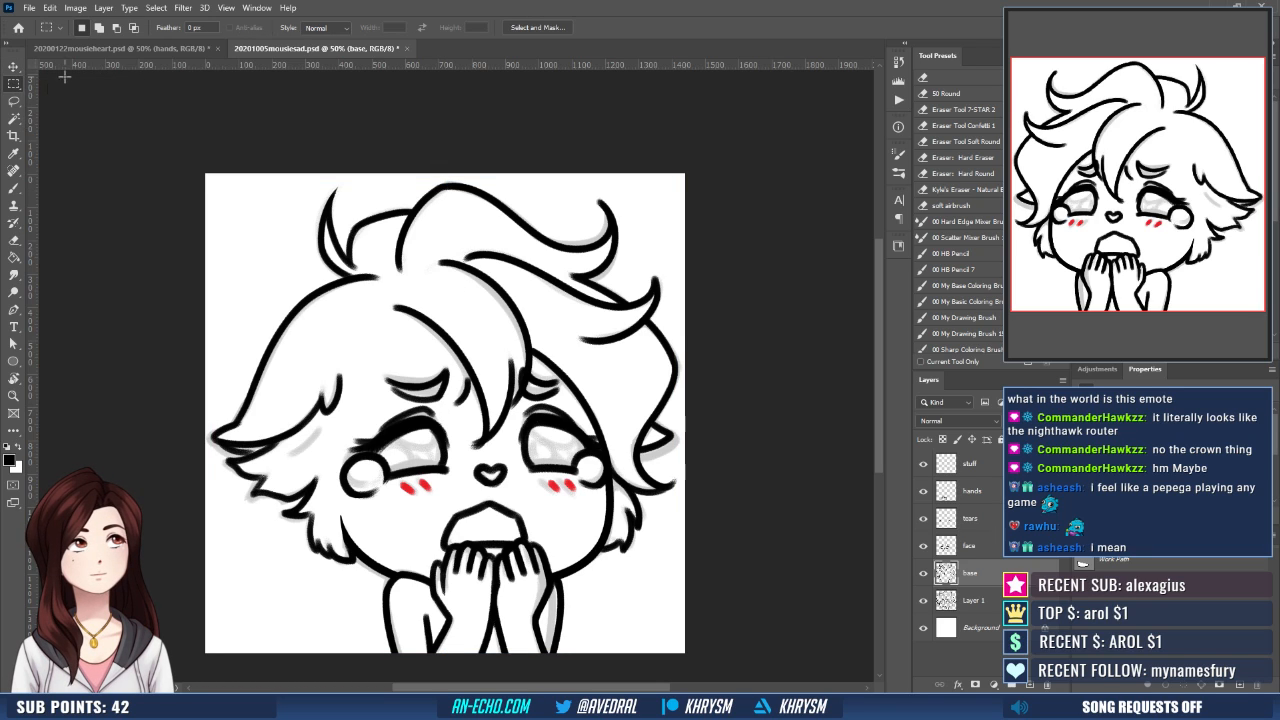
drag(177, 153, 688, 584)
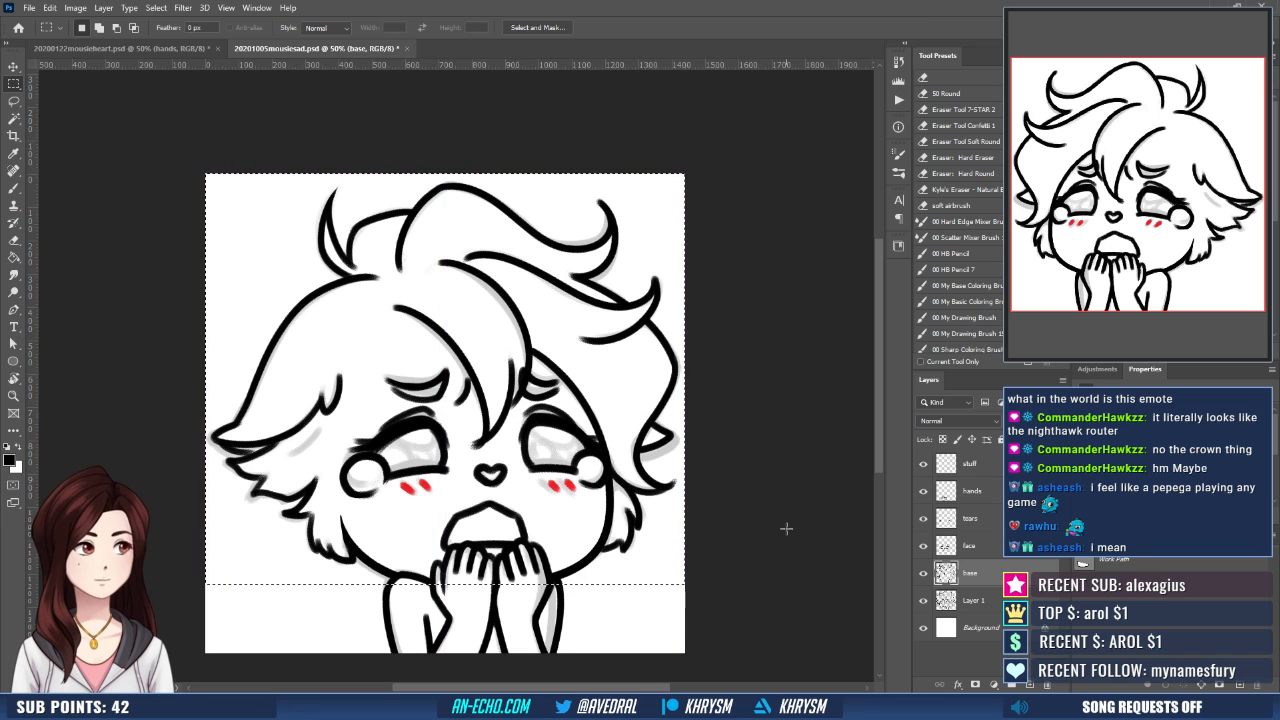
key(ctrl+t)
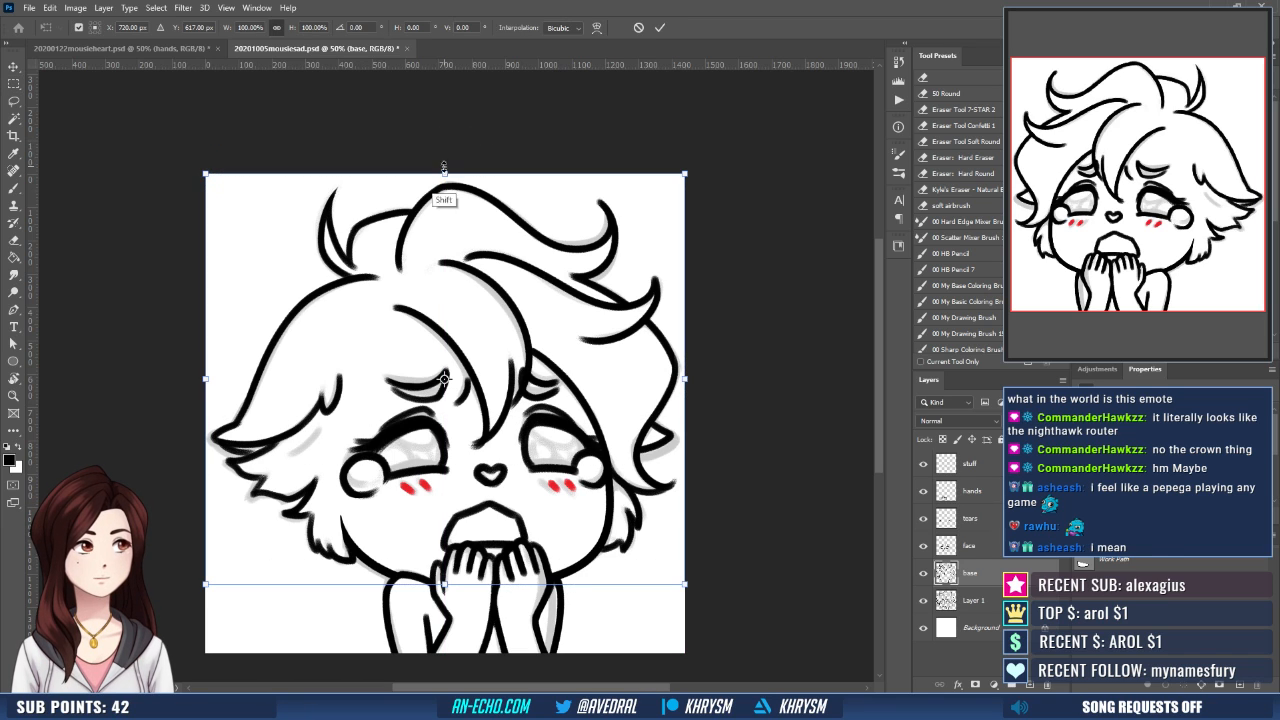
drag(443, 167, 443, 149)
key(Return)
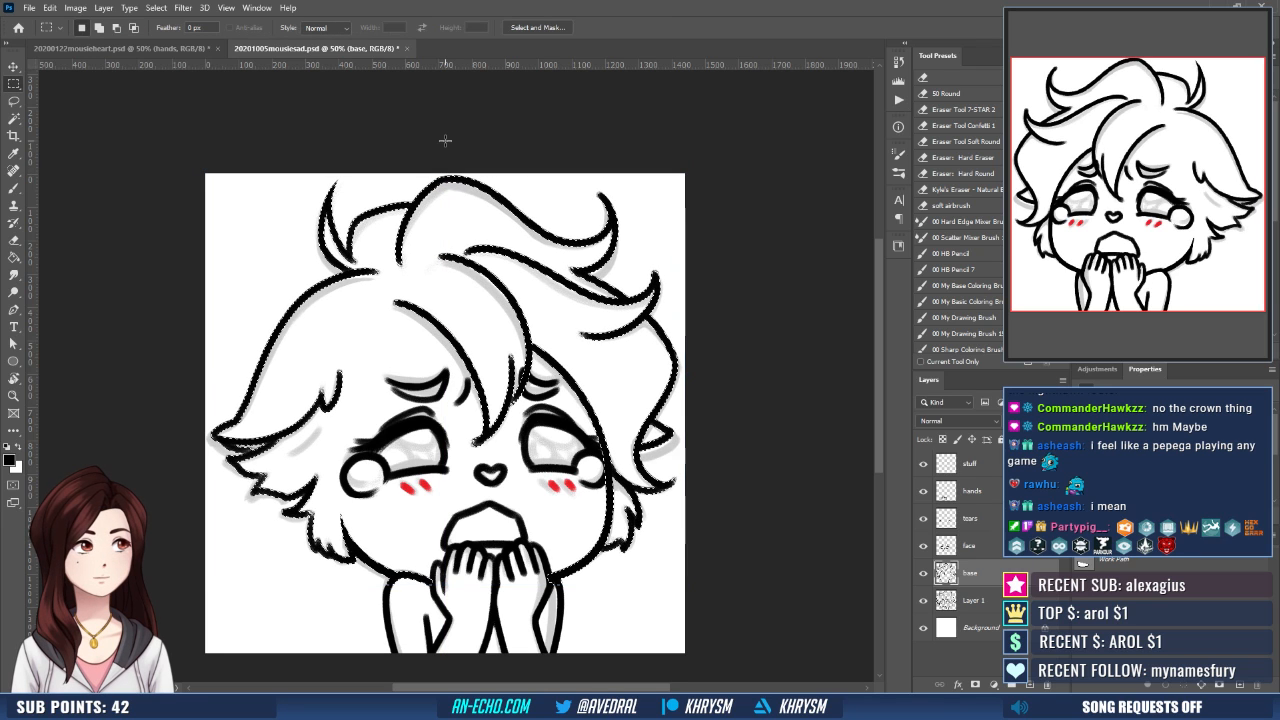
key(ctrl+d)
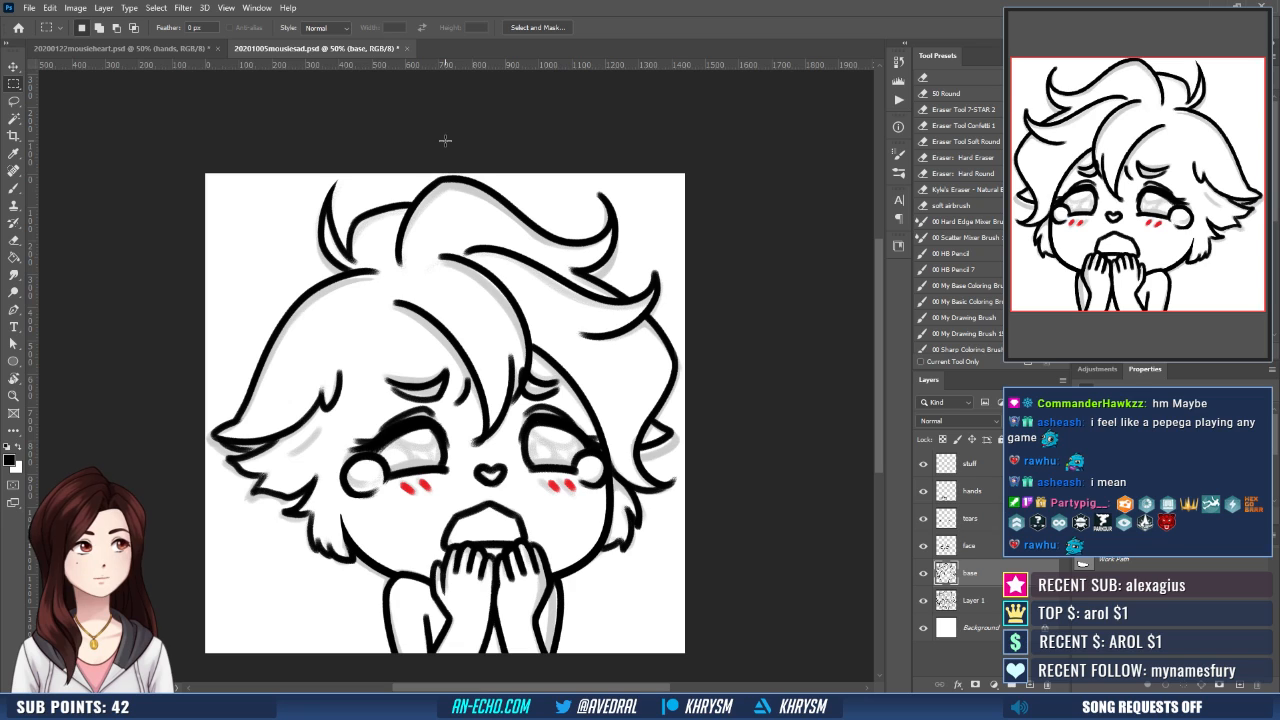
- Nudge the face and tears layers slightly upward together, and make the stuff layer active
click(972, 518)
key(v)
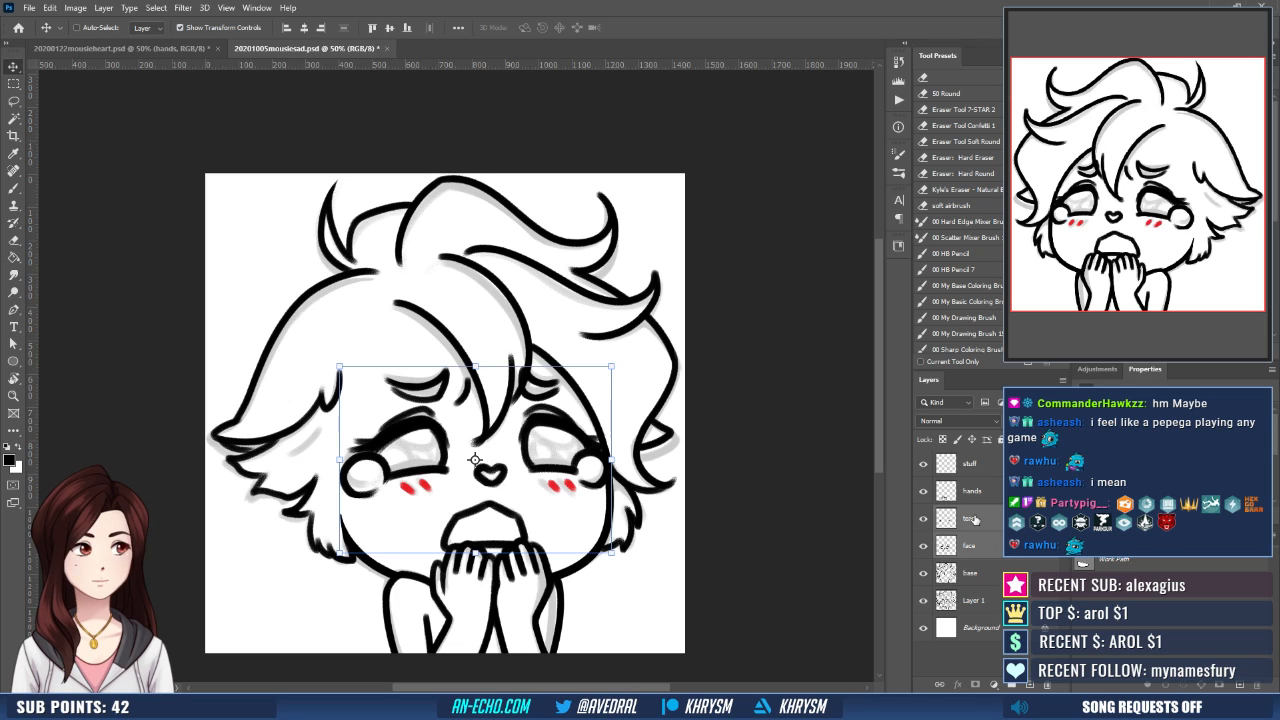
key(Up)
key(Up)
key(Up)
key(Up)
key(Up)
key(Up)
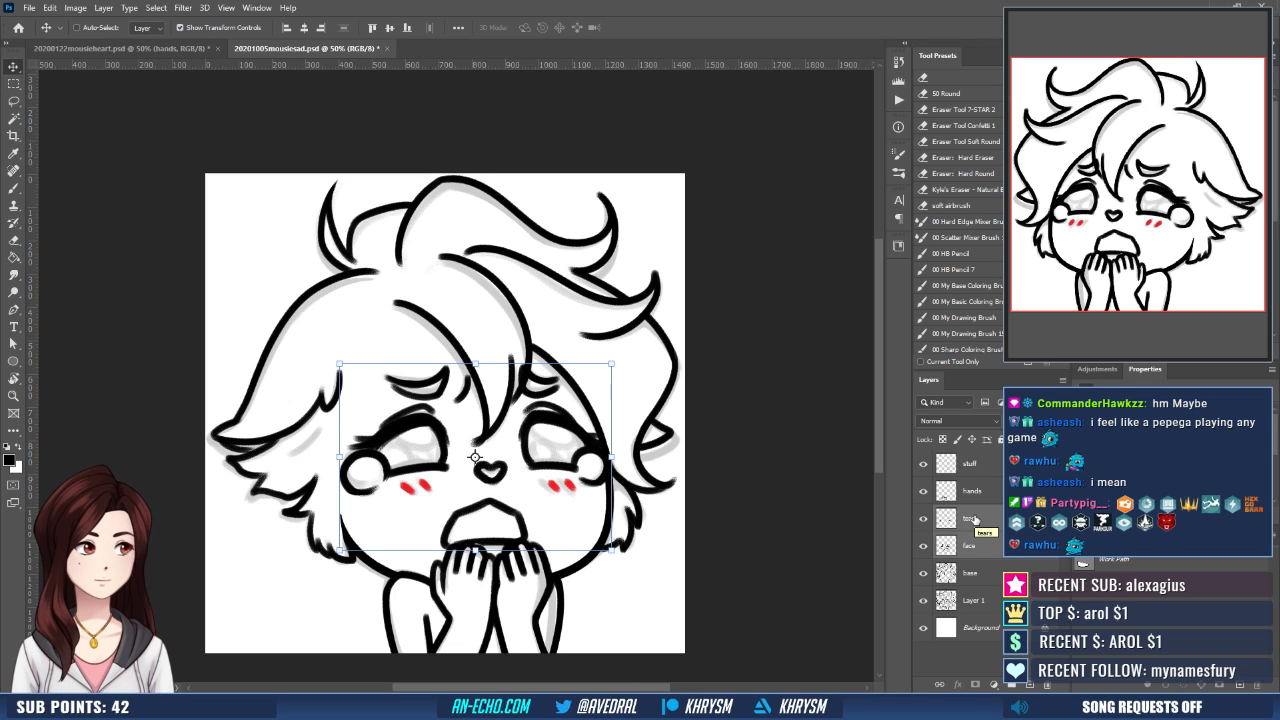
click(966, 465)
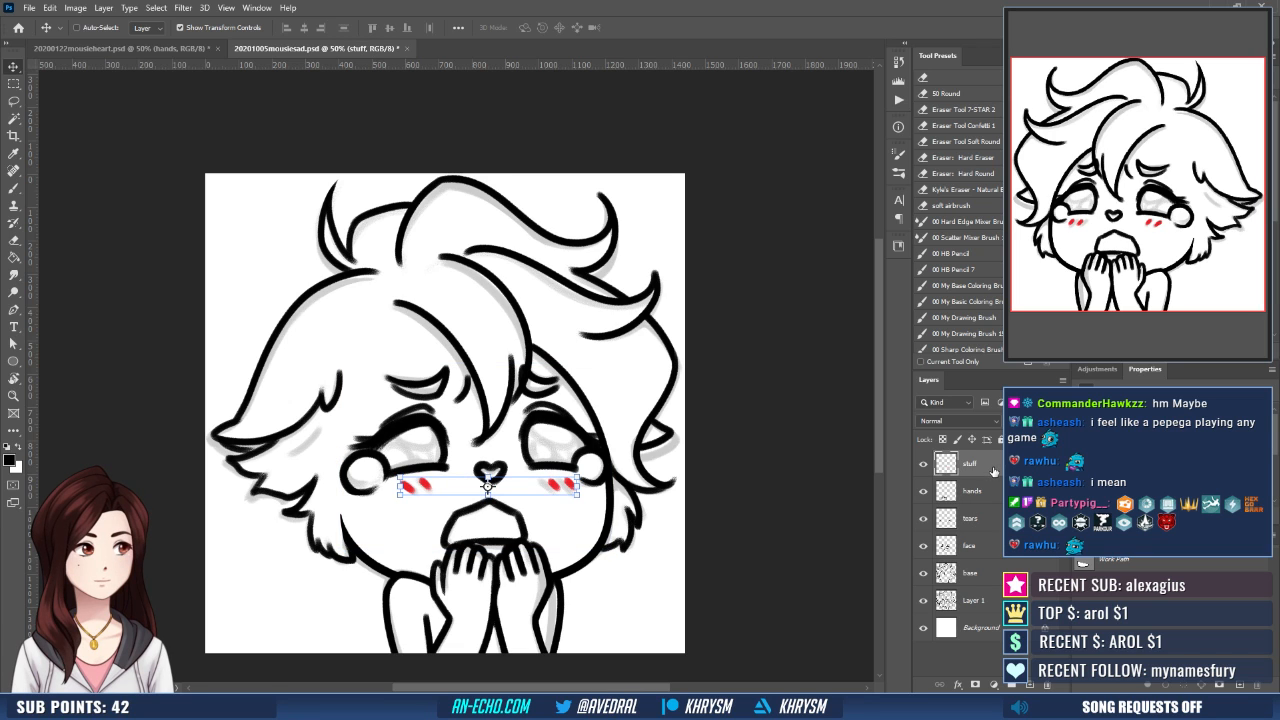
- Flip the canvas back horizontally and hide the Layer 1 sketch to check the clean line art at 25% zoom
key(ctrl+shift+h)
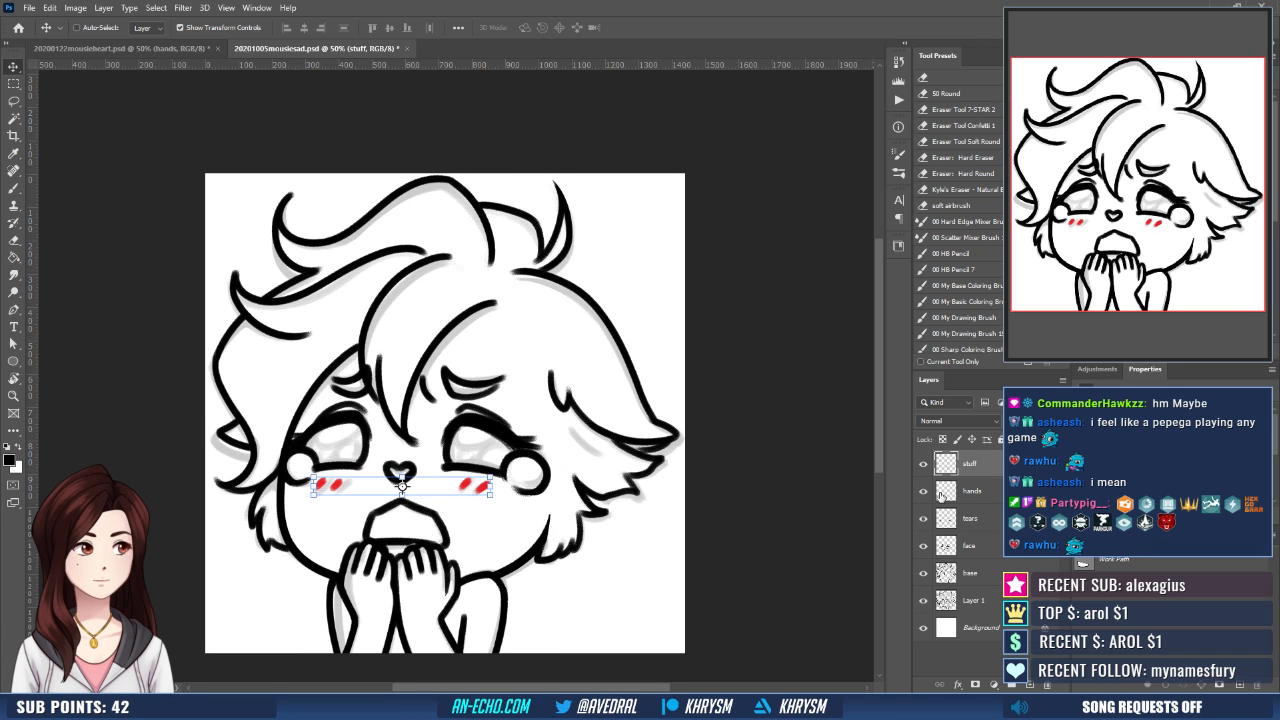
key(ctrl+minus)
key(ctrl+minus)
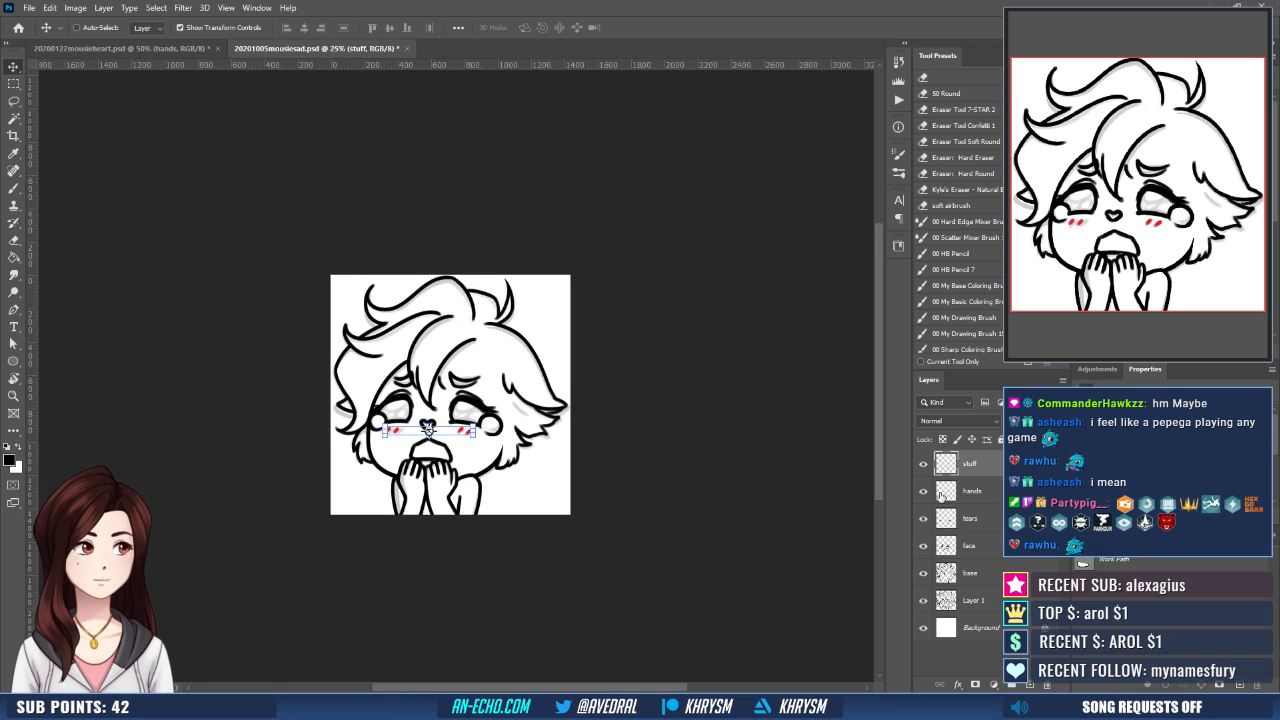
click(923, 600)
drag(623, 537, 586, 543)
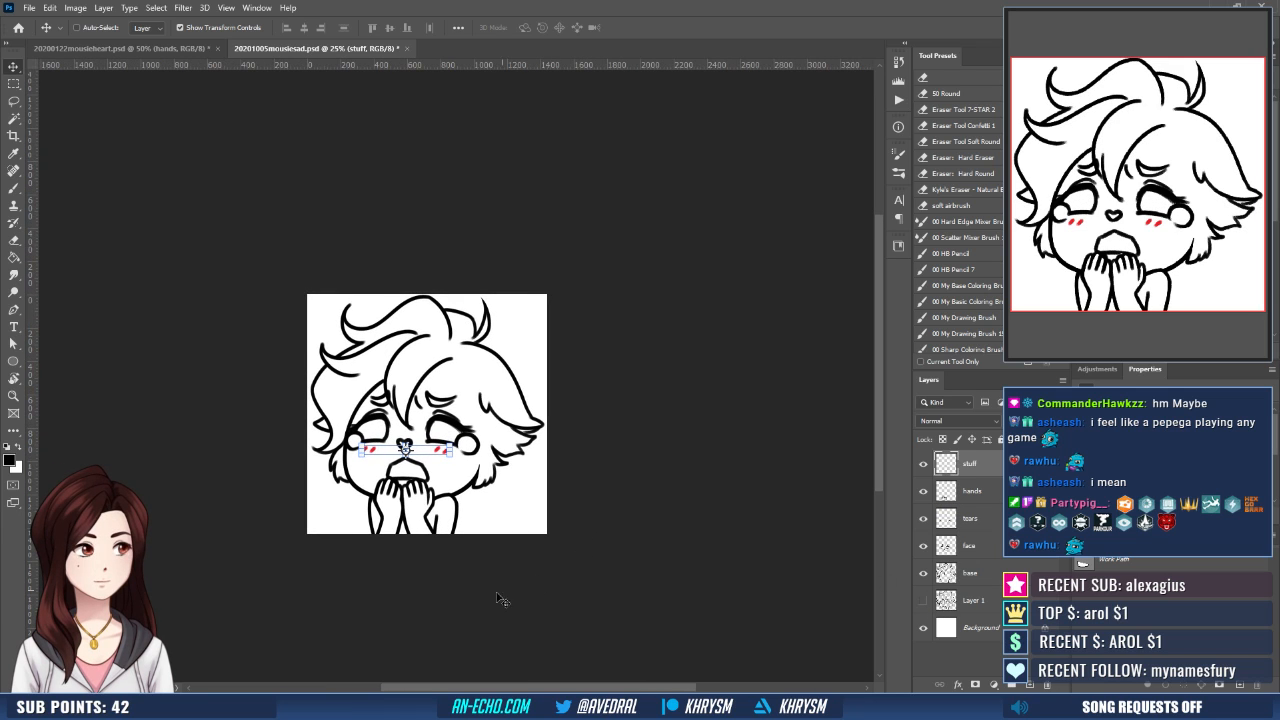
key(b)
drag(503, 591, 478, 592)
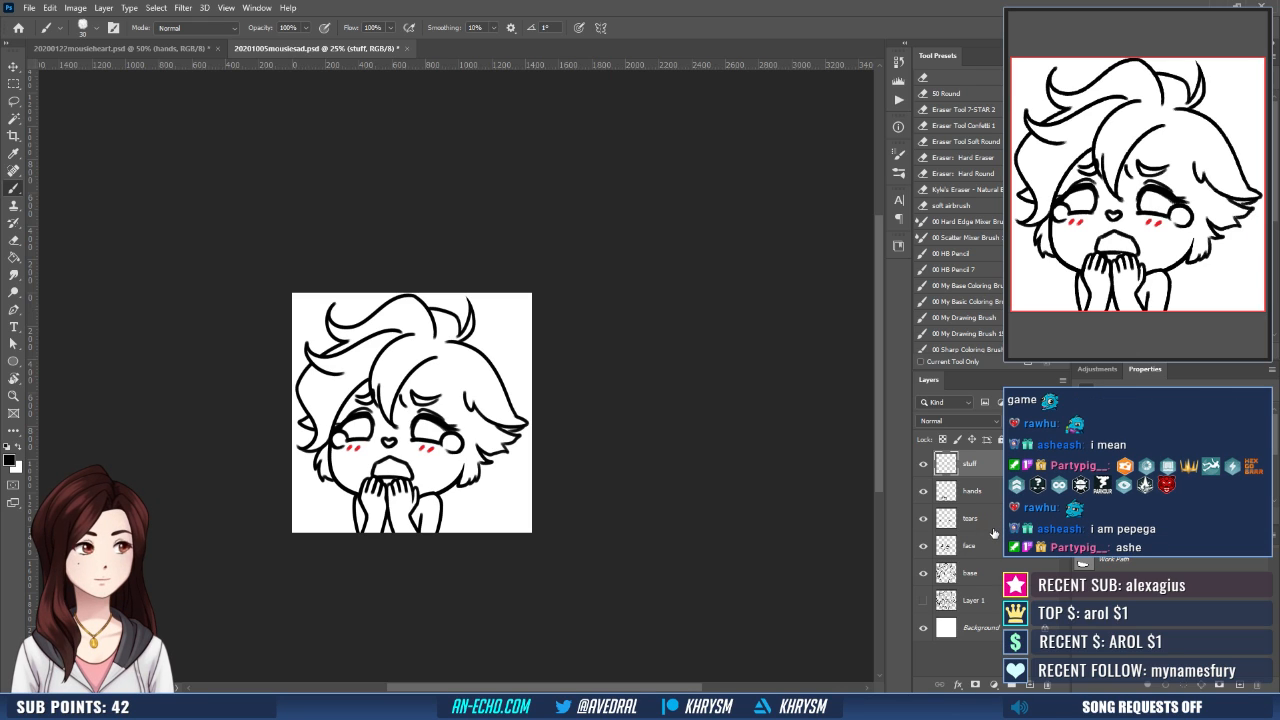
- Nudge all layers from stuff to Layer 1 slightly to the right together, and make the face layer active
key(v)
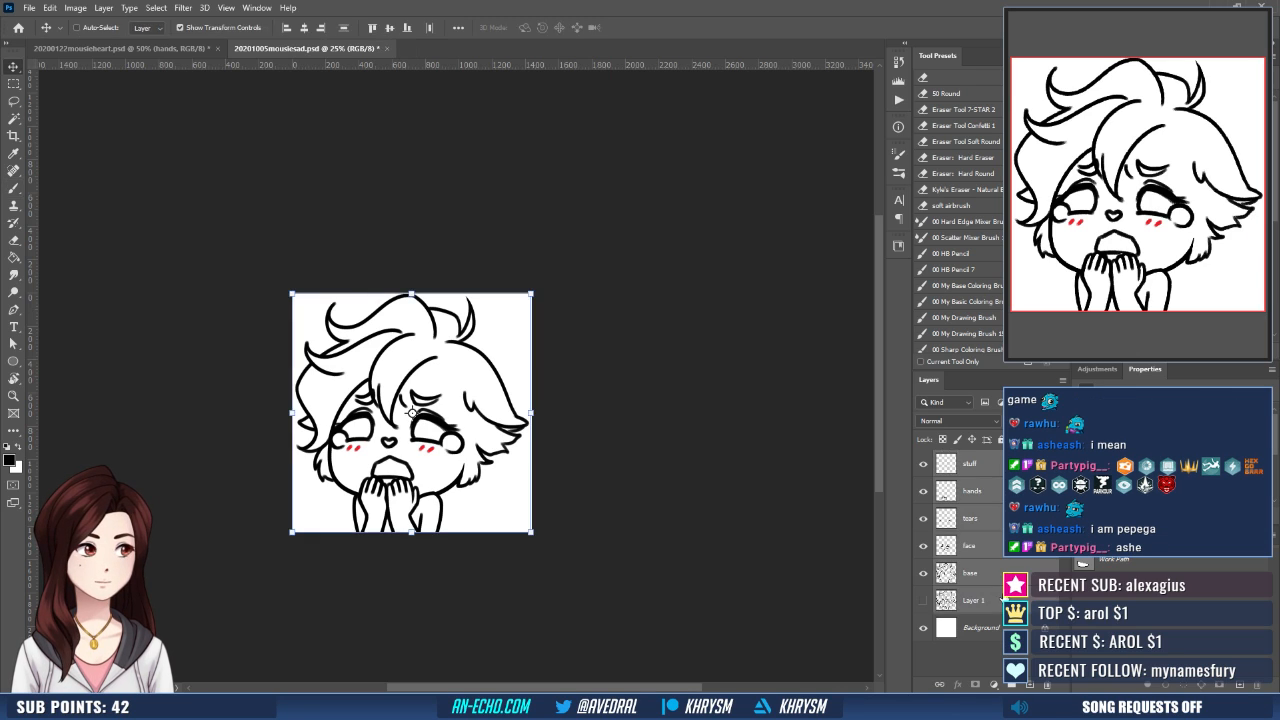
key(Right)
key(Right)
key(Right)
key(Right)
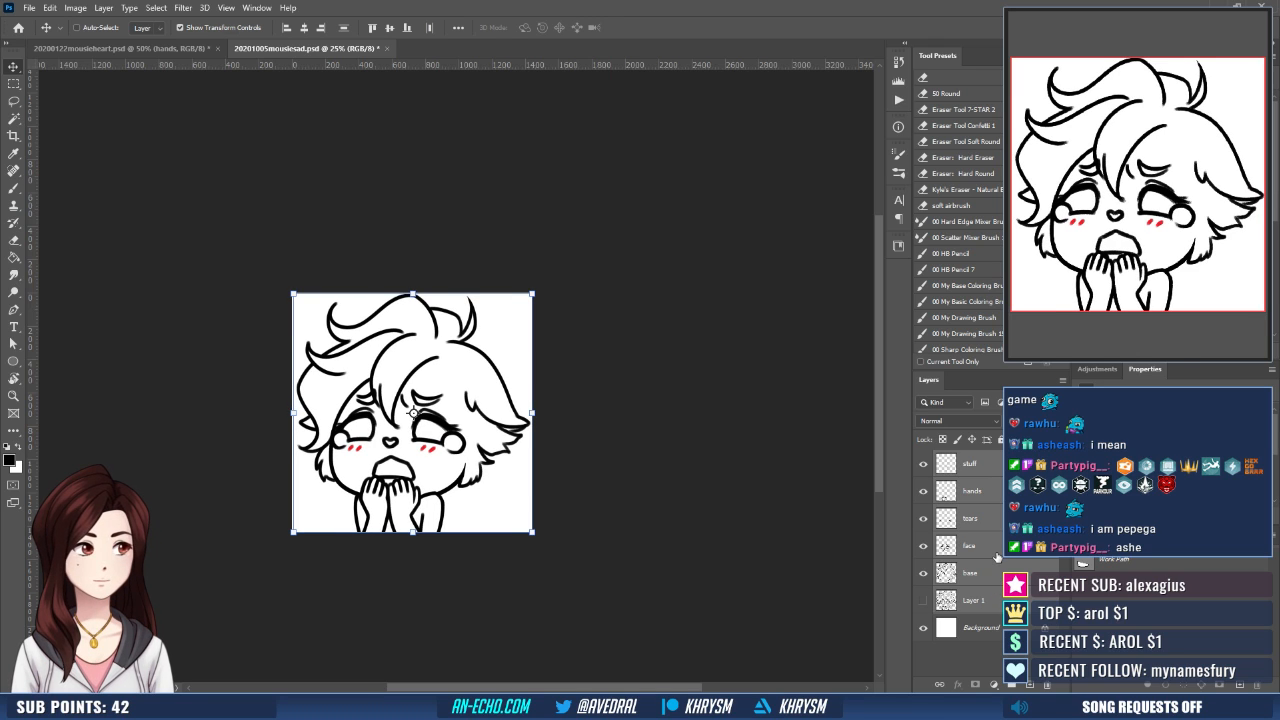
key(b)
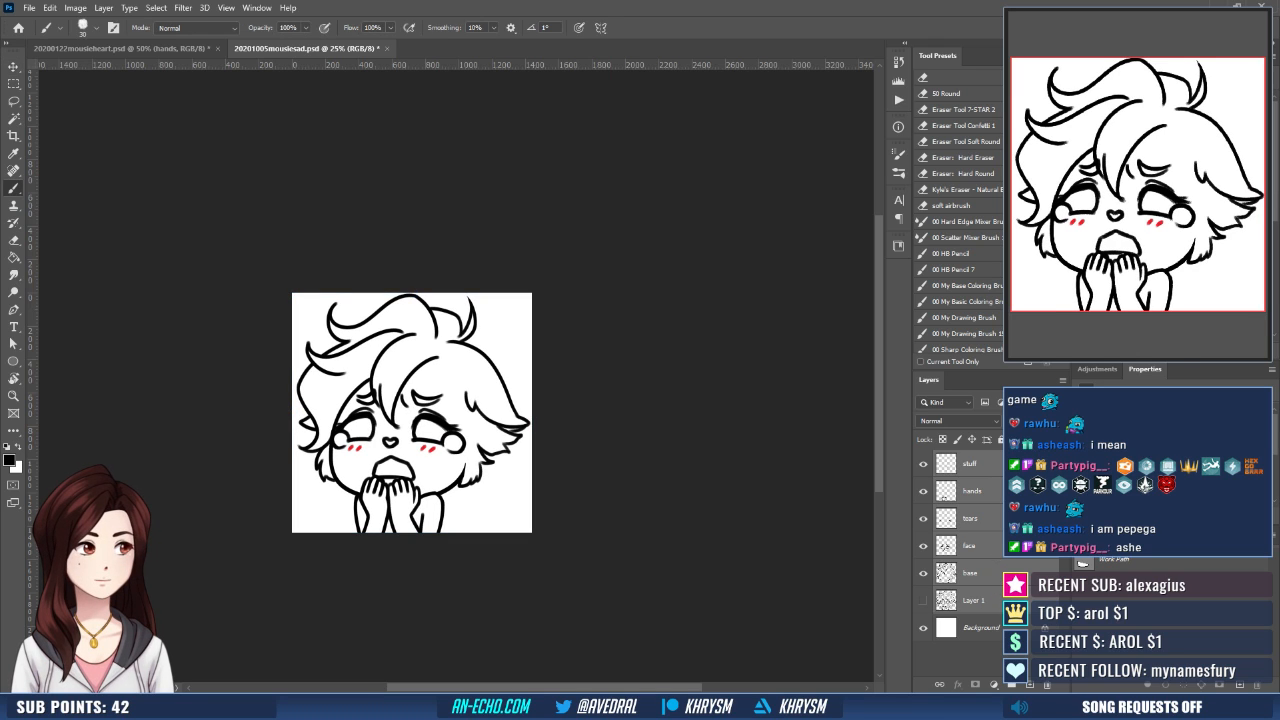
click(984, 544)
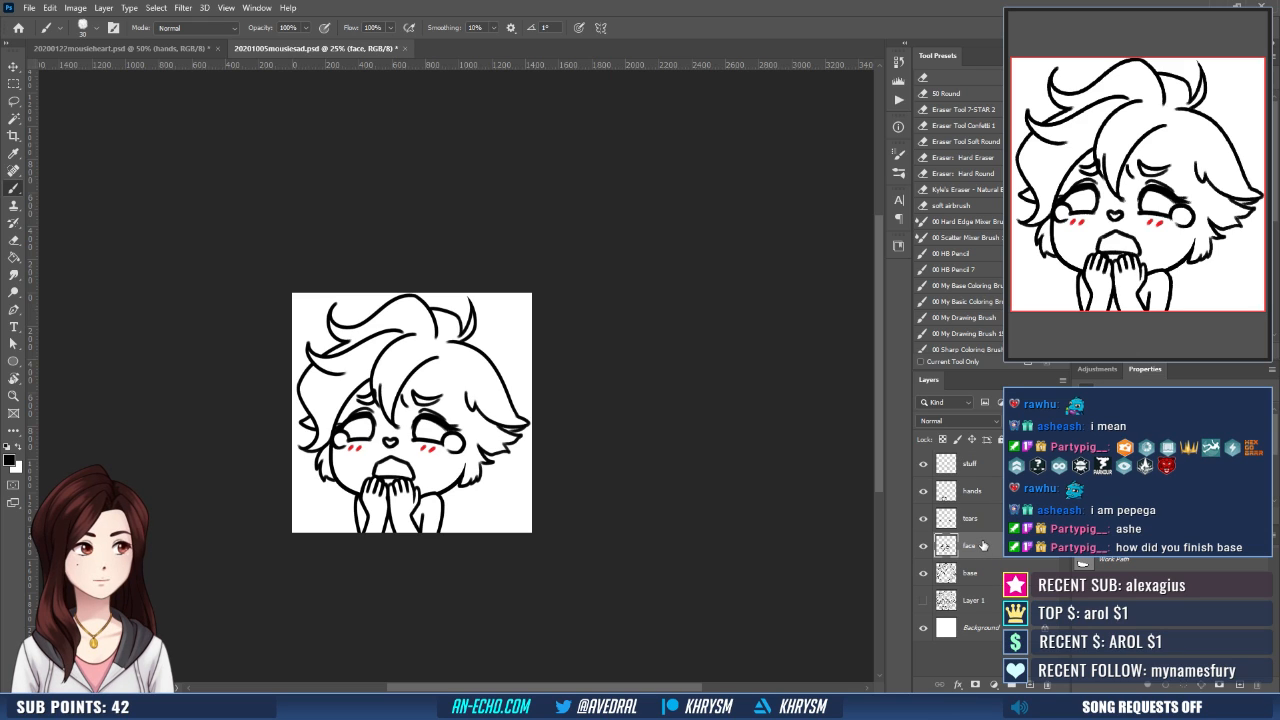
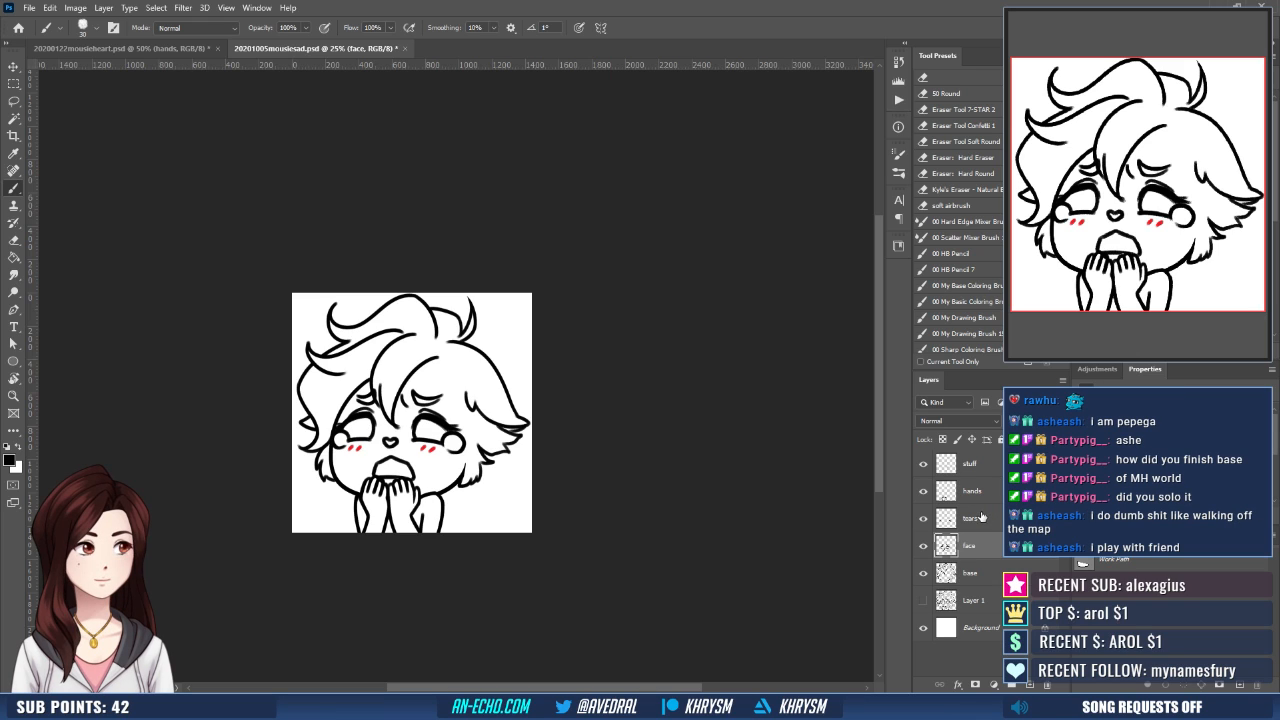
click(980, 517)
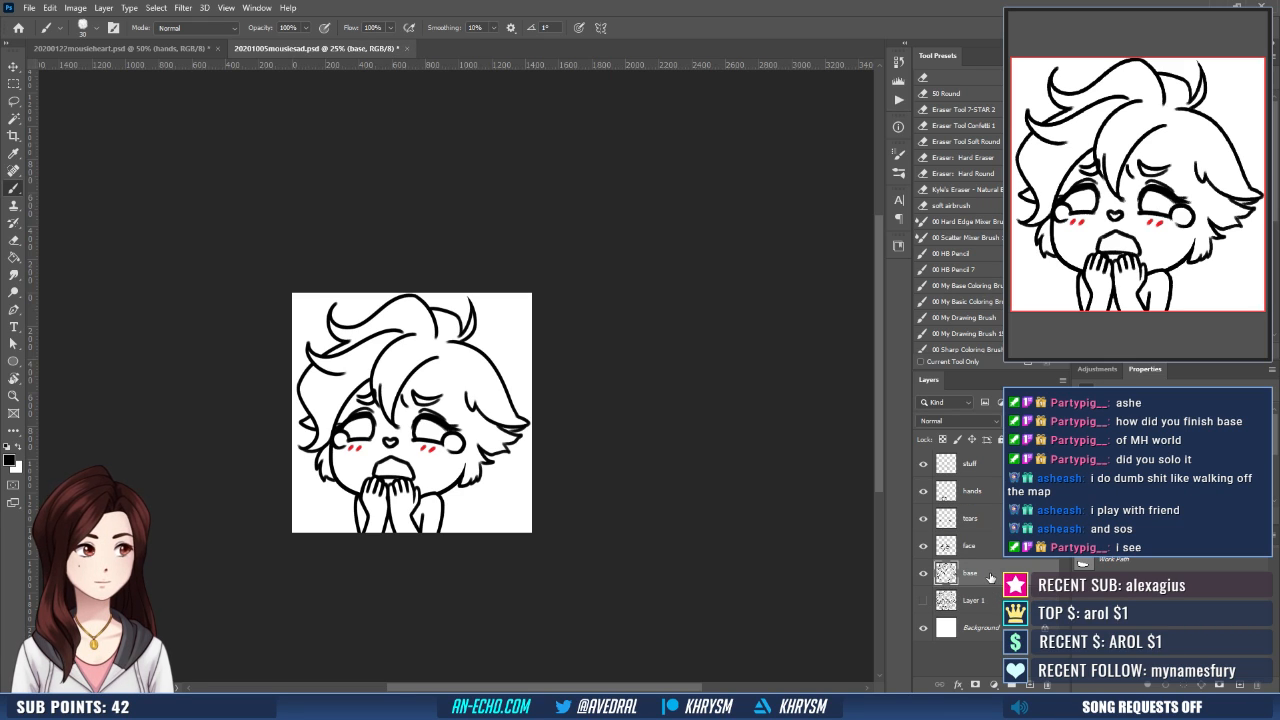
click(992, 548)
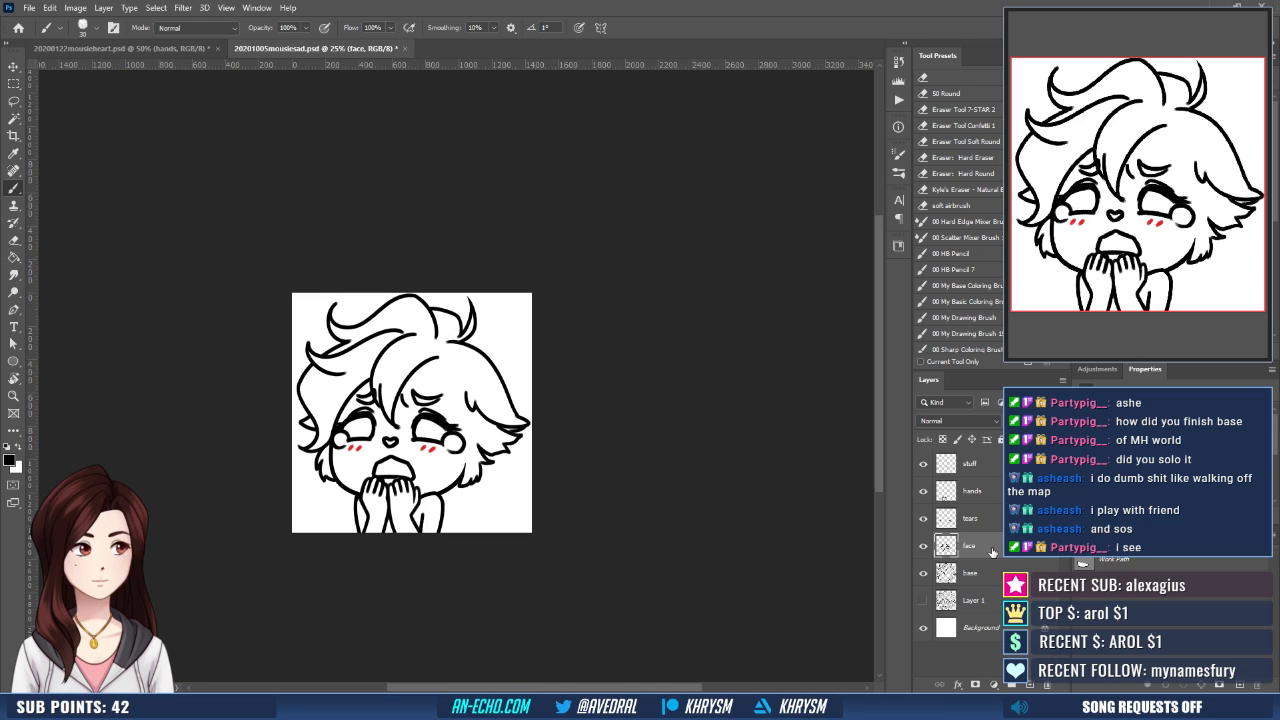
click(986, 519)
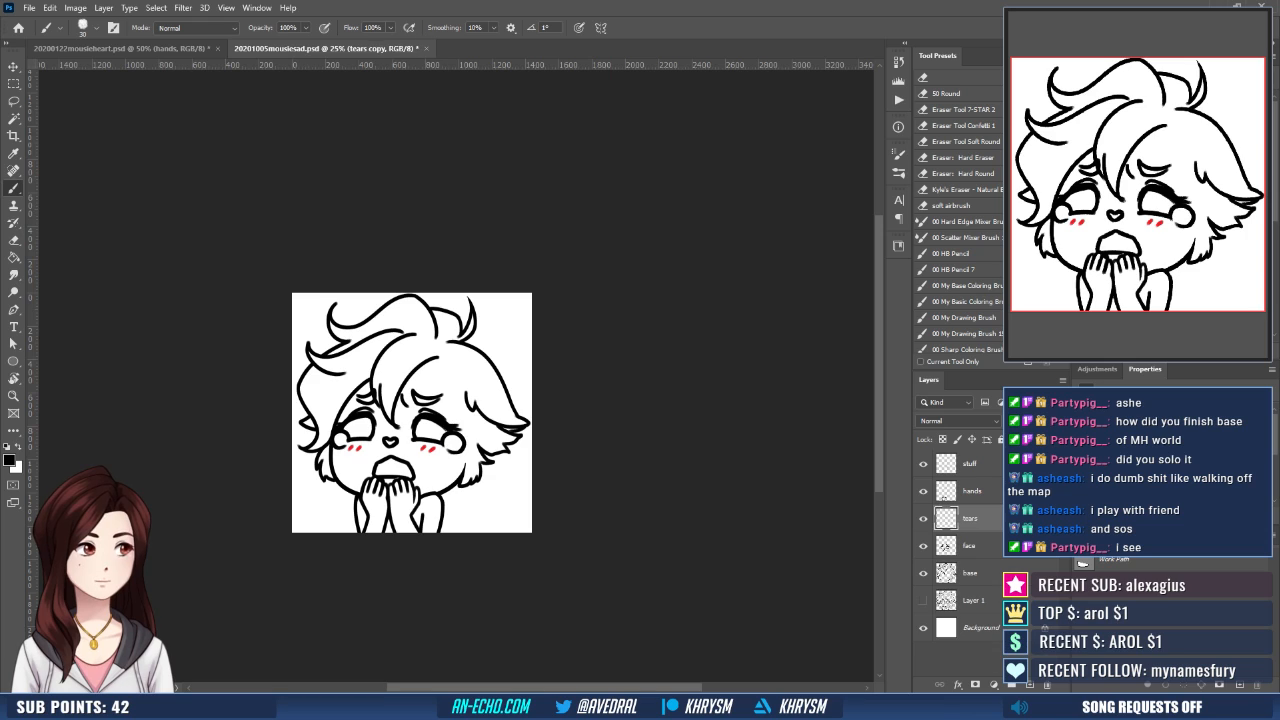
click(946, 490)
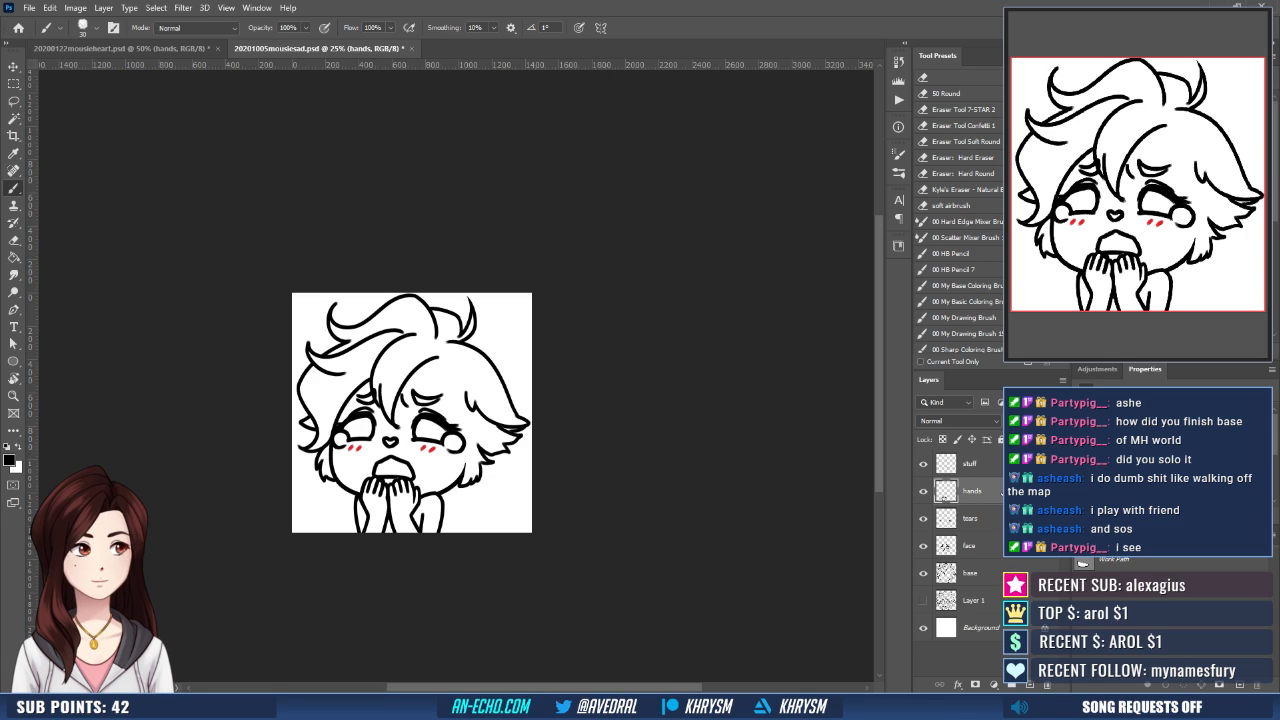
- Lasso the blush marks under the eye on the right on the stuff layer, adjust their position slightly, and deselect
click(988, 465)
key(l)
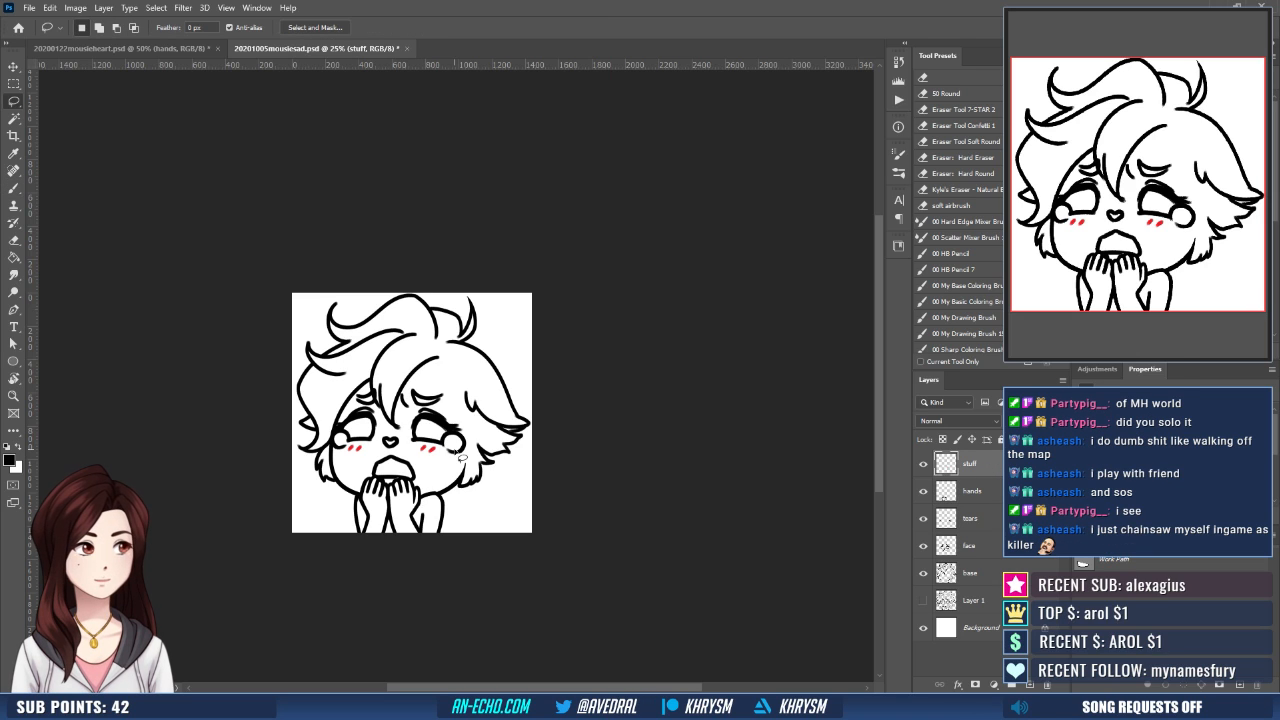
drag(462, 458, 460, 452)
key(v)
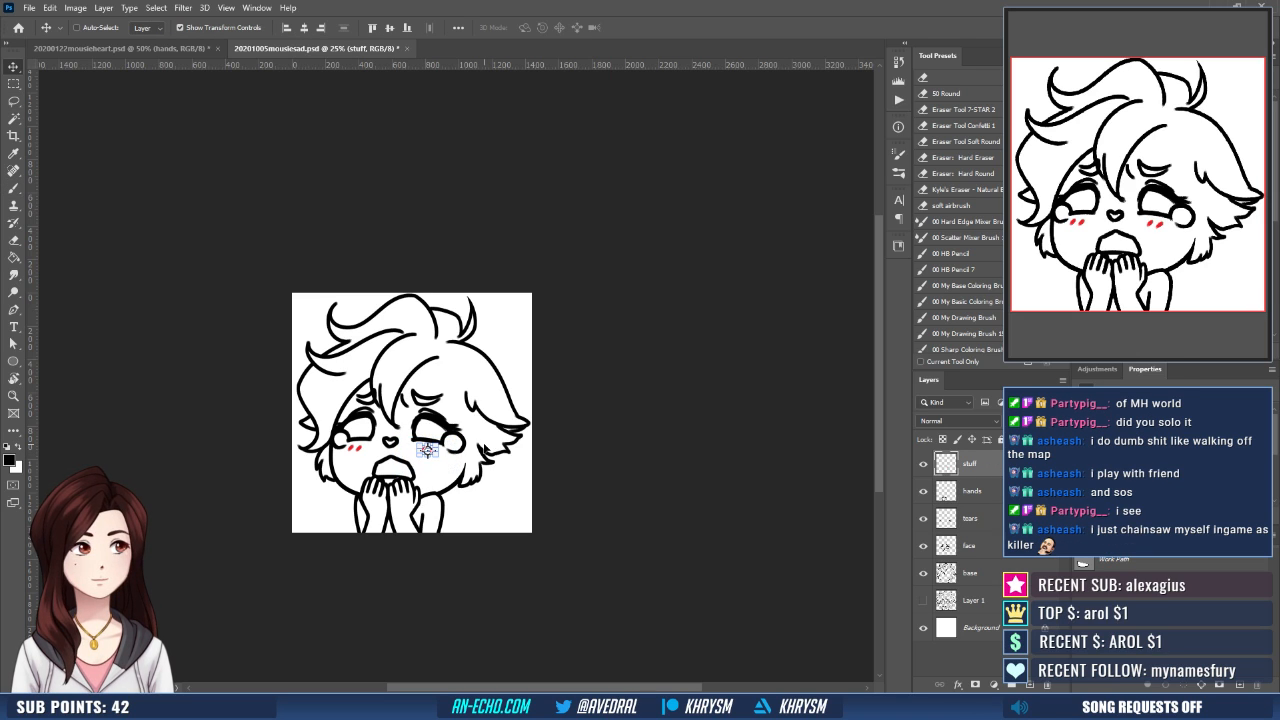
key(ctrl+d)
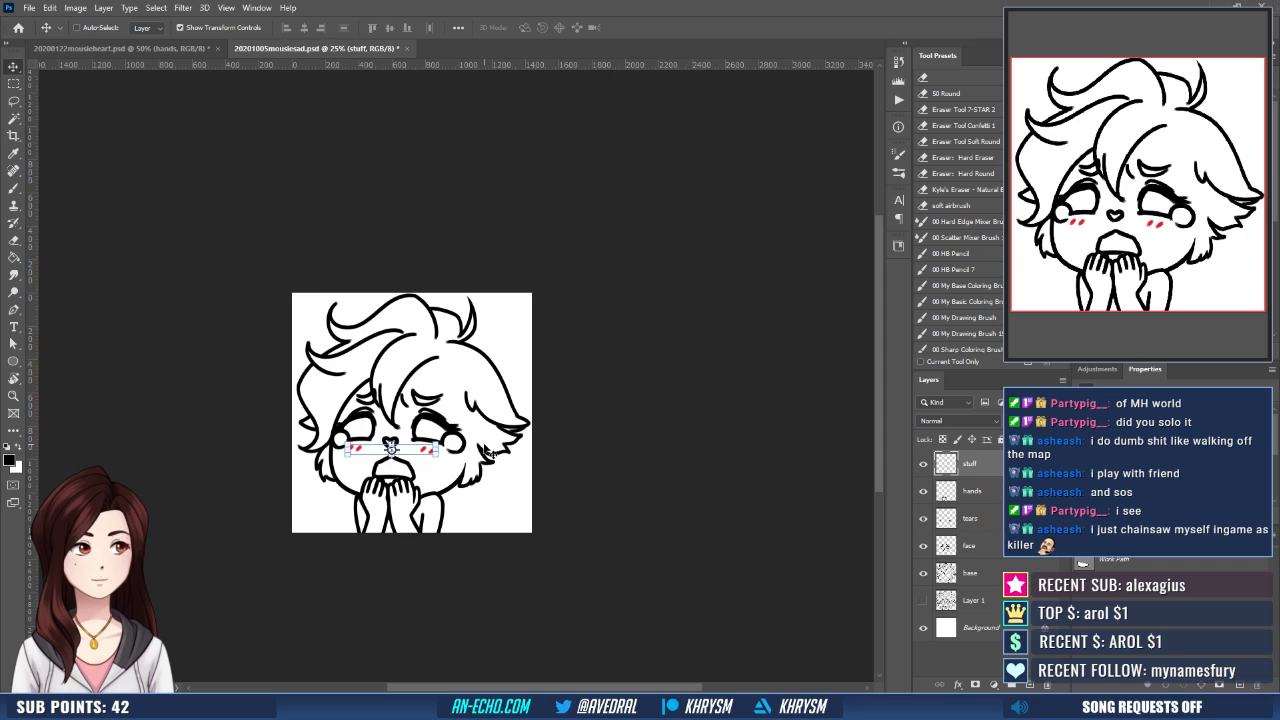
- Make Layer 1 active and run the Emote Layers action to add the coloring layers above it
click(975, 572)
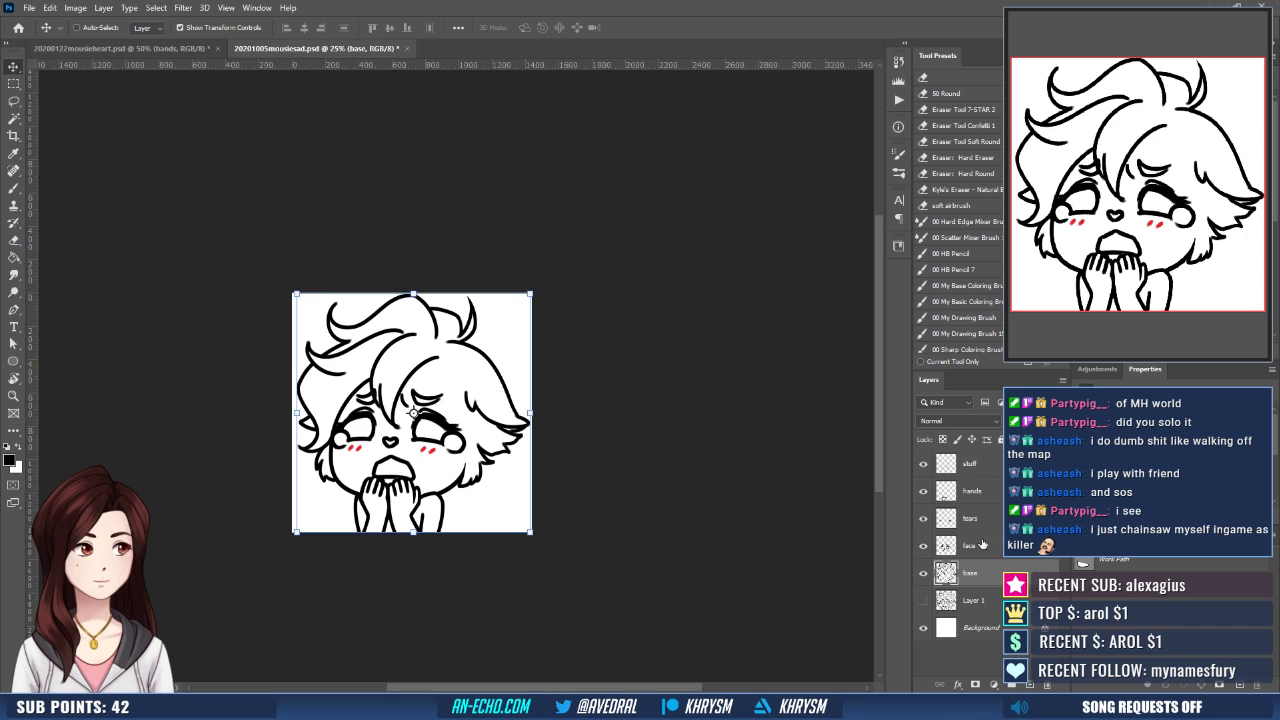
shift+click(980, 484)
click(996, 605)
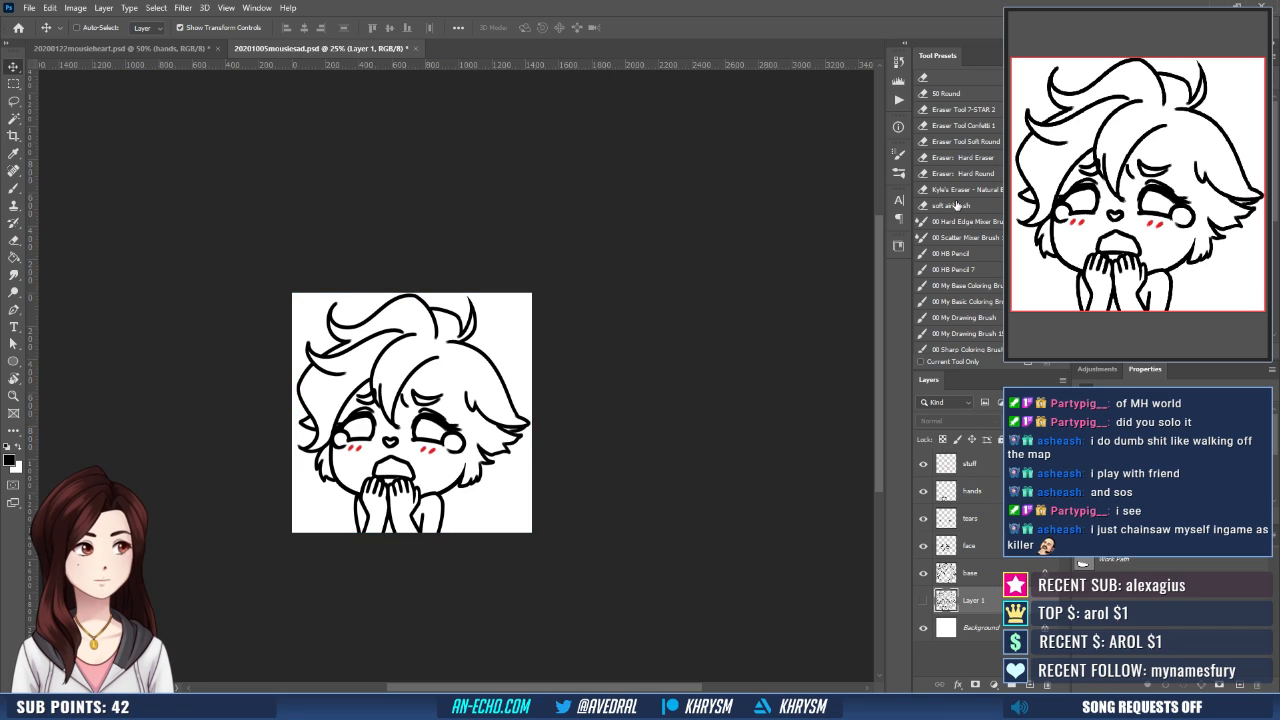
click(902, 103)
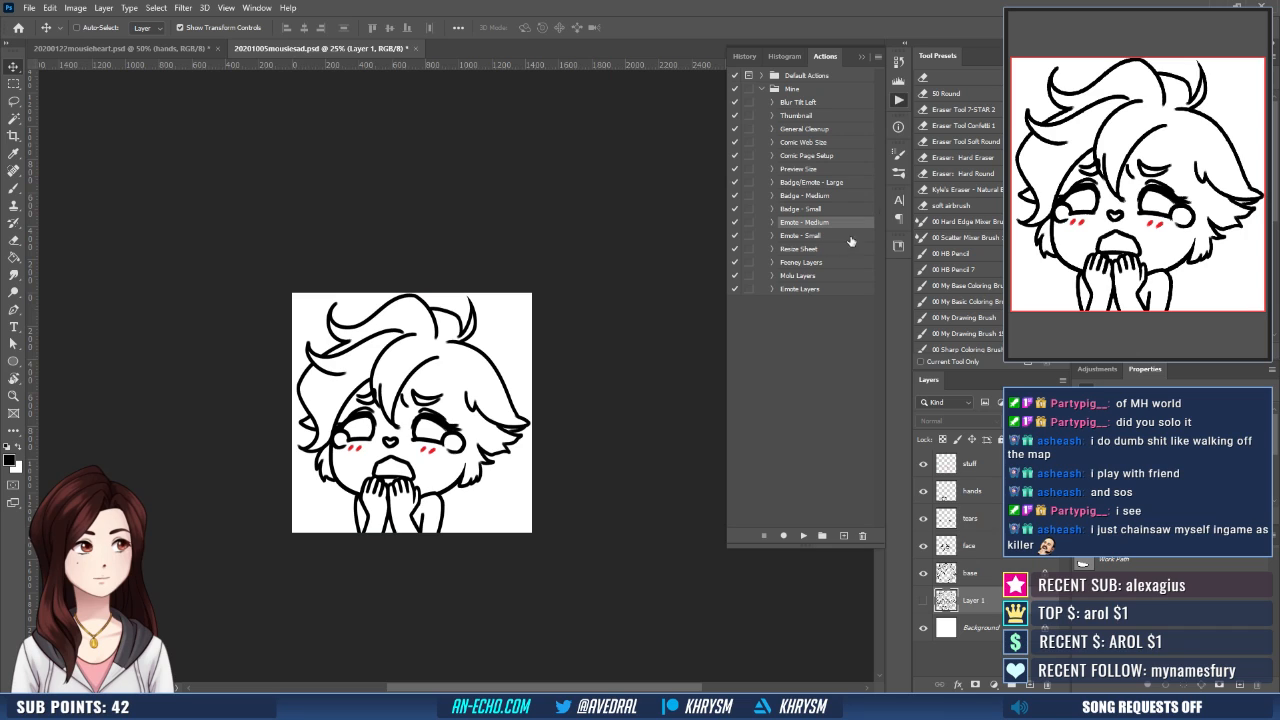
click(808, 290)
click(803, 535)
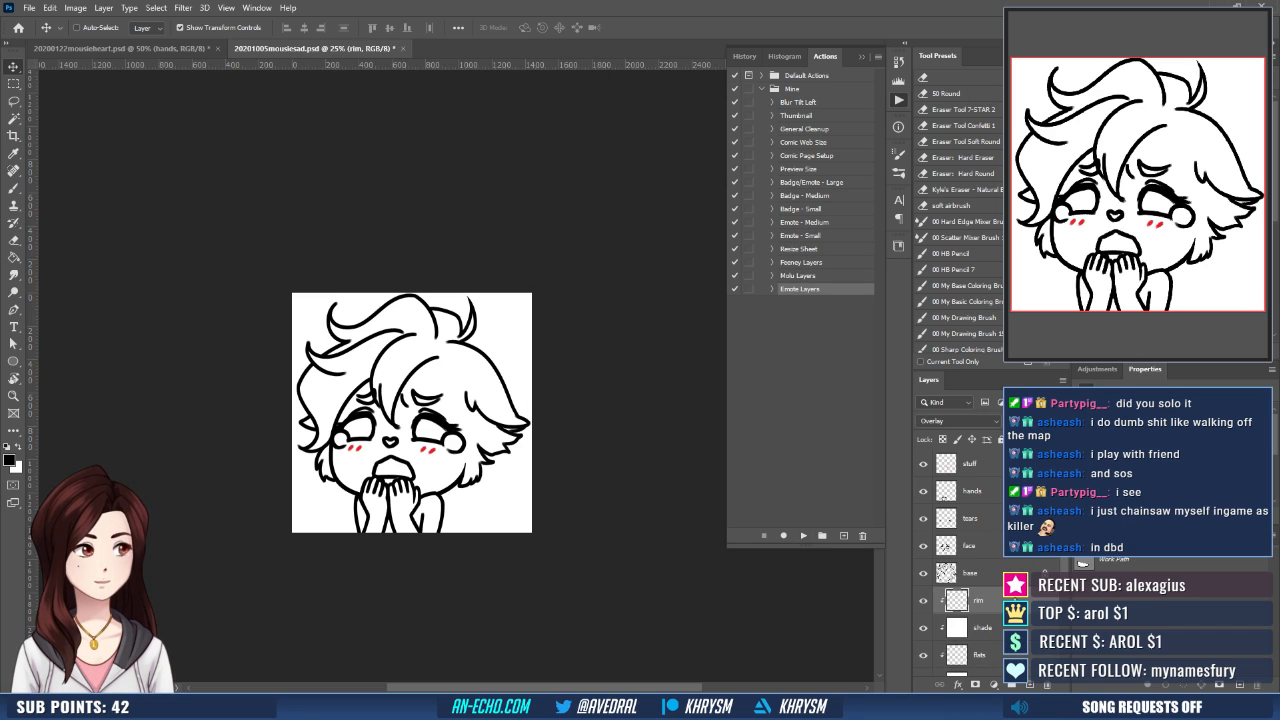
- Make the fill layer active and select the white background outside the character with the Magic Wand at 50% zoom
click(996, 627)
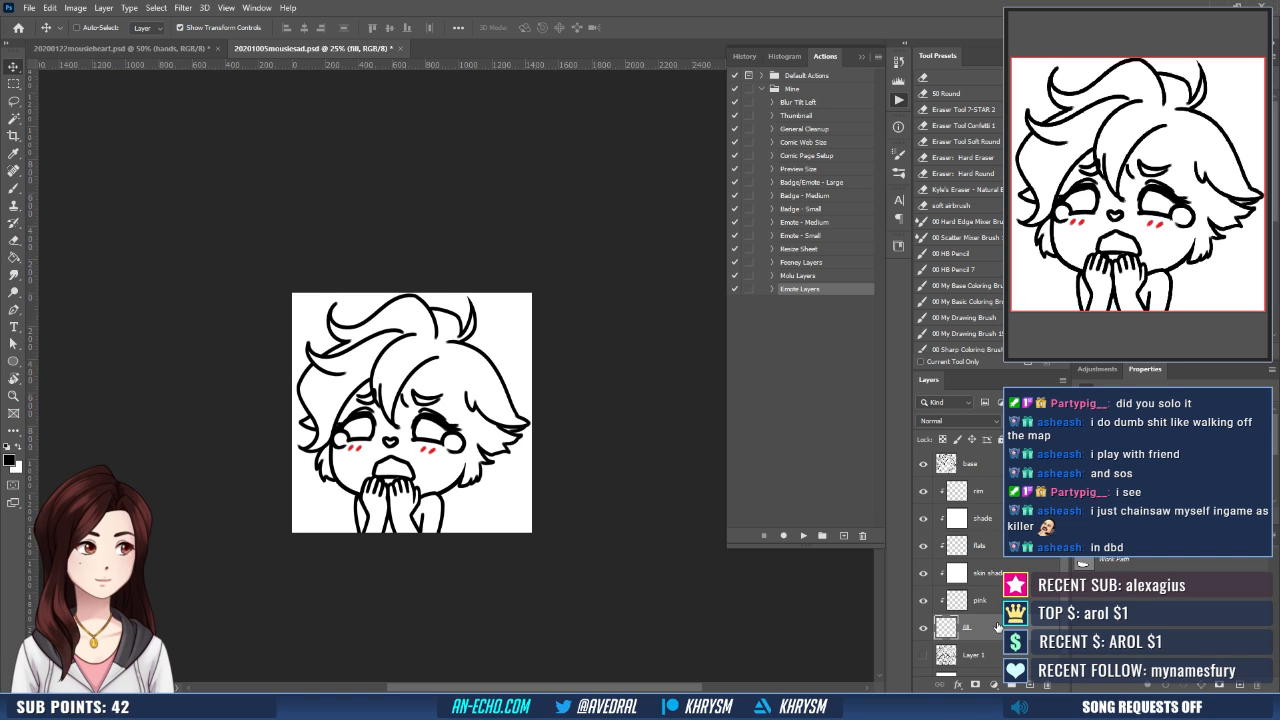
key(ctrl+plus)
drag(494, 438, 531, 370)
key(w)
click(603, 536)
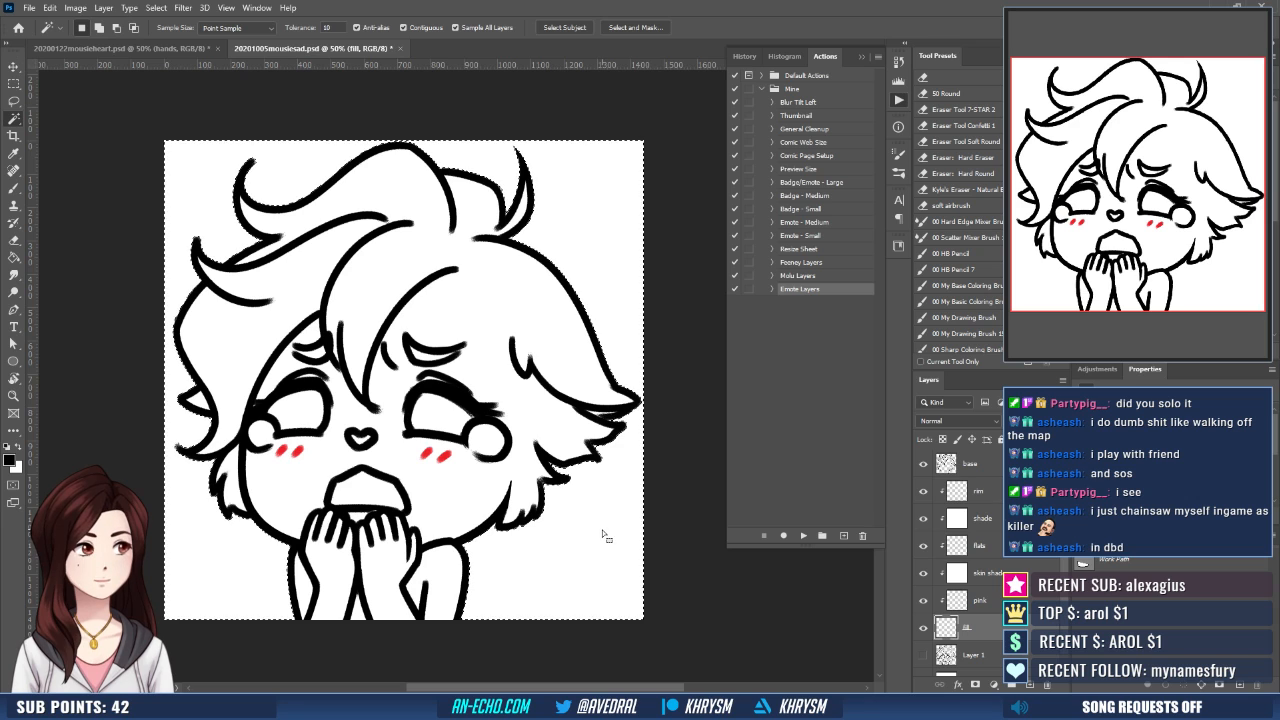
- Expand the background selection by 10 pixels, invert it, and turn it into a mask on the fill layer
key(alt+s)
key(m)
key(e)
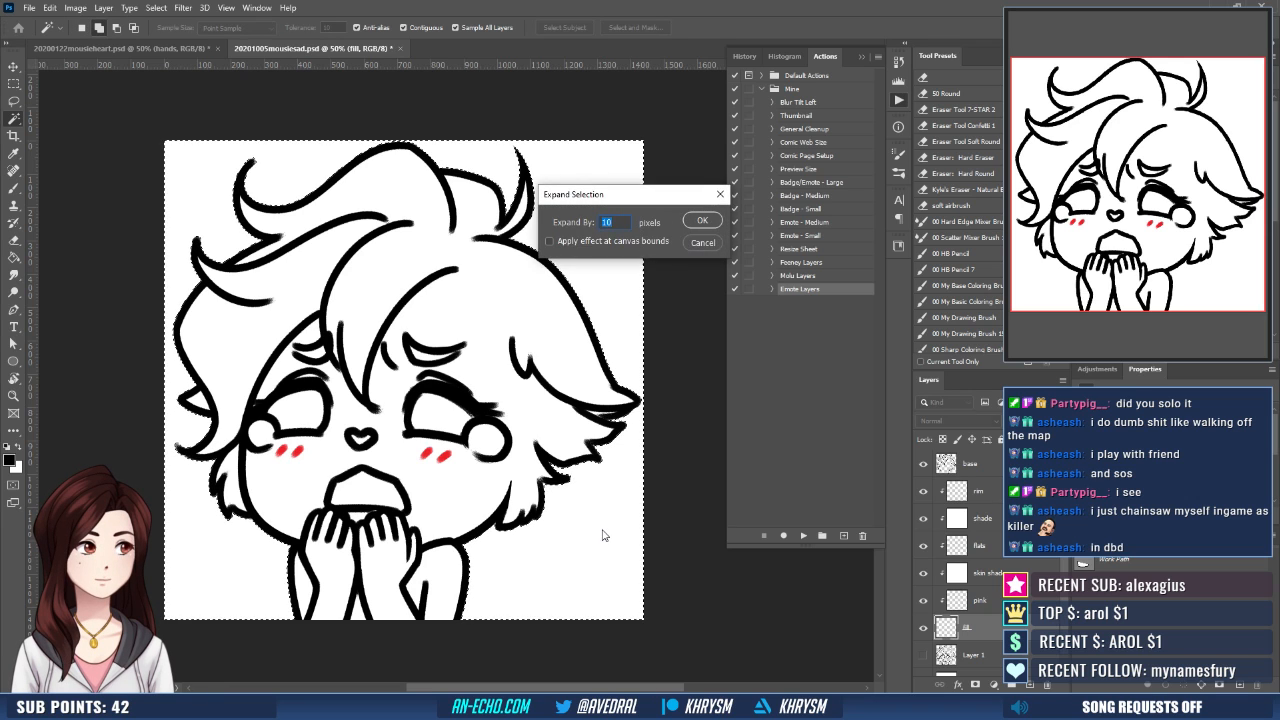
key(Return)
key(ctrl+shift+i)
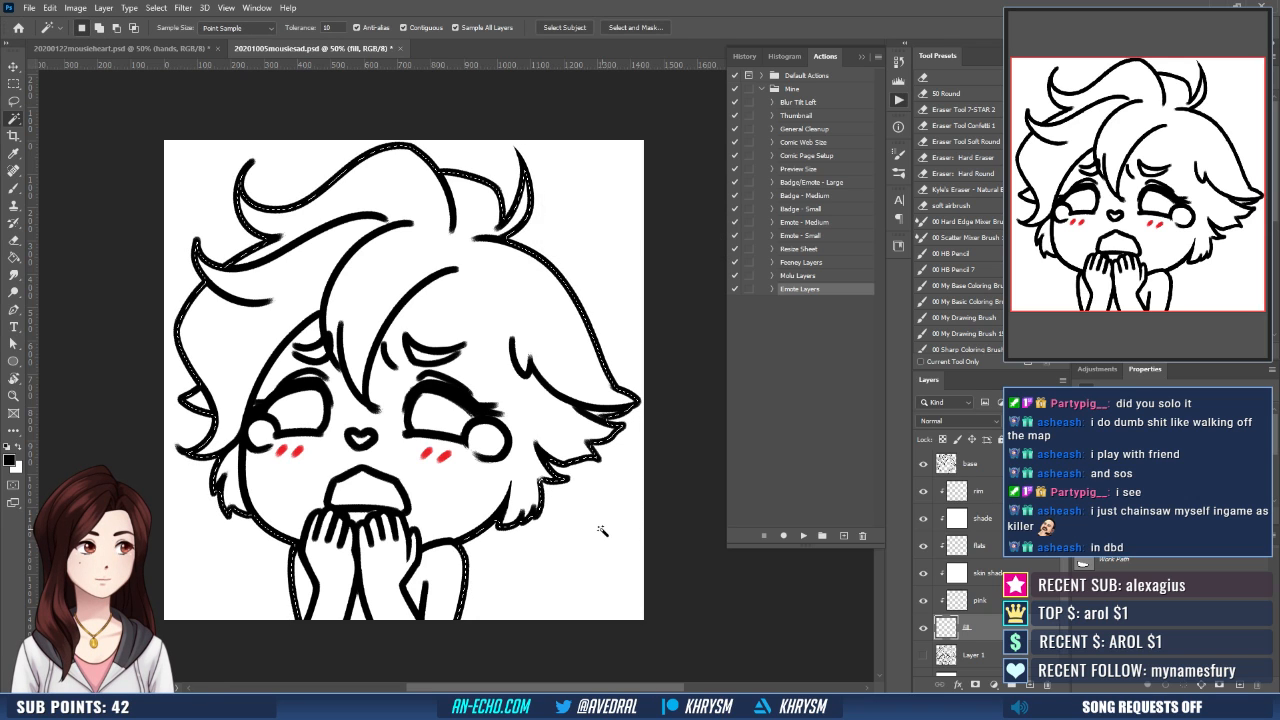
click(975, 686)
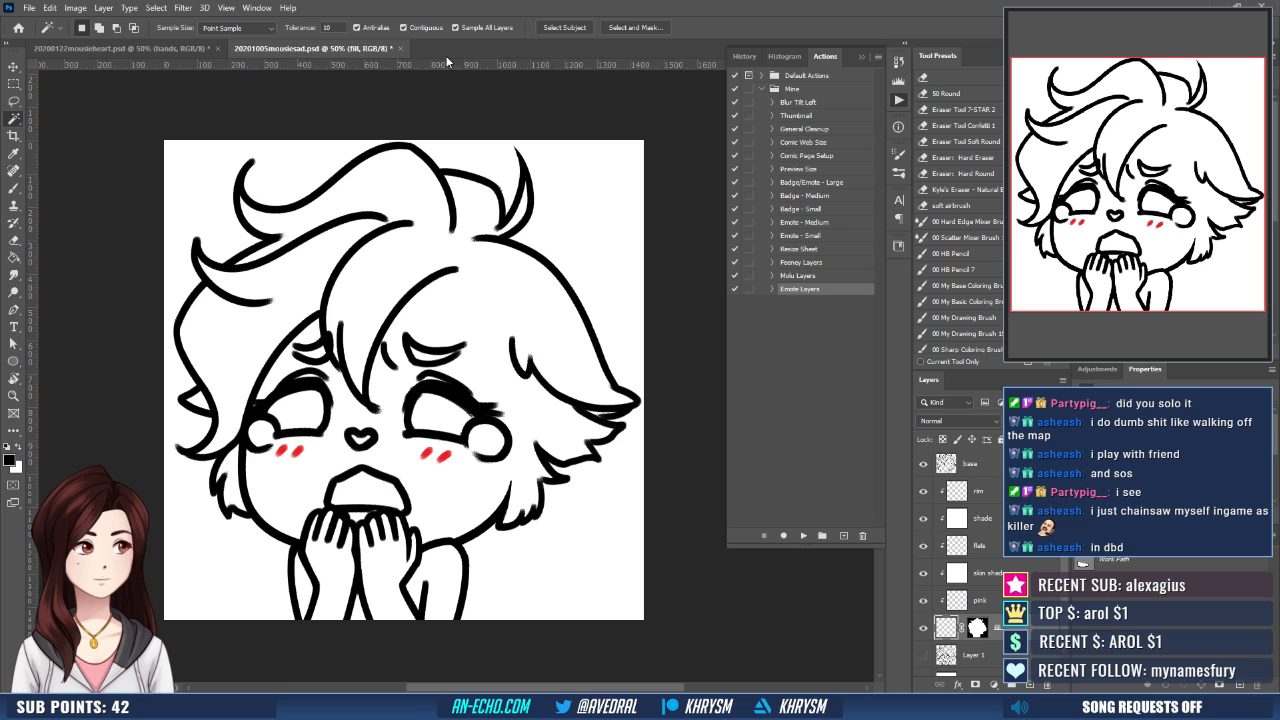
- Sample the green fur color from the mousieheart drawing and fill the masked fill layer of mousiesad with it
click(172, 47)
key(g)
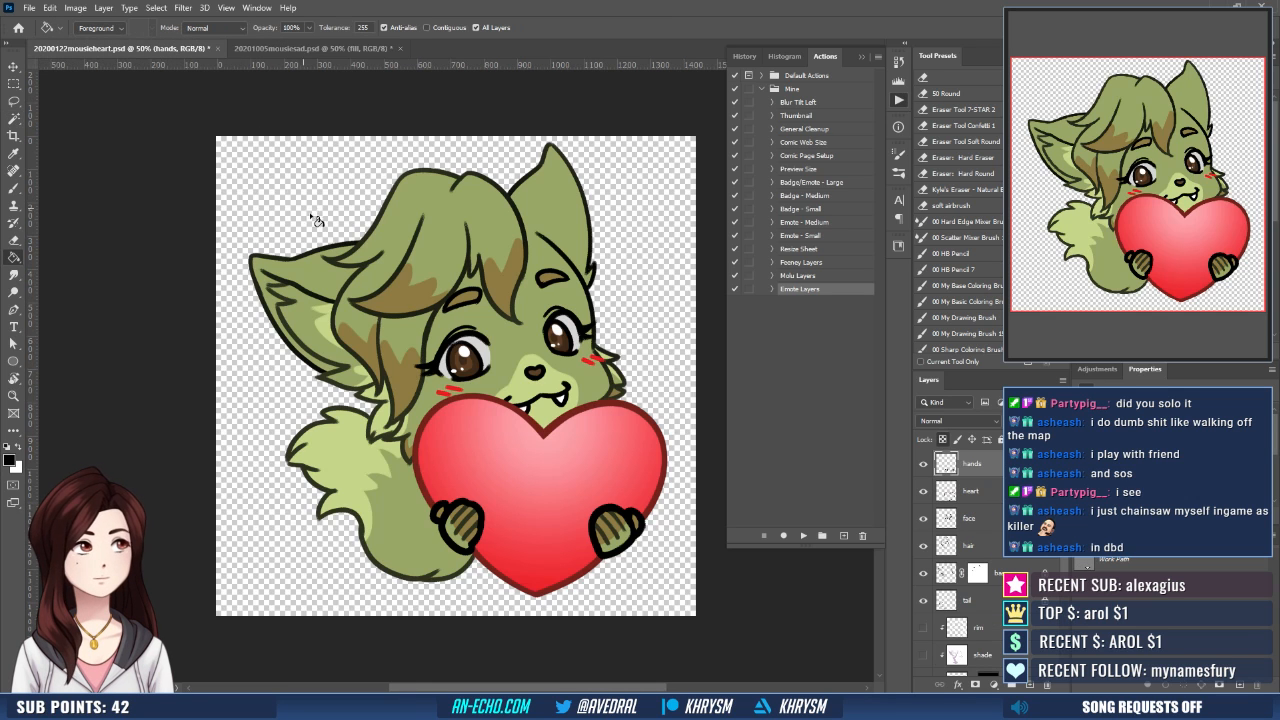
alt+click(311, 265)
click(263, 49)
click(336, 354)
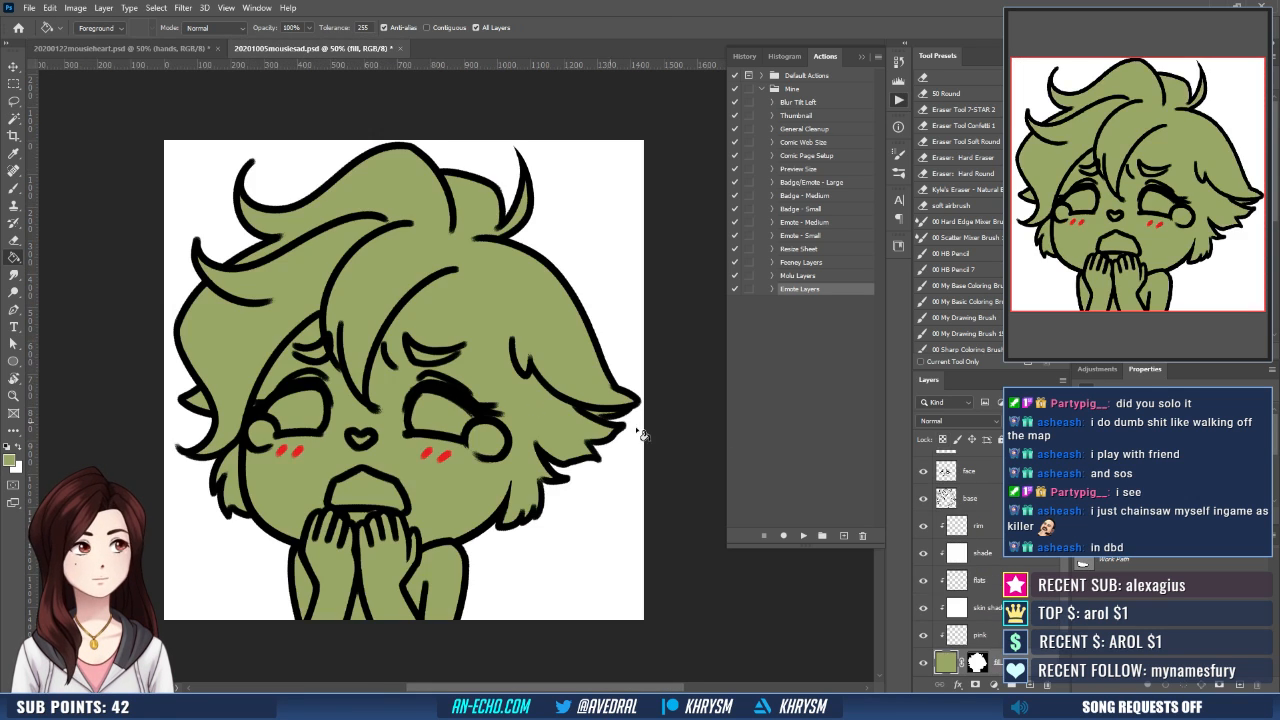
- Recolor the base layer's line art with the dark green outline color sampled from the mousieheart drawing
click(194, 47)
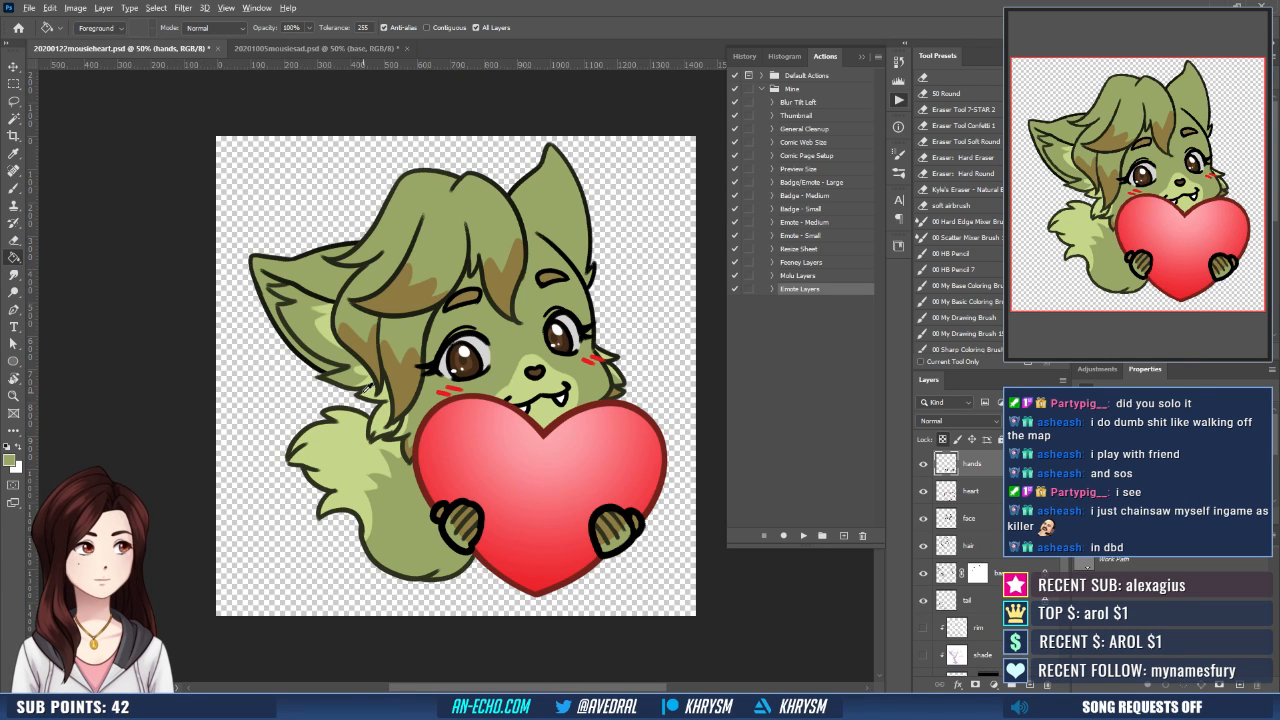
click(240, 48)
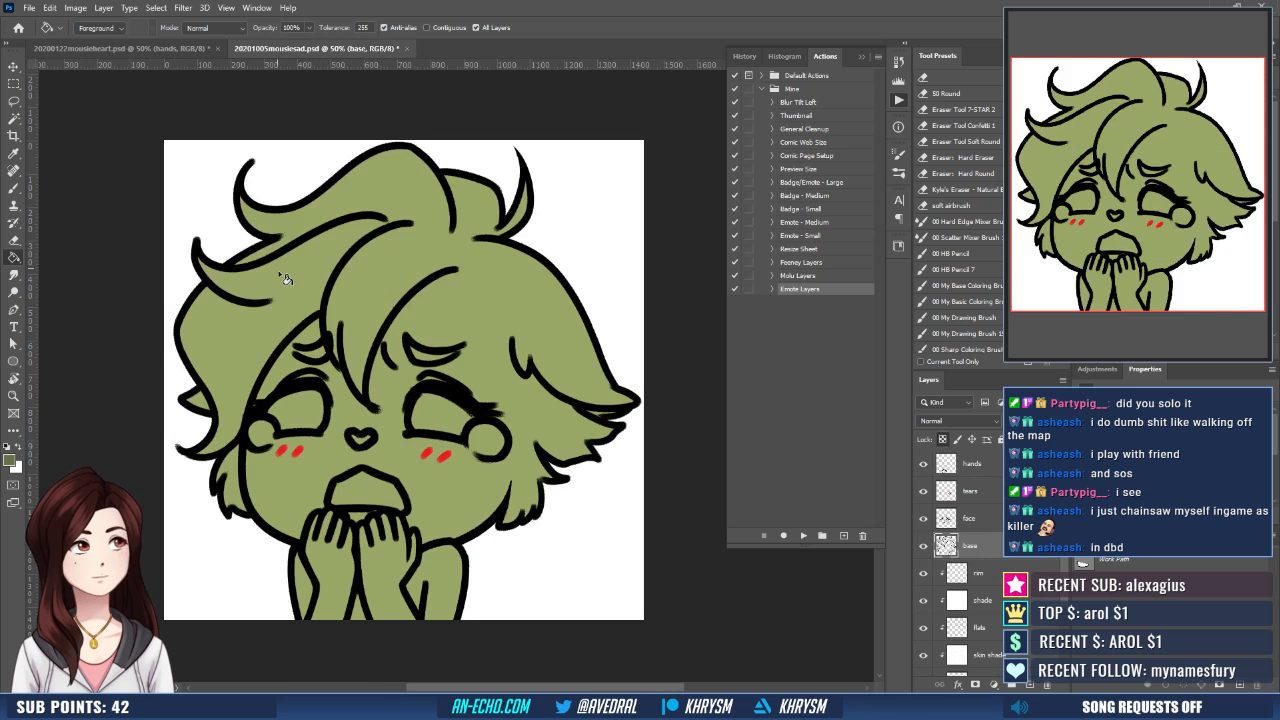
click(185, 47)
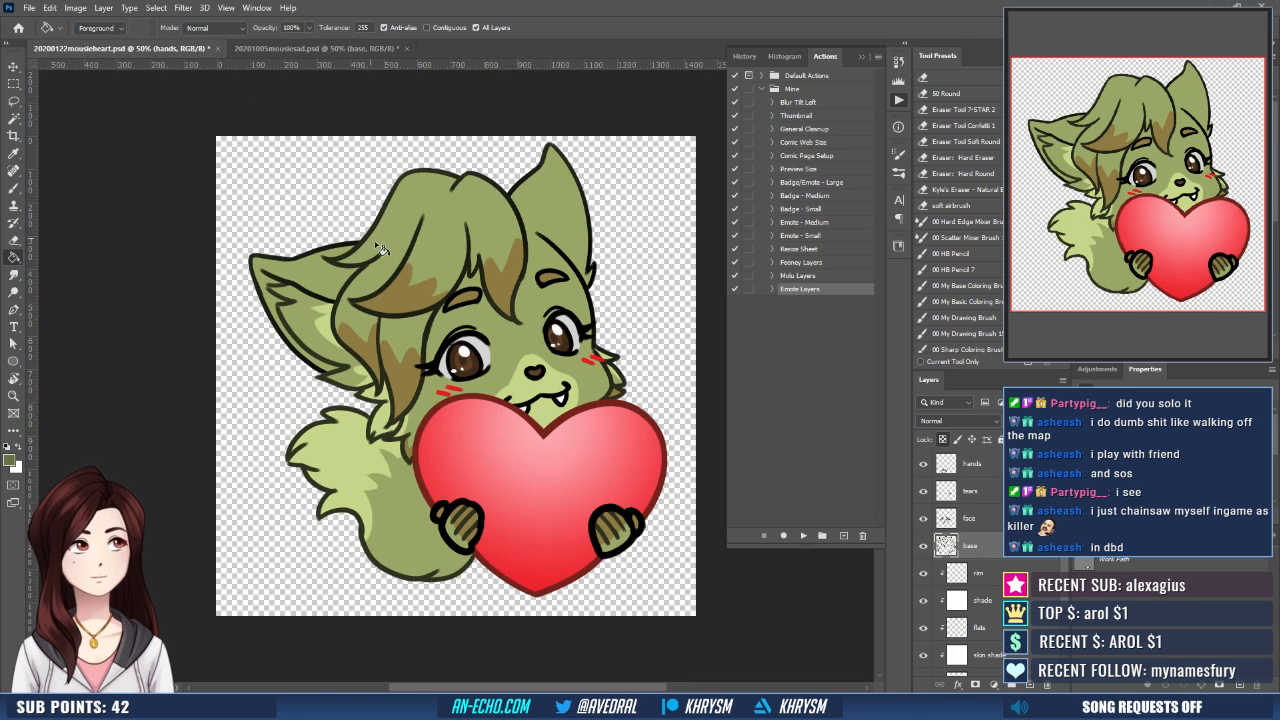
click(300, 48)
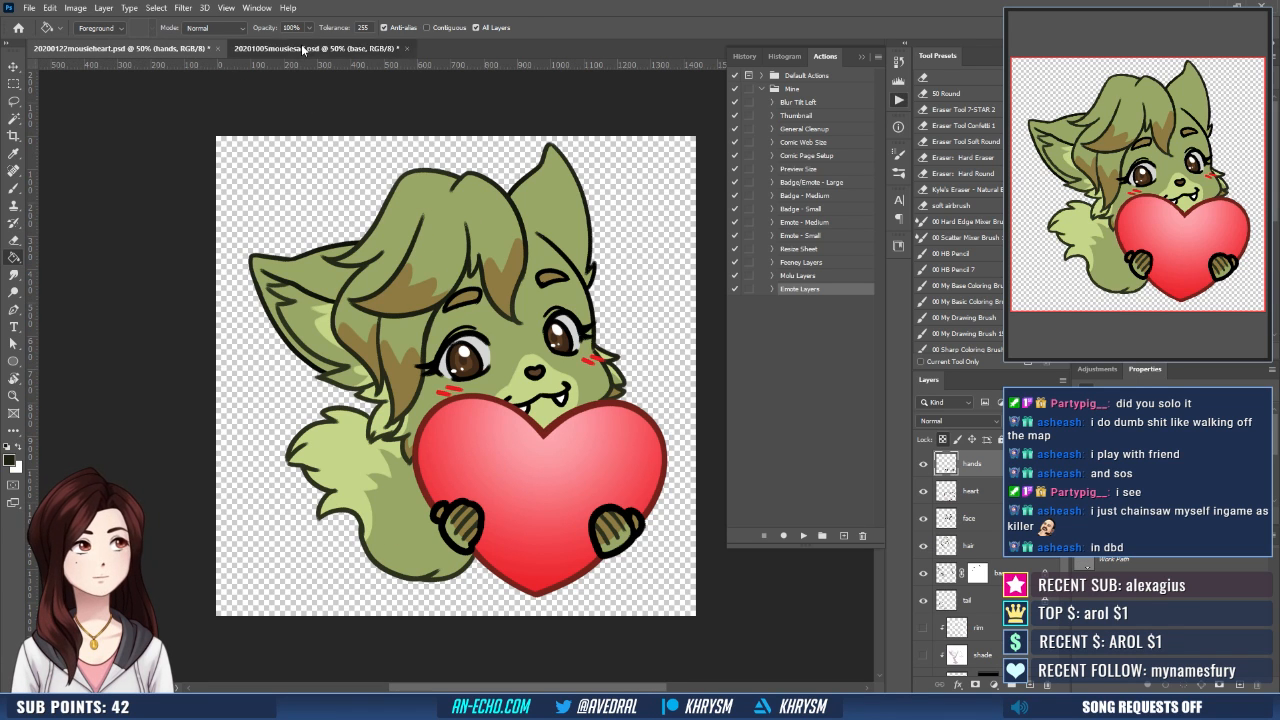
drag(386, 266, 414, 283)
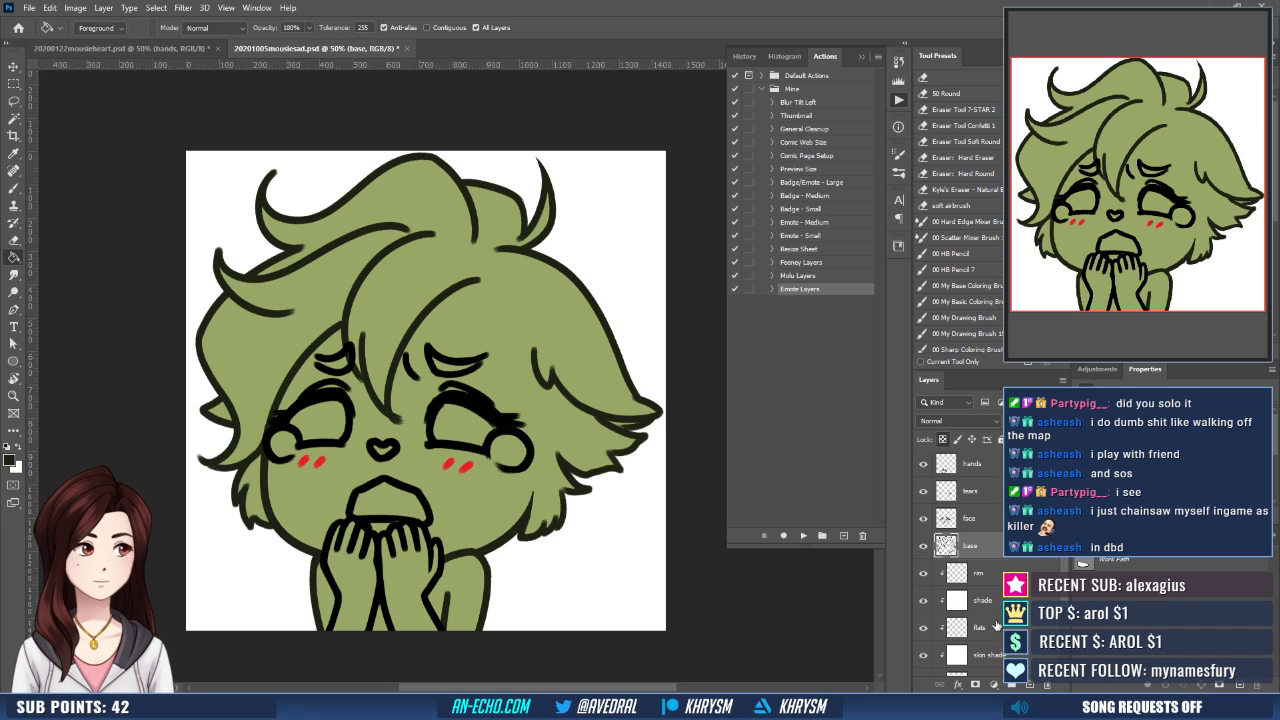
- Sample the brown hair-tip color from the mousieheart drawing and paint both eyebrows with it on mousiesad's flats layer
click(186, 49)
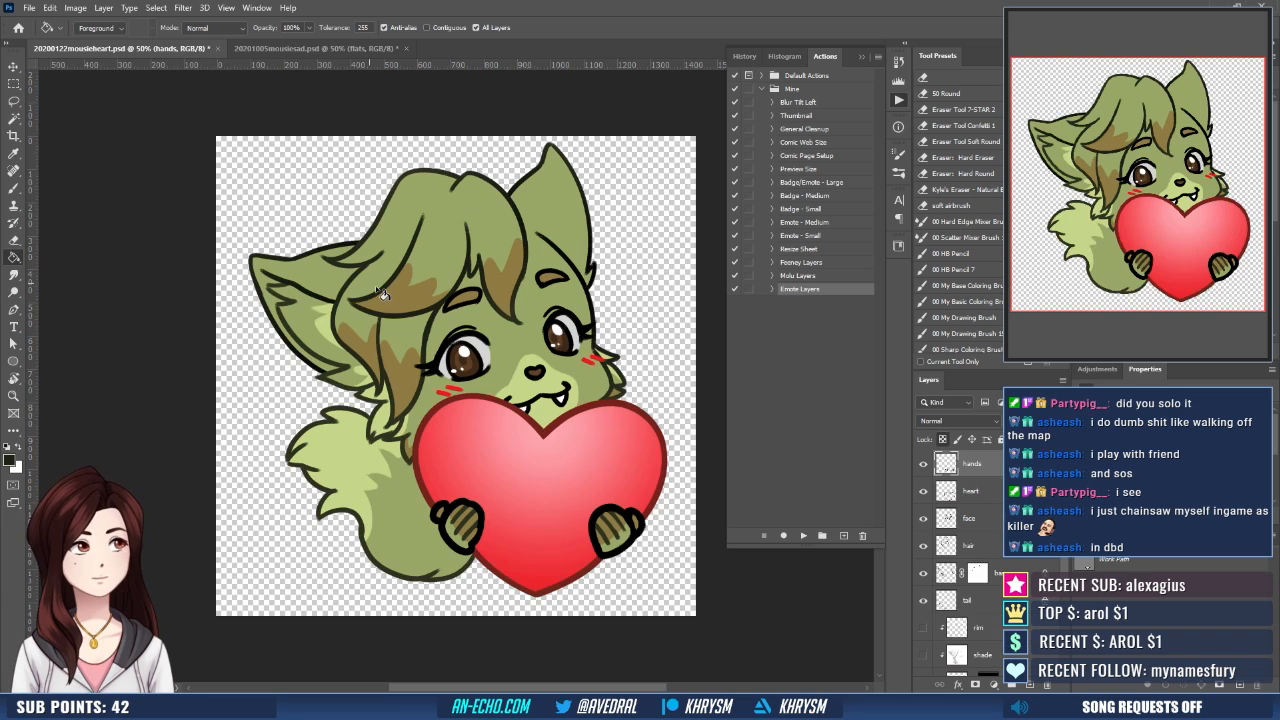
alt+click(495, 285)
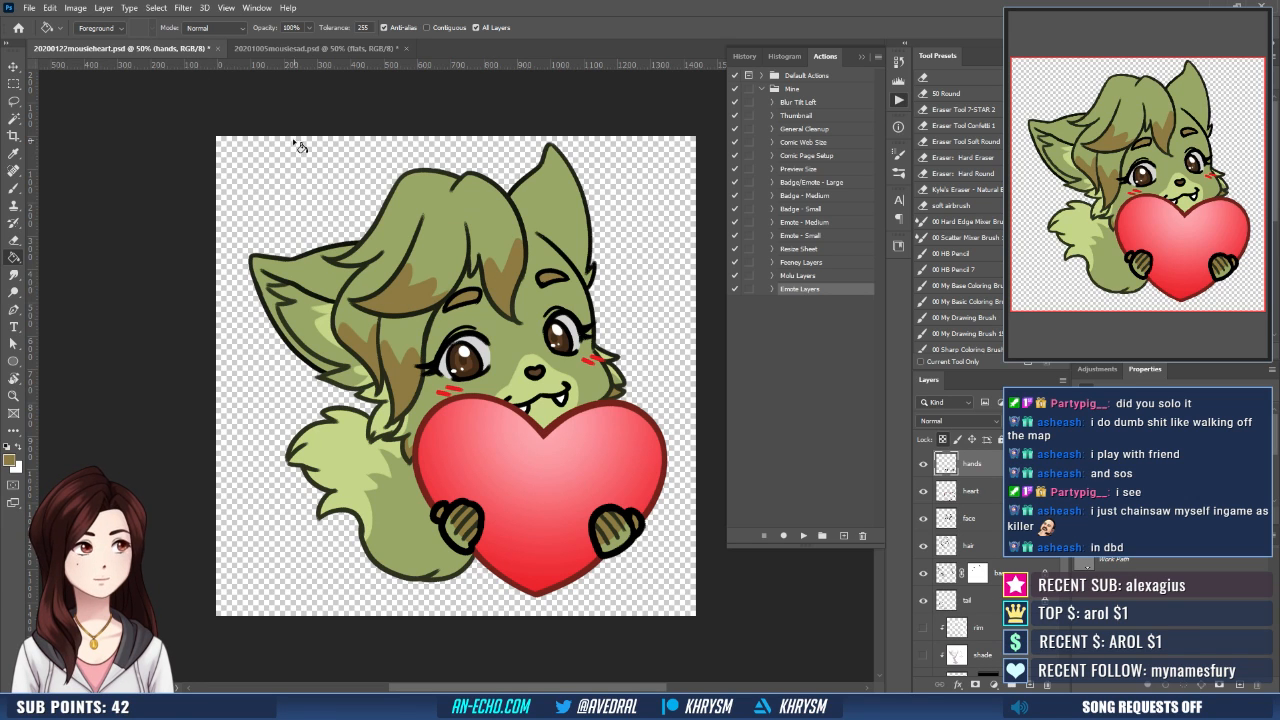
click(297, 47)
key(b)
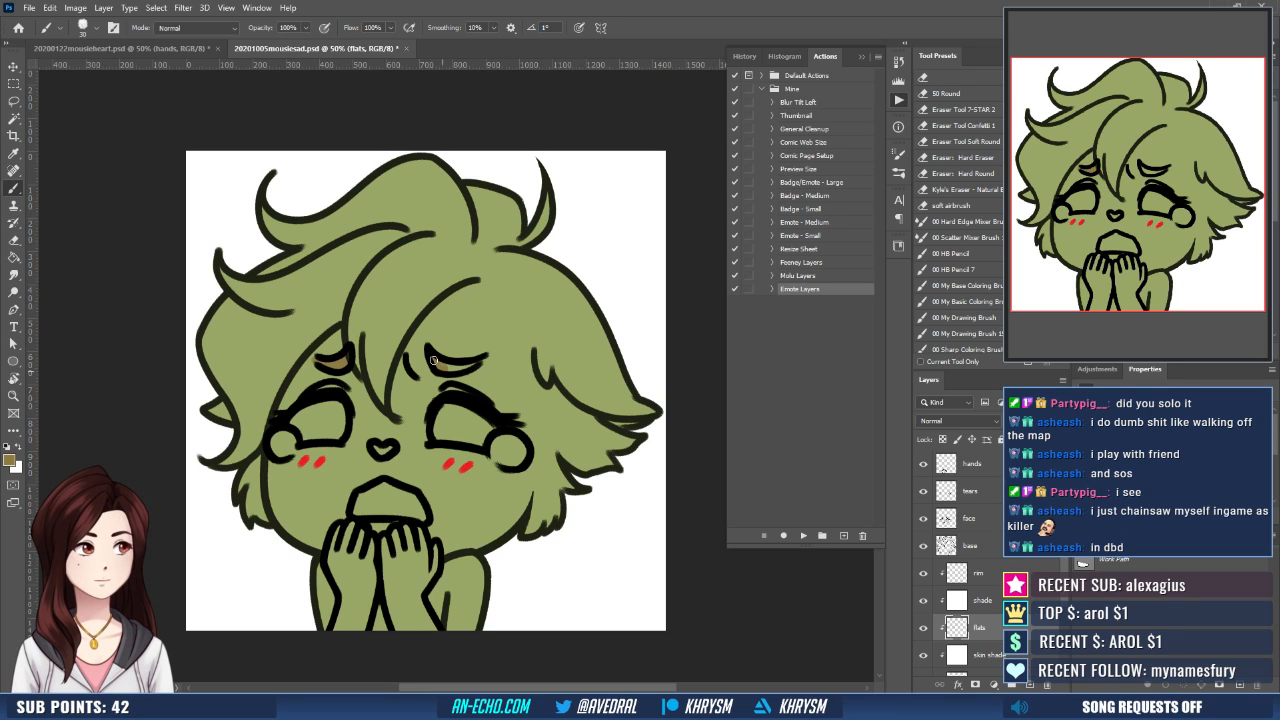
drag(529, 329, 510, 317)
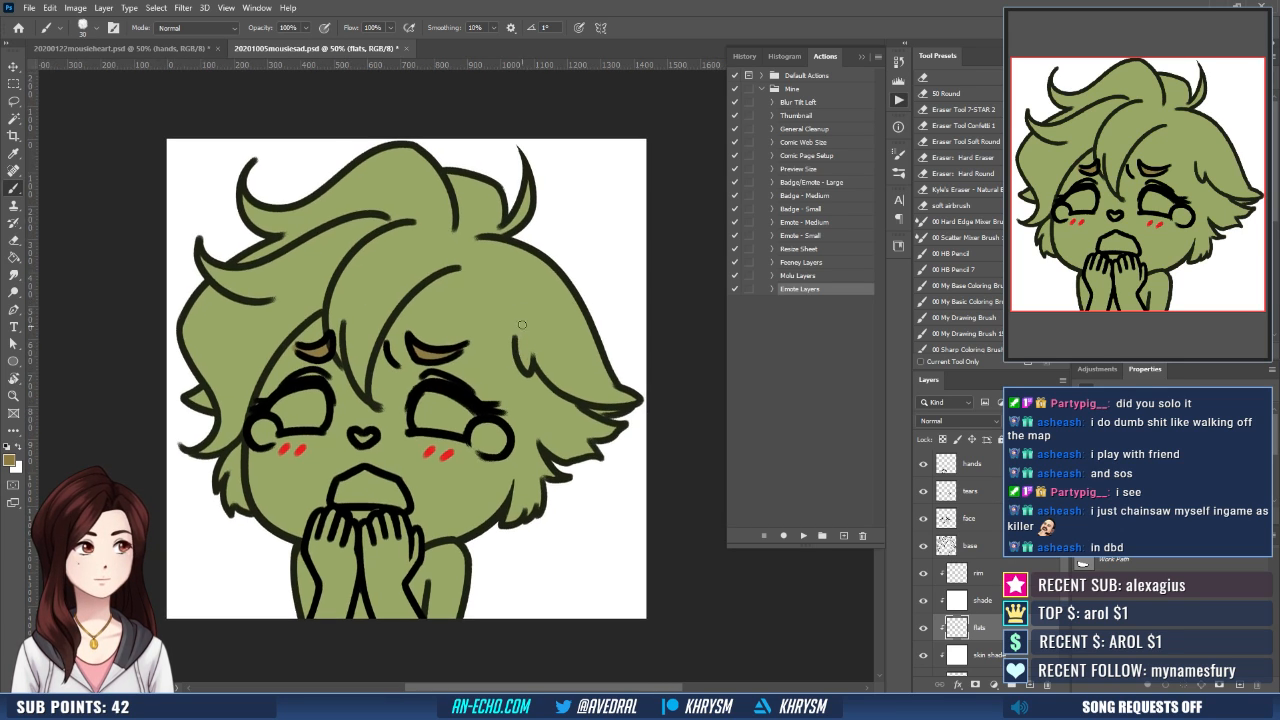
drag(522, 430, 518, 420)
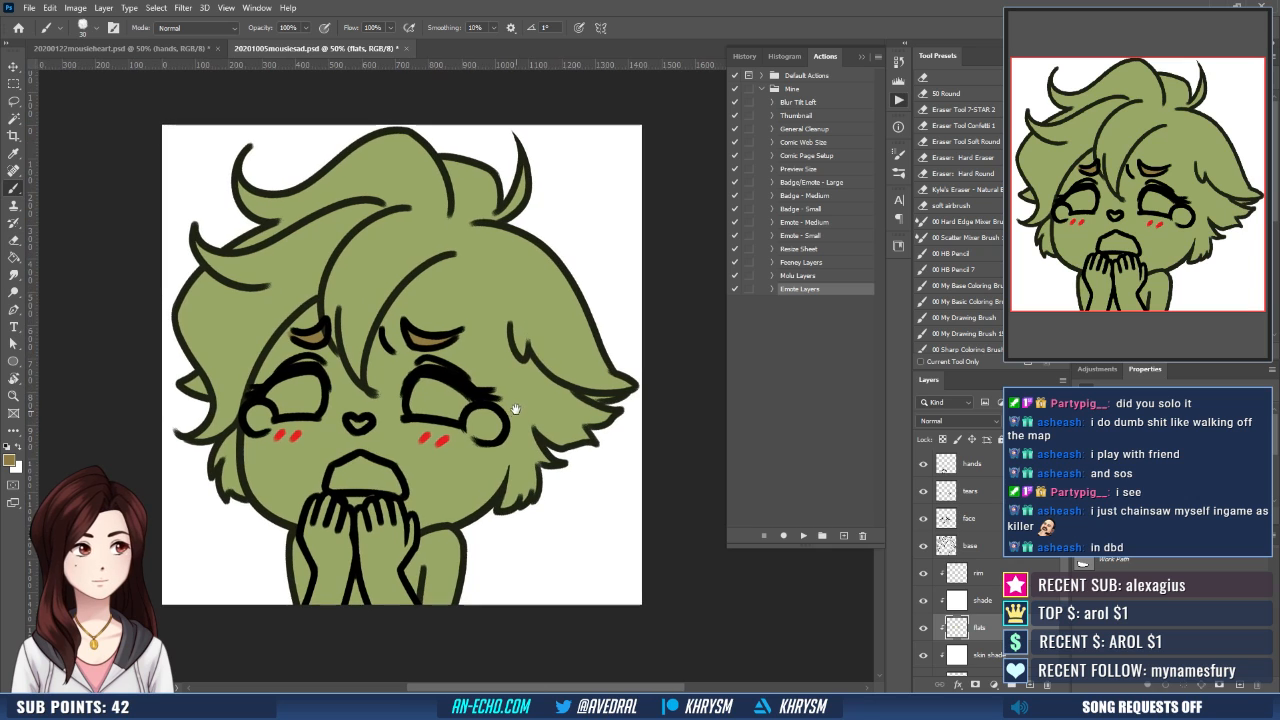
- Open 20201005mousierip.psd as a color reference and make its flats layer active
click(194, 49)
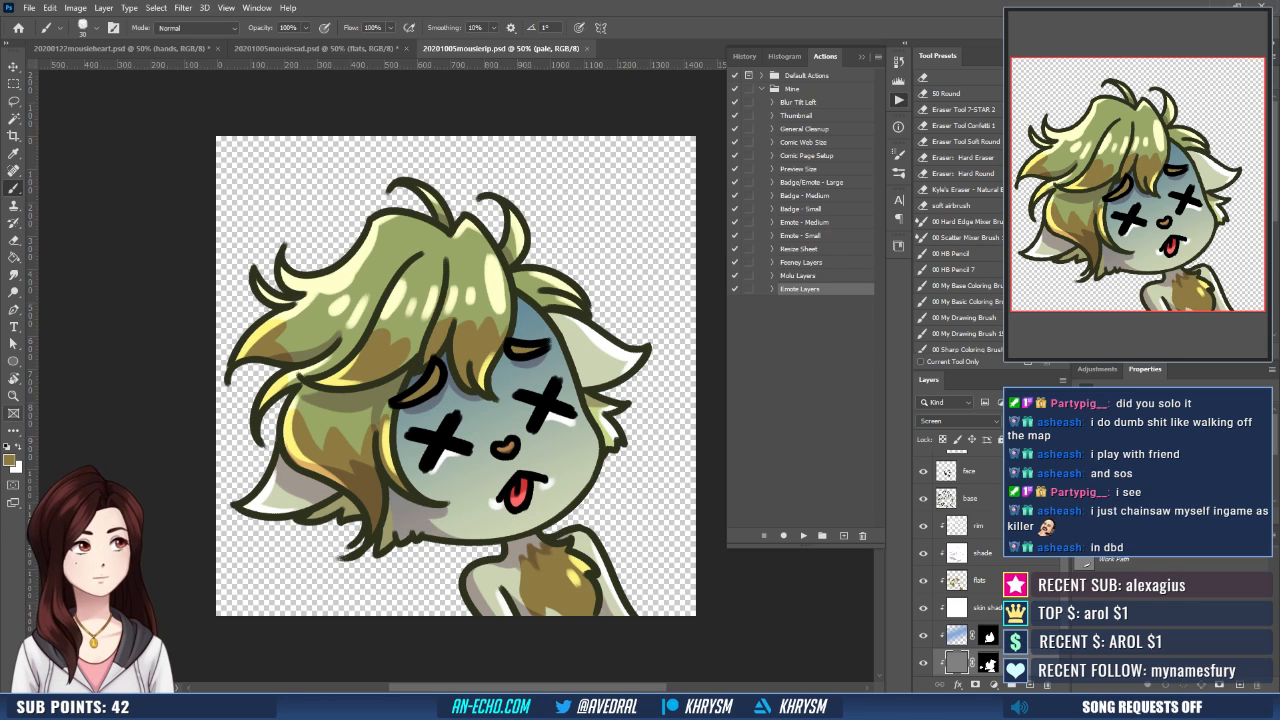
scroll(928, 658, down, 3)
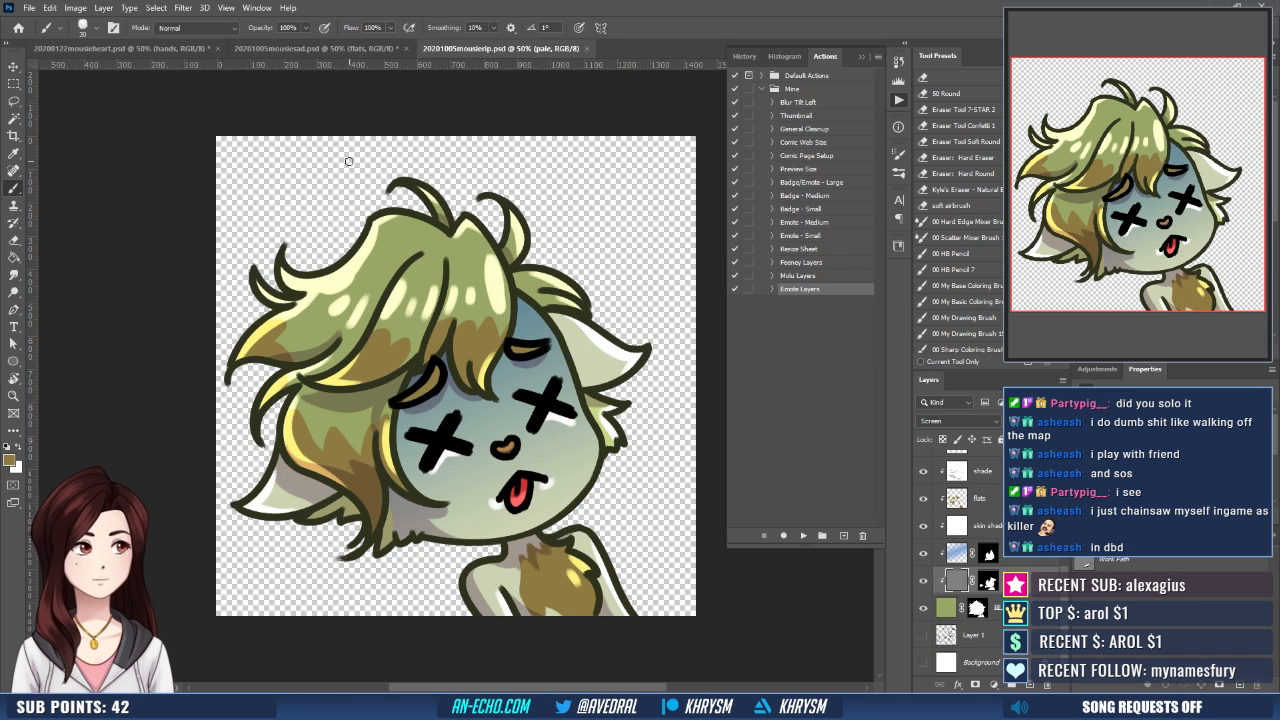
click(977, 498)
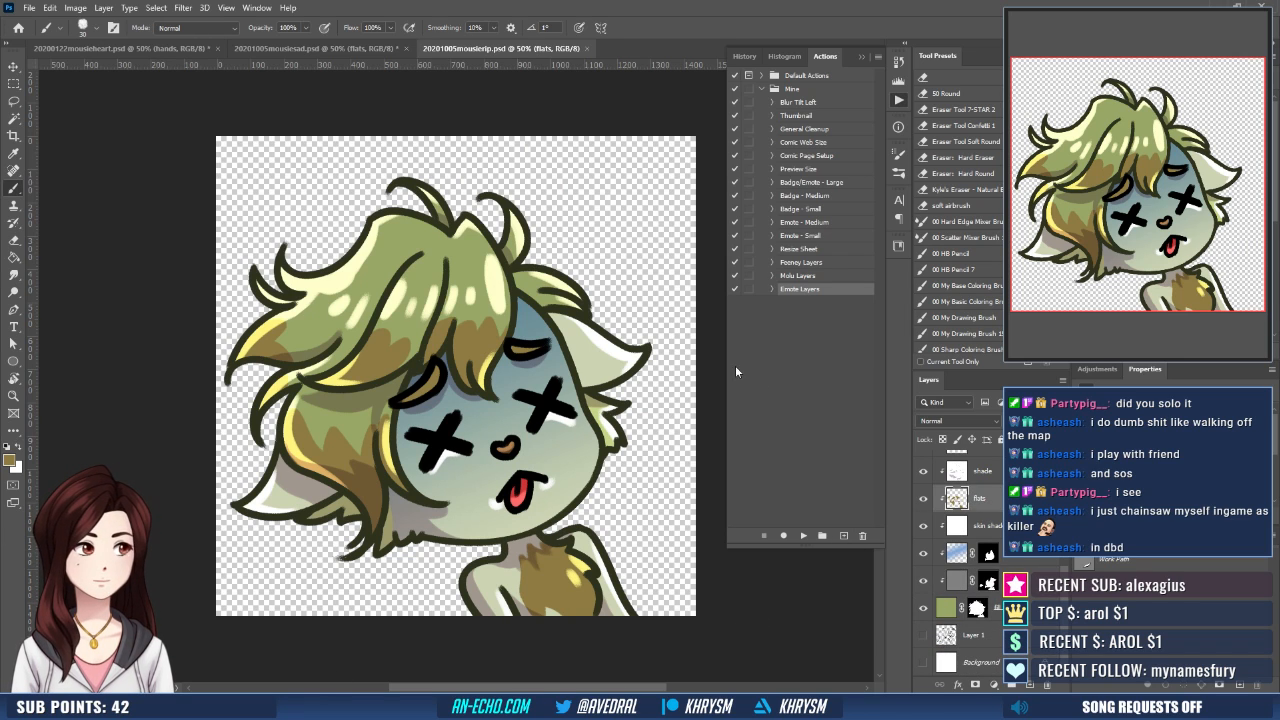
- Sample the light green fur color from the mousieheart drawing and return to the mousierip file
click(113, 48)
key(g)
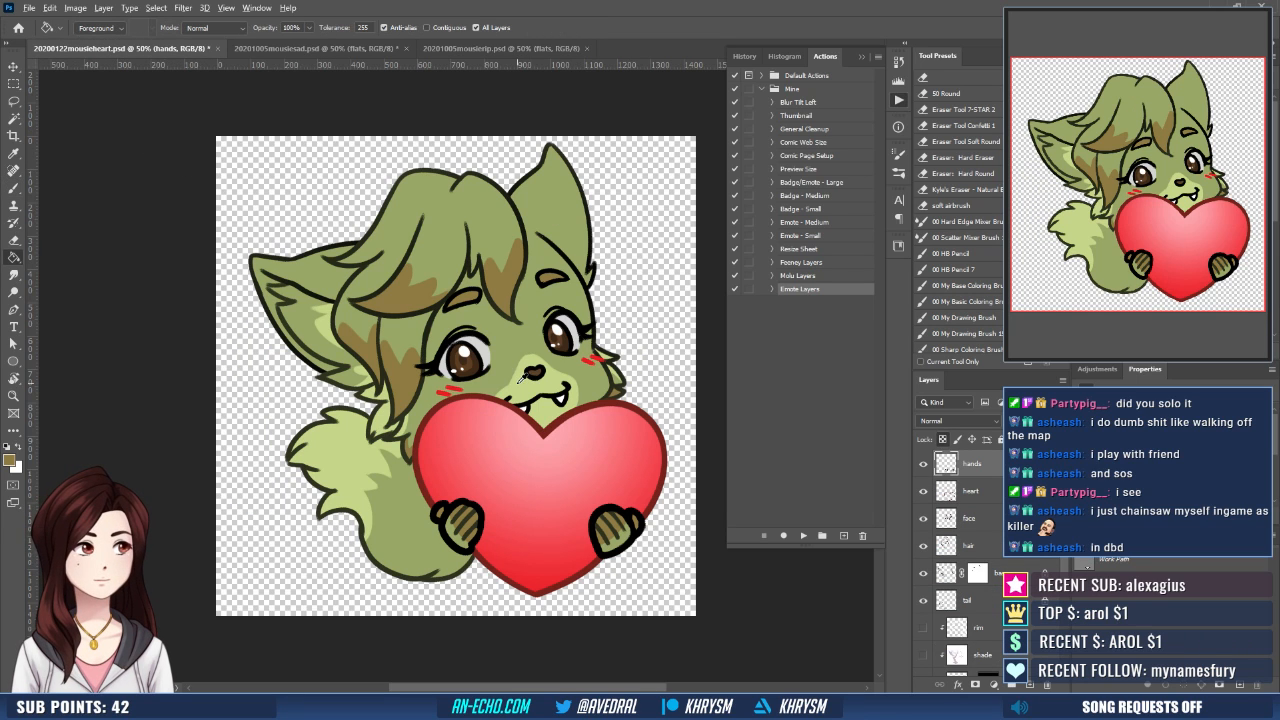
click(456, 50)
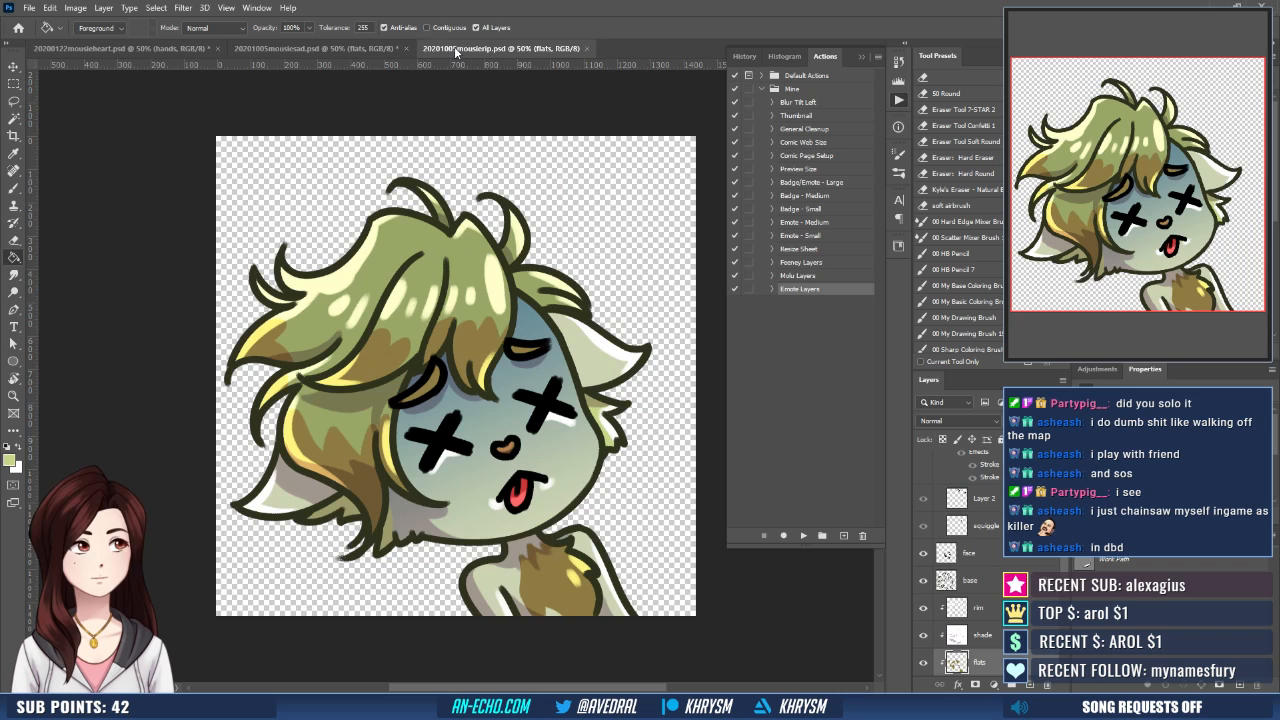
key(ctrl+plus)
drag(629, 556, 519, 476)
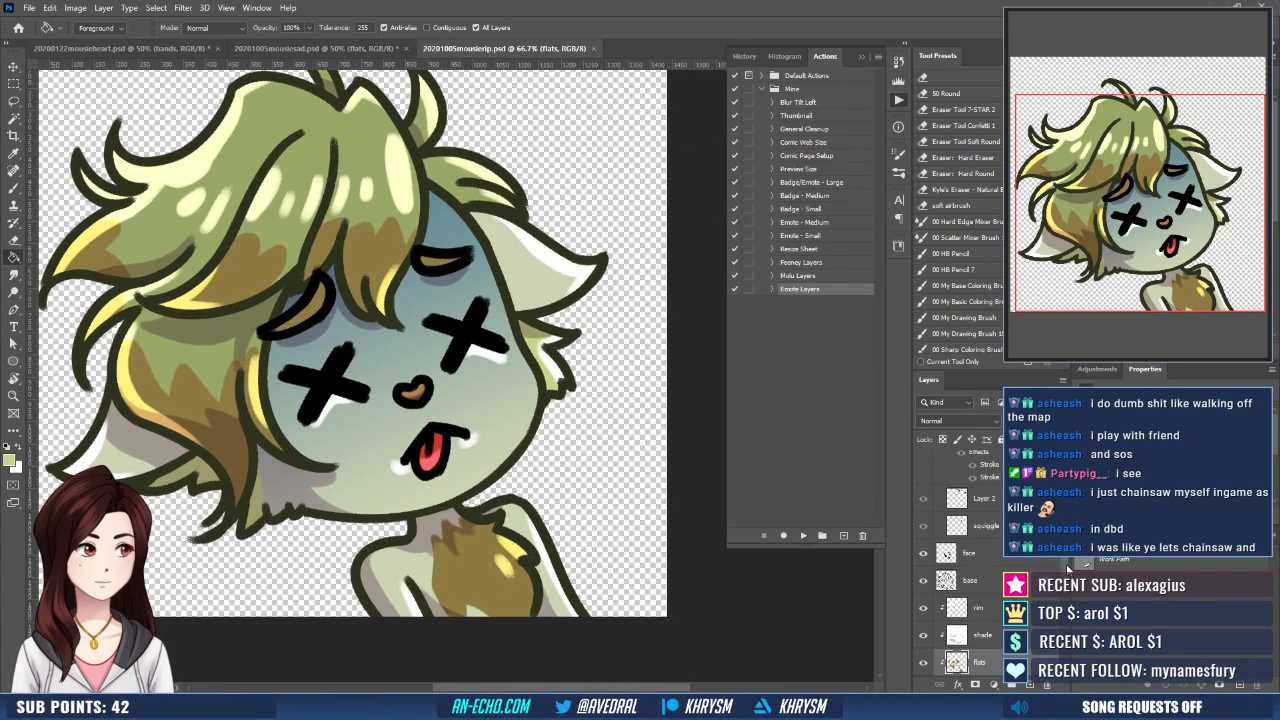
scroll(1068, 567, down, 5)
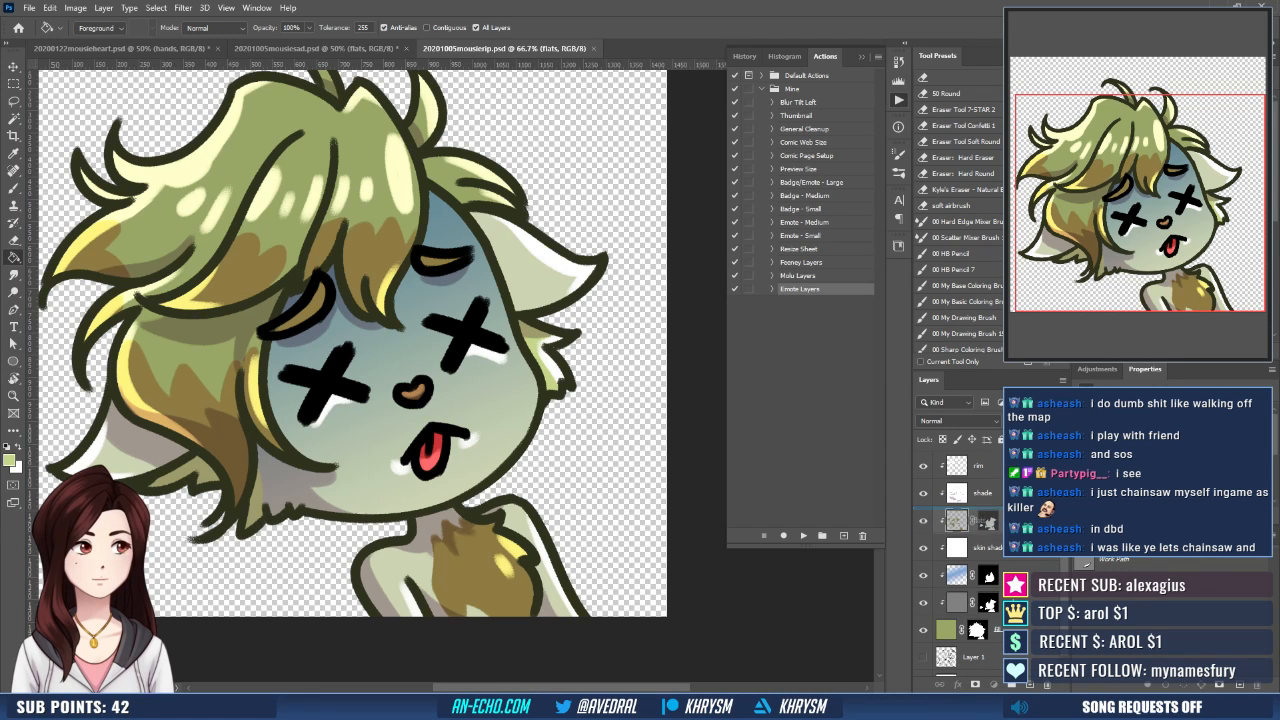
drag(949, 527, 948, 528)
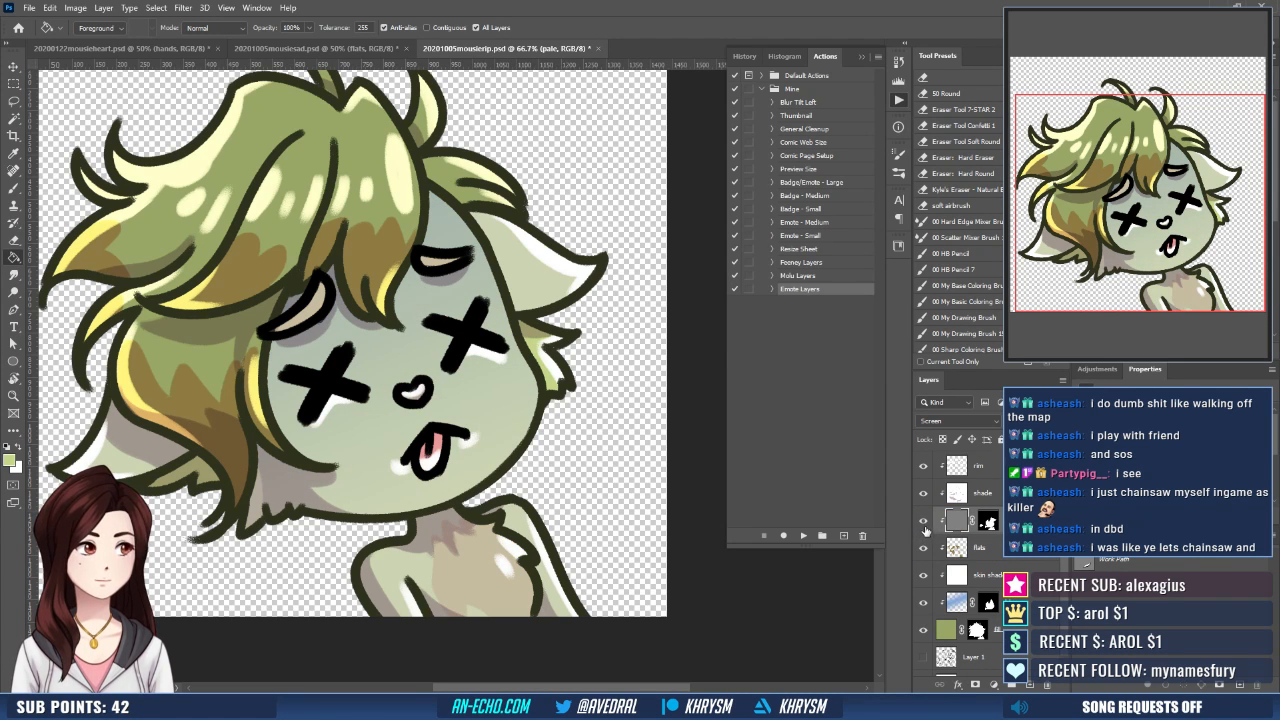
click(924, 524)
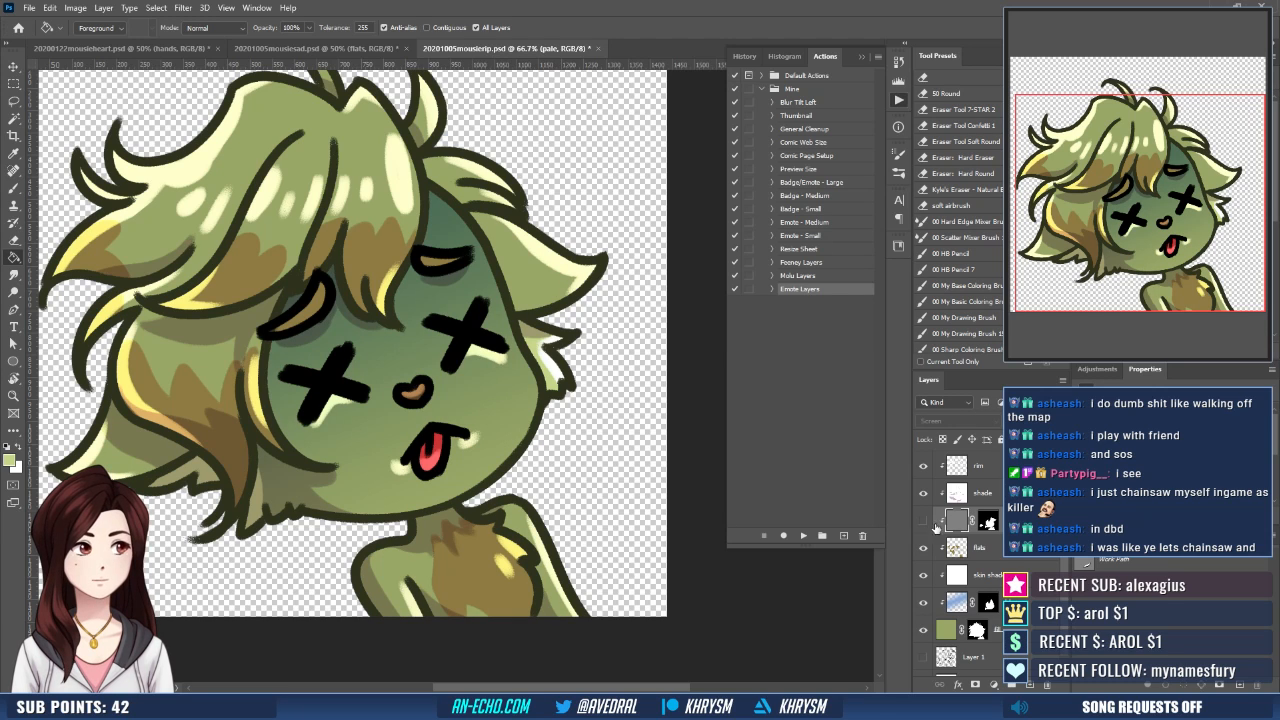
- Outline a rounded muzzle around the nose and mouth in light green on mousierip's flats layer, and lasso-select the outlined area
click(988, 550)
key(b)
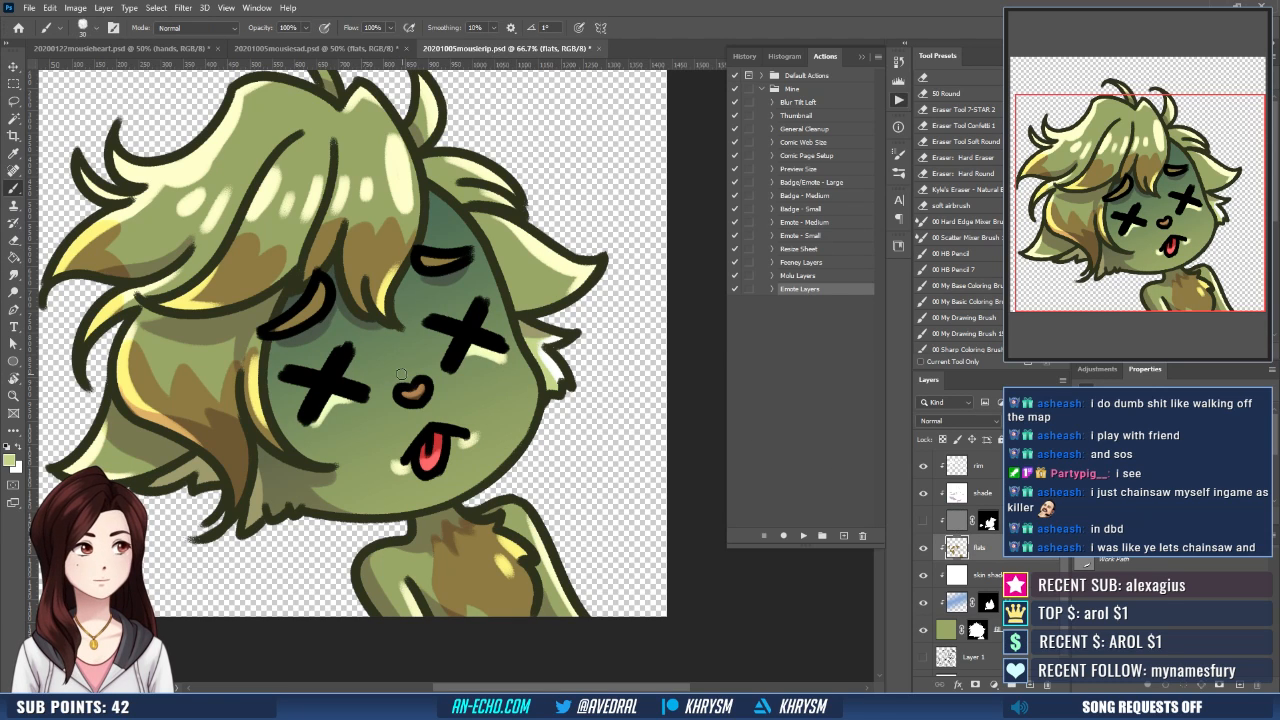
drag(394, 386, 378, 478)
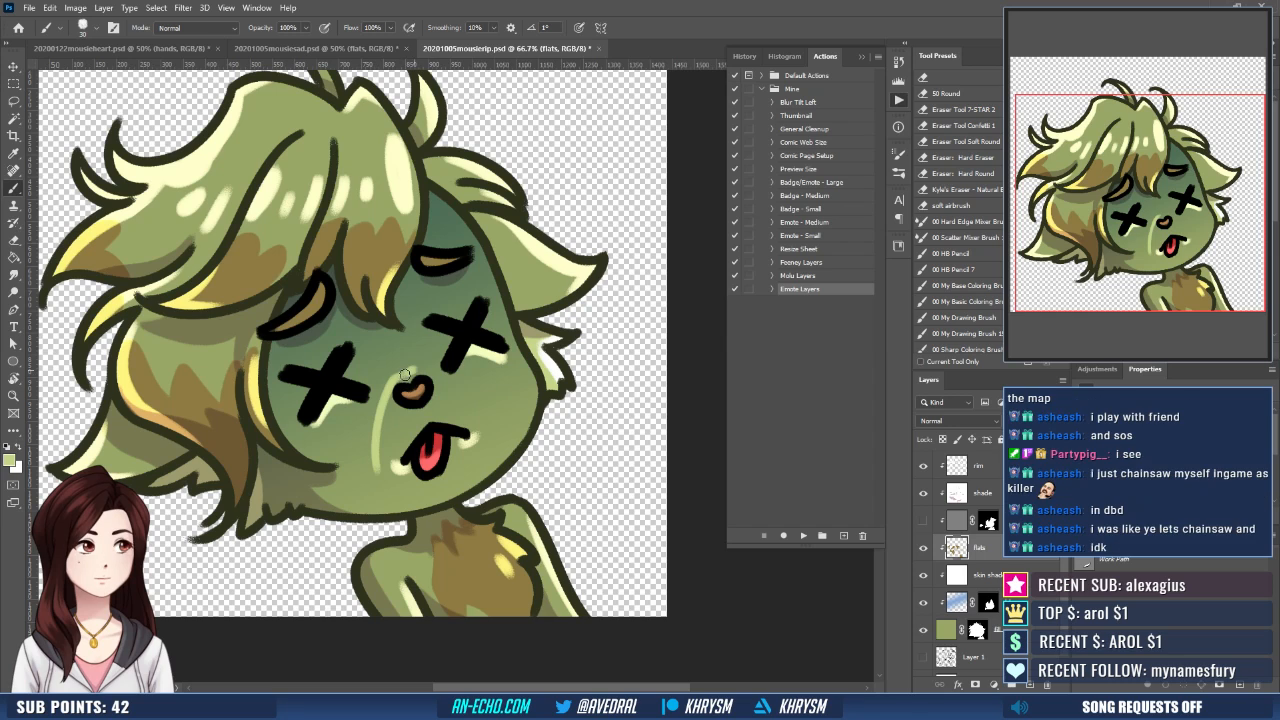
drag(423, 367, 481, 436)
key(ctrl+z)
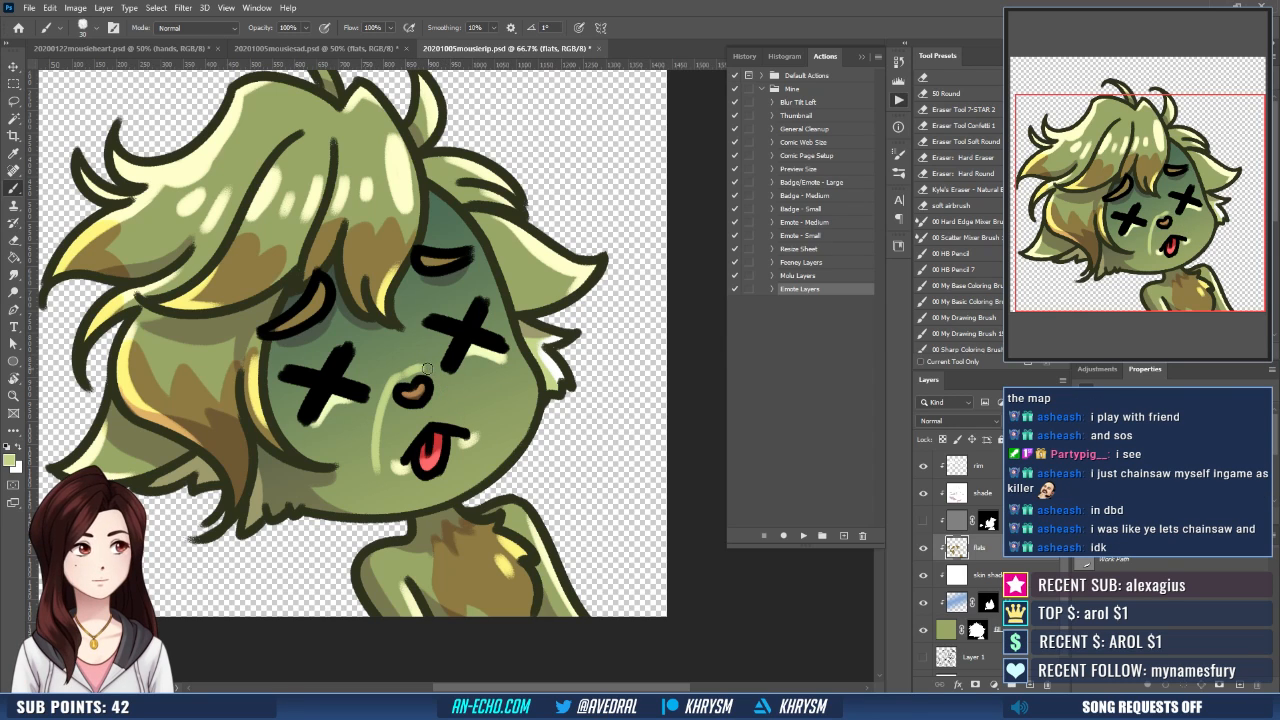
drag(423, 367, 484, 442)
drag(379, 467, 422, 506)
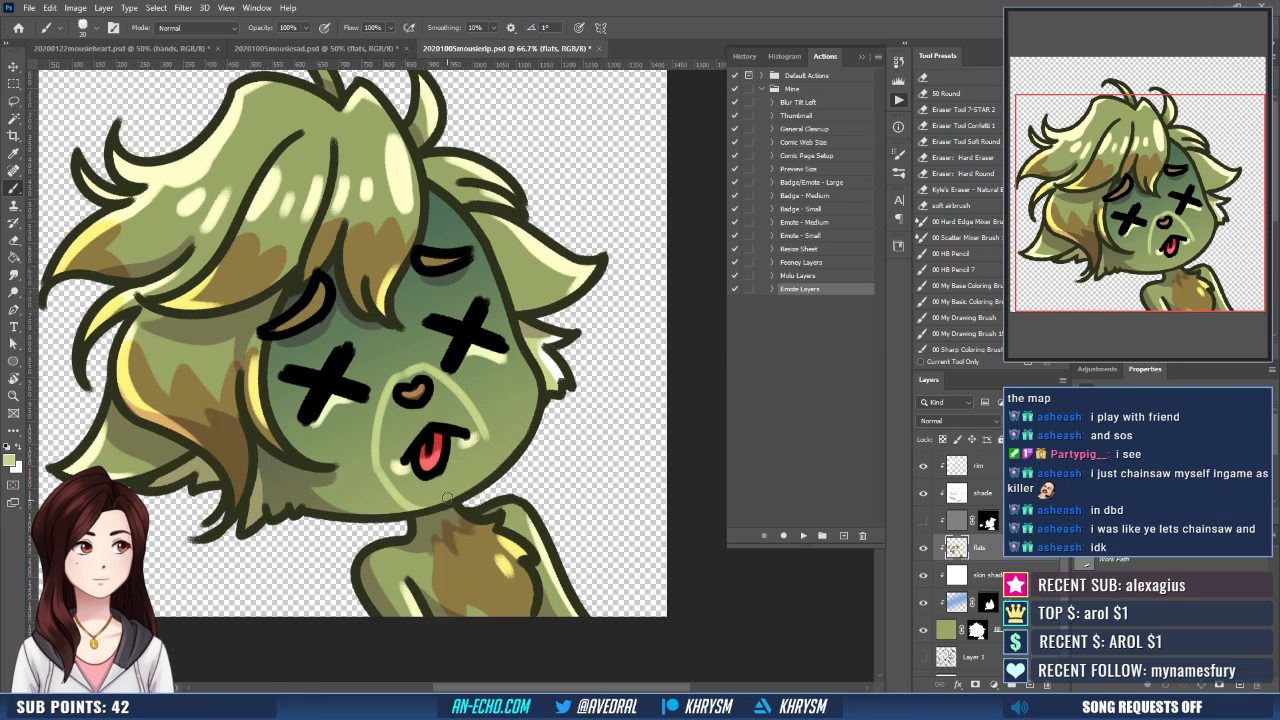
key(ctrl+z)
drag(377, 464, 434, 502)
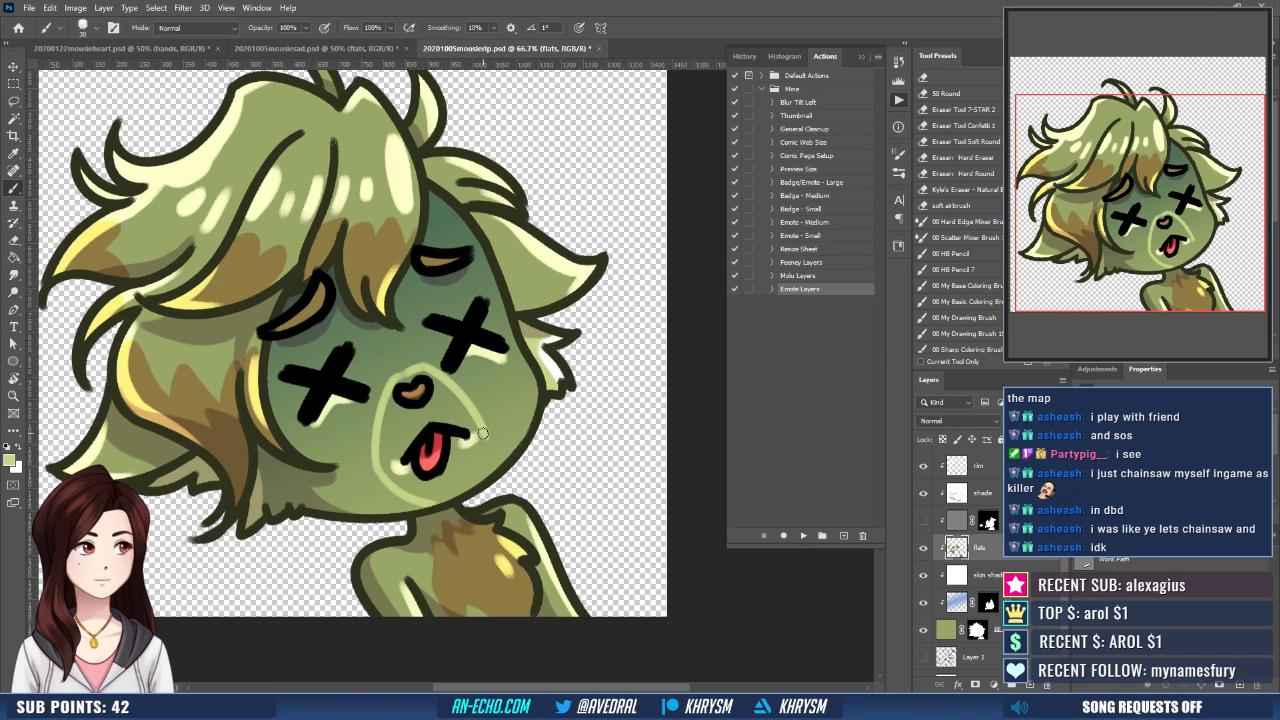
drag(483, 435, 475, 484)
key(ctrl+z)
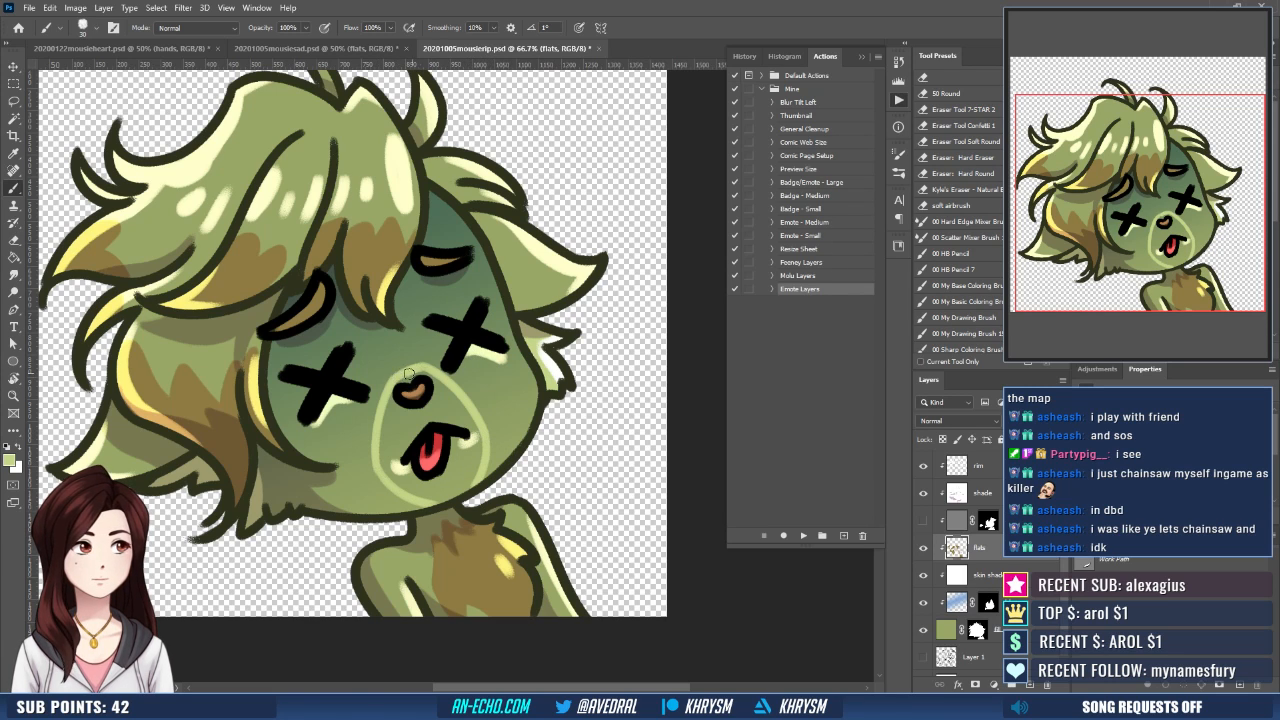
key(l)
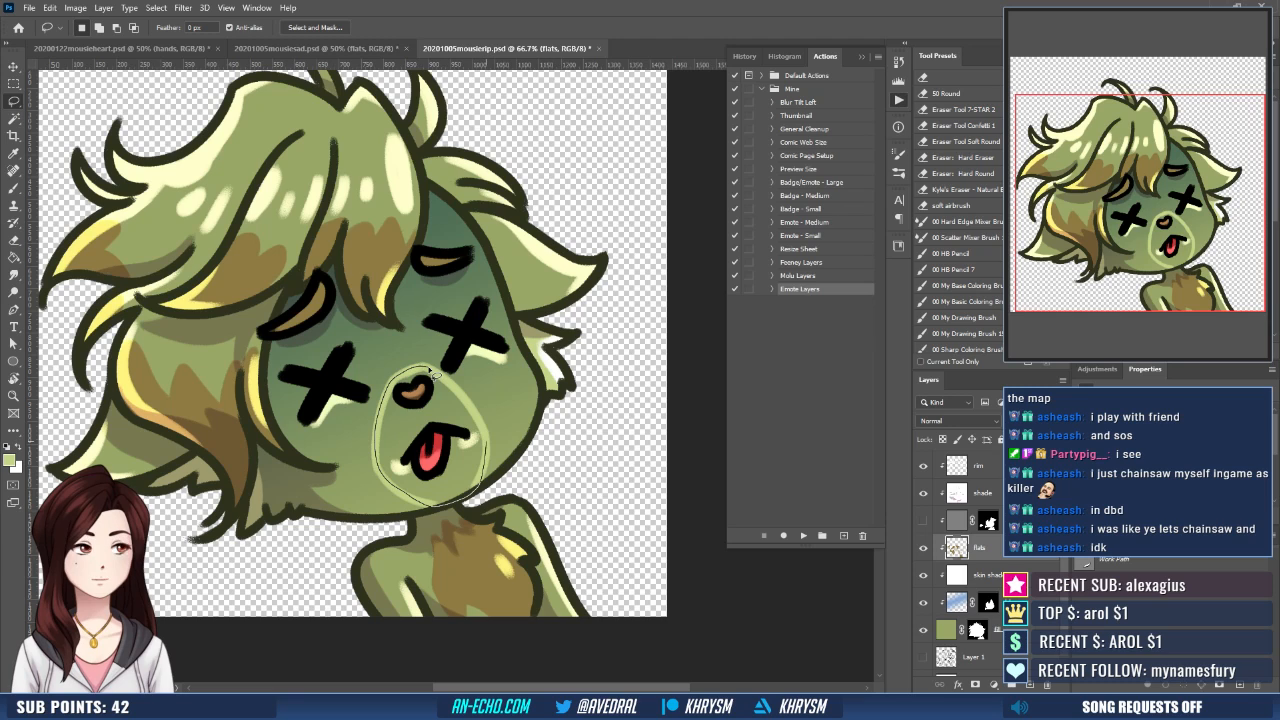
- Try to fill the selected muzzle with the light green using the Normal fill mode
key(g)
click(432, 380)
key(ctrl+d)
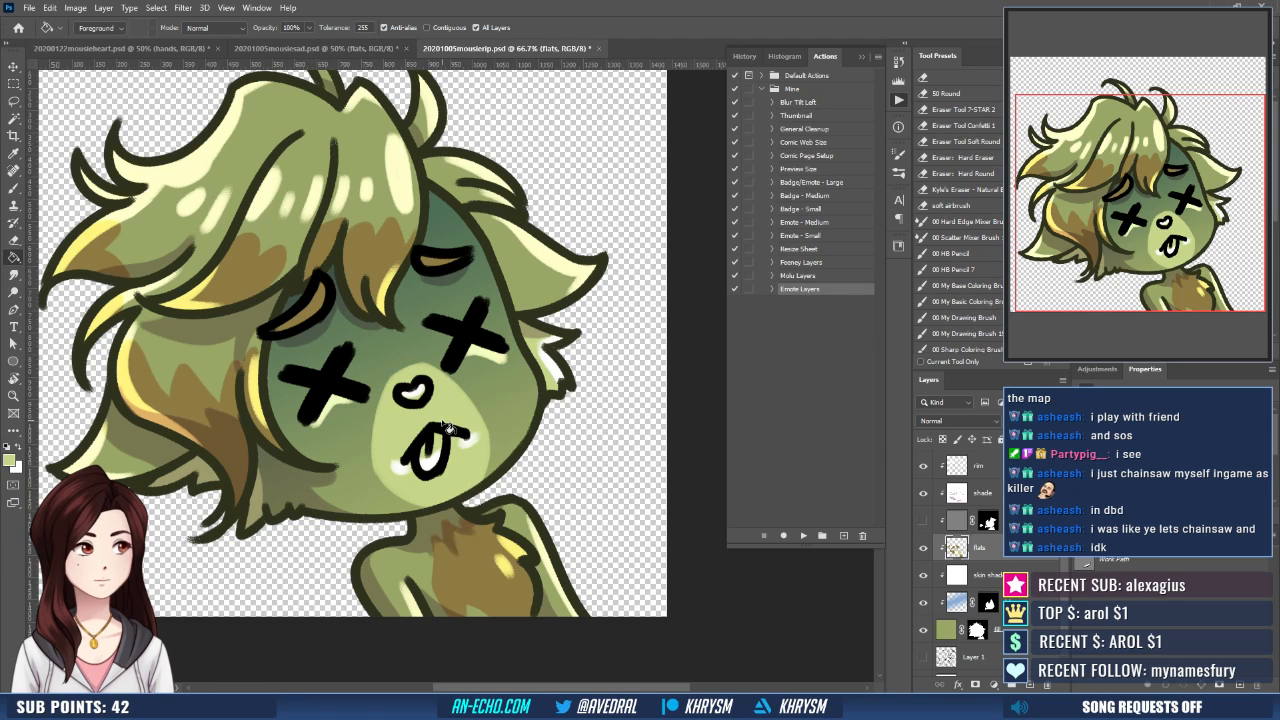
key(ctrl+z)
key(ctrl+z)
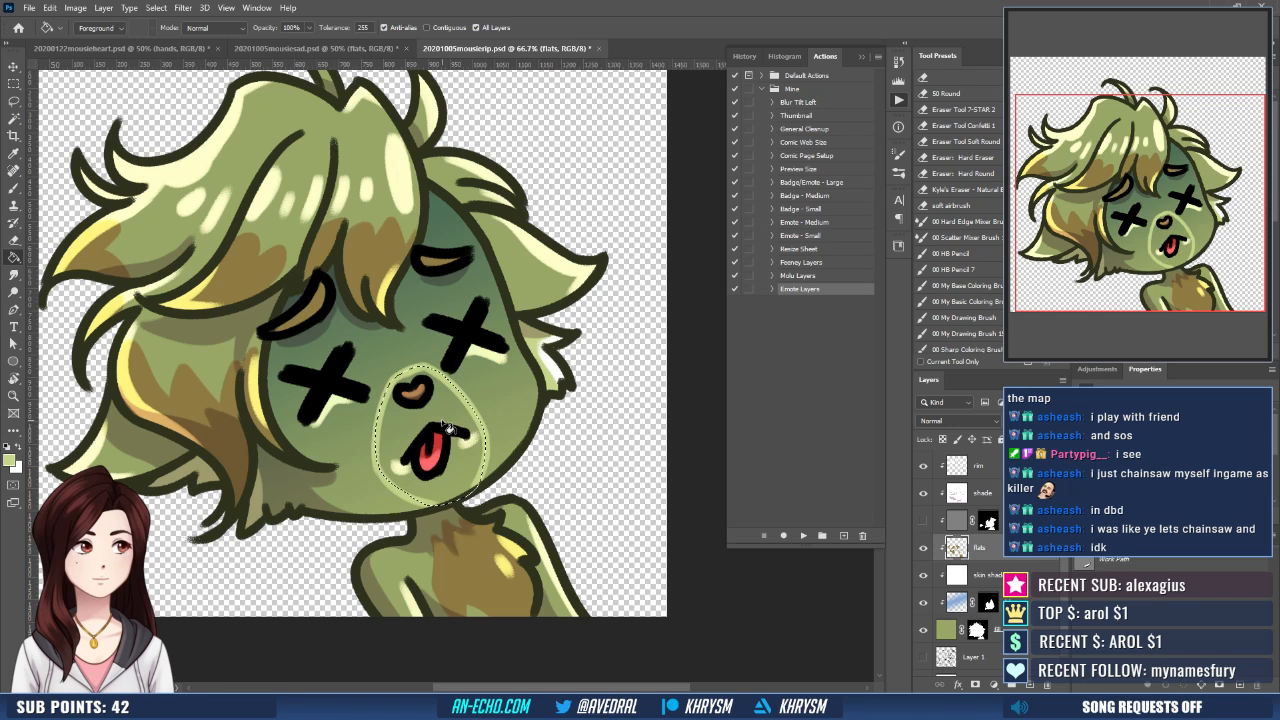
- Set the Paint Bucket mode to Behind, fill the muzzle selection with light green on the flats layer, and deselect
key(l)
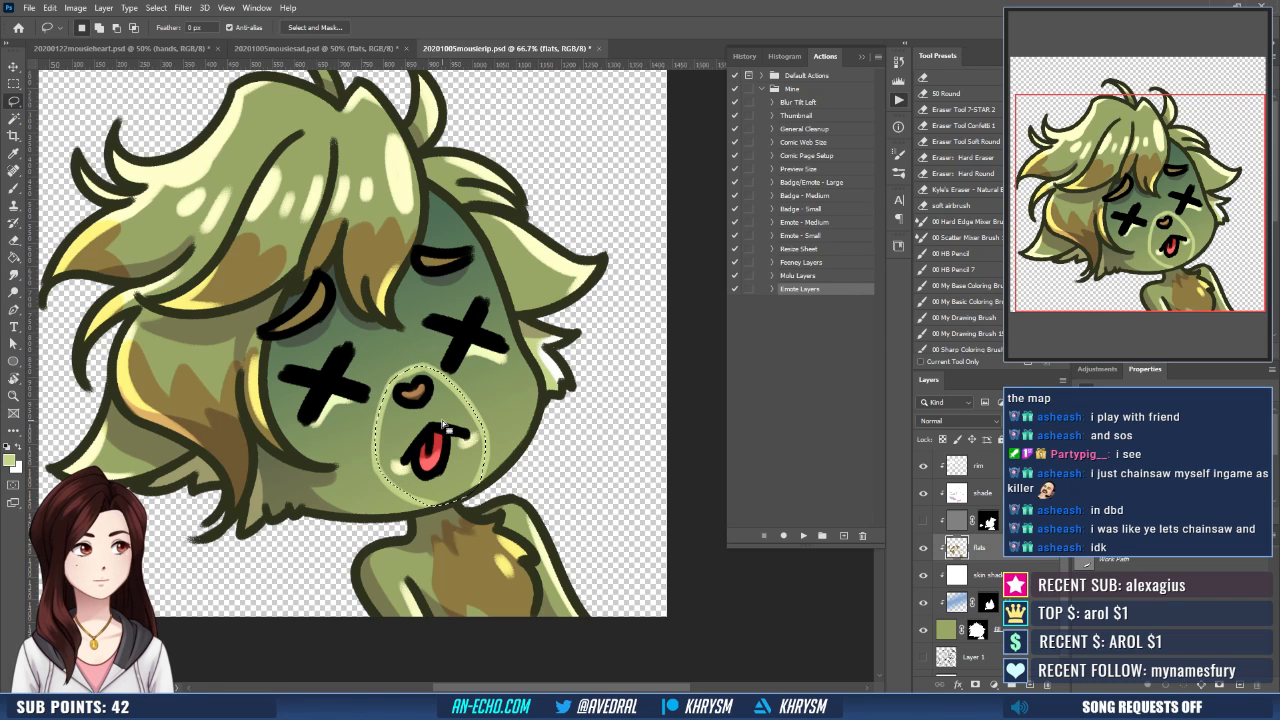
key(g)
click(230, 29)
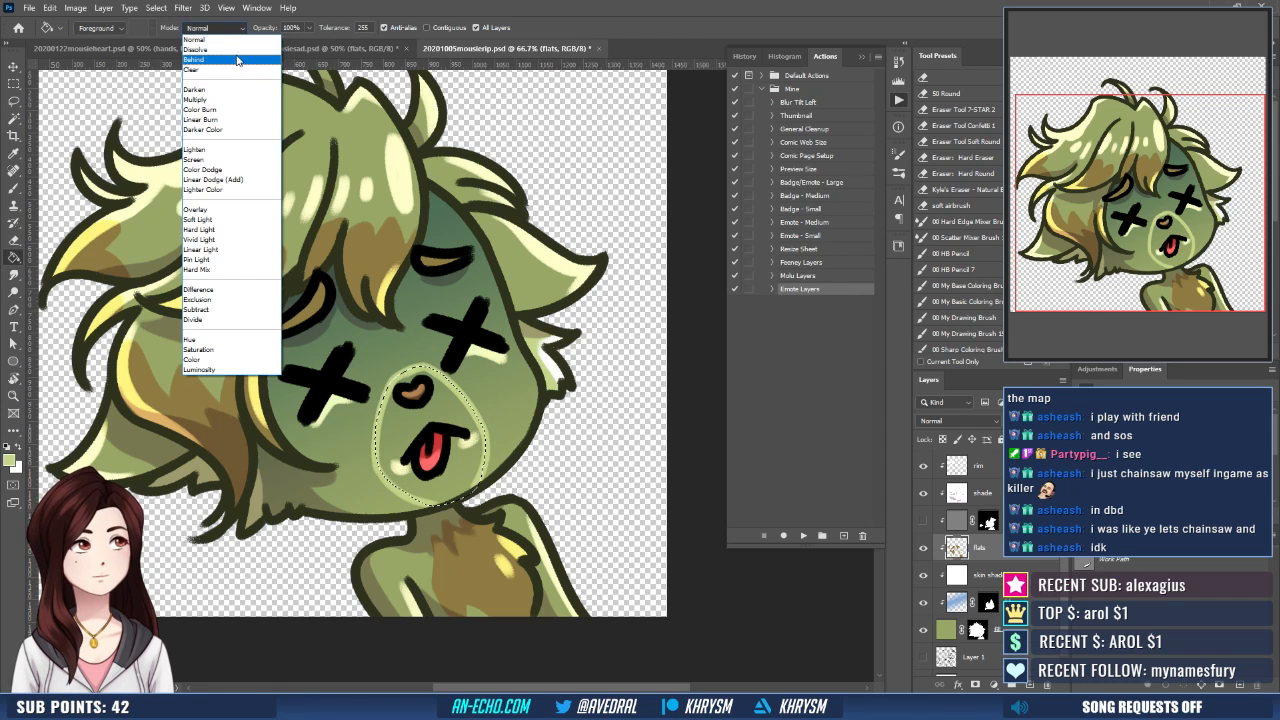
click(237, 60)
click(430, 495)
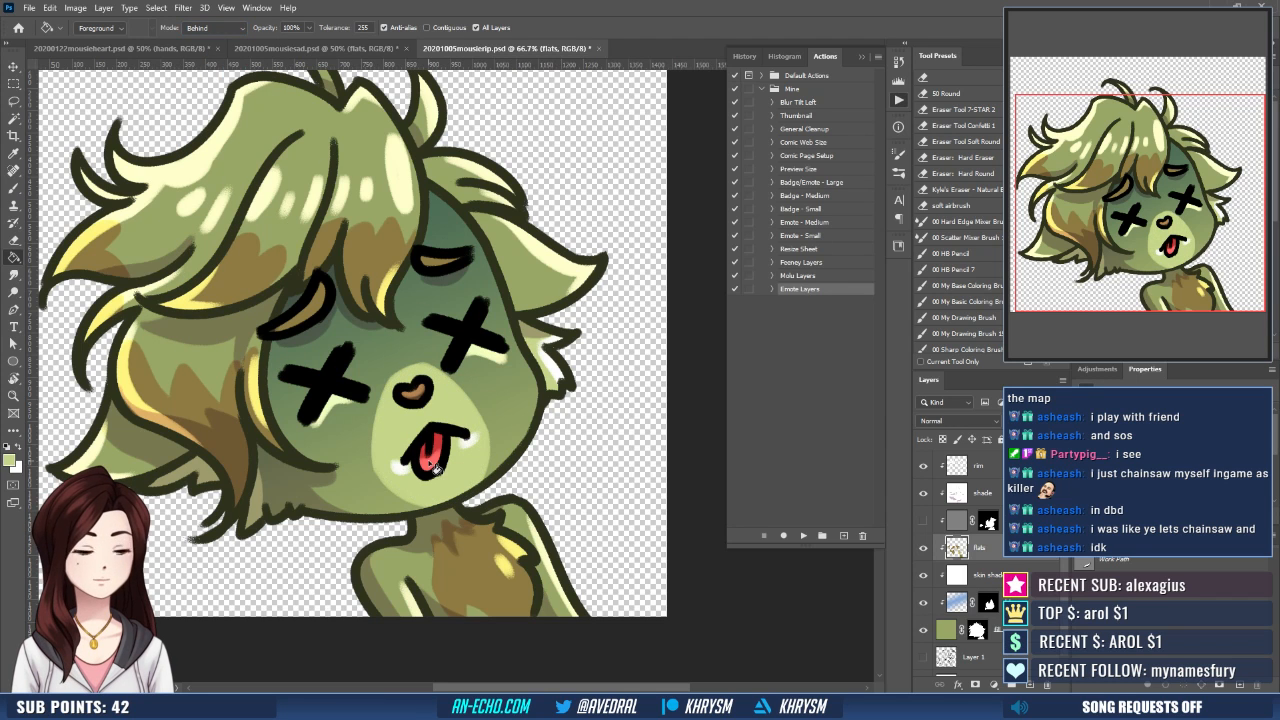
key(ctrl+minus)
key(ctrl+minus)
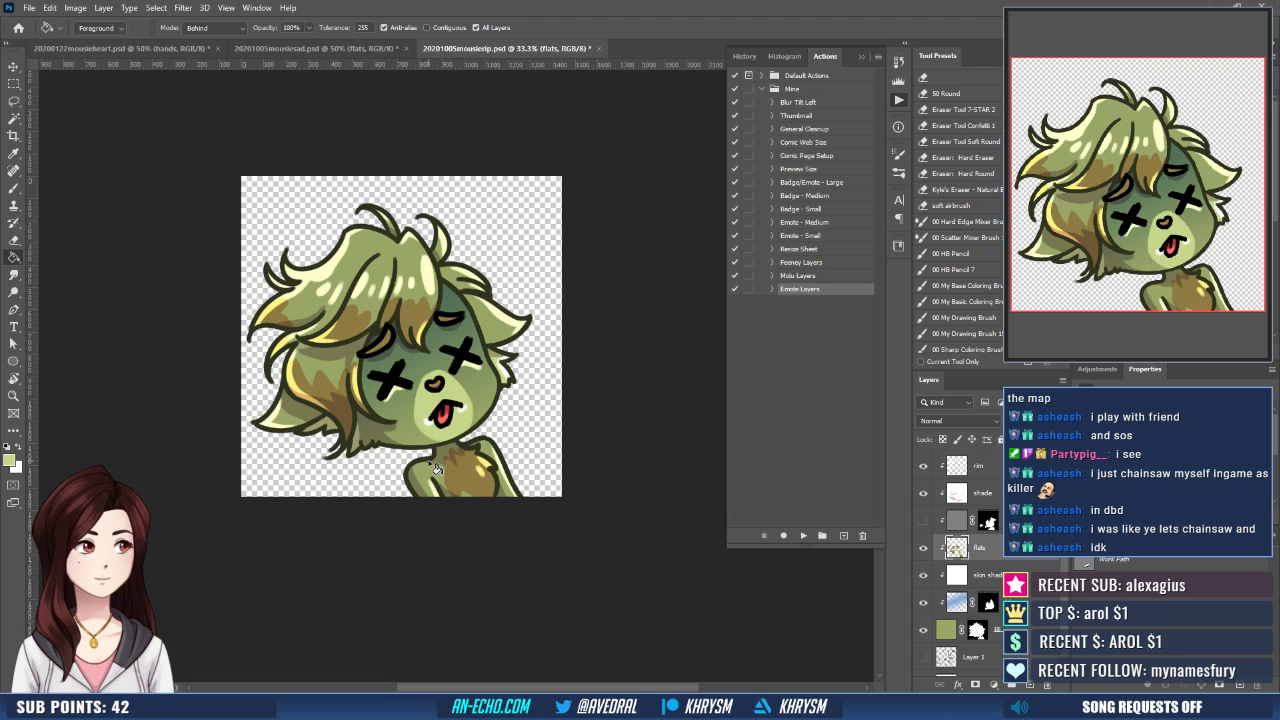
key(ctrl+plus)
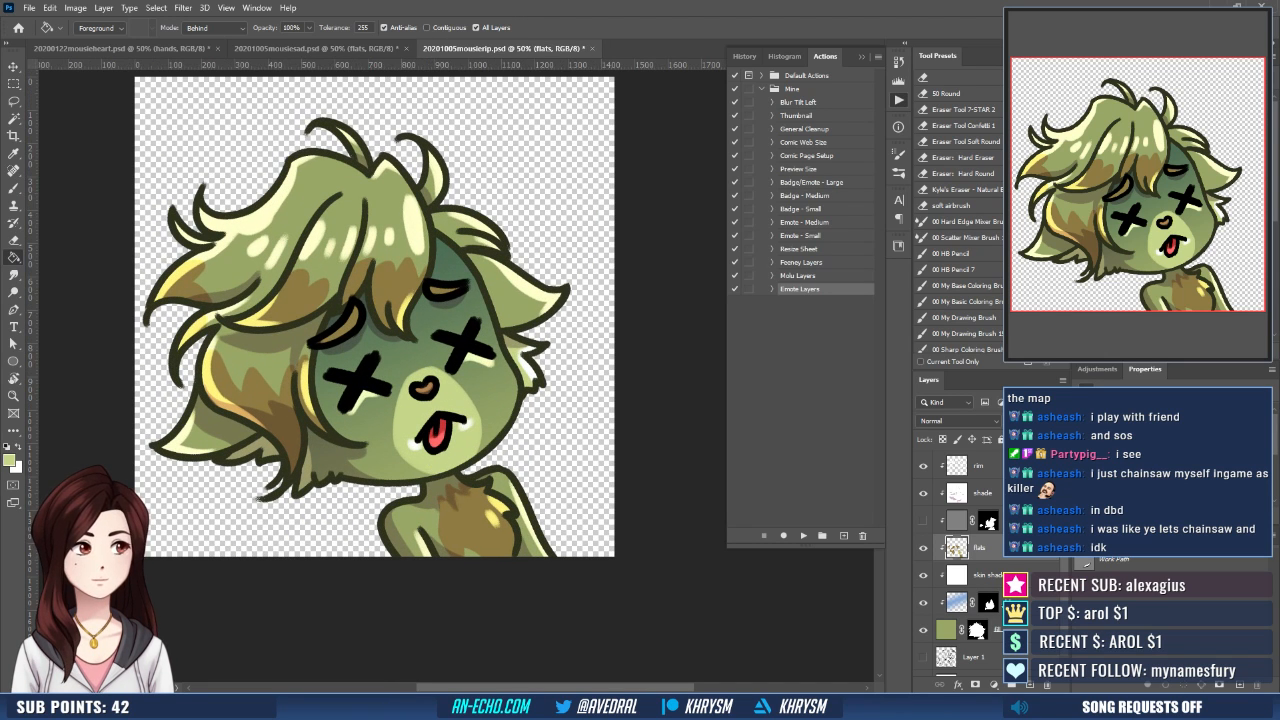
- Move the blue layer above flats and erase its tint from both eyebrows on the layer mask
drag(1016, 602, 1016, 536)
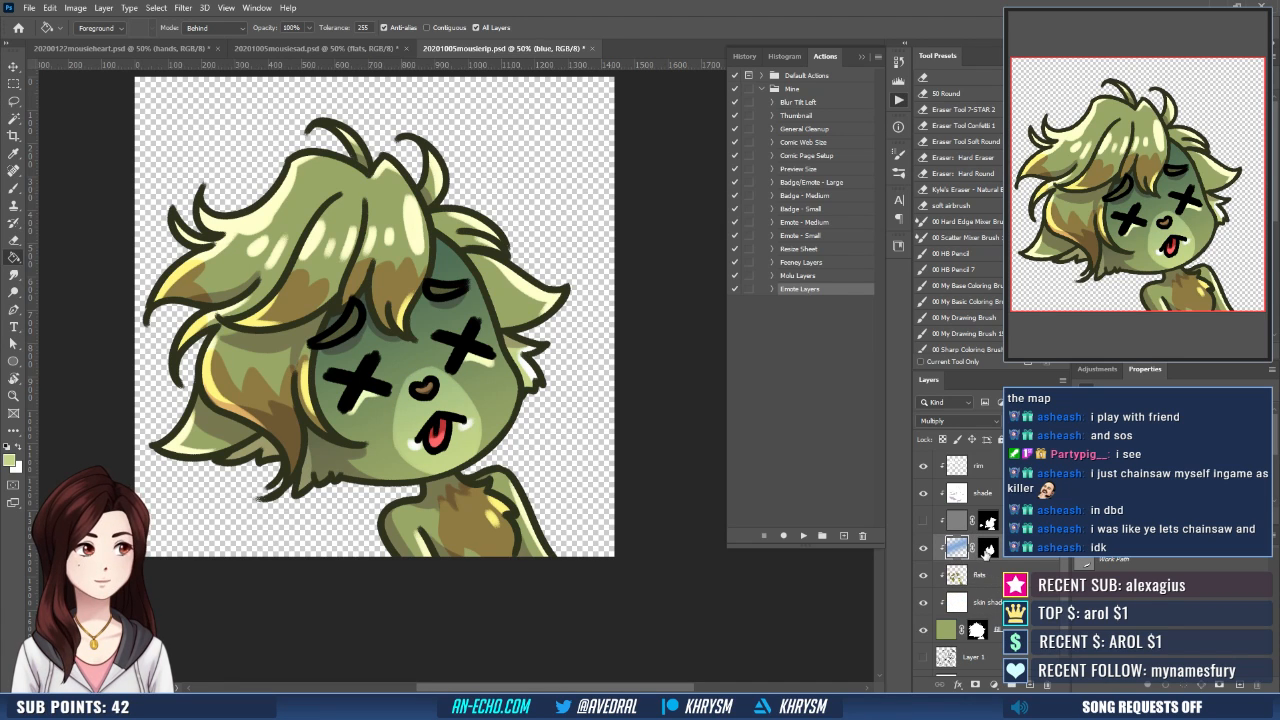
click(987, 549)
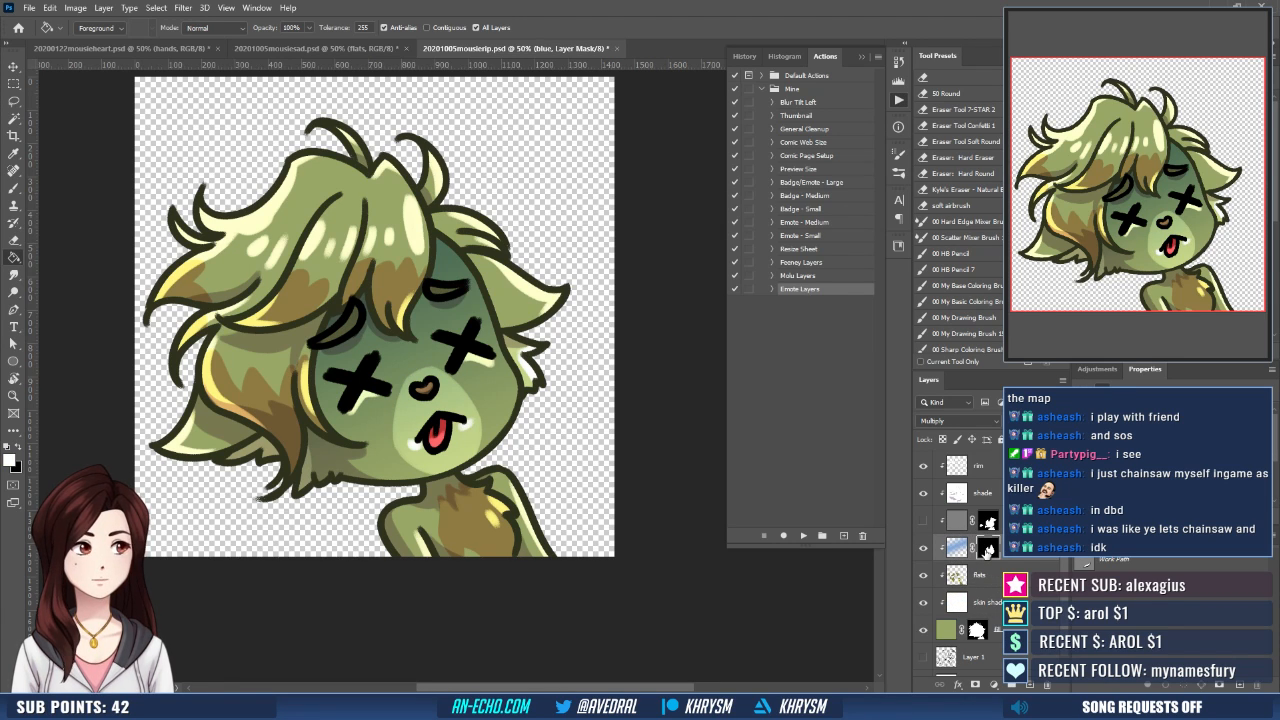
key(x)
key(b)
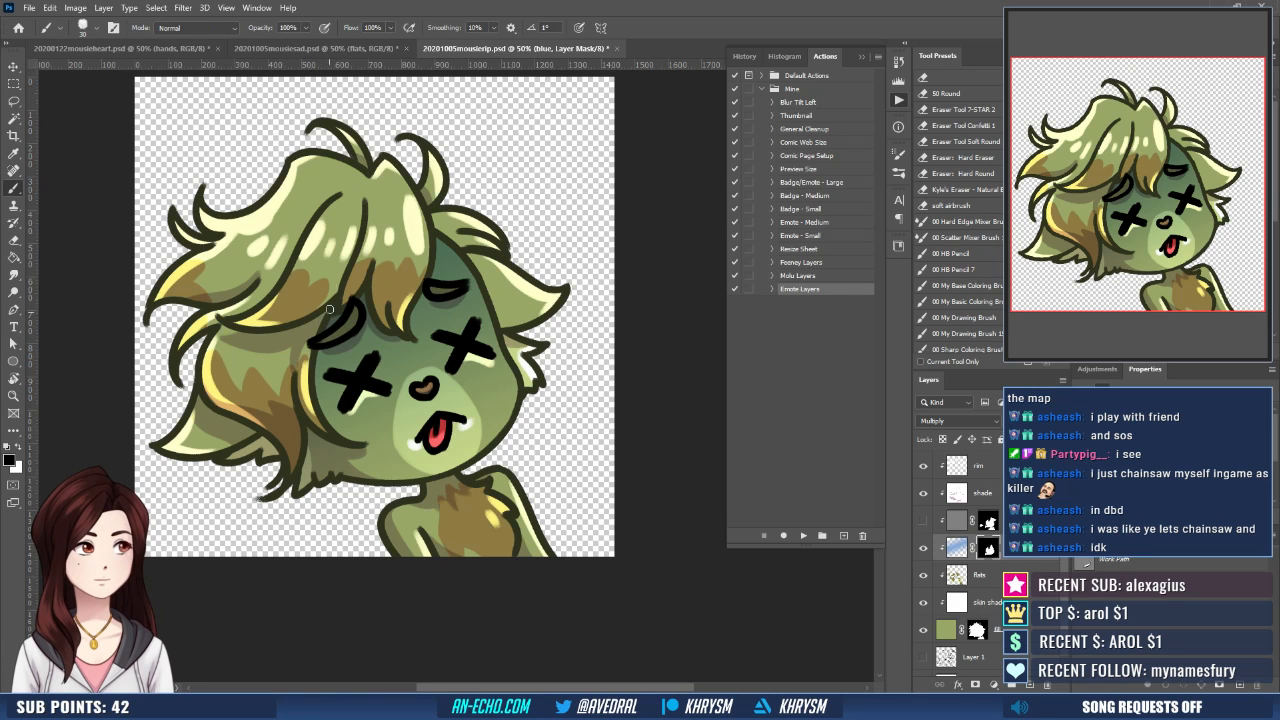
key(x)
key(e)
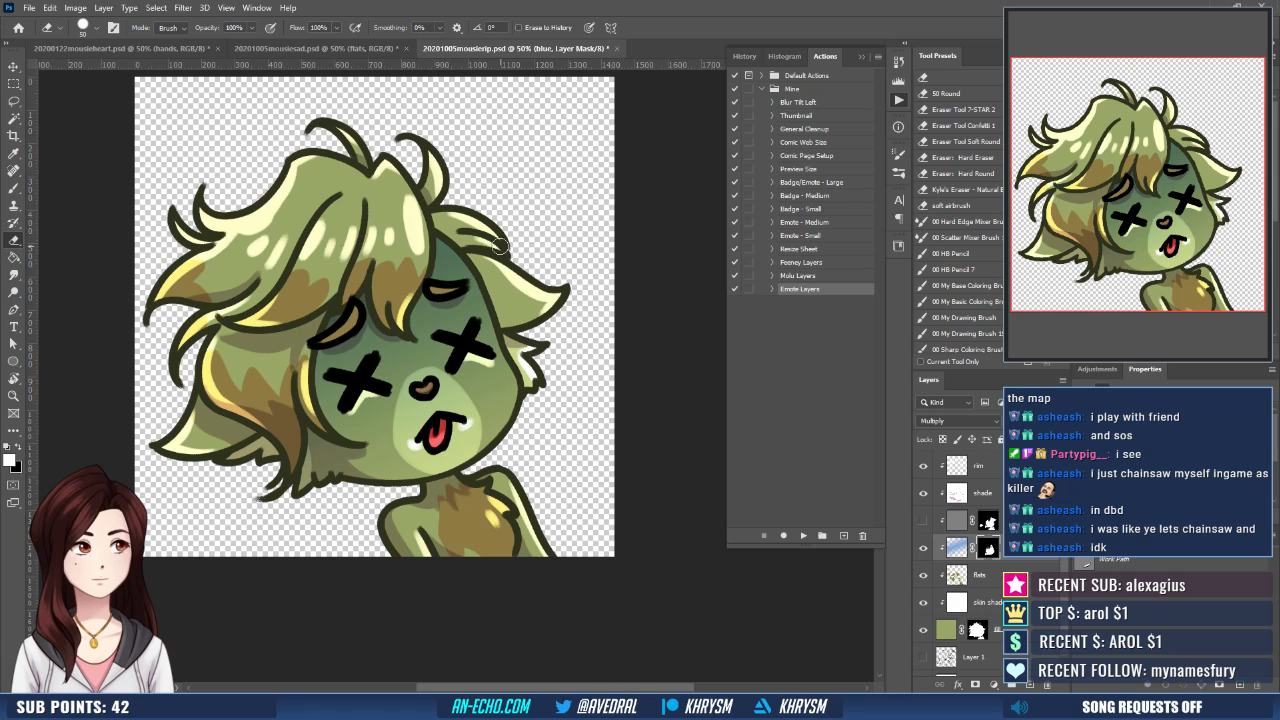
- Show the pale layer again and lower its opacity to 50%
click(923, 520)
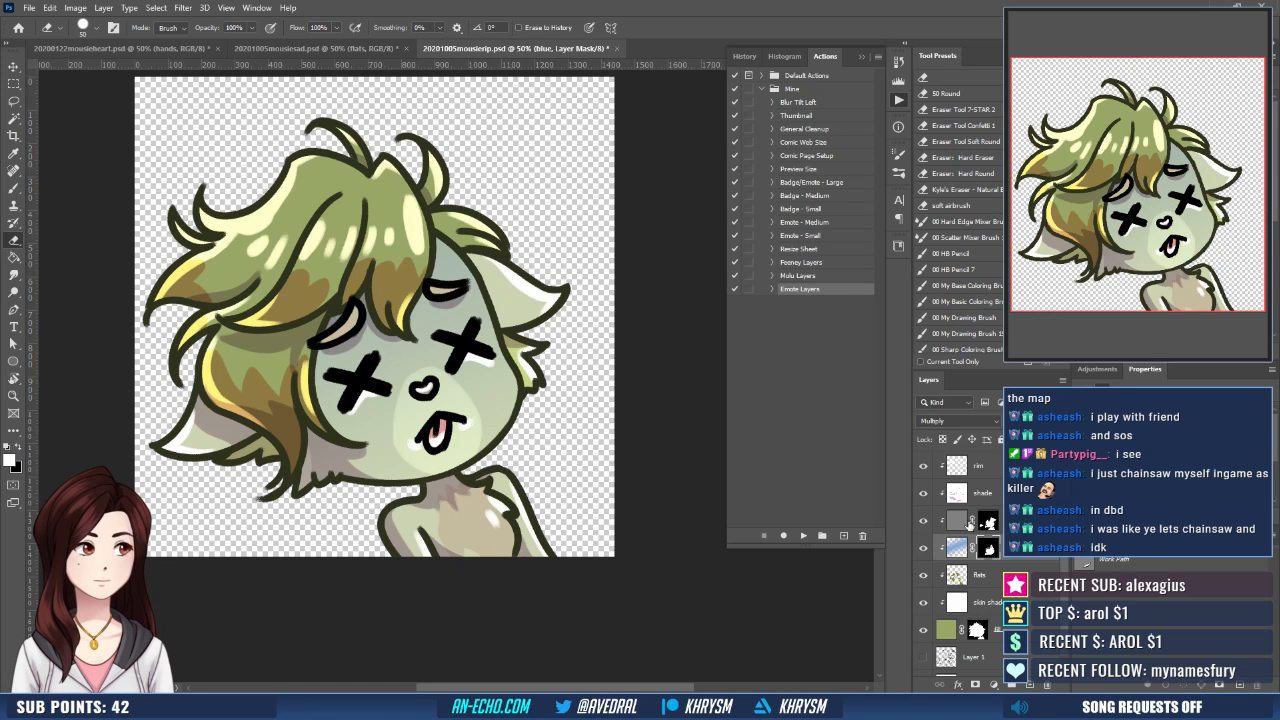
click(957, 520)
key(v)
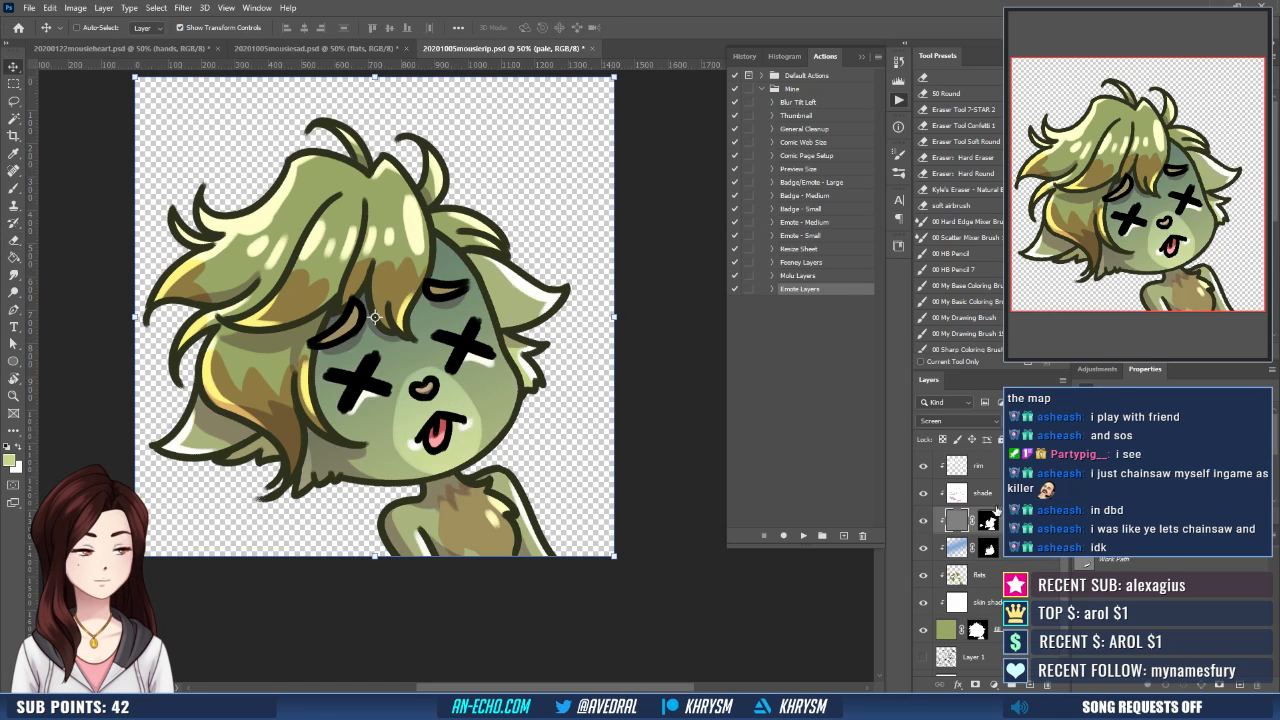
key(ctrl+minus)
key(ctrl+minus)
key(ctrl+minus)
key(ctrl+minus)
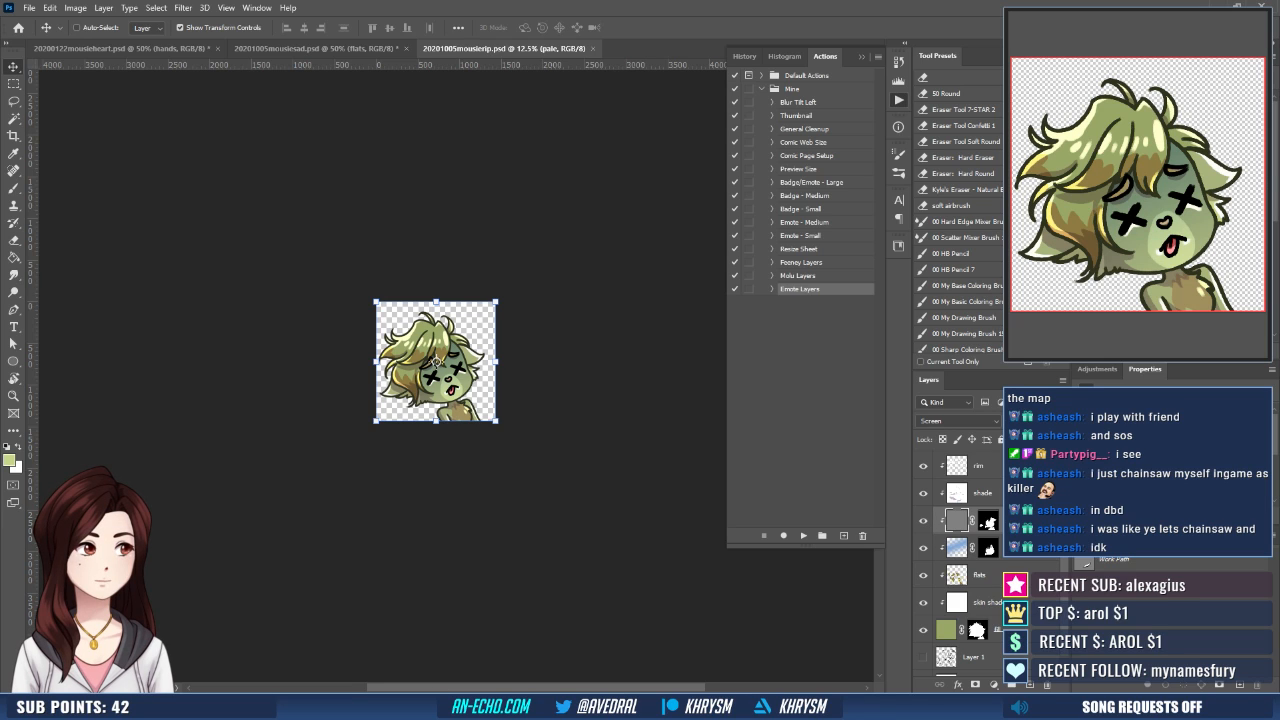
key(5)
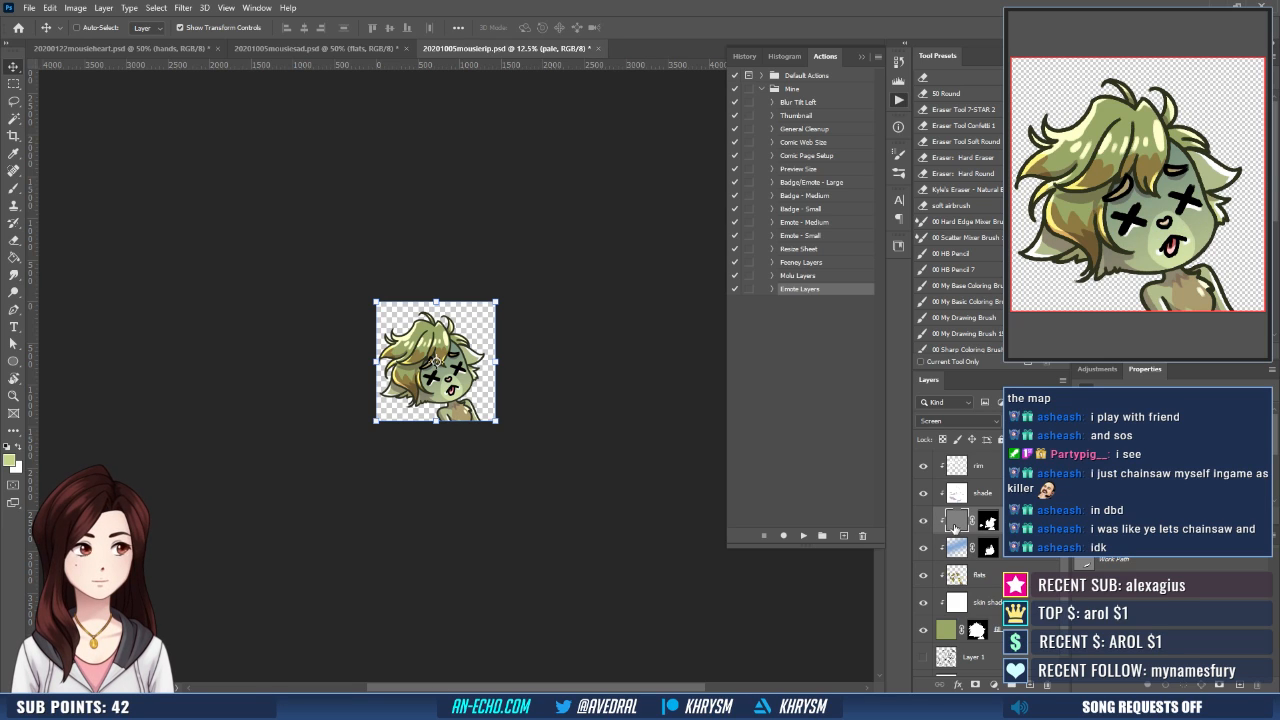
- Move the blue layer above the pale layer and save the mousierip file
drag(1018, 549, 1014, 513)
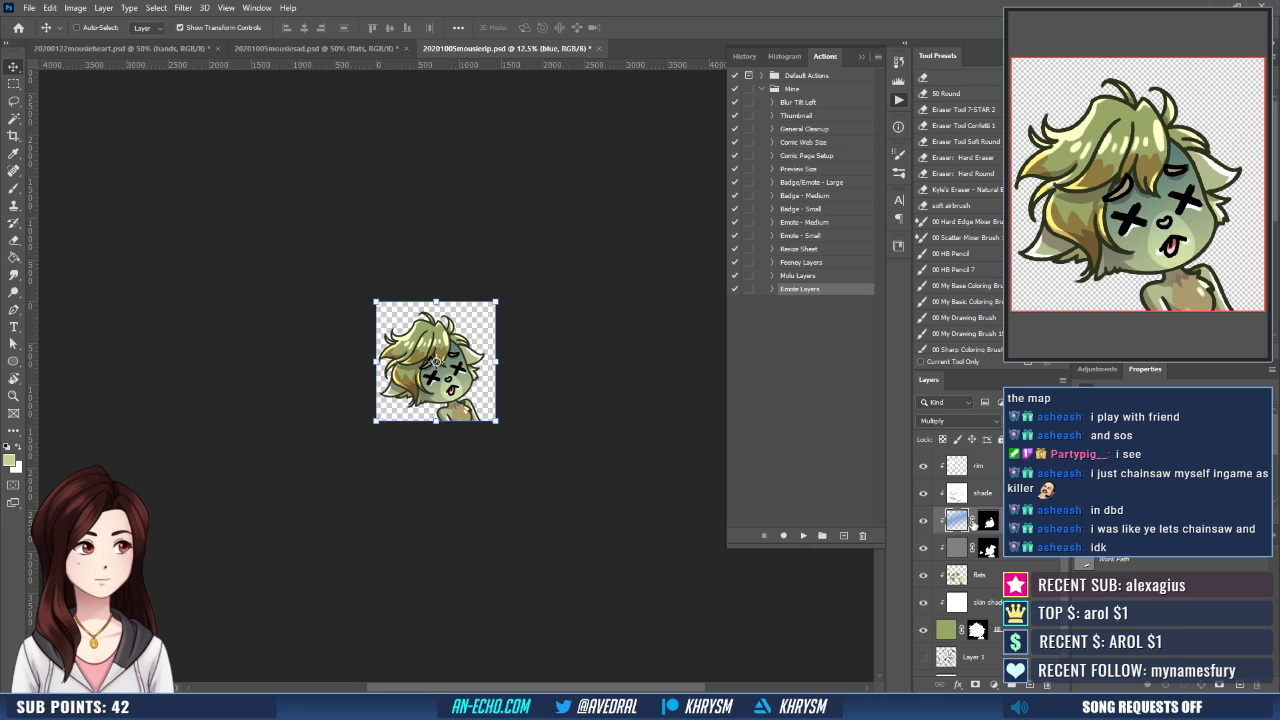
key(ctrl+s)
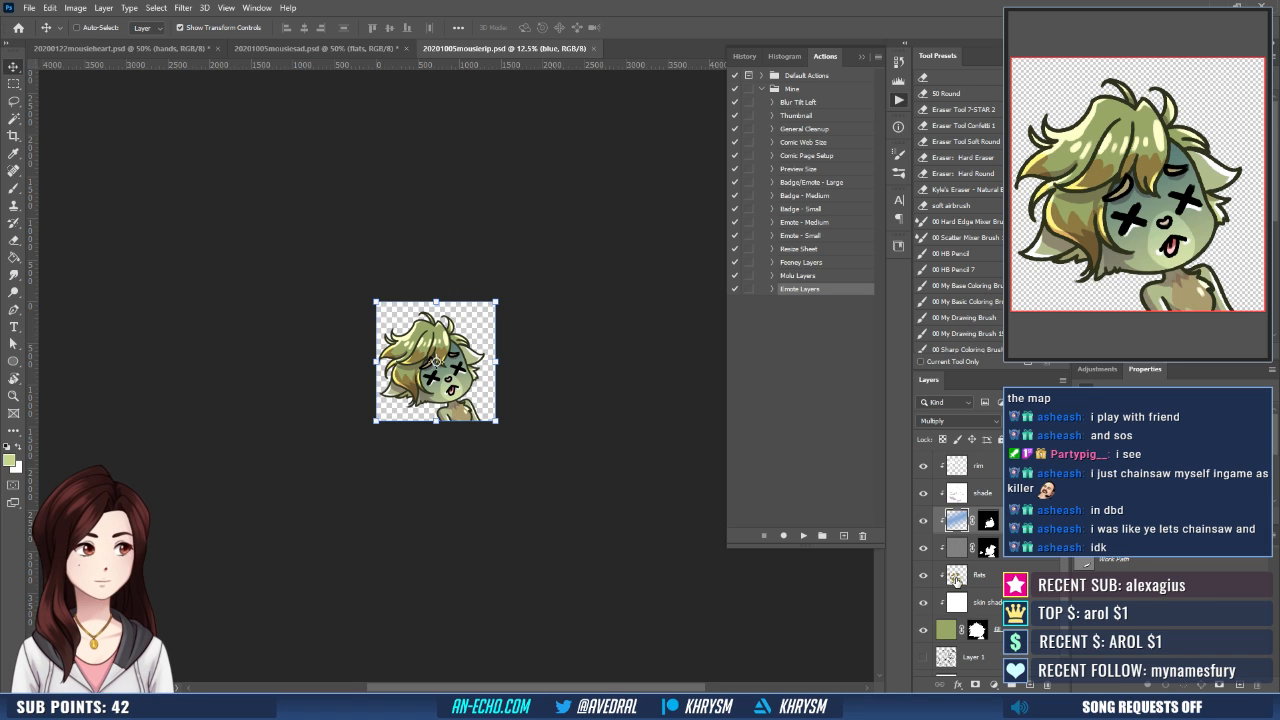
- Select the brown chest patch with the Magic Wand while the rim, shade, blue and pale layers are hidden, and mask it out of the pale layer
key(ctrl+plus)
key(ctrl+plus)
key(ctrl+plus)
key(ctrl+plus)
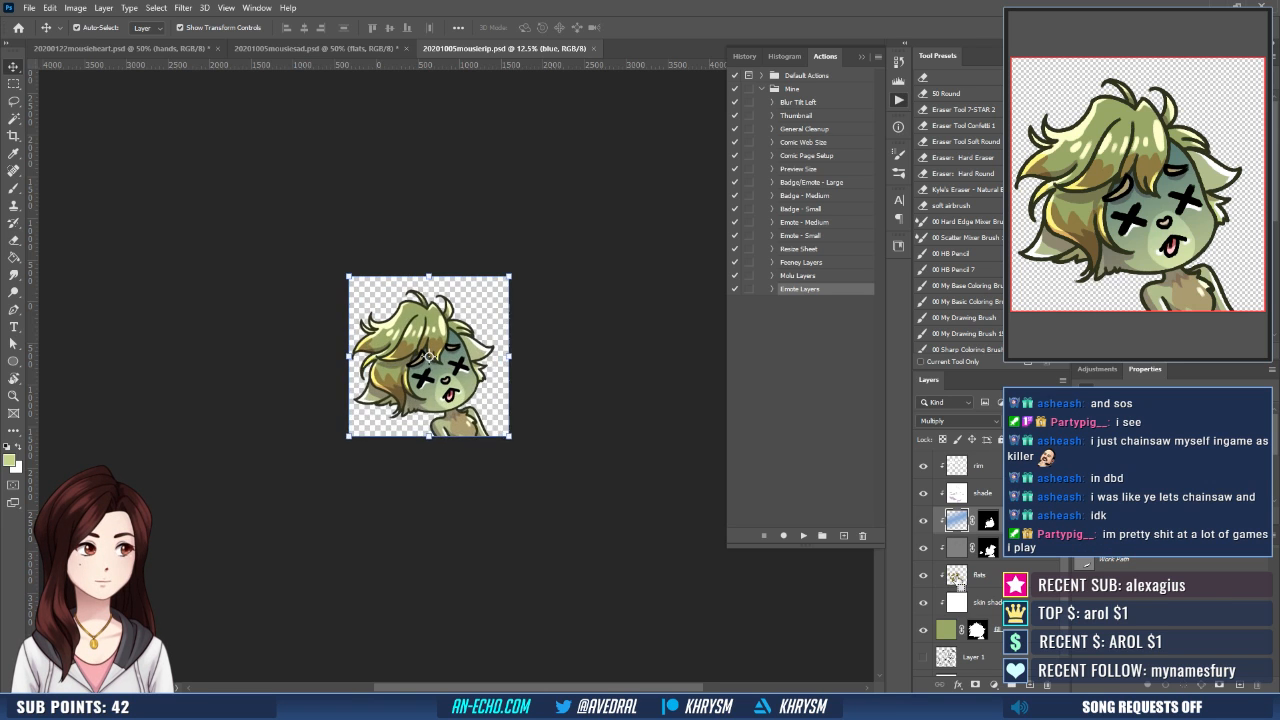
drag(490, 542, 506, 485)
mouse_move(925, 524)
mouse_down()
mouse_move(924, 552)
mouse_move(923, 465)
mouse_up()
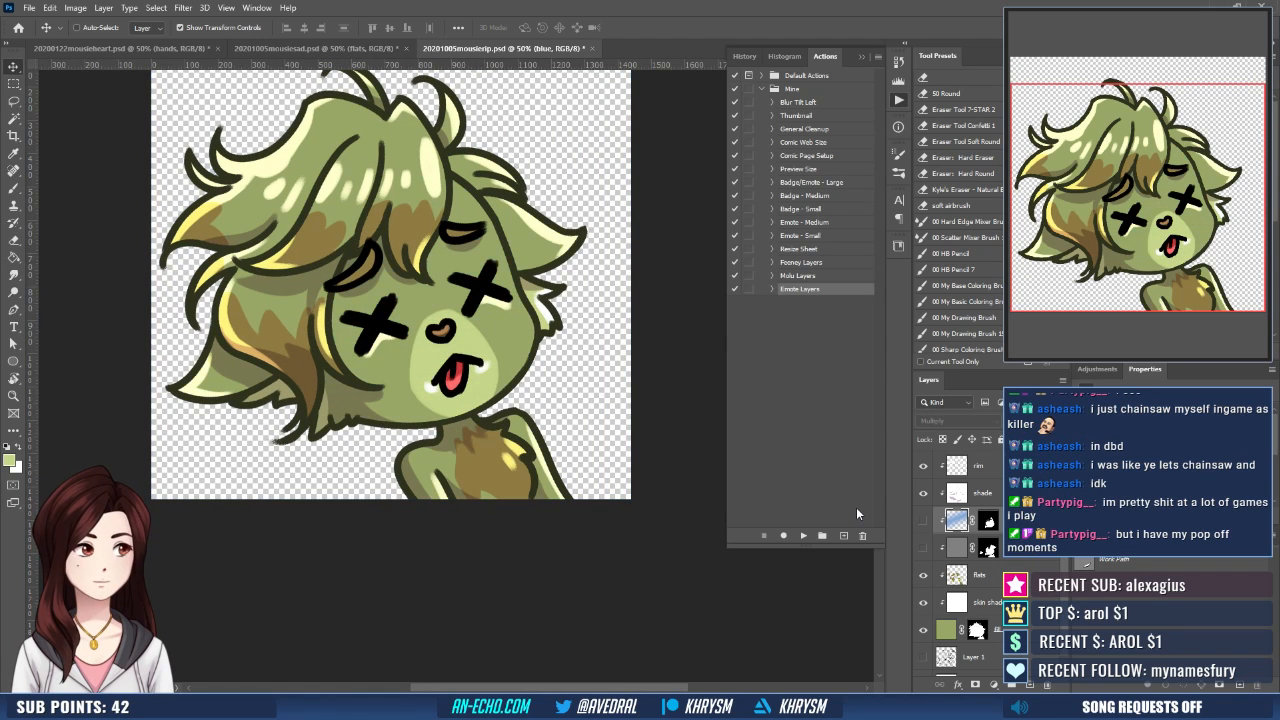
key(w)
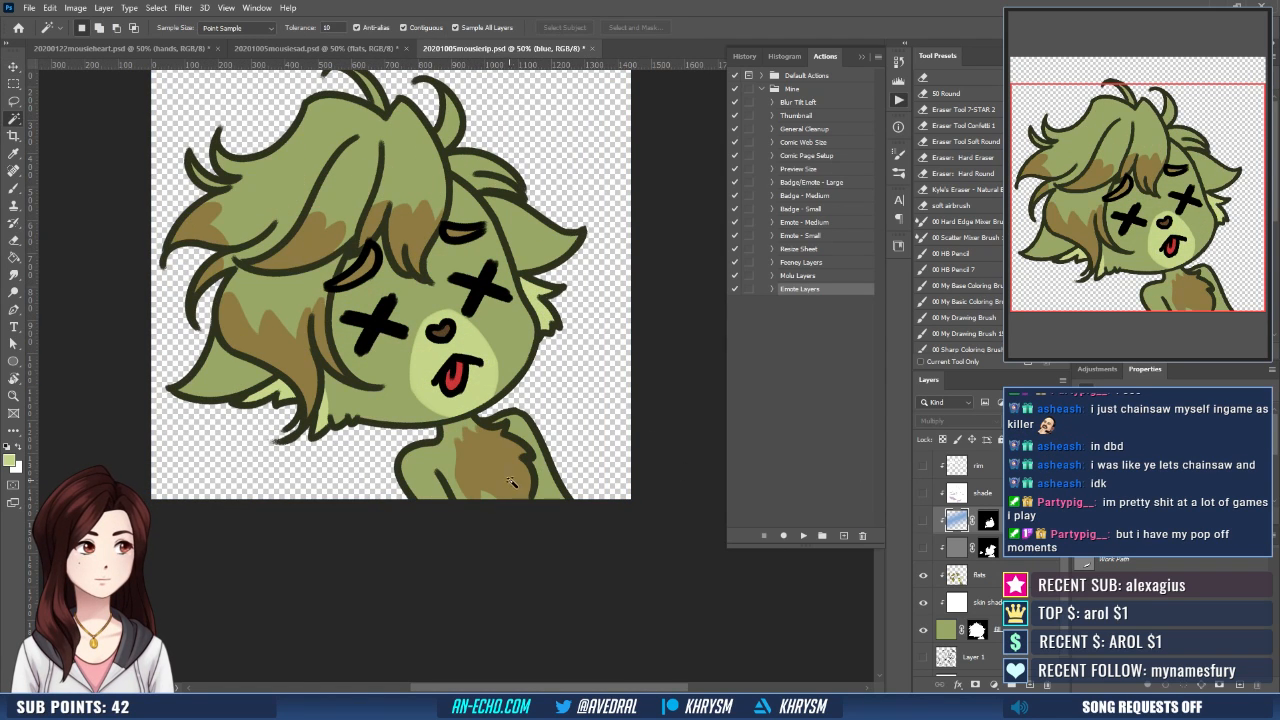
click(516, 487)
drag(923, 520, 923, 547)
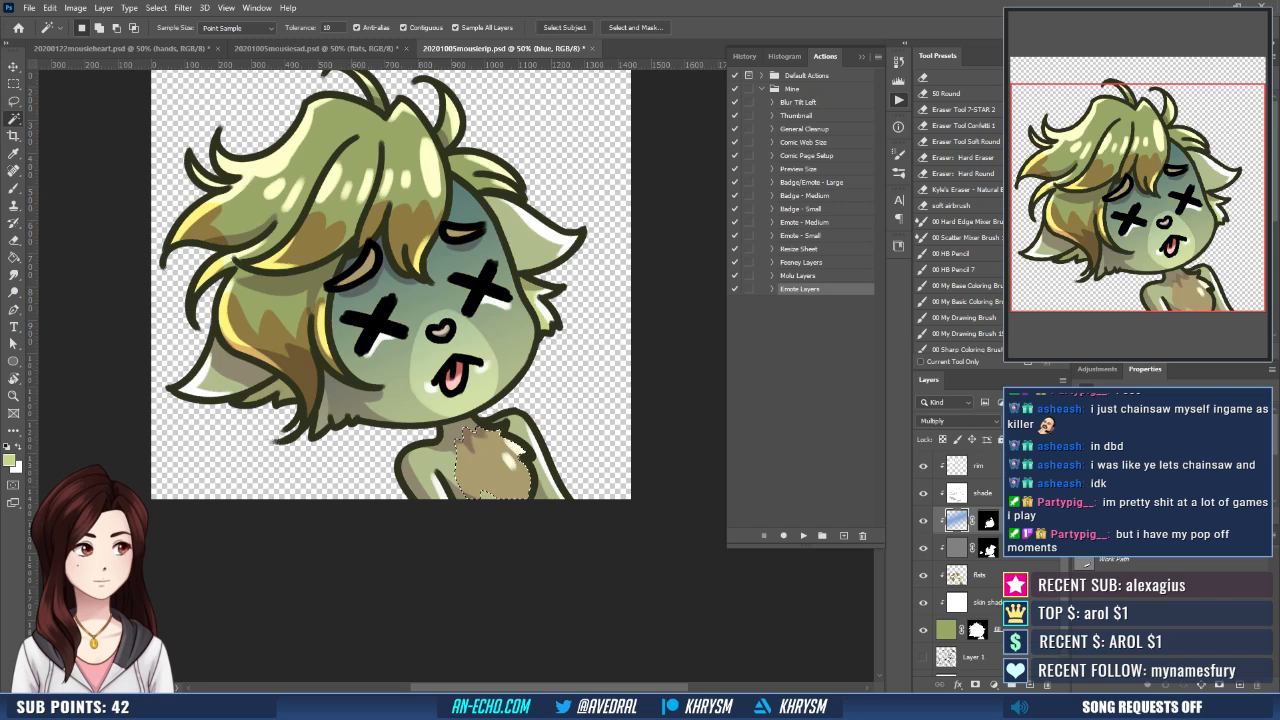
click(988, 548)
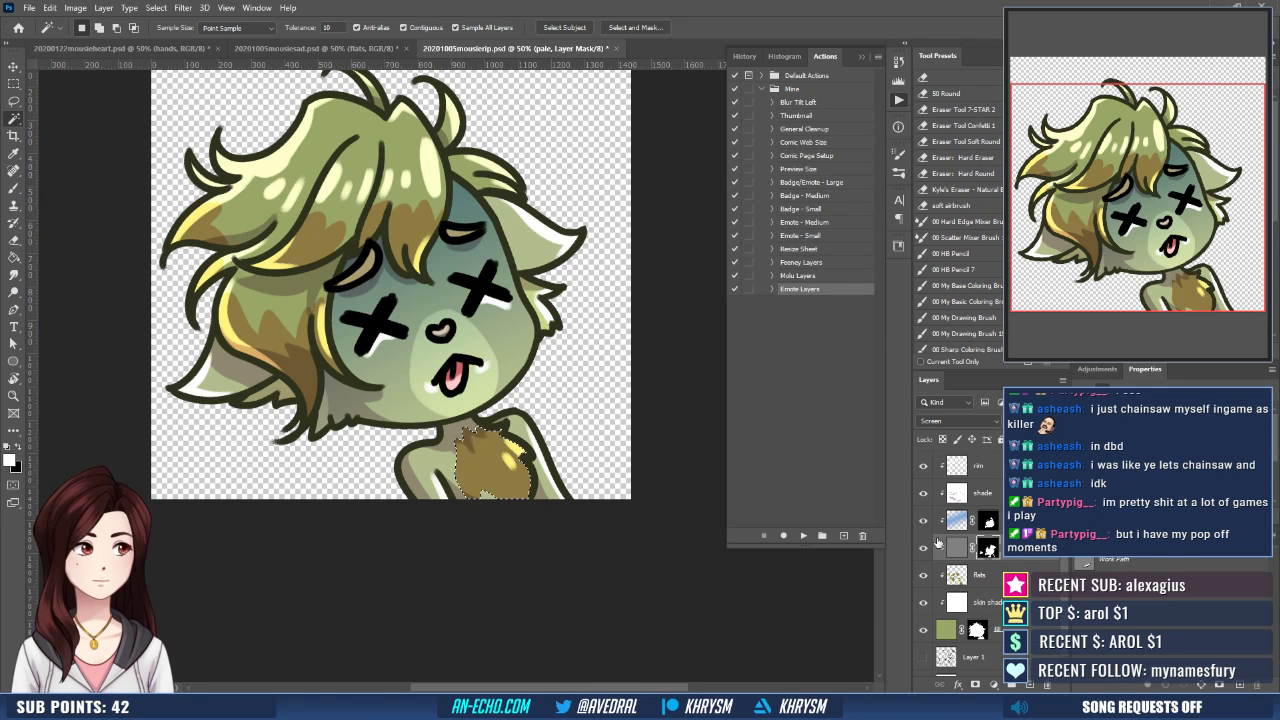
- Save the mousierip artwork over the existing file under the same name and close the document
key(ctrl+minus)
key(ctrl+minus)
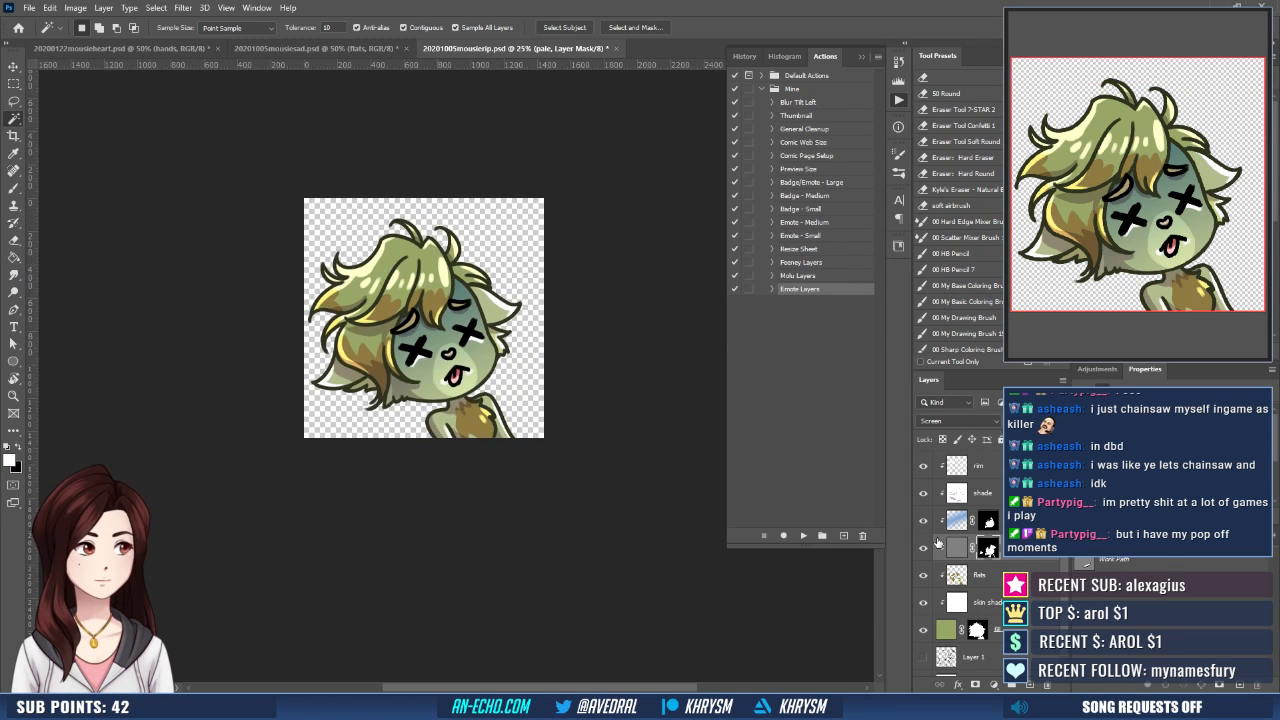
key(ctrl+shift+s)
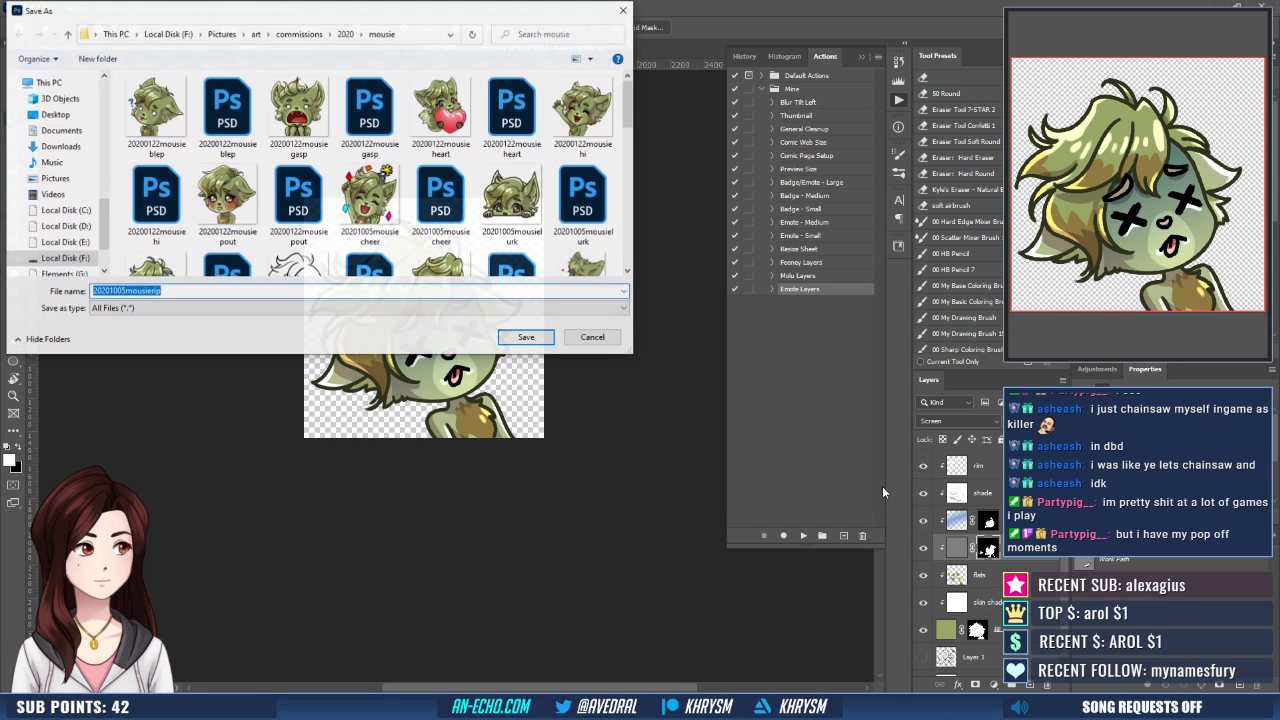
key(Return)
key(y)
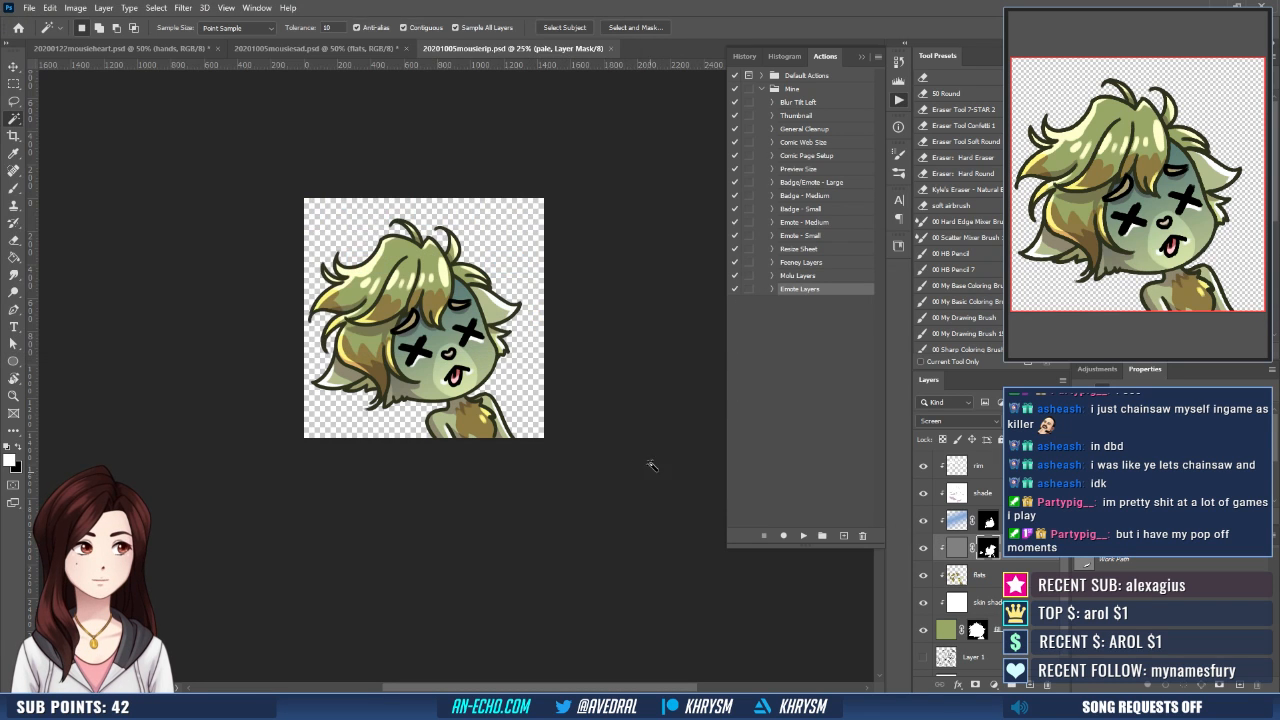
key(ctrl+w)
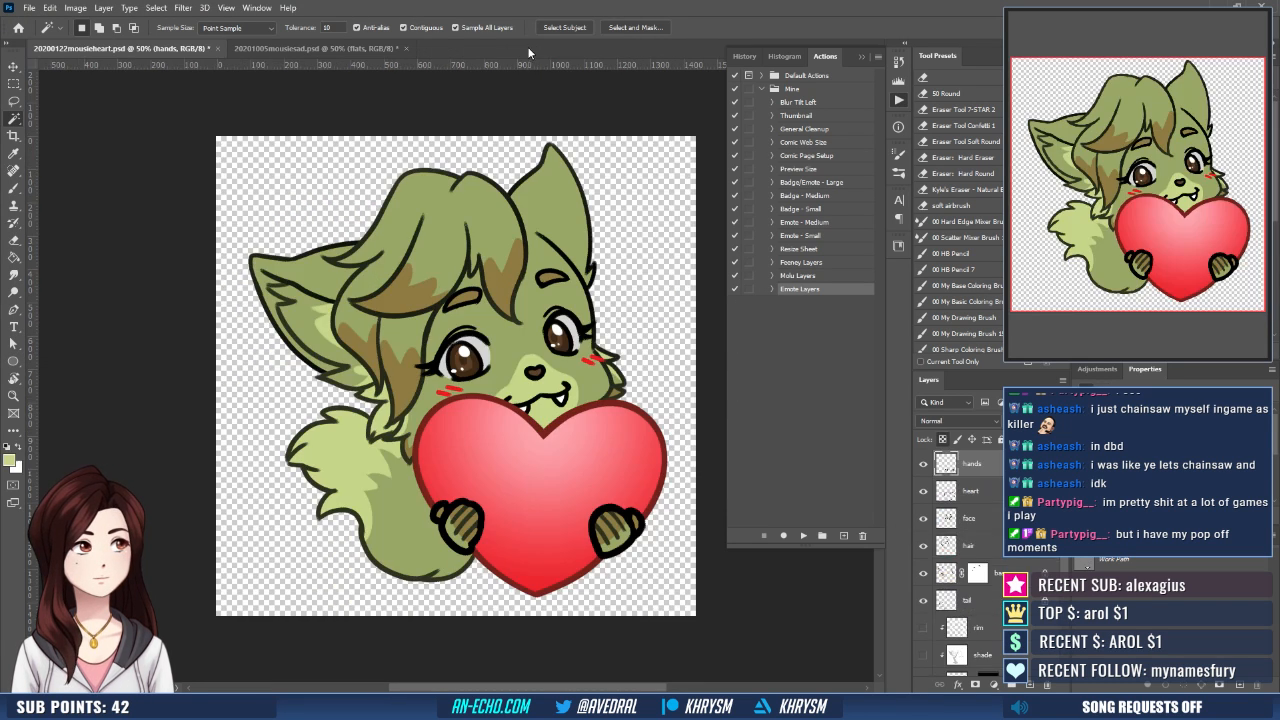
- Open the recent file mousieRIP-112.psd and select its lower mousierip layer
click(29, 7)
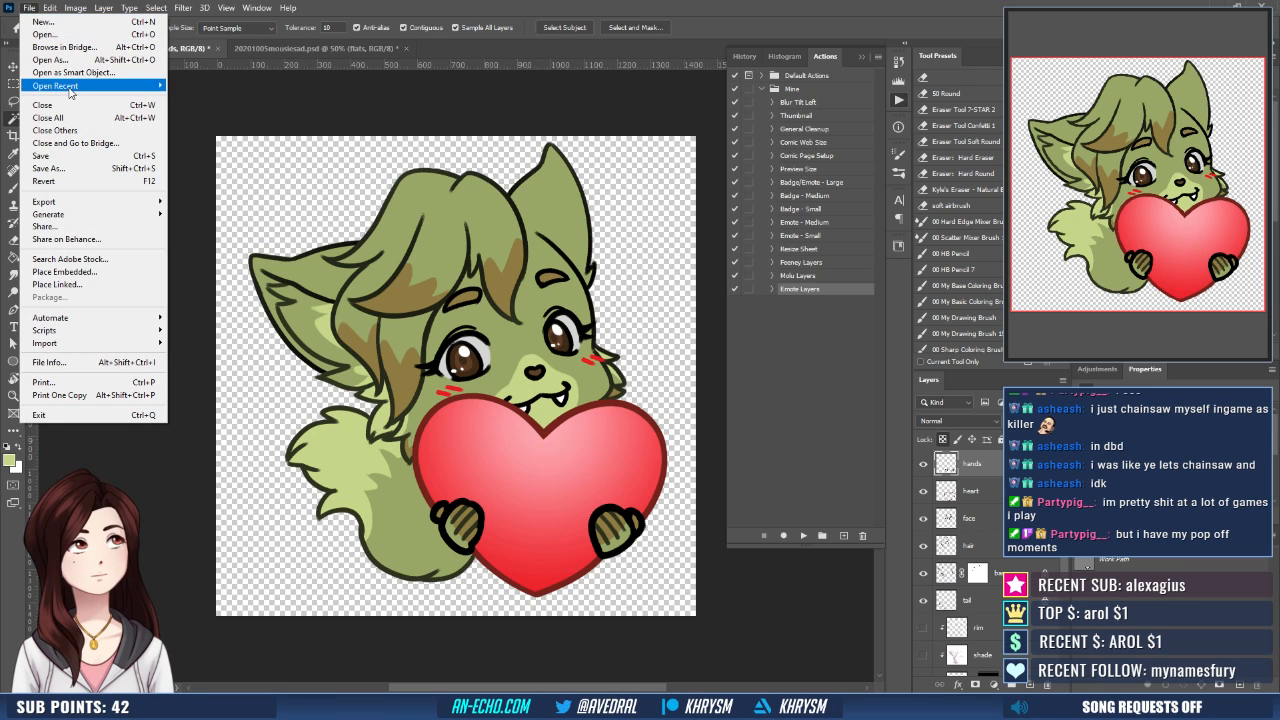
mouse_move(95, 87)
click(212, 110)
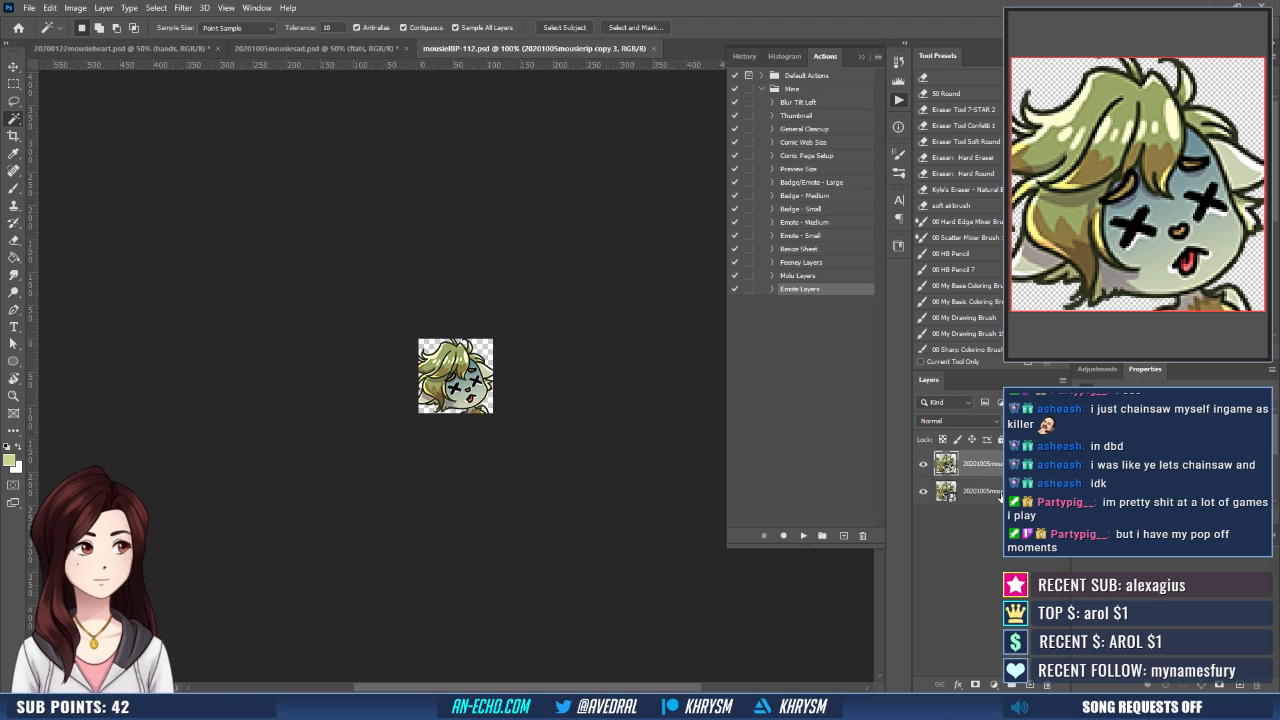
click(998, 492)
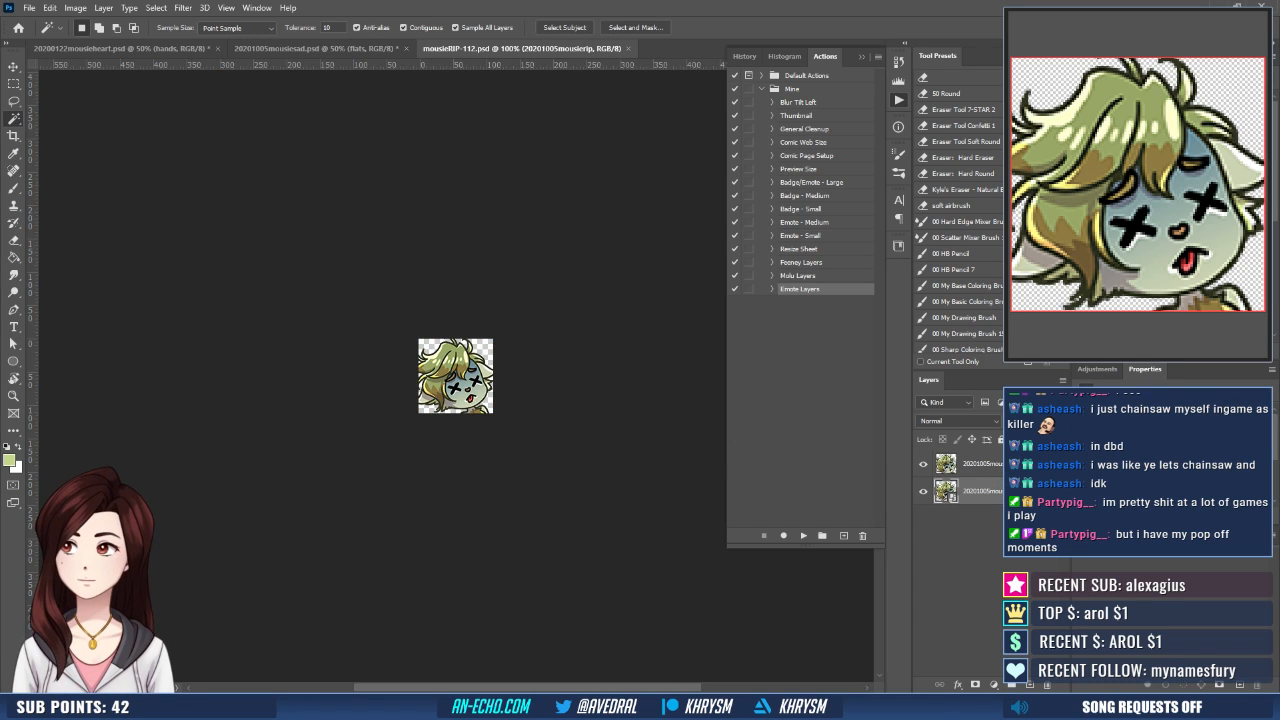
- Place the updated mousierip artwork as an embedded smart object and scale it slightly larger than the canvas
key(ctrl+j)
key(ctrl+t)
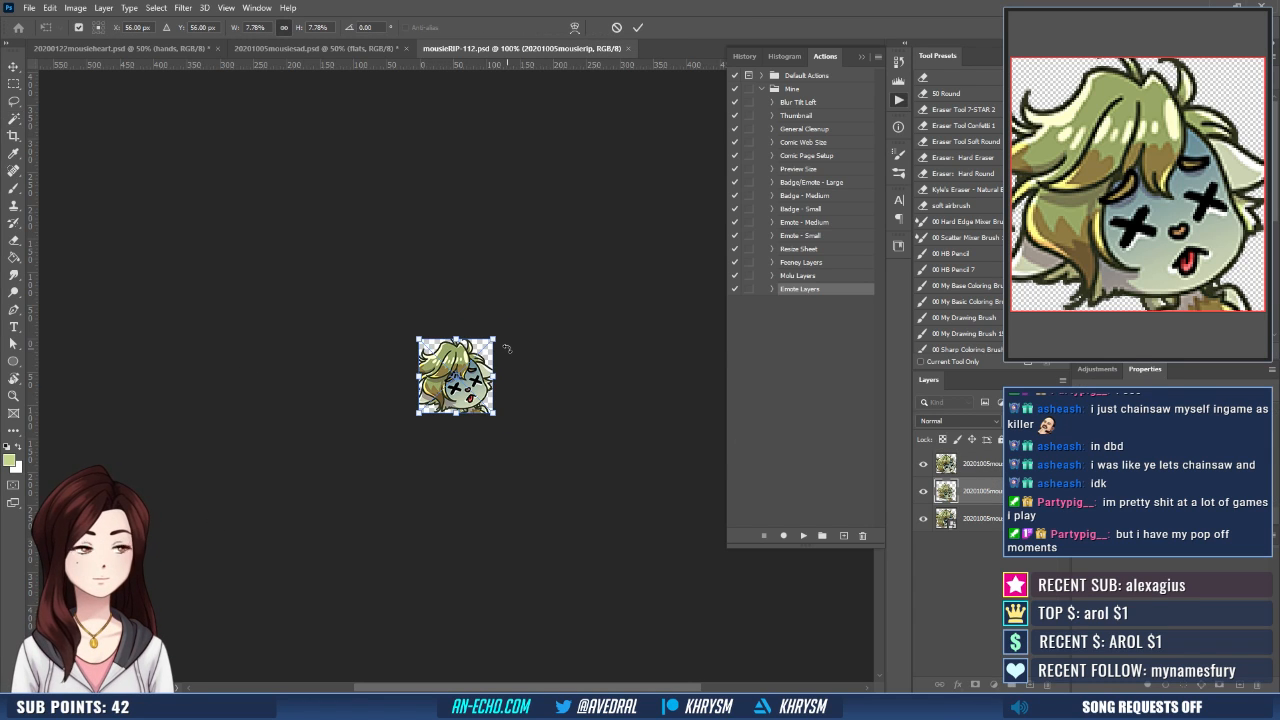
click(250, 27)
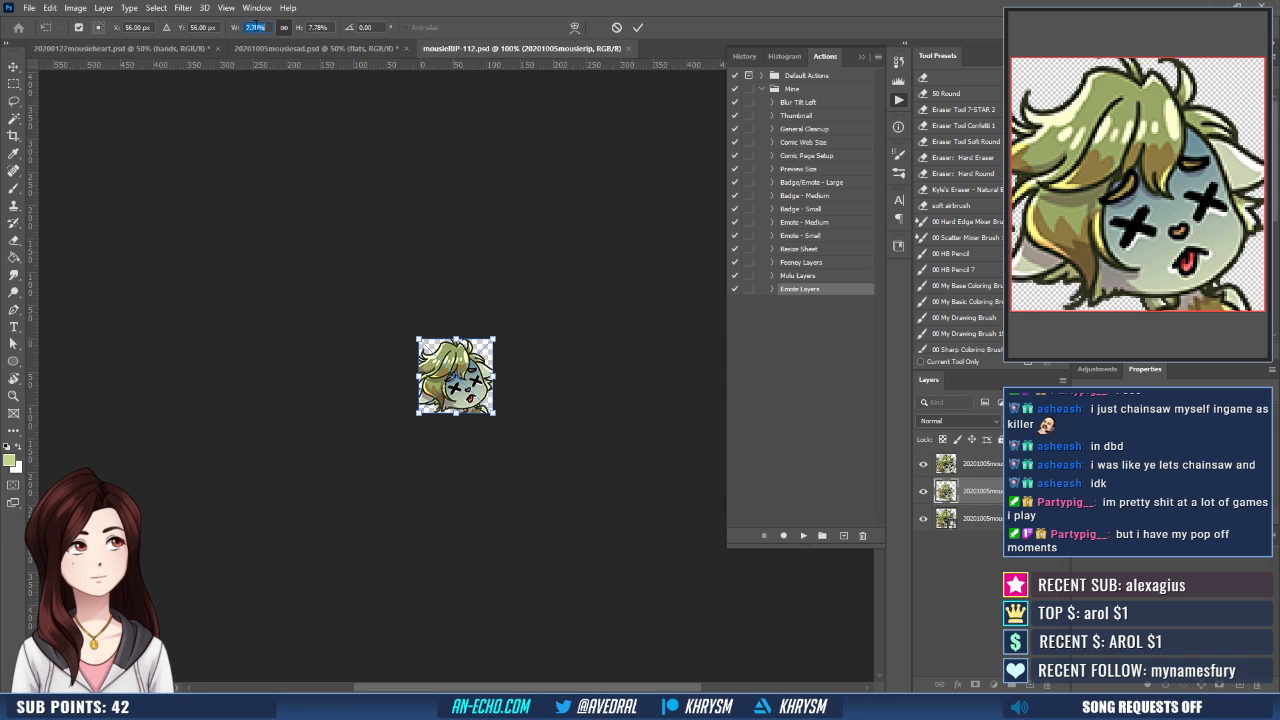
text(10)
key(Return)
key(Return)
key(w)
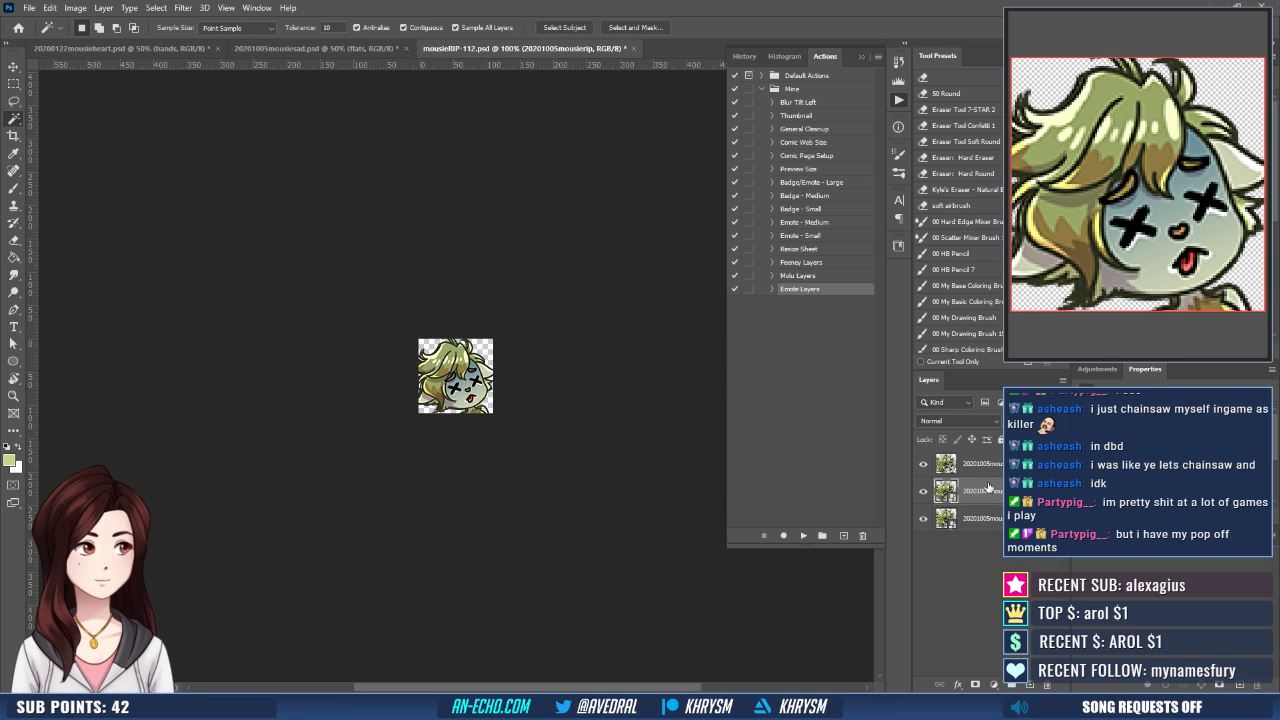
- Move the placed mousierip layer above the old ones and align its left and bottom edges with the lowest mousierip layer
key(v)
drag(498, 316, 541, 285)
shift+click(985, 519)
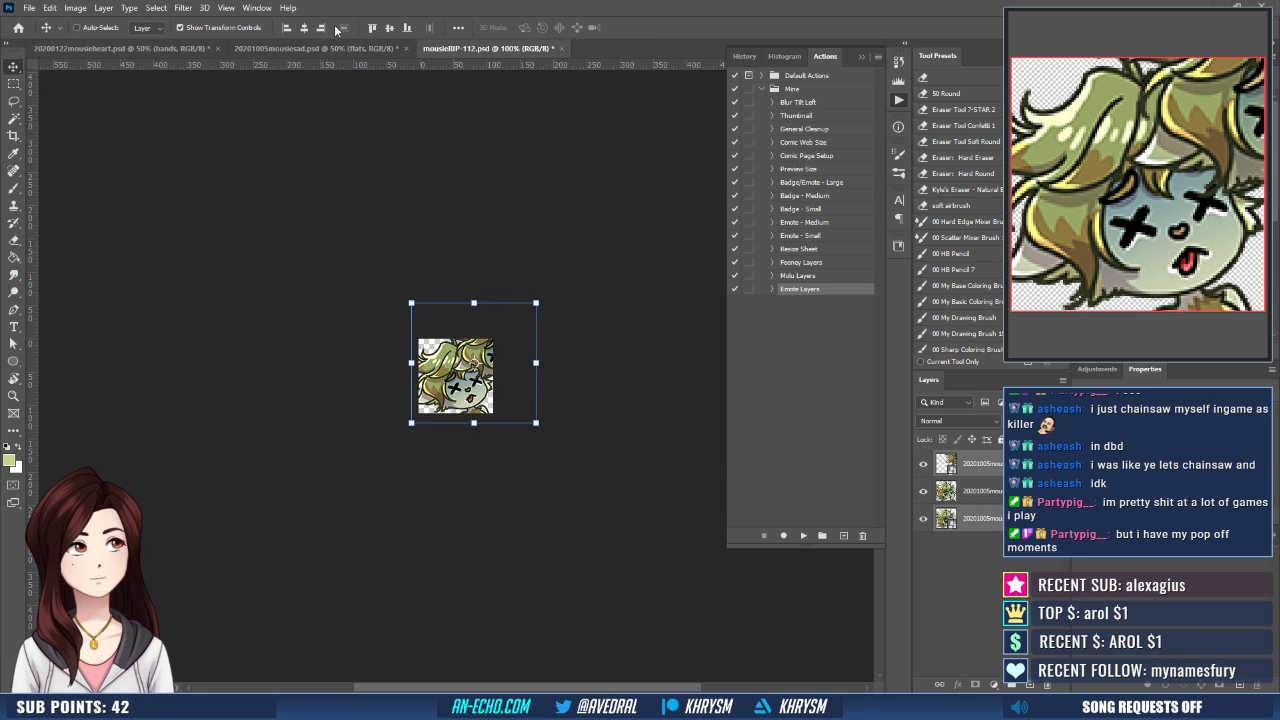
click(287, 28)
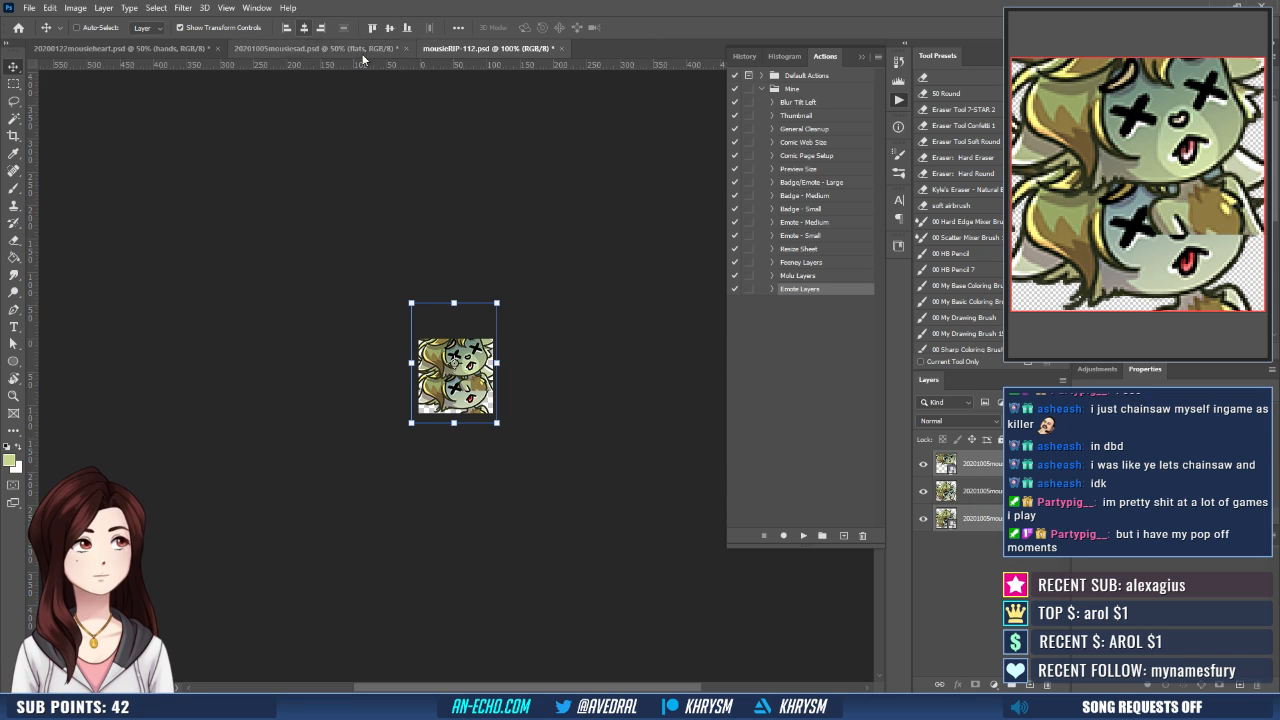
click(406, 28)
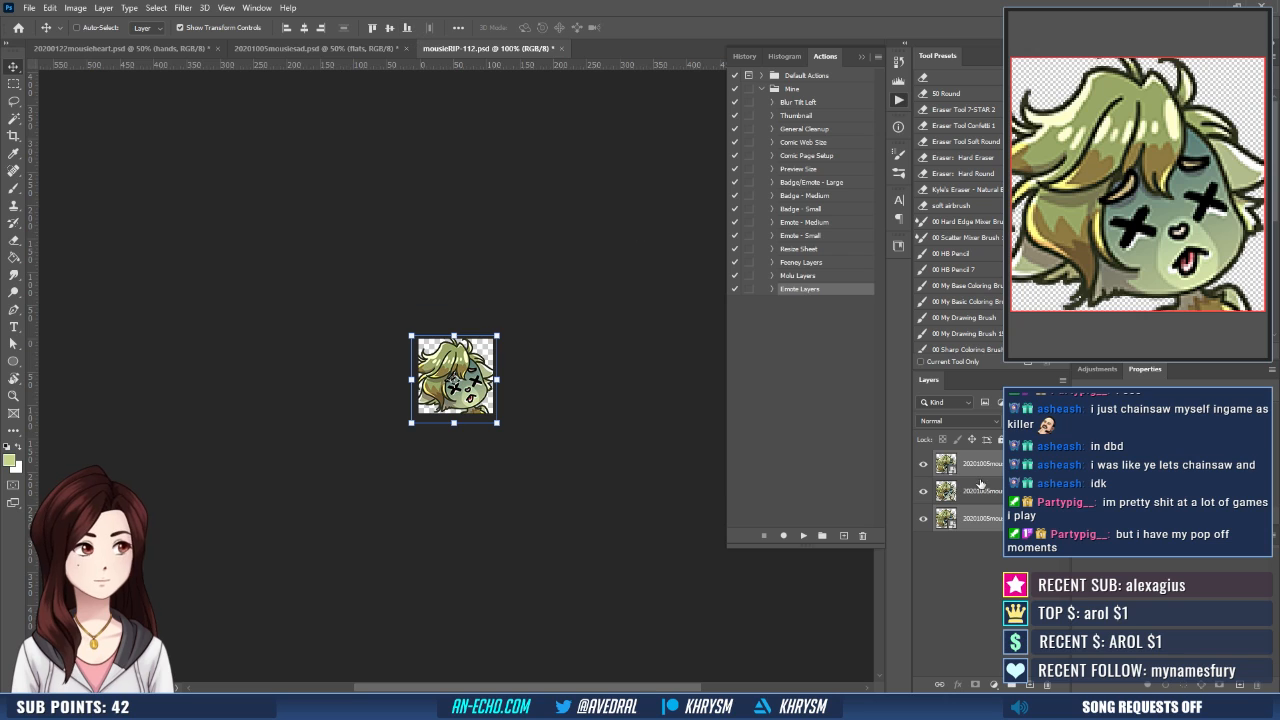
- Hide the two old mousierip layers beneath the new one and delete them
drag(928, 494, 926, 526)
shift+click(1000, 497)
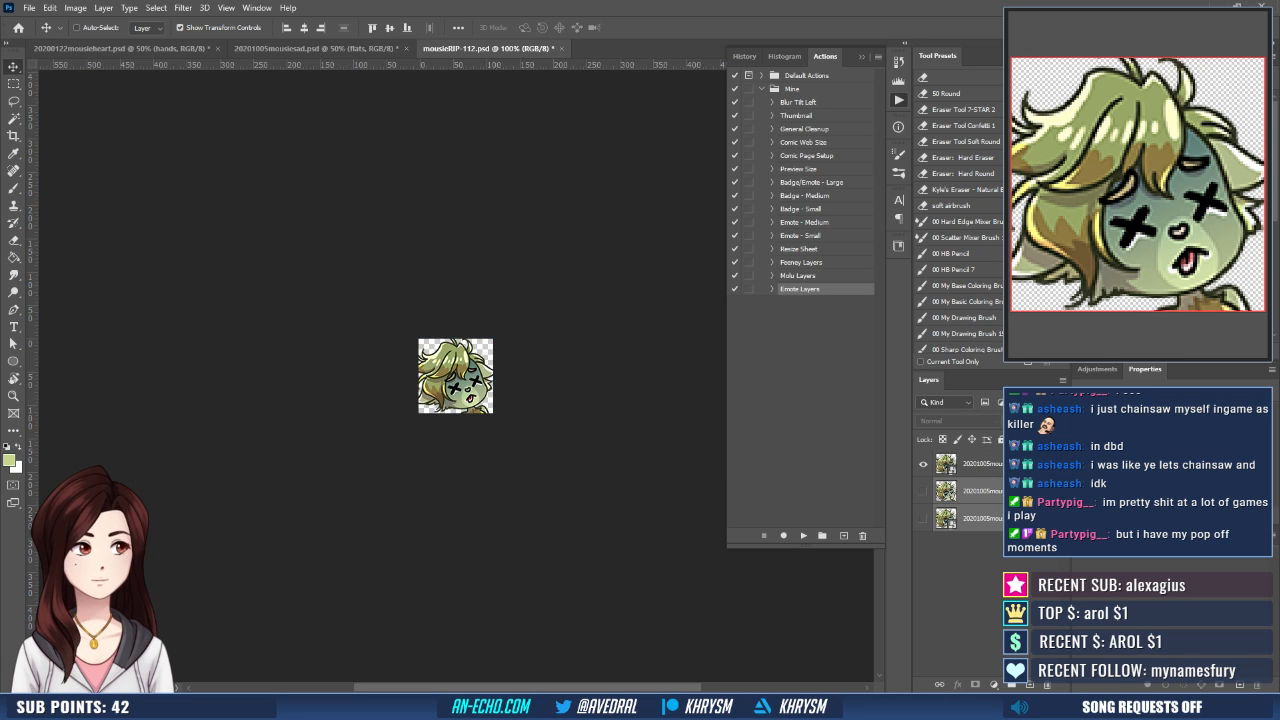
drag(1002, 500, 1047, 688)
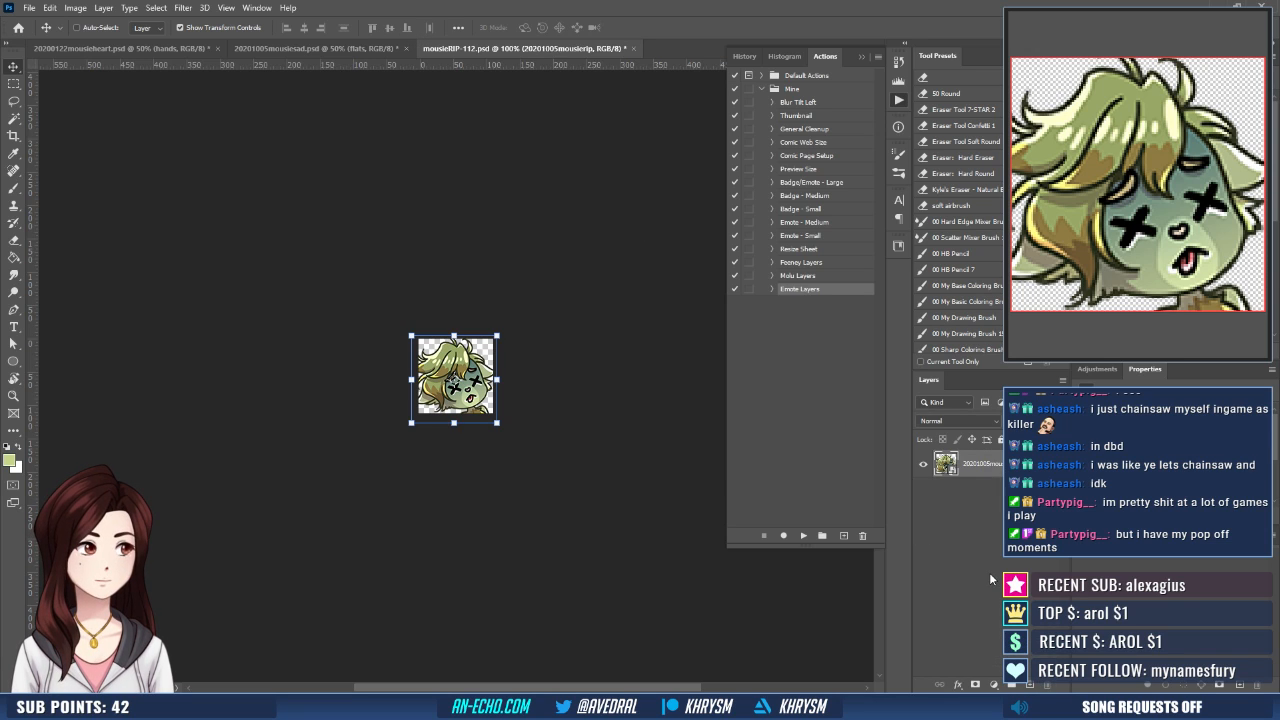
- Duplicate the new mousierip layer three times, merge the three copies into one layer and save mousieRIP-112.psd
key(ctrl+j)
key(ctrl+j)
key(ctrl+j)
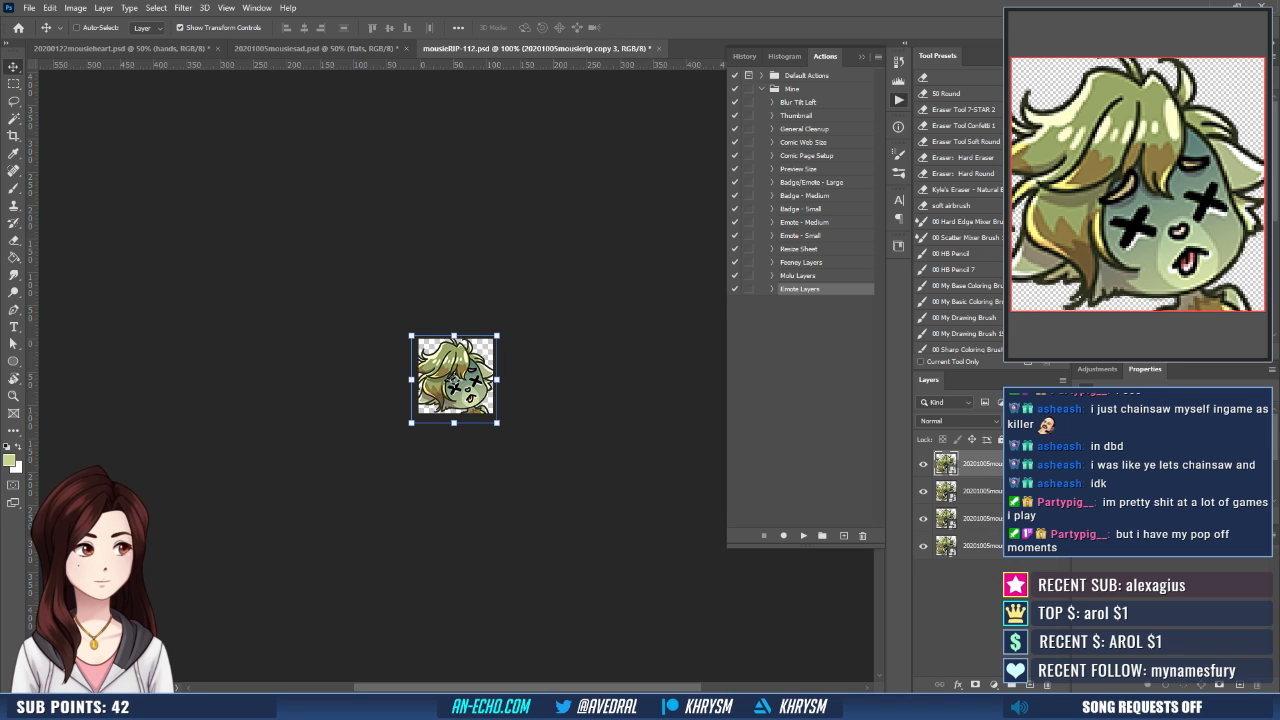
shift+click(1008, 518)
key(ctrl+e)
key(ctrl+s)
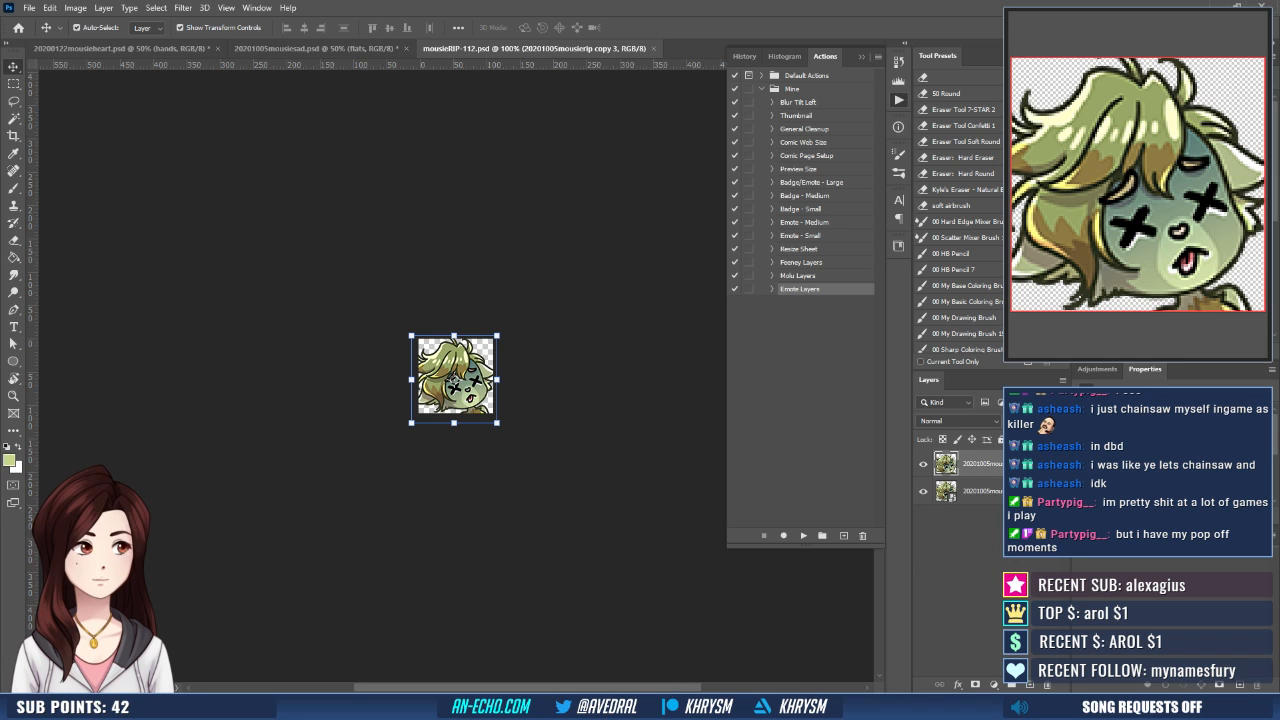
- Save a PNG copy of the emote as mousieRIP-112, replacing the existing file
key(ctrl+shift+s)
key(Return)
key(y)
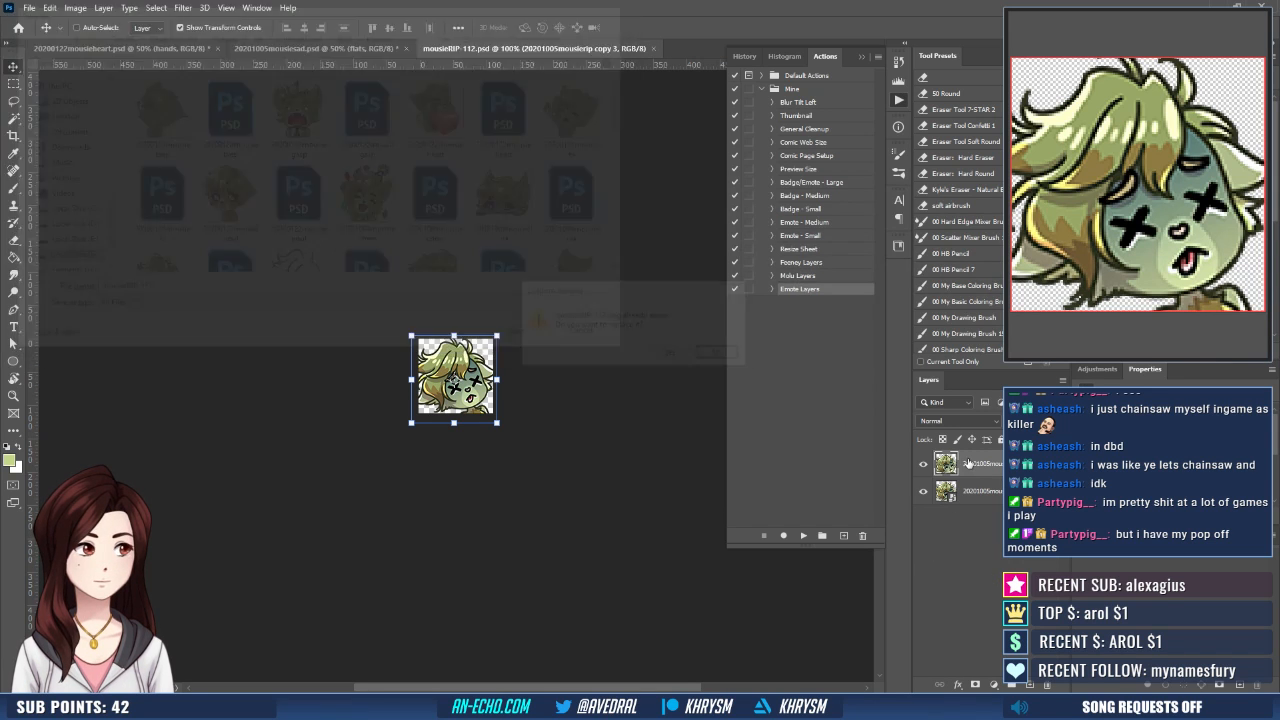
- Run the Emote - Small action and save the result as mousieRIP-28.png, replacing the existing file
click(825, 237)
click(802, 536)
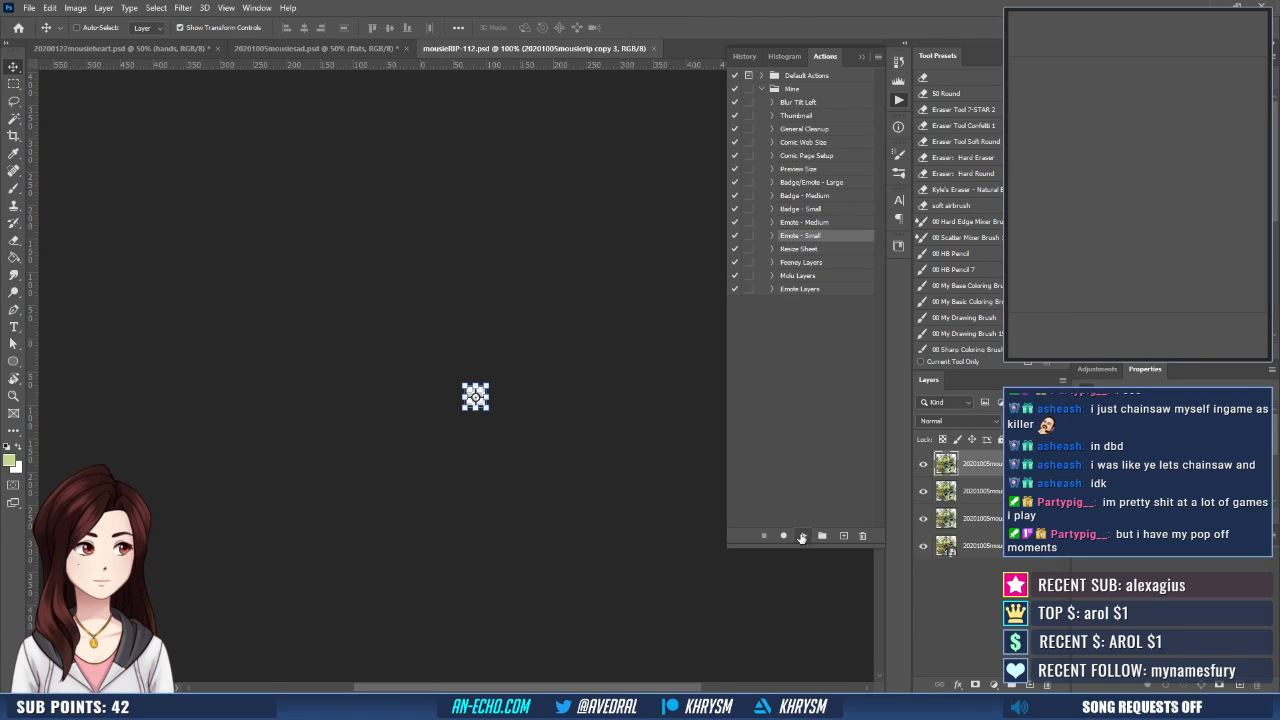
key(ctrl+shift+s)
text(mousieRIP-28)
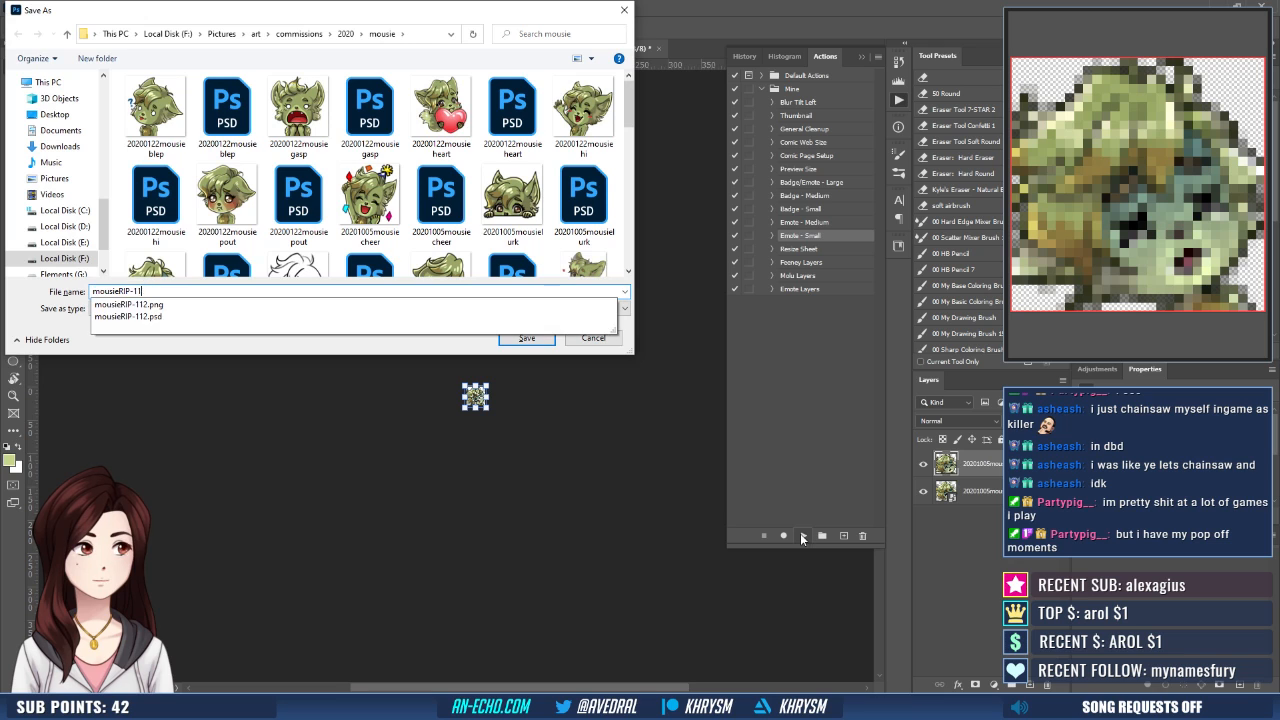
key(Return)
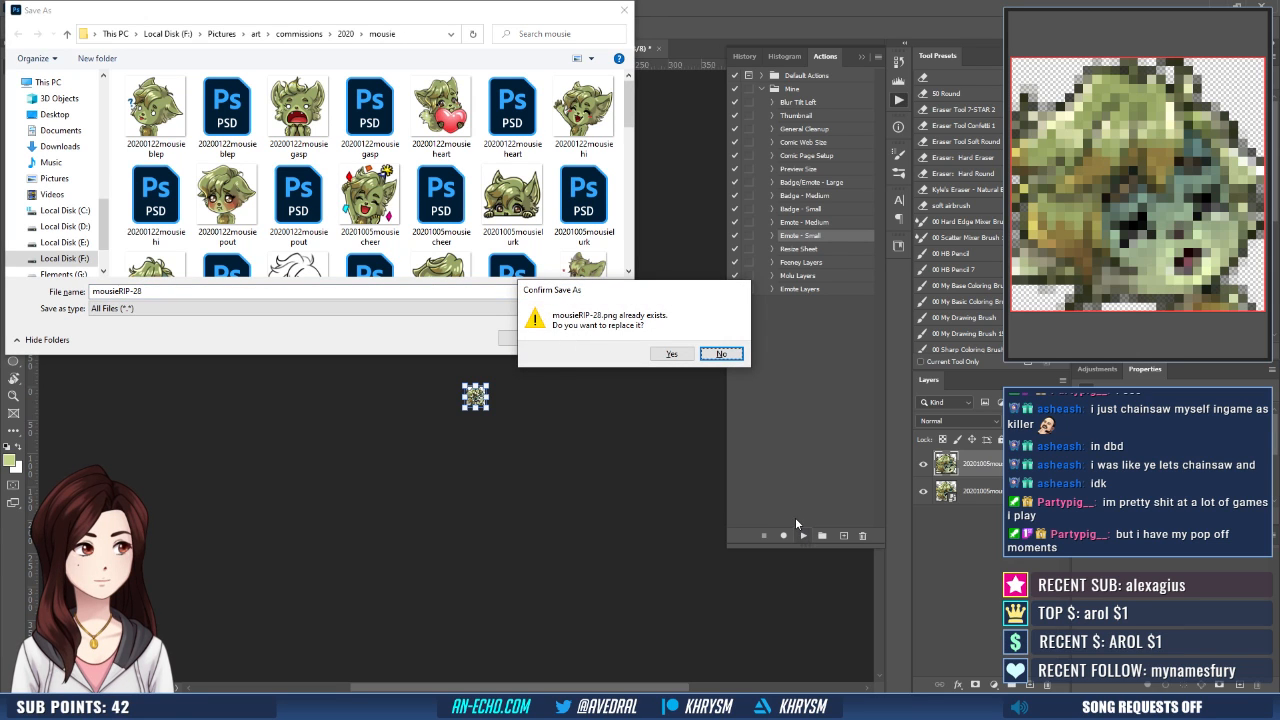
key(y)
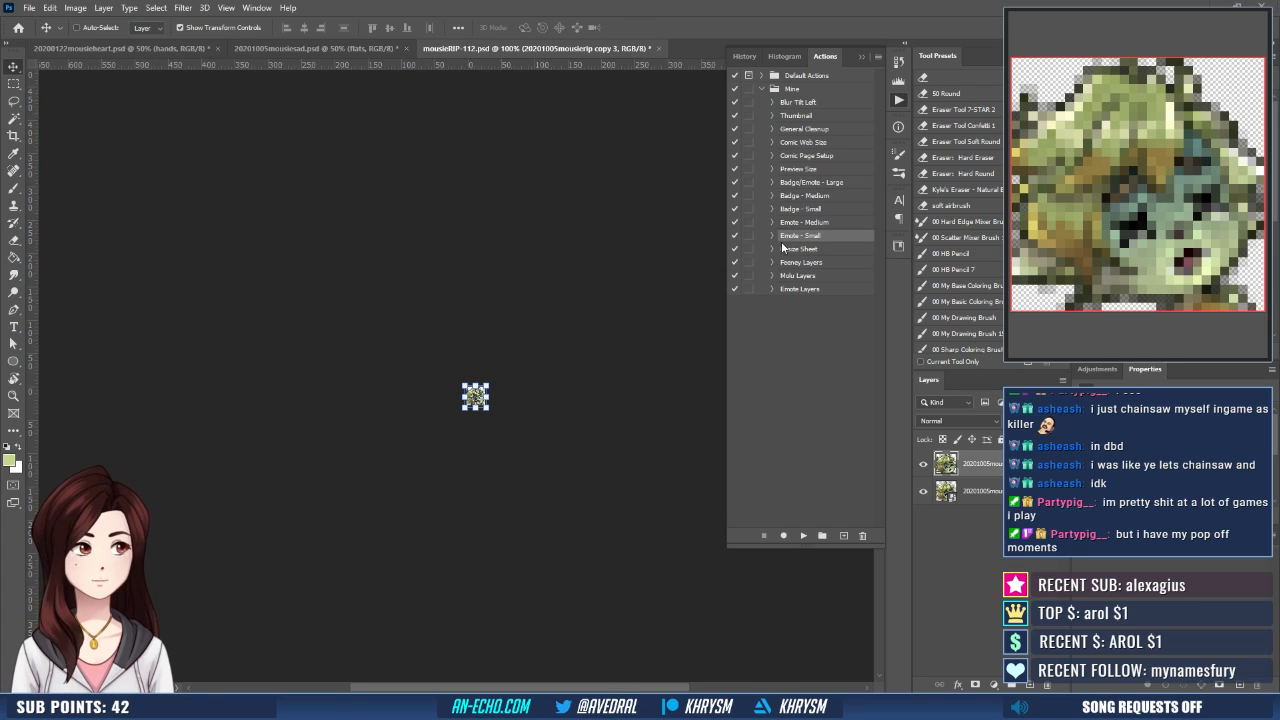
- Revert the history to the Merge Layers state and save the full-size emote over mousieRIP-112.png
click(744, 56)
click(781, 273)
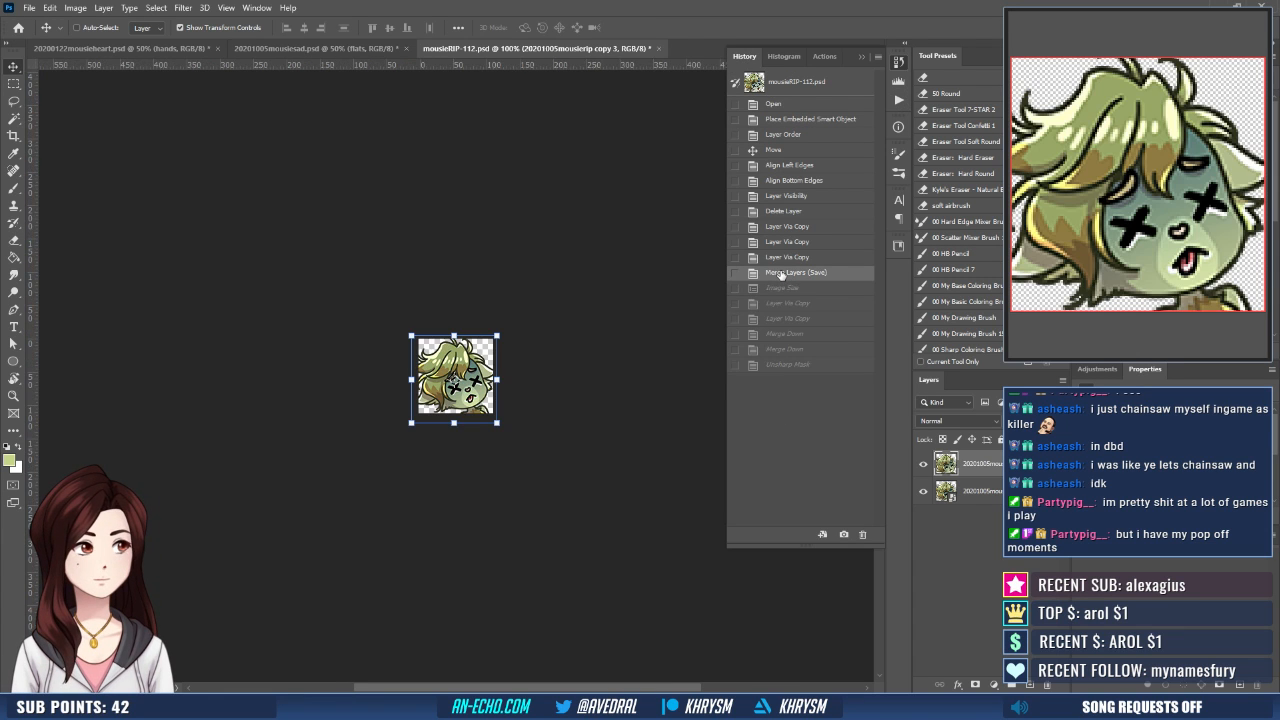
key(ctrl+shift+s)
key(Return)
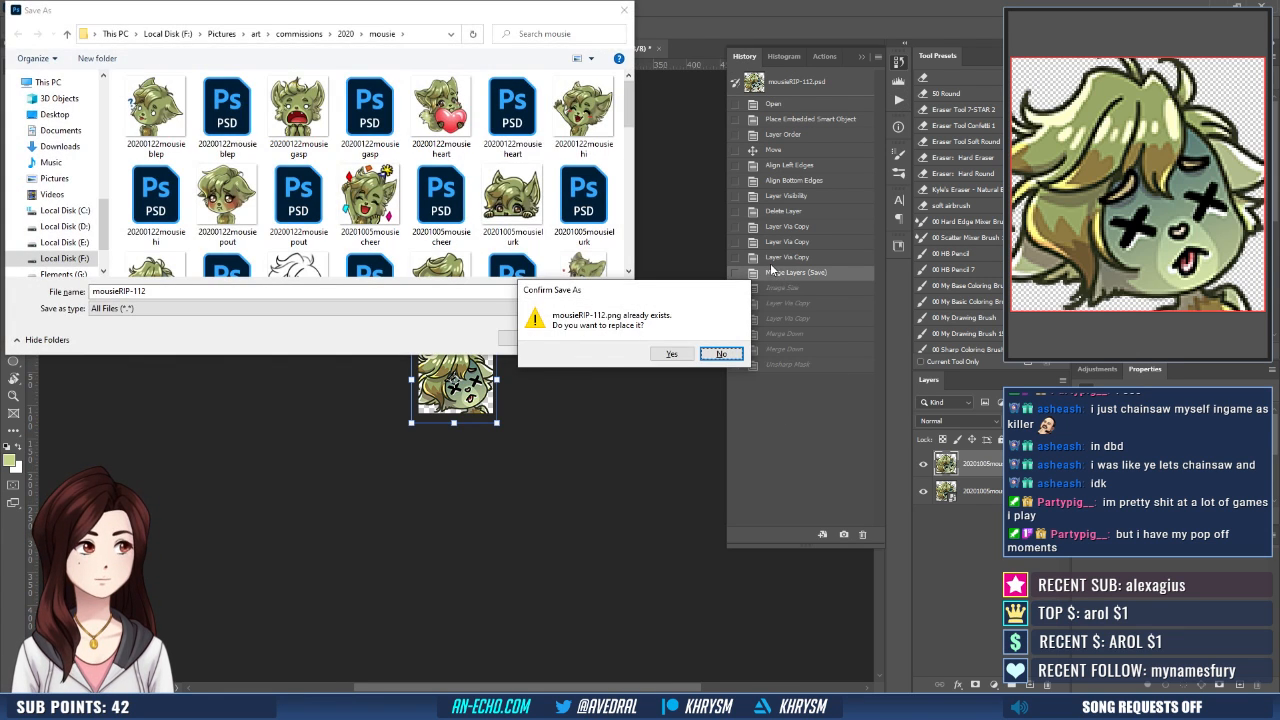
key(y)
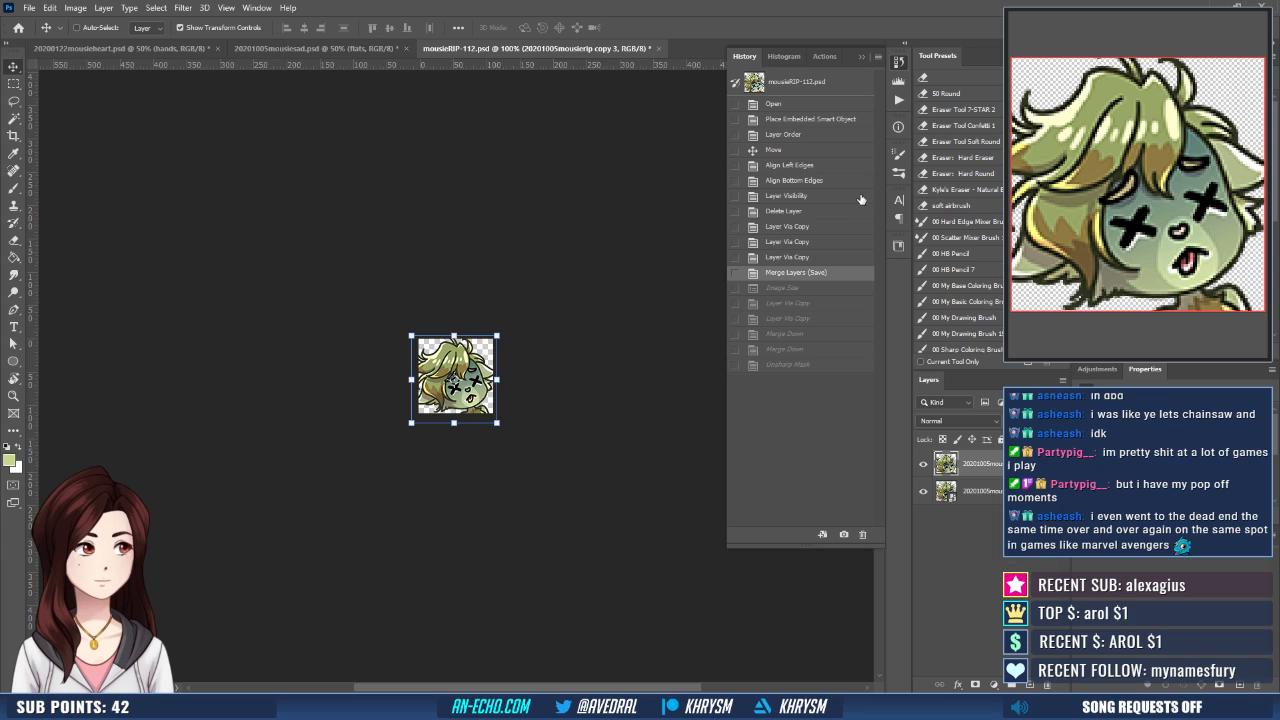
- Run the Emote - Medium action and save the result as mousieRIP-56.png, replacing the existing file
click(899, 101)
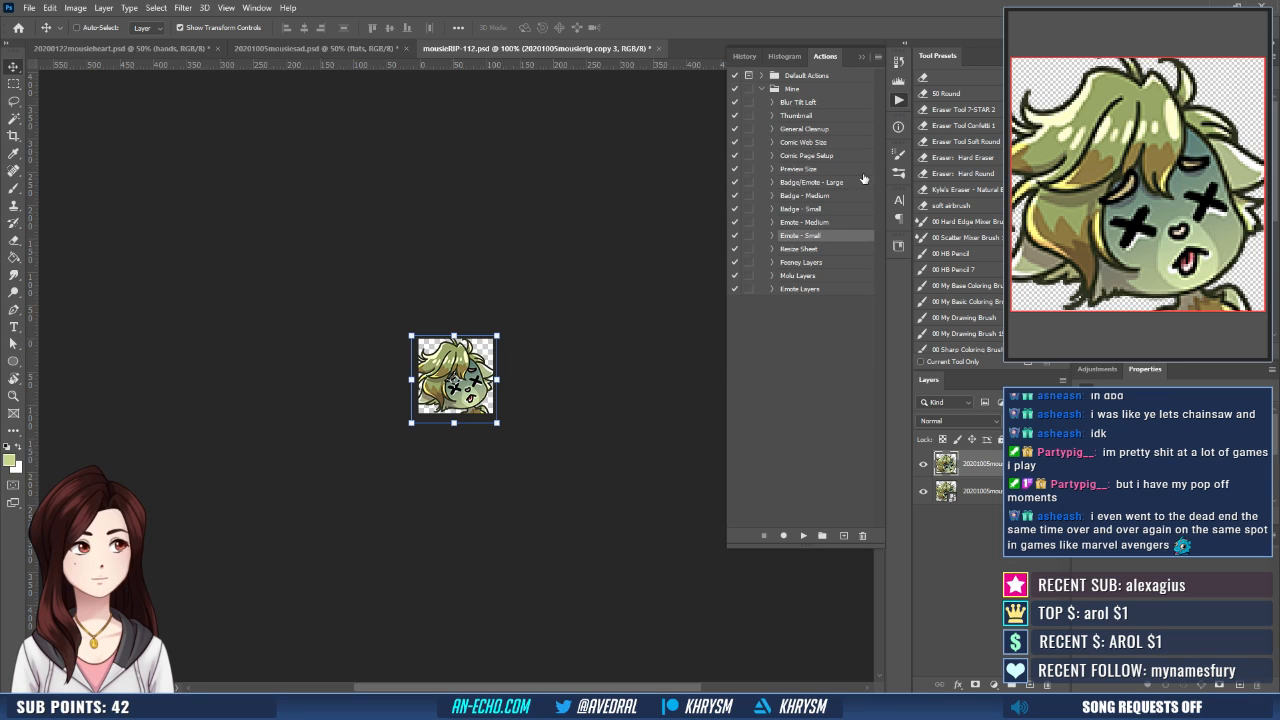
click(801, 536)
key(ctrl+shift+s)
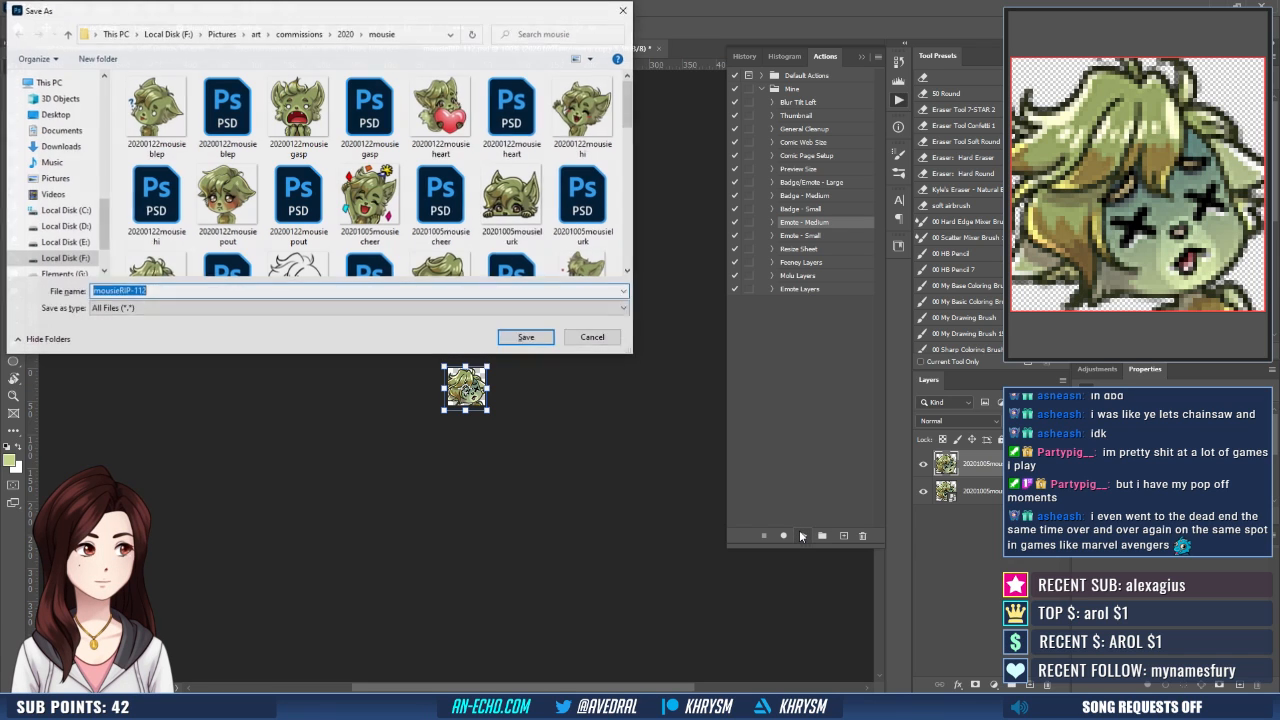
key(Right)
key(BackSpace)
key(BackSpace)
key(BackSpace)
text(56)
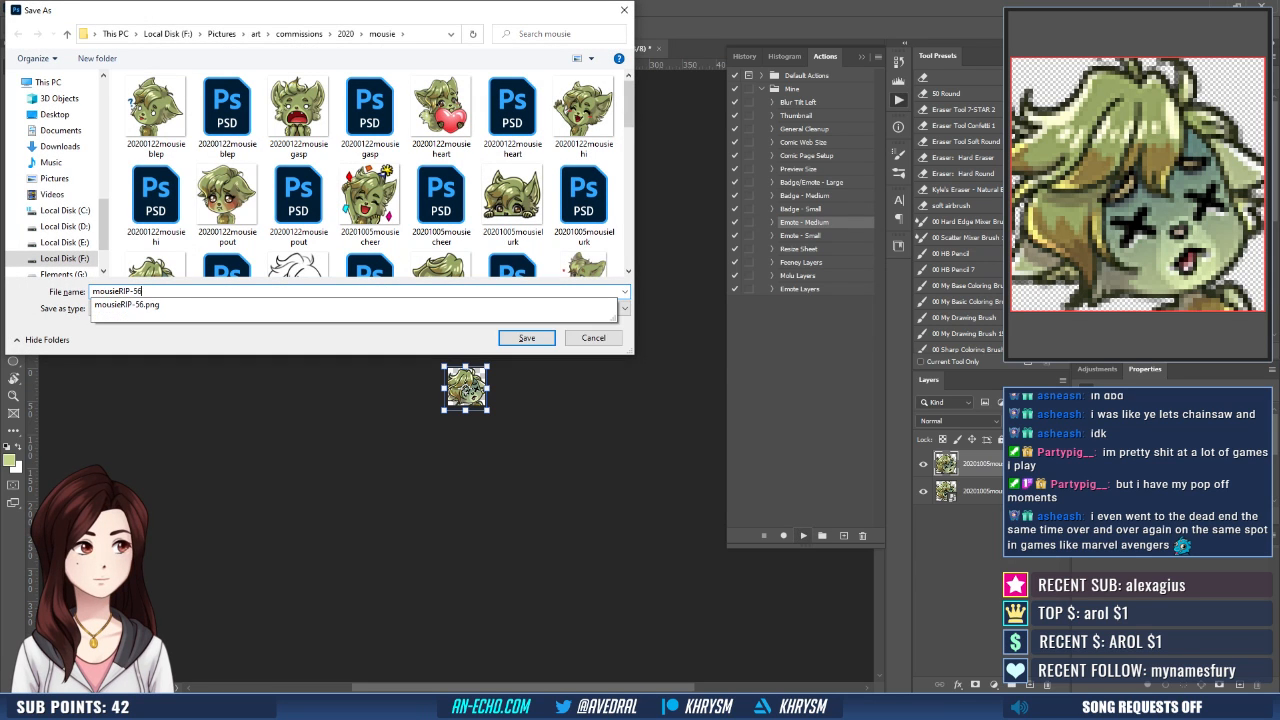
key(Return)
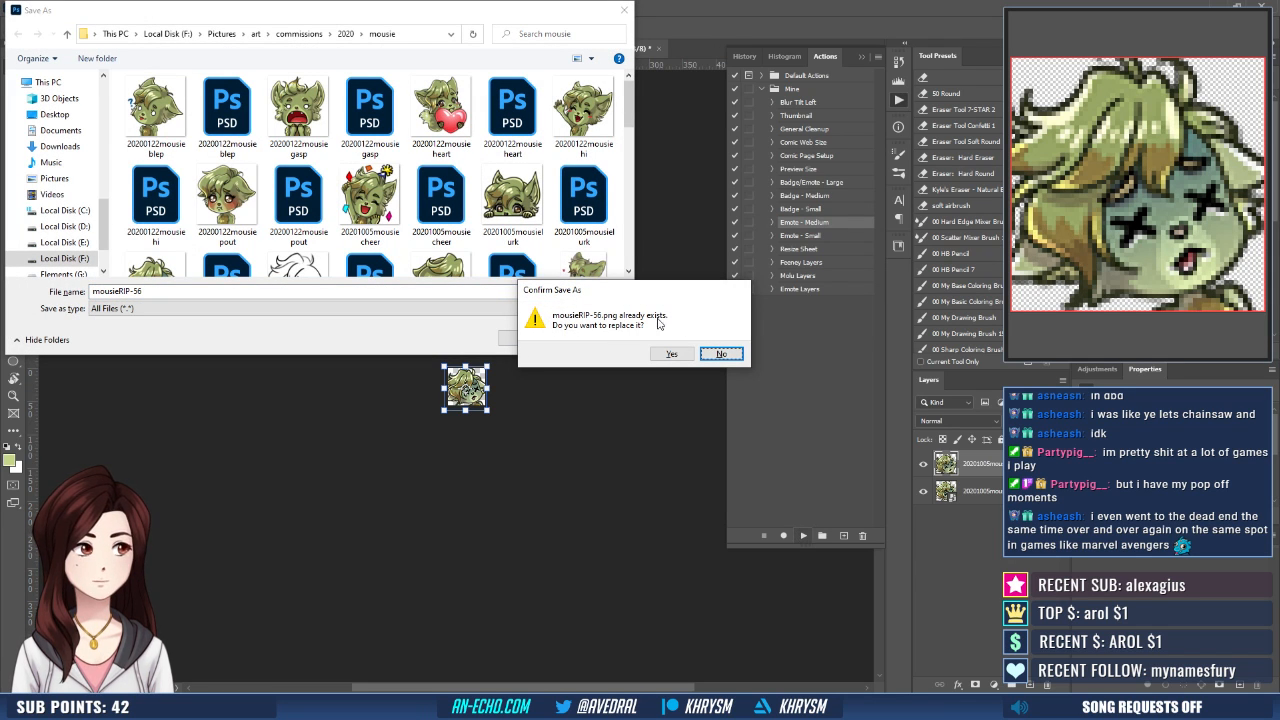
click(670, 355)
- Revert the history to the Merge Layers state and close mousieRIP-112.psd
click(746, 57)
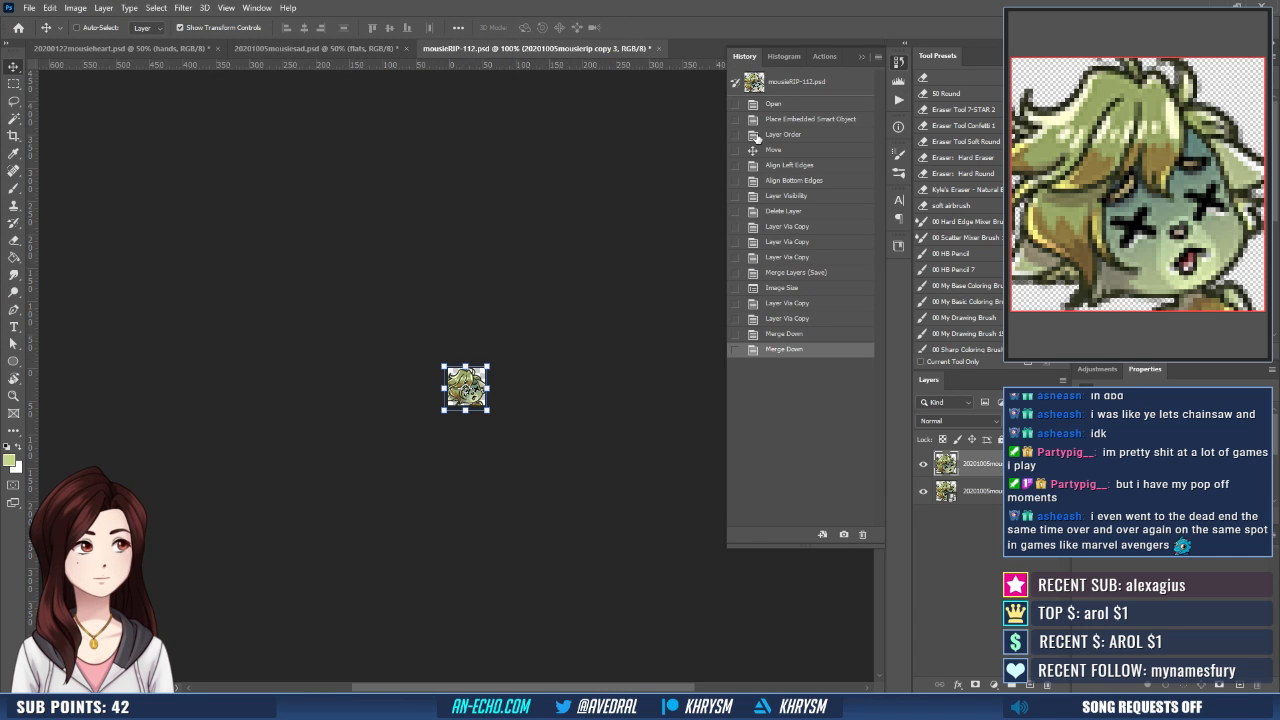
click(784, 273)
key(ctrl+w)
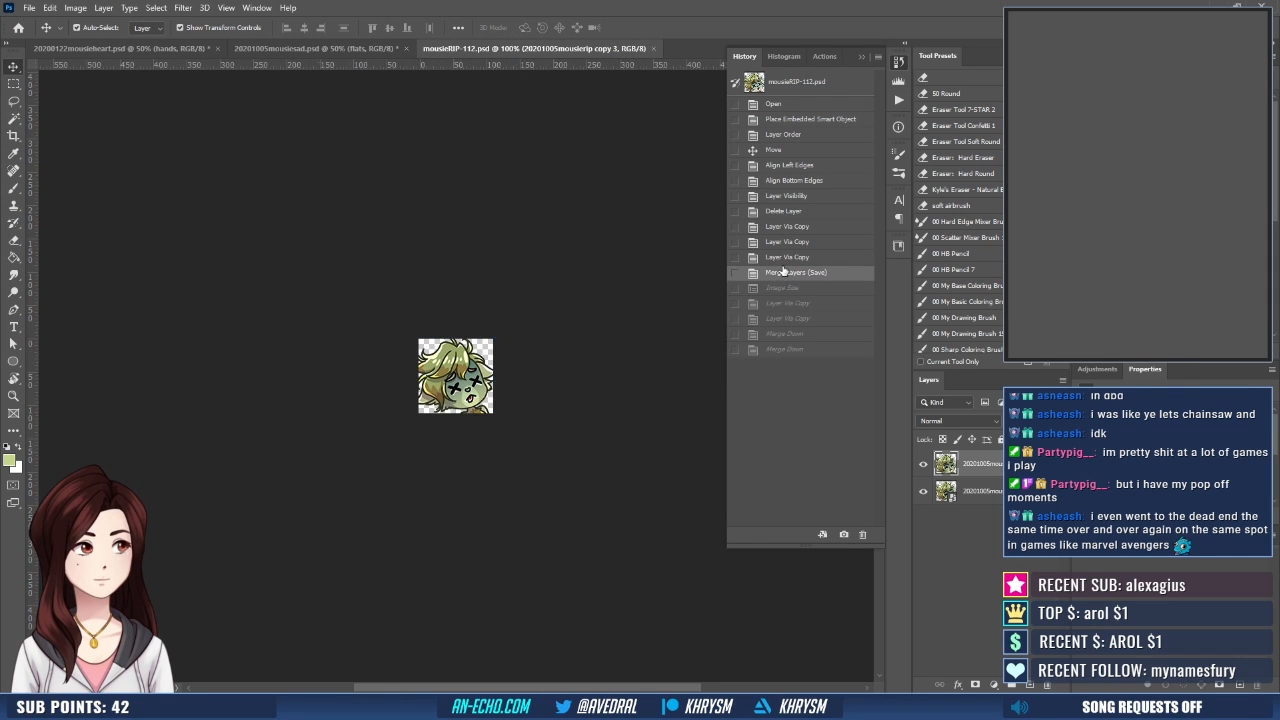
- Sample the dark brown of the iris in the mousieheart document as the foreground colour and return to mousiesad
click(277, 47)
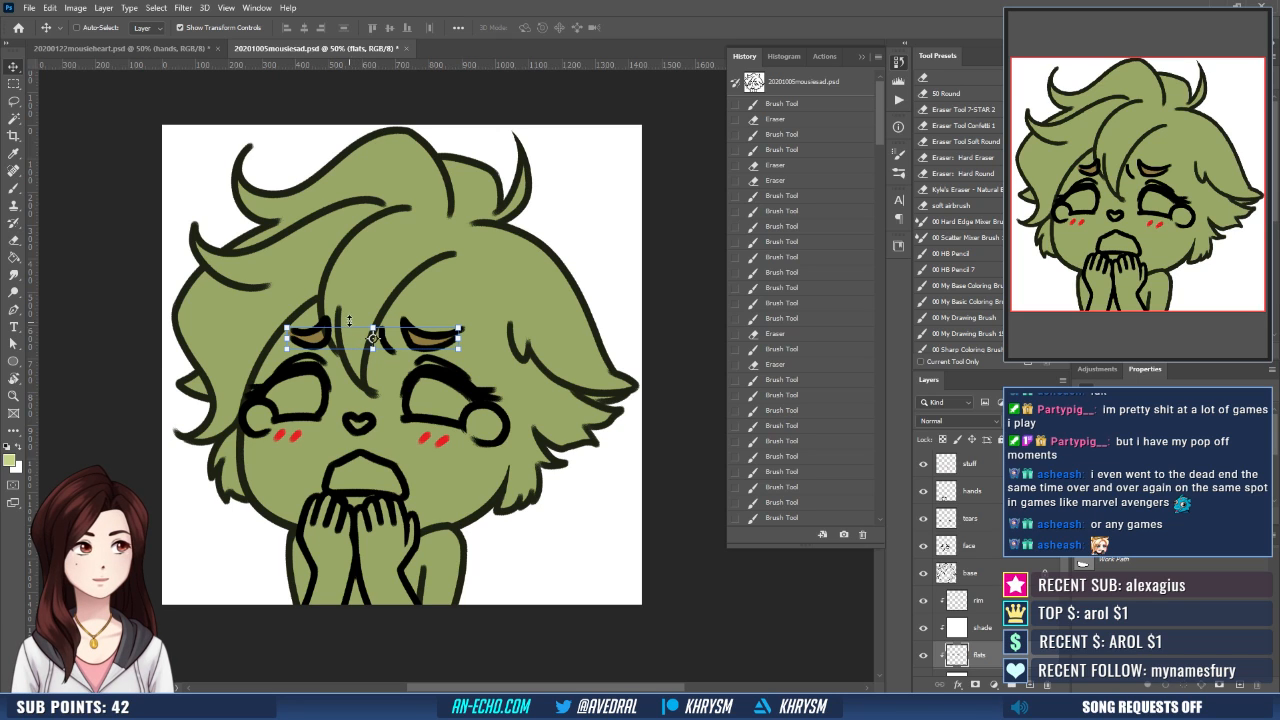
click(144, 50)
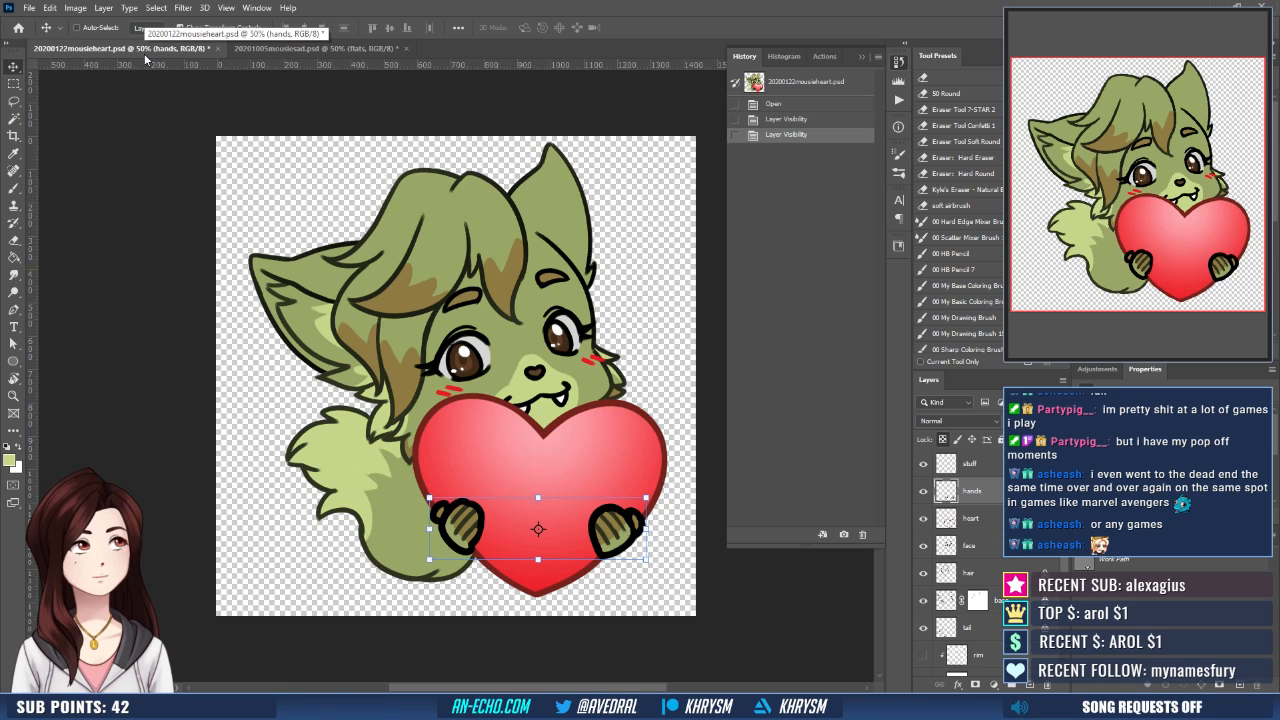
key(ctrl+plus)
drag(608, 480, 545, 478)
key(g)
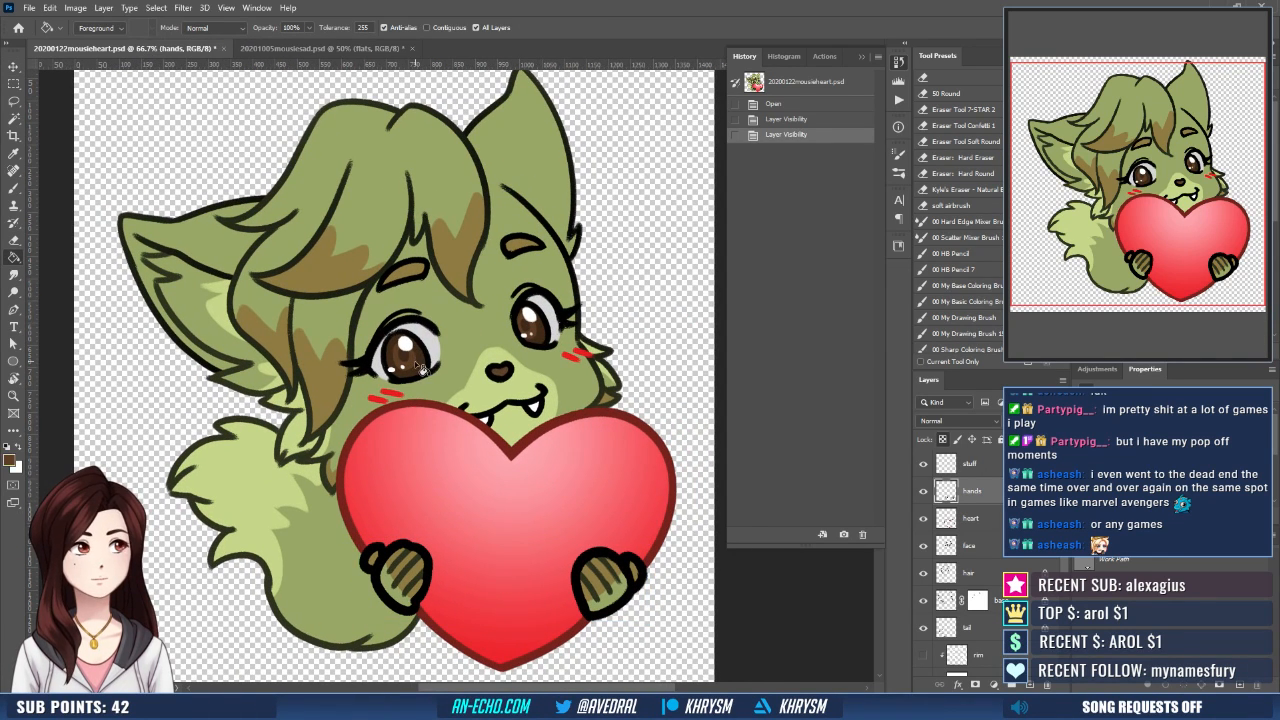
alt+click(421, 366)
click(291, 50)
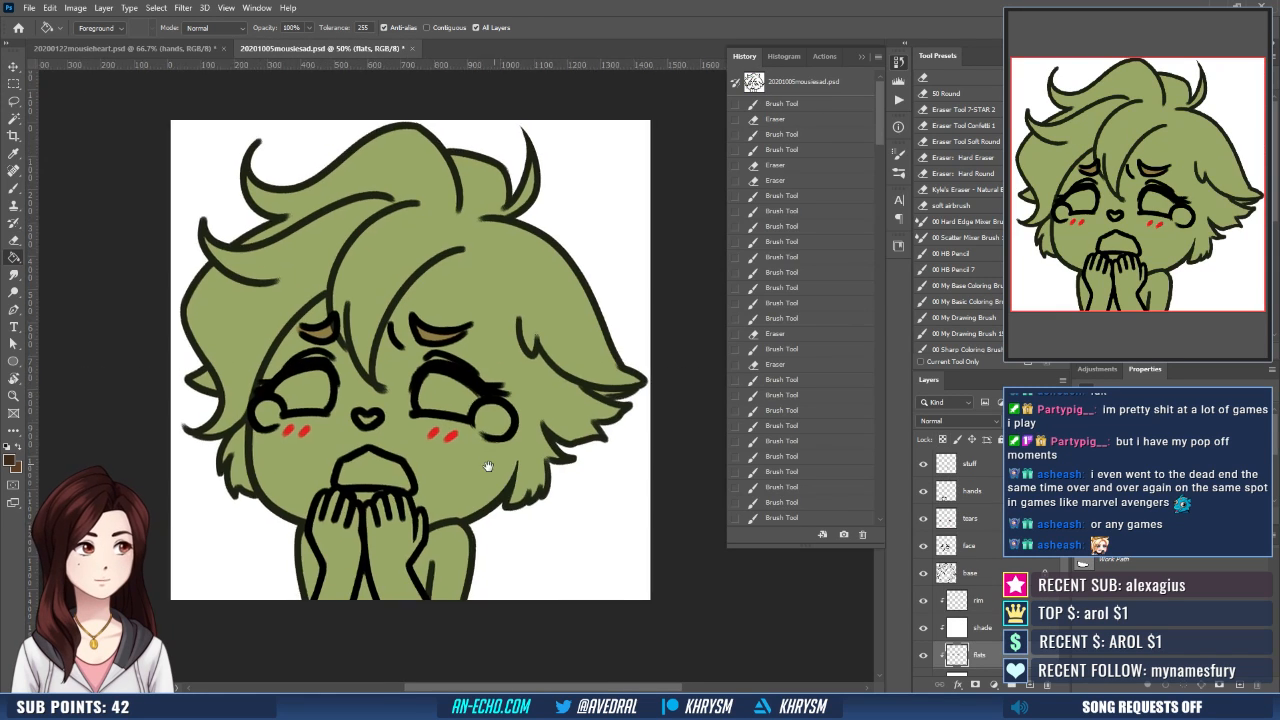
- Select the insides of both eyes with the Magic Wand, expand the selection by 10 pixels and fill them with dark brown
key(w)
click(337, 379)
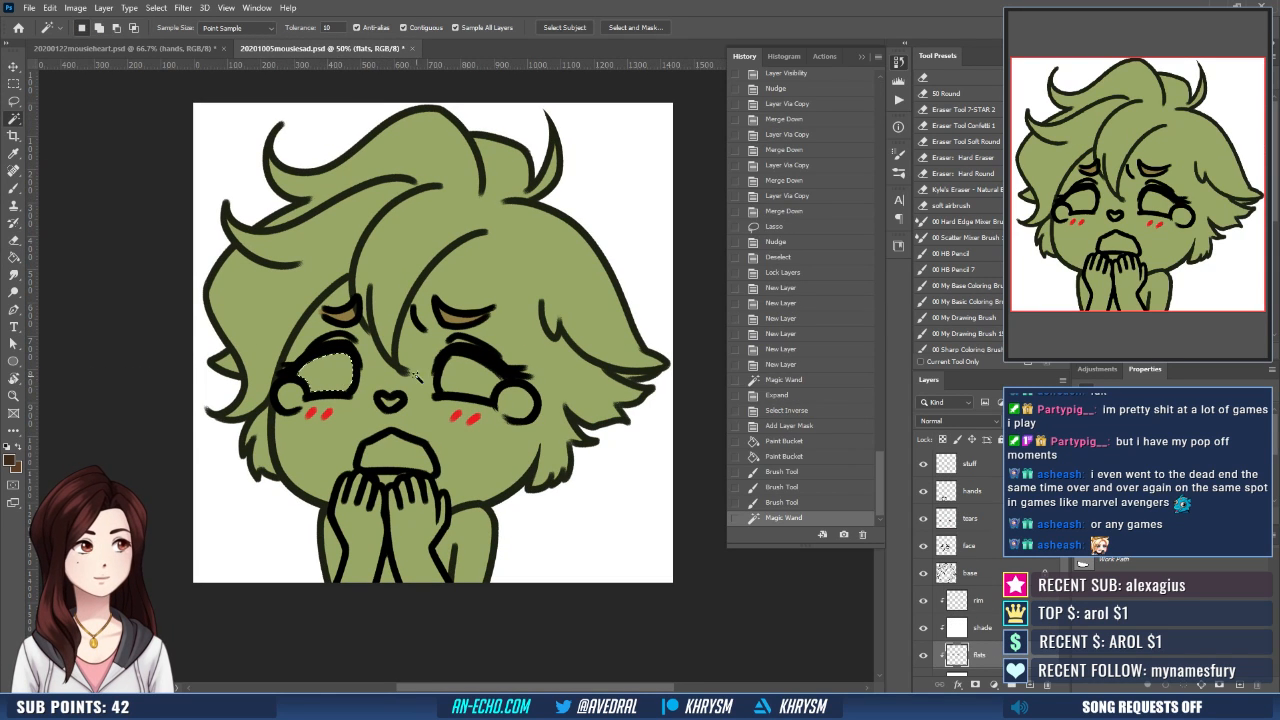
shift+click(461, 381)
key(alt+s)
key(m)
key(e)
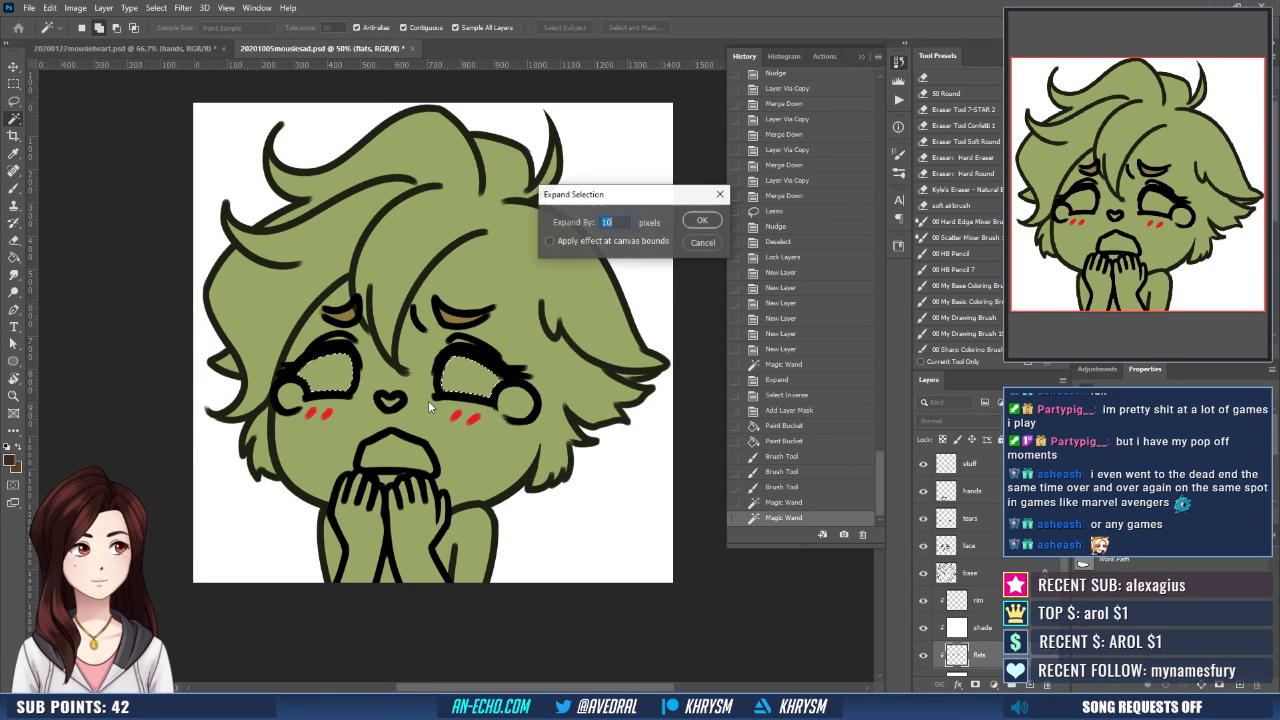
key(Return)
key(g)
click(465, 380)
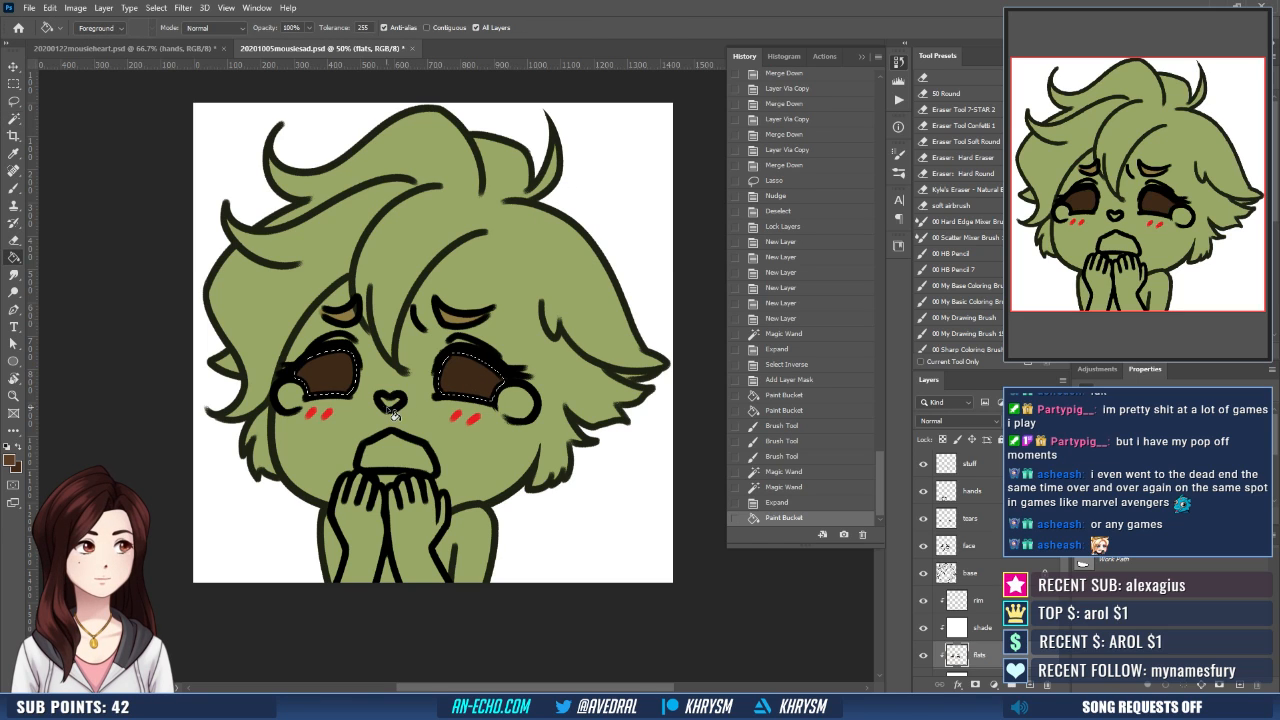
- Select the inside of the nose with the Magic Wand, expand the selection, fill it with the lighter brown and deselect
key(w)
click(388, 399)
key(alt+s)
key(m)
key(e)
key(Return)
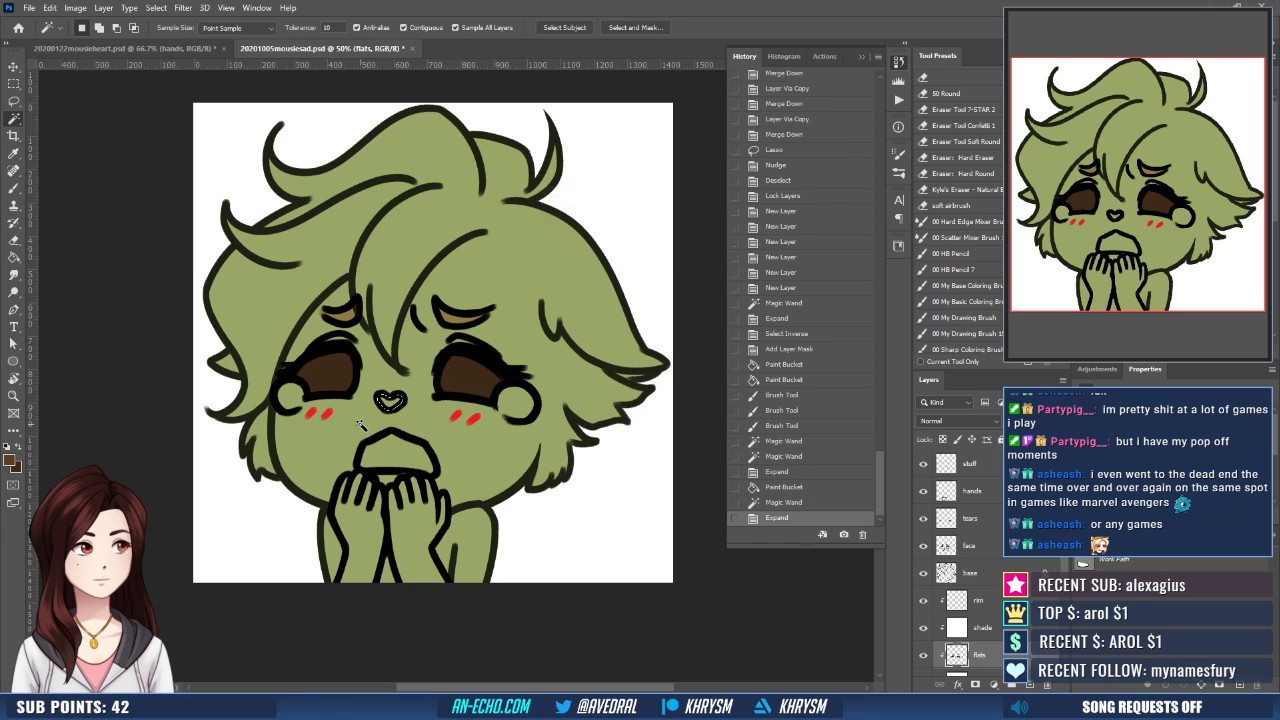
key(g)
click(391, 401)
key(ctrl+d)
- Brush lighter brown shapes into the lower part of both irises on the flats layer
key(b)
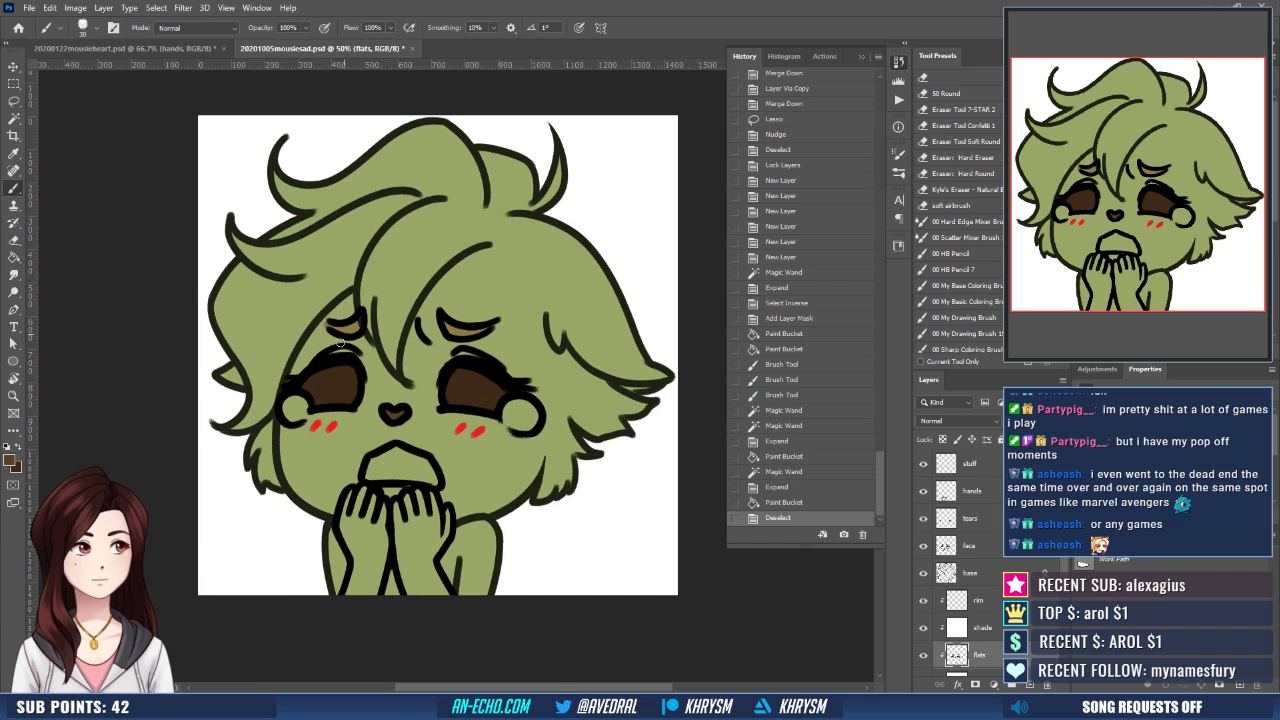
mouse_move(322, 384)
mouse_down()
mouse_move(332, 400)
mouse_move(348, 384)
mouse_move(324, 397)
mouse_up()
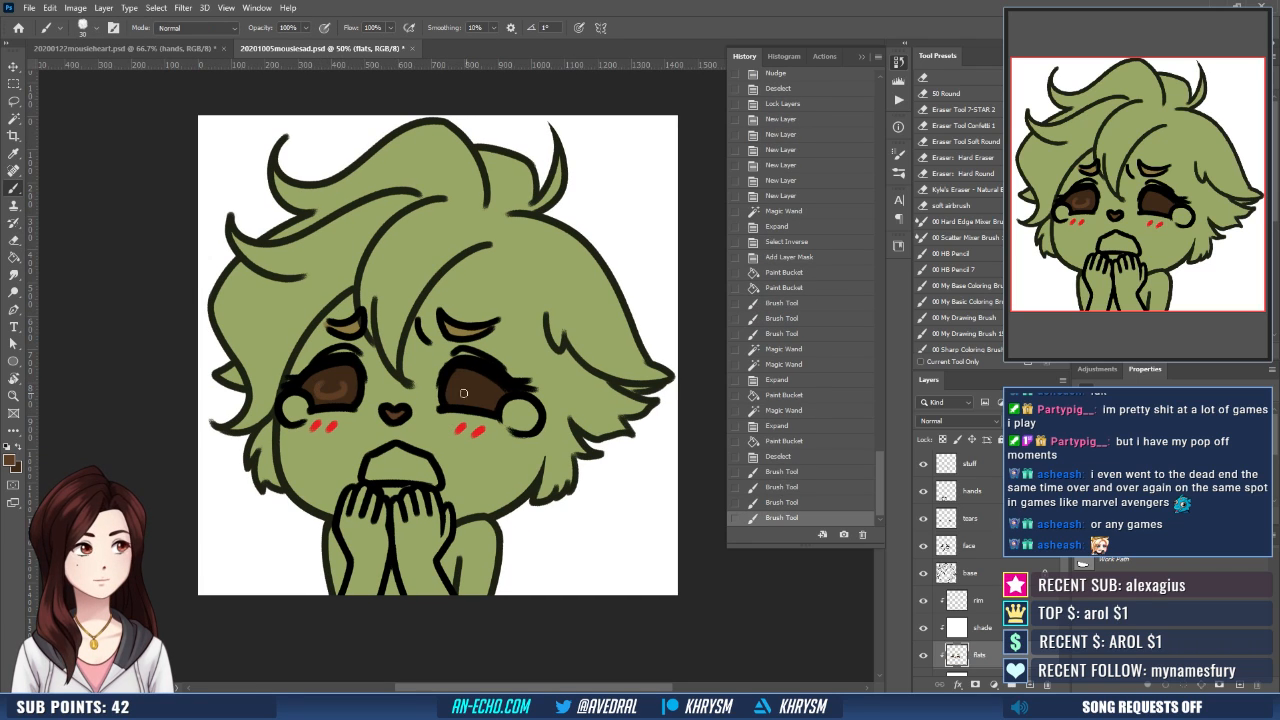
mouse_move(465, 385)
mouse_down()
mouse_move(484, 396)
mouse_move(472, 394)
mouse_up()
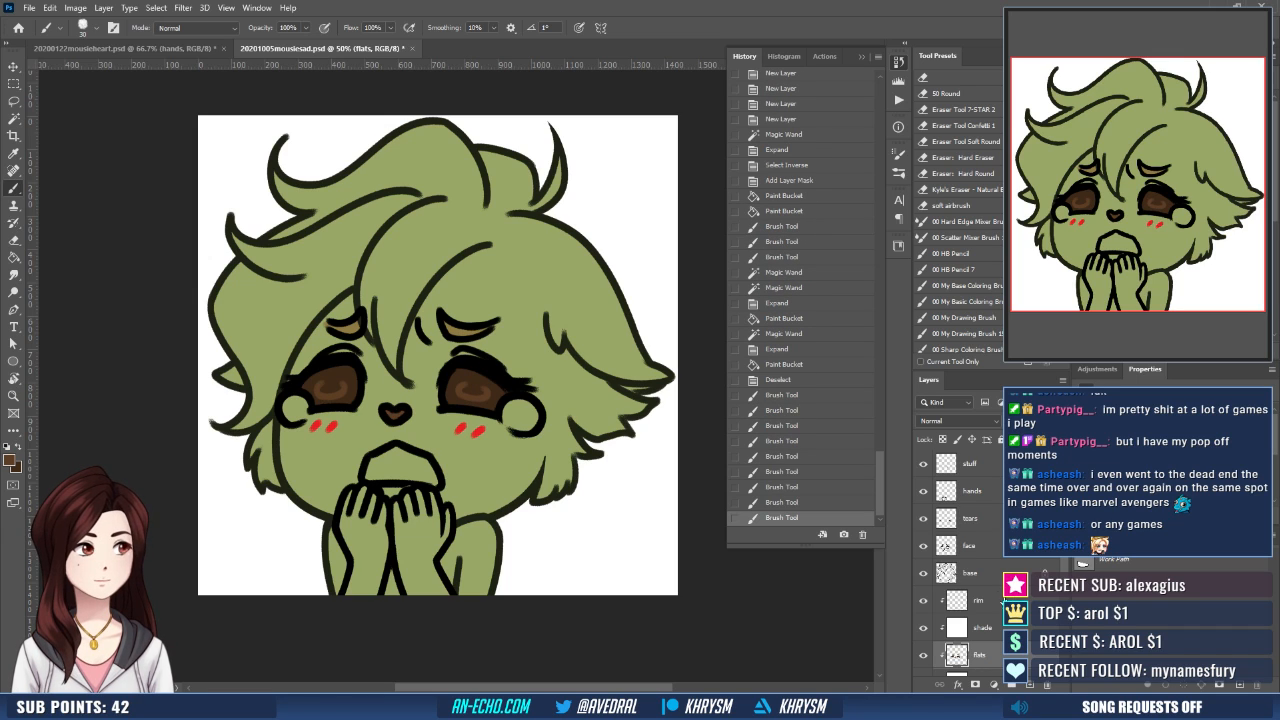
- Paint soft white reflections into the lower part of both irises on the rim layer, using a white foreground colour
click(1004, 602)
key(d)
key(x)
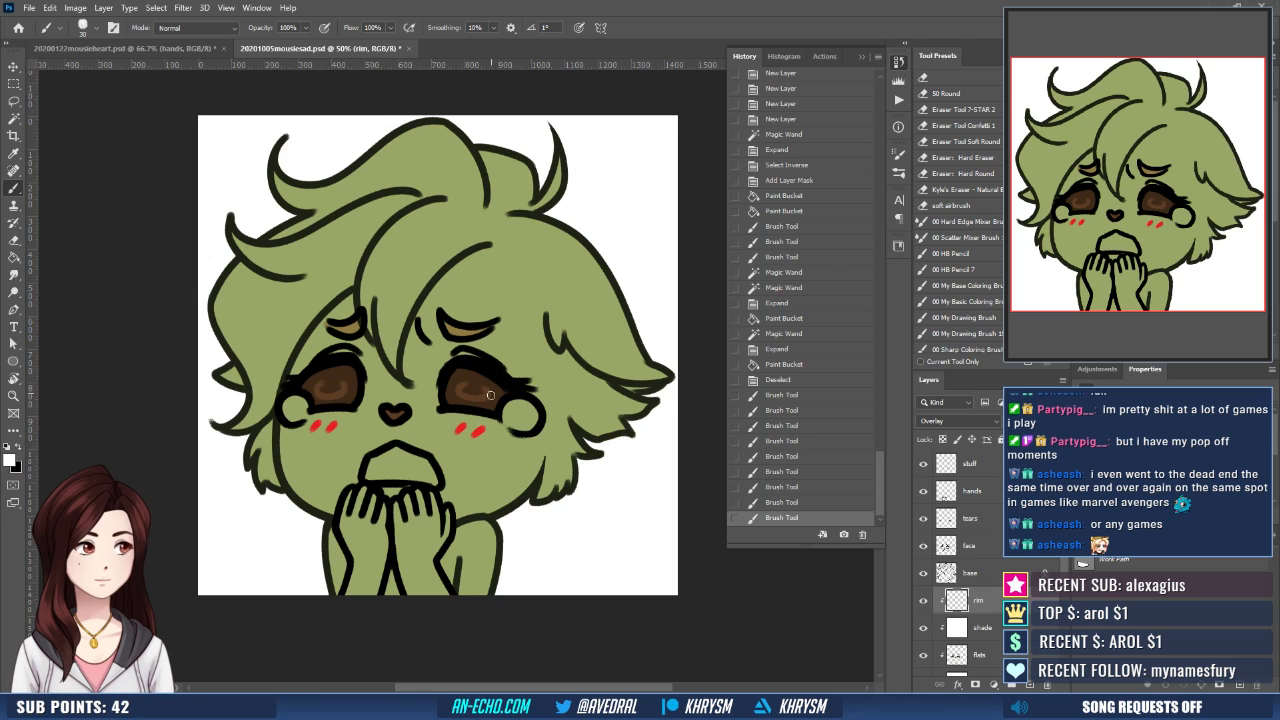
drag(484, 396, 464, 393)
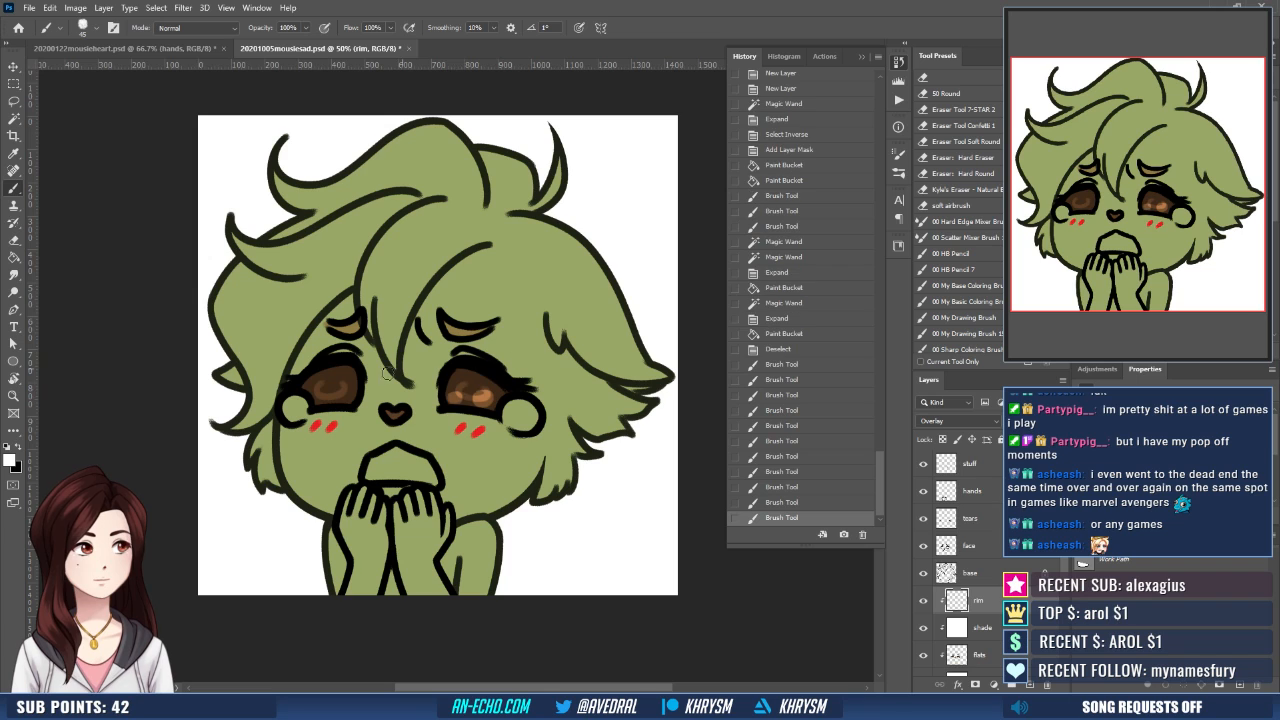
drag(318, 393, 334, 396)
drag(537, 439, 527, 447)
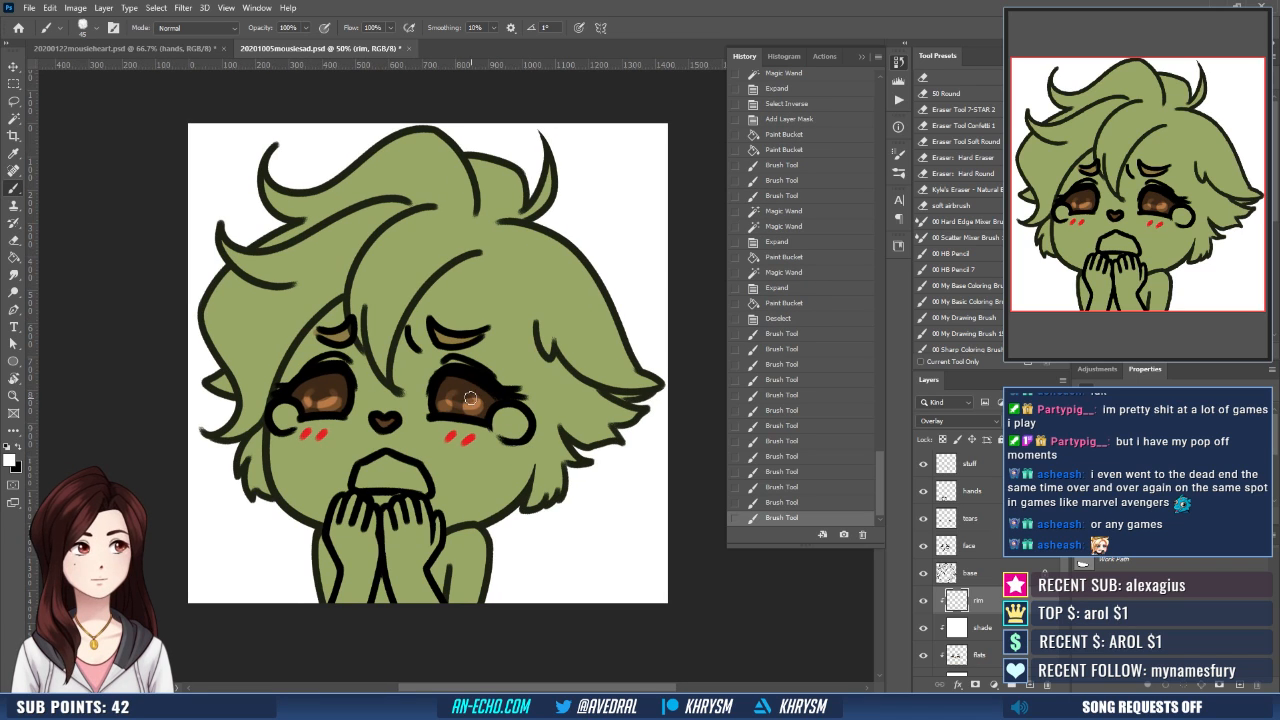
- Touch up the reflections in the character's irises on the rim layer with the Eraser and Brush
key(e)
drag(463, 398, 474, 409)
key(b)
key(ctrl+z)
drag(529, 411, 520, 423)
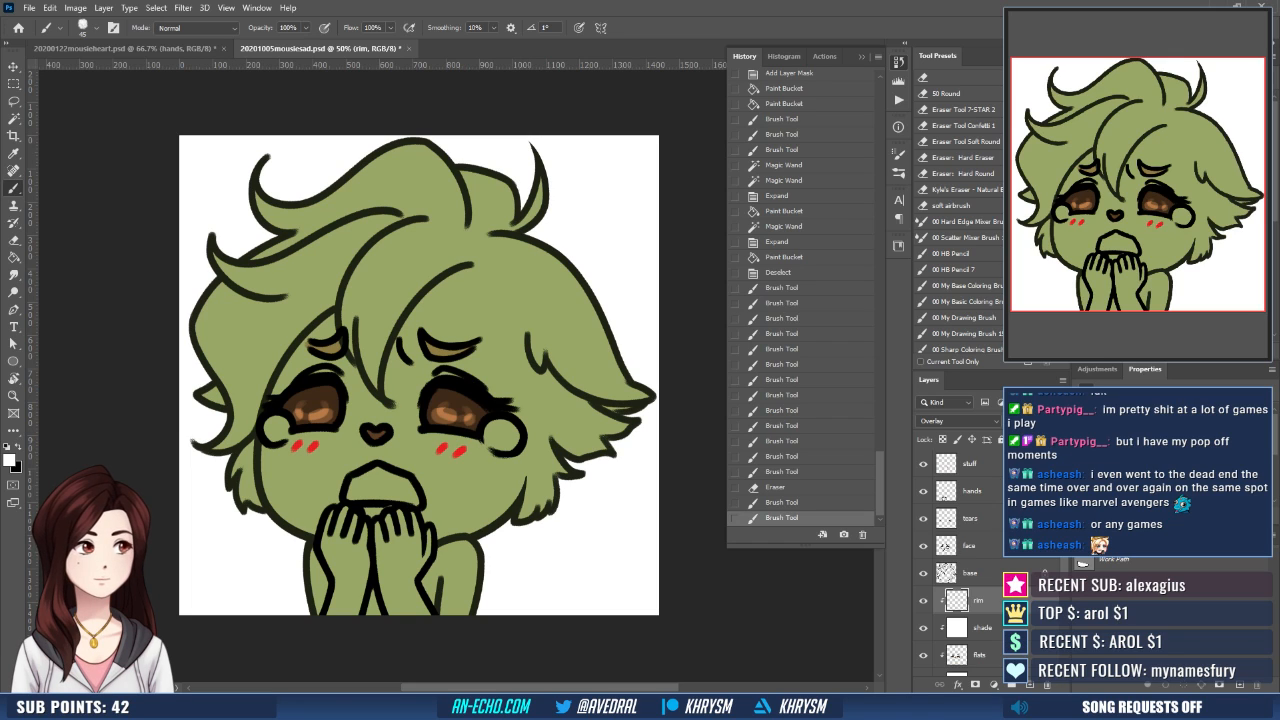
- Sample the tan of the eyebrows and paint the fingers and the gap between the forearms on the flats layer
scroll(965, 560, down, 2)
click(970, 573)
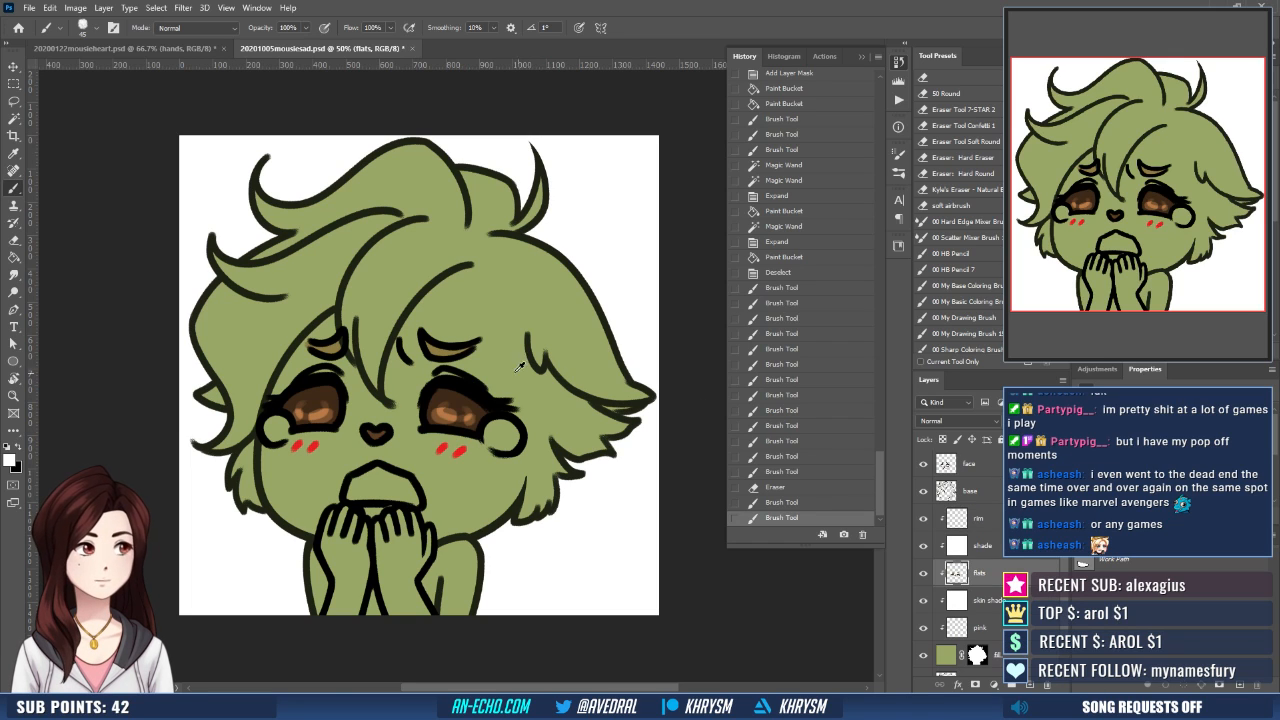
alt+click(441, 346)
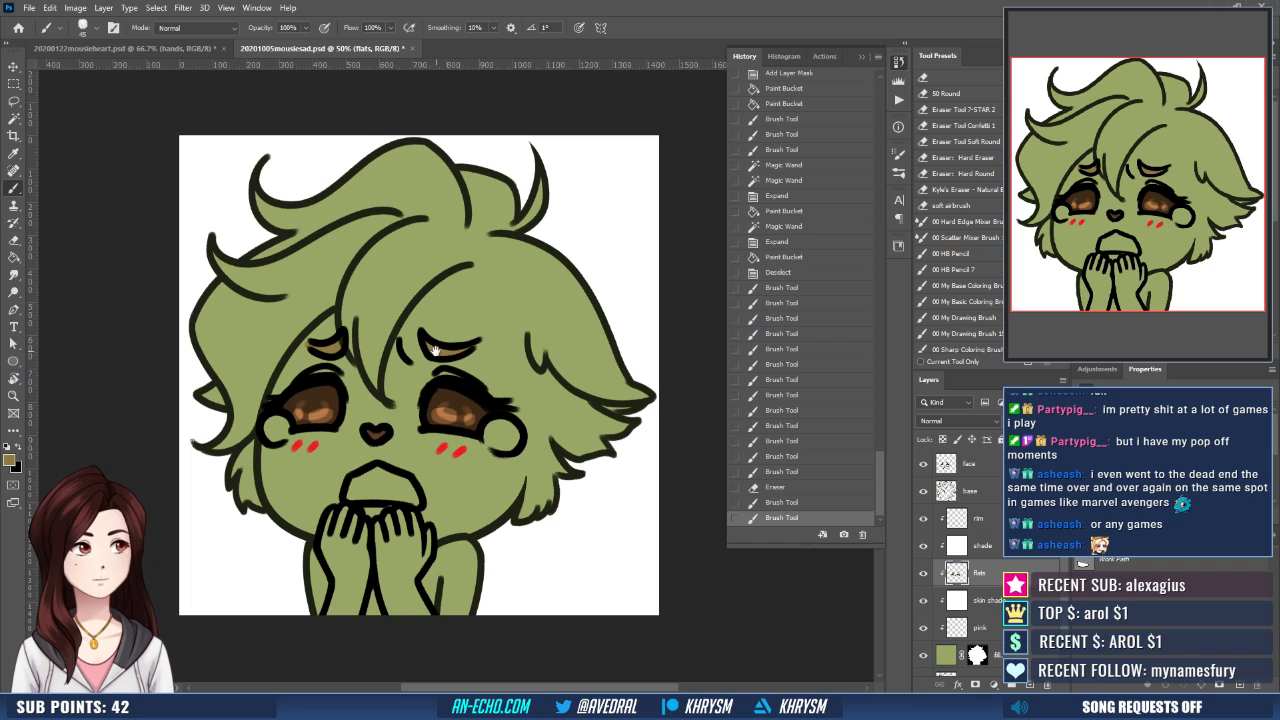
drag(435, 350, 436, 325)
mouse_move(333, 485)
mouse_down()
mouse_move(382, 509)
mouse_move(400, 487)
mouse_move(429, 519)
mouse_up()
drag(570, 509, 561, 490)
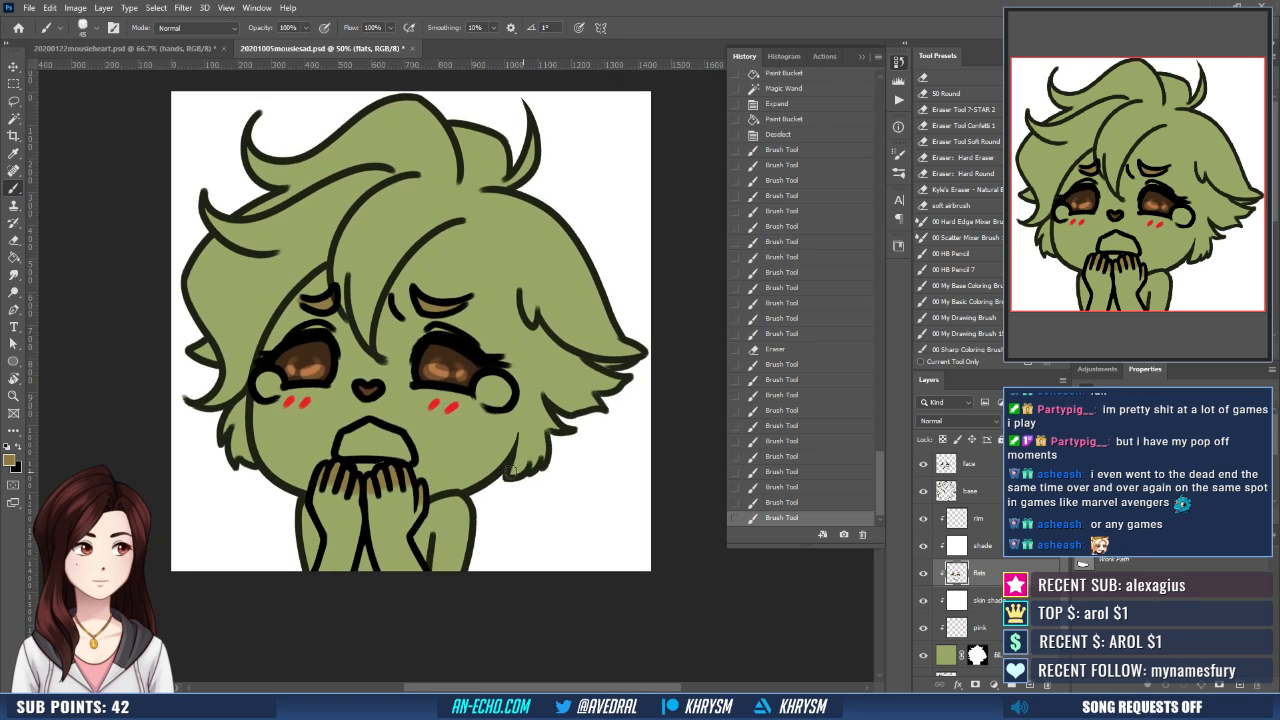
drag(367, 547, 367, 563)
mouse_move(500, 517)
mouse_down()
mouse_move(492, 583)
mouse_move(487, 565)
mouse_up()
- Pick up the light green fur colour from the mousieheart document and return to mousiesad with the Brush
click(150, 48)
key(g)
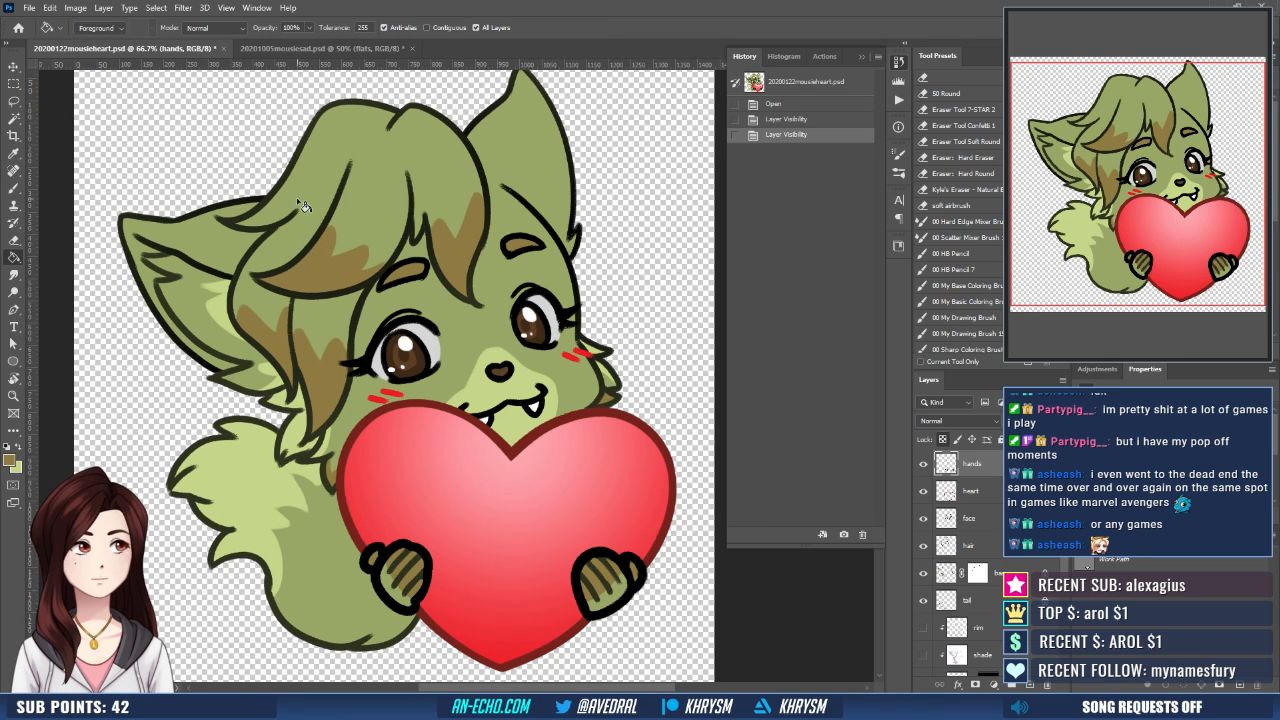
click(275, 48)
drag(459, 394, 453, 388)
key(b)
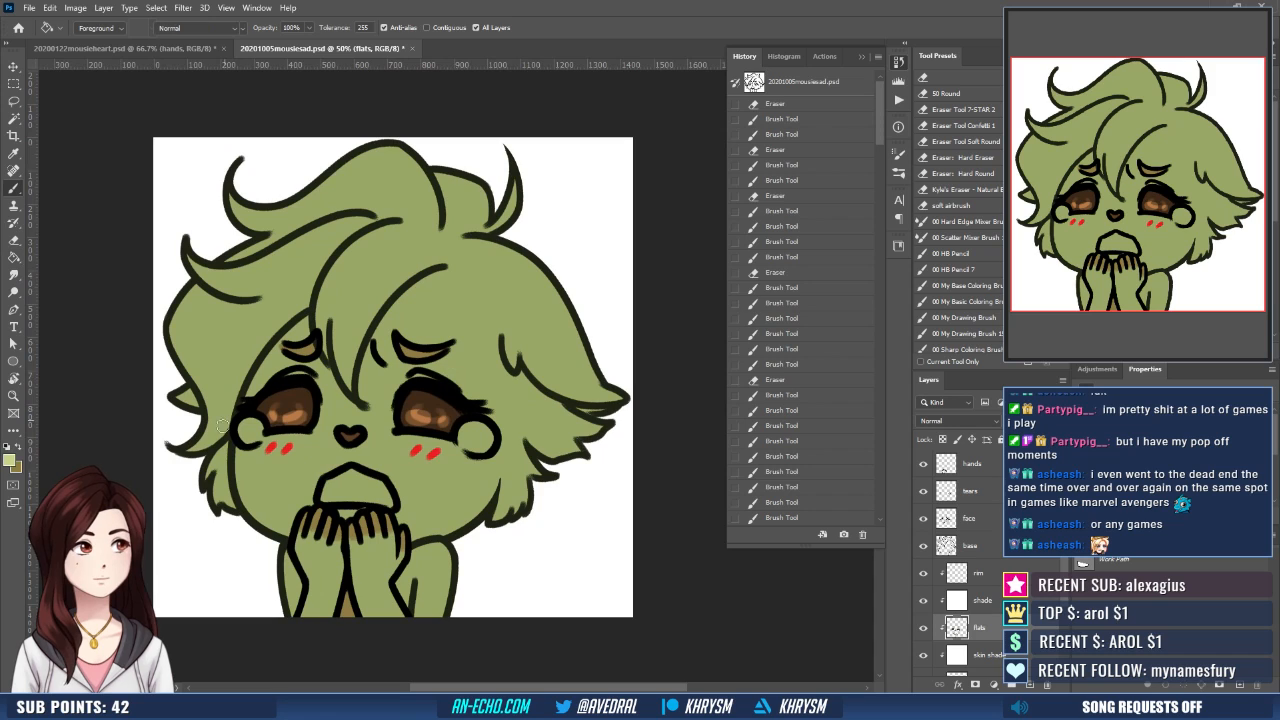
- Paint light green fur on the left cheek tuft and along the inner edge of the right ear on the flats layer
click(222, 457)
drag(222, 457, 212, 476)
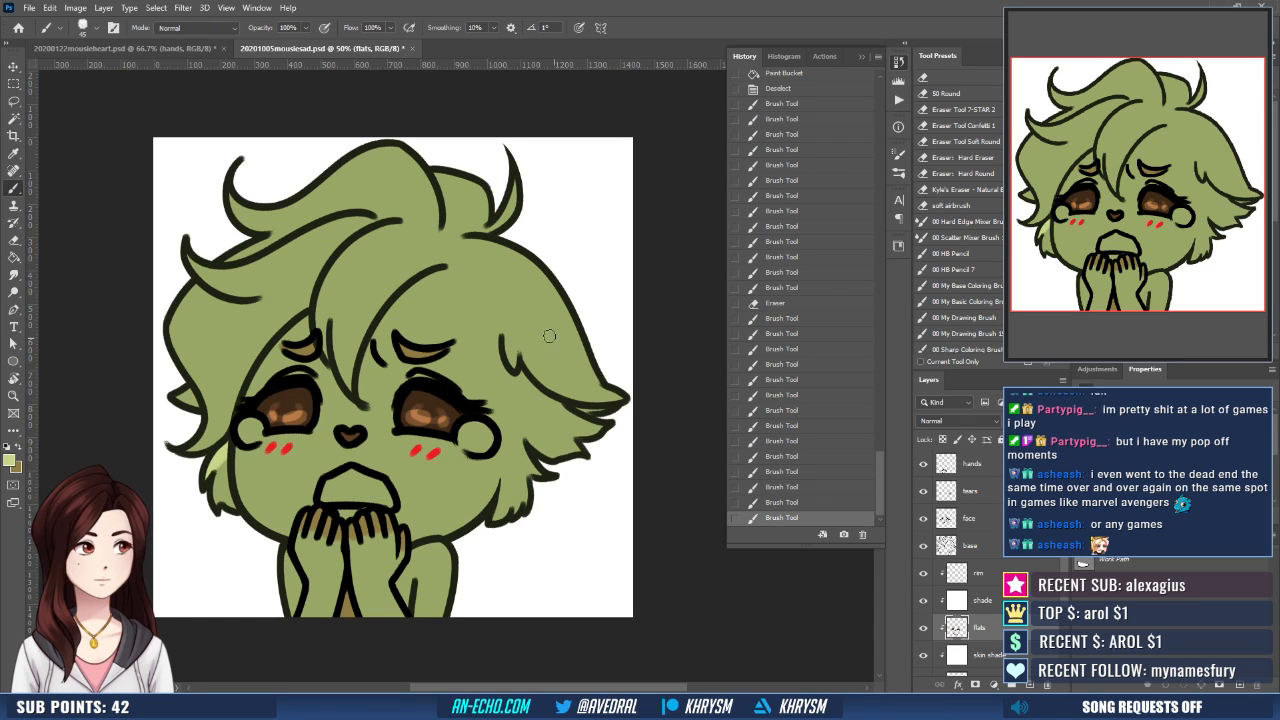
mouse_move(515, 375)
mouse_down()
mouse_move(512, 400)
mouse_move(543, 443)
mouse_move(530, 463)
mouse_up()
- Select the unfilled inside of the right ear with the Magic Wand, expand the selection, fill it with light green and deselect
key(w)
click(554, 428)
key(shift)
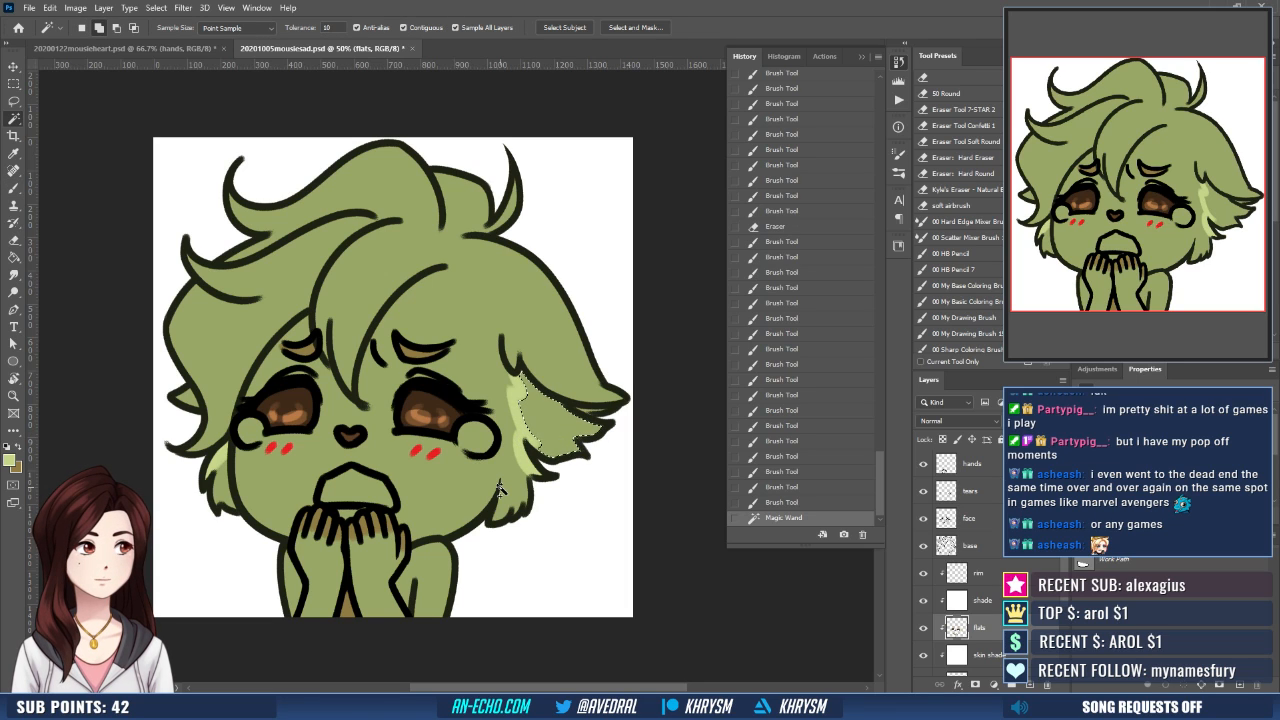
key(alt+s)
key(m)
key(e)
key(Return)
key(g)
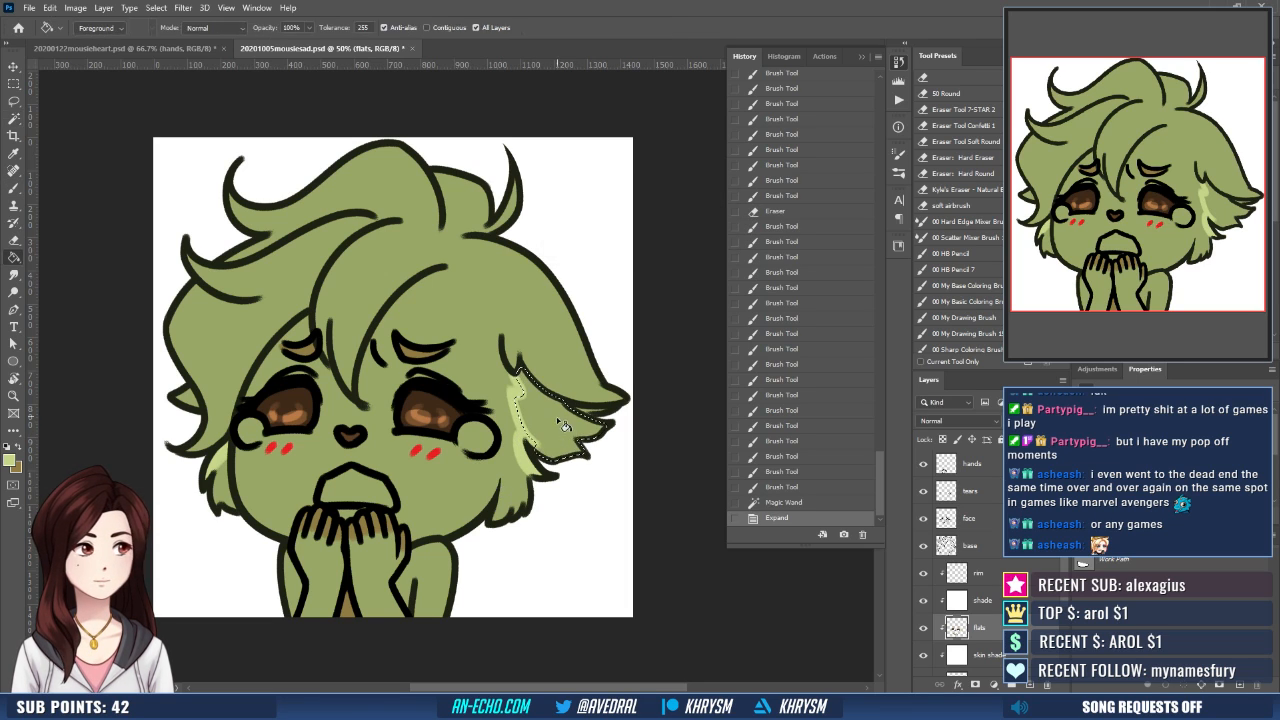
click(565, 427)
key(ctrl+d)
drag(563, 492, 570, 518)
- Switch to the tan colour and brush zigzag borders across the central bang and the left hair locks
key(x)
key(b)
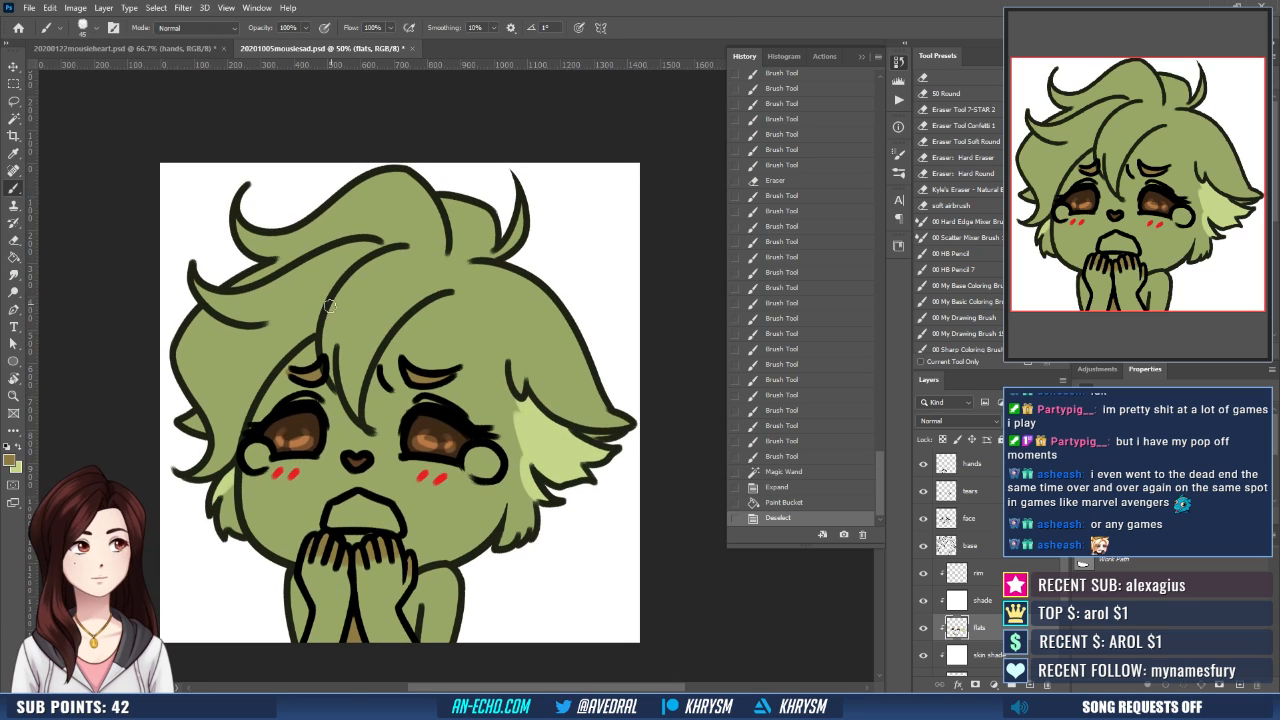
mouse_move(345, 310)
mouse_down()
mouse_move(329, 313)
mouse_move(352, 336)
mouse_move(382, 338)
mouse_up()
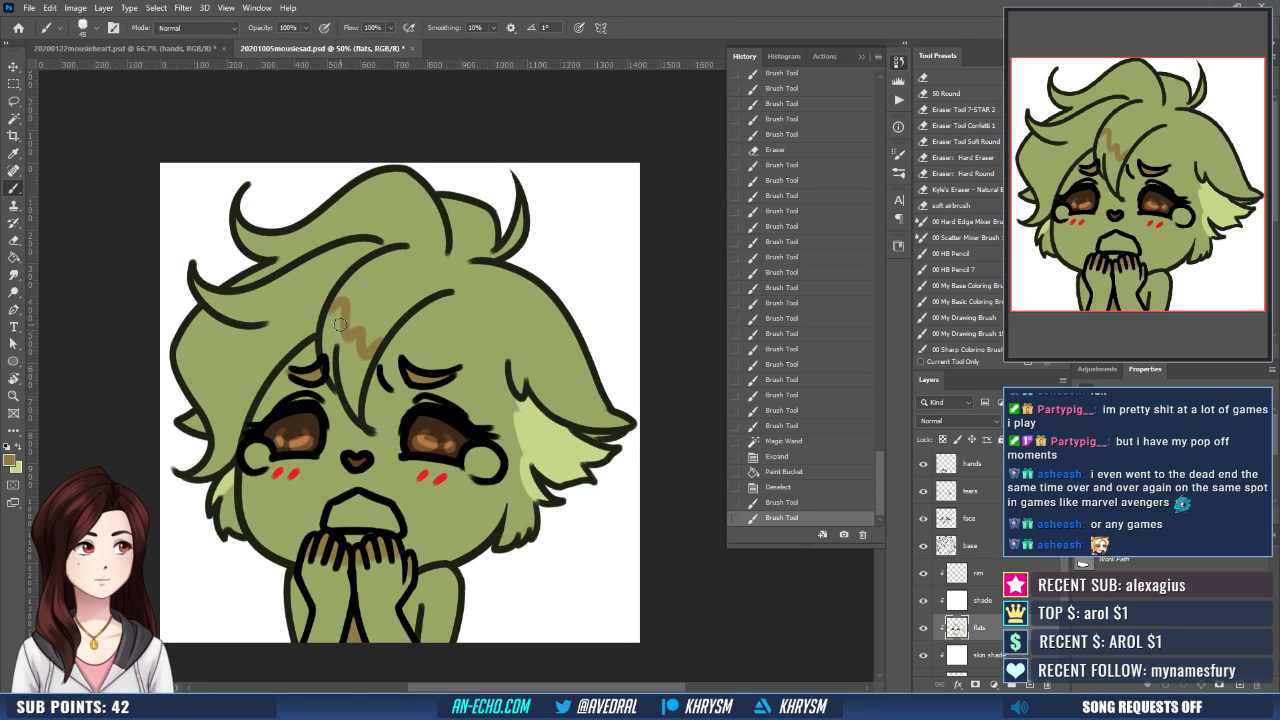
drag(241, 290, 234, 316)
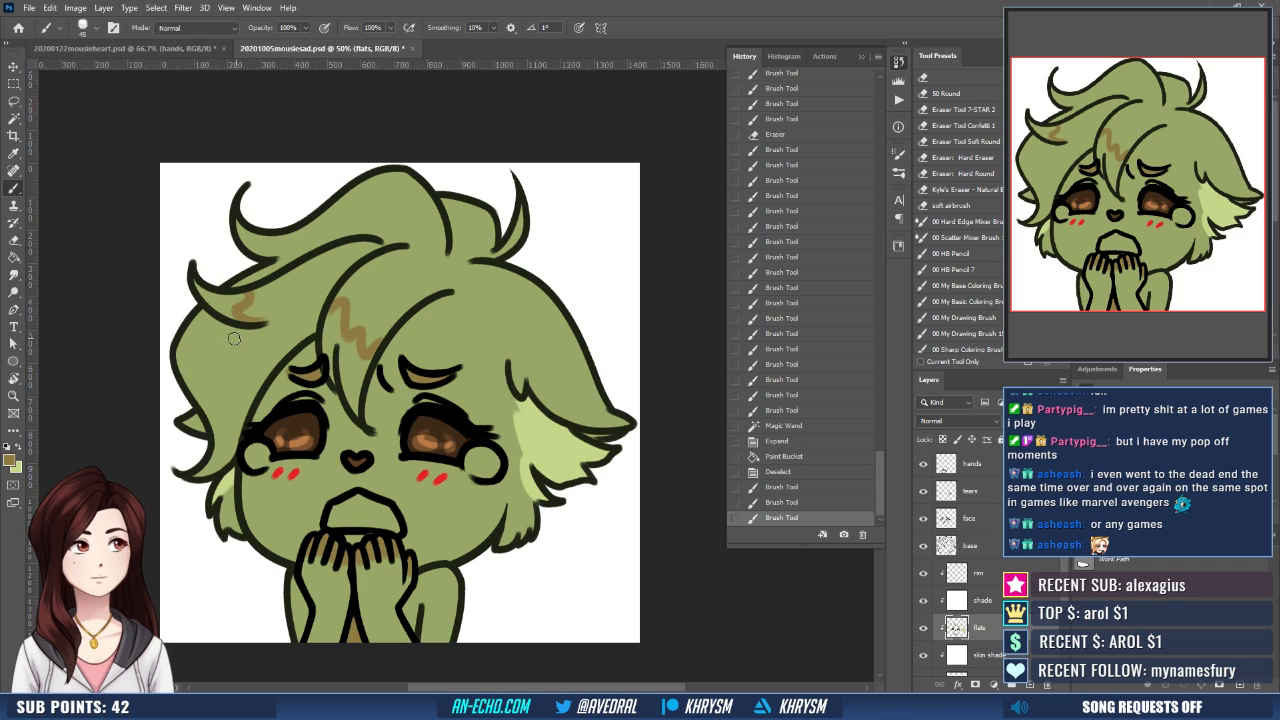
mouse_move(250, 327)
mouse_down()
mouse_move(232, 368)
mouse_move(264, 355)
mouse_up()
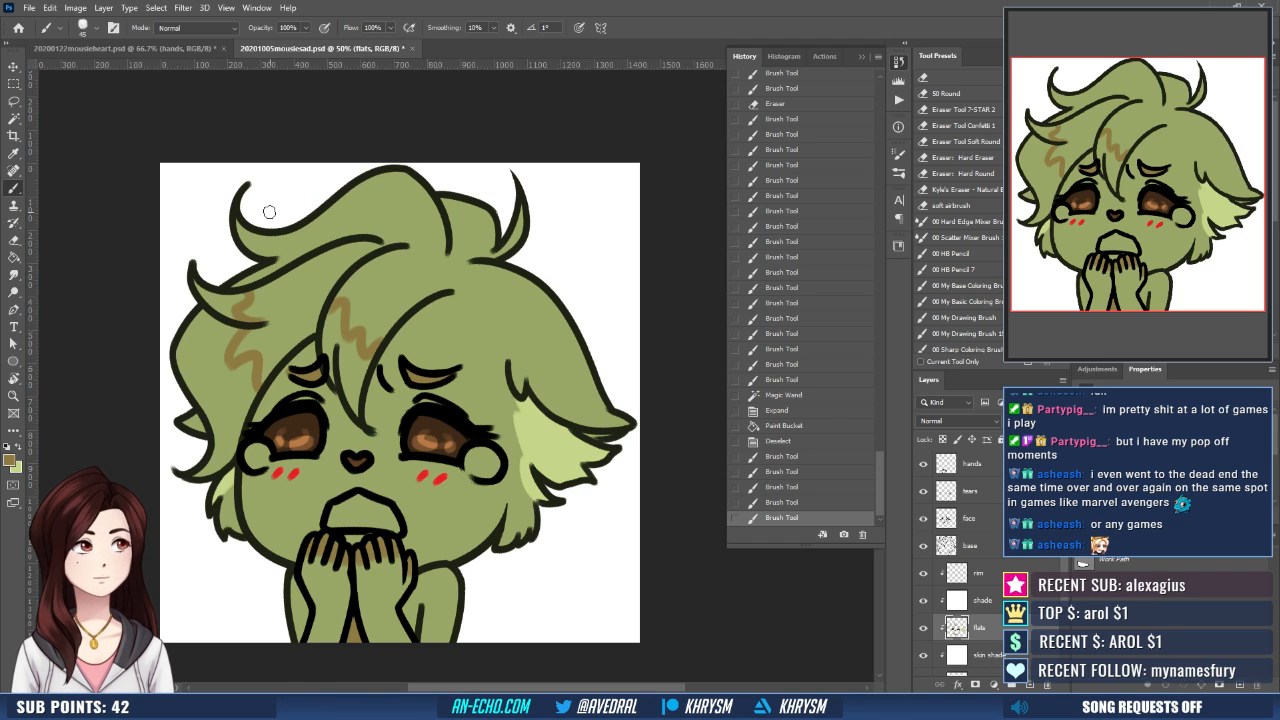
- Select the hair tips beyond the zigzag borders, expand the selection, fill them with tan and deselect
key(w)
click(345, 365)
shift+click(215, 405)
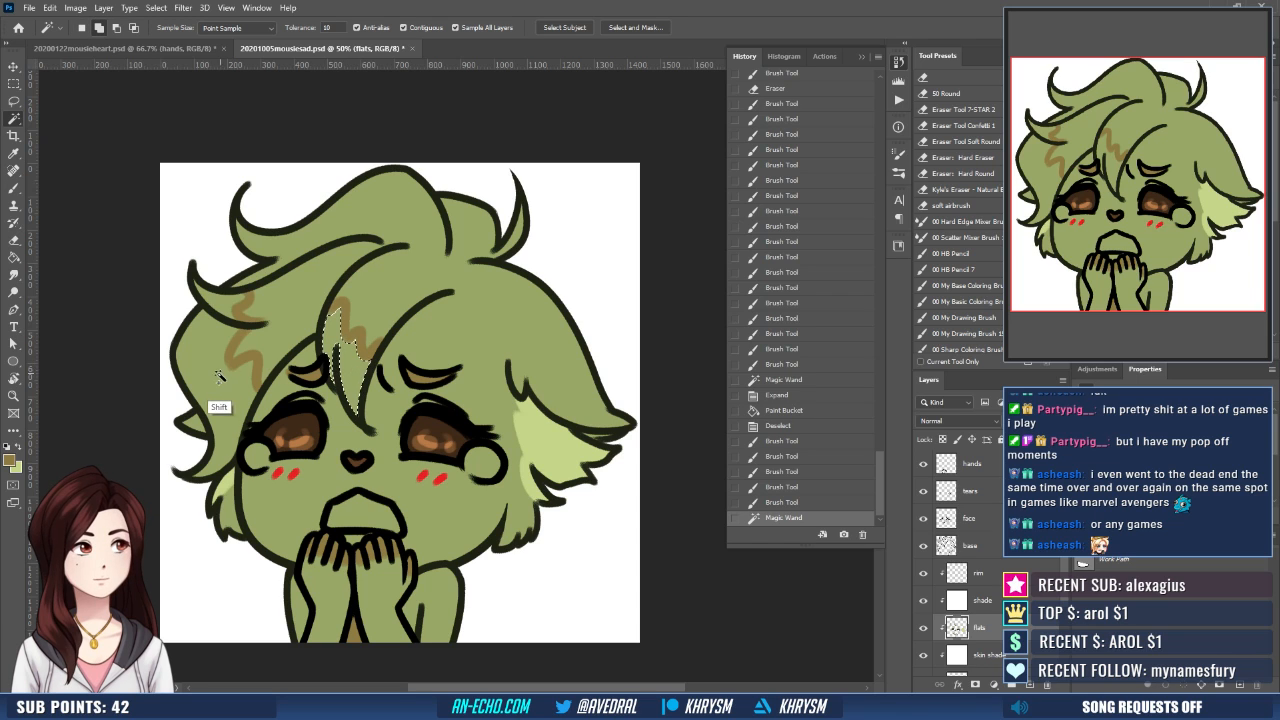
shift+click(223, 312)
key(F2)
key(Return)
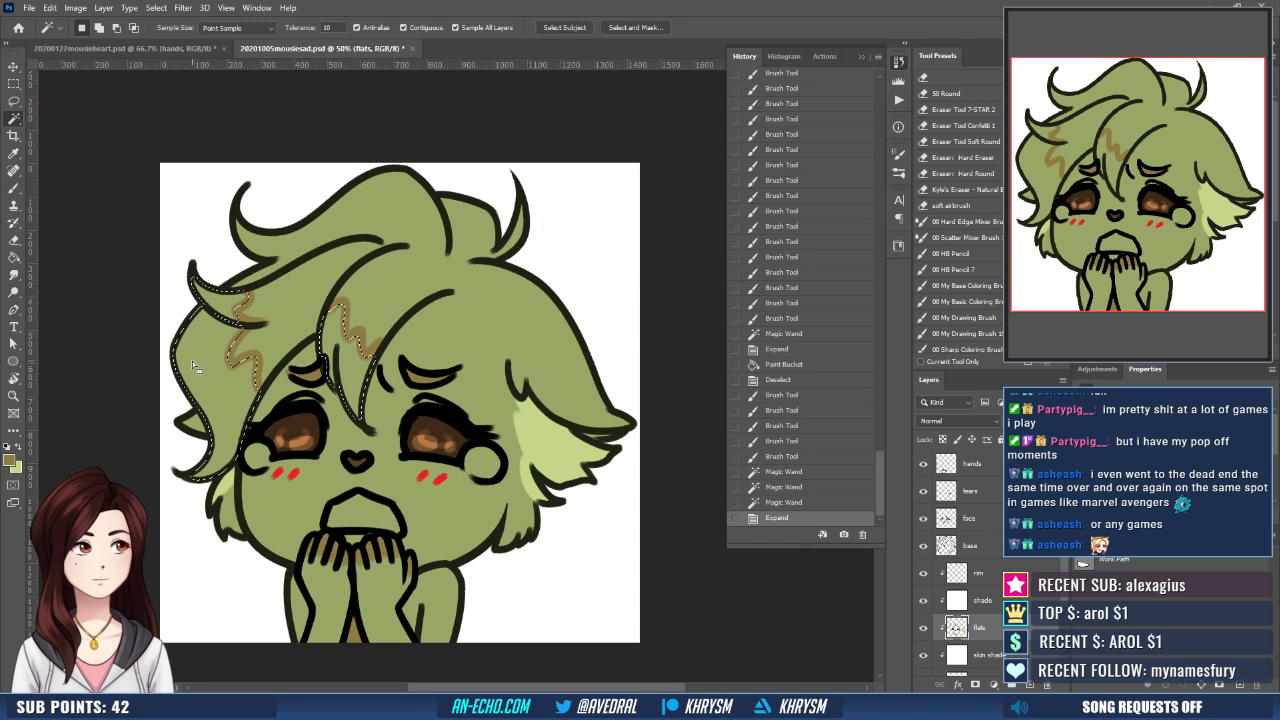
key(g)
click(237, 418)
key(ctrl+d)
mouse_move(458, 441)
mouse_down()
mouse_move(449, 416)
mouse_move(457, 441)
mouse_up()
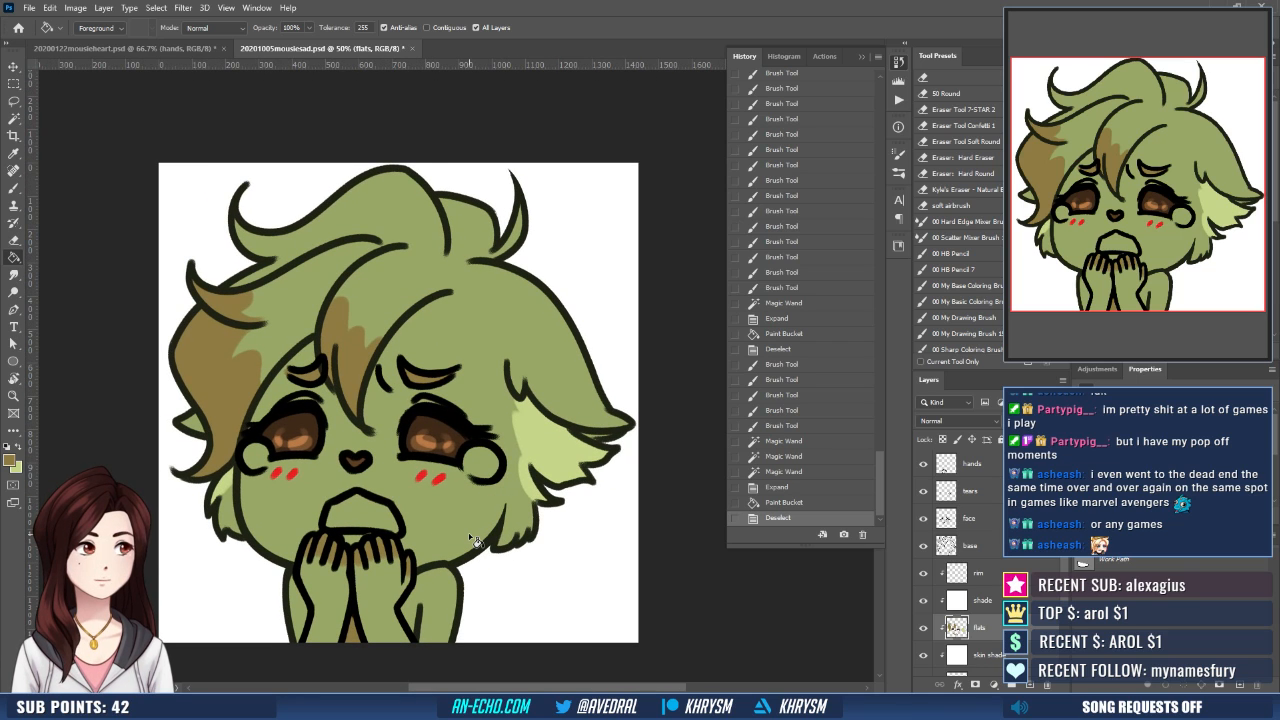
- Select the inside of the mouth, expand the selection, fill it with red on the flats layer and deselect
drag(487, 568, 508, 535)
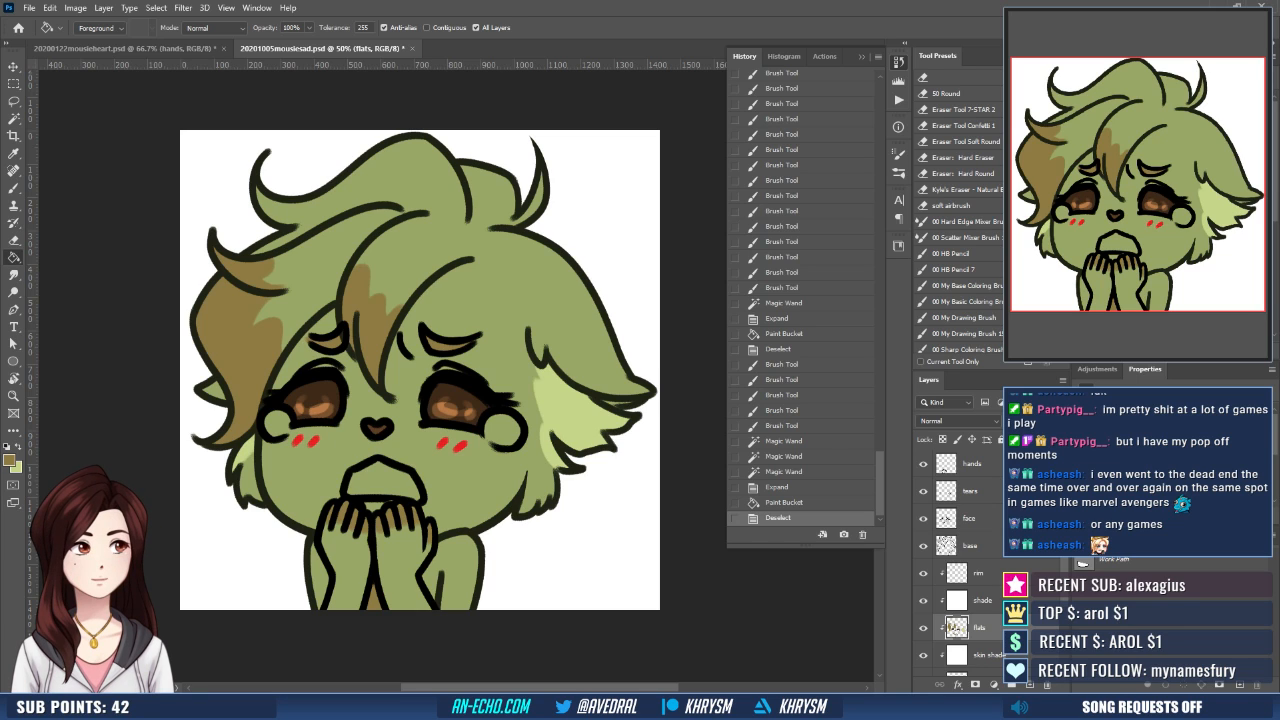
key(w)
click(370, 491)
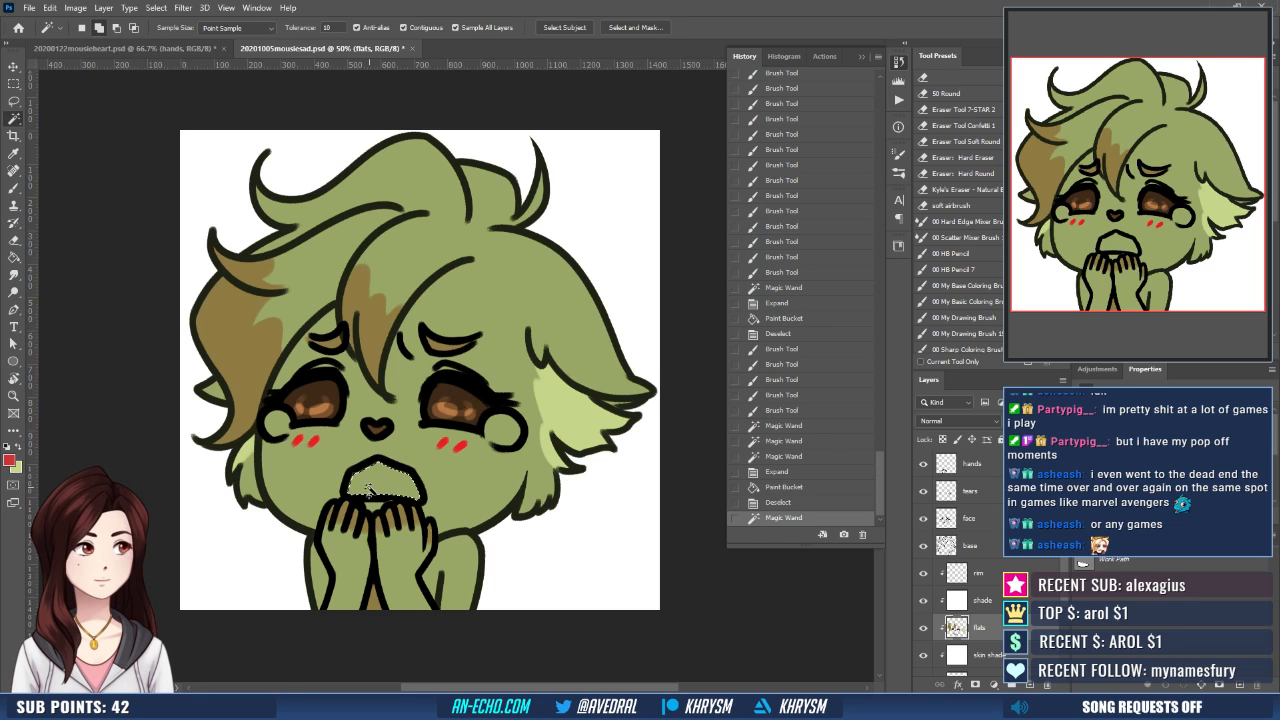
key(ctrl+shift+e)
key(Return)
key(g)
click(372, 490)
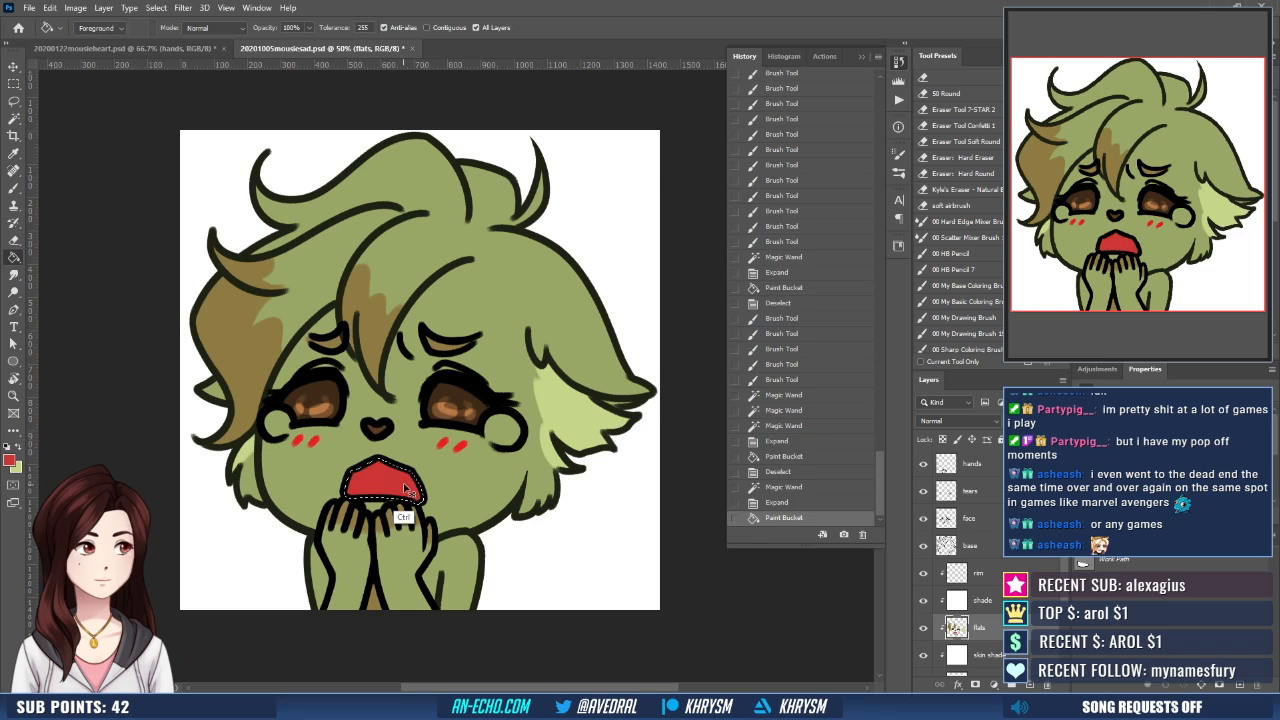
key(ctrl+d)
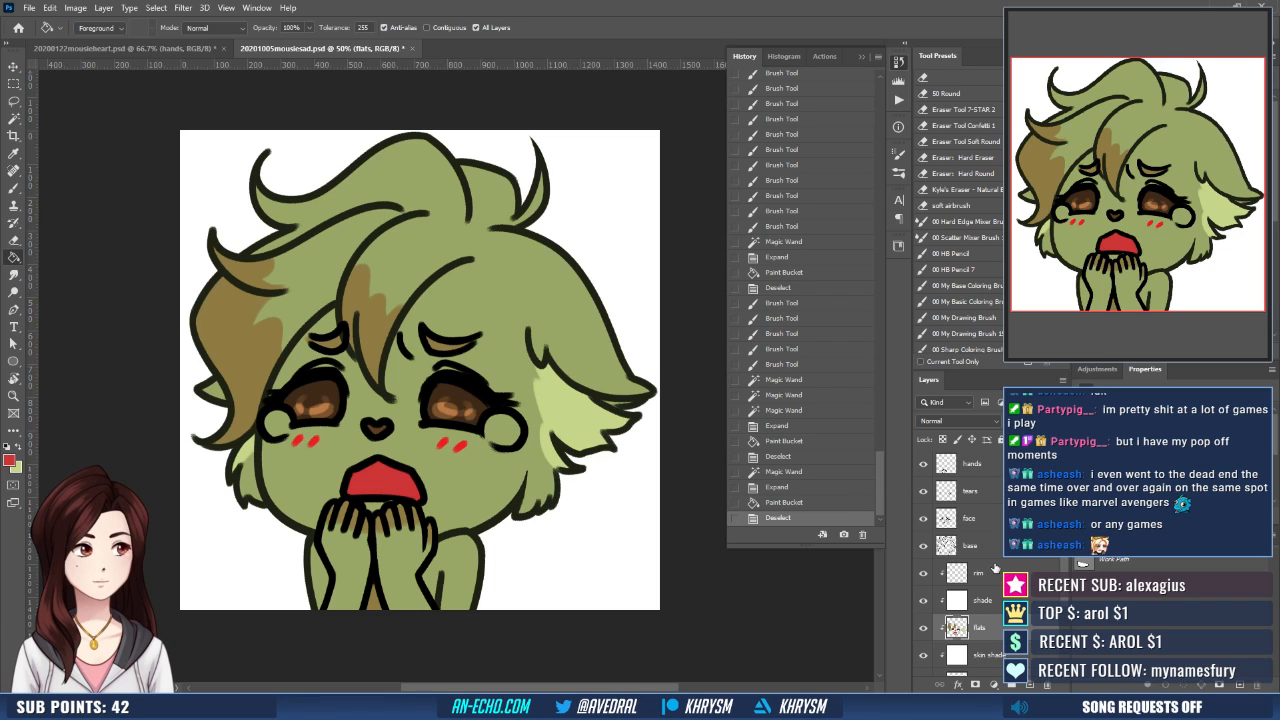
- Paint a white highlight in the upper part of each iris on the stuff layer, using a white foreground colour
scroll(995, 568, up, 1)
key(d)
key(x)
click(989, 472)
key(b)
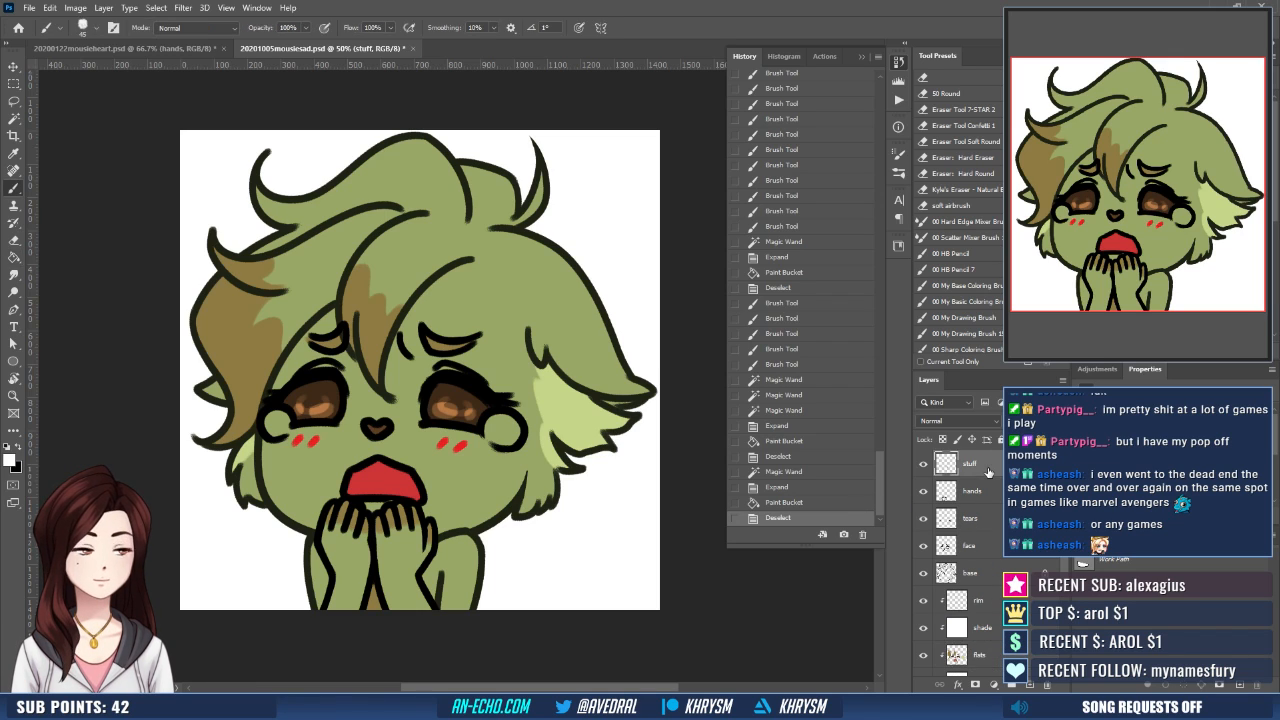
drag(322, 391, 327, 391)
drag(445, 396, 451, 396)
- Erase both white eye highlights and repaint them in the upper left part of each iris
key(e)
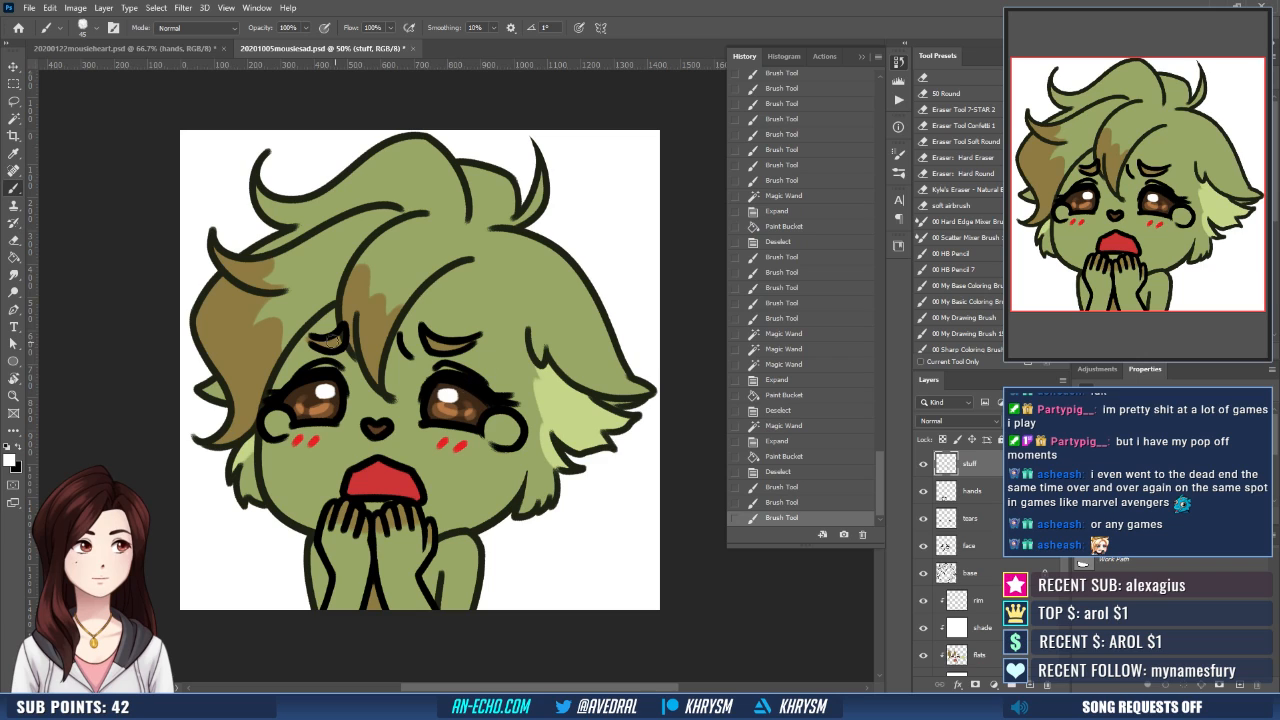
drag(330, 390, 324, 393)
mouse_move(458, 395)
mouse_down()
mouse_move(446, 391)
mouse_move(462, 396)
mouse_up()
key(b)
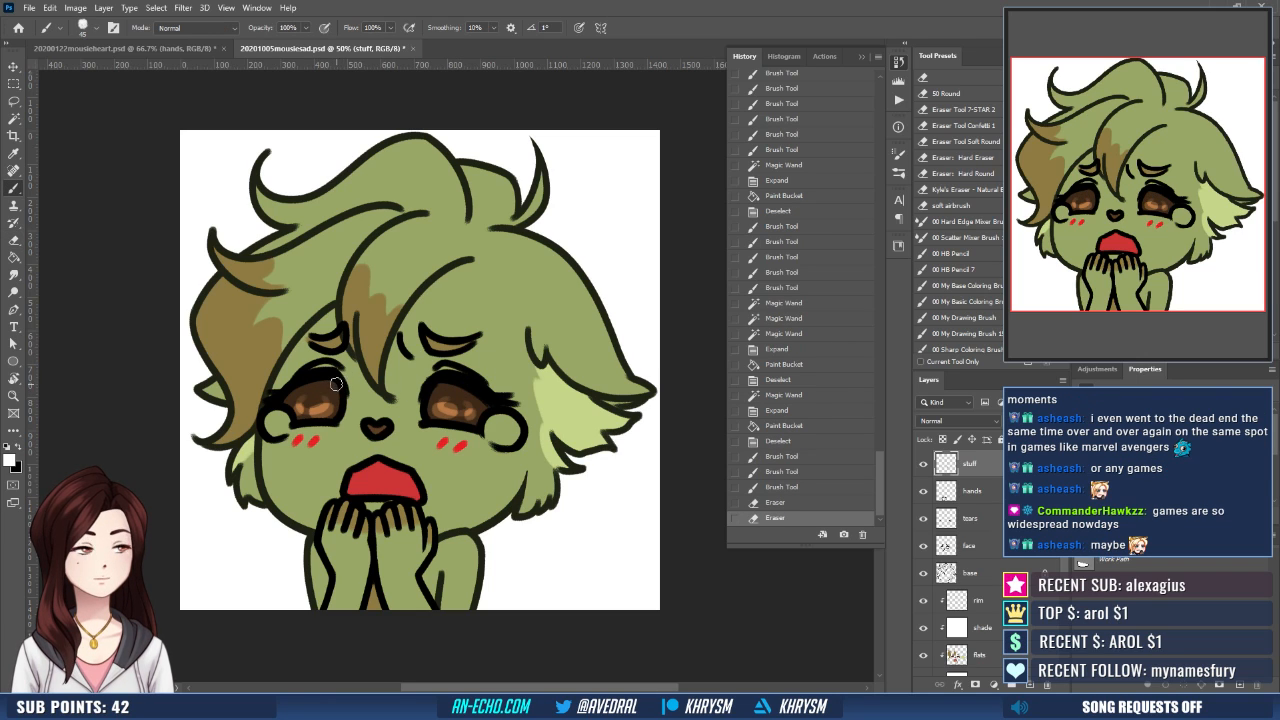
drag(308, 390, 305, 393)
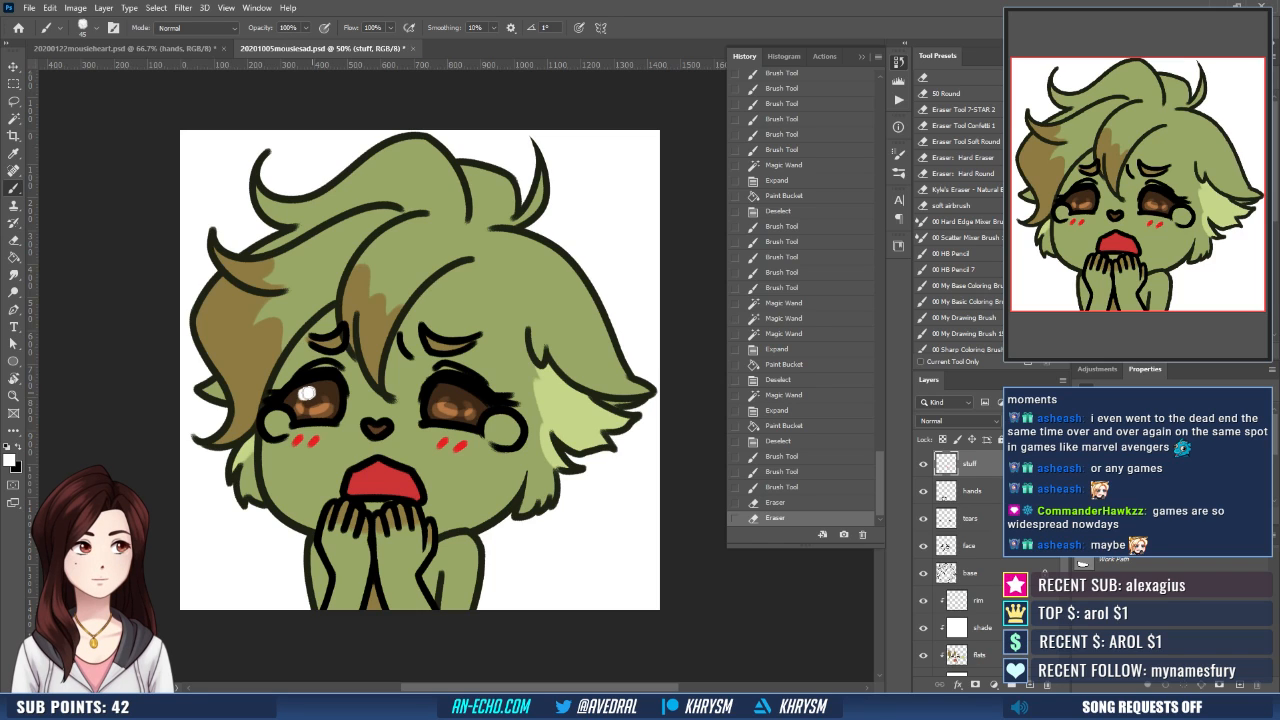
click(444, 392)
click(308, 393)
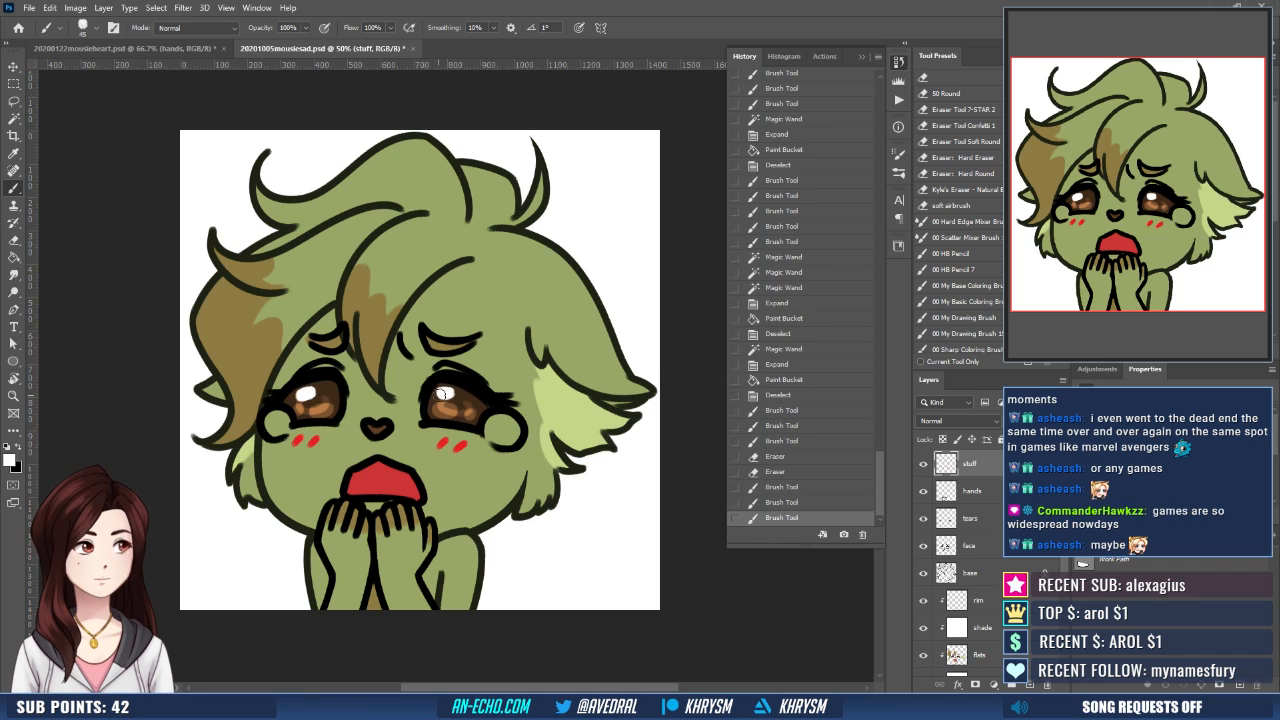
- Finish the large white eye highlights and paint smaller white sparkle dots in the lower part of both irises on the stuff layer
click(446, 393)
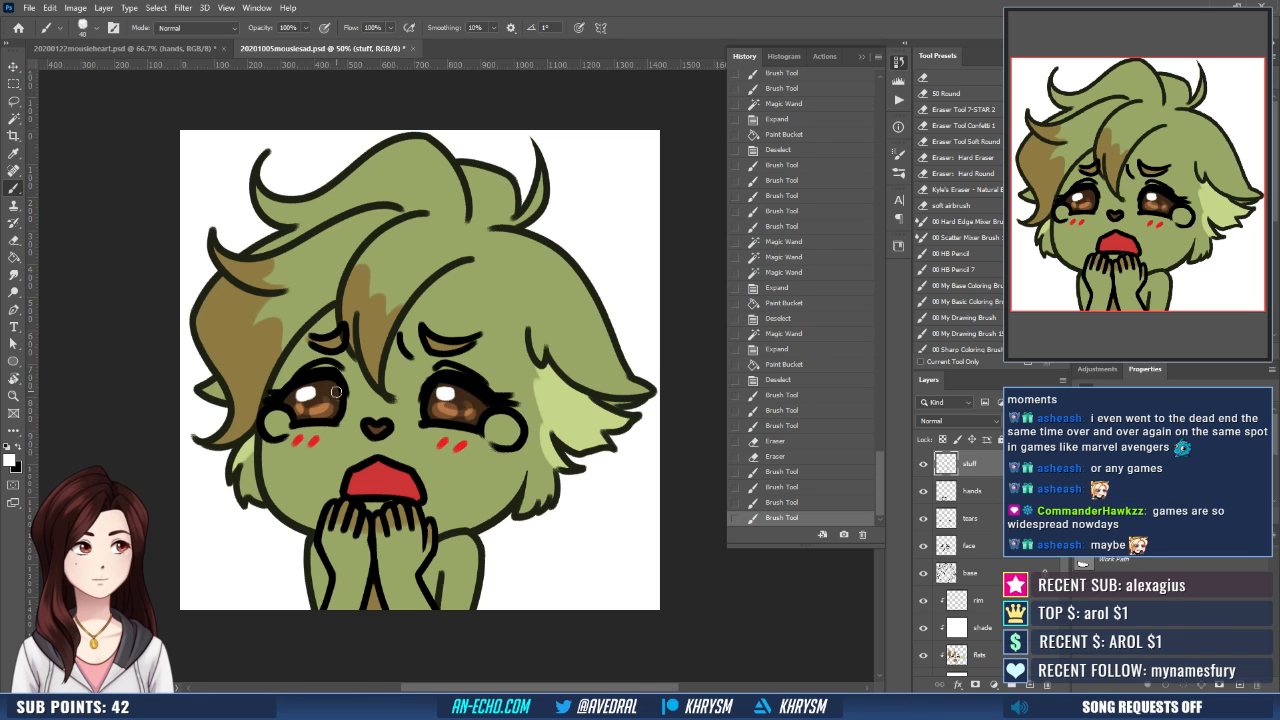
click(334, 407)
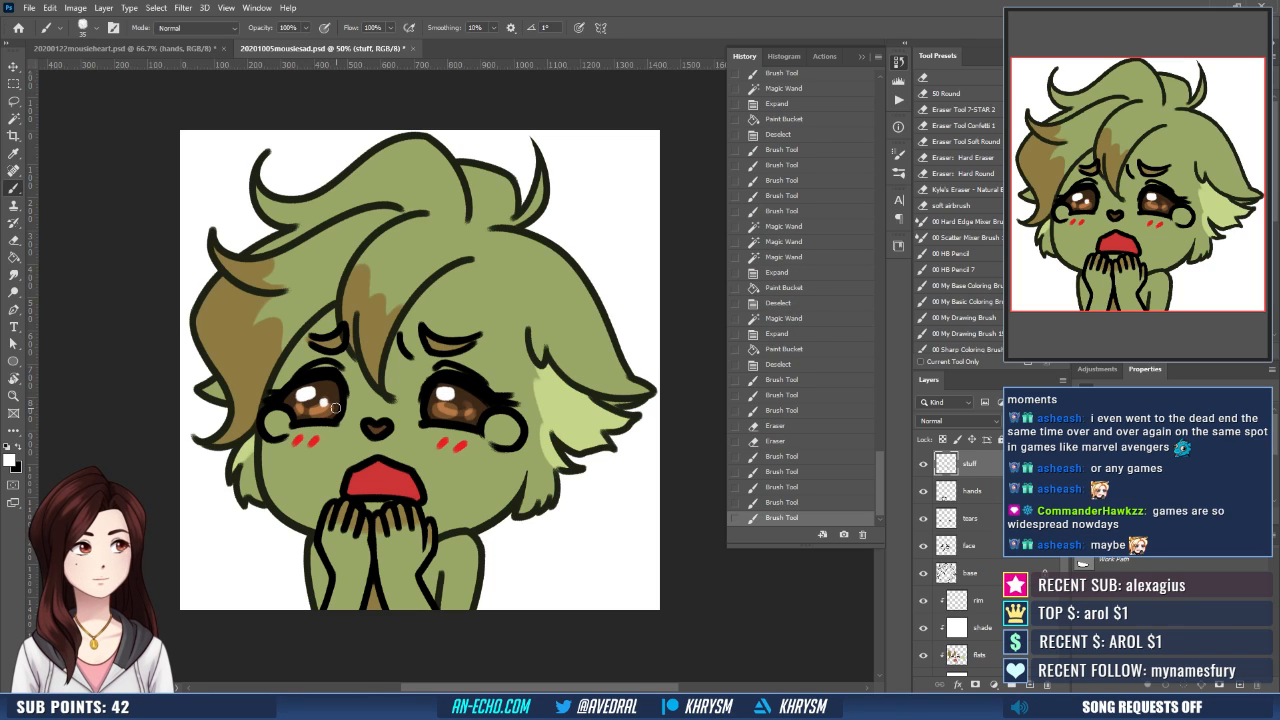
click(327, 404)
click(462, 407)
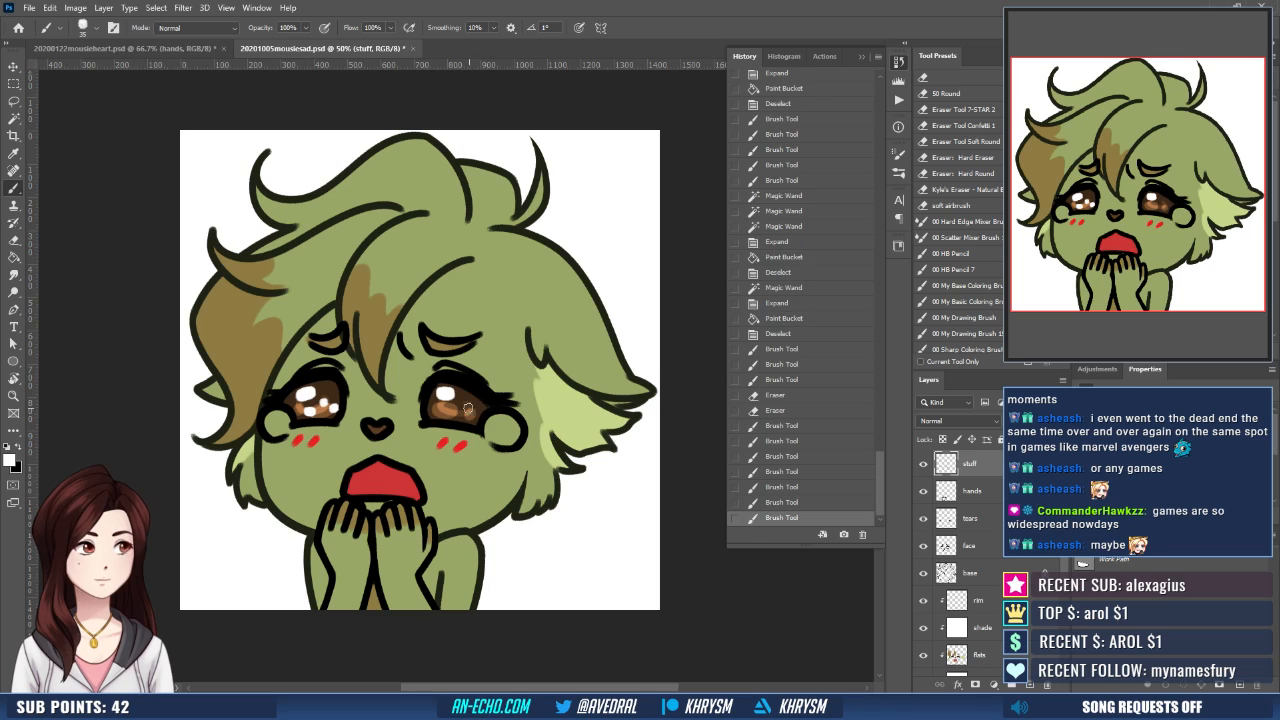
click(462, 406)
click(470, 414)
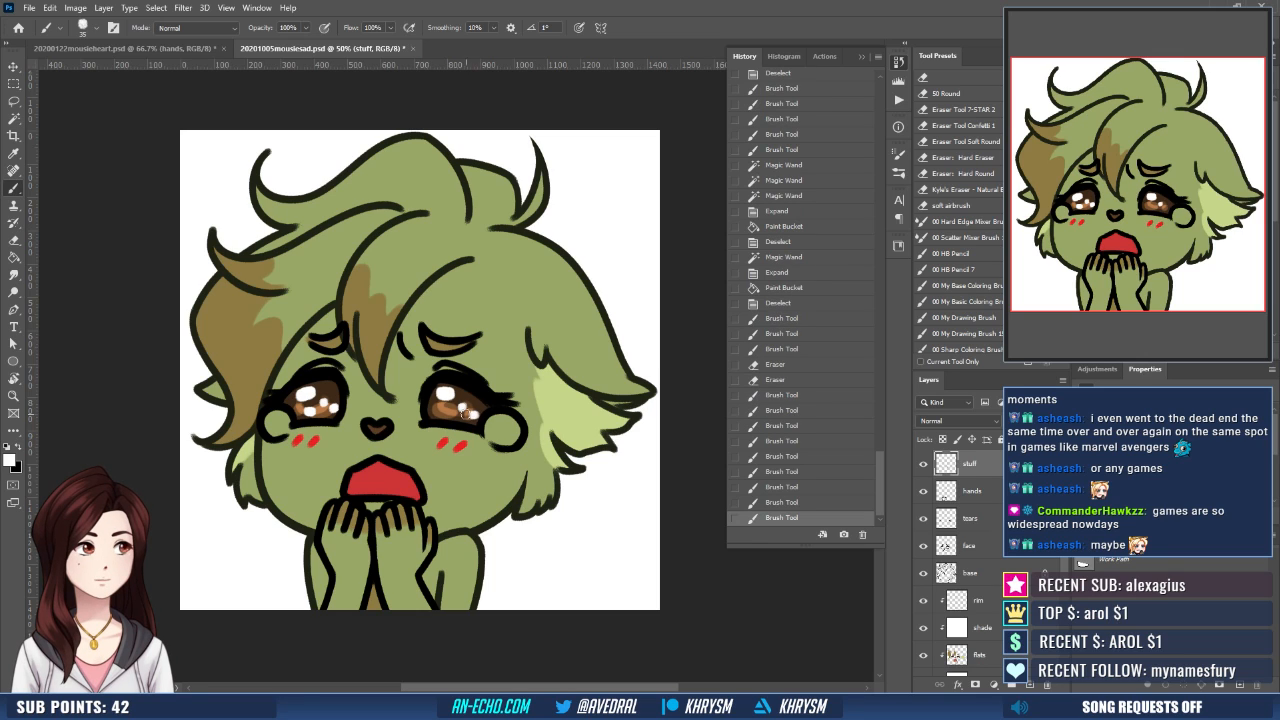
click(443, 411)
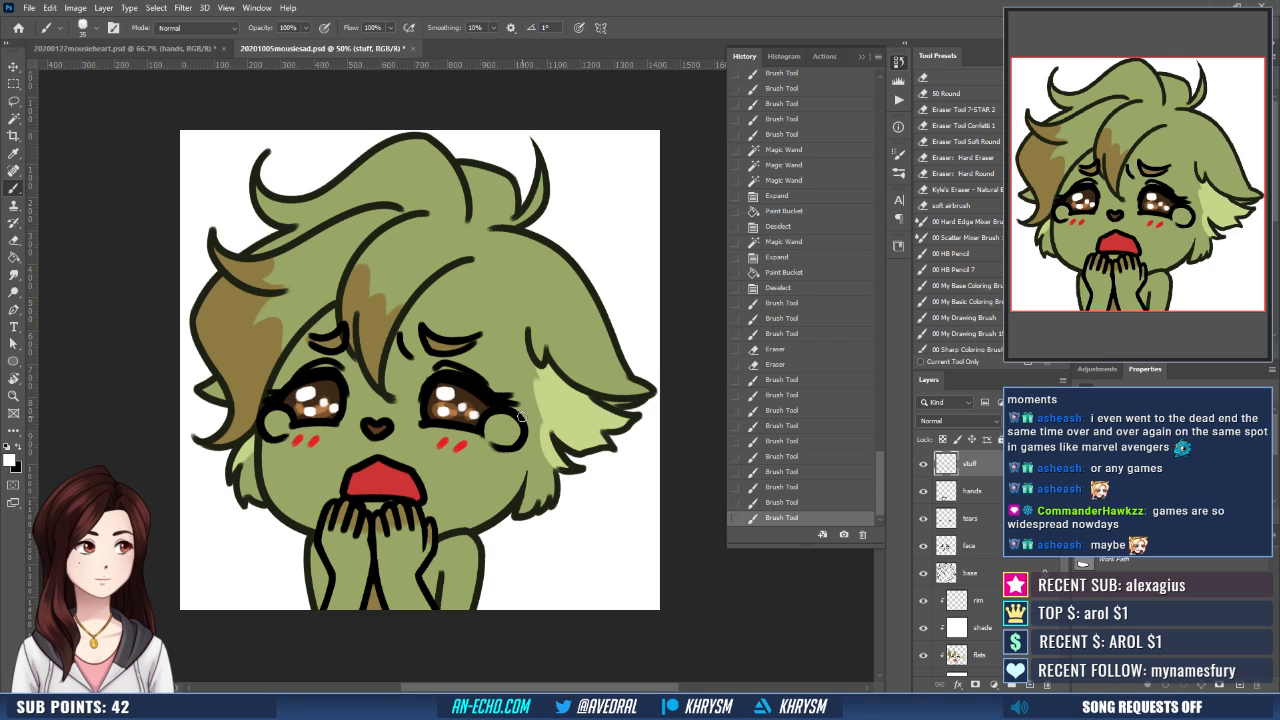
- Paint light blue strokes on the flats layer along the open lower inner edge of both teardrops
click(1014, 656)
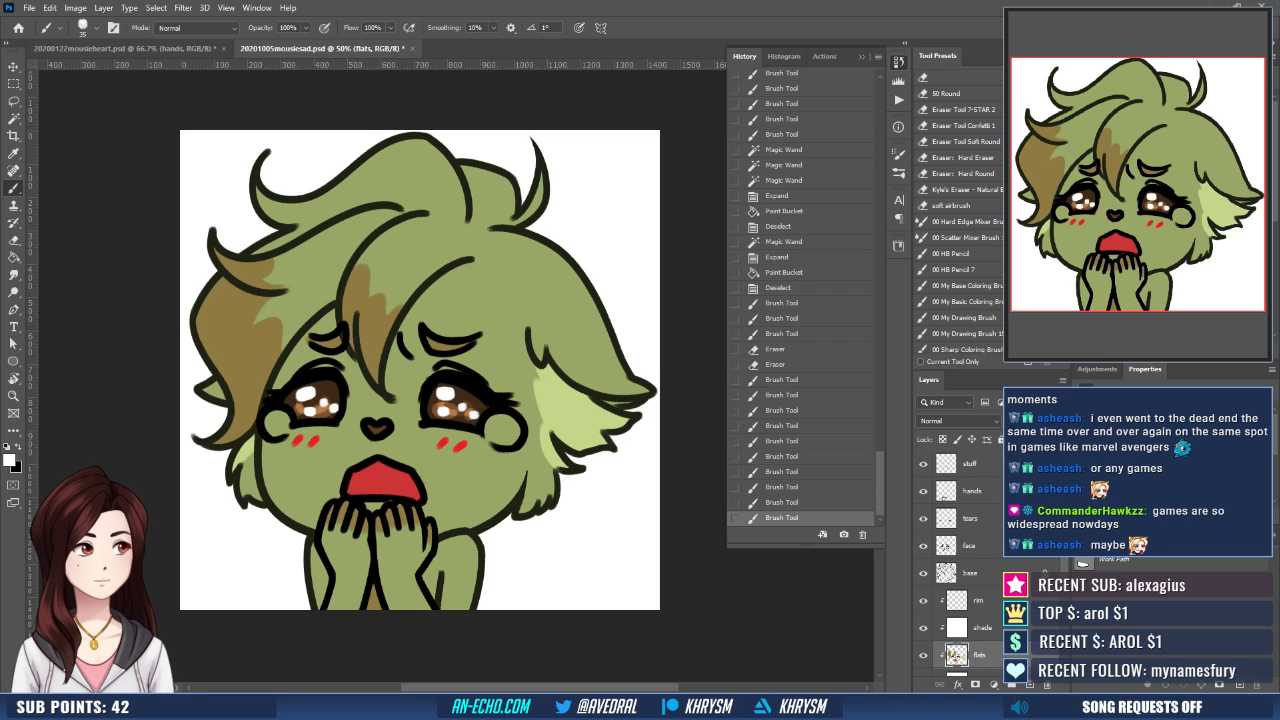
drag(281, 432, 287, 424)
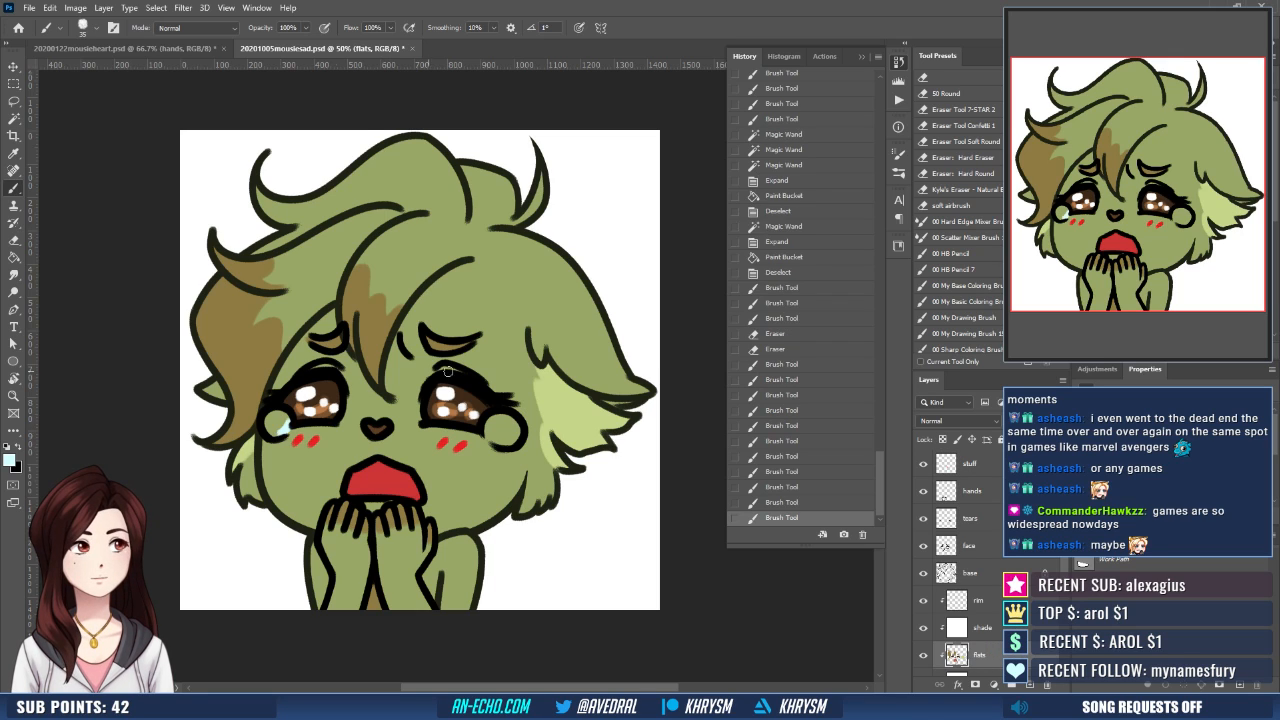
drag(488, 430, 500, 442)
- Select the inside of both teardrops, expand the selection, fill it with light blue on the flats layer and deselect
key(w)
click(503, 439)
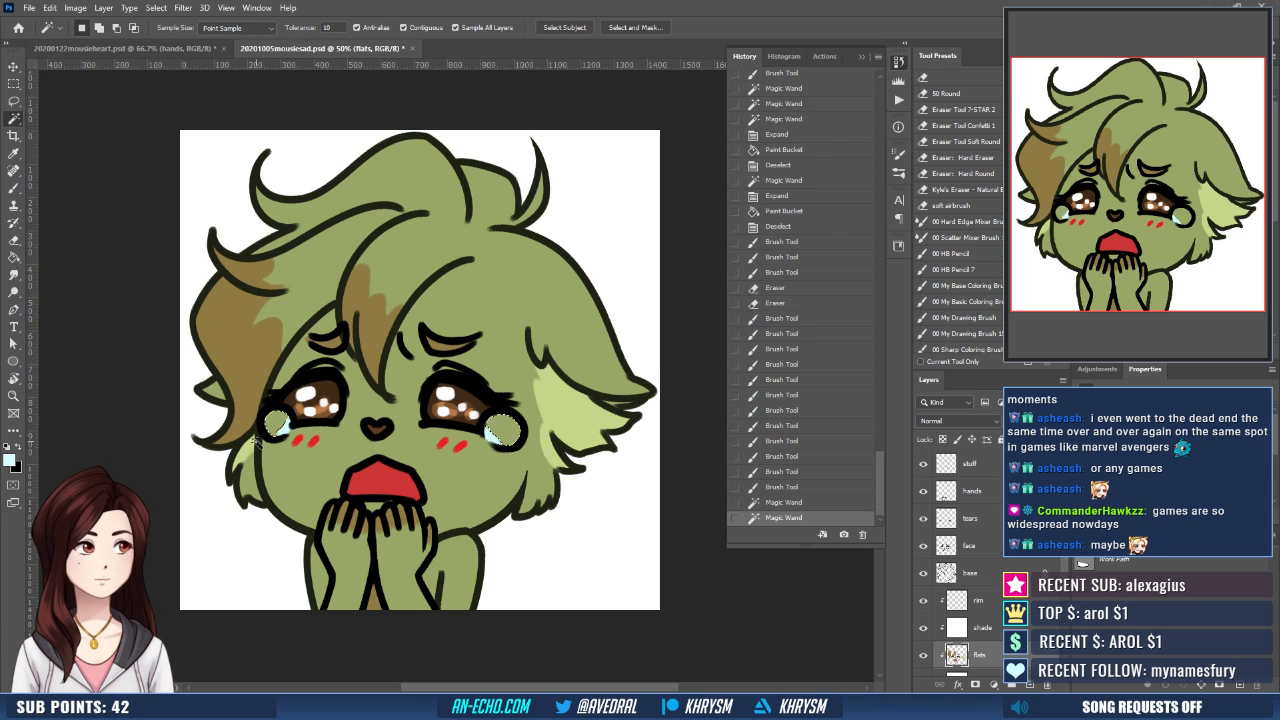
shift+click(272, 430)
key(alt+s)
key(m)
key(e)
key(Return)
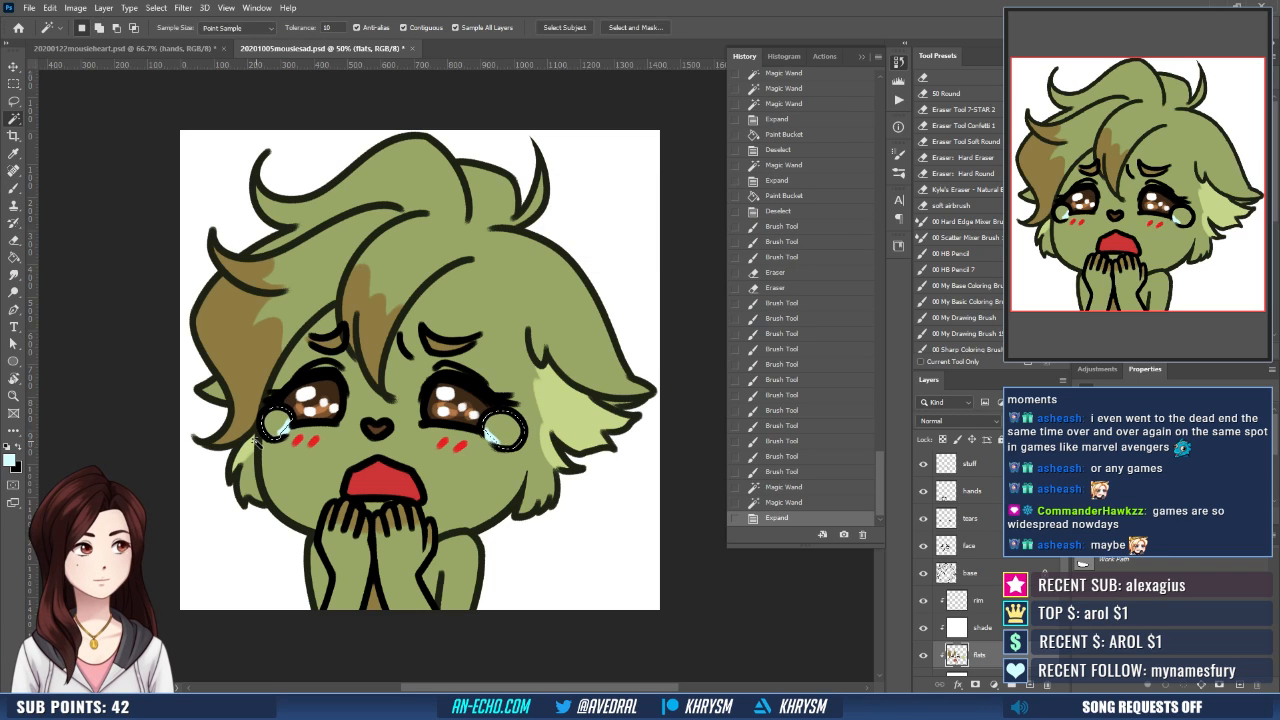
key(g)
click(509, 437)
key(ctrl+d)
key(b)
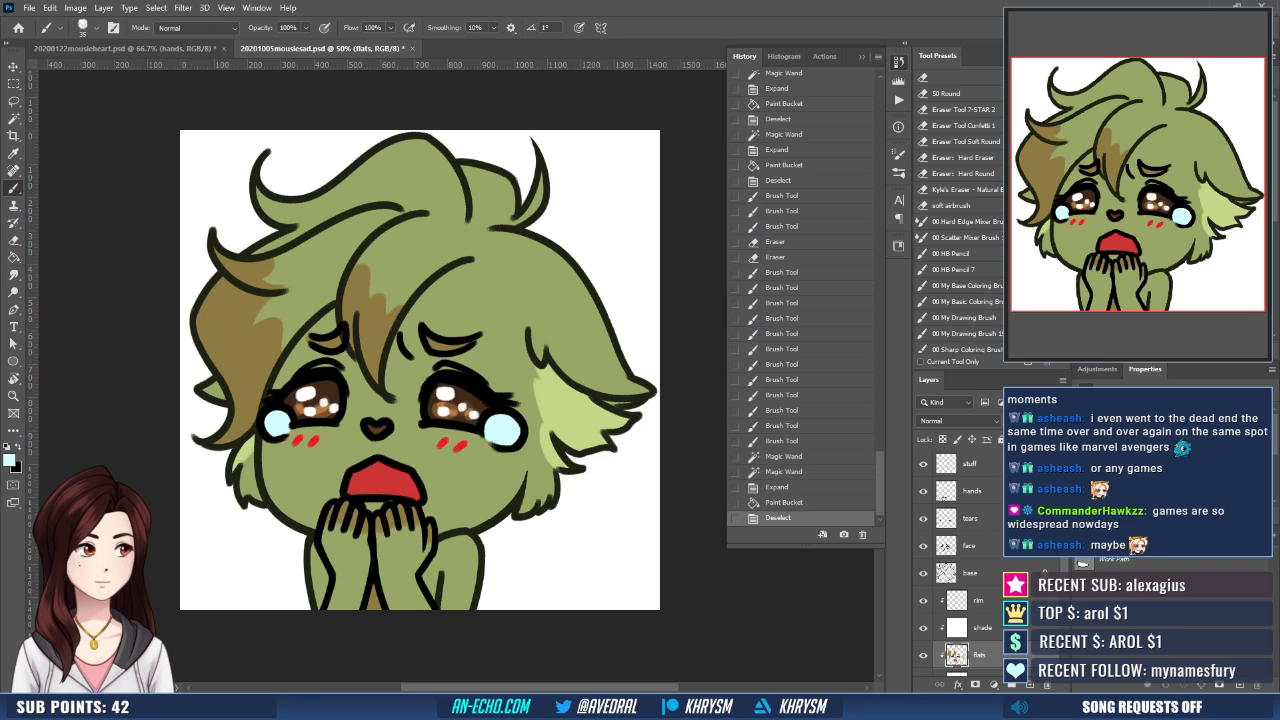
- Recolour the teardrop outlines on the tears layer with light blue
click(971, 519)
key(g)
click(532, 440)
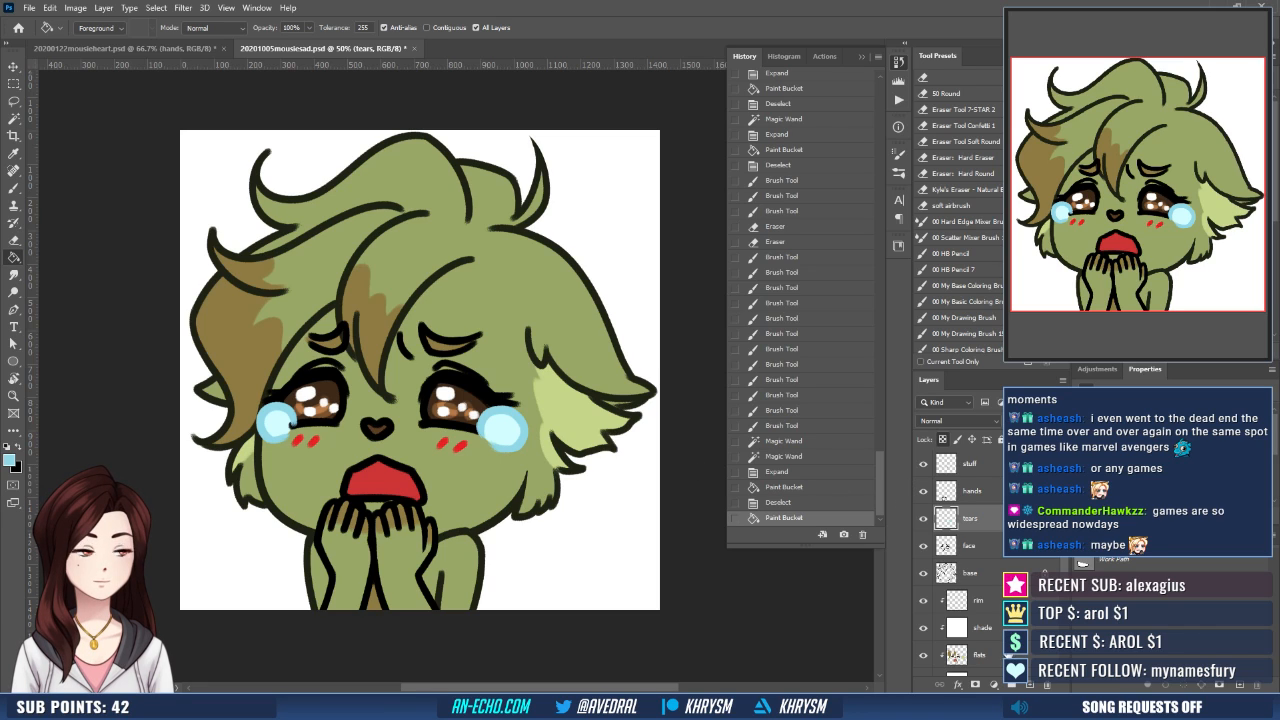
- Erase the face layer's line art where it overlaps the teardrops beside the eyes
click(975, 655)
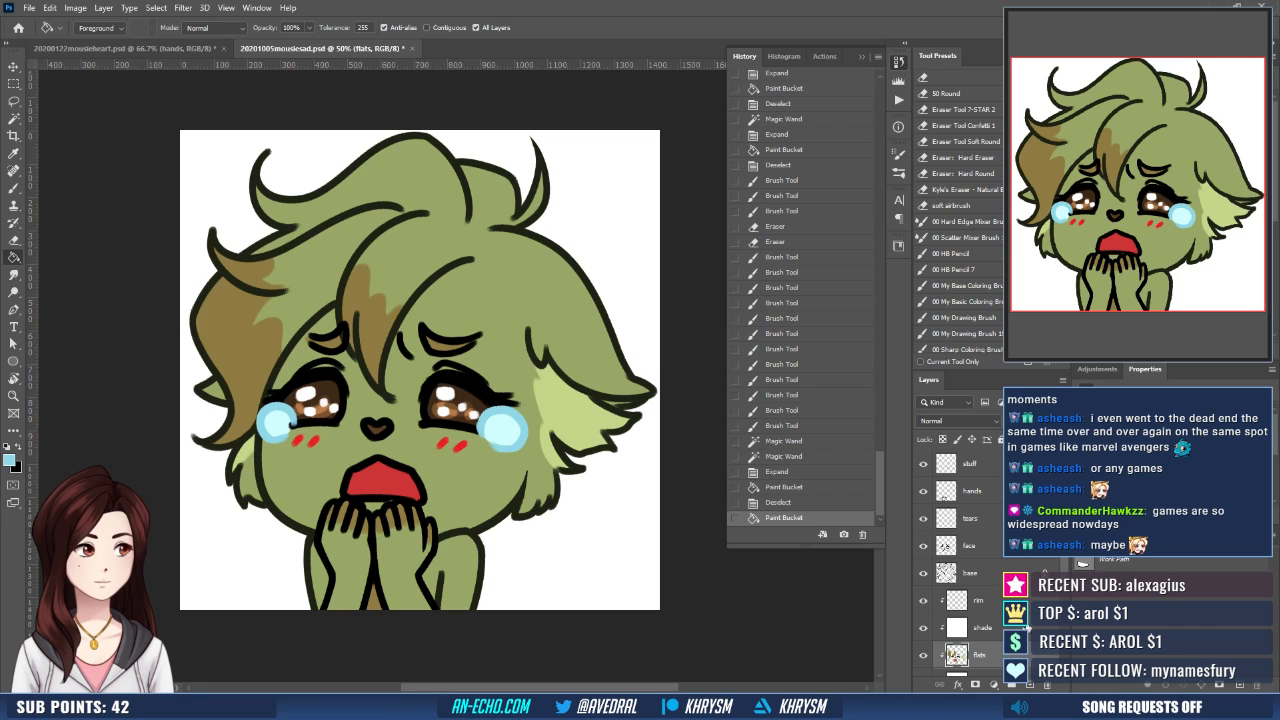
click(996, 549)
key(e)
click(284, 430)
click(284, 430)
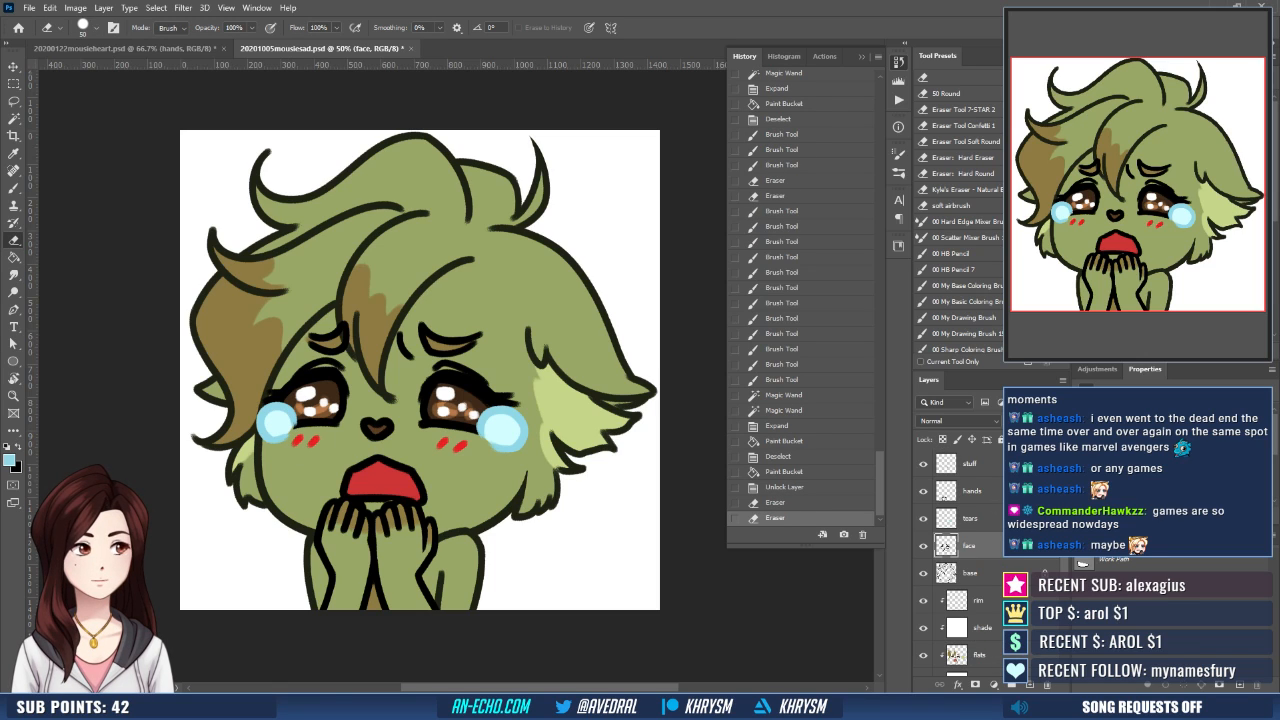
- Paint a medium blue oval in the centre of each teardrop on the flats layer, undoing the trial dark blue stroke
click(985, 654)
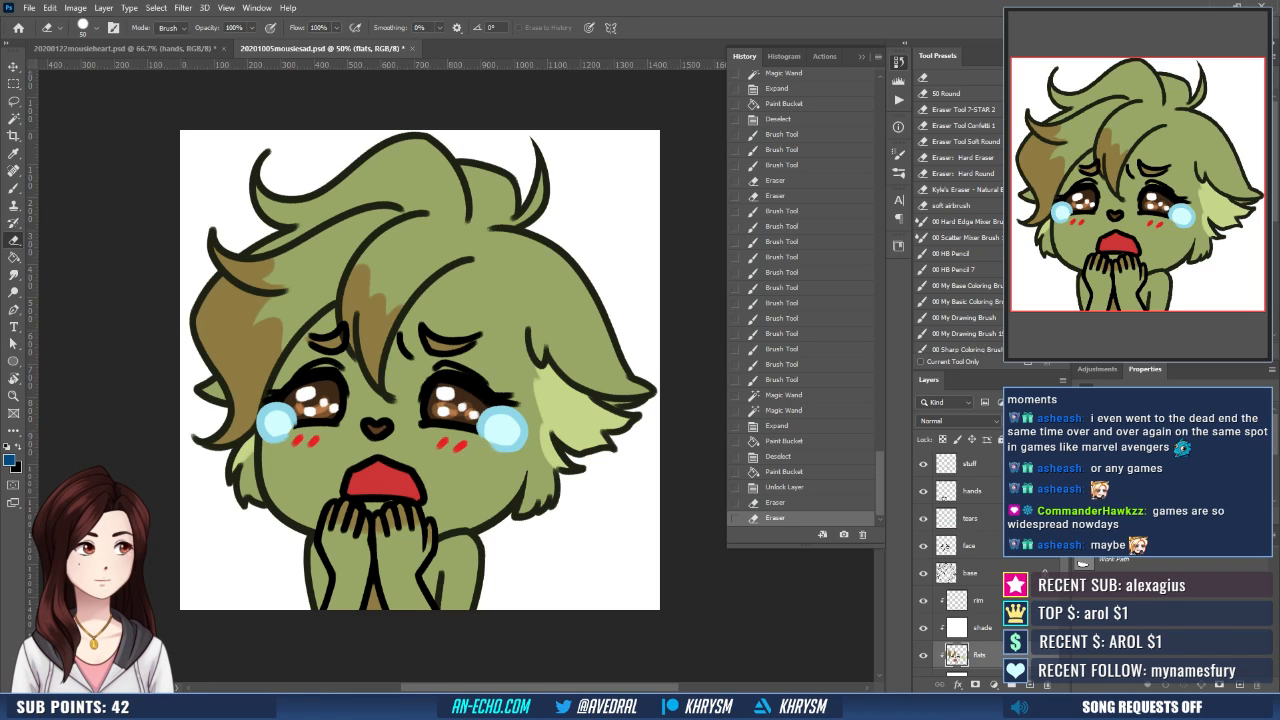
key(b)
drag(496, 430, 503, 431)
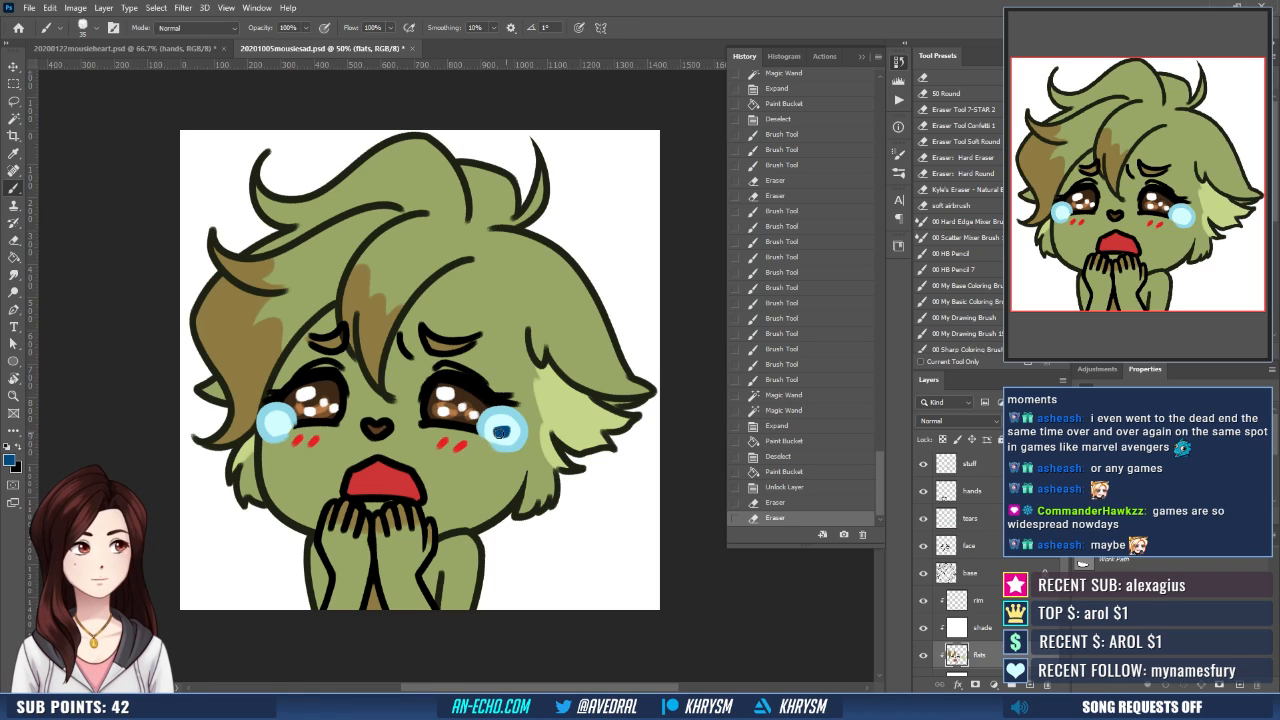
key(ctrl+z)
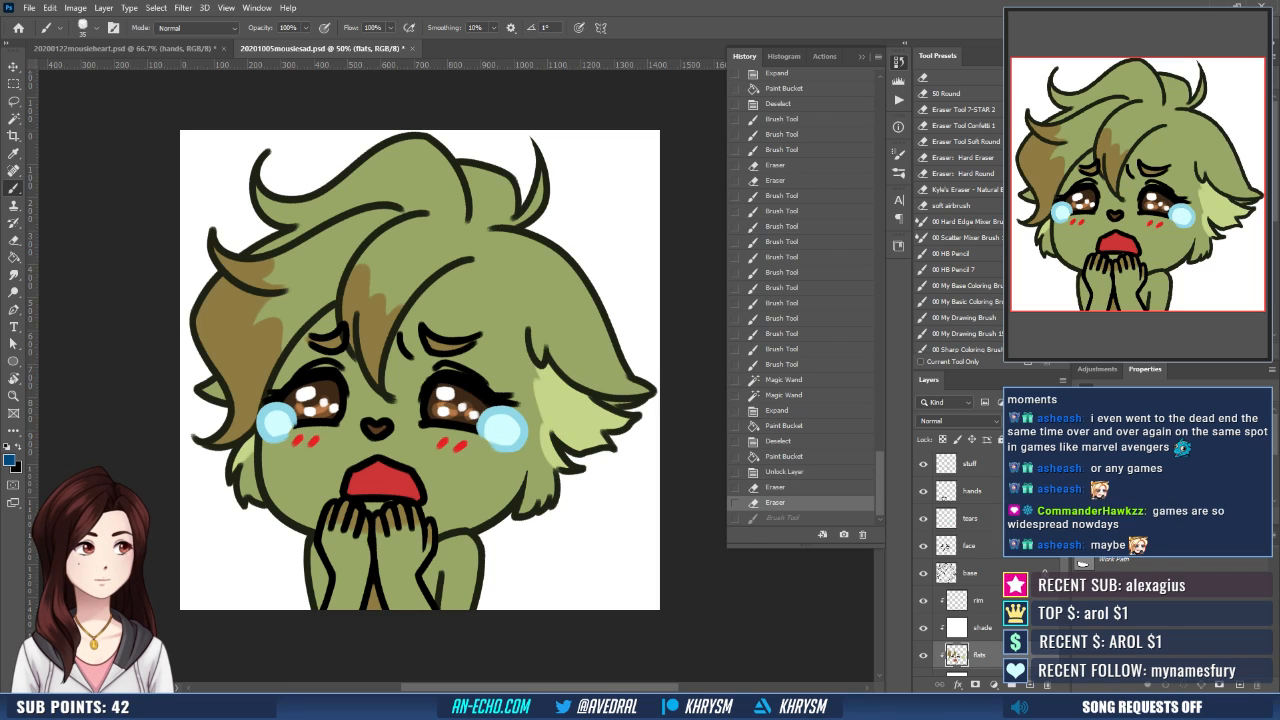
drag(499, 432, 502, 431)
key(ctrl+z)
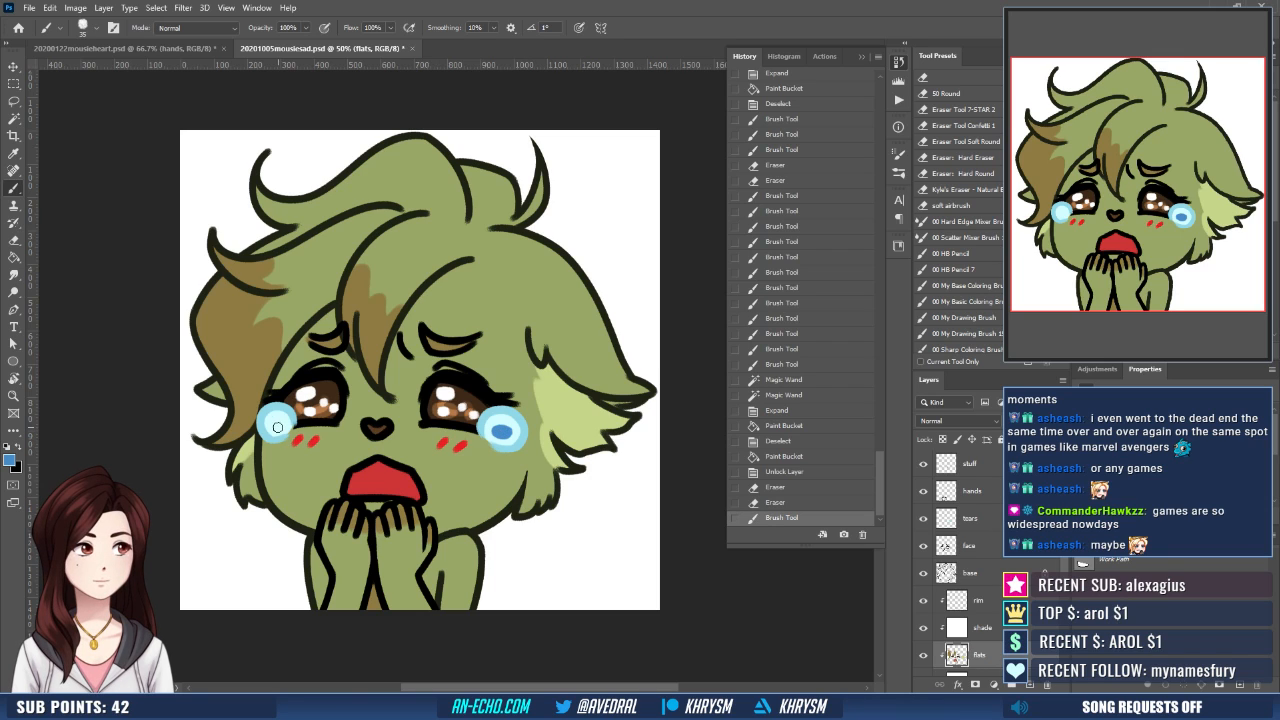
click(277, 425)
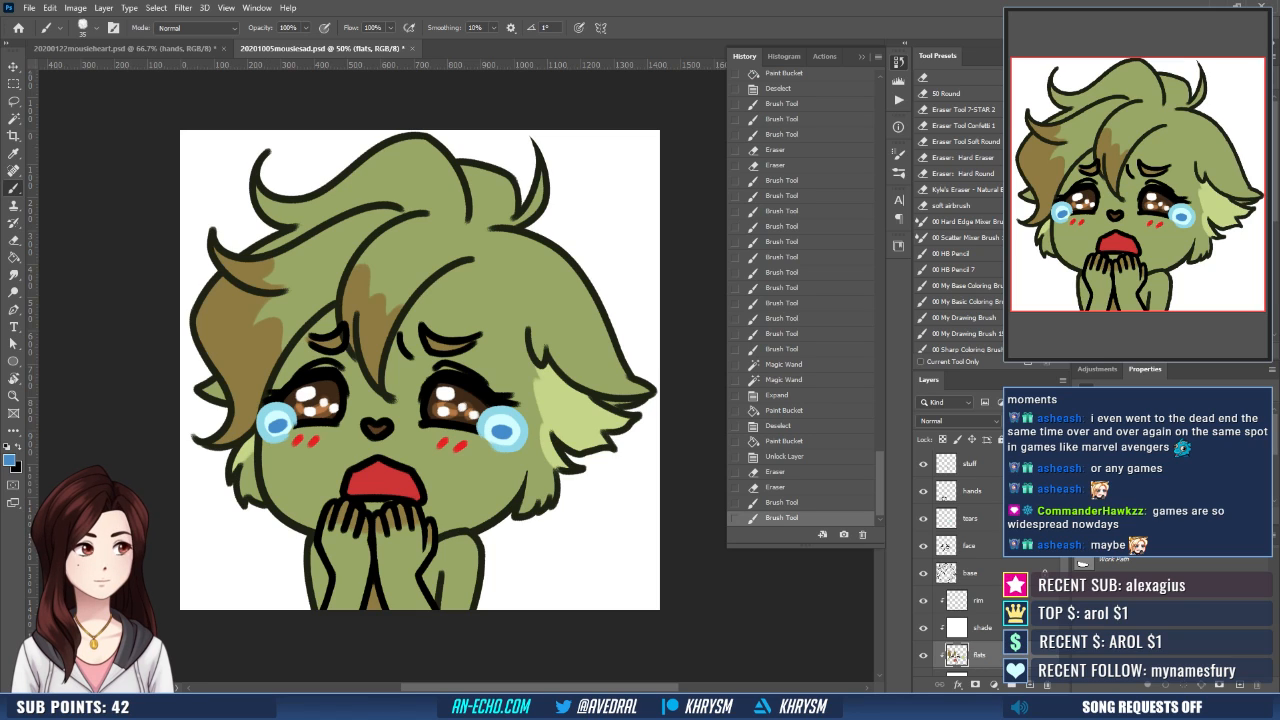
- Paint white highlights over the blue centre of both teardrops on the stuff layer, using a white foreground colour
click(988, 462)
key(d)
key(x)
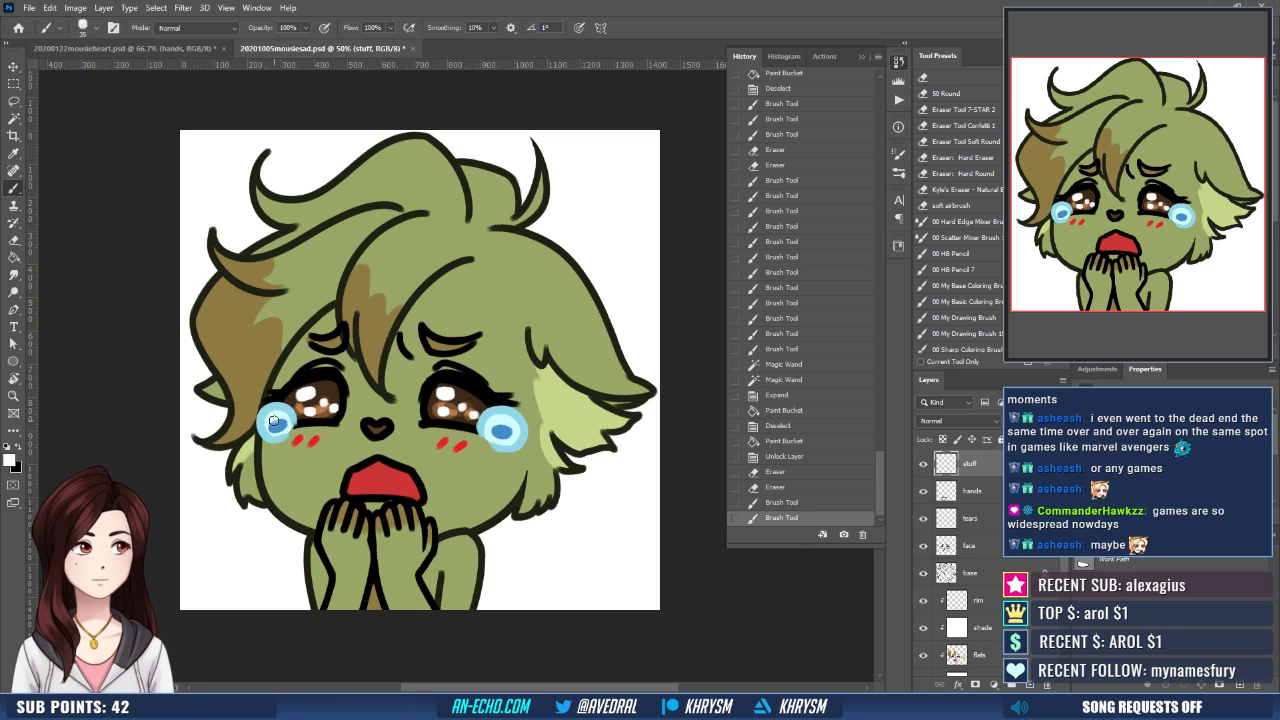
click(273, 421)
click(490, 399)
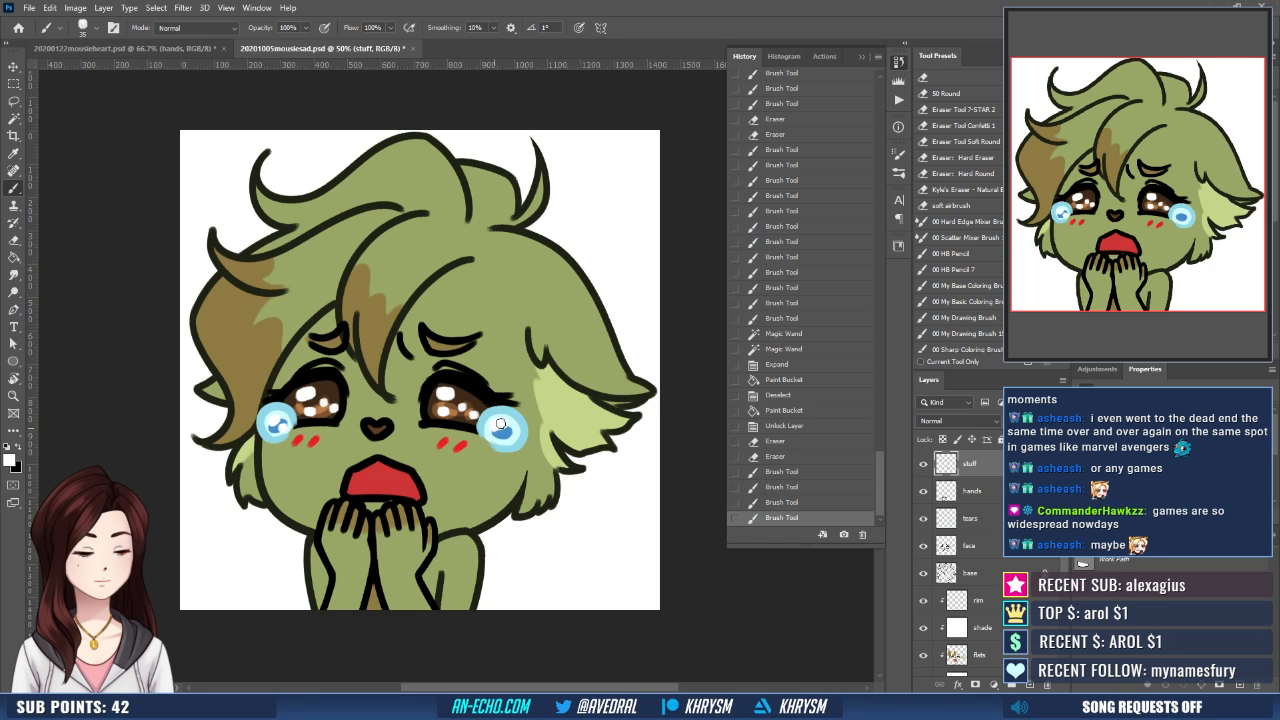
drag(501, 424, 510, 435)
click(510, 437)
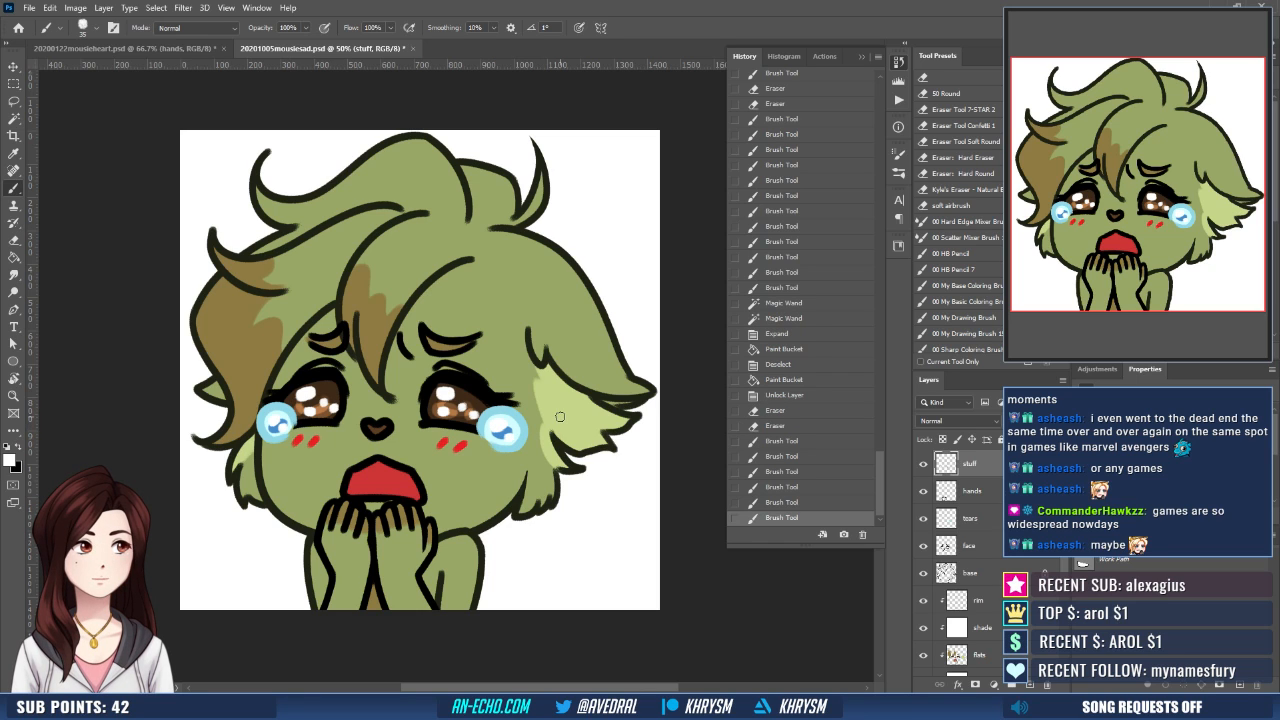
- Recolour the teardrop outlines on the tears layer with the medium blue of the tear centres
scroll(560, 416, down, 5)
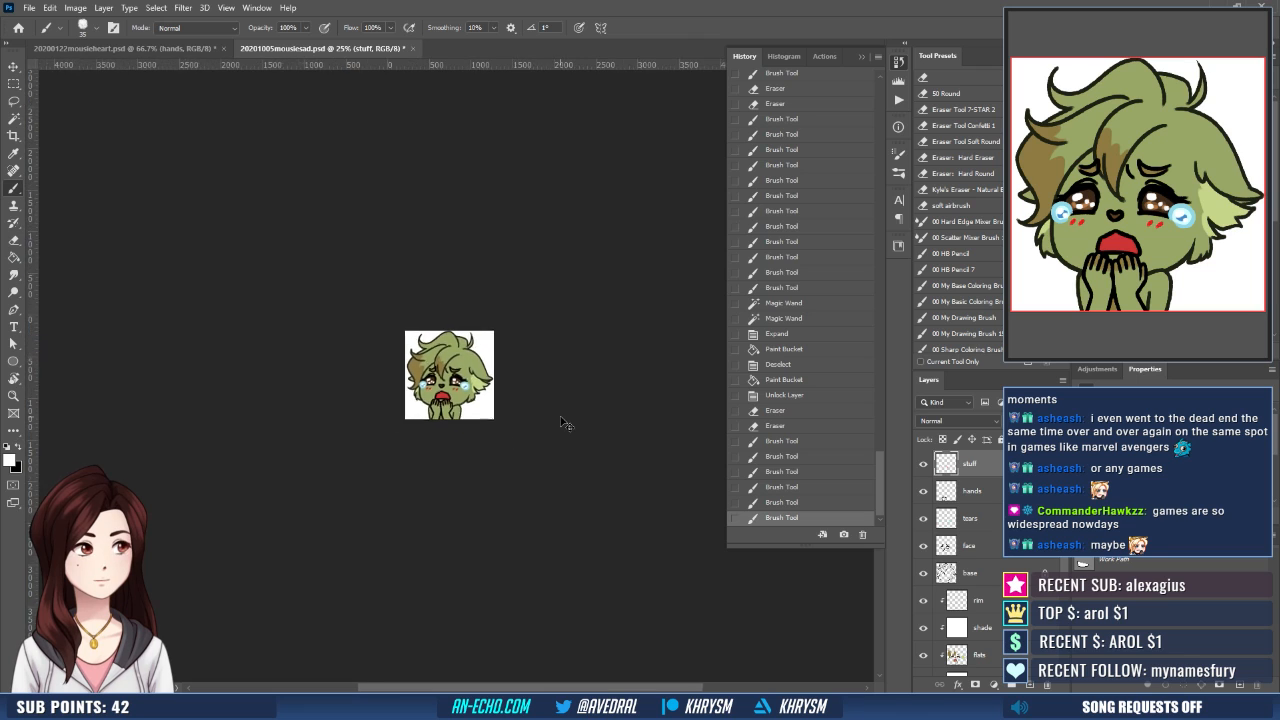
scroll(561, 418, up, 5)
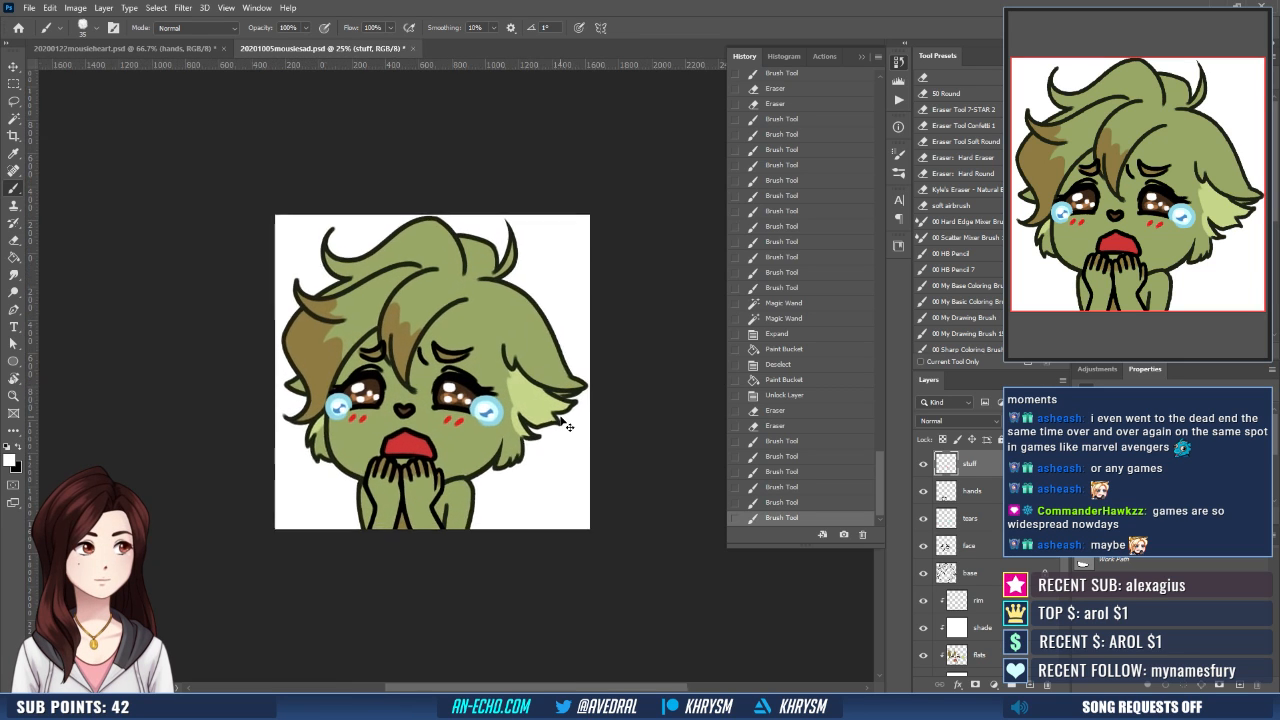
click(993, 524)
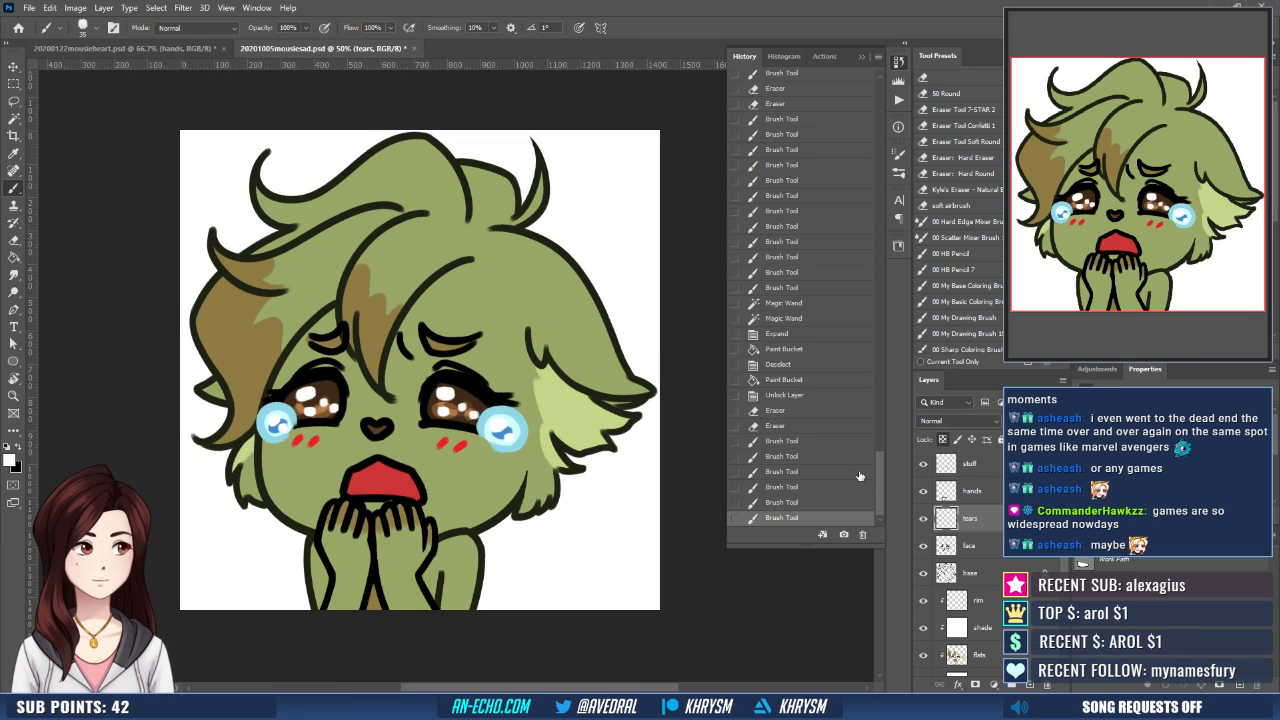
key(g)
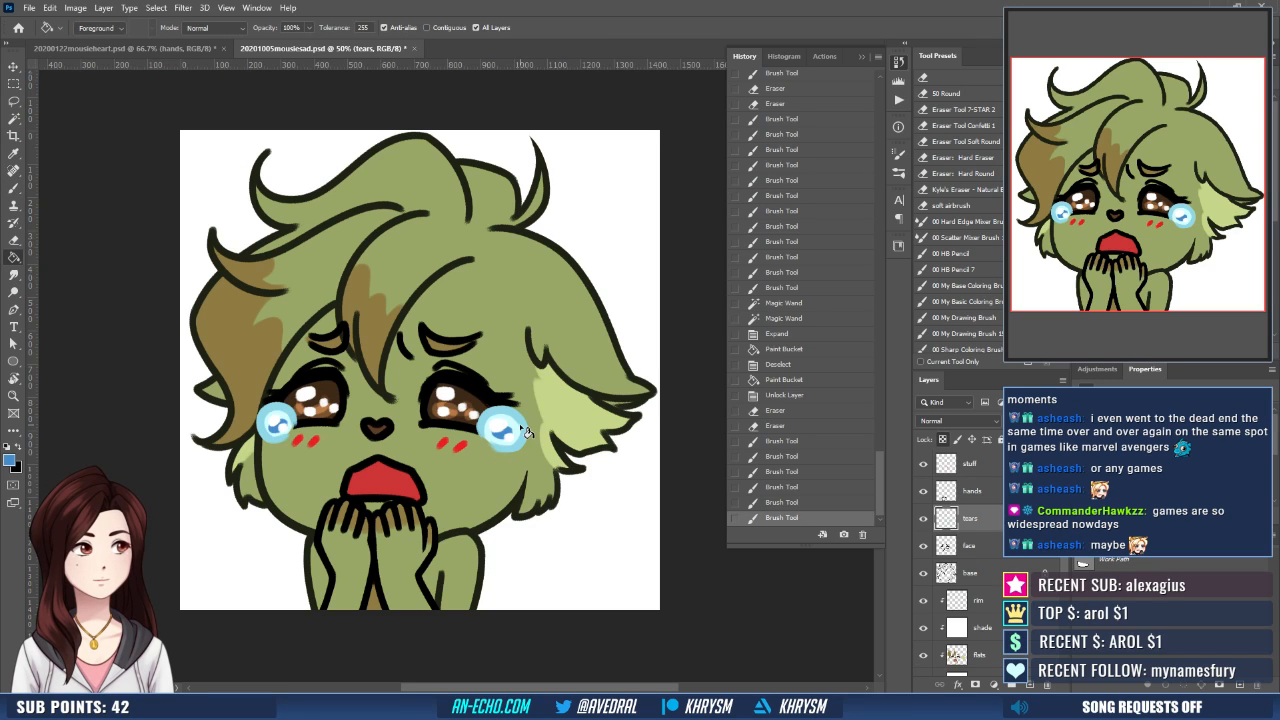
click(524, 432)
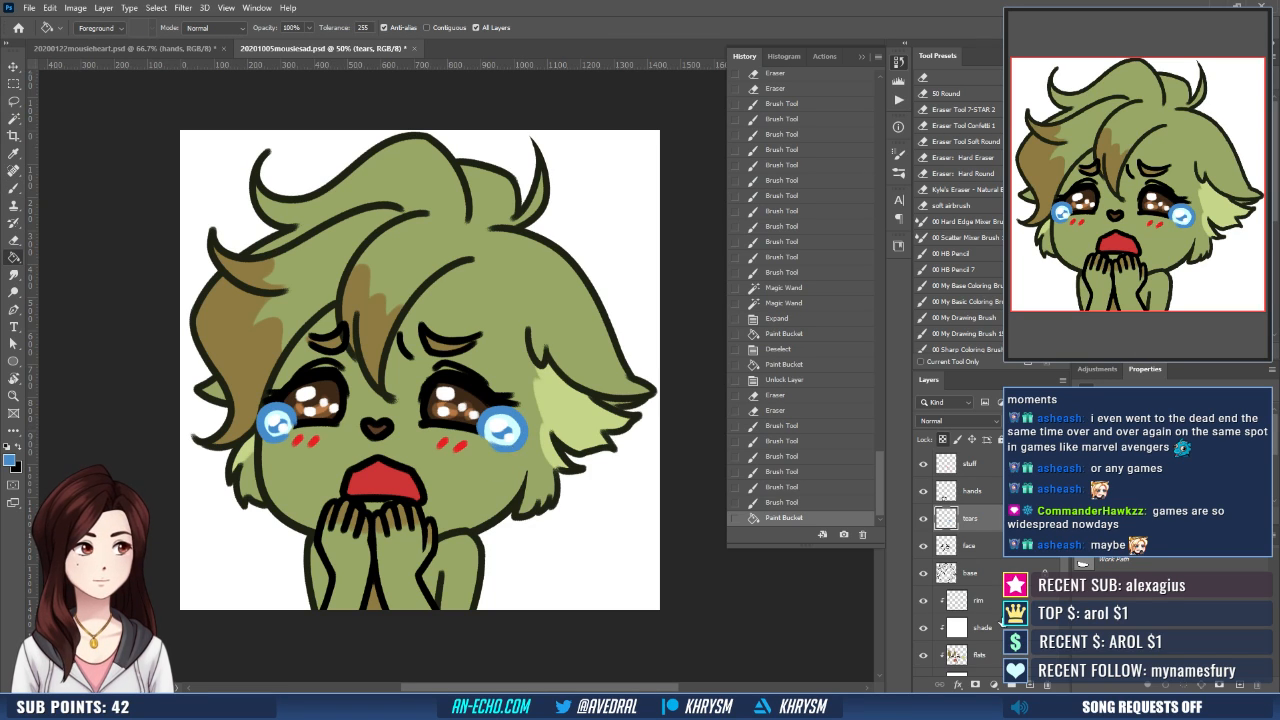
- Paint pale mauve shading on the shade layer beneath the central hair lock, along its edges over the forehead
key(d)
click(1001, 625)
drag(478, 419, 494, 439)
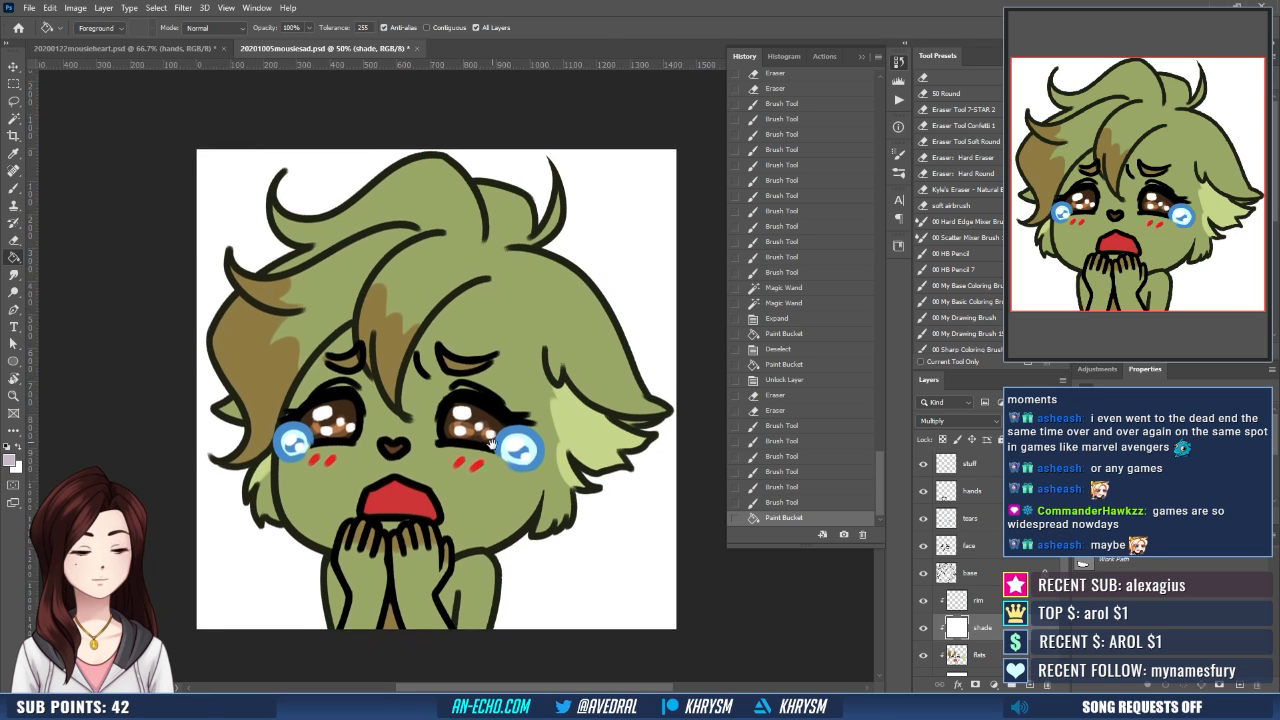
key(b)
click(369, 384)
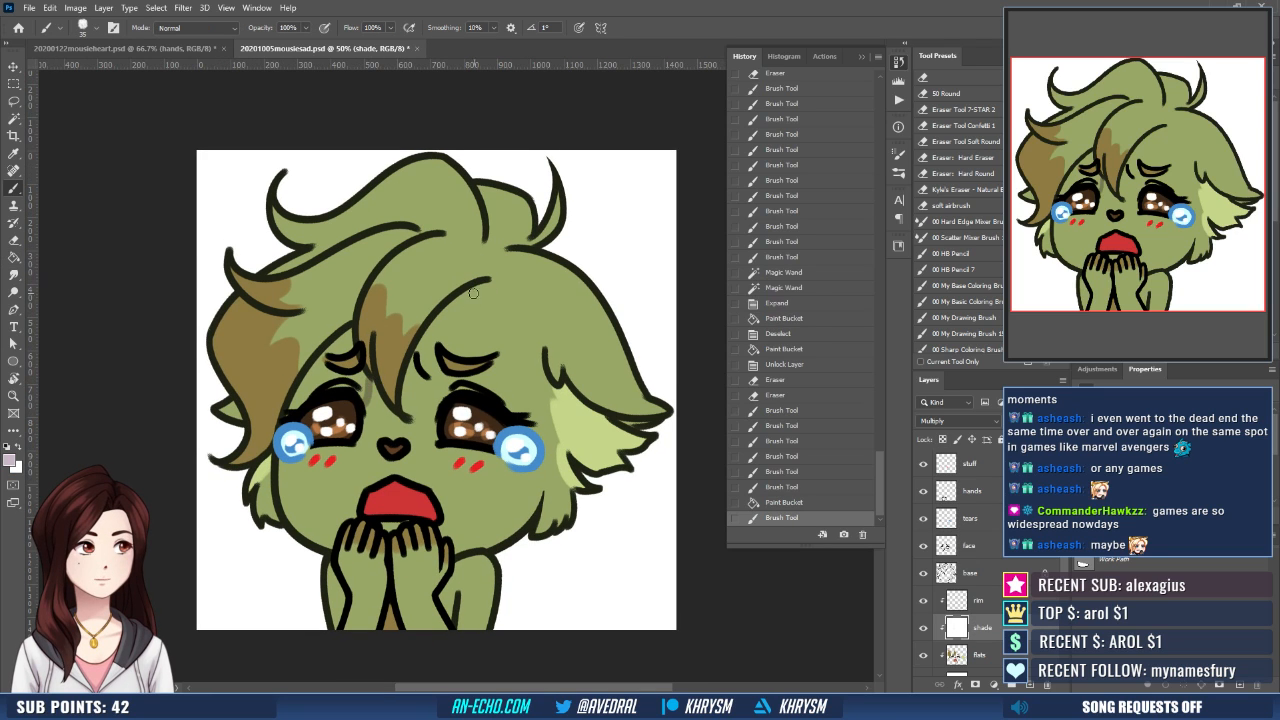
drag(402, 420, 462, 298)
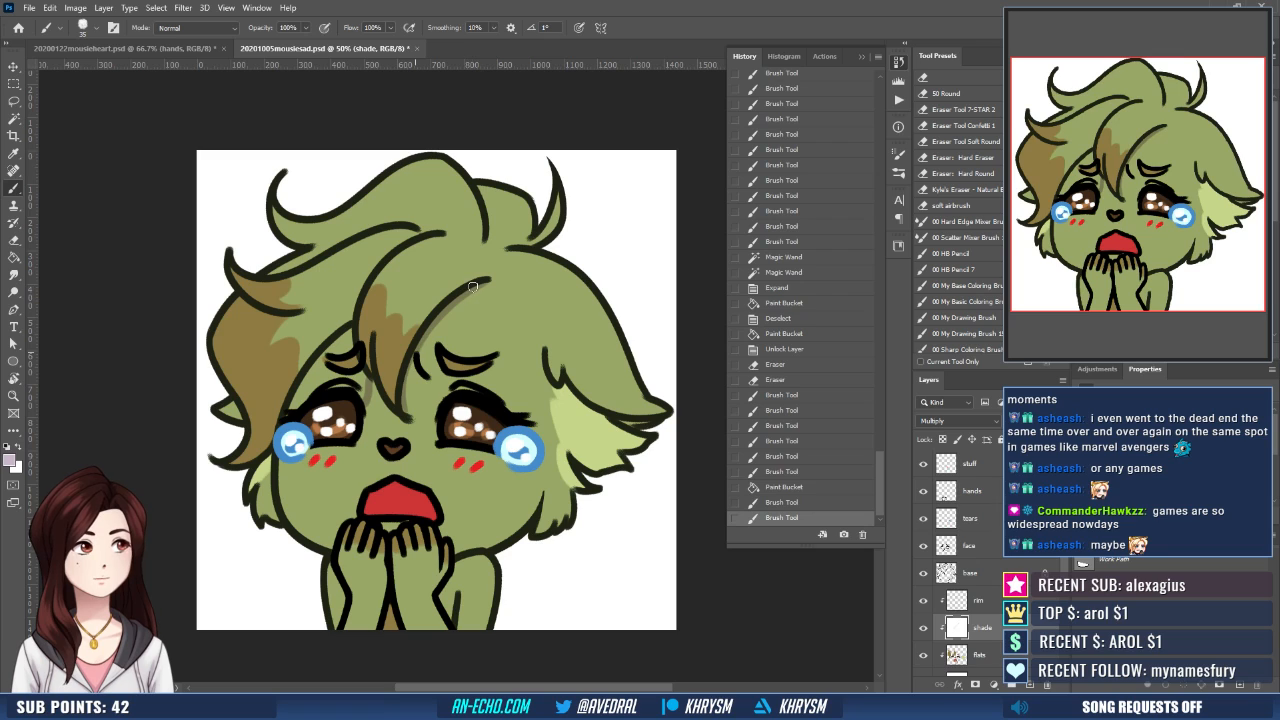
- Shade the area between the right-hand eyebrow and eye with pale mauve strokes on the shade layer
mouse_move(408, 414)
mouse_down()
mouse_move(416, 358)
mouse_move(440, 396)
mouse_move(456, 377)
mouse_up()
click(434, 377)
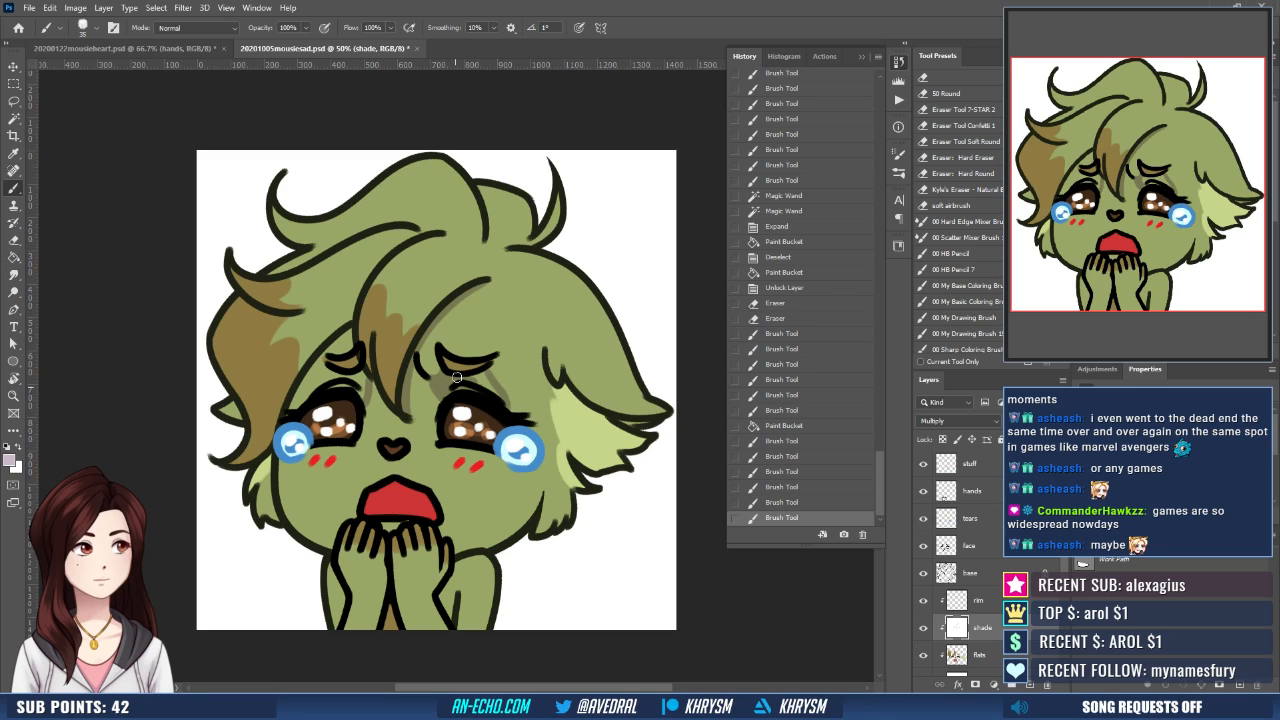
drag(499, 397, 507, 409)
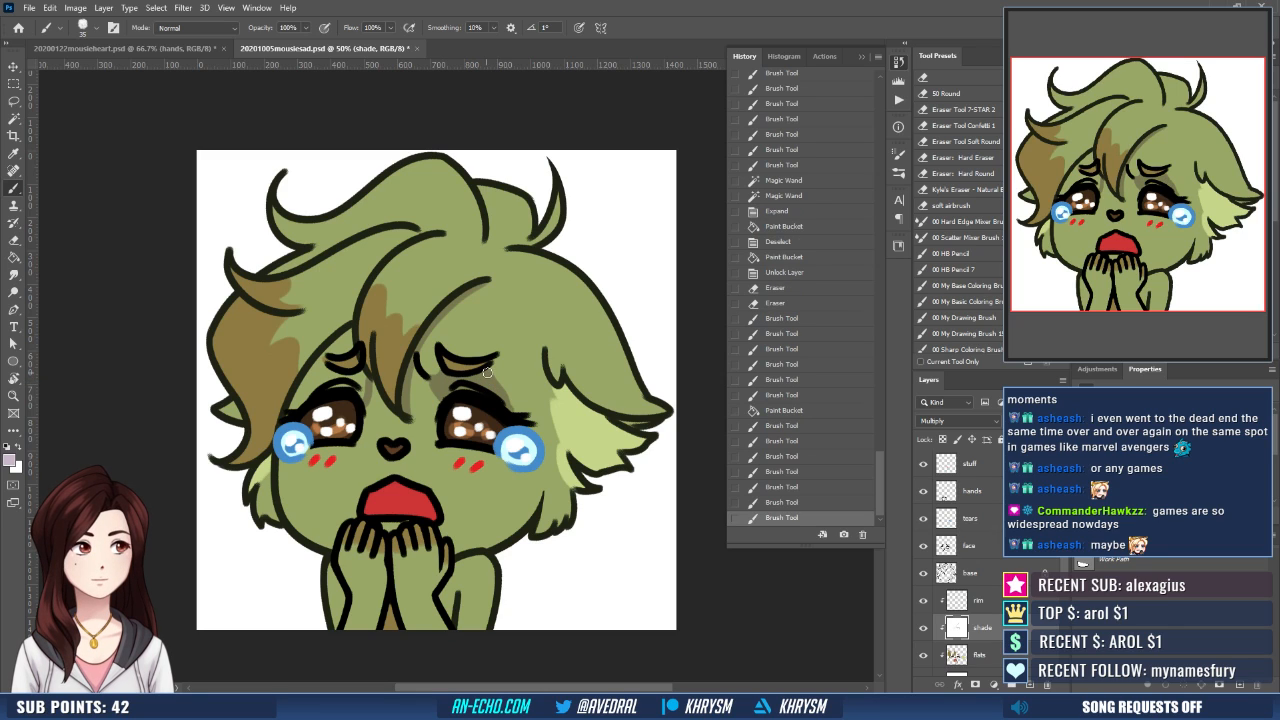
drag(442, 384, 452, 396)
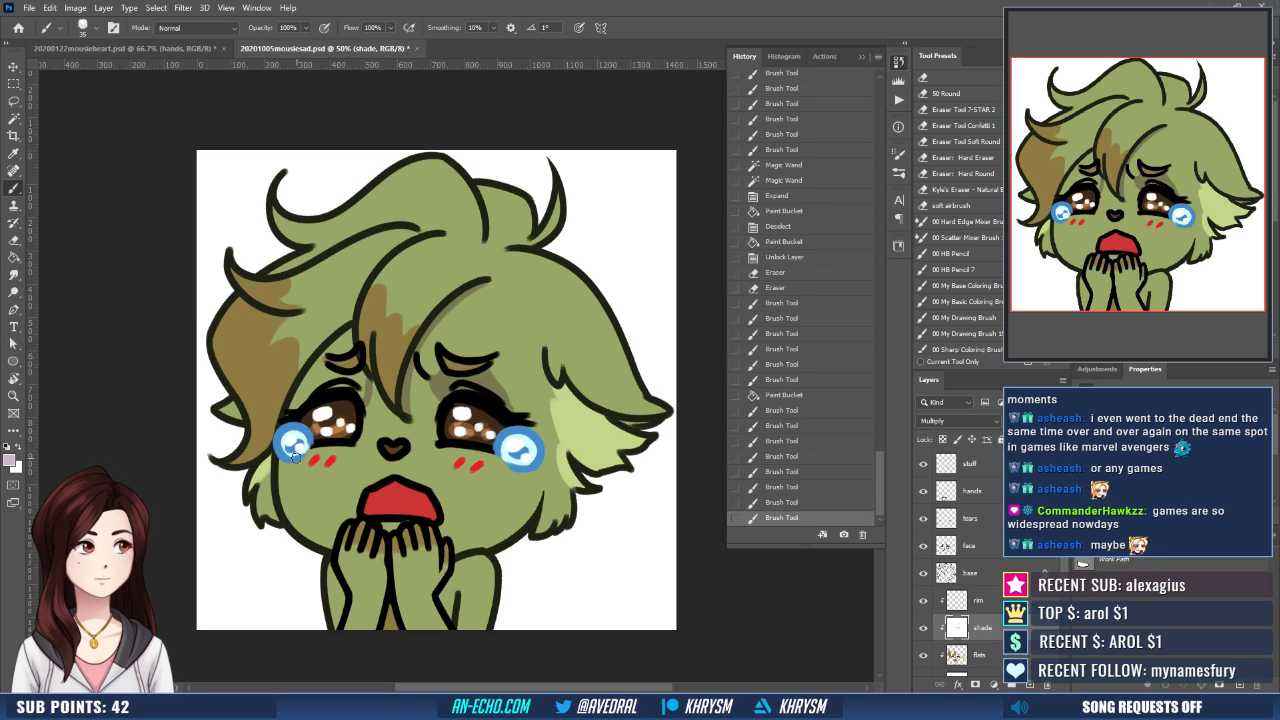
- Paint curved shading lines on the shade layer from both teardrops down the cheeks towards the jaw
drag(293, 458, 284, 494)
drag(514, 468, 478, 544)
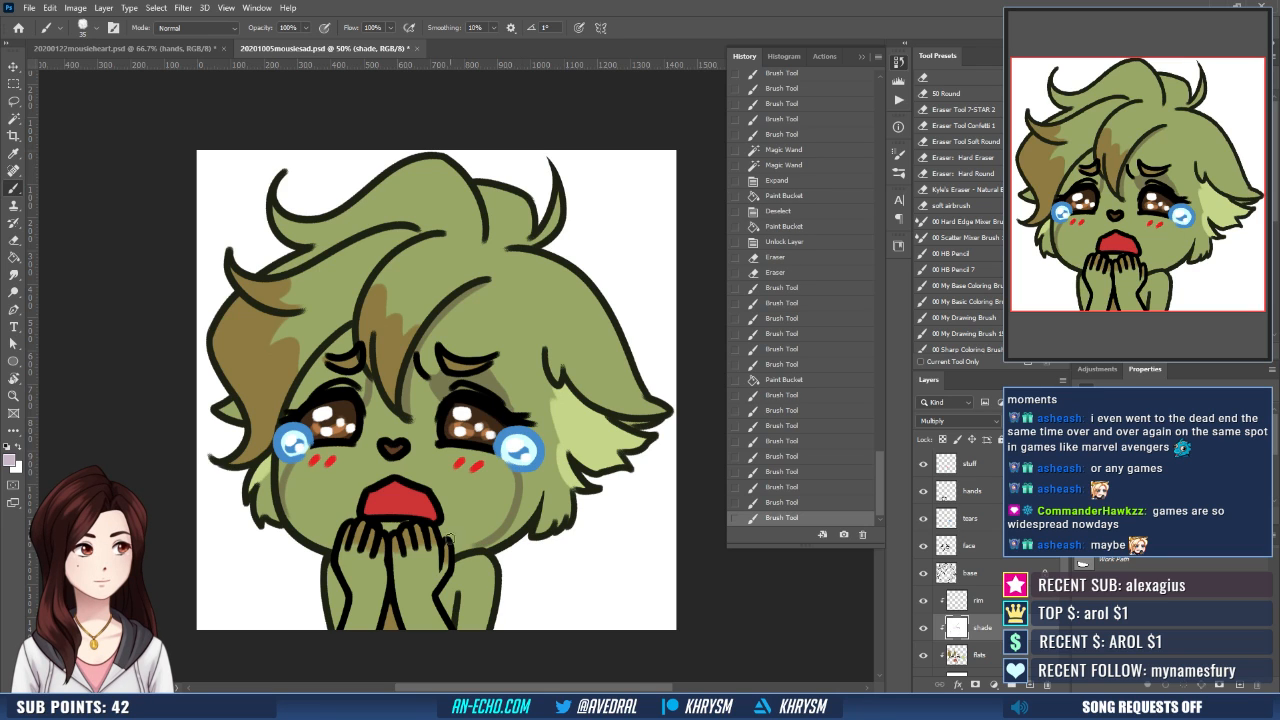
mouse_move(513, 468)
mouse_down()
mouse_move(519, 444)
mouse_move(492, 515)
mouse_up()
key(ctrl+z)
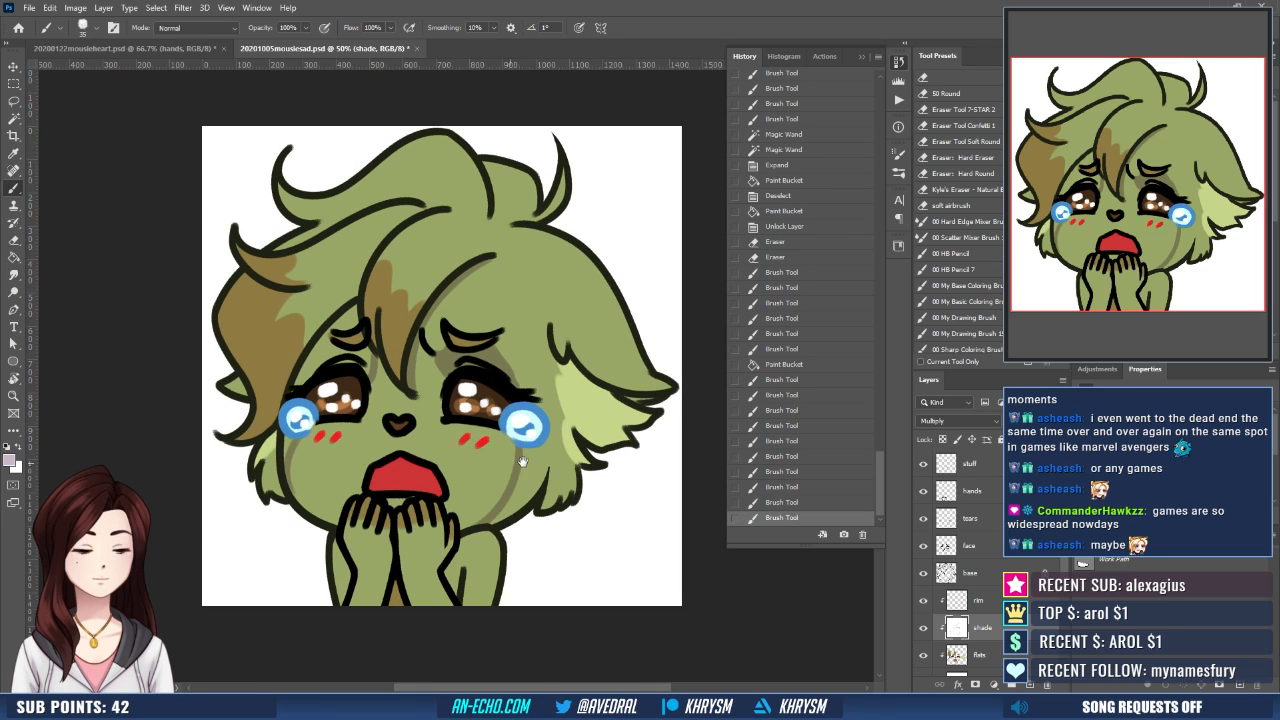
- Shade the upper part of the open mouth on the shade layer, filling its selection expanded by 10 pixels with pale mauve
mouse_move(383, 500)
mouse_down()
mouse_move(393, 465)
mouse_move(444, 447)
mouse_move(387, 453)
mouse_up()
key(ctrl+z)
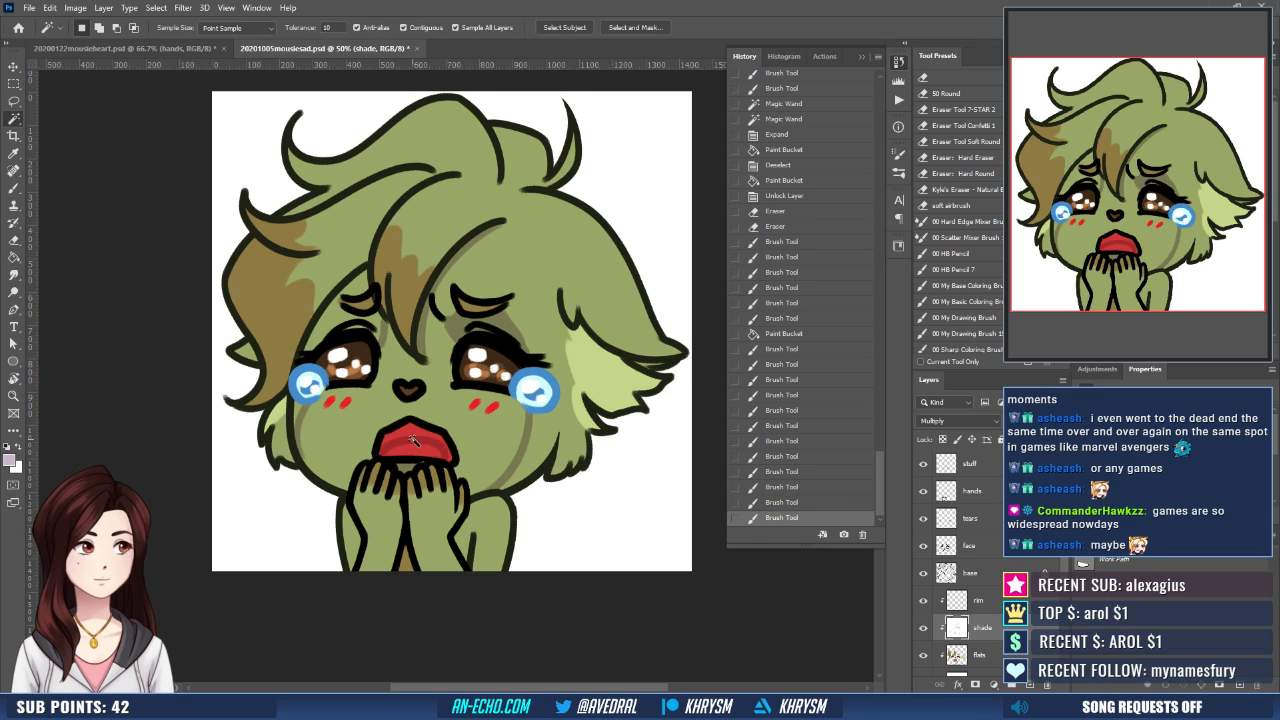
key(w)
click(415, 440)
key(ctrl+shift+e)
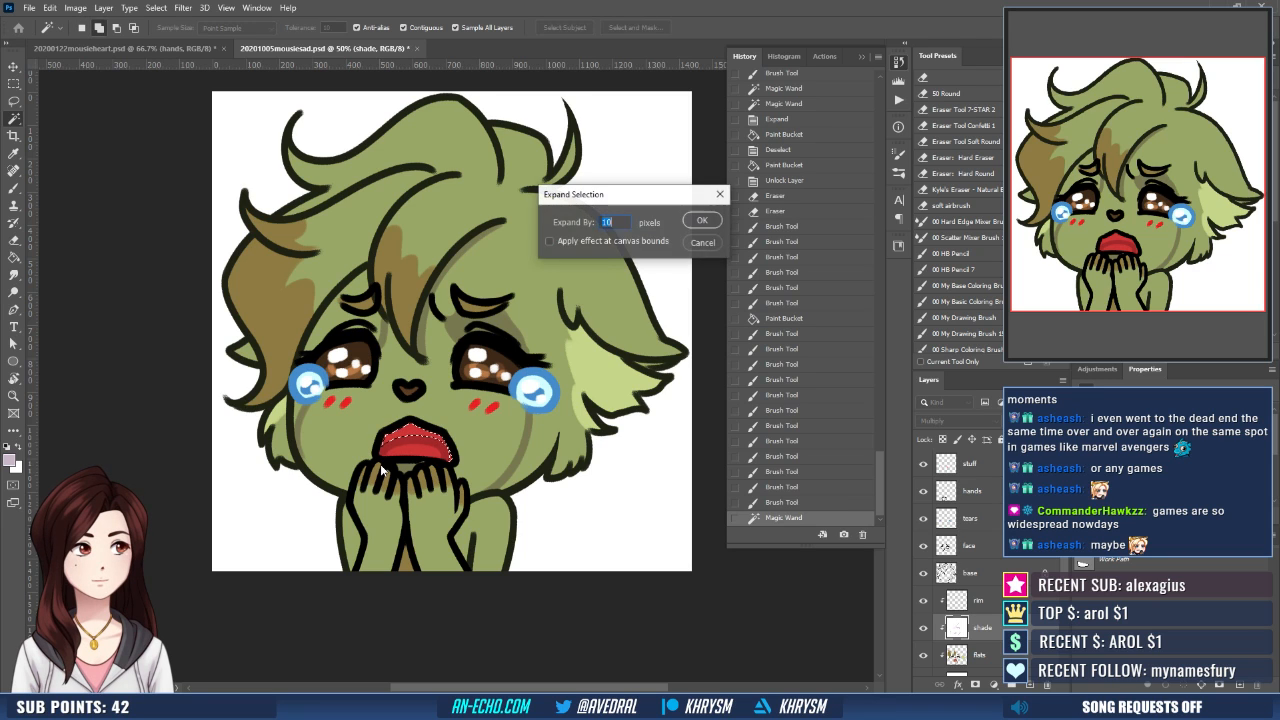
key(Return)
key(g)
click(450, 441)
key(ctrl+d)
key(b)
drag(450, 445, 449, 444)
- Fill the skin around the left-hand eyebrow with pale mauve shading and touch up its edges and the cheek fur below the left-hand teardrop
key(w)
click(346, 319)
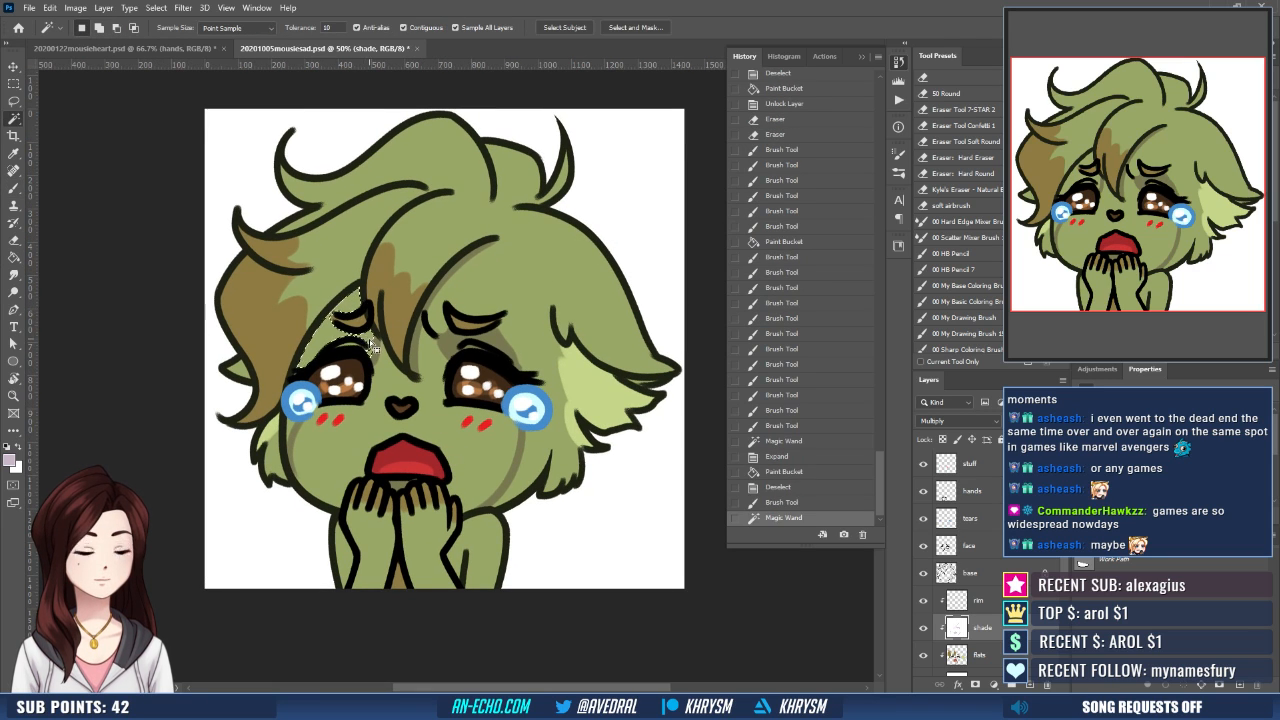
key(g)
click(348, 315)
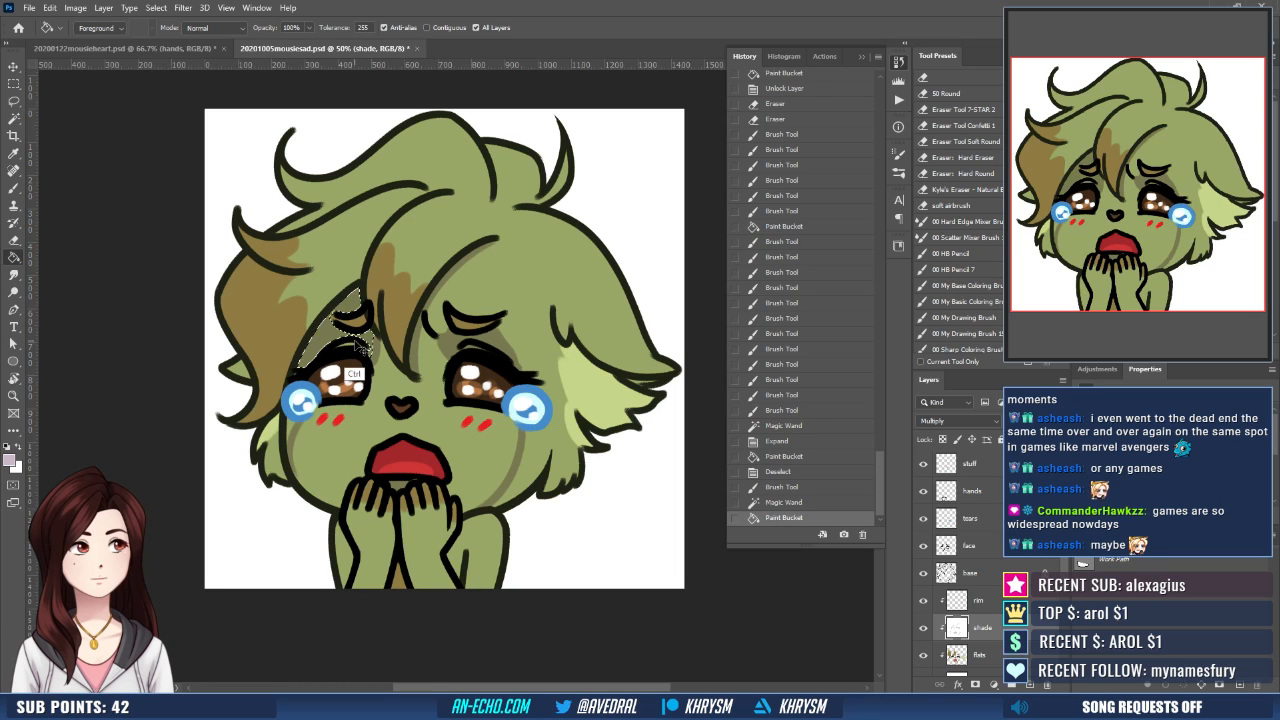
key(ctrl+d)
key(b)
drag(349, 297, 303, 373)
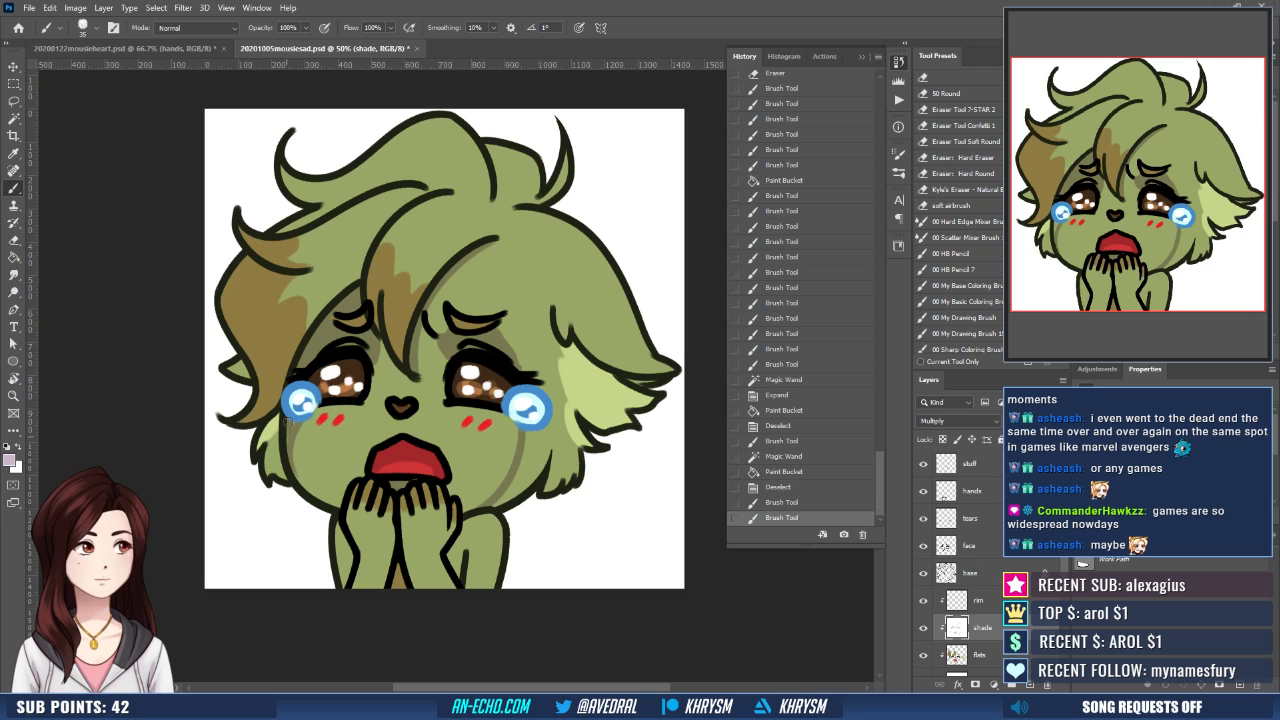
mouse_move(288, 422)
mouse_down()
mouse_move(263, 445)
mouse_move(271, 461)
mouse_move(278, 415)
mouse_up()
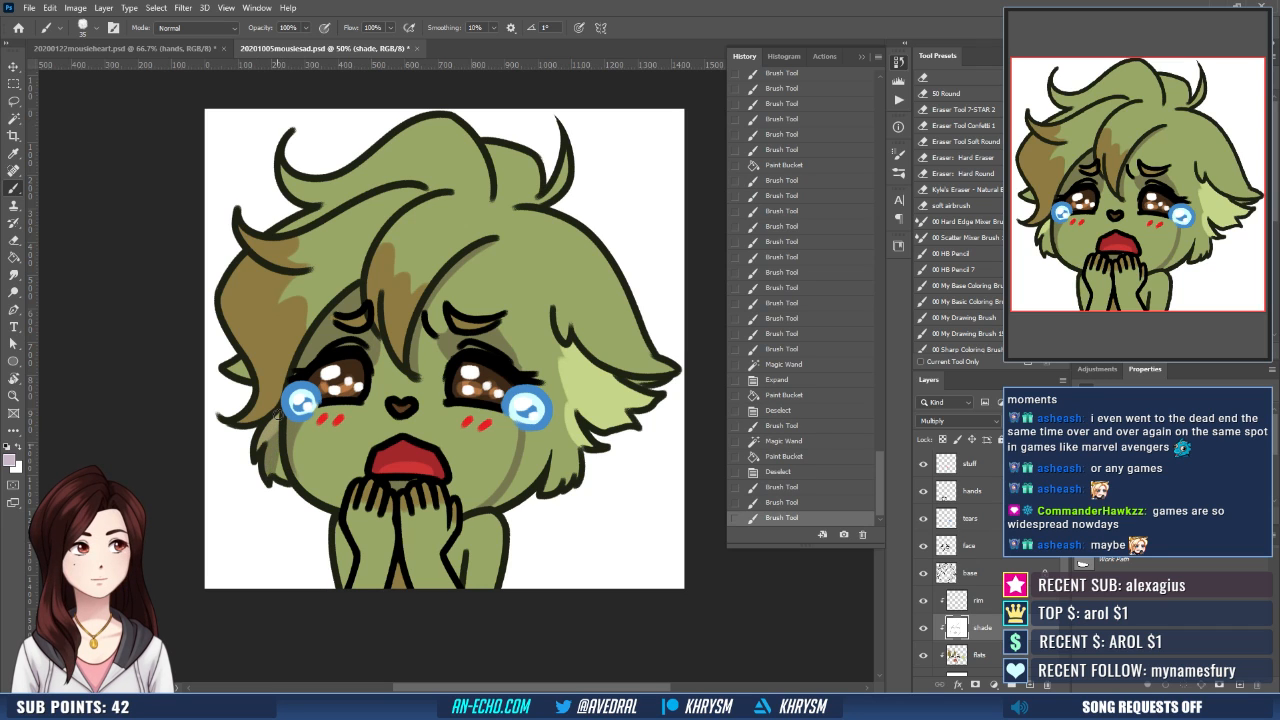
- Outline a pointed shadow area on the shade layer between the right-hand eye and the inner edge of the large right-hand hair lock
drag(579, 461, 535, 478)
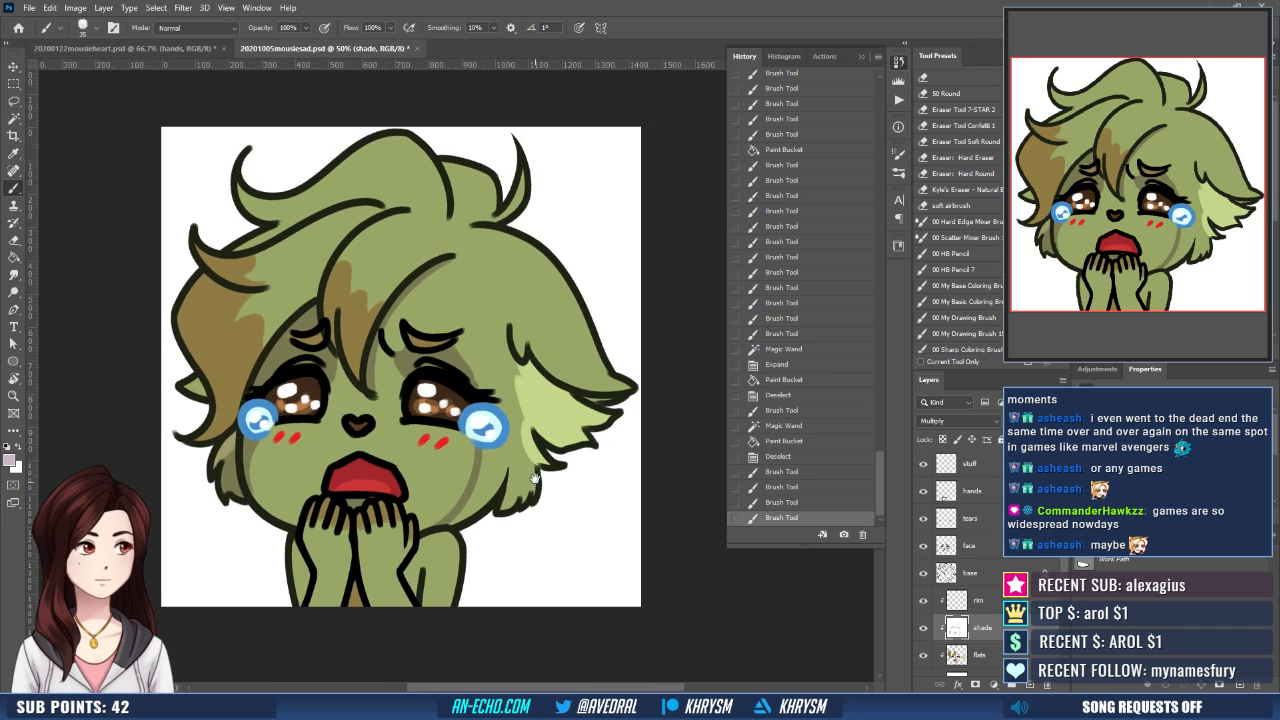
drag(481, 264, 463, 369)
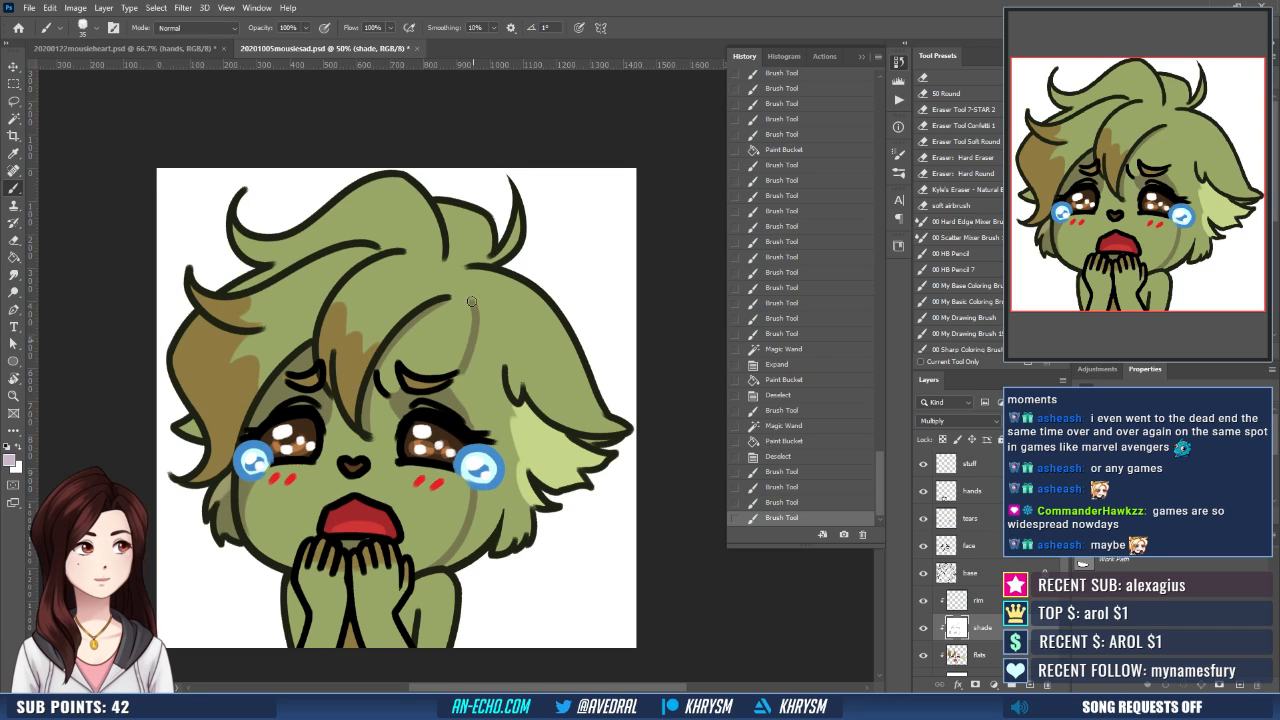
mouse_move(473, 302)
mouse_down()
mouse_move(463, 282)
mouse_move(491, 362)
mouse_move(549, 337)
mouse_up()
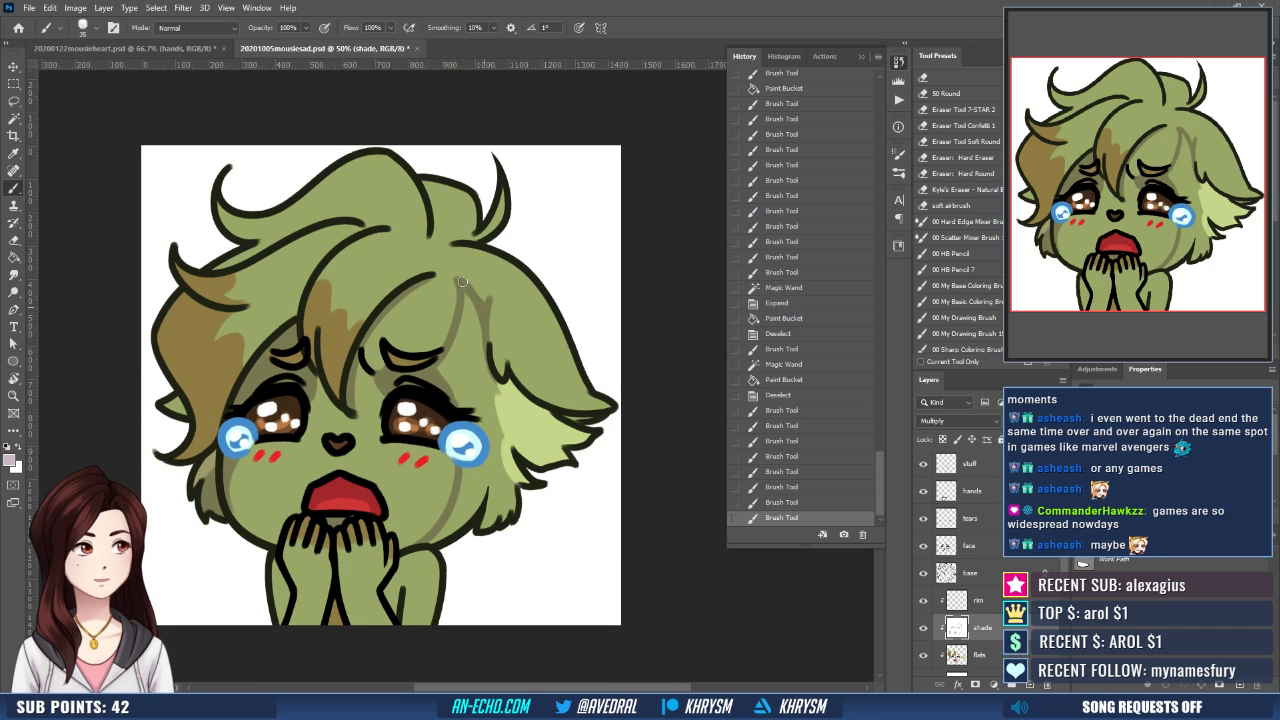
mouse_move(465, 280)
mouse_down()
mouse_move(488, 300)
mouse_move(448, 294)
mouse_move(480, 304)
mouse_move(459, 277)
mouse_move(488, 306)
mouse_move(486, 362)
mouse_up()
key(ctrl+z)
key(x)
key(x)
key(x)
key(x)
key(ctrl+z)
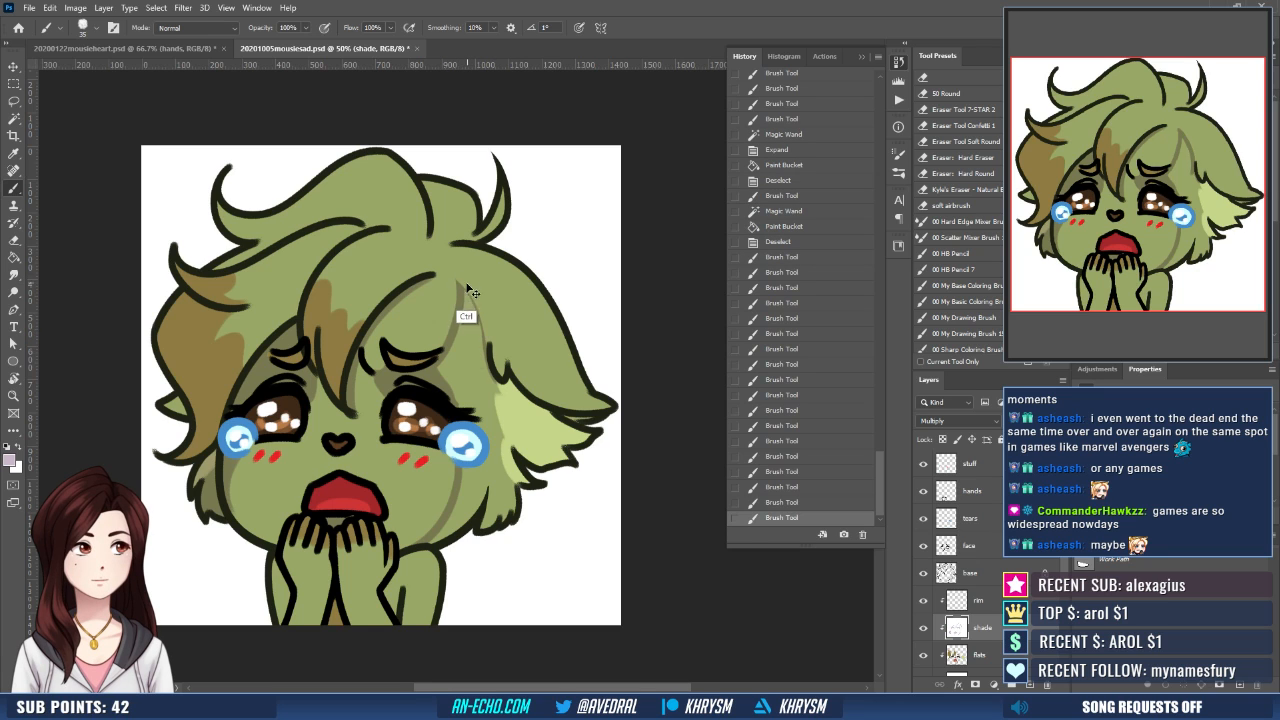
mouse_move(460, 284)
mouse_down()
mouse_move(486, 360)
mouse_move(487, 248)
mouse_up()
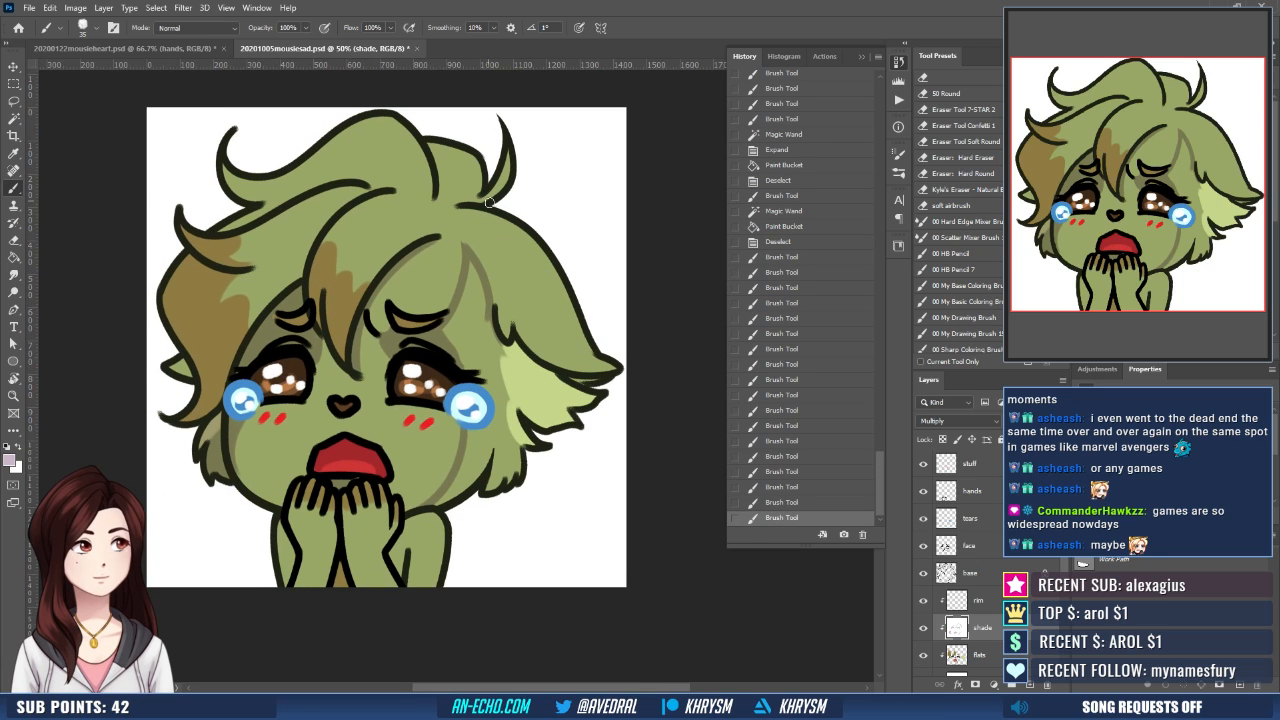
- Fill the outlined right-hand side of the face and the ear fur with pale mauve shading, expanding the selection by 10 pixels
key(w)
click(482, 345)
shift+click(525, 395)
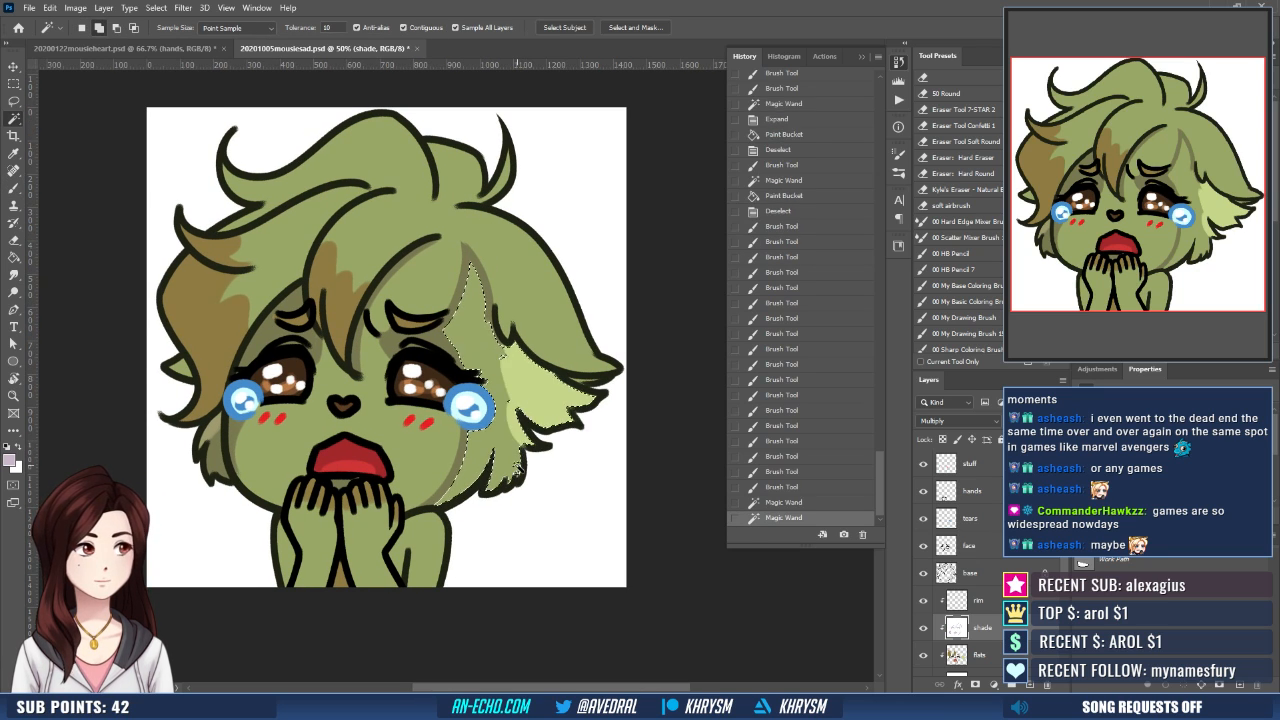
key(alt+s)
key(m)
key(e)
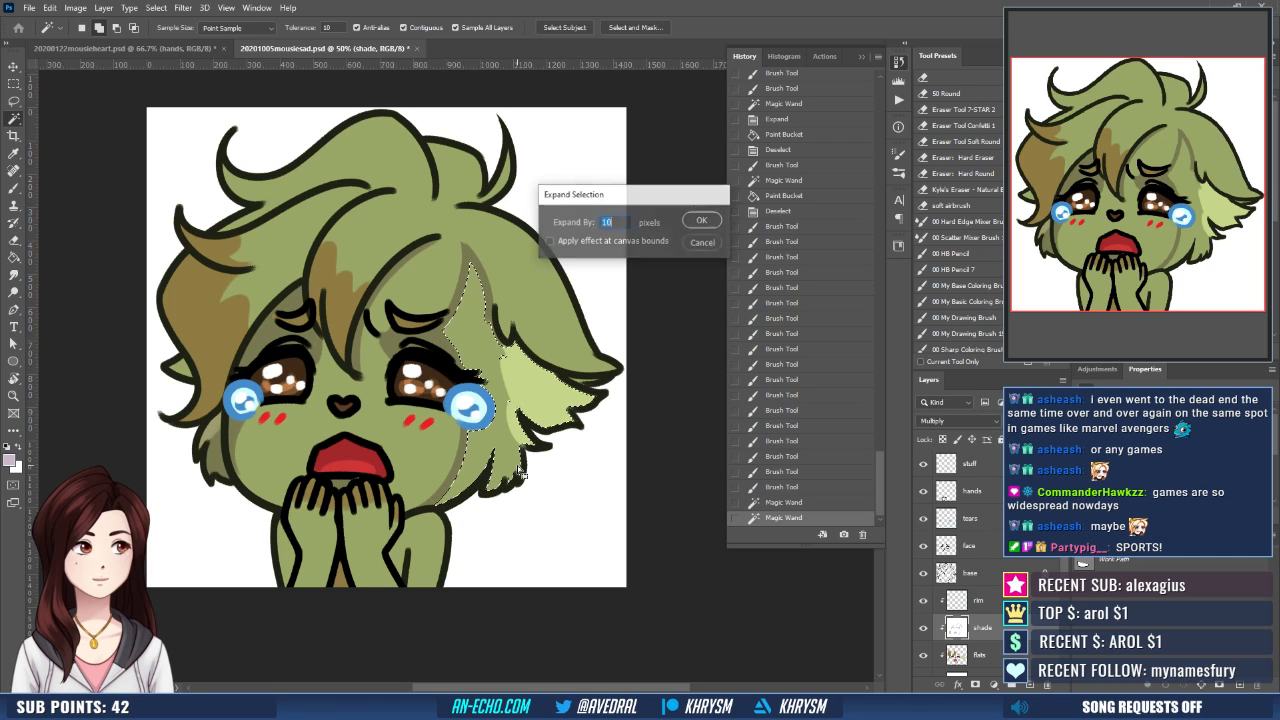
key(Return)
key(g)
click(519, 472)
key(ctrl+d)
mouse_move(571, 391)
mouse_down()
mouse_move(571, 406)
mouse_move(540, 420)
mouse_move(549, 414)
mouse_up()
key(b)
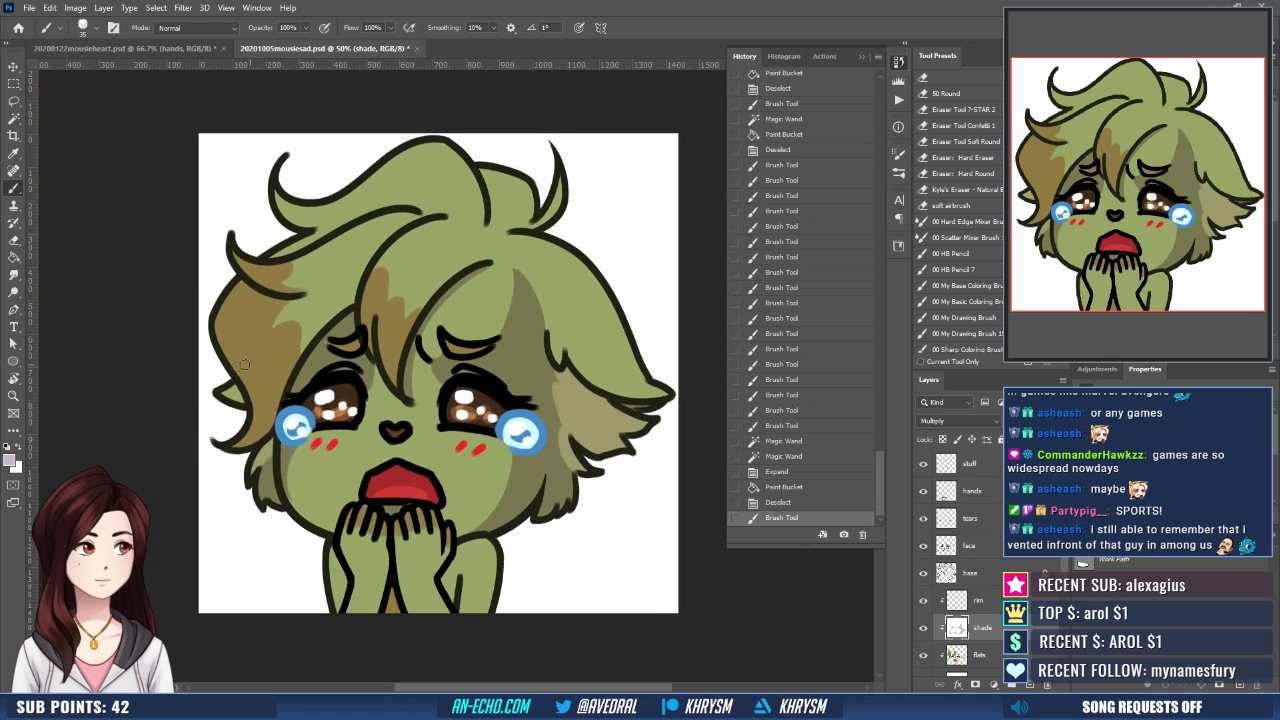
- Paint shadow boundary lines on the shade layer below the small left-hand hair tuft and down the inner side of the brown lock
drag(442, 426, 451, 491)
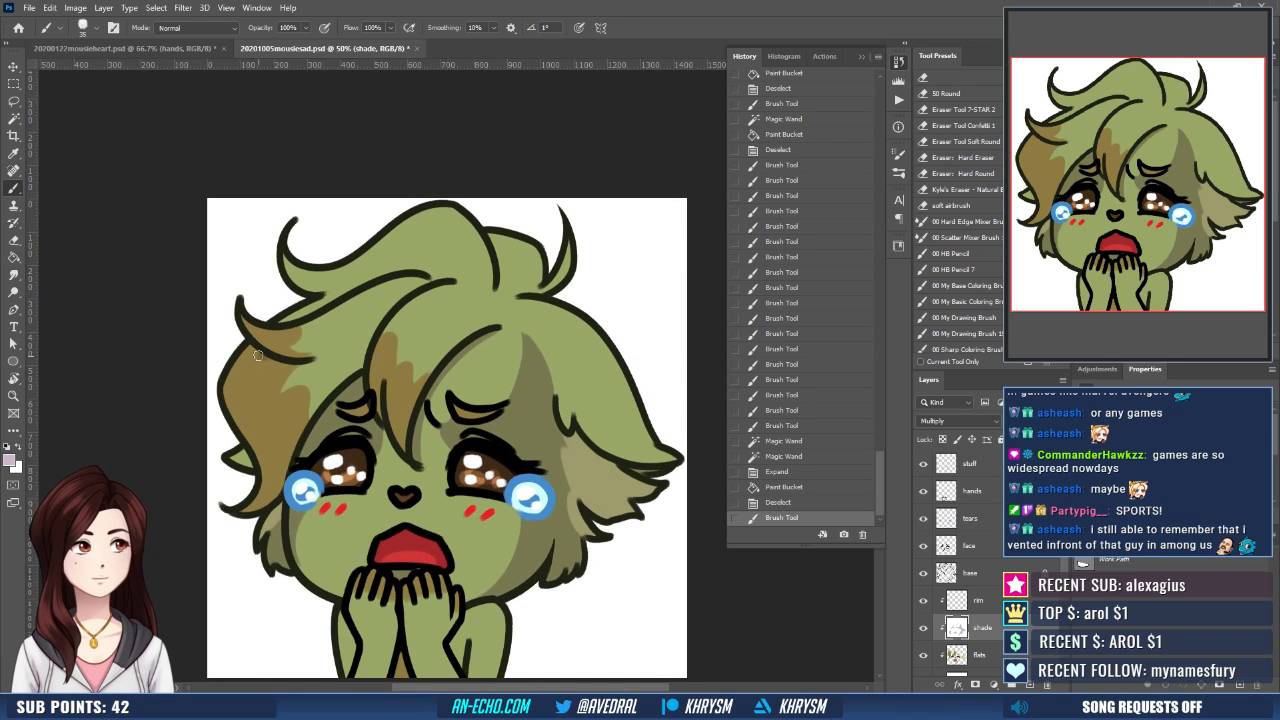
drag(262, 355, 360, 350)
key(ctrl+z)
drag(255, 349, 347, 352)
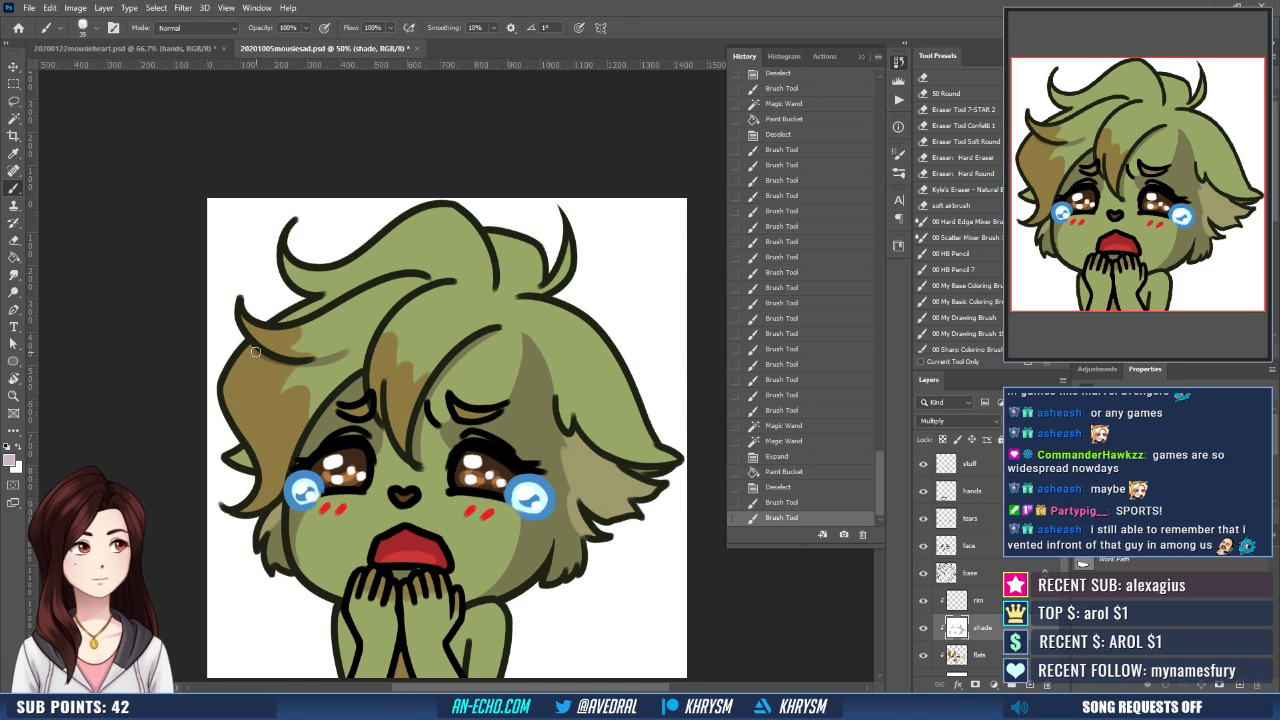
drag(255, 352, 280, 392)
key(ctrl+z)
drag(255, 350, 306, 386)
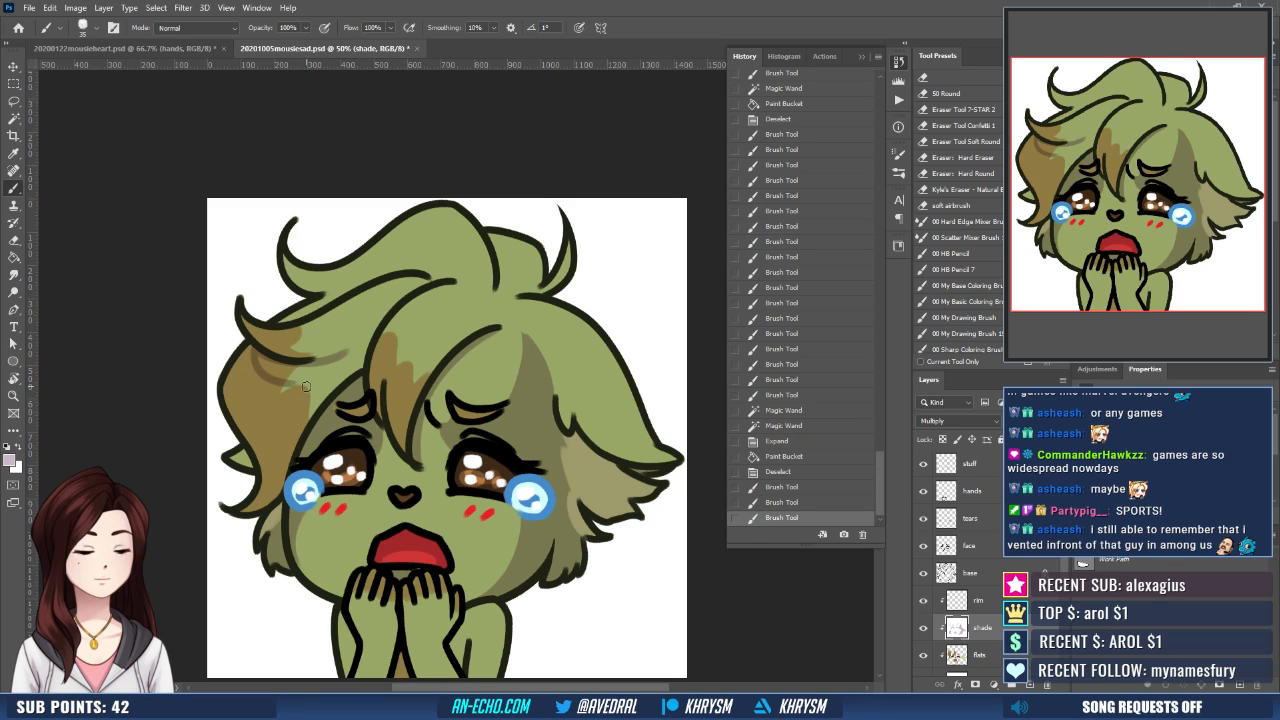
drag(243, 436, 267, 448)
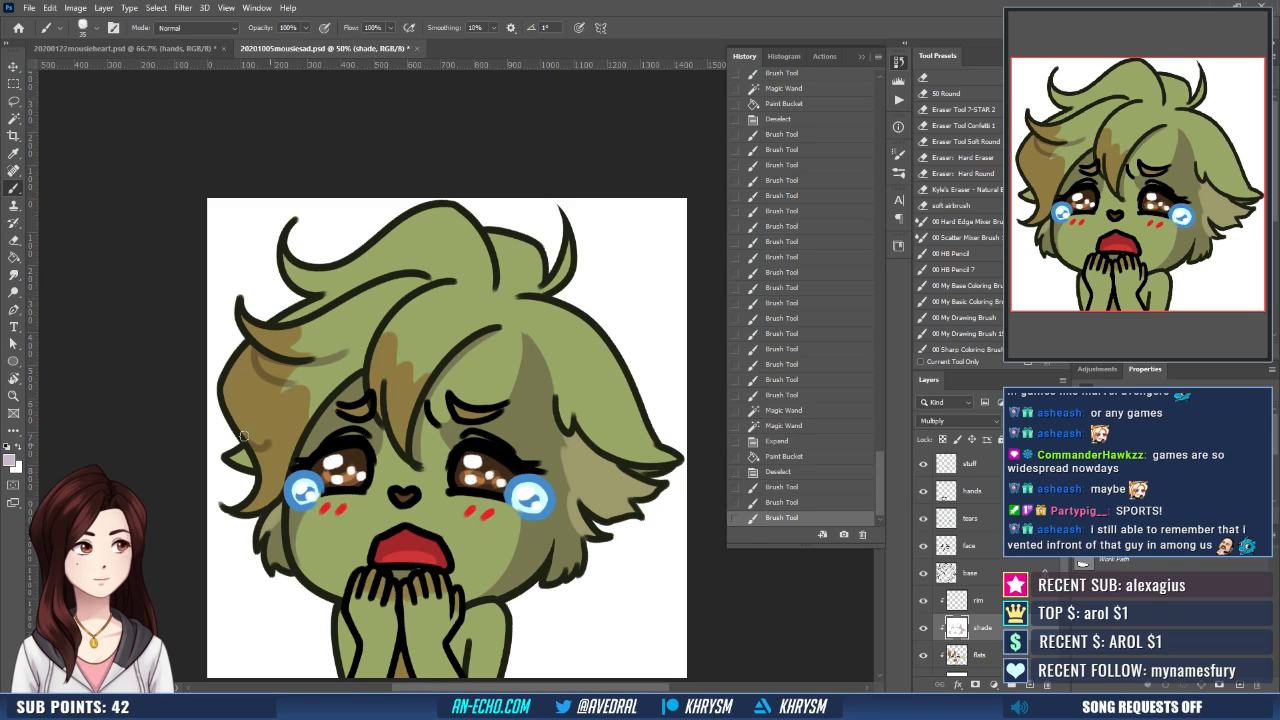
key(ctrl+z)
mouse_move(283, 385)
mouse_down()
mouse_move(304, 384)
mouse_move(285, 484)
mouse_up()
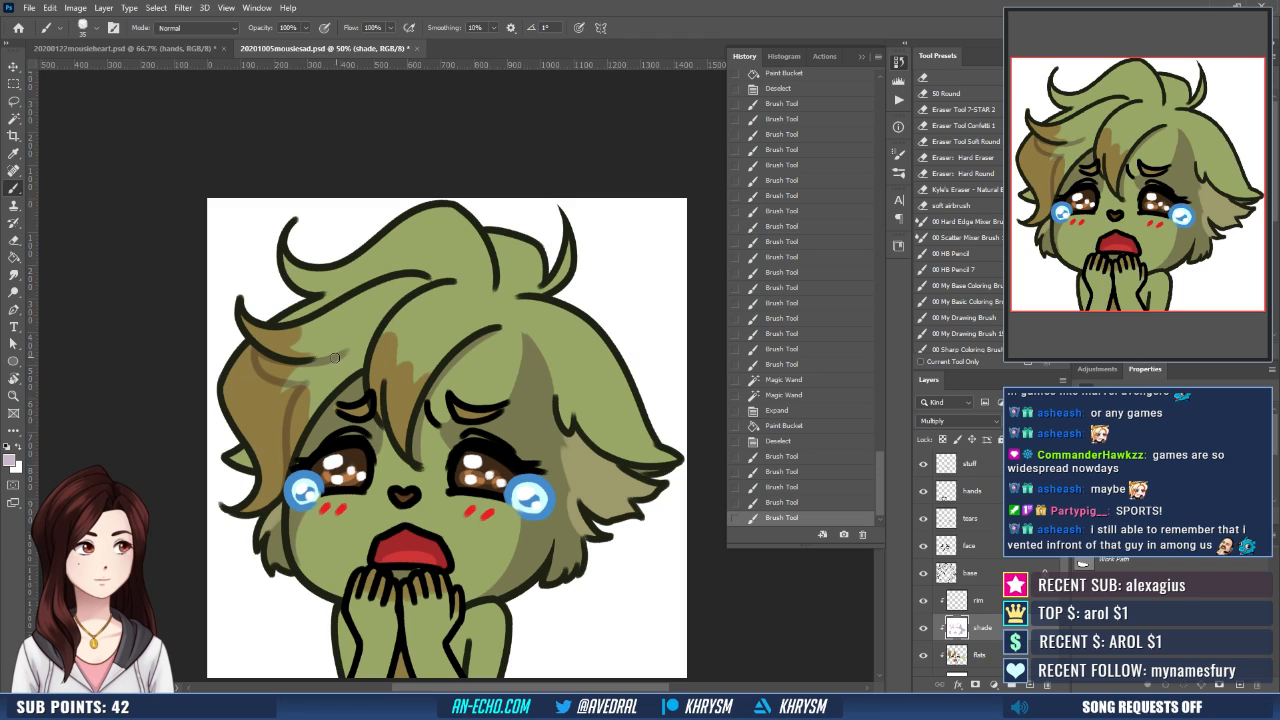
drag(338, 358, 373, 333)
- Fill the outlined areas of the left-hand hair lock with pale mauve shading, expanding the selection by 10 pixels
key(w)
click(340, 367)
shift+click(287, 375)
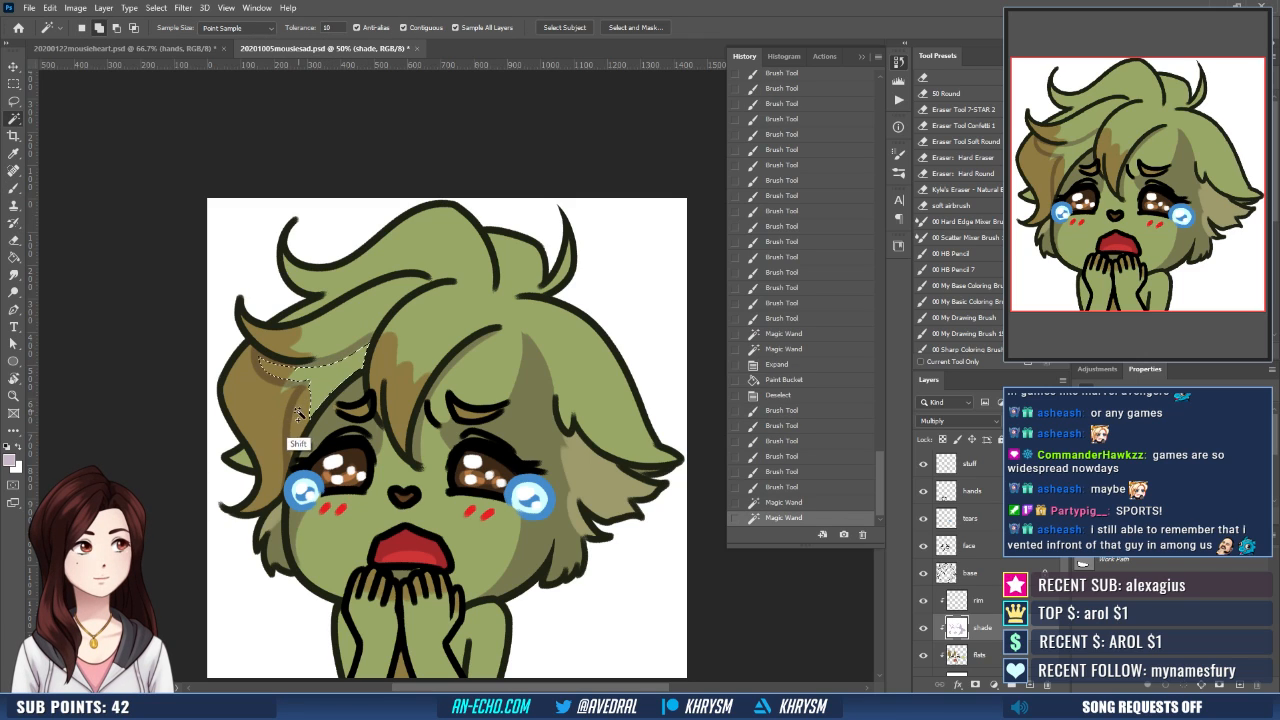
shift+click(298, 432)
key(alt+s)
key(m)
key(e)
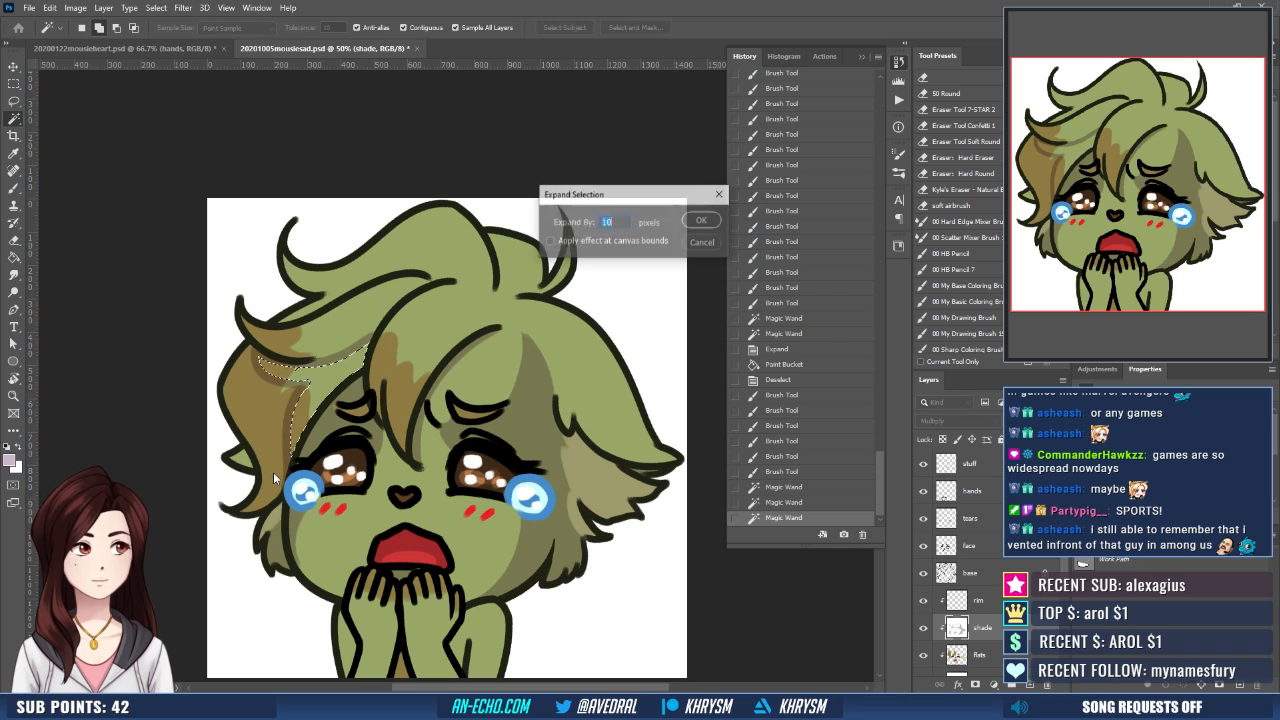
key(Return)
key(g)
click(364, 373)
key(ctrl+d)
- Refine the left-hand hair shading by alternating white and pale mauve strokes around the small tuft and the brown lock
mouse_move(562, 523)
mouse_down()
mouse_move(584, 502)
mouse_move(551, 508)
mouse_move(521, 571)
mouse_up()
drag(403, 382, 426, 368)
key(b)
key(x)
drag(306, 385, 357, 363)
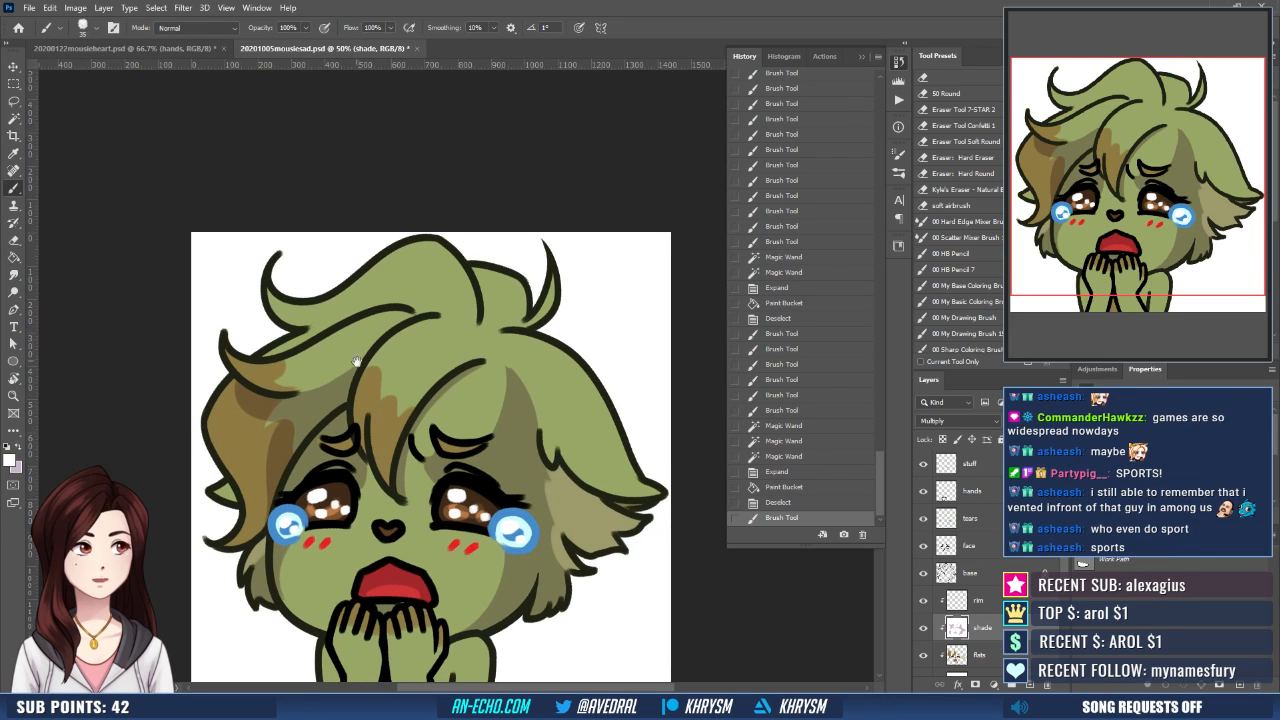
mouse_move(297, 407)
mouse_down()
mouse_move(300, 420)
mouse_move(350, 390)
mouse_up()
key(x)
mouse_move(245, 398)
mouse_down()
mouse_move(267, 418)
mouse_move(249, 417)
mouse_move(258, 427)
mouse_move(311, 416)
mouse_up()
key(x)
key(x)
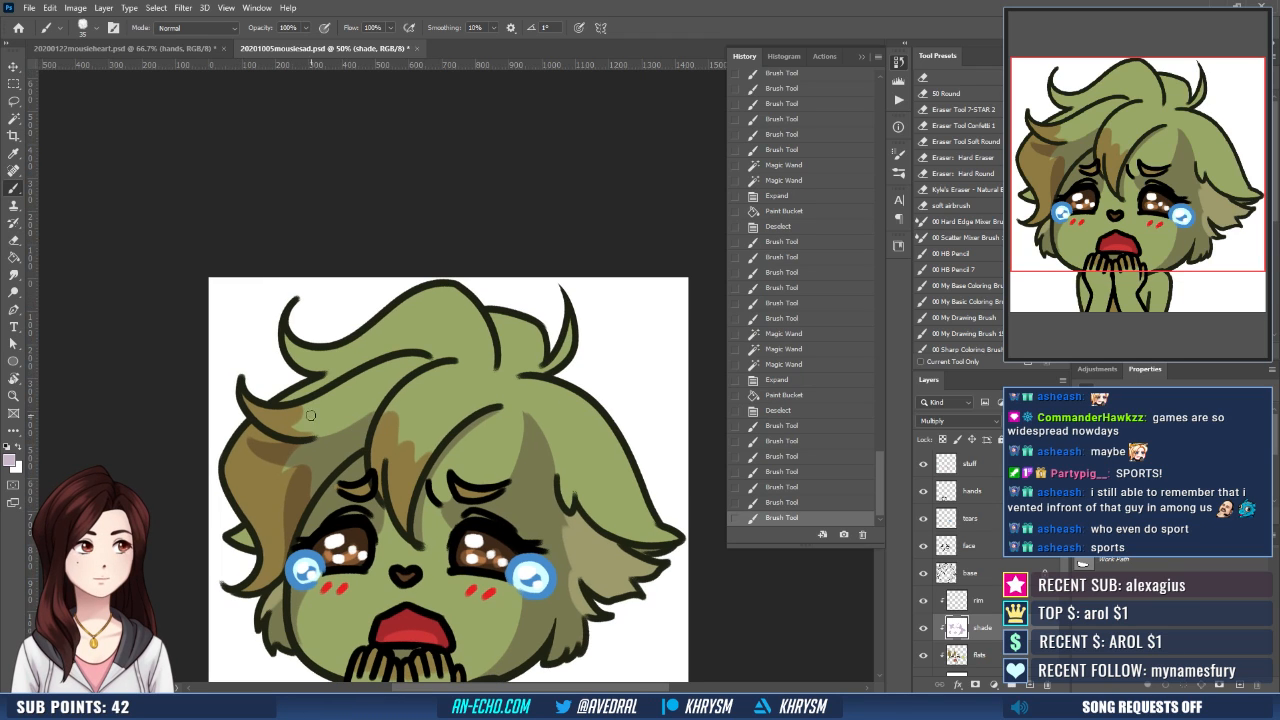
key(x)
key(x)
drag(251, 443, 269, 450)
- Paint pale mauve shading along the hair strand beneath the large upper-left curl
mouse_move(361, 369)
mouse_down()
mouse_move(338, 389)
mouse_move(346, 382)
mouse_up()
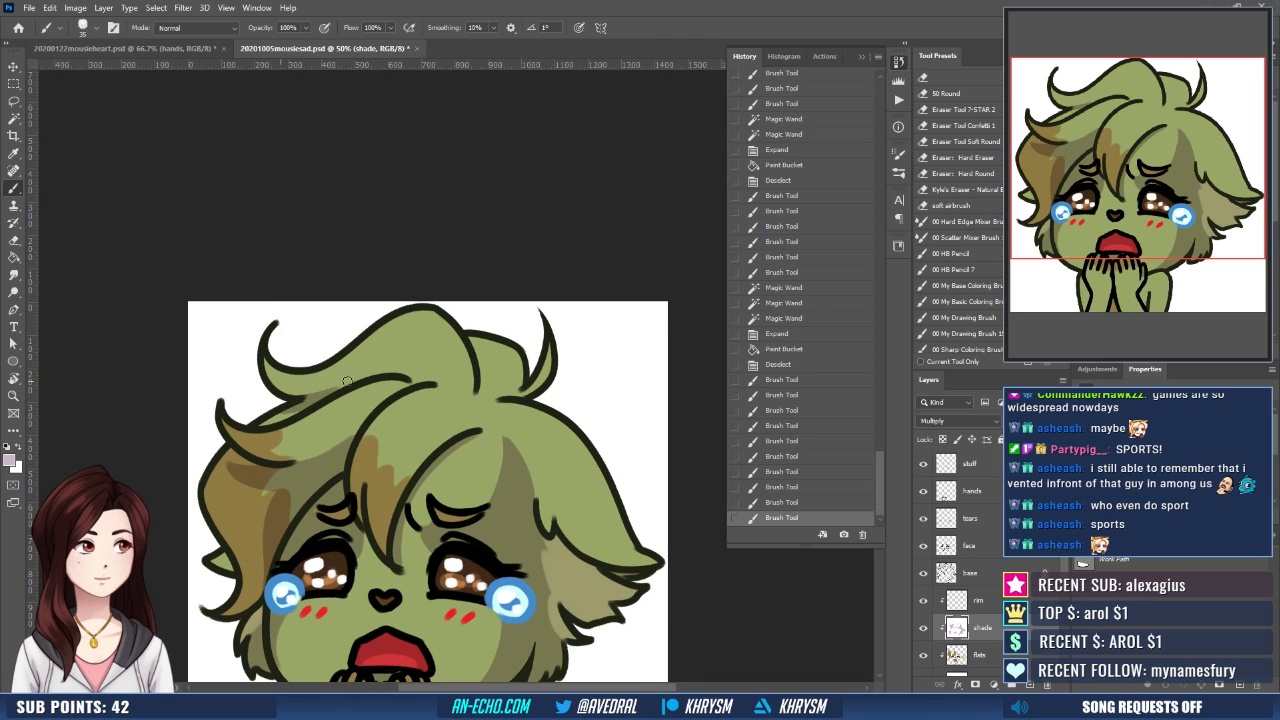
mouse_move(278, 414)
mouse_down()
mouse_move(362, 383)
mouse_move(348, 388)
mouse_up()
drag(350, 387, 438, 369)
key(x)
mouse_move(262, 409)
mouse_down()
mouse_move(347, 368)
mouse_move(260, 413)
mouse_move(330, 387)
mouse_up()
key(x)
key(ctrl+z)
key(x)
- Paint curved shadow boundary lines across the large top hair tuft and along the crown down to the parting
drag(433, 406, 393, 406)
drag(467, 426, 463, 460)
key(x)
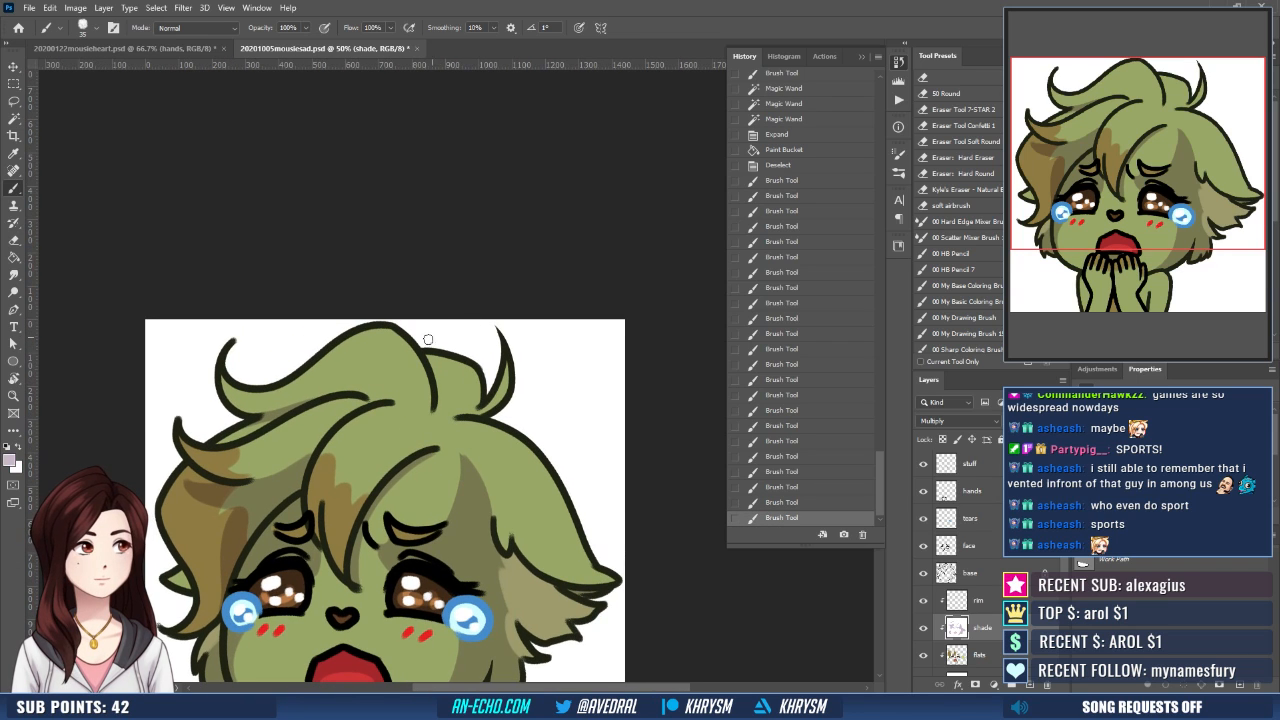
mouse_move(414, 350)
mouse_down()
mouse_move(363, 396)
mouse_move(408, 357)
mouse_move(416, 413)
mouse_up()
key(ctrl+z)
drag(386, 370, 432, 411)
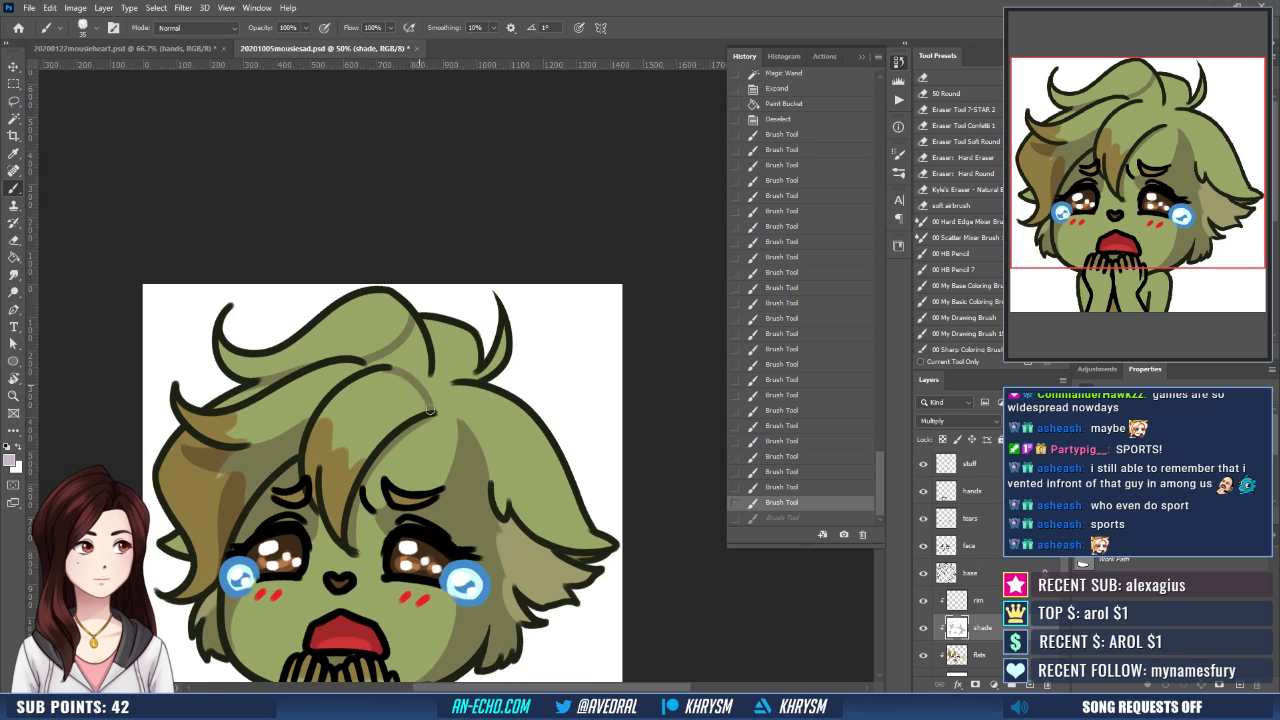
key(ctrl+z)
mouse_move(386, 368)
mouse_down()
mouse_move(407, 371)
mouse_move(432, 410)
mouse_move(481, 364)
mouse_move(440, 400)
mouse_up()
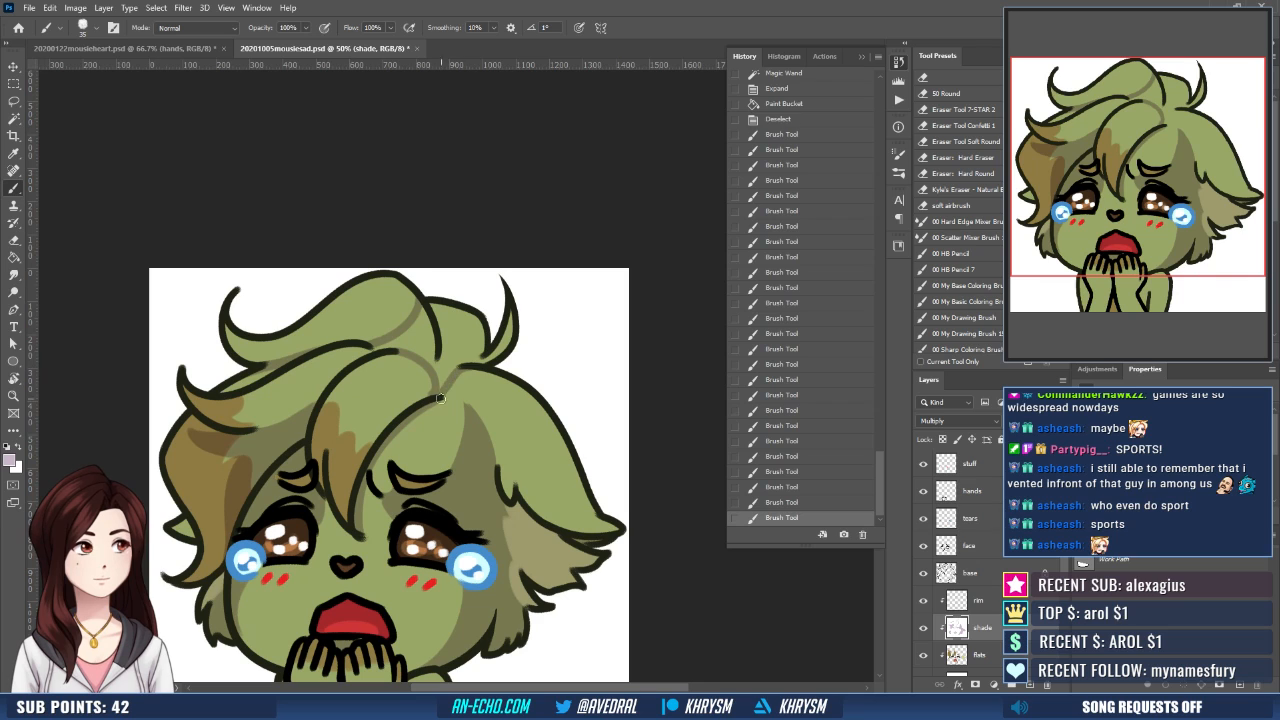
- Select the crown hair behind the top tuft, expand the selection and fill it with pale mauve shading
key(w)
click(462, 332)
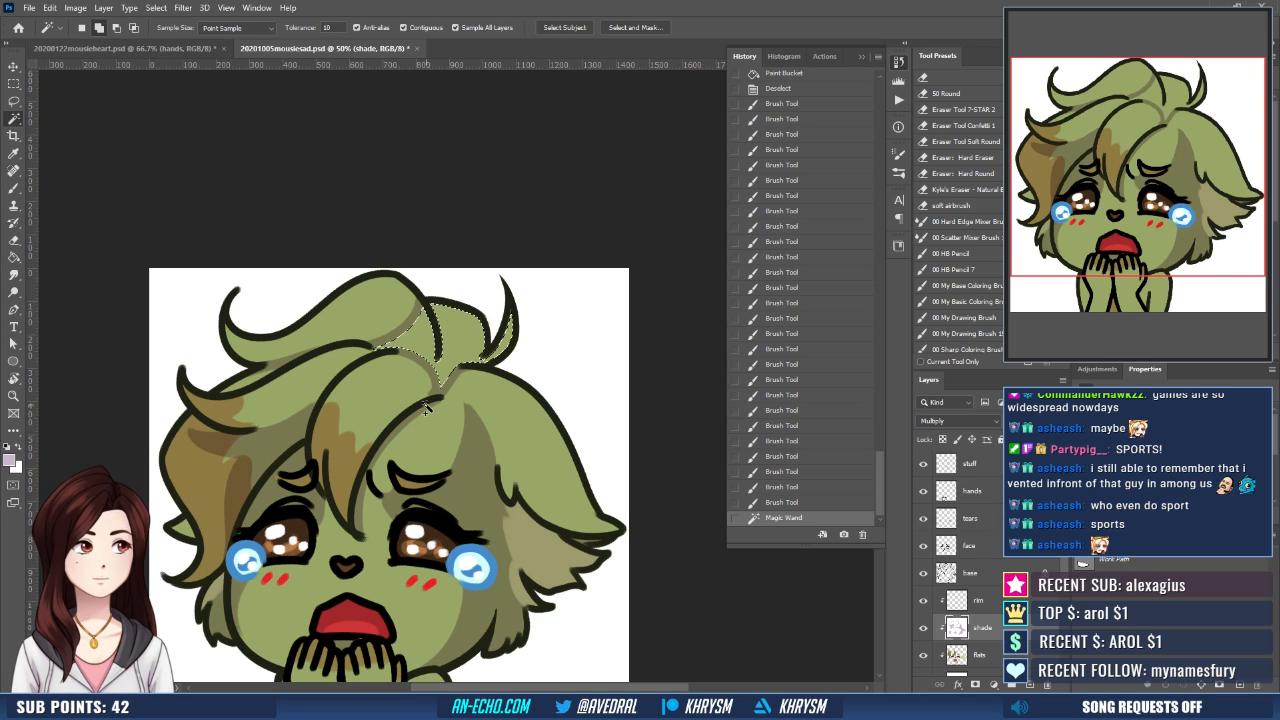
key(ctrl+shift+e)
key(Return)
key(g)
click(463, 361)
key(ctrl+z)
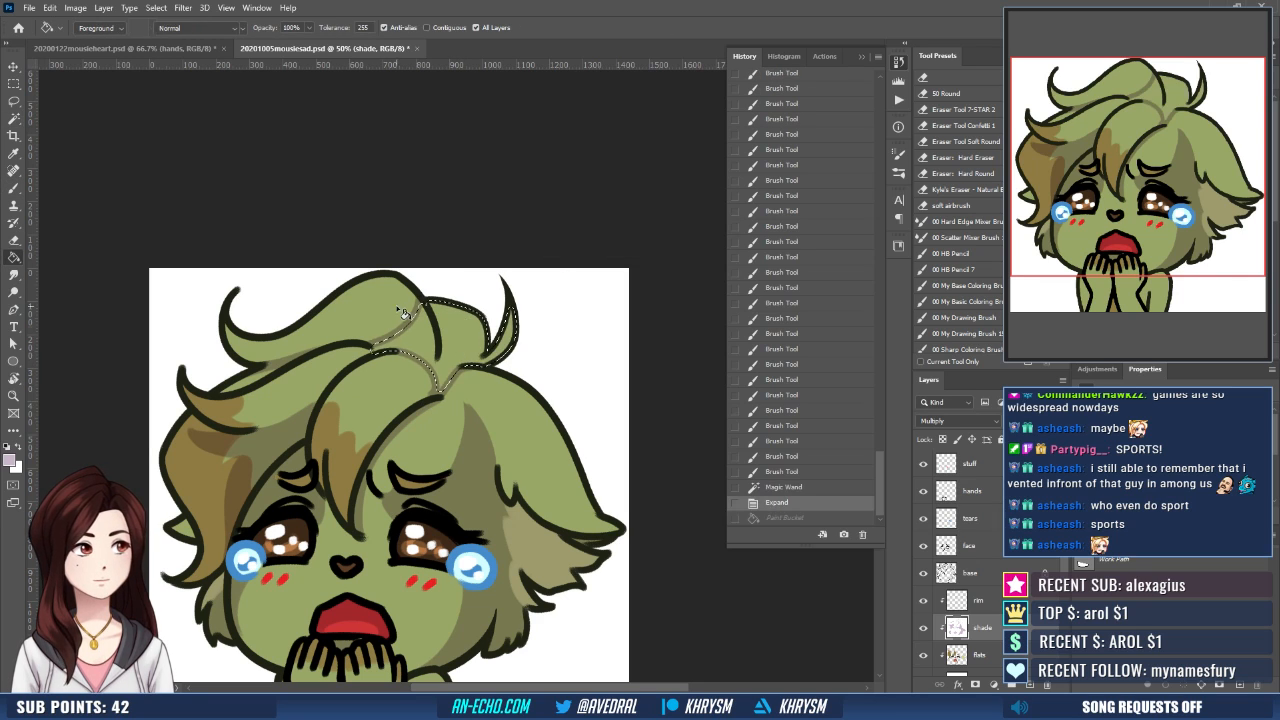
key(b)
key(ctrl+shift+z)
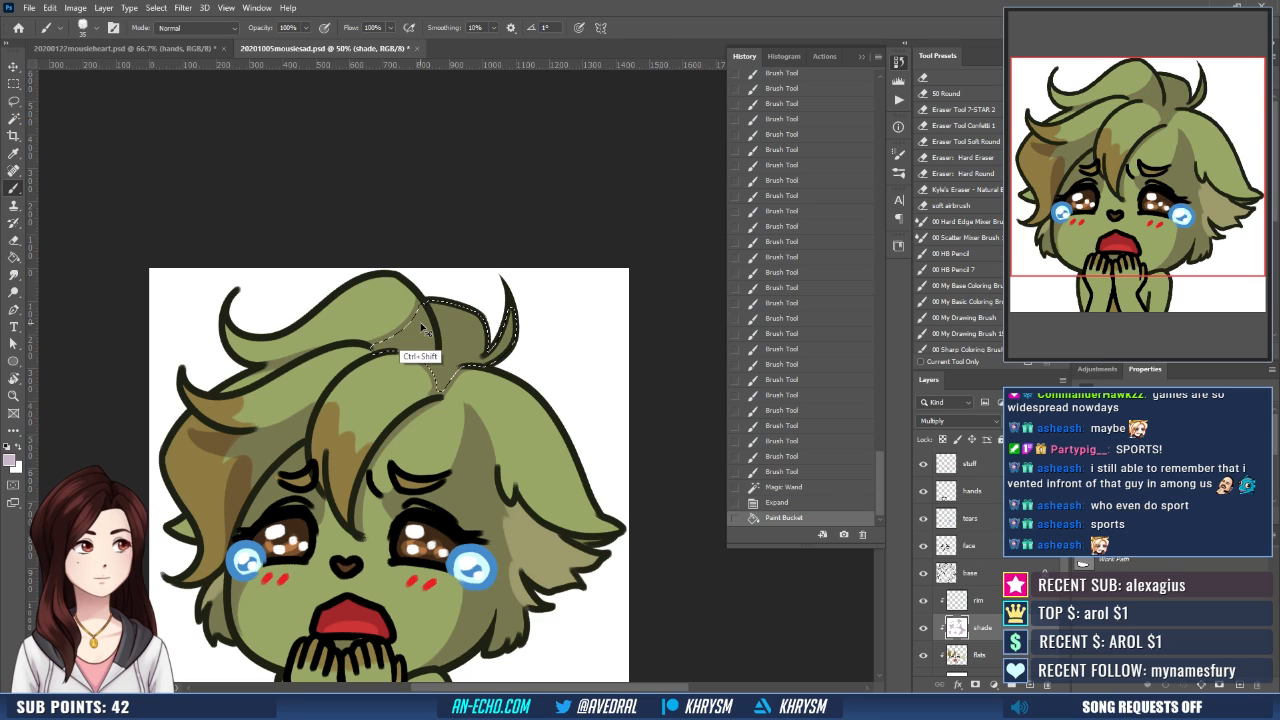
key(ctrl+d)
- Extend the crown shading with a mauve stroke and paint white over the shading on the right-hand curl
drag(376, 346, 350, 366)
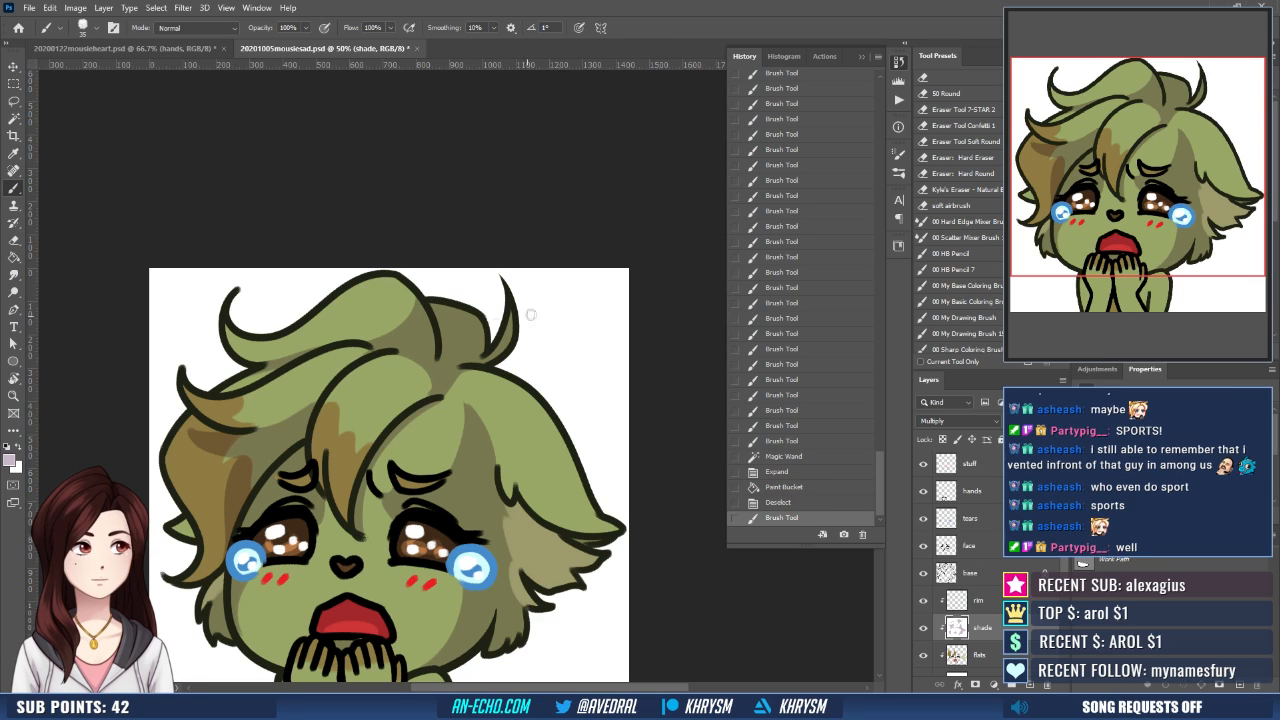
key(x)
mouse_move(510, 307)
mouse_down()
mouse_move(492, 358)
mouse_move(506, 271)
mouse_up()
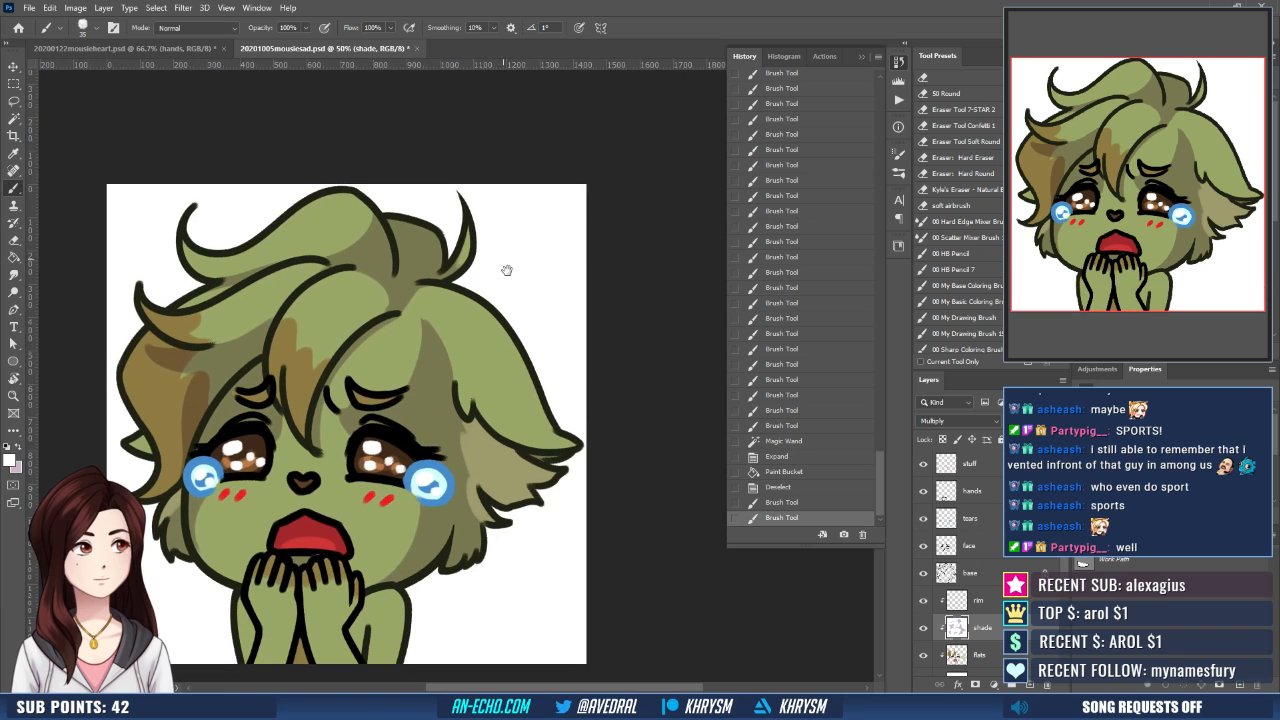
- Paint pale mauve shadow boundary strokes along the inner notch and outer edge of the large right-hand hair lock
key(x)
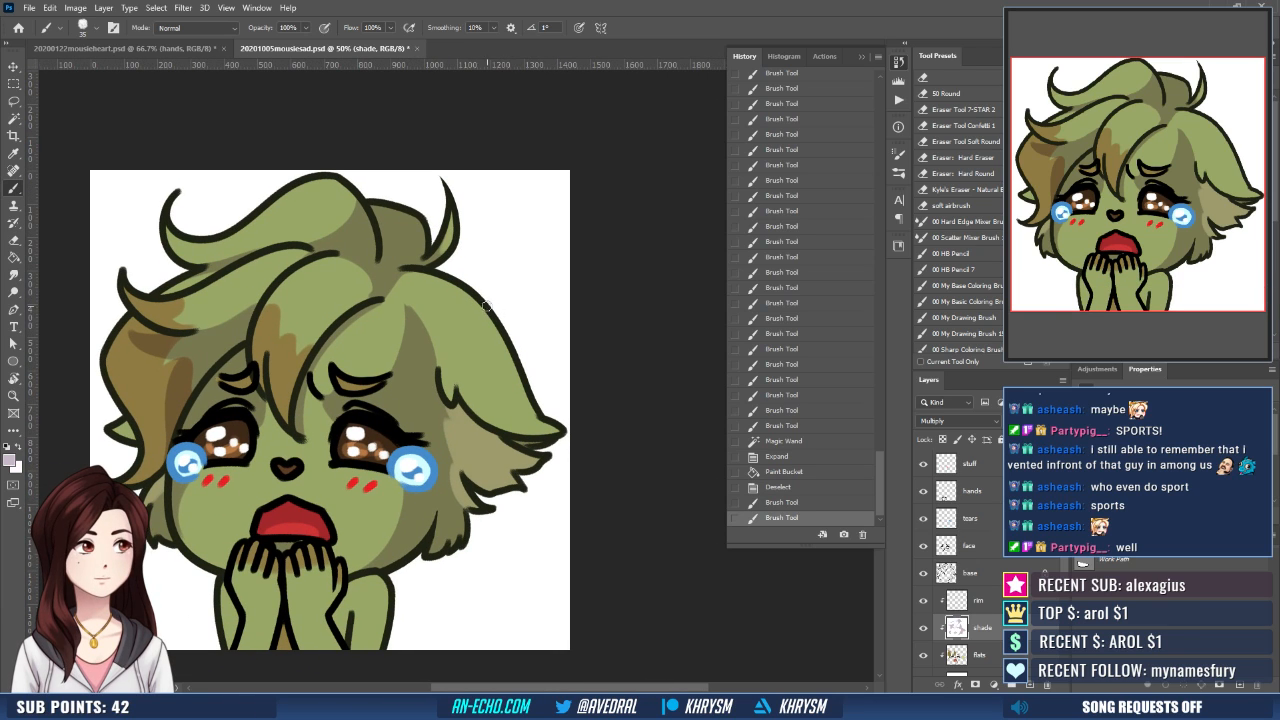
drag(452, 364, 452, 398)
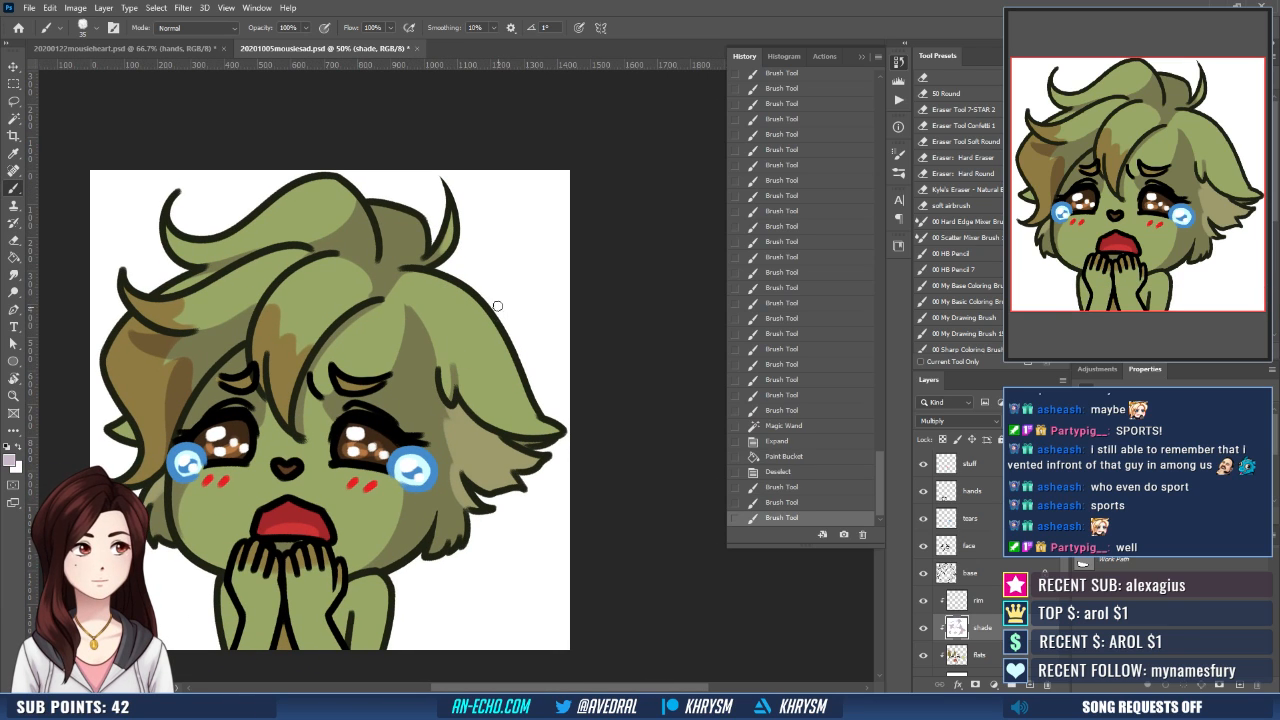
mouse_move(460, 284)
mouse_down()
mouse_move(510, 376)
mouse_move(512, 415)
mouse_up()
key(ctrl+z)
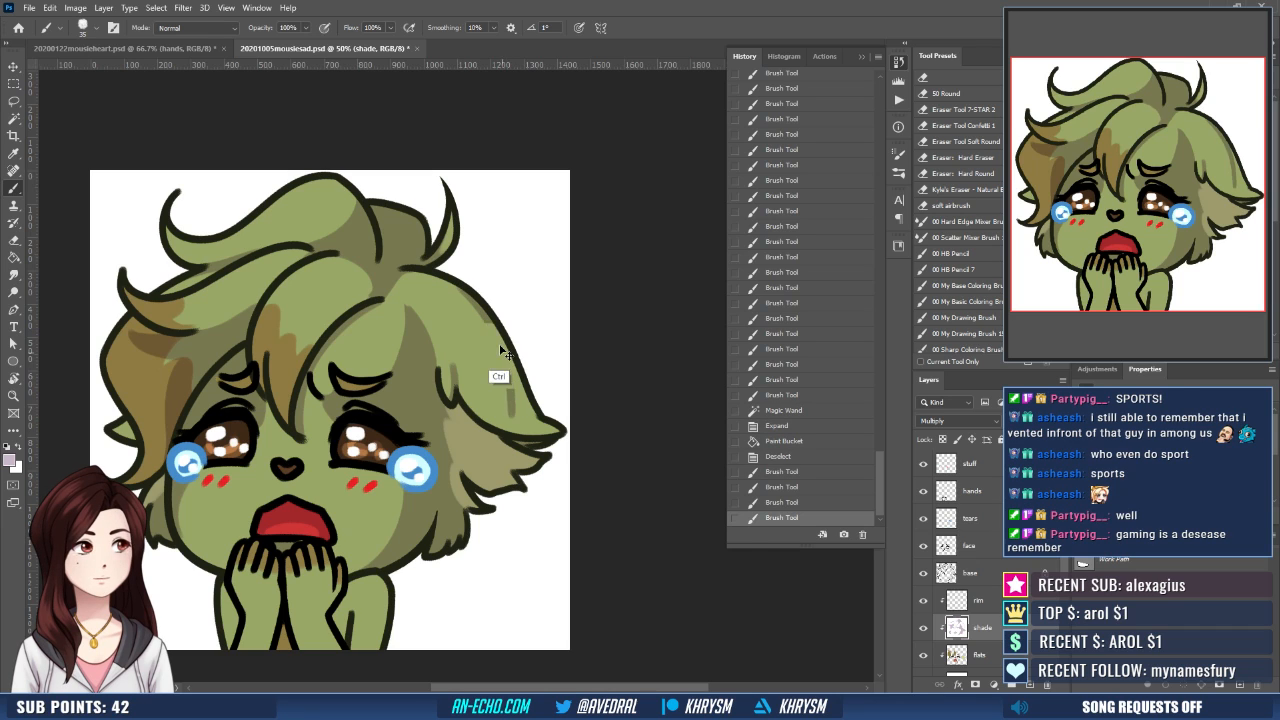
drag(461, 288, 521, 428)
drag(512, 357, 516, 344)
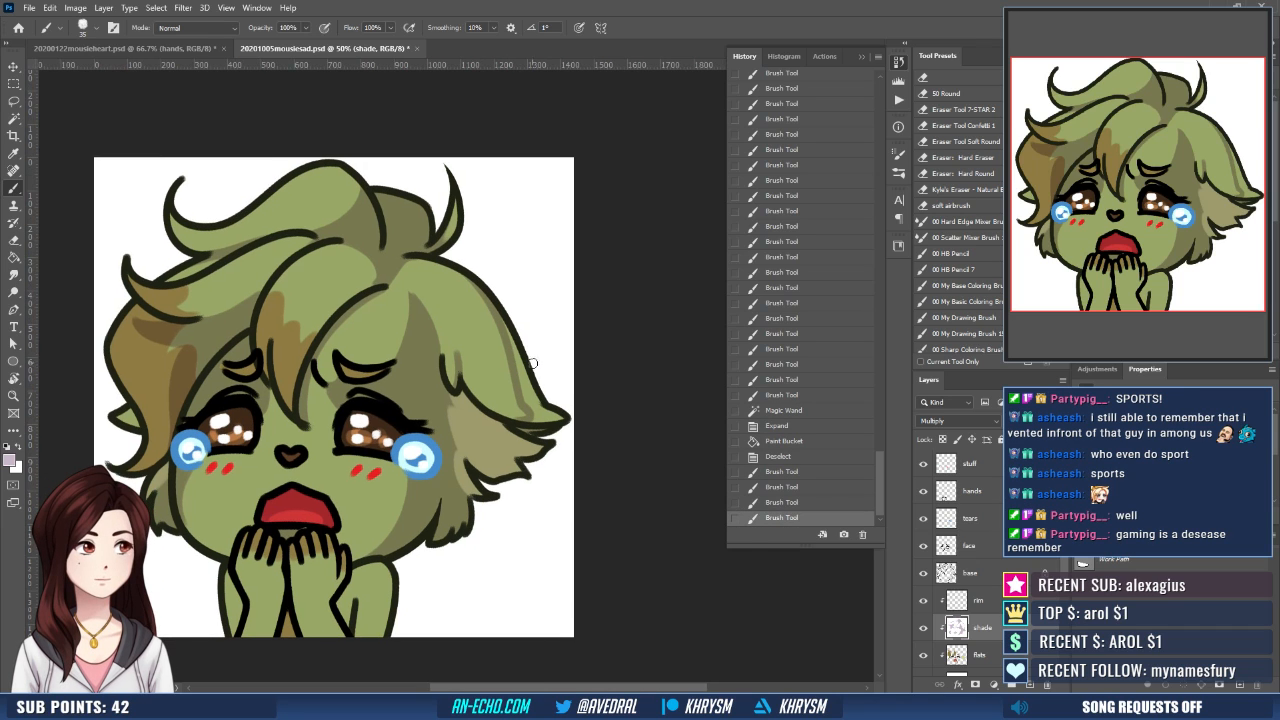
- Select the enclosed outer strip of the right-hand hair lock, expand the selection by 10 pixels and fill it with mauve shading
key(w)
click(545, 412)
key(ctrl+shift+e)
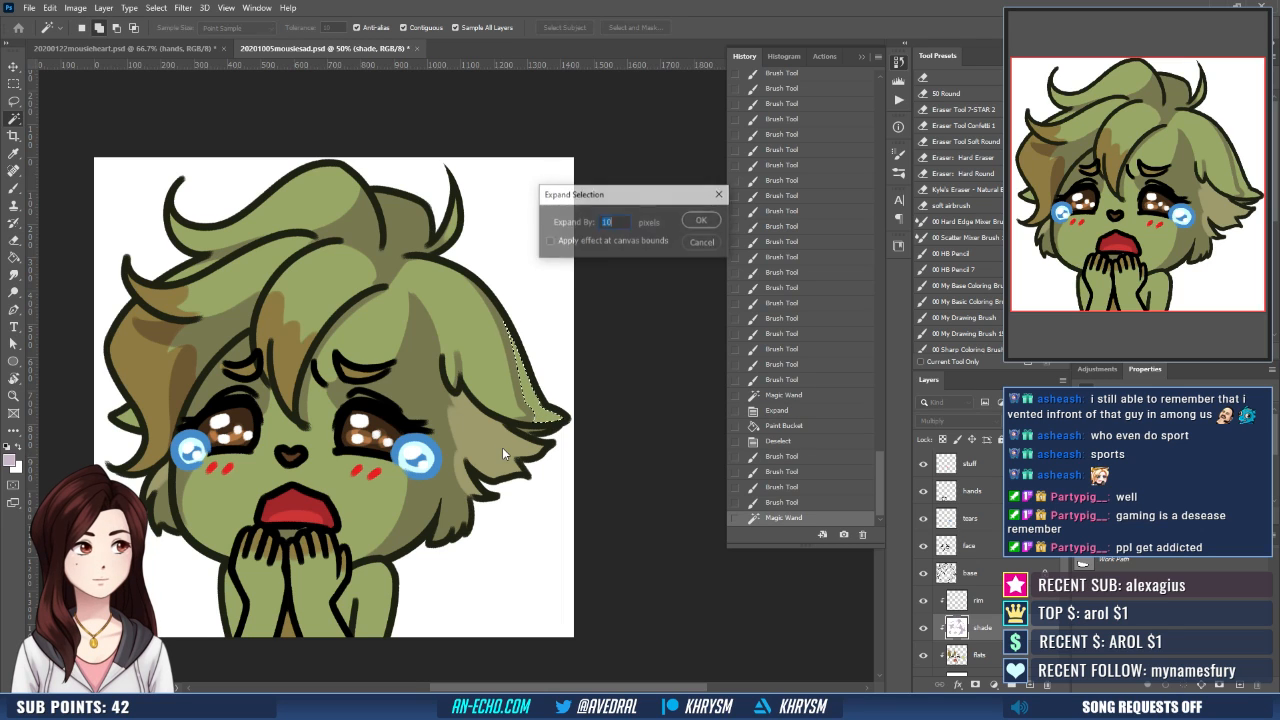
key(Return)
key(g)
click(540, 416)
key(ctrl+d)
drag(538, 430, 550, 434)
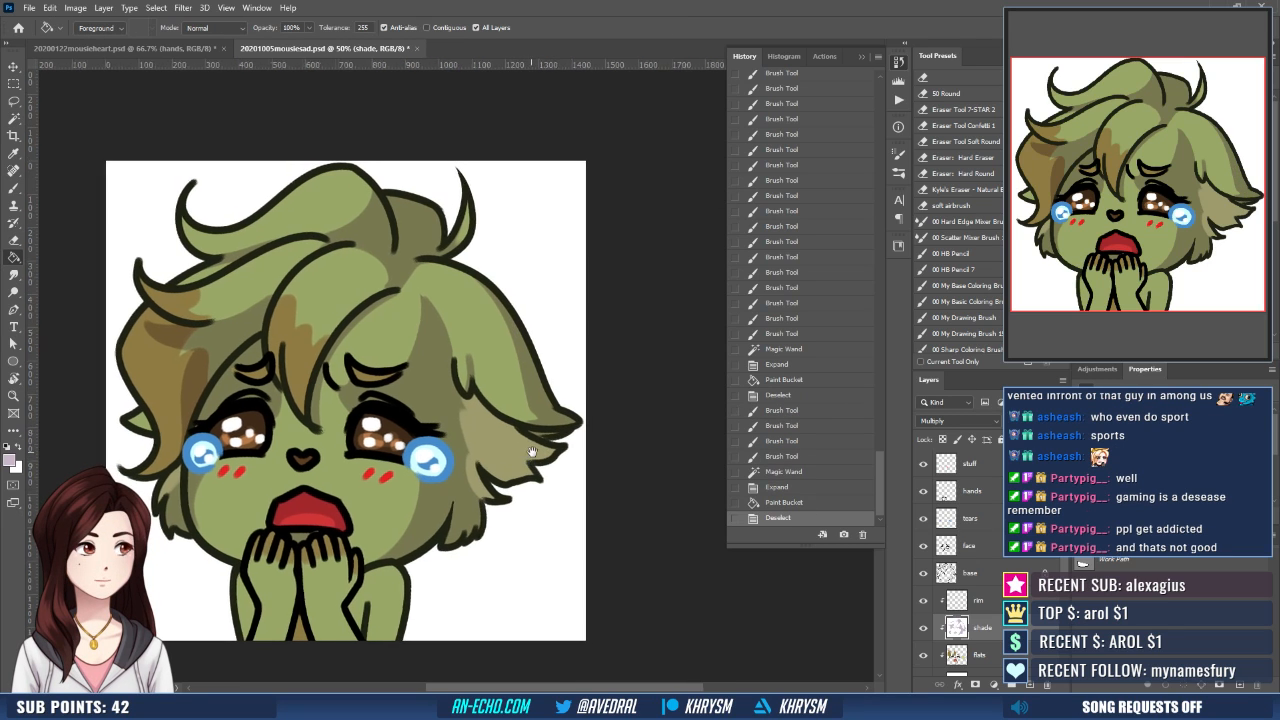
- Paint mauve shading on the left-hand forearm below the fingers and clean up its edge with white
key(b)
drag(515, 315, 537, 355)
mouse_move(546, 370)
mouse_down()
mouse_move(577, 280)
mouse_move(528, 371)
mouse_up()
mouse_move(291, 480)
mouse_down()
mouse_move(328, 484)
mouse_move(322, 524)
mouse_up()
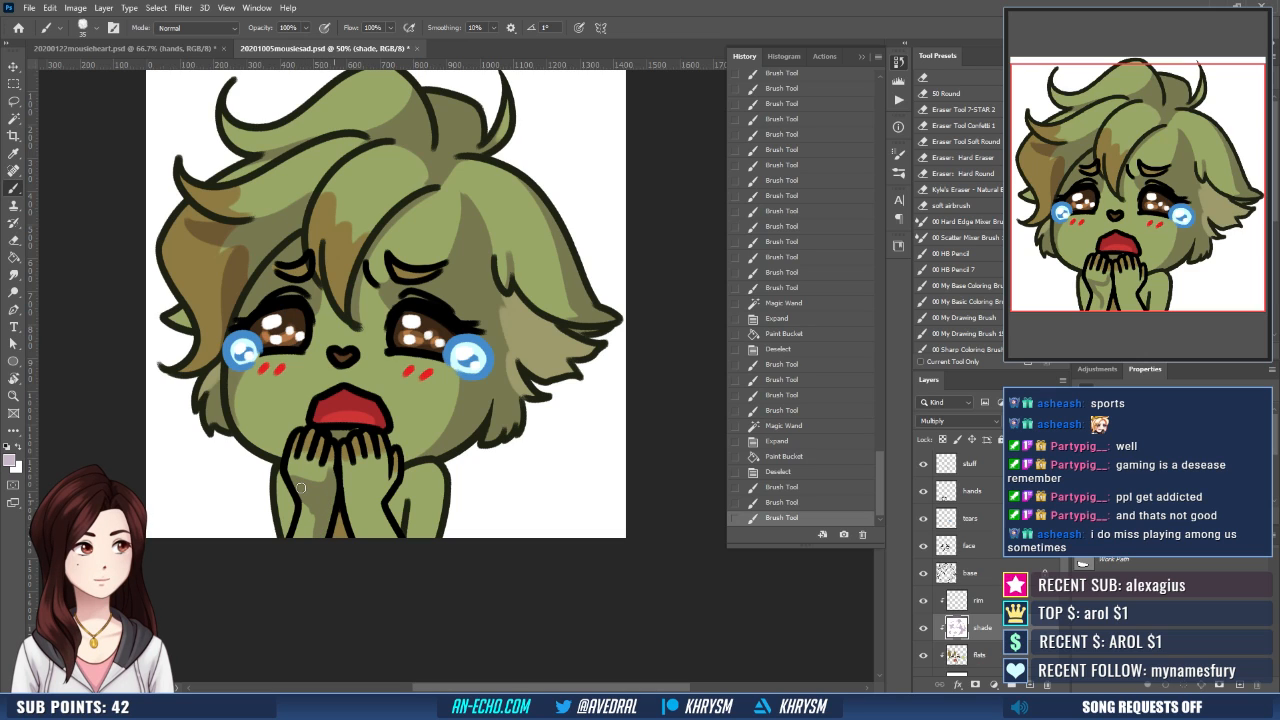
mouse_move(301, 488)
mouse_down()
mouse_move(309, 540)
mouse_move(334, 445)
mouse_up()
key(x)
key(x)
- Paint mauve shading across the right-hand forearm and refine the shadows beneath both hands
key(x)
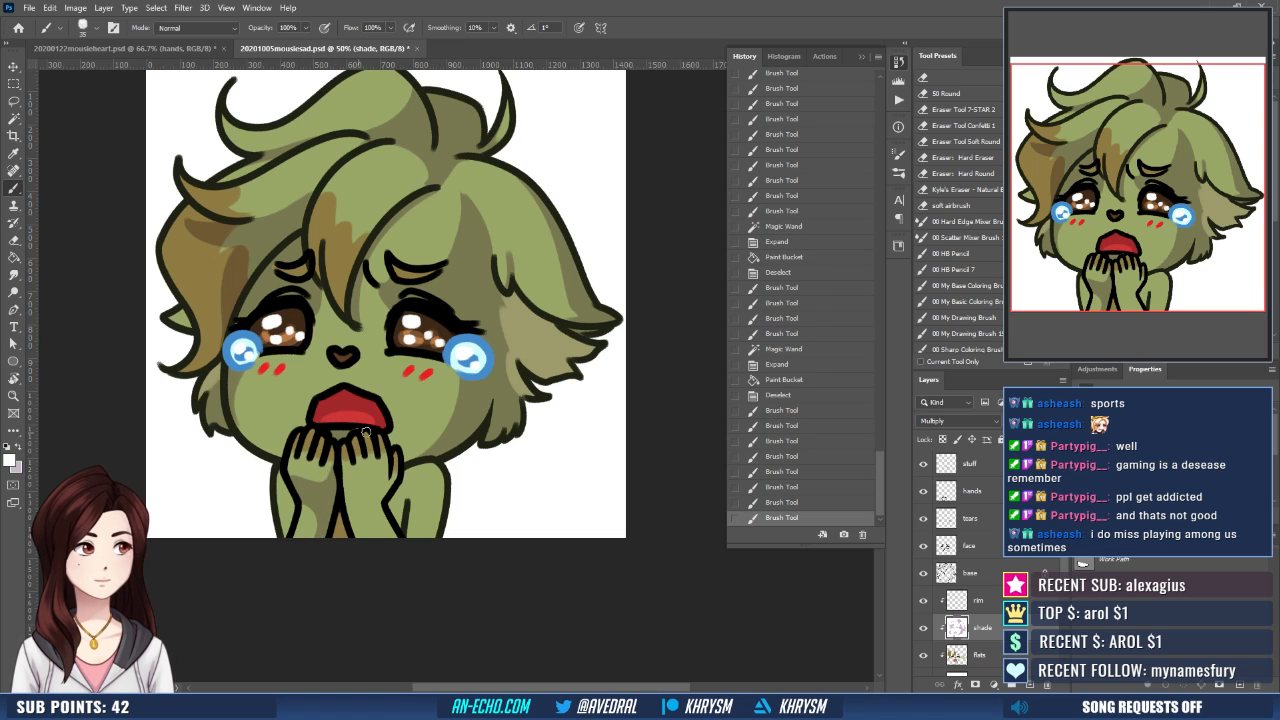
drag(417, 436, 412, 418)
key(x)
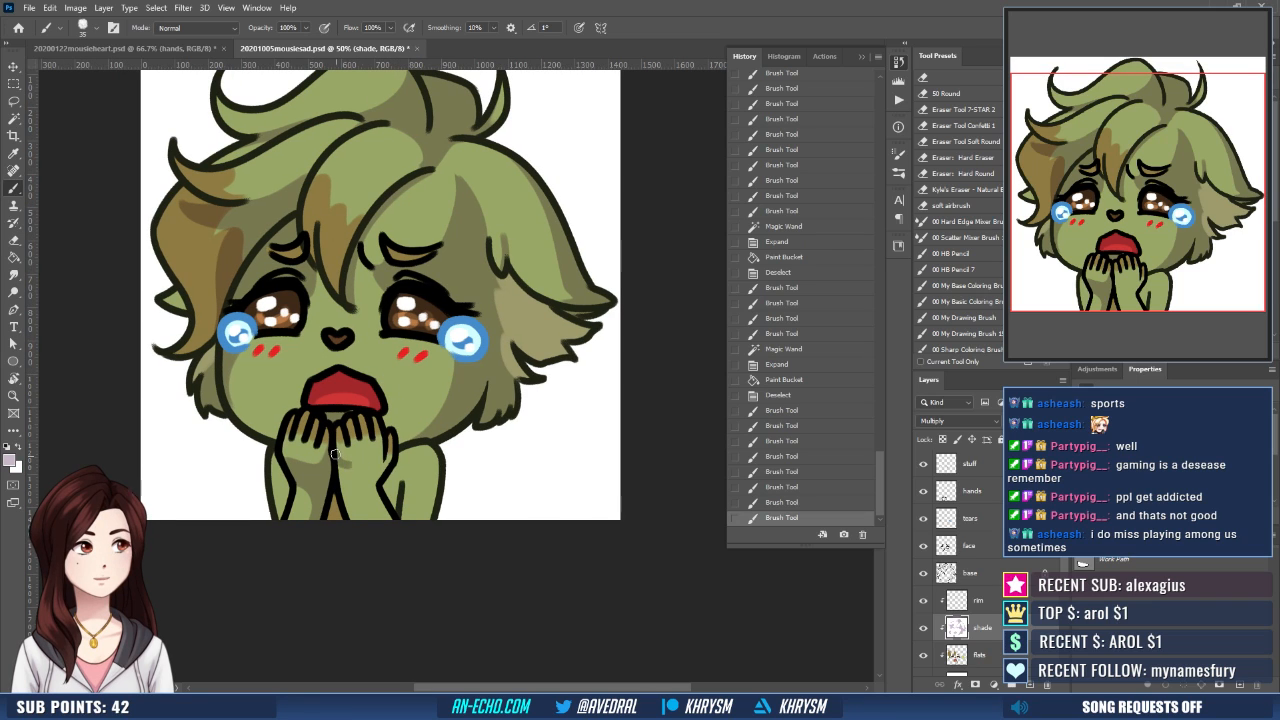
mouse_move(335, 454)
mouse_down()
mouse_move(385, 455)
mouse_move(382, 441)
mouse_move(352, 466)
mouse_move(374, 474)
mouse_up()
key(ctrl+z)
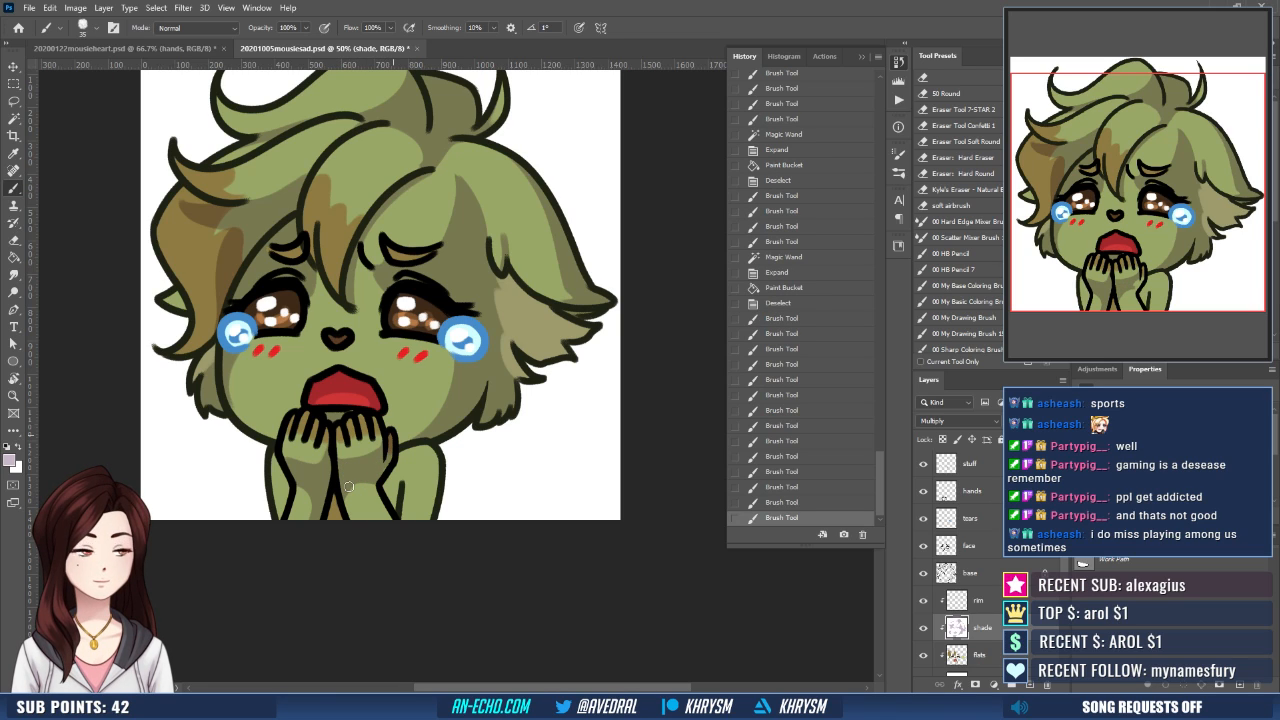
mouse_move(358, 481)
mouse_down()
mouse_move(340, 501)
mouse_move(417, 467)
mouse_up()
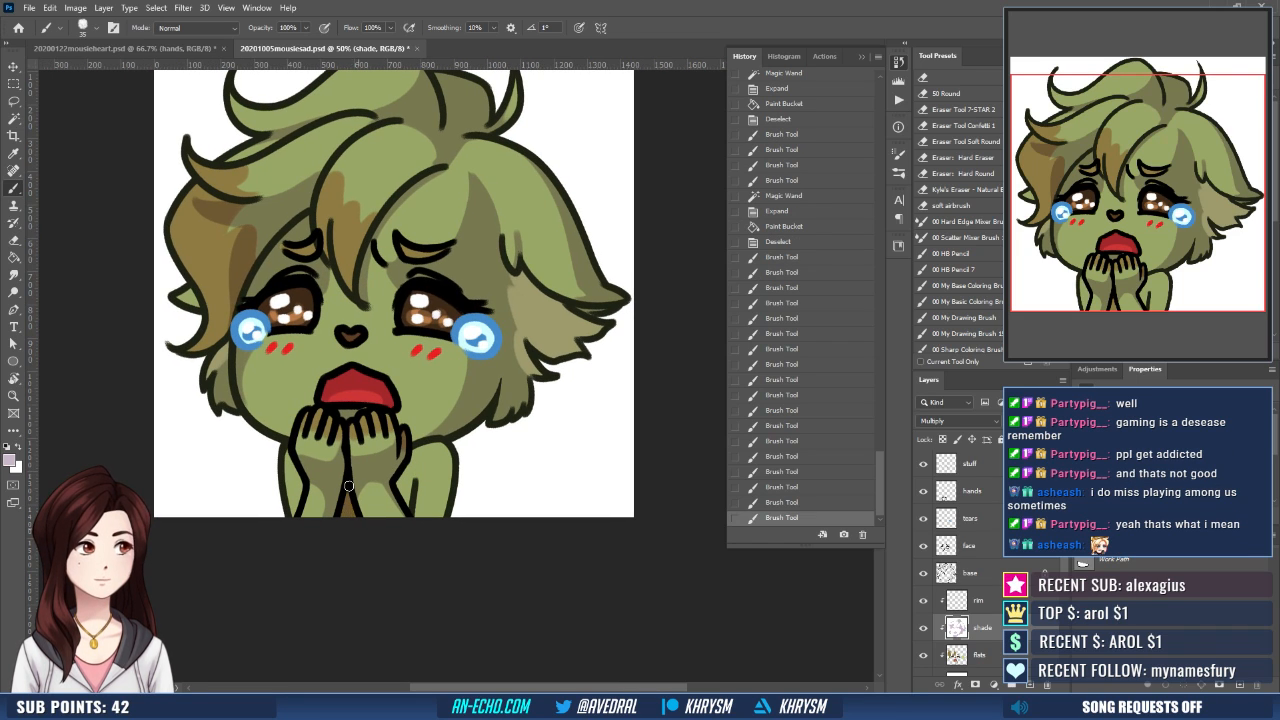
drag(349, 486, 313, 423)
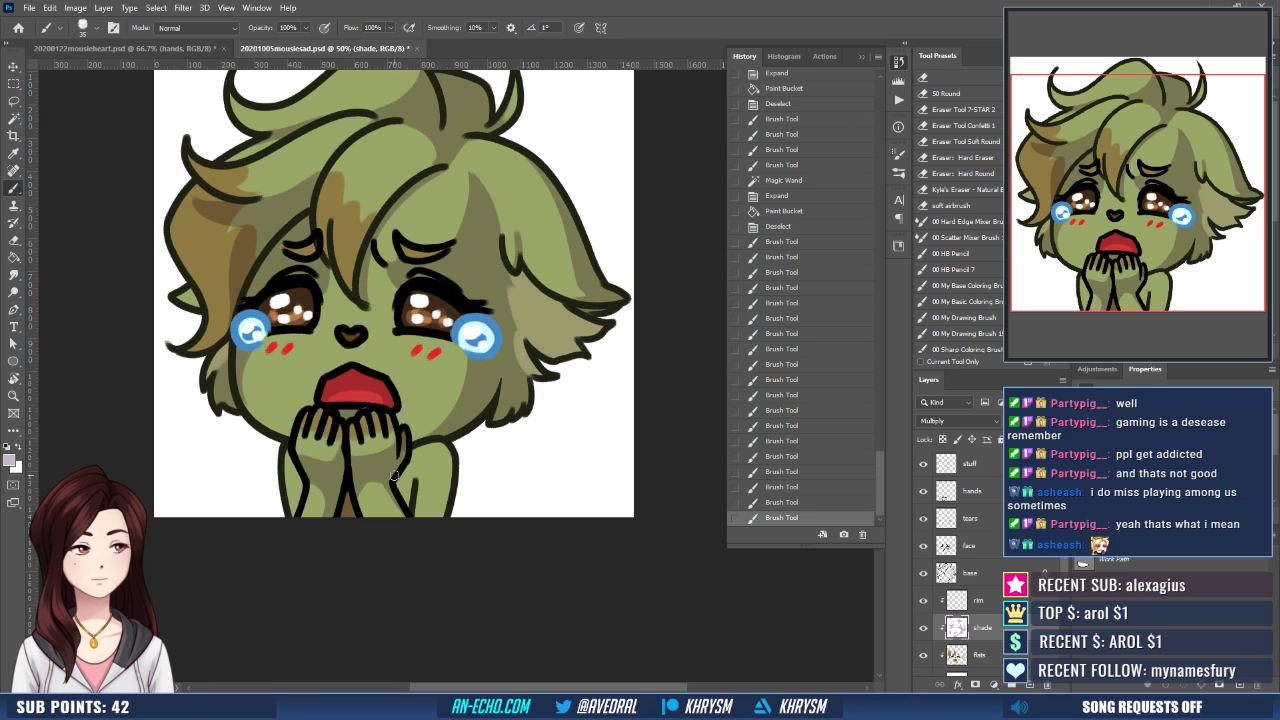
mouse_move(353, 488)
mouse_down()
mouse_move(405, 470)
mouse_move(411, 450)
mouse_move(405, 498)
mouse_up()
- Paint a mauve shadow along the outer side of the right-hand upper arm
drag(444, 447, 431, 514)
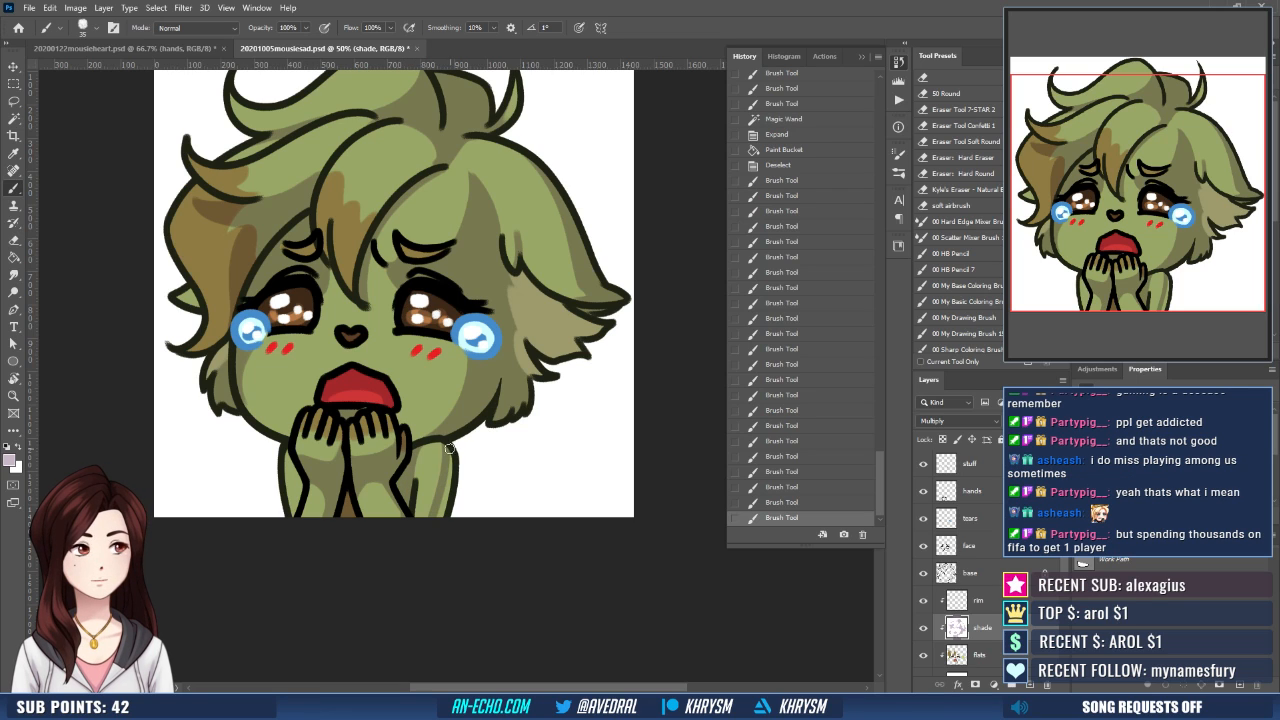
key(ctrl+z)
drag(443, 446, 447, 519)
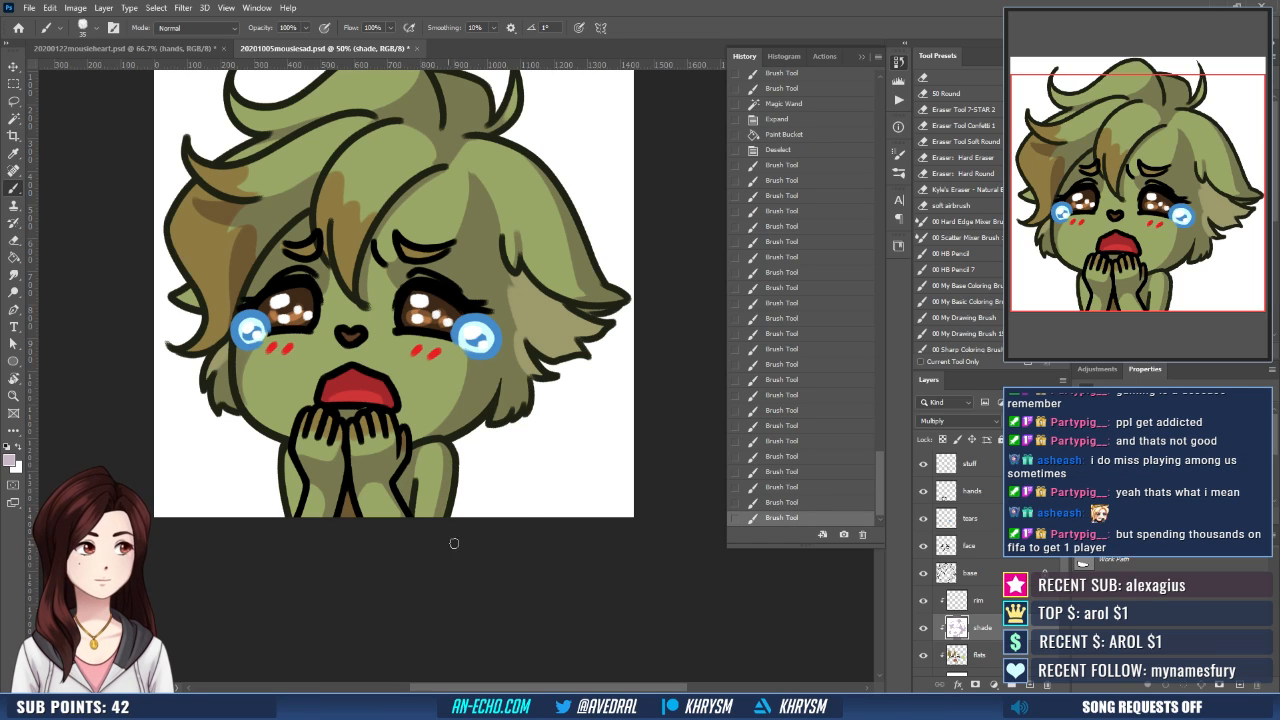
scroll(538, 501, up, 4)
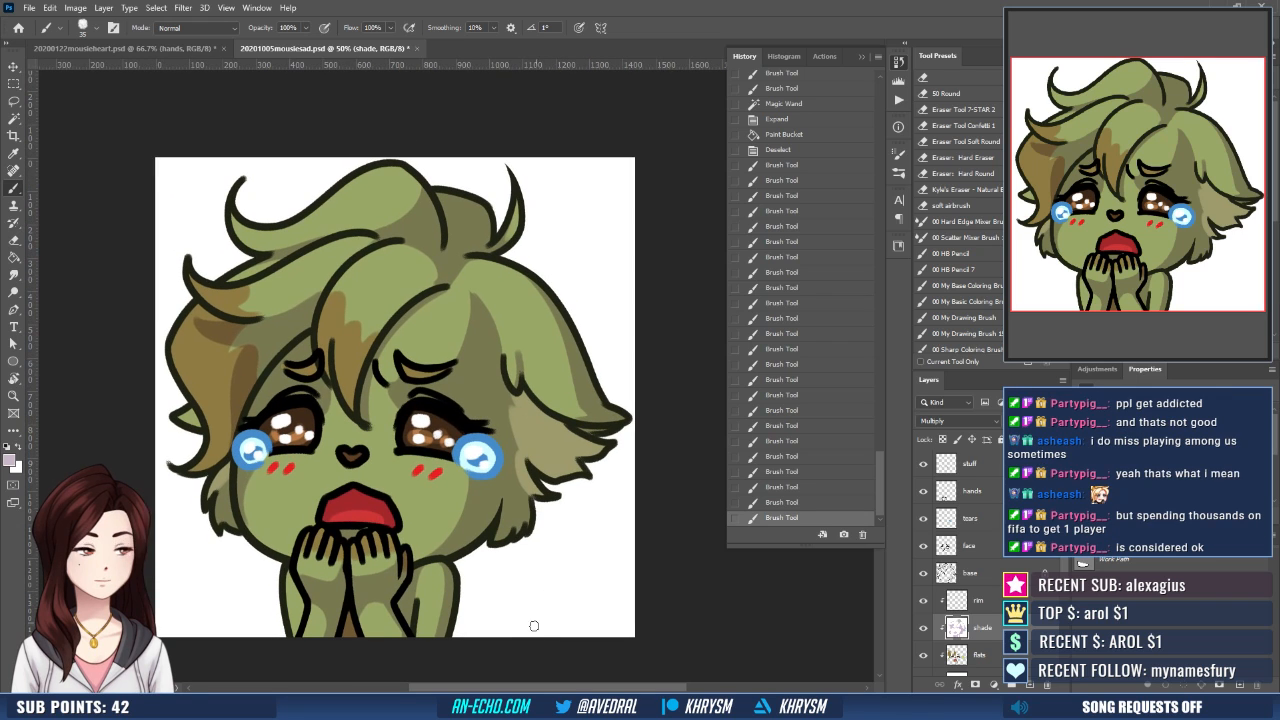
key(ctrl+minus)
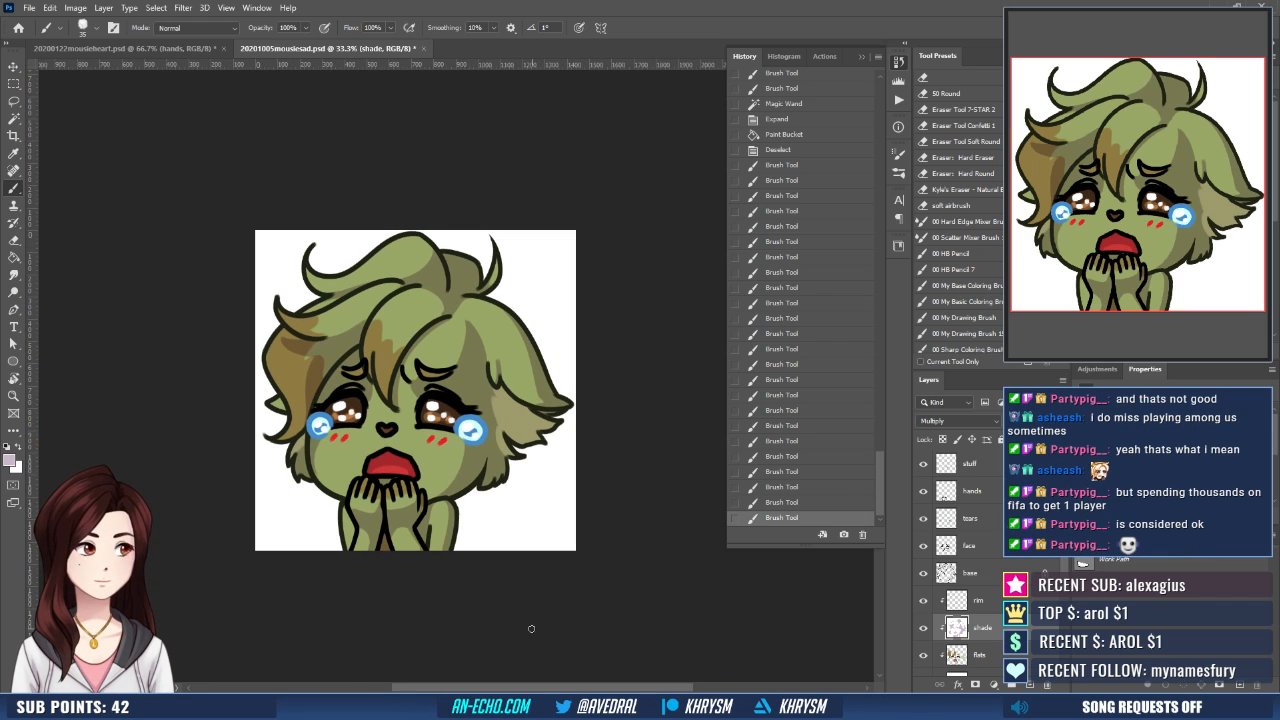
- Make the flats layer active and sample the pale green muzzle color from the mousieheart document for use in mousiesad
click(994, 652)
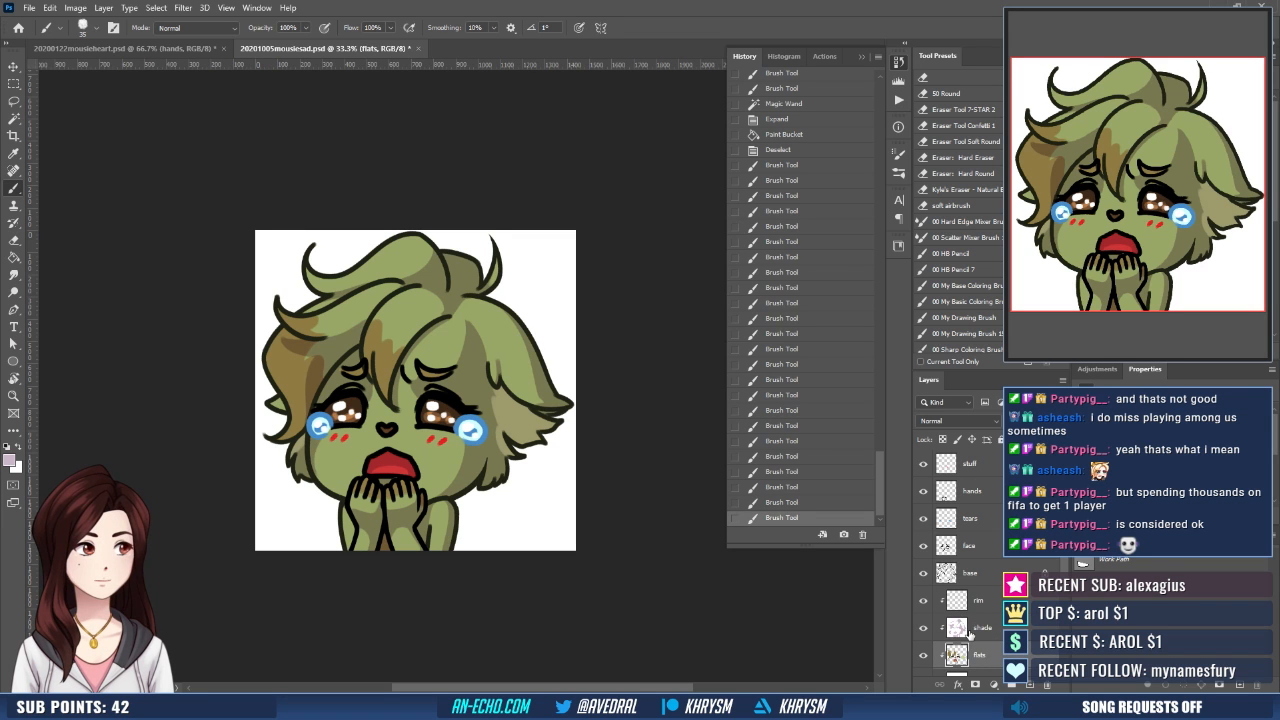
key(ctrl+plus)
key(ctrl+plus)
drag(591, 498, 650, 392)
click(193, 48)
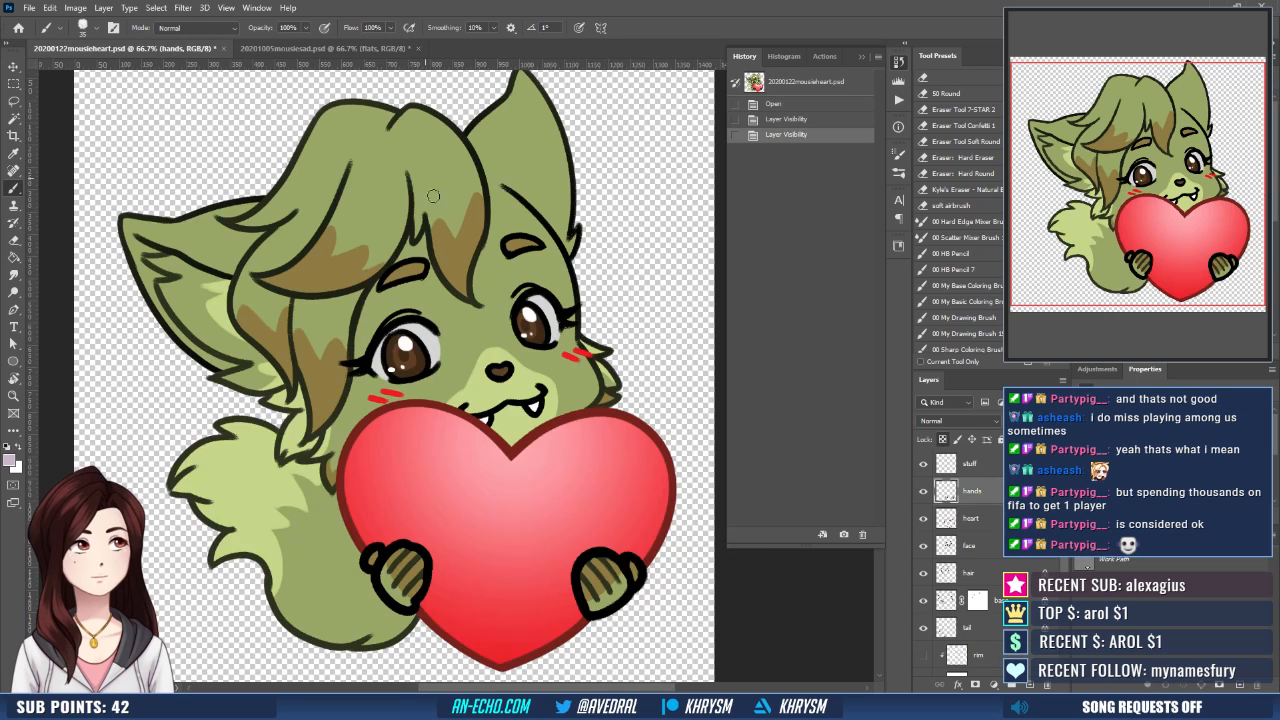
click(323, 52)
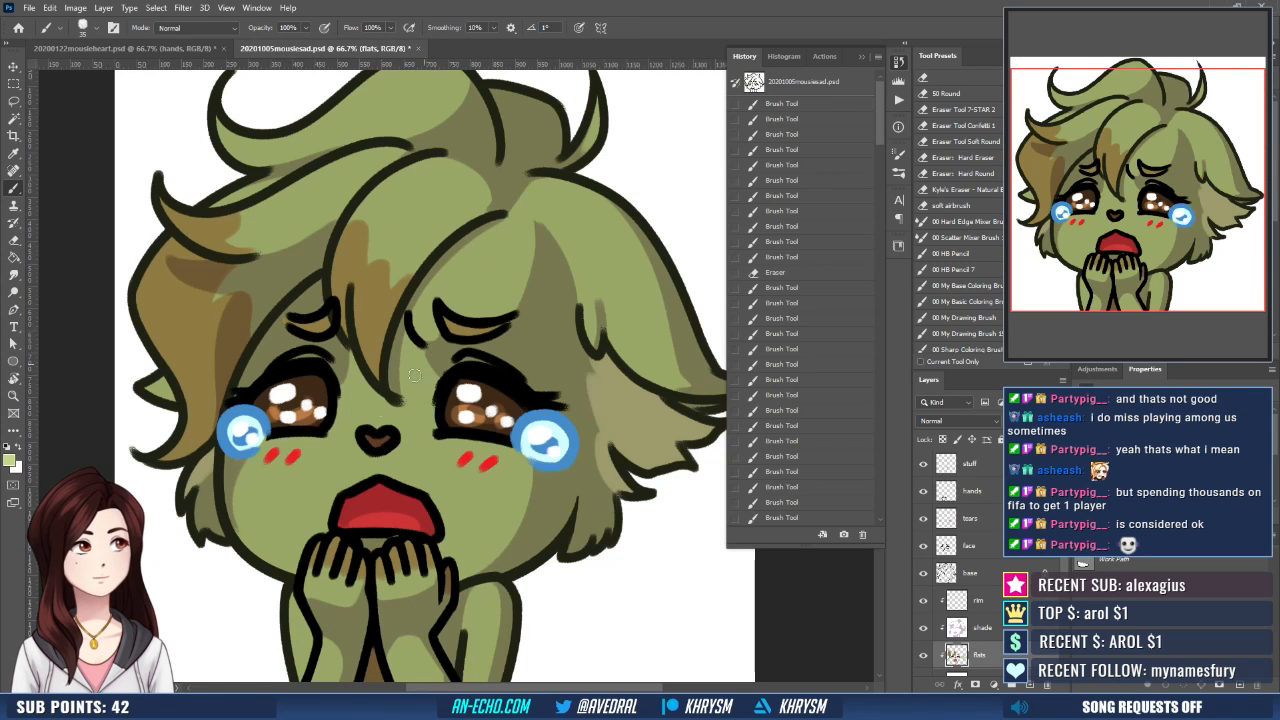
- Outline a pale green muzzle patch on the flats layer, curving over the nose and down both sides of the mouth
key(ctrl+z)
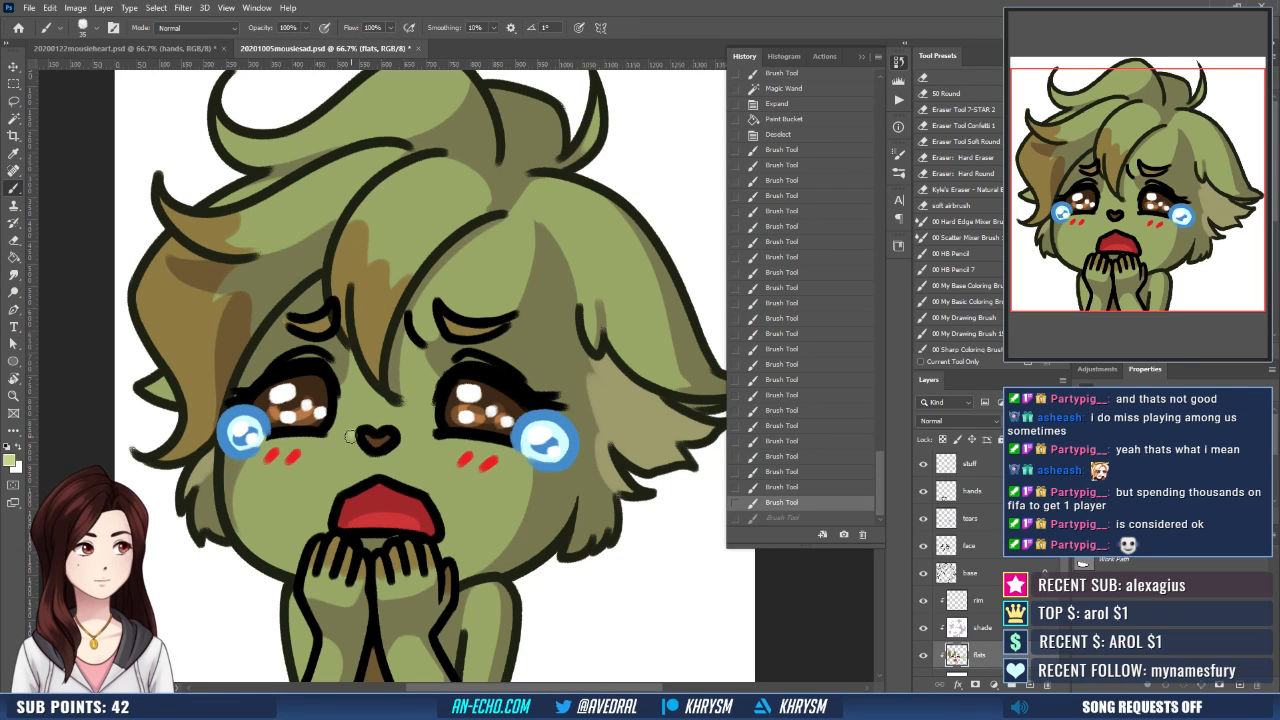
mouse_move(362, 428)
mouse_down()
mouse_move(385, 416)
mouse_move(314, 518)
mouse_move(316, 535)
mouse_up()
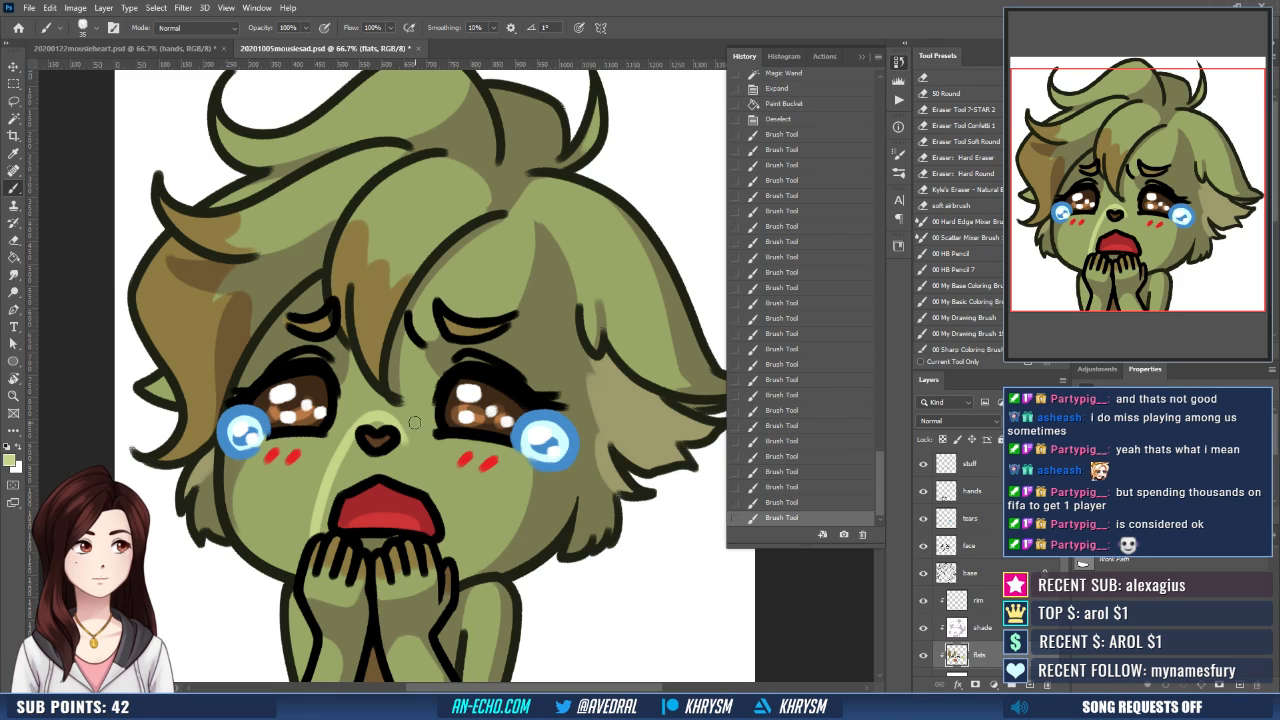
drag(398, 424, 446, 538)
key(ctrl+z)
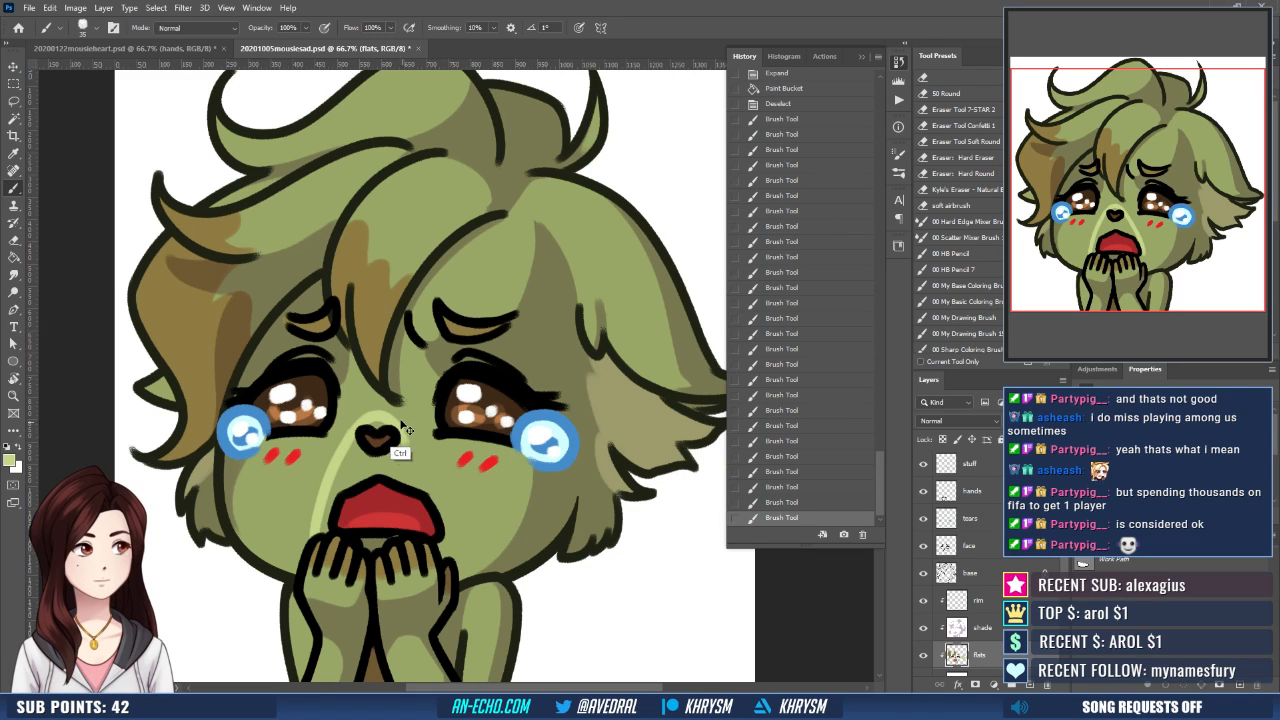
drag(384, 414, 422, 466)
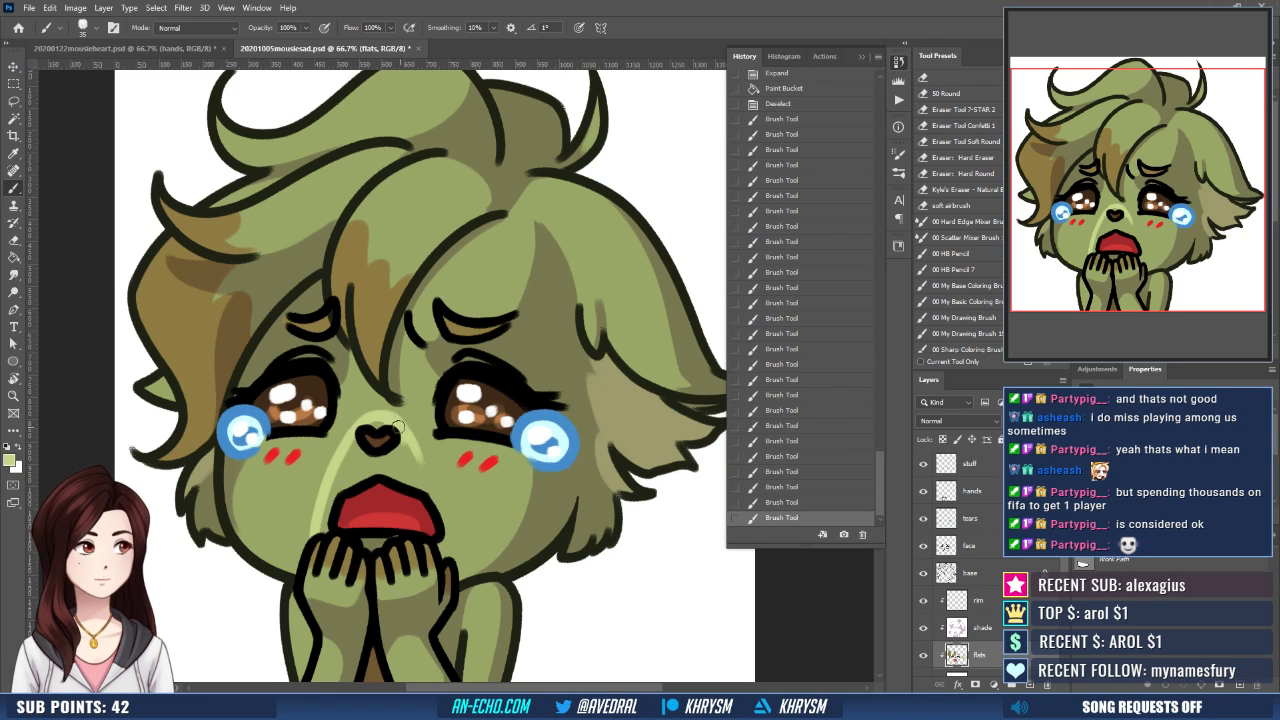
key(ctrl+z)
drag(386, 413, 423, 470)
key(ctrl+z)
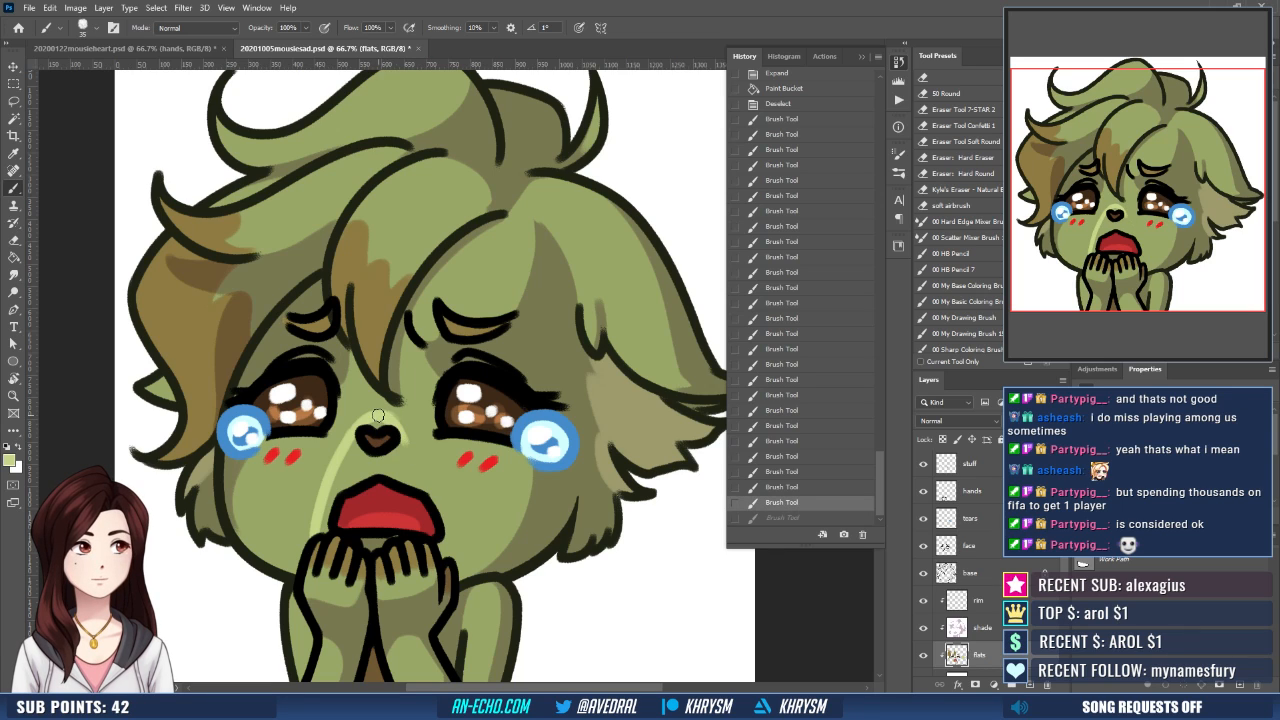
drag(386, 414, 452, 538)
drag(398, 422, 447, 530)
drag(429, 477, 441, 565)
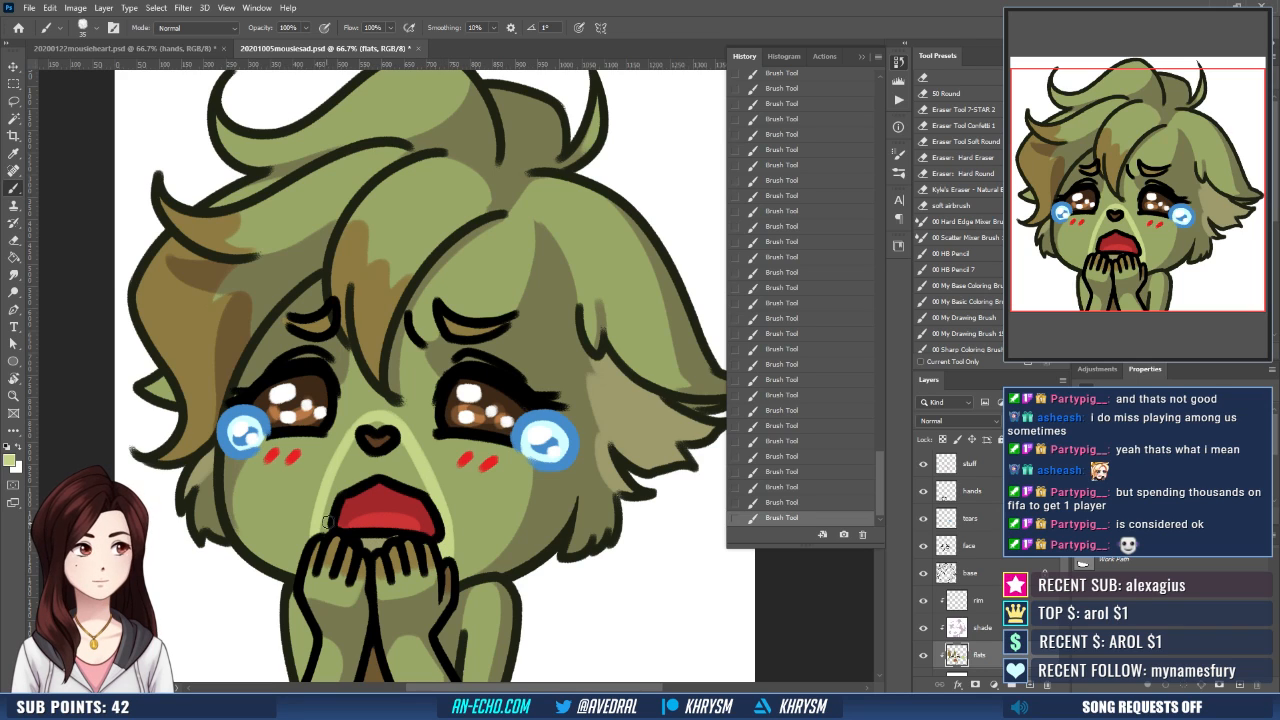
- Select the area inside the muzzle outline, expand the selection, fill it with pale green and touch up its top edge
key(w)
click(372, 450)
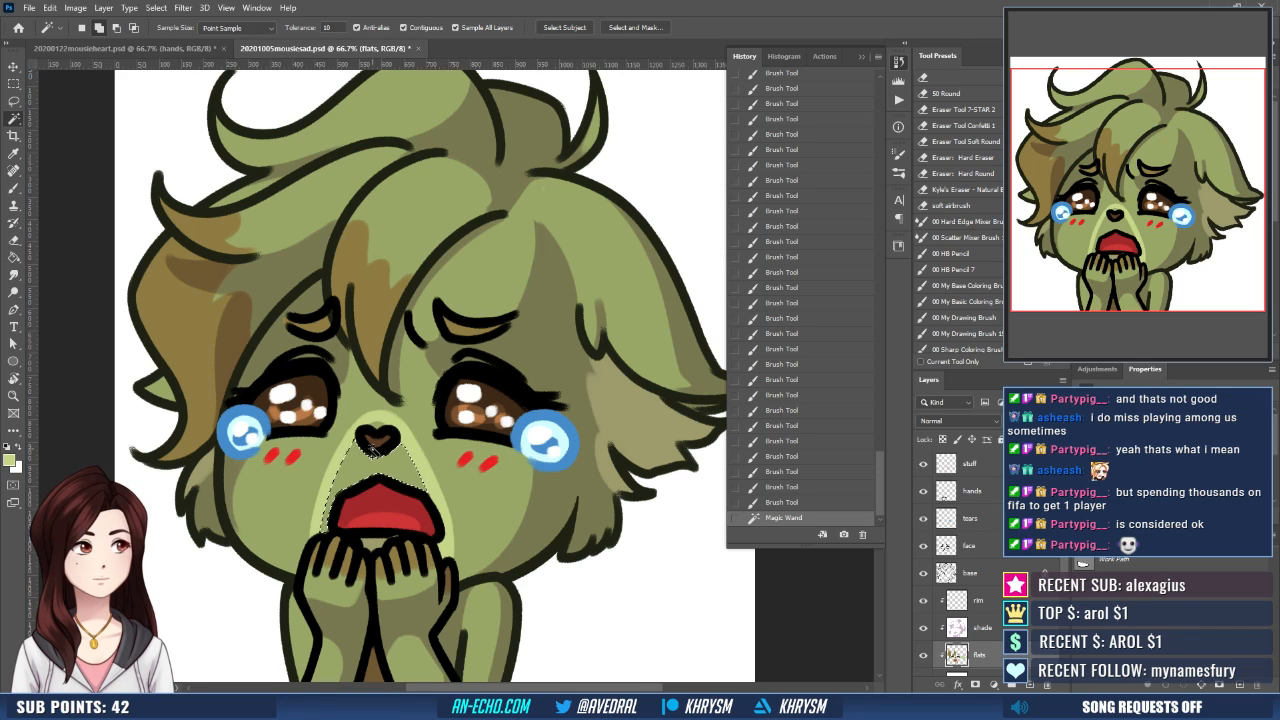
key(alt+s)
key(m)
key(e)
key(Return)
key(g)
click(384, 468)
key(ctrl+d)
key(b)
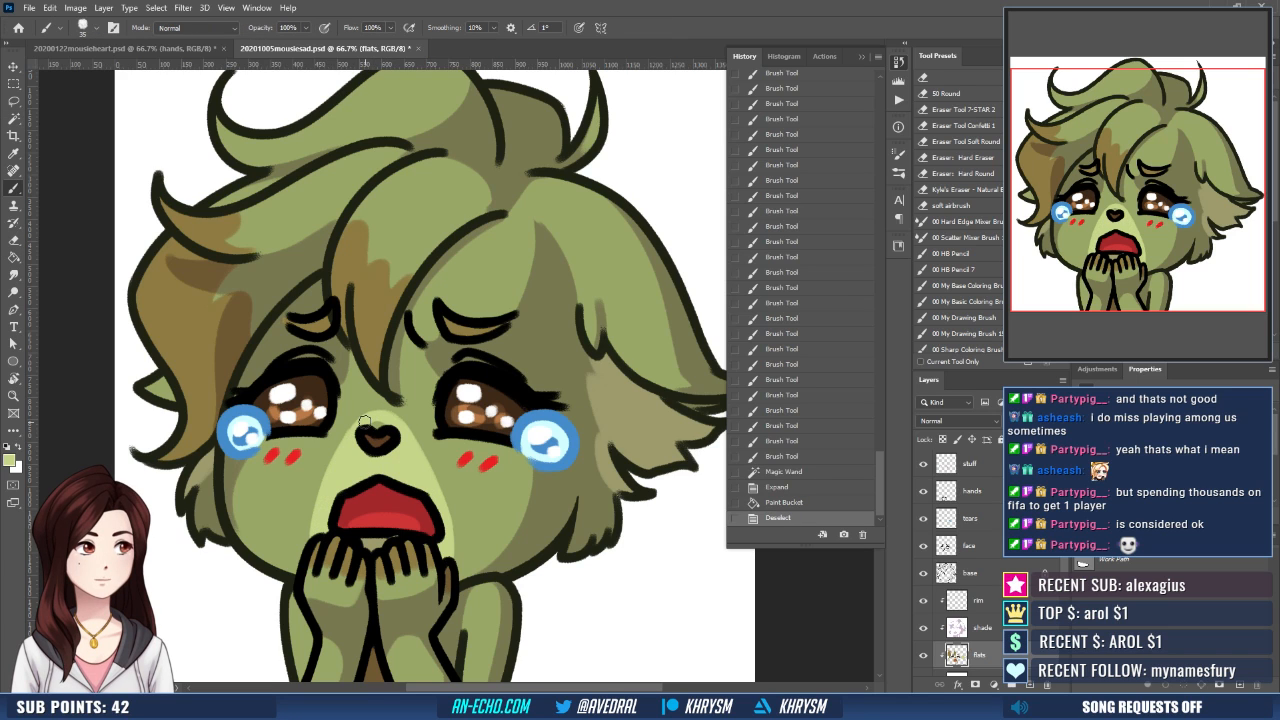
drag(365, 422, 399, 414)
drag(580, 497, 585, 489)
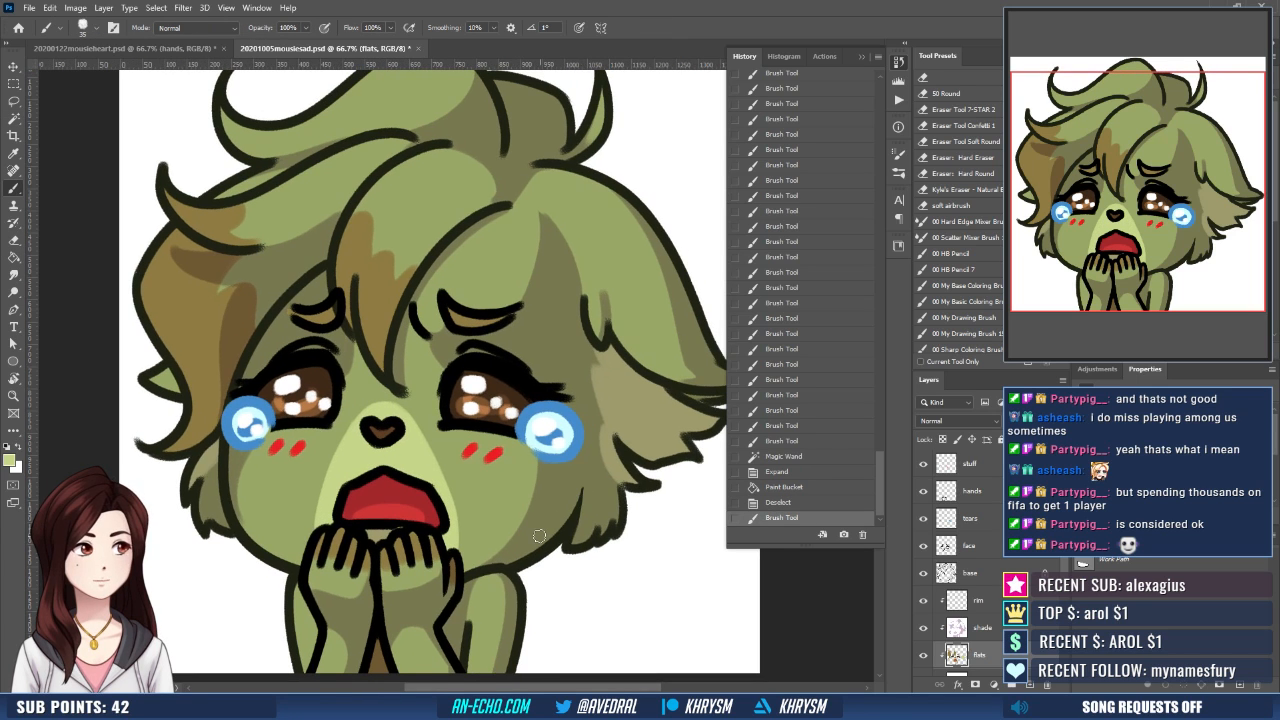
key(ctrl+minus)
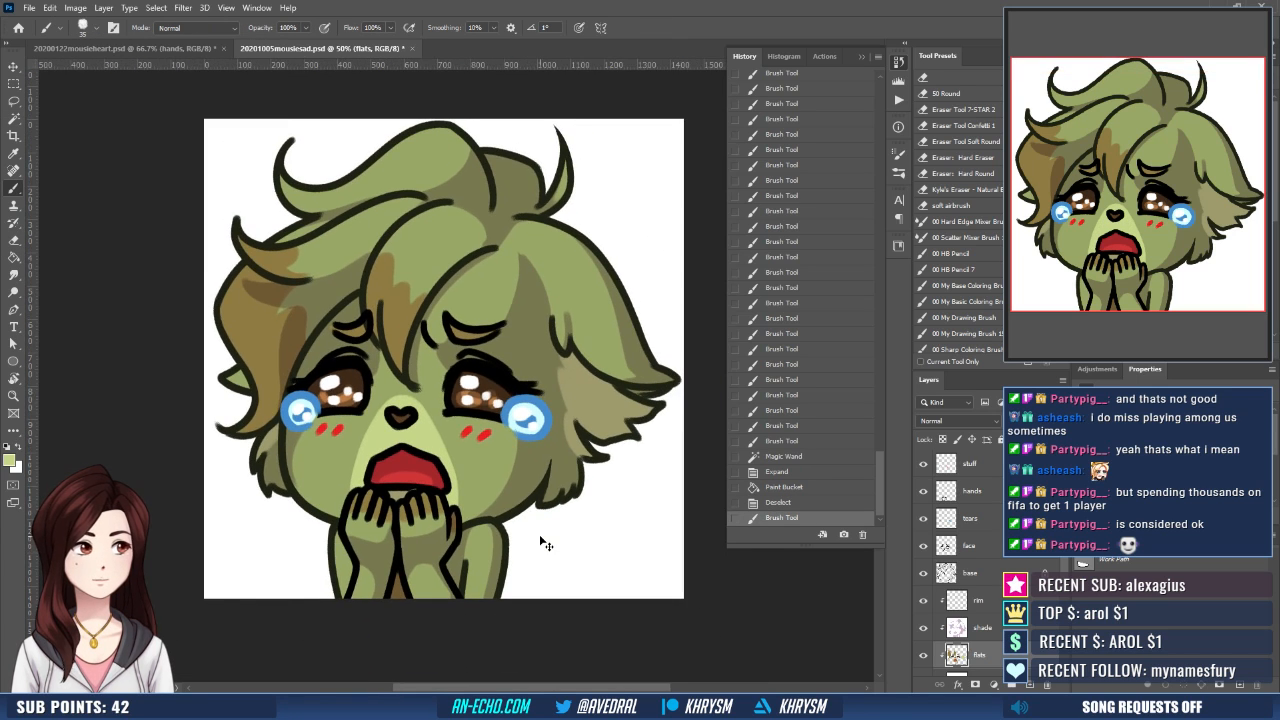
mouse_move(545, 513)
mouse_down()
mouse_move(521, 534)
mouse_move(526, 546)
mouse_up()
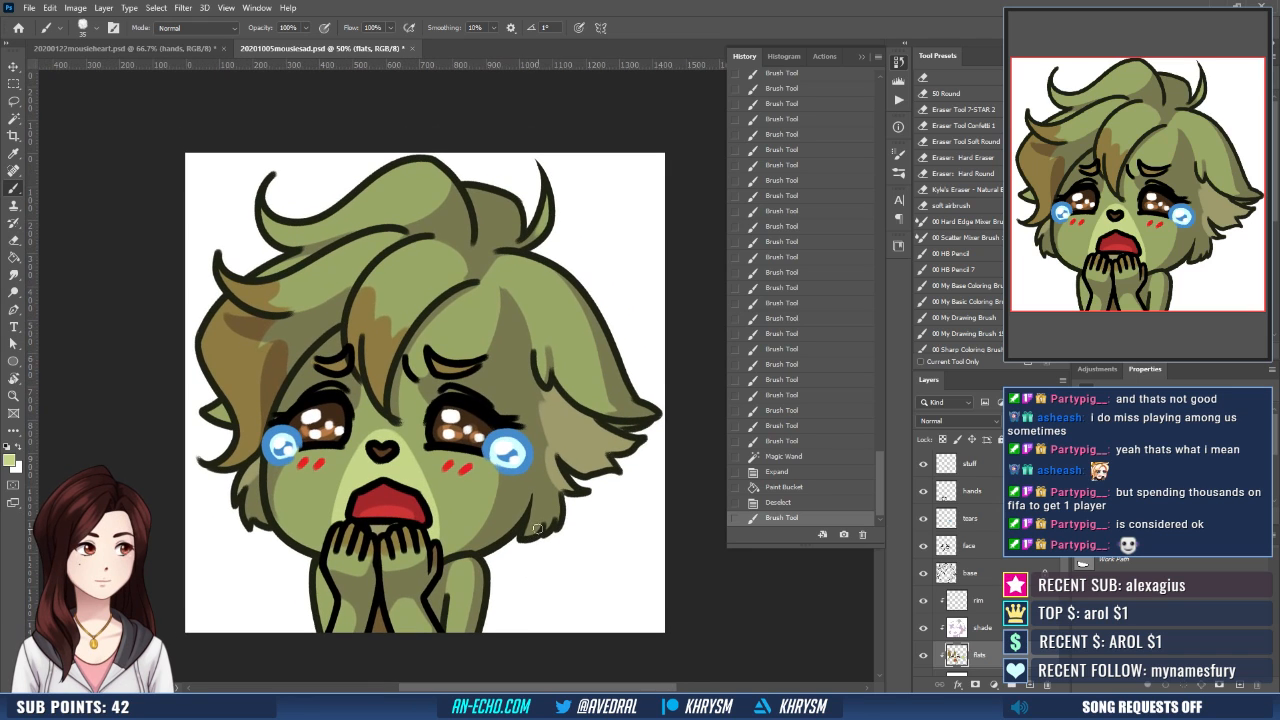
- Make the rim layer active, set the painting color to white and paint shine marks on the central bang and left-hand hair
click(979, 600)
key(d)
key(x)
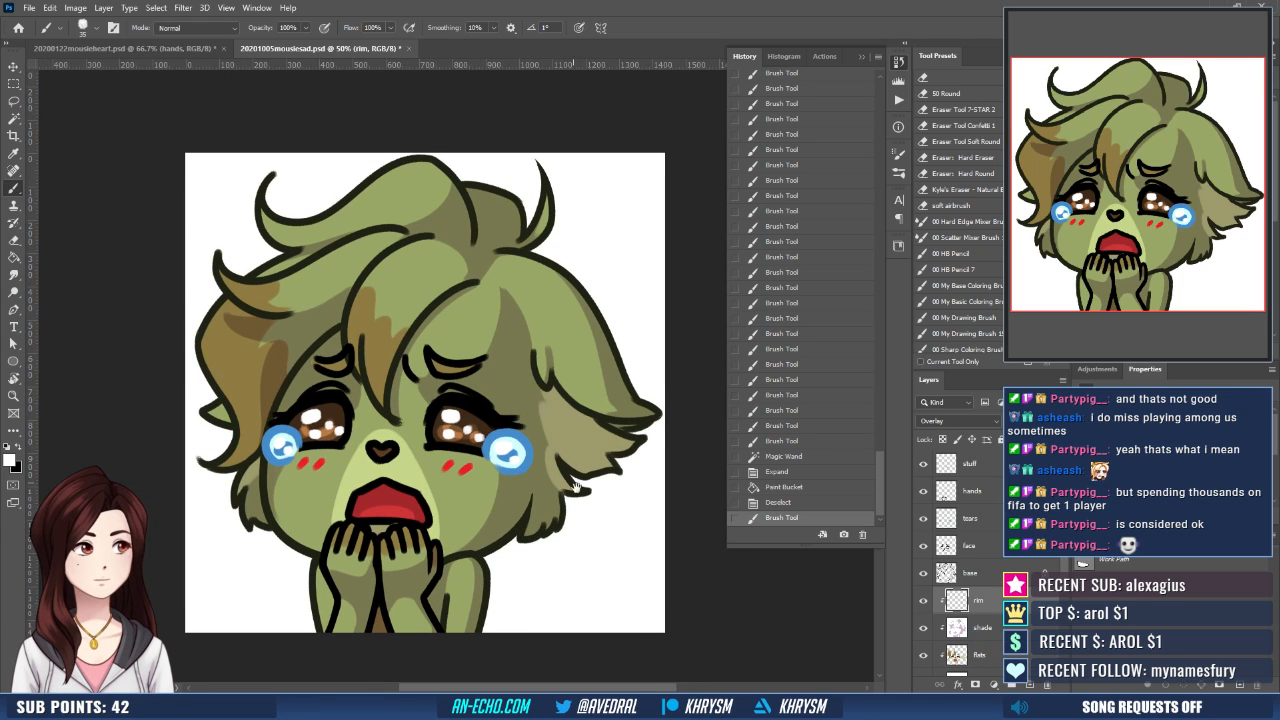
drag(542, 376, 550, 412)
mouse_move(303, 310)
mouse_down()
mouse_move(344, 286)
mouse_move(319, 332)
mouse_move(416, 285)
mouse_move(381, 316)
mouse_move(420, 342)
mouse_up()
key(ctrl+z)
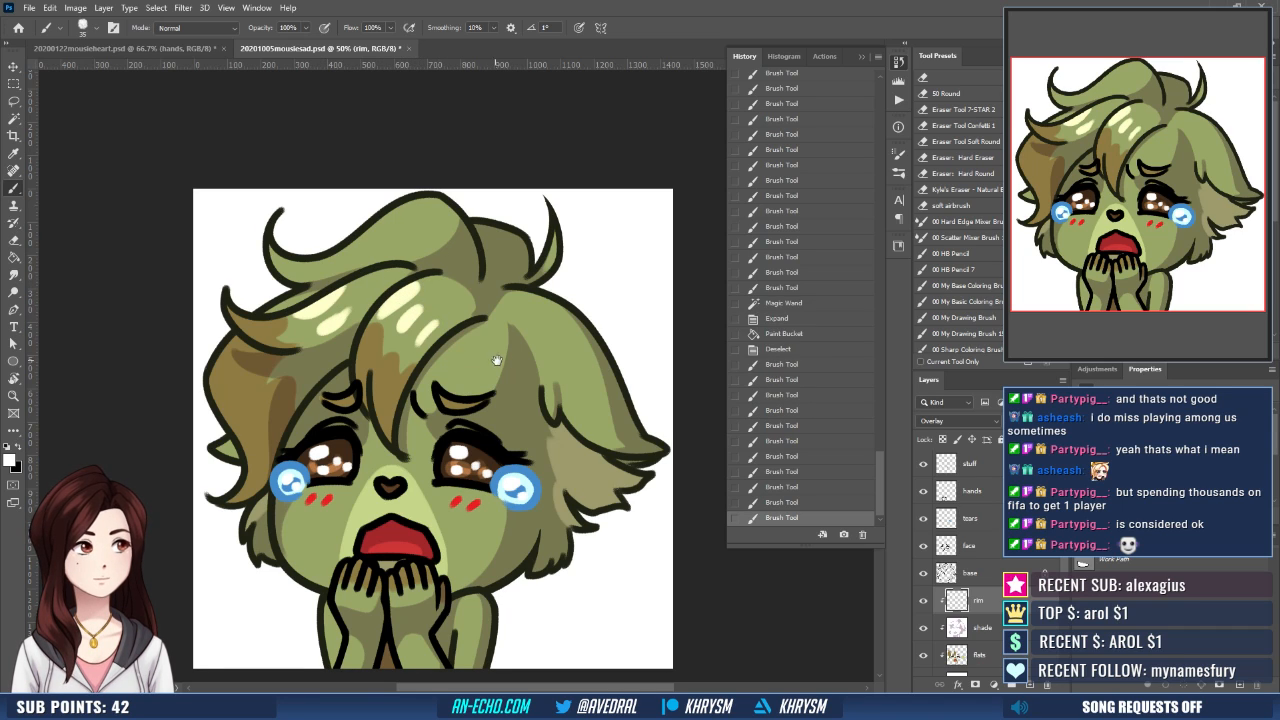
- Paint white rim light on the left ear tip and along the outer edge of the left-hand hair lock
drag(497, 360, 531, 371)
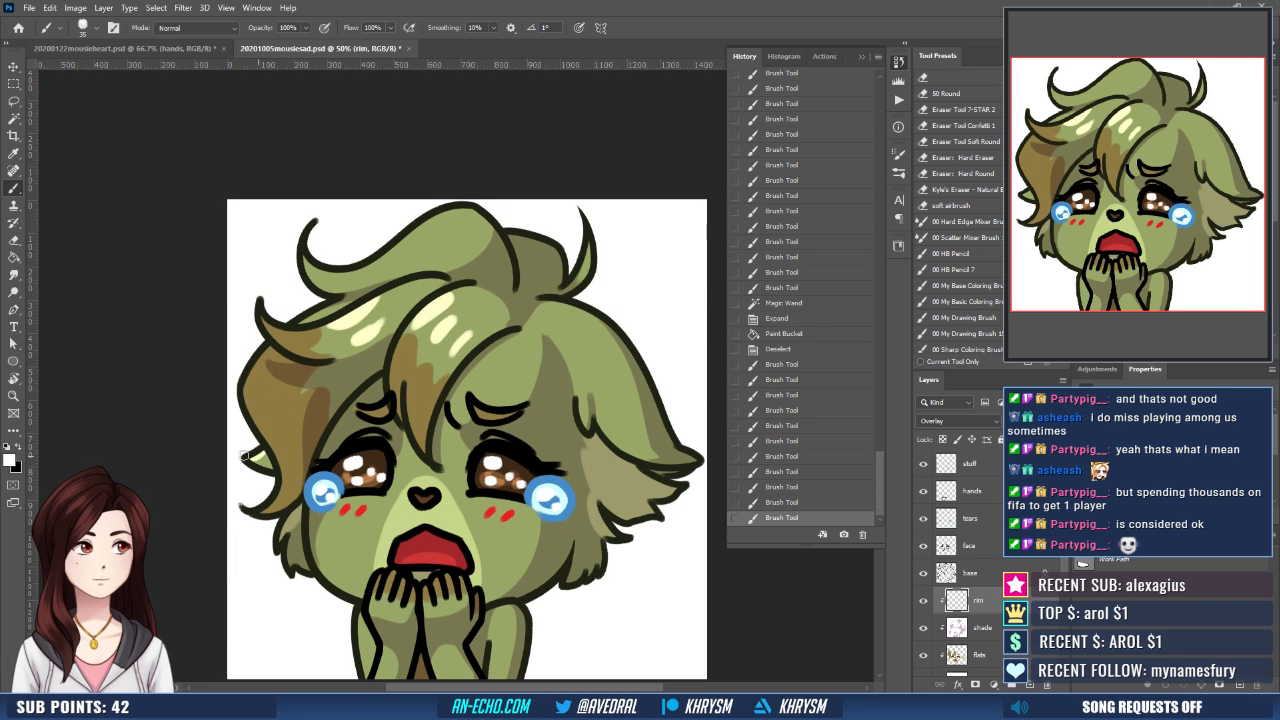
drag(244, 455, 247, 460)
drag(353, 388, 354, 432)
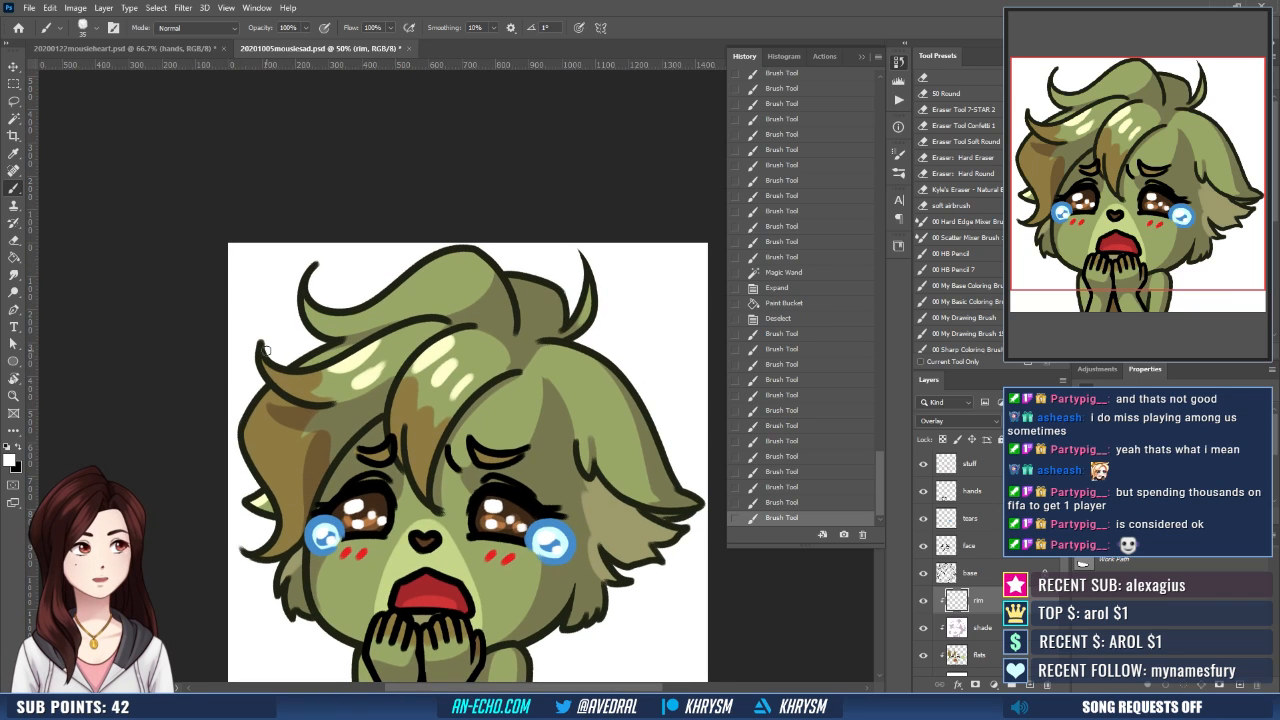
mouse_move(264, 358)
mouse_down()
mouse_move(332, 371)
mouse_move(282, 341)
mouse_move(252, 408)
mouse_move(265, 425)
mouse_up()
key(ctrl+z)
key(ctrl+z)
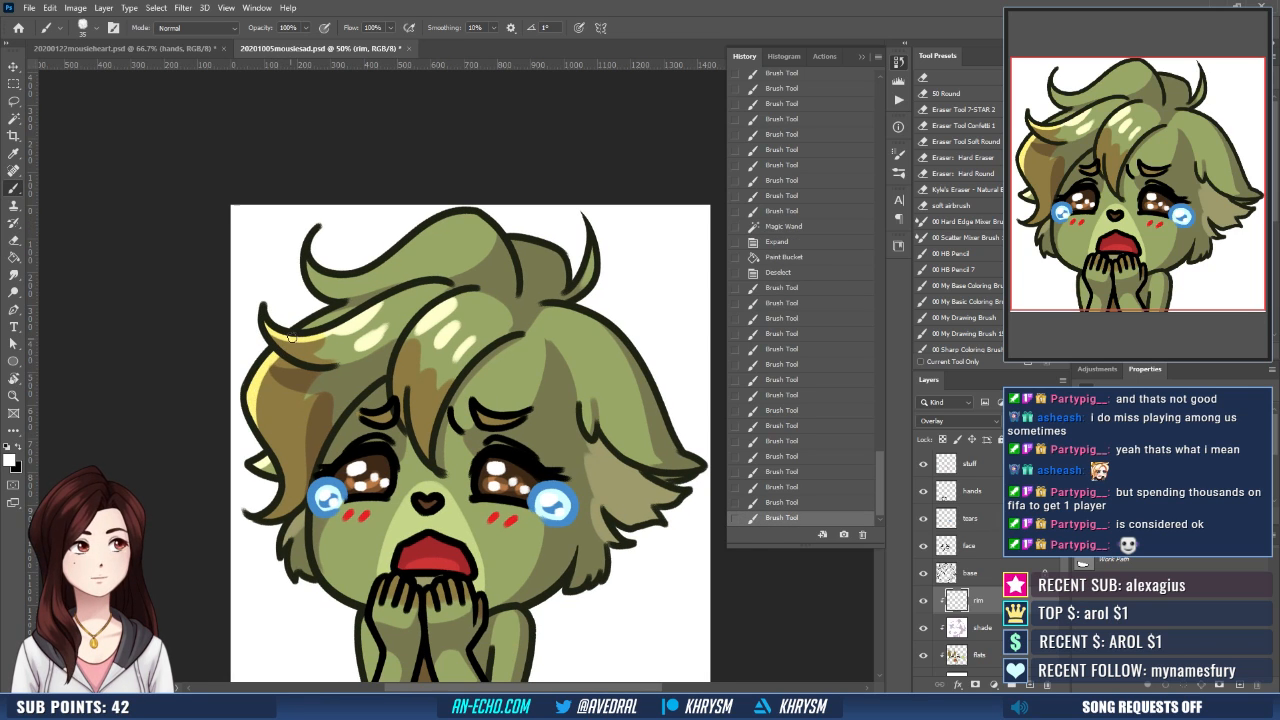
- Paint white rim light along the upper outer edge of the large hair tuft on top of the head, redoing unsatisfactory strokes
drag(332, 307, 334, 385)
mouse_move(313, 331)
mouse_down()
mouse_move(311, 350)
mouse_move(374, 340)
mouse_move(422, 306)
mouse_up()
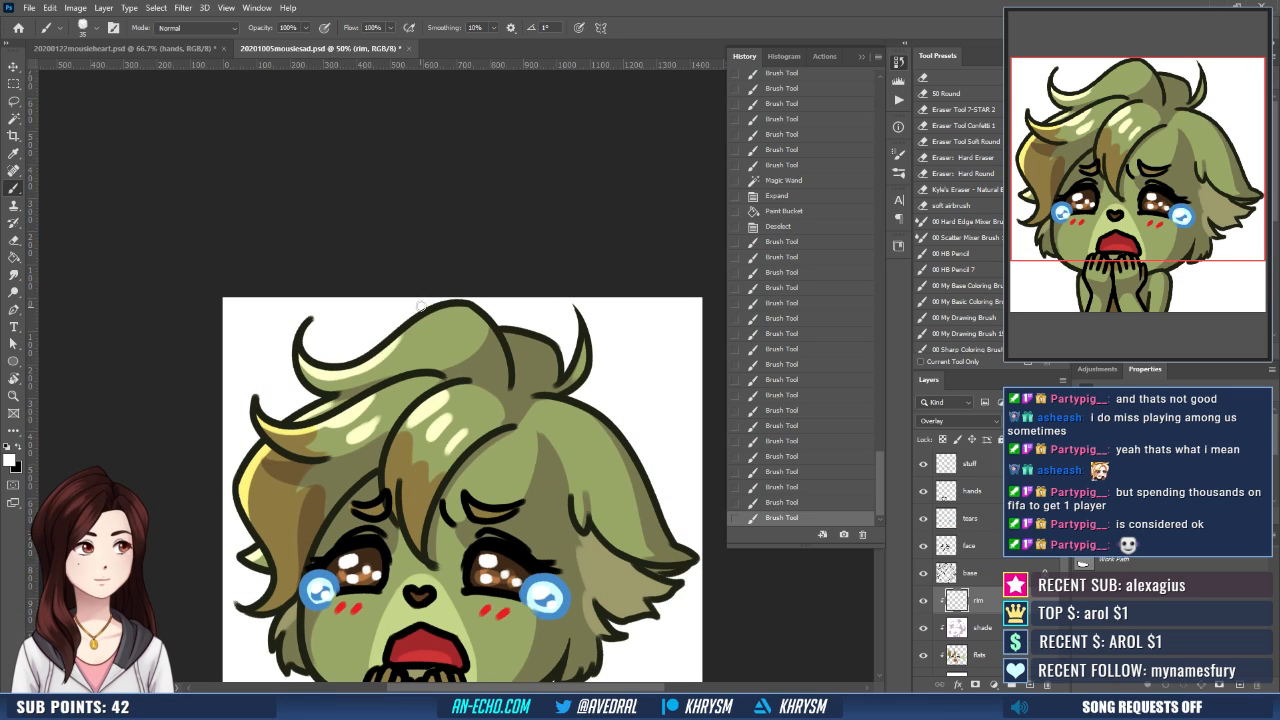
key(ctrl+z)
key(ctrl+z)
key(ctrl+shift+z)
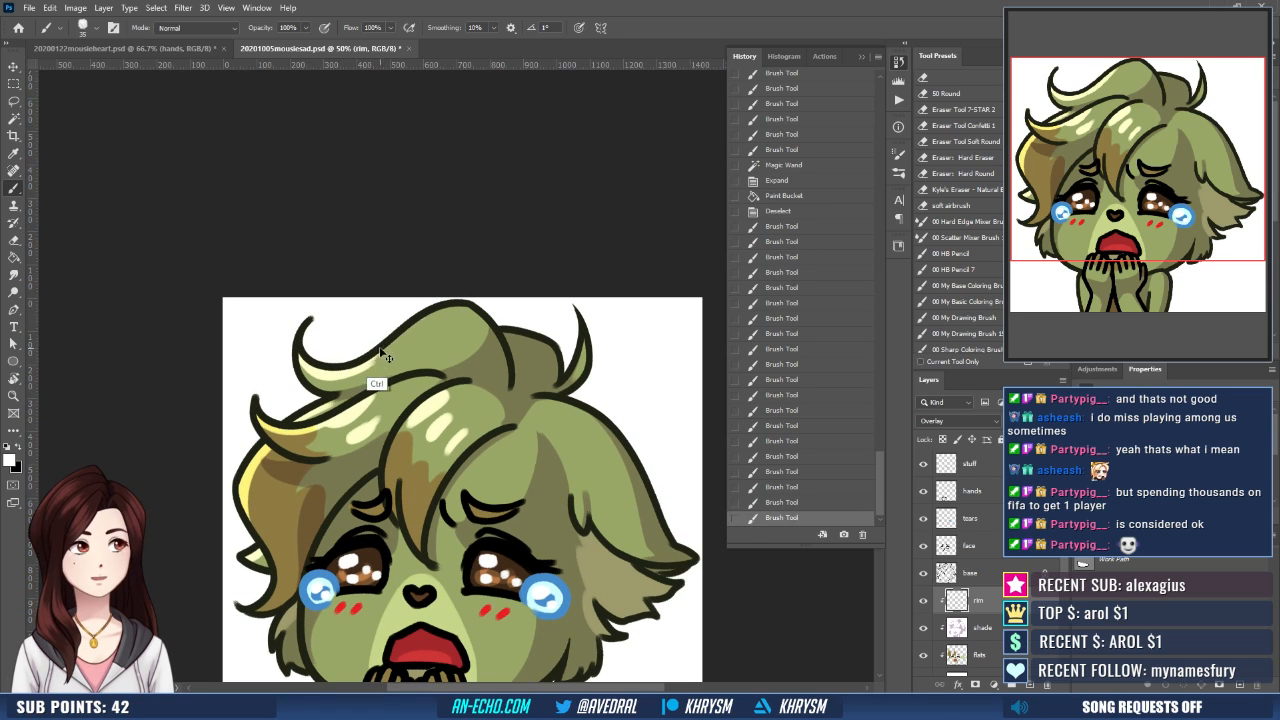
key(ctrl+z)
mouse_move(349, 371)
mouse_down()
mouse_move(436, 302)
mouse_move(423, 305)
mouse_up()
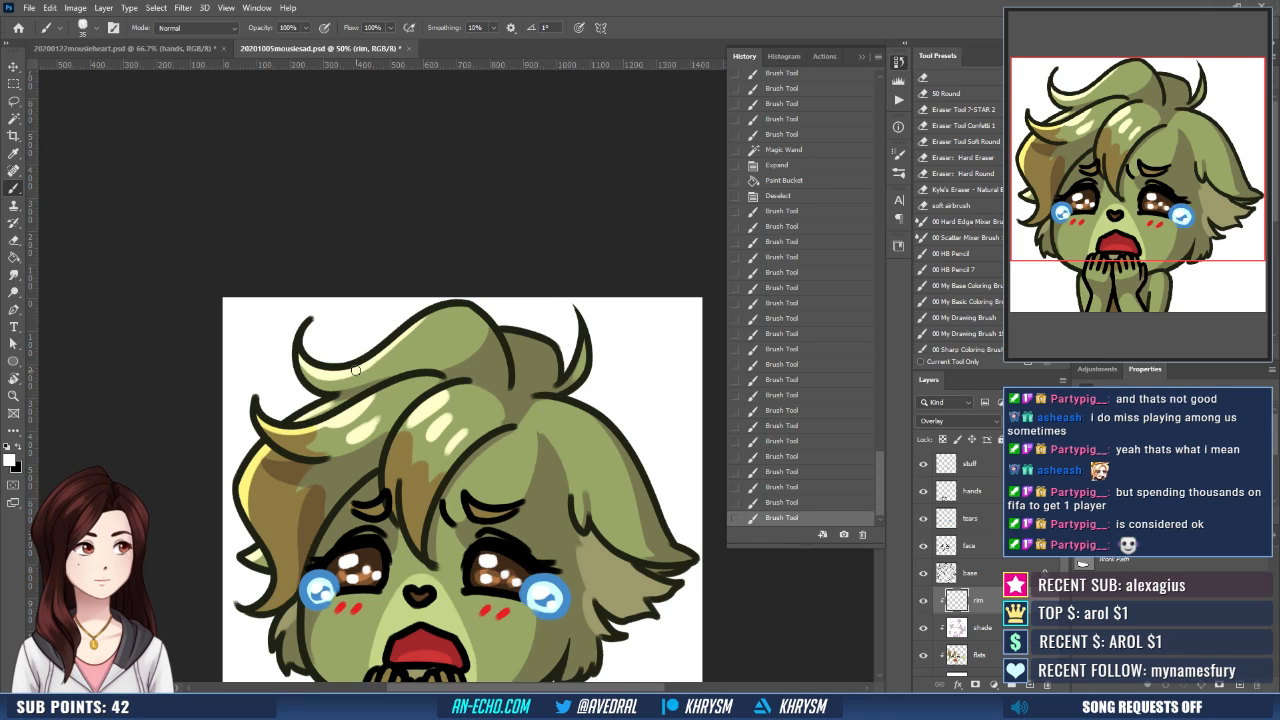
drag(356, 371, 414, 308)
drag(358, 366, 436, 302)
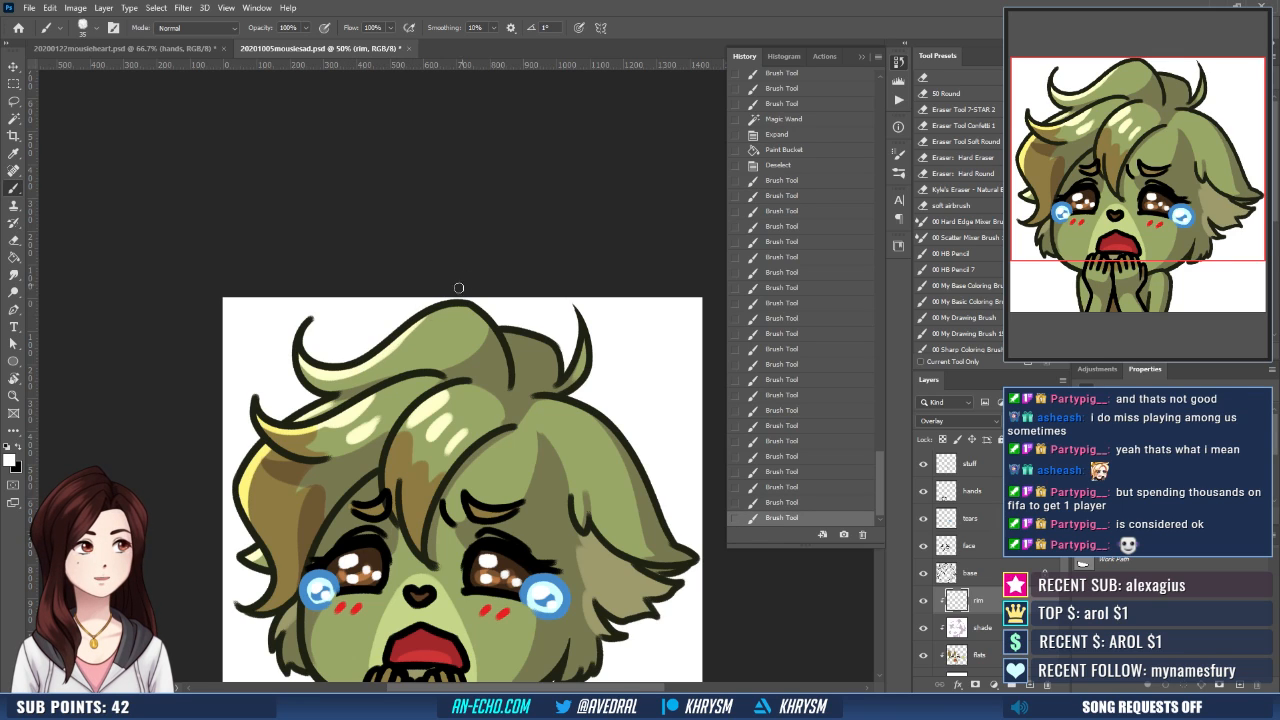
drag(361, 365, 437, 303)
drag(380, 354, 436, 305)
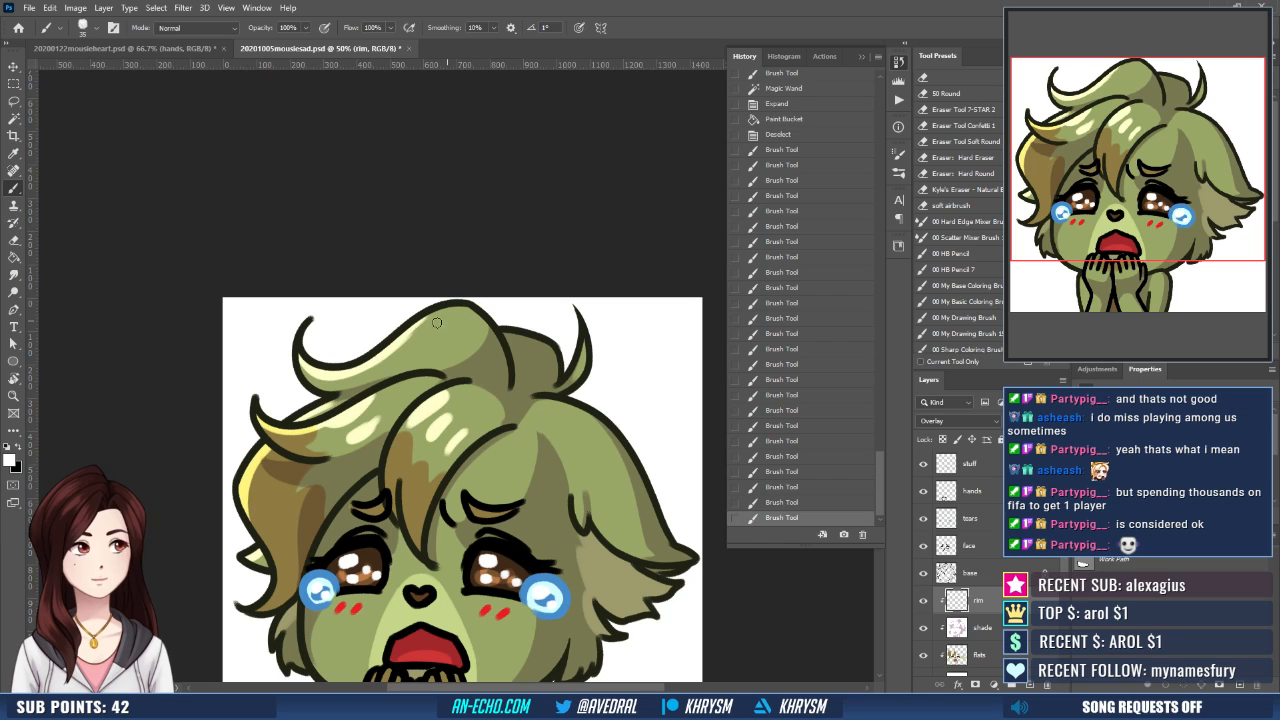
drag(392, 343, 478, 298)
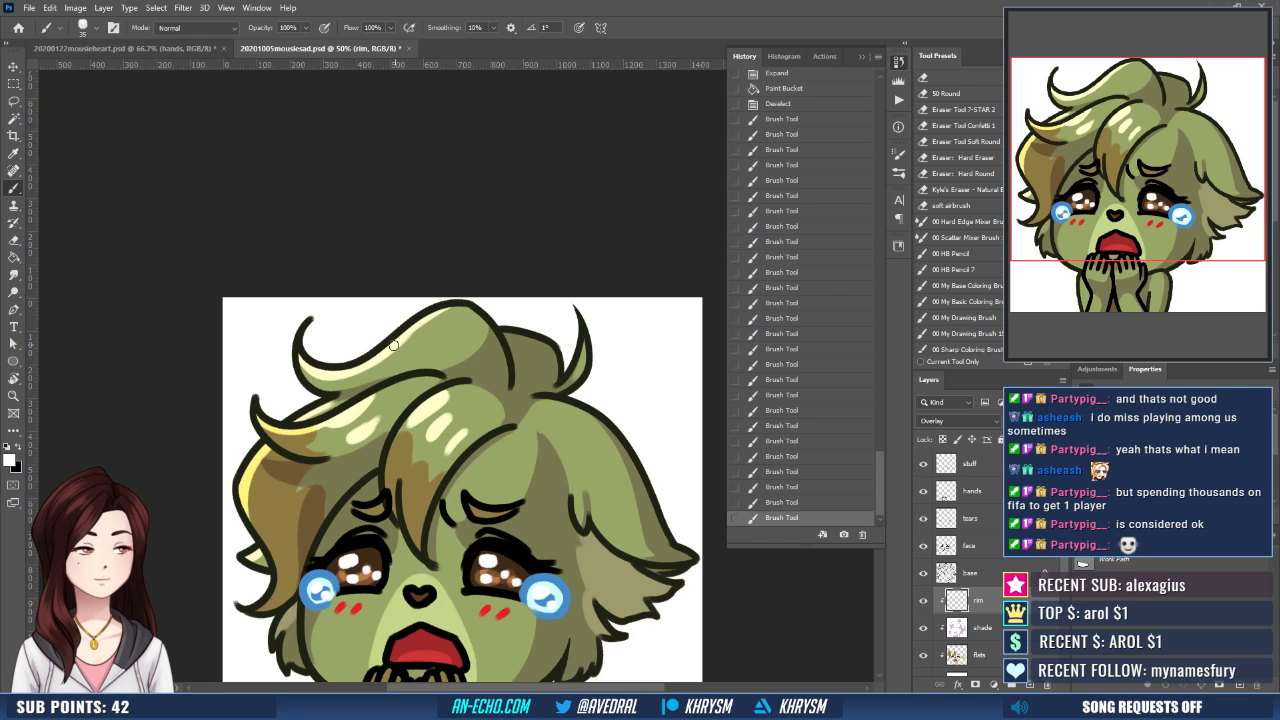
drag(394, 345, 462, 307)
- Paint white rim light on the left cheek fur and add shine marks to the large top hair tuft
mouse_move(486, 432)
mouse_down()
mouse_move(457, 405)
mouse_move(516, 329)
mouse_move(509, 432)
mouse_up()
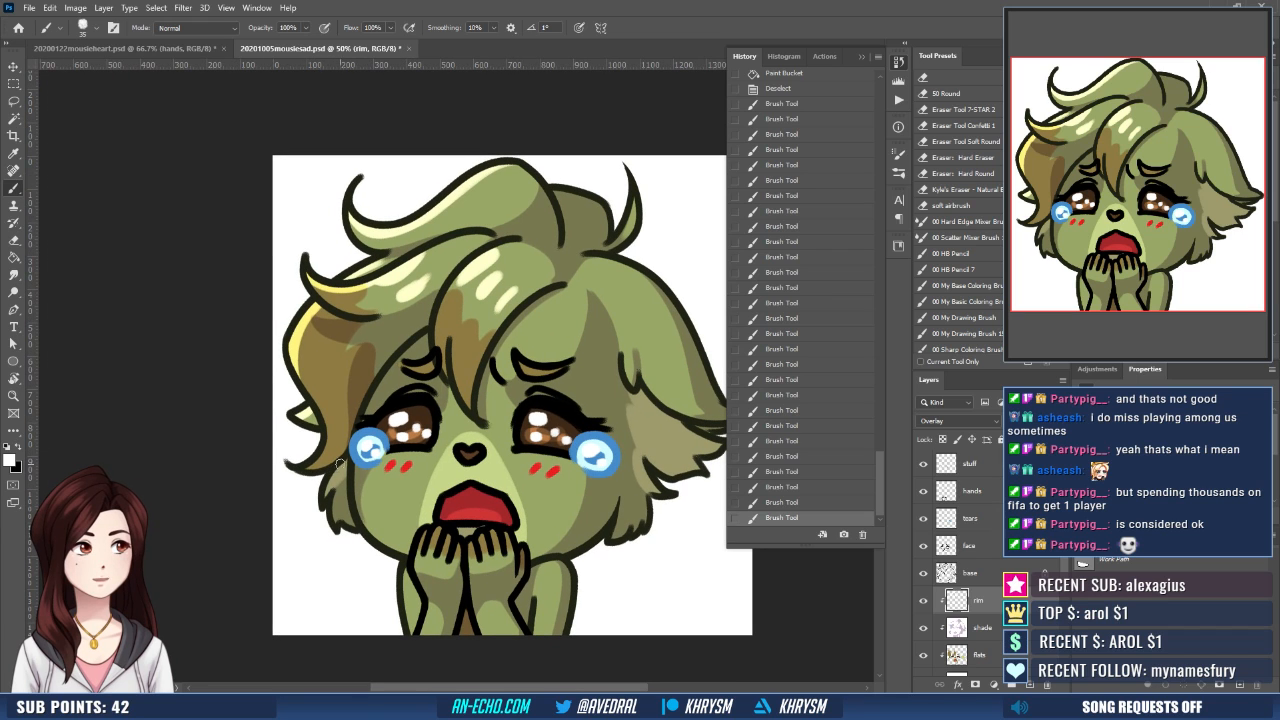
drag(340, 463, 335, 524)
drag(418, 473, 424, 502)
mouse_move(507, 479)
mouse_down()
mouse_move(450, 518)
mouse_move(450, 500)
mouse_up()
drag(482, 372, 477, 345)
mouse_move(527, 415)
mouse_down()
mouse_move(489, 438)
mouse_move(482, 462)
mouse_up()
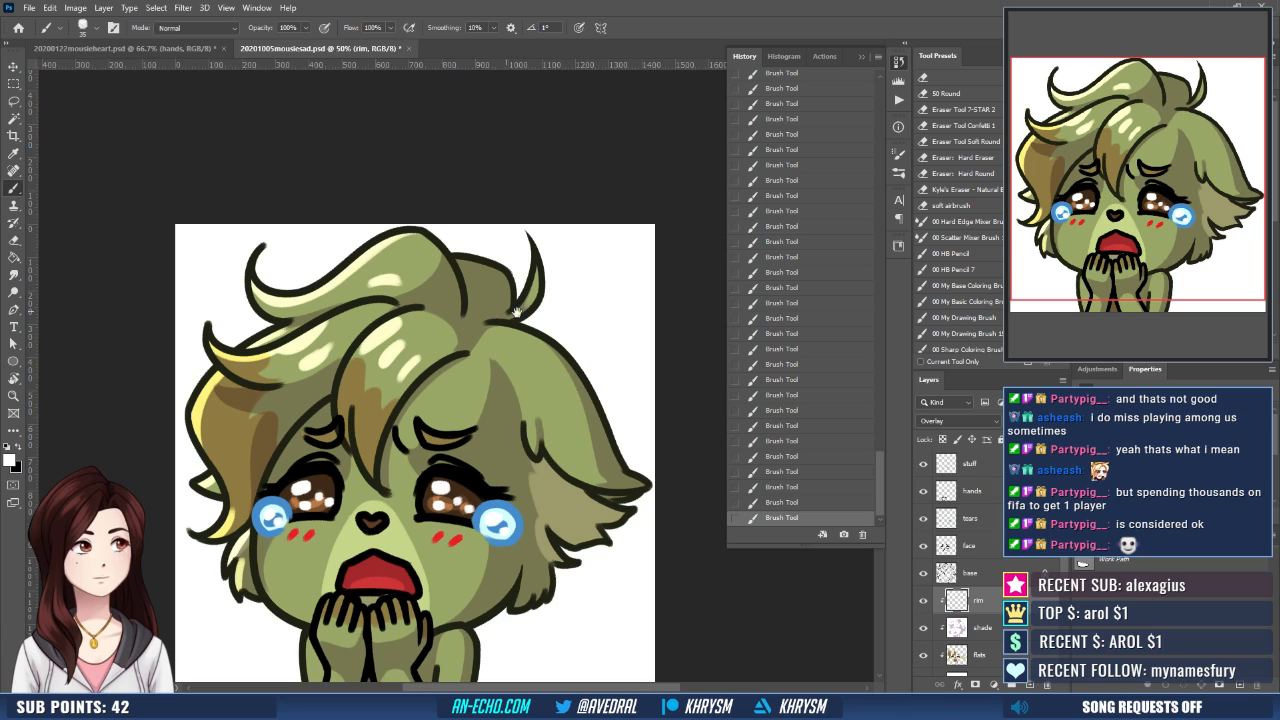
- Paint white shine marks on top of the right floppy ear and rim light along the small back hair tuft
mouse_move(518, 312)
mouse_down()
mouse_move(471, 278)
mouse_move(476, 303)
mouse_up()
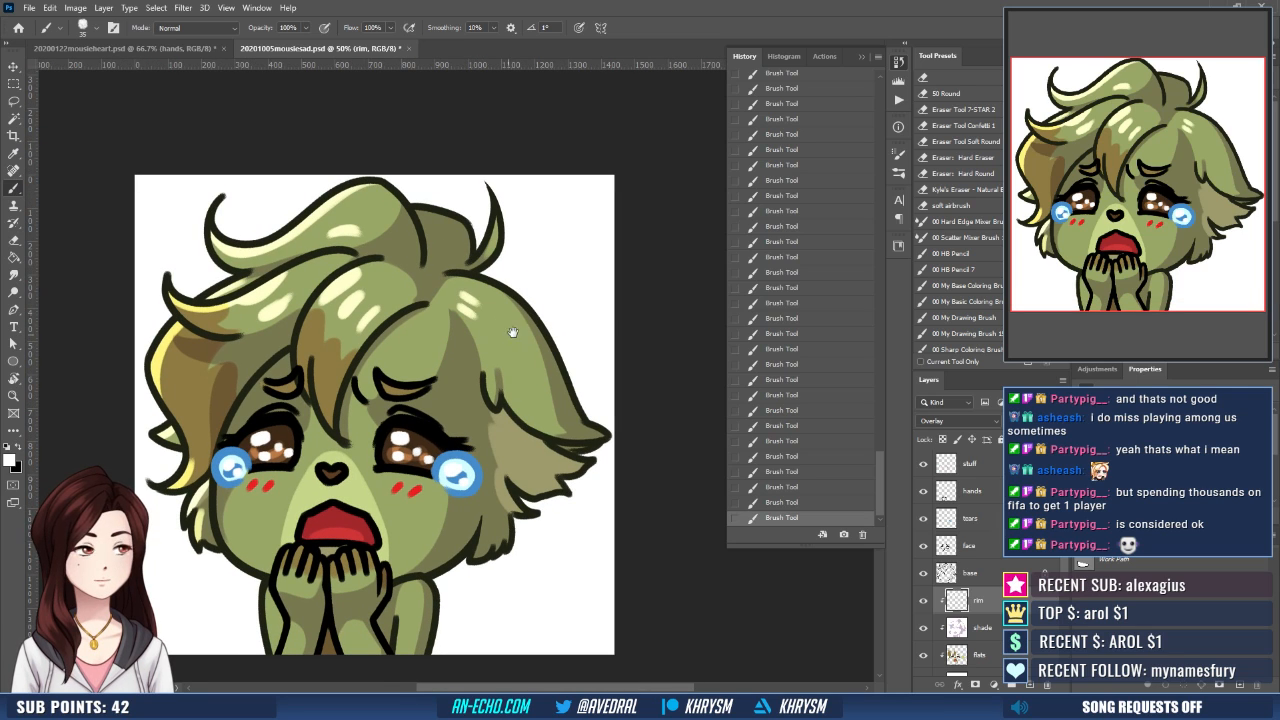
drag(502, 242, 507, 314)
drag(423, 281, 494, 332)
key(ctrl+z)
drag(559, 290, 557, 233)
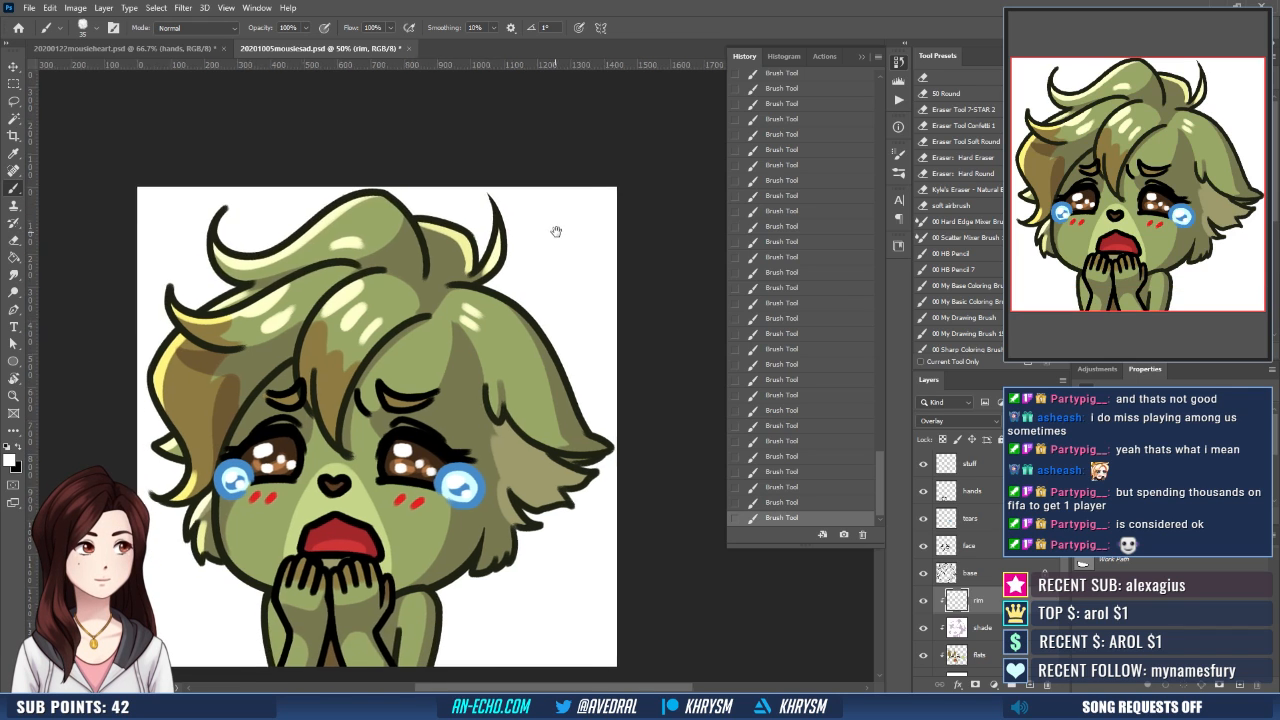
- Flip the canvas view horizontally and paint white rim light down the outer edge of the floppy ear to its tip
key(ctrl+shift+h)
drag(432, 391, 519, 391)
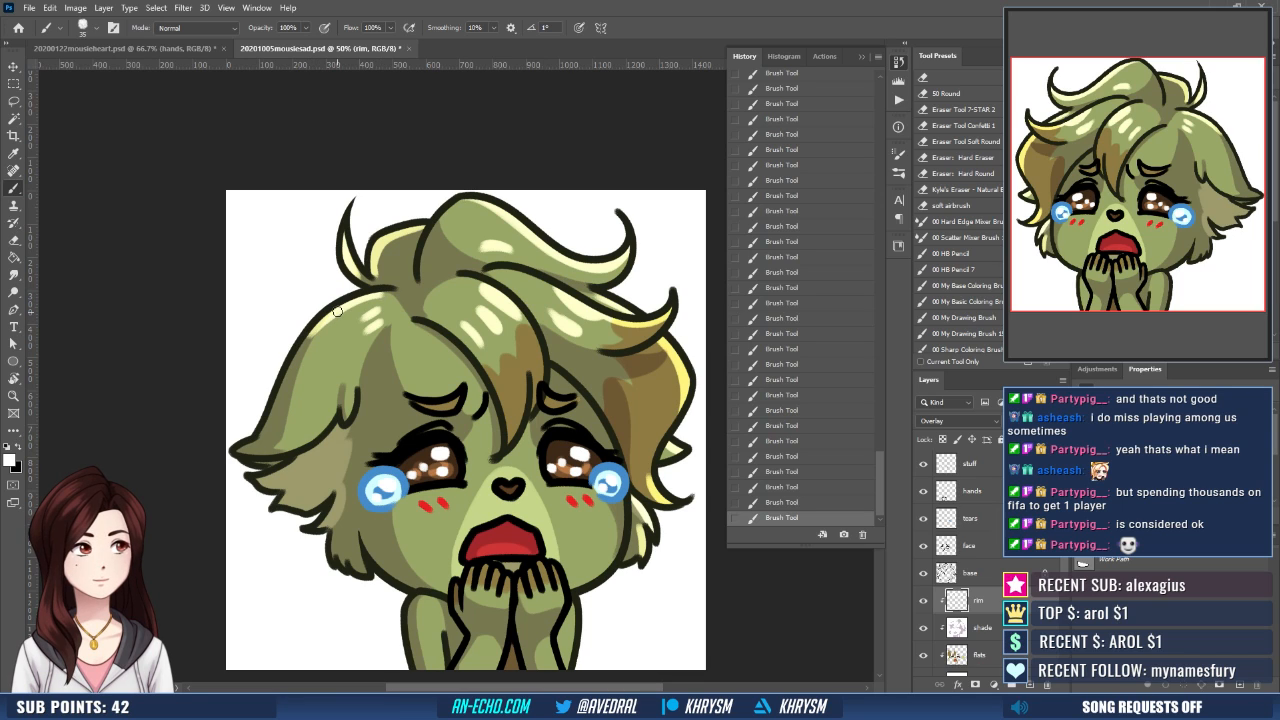
drag(335, 314, 272, 413)
key(ctrl+z)
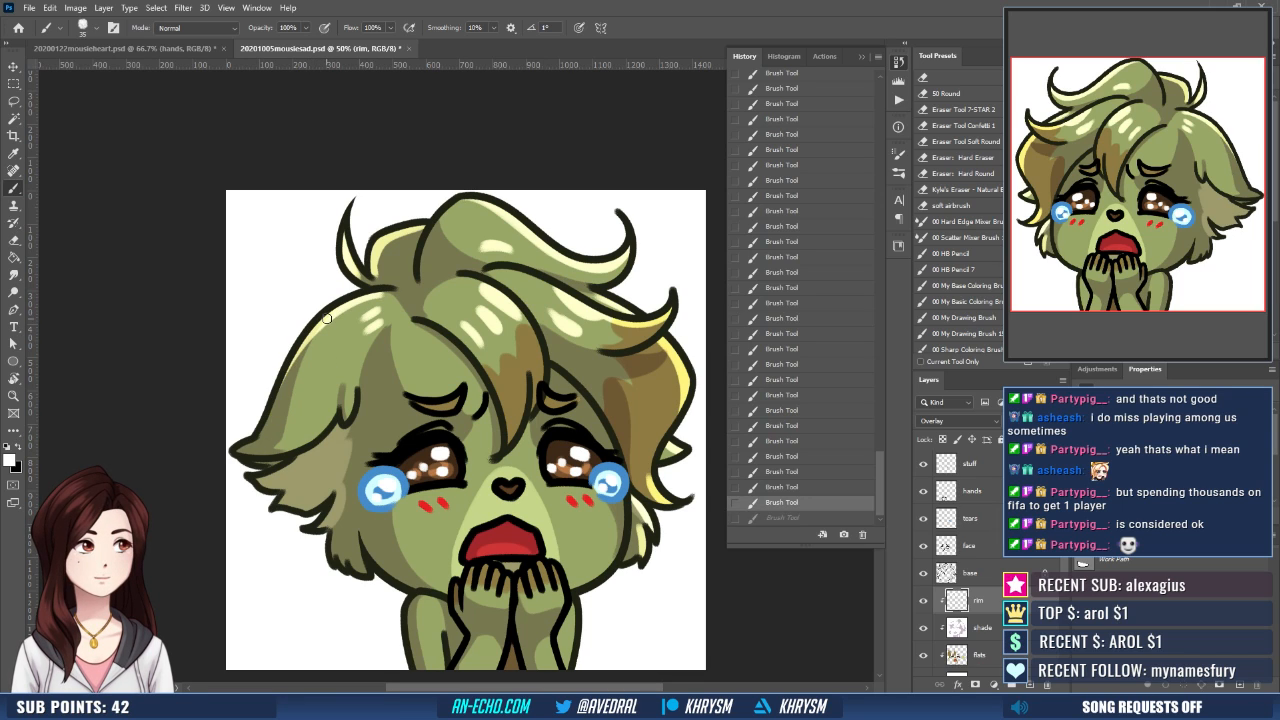
key(ctrl+shift+z)
key(ctrl+z)
key(ctrl+shift+z)
key(ctrl+z)
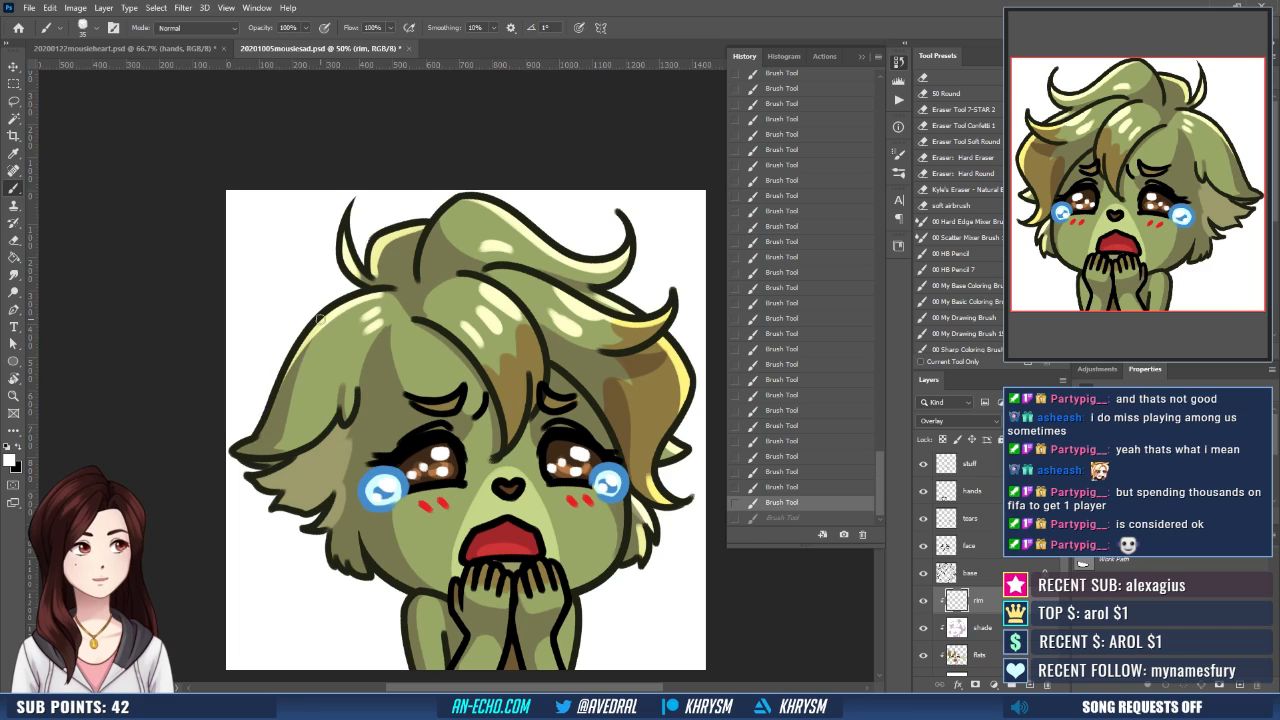
drag(320, 318, 261, 432)
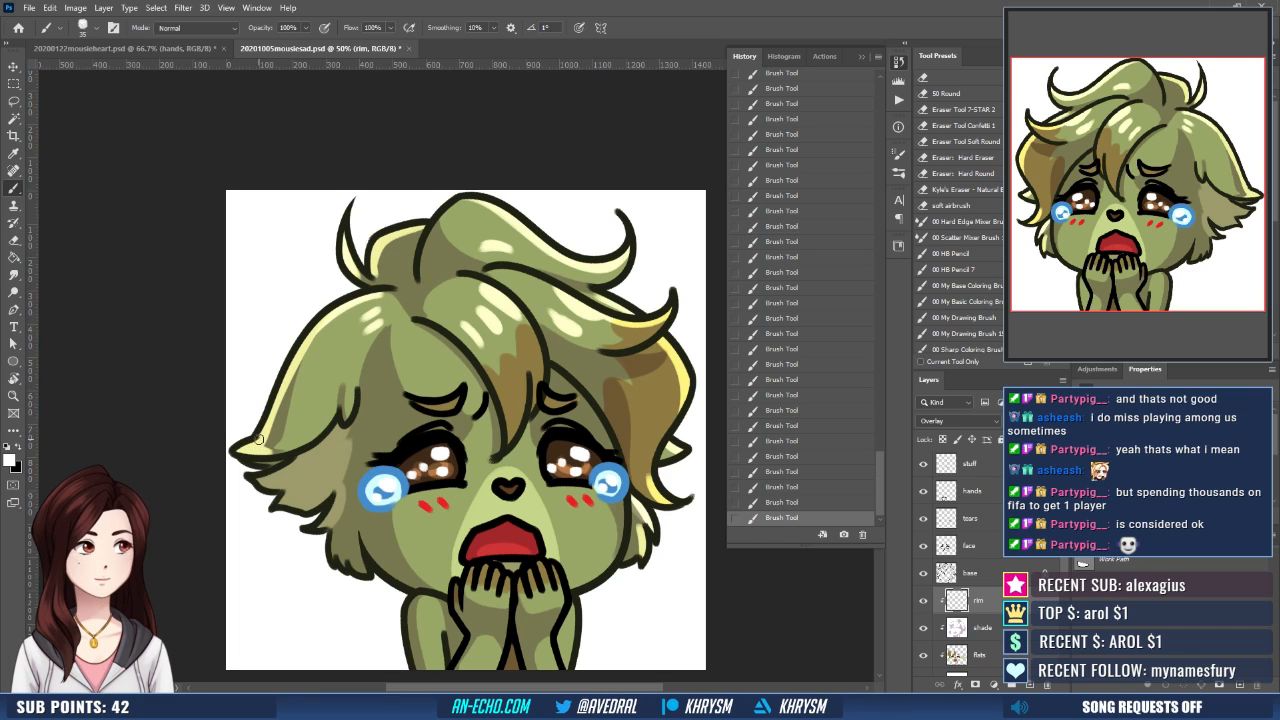
- Reinforce the white rim light with a long stroke from the floppy ear's tip up its outer edge
drag(330, 318, 343, 355)
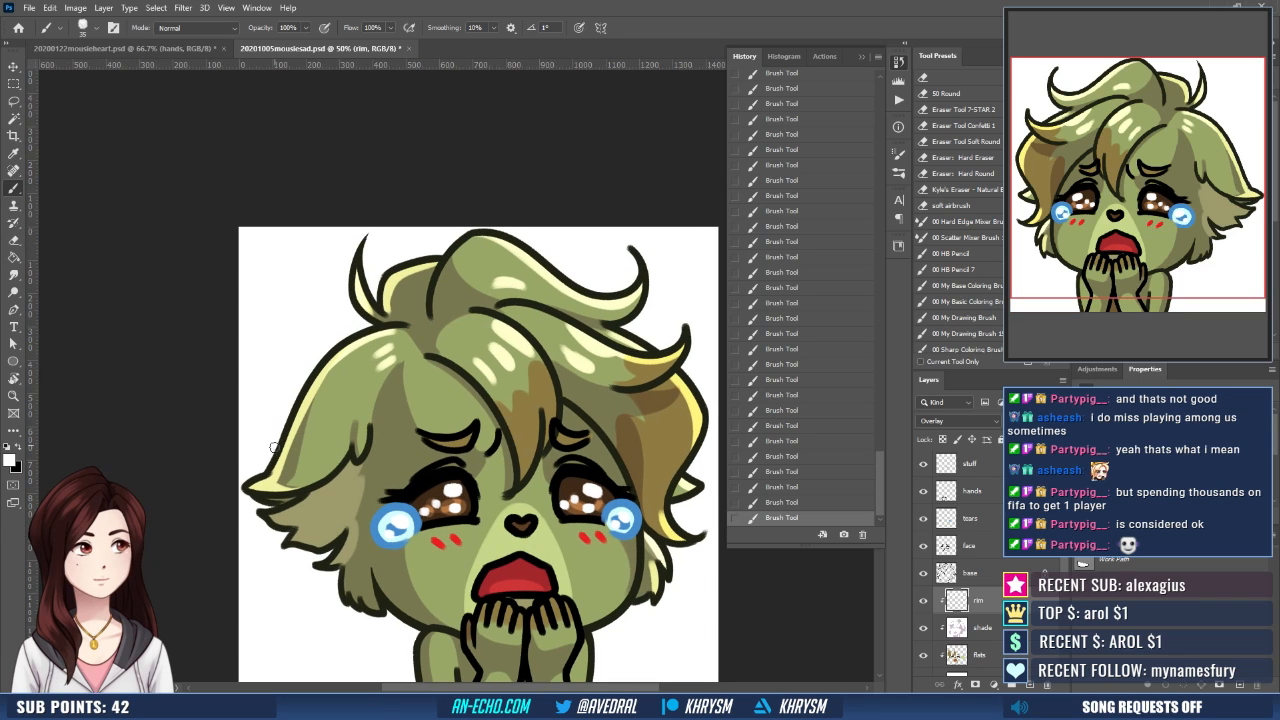
drag(270, 475, 329, 357)
key(ctrl+z)
drag(276, 472, 328, 357)
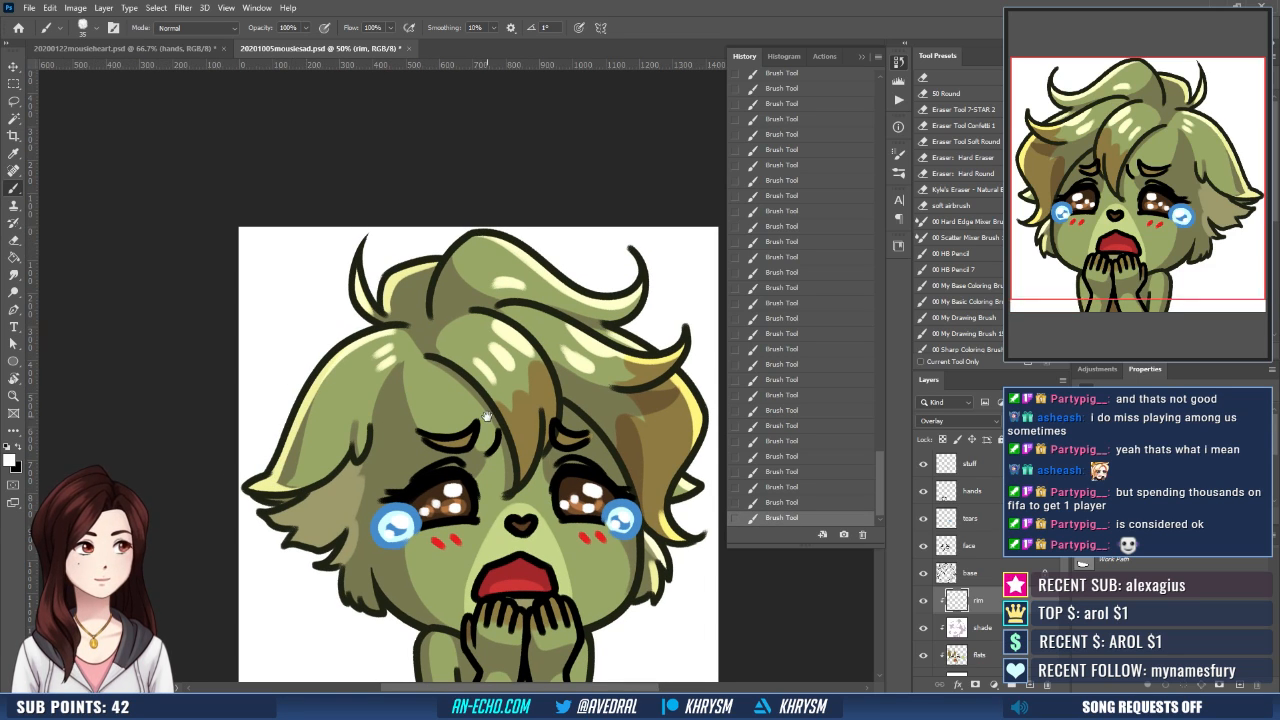
- Paint white rim light on the pale fur tips beneath the floppy ear and on the cheek fur below them
drag(468, 560, 466, 494)
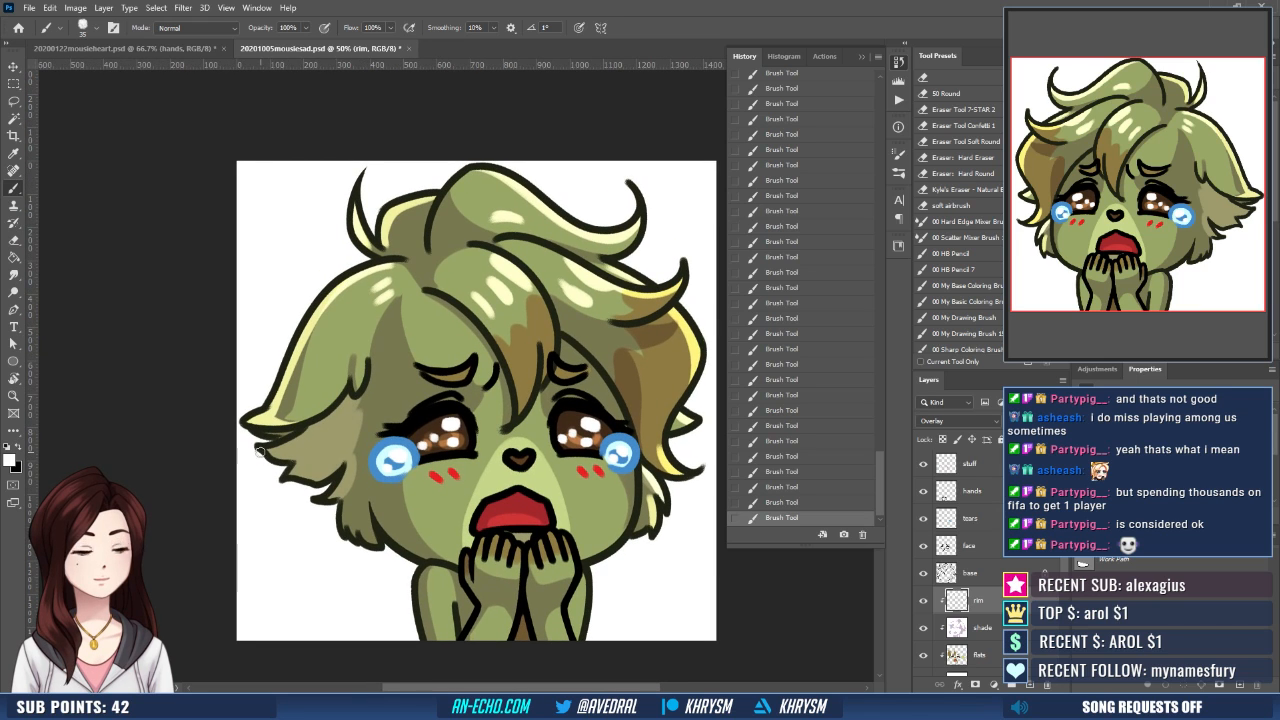
mouse_move(321, 432)
mouse_down()
mouse_move(319, 404)
mouse_move(262, 420)
mouse_move(300, 416)
mouse_move(364, 376)
mouse_up()
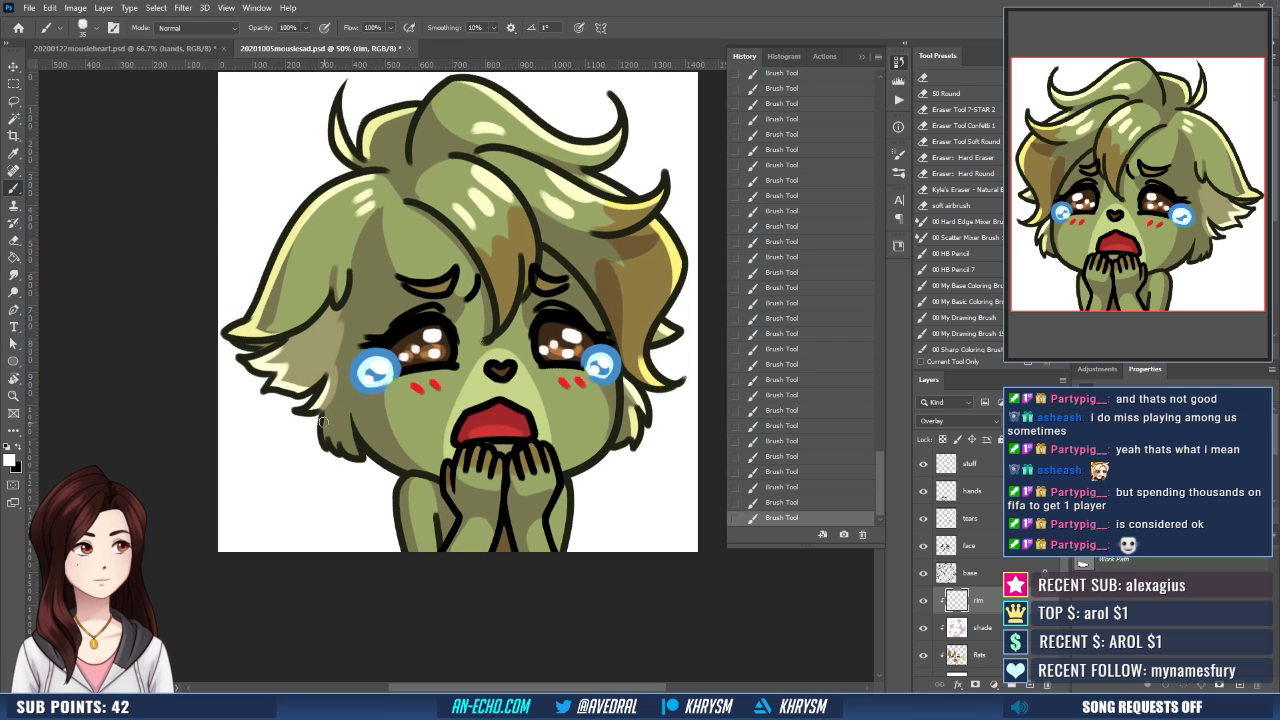
drag(358, 460, 328, 458)
- Paint white rim light along the rounded shoulder and the outer edge of the upper arm, retrying the stroke as needed
mouse_move(408, 474)
mouse_down()
mouse_move(397, 444)
mouse_move(358, 480)
mouse_up()
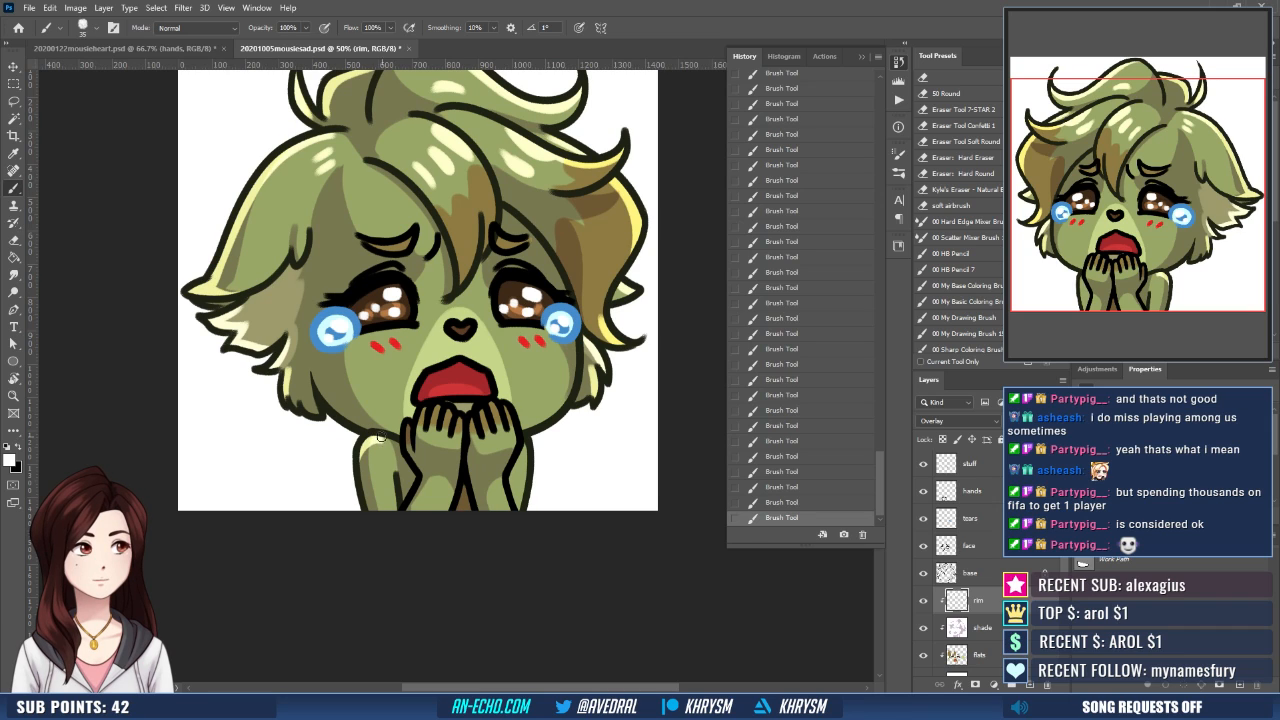
key(ctrl+z)
mouse_move(385, 438)
mouse_down()
mouse_move(362, 468)
mouse_move(366, 486)
mouse_up()
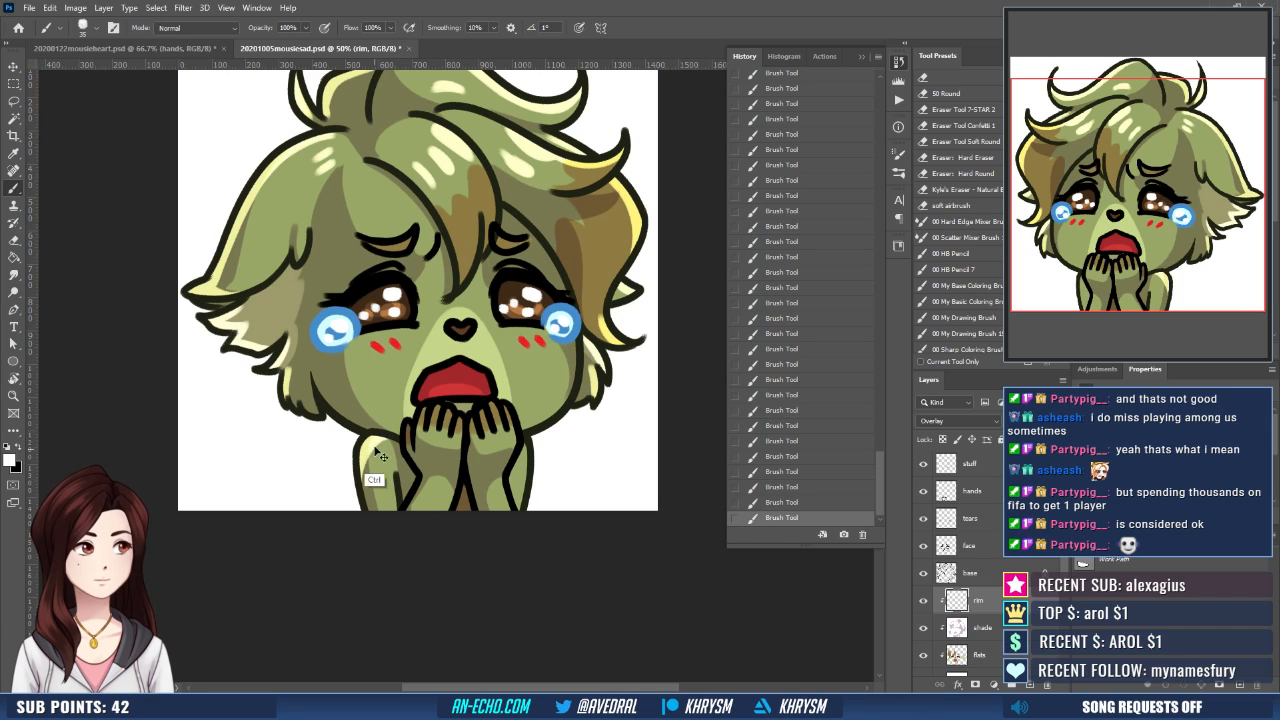
key(ctrl+z)
drag(380, 435, 364, 486)
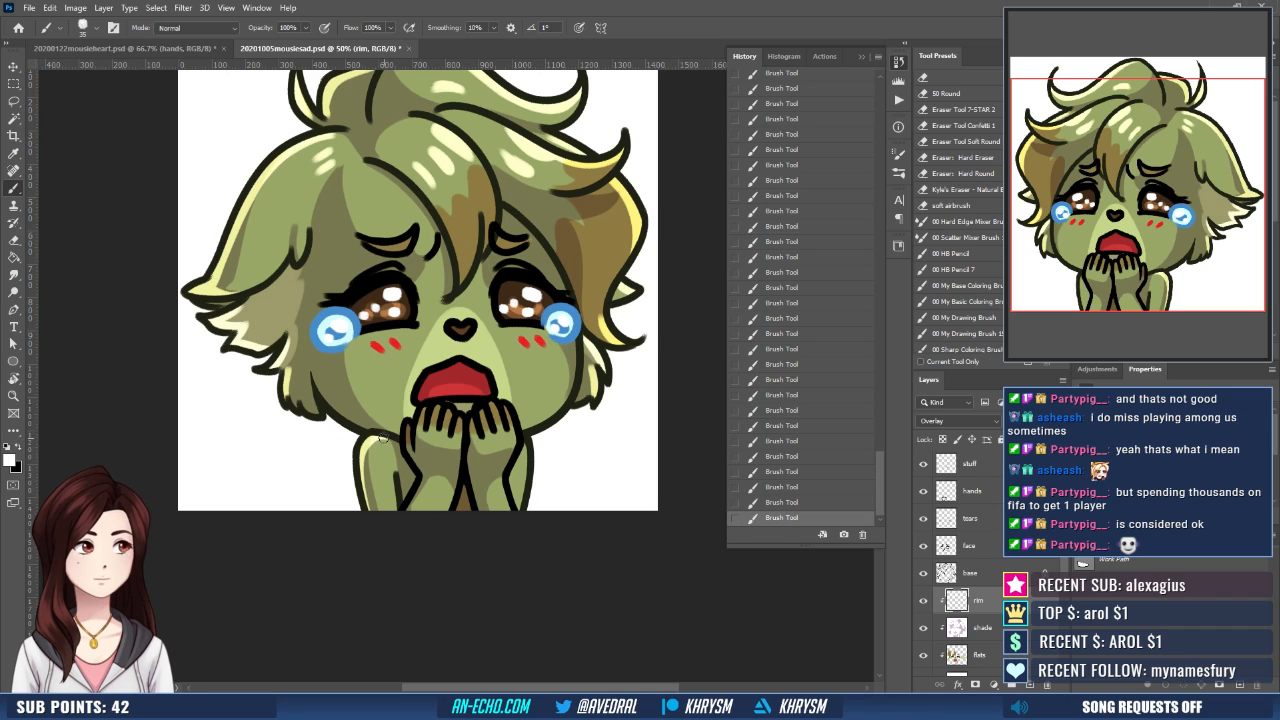
drag(382, 437, 369, 526)
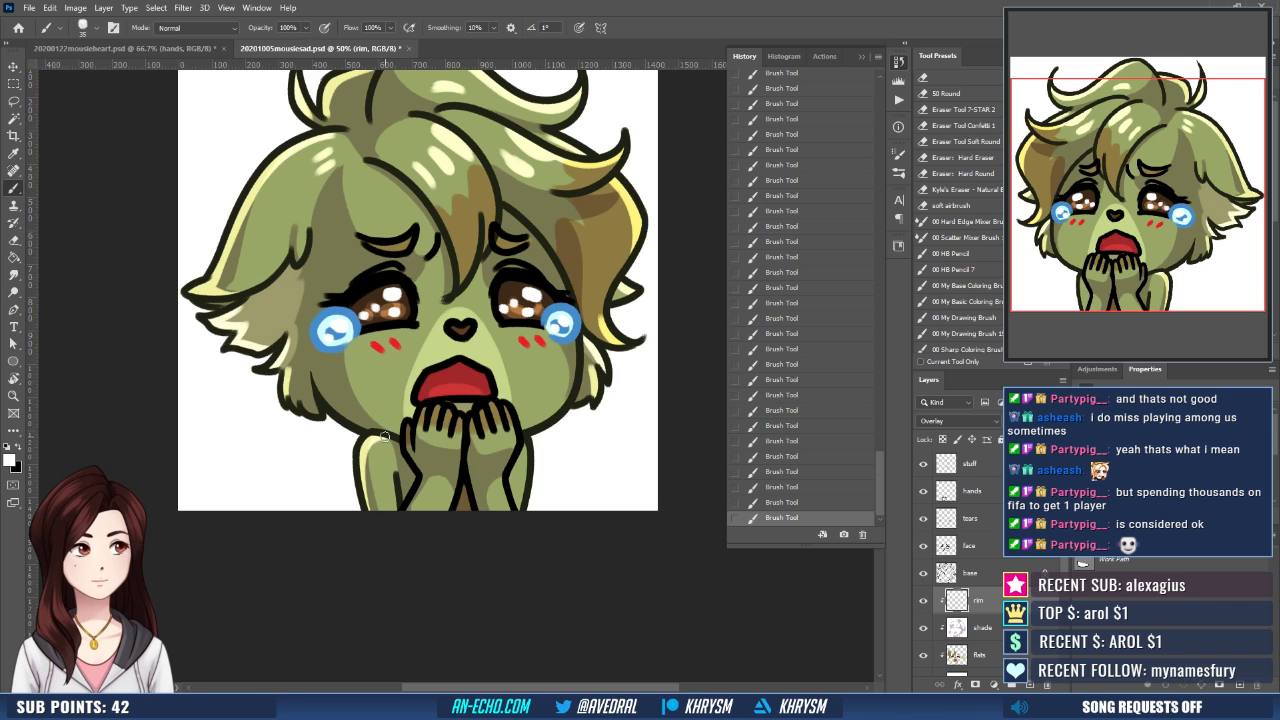
drag(384, 437, 377, 528)
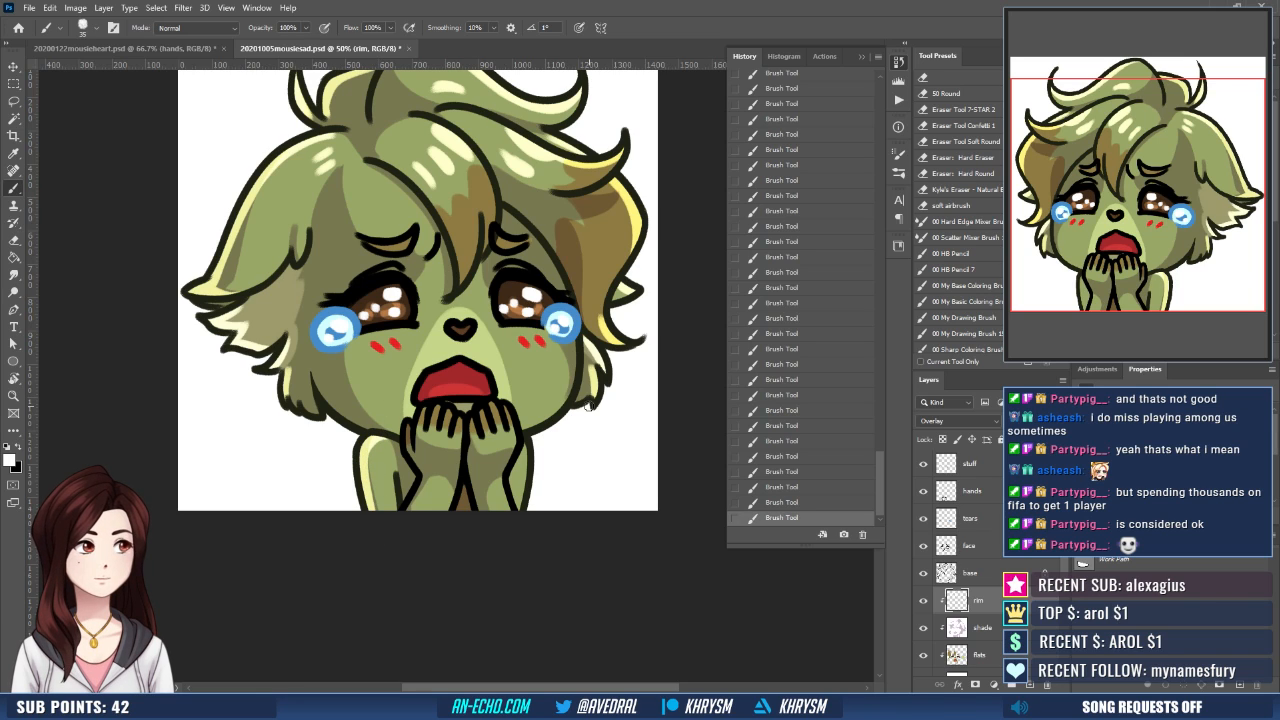
- Make the shade layer active, switch to the mauve color and paint shadow strokes down the shoulder and upper arm
click(987, 630)
key(x)
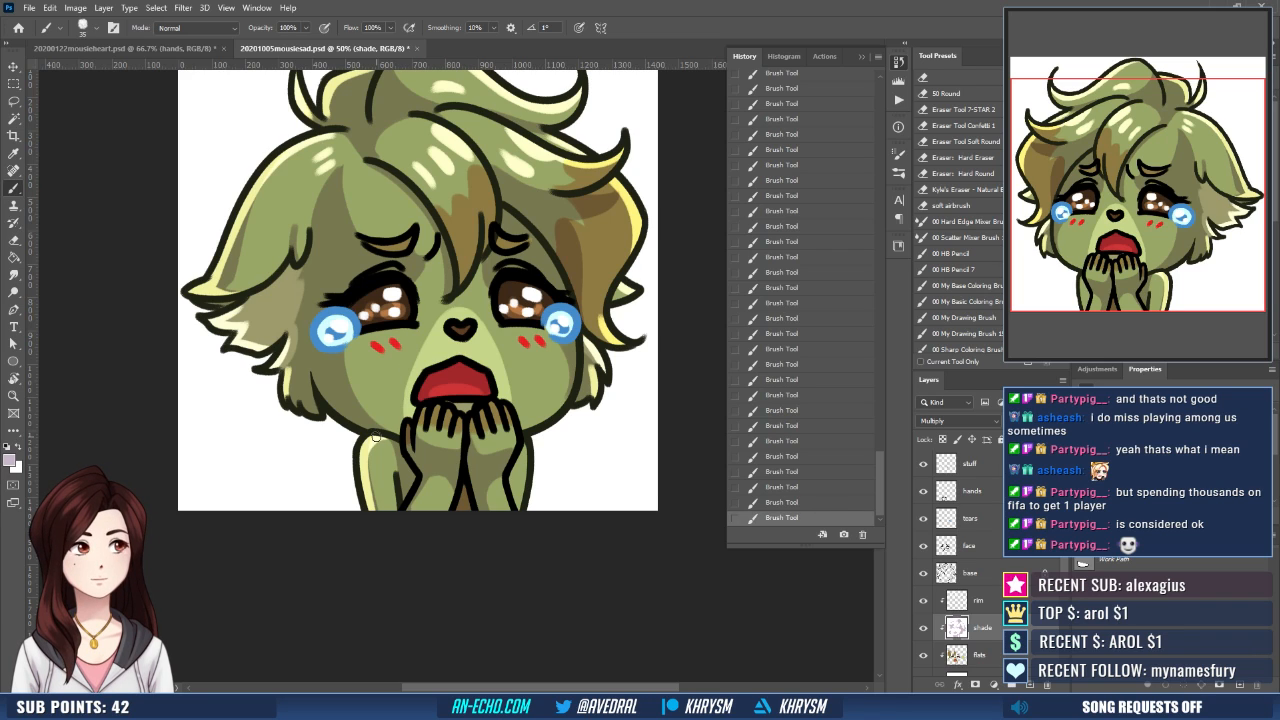
drag(373, 446, 378, 509)
drag(375, 438, 385, 541)
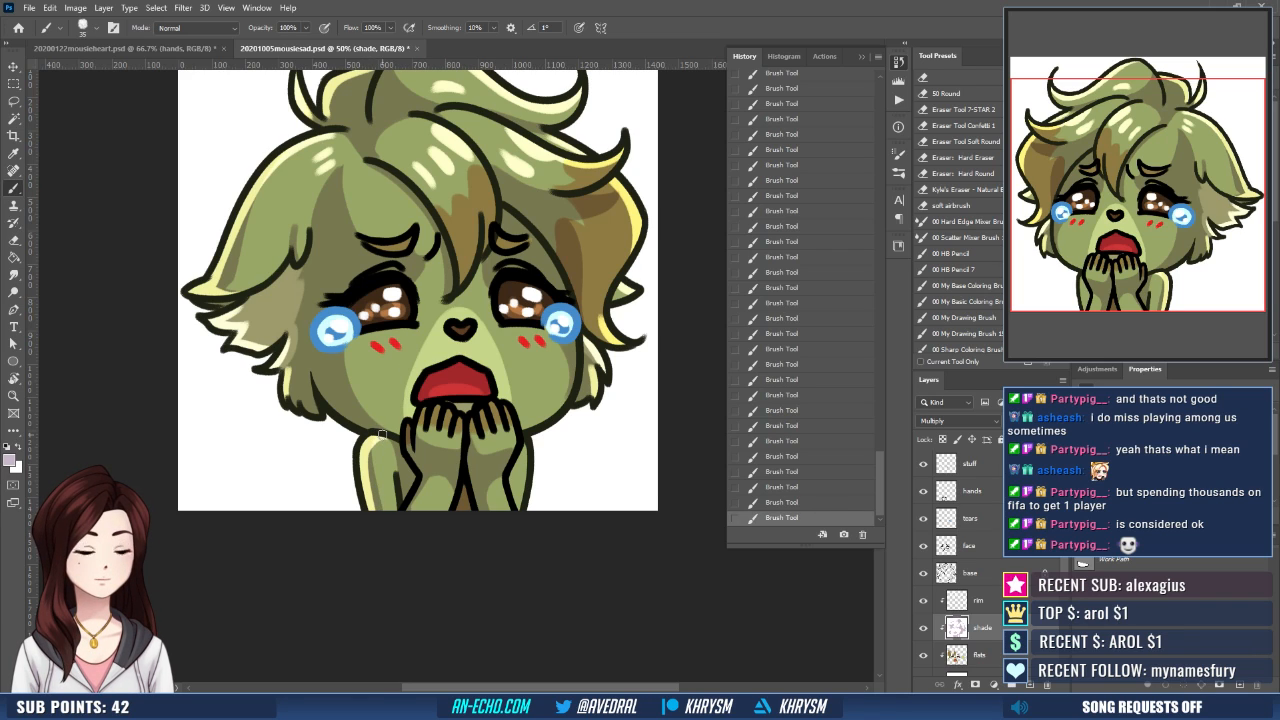
drag(381, 434, 380, 488)
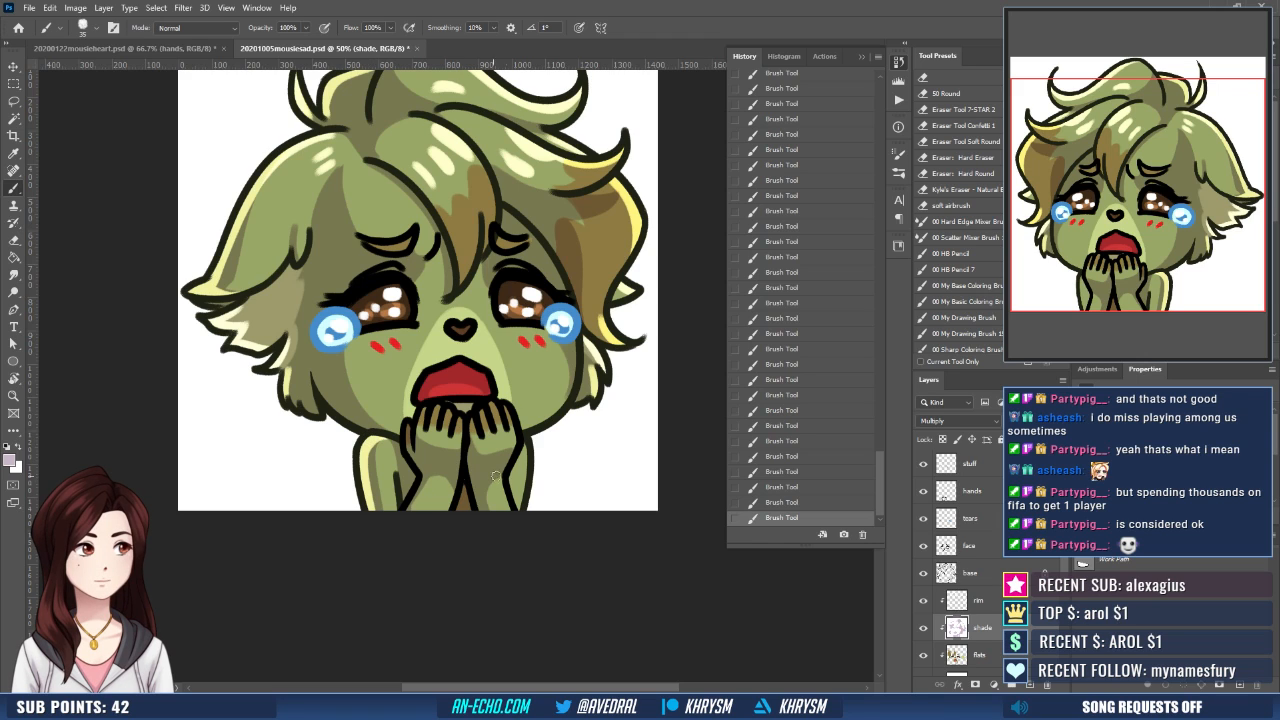
- Return to the rim layer with white and paint highlights on the fingers of both hands
scroll(495, 477, up, 2)
key(alt+bracketright)
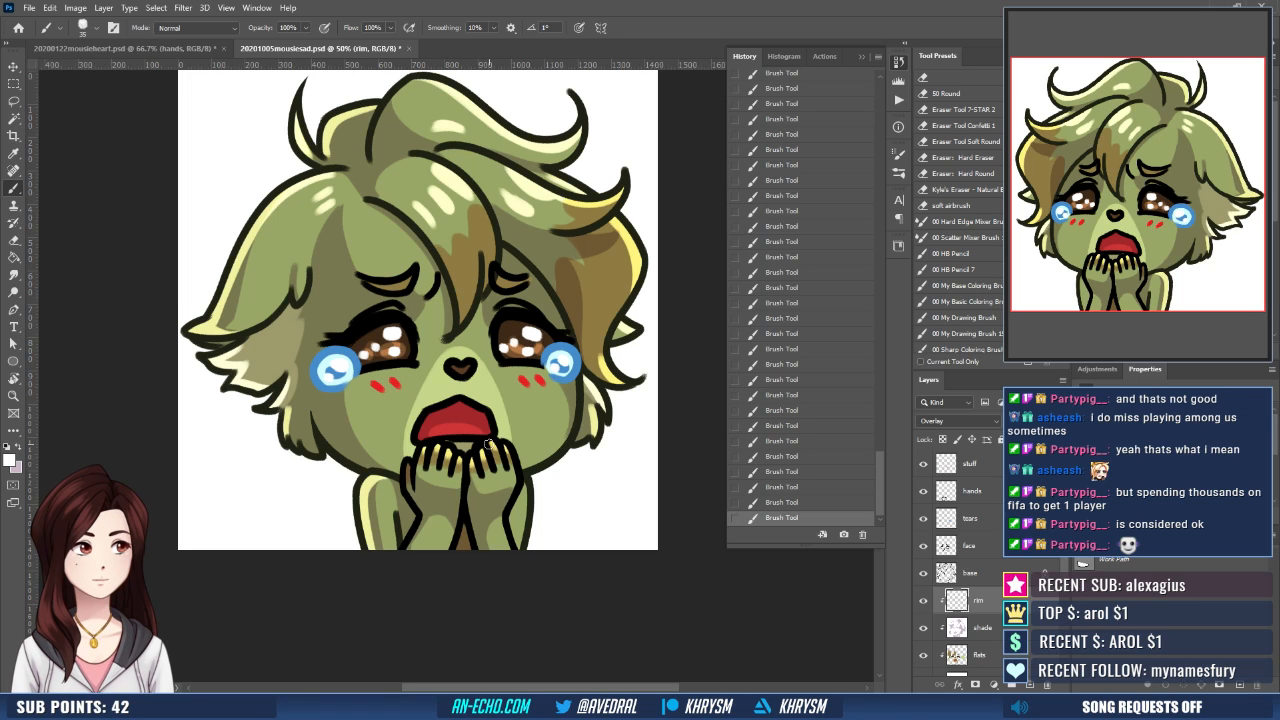
drag(540, 443, 518, 398)
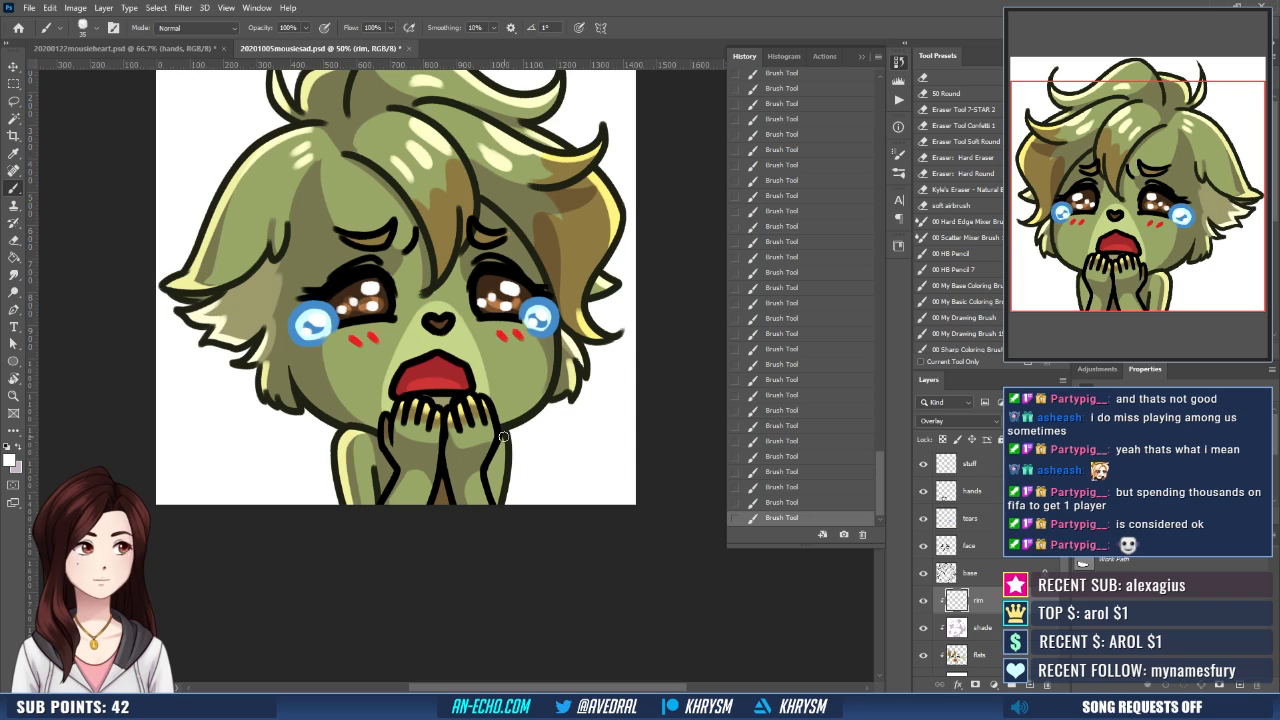
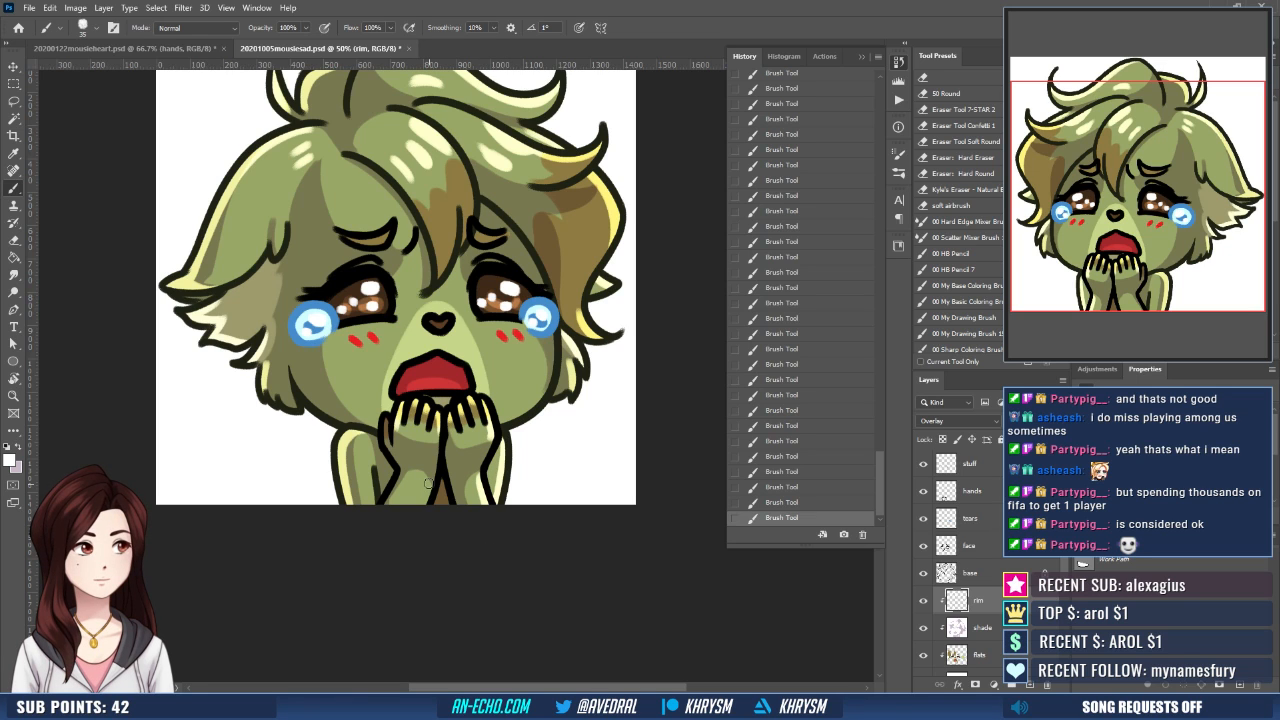
- Paint white rim light on the face beside both corners of the mouth, retrying the strokes as needed
drag(523, 517, 517, 563)
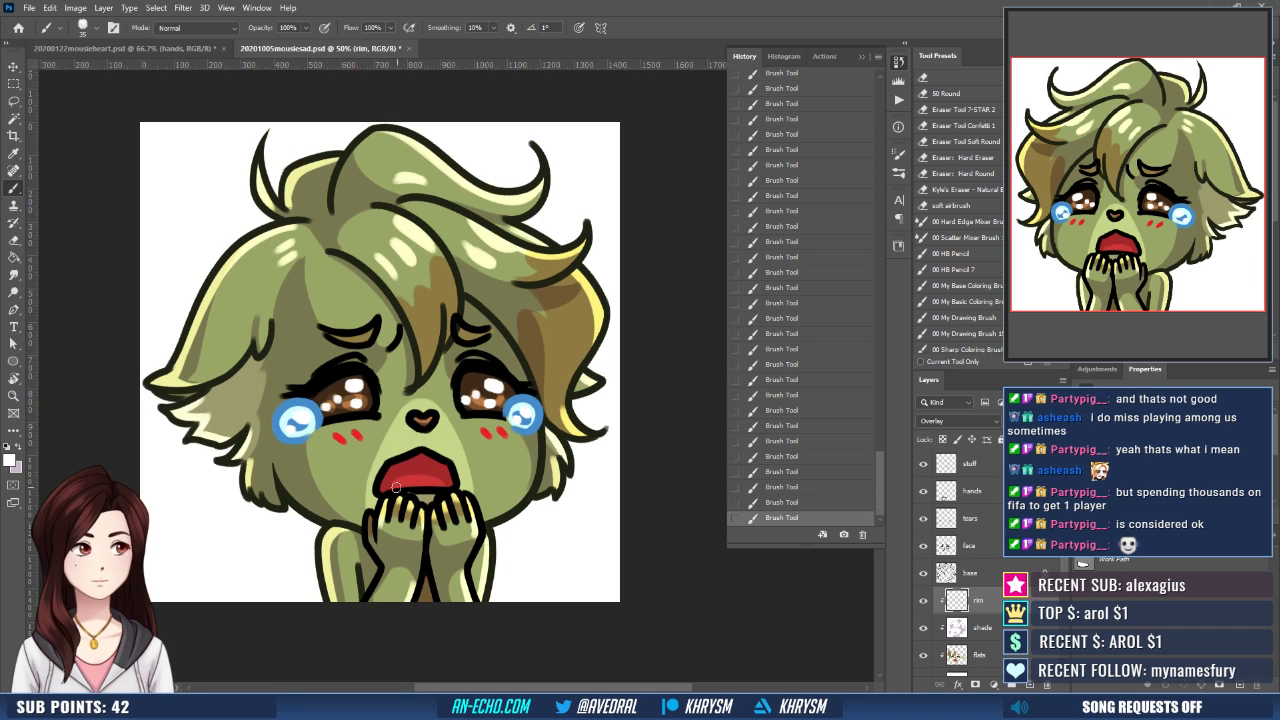
drag(396, 488, 446, 485)
key(ctrl+z)
key(ctrl+z)
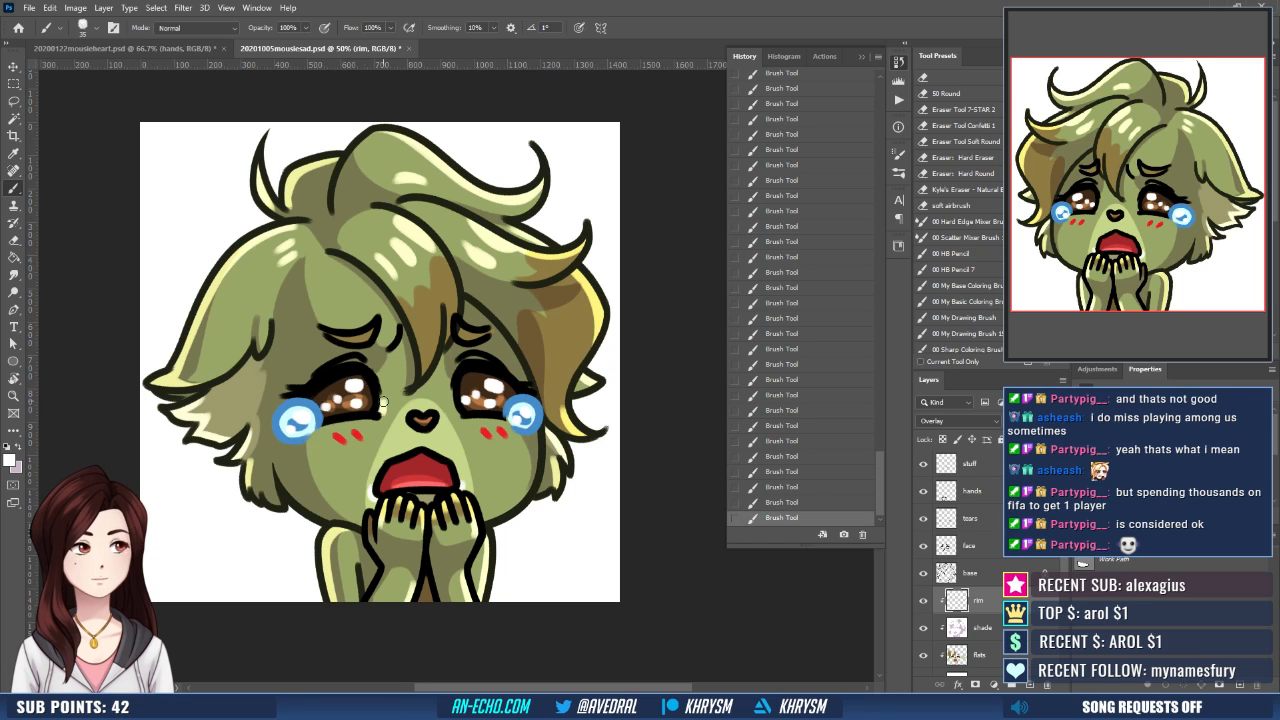
drag(529, 432, 540, 469)
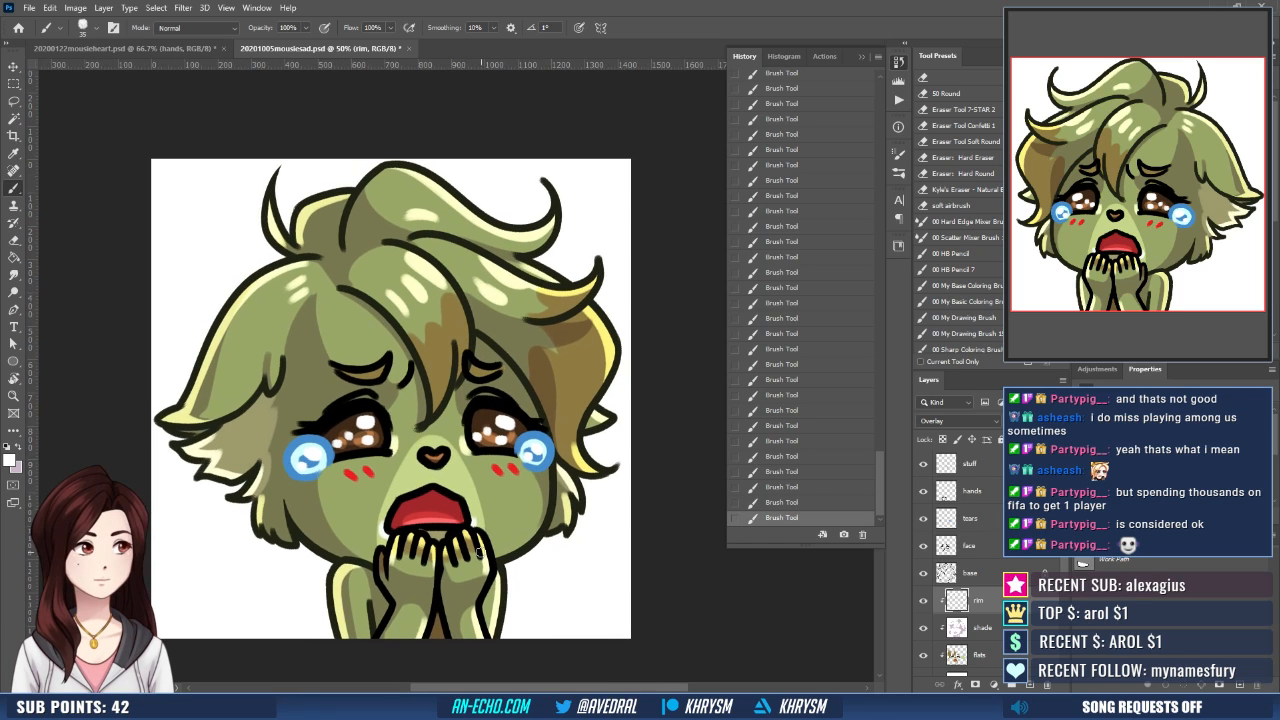
- Check the whole emote at reduced sizes and mirror the canvas view horizontally
key(ctrl+minus)
key(ctrl+minus)
key(ctrl+minus)
key(ctrl+minus)
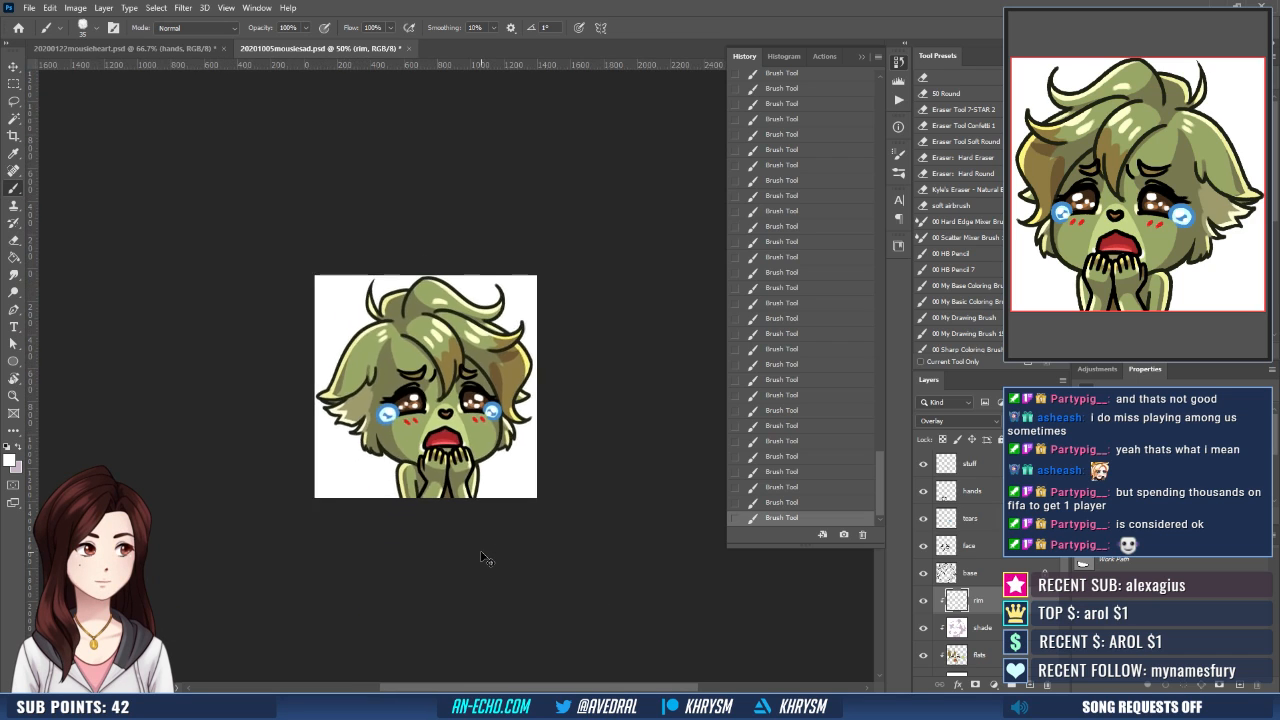
key(ctrl+minus)
key(ctrl+plus)
key(ctrl+plus)
key(ctrl+plus)
key(ctrl+plus)
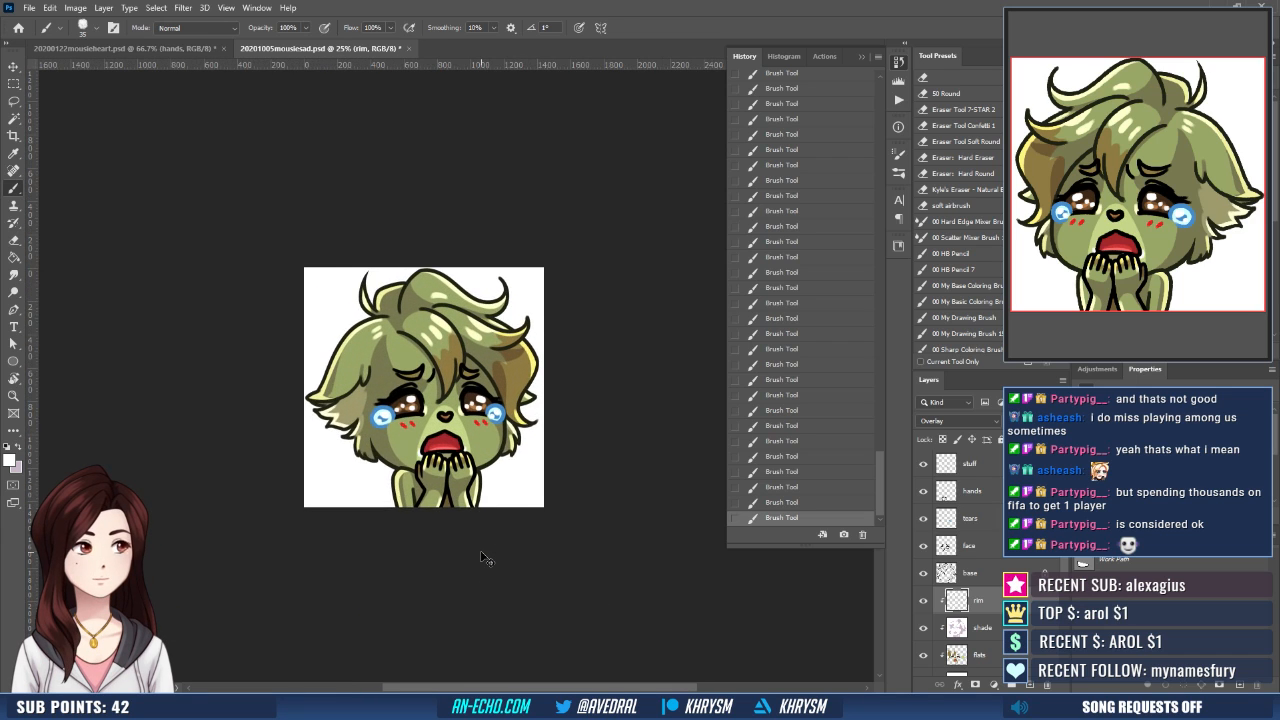
key(ctrl+shift+h)
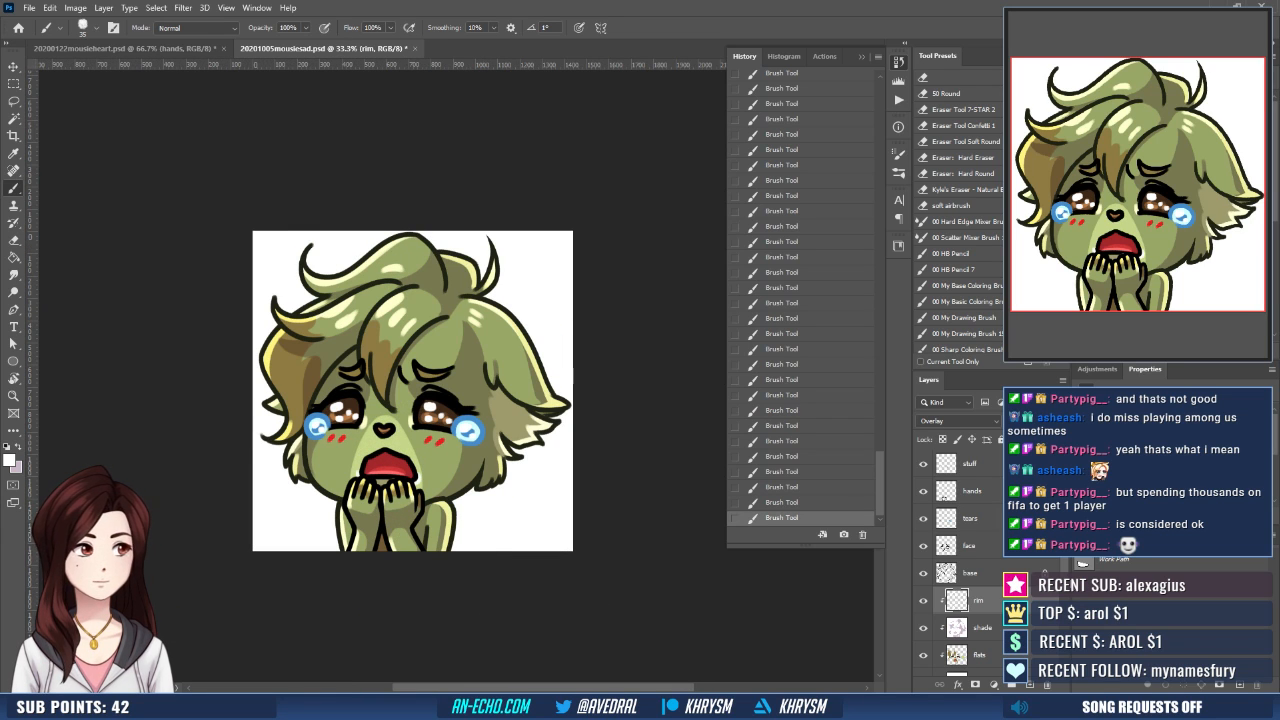
- Hide the white Background layer and check the emote at thumbnail size against transparency
scroll(958, 560, down, 3)
click(923, 662)
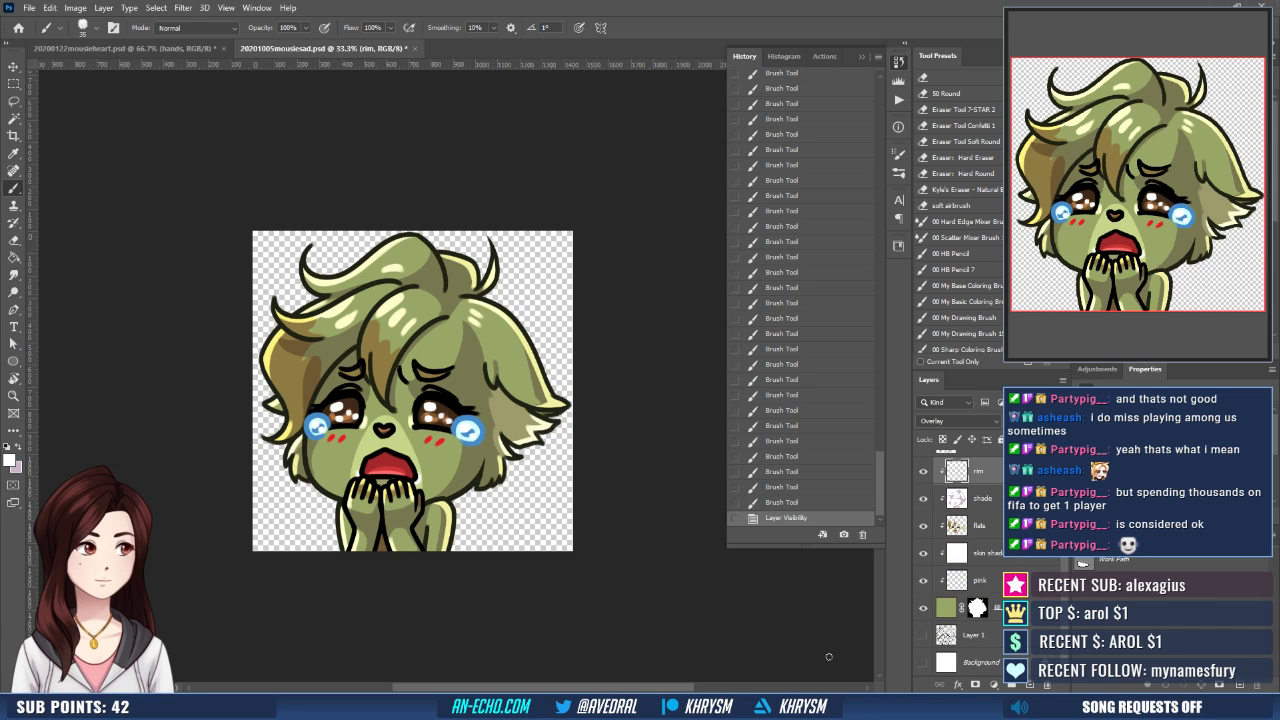
key(ctrl+minus)
key(ctrl+minus)
key(ctrl+minus)
key(ctrl+minus)
key(ctrl+minus)
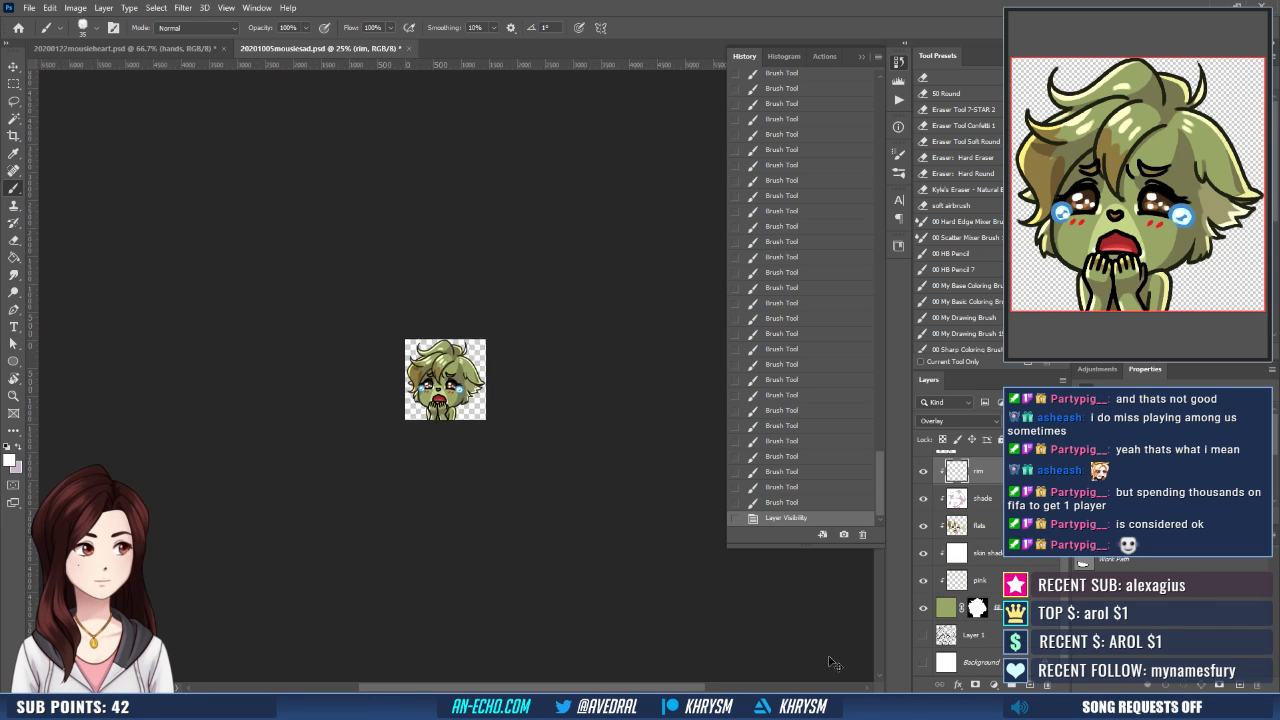
key(ctrl+minus)
key(ctrl+plus)
key(ctrl+plus)
key(ctrl+plus)
key(ctrl+plus)
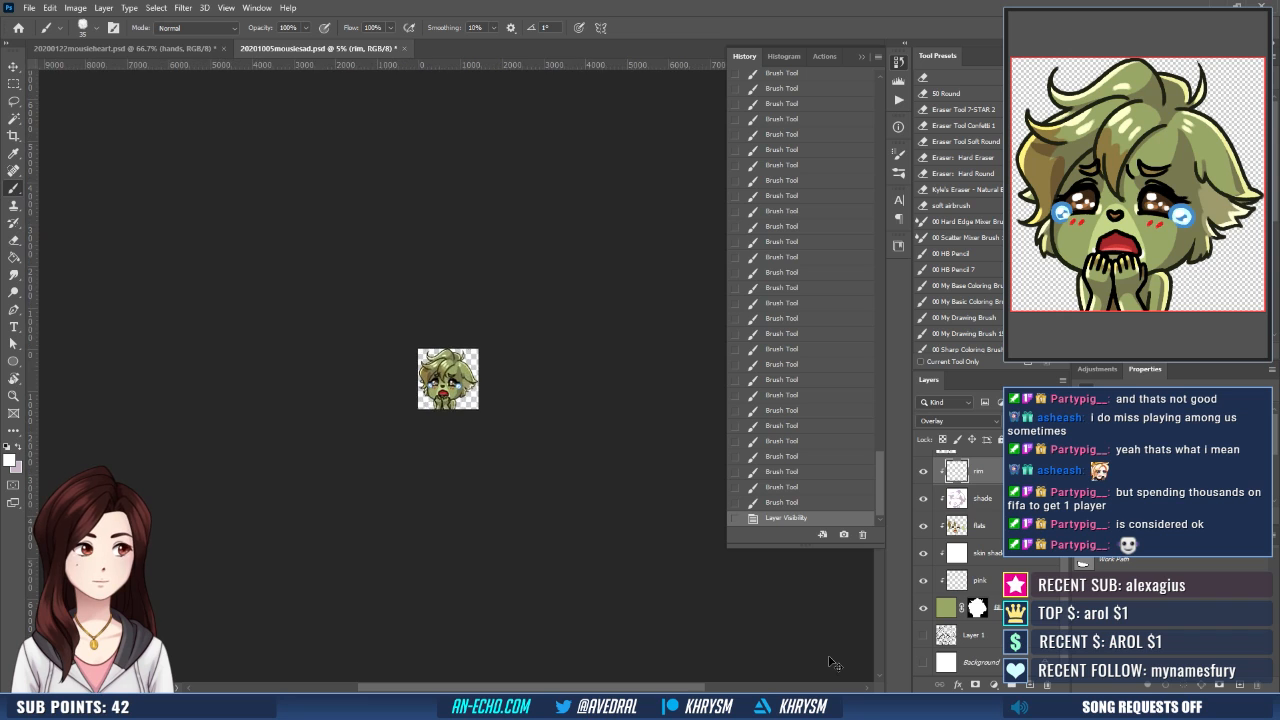
key(ctrl+plus)
key(ctrl+plus)
key(ctrl+plus)
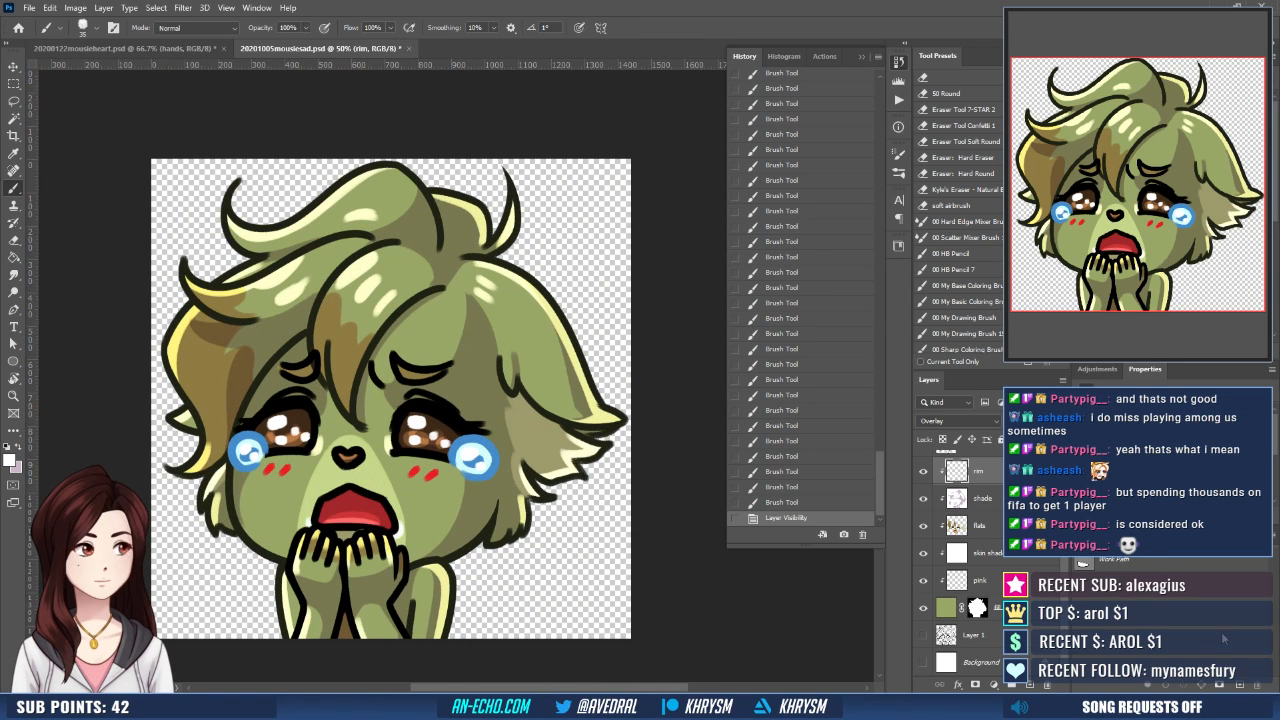
- Recolor the tear outlines on the tears layer with the pale blue sampled from the tear, using the Paint Bucket
scroll(1223, 638, up, 5)
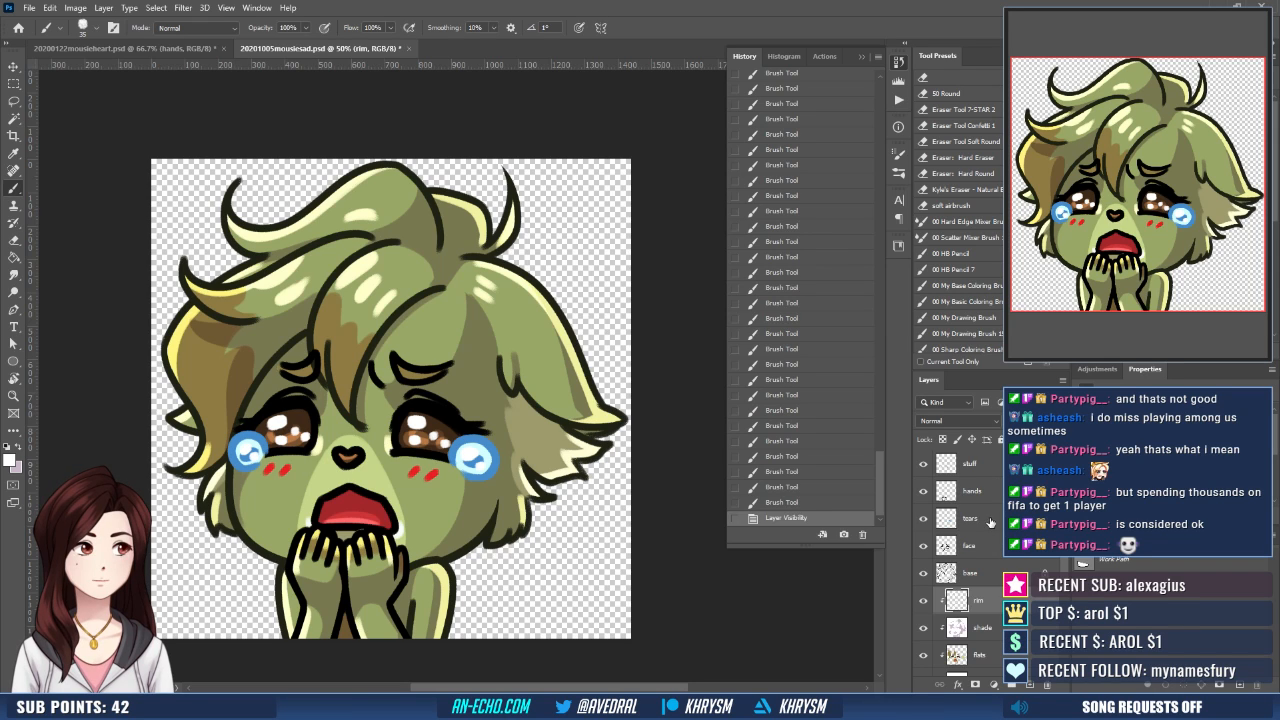
click(990, 520)
alt+click(474, 471)
key(g)
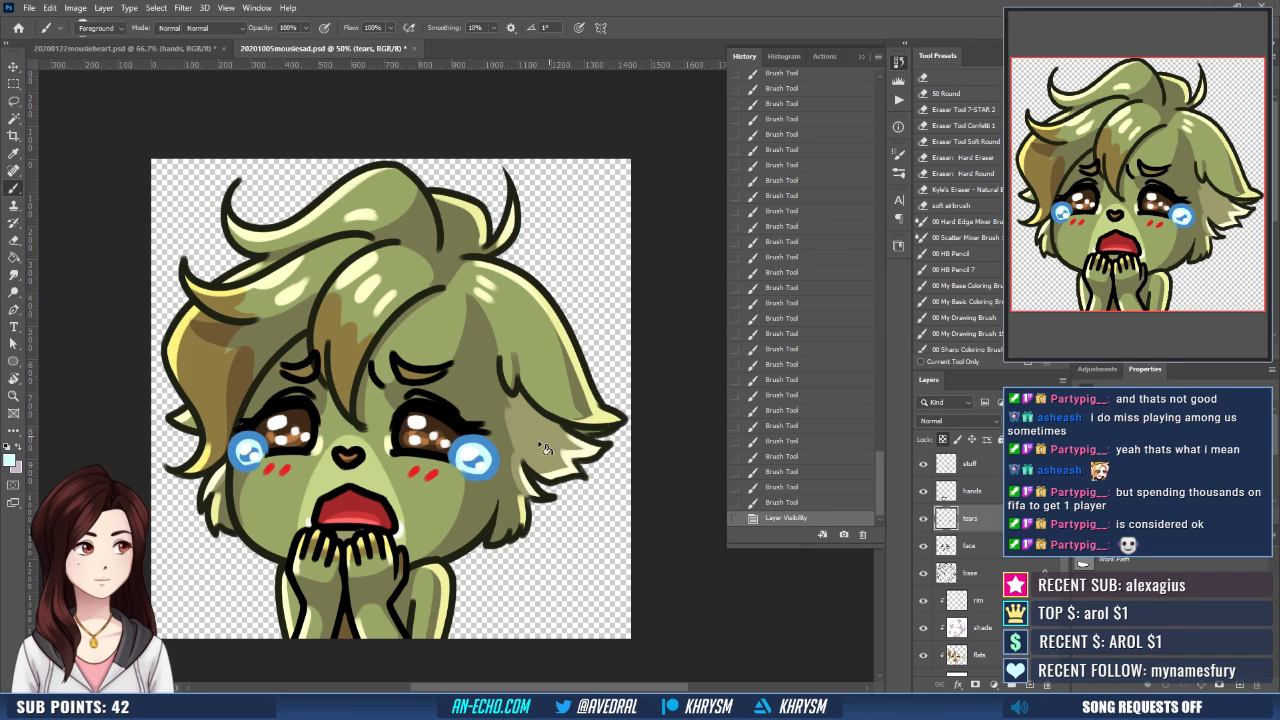
click(468, 480)
- Make the stuff layer active and erase the white highlights inside both tears
scroll(989, 545, down, 2)
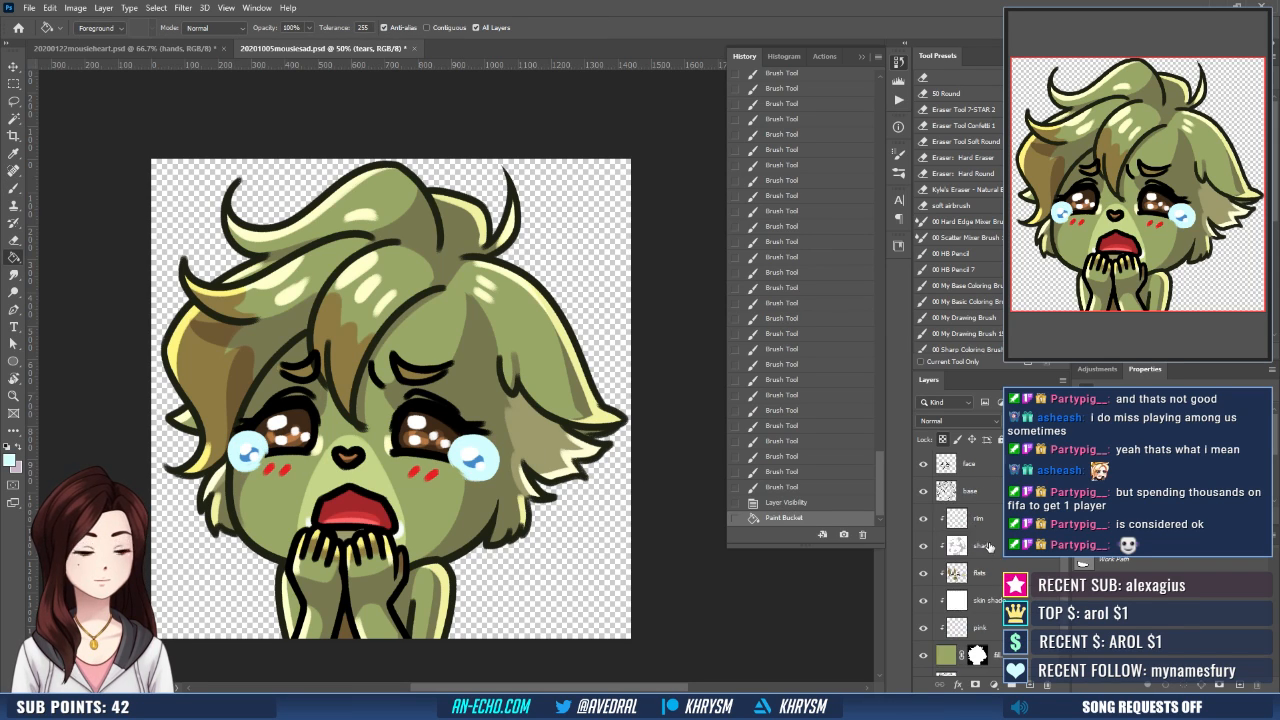
scroll(988, 545, up, 3)
click(982, 465)
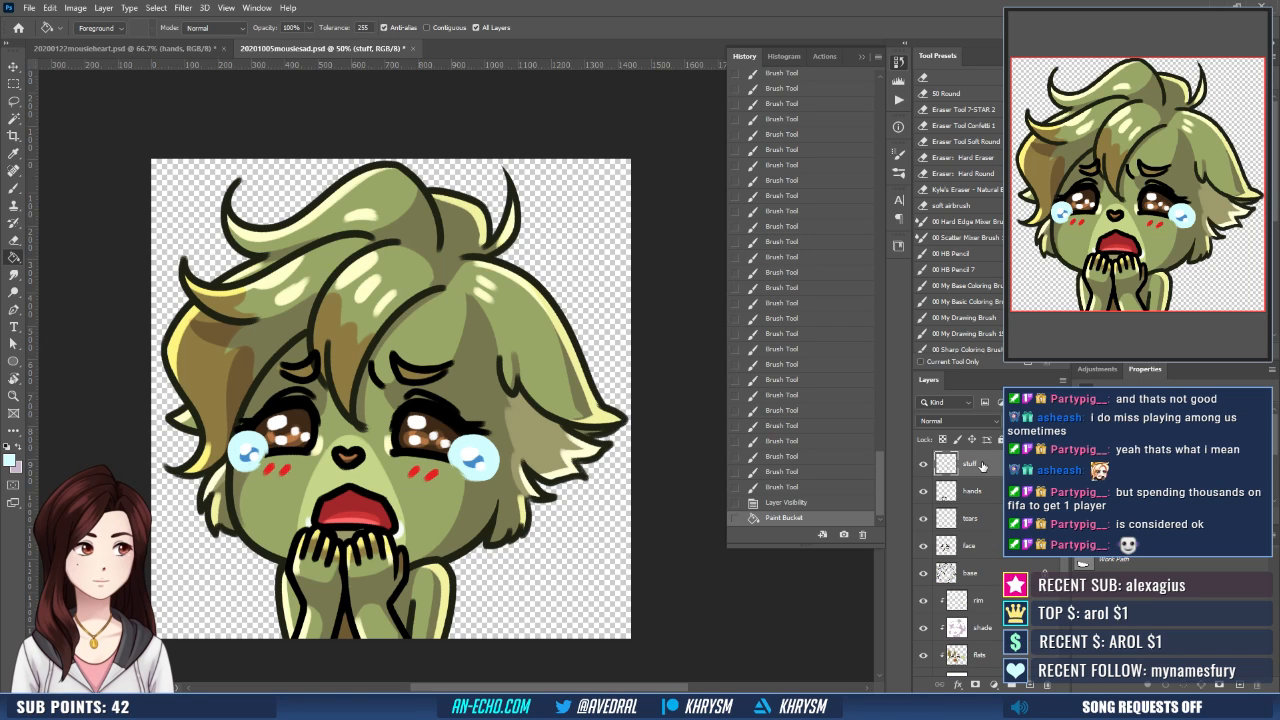
key(d)
drag(549, 513, 599, 524)
key(e)
drag(298, 455, 299, 465)
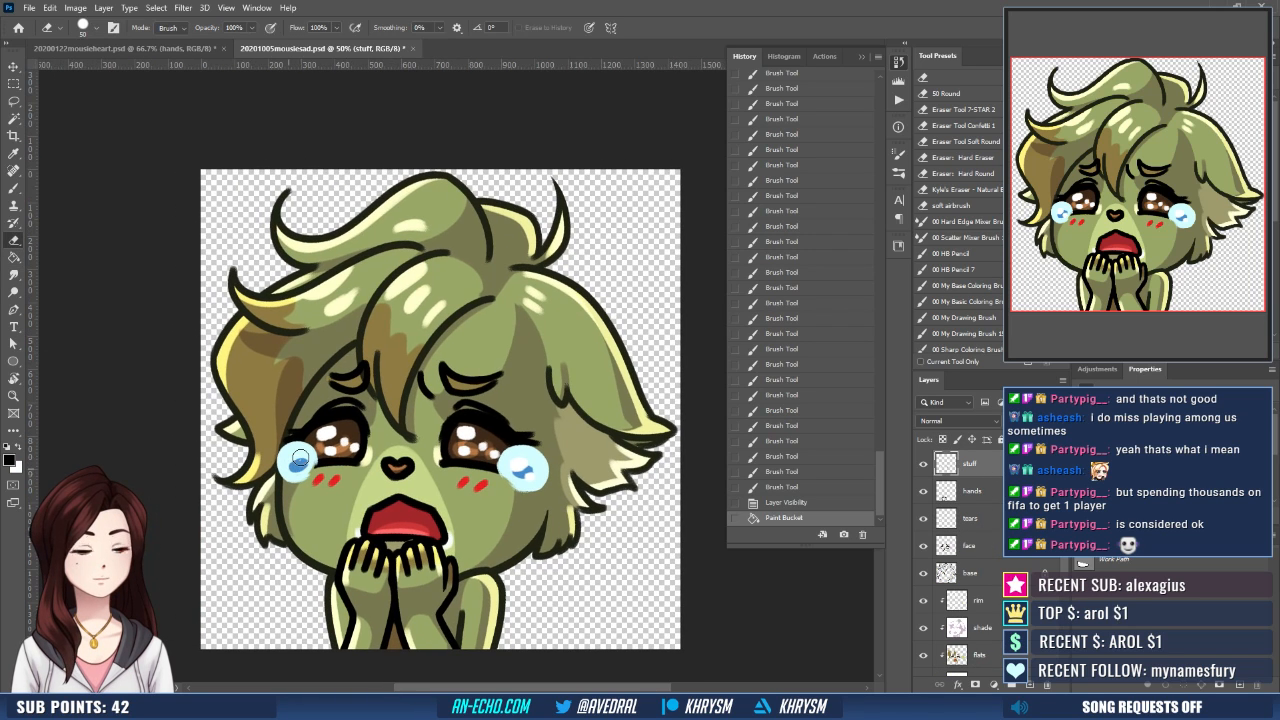
drag(516, 461, 535, 468)
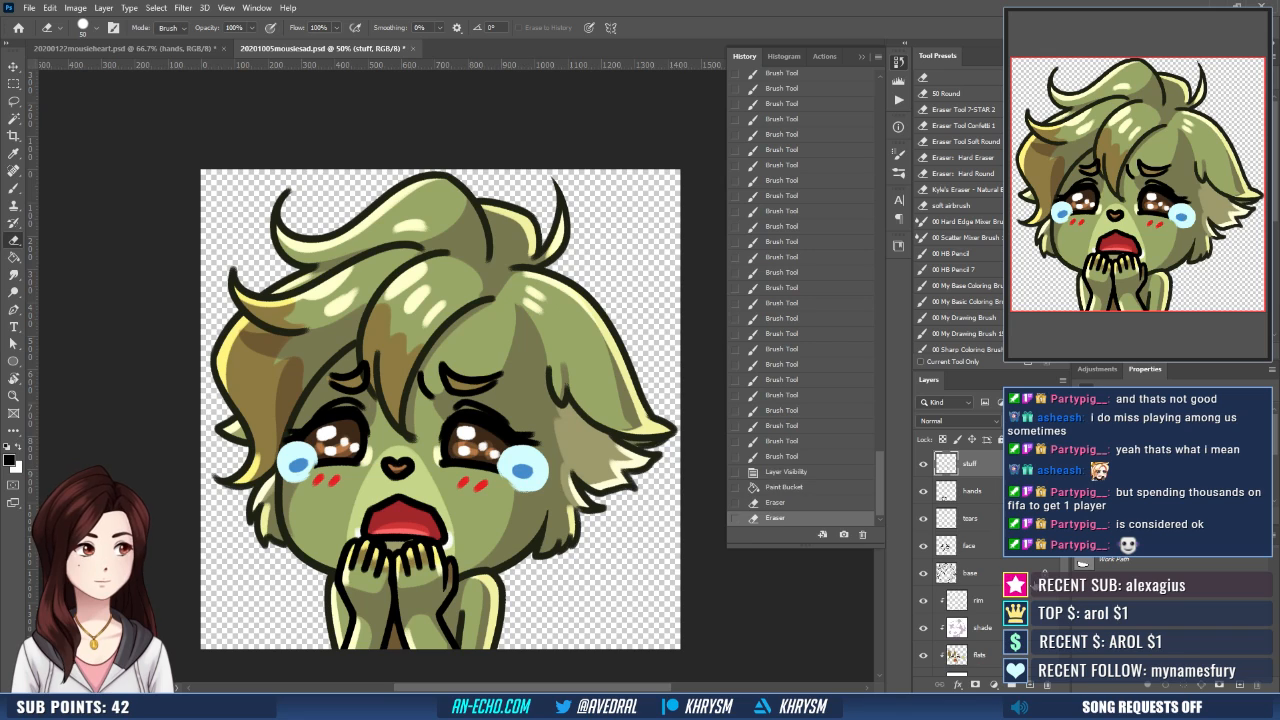
- On the flats layer, brush the sampled medium blue over the centers of both tears
click(963, 658)
key(b)
alt+click(527, 469)
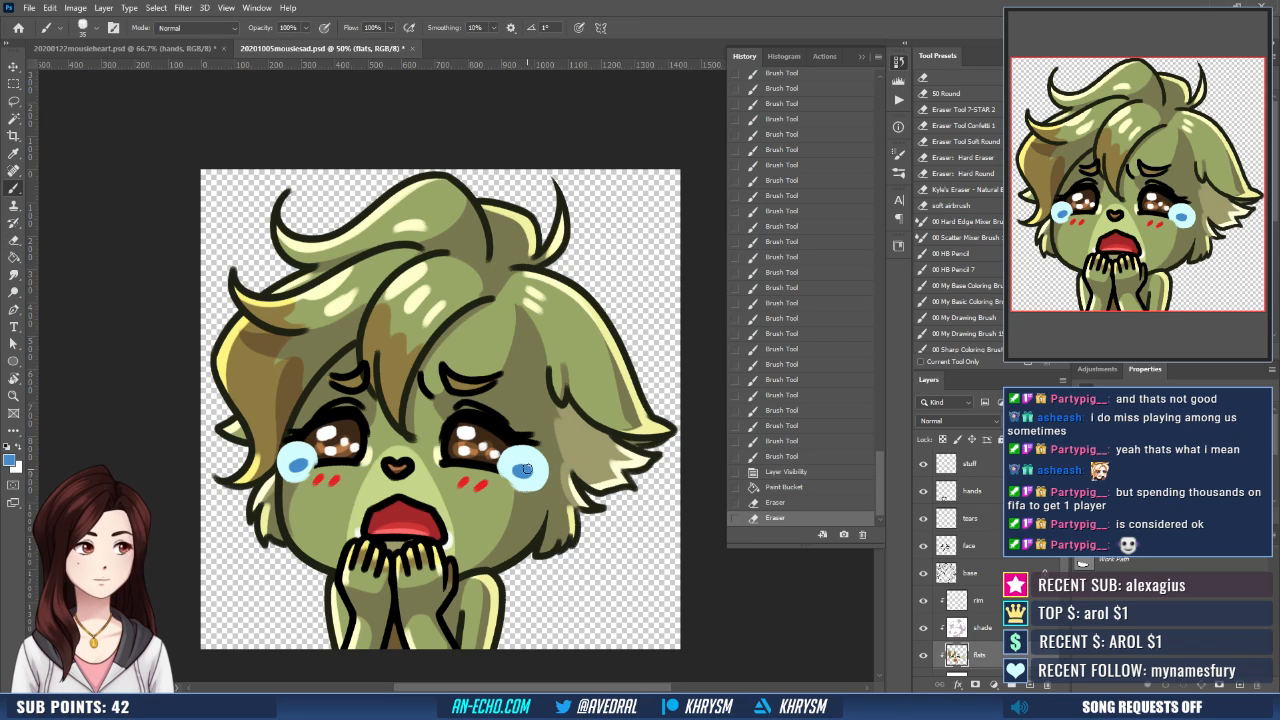
drag(527, 469, 520, 470)
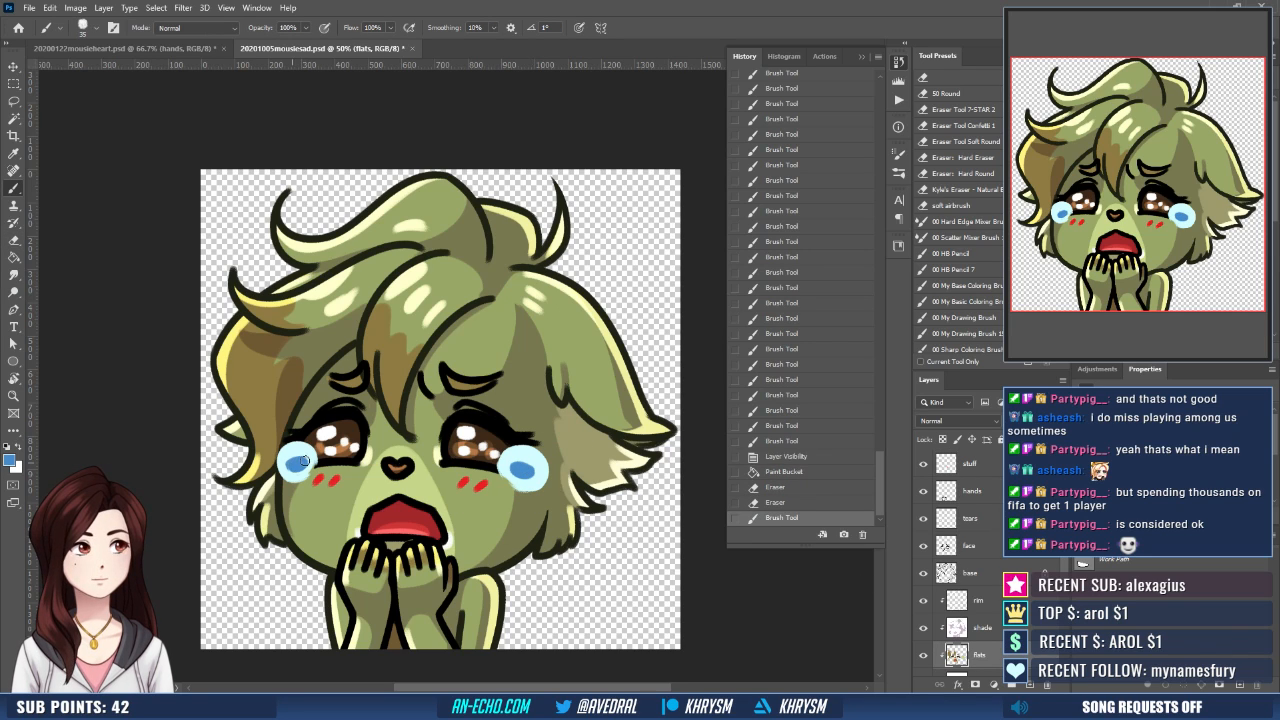
click(303, 461)
- Return to the stuff layer and paint fresh white highlights inside both tears
click(968, 464)
key(d)
key(x)
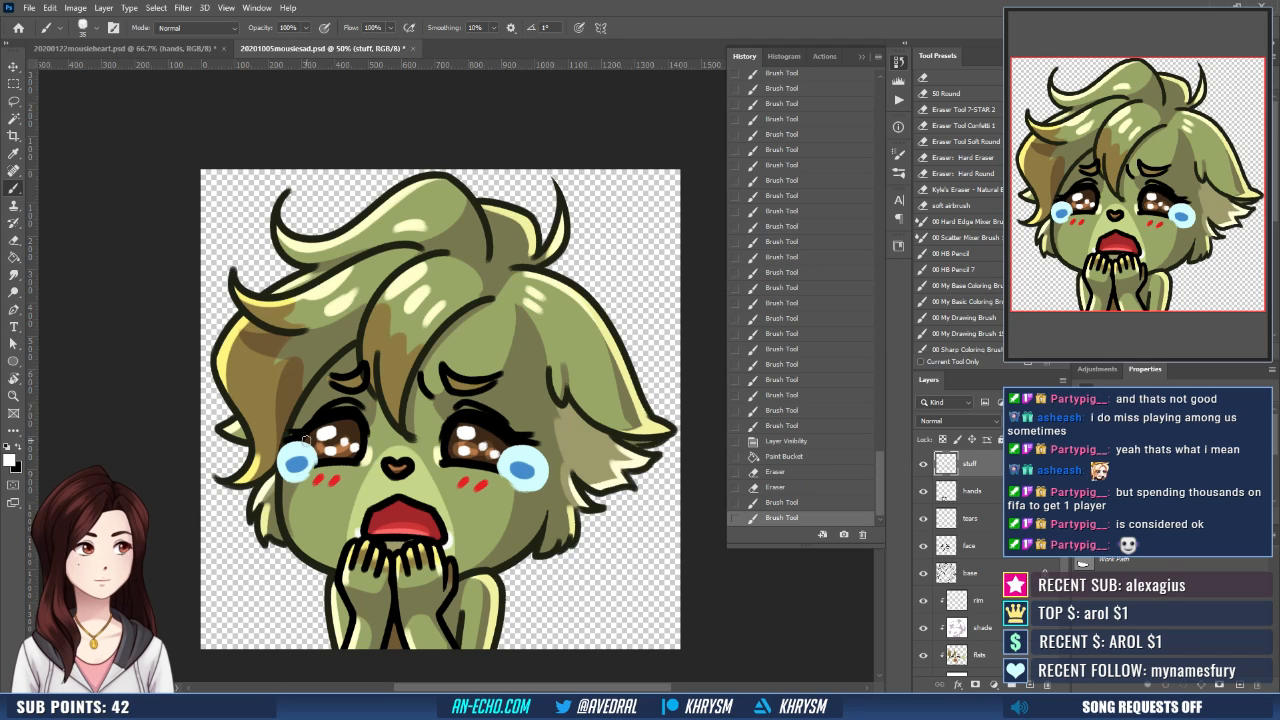
click(288, 457)
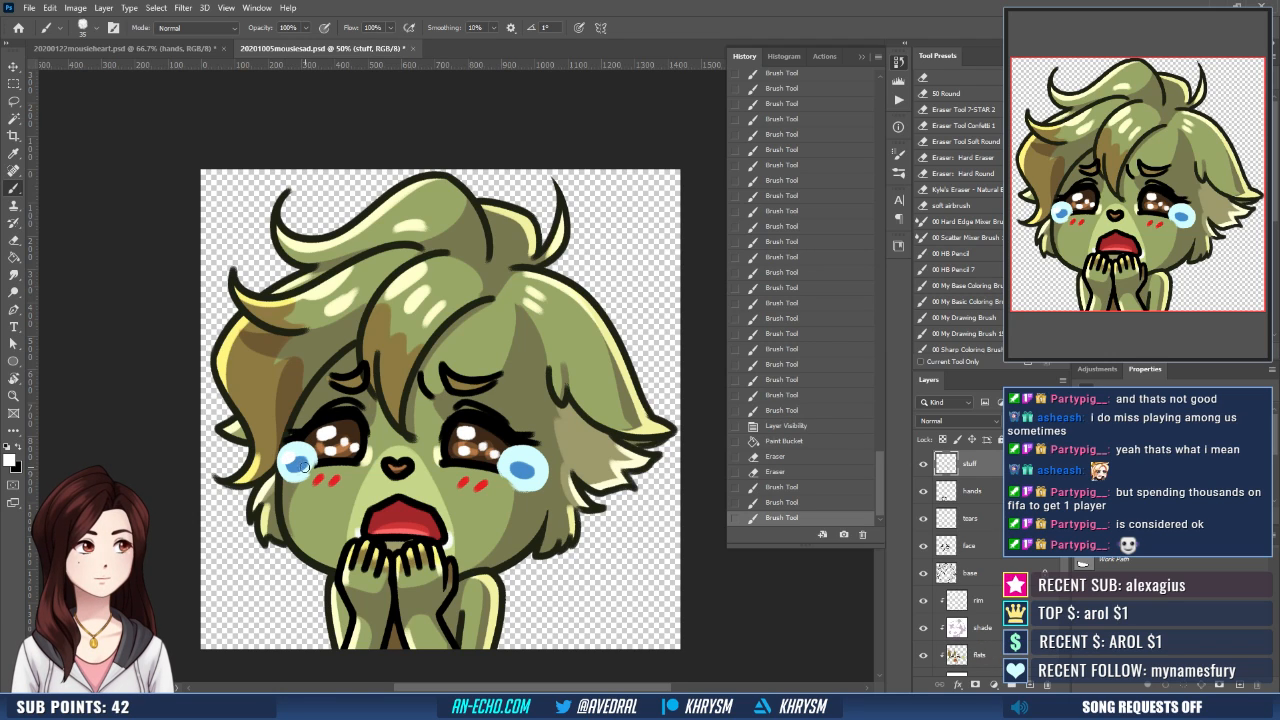
drag(304, 467, 305, 456)
click(289, 459)
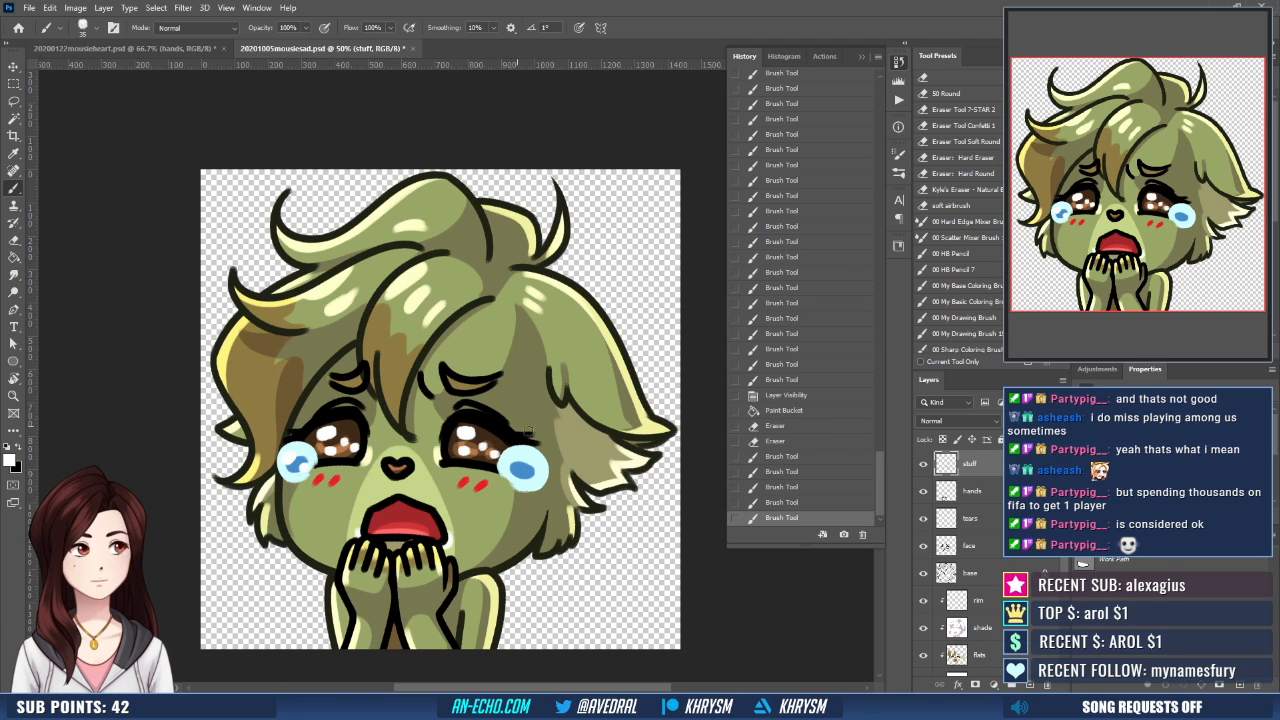
click(520, 460)
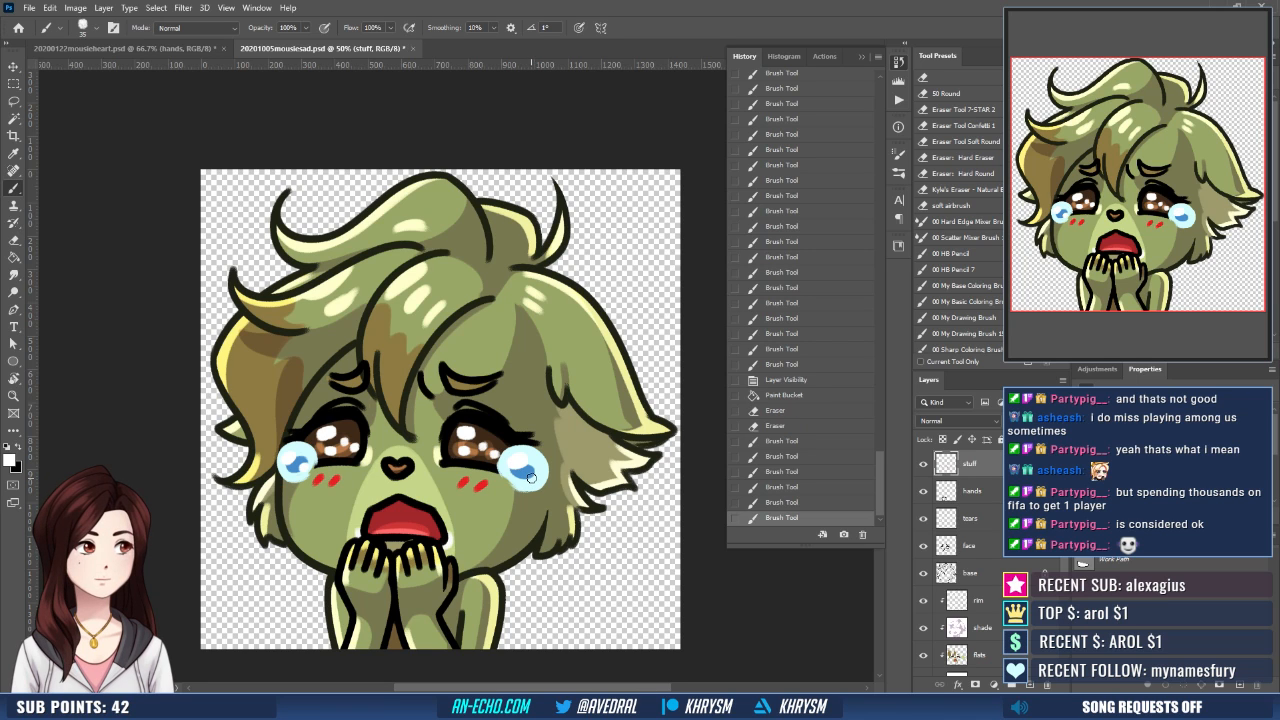
click(530, 477)
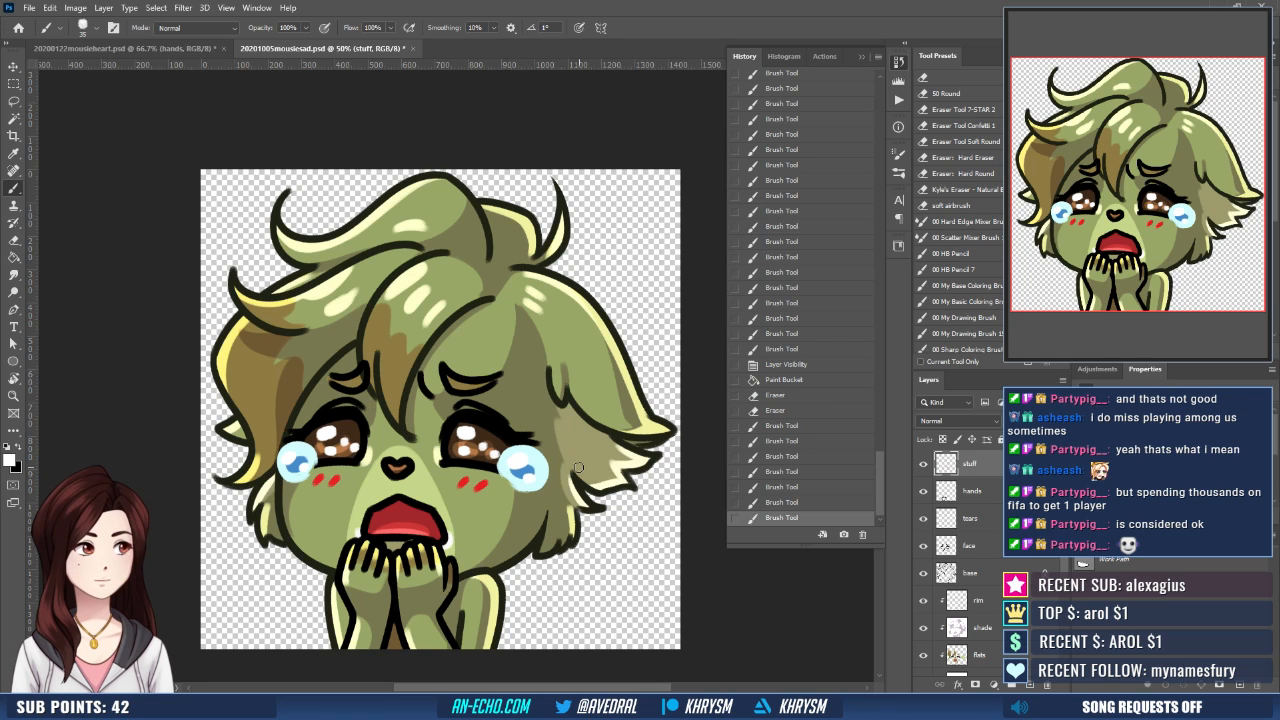
- Check the emote at thumbnail size and save the document
scroll(580, 473, down, 5)
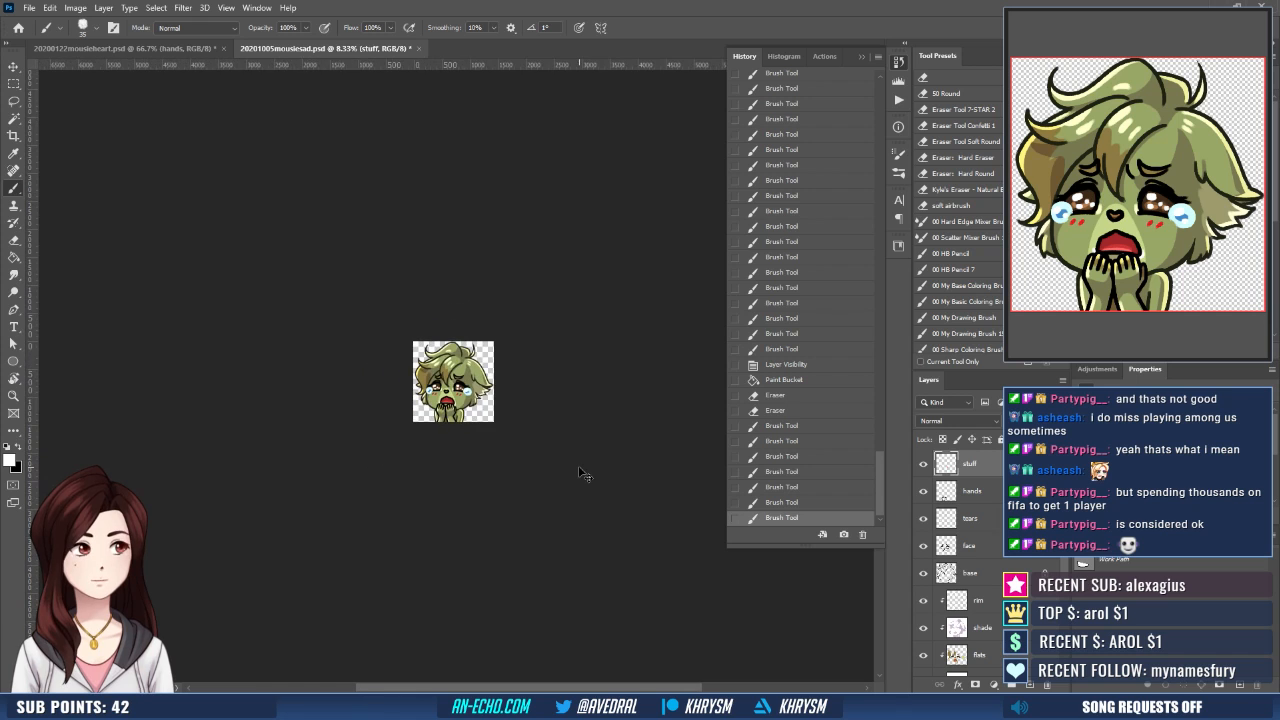
key(ctrl+s)
scroll(579, 468, up, 5)
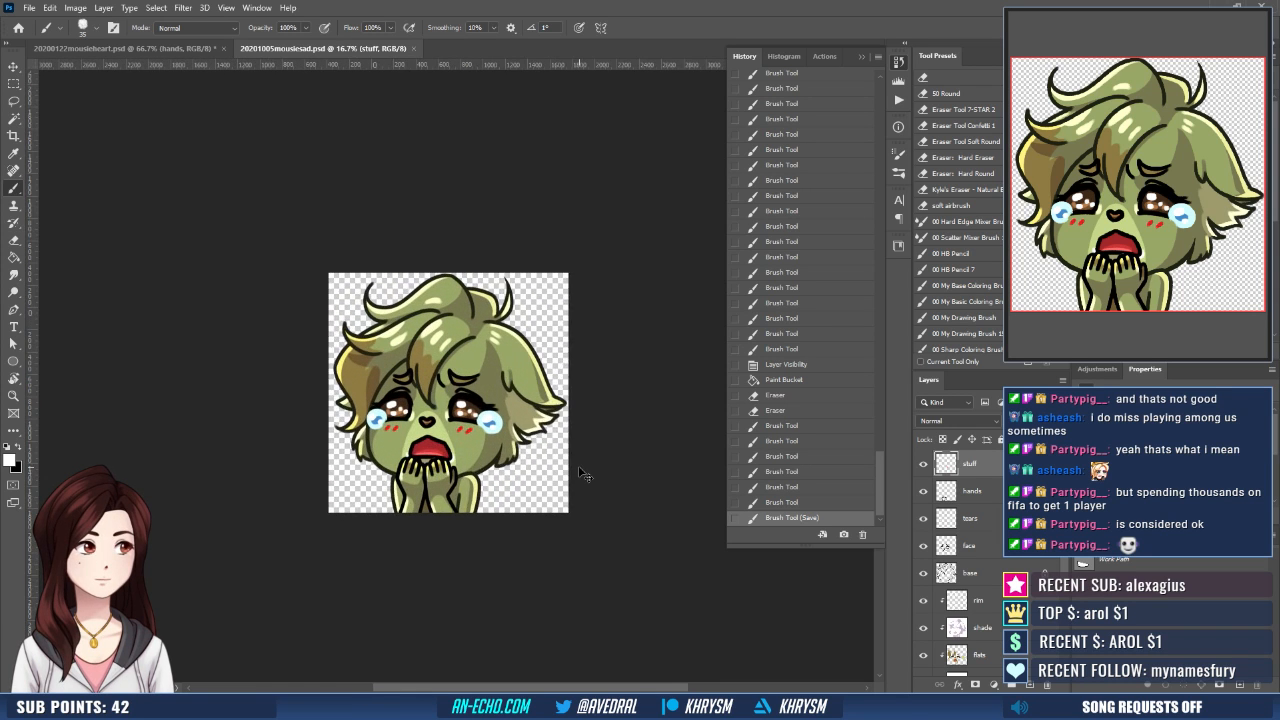
- Make the pink layer active and pick up the red of the cheek marks as the foreground color
scroll(1066, 627, down, 3)
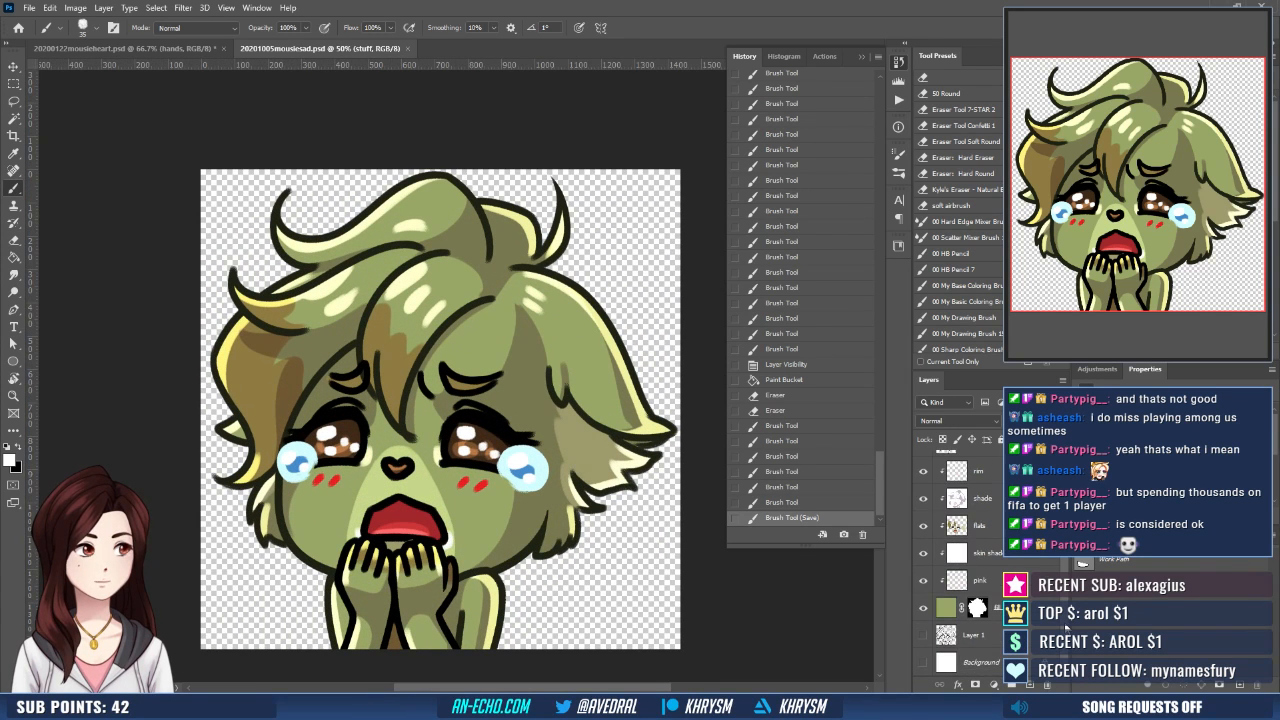
click(998, 586)
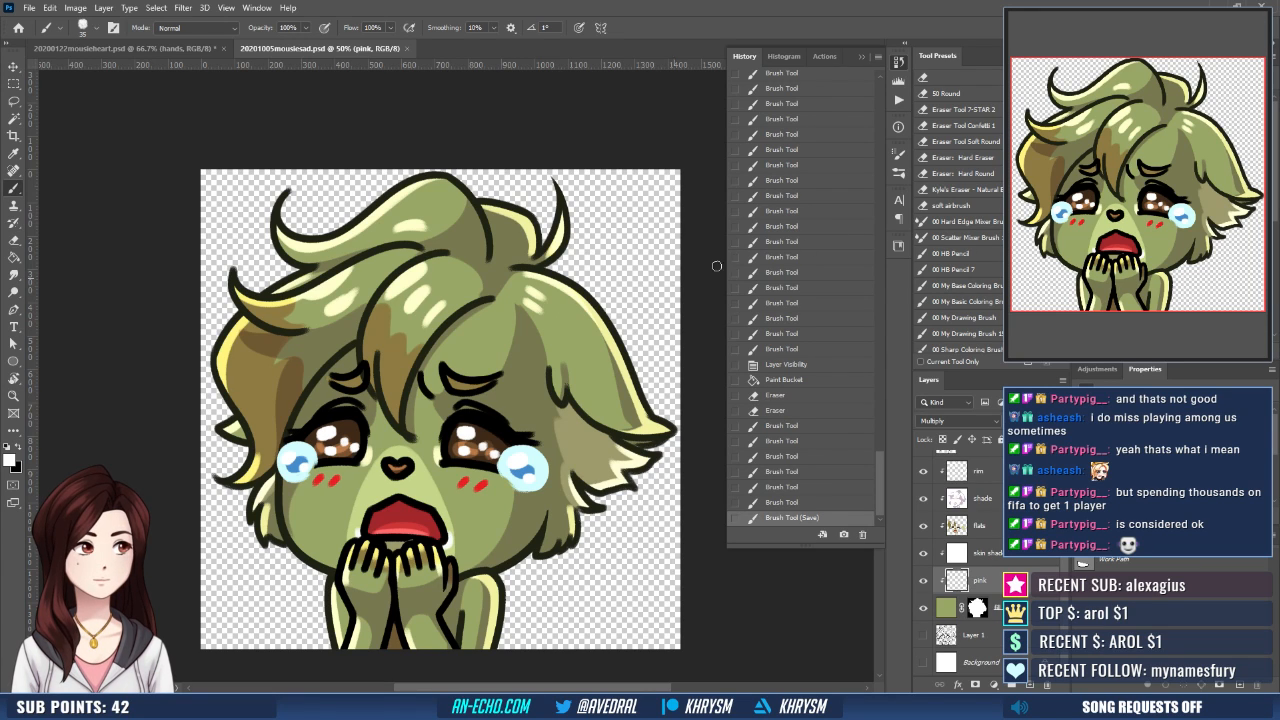
key(g)
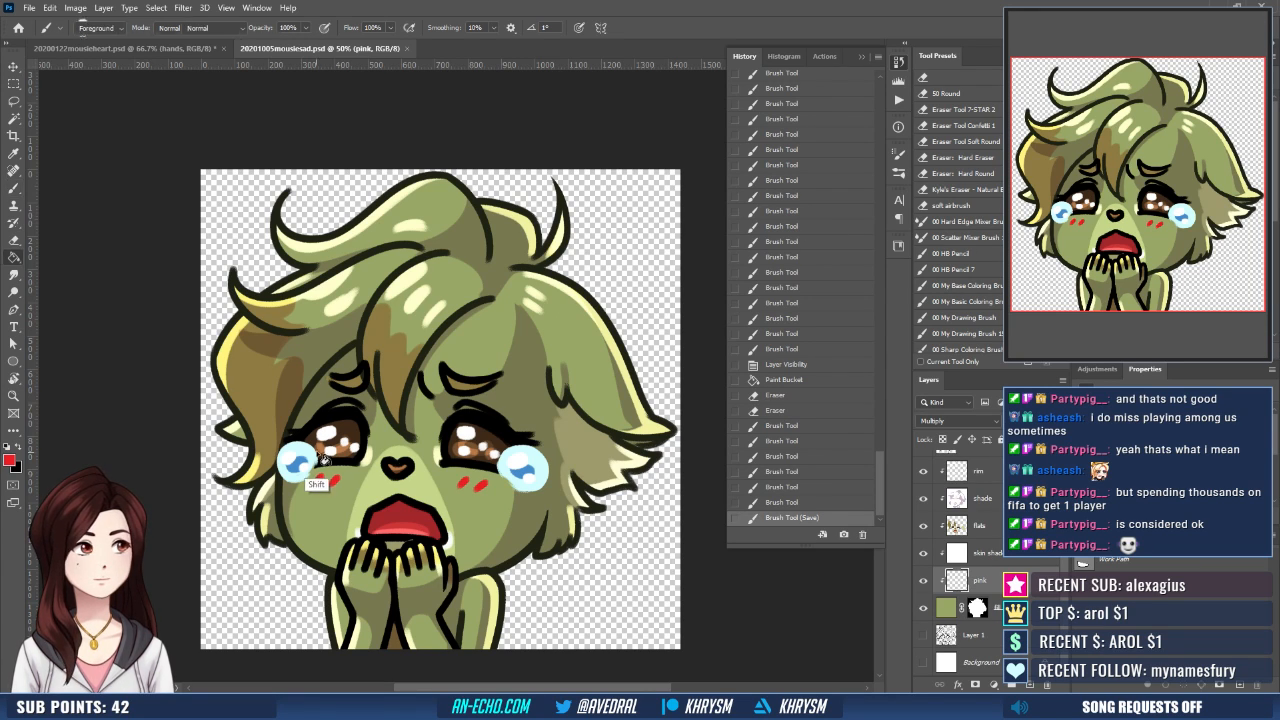
- Try radial red gradients as blush over both cheeks on the pink layer, and undo them
key(shift+g)
key(shift+g)
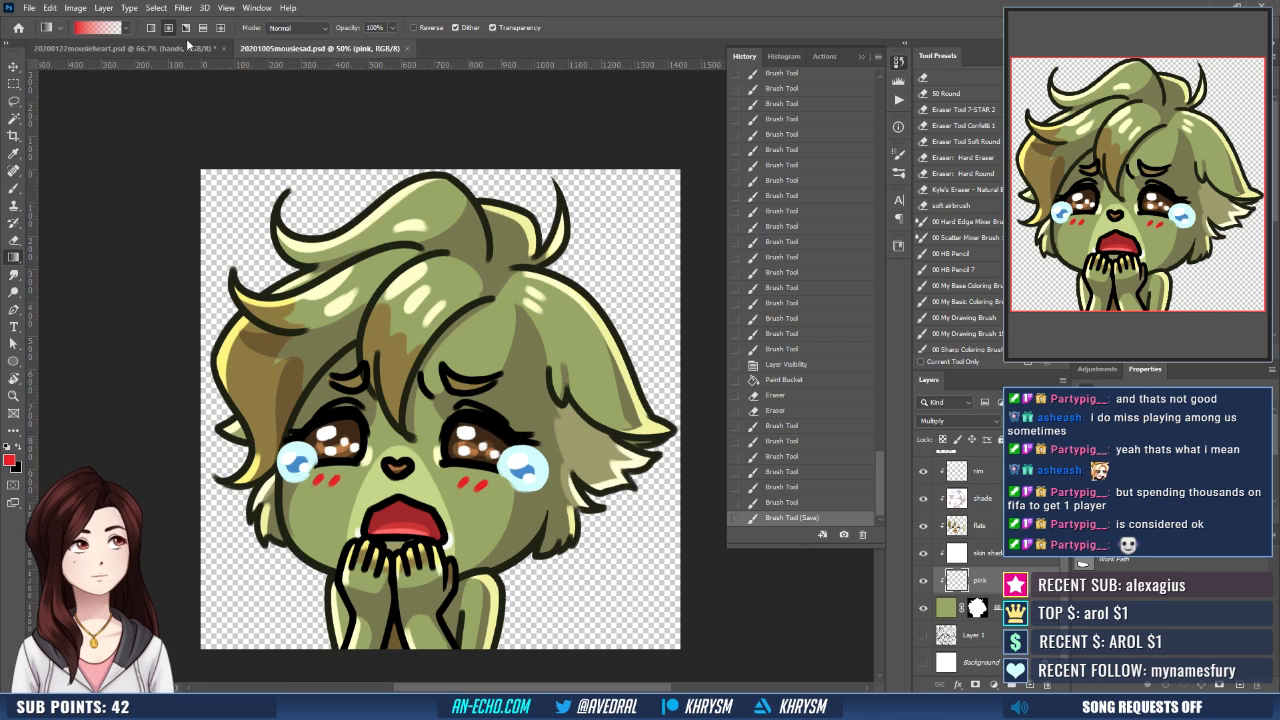
drag(308, 464, 395, 498)
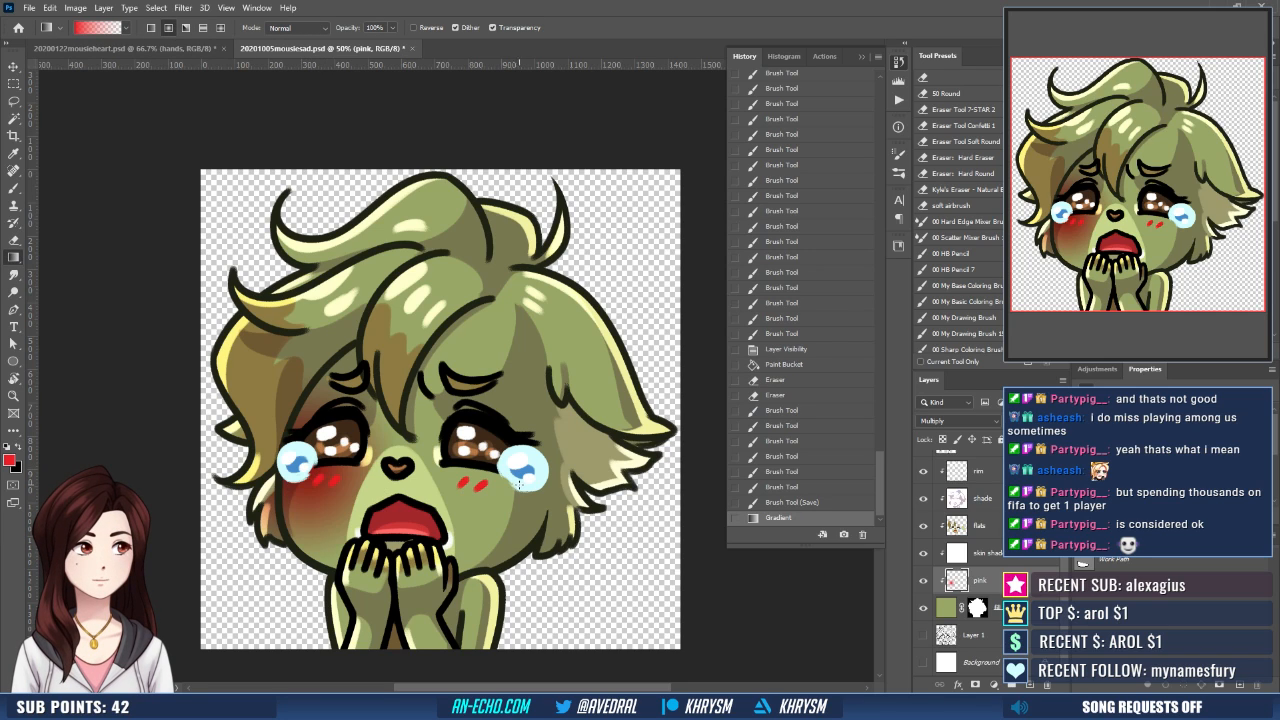
drag(521, 480, 441, 514)
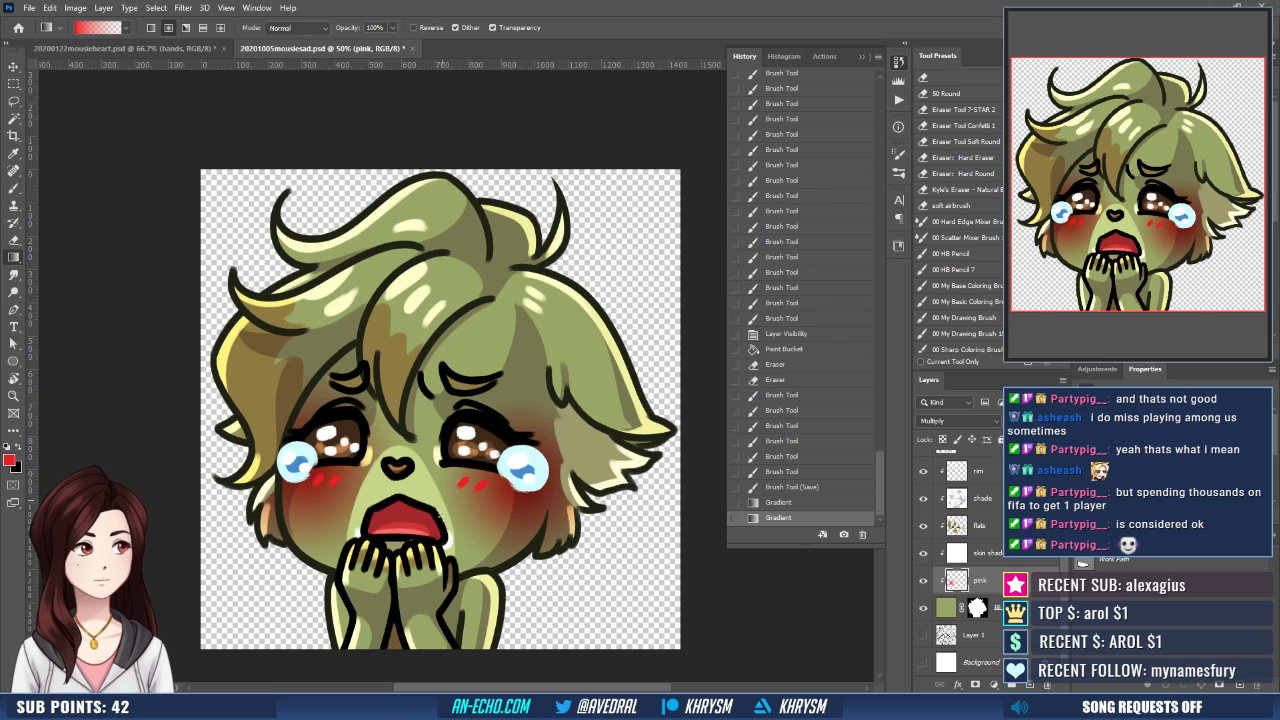
key(ctrl+z)
key(ctrl+z)
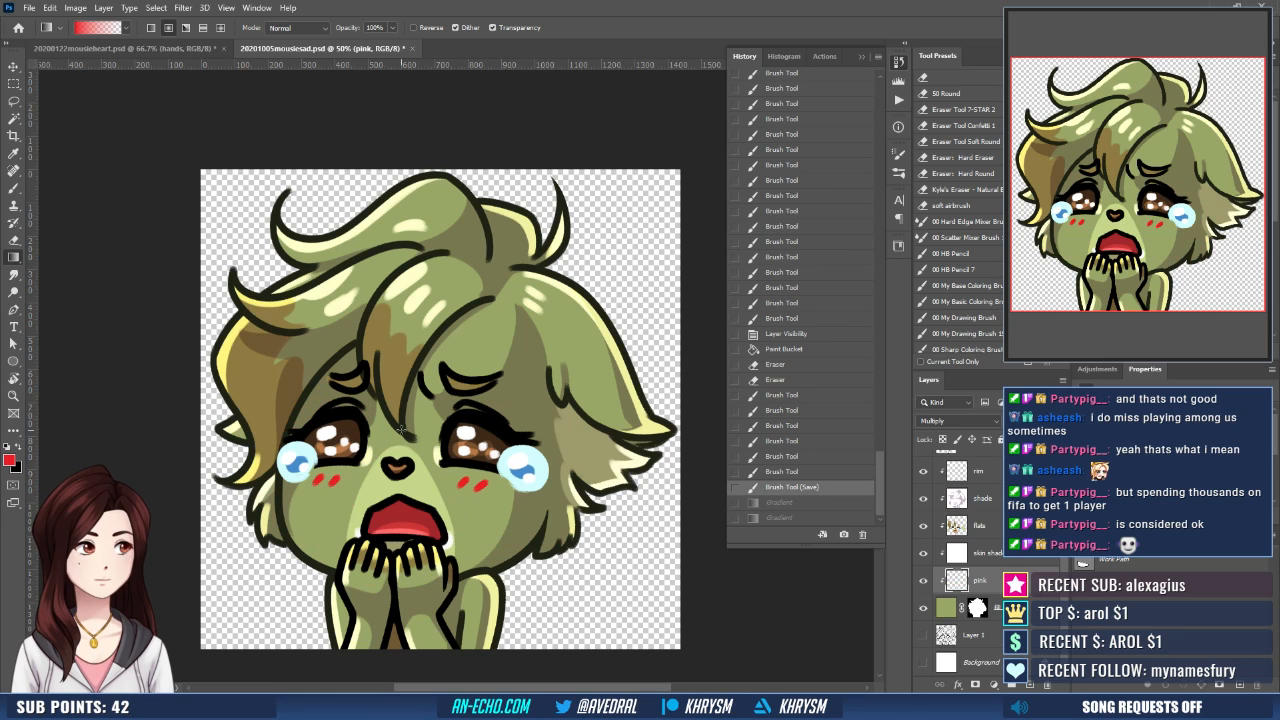
- Paint soft red blush across the cheeks and face on the pink layer with the Soft Round Pressure Opacity brush enlarged to 500 px
key(b)
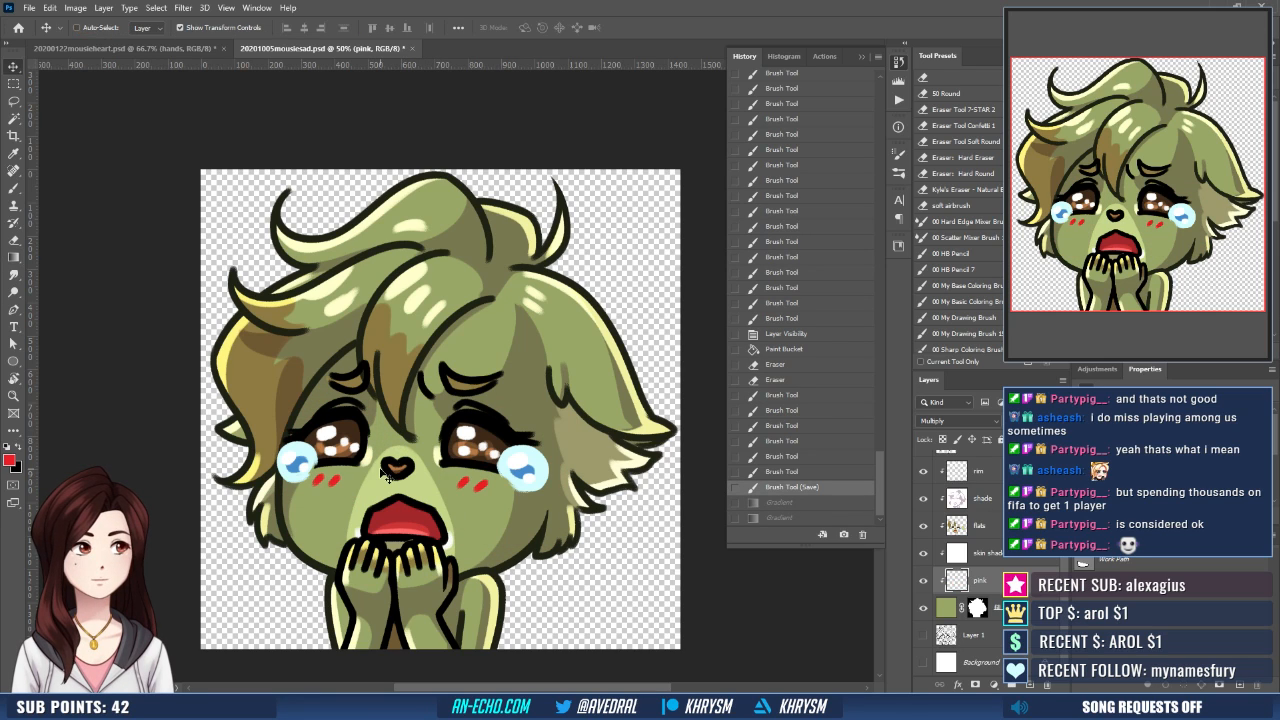
right_click(455, 466)
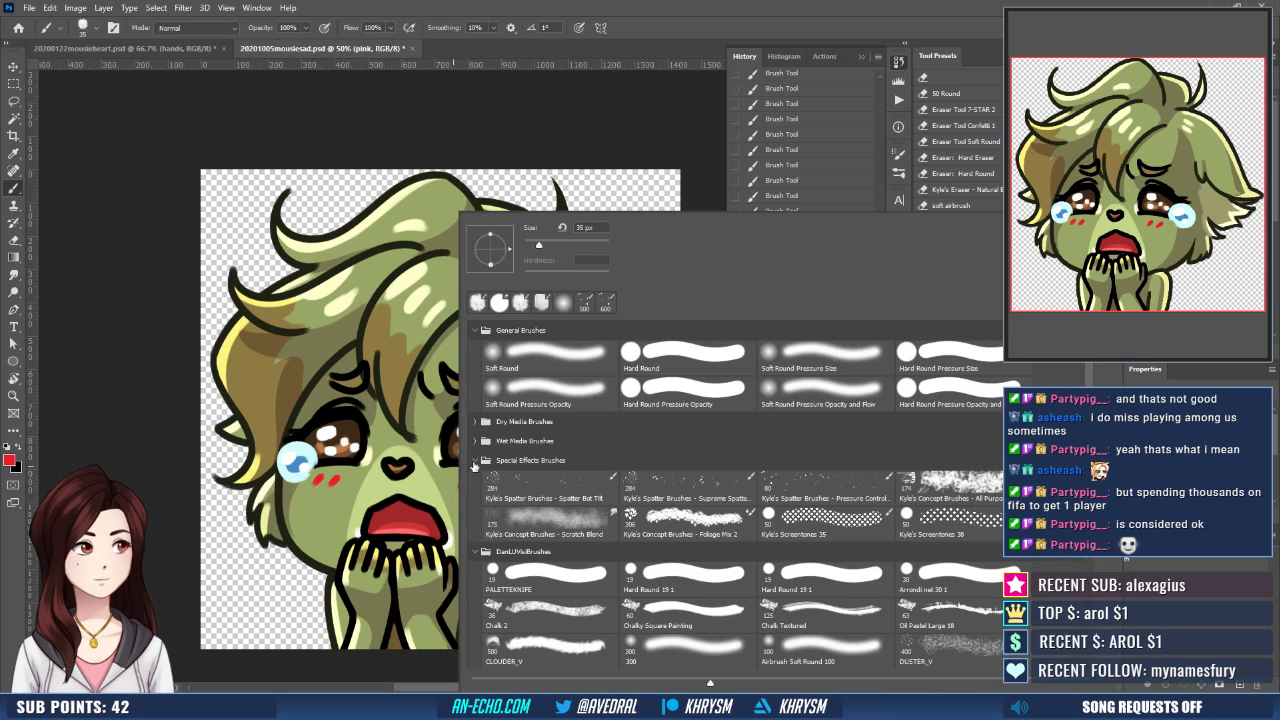
double_click(580, 397)
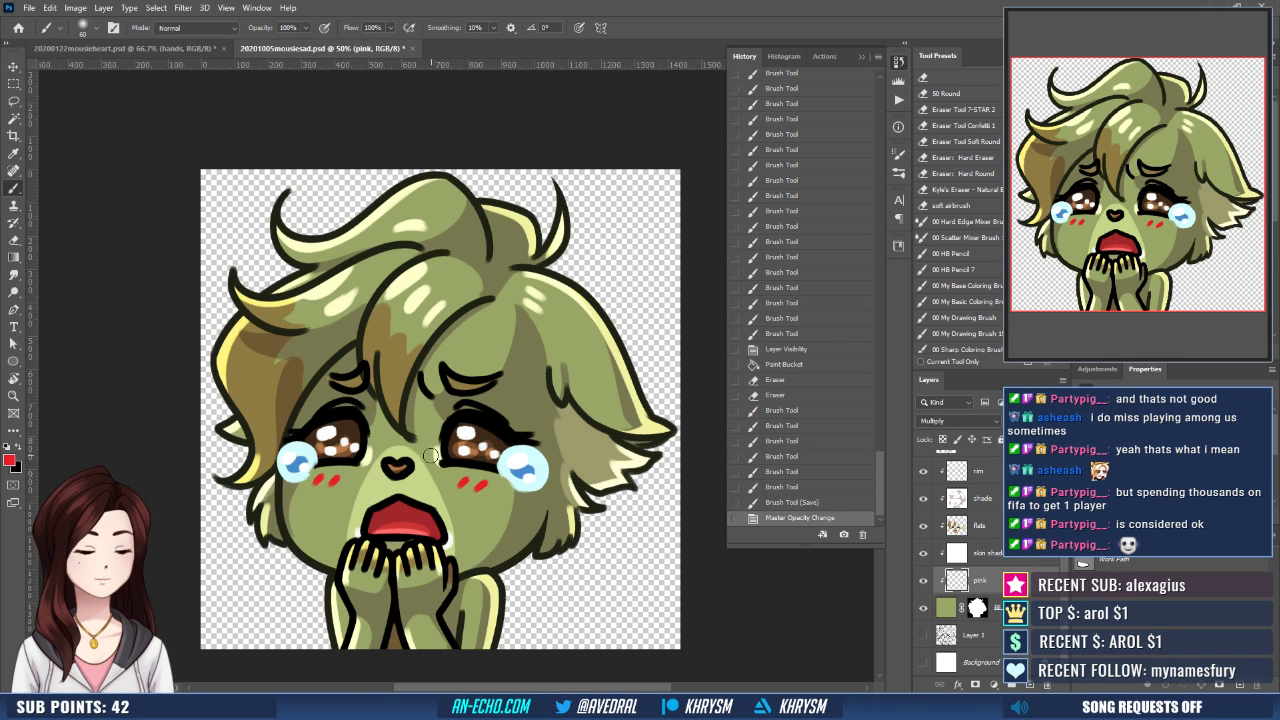
key(bracketright)
key(bracketright)
key(bracketright)
key(bracketright)
key(bracketright)
key(bracketright)
key(bracketright)
key(bracketright)
key(bracketright)
key(bracketright)
key(bracketright)
key(bracketright)
key(bracketright)
key(bracketright)
key(bracketright)
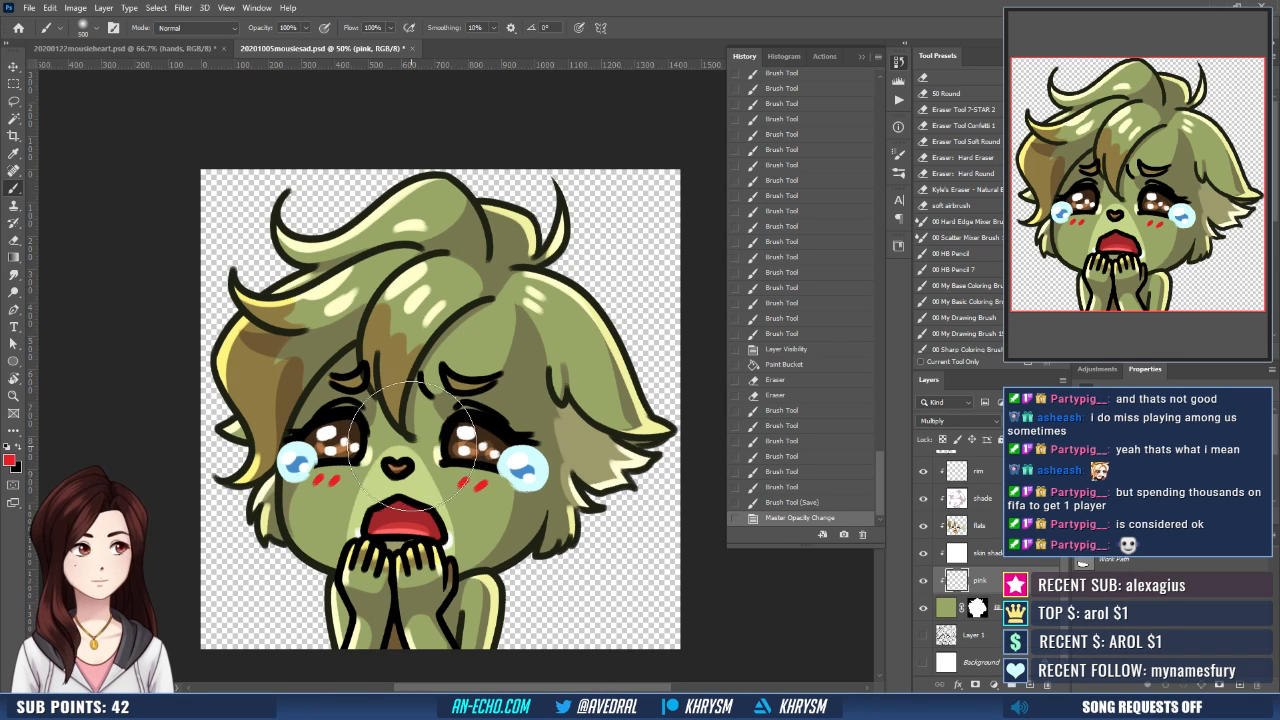
key(bracketright)
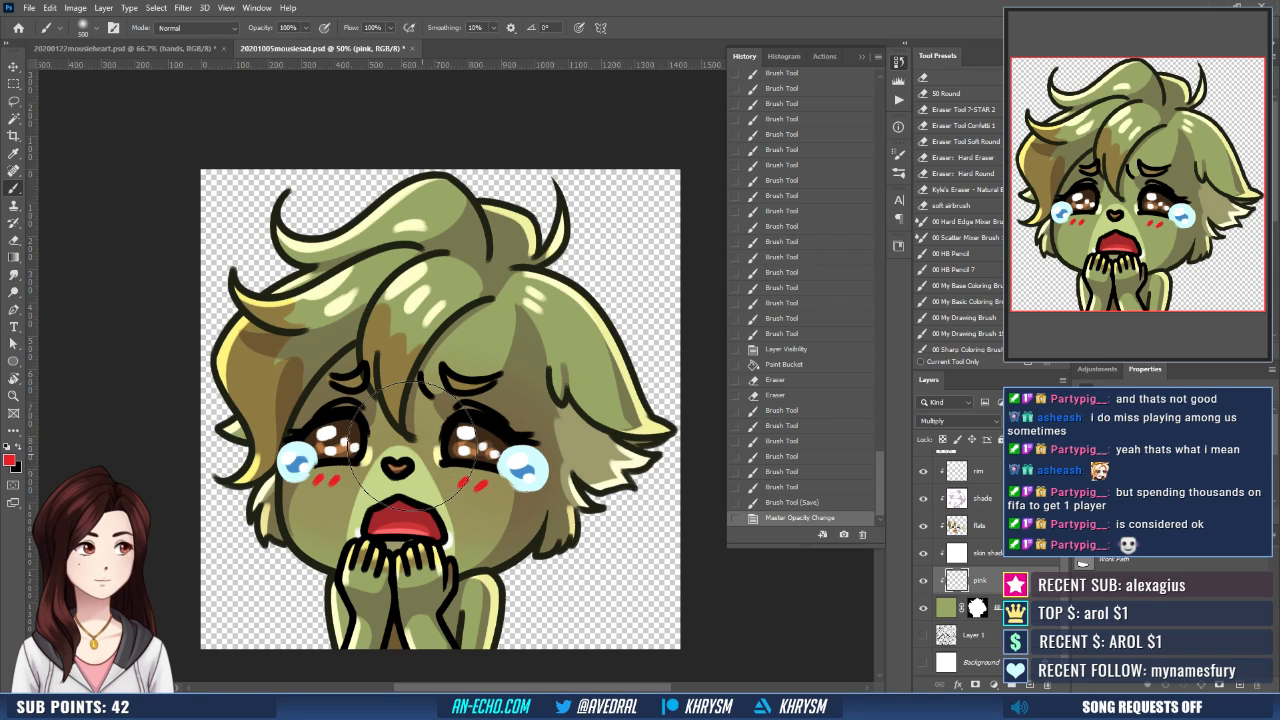
click(425, 455)
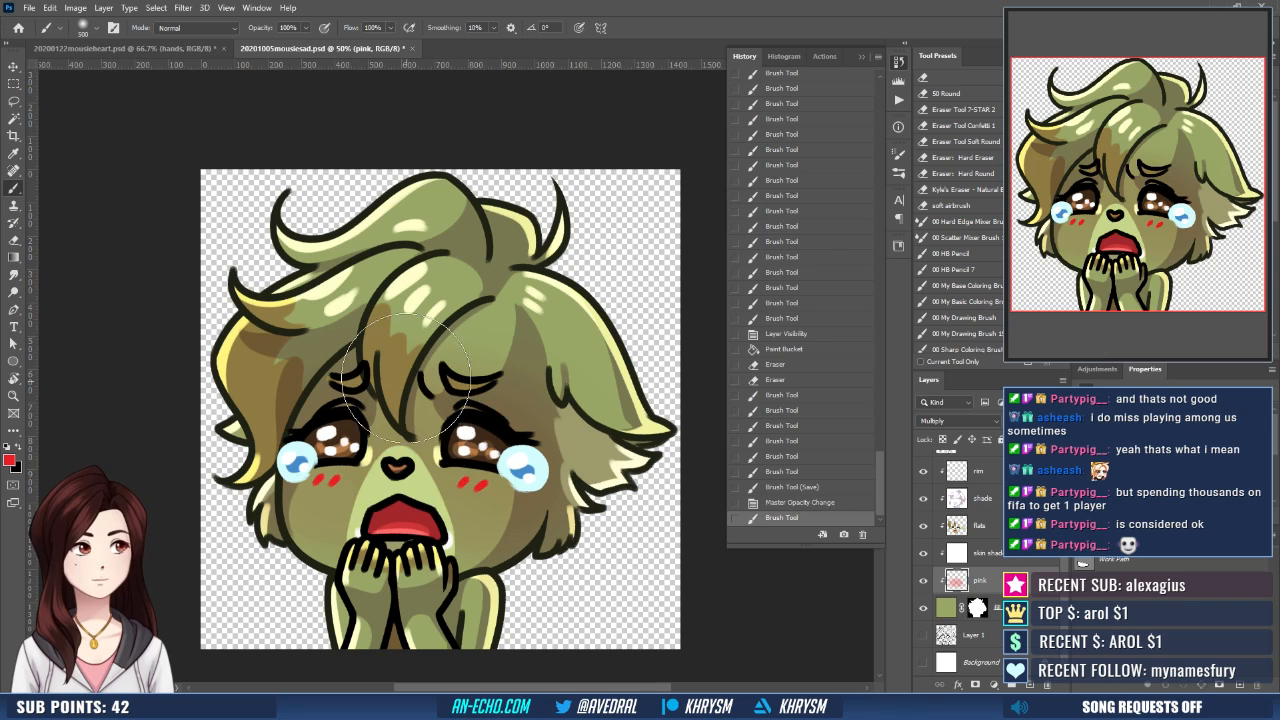
- Set the pink layer's opacity to 50% and paint more red across the nose and both cheeks with the soft brush at 250 px
key(v)
key(5)
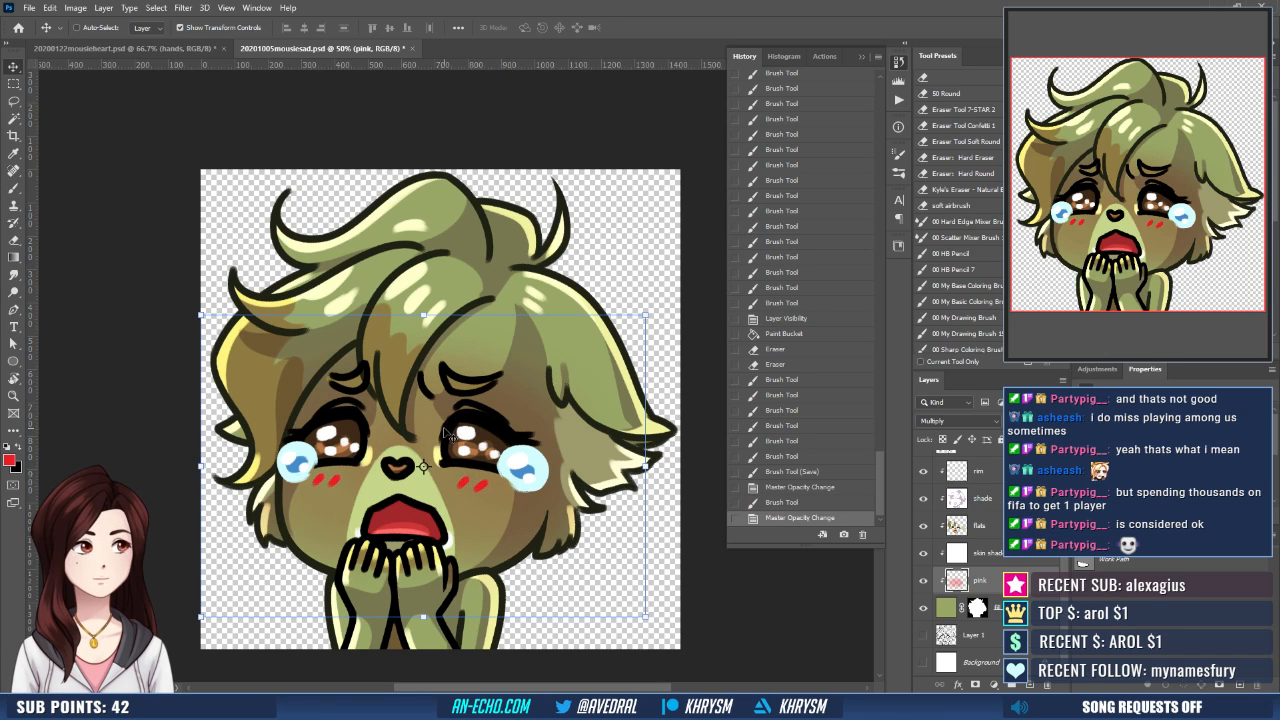
key(b)
key(bracketleft)
key(bracketleft)
key(bracketleft)
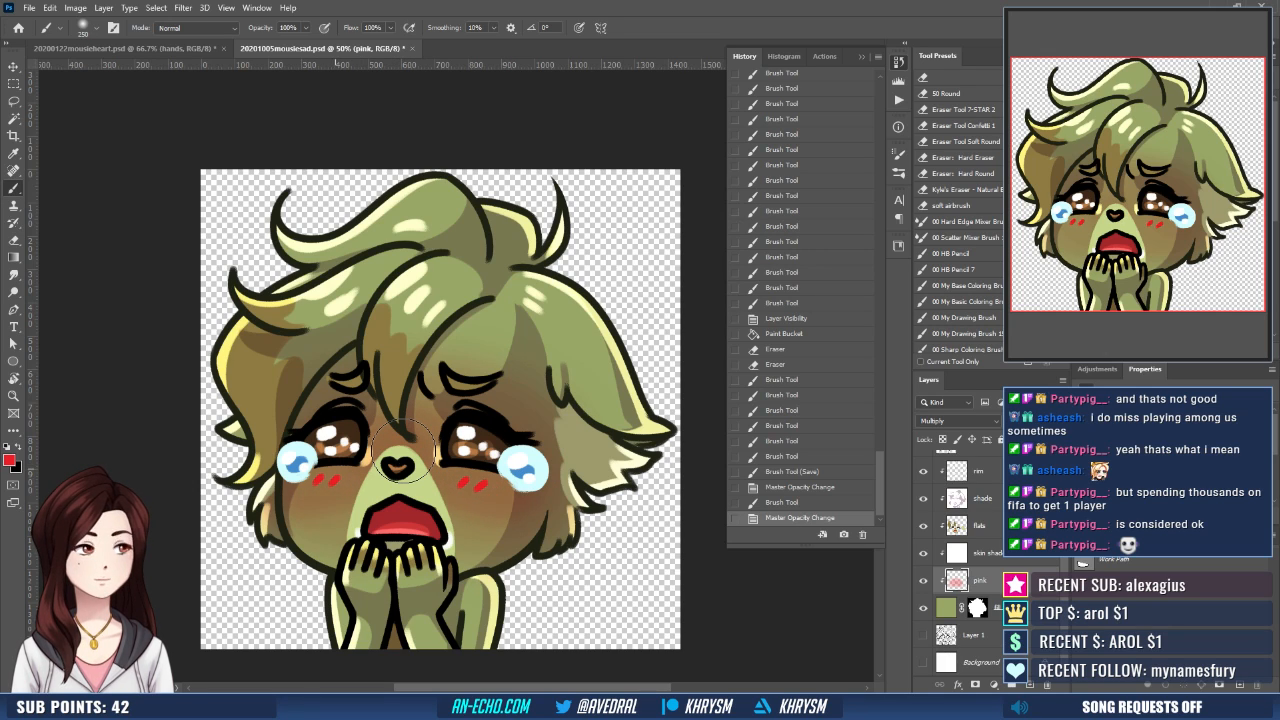
drag(404, 455, 505, 488)
- Switch the pink layer's blending mode to Normal and save the document
key(ctrl+minus)
key(ctrl+minus)
key(ctrl+minus)
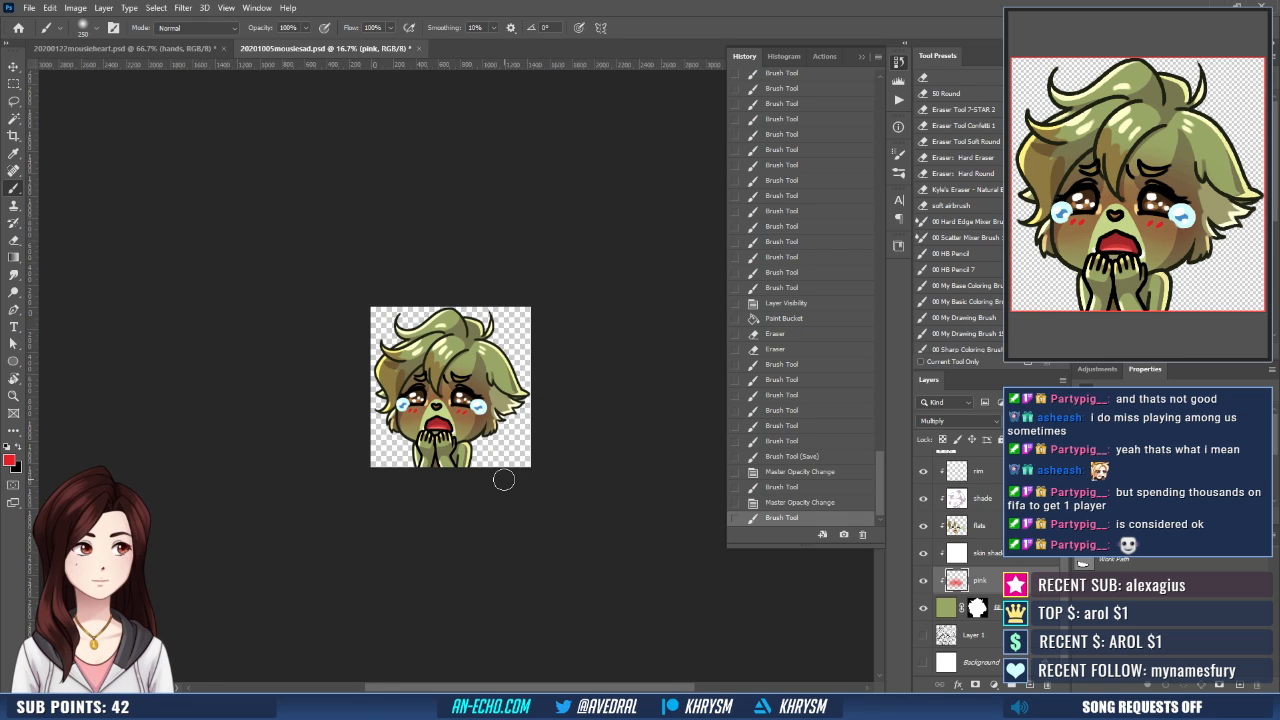
key(ctrl+plus)
key(ctrl+plus)
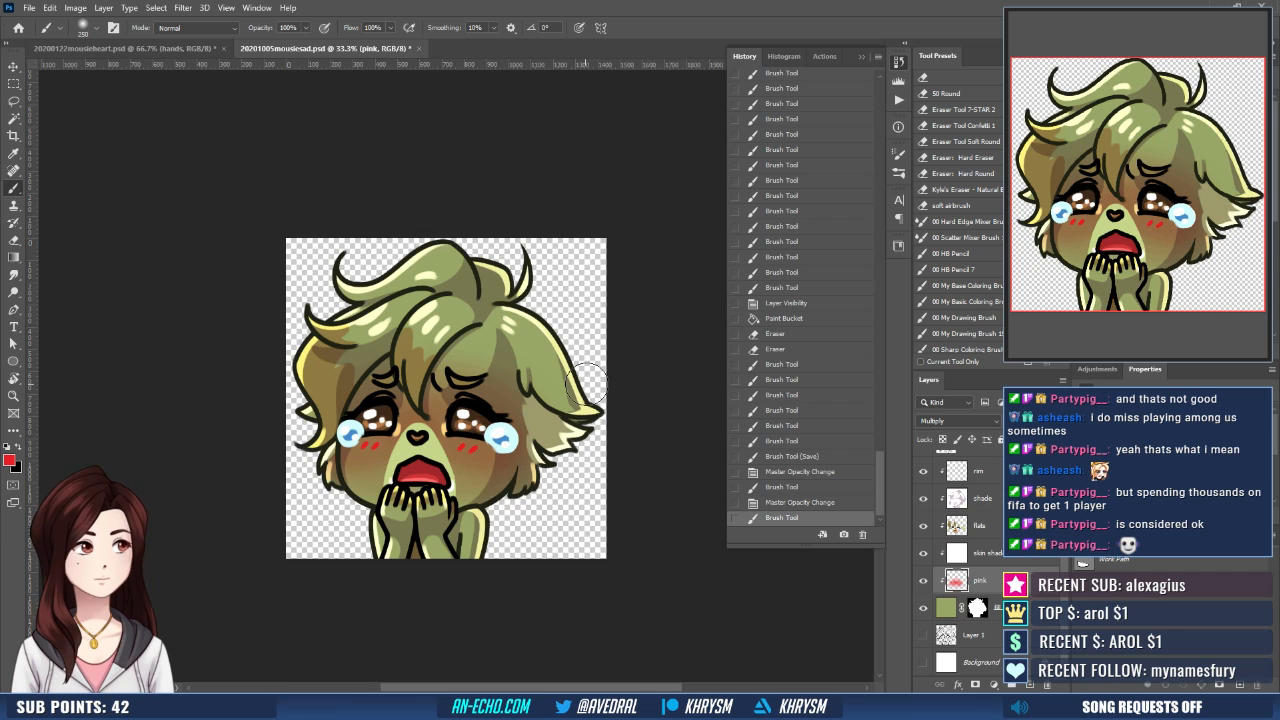
click(950, 420)
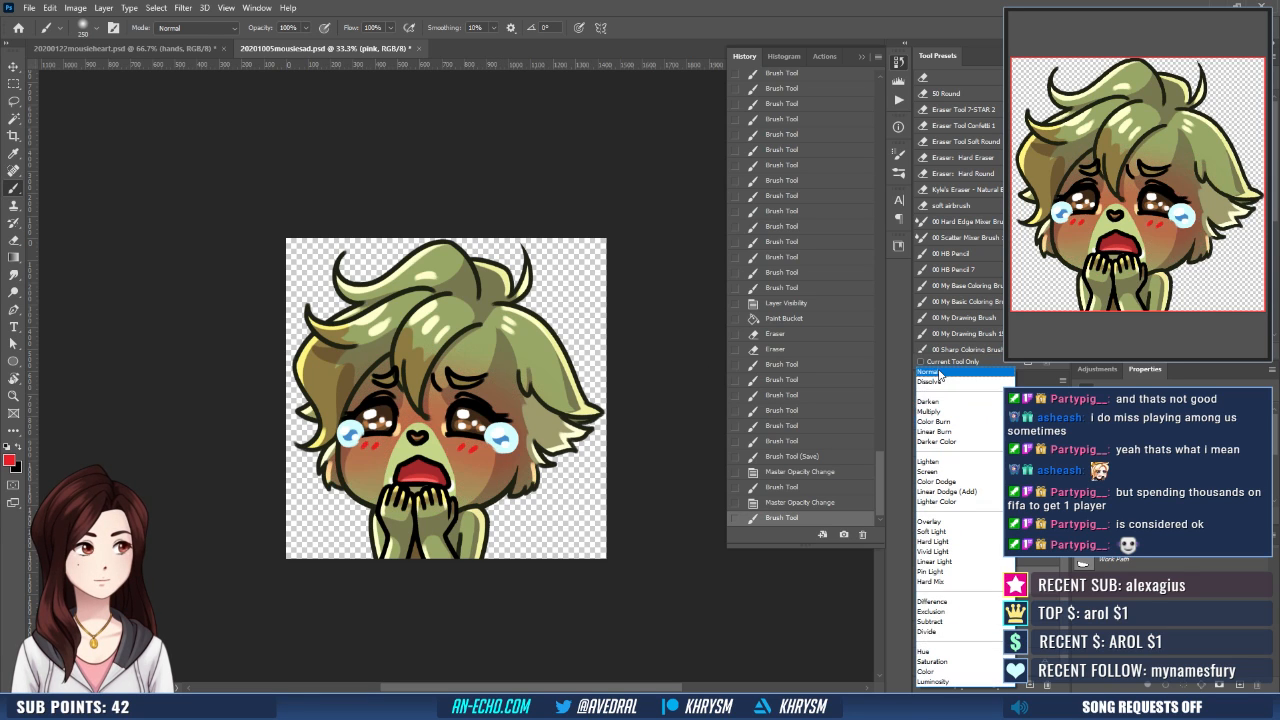
click(938, 371)
key(ctrl+s)
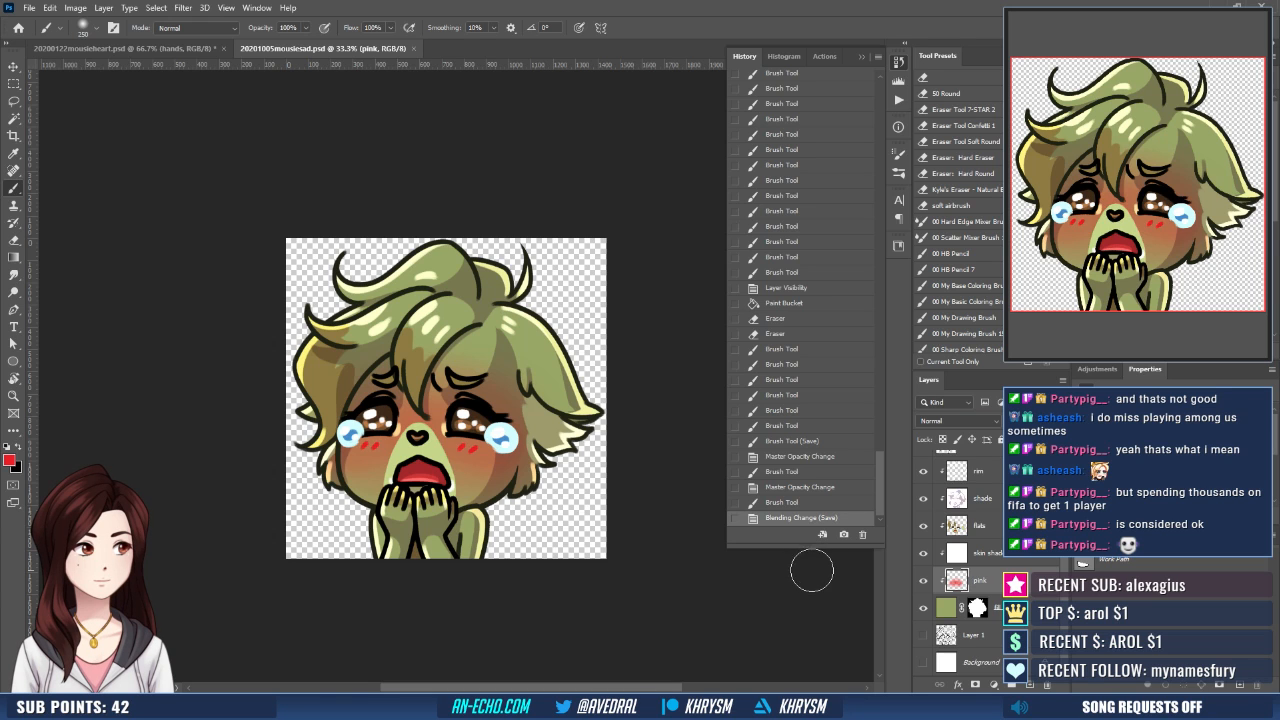
- On the rim layer, dab white Overlay highlights around the iris of the left-hand eye with the 00 HB Pencil brush at 30 px
scroll(997, 532, up, 1)
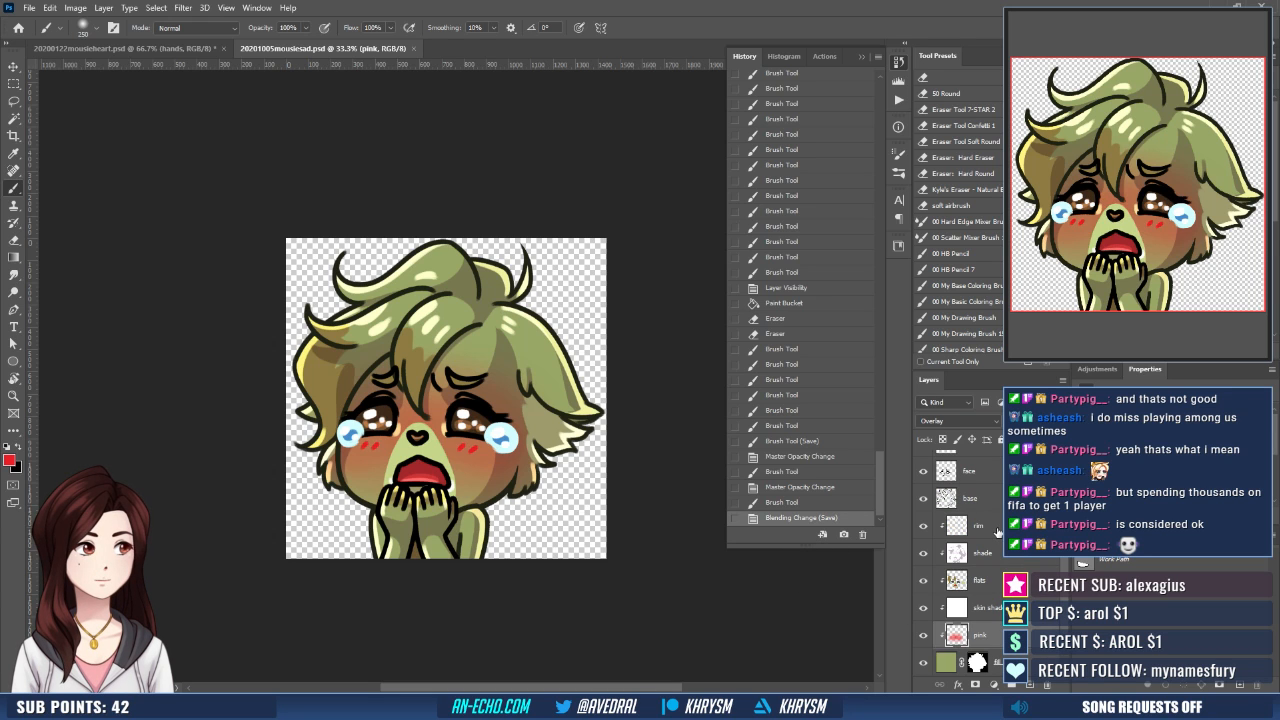
click(997, 532)
key(ctrl+plus)
key(ctrl+plus)
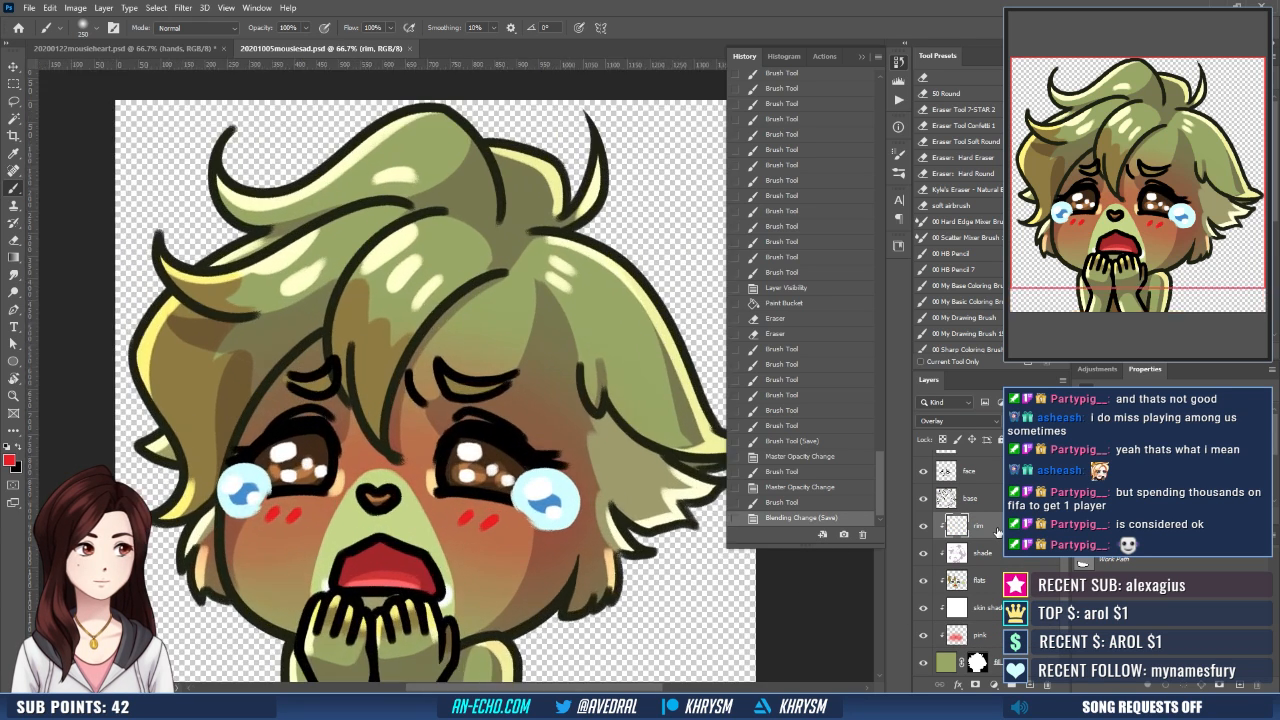
drag(423, 293, 441, 299)
key(d)
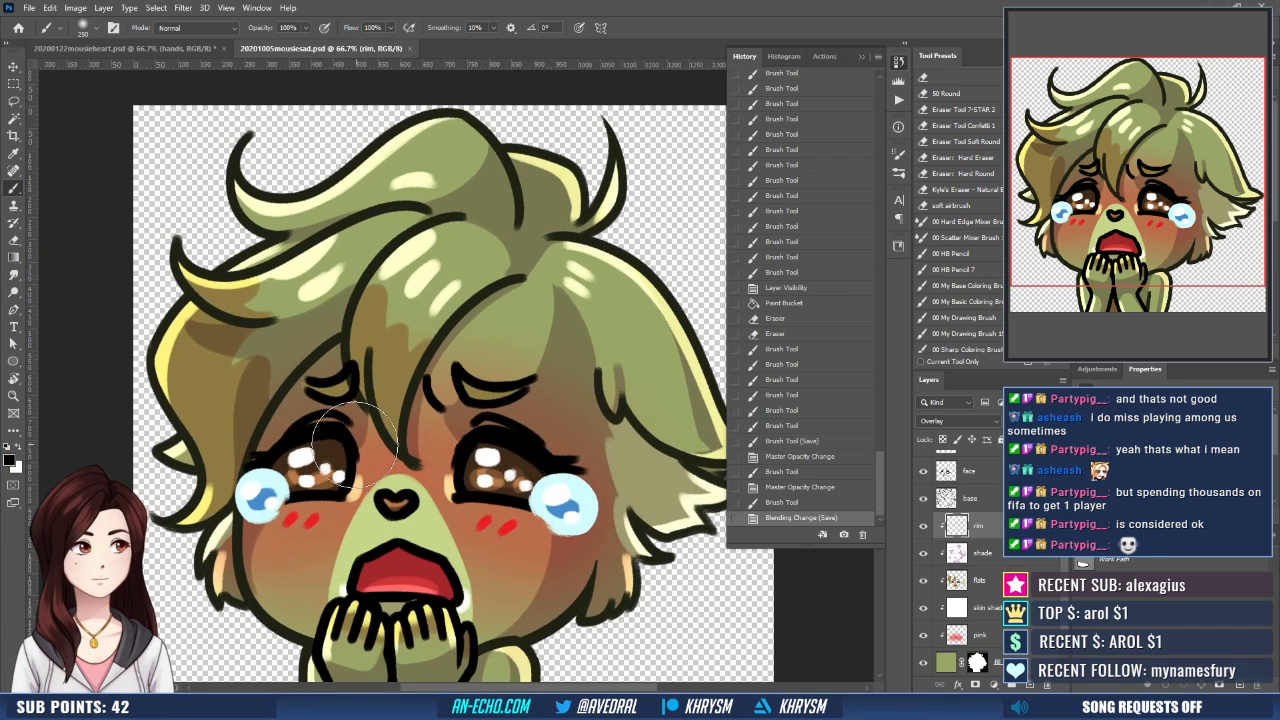
key(x)
click(965, 253)
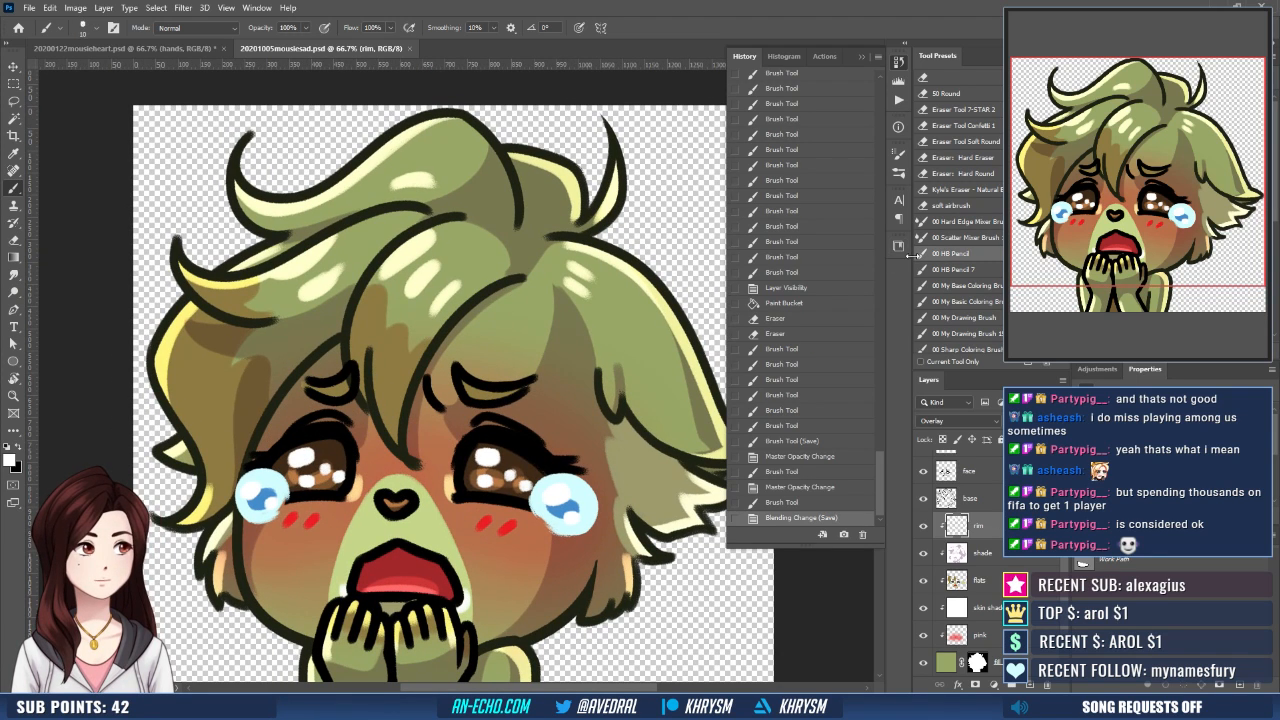
key(bracketright)
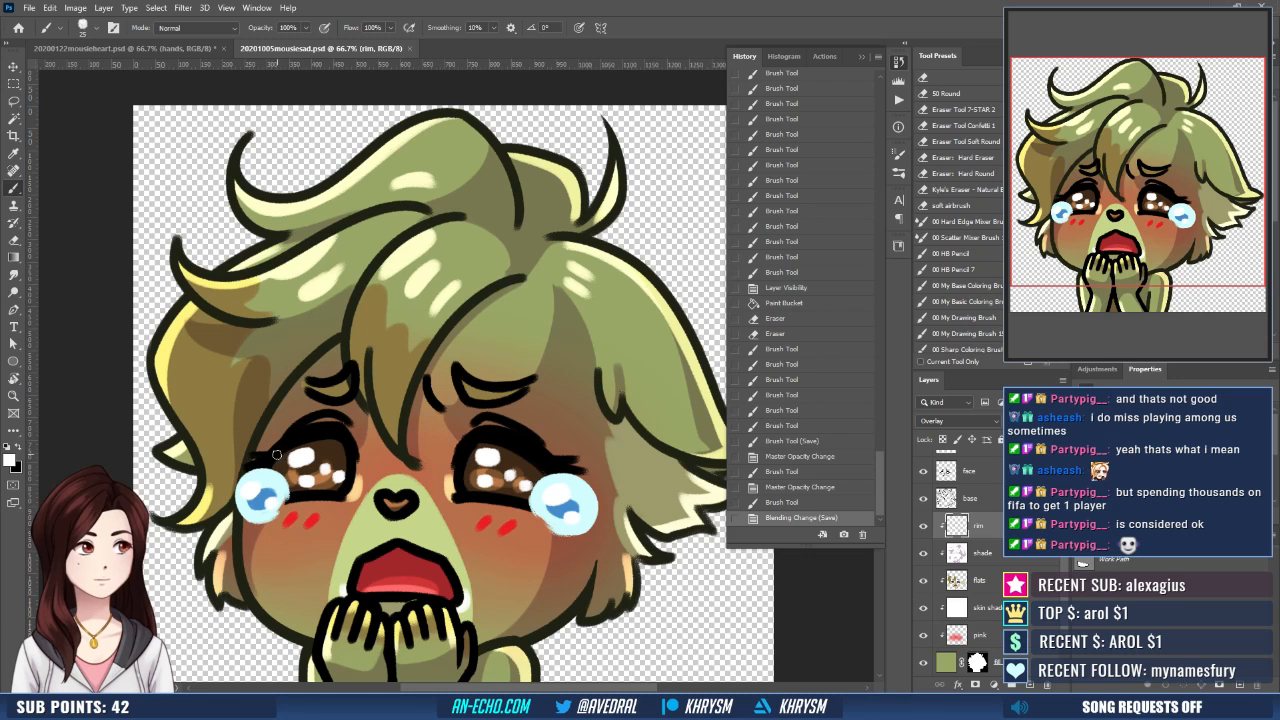
click(281, 458)
click(284, 466)
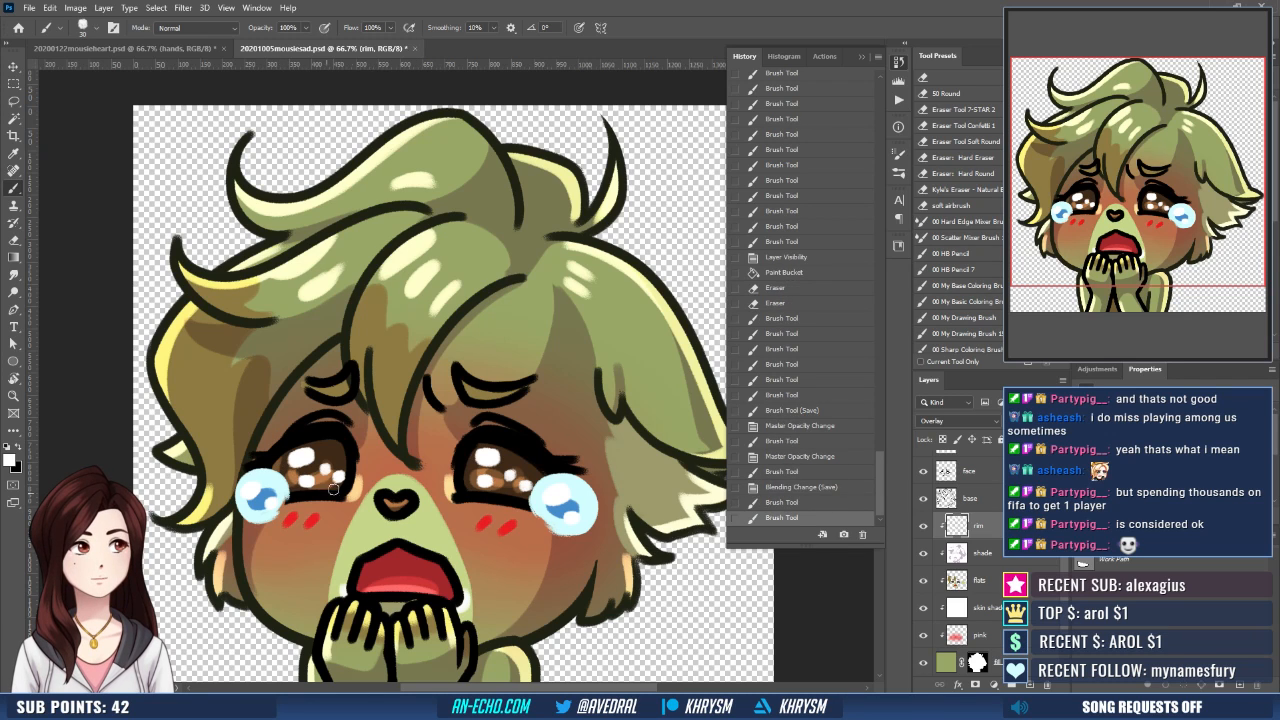
click(342, 447)
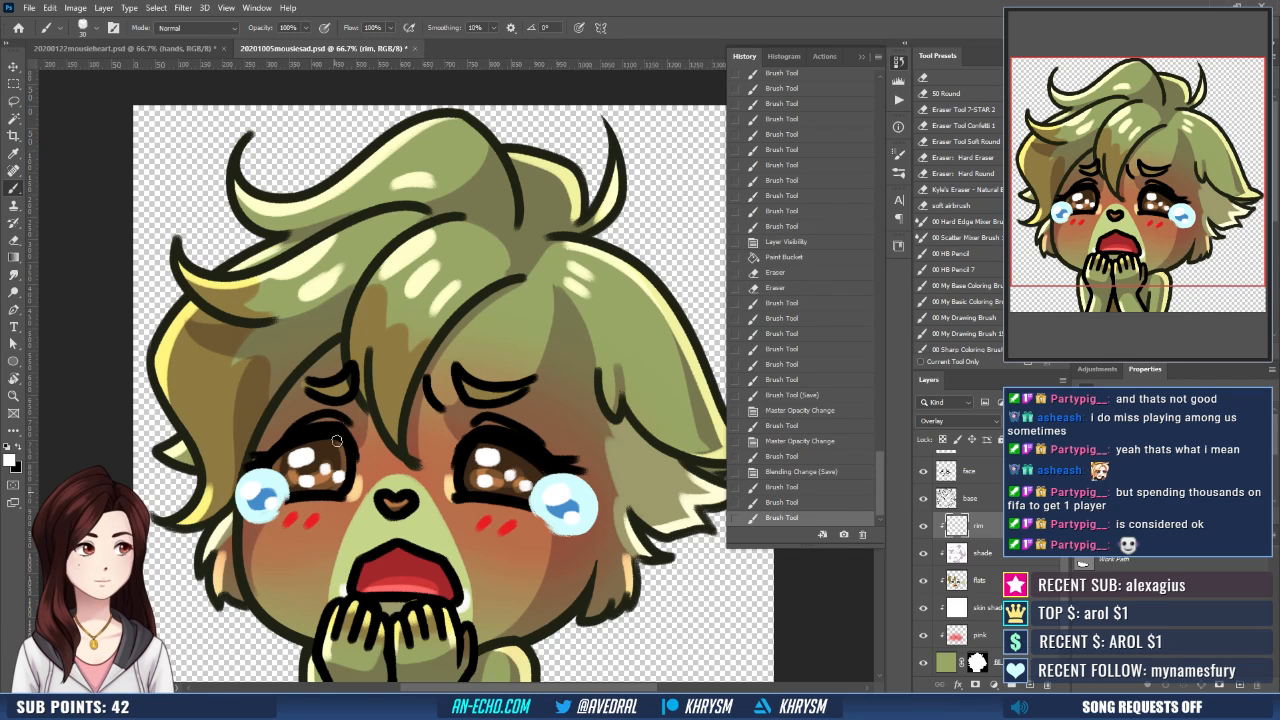
click(330, 478)
- Add matching white highlights on the rim layer around the iris of the right-hand eye
click(467, 481)
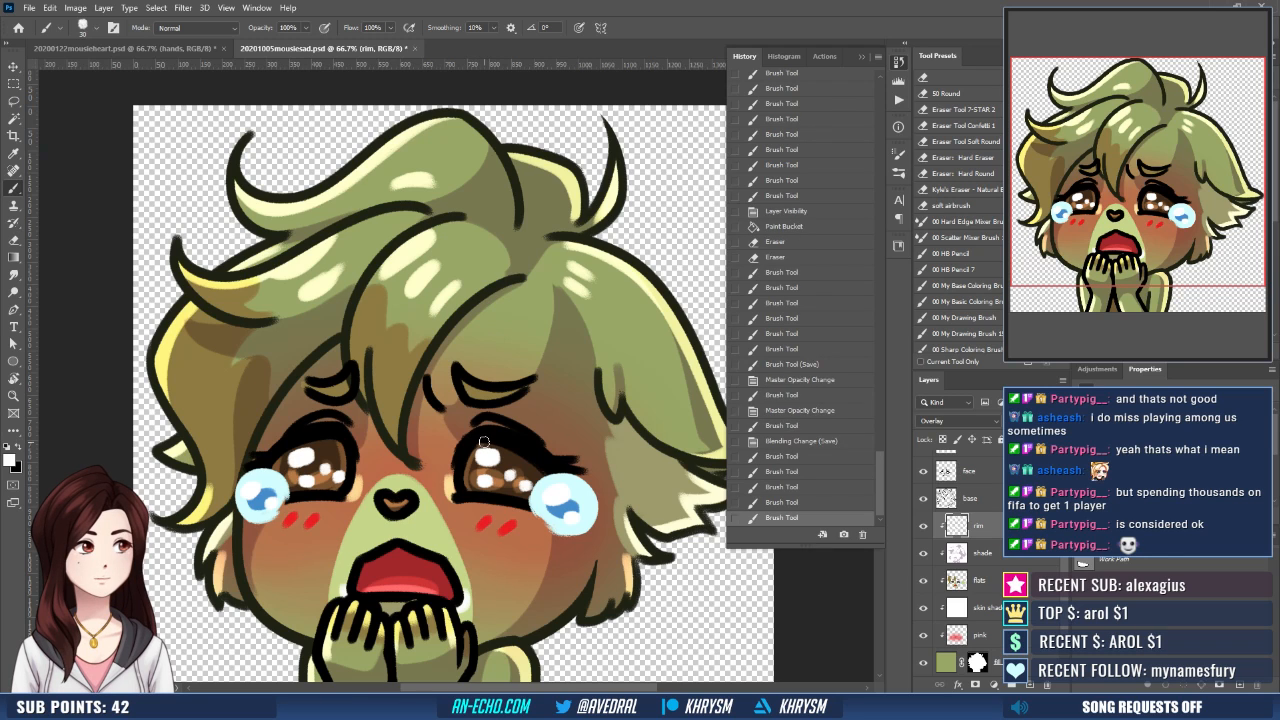
click(488, 491)
click(486, 441)
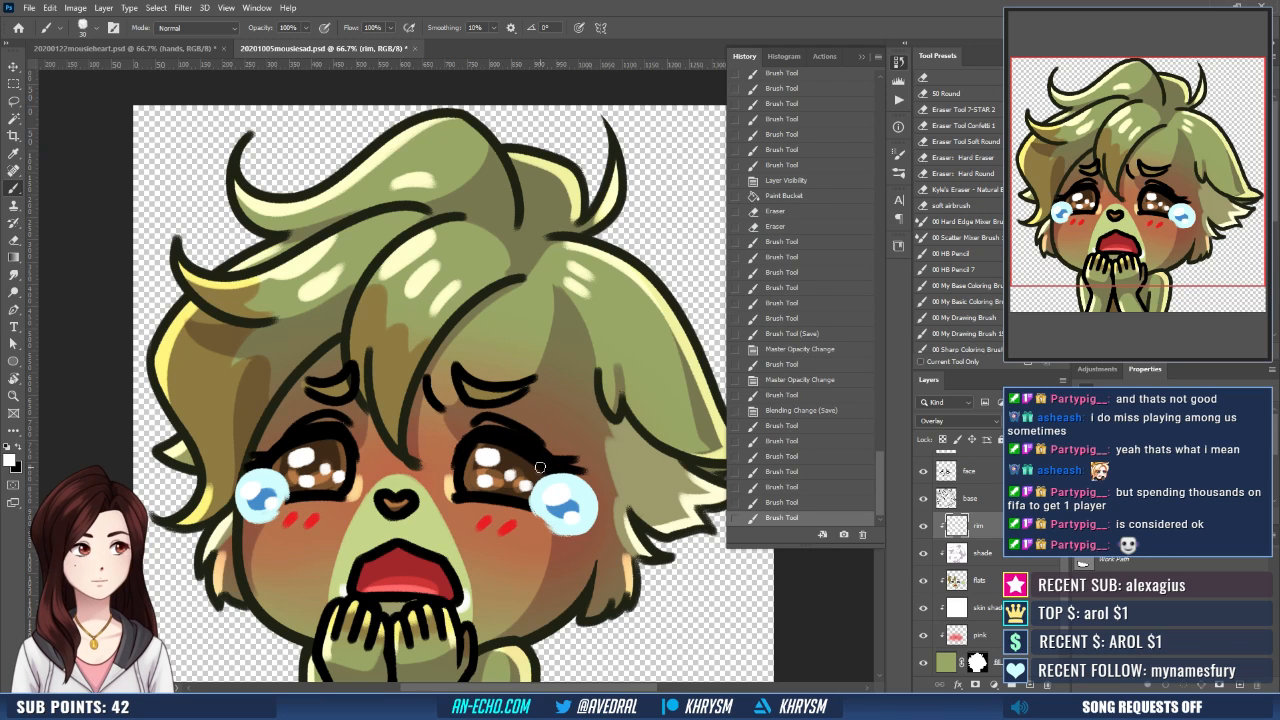
mouse_move(540, 467)
mouse_down()
mouse_move(523, 493)
mouse_move(525, 482)
mouse_up()
drag(446, 467, 460, 462)
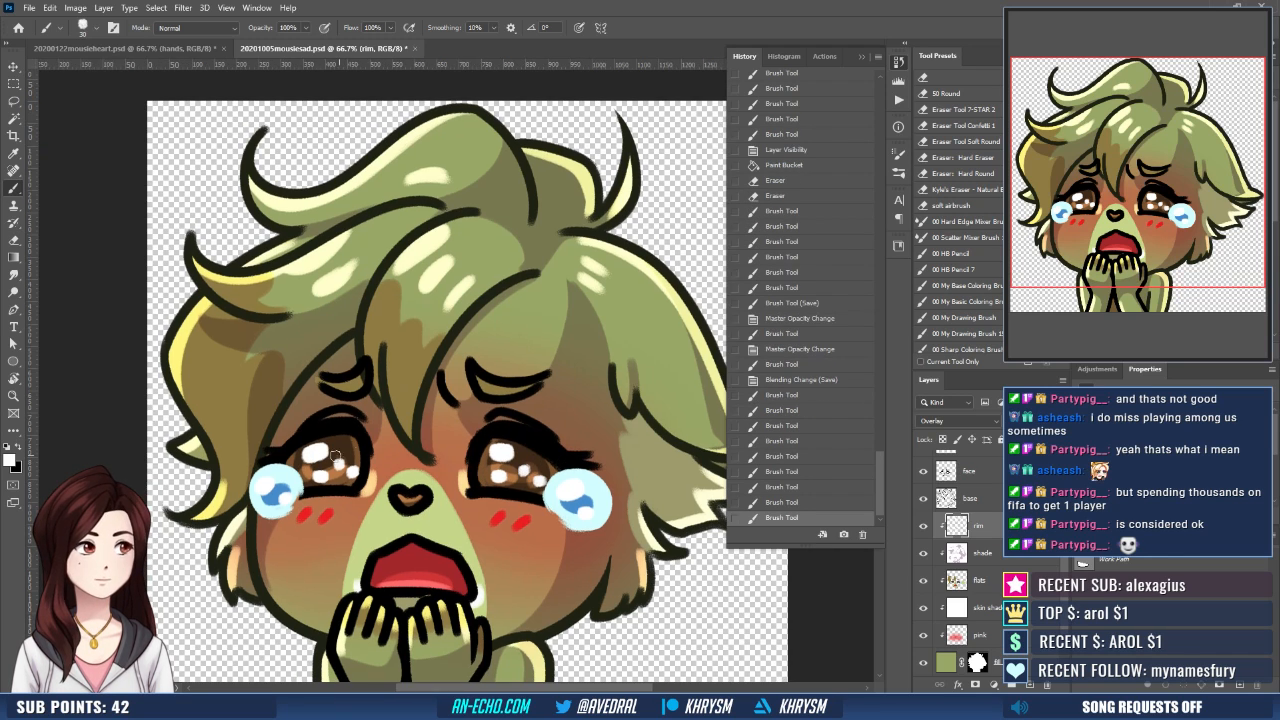
- Erase the excess rim-layer highlight near the large white glints in both eyes
key(e)
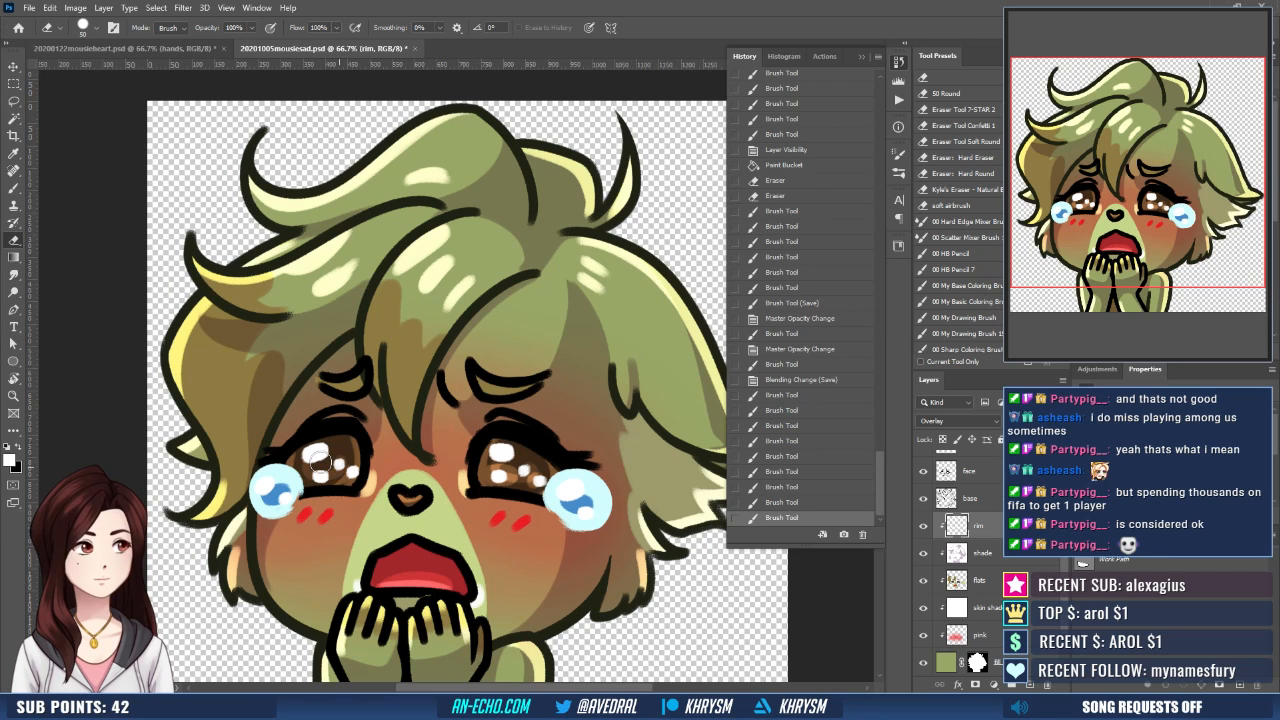
drag(318, 460, 324, 458)
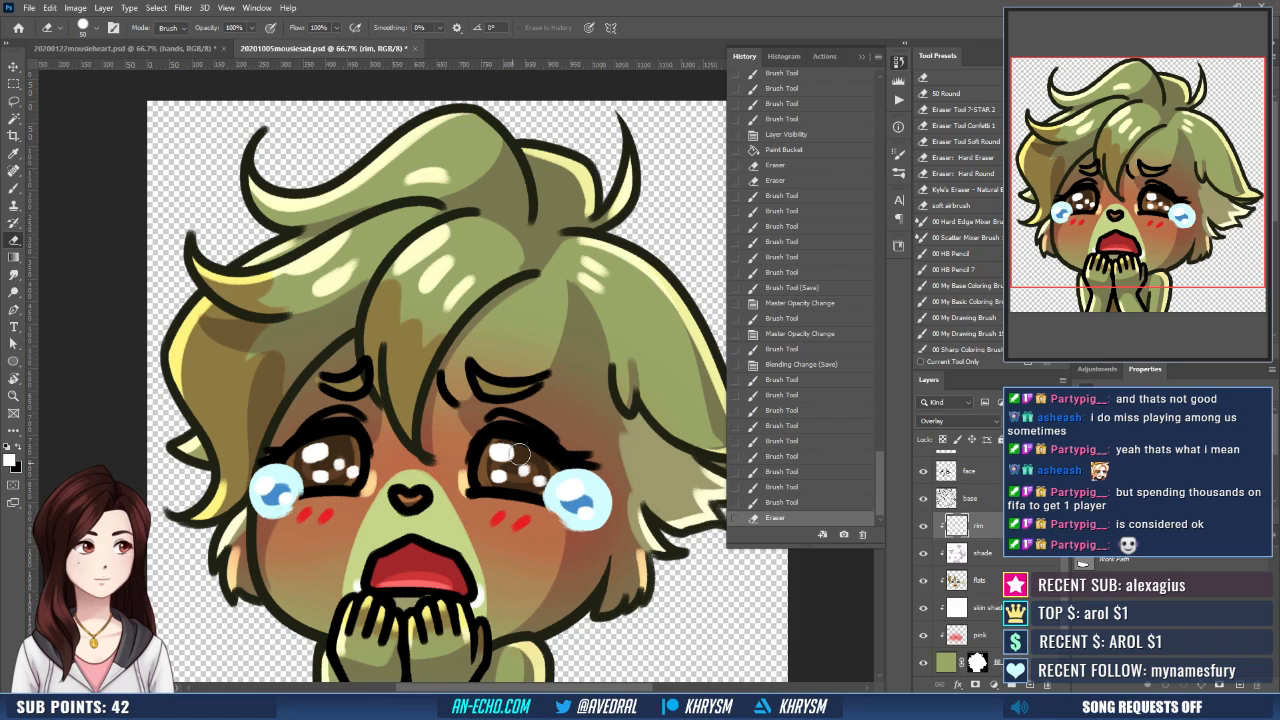
drag(519, 454, 524, 466)
- Brush additional white glow onto the brown irises of both eyes on the rim layer
key(b)
click(505, 479)
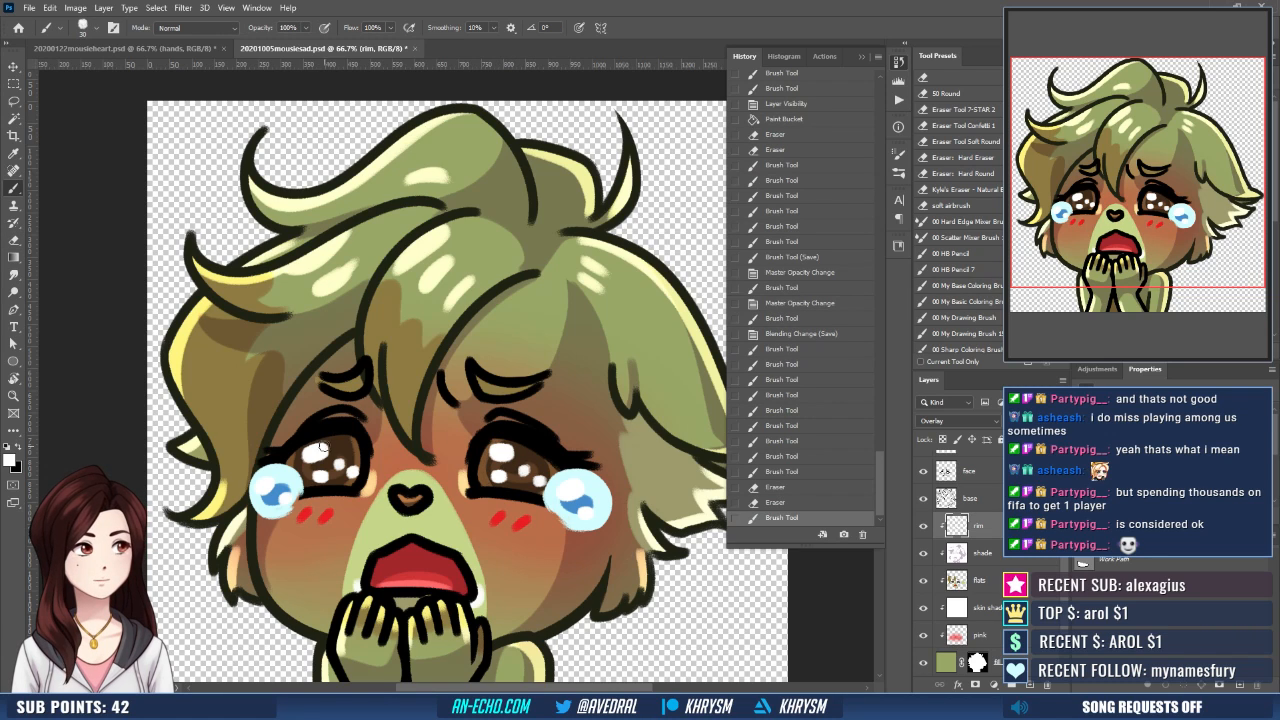
click(331, 453)
click(307, 447)
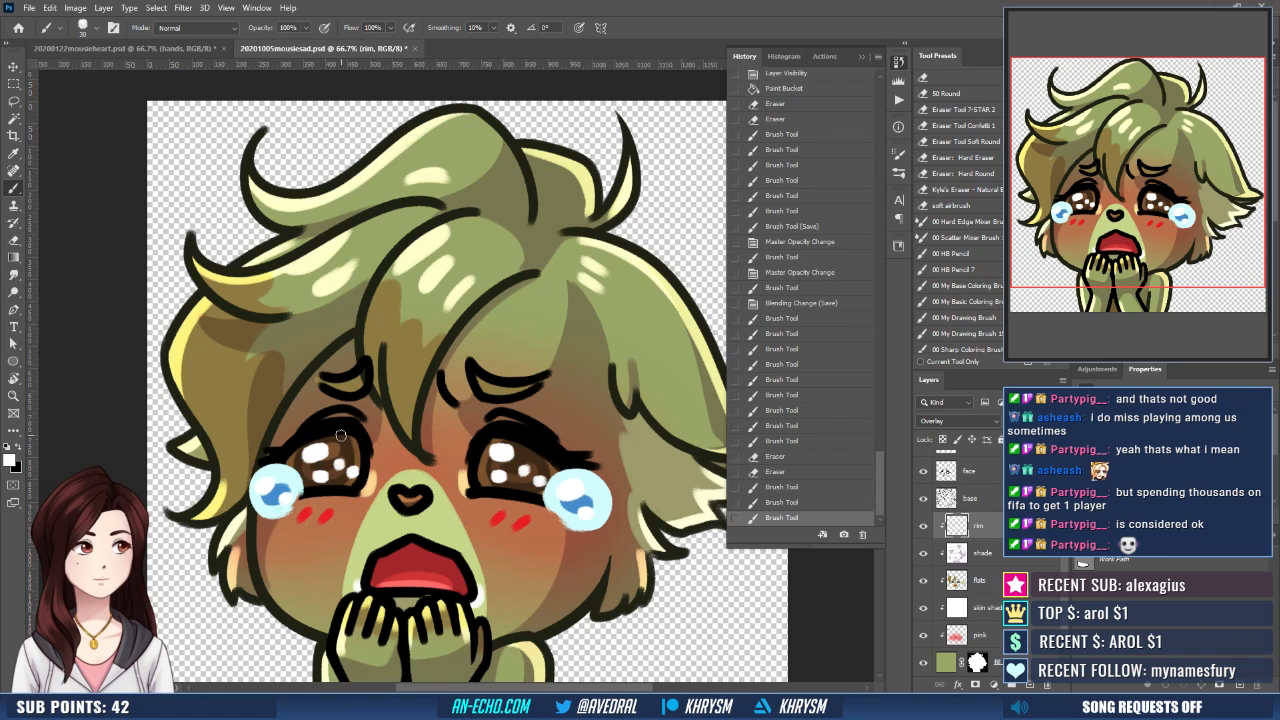
click(351, 471)
drag(315, 473, 304, 473)
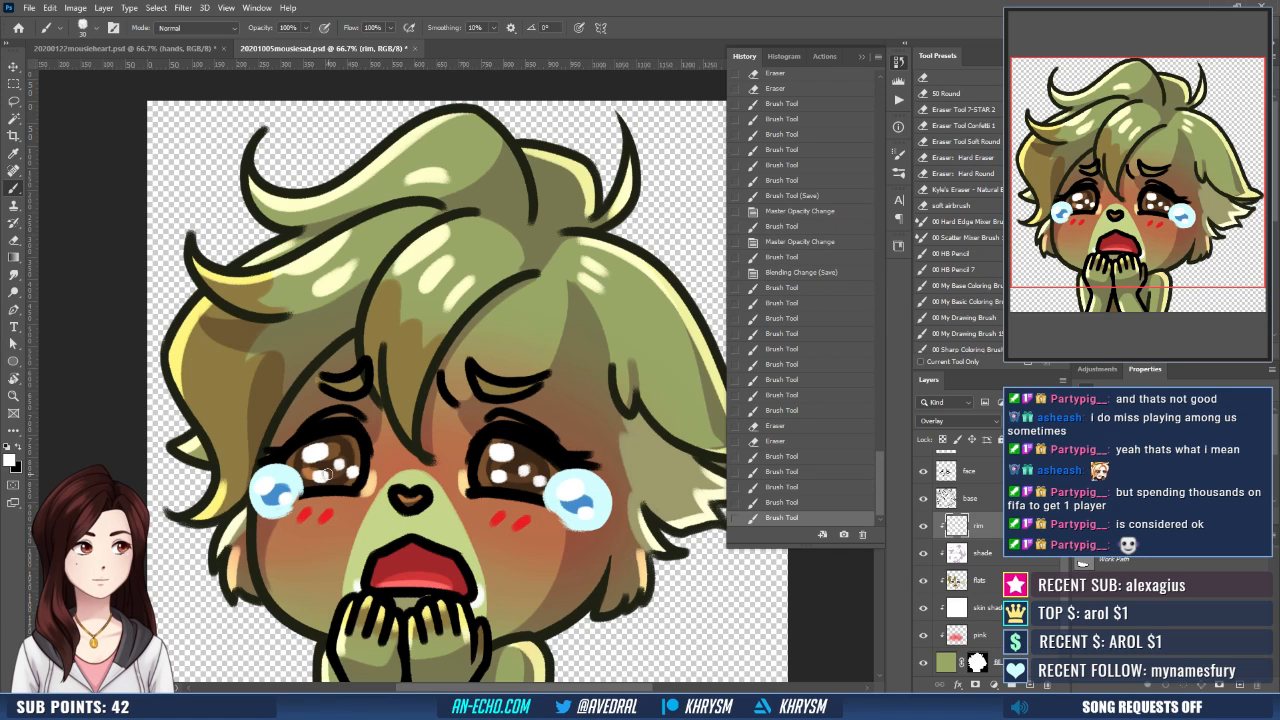
click(334, 474)
click(308, 472)
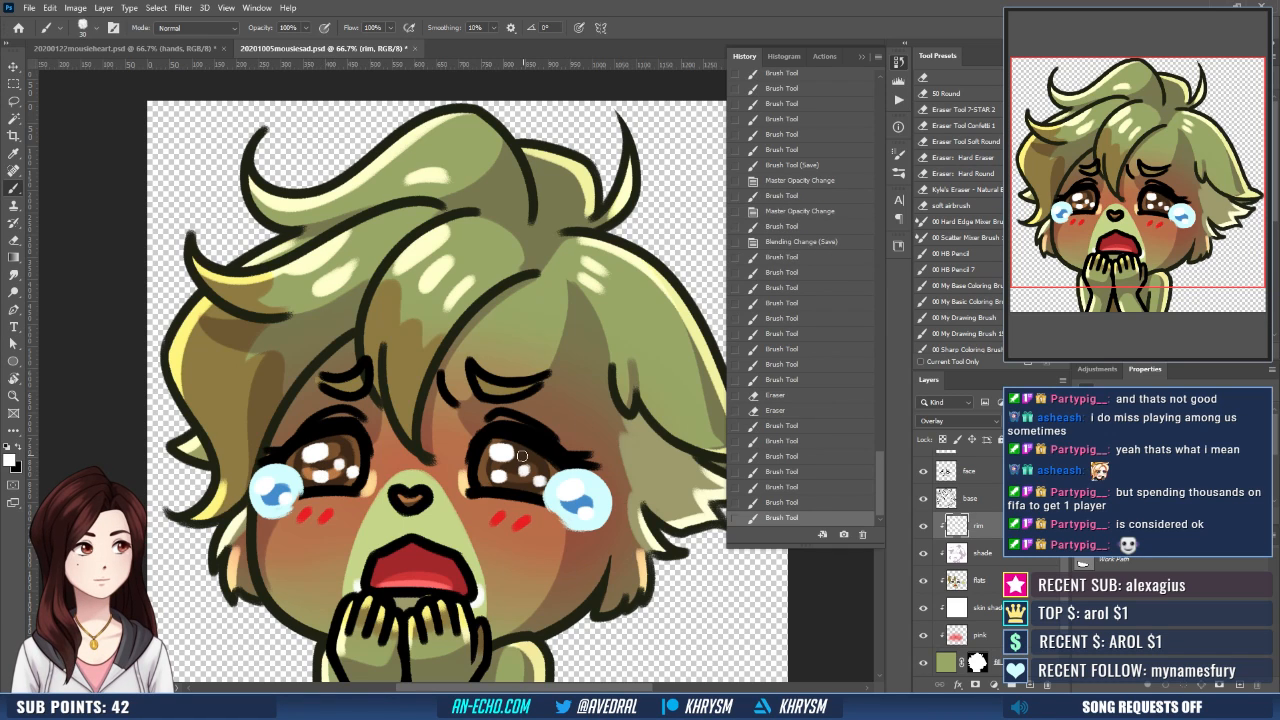
click(521, 459)
click(527, 473)
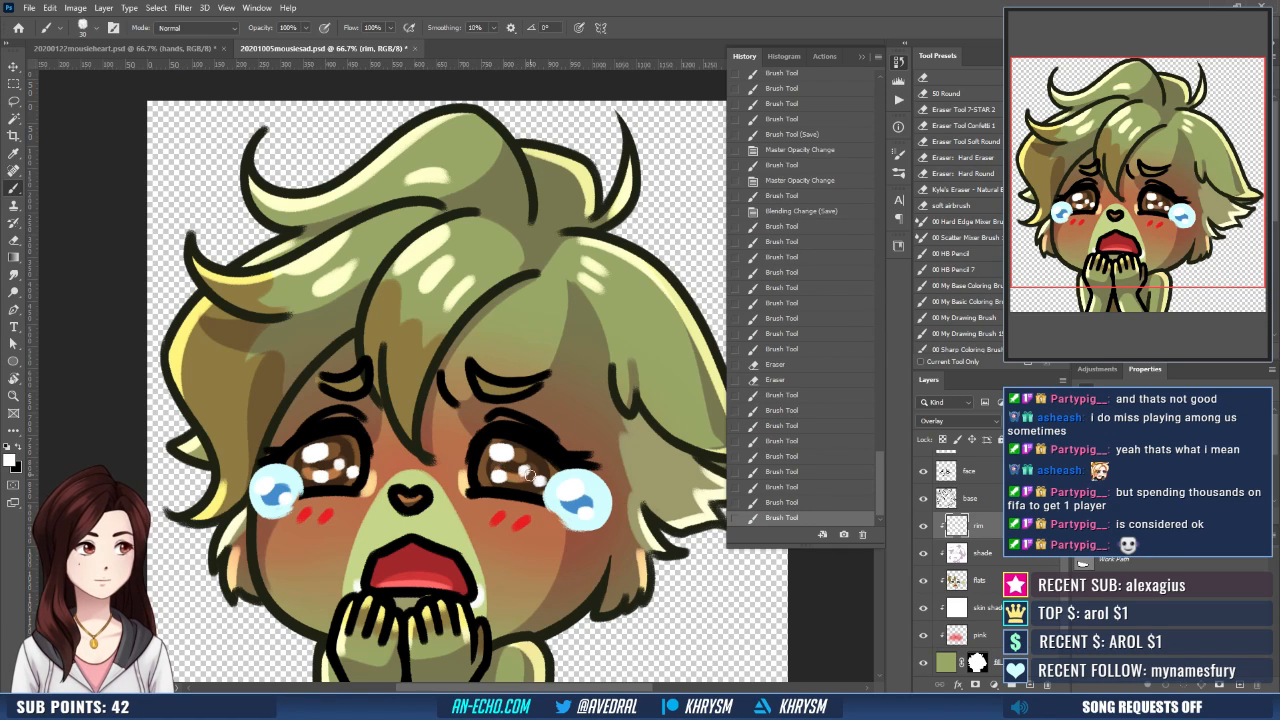
click(527, 476)
click(497, 444)
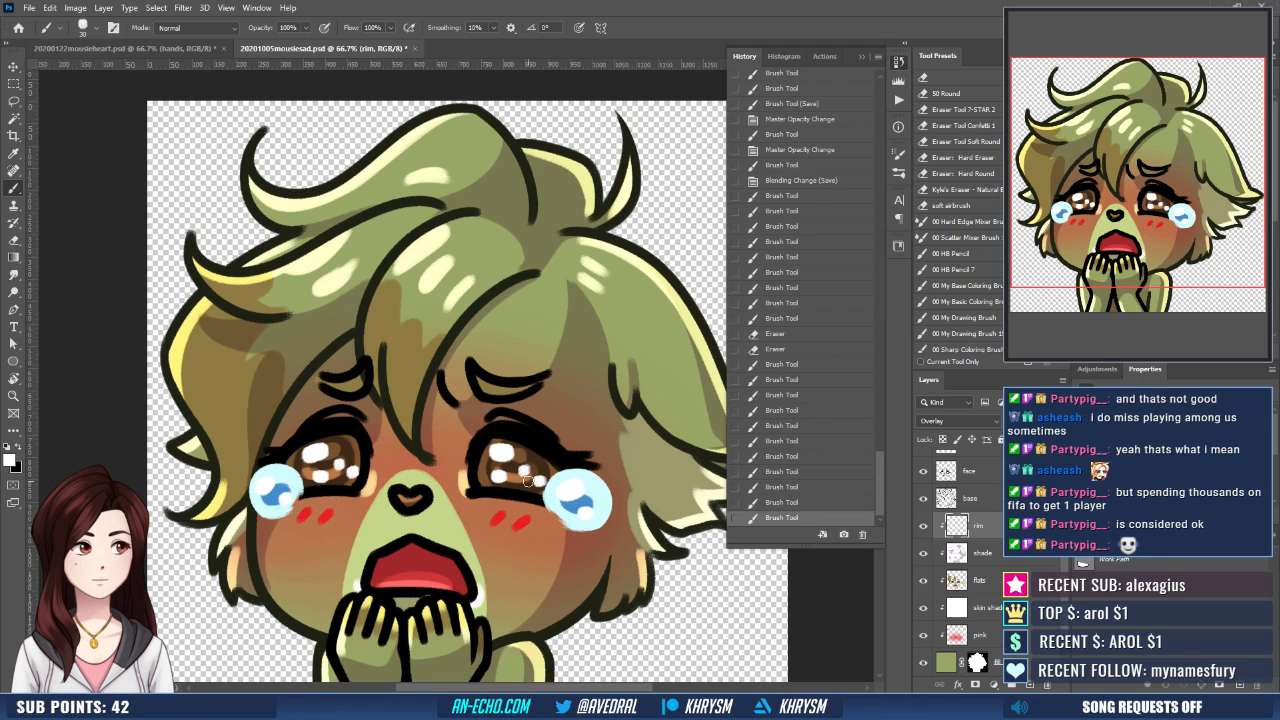
- Tilt the canvas counterclockwise and paint a white rim highlight along the lower edge of the left-hand eye
key(ctrl+minus)
key(ctrl+minus)
key(ctrl+minus)
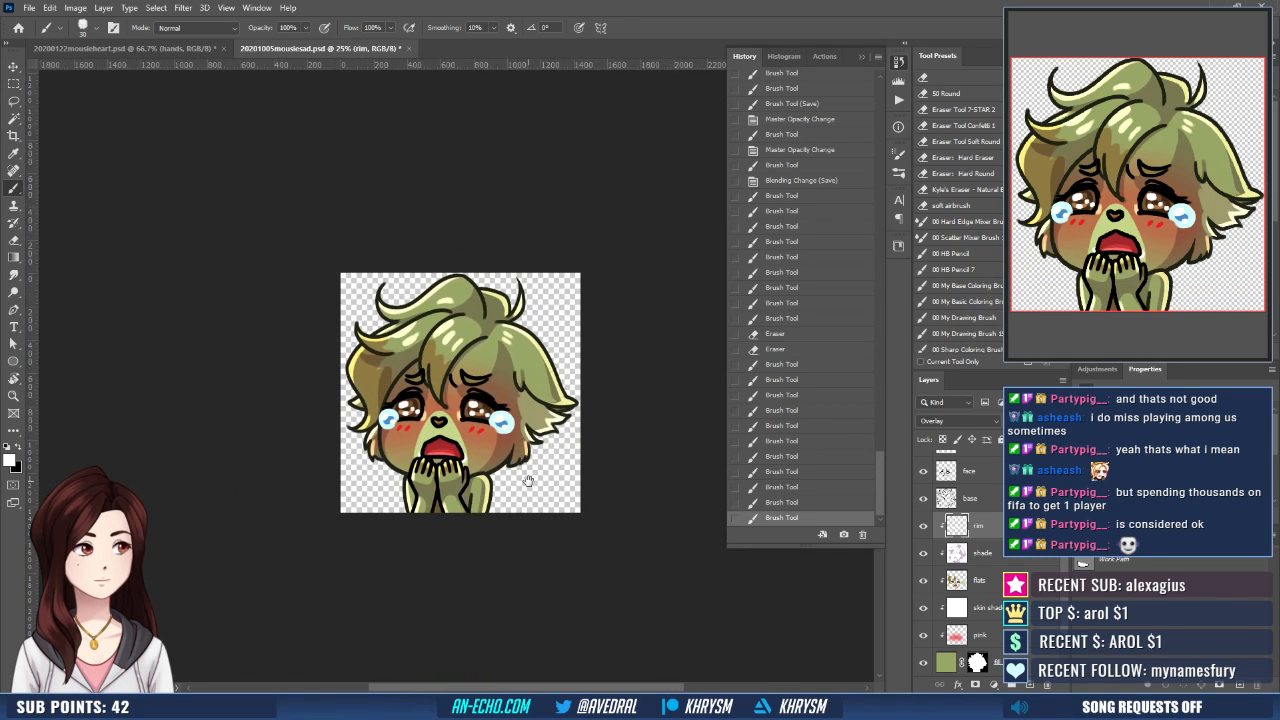
drag(504, 496, 525, 438)
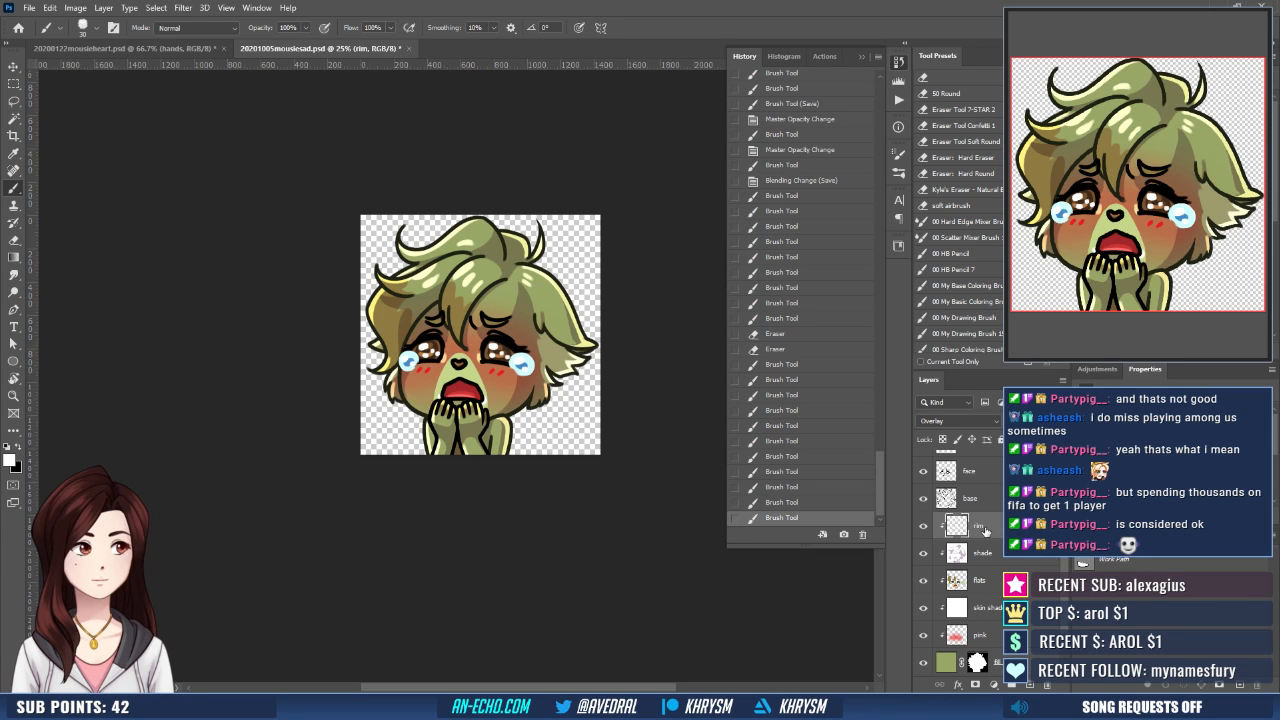
key(ctrl+plus)
key(ctrl+plus)
key(r)
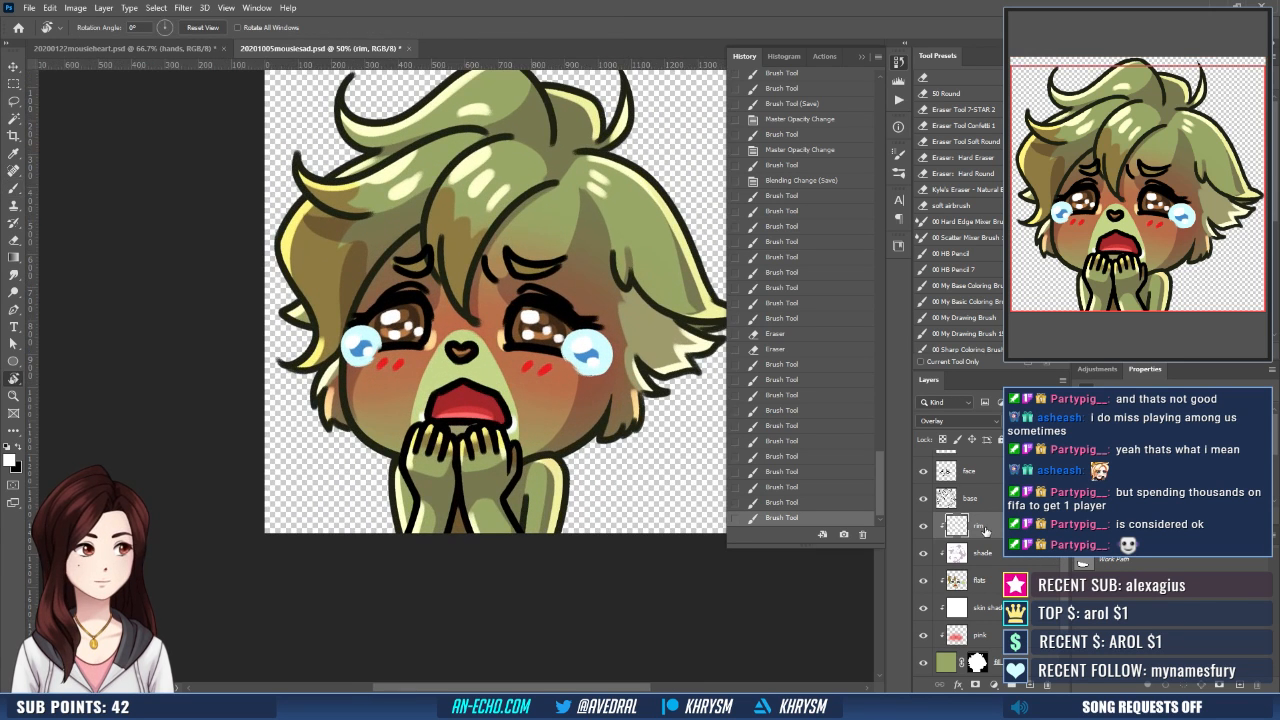
drag(617, 446, 628, 405)
drag(628, 405, 640, 449)
key(b)
drag(383, 416, 421, 407)
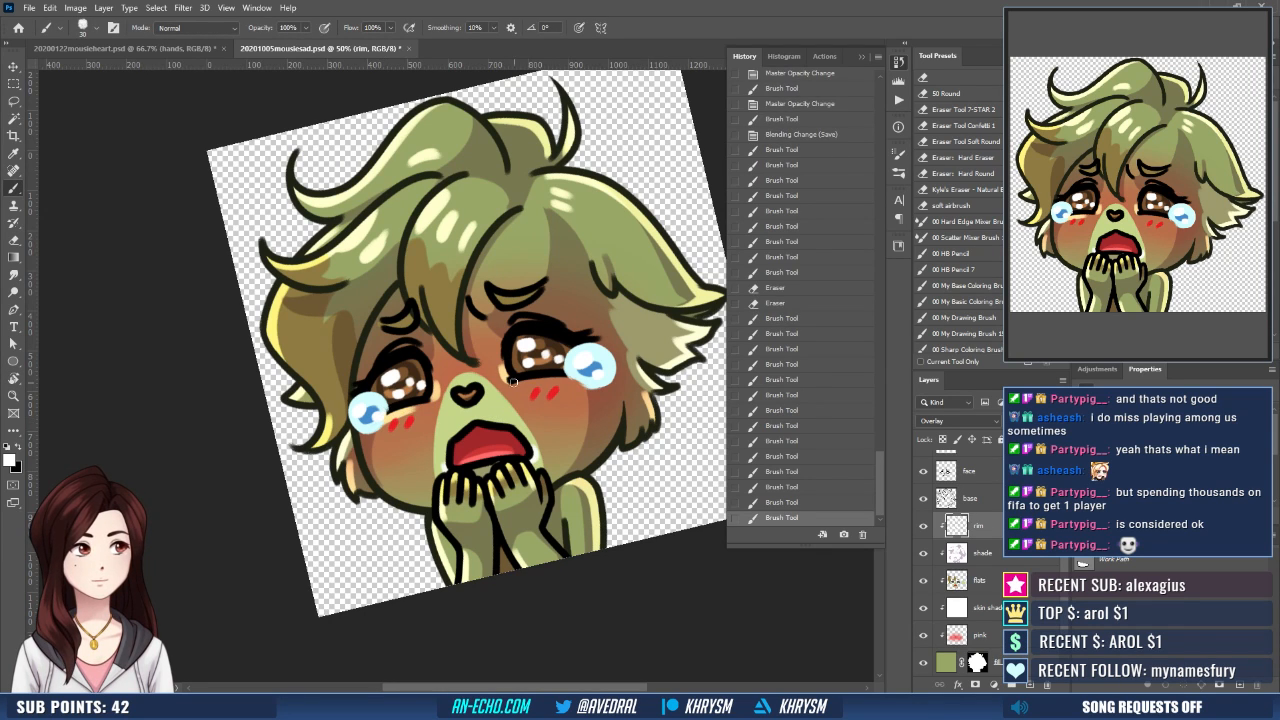
- Paint a white rim highlight beneath the right-hand eye, undoing the first stroke and redrawing it
mouse_move(522, 384)
mouse_down()
mouse_move(574, 381)
mouse_move(529, 384)
mouse_move(552, 383)
mouse_up()
key(ctrl+z)
drag(530, 384, 508, 381)
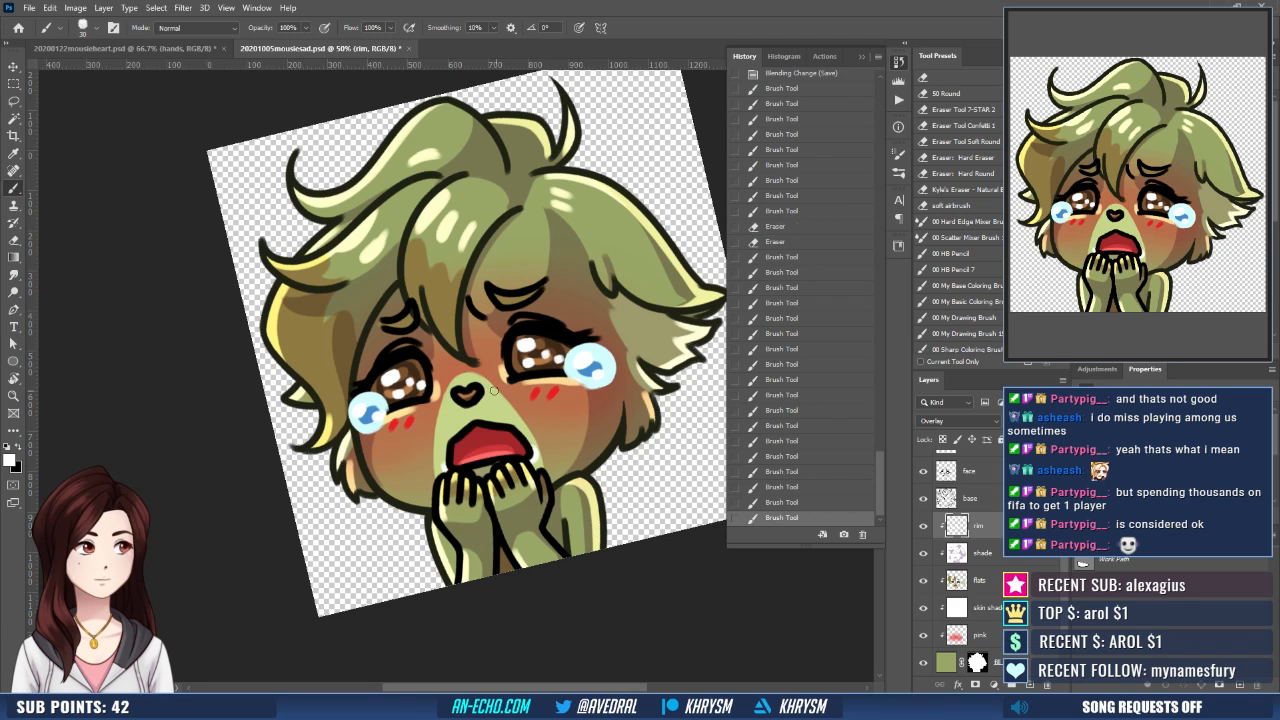
- Touch up the white rim highlight under the left-hand eye, erase its excess around the eyes, and reset the canvas rotation
drag(394, 416, 437, 395)
key(e)
mouse_move(498, 362)
mouse_down()
mouse_move(505, 376)
mouse_move(430, 396)
mouse_up()
key(Escape)
- Paint white rim highlights along the inner corners and lower edges of both eyes on the rim layer
key(b)
drag(504, 378, 510, 391)
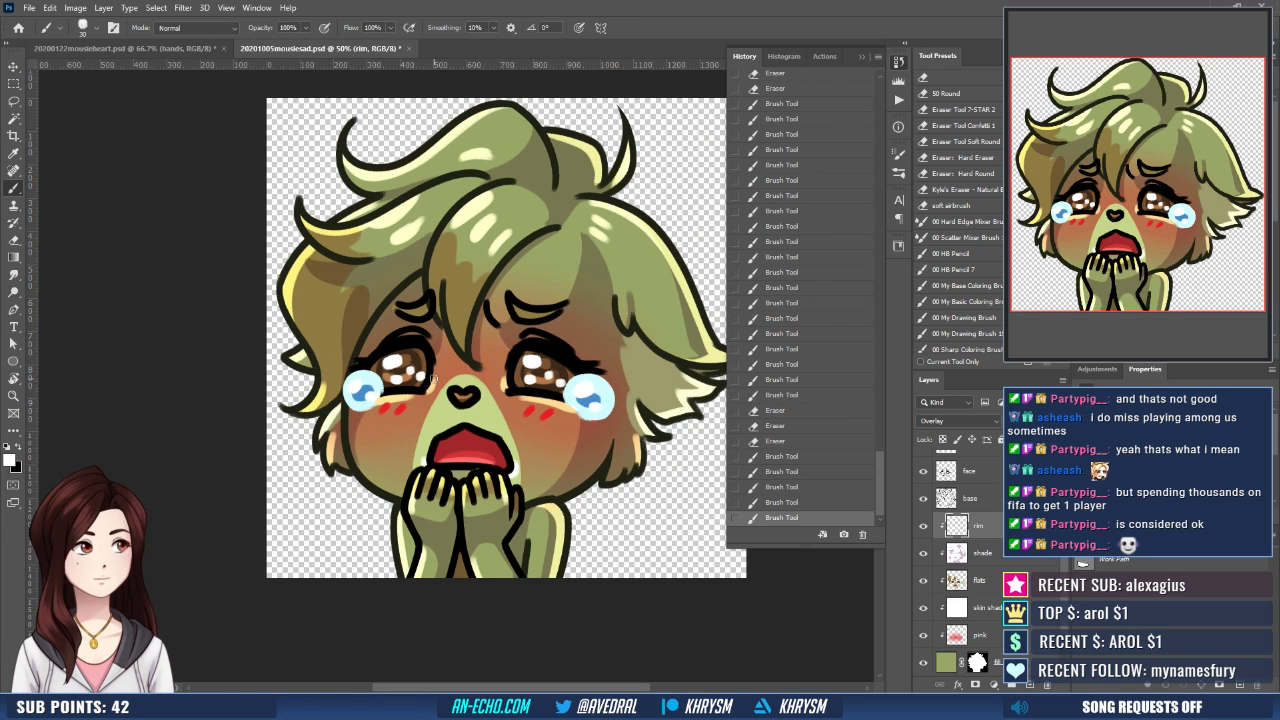
drag(435, 379, 402, 399)
drag(509, 379, 546, 400)
key(ctrl+minus)
key(ctrl+minus)
key(ctrl+minus)
key(ctrl+minus)
key(ctrl+minus)
key(ctrl+minus)
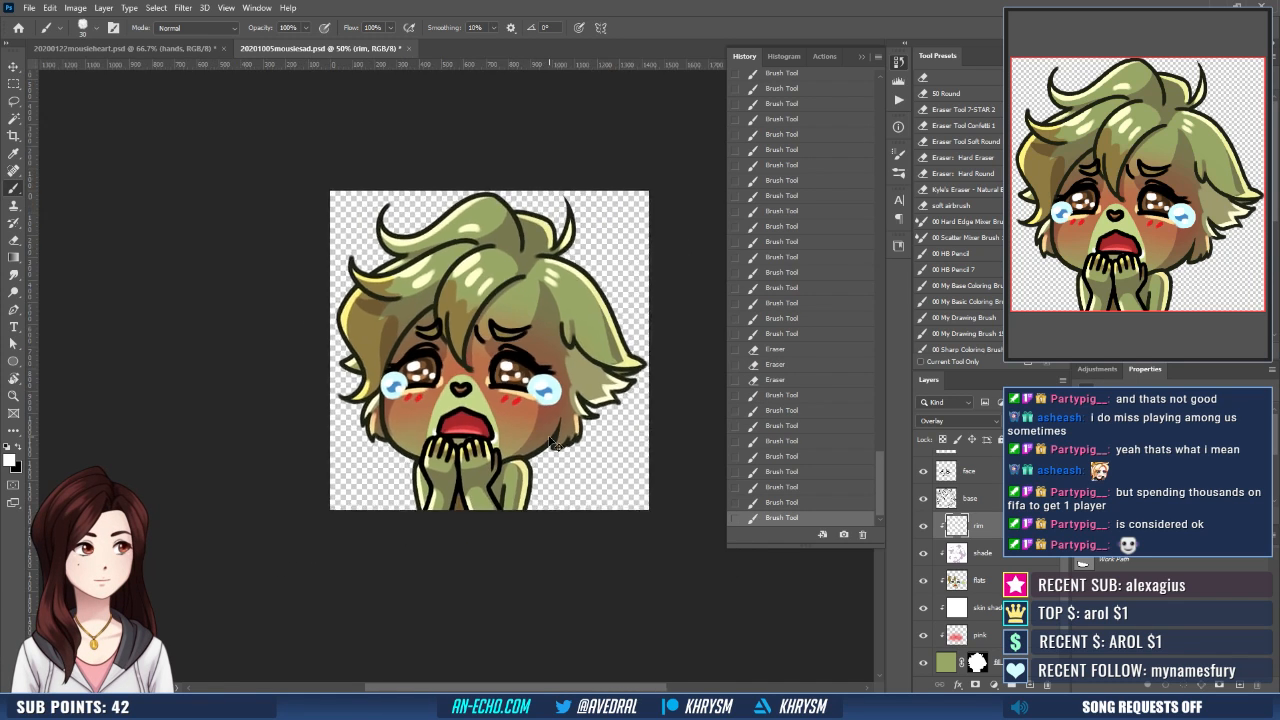
key(ctrl+plus)
key(ctrl+plus)
key(ctrl+plus)
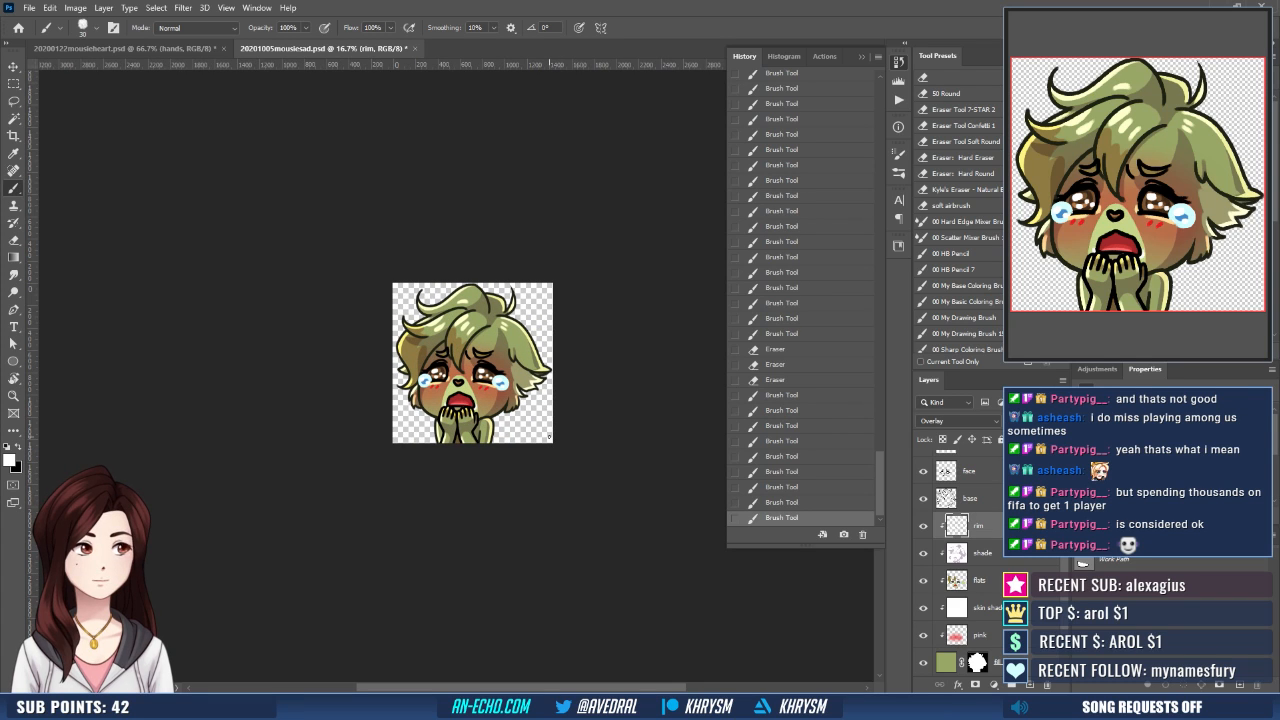
- Save the document and export a copy as 20201005mousiesad in the mousie folder, overwriting the existing file
scroll(962, 645, down, 2)
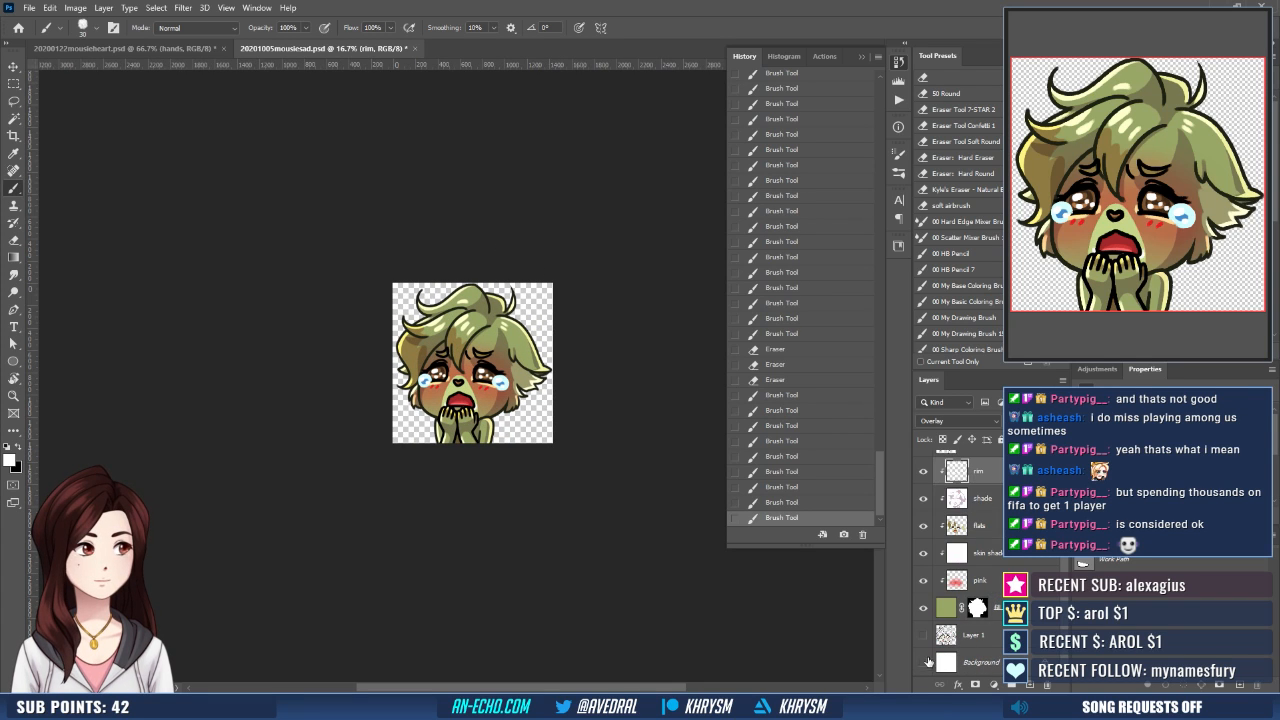
key(ctrl+s)
key(ctrl+shift+s)
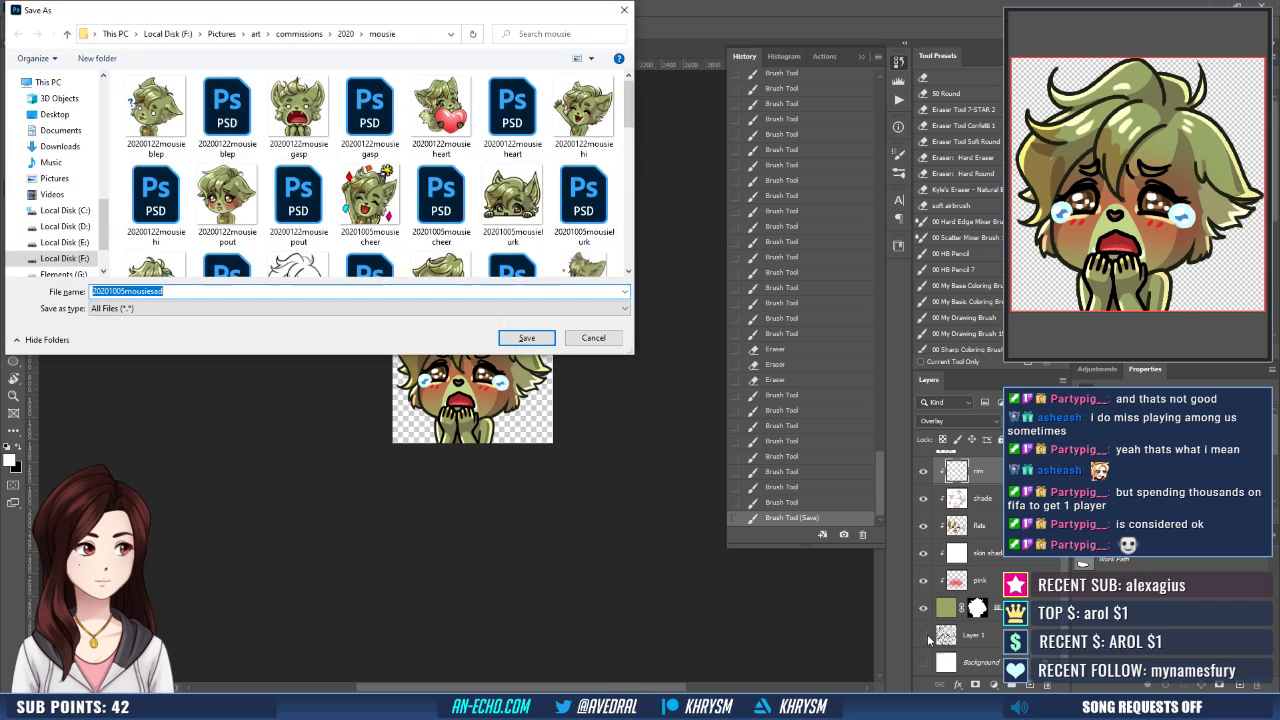
key(Return)
key(y)
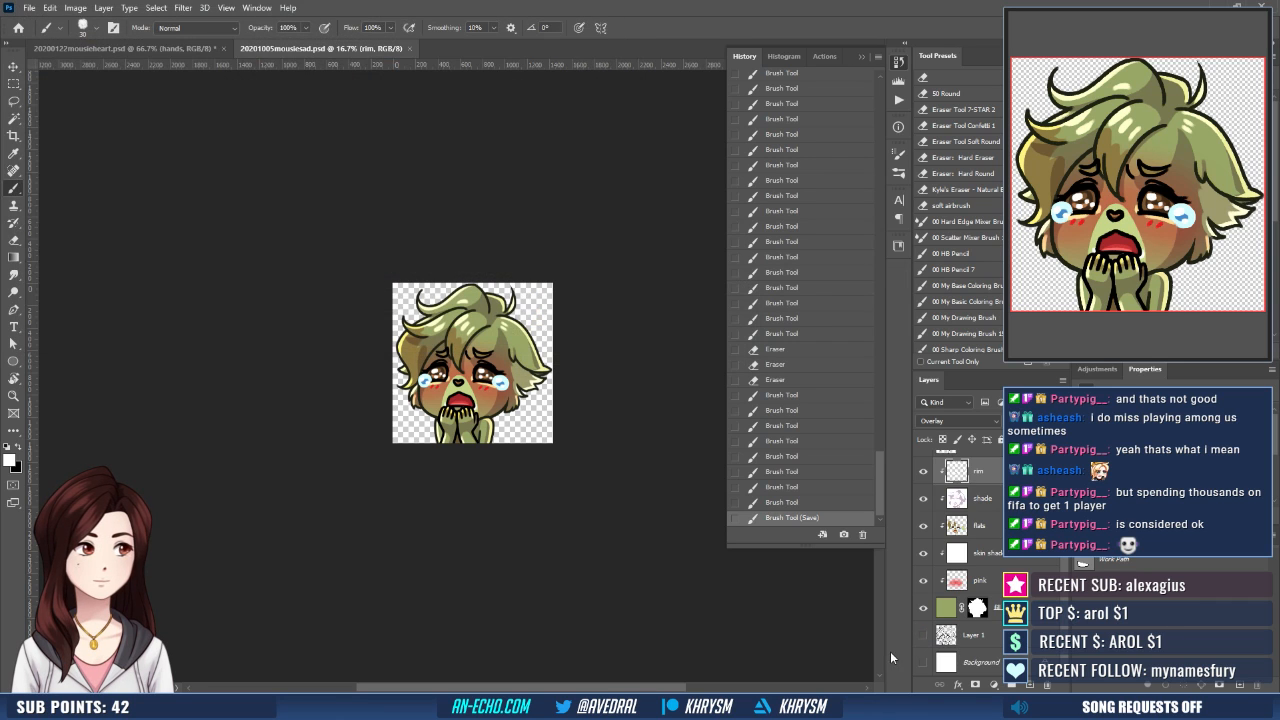
- Create a new 112 x 112 px document from the Emote 112 px preset
click(30, 8)
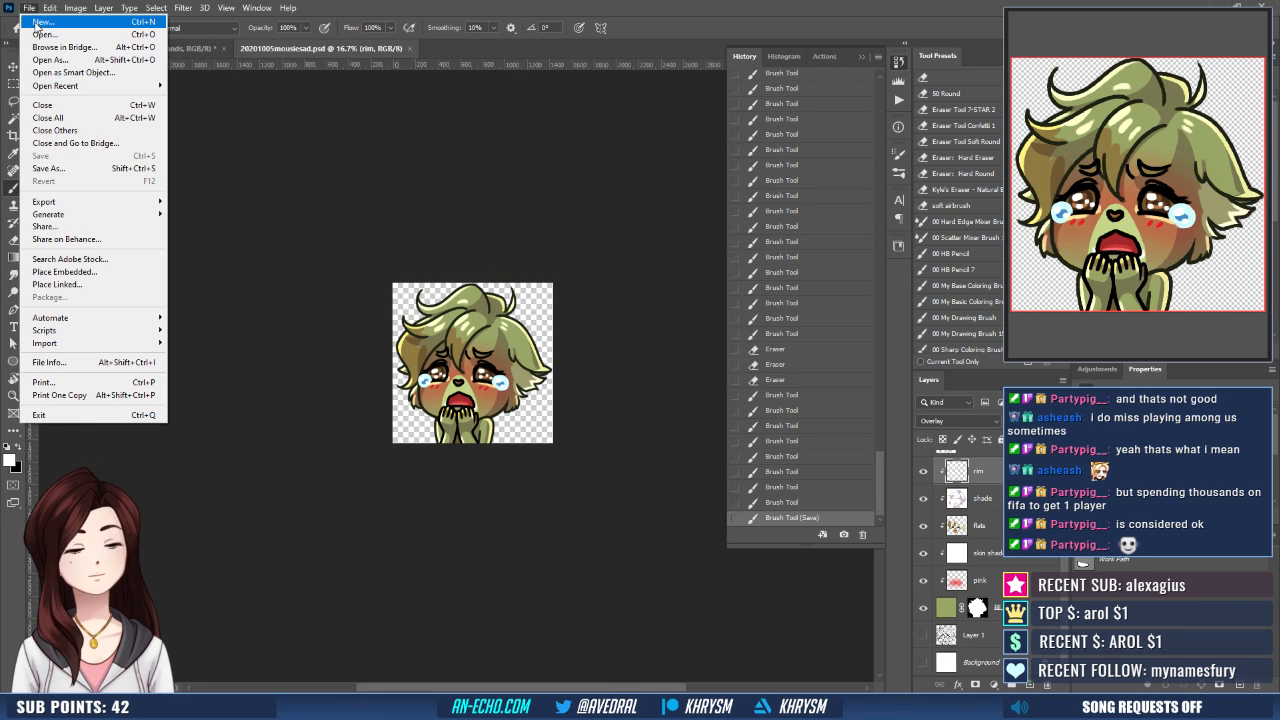
click(45, 21)
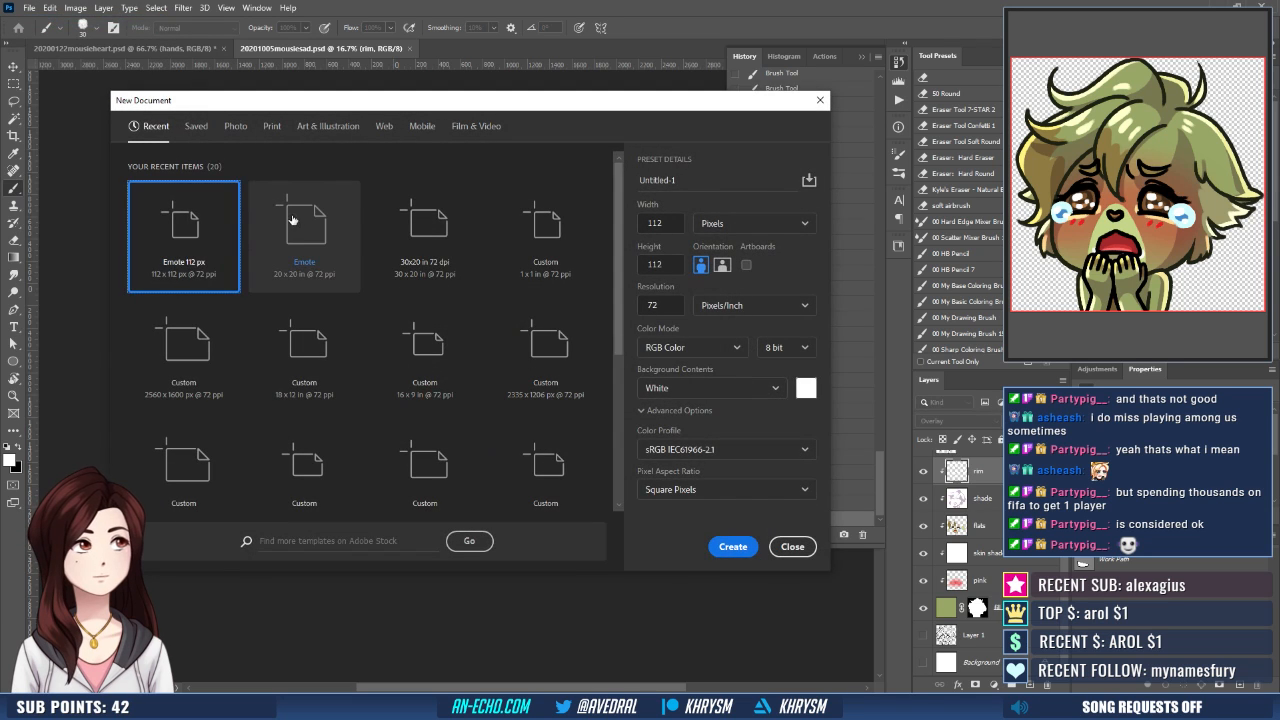
double_click(232, 229)
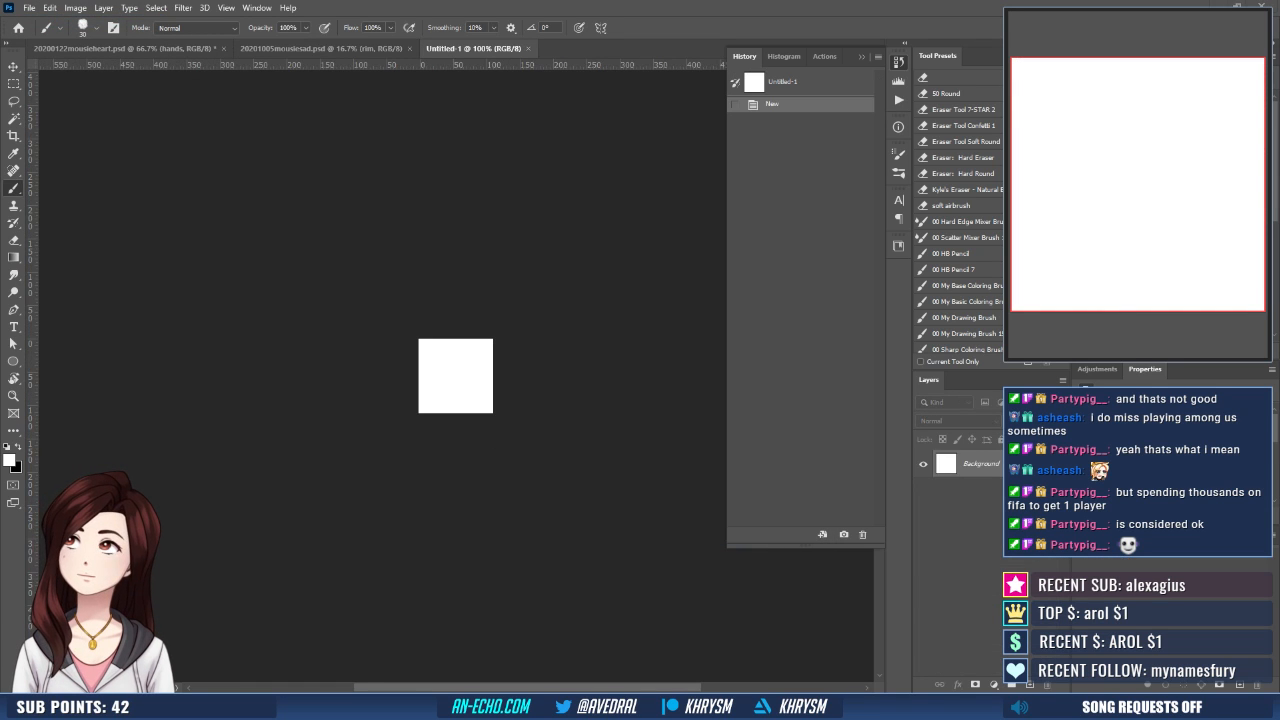
- Place the 20201005mousiesad image in the new document and scale it to 9%
drag(355, 462, 426, 417)
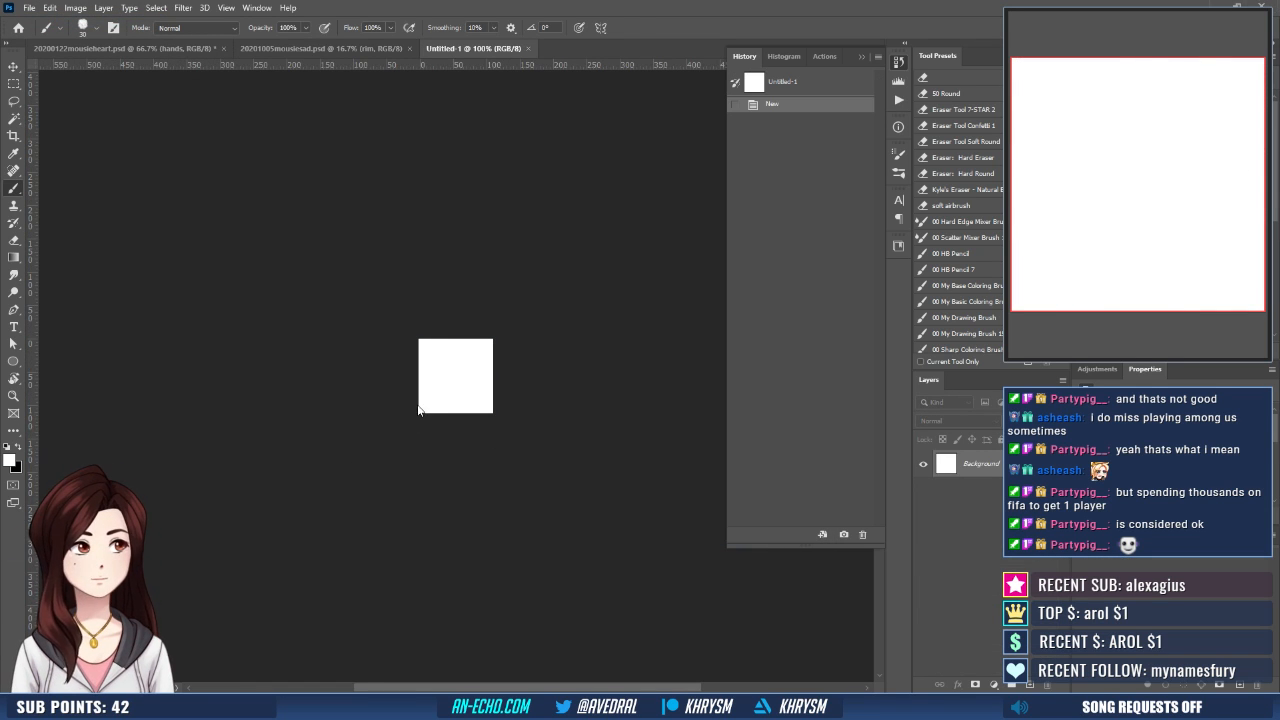
text(9)
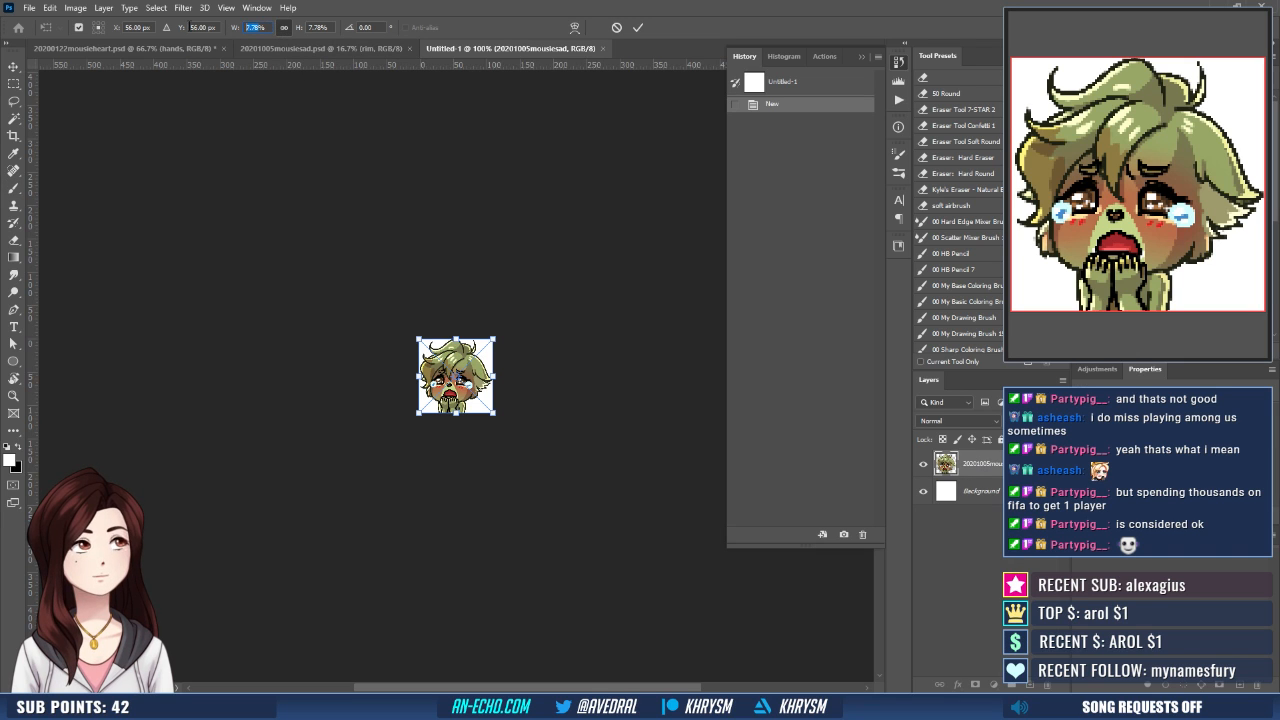
key(Return)
key(Return)
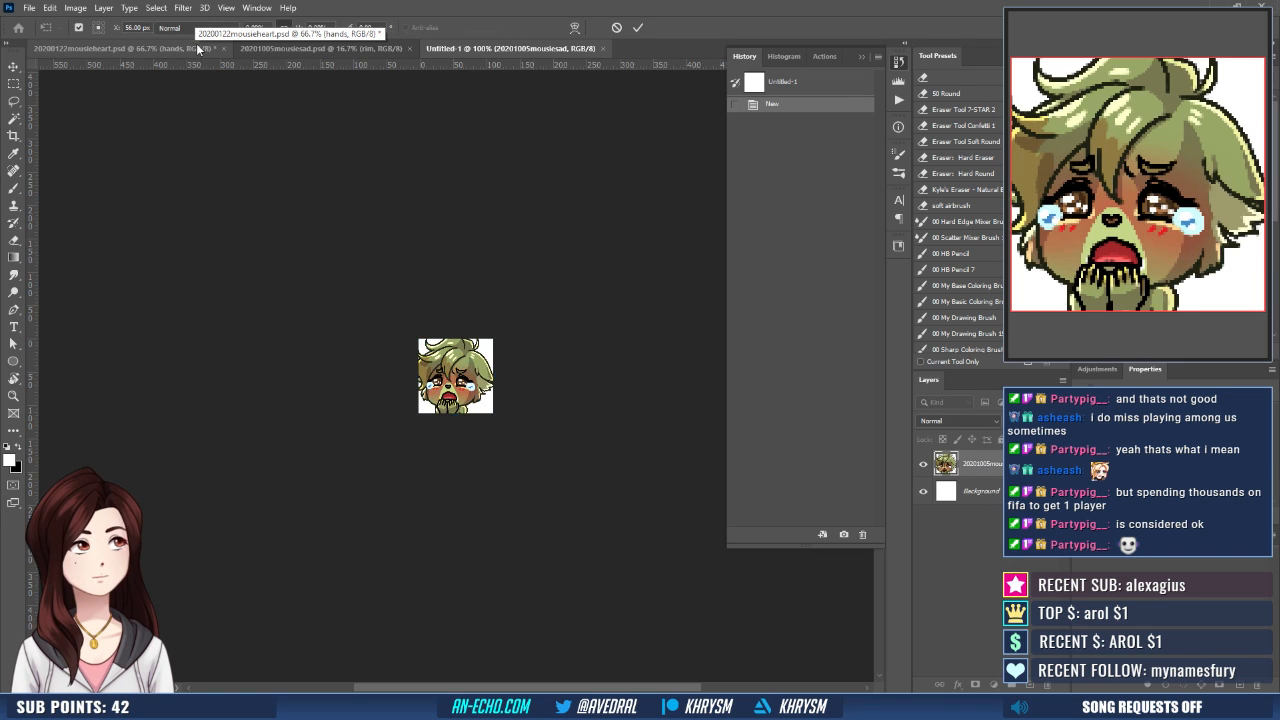
- Align the placed emote to the left edge of the whole canvas, deselect, and nudge it slightly left
key(ctrl+plus)
key(ctrl+plus)
key(ctrl+plus)
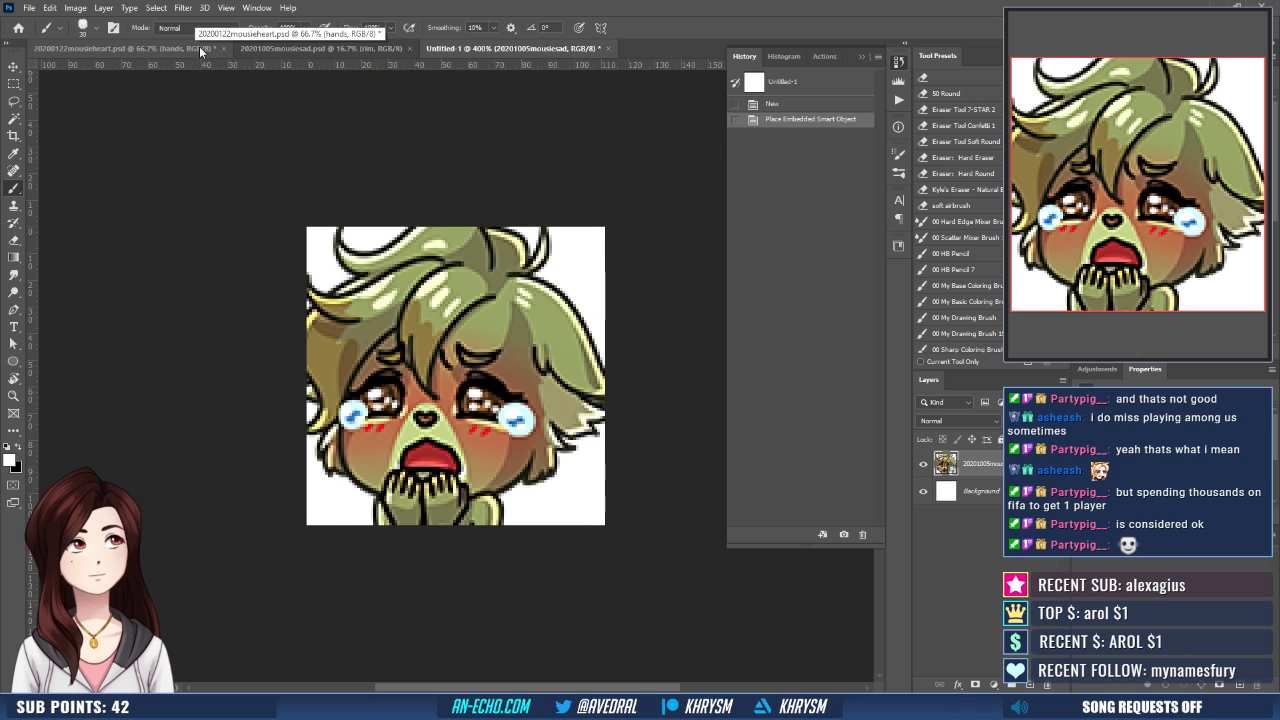
key(ctrl+a)
key(v)
click(286, 28)
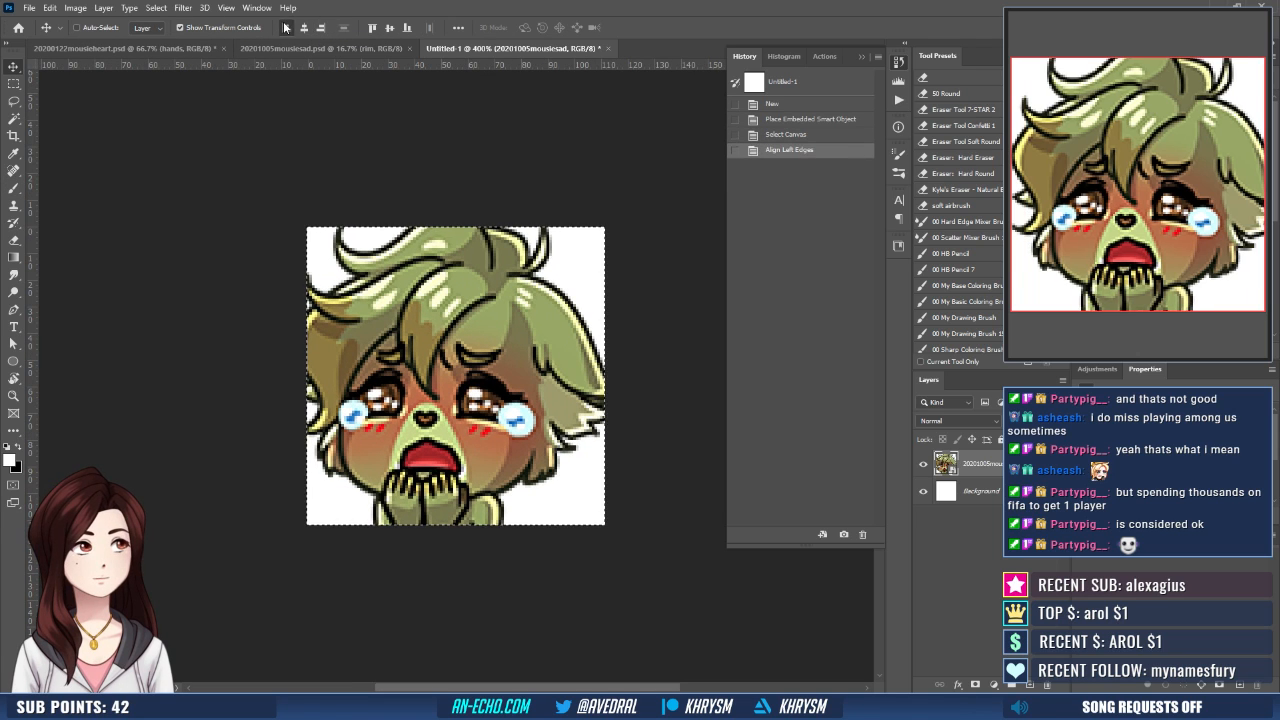
key(ctrl+d)
key(Left)
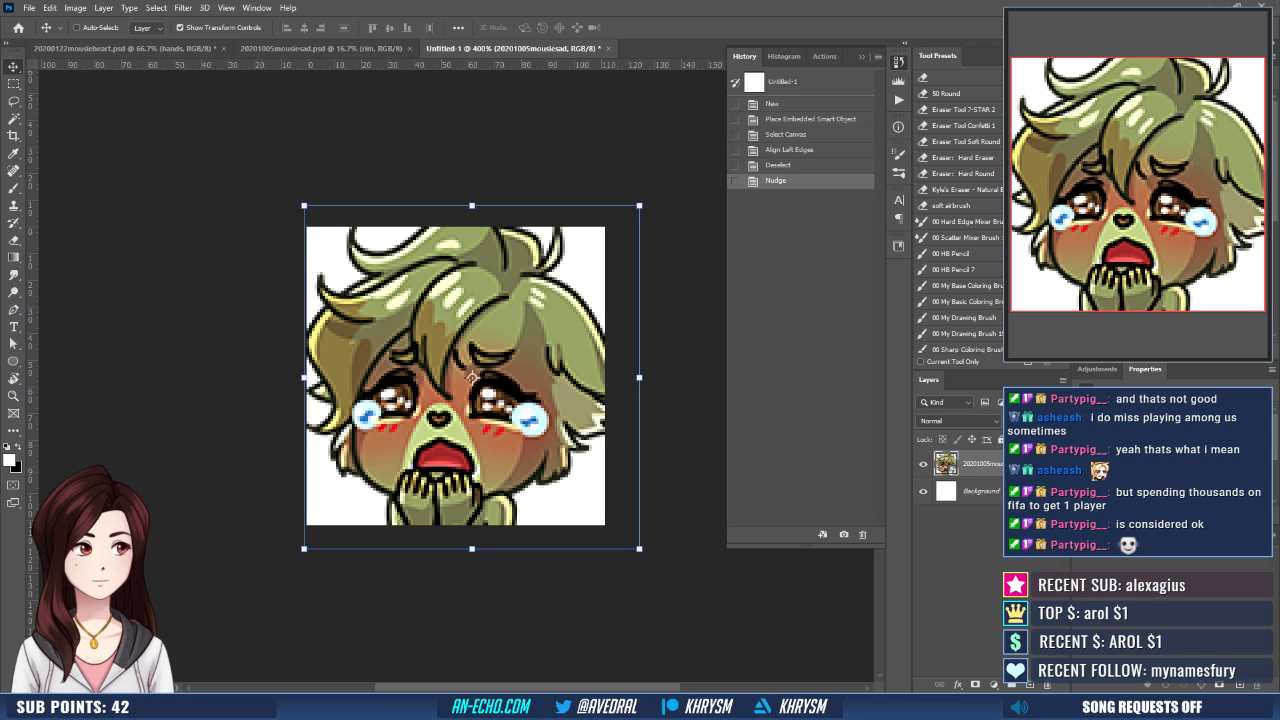
- Delete the white Background layer and test the emote's vertical position with one nudge down and back up
drag(981, 491, 1047, 685)
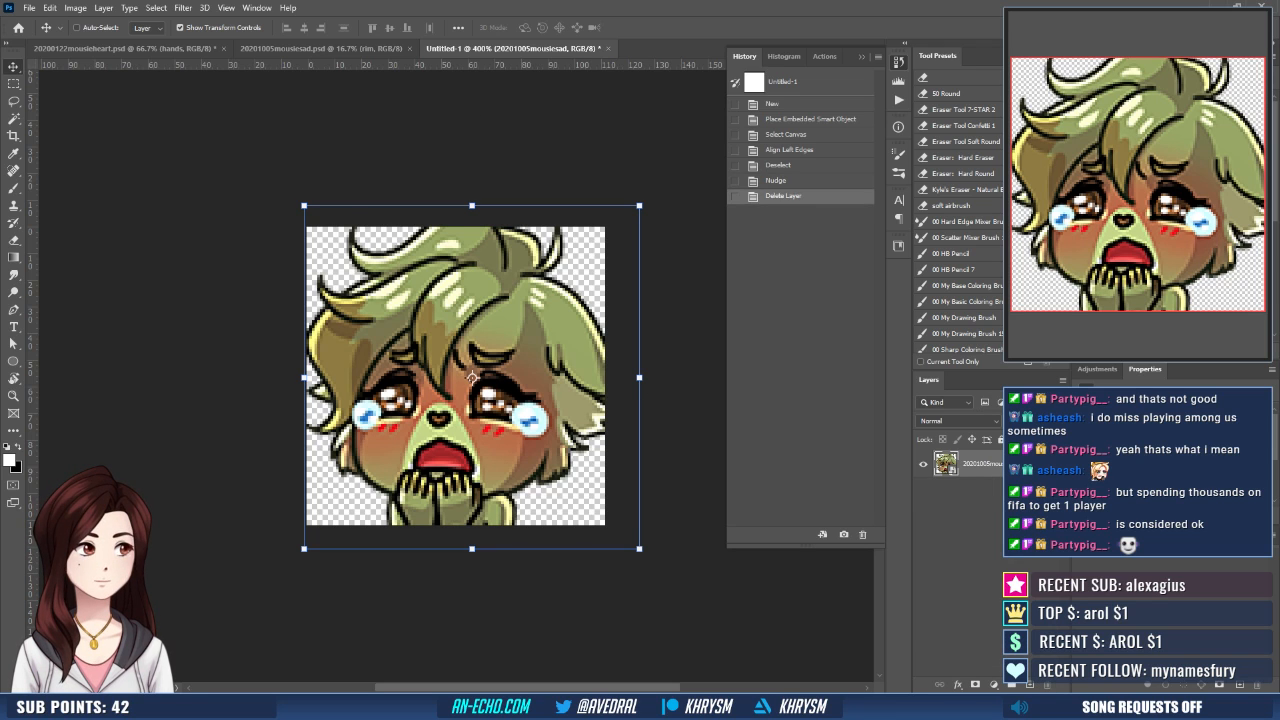
key(Down)
key(Up)
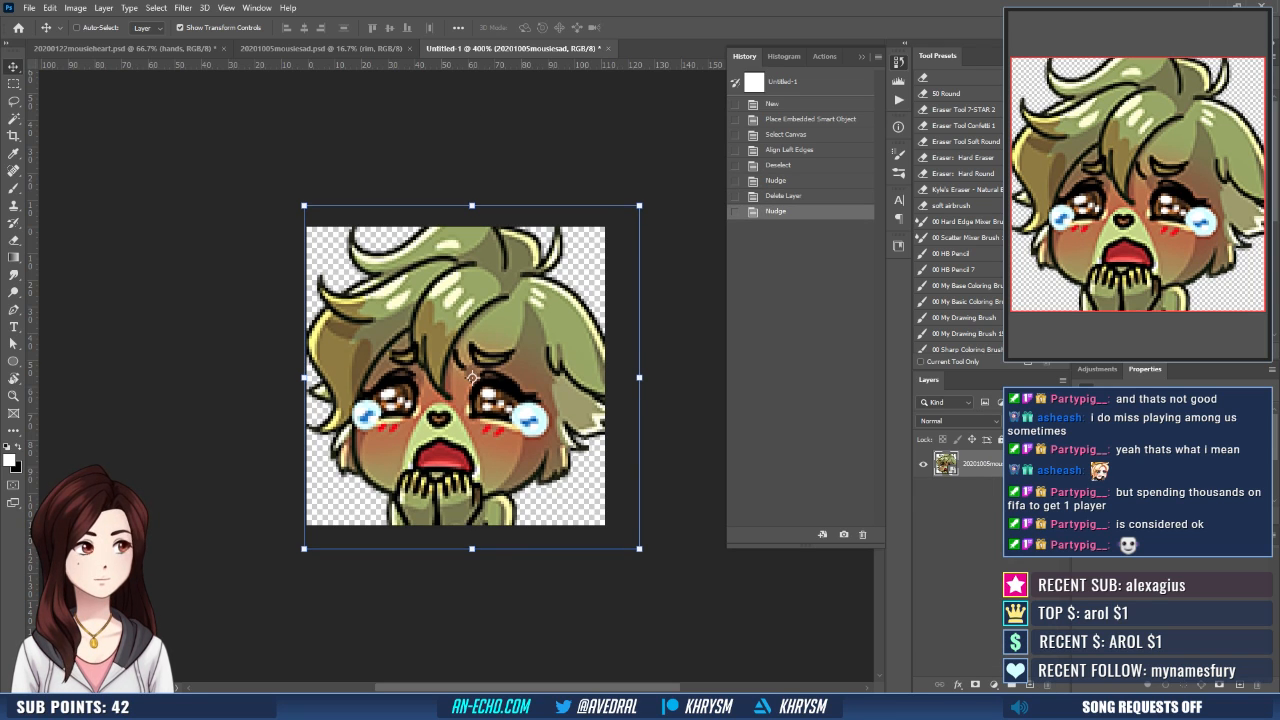
- Duplicate the emote layer three times and merge the three copies into one layer
scroll(471, 377, down, 3)
key(ctrl+j)
key(ctrl+j)
key(ctrl+j)
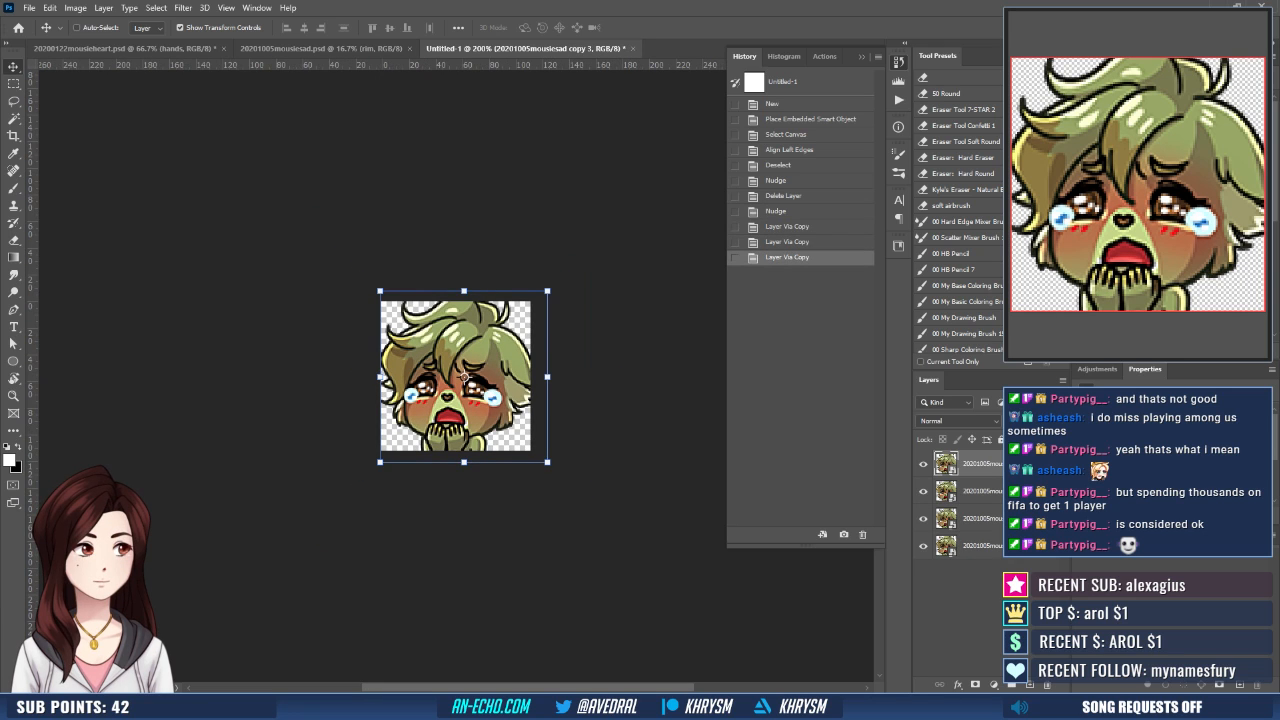
key(ctrl+e)
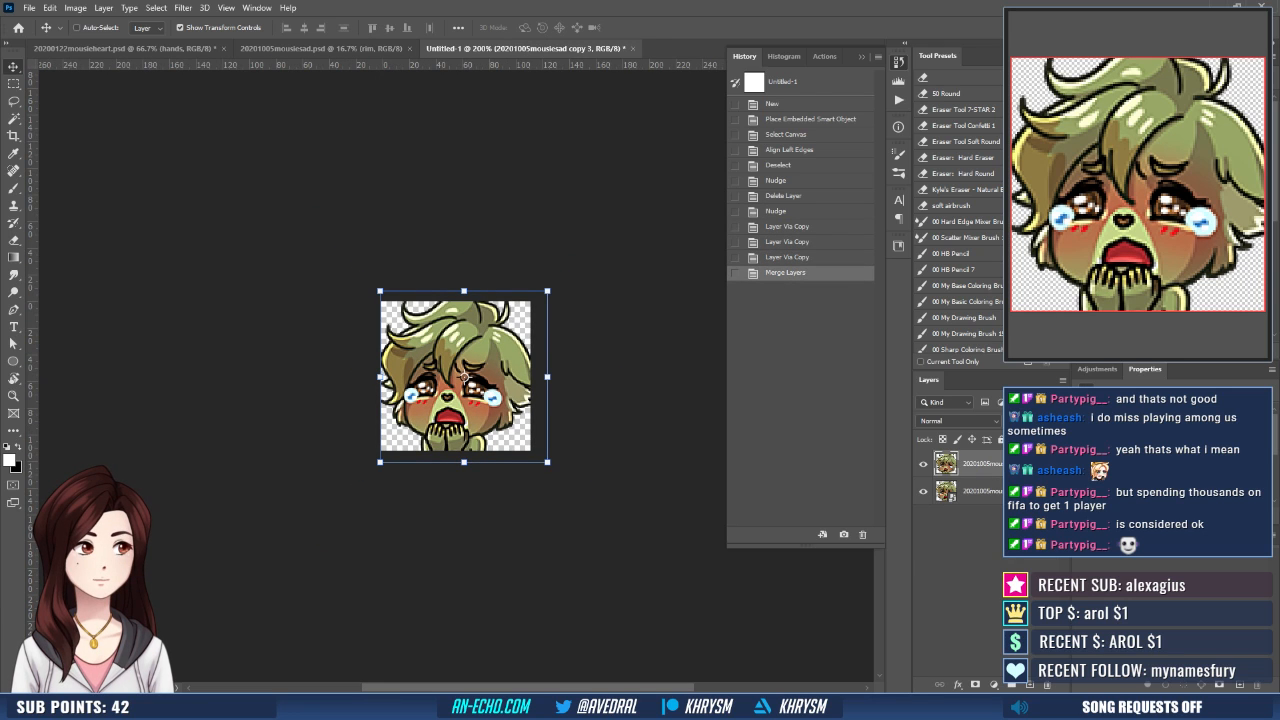
- Save the document as mousieSad-112 in Photoshop format and export a PNG with the same name
key(ctrl+s)
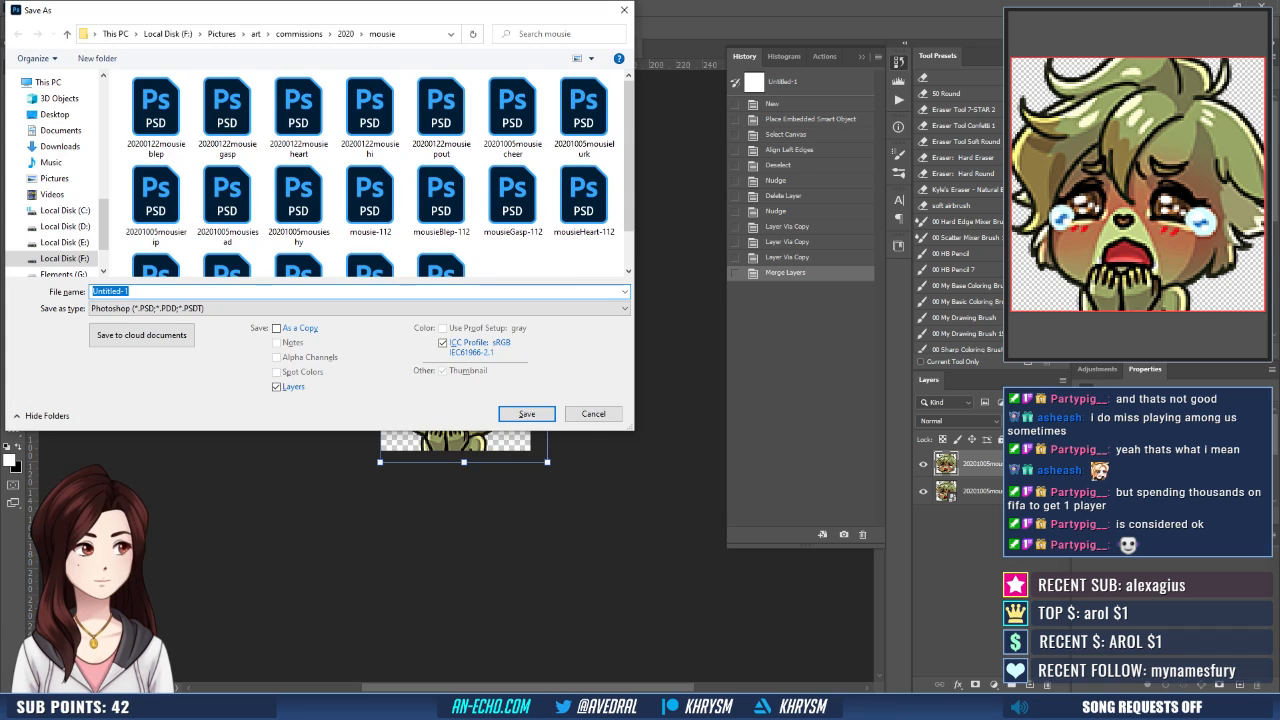
text(mousieSad-112)
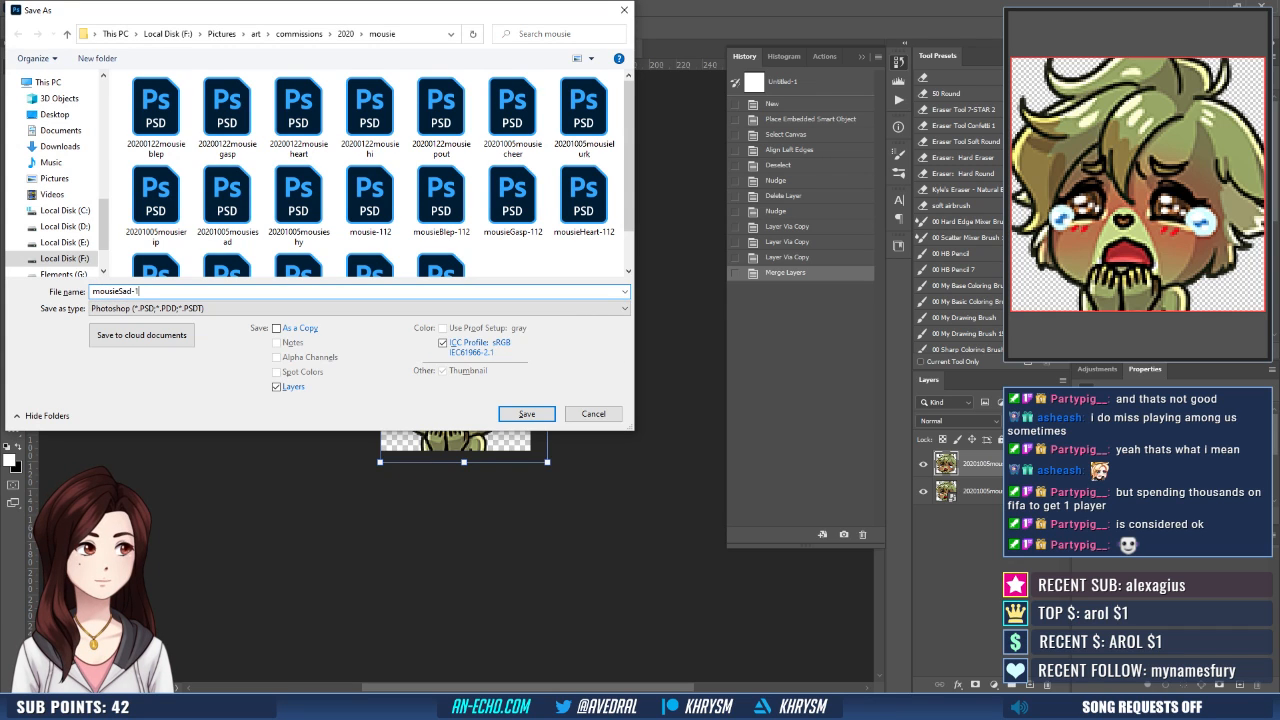
key(Return)
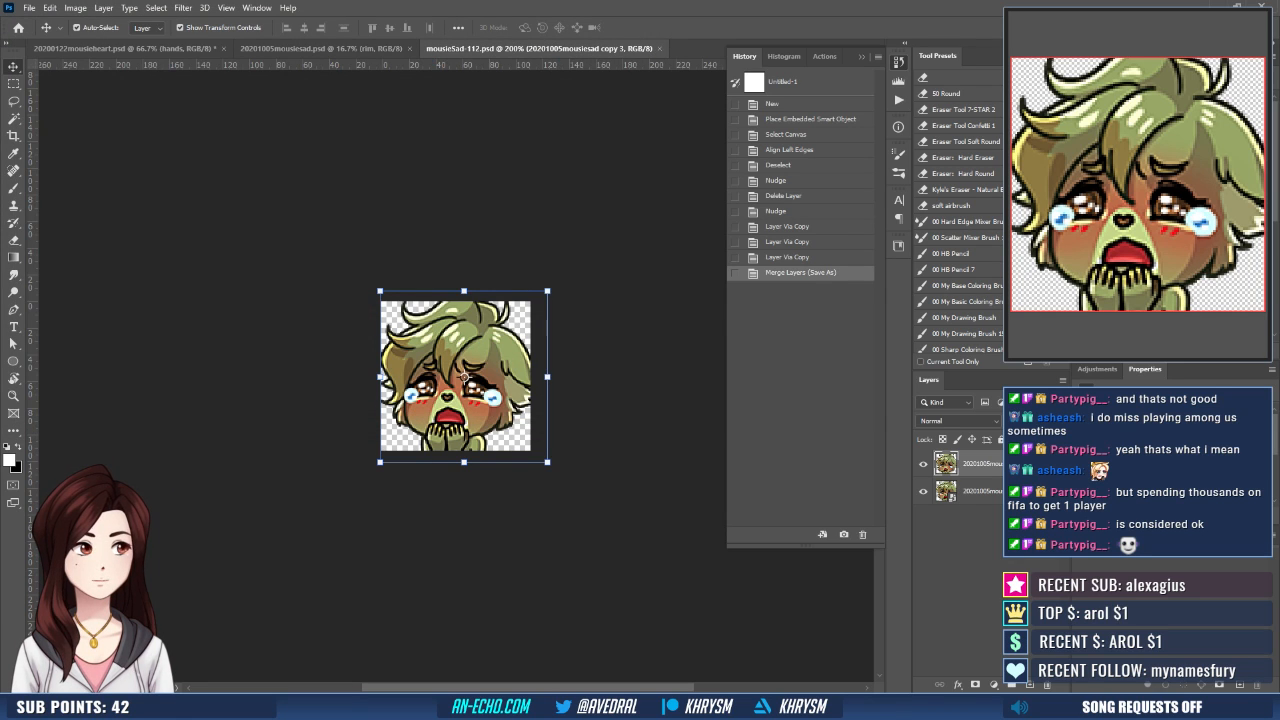
key(ctrl+shift+s)
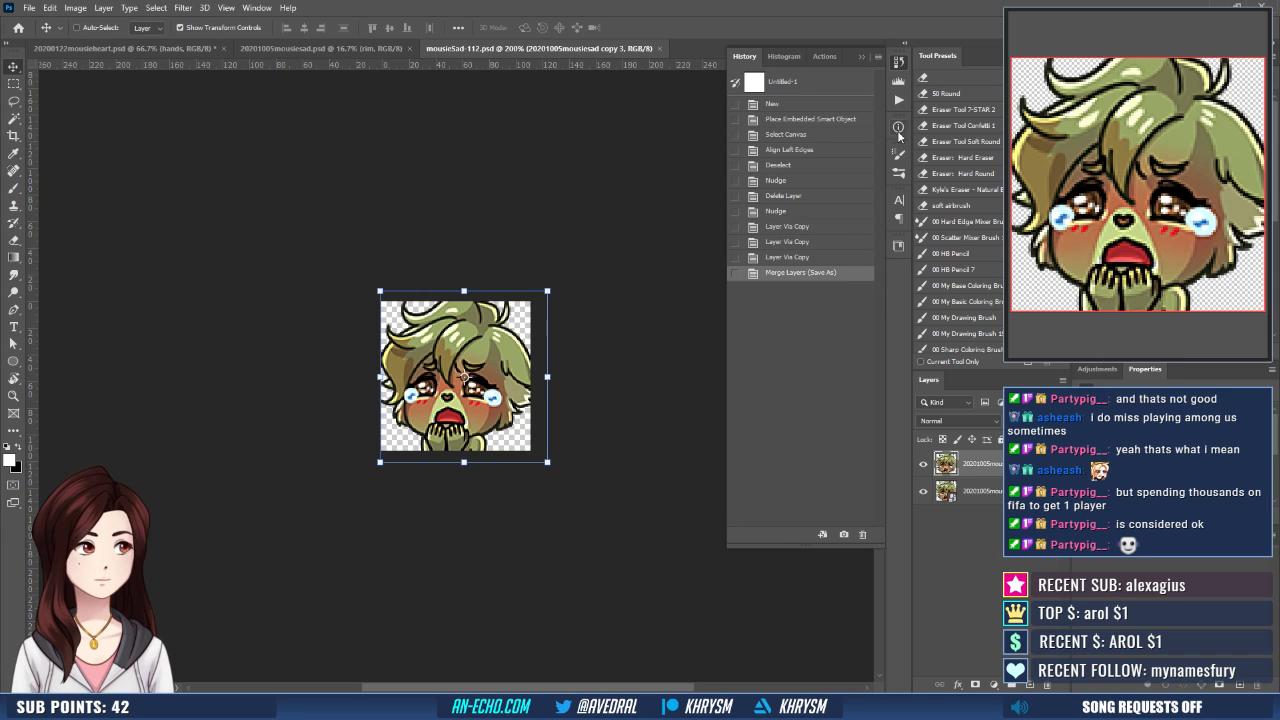
- Run the Emote - Small action and export the reduced image as mousieSad-28
click(898, 100)
click(813, 236)
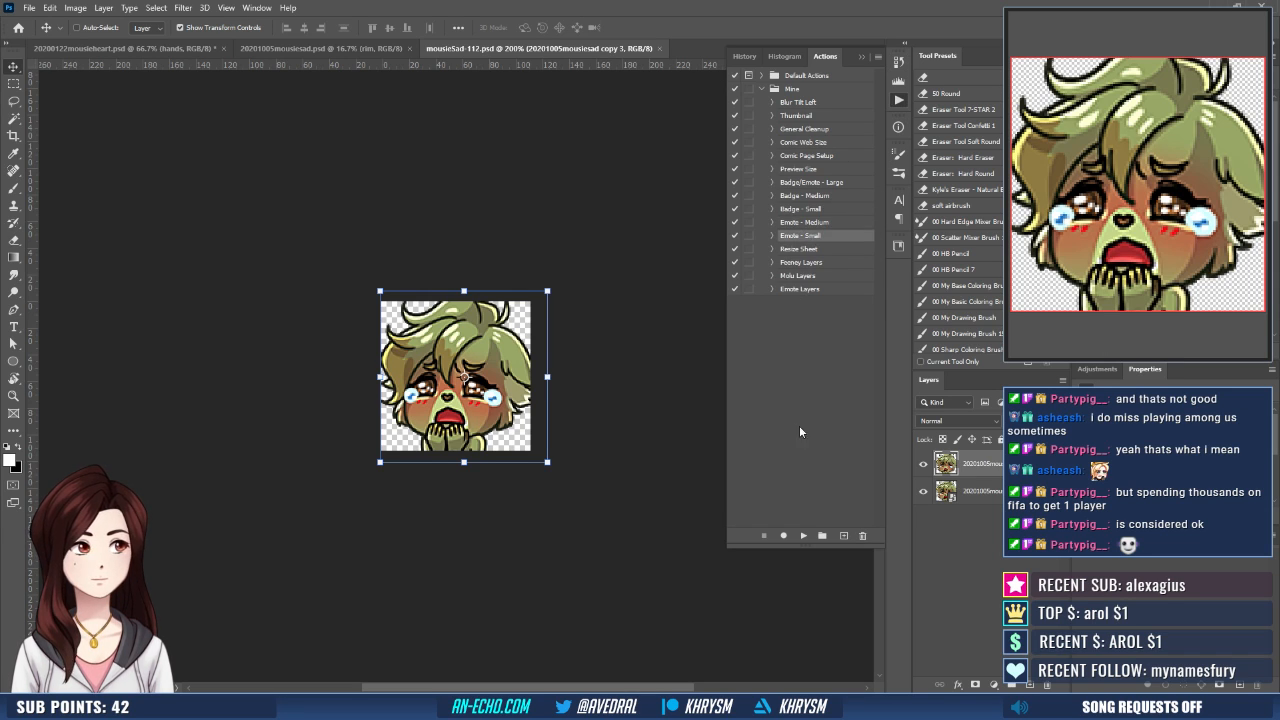
click(802, 536)
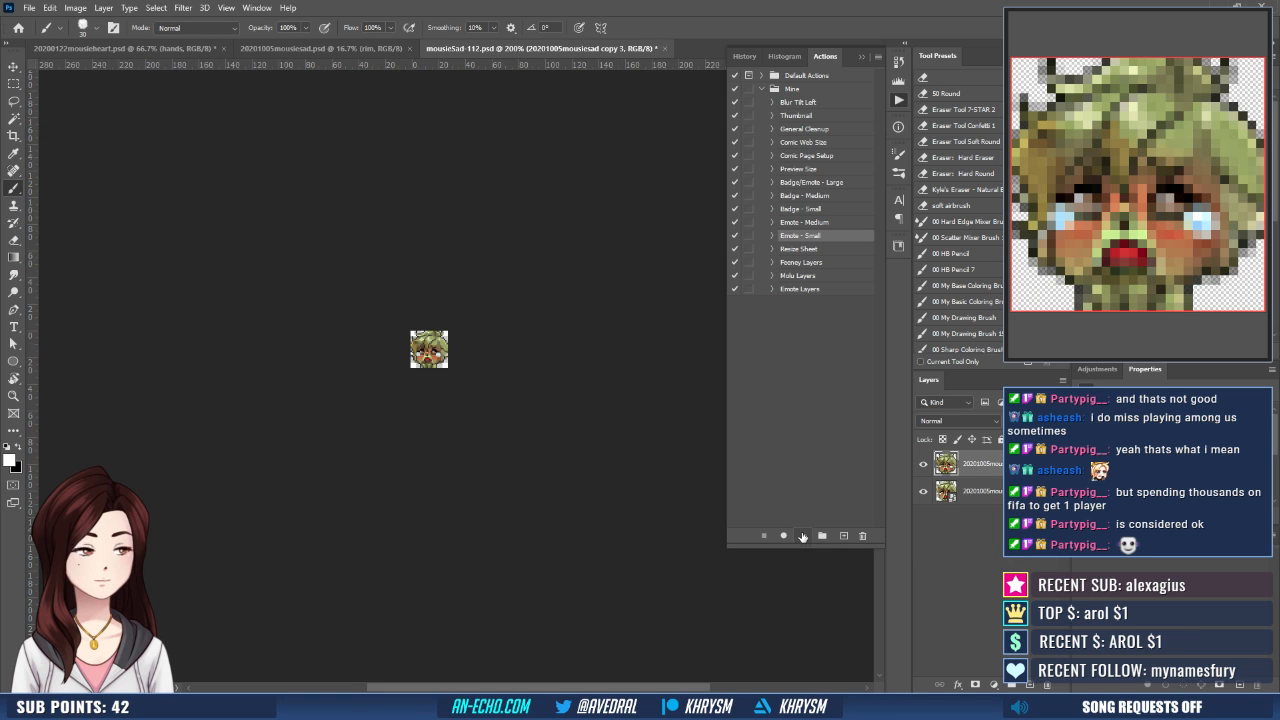
key(ctrl+shift+s)
key(Right)
key(BackSpace)
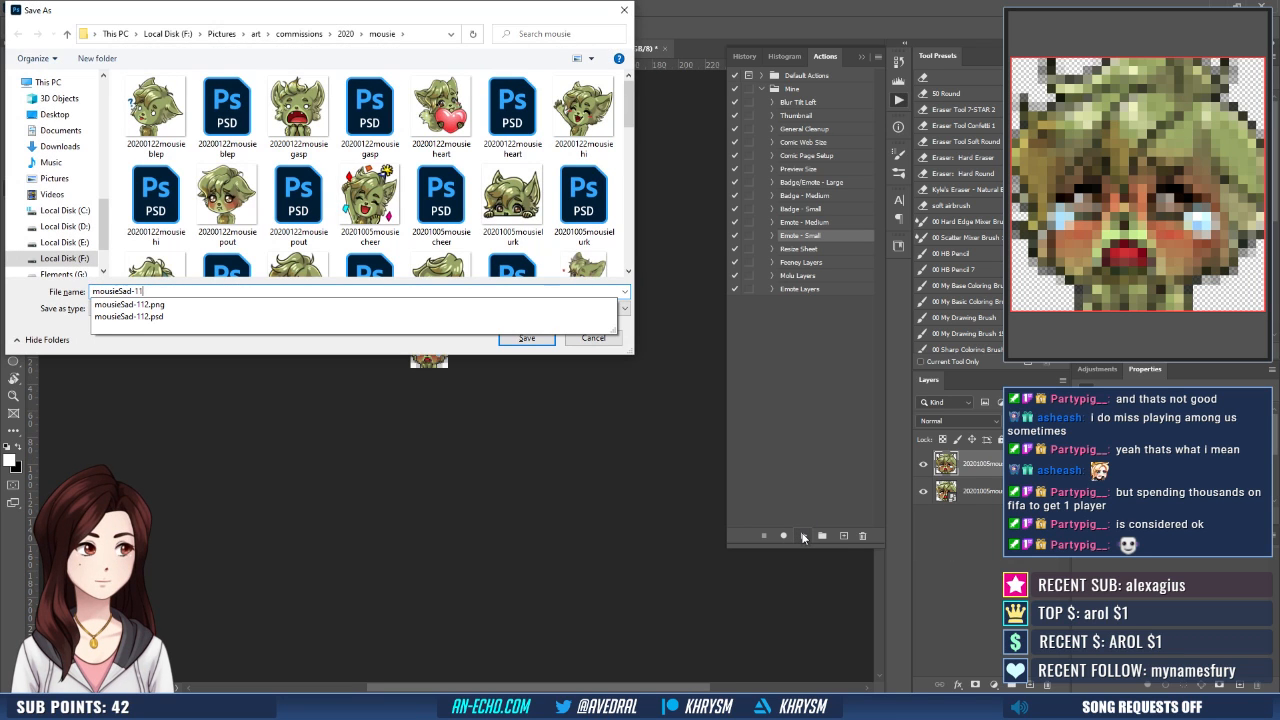
text(28)
key(Return)
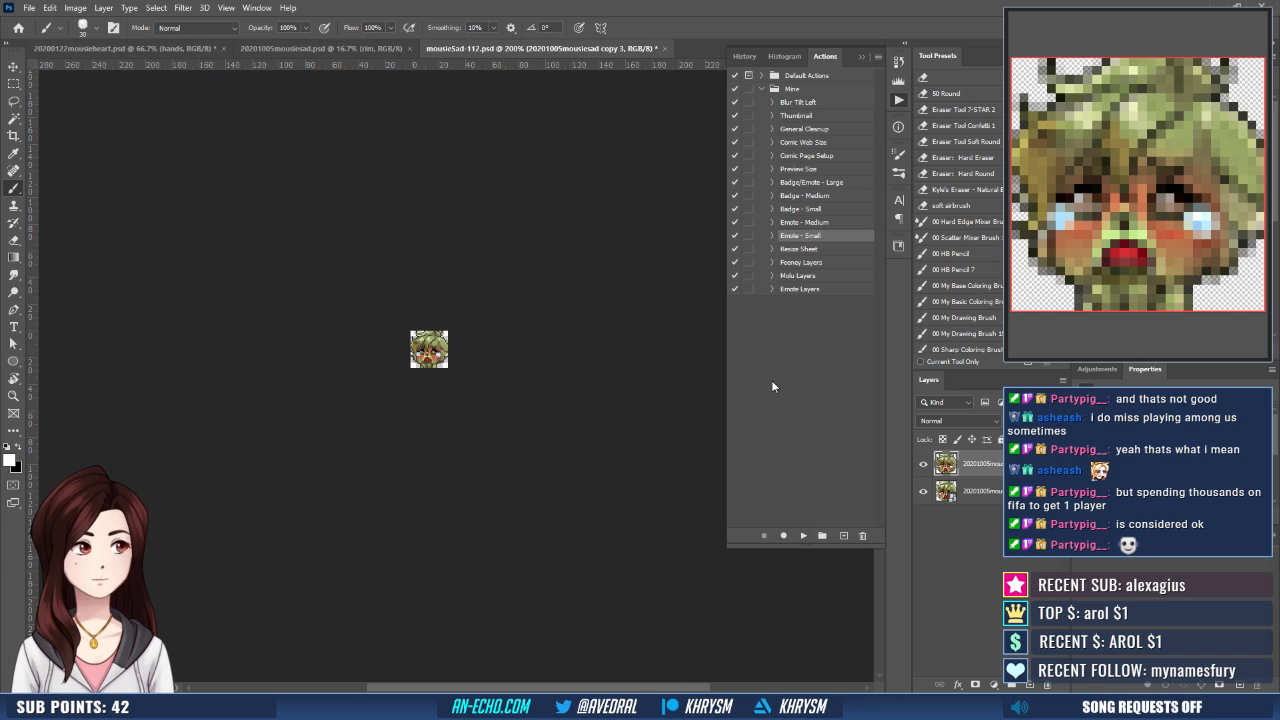
- Restore the Merge Layers (Save As) history state and run the Emote - Medium action on it
click(744, 56)
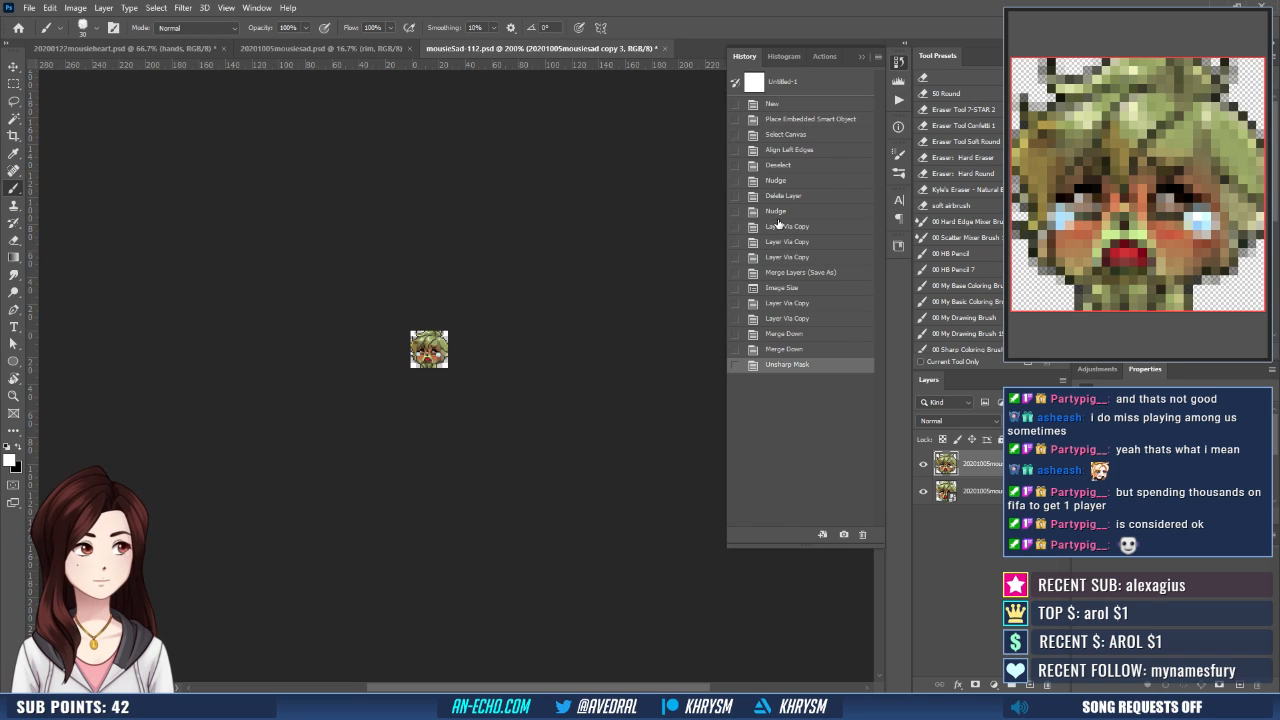
click(784, 274)
click(824, 56)
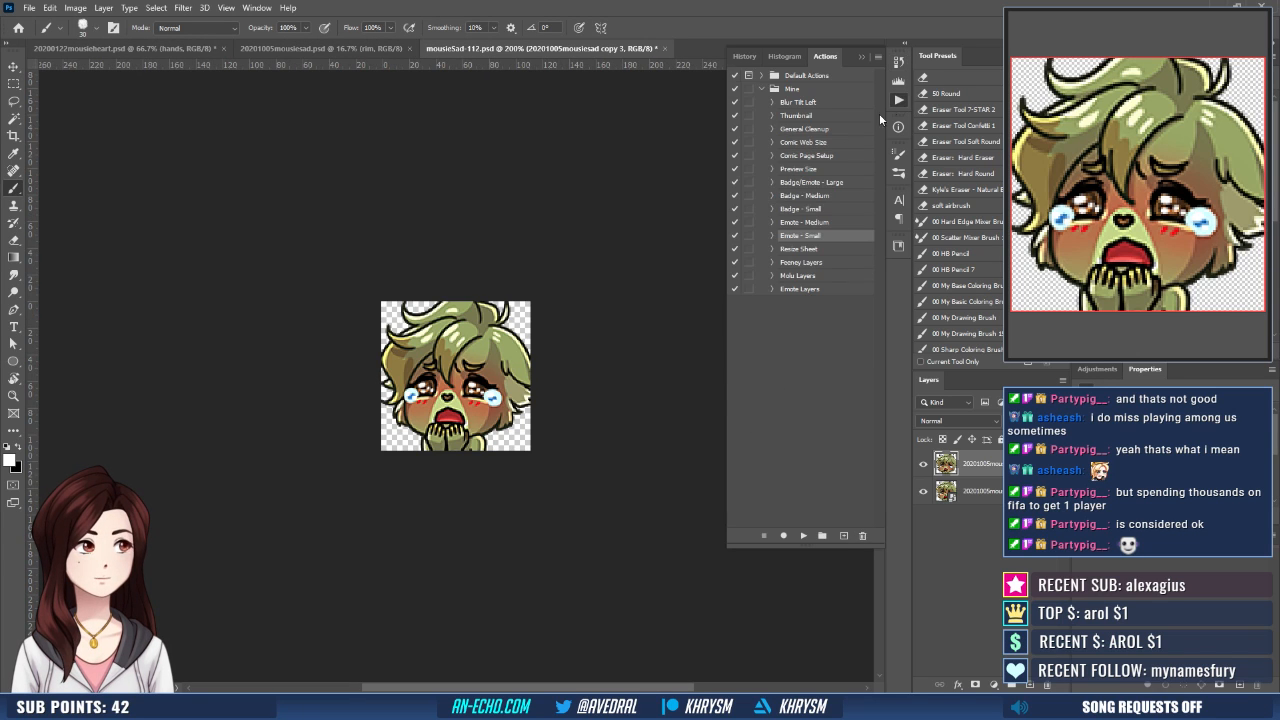
click(805, 222)
click(803, 536)
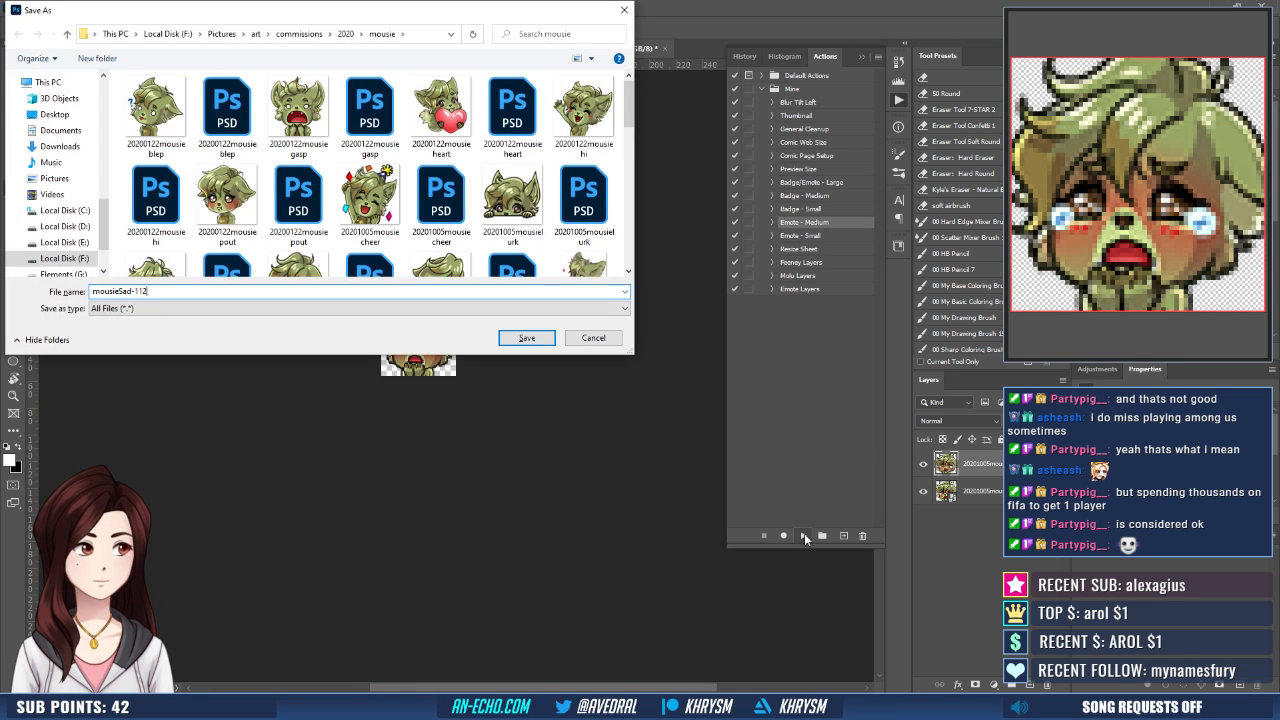
- Export the medium-size emote as mousieSad-56 in the mousie folder
key(BackSpace)
key(BackSpace)
key(BackSpace)
text(56)
key(Return)
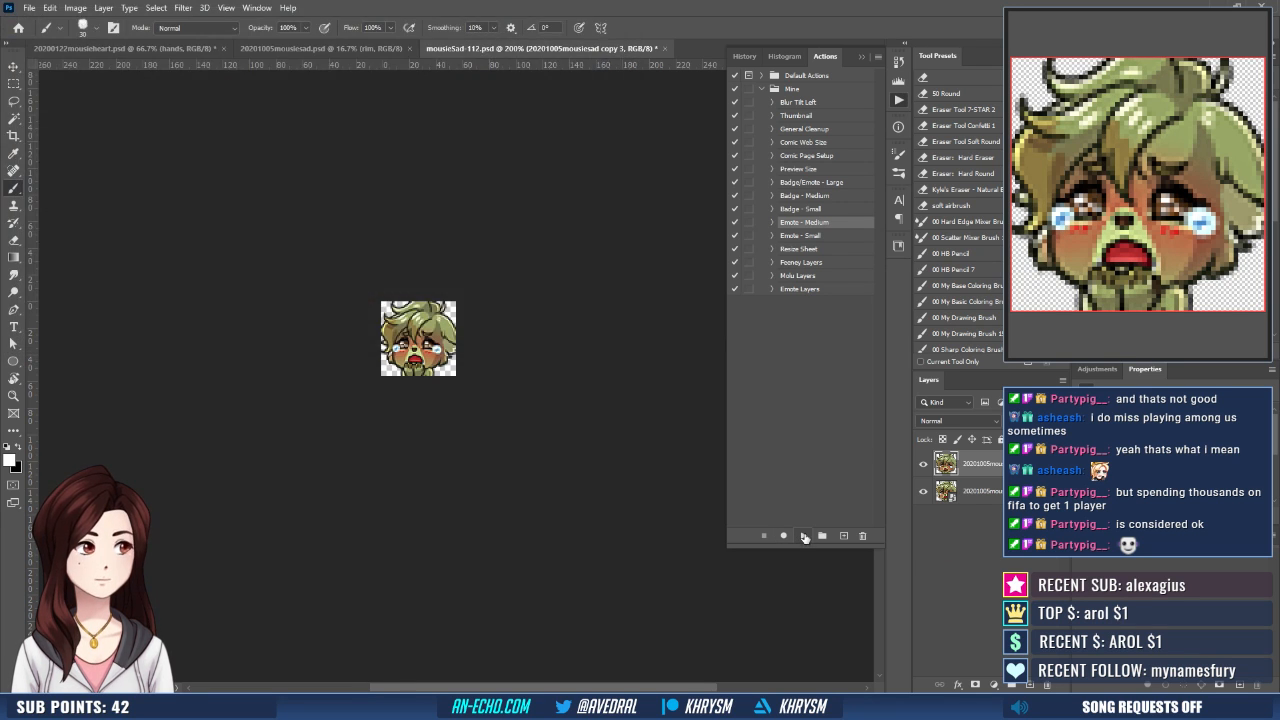
- Return the emote to the Merge Layers history state at 112 px and save the file
click(744, 56)
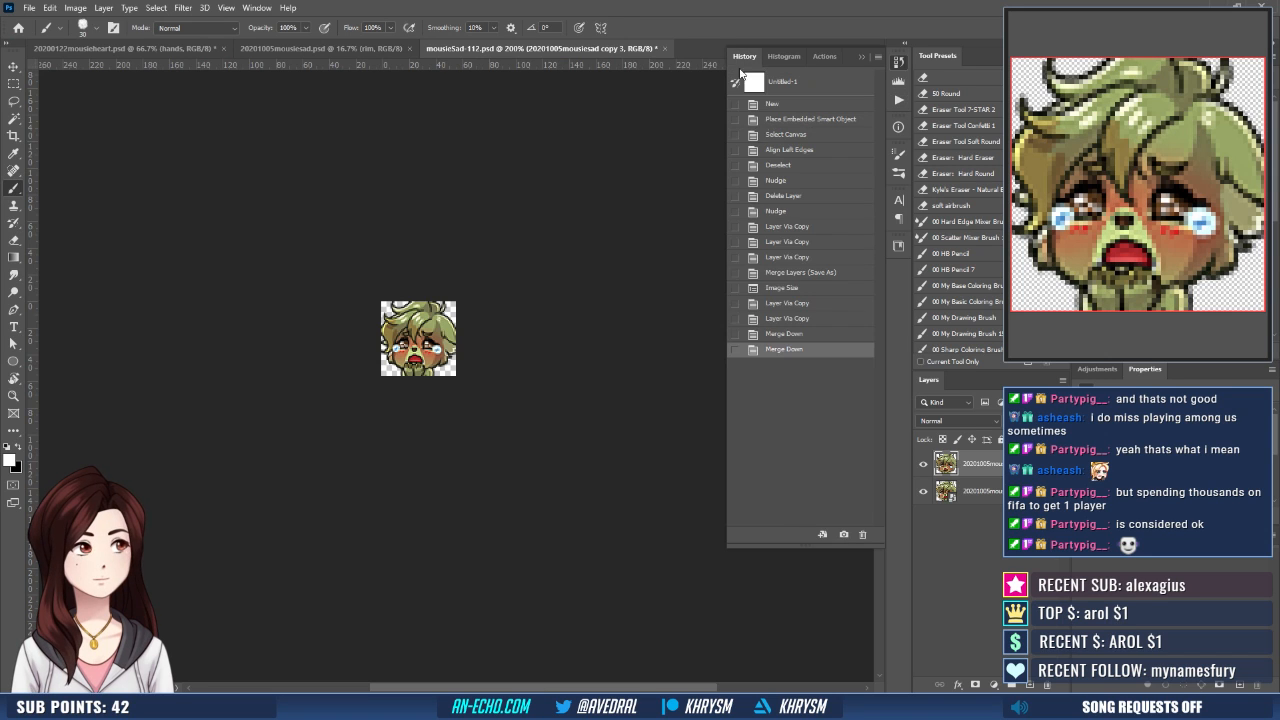
click(789, 273)
key(ctrl+s)
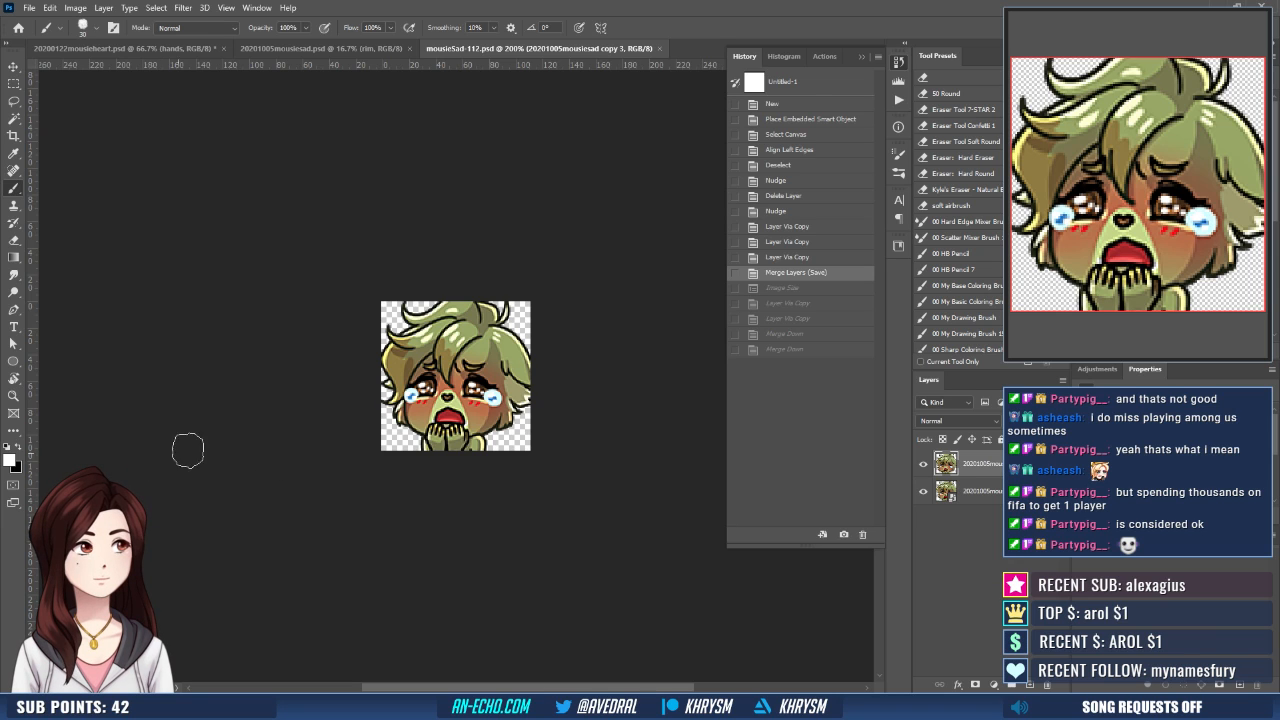
- Close mousieSad-112.psd and switch to the 20200122mousieheart.psd document
key(ctrl+w)
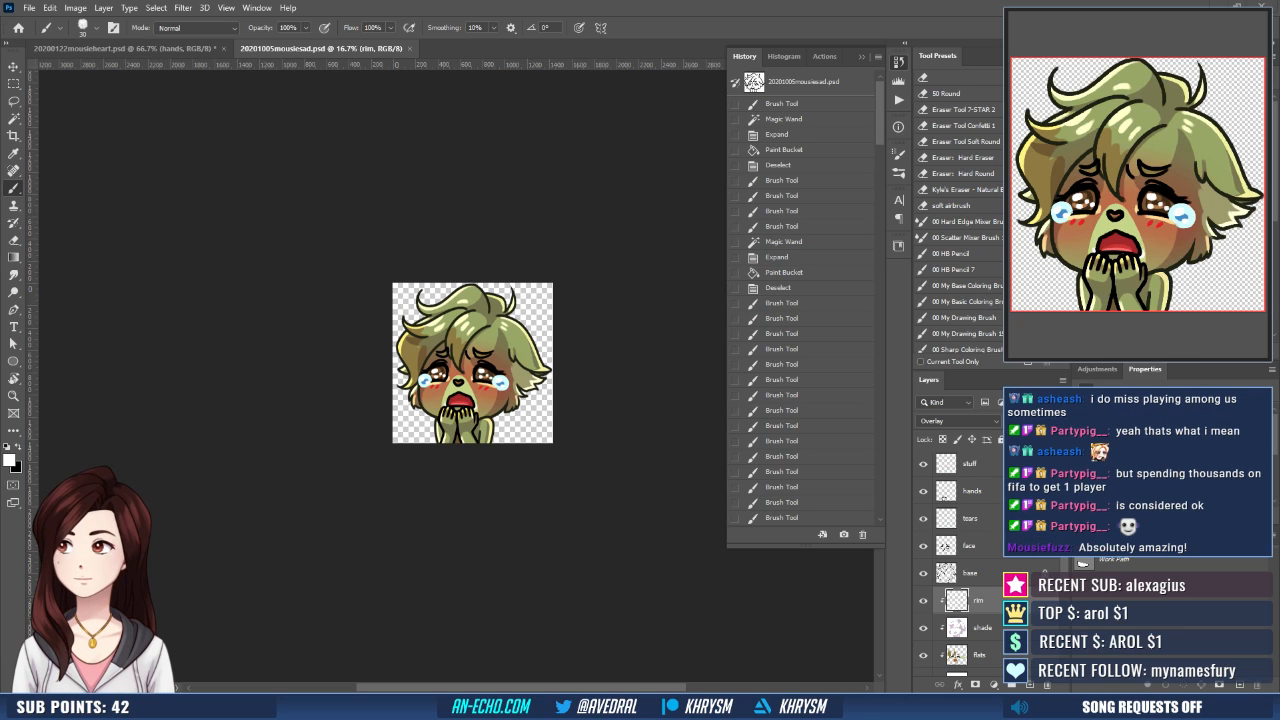
click(153, 47)
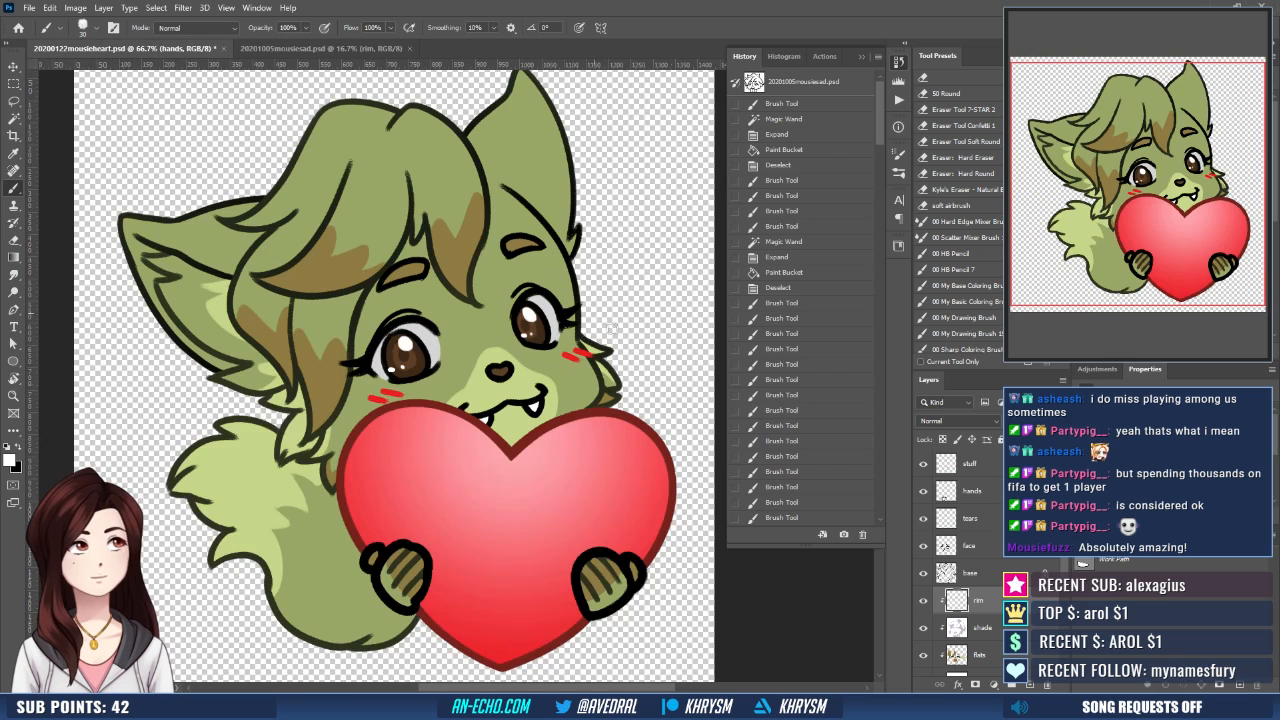
- Close 20200122mousieheart.psd without saving its changes and open the recent file 20201005mousieshy.psd
click(222, 47)
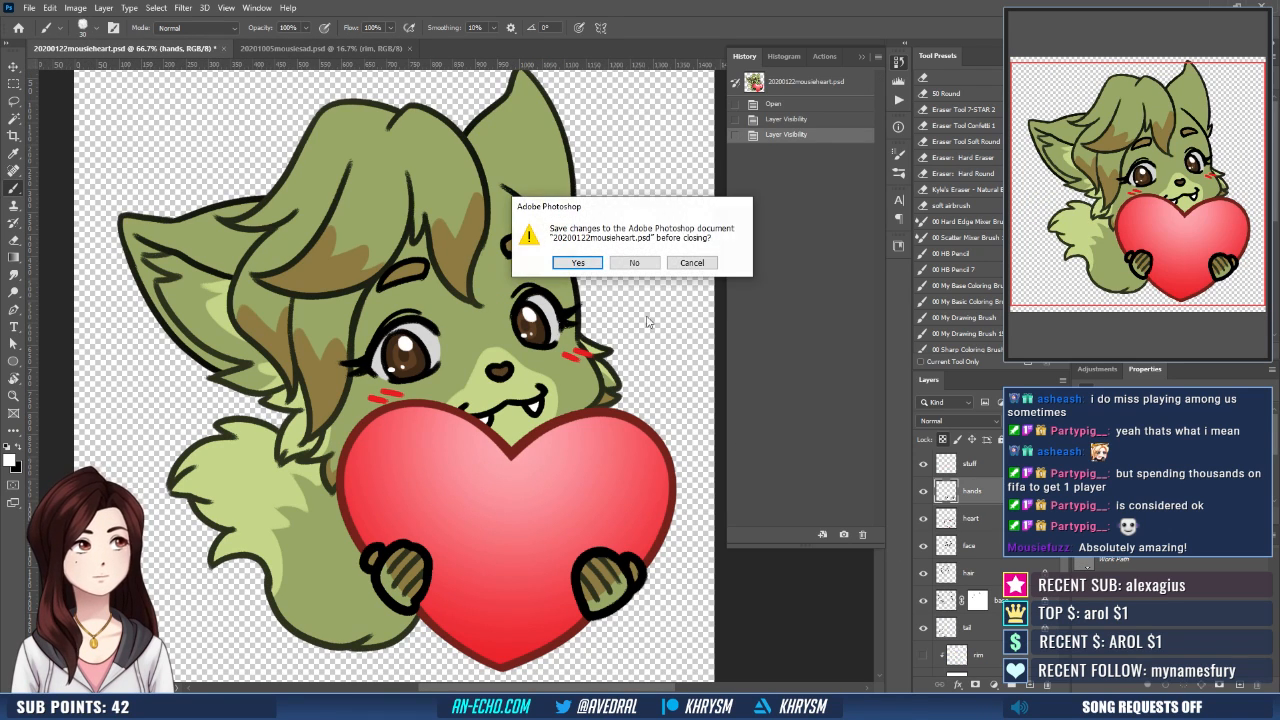
click(635, 261)
click(29, 7)
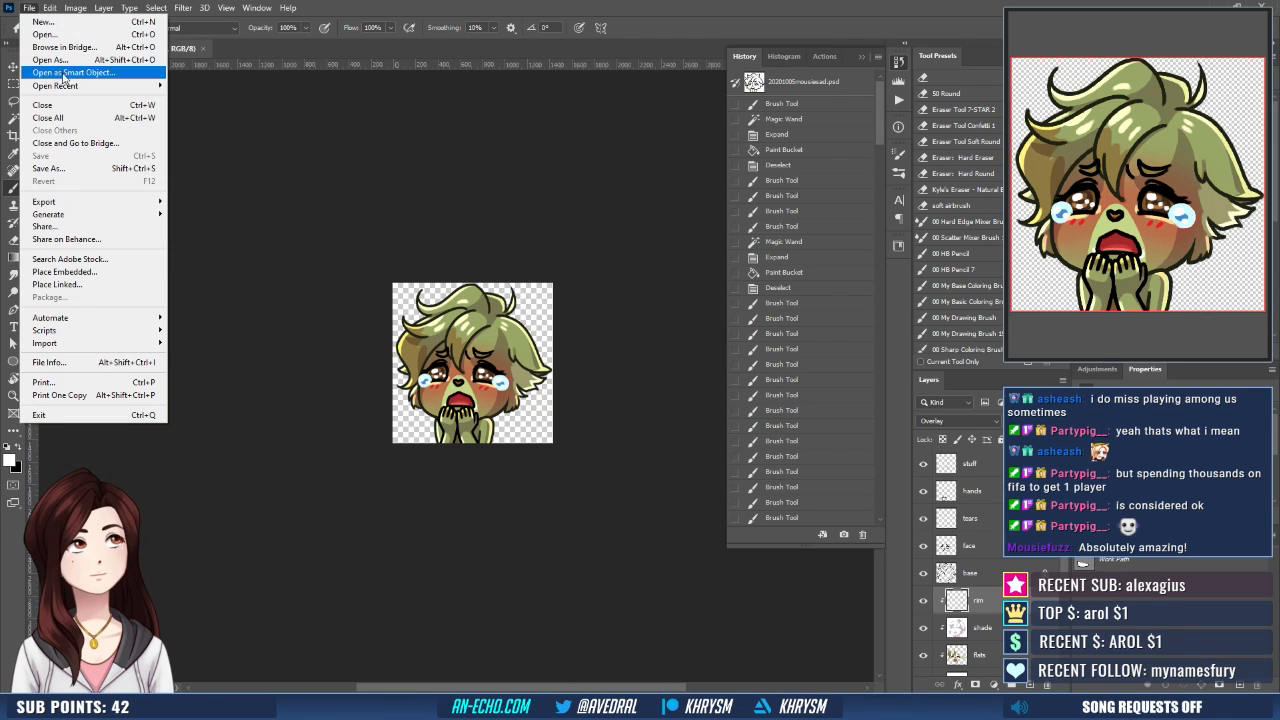
mouse_move(100, 87)
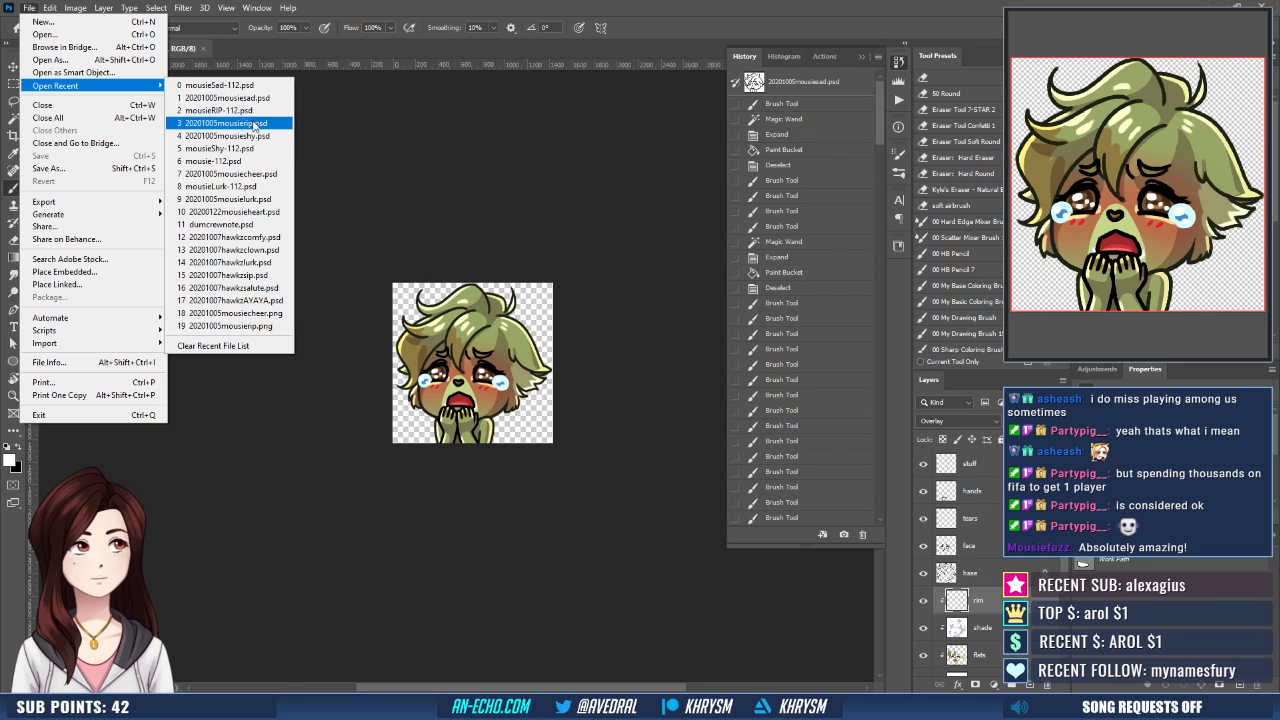
click(235, 98)
click(37, 12)
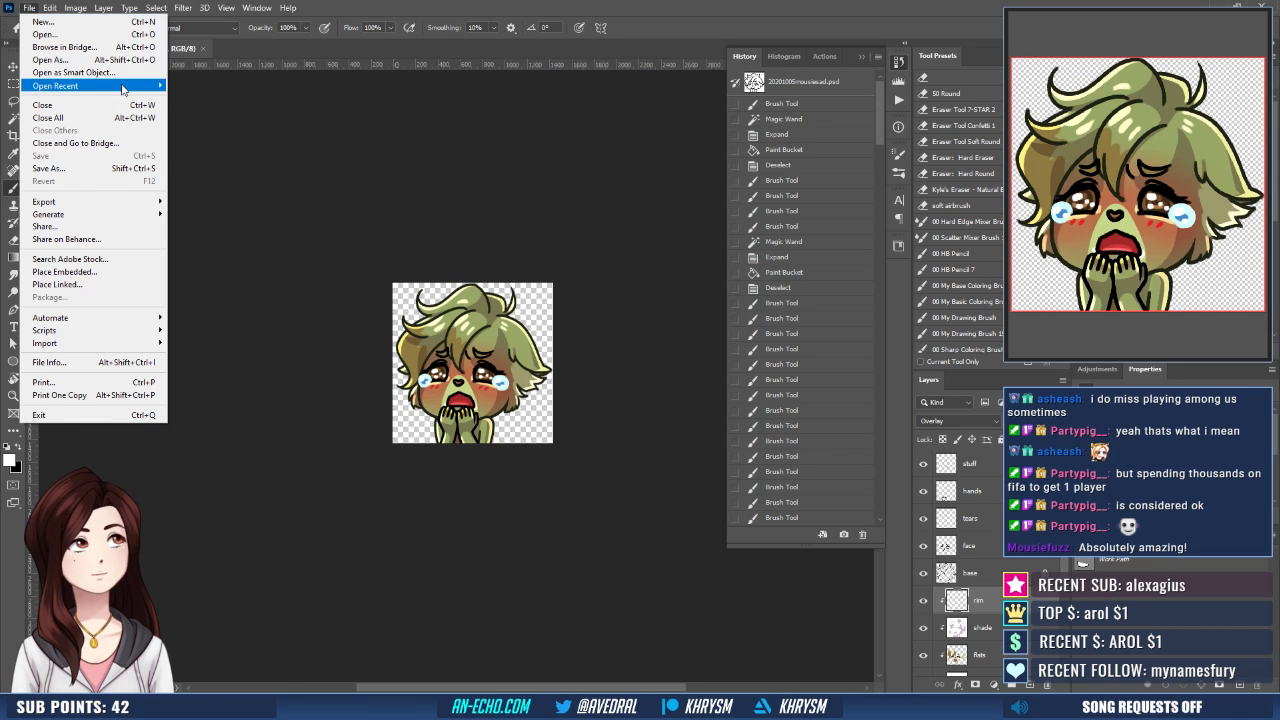
mouse_move(90, 86)
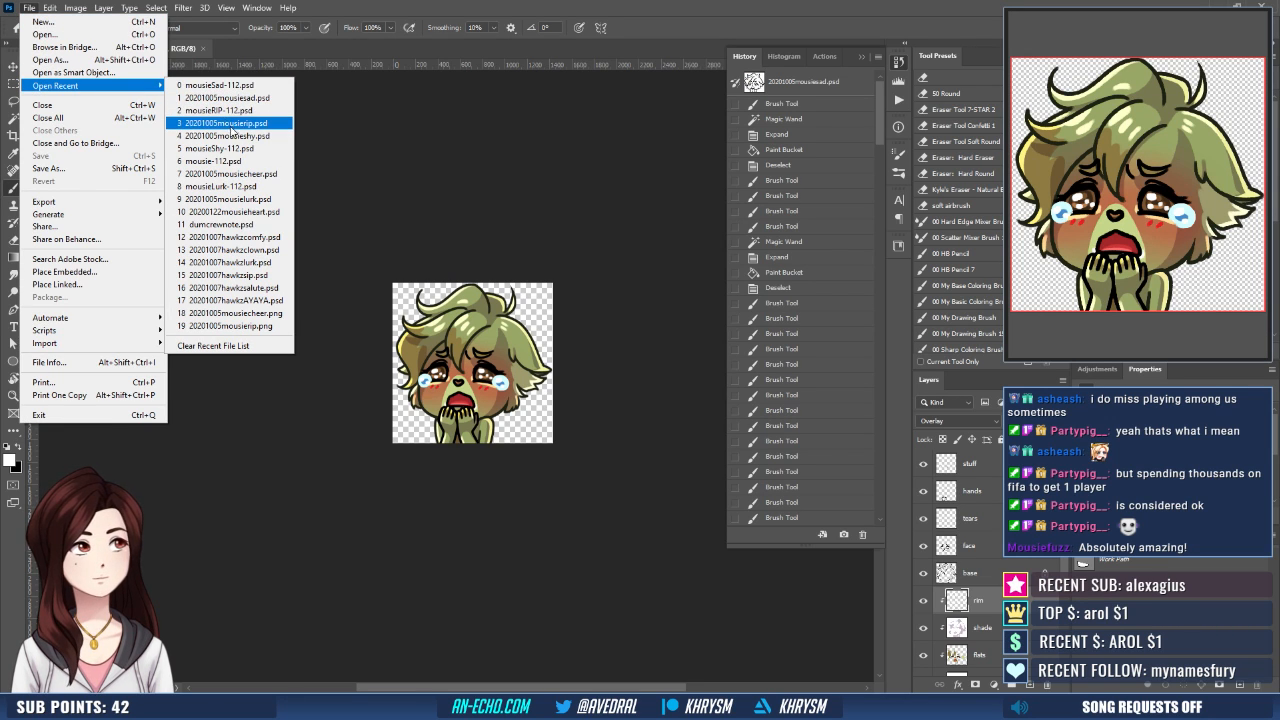
click(230, 136)
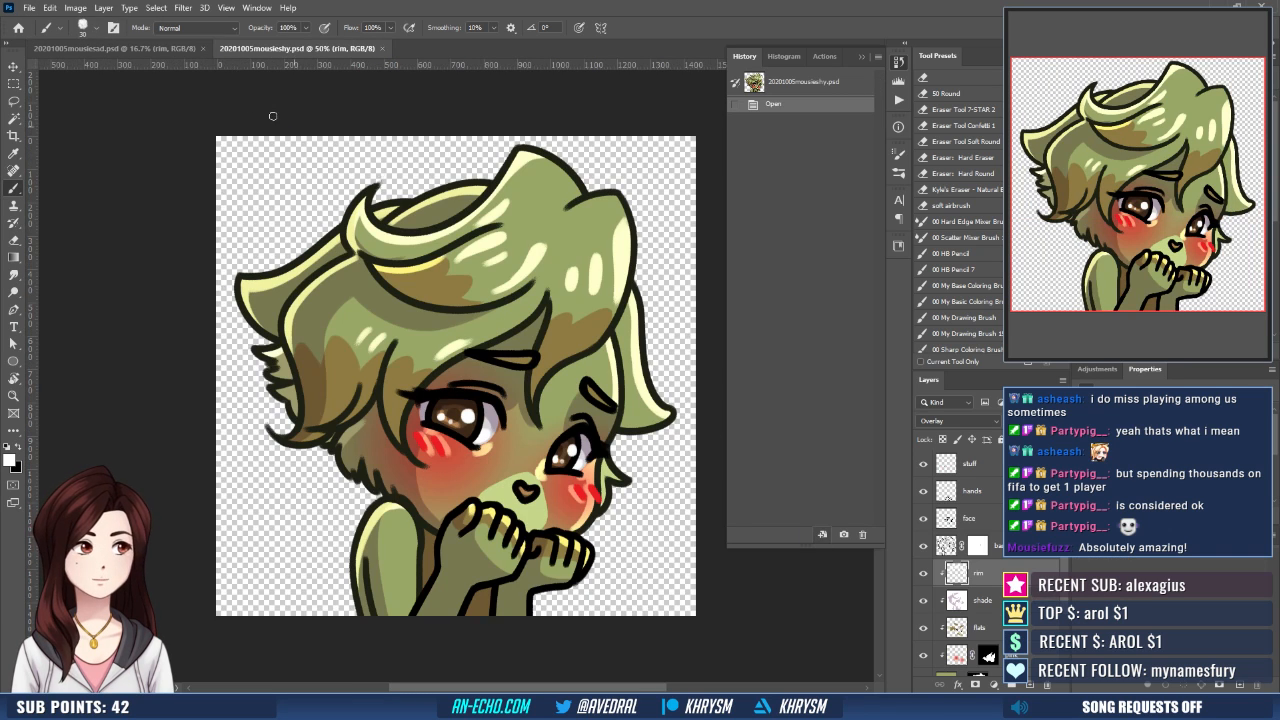
- Return to 20201005mousiesad.psd and move the pink layer above the flats layer, directly below shade
click(110, 48)
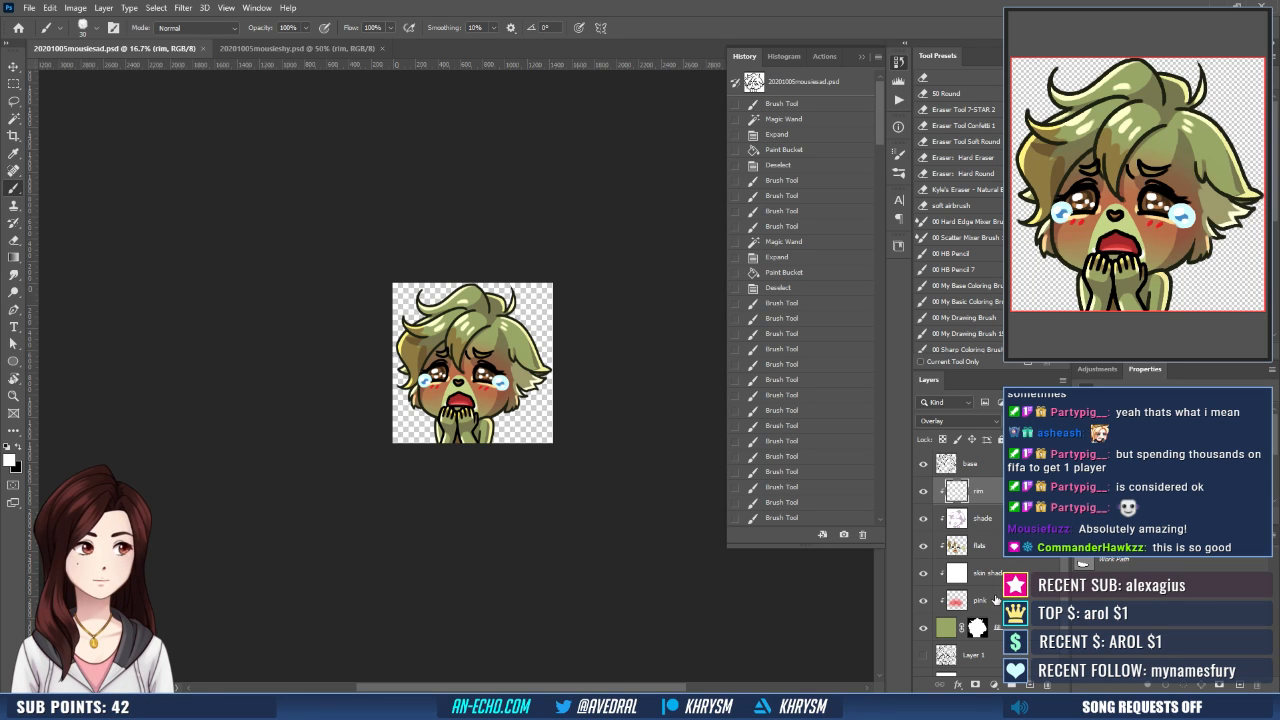
key(ctrl+equal)
key(ctrl+equal)
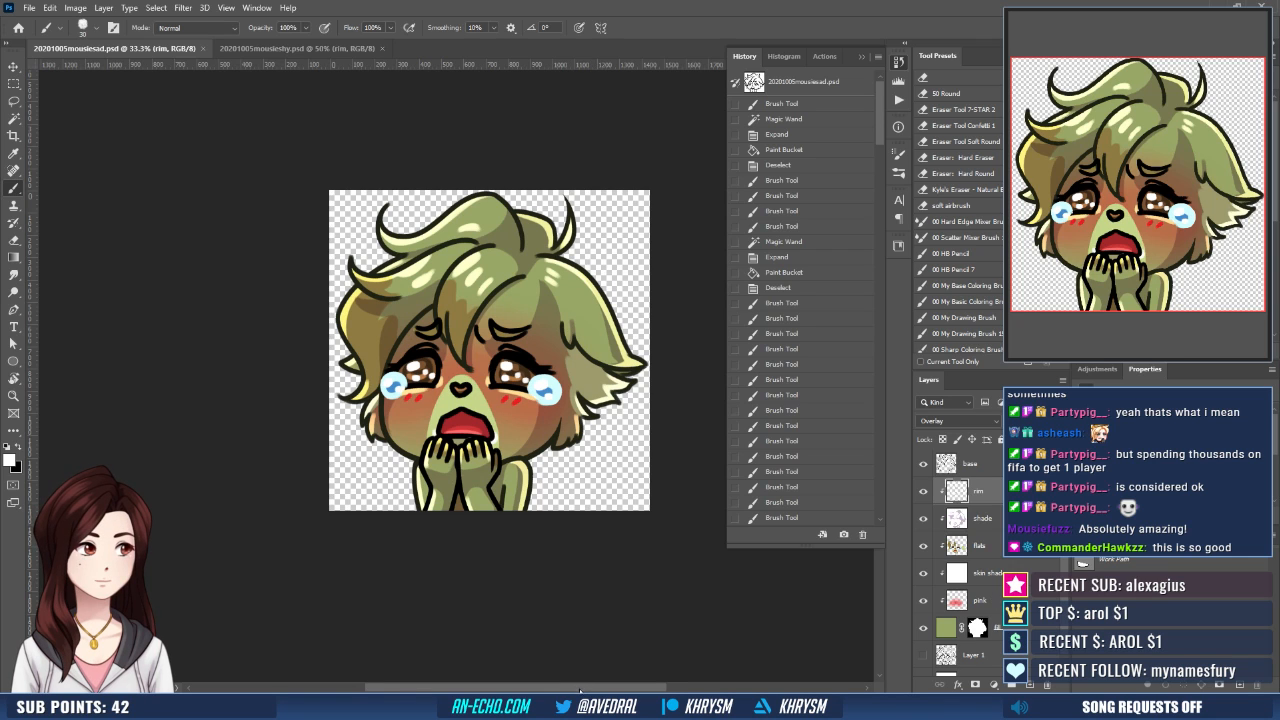
drag(629, 523, 533, 511)
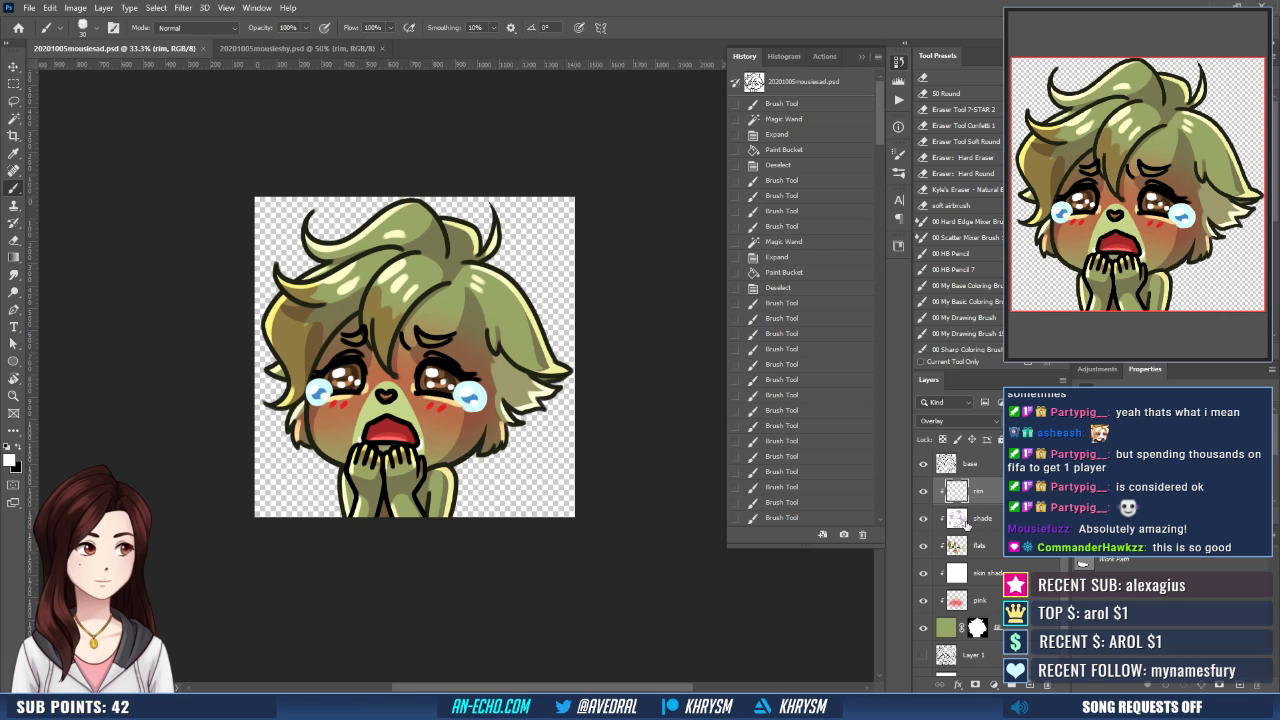
drag(990, 603, 1000, 542)
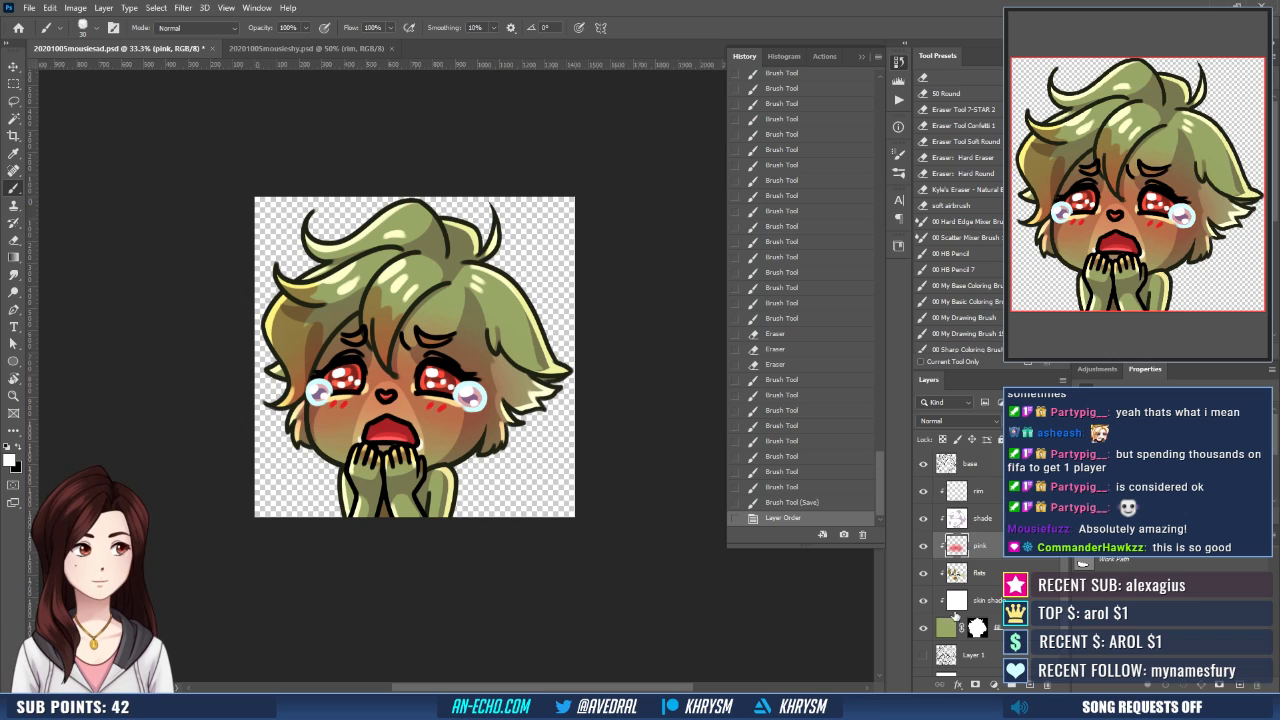
- Hide the rim, shade, pink, flats, skin shade and stuff layers, leaving the line art over the green base
drag(924, 493, 924, 601)
scroll(960, 560, up, 3)
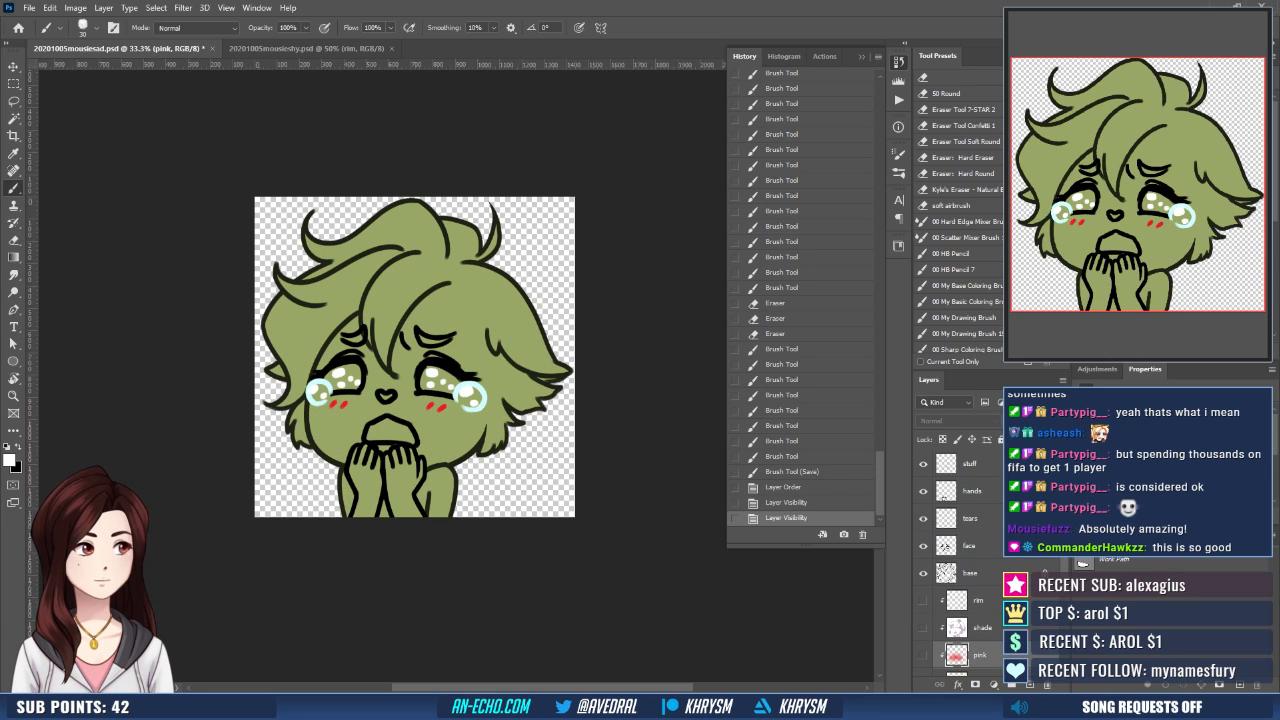
click(923, 463)
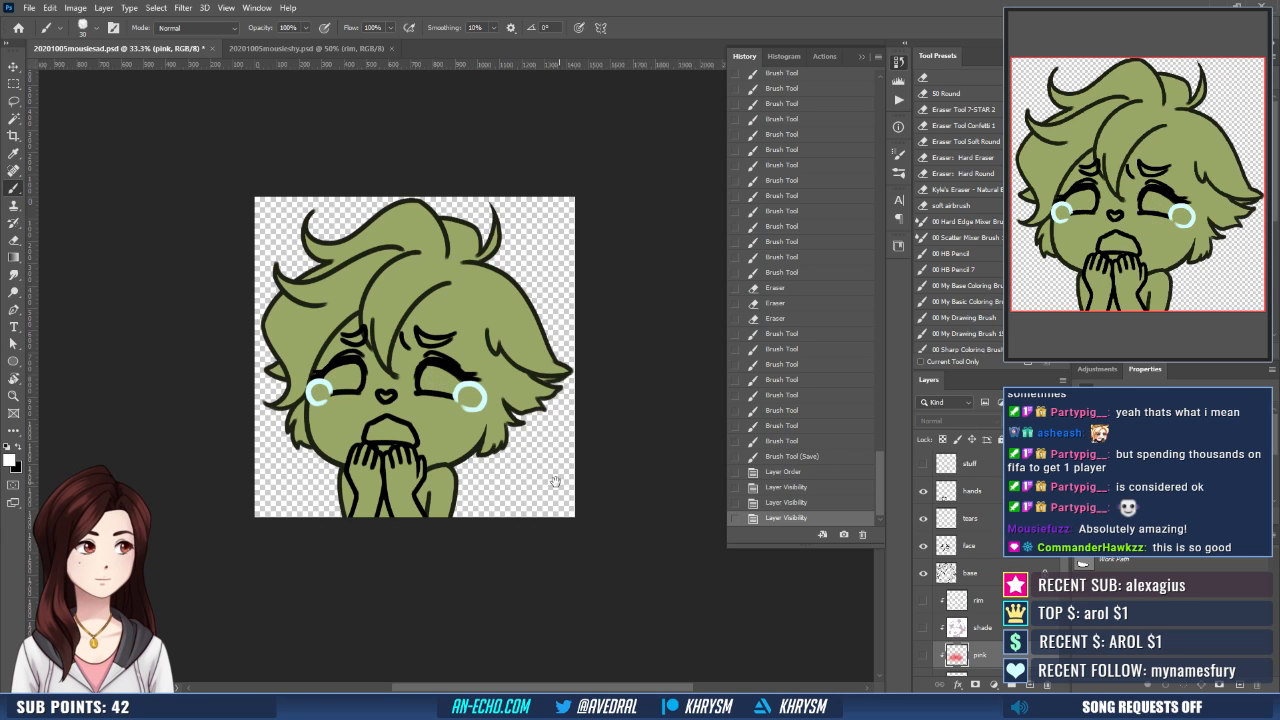
- Select the face area with the Magic Wand, expand the selection and add it as a layer mask on the pink layer
drag(555, 482, 572, 470)
key(w)
click(475, 429)
drag(475, 429, 474, 430)
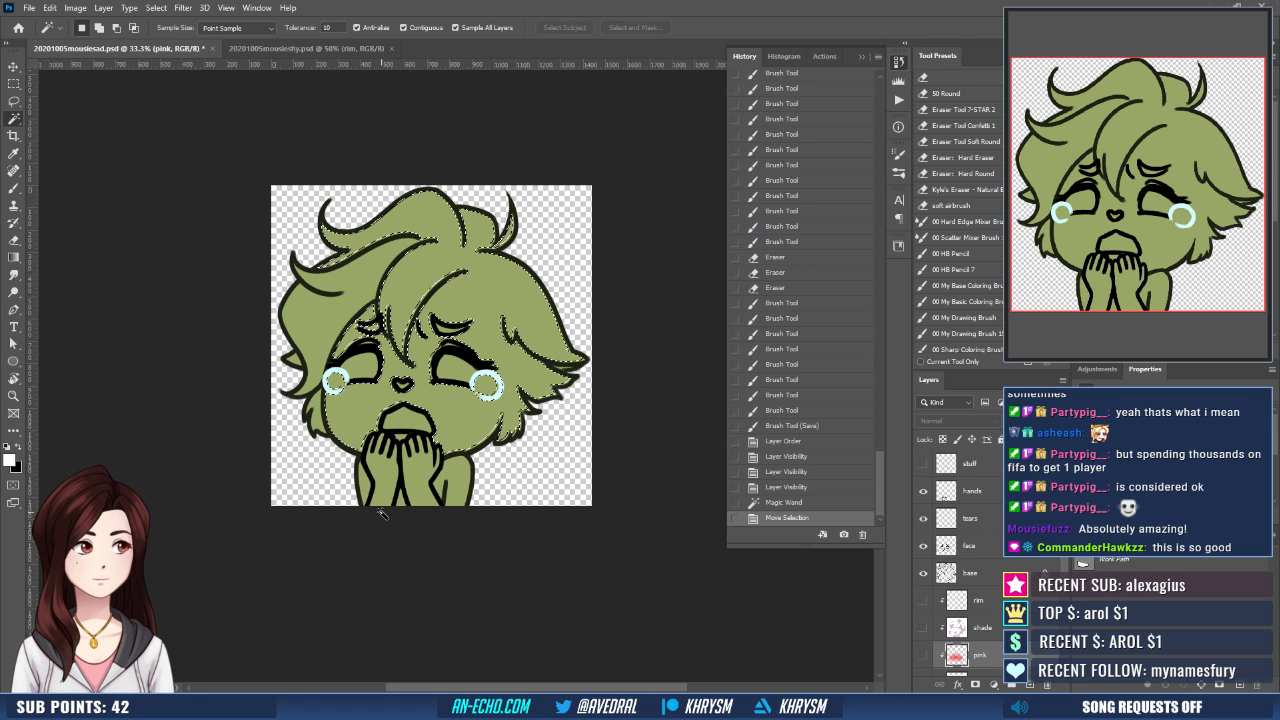
key(ctrl+shift+e)
key(Return)
key(ctrl+plus)
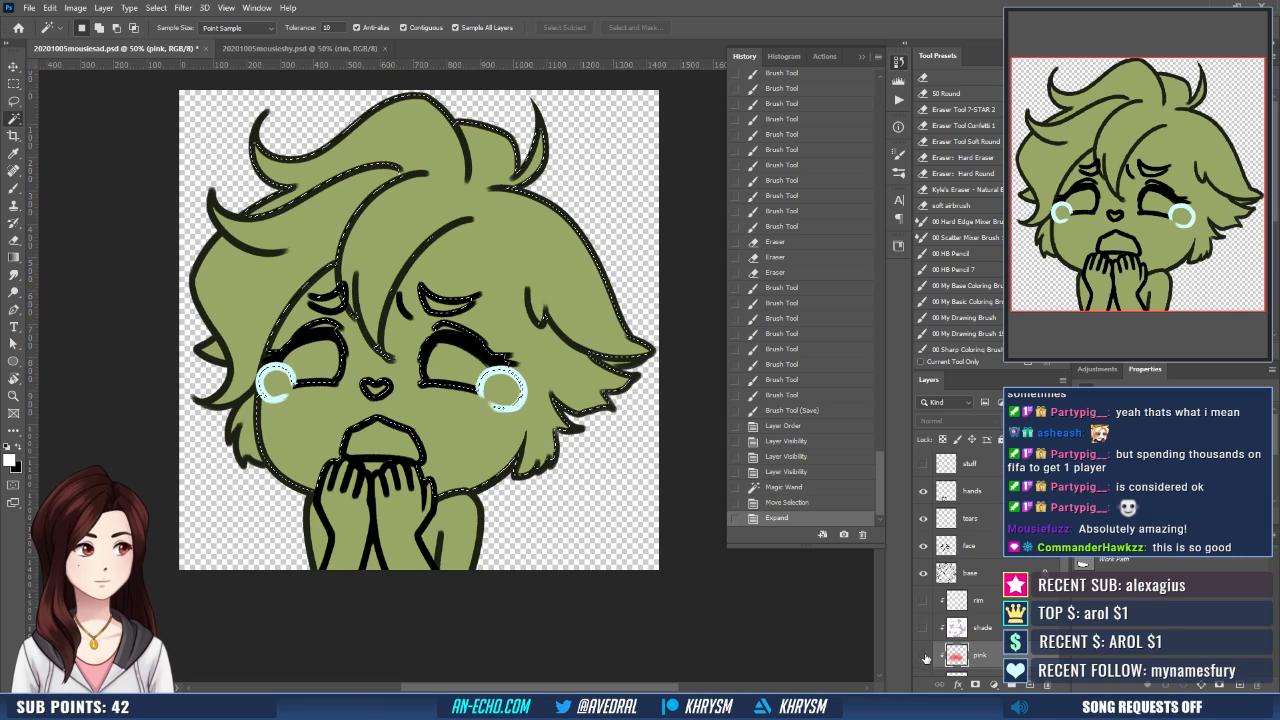
click(975, 685)
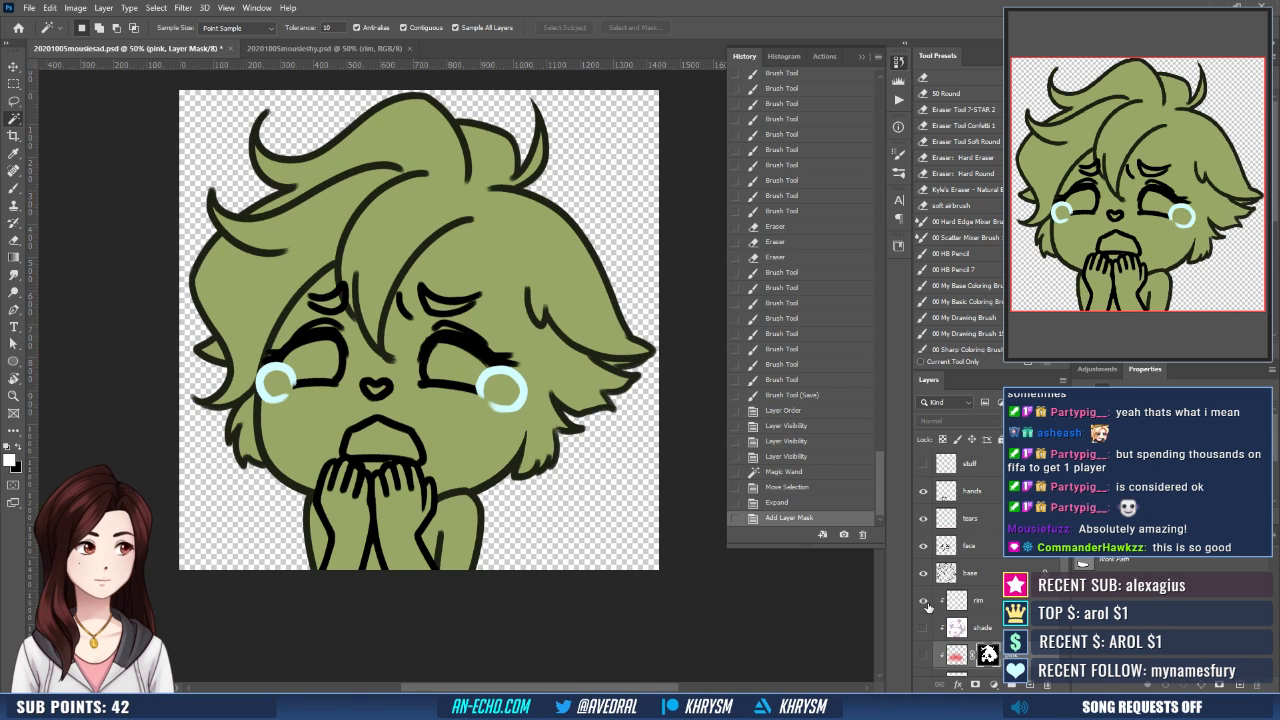
- Show the rim, shade, pink, flats, skin shade and stuff layers again
drag(923, 602, 923, 655)
drag(1063, 559, 1063, 597)
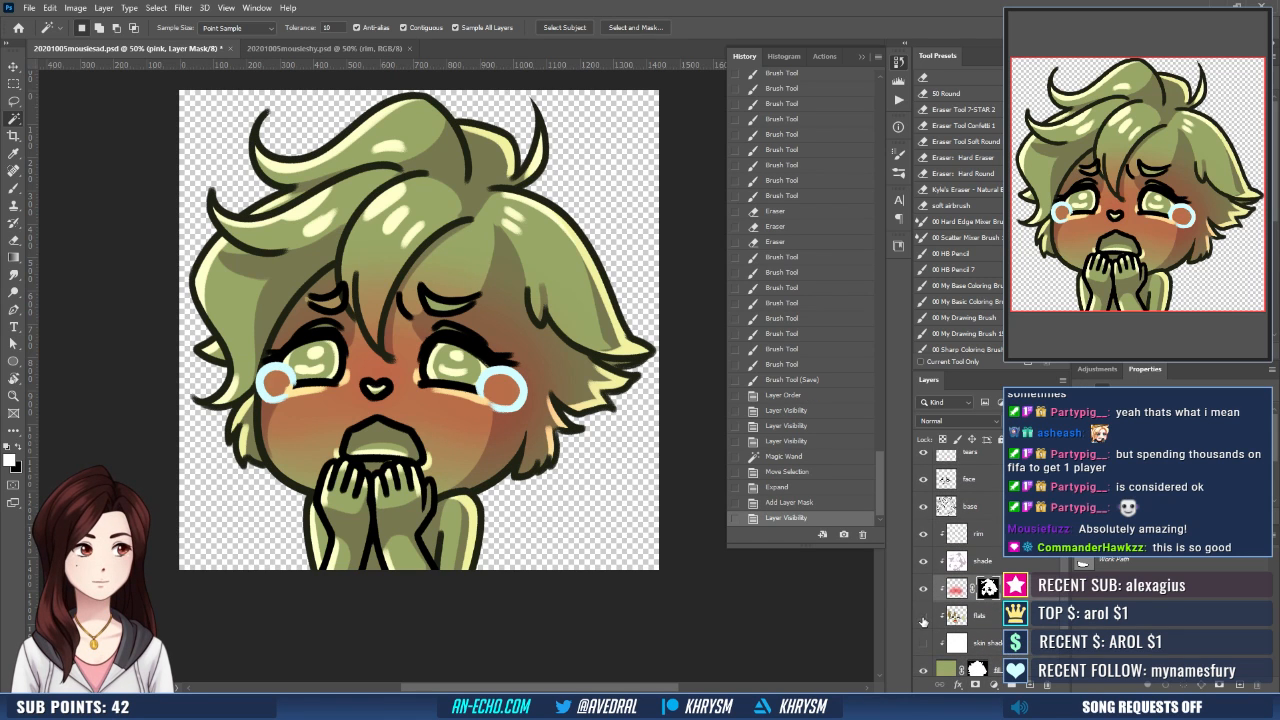
drag(923, 617, 923, 643)
drag(1063, 597, 1070, 560)
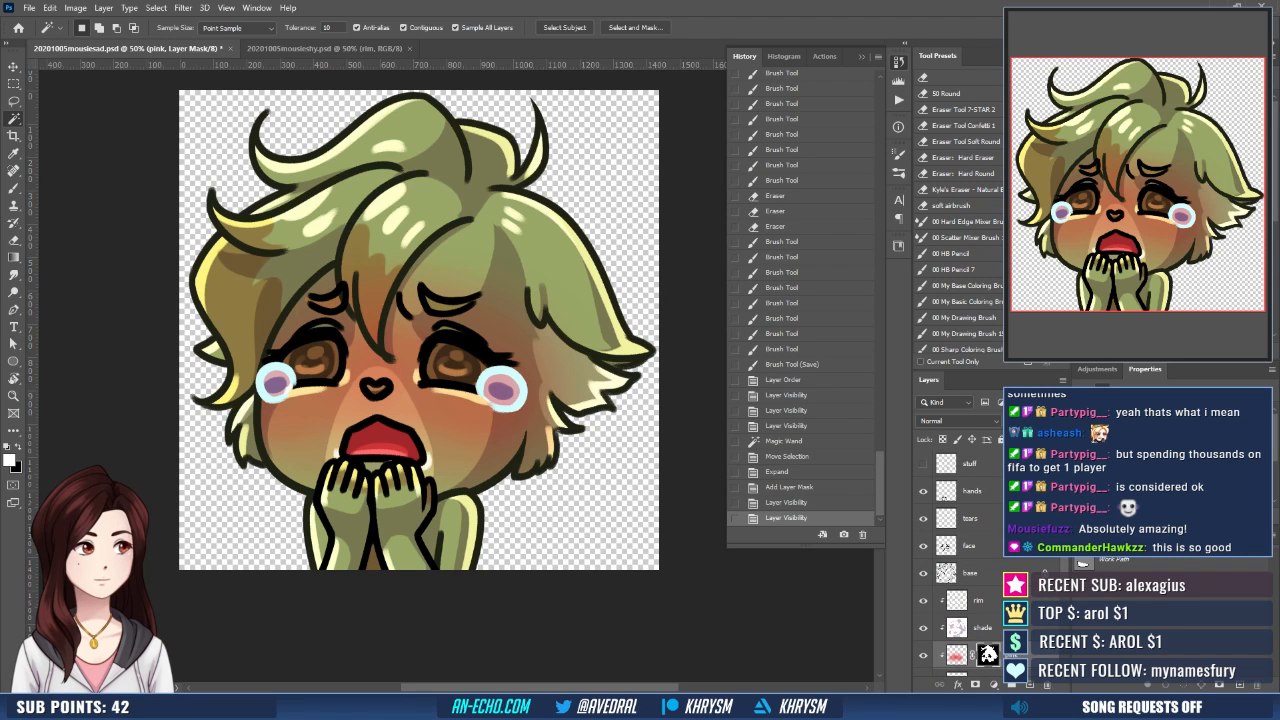
click(923, 464)
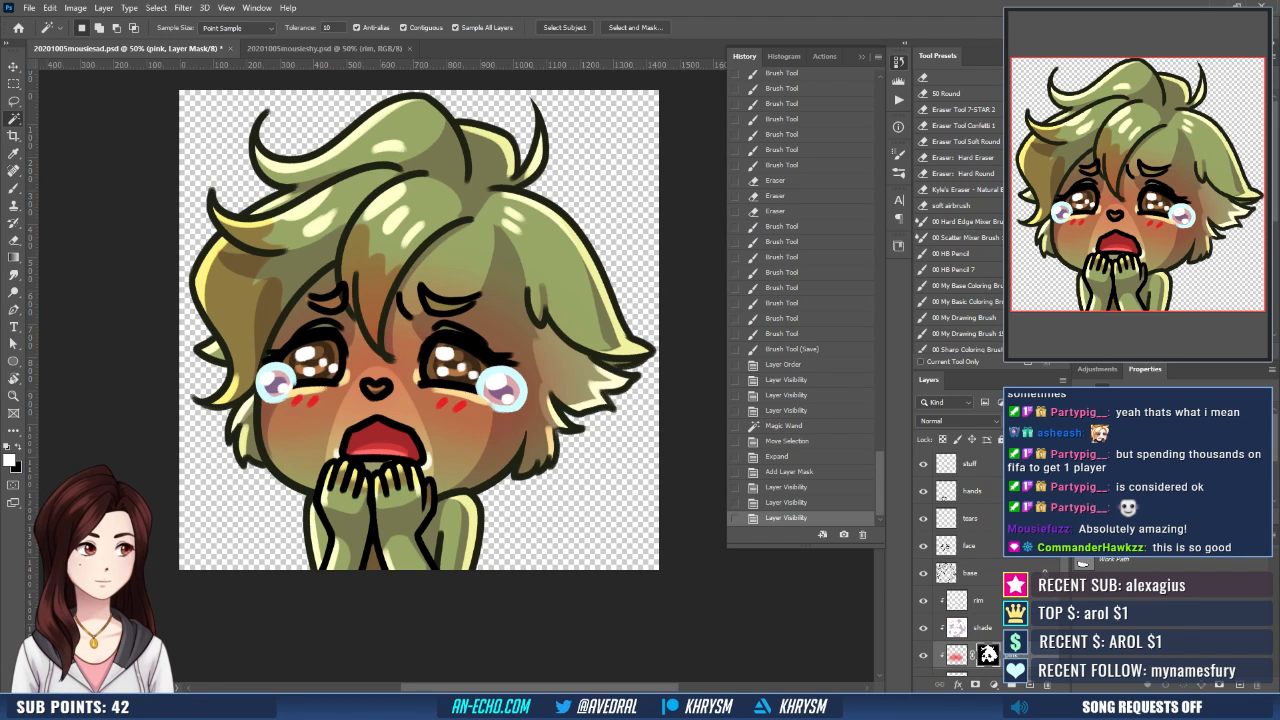
- Compare the last saved history state with the newly masked blush, ending on the latest state
key(ctrl+minus)
key(ctrl+minus)
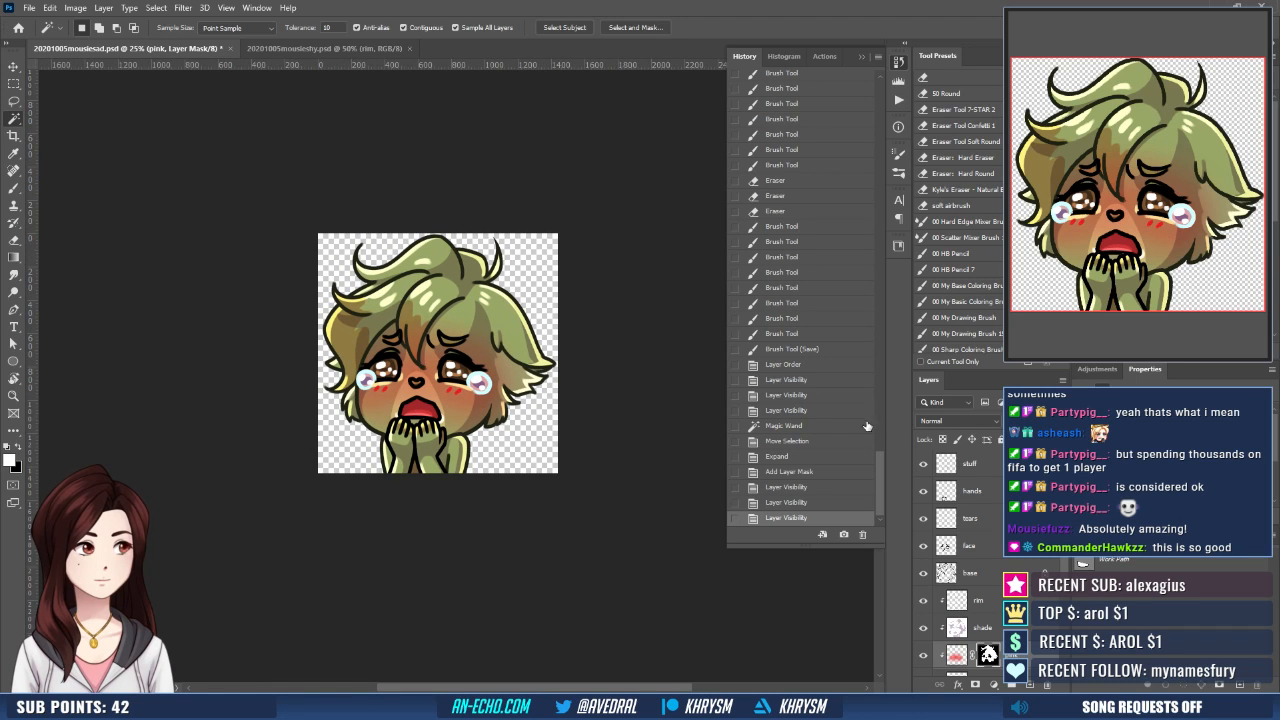
click(824, 349)
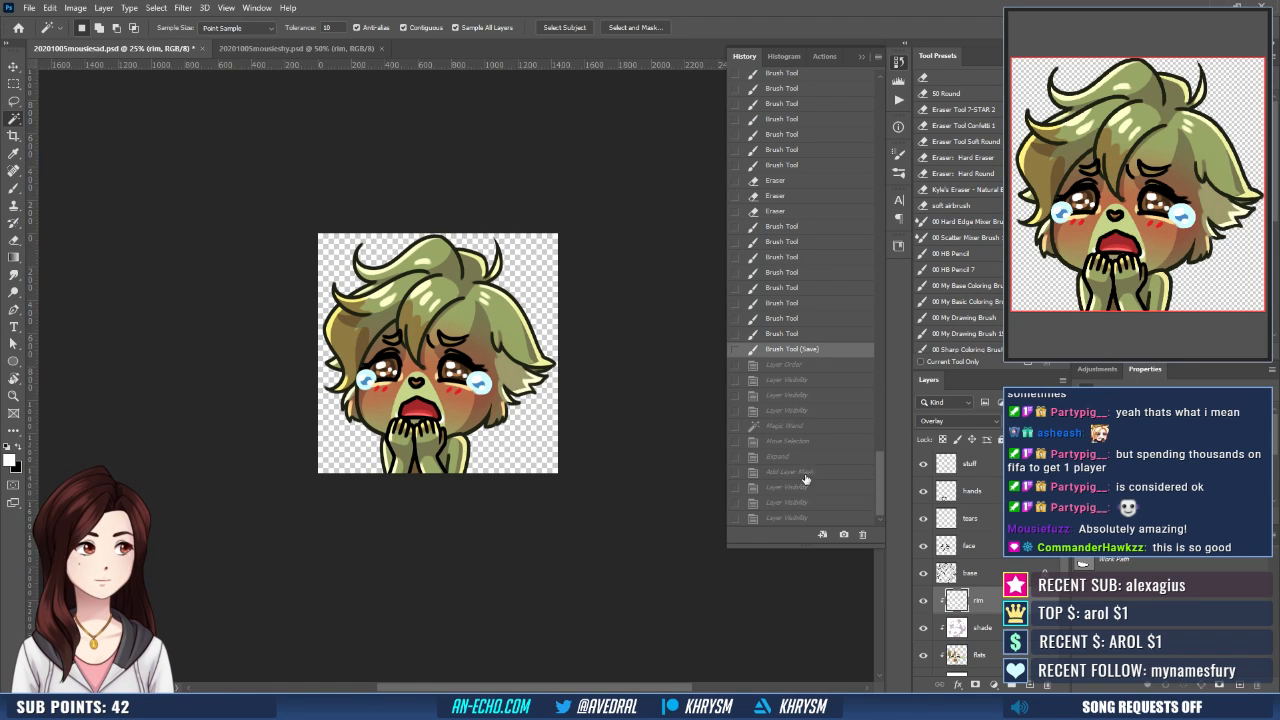
click(795, 519)
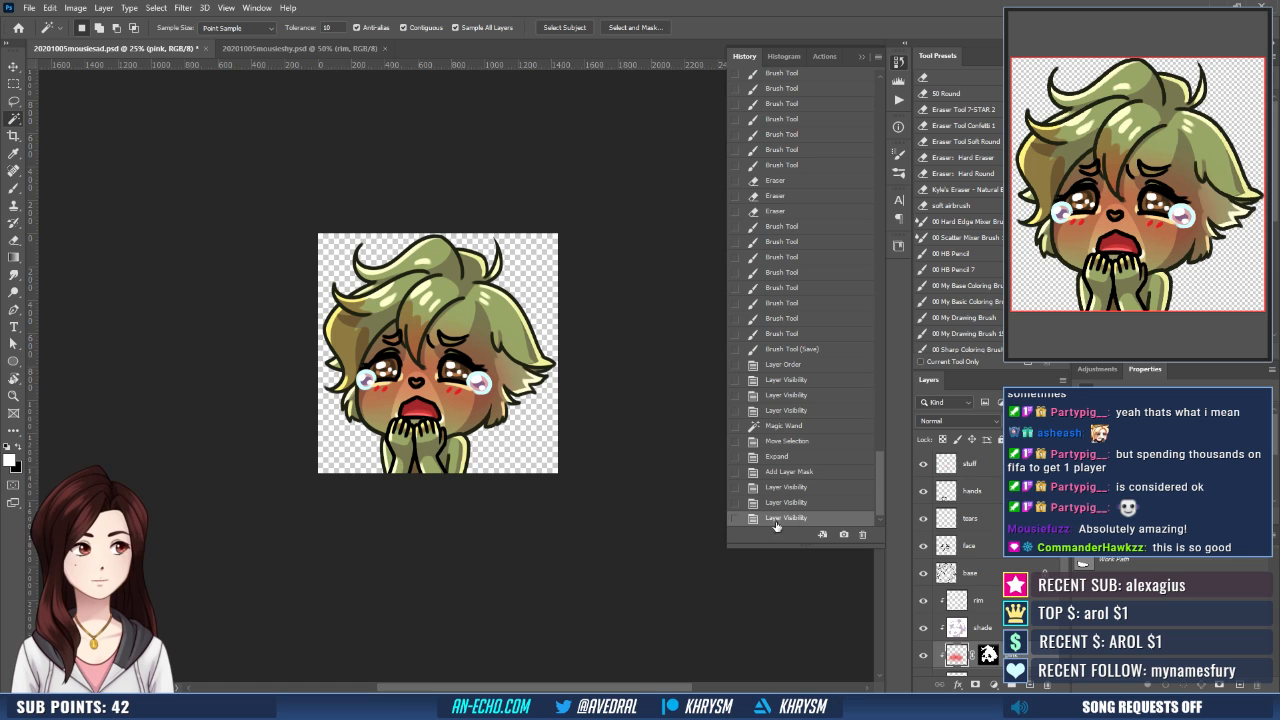
- Load the flats layer's contents as a selection, clear that area from the pink layer's mask and deselect
key(ctrl+plus)
key(ctrl+plus)
key(ctrl+plus)
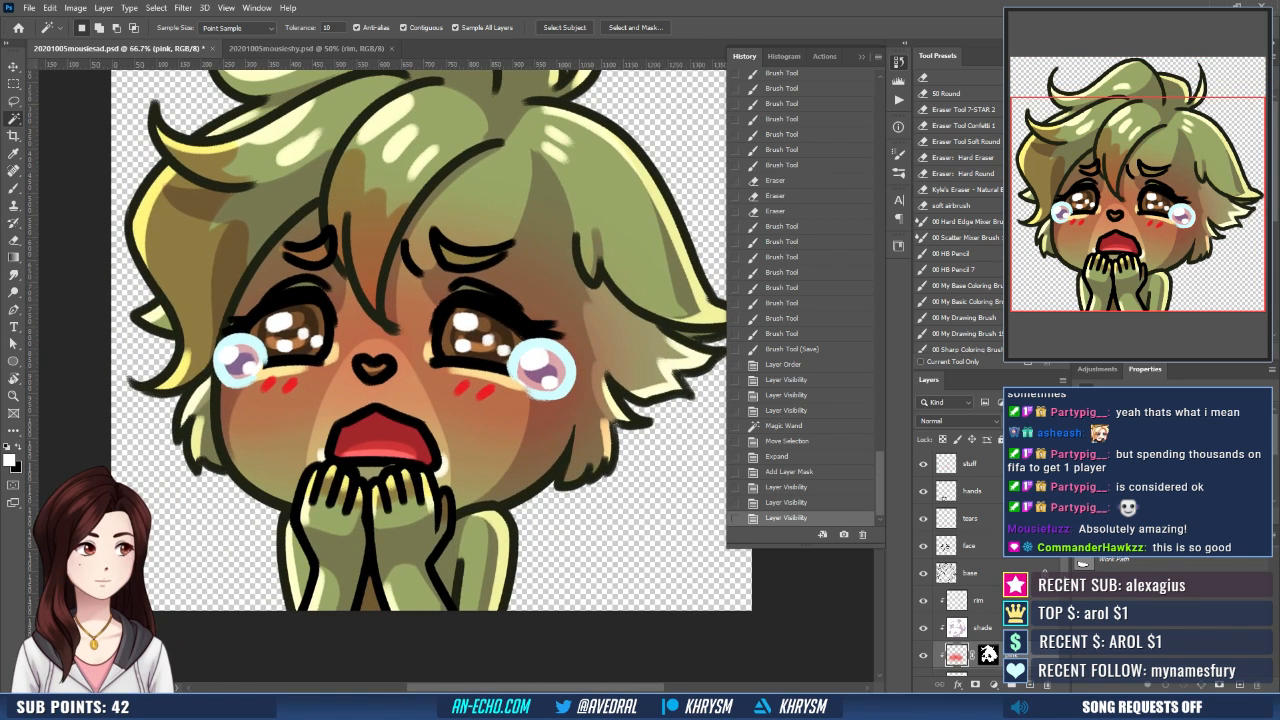
scroll(960, 600, down, 2)
ctrl+click(957, 630)
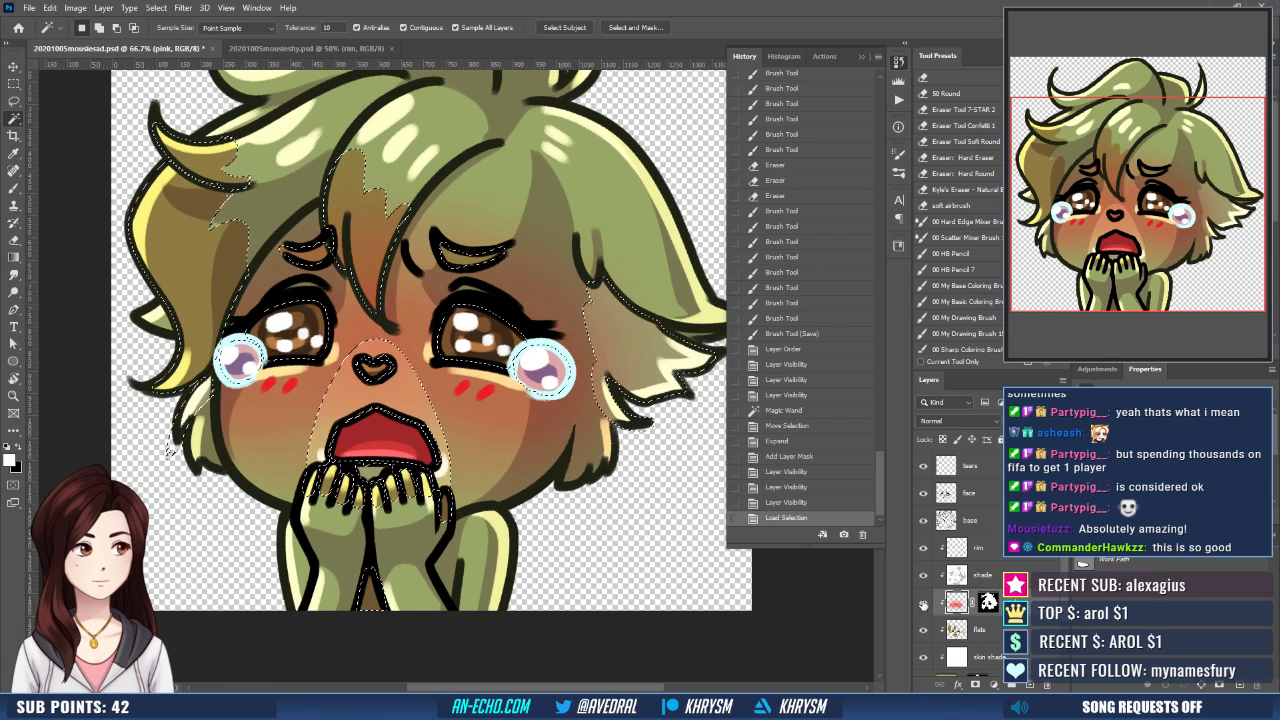
alt+click(988, 601)
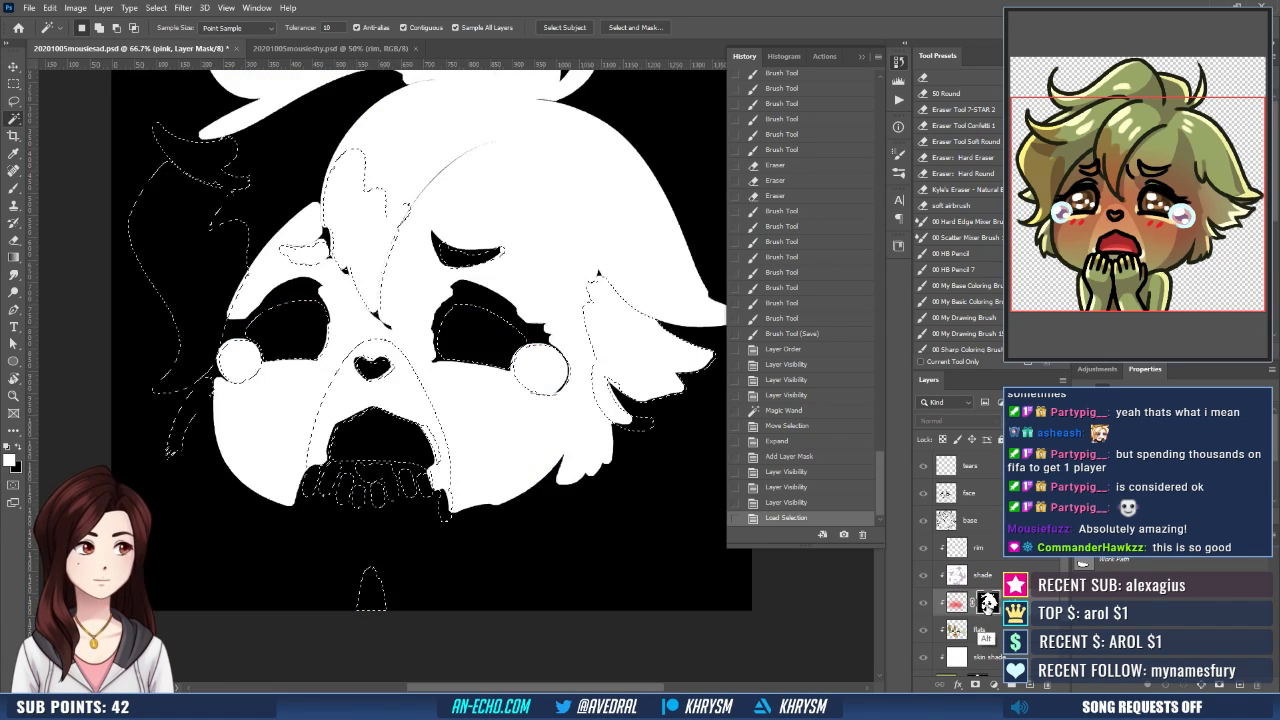
key(Delete)
key(ctrl+d)
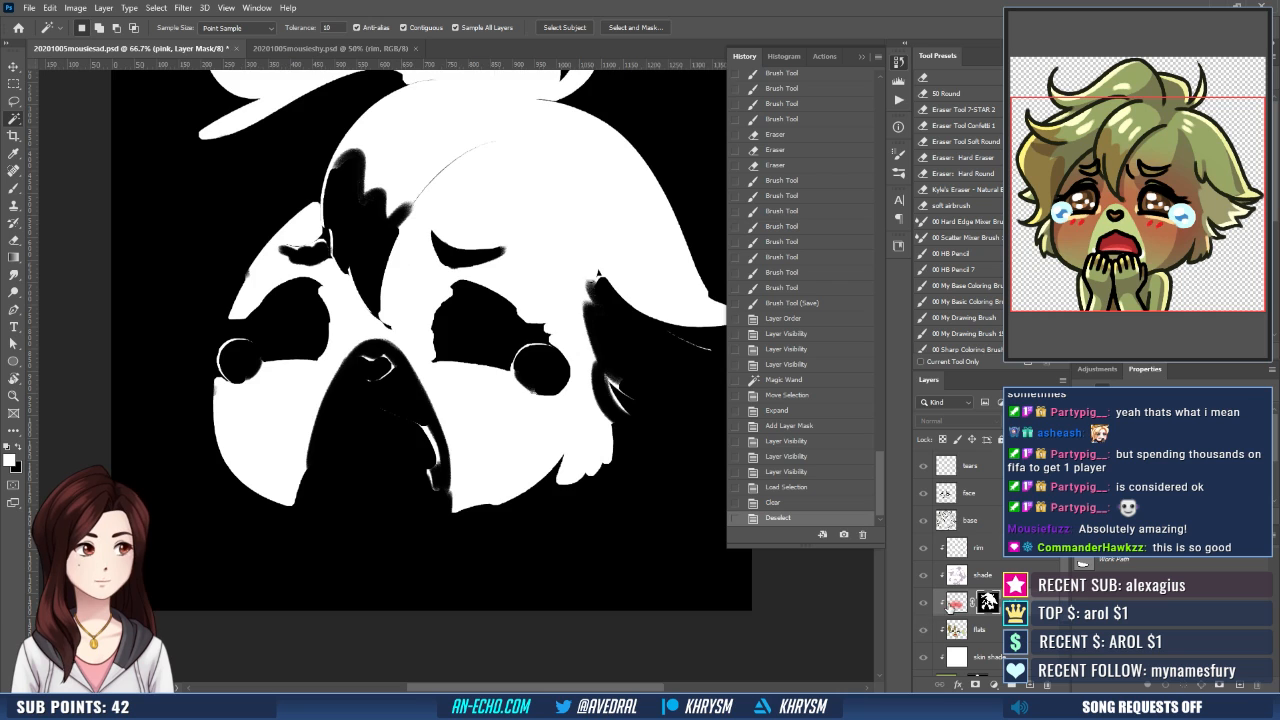
- Hide the pink layer and lasso the muzzle above the fingers, subtracting the nose and mouth from the selection
click(923, 602)
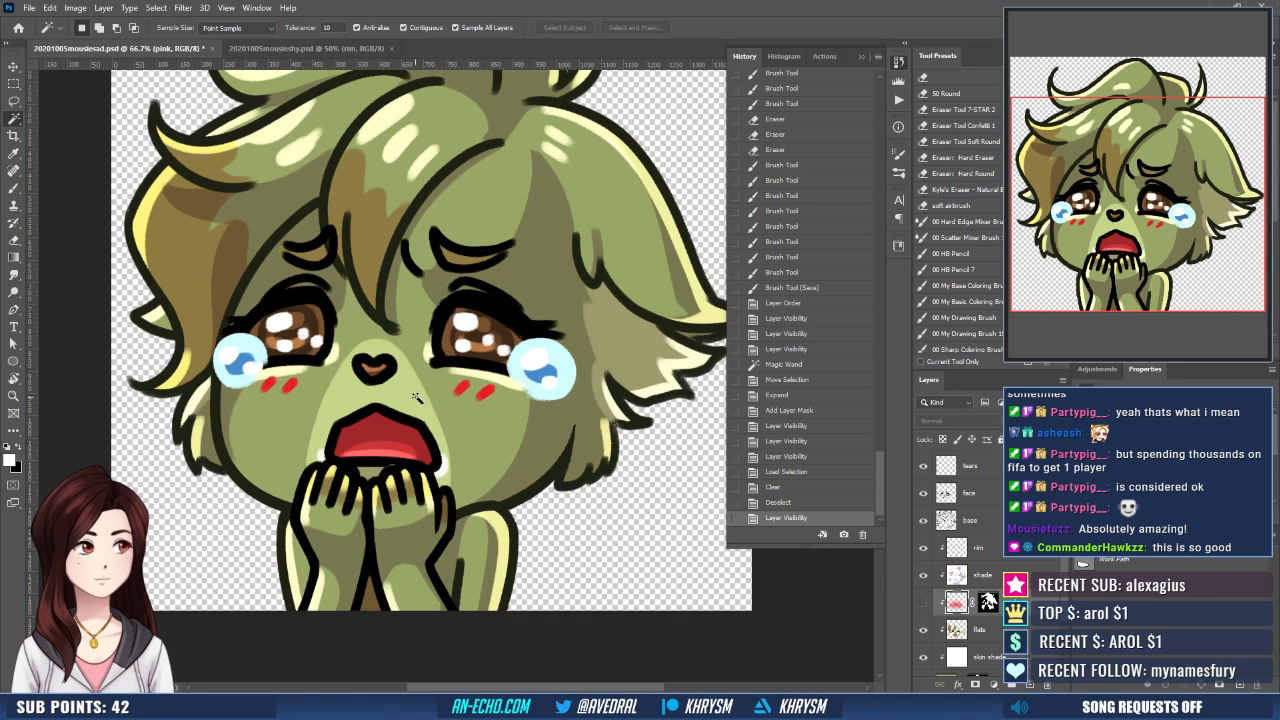
key(l)
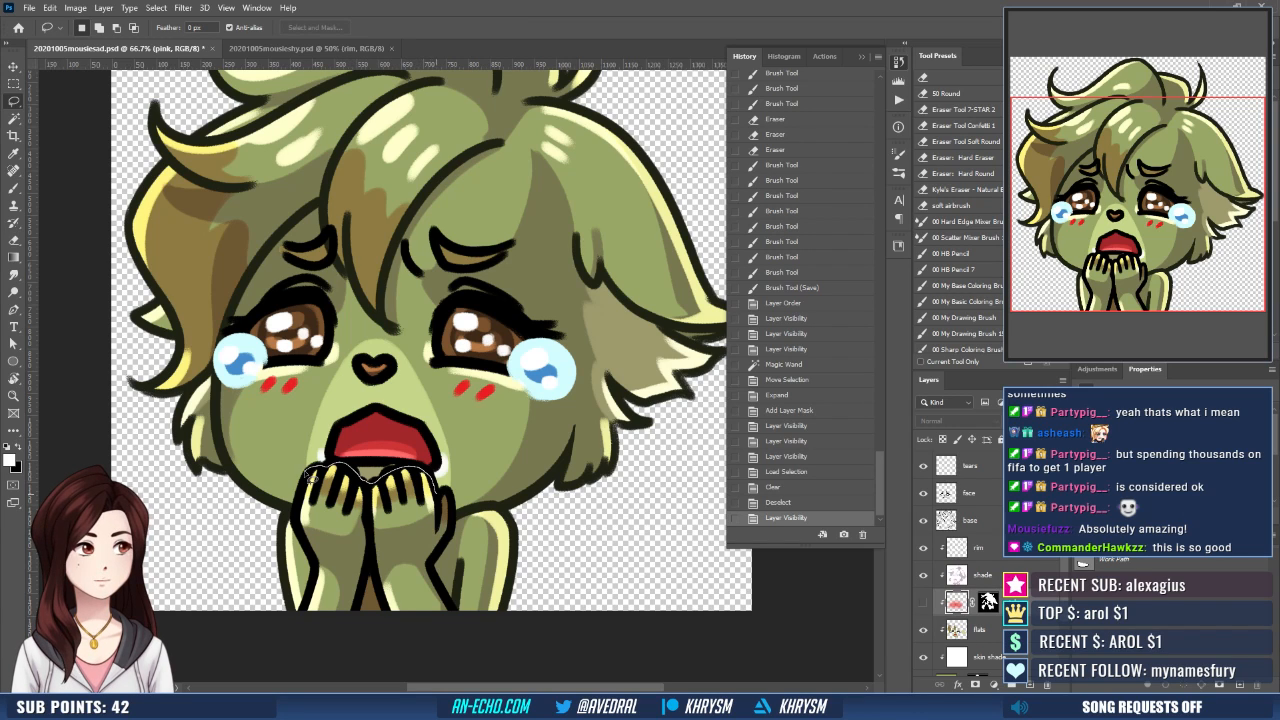
drag(474, 460, 414, 346)
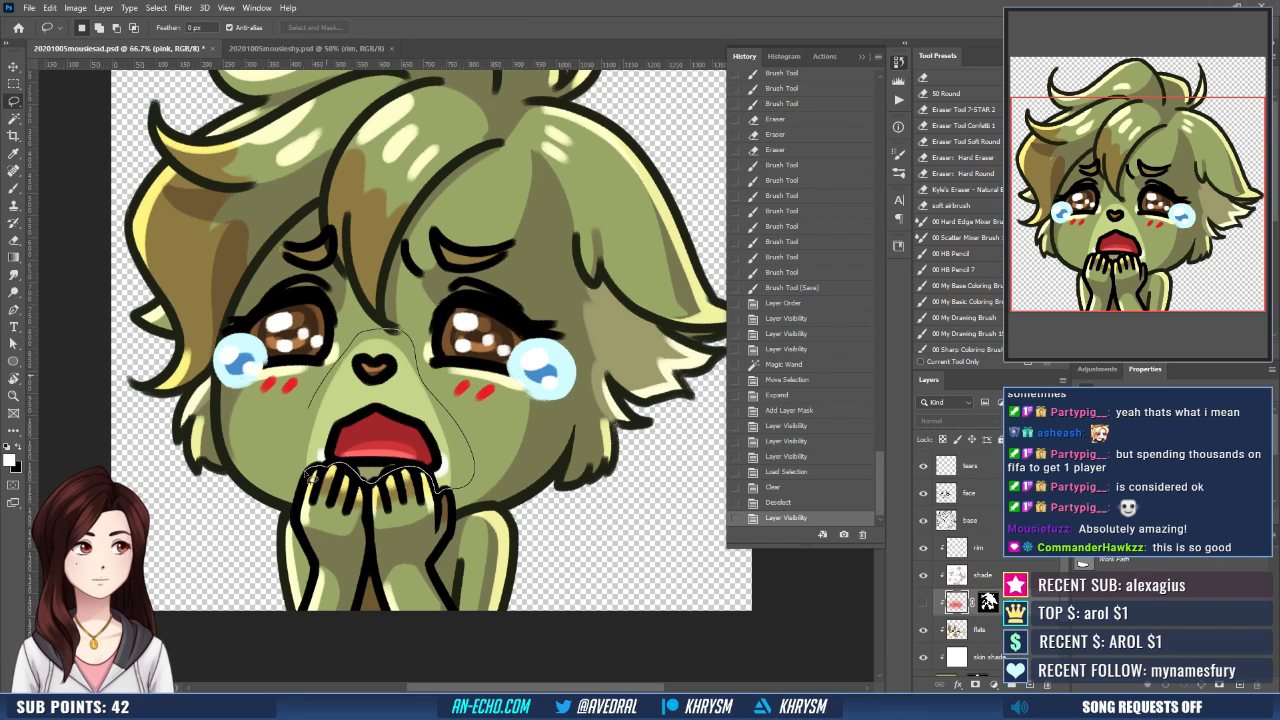
drag(310, 473, 380, 472)
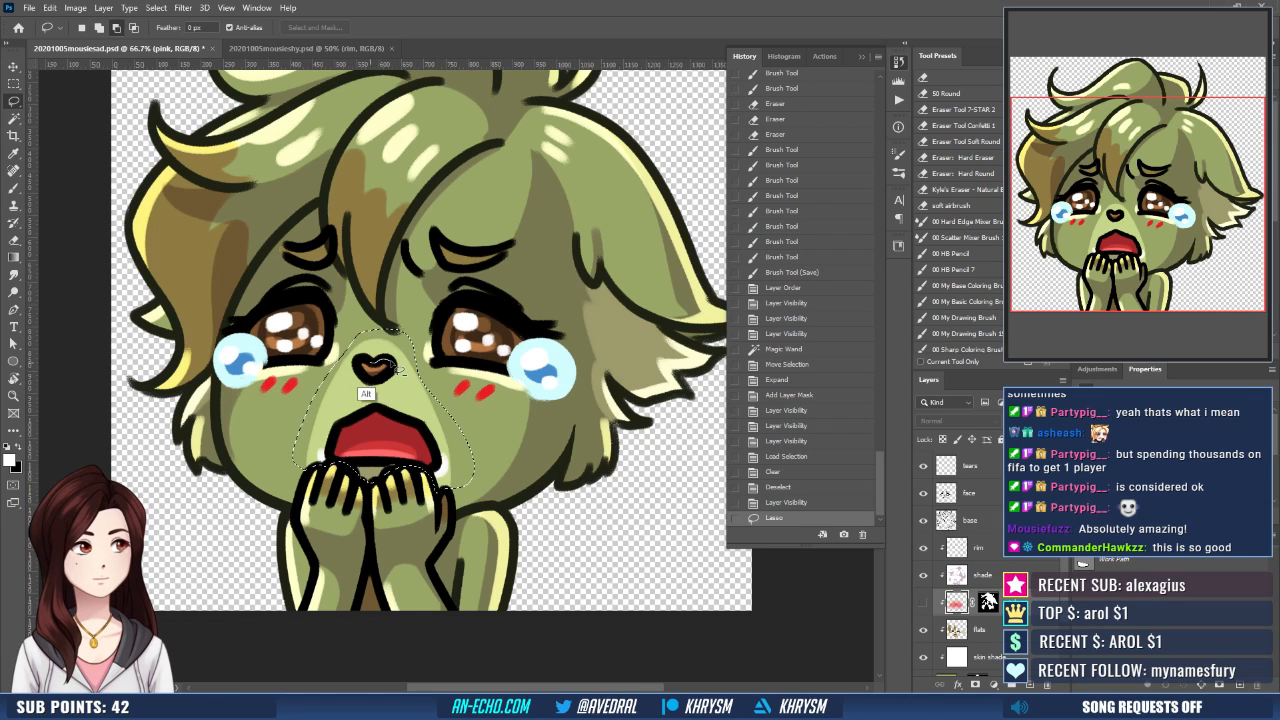
mouse_move(393, 365)
mouse_down()
mouse_move(359, 375)
mouse_move(392, 376)
mouse_move(391, 362)
mouse_up()
mouse_move(374, 410)
mouse_down()
mouse_move(350, 419)
mouse_move(322, 478)
mouse_move(420, 494)
mouse_move(442, 480)
mouse_move(436, 450)
mouse_move(378, 410)
mouse_up()
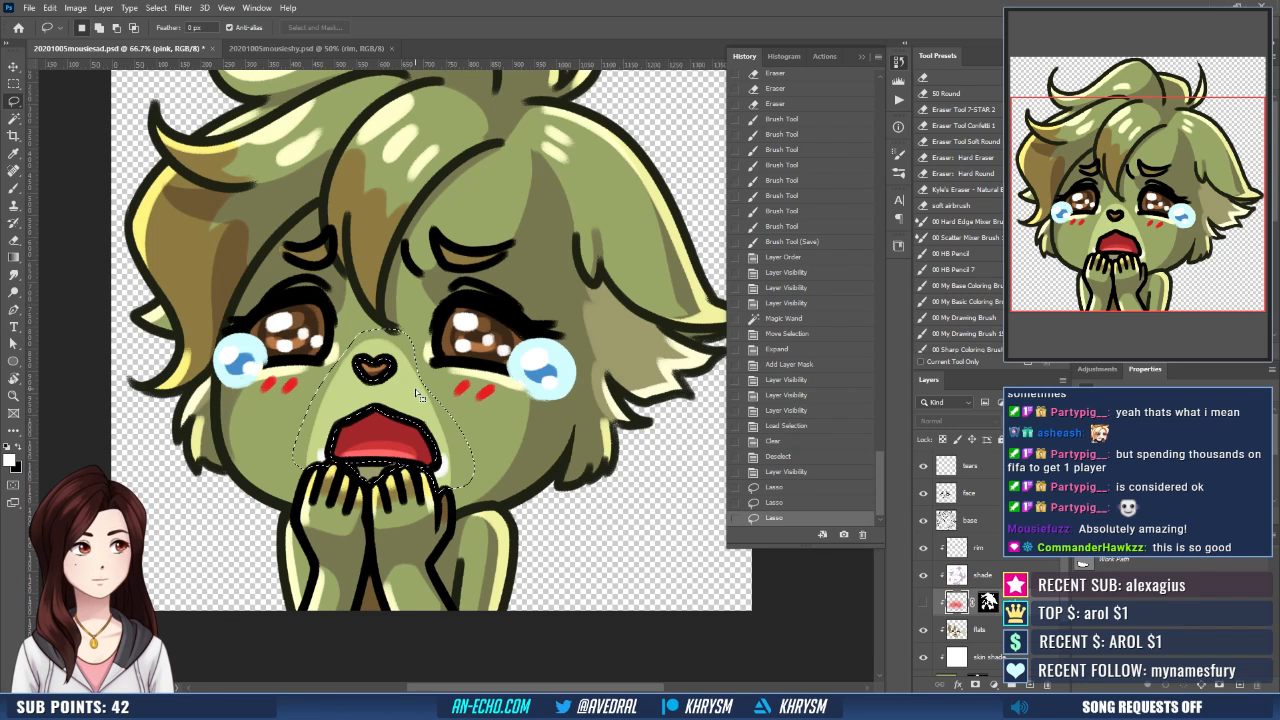
- Show the pink layer, fill the muzzle selection with white on its mask using the Paint Bucket and deselect
click(923, 603)
click(988, 602)
key(g)
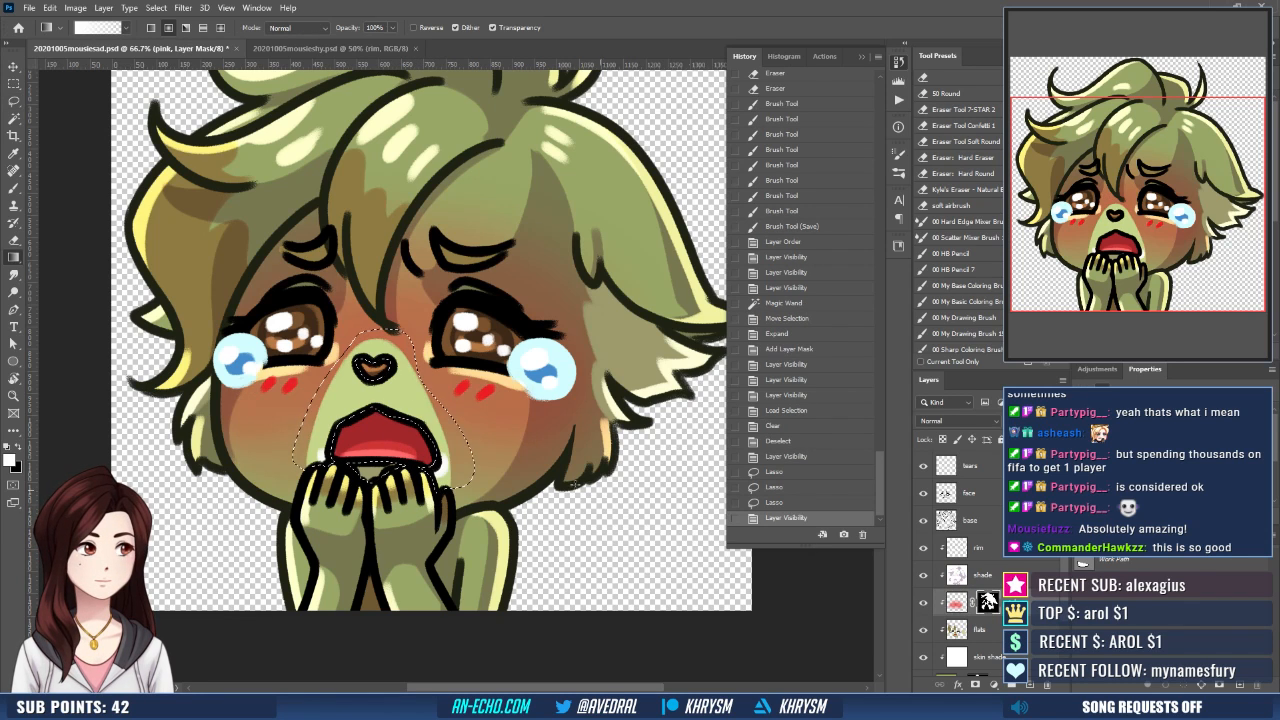
key(shift+g)
click(461, 466)
key(ctrl+h)
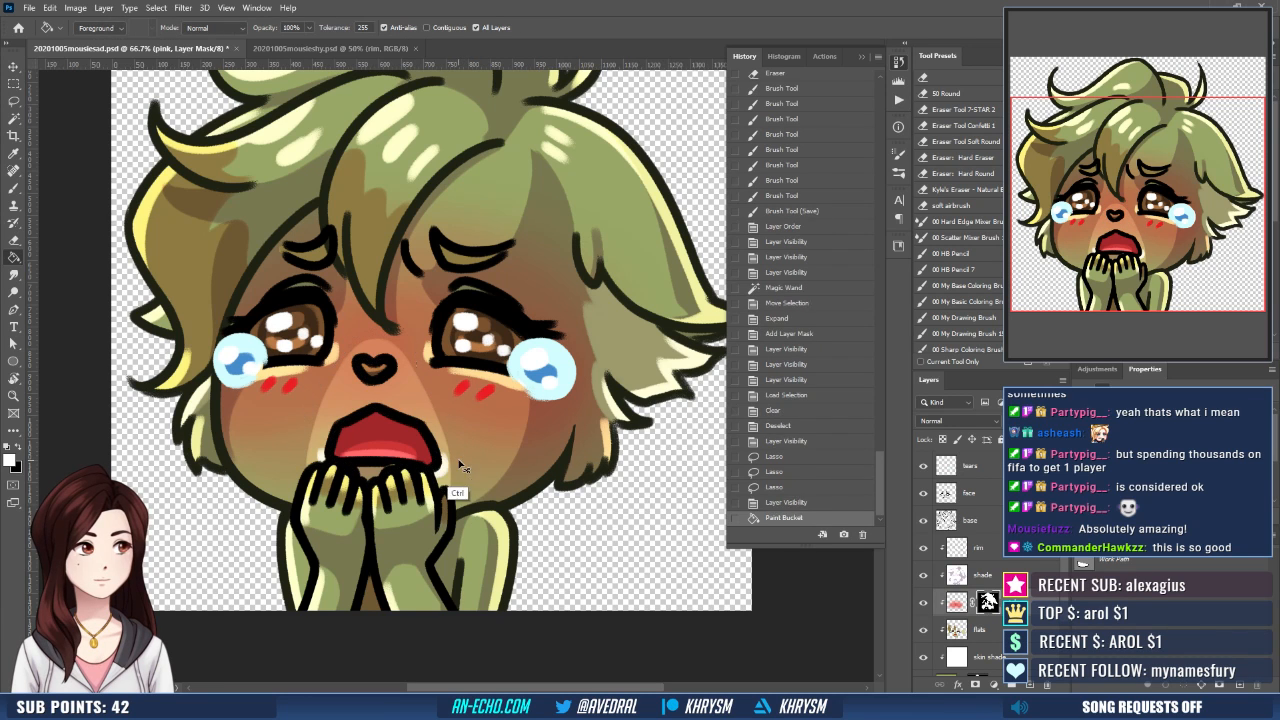
key(ctrl+d)
- Save the mousiesad document, and use Save As to overwrite its existing exported file
key(ctrl+minus)
key(ctrl+minus)
key(ctrl+minus)
key(ctrl+minus)
key(ctrl+minus)
key(ctrl+minus)
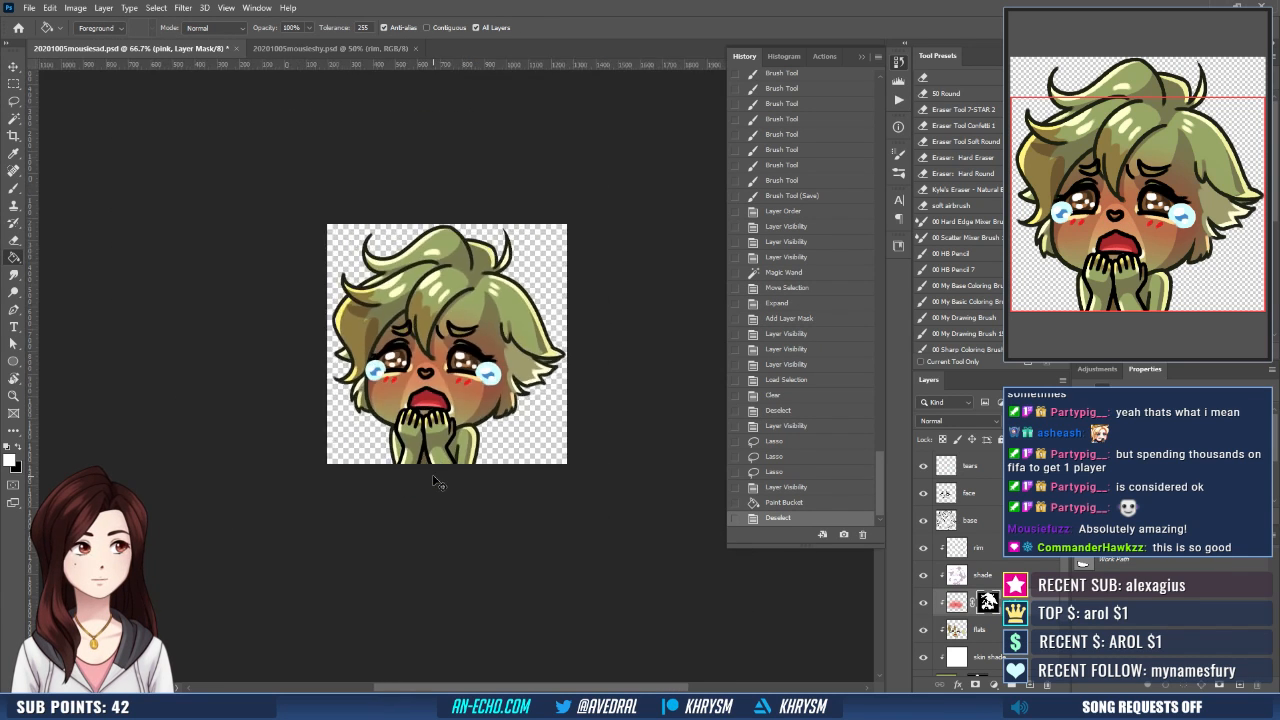
key(ctrl+s)
key(ctrl+plus)
key(ctrl+plus)
key(ctrl+plus)
key(ctrl+plus)
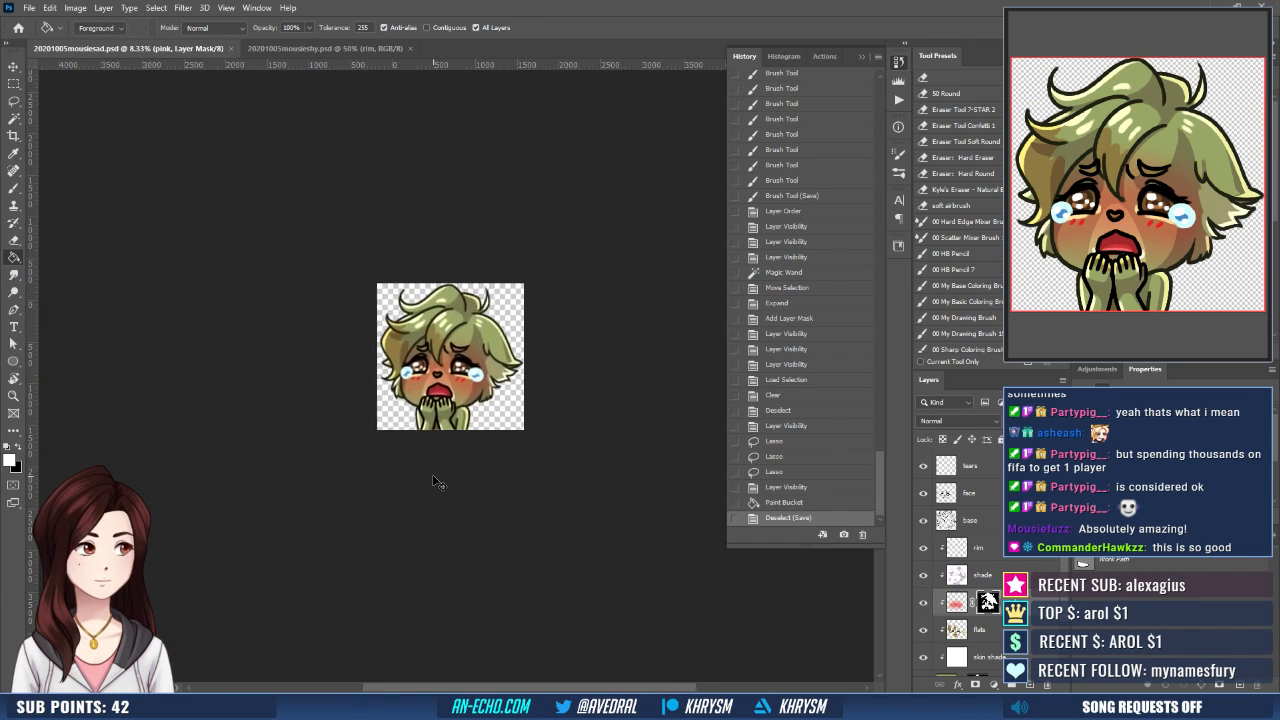
key(ctrl+shift+s)
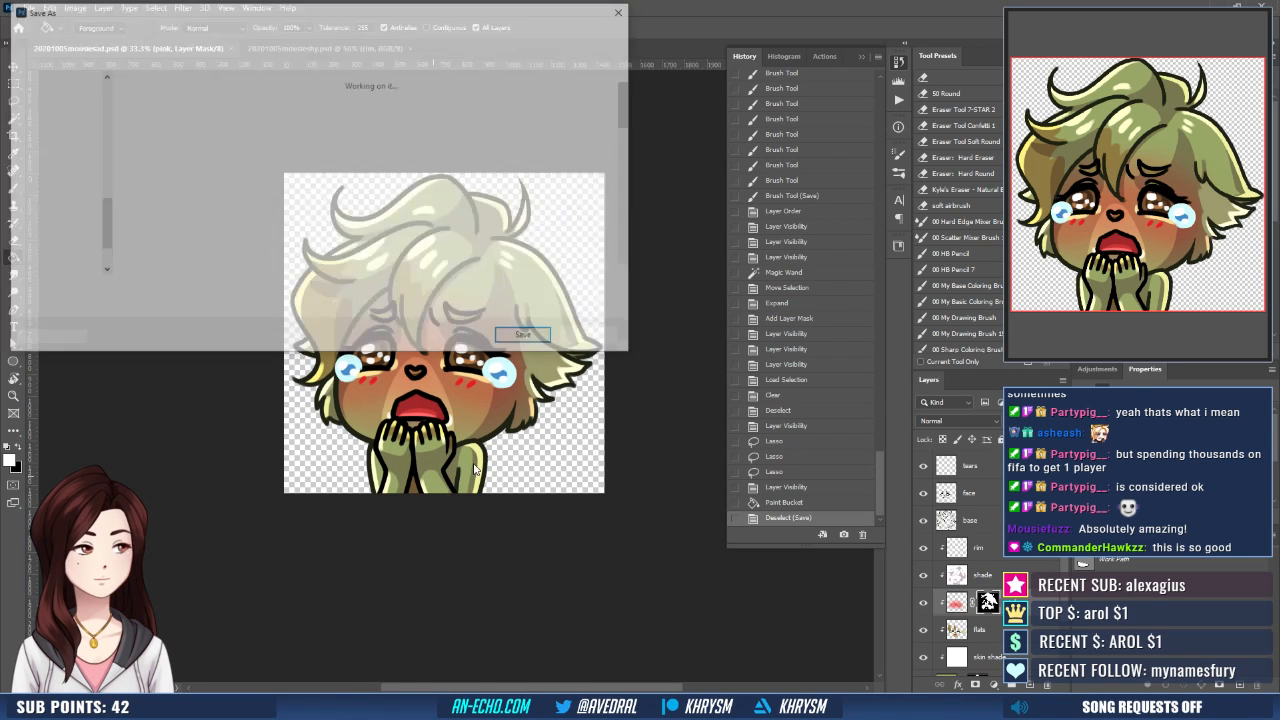
key(Return)
key(y)
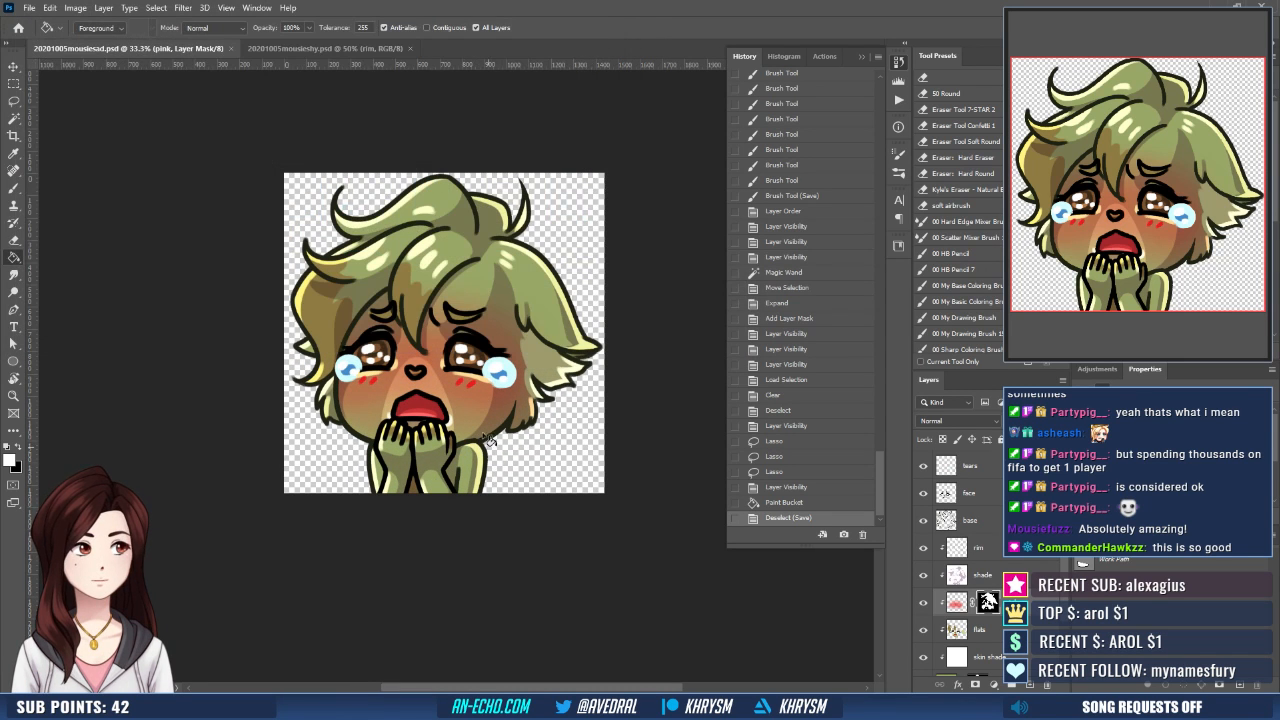
- In 20201005mousieshy.psd, move the pink layer above the flats layer and target its mask
click(289, 47)
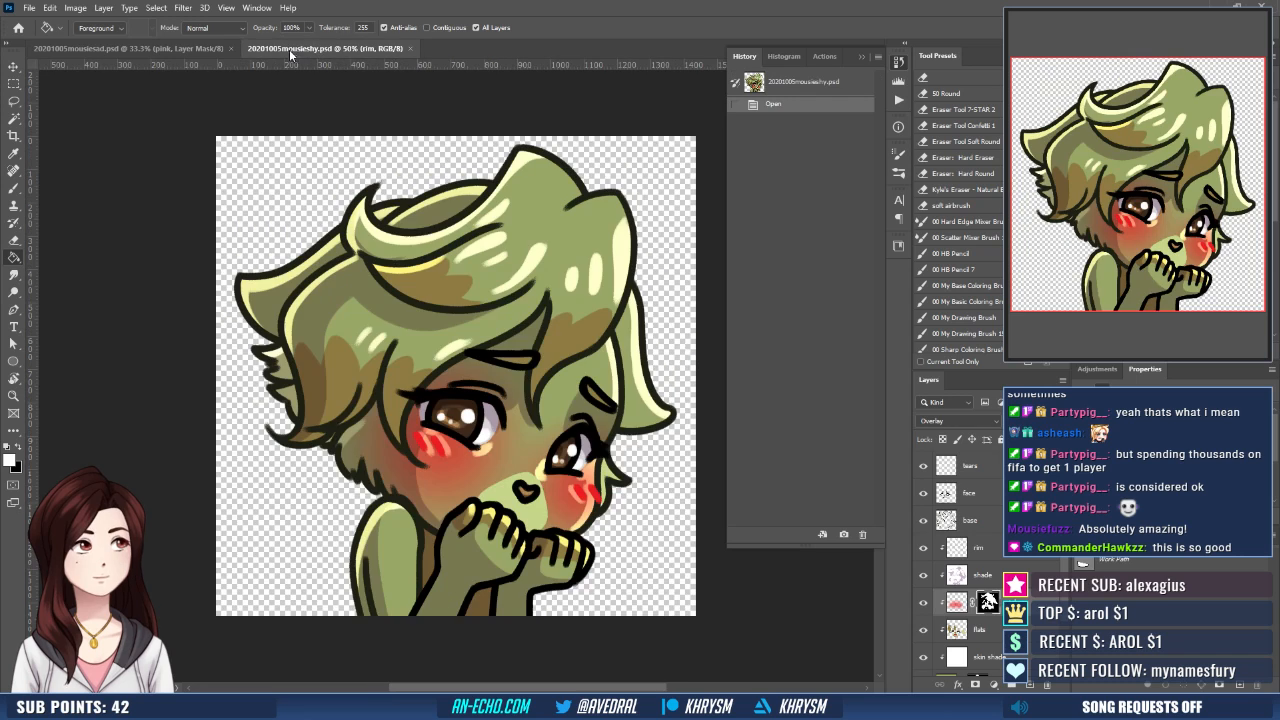
scroll(988, 597, down, 2)
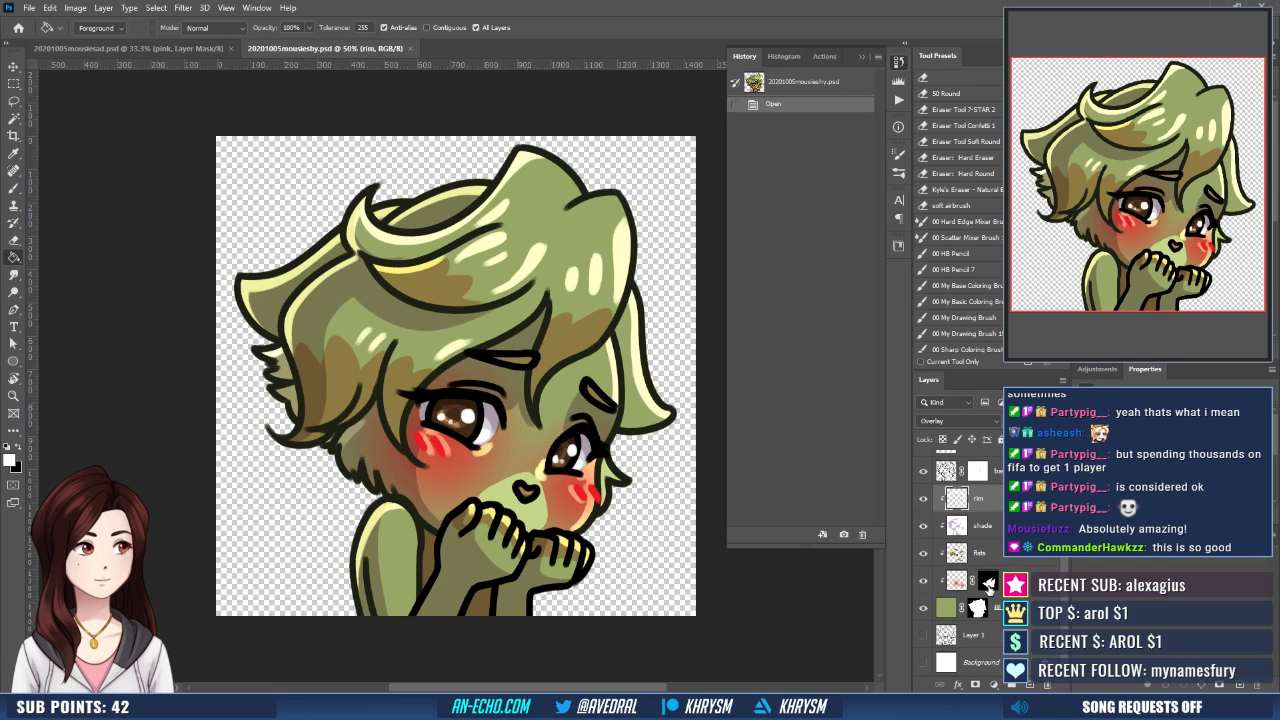
click(989, 583)
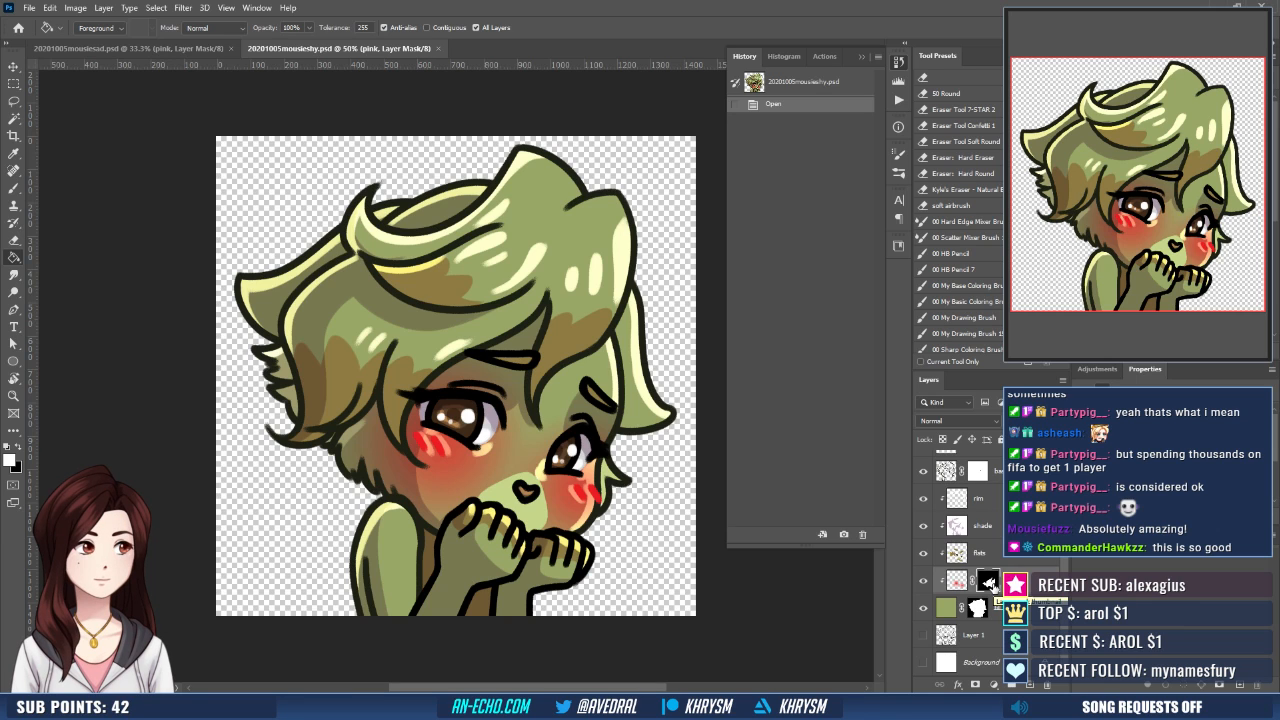
click(861, 56)
drag(760, 507, 716, 489)
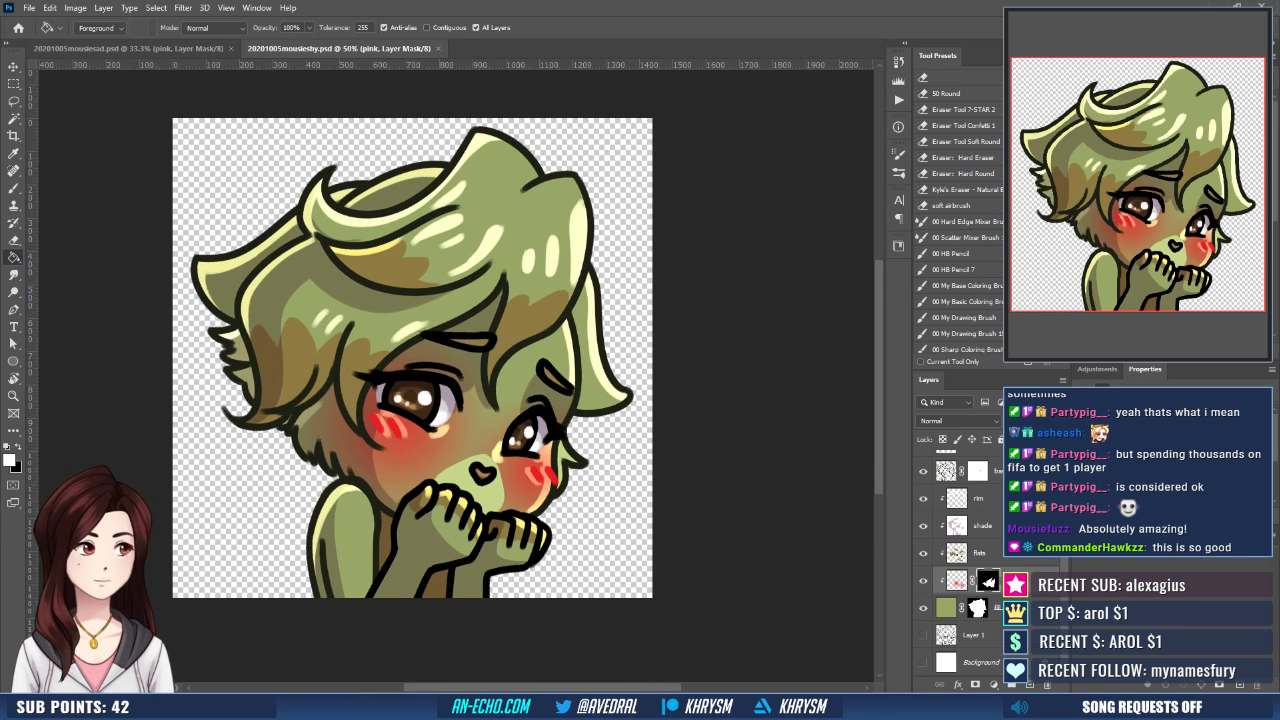
drag(957, 580, 960, 552)
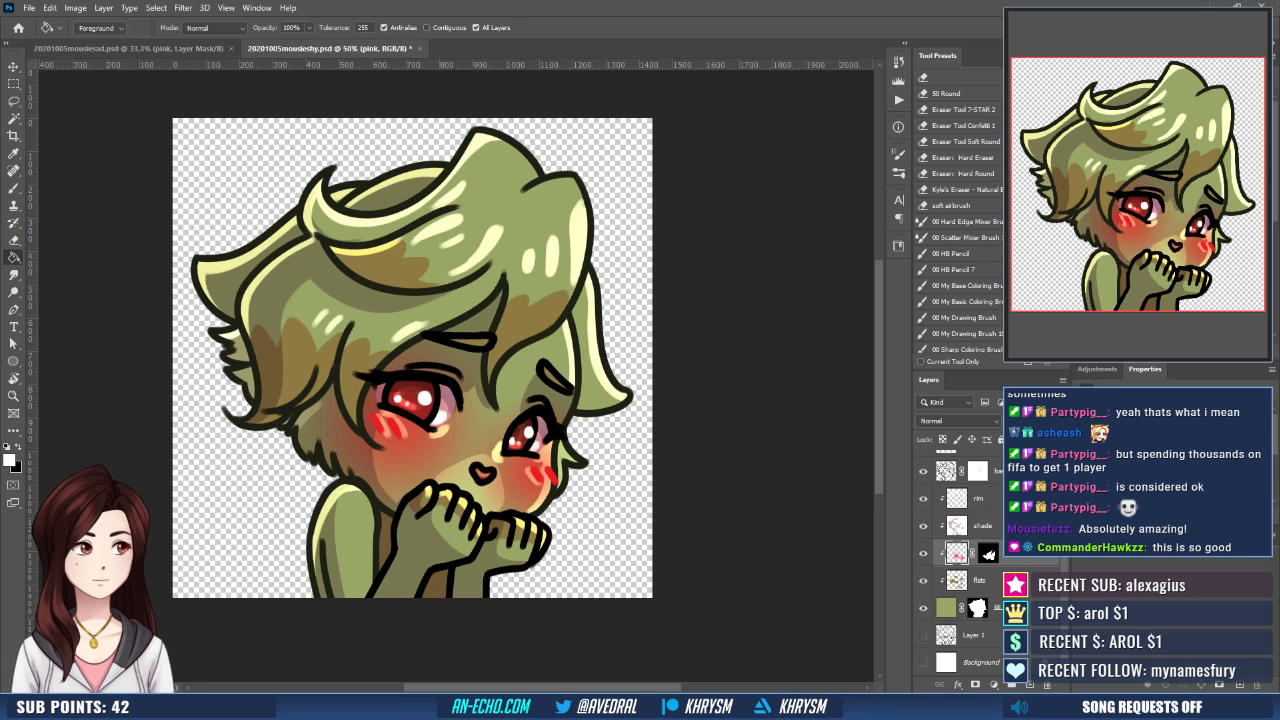
click(988, 552)
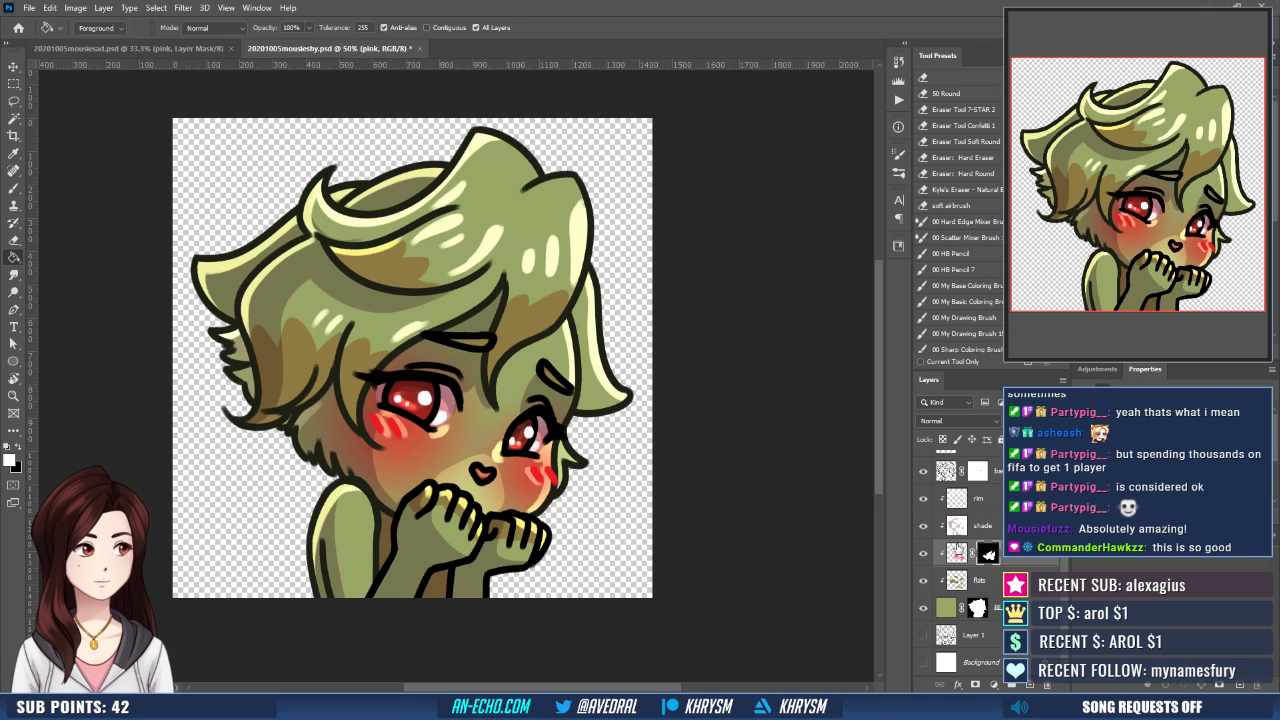
- Hide the pink, rim and shade layers so only the flat colours and line art show
key(ctrl+plus)
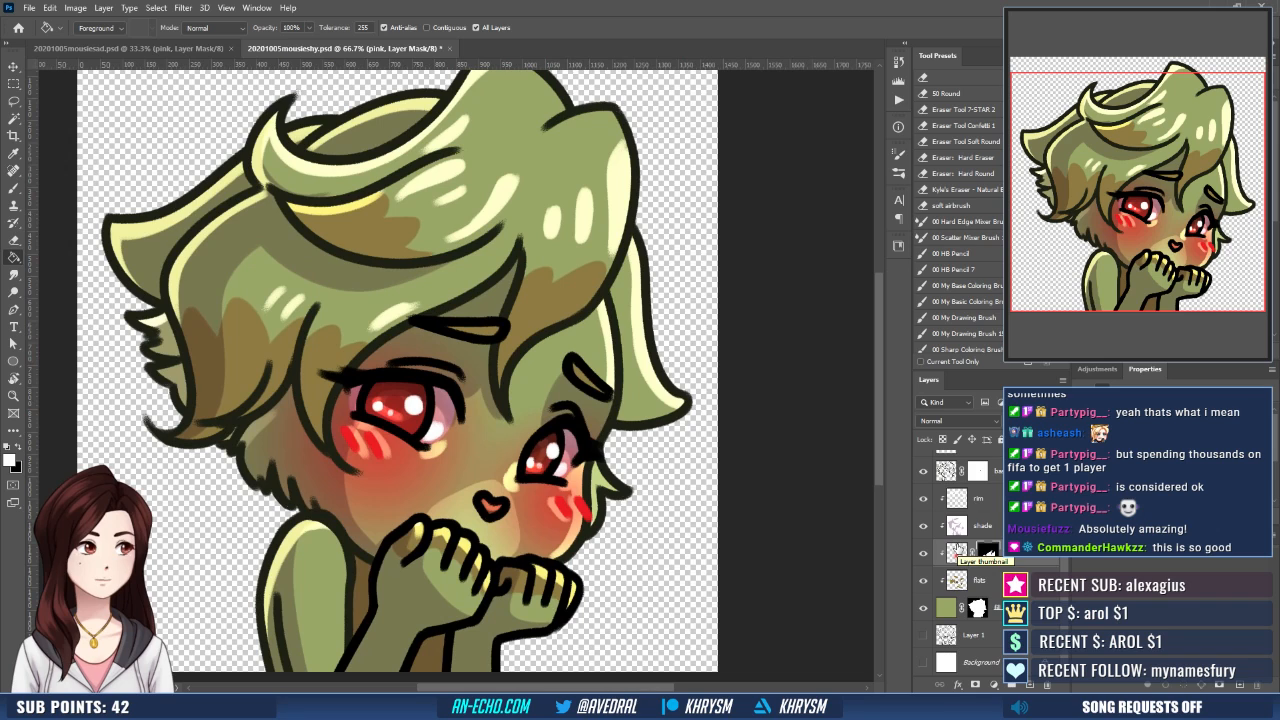
key(l)
key(x)
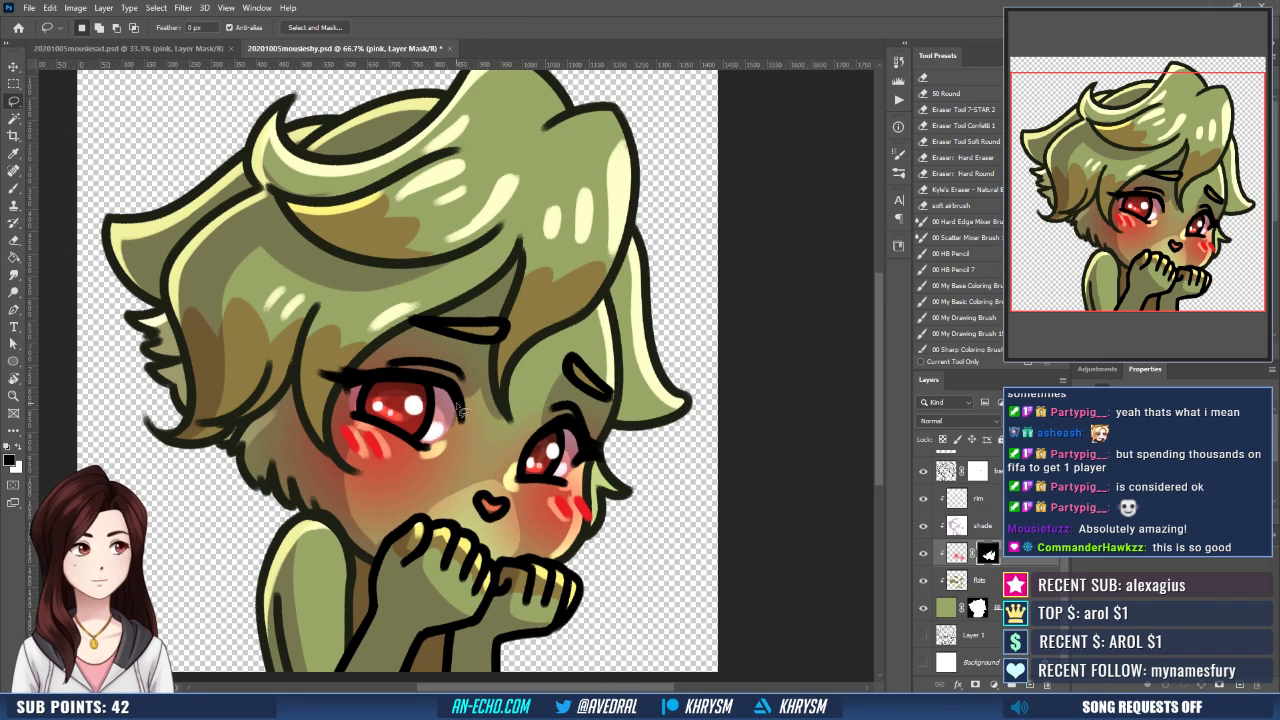
click(923, 555)
key(w)
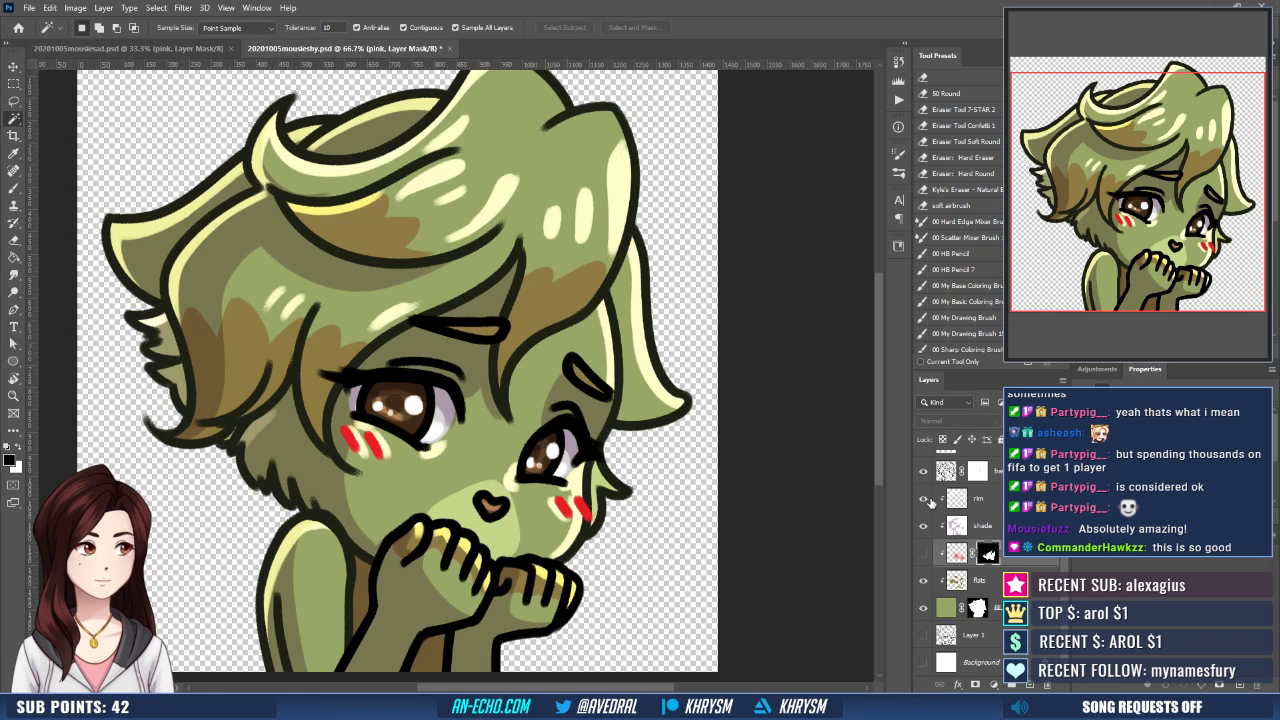
drag(923, 498, 923, 526)
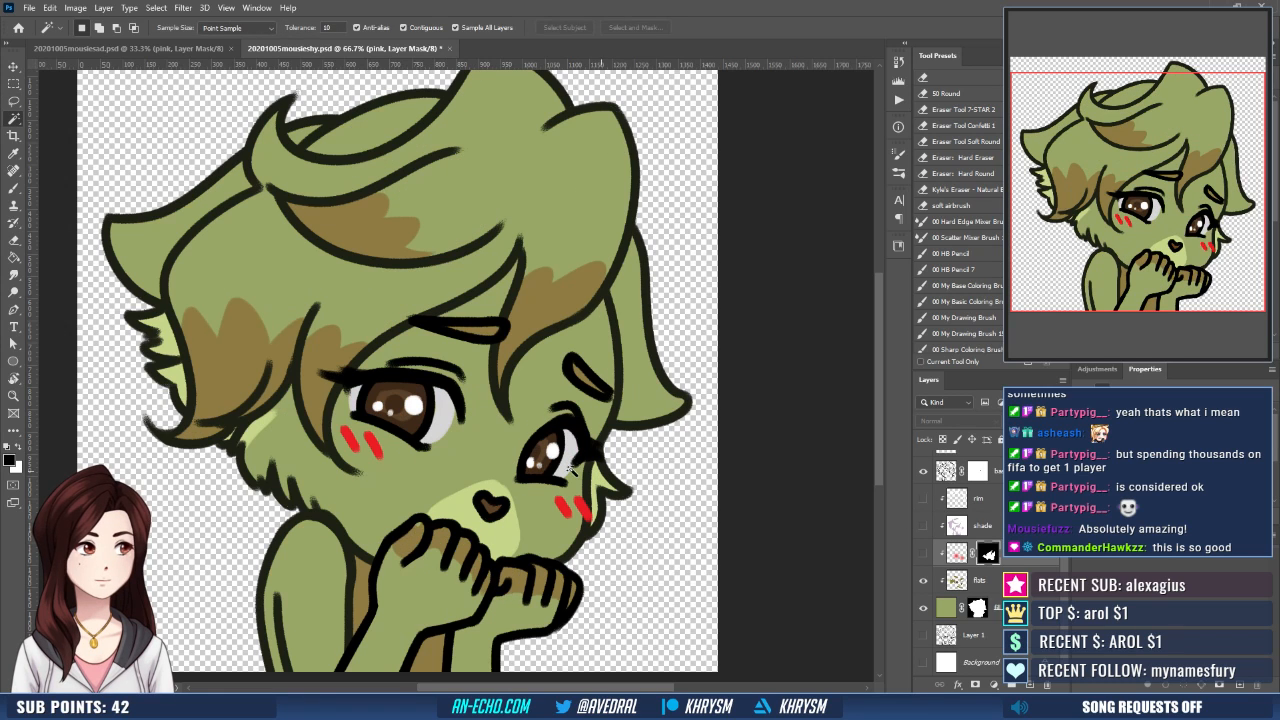
- Select the whites and irises of both eyes with the Magic Wand, adding the missed areas using the Lasso
shift+click(385, 397)
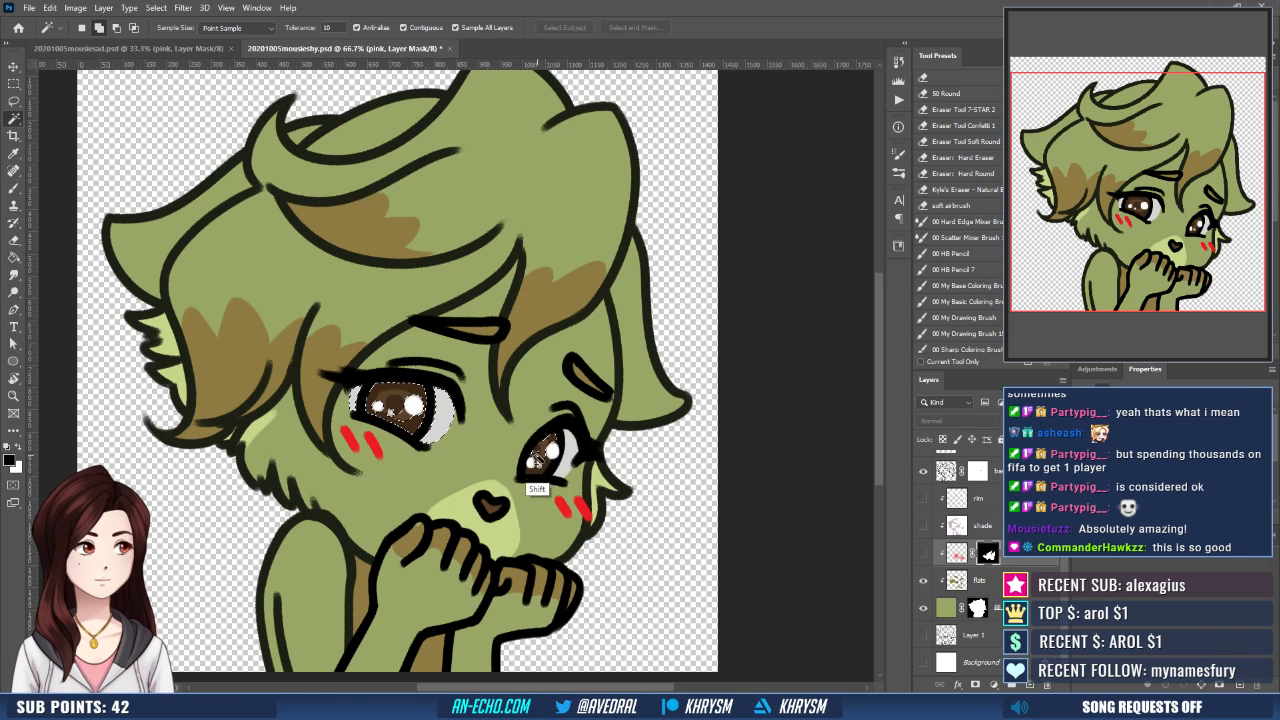
shift+click(536, 473)
shift+click(569, 466)
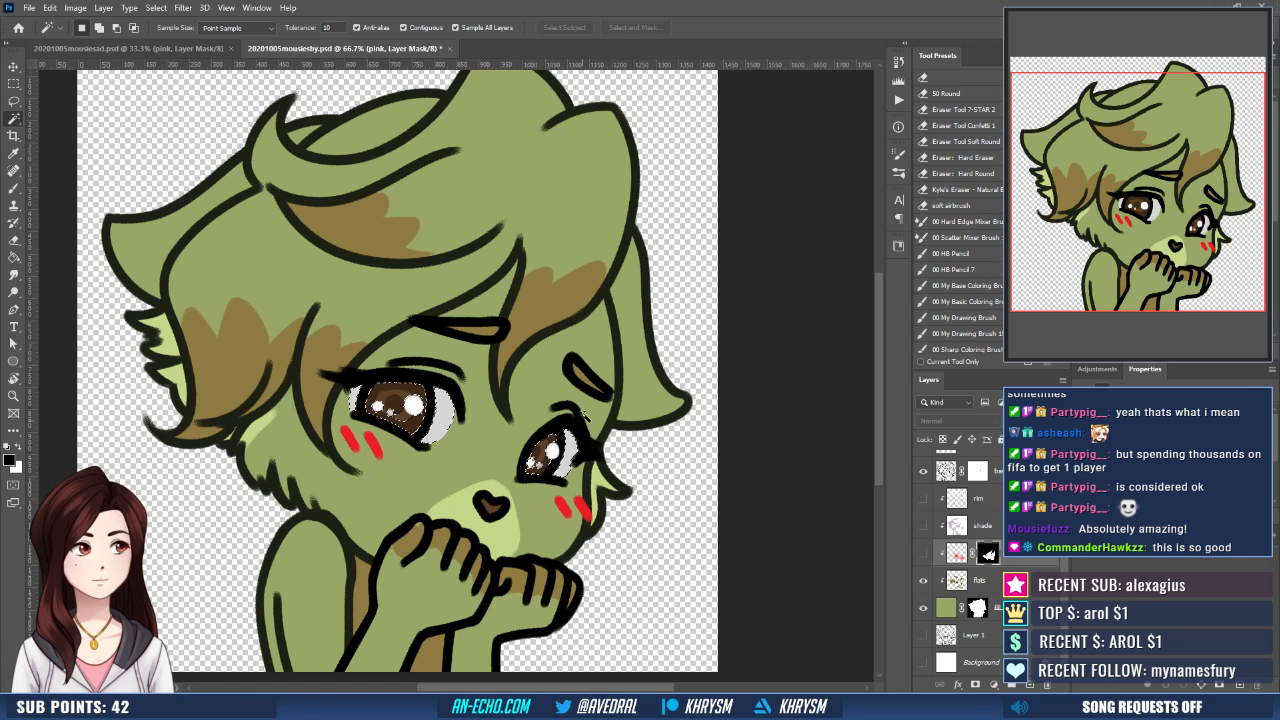
key(l)
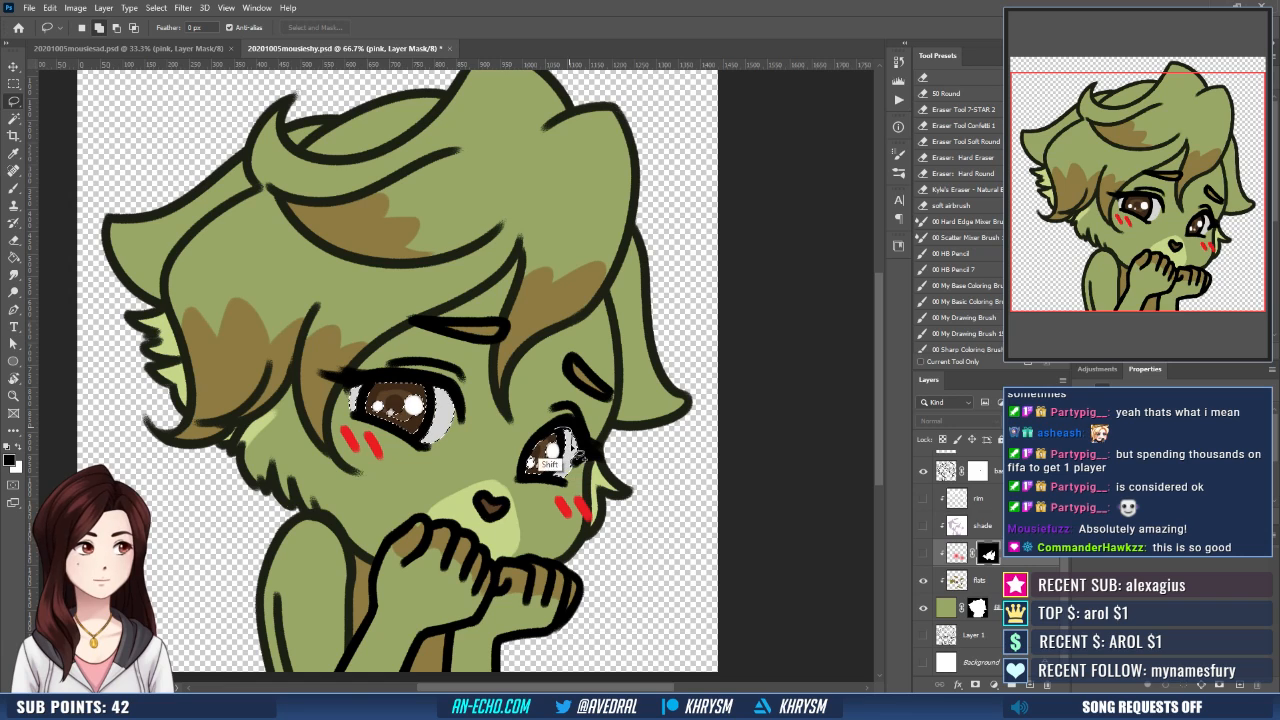
mouse_move(573, 458)
mouse_down()
mouse_move(516, 493)
mouse_move(544, 504)
mouse_move(570, 458)
mouse_up()
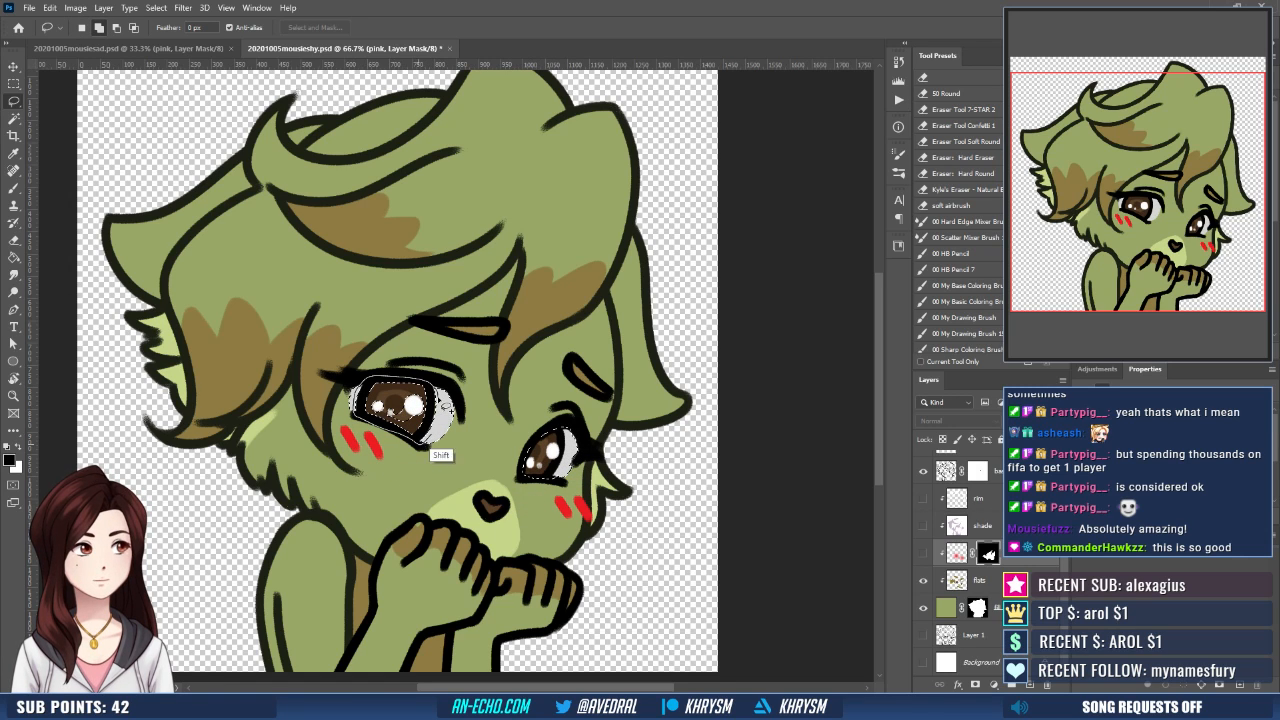
drag(430, 446, 445, 430)
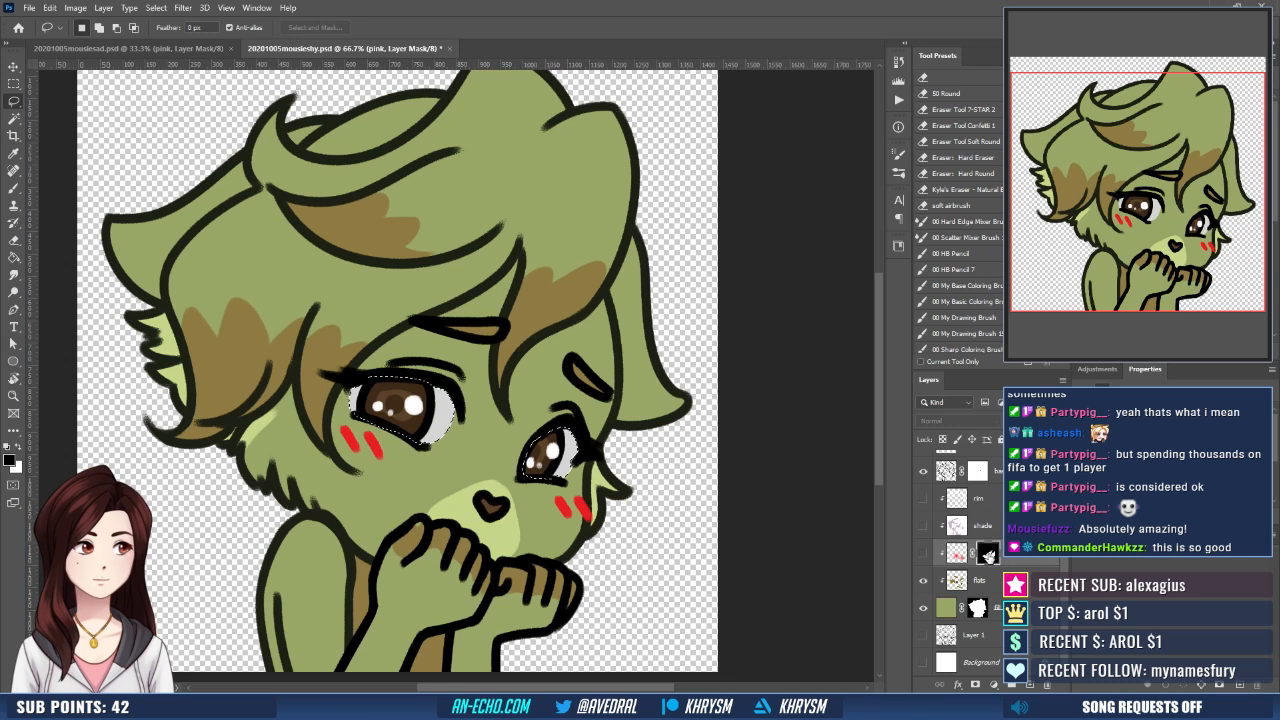
- Restore the eye selection, clear it from the visible pink layer's mask, deselect, and show the shade and rim layers
click(922, 553)
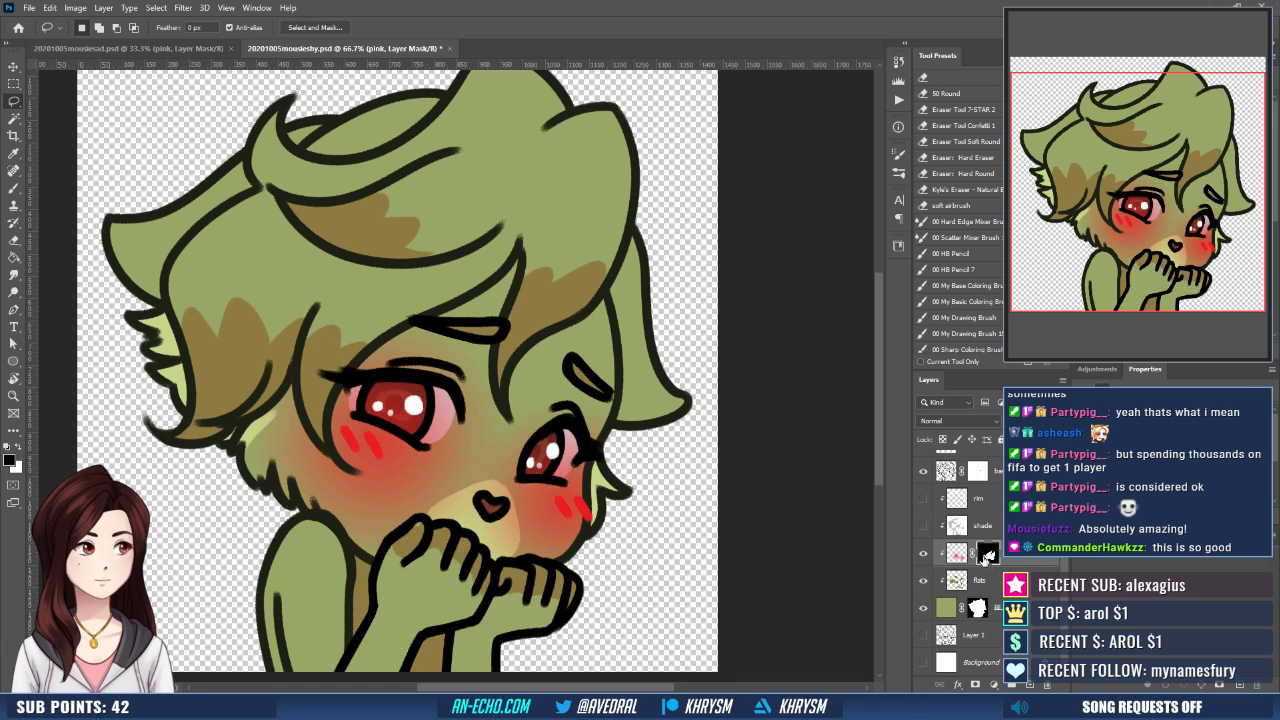
key(ctrl+z)
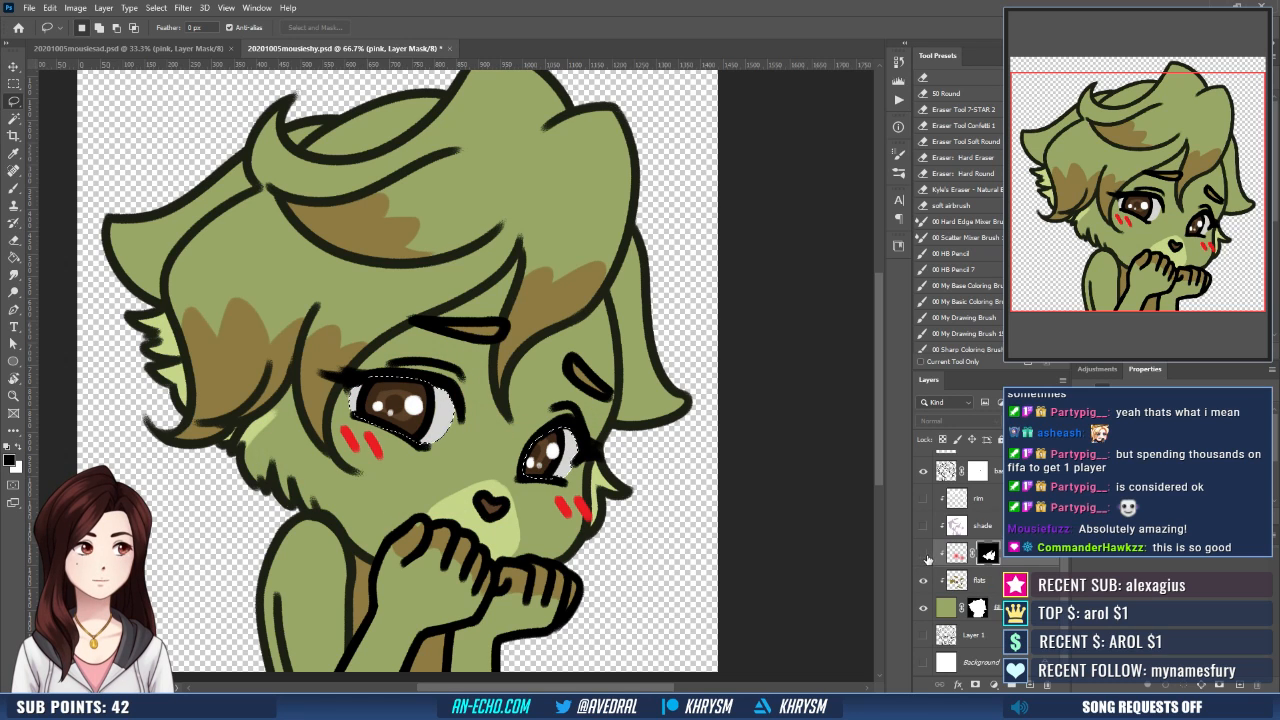
click(923, 555)
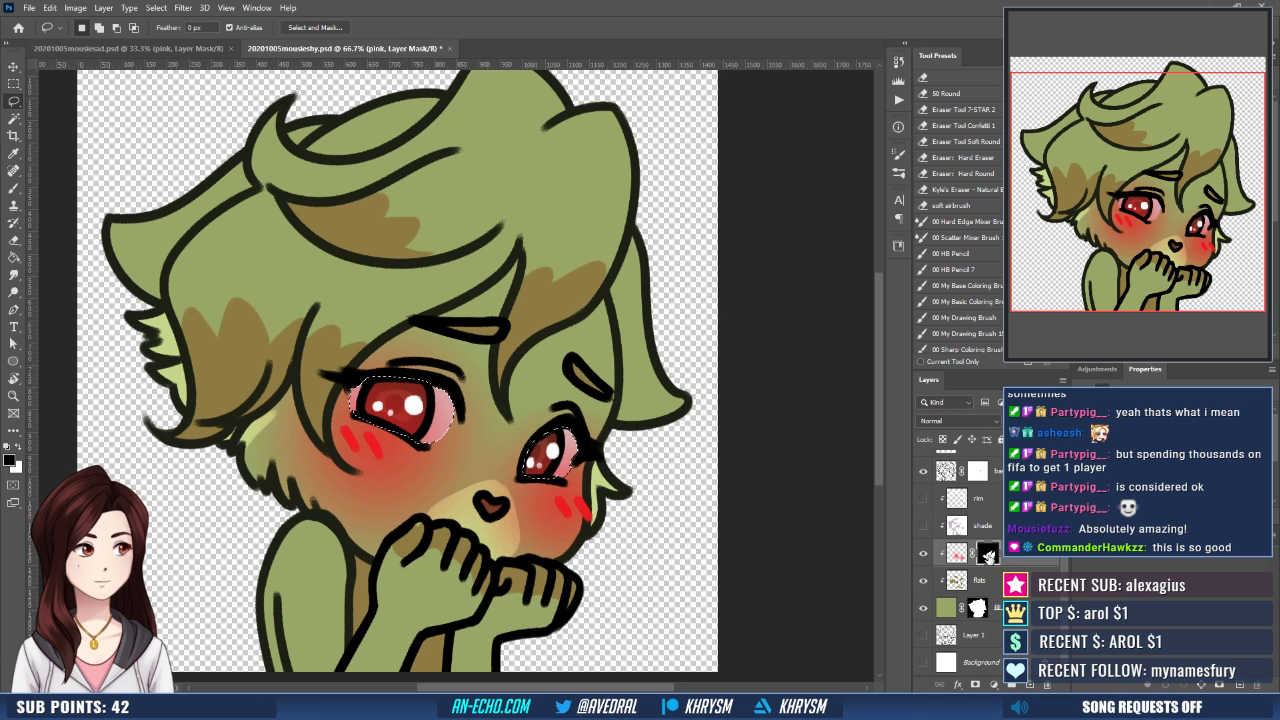
key(x)
key(Delete)
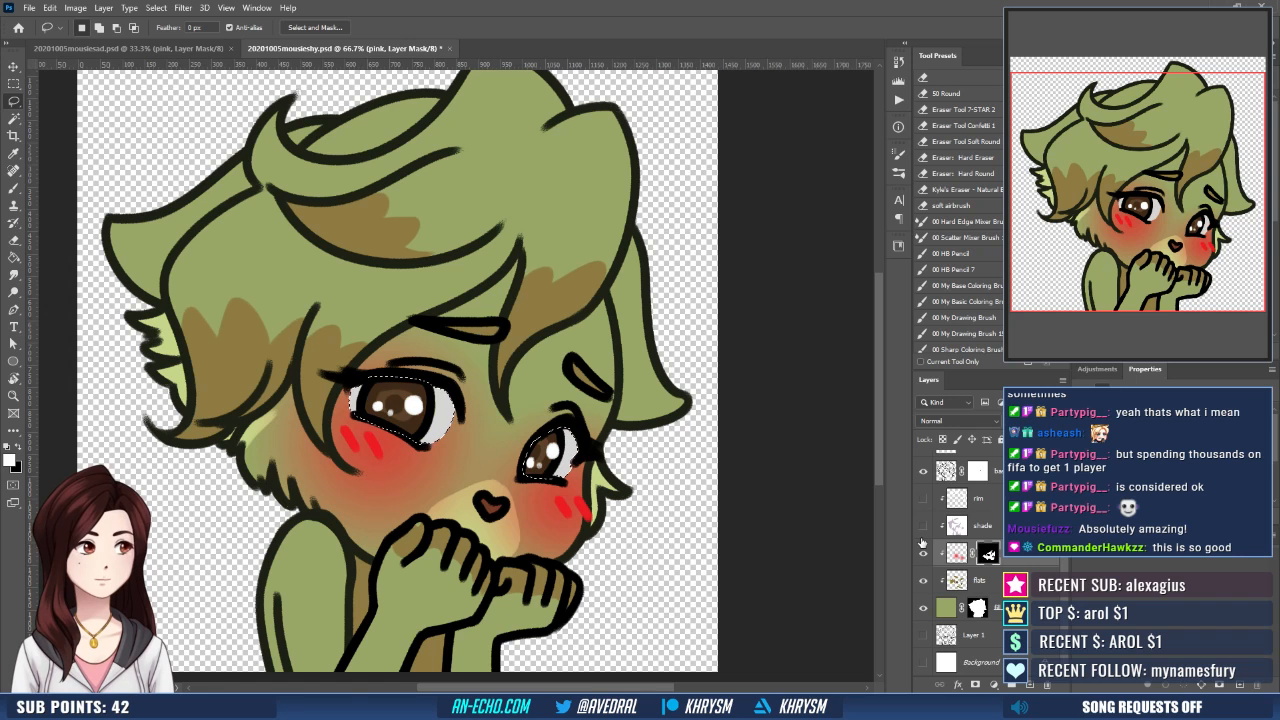
key(ctrl+d)
drag(923, 525, 919, 500)
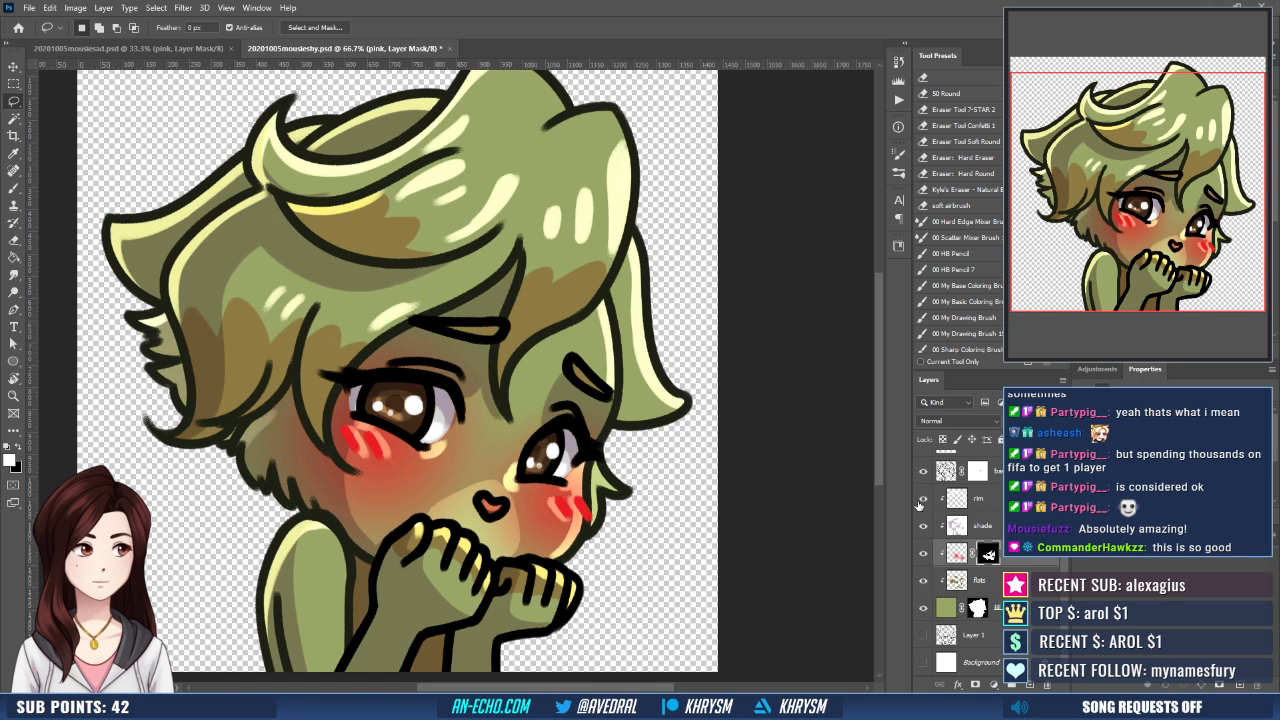
- Save the mousieshy document, overwrite its exported file with Save As, and close both the mousieshy and mousiesad documents
key(ctrl+minus)
key(ctrl+minus)
key(ctrl+minus)
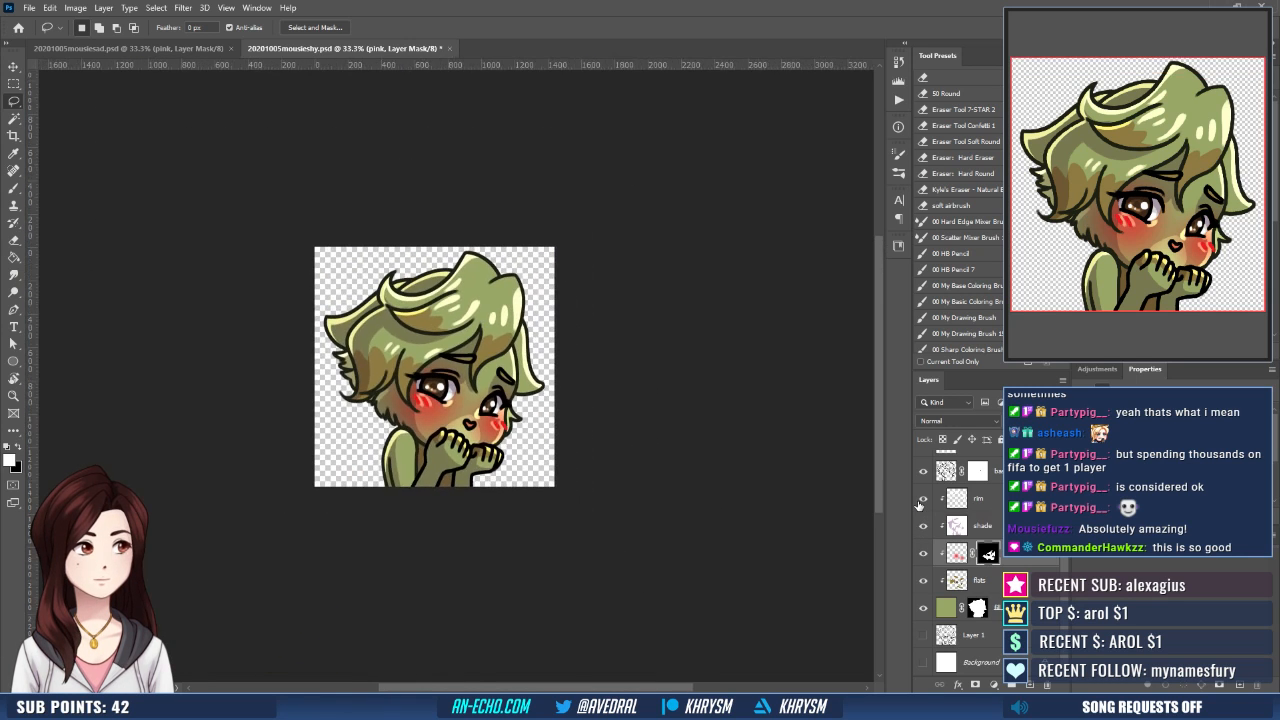
scroll(1012, 560, up, 3)
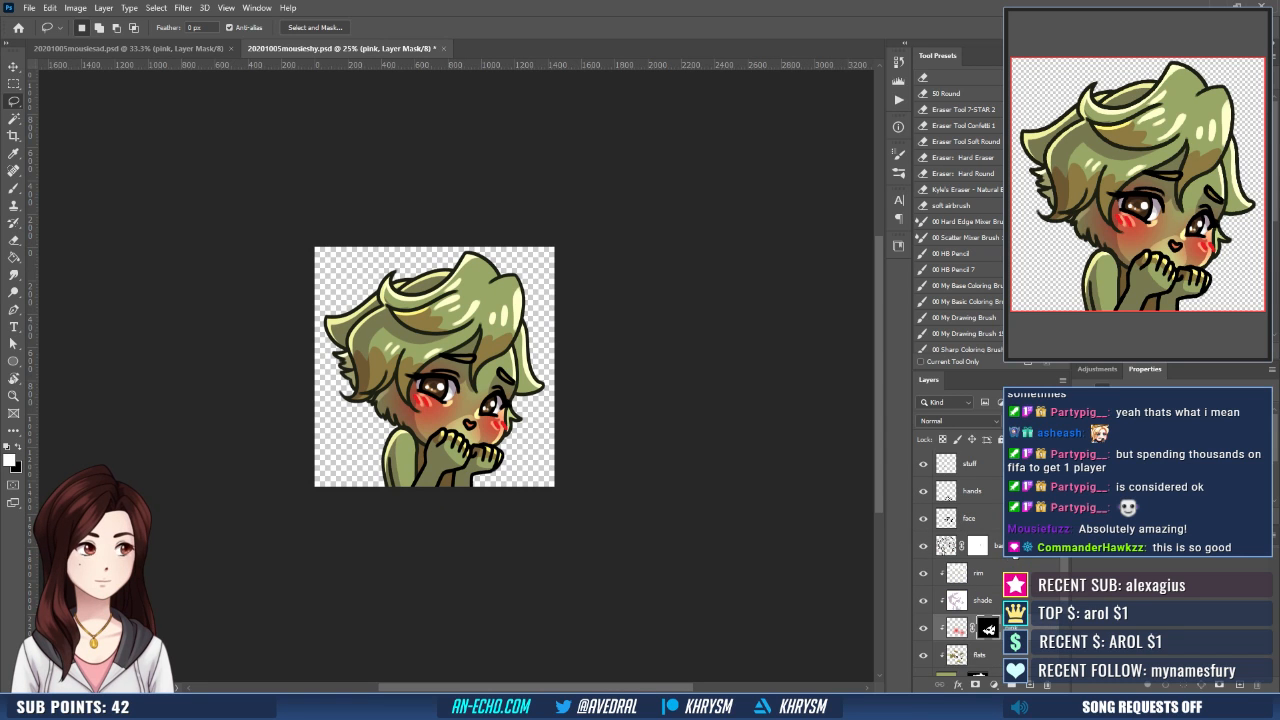
key(ctrl+s)
key(ctrl+shift+s)
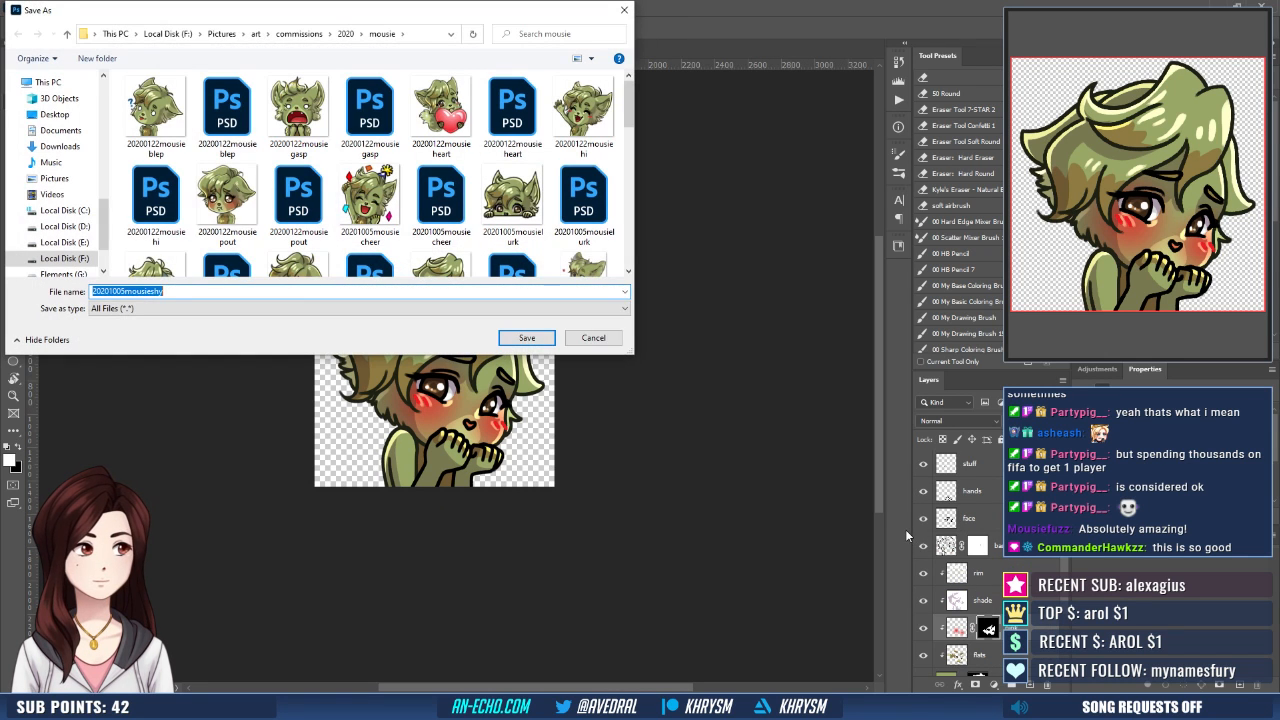
key(Return)
key(y)
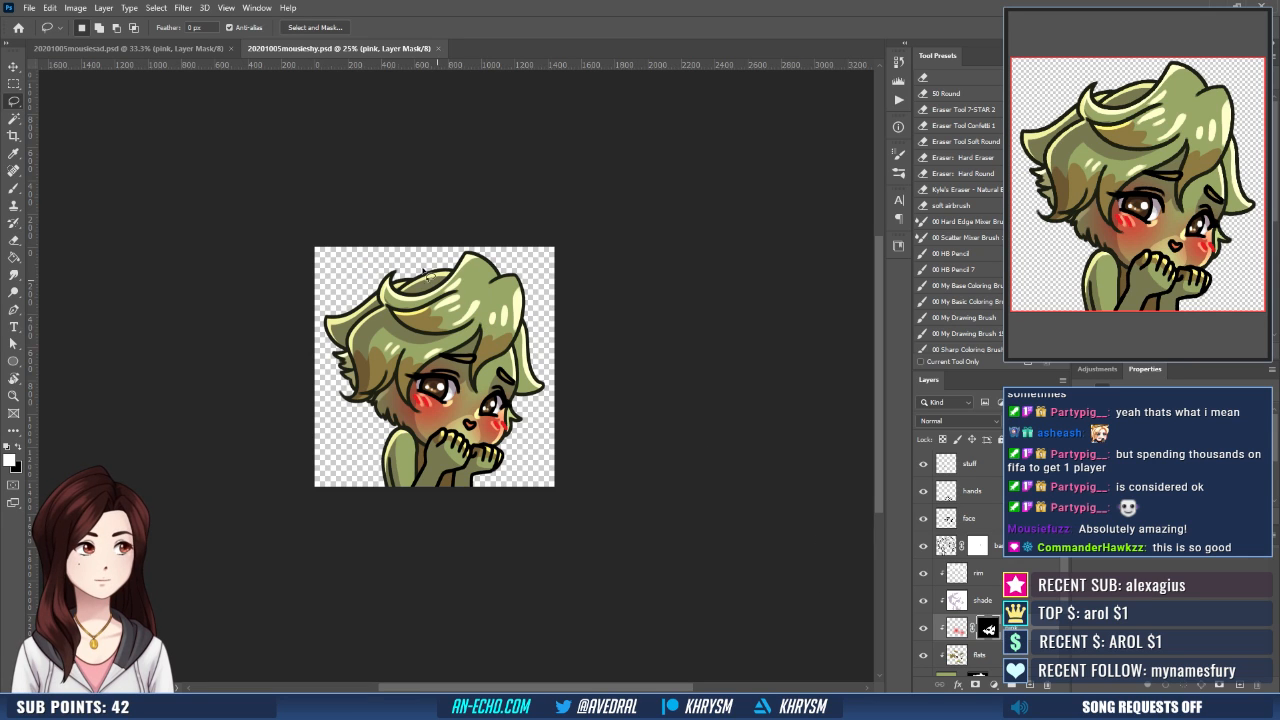
key(ctrl+w)
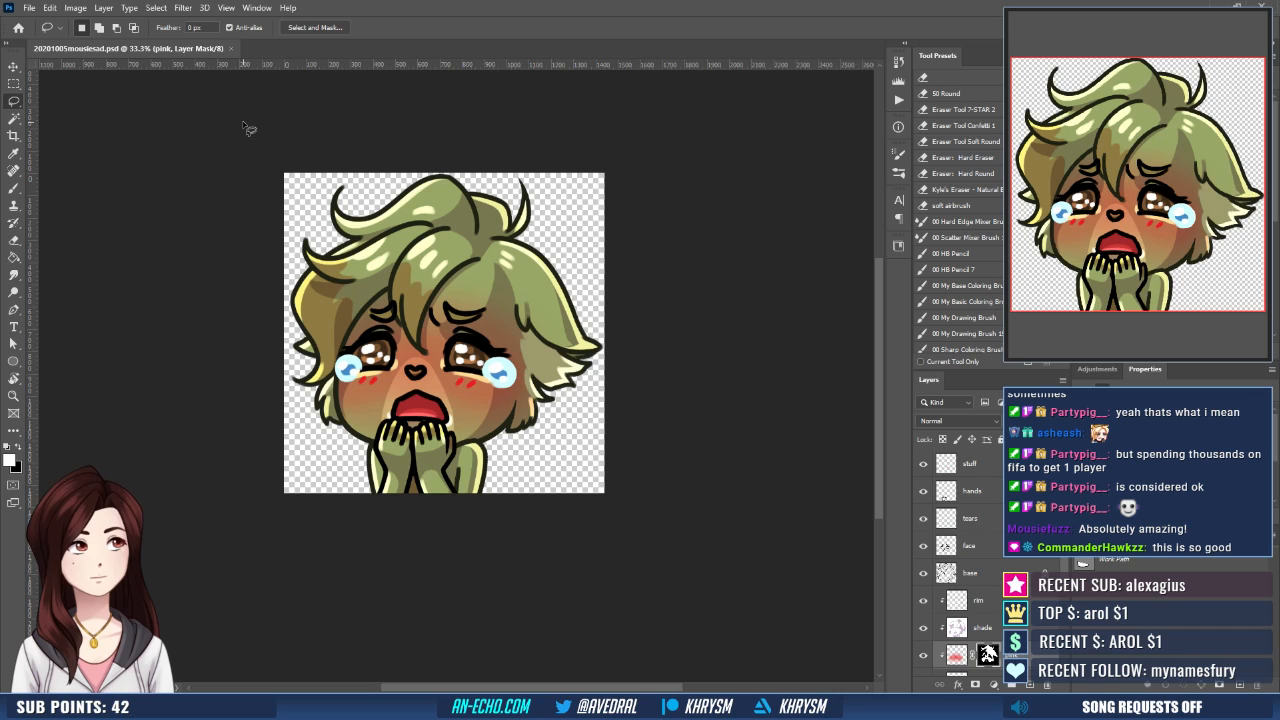
key(ctrl+w)
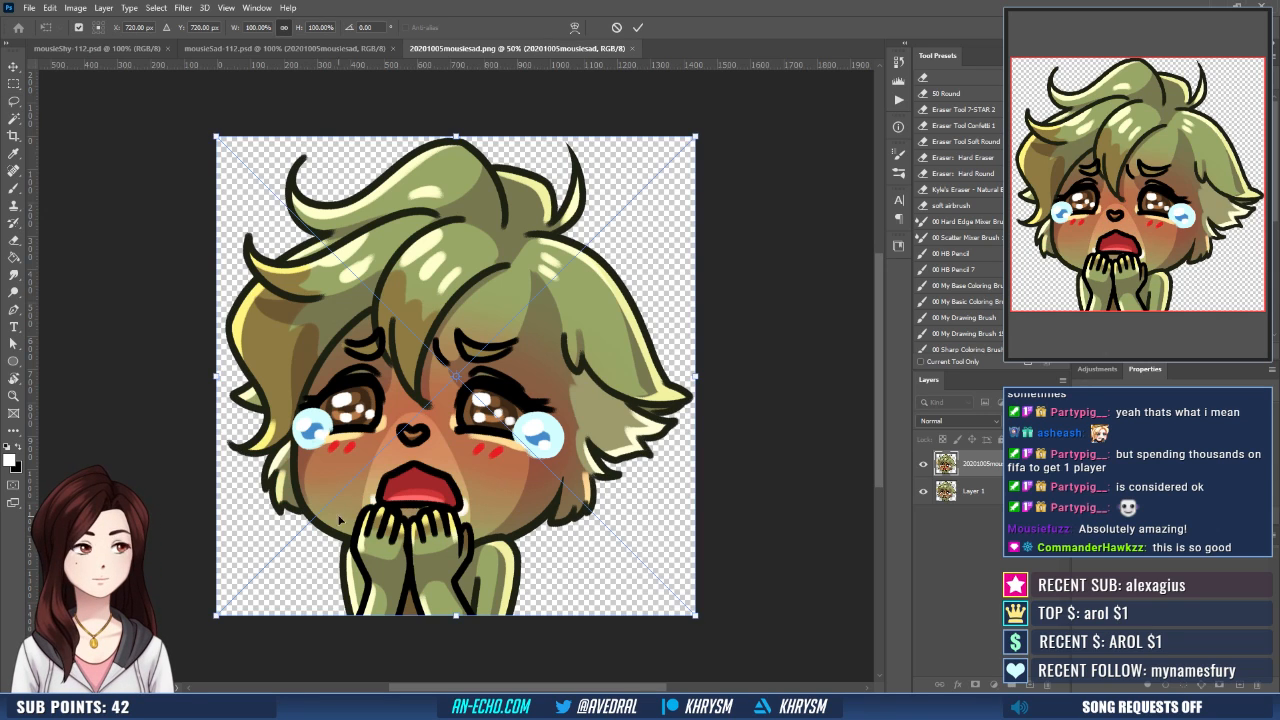
- Commit the placed artwork in 20201005mousiesad.png, hide Layer 1, merge the two layers, and save and close the file
key(Return)
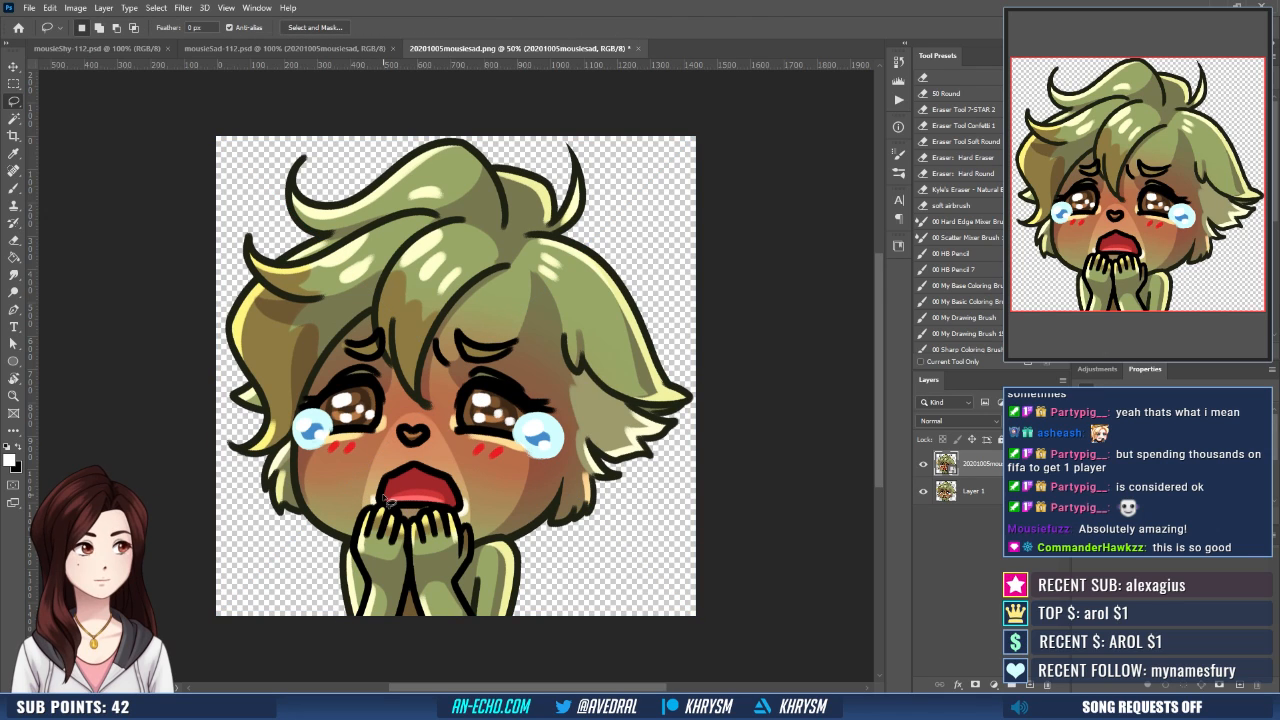
click(924, 492)
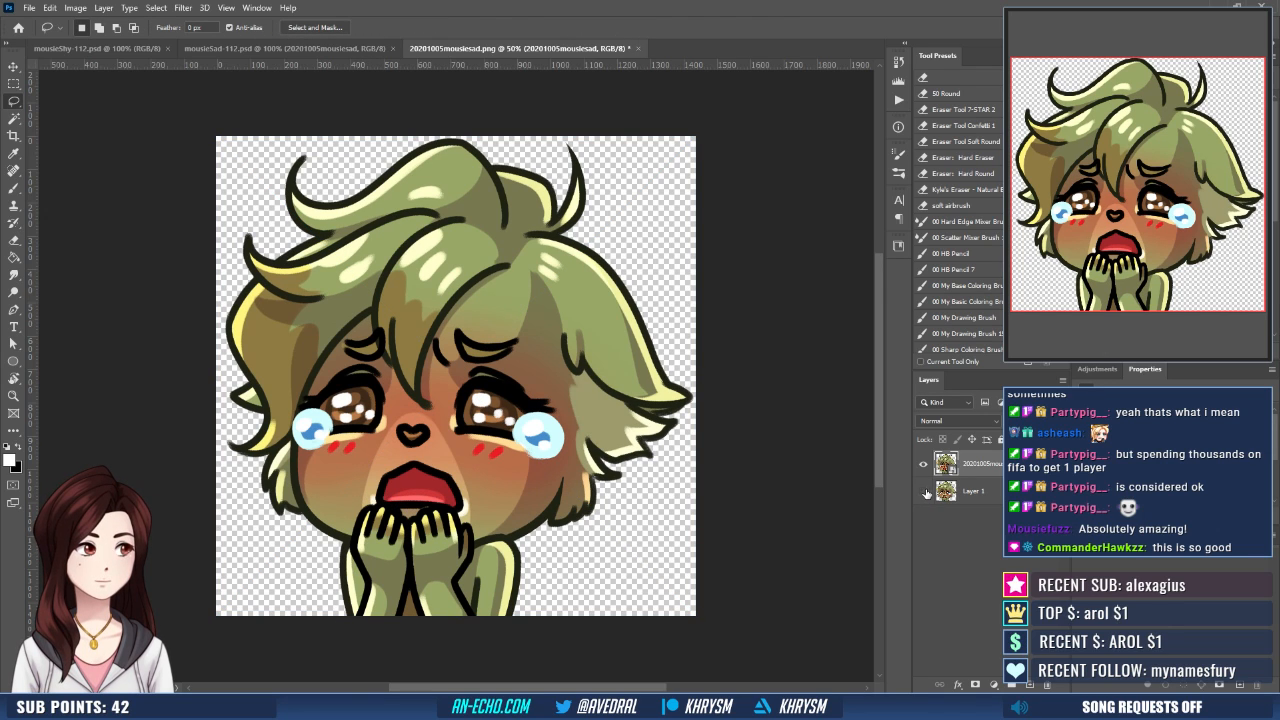
shift+click(1003, 491)
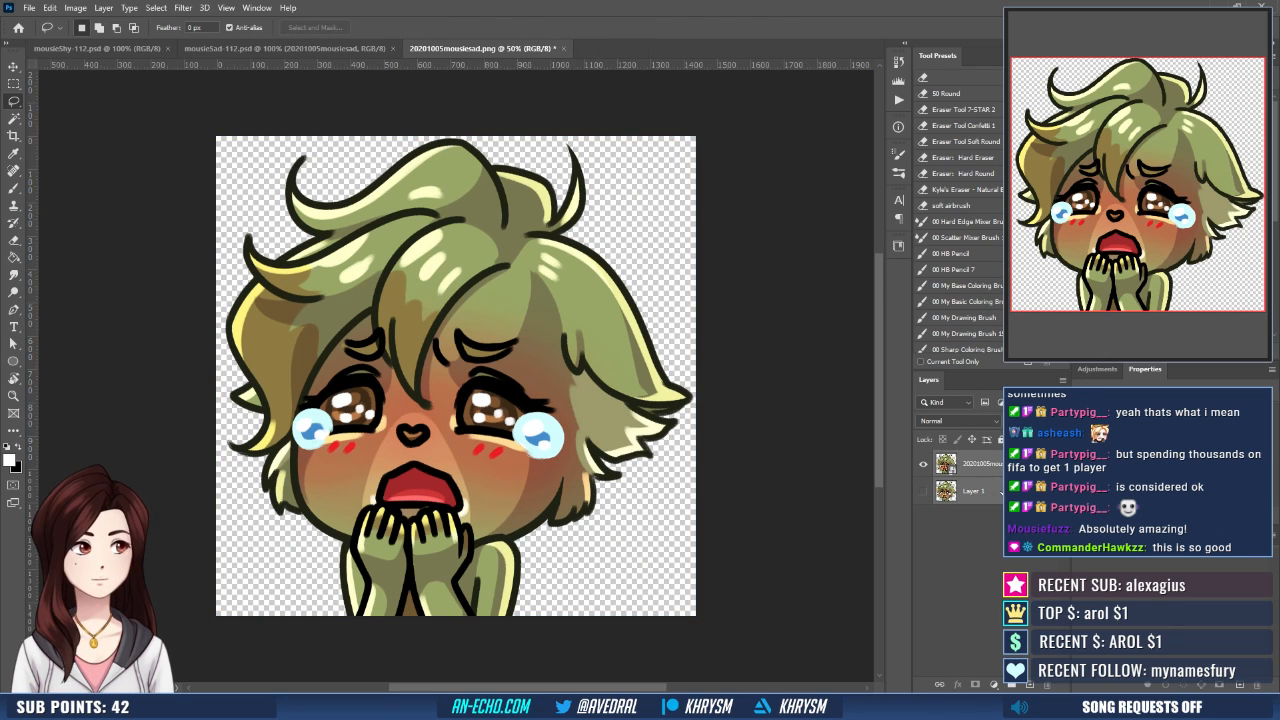
key(ctrl+e)
key(ctrl+s)
key(ctrl+w)
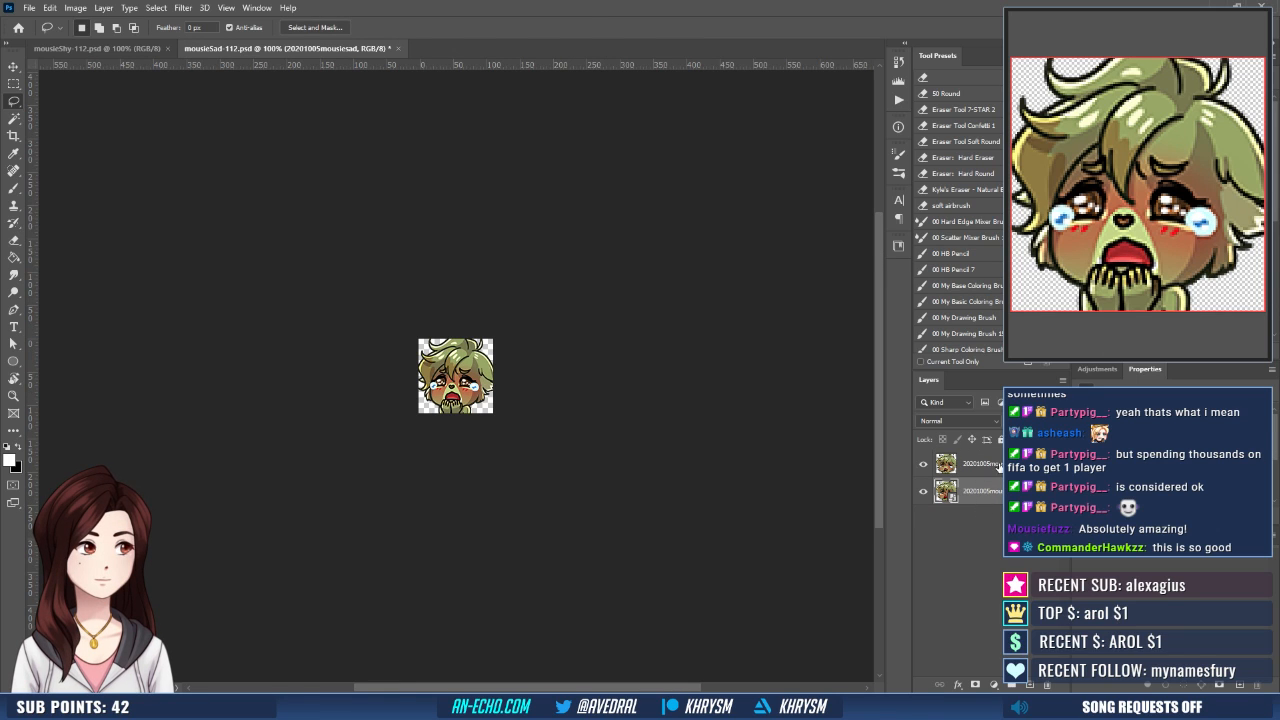
- Delete the outdated upper artwork layer from mousieSad-112.psd
drag(1001, 472, 1047, 685)
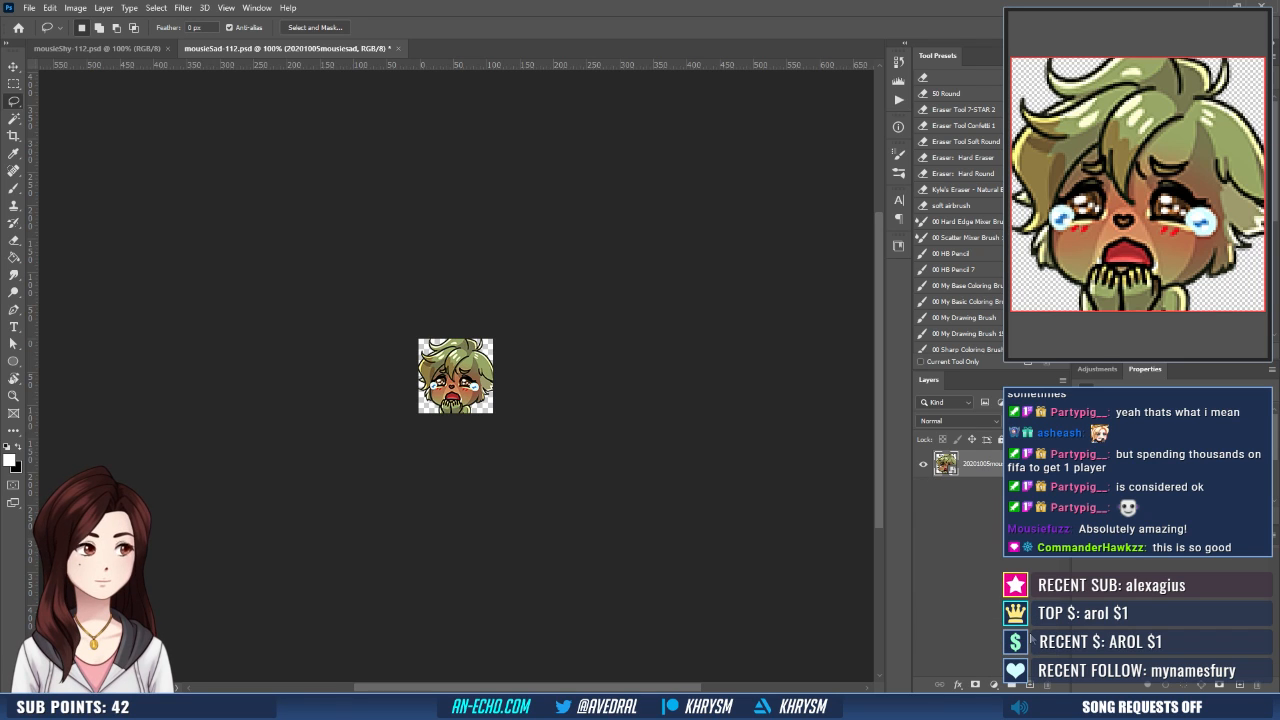
- Duplicate the mousiesad smart object layer three times and merge the three copies into one layer
key(ctrl+j)
key(ctrl+j)
key(ctrl+j)
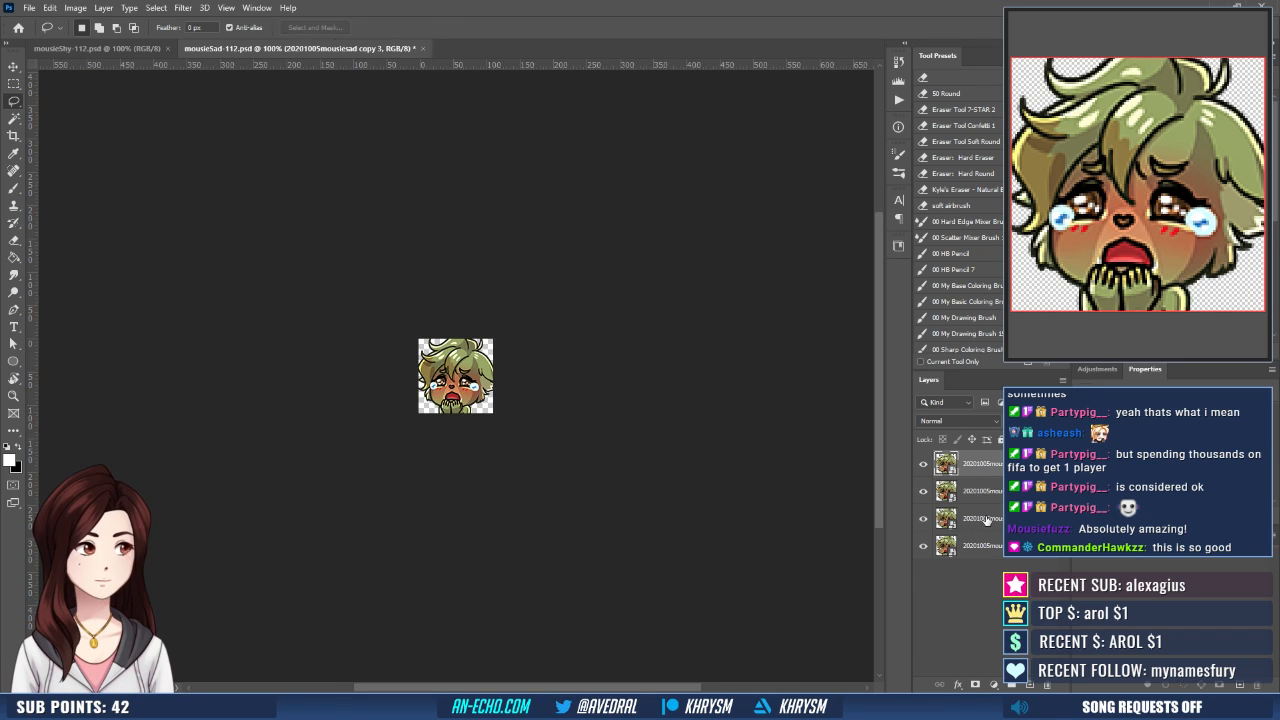
shift+click(986, 520)
key(ctrl+e)
- Save the 112 px emote as a copy, overwriting mousieSad-112.png
key(ctrl+shift+s)
key(Return)
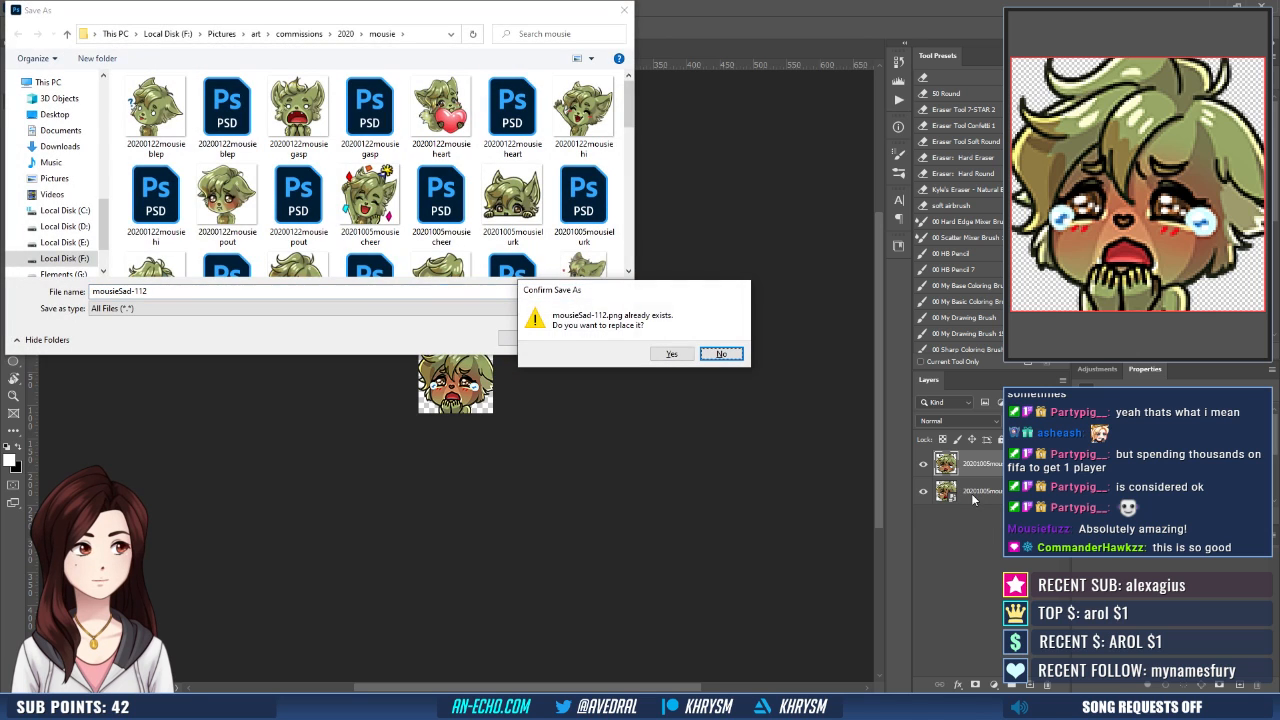
key(y)
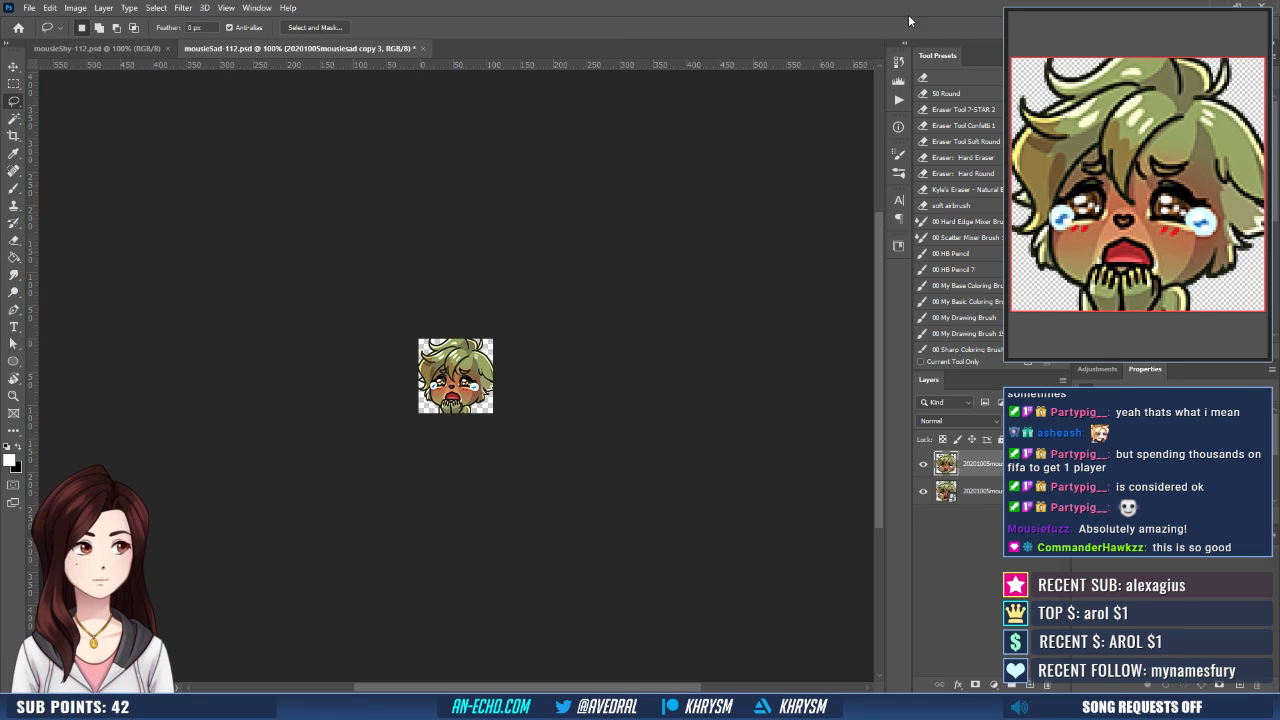
- Run the Emote - Small action on the sad emote and save the result over mousieSad-28.png
click(898, 100)
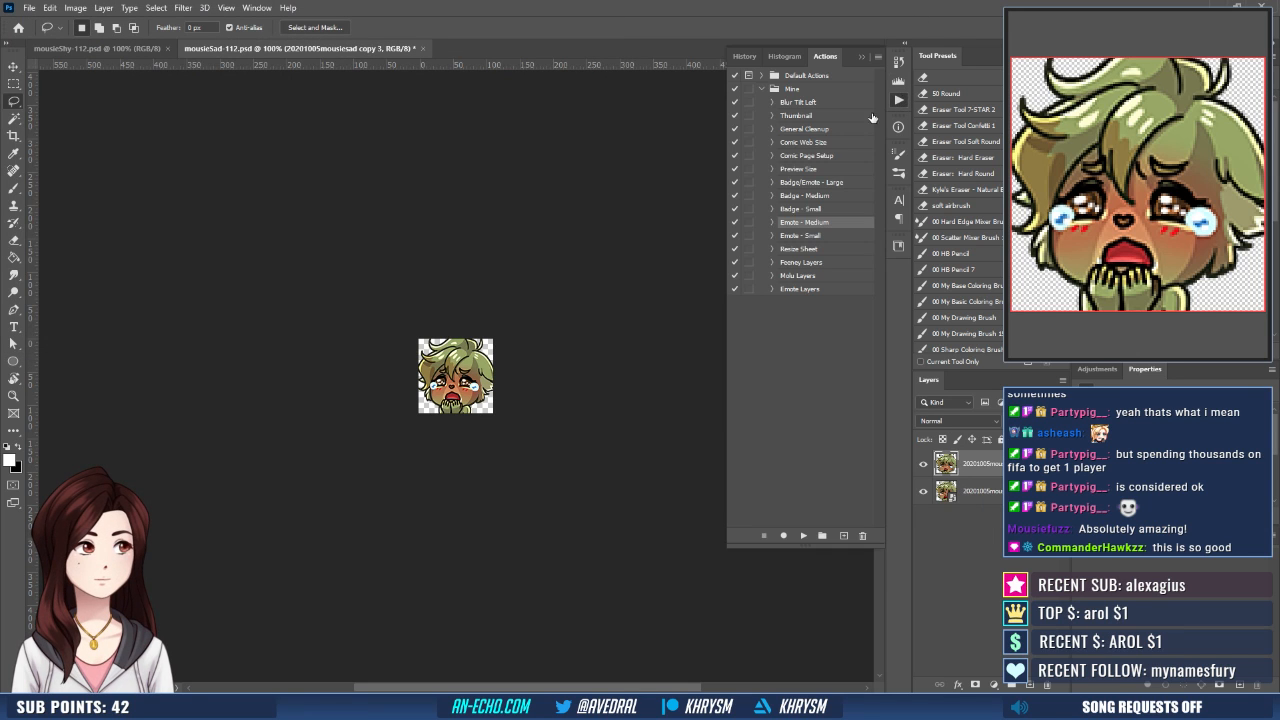
click(806, 235)
click(802, 535)
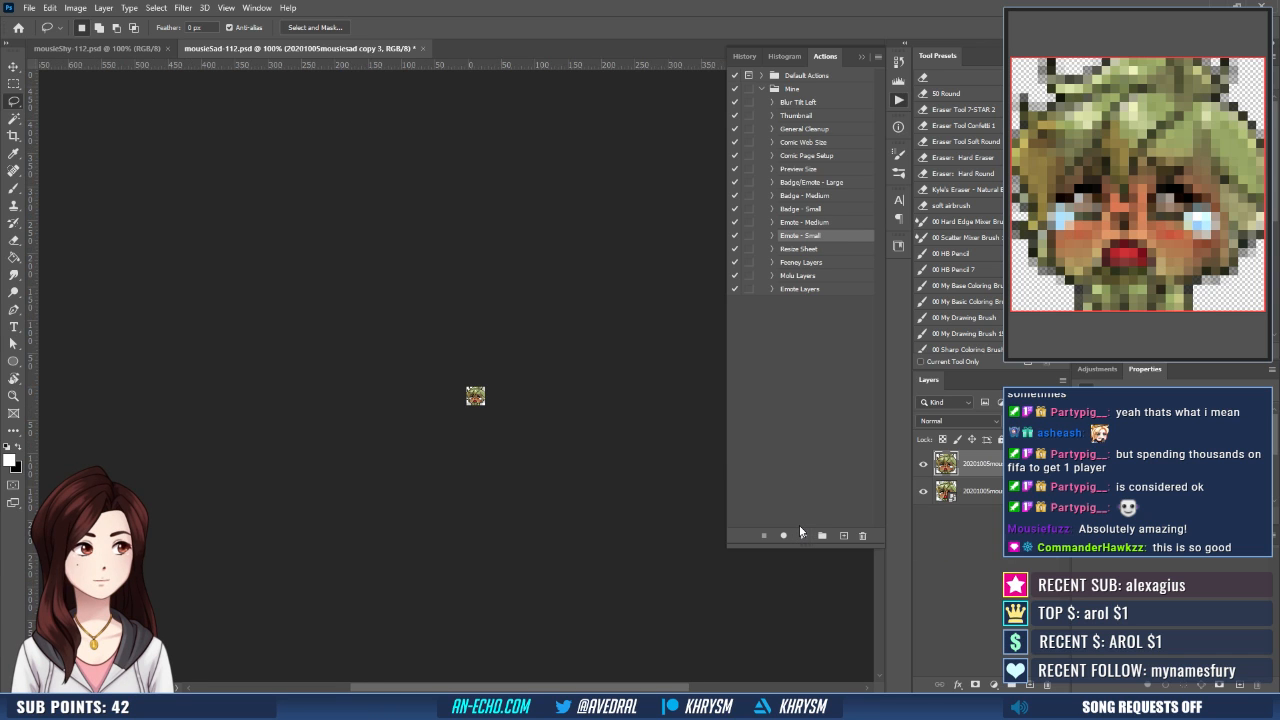
key(ctrl+shift+s)
text(mousieSad-28)
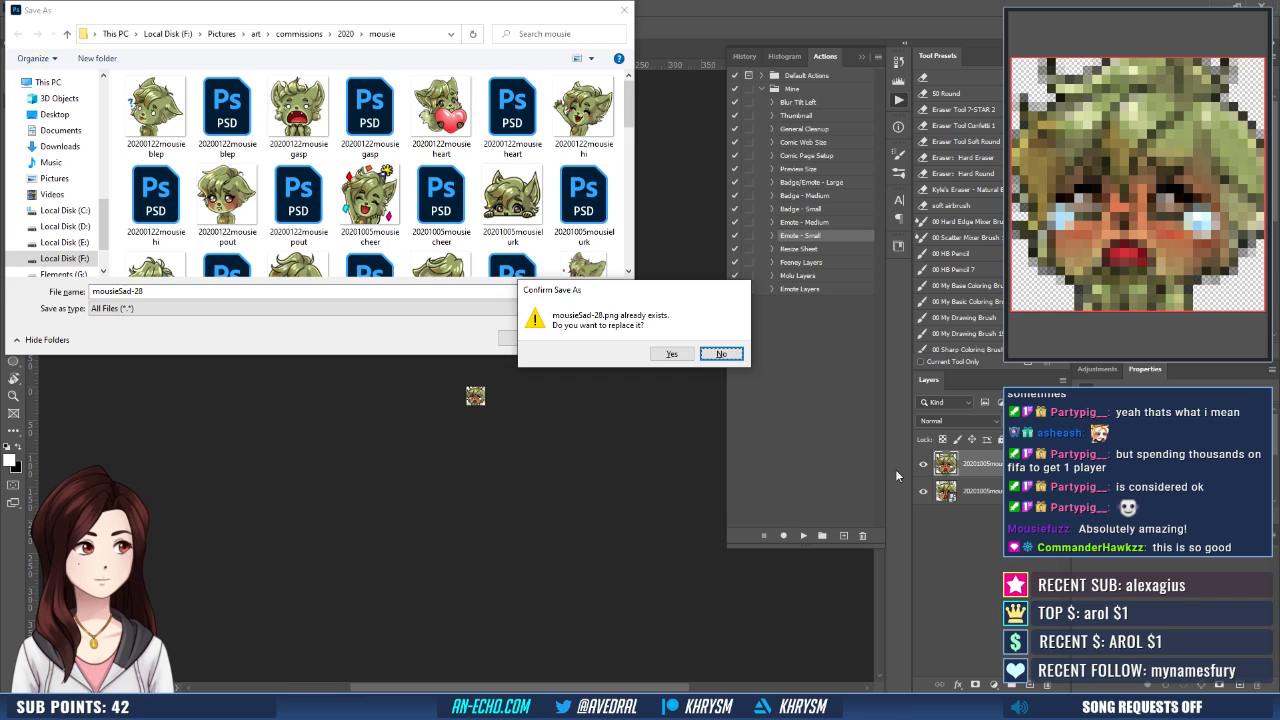
key(y)
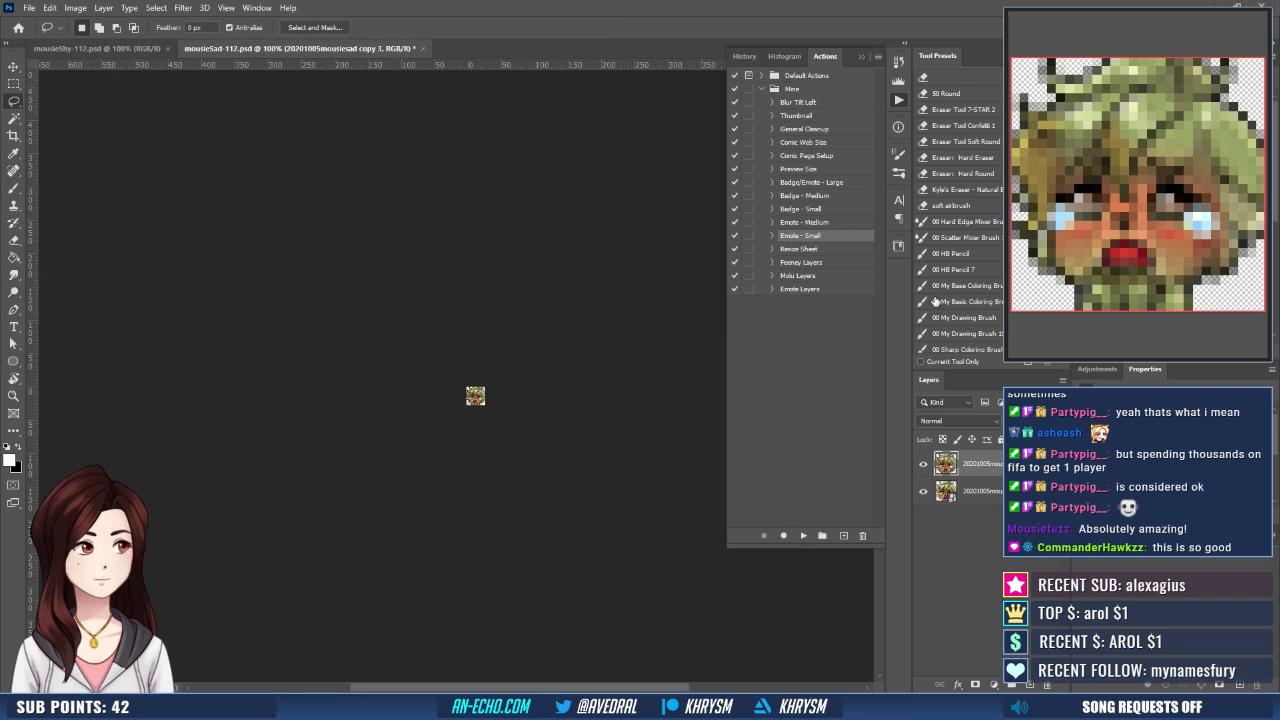
- Revert to the saved Merge Layers state, run the Emote - Medium action, and save the result over mousieSad-56.png
click(741, 61)
click(795, 196)
click(899, 101)
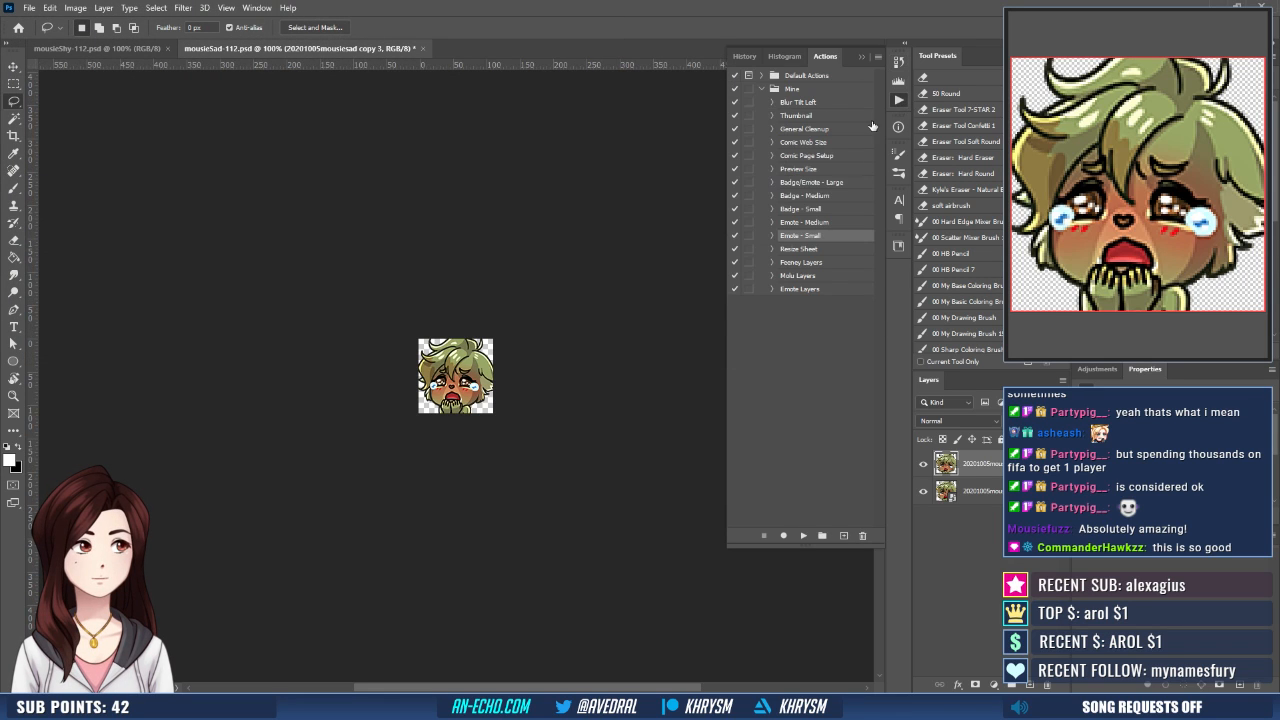
click(803, 535)
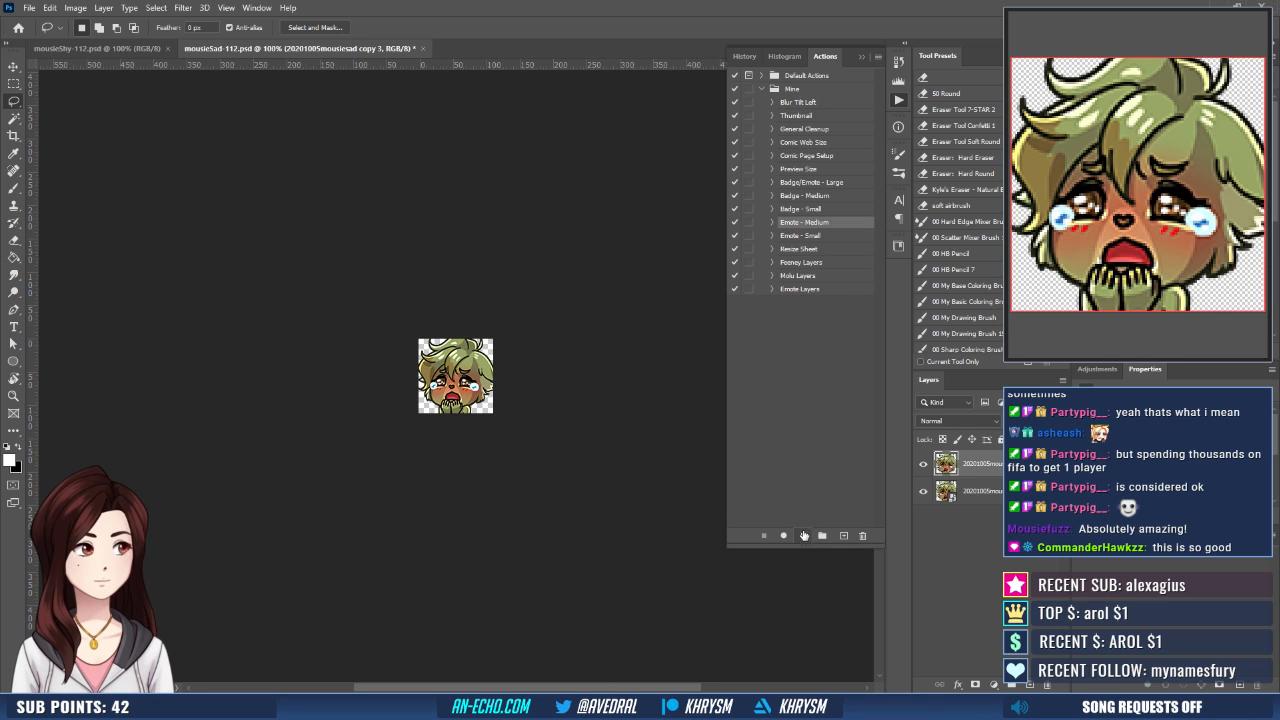
key(ctrl+shift+s)
text(mousieSad-)
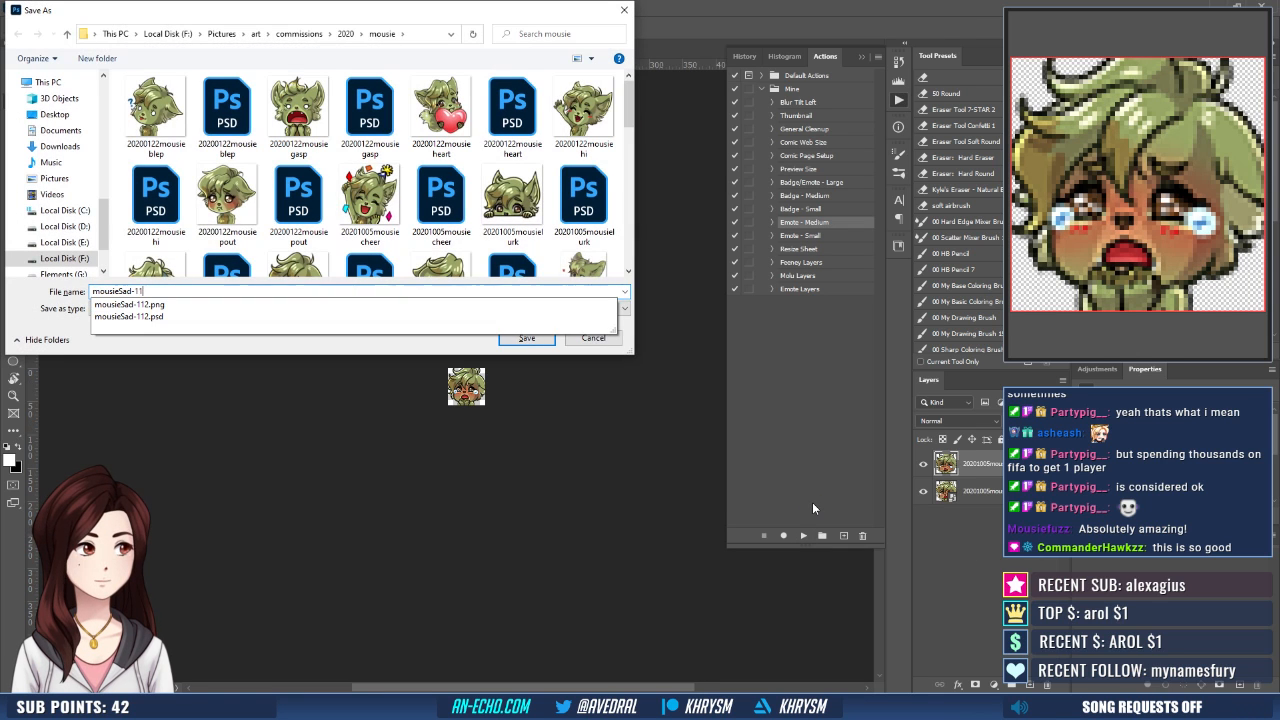
text(56)
key(Return)
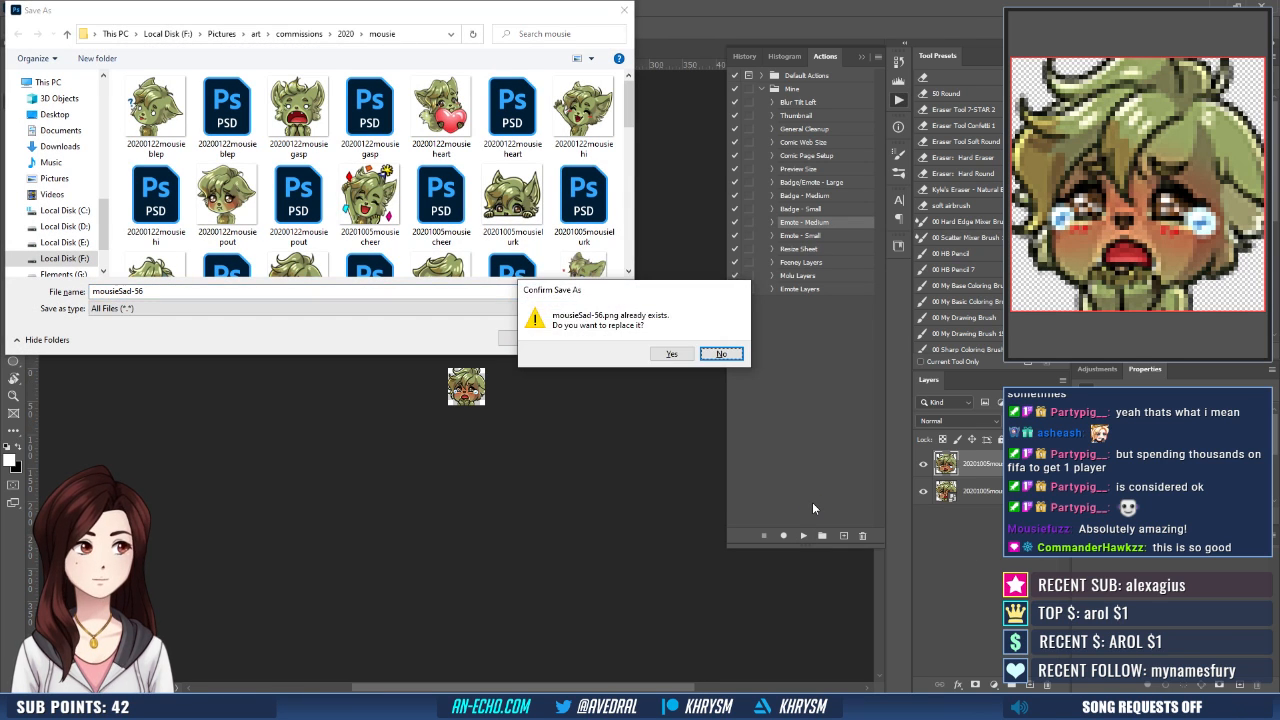
key(y)
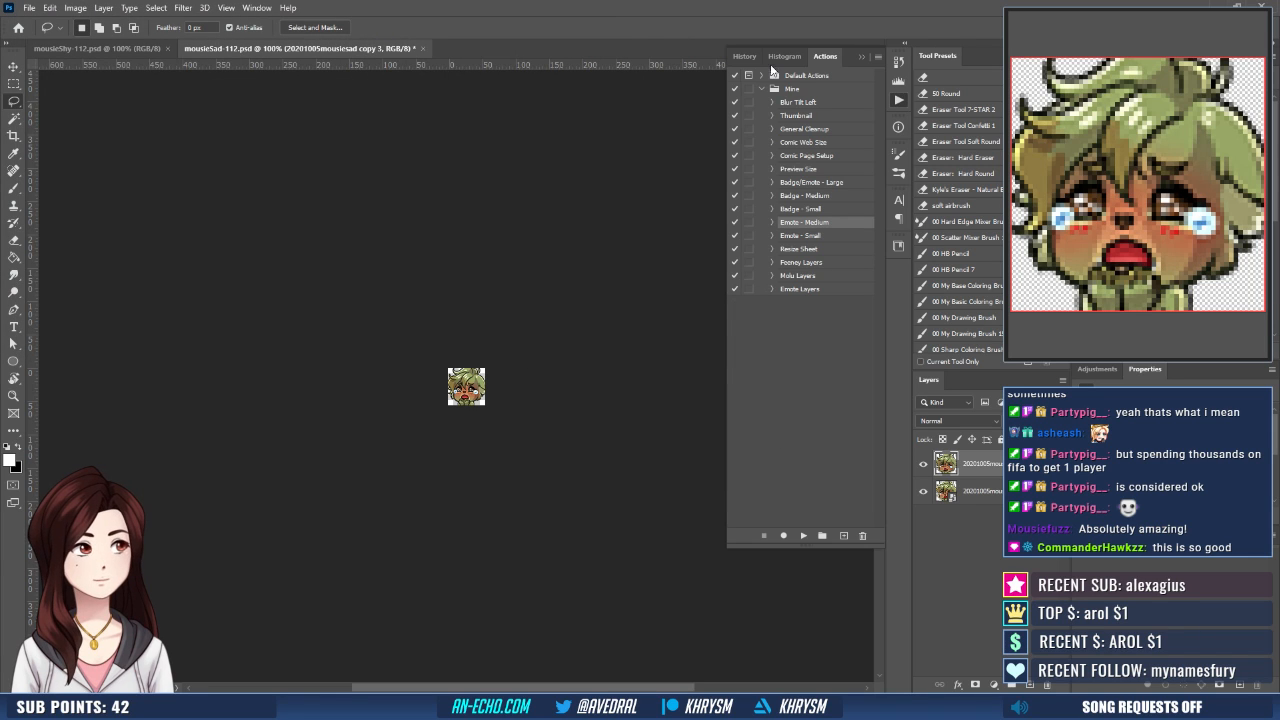
- Revert mousieSad-112.psd to the saved Merge Layers state and close the document
click(744, 56)
click(773, 197)
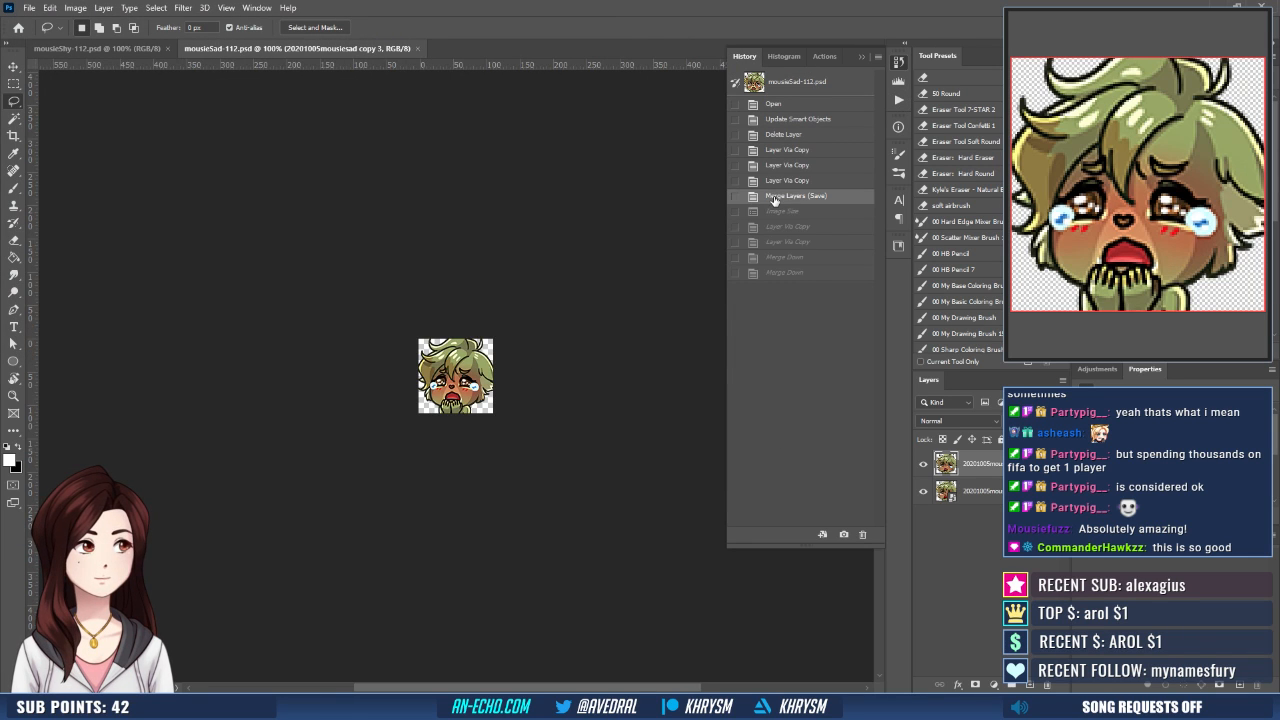
key(ctrl+w)
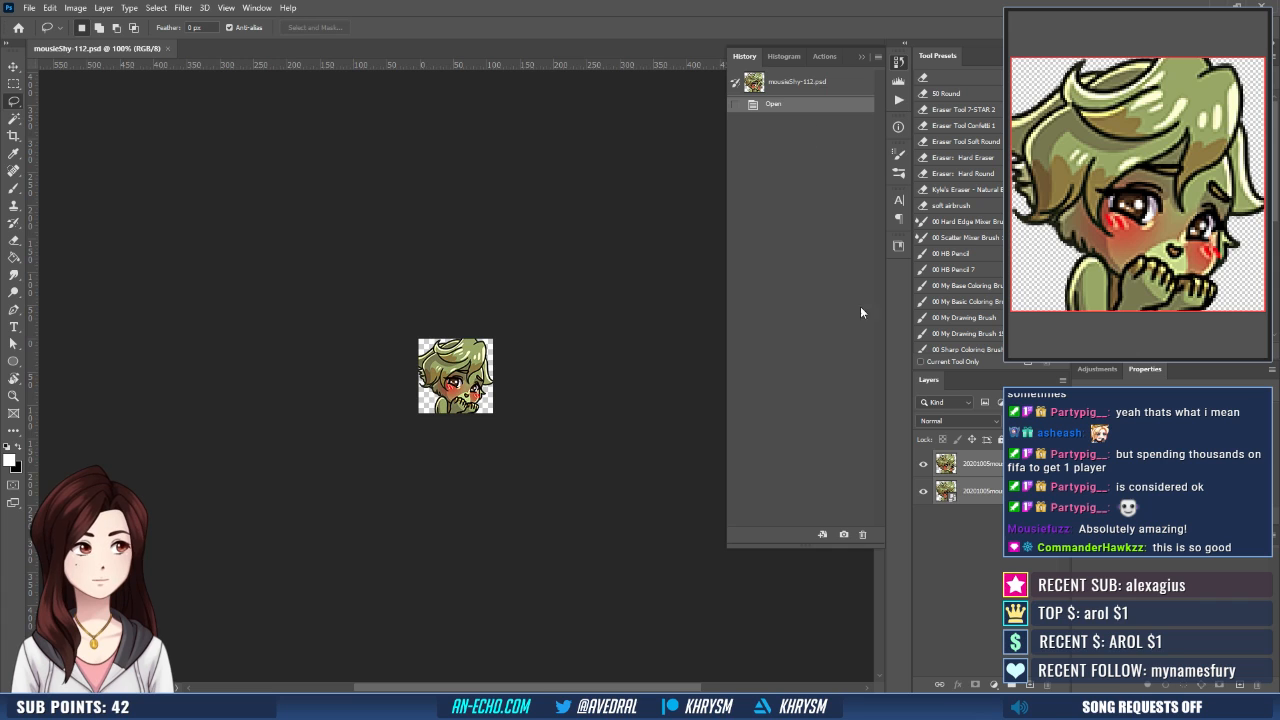
- Open the mousieshy smart object, place the updated artwork in it, hide Layer 1, and save and close it
double_click(945, 491)
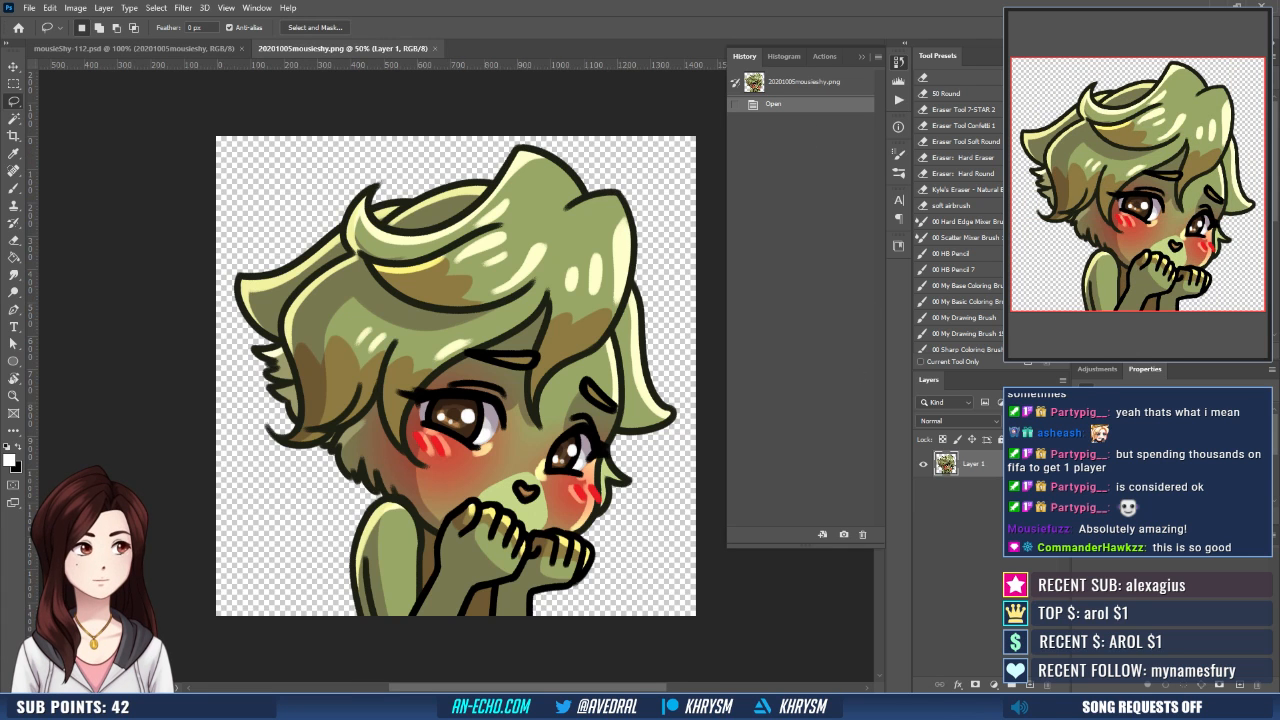
drag(350, 517, 443, 492)
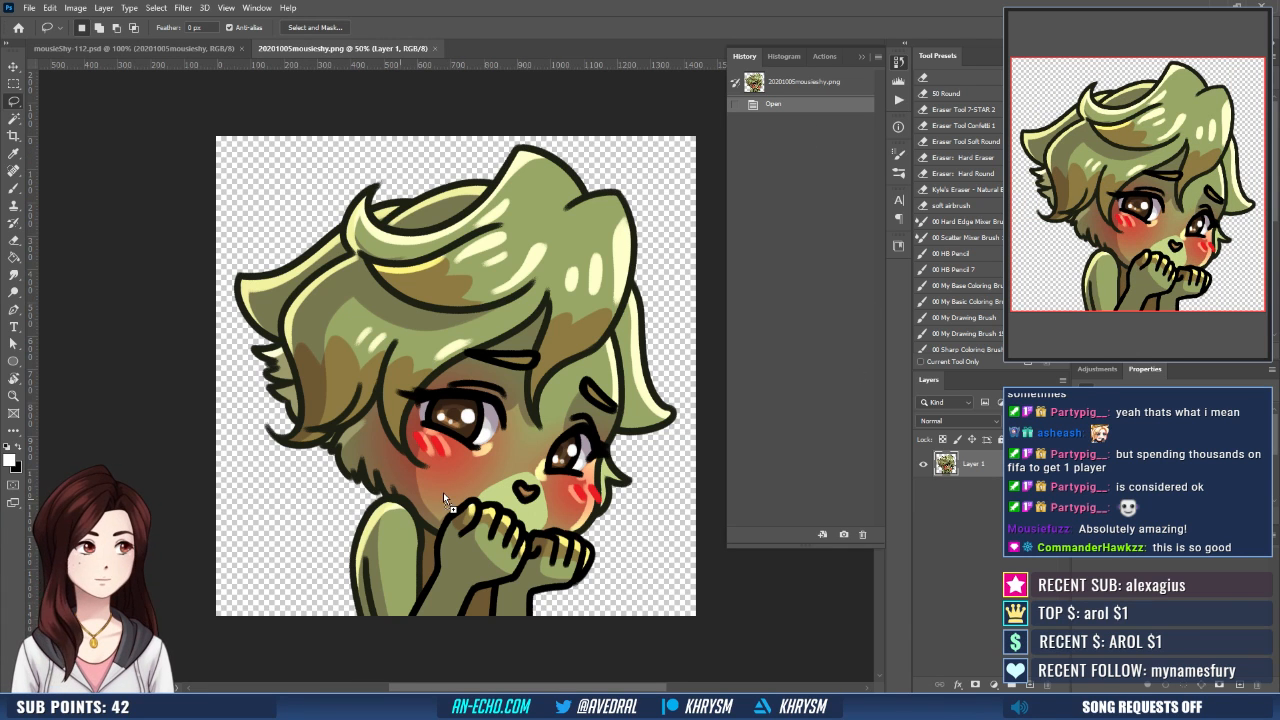
click(922, 492)
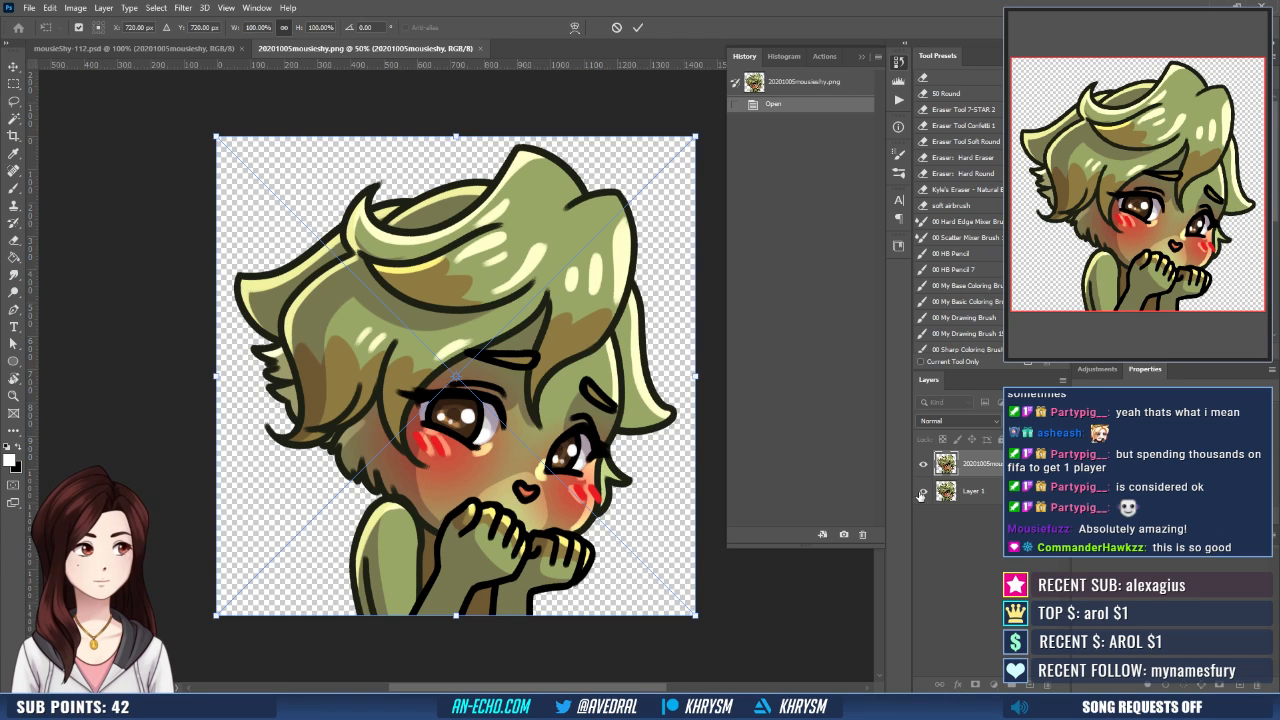
key(ctrl+s)
key(ctrl+w)
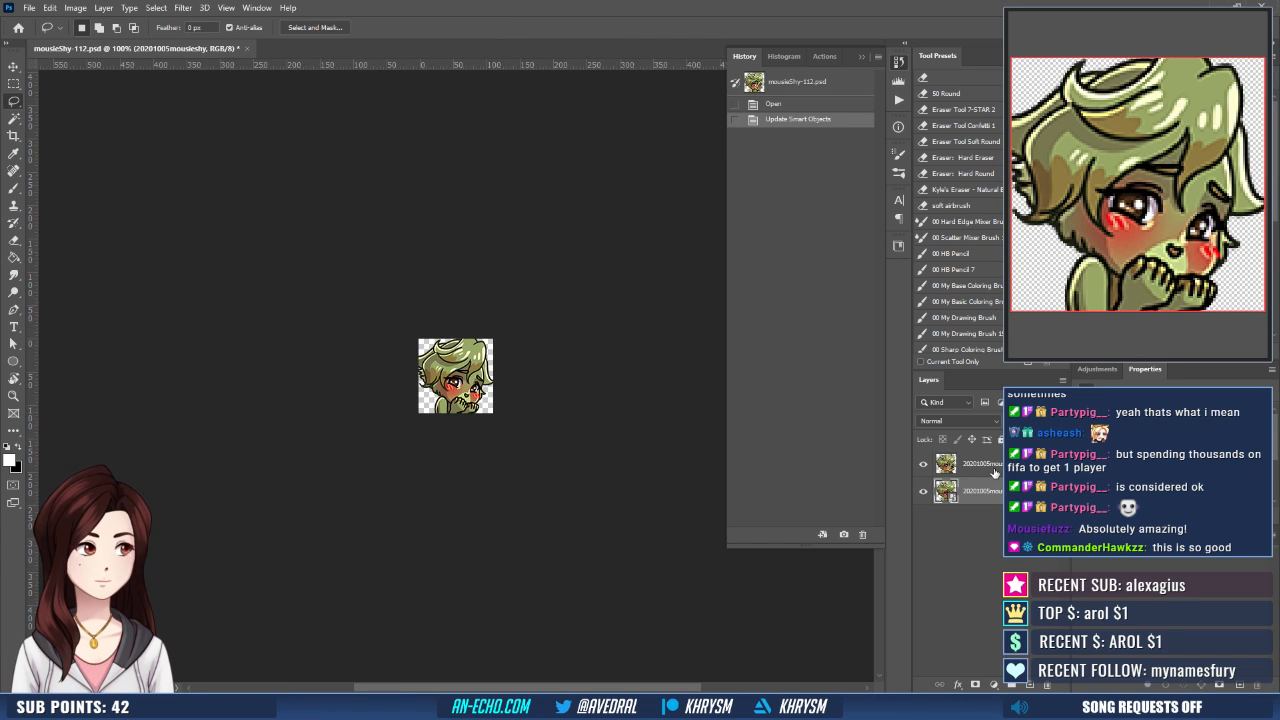
- Replace the outdated upper layer of mousieShy-112.psd with one layer merged from three duplicates of the smart object layer
drag(994, 473, 1047, 685)
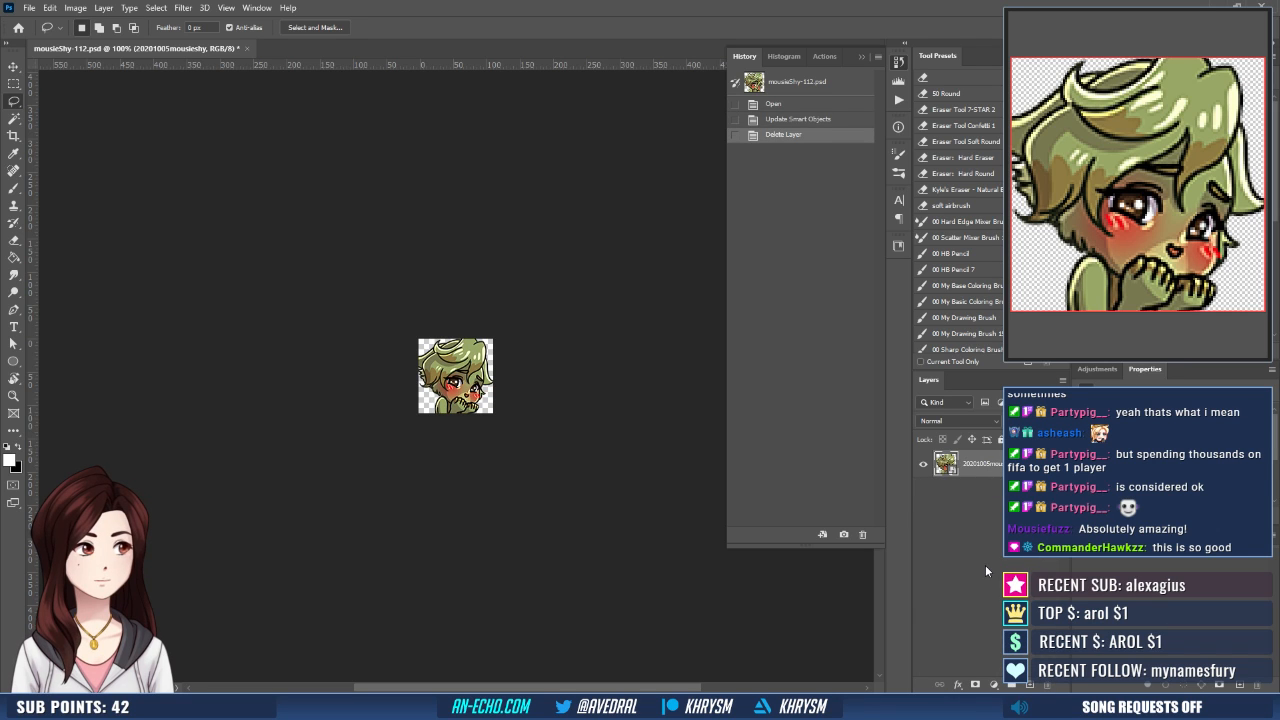
key(ctrl+j)
key(ctrl+j)
key(ctrl+j)
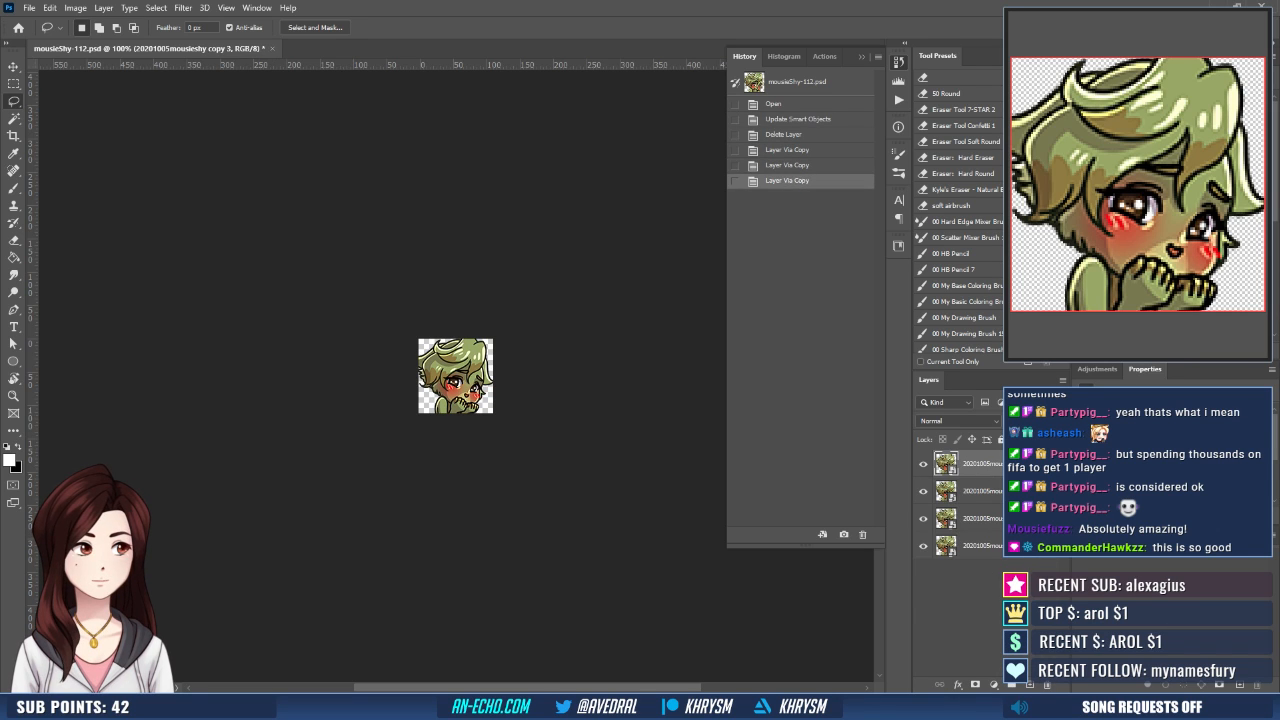
key(ctrl+e)
- Save the 112 px shy emote as a copy, overwriting mousieShy-112.png
key(ctrl+shift+s)
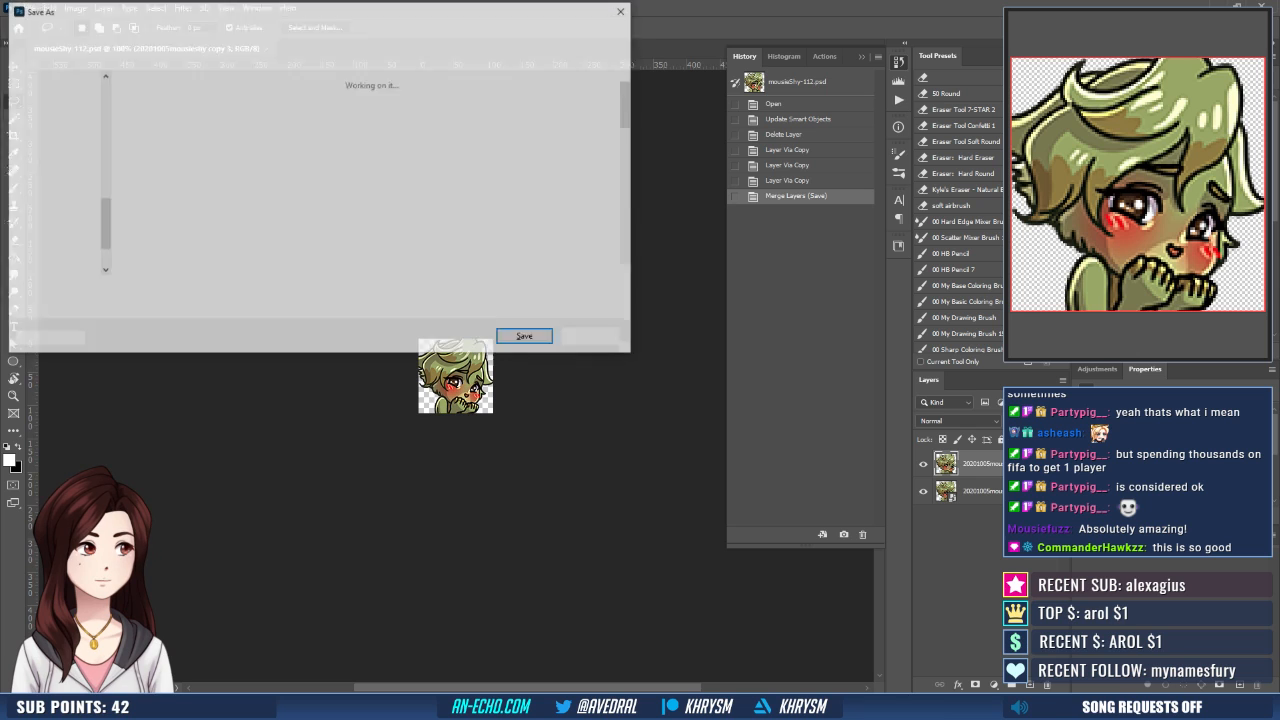
key(Return)
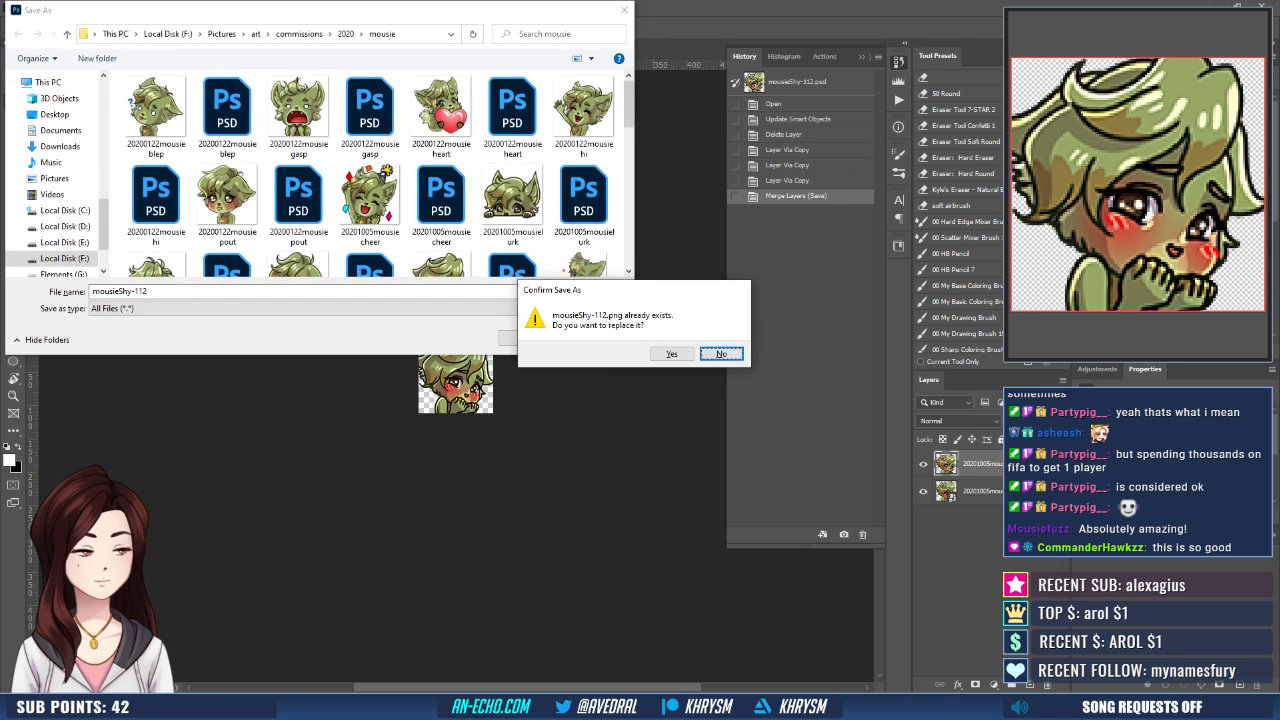
key(y)
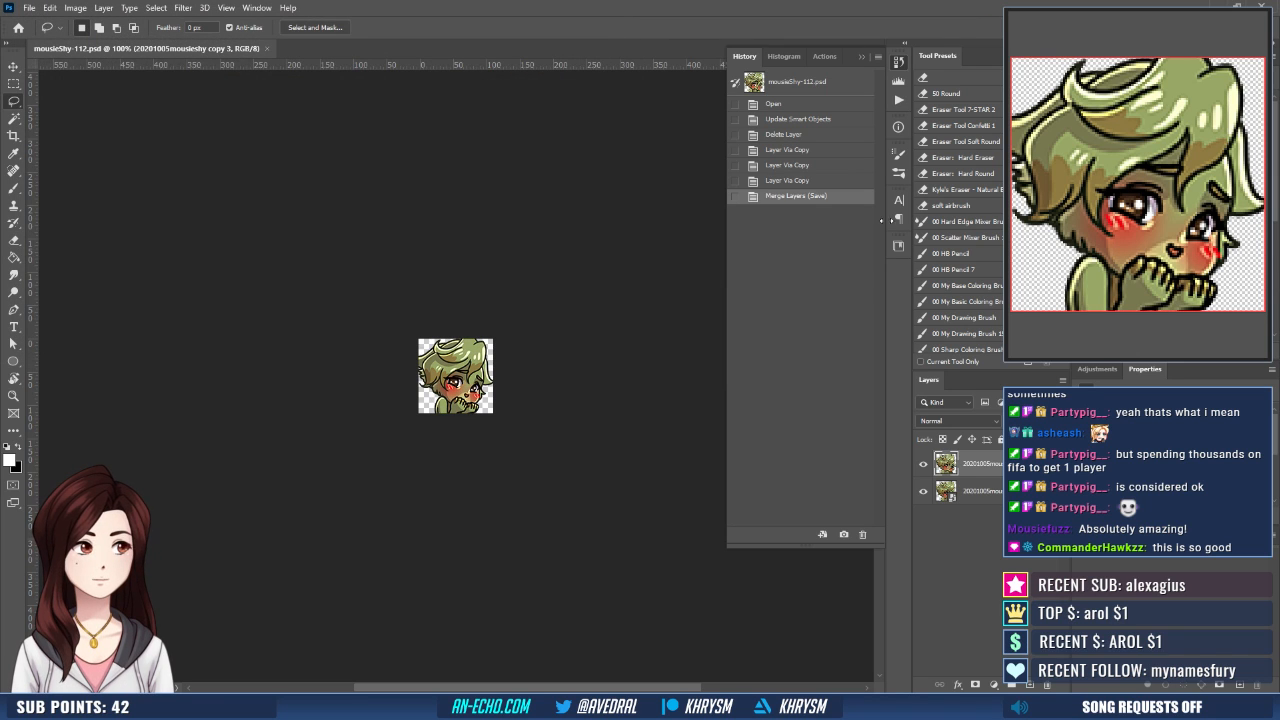
- Run the Emote - Small action on the shy emote and save the result over mousieShy-28.png
click(898, 101)
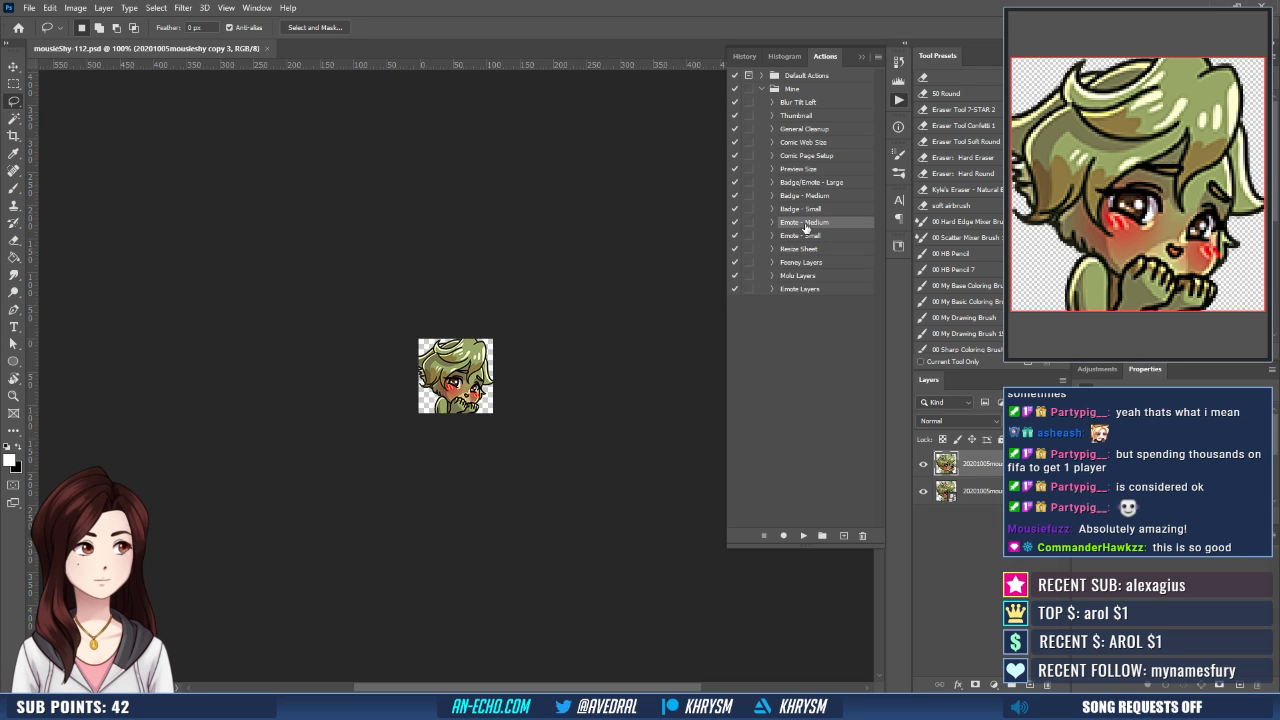
click(810, 236)
click(806, 535)
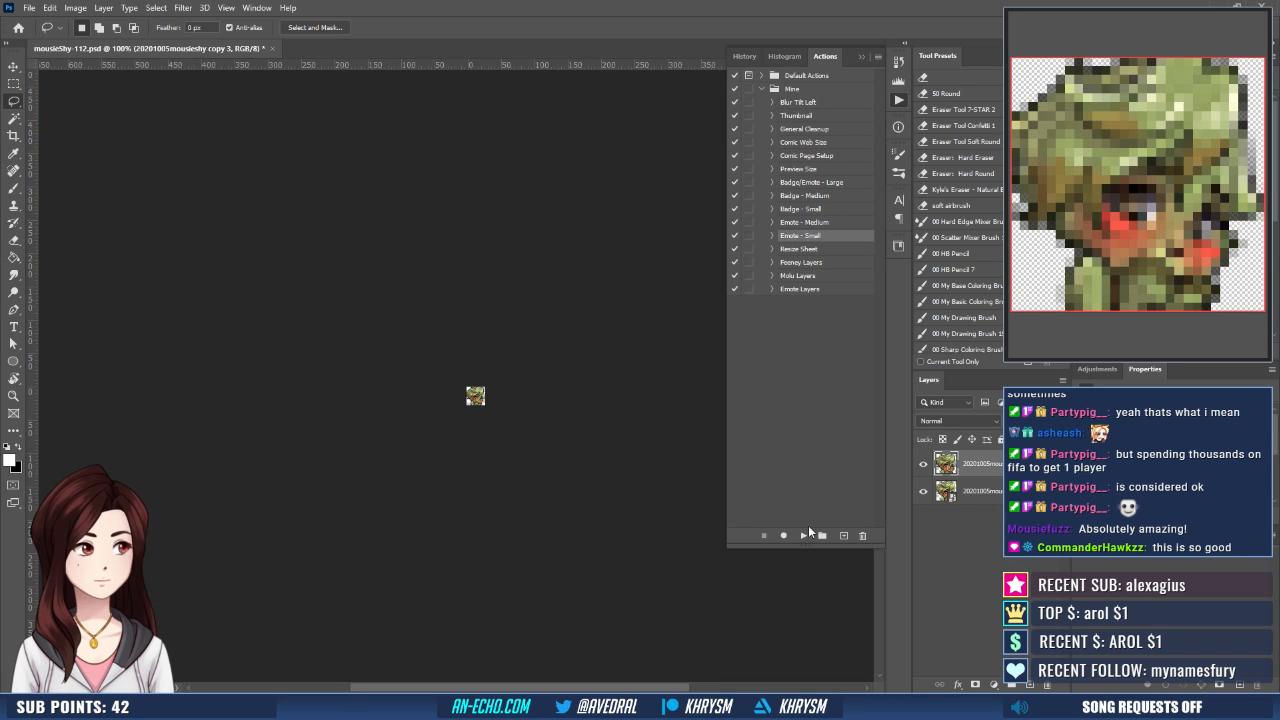
text(mousieShy-)
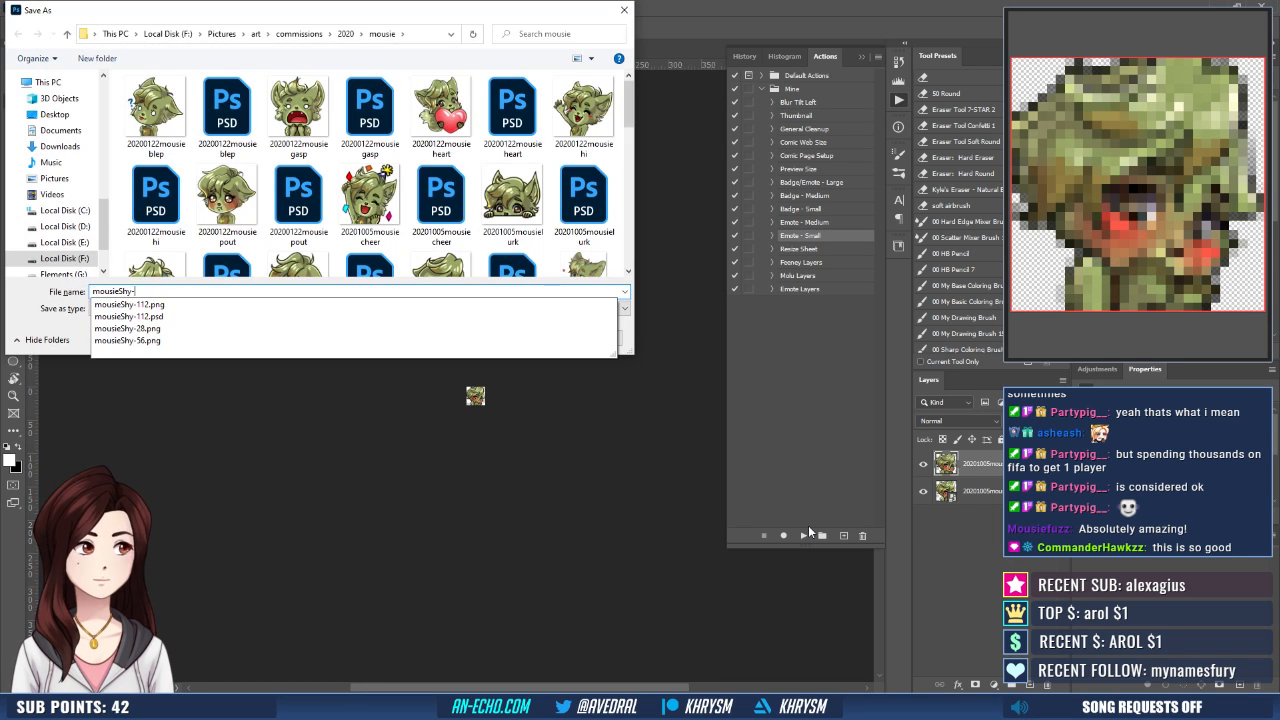
text(28)
key(Return)
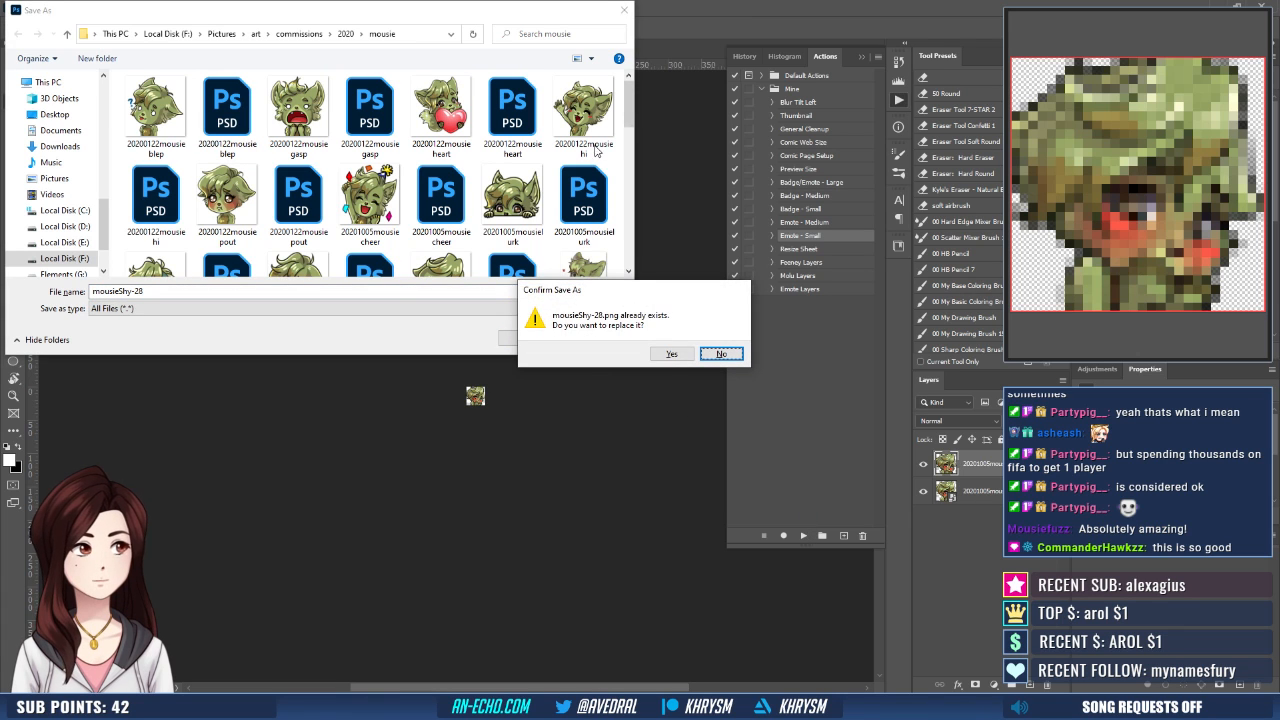
key(y)
- Restore the saved Merge Layers state, run the Emote - Medium action, and save the result over mousieShy-56.png
click(745, 57)
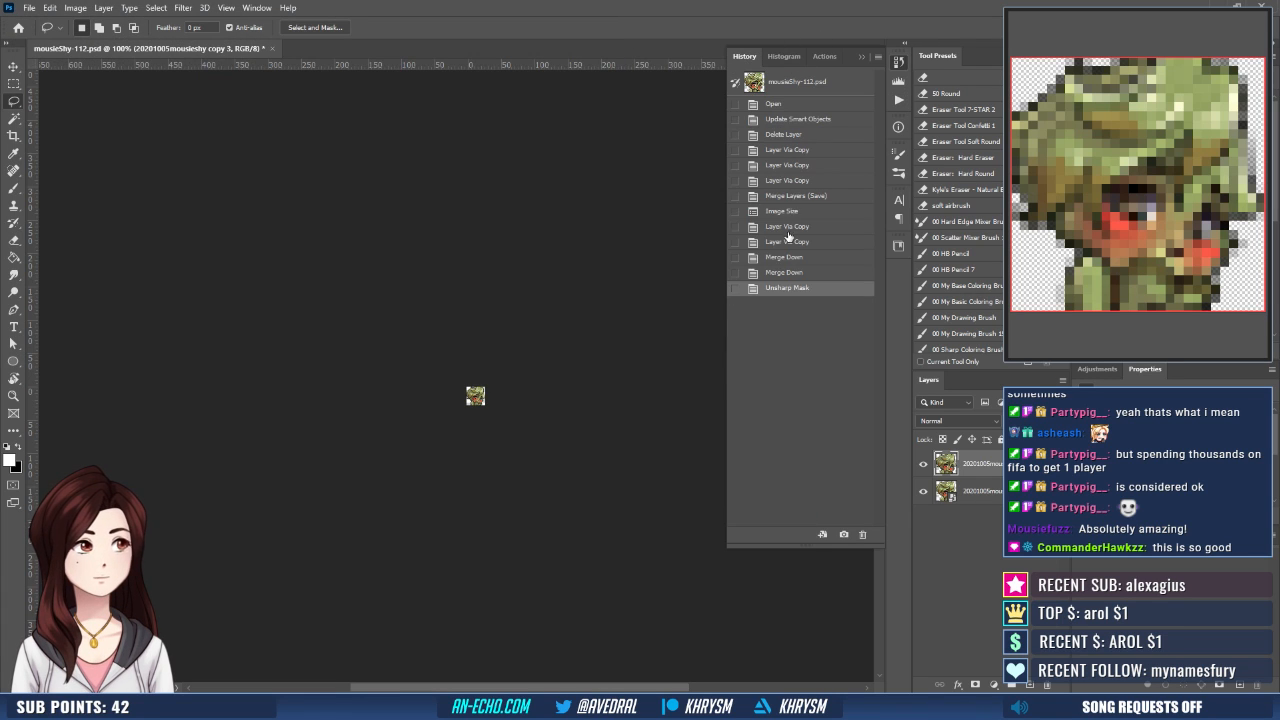
click(790, 197)
click(896, 101)
click(804, 222)
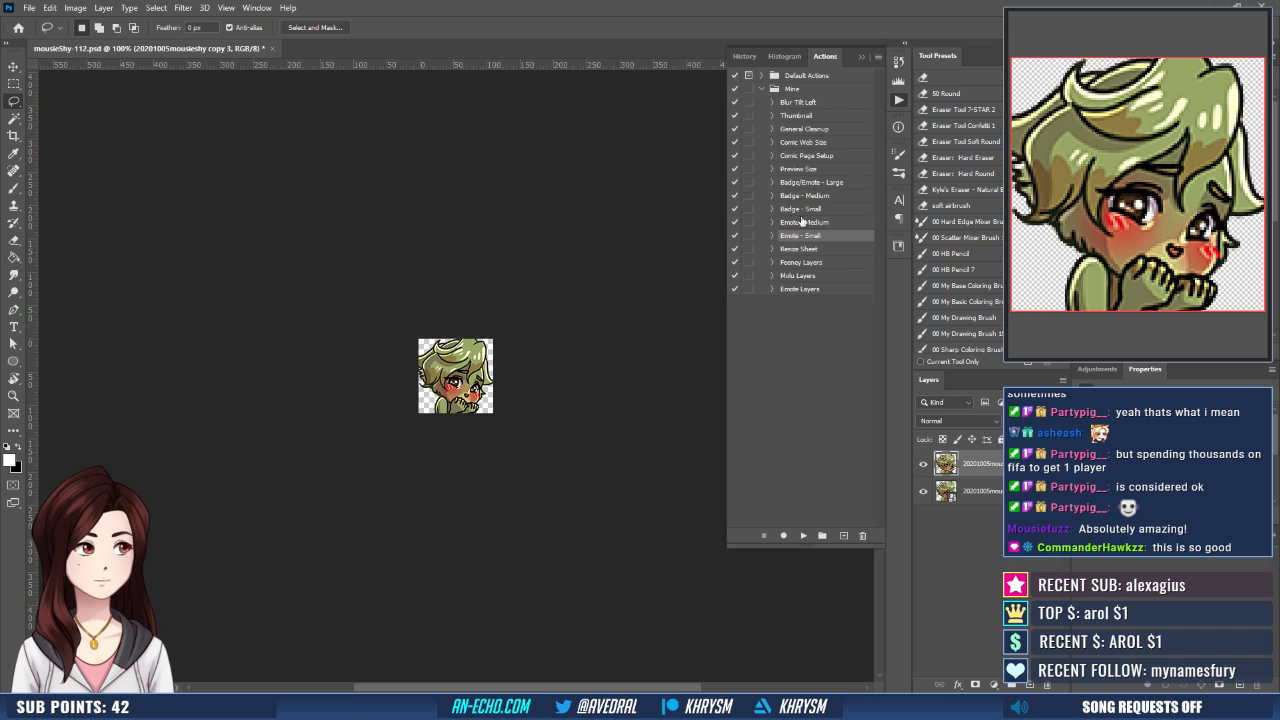
click(804, 537)
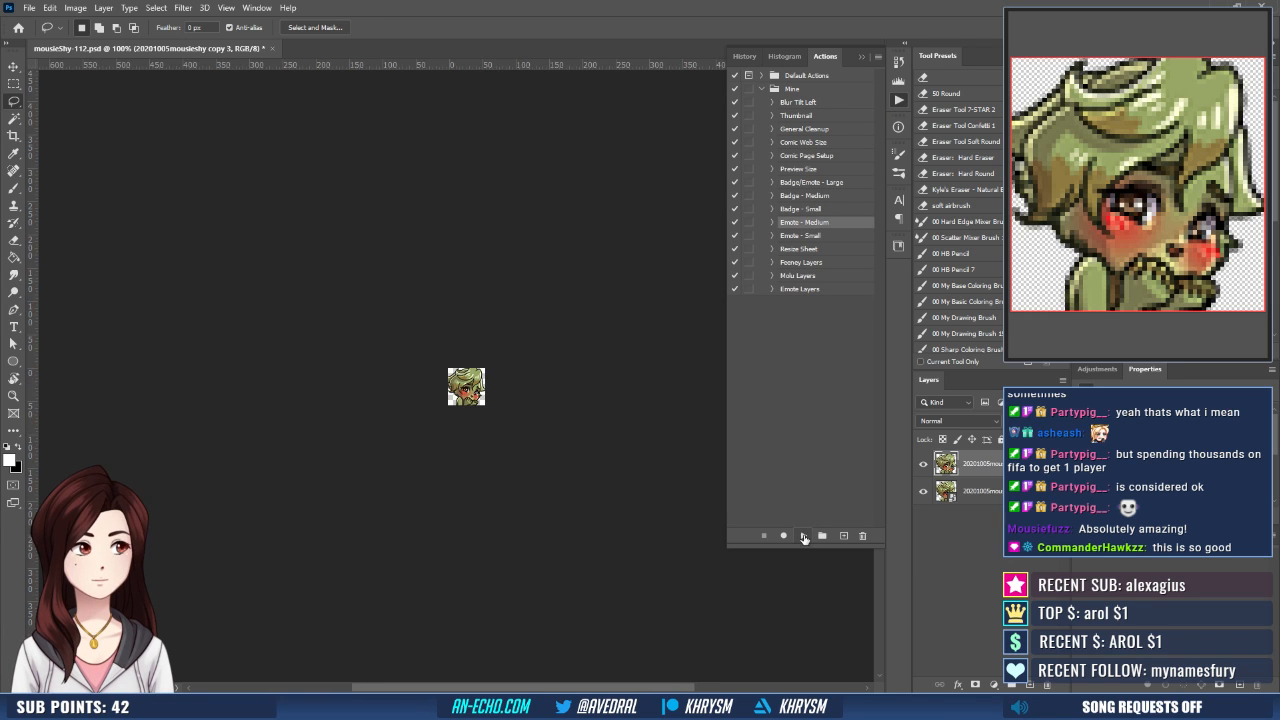
key(BackSpace)
key(BackSpace)
key(BackSpace)
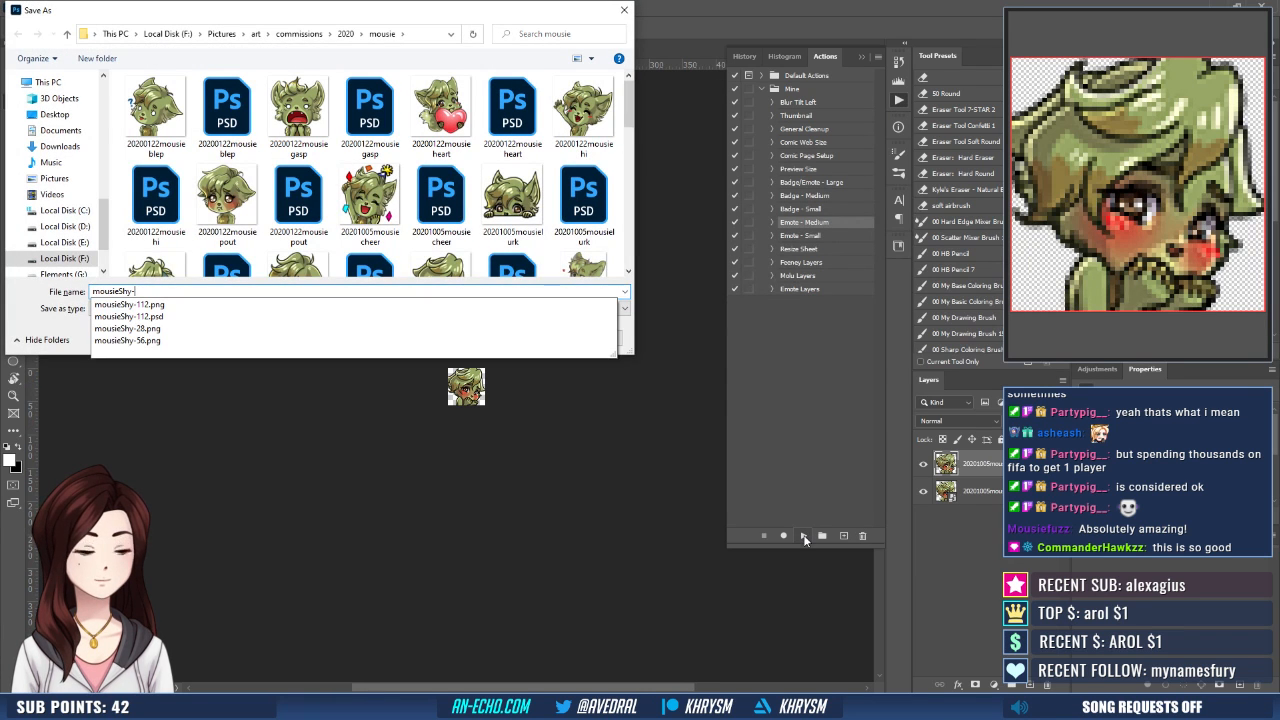
text(56)
key(Return)
key(y)
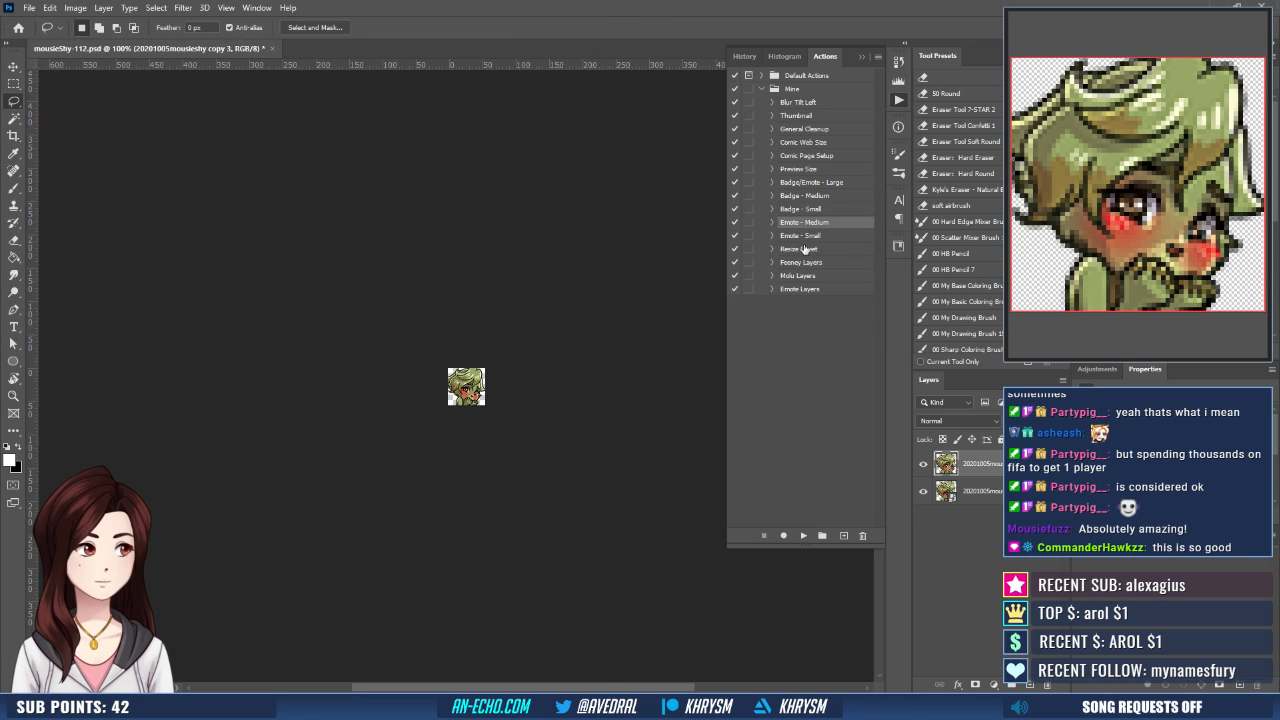
- Revert mousieShy-112.psd to the saved Merge Layers state and close the document
click(744, 56)
click(795, 196)
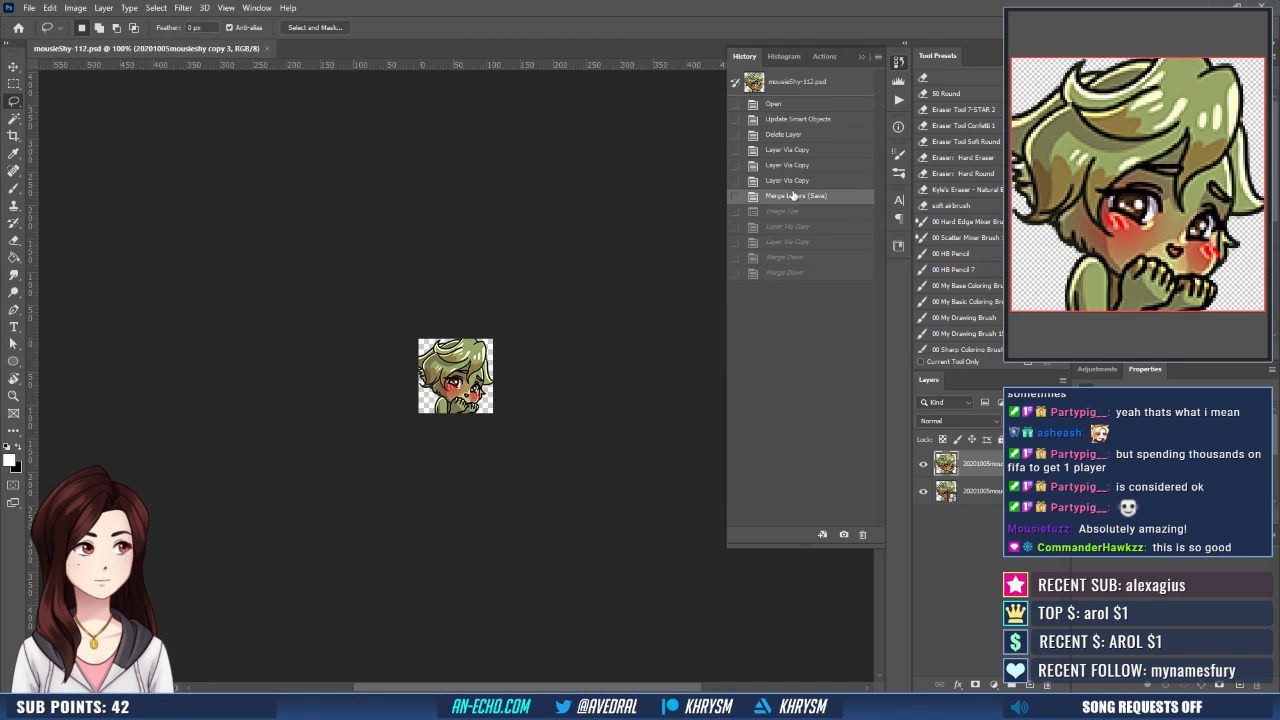
key(ctrl+w)
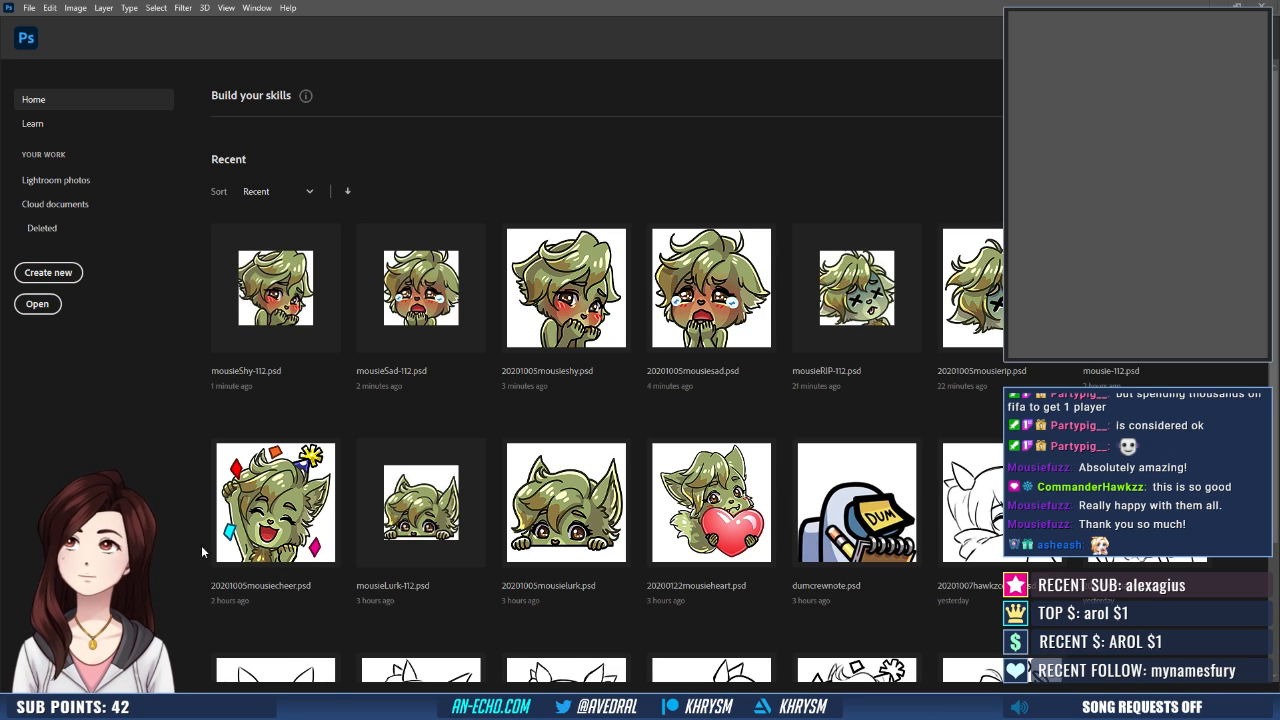
- Open 20201007hawkzcomfy.psd from the recent files
scroll(520, 537, down, 2)
scroll(591, 531, up, 2)
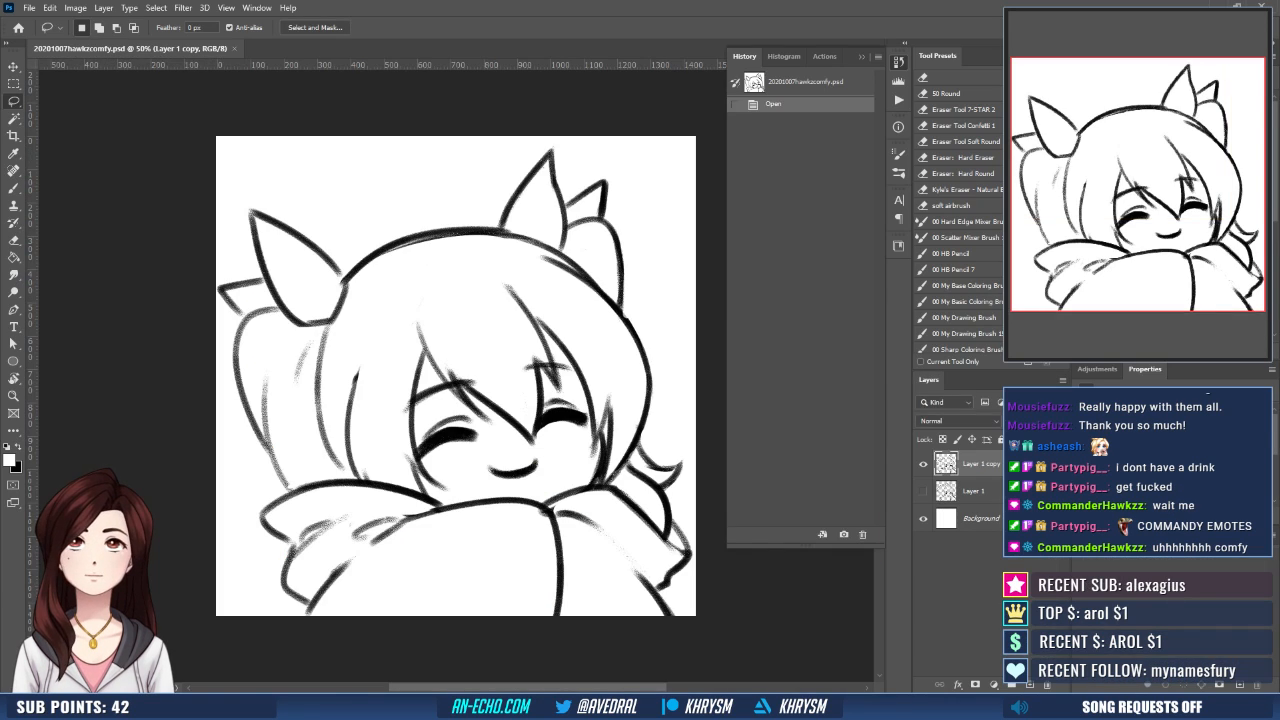
- Group the two sketch layers and lower the group's opacity to 20% as a faint line-art guide
click(860, 57)
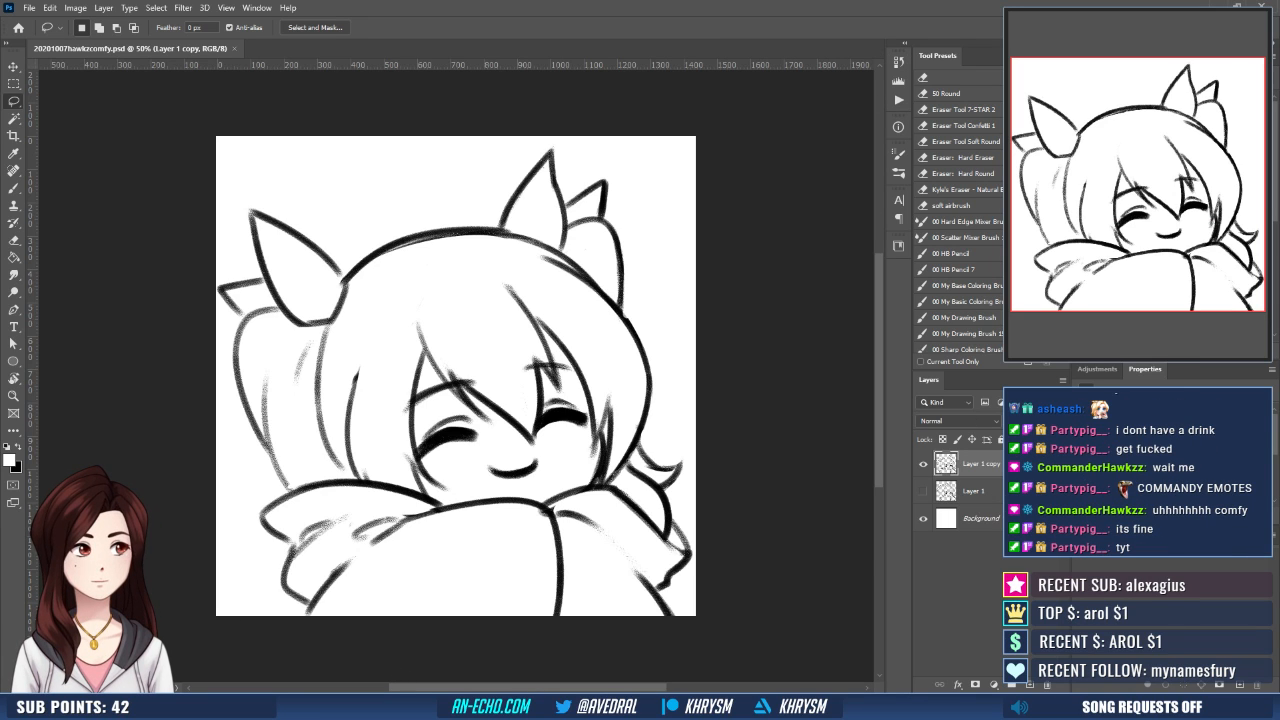
shift+click(973, 491)
key(ctrl+g)
key(v)
key(2)
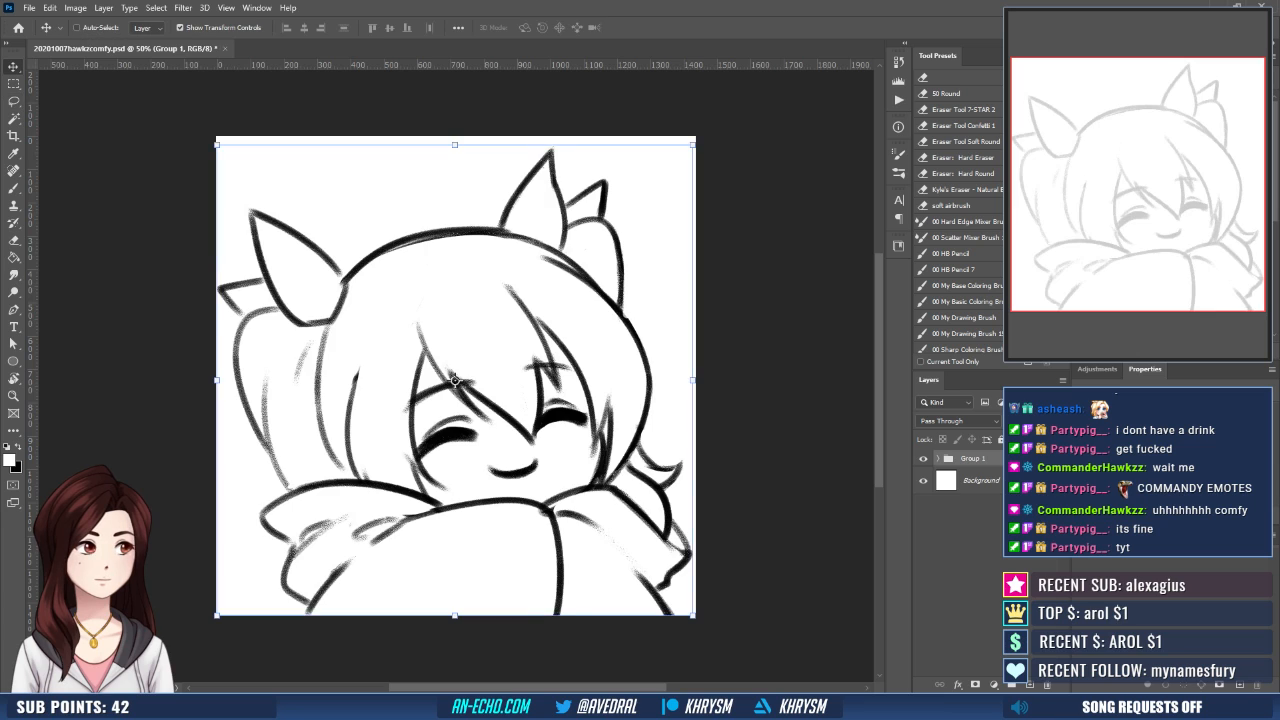
- Add new layers named blanket, face and base above the sketch group, stacked with blanket uppermost, face below it and base lowest
key(ctrl+shift+n)
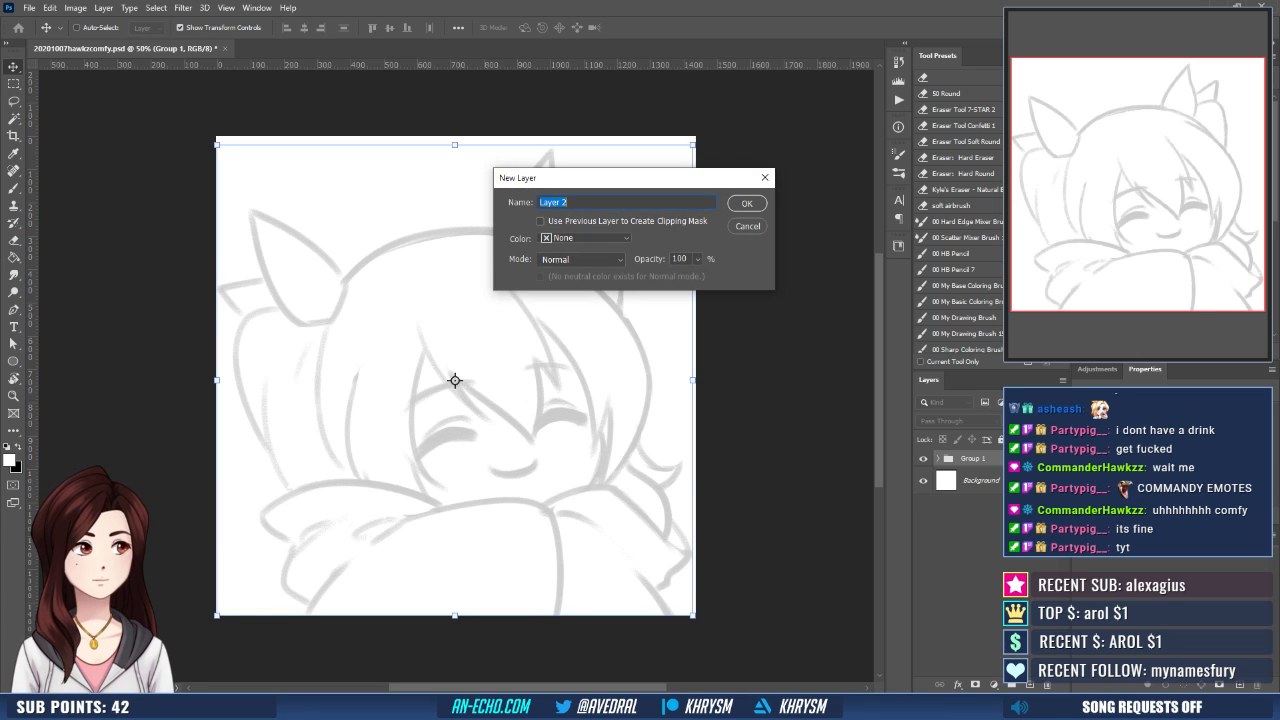
text(blanket)
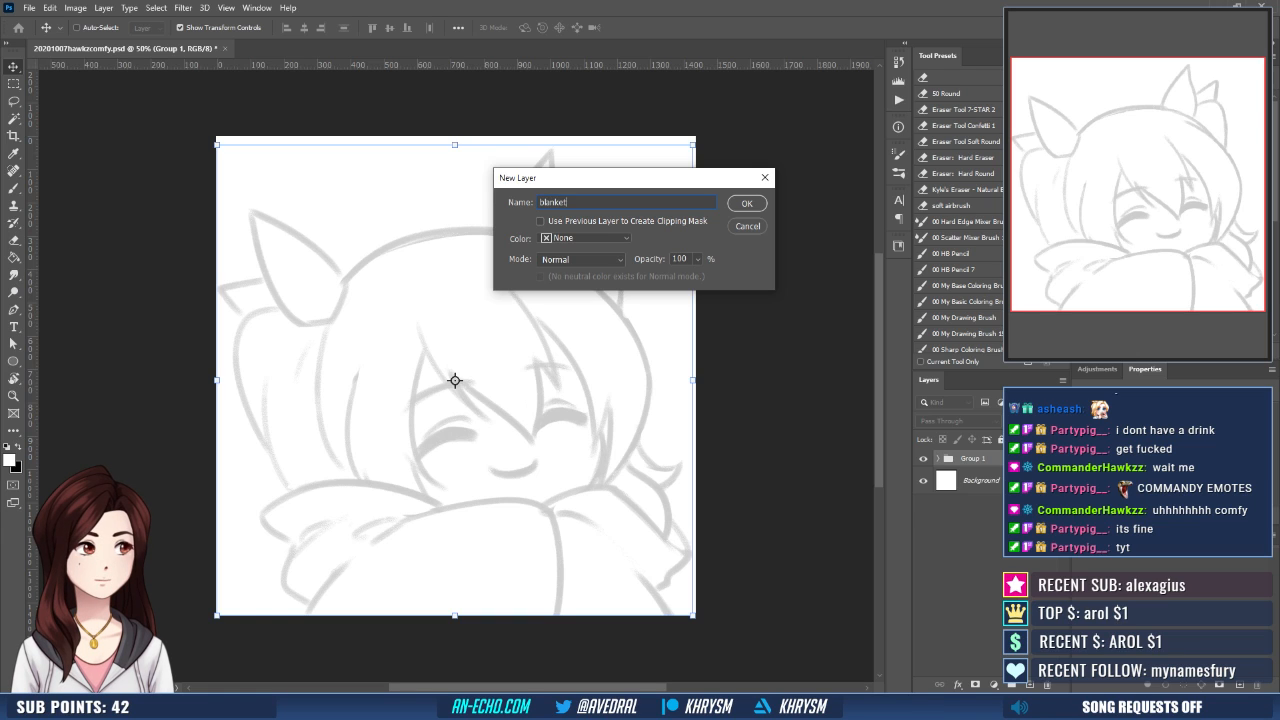
key(Return)
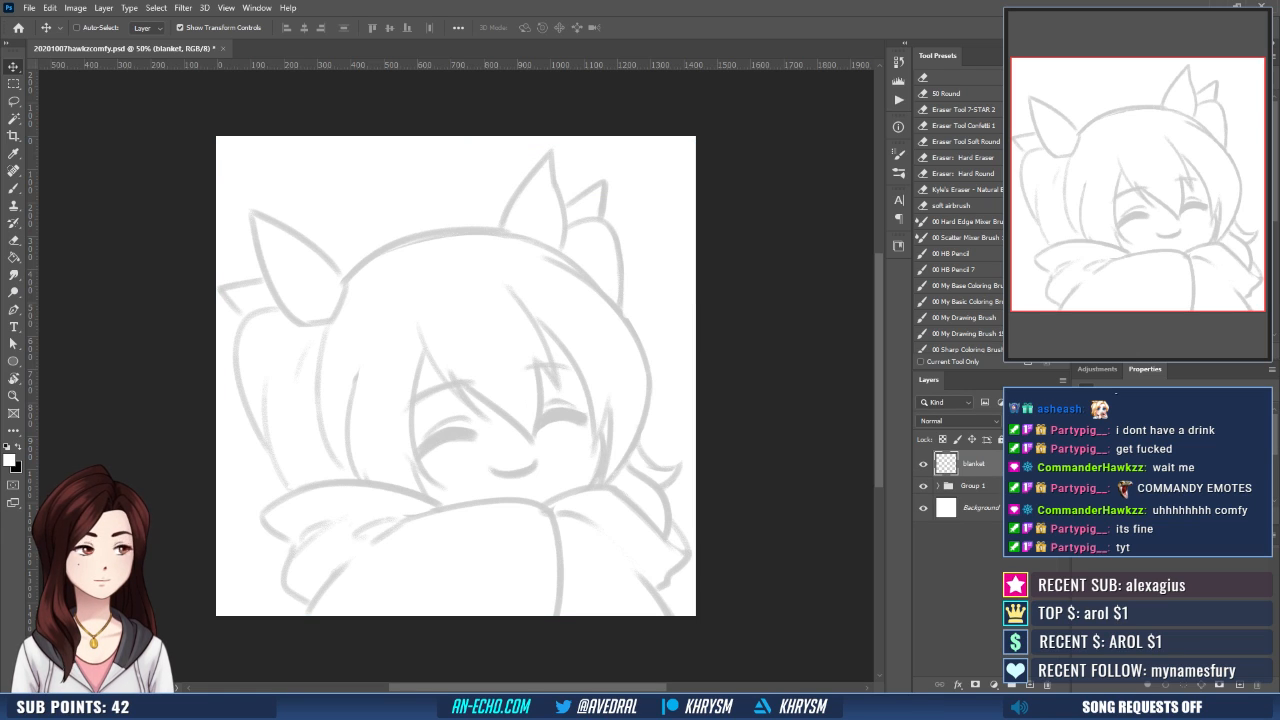
key(ctrl+shift+n)
text(face)
key(Return)
key(ctrl+shift+n)
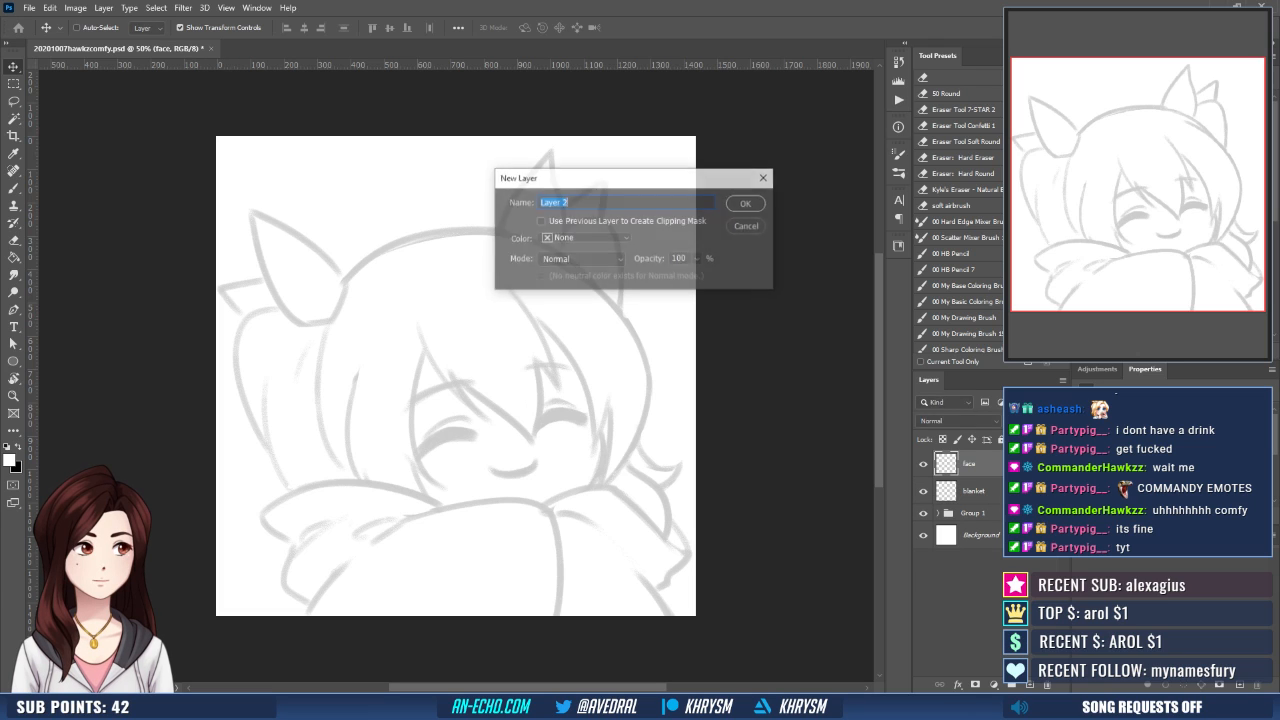
text(base)
key(Return)
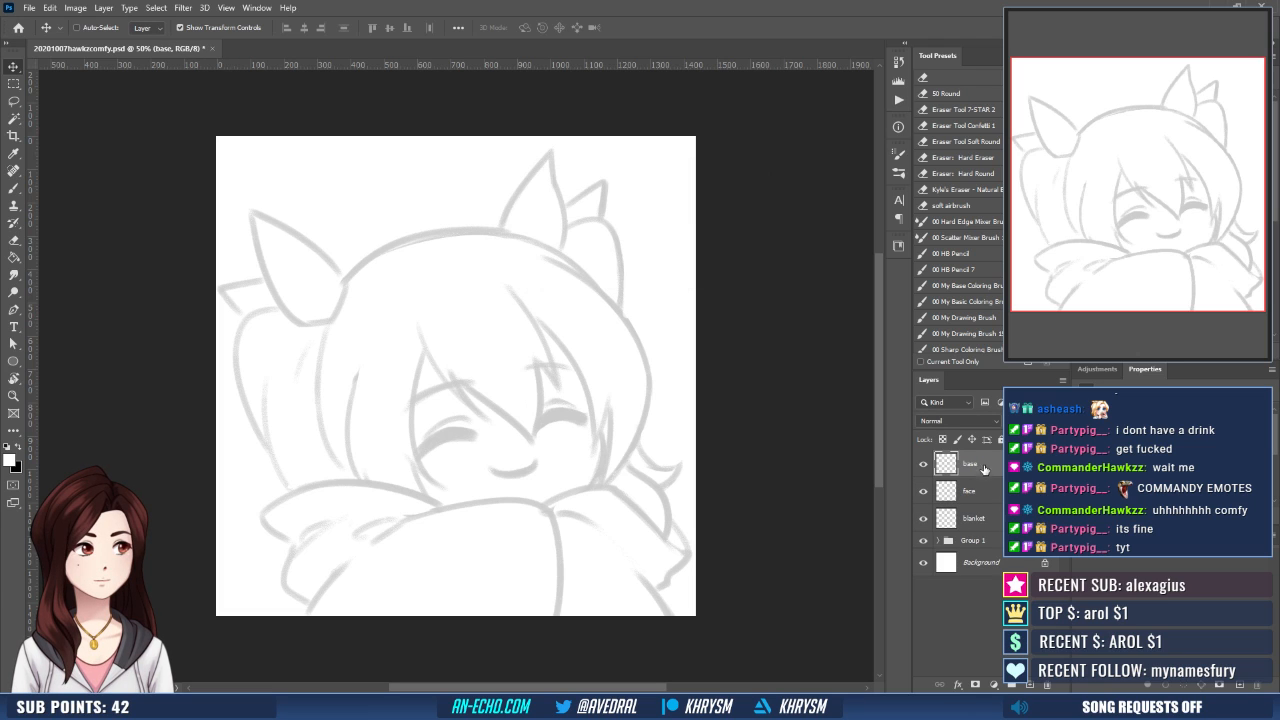
drag(992, 492, 996, 472)
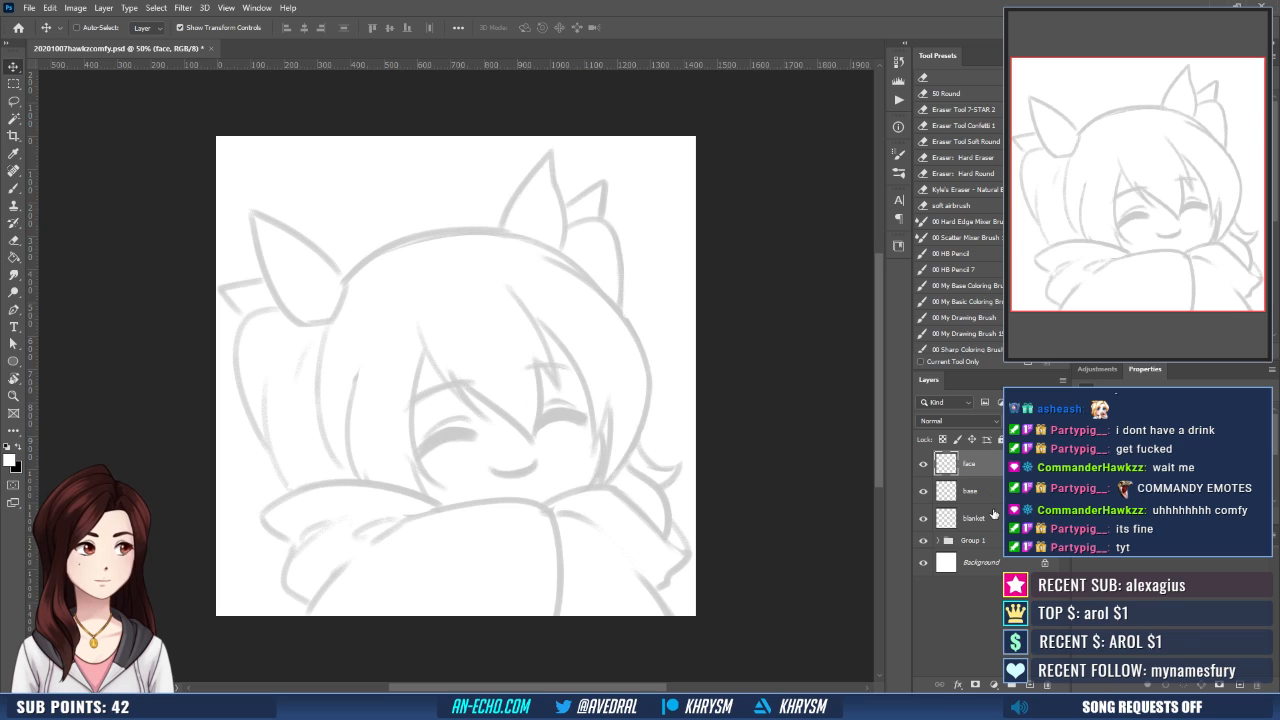
drag(992, 528, 1000, 466)
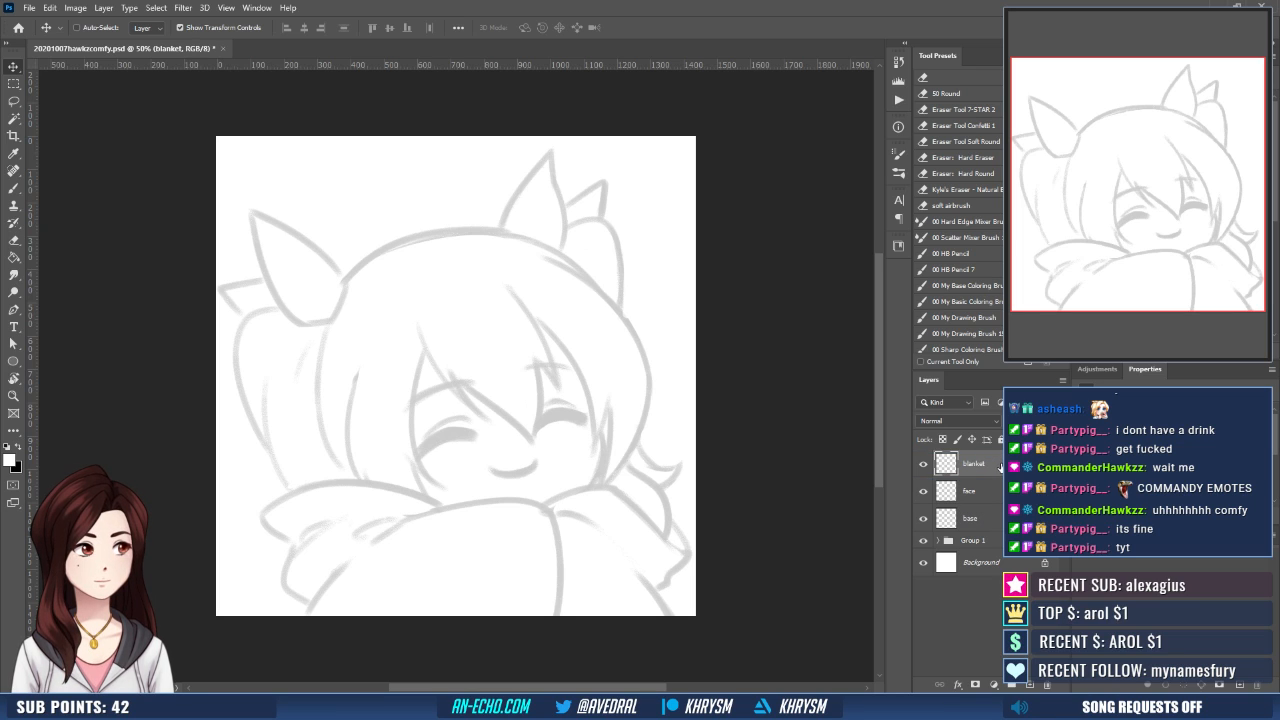
- Ink the blanket's curved front opening line in black on the blanket layer, from below the chin down to the canvas edge
key(ctrl+plus)
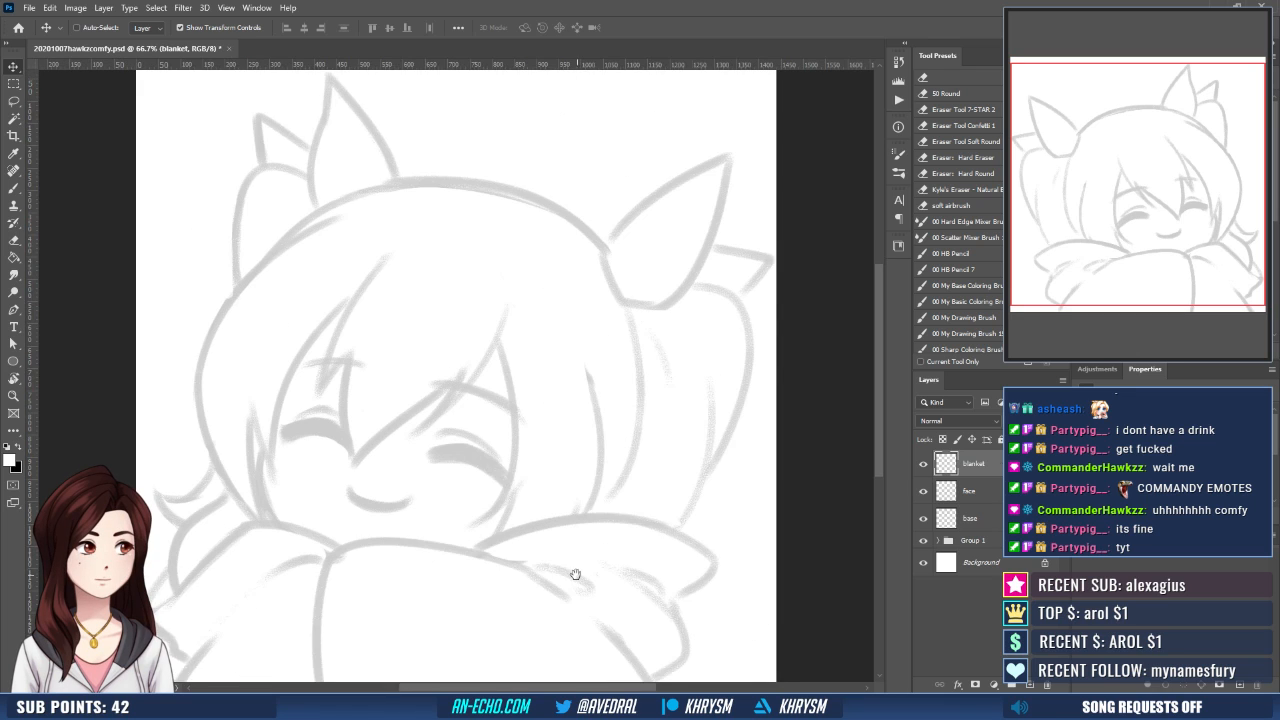
mouse_move(575, 574)
mouse_down()
mouse_move(573, 454)
mouse_move(543, 468)
mouse_up()
key(x)
key(b)
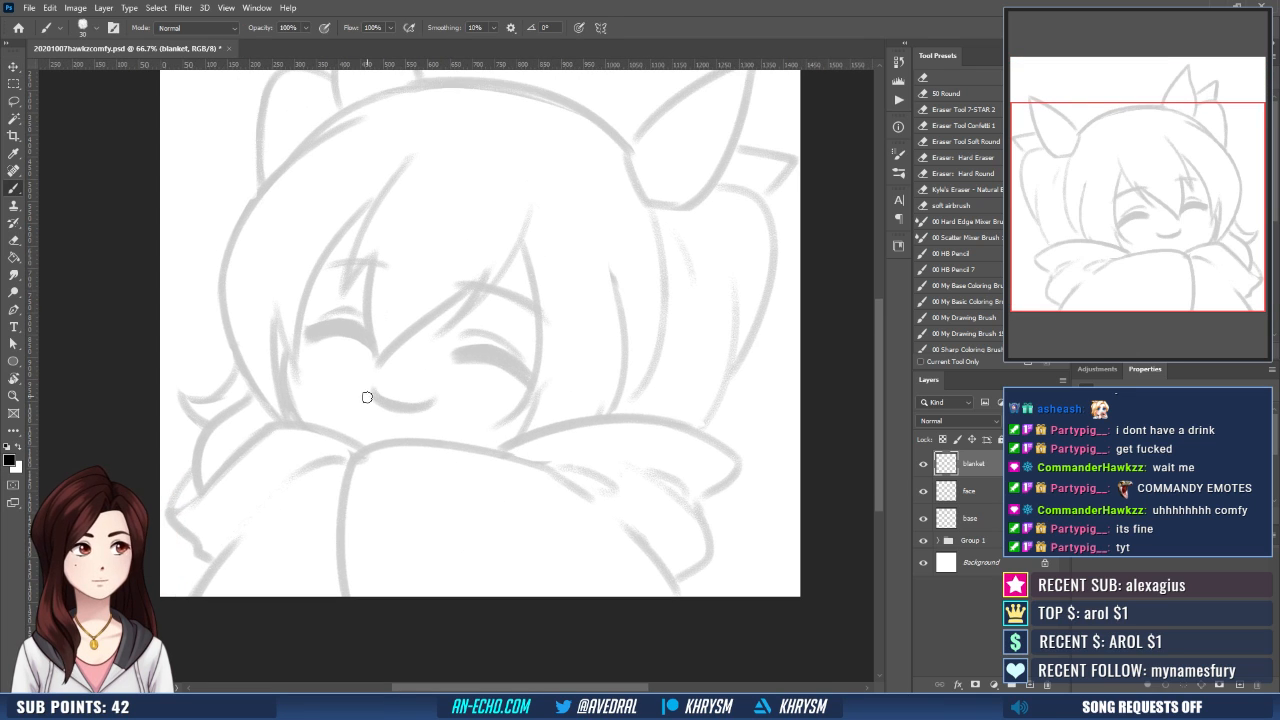
mouse_move(368, 450)
mouse_down()
mouse_move(342, 555)
mouse_move(366, 593)
mouse_up()
key(ctrl+z)
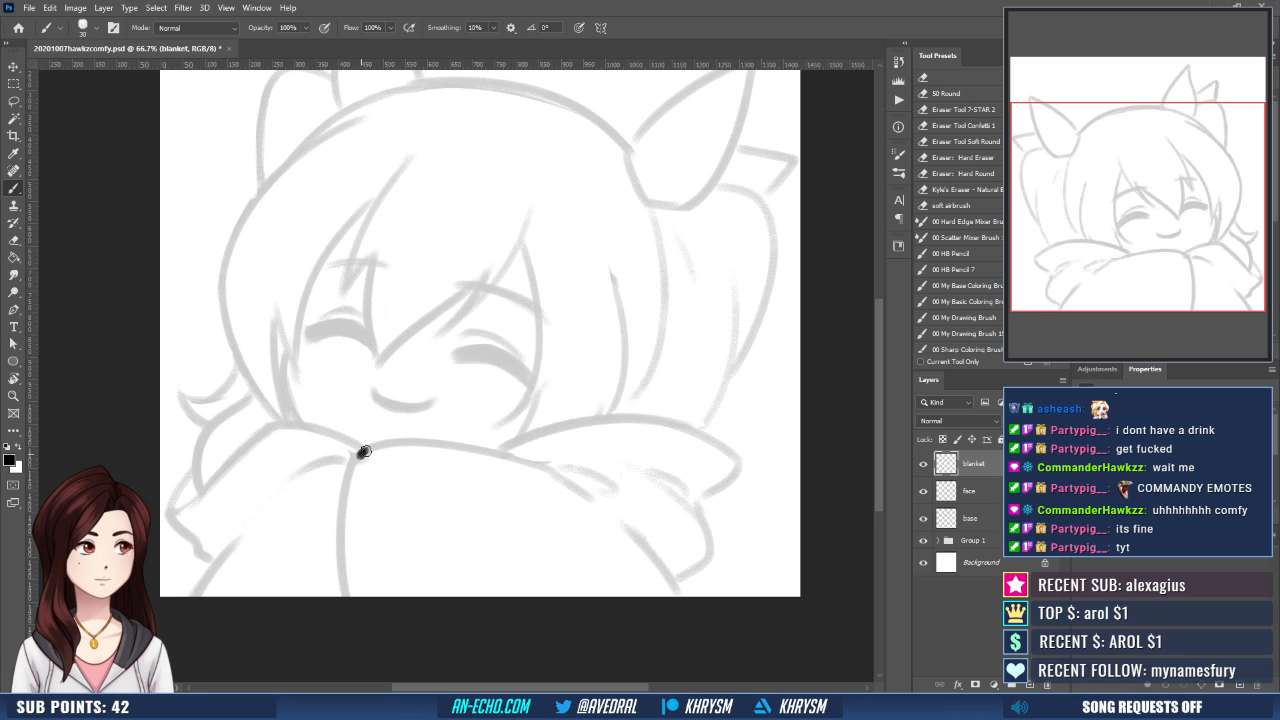
drag(364, 452, 342, 596)
key(ctrl+z)
drag(360, 450, 345, 590)
key(ctrl+z)
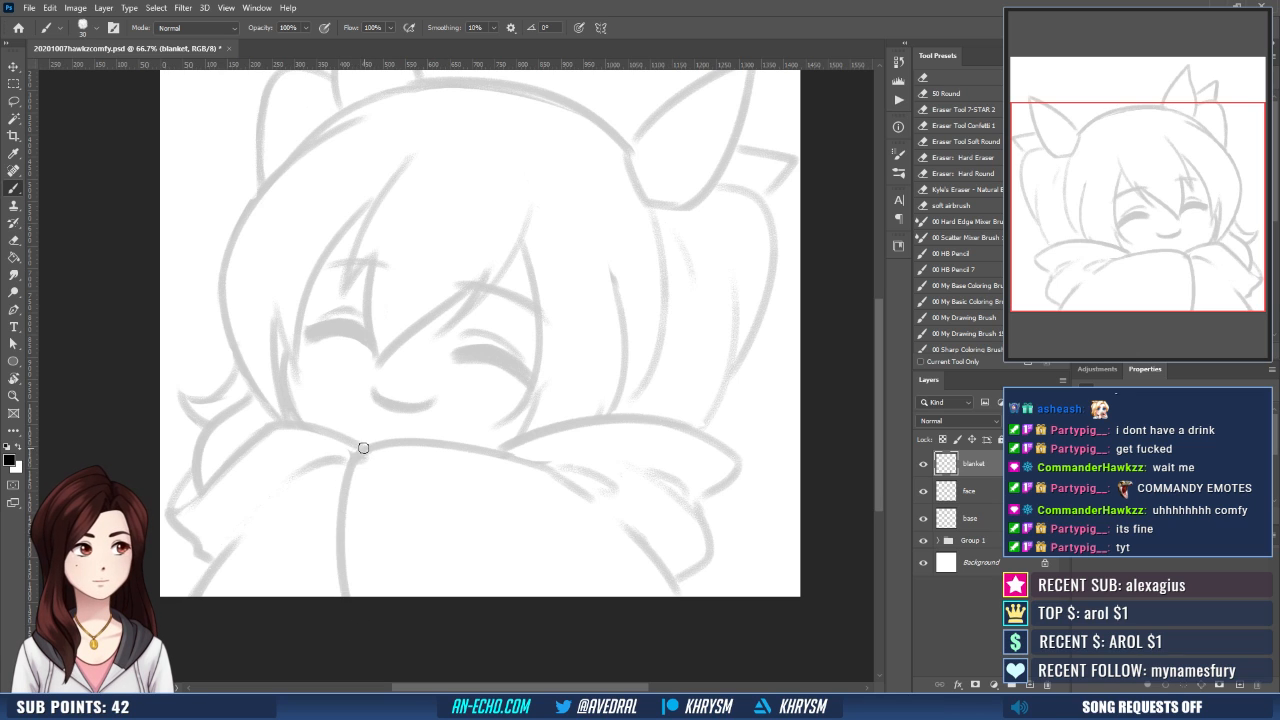
drag(363, 448, 340, 596)
- Ink the blanket's upper edge under the face and the long outer curve of the fold on its right side
key(r)
mouse_move(403, 557)
mouse_down()
mouse_move(597, 457)
mouse_move(455, 459)
mouse_up()
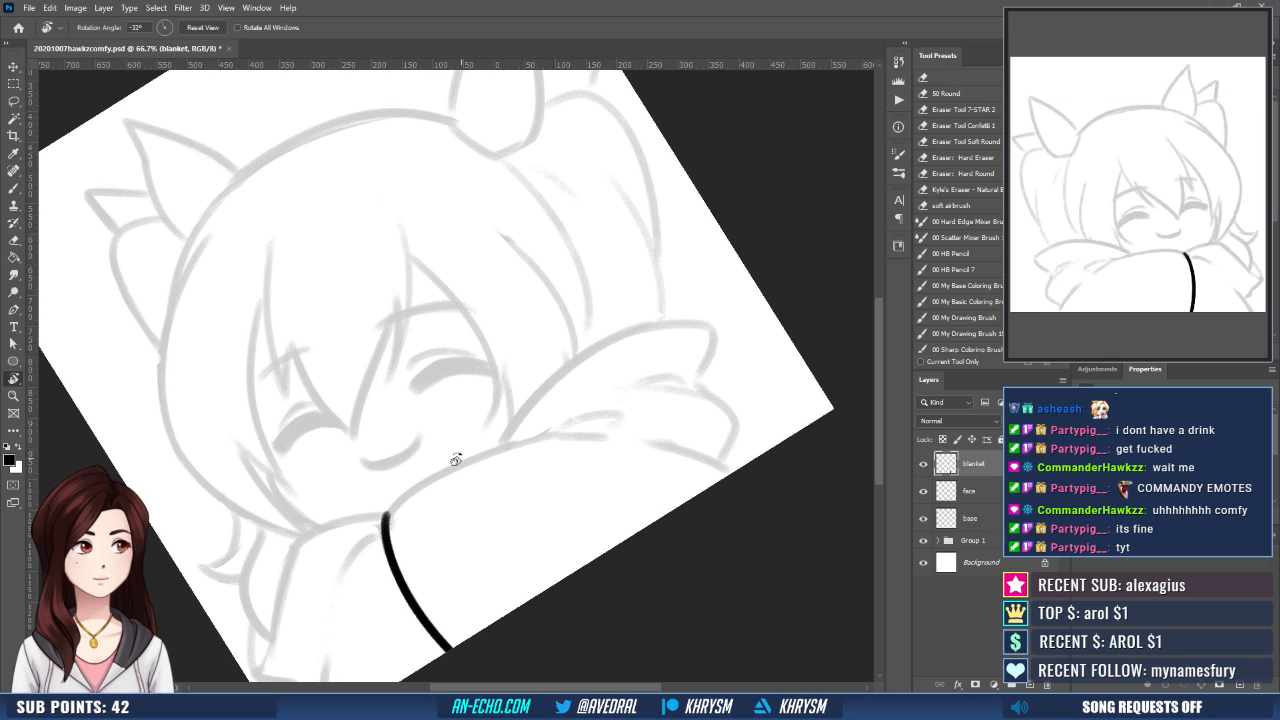
key(b)
mouse_move(385, 514)
mouse_down()
mouse_move(568, 437)
mouse_move(504, 474)
mouse_move(500, 405)
mouse_move(660, 345)
mouse_up()
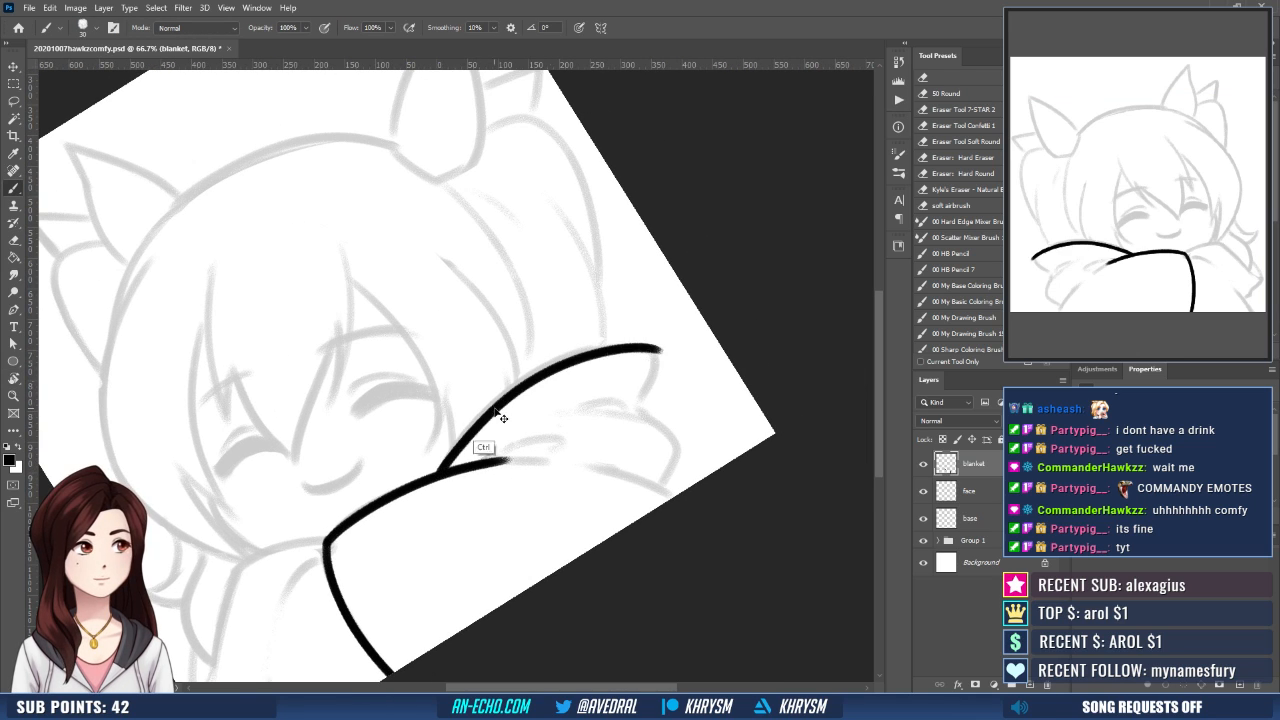
key(ctrl+z)
mouse_move(475, 423)
mouse_down()
mouse_move(440, 472)
mouse_move(667, 347)
mouse_up()
key(ctrl+z)
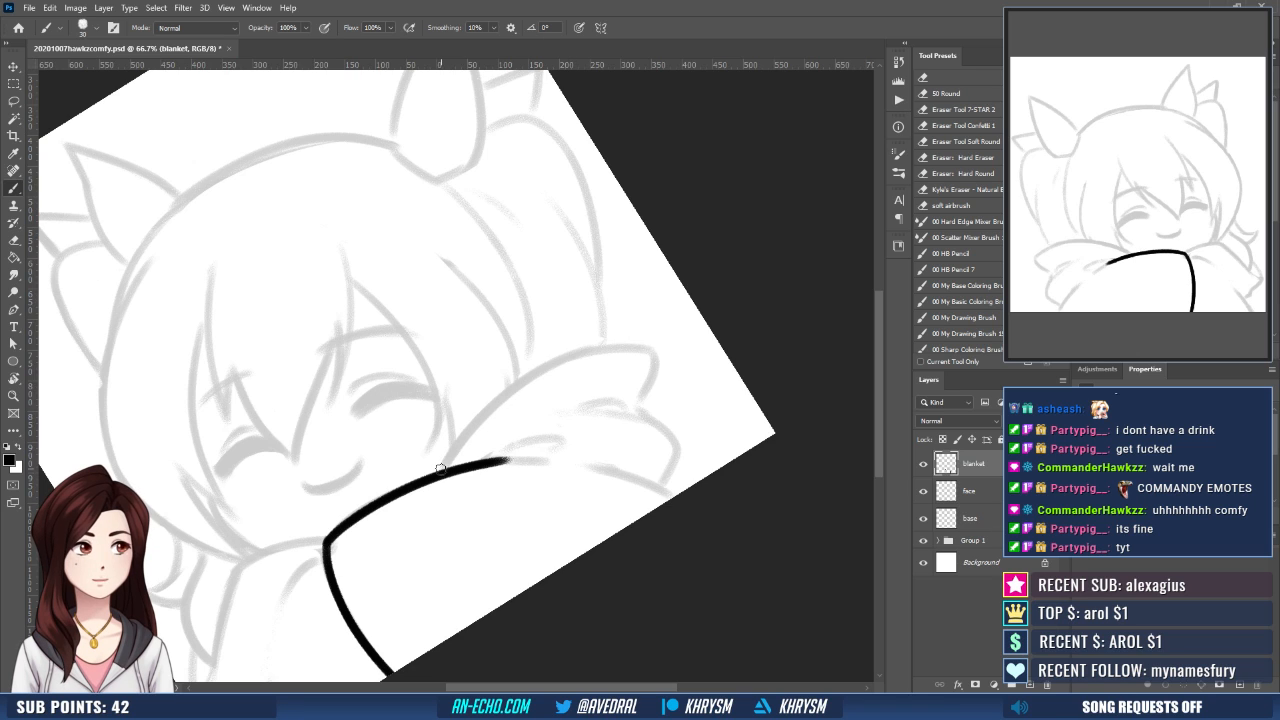
mouse_move(440, 472)
mouse_down()
mouse_move(486, 413)
mouse_move(667, 348)
mouse_up()
- Ink the pointed corner of the blanket's right fold, turning the outline back inward at its tip
key(Escape)
mouse_move(622, 432)
mouse_down()
mouse_move(619, 404)
mouse_move(643, 417)
mouse_move(600, 468)
mouse_up()
key(e)
key(b)
key(ctrl+z)
mouse_move(631, 427)
mouse_down()
mouse_move(599, 472)
mouse_move(645, 444)
mouse_move(641, 347)
mouse_move(619, 424)
mouse_move(650, 466)
mouse_move(651, 423)
mouse_up()
- Ink the second, lower flap of the blanket's right fold together with the small crease where the flaps meet
key(r)
key(b)
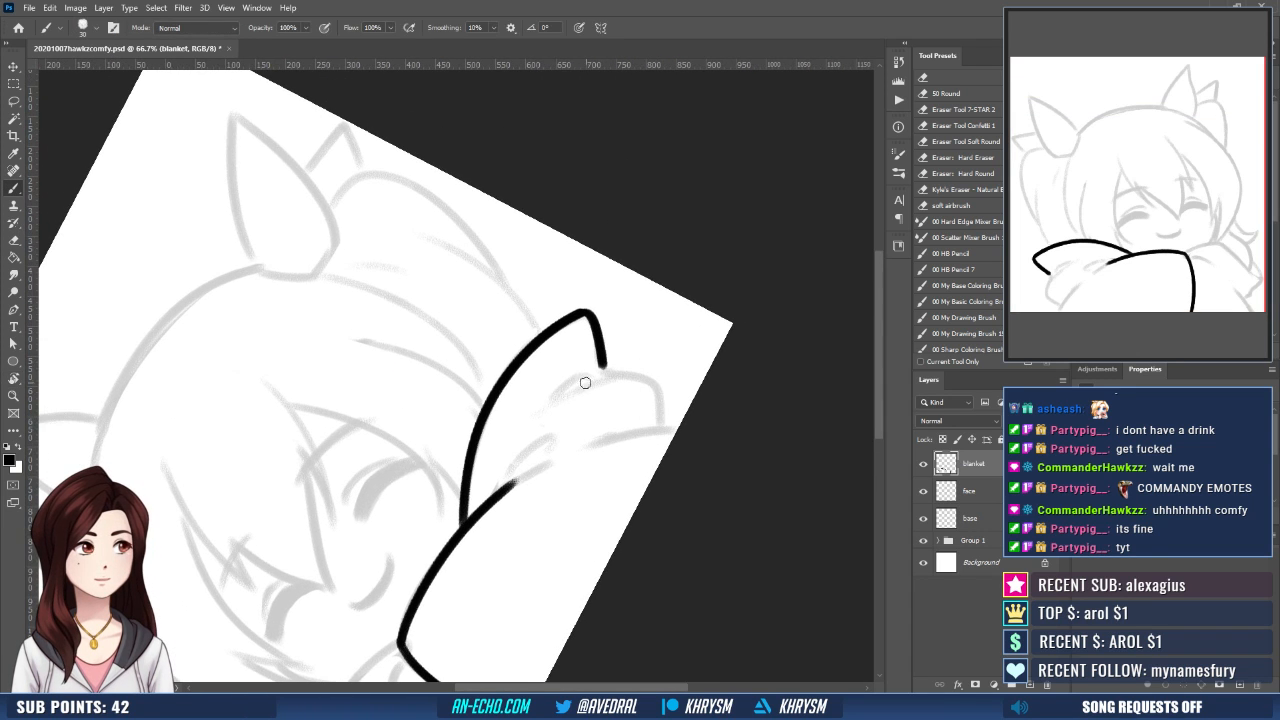
mouse_move(596, 377)
mouse_down()
mouse_move(544, 407)
mouse_move(616, 379)
mouse_move(656, 385)
mouse_up()
key(Escape)
drag(571, 447, 586, 415)
mouse_move(549, 467)
mouse_down()
mouse_move(557, 520)
mouse_move(567, 506)
mouse_move(544, 531)
mouse_move(640, 440)
mouse_move(645, 325)
mouse_up()
- Ink the inner crease lines beside the blanket's upper edge and the lower arm line running to the canvas edge
key(r)
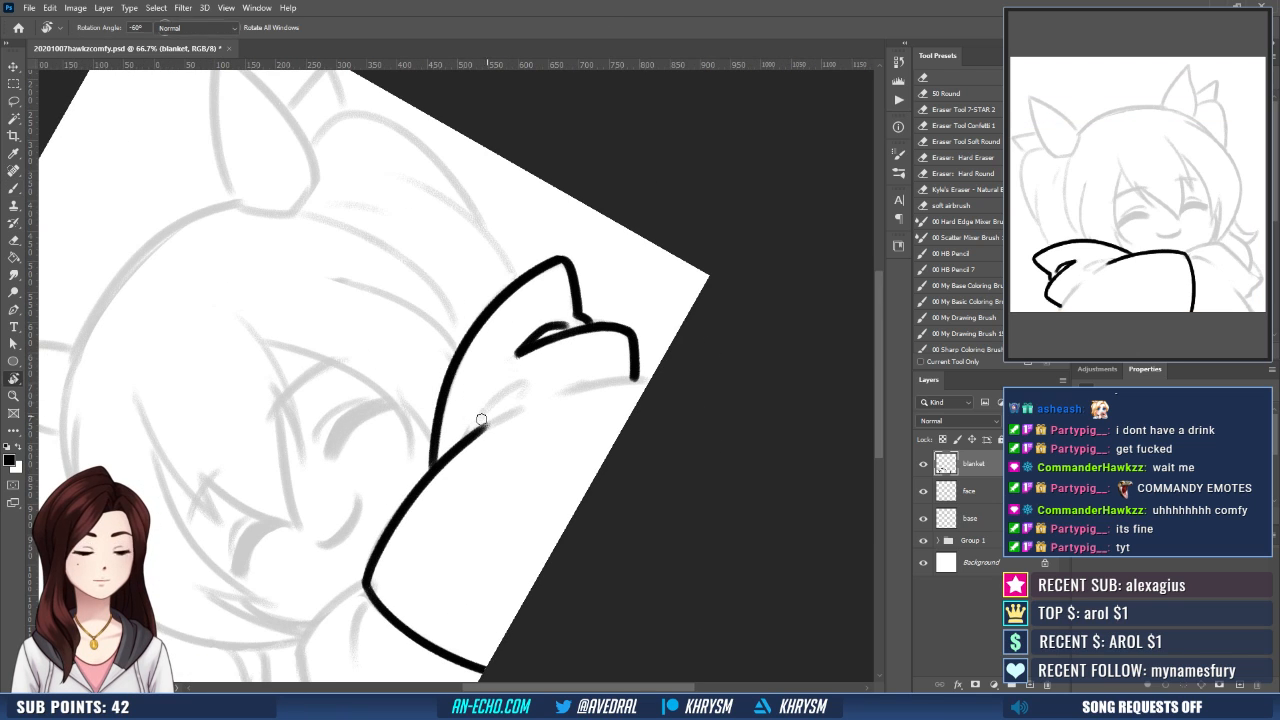
key(b)
mouse_move(460, 442)
mouse_down()
mouse_move(518, 390)
mouse_move(466, 438)
mouse_up()
key(ctrl+z)
drag(521, 393, 522, 387)
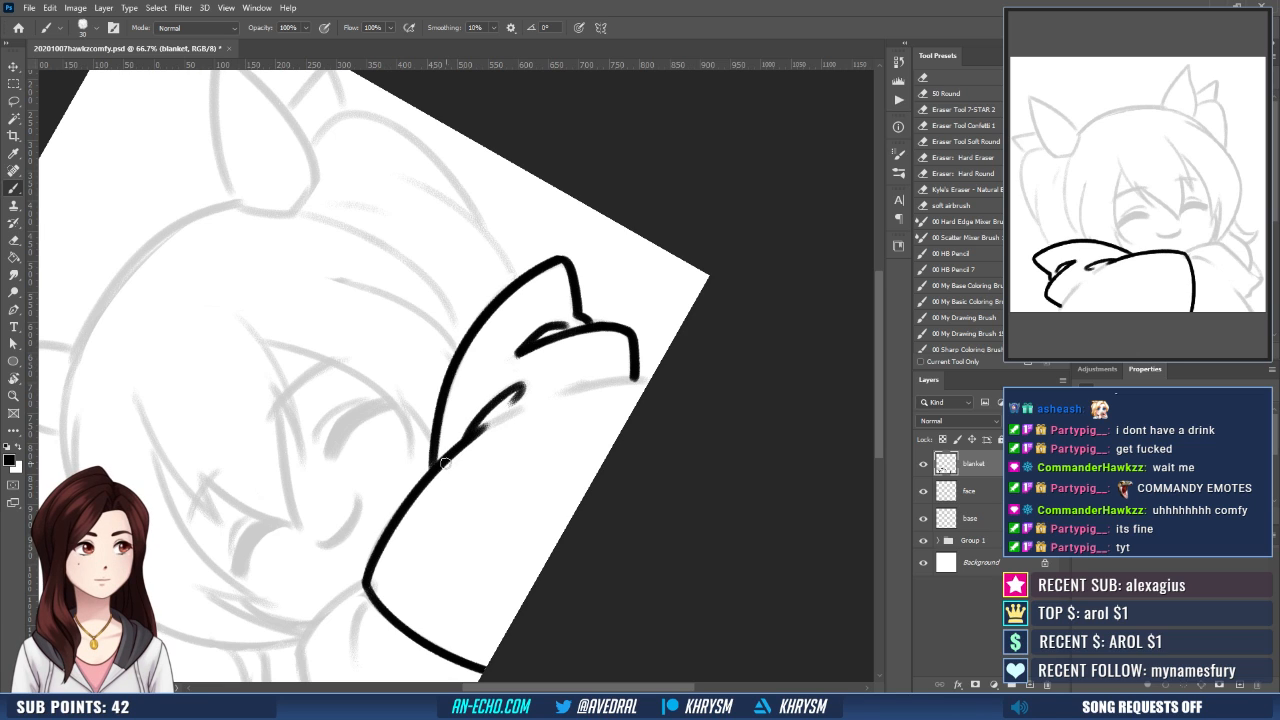
drag(464, 449, 522, 404)
drag(652, 379, 552, 397)
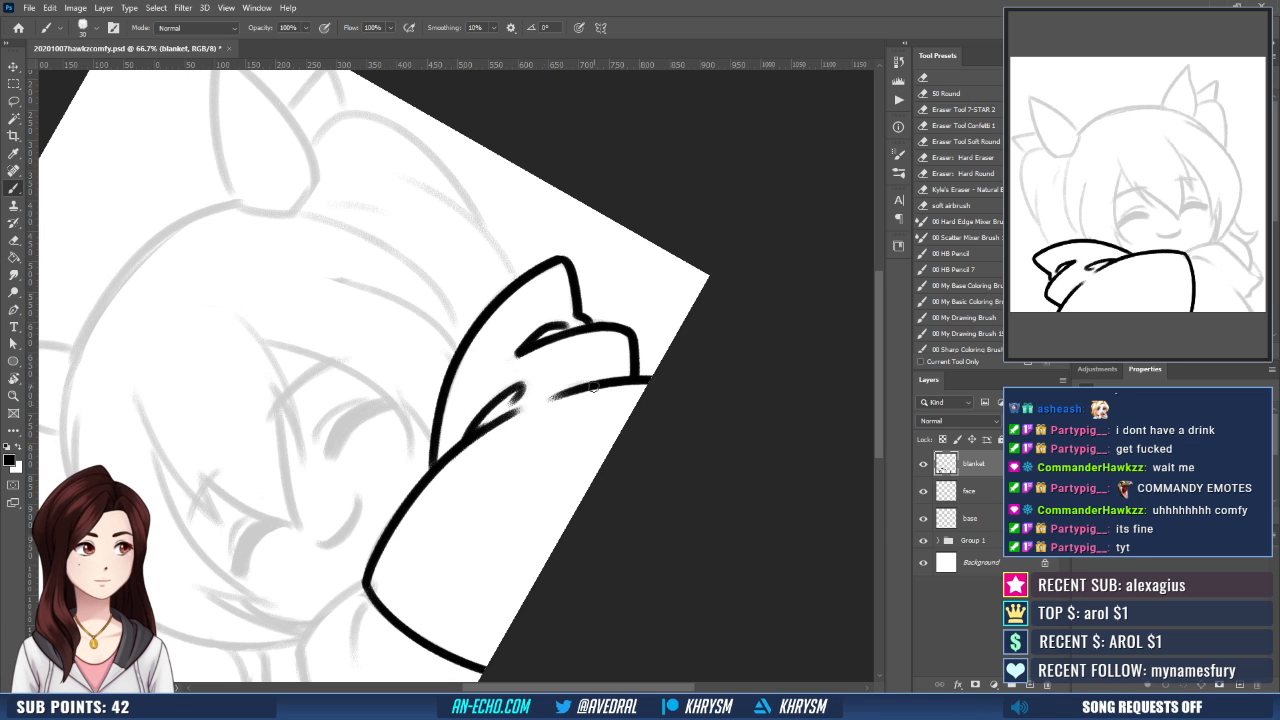
- Ink the short crease left of the blanket's front opening and the lower left arm line
key(Escape)
drag(354, 466, 520, 488)
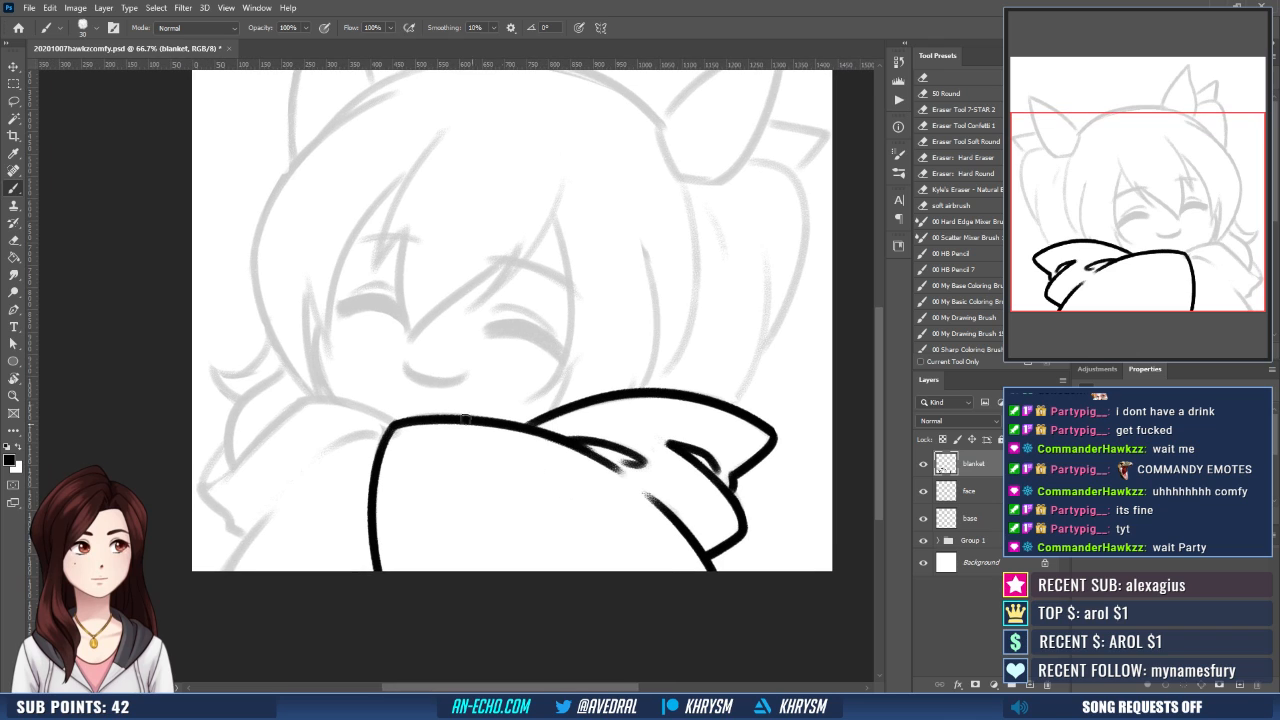
drag(381, 433, 325, 457)
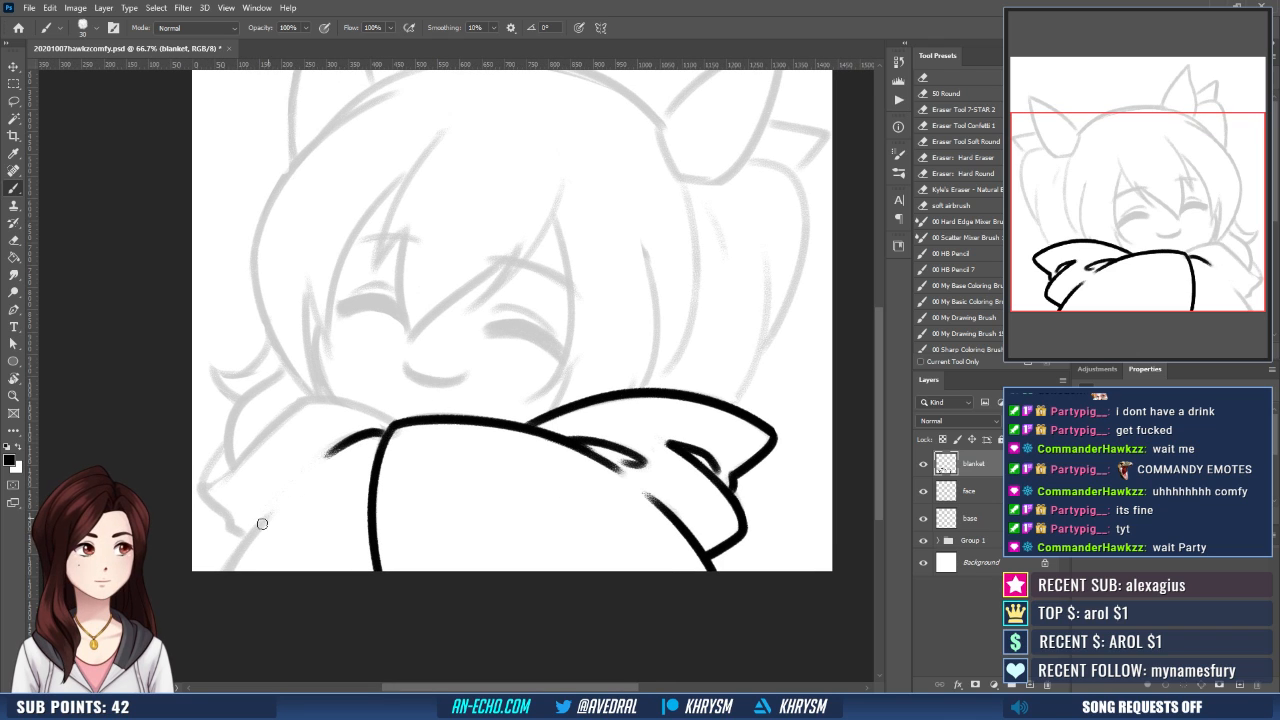
mouse_move(221, 582)
mouse_down()
mouse_move(280, 503)
mouse_move(318, 486)
mouse_up()
- Ink the outer end of the blanket's left fold and the diagonal line rising toward the shoulder
mouse_move(241, 451)
mouse_down()
mouse_move(215, 496)
mouse_move(292, 426)
mouse_up()
key(ctrl+z)
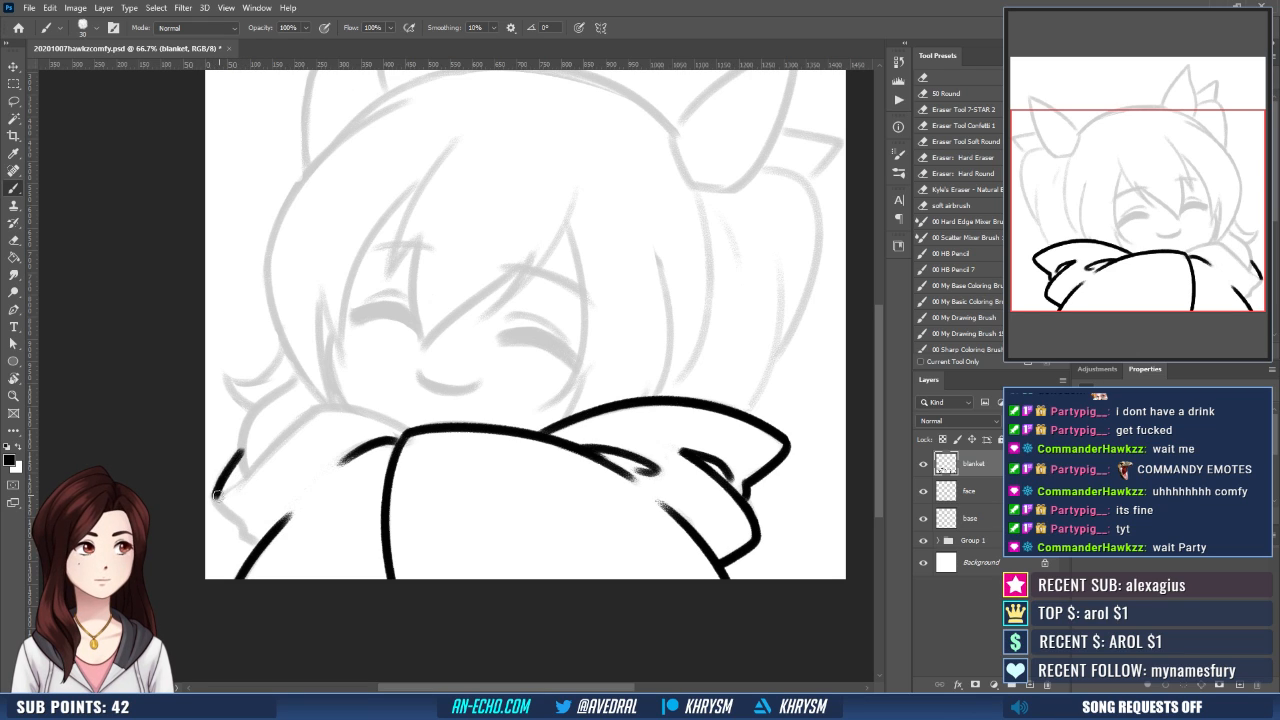
drag(214, 494, 325, 403)
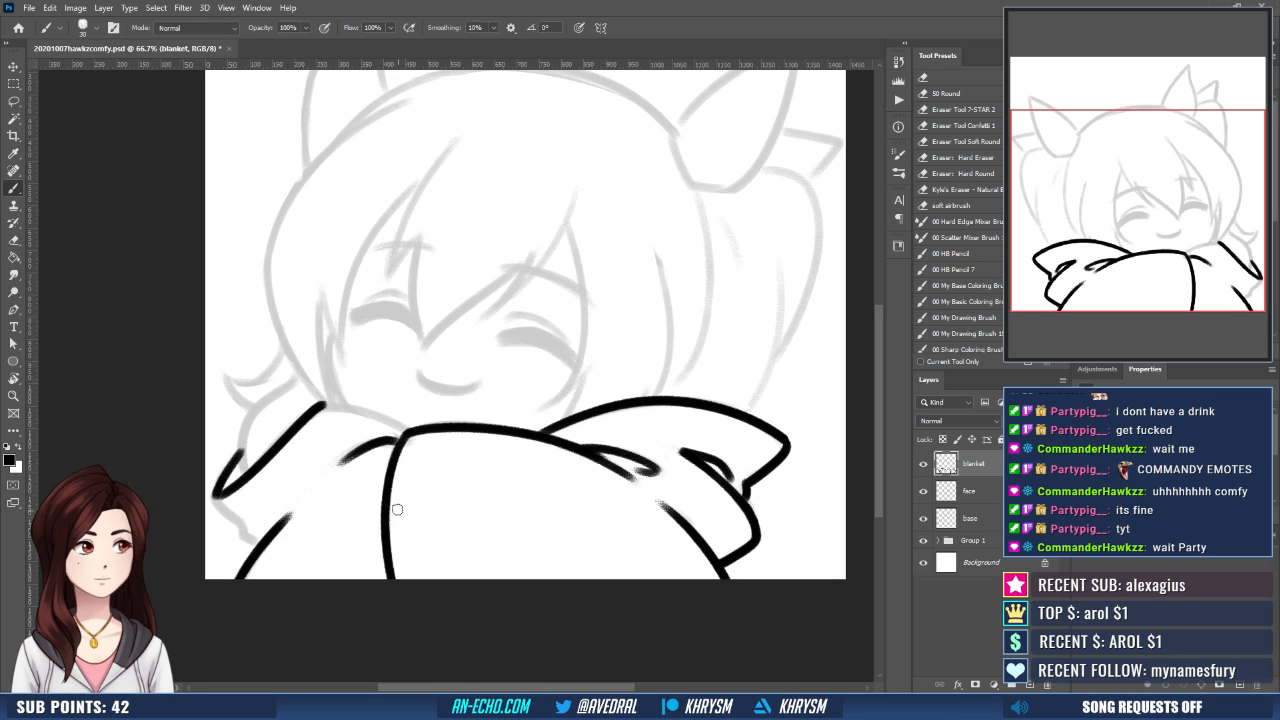
key(ctrl+z)
drag(229, 492, 322, 410)
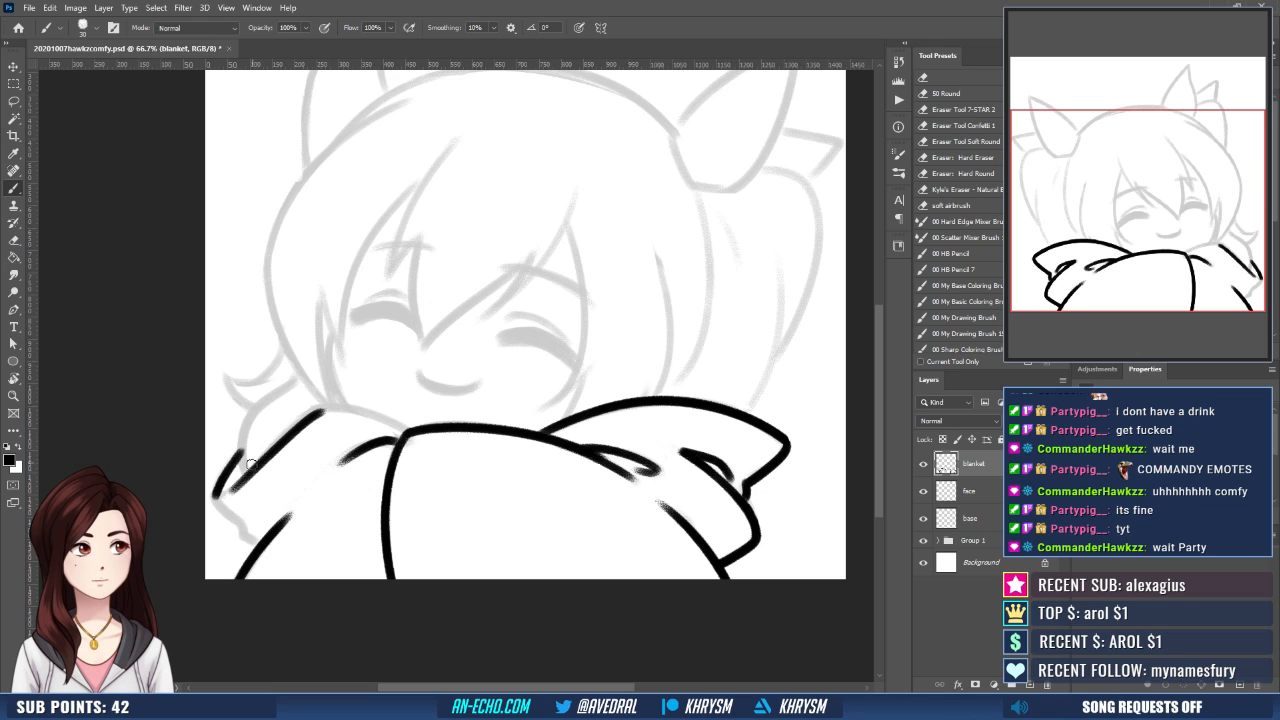
- Complete the blanket's left fold with its jagged lower corner and the upper edge joining the front opening
drag(246, 478, 264, 541)
key(r)
mouse_move(463, 514)
mouse_down()
mouse_move(540, 428)
mouse_move(388, 481)
mouse_move(467, 434)
mouse_move(466, 446)
mouse_move(413, 403)
mouse_move(398, 424)
mouse_move(409, 440)
mouse_up()
key(b)
key(ctrl+z)
key(Escape)
drag(375, 486, 352, 458)
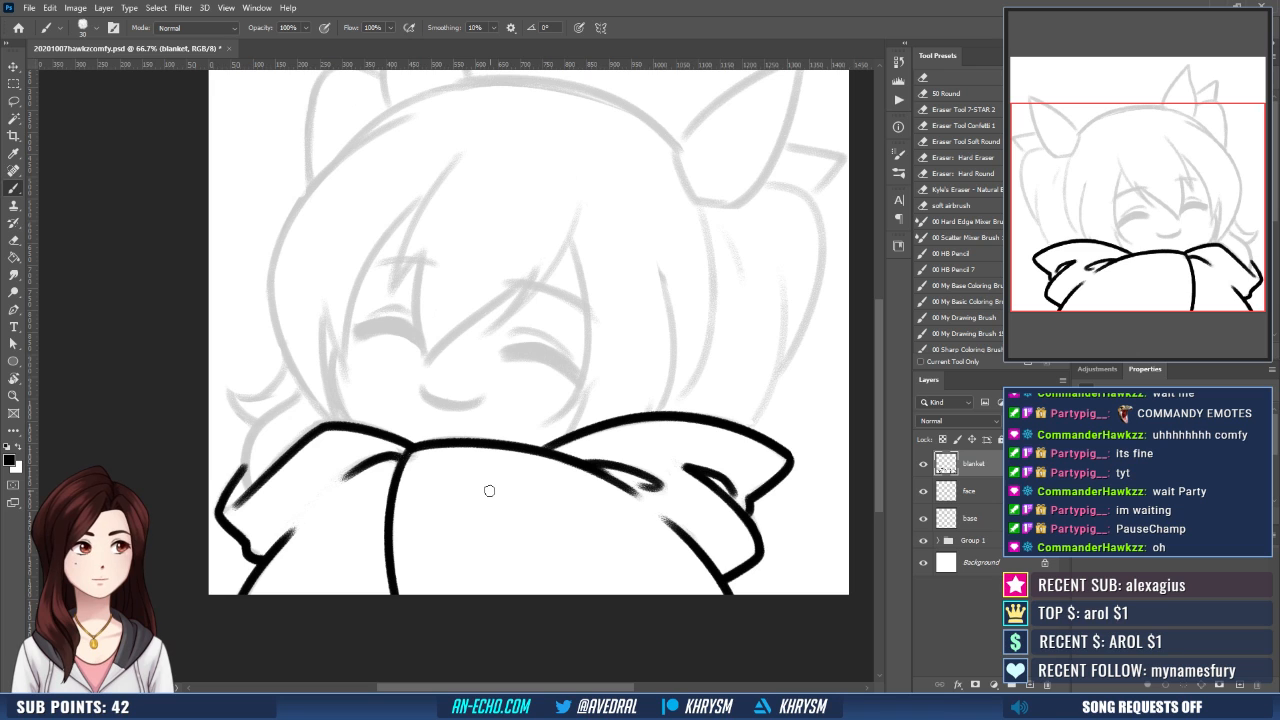
- Ink both eyebrows and the left eye's eyelid crease on the face layer
click(995, 500)
drag(539, 412, 605, 389)
key(r)
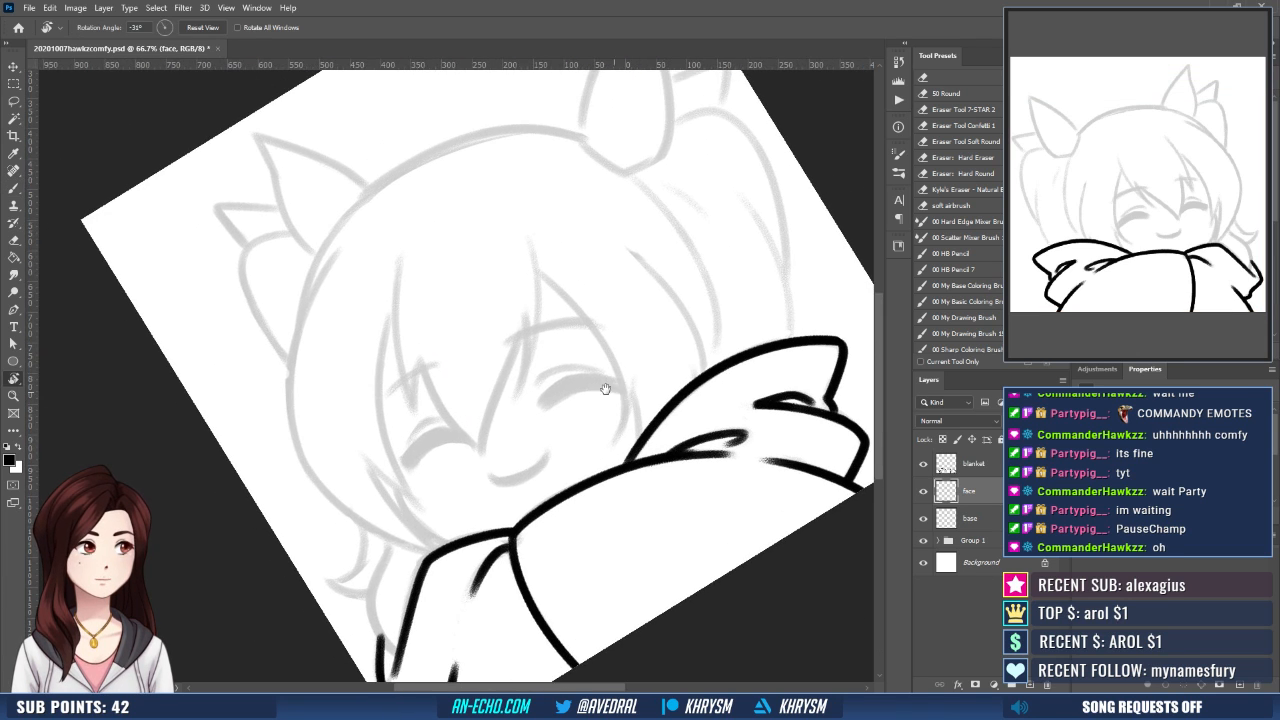
key(b)
drag(435, 365, 378, 398)
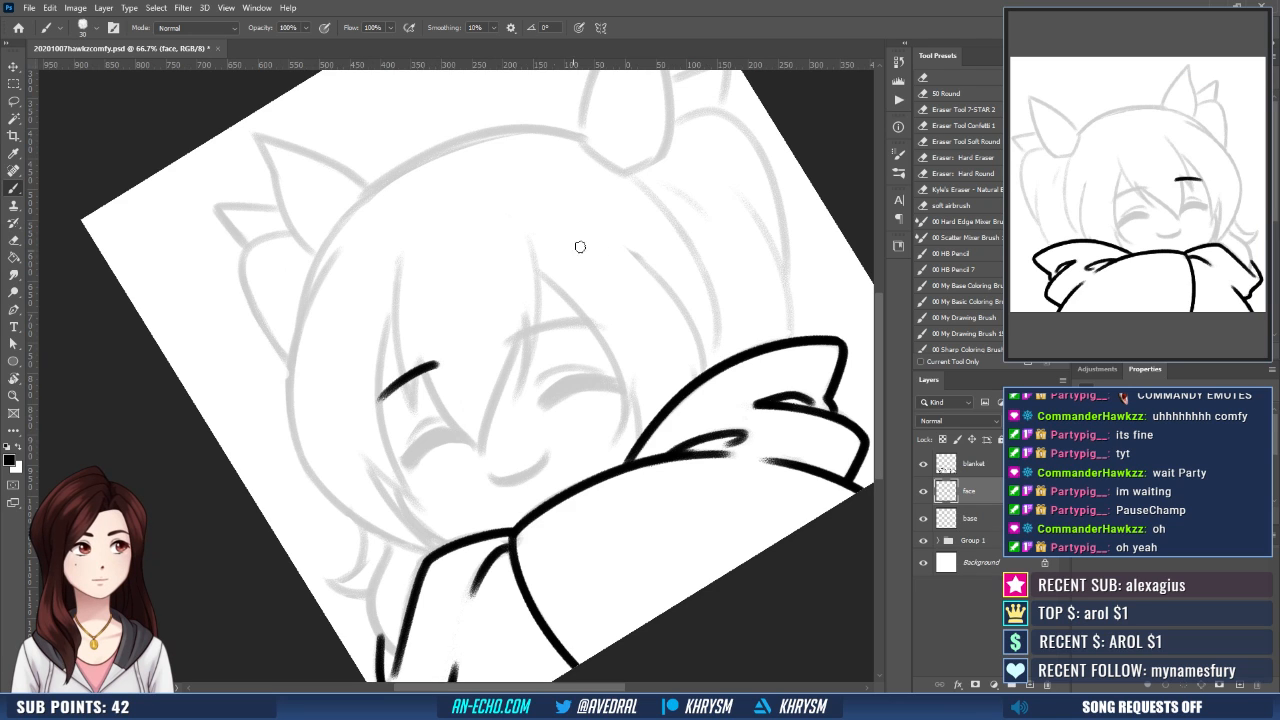
mouse_move(508, 344)
mouse_down()
mouse_move(610, 332)
mouse_move(562, 328)
mouse_up()
drag(399, 416, 436, 390)
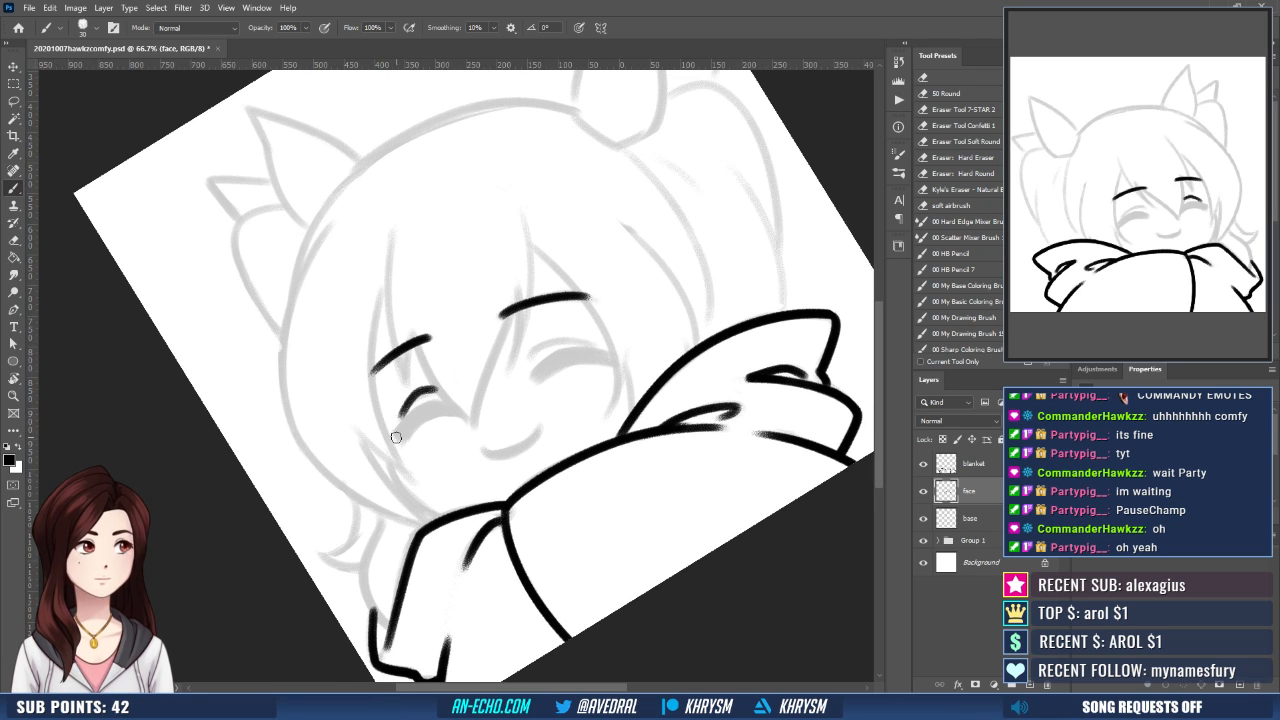
- Ink the thick lashes of both closed eyes, the right eyelid crease and the curved smile
mouse_move(402, 430)
mouse_down()
mouse_move(434, 405)
mouse_move(514, 427)
mouse_move(553, 367)
mouse_move(616, 364)
mouse_up()
key(ctrl+z)
drag(536, 359, 598, 355)
mouse_move(537, 432)
mouse_down()
mouse_move(523, 406)
mouse_move(498, 436)
mouse_move(532, 401)
mouse_move(504, 432)
mouse_move(532, 404)
mouse_move(540, 455)
mouse_move(470, 482)
mouse_move(521, 453)
mouse_move(473, 480)
mouse_move(507, 463)
mouse_up()
key(ctrl+z)
- Select the smile, flatten it to 91.13% height, nudge it slightly right and deselect it
key(Escape)
key(l)
key(ctrl+t)
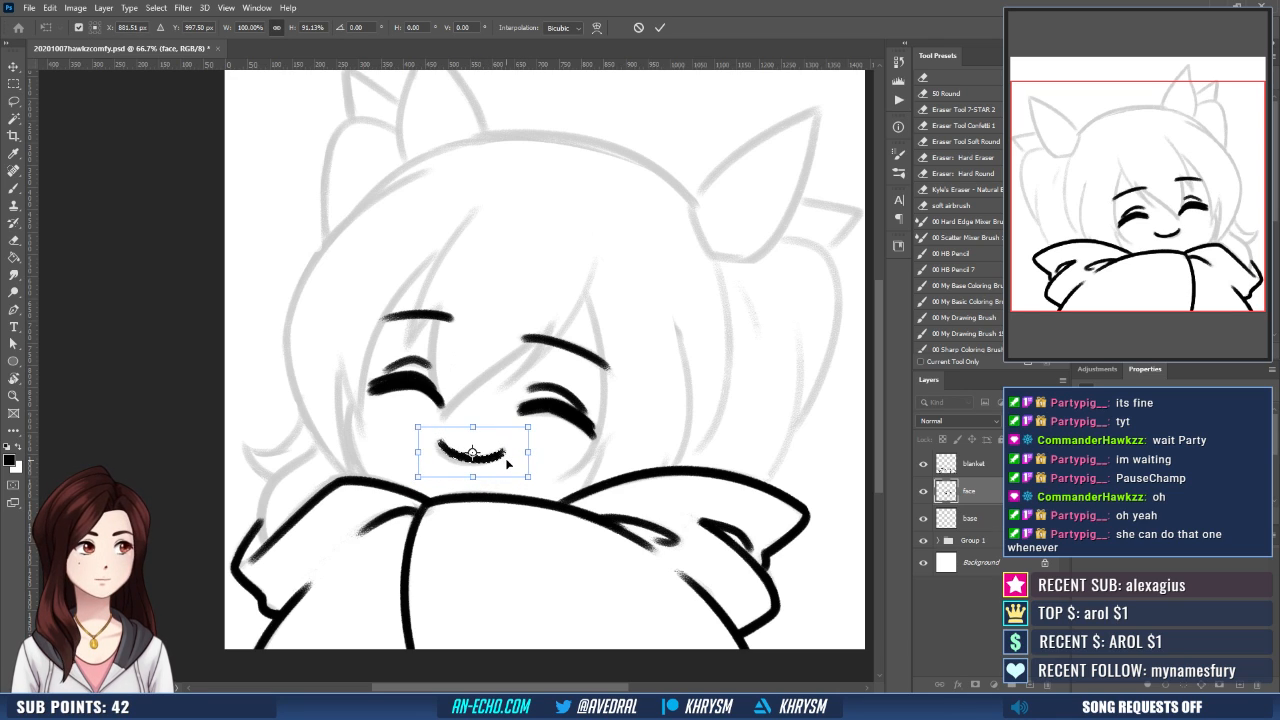
key(Right)
key(Right)
key(Right)
key(Right)
key(Right)
key(Return)
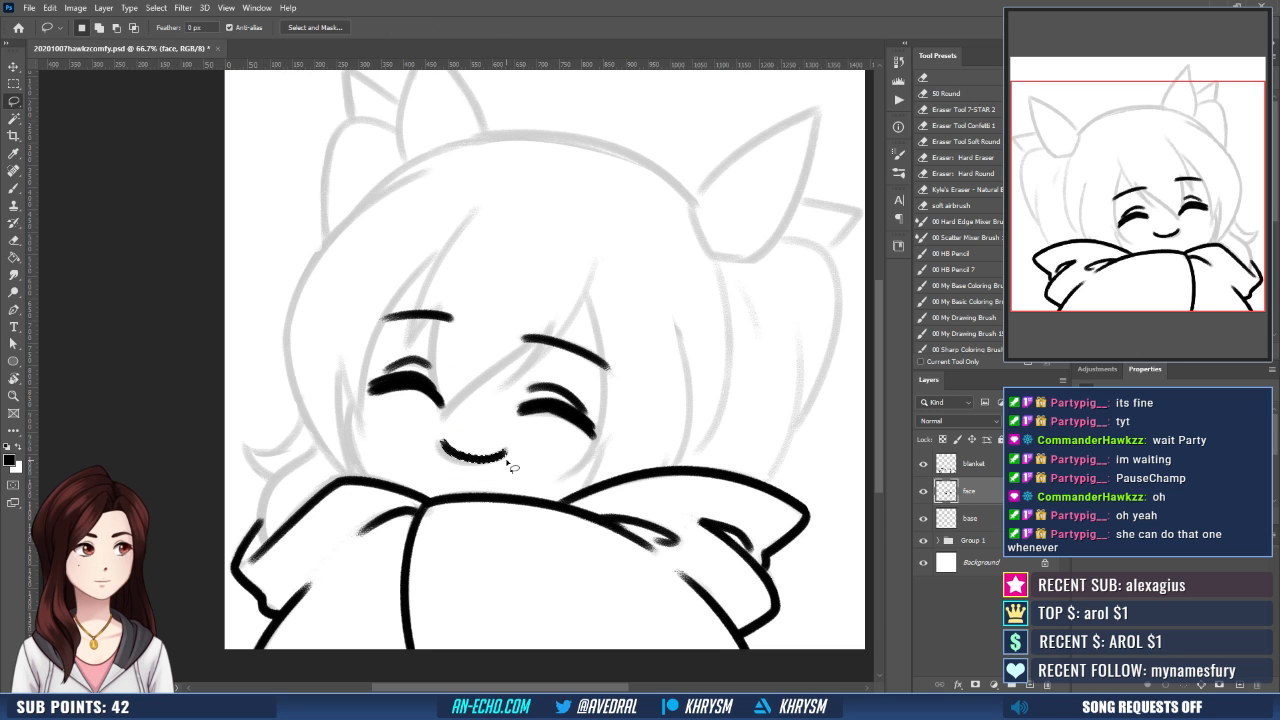
key(ctrl+d)
- Touch up the thick lash lines of both closed eyes on the face layer, filling out their ends
key(b)
key(e)
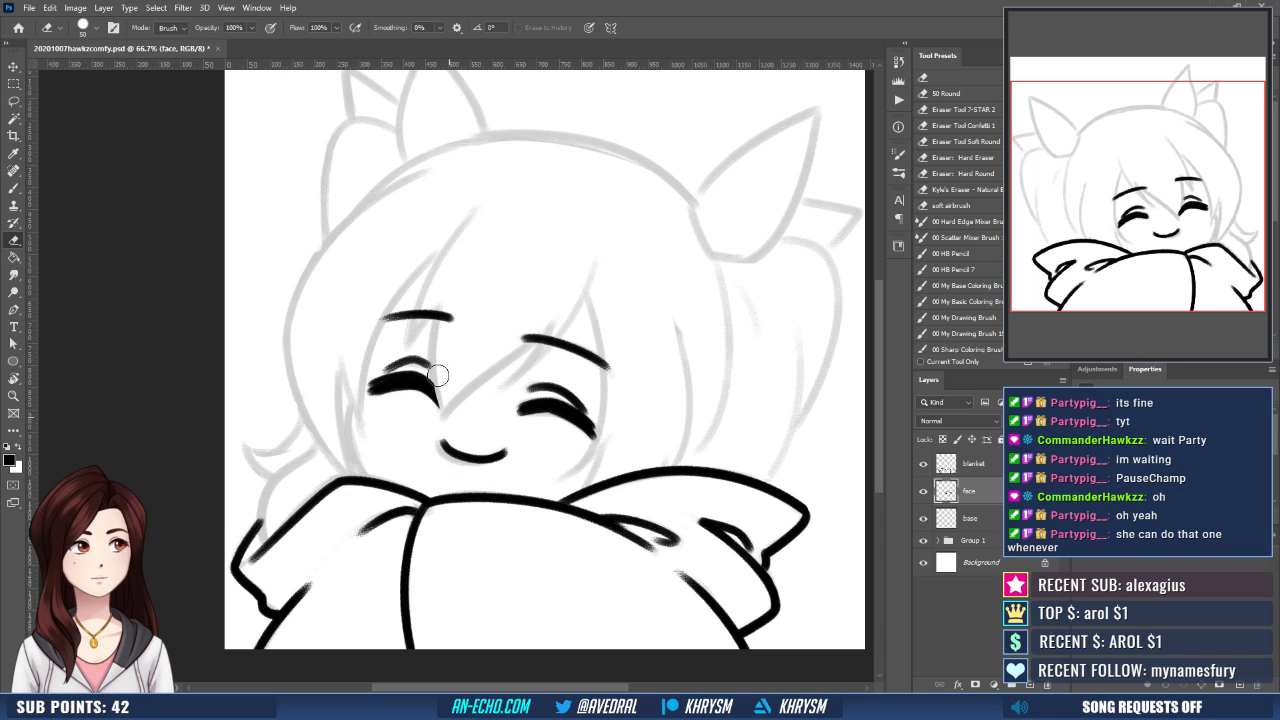
key(r)
drag(608, 438, 629, 348)
key(e)
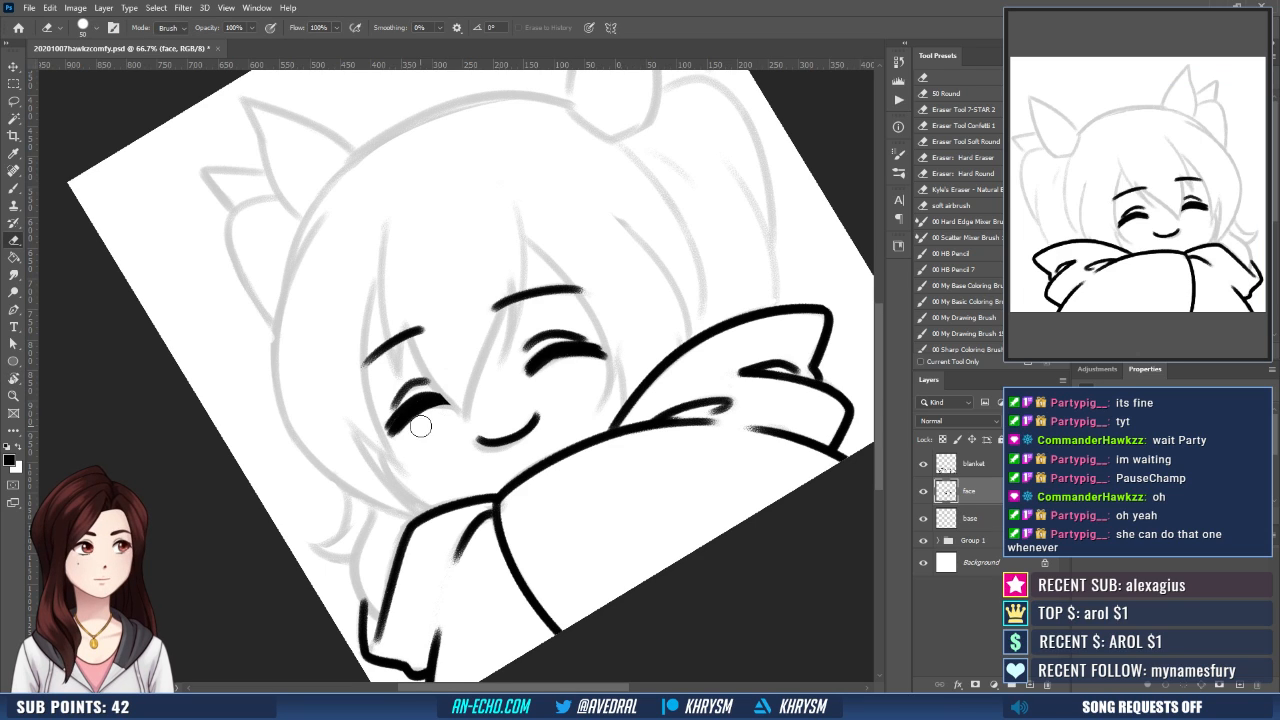
key(b)
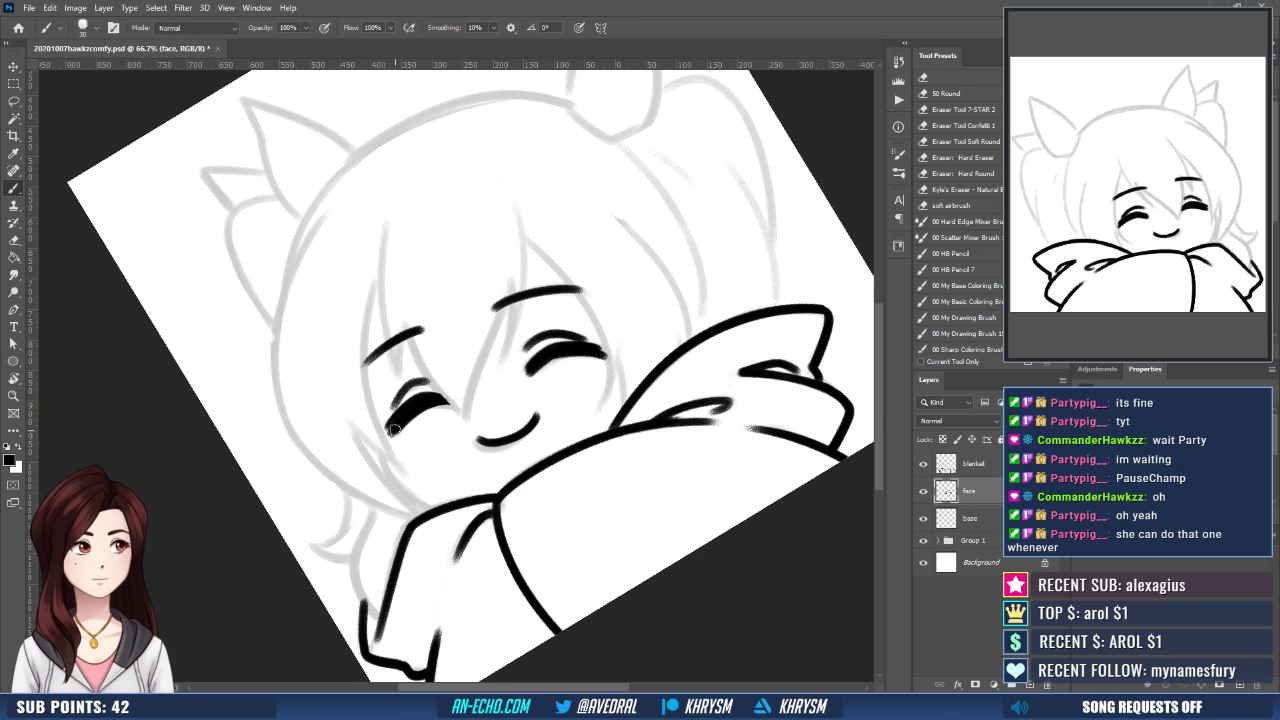
mouse_move(394, 428)
mouse_down()
mouse_move(433, 400)
mouse_move(419, 402)
mouse_up()
key(ctrl+z)
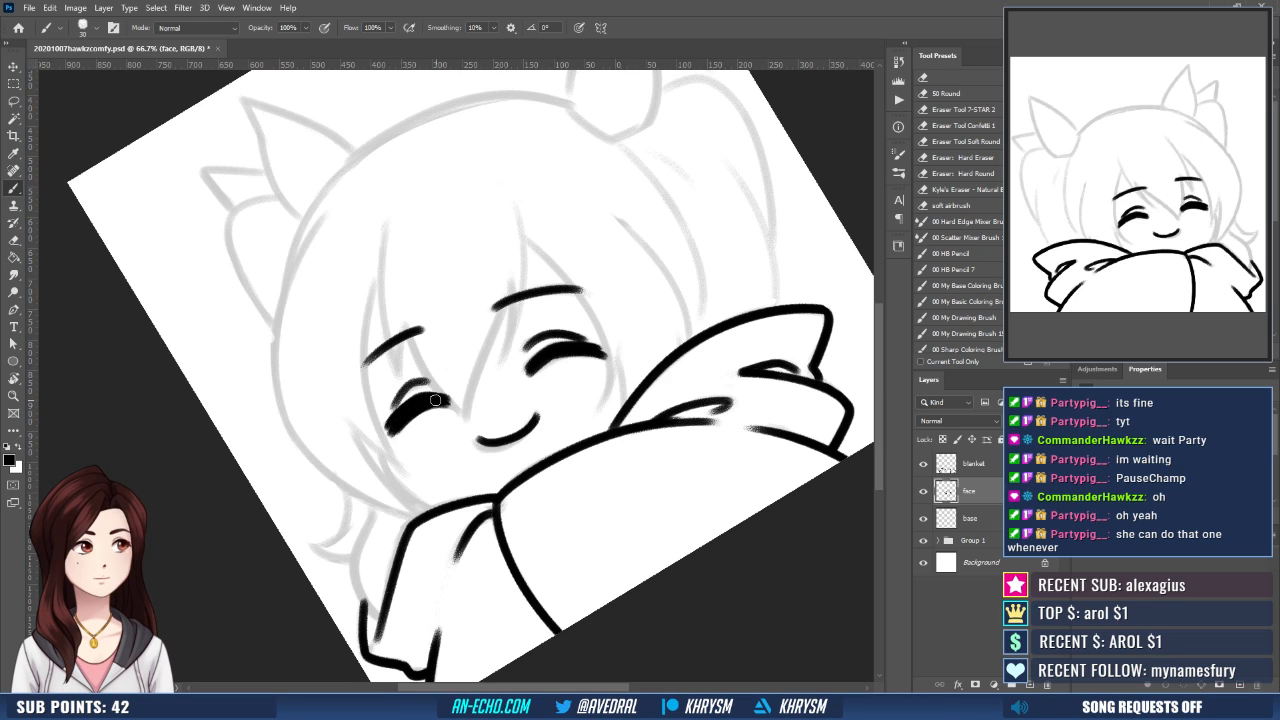
mouse_move(553, 351)
mouse_down()
mouse_move(530, 370)
mouse_move(597, 346)
mouse_move(526, 372)
mouse_up()
key(ctrl+z)
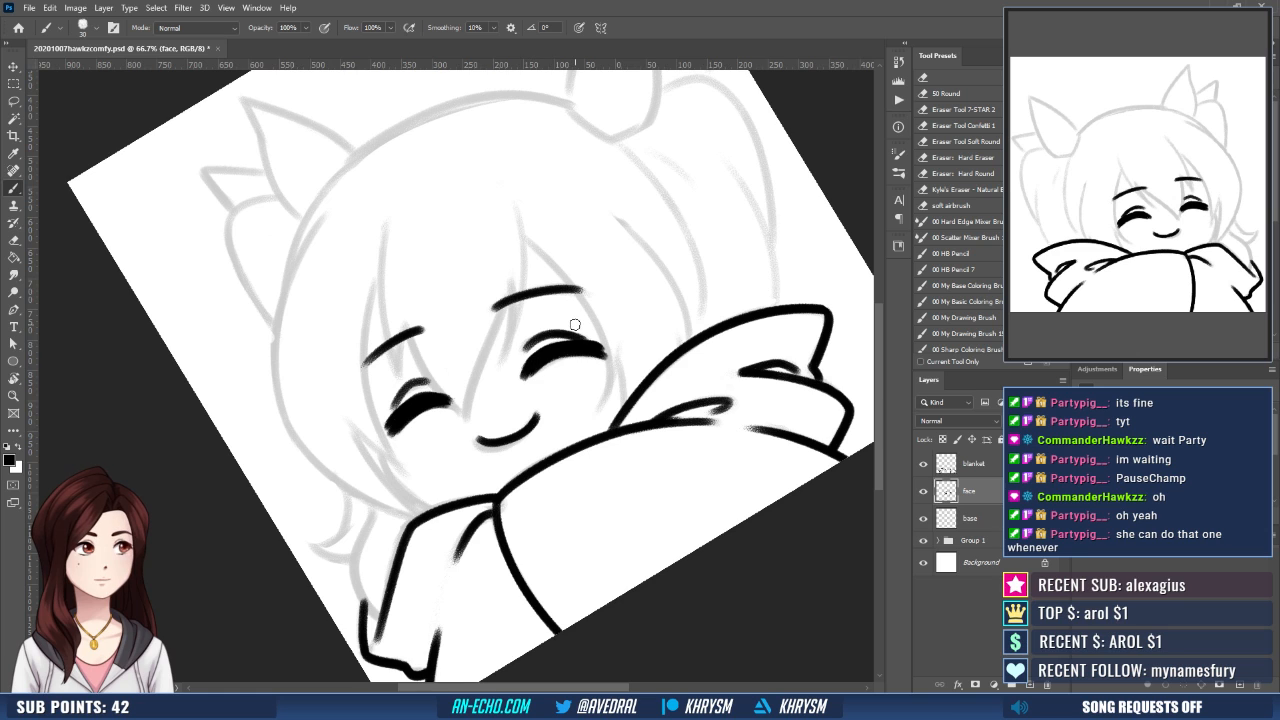
key(Escape)
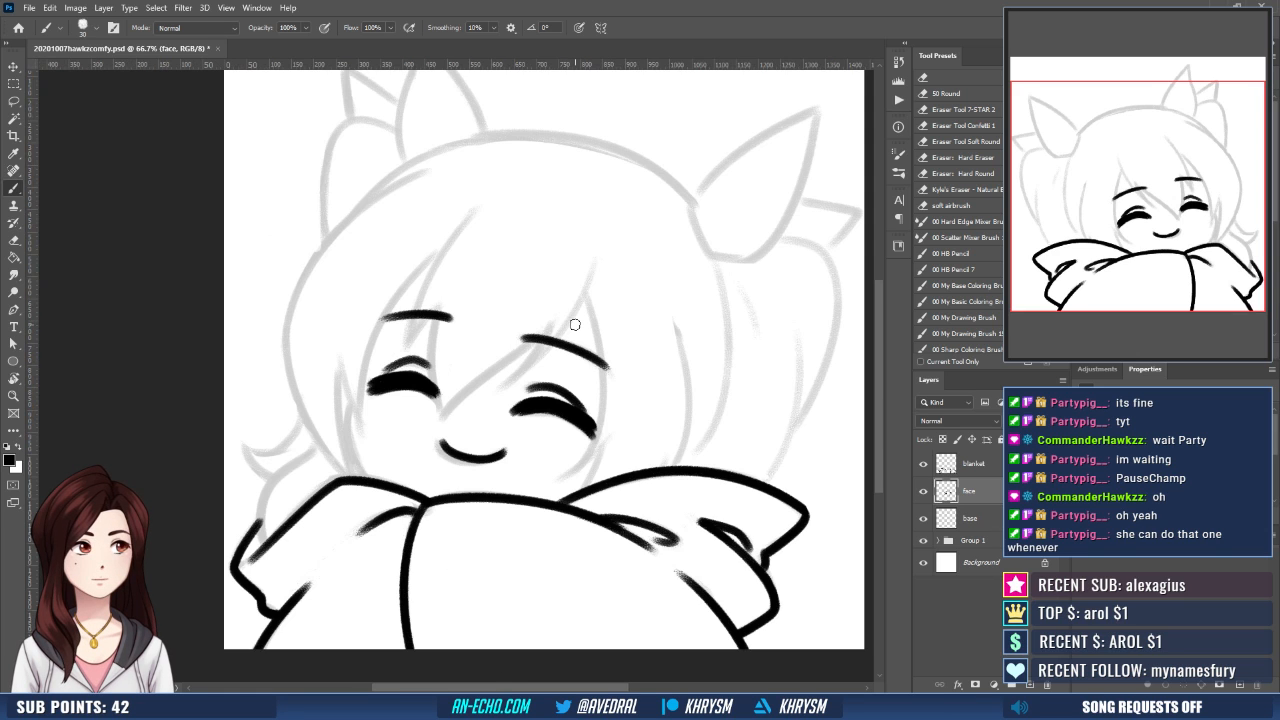
- Thicken the inner half of the left eyebrow on the face layer
mouse_move(575, 508)
mouse_down()
mouse_move(578, 530)
mouse_move(668, 445)
mouse_up()
key(r)
mouse_move(568, 442)
mouse_down()
mouse_move(614, 491)
mouse_move(633, 462)
mouse_up()
key(e)
key(b)
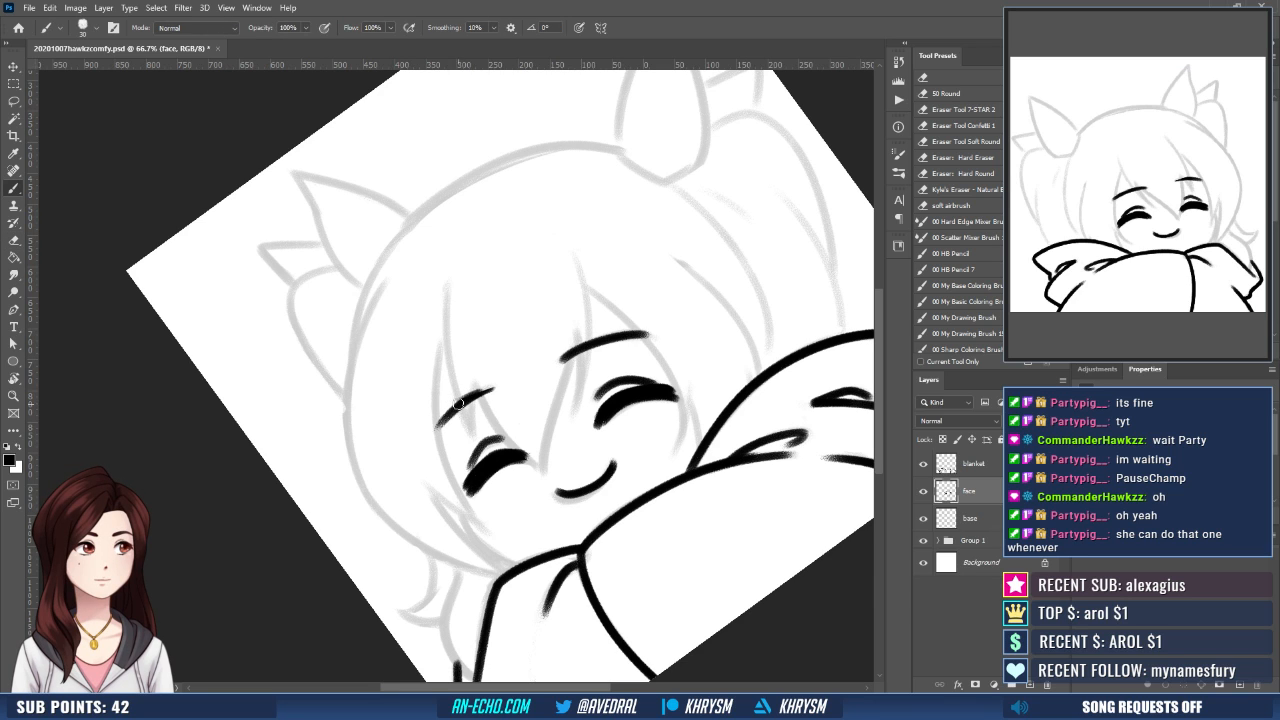
drag(458, 404, 492, 389)
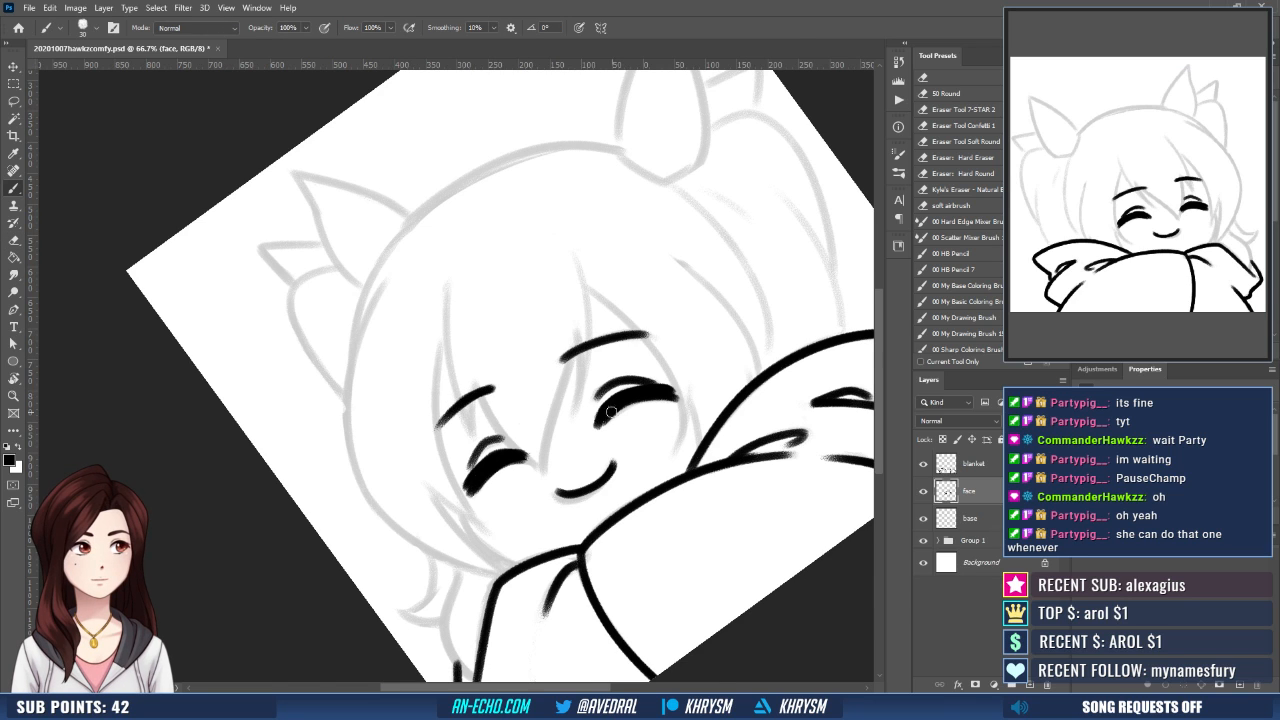
key(Escape)
drag(608, 514, 561, 425)
mouse_move(521, 473)
mouse_down()
mouse_move(523, 488)
mouse_move(553, 435)
mouse_up()
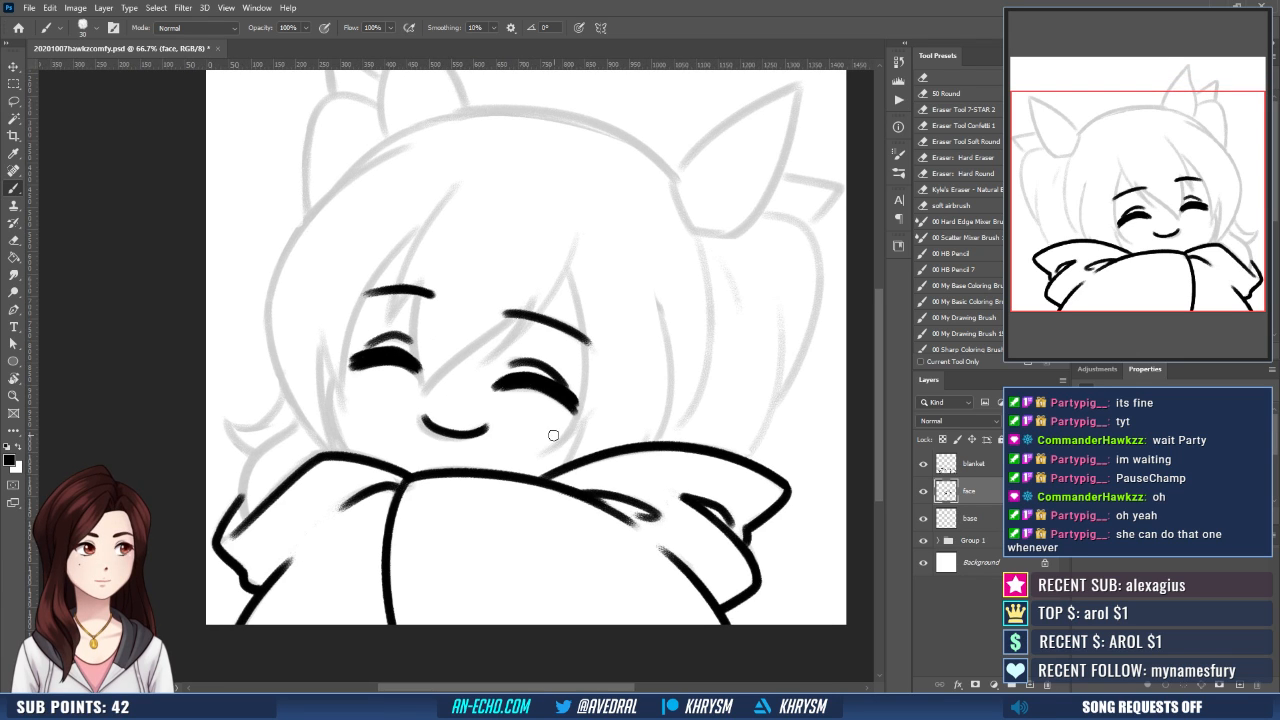
- Ink the left cheek curve down to the blanket on the base layer and trim its upper end
click(992, 520)
drag(644, 450, 651, 466)
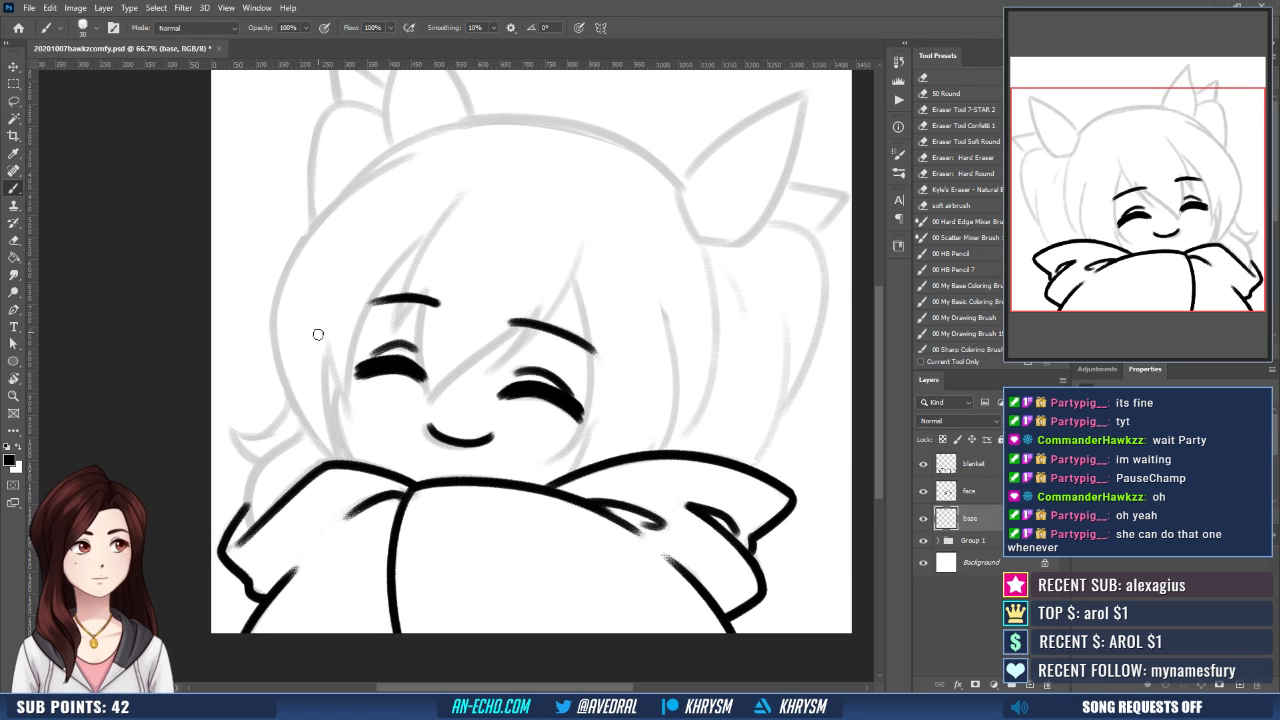
drag(337, 381, 362, 462)
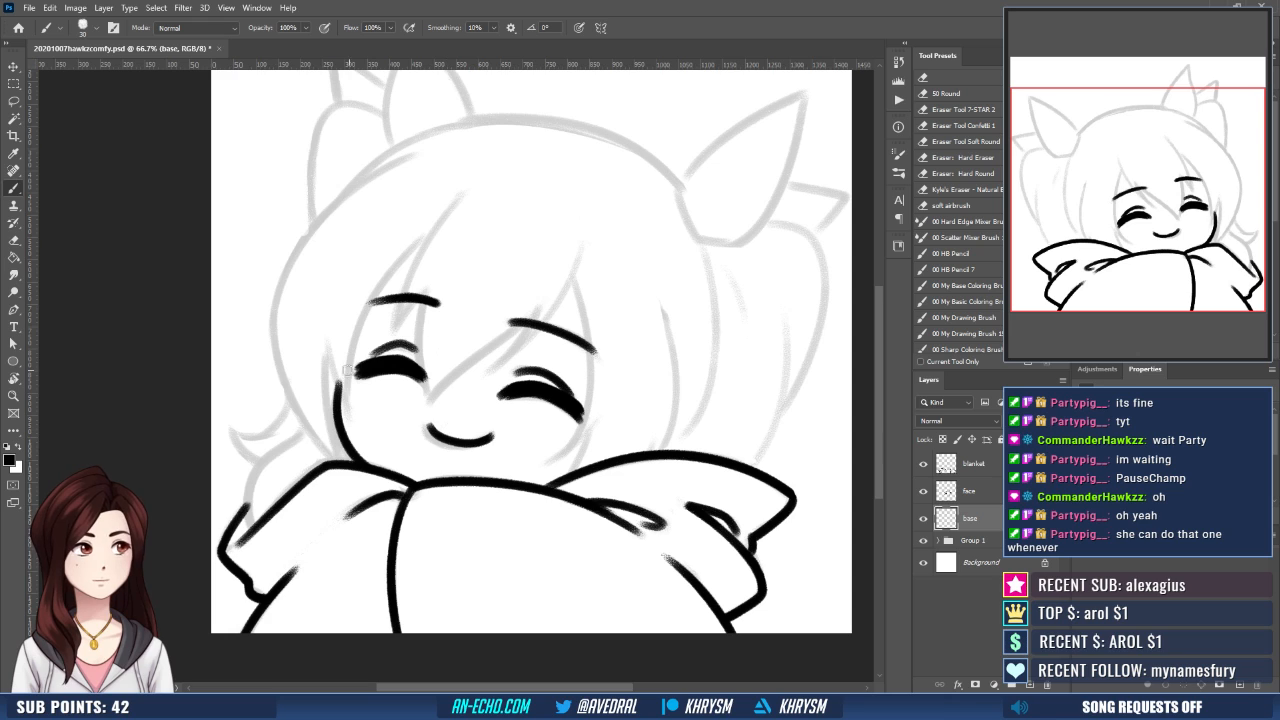
drag(338, 396, 342, 370)
drag(411, 297, 412, 308)
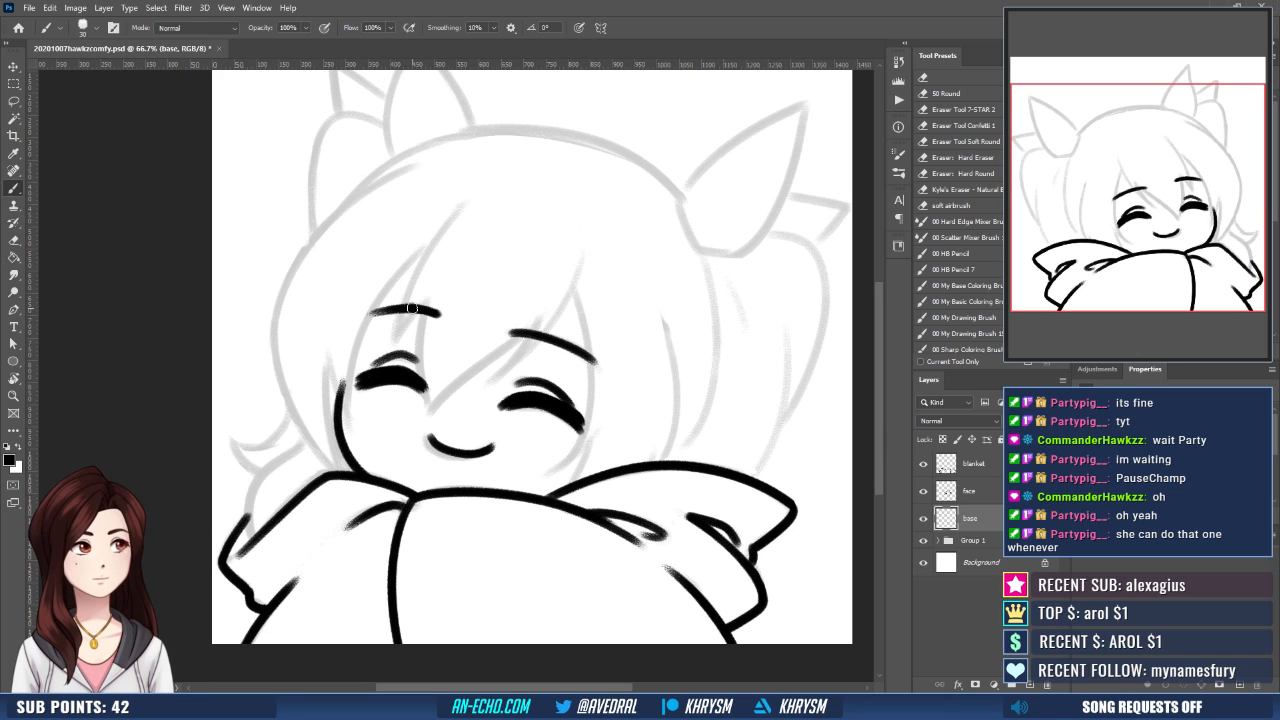
key(e)
drag(340, 378, 342, 392)
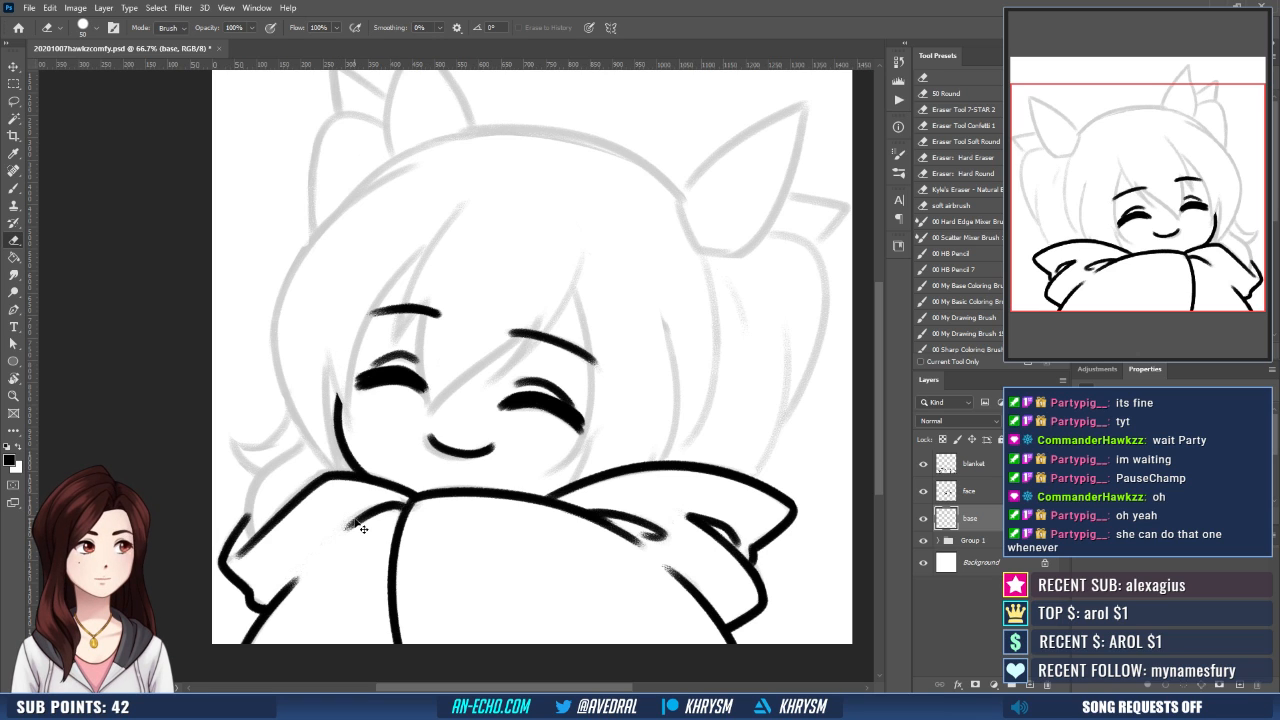
- Add a new layer directly above the base layer and flip the canvas view horizontally
key(ctrl+shift+n)
key(Return)
key(ctrl+minus)
key(ctrl+shift+h)
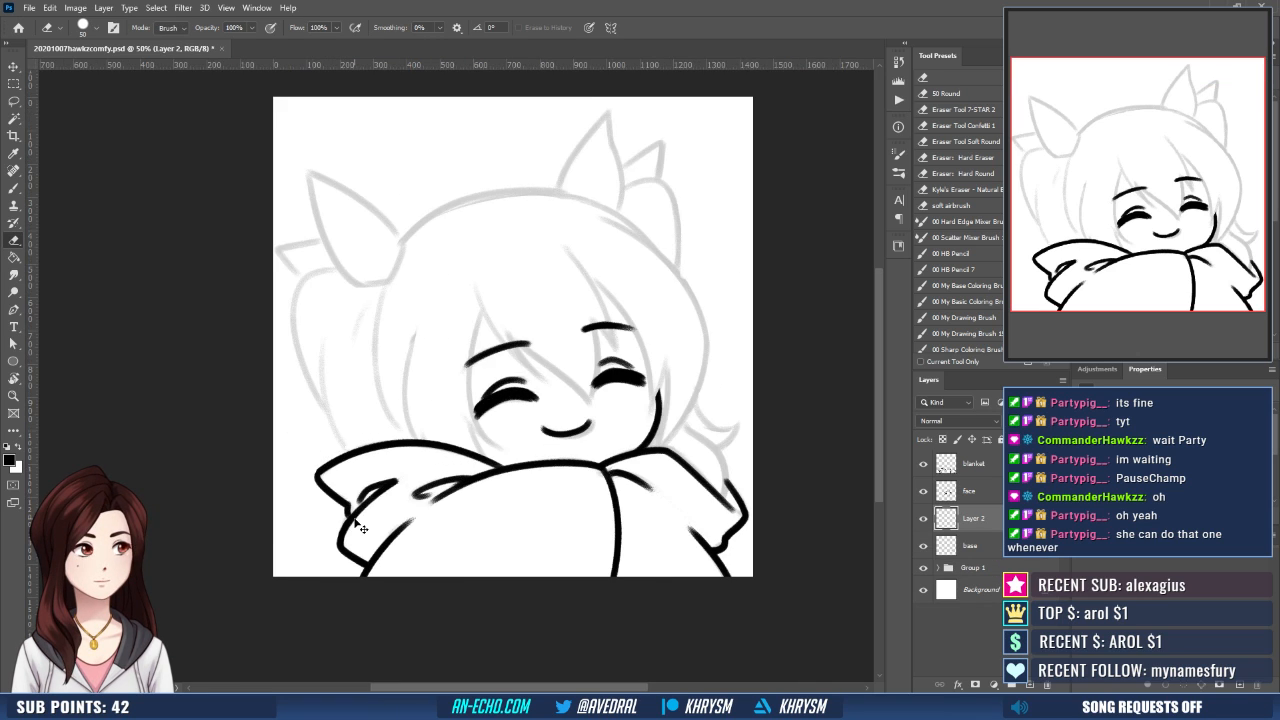
key(ctrl+plus)
drag(654, 530, 592, 589)
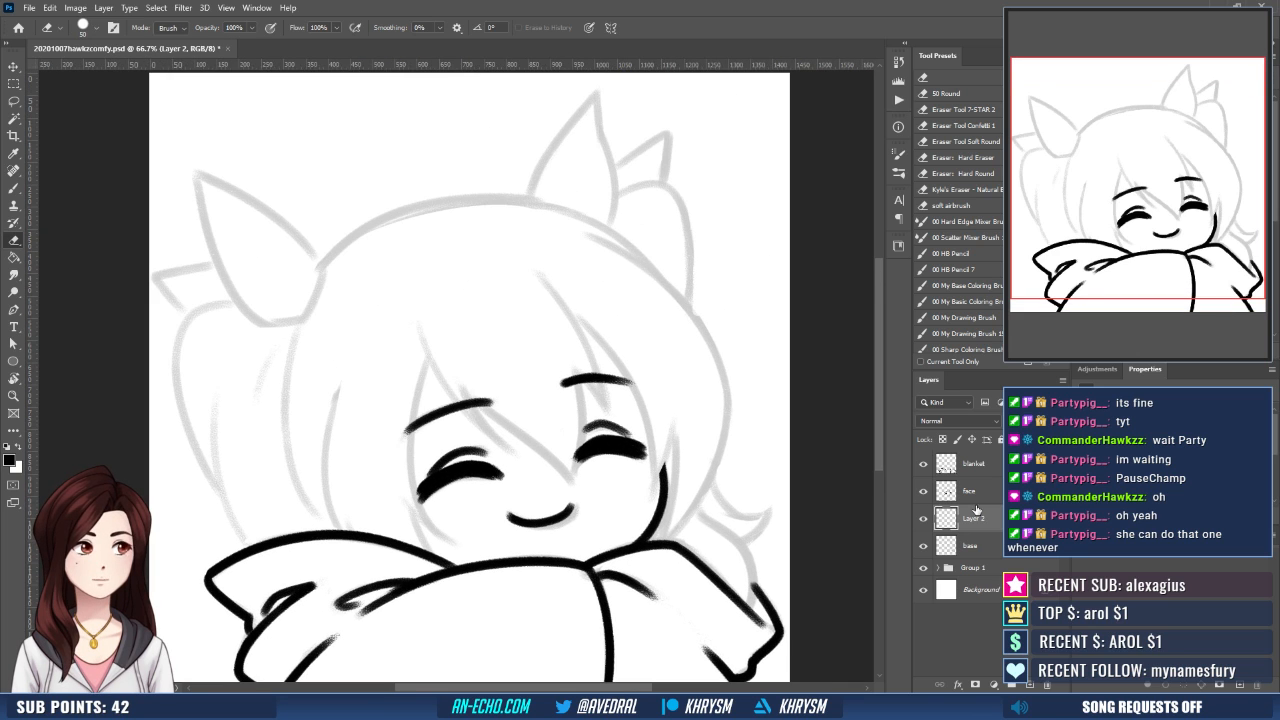
- Trim the inner end of the right eyebrow on the face layer with the Eraser
click(988, 496)
key(r)
drag(722, 489, 738, 412)
drag(720, 466, 722, 494)
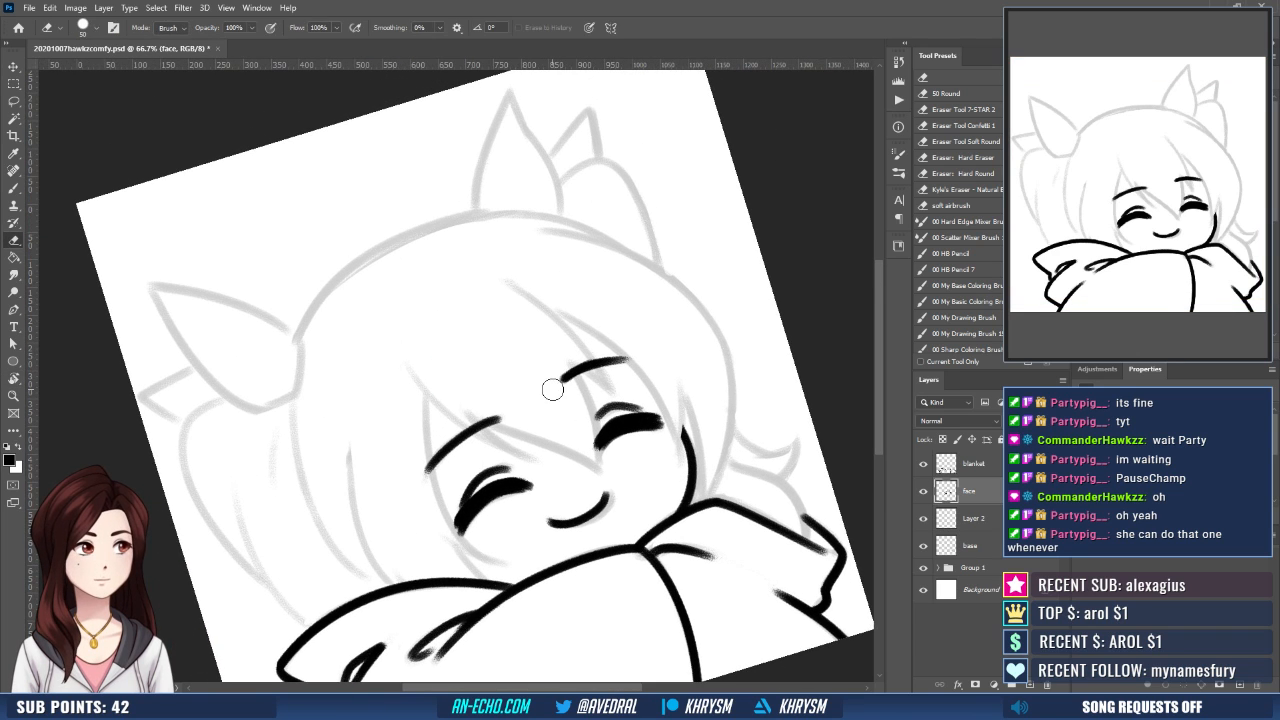
drag(558, 384, 606, 360)
key(b)
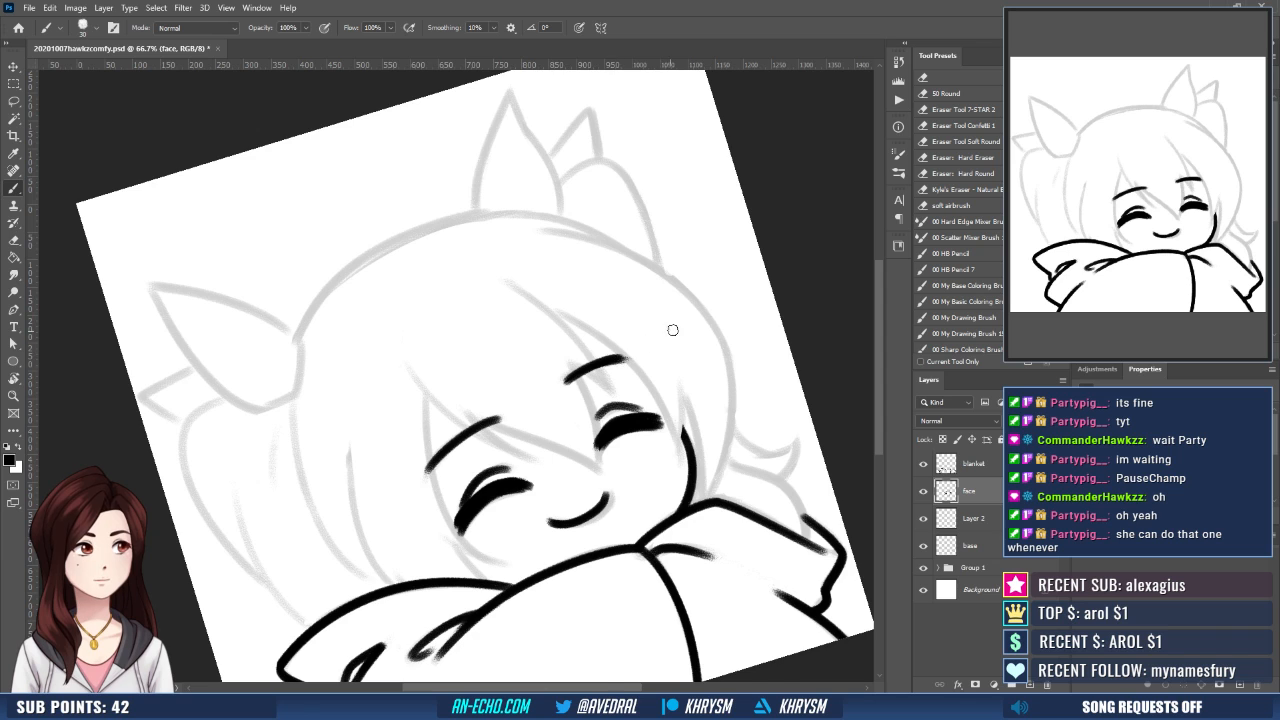
key(Escape)
drag(669, 598, 663, 512)
key(ctrl+shift+h)
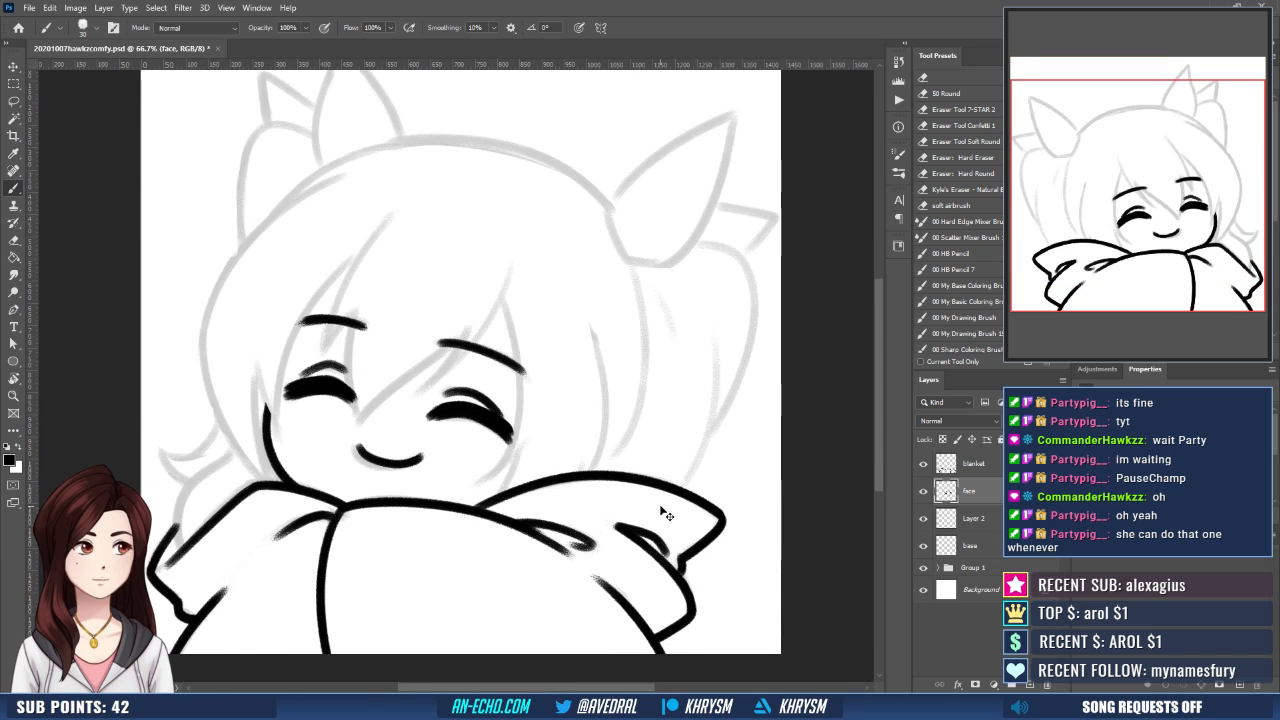
key(ctrl+shift+h)
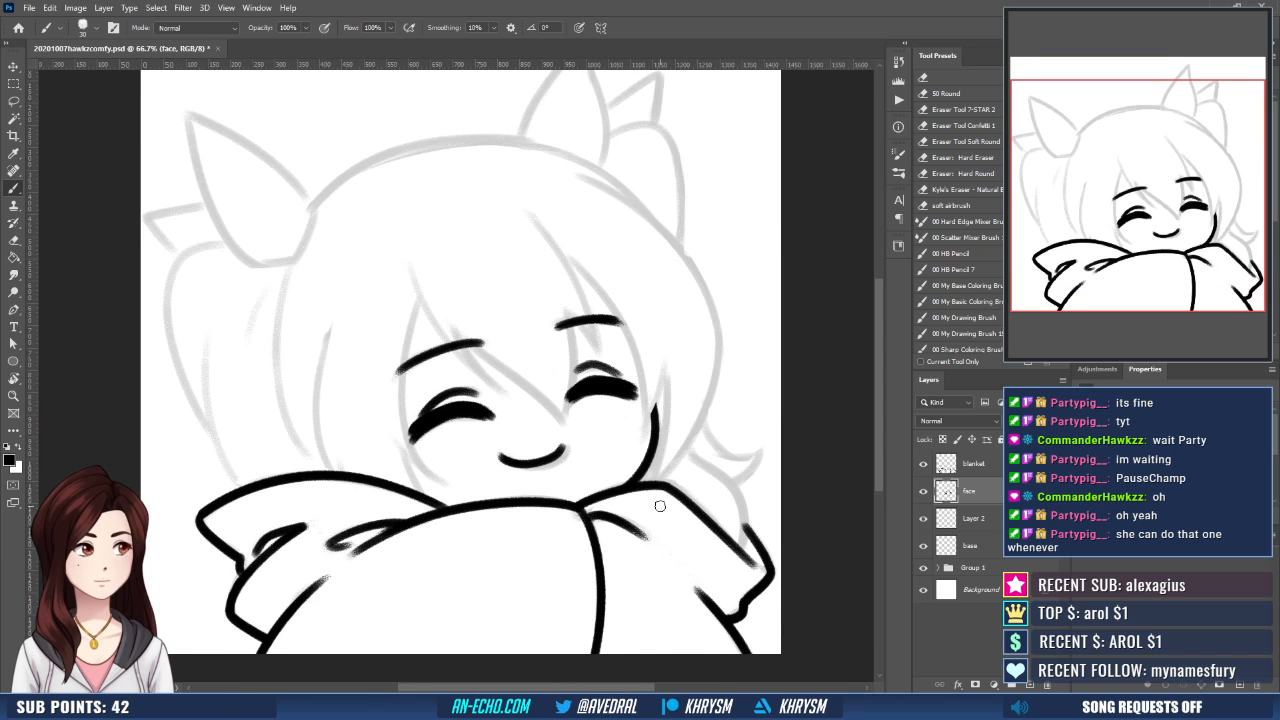
- Trim the underside of the right eye's thick lash and refine its curve
drag(633, 435, 643, 455)
key(e)
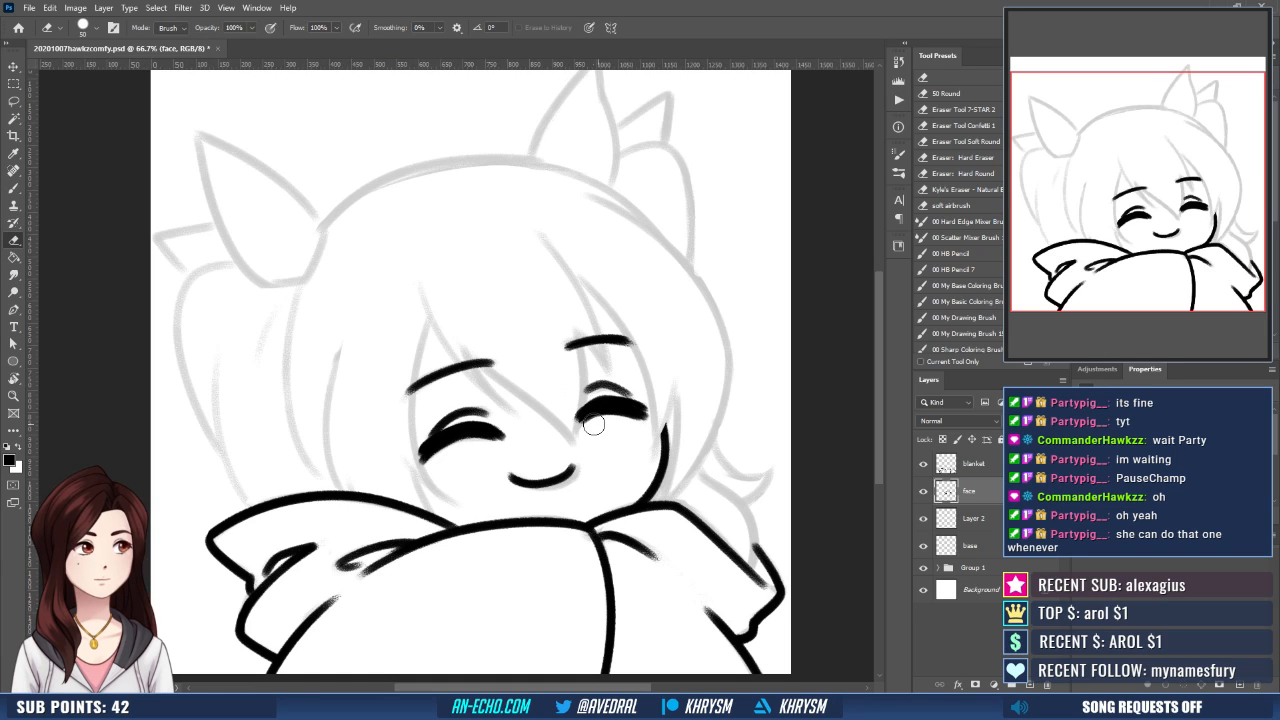
key(b)
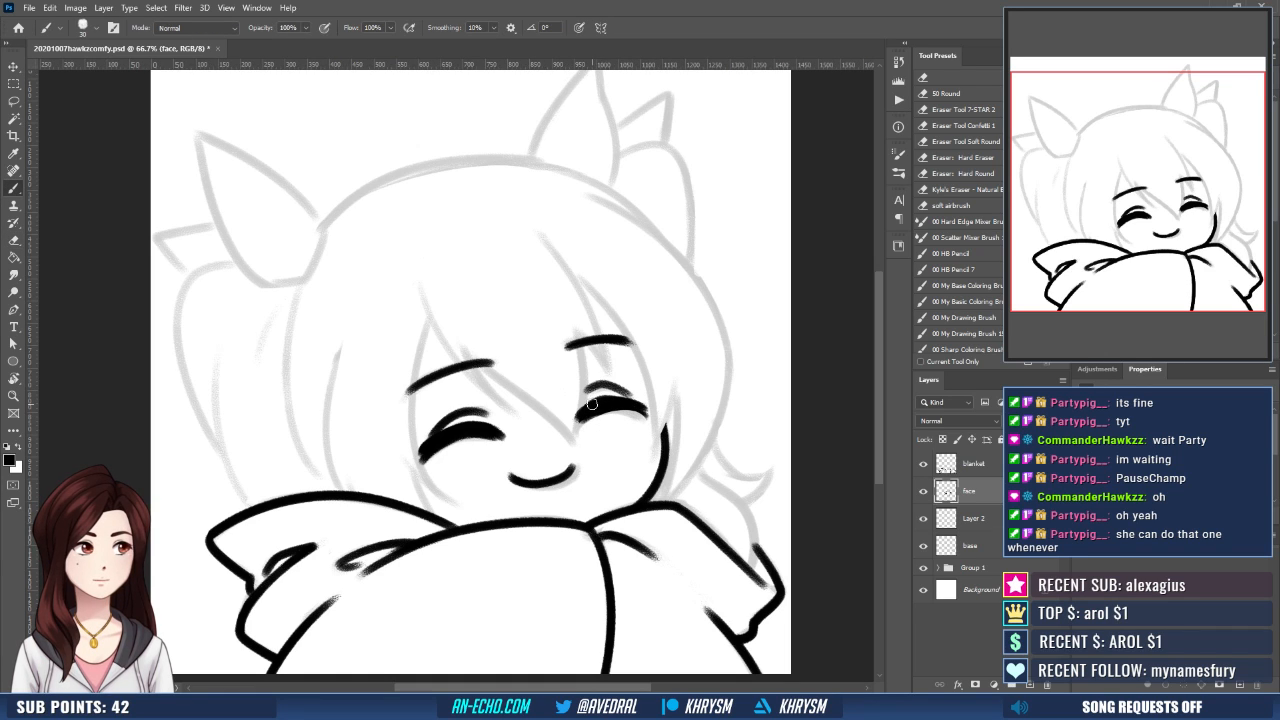
key(ctrl+z)
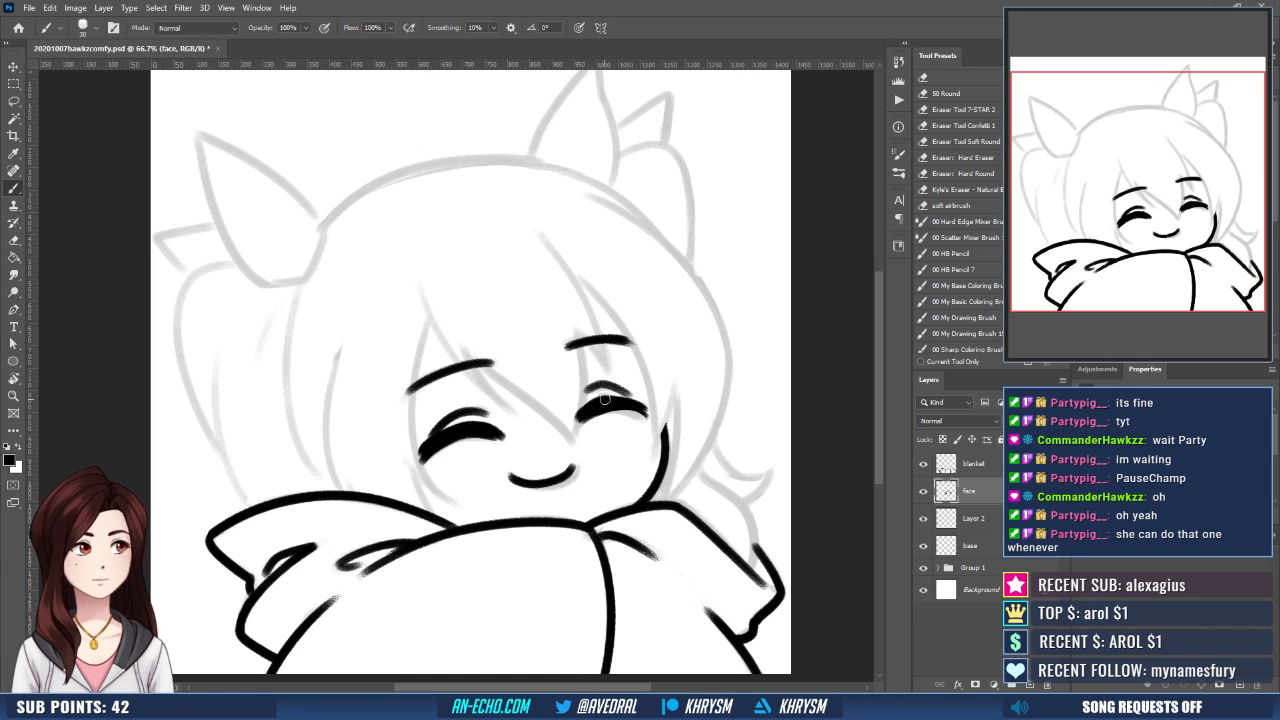
drag(591, 410, 672, 398)
- Add small lash flicks at the outer corners of both closed eyes
key(e)
key(b)
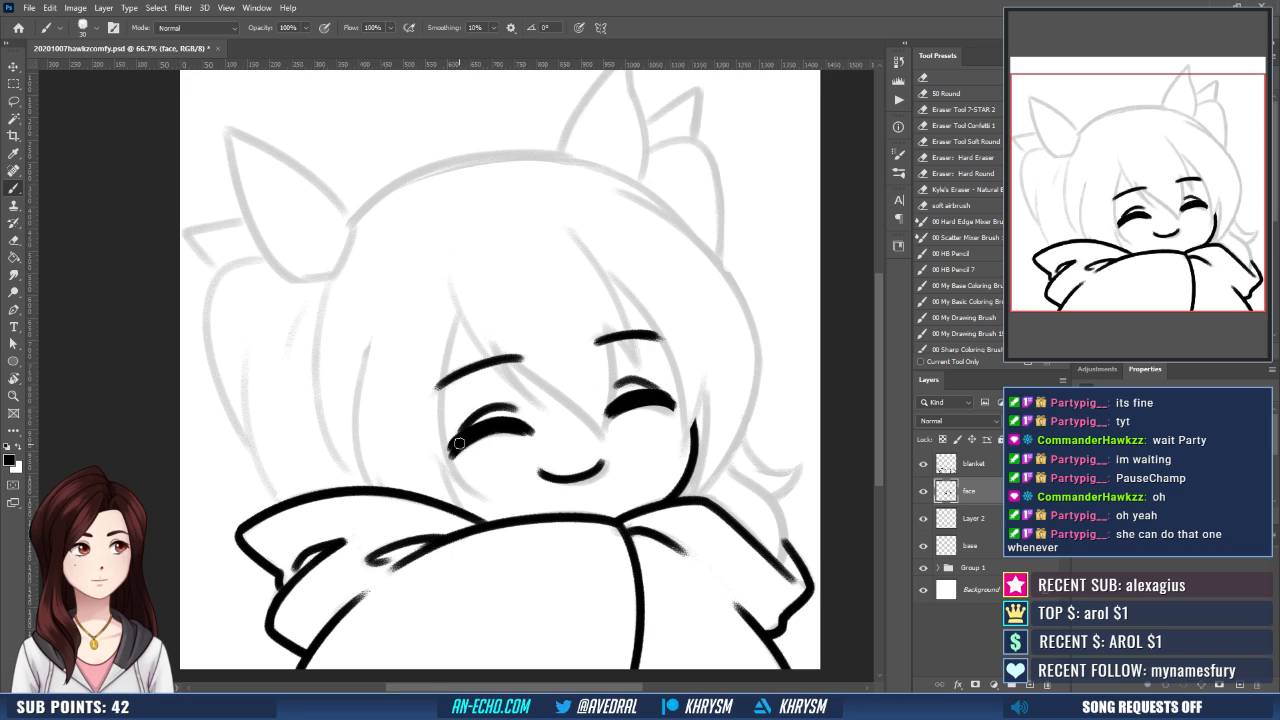
drag(470, 435, 430, 449)
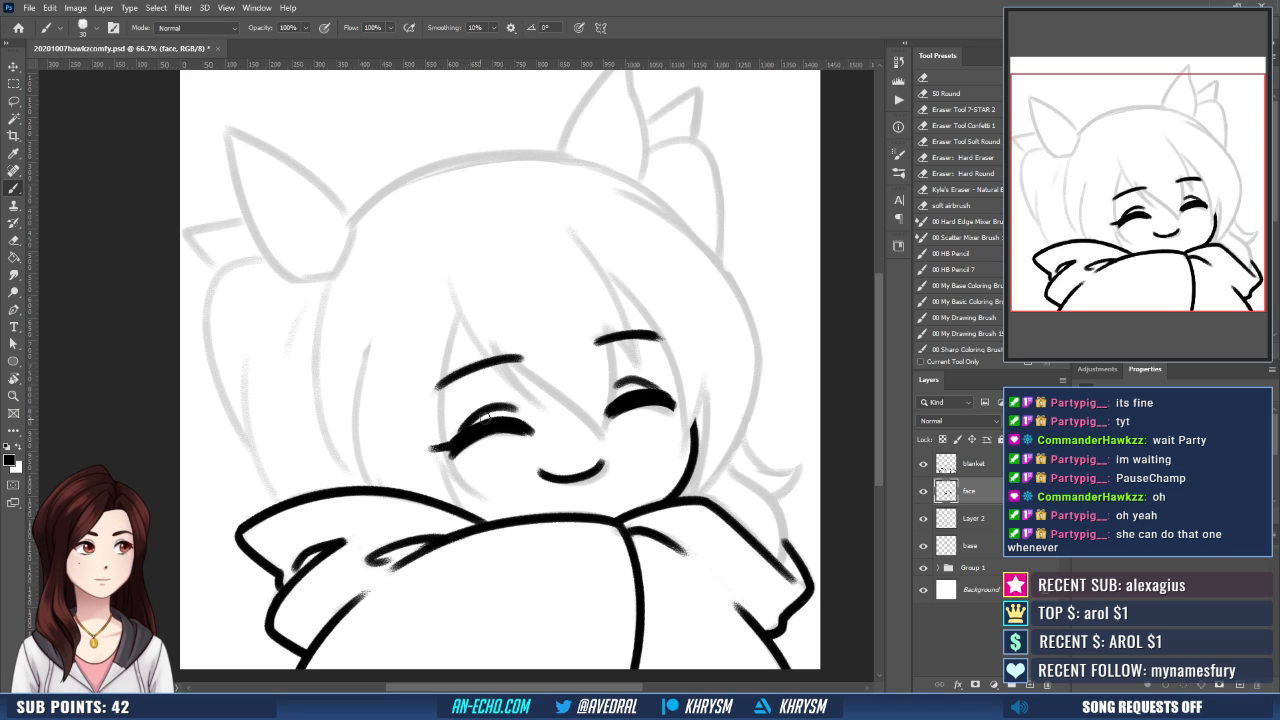
drag(661, 398, 680, 387)
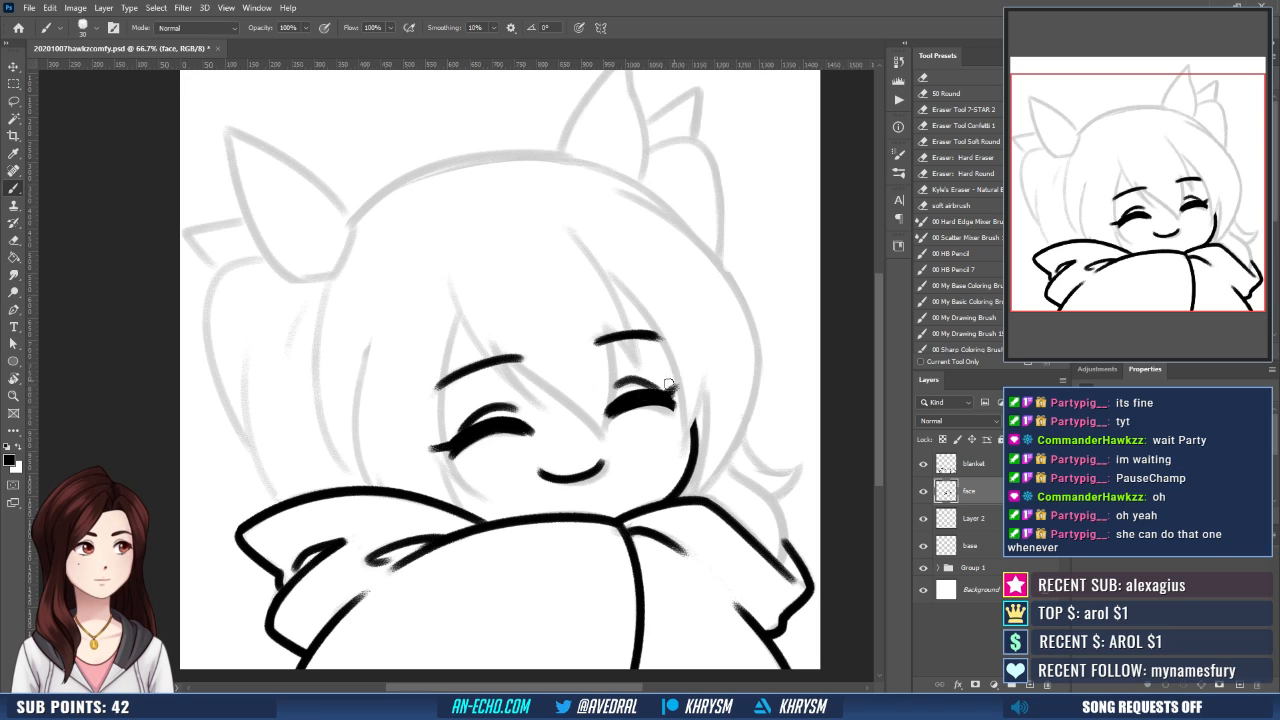
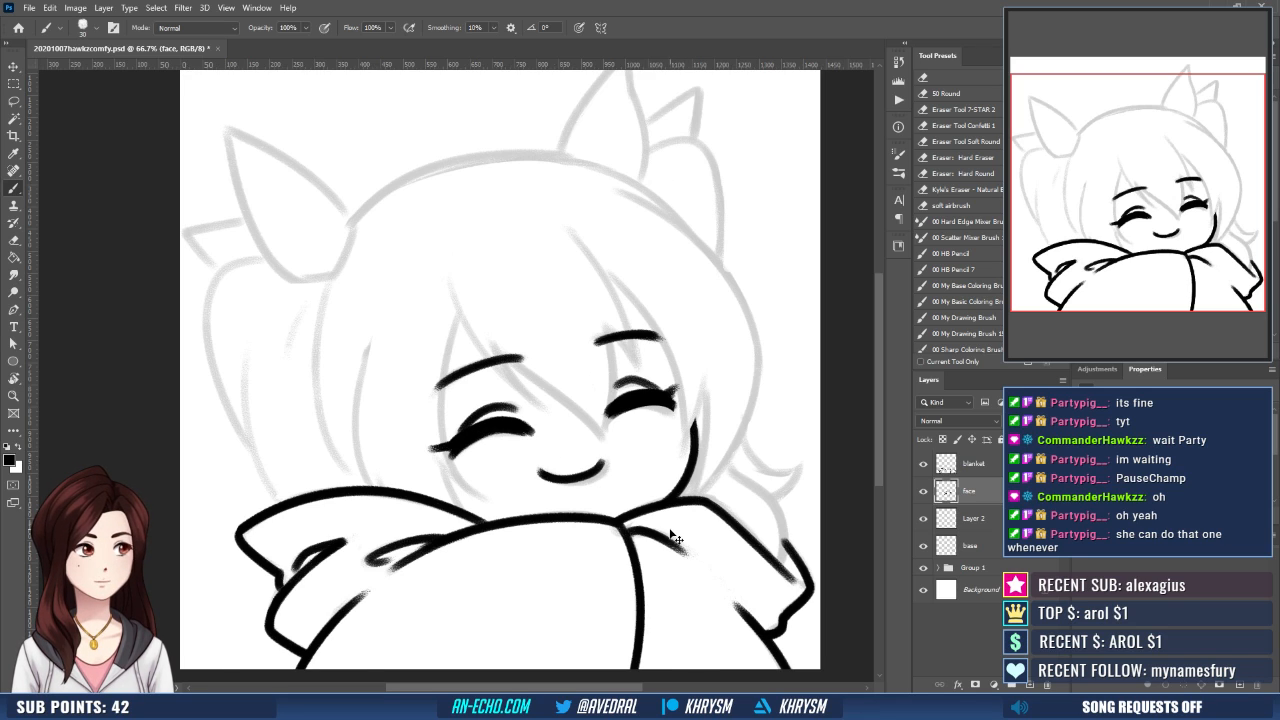
- On Layer 2, ink a curved bang strand from the forehead down across the left eyebrow, with a short stroke beside its tip
key(ctrl+shift+h)
key(ctrl+shift+h)
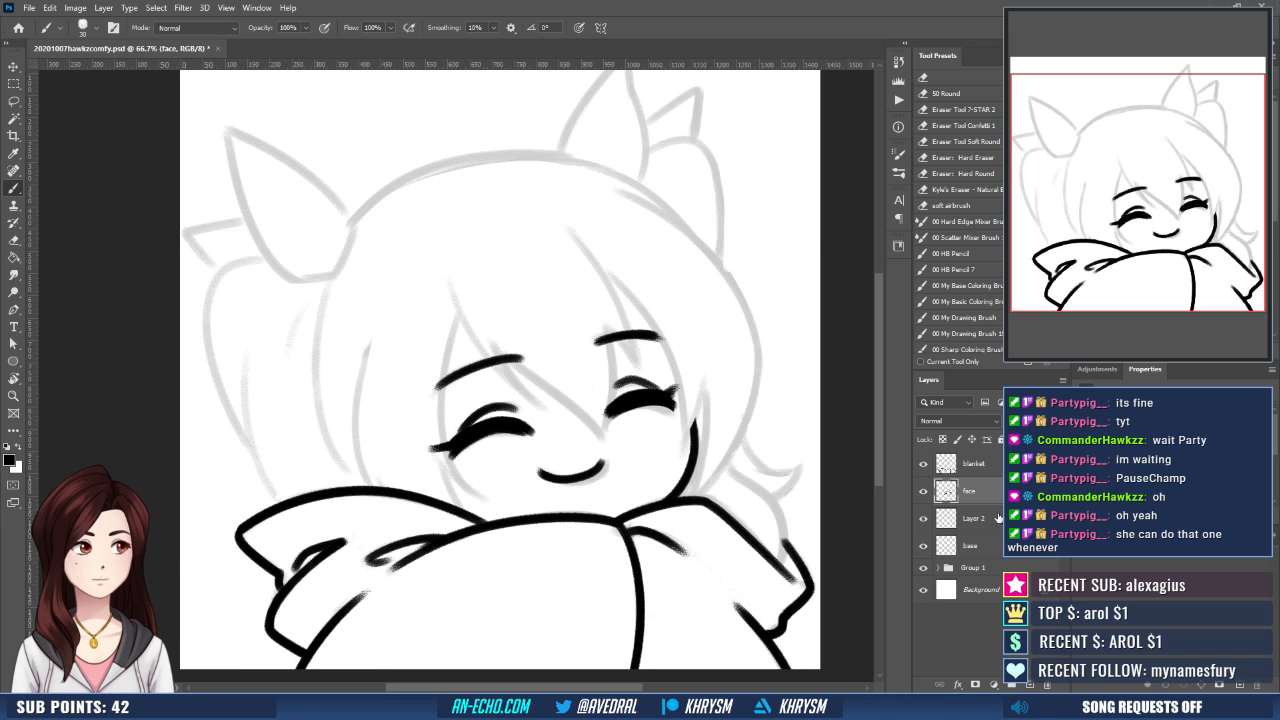
click(998, 516)
key(r)
drag(540, 500, 547, 528)
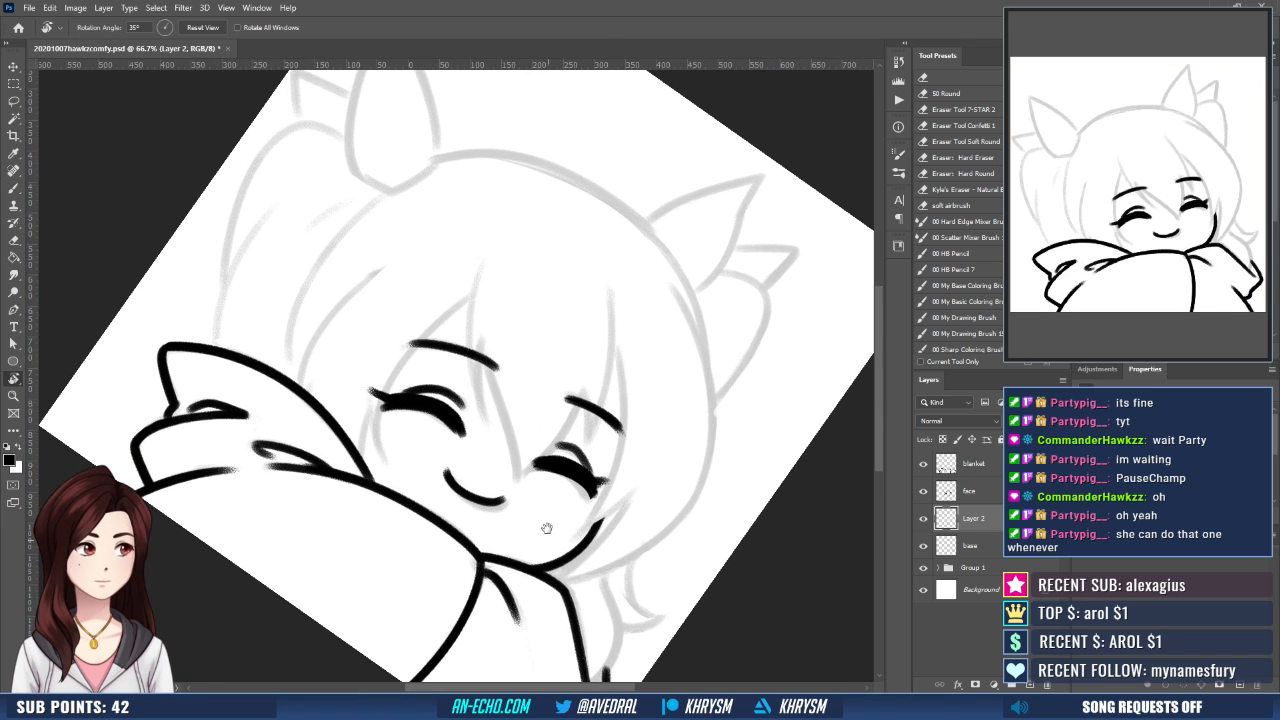
key(b)
drag(483, 271, 488, 430)
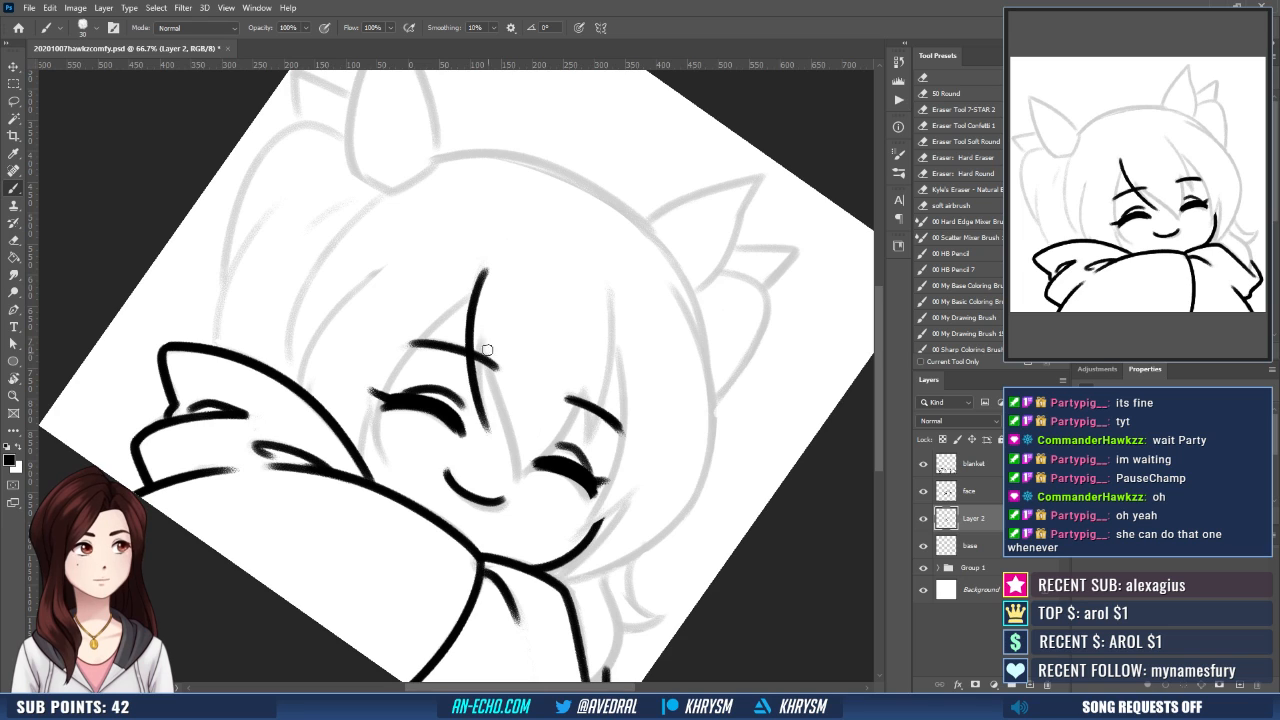
drag(484, 345, 491, 432)
key(ctrl+z)
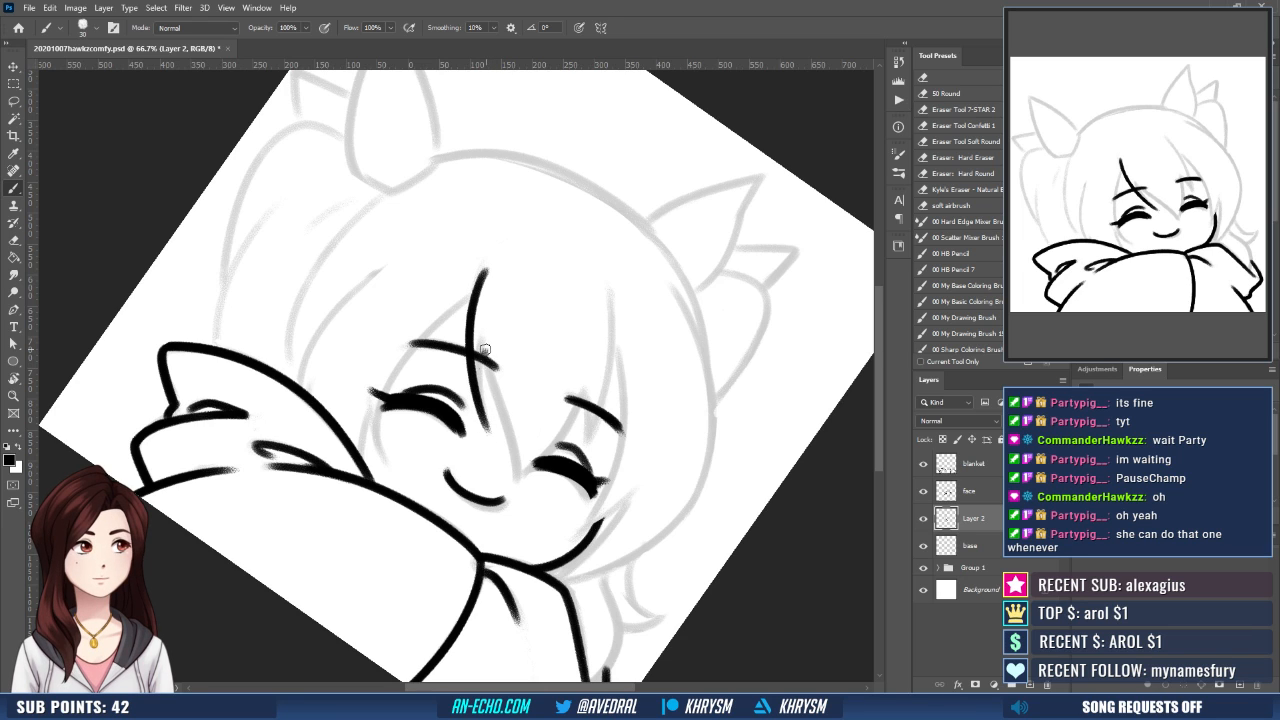
drag(484, 347, 490, 434)
key(Escape)
key(ctrl+shift+h)
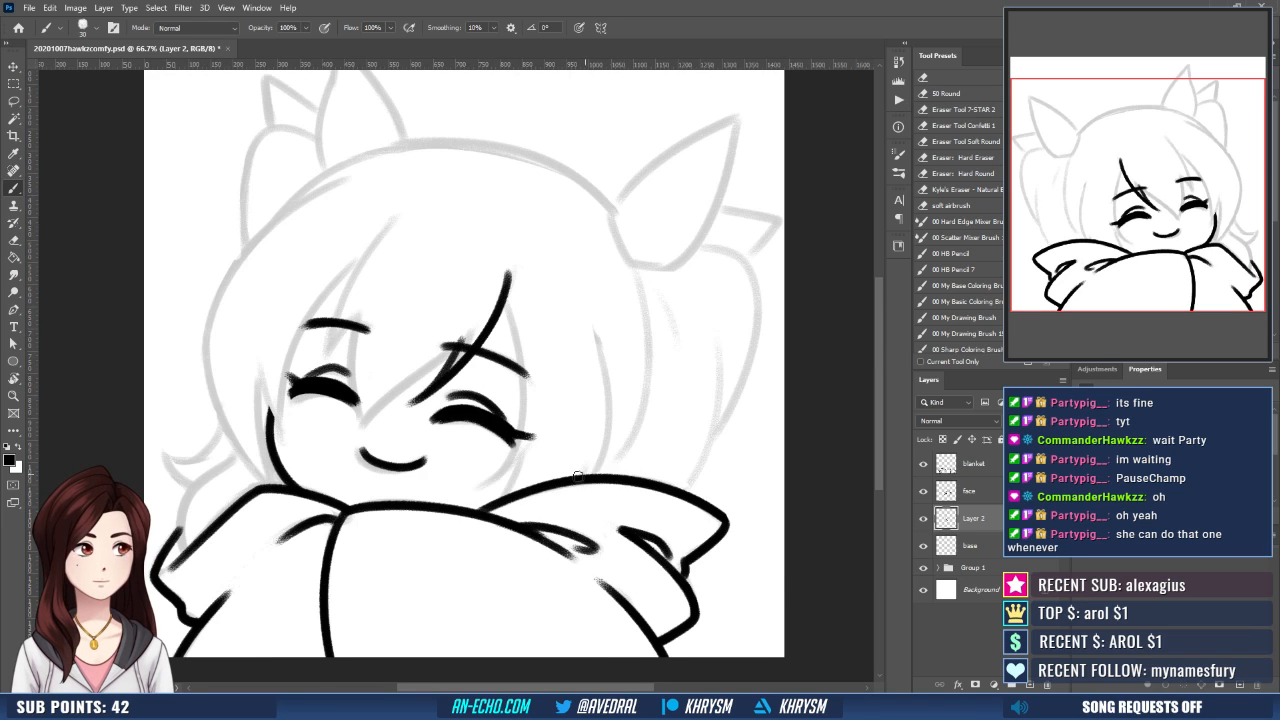
- Ink the lower edge of the central bang from the left eyebrow diagonally down to a point between the eyes
drag(538, 483, 583, 496)
drag(536, 328, 537, 335)
key(ctrl+shift+h)
mouse_move(651, 455)
mouse_down()
mouse_move(598, 454)
mouse_move(531, 551)
mouse_move(489, 536)
mouse_up()
key(r)
drag(489, 536, 468, 493)
key(b)
mouse_move(447, 330)
mouse_down()
mouse_move(455, 430)
mouse_move(440, 466)
mouse_up()
key(ctrl+z)
drag(448, 330, 443, 460)
key(Escape)
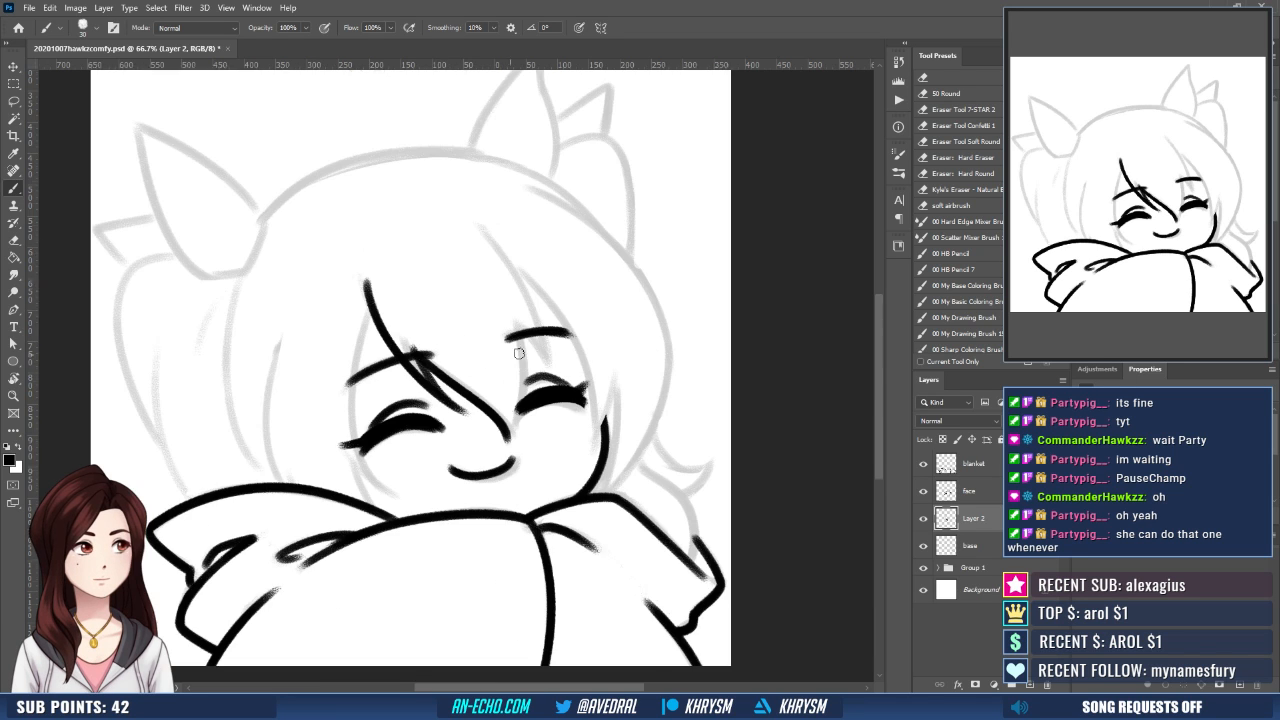
- Ink the other side of the central bang from the right eyebrow down to meet its tip between the eyes
drag(559, 391, 558, 414)
drag(515, 351, 498, 474)
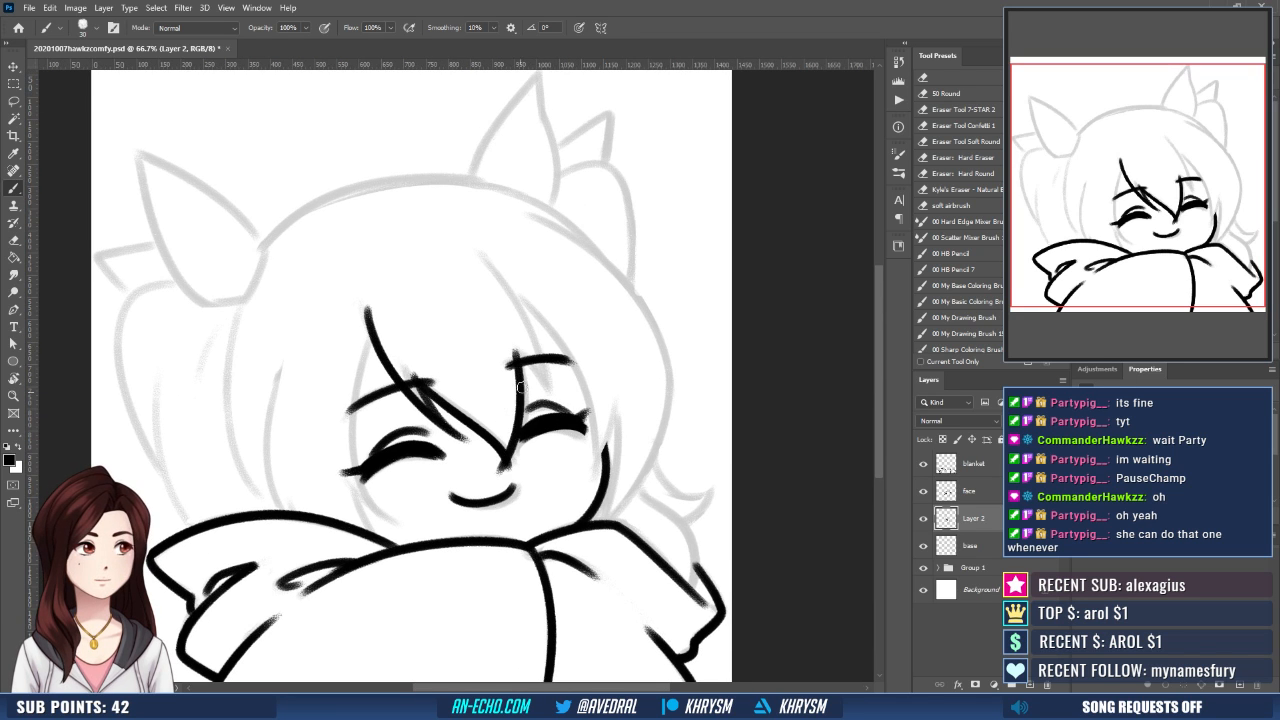
key(ctrl+z)
drag(515, 351, 511, 468)
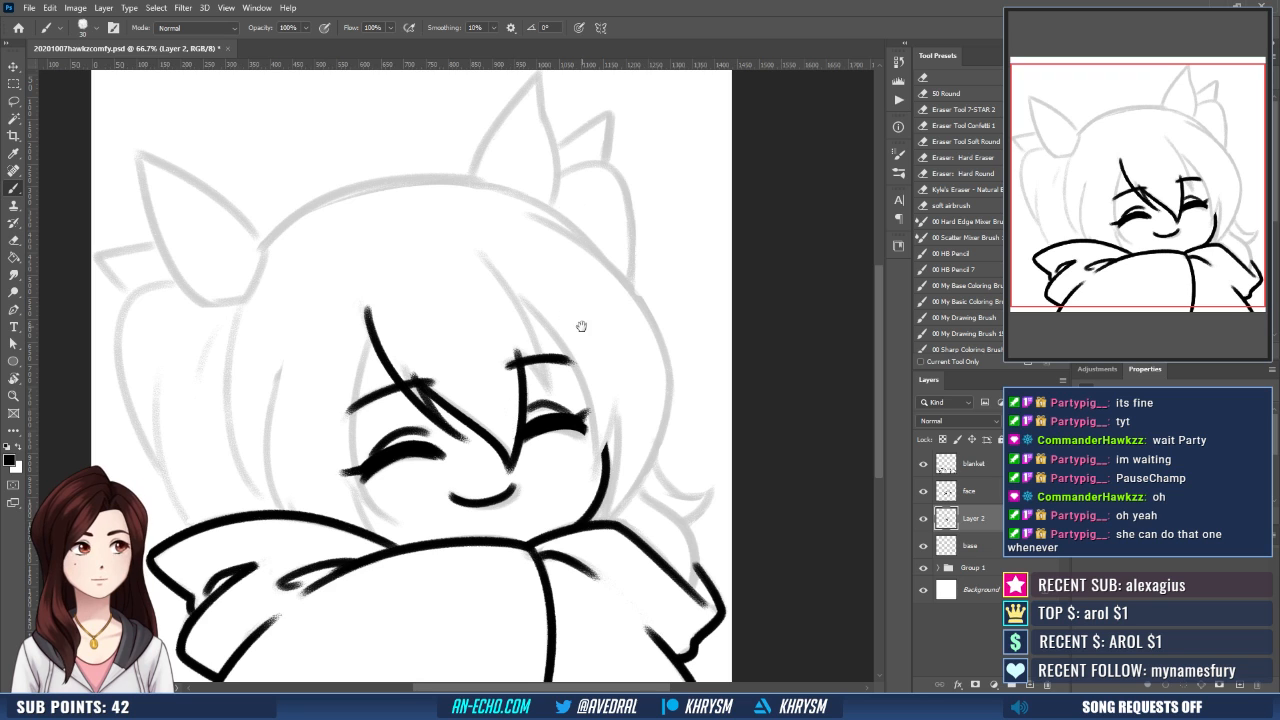
- Ink a long strand from the upper forehead down over the right eyebrow, closing its tip with a short stroke
drag(582, 327, 573, 365)
key(r)
drag(605, 470, 480, 579)
key(Escape)
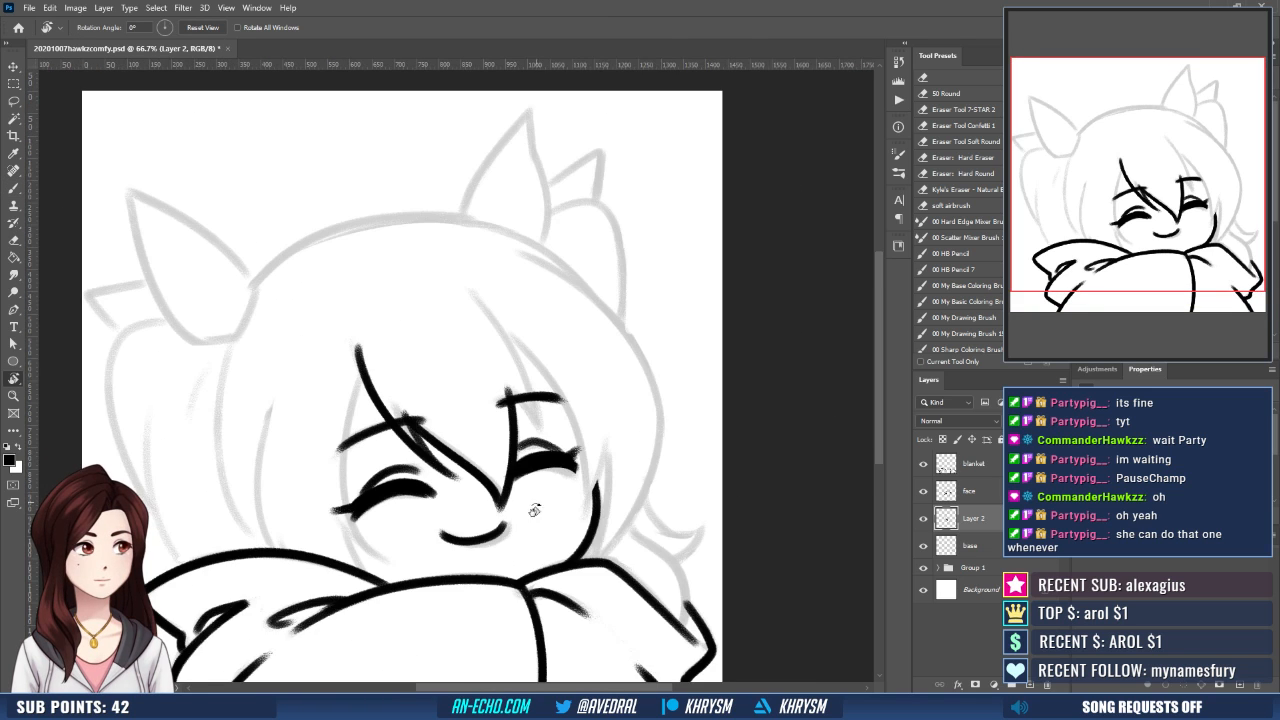
drag(534, 511, 640, 300)
key(b)
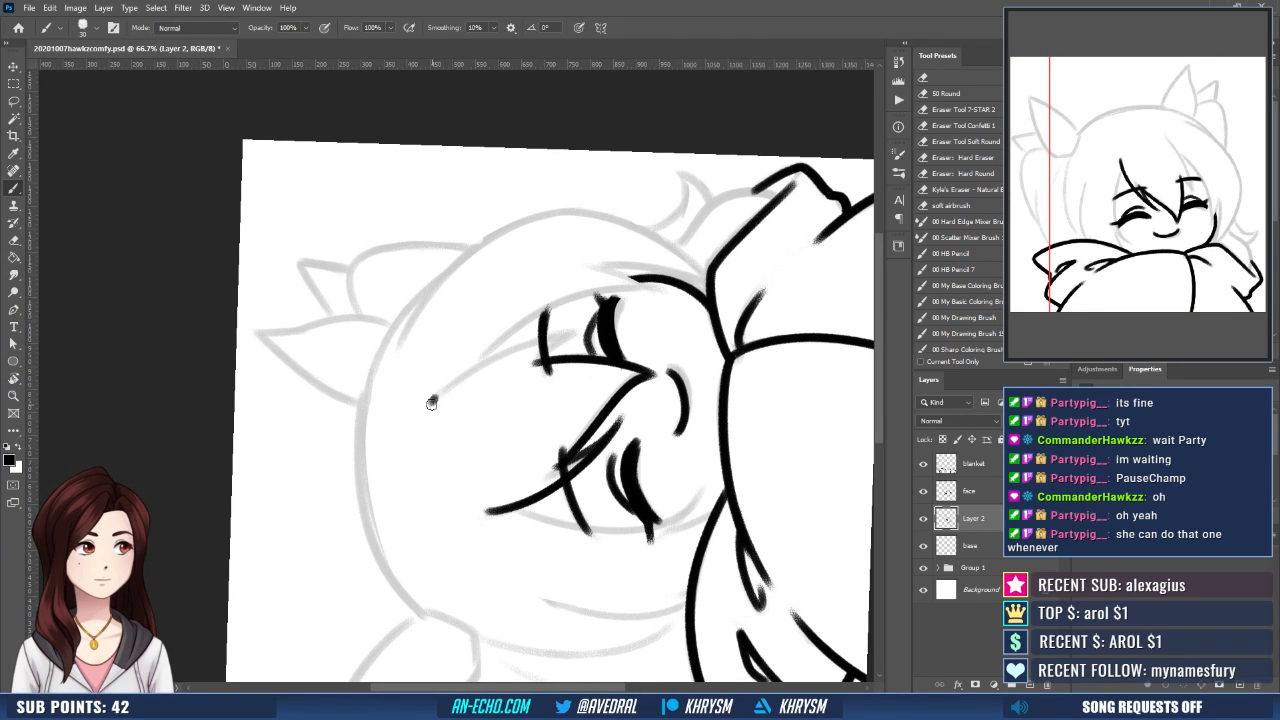
mouse_move(431, 403)
mouse_down()
mouse_move(534, 333)
mouse_move(575, 328)
mouse_up()
key(ctrl+z)
mouse_move(433, 403)
mouse_down()
mouse_move(566, 333)
mouse_move(516, 373)
mouse_up()
key(Escape)
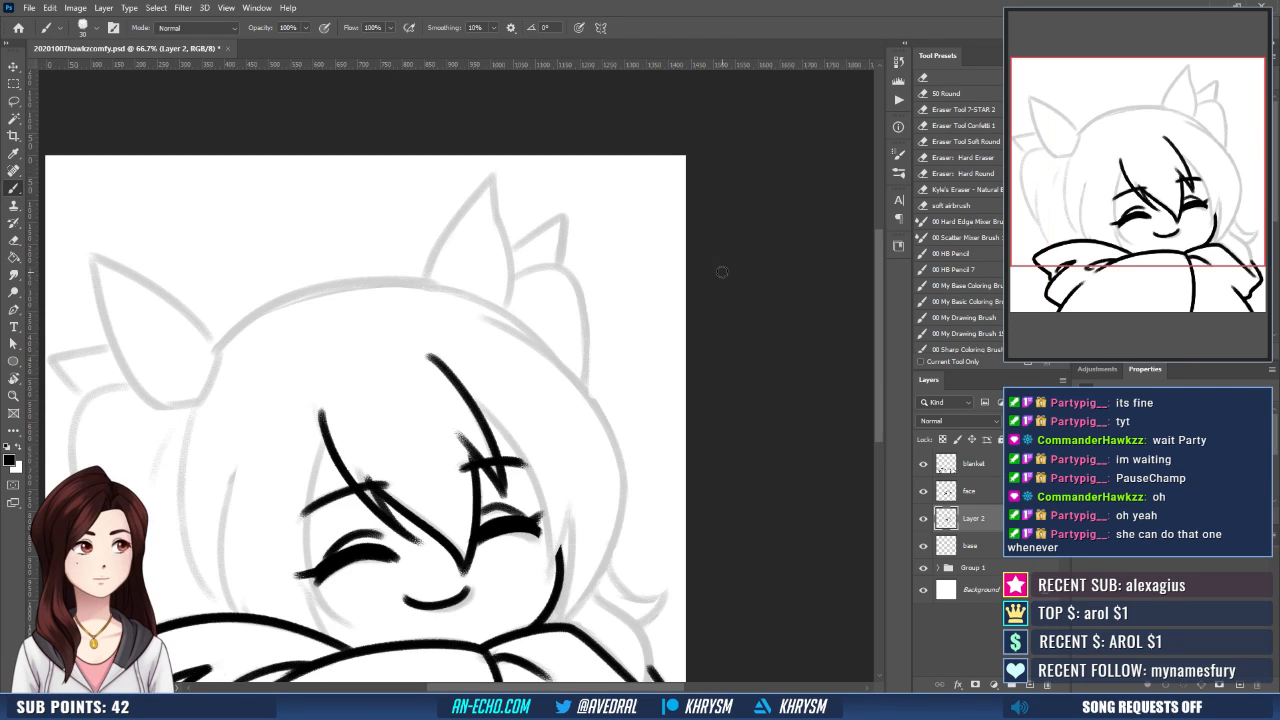
- Ink the outer bang line from the right forehead strand down past the right eye to the cheek
drag(540, 499, 534, 448)
key(e)
drag(455, 391, 447, 366)
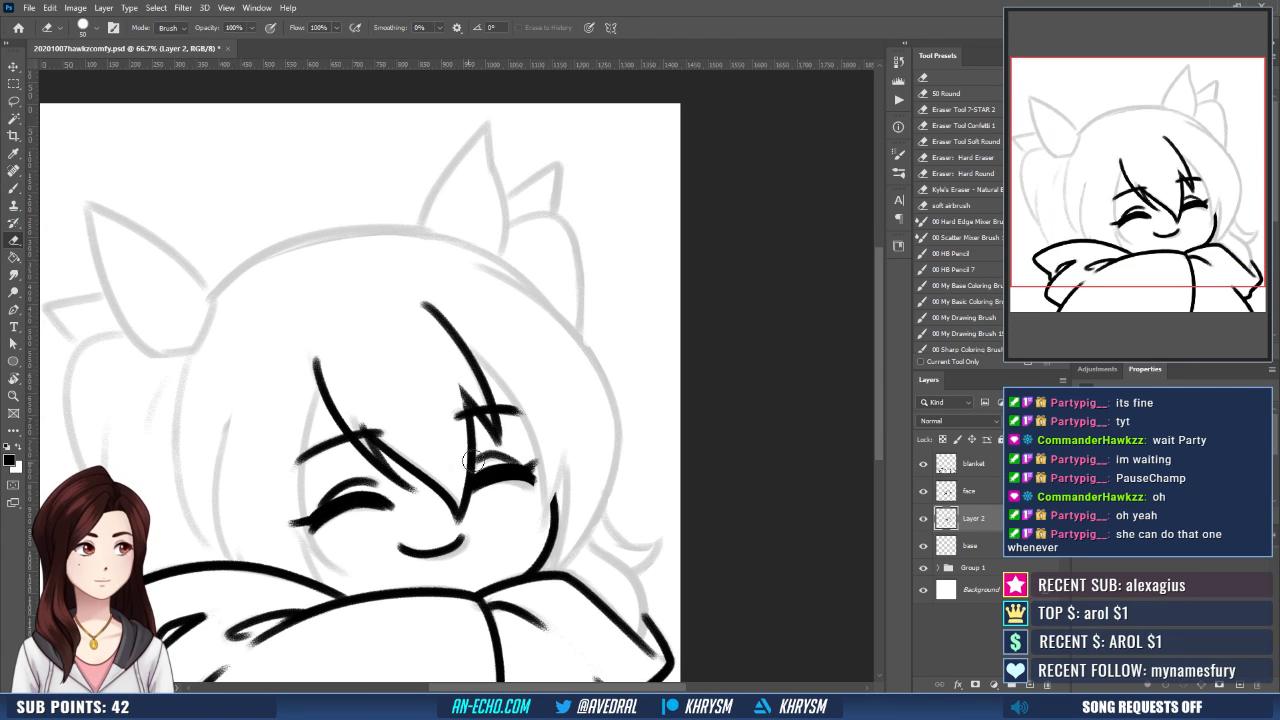
key(r)
mouse_move(600, 420)
mouse_down()
mouse_move(632, 268)
mouse_move(501, 302)
mouse_up()
key(b)
drag(484, 348, 452, 384)
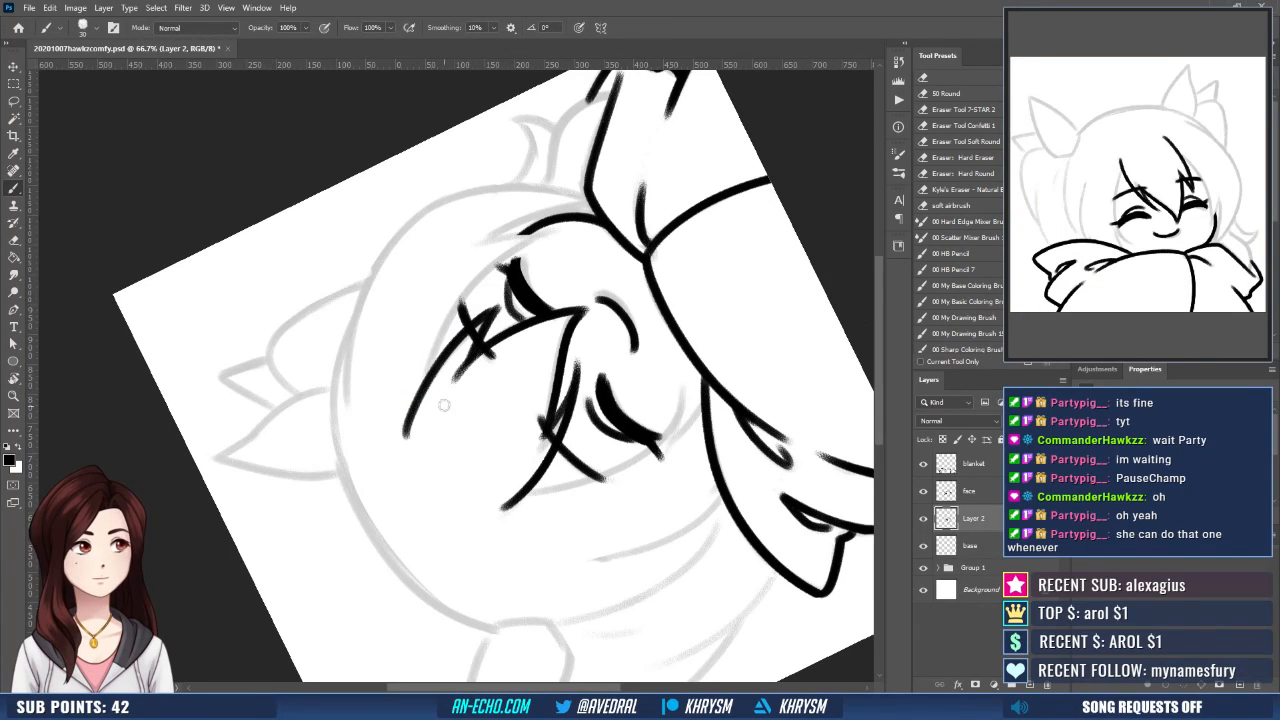
drag(506, 338, 433, 378)
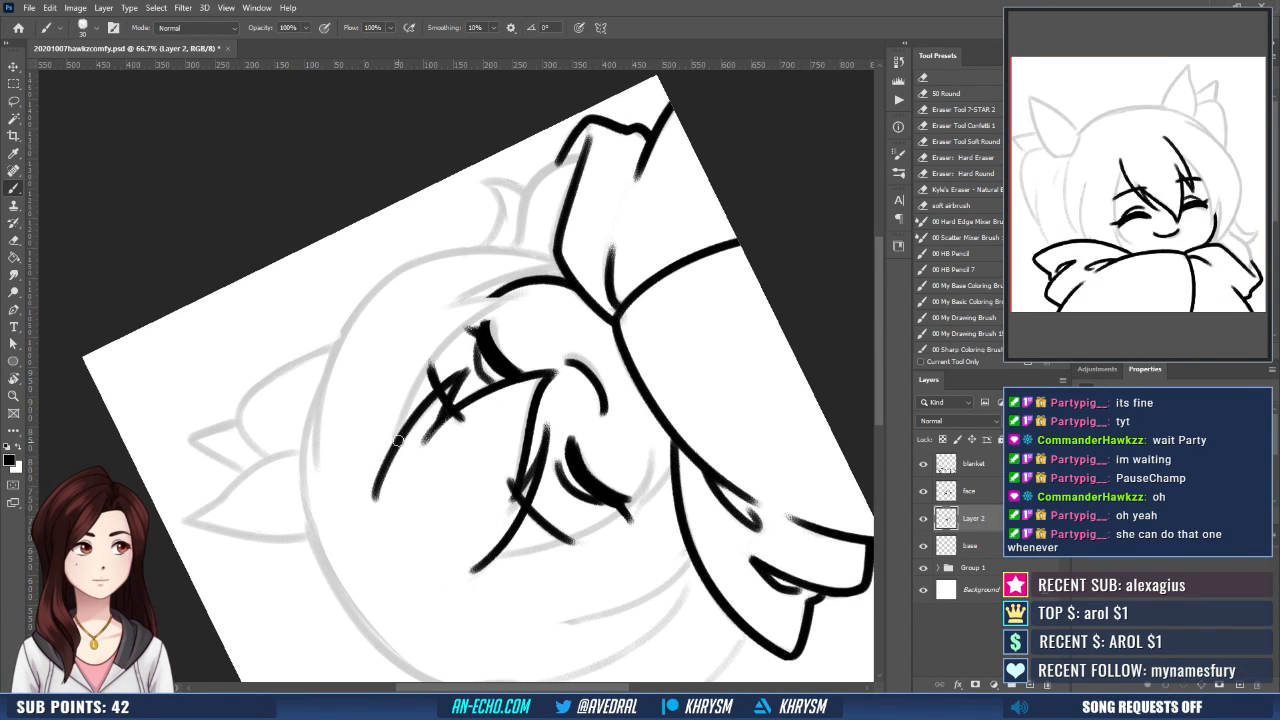
mouse_move(394, 446)
mouse_down()
mouse_move(458, 332)
mouse_move(519, 297)
mouse_move(382, 470)
mouse_up()
key(ctrl+z)
key(ctrl+z)
mouse_move(527, 290)
mouse_down()
mouse_move(506, 298)
mouse_move(383, 470)
mouse_up()
key(Escape)
- Ink a pointed side lock beside the right cheek, running down to the blanket with two converging strokes
mouse_move(541, 476)
mouse_down()
mouse_move(654, 446)
mouse_move(600, 260)
mouse_move(438, 408)
mouse_up()
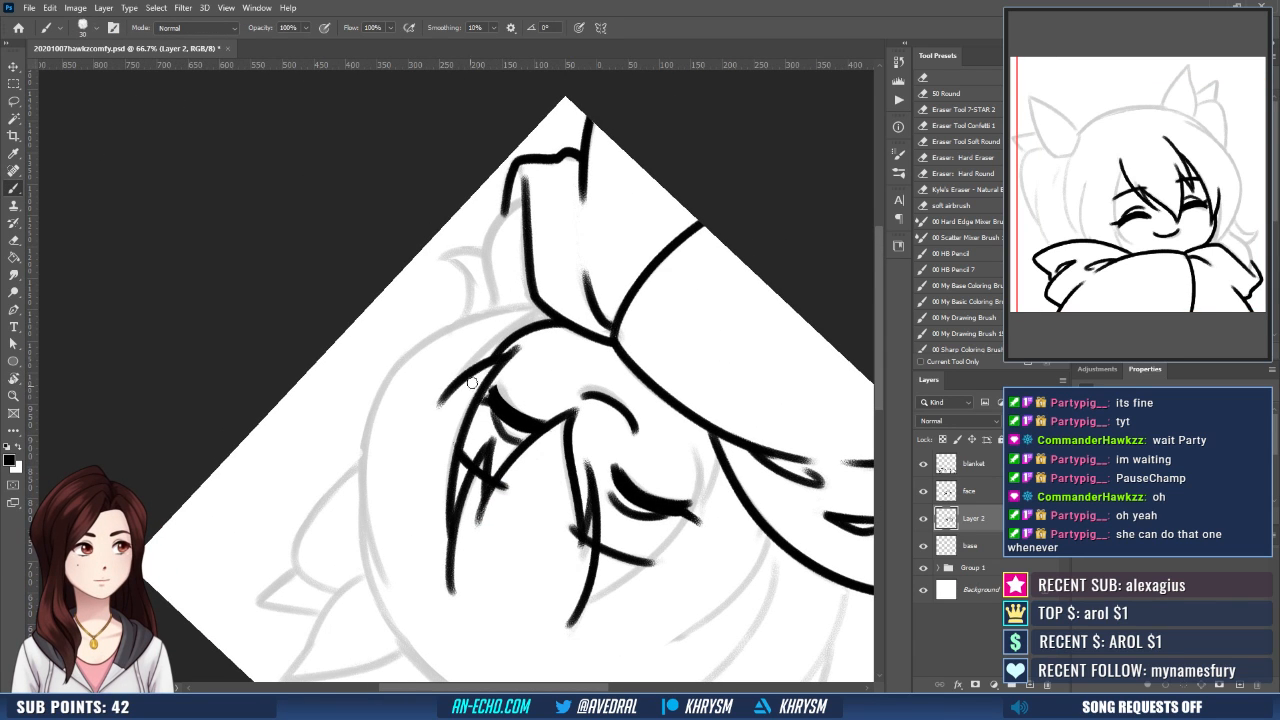
key(ctrl+z)
drag(510, 353, 438, 428)
key(ctrl+z)
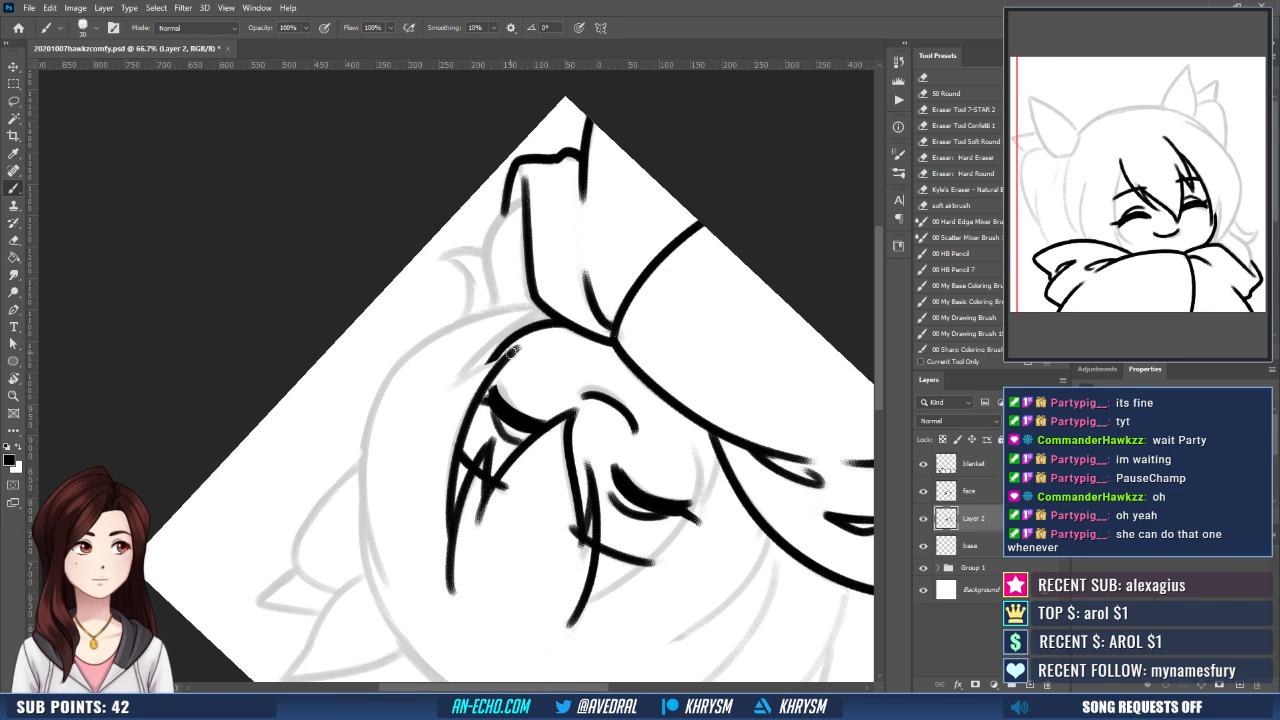
drag(514, 348, 446, 418)
key(ctrl+z)
drag(512, 348, 440, 412)
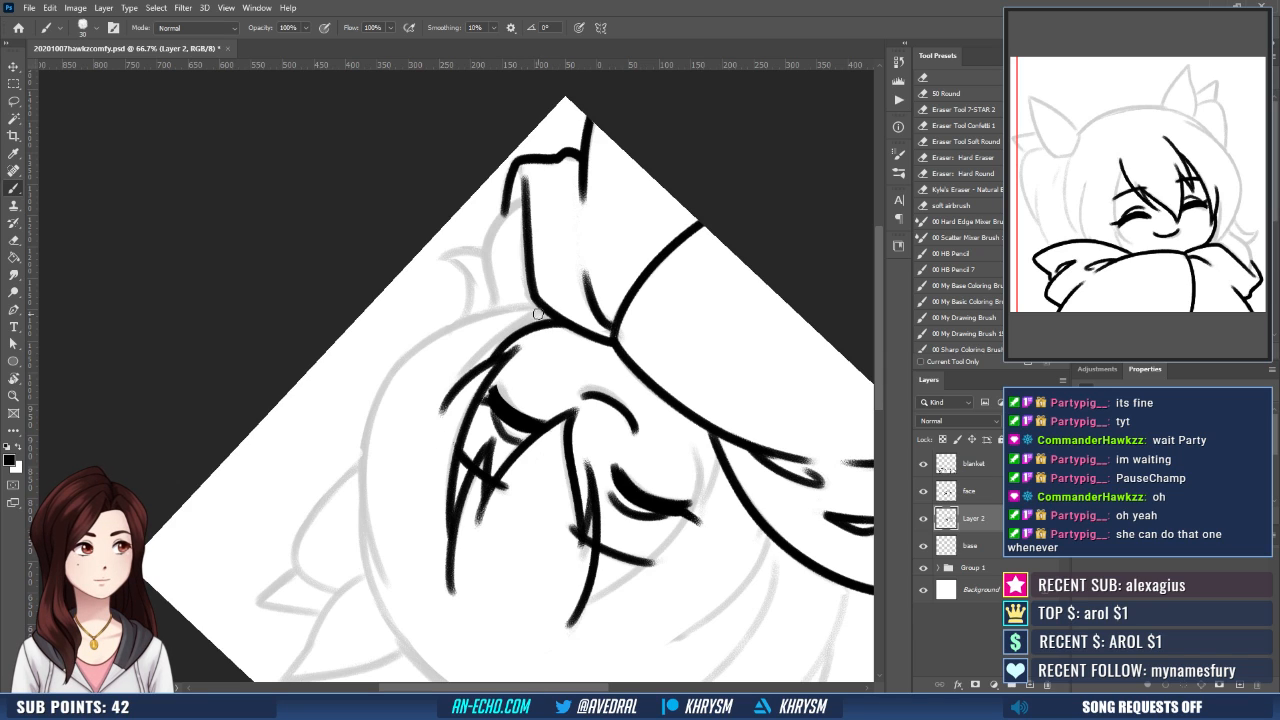
mouse_move(538, 314)
mouse_down()
mouse_move(474, 364)
mouse_move(440, 414)
mouse_up()
drag(516, 344, 550, 290)
key(Escape)
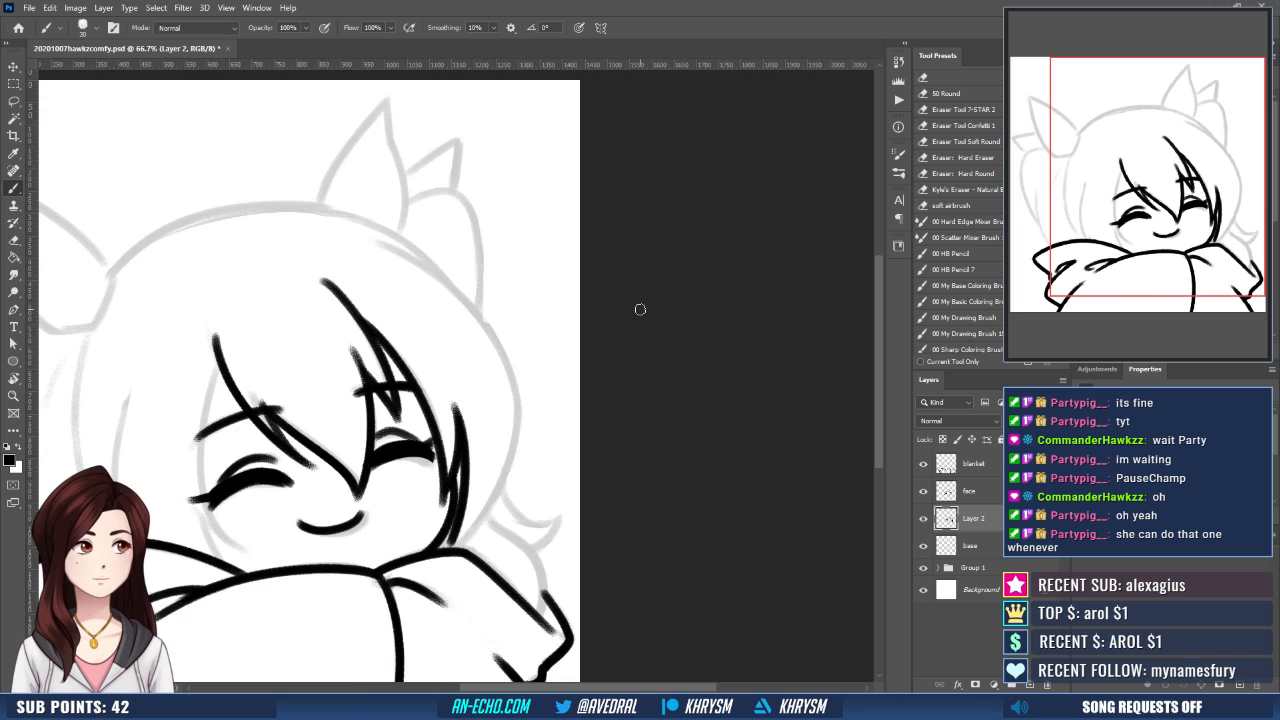
- Trace the right outline of the hair with a curved Pen path from below the ear to the blanket and adjust its middle anchor
drag(508, 486, 596, 447)
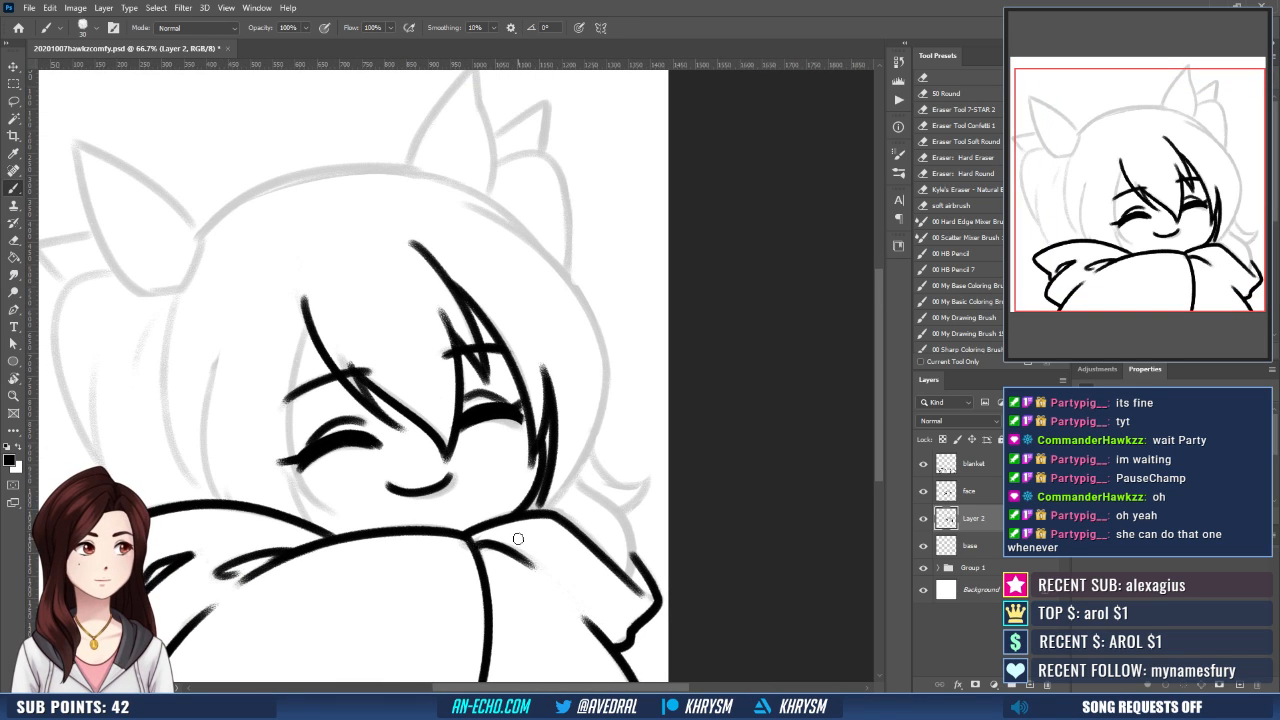
key(ctrl+minus)
key(o)
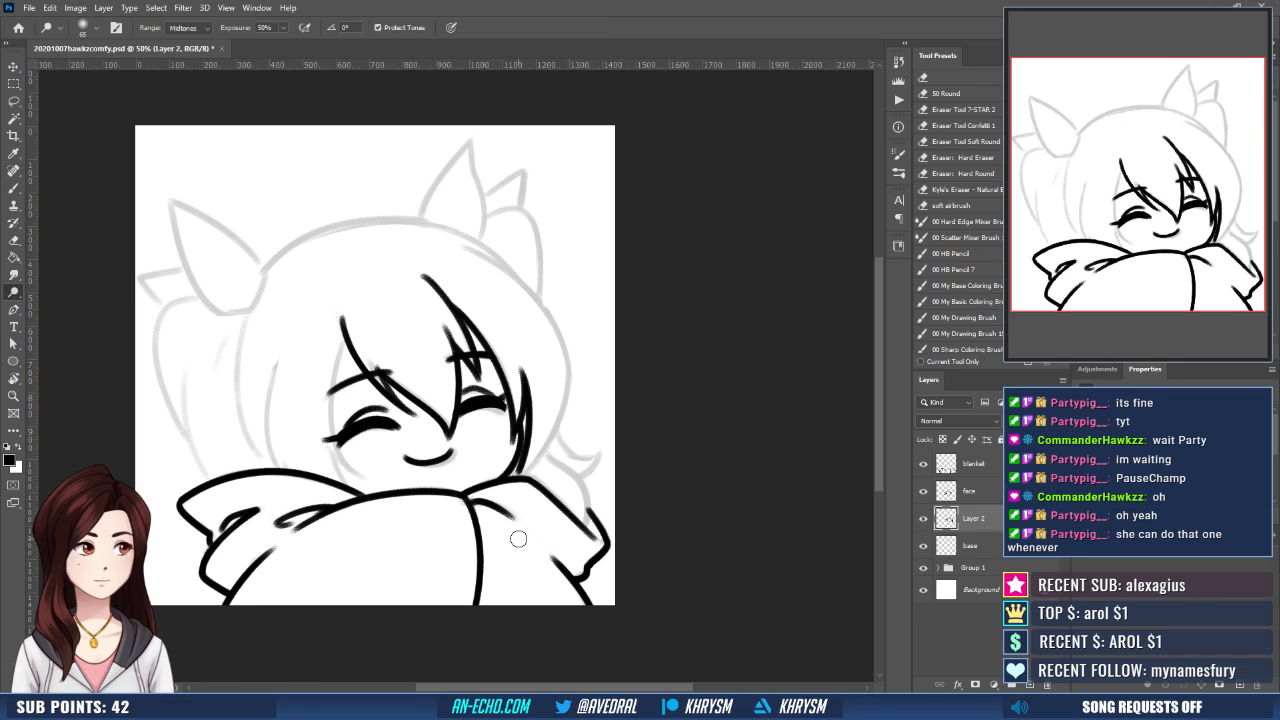
key(p)
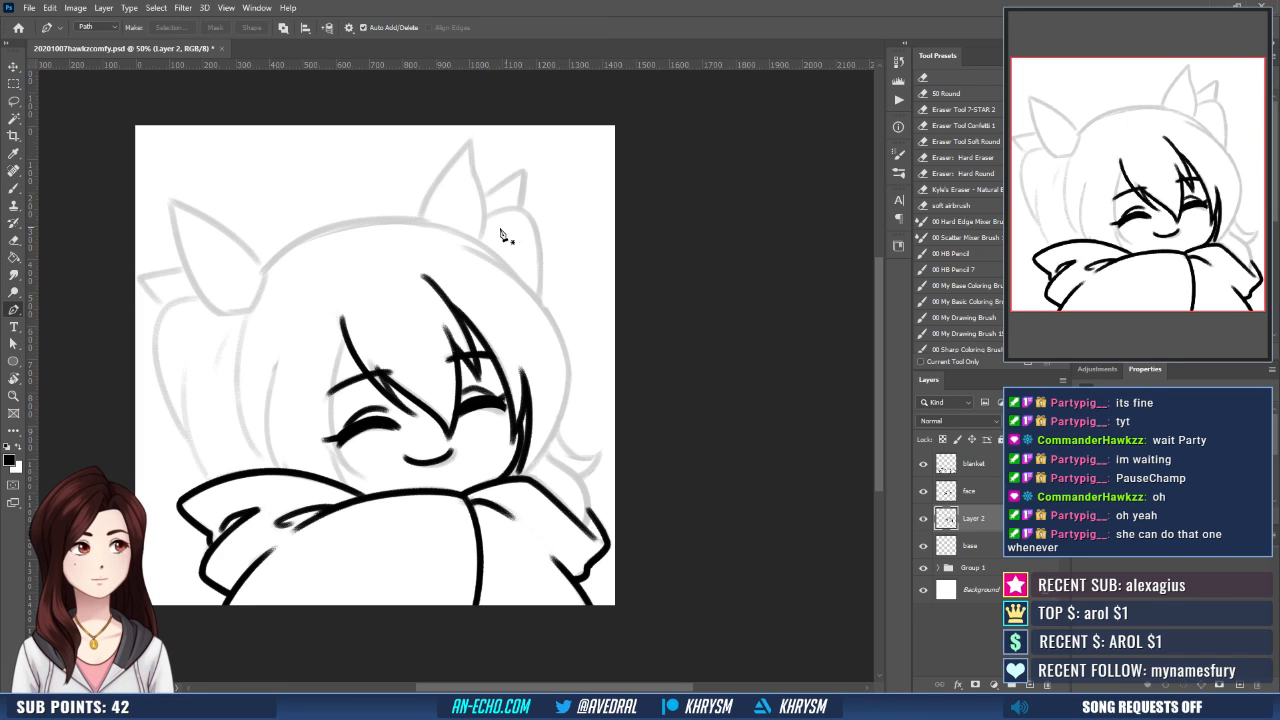
click(458, 243)
drag(564, 342, 587, 405)
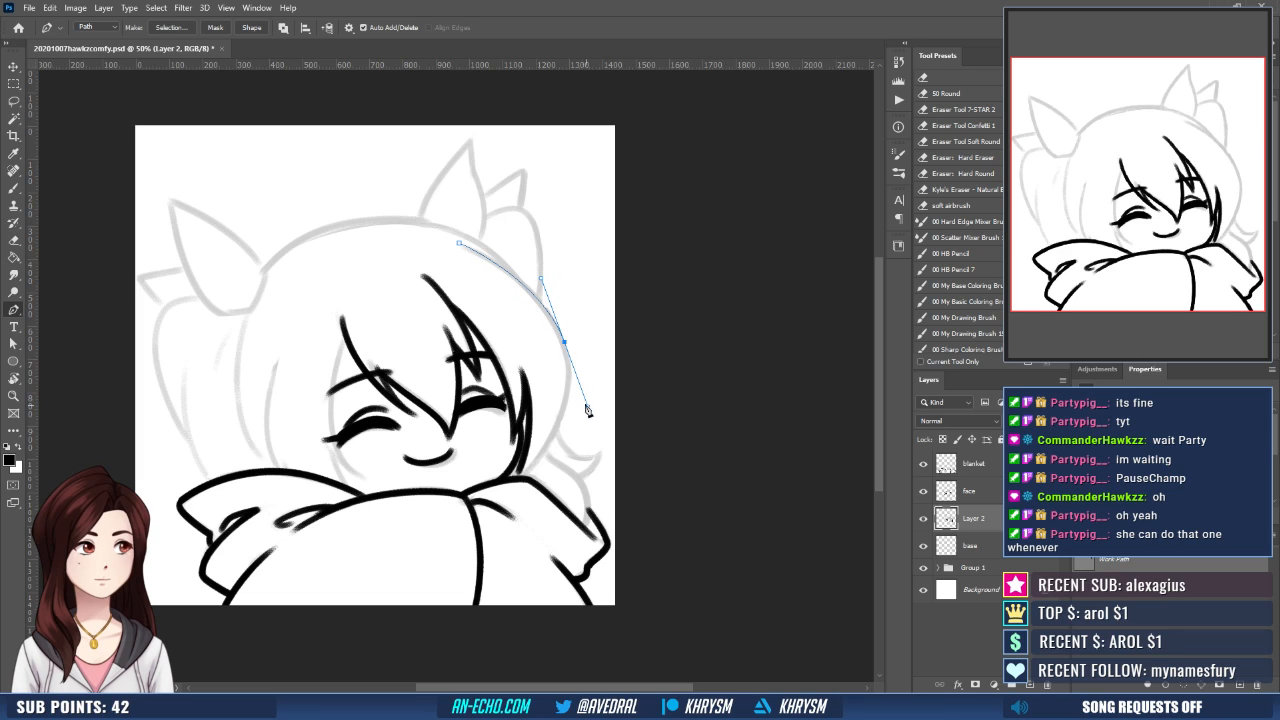
click(521, 480)
drag(521, 480, 505, 495)
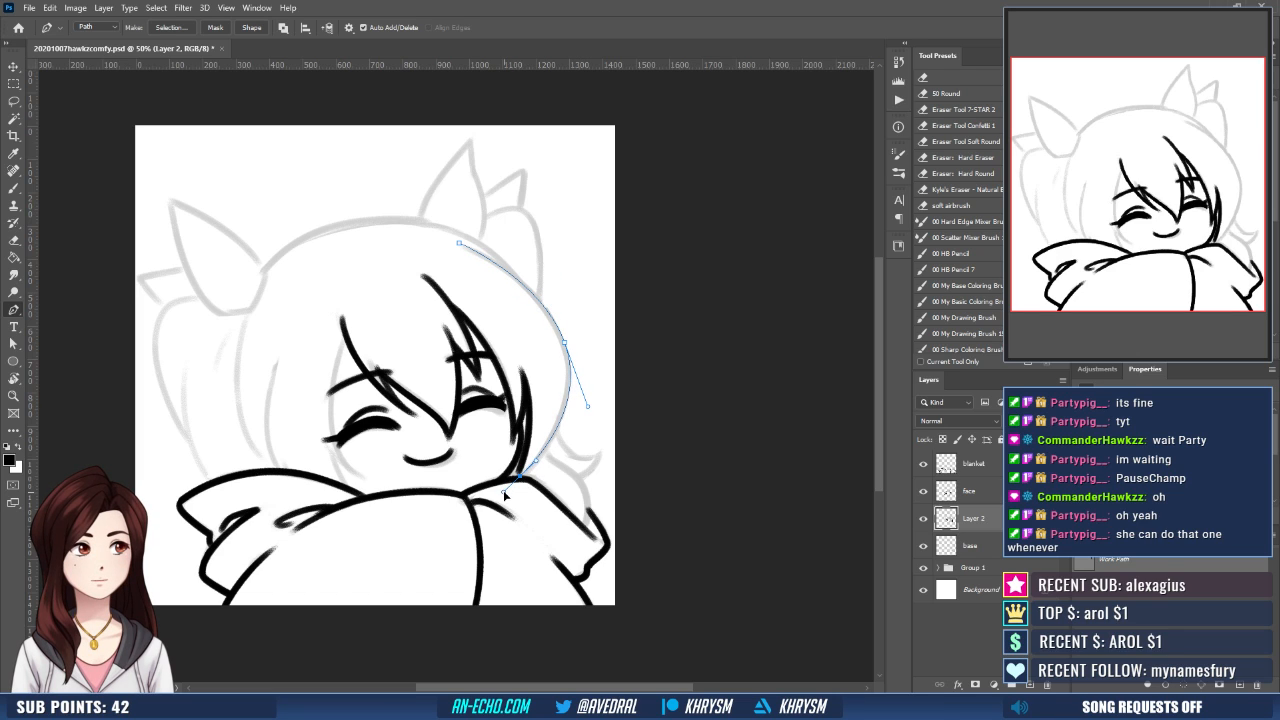
ctrl+click(564, 344)
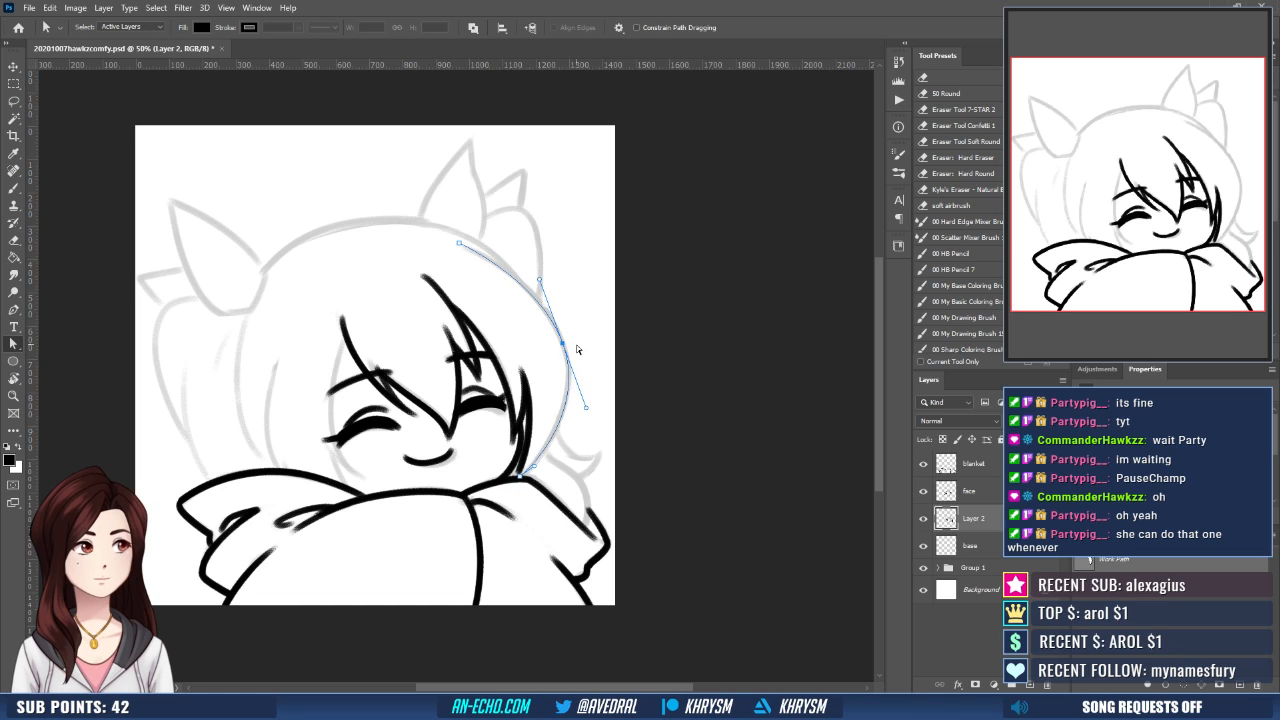
- Stroke the hair outline path with the black brush and deselect the path
key(b)
key(Return)
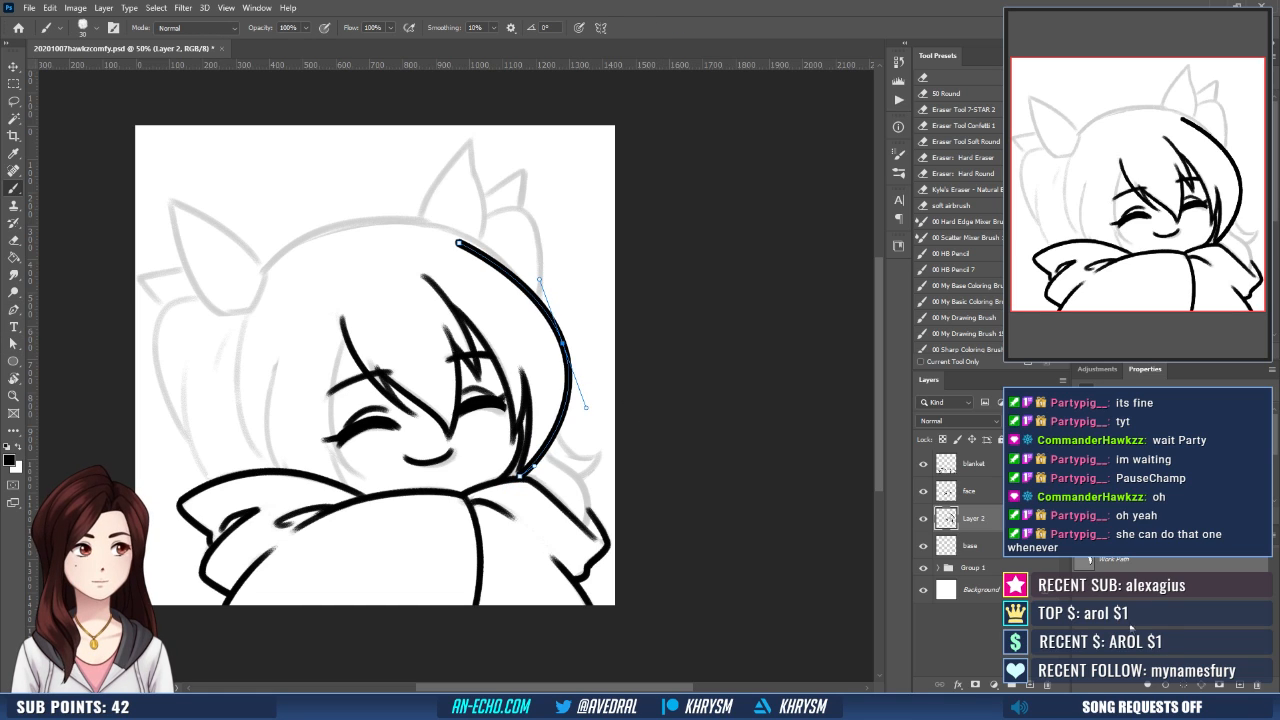
click(1060, 604)
- Ink the left face-framing hair line from the top of the left bang down past the left eye to the chin area
key(ctrl+plus)
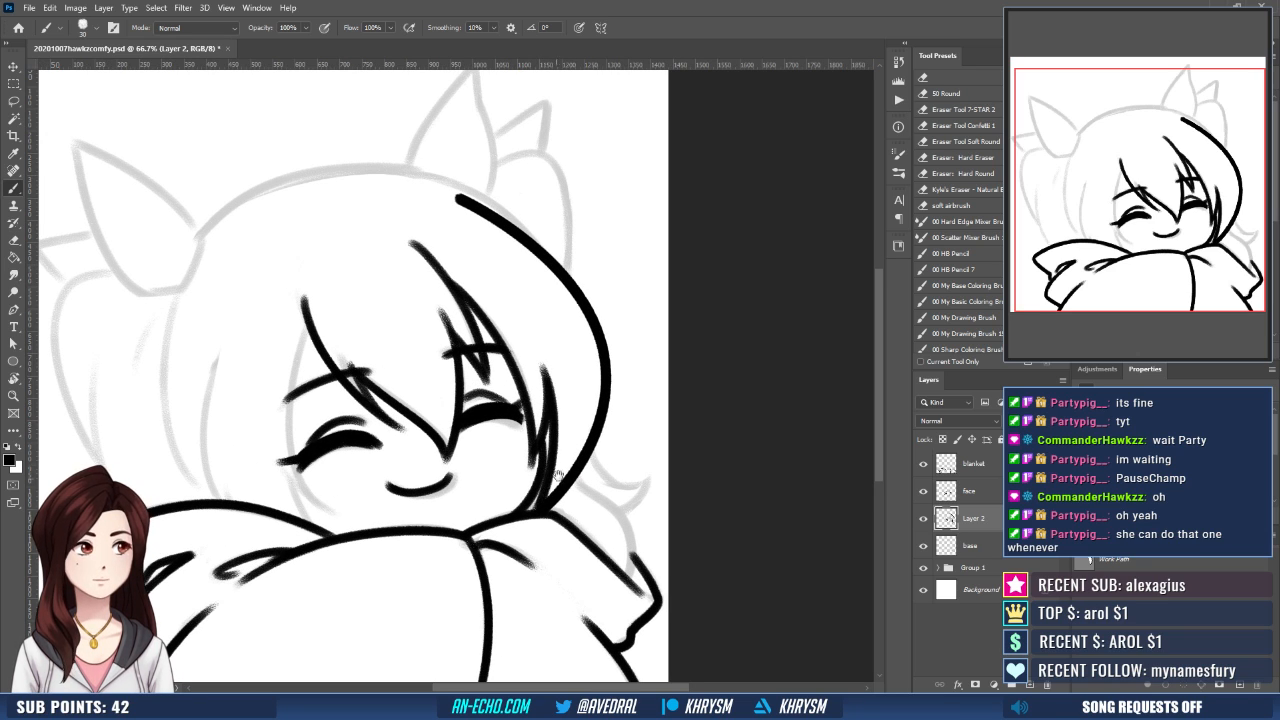
drag(560, 474, 628, 479)
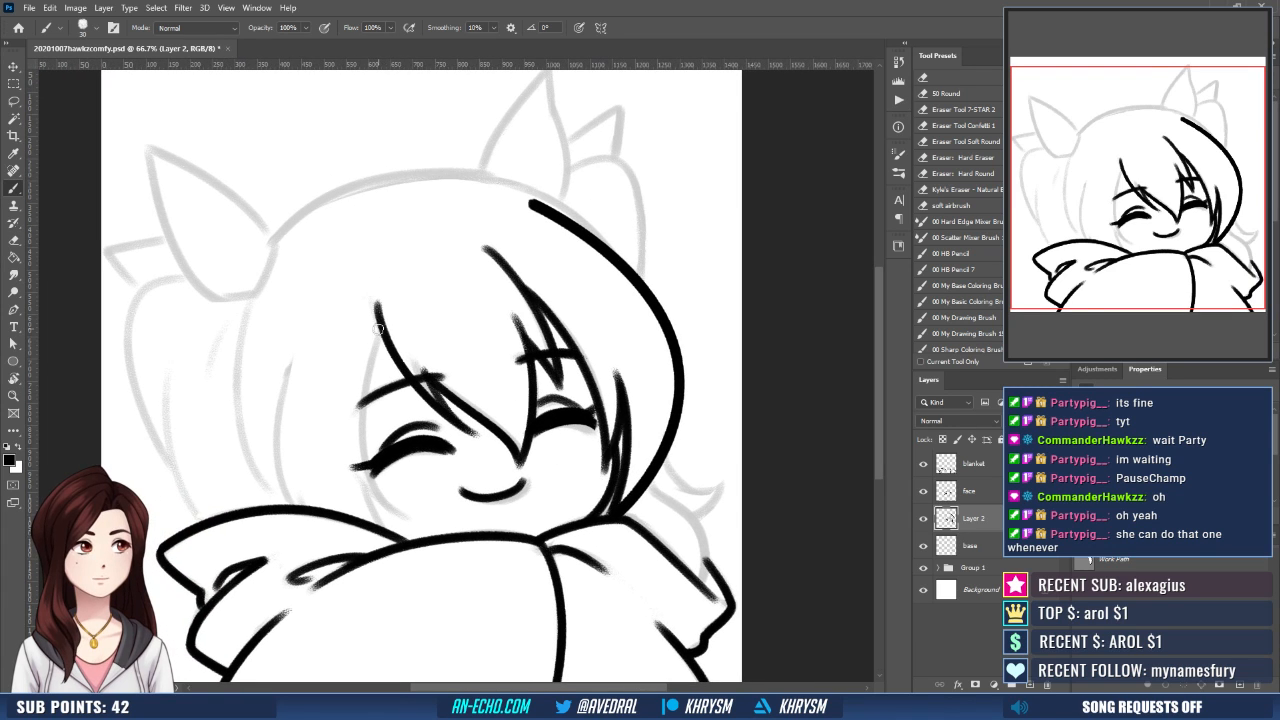
drag(381, 322, 400, 502)
key(ctrl+z)
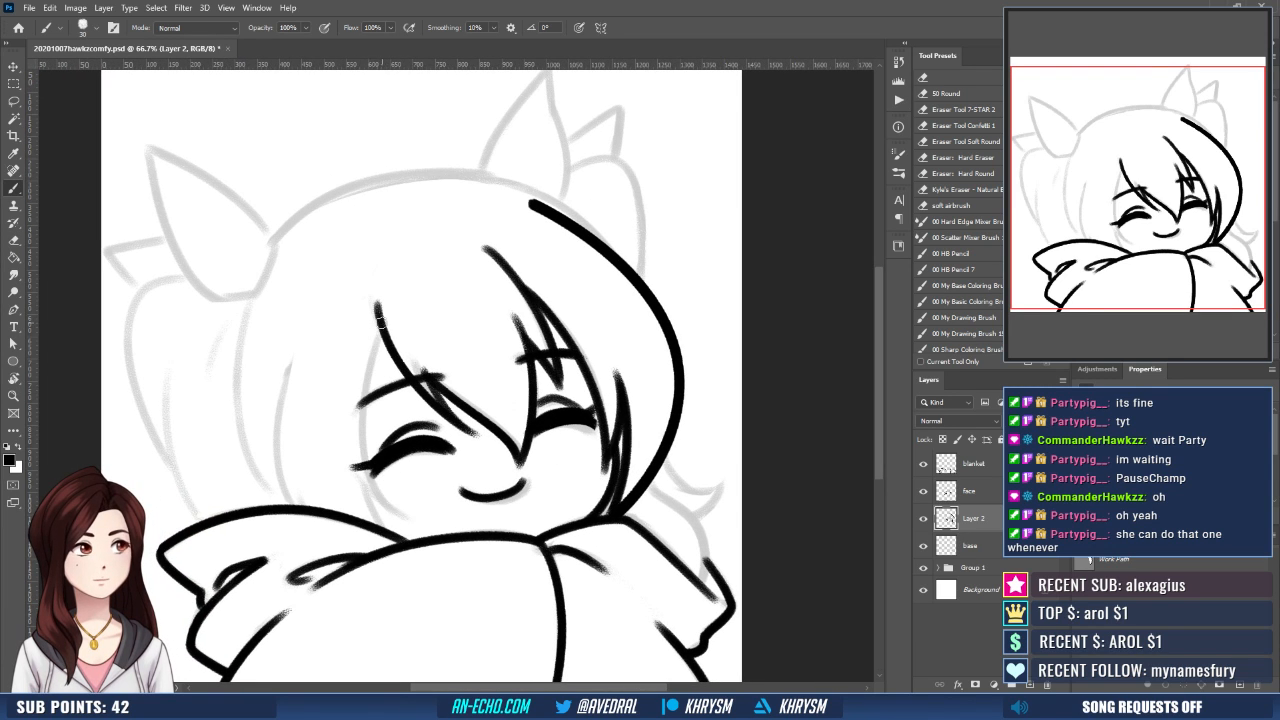
mouse_move(378, 305)
mouse_down()
mouse_move(362, 452)
mouse_move(405, 515)
mouse_up()
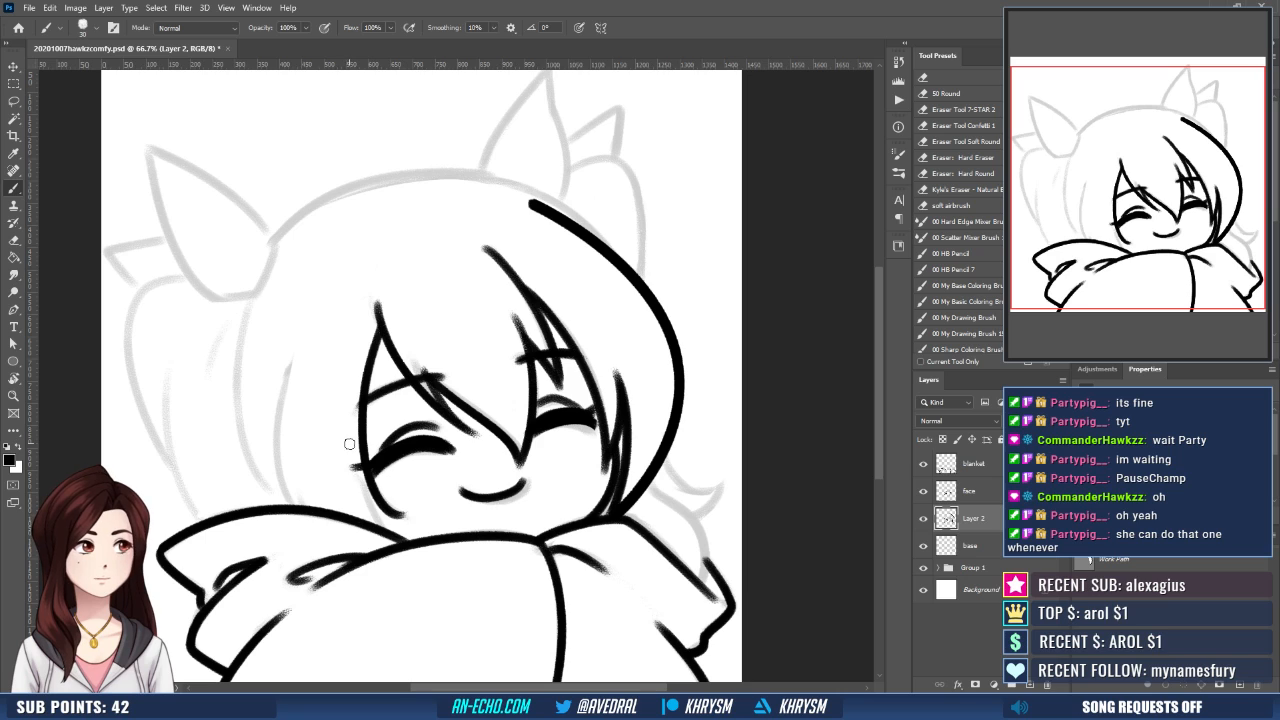
- Ink a short strand beside the left cheek, curving from the outer eye corner down to the blanket
drag(349, 443, 405, 518)
key(ctrl+z)
drag(350, 449, 404, 518)
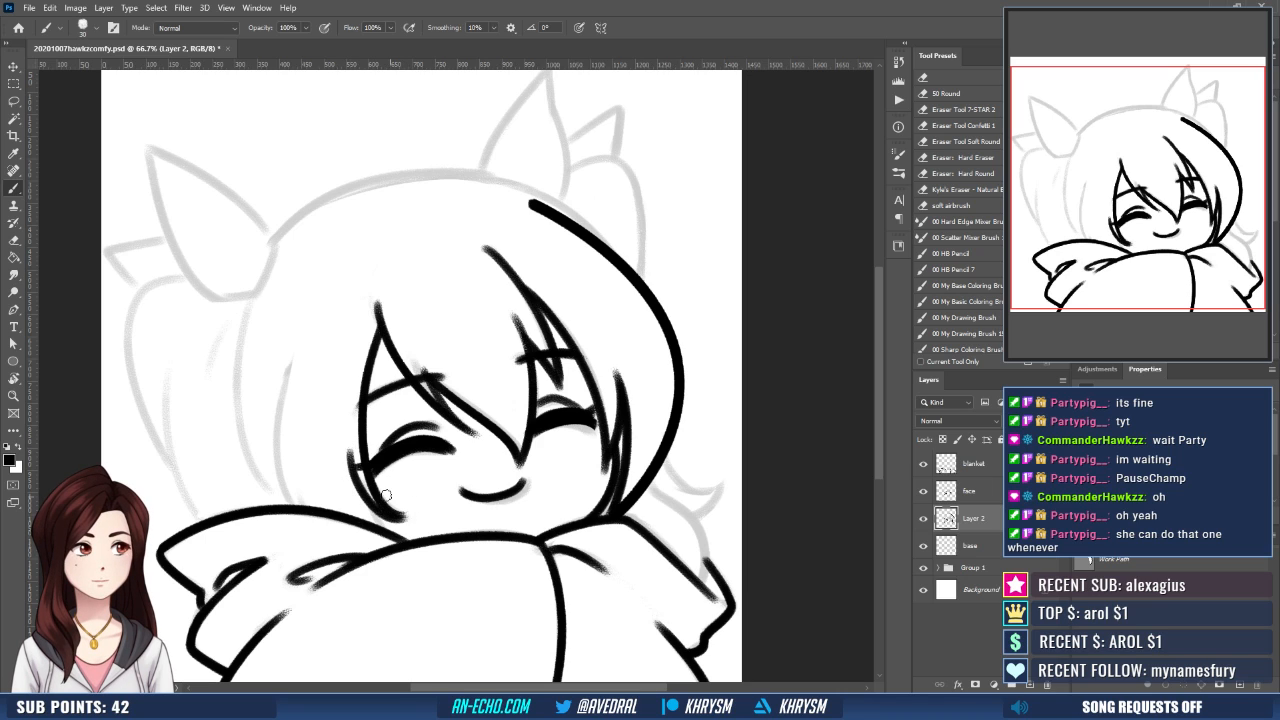
key(ctrl+z)
mouse_move(351, 447)
mouse_down()
mouse_move(410, 511)
mouse_move(377, 478)
mouse_move(360, 483)
mouse_move(390, 528)
mouse_up()
- Ink the inner hair line on the left side of the head up from the blanket, adding a short stroke at its base
drag(441, 423, 462, 438)
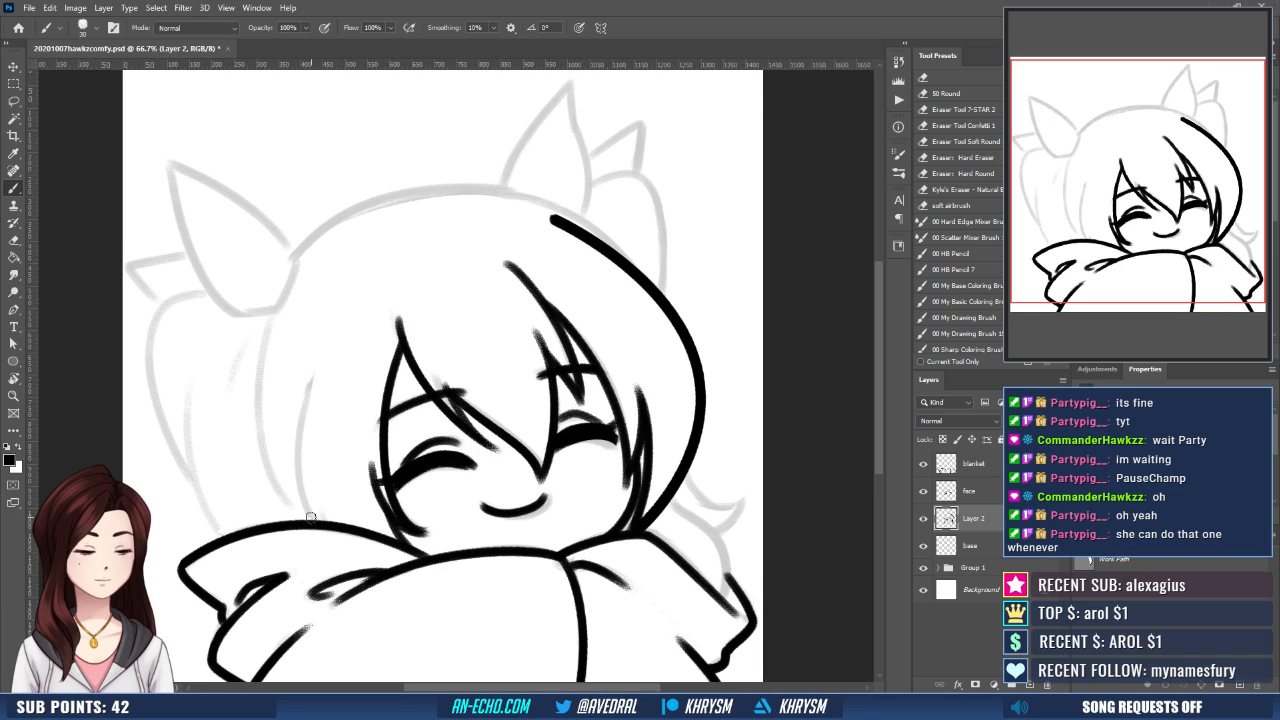
drag(315, 523, 320, 368)
key(ctrl+z)
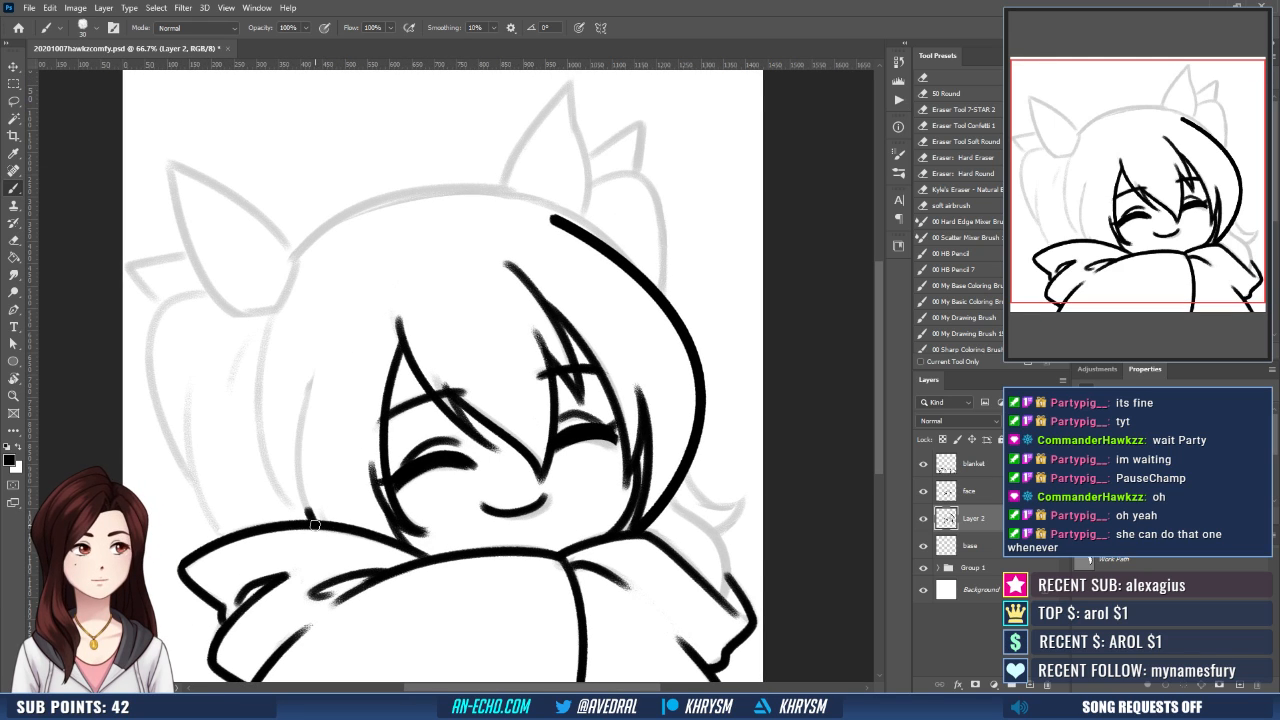
drag(312, 521, 316, 358)
drag(331, 527, 316, 481)
- Ink the outer left outline of the hair from the base of the left ear down to the blanket
drag(354, 310, 377, 330)
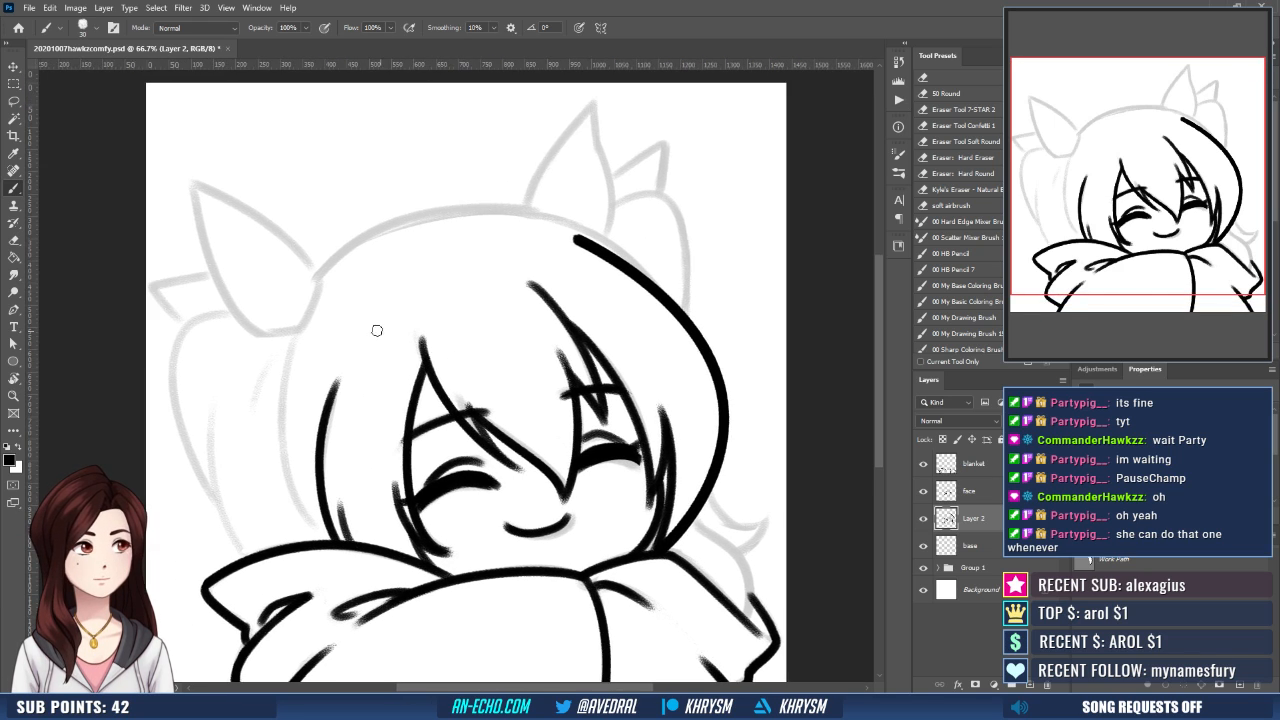
drag(297, 330, 316, 532)
key(ctrl+z)
drag(300, 325, 341, 556)
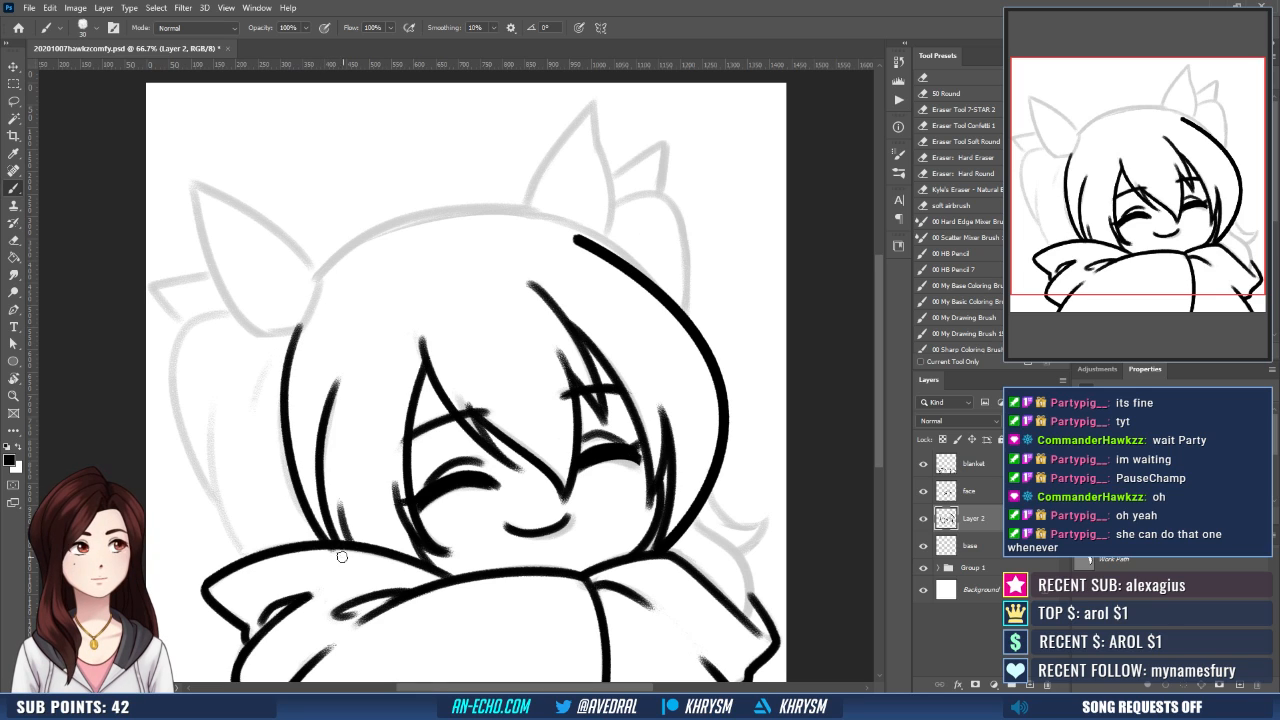
key(ctrl+z)
drag(298, 327, 340, 552)
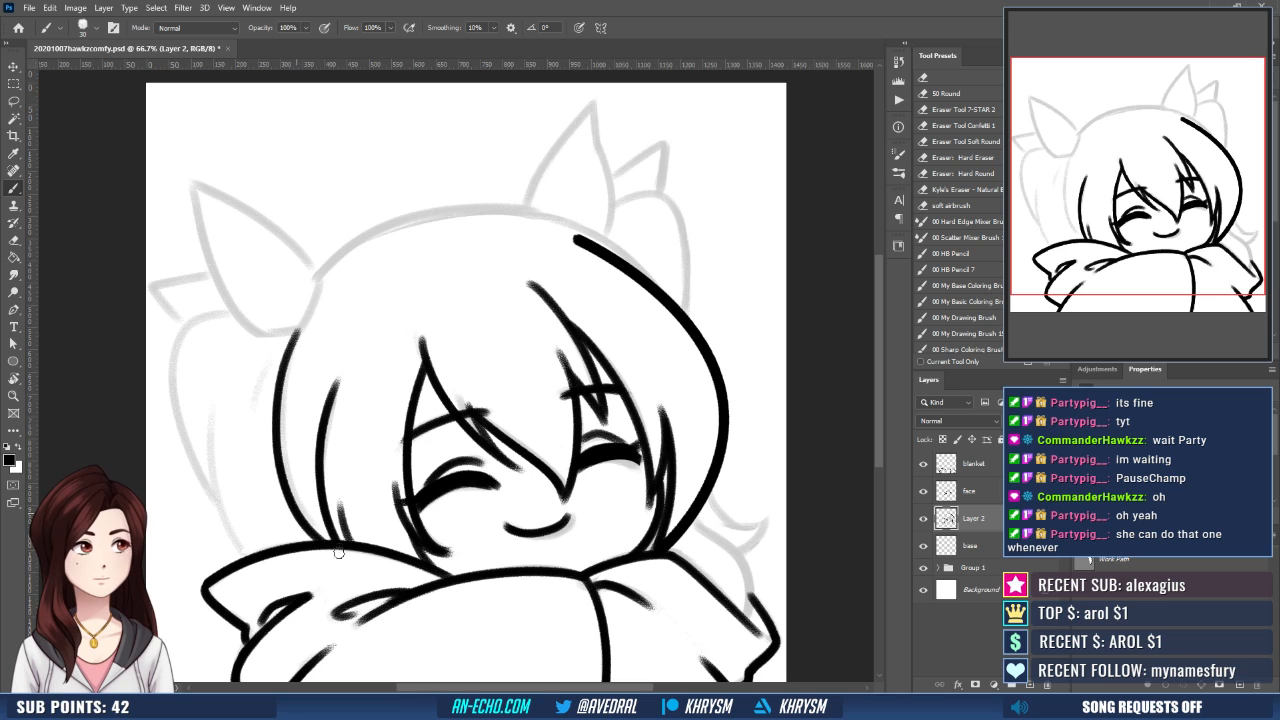
- Ink the left ear's outline with a curved edge on each side, meeting at the pointed tip
mouse_move(291, 327)
mouse_down()
mouse_move(352, 314)
mouse_move(387, 373)
mouse_move(430, 340)
mouse_move(475, 350)
mouse_move(490, 373)
mouse_move(445, 402)
mouse_move(458, 545)
mouse_up()
key(r)
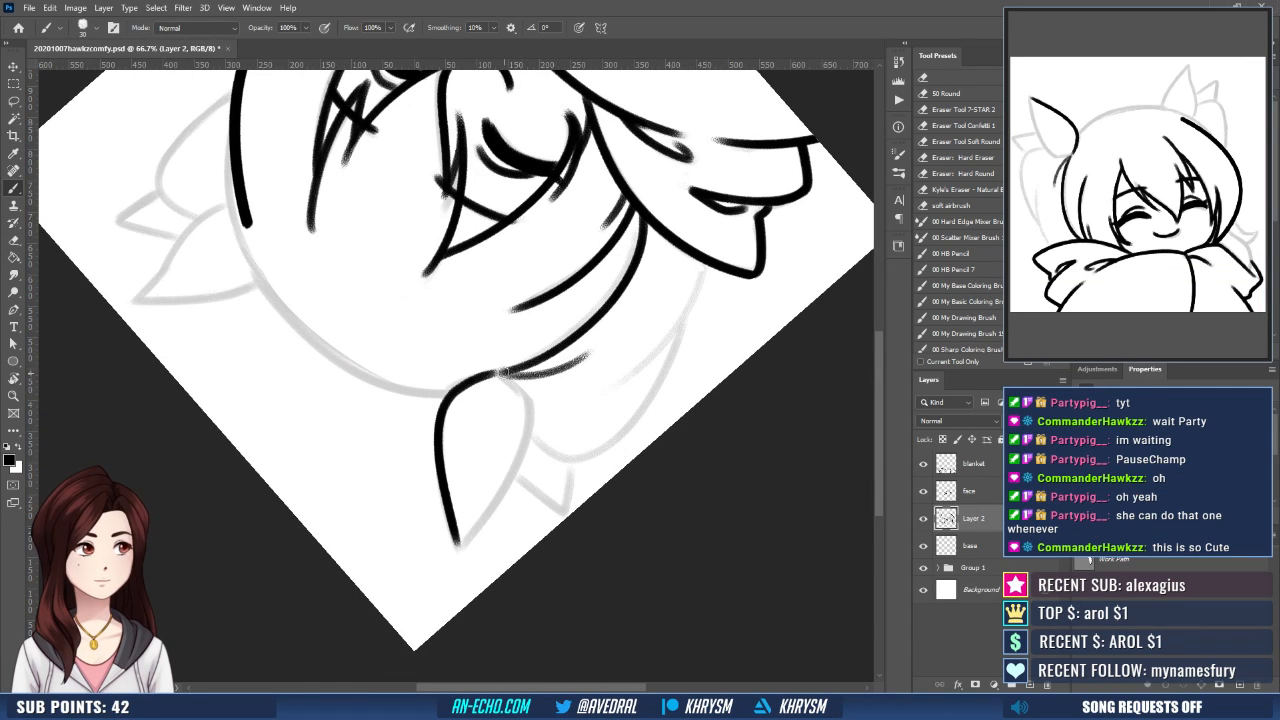
mouse_move(495, 374)
mouse_down()
mouse_move(520, 412)
mouse_move(521, 398)
mouse_move(528, 435)
mouse_move(458, 550)
mouse_up()
key(ctrl+z)
key(ctrl+z)
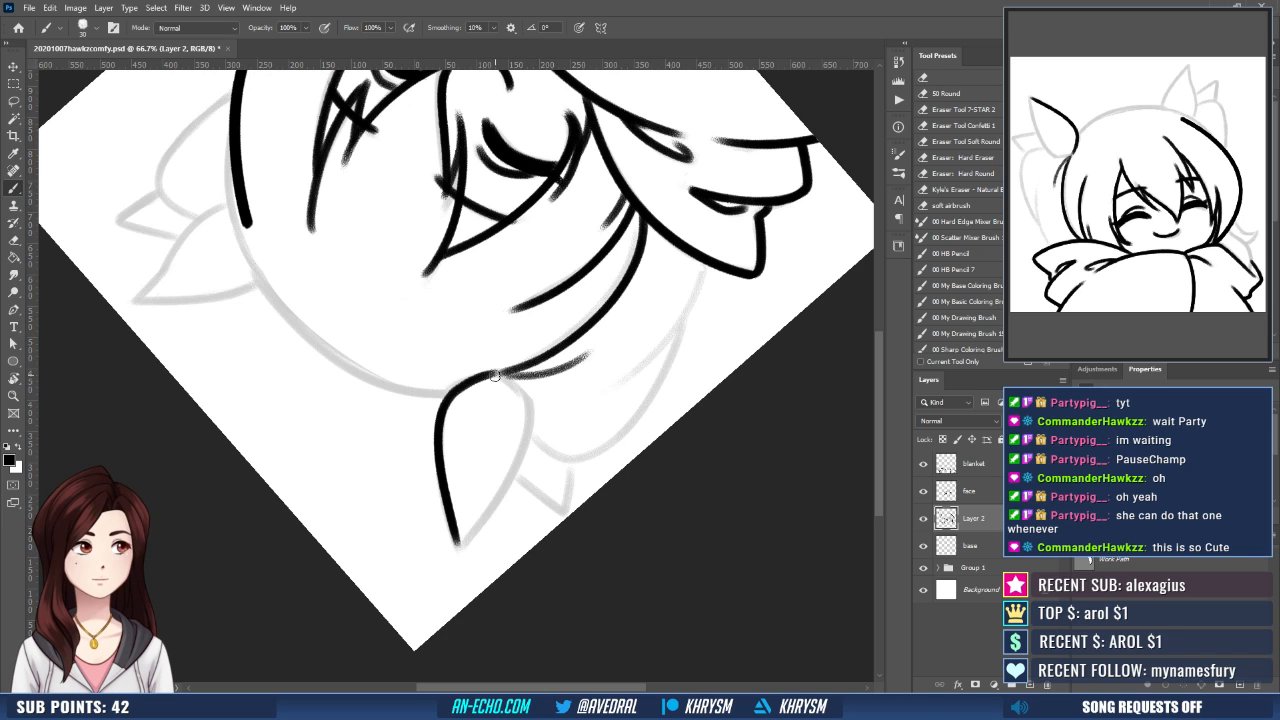
mouse_move(494, 374)
mouse_down()
mouse_move(528, 404)
mouse_move(520, 466)
mouse_move(456, 556)
mouse_up()
key(Escape)
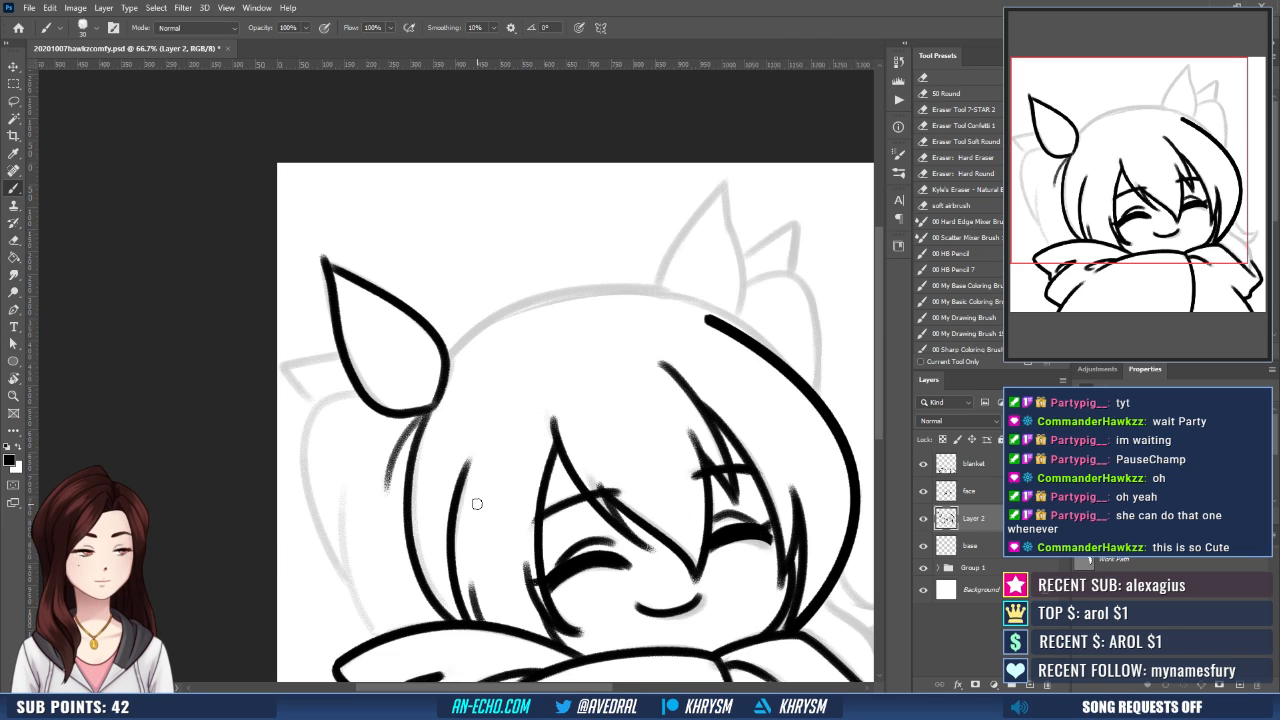
- Erase most of the left ear's outer edge and re-ink it as a smoother line up to the tip
drag(437, 364, 437, 389)
key(r)
drag(394, 303, 533, 320)
mouse_move(464, 405)
mouse_down()
mouse_move(463, 446)
mouse_move(423, 543)
mouse_up()
key(e)
mouse_move(386, 431)
mouse_down()
mouse_move(499, 378)
mouse_move(449, 395)
mouse_up()
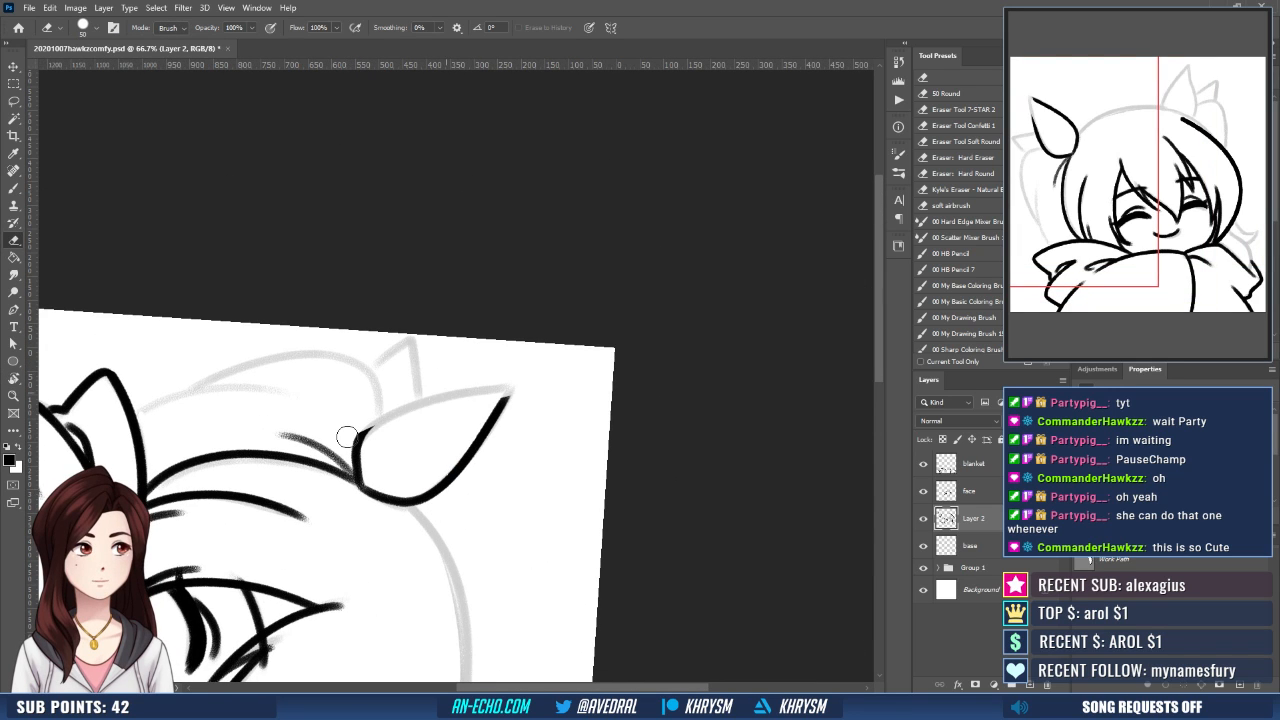
key(b)
mouse_move(358, 441)
mouse_down()
mouse_move(504, 386)
mouse_move(469, 441)
mouse_up()
key(Escape)
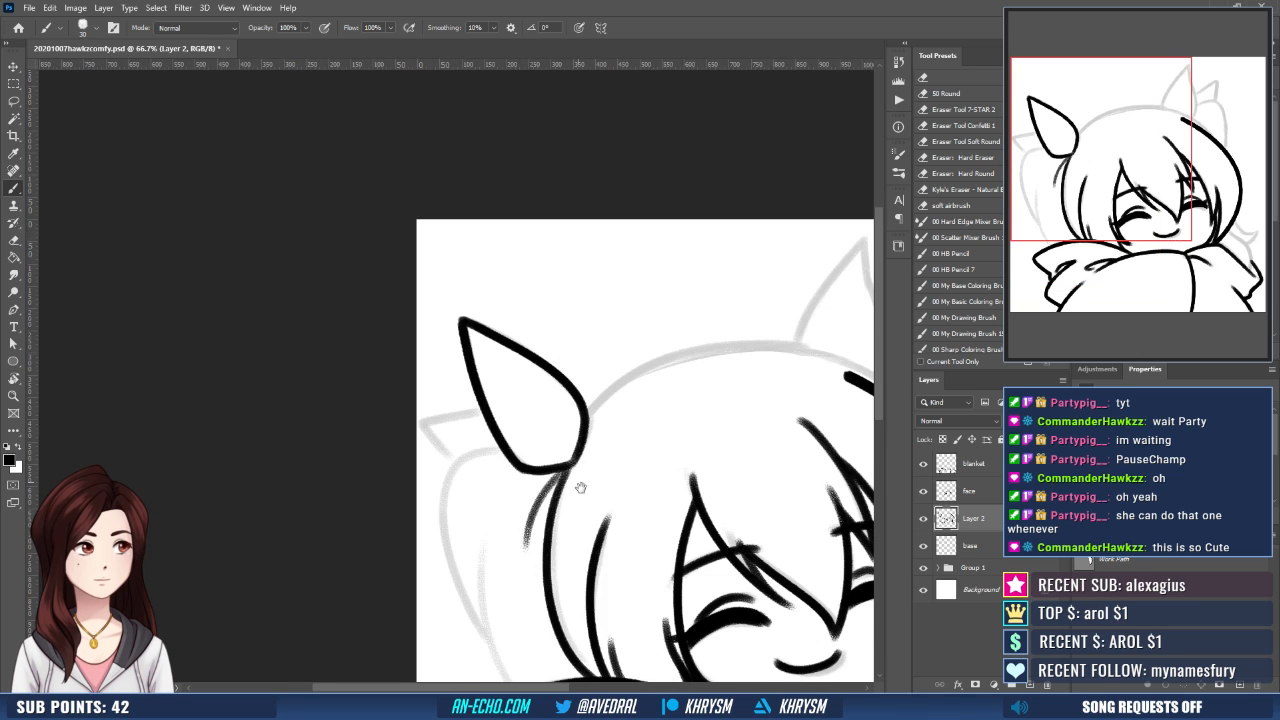
- Ink the small pointed tip sticking out behind the left ear
mouse_move(580, 475)
mouse_down()
mouse_move(514, 417)
mouse_move(522, 405)
mouse_up()
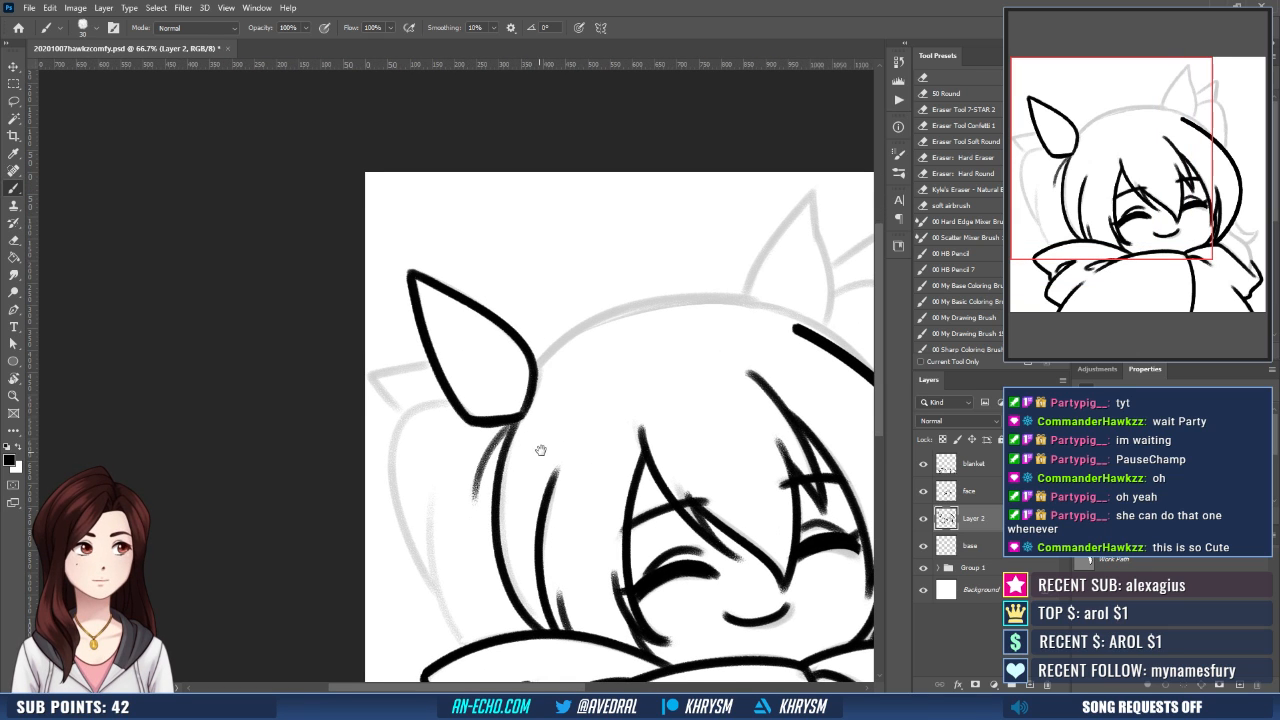
drag(541, 450, 568, 422)
key(ctrl+z)
drag(494, 390, 550, 383)
key(r)
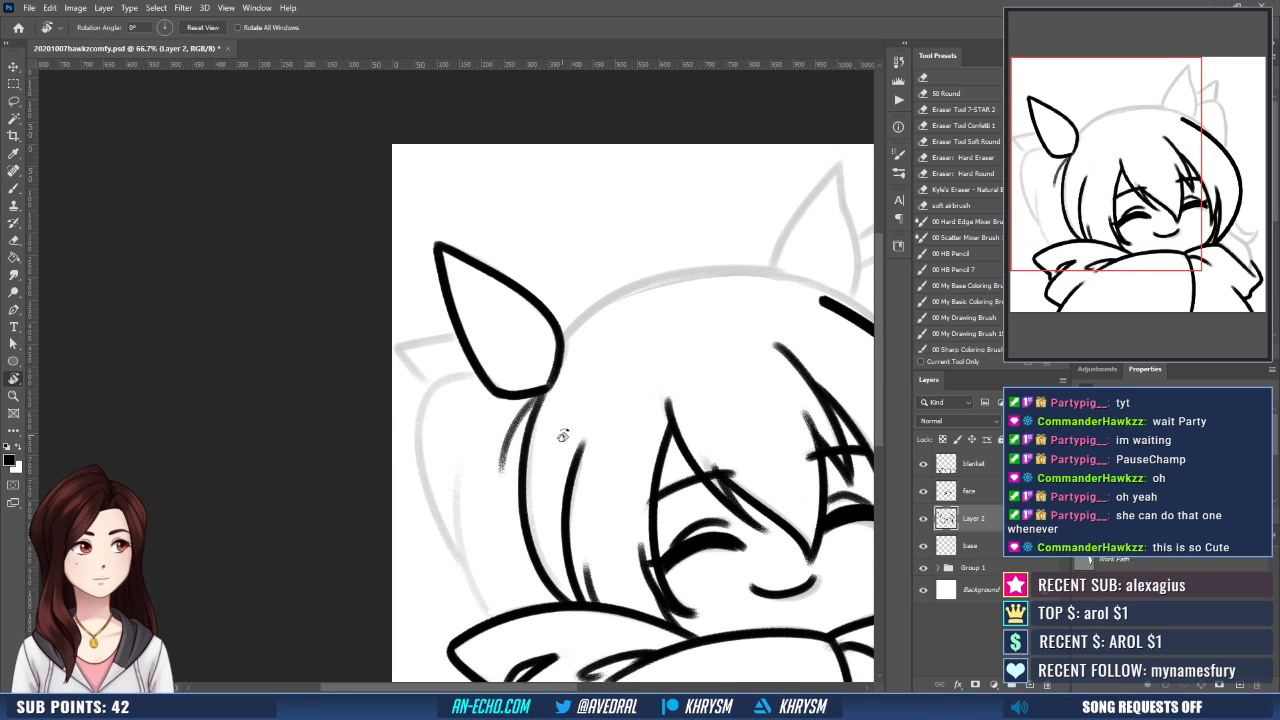
drag(563, 434, 575, 349)
drag(431, 346, 395, 391)
key(ctrl+z)
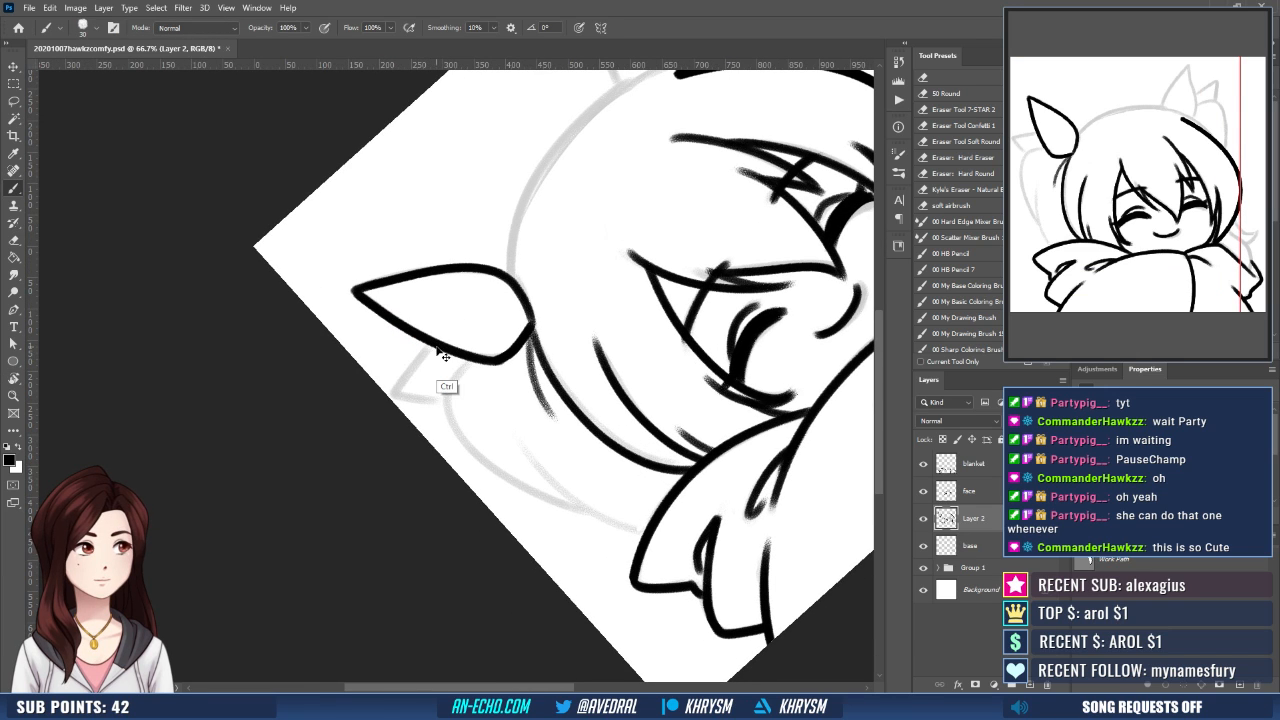
mouse_move(435, 346)
mouse_down()
mouse_move(395, 394)
mouse_move(440, 398)
mouse_up()
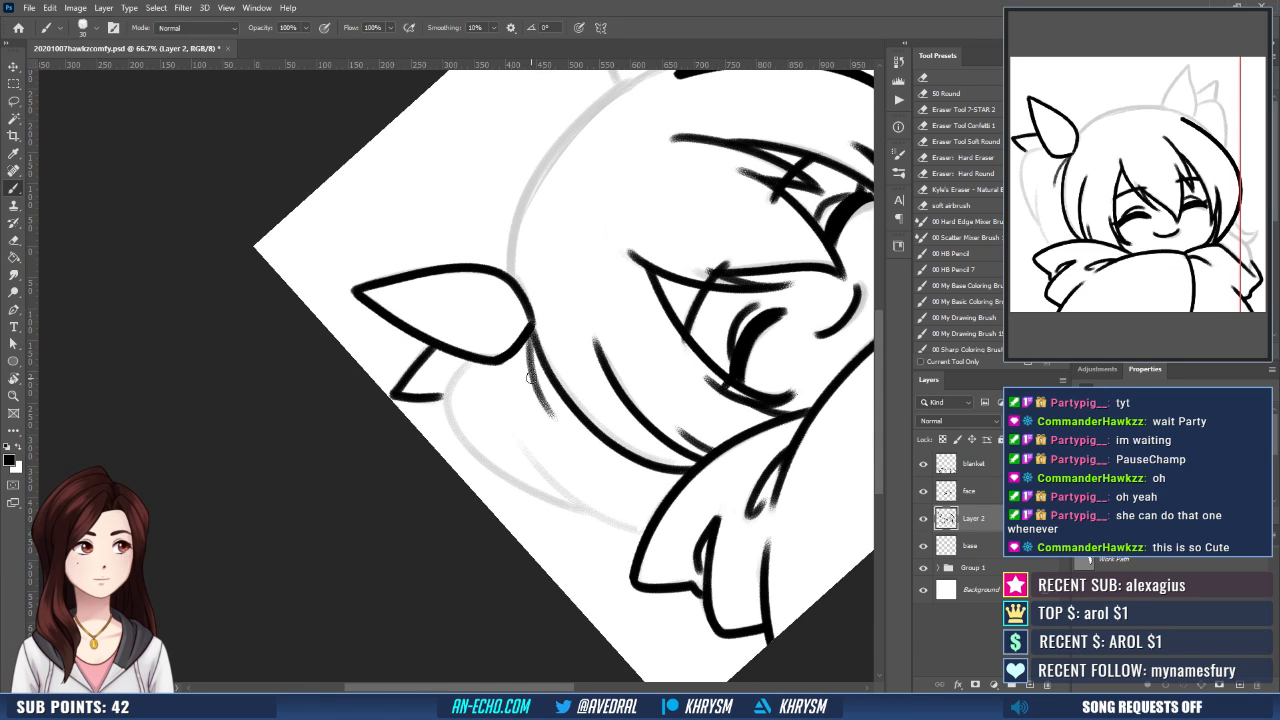
key(Escape)
- Ink the left pigtail's upper outer curve from behind the ear, plus its inner line down to the blanket
mouse_move(536, 442)
mouse_down()
mouse_move(471, 374)
mouse_move(458, 335)
mouse_up()
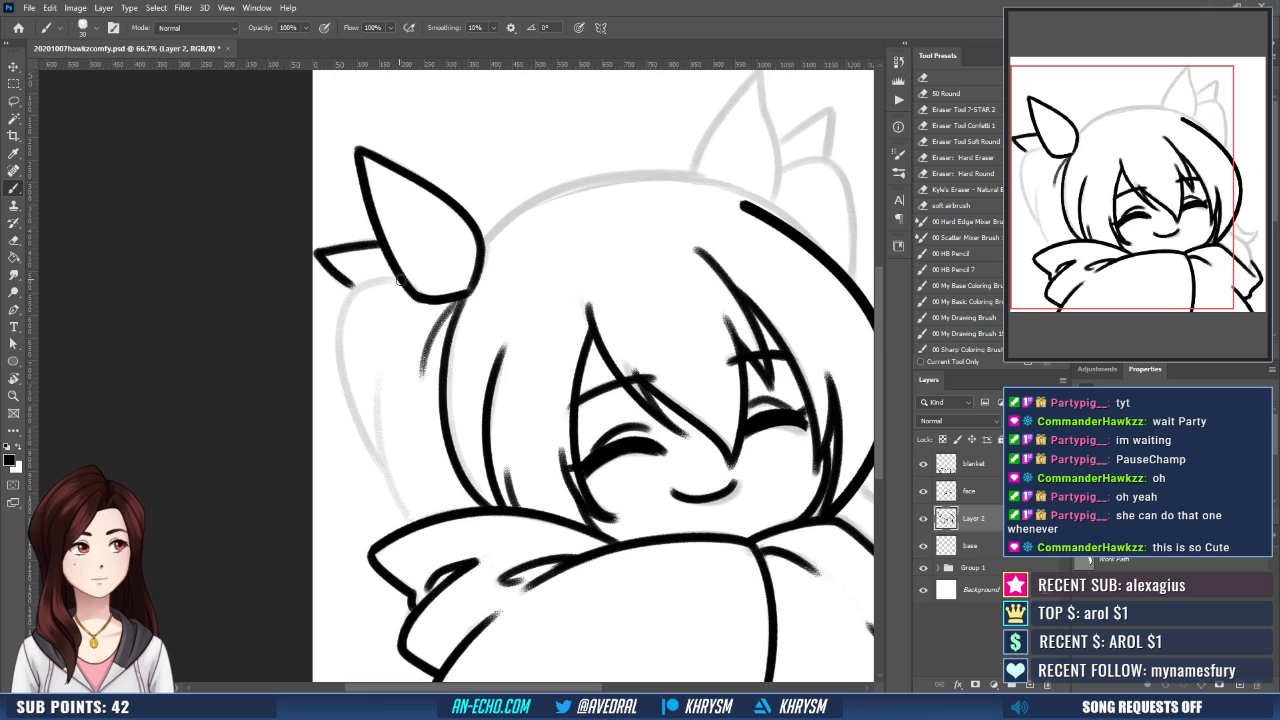
mouse_move(401, 281)
mouse_down()
mouse_move(342, 434)
mouse_move(380, 482)
mouse_up()
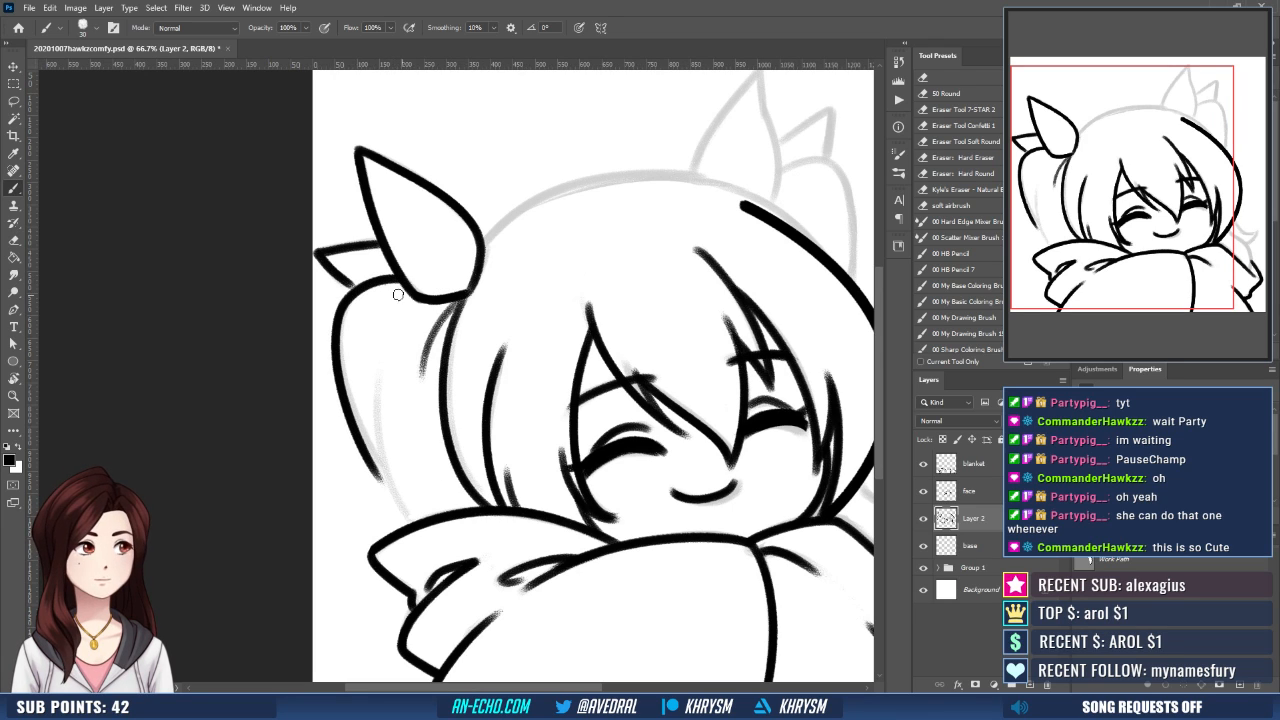
mouse_move(378, 372)
mouse_down()
mouse_move(381, 458)
mouse_move(430, 530)
mouse_up()
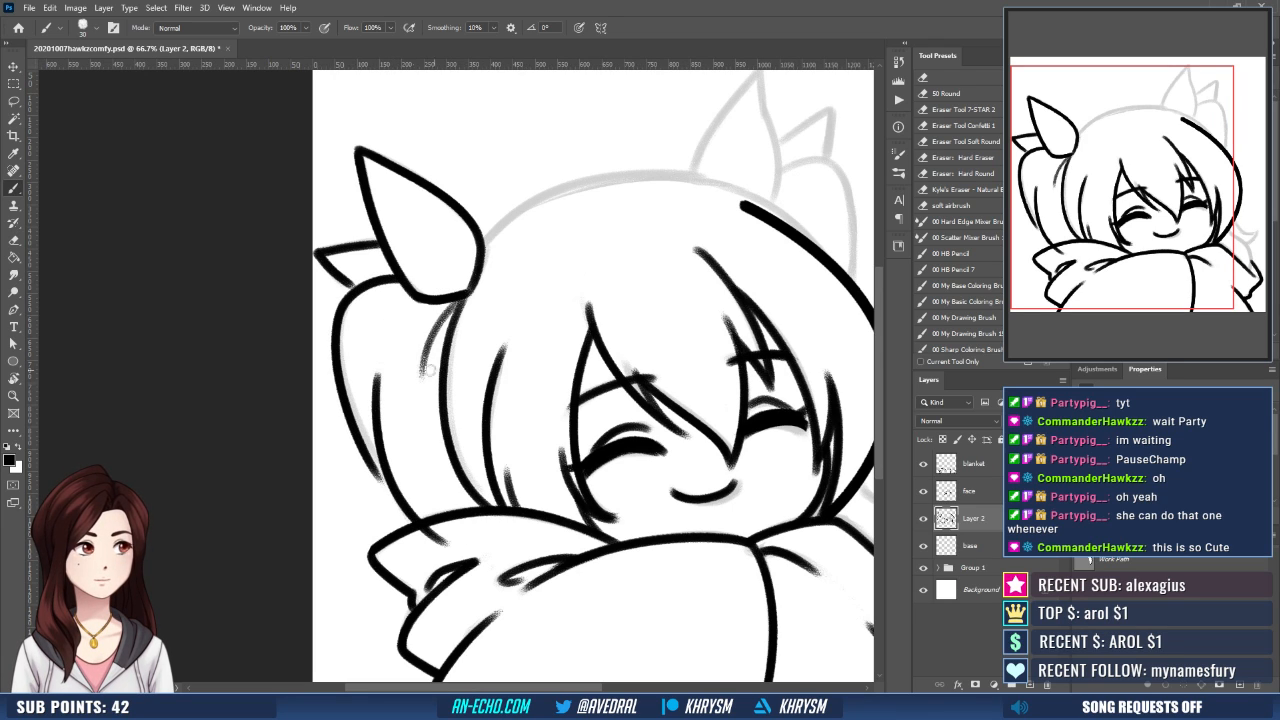
- Extend the left pigtail's outer outline down to the blanket edge, redoing the stroke until it joins the inner line
drag(360, 440, 424, 527)
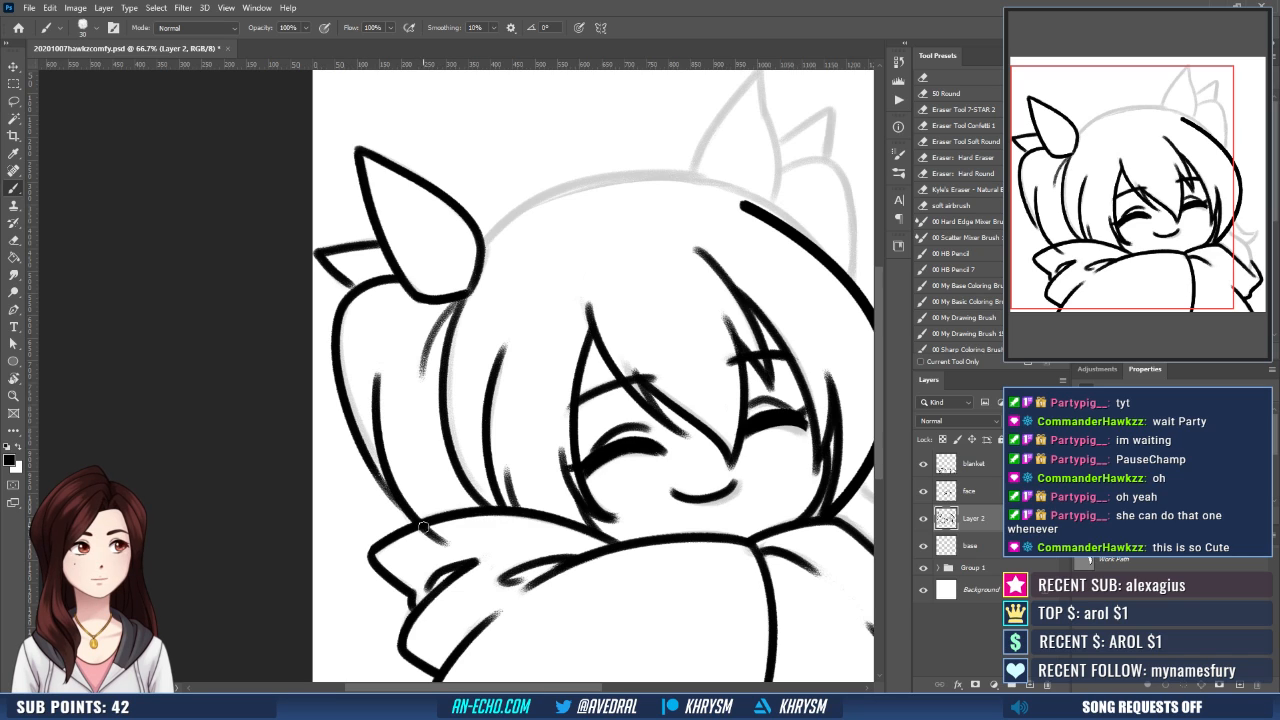
key(ctrl+z)
drag(363, 450, 427, 536)
key(ctrl+z)
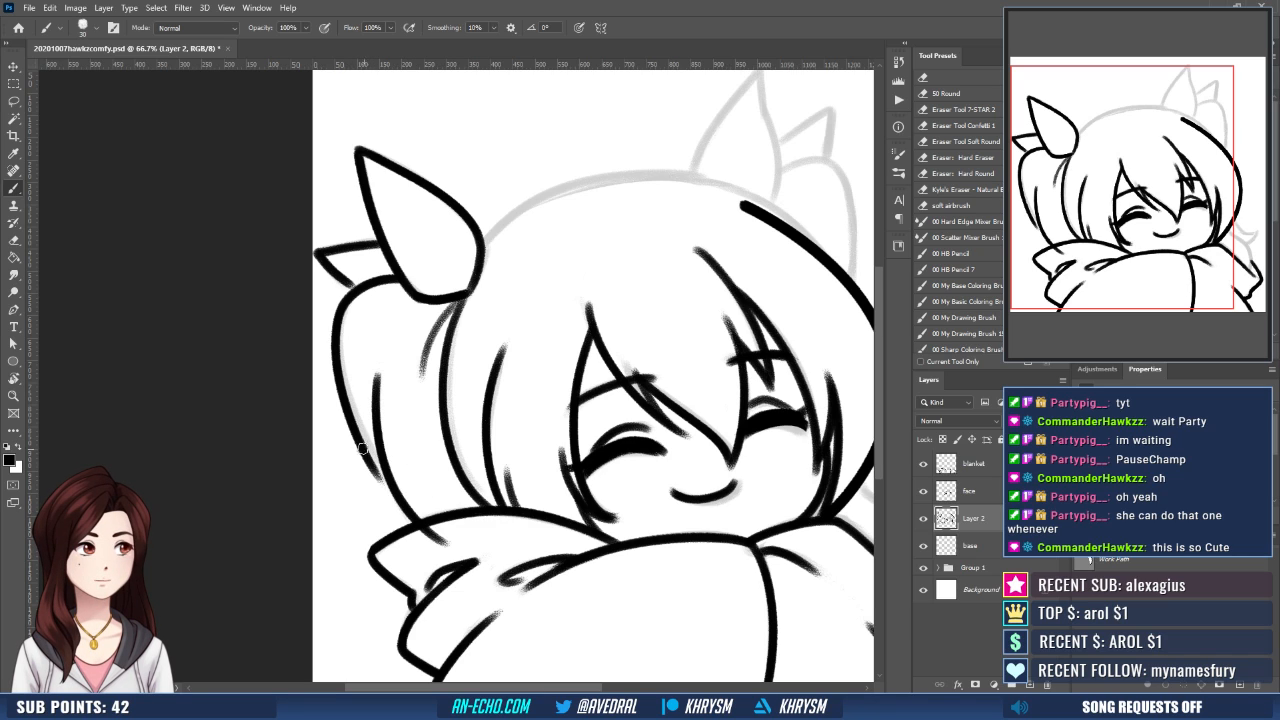
drag(362, 448, 416, 521)
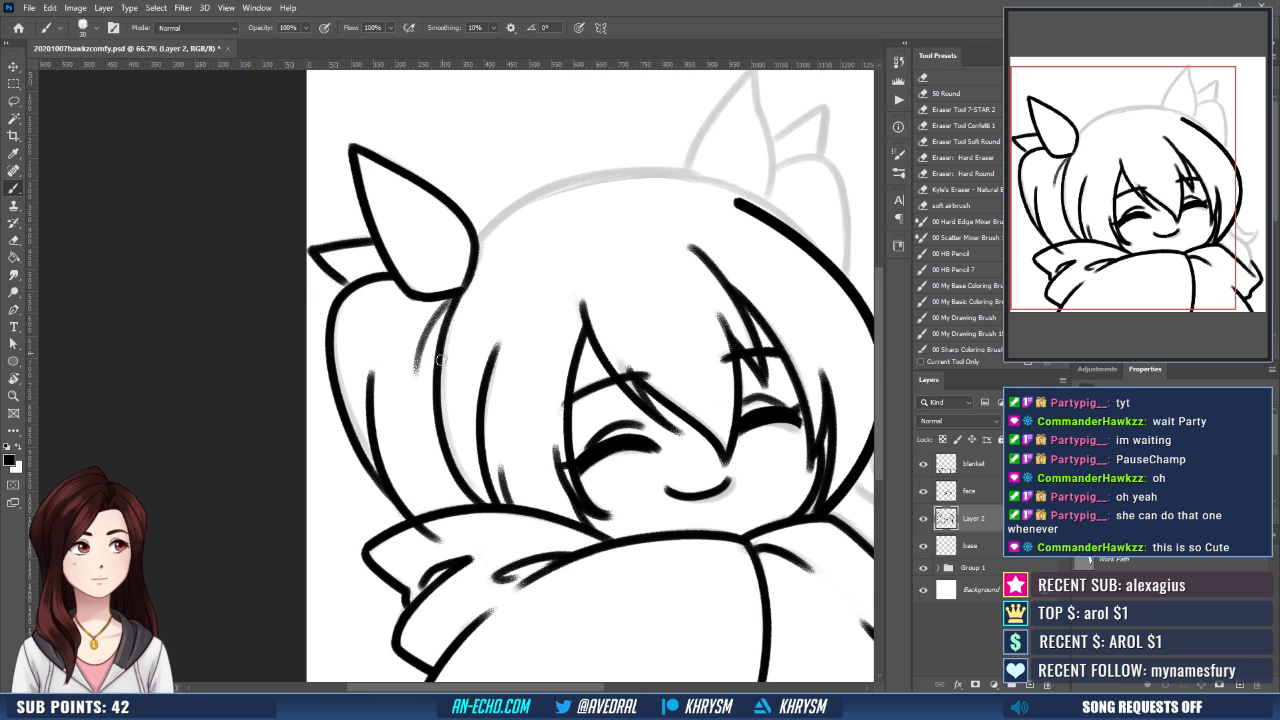
- Erase the pigtail line overlapping the blanket and taper the upper end of the right hair outline
drag(471, 322, 486, 279)
key(e)
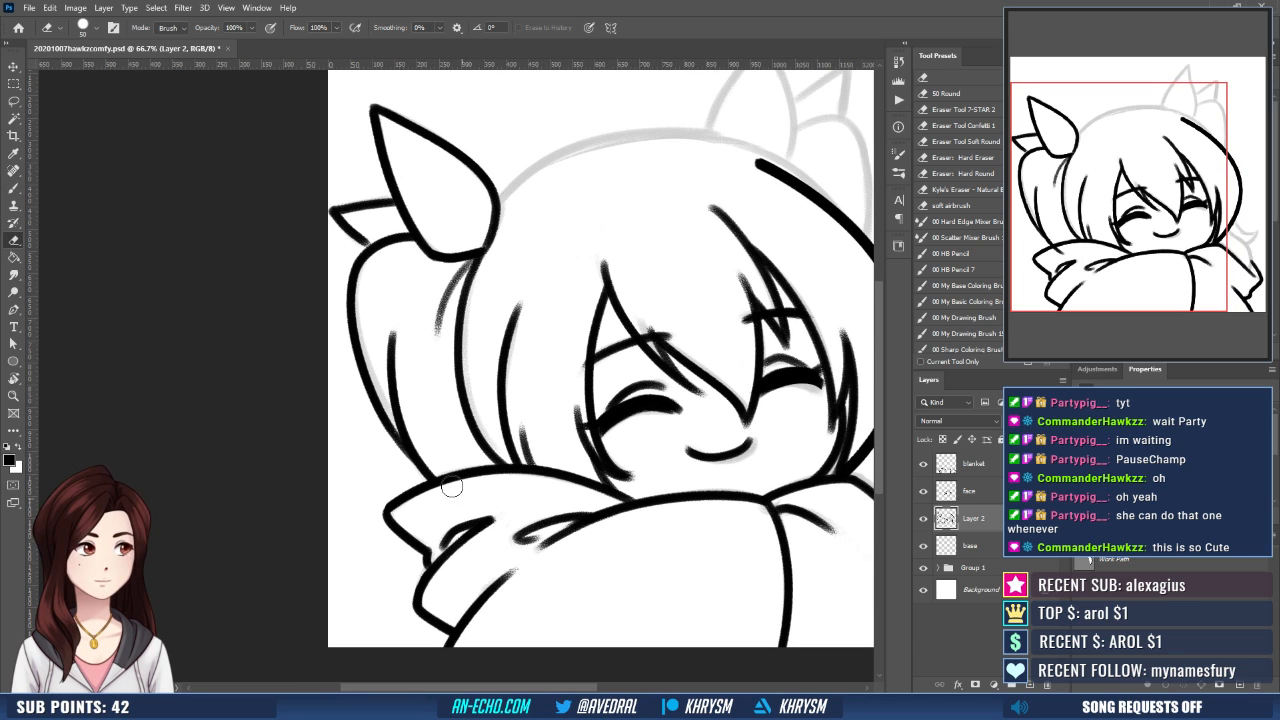
mouse_move(585, 458)
mouse_down()
mouse_move(496, 544)
mouse_move(569, 537)
mouse_move(634, 495)
mouse_move(634, 444)
mouse_up()
key(r)
key(e)
drag(553, 320, 480, 352)
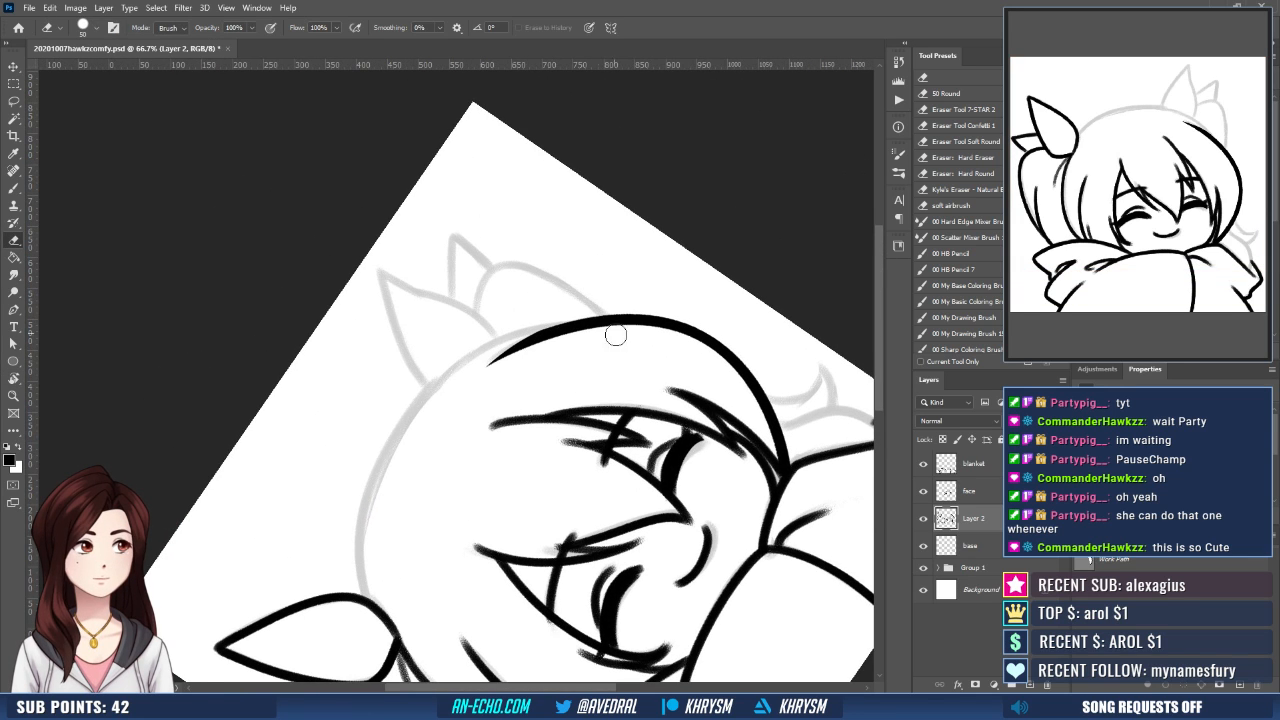
- Flip the canvas view and draw a curved Pen path over the crown from the inked ear to the opposite hair outline
key(Escape)
key(ctrl+shift+h)
drag(469, 499, 550, 410)
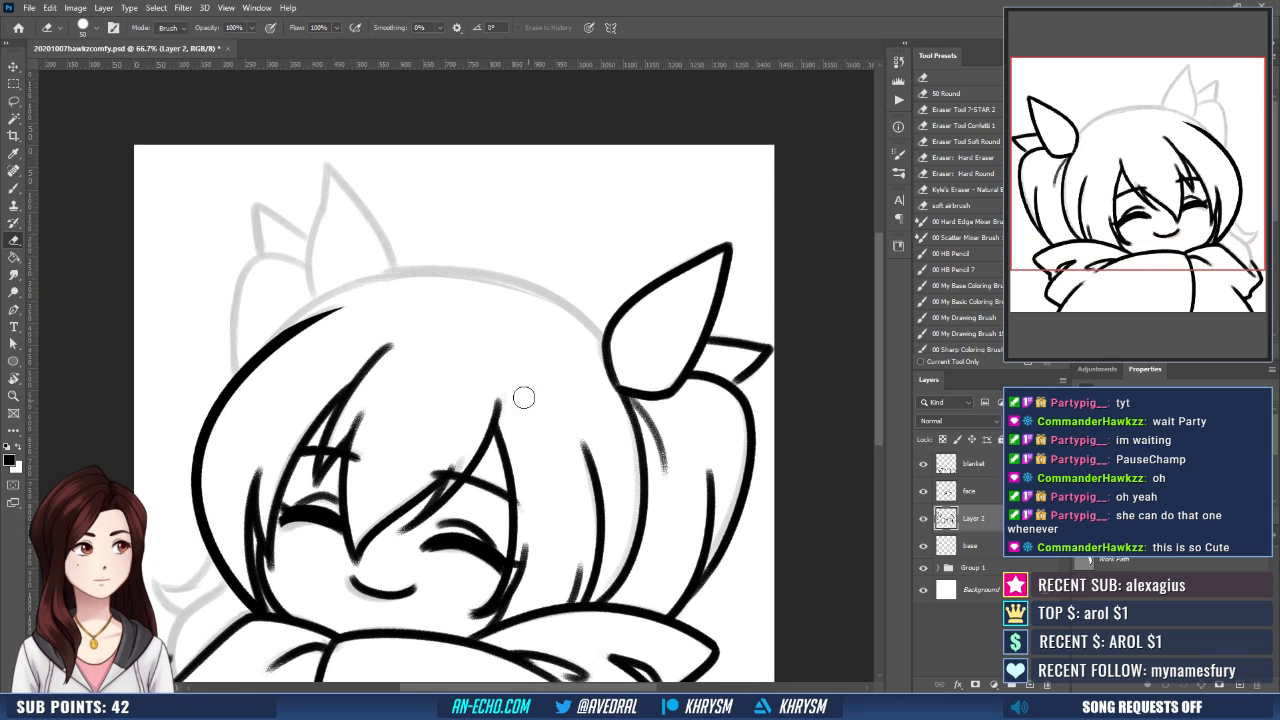
key(p)
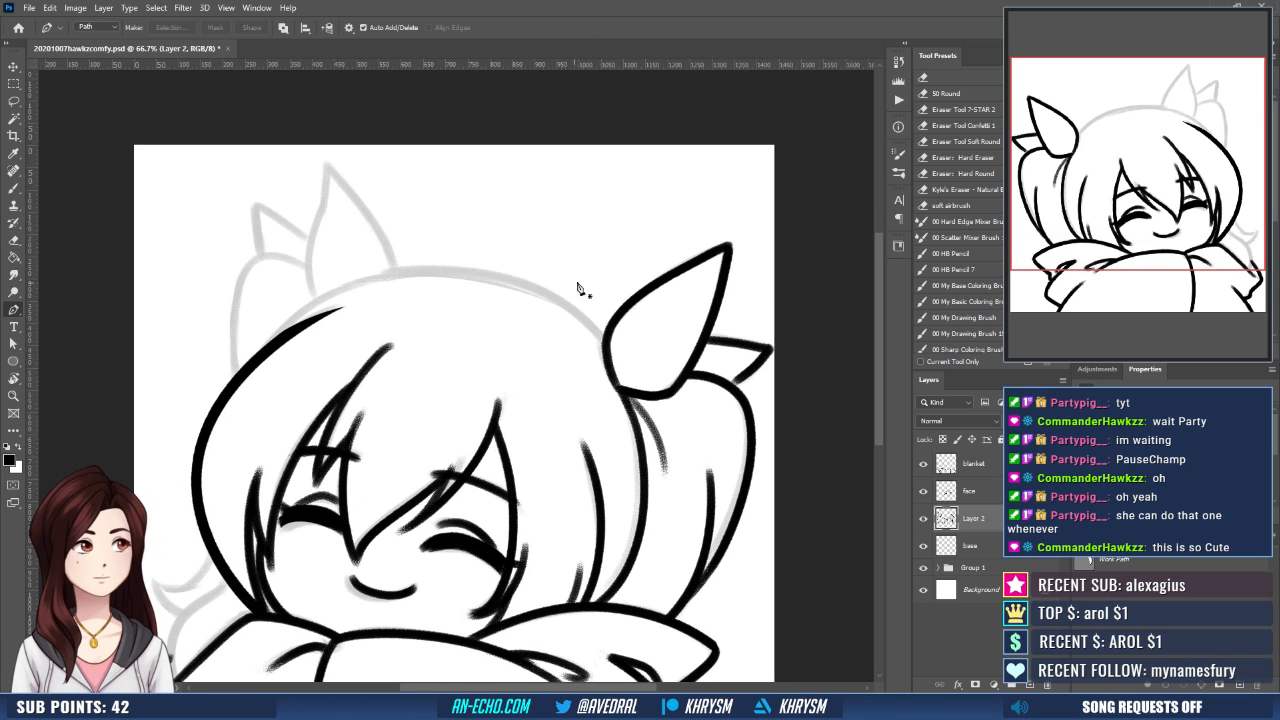
click(607, 338)
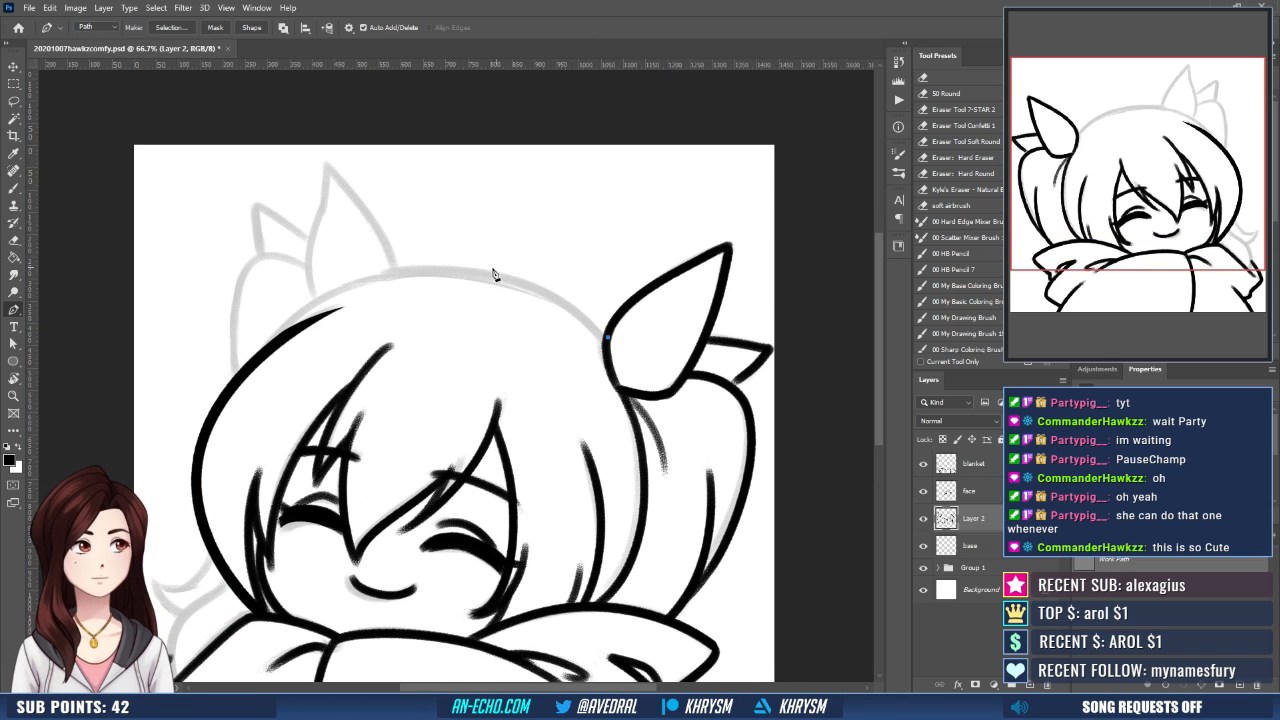
drag(487, 273, 397, 258)
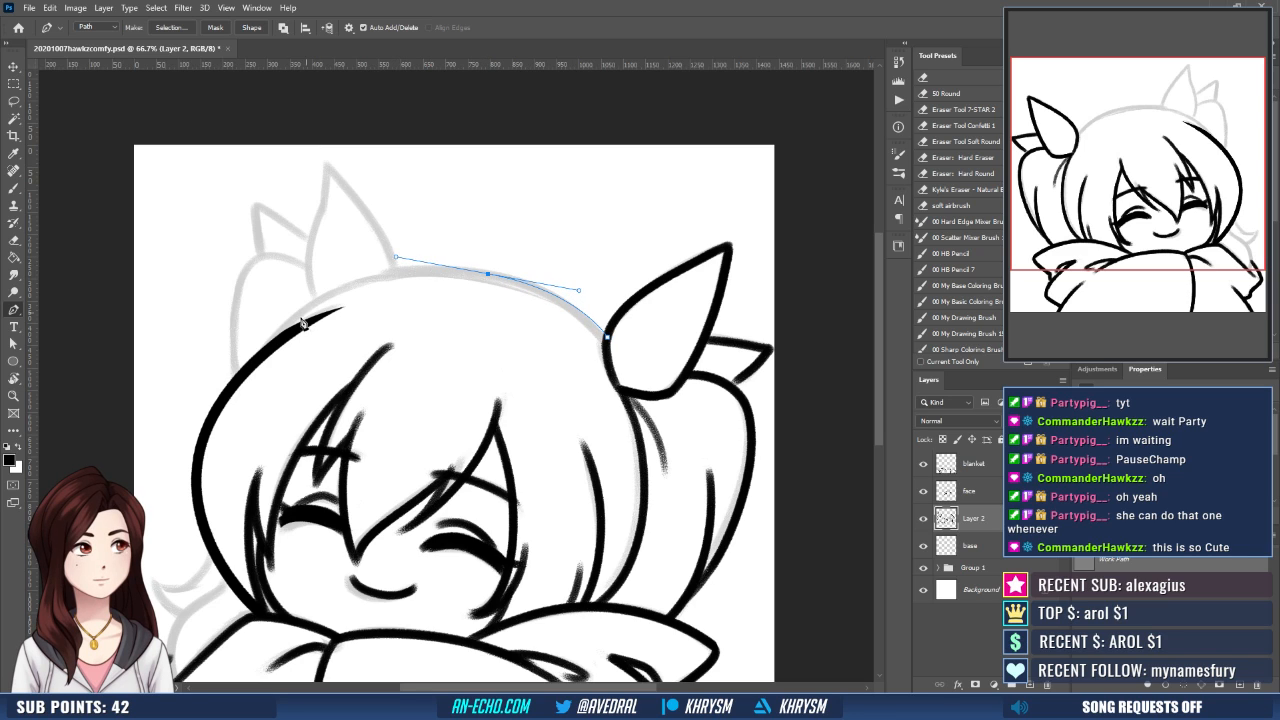
drag(261, 357, 216, 429)
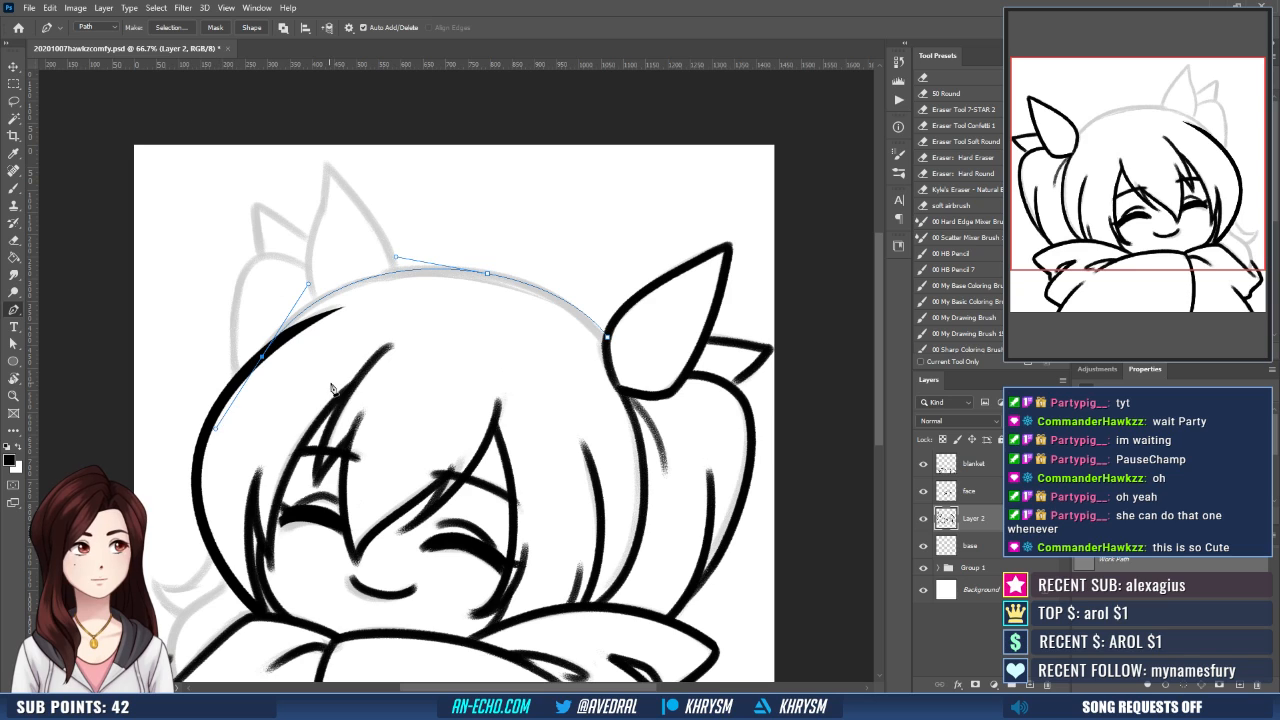
key(b)
key(Return)
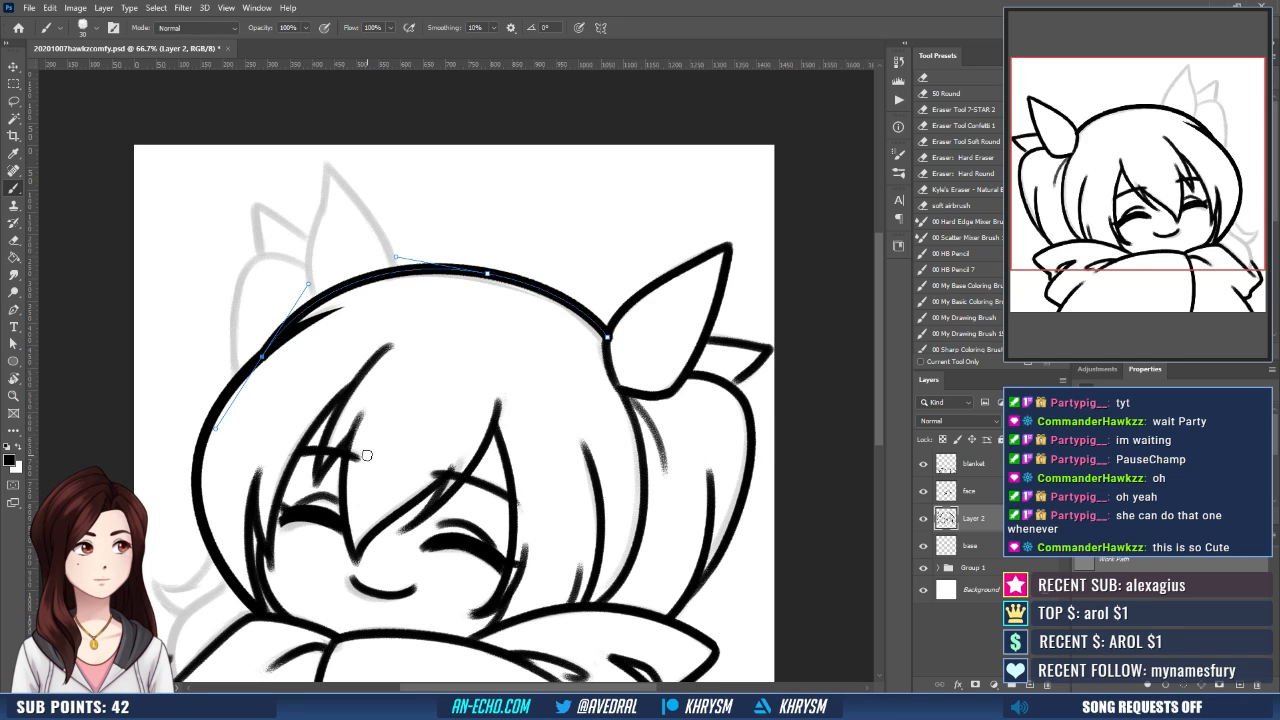
key(ctrl+z)
- Adjust the crown path by raising its middle anchor slightly, refitting the end at the ear and nudging the middle anchor sideways
key(a)
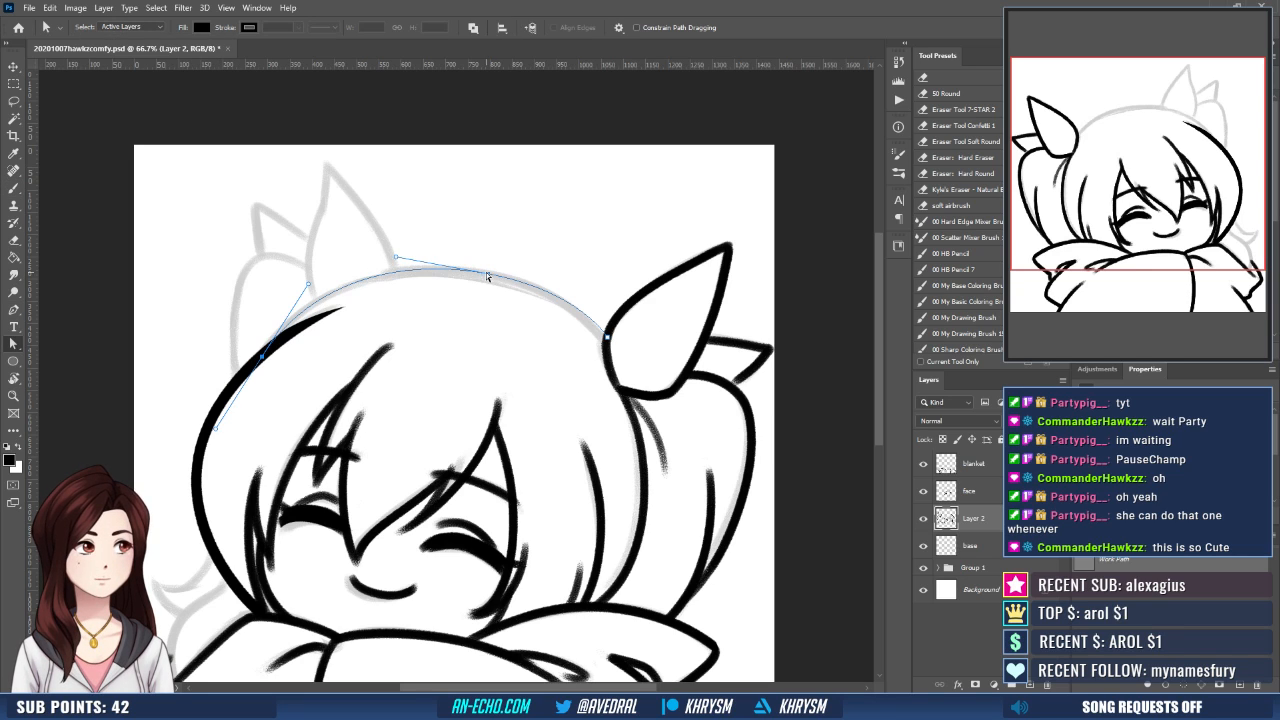
click(486, 272)
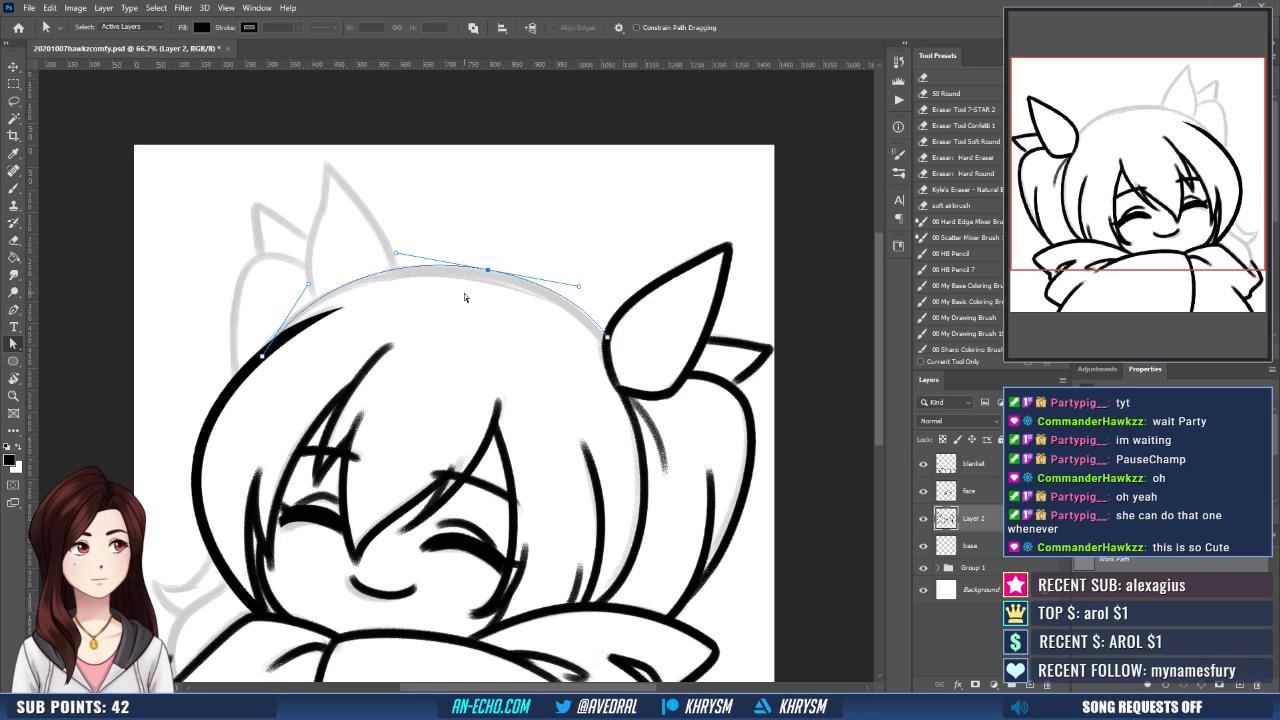
click(607, 339)
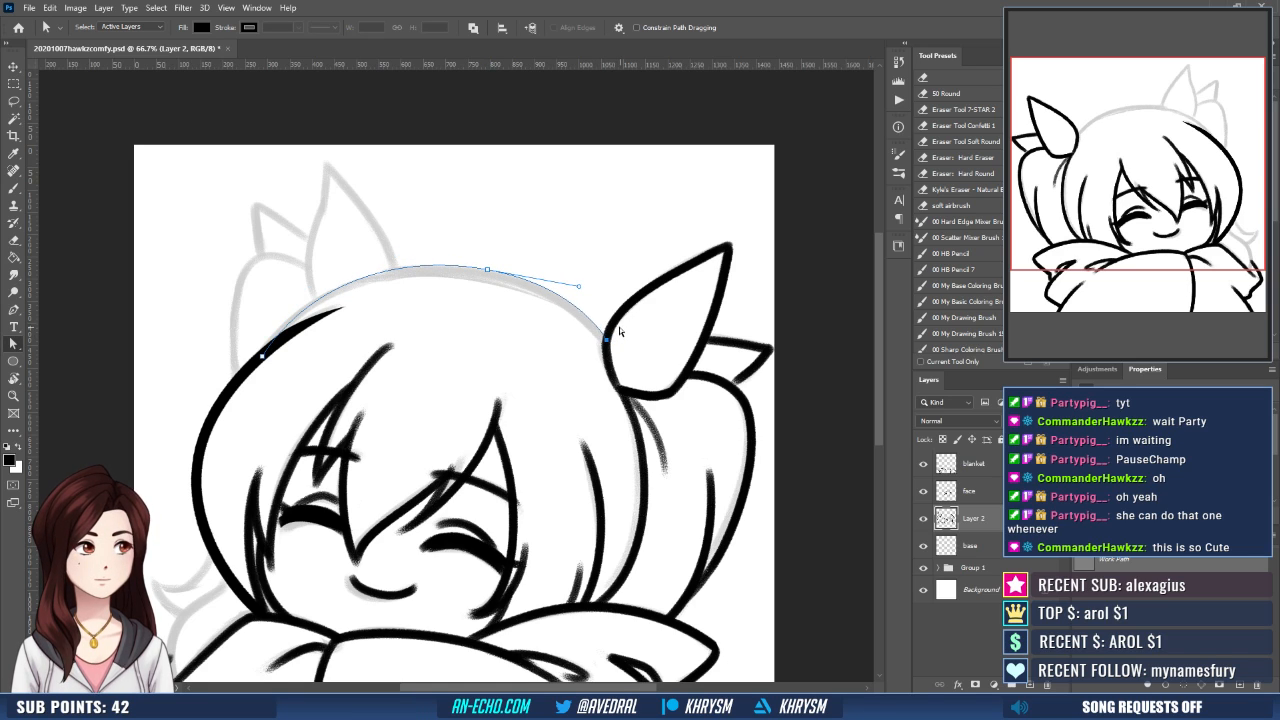
click(487, 270)
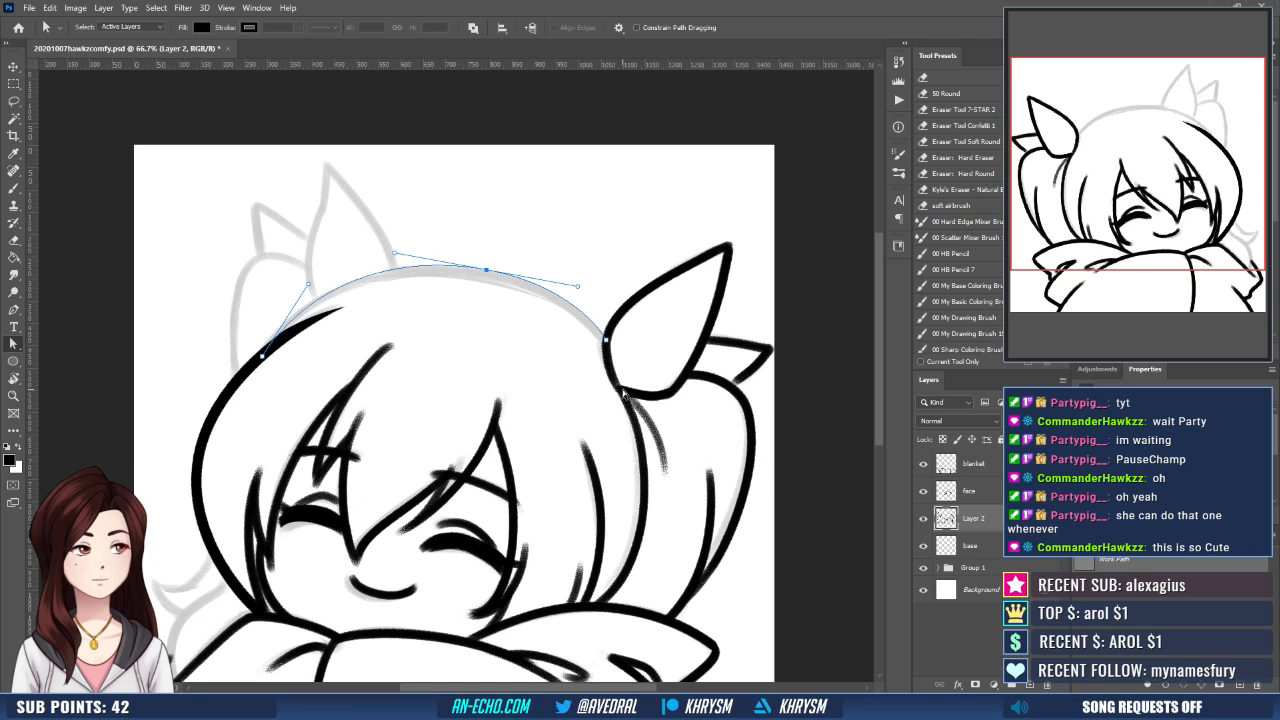
key(Left)
key(Left)
key(Left)
key(Left)
- Stroke the adjusted crown path with the brush and dismiss the path
key(b)
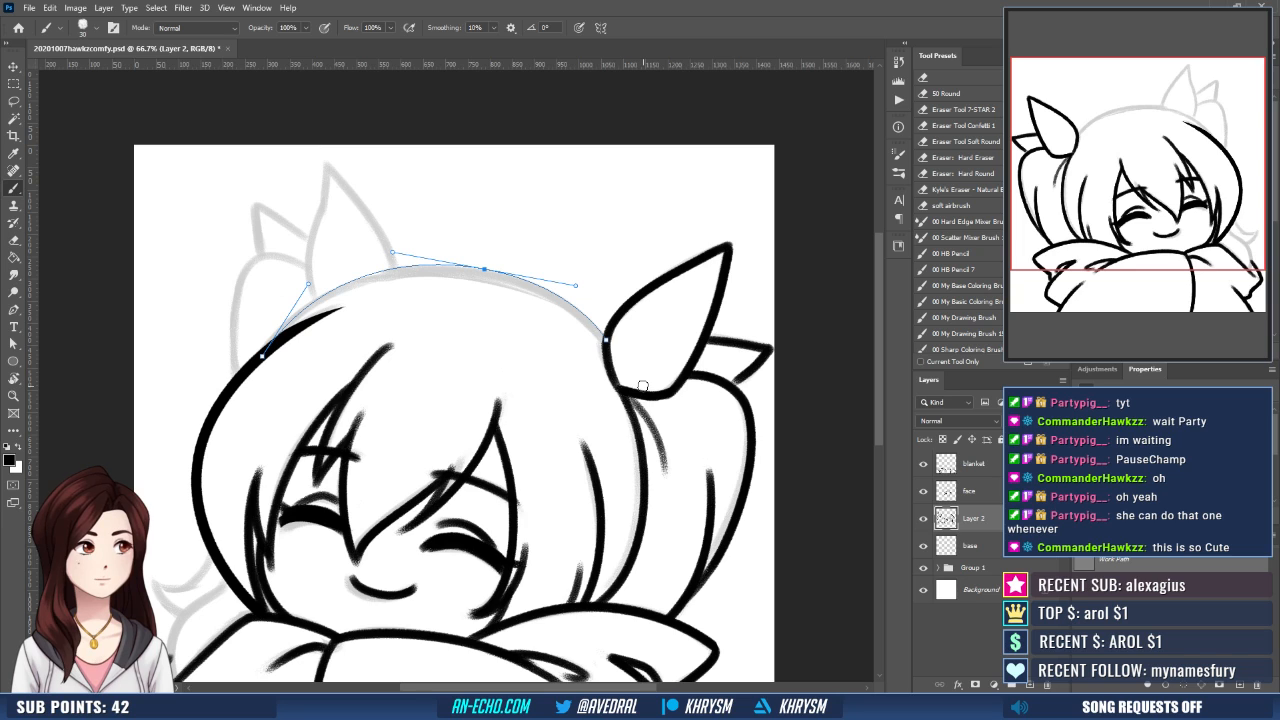
key(Return)
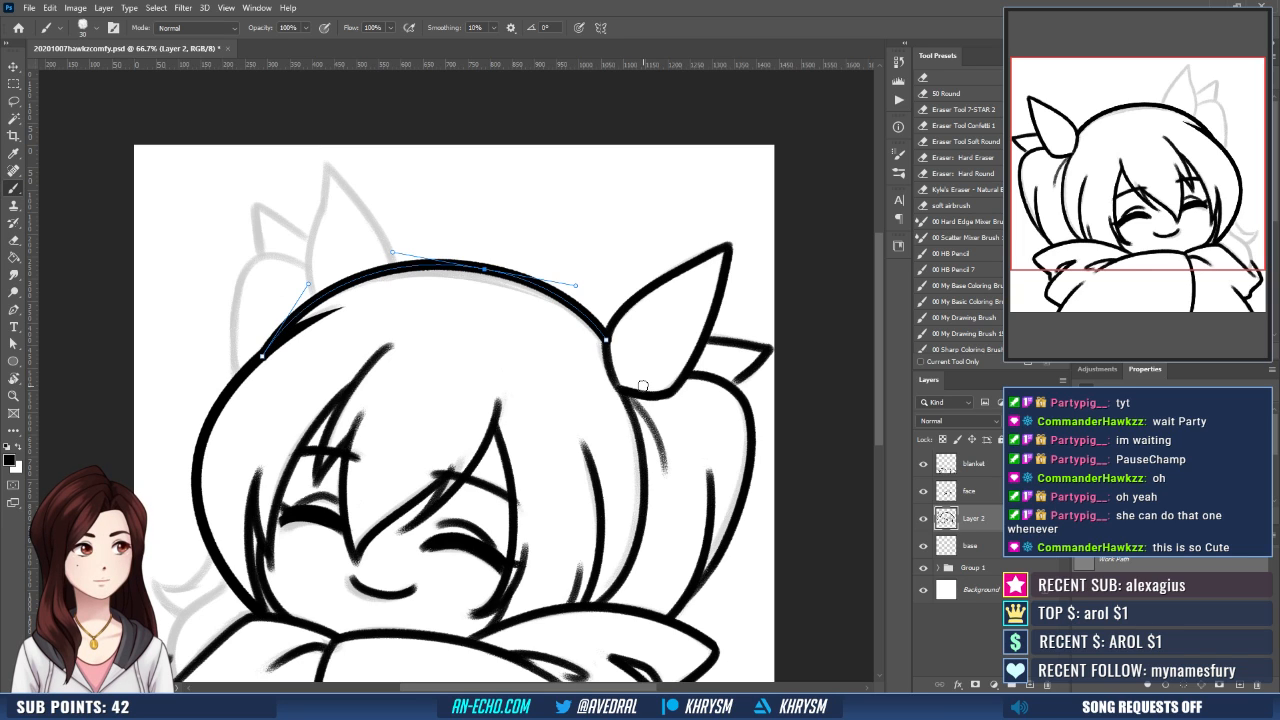
key(Escape)
- Ink over the short strand where the crown line meets the side hair outline
drag(587, 441, 635, 459)
key(e)
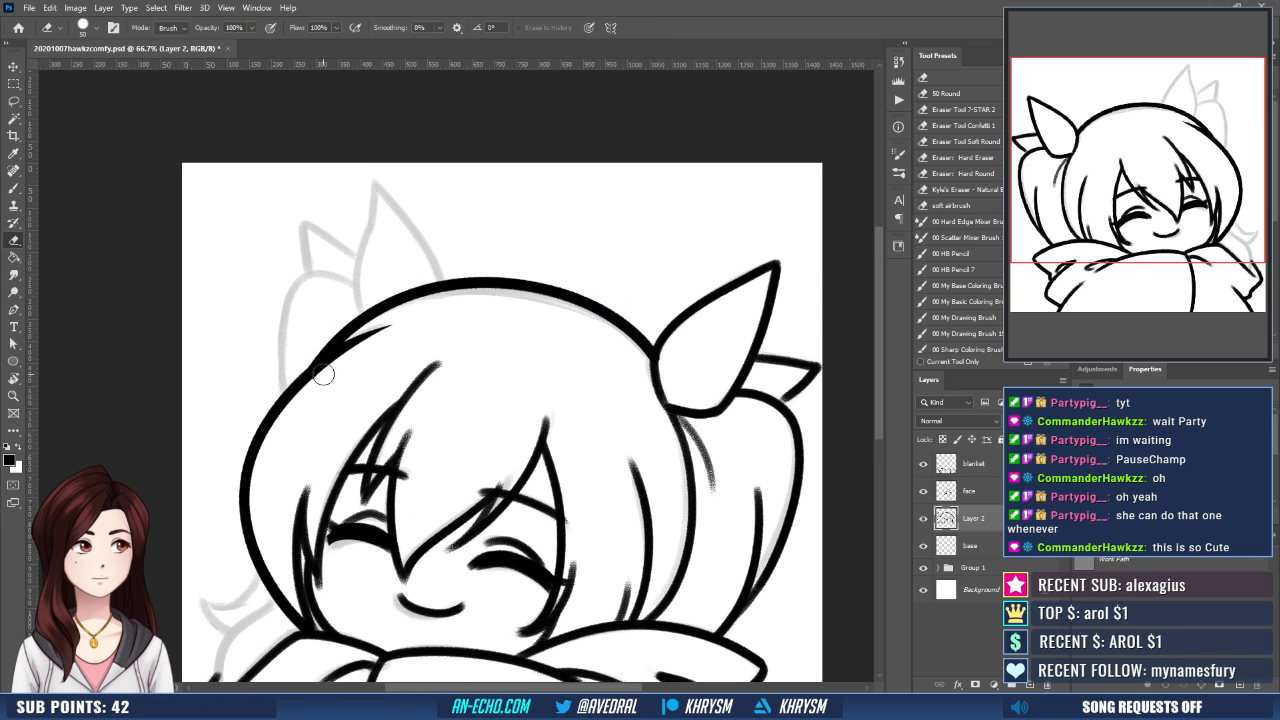
key(b)
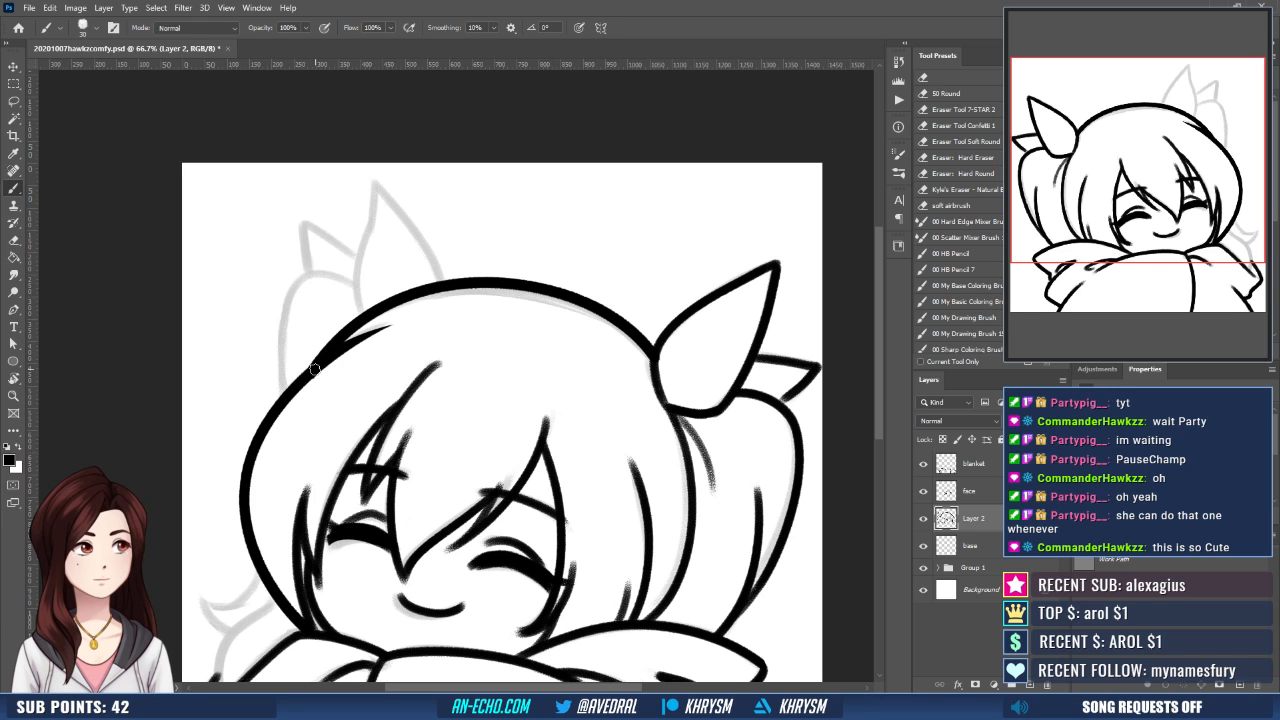
drag(315, 369, 396, 325)
drag(594, 371, 588, 350)
drag(496, 404, 491, 423)
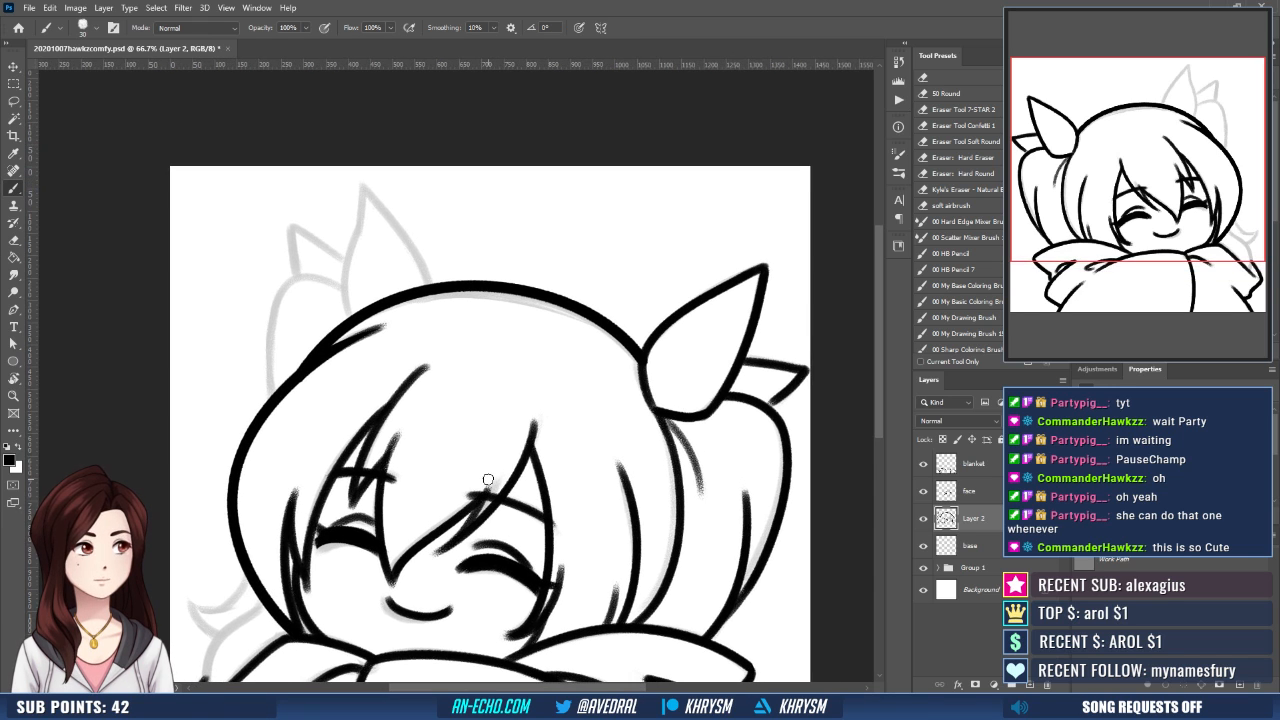
drag(488, 480, 460, 433)
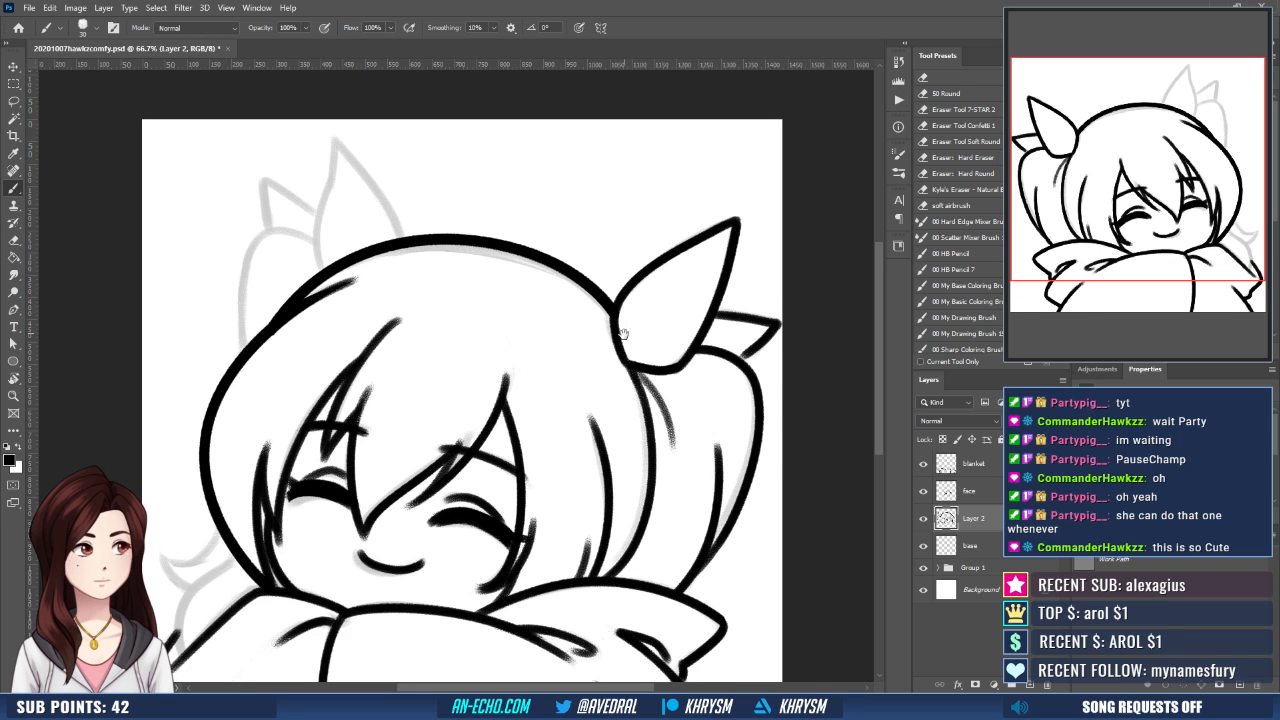
drag(623, 508, 641, 492)
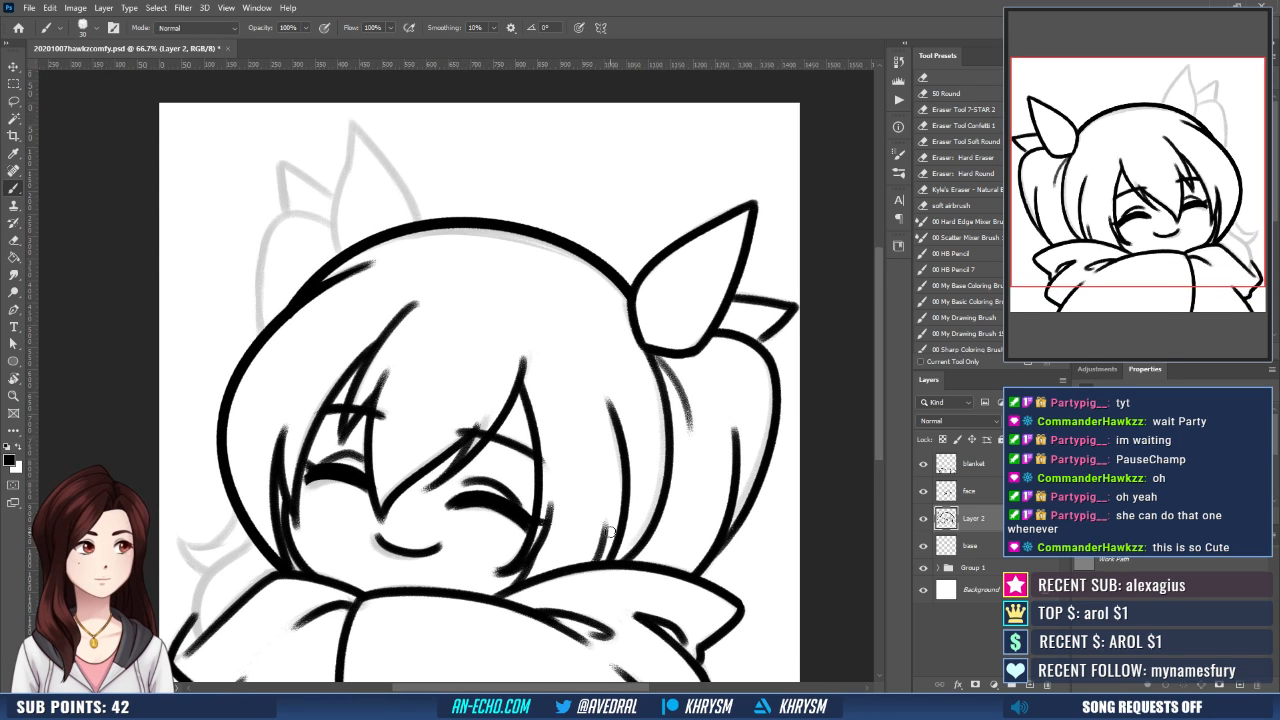
mouse_move(768, 316)
mouse_down()
mouse_move(746, 341)
mouse_move(769, 333)
mouse_move(720, 364)
mouse_move(744, 393)
mouse_up()
key(ctrl+shift+h)
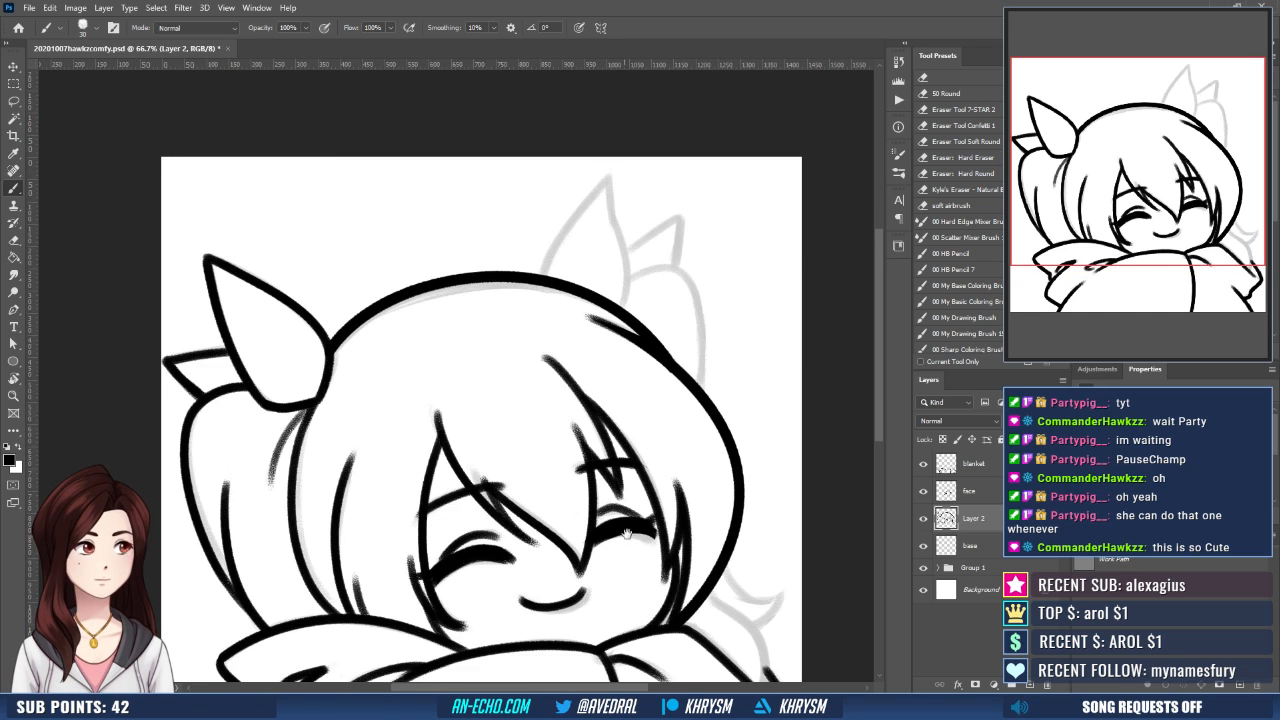
- Ink both sides of the remaining tall pointed ear over its sketch on the unfinished side of the crown
drag(636, 344, 600, 396)
drag(538, 324, 552, 260)
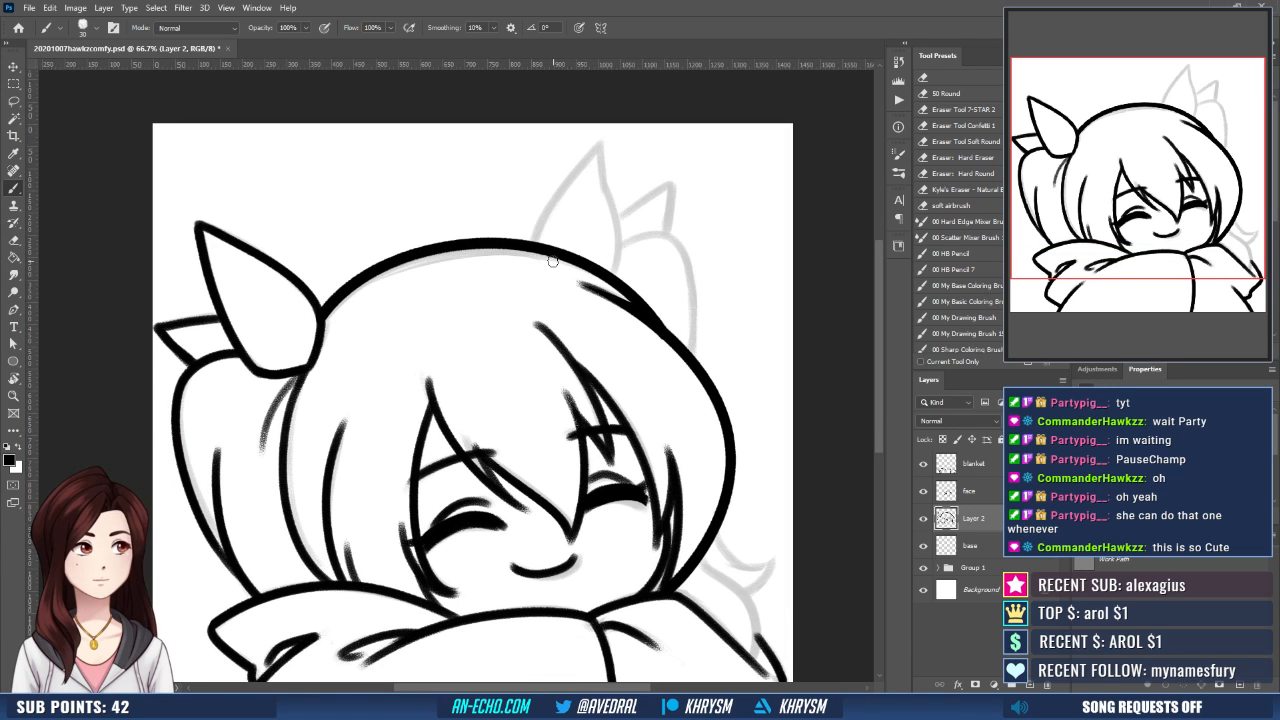
key(ctrl+minus)
key(ctrl+minus)
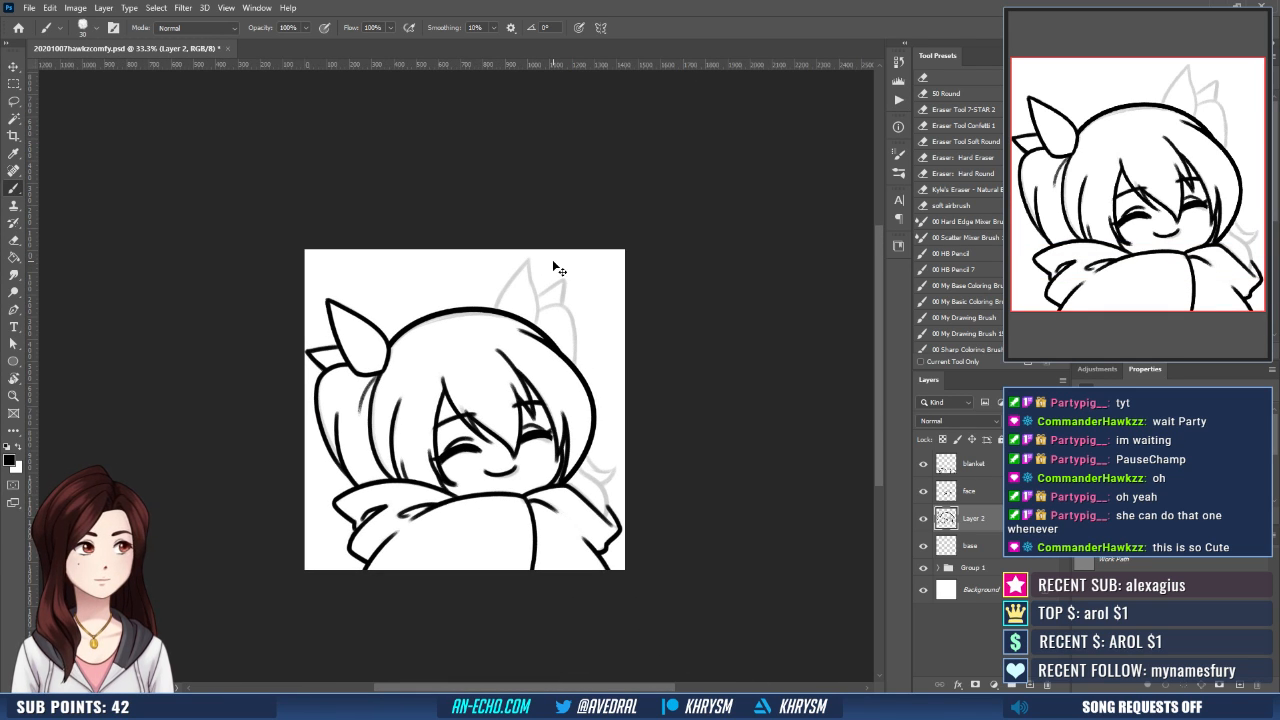
key(ctrl+minus)
key(ctrl+plus)
key(ctrl+plus)
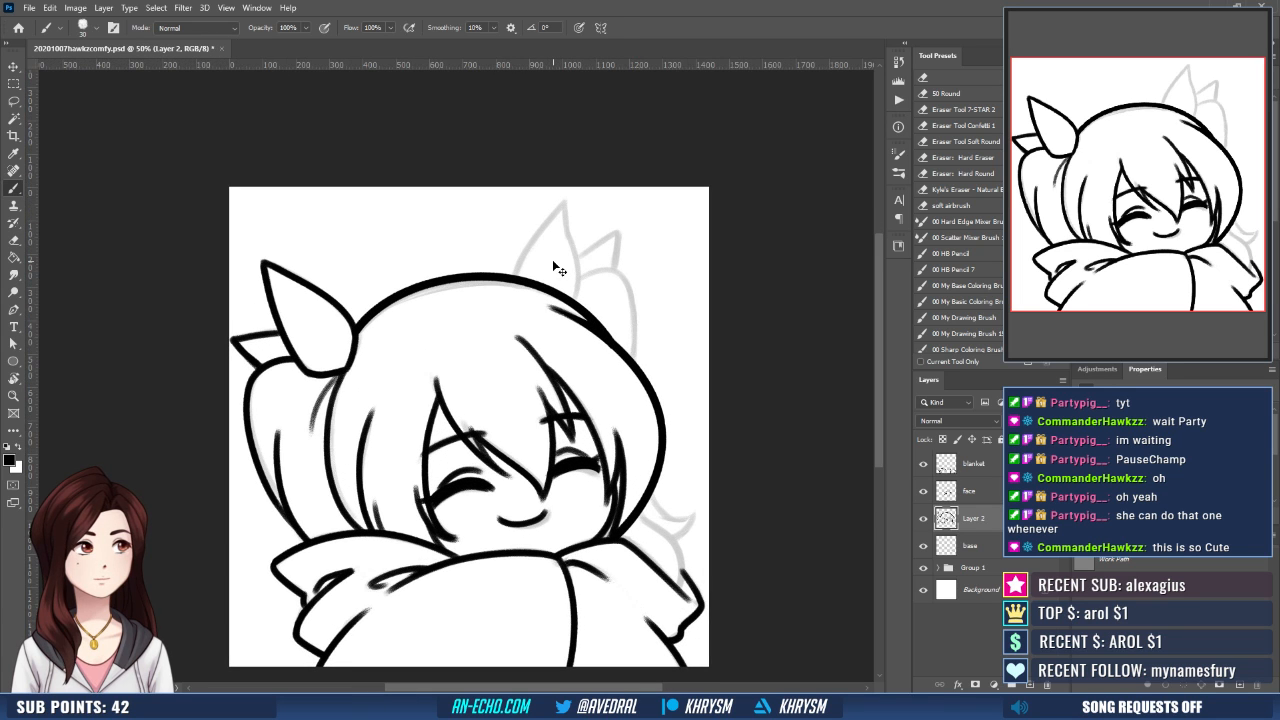
drag(579, 144, 577, 197)
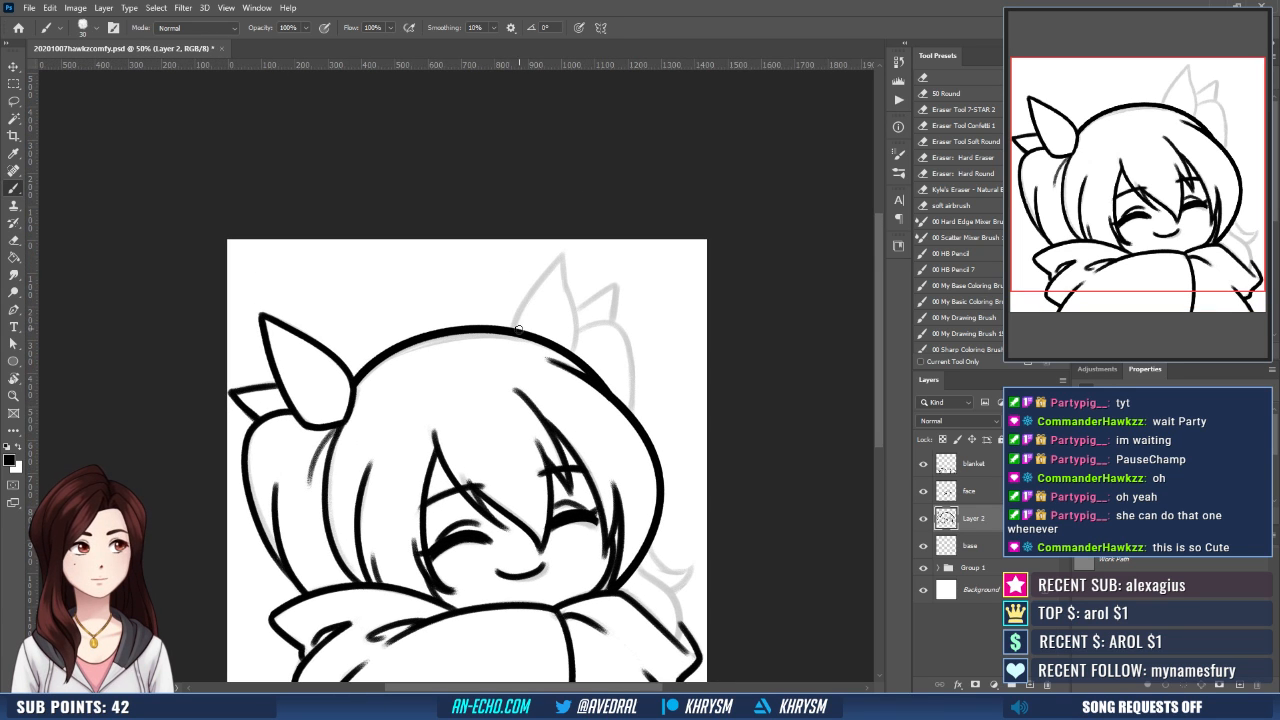
drag(513, 329, 558, 254)
key(ctrl+z)
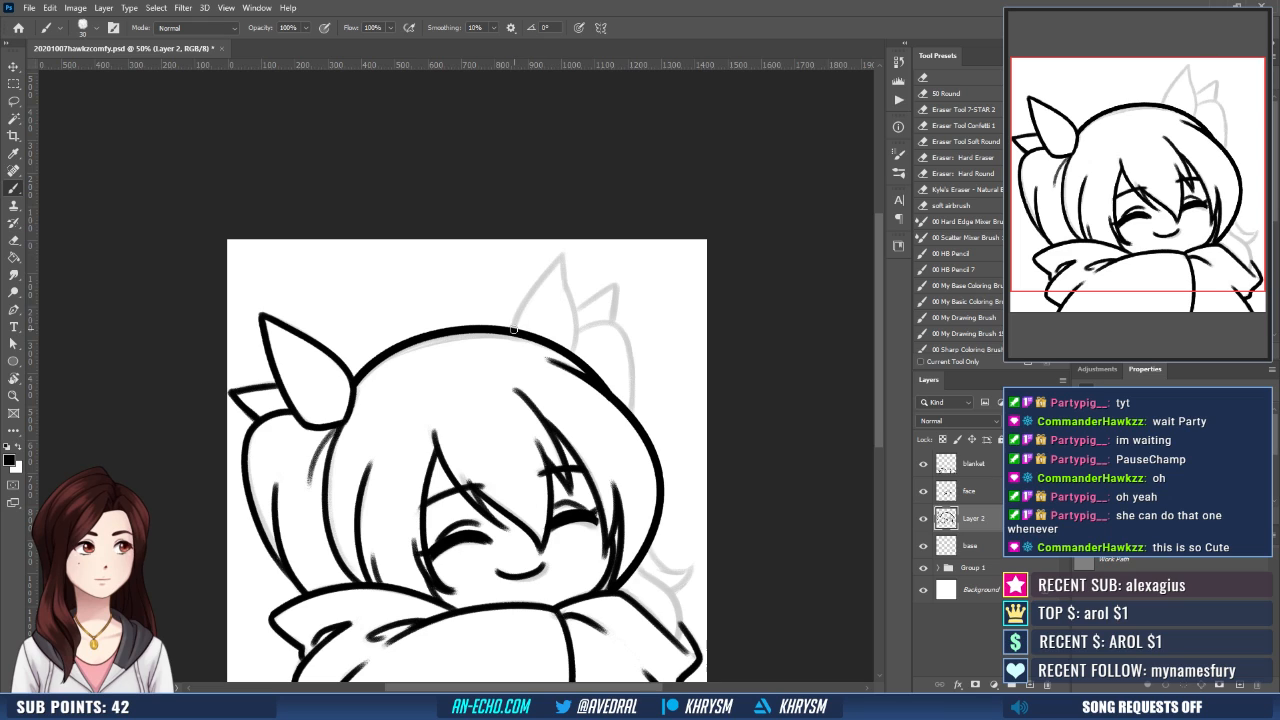
mouse_move(513, 330)
mouse_down()
mouse_move(565, 251)
mouse_move(578, 354)
mouse_up()
key(ctrl+z)
drag(565, 278, 577, 350)
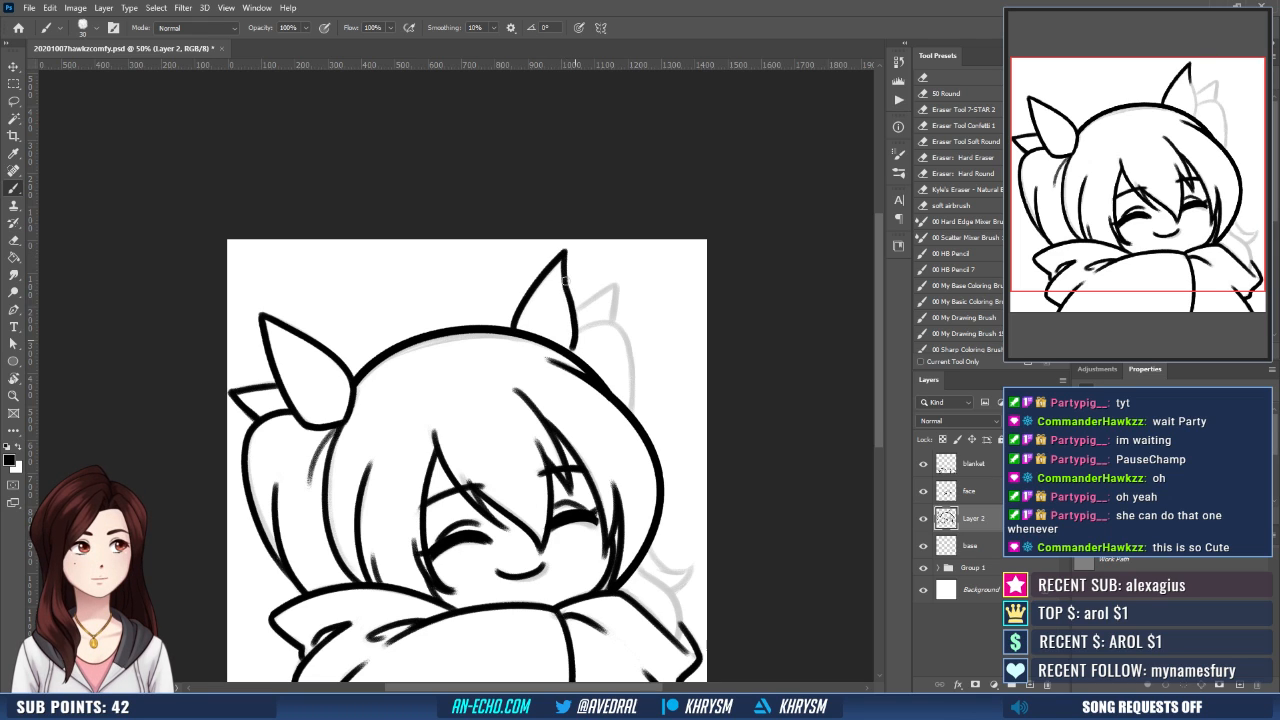
- Ink the smaller pointed tip behind the newly inked ear
mouse_move(609, 291)
mouse_down()
mouse_move(647, 326)
mouse_move(608, 321)
mouse_move(636, 303)
mouse_move(633, 344)
mouse_up()
key(ctrl+z)
drag(652, 303, 612, 231)
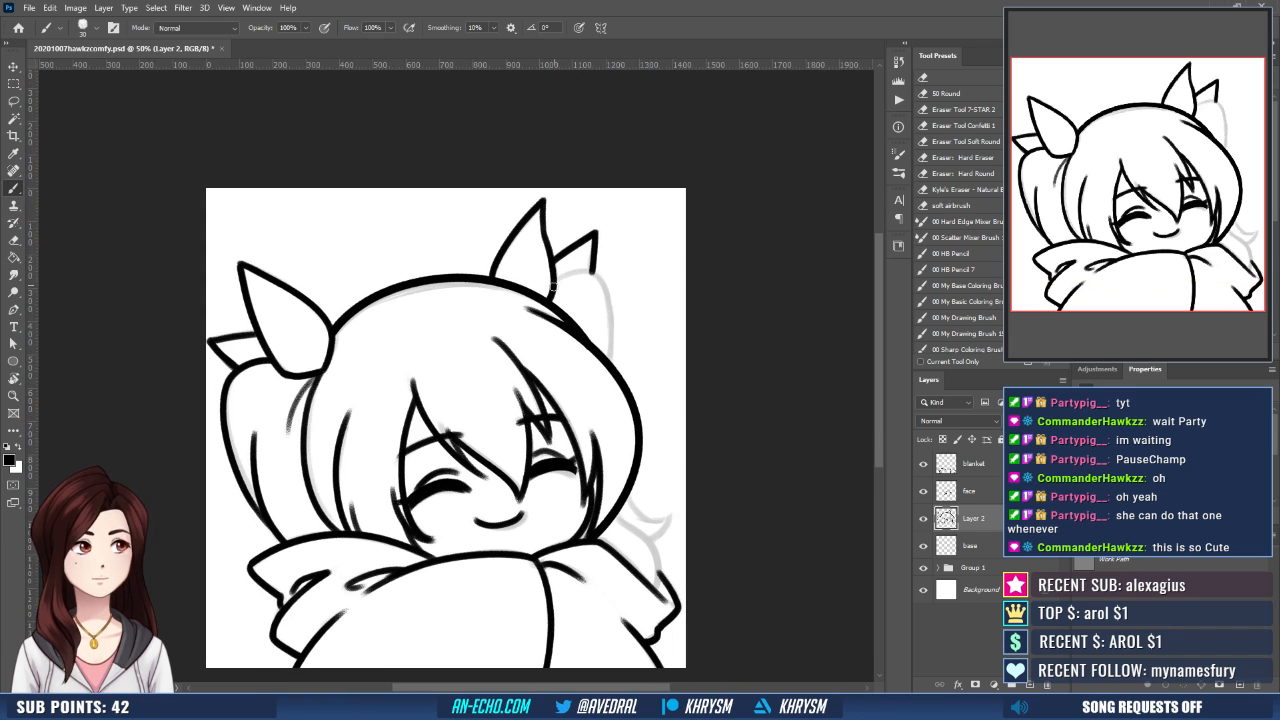
- Ink the pigtail's outer curve behind the new ear, running from the ear's base down to the side hair outline
mouse_move(553, 286)
mouse_down()
mouse_move(588, 272)
mouse_move(612, 361)
mouse_up()
drag(644, 315, 637, 271)
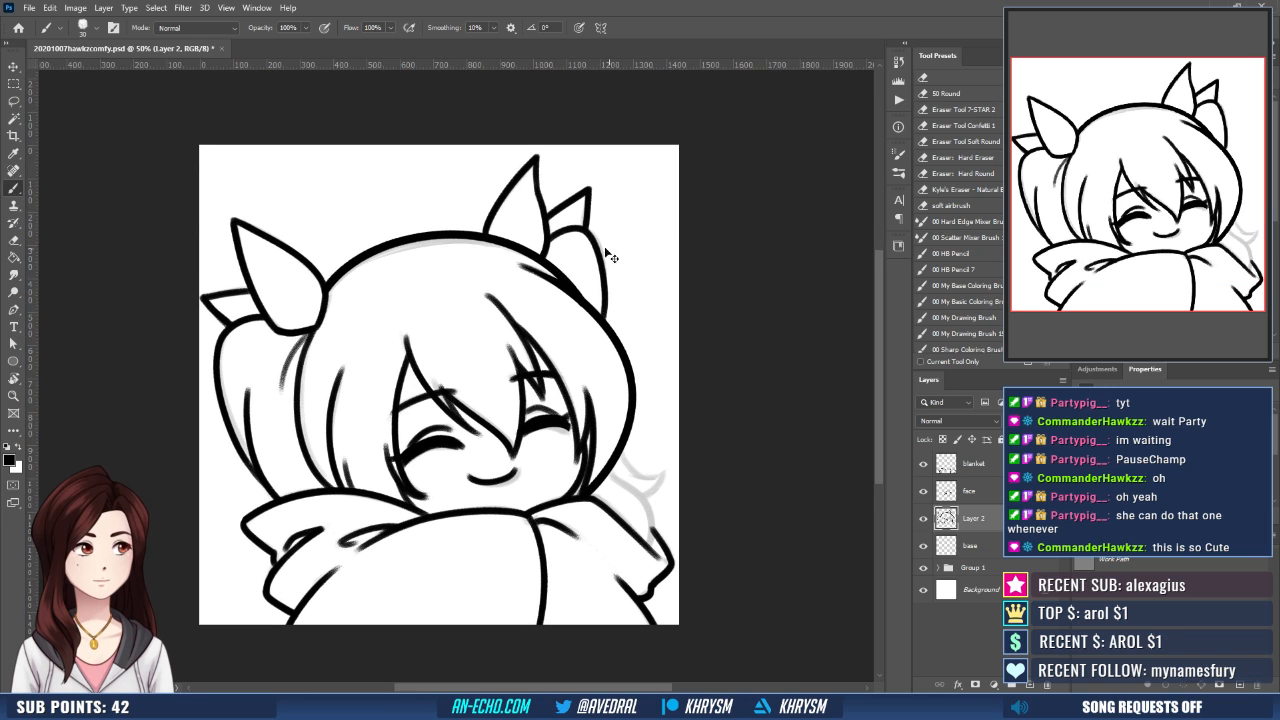
key(ctrl+z)
mouse_move(549, 238)
mouse_down()
mouse_move(582, 230)
mouse_move(614, 331)
mouse_up()
key(ctrl+z)
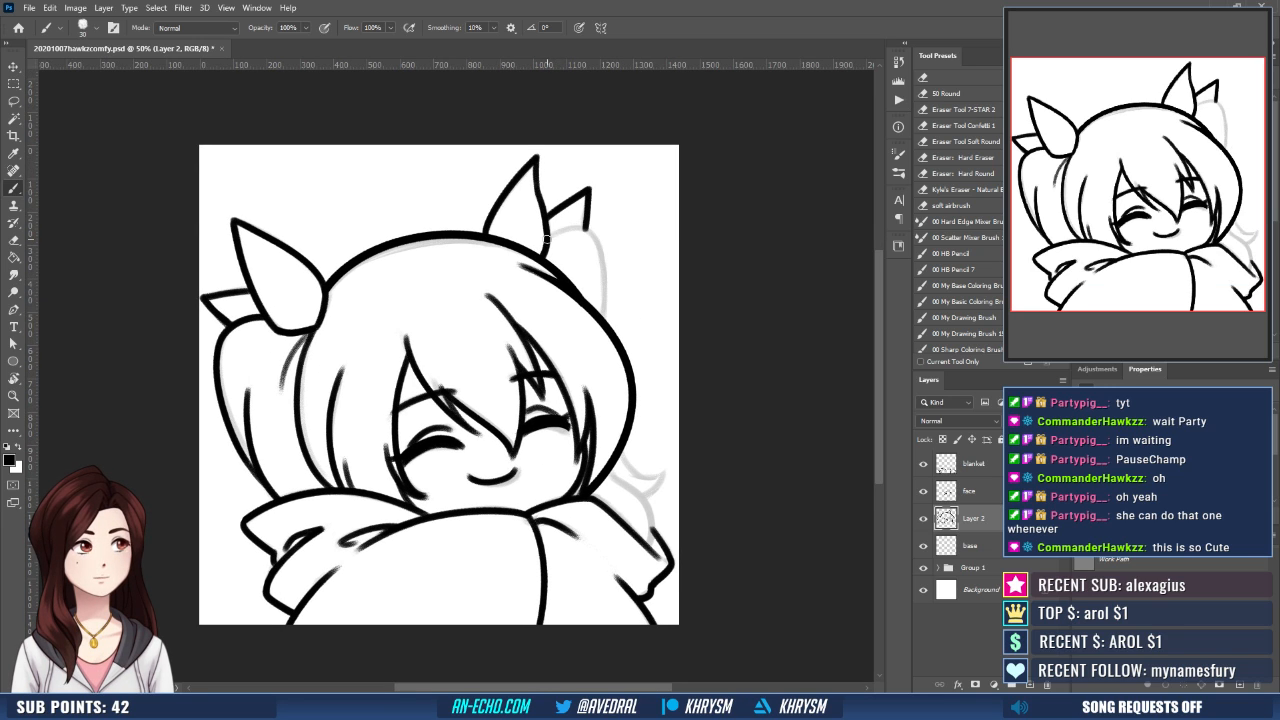
mouse_move(548, 239)
mouse_down()
mouse_move(593, 236)
mouse_move(610, 328)
mouse_up()
key(ctrl+z)
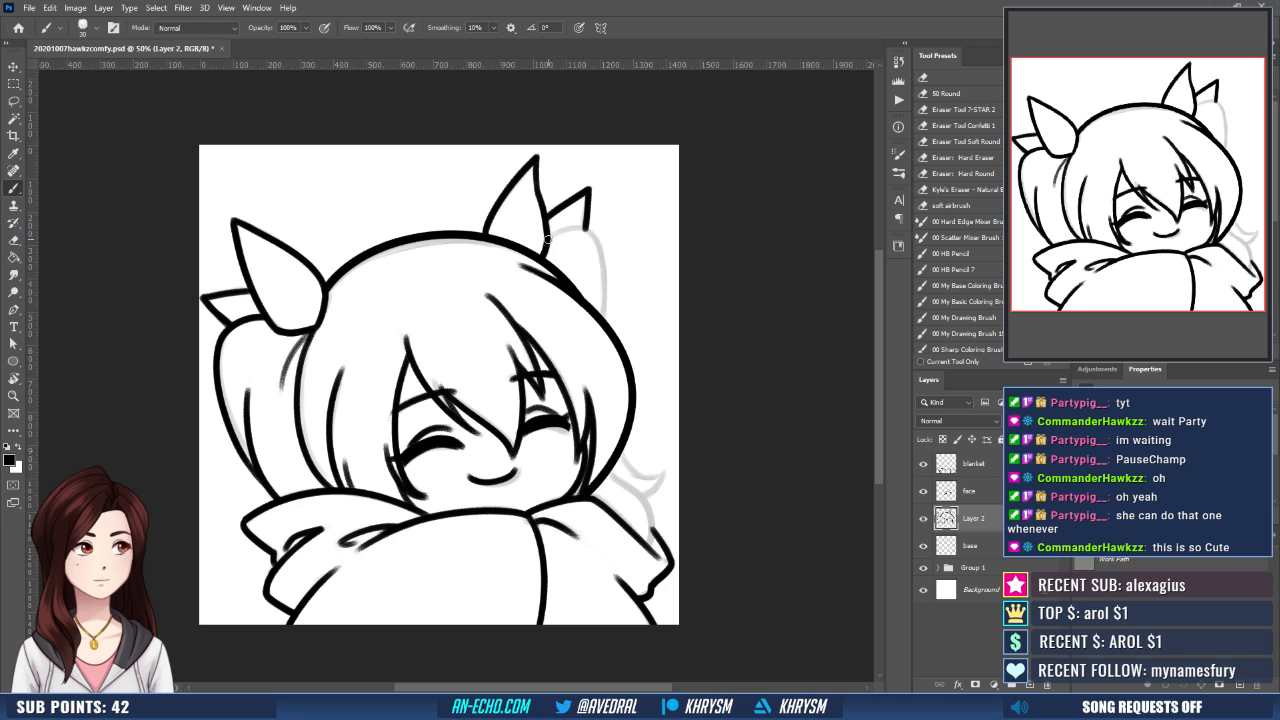
mouse_move(548, 239)
mouse_down()
mouse_move(607, 292)
mouse_move(611, 330)
mouse_up()
drag(631, 245, 619, 179)
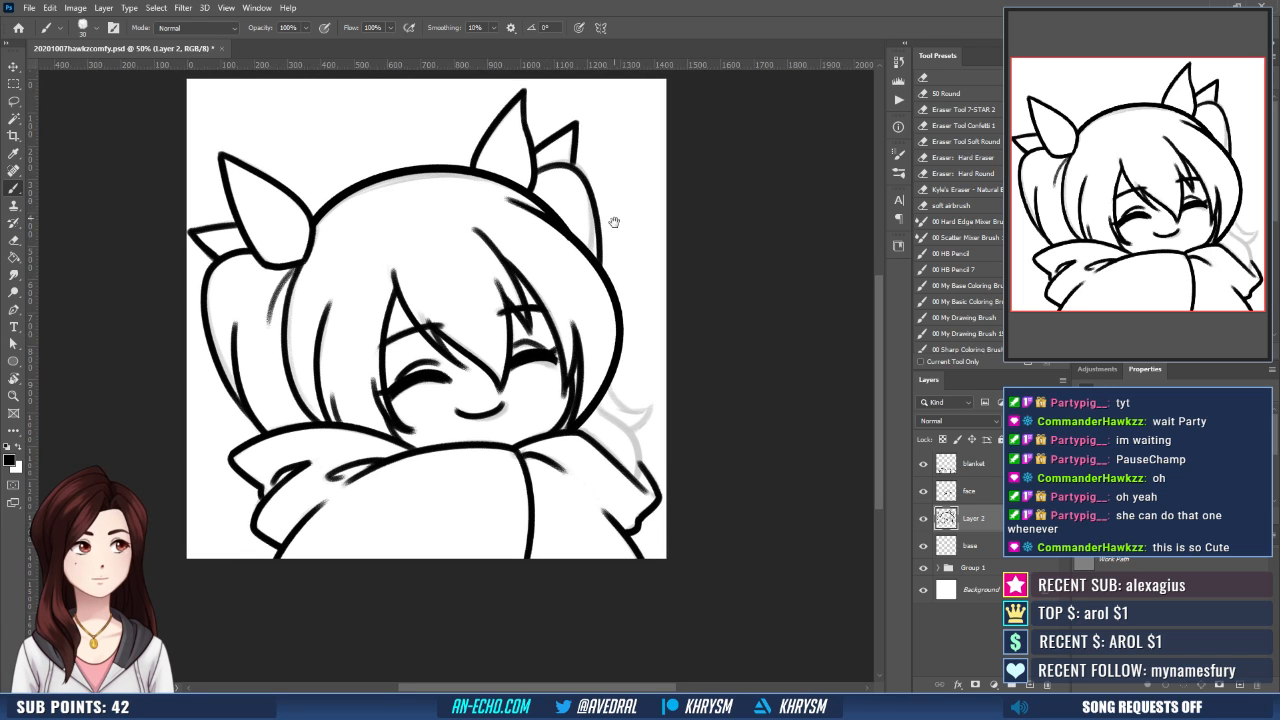
- Ink the pigtail's curled flick beside the lower hair outline and the strand curving down to the blanket's shoulder
mouse_move(627, 367)
mouse_down()
mouse_move(625, 336)
mouse_move(656, 370)
mouse_move(592, 352)
mouse_up()
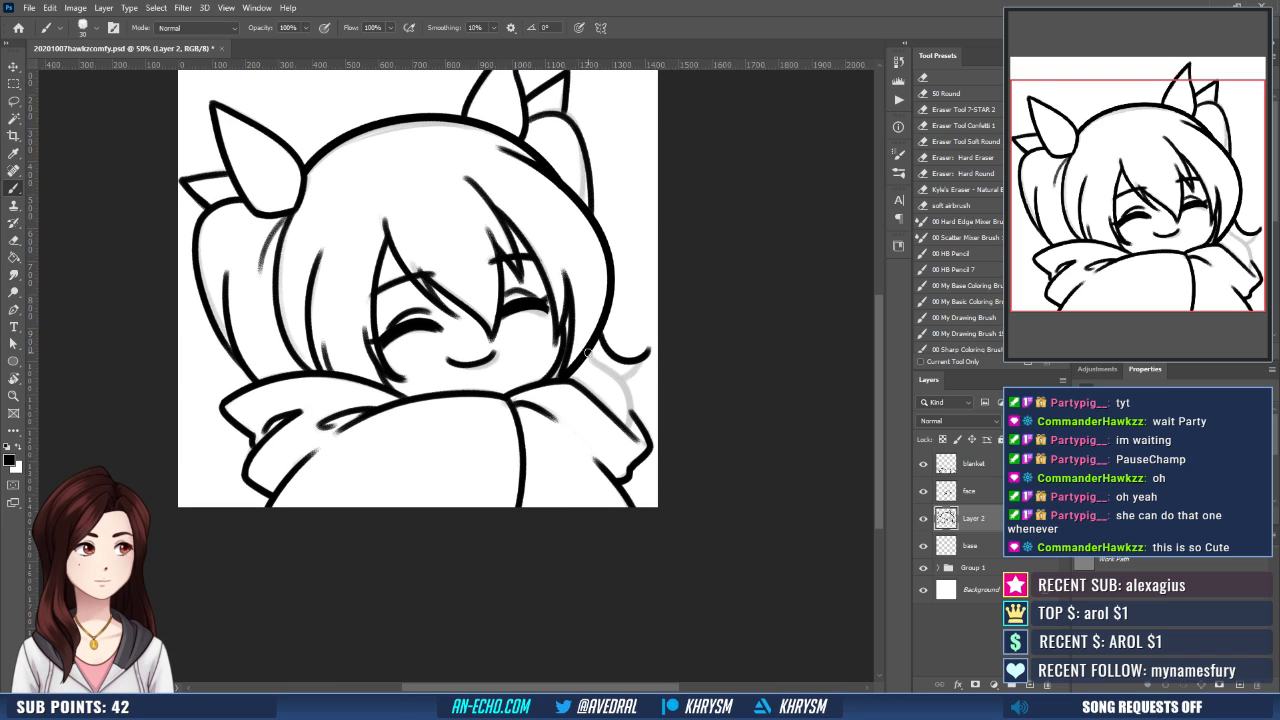
key(ctrl+z)
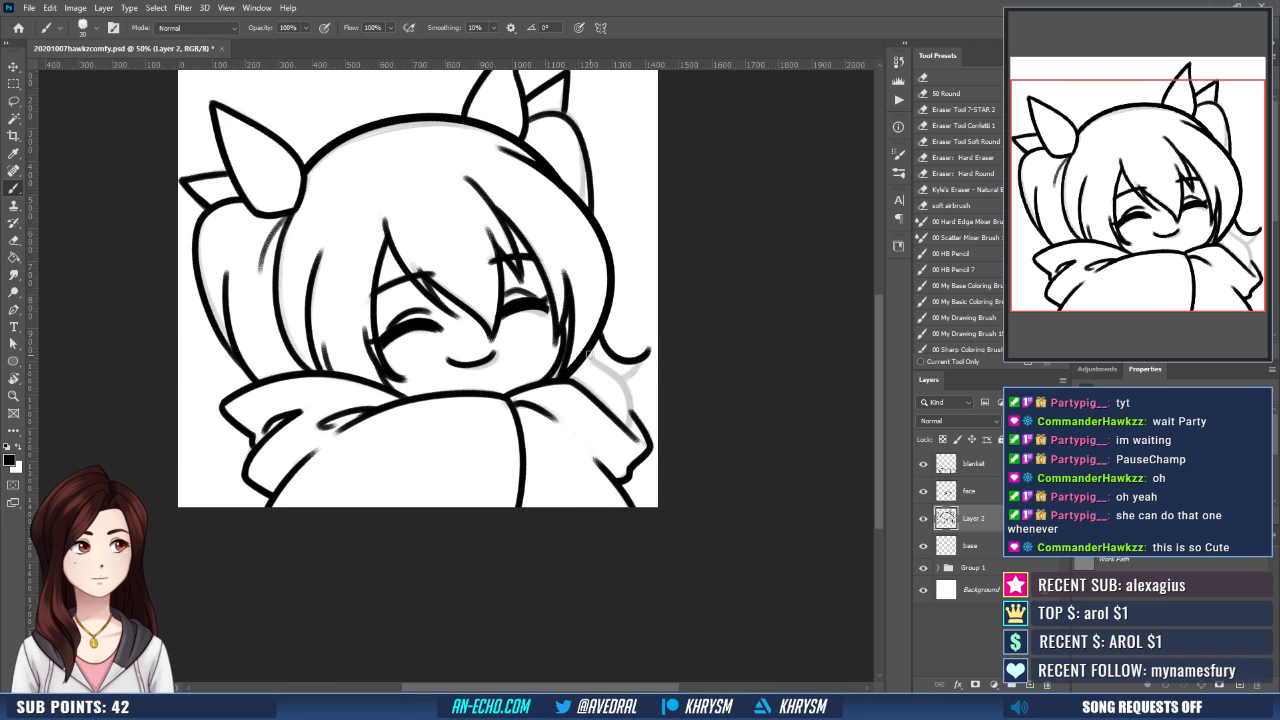
drag(590, 354, 631, 443)
key(ctrl+z)
mouse_move(591, 354)
mouse_down()
mouse_move(612, 370)
mouse_move(627, 454)
mouse_up()
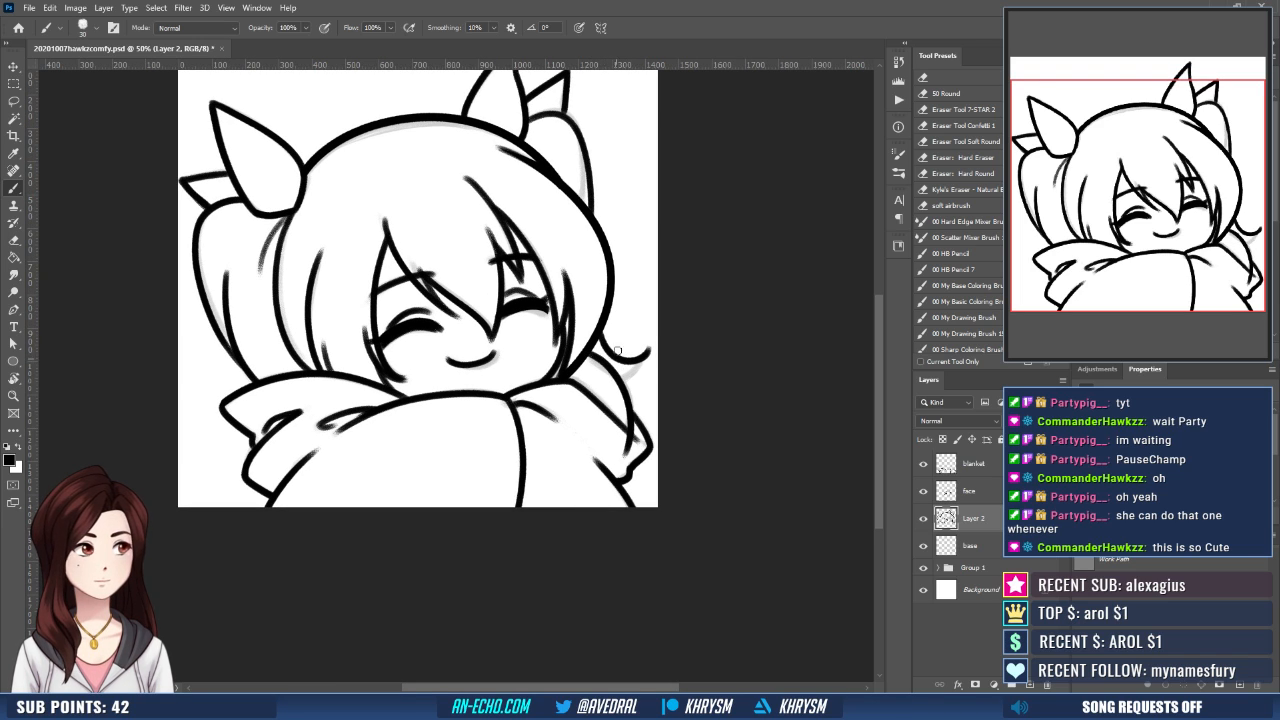
key(ctrl+z)
drag(589, 353, 625, 447)
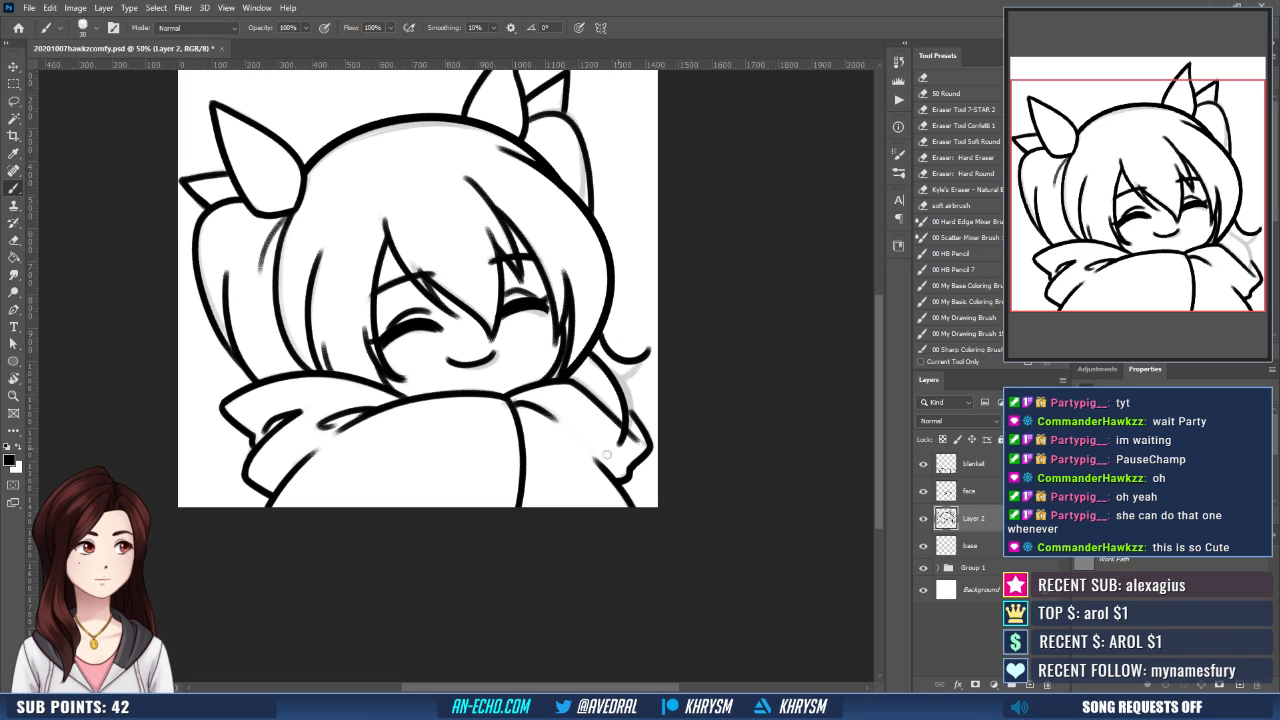
- Ink the underside of the curled flick and erase the strand's end where it overlaps the blanket
mouse_move(611, 376)
mouse_down()
mouse_move(648, 358)
mouse_move(636, 372)
mouse_move(649, 349)
mouse_move(633, 379)
mouse_up()
key(ctrl+z)
key(ctrl+z)
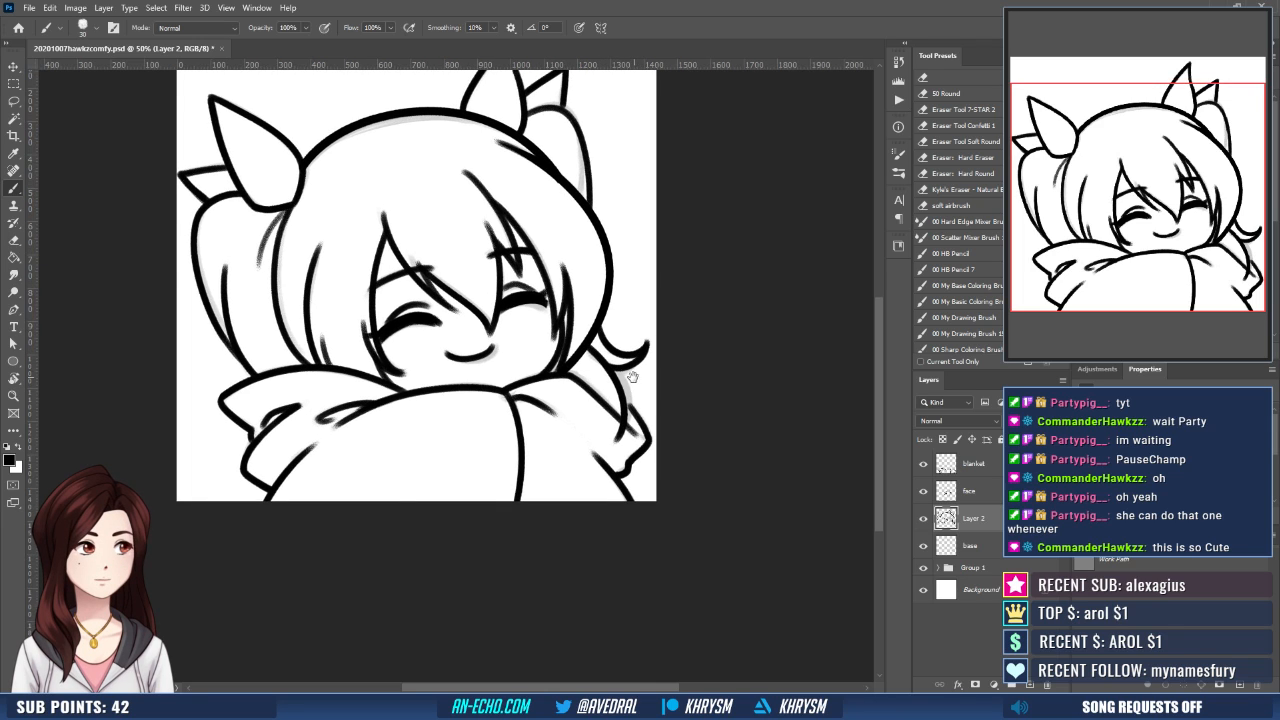
key(e)
drag(625, 429, 614, 442)
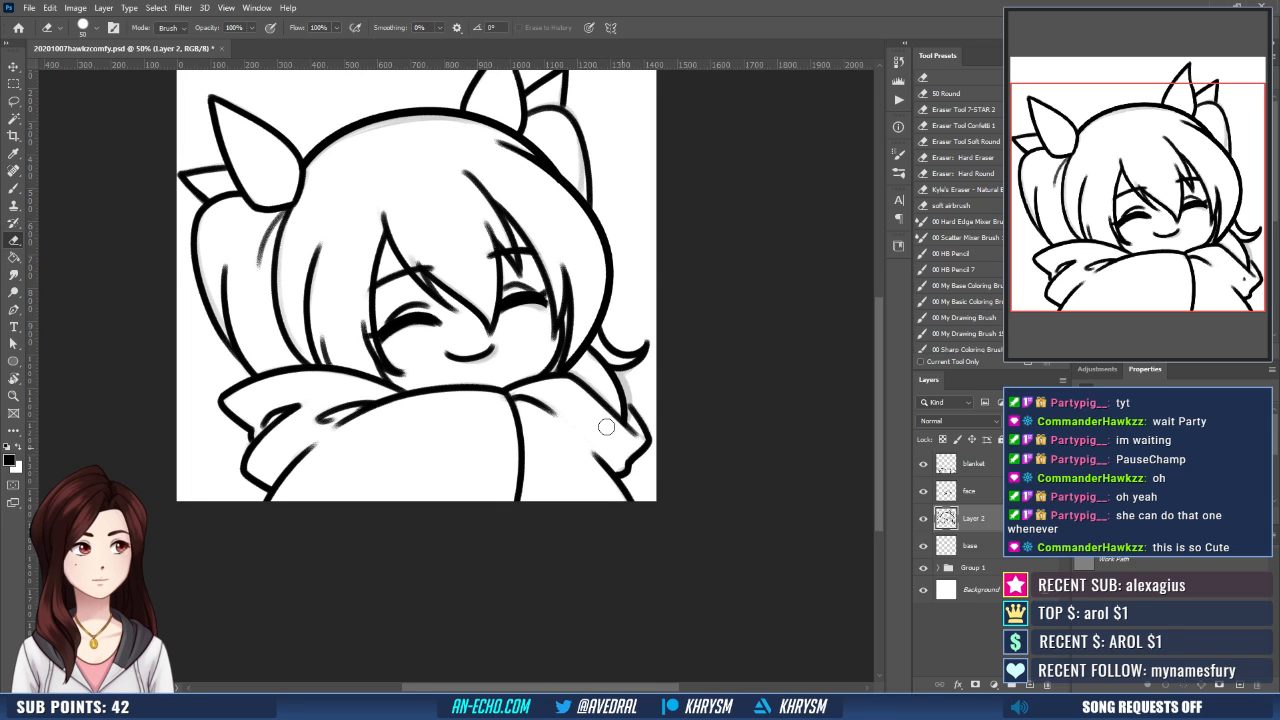
click(972, 464)
key(r)
mouse_move(644, 391)
mouse_down()
mouse_move(680, 320)
mouse_move(697, 225)
mouse_move(640, 300)
mouse_move(592, 310)
mouse_up()
key(b)
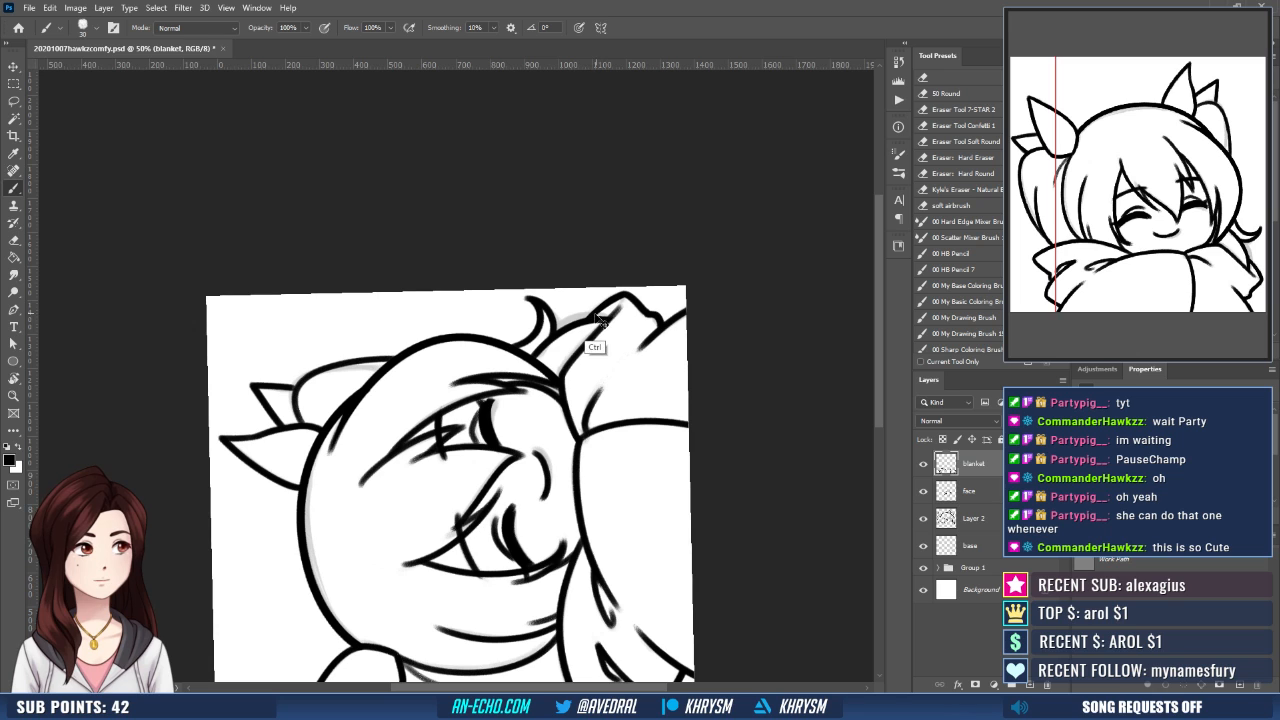
key(Escape)
drag(442, 430, 604, 450)
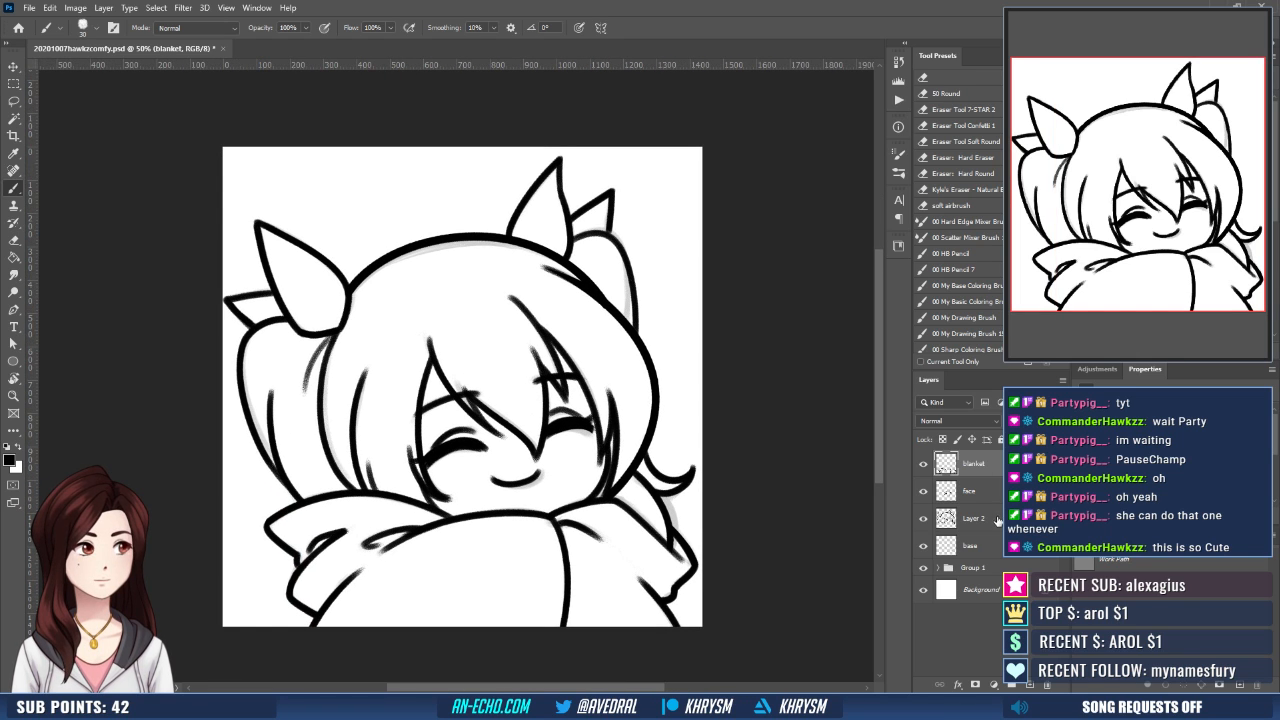
- Load Layer 2's line art as a selection for erasing on the blanket layer, and clear the selection when finished
click(997, 520)
ctrl+click(946, 518)
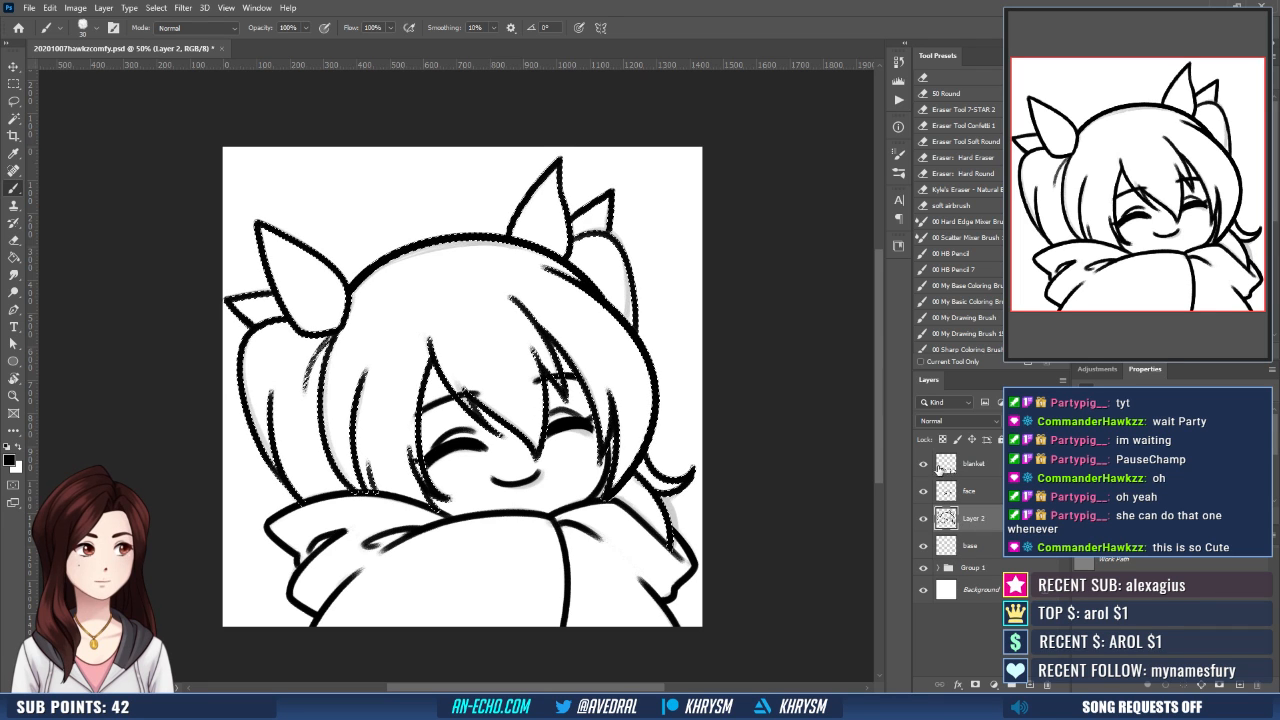
click(940, 467)
key(e)
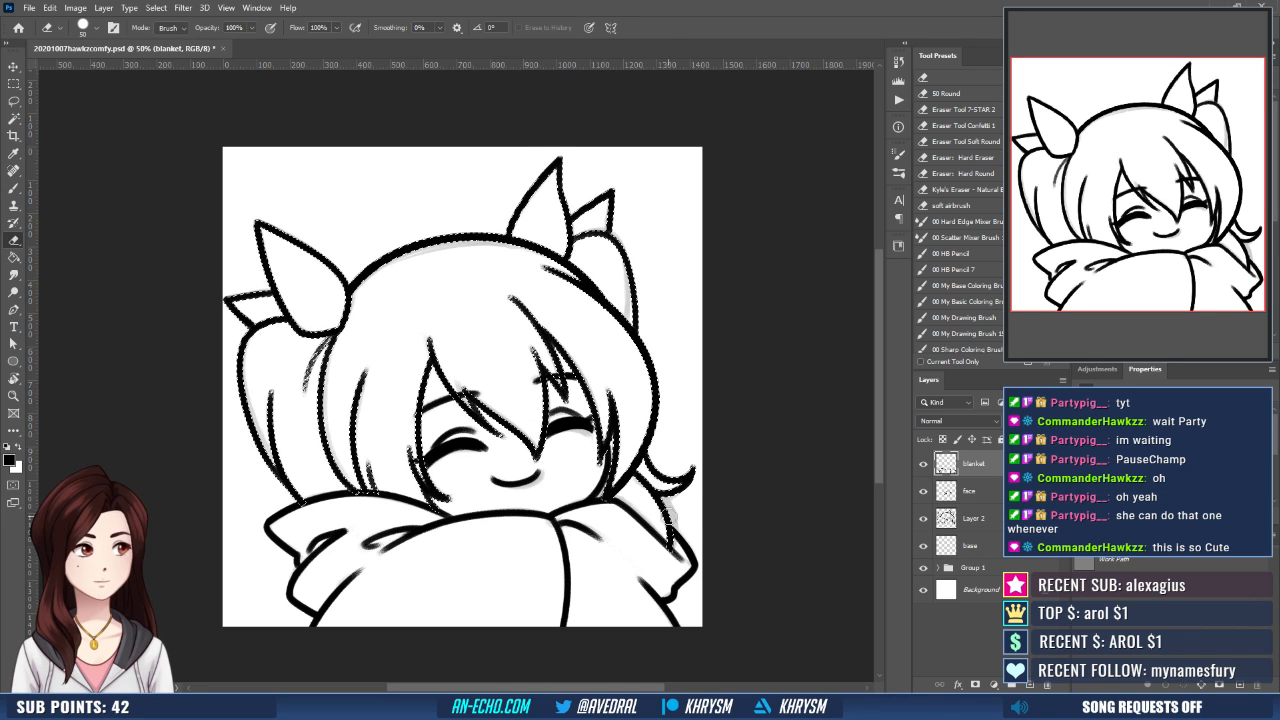
key(ctrl+d)
drag(706, 518, 733, 491)
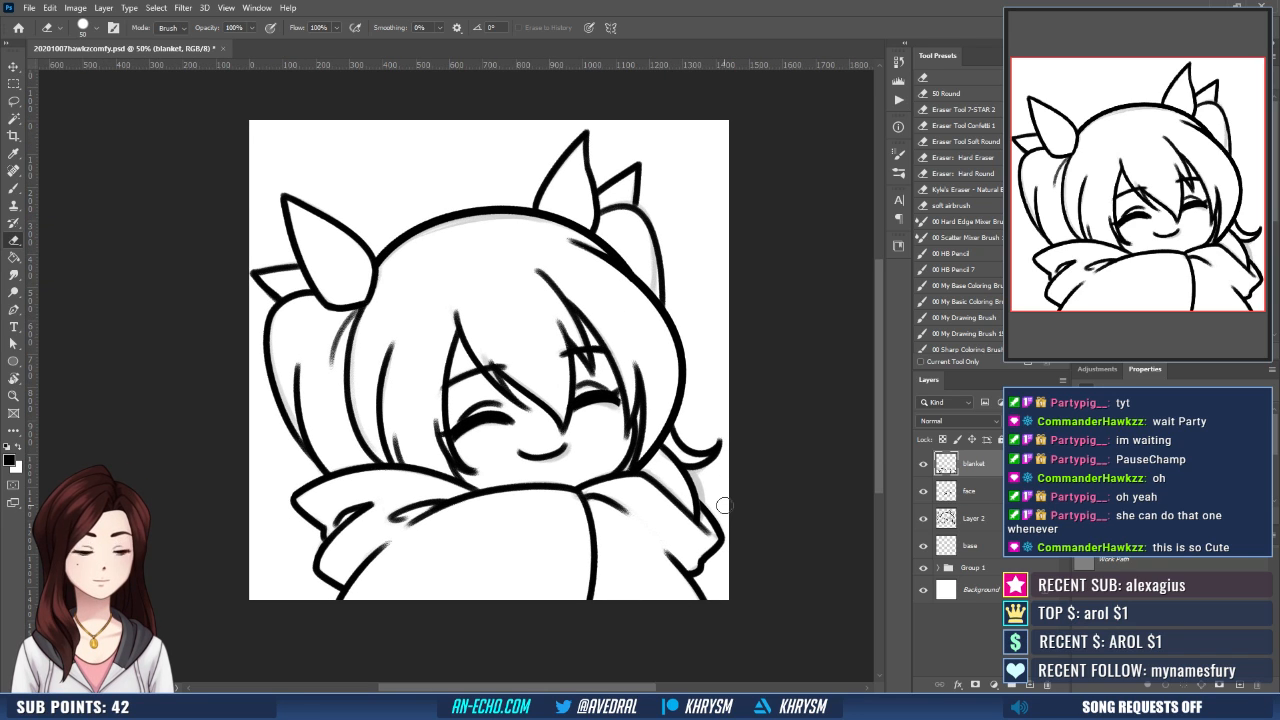
- Merge Layer 2 down into the base layer
click(973, 492)
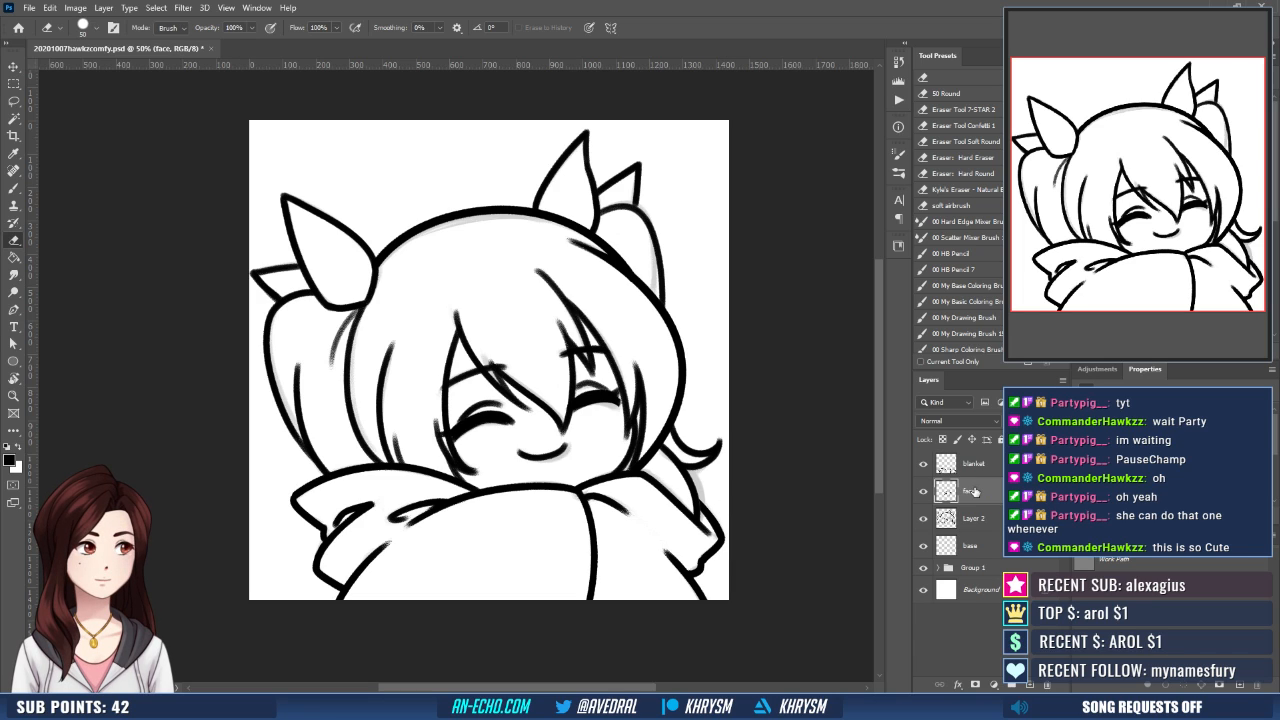
click(982, 519)
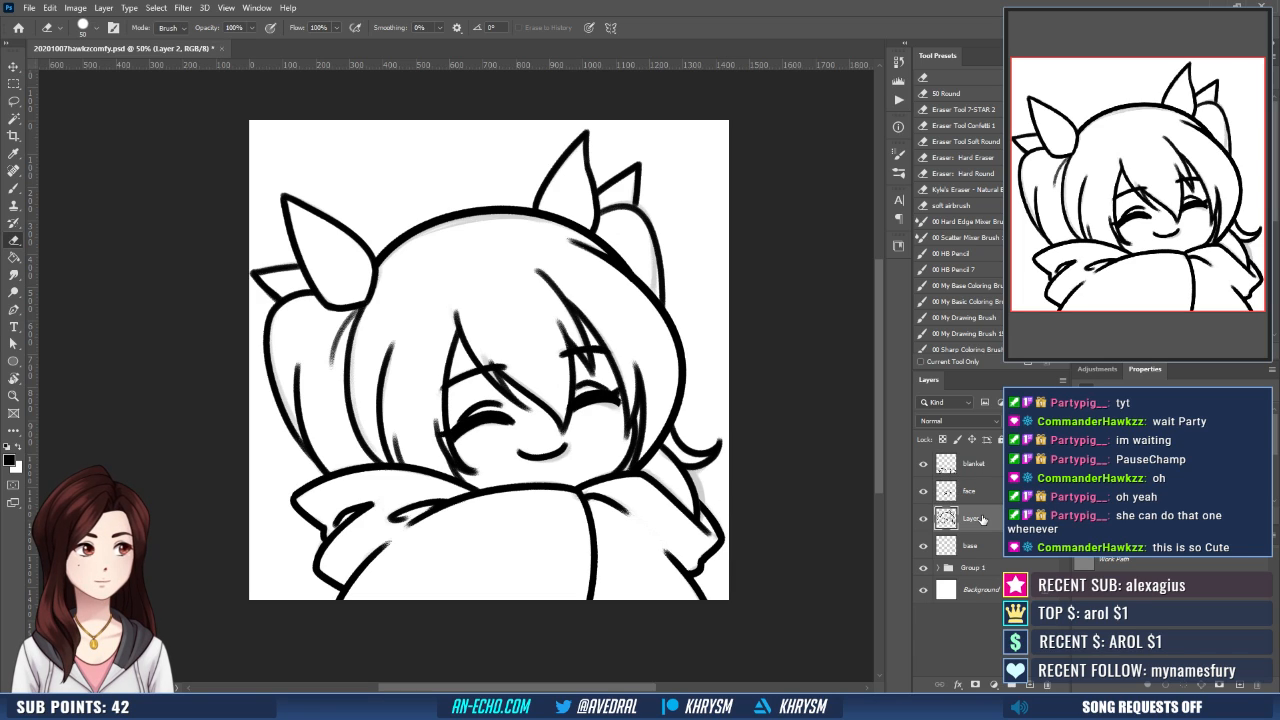
key(ctrl+e)
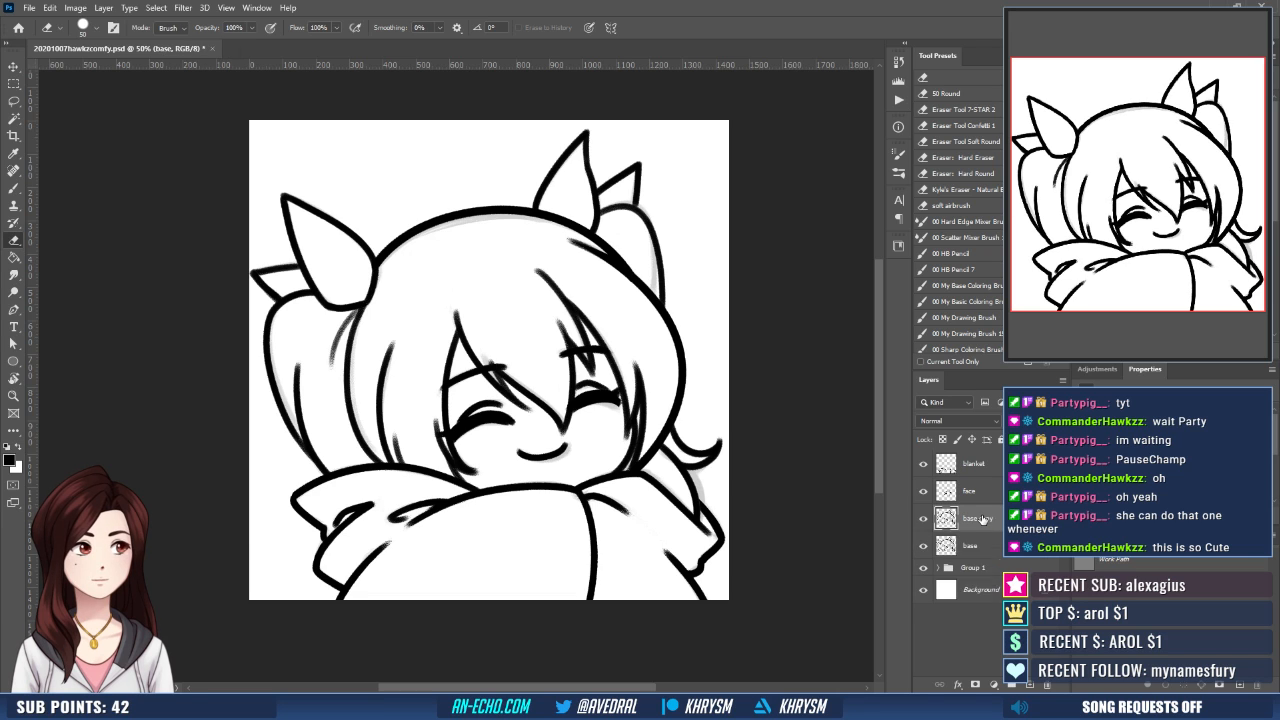
- With the canvas view flipped, stretch the base layer's line art upward to 102.09% height, and restore the view
key(ctrl+shift+h)
key(ctrl+minus)
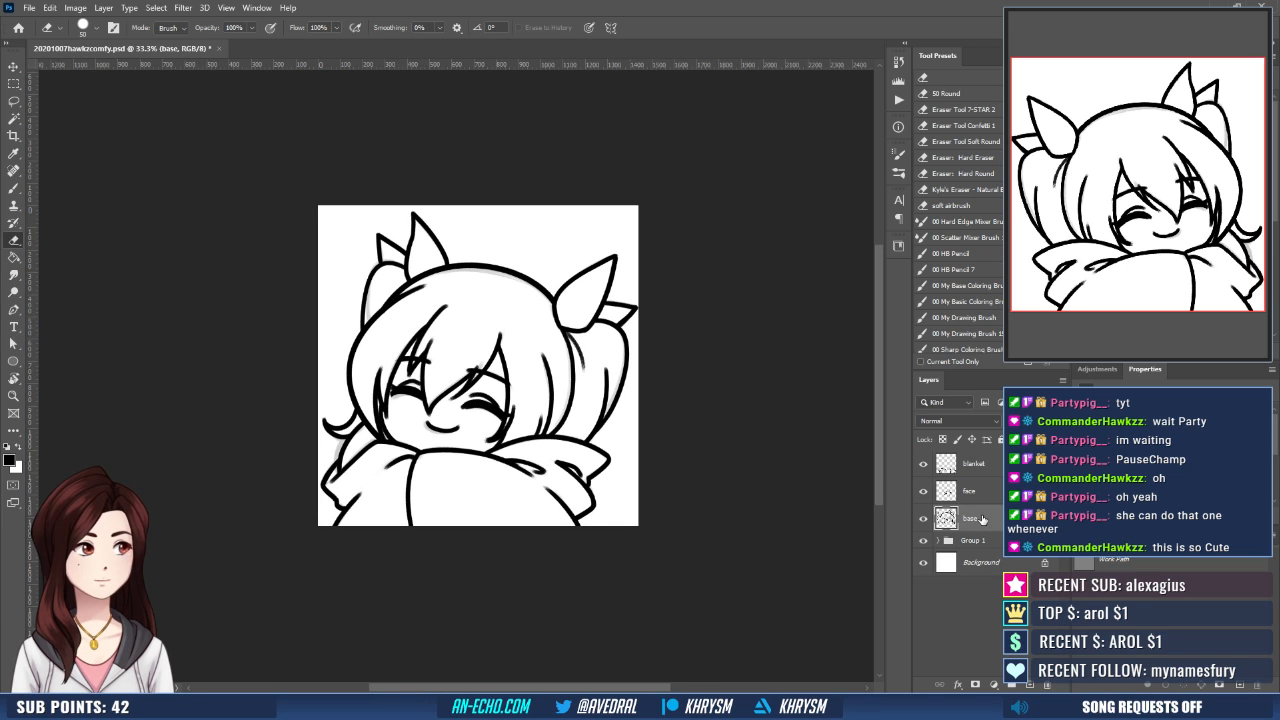
key(ctrl+t)
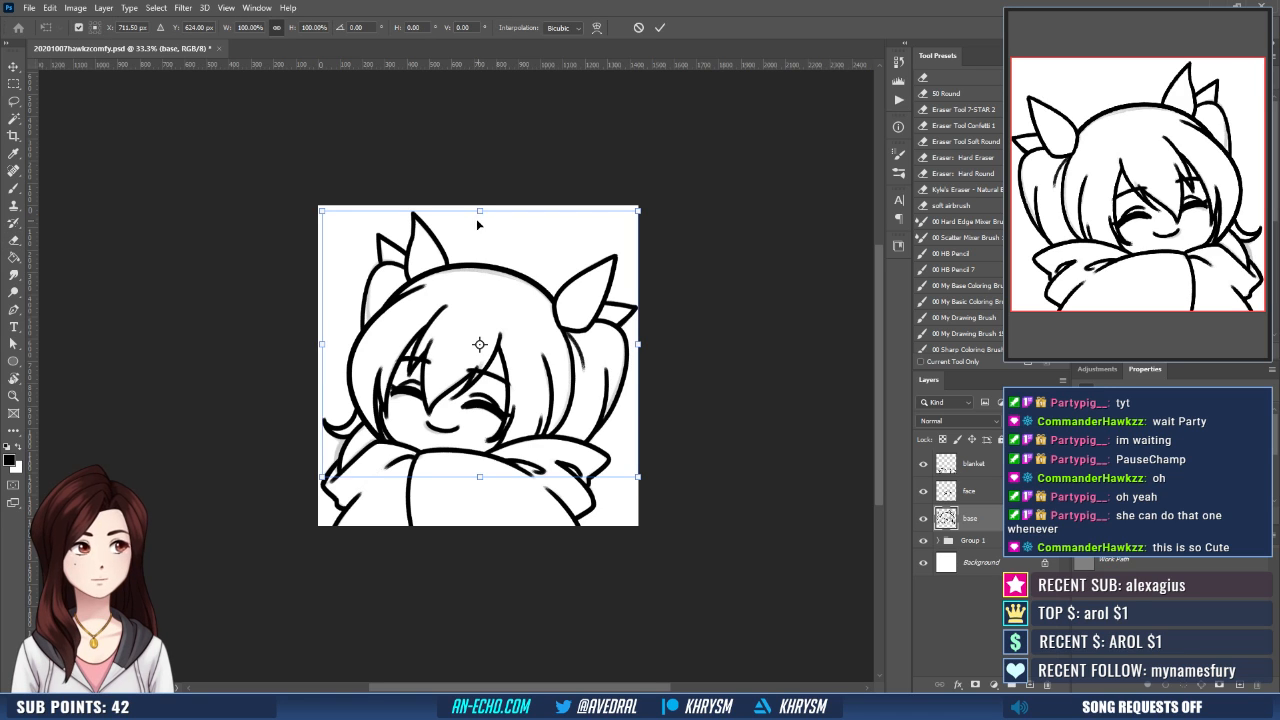
drag(480, 211, 482, 204)
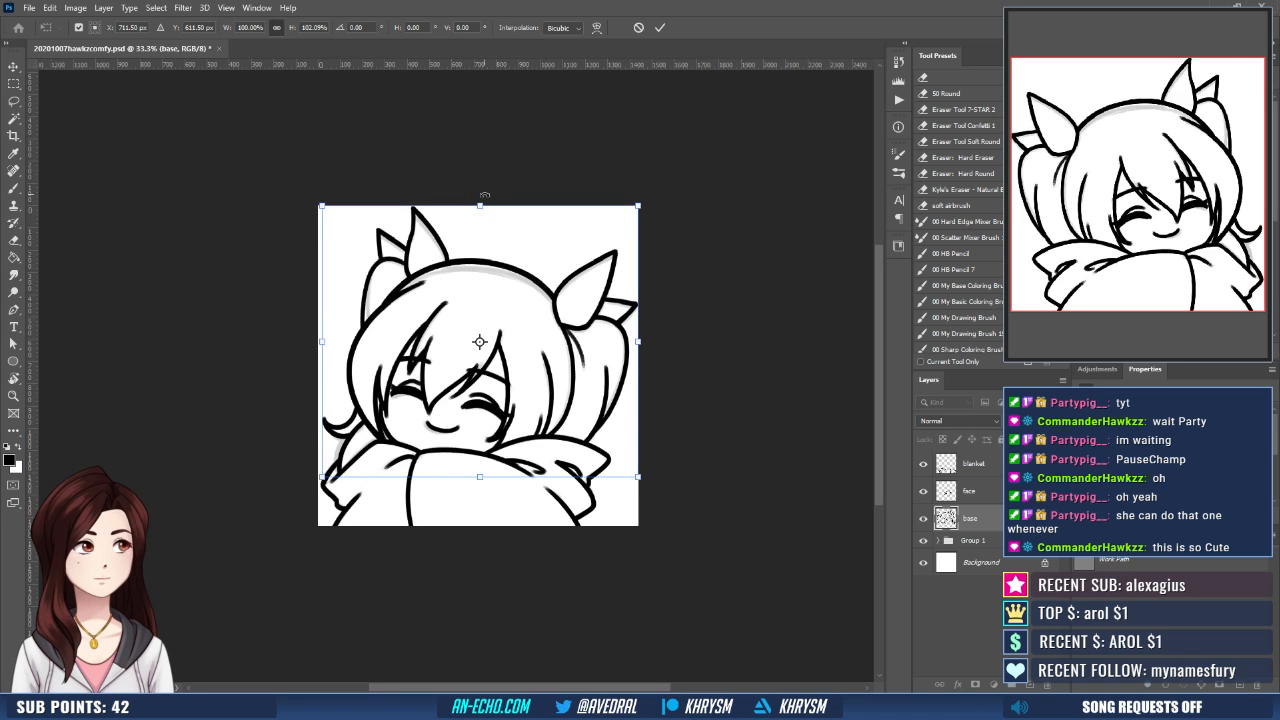
key(Return)
key(ctrl+shift+h)
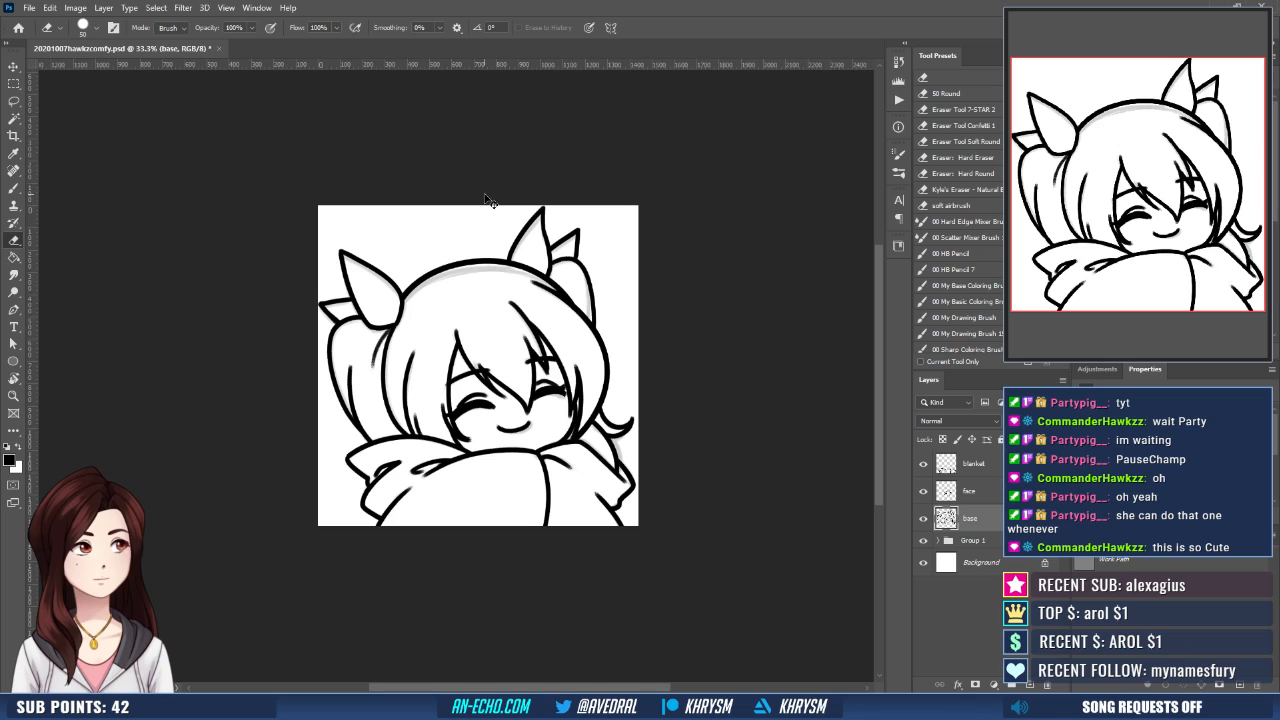
- Nudge the face layer slightly upward to fit the stretched line art
key(v)
click(968, 490)
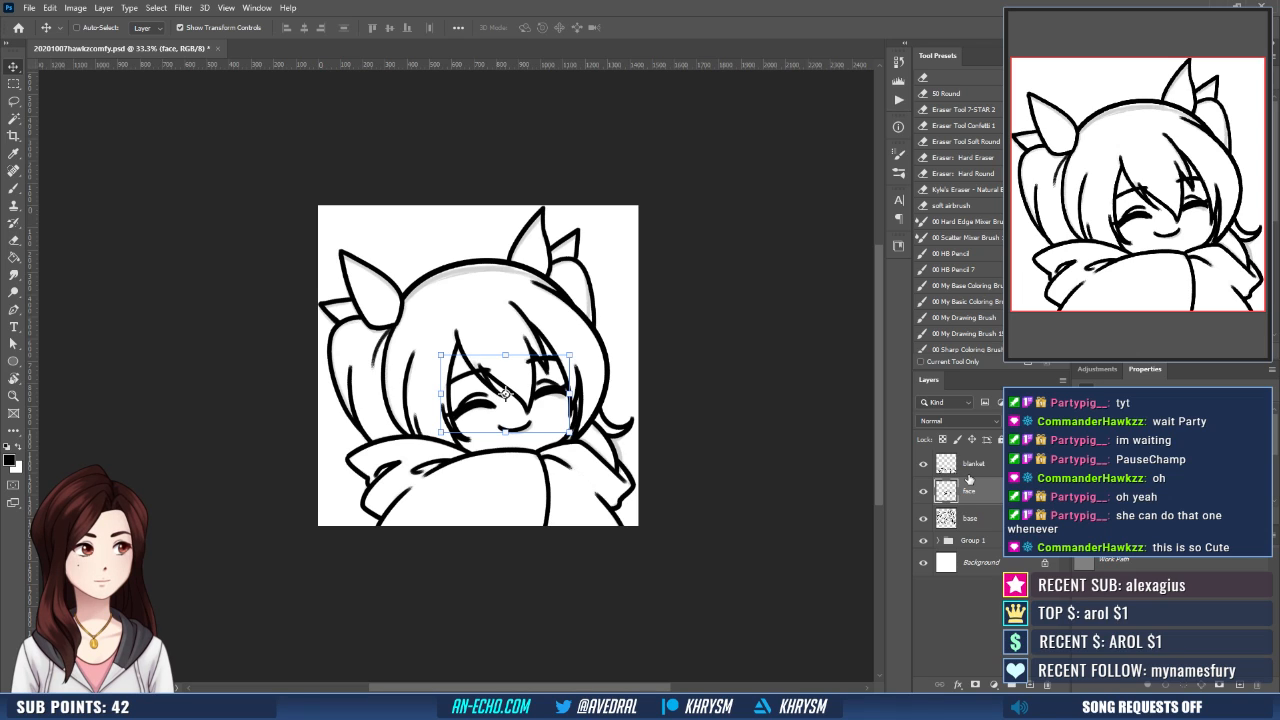
key(shift+Up)
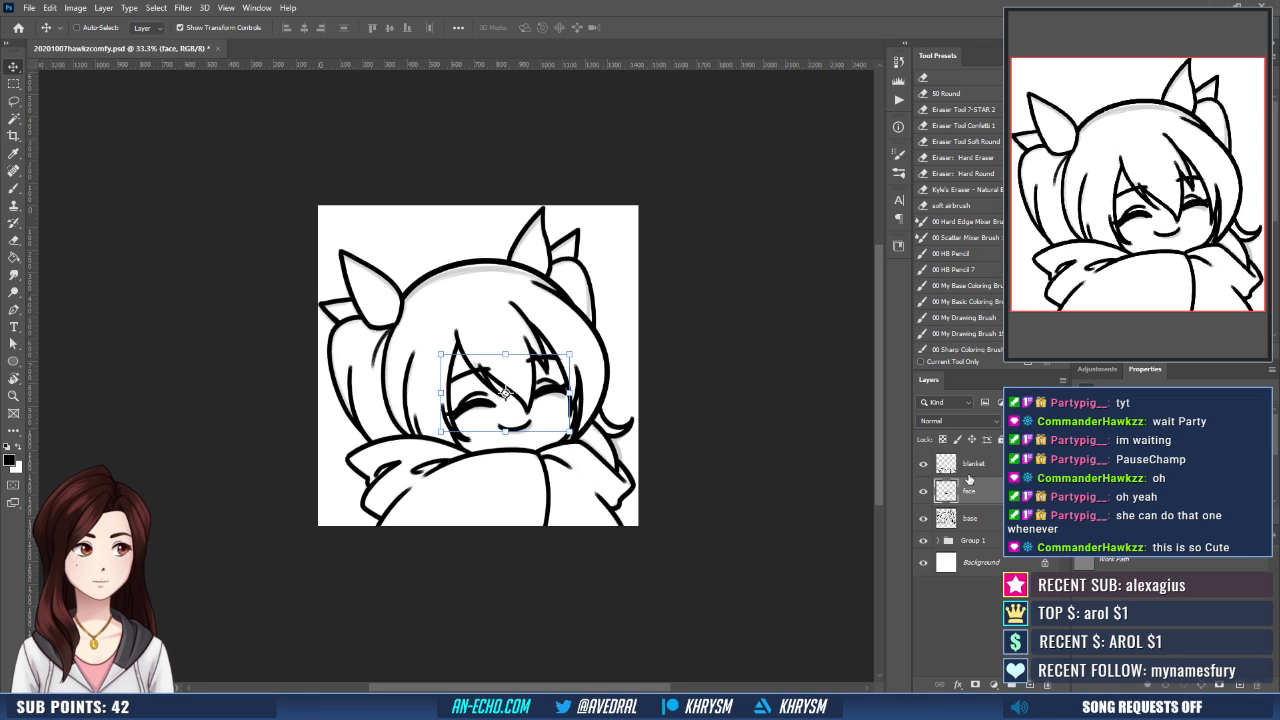
- Hide the Group 1 sketch and run the Emote Layers action to add the coloring layers above it
click(923, 540)
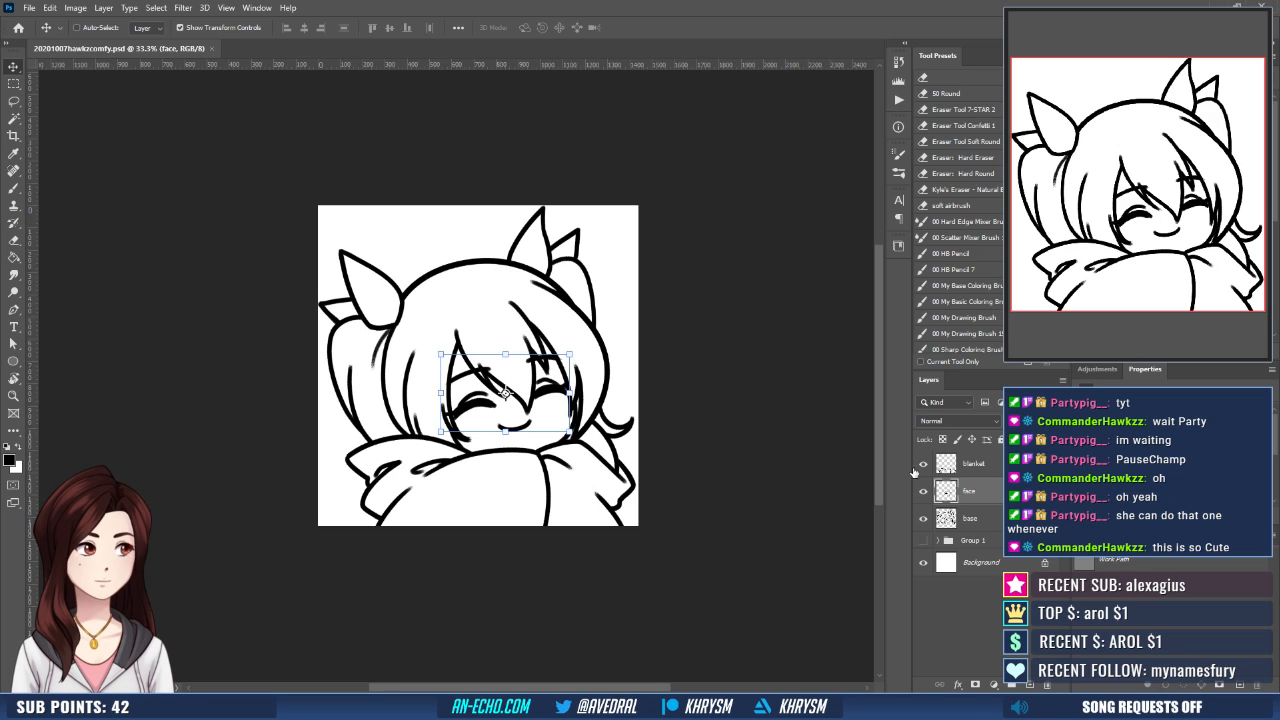
click(994, 540)
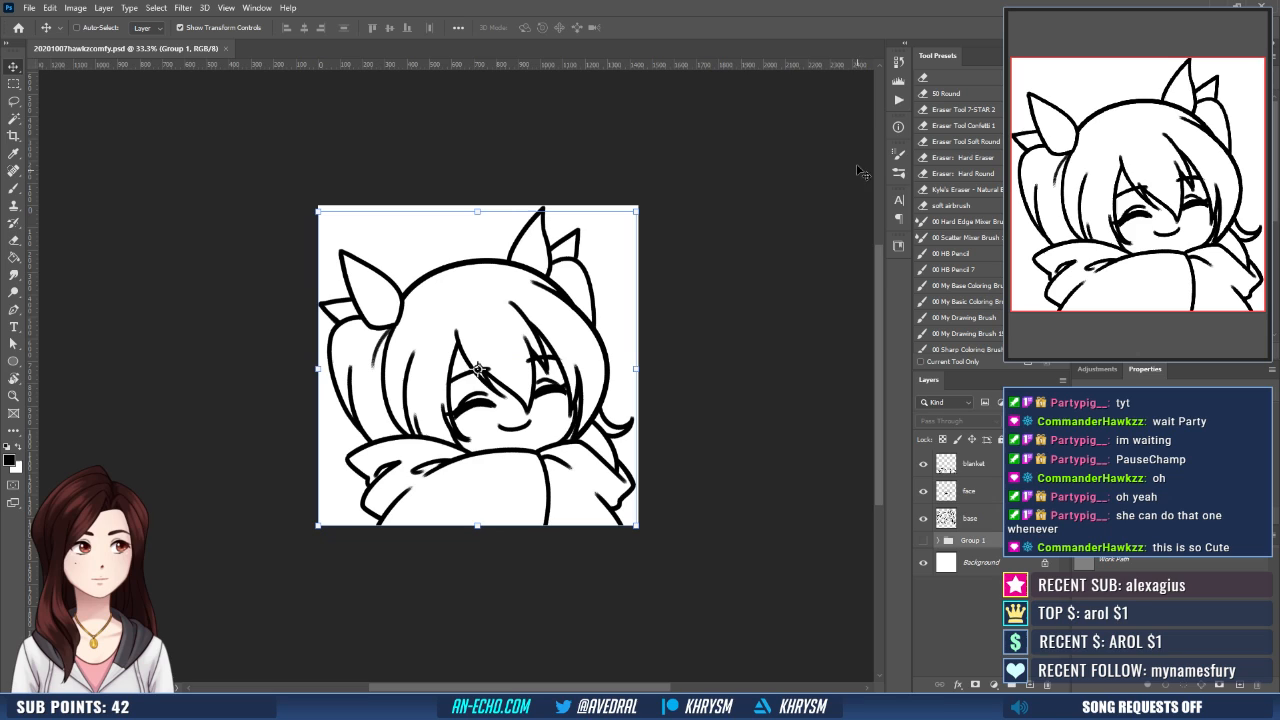
click(898, 100)
click(799, 289)
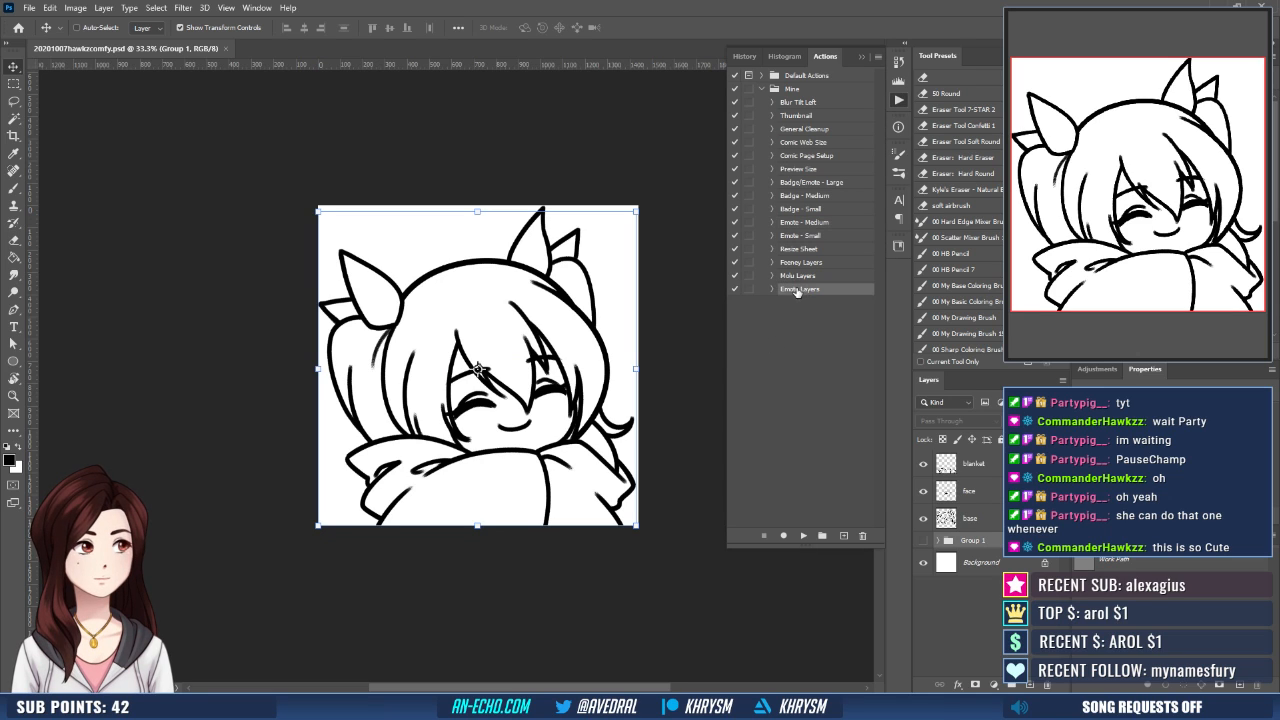
click(803, 535)
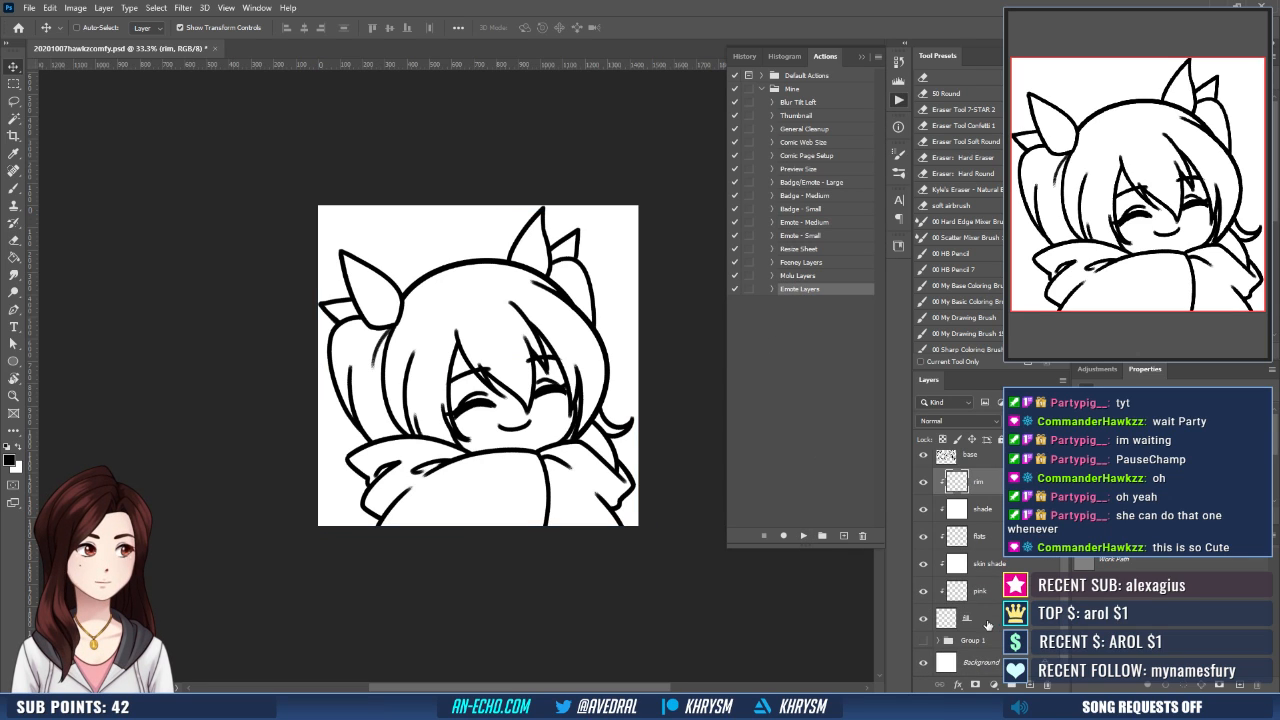
- With the fill layer active, select the white background around the character with the Magic Wand, expand the selection, and invert it
click(624, 382)
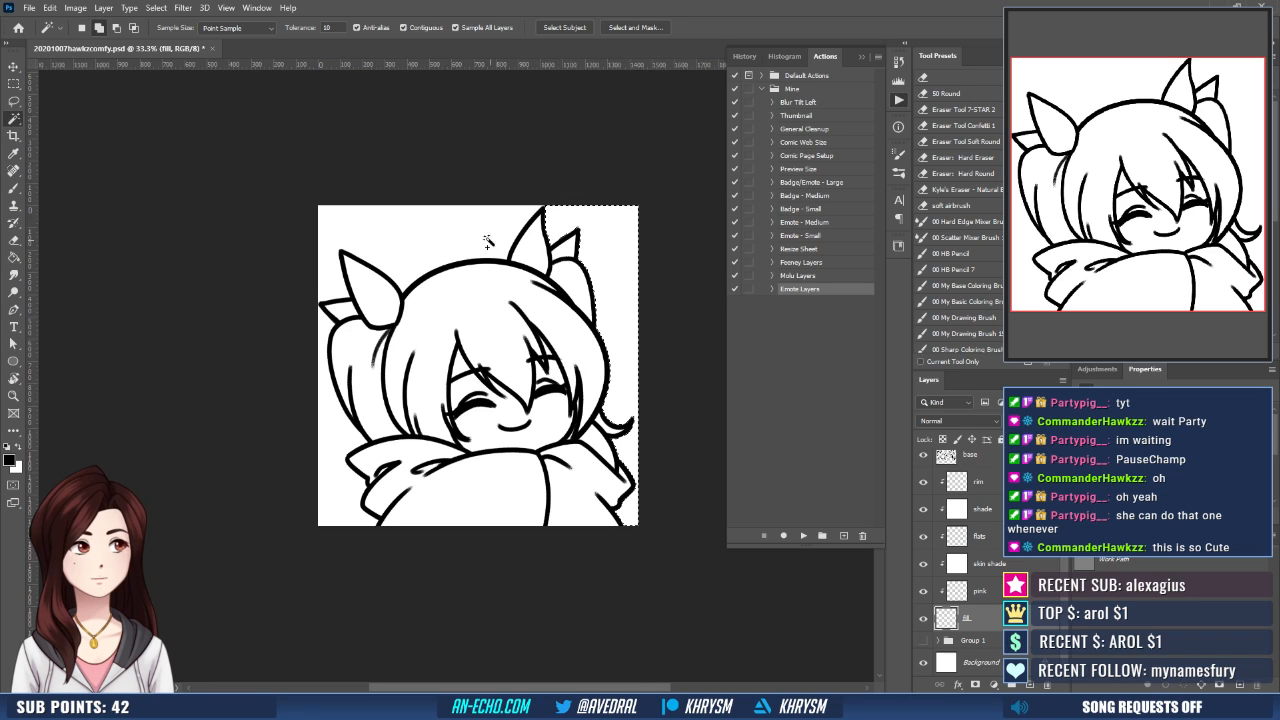
shift+click(327, 443)
shift+click(337, 450)
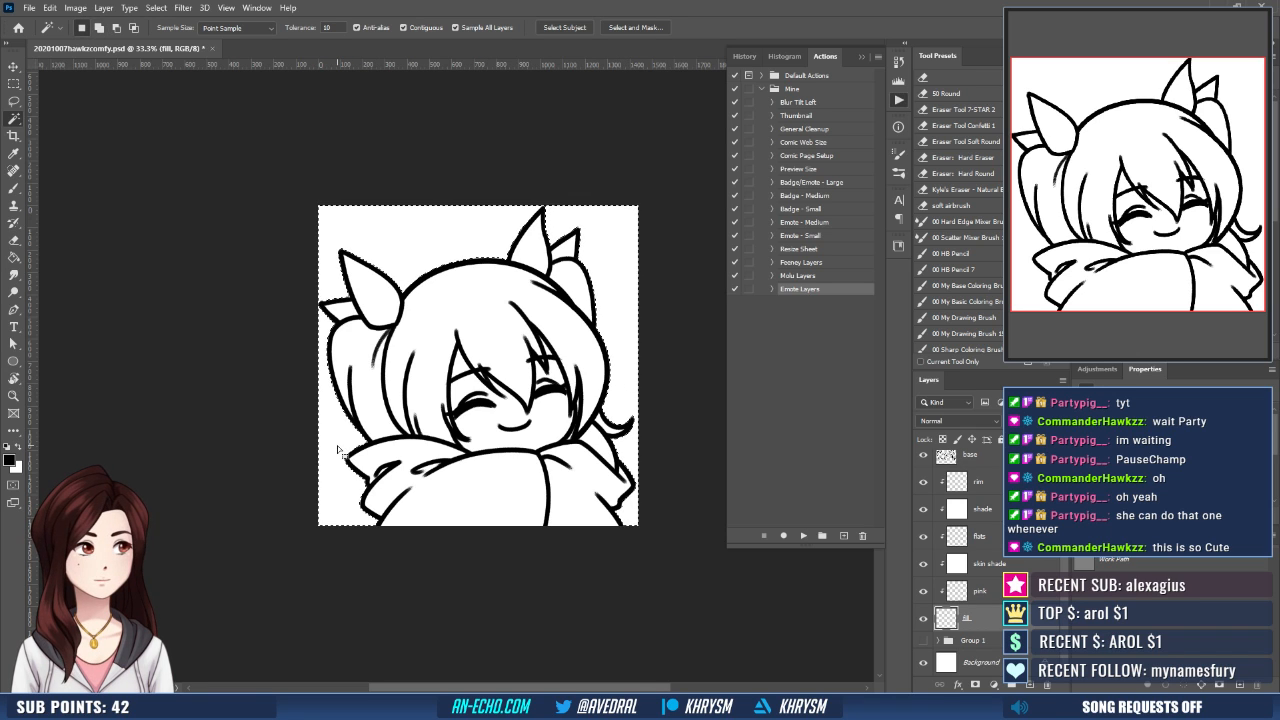
key(alt+s)
key(m)
key(e)
key(Return)
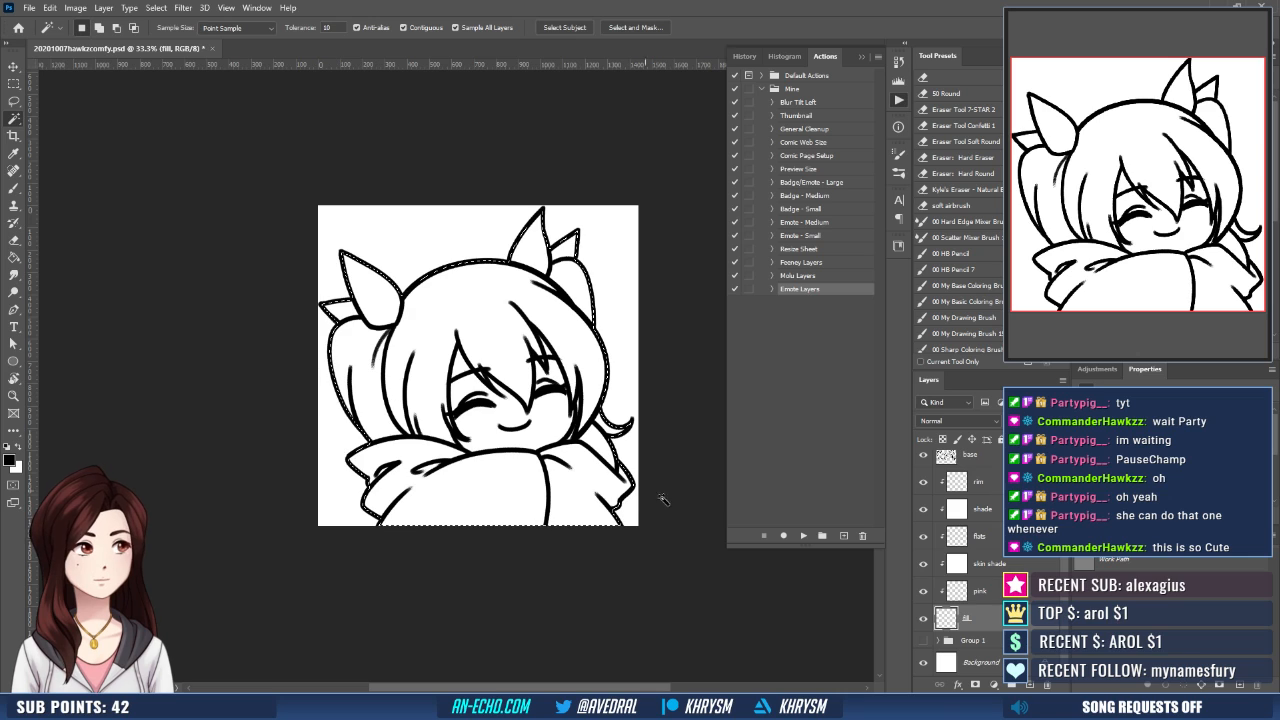
- Mask the fill layer to the character's silhouette and fill it with a pale peach skin tone
click(975, 684)
click(945, 618)
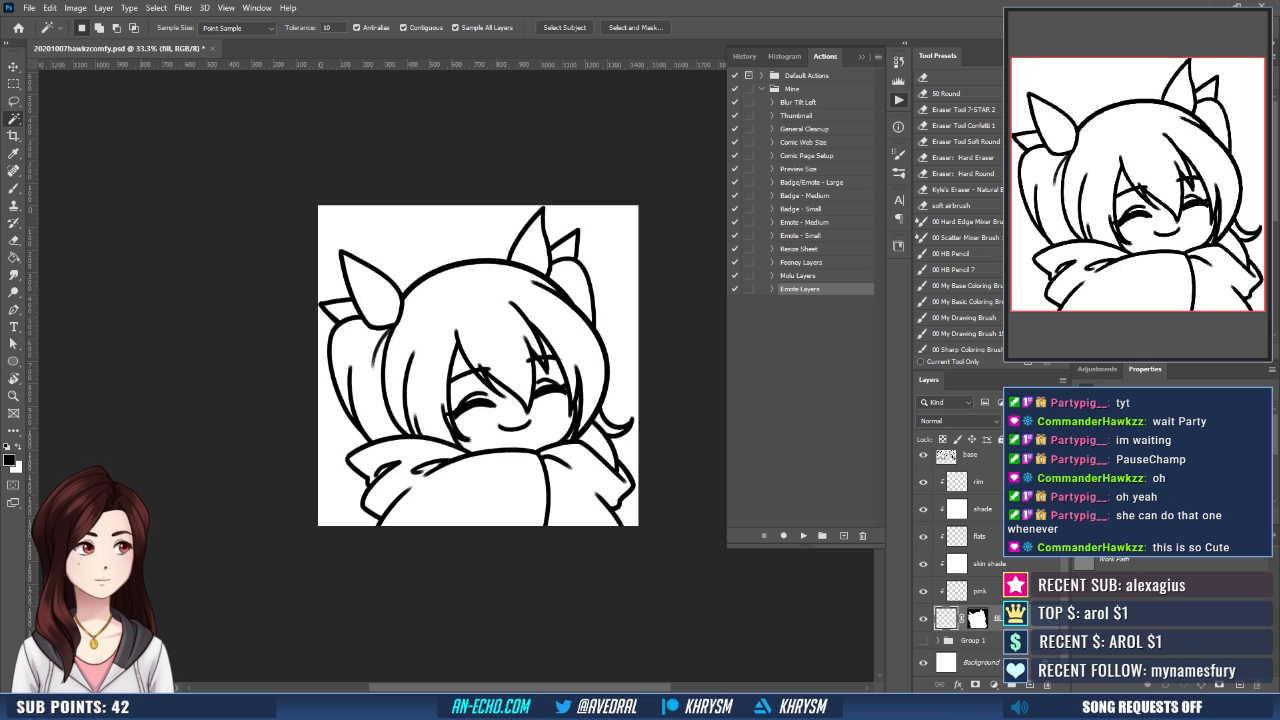
key(g)
click(615, 468)
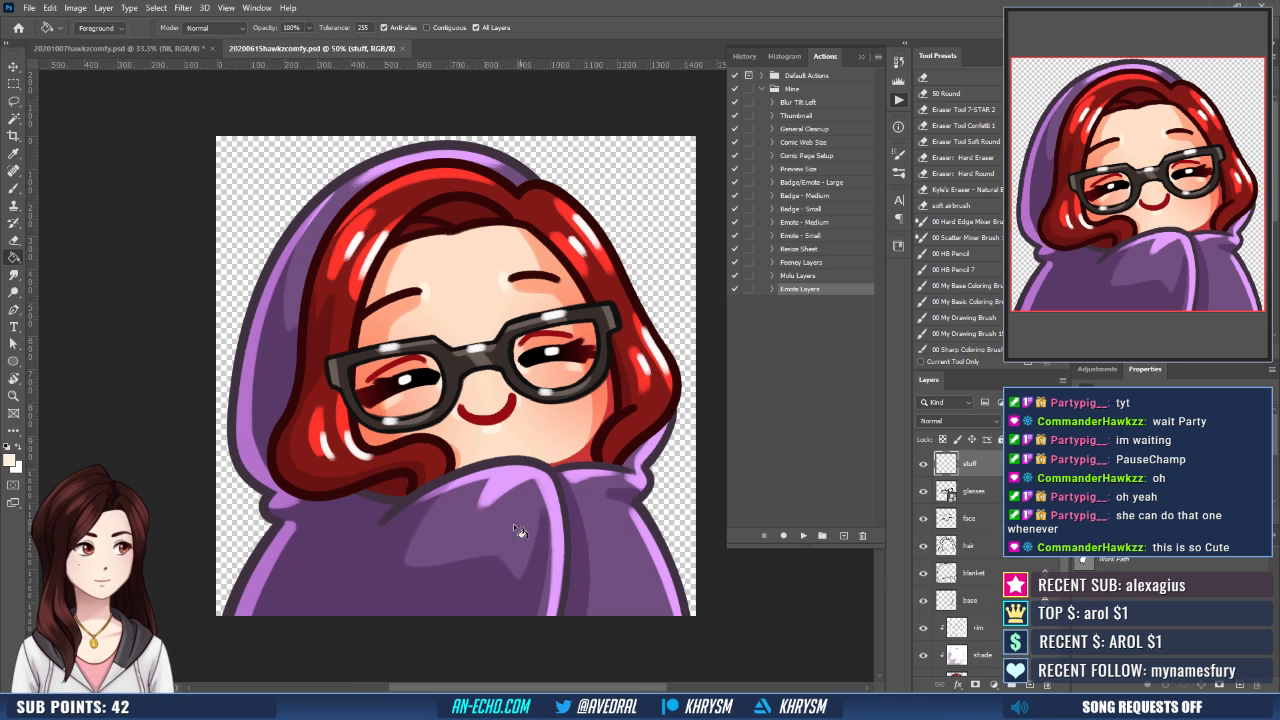
- With purple picked from 20200615hawkzcomfy.psd, select the whole blanket on the flats layer of 20201007hawkzcomfy.psd, expanding the selection and lassoing in its gaps
click(120, 48)
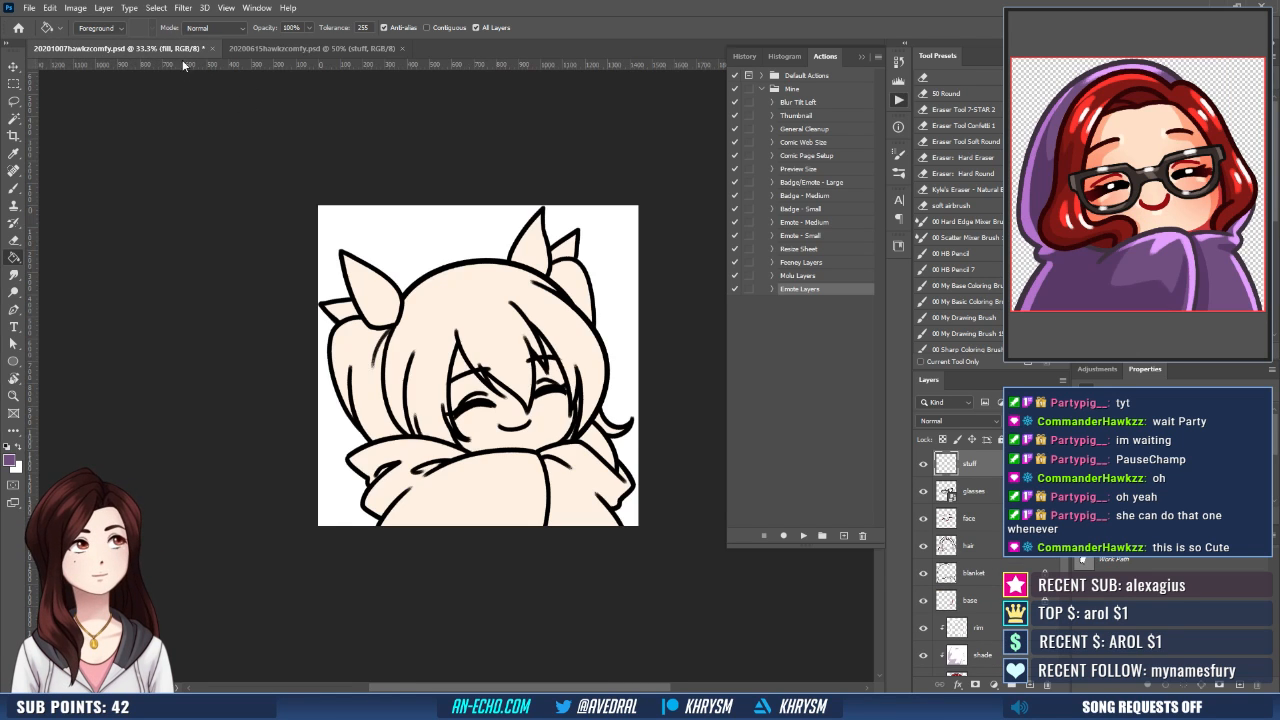
click(988, 584)
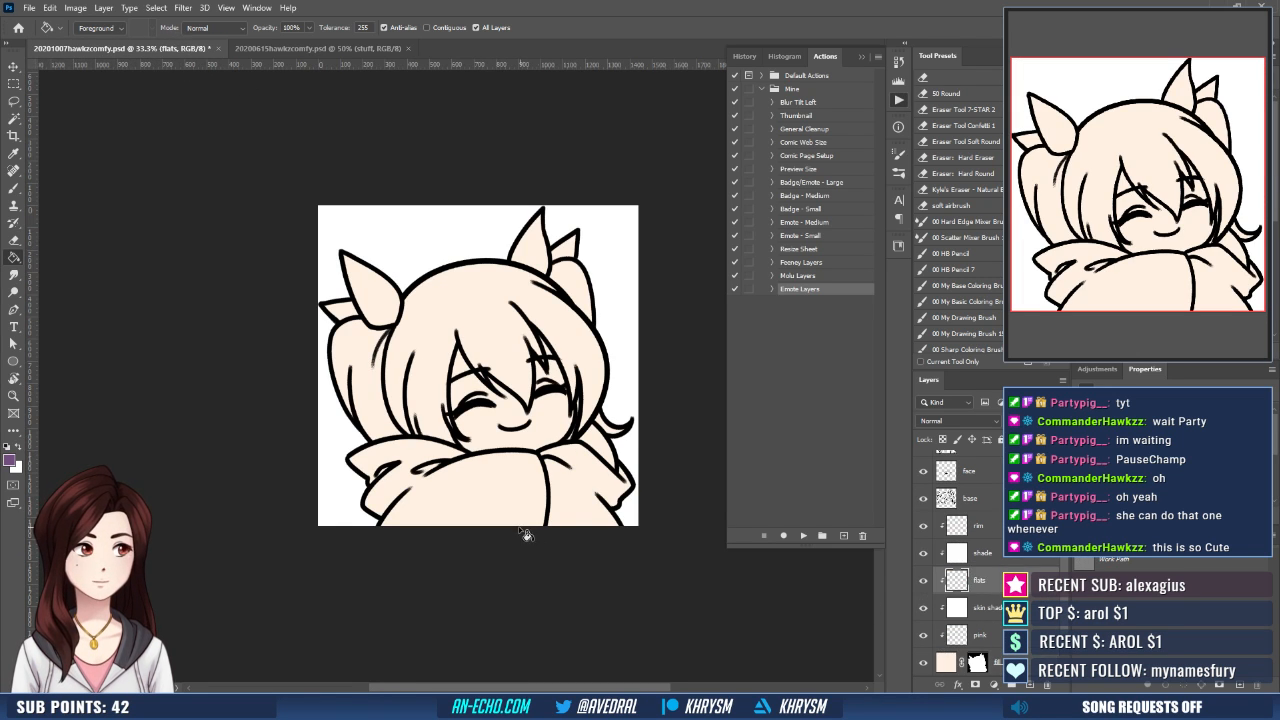
key(w)
click(507, 497)
shift+click(587, 481)
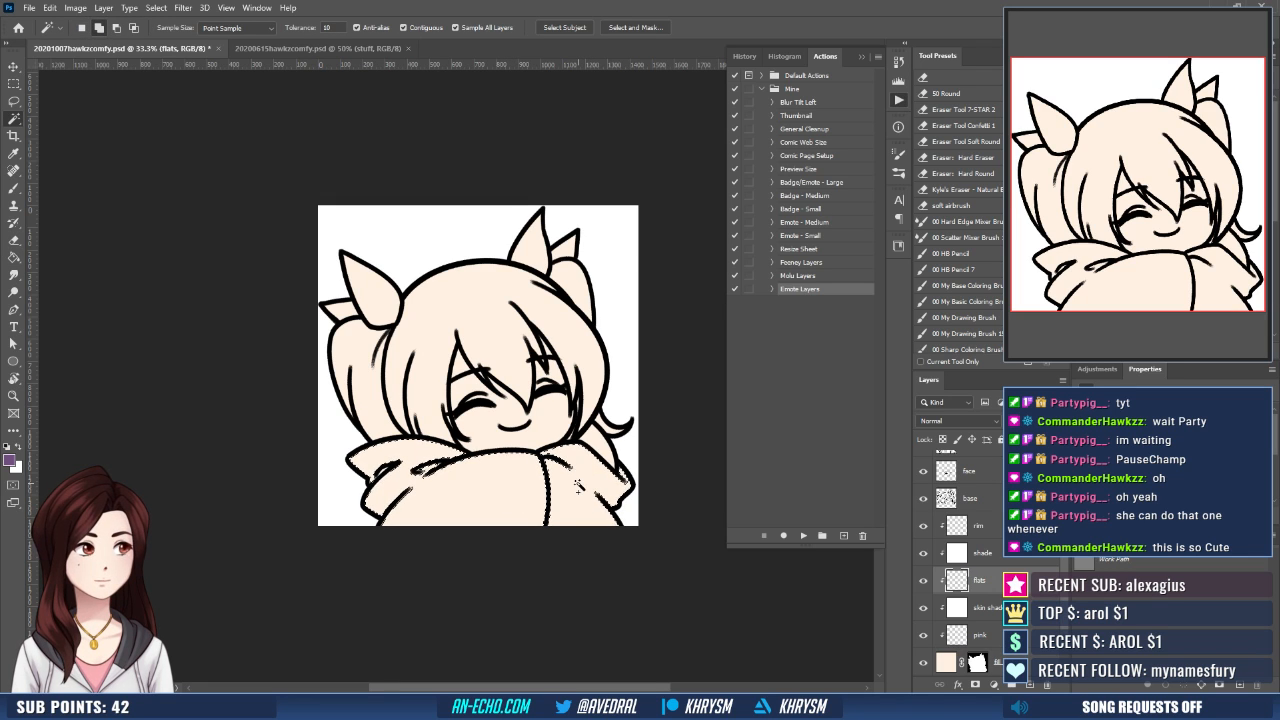
key(ctrl+shift+e)
key(Return)
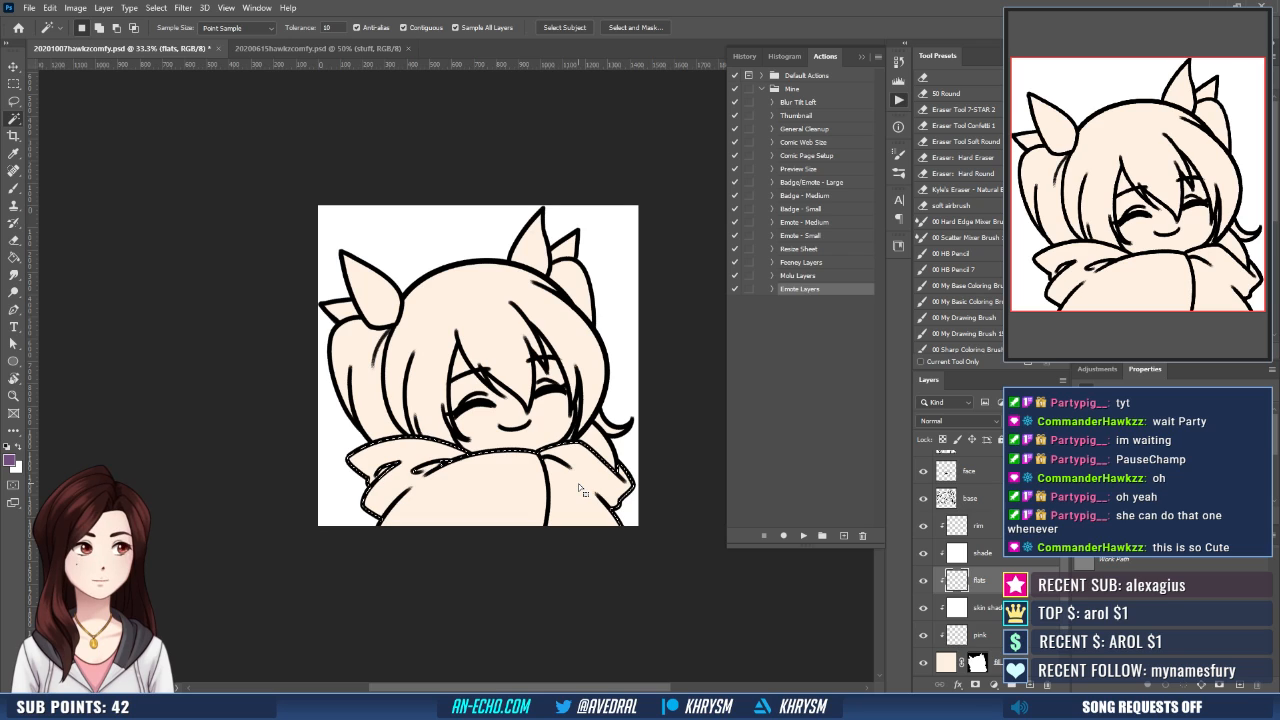
key(l)
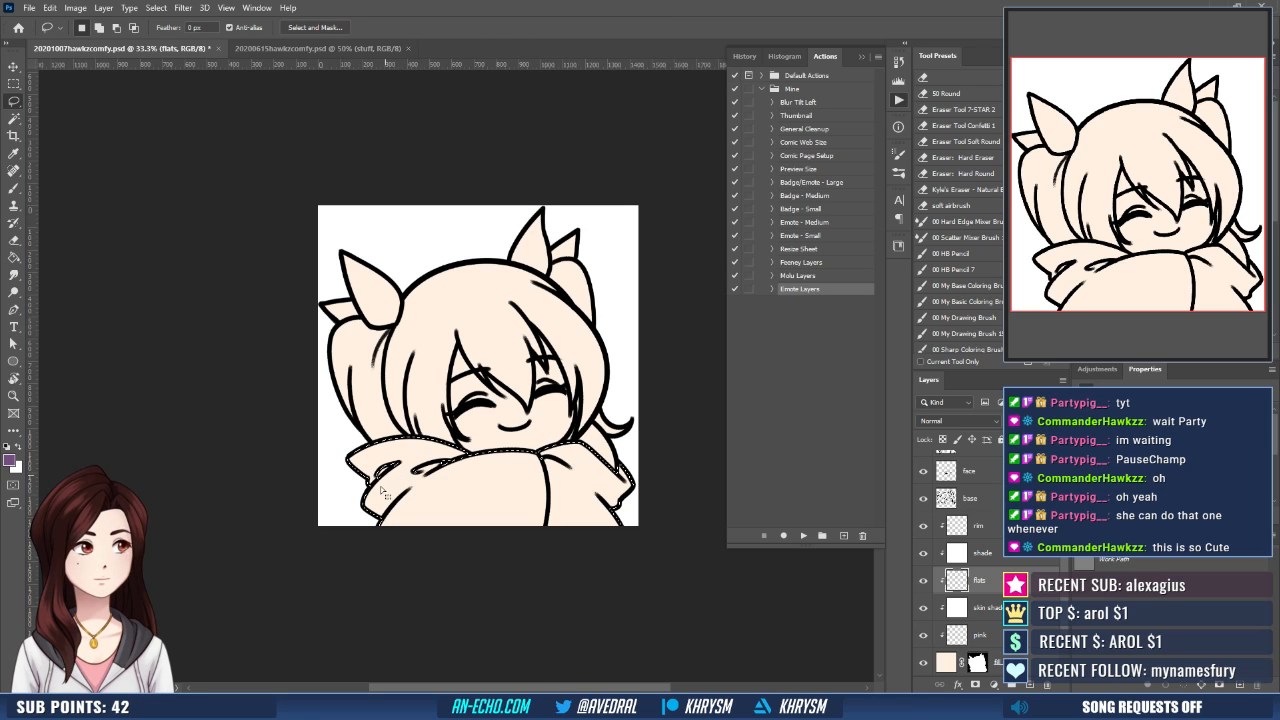
key(shift)
mouse_move(352, 547)
mouse_down()
mouse_move(356, 470)
mouse_move(436, 453)
mouse_move(643, 482)
mouse_move(380, 582)
mouse_up()
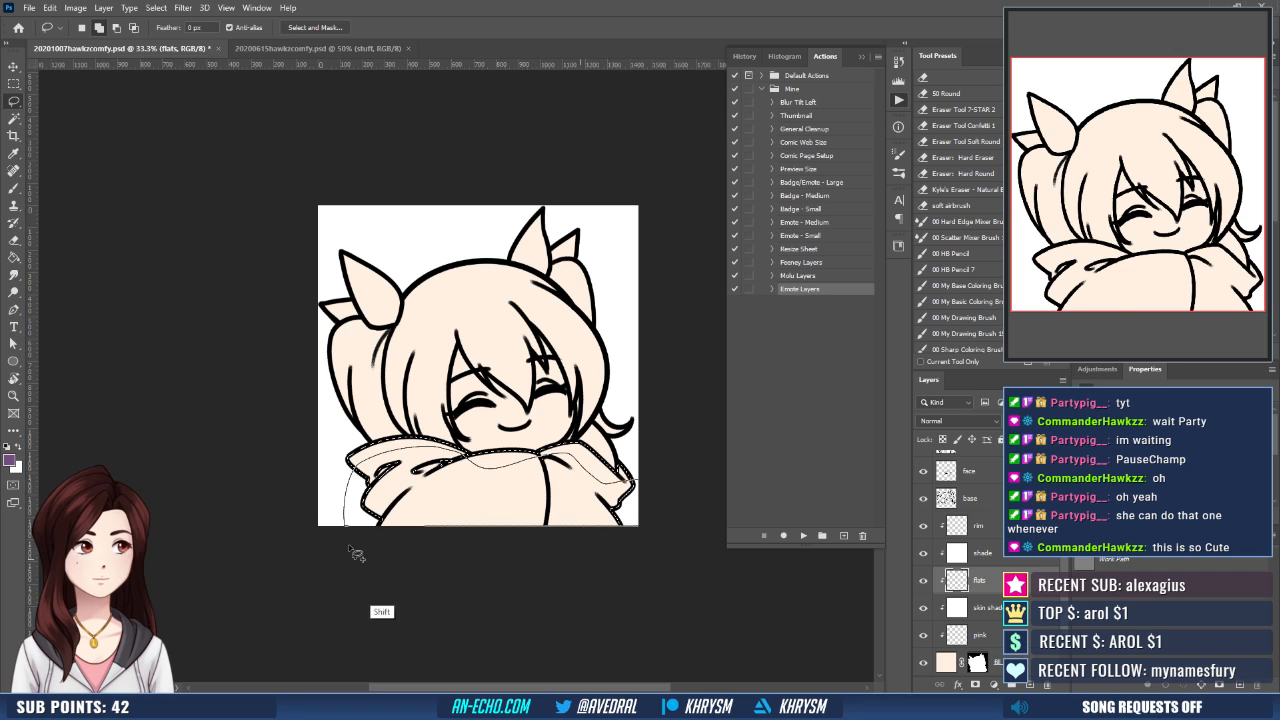
- Fill the selected blanket with the purple on the flats layer and deselect
key(g)
click(520, 512)
key(ctrl+d)
drag(503, 508, 466, 532)
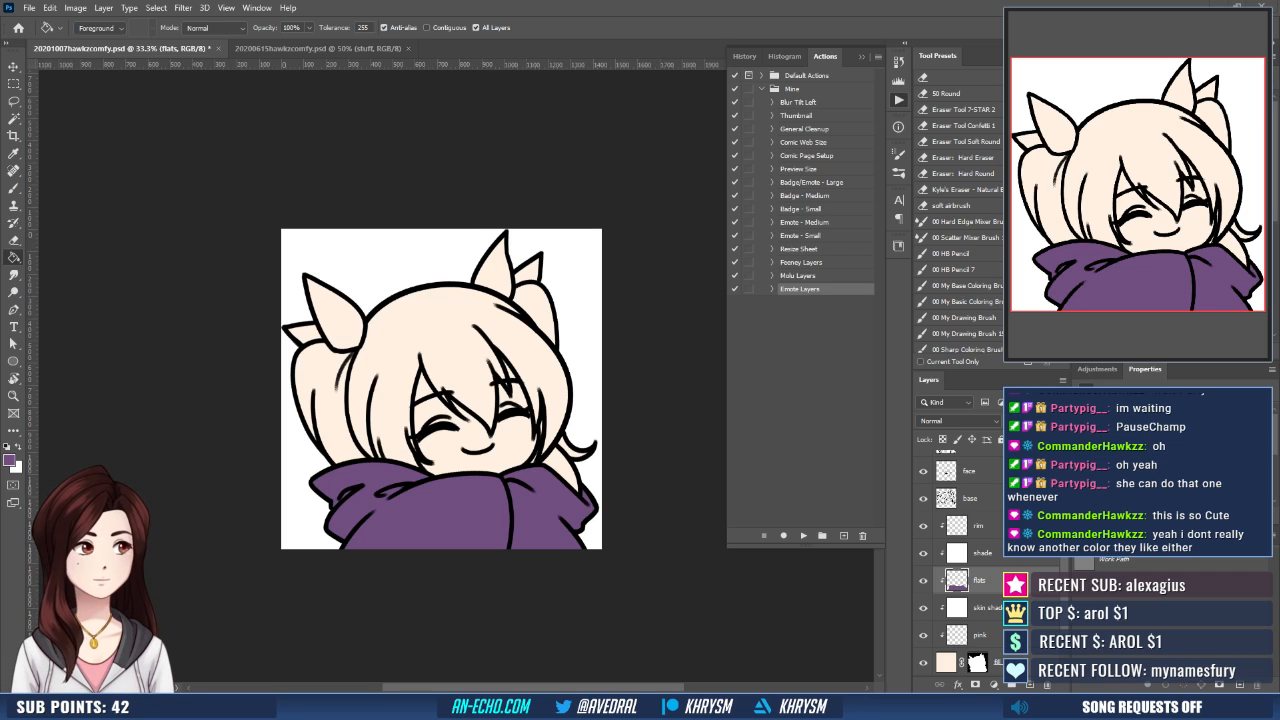
- Paste the pink-haired character reference as the topmost layer and move it to the canvas's upper-left area
scroll(960, 560, up, 1)
key(ctrl+v)
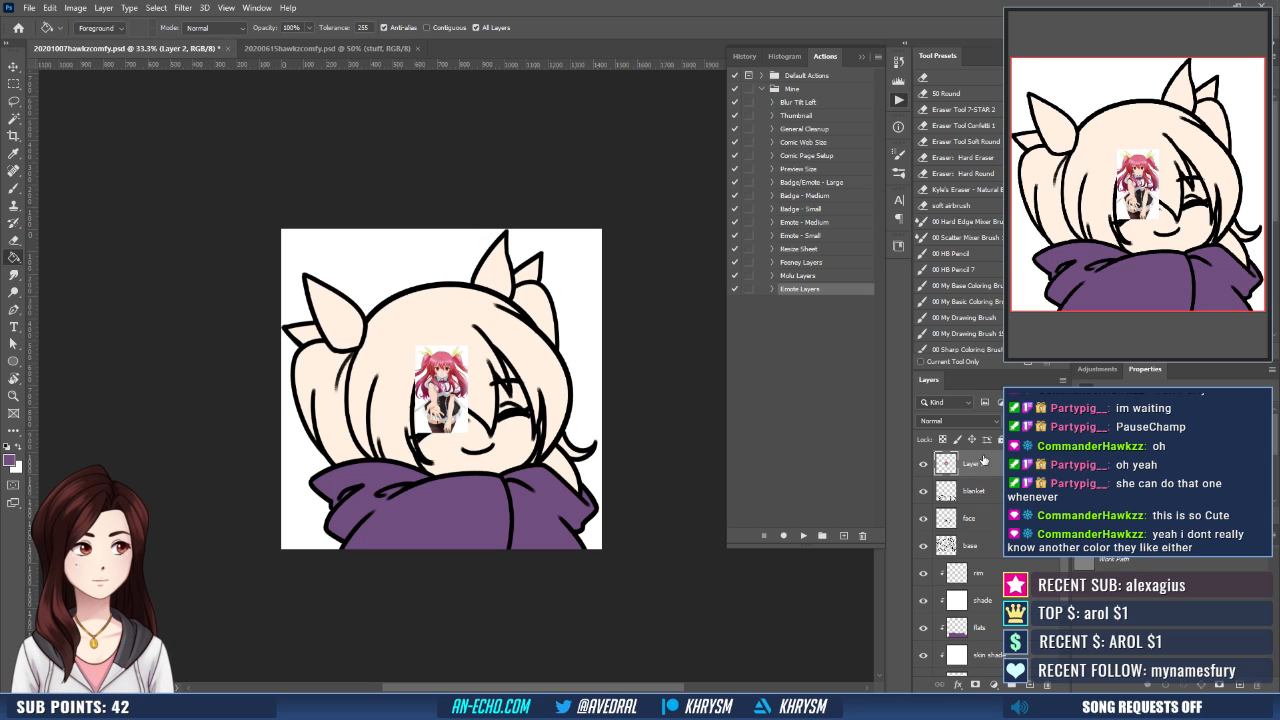
key(v)
drag(456, 358, 373, 245)
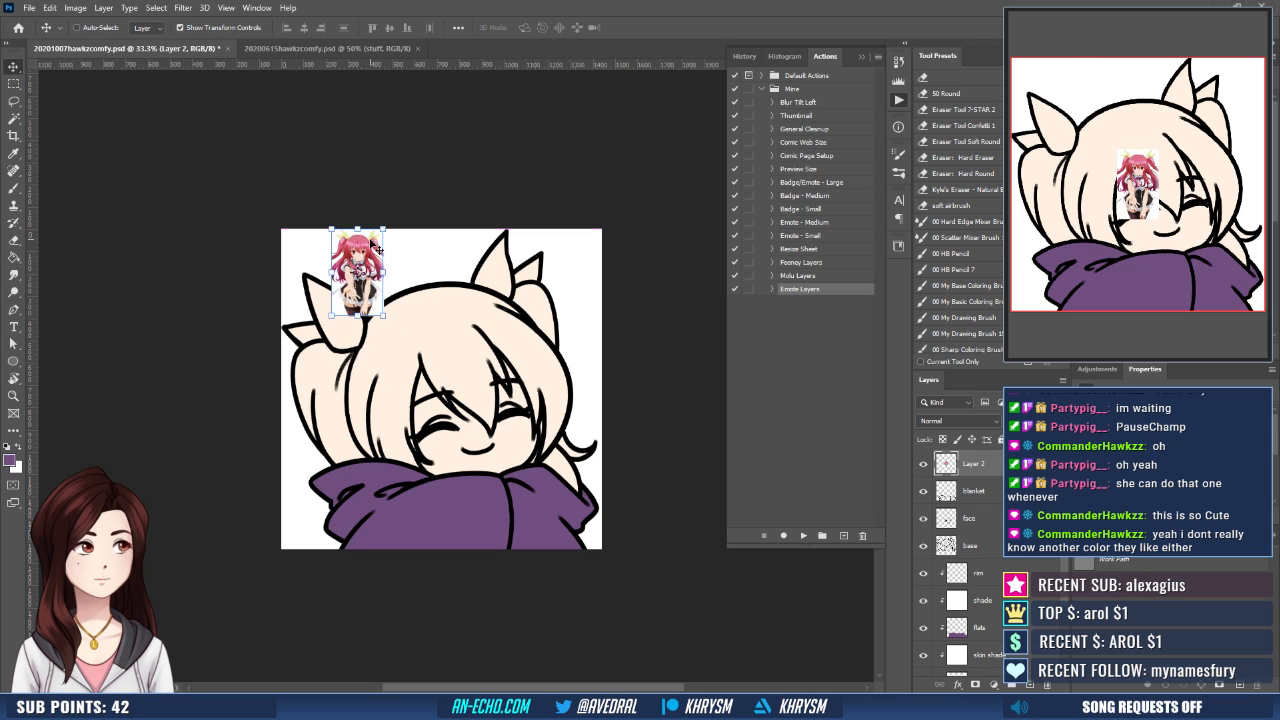
- Sample the pink hair color from the pasted reference and hide the reference layer
key(ctrl+plus)
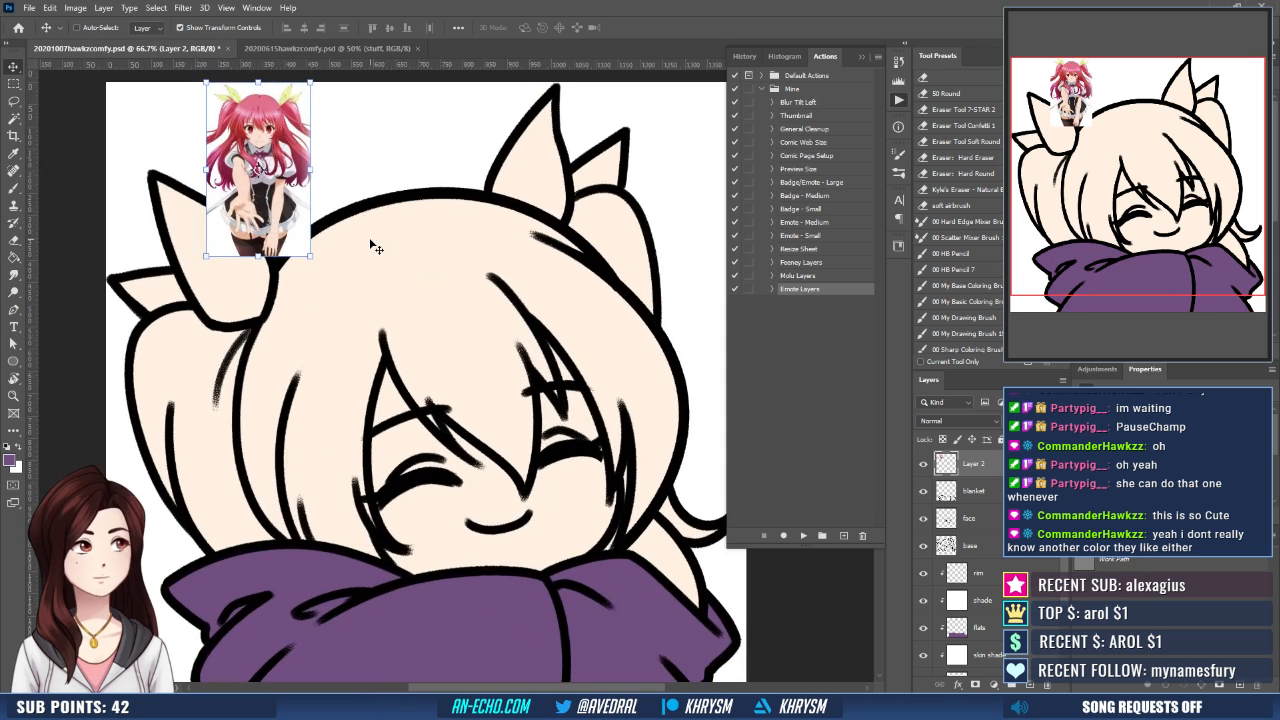
drag(376, 248, 491, 486)
key(g)
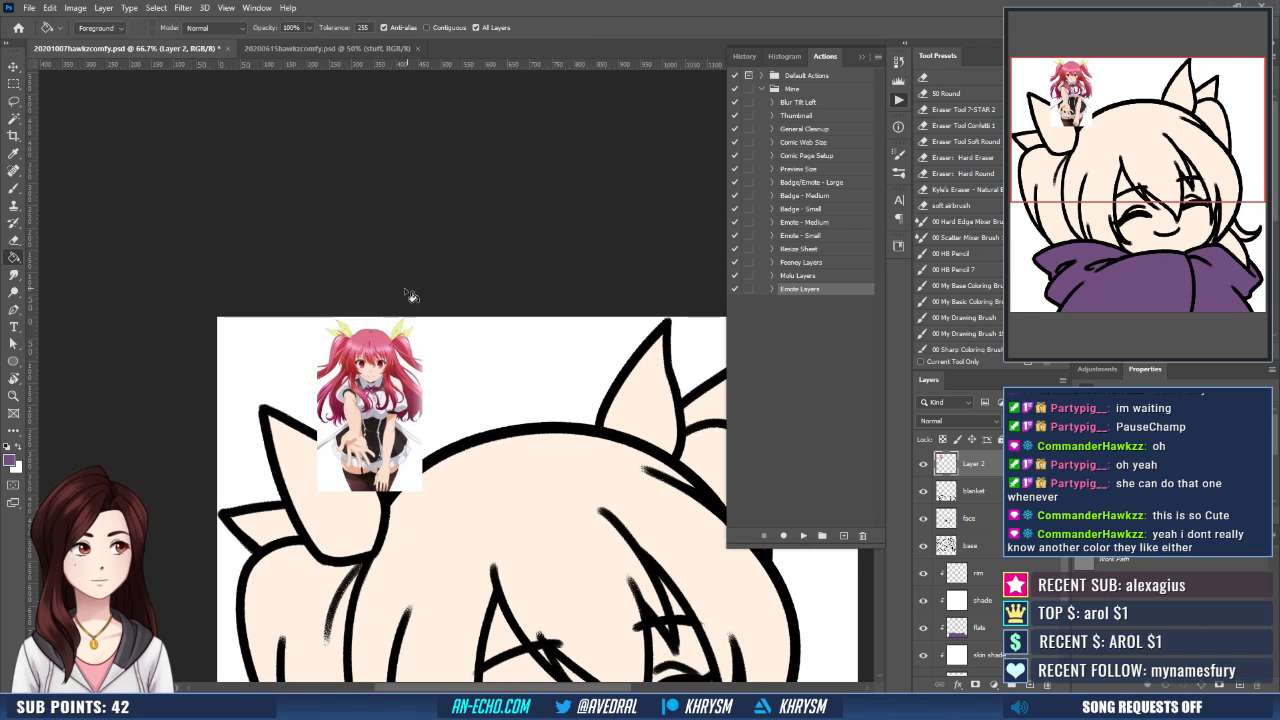
alt+click(369, 328)
drag(526, 434, 464, 209)
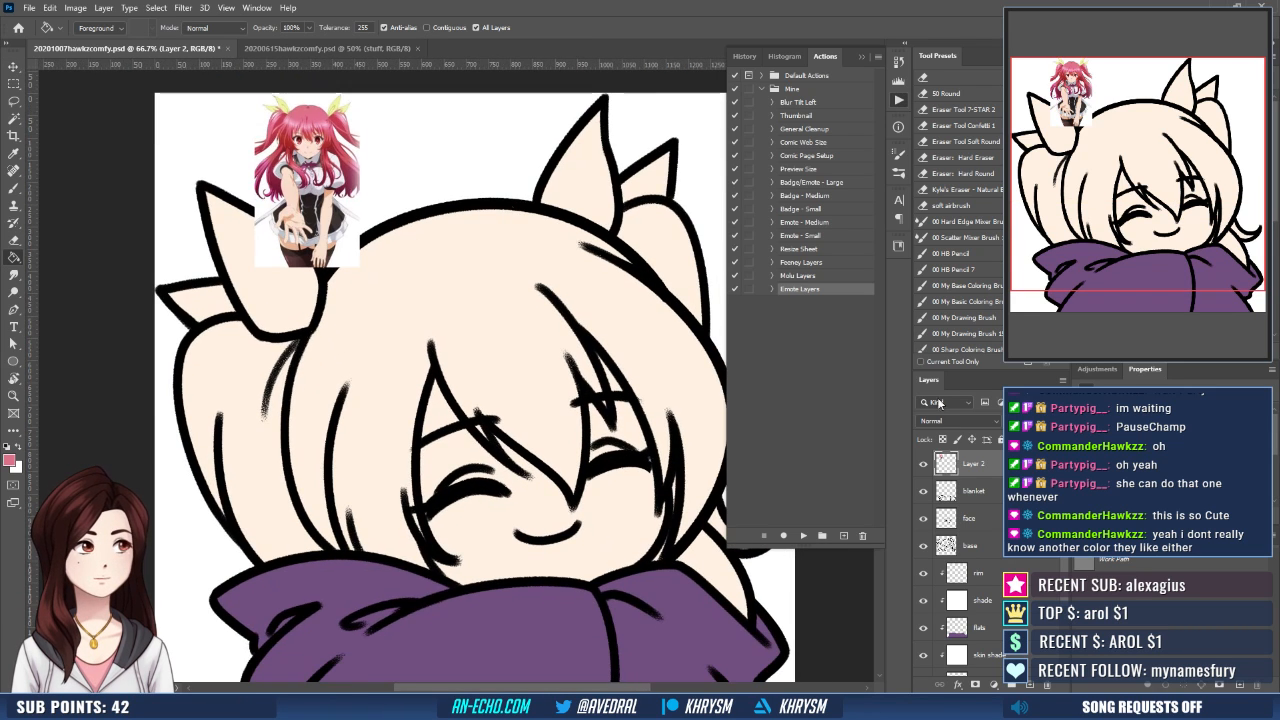
click(924, 467)
- On the flats layer, select the character's main hair, pigtails and side strands with the Magic Wand, and expand the selection
click(990, 622)
key(w)
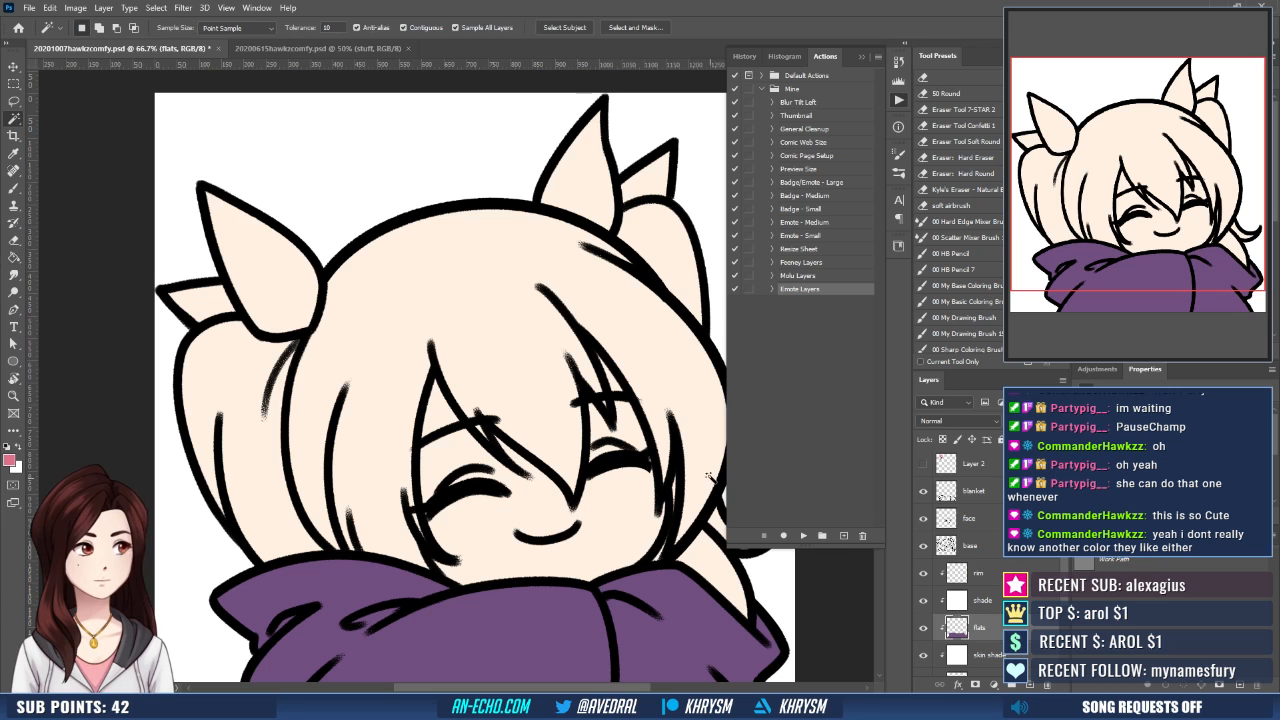
click(861, 56)
click(617, 299)
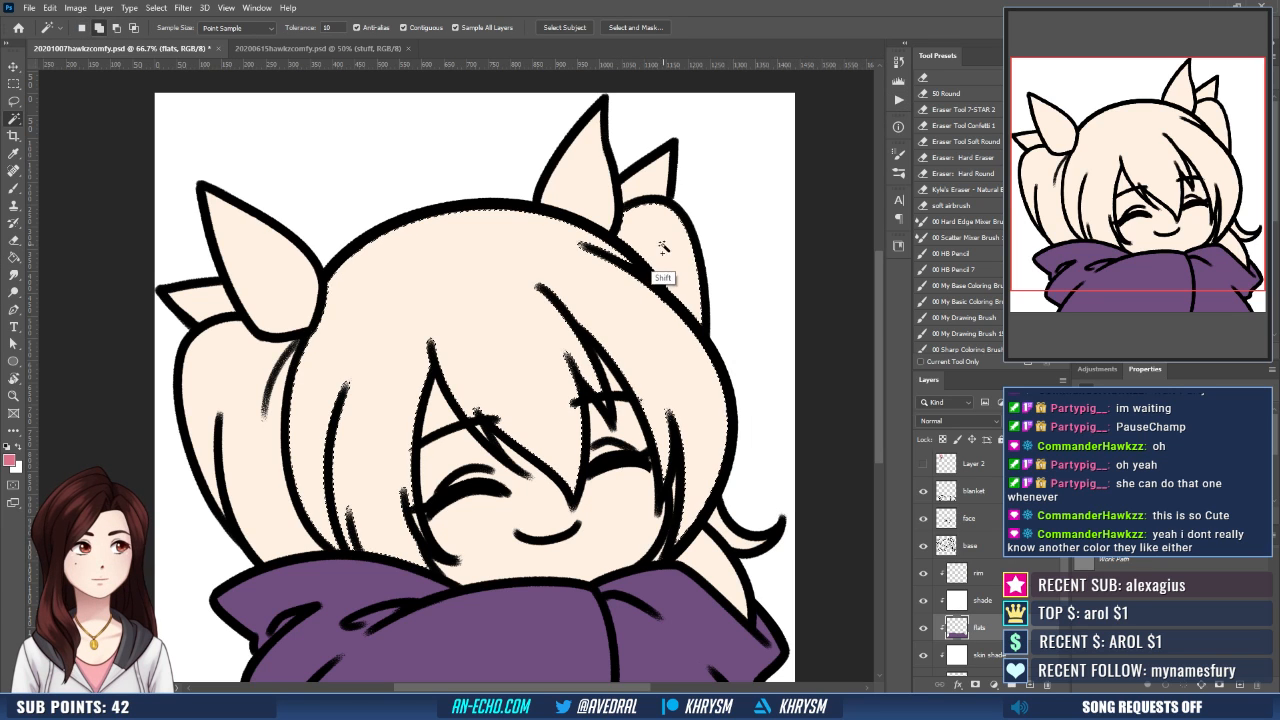
shift+click(247, 388)
shift+click(720, 562)
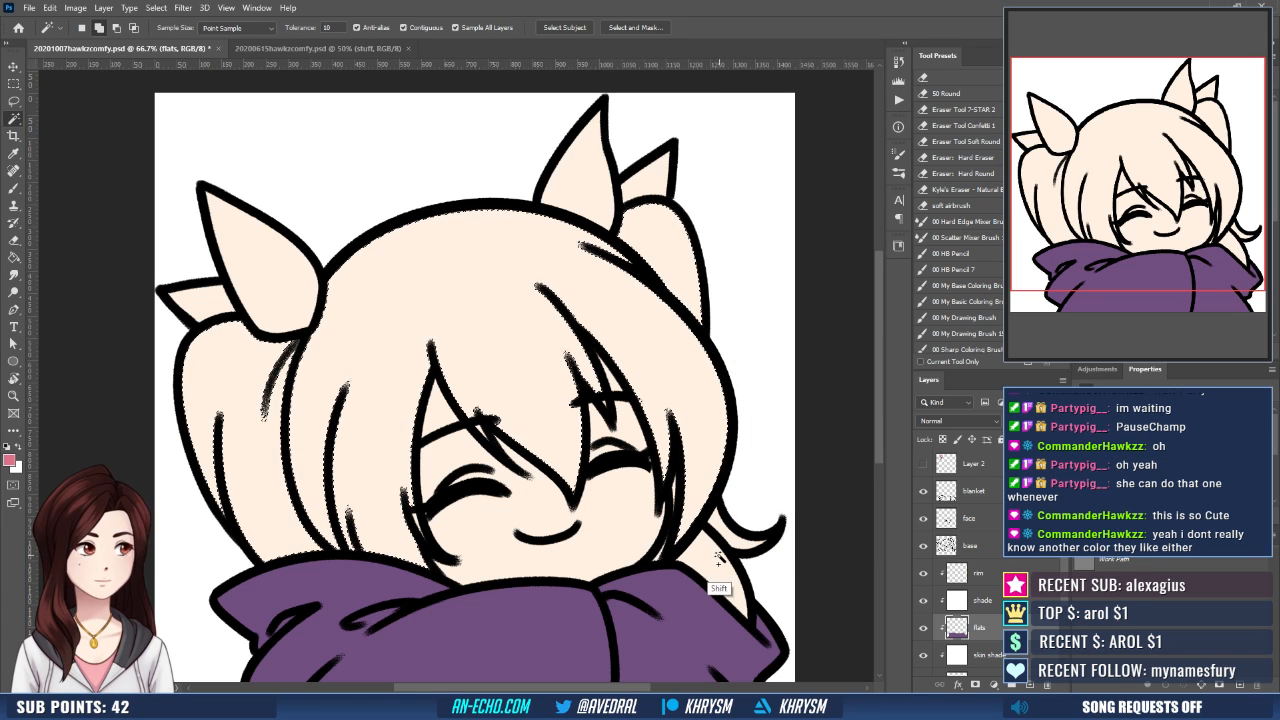
shift+click(680, 504)
shift+click(659, 503)
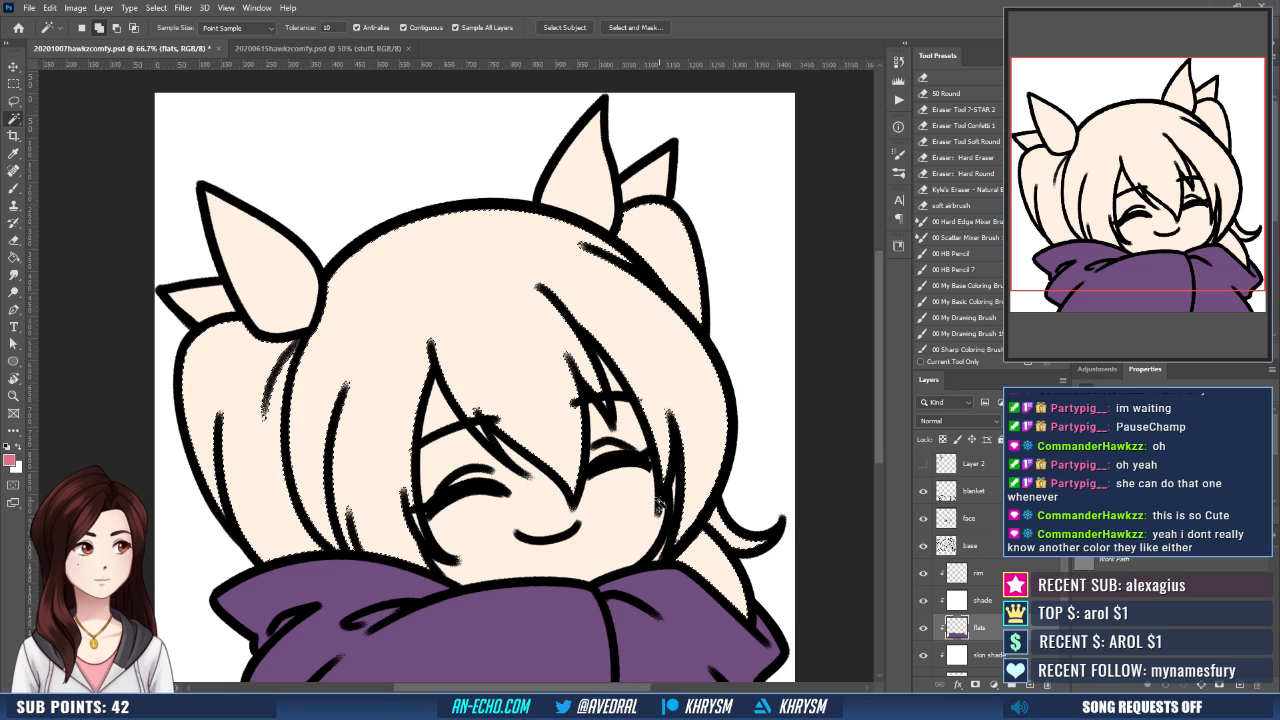
key(alt+s)
key(m)
key(e)
key(Return)
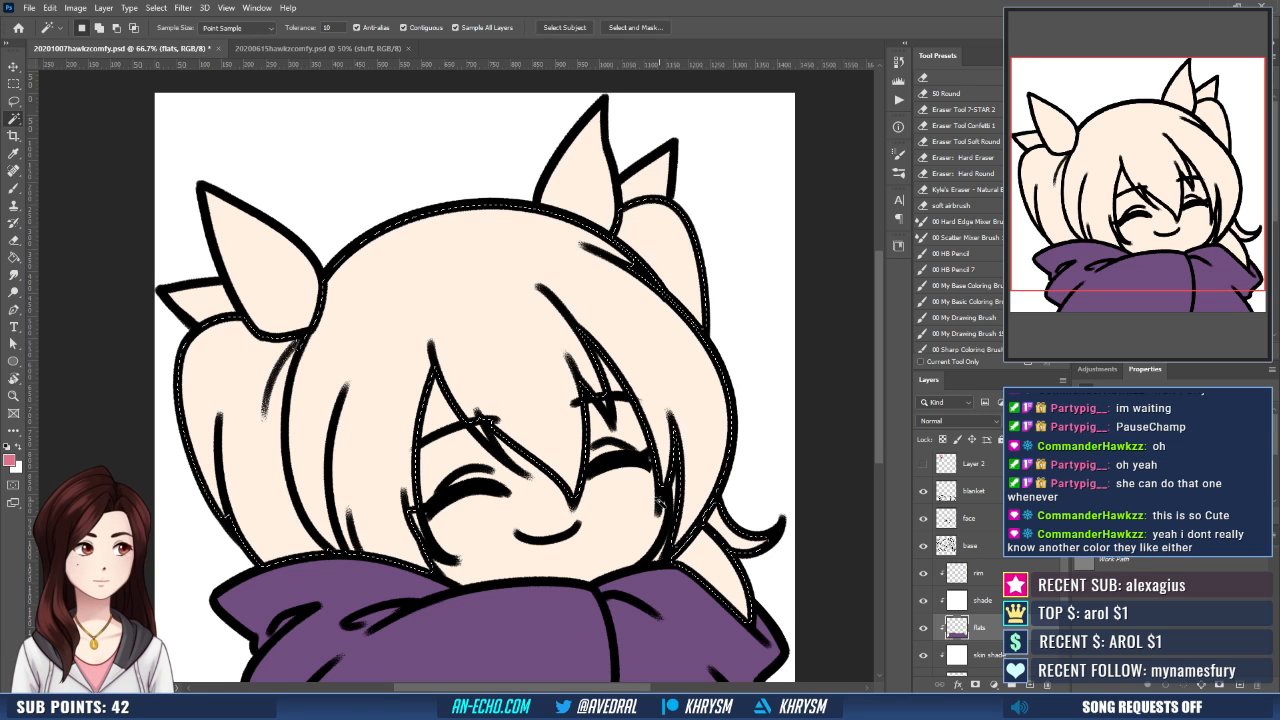
- Add the missed slivers between the hair lines and the flicked strand beside the cheek to the hair selection with the Lasso
key(l)
drag(446, 446, 432, 394)
drag(398, 448, 413, 504)
drag(301, 279, 303, 281)
mouse_move(202, 451)
mouse_down()
mouse_move(248, 518)
mouse_move(353, 516)
mouse_move(338, 472)
mouse_up()
drag(546, 346, 542, 330)
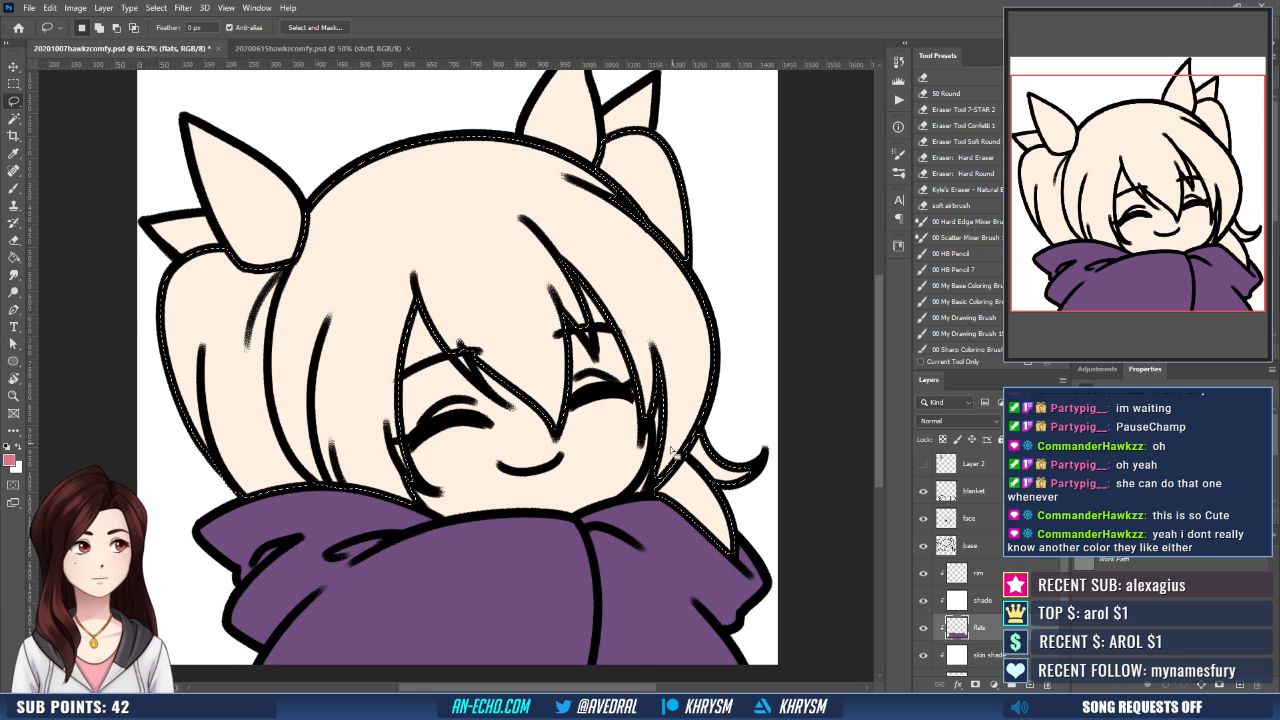
drag(652, 417, 650, 458)
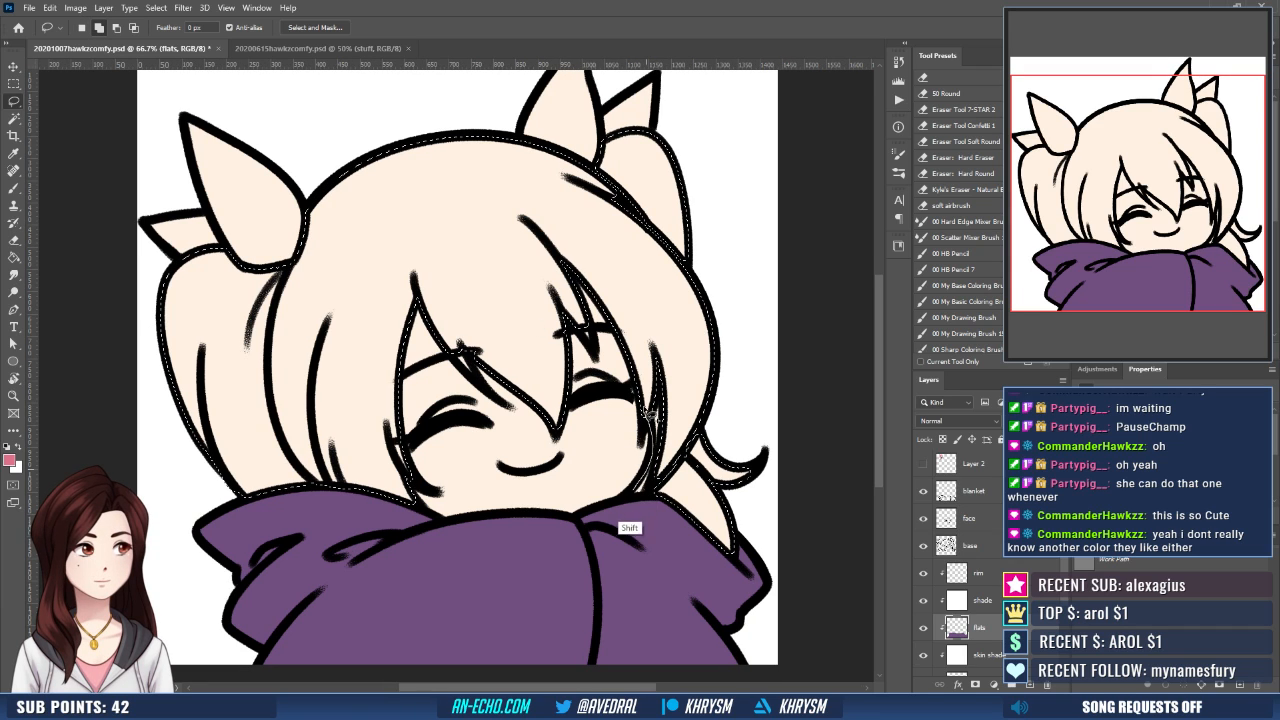
mouse_move(668, 525)
mouse_down()
mouse_move(695, 533)
mouse_move(750, 468)
mouse_move(675, 345)
mouse_move(657, 395)
mouse_up()
drag(666, 333, 674, 414)
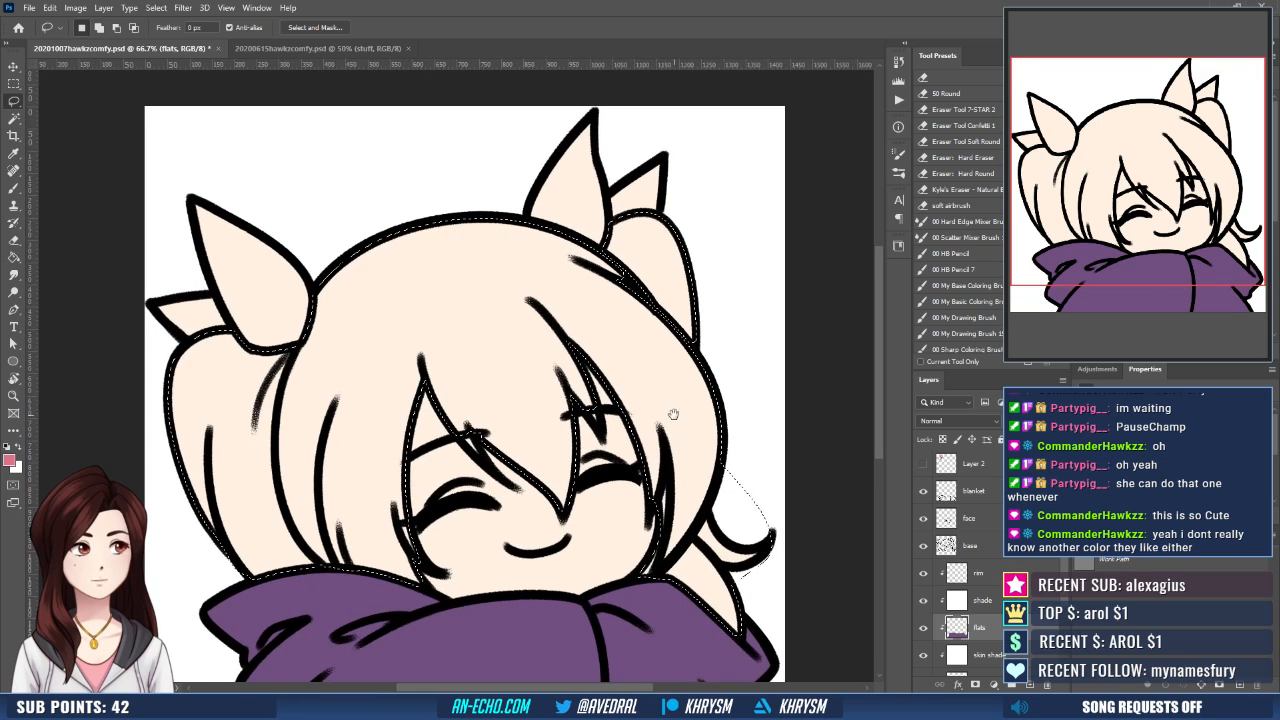
mouse_move(567, 386)
mouse_down()
mouse_move(580, 407)
mouse_move(568, 383)
mouse_up()
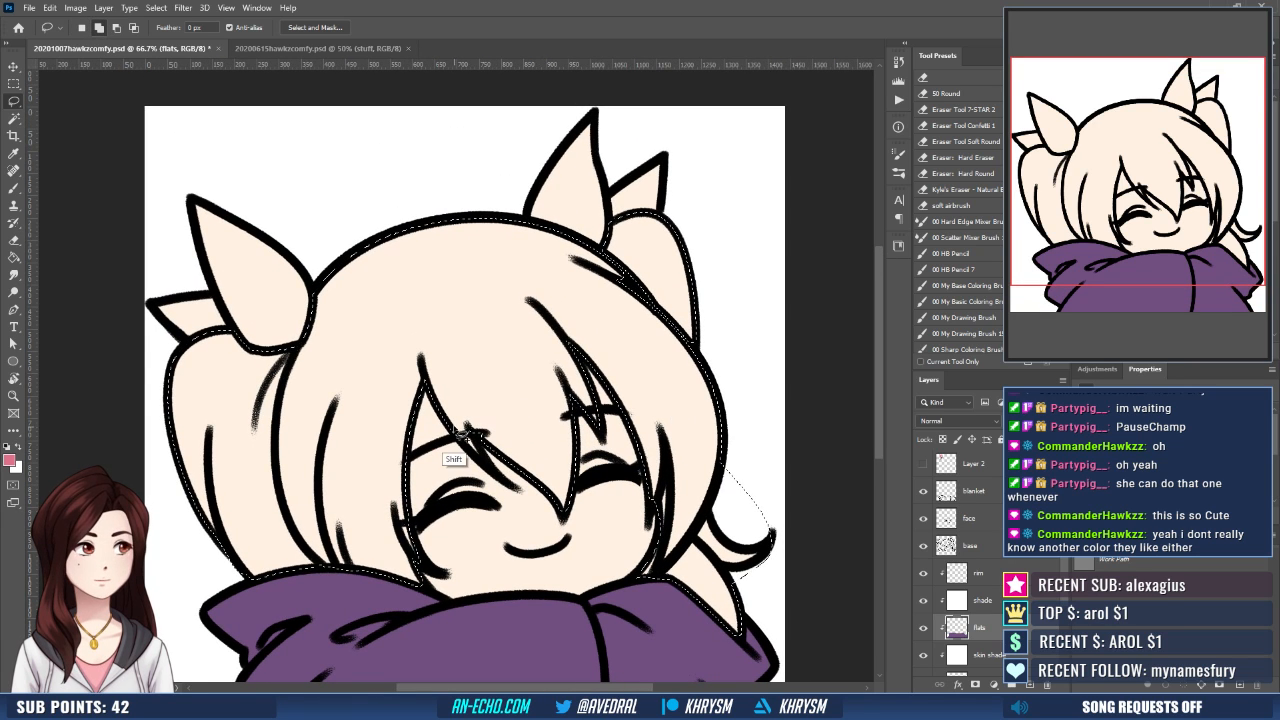
mouse_move(454, 428)
mouse_down()
mouse_move(484, 462)
mouse_move(464, 409)
mouse_move(455, 426)
mouse_move(502, 461)
mouse_move(484, 425)
mouse_up()
mouse_move(614, 269)
mouse_down()
mouse_move(653, 321)
mouse_move(616, 272)
mouse_move(628, 346)
mouse_move(691, 281)
mouse_up()
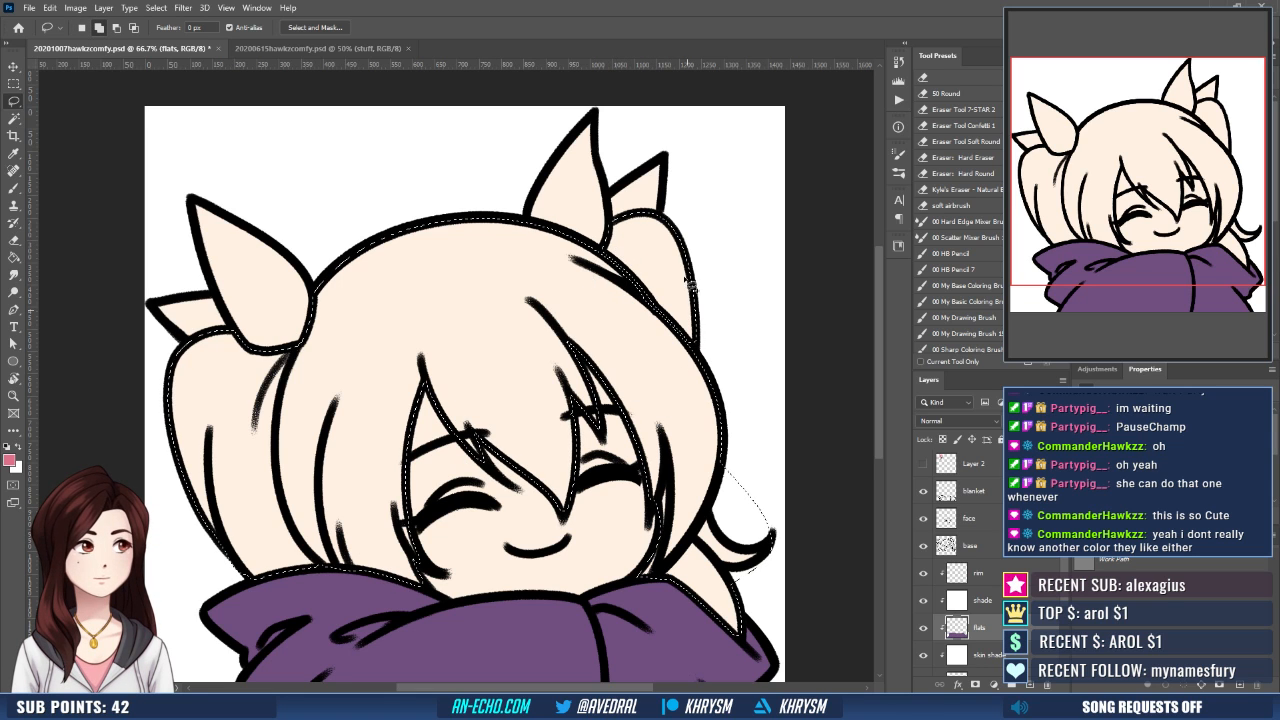
drag(687, 385, 695, 363)
- Try filling the hair selection with the sampled pink directly on the flats layer, and undo the deselection and fill
key(g)
click(687, 385)
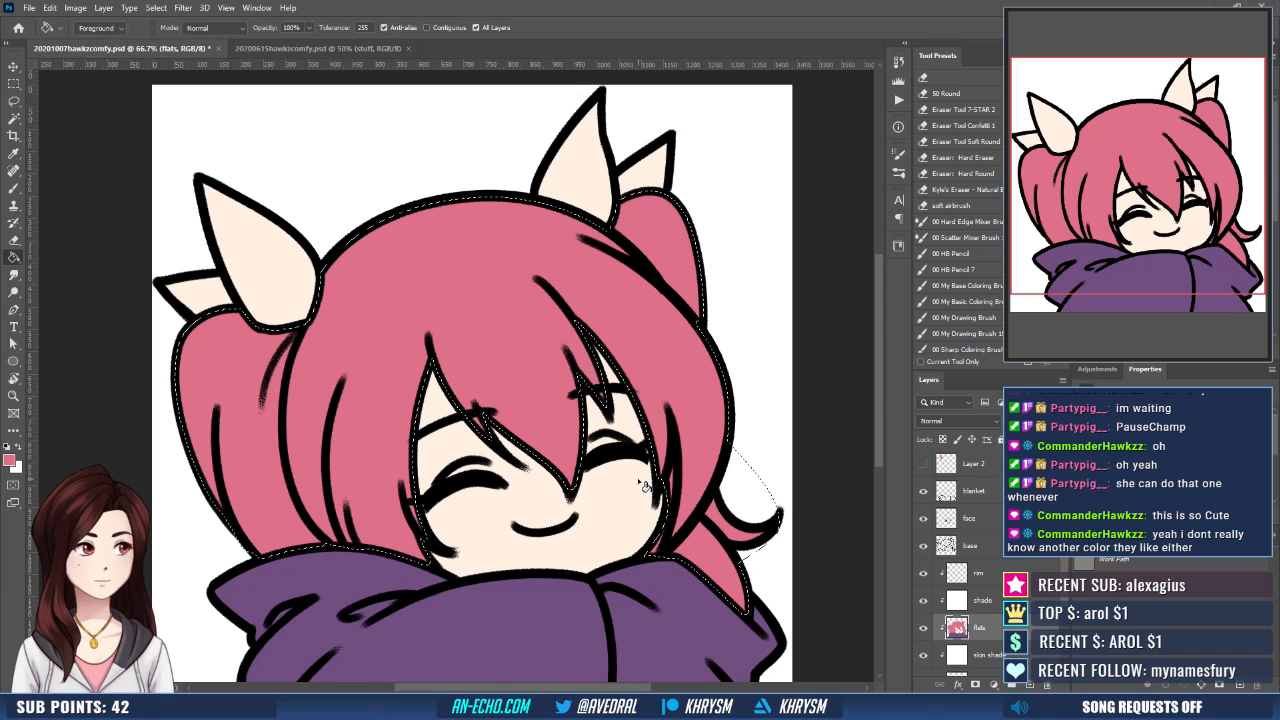
key(ctrl+d)
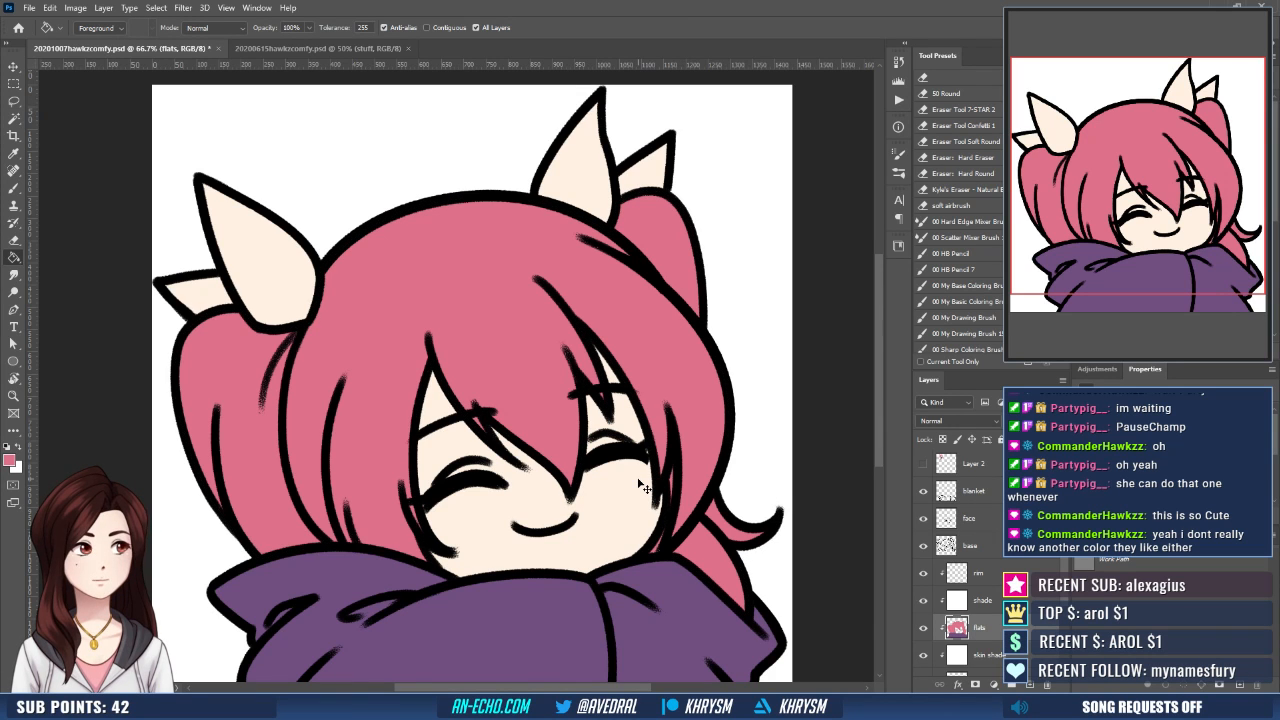
key(ctrl+minus)
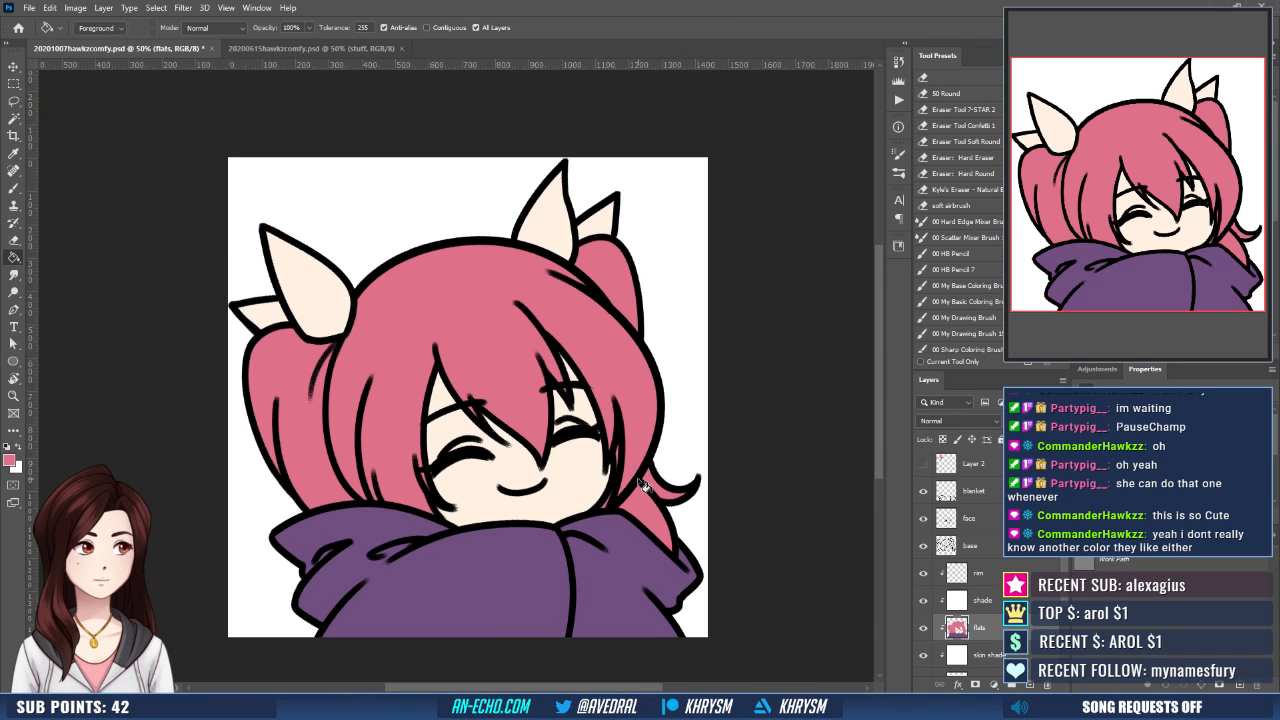
key(ctrl+z)
key(ctrl+z)
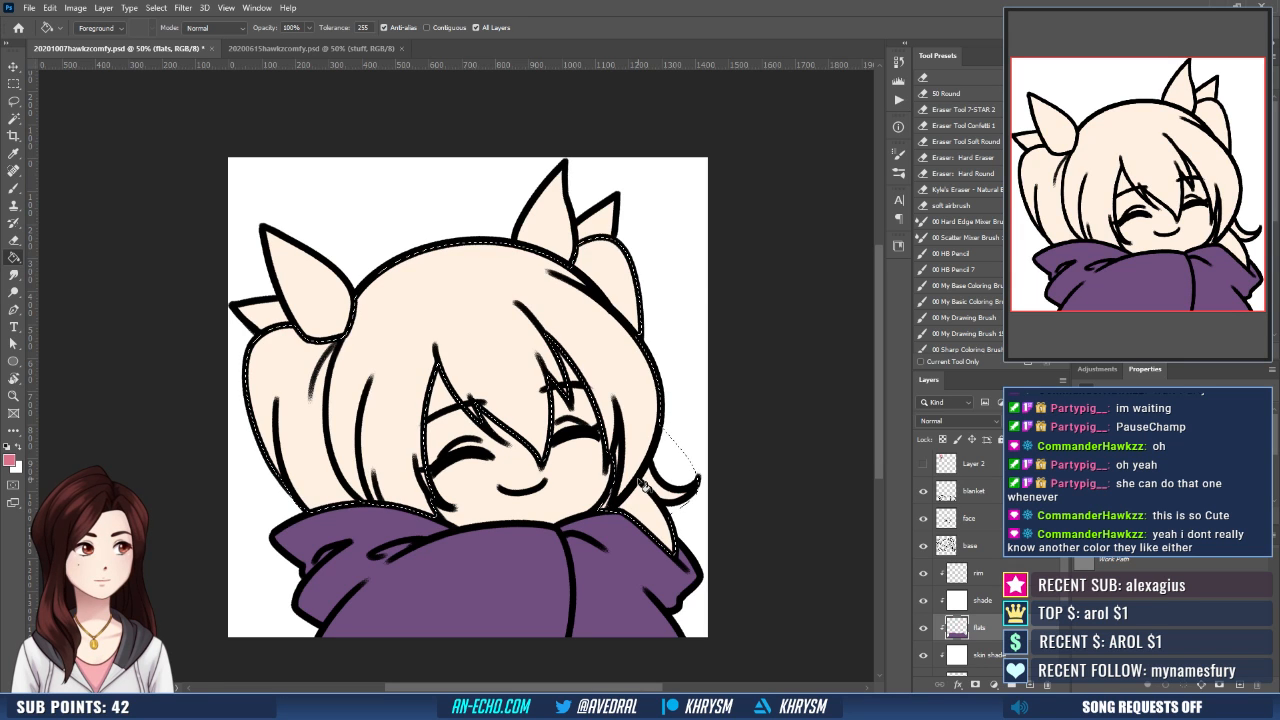
- Create a clipped layer named "hair" above the flats layer, fill the hair selection with the sampled pink, and deselect
key(ctrl+shift+n)
text(hair)
key(Return)
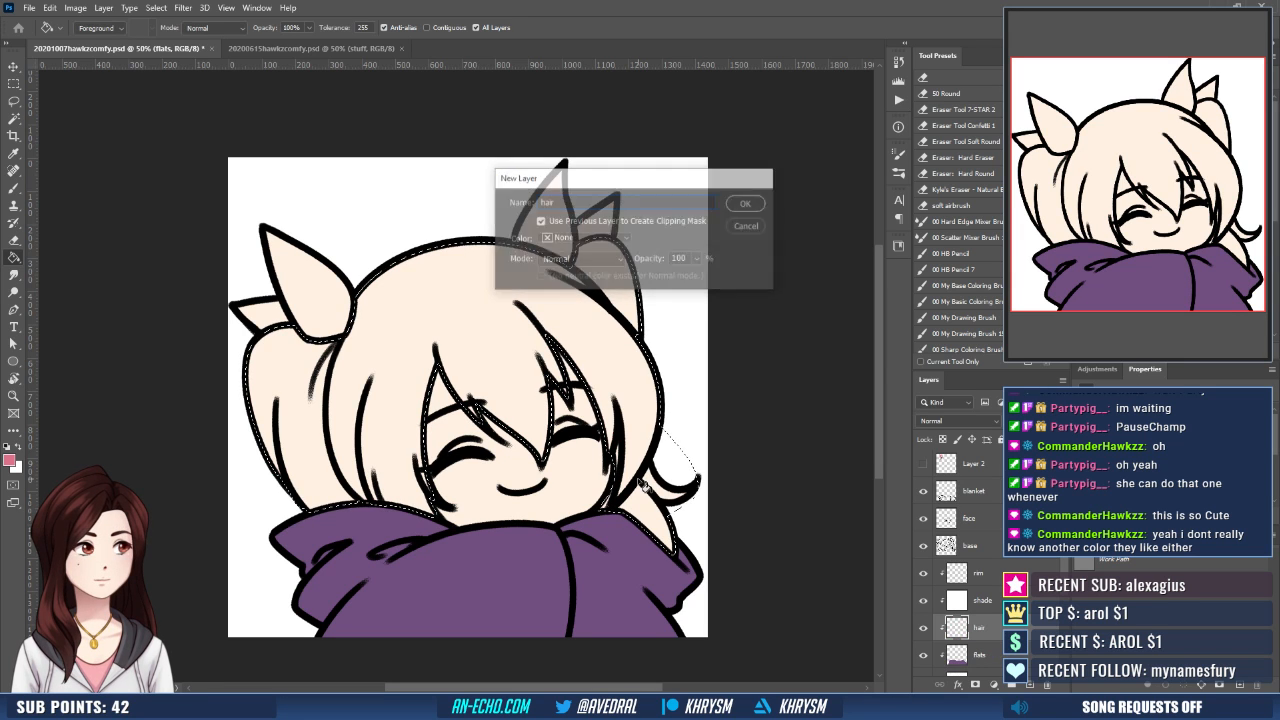
click(645, 487)
key(ctrl+d)
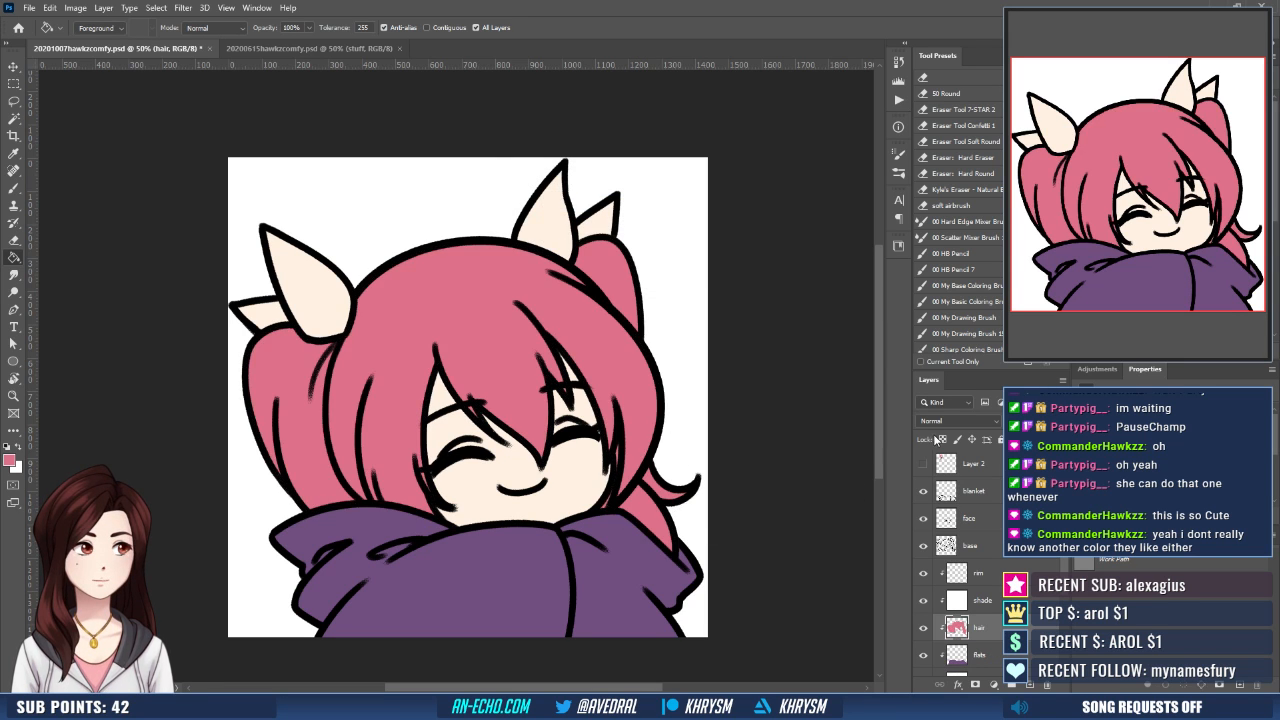
- Check the coloring of the finished emote in 20200615hawkzcomfy.psd and return to 20201007hawkzcomfy.psd
click(393, 48)
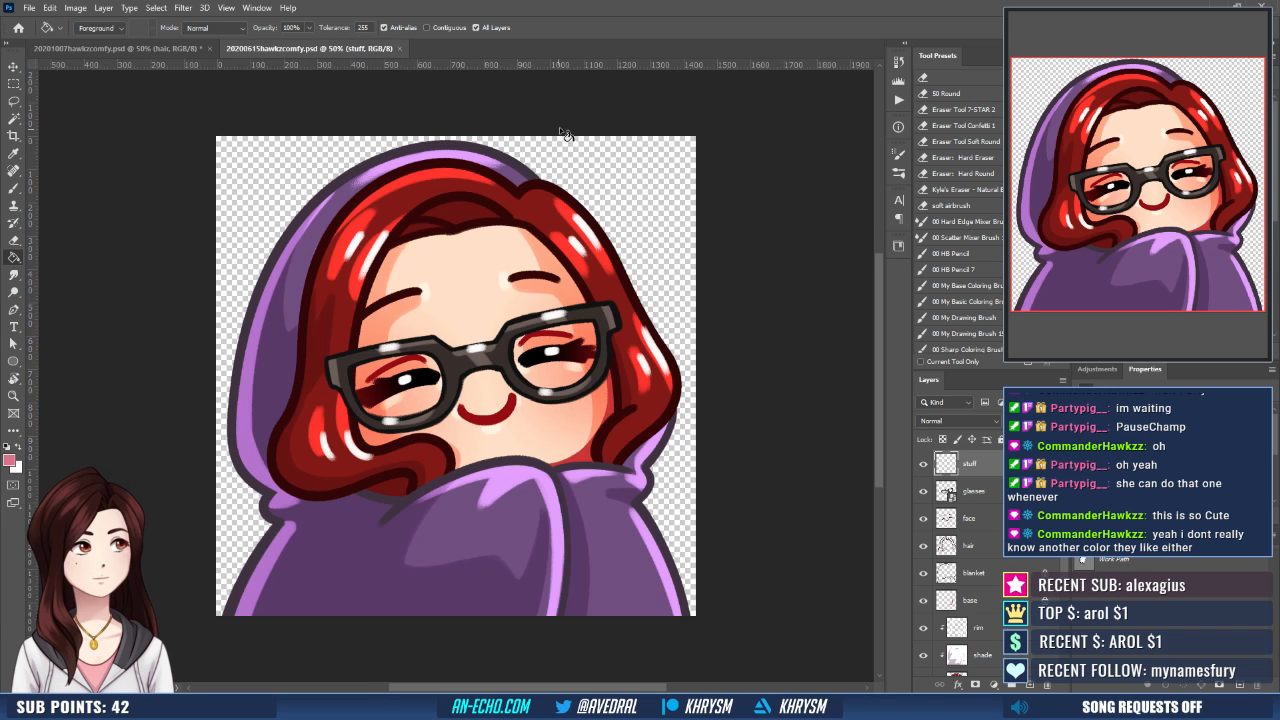
click(184, 47)
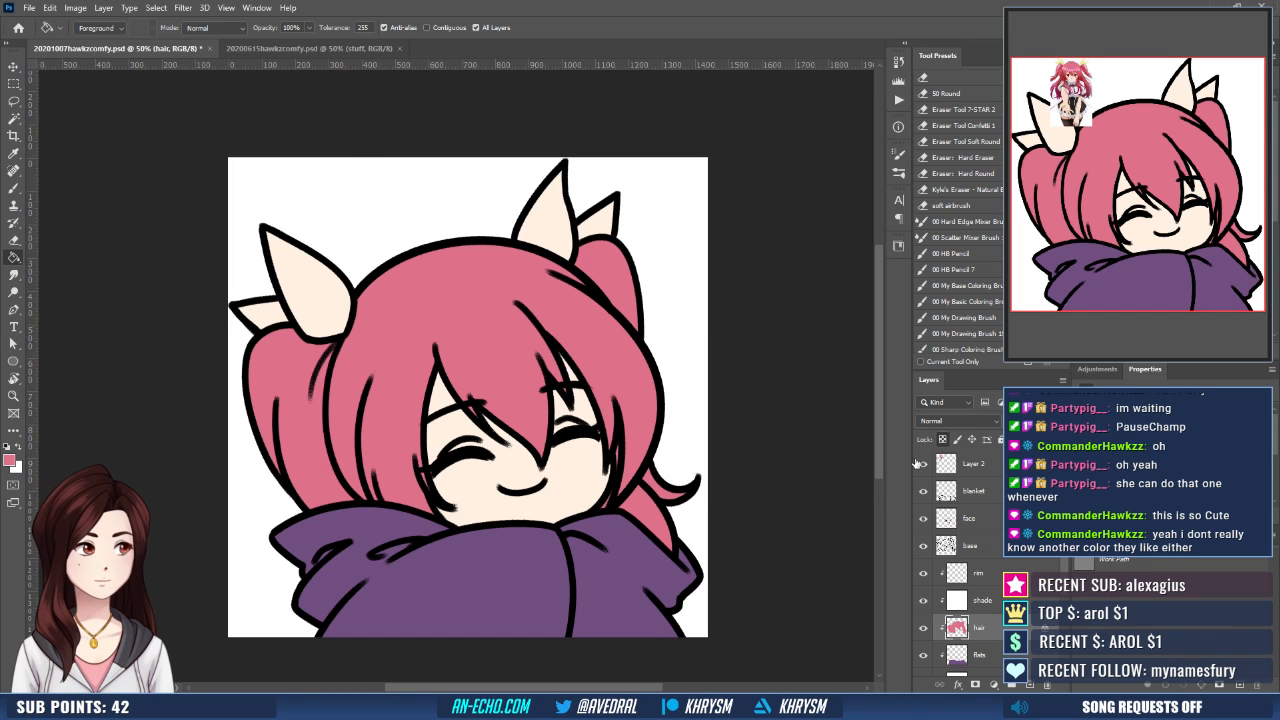
- Close 20200615hawkzcomfy.psd and sample the reddish pink from the reference character's hair as the brush color
click(399, 48)
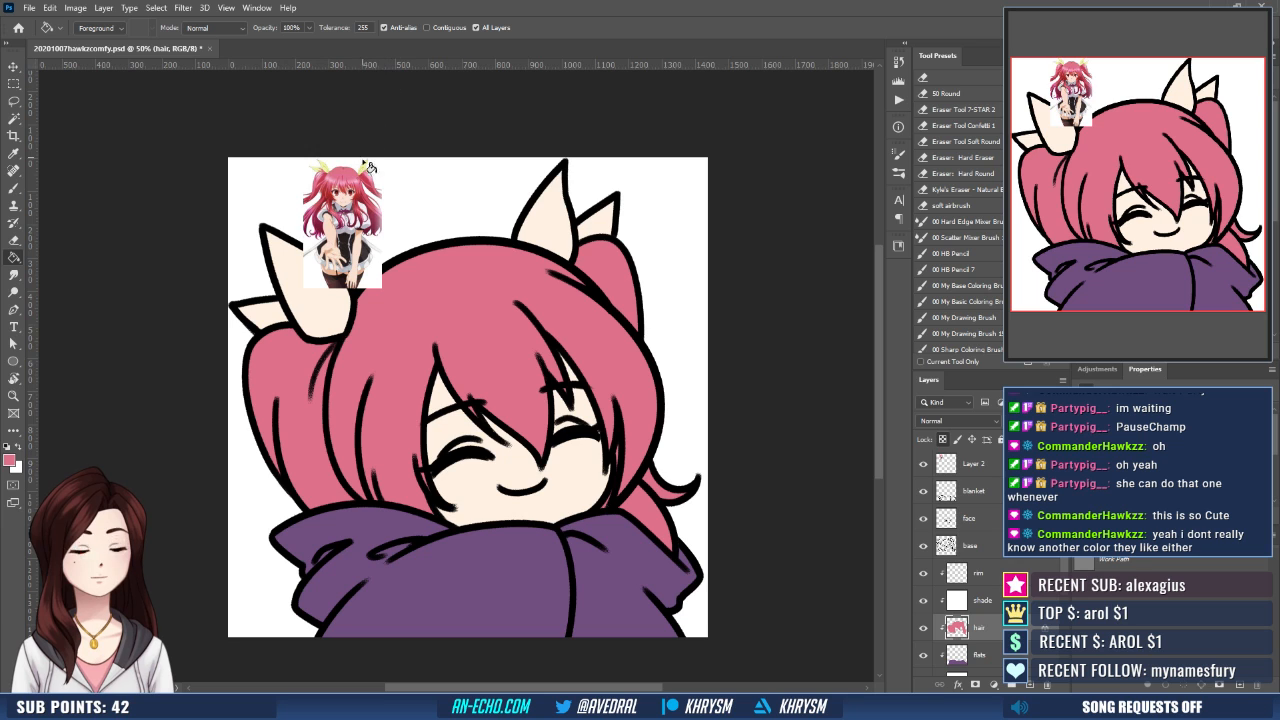
key(ctrl+plus)
key(ctrl+plus)
key(ctrl+plus)
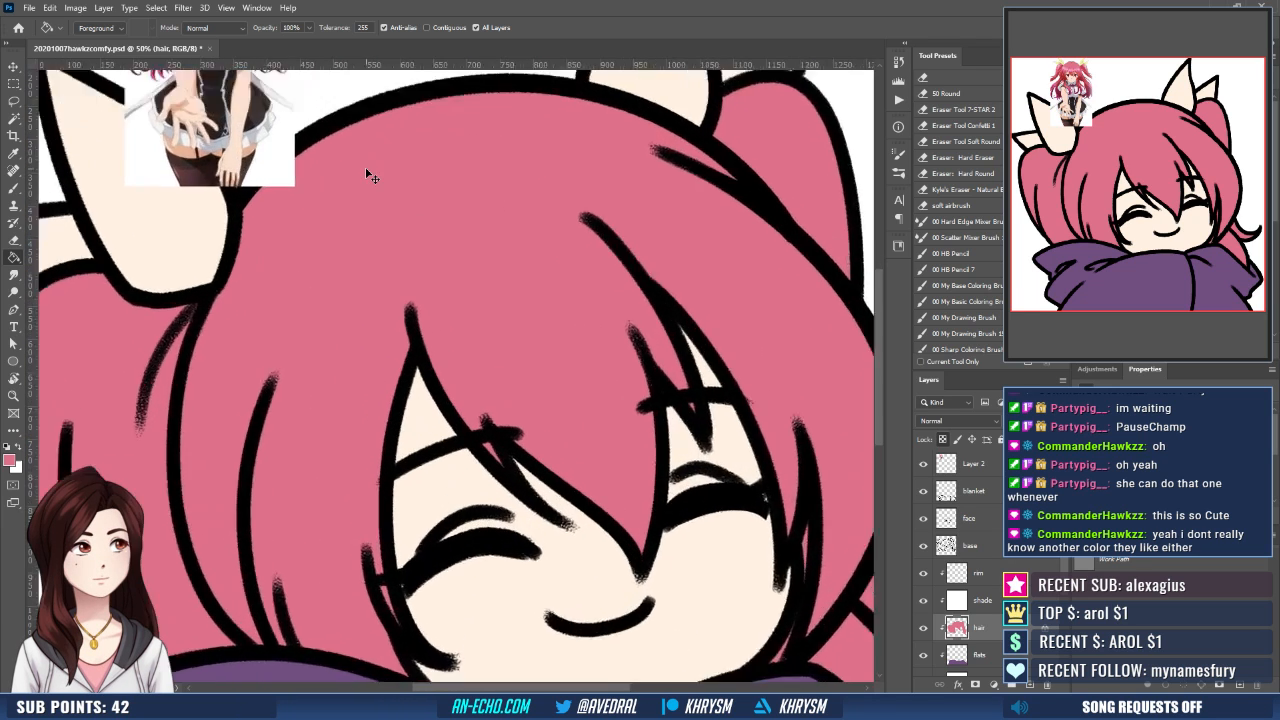
drag(404, 285, 765, 716)
mouse_move(556, 392)
mouse_down()
mouse_move(686, 655)
mouse_move(680, 646)
mouse_up()
key(b)
alt+click(437, 412)
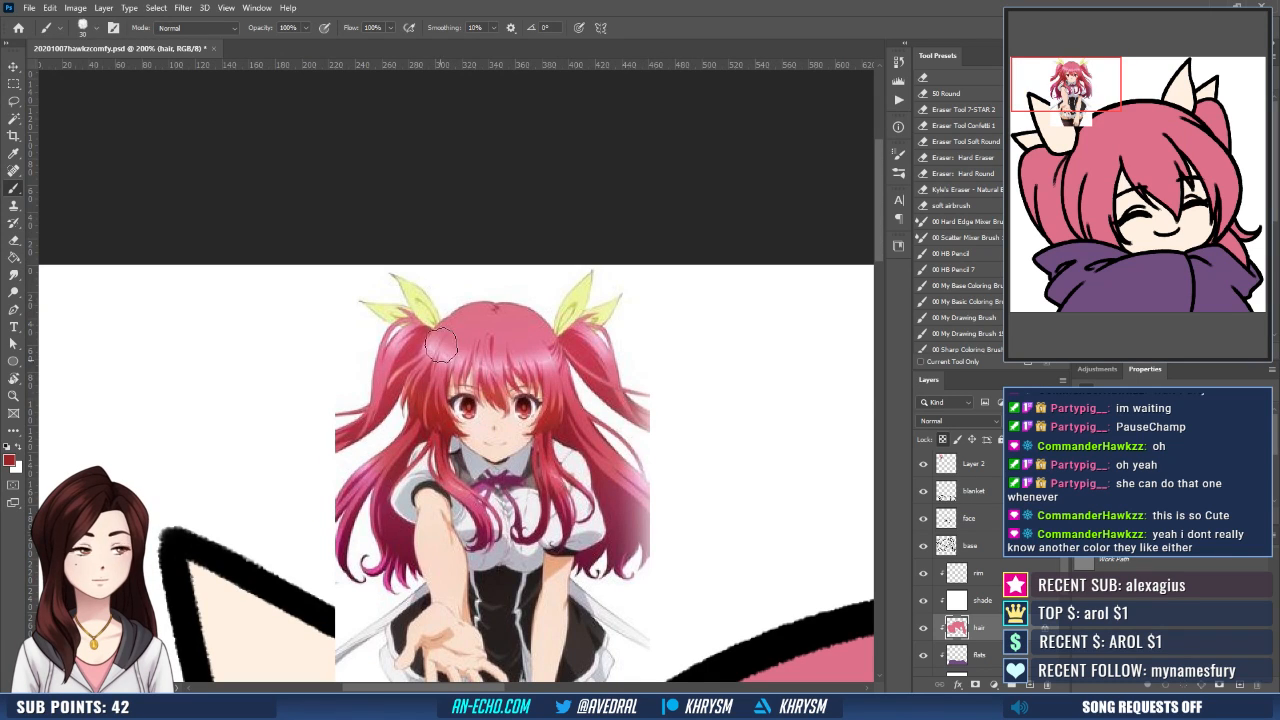
alt+click(589, 431)
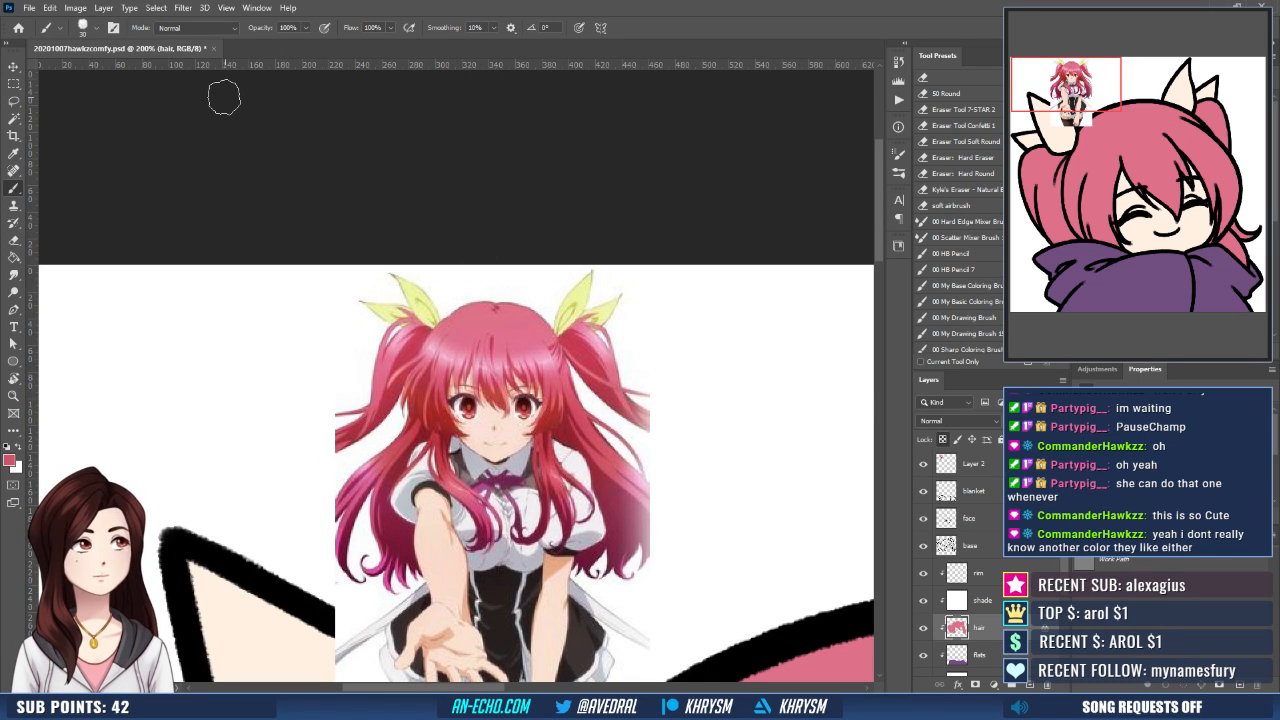
- Shade the hair layer with a reflected gradient of the sampled pink running from the face toward the crown, undoing the first attempt
key(ctrl+minus)
key(ctrl+minus)
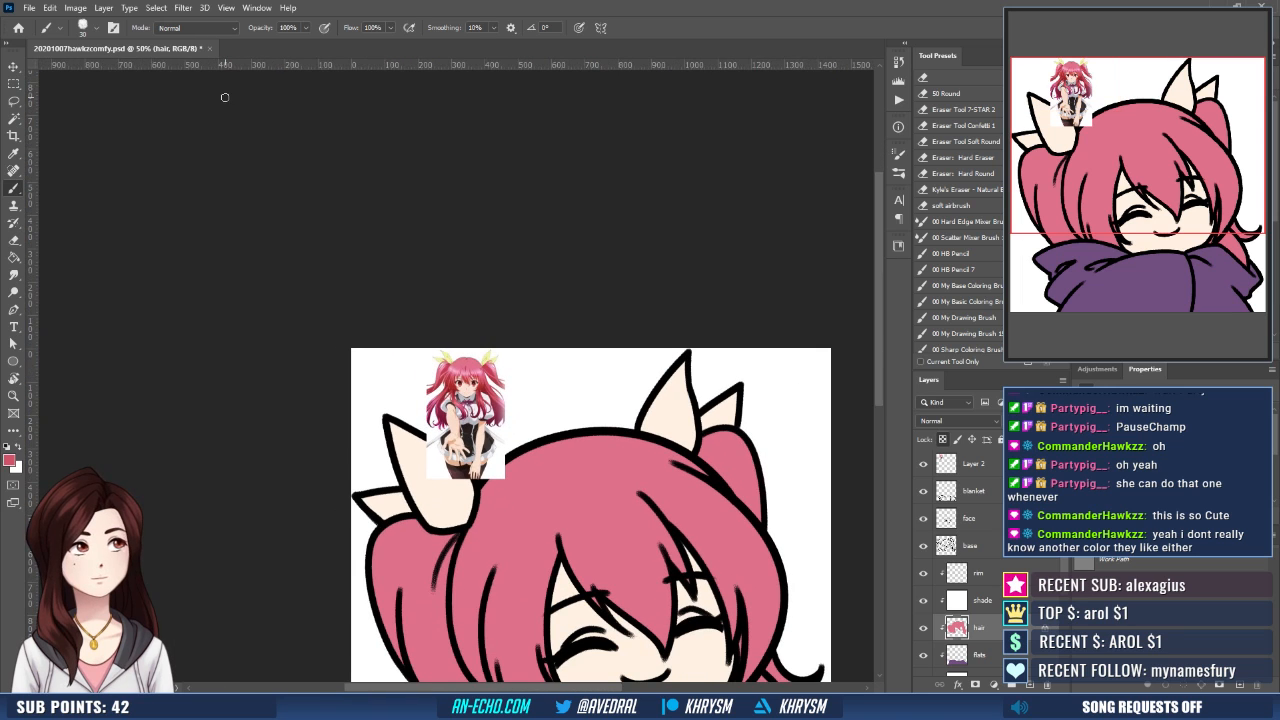
drag(665, 535, 620, 290)
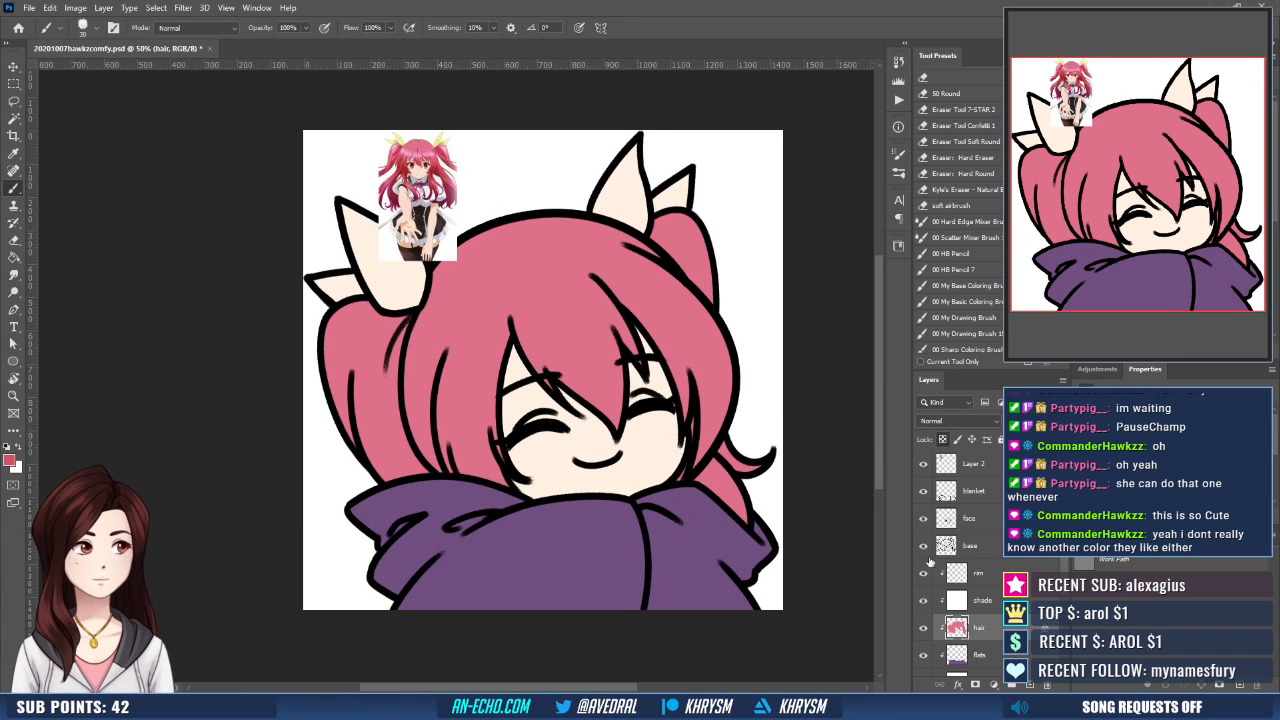
drag(730, 515, 722, 525)
key(g)
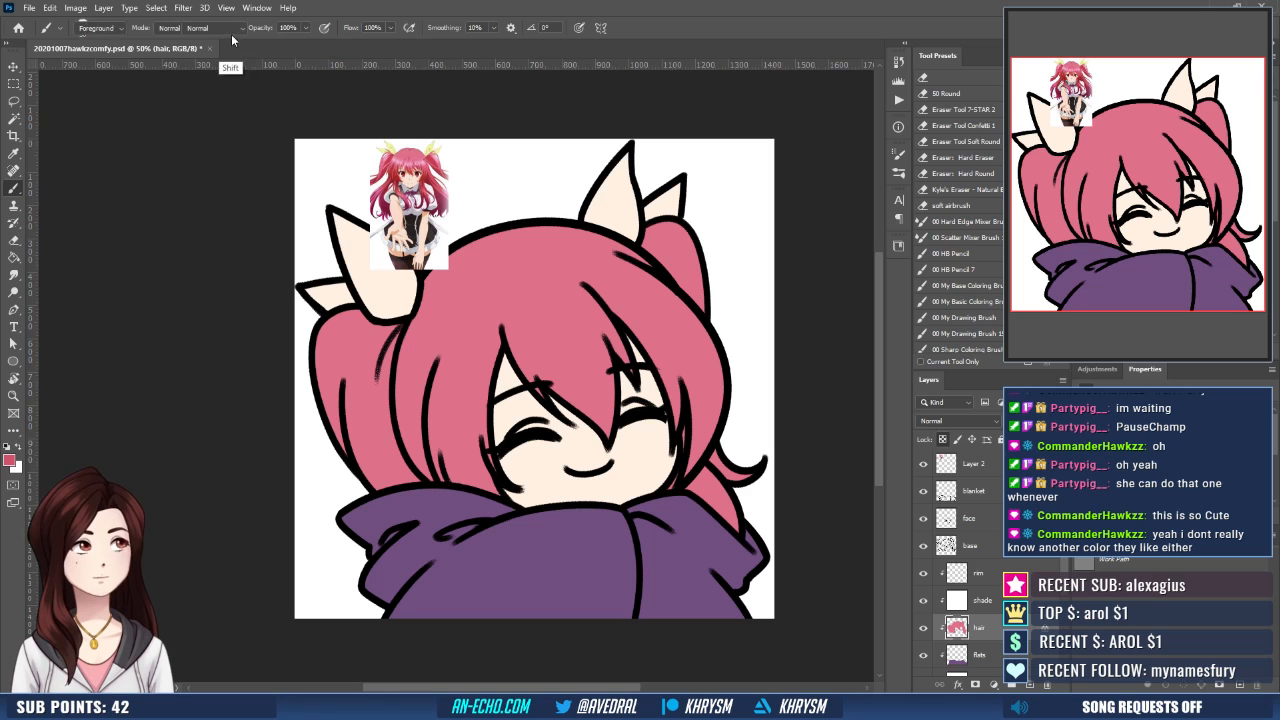
click(202, 27)
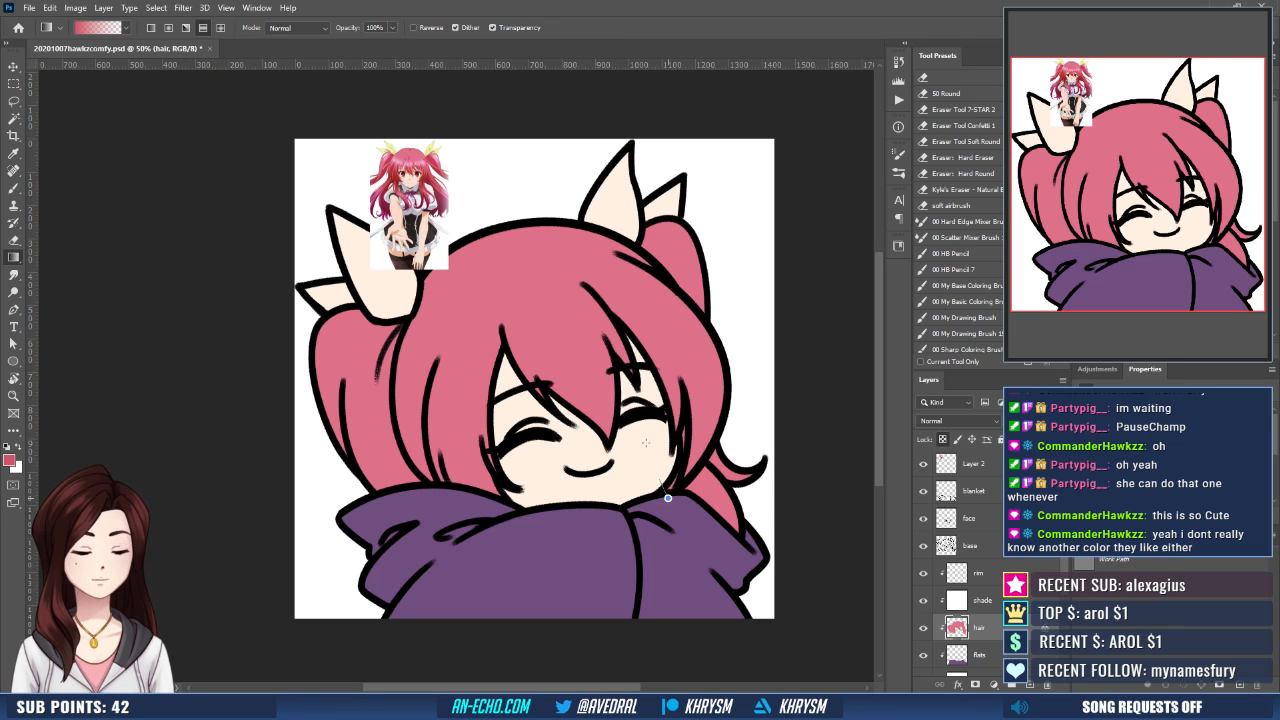
drag(646, 443, 577, 205)
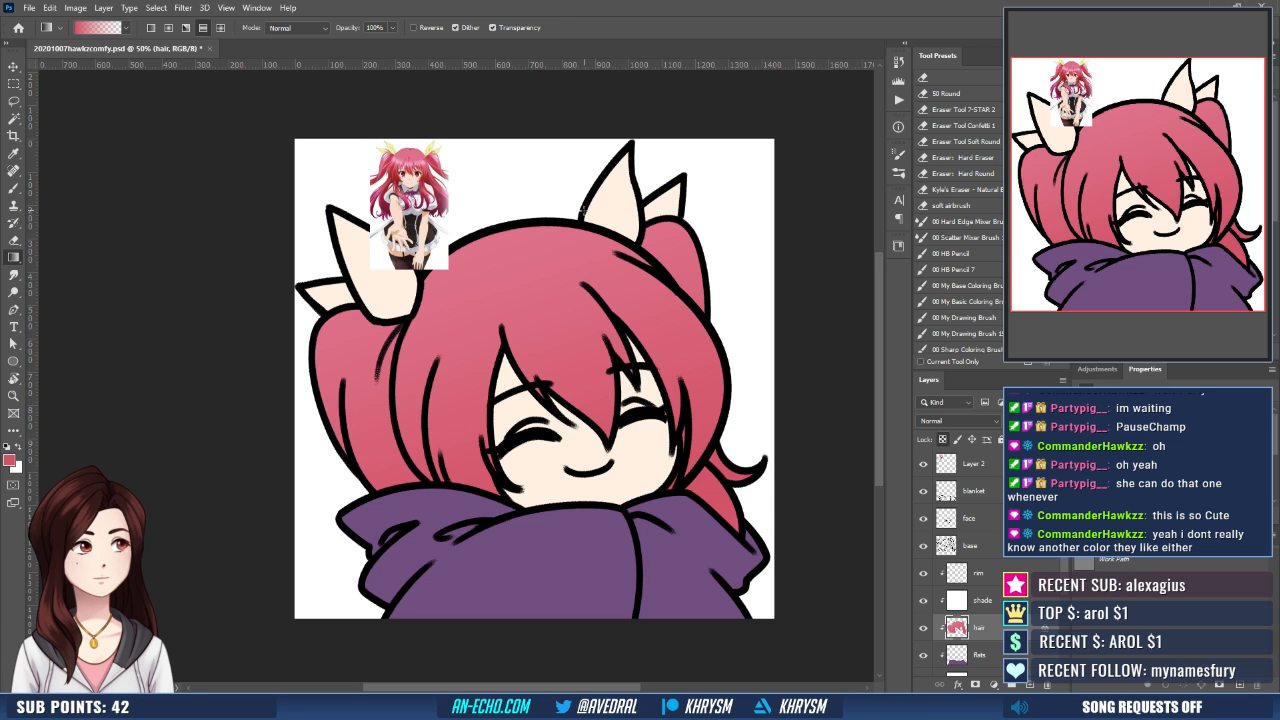
key(ctrl+z)
drag(625, 478, 565, 264)
scroll(563, 263, up, 3)
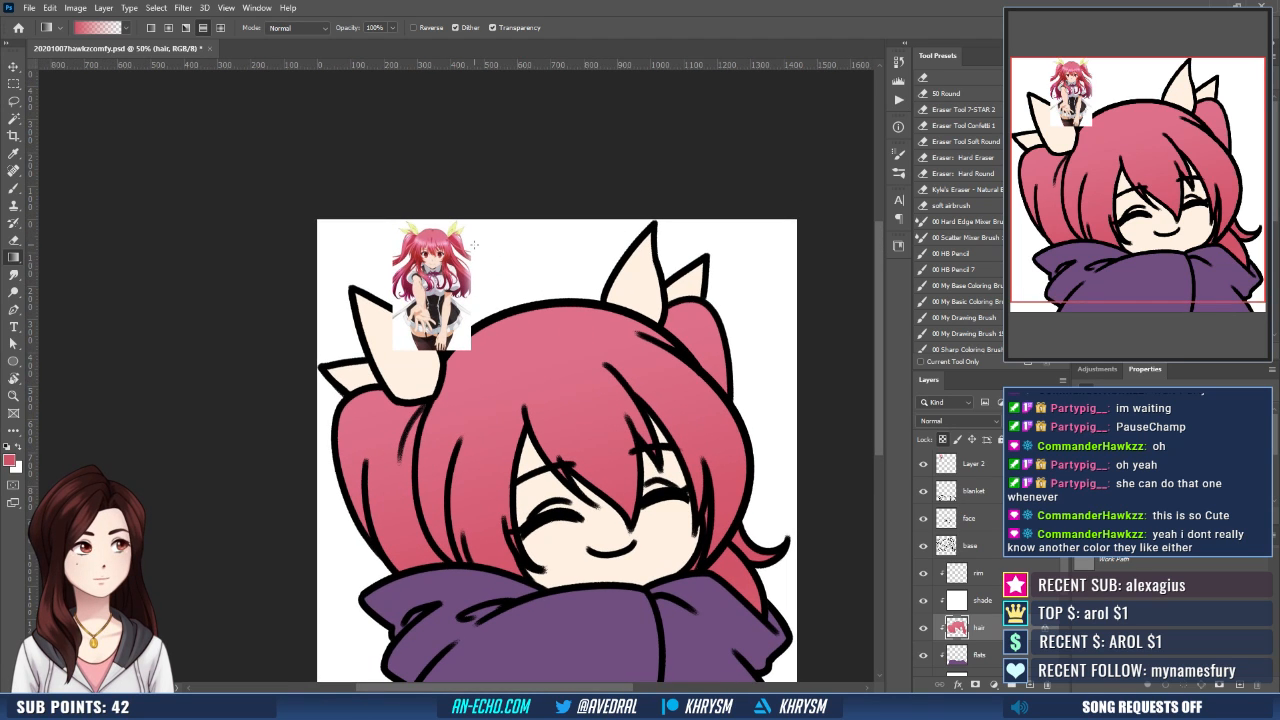
- Sample the magenta-pink from the reference character's lower hair as the color for the hair layer's gradient
key(ctrl+plus)
key(ctrl+plus)
key(ctrl+plus)
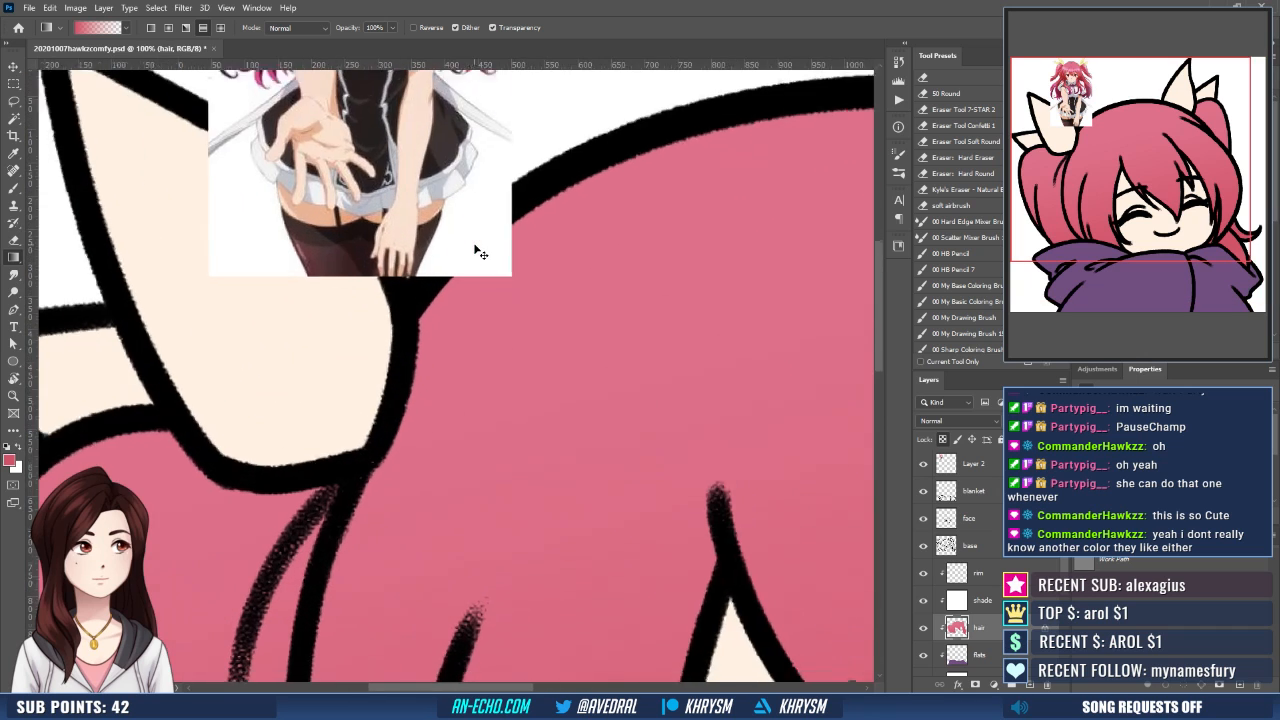
drag(546, 220, 585, 529)
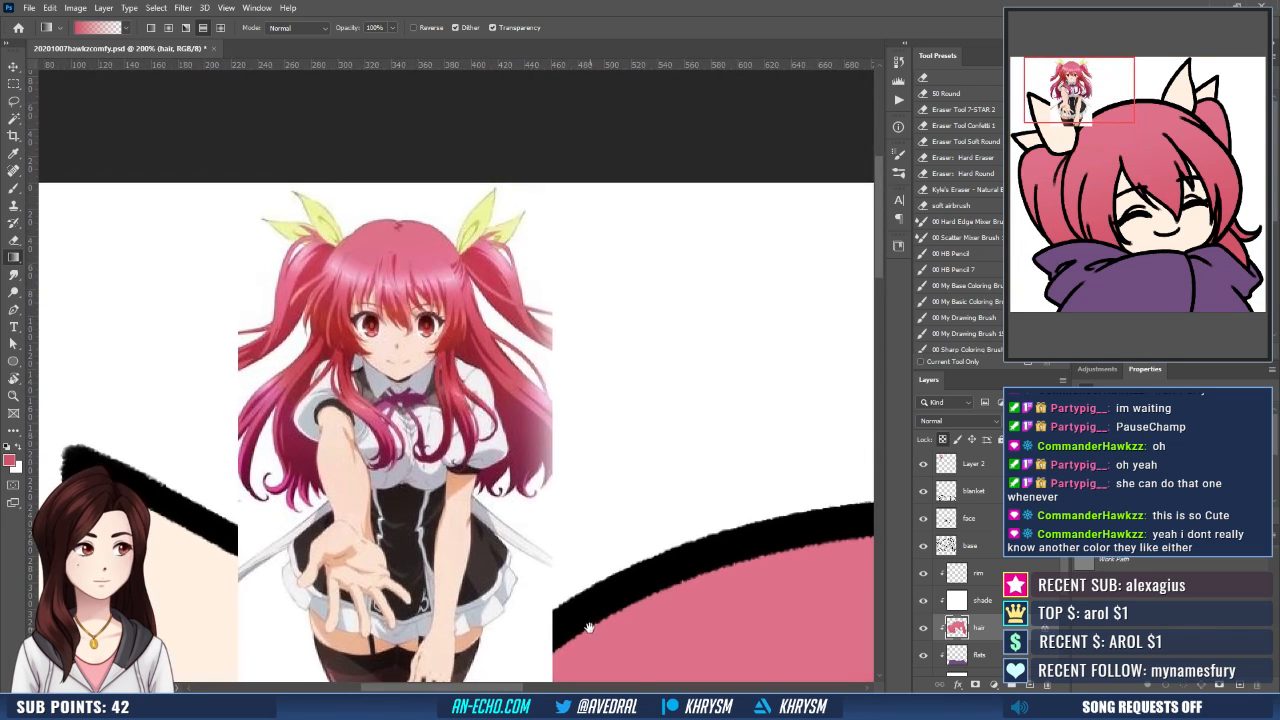
key(b)
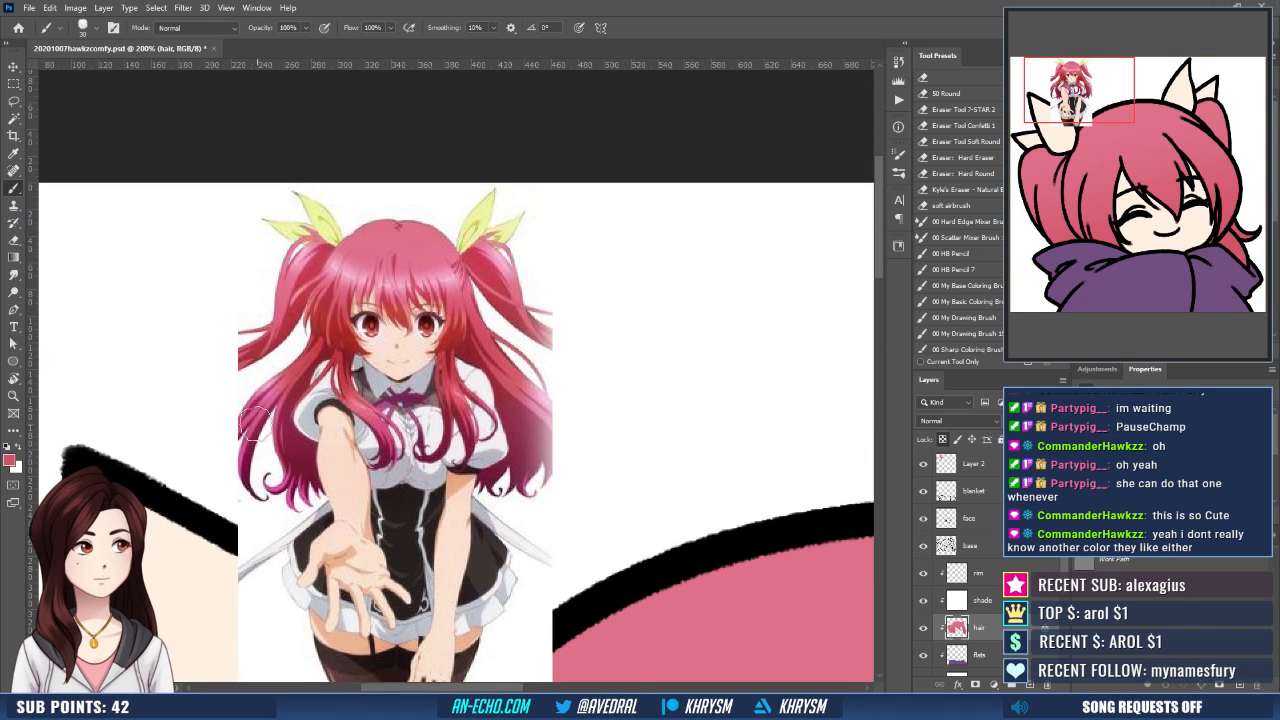
alt+click(258, 416)
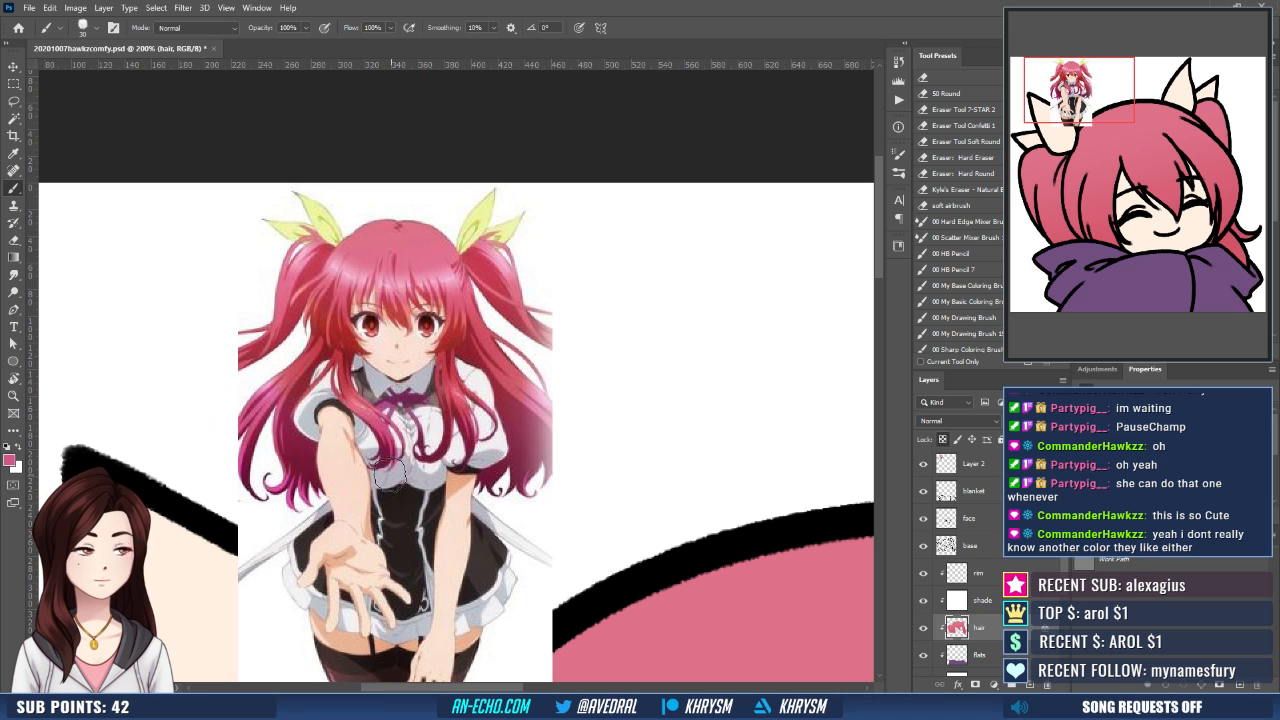
key(ctrl+minus)
key(ctrl+minus)
key(ctrl+minus)
key(ctrl+minus)
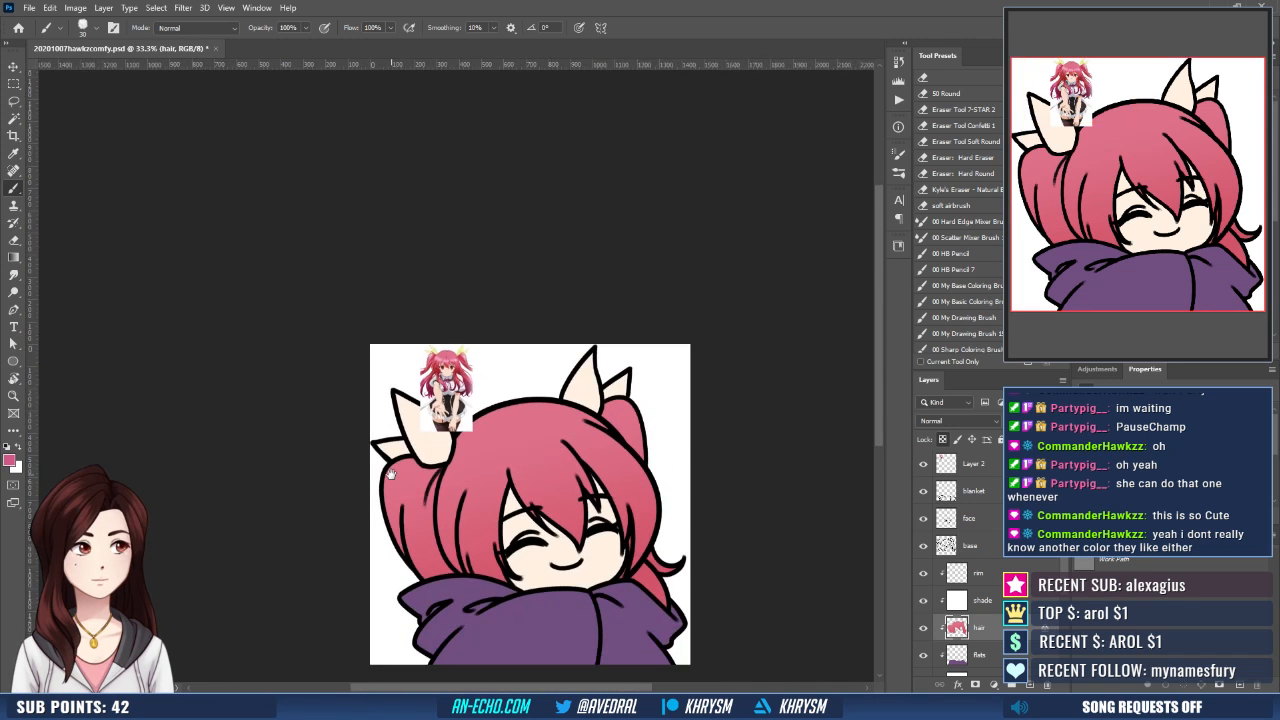
drag(569, 442, 547, 365)
key(g)
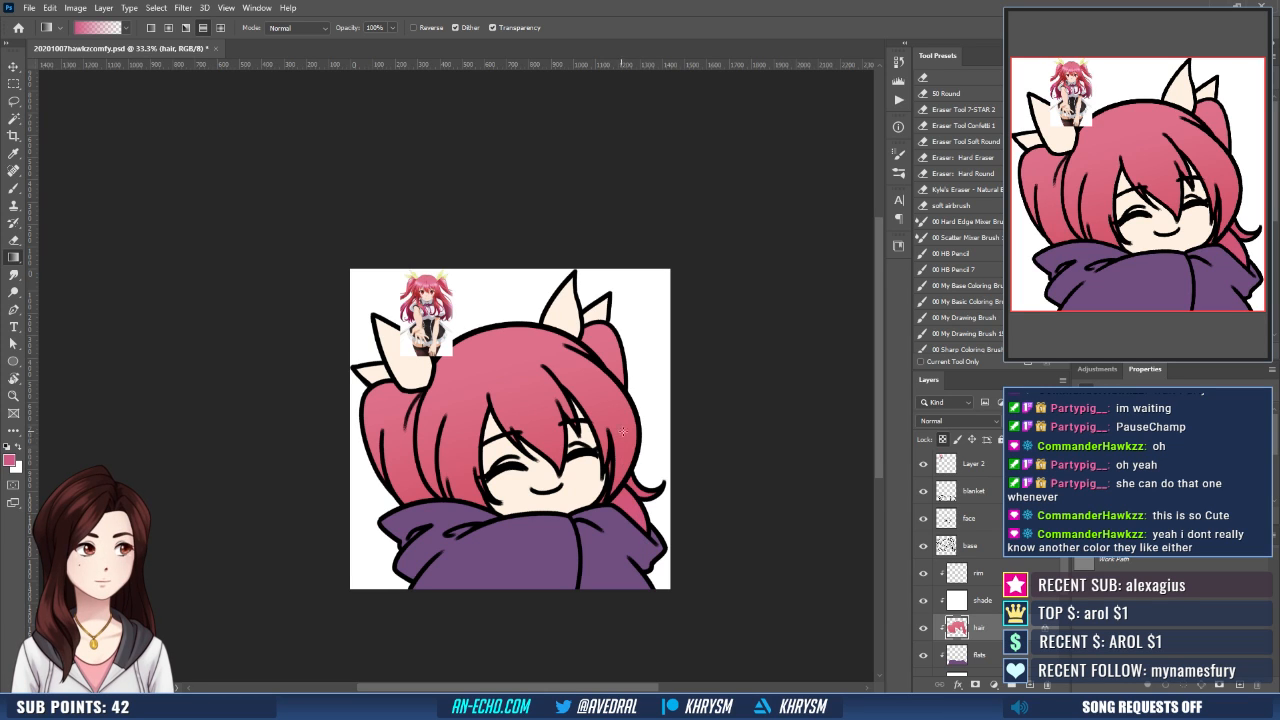
drag(613, 520, 645, 530)
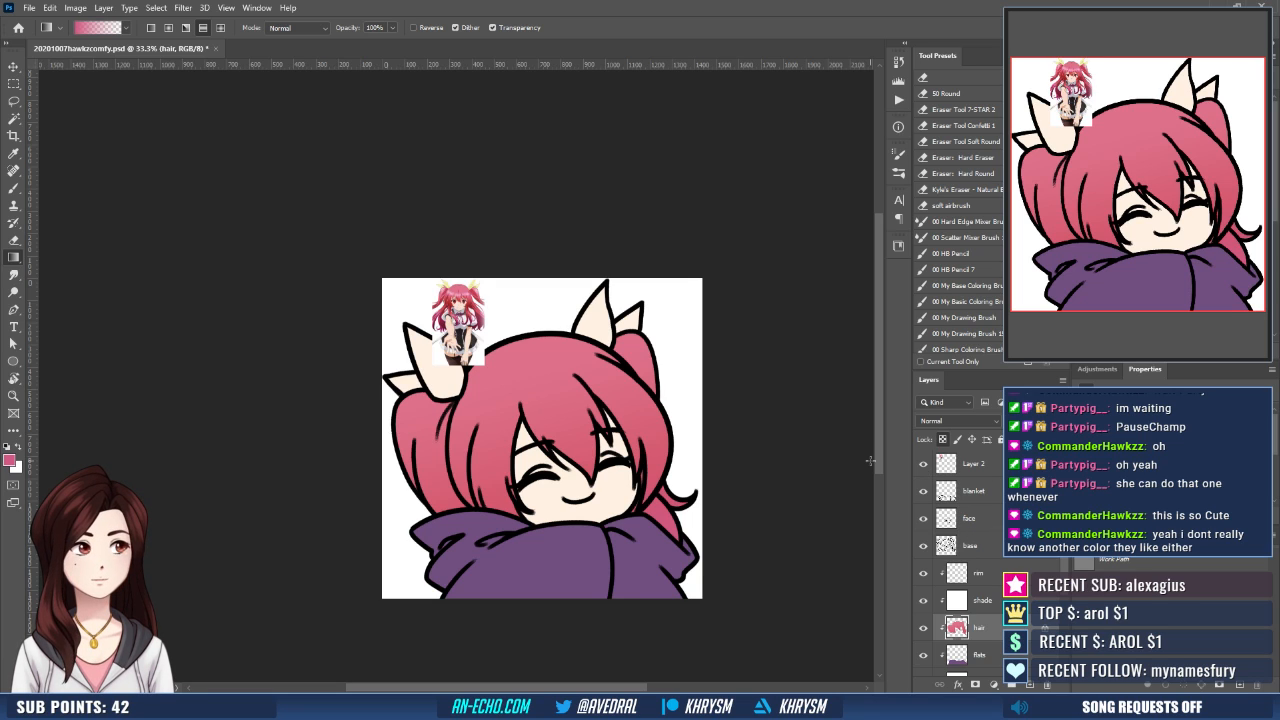
- Sample the yellow-green of the reference character's ribbon and hide the reference image on Layer 2
key(ctrl+plus)
key(ctrl+plus)
key(ctrl+plus)
key(ctrl+plus)
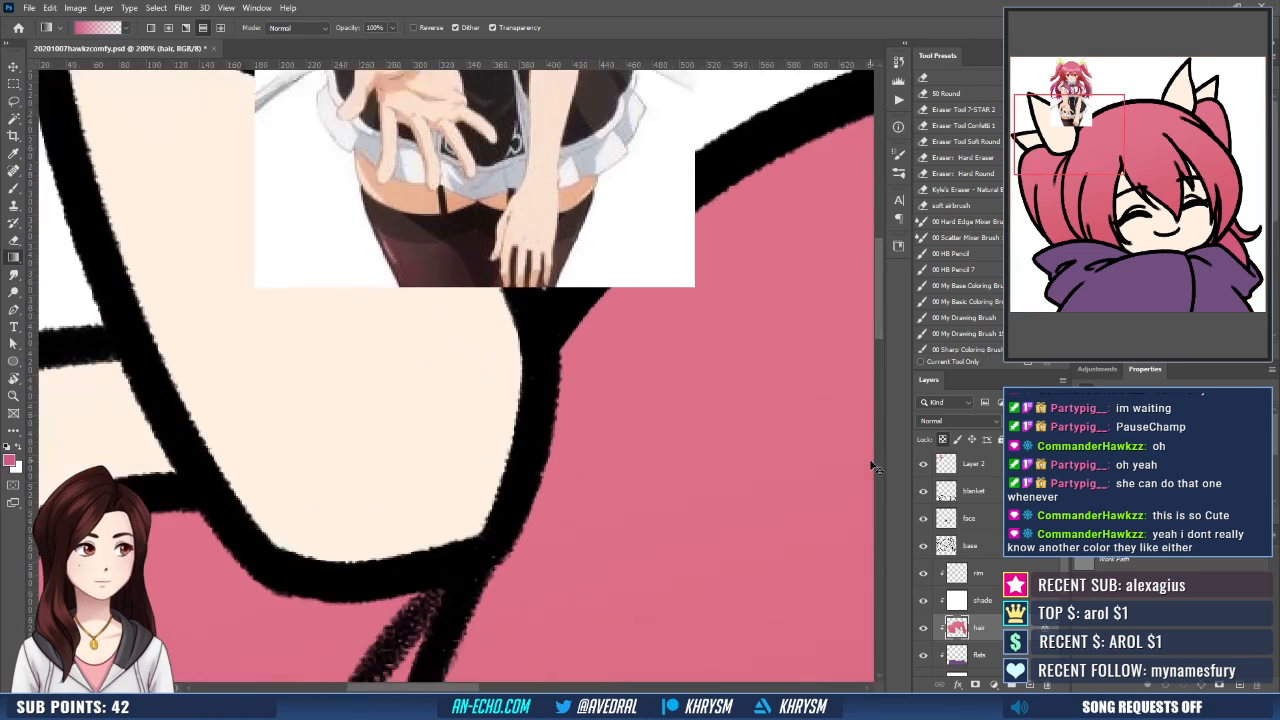
drag(645, 294, 705, 668)
drag(635, 245, 727, 631)
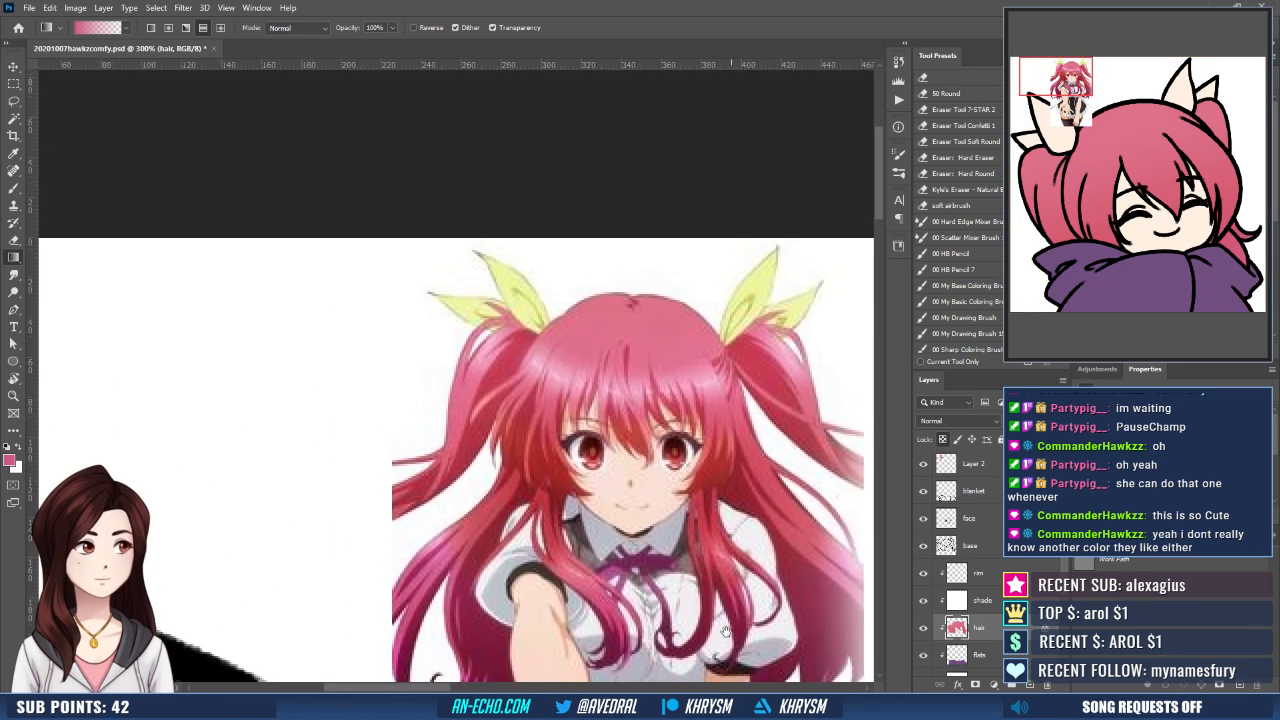
key(b)
alt+click(513, 275)
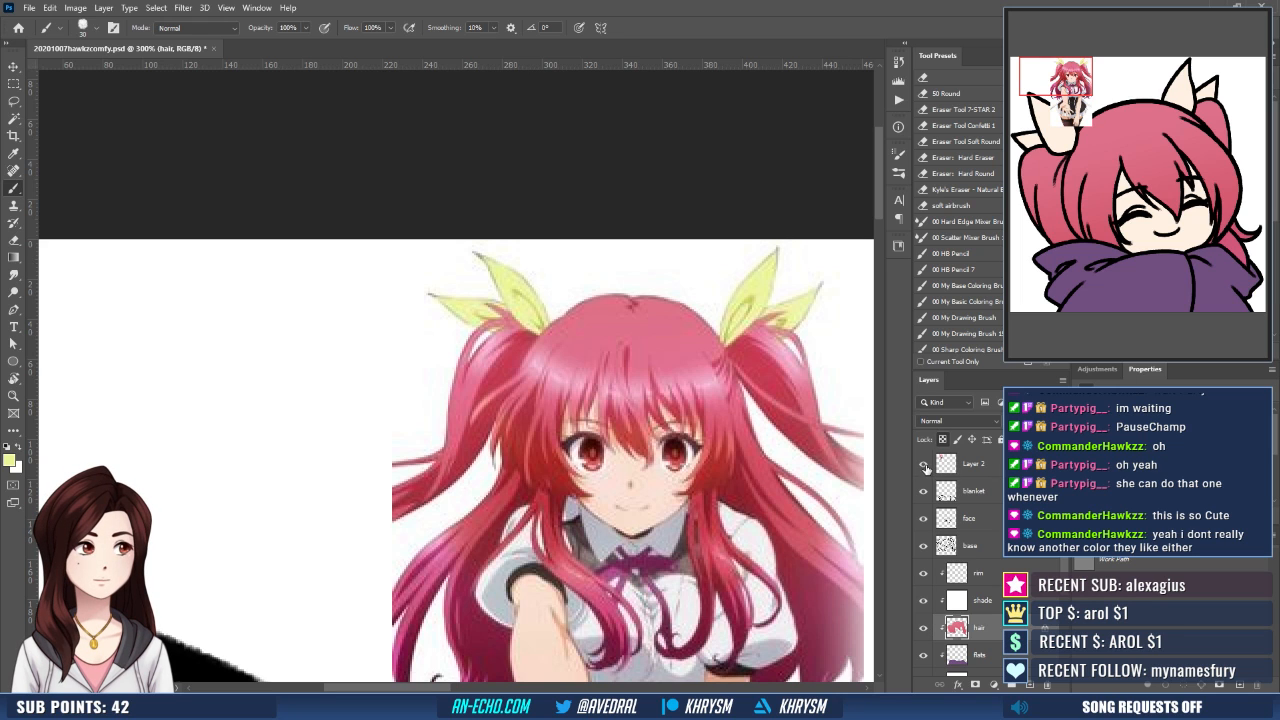
click(923, 464)
key(ctrl+minus)
key(ctrl+minus)
key(ctrl+minus)
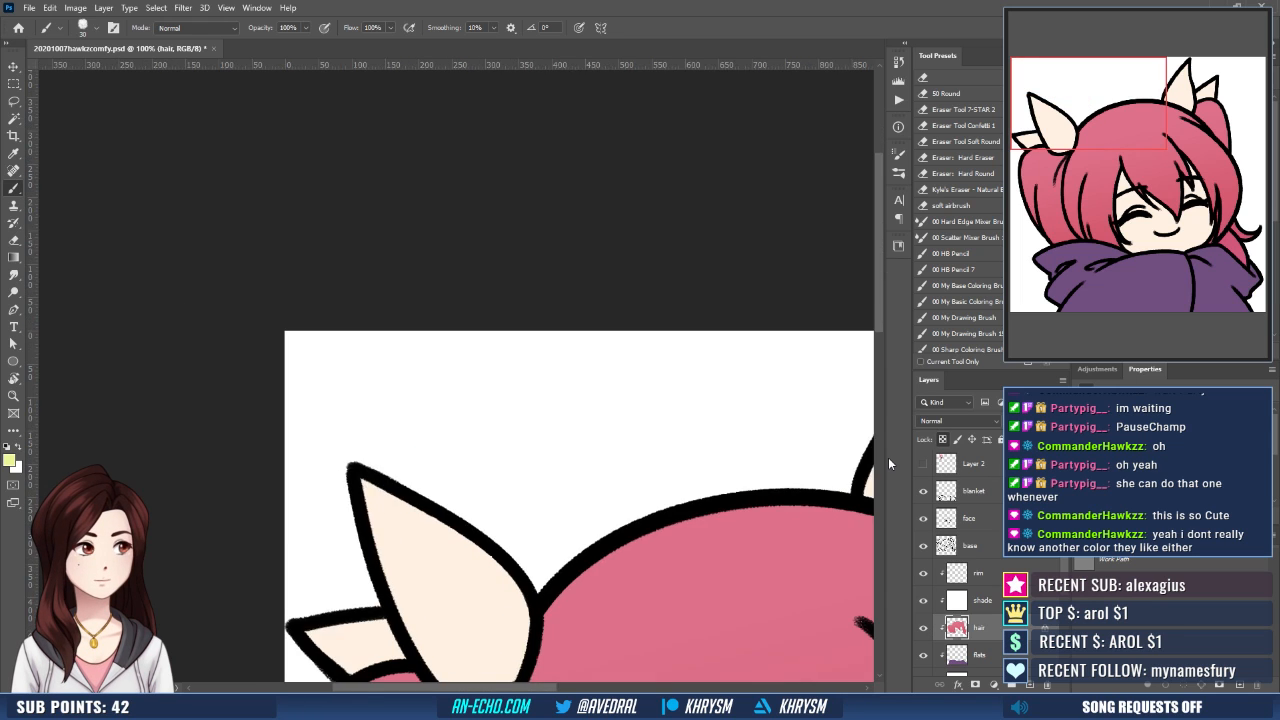
drag(701, 543, 546, 330)
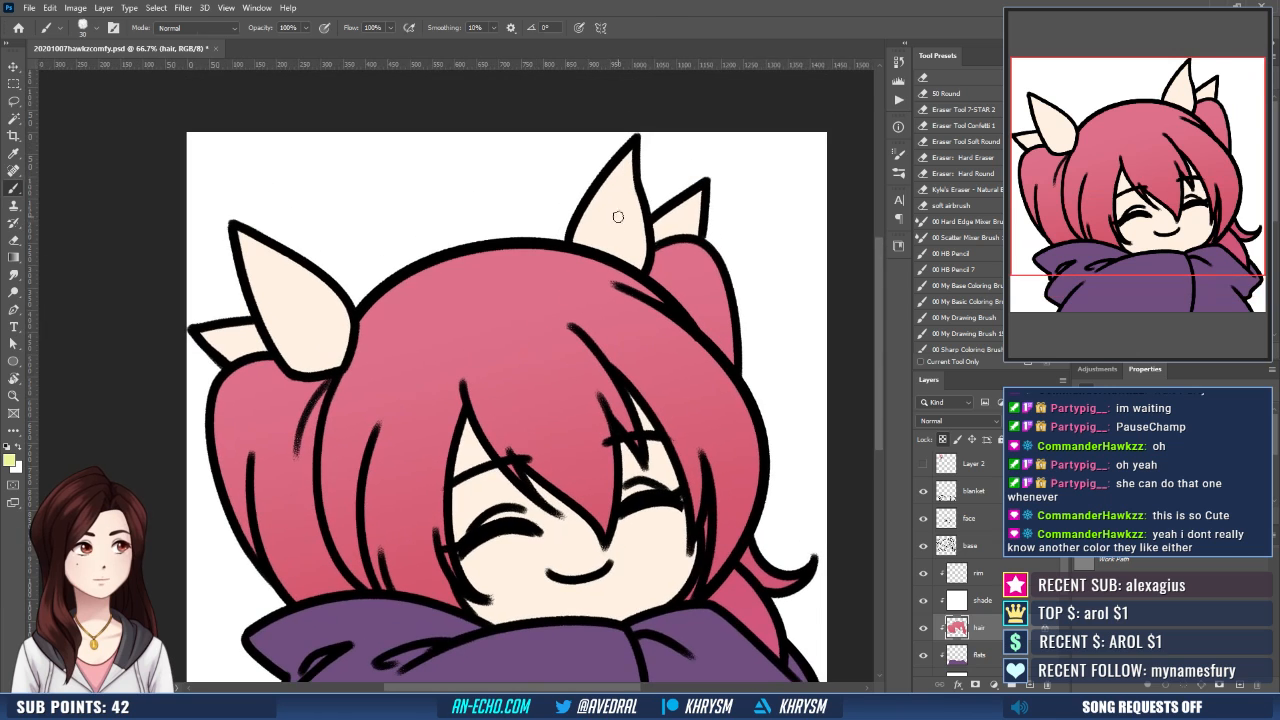
- Select all the hair ribbon pieces with the Magic Wand and expand the selection by 10 pixels
key(w)
shift+click(296, 329)
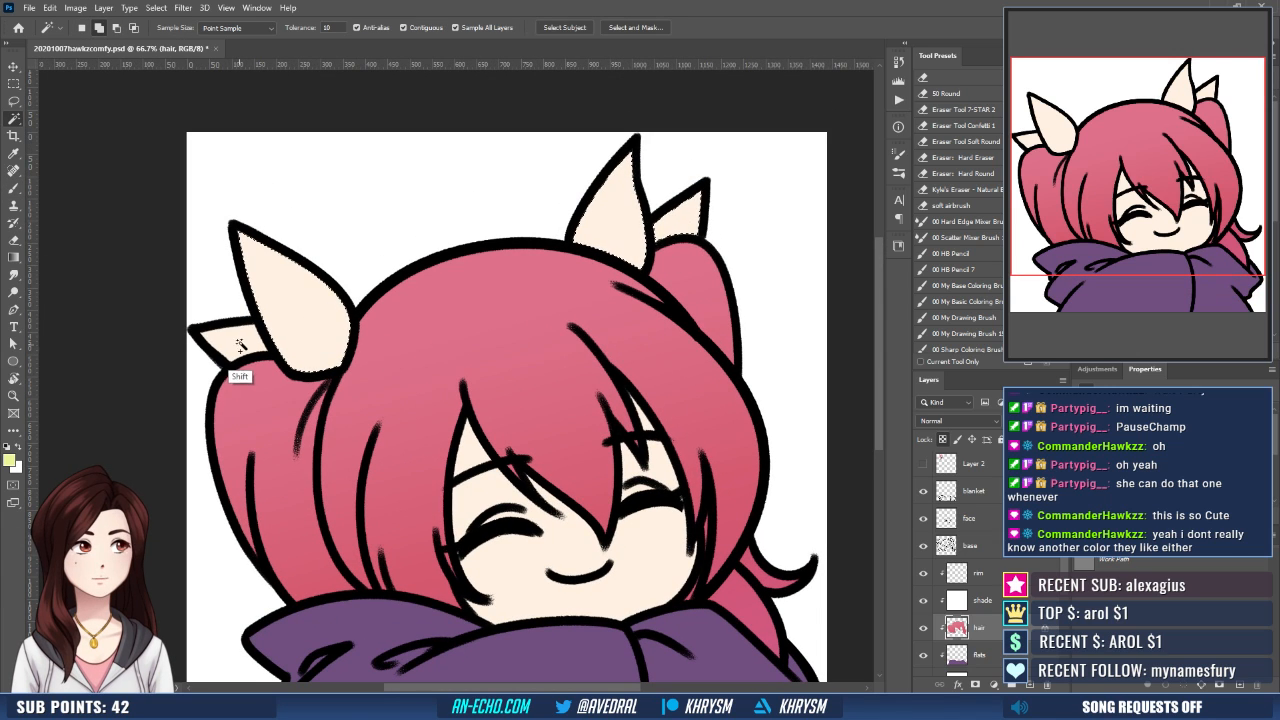
shift+click(238, 347)
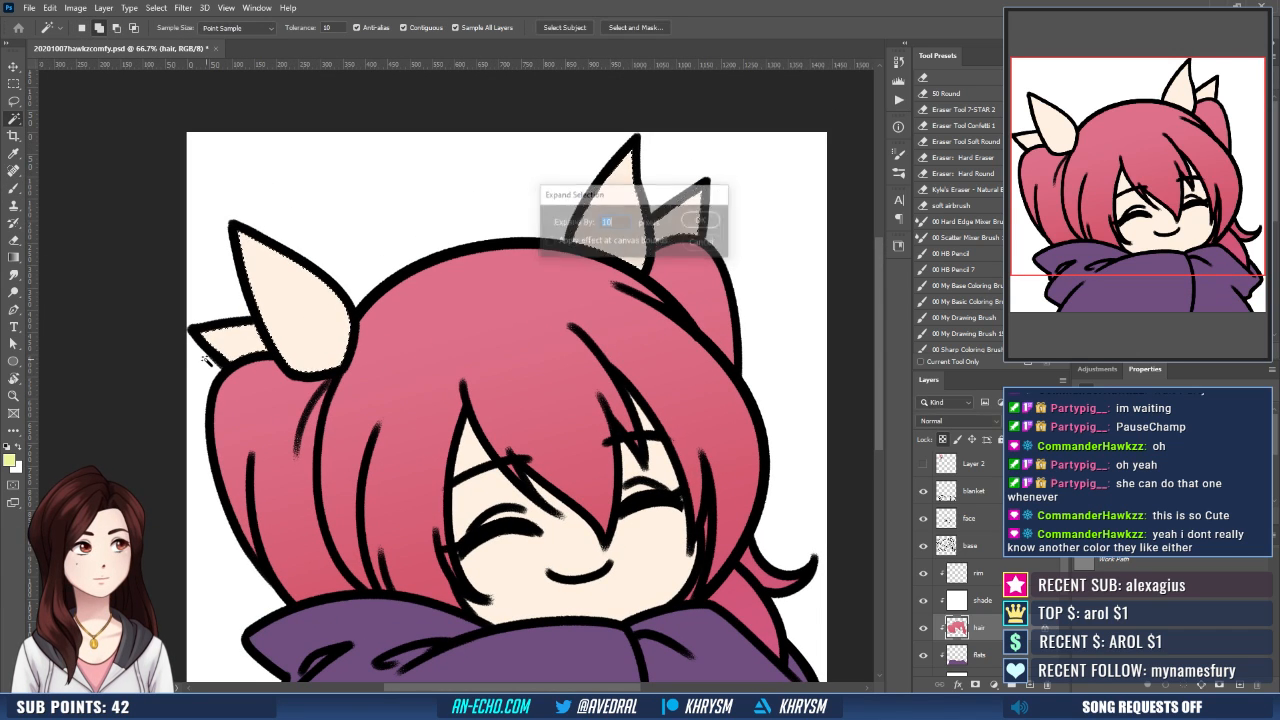
shift+click(605, 215)
- Fill the ribbon selection with the sampled yellow-green on the flats layer and deselect
click(998, 655)
key(g)
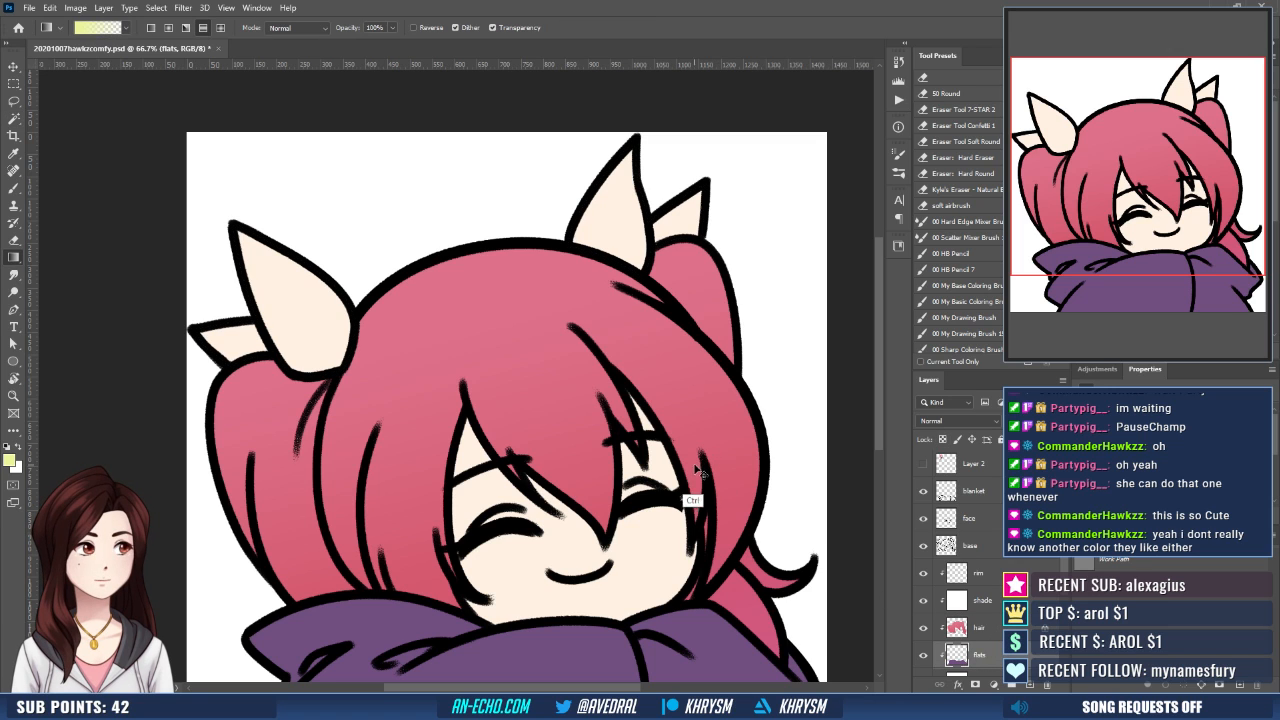
key(shift+g)
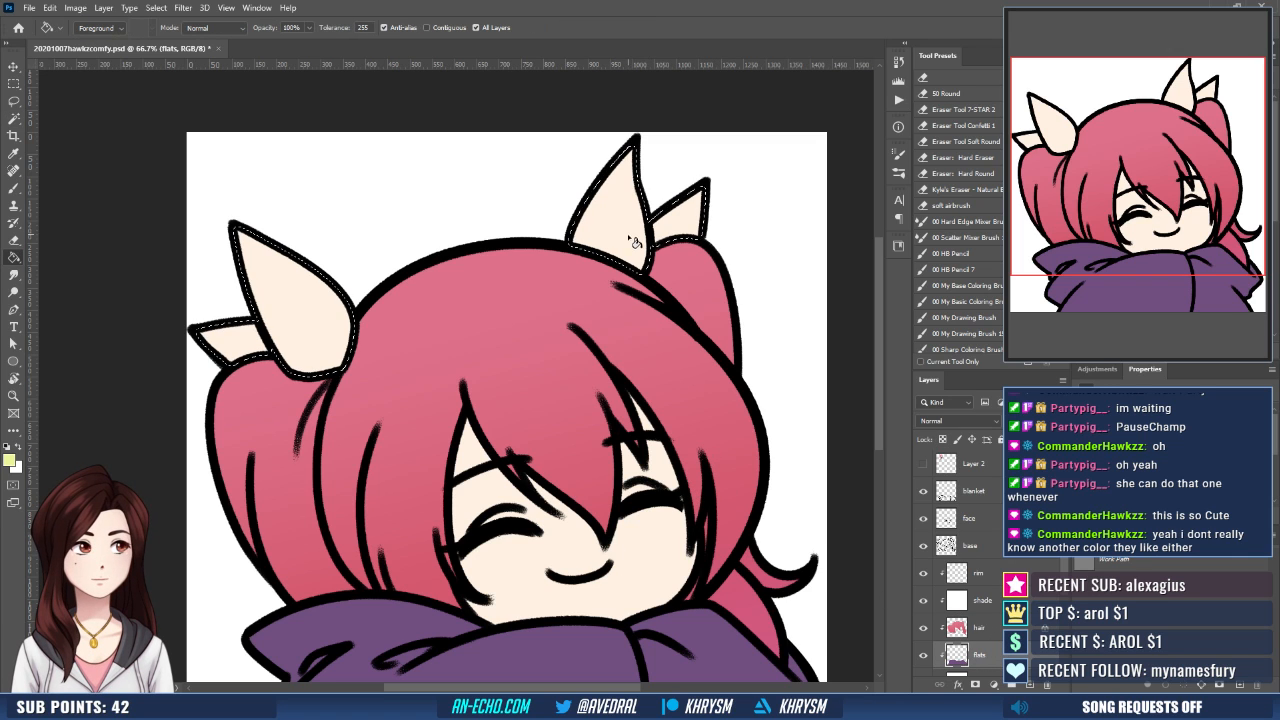
click(632, 241)
key(ctrl+d)
drag(642, 495, 607, 437)
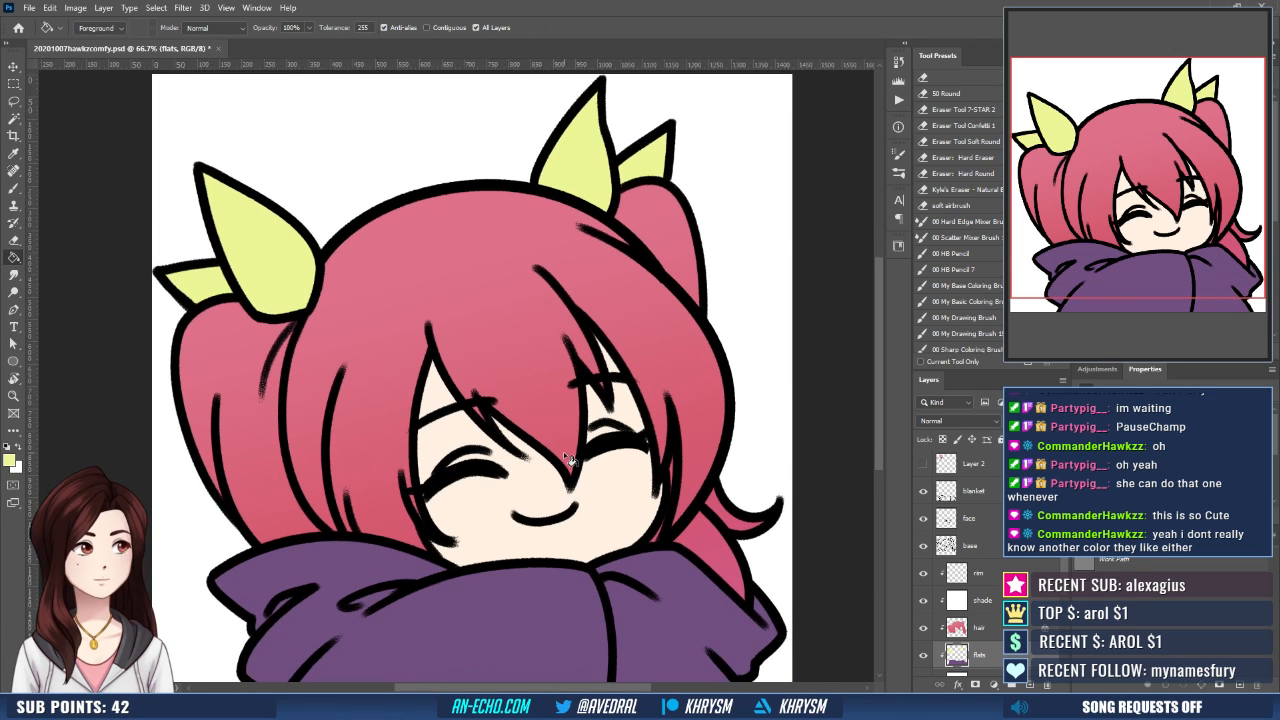
- On the pink layer, add a soft salmon-pink blush to both cheeks with radial gradients
scroll(1045, 630, down, 3)
click(1031, 635)
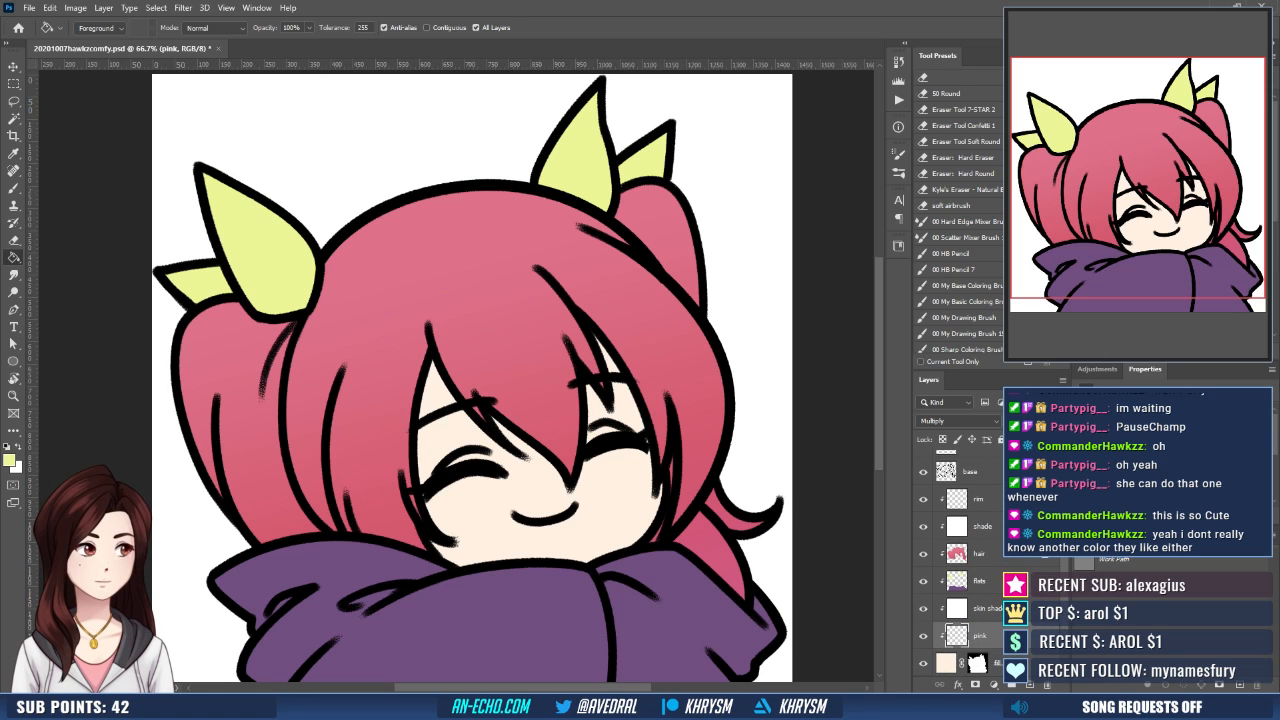
alt+click(652, 398)
key(shift+g)
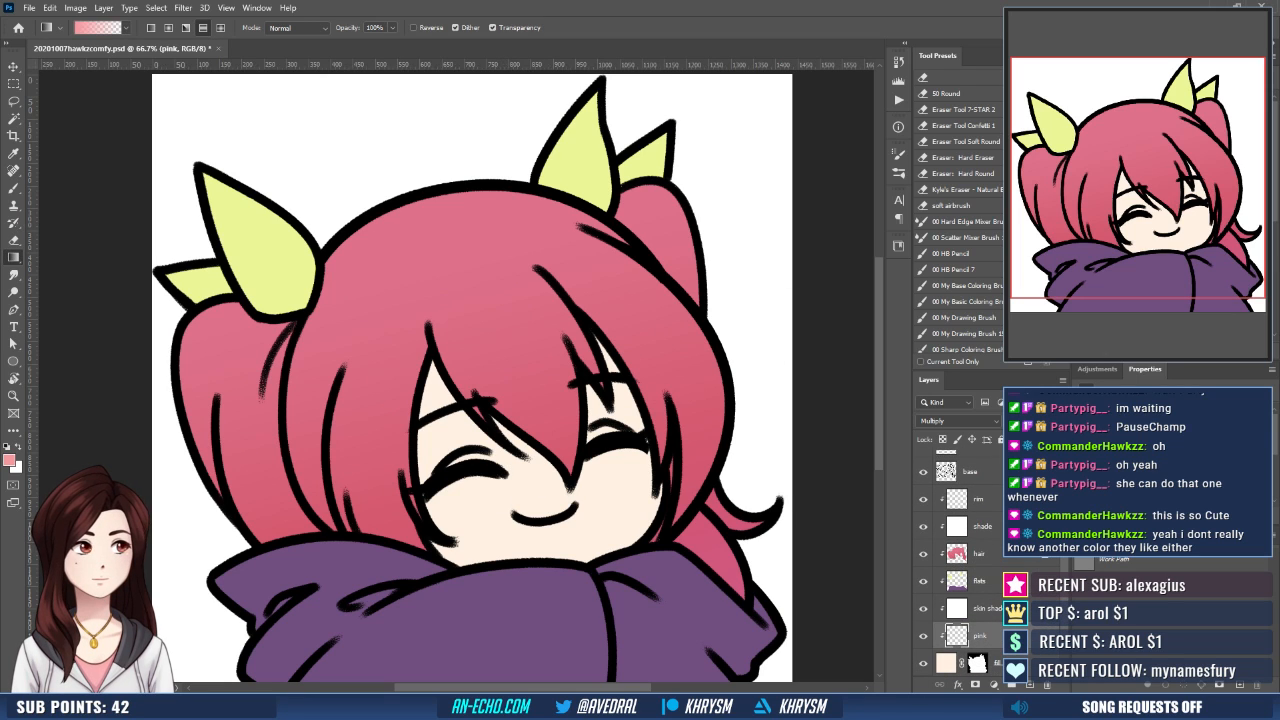
click(1140, 240)
click(169, 28)
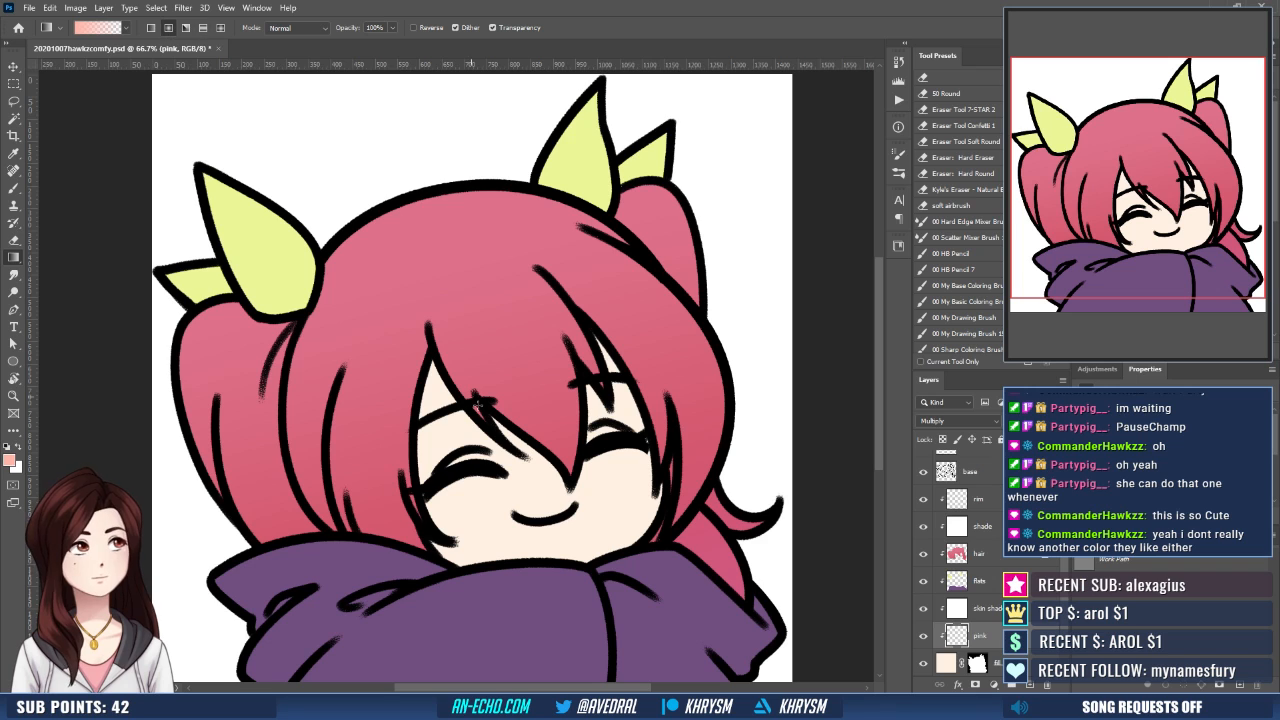
drag(430, 498, 556, 522)
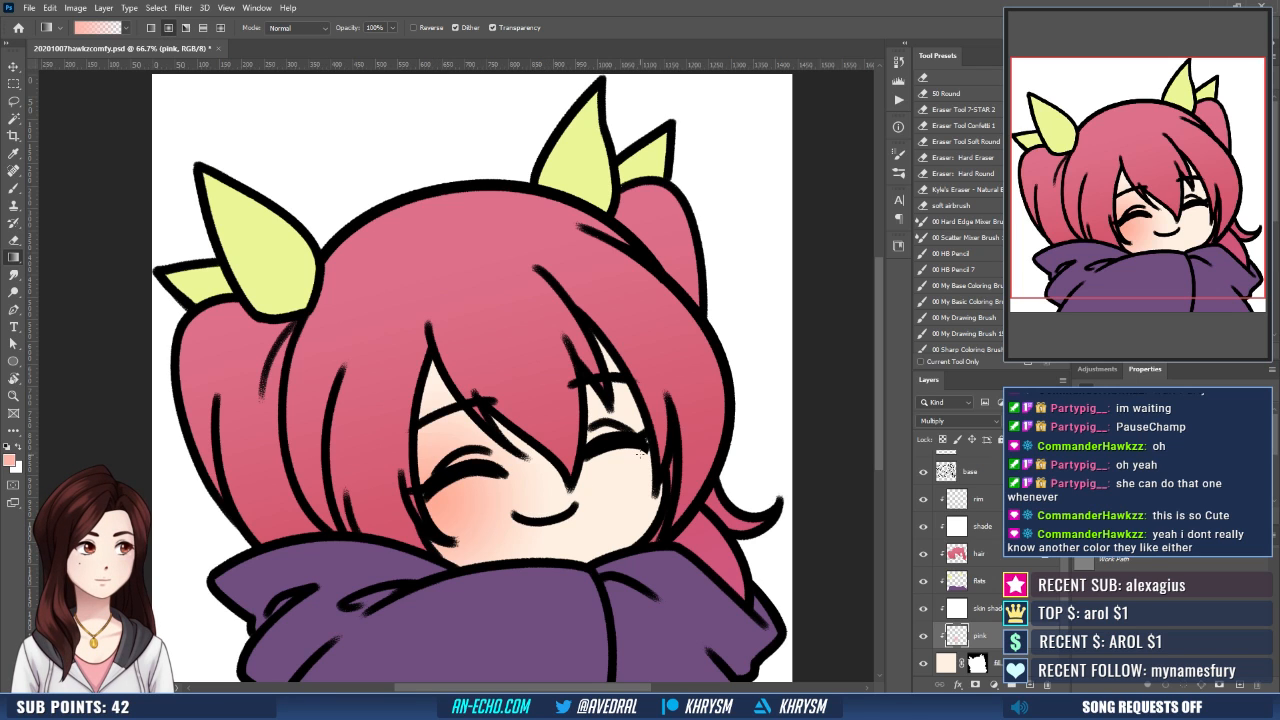
drag(633, 458, 555, 518)
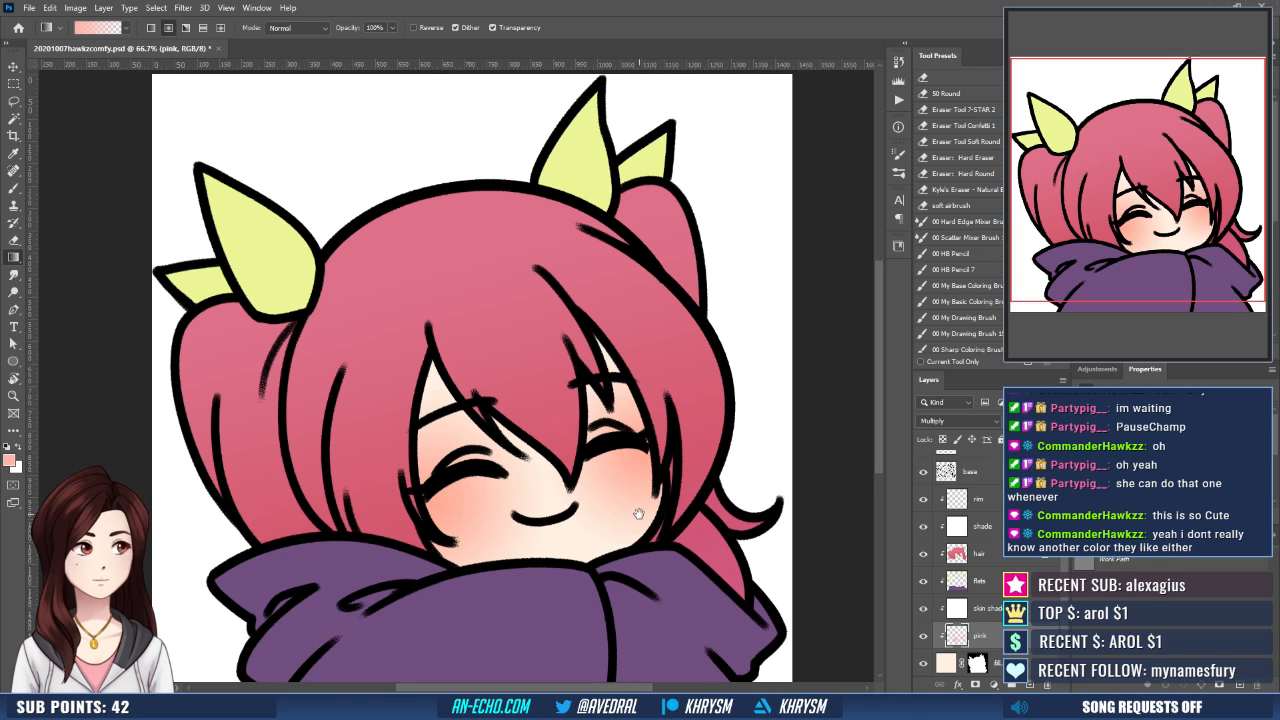
drag(638, 512, 596, 464)
- On the skin shade layer, brush salmon shadows onto the forehead and face skin along the edge of the central bangs
key(alt+bracketright)
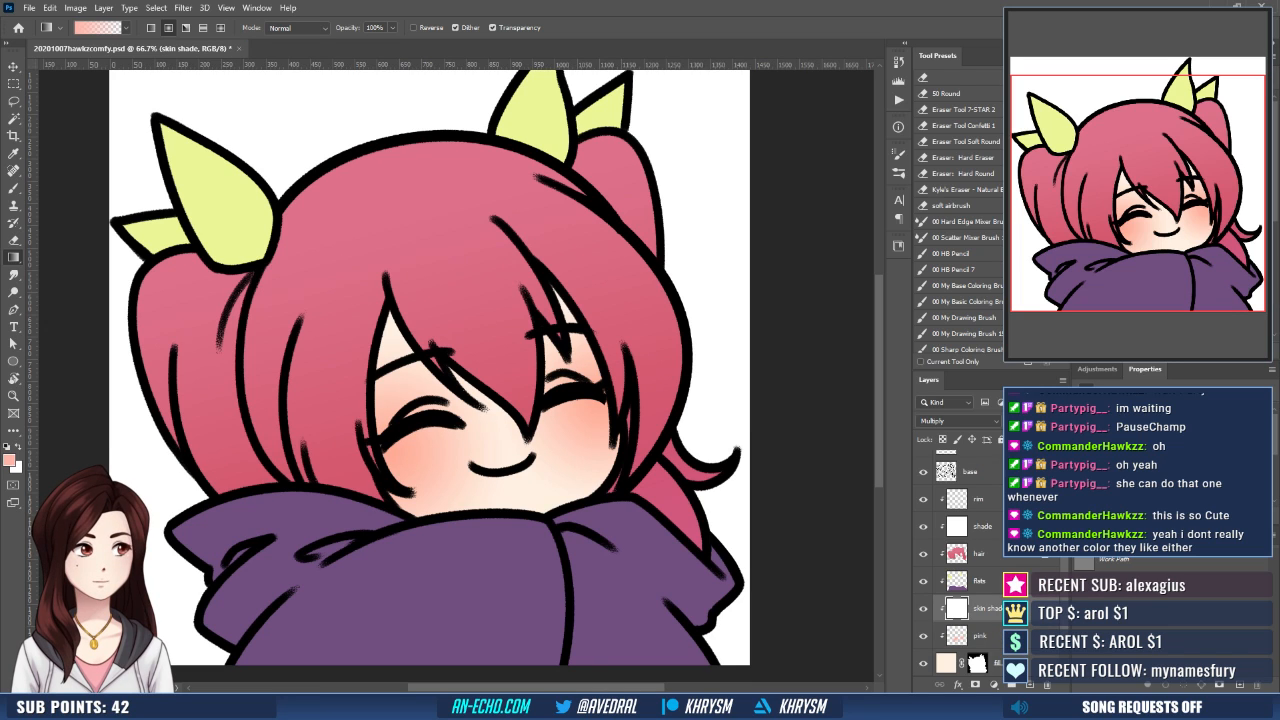
key(b)
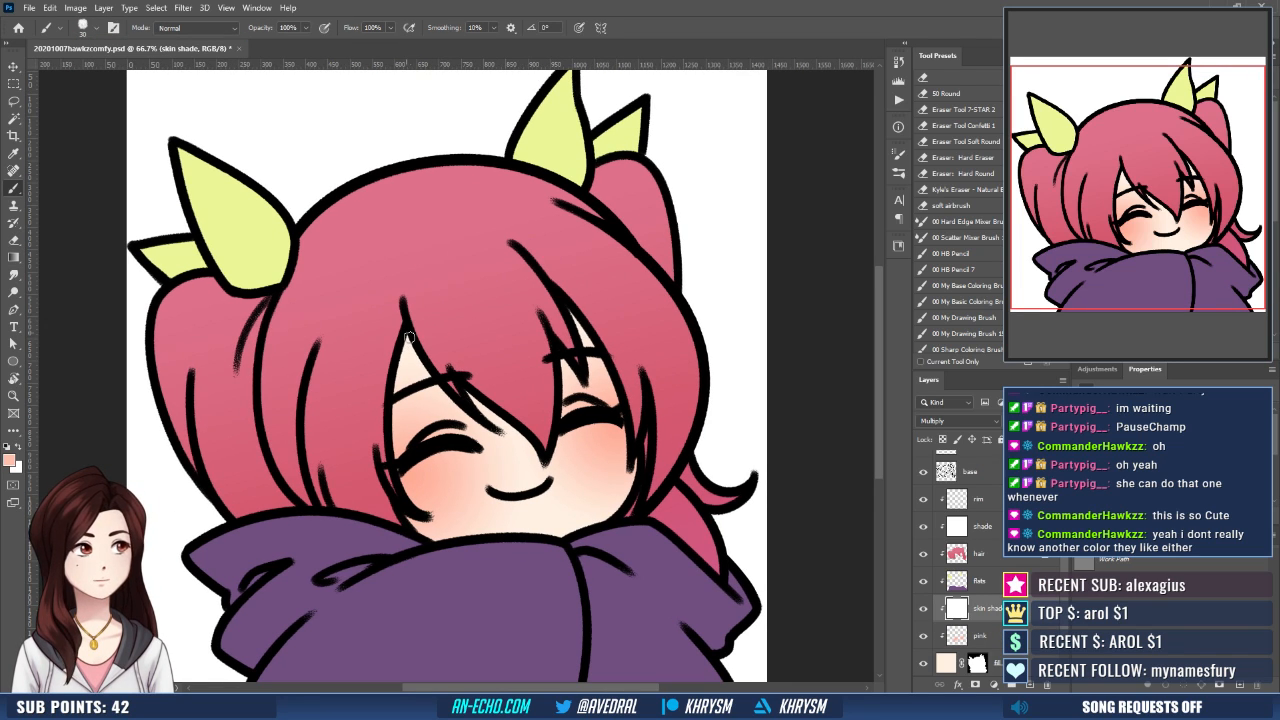
drag(410, 338, 479, 428)
key(ctrl+z)
key(r)
drag(552, 391, 535, 439)
key(b)
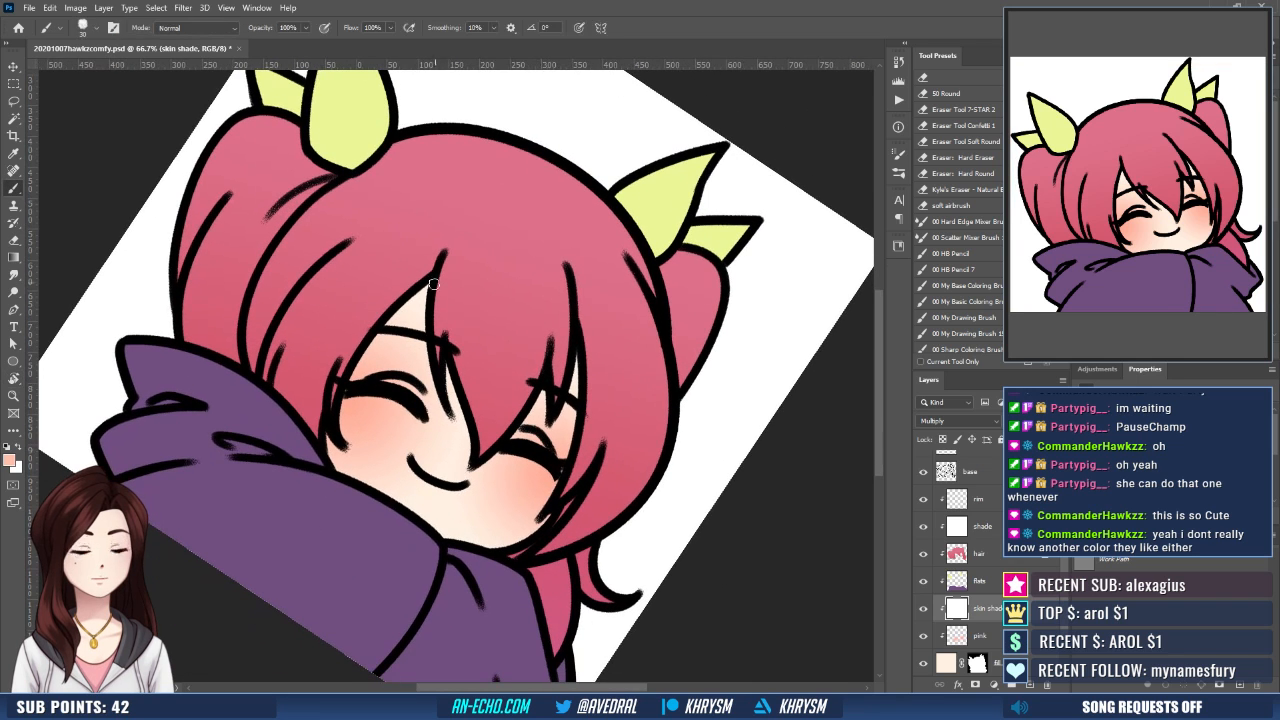
drag(429, 284, 438, 402)
mouse_move(427, 281)
mouse_down()
mouse_move(450, 419)
mouse_move(421, 328)
mouse_move(454, 425)
mouse_up()
drag(448, 360, 468, 453)
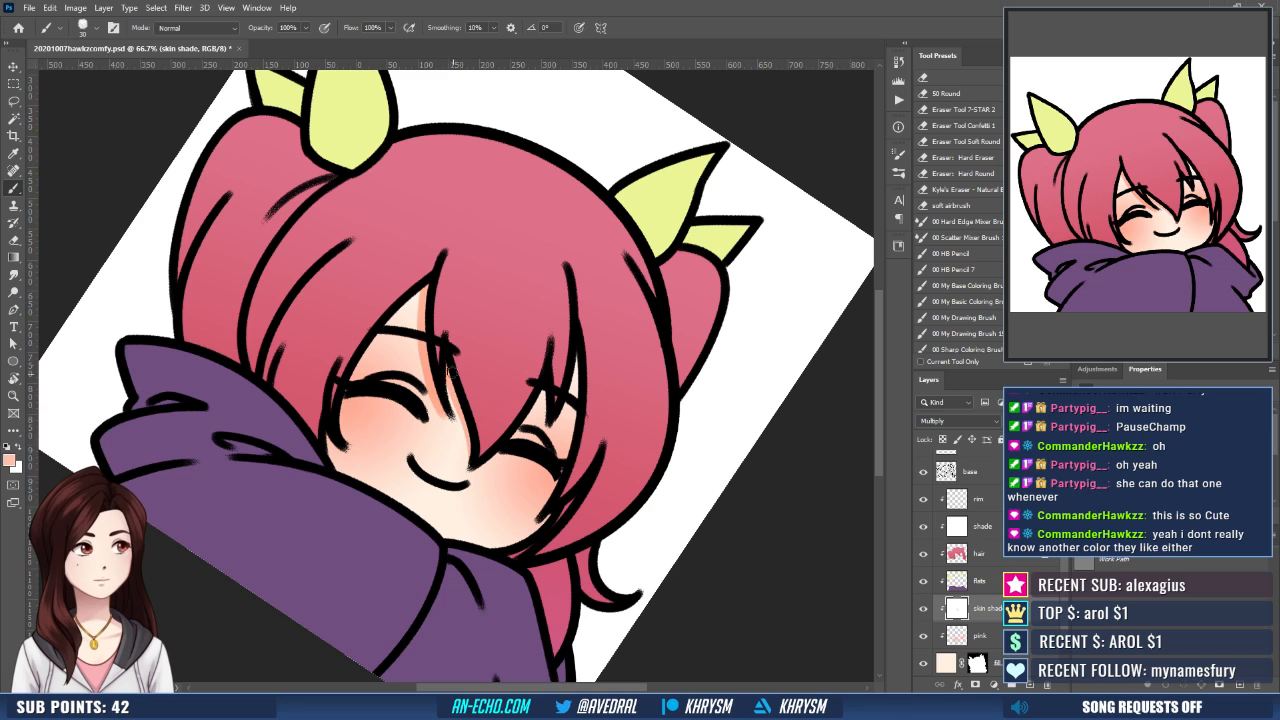
drag(448, 365, 465, 458)
drag(545, 382, 544, 424)
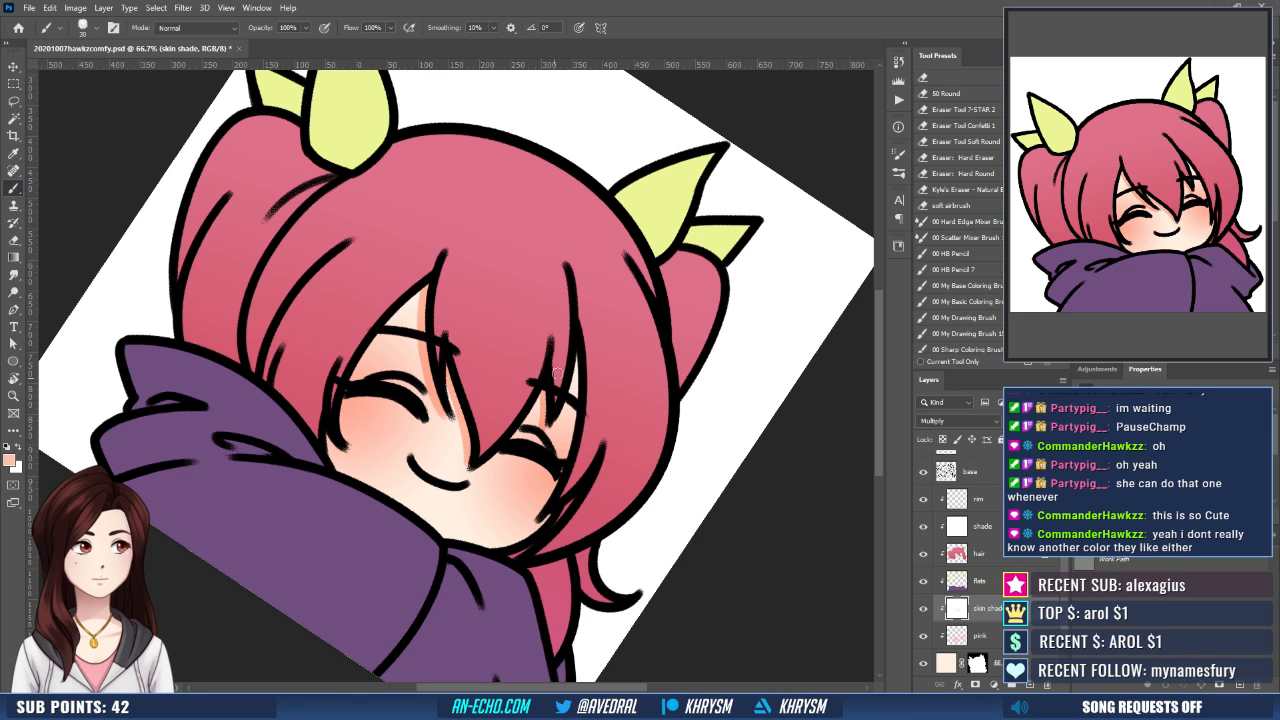
- Brush skin shadows along the hair framing the right side of the face, from the forehead down to the cheek
key(Escape)
drag(594, 338, 577, 340)
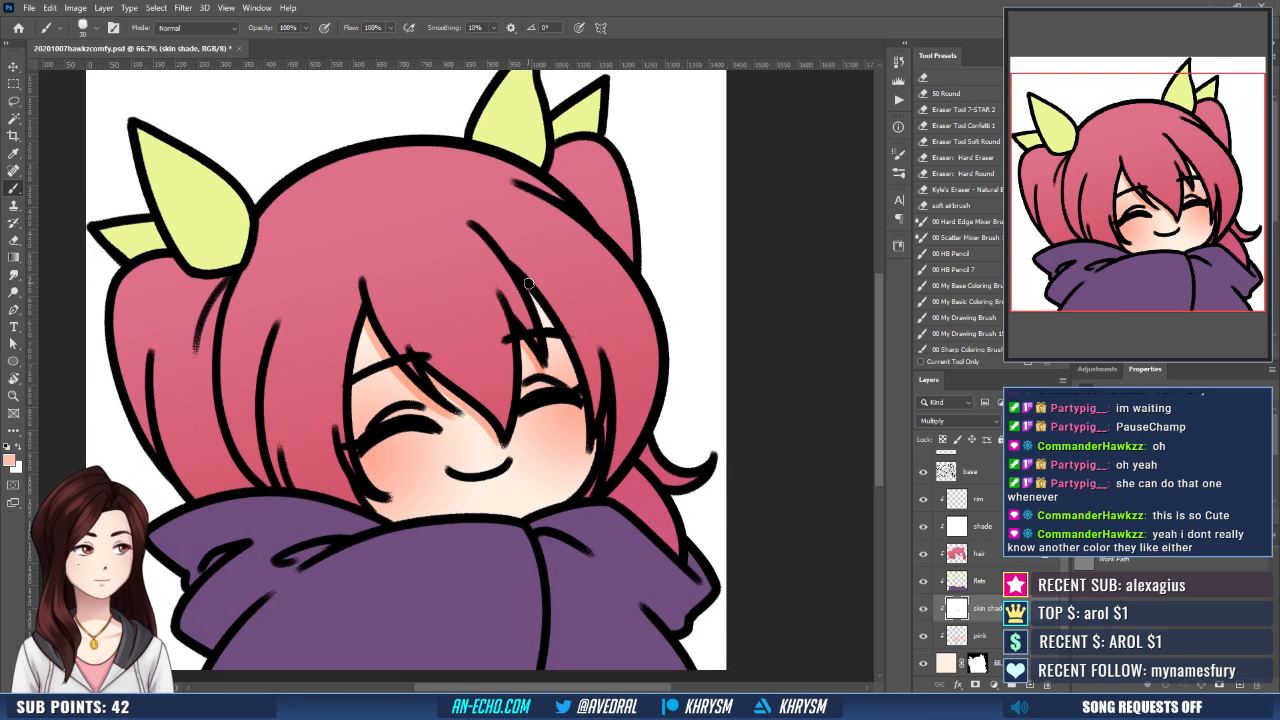
mouse_move(537, 302)
mouse_down()
mouse_move(574, 384)
mouse_move(579, 500)
mouse_up()
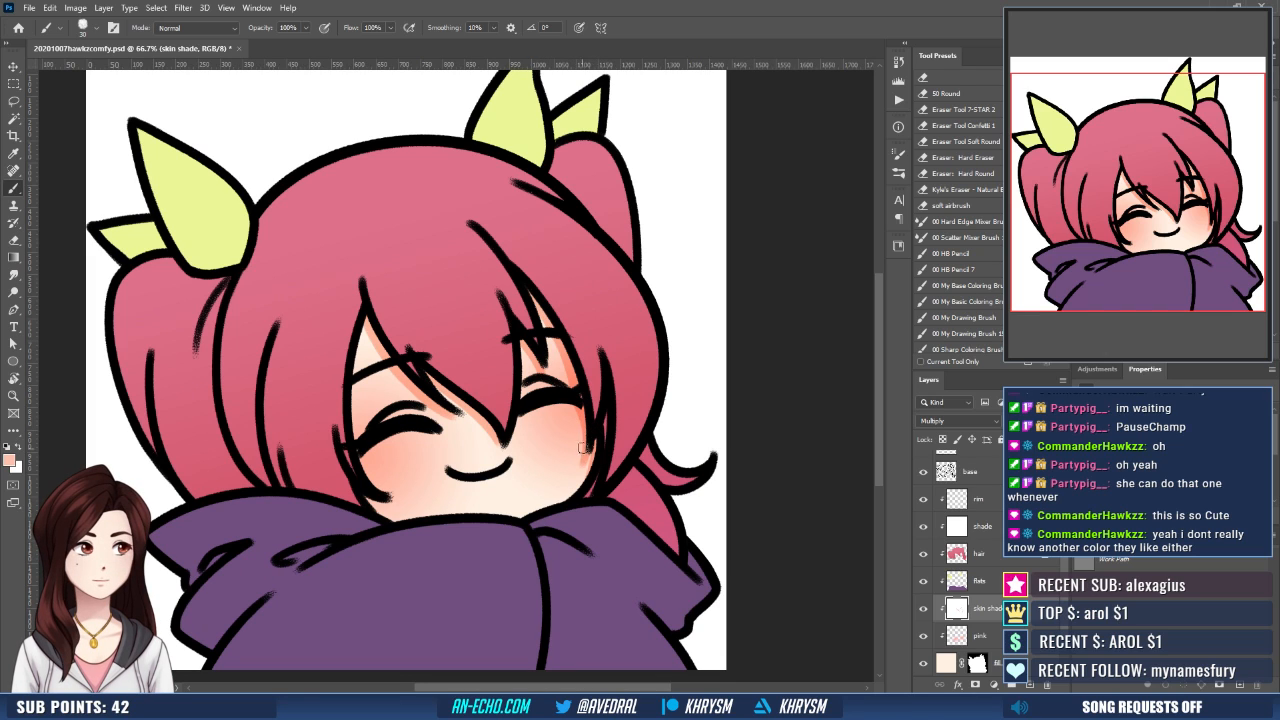
drag(586, 447, 571, 508)
drag(589, 448, 552, 501)
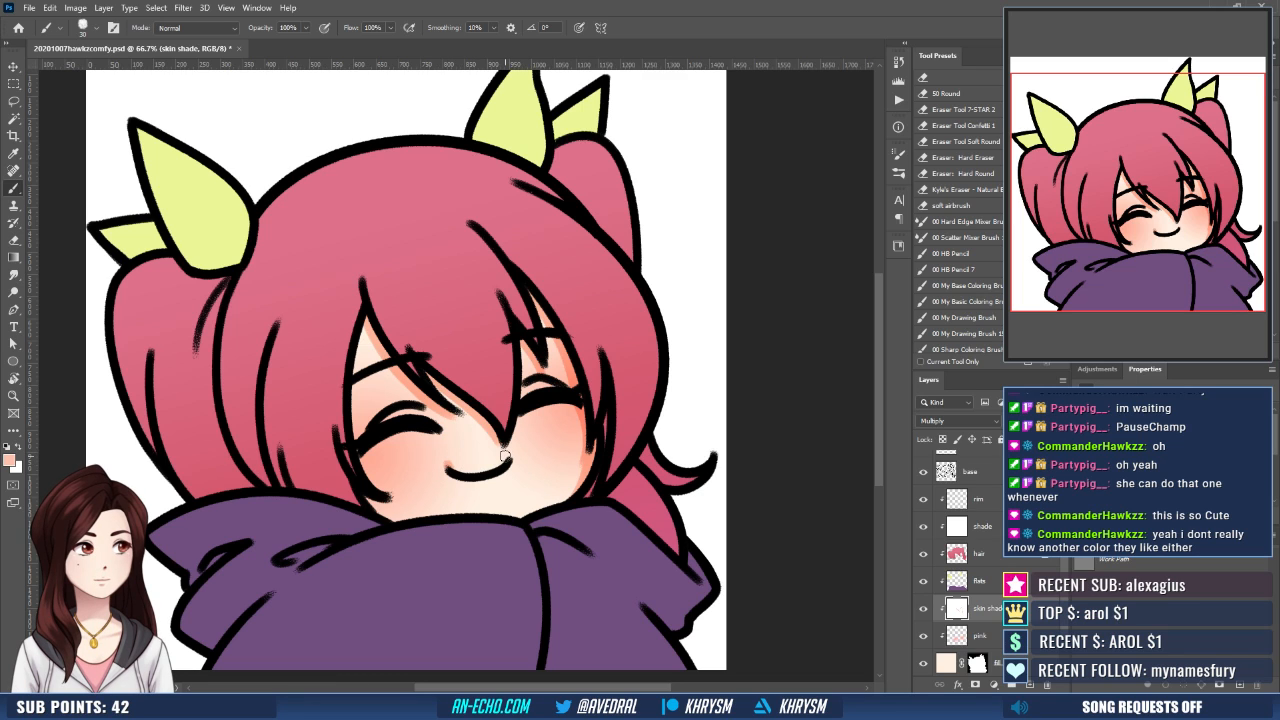
drag(562, 437, 586, 439)
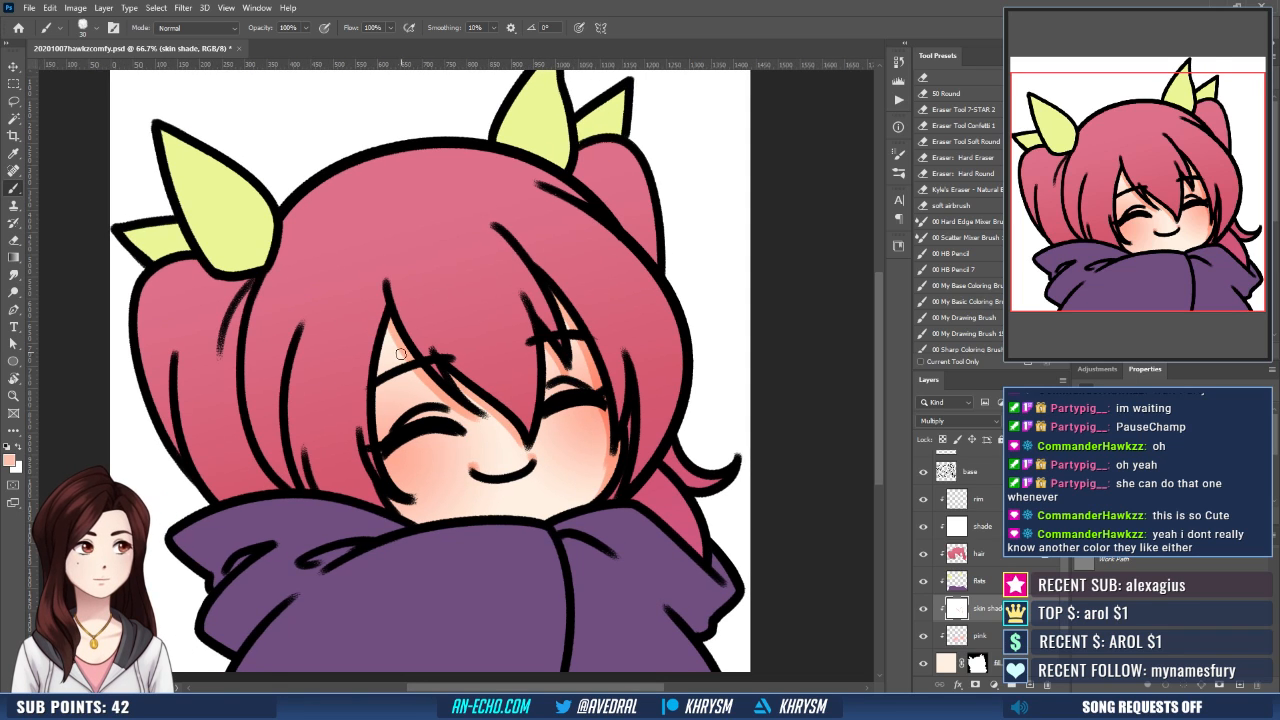
- Shade the skin between the eyebrows and closed eyelids on both eyes with the salmon brush
mouse_move(420, 374)
mouse_down()
mouse_move(380, 392)
mouse_move(384, 431)
mouse_up()
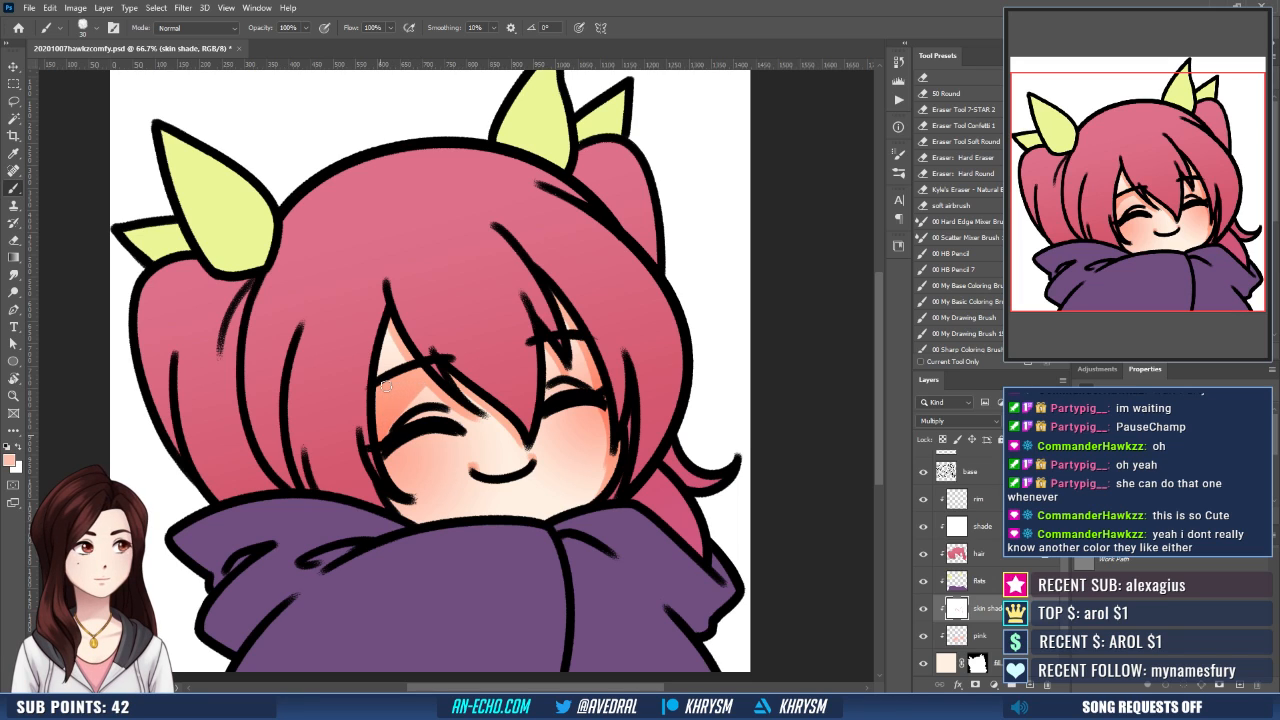
drag(421, 392, 428, 394)
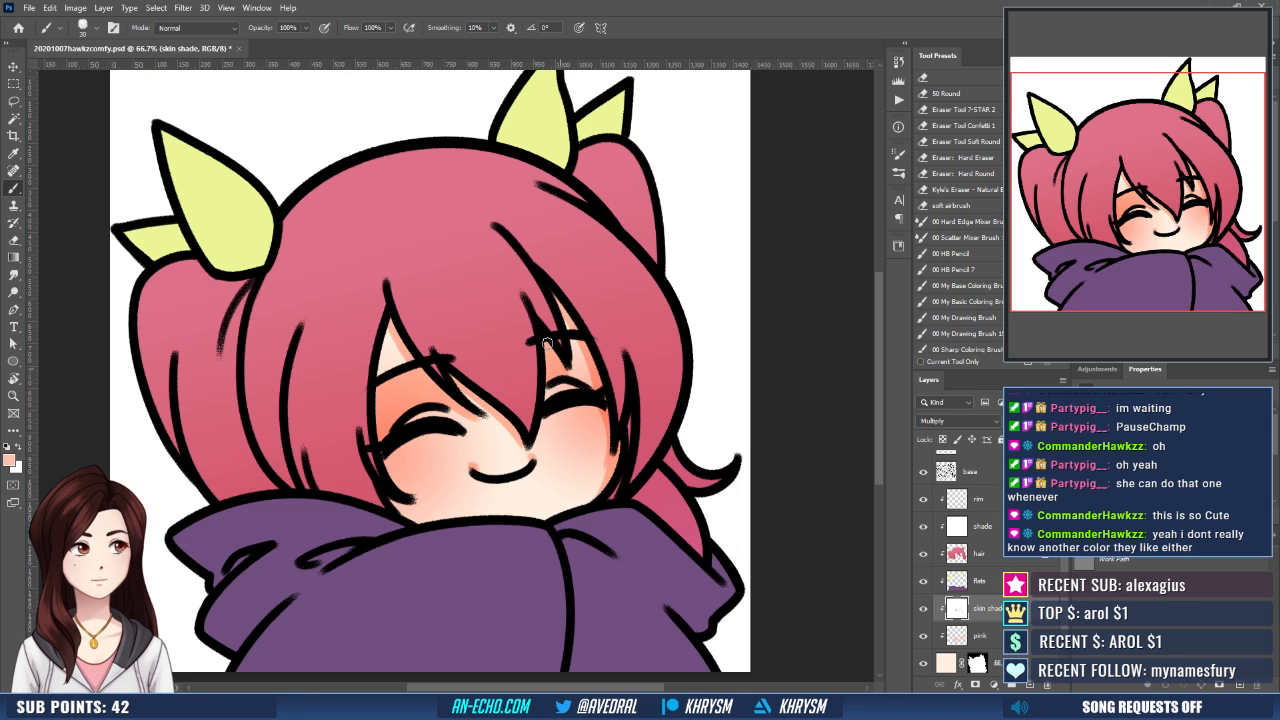
mouse_move(573, 376)
mouse_down()
mouse_move(571, 346)
mouse_move(588, 384)
mouse_up()
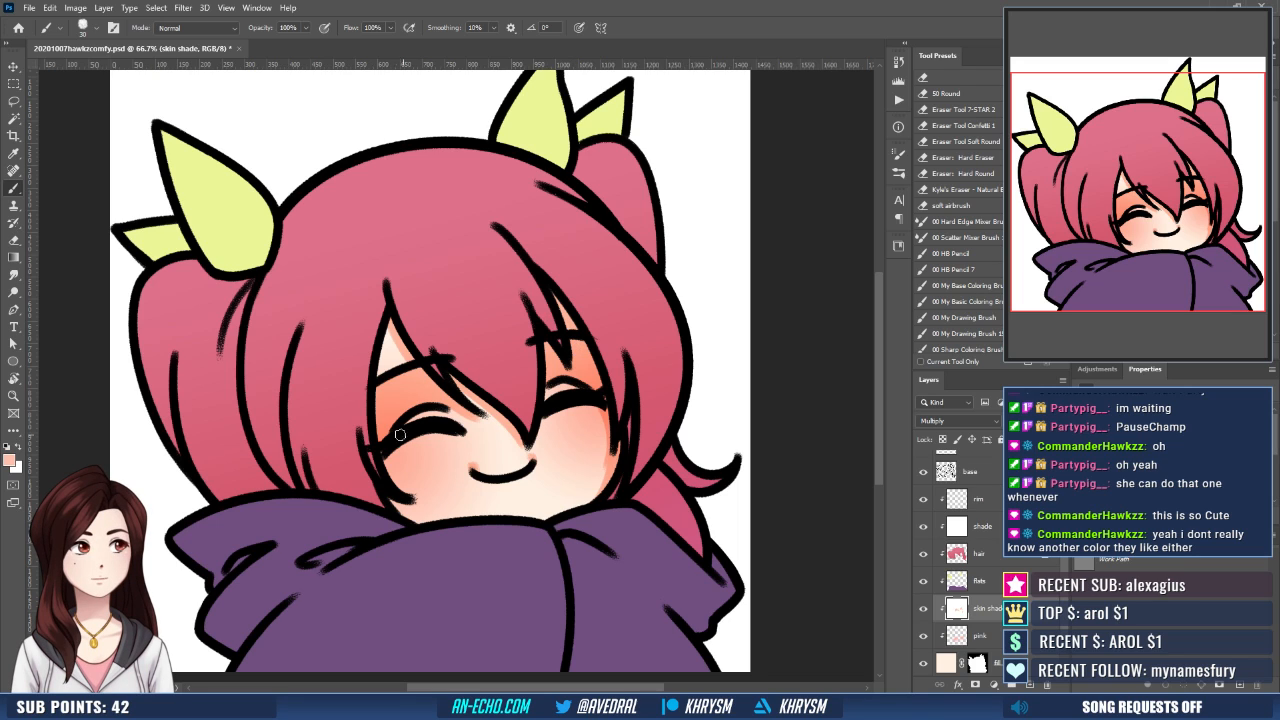
drag(394, 434, 430, 417)
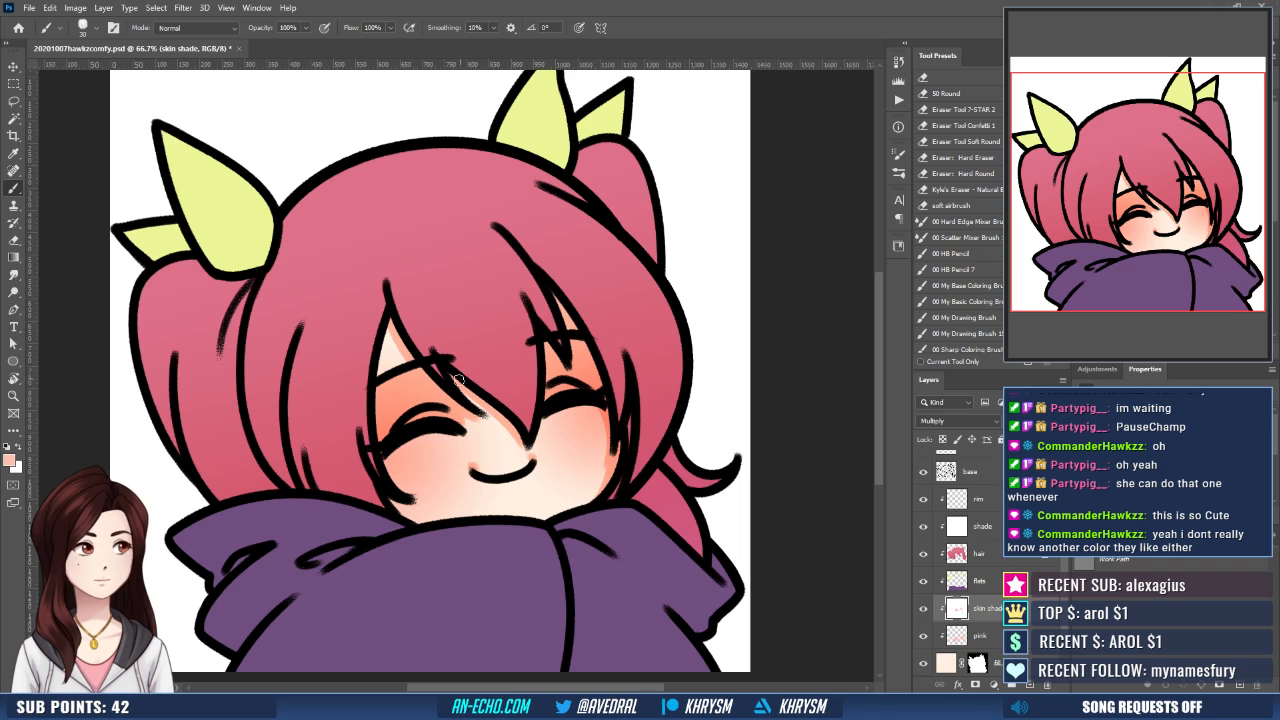
drag(591, 407, 598, 415)
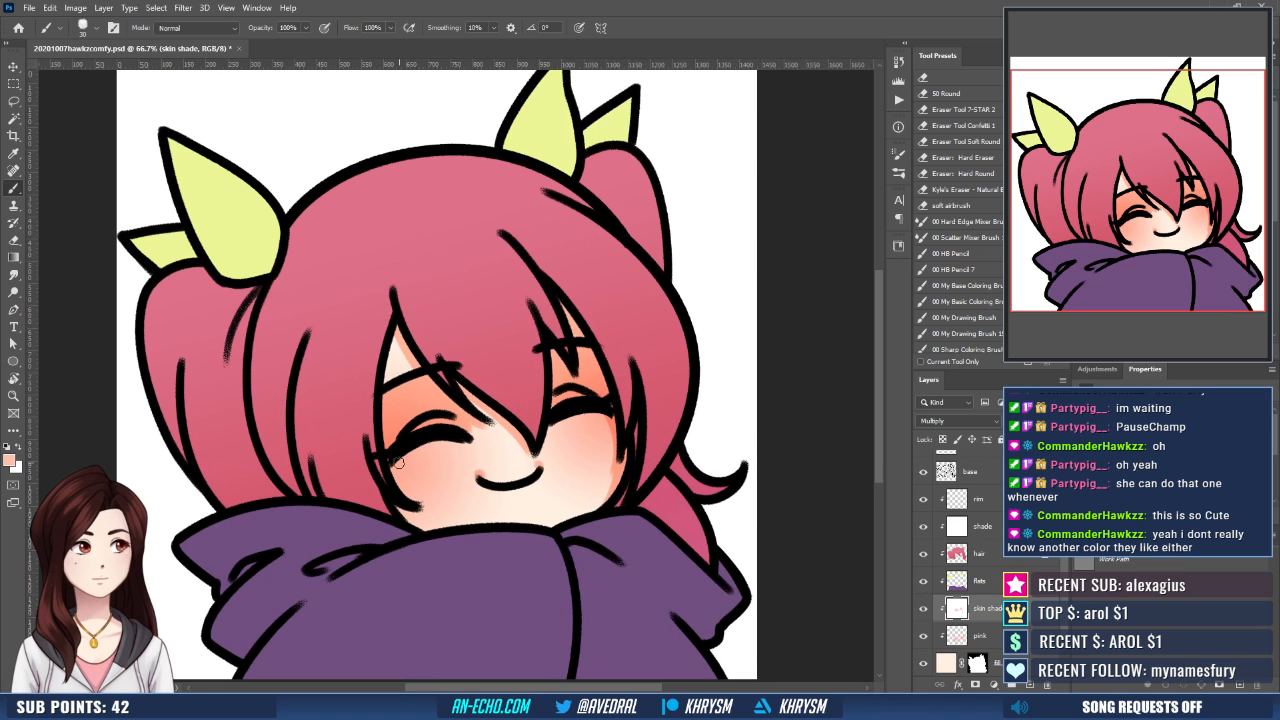
- Brush a skin shadow along the outer edge of the left cheek down to the hood
mouse_move(398, 463)
mouse_down()
mouse_move(405, 489)
mouse_move(457, 519)
mouse_up()
key(ctrl+z)
mouse_move(394, 464)
mouse_down()
mouse_move(417, 491)
mouse_move(392, 462)
mouse_move(422, 524)
mouse_up()
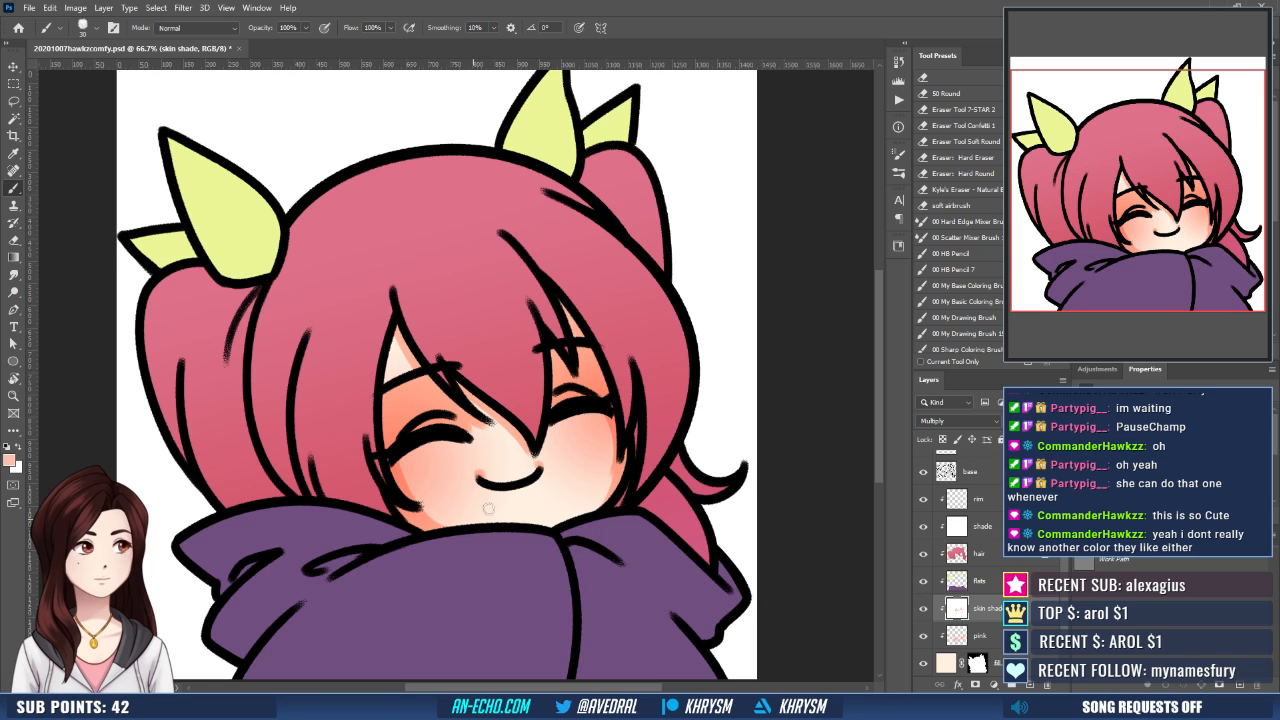
drag(626, 442, 624, 461)
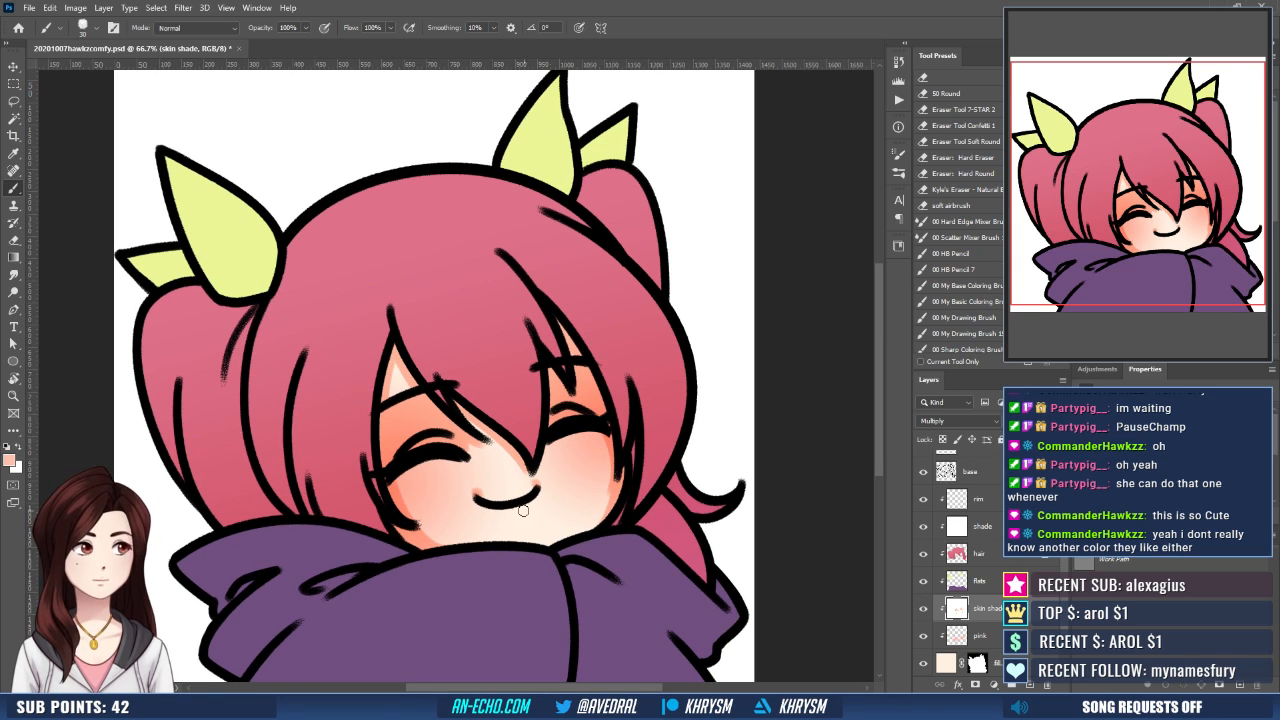
drag(616, 479, 614, 463)
drag(634, 402, 622, 394)
- On the rim layer, paint small pale pink highlights on the cheeks just below both closed eyes
click(960, 421)
click(999, 498)
click(1001, 500)
key(d)
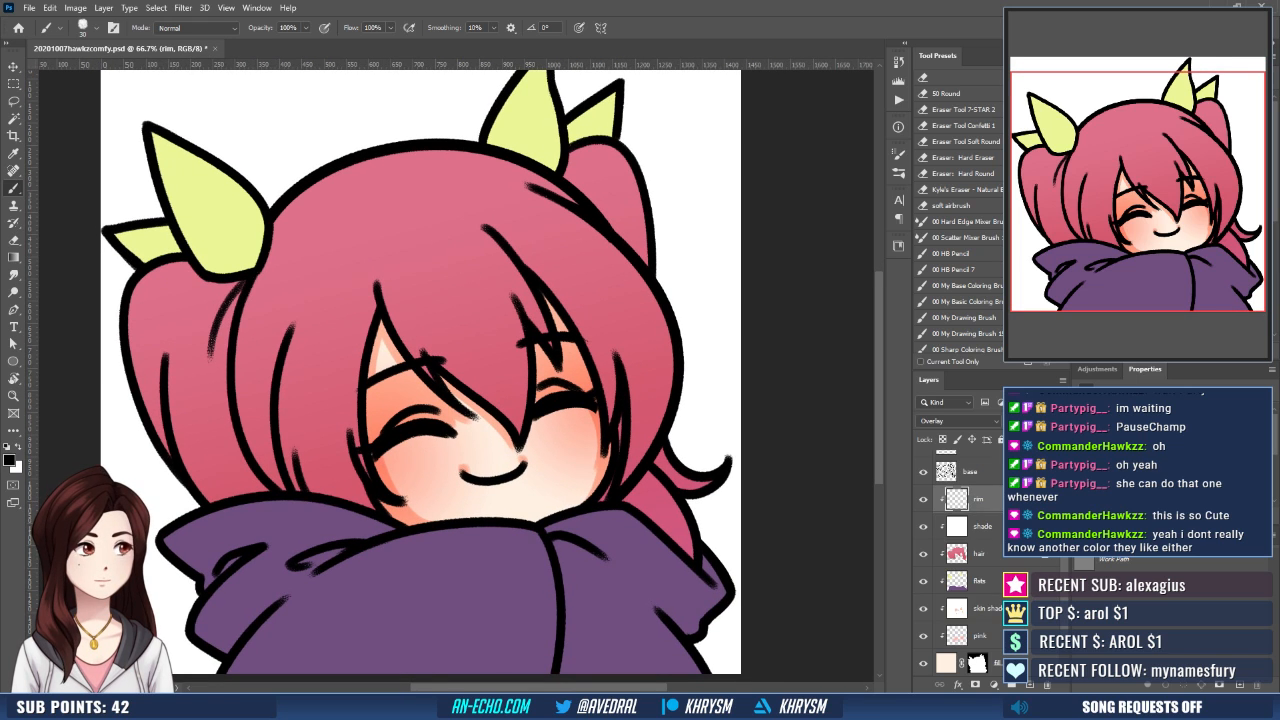
alt+click(507, 365)
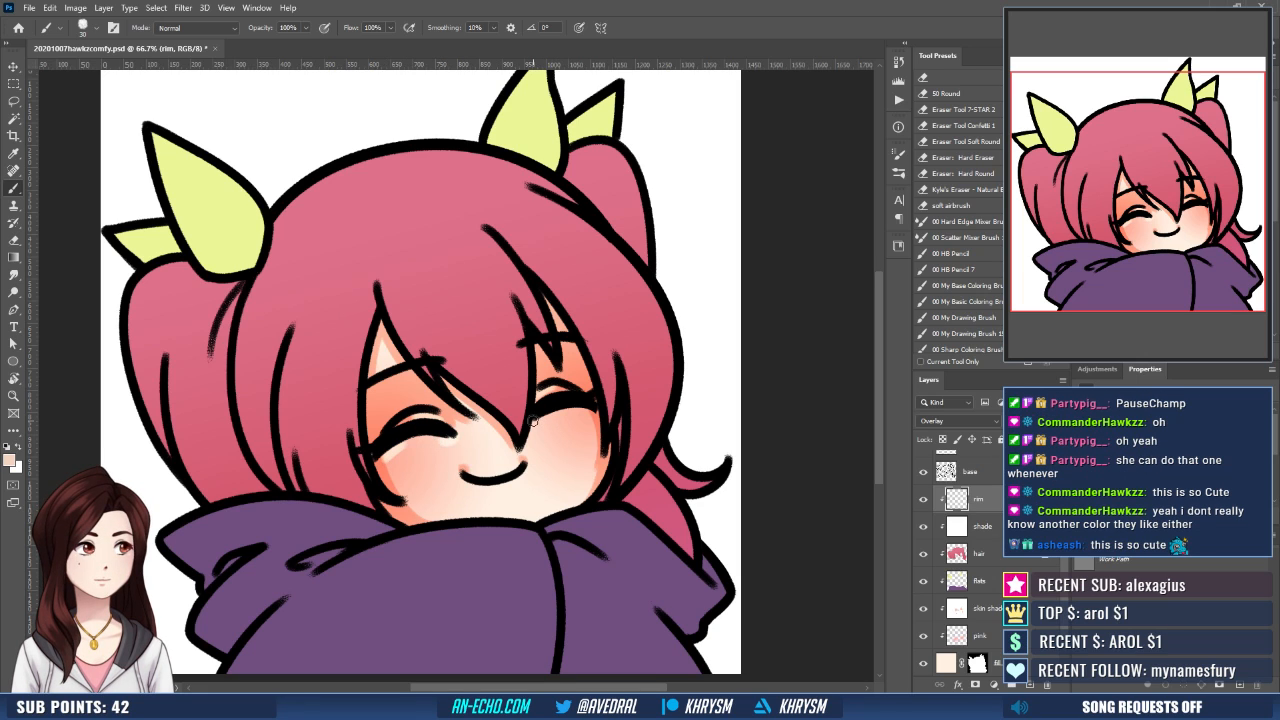
drag(635, 412, 617, 392)
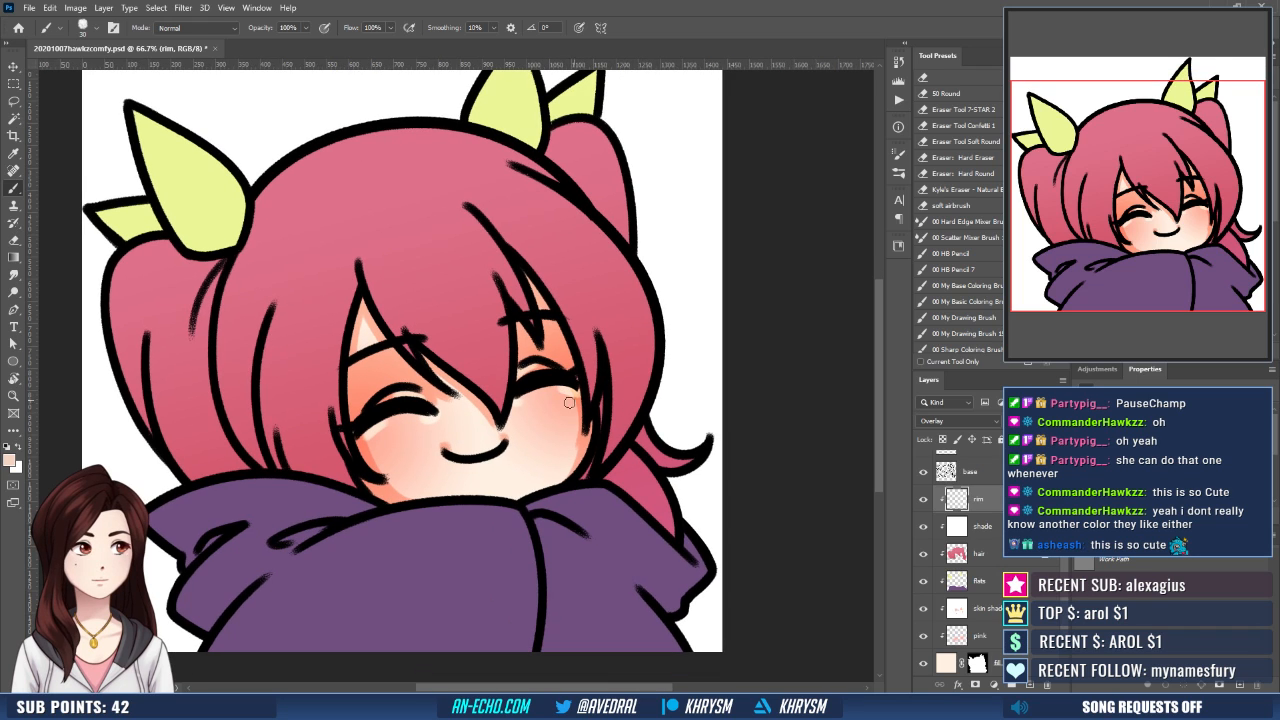
drag(555, 447, 542, 465)
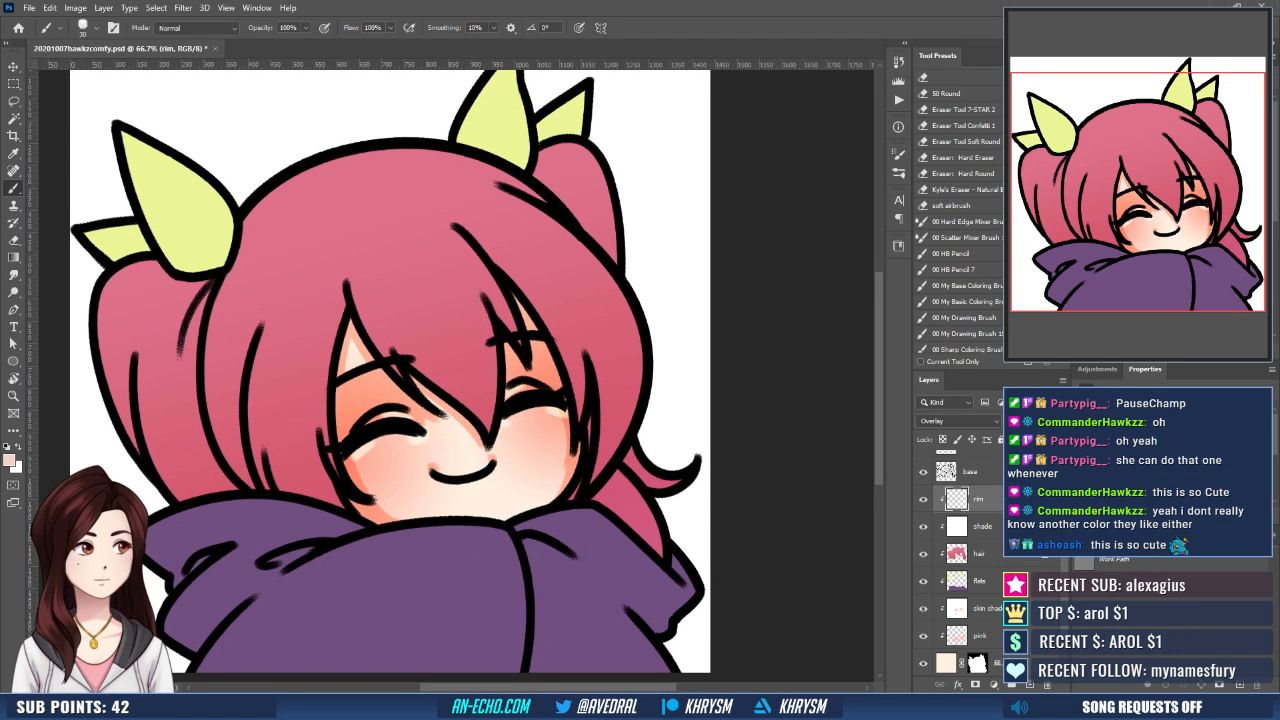
- Select the base, face and blanket line art layers together and lock their transparent pixels
scroll(970, 560, up, 4)
click(972, 546)
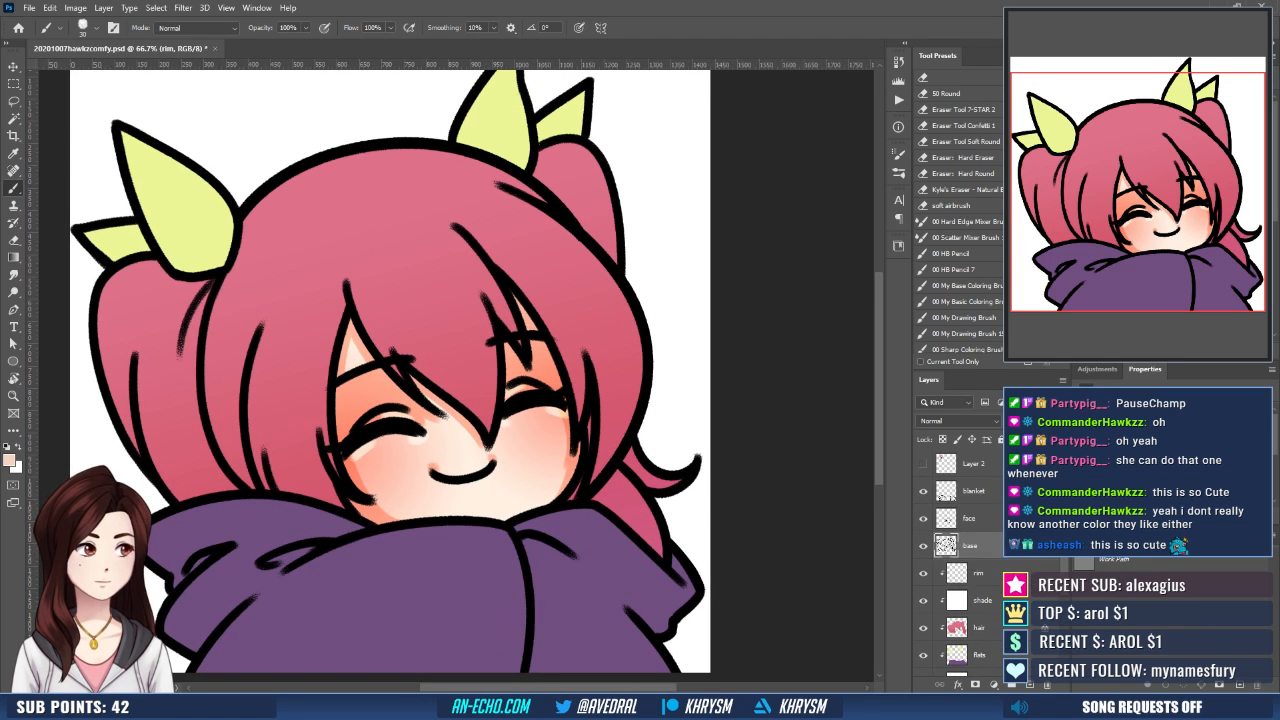
shift+click(994, 495)
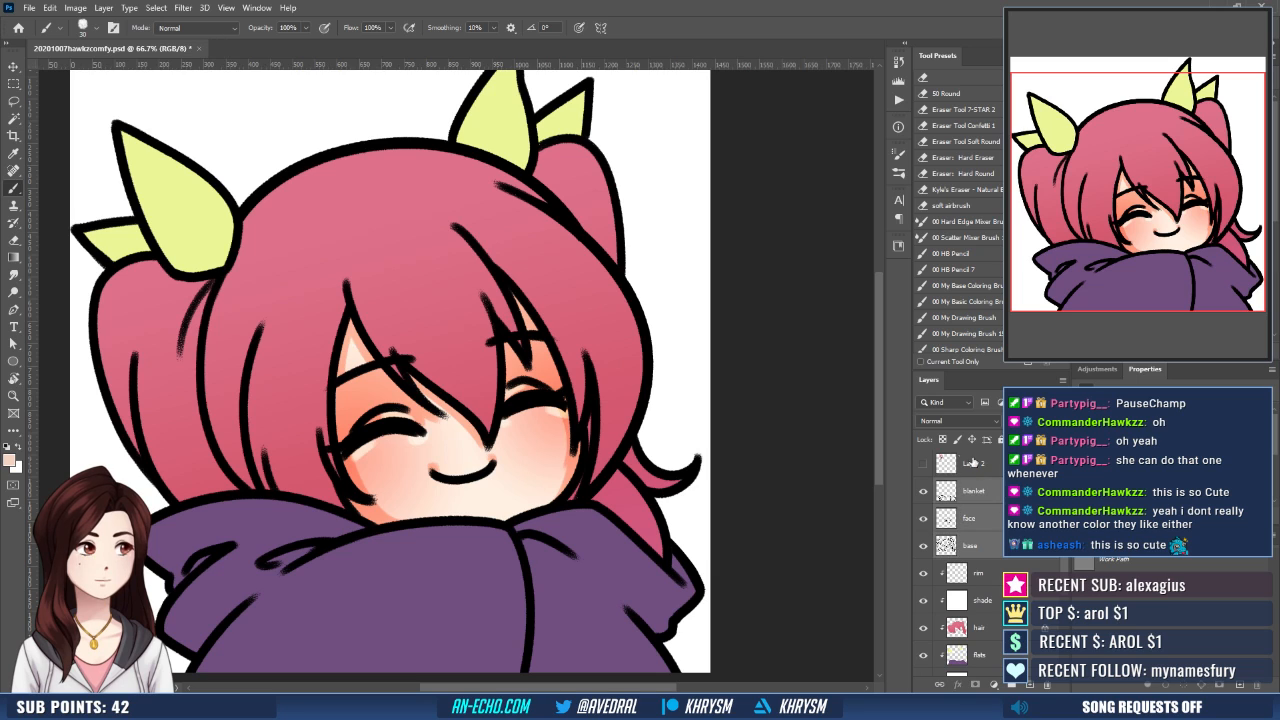
- Tint the blanket layer's line art with the sampled hoodie purple using a 30% opacity Paint Bucket fill
click(994, 495)
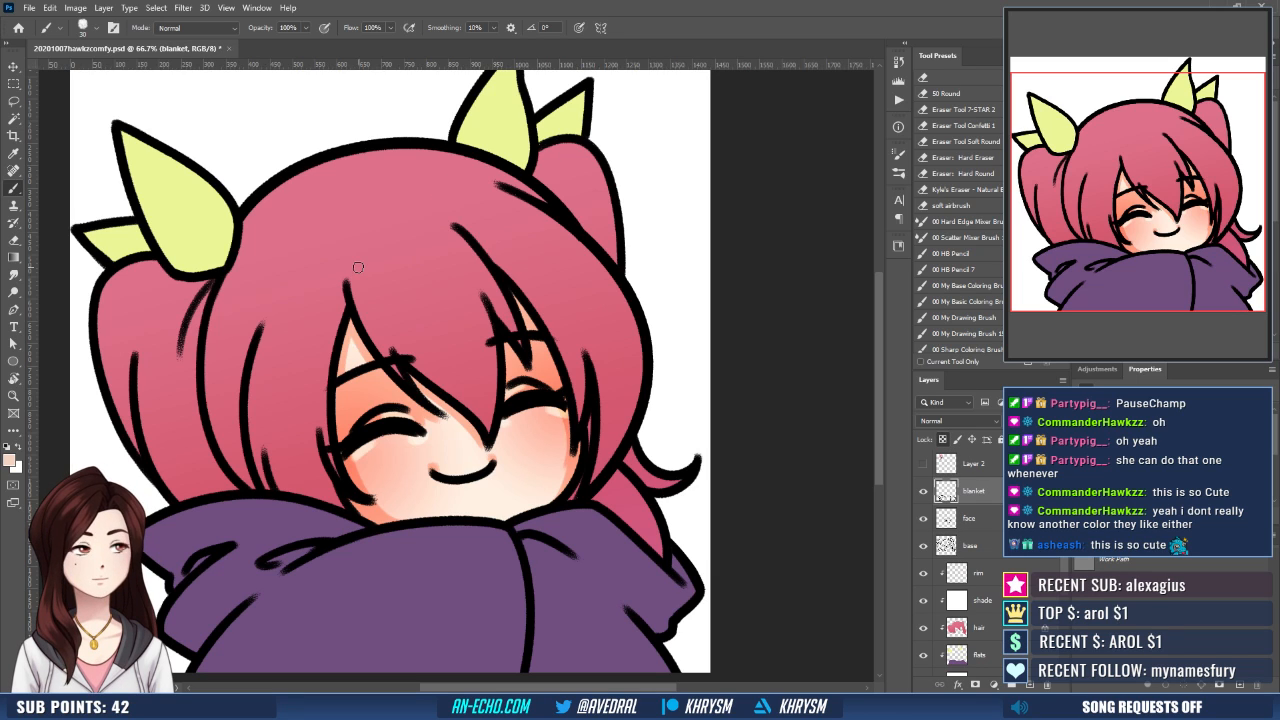
scroll(358, 267, down, 1)
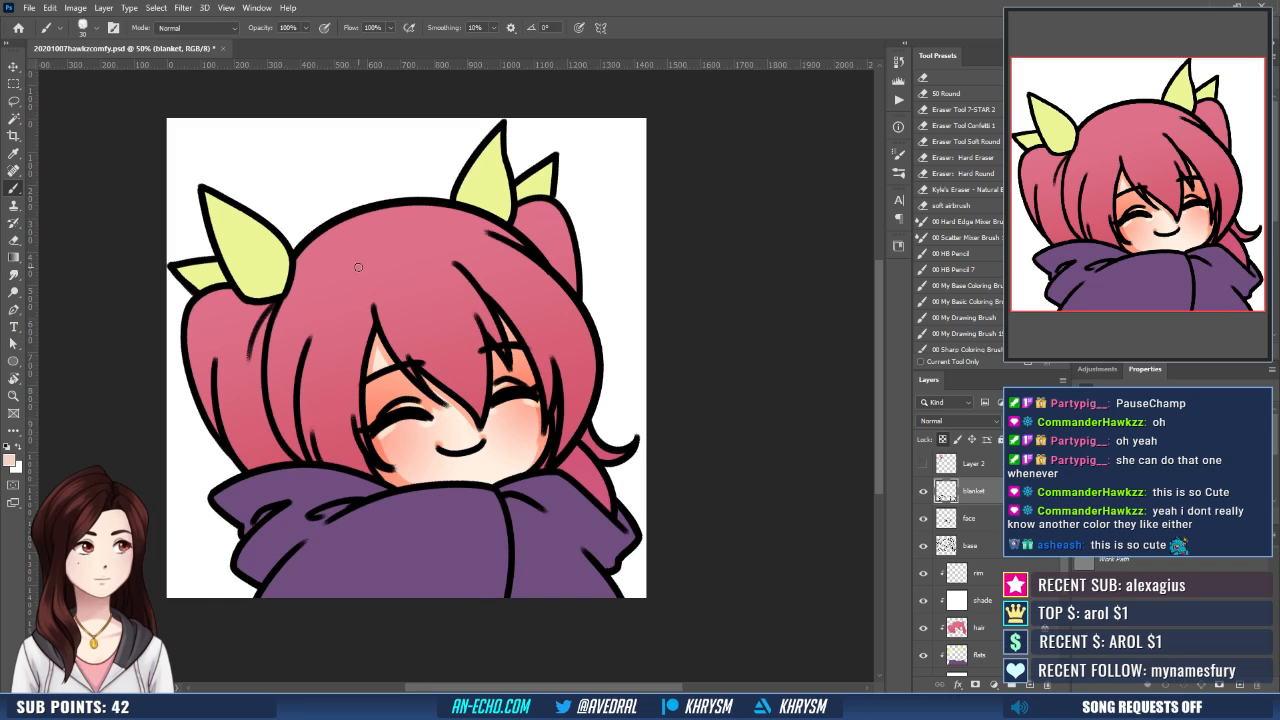
key(g)
alt+click(488, 574)
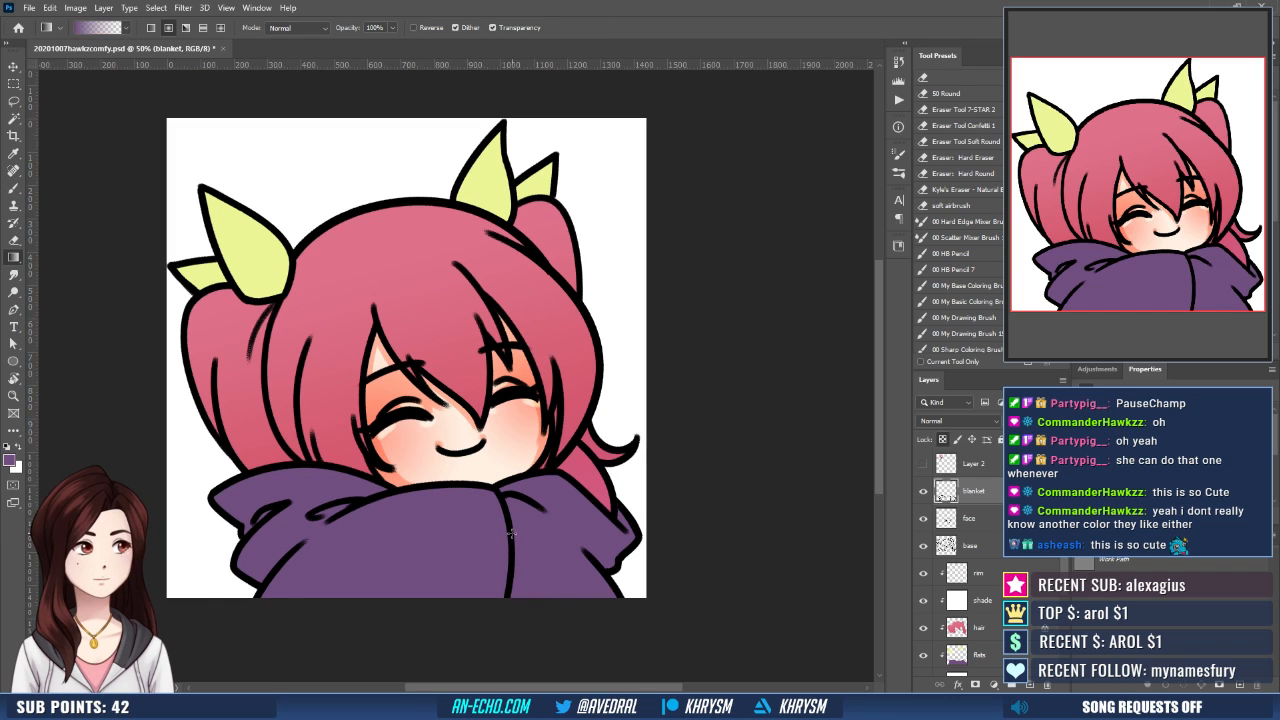
key(shift+g)
click(514, 542)
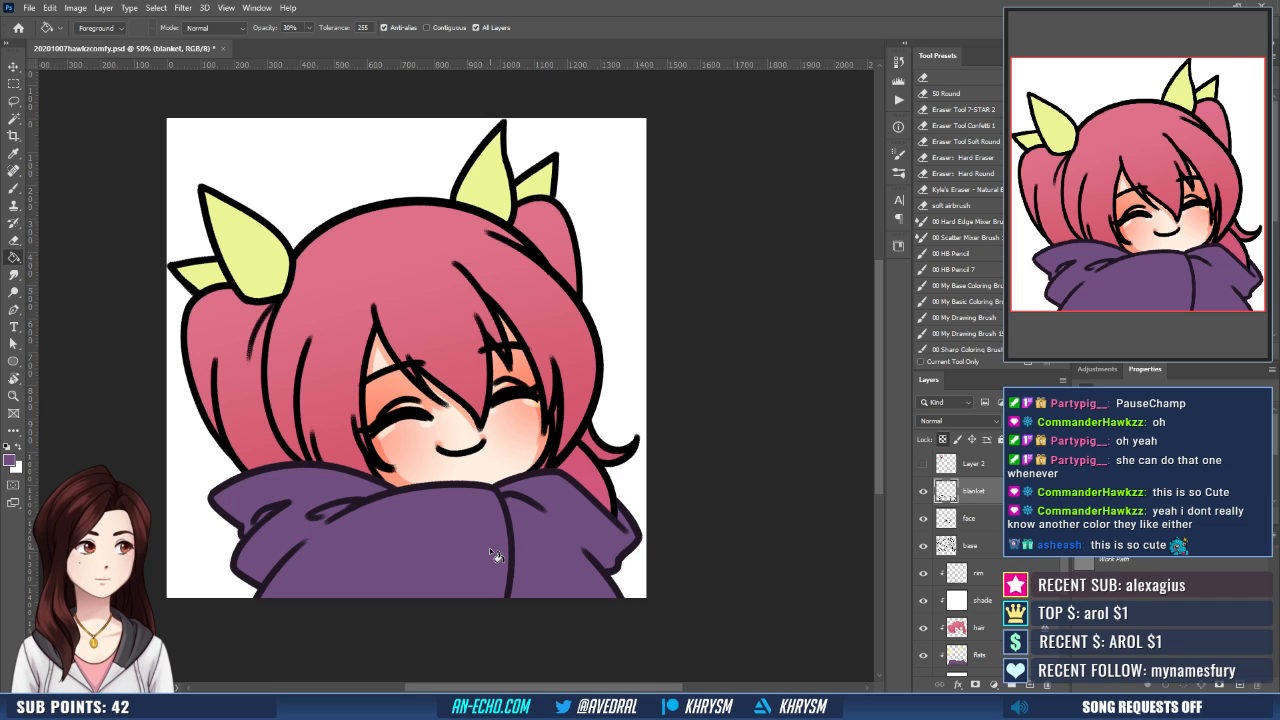
- Tint the base layer's line art with the sampled hair pink using a 30% opacity Paint Bucket fill
click(988, 548)
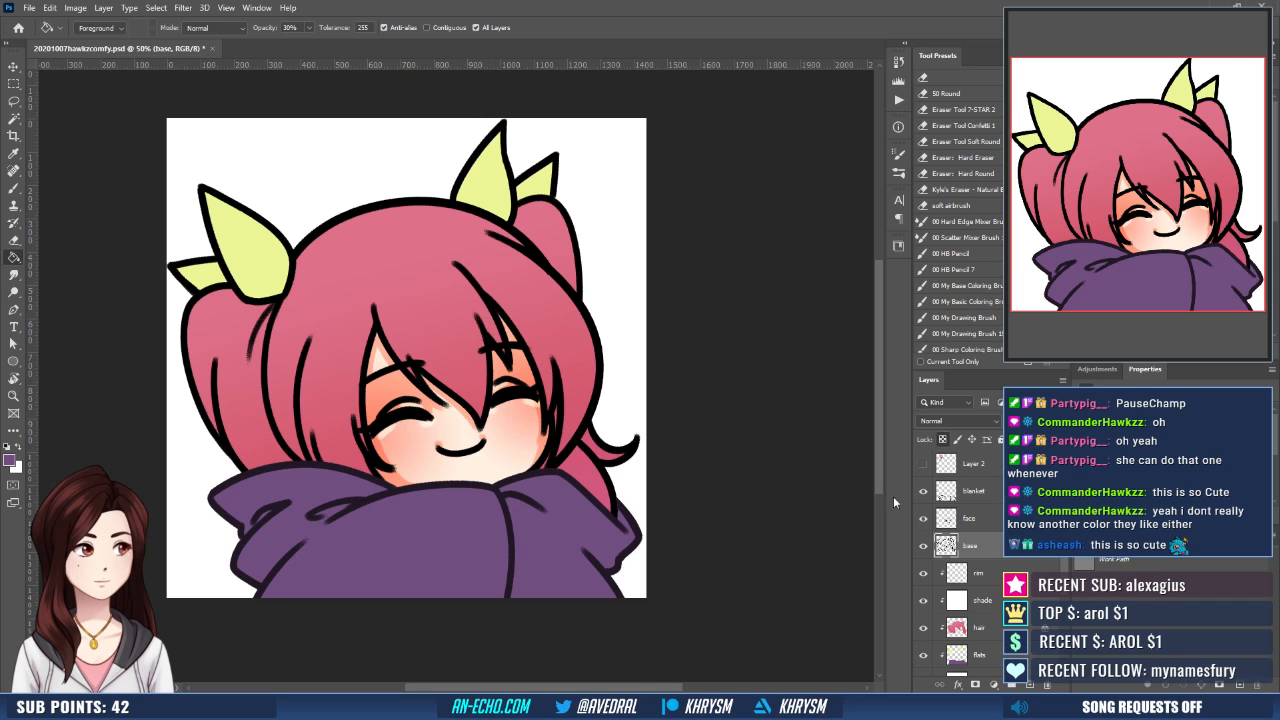
alt+click(576, 494)
click(577, 457)
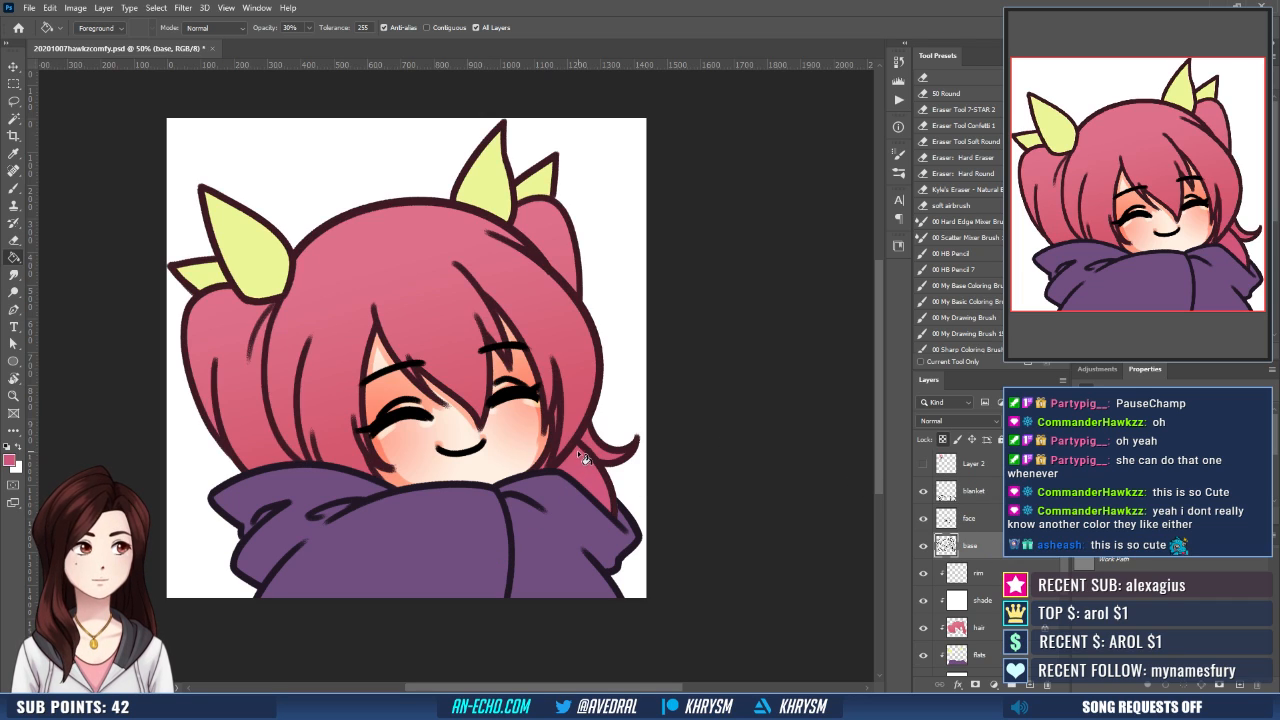
drag(583, 399, 595, 485)
drag(538, 303, 589, 305)
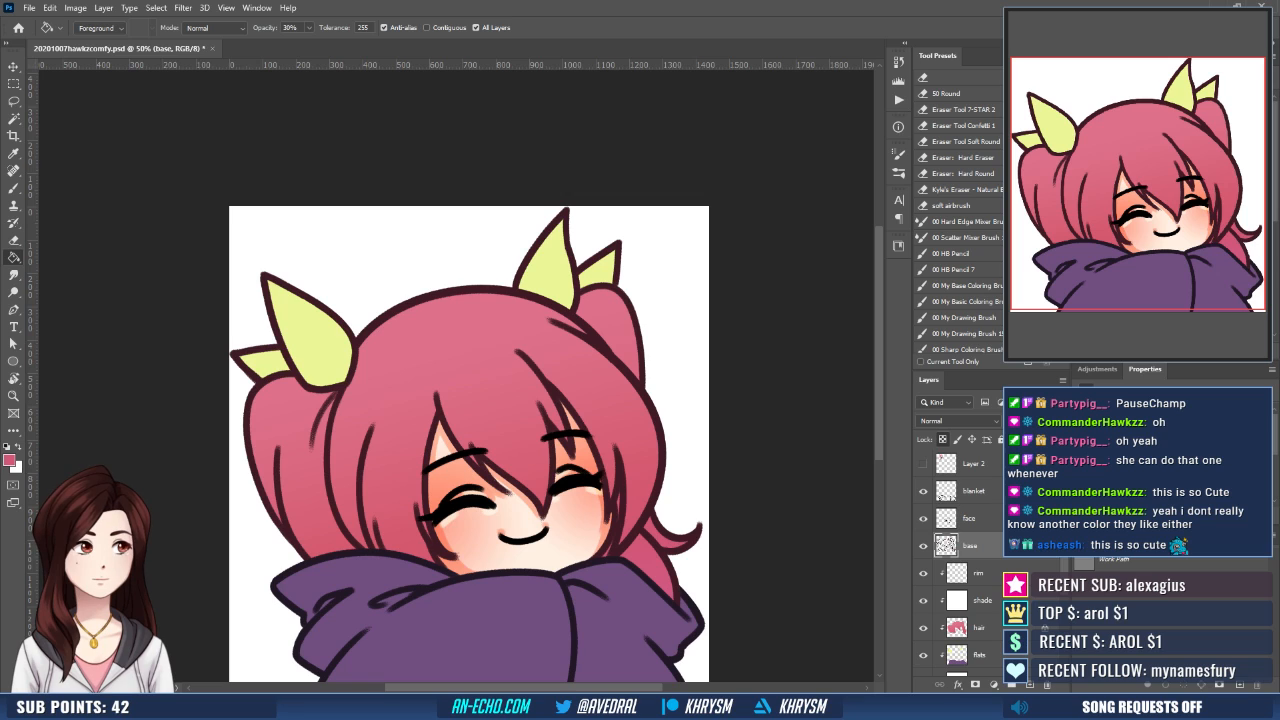
- On the face layer, brush the mouth line red and the eyelid creases above both eyes dark red
click(1140, 200)
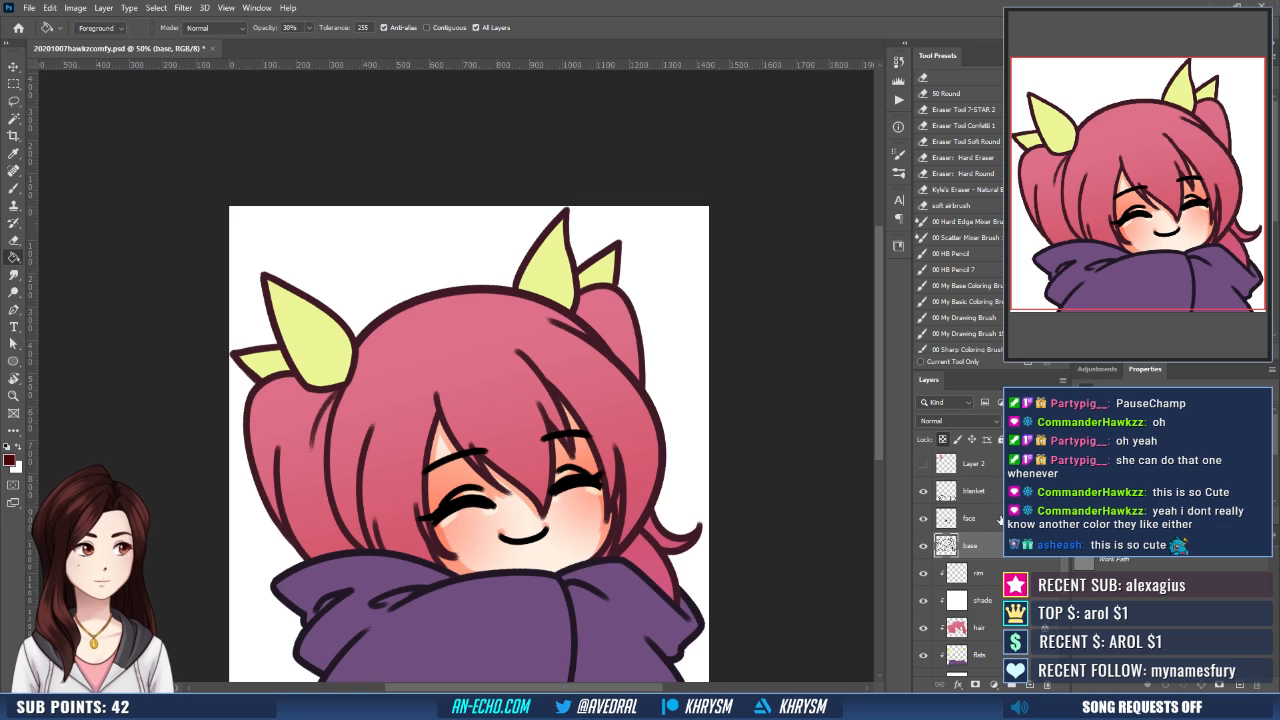
click(999, 519)
key(b)
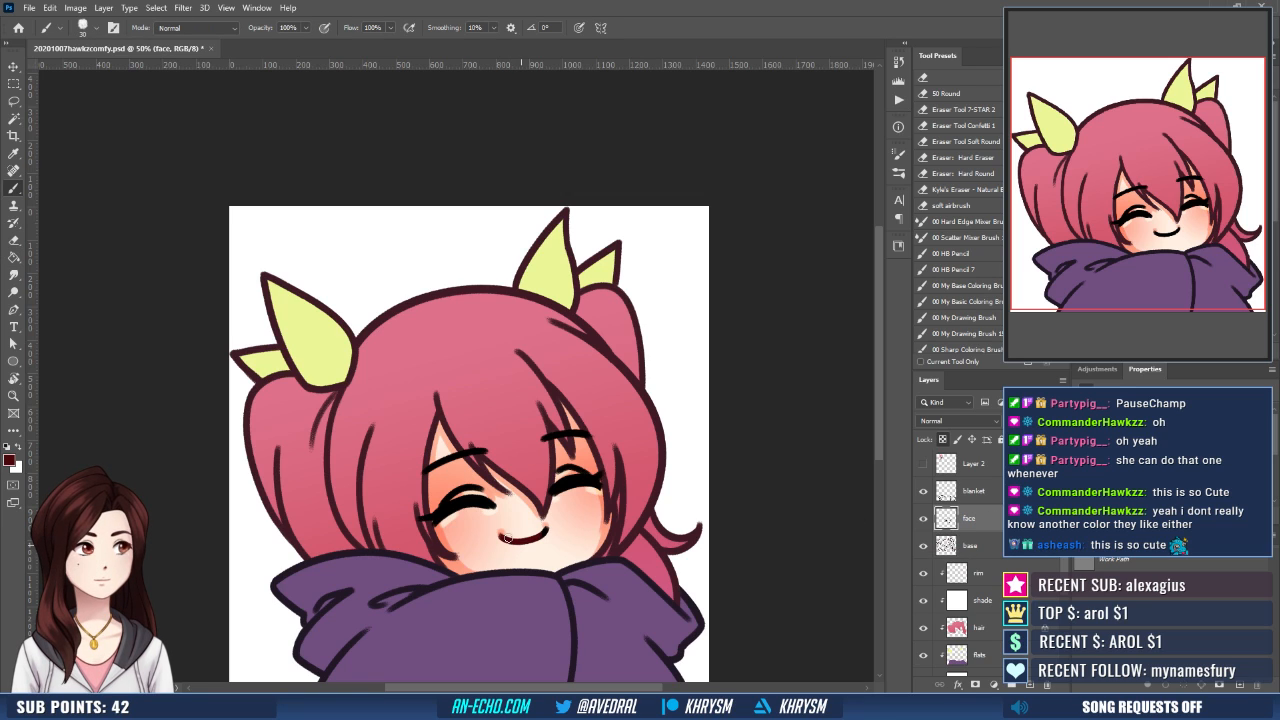
drag(508, 538, 505, 535)
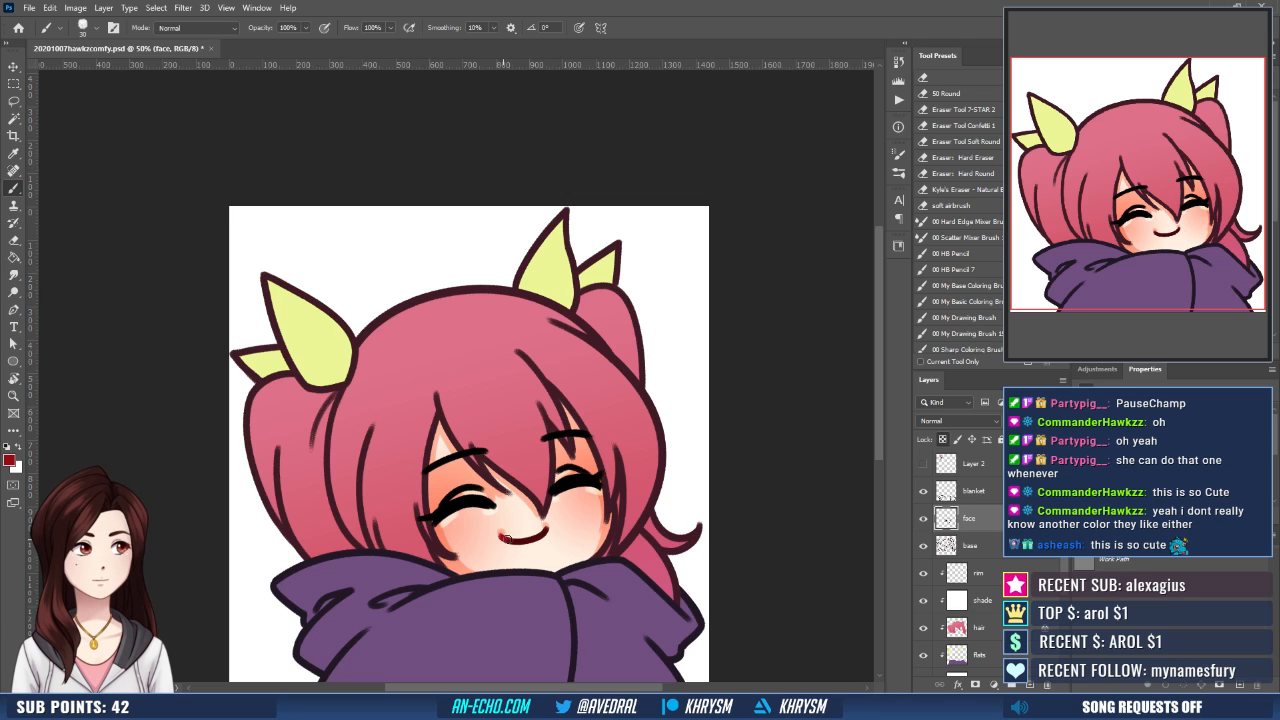
drag(507, 538, 549, 526)
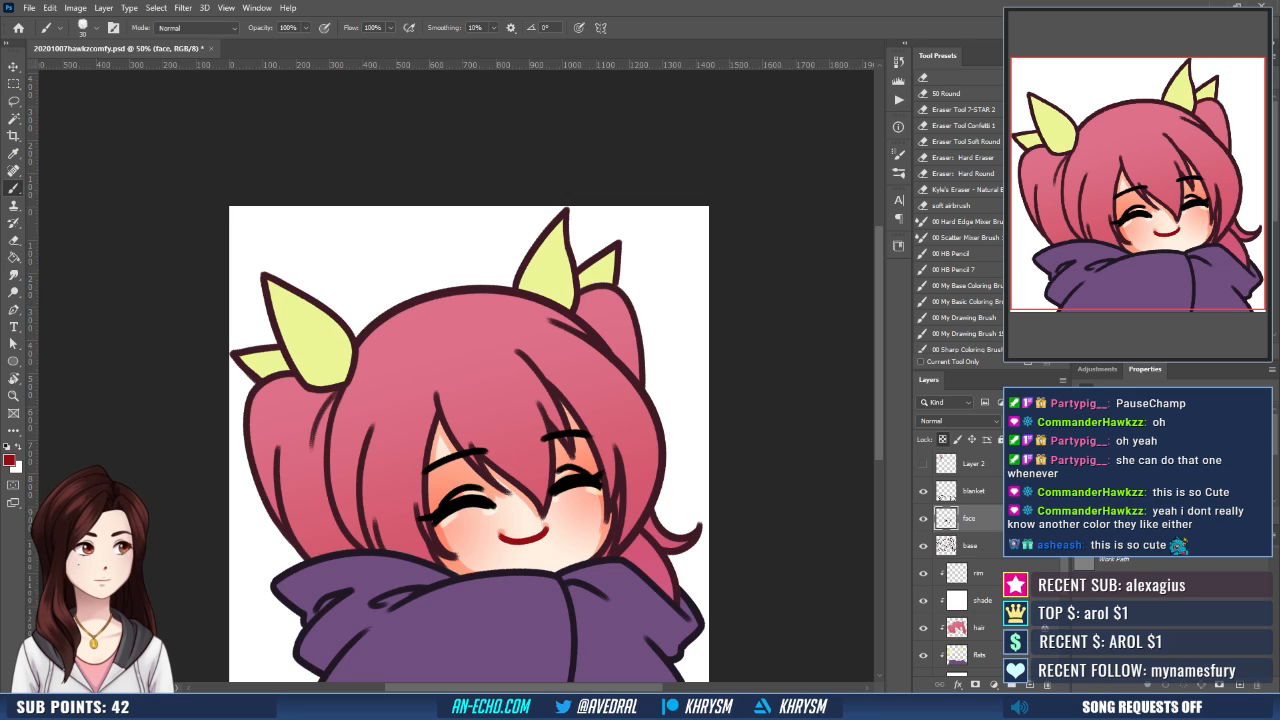
drag(437, 500, 437, 503)
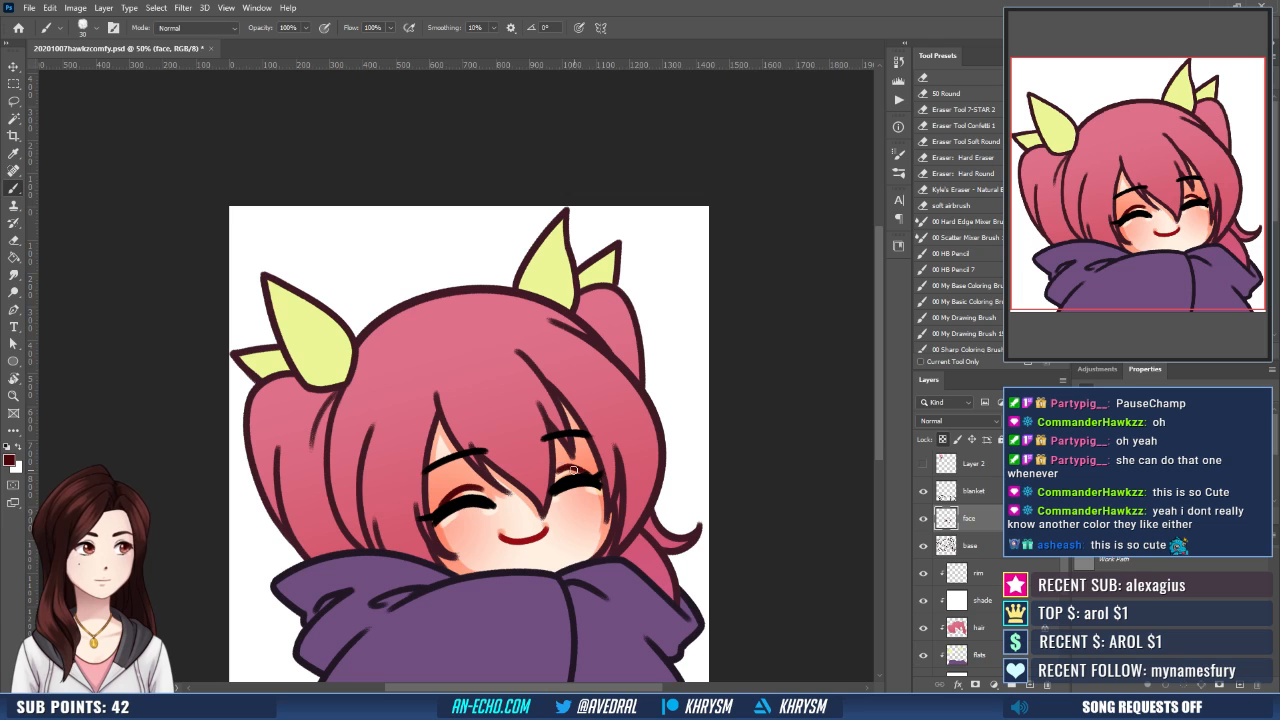
drag(637, 466, 603, 425)
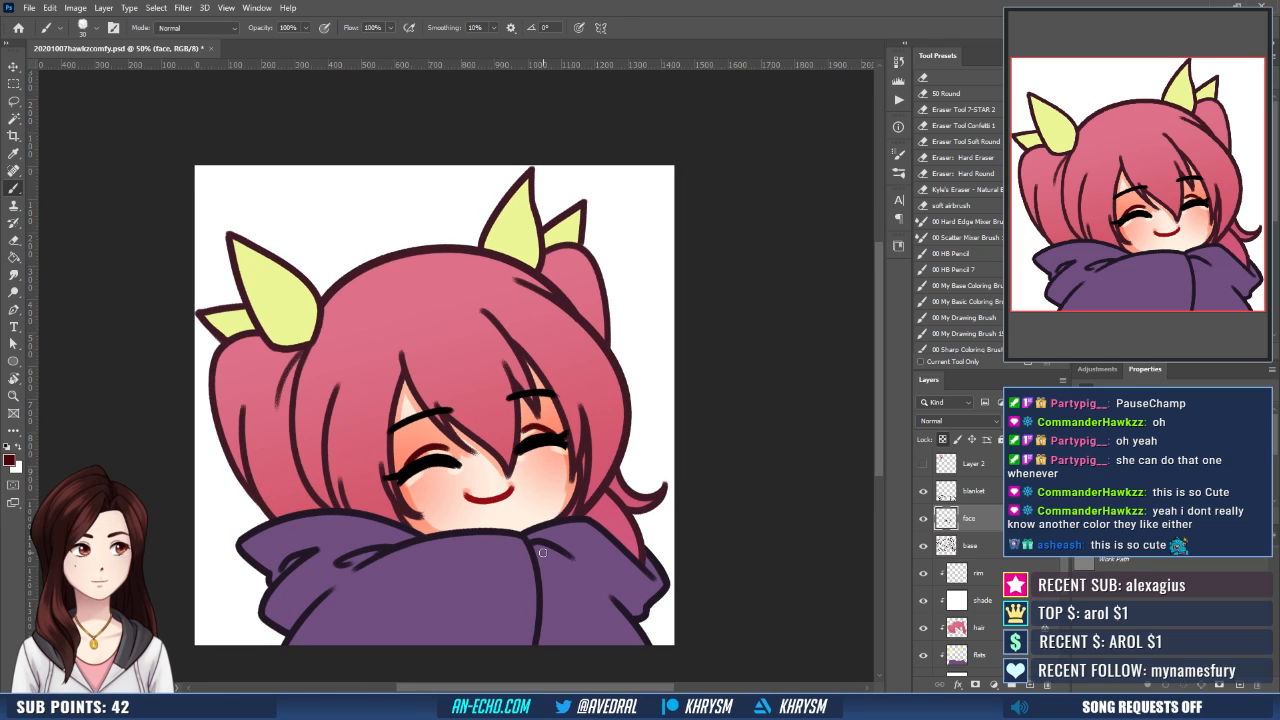
- On the shade layer, brush a wavy mauve outline for the shadow on the hood's left fold
key(ctrl+minus)
key(ctrl+plus)
drag(521, 511, 503, 491)
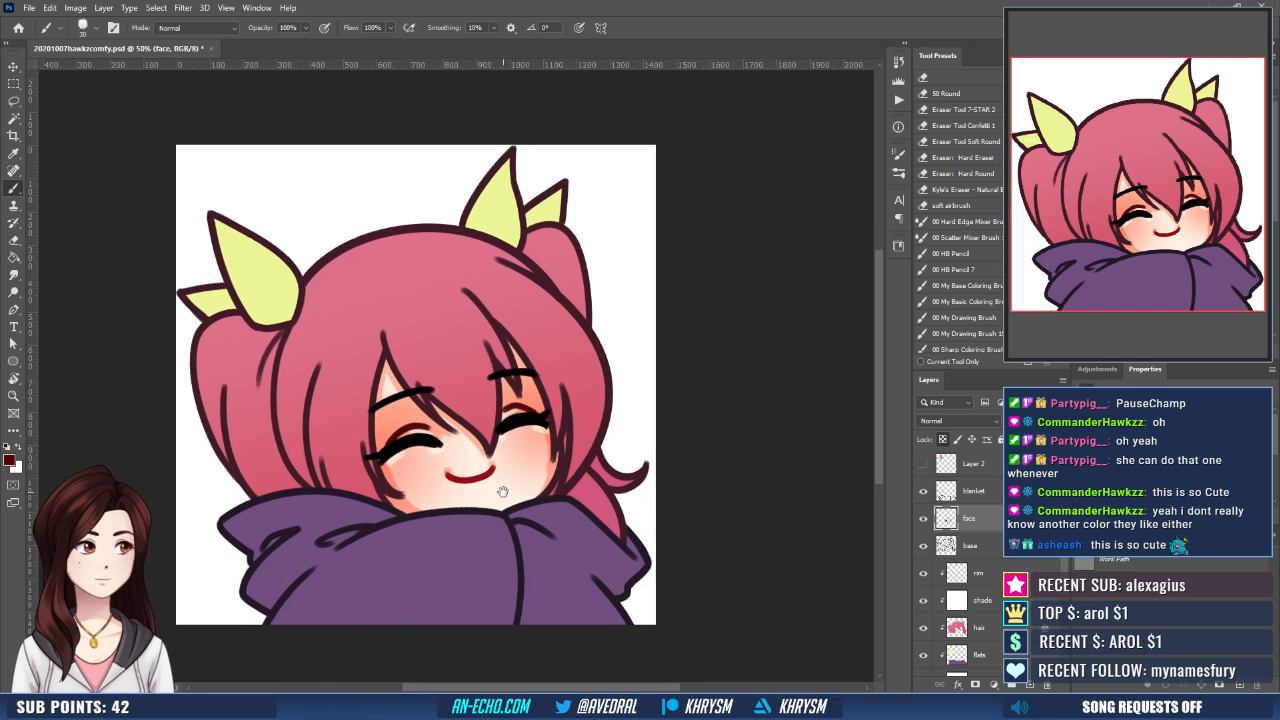
key(d)
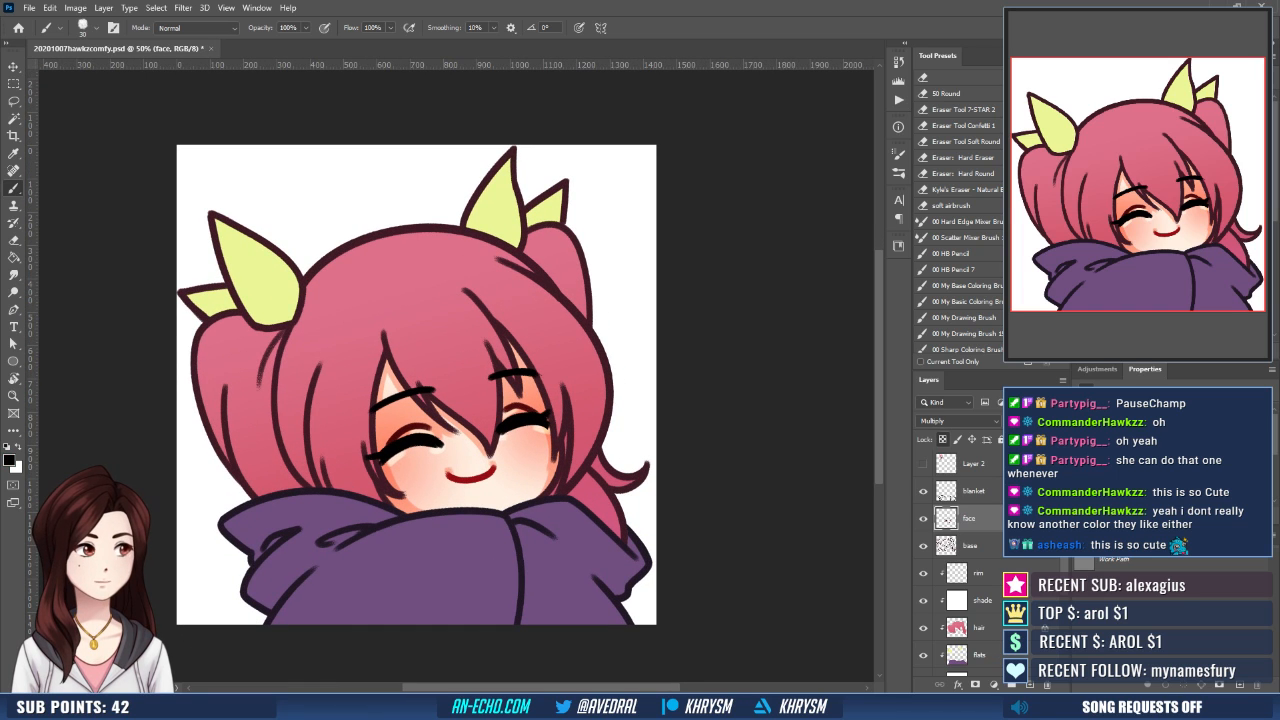
click(984, 601)
key(x)
mouse_move(344, 498)
mouse_down()
mouse_move(394, 477)
mouse_move(368, 501)
mouse_move(347, 494)
mouse_move(331, 523)
mouse_up()
key(ctrl+z)
drag(467, 495, 456, 489)
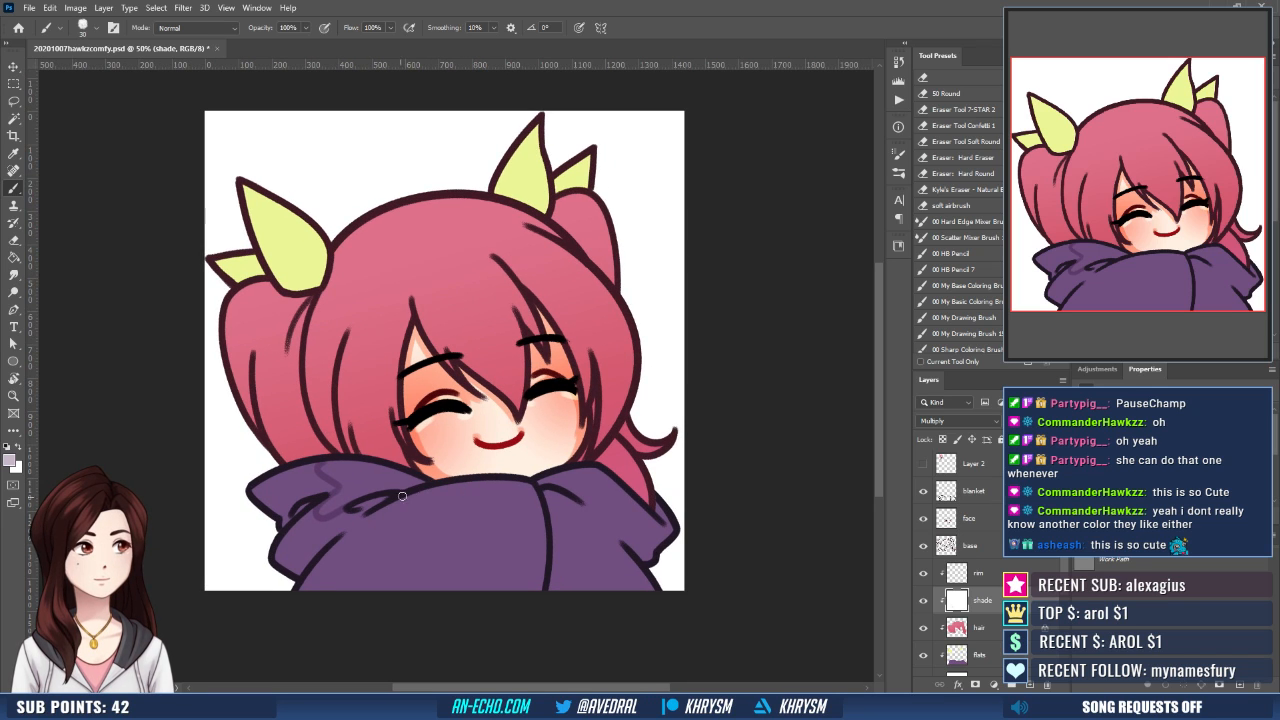
- Outline a large jagged shadow and a small fold wedge on the hoodie's front, left of the center line
drag(404, 498, 350, 585)
key(ctrl+z)
drag(408, 496, 350, 588)
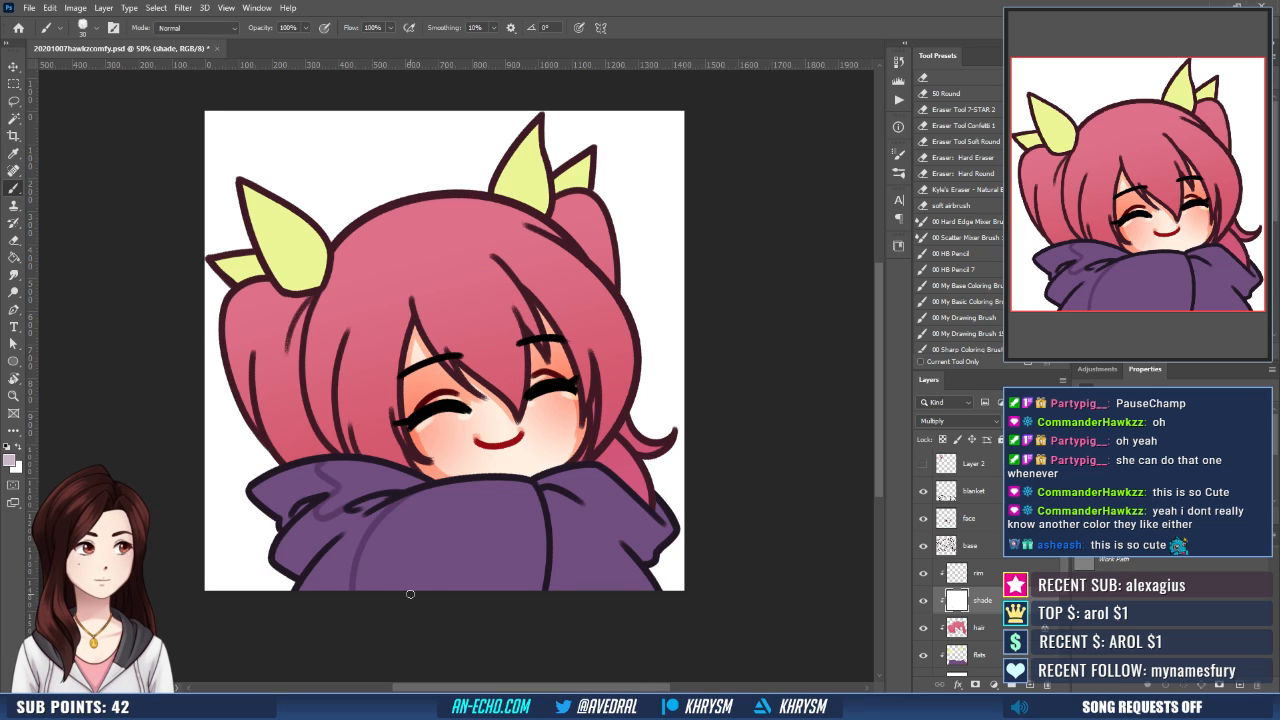
drag(640, 502, 626, 496)
key(ctrl+z)
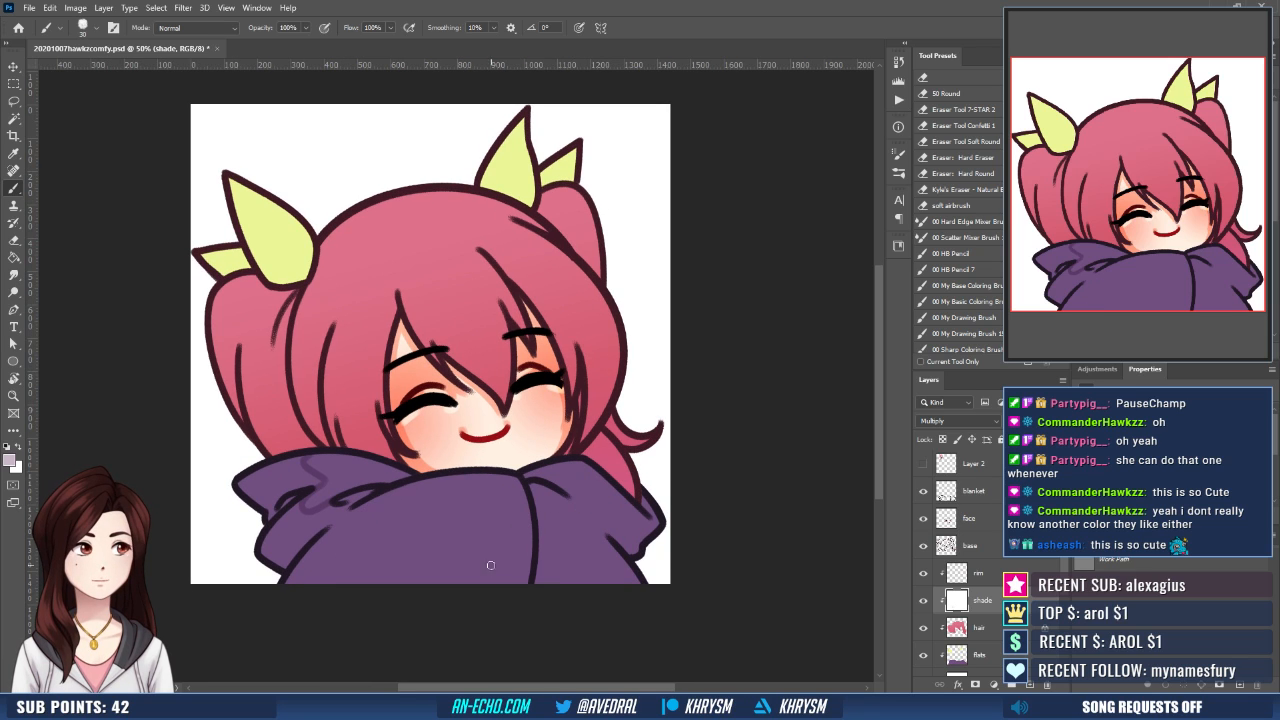
drag(516, 530, 492, 578)
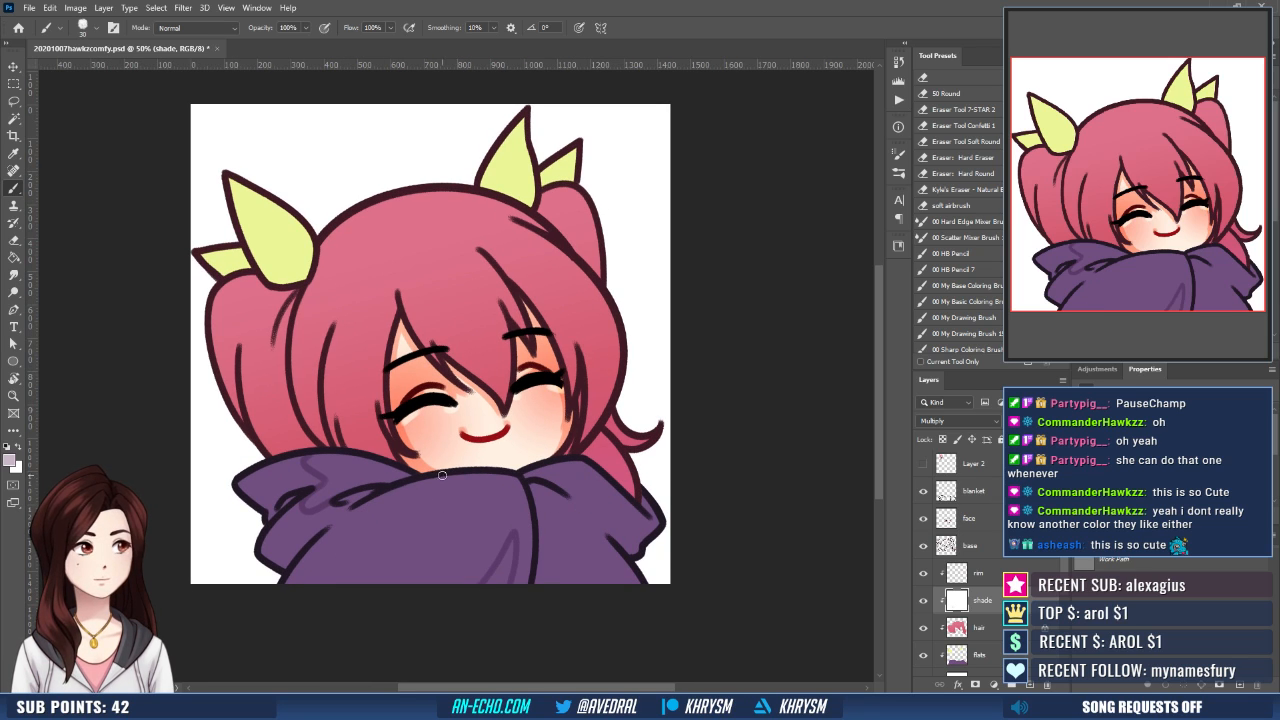
mouse_move(377, 500)
mouse_down()
mouse_move(424, 503)
mouse_move(416, 552)
mouse_move(460, 566)
mouse_move(458, 584)
mouse_up()
key(ctrl+z)
drag(519, 497, 491, 511)
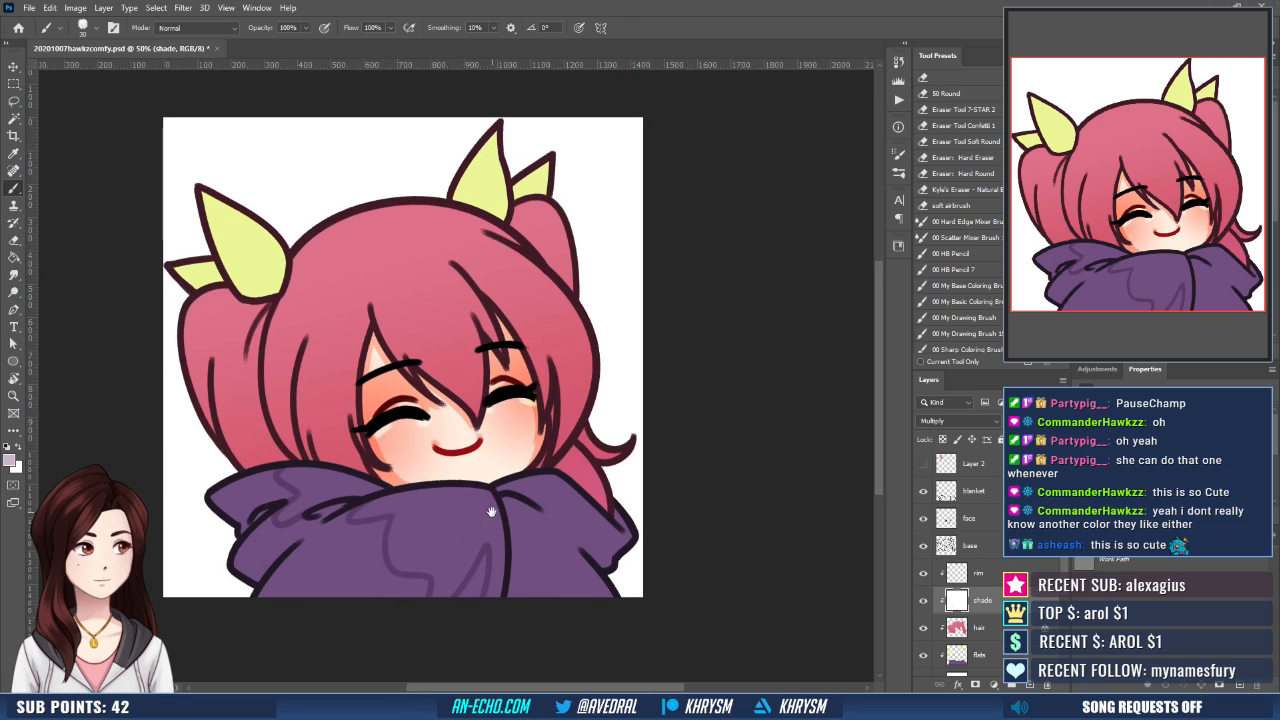
- Select the outlined shadow areas on the hoodie's left half with the Magic Wand and expand the selection by 10 pixels
key(w)
click(279, 498)
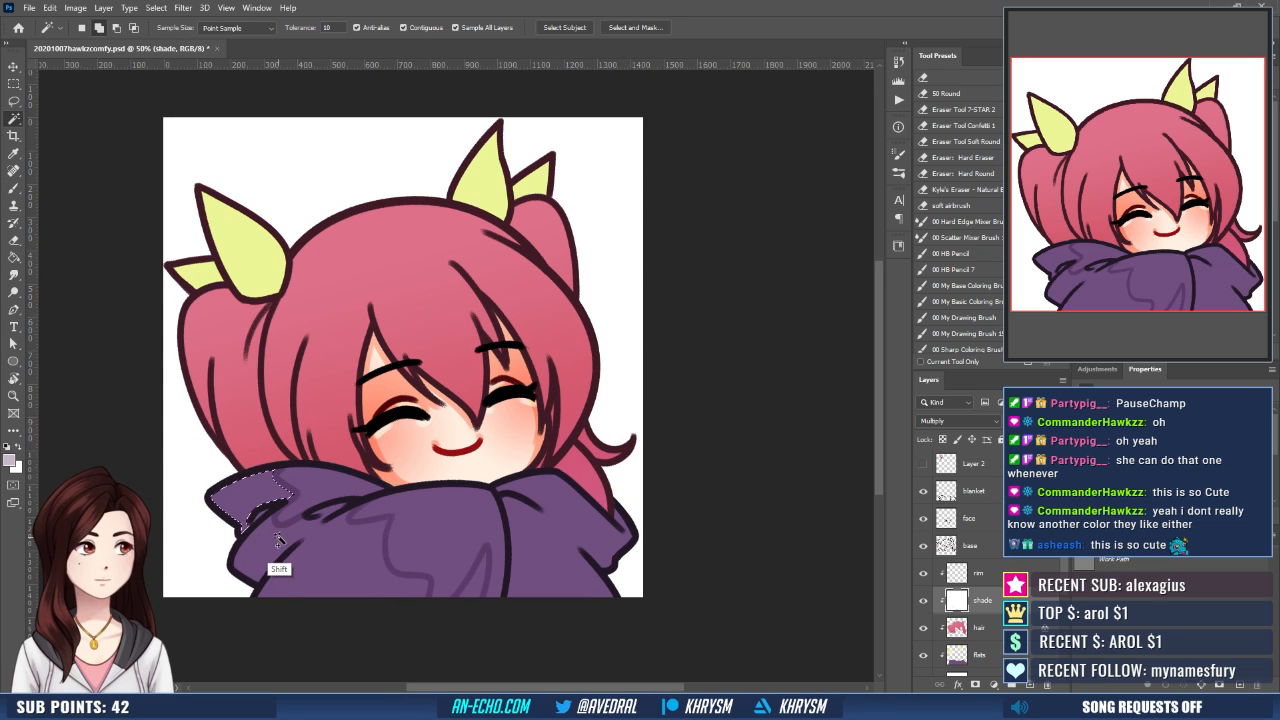
shift+click(278, 540)
shift+click(329, 511)
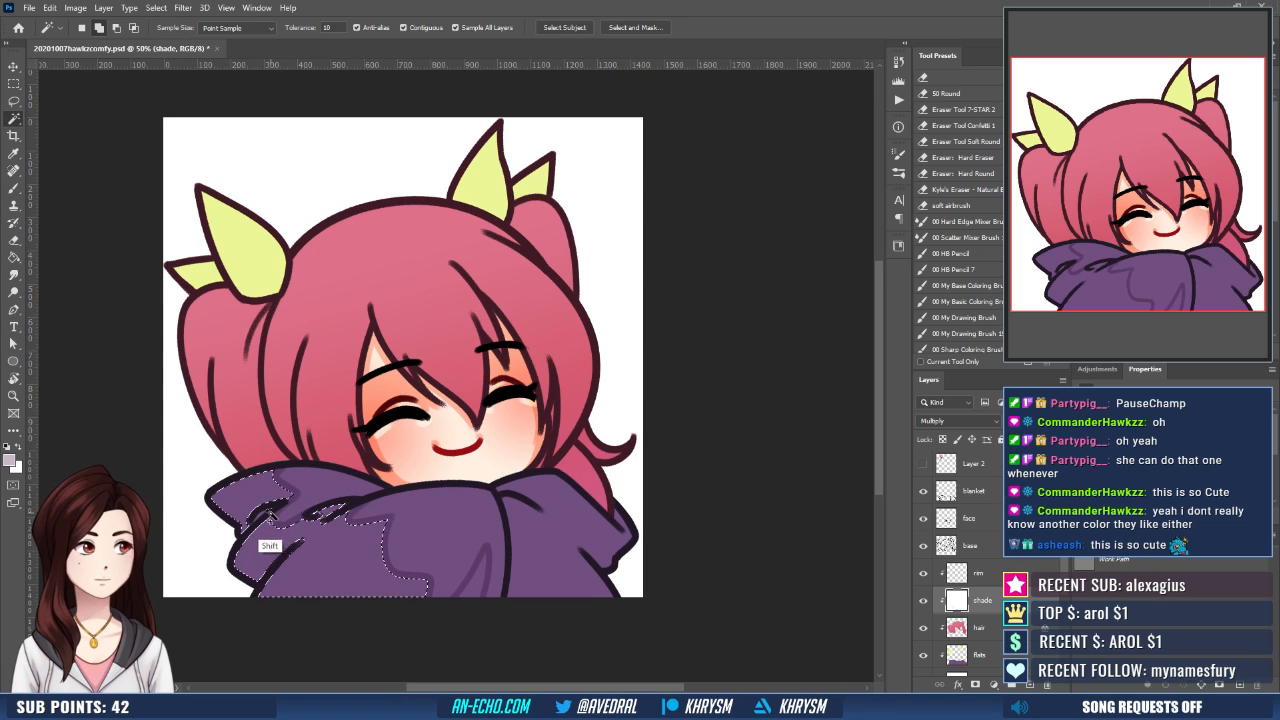
shift+click(476, 584)
key(F2)
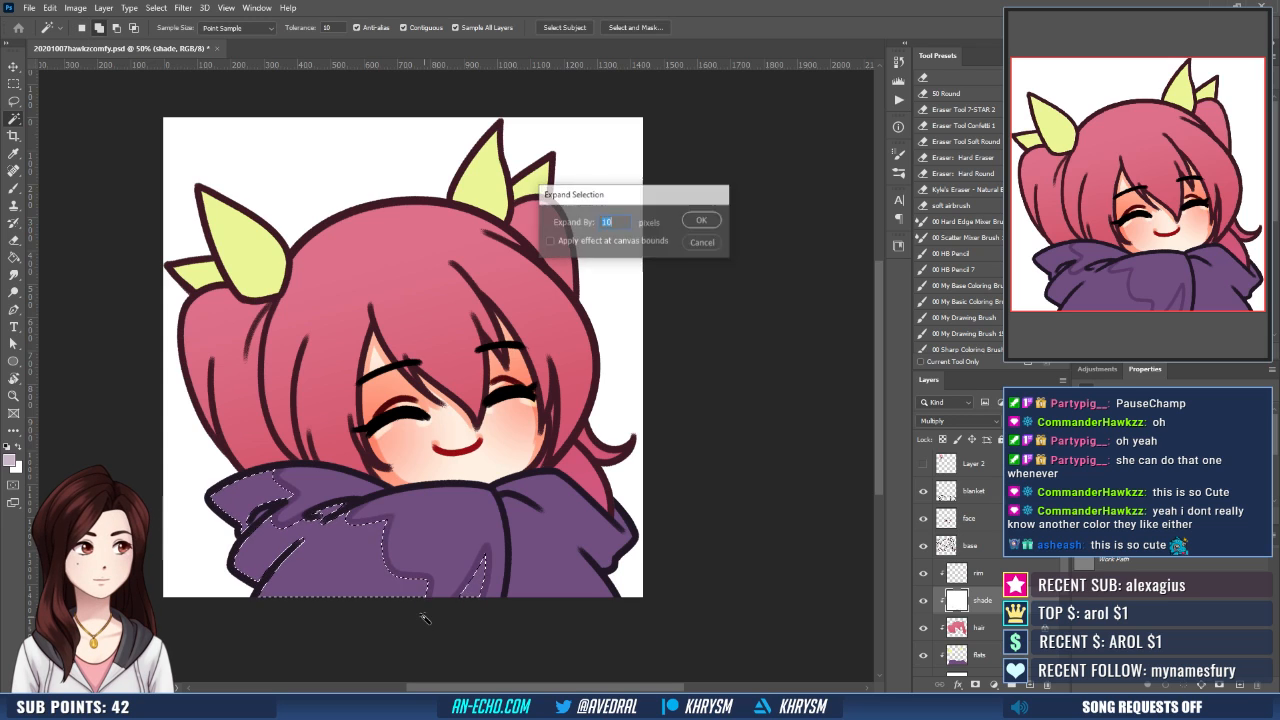
key(Return)
- Fill the expanded hoodie selection with the mauve shade color using the Paint Bucket, reselect it for a second fill, and deselect
key(g)
click(484, 585)
key(ctrl+d)
key(b)
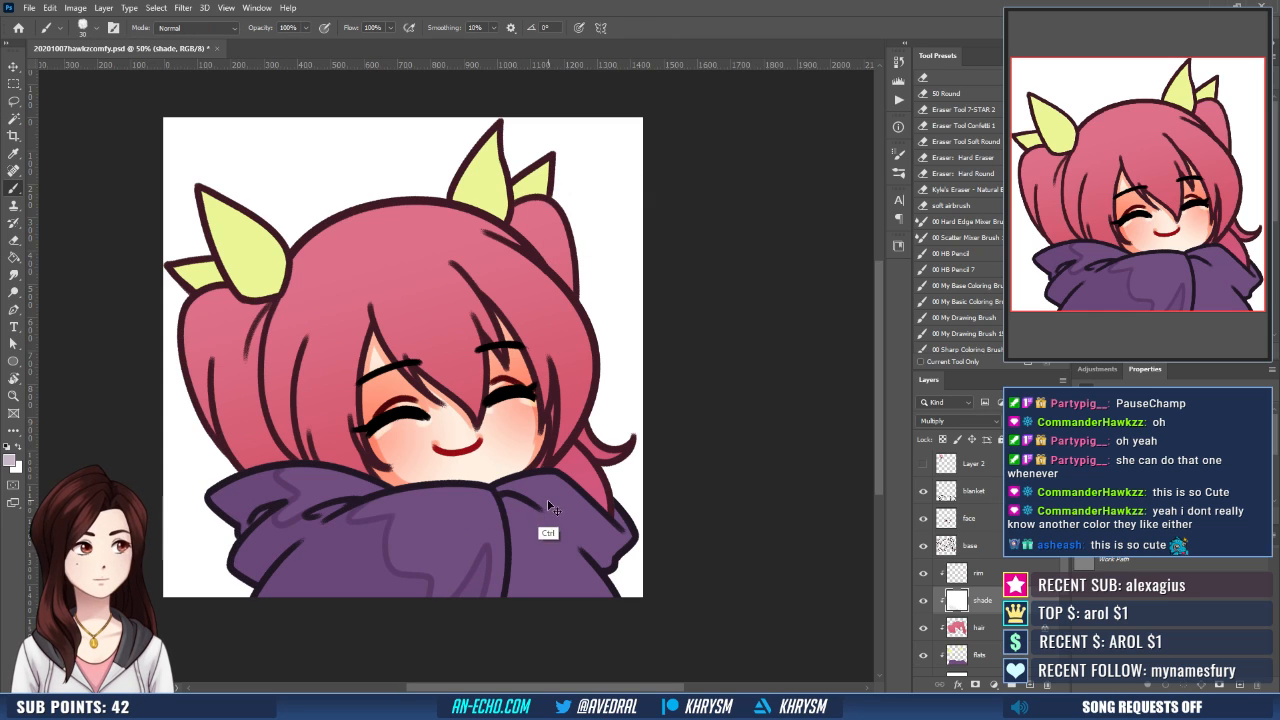
key(ctrl+shift+d)
key(g)
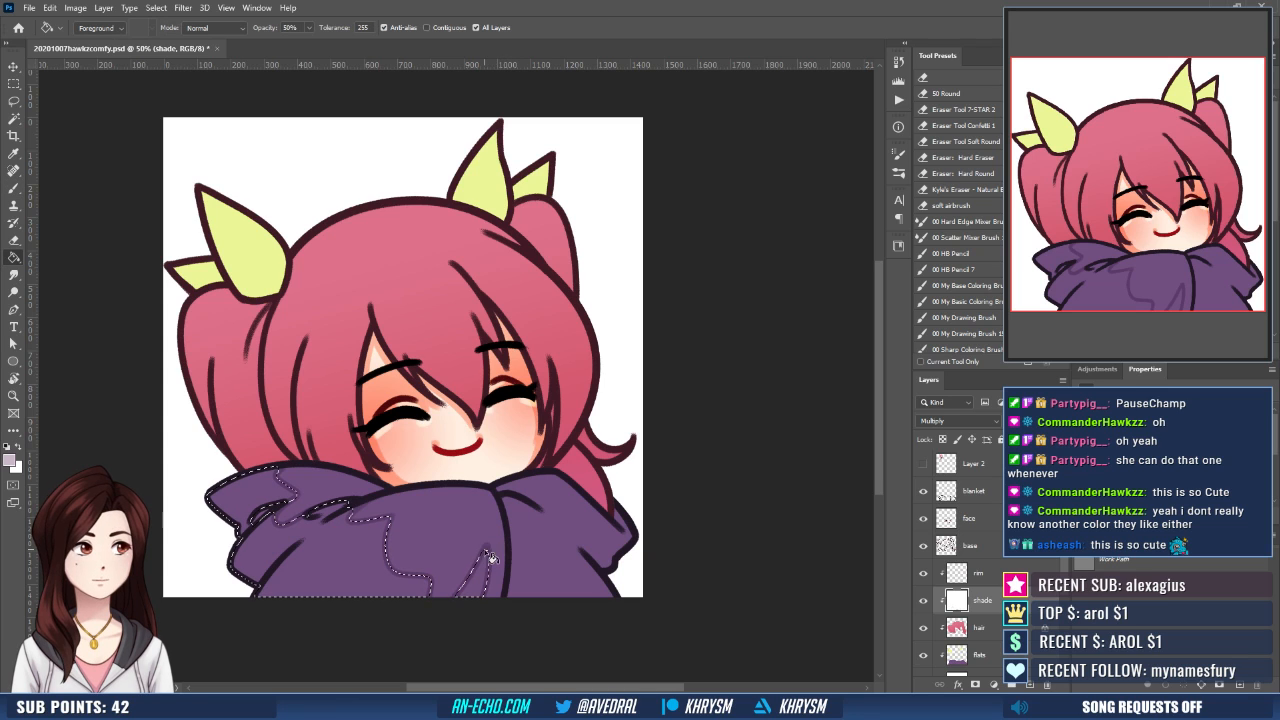
click(484, 566)
key(ctrl+d)
key(b)
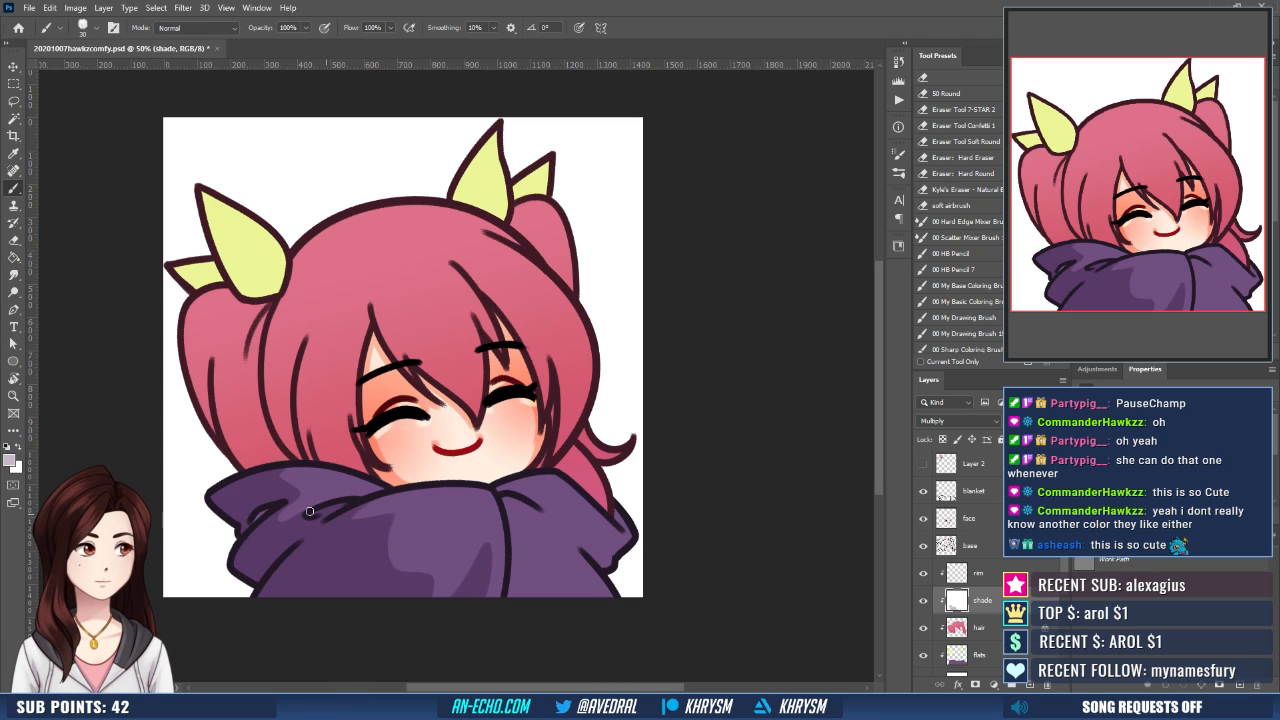
- Brush mauve fold shadows down the hoodie's right half, from the collar to the sleeve edge
mouse_move(538, 504)
mouse_down()
mouse_move(548, 489)
mouse_move(535, 494)
mouse_move(561, 507)
mouse_move(507, 582)
mouse_up()
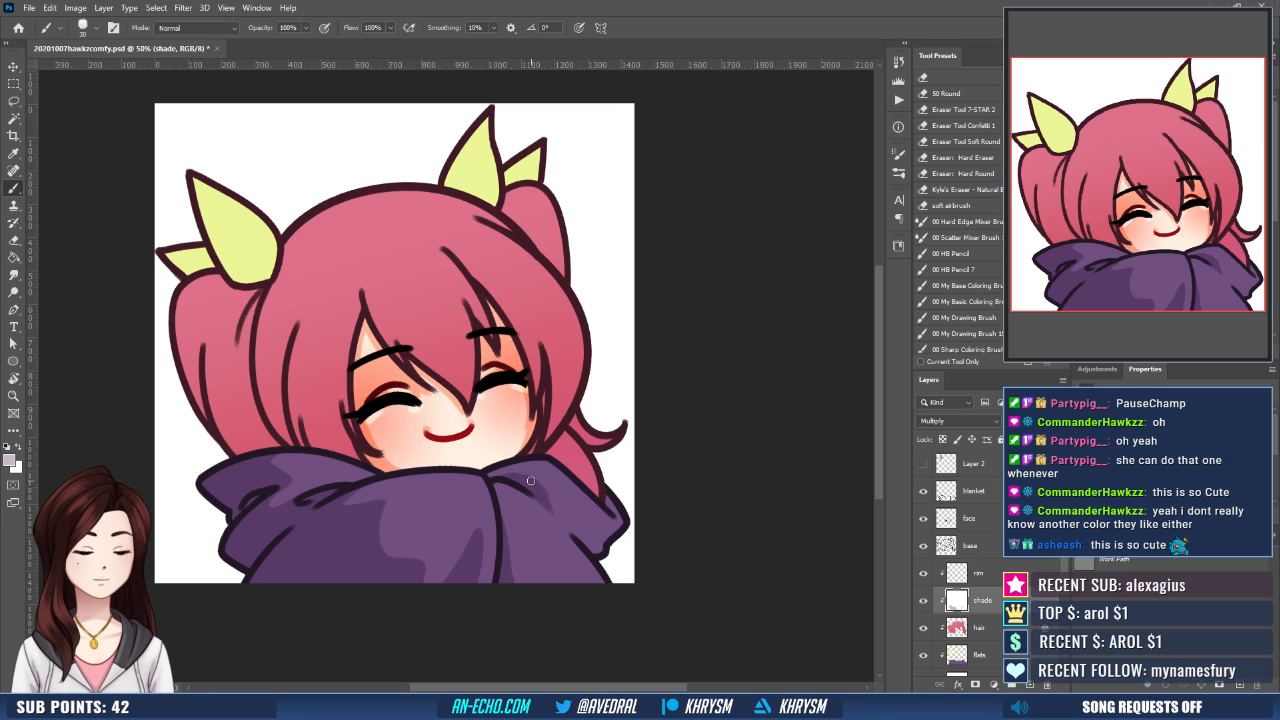
drag(534, 488, 593, 561)
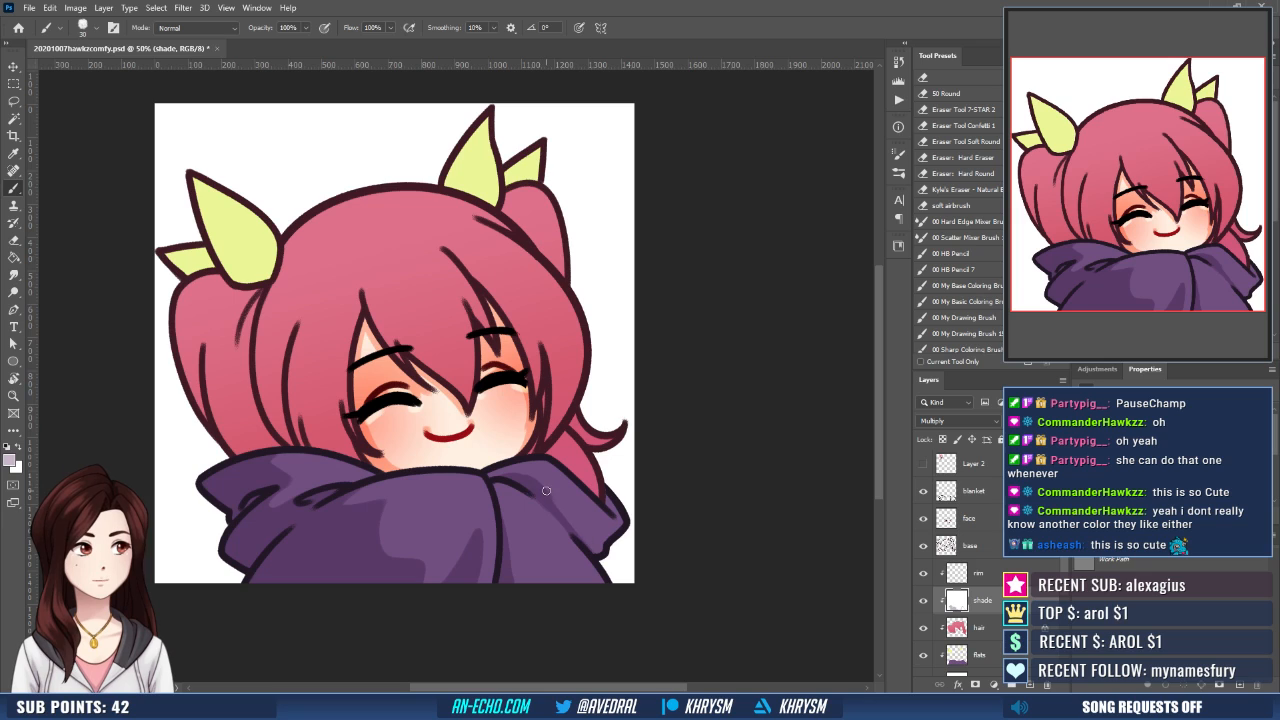
drag(550, 494, 600, 550)
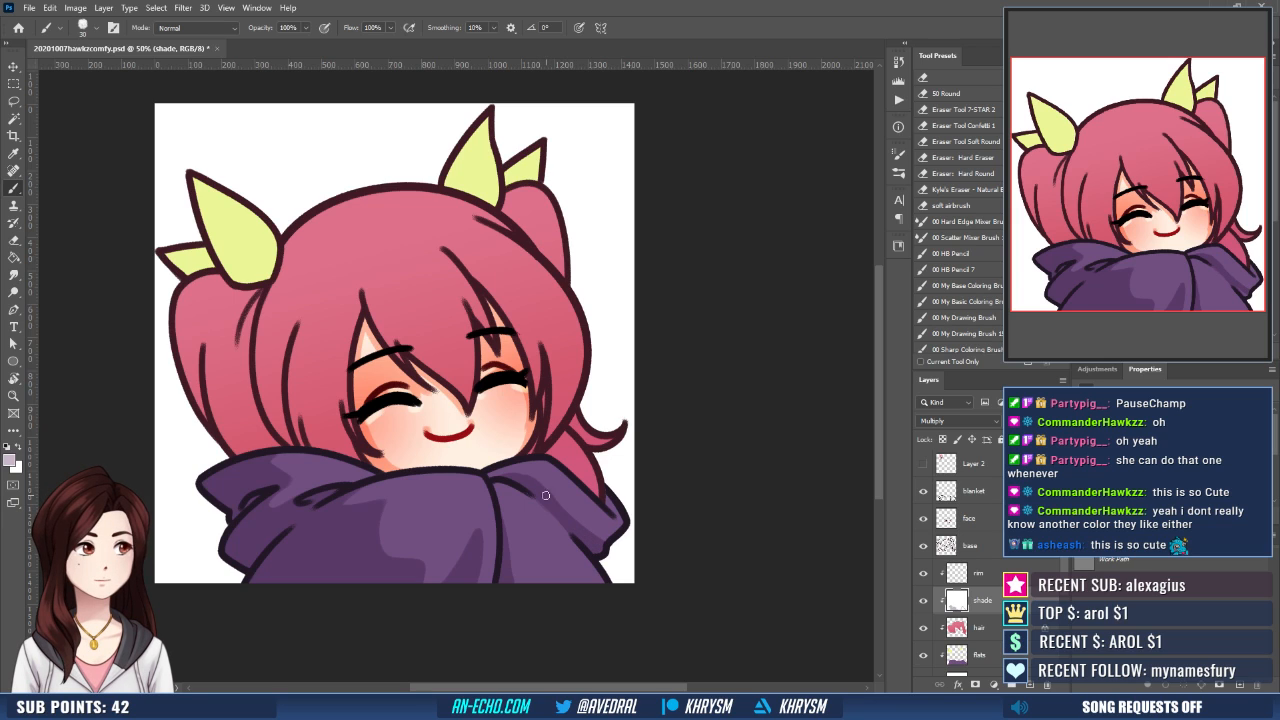
drag(540, 490, 600, 530)
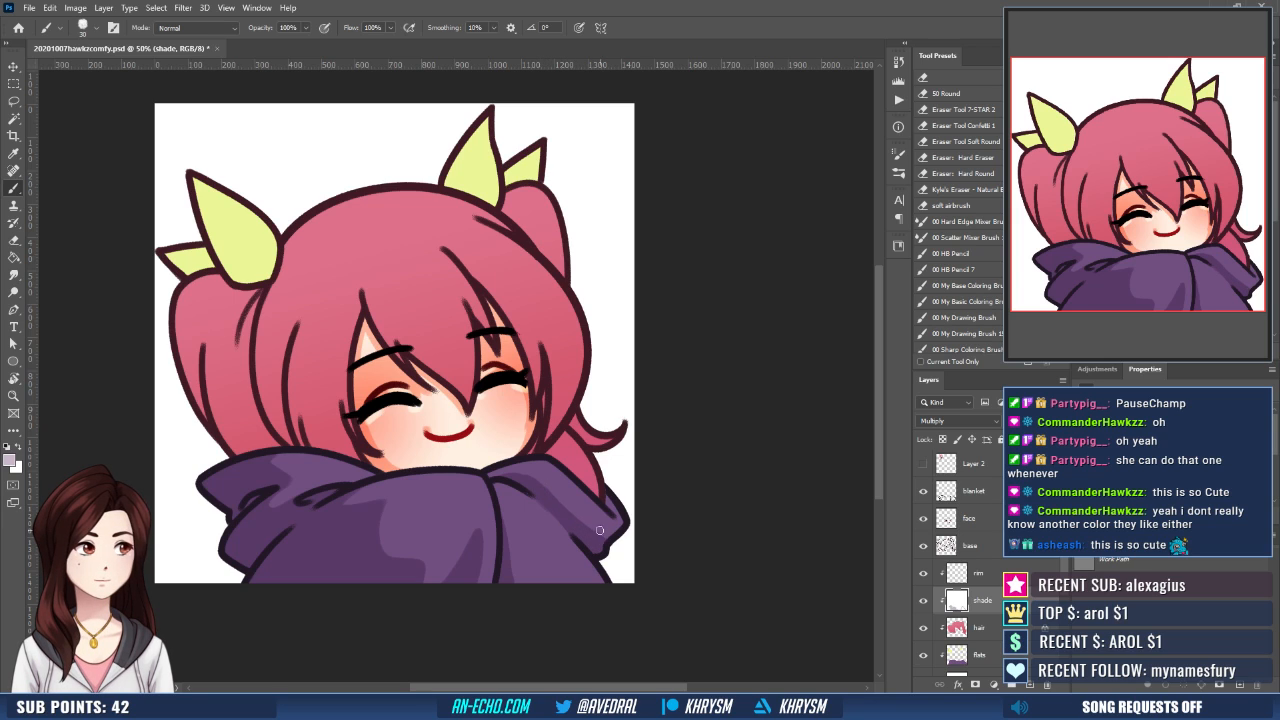
- Outline a shadow on the left side of the main hair, from beside the ribbon down to the cheek
drag(560, 428, 592, 488)
drag(516, 404, 512, 413)
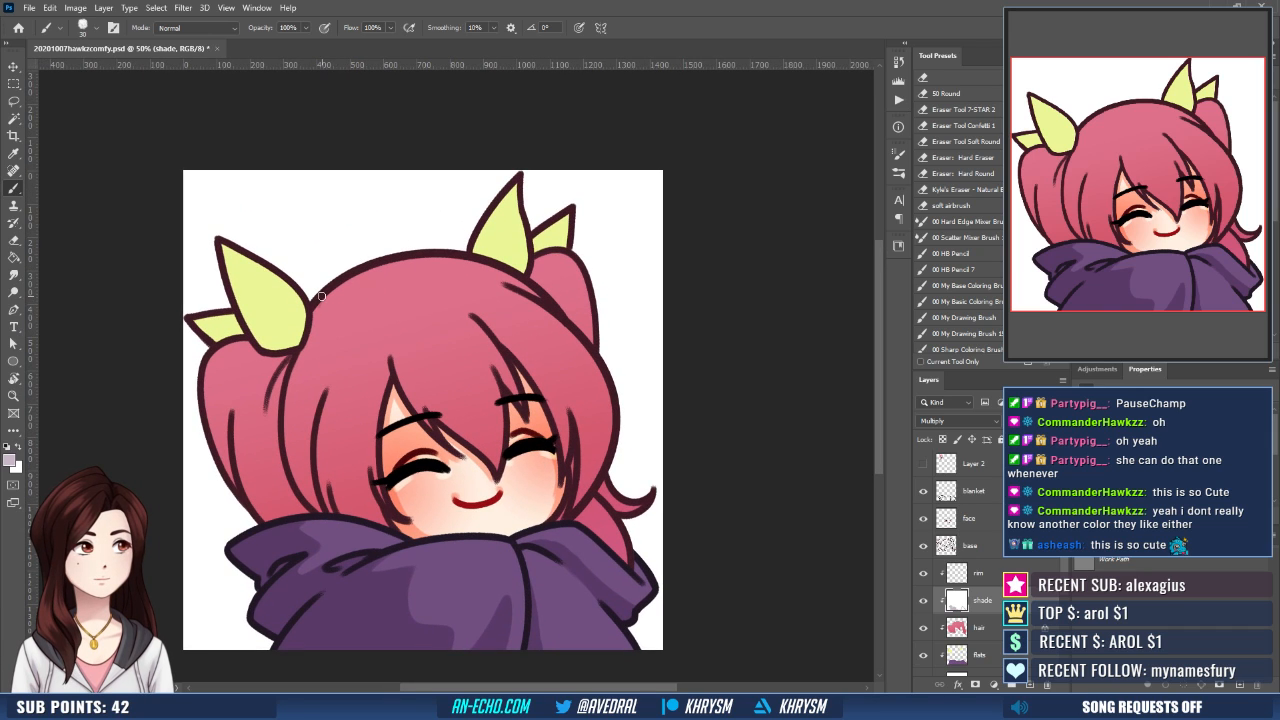
mouse_move(321, 296)
mouse_down()
mouse_move(328, 382)
mouse_move(374, 500)
mouse_up()
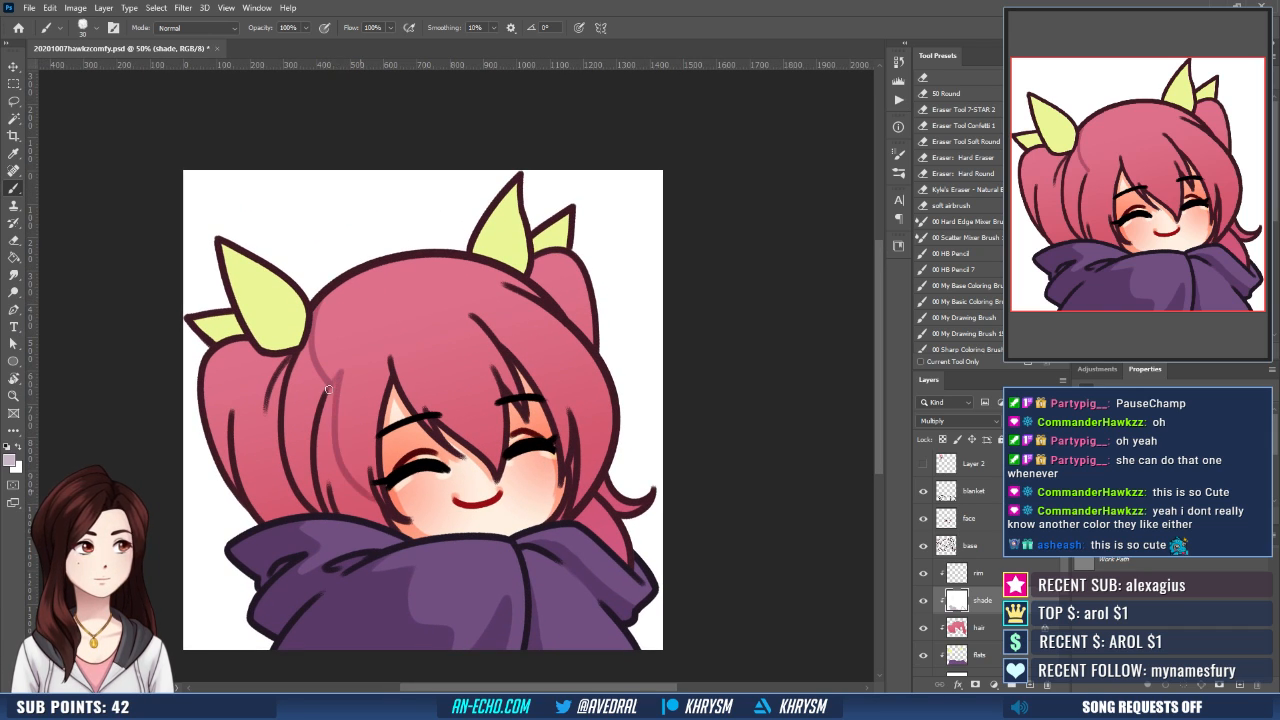
- Shade a pointed strand in the bangs above the left eyebrow and clean up its edges with white
drag(455, 327, 447, 341)
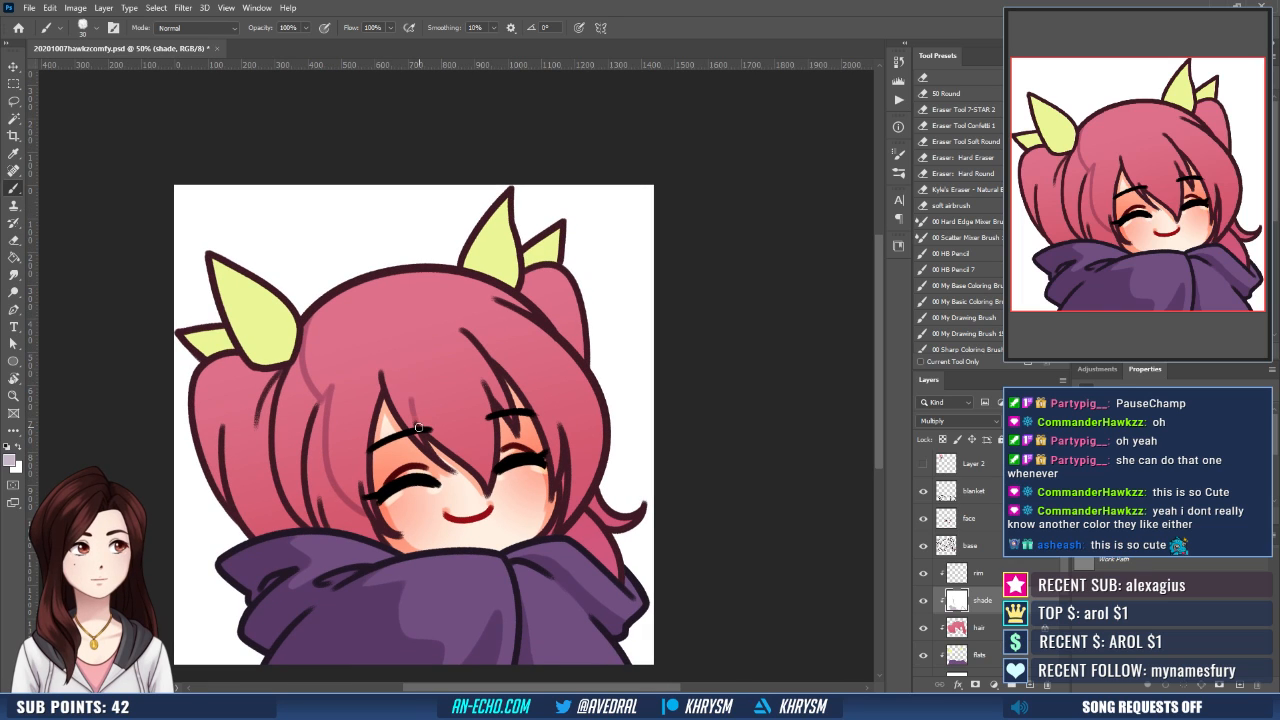
drag(418, 400, 470, 470)
drag(446, 314, 422, 290)
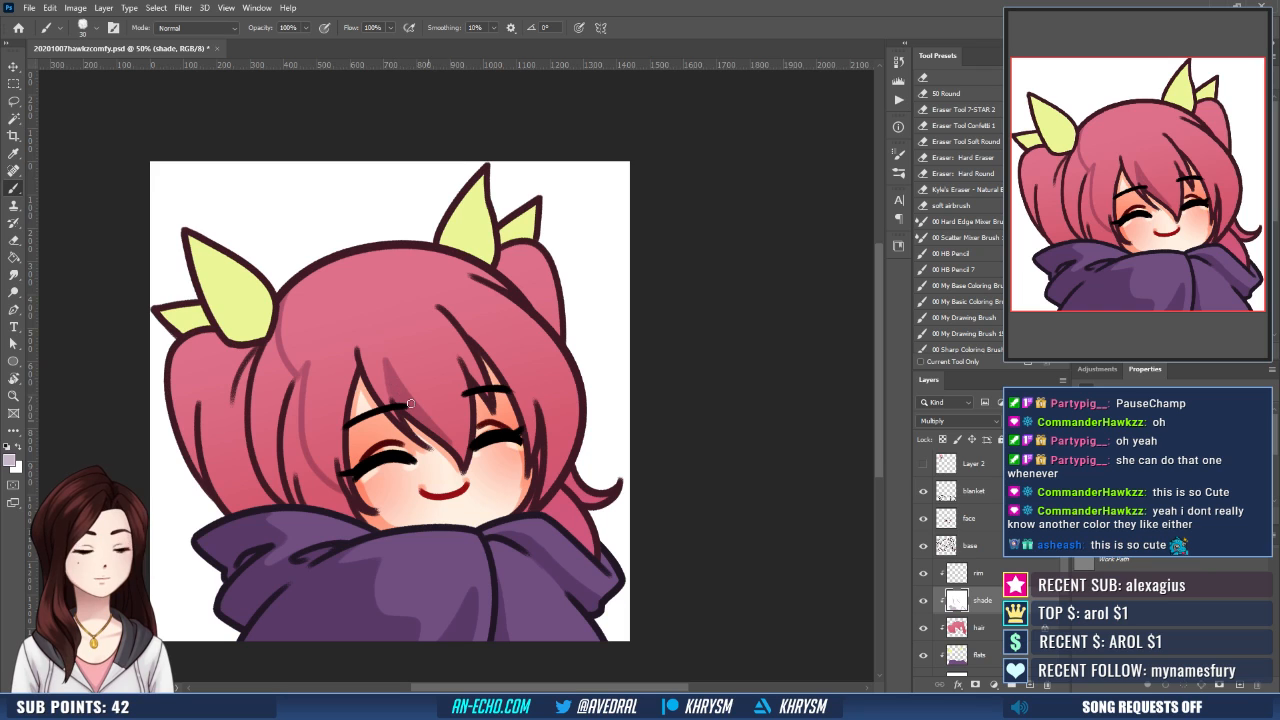
key(x)
drag(491, 412, 487, 419)
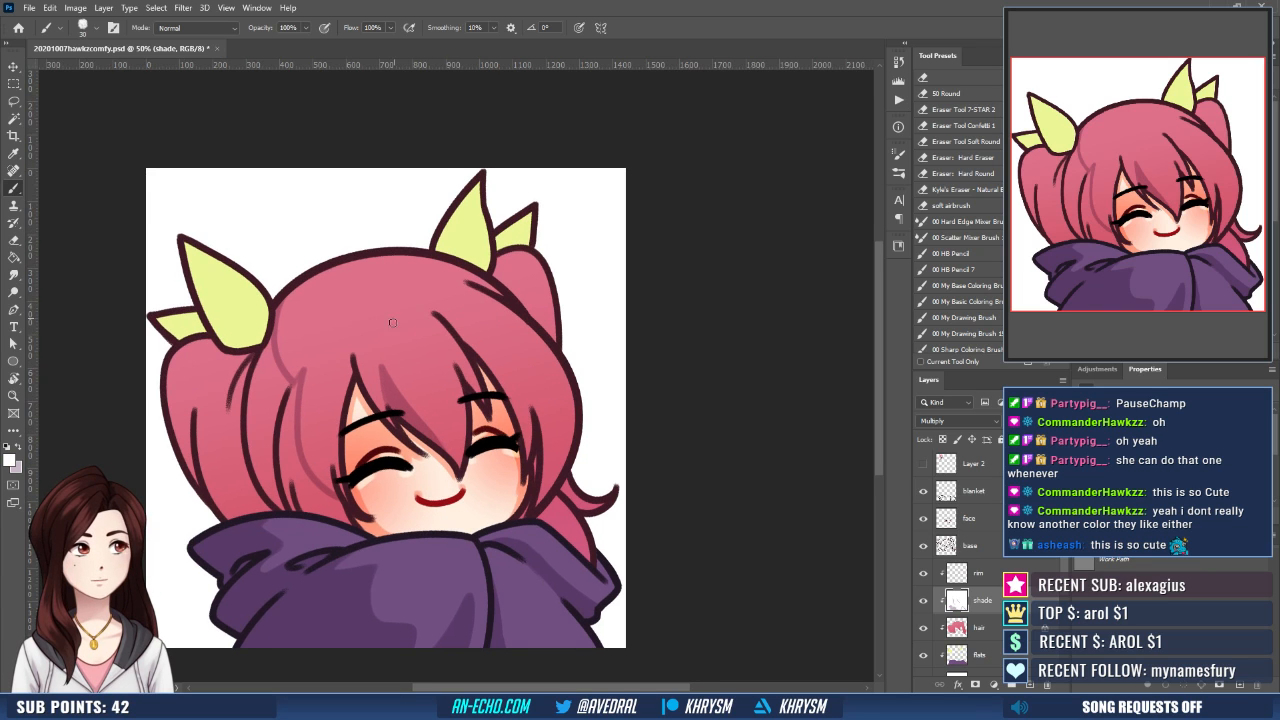
drag(392, 322, 421, 312)
key(x)
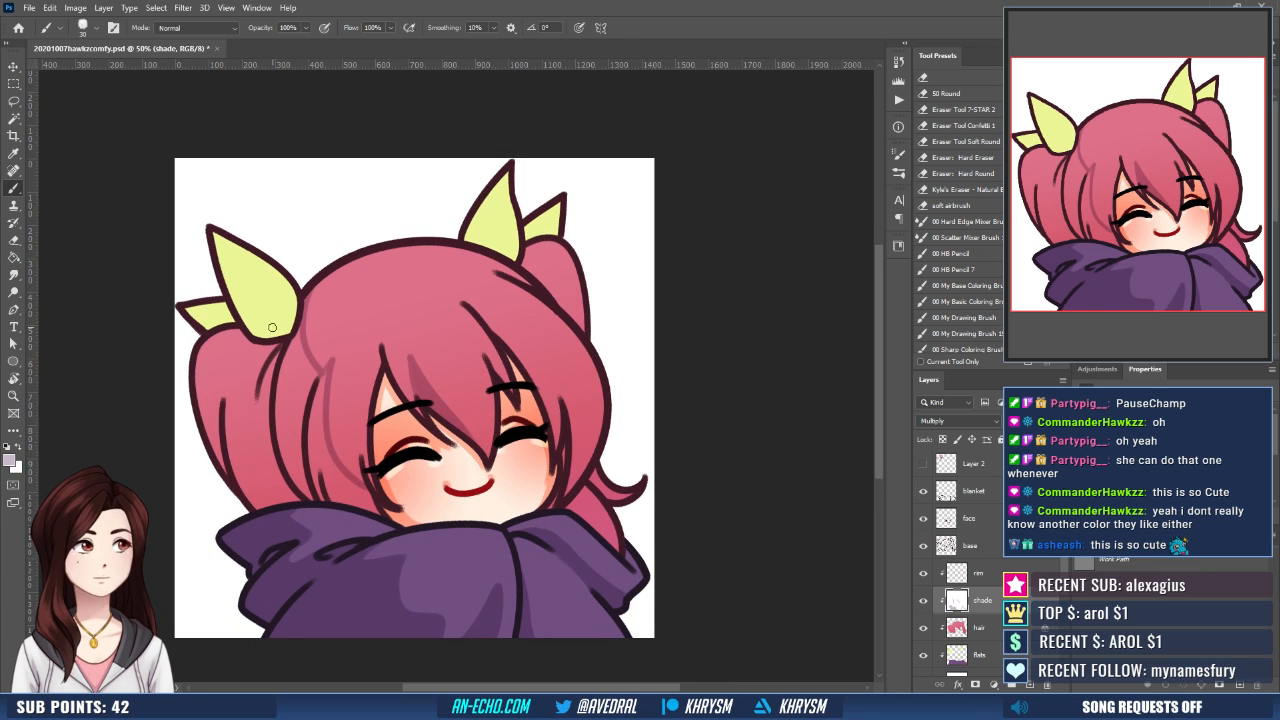
- Brush pointed shadows at the bases of the yellow ribbons on both sides of the hair, trimming the edges with white
mouse_move(272, 328)
mouse_down()
mouse_move(253, 308)
mouse_move(290, 318)
mouse_move(292, 332)
mouse_up()
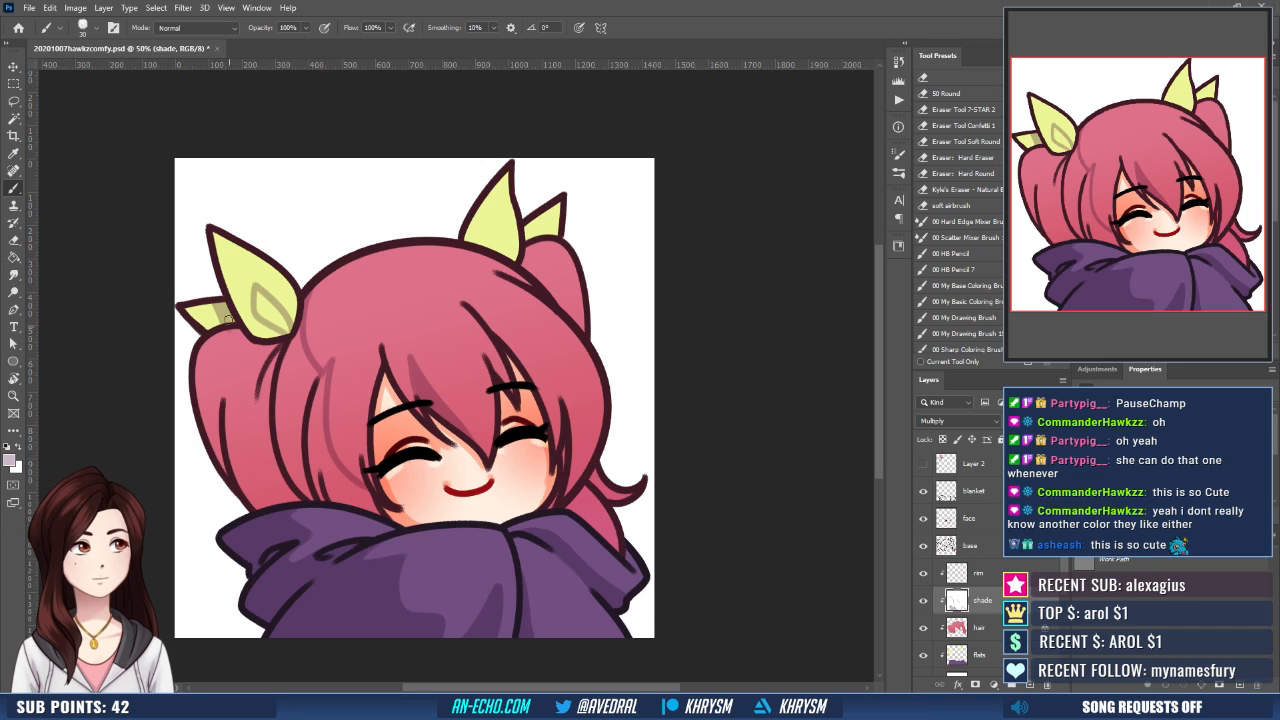
mouse_move(261, 293)
mouse_down()
mouse_move(280, 325)
mouse_move(261, 293)
mouse_move(289, 297)
mouse_move(300, 381)
mouse_up()
key(x)
key(x)
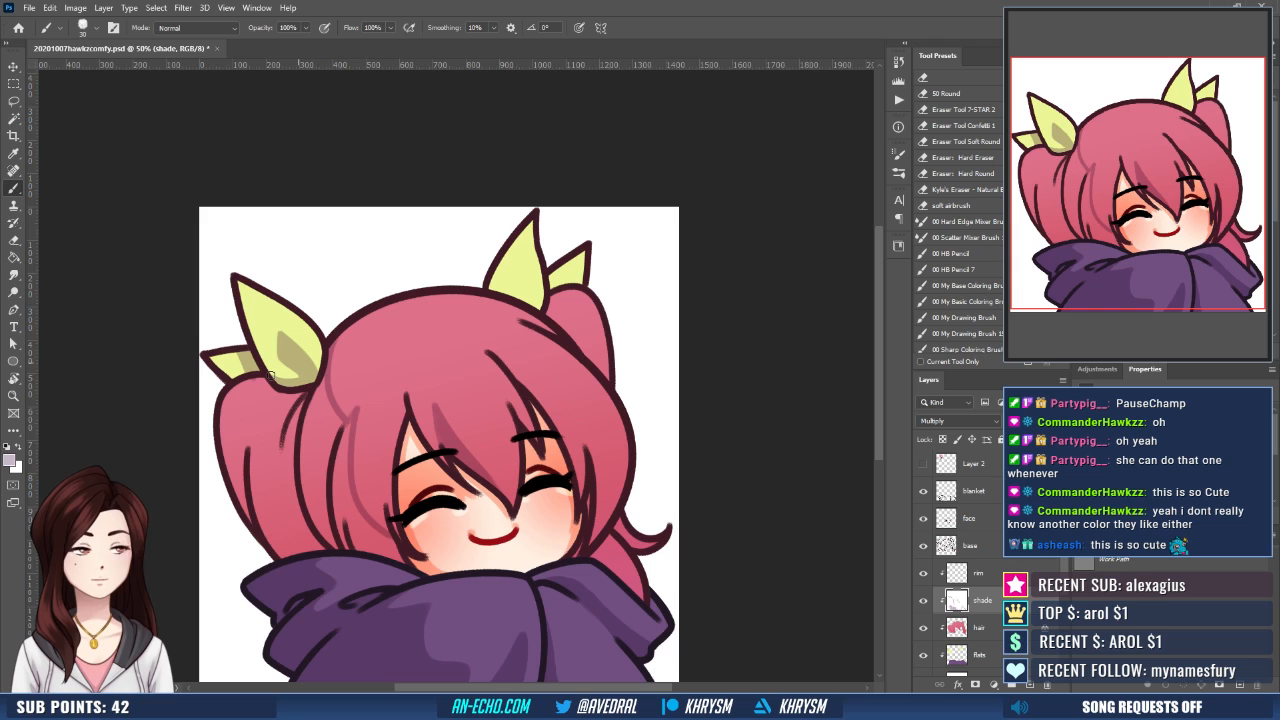
mouse_move(539, 258)
mouse_down()
mouse_move(532, 250)
mouse_move(504, 285)
mouse_move(525, 289)
mouse_move(544, 229)
mouse_move(541, 264)
mouse_move(568, 250)
mouse_up()
key(x)
key(x)
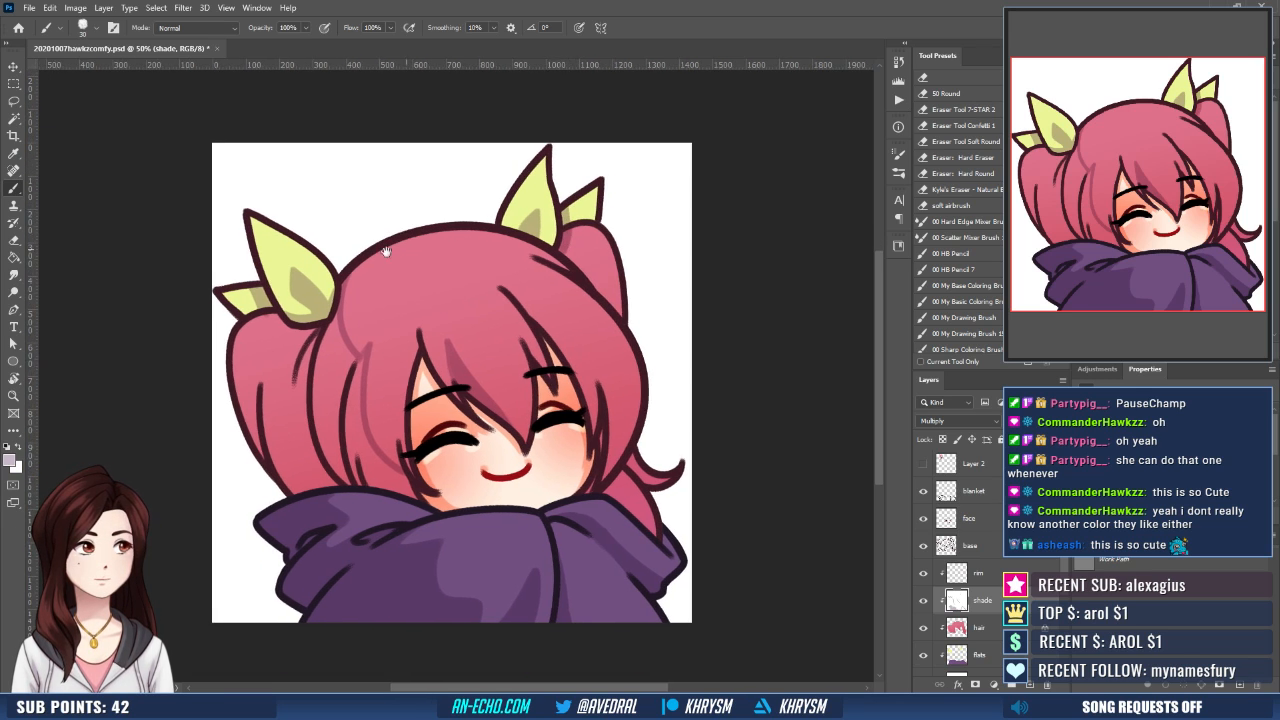
- Outline a curved shadow down the left pigtail and brush shading beneath its ribbon and along its inner strand
drag(327, 286, 338, 318)
key(x)
key(x)
mouse_move(262, 392)
mouse_down()
mouse_move(270, 420)
mouse_move(337, 478)
mouse_up()
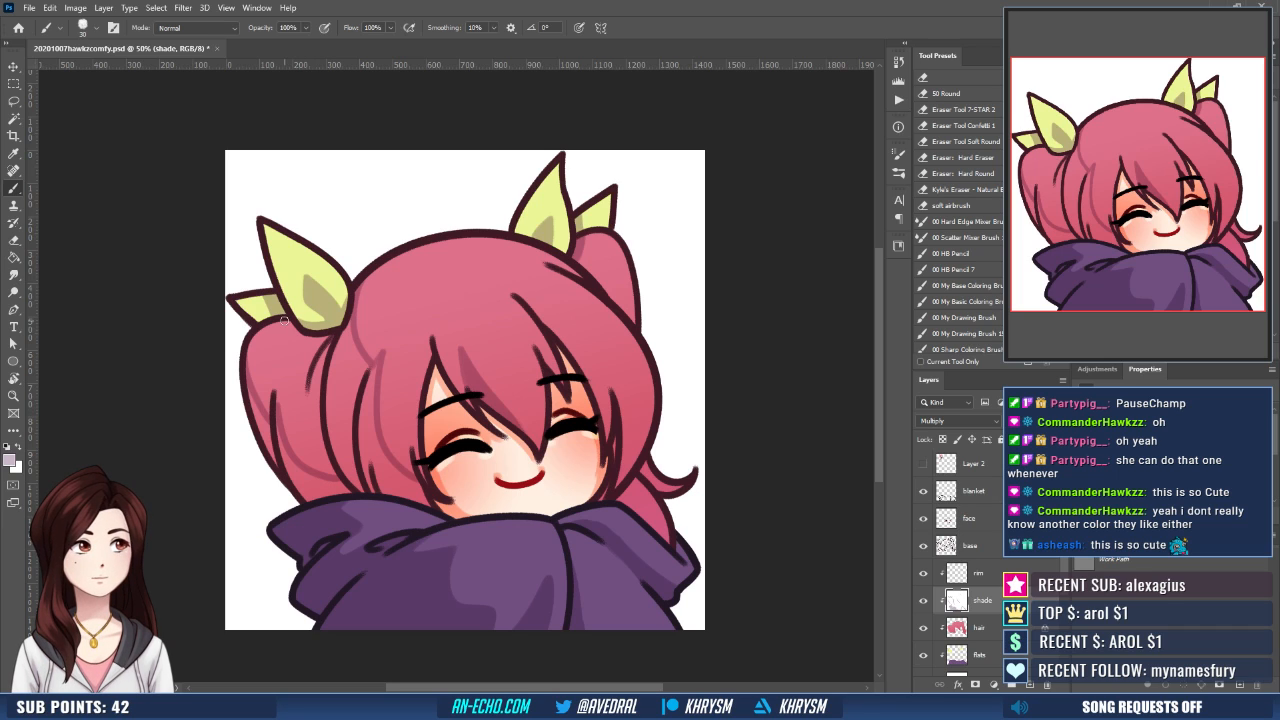
drag(286, 320, 318, 346)
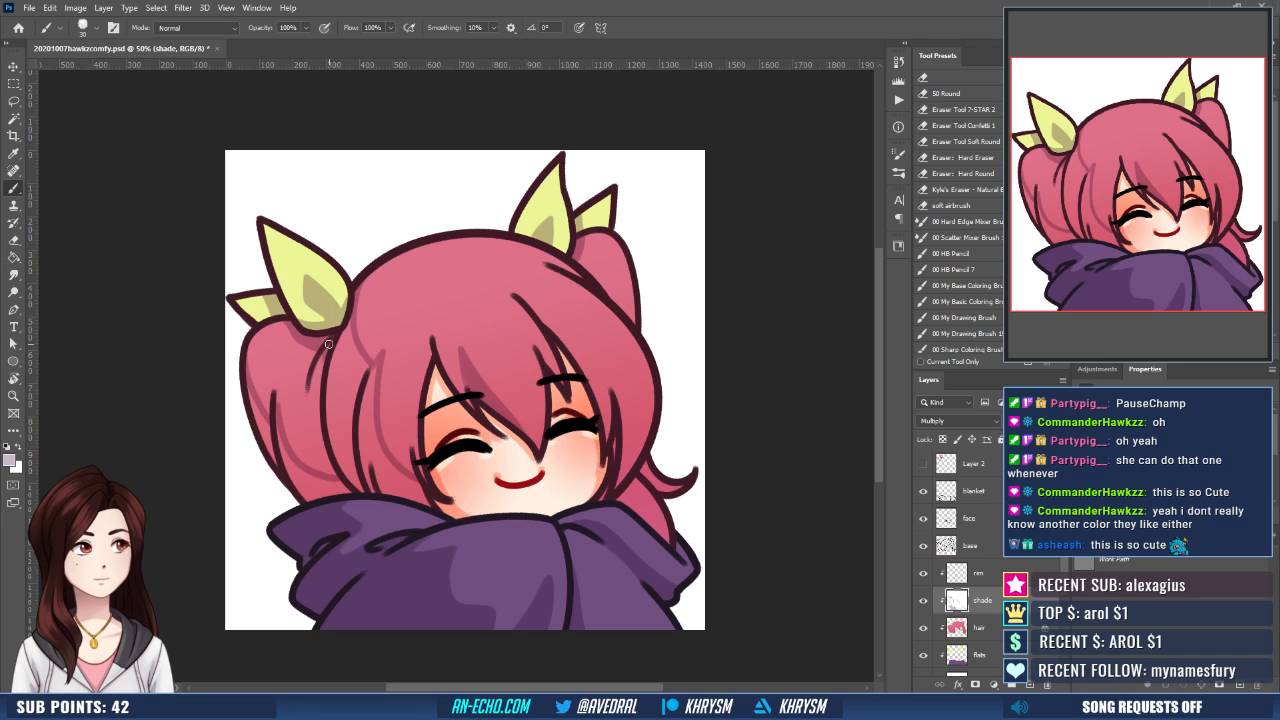
drag(324, 357, 331, 474)
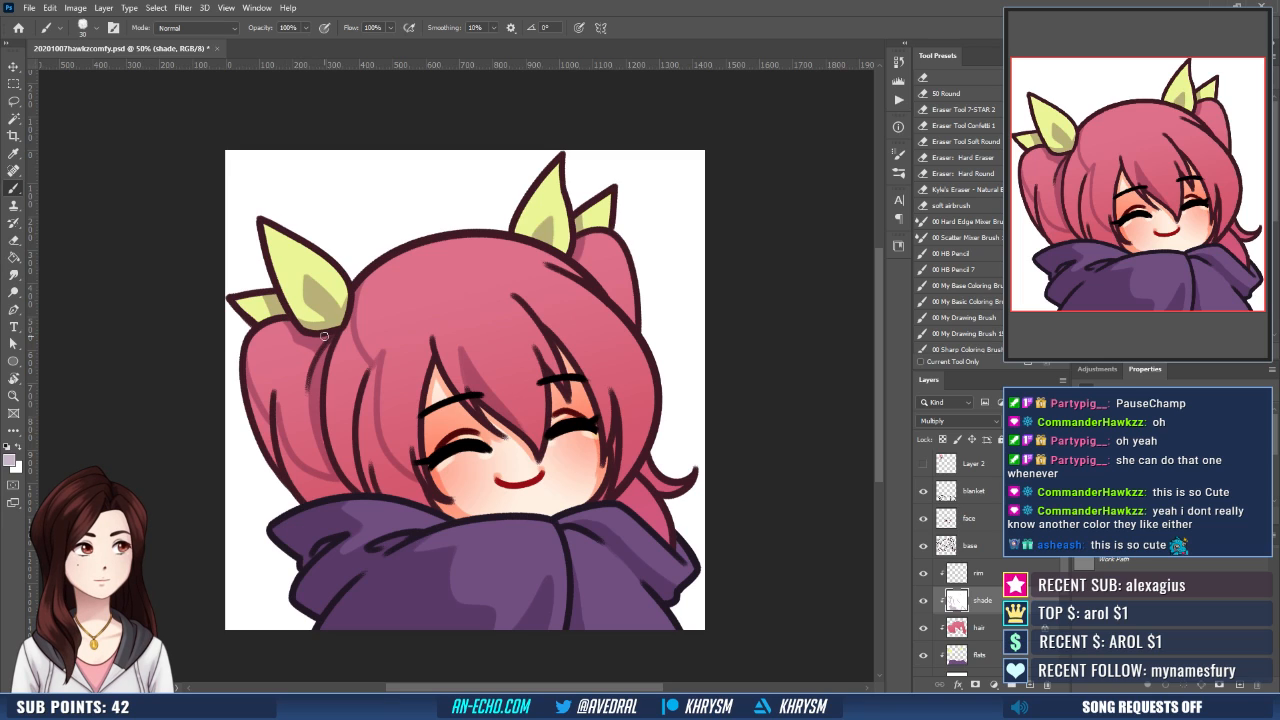
key(x)
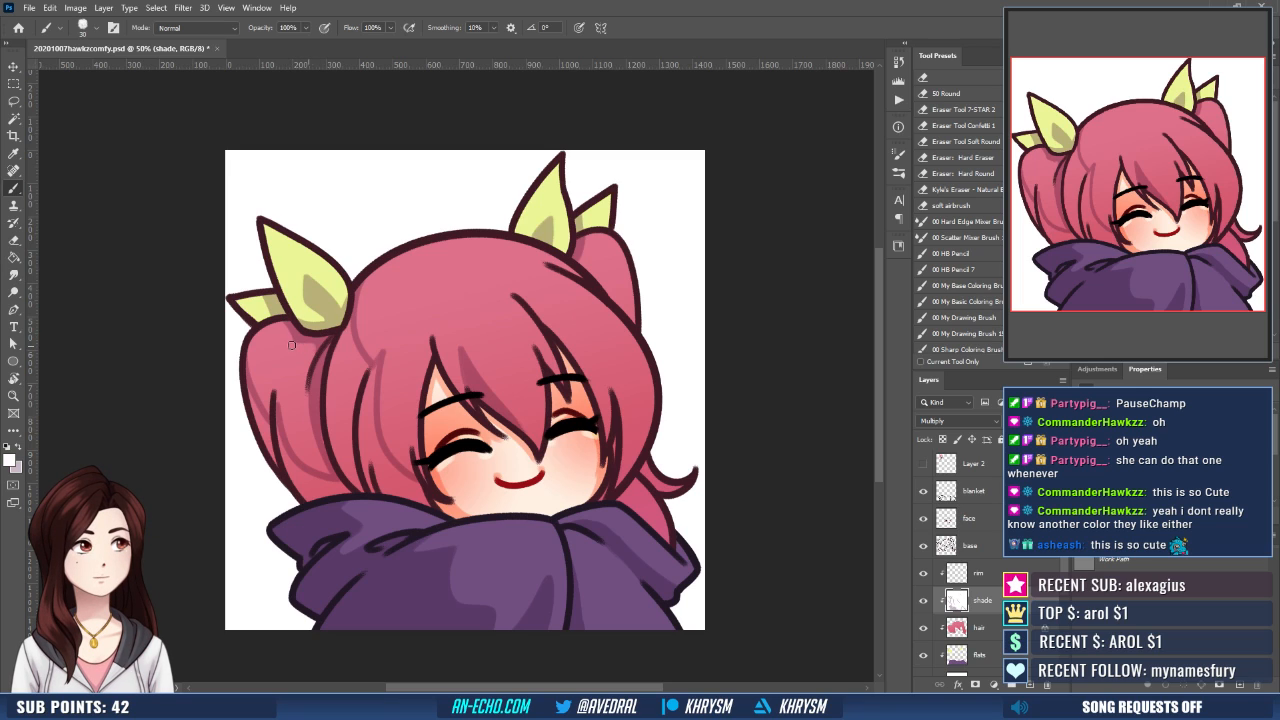
key(x)
- Select the outlined shadow areas of the left hair and pigtail with the Magic Wand and expand the selection by 10 pixels
mouse_move(420, 323)
mouse_down()
mouse_move(403, 303)
mouse_move(381, 317)
mouse_up()
key(w)
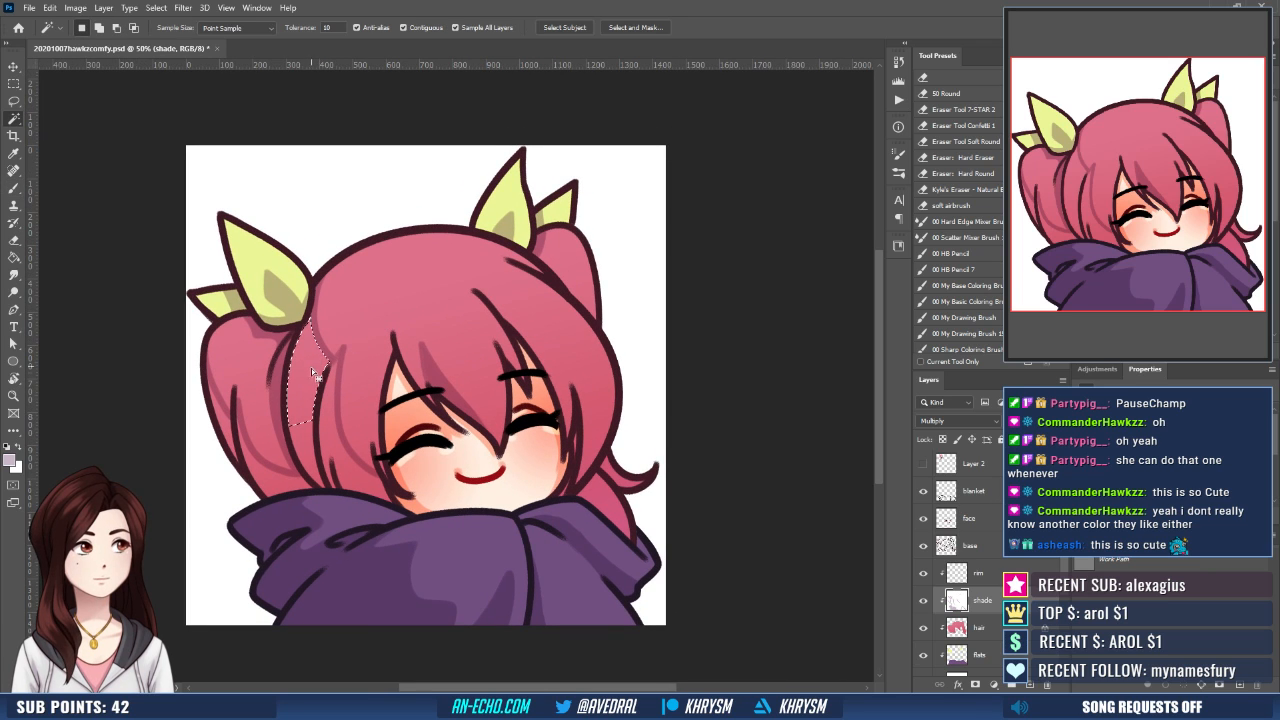
shift+click(333, 460)
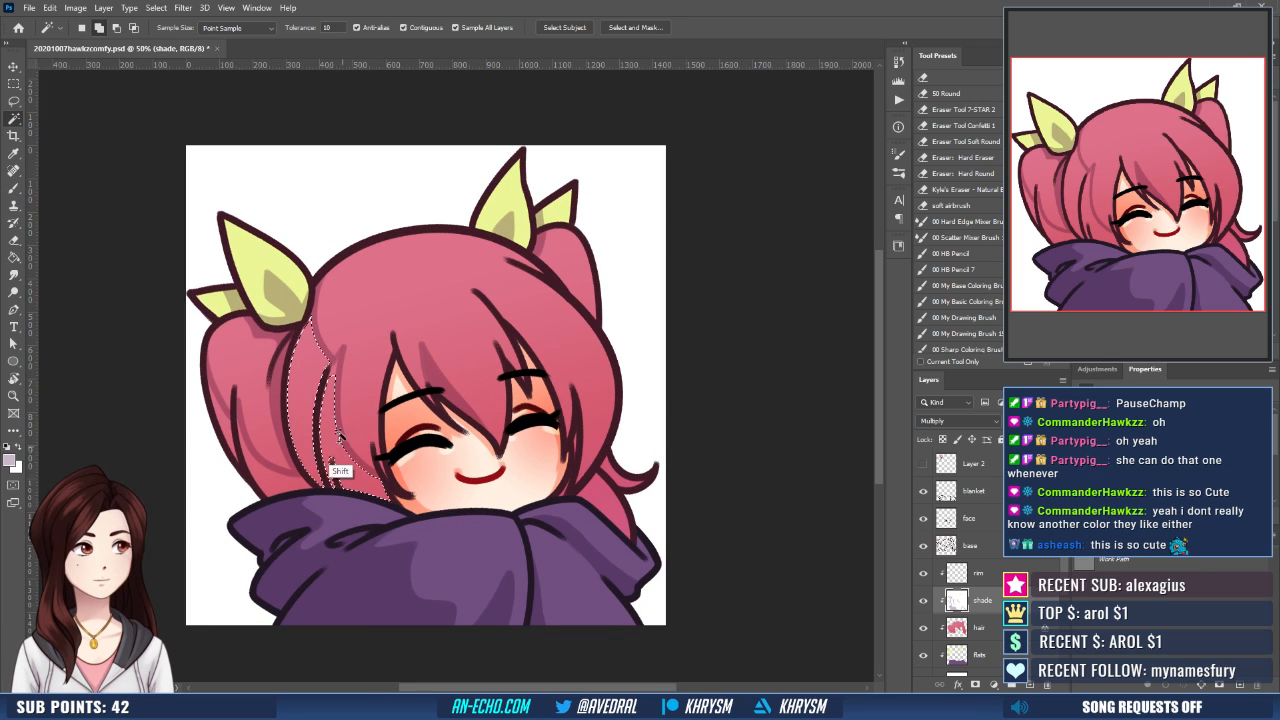
shift+click(331, 373)
shift+click(264, 476)
shift+click(224, 430)
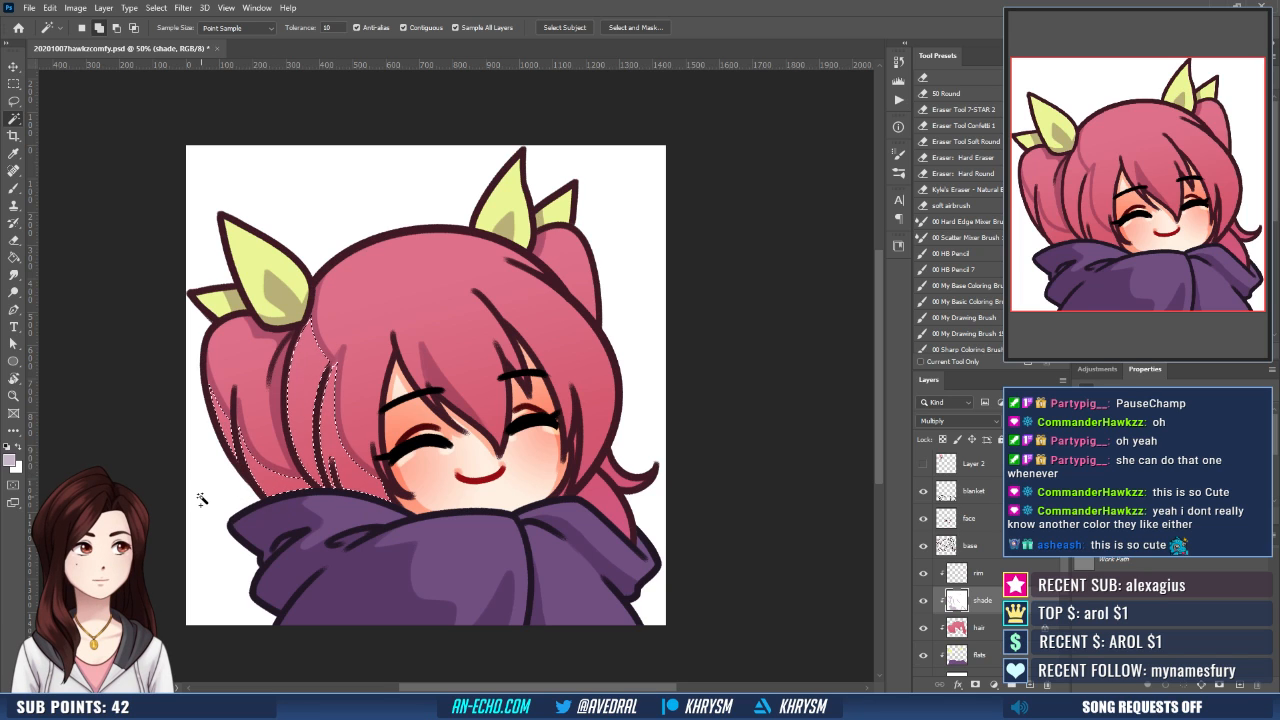
key(shift+F6)
key(Return)
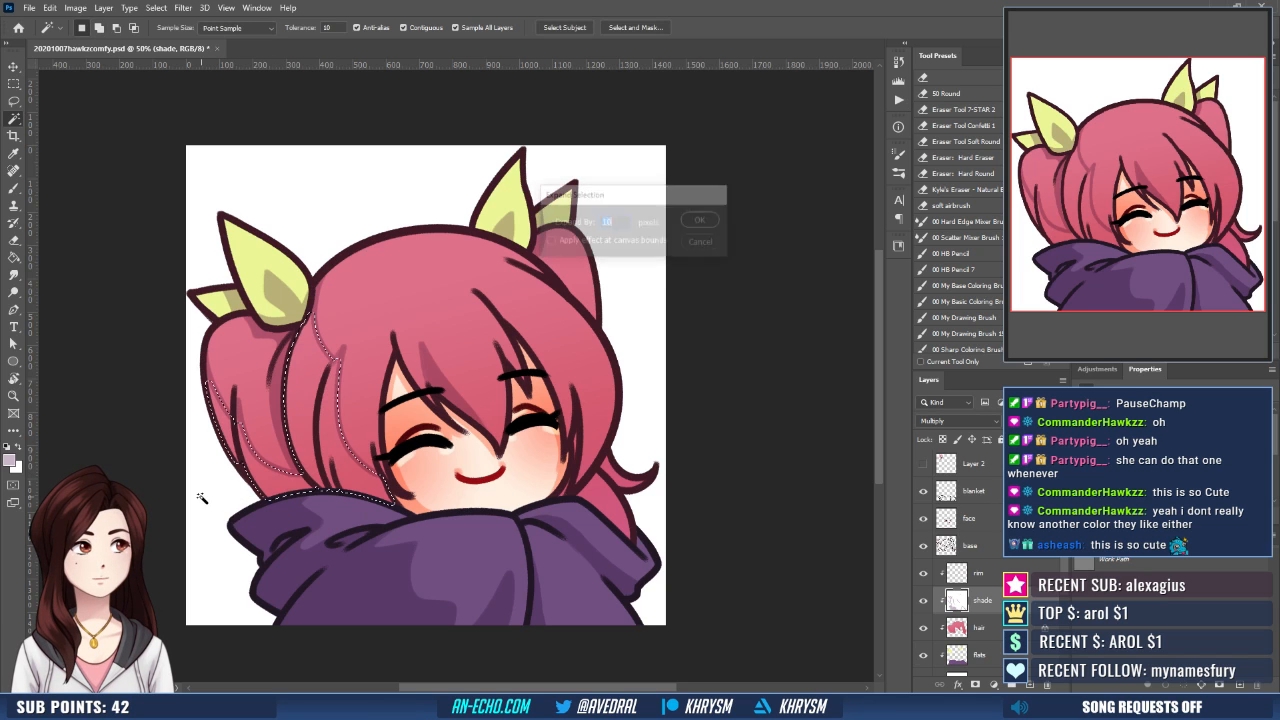
- Fill the expanded hair selection with the mauve shade color using the Paint Bucket, deselect, and return to the Brush tool
key(g)
click(374, 494)
key(ctrl+d)
drag(527, 477, 524, 489)
key(b)
drag(696, 413, 678, 405)
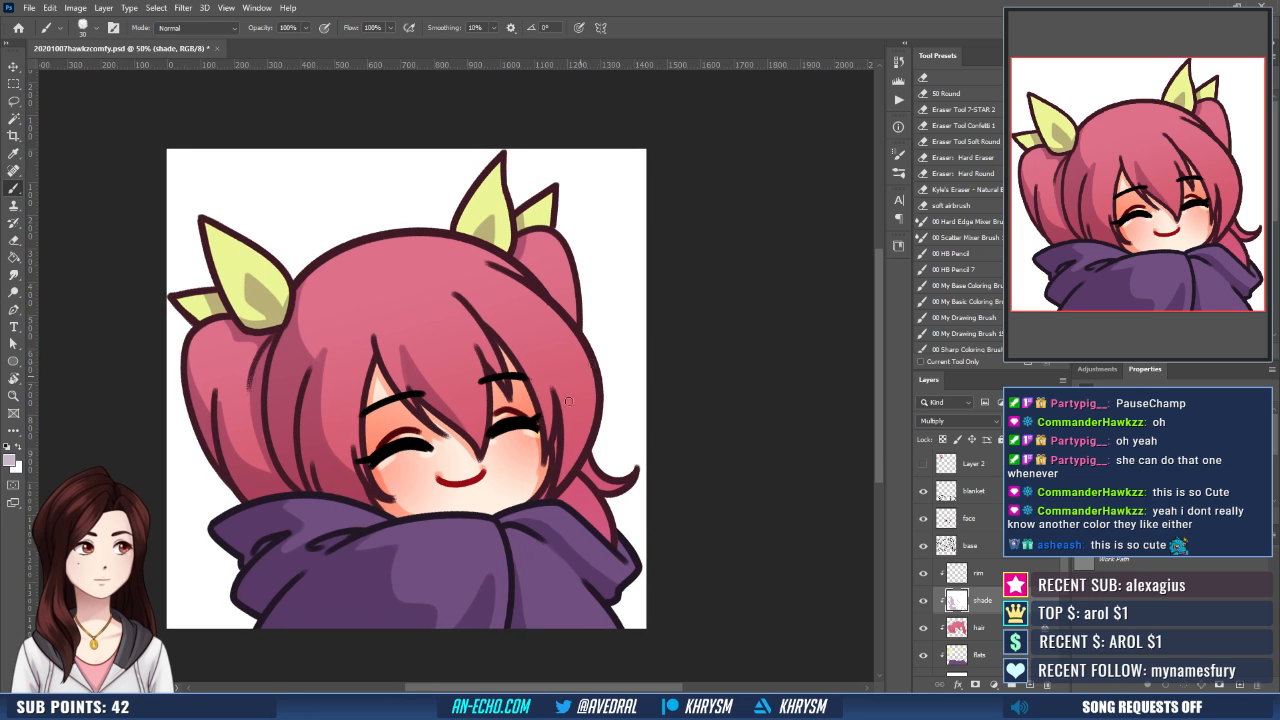
- Brush mauve shading onto the lower right pigtail where it emerges beneath the hair, alternating with white for edge cleanup
drag(577, 428, 575, 407)
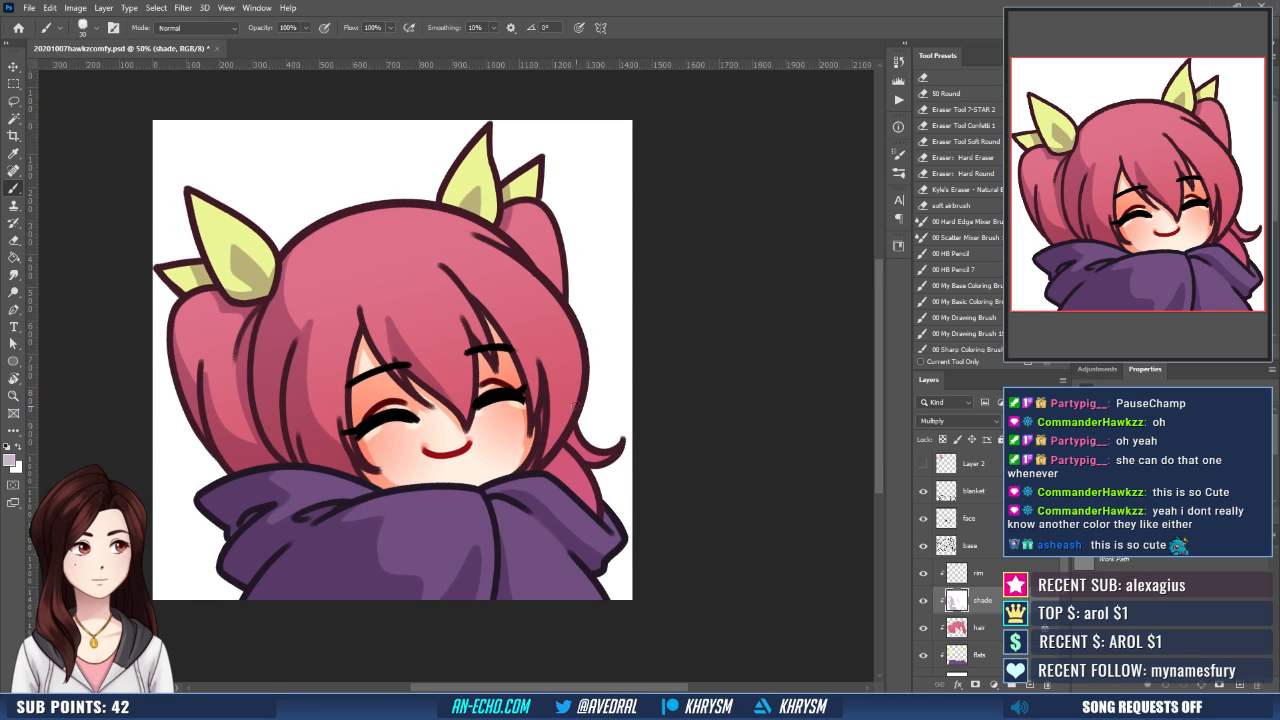
drag(555, 455, 575, 489)
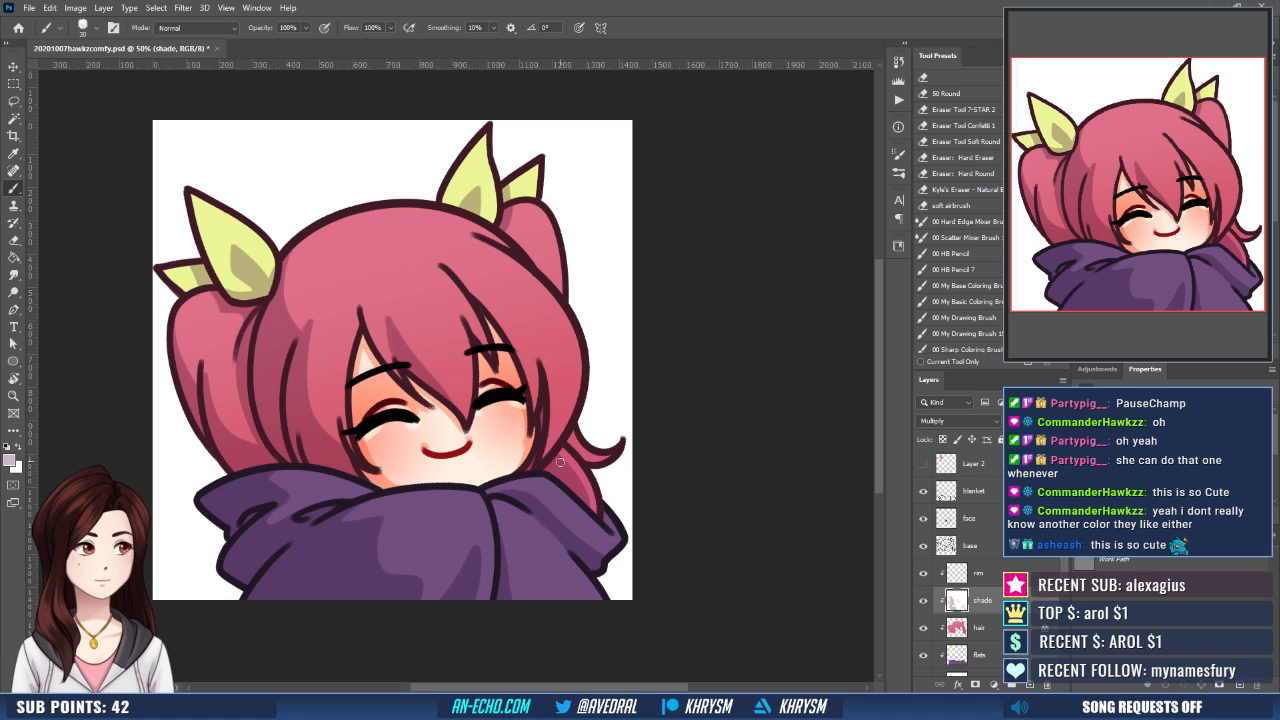
key(x)
drag(608, 437, 606, 457)
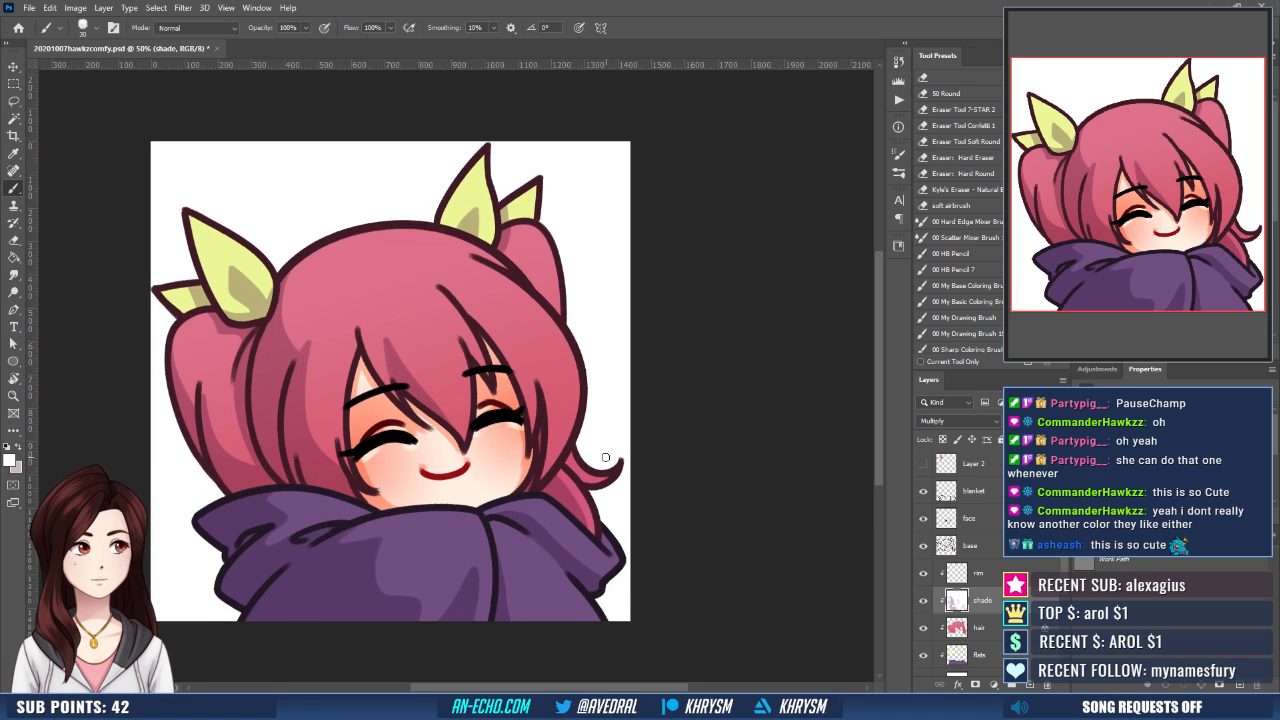
drag(601, 396, 624, 467)
key(x)
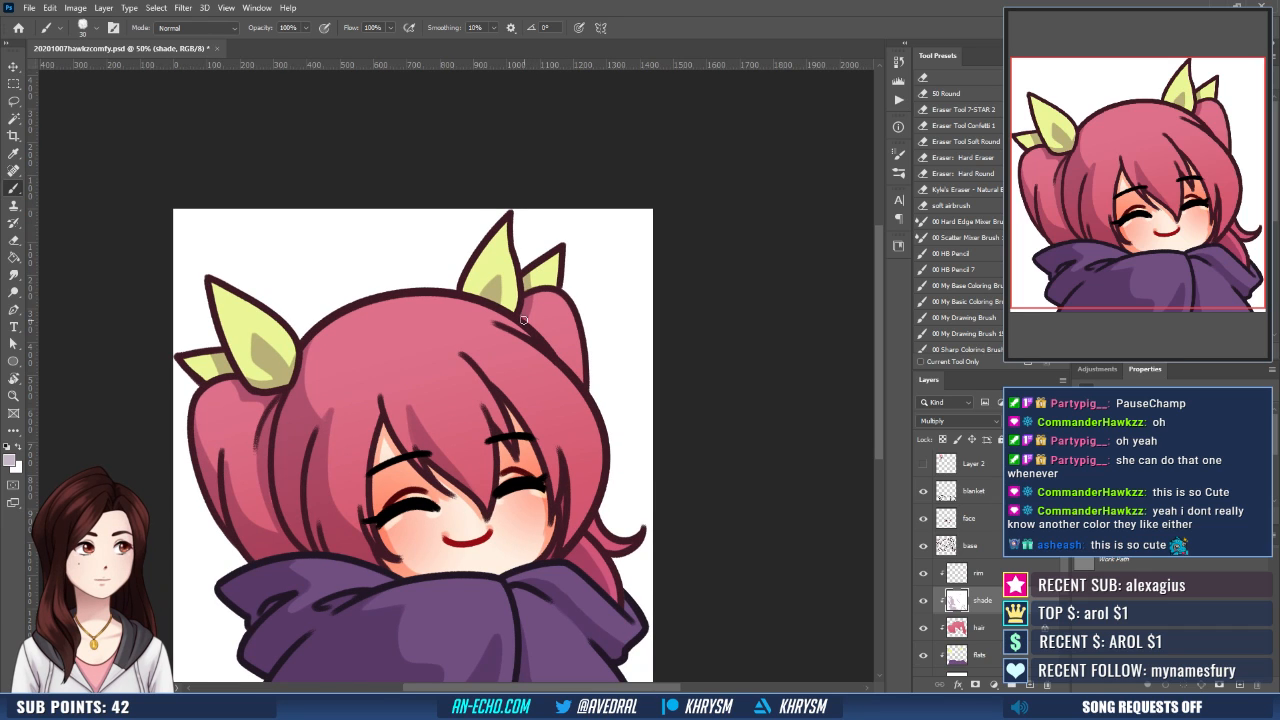
key(x)
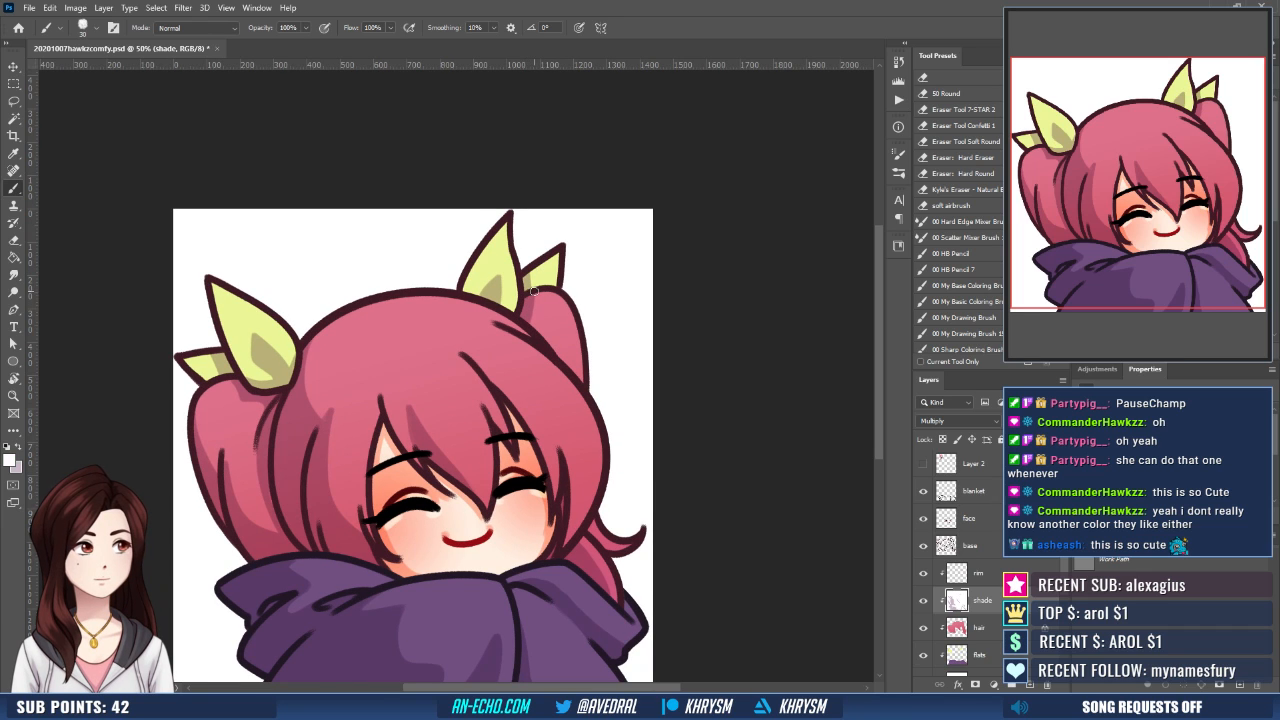
drag(541, 308, 587, 291)
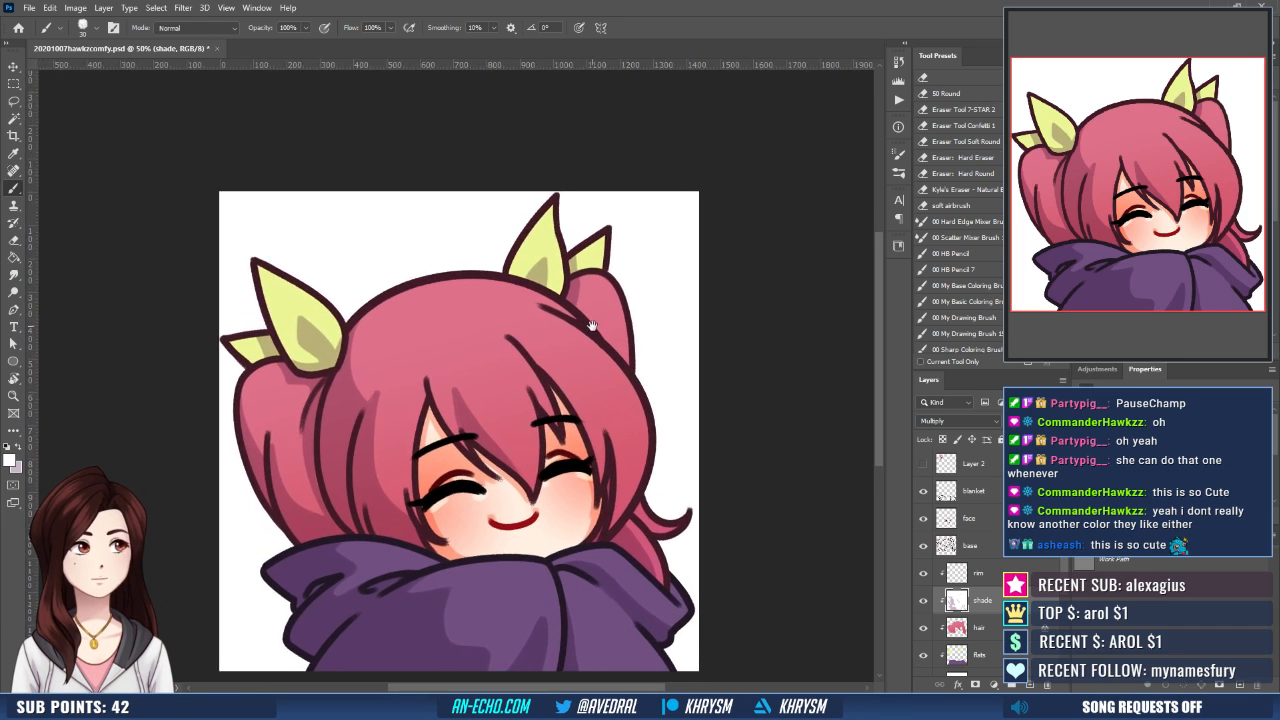
- Brush a thin upward mauve shadow stroke along the hair strand beside the left cheek, redoing it for a cleaner line
key(x)
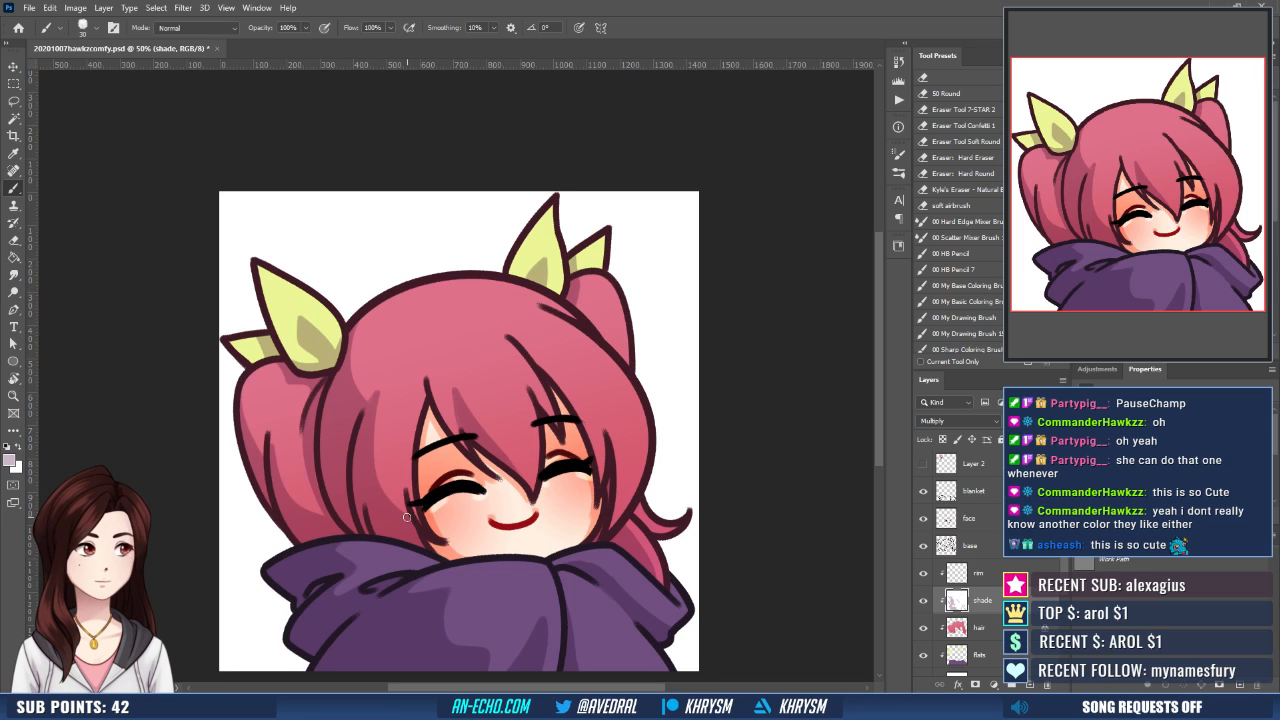
drag(407, 516, 402, 450)
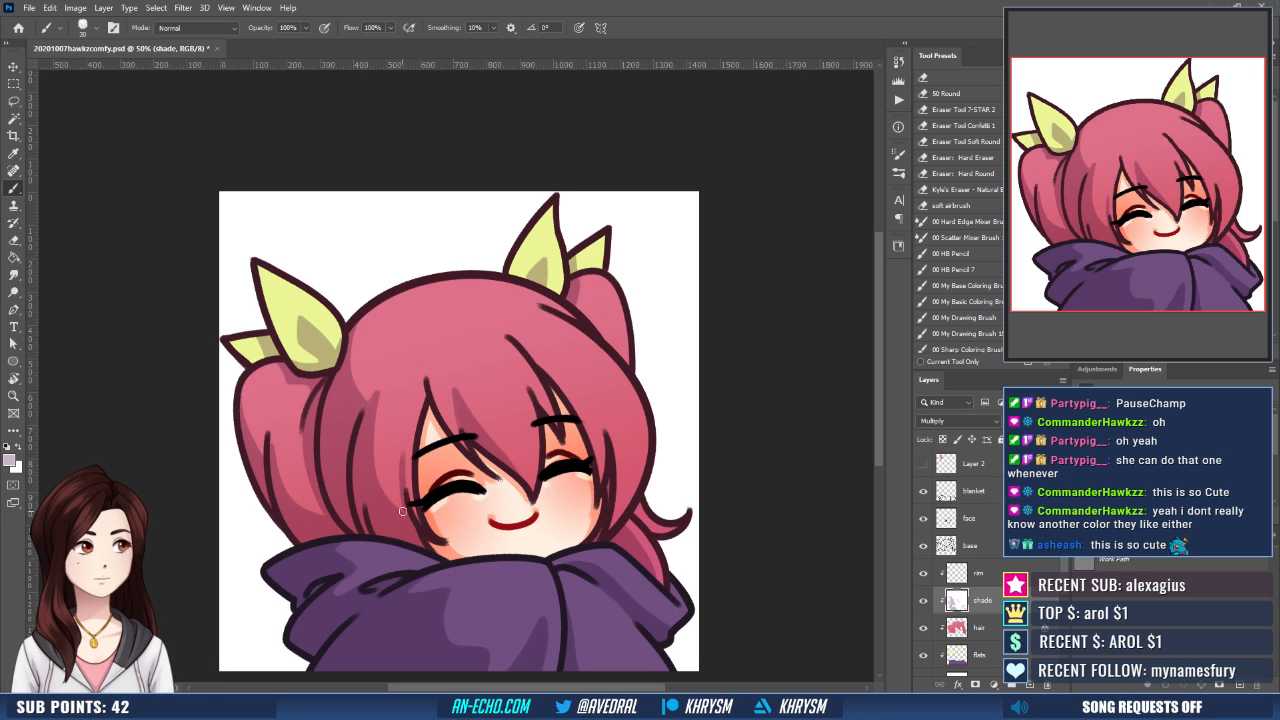
drag(404, 517, 402, 446)
key(ctrl+z)
drag(404, 517, 401, 448)
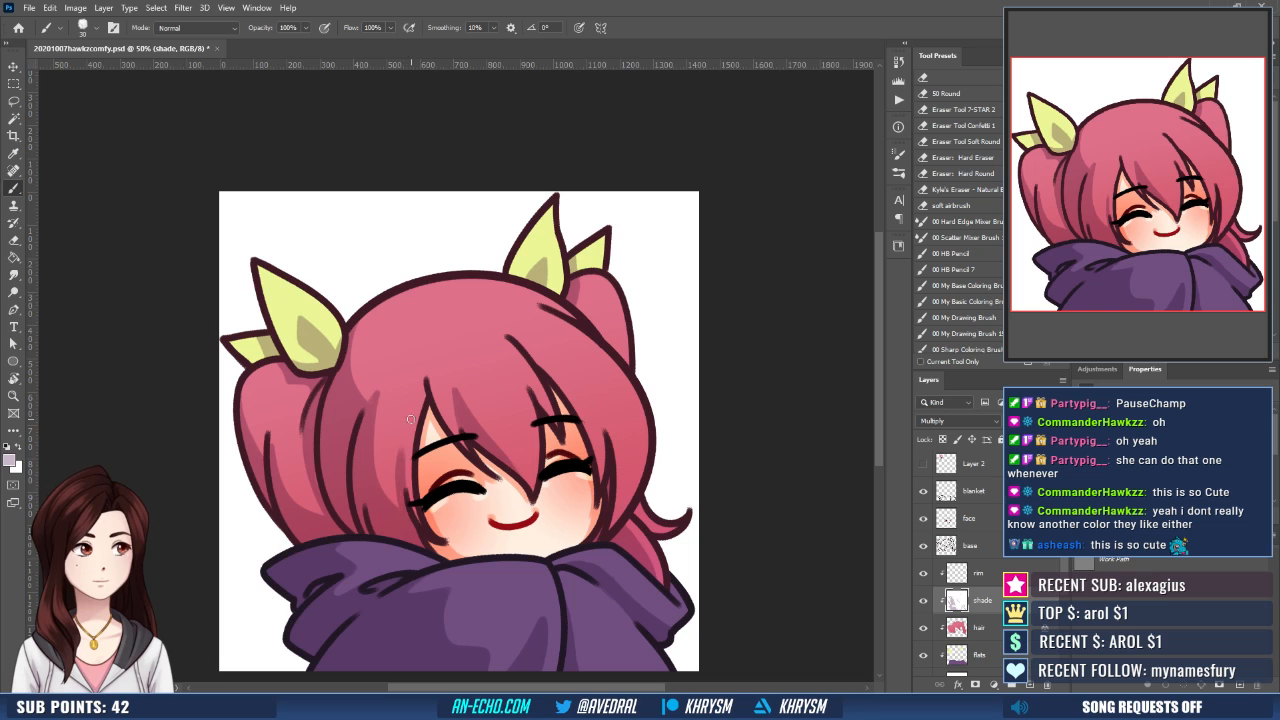
key(ctrl+z)
drag(405, 518, 402, 446)
drag(631, 452, 604, 458)
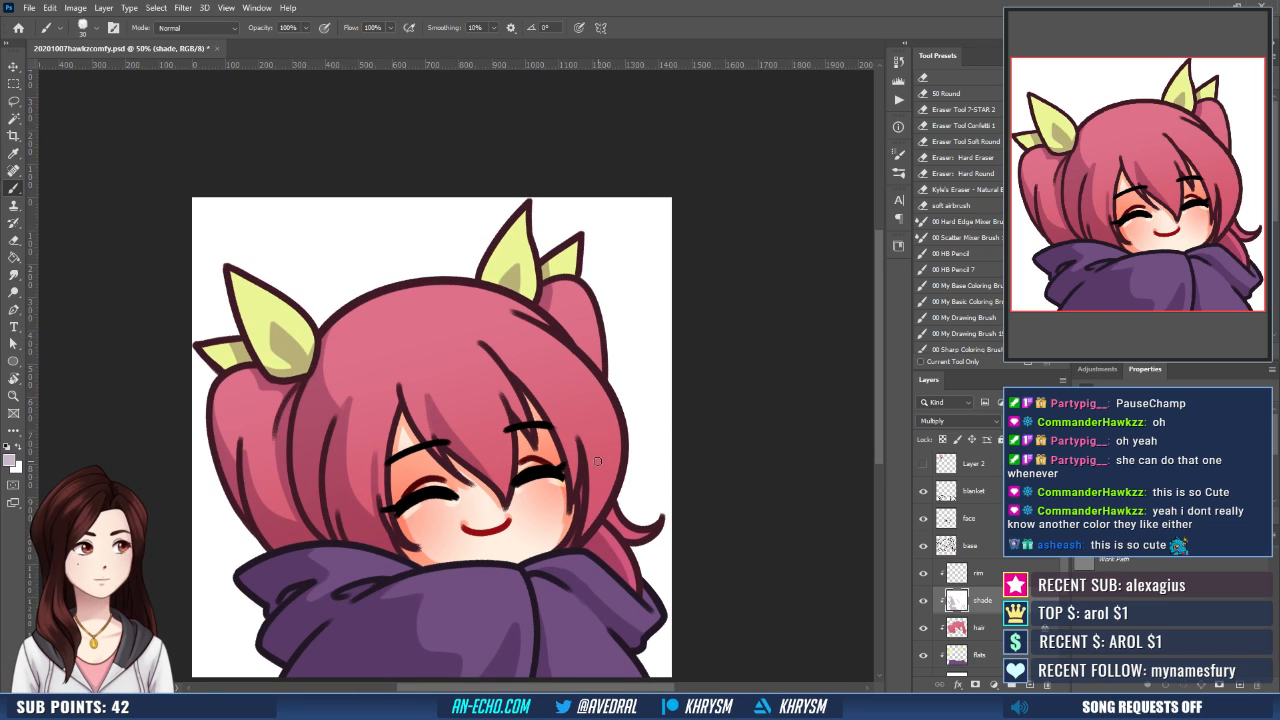
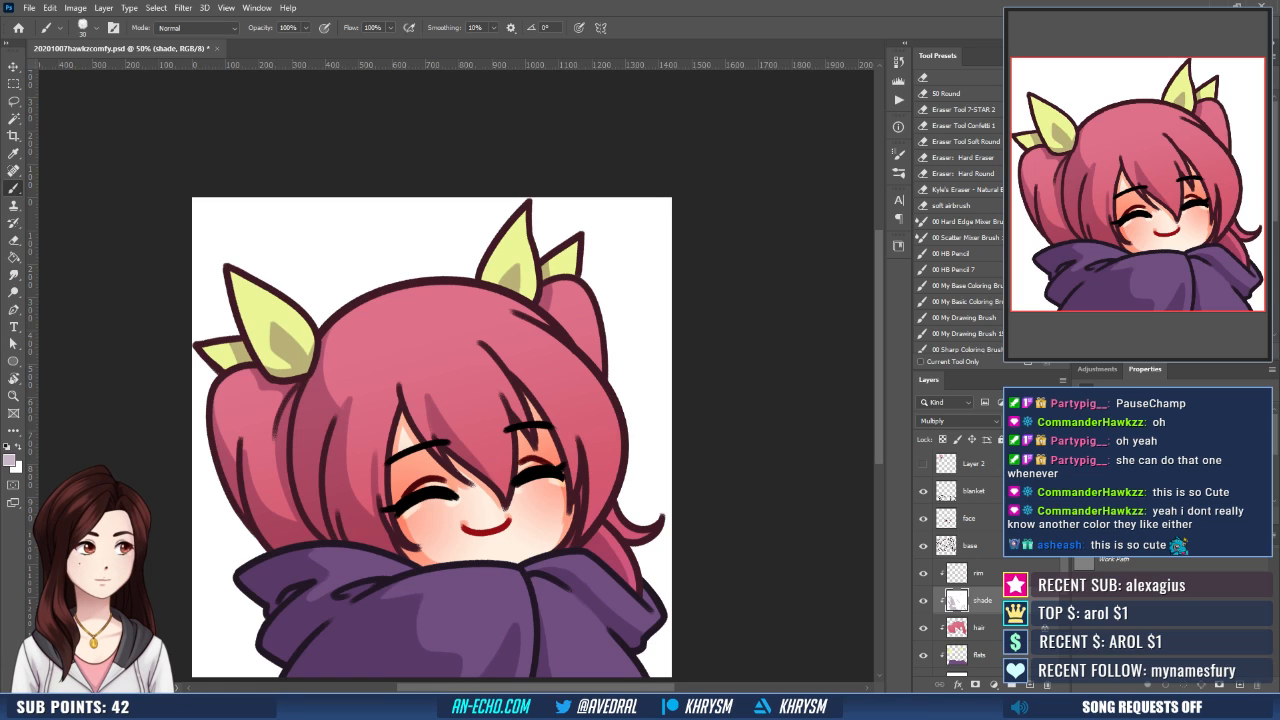
- Hide the hair, flats, skin shade and pink layers to isolate the shading on the cream base
click(923, 627)
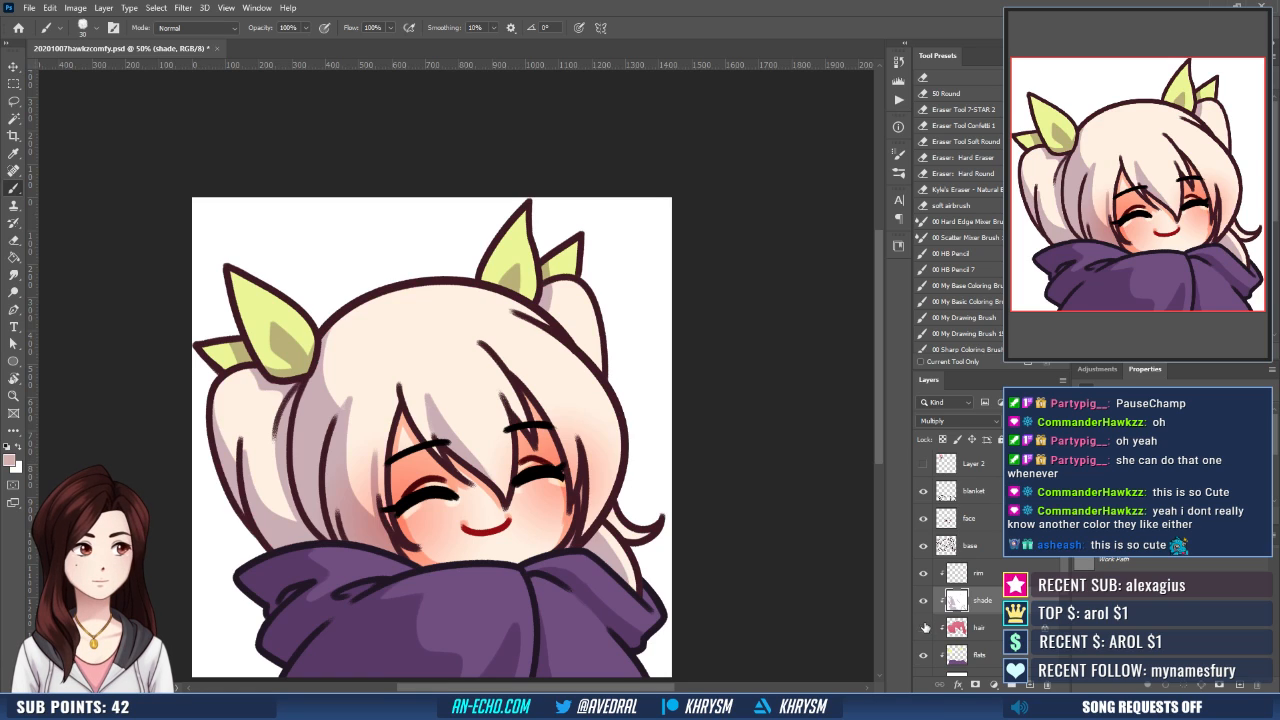
click(924, 657)
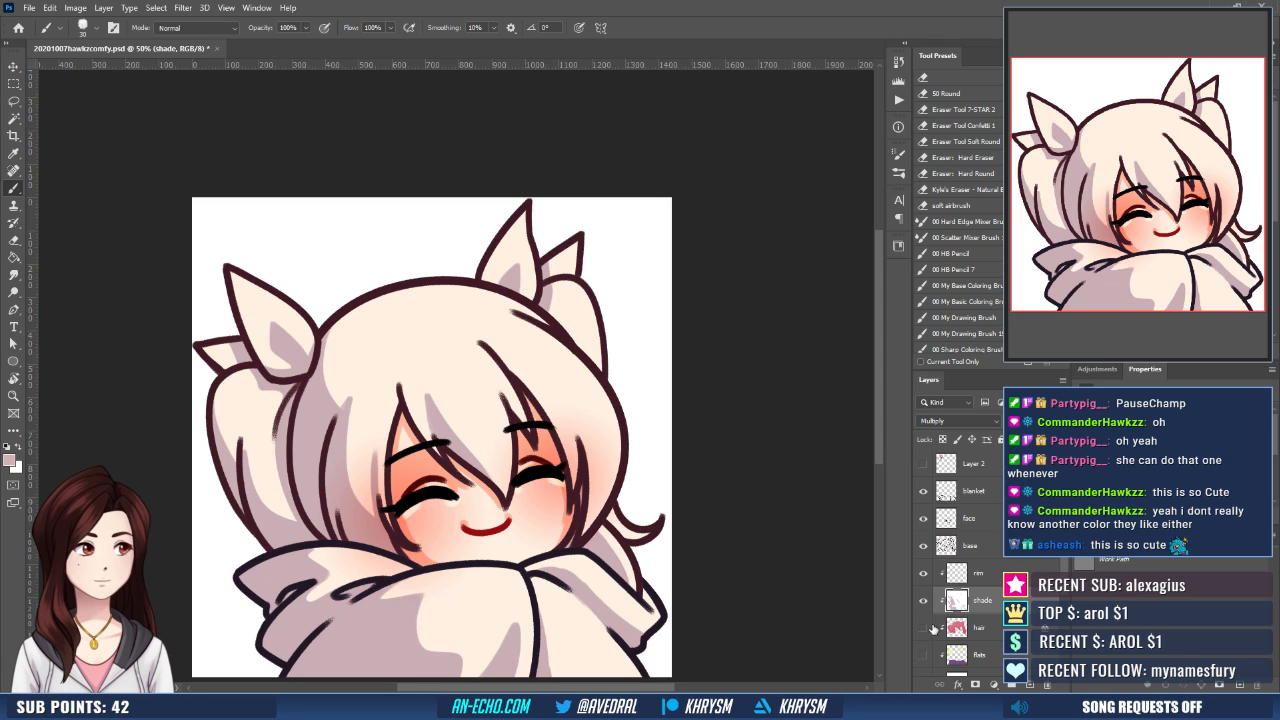
scroll(923, 630, down, 2)
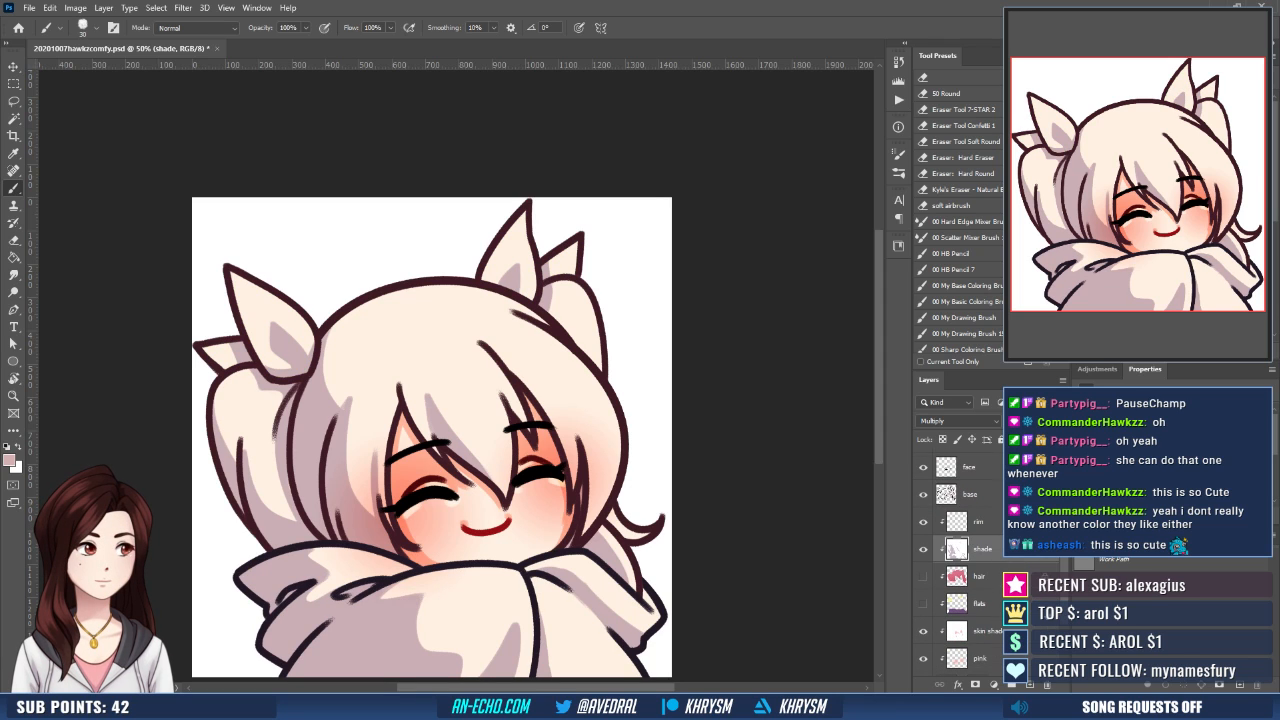
click(923, 631)
click(923, 659)
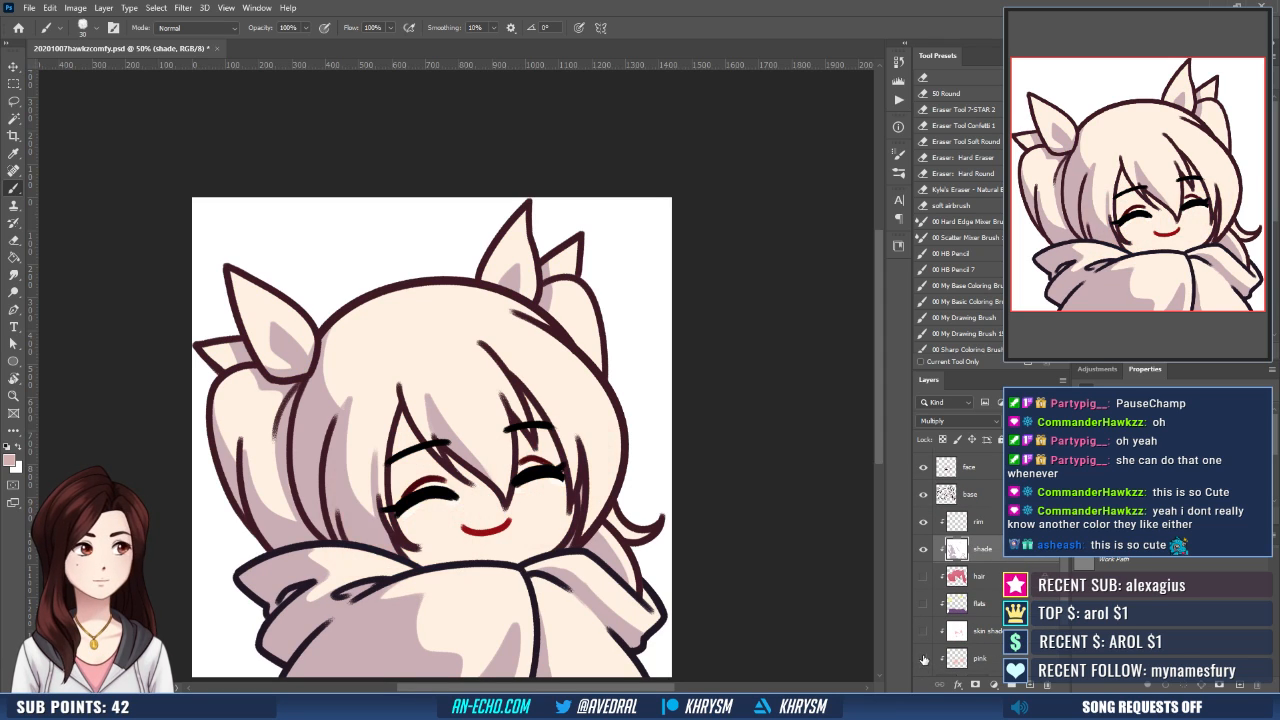
drag(482, 543, 494, 522)
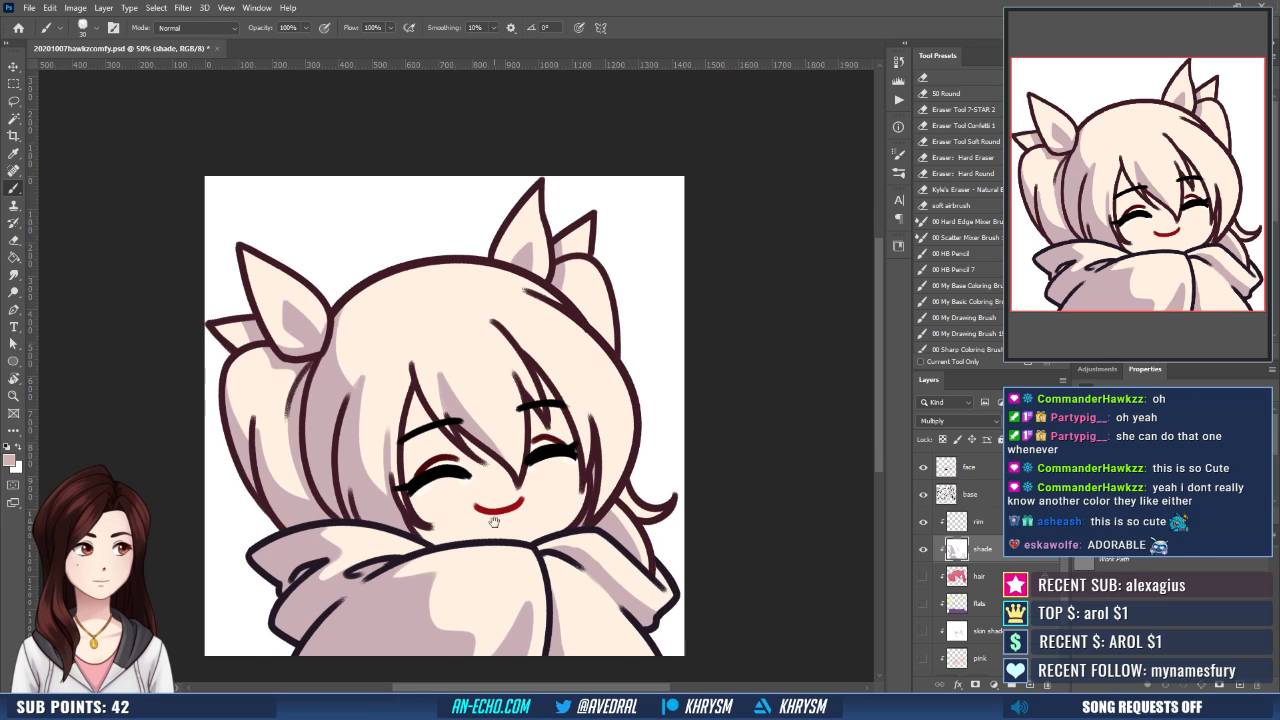
- Select the shadow areas of the left pigtail and the side hair beside it with the Magic Wand
key(w)
click(250, 458)
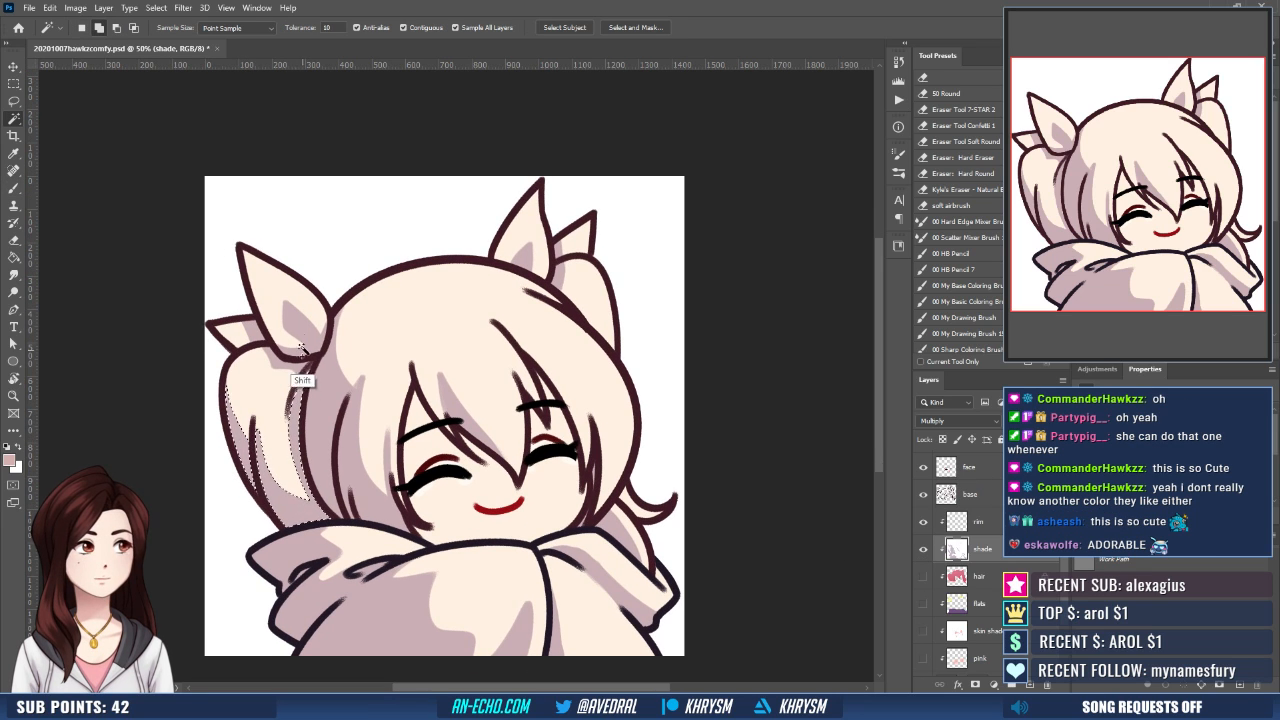
key(ctrl+z)
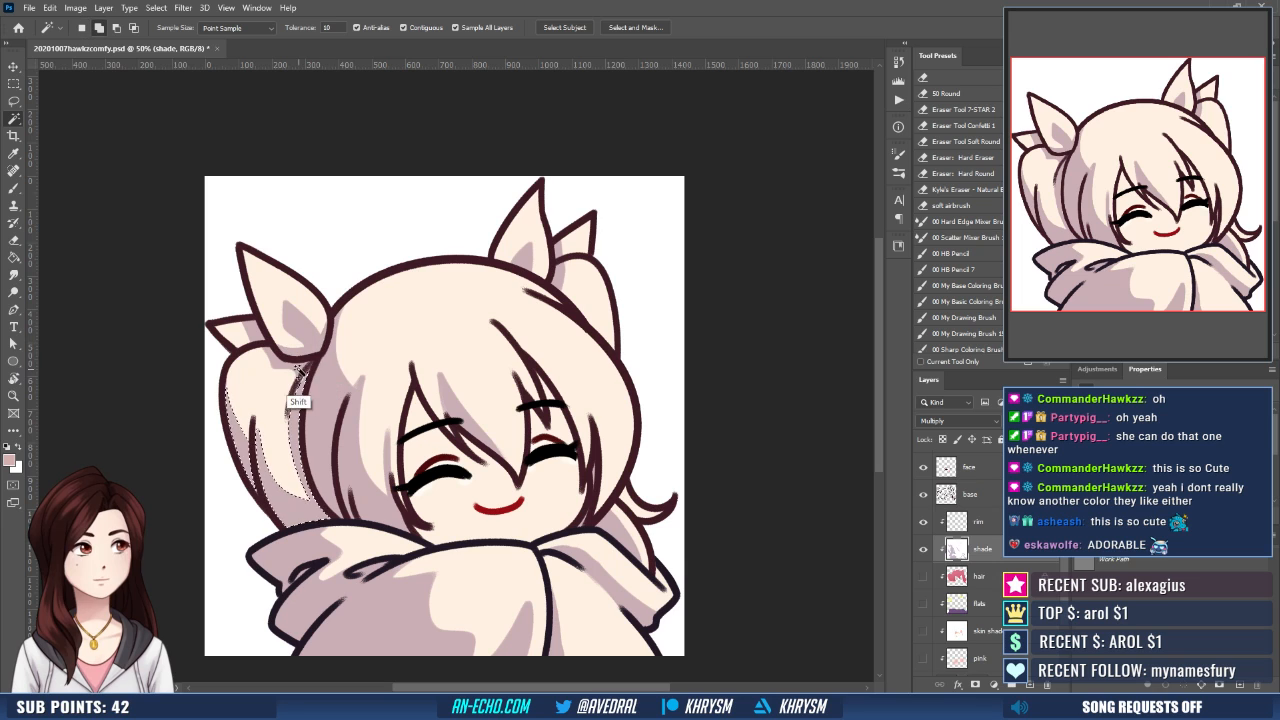
shift+click(323, 402)
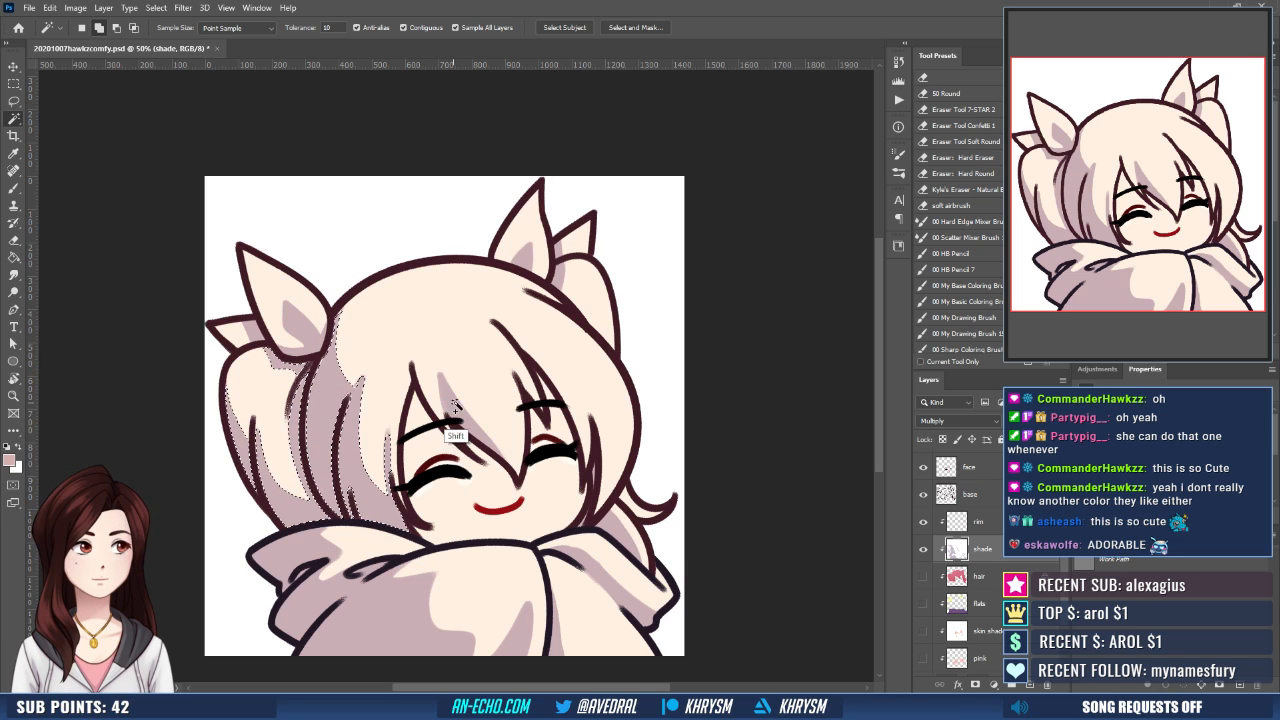
- Add the bangs, right cheek strand and lower right pigtail shadows to the selection, with the face and base layers temporarily hidden
click(923, 467)
click(923, 494)
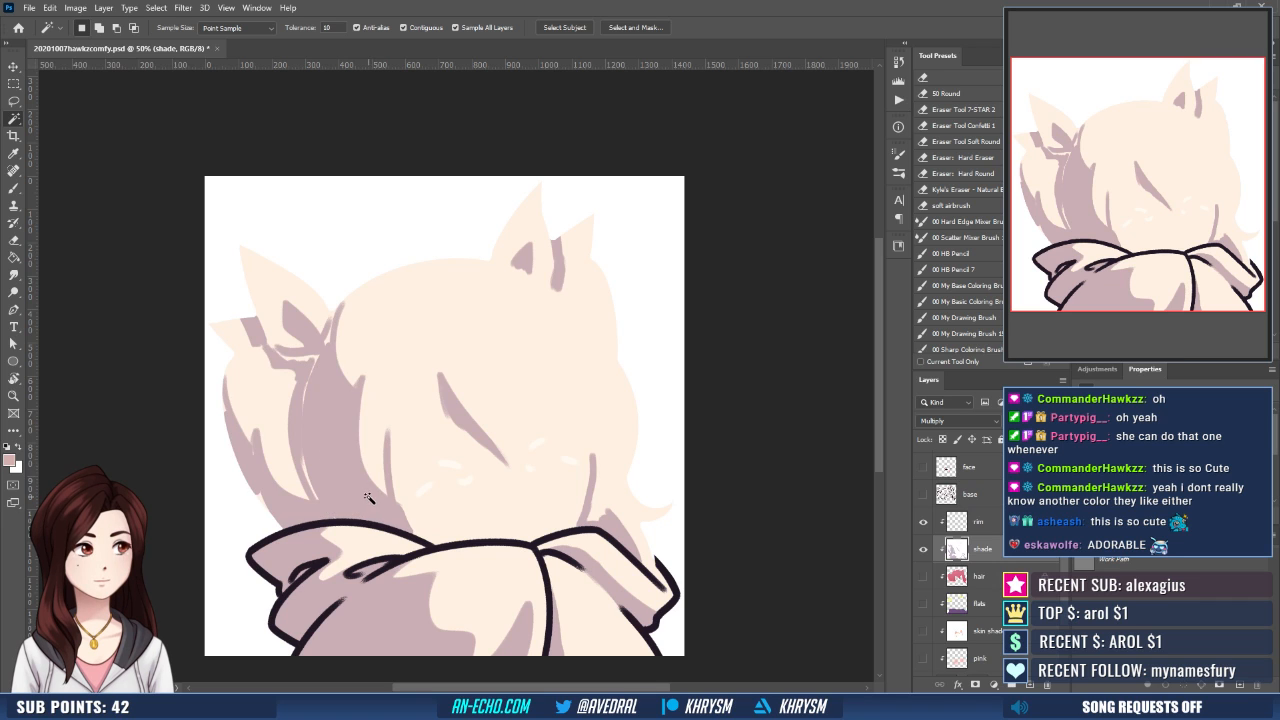
shift+click(482, 447)
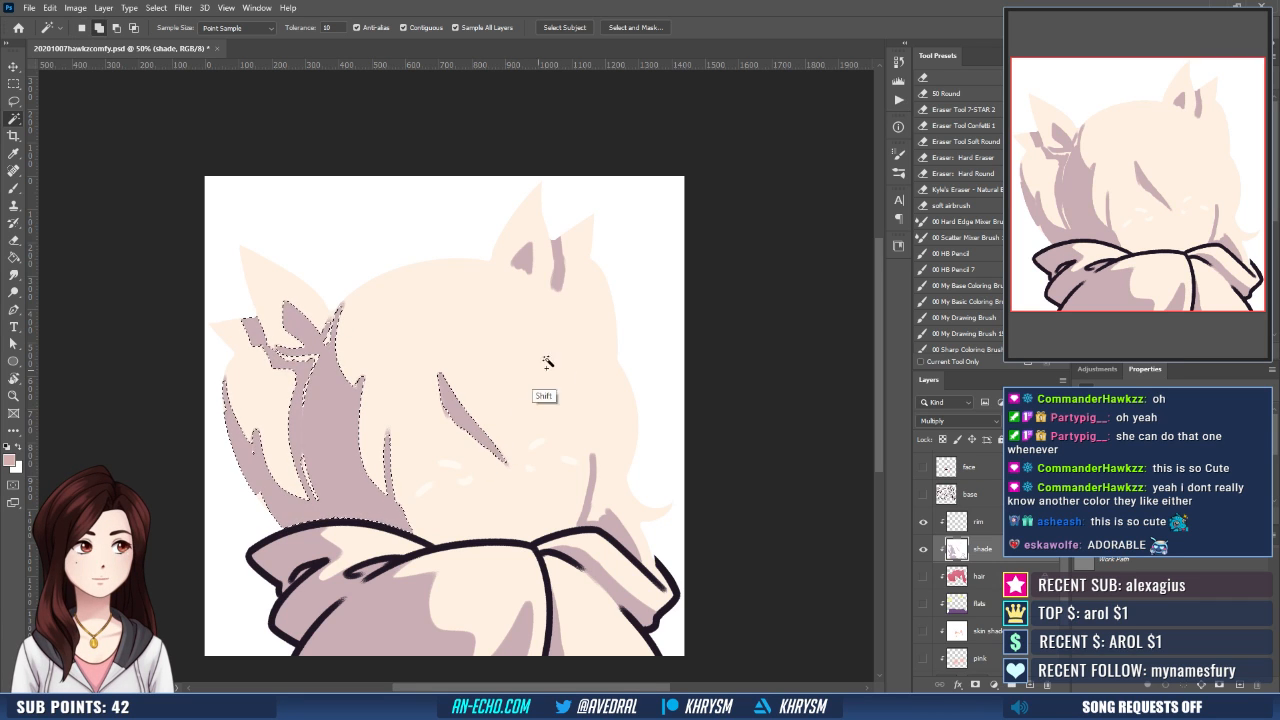
shift+click(588, 513)
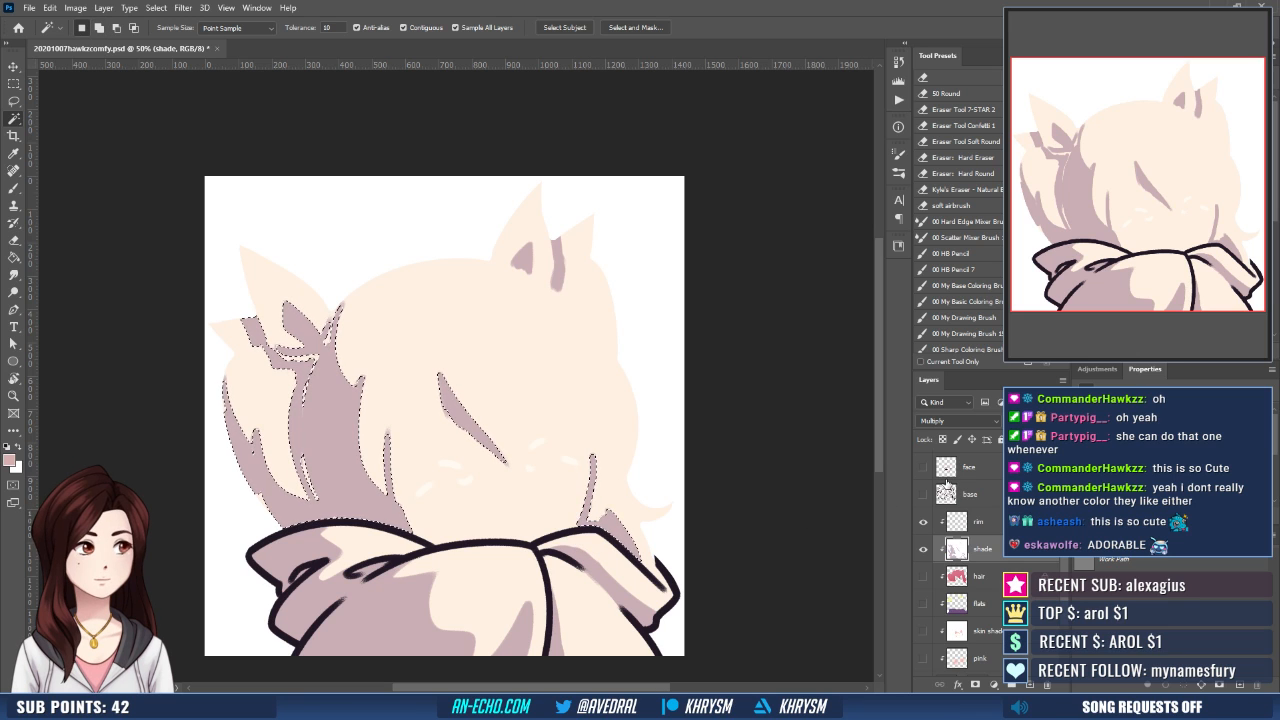
click(923, 467)
click(923, 494)
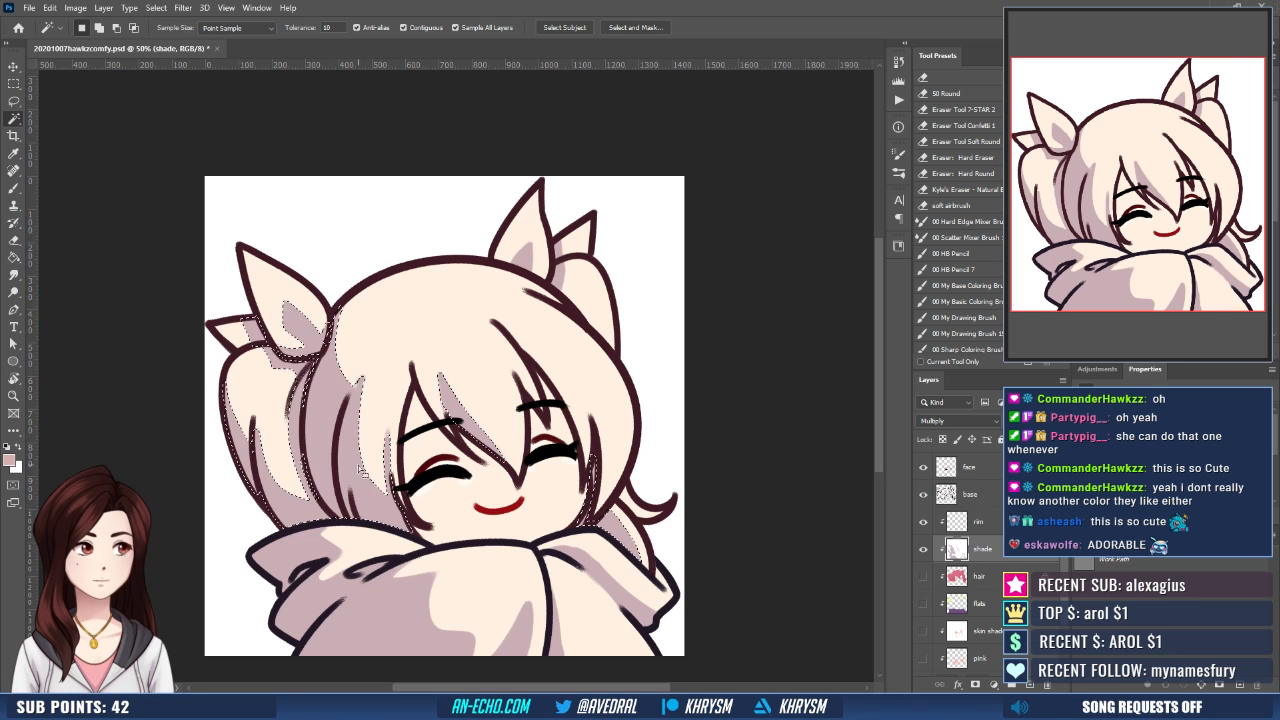
- Subtract the left ribbon shadows from the selection with the Lasso, and fill the selected hair shadows with a dusty brownish pink
key(l)
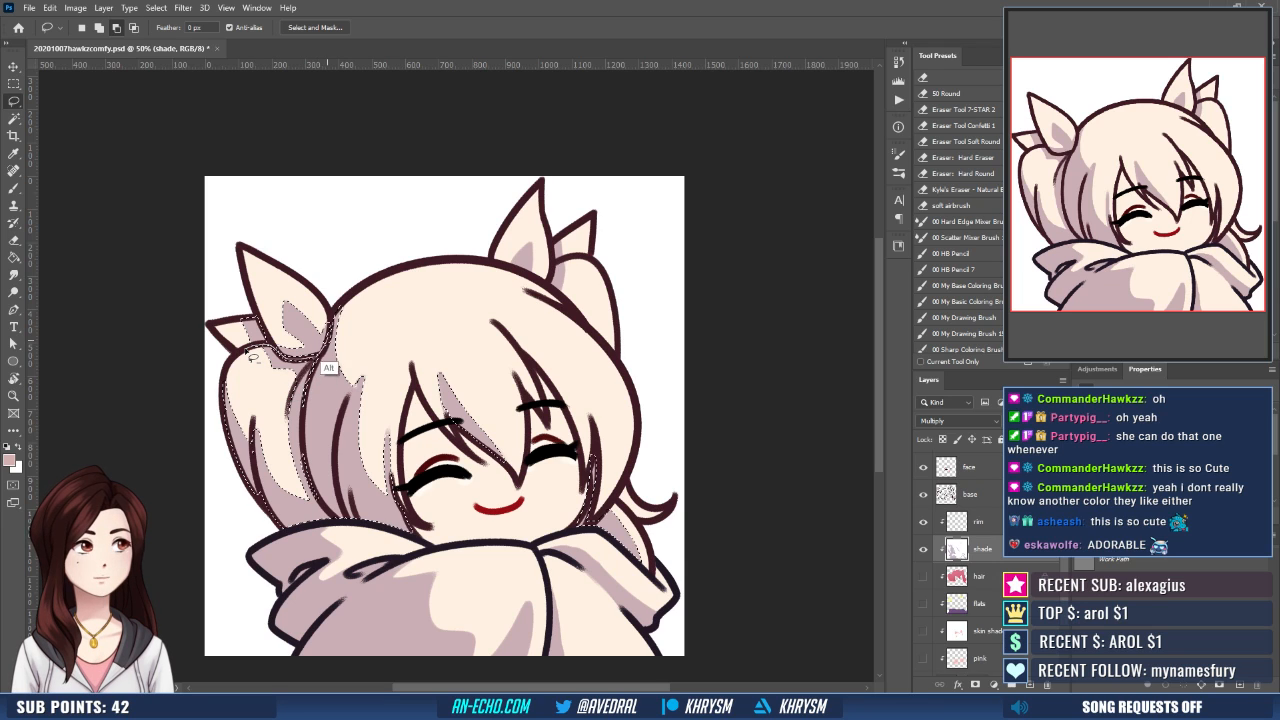
mouse_move(252, 357)
mouse_down()
mouse_move(280, 280)
mouse_move(271, 376)
mouse_up()
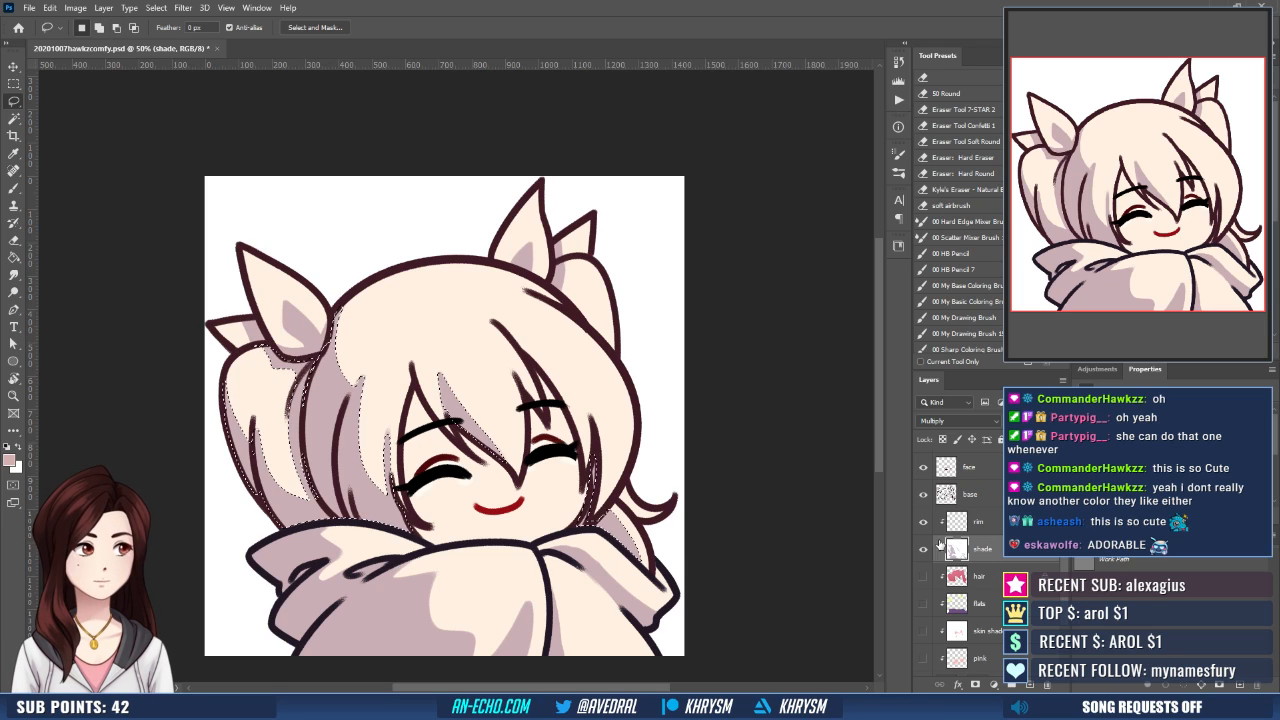
key(g)
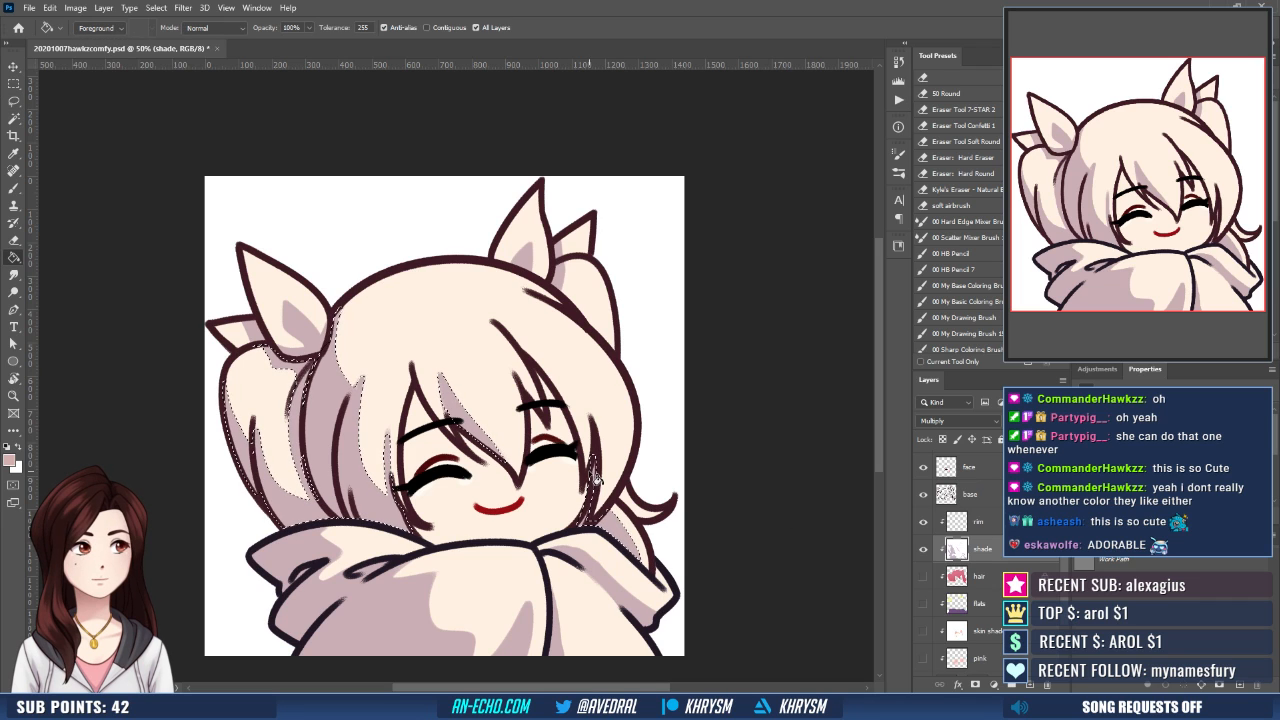
- Show the hair, flats, skin shade and pink layers again while keeping the hair shadow selection
click(923, 577)
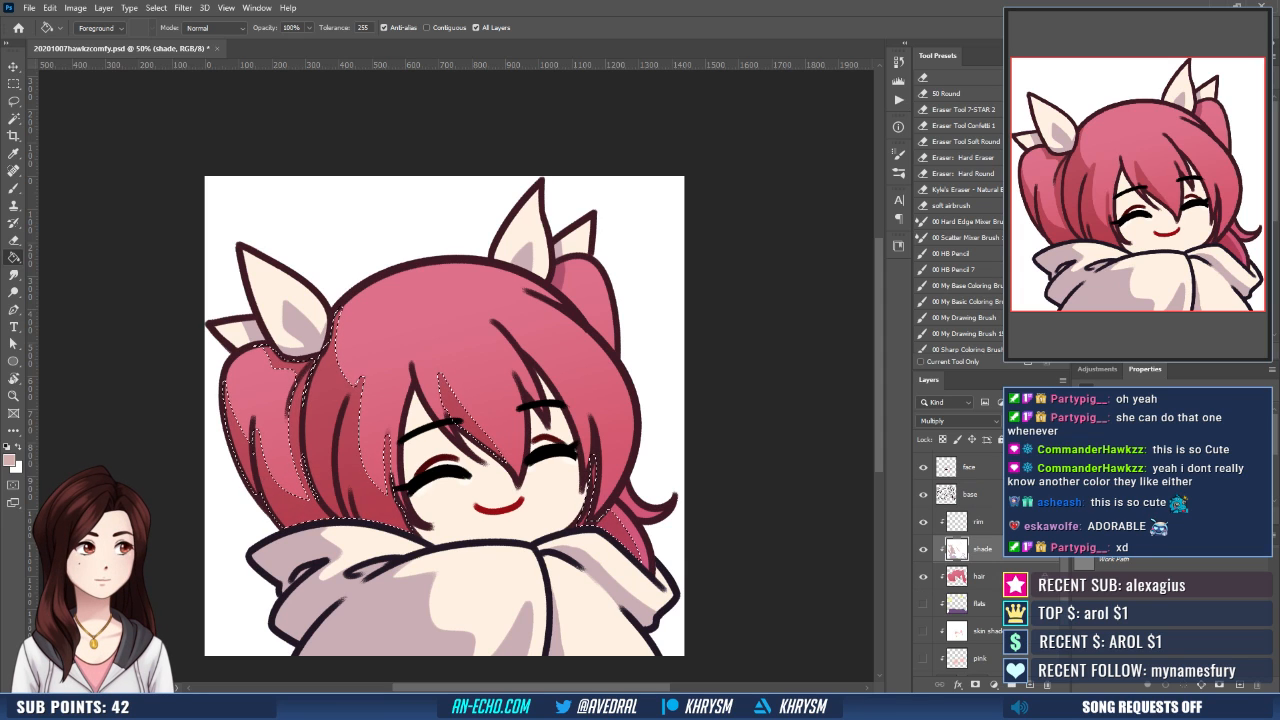
drag(923, 604, 923, 658)
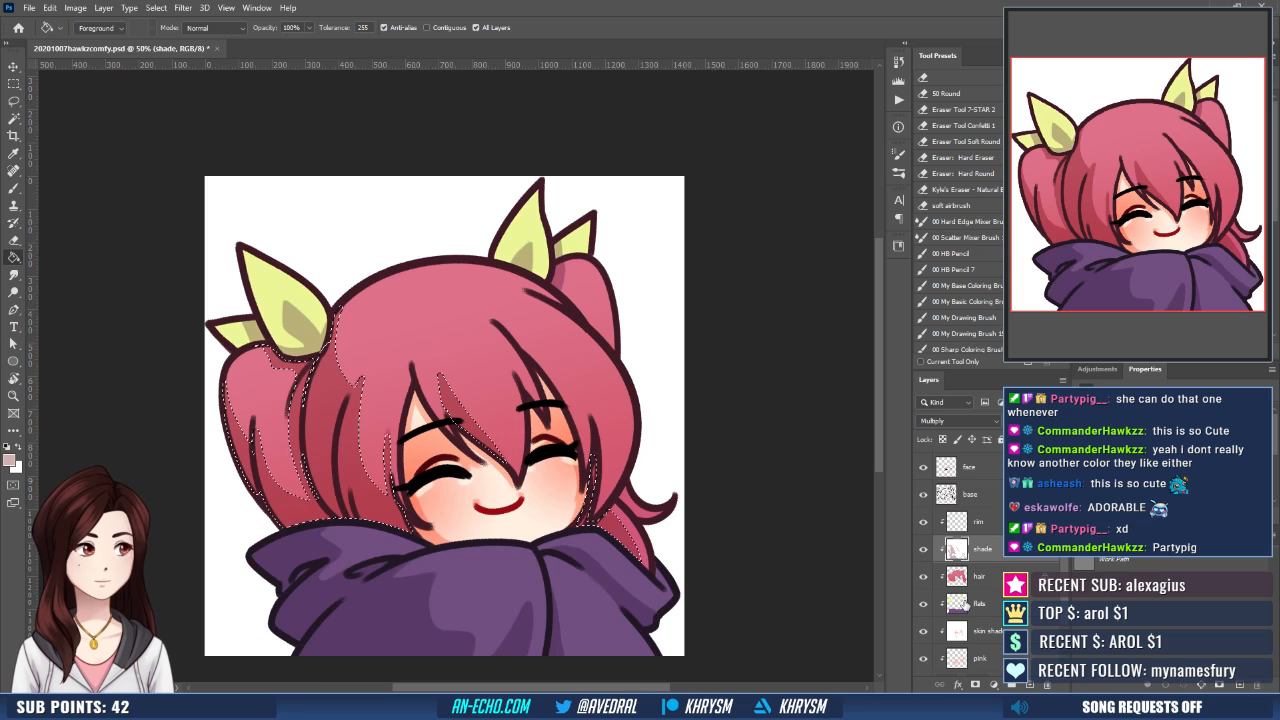
scroll(1063, 563, down, 2)
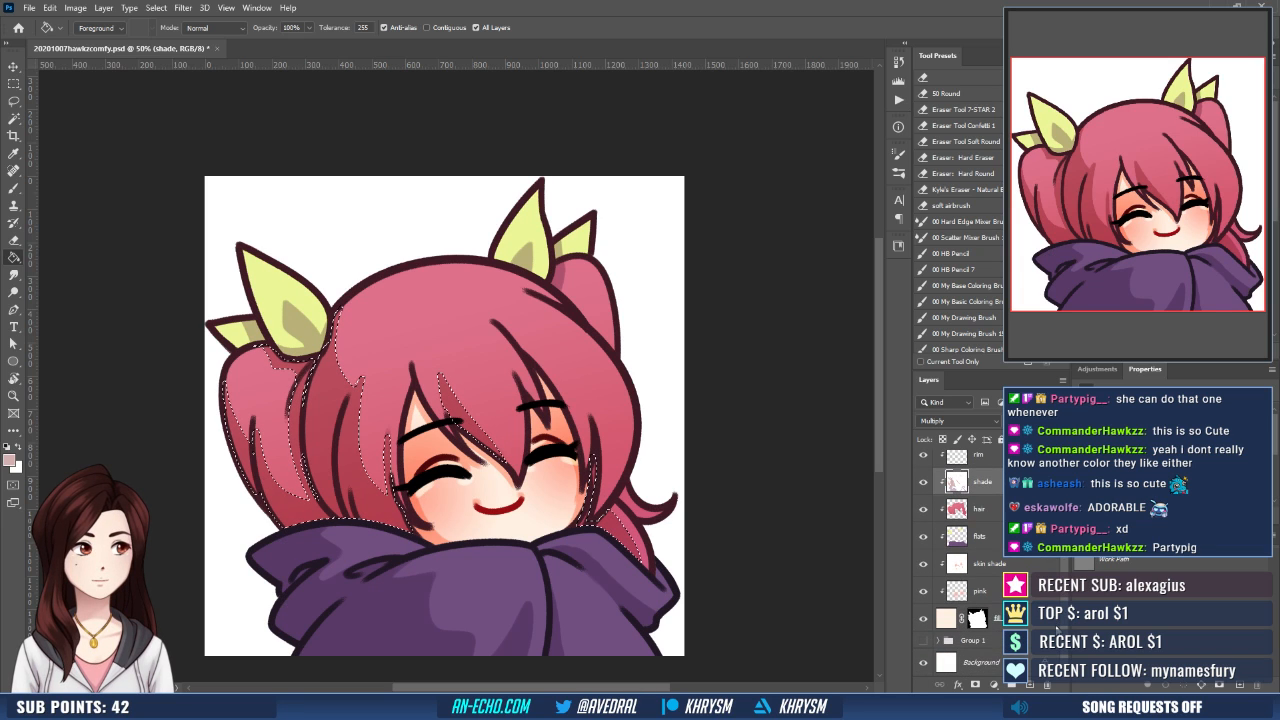
scroll(1063, 559, up, 3)
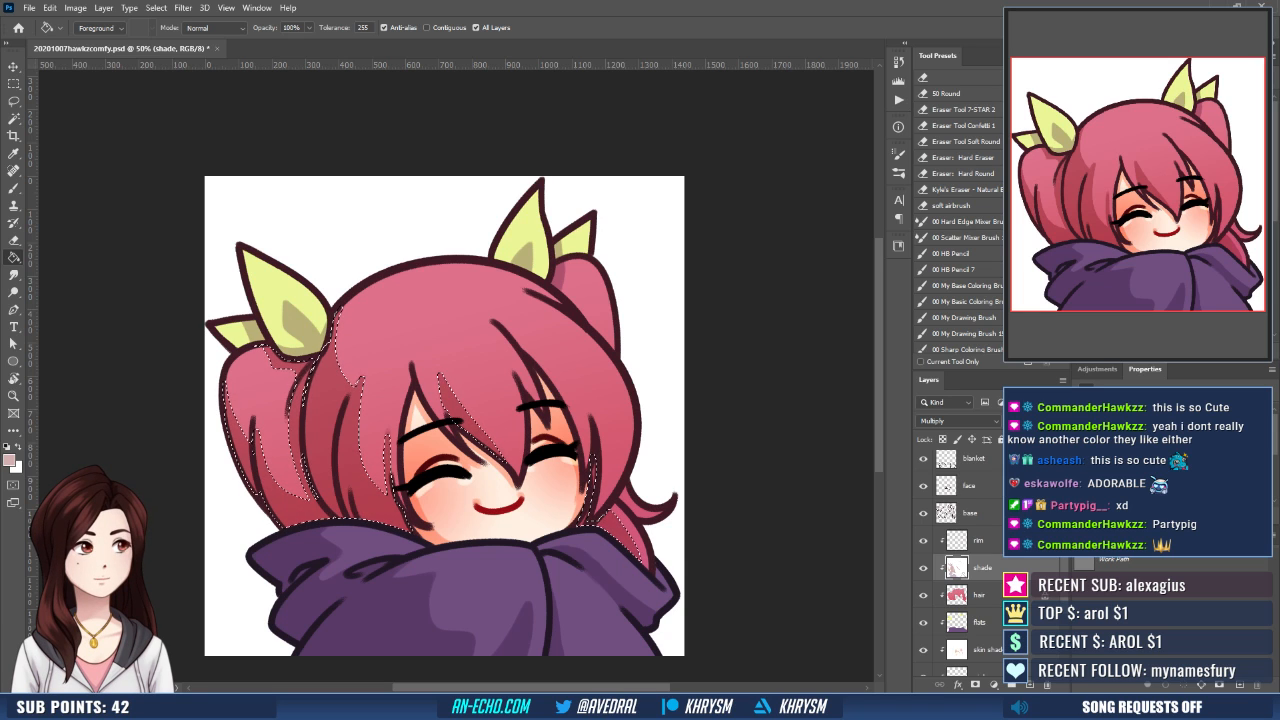
- Try light salmon and bright orange-red fills on the selected hair shadows
click(360, 486)
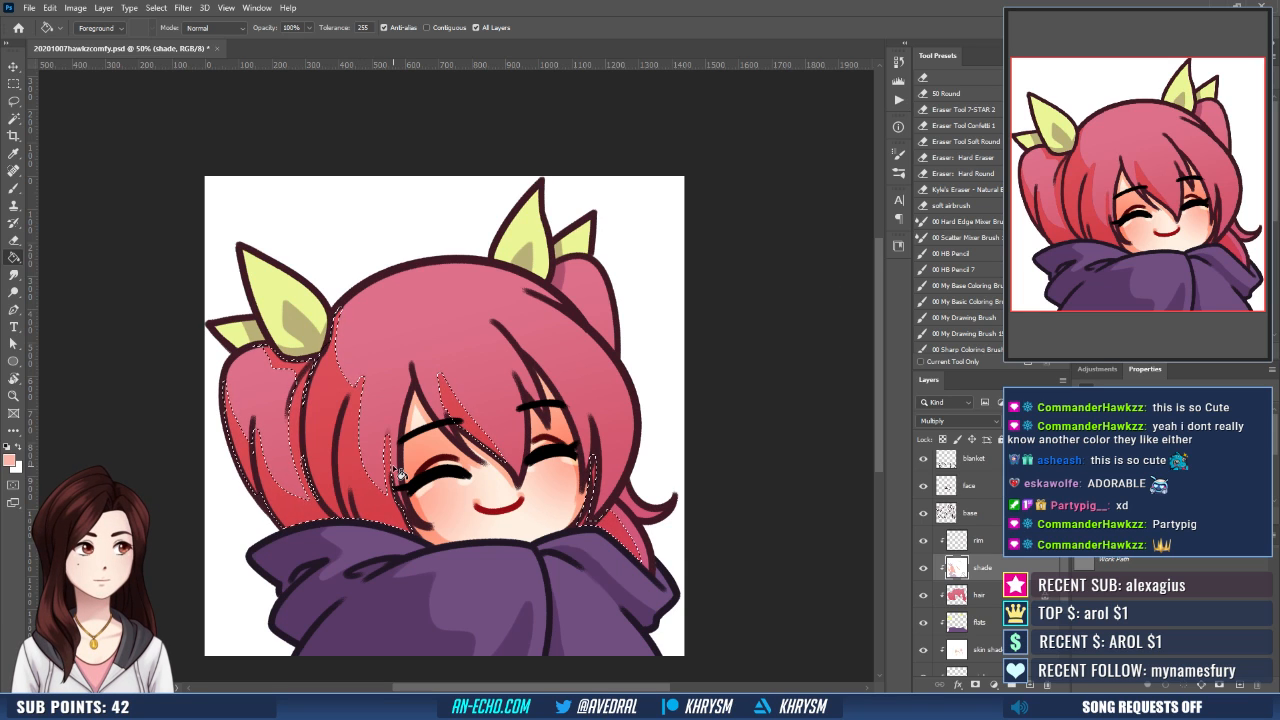
key(ctrl+z)
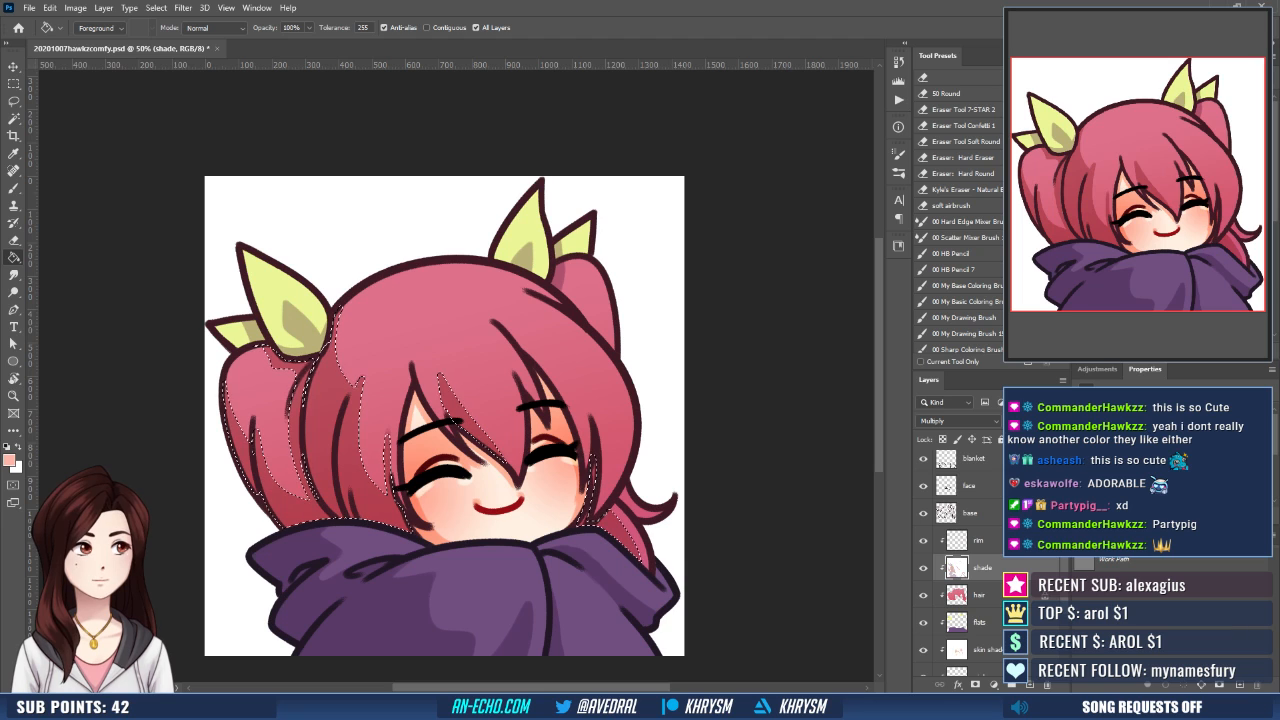
click(1175, 135)
click(376, 486)
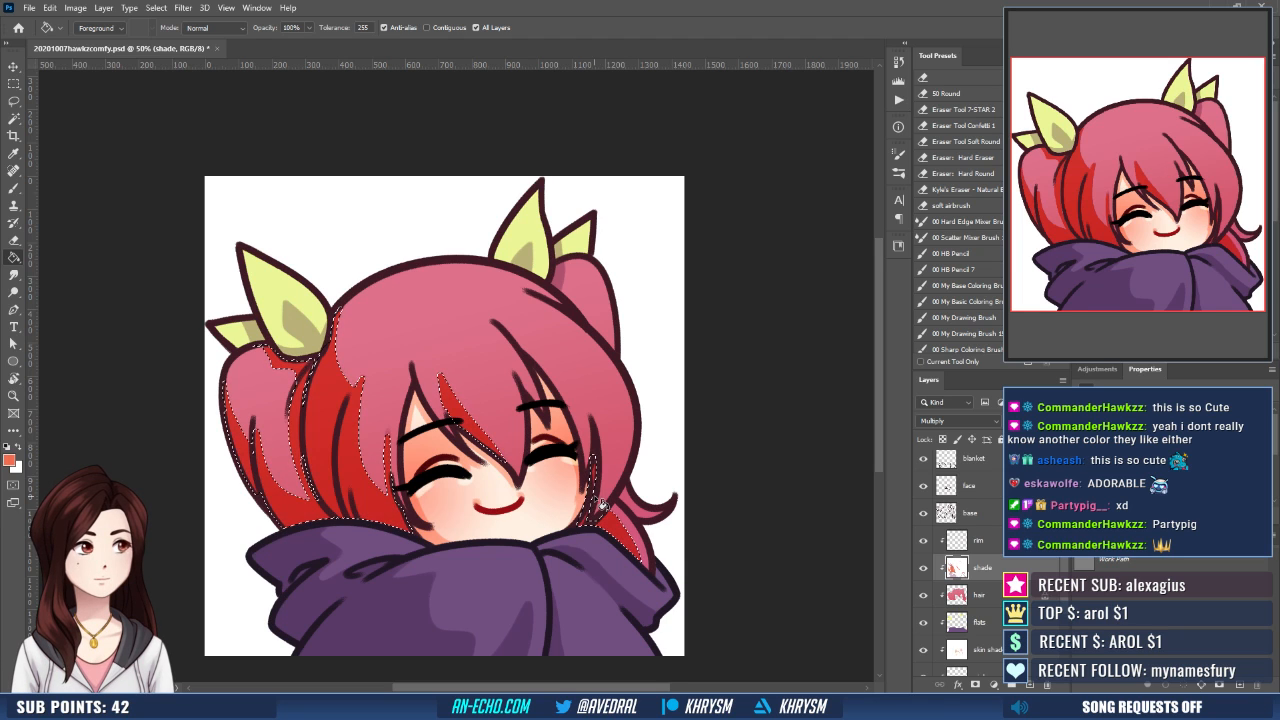
key(ctrl+z)
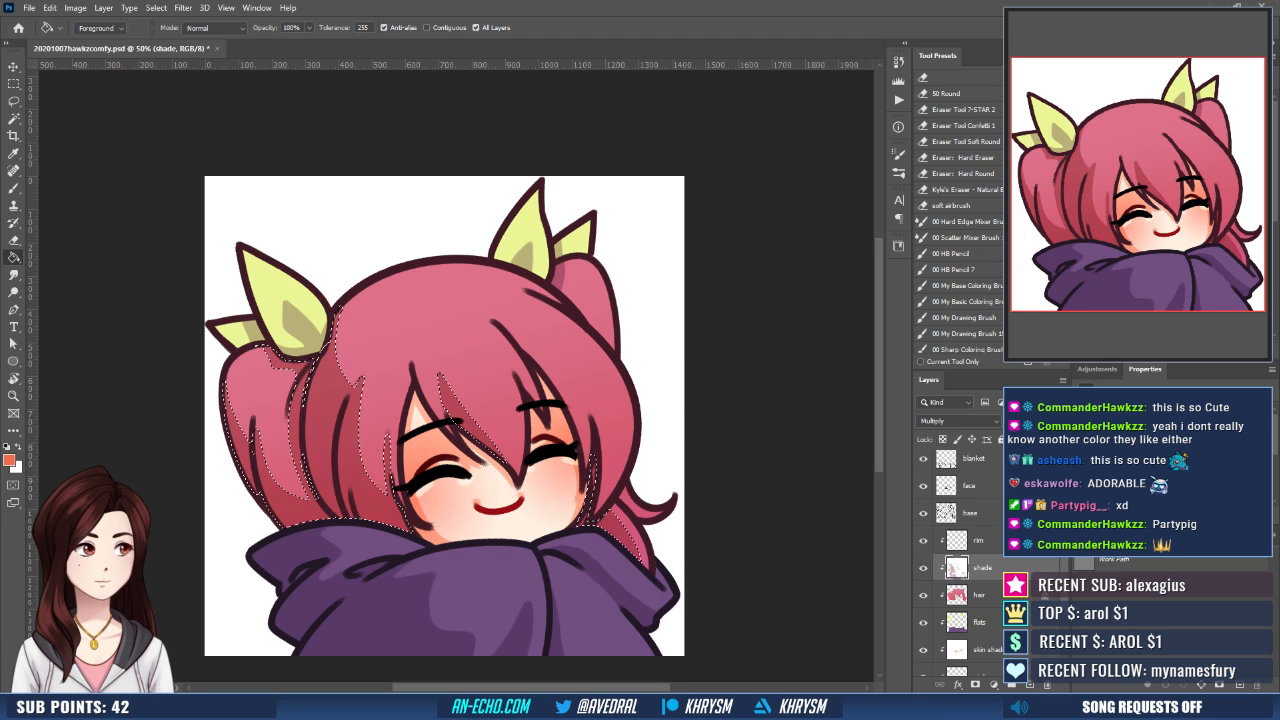
- Fill the selected hair shadows with a muted terracotta shade using the Paint Bucket and deselect
click(1128, 165)
click(608, 528)
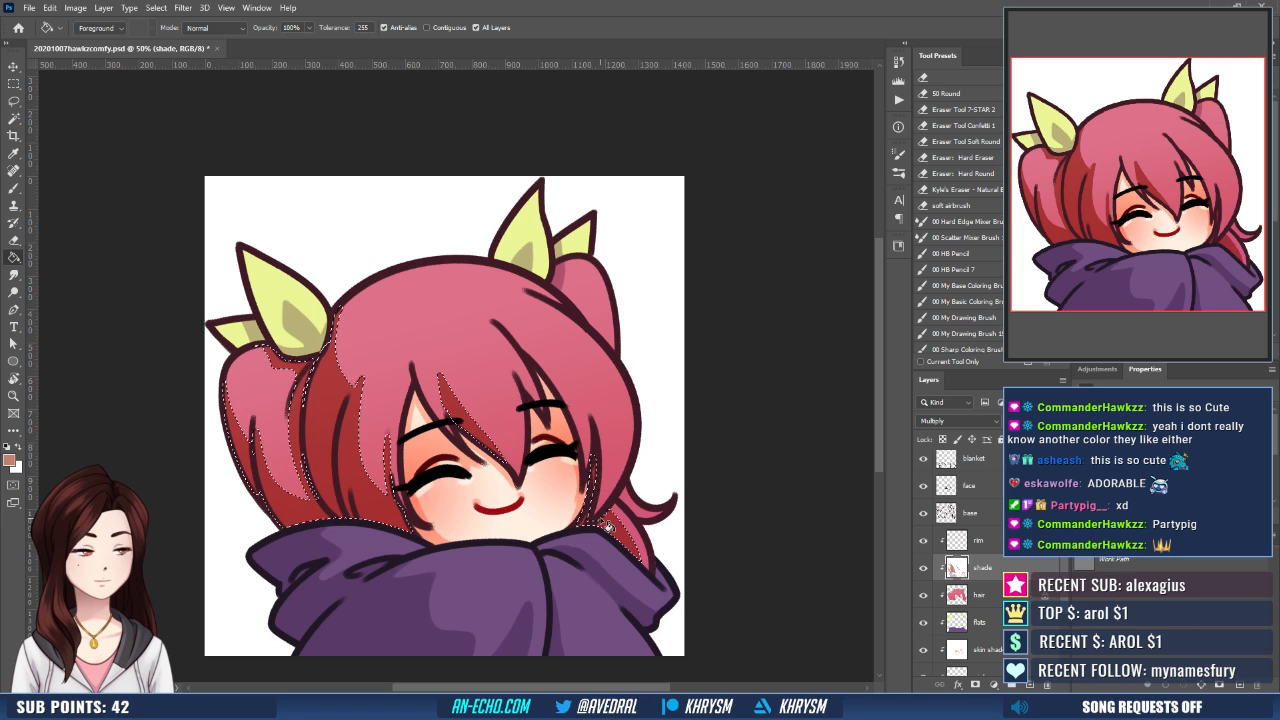
key(ctrl+d)
- Brush the edges of the left hair and bangs shadows clean, alternating between the terracotta shade and white
drag(611, 503, 613, 511)
key(x)
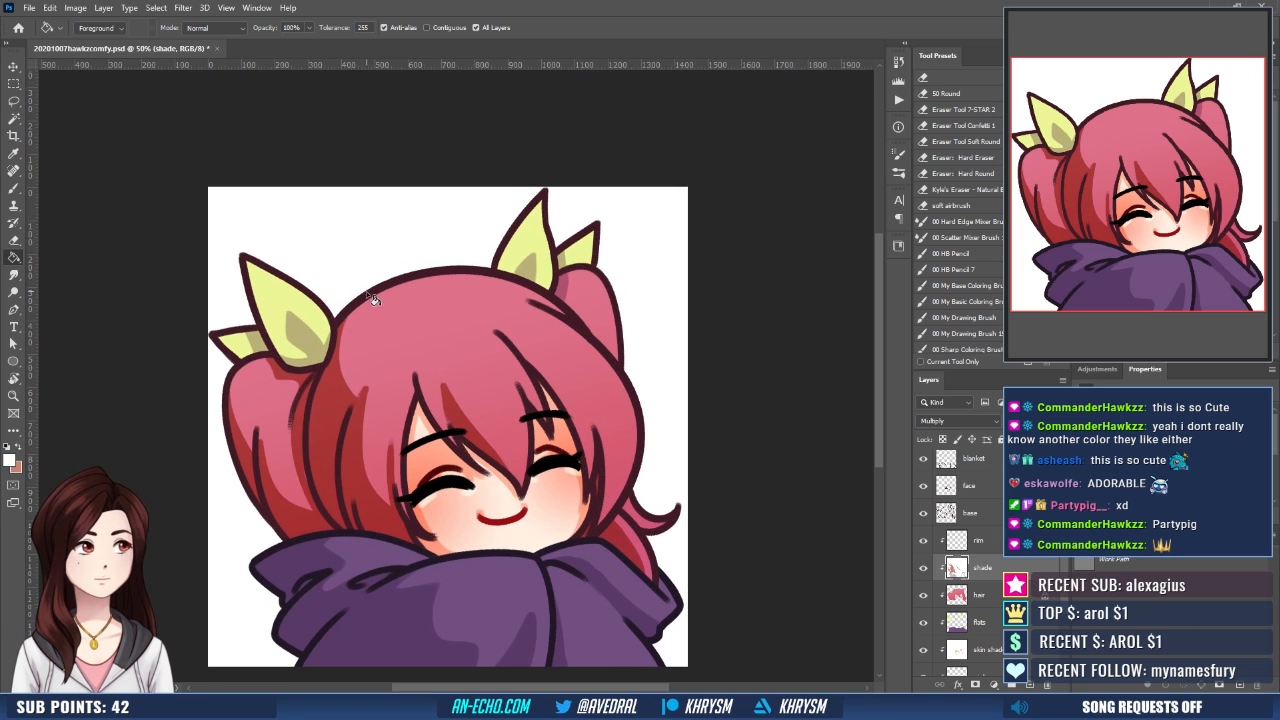
key(x)
key(b)
key(x)
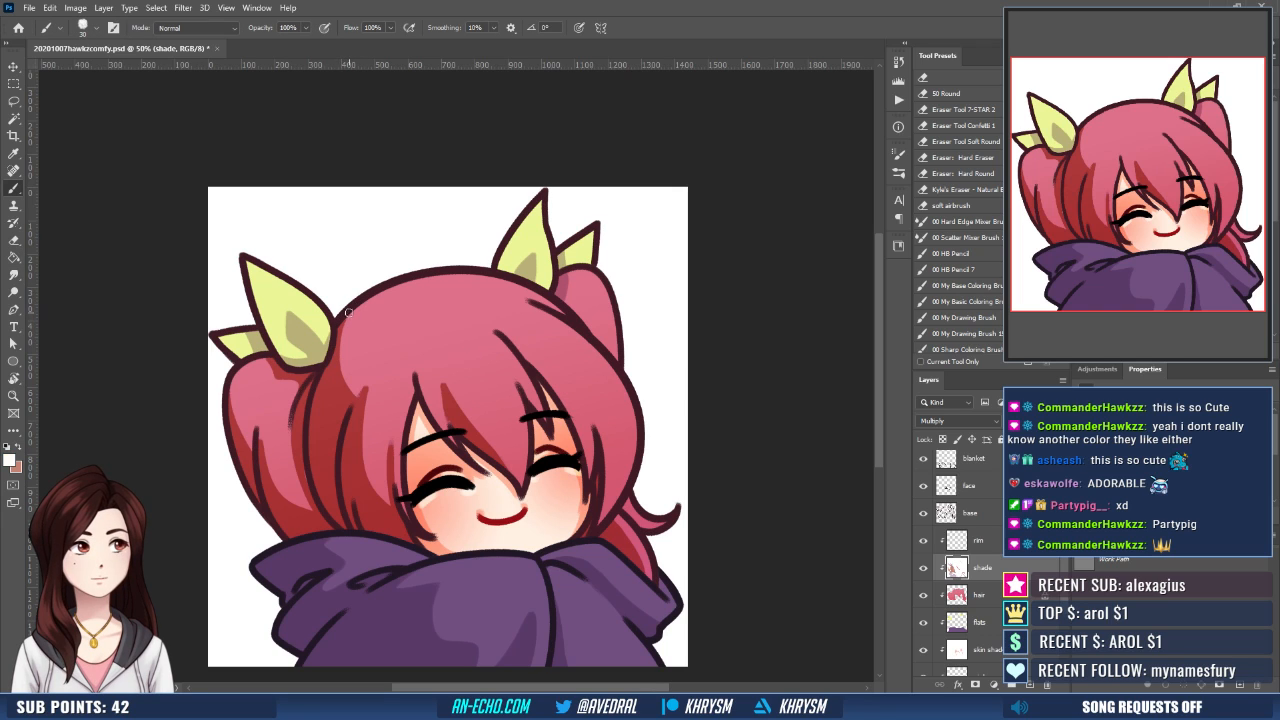
key(x)
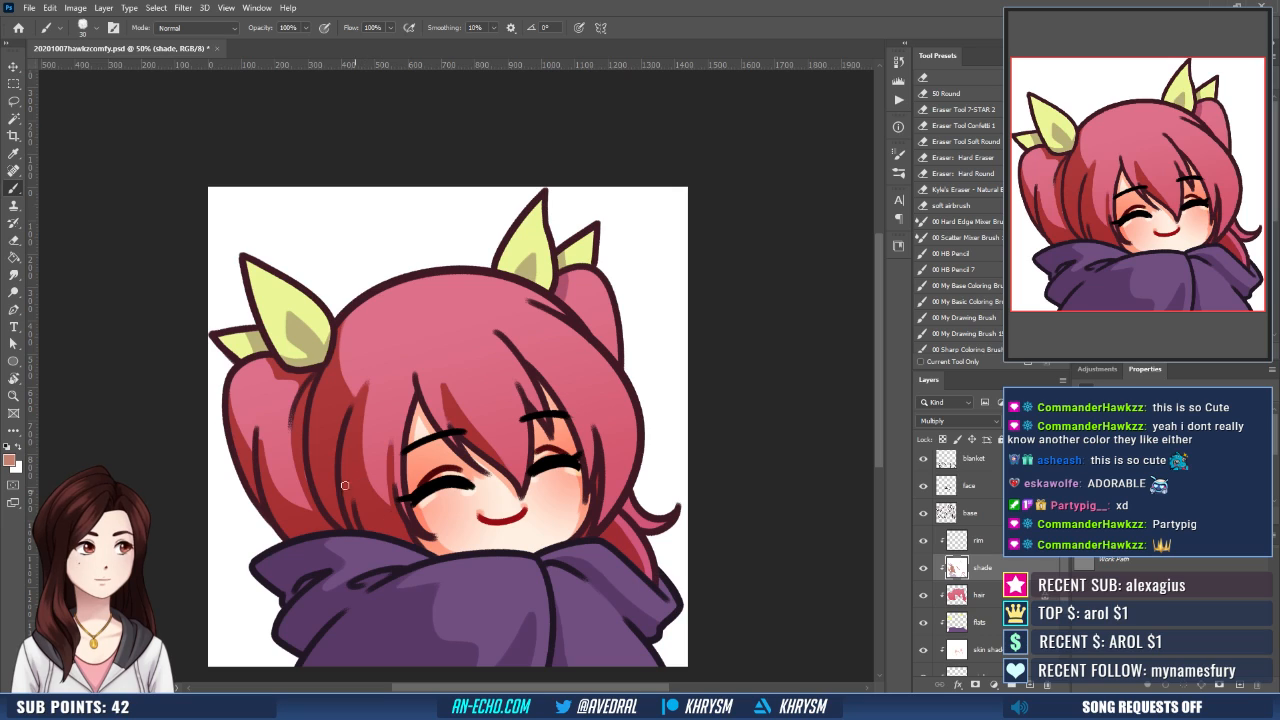
key(x)
key(x)
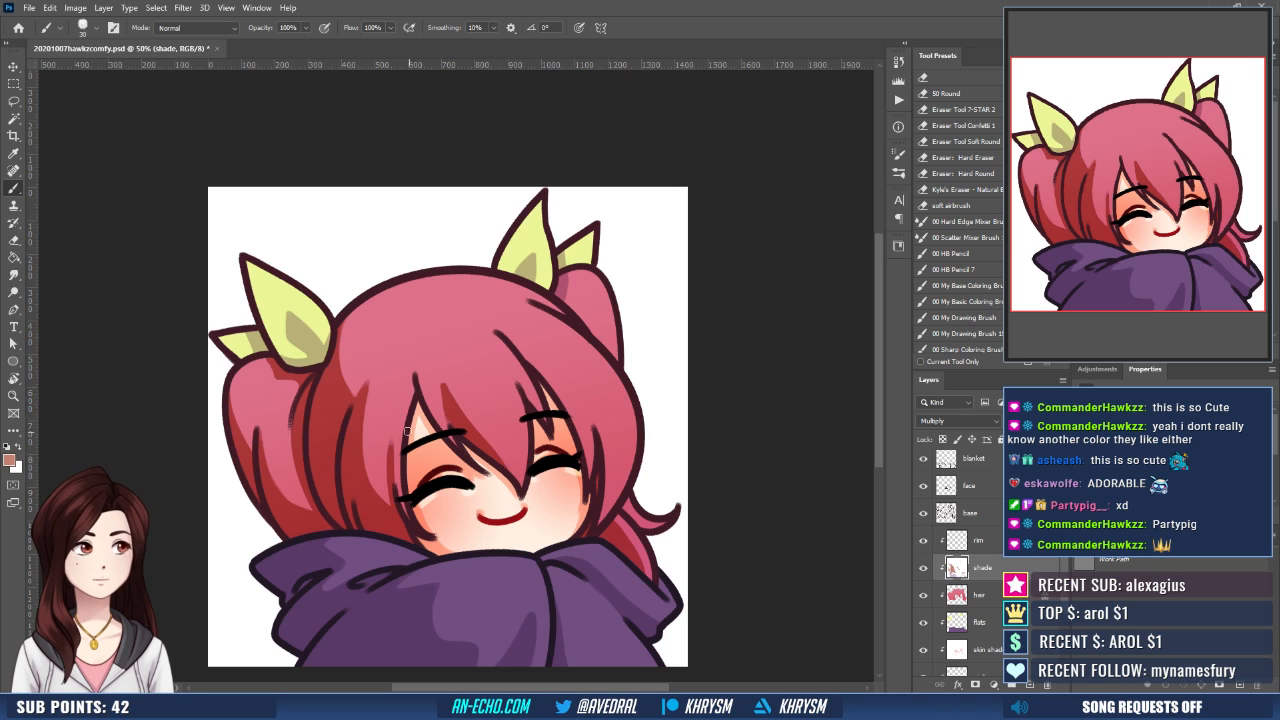
key(x)
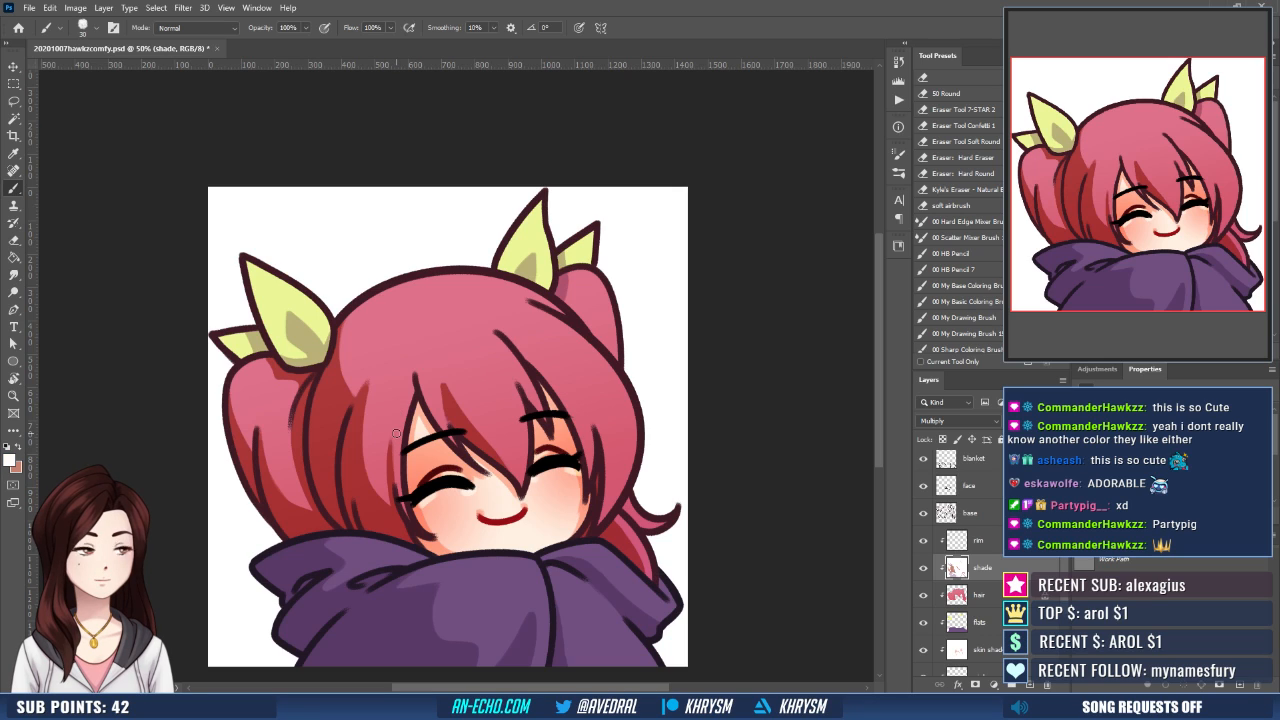
key(x)
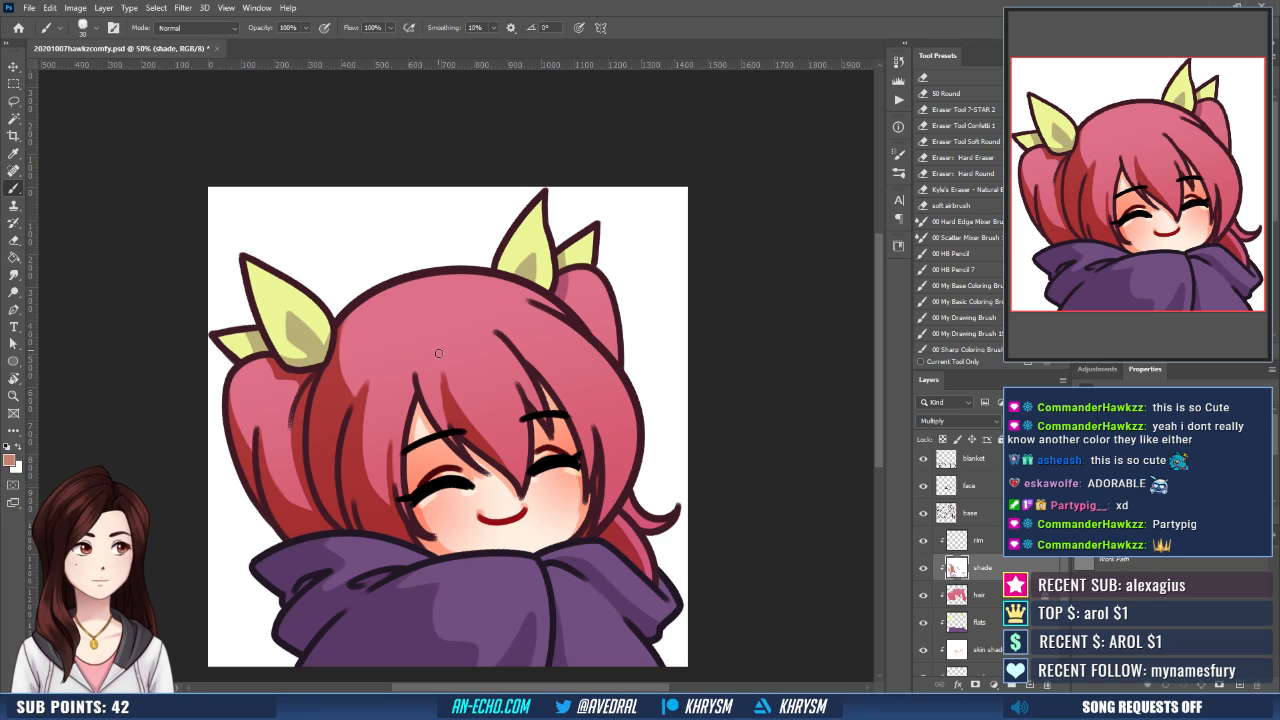
key(x)
key(x)
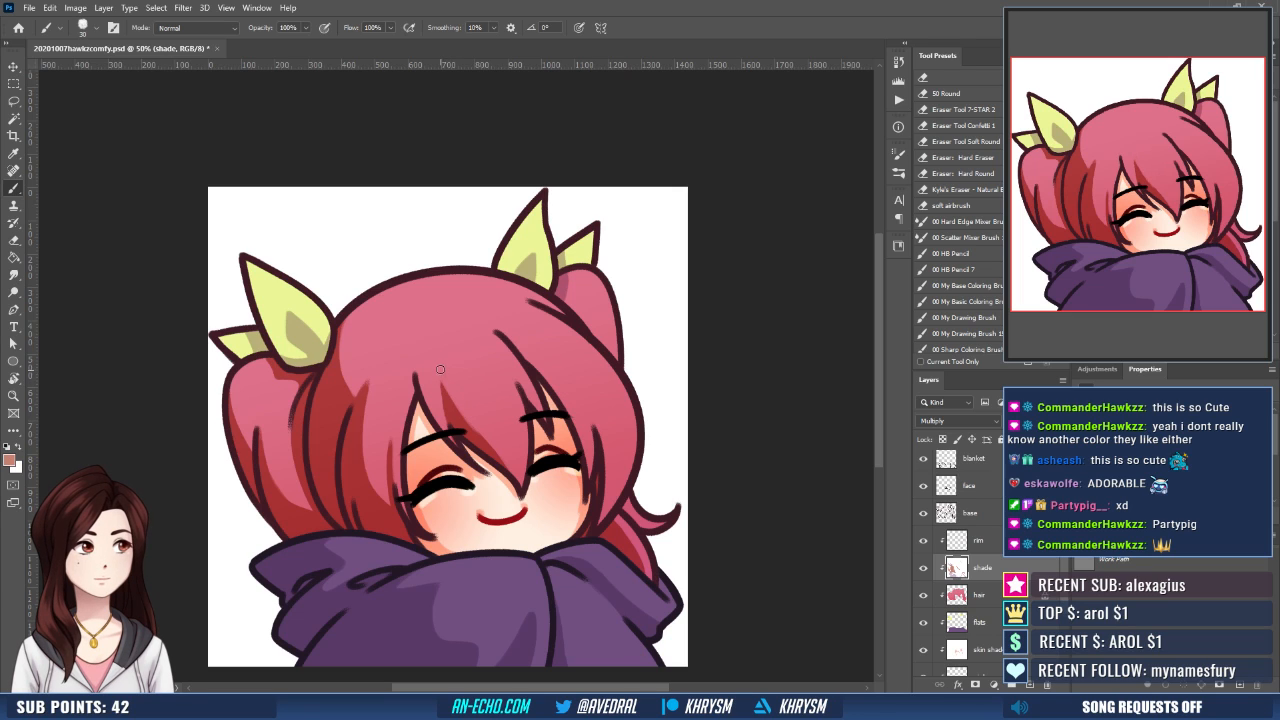
- Brush terracotta shadow onto the base of the right pigtail, just below its ribbon
key(x)
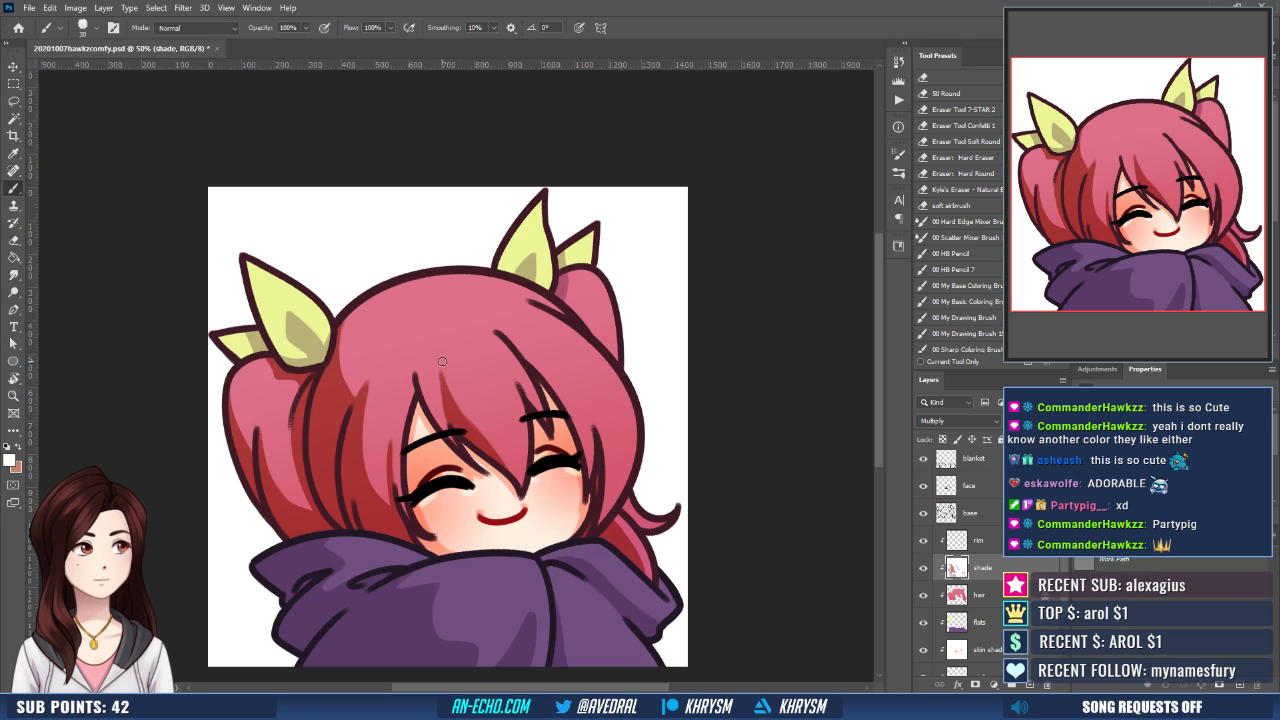
drag(523, 423, 492, 441)
key(x)
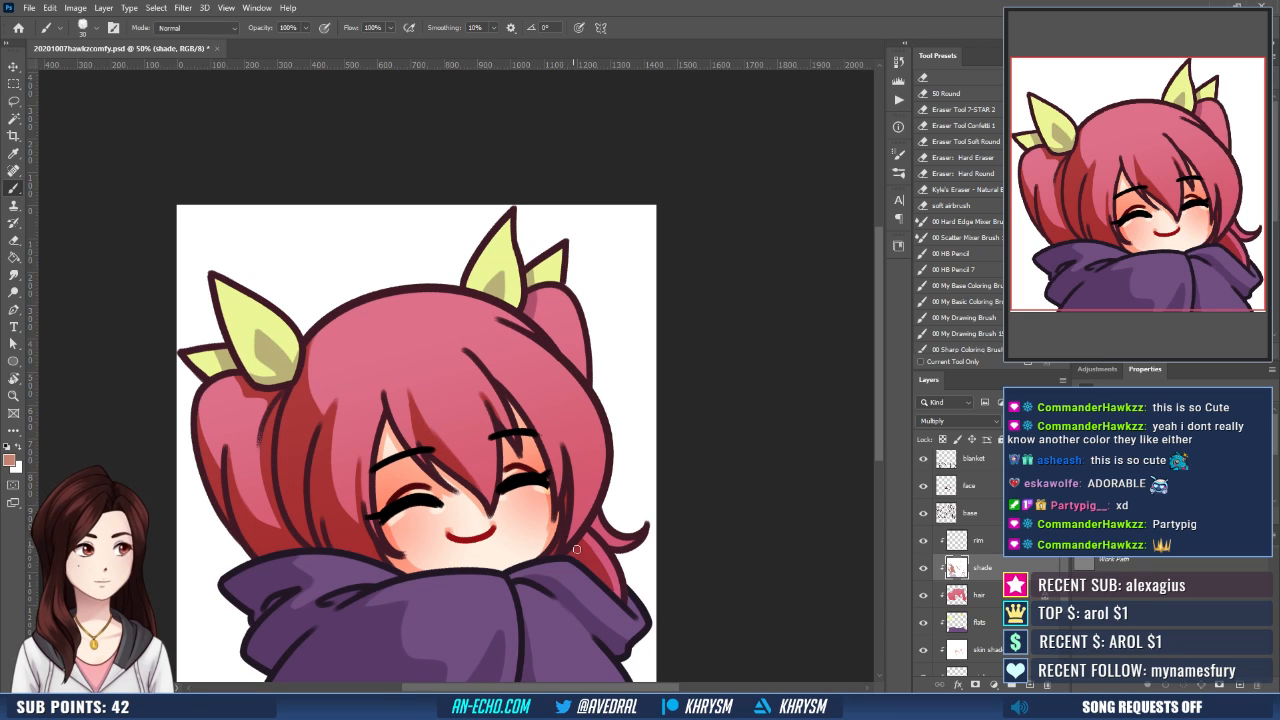
drag(593, 537, 615, 576)
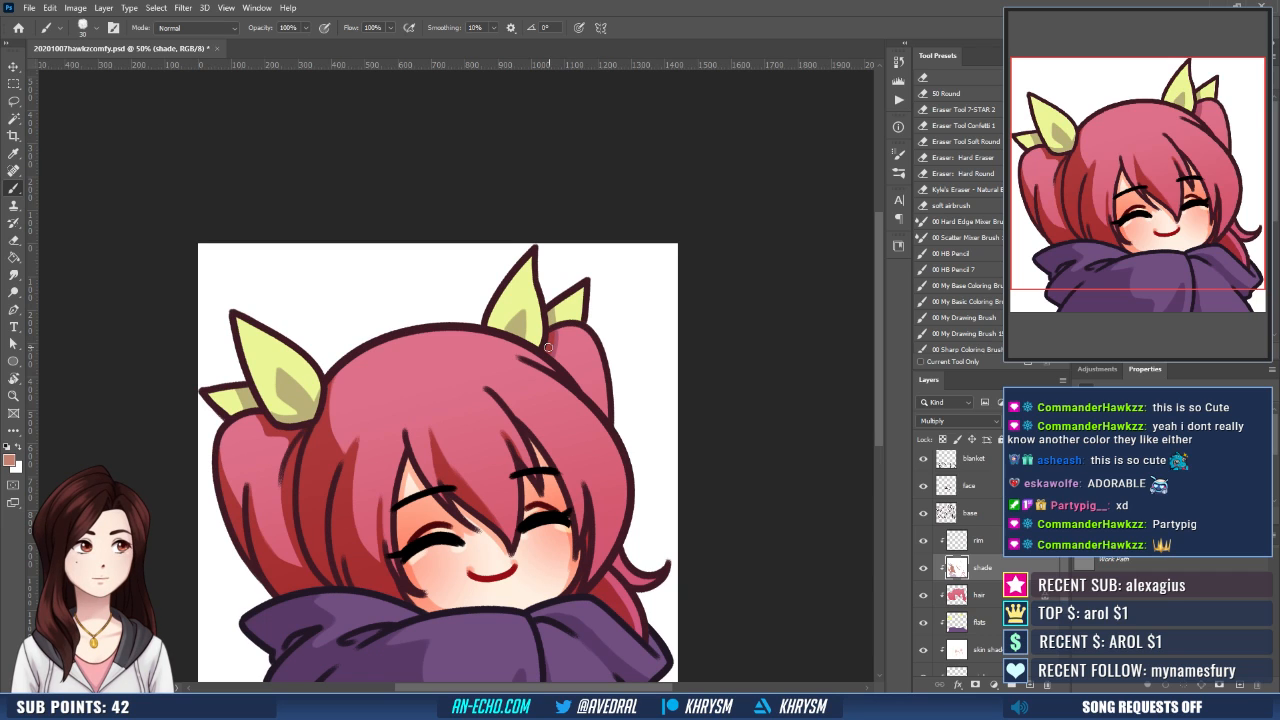
drag(548, 347, 557, 356)
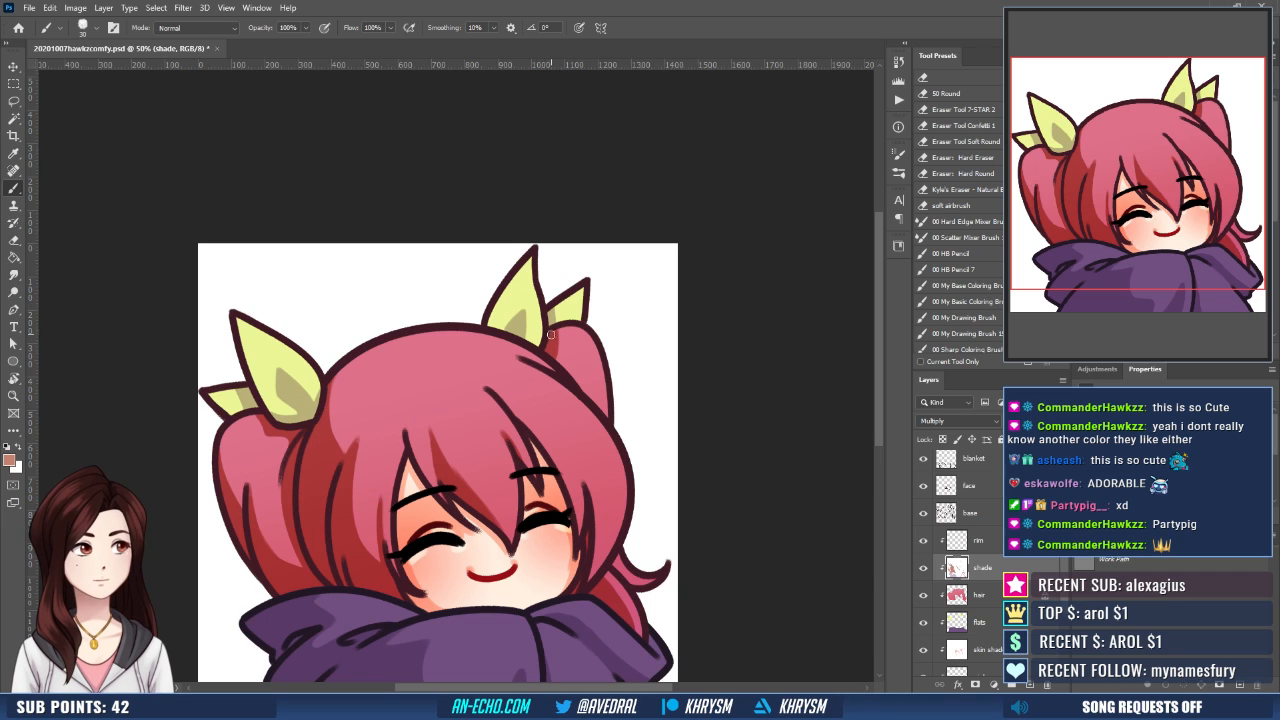
- Undo the last shadow stroke and brush terracotta shadow down the left pigtail's outer edge
mouse_move(308, 412)
mouse_down()
mouse_move(341, 405)
mouse_move(264, 480)
mouse_up()
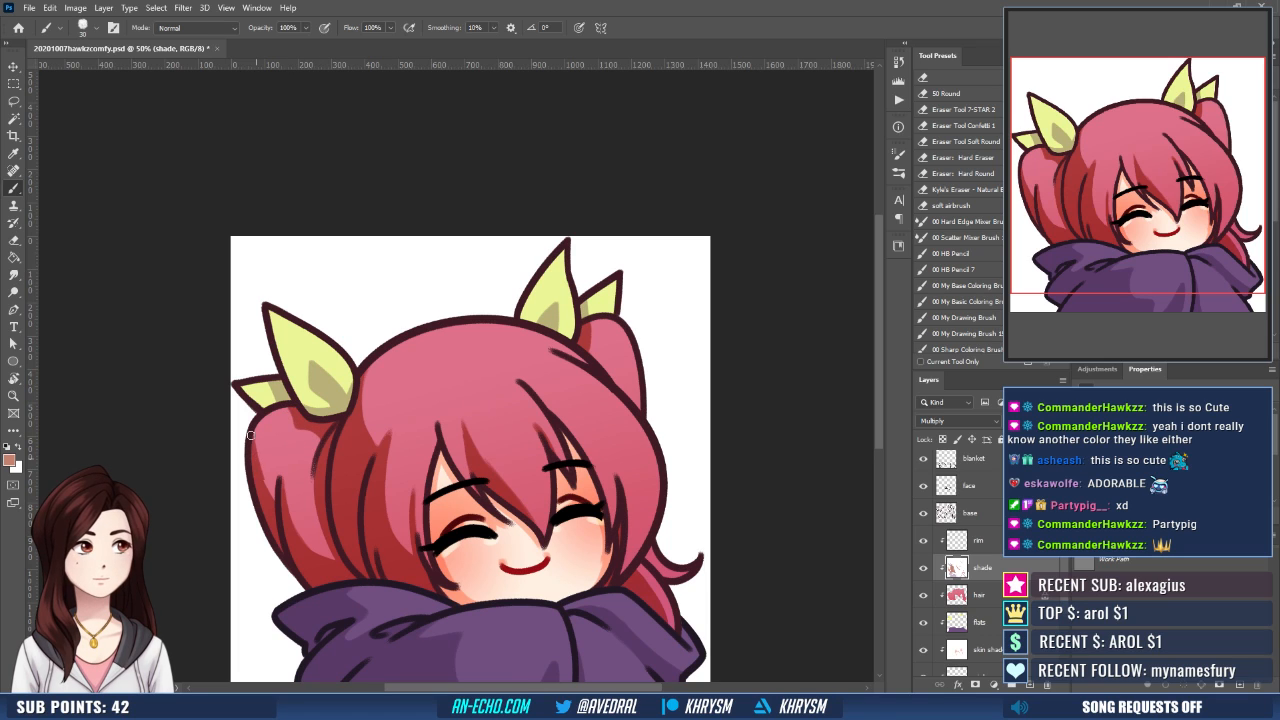
key(ctrl+z)
drag(252, 432, 276, 495)
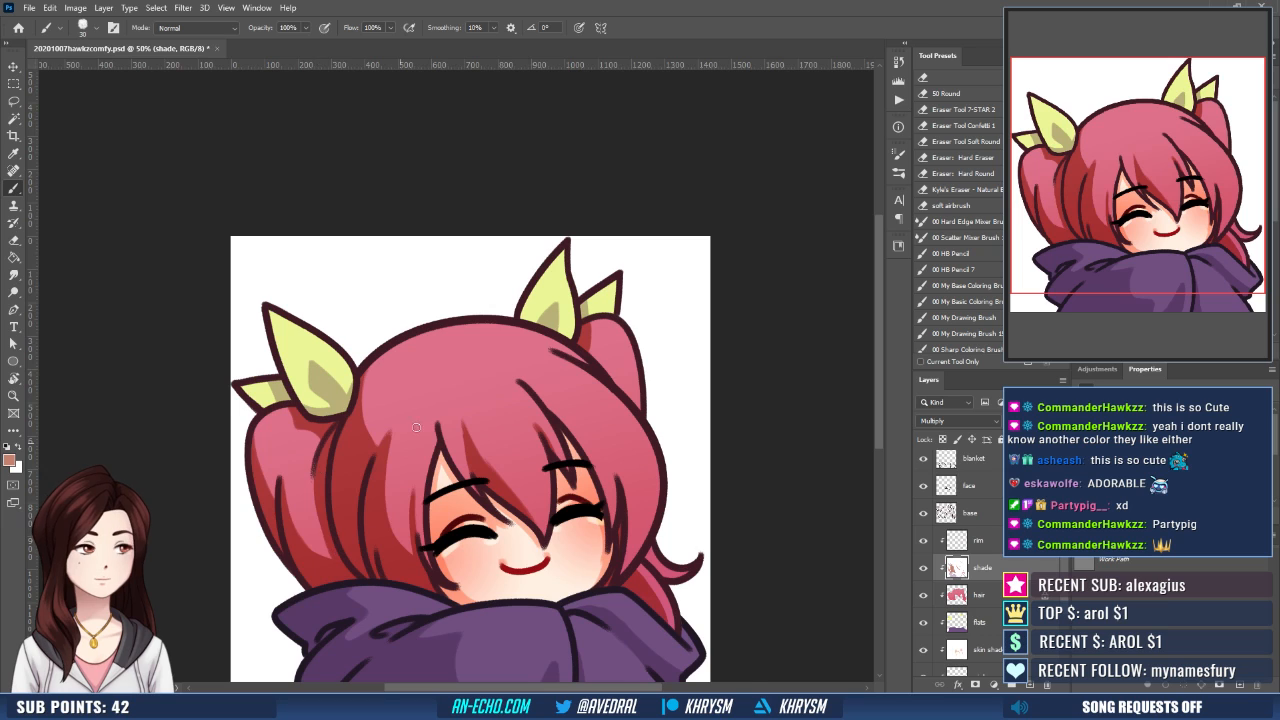
- Fill the inner and lower part of the left pigtail with terracotta shadow and tidy the strand edges
drag(560, 373, 602, 380)
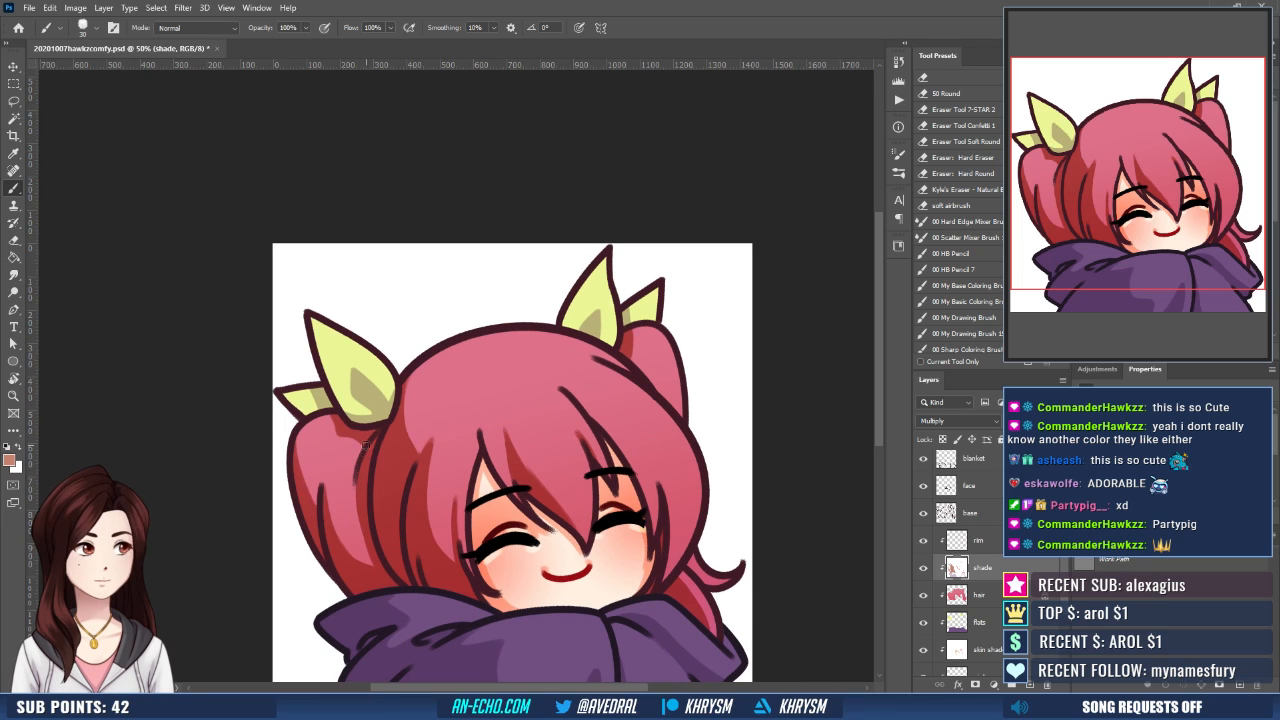
drag(369, 443, 366, 558)
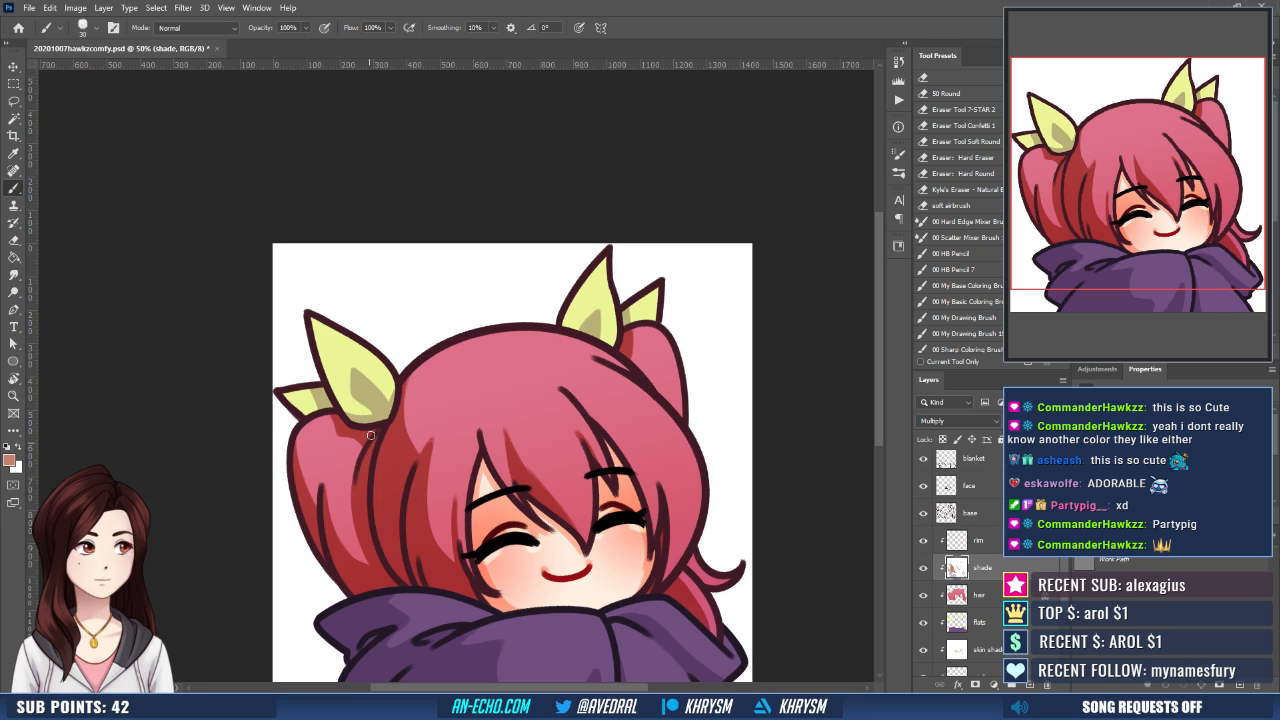
drag(356, 466, 348, 549)
drag(350, 499, 351, 555)
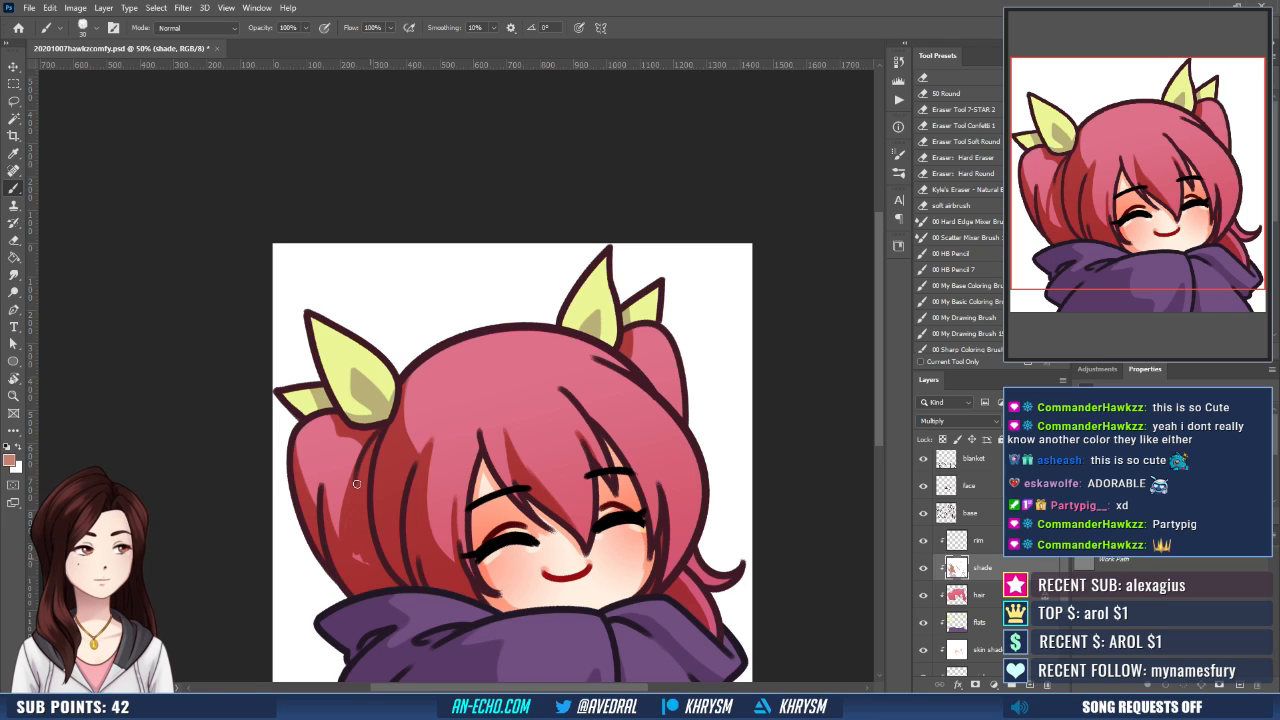
drag(356, 484, 321, 433)
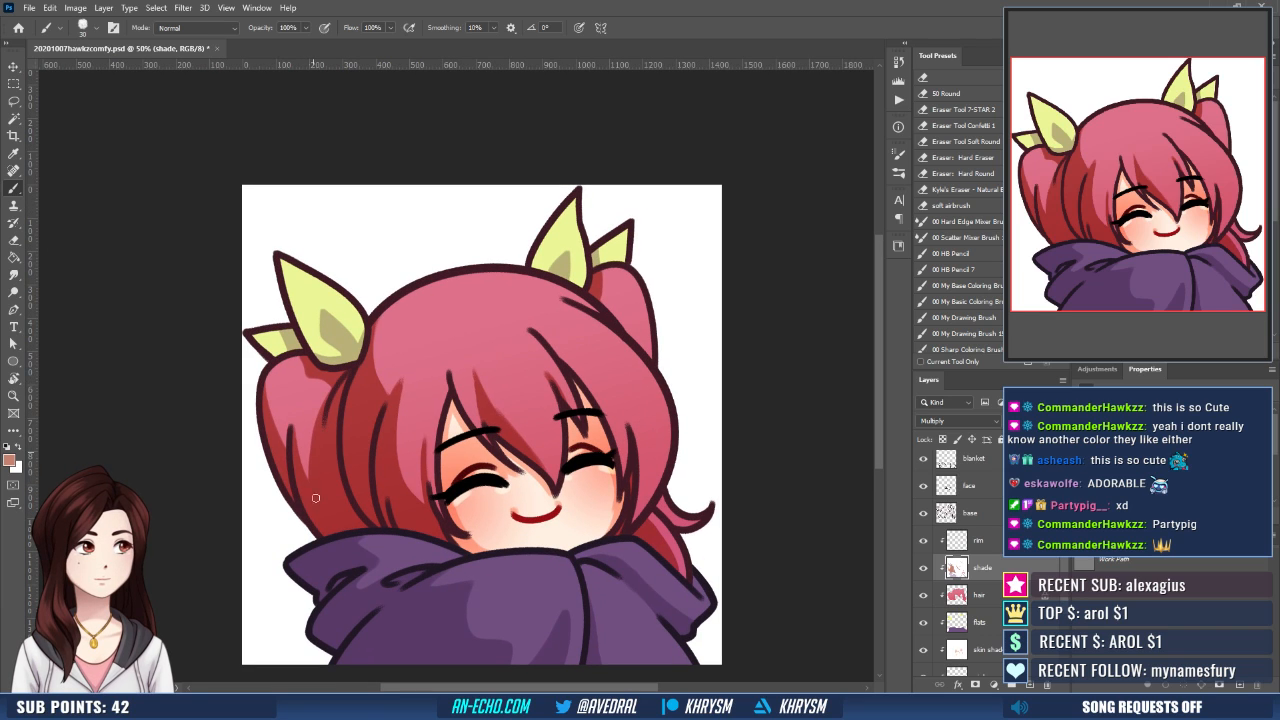
key(x)
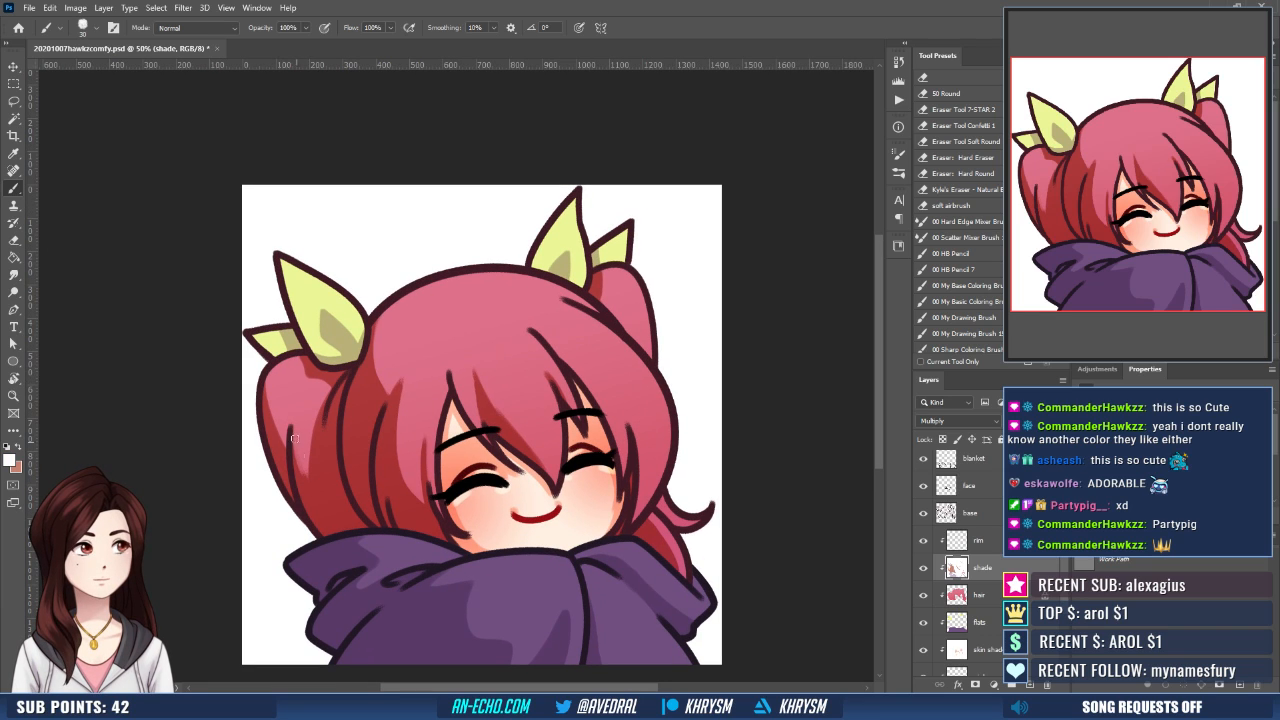
key(x)
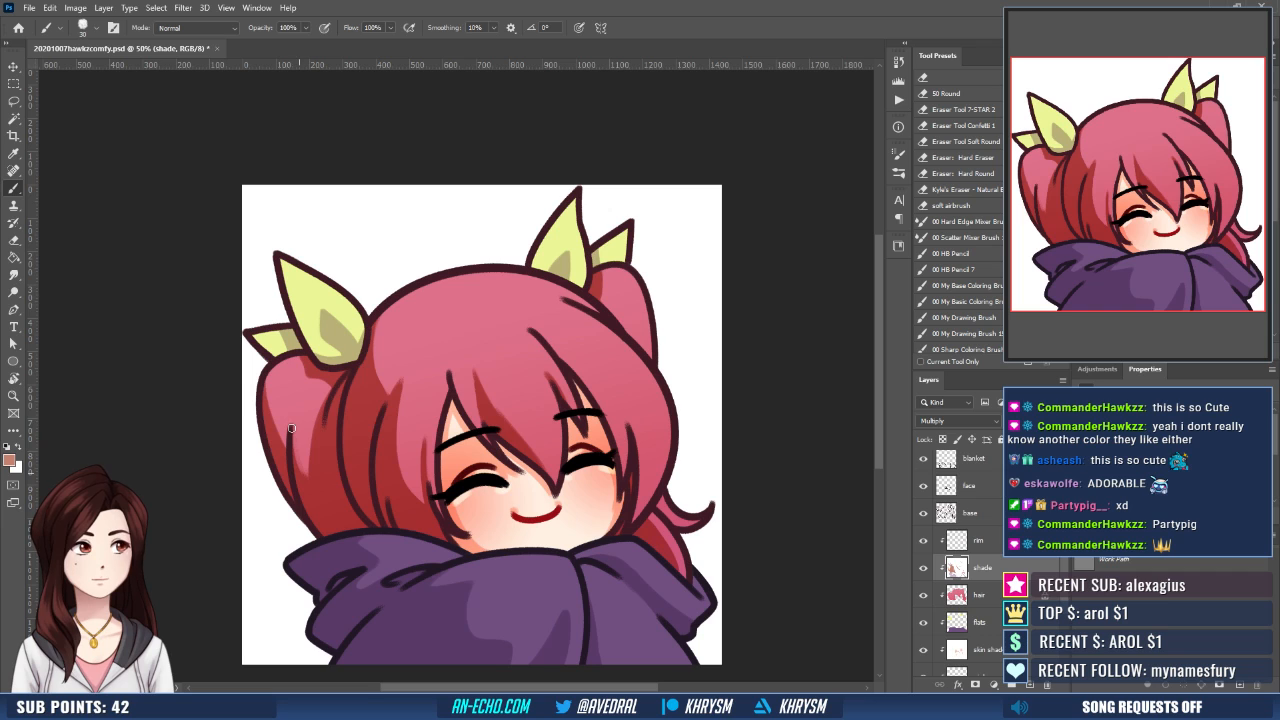
drag(416, 449, 411, 433)
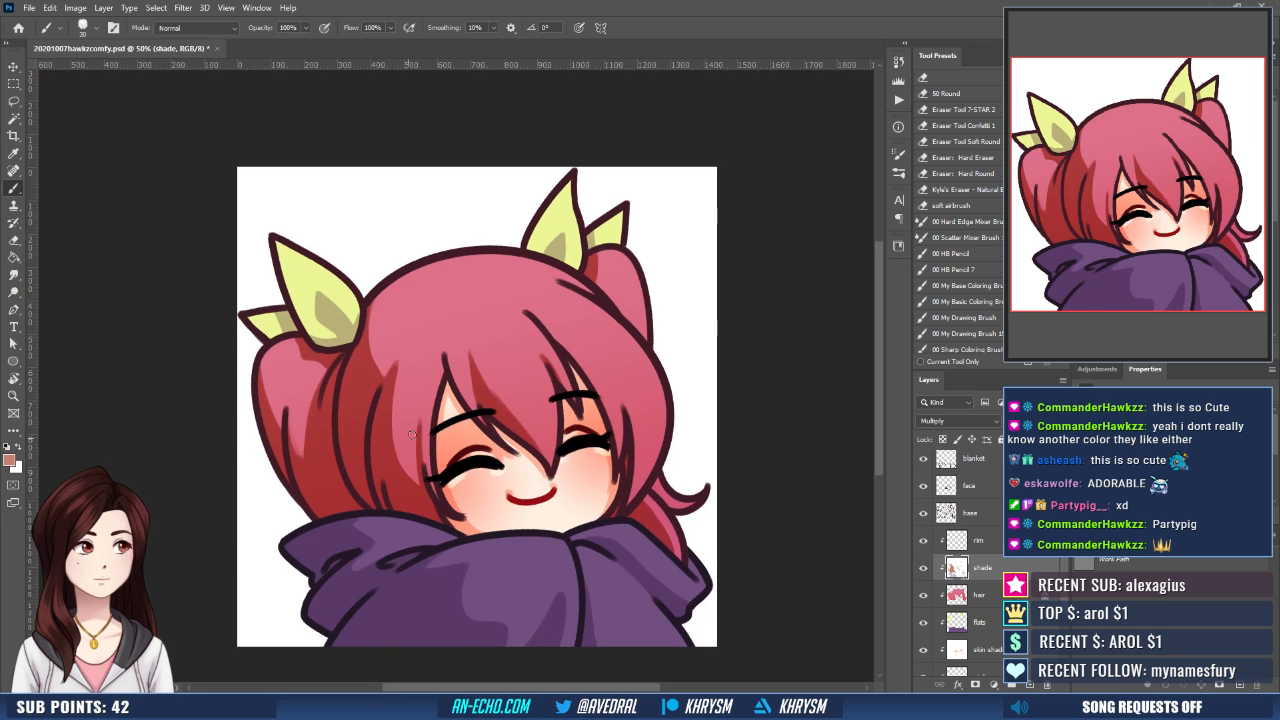
drag(576, 471, 572, 483)
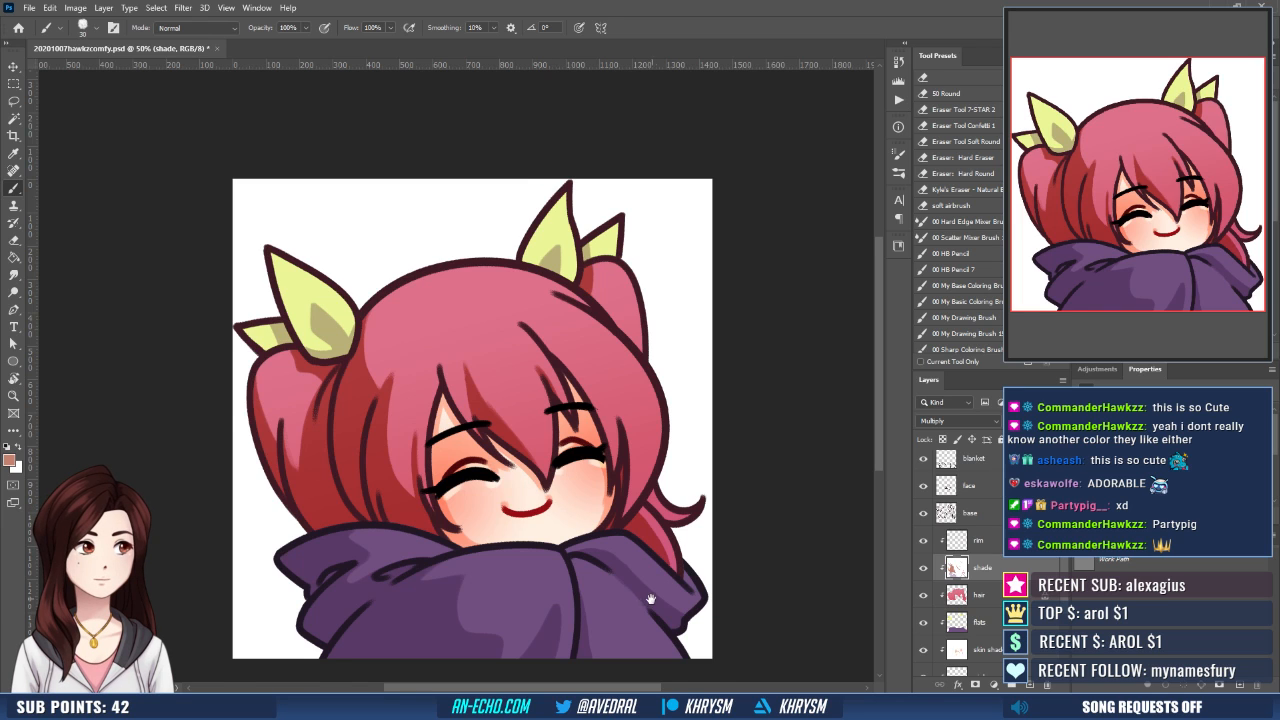
mouse_move(651, 600)
mouse_down()
mouse_move(661, 615)
mouse_move(654, 603)
mouse_up()
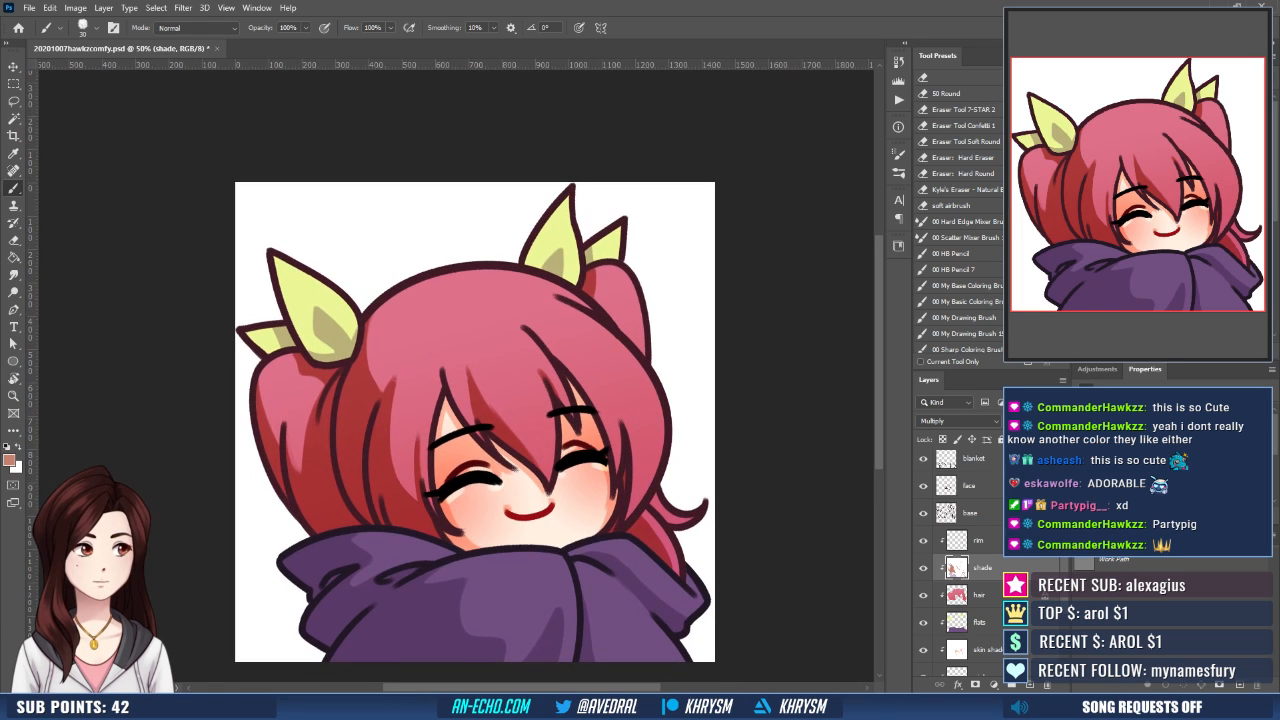
- On the rim layer, paint white rim light along the hoodie collar's top edge and down its centre fold
click(978, 540)
key(d)
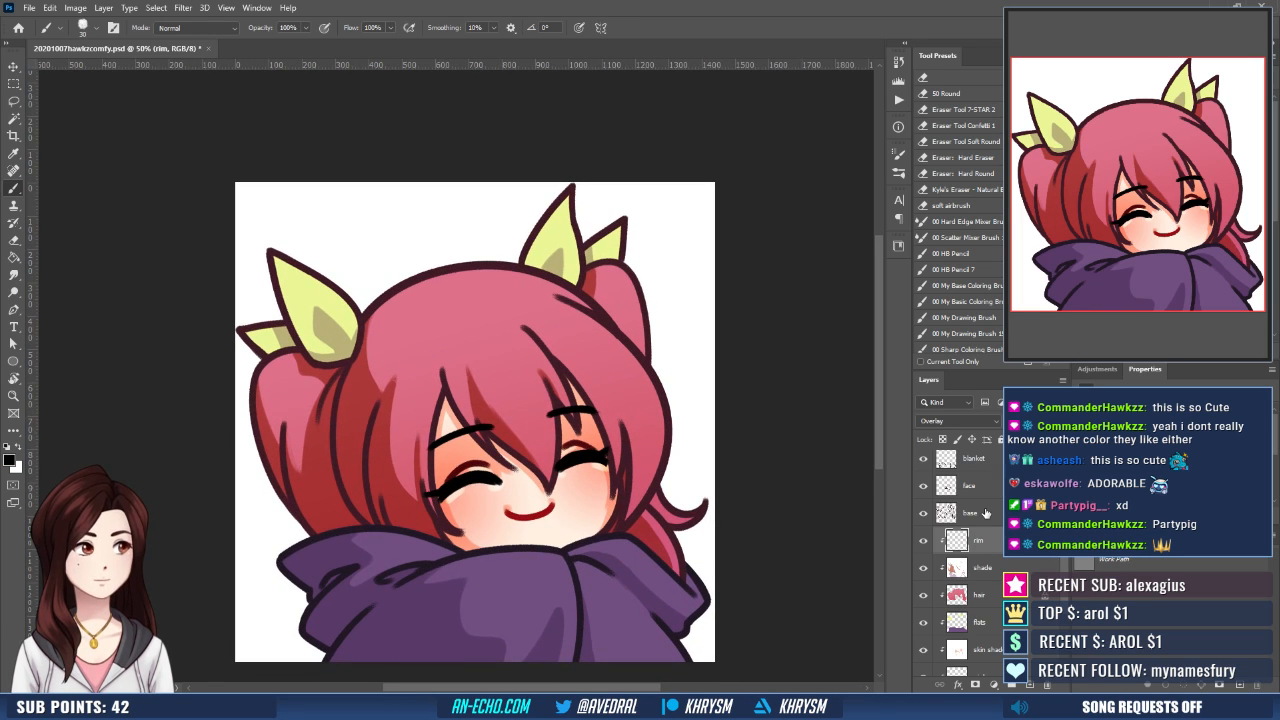
alt+click(572, 500)
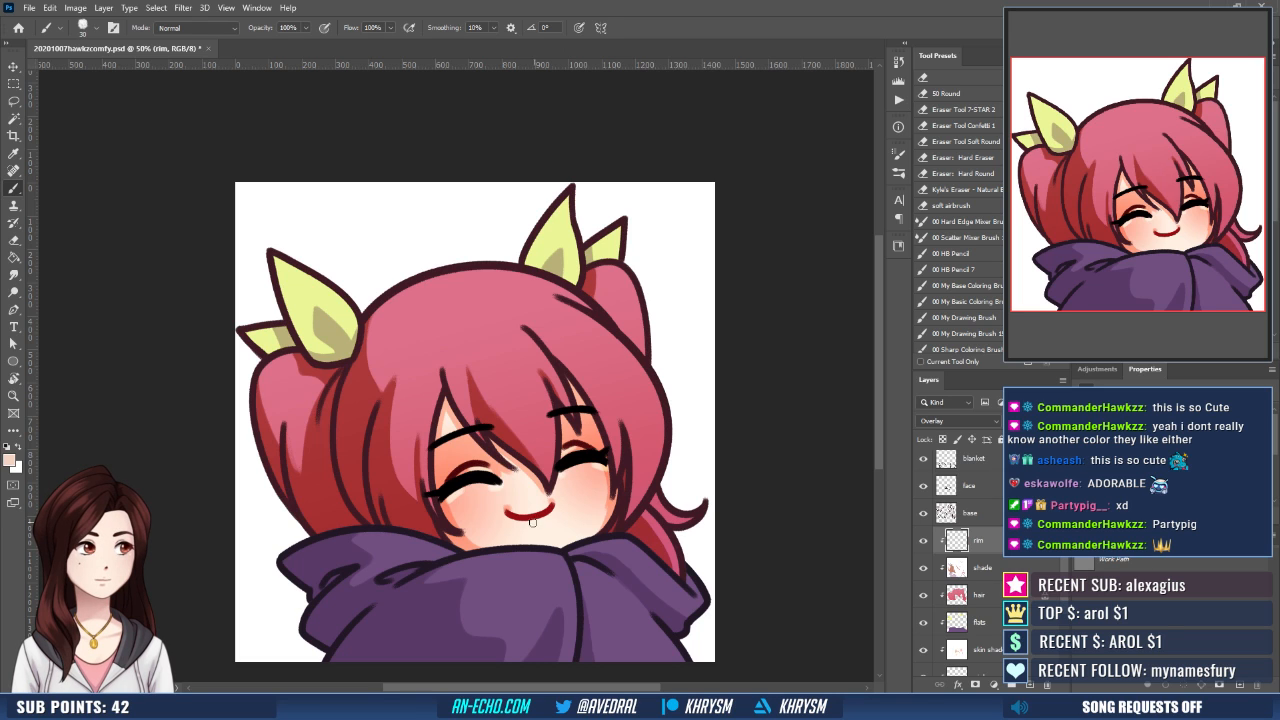
drag(629, 496, 631, 428)
key(x)
drag(614, 522, 631, 539)
drag(478, 514, 582, 509)
key(ctrl+z)
drag(486, 509, 574, 507)
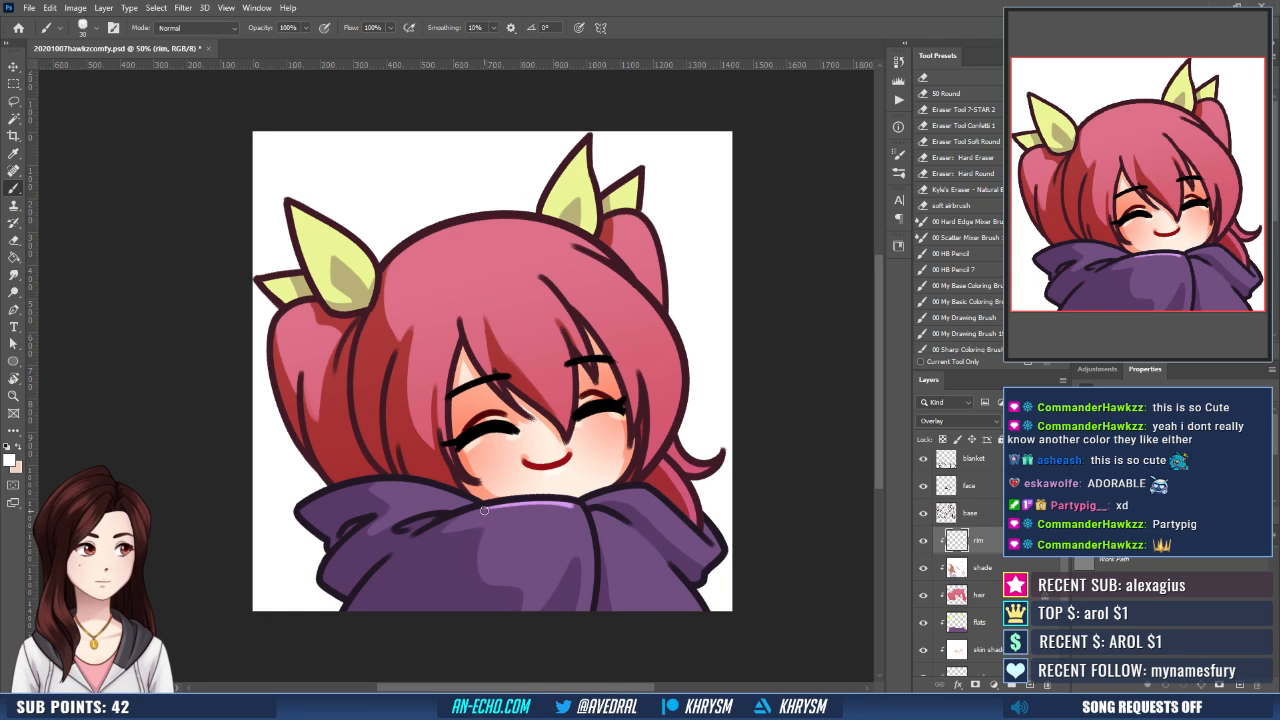
mouse_move(484, 510)
mouse_down()
mouse_move(566, 507)
mouse_move(589, 467)
mouse_move(572, 543)
mouse_up()
drag(556, 485, 574, 555)
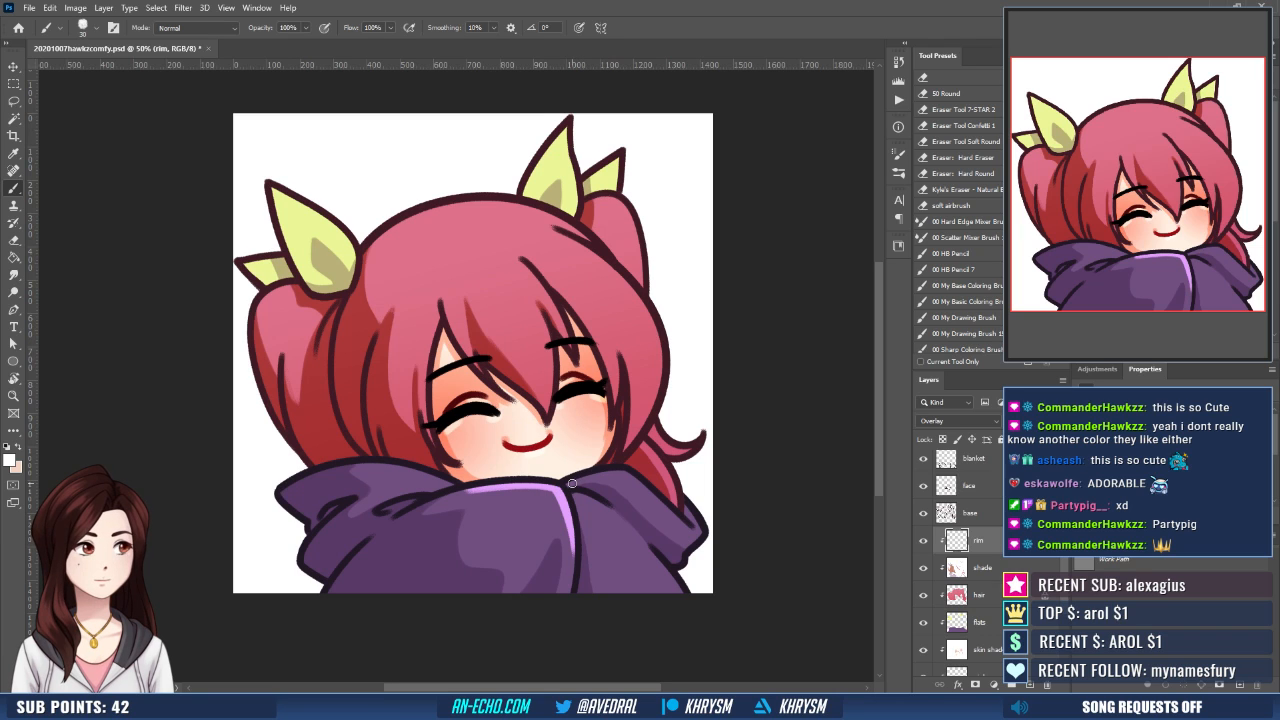
- Paint white rim light along the right hood flap's upper and outer edges and extend it down the centre fold
mouse_move(572, 483)
mouse_down()
mouse_move(606, 472)
mouse_move(625, 456)
mouse_move(616, 446)
mouse_move(654, 504)
mouse_up()
key(ctrl+z)
drag(606, 453, 660, 504)
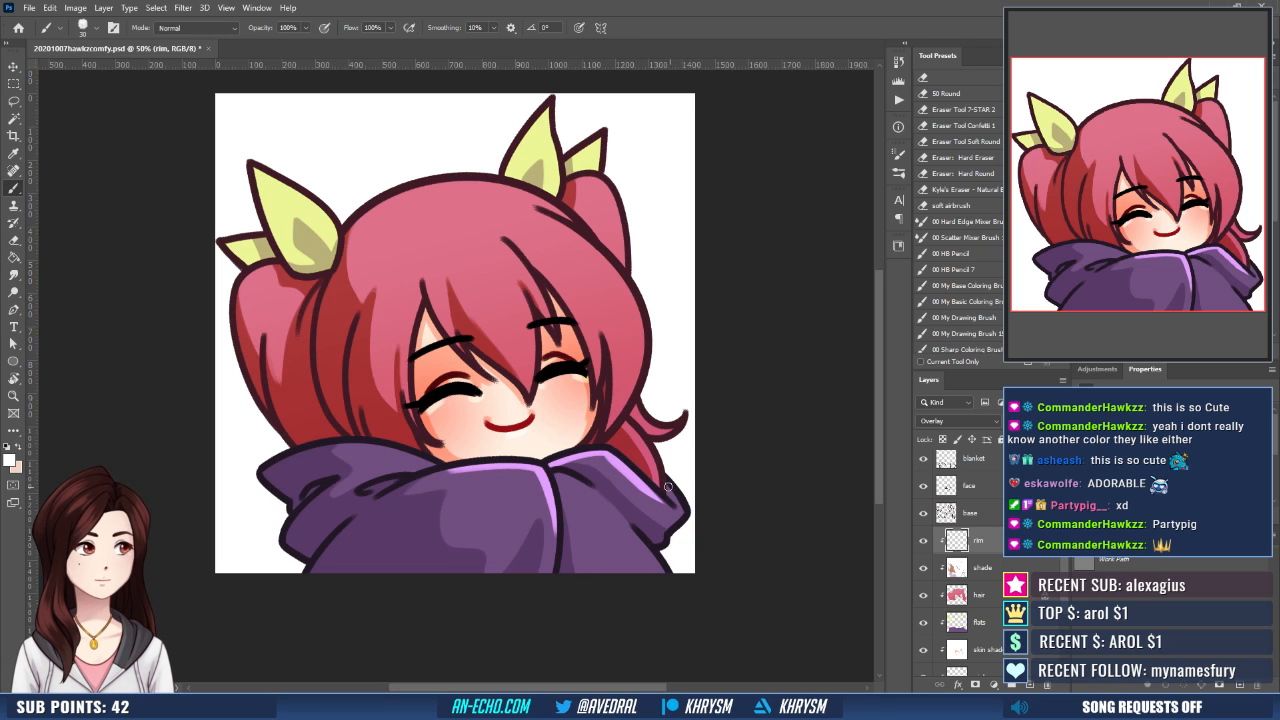
mouse_move(667, 484)
mouse_down()
mouse_move(681, 513)
mouse_move(664, 530)
mouse_move(664, 572)
mouse_move(646, 553)
mouse_move(659, 573)
mouse_up()
key(ctrl+z)
drag(593, 511, 639, 519)
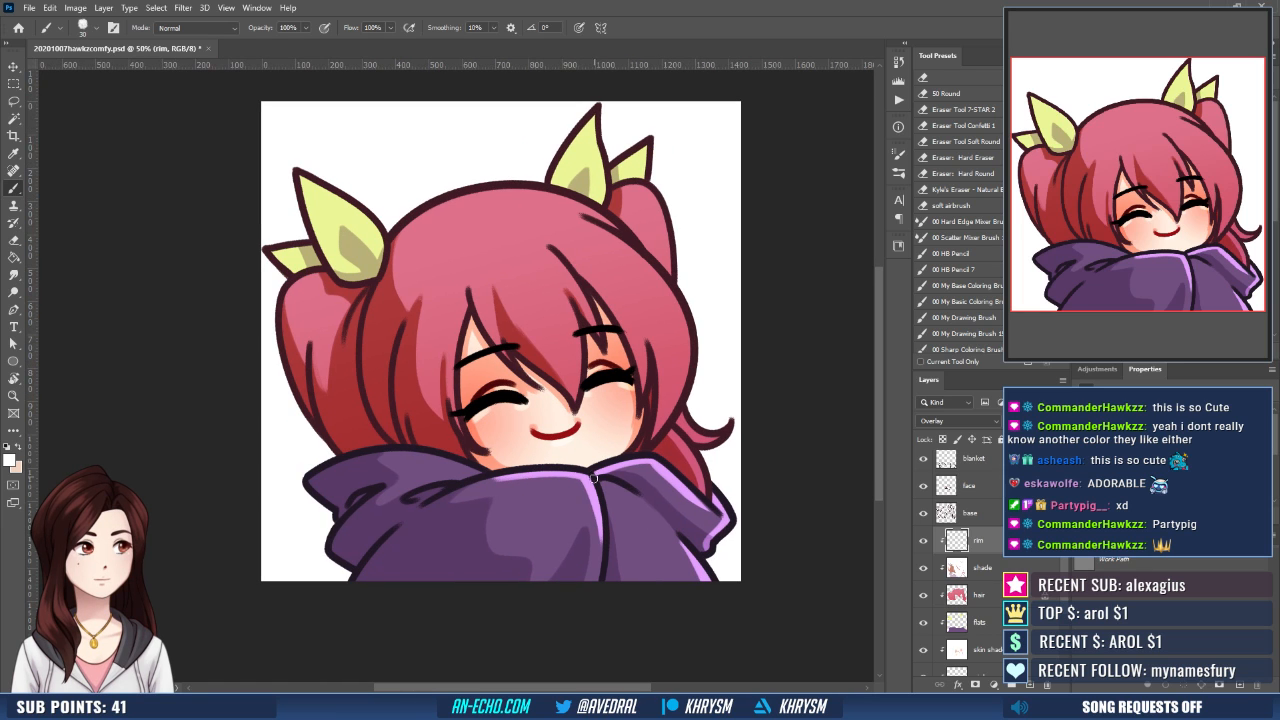
mouse_move(586, 483)
mouse_down()
mouse_move(590, 606)
mouse_move(590, 585)
mouse_up()
drag(525, 519, 569, 550)
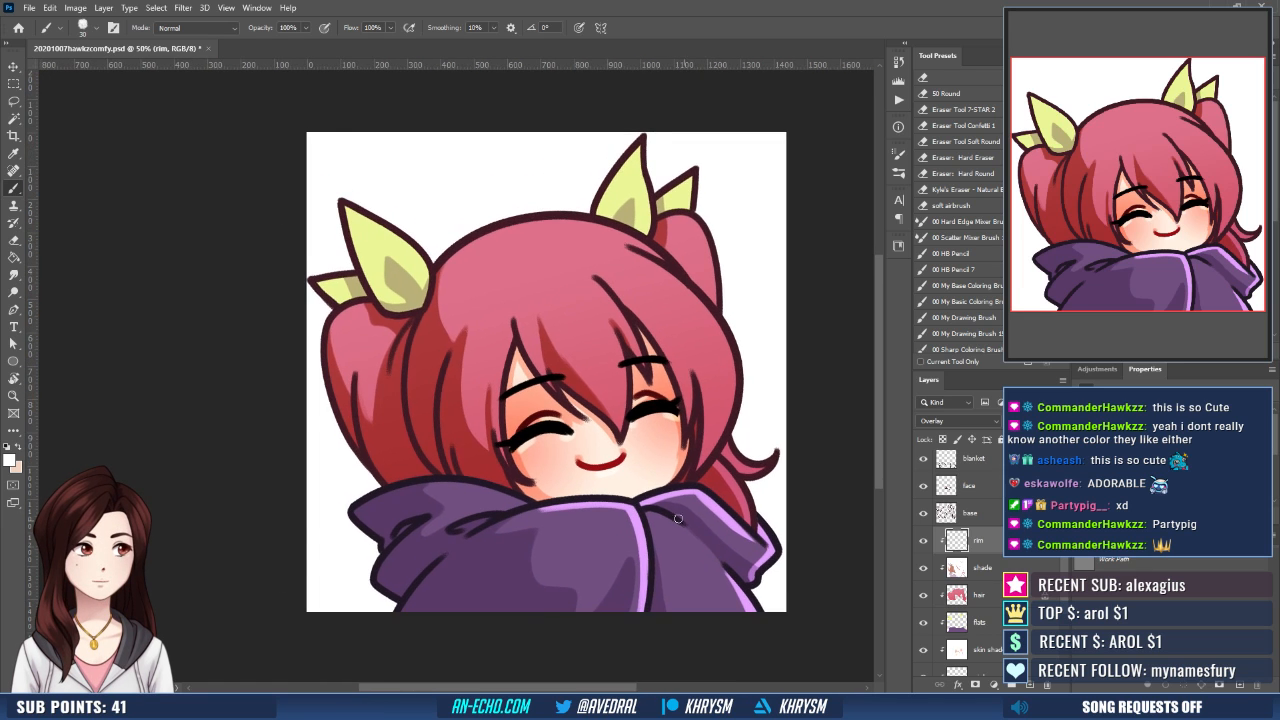
- Rotate the canvas as needed and paint white rim light along the upper folds of the left hood section
key(r)
mouse_move(679, 520)
mouse_down()
mouse_move(709, 480)
mouse_move(722, 383)
mouse_up()
key(b)
drag(579, 444, 490, 480)
drag(577, 451, 533, 483)
key(Escape)
key(ctrl+z)
key(r)
mouse_move(532, 538)
mouse_down()
mouse_move(554, 477)
mouse_move(497, 499)
mouse_up()
key(Escape)
drag(569, 516, 566, 506)
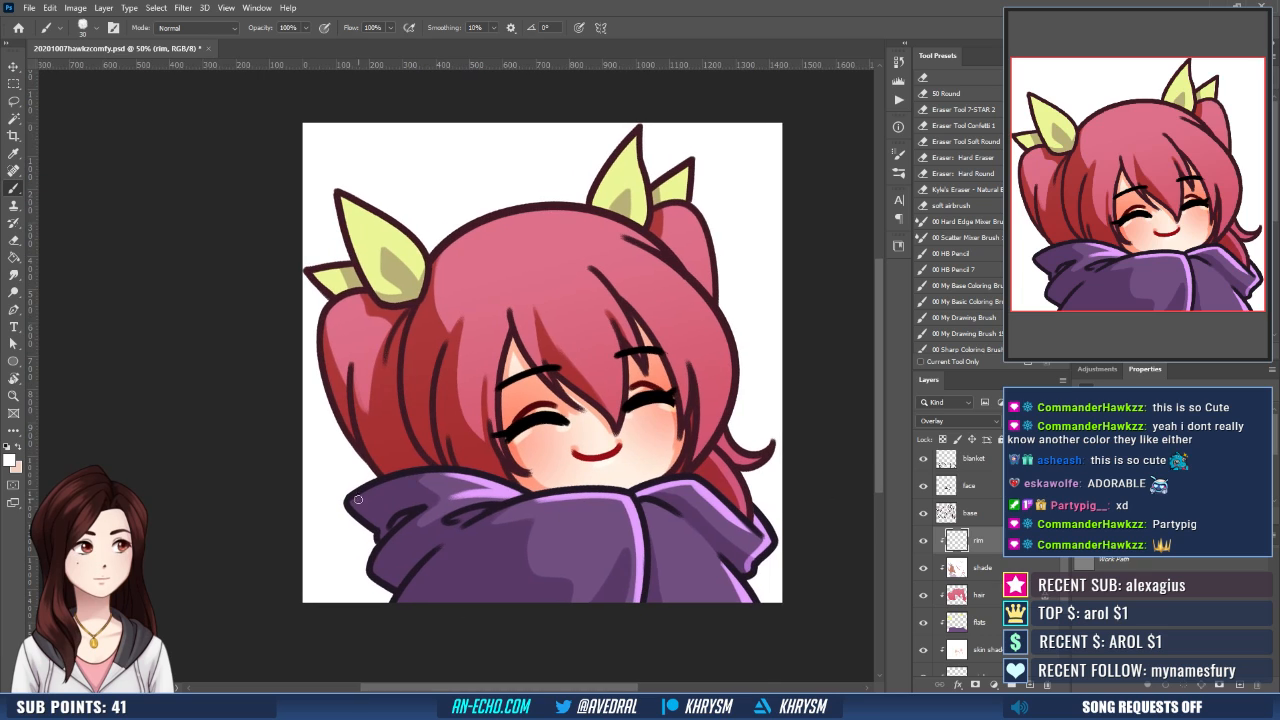
- Add white rim light to the left hood flap's outer tip and the hoodie's lower left edge
mouse_move(354, 501)
mouse_down()
mouse_move(379, 526)
mouse_move(356, 506)
mouse_up()
mouse_move(375, 573)
mouse_down()
mouse_move(402, 528)
mouse_move(394, 583)
mouse_move(407, 592)
mouse_up()
key(ctrl+z)
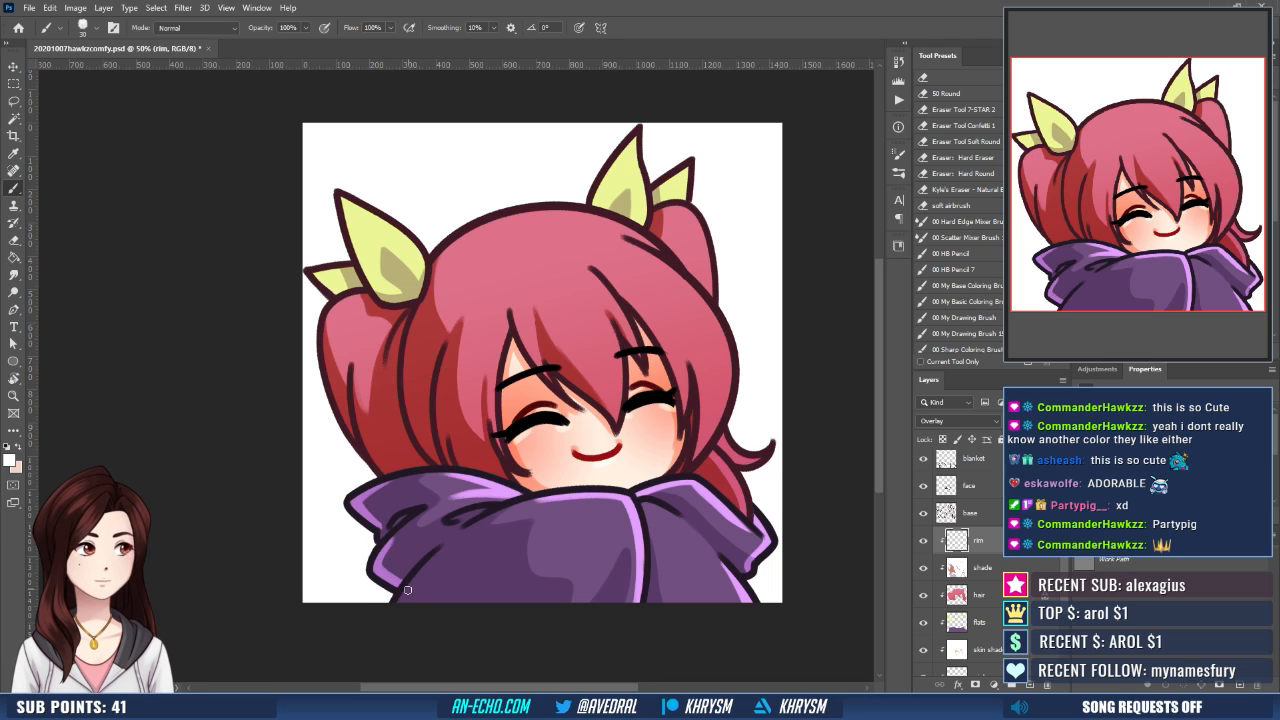
- Paint white rim light along the left pigtail's outer edge and inner strands and the adjoining side hair
drag(539, 502, 509, 548)
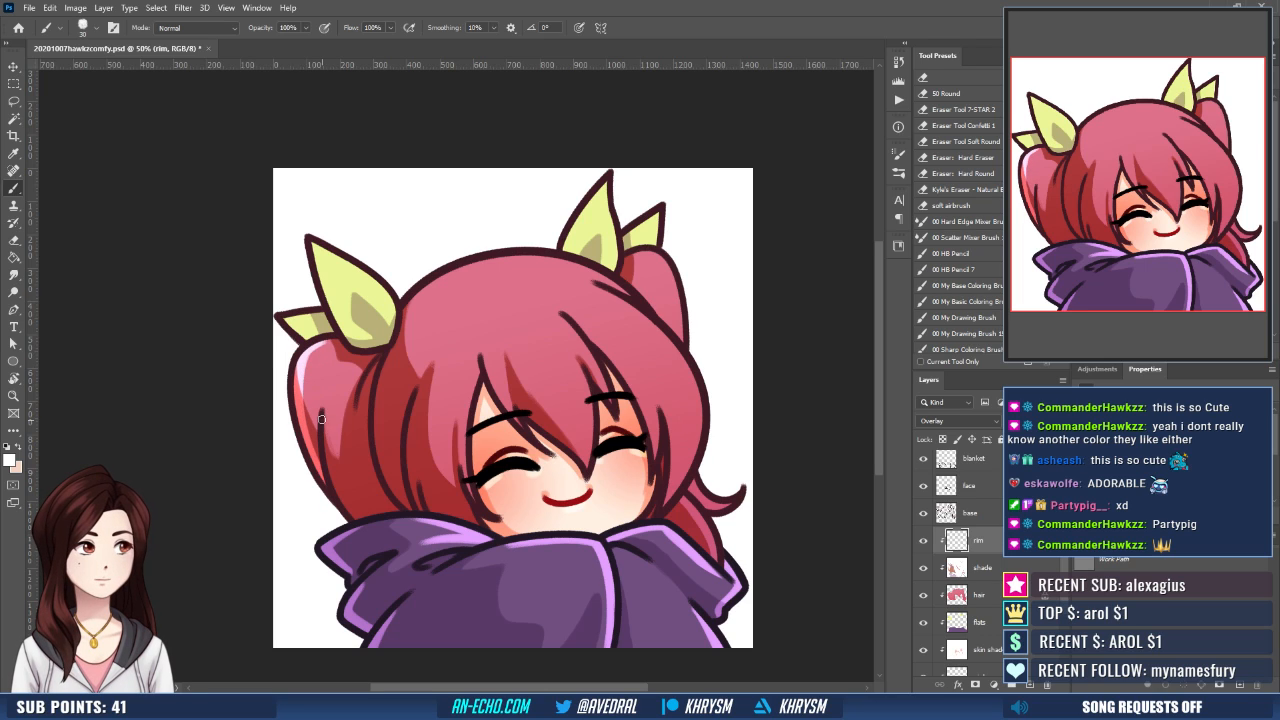
drag(323, 423, 358, 516)
drag(322, 420, 361, 518)
drag(455, 389, 446, 406)
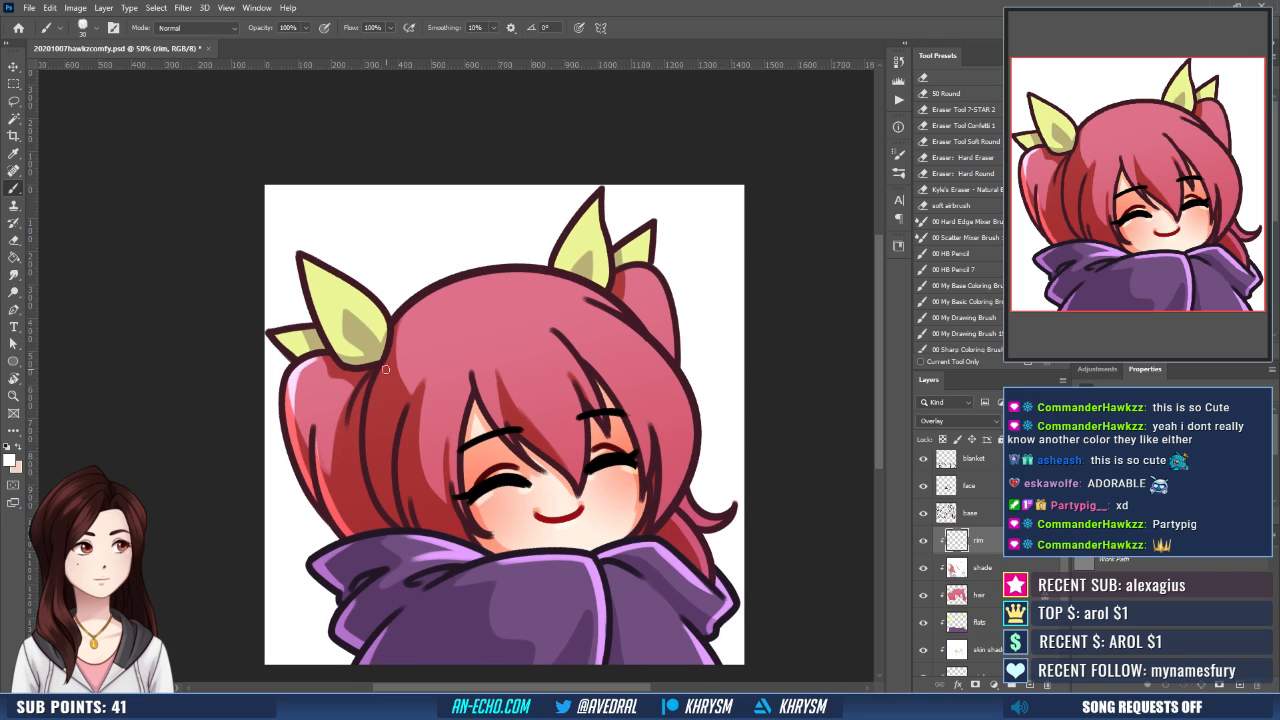
drag(384, 362, 382, 514)
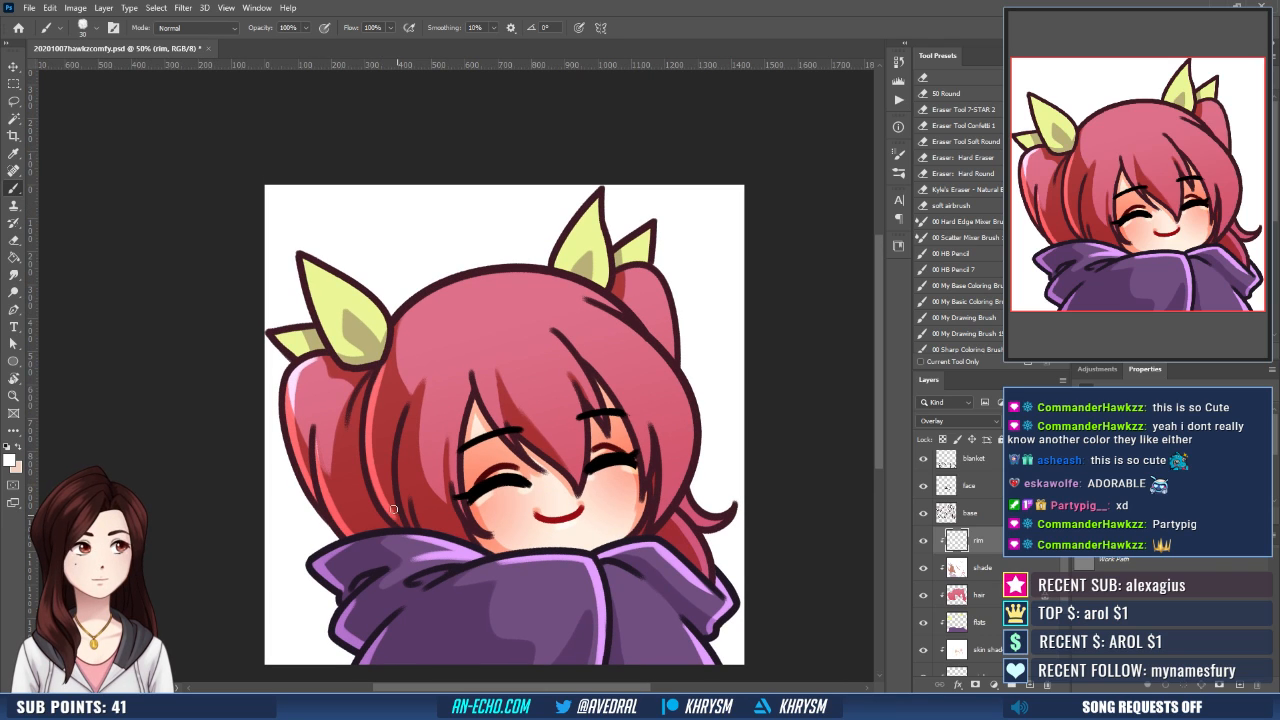
- Paint glossy white highlight strokes across the left side strands, centre bangs and right bangs
mouse_move(495, 392)
mouse_down()
mouse_move(475, 376)
mouse_move(410, 420)
mouse_move(420, 381)
mouse_move(432, 398)
mouse_up()
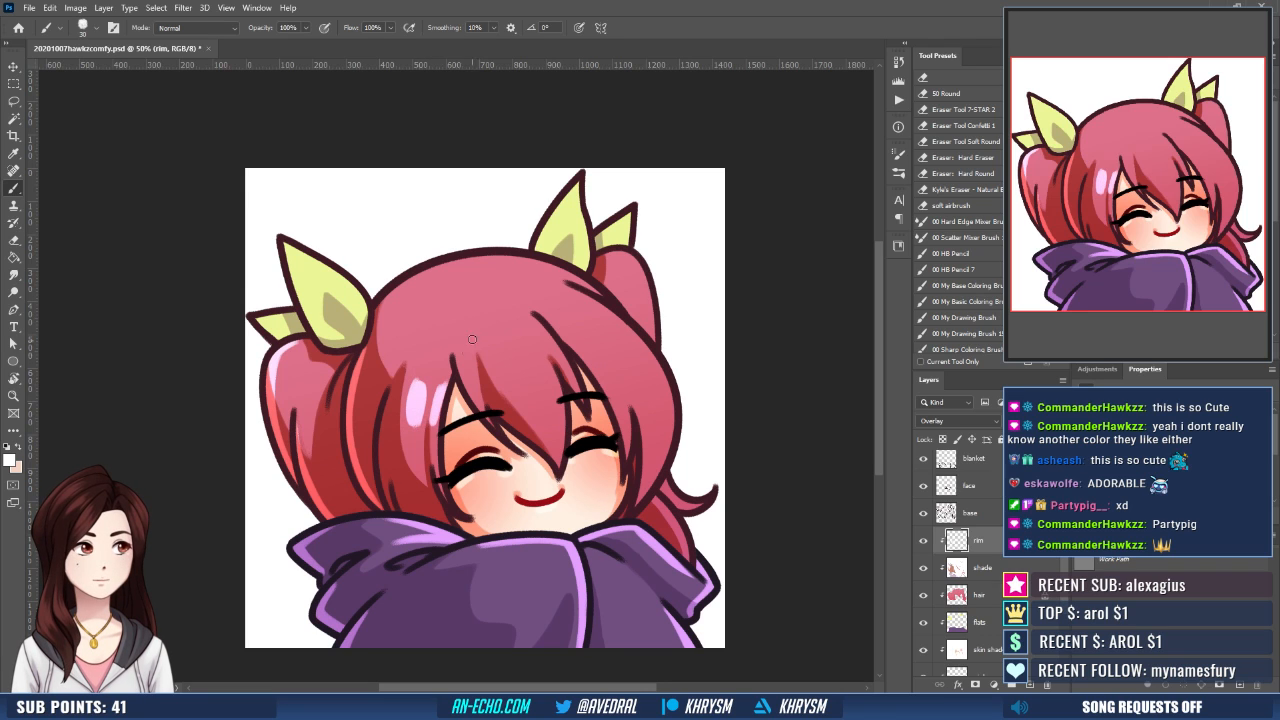
drag(522, 336, 458, 393)
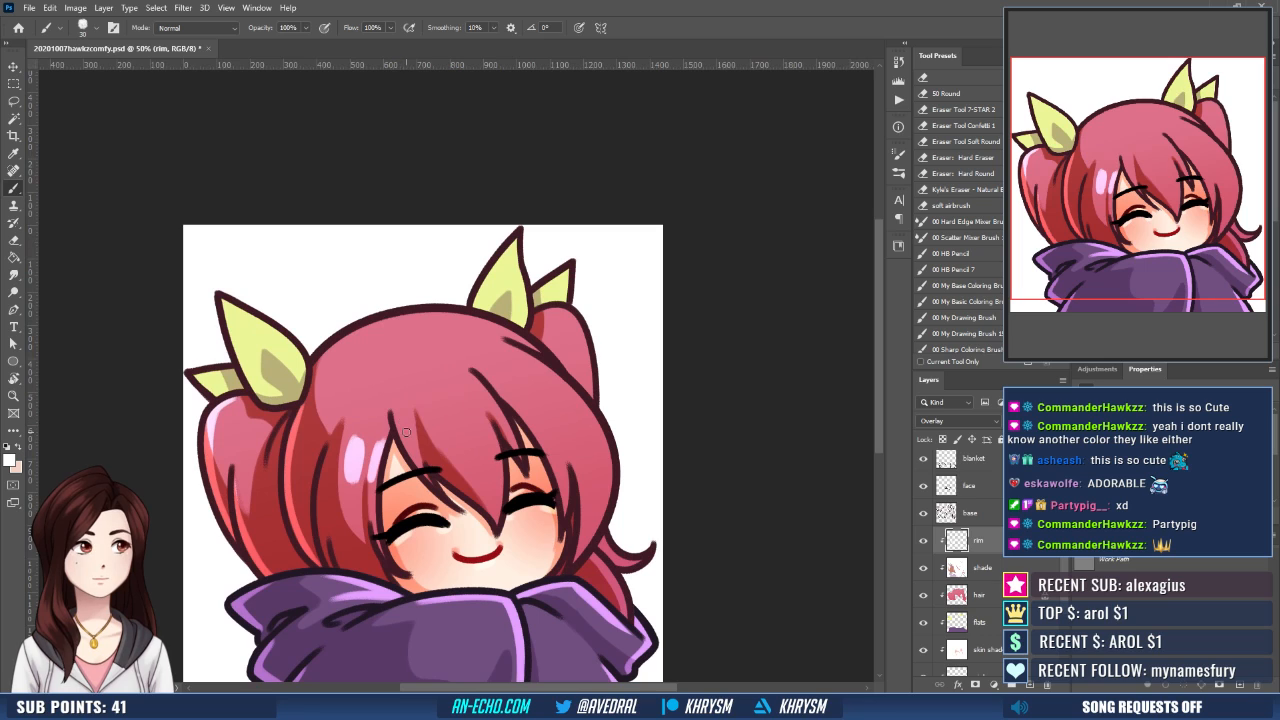
mouse_move(408, 432)
mouse_down()
mouse_move(418, 455)
mouse_move(454, 452)
mouse_up()
mouse_move(454, 452)
mouse_down()
mouse_move(439, 430)
mouse_move(484, 458)
mouse_move(486, 440)
mouse_move(488, 456)
mouse_up()
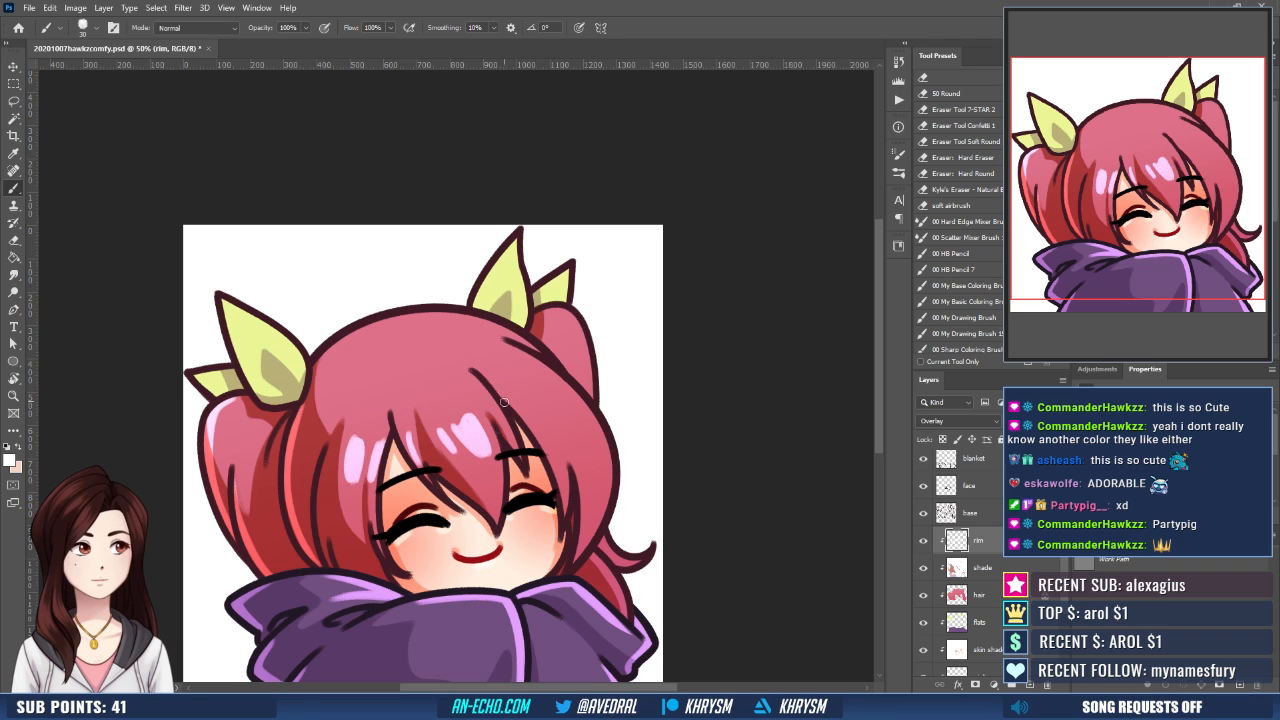
mouse_move(492, 404)
mouse_down()
mouse_move(507, 428)
mouse_move(488, 446)
mouse_up()
drag(552, 400, 522, 396)
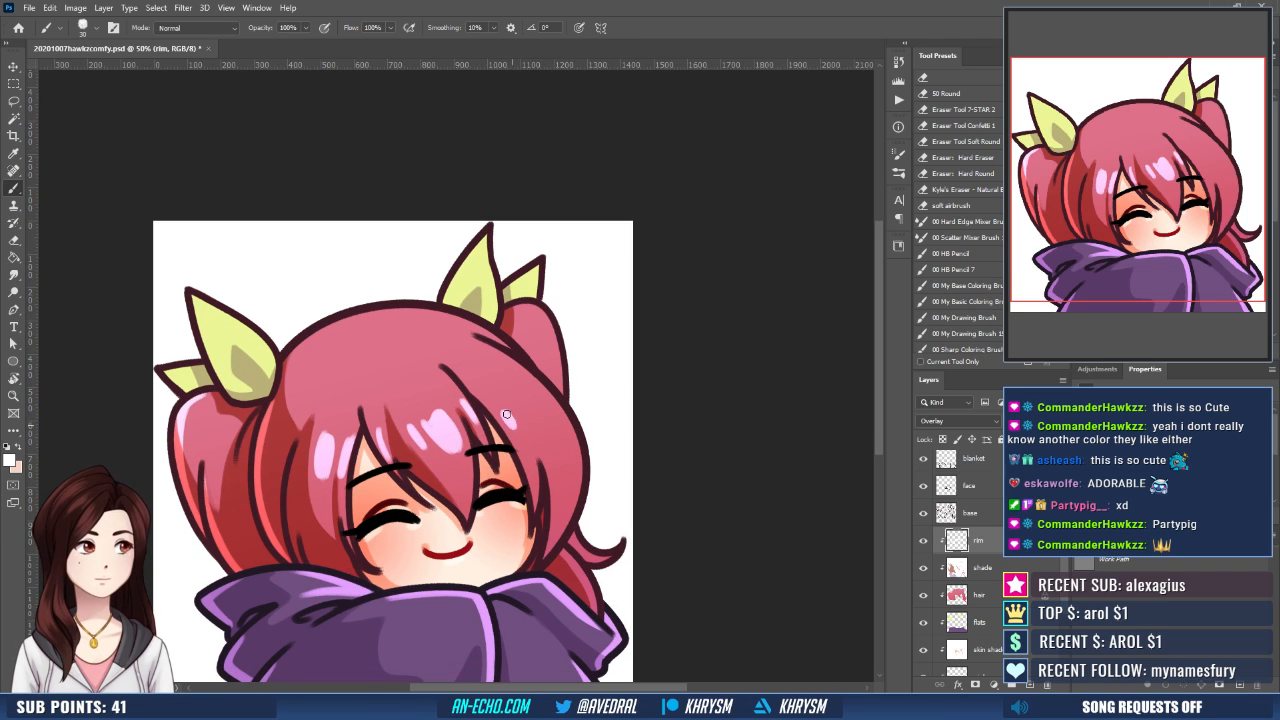
drag(511, 396, 532, 423)
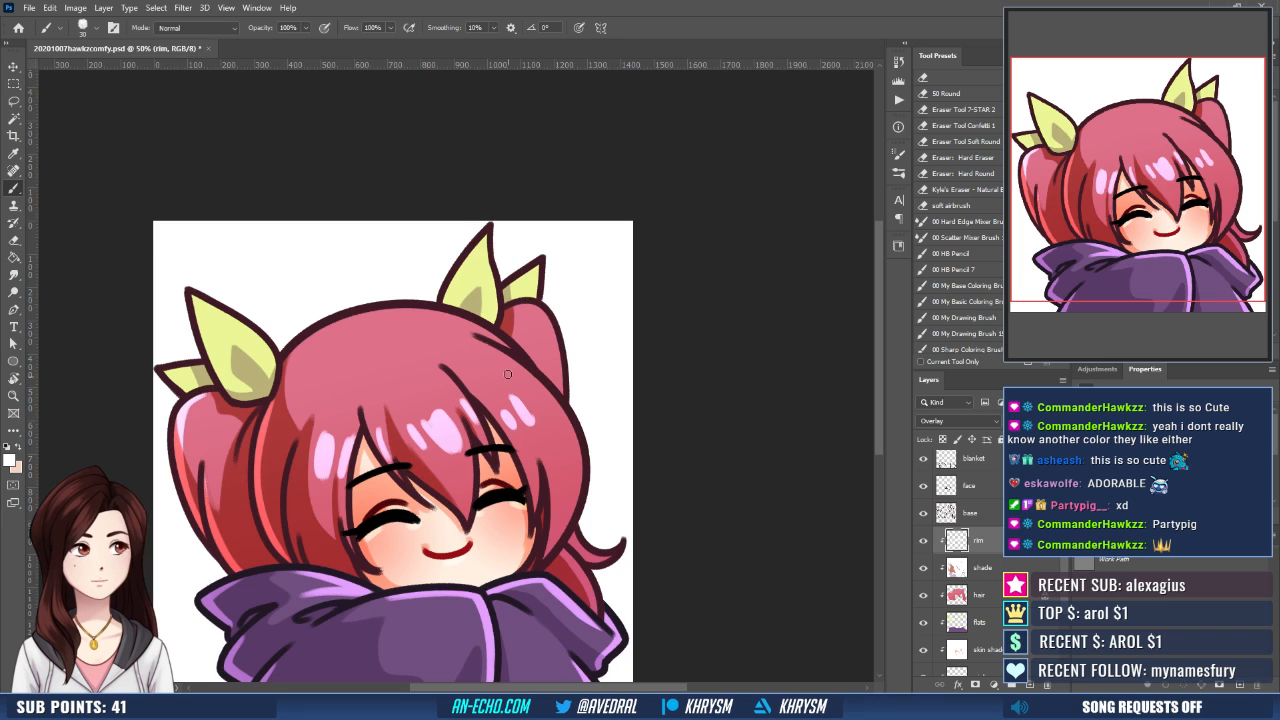
- Add glossy white highlights to the right side of the hair and the upper left pigtail
mouse_move(513, 360)
mouse_down()
mouse_move(549, 420)
mouse_move(525, 370)
mouse_move(572, 429)
mouse_move(677, 420)
mouse_move(701, 447)
mouse_up()
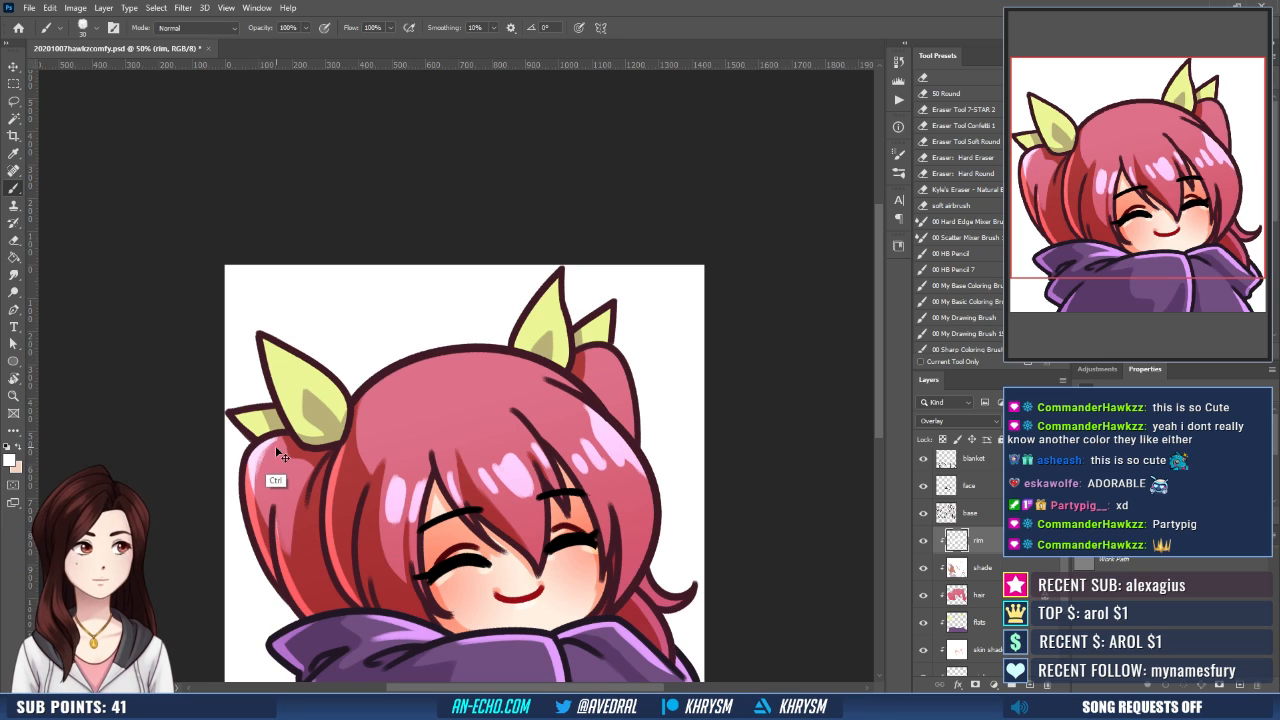
drag(293, 474, 286, 507)
drag(277, 464, 273, 486)
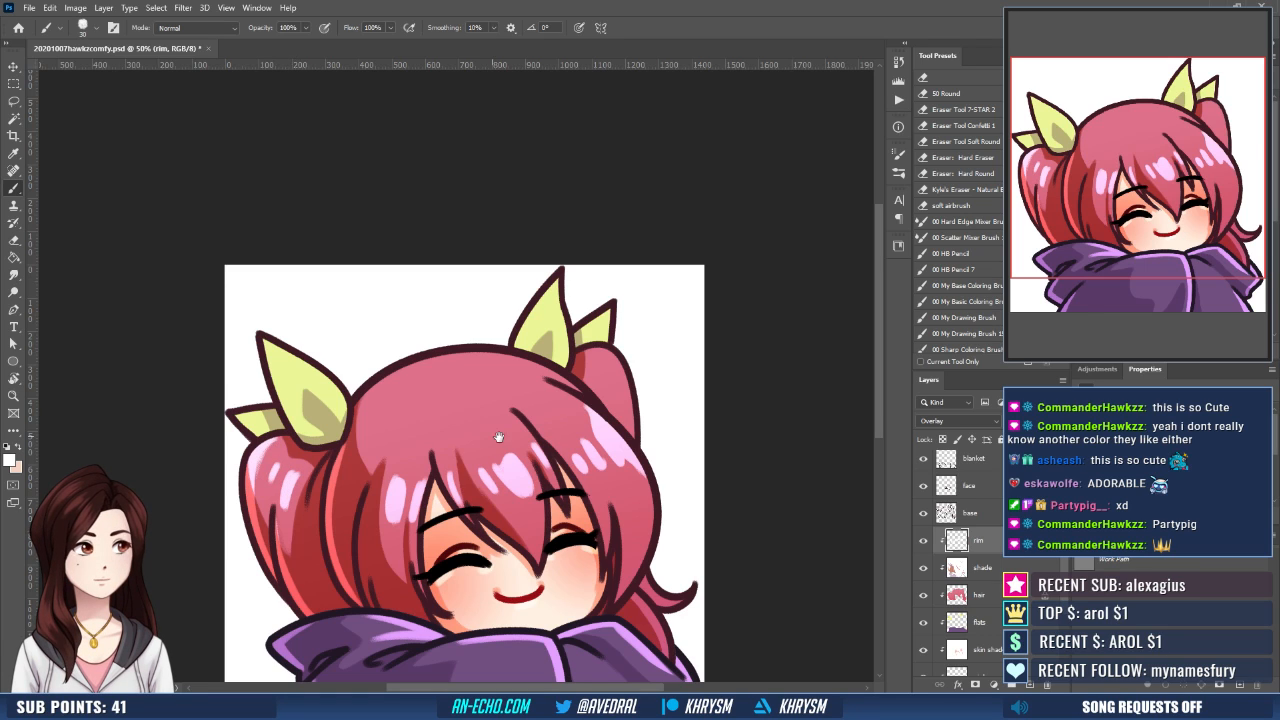
drag(499, 437, 509, 461)
- Paint white rim light along the outer edges of the left ribbons and the large right ribbon
mouse_move(249, 440)
mouse_down()
mouse_move(266, 456)
mouse_move(284, 434)
mouse_up()
drag(273, 362, 292, 424)
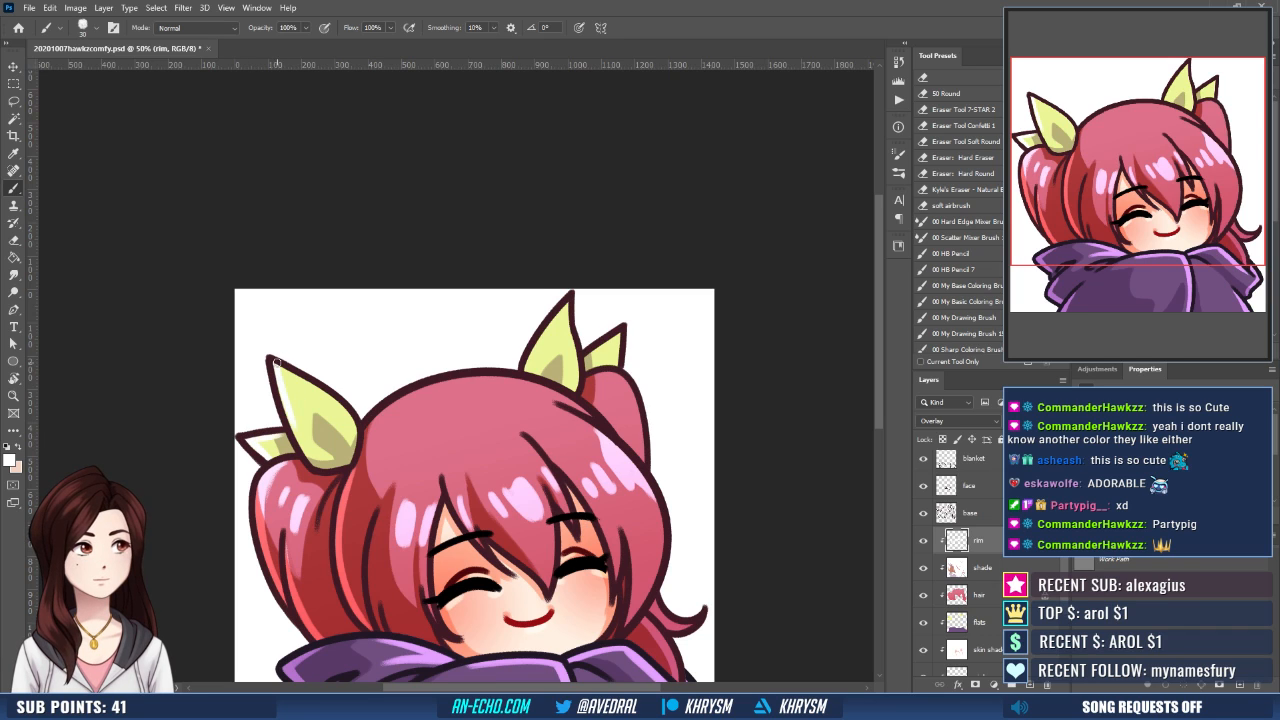
drag(283, 367, 329, 396)
drag(547, 316, 502, 276)
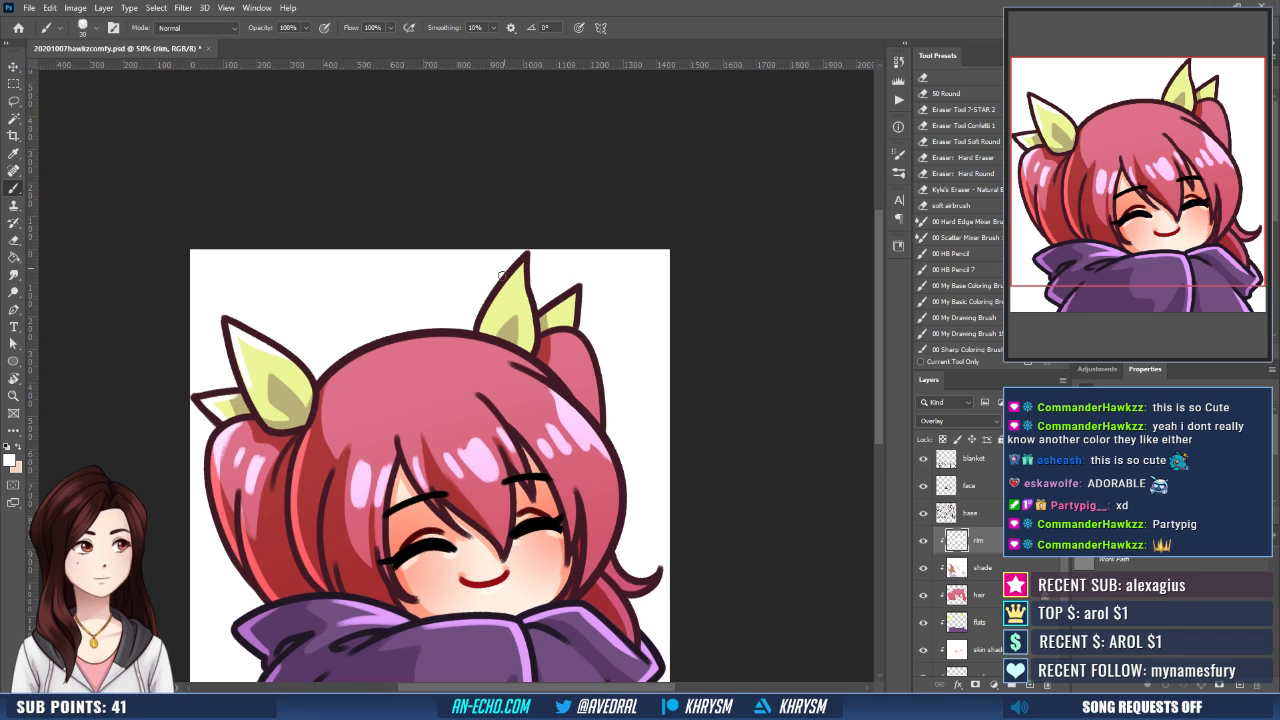
drag(481, 329, 527, 257)
drag(488, 320, 523, 266)
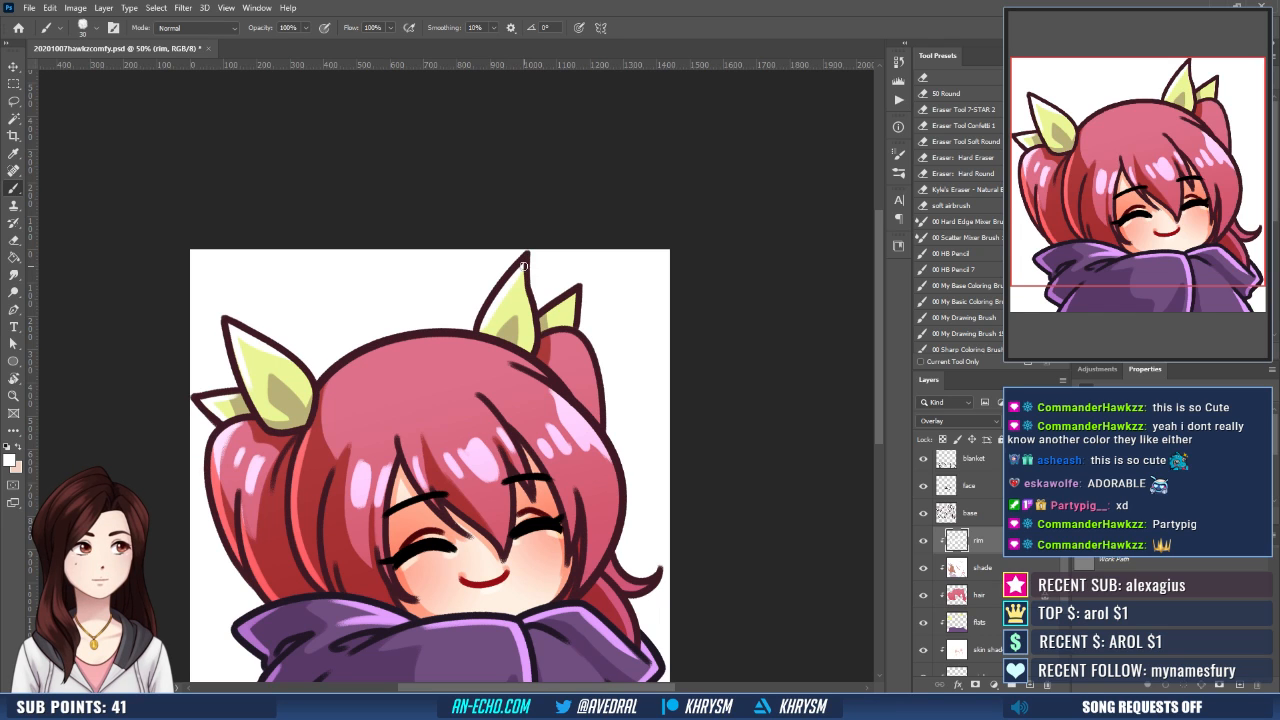
drag(636, 278, 655, 262)
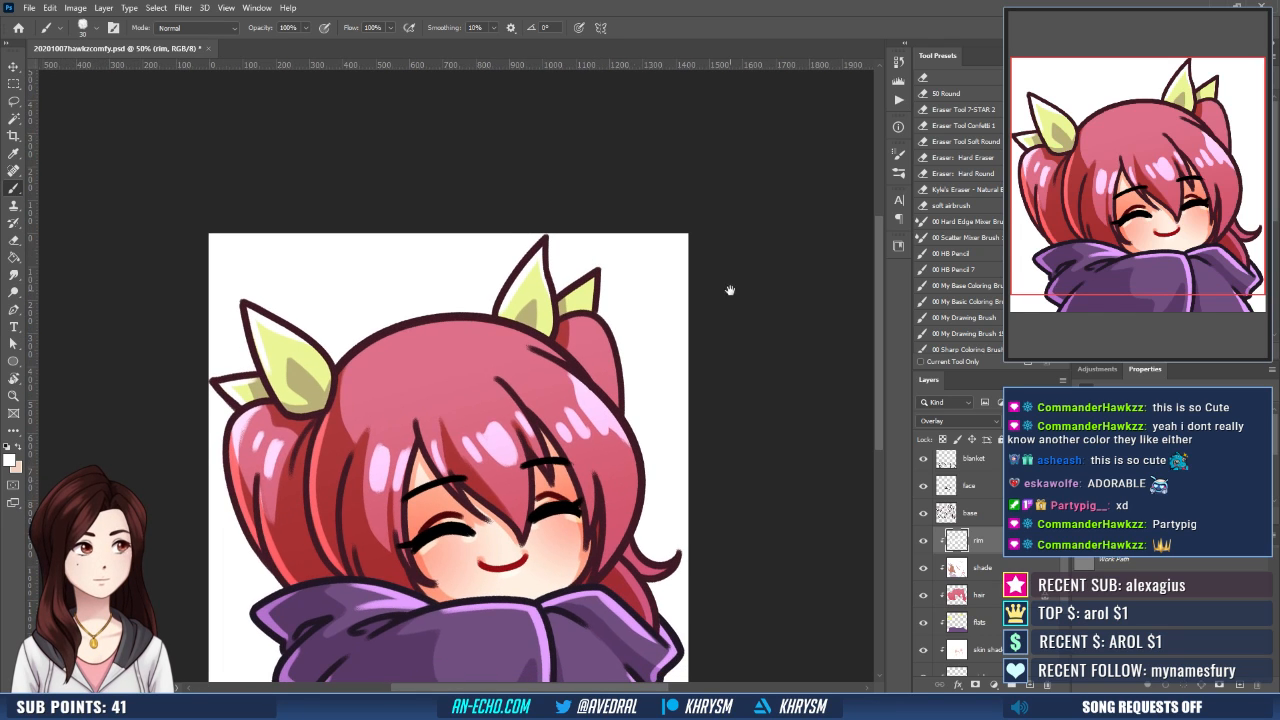
drag(730, 290, 708, 310)
- On the shade layer, repaint the shadows of the left and right ribbons with a light muted pink for a warmer tone
alt+click(431, 405)
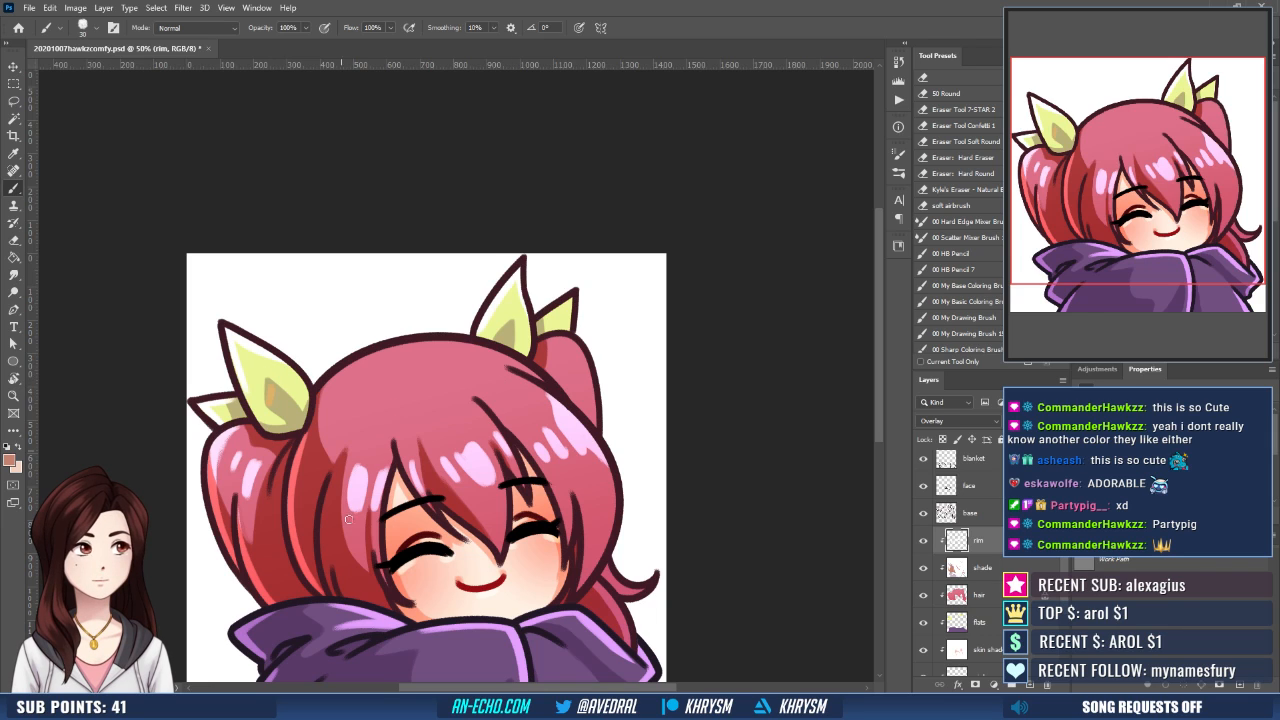
key(alt+bracketleft)
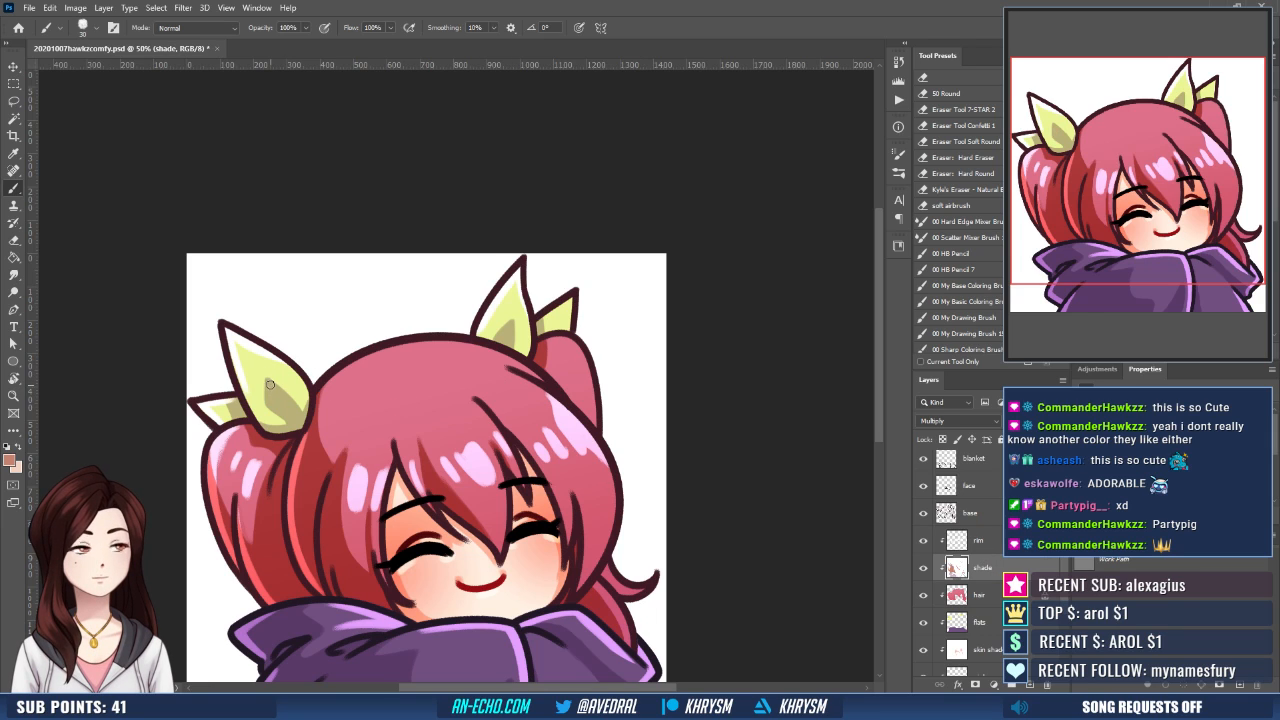
drag(270, 384, 270, 406)
key(ctrl+z)
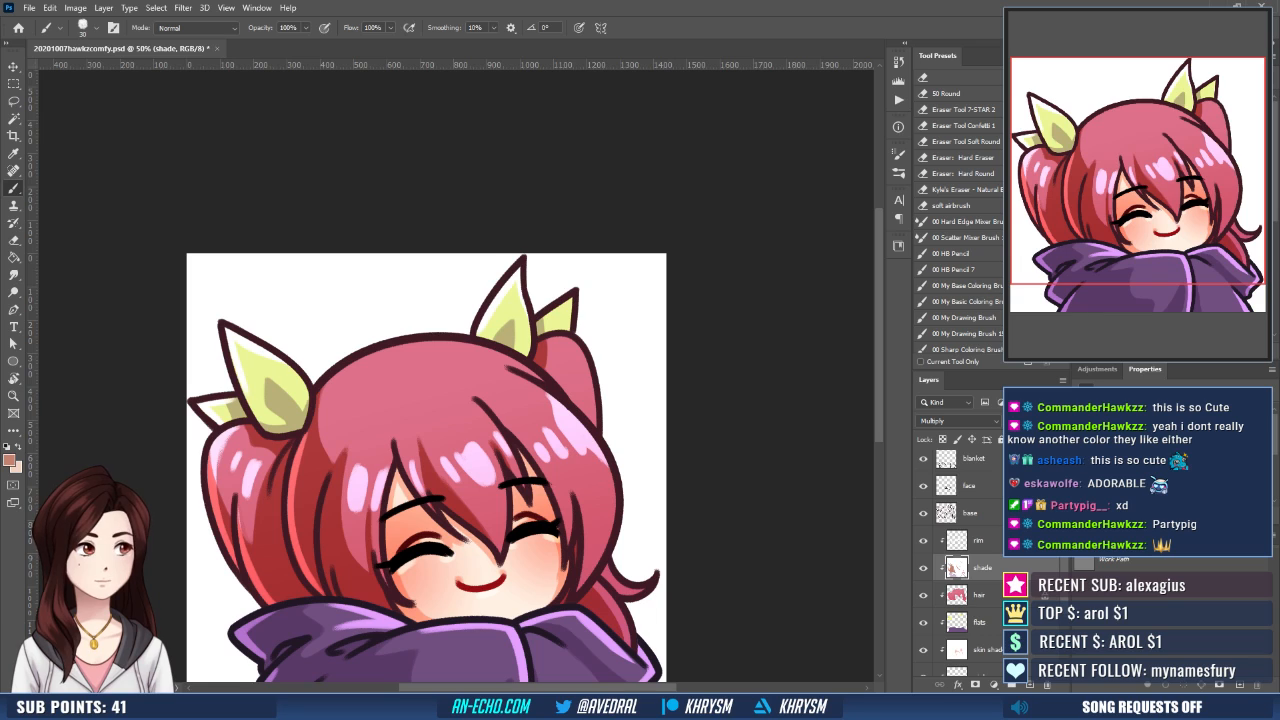
click(1125, 115)
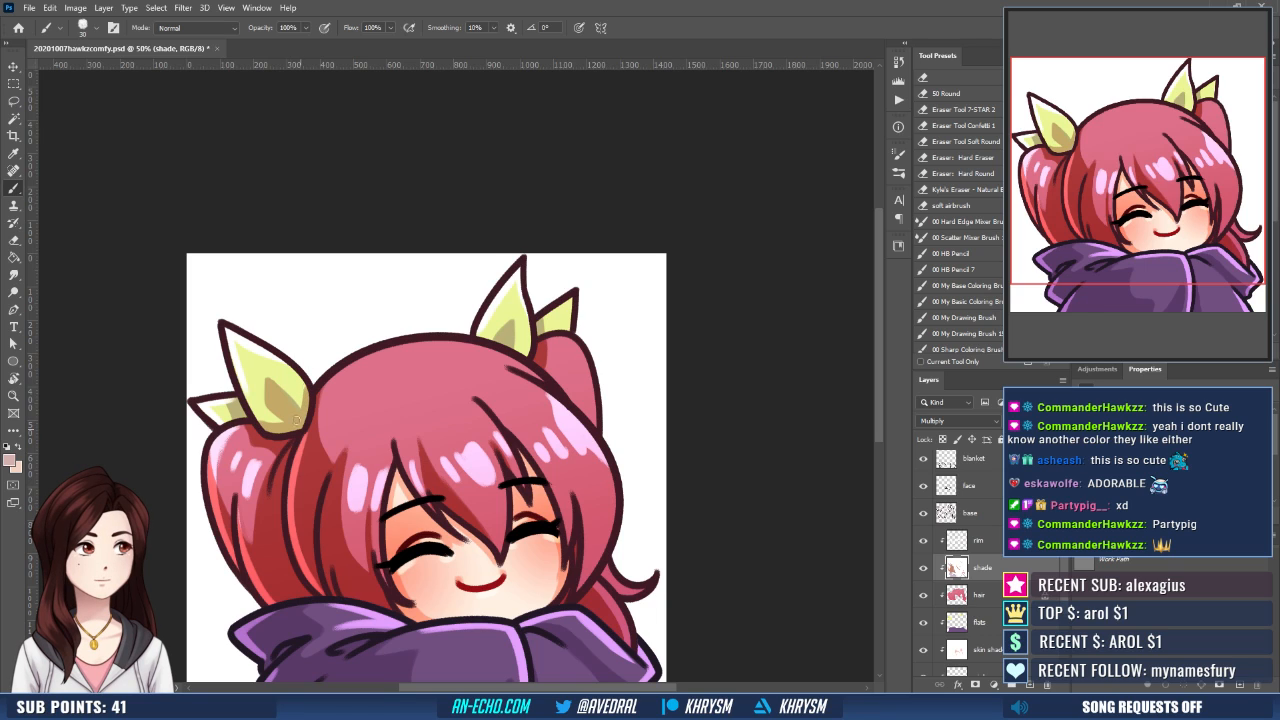
drag(270, 382, 301, 422)
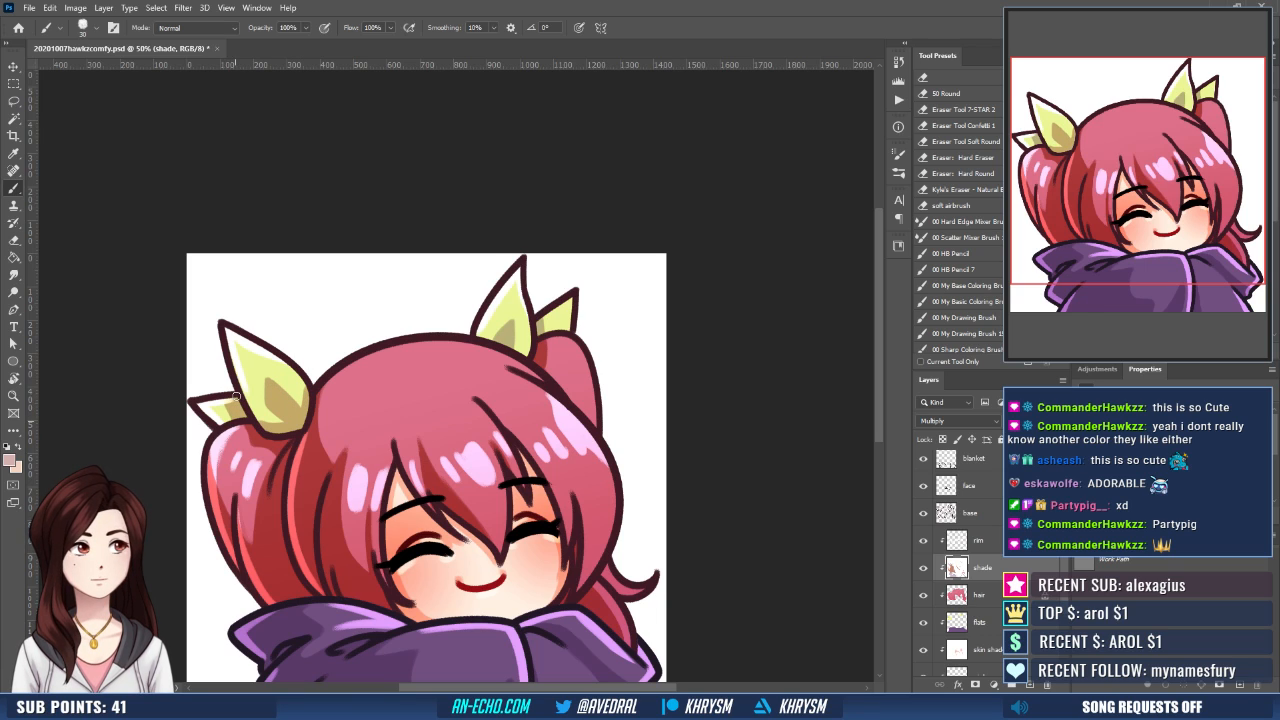
drag(354, 315, 347, 350)
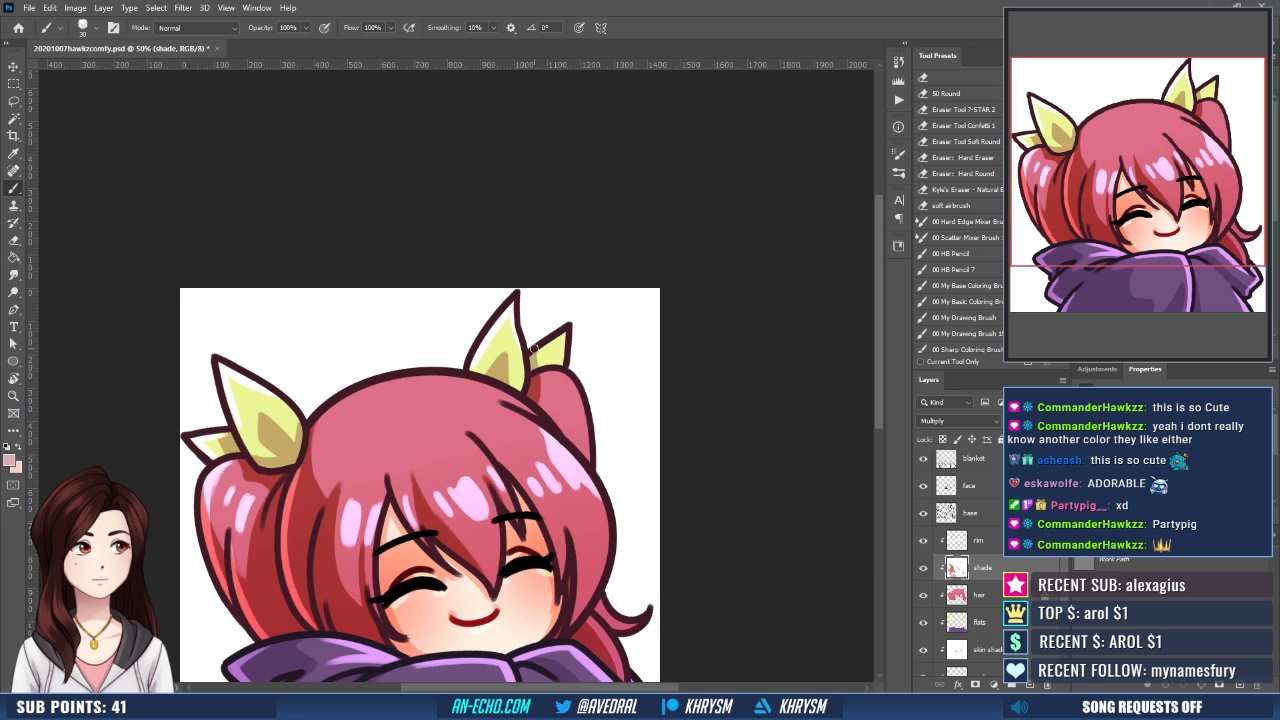
drag(582, 366, 559, 295)
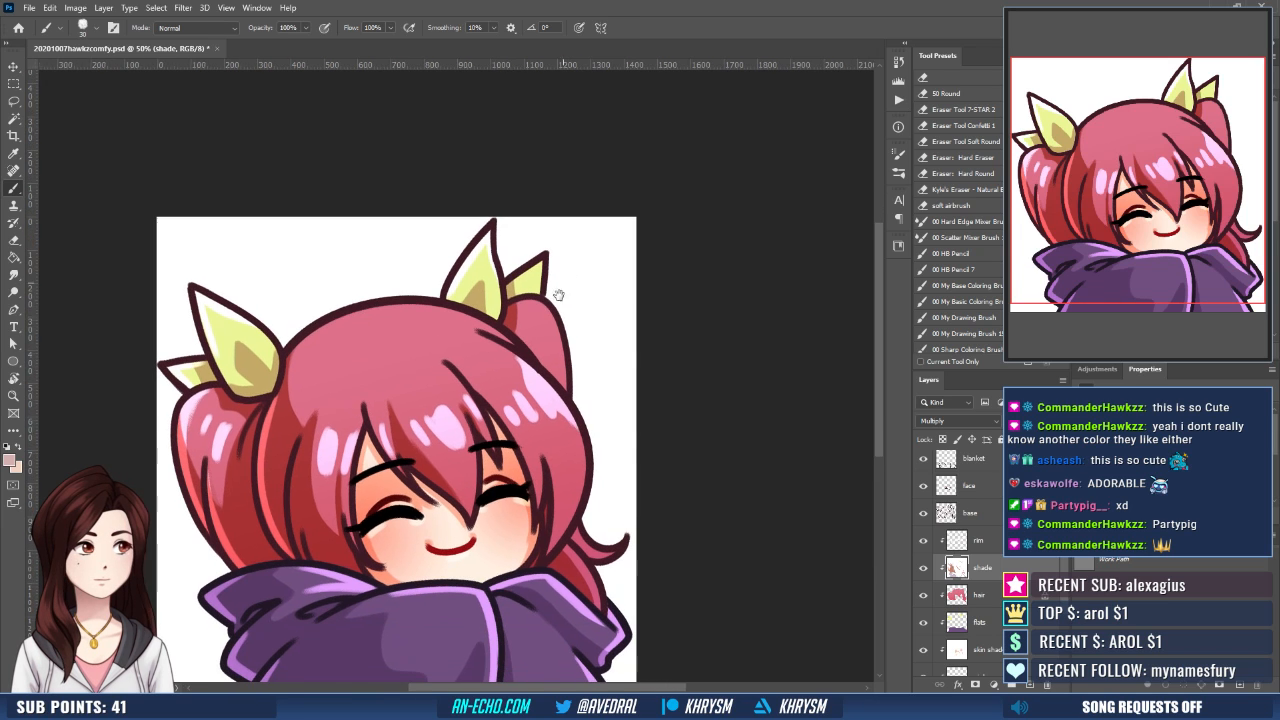
- On the rim layer, paint white glossy highlights and rim light on the upper right pigtail and the small ribbon above it
click(1000, 541)
key(d)
drag(569, 459, 558, 496)
key(x)
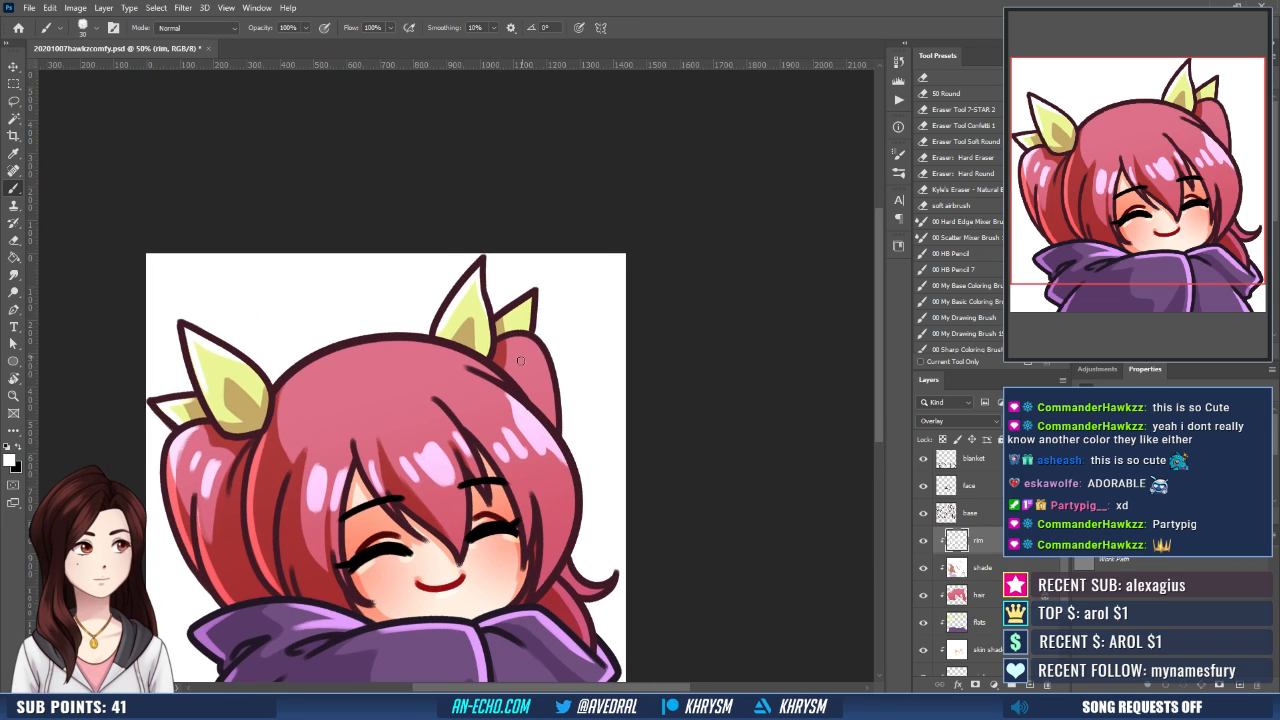
drag(521, 369, 545, 386)
drag(525, 341, 552, 404)
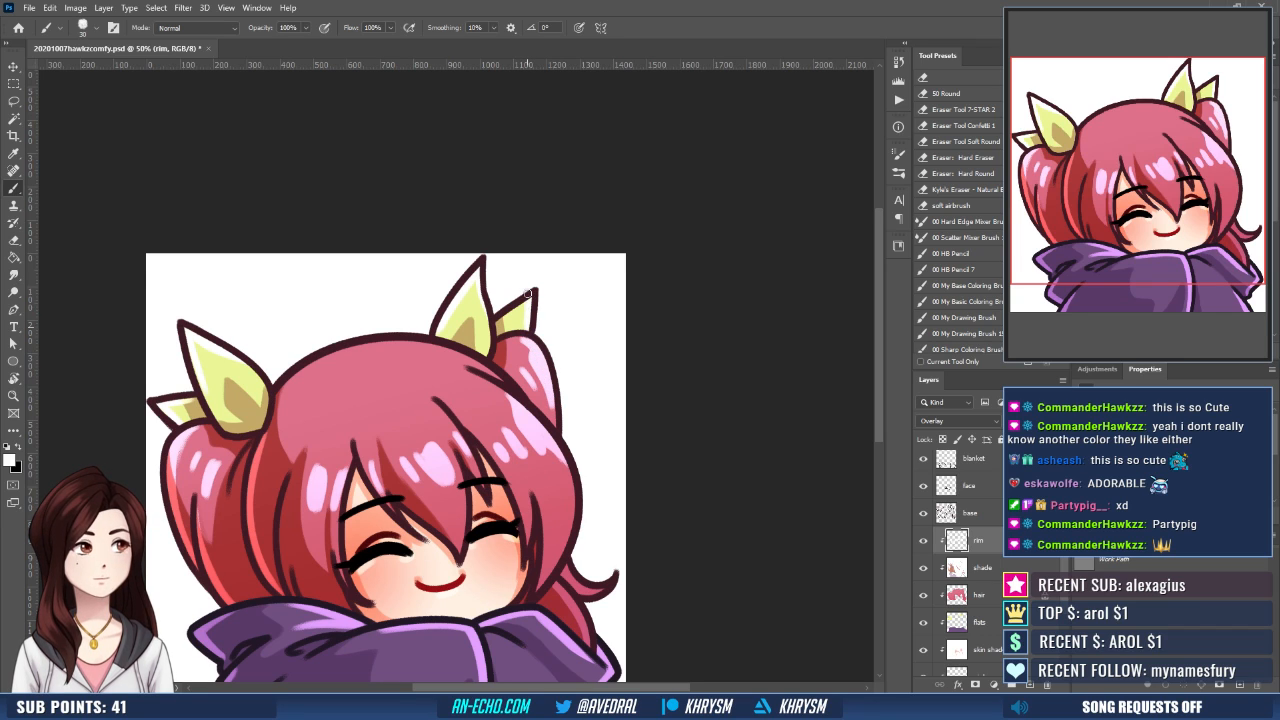
drag(531, 304, 585, 325)
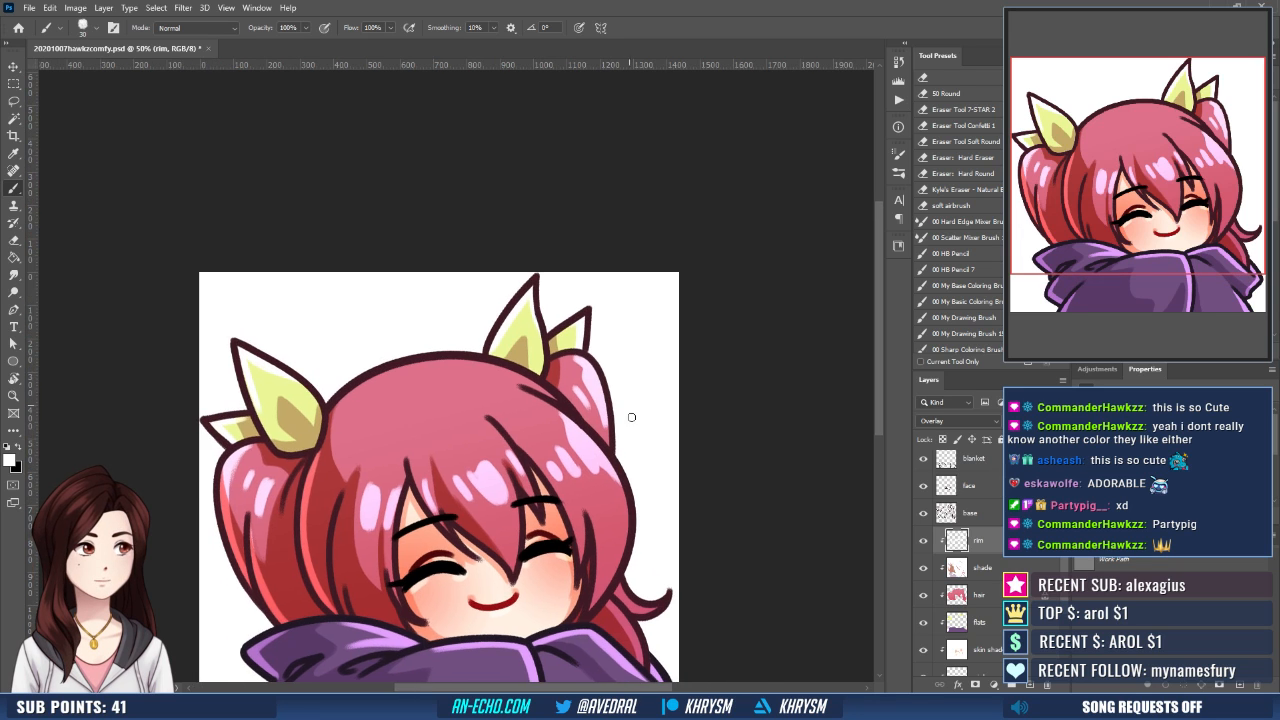
- Rotate the canvas, paint white rim light along the crown of the head between the ribbons, and restore the upright view
key(r)
drag(644, 450, 675, 353)
drag(364, 471, 476, 350)
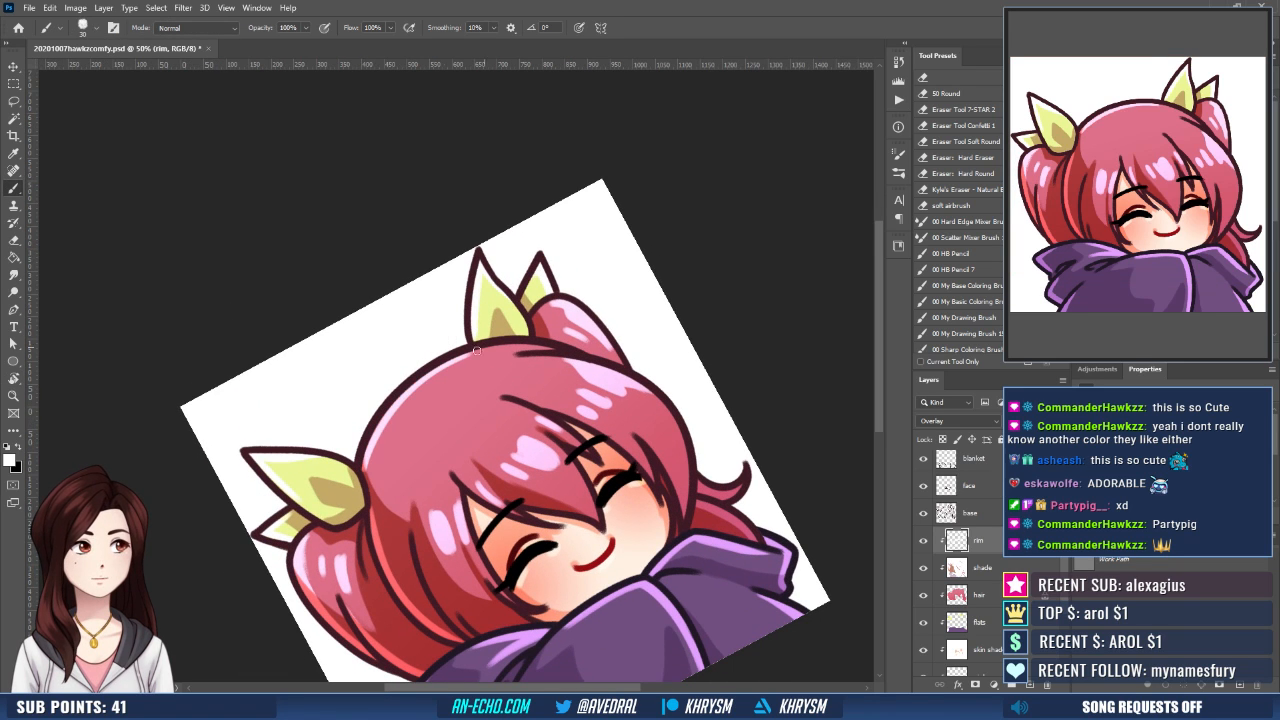
drag(360, 459, 408, 387)
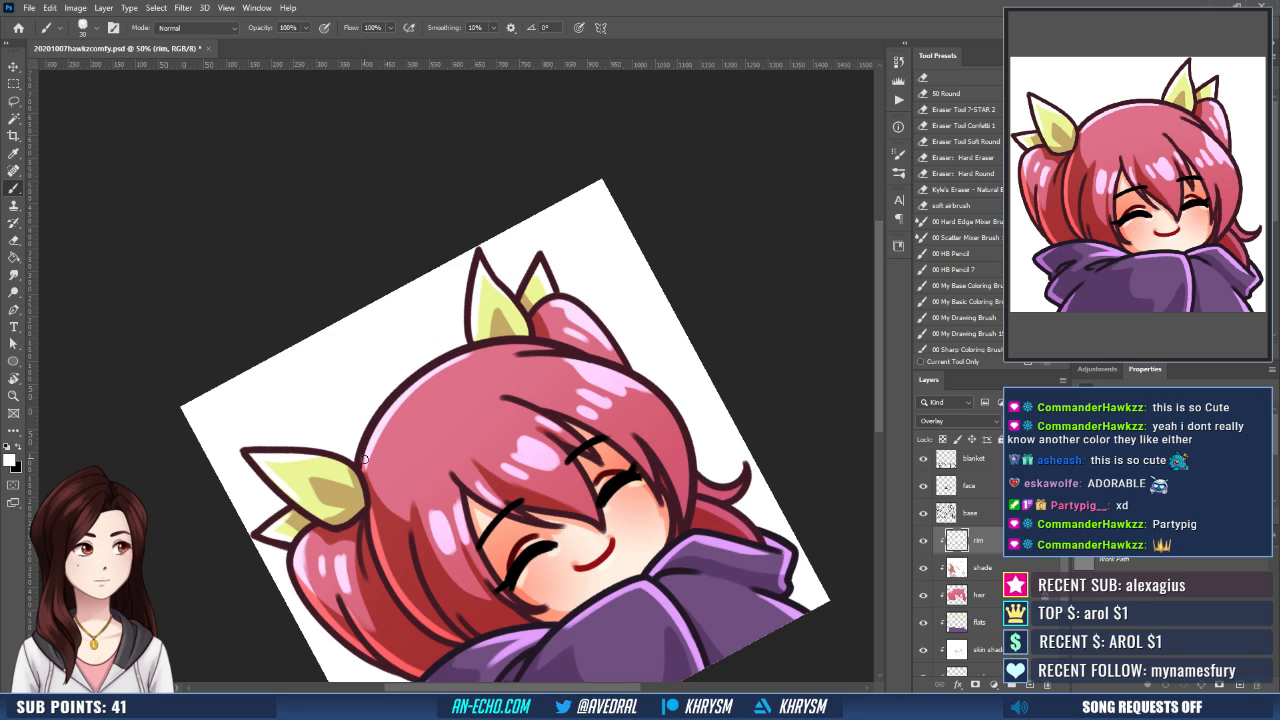
drag(368, 442, 472, 354)
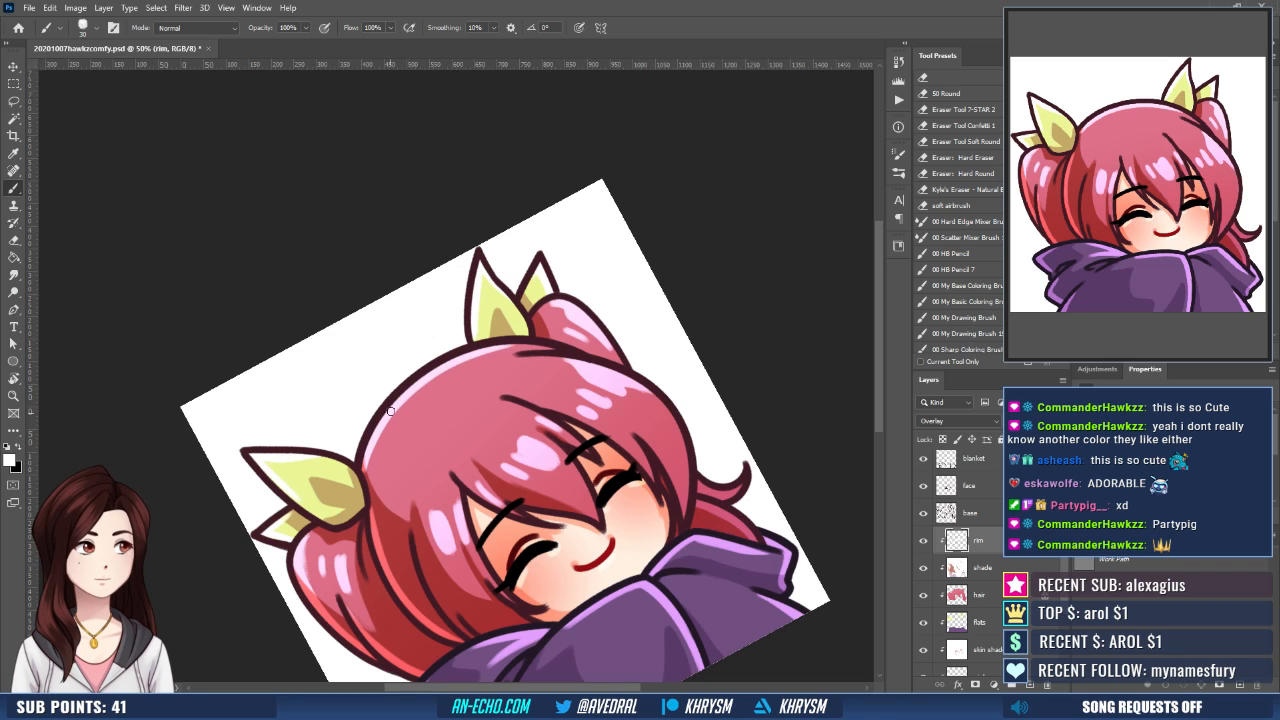
drag(410, 390, 564, 350)
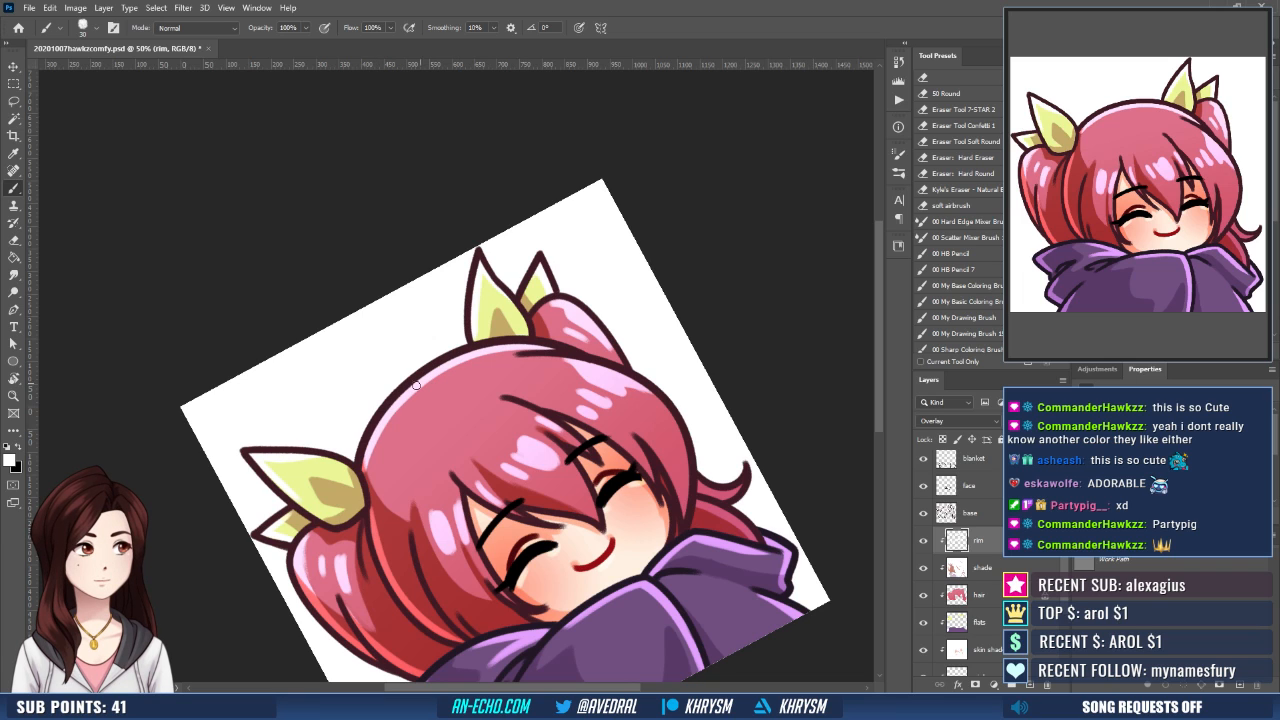
drag(405, 405, 520, 352)
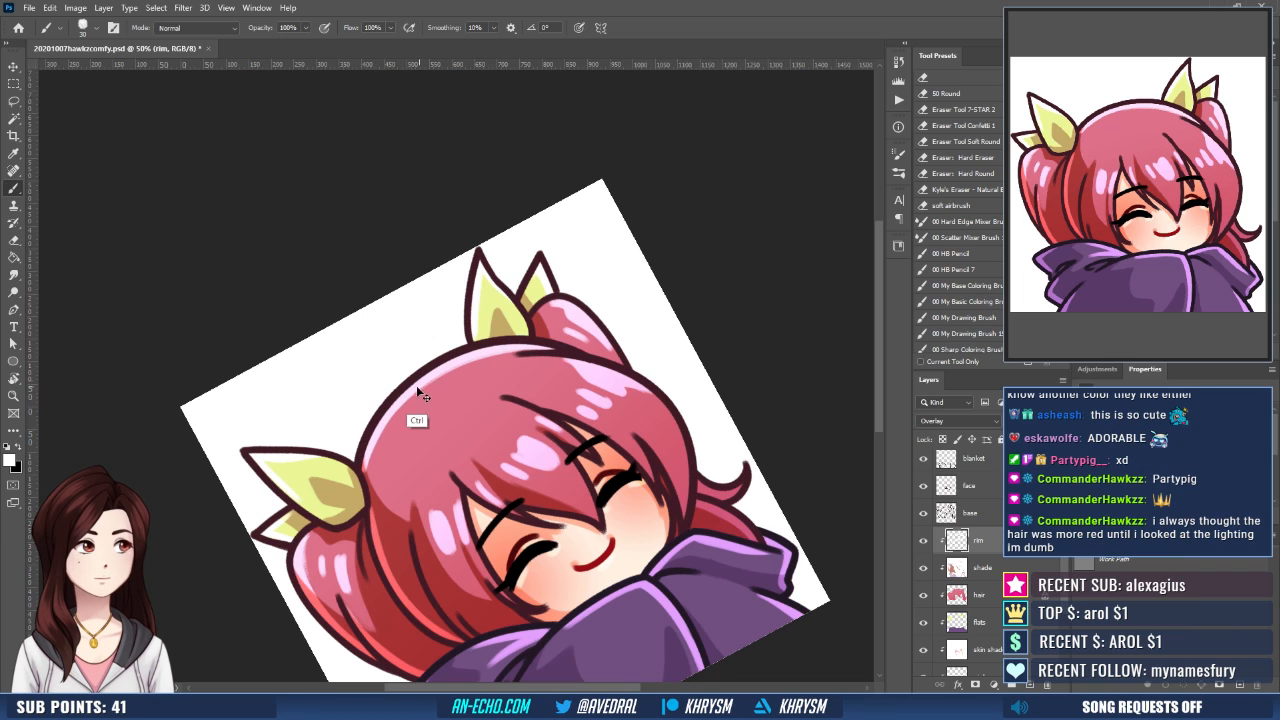
key(ctrl+z)
drag(402, 404, 518, 352)
key(Escape)
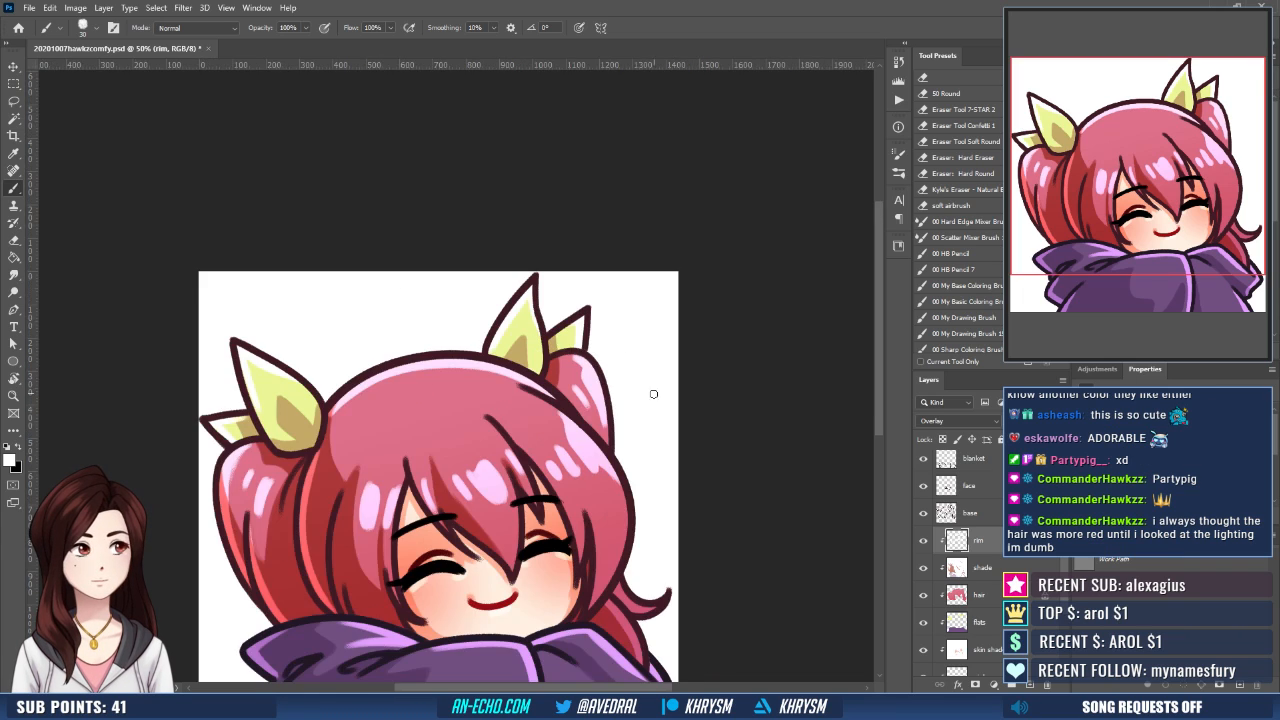
- Flip the canvas horizontally and paint white rim light along the hair's upper left strands and left outer edge
drag(629, 474, 656, 390)
key(ctrl+shift+h)
drag(532, 460, 566, 474)
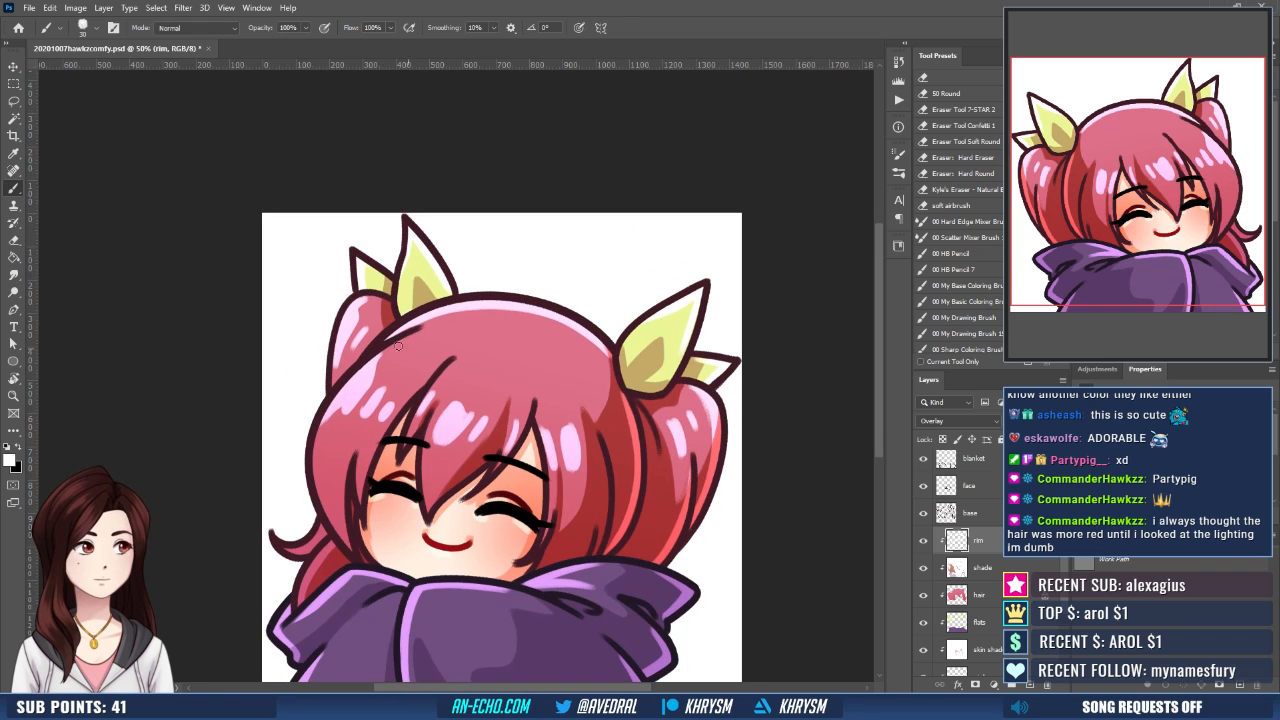
drag(376, 362, 428, 327)
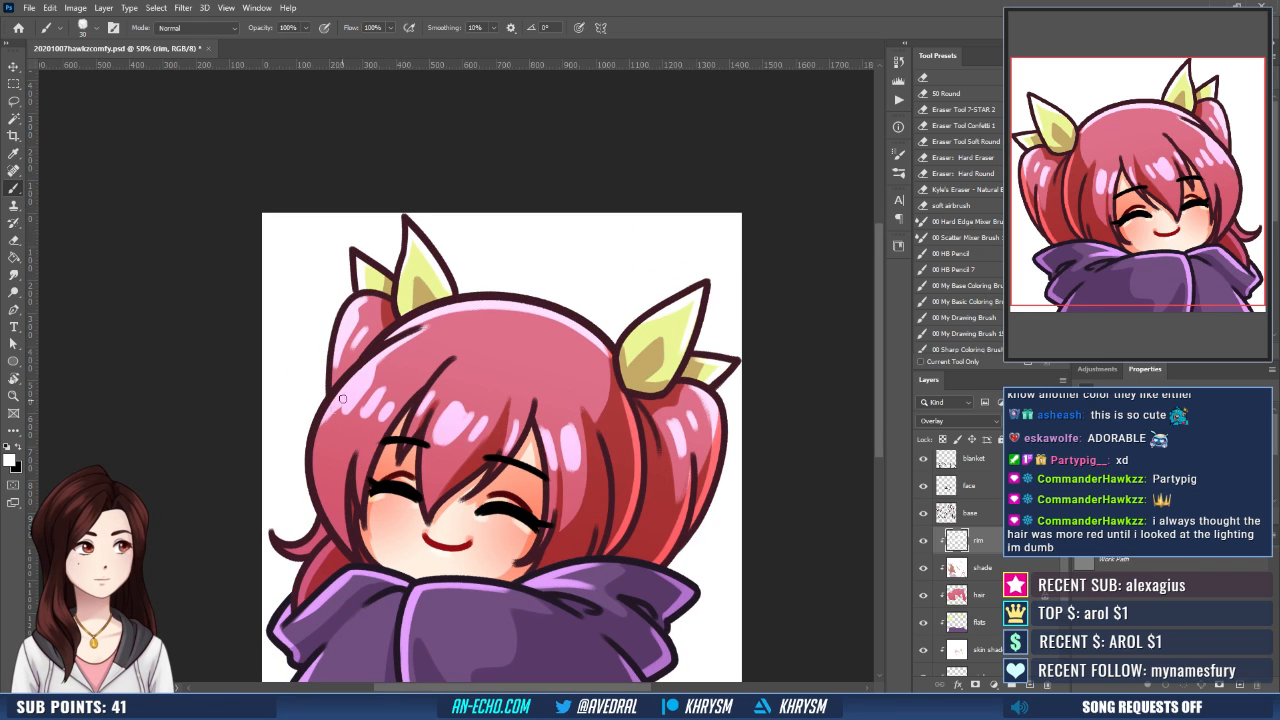
drag(339, 405, 314, 485)
drag(334, 412, 323, 506)
key(ctrl+z)
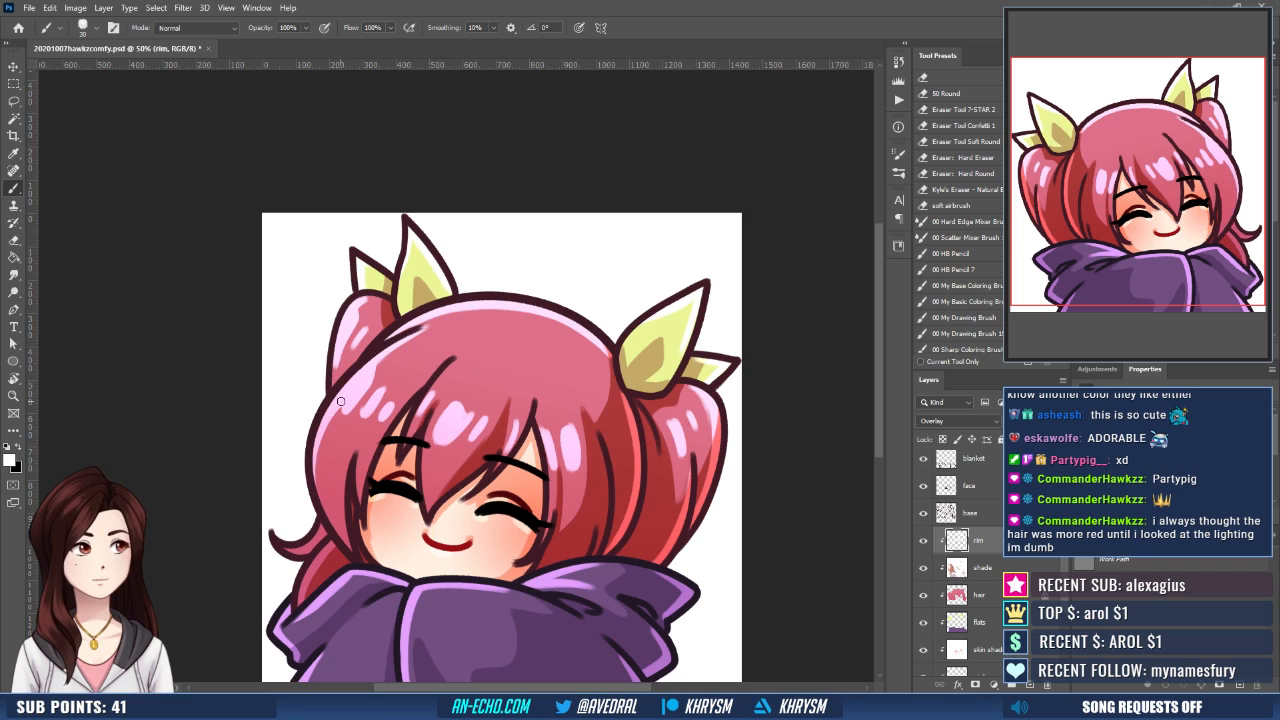
drag(340, 403, 316, 492)
- Add white rim light to the curled hair tip and the lower pigtail strand beside the hood
mouse_move(281, 546)
mouse_down()
mouse_move(295, 552)
mouse_move(322, 518)
mouse_up()
drag(365, 480, 386, 430)
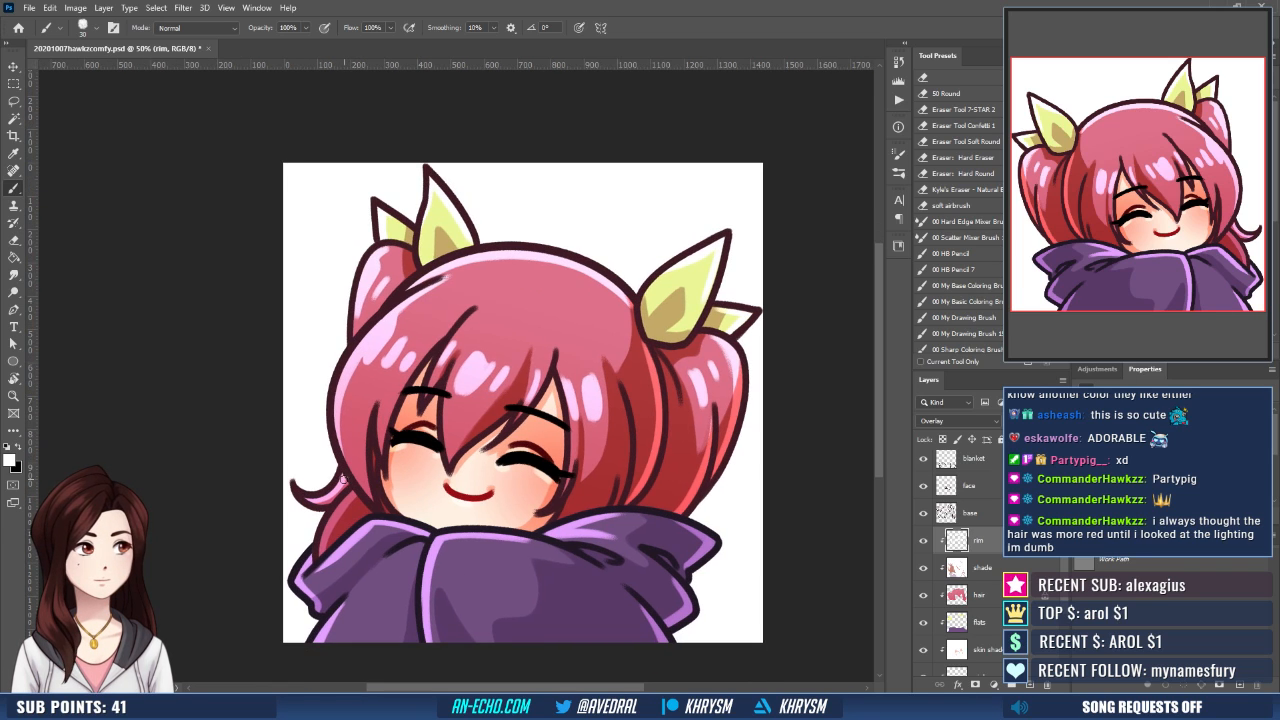
mouse_move(343, 481)
mouse_down()
mouse_move(317, 500)
mouse_move(338, 518)
mouse_up()
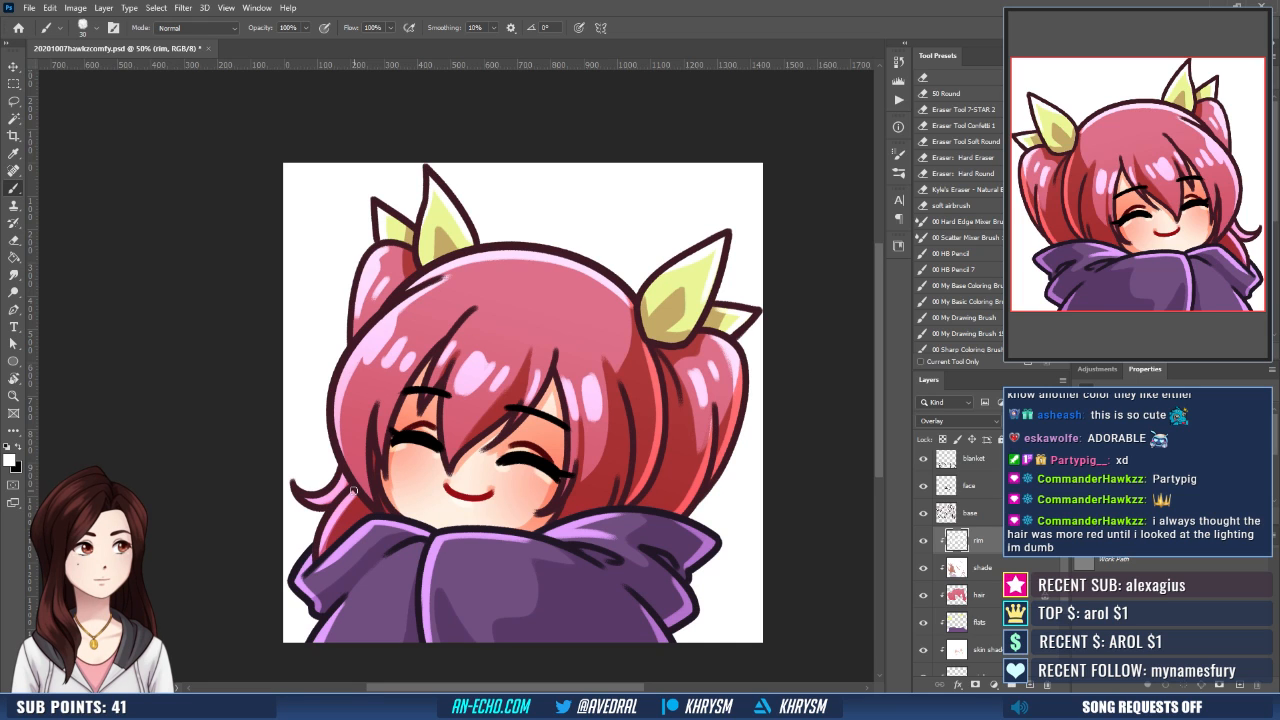
drag(562, 506, 545, 476)
- Erase the glossy highlights on the left side hair of the flipped view and repaint them as cleaner white strokes
drag(656, 480, 639, 581)
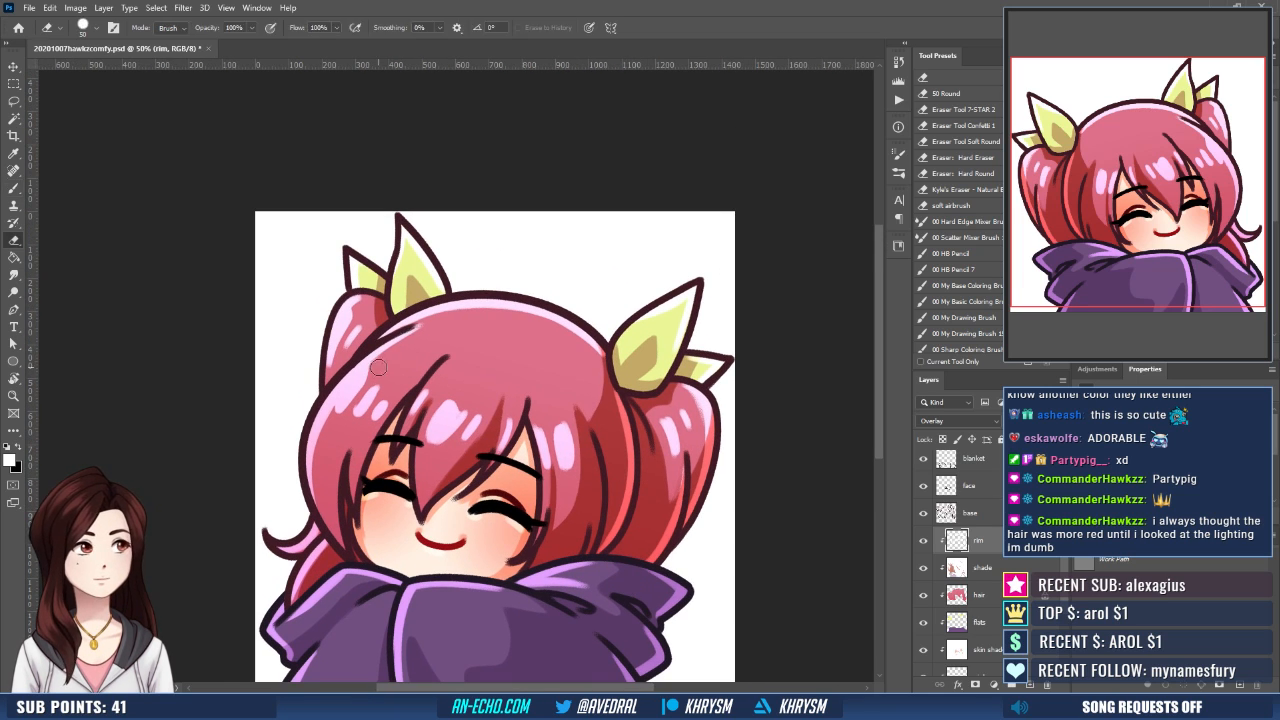
key(e)
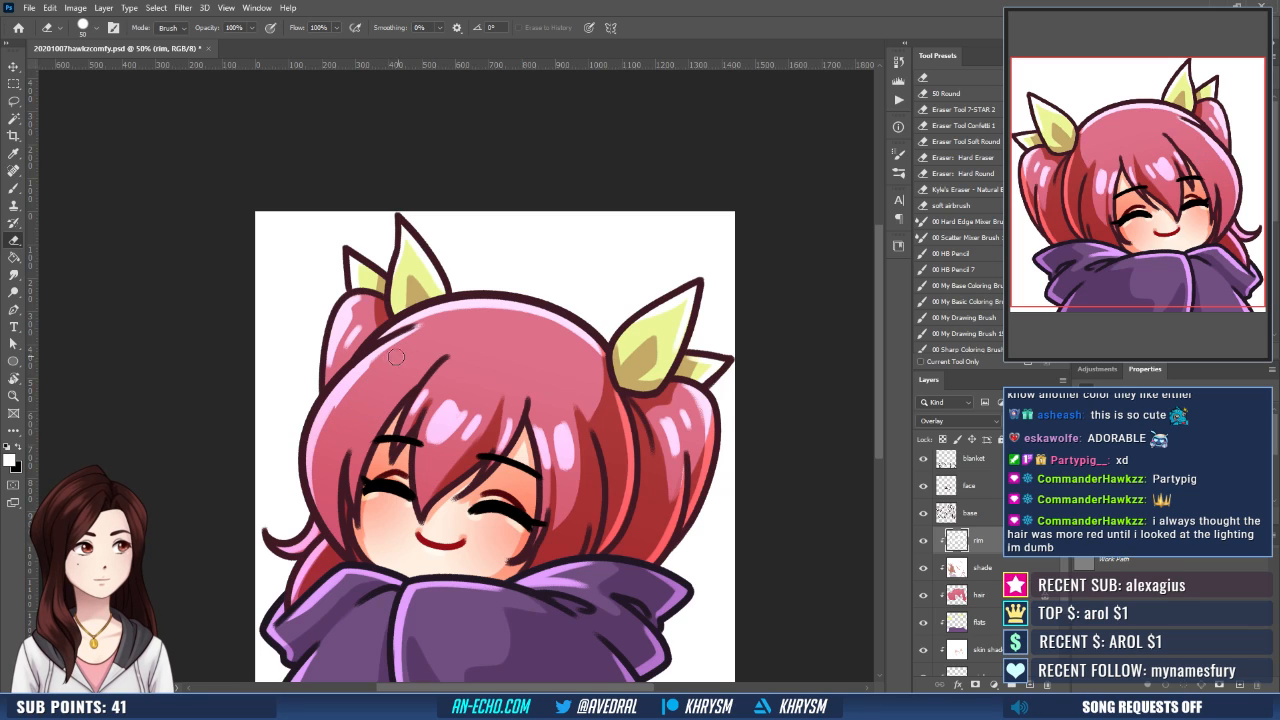
key(b)
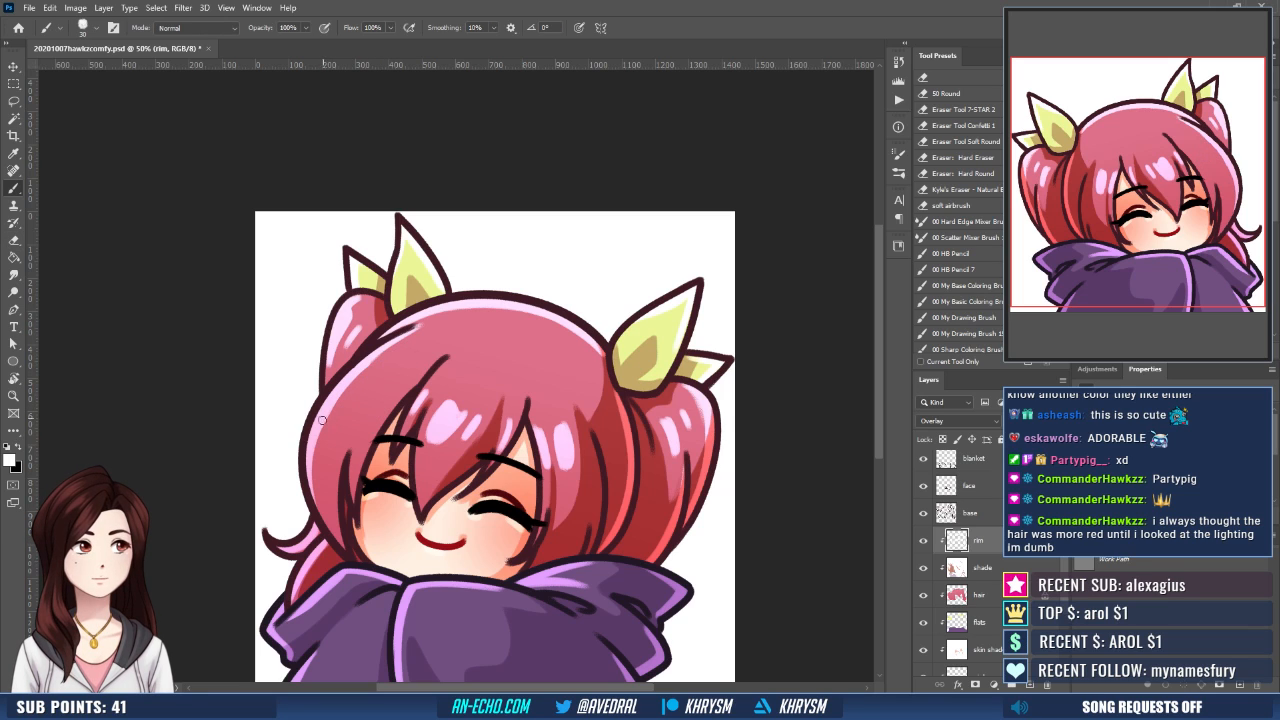
mouse_move(363, 388)
mouse_down()
mouse_move(403, 356)
mouse_move(400, 388)
mouse_up()
key(ctrl+z)
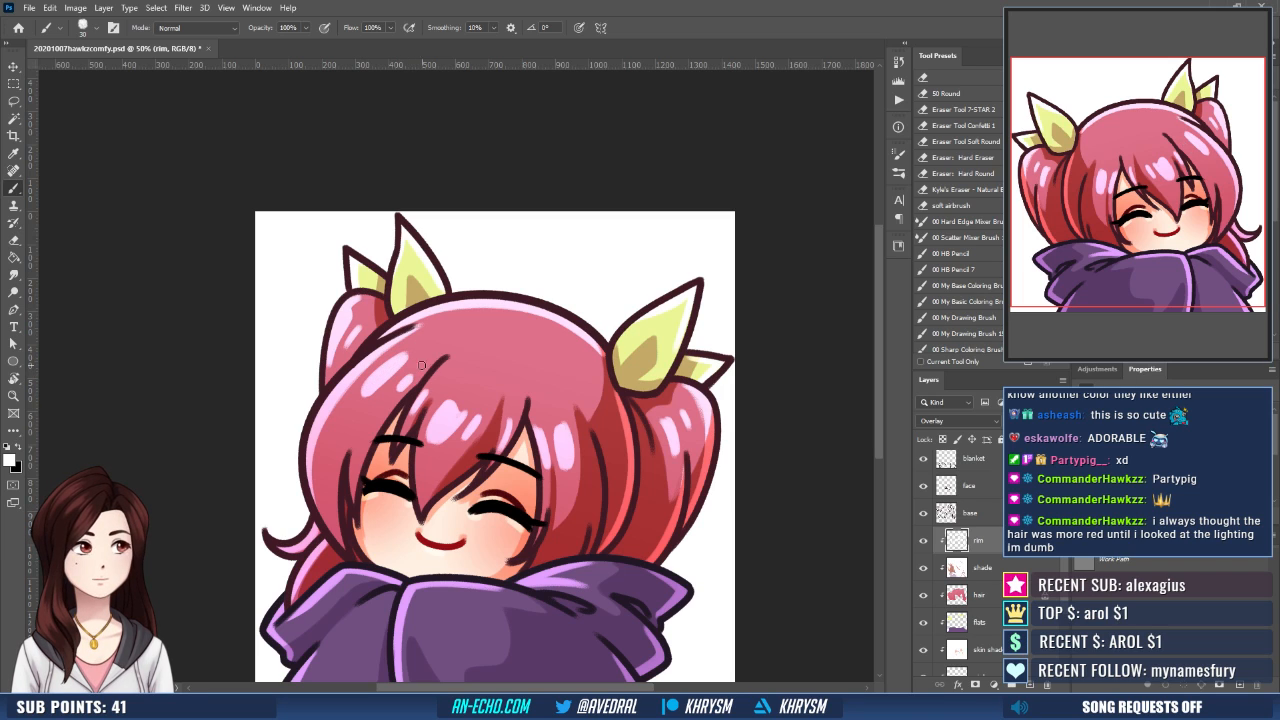
- Erase and repaint the glossy white highlights on the centre bangs
drag(611, 362, 594, 358)
key(e)
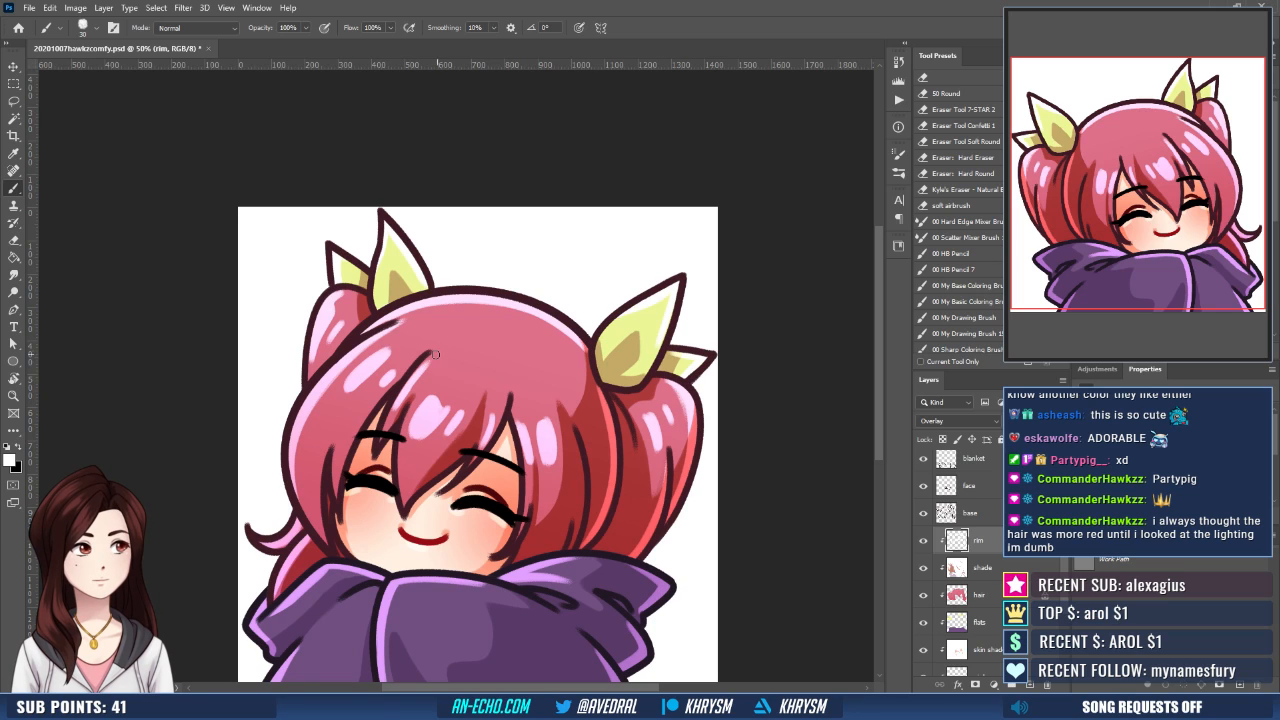
mouse_move(416, 406)
mouse_down()
mouse_move(422, 434)
mouse_move(438, 408)
mouse_move(442, 424)
mouse_move(413, 424)
mouse_move(432, 387)
mouse_move(419, 427)
mouse_up()
key(b)
mouse_move(419, 427)
mouse_down()
mouse_move(434, 397)
mouse_move(439, 417)
mouse_up()
- Flip the canvas horizontally to check the coloured emote from the mirrored side
scroll(544, 366, down, 1)
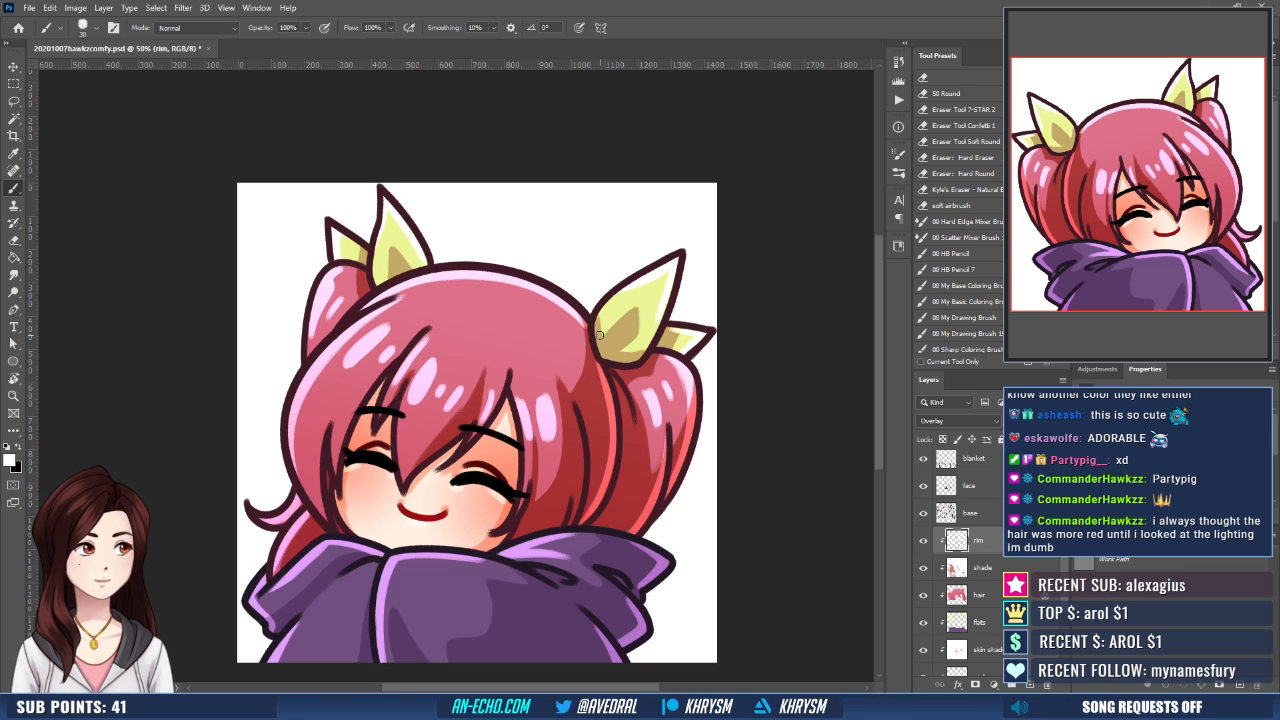
key(ctrl+minus)
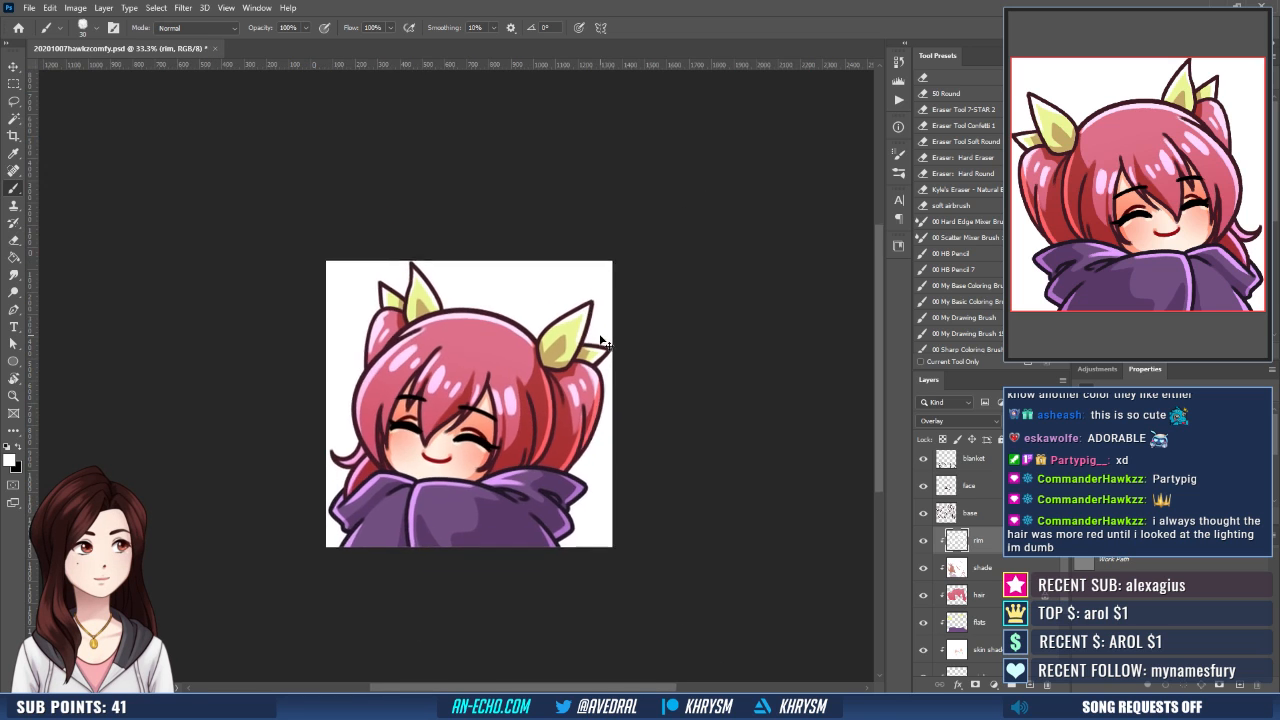
key(ctrl+plus)
key(ctrl+plus)
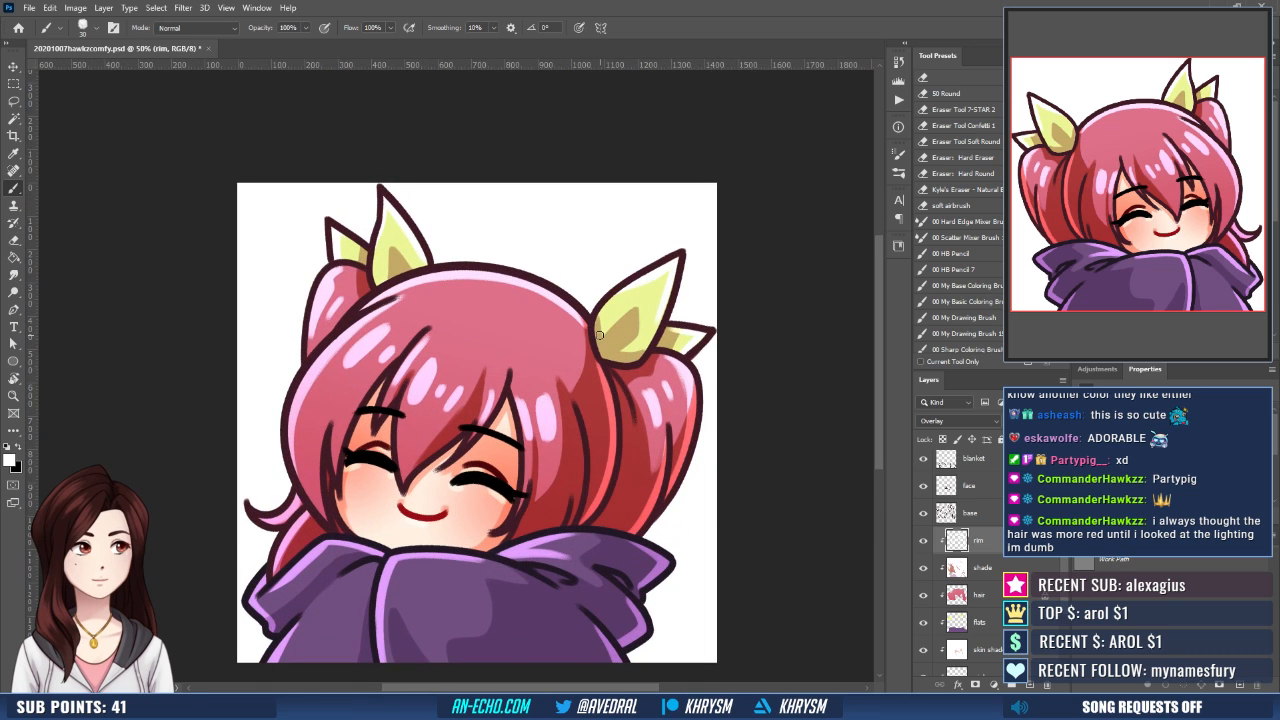
drag(544, 578, 529, 534)
key(ctrl+shift+h)
drag(648, 565, 621, 574)
- Create a new layer named grad directly above the hair layer, clipped to the layer below
click(995, 595)
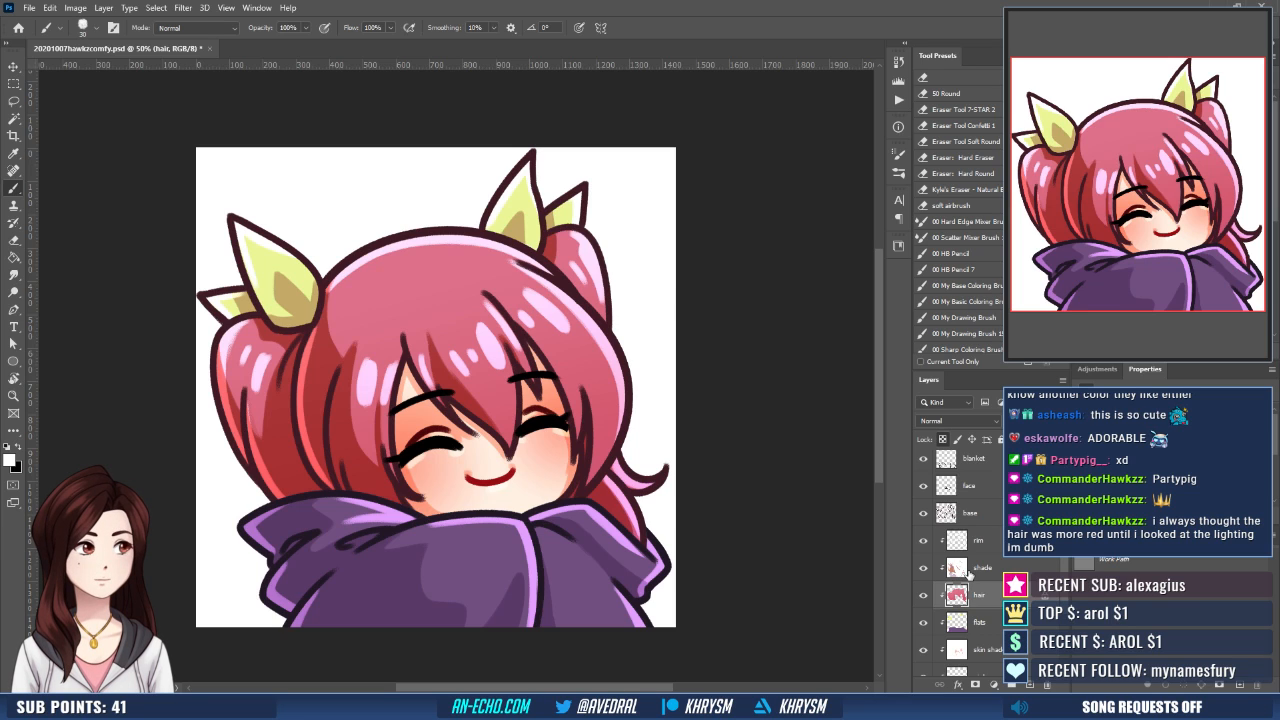
key(ctrl+shift+n)
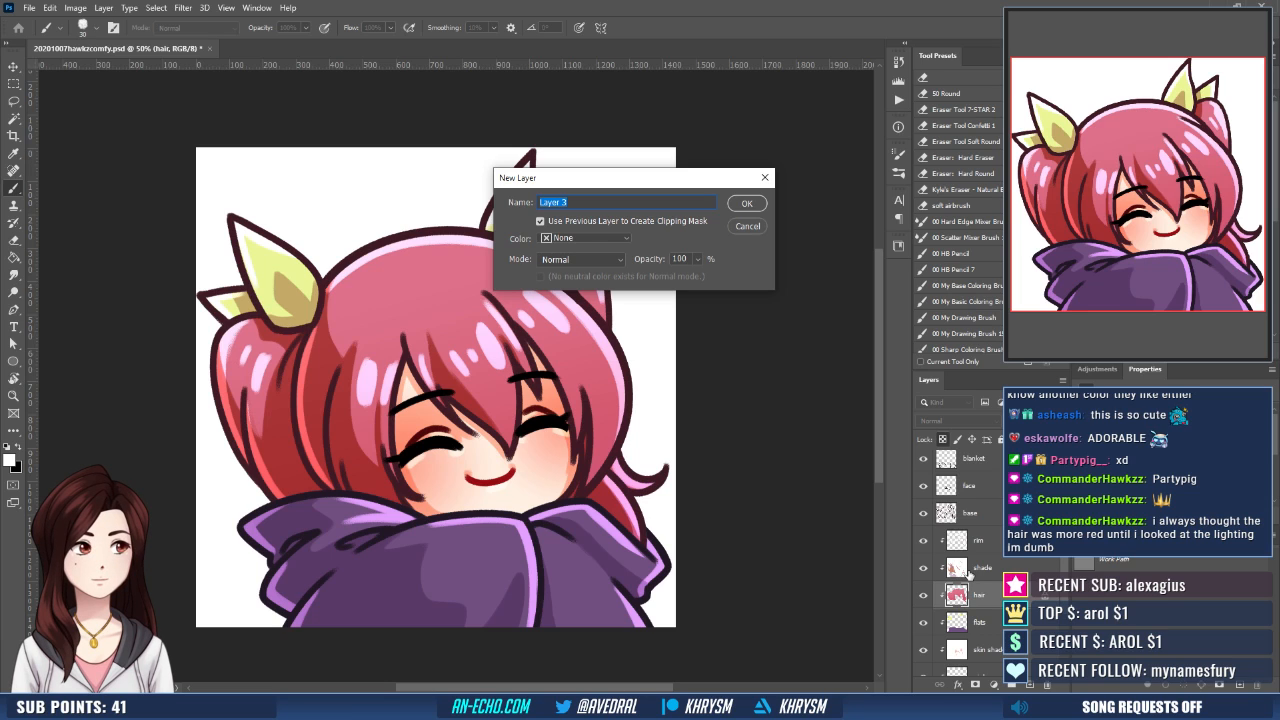
text(gr)
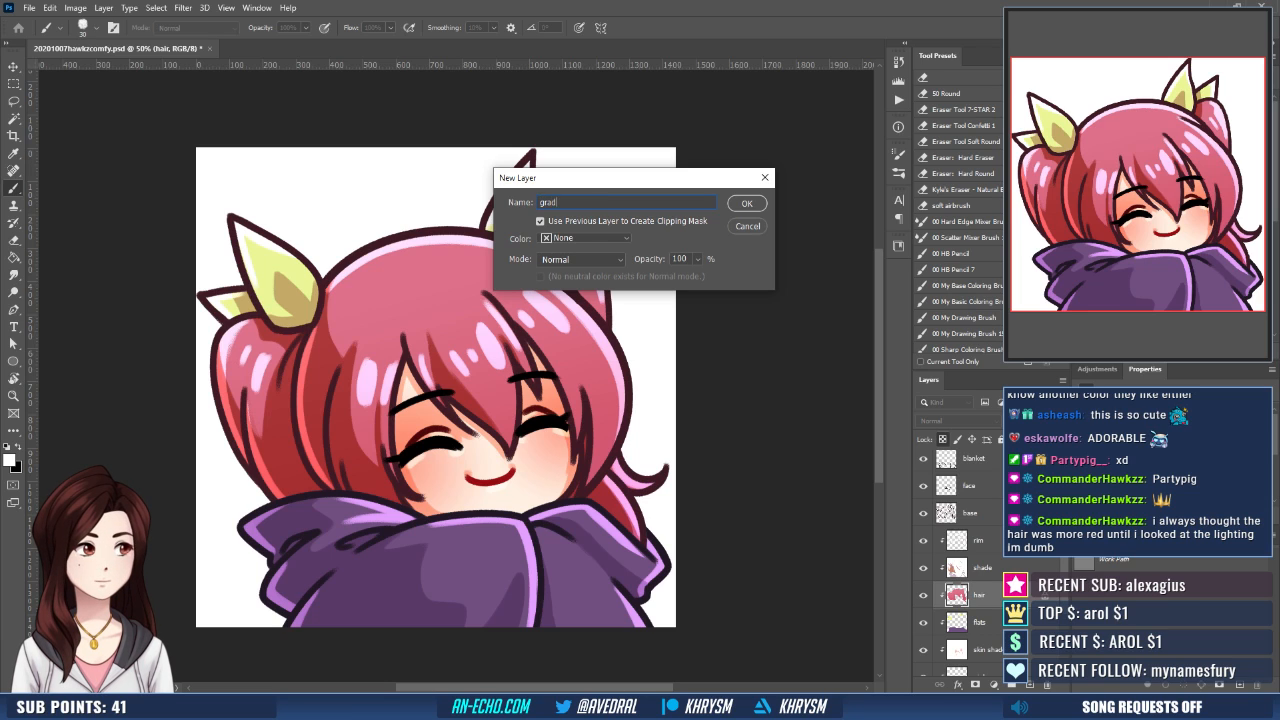
text(ad)
key(Return)
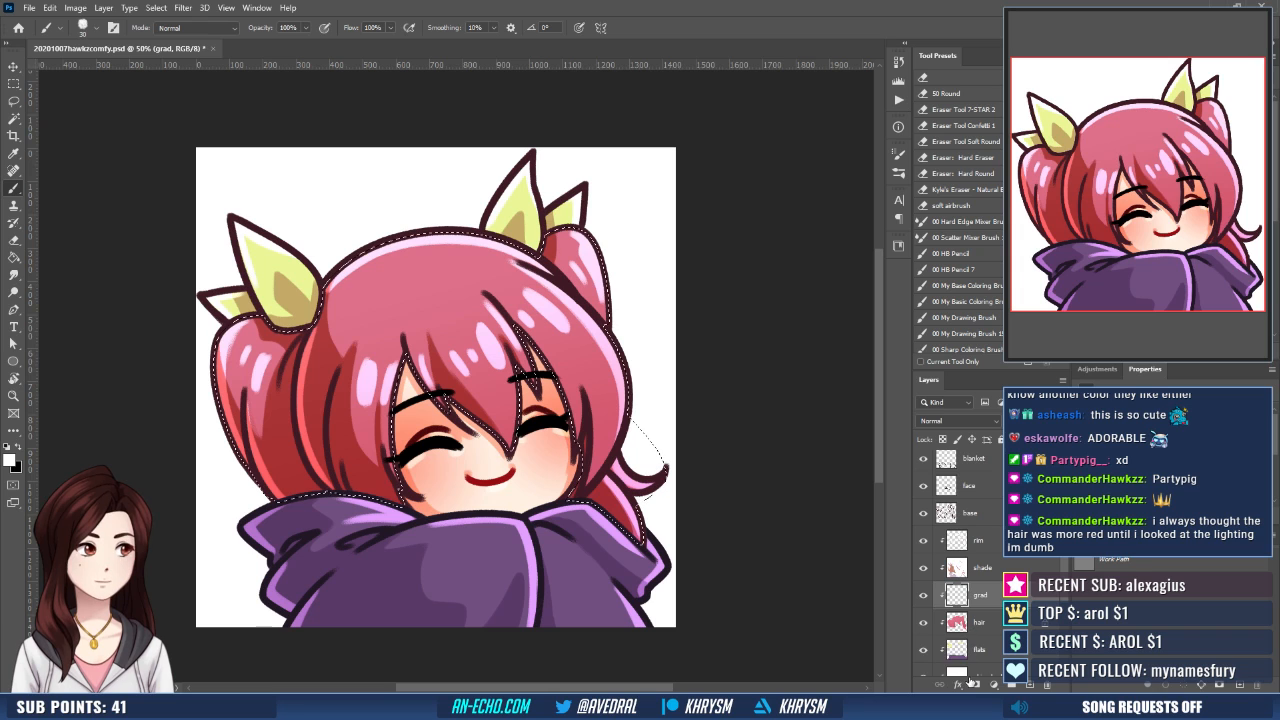
- Mask the grad layer to the hair's outline and set its blend mode to Overlay
click(975, 684)
click(958, 600)
click(955, 420)
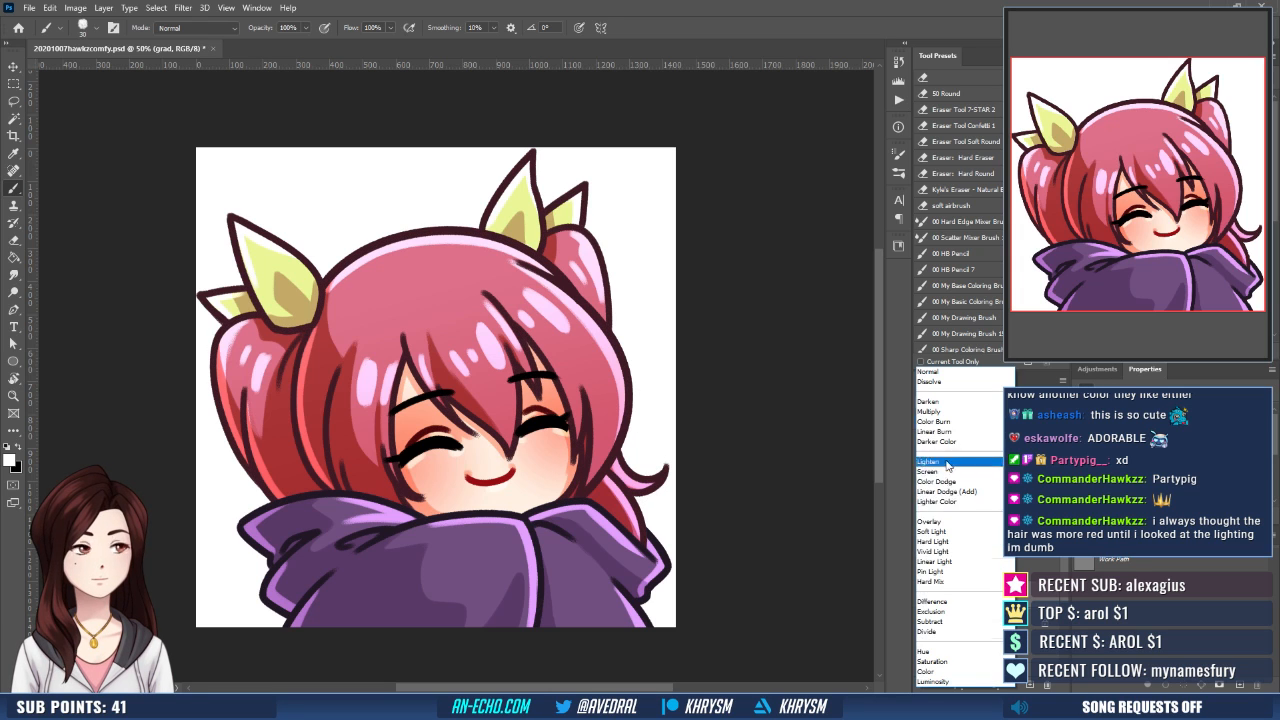
click(935, 524)
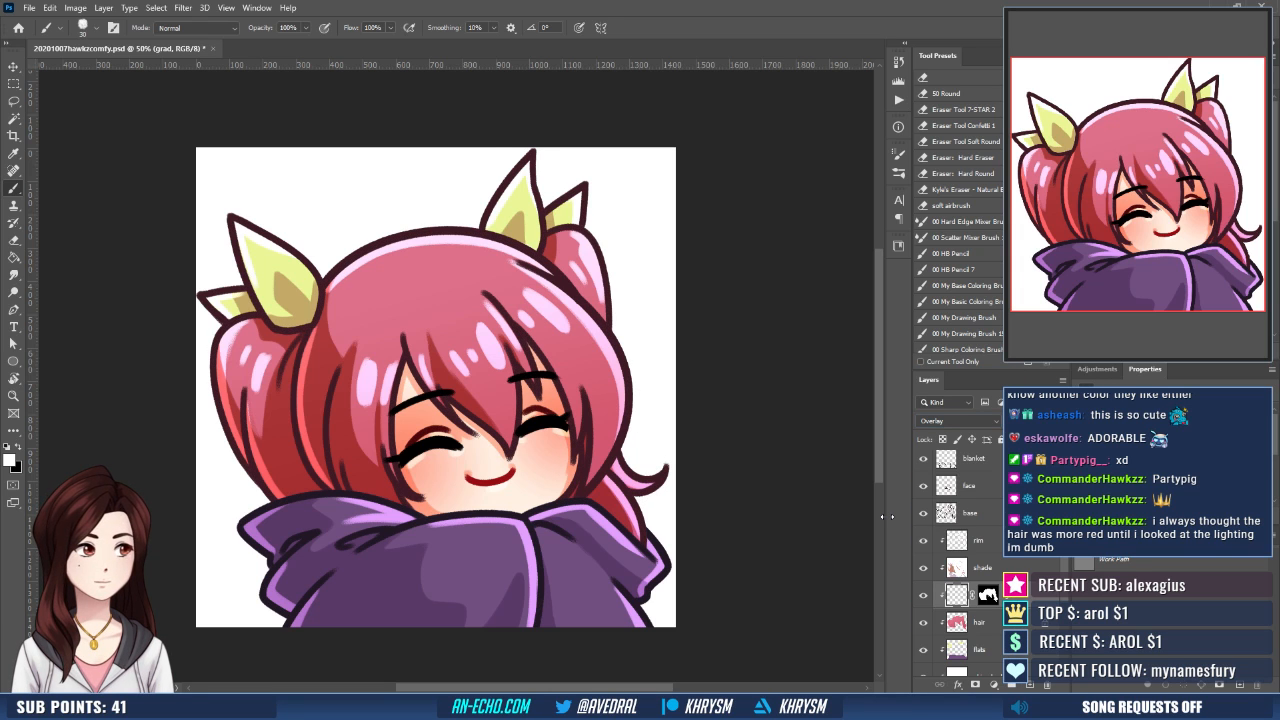
- Sample the hair's red and apply a red-to-transparent gradient over the lower hair beneath the larger ribbon
key(ctrl+minus)
key(ctrl+minus)
key(ctrl+minus)
key(g)
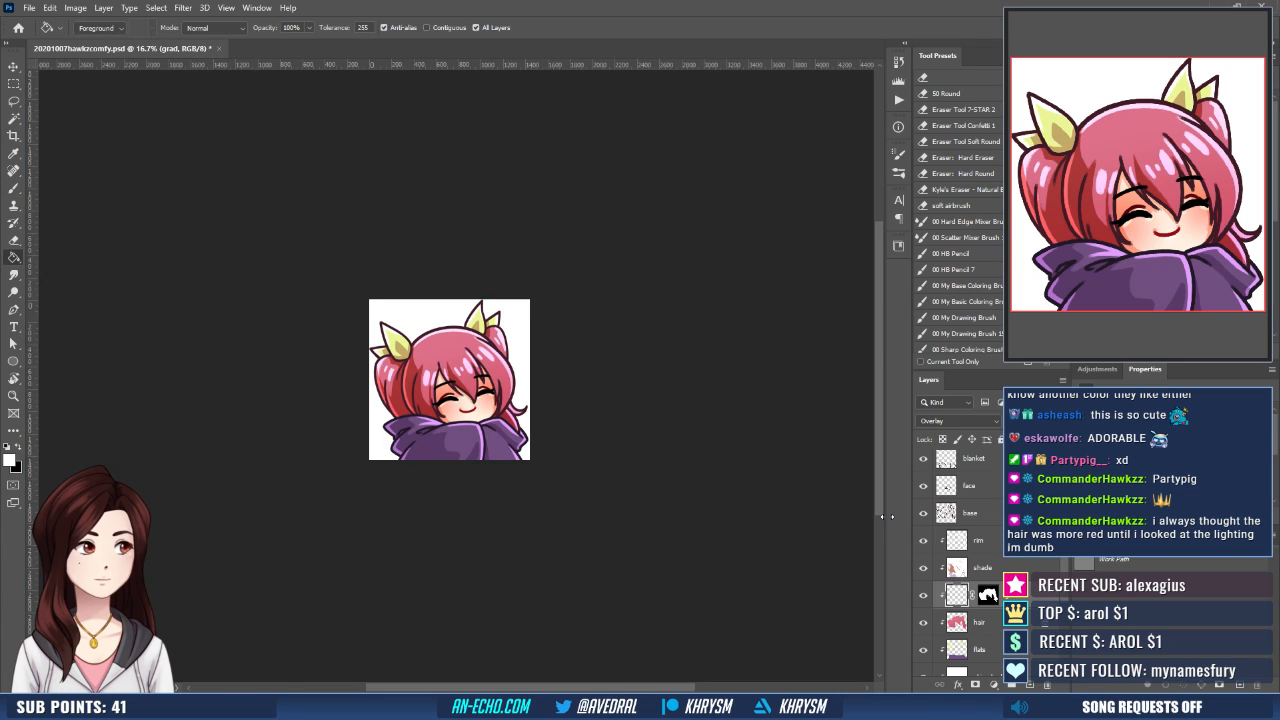
alt+click(410, 405)
key(shift+g)
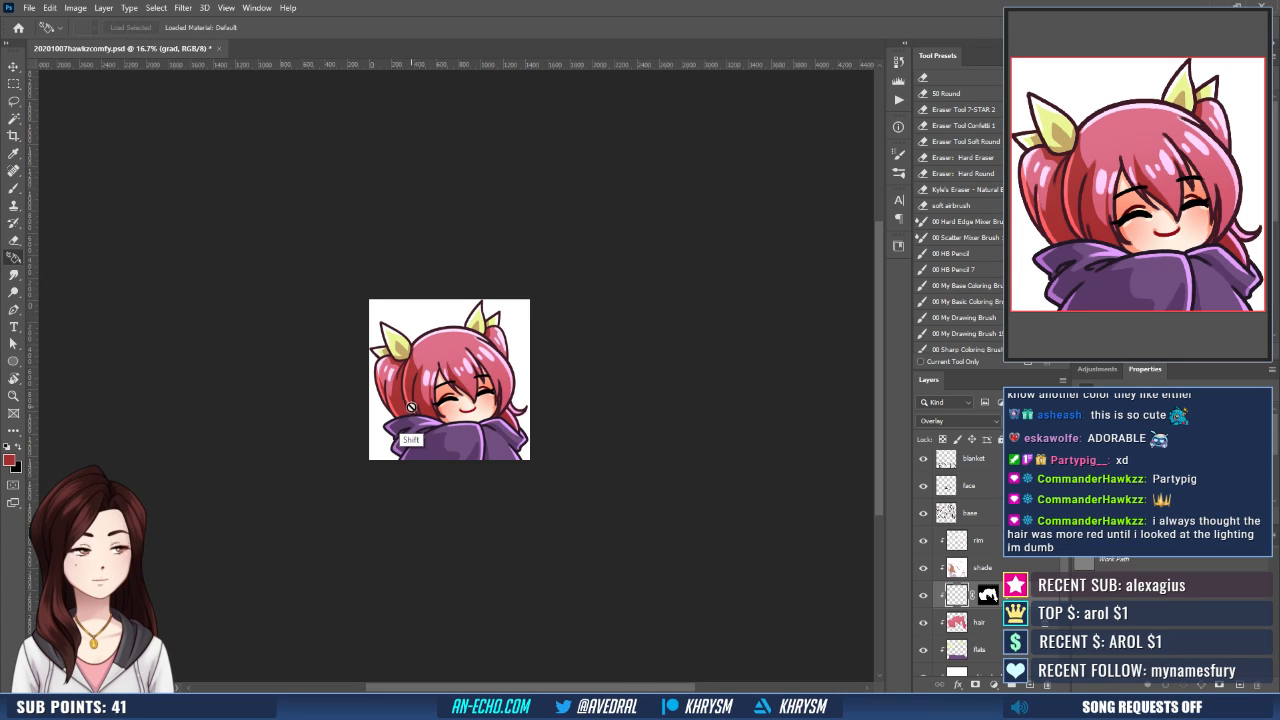
drag(362, 451, 412, 400)
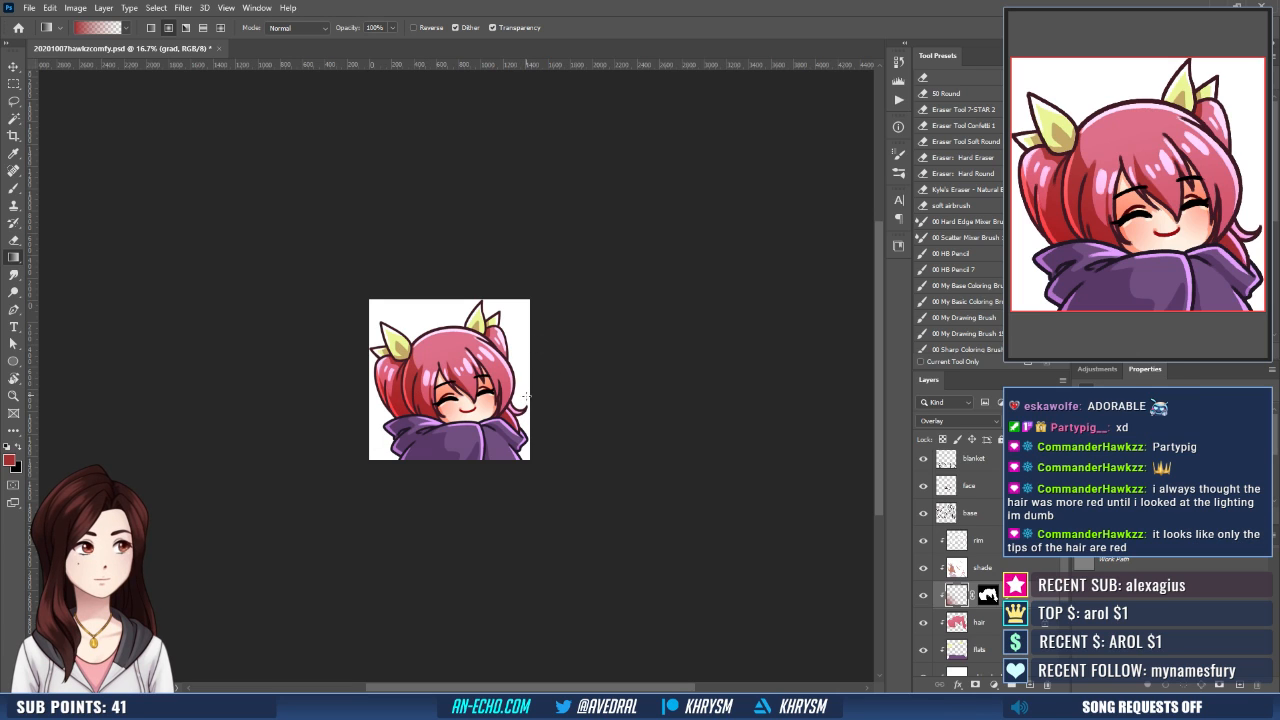
- Apply the same red gradient to the opposite side of the hair, over the curled tip and lower strands
drag(528, 398, 505, 391)
key(ctrl+z)
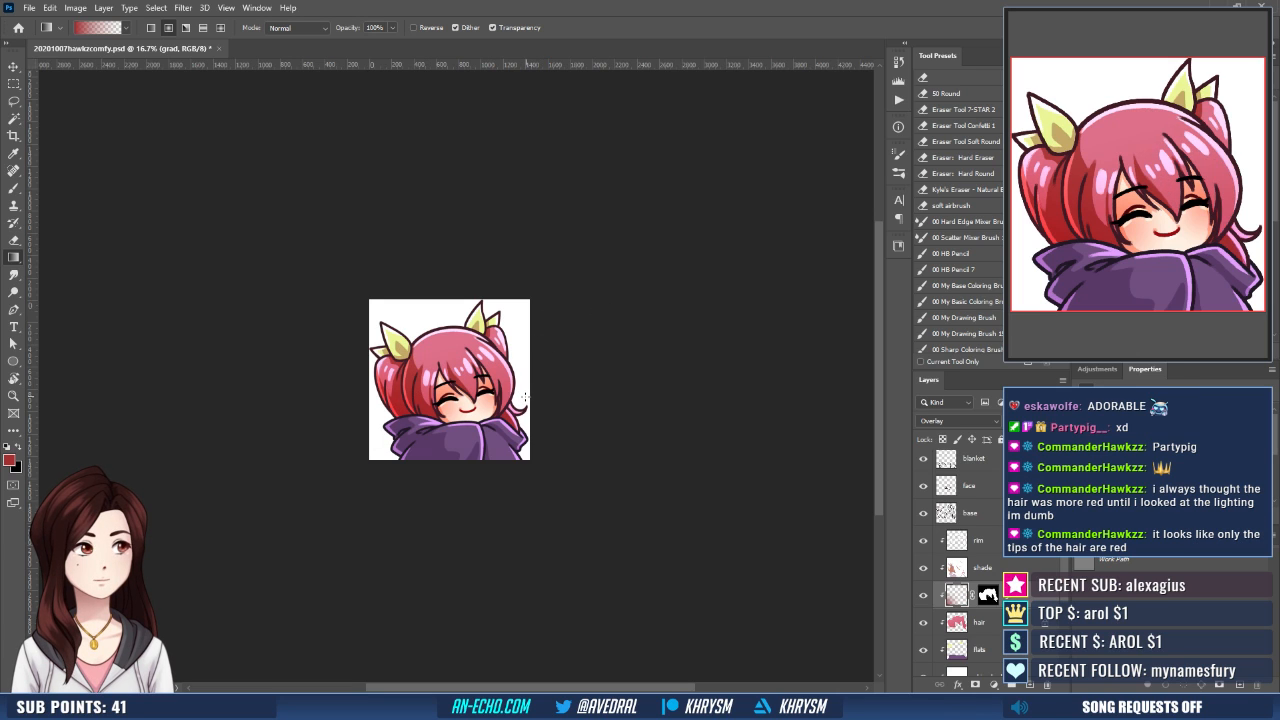
key(ctrl+shift+z)
drag(567, 418, 550, 451)
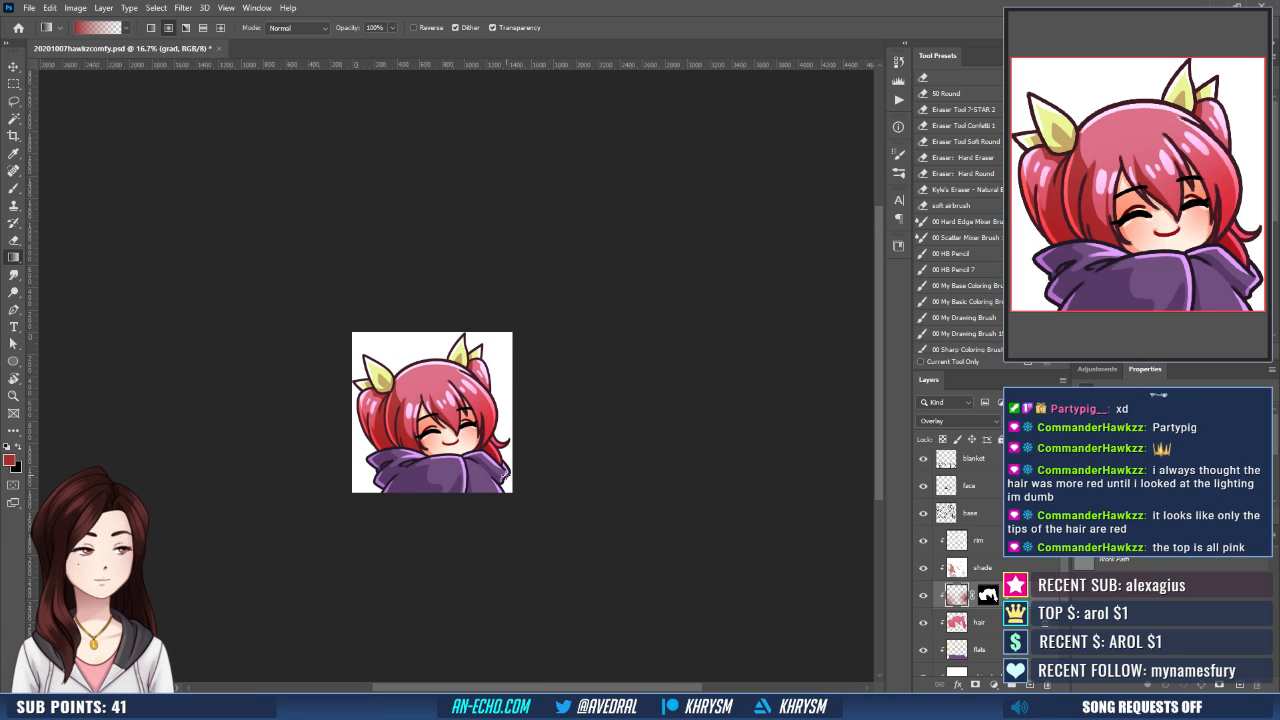
scroll(507, 479, down, 1)
scroll(507, 479, up, 2)
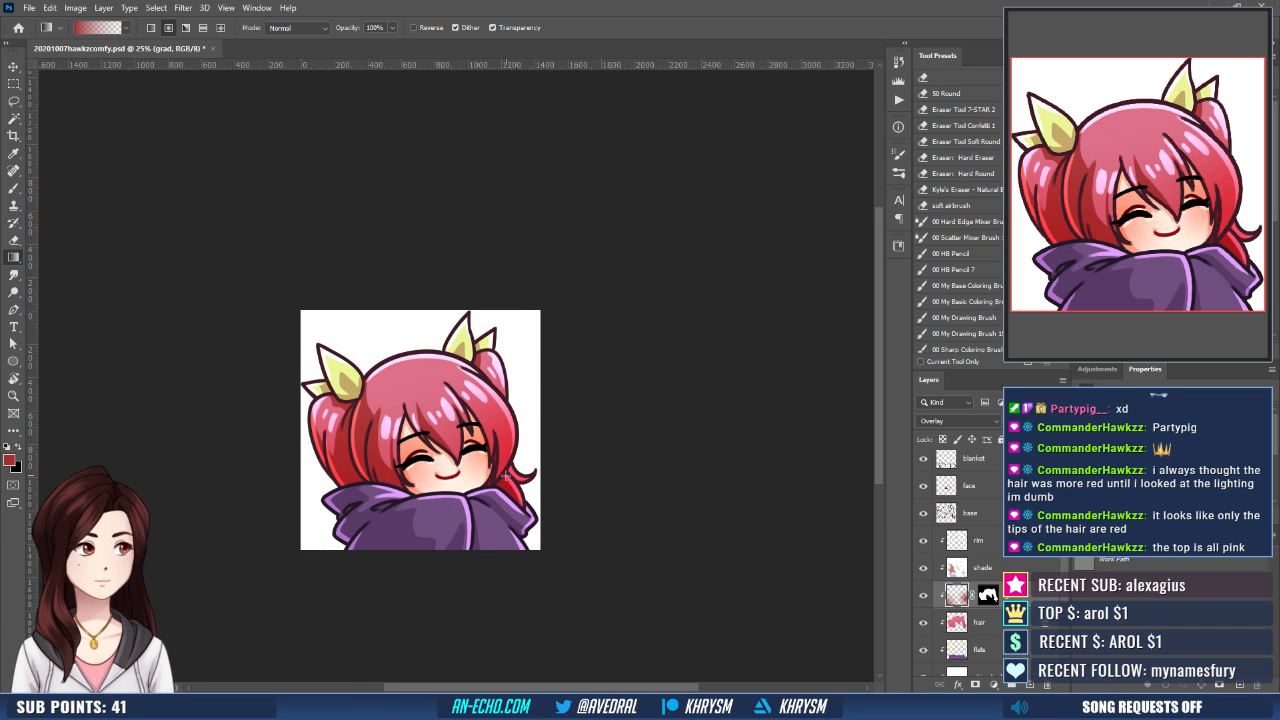
scroll(505, 477, up, 1)
drag(492, 512, 517, 486)
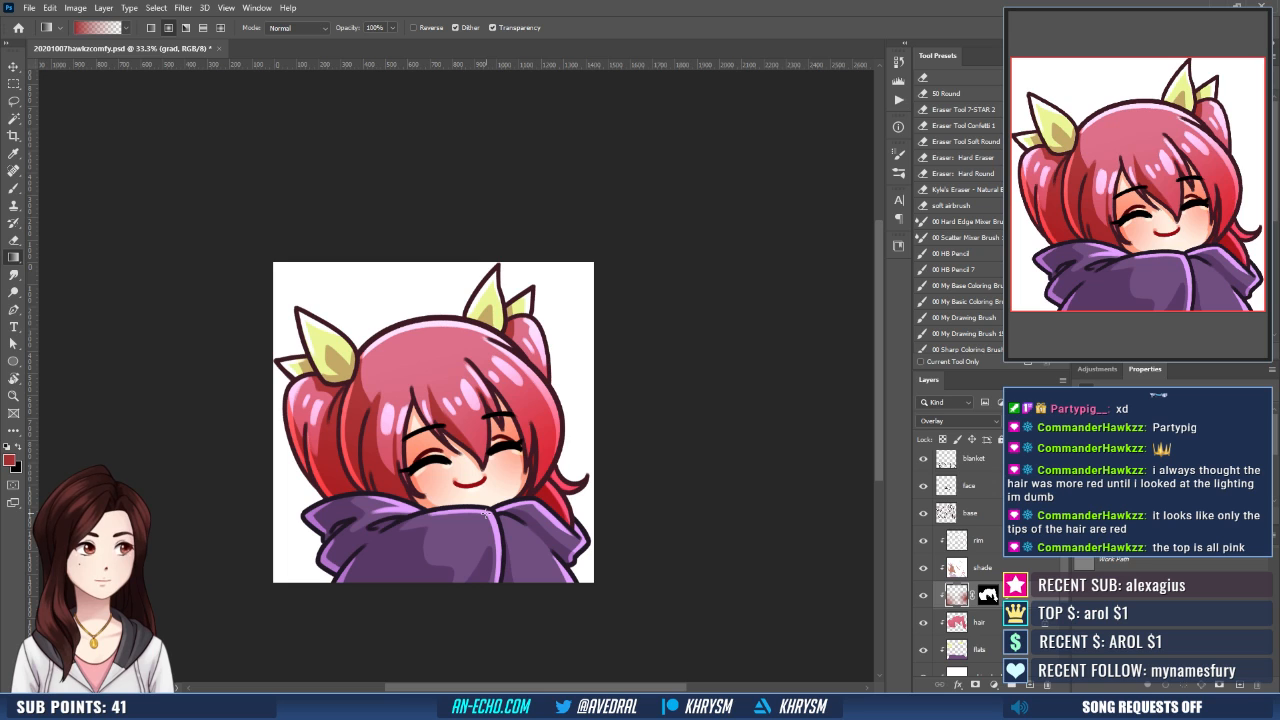
- Try painting a white highlight stroke on the rim layer along the top of the head beside the larger ribbon
click(980, 532)
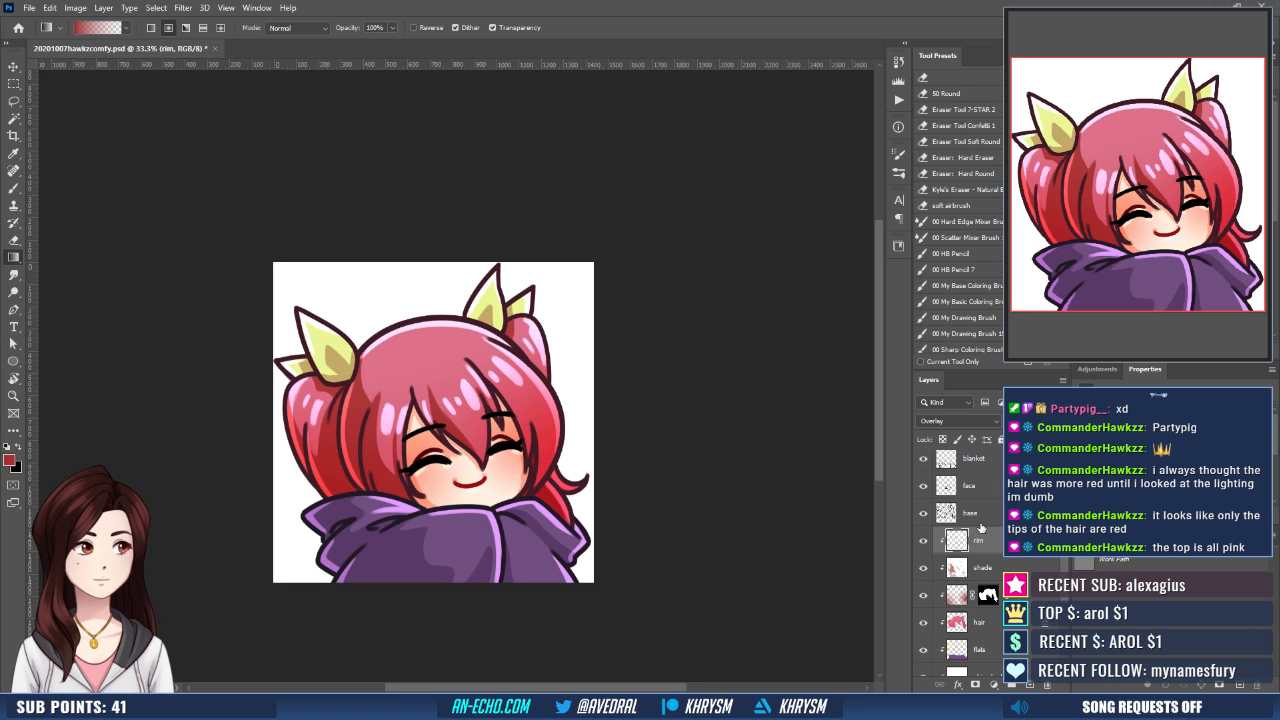
key(ctrl+plus)
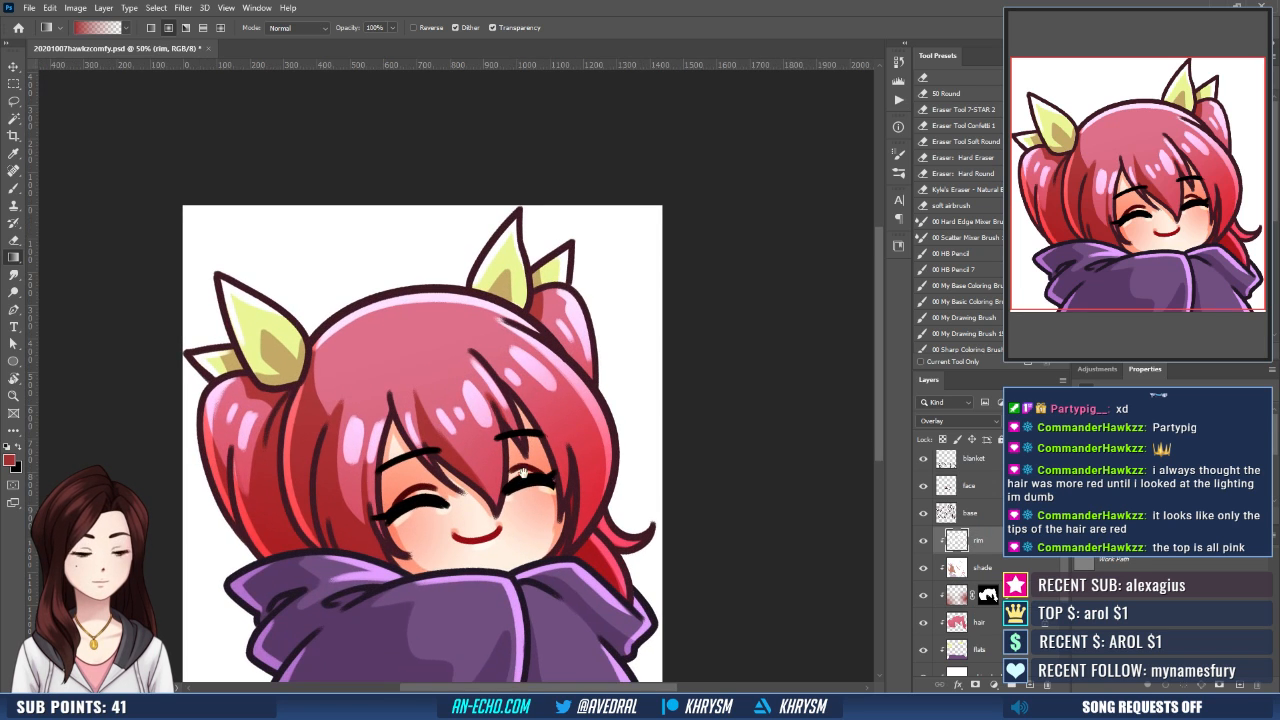
drag(523, 474, 584, 538)
key(d)
key(x)
key(b)
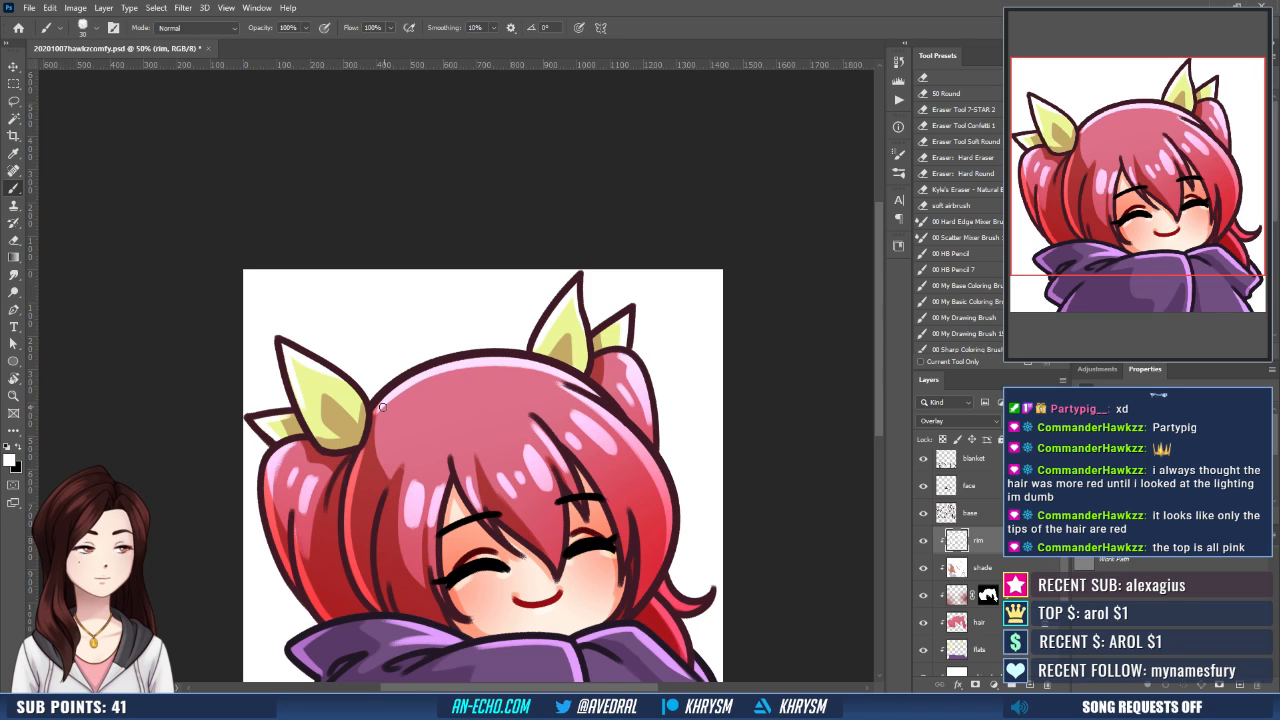
drag(382, 406, 482, 367)
key(ctrl+z)
drag(386, 403, 466, 370)
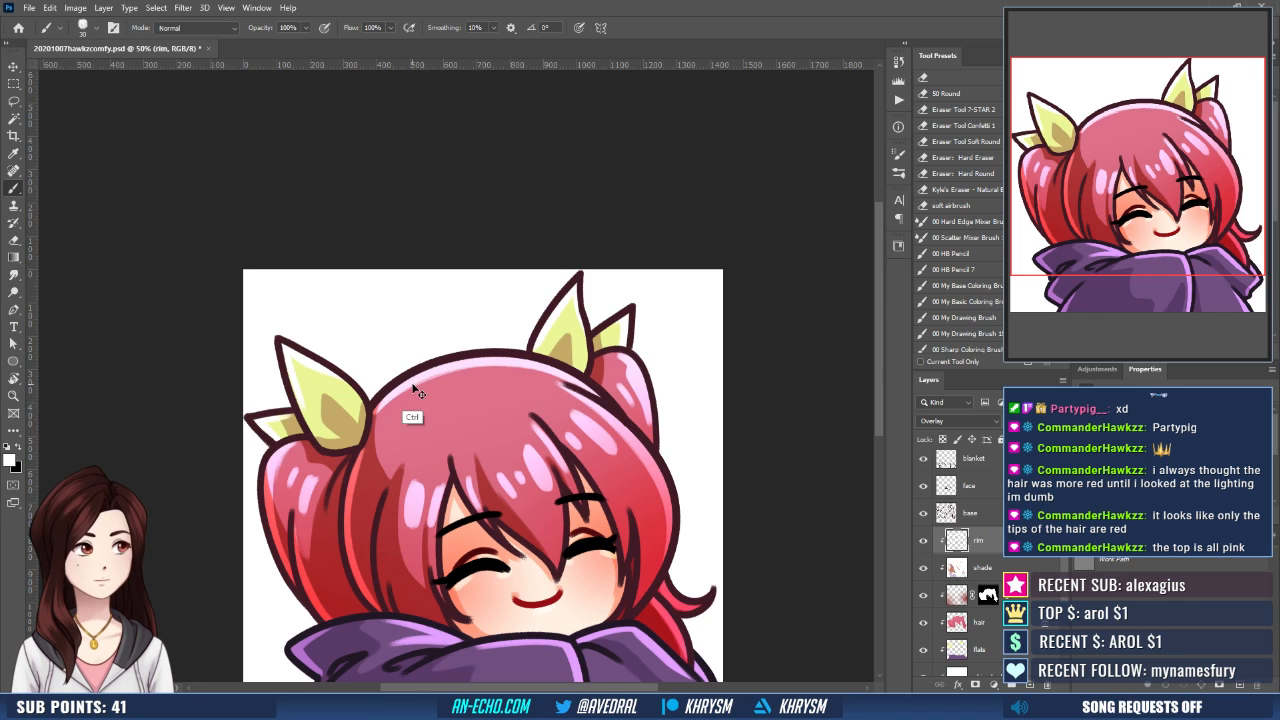
key(ctrl+z)
drag(392, 398, 473, 363)
key(ctrl+z)
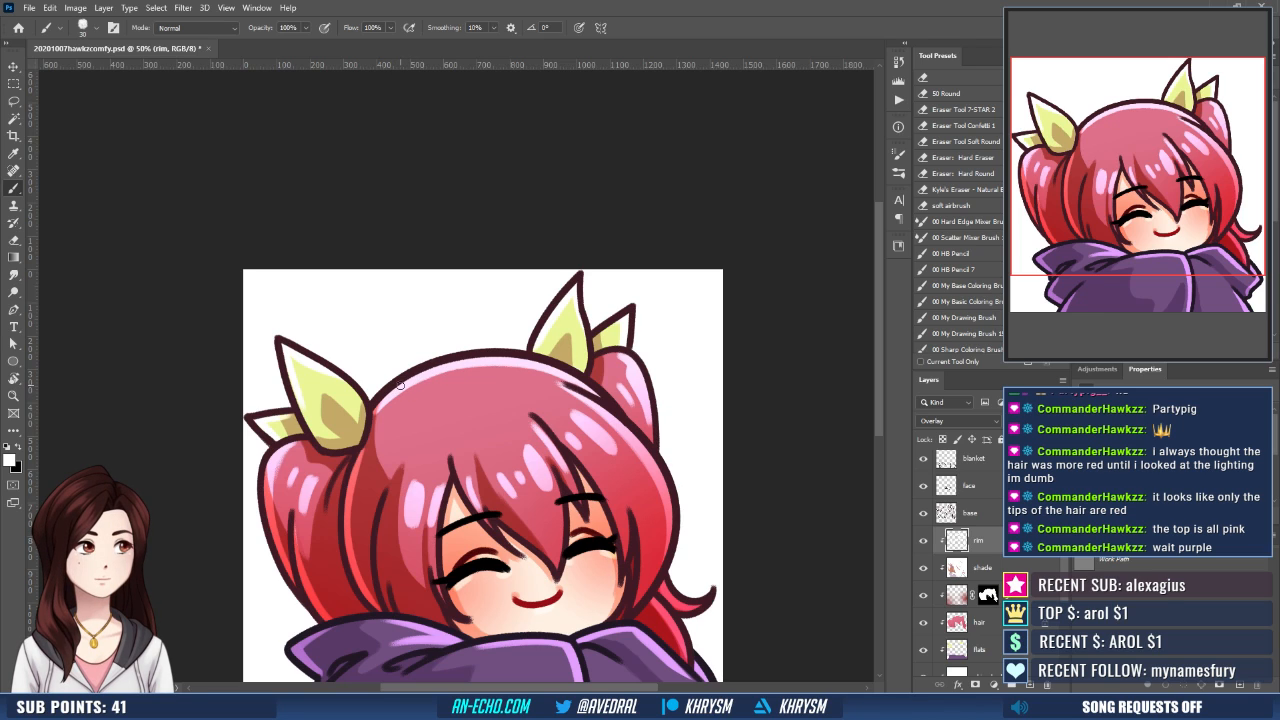
- Paste the character reference picture as the topmost layer and enlarge it to about 336%
scroll(950, 490, up, 1)
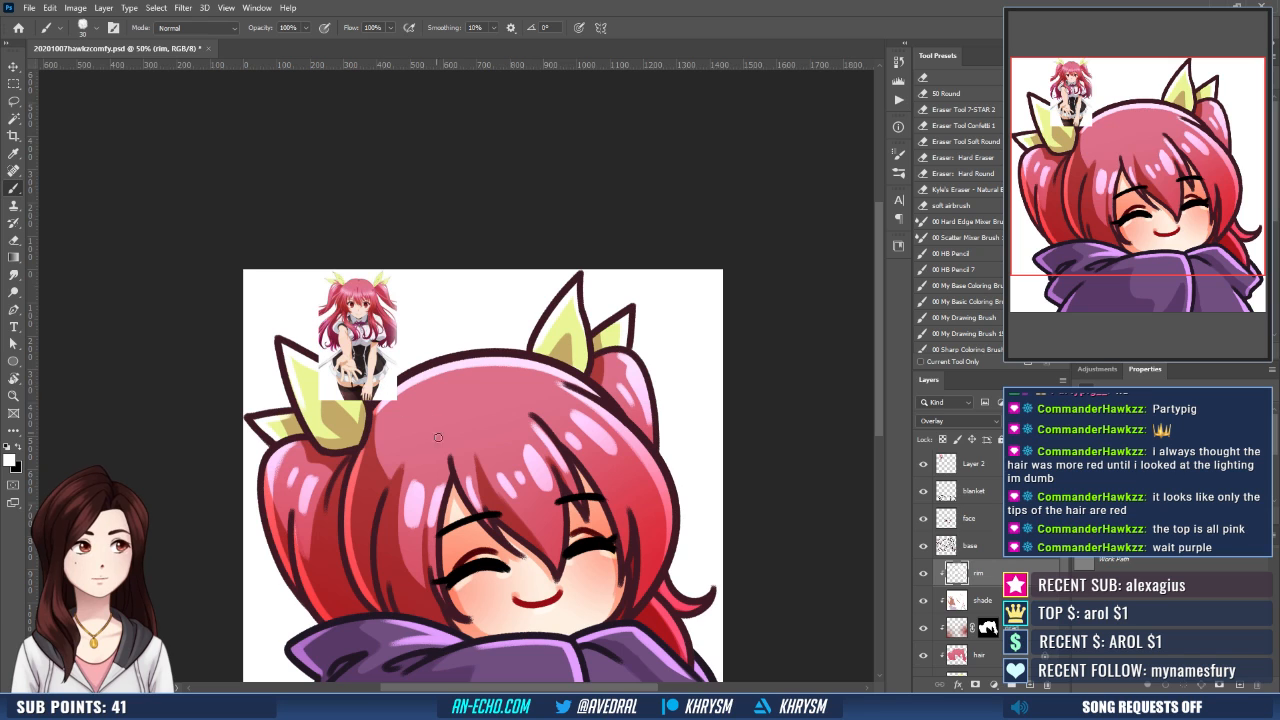
scroll(435, 428, down, 2)
key(ctrl+t)
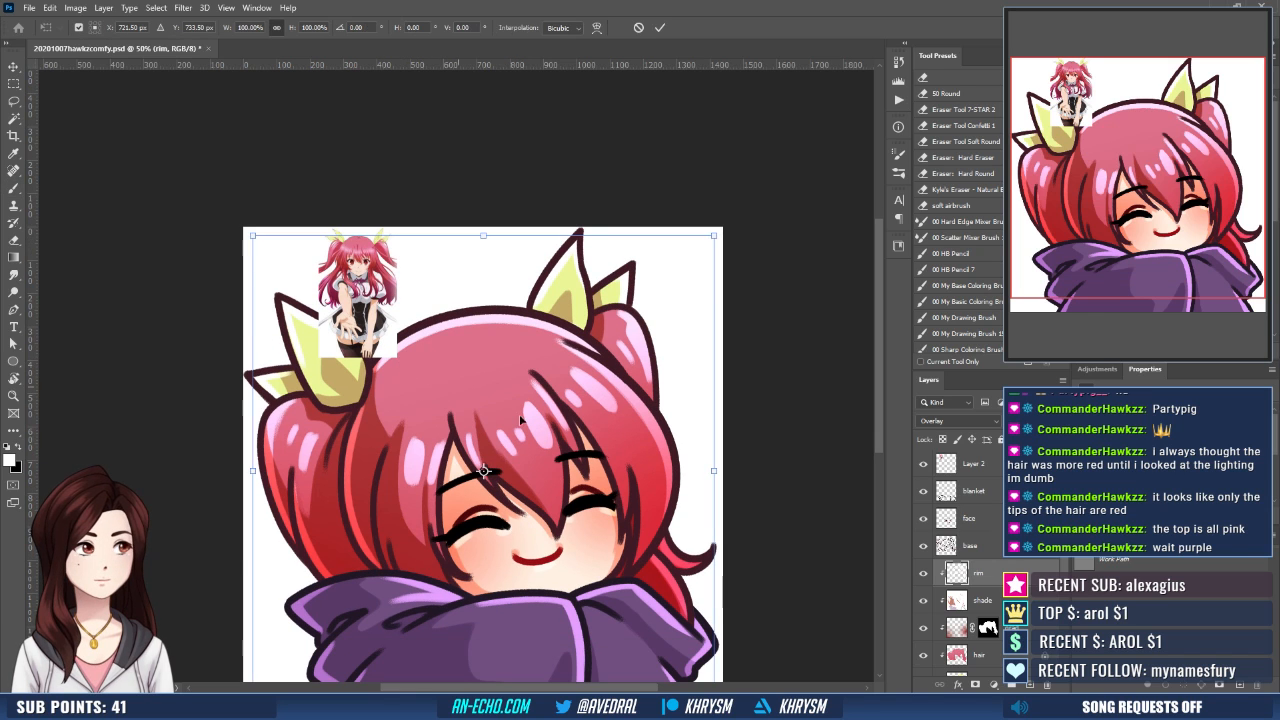
key(Escape)
click(972, 465)
key(ctrl+t)
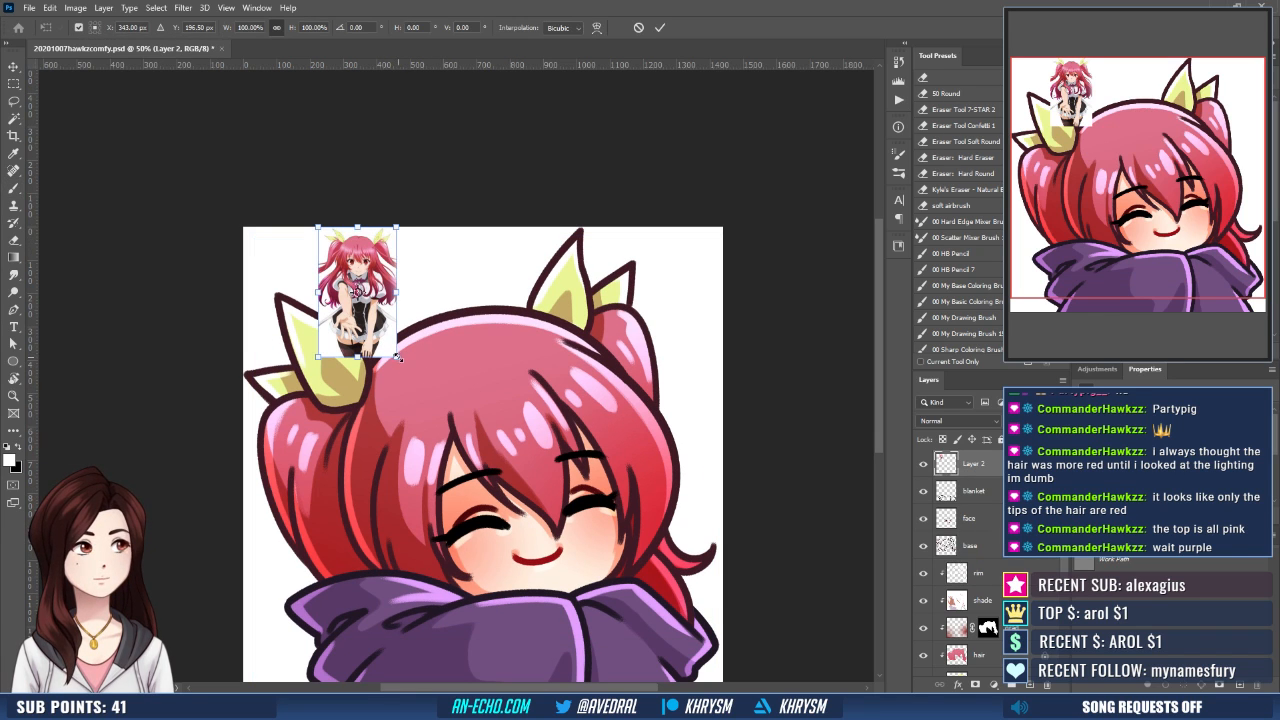
drag(398, 357, 582, 665)
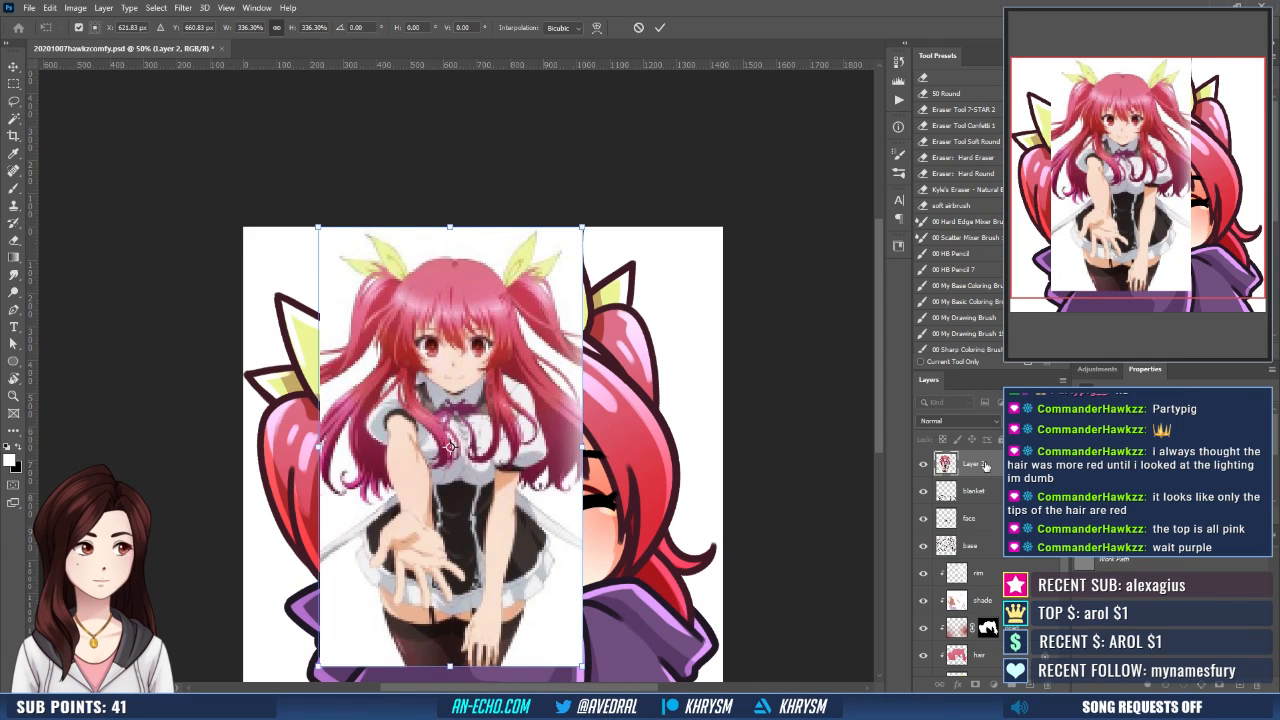
key(Return)
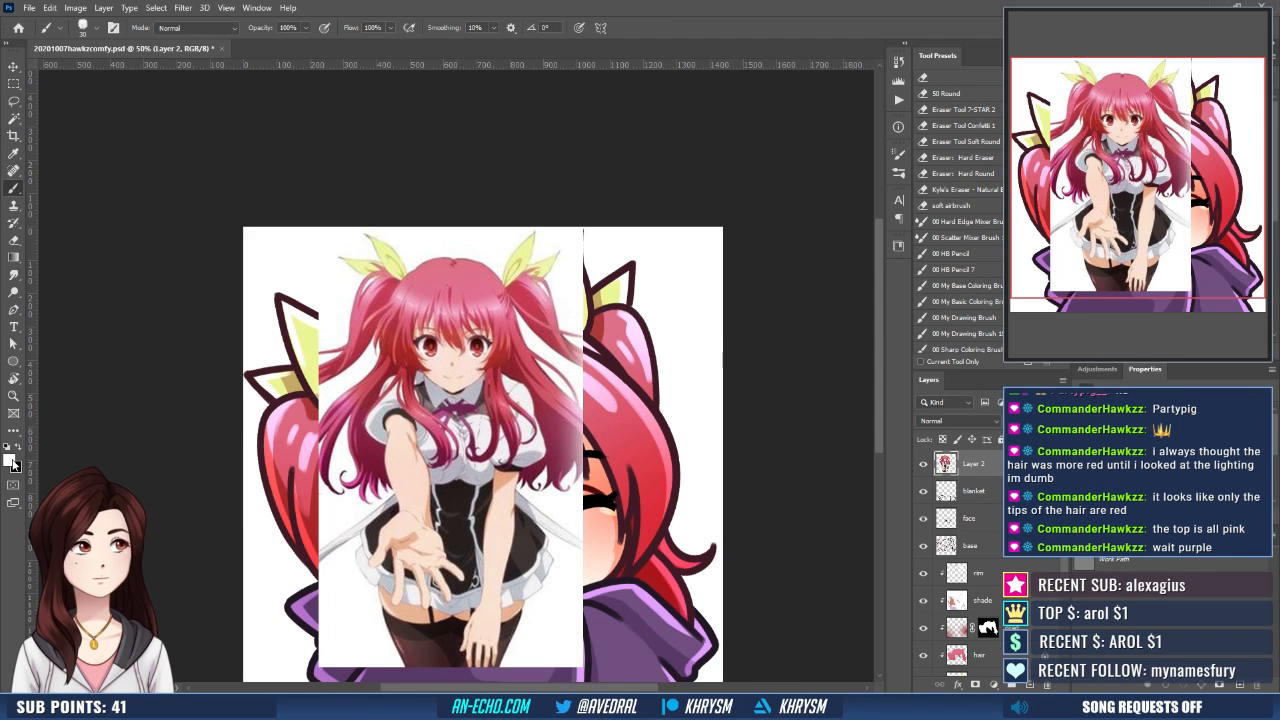
- Examine the colours of the reference's magenta hair tips and purple neck ribbon with the foreground Color Picker
click(10, 460)
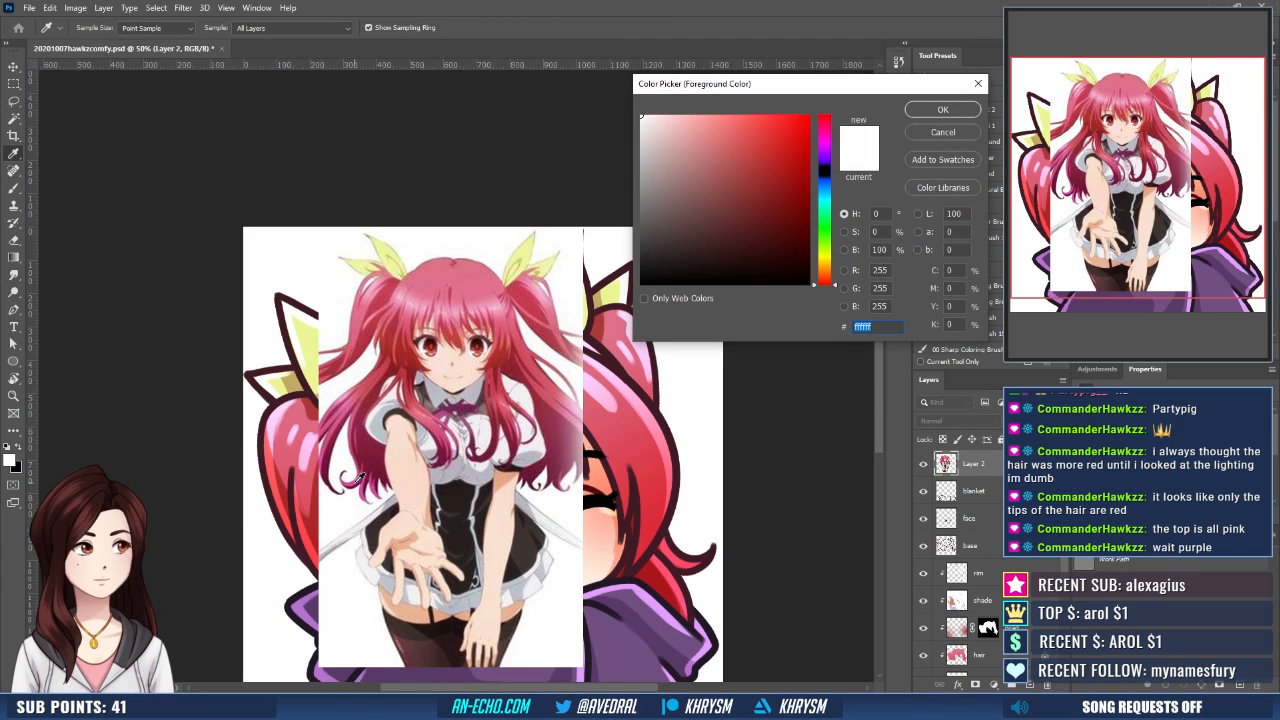
click(368, 478)
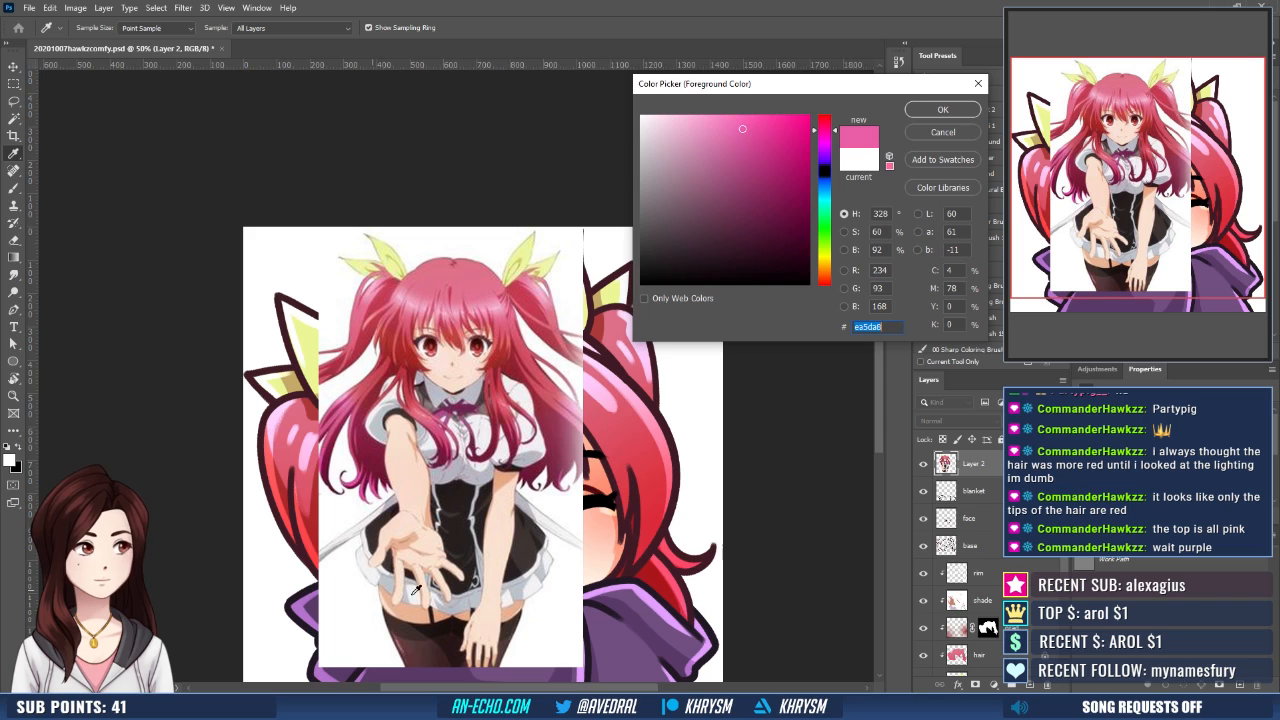
click(448, 410)
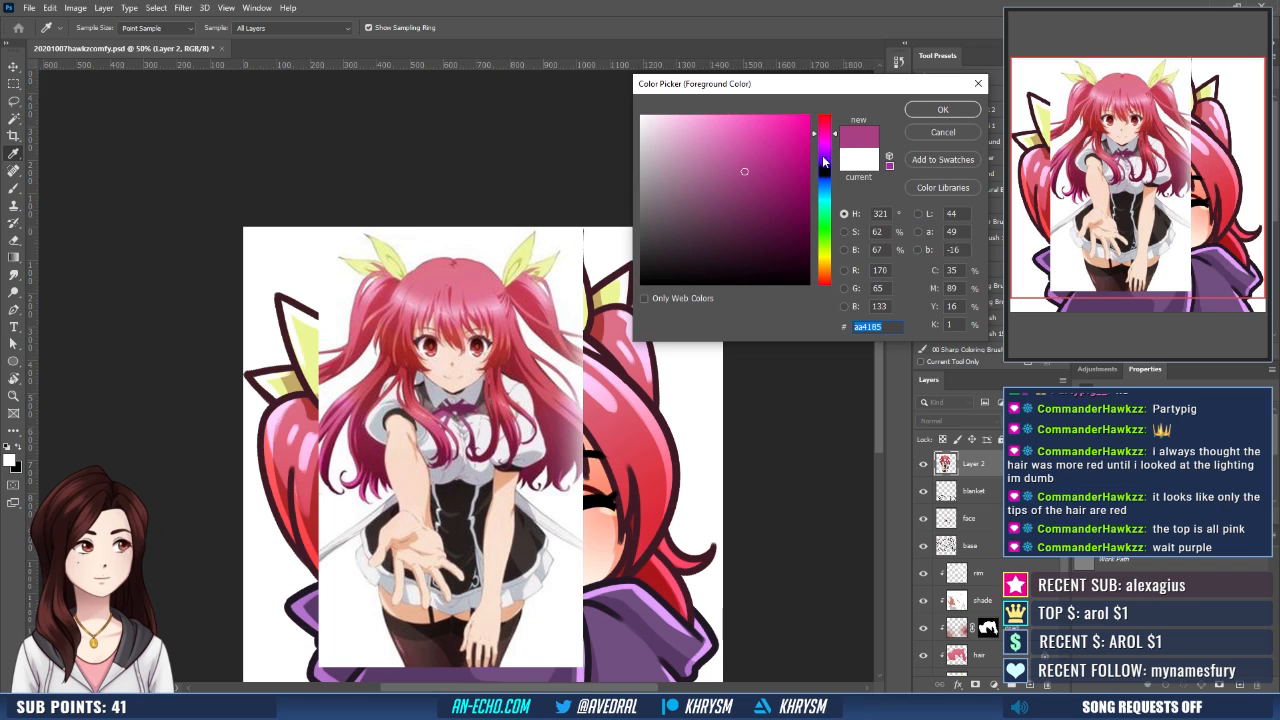
click(943, 132)
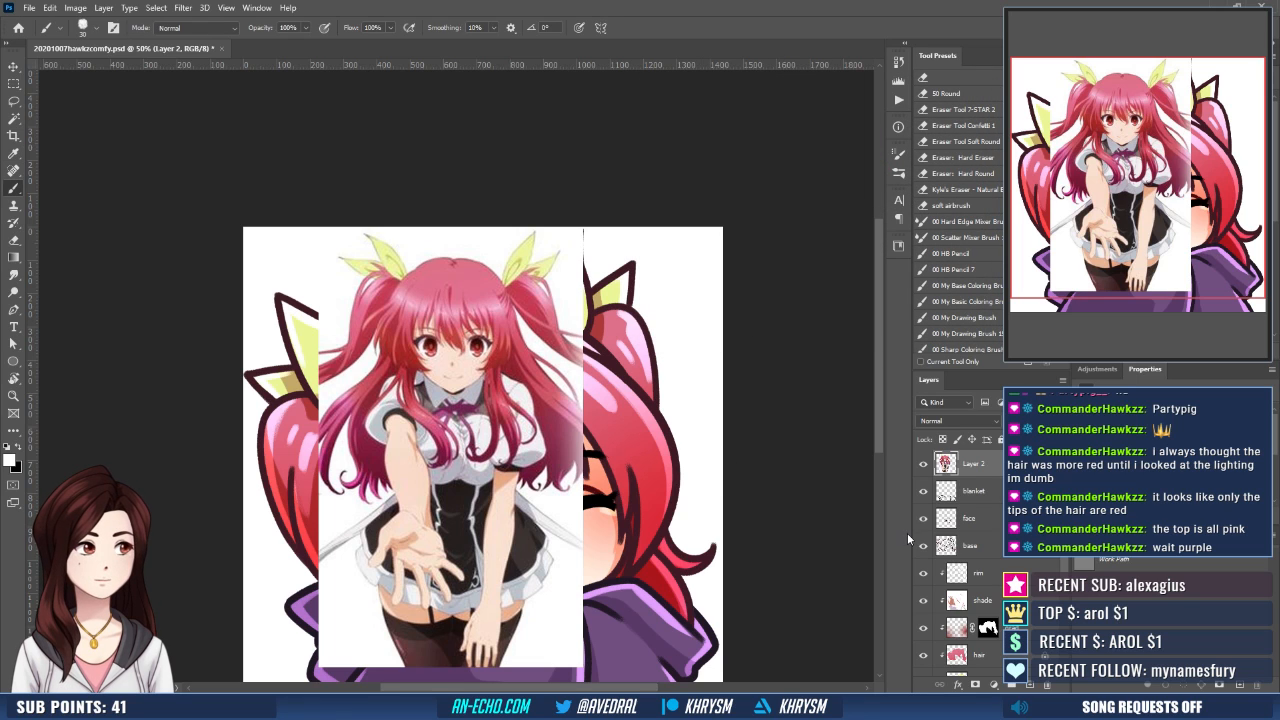
- Hide the reference picture's layer and make the rim layer active for painting
click(923, 464)
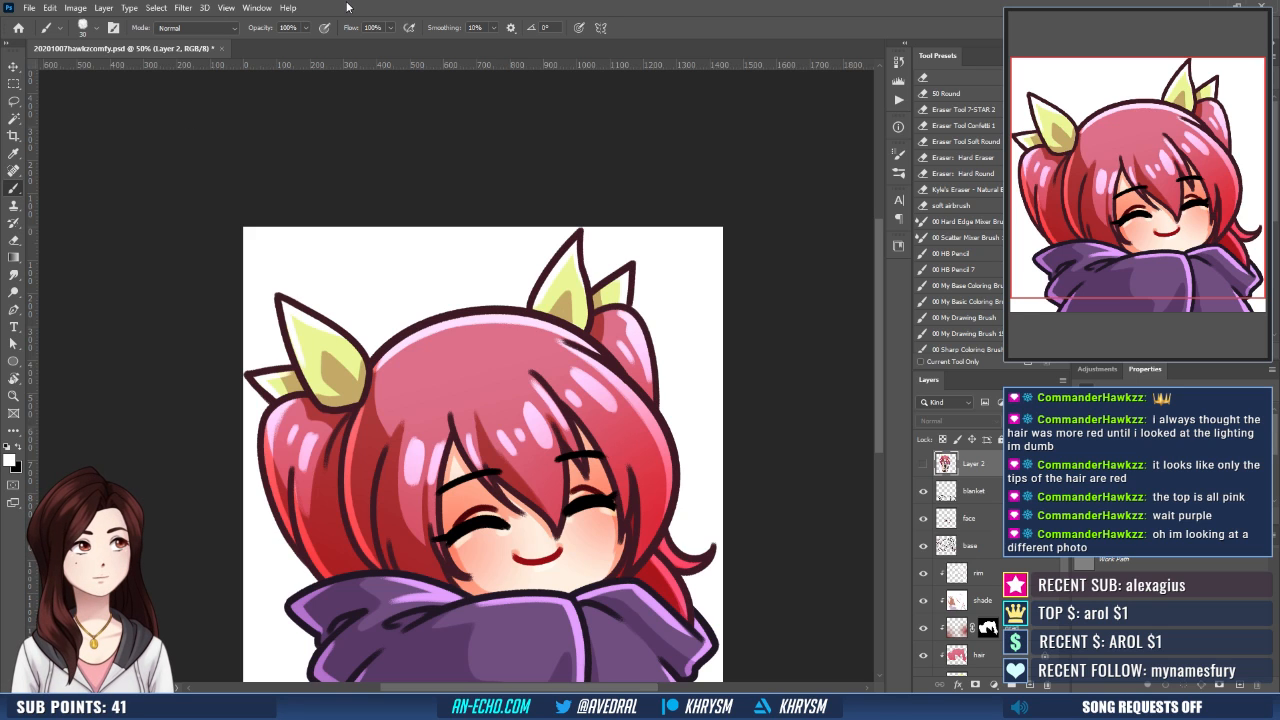
key(ctrl+minus)
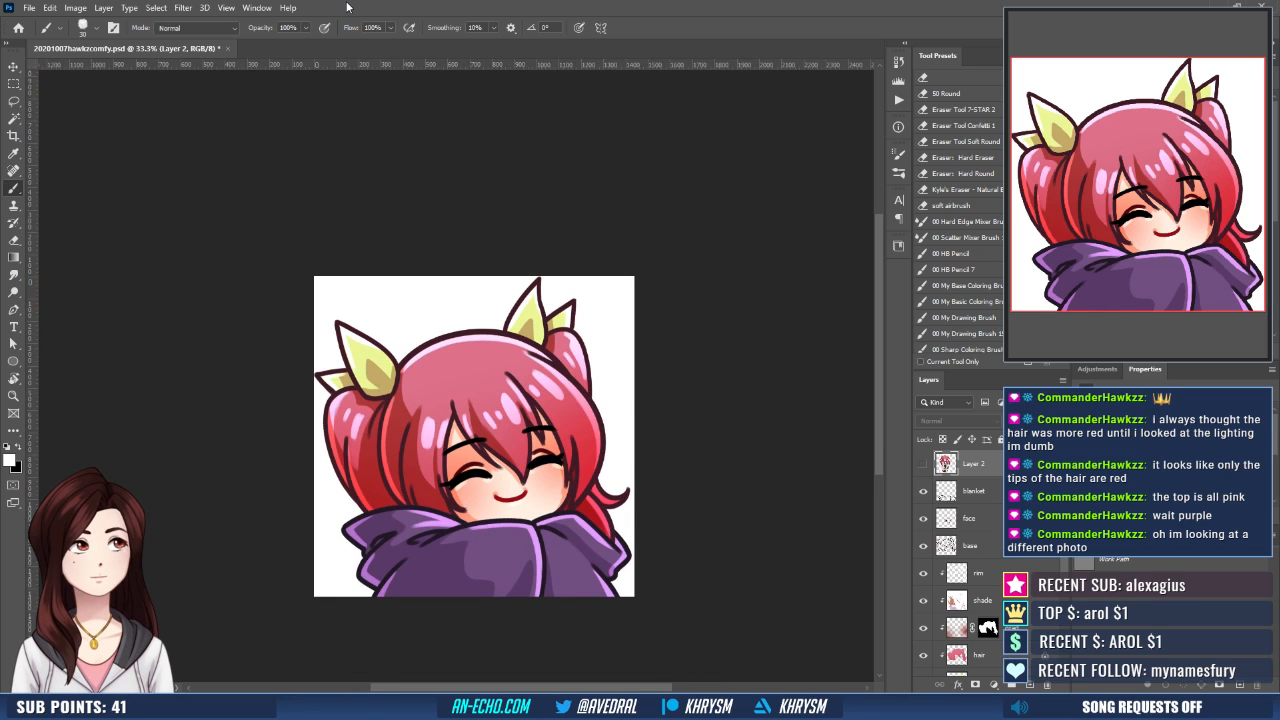
drag(438, 527, 422, 444)
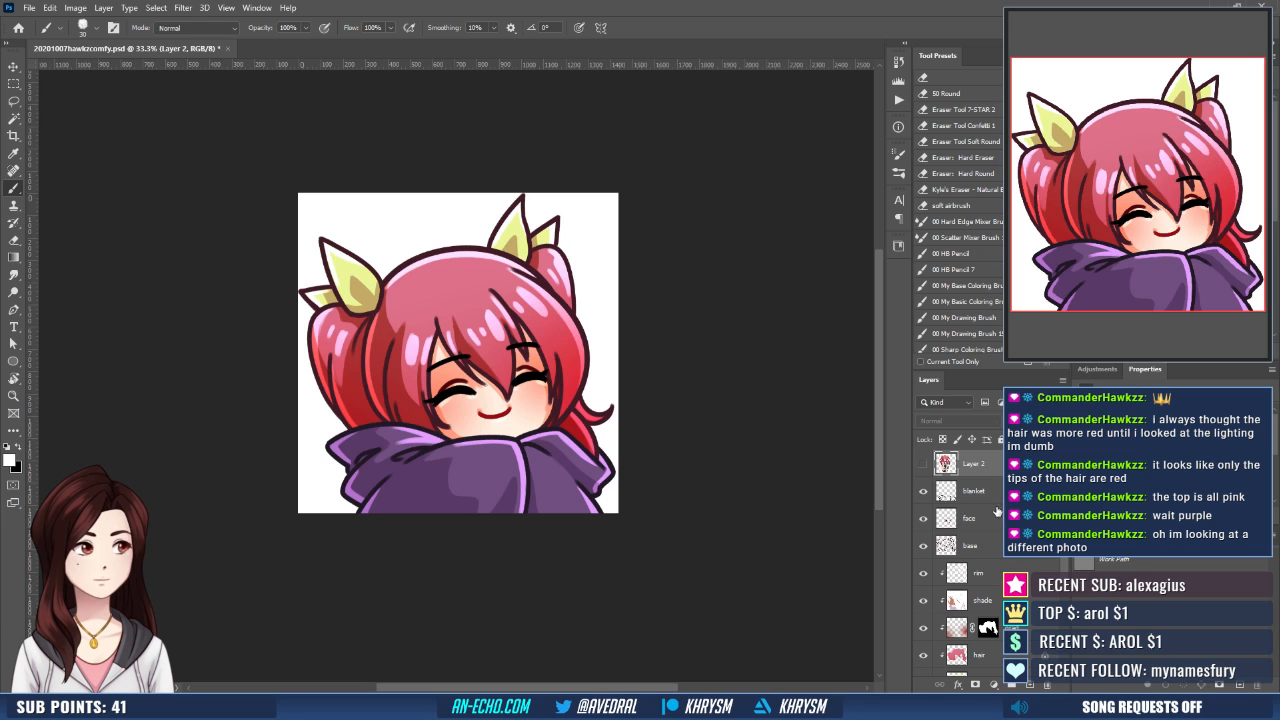
click(1000, 577)
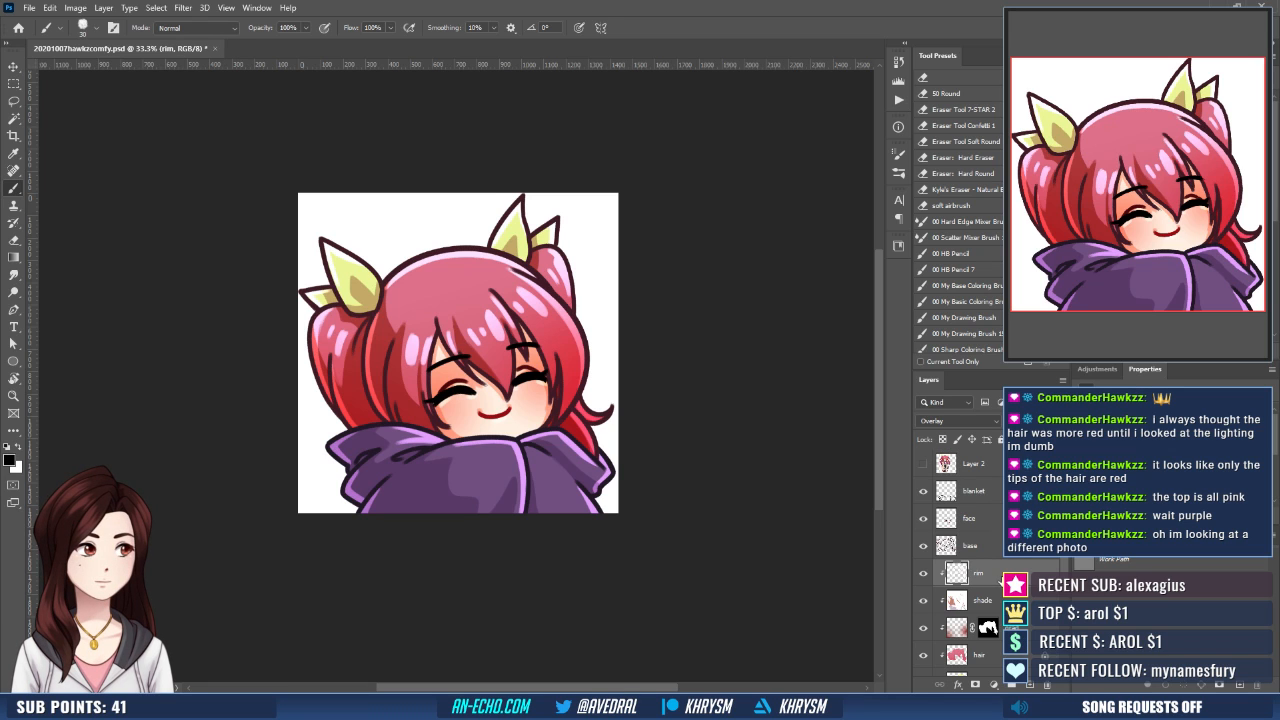
key(ctrl+plus)
key(ctrl+plus)
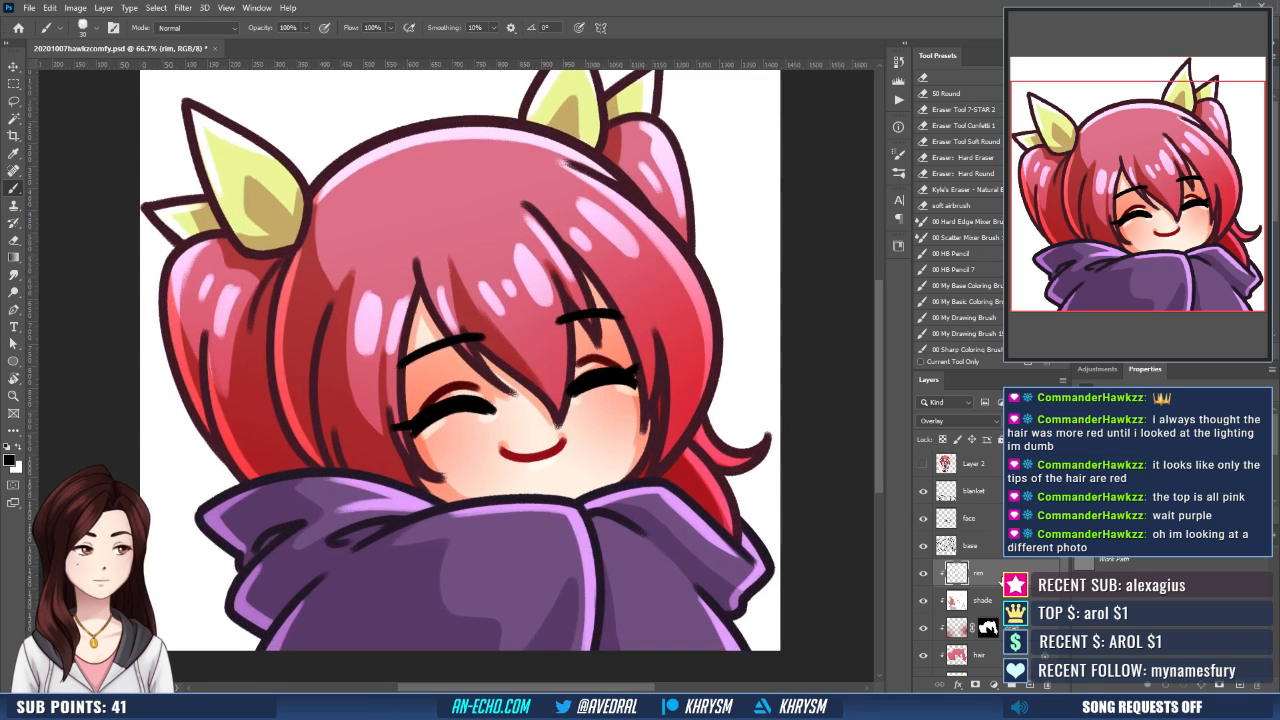
- Paint white highlight strokes down the hair strand between the larger ribbon and the fringe on the rim layer
drag(502, 382, 510, 426)
key(x)
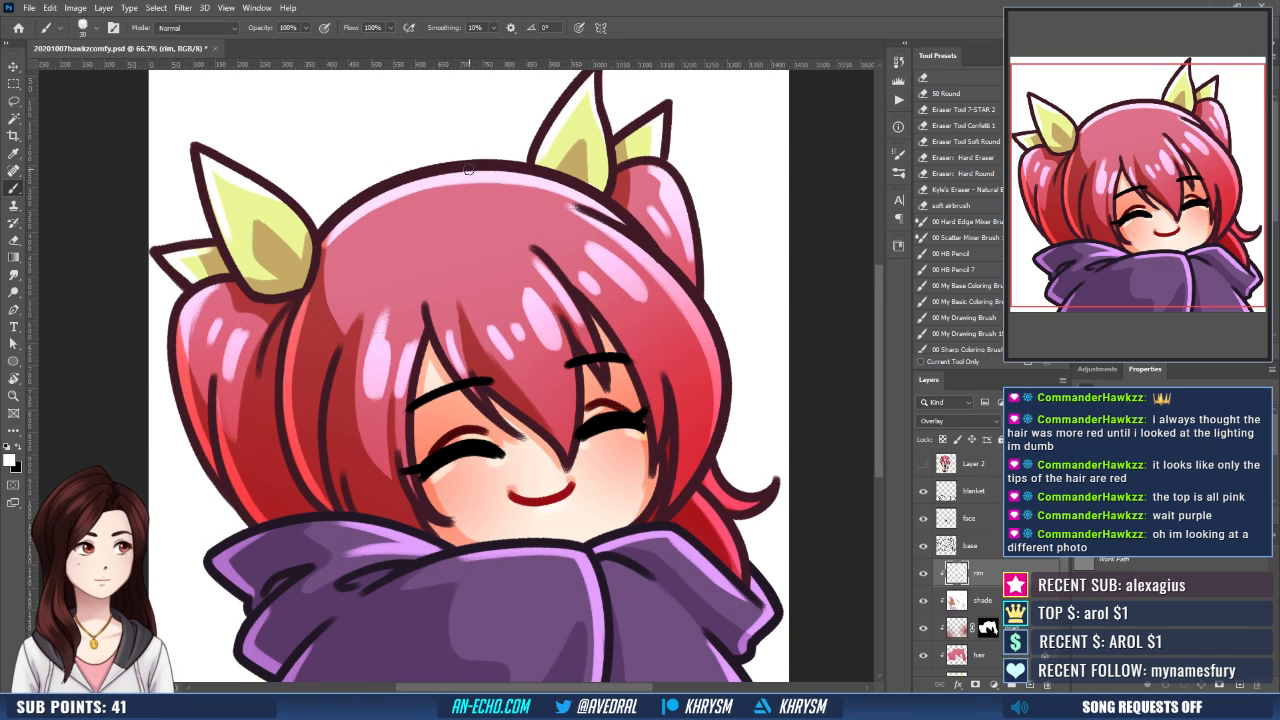
key(e)
key(b)
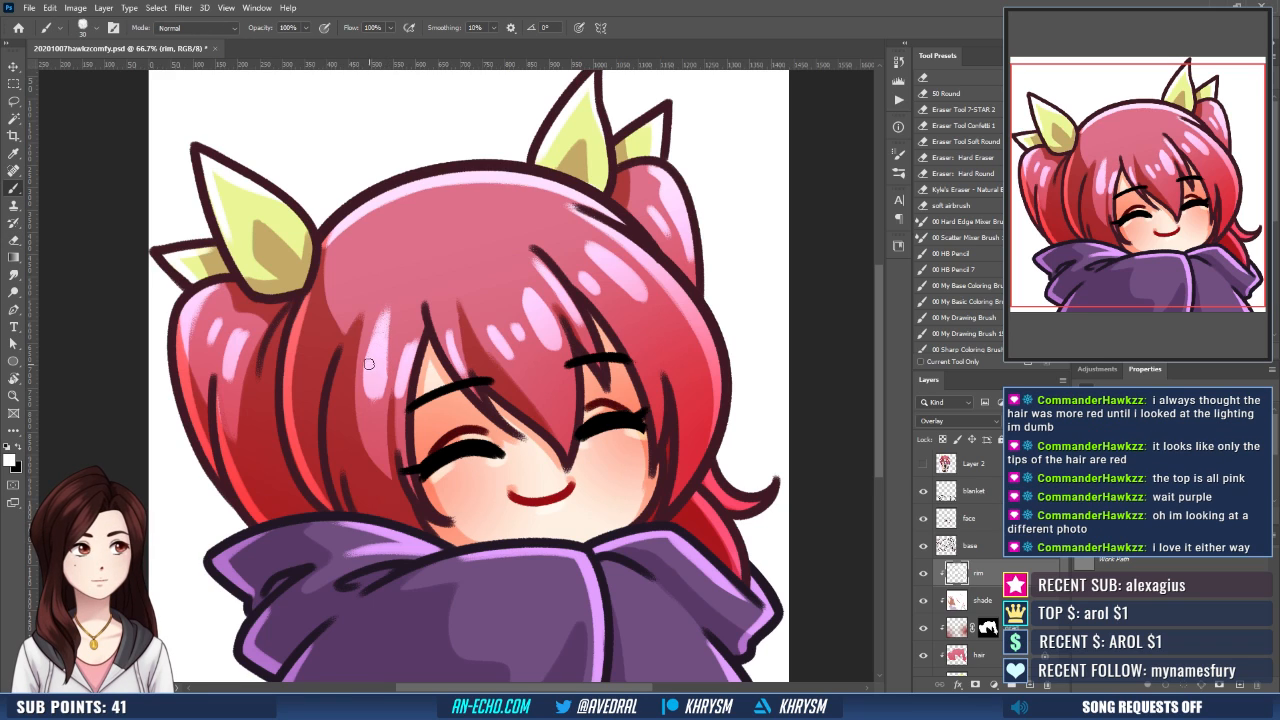
drag(383, 376, 375, 414)
drag(374, 351, 375, 404)
drag(382, 323, 374, 411)
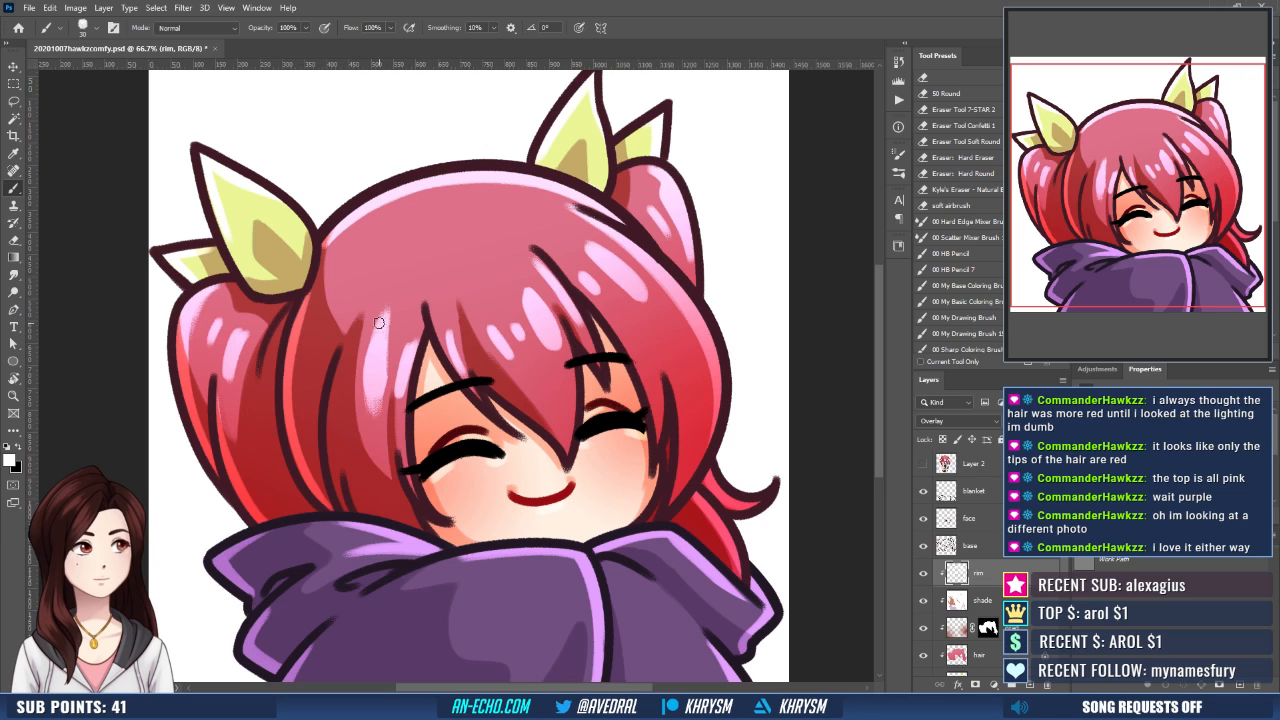
- Refine the white hair highlights on the rim layer with the Brush and Eraser while viewing the canvas mirrored
key(ctrl+shift+h)
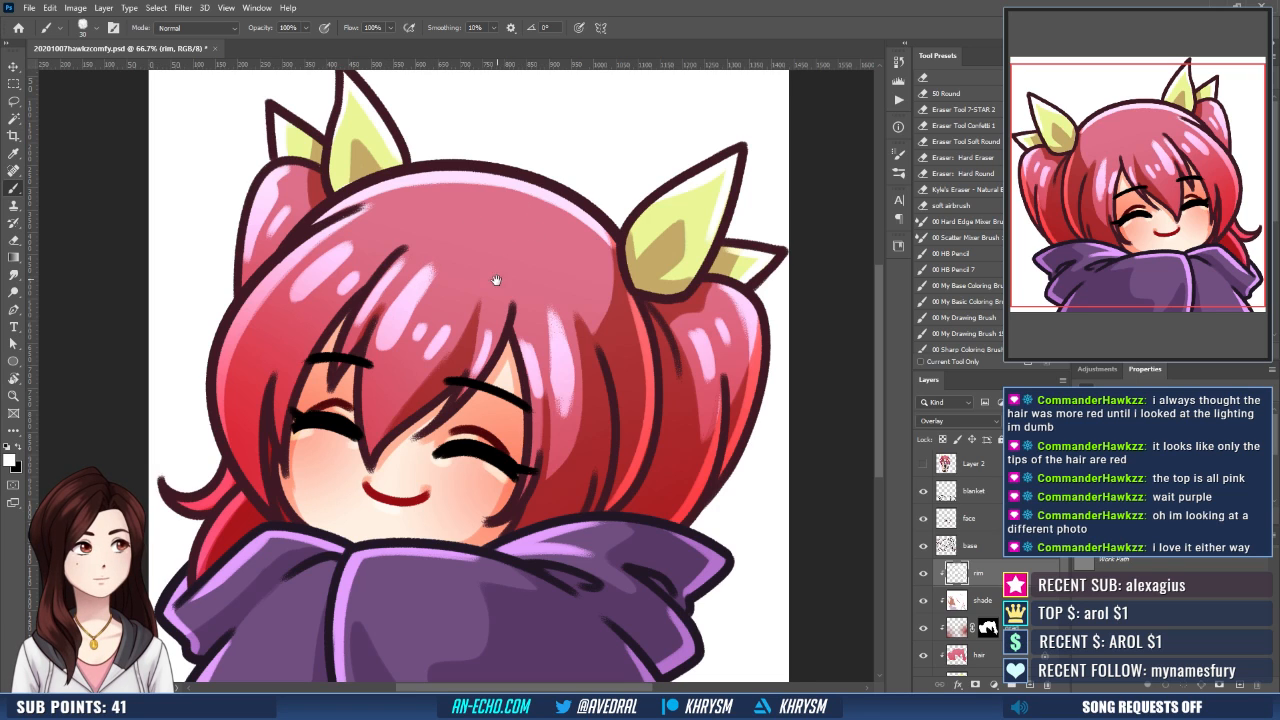
drag(495, 286, 489, 304)
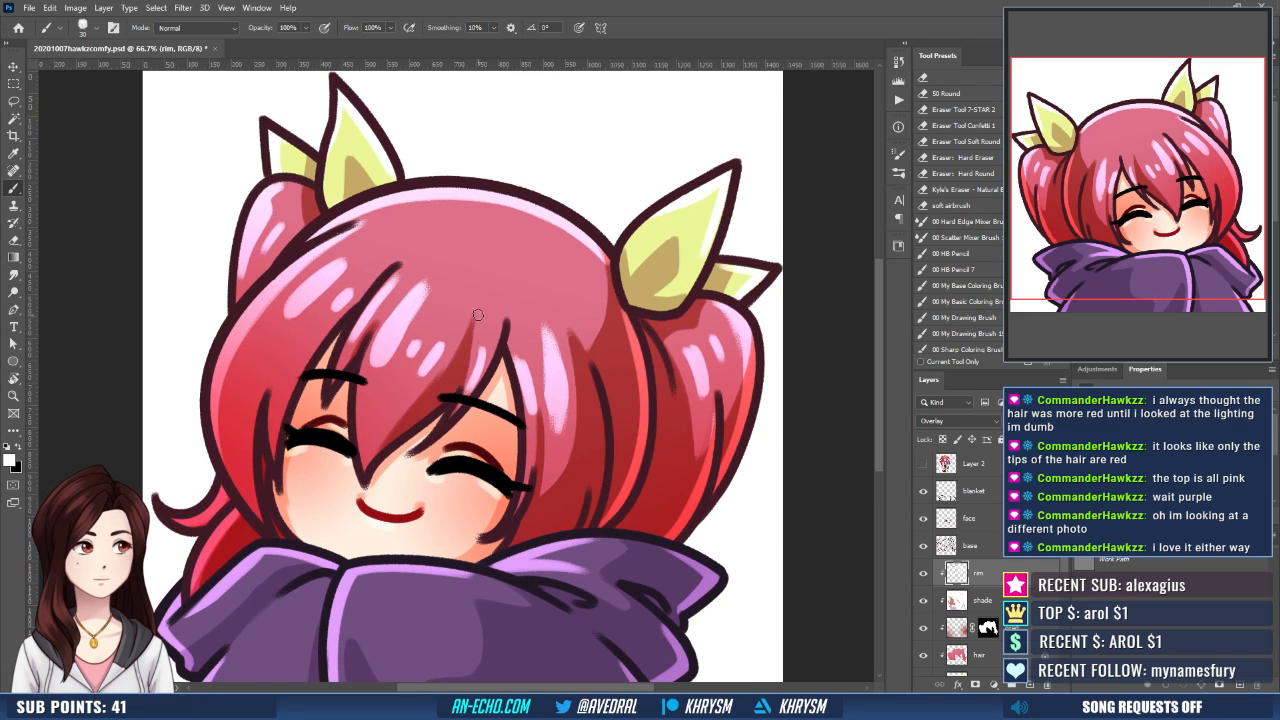
key(e)
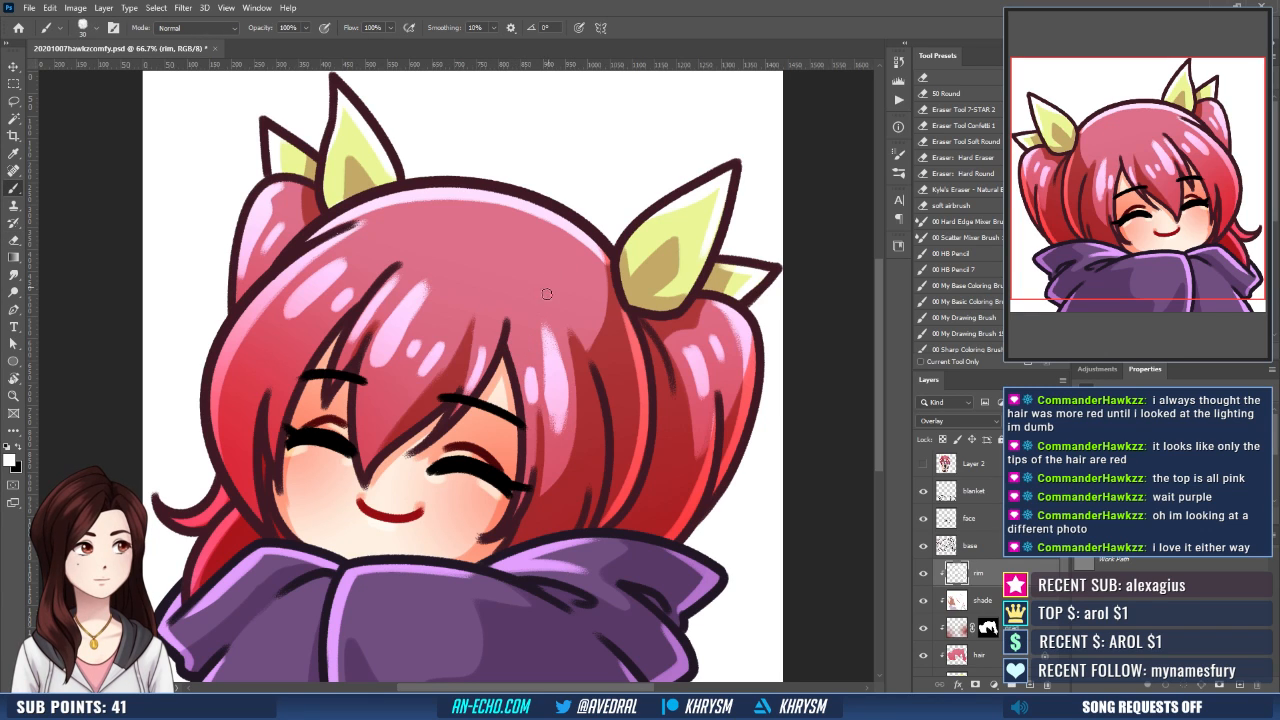
key(b)
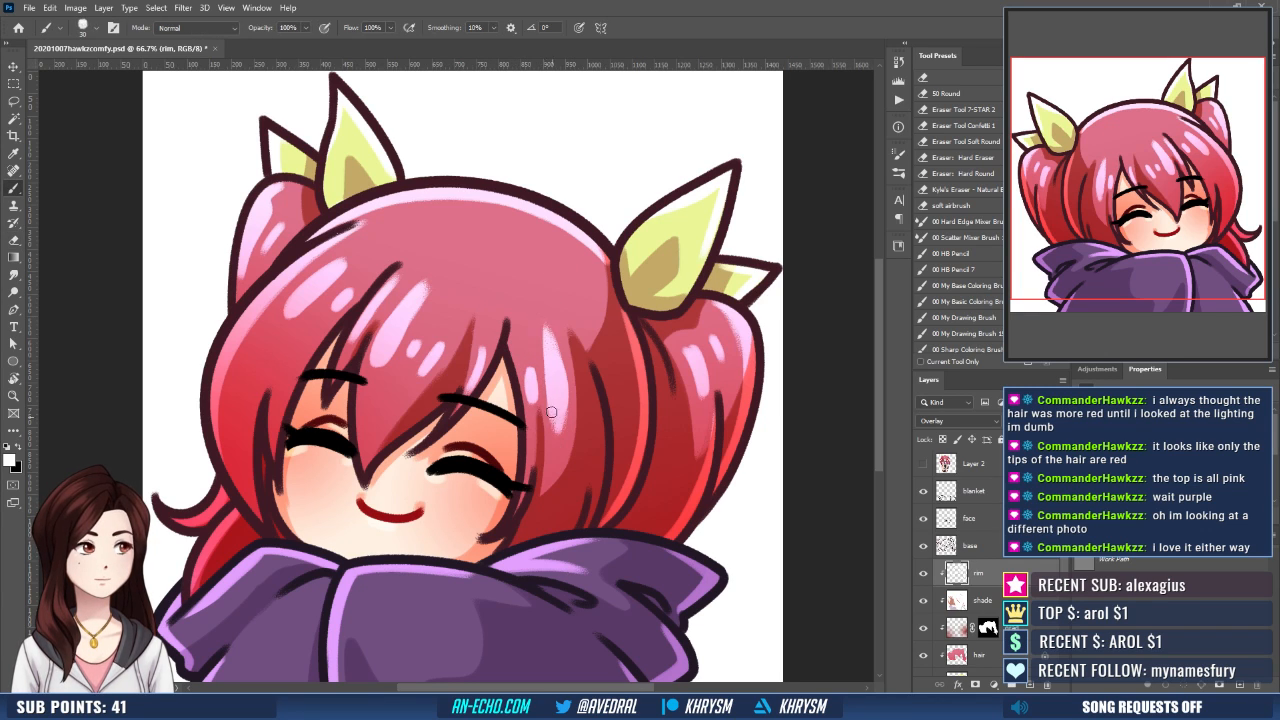
key(e)
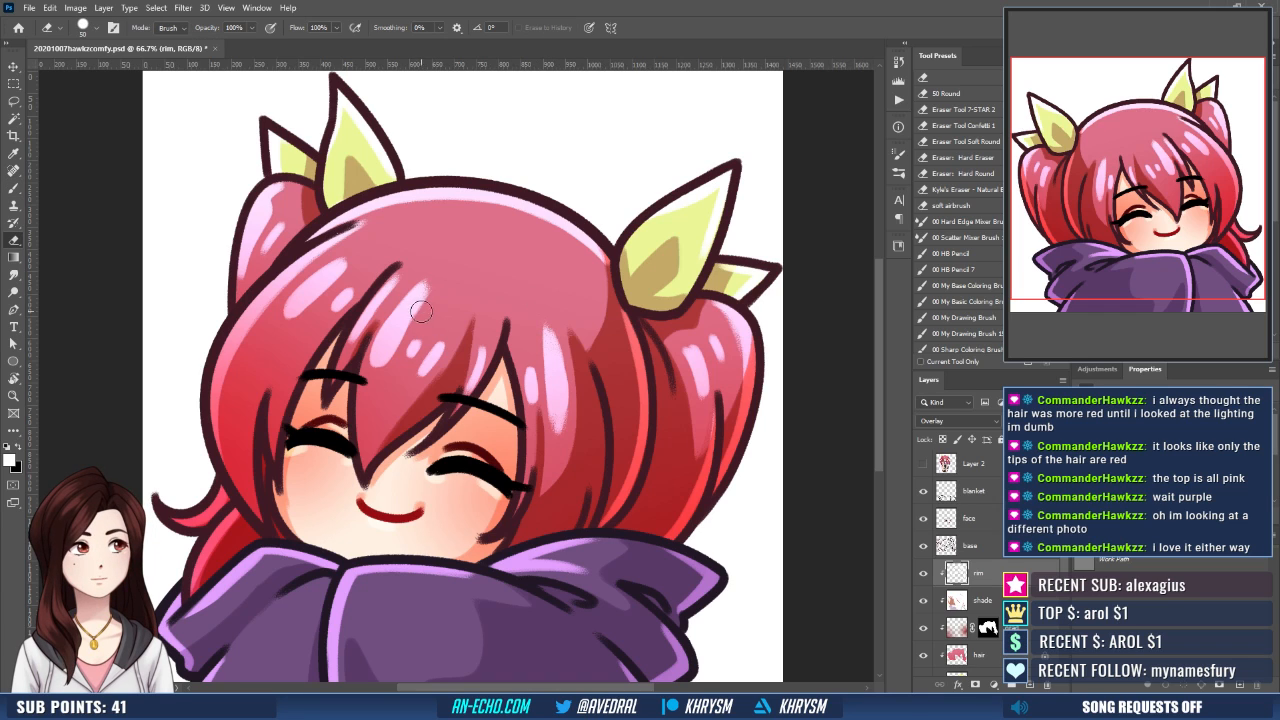
key(b)
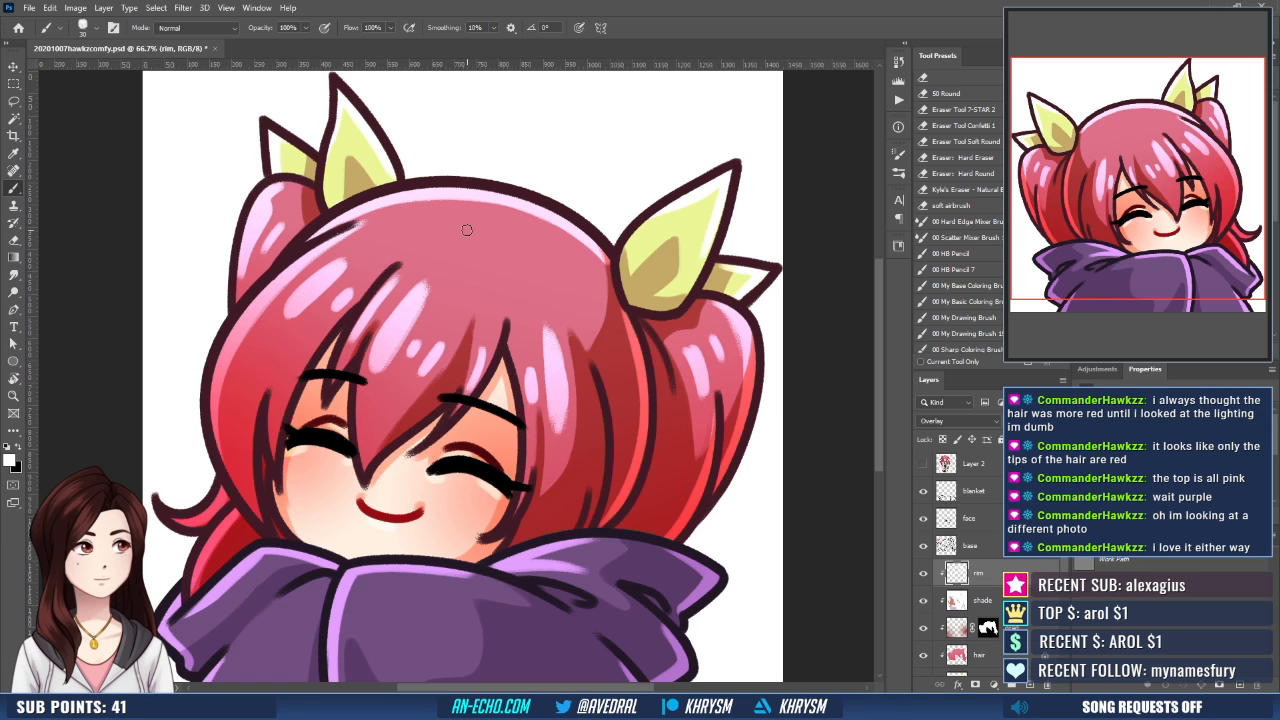
- Add a new layer above the blanket layer and paint small white highlights on both closed eyes' lashes
key(ctrl+minus)
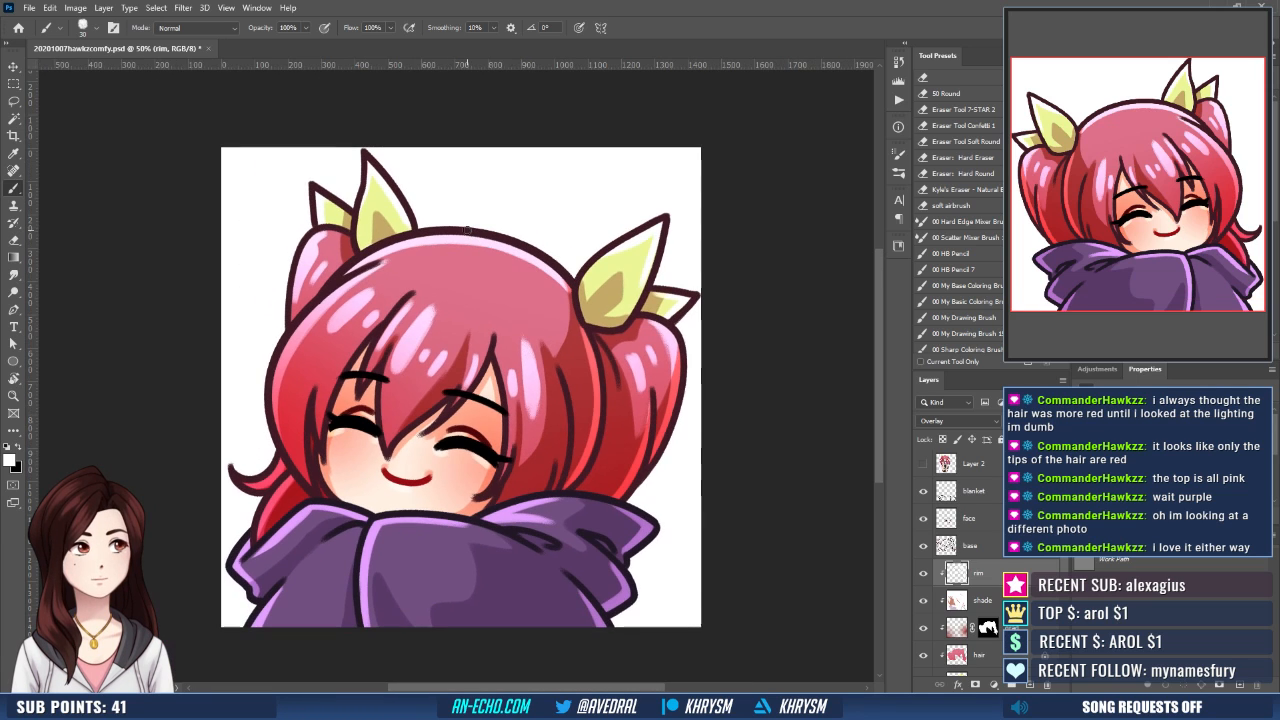
click(968, 500)
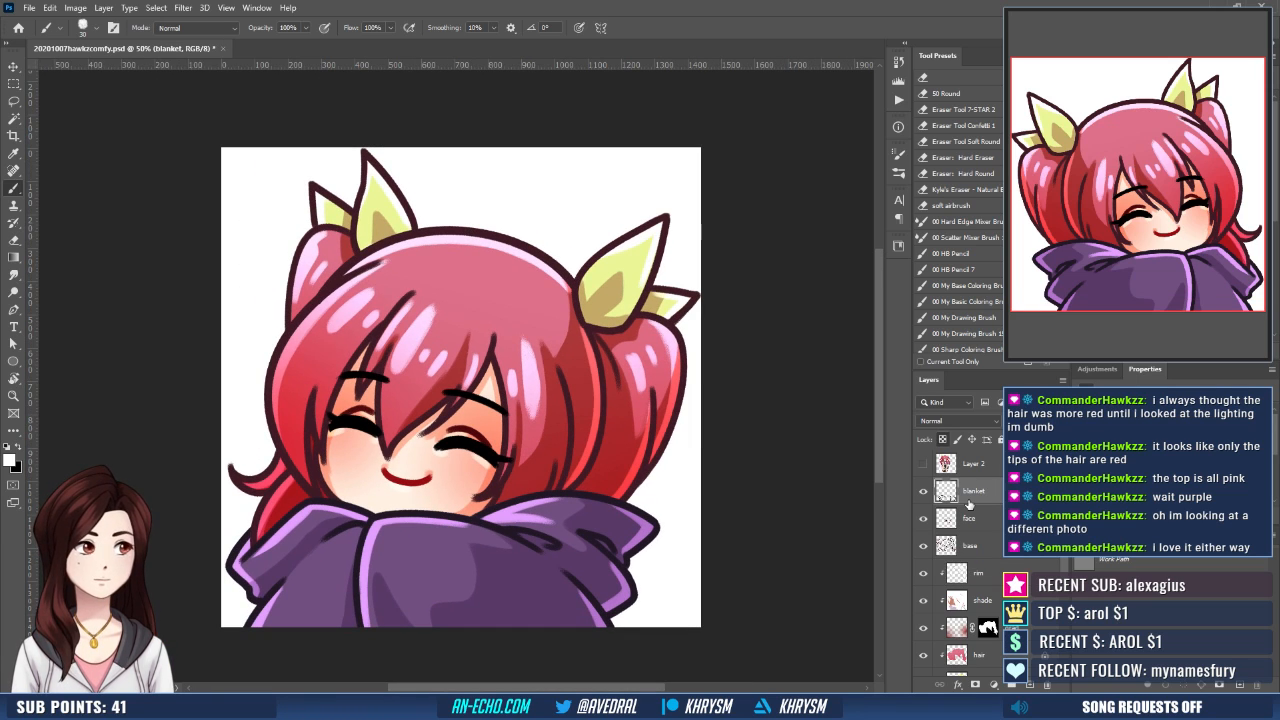
key(ctrl+shift+n)
key(Return)
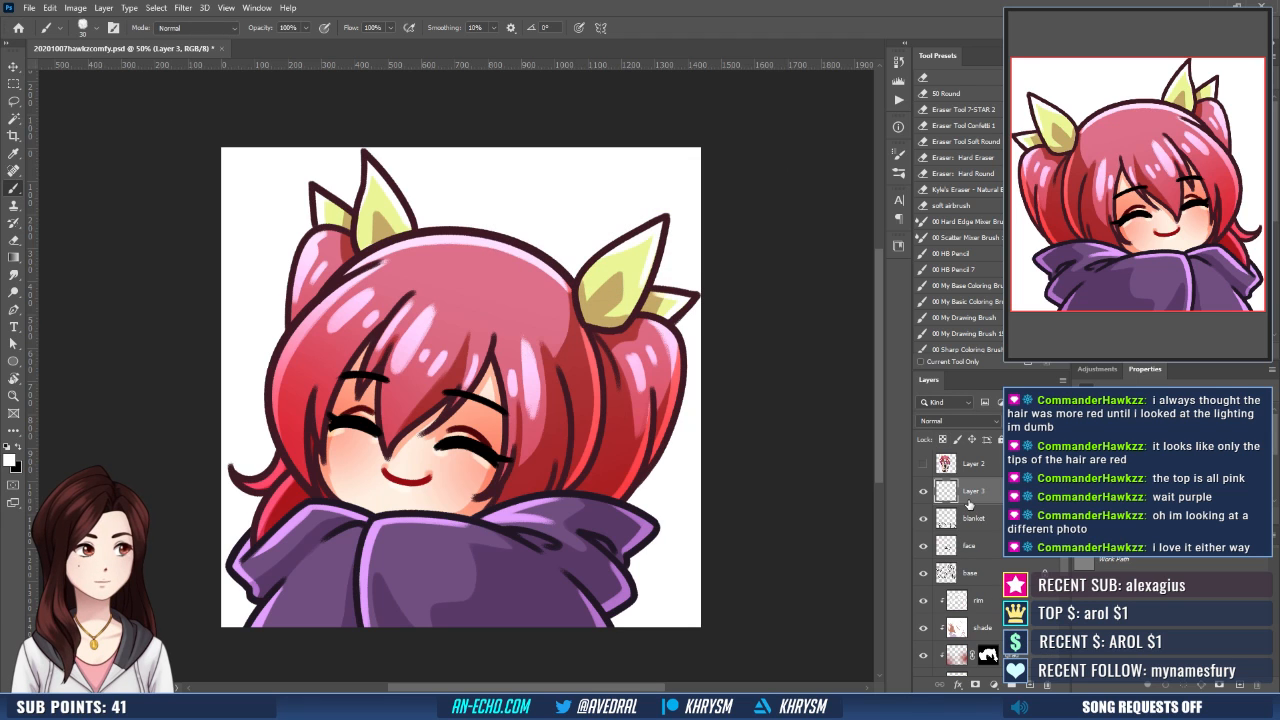
key(r)
drag(485, 530, 554, 498)
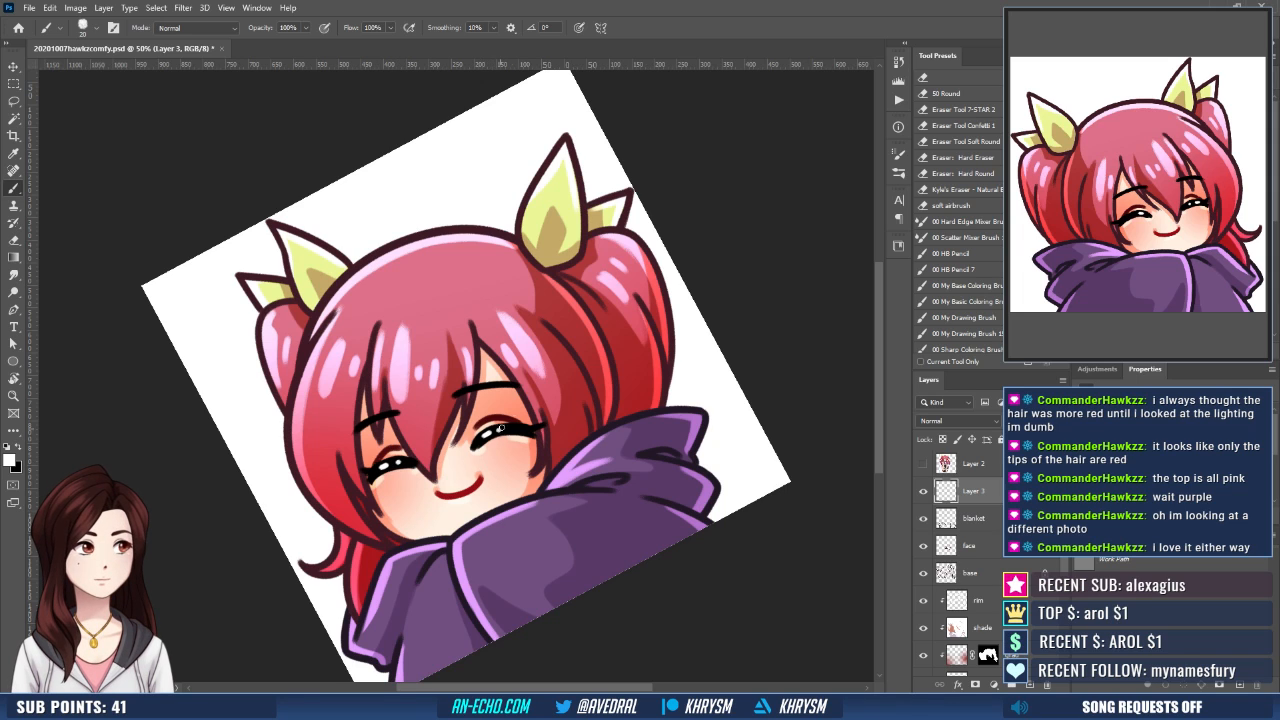
key(Escape)
key(space)
drag(434, 376, 429, 387)
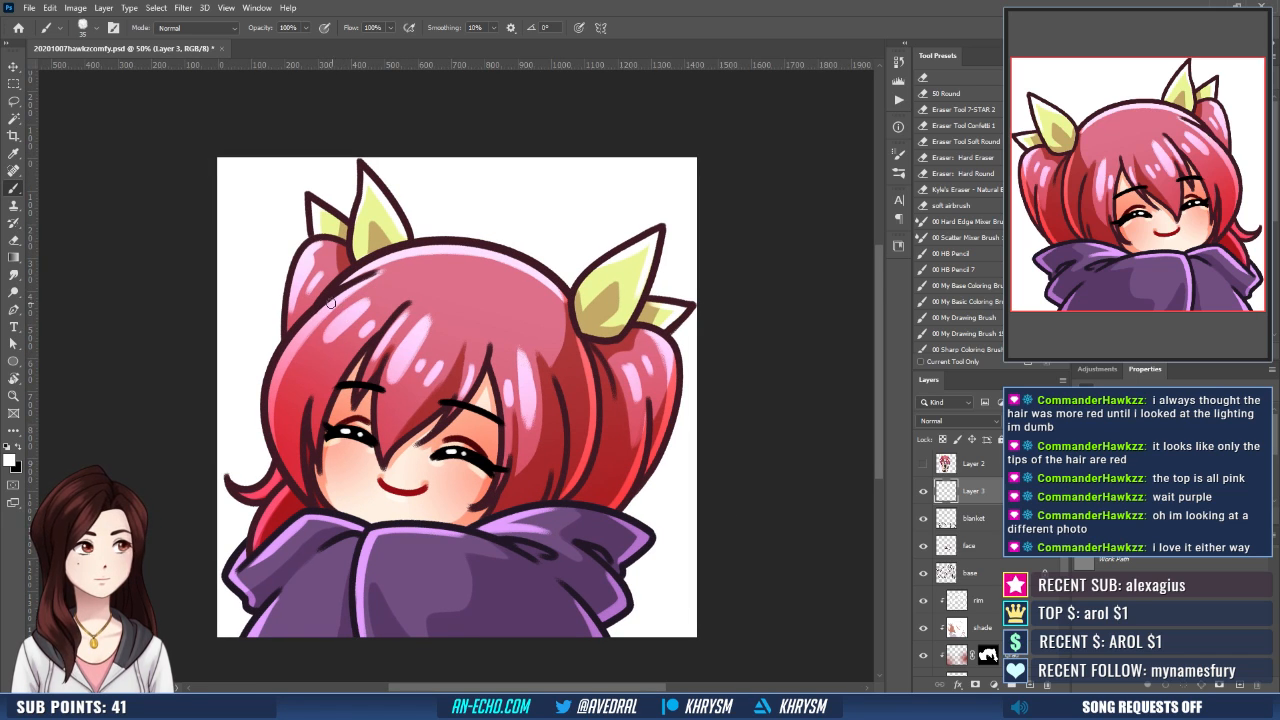
- Paint white accent strokes on the new layer along the head's hair edge beside the smaller twintail
drag(332, 301, 309, 325)
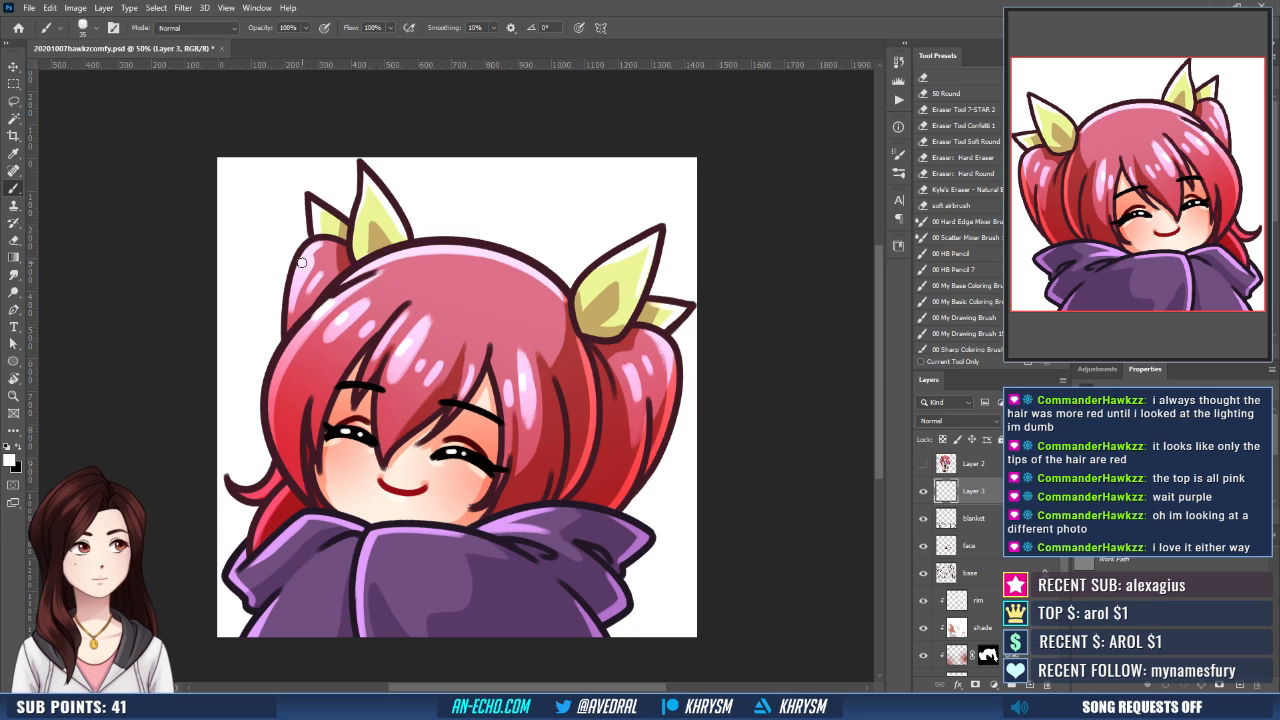
drag(570, 361, 557, 388)
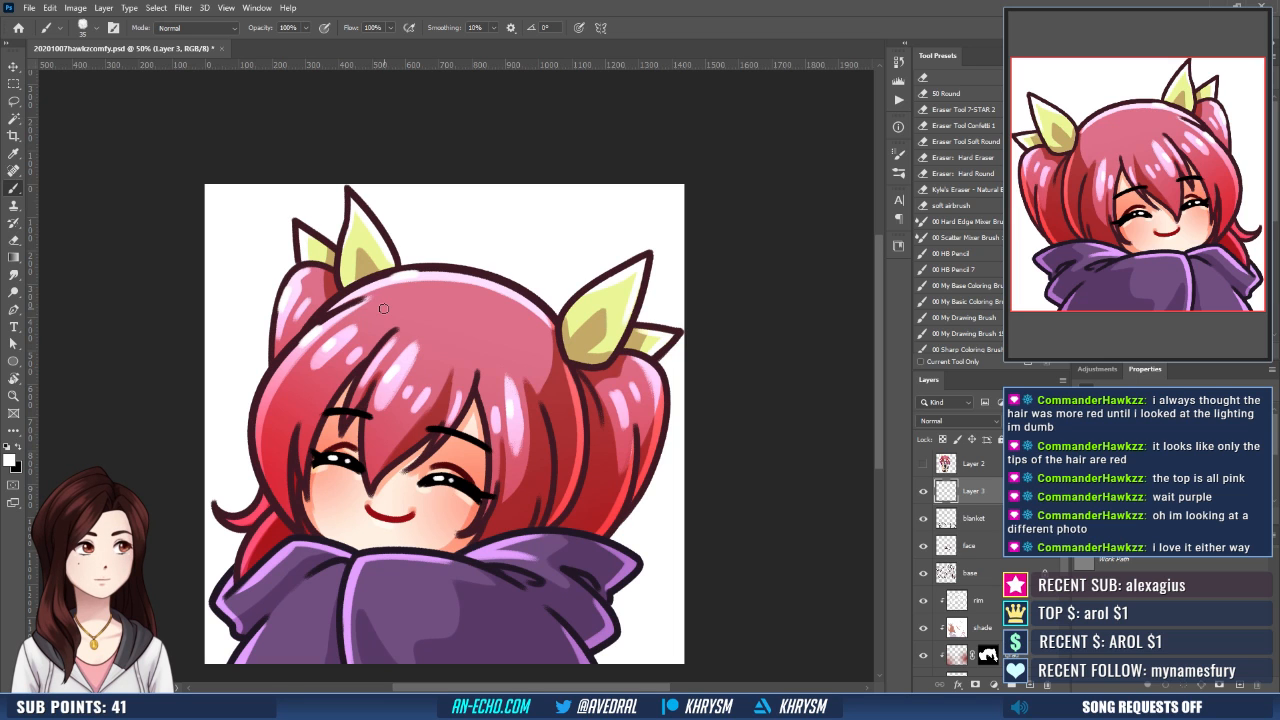
key(ctrl+minus)
key(ctrl+minus)
key(ctrl+minus)
key(ctrl+minus)
key(ctrl+minus)
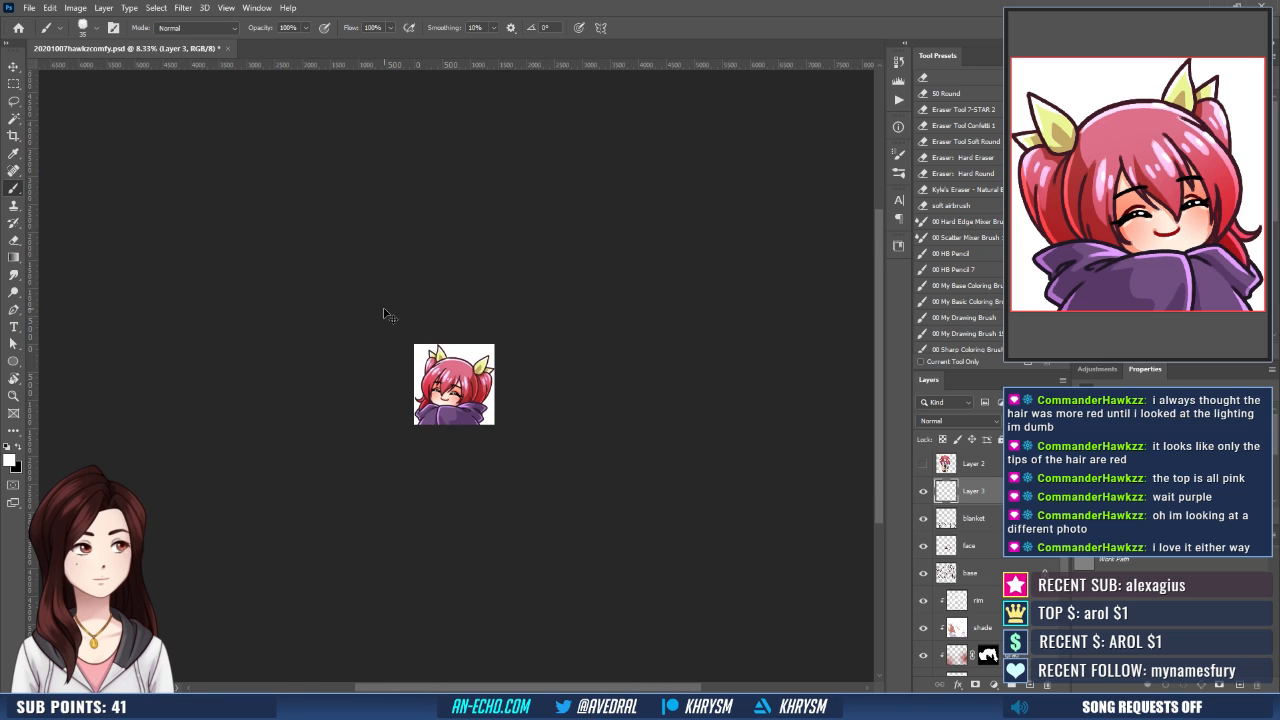
key(ctrl+plus)
key(ctrl+plus)
key(ctrl+plus)
key(ctrl+plus)
key(ctrl+plus)
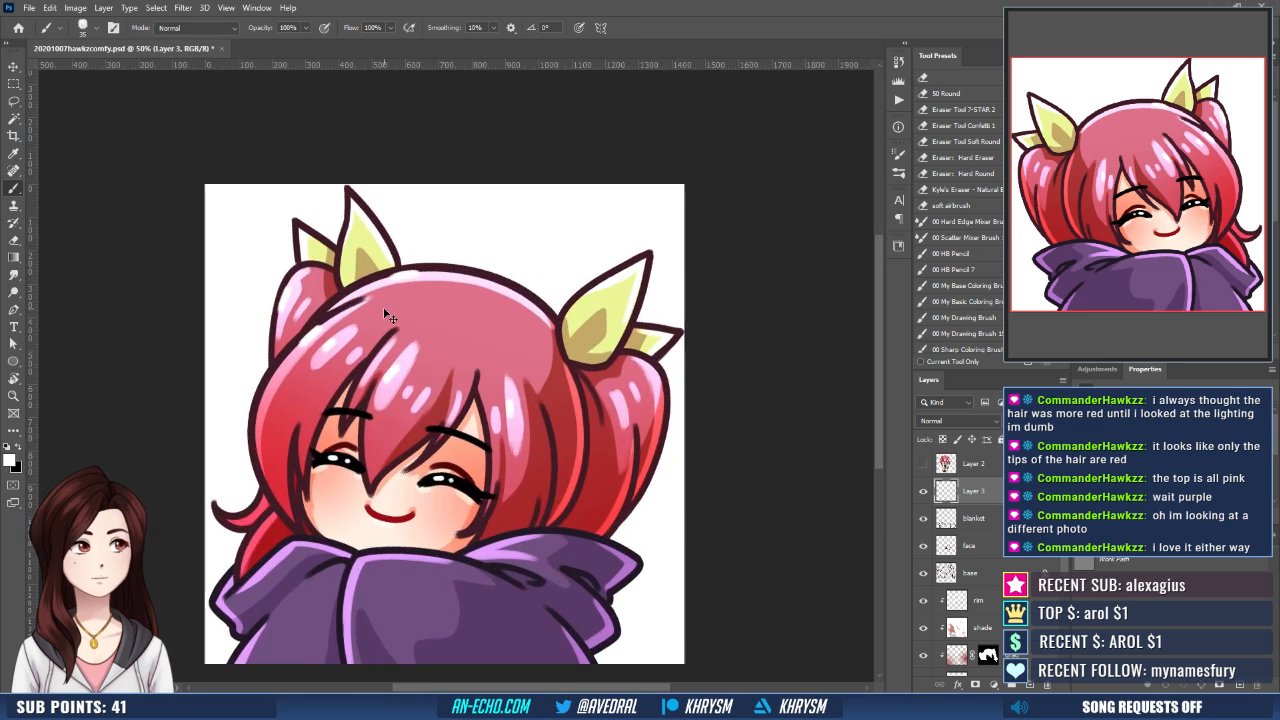
- Hide the white Background layer so the emote sits on transparency, and save the document
drag(439, 535, 435, 407)
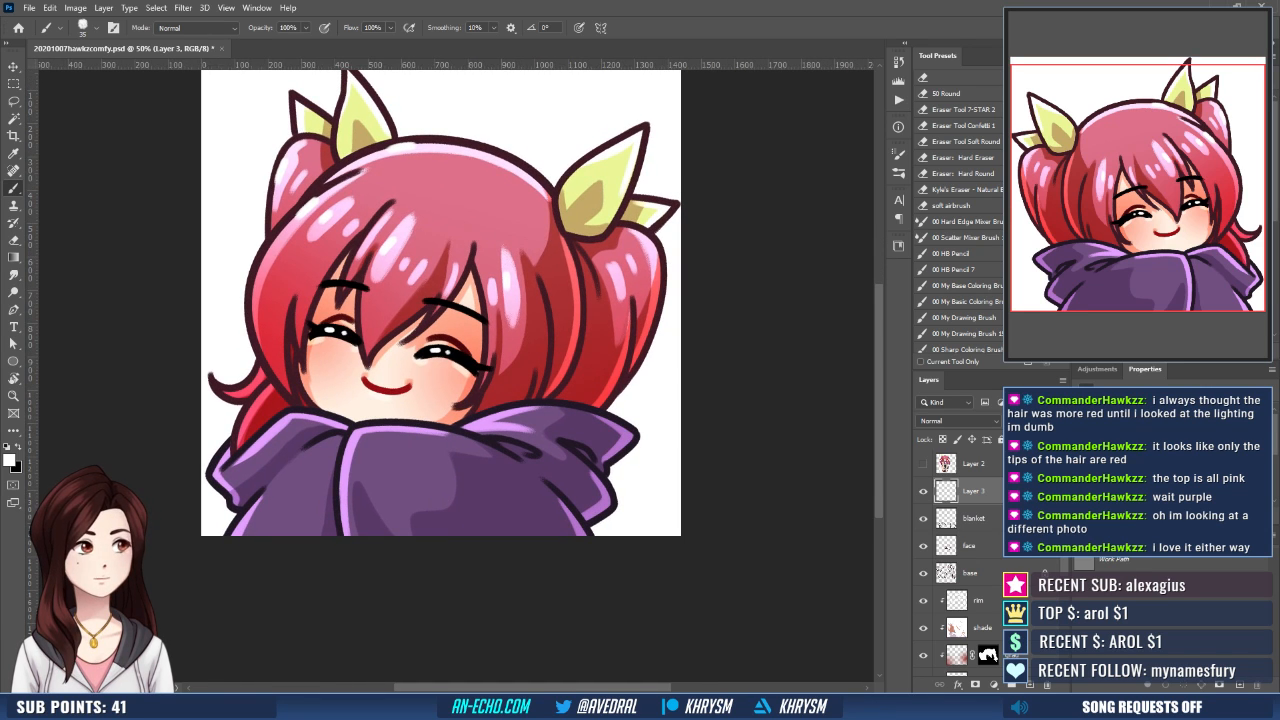
scroll(1063, 568, down, 5)
click(923, 662)
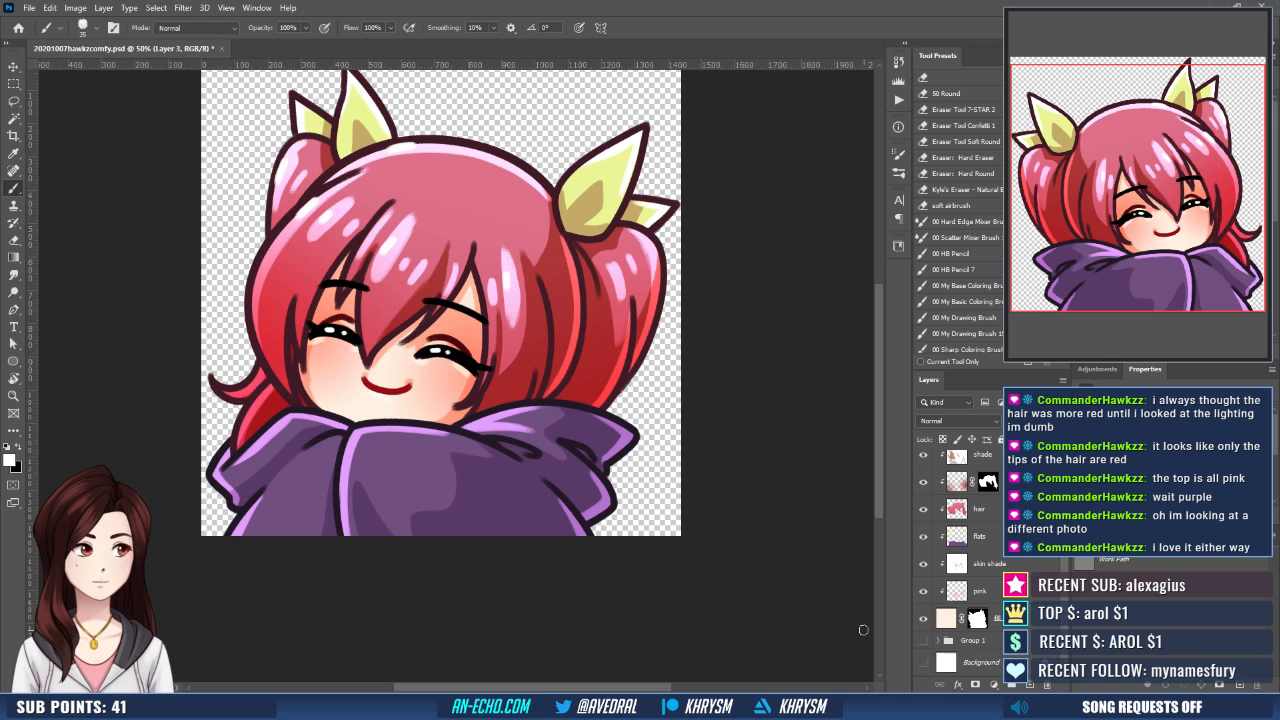
key(ctrl+minus)
key(ctrl+minus)
key(ctrl+minus)
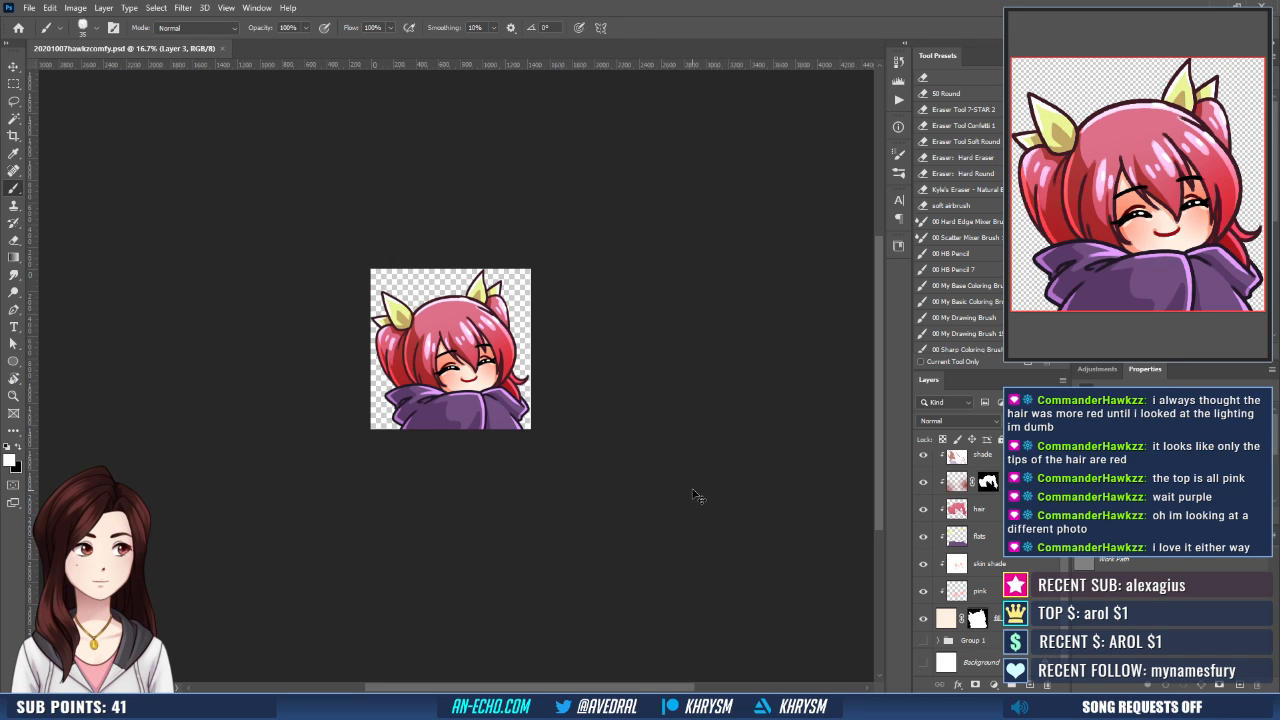
key(ctrl+shift+s)
key(Return)
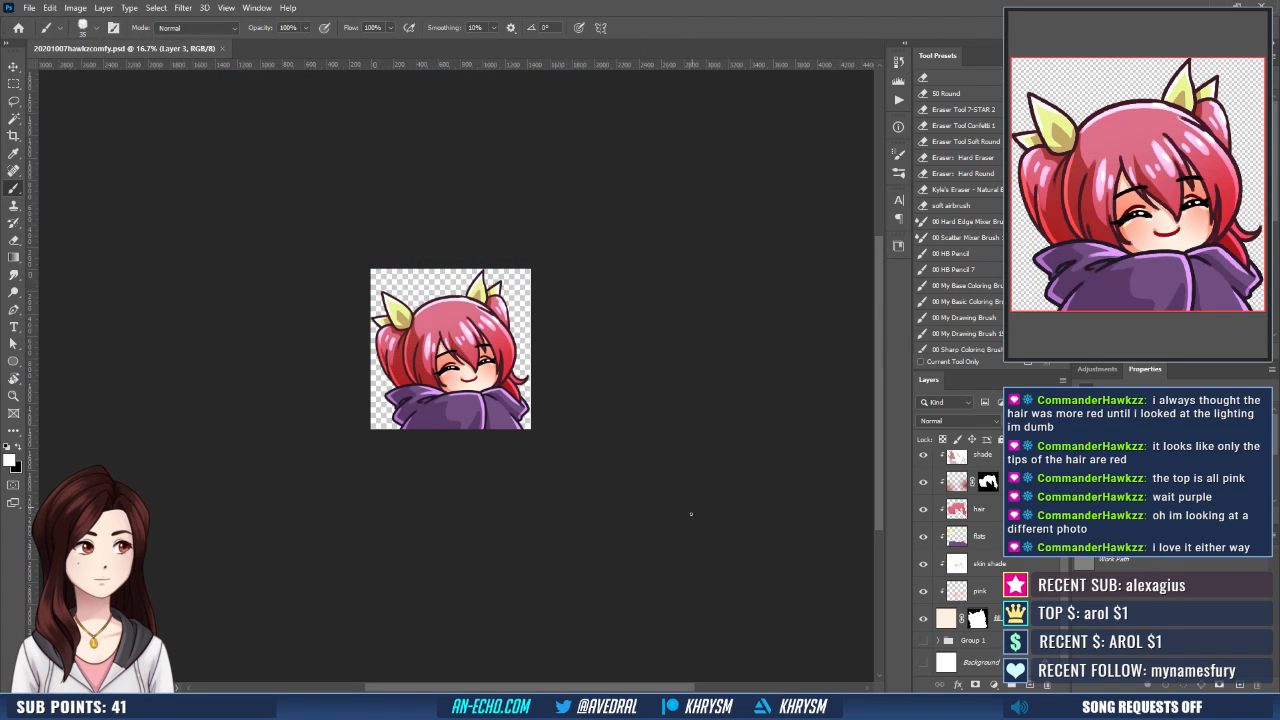
- Create a new 112 x 112 px document at 72 ppi with a white background
click(29, 7)
click(45, 25)
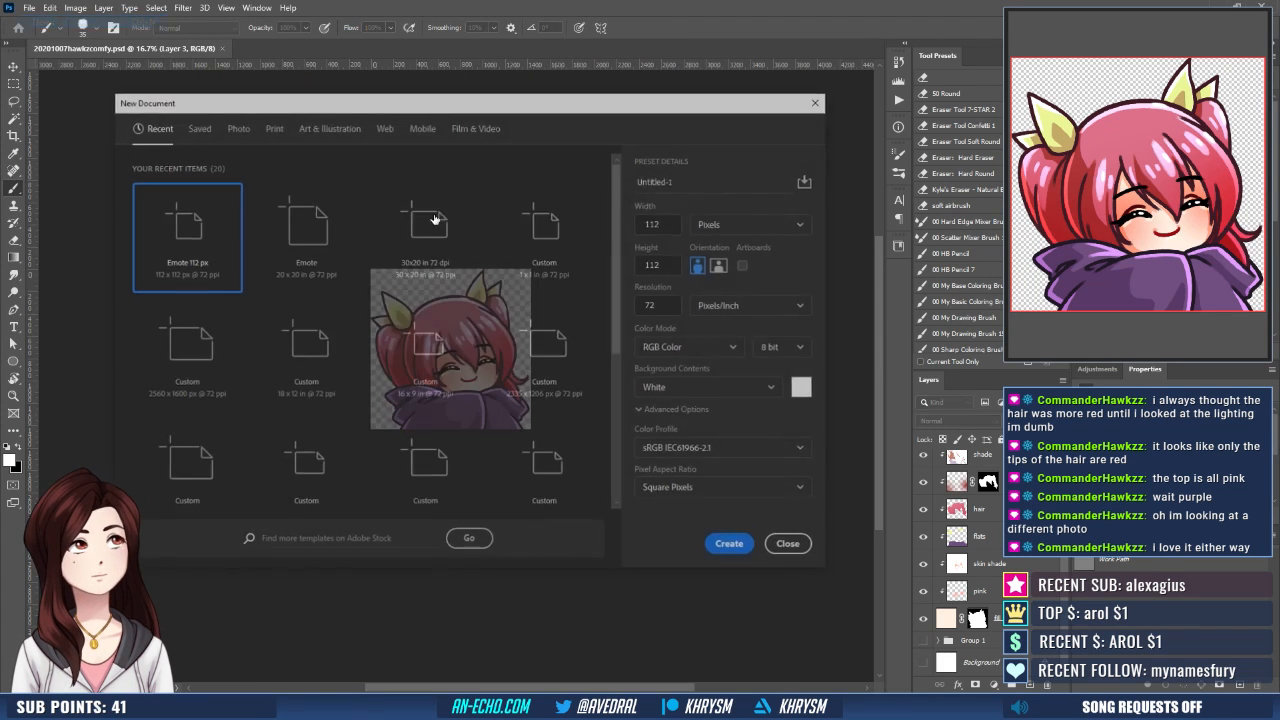
double_click(330, 246)
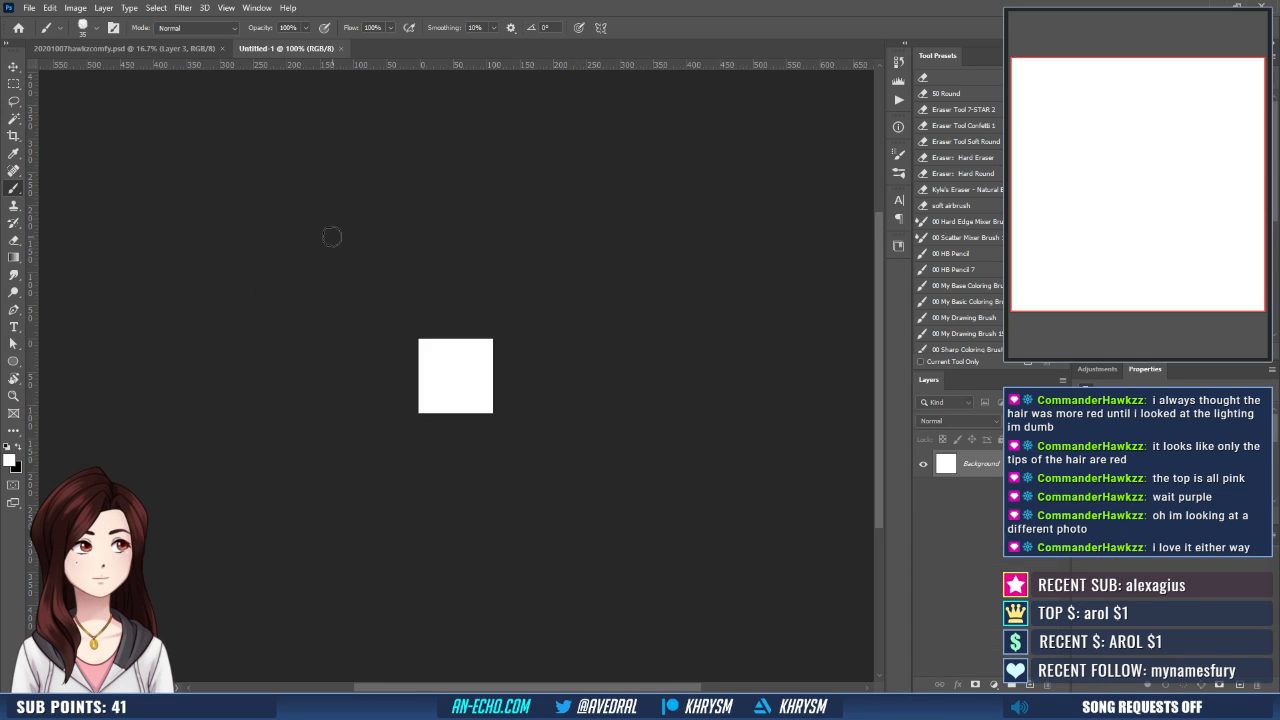
- Save the new document as hawkzComfy2-112.psd in the commissions/2020/hawkz folder
key(ctrl+shift+s)
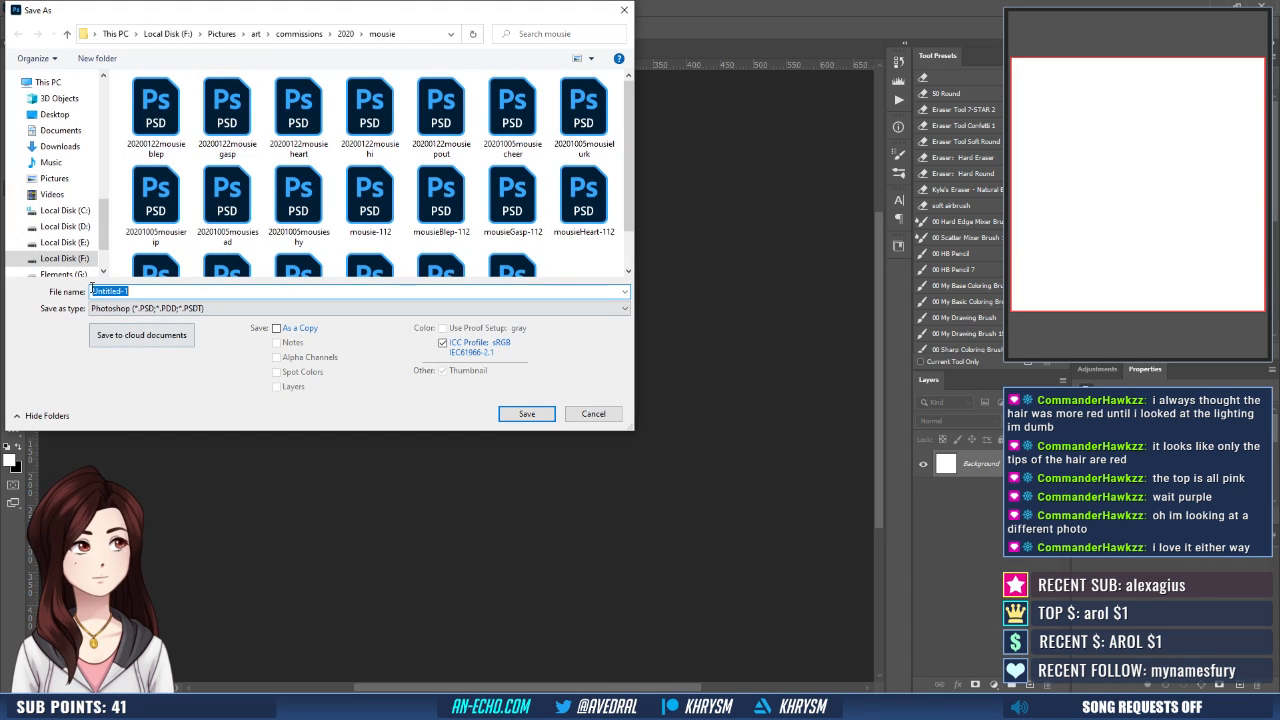
click(340, 35)
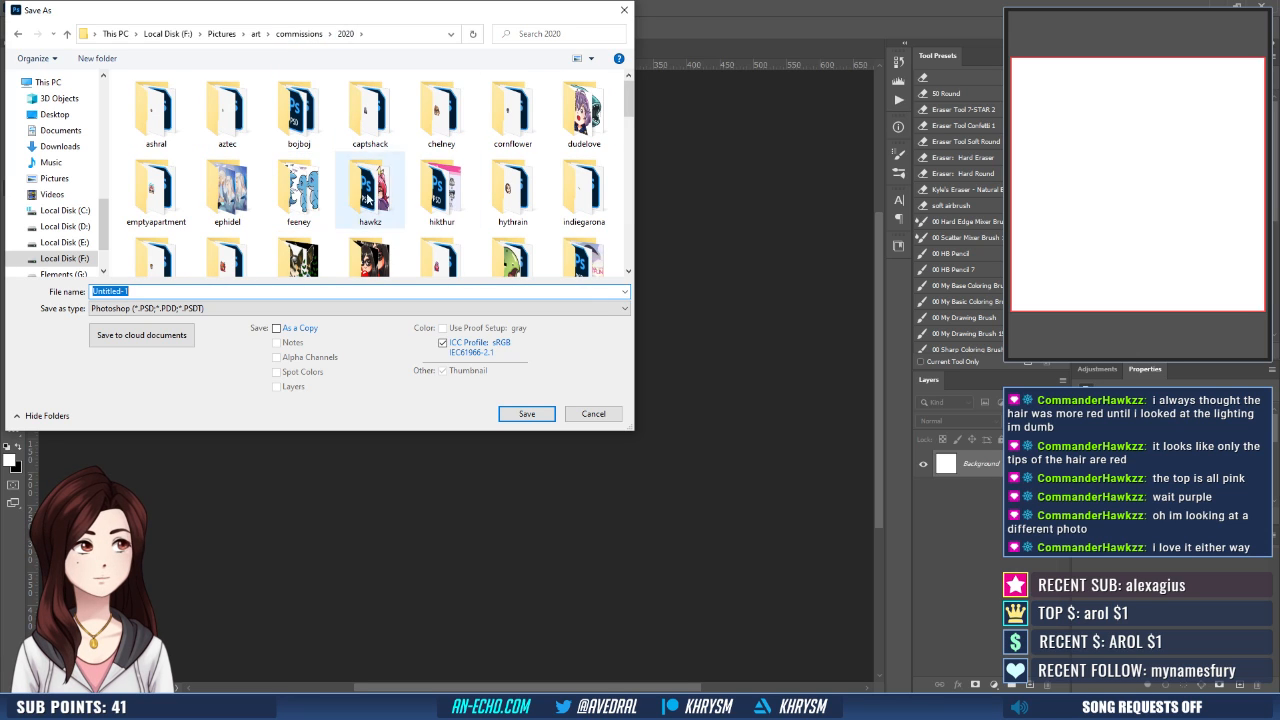
double_click(386, 205)
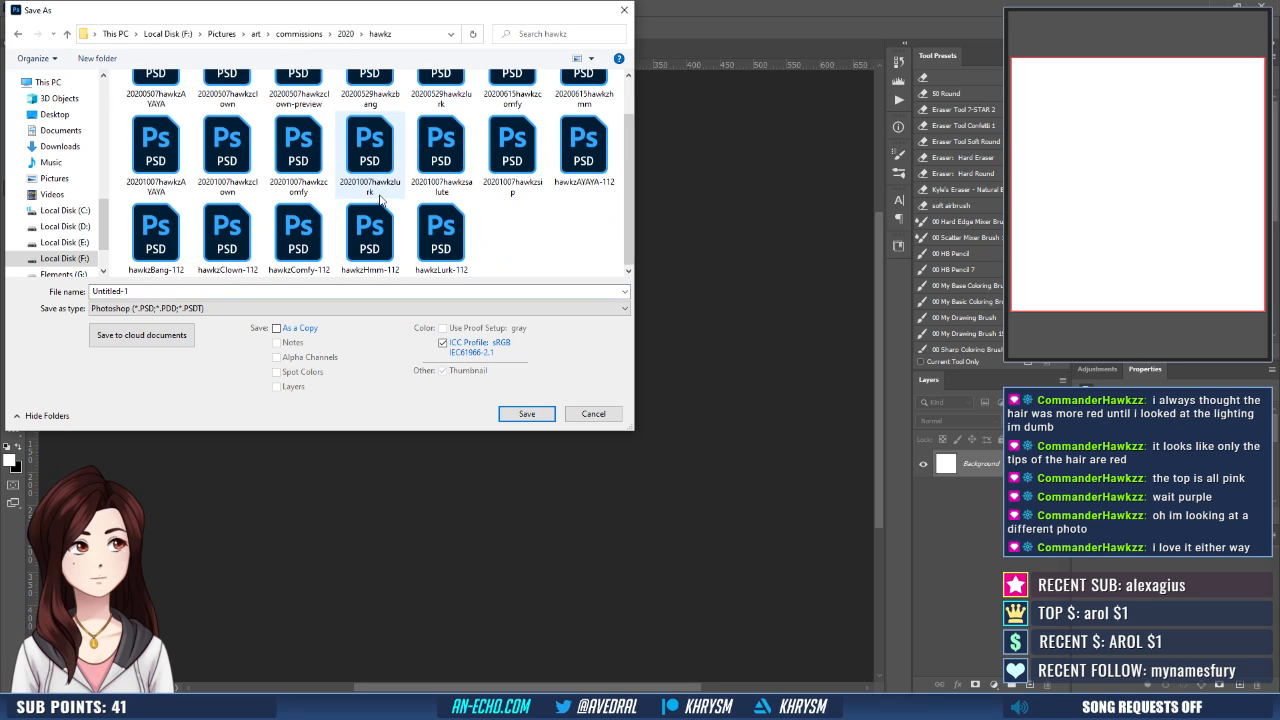
click(298, 235)
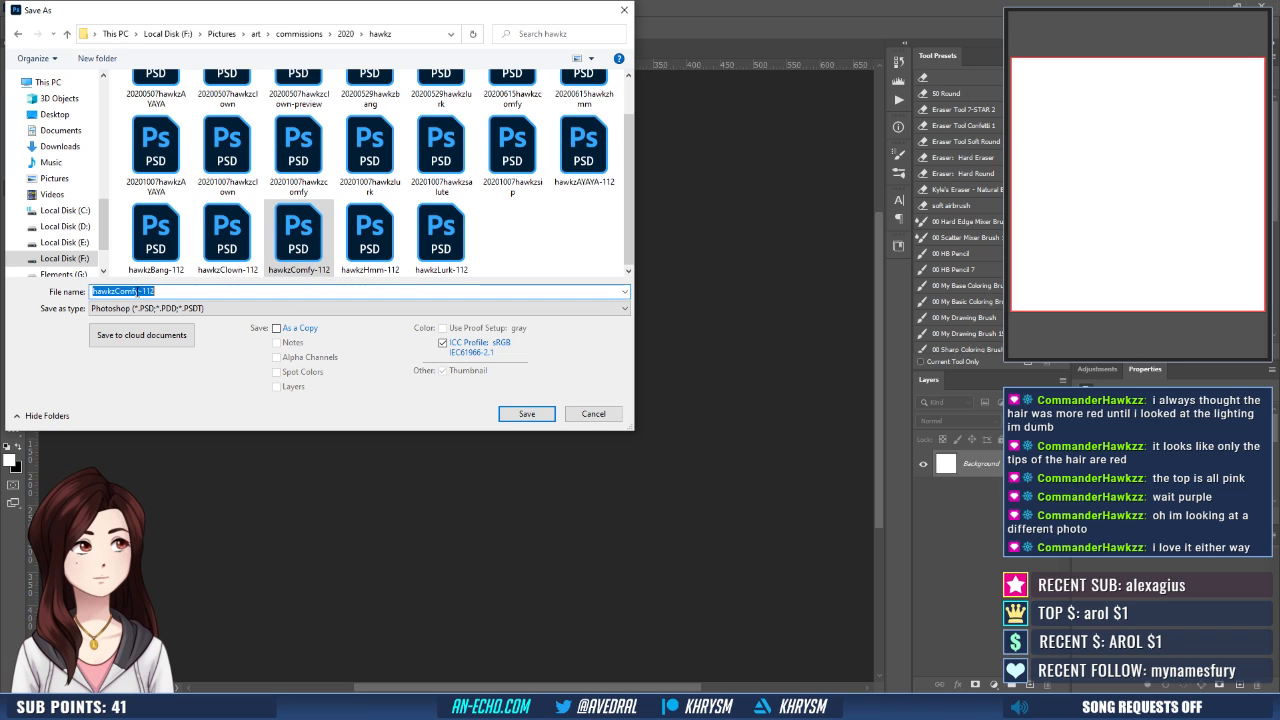
click(147, 291)
text(2)
key(Return)
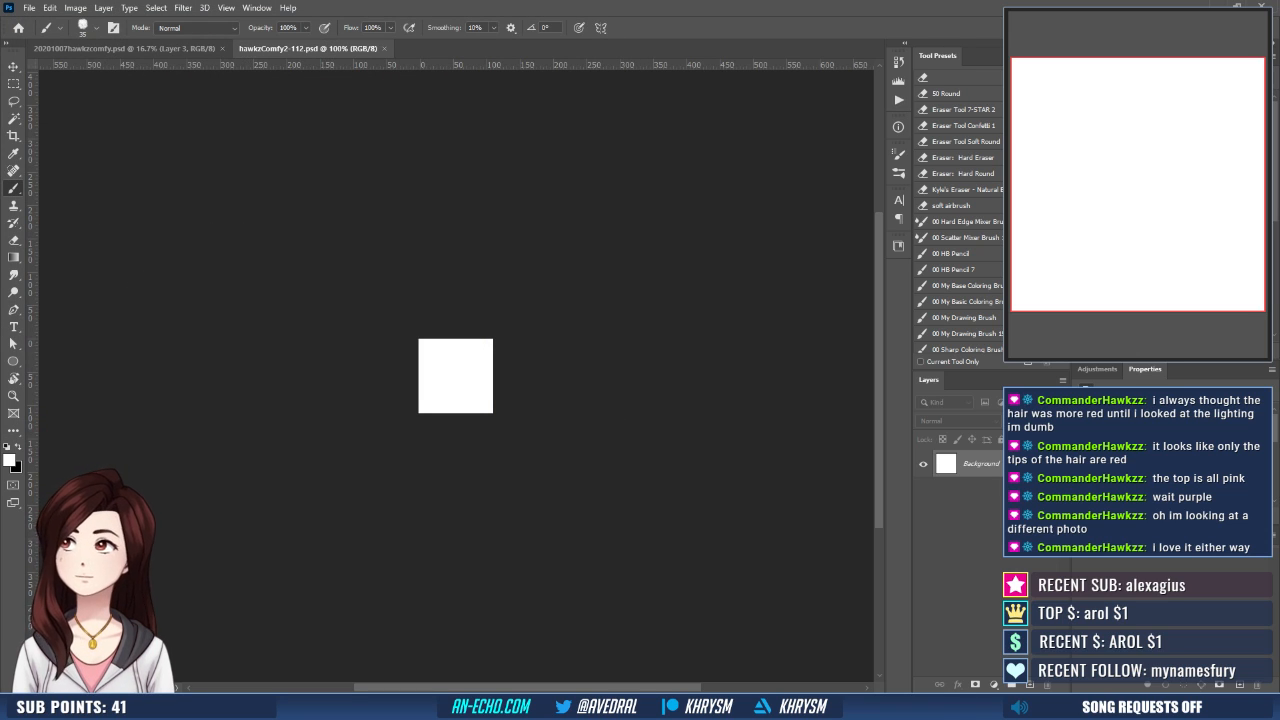
- Place 20201007hawkzcomfy.psd into the 112 px document and scale it to 9% in width and height
drag(403, 427, 508, 377)
key(Escape)
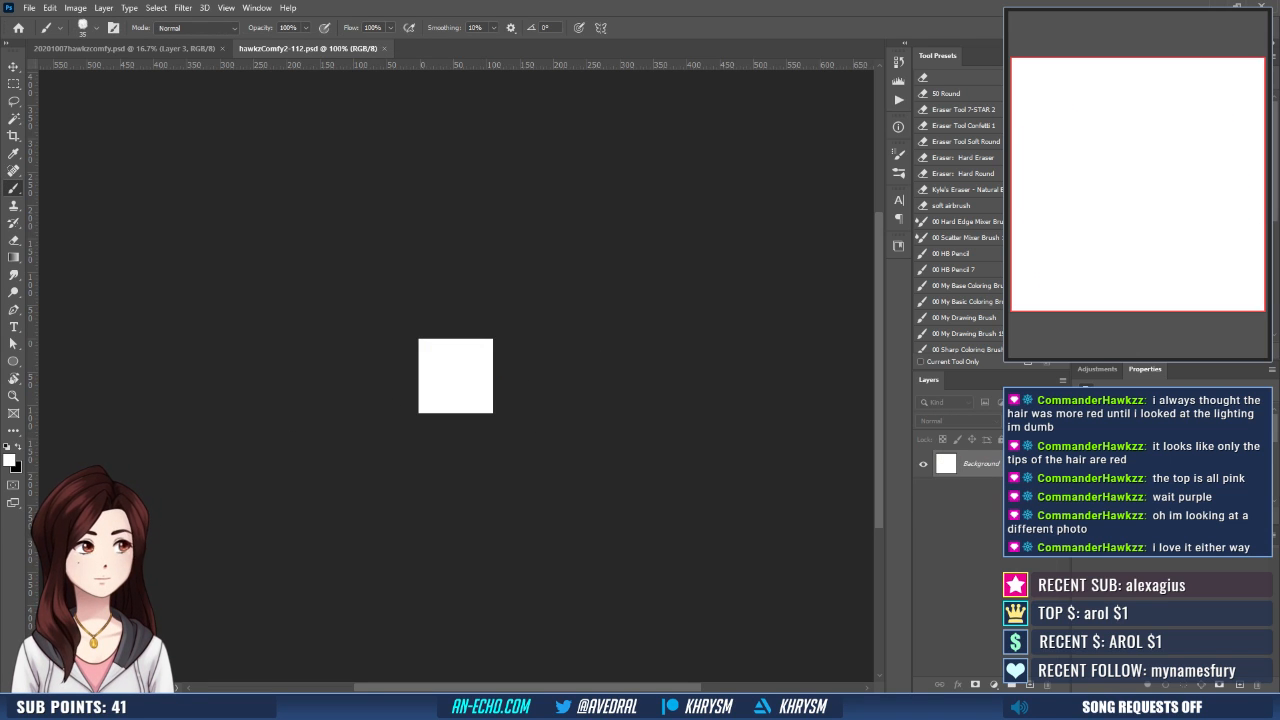
drag(641, 370, 472, 370)
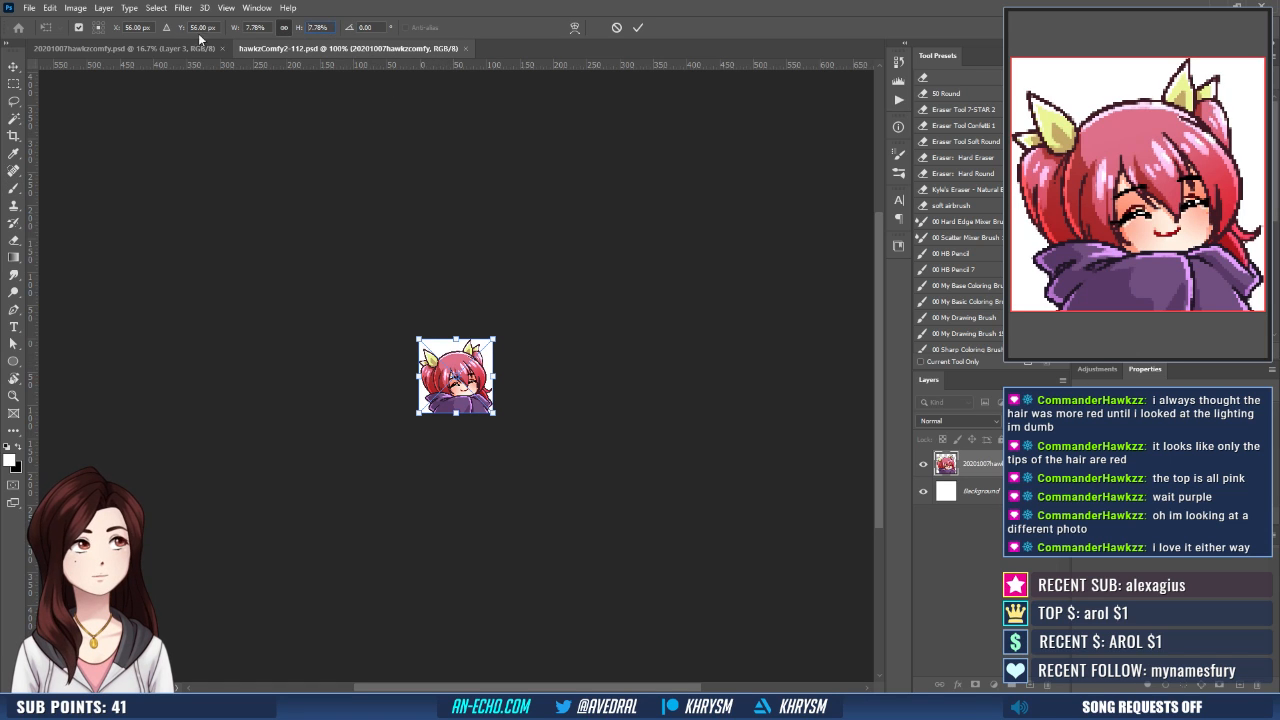
double_click(317, 27)
text(9)
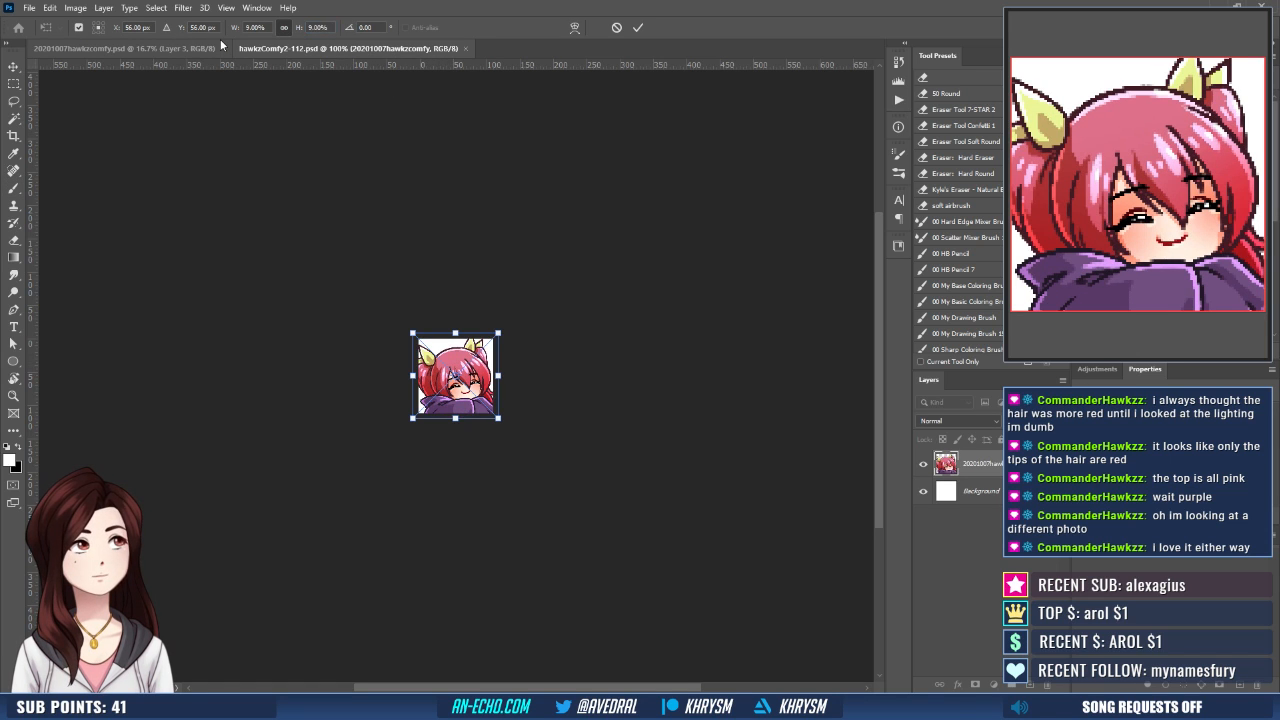
key(Return)
- Move the placed emote about 3 px to the left within the 112 px canvas
key(ctrl+plus)
key(ctrl+plus)
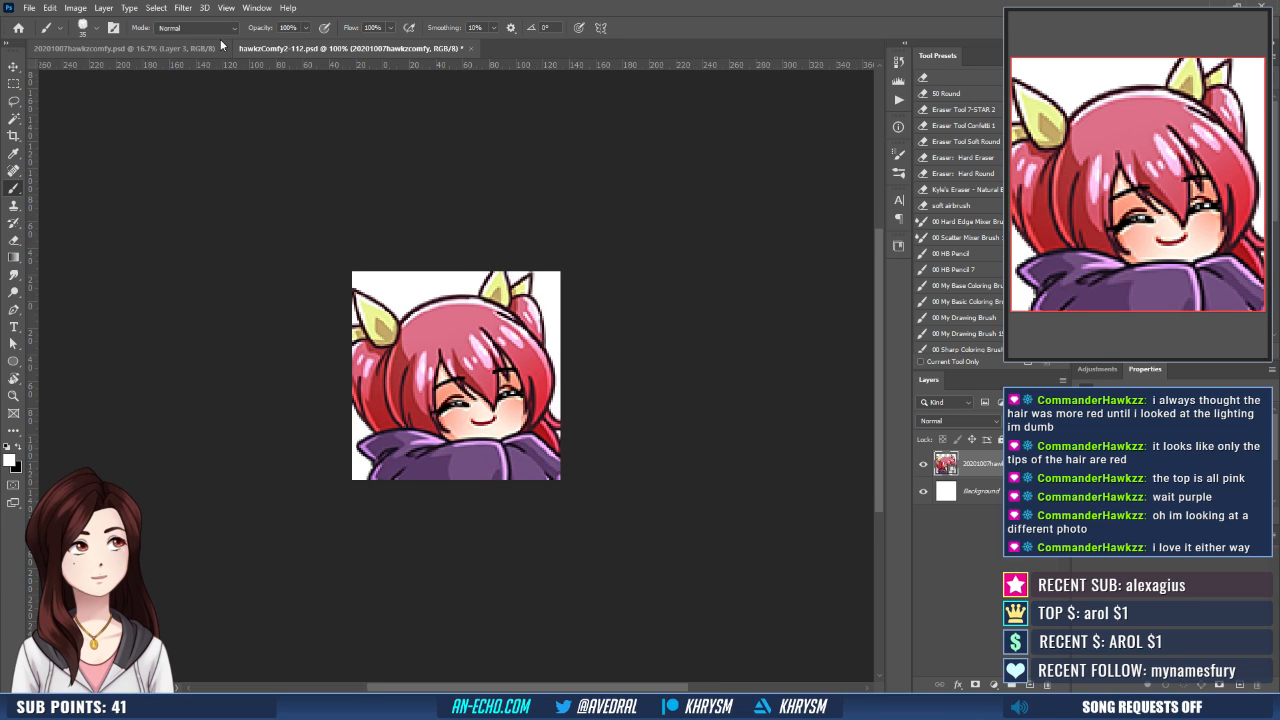
key(v)
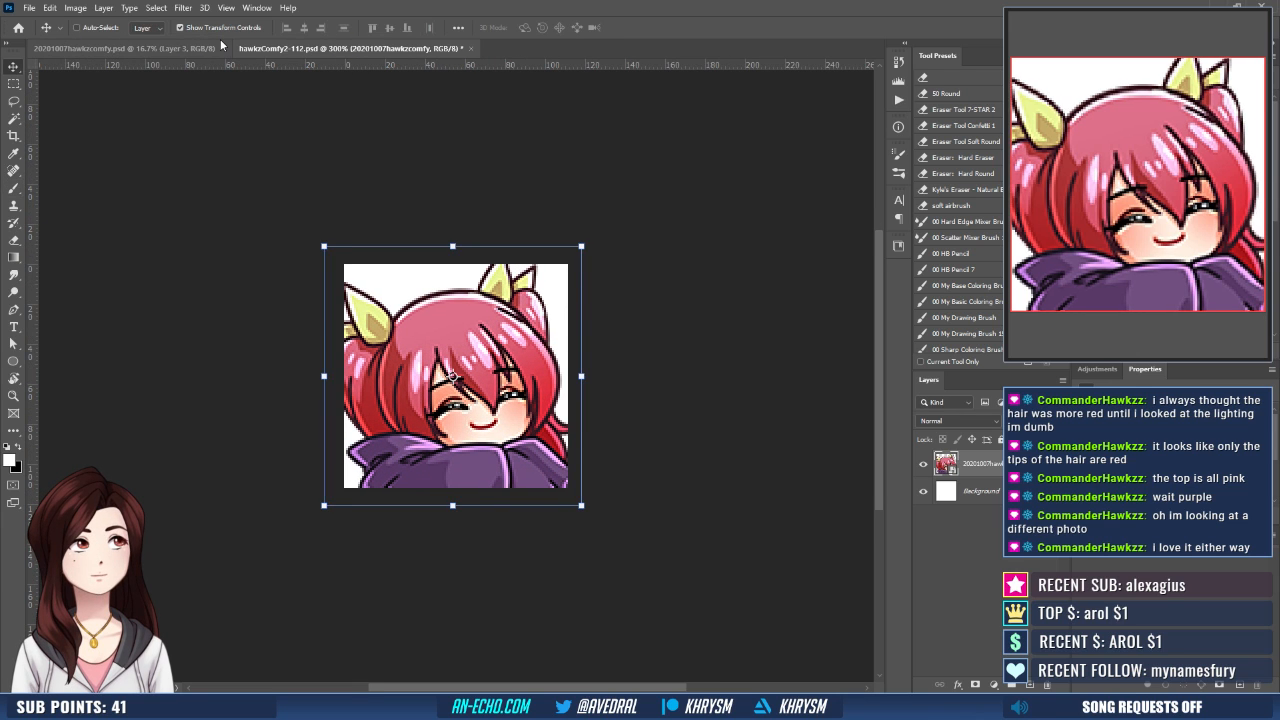
key(Right)
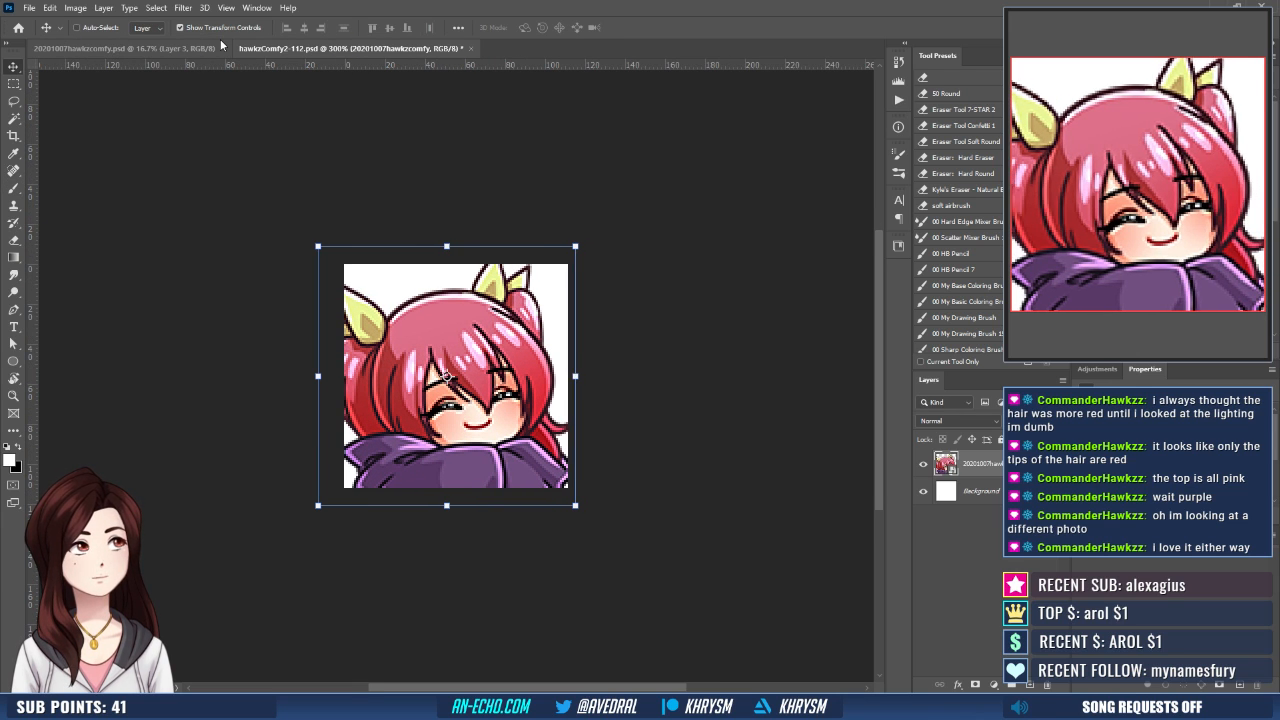
- Duplicate the placed emote layer three times in the 112 px document, keeping its horizontal position
key(Right)
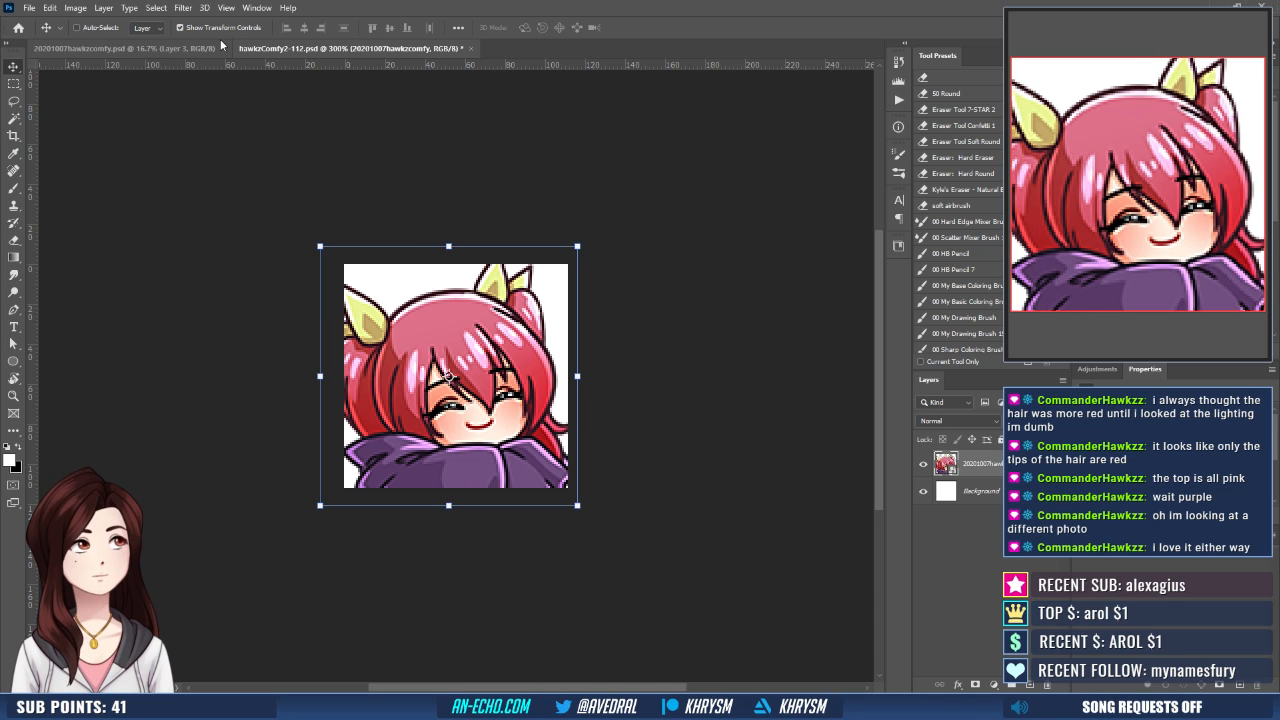
key(Left)
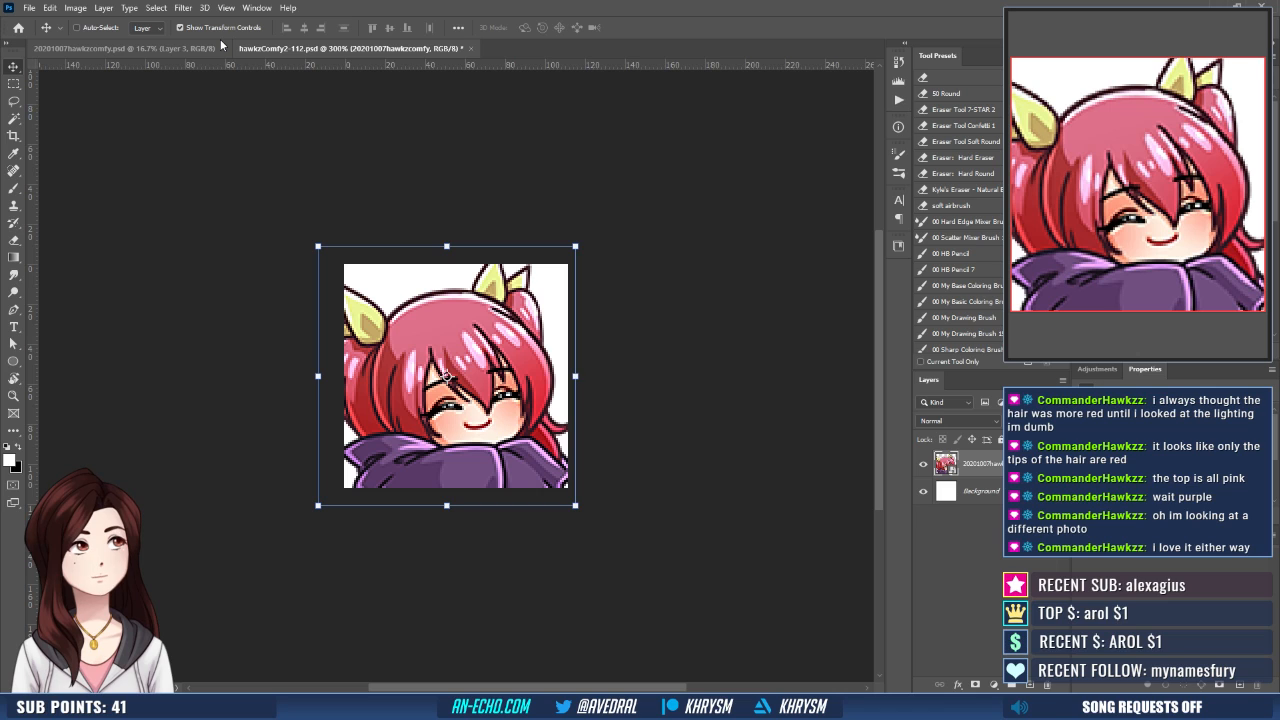
key(ctrl+j)
key(ctrl+j)
key(ctrl+j)
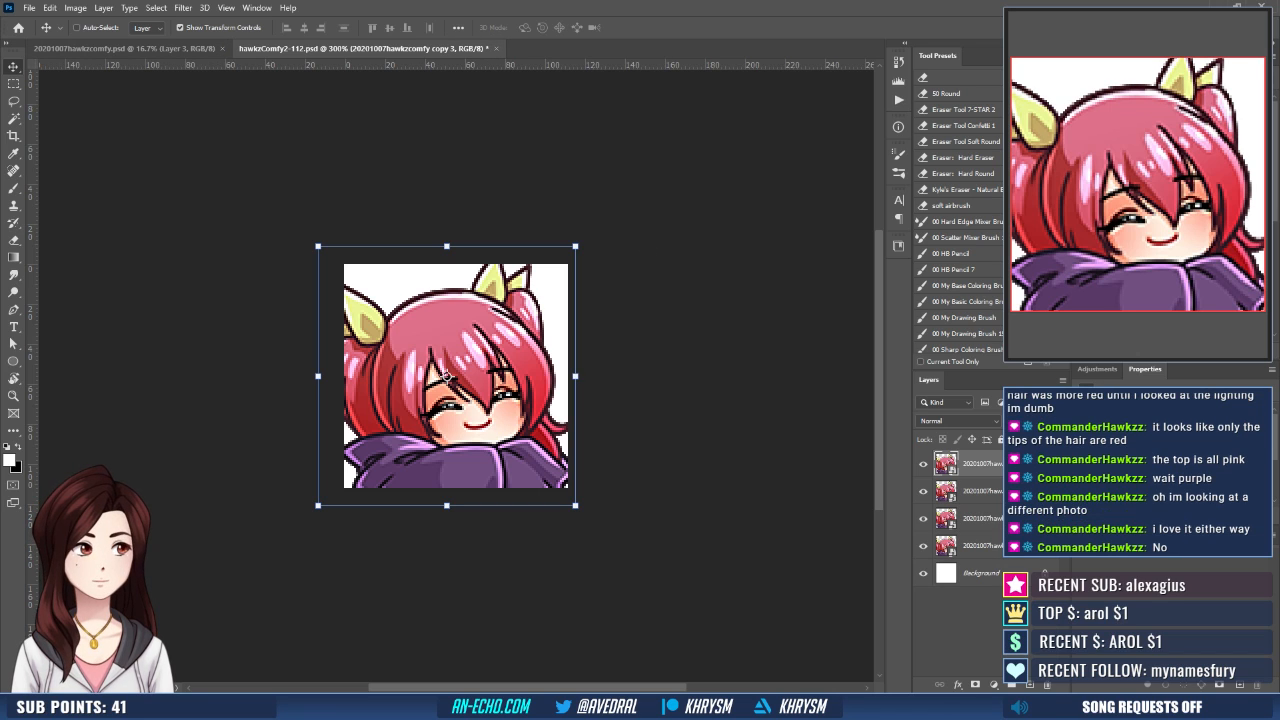
- Merge the duplicated emote layers into one, delete the white Background layer, and save the 112 px document
key(ctrl+z)
key(ctrl+z)
drag(1045, 681, 1046, 684)
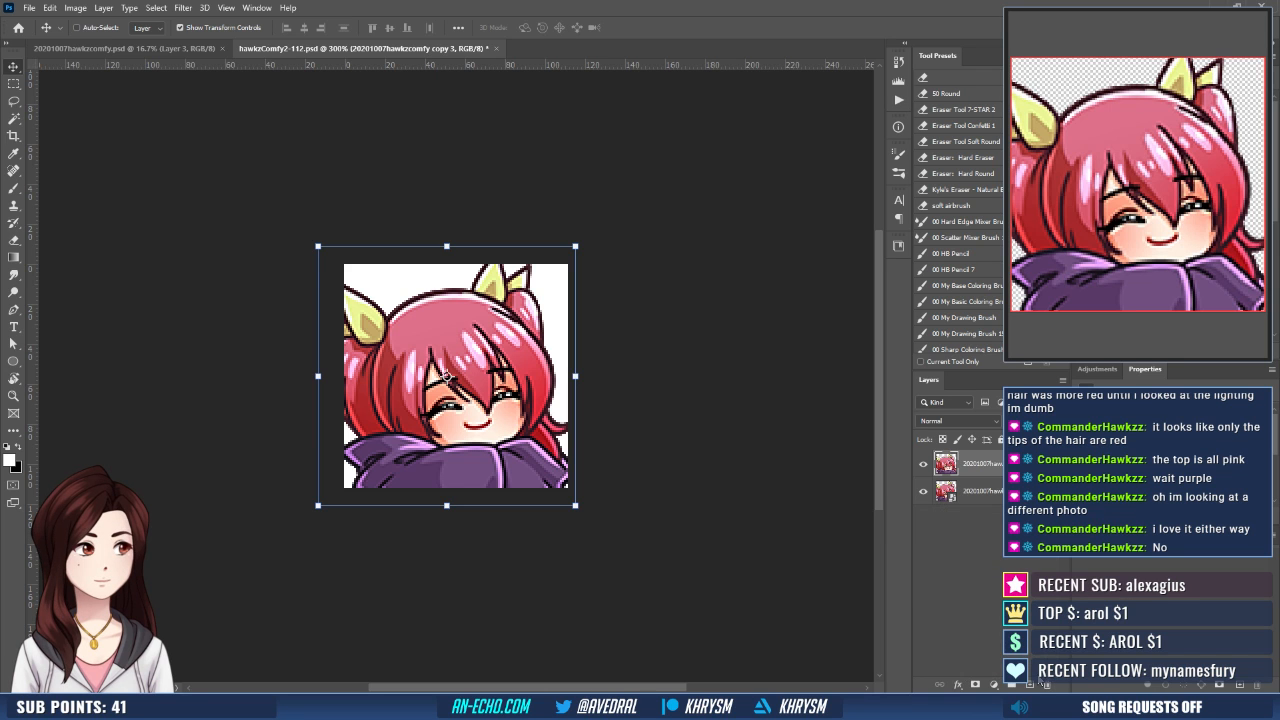
key(ctrl+s)
key(ctrl+shift+s)
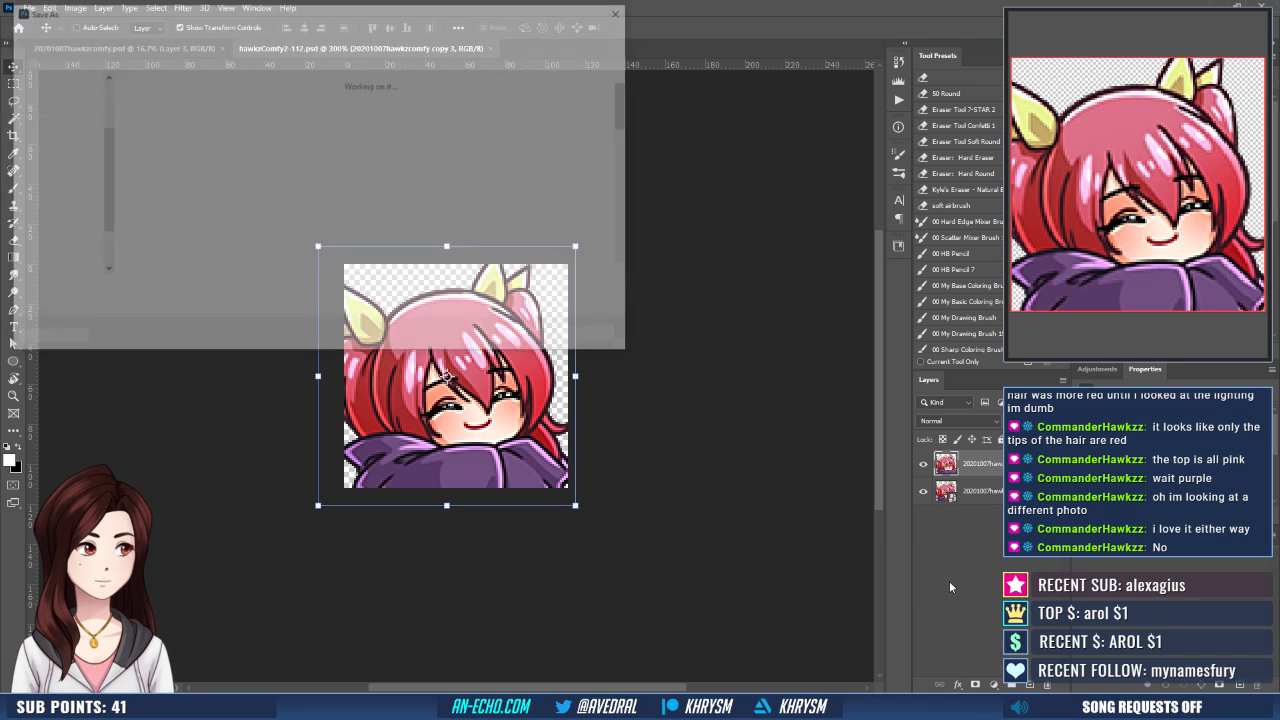
key(Escape)
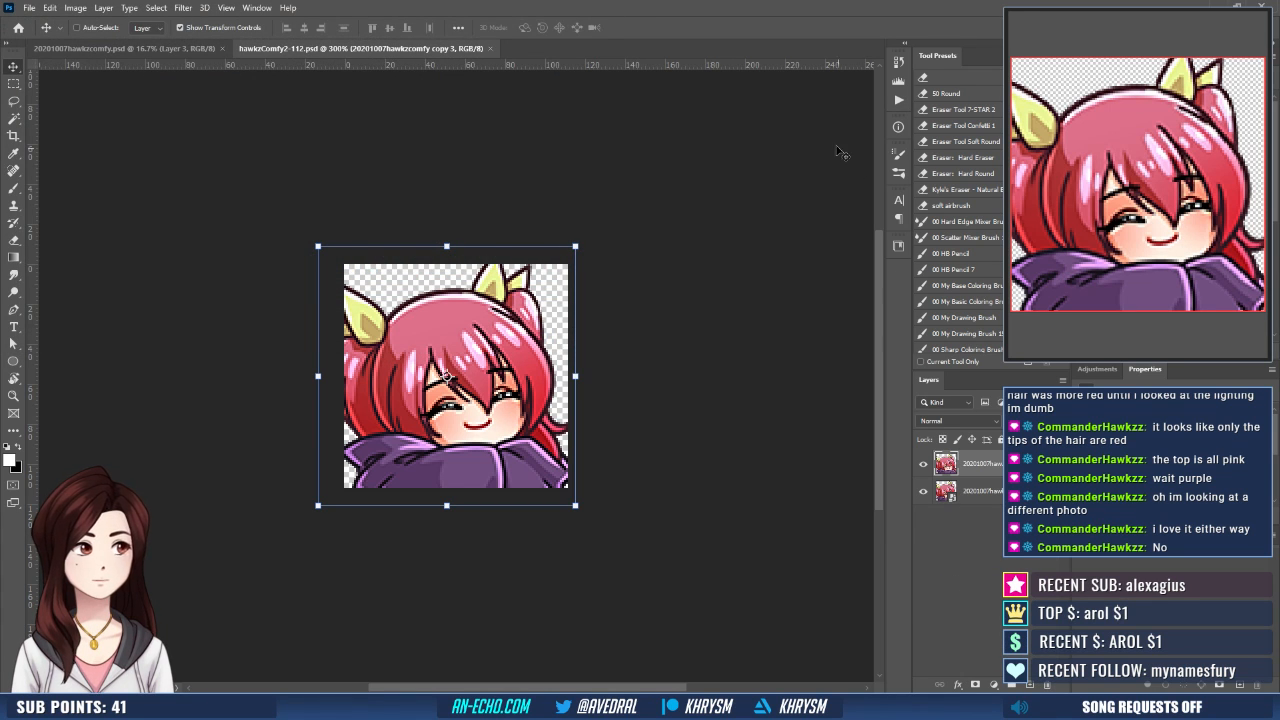
- Run the Emote - Small action on the document and try to save the result under a name starting with hawkzComfy2-
click(898, 101)
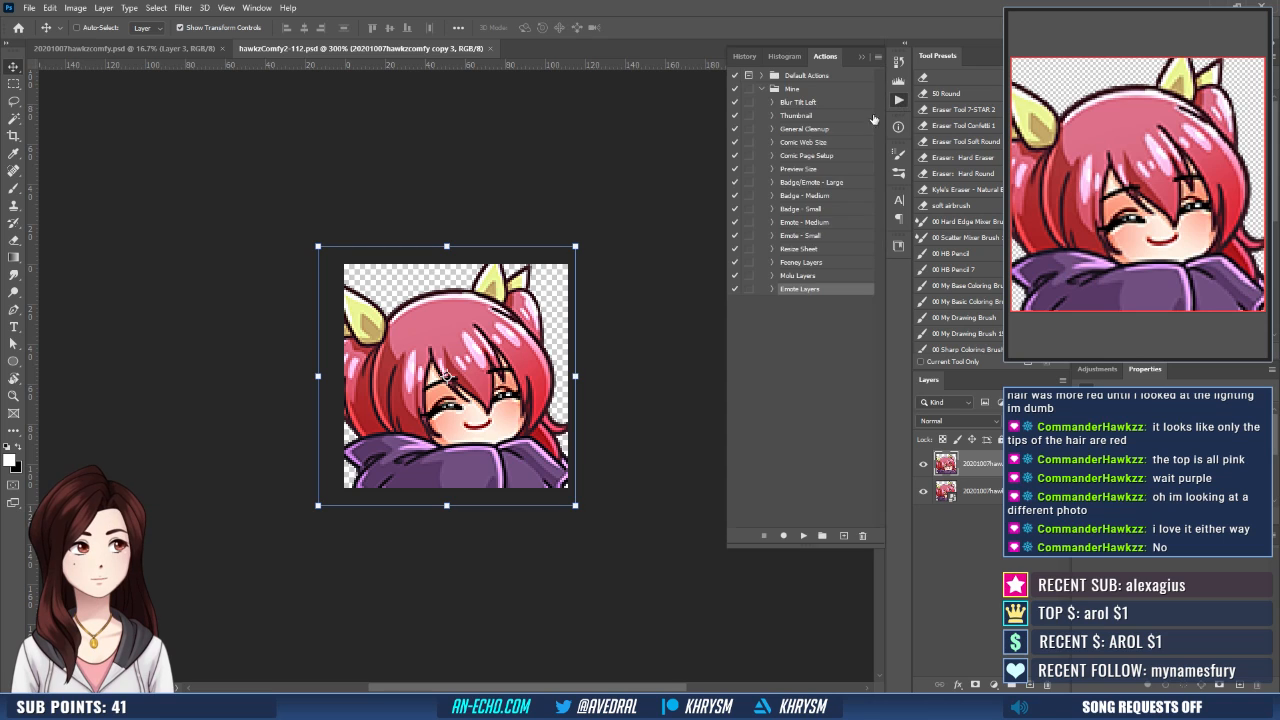
click(810, 236)
click(803, 536)
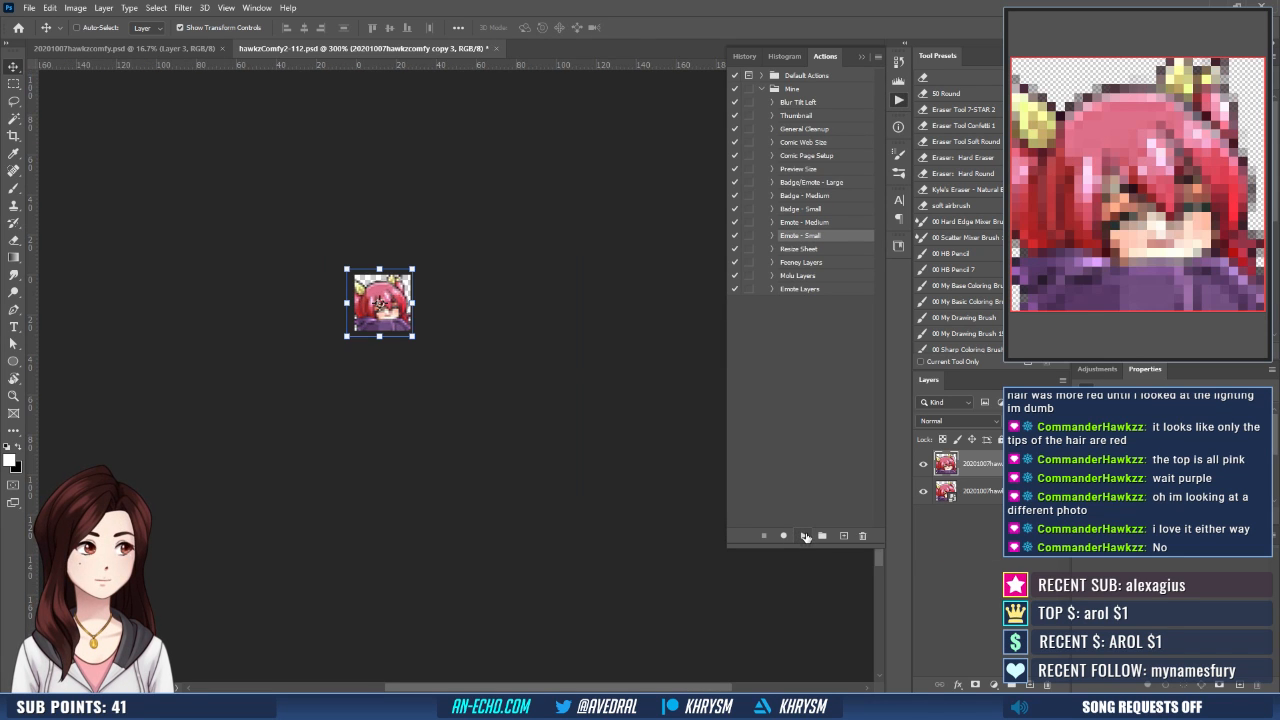
key(ctrl+shift+s)
key(Right)
key(BackSpace)
key(BackSpace)
key(BackSpace)
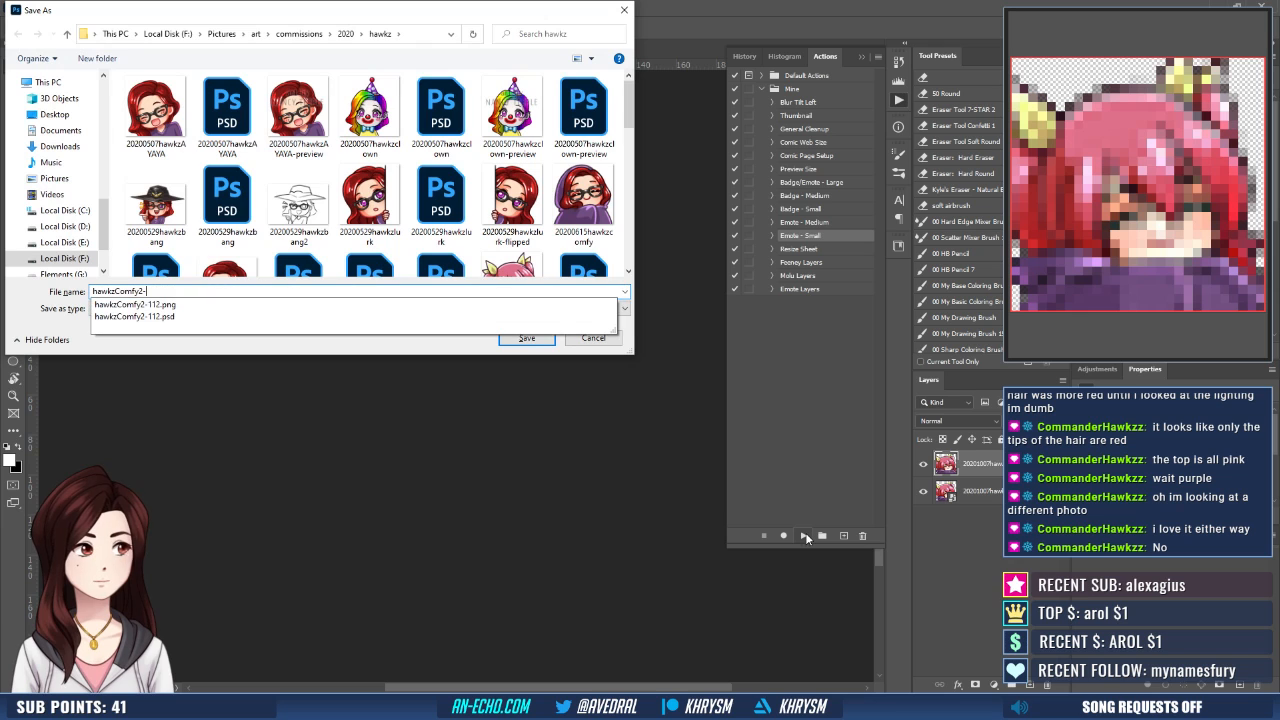
key(Escape)
key(Escape)
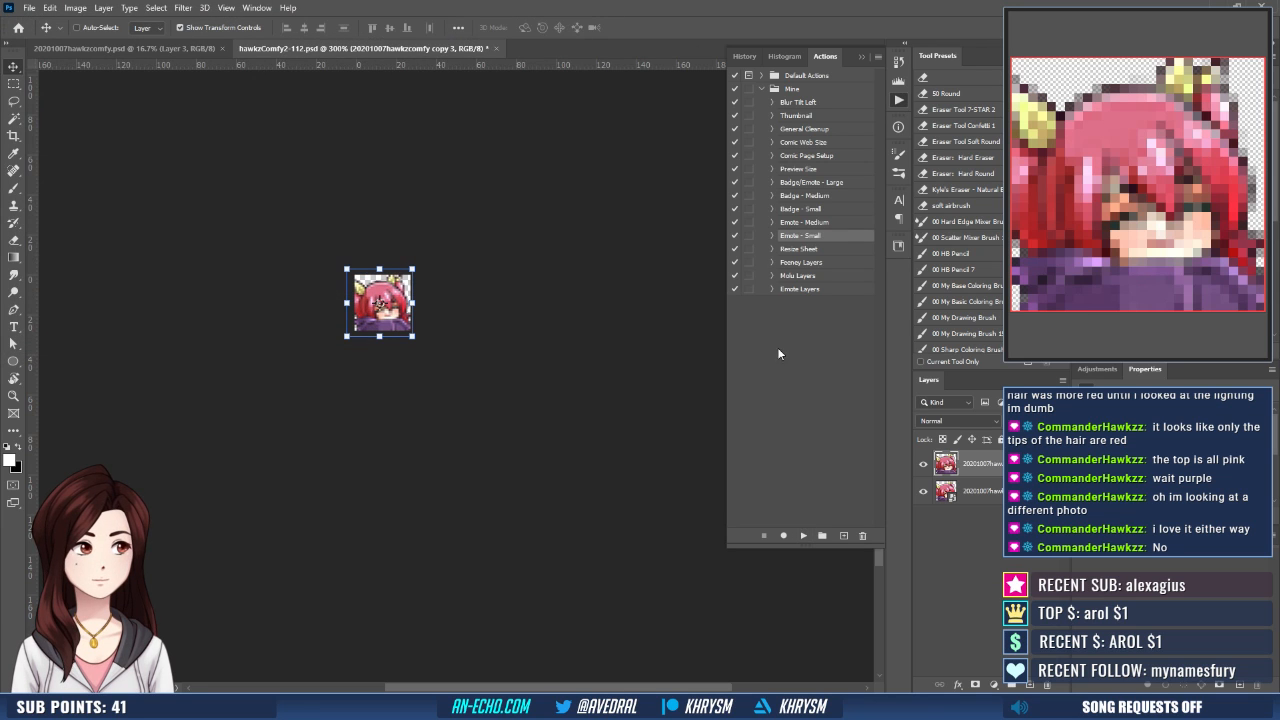
- Restore the document to its Delete Layer history state and run the Emote - Medium action on it
click(745, 55)
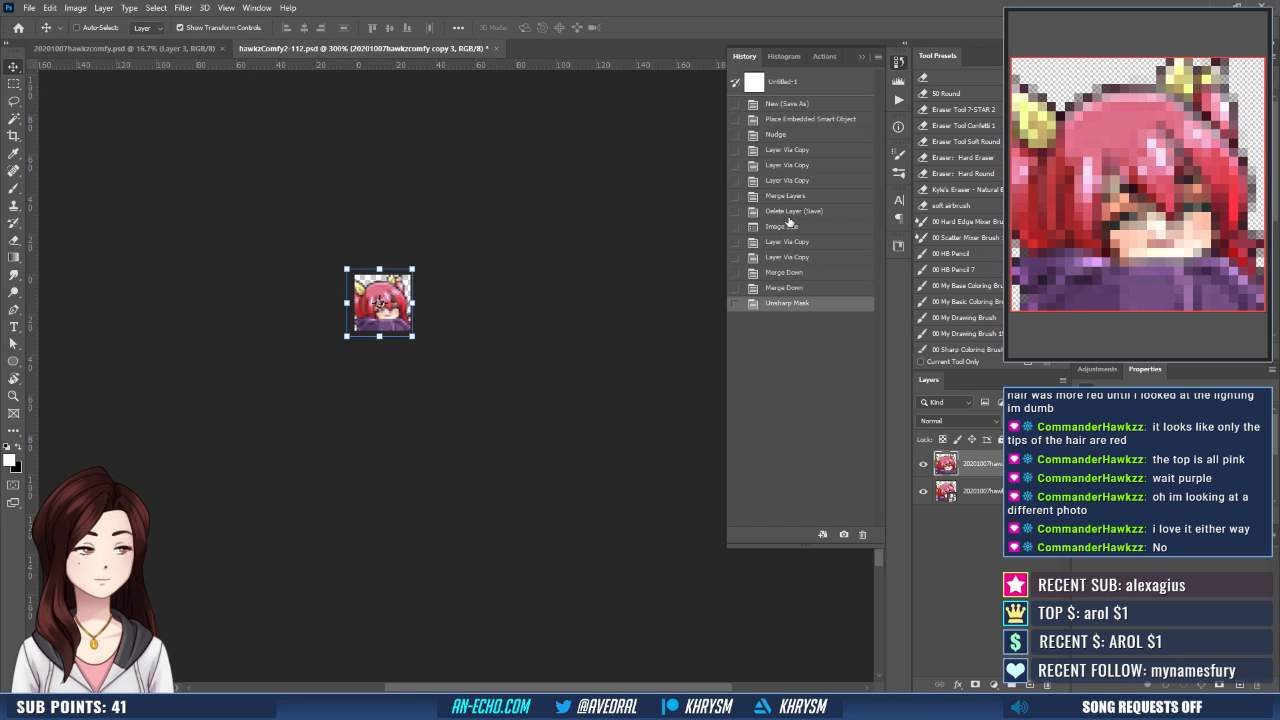
click(790, 211)
click(898, 101)
click(803, 222)
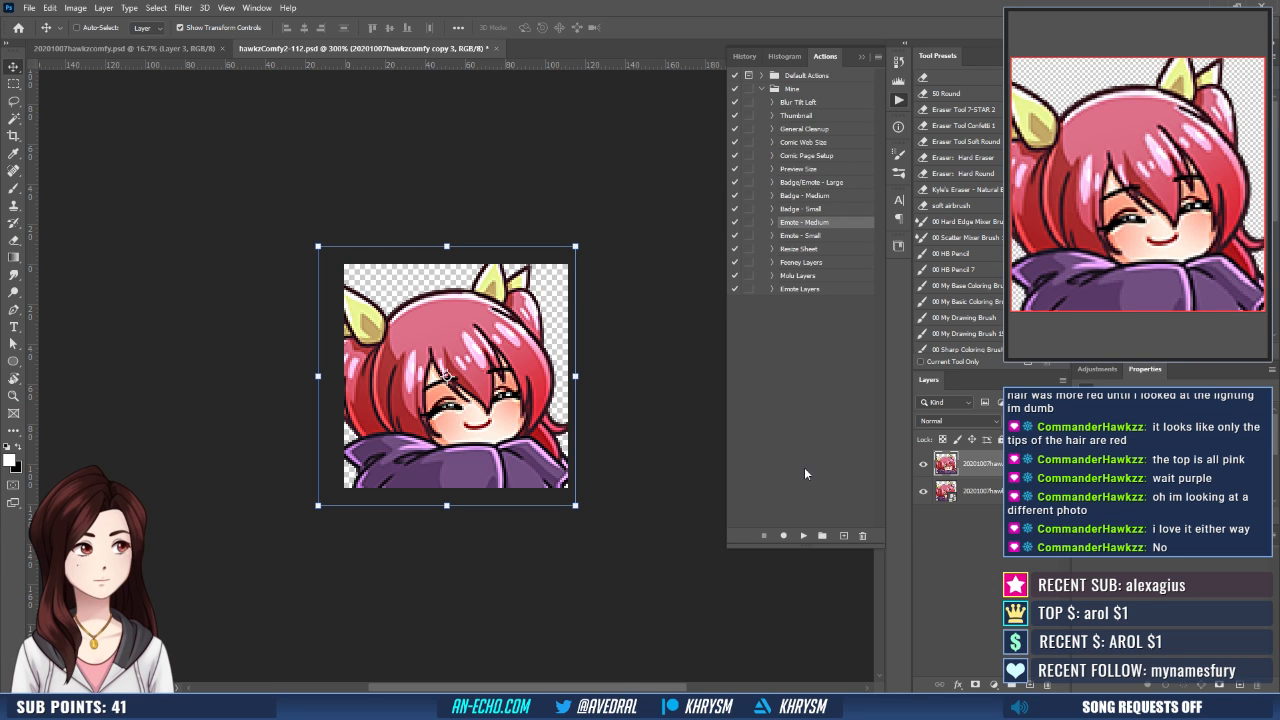
click(801, 535)
- Save the medium emote as hawkzComfy2-56 and restore the document to its Delete Layer history state
key(ctrl+shift+s)
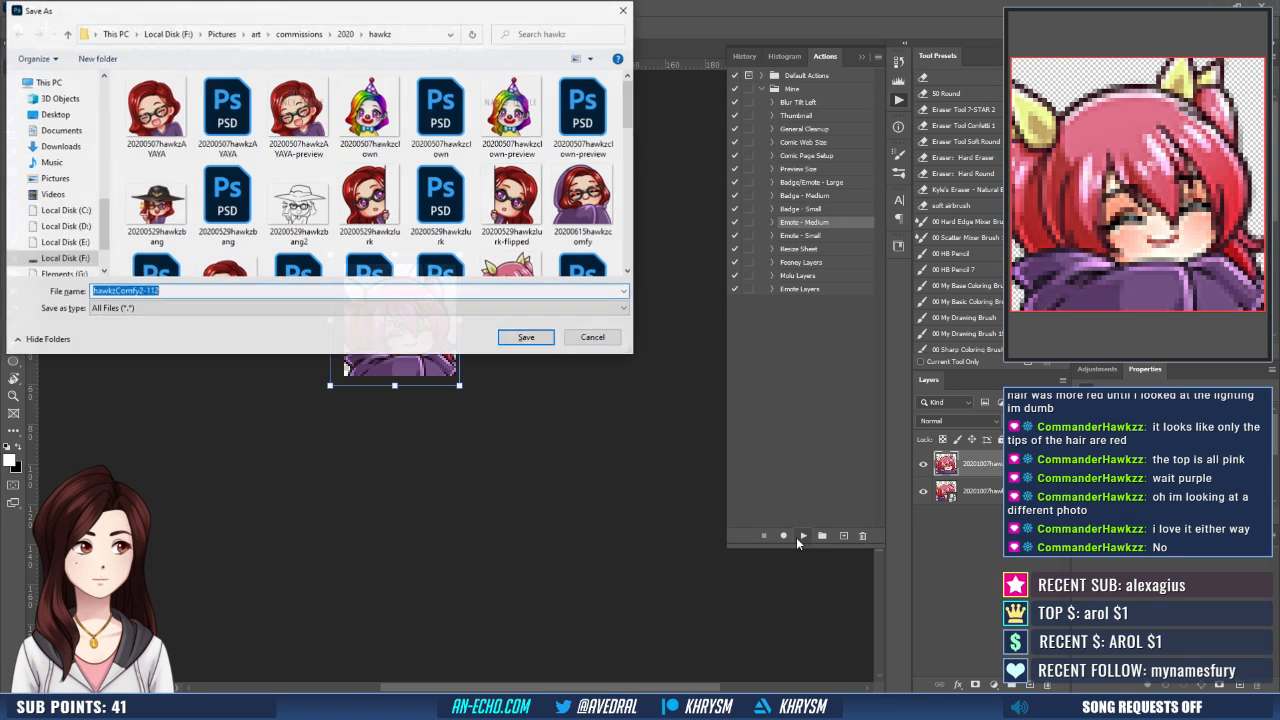
key(Right)
key(BackSpace)
key(BackSpace)
key(BackSpace)
text(56)
key(Return)
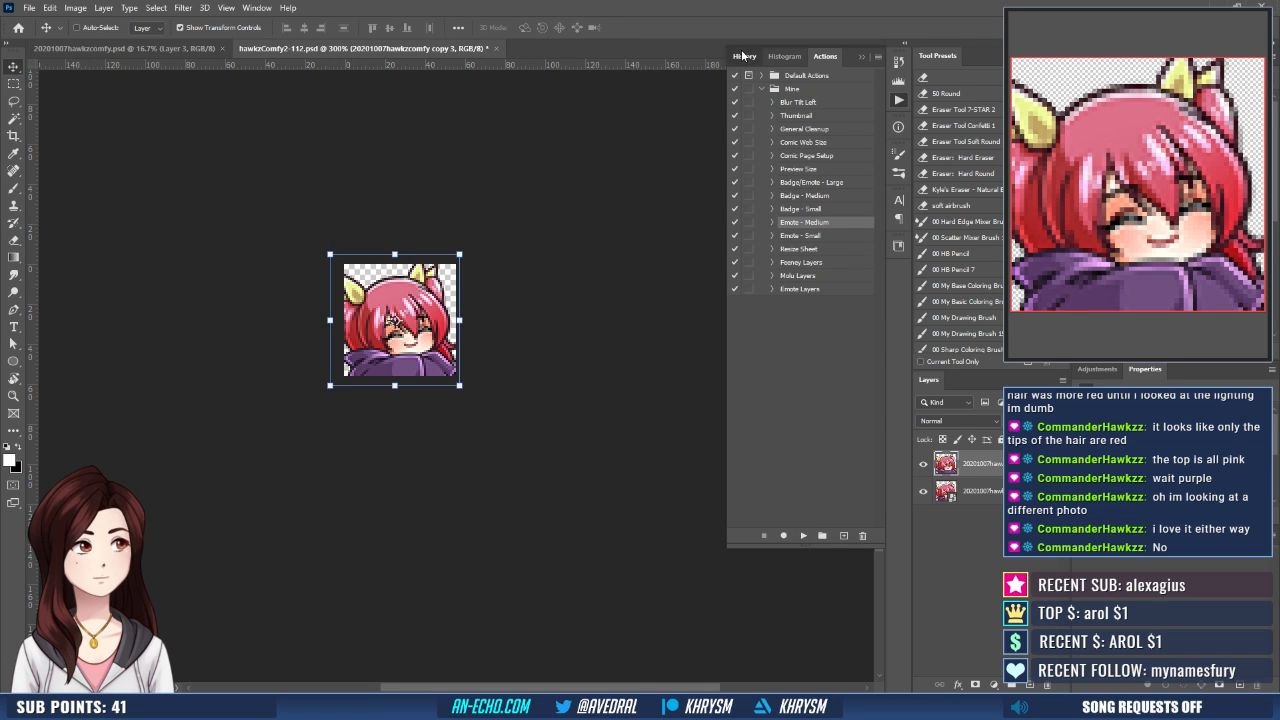
click(745, 56)
click(790, 212)
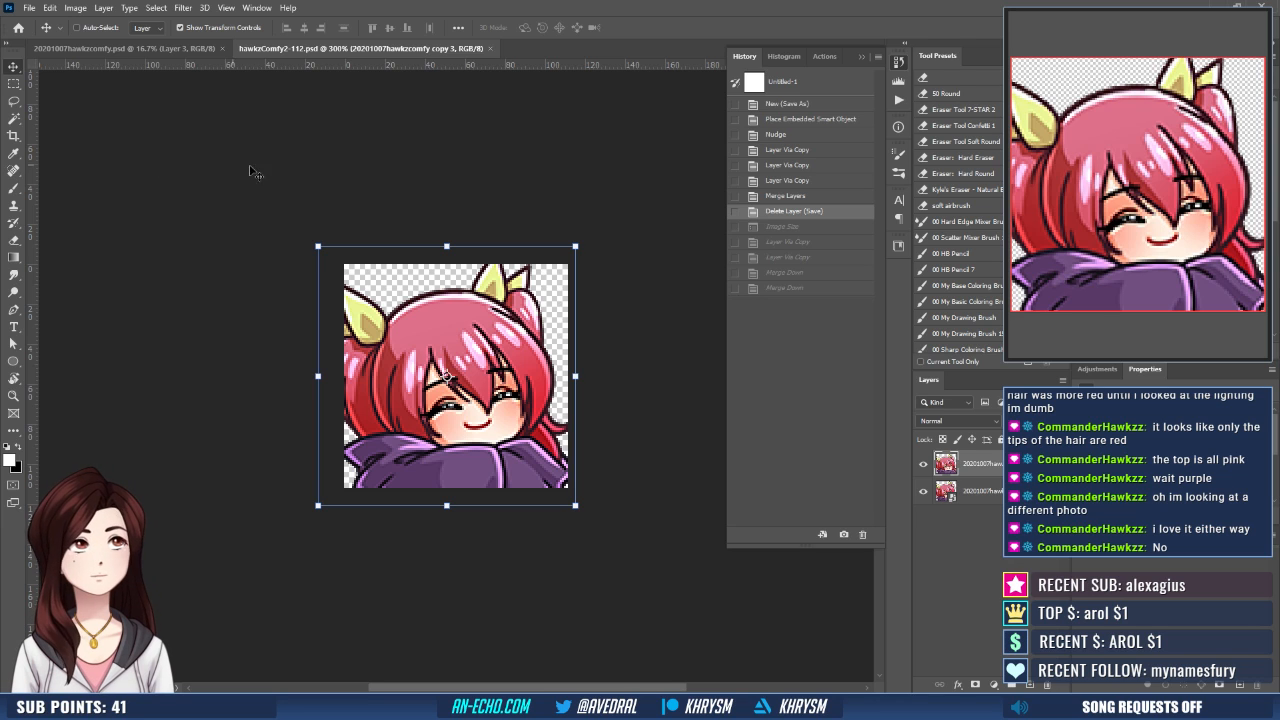
- In 20201007hawkzcomfy.psd, group the emote's line and color layers from Layer 3 downward into a new group
click(112, 47)
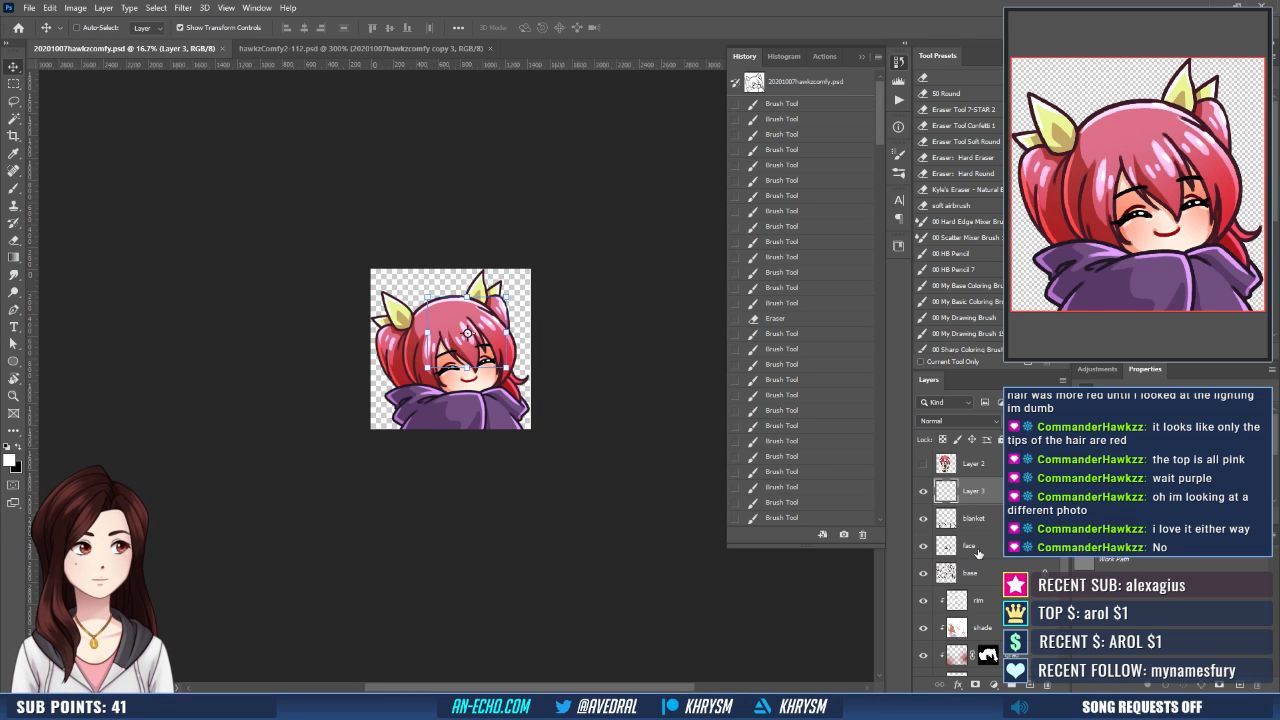
scroll(980, 555, down, 3)
scroll(986, 586, up, 3)
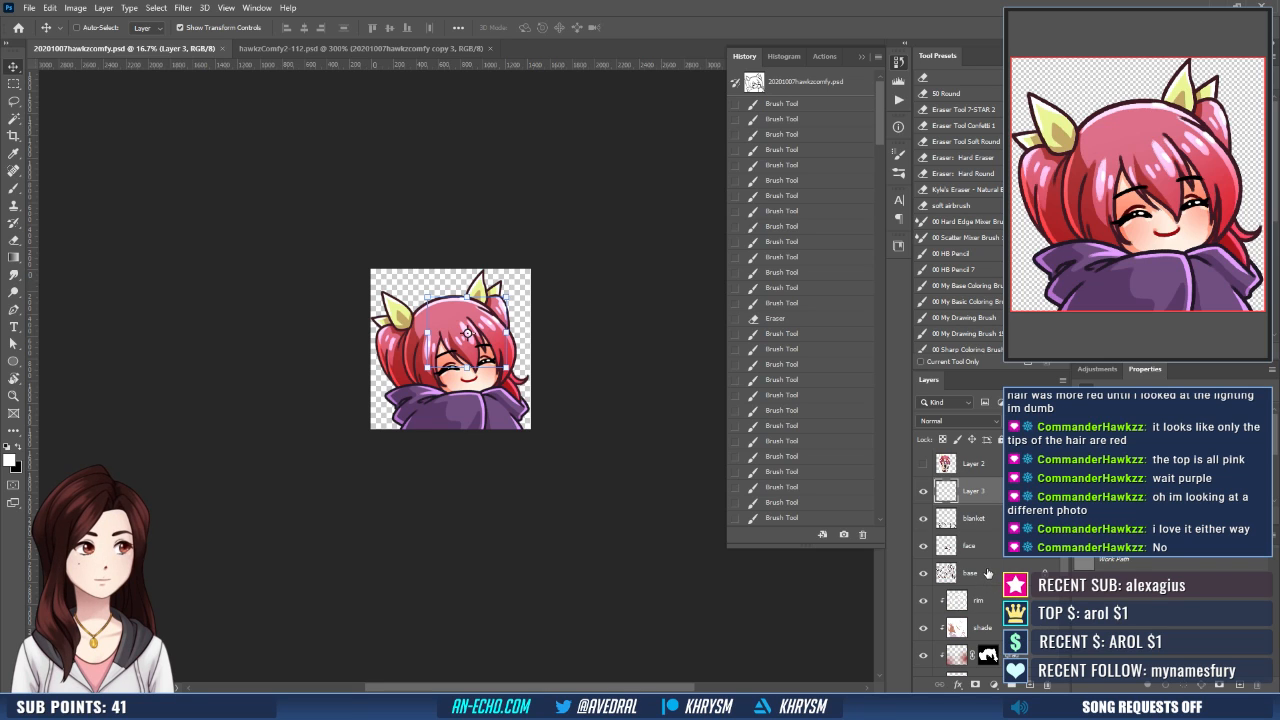
scroll(986, 484, down, 4)
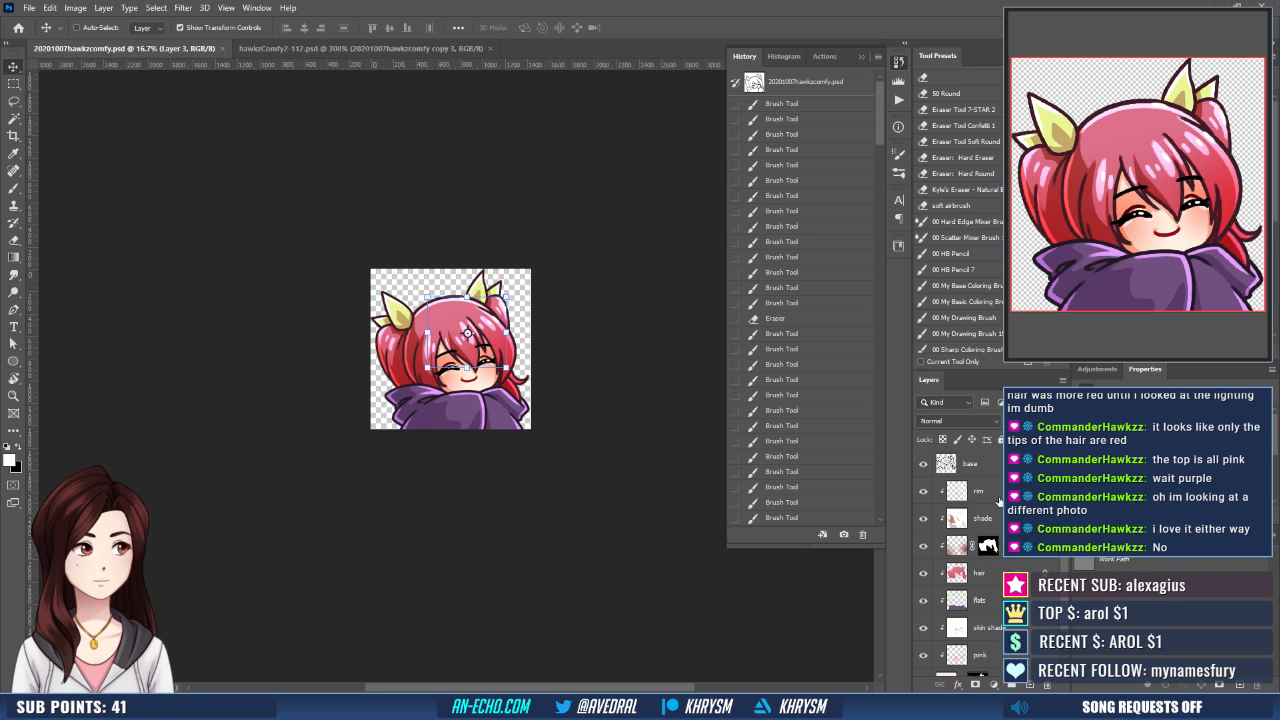
key(ctrl+g)
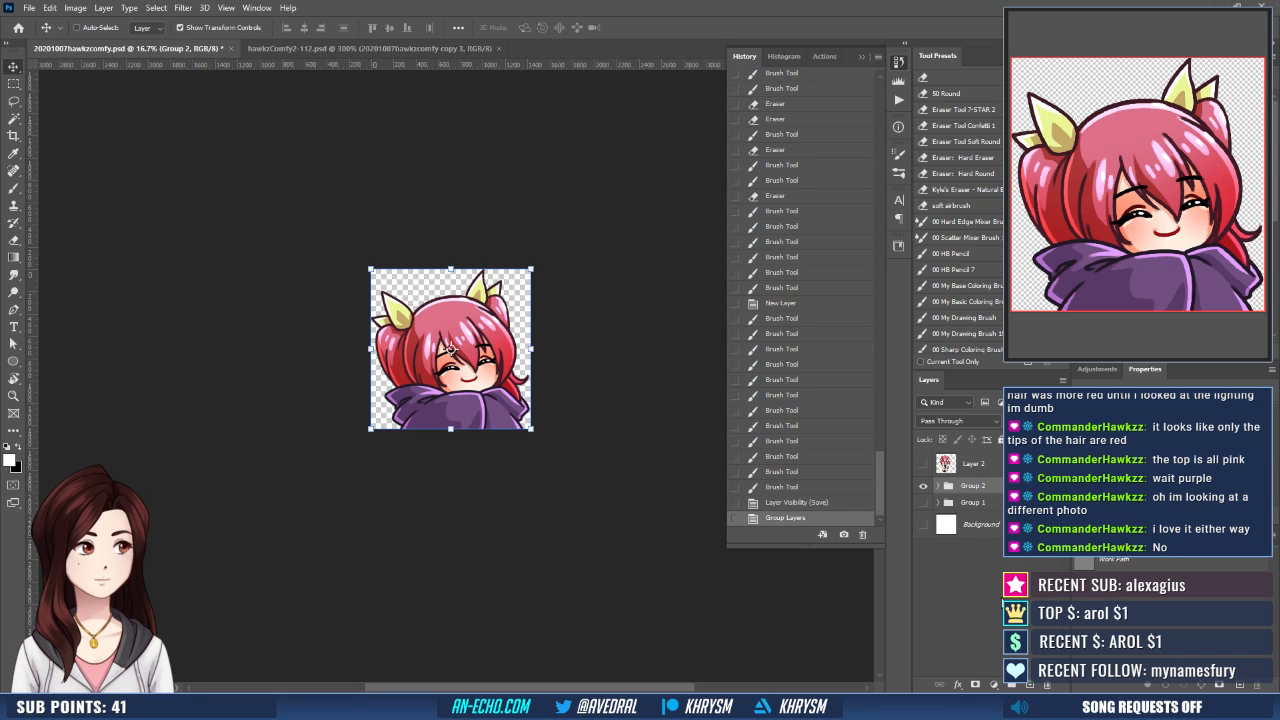
- Duplicate the new emote group, merge the duplicate into a single layer, and hide the original group
key(ctrl+j)
key(ctrl+e)
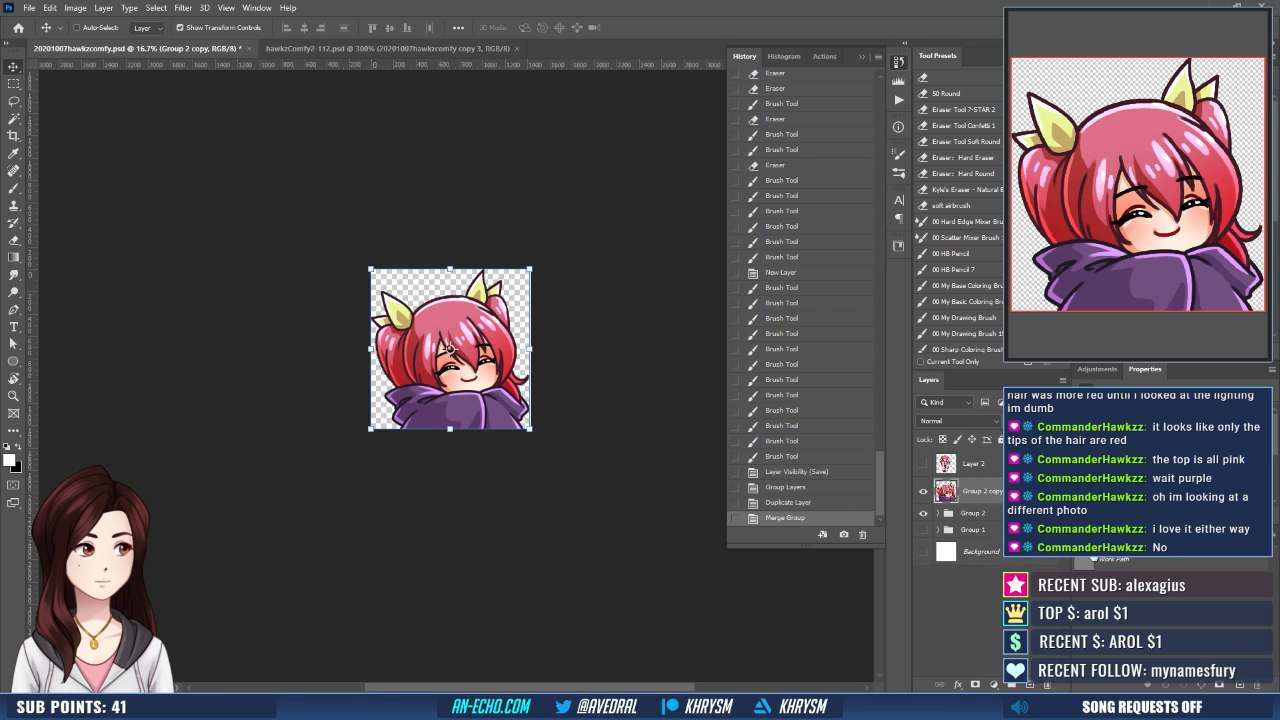
click(924, 514)
- Apply Liquify to the merged emote copy, enlarging the face and eyes with the Bloat tool
click(181, 8)
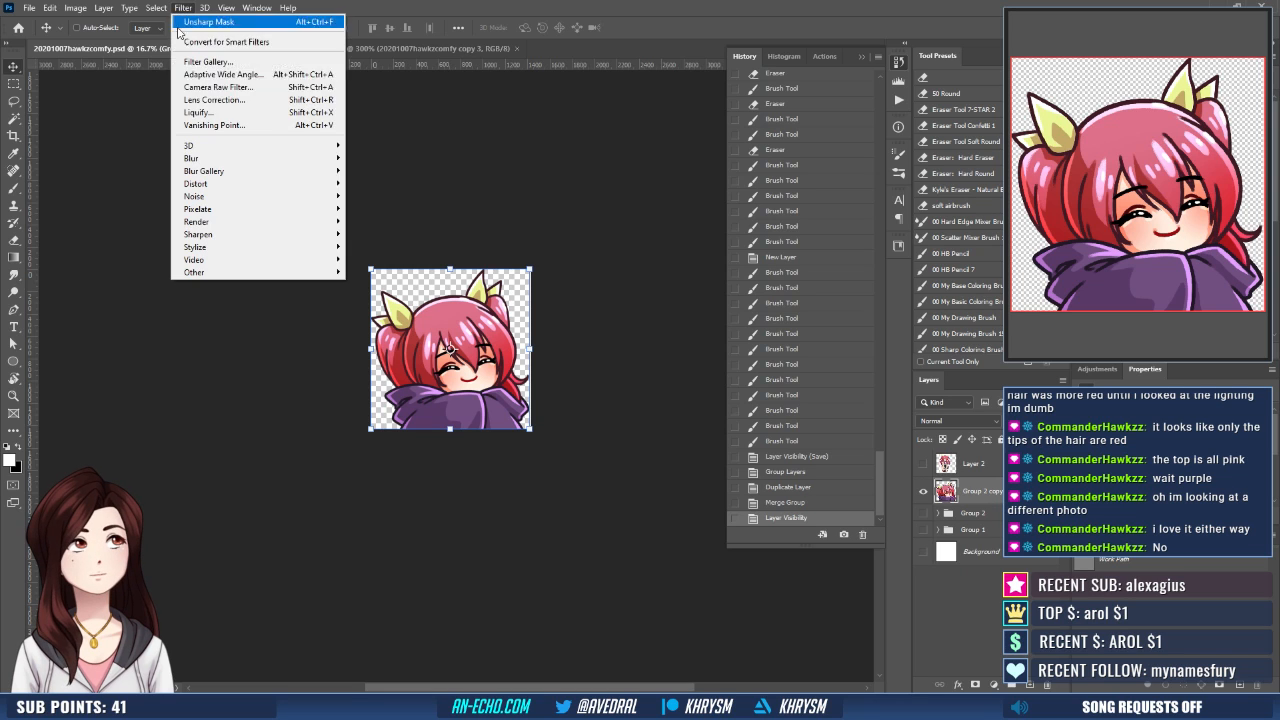
click(195, 113)
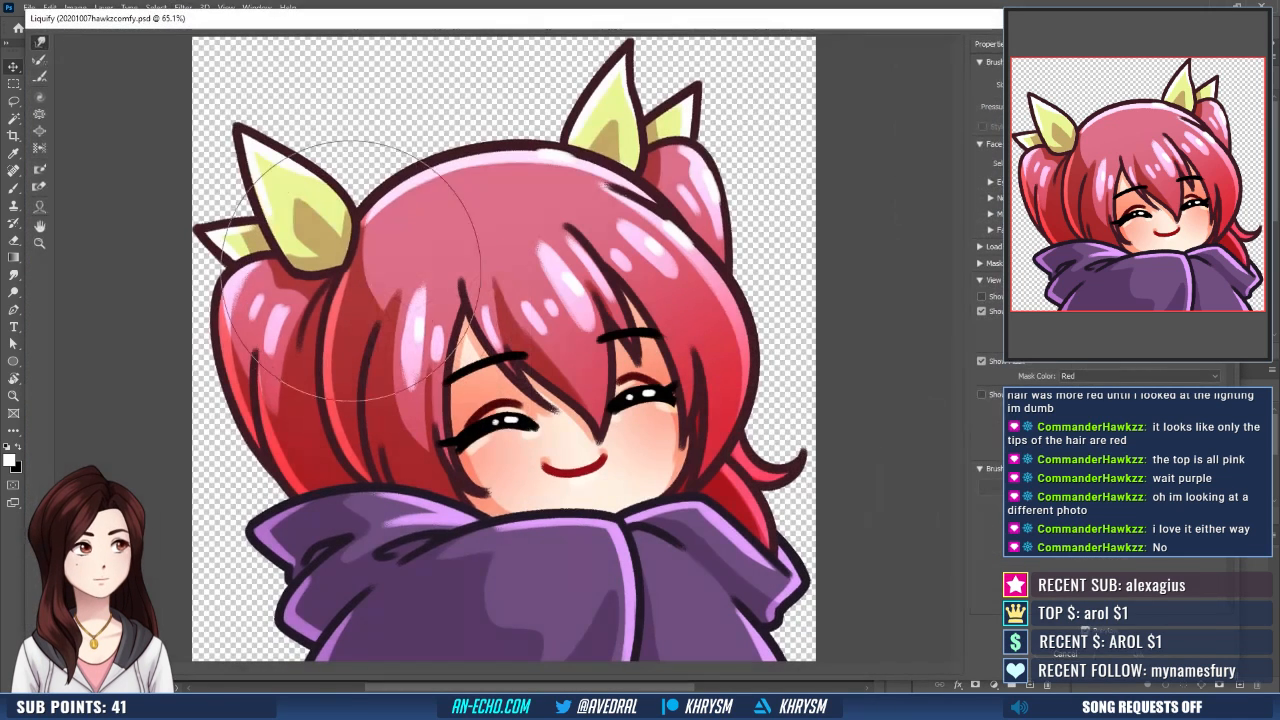
key(ctrl+minus)
key(ctrl+minus)
key(ctrl+minus)
key(ctrl+minus)
key(ctrl+minus)
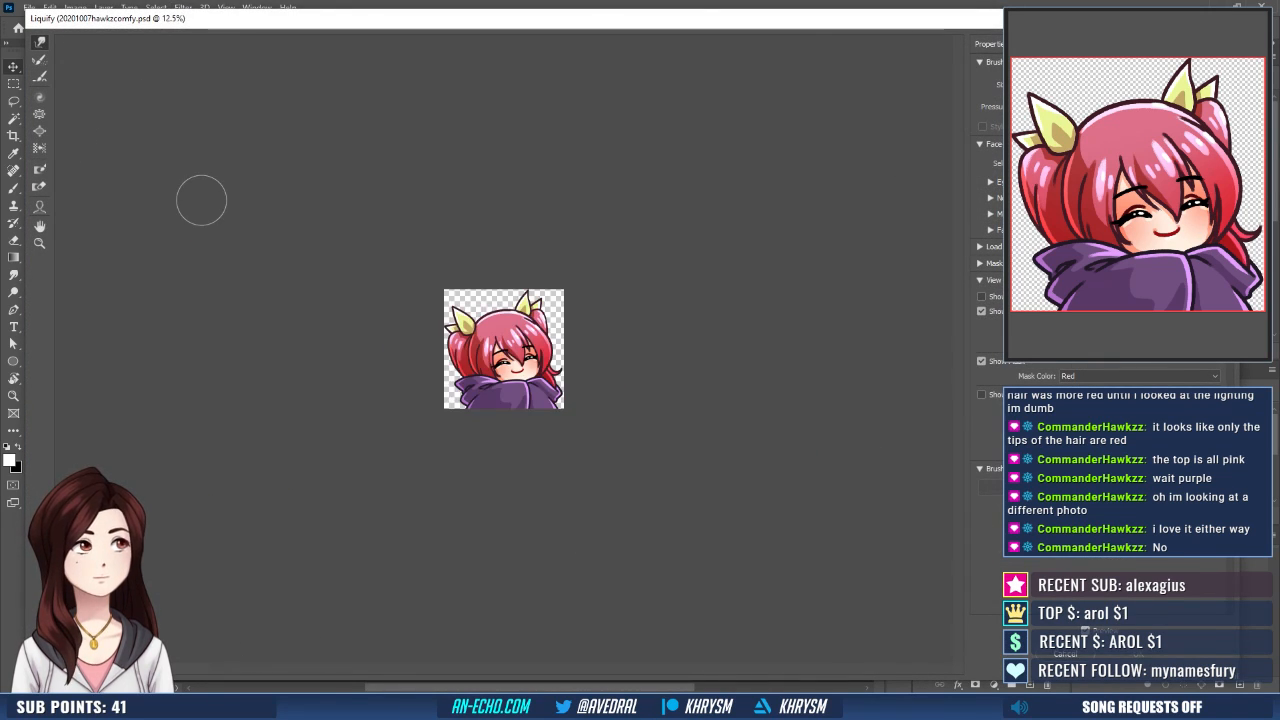
click(40, 131)
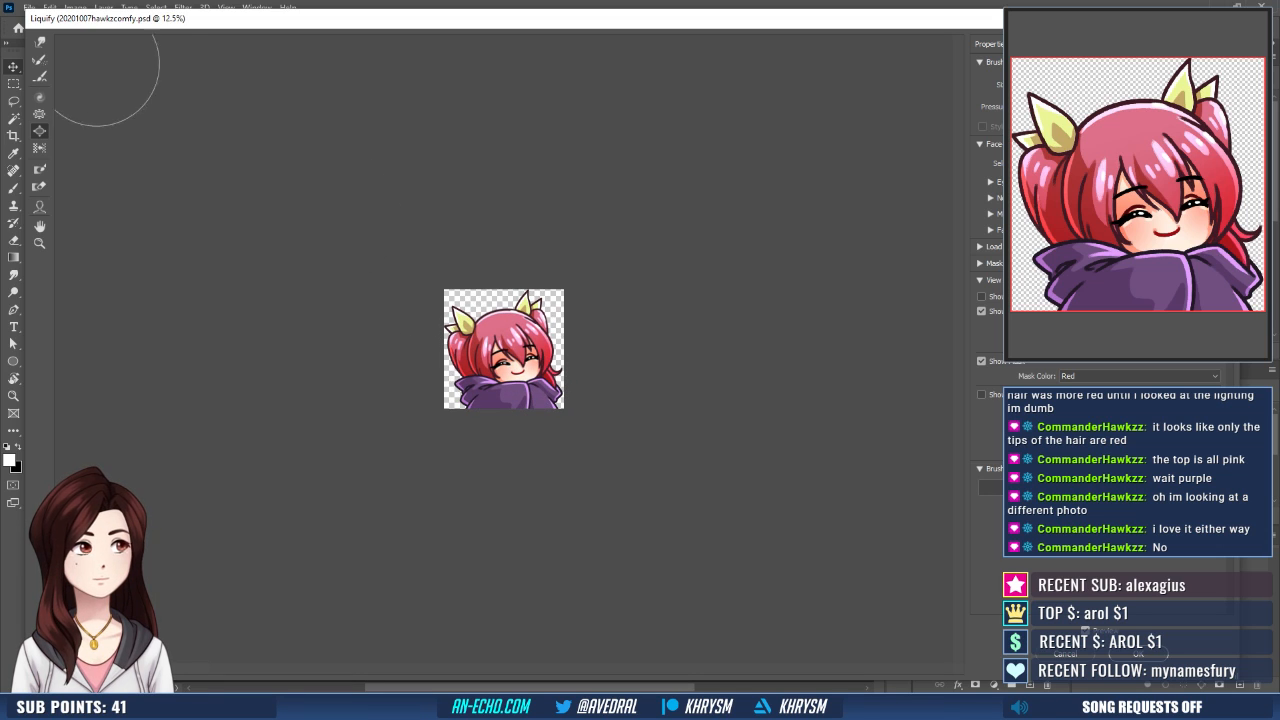
click(41, 43)
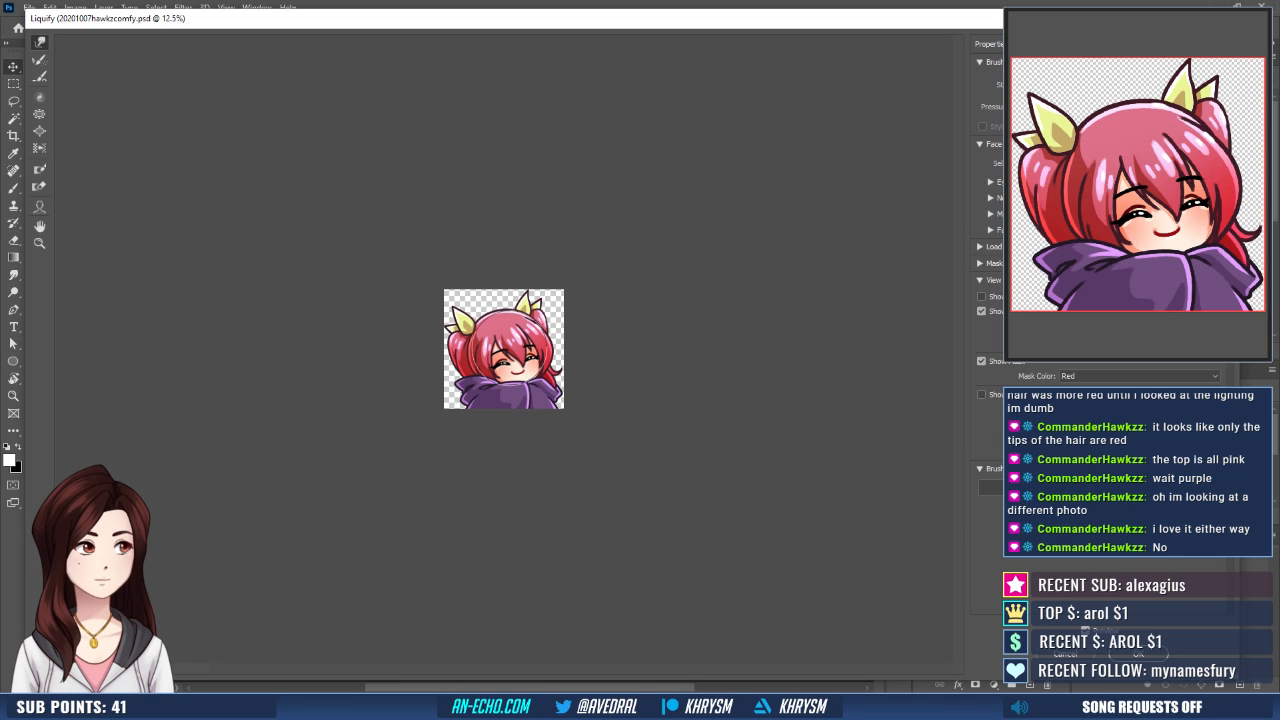
drag(519, 354, 514, 347)
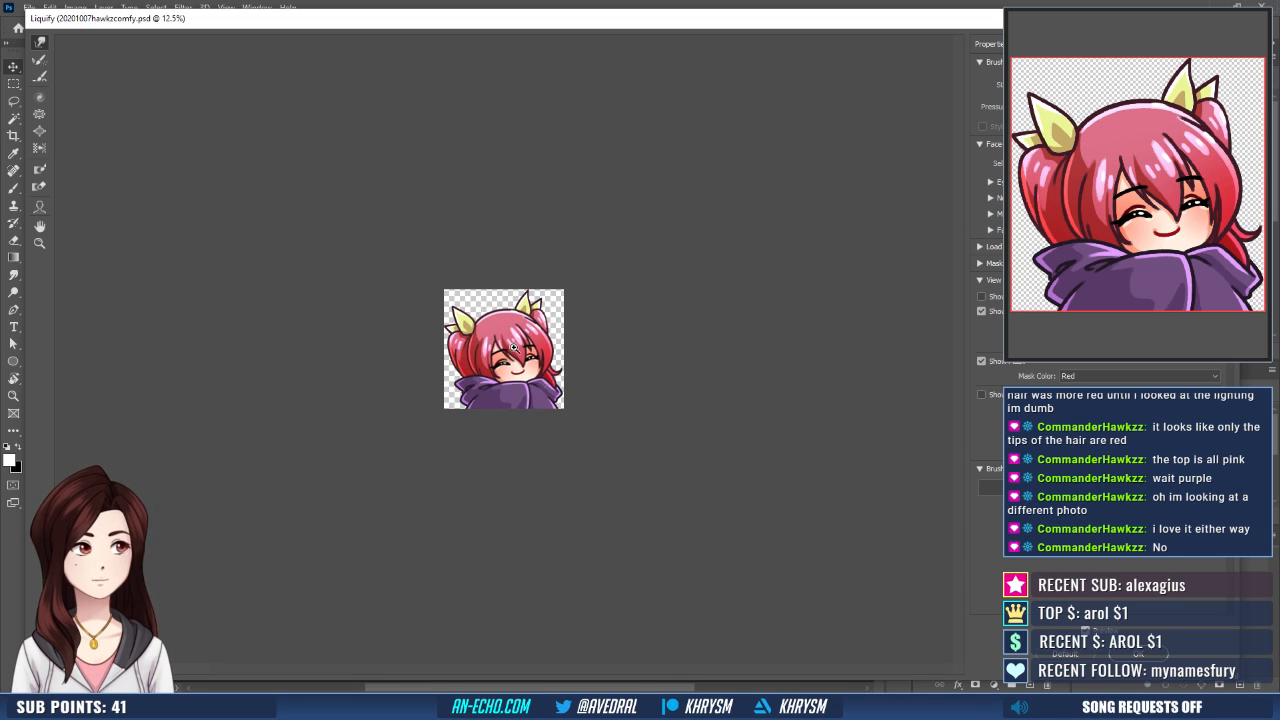
key(ctrl+plus)
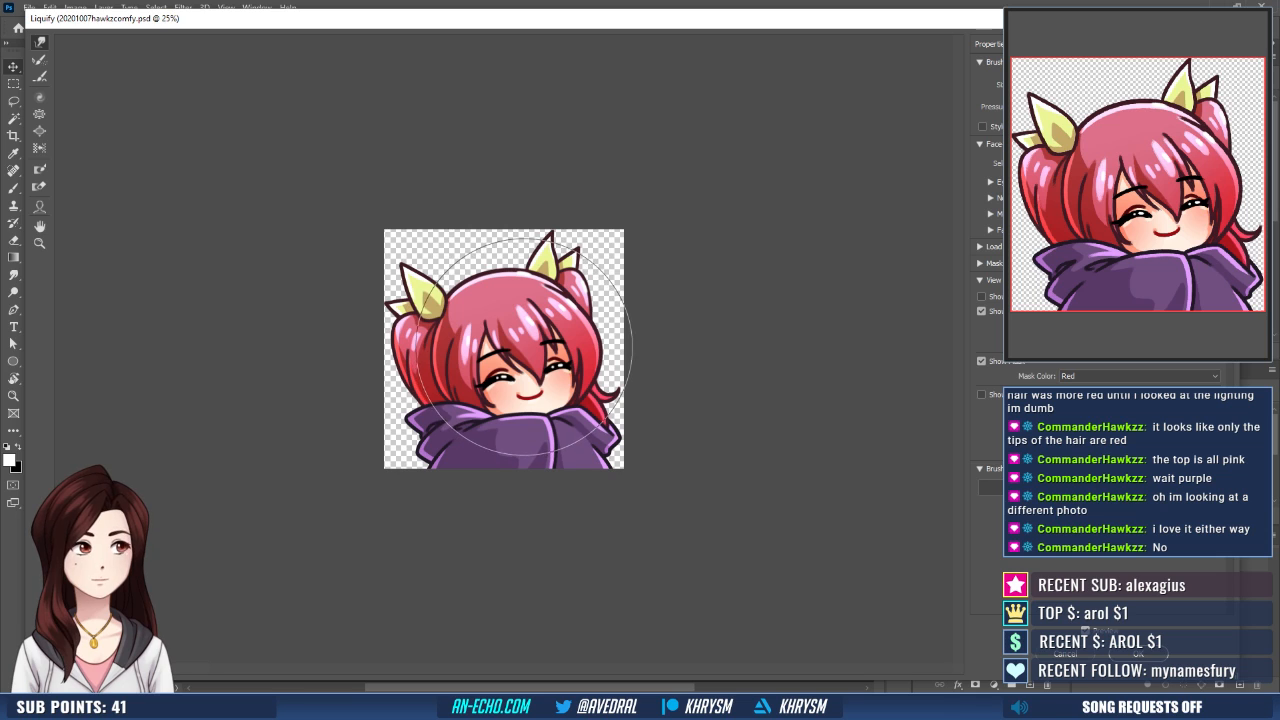
click(38, 130)
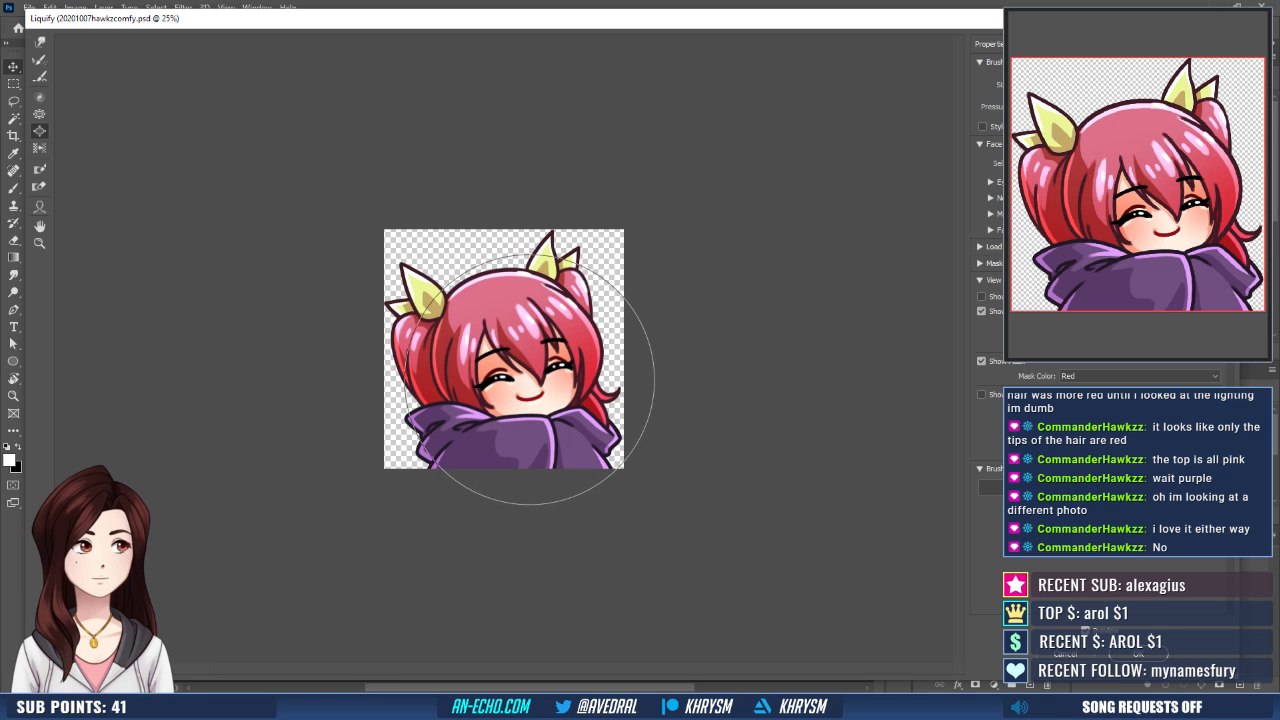
key(Return)
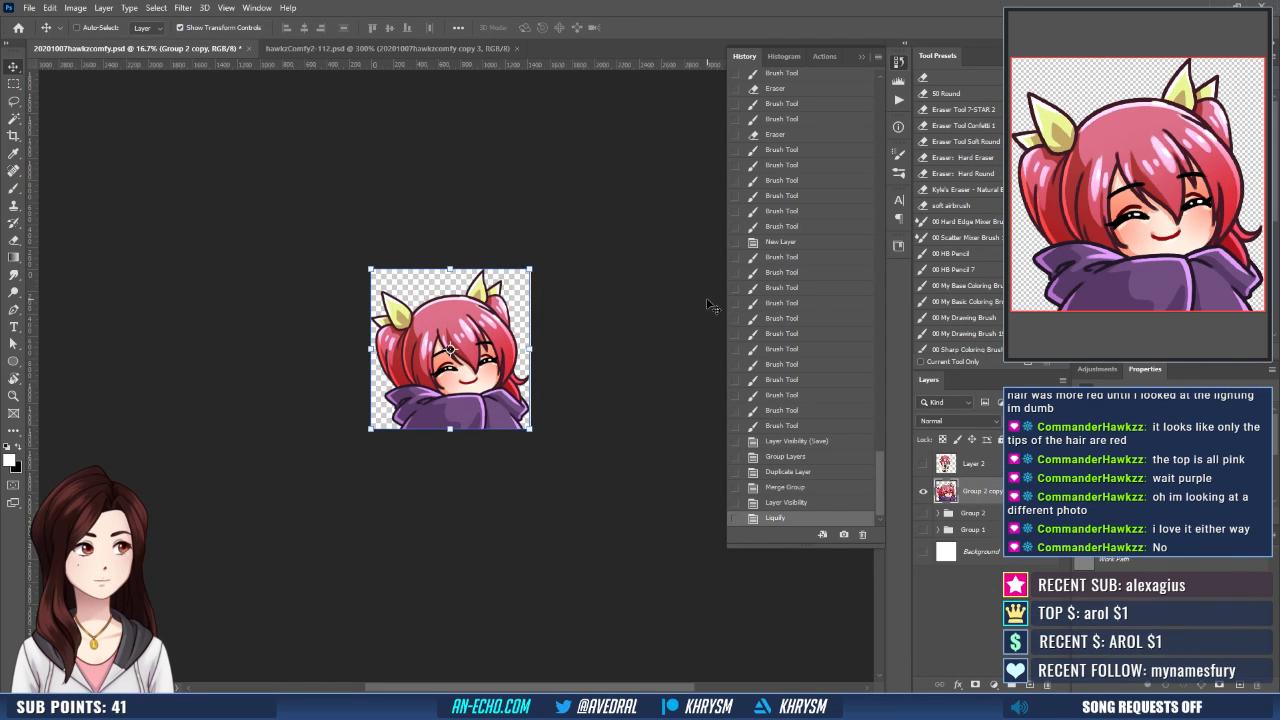
- Compare the liquified copy with Group 2 by toggling their visibility, leave only the copy shown, and save the file
click(922, 513)
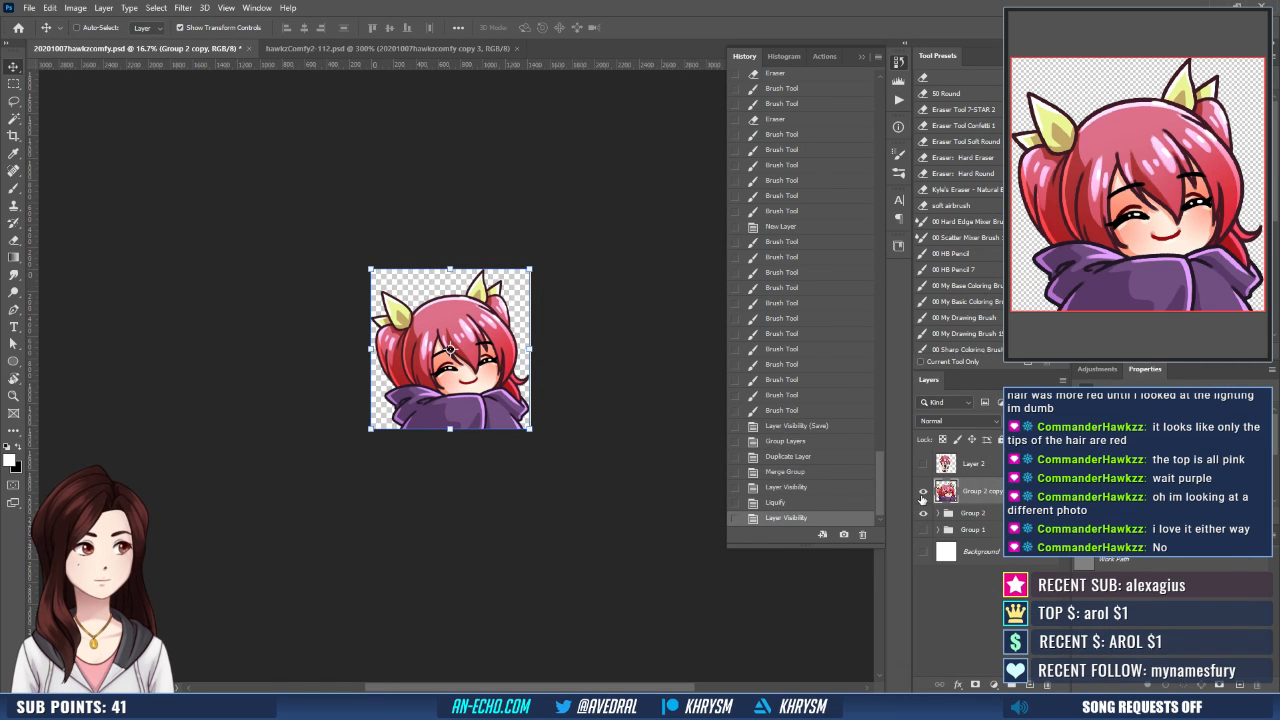
click(922, 494)
click(922, 494)
click(922, 516)
key(ctrl+s)
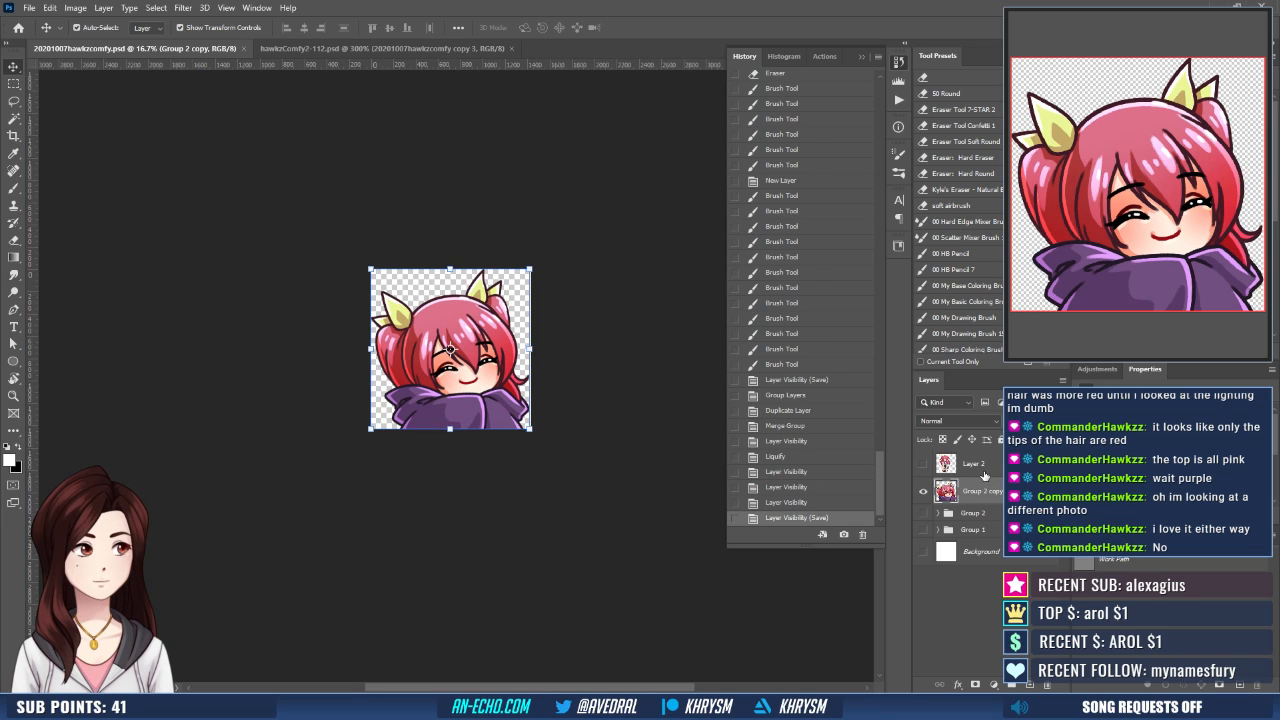
- Create a new empty layer above the merged Group 2 copy layer
key(ctrl+shift+n)
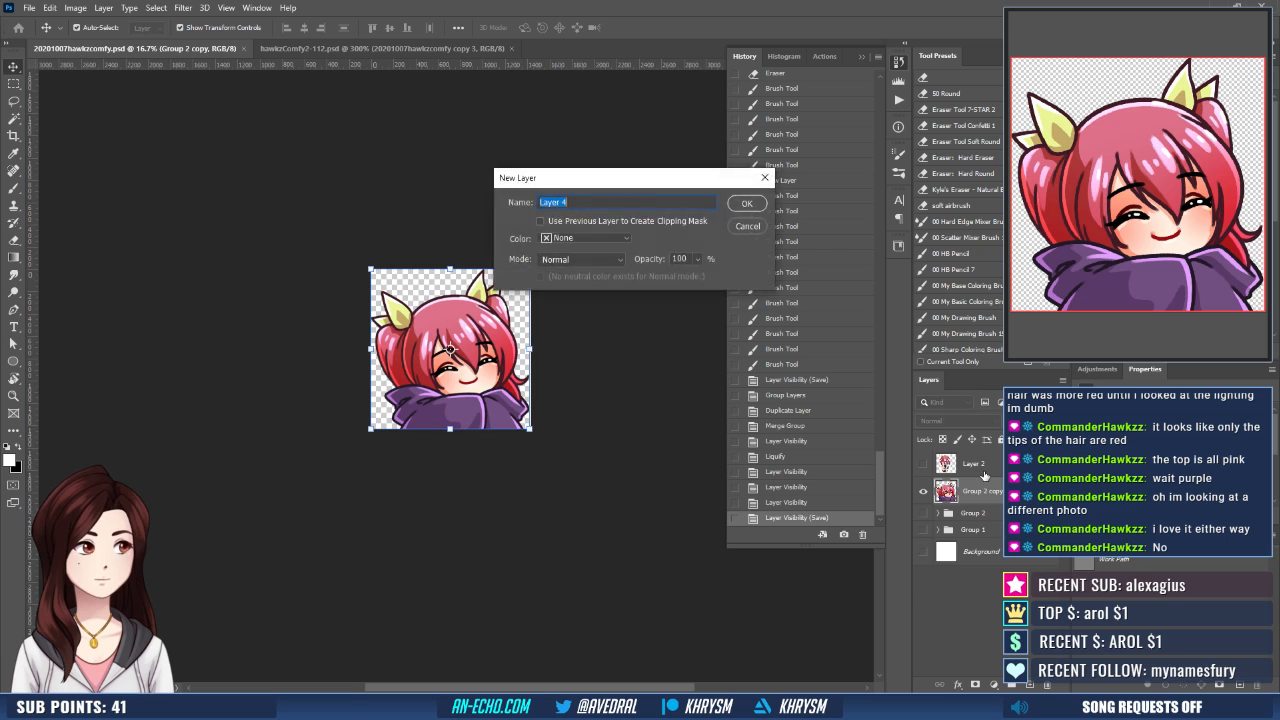
key(Return)
key(ctrl+plus)
key(ctrl+plus)
key(ctrl+plus)
key(ctrl+plus)
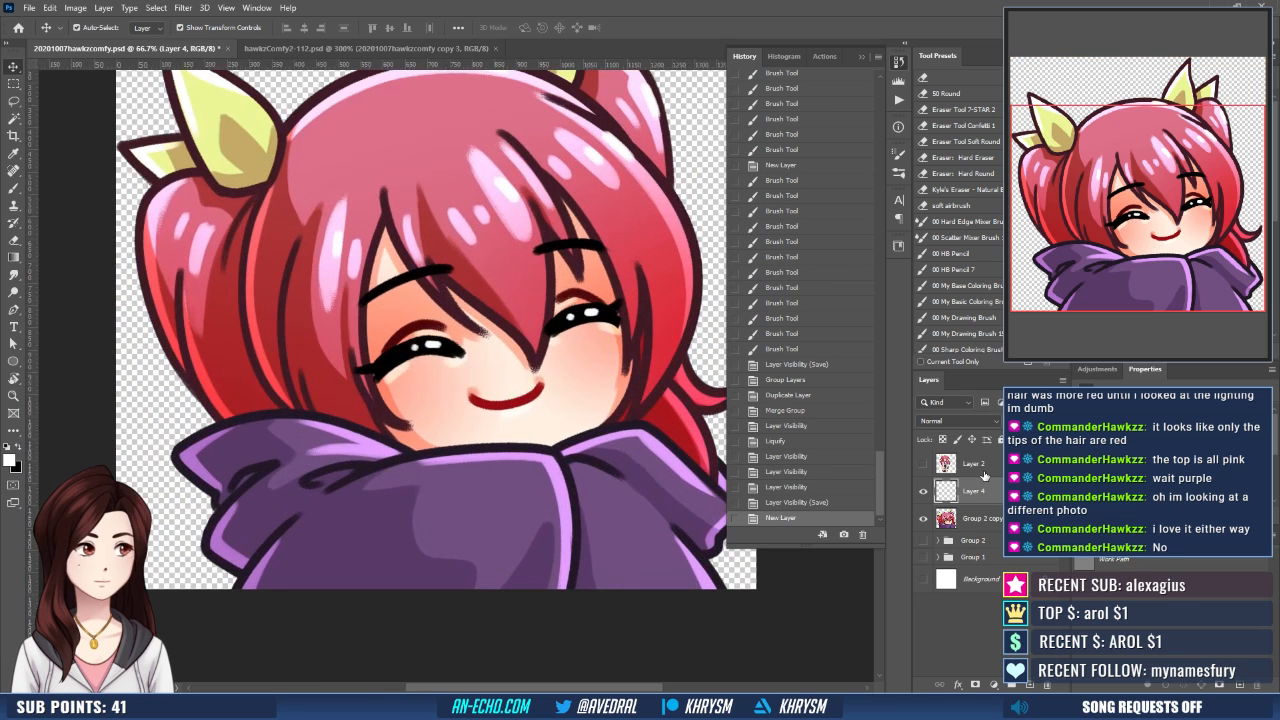
- Thicken the lash lines of both closed eyes with black brush strokes on the new layer
key(x)
key(b)
key(x)
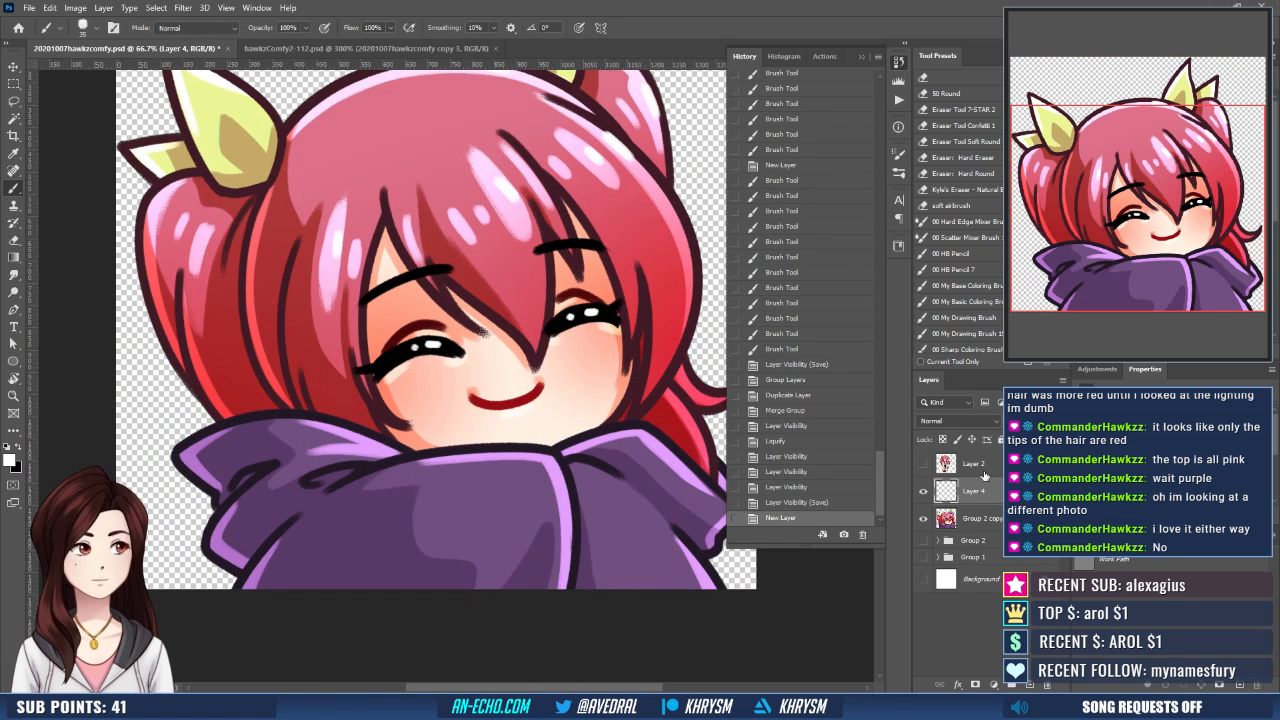
drag(463, 360, 493, 425)
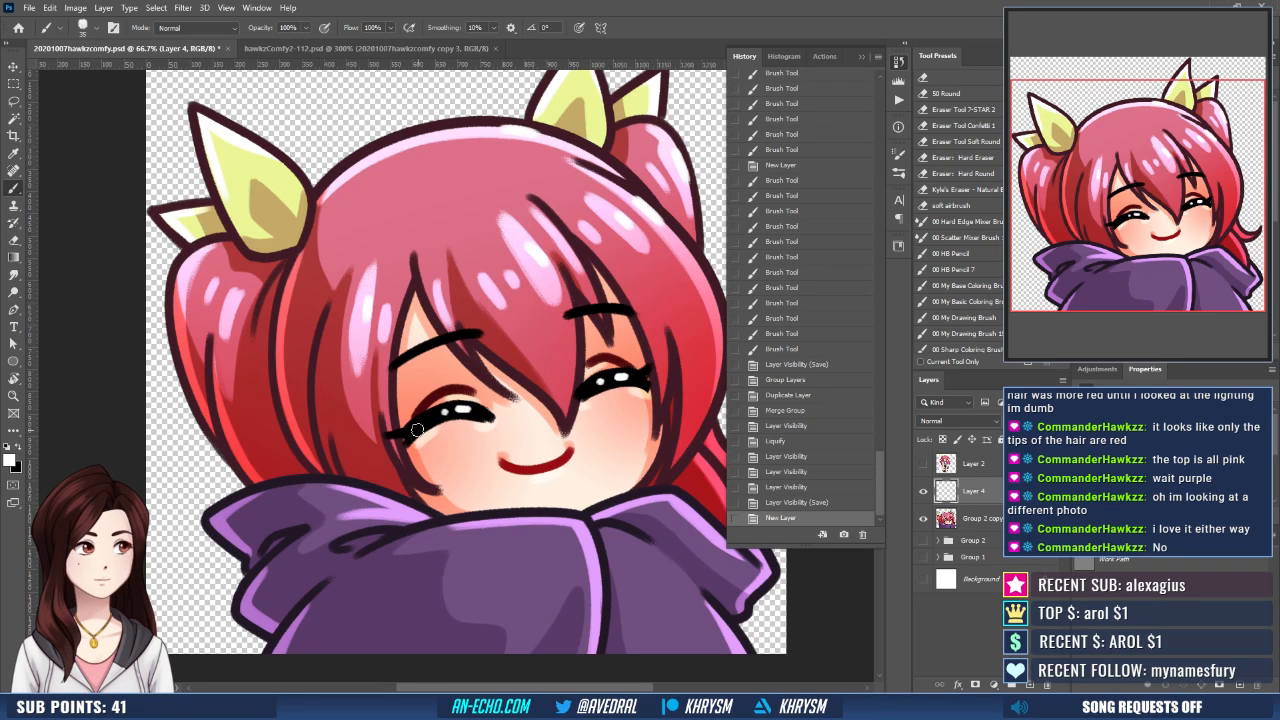
mouse_move(448, 422)
mouse_down()
mouse_move(457, 416)
mouse_move(438, 426)
mouse_move(478, 421)
mouse_up()
key(ctrl+z)
key(x)
key(ctrl+z)
key(ctrl+shift+z)
mouse_move(576, 408)
mouse_down()
mouse_move(648, 386)
mouse_move(608, 394)
mouse_up()
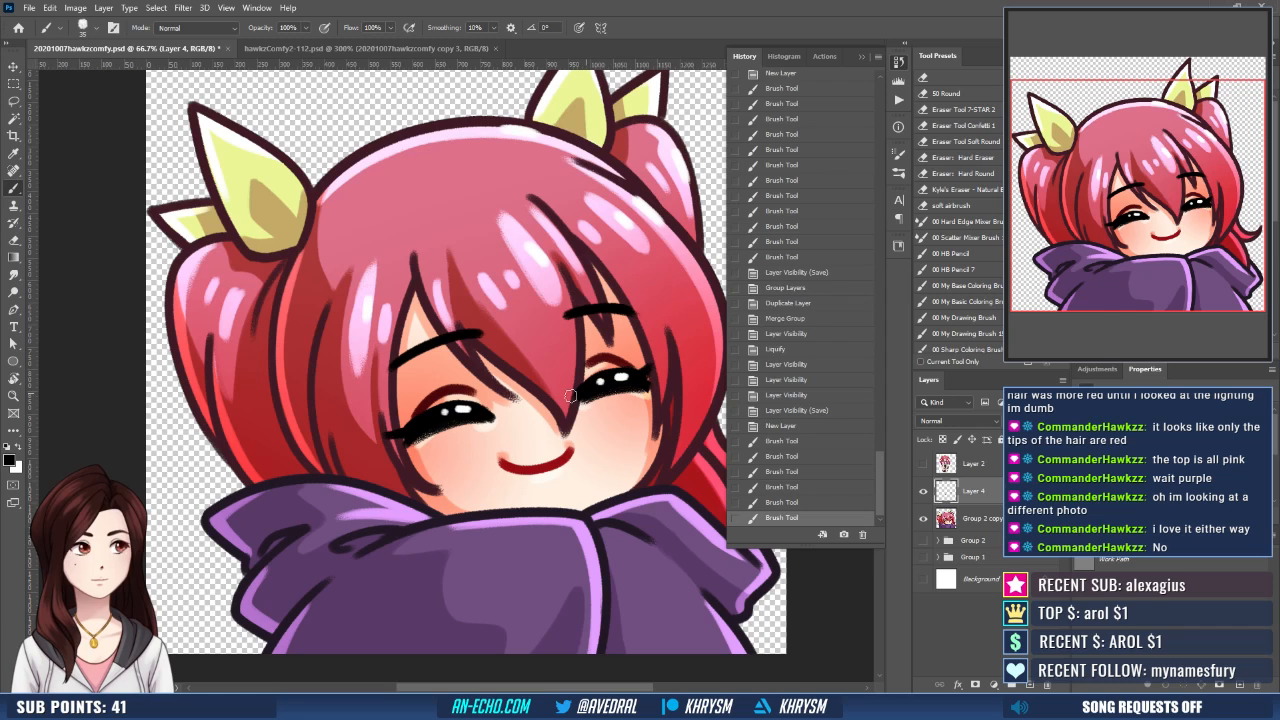
drag(409, 443, 478, 420)
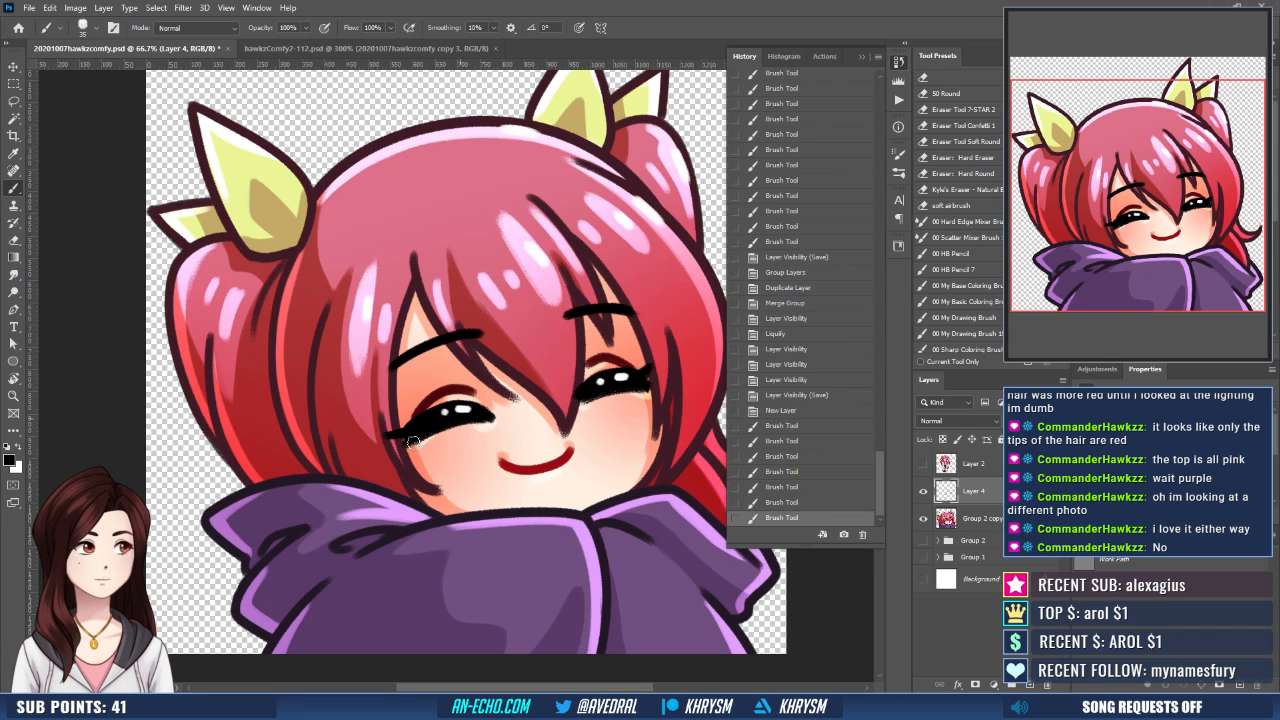
drag(410, 442, 480, 419)
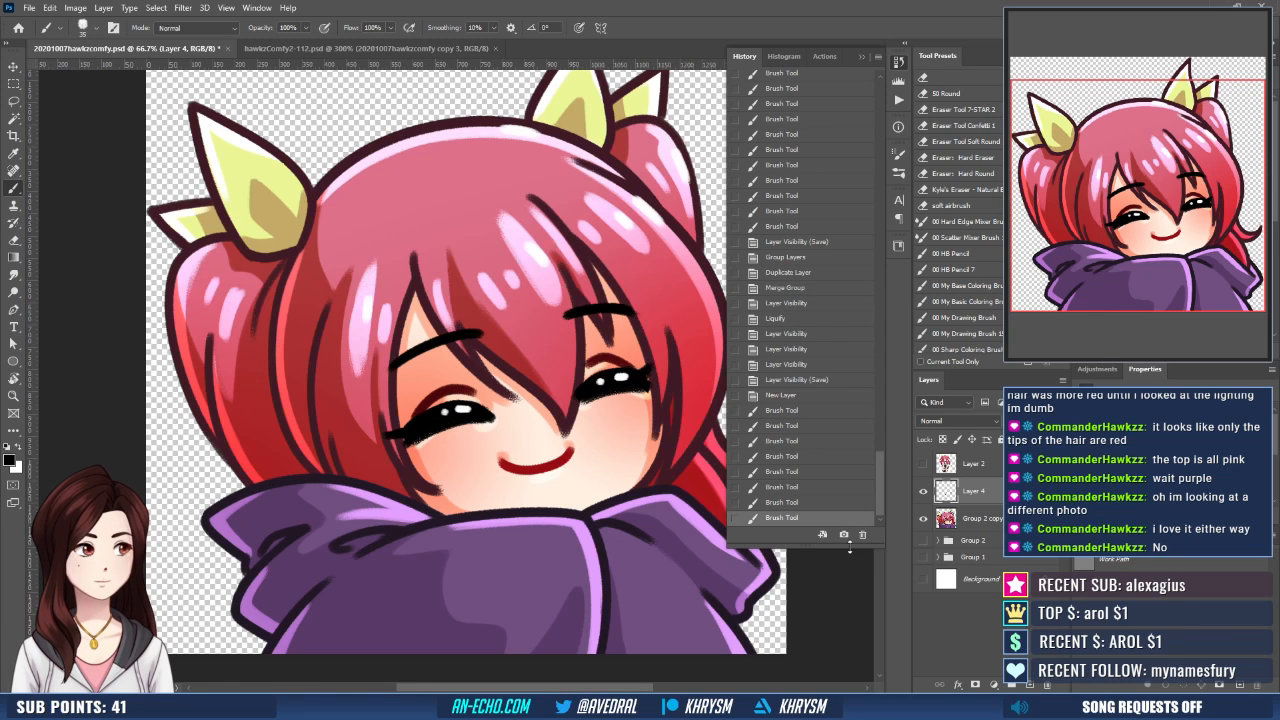
- Sample the light skin tone from the cheek and clean up the lower lash edge of the eye on the image's left side
alt+click(484, 455)
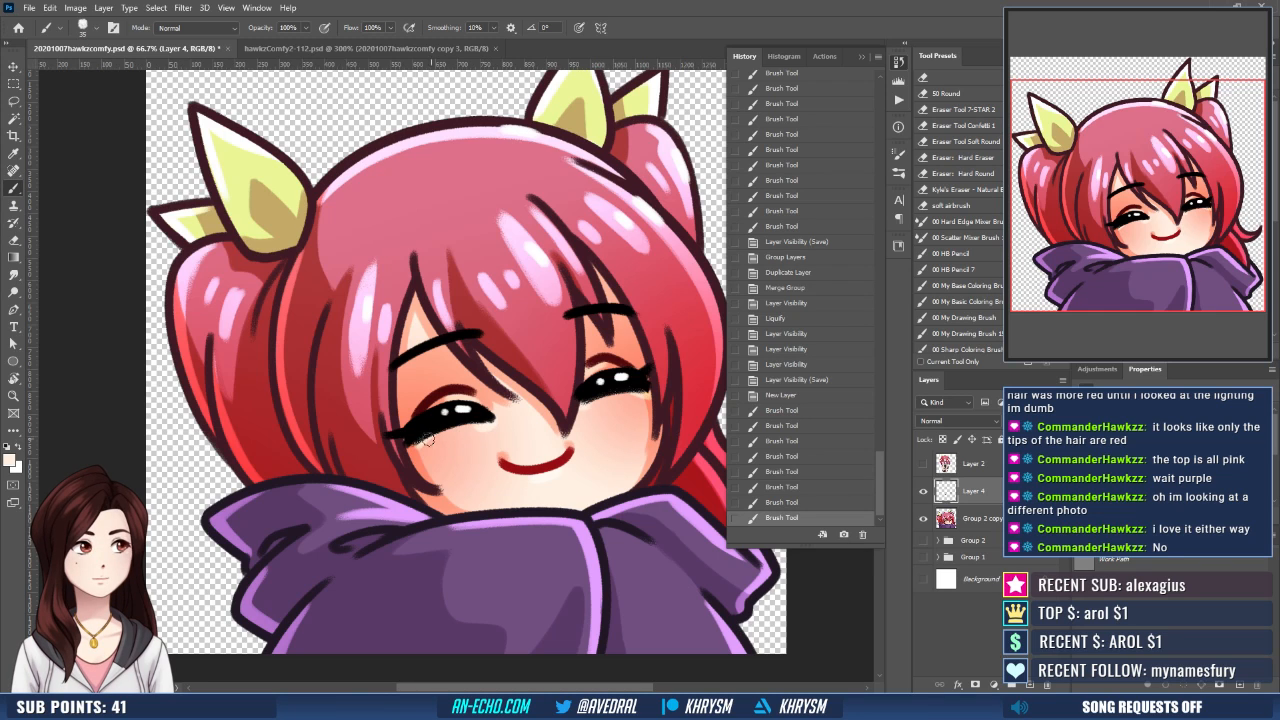
drag(424, 443, 440, 437)
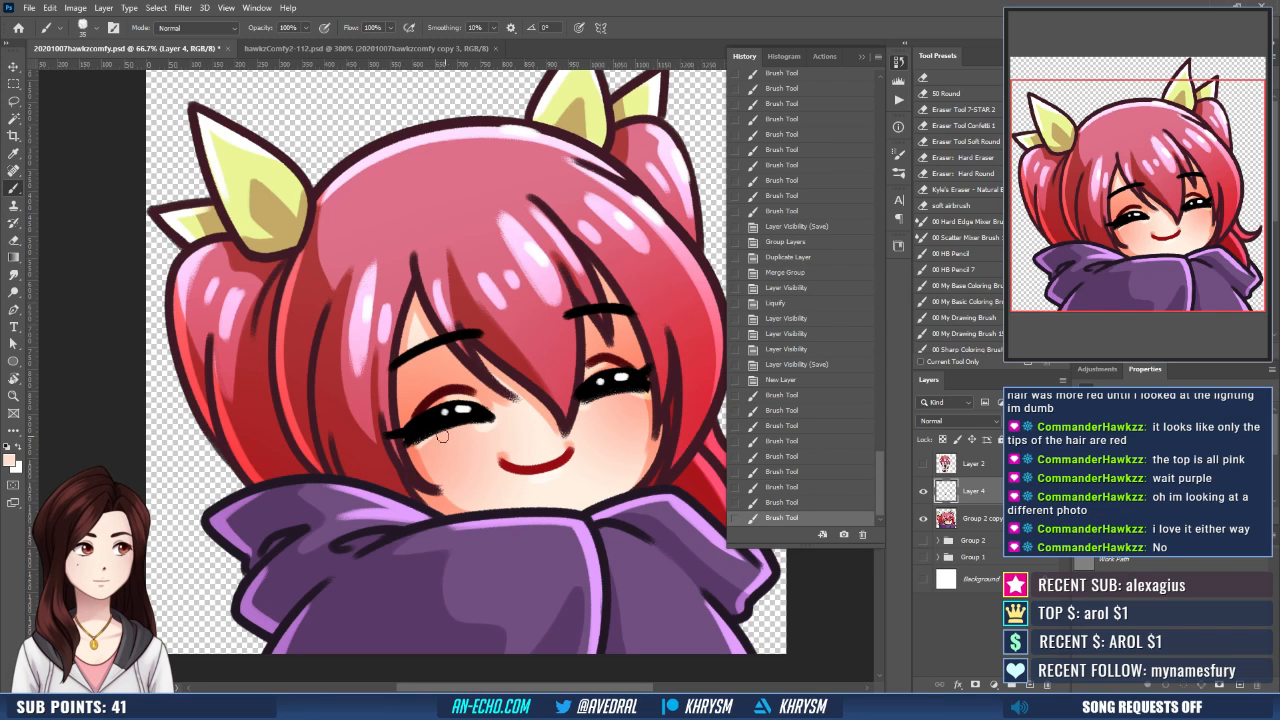
key(ctrl+z)
key(ctrl+shift+z)
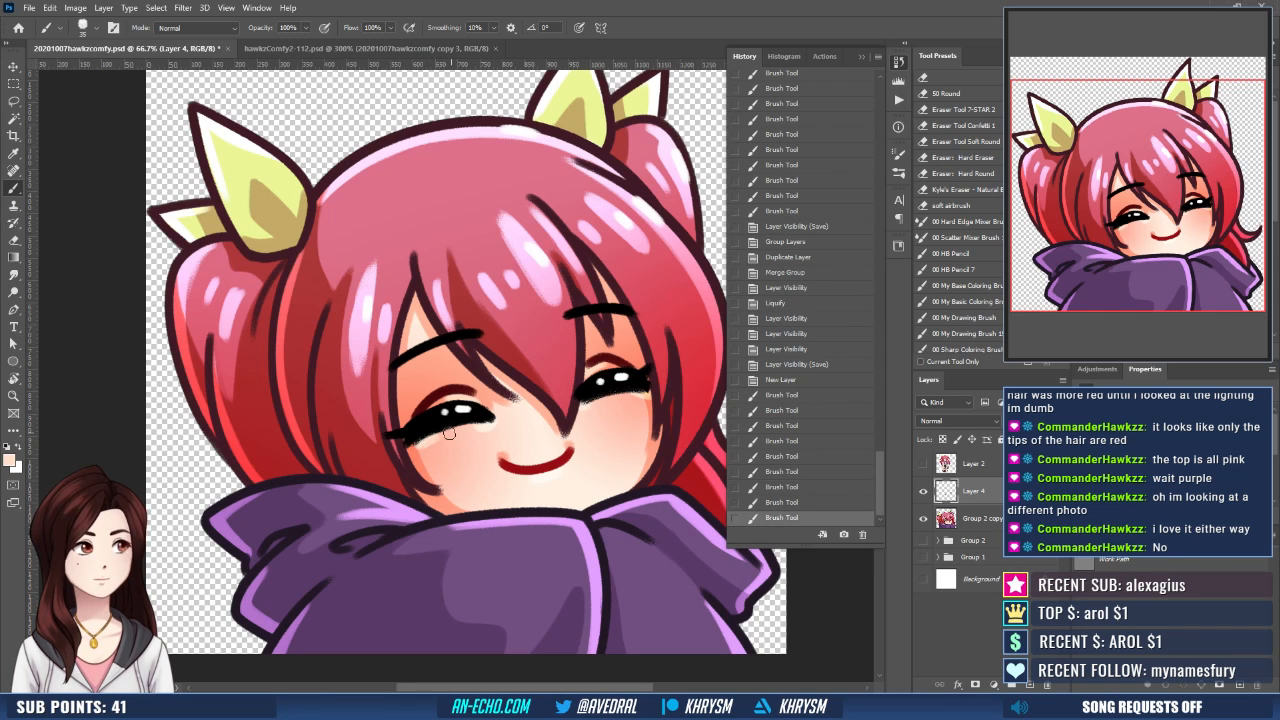
mouse_move(449, 434)
mouse_down()
mouse_move(552, 413)
mouse_move(490, 421)
mouse_up()
key(ctrl+z)
key(ctrl+z)
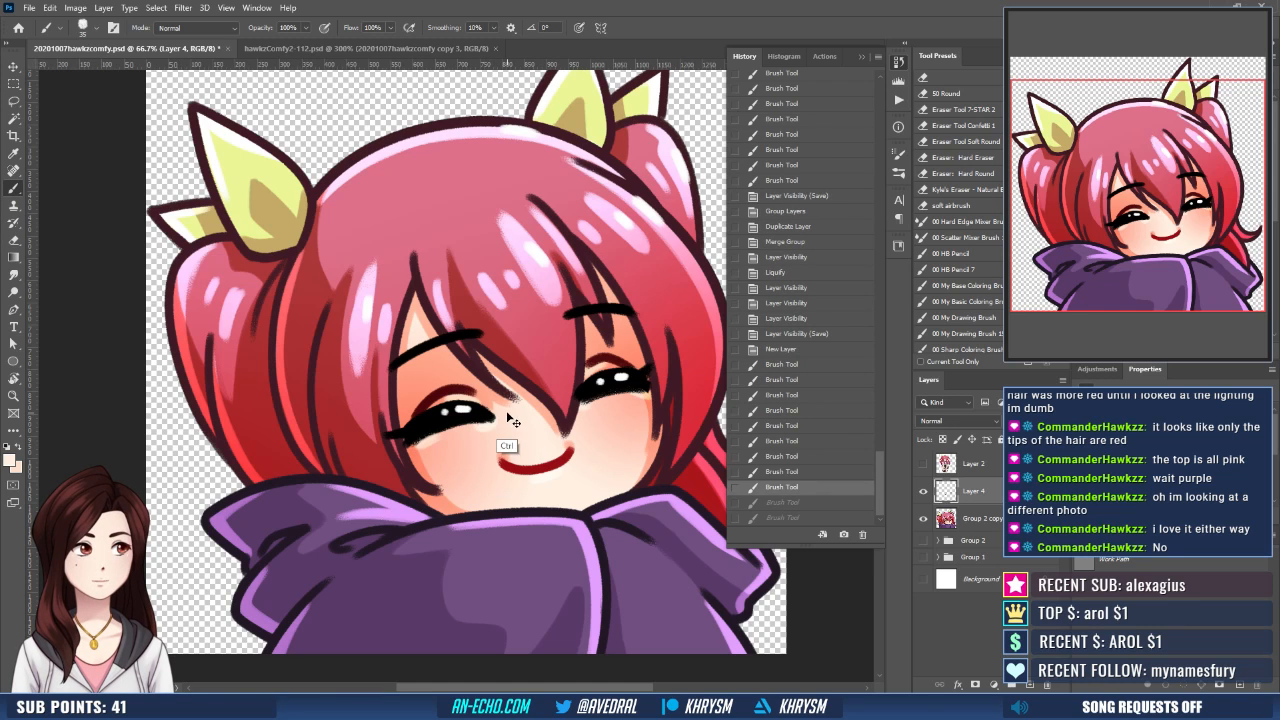
key(ctrl+z)
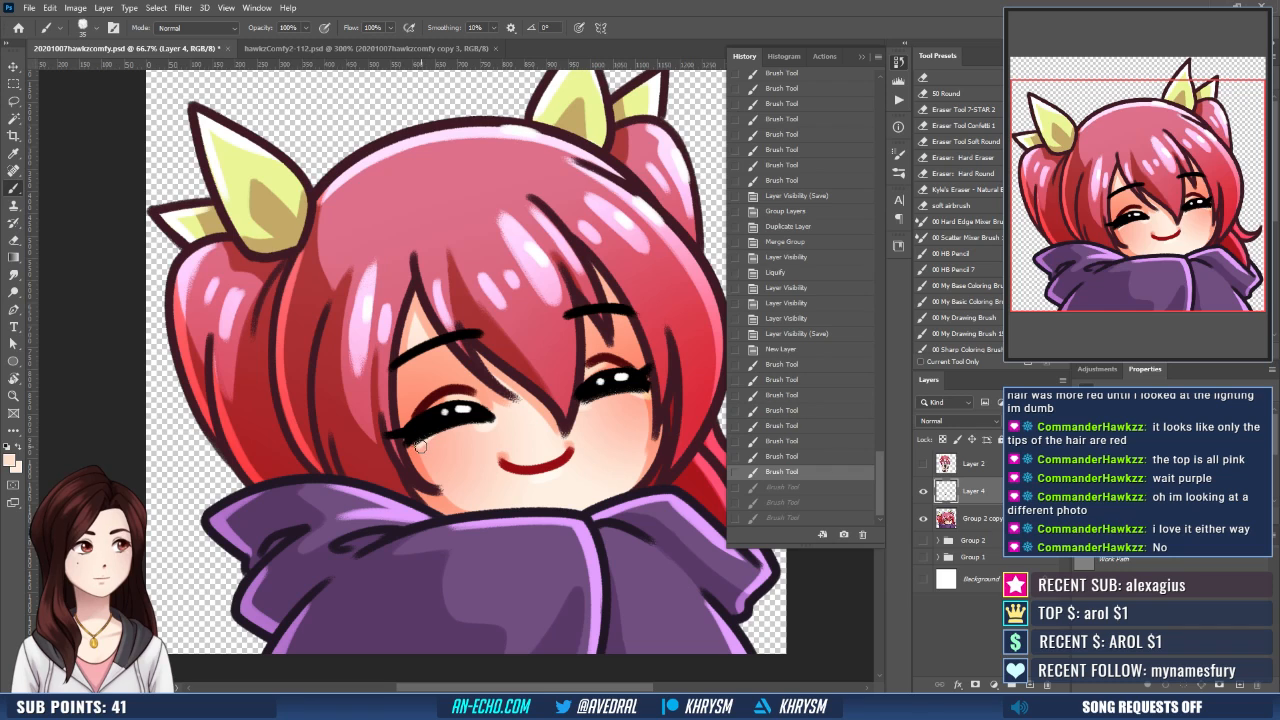
mouse_move(421, 447)
mouse_down()
mouse_move(487, 427)
mouse_move(445, 438)
mouse_up()
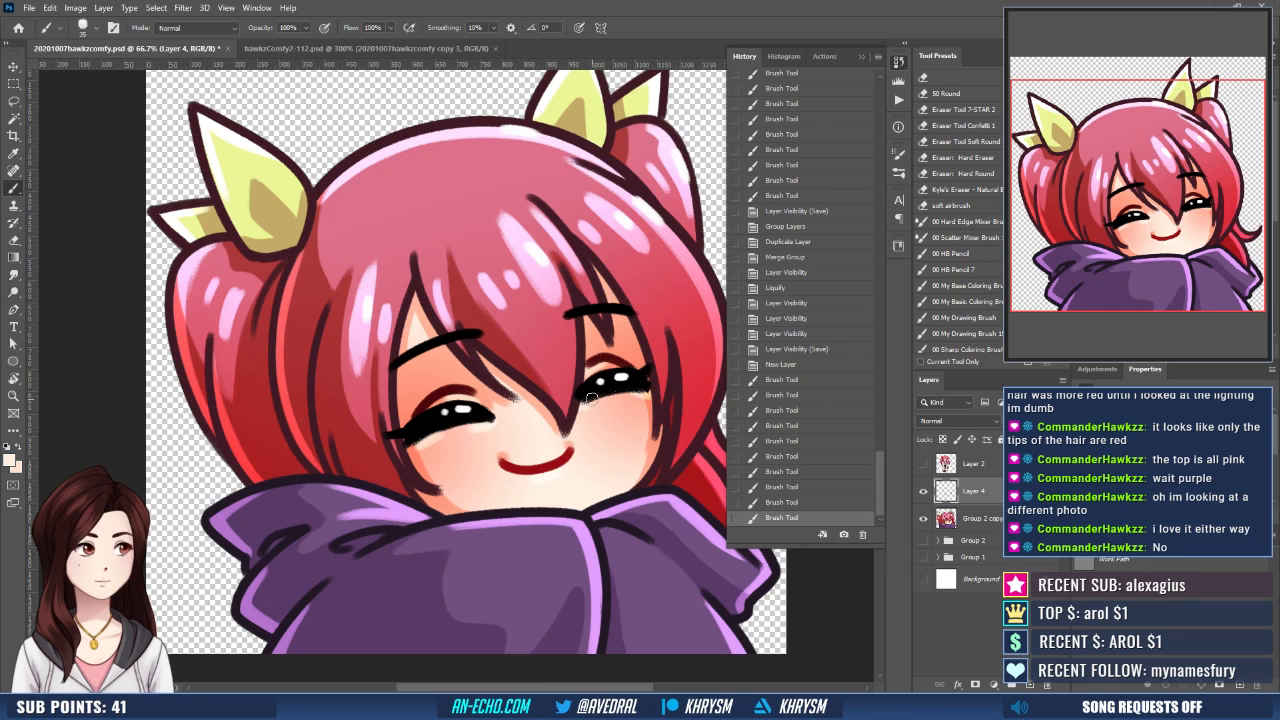
- Try skin-tone strokes under the other eye, undo the last ones, and erase excess paint around its lashes
mouse_move(591, 398)
mouse_down()
mouse_move(584, 408)
mouse_move(632, 399)
mouse_up()
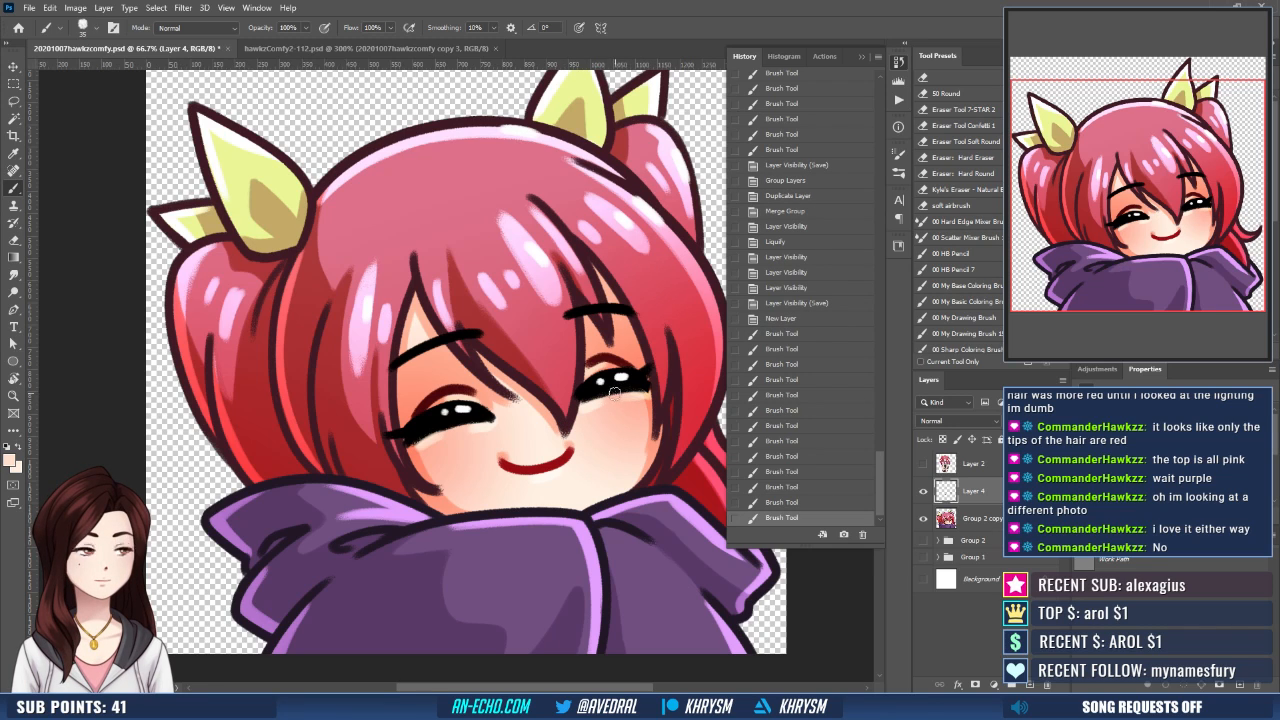
key(ctrl+z)
key(ctrl+z)
key(ctrl+z)
key(ctrl+z)
key(ctrl+z)
key(ctrl+z)
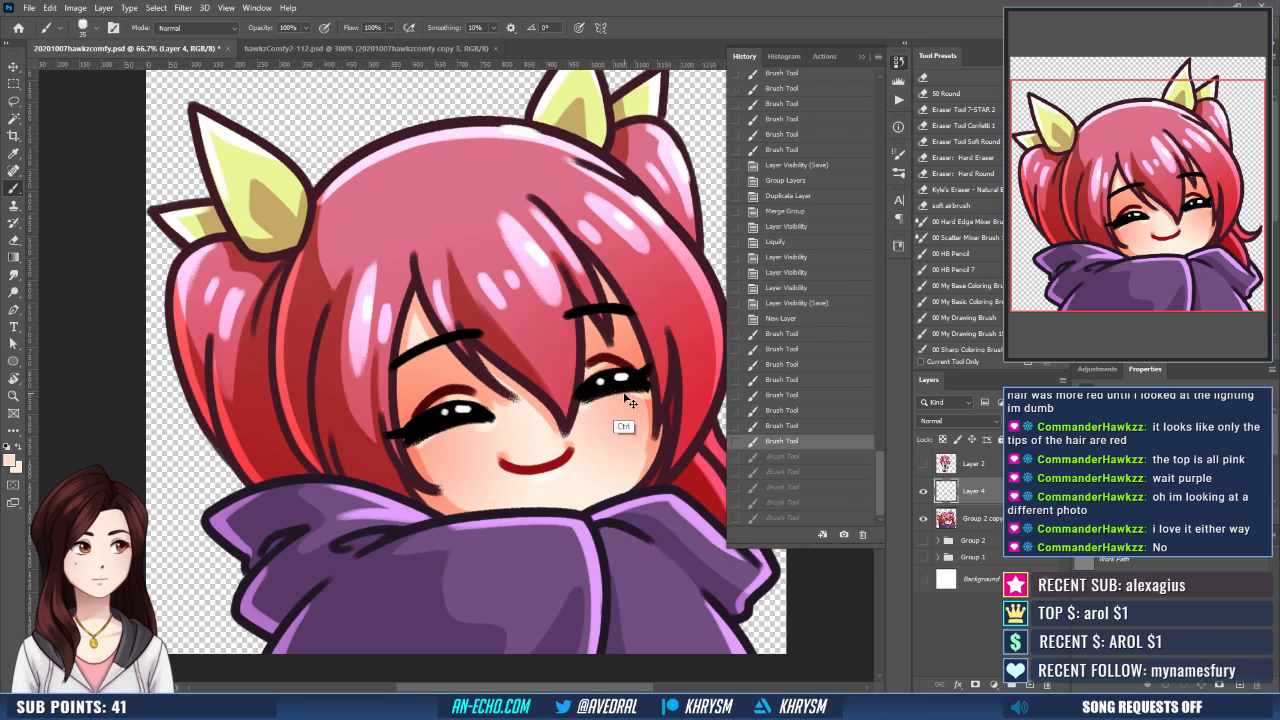
mouse_move(622, 398)
mouse_down()
mouse_move(588, 412)
mouse_move(630, 383)
mouse_up()
key(e)
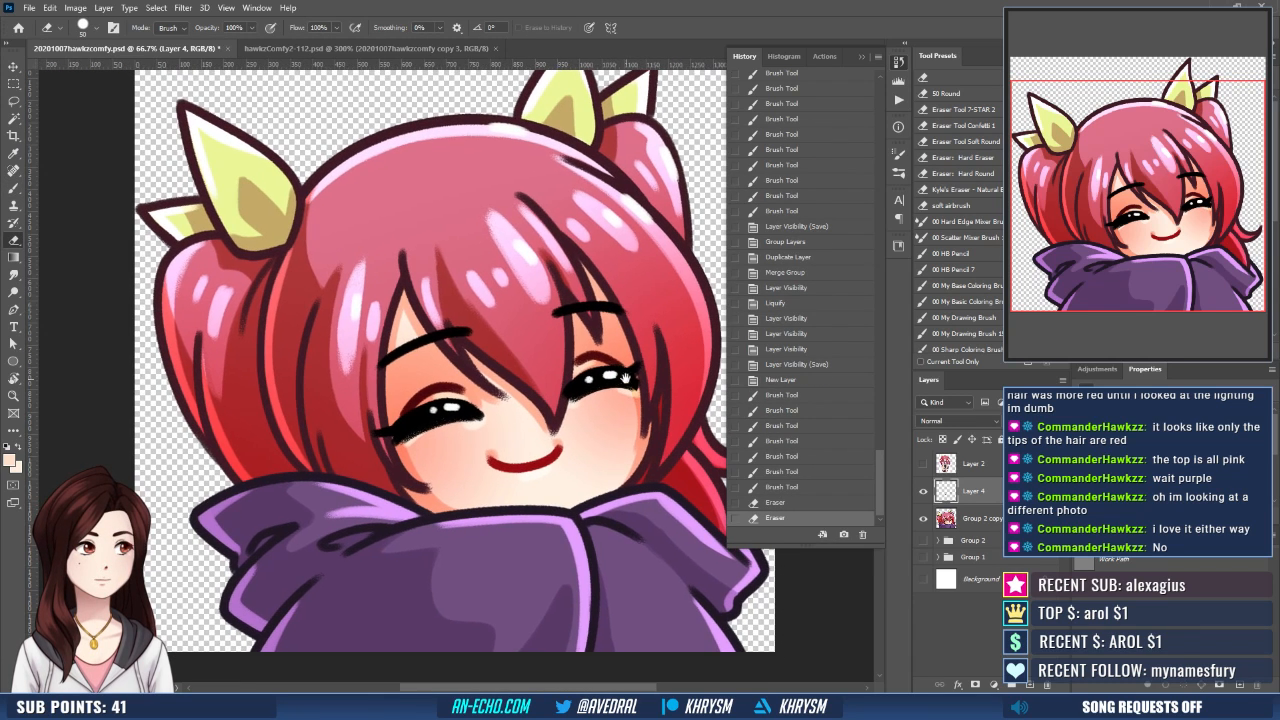
- Touch up the lower lash edges of both eyes with the Brush tool
key(b)
mouse_move(411, 441)
mouse_down()
mouse_move(452, 428)
mouse_move(442, 434)
mouse_up()
key(x)
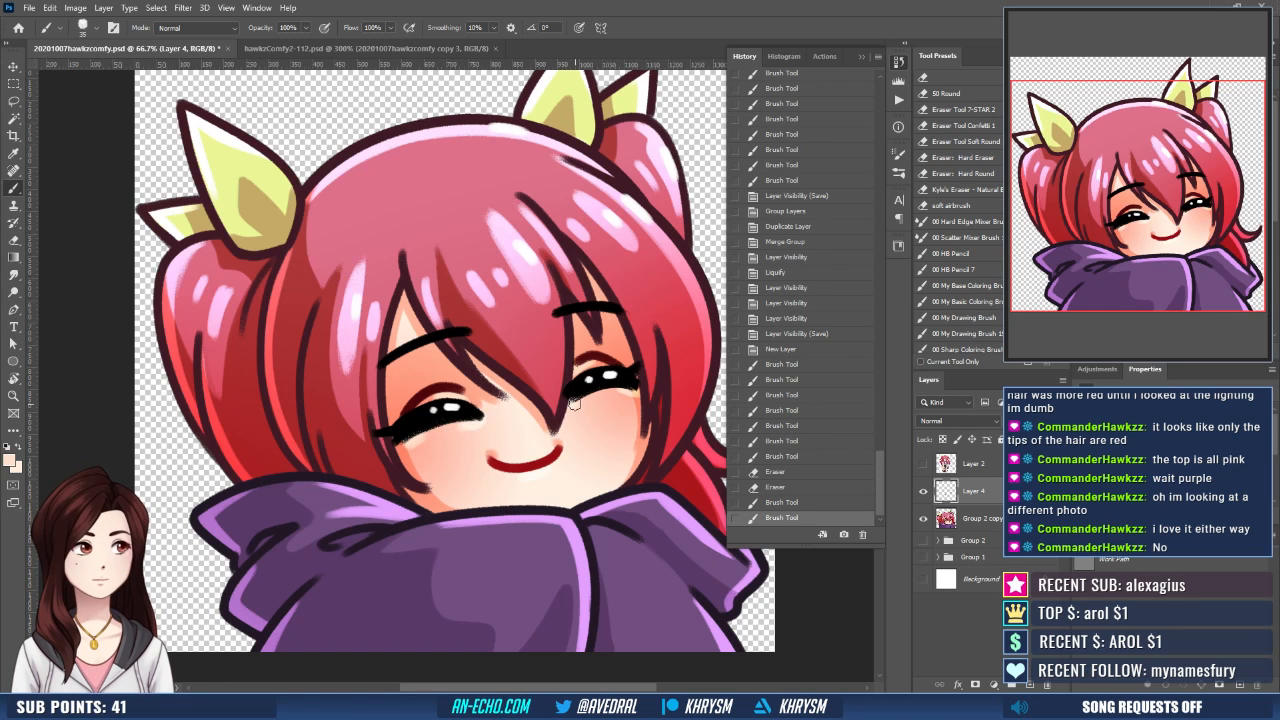
mouse_move(572, 405)
mouse_down()
mouse_move(634, 392)
mouse_move(621, 392)
mouse_up()
- Save the PSD, and export the emote as 20201007hawkzcomfy.png, replacing the existing file
key(ctrl+minus)
key(ctrl+minus)
key(ctrl+minus)
key(ctrl+minus)
key(ctrl+minus)
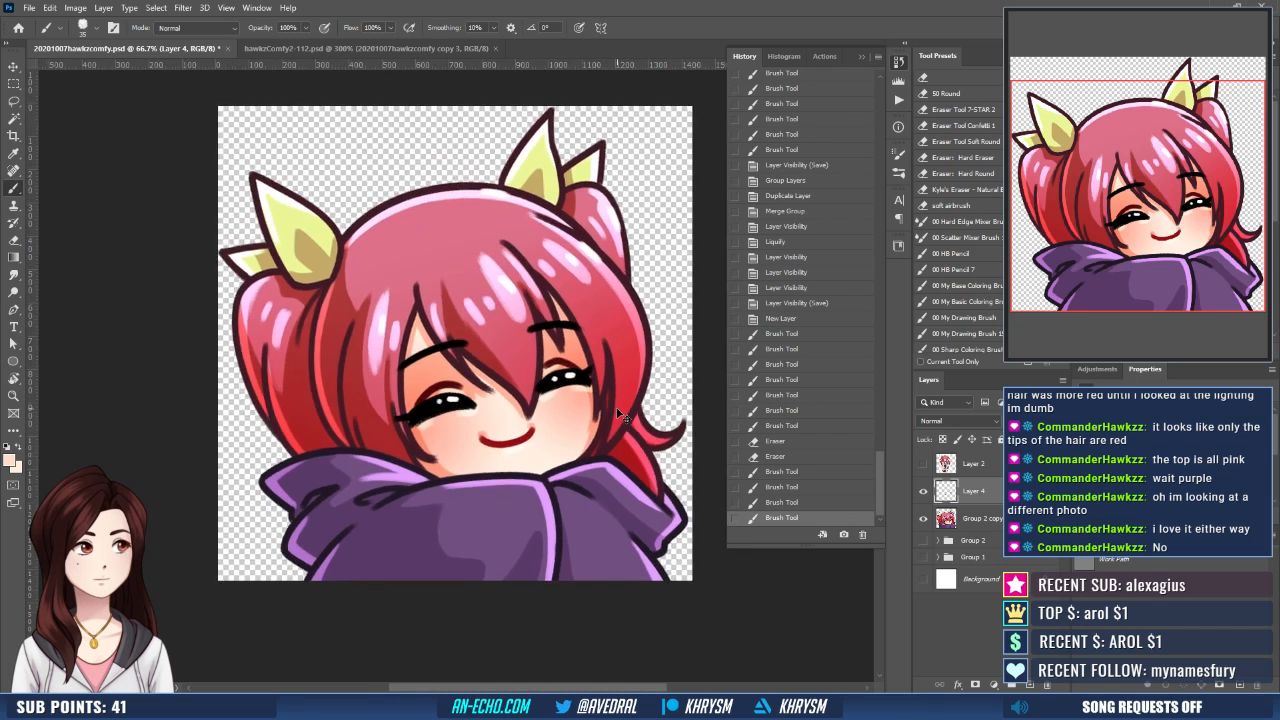
key(ctrl+plus)
key(ctrl+plus)
key(ctrl+plus)
key(ctrl+s)
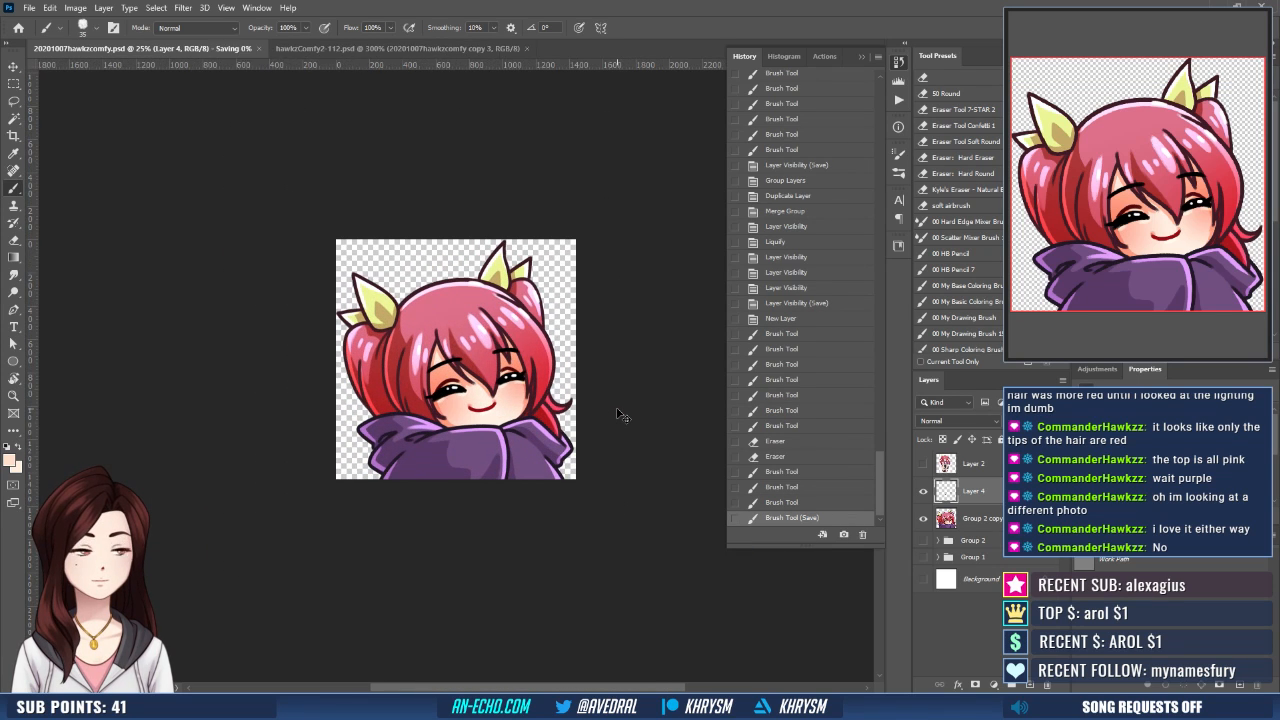
key(ctrl+shift+s)
key(Return)
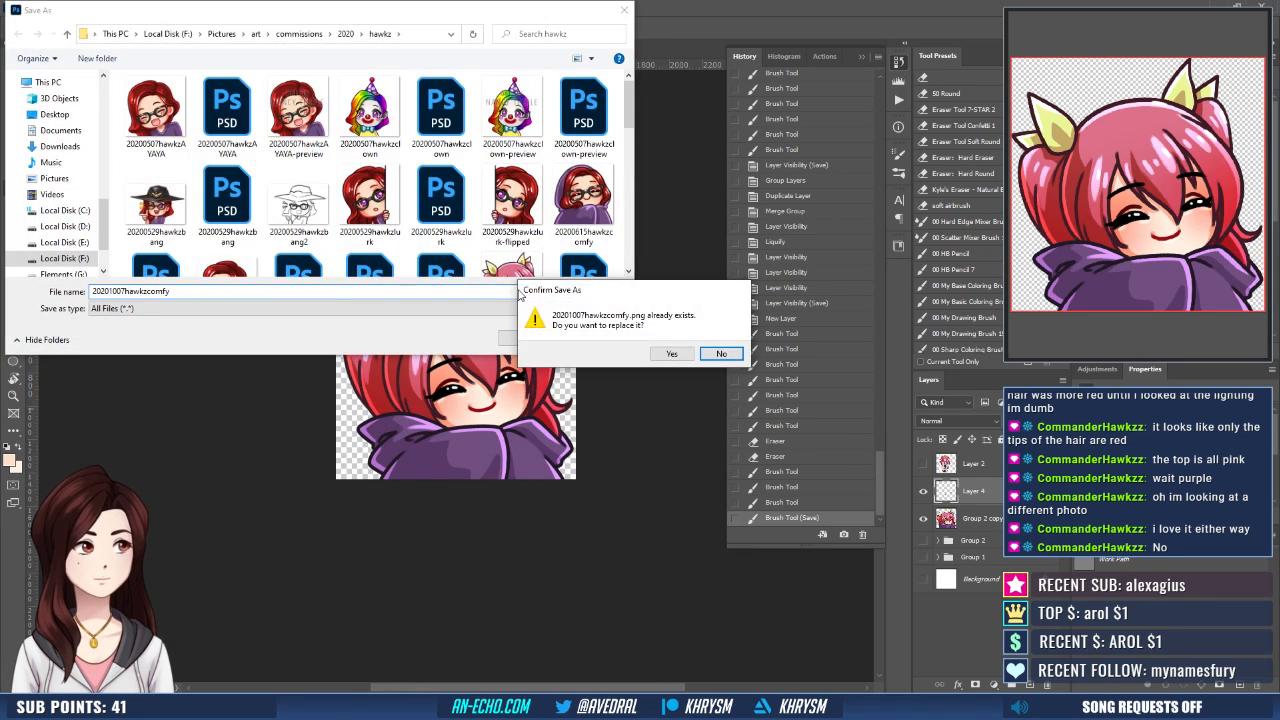
key(y)
- Place the updated 20201007hawkzcomfy image into hawkzComfy2-112.psd as an embedded object scaled to 9%
click(291, 51)
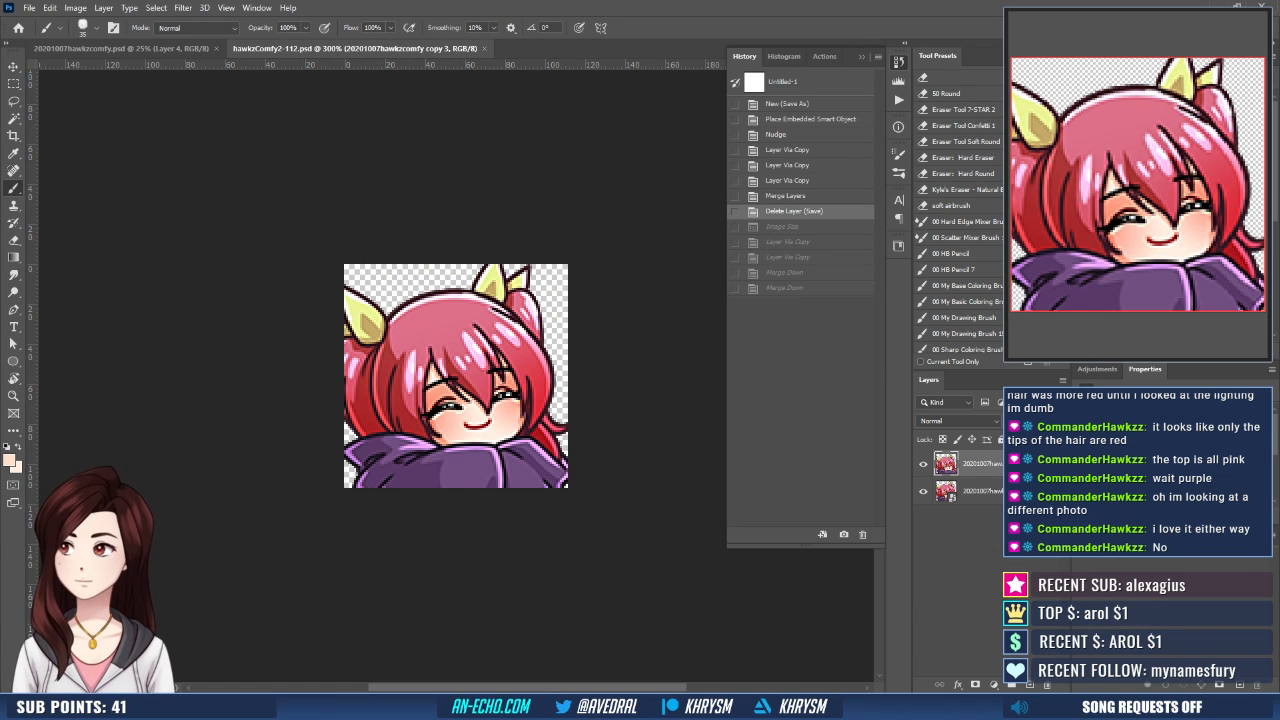
drag(533, 395, 533, 395)
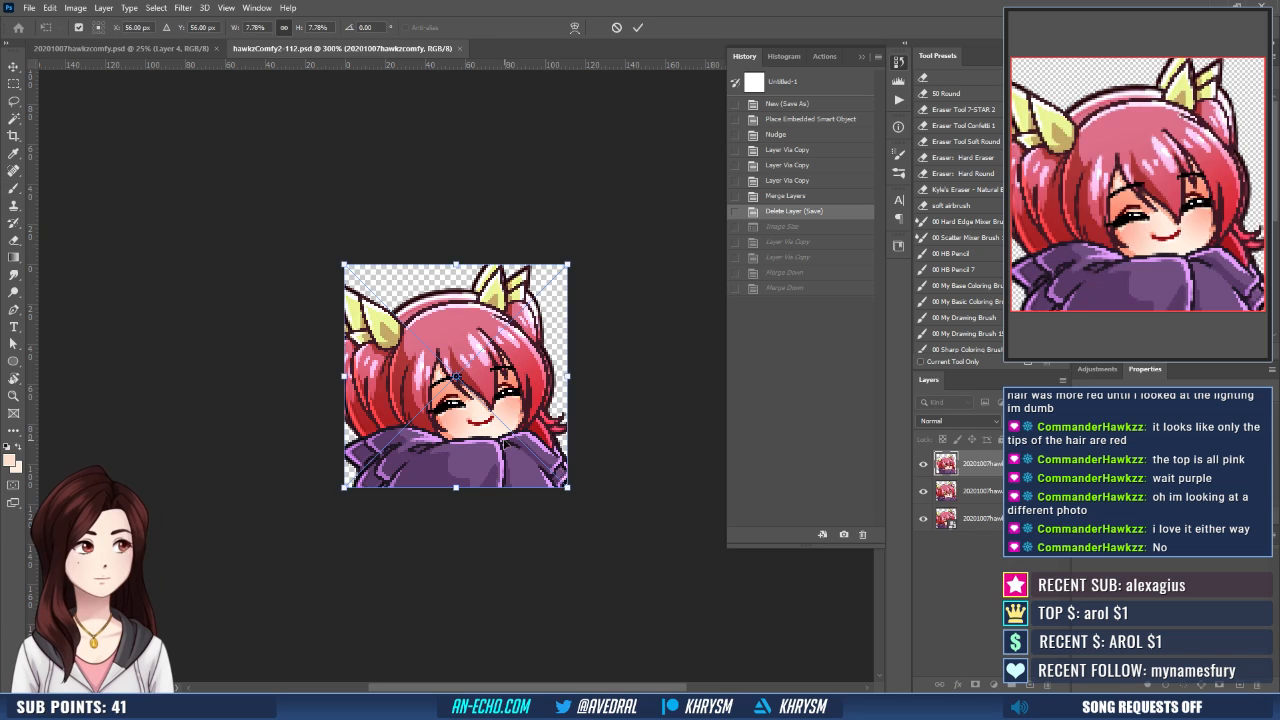
click(318, 27)
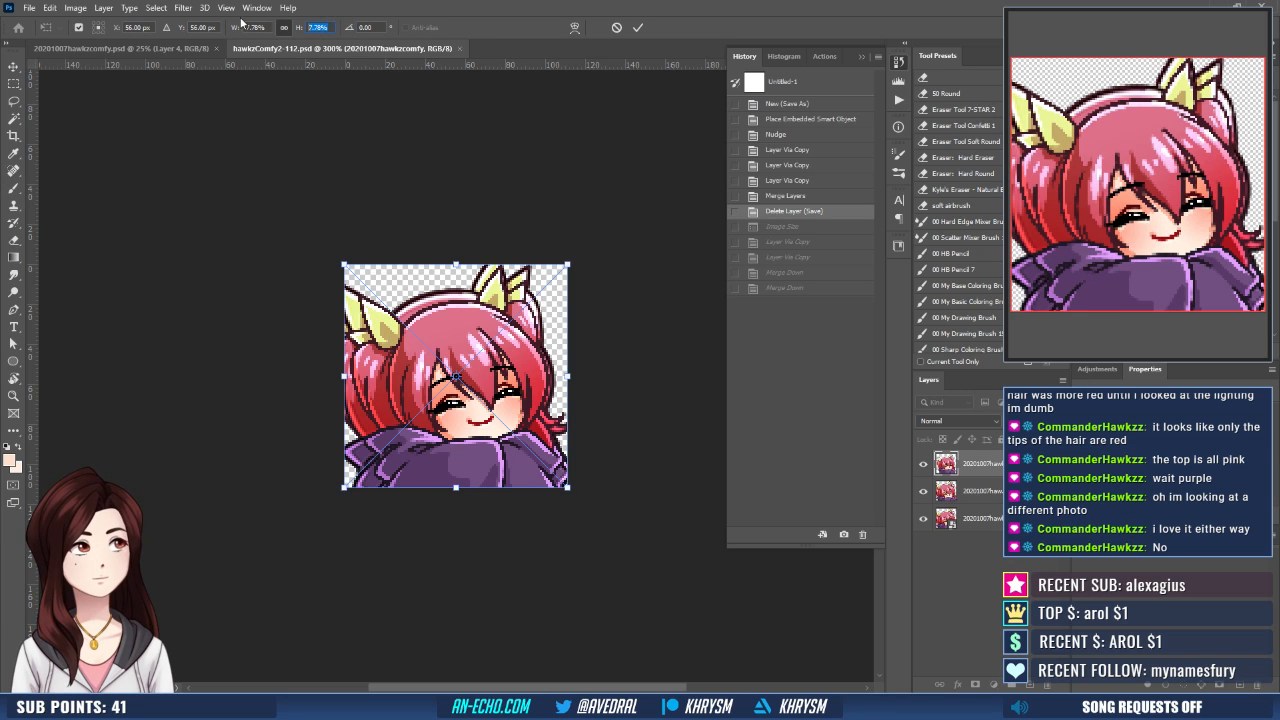
text(9)
key(Return)
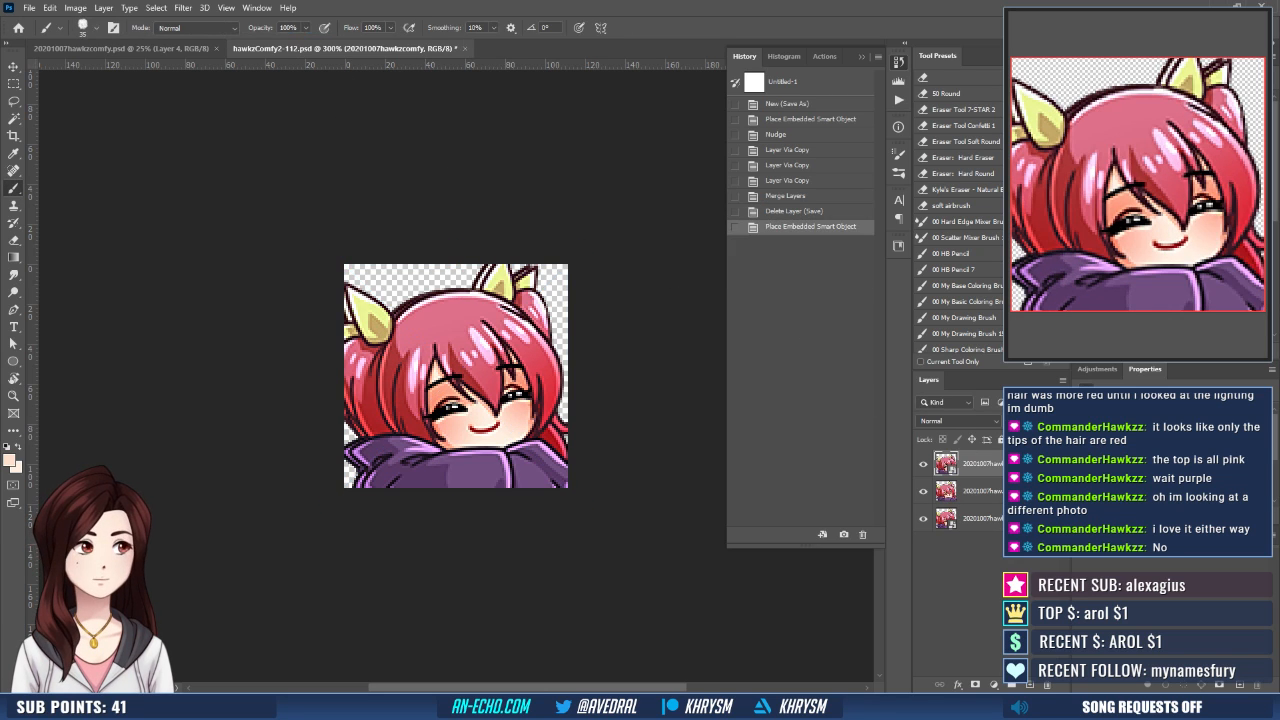
- Align the placed emote with the original layer's bottom and left edges, and delete the two older emote layers
key(v)
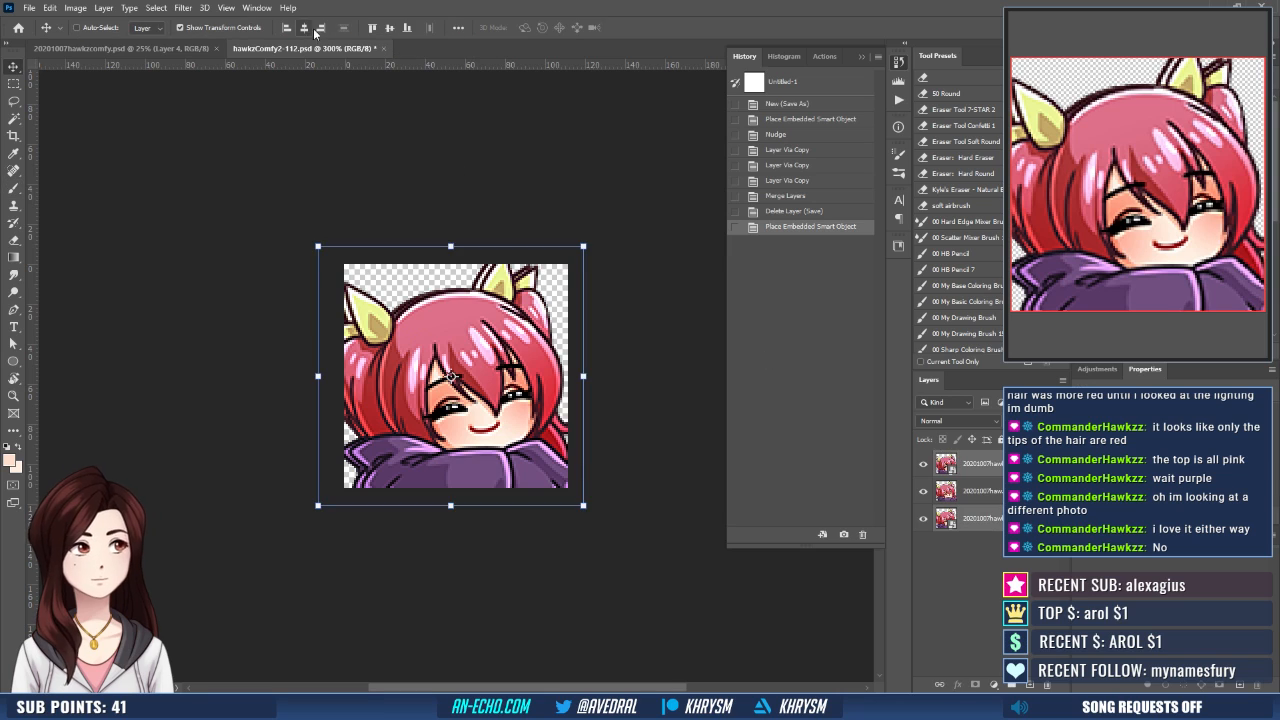
click(407, 27)
click(286, 27)
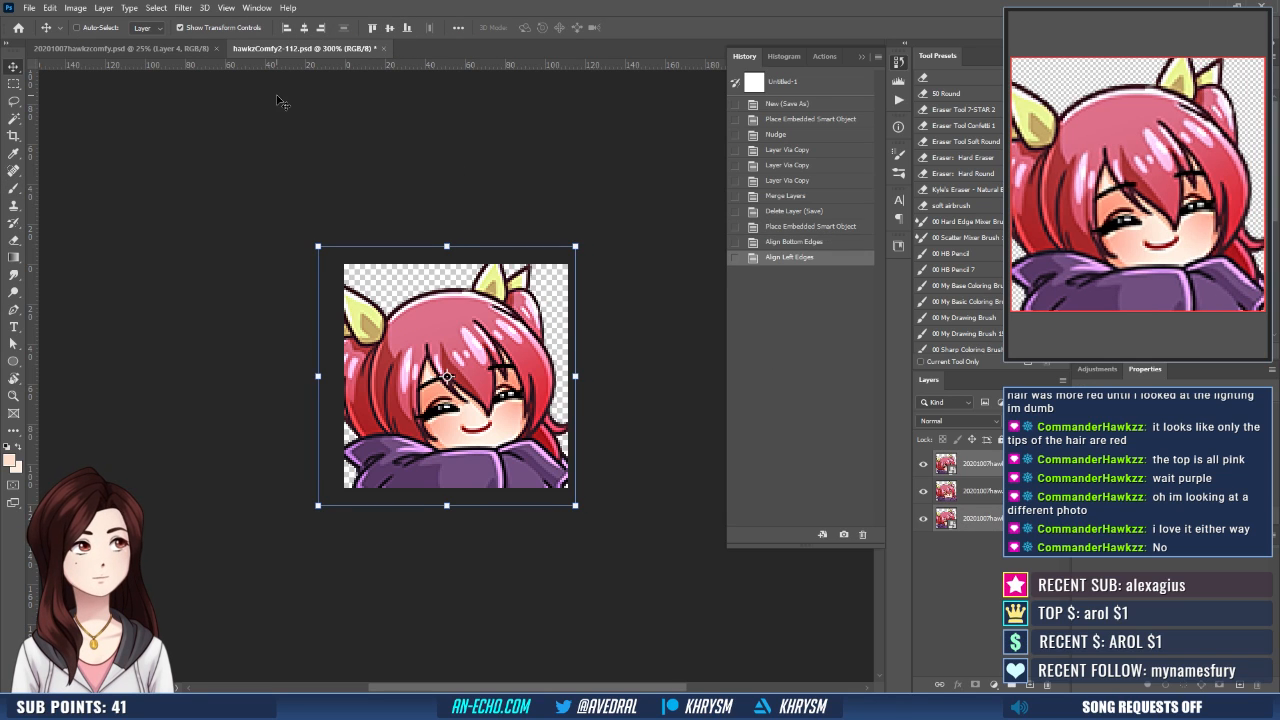
click(995, 492)
shift+click(1000, 518)
drag(1000, 518, 1047, 685)
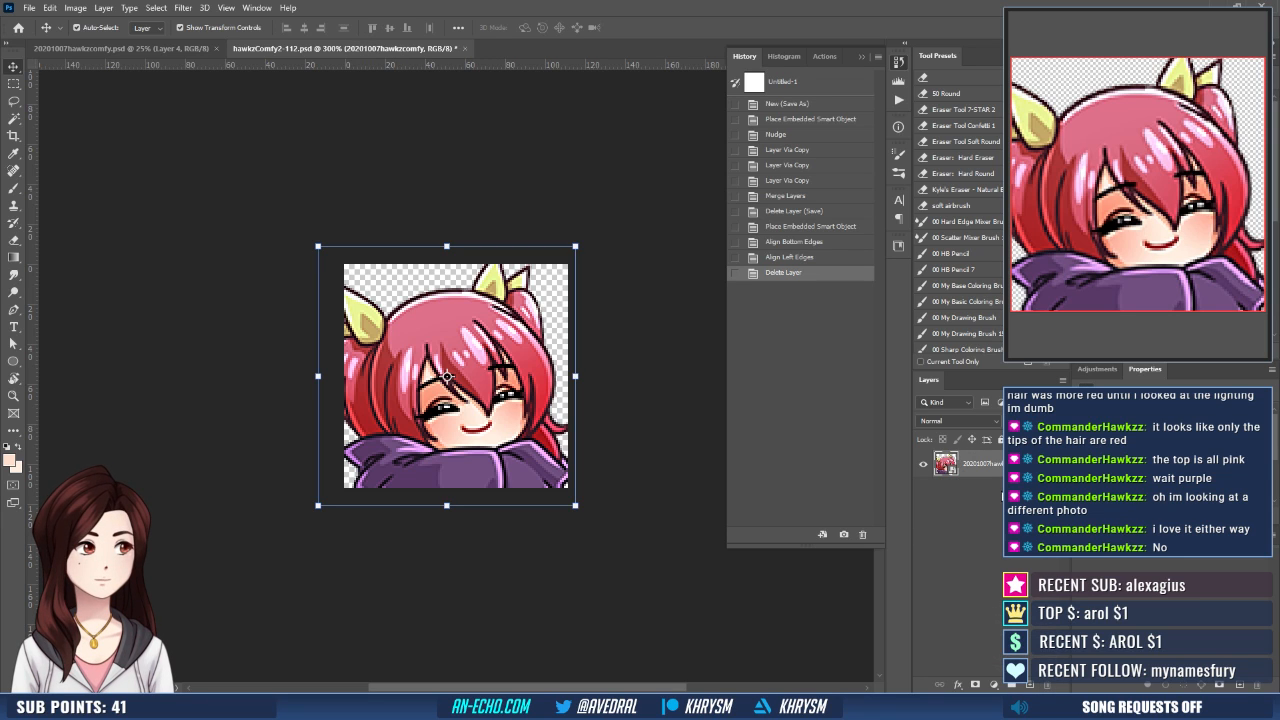
- Duplicate the placed emote layer three times and merge the three copies into one layer
key(ctrl+j)
key(ctrl+j)
key(ctrl+j)
key(ctrl+e)
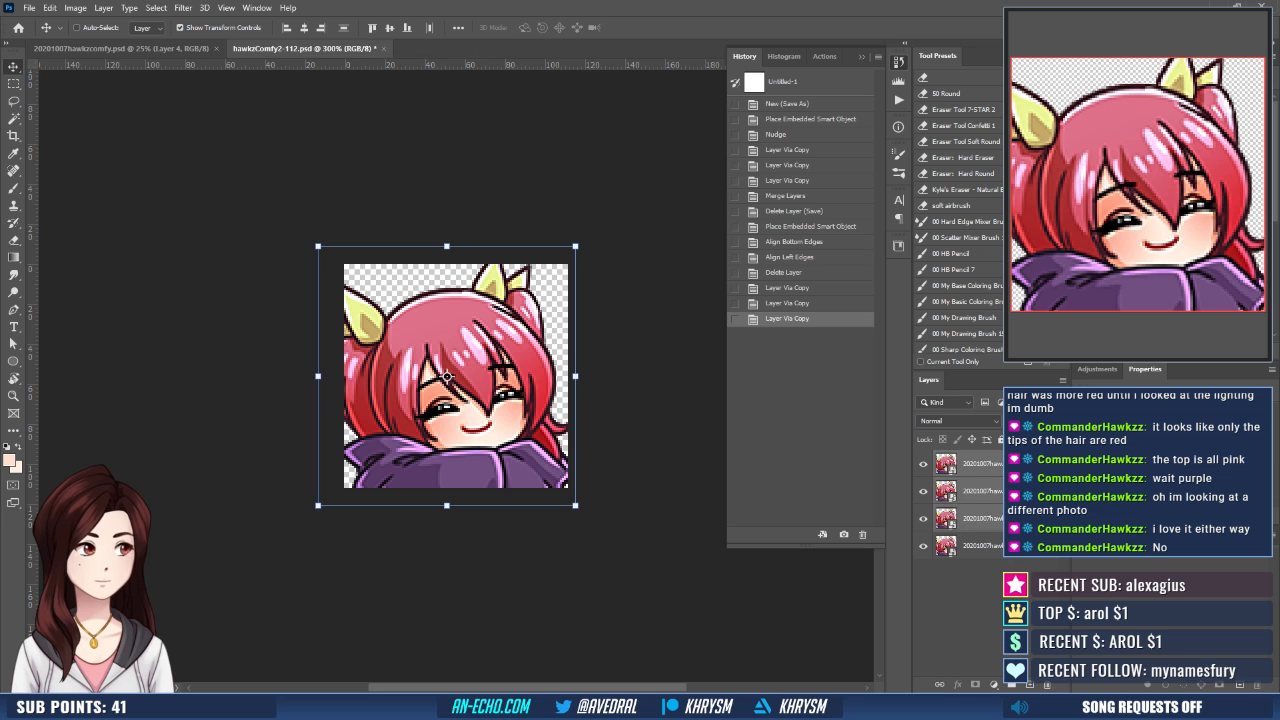
- Export the emote as hawkzComfy2-112.png, replacing the existing file
key(ctrl+shift+s)
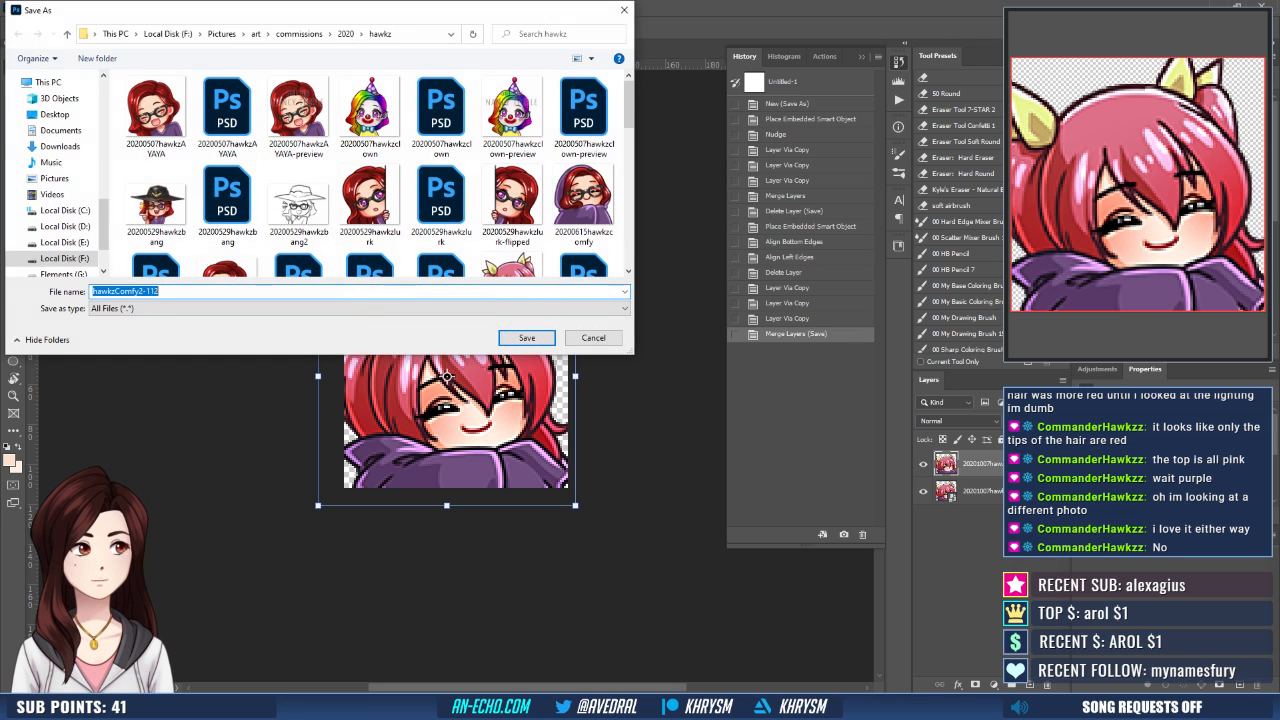
key(Return)
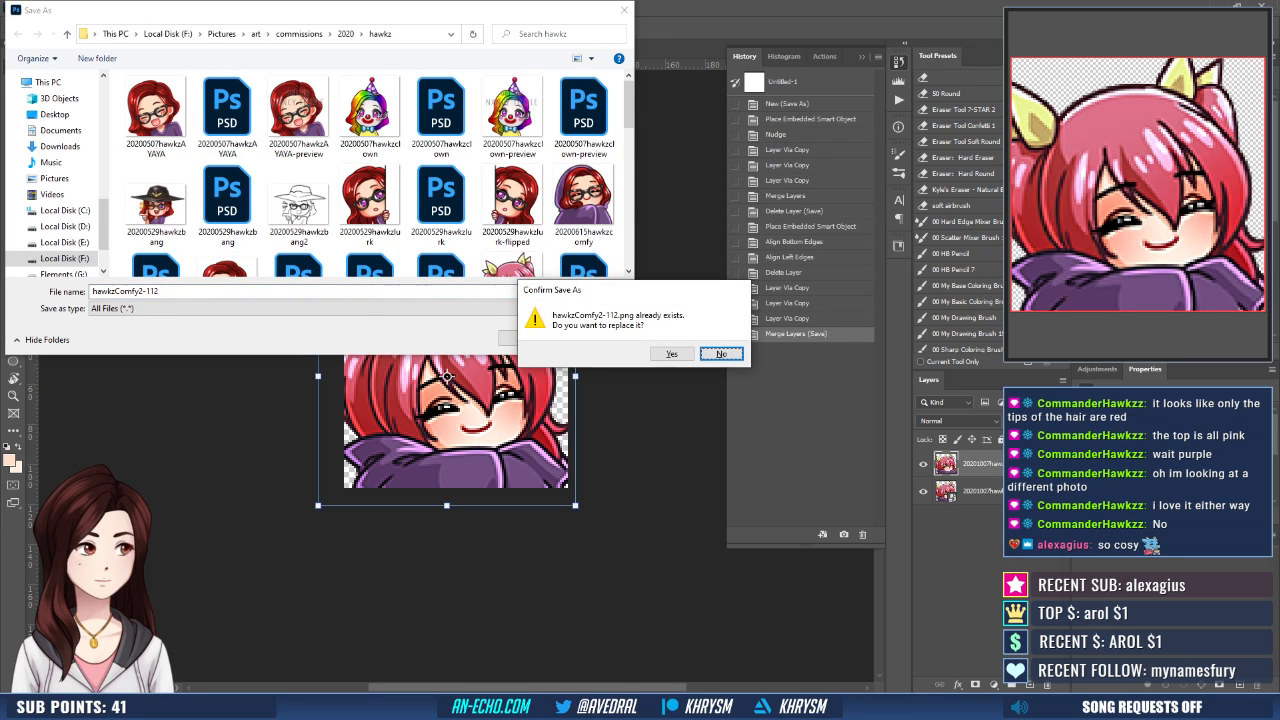
key(y)
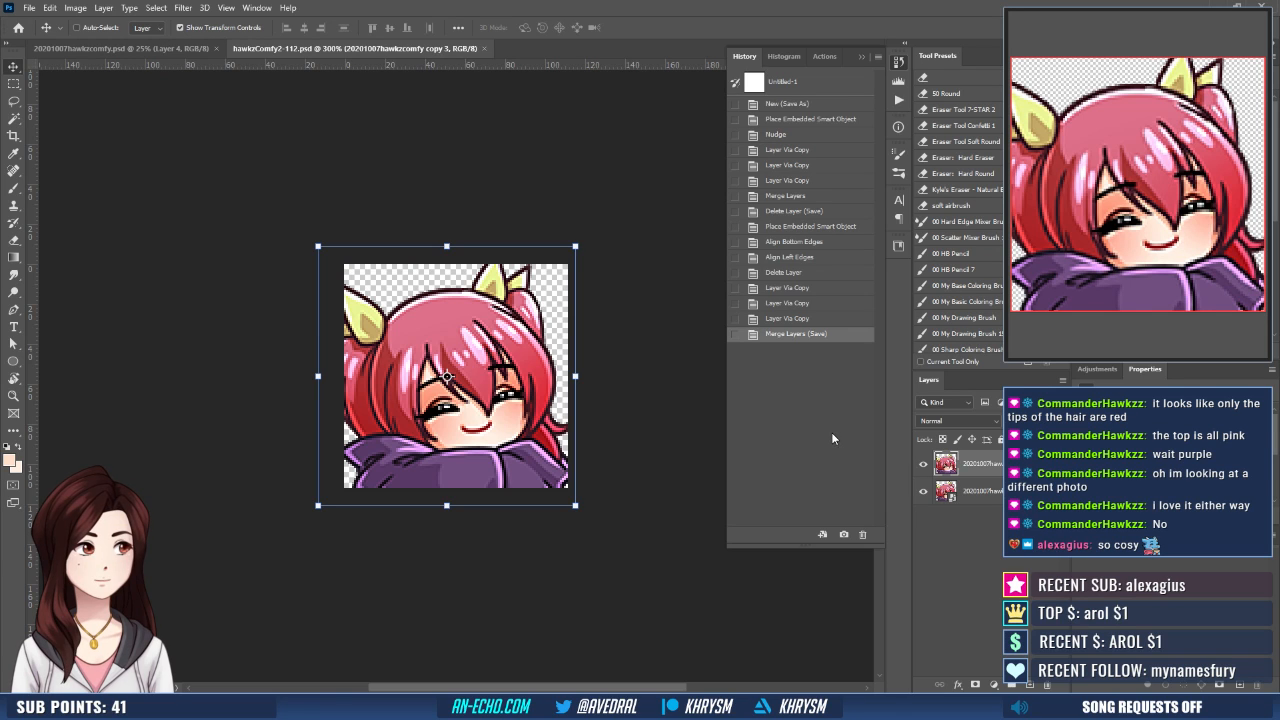
- Run the Emote - Small action on the 112-pixel emote document
click(899, 101)
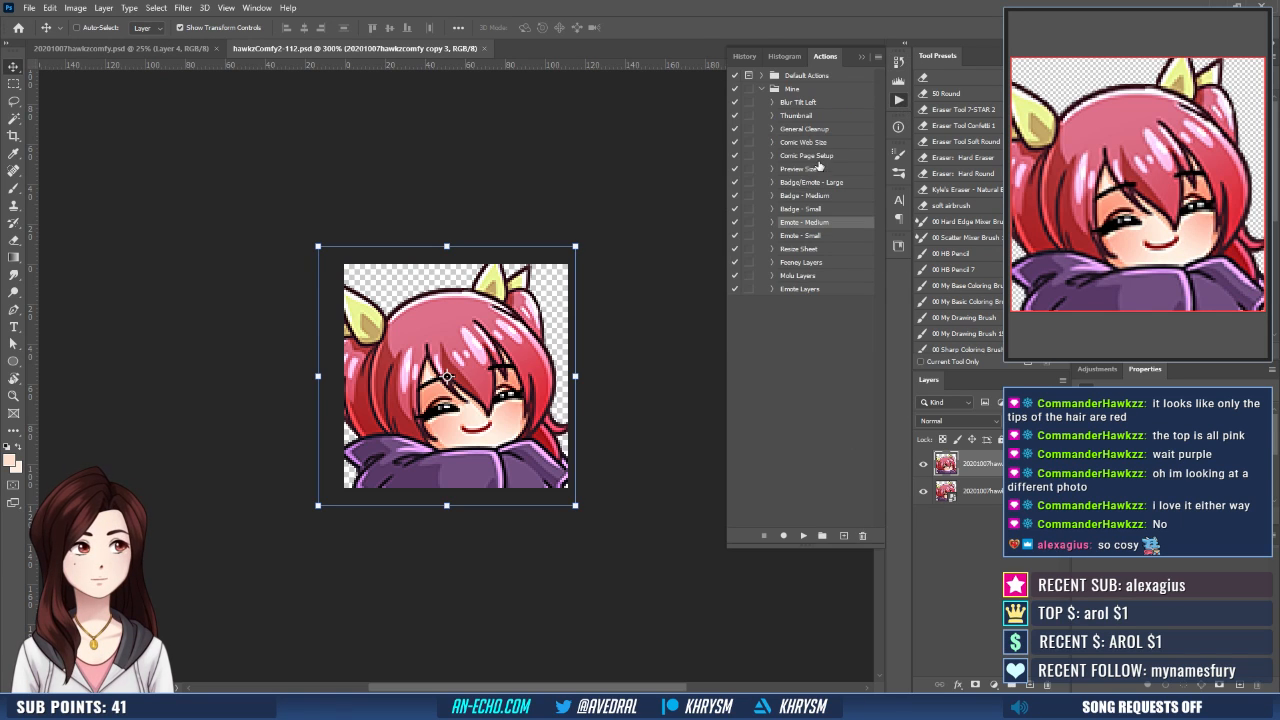
click(803, 236)
click(803, 536)
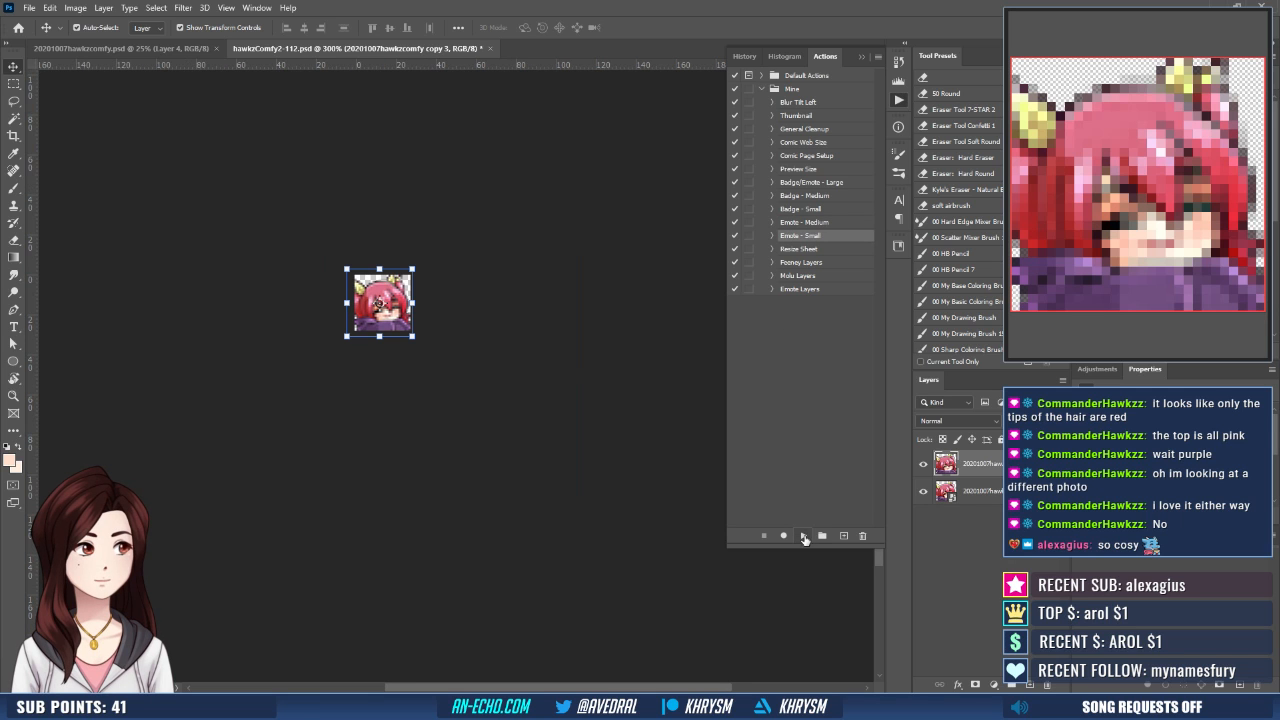
- Export the small emote as hawkzComfy2-28.png, replacing the existing file
key(ctrl+shift+s)
key(Right)
key(BackSpace)
key(BackSpace)
key(BackSpace)
text(2)
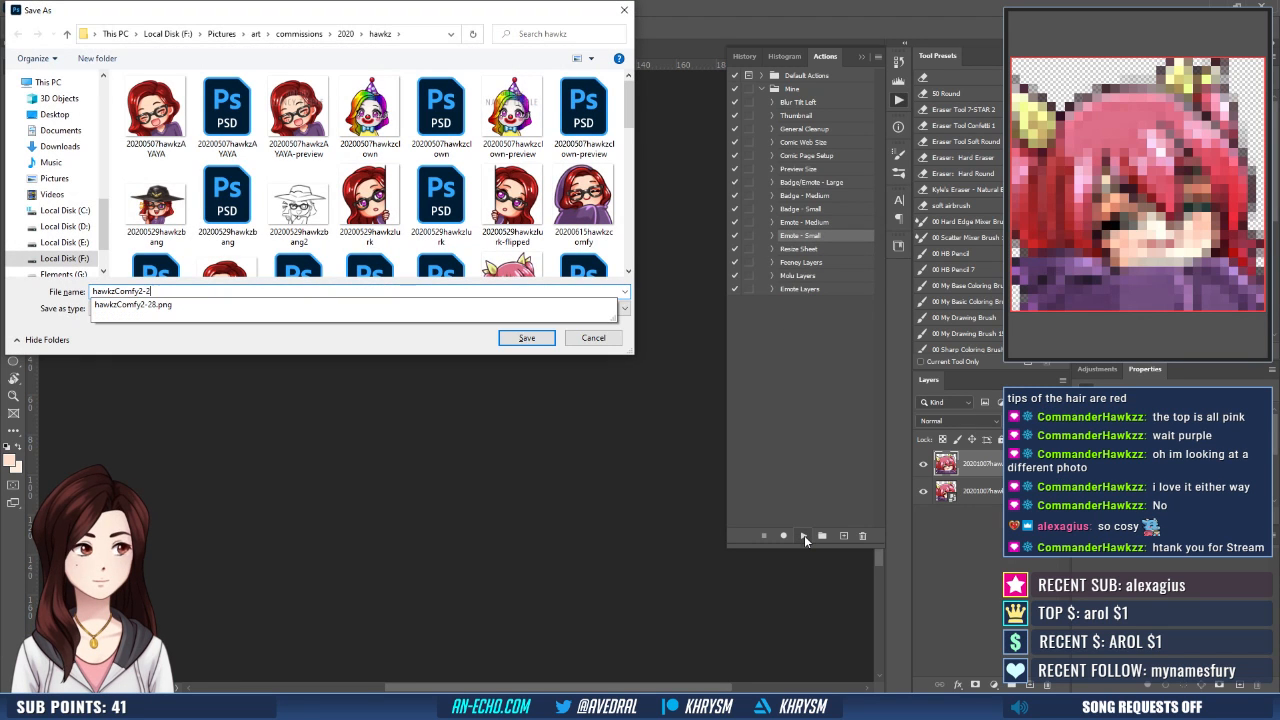
text(8)
key(Return)
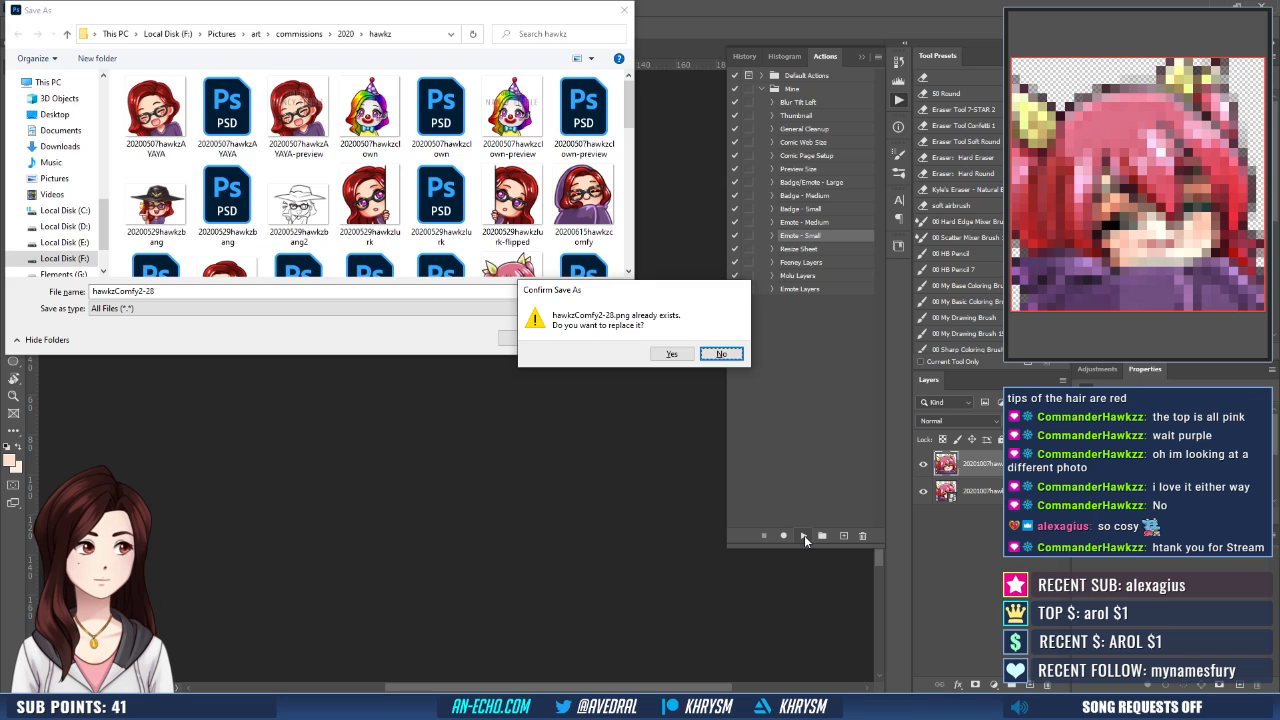
key(y)
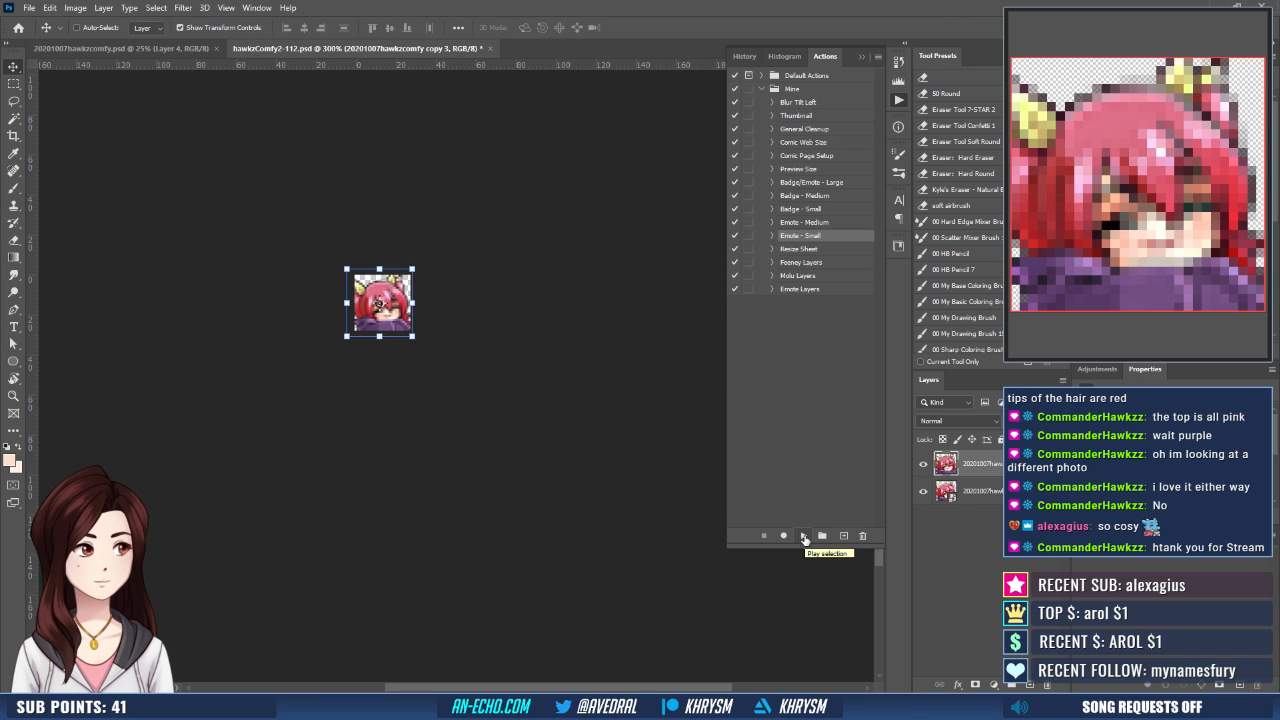
- Step back to before the Unsharp Mask and apply Smart Sharpen instead, with amount 50%, radius 1.0 px, noise reduction 10% and Lens Blur removal
key(b)
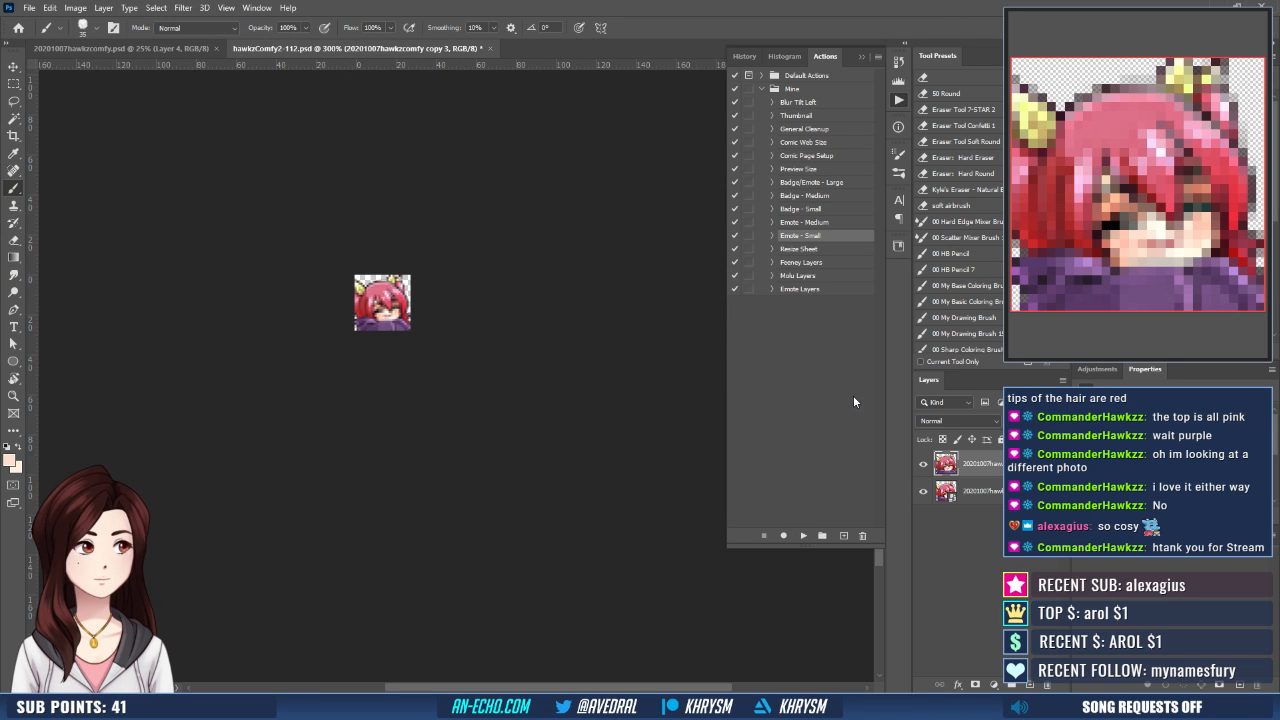
click(743, 56)
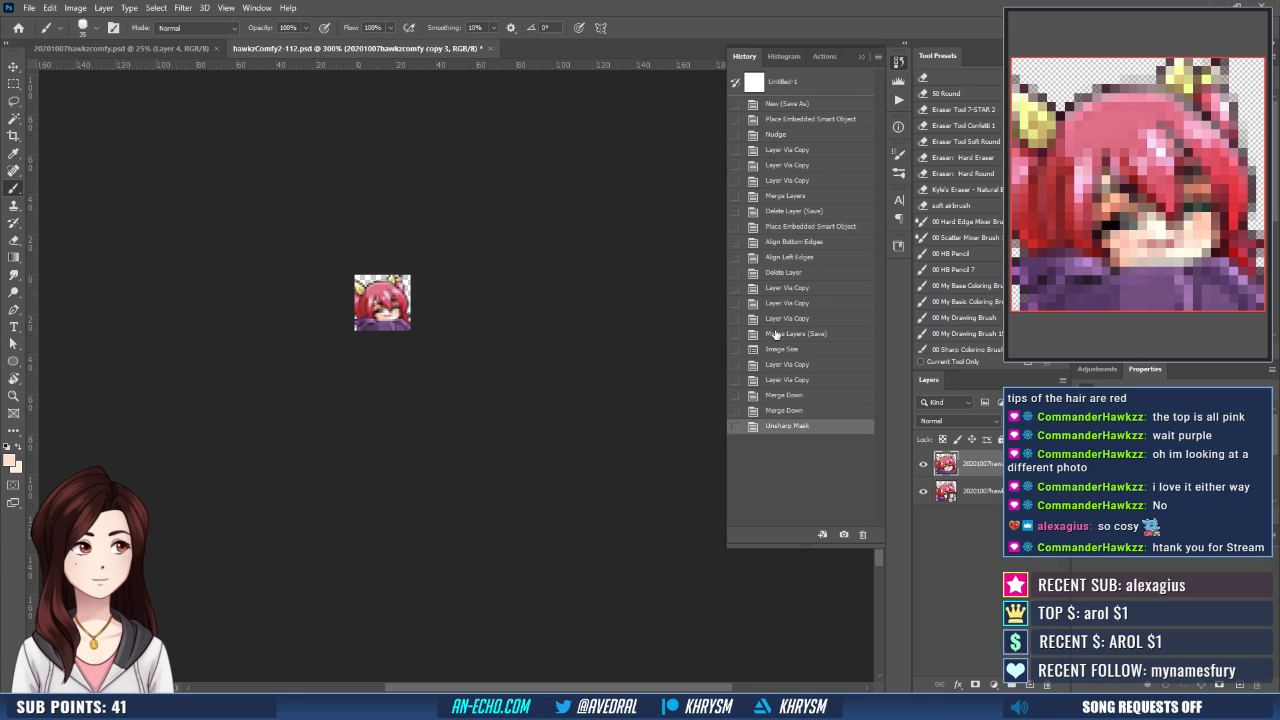
click(772, 411)
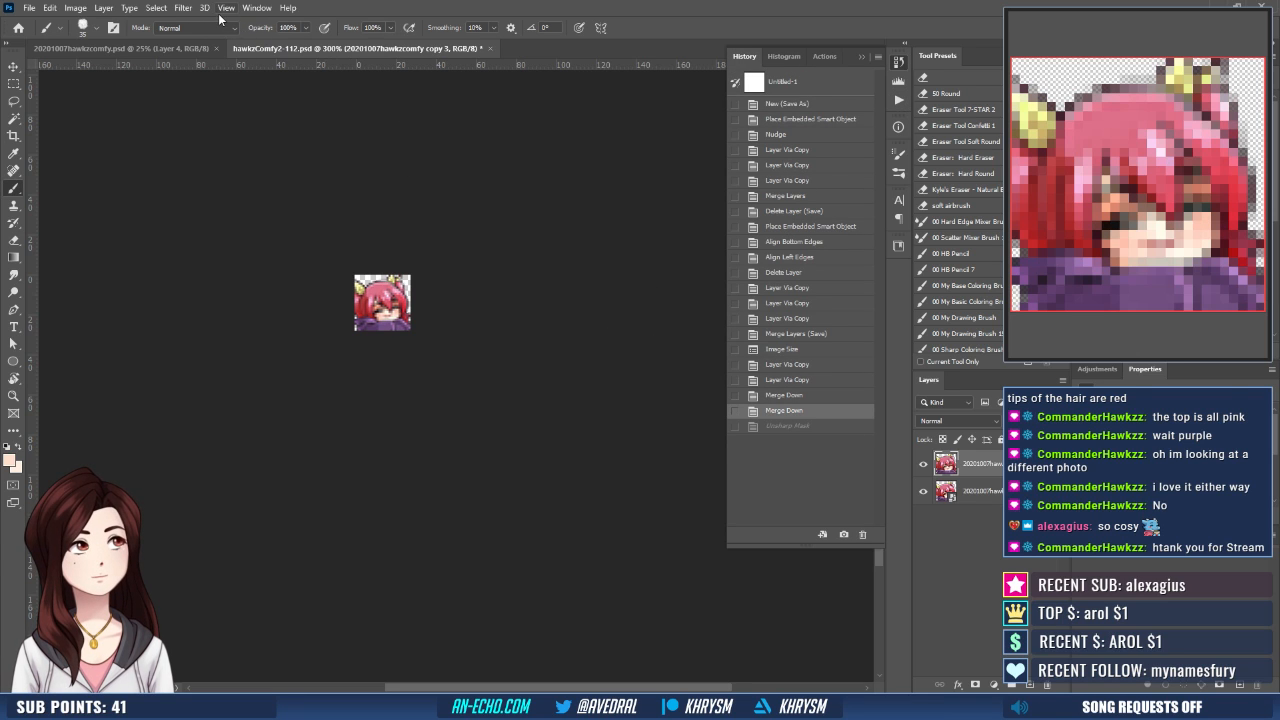
click(183, 8)
mouse_move(244, 236)
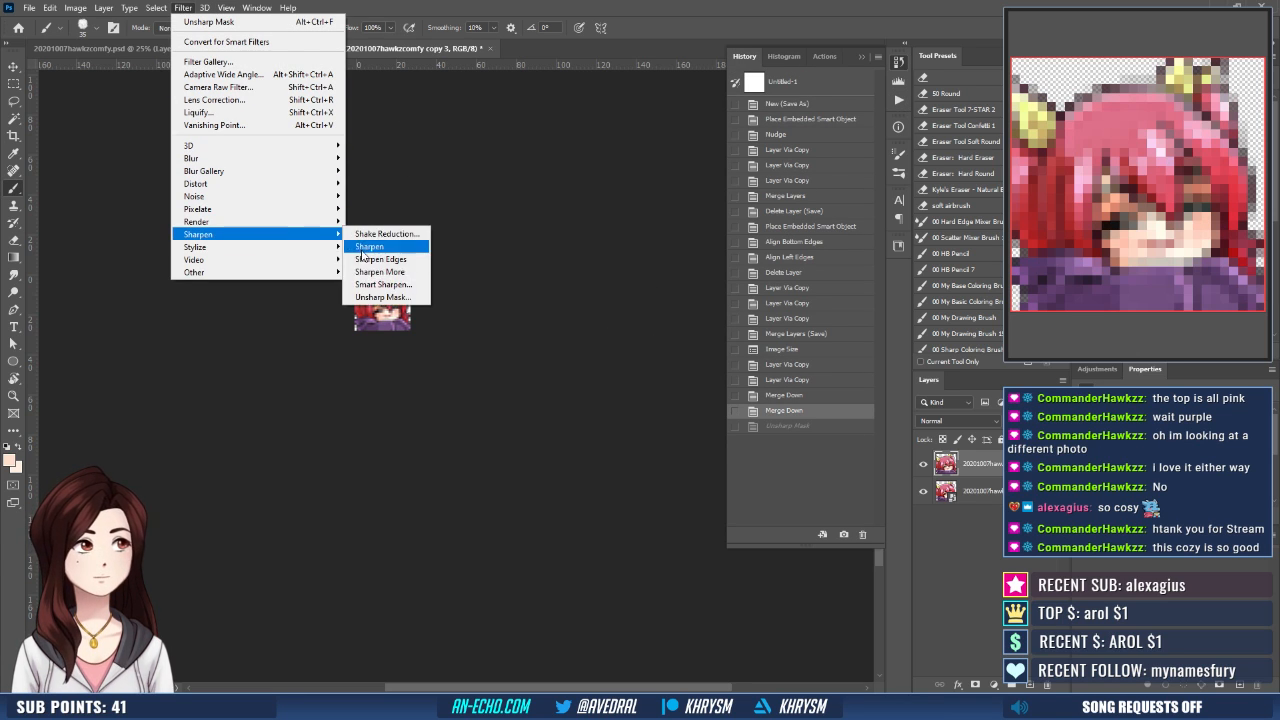
click(372, 284)
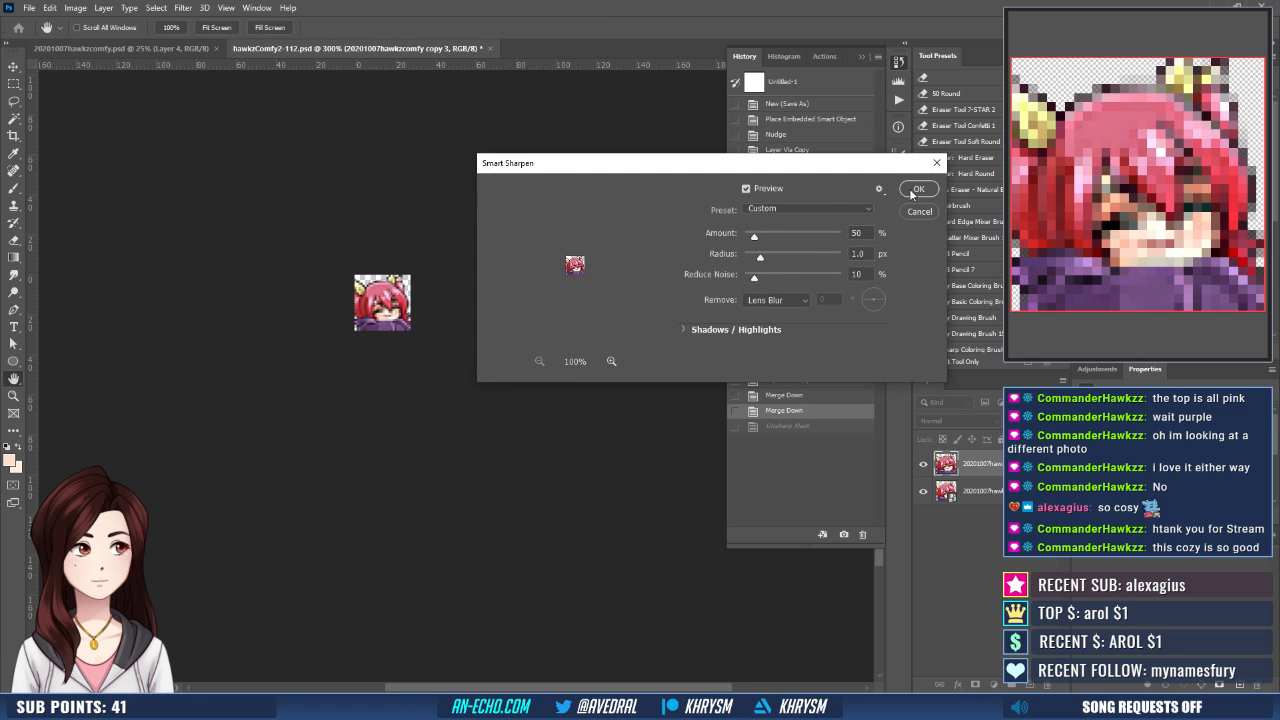
click(915, 190)
- Export the Smart Sharpen version of the small emote as hawkzComfy2-28.png, overwriting the earlier export
key(ctrl+shift+s)
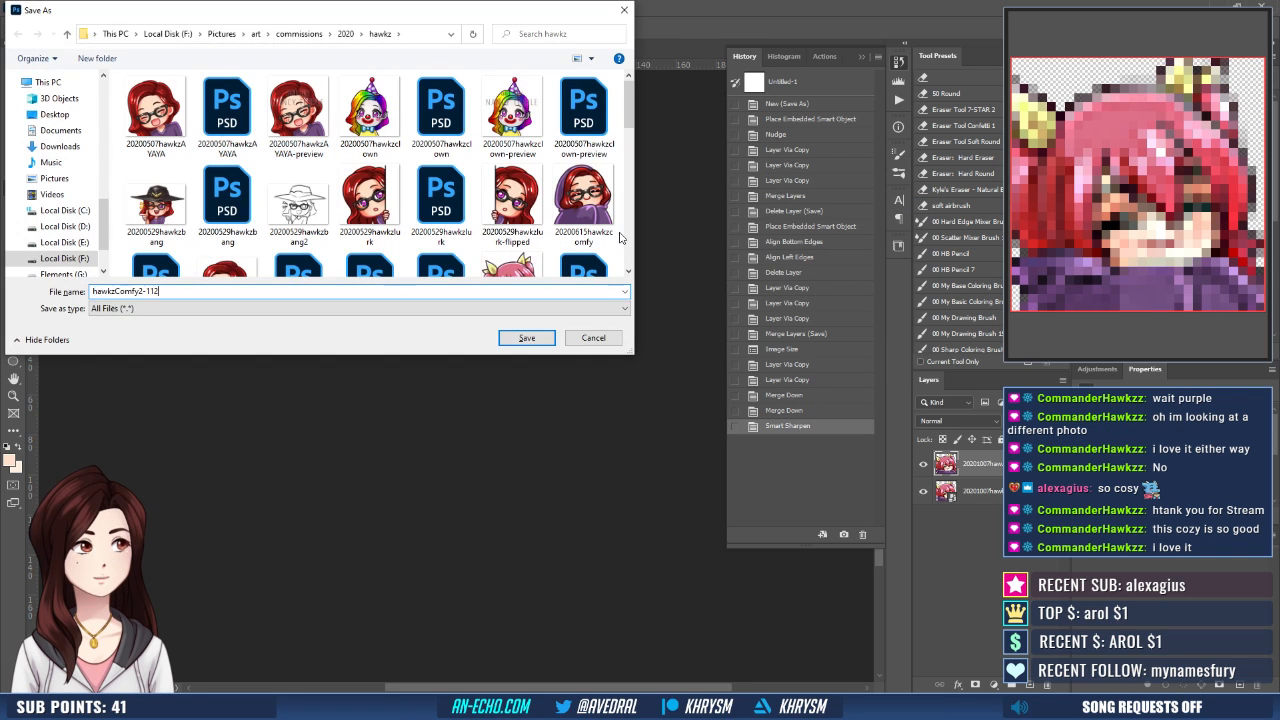
key(BackSpace)
key(BackSpace)
key(BackSpace)
text(2)
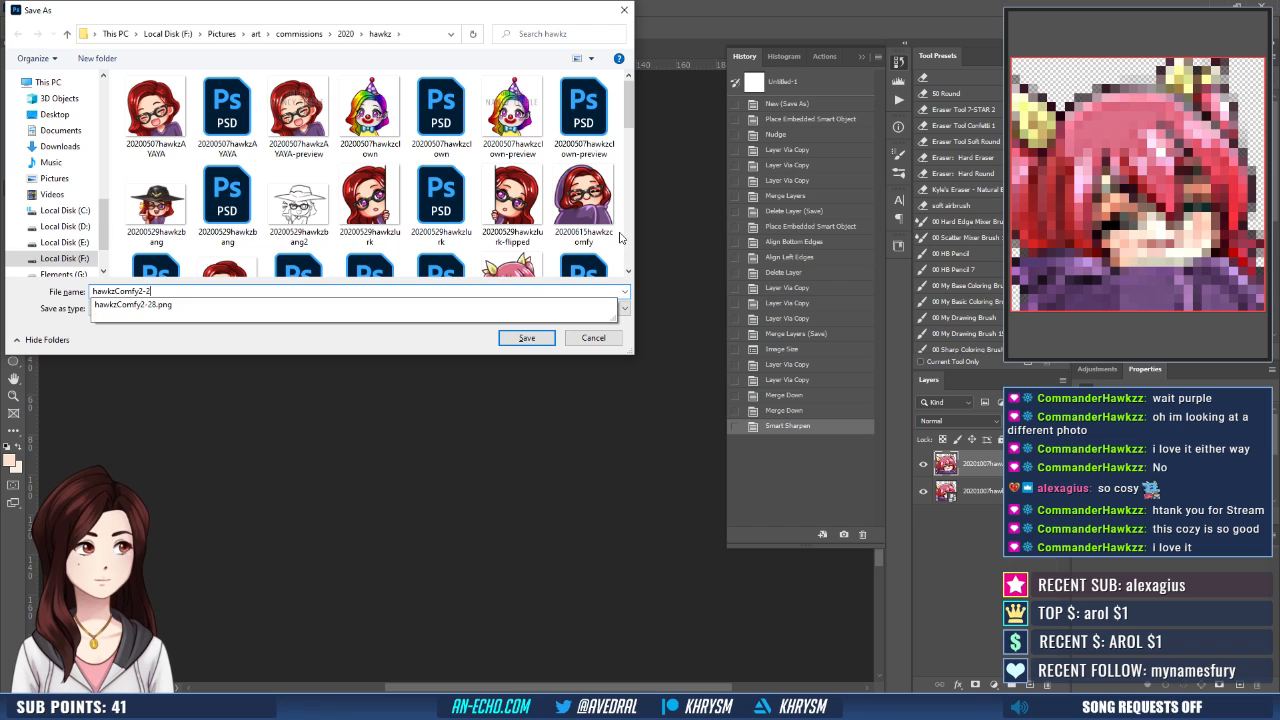
text(8)
key(Return)
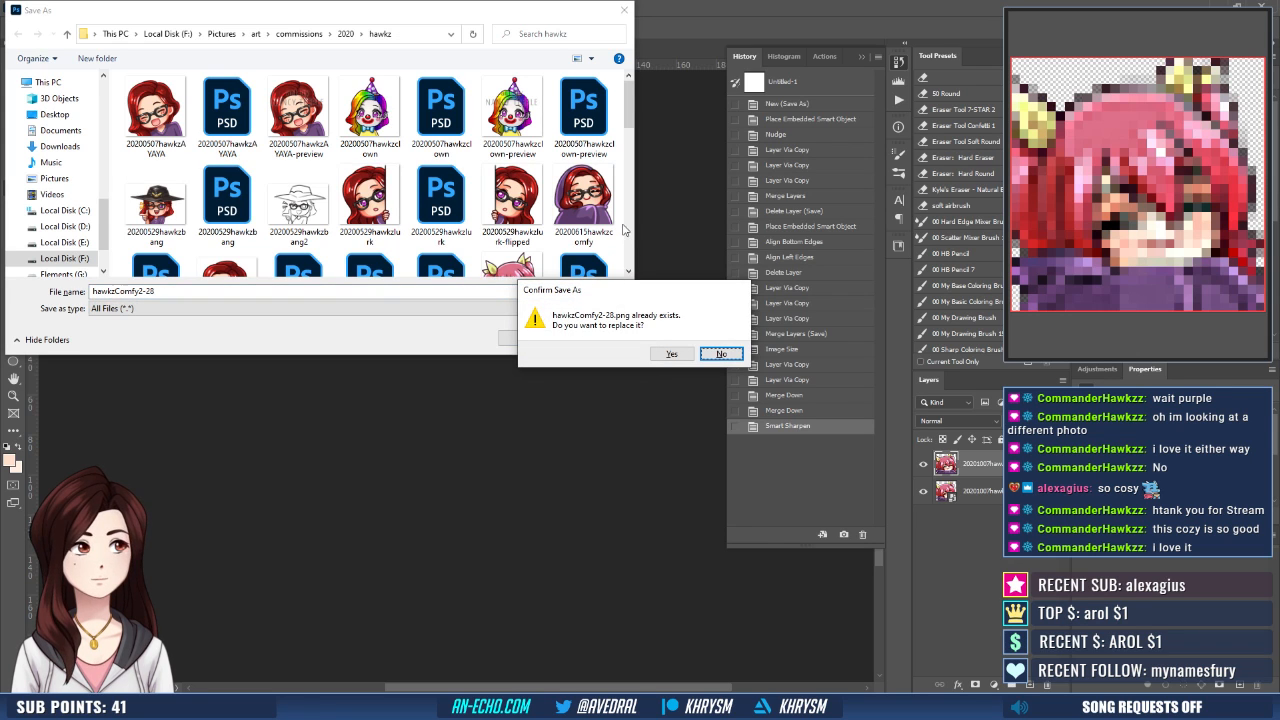
key(Return)
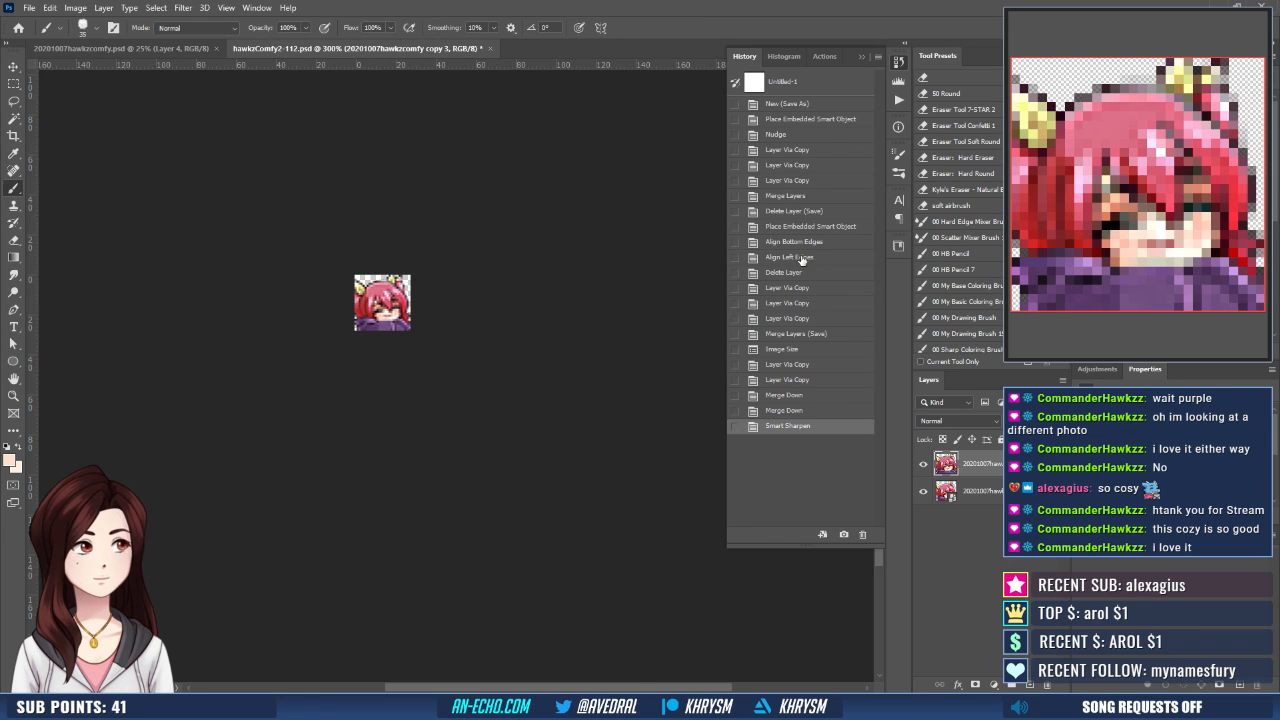
- Revert the document to the saved merged-layers state at 112 pixels and run the Emote - Medium action
click(795, 334)
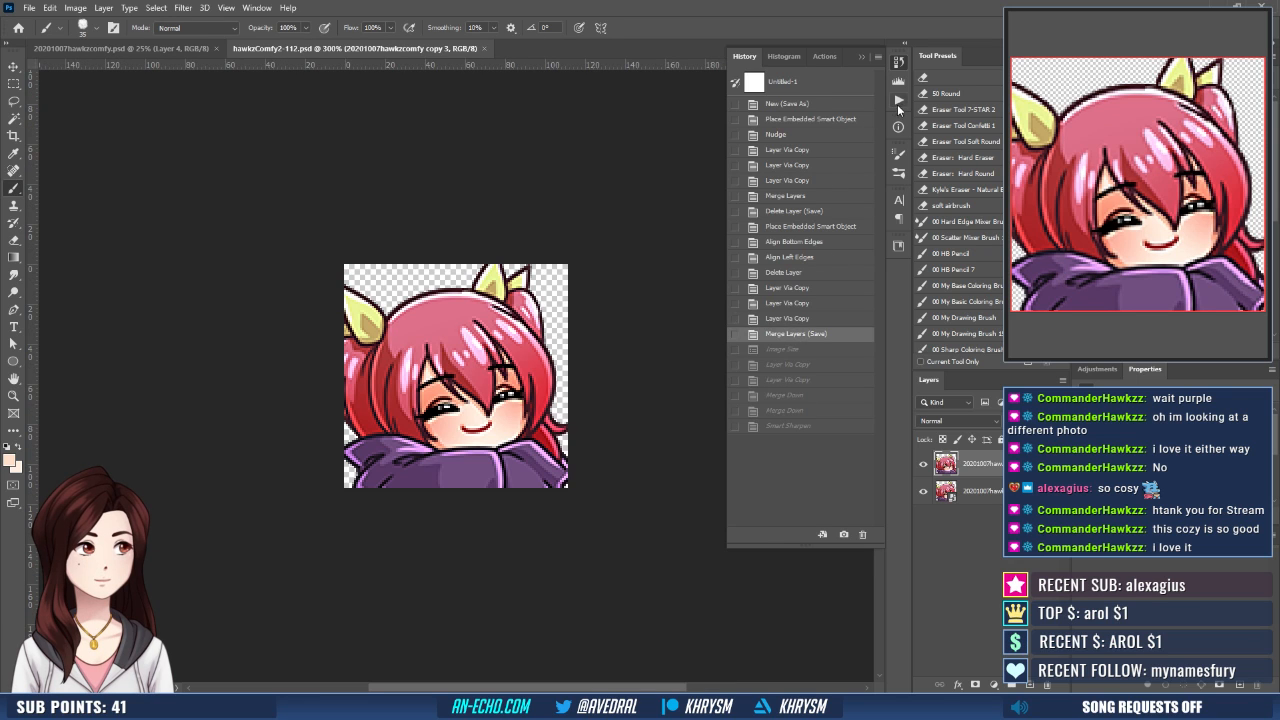
click(898, 102)
click(808, 223)
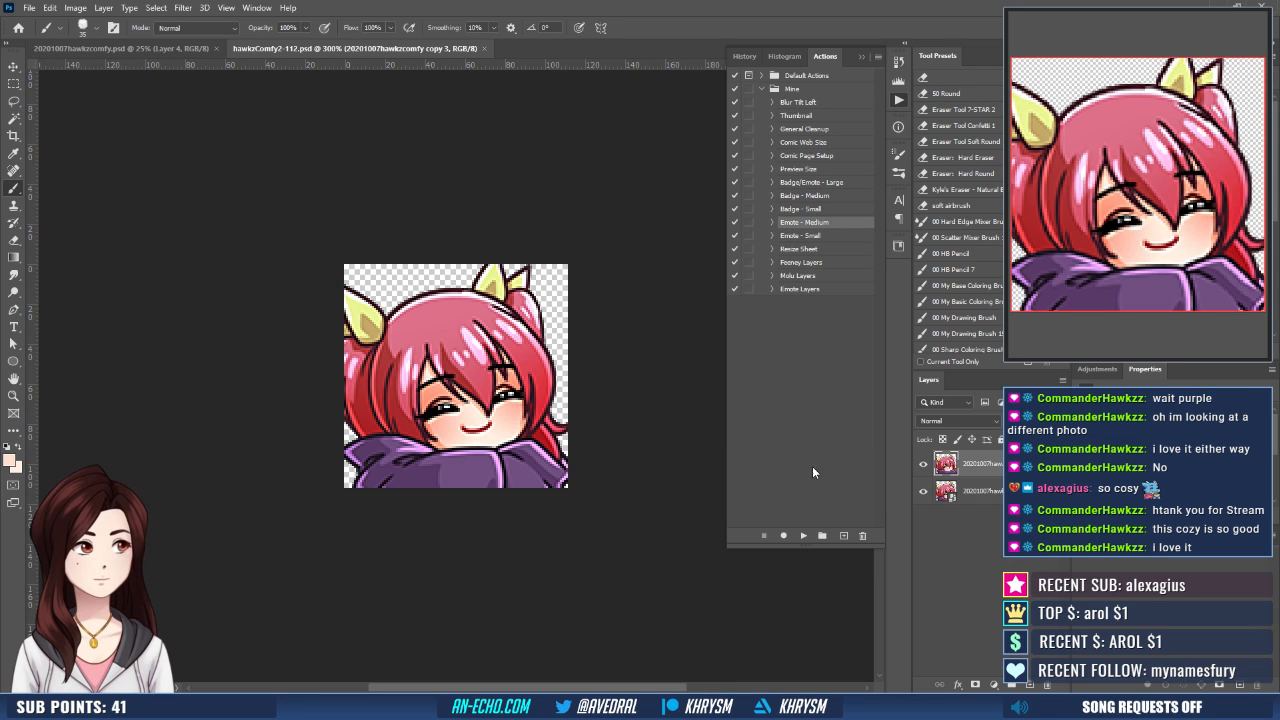
click(805, 536)
- Export the medium emote as hawkzComfy2-56.png, replacing the existing file
key(ctrl+shift+s)
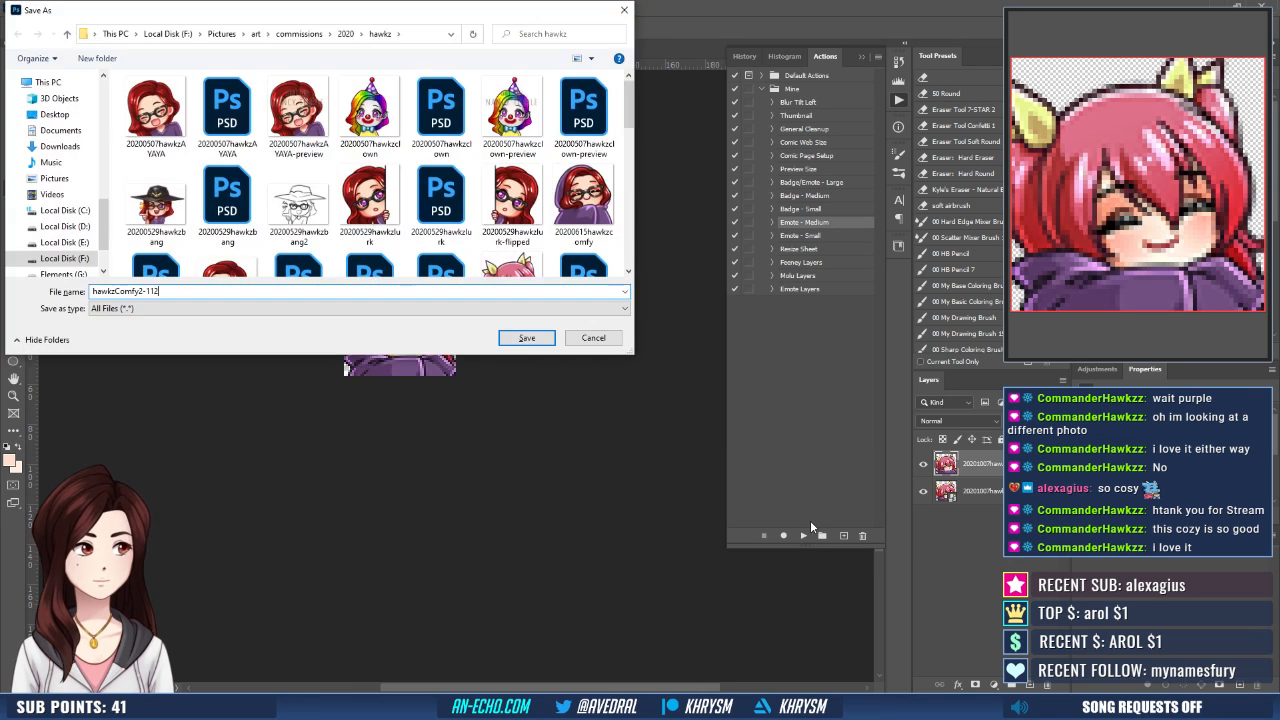
key(Right)
key(BackSpace)
key(BackSpace)
key(BackSpace)
text(56)
key(Return)
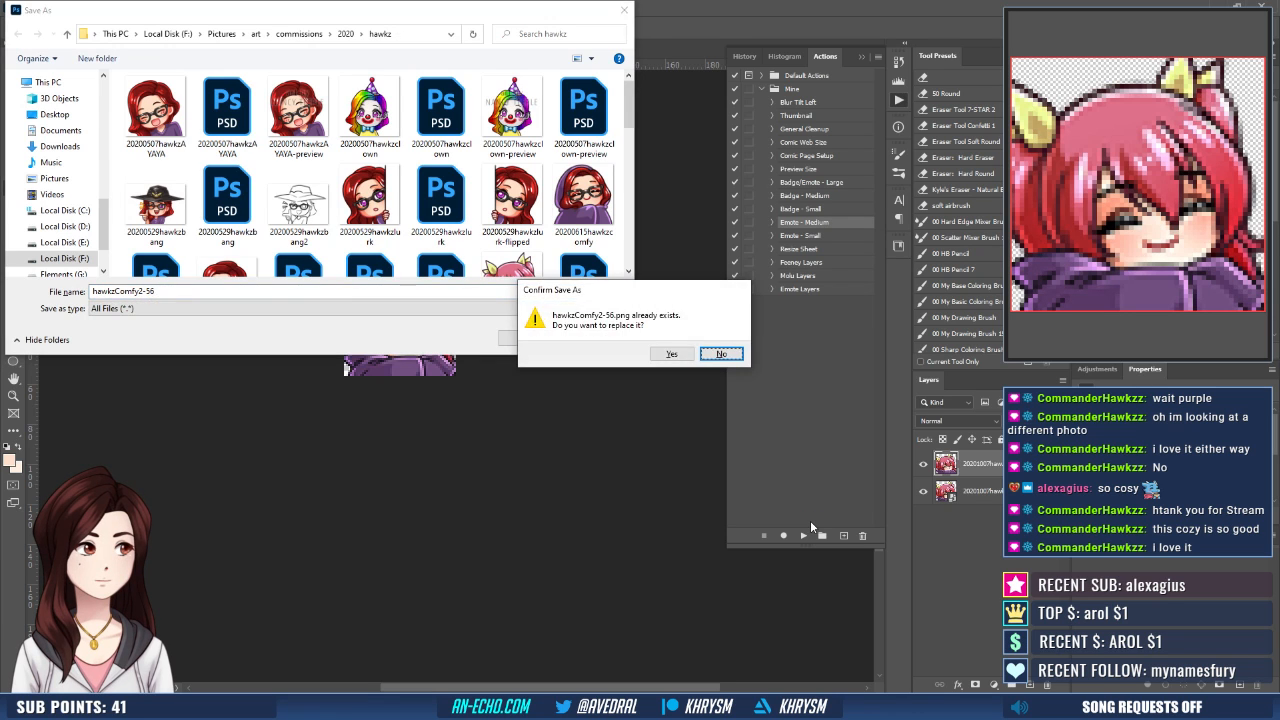
key(y)
- Restore the emote document to its saved merged-layers state and close both hawkzComfy2-112.psd and 20201007hawkzcomfy.psd
click(744, 56)
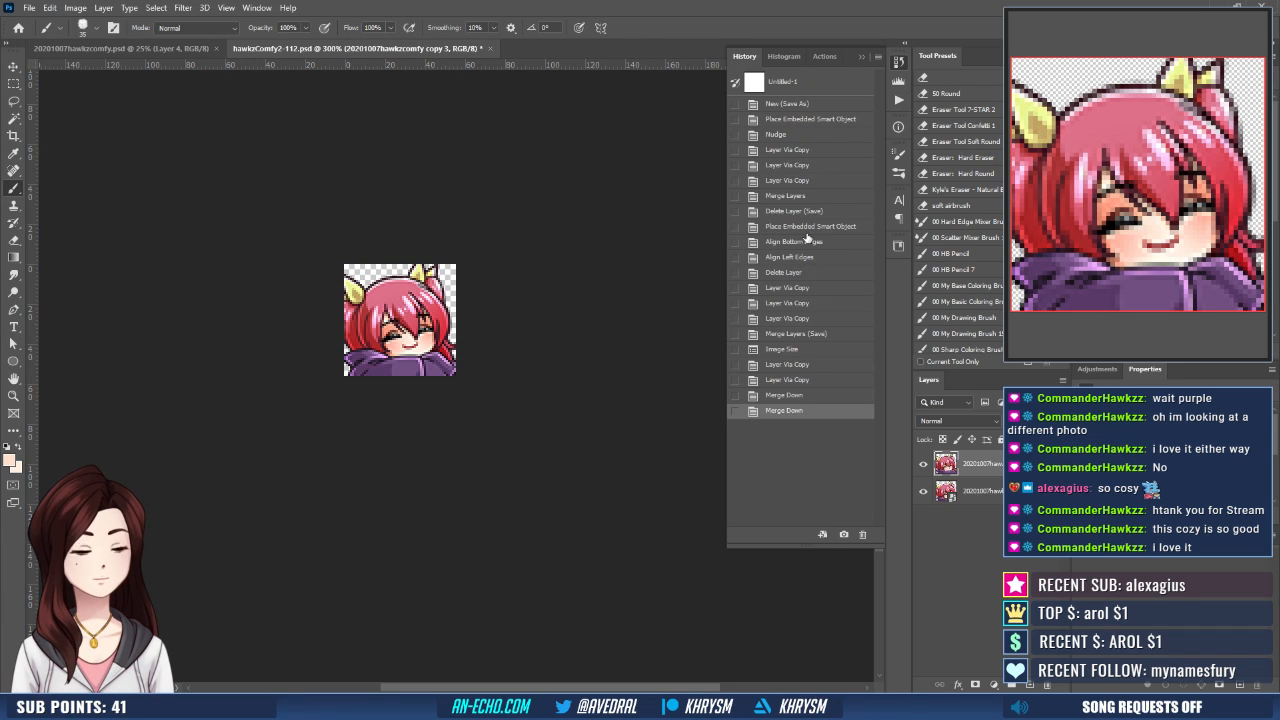
click(783, 333)
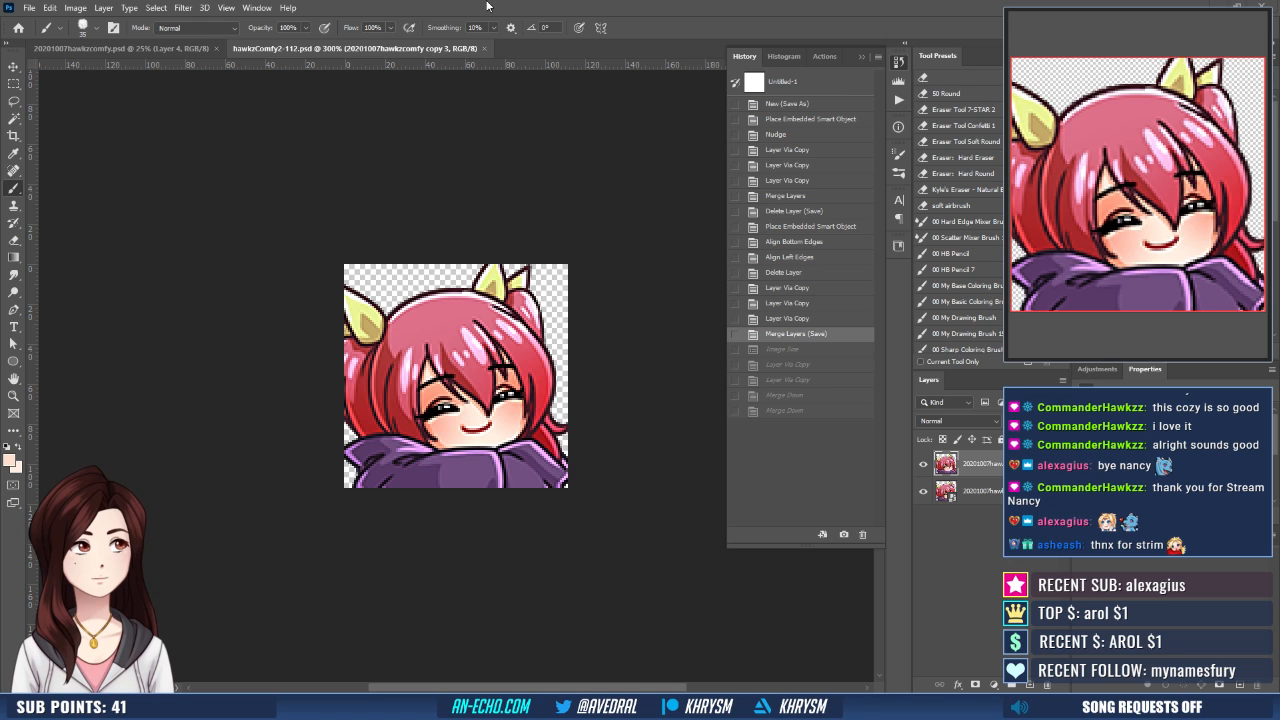
key(ctrl+w)
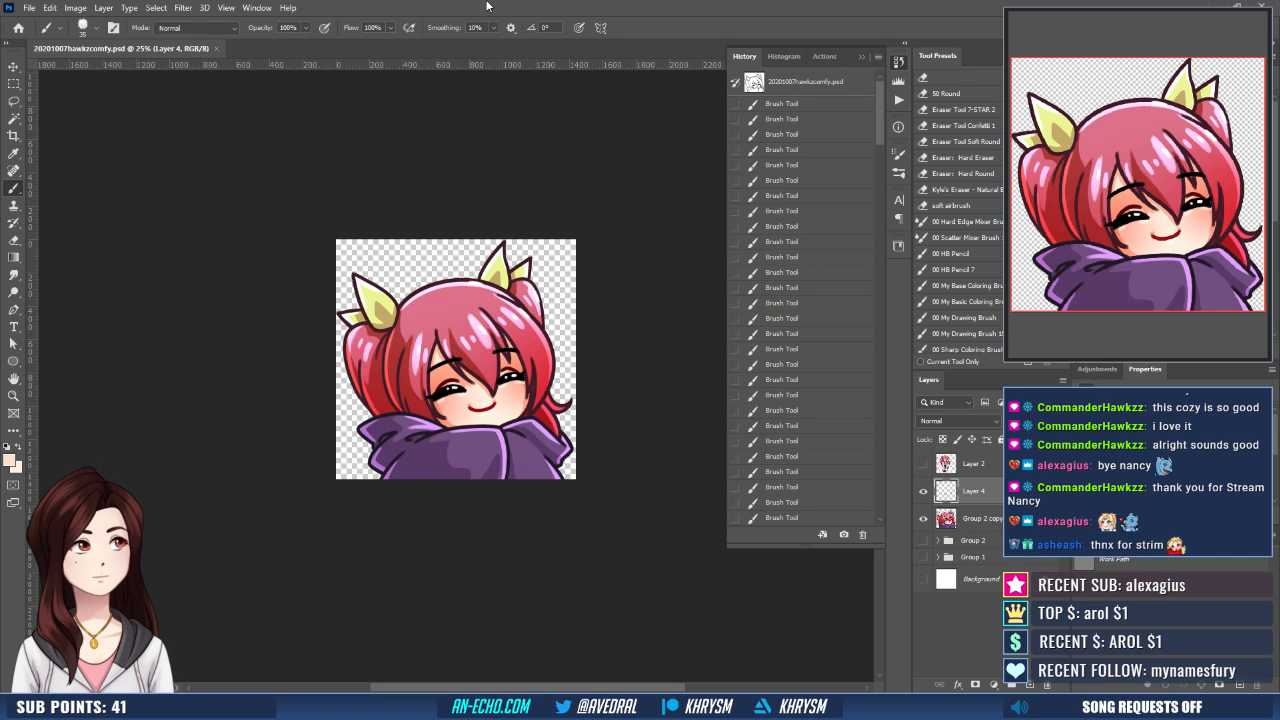
key(ctrl+w)
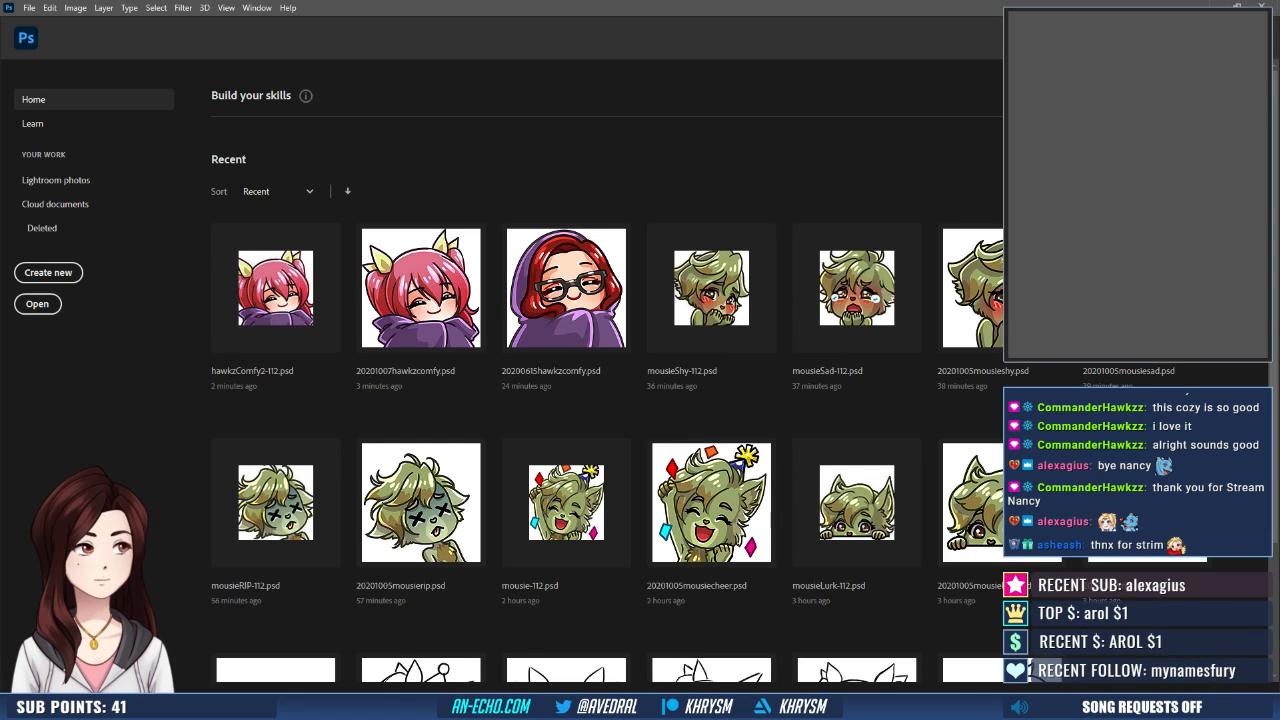